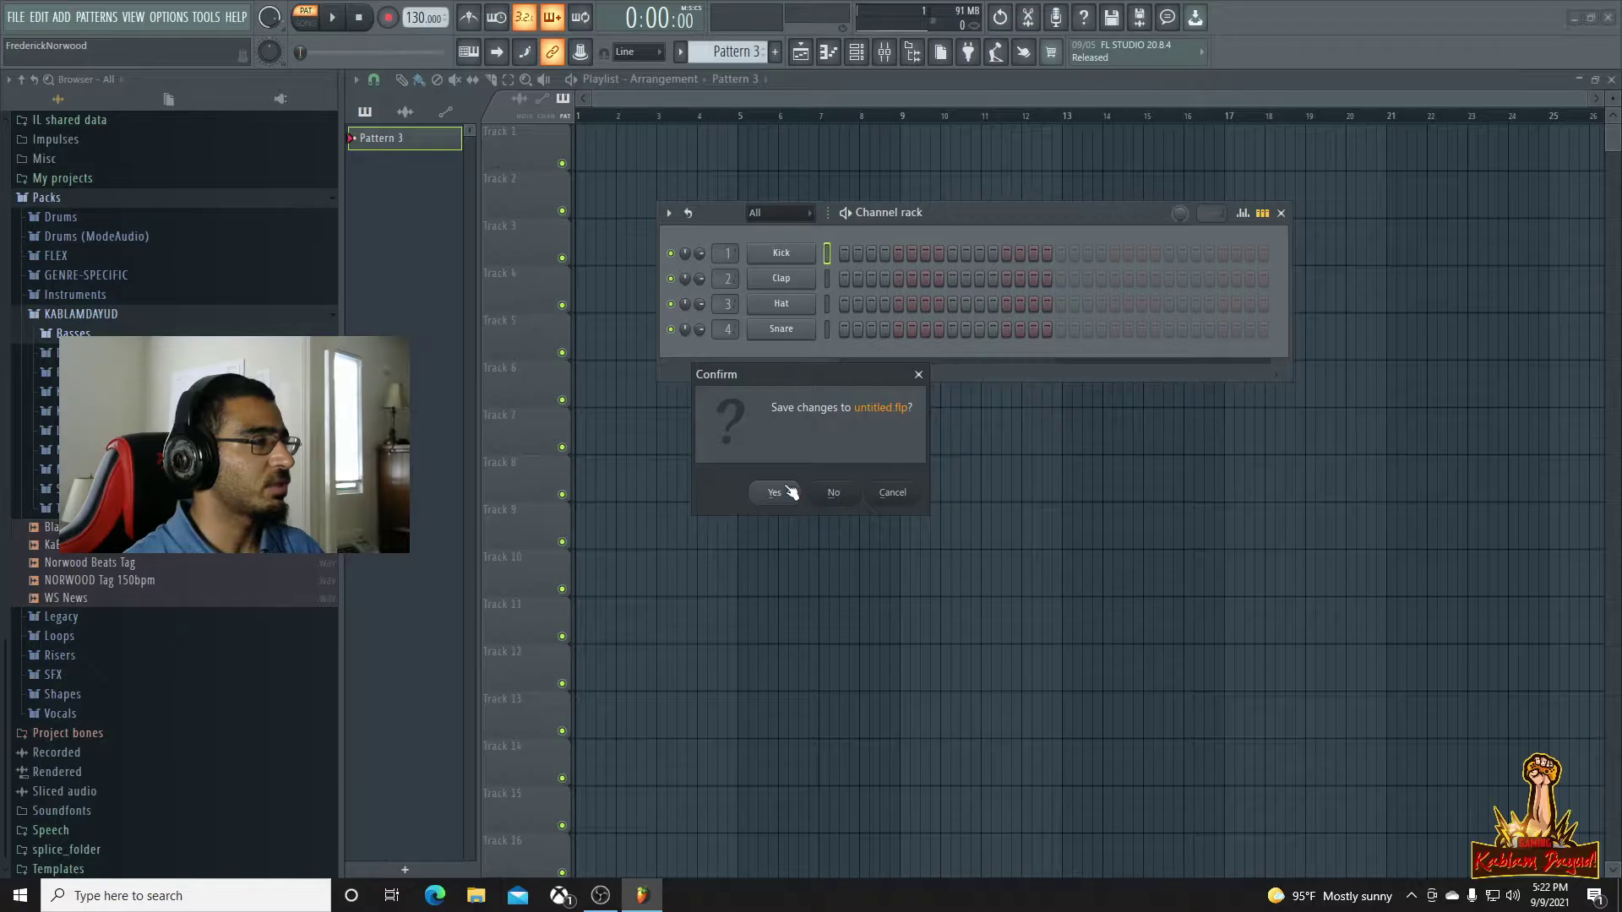
Load the template project without saving the changes to untitled.flp, and close all open plugin windows
click(833, 493)
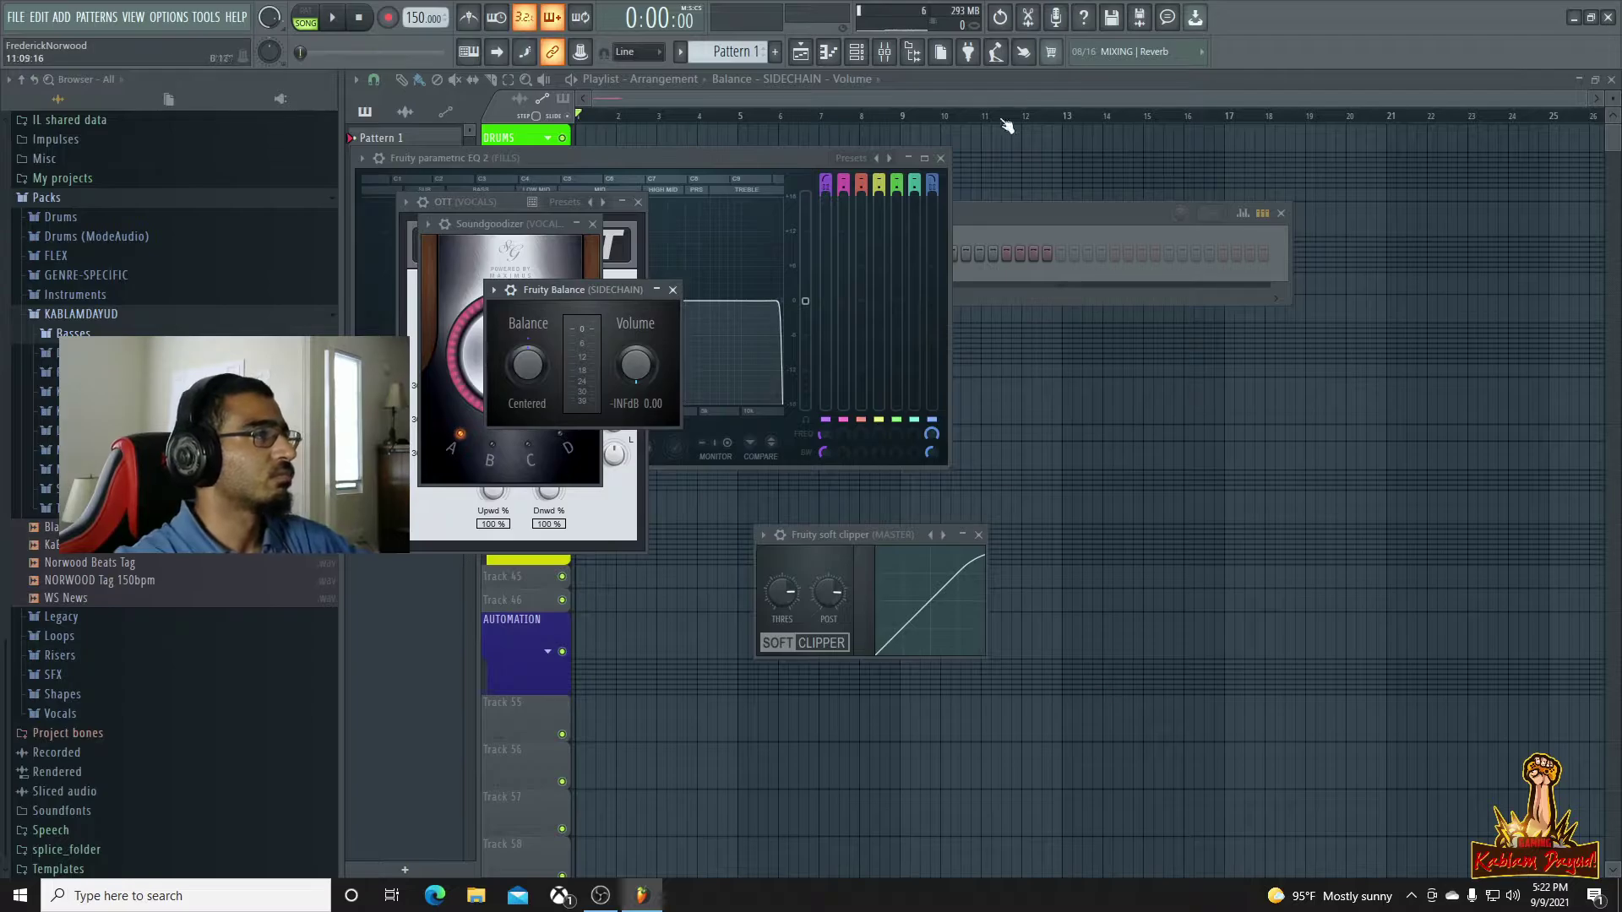
key(F12)
drag(1574, 100, 1295, 100)
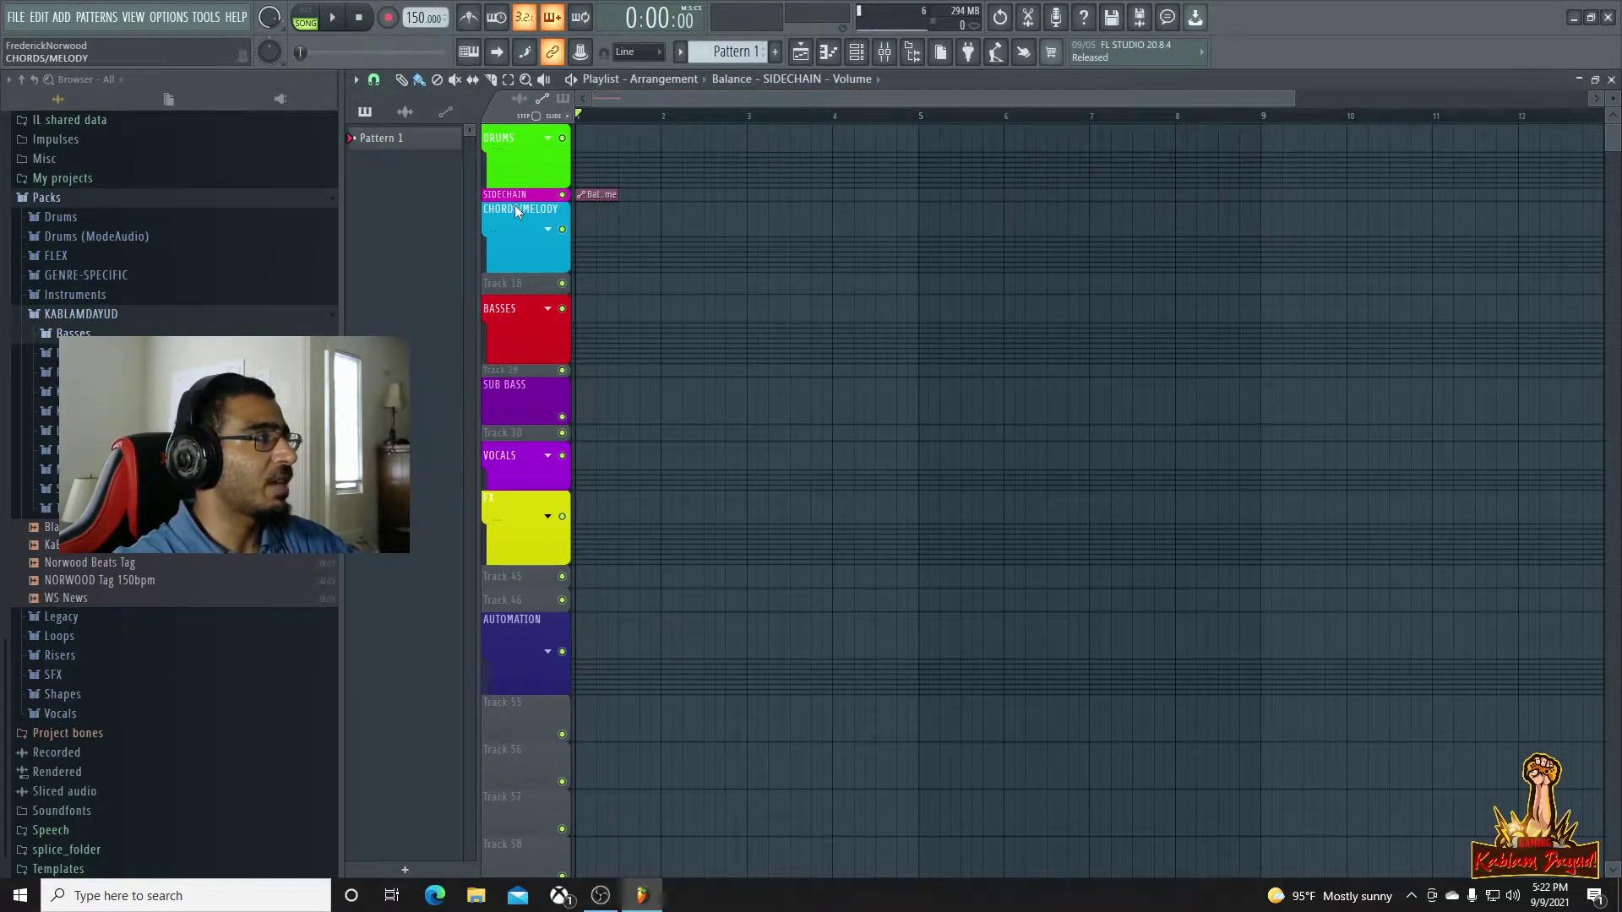
Expand the DRUMS track group in the playlist to show its individual drum tracks
scroll(826, 424, down, 2)
scroll(826, 410, up, 2)
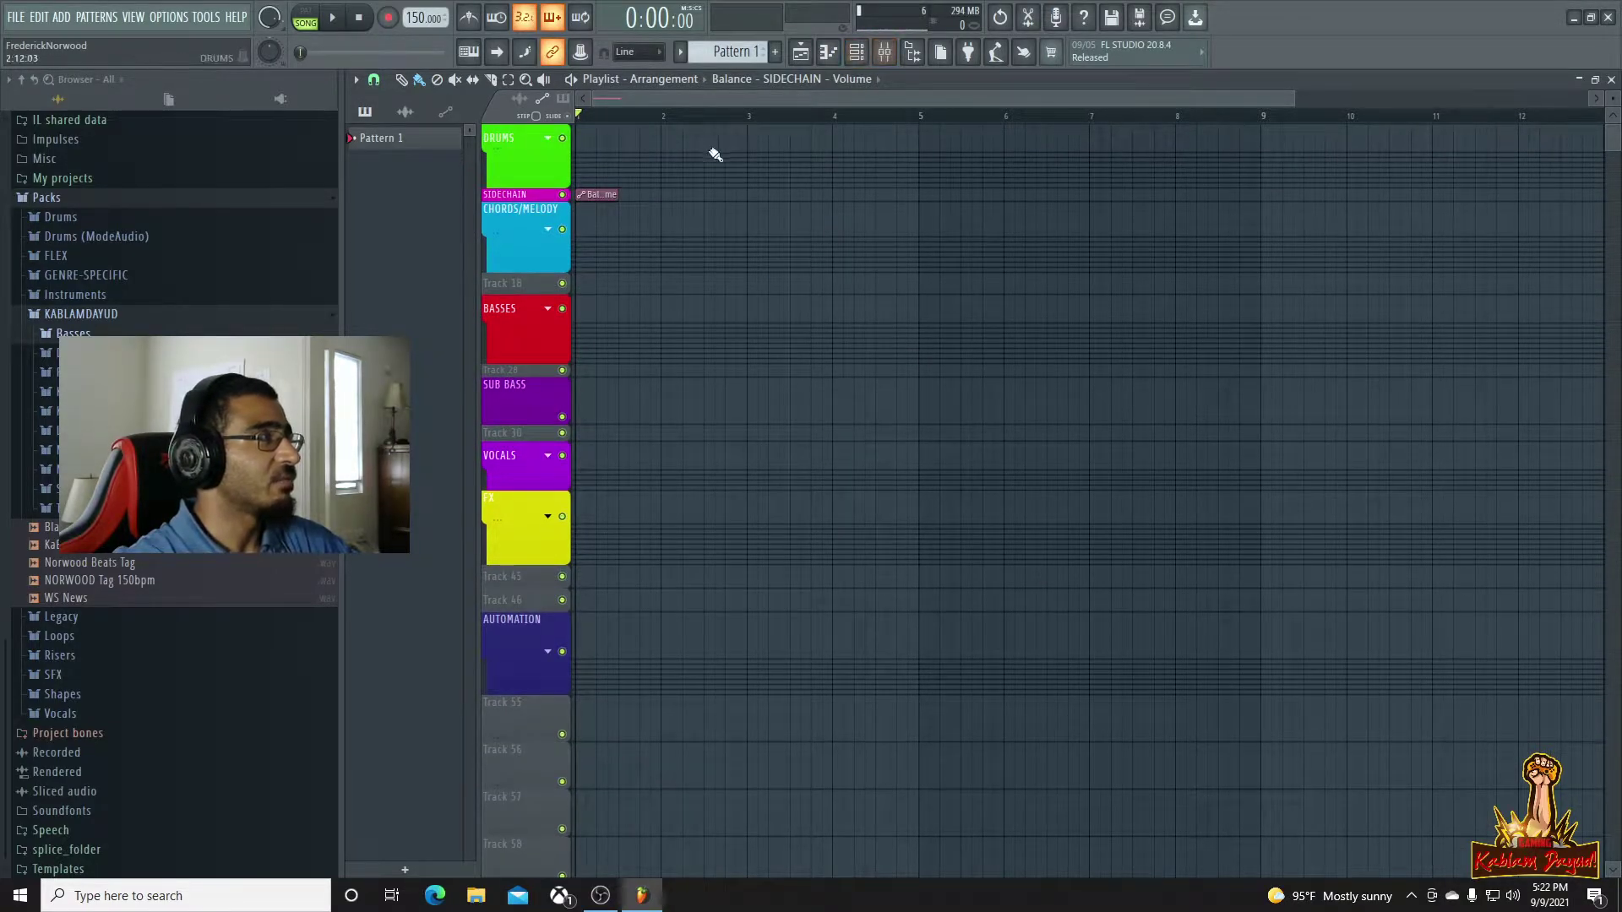
click(548, 137)
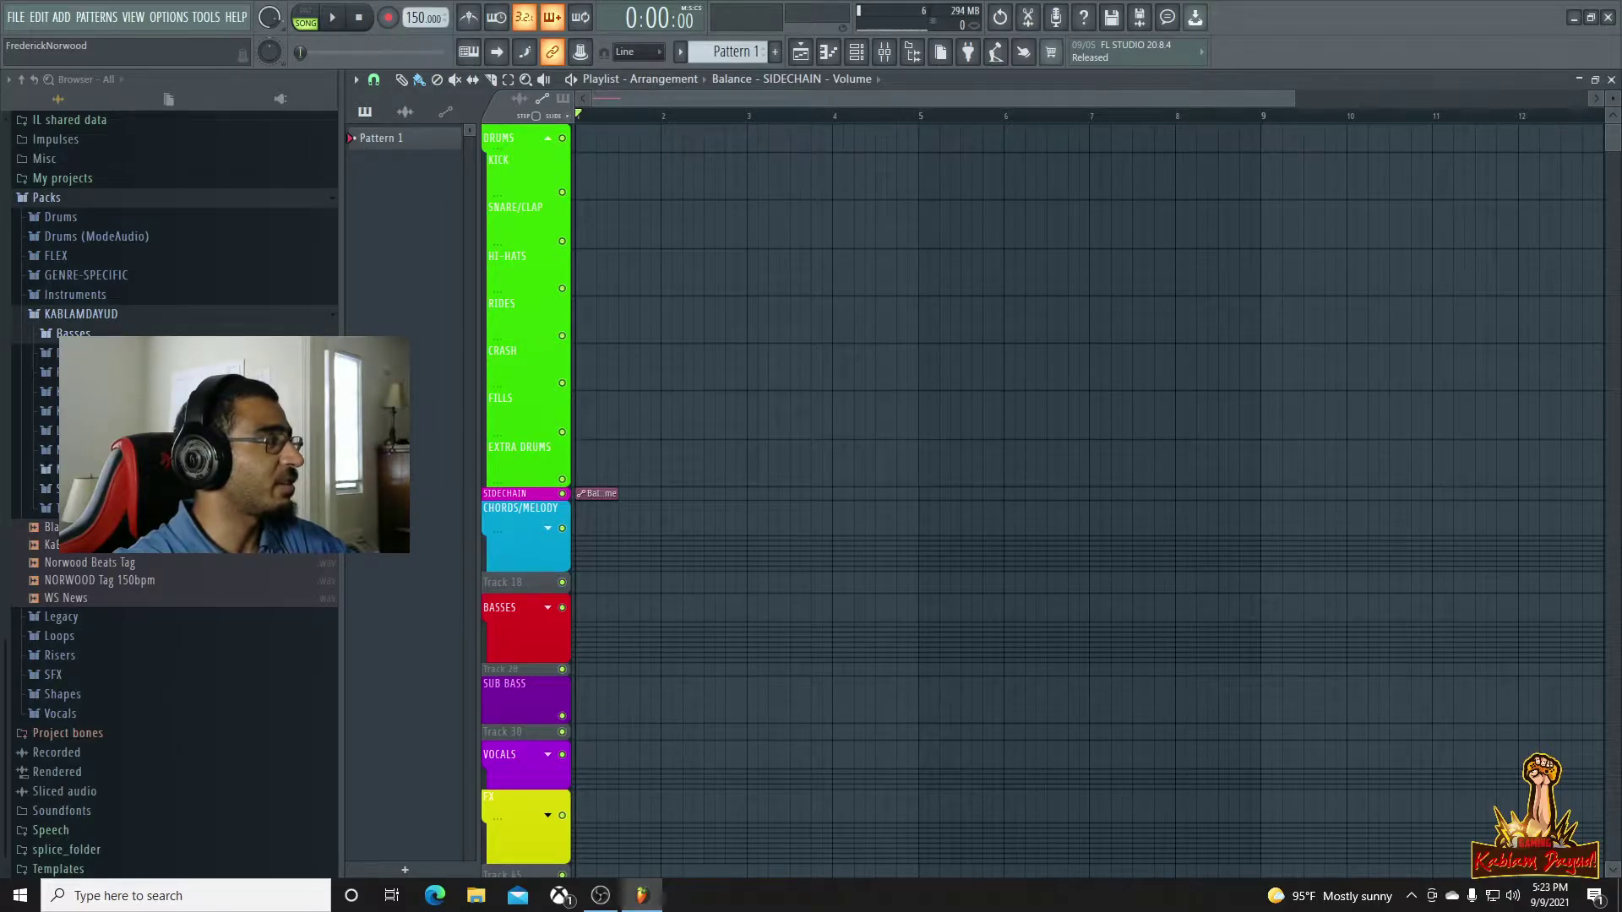
click(110, 411)
click(110, 392)
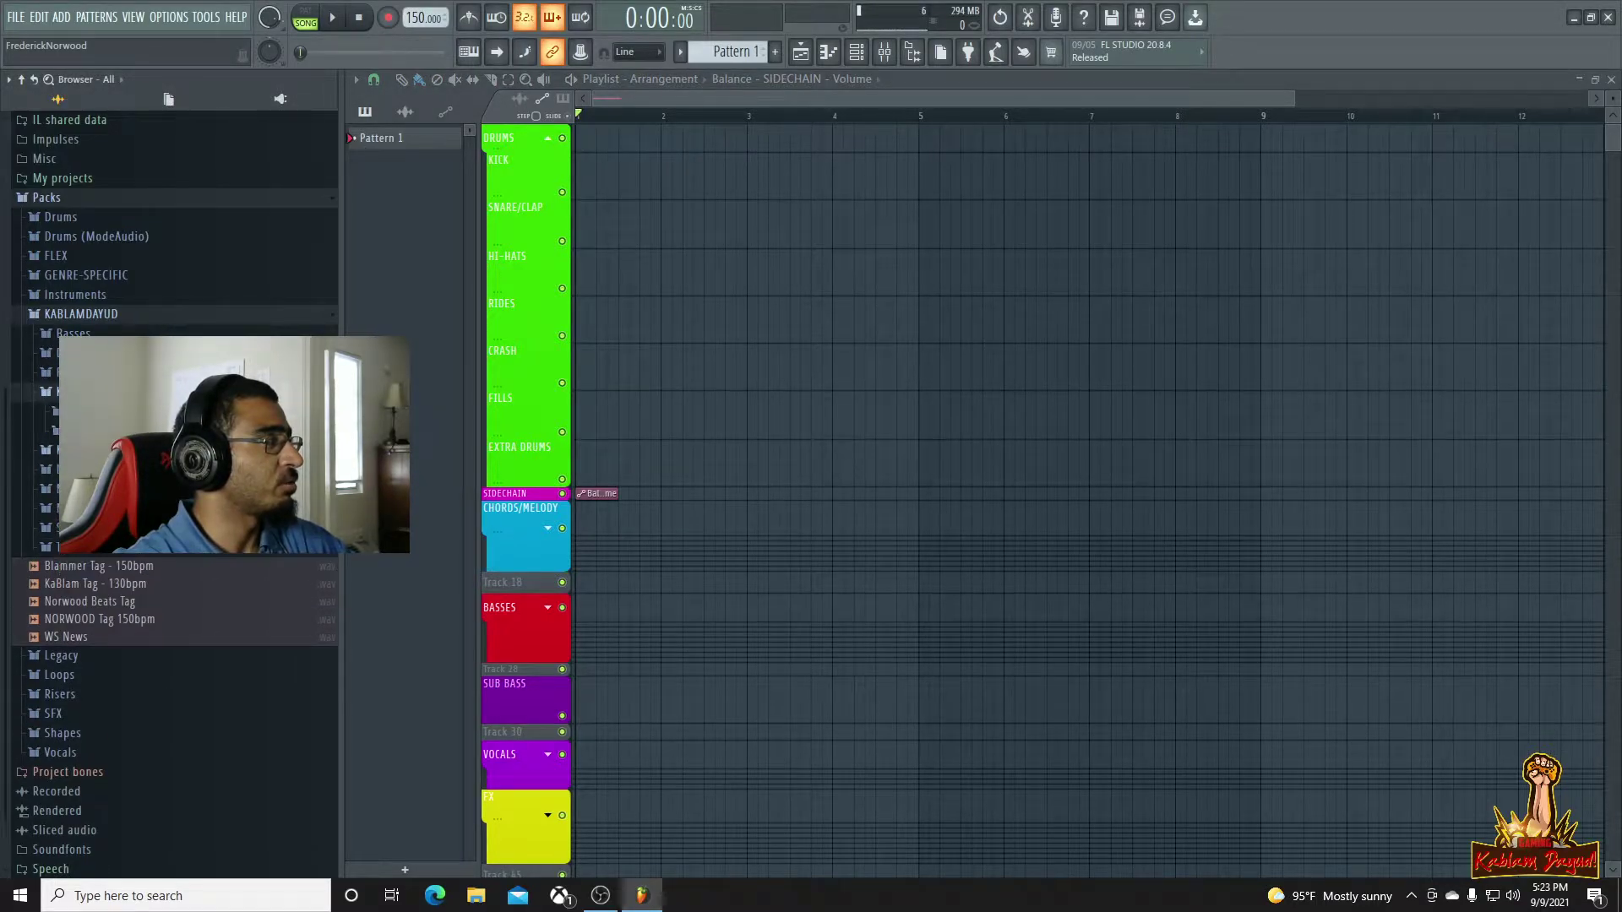
click(110, 412)
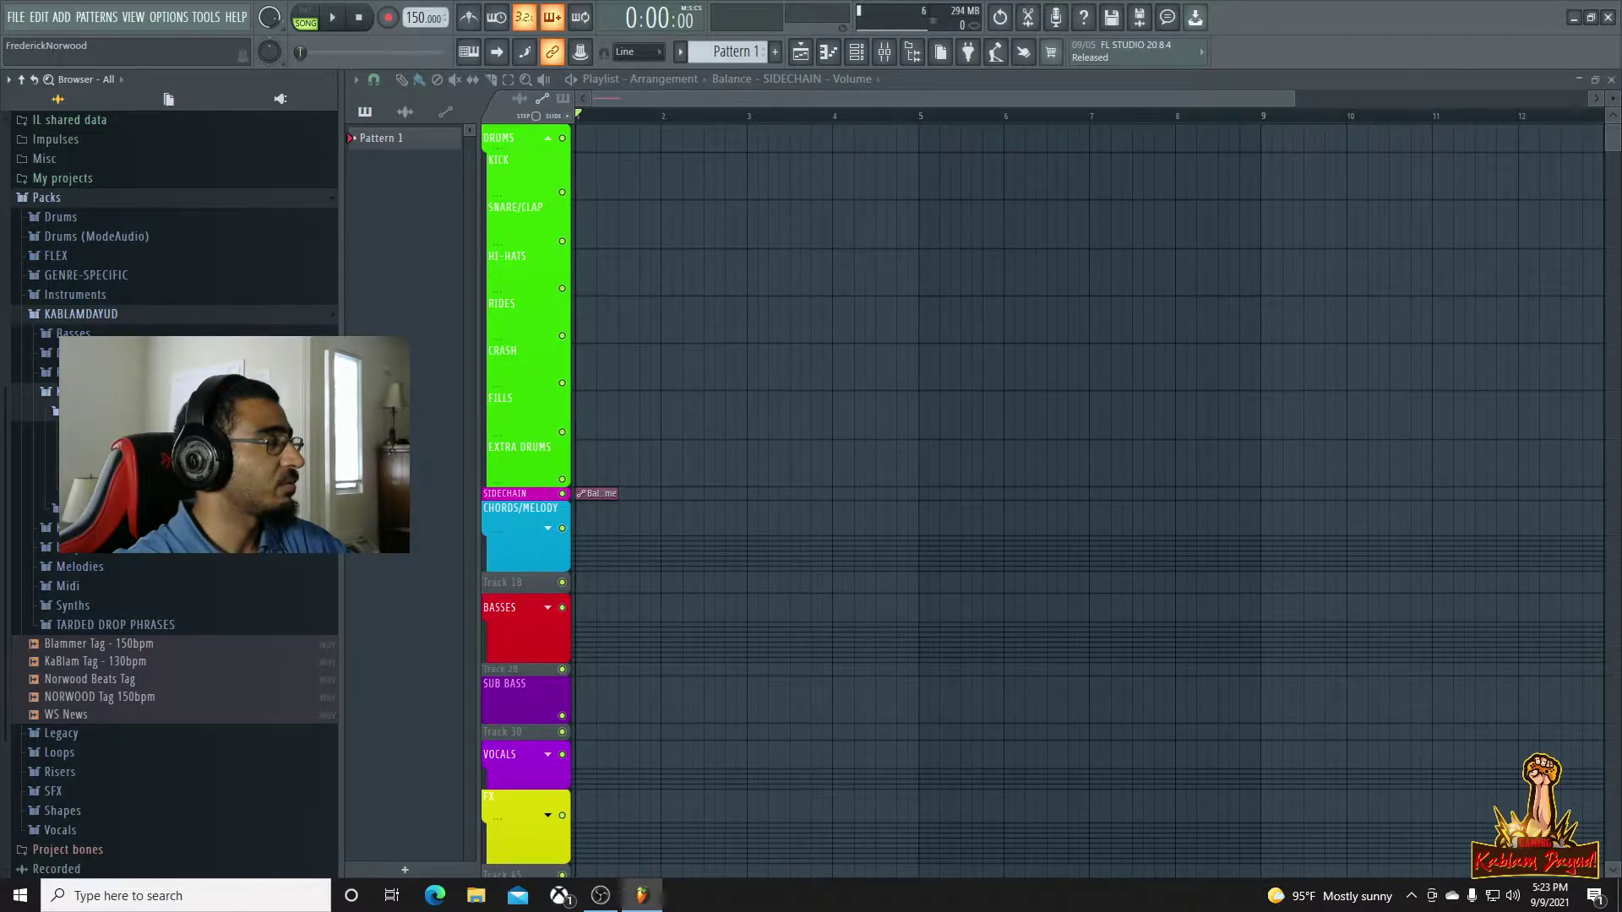
click(110, 392)
Audition the kick samples in the drum folder of the KABLAMDAYUD pack
click(110, 353)
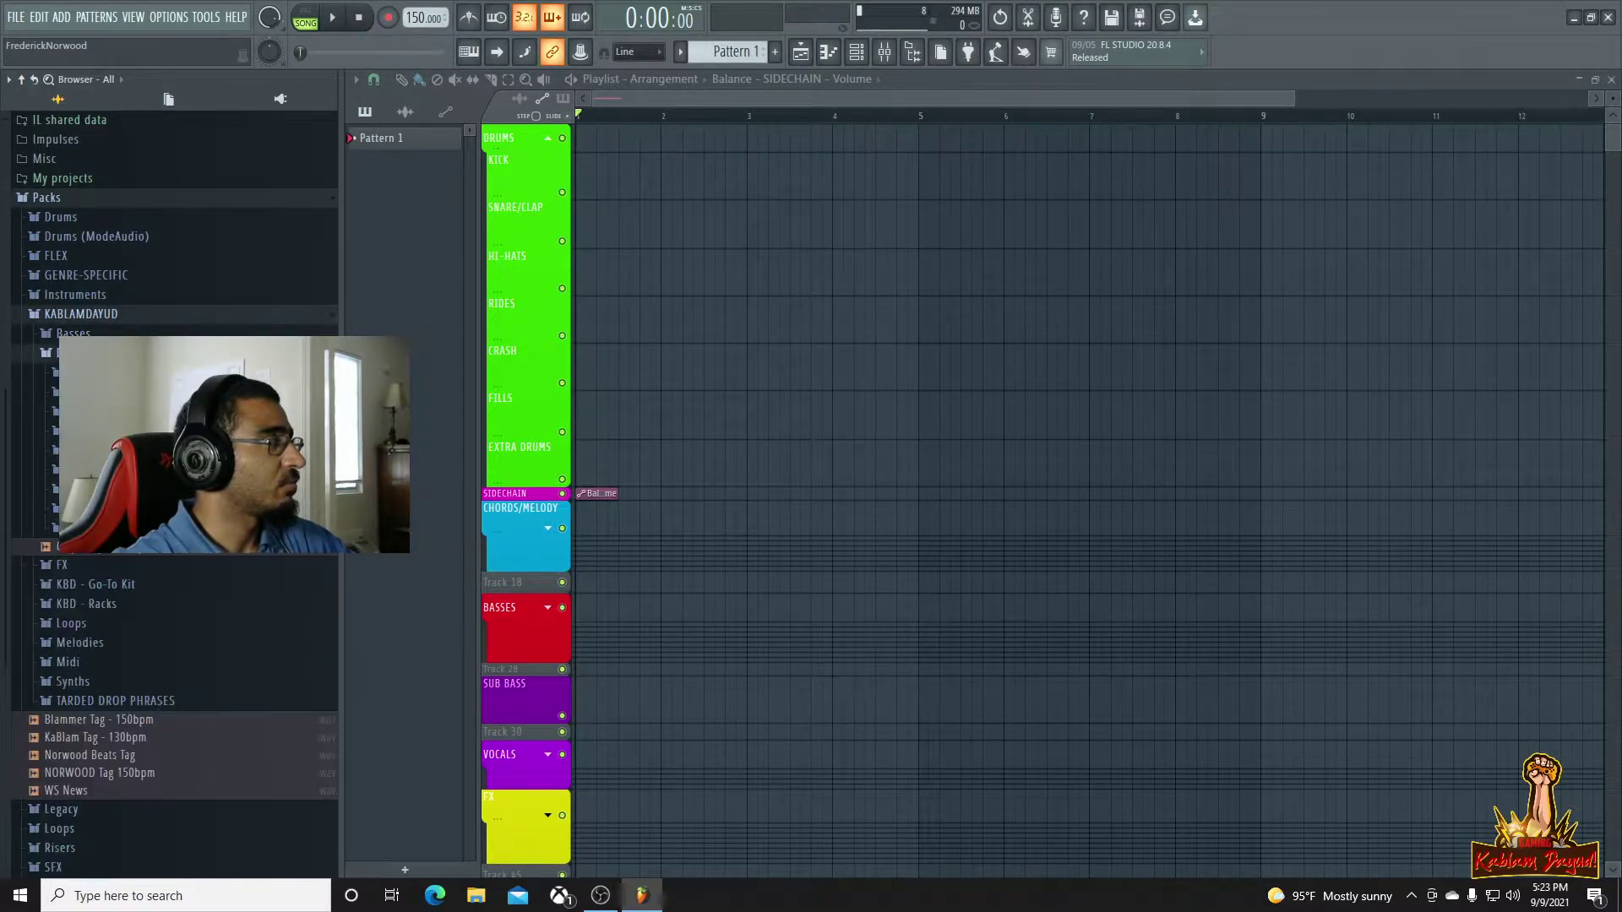
click(114, 489)
click(119, 565)
click(113, 599)
click(102, 634)
click(99, 615)
click(98, 597)
click(98, 527)
click(98, 547)
click(99, 566)
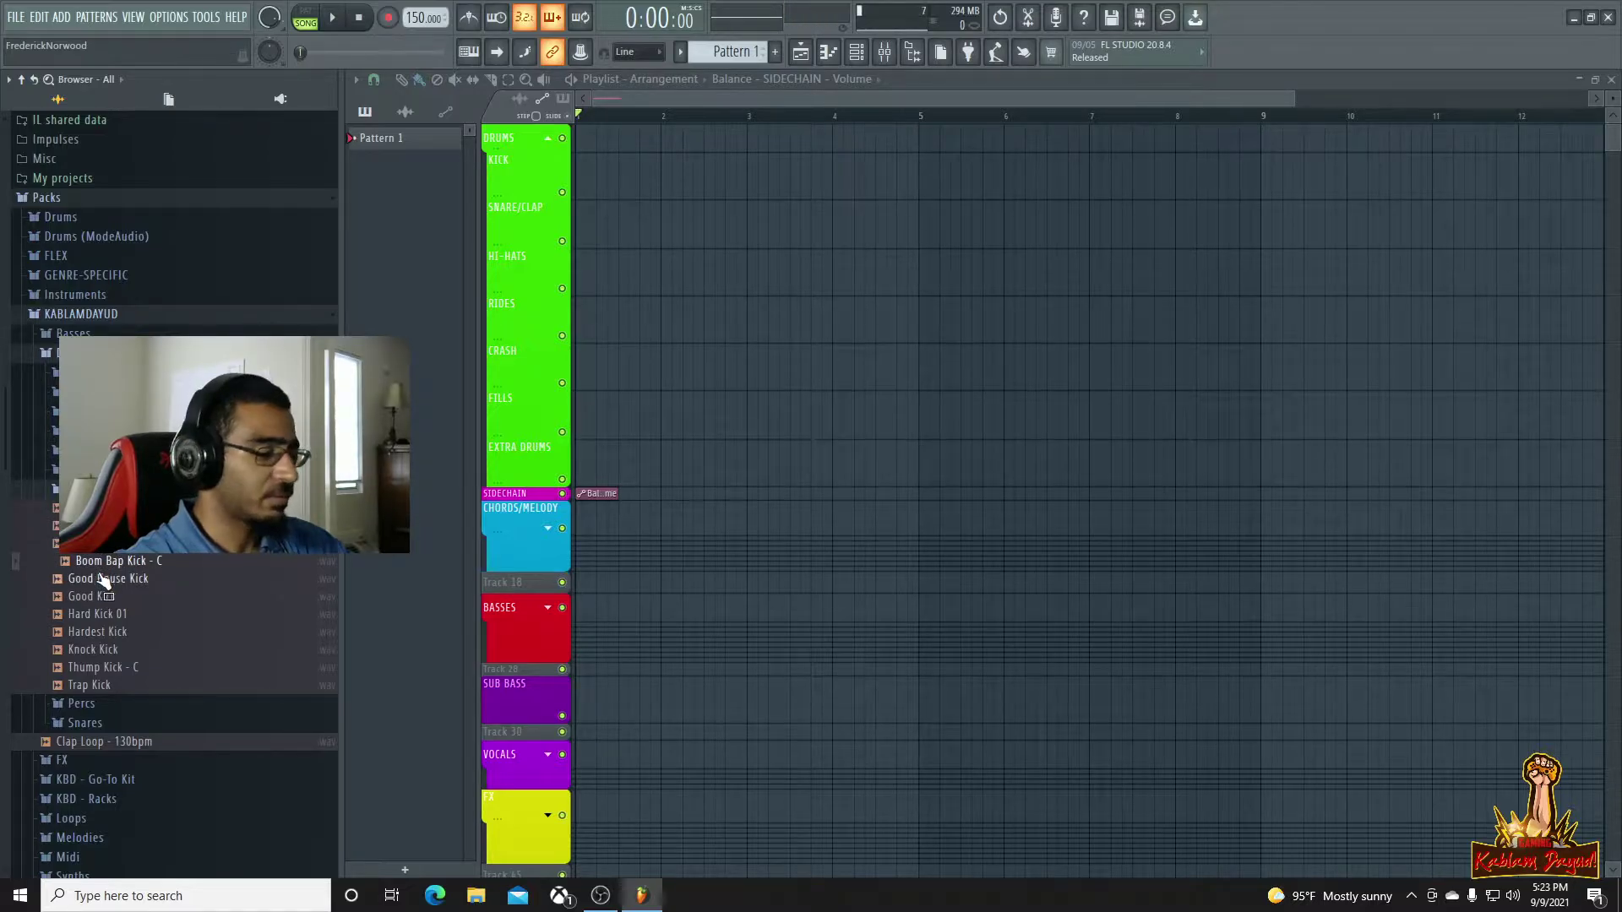
key(Down)
key(Down)
key(Down)
key(Down)
key(Down)
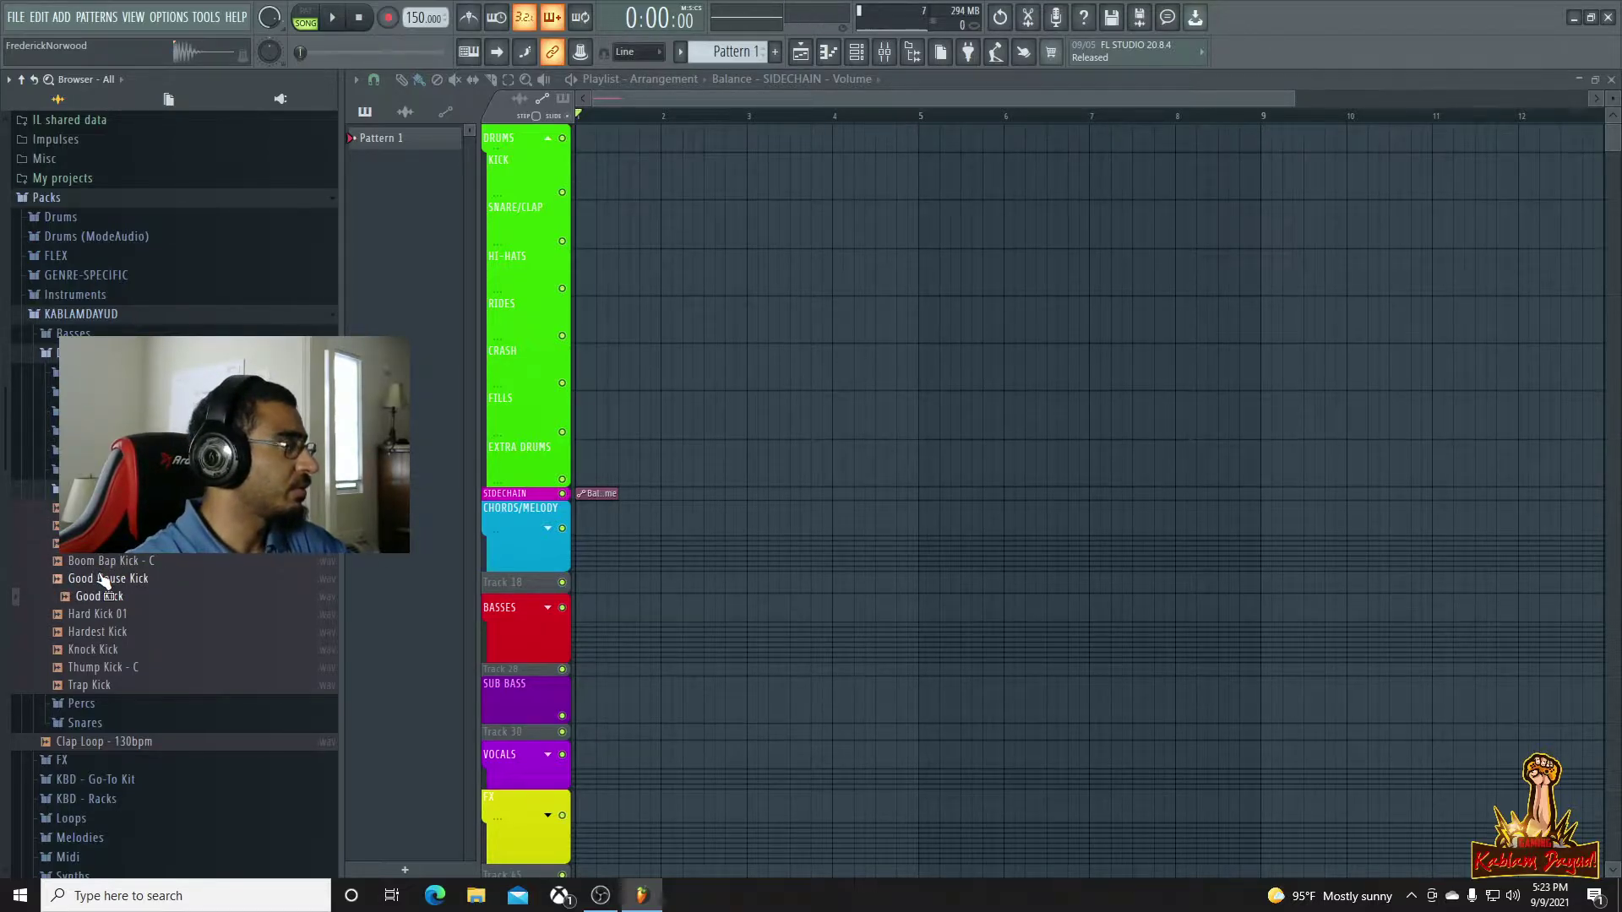
key(Up)
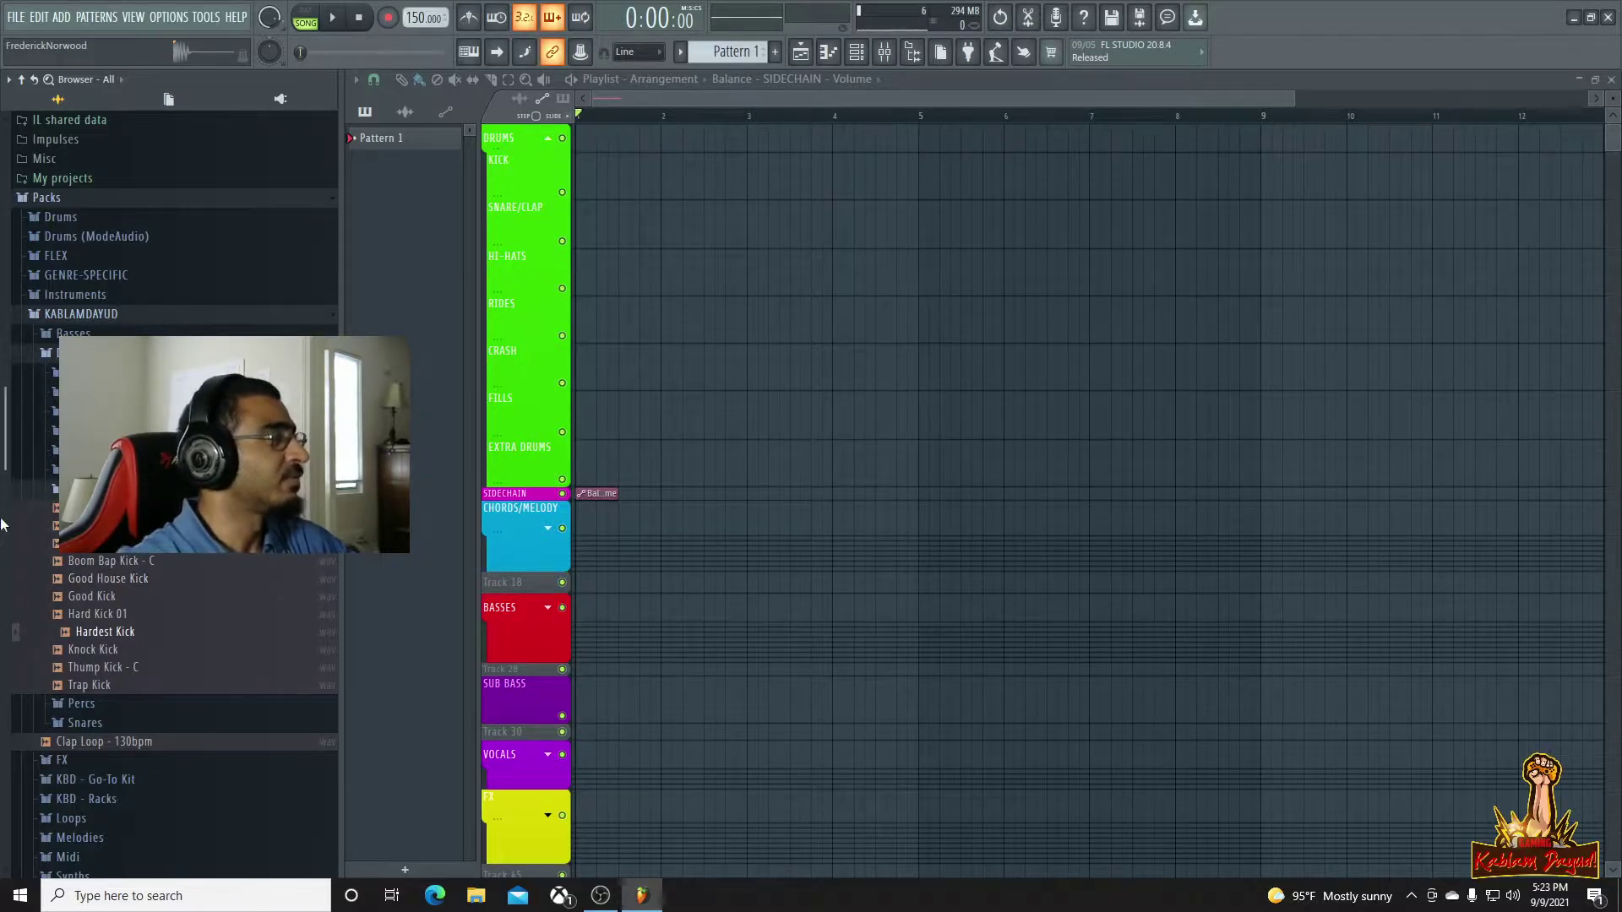
Place the Hardest Kick sample at the start of bar 1 on the KICK track and play it back
drag(105, 632, 581, 174)
key(space)
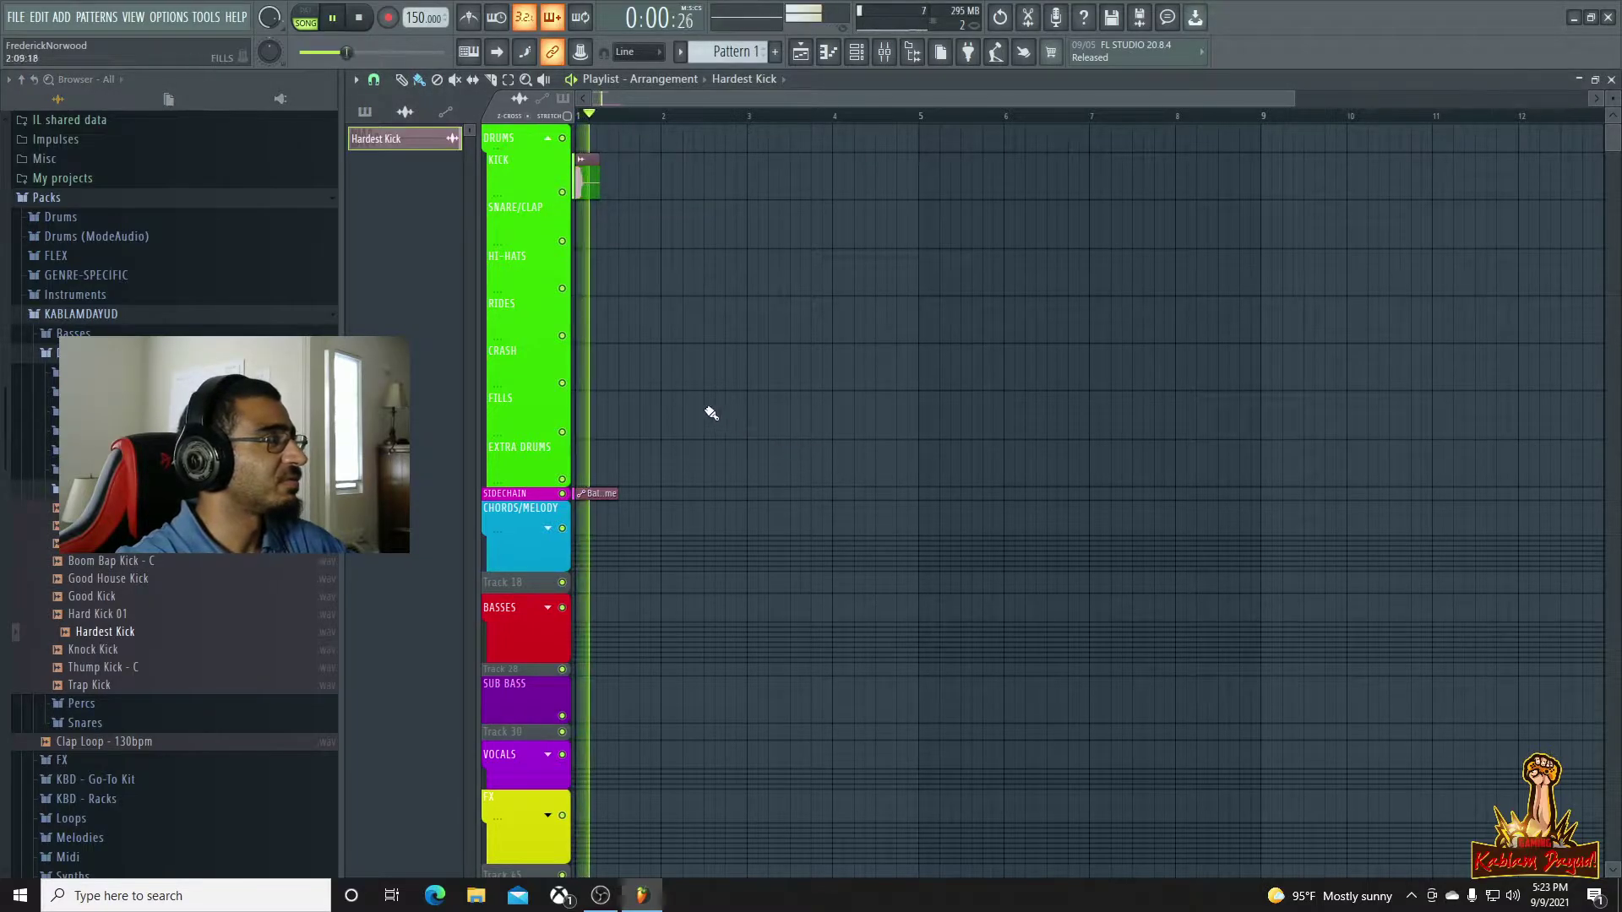
key(space)
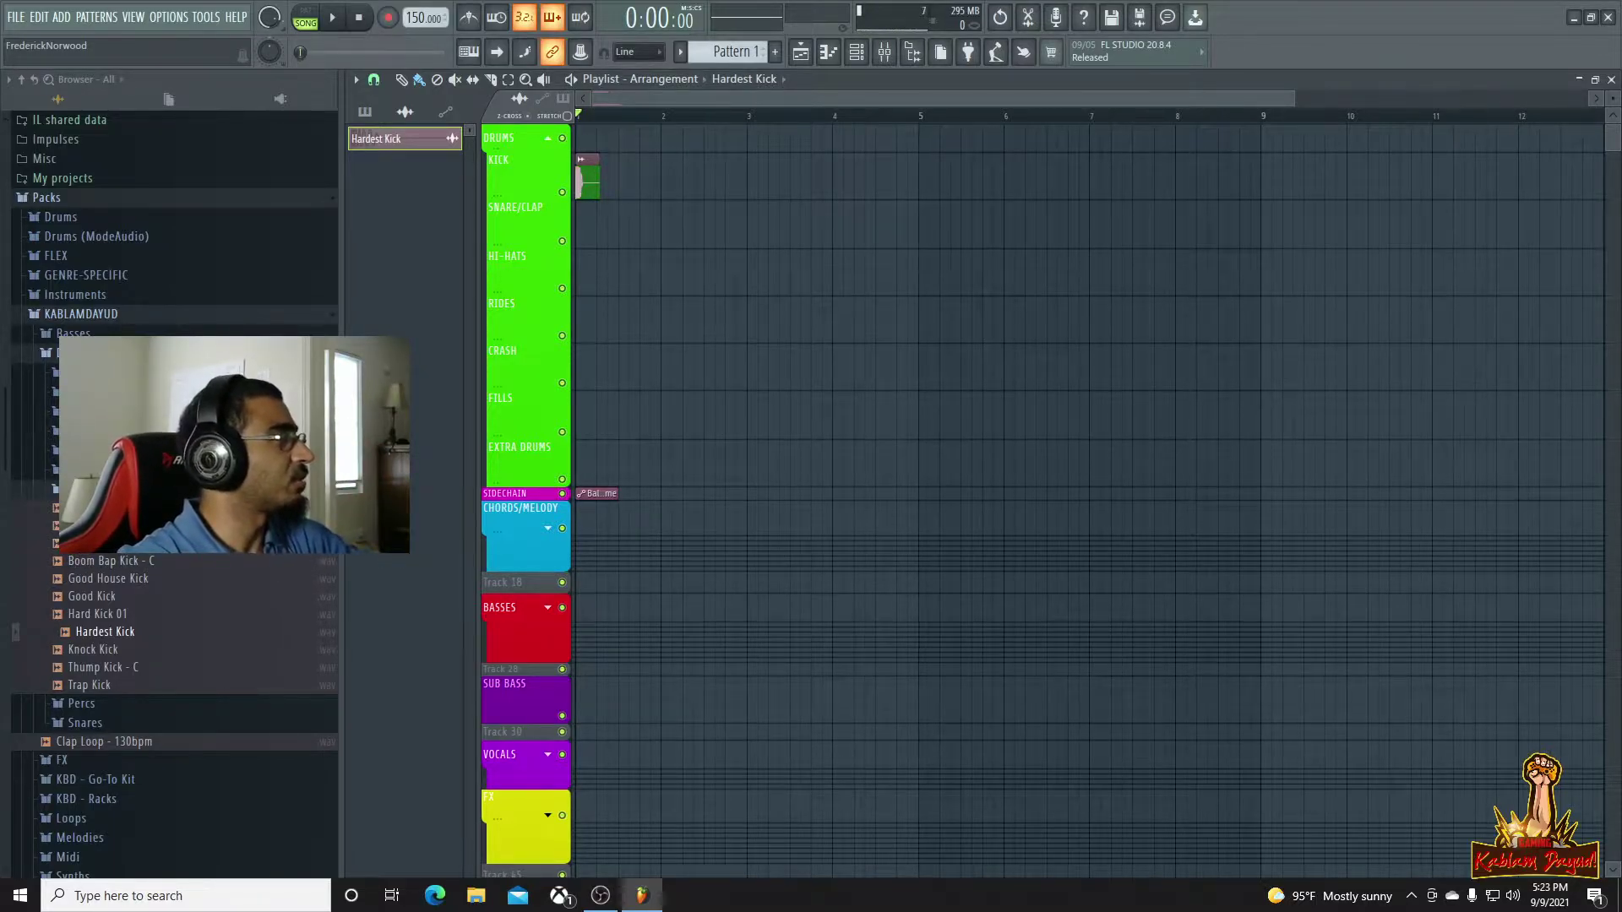
Place BLA_HZ_SNARE_06 from the KABLAMDAYUD pack on the SNARE/CLAP track, halfway through bar 1, and play it back
click(102, 489)
click(93, 353)
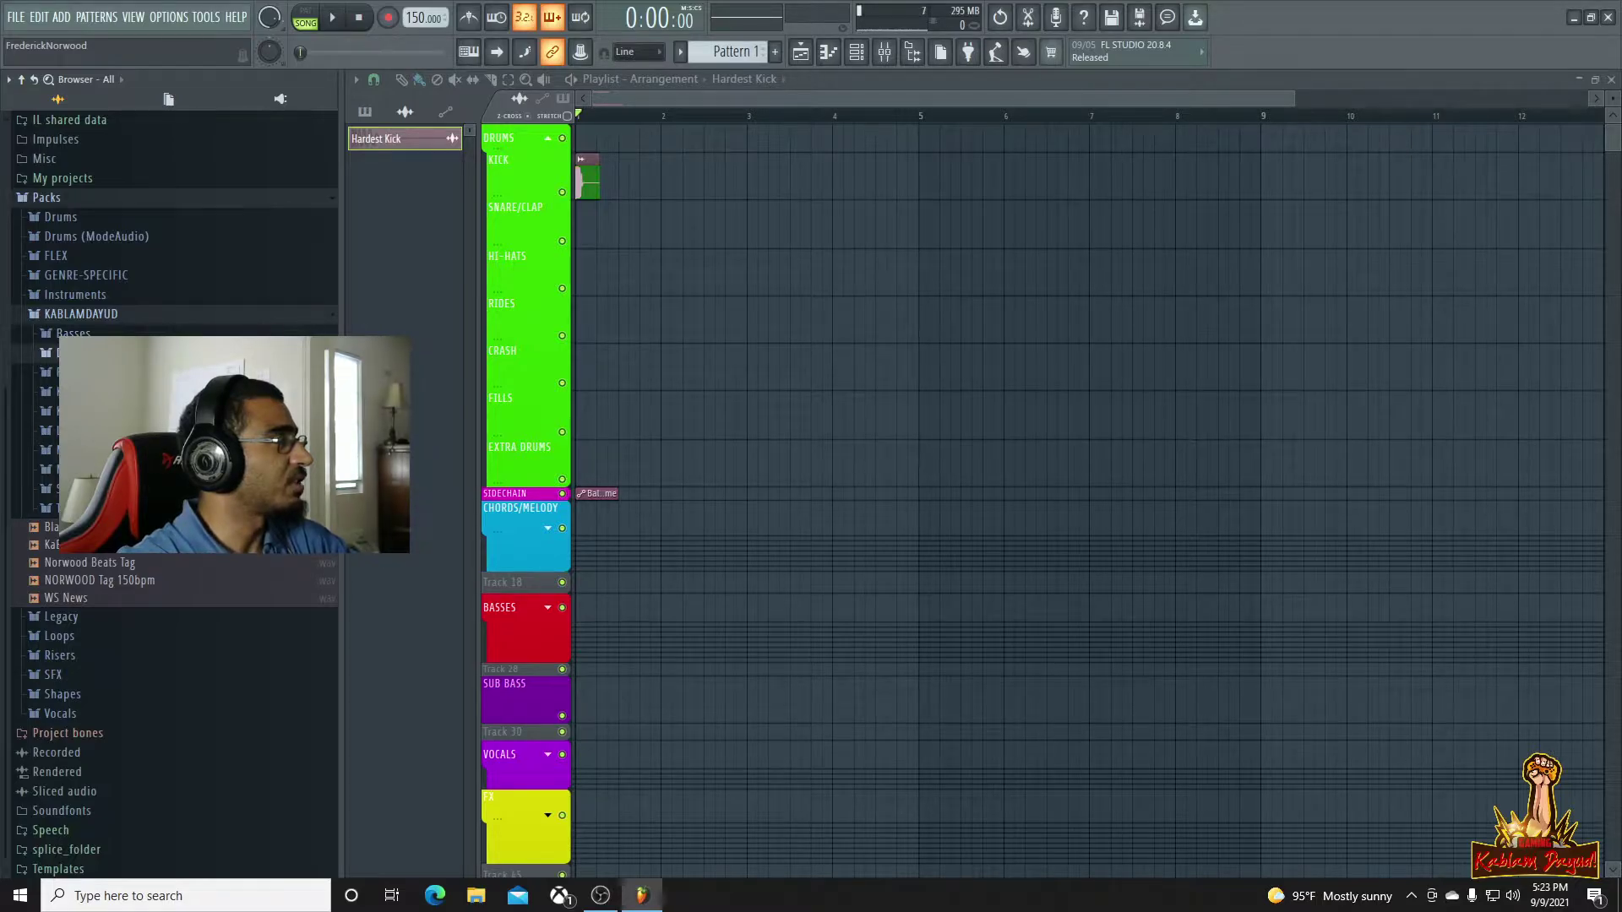
click(93, 392)
click(102, 411)
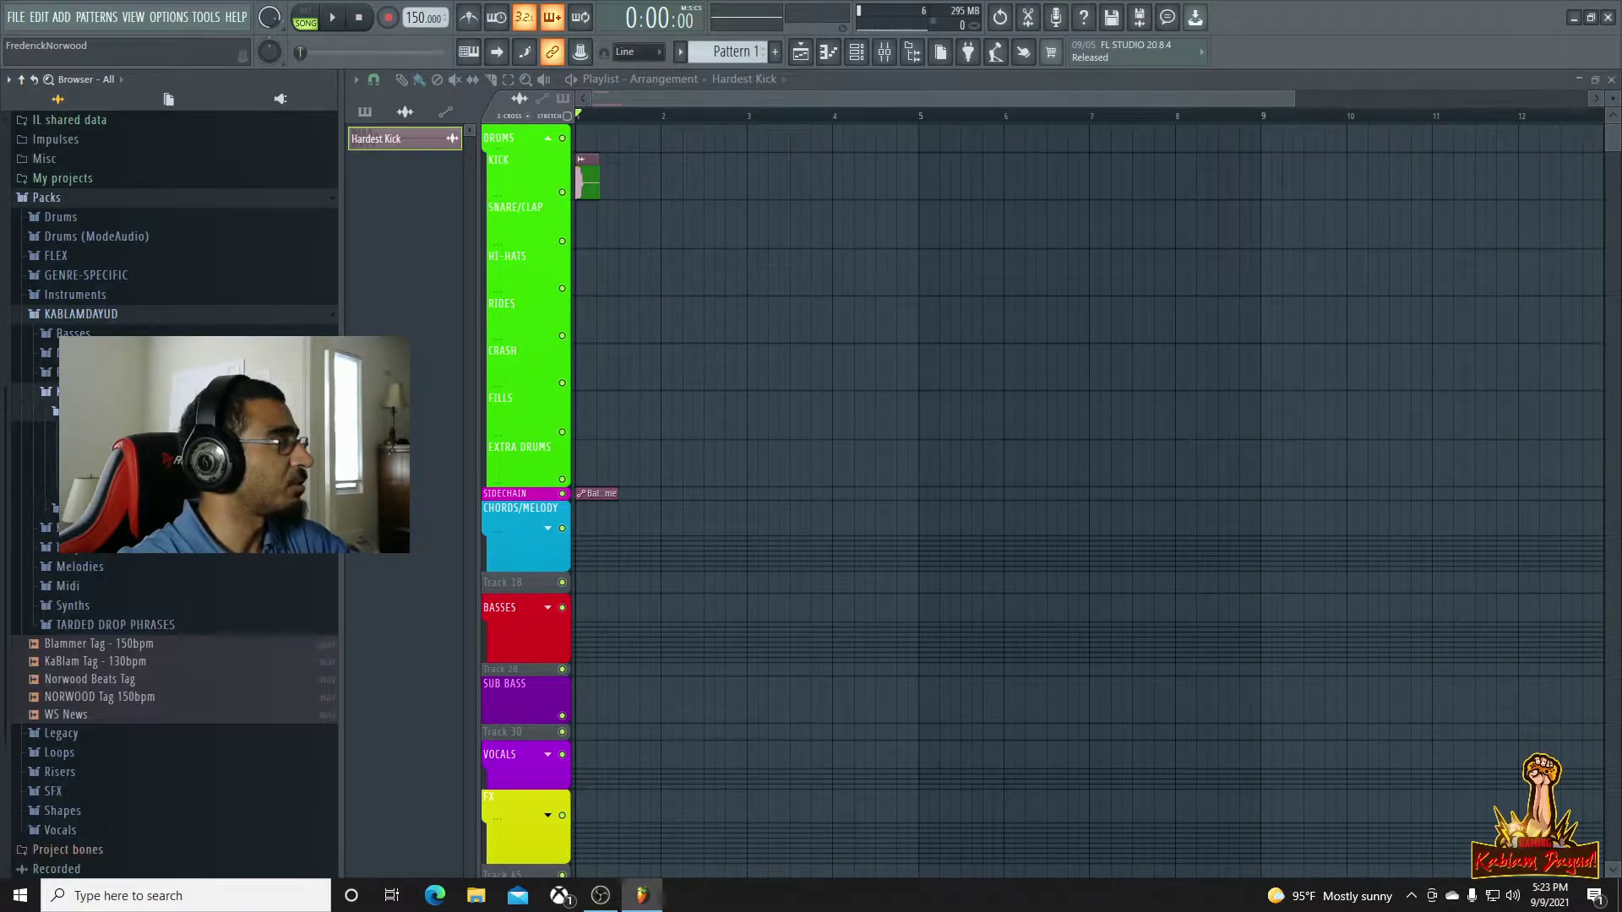
click(102, 431)
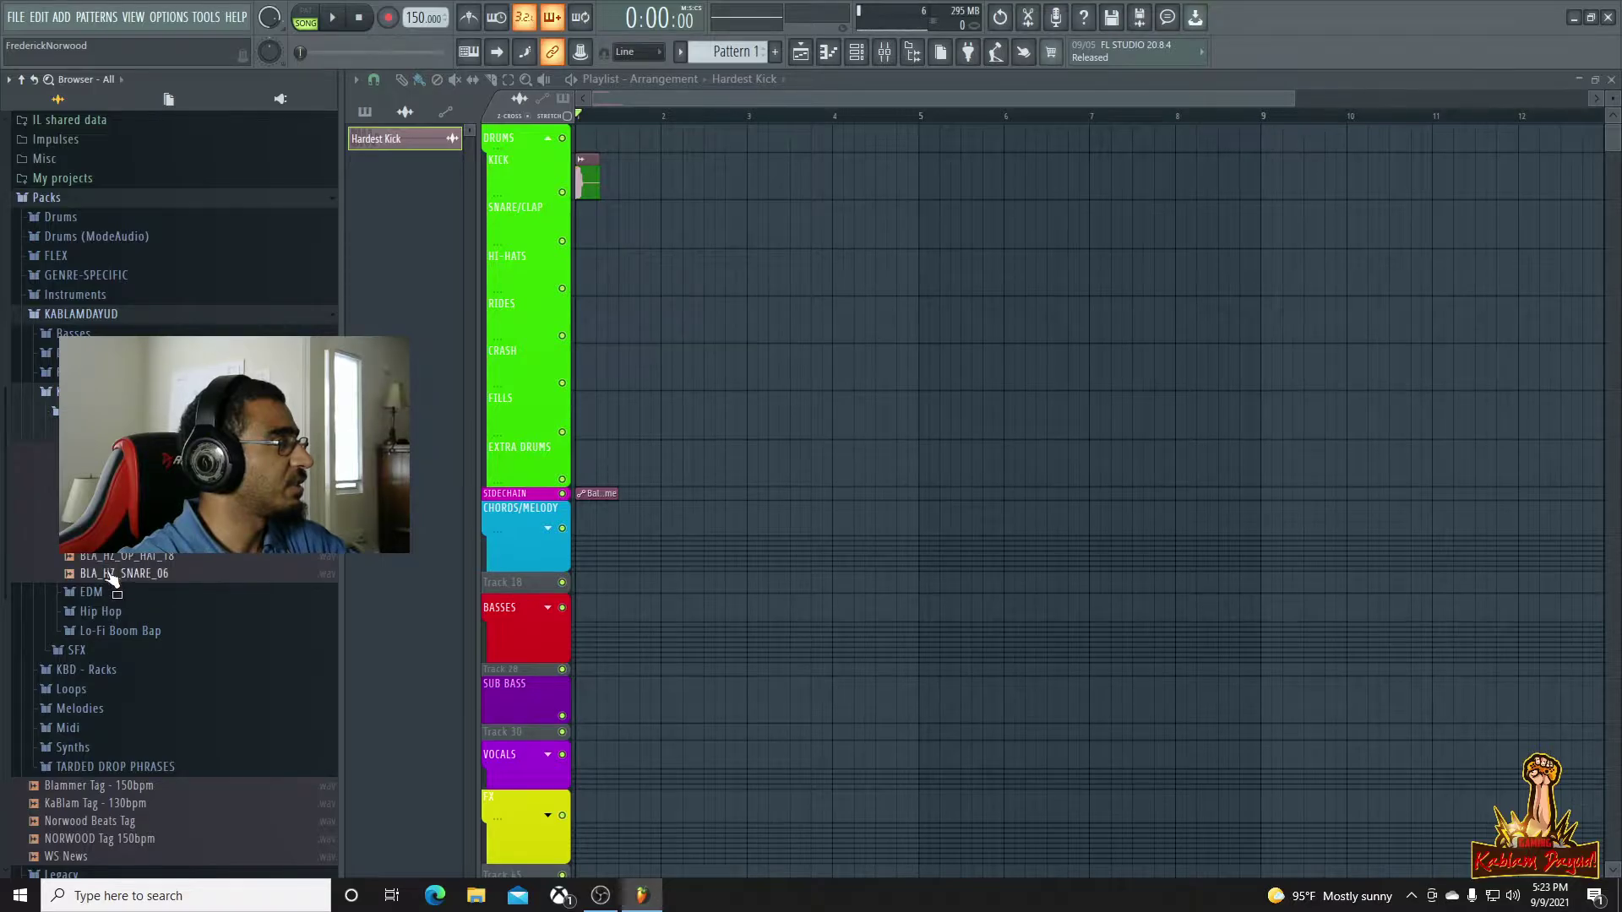
drag(112, 576, 621, 226)
key(space)
key(space)
Duplicate the kick and snare clips from bar 1 into bars 2 to 4, play them back and clear the selection
drag(584, 174, 667, 314)
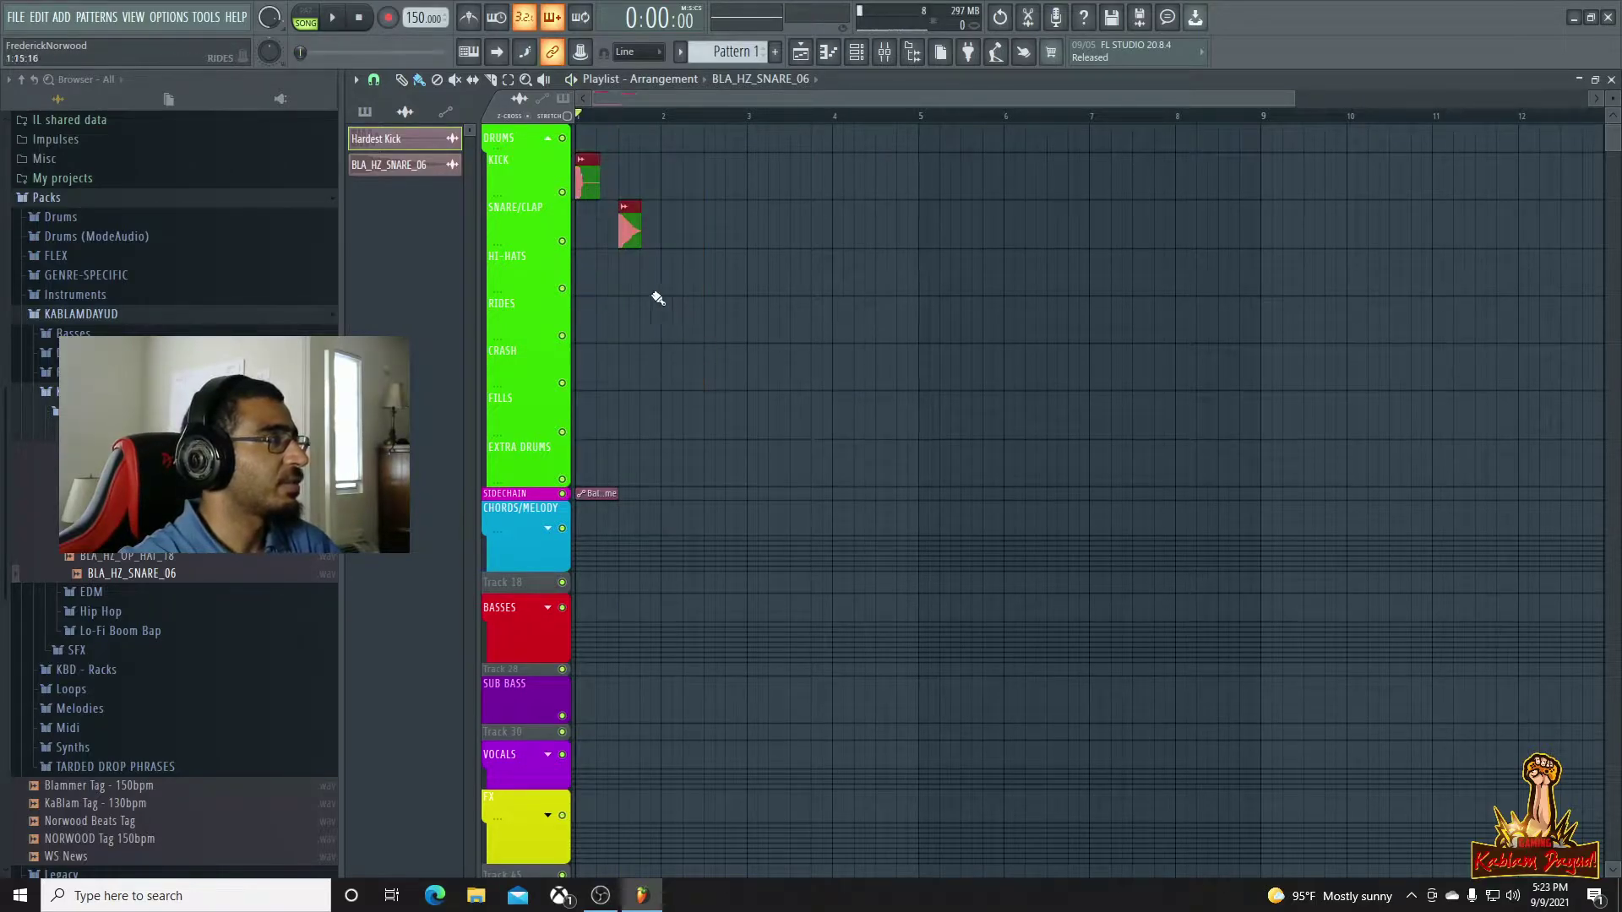
mouse_move(584, 172)
mouse_down()
mouse_move(682, 179)
mouse_move(593, 196)
mouse_move(596, 224)
mouse_up()
key(ctrl+b)
key(space)
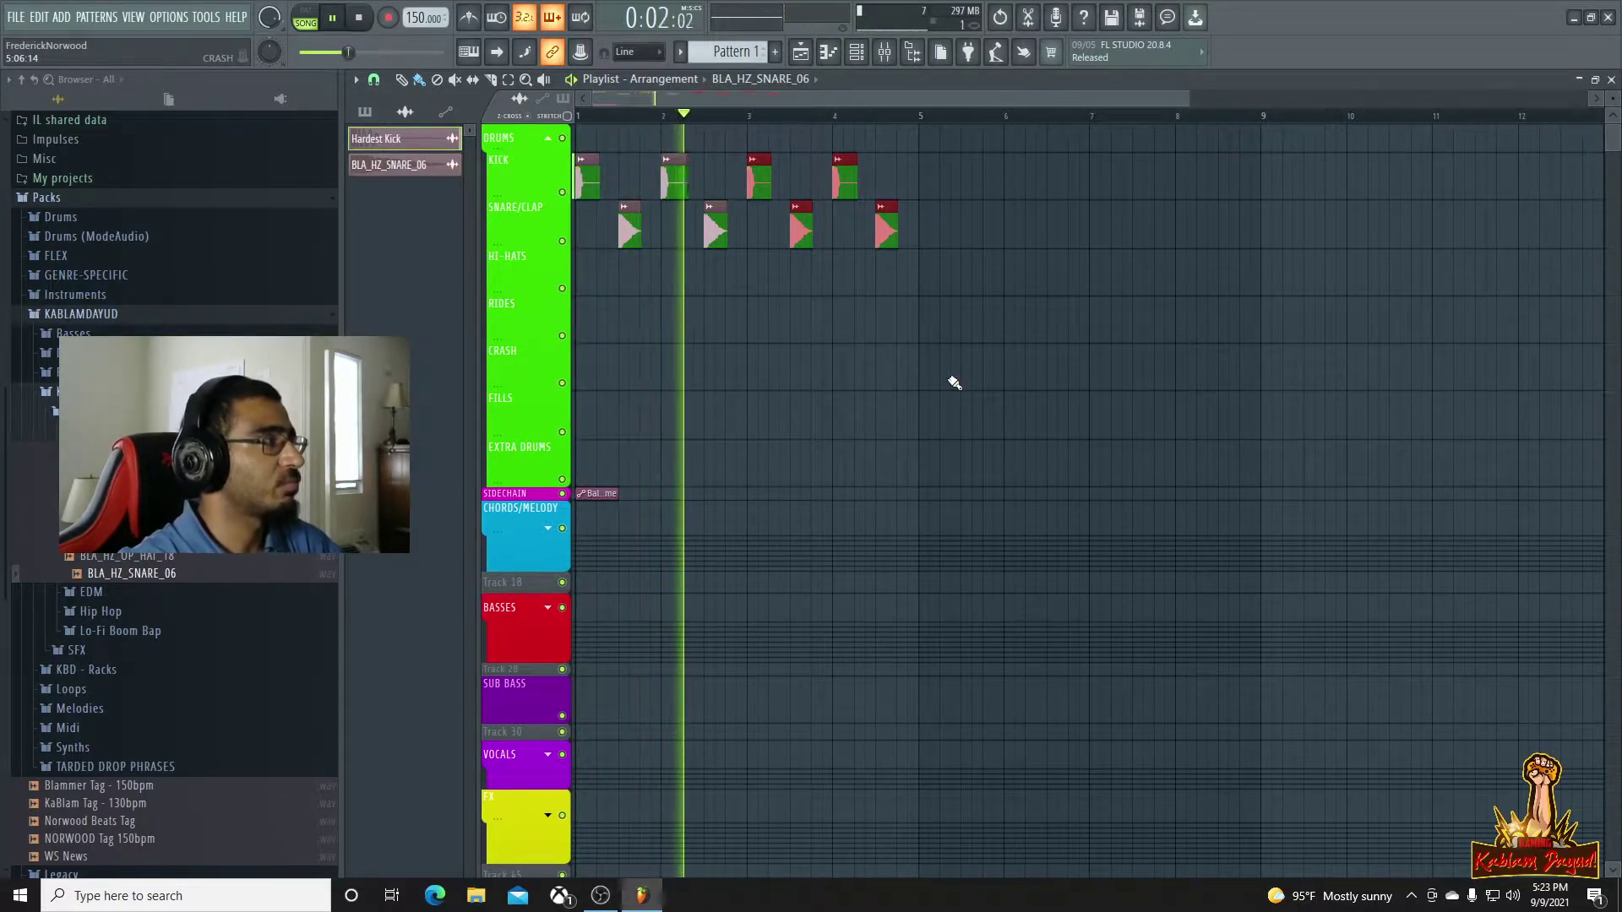
key(space)
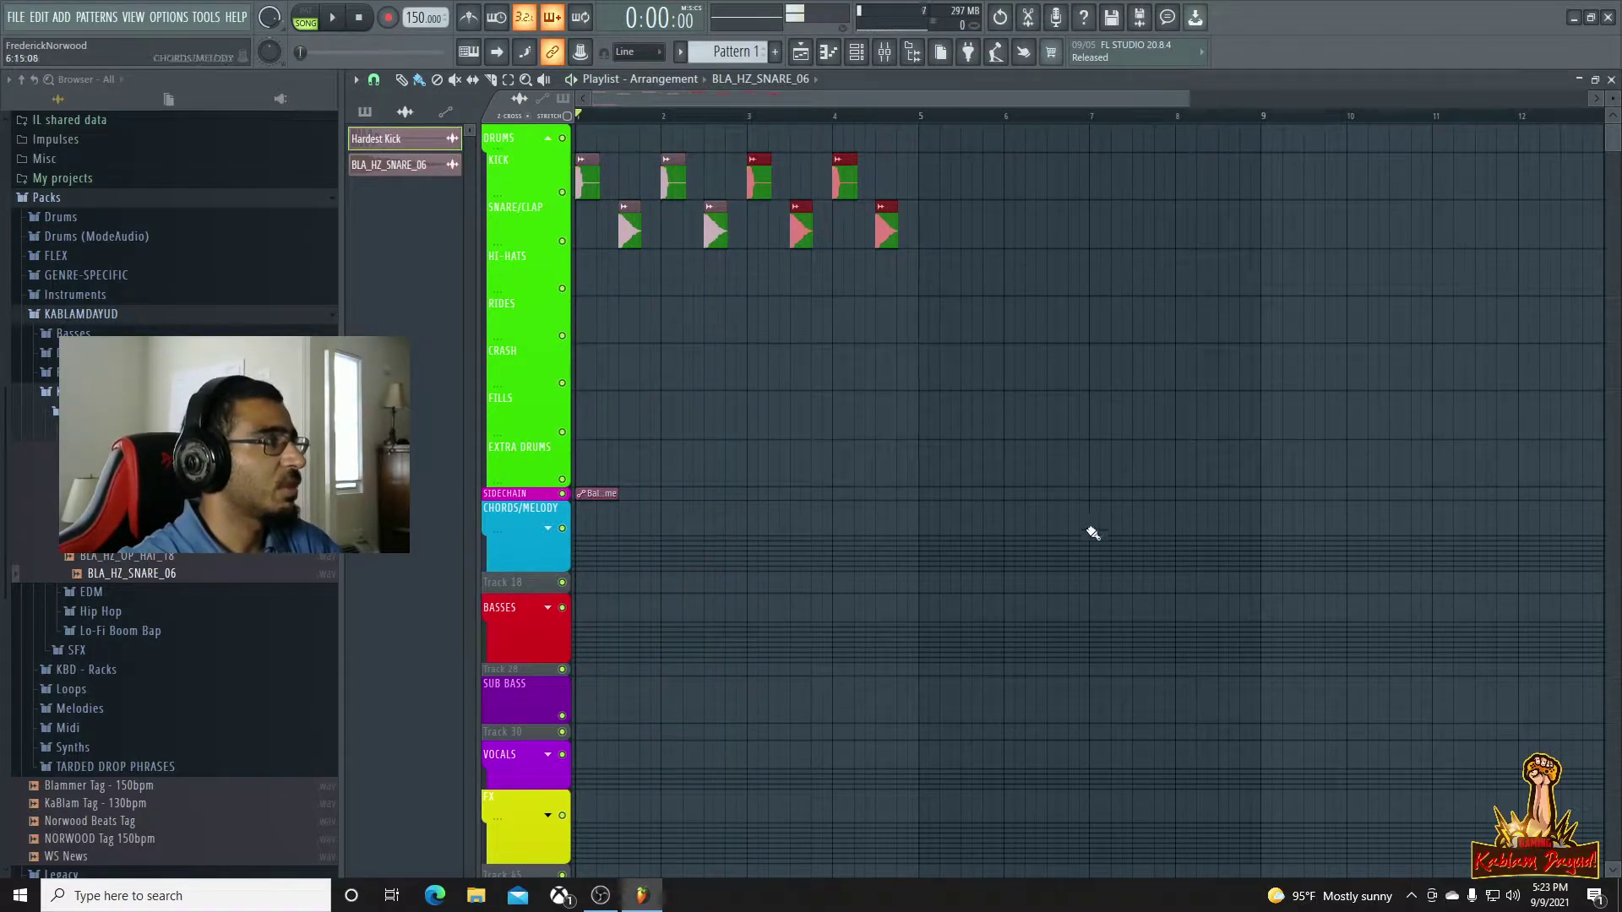
click(904, 369)
right_click(895, 369)
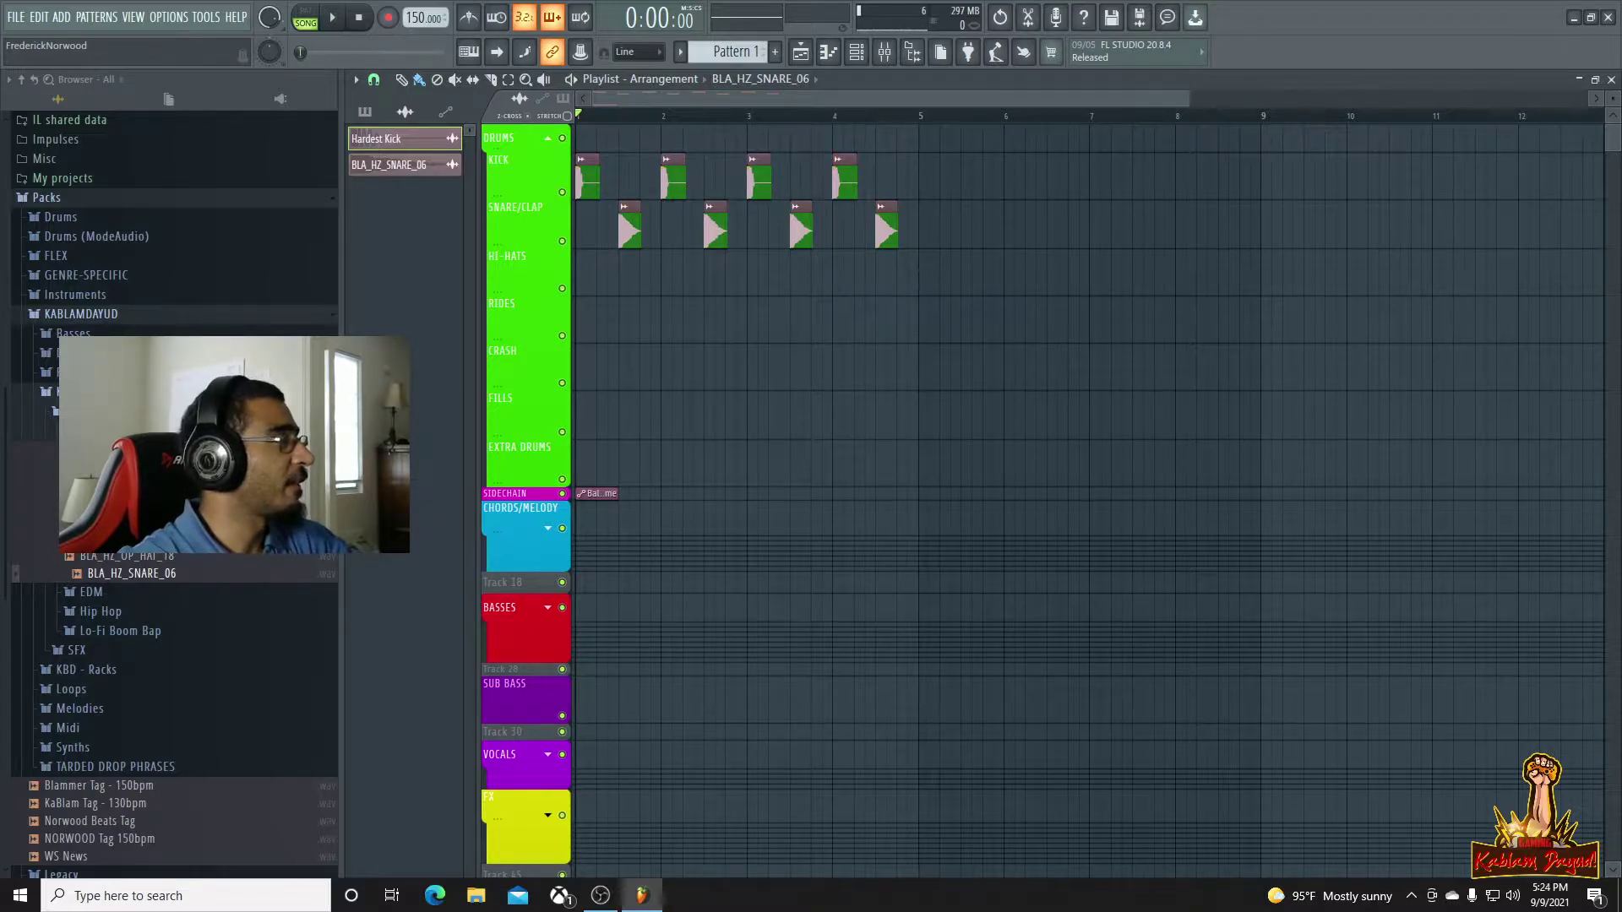
Find and launch the Splice app
click(166, 896)
text(s)
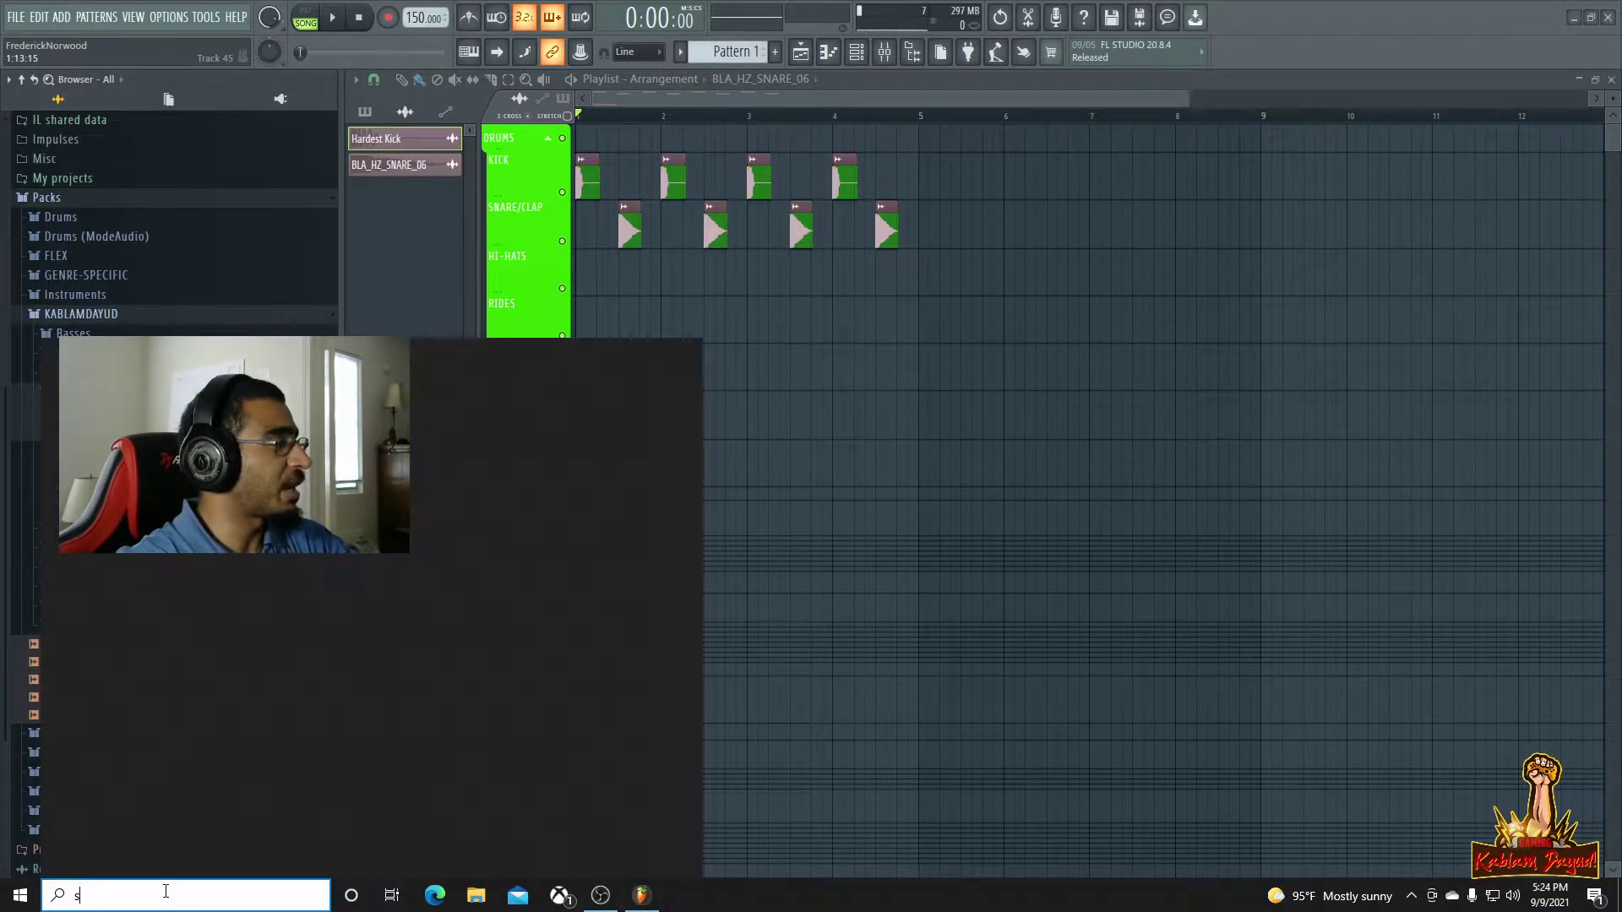
text(p)
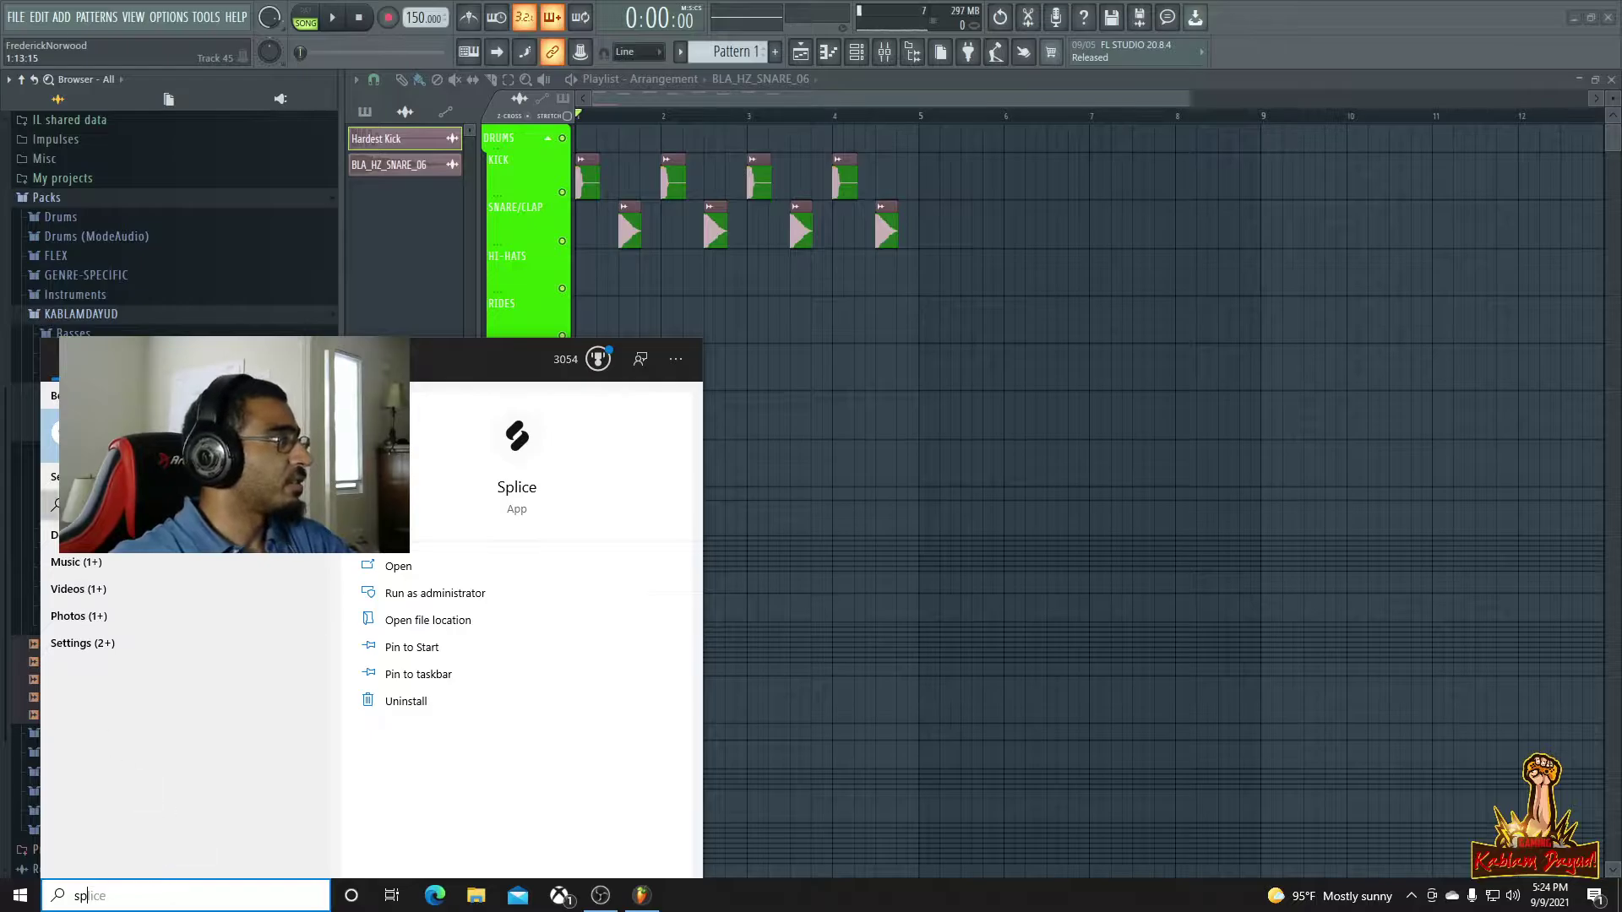
key(Escape)
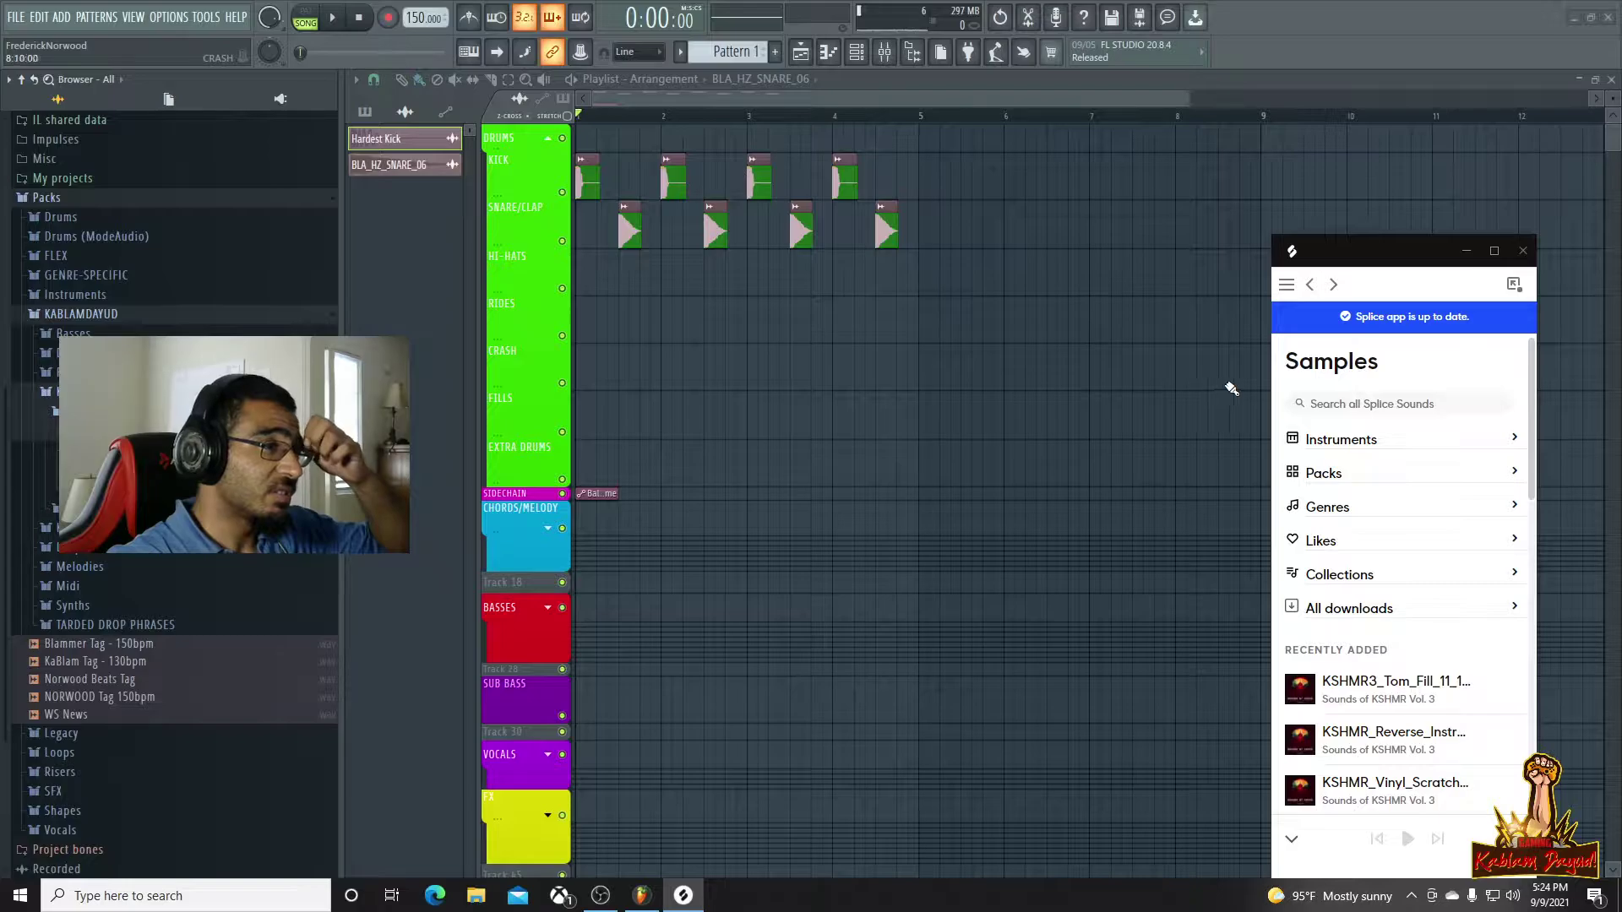
Look through the bass and drum folders of the KABLAMDAYUD pack for another sample
click(102, 392)
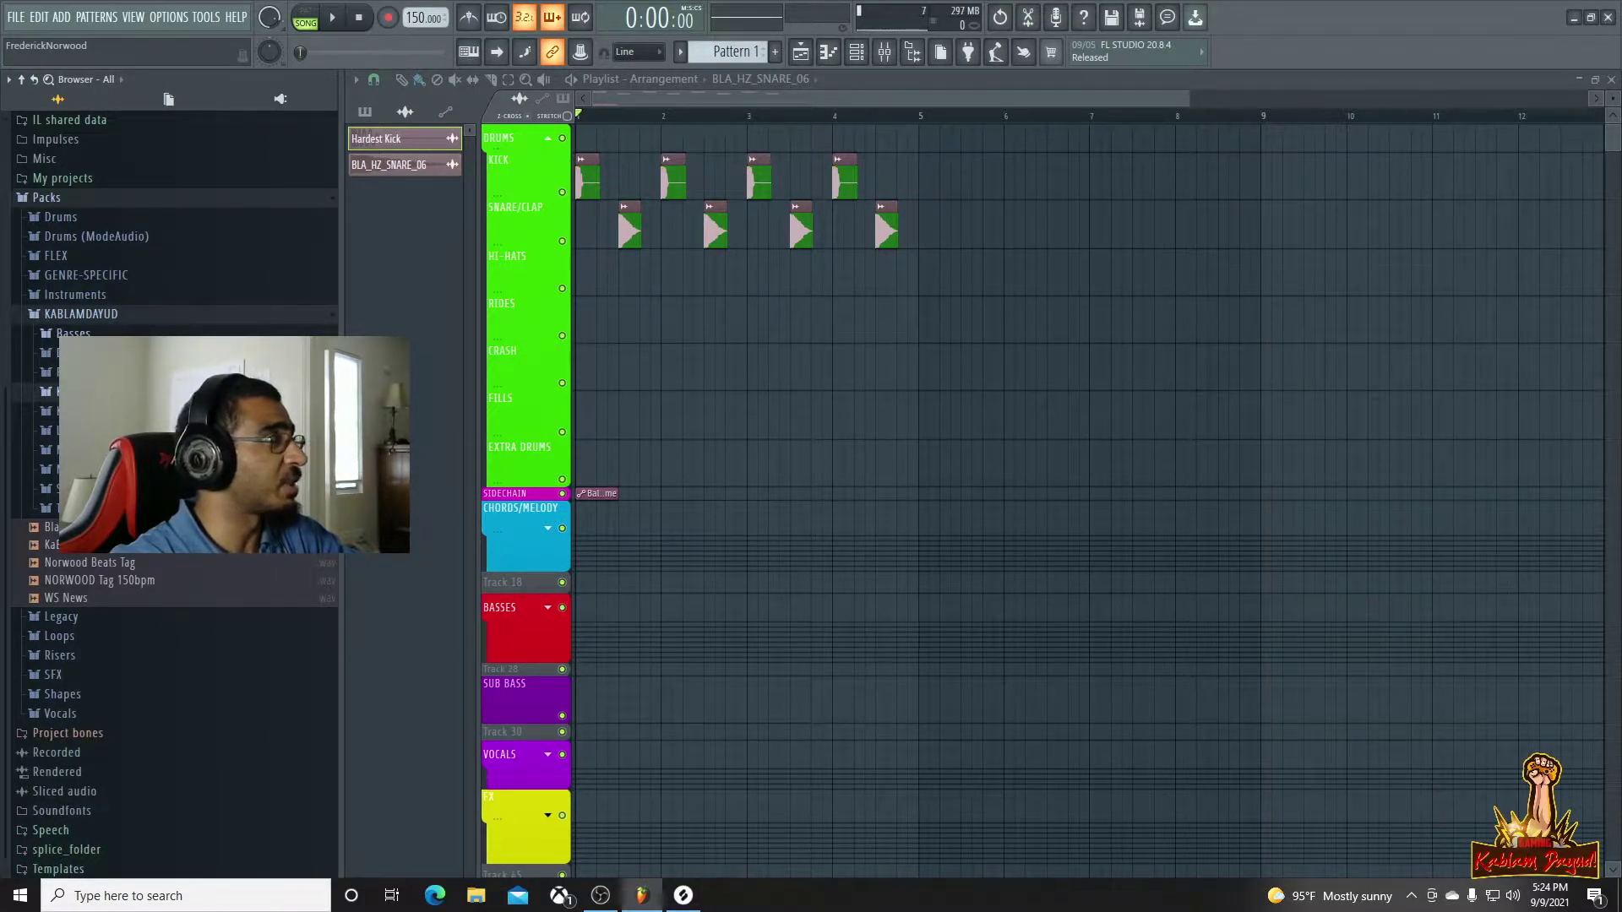
click(74, 333)
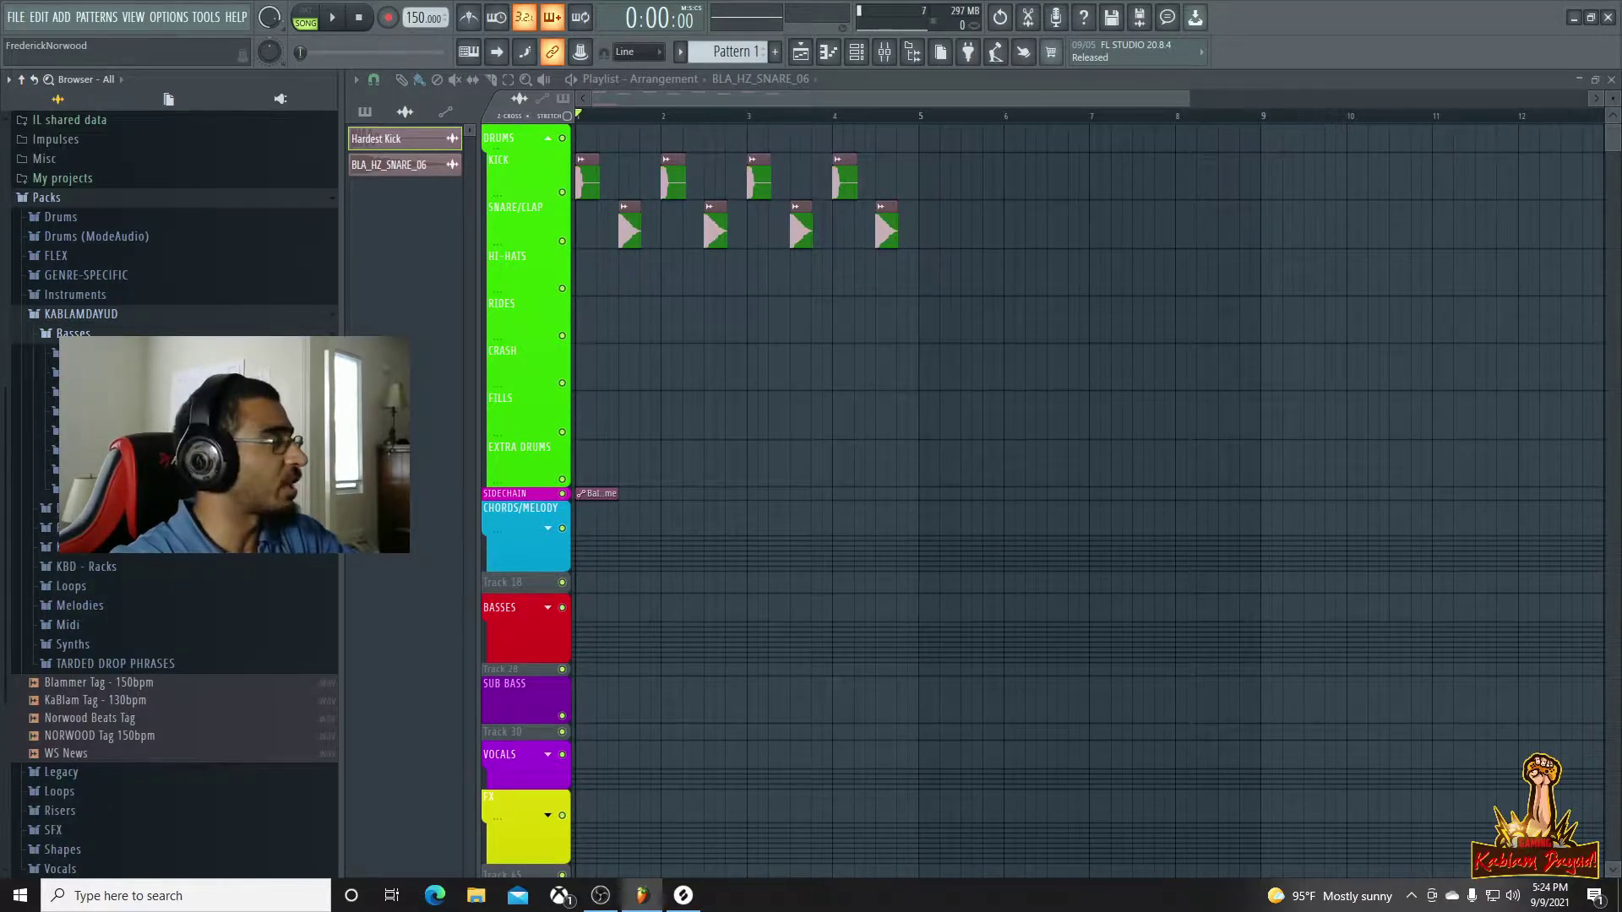
click(73, 332)
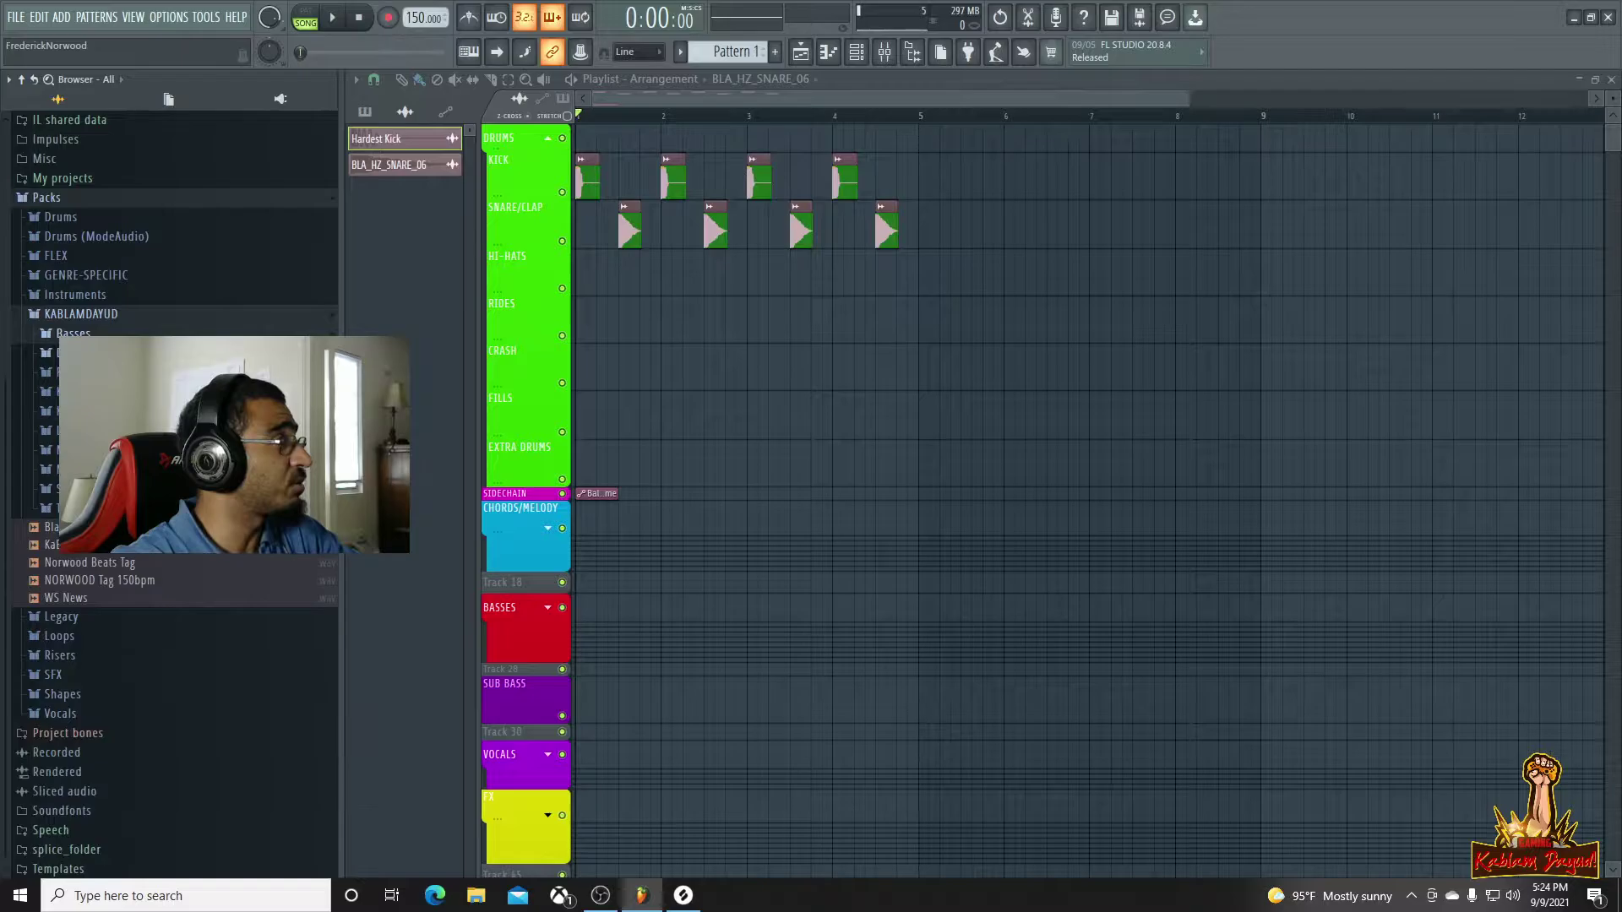
click(73, 352)
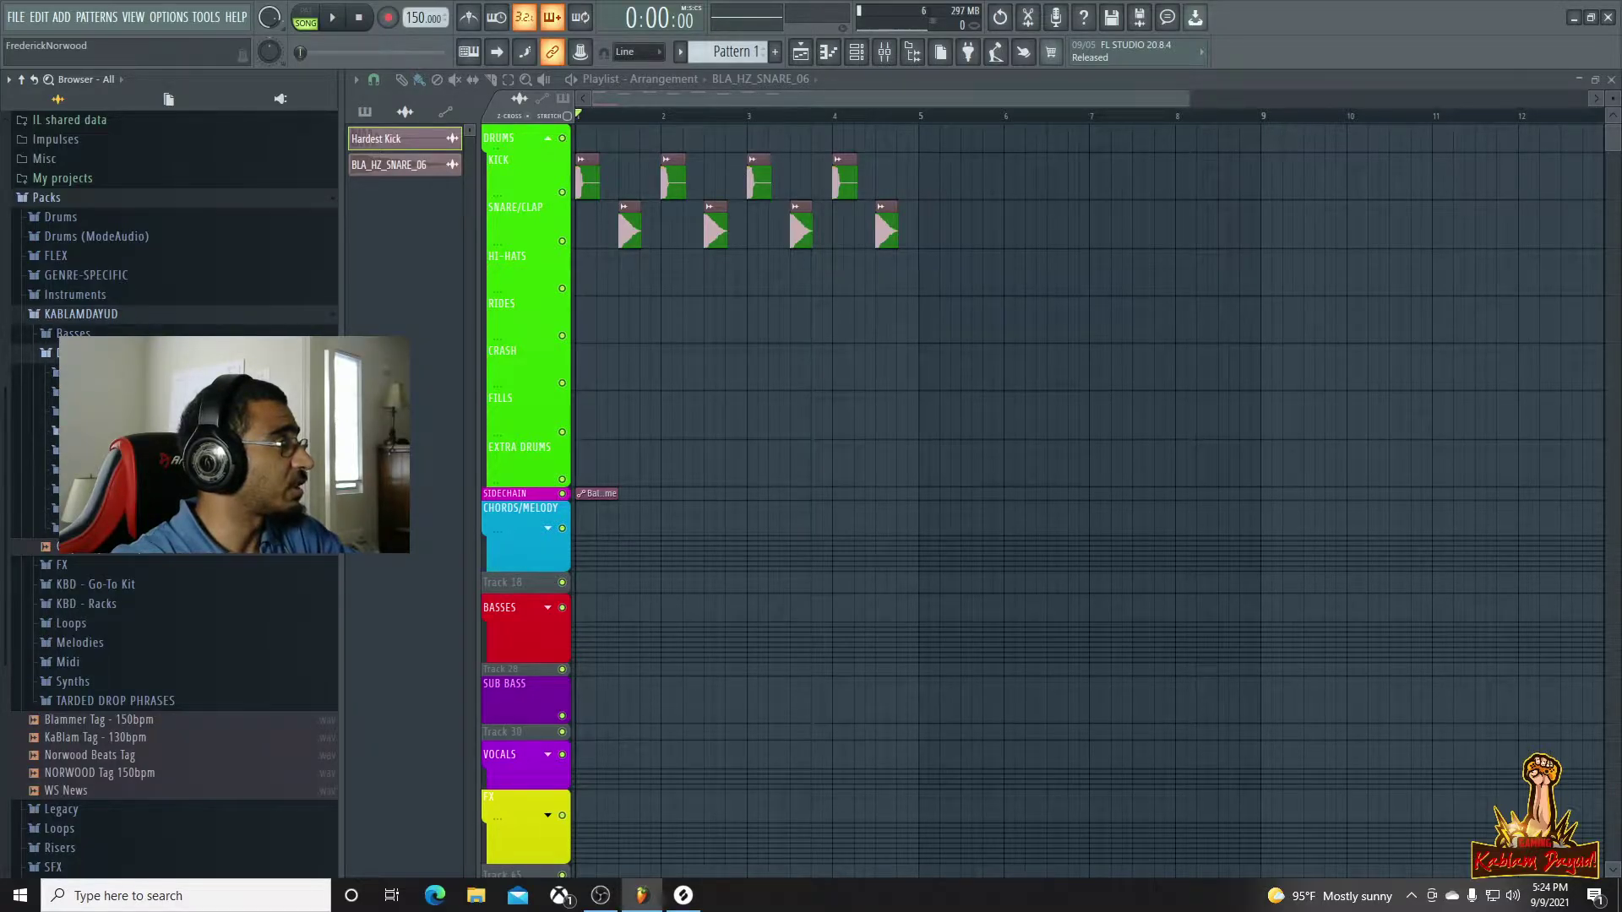
click(85, 430)
click(89, 469)
click(101, 488)
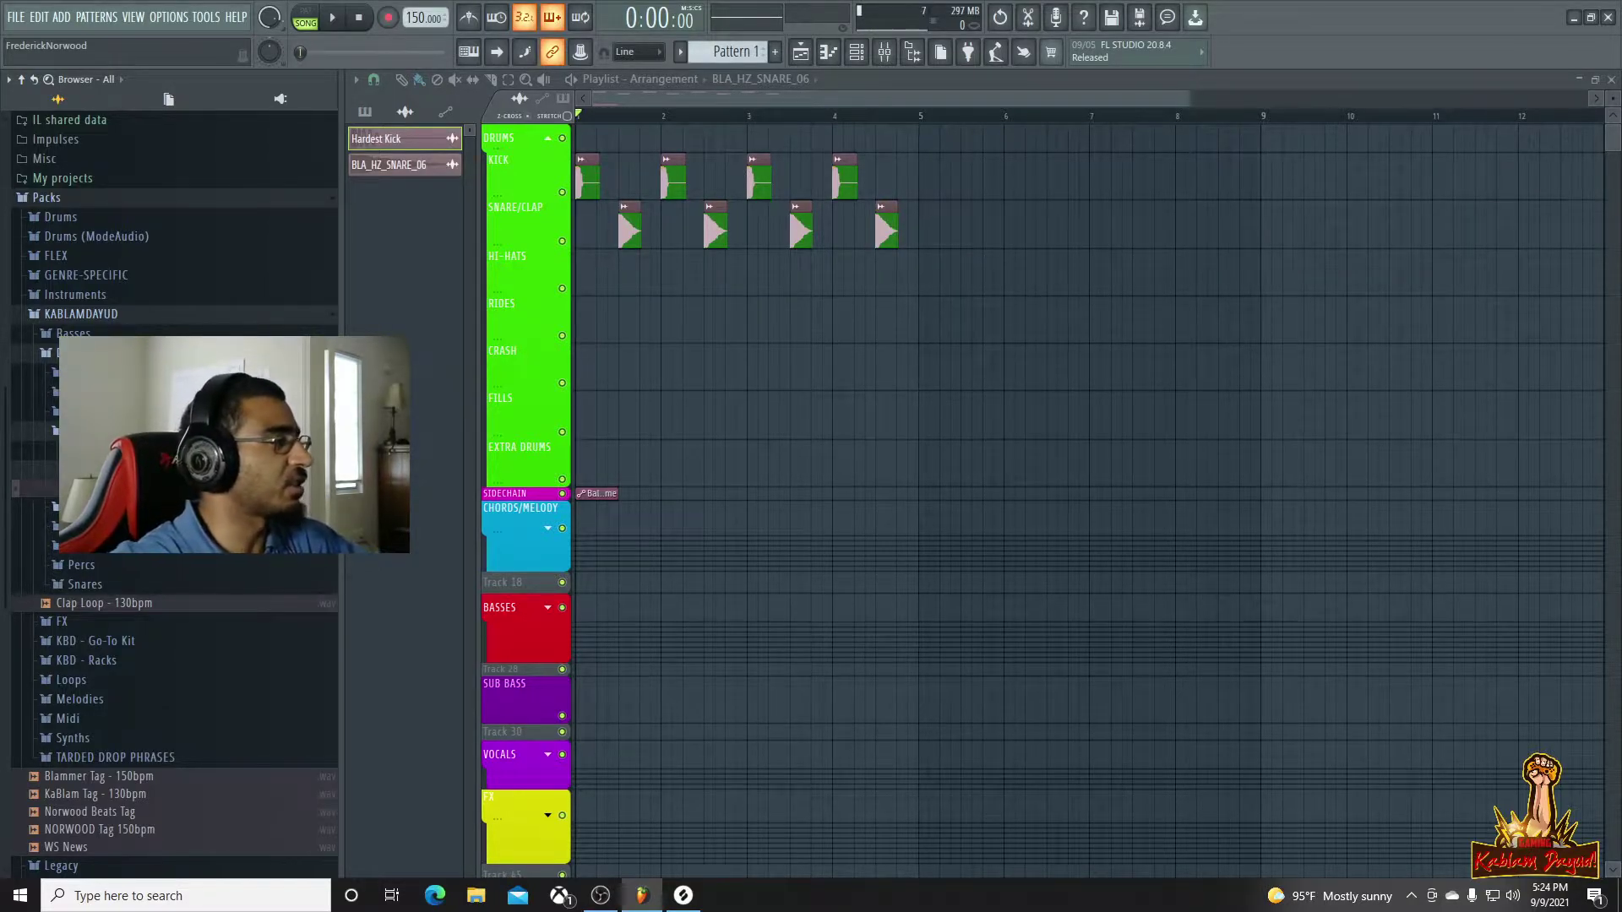
Switch to Splice and search its samples for "tops"
click(682, 895)
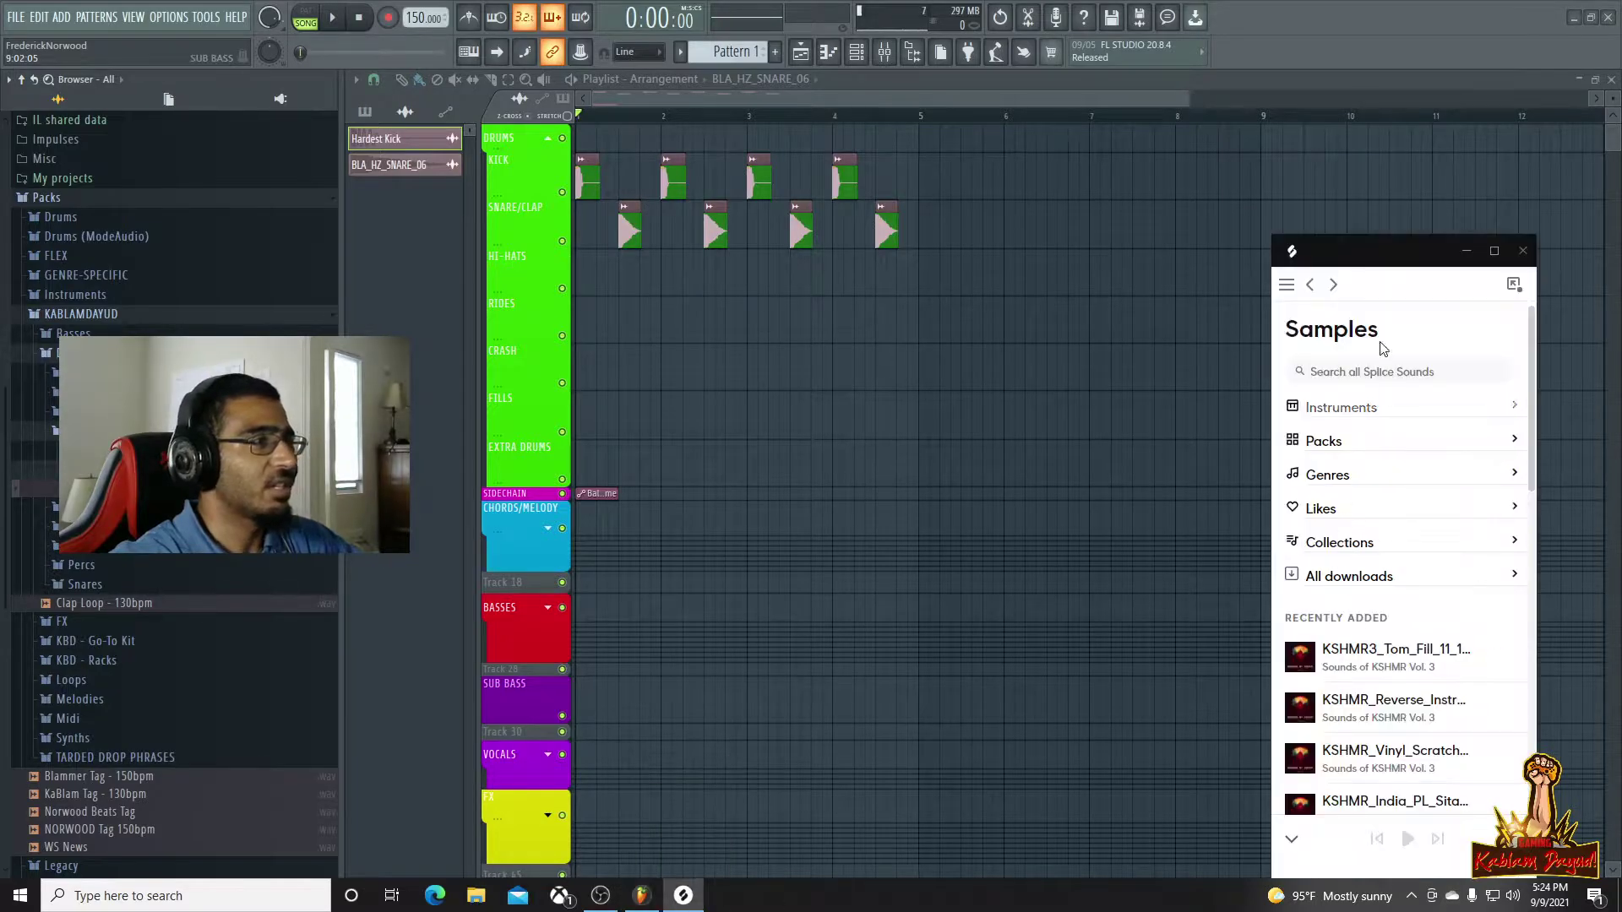
drag(1390, 250, 1385, 147)
click(1357, 268)
text(tops)
key(Return)
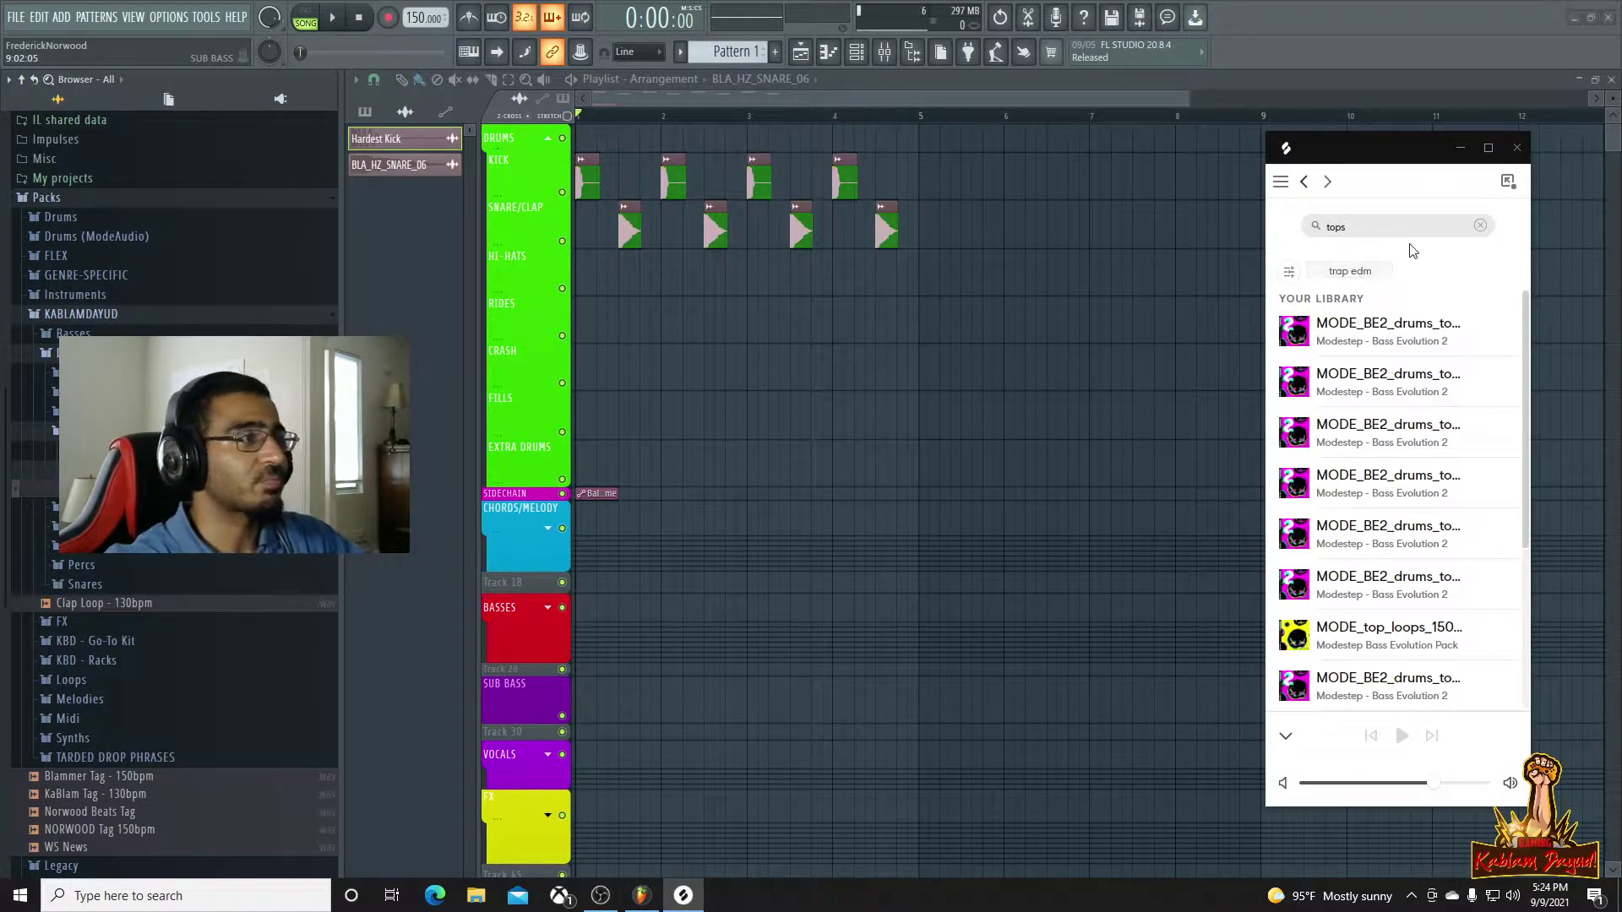
Place the MODE_BE2_drums_toploop_bangyourhead_145 loop at bar 1 on the HI-HATS track and stretch it to the project tempo, spanning four bars
click(1290, 336)
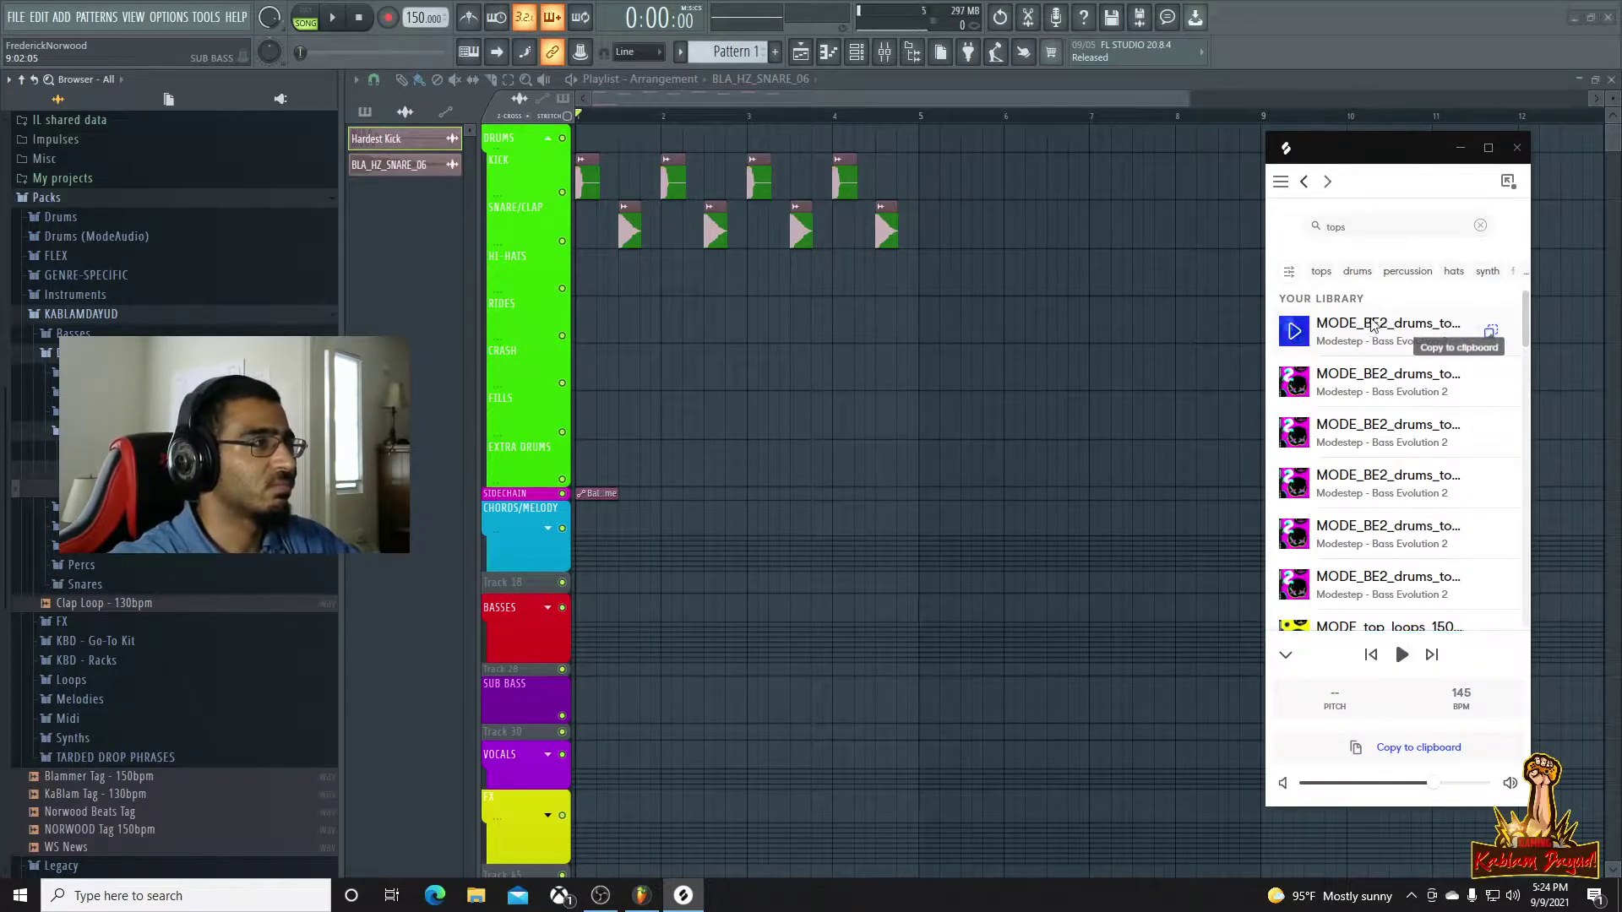
drag(1404, 330, 576, 288)
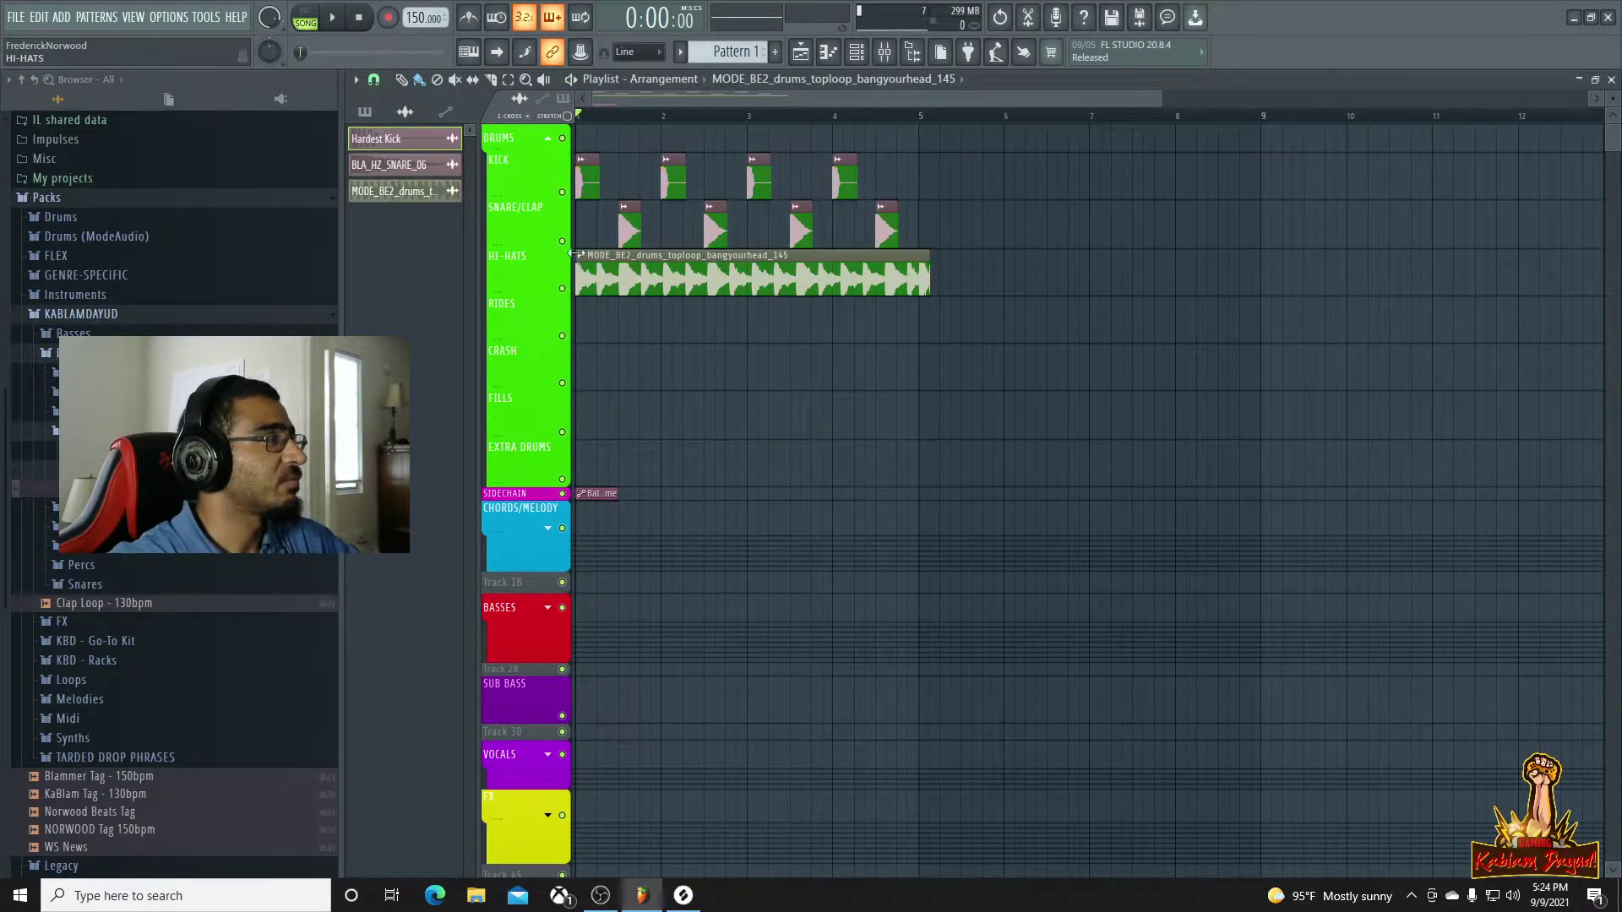
click(580, 255)
click(750, 368)
click(820, 456)
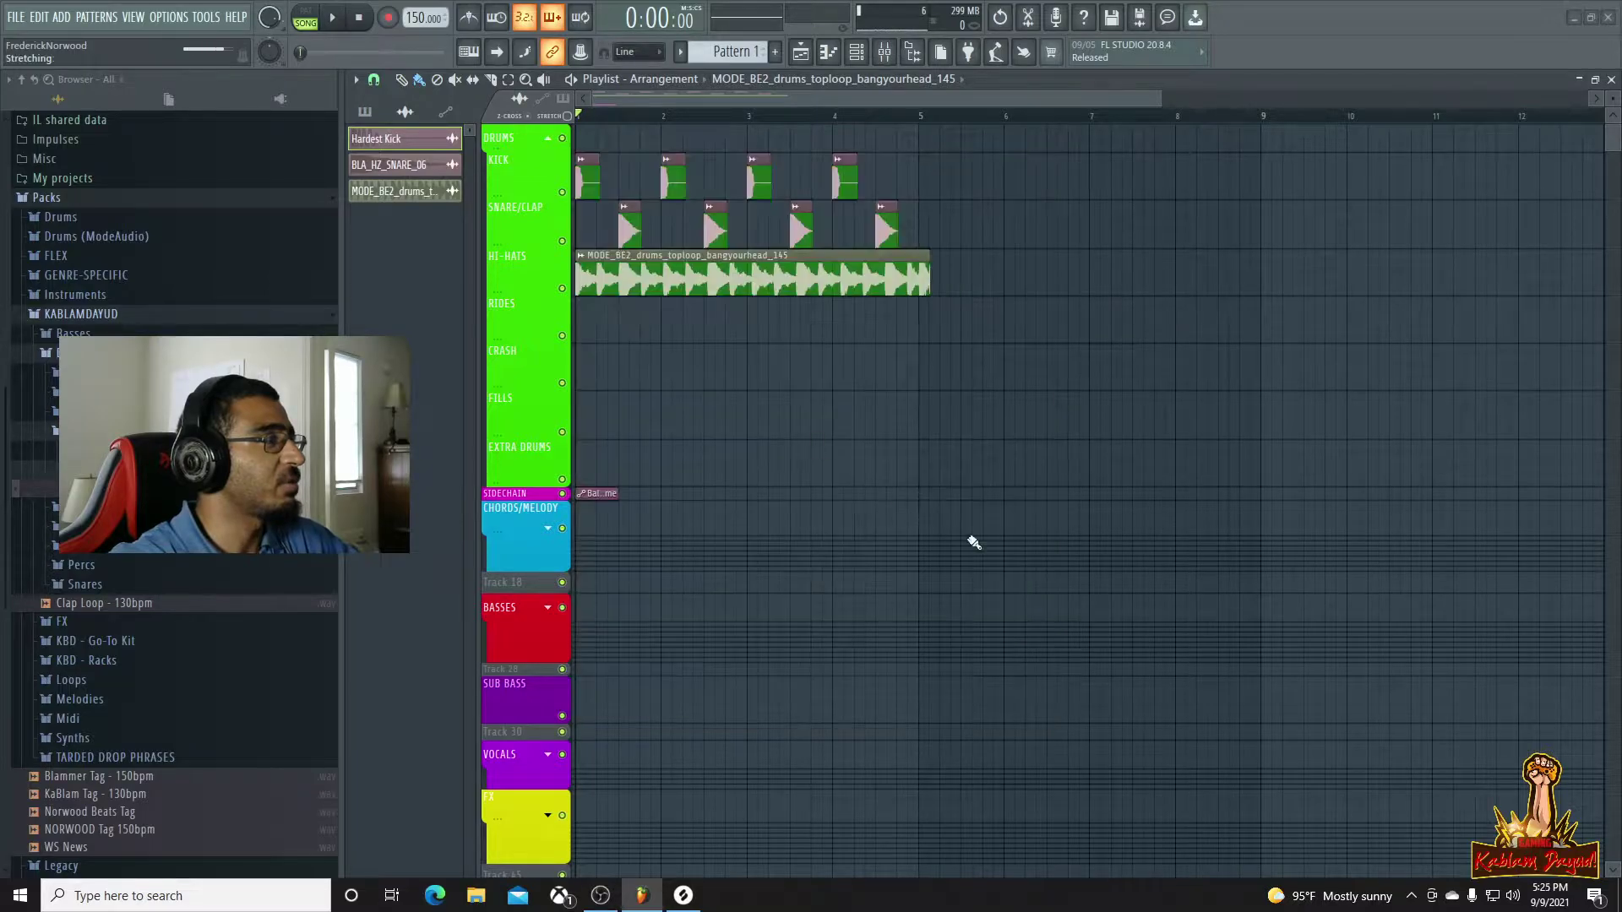
Play back the four-bar drum arrangement and examine how the top loop lines up with the kick and snare
key(space)
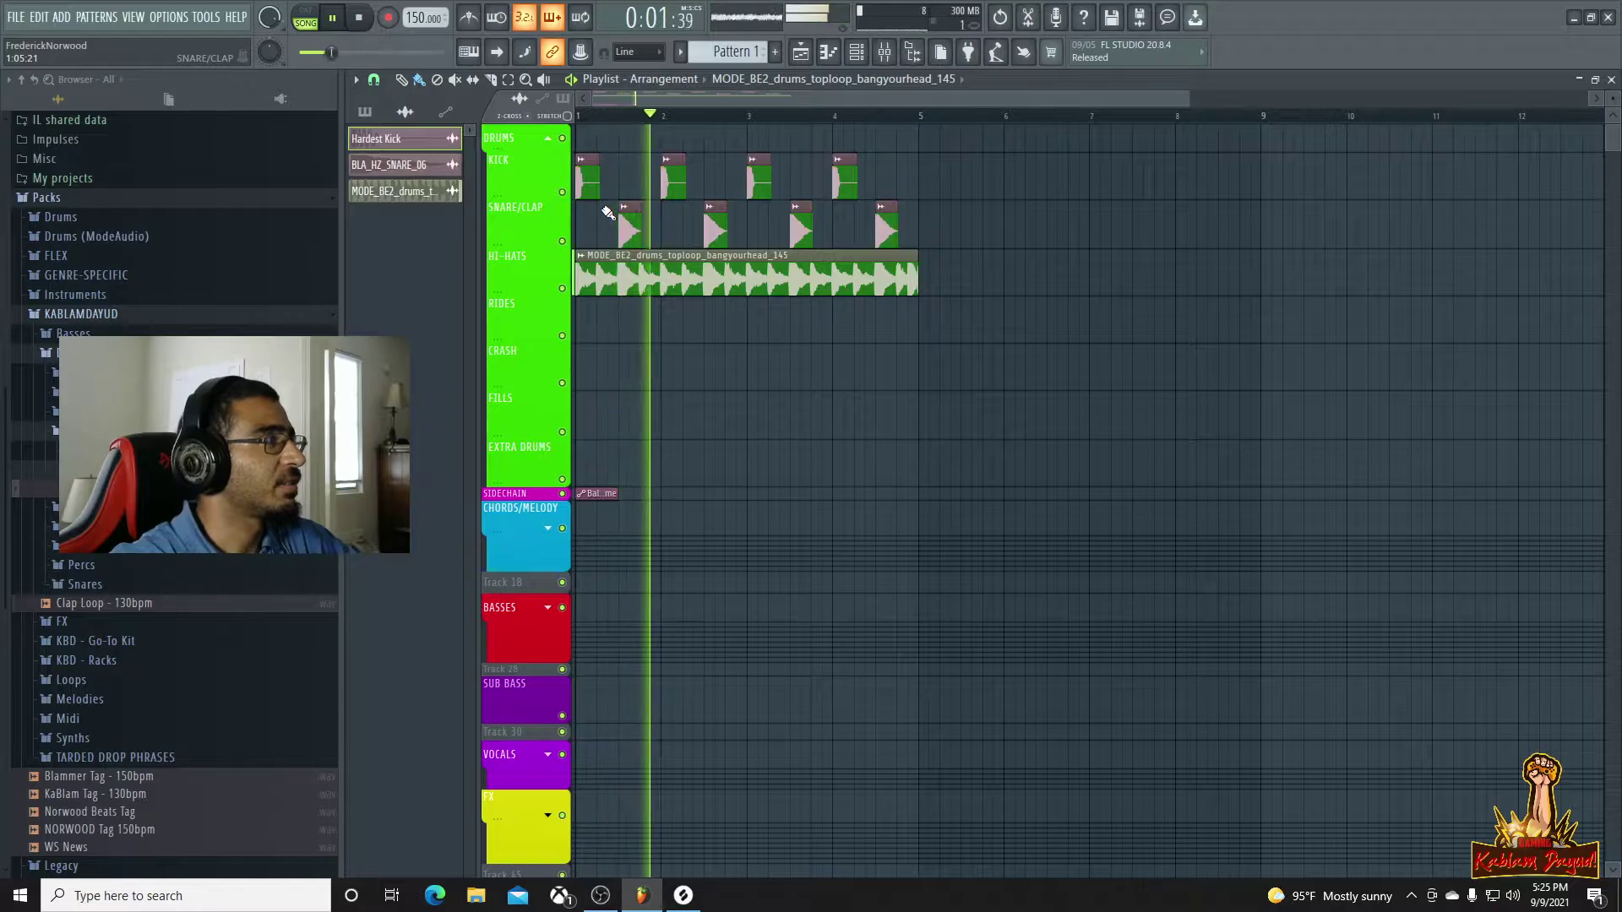
drag(1188, 99, 708, 95)
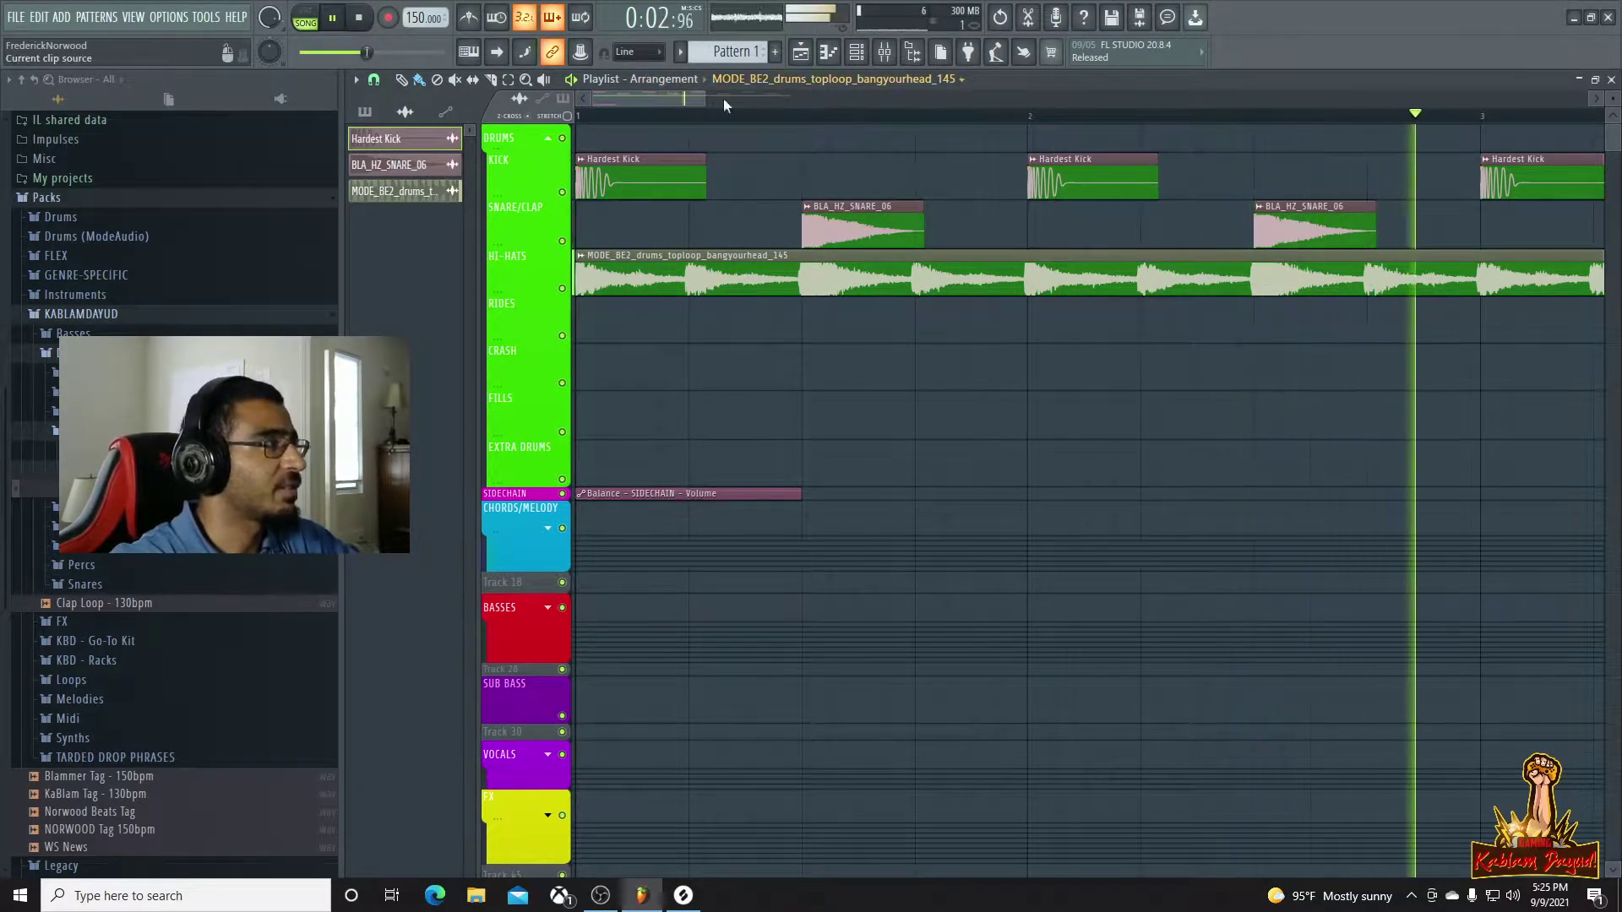
drag(706, 98, 1125, 105)
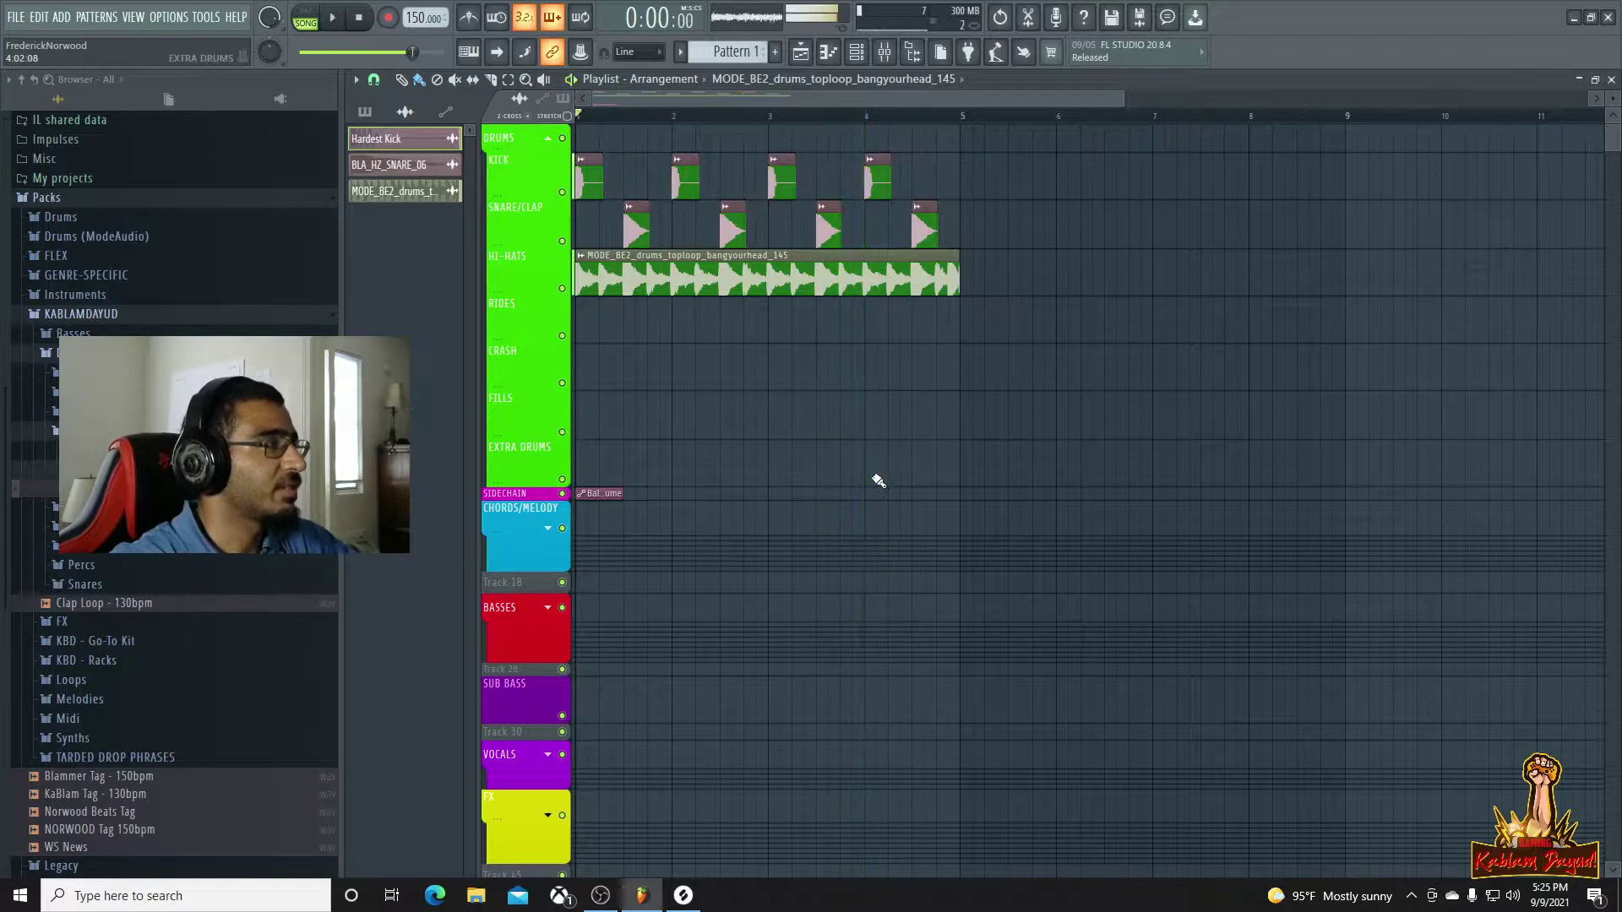
Route the top loop, snare and kick clips to mixer tracks 3, 4 and 1, and check their levels in the mixer during playback
key(space)
double_click(818, 260)
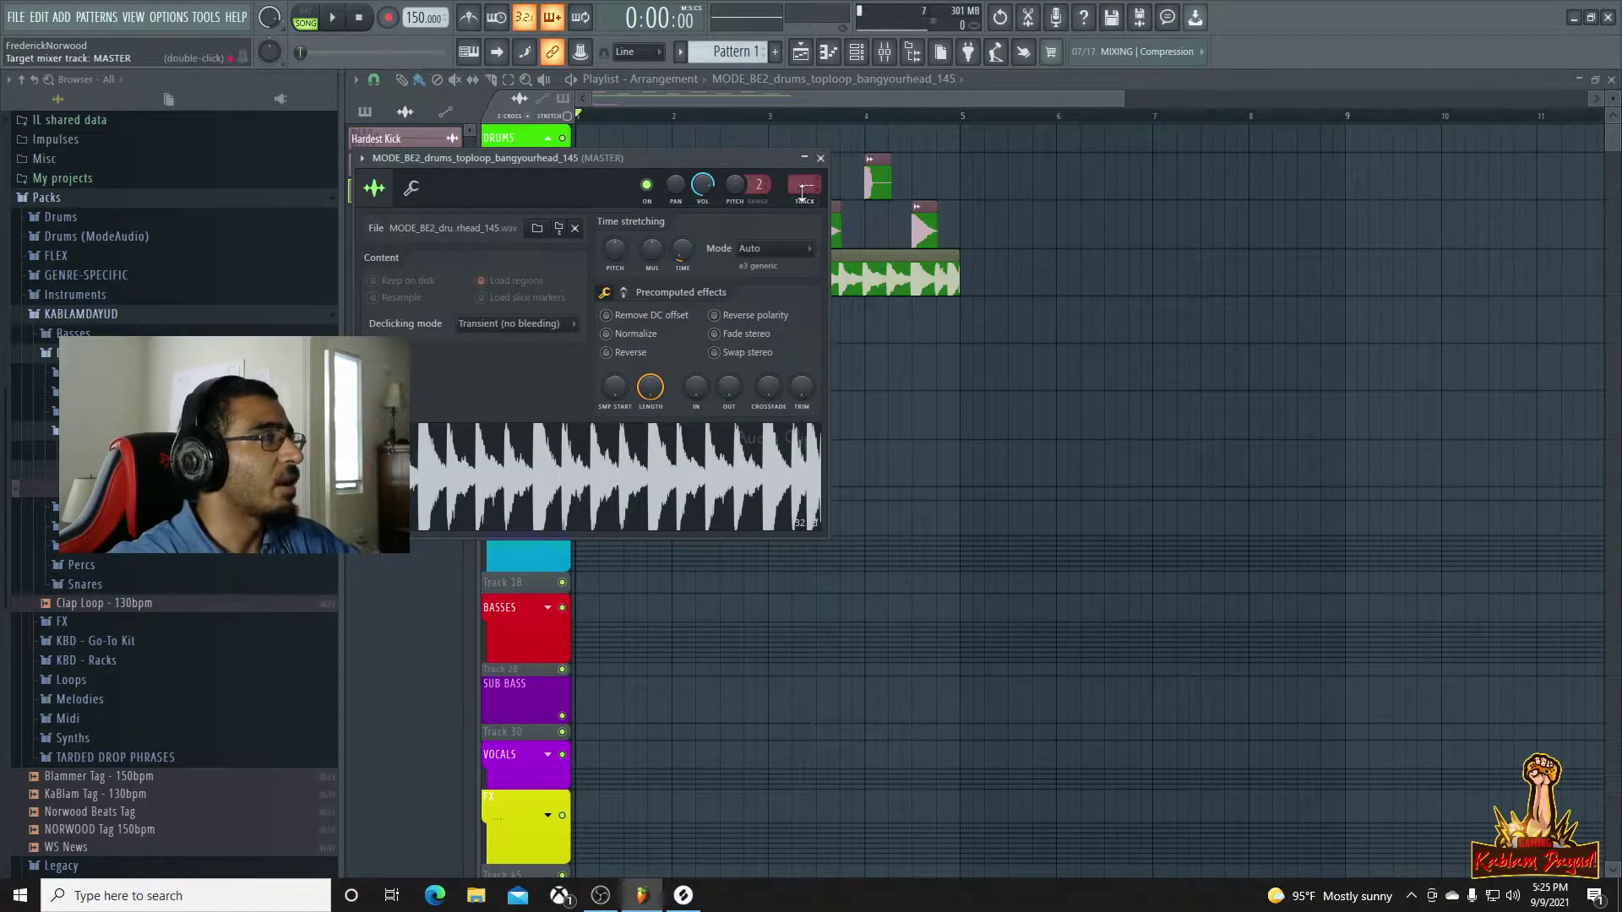
double_click(924, 230)
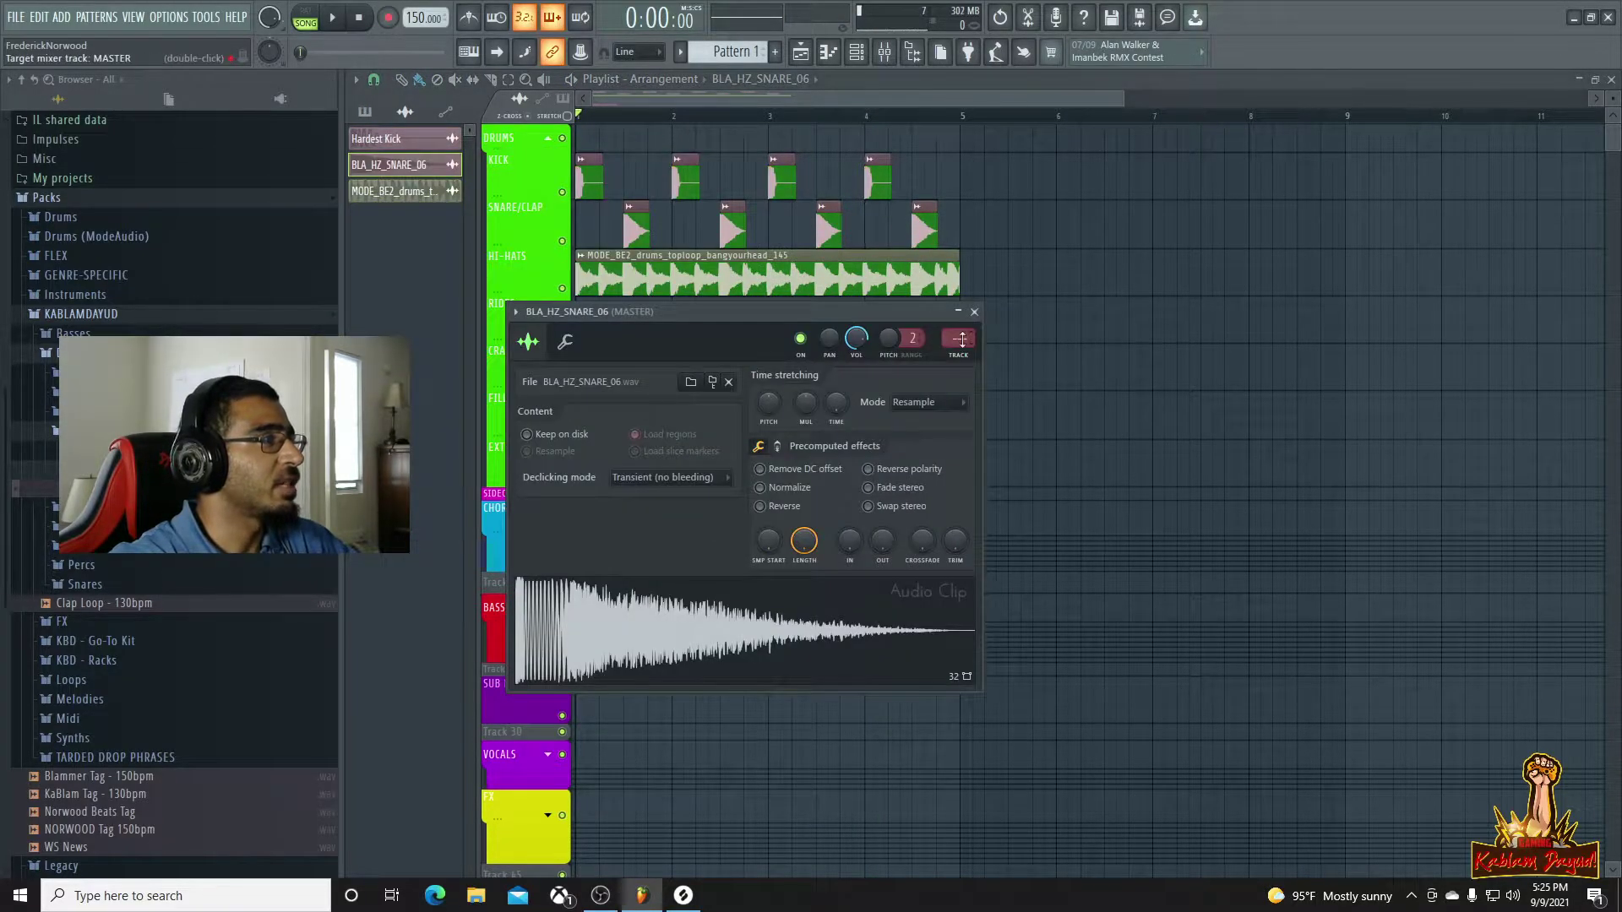
scroll(949, 341, up, 2)
double_click(874, 172)
scroll(932, 318, up, 1)
key(space)
key(F9)
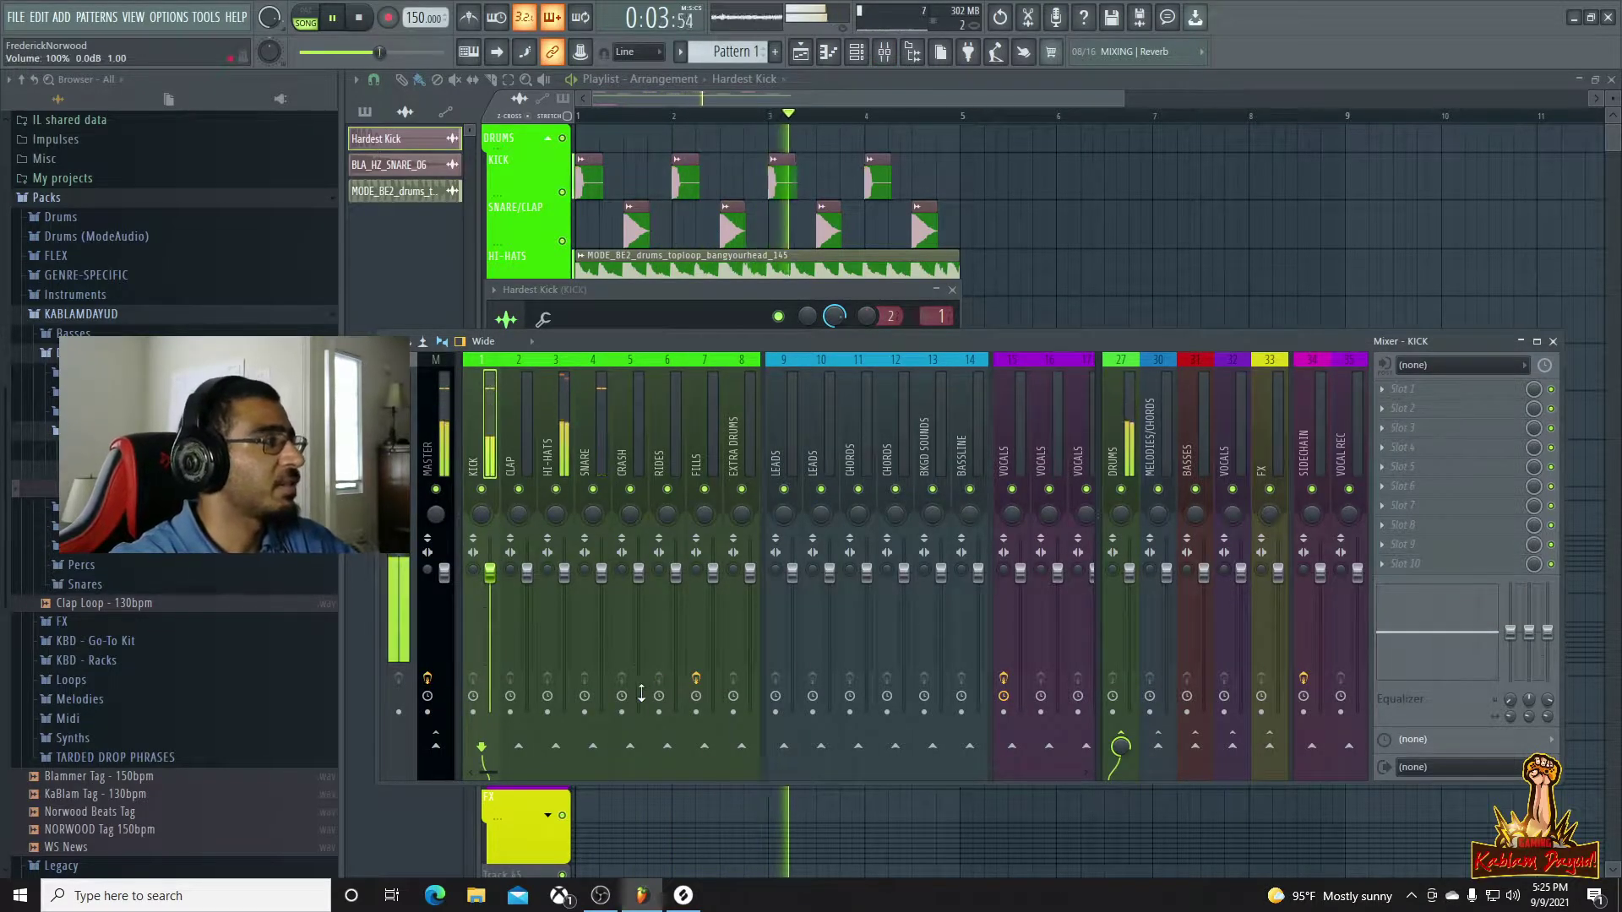
key(space)
Lower the top loop's channel volume slightly and listen to it against the kick and snare
double_click(743, 264)
drag(702, 185, 702, 205)
key(space)
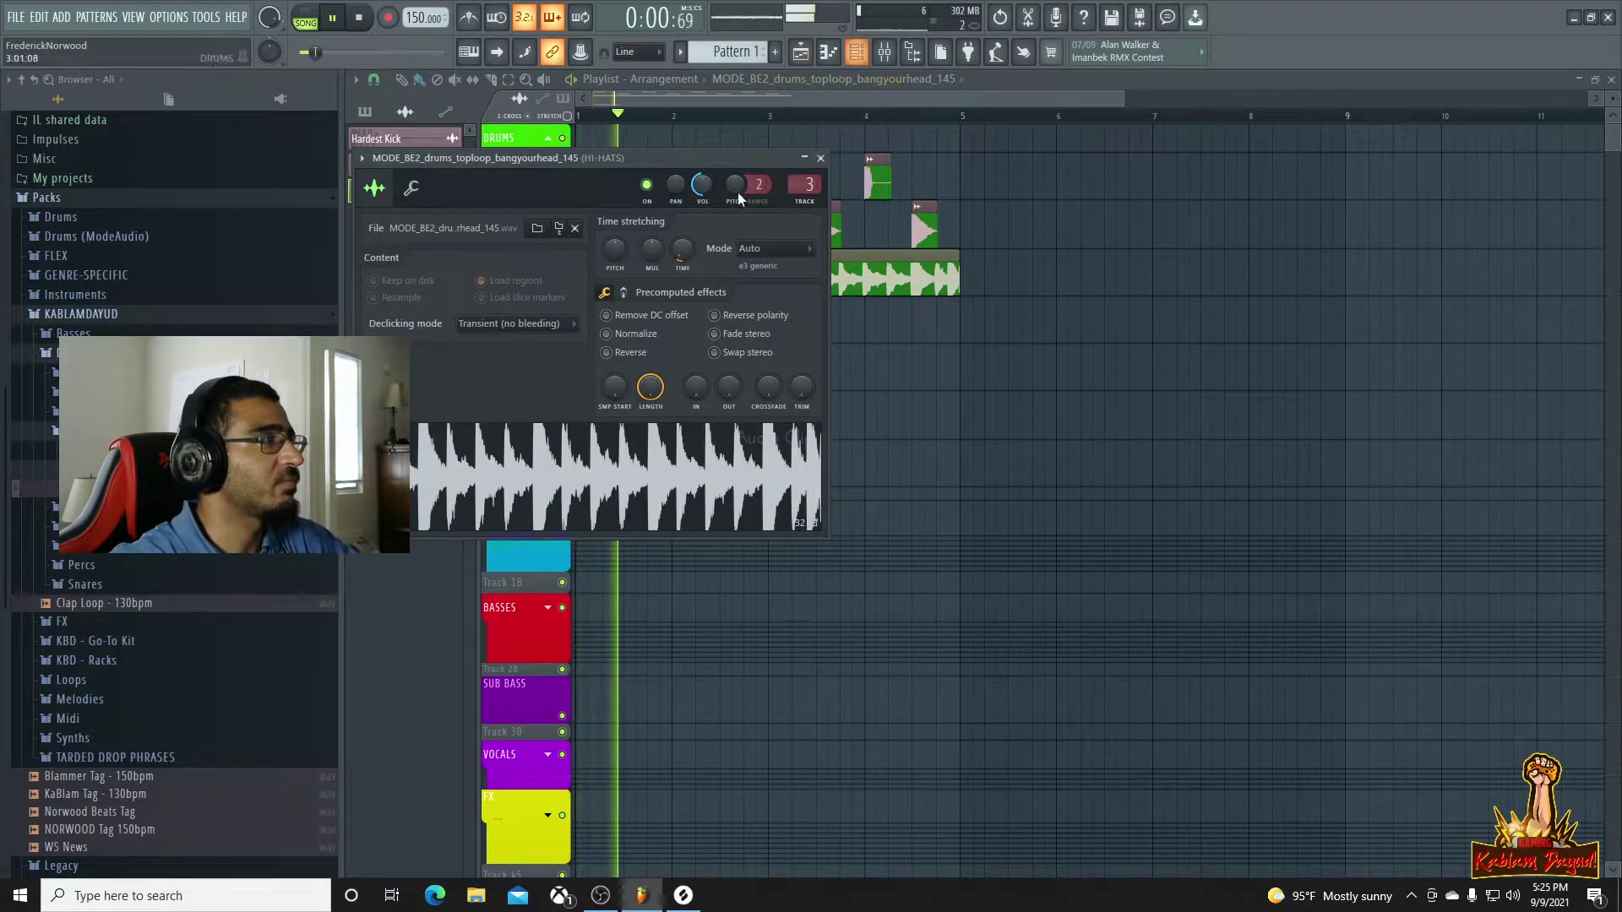
key(space)
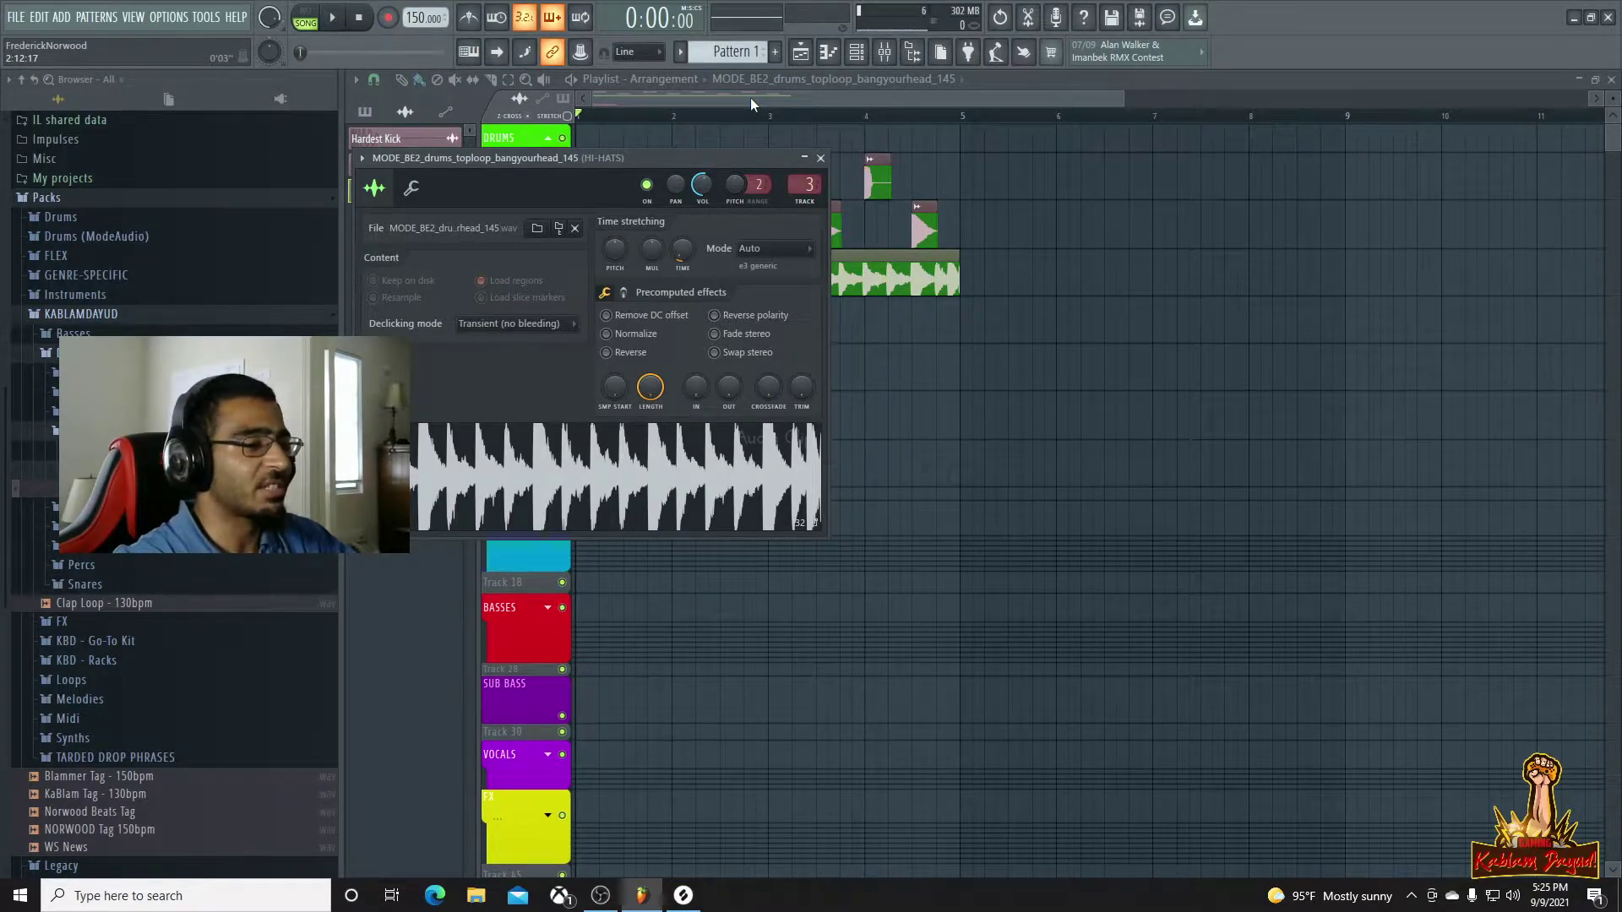
key(Escape)
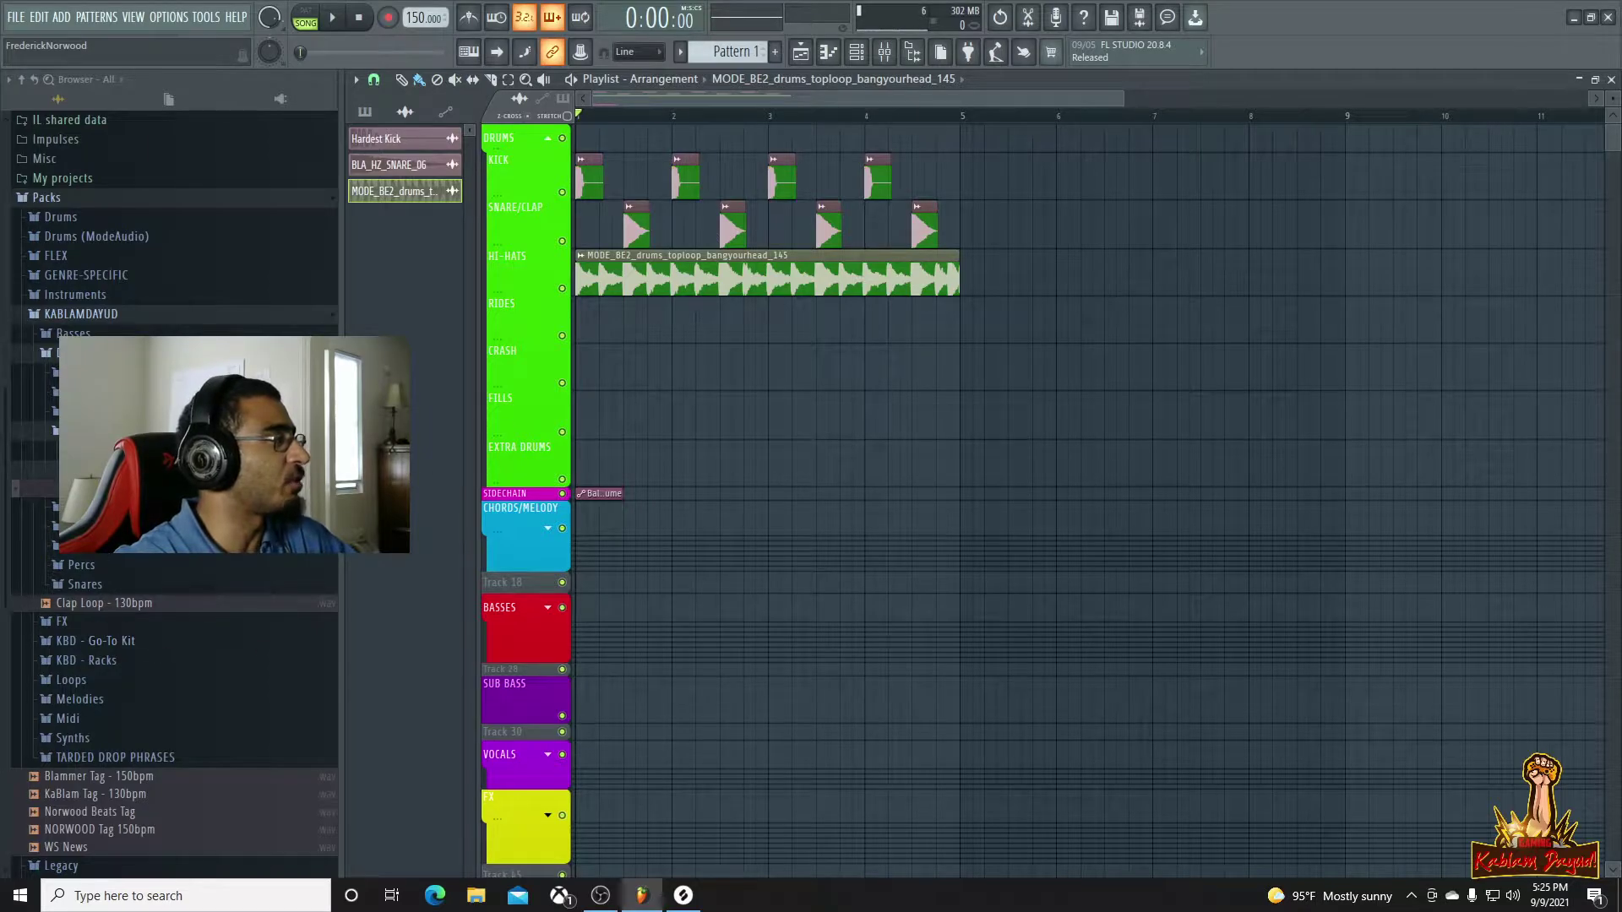
Find the BLA_HZ_CRASH_04 sample in the KABLAMDAYUD pack and place it at bar 1 on the CRASH track
scroll(157, 659, down, 1)
scroll(169, 659, down, 2)
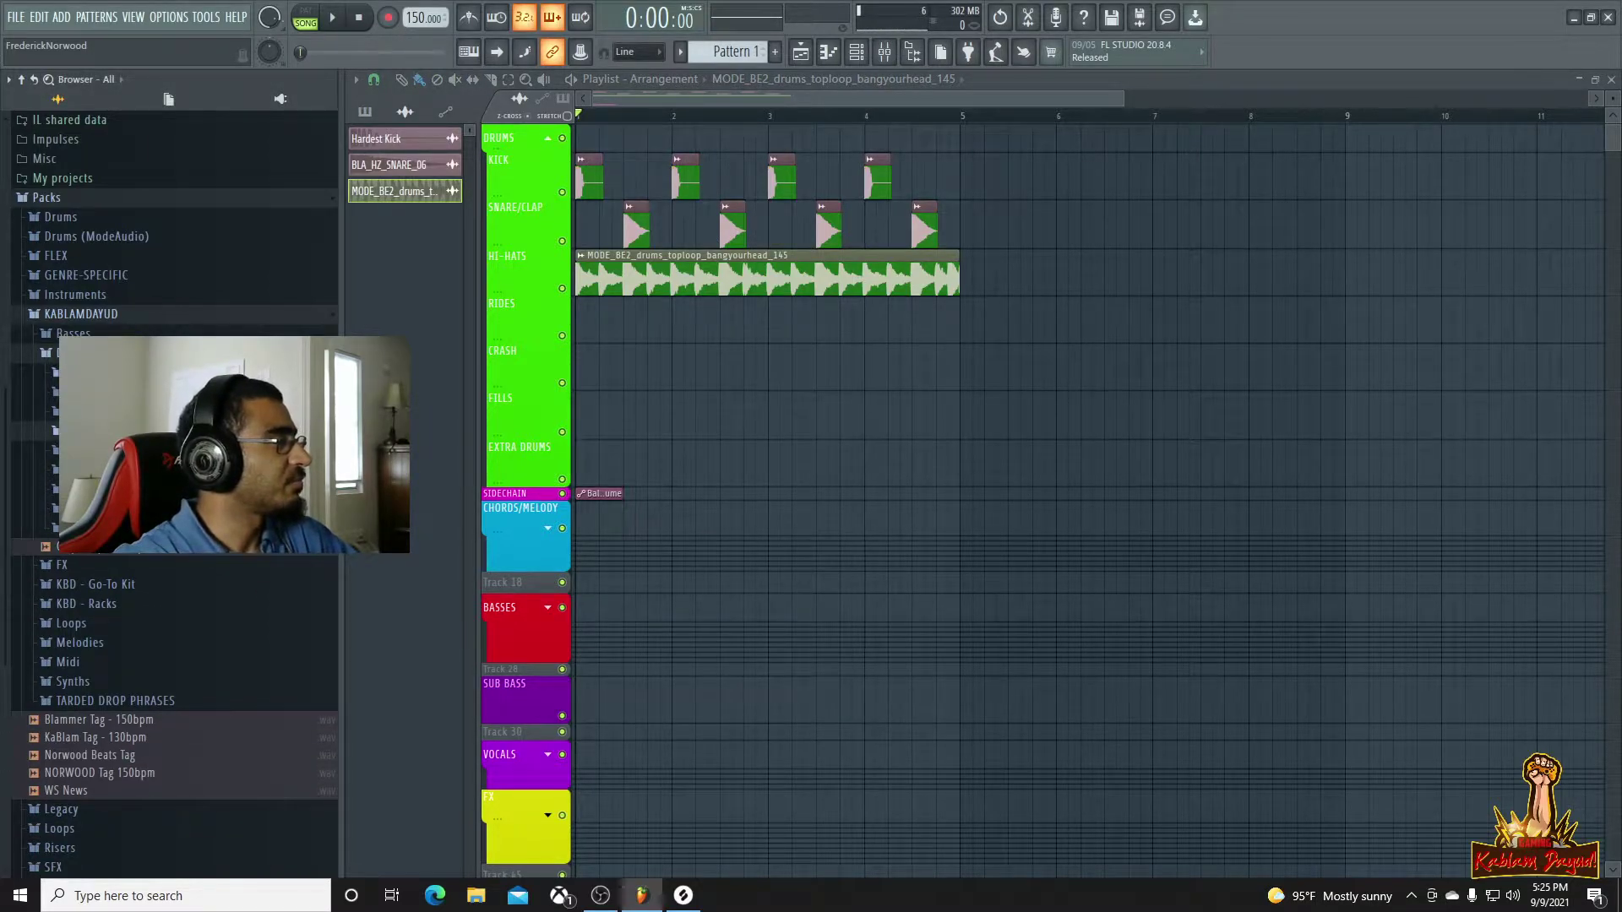
scroll(169, 676, down, 3)
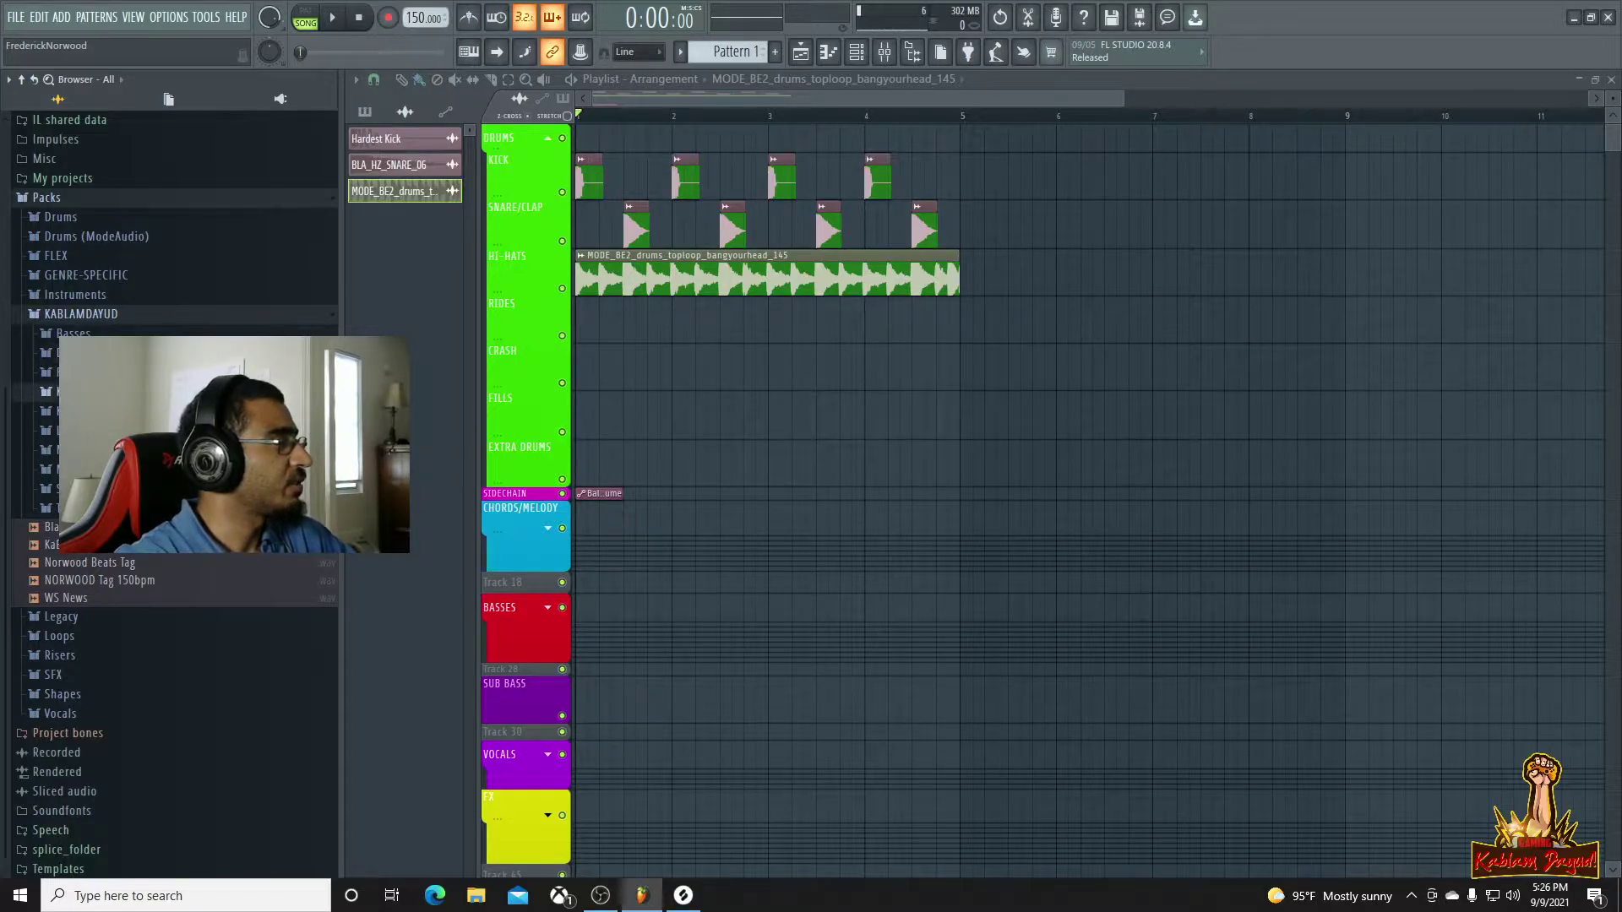
click(102, 392)
click(110, 431)
drag(119, 507, 576, 358)
Duplicate the four bars of kick, snare and top loop clips into bars 5 to 8 and play the arrangement
drag(578, 173, 579, 266)
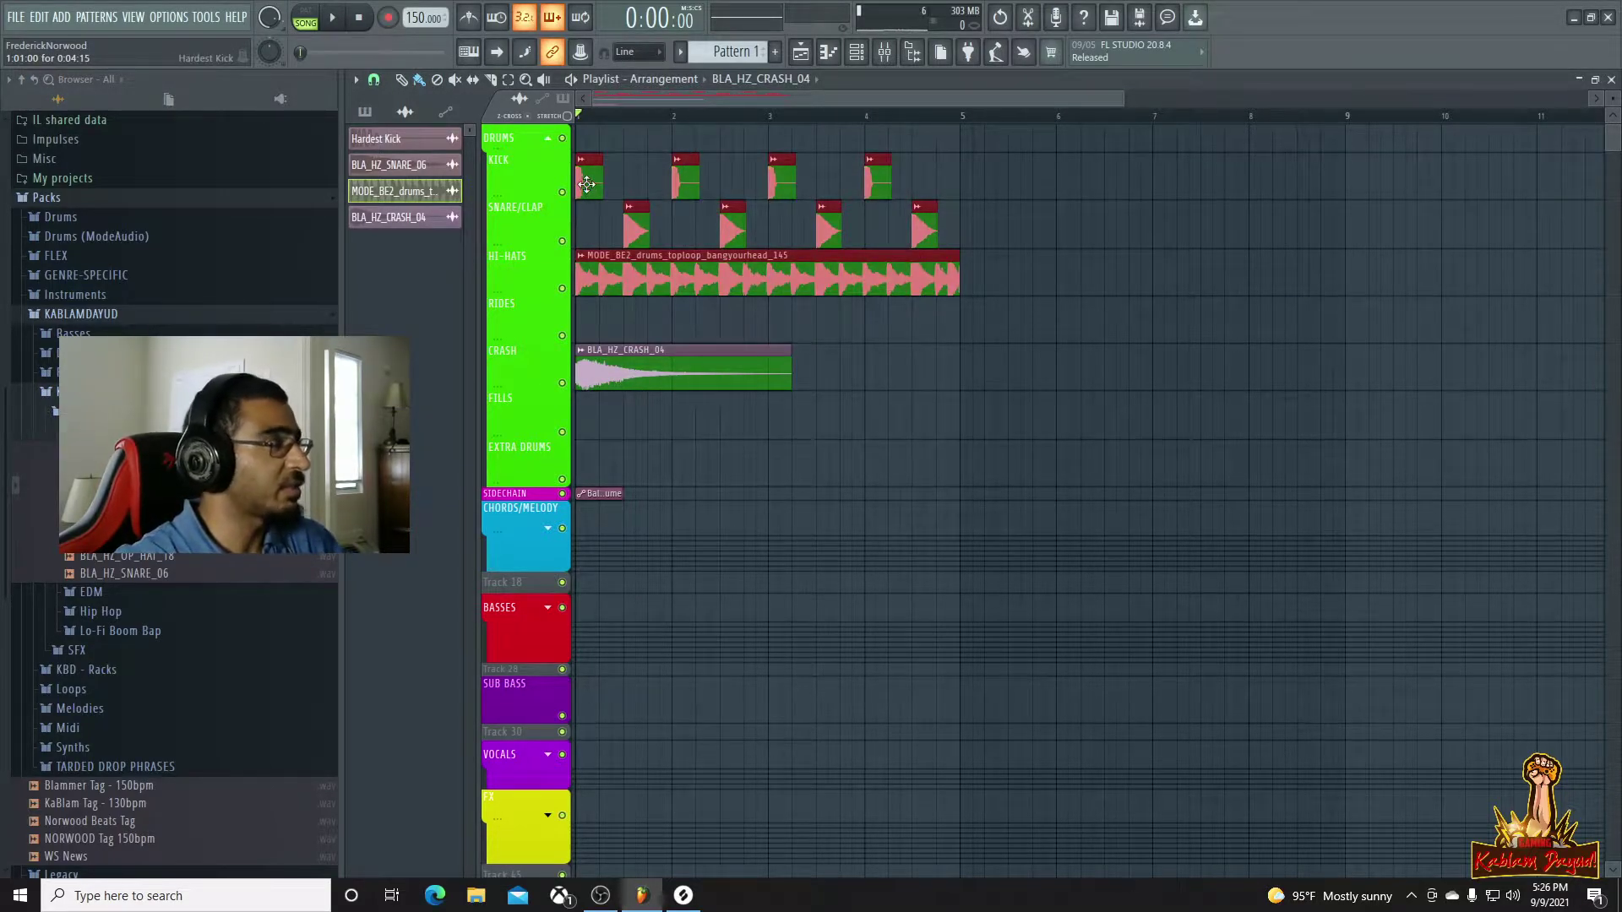
key(ctrl+b)
key(space)
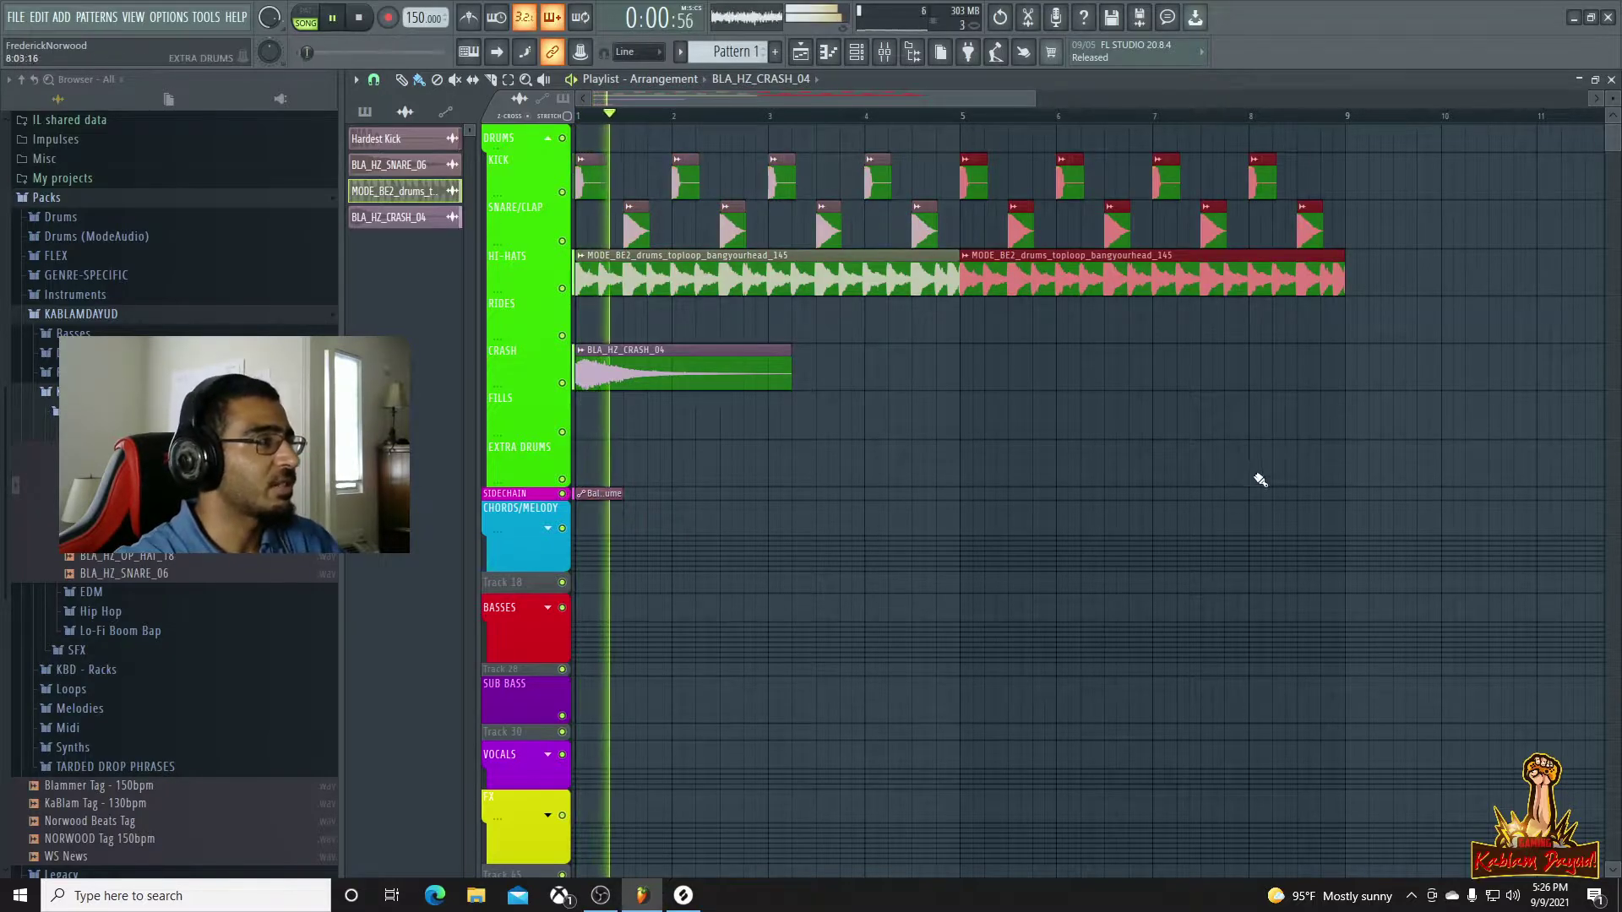
Route the crash clip to mixer track 5 (CRASH) and bring up the channel rack
double_click(595, 373)
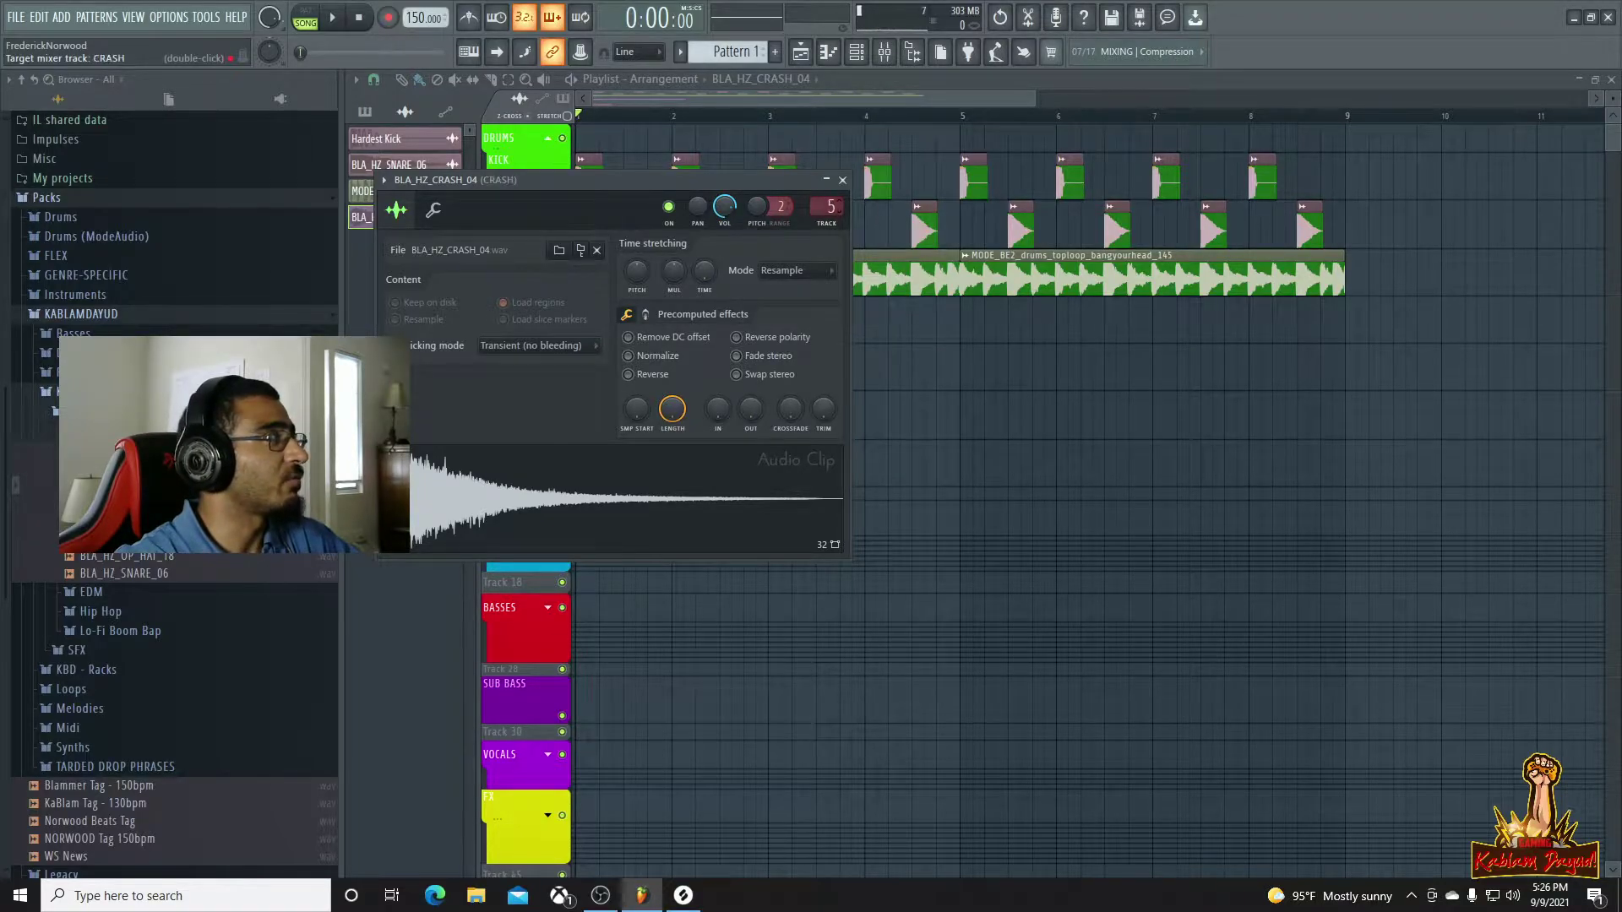
click(857, 52)
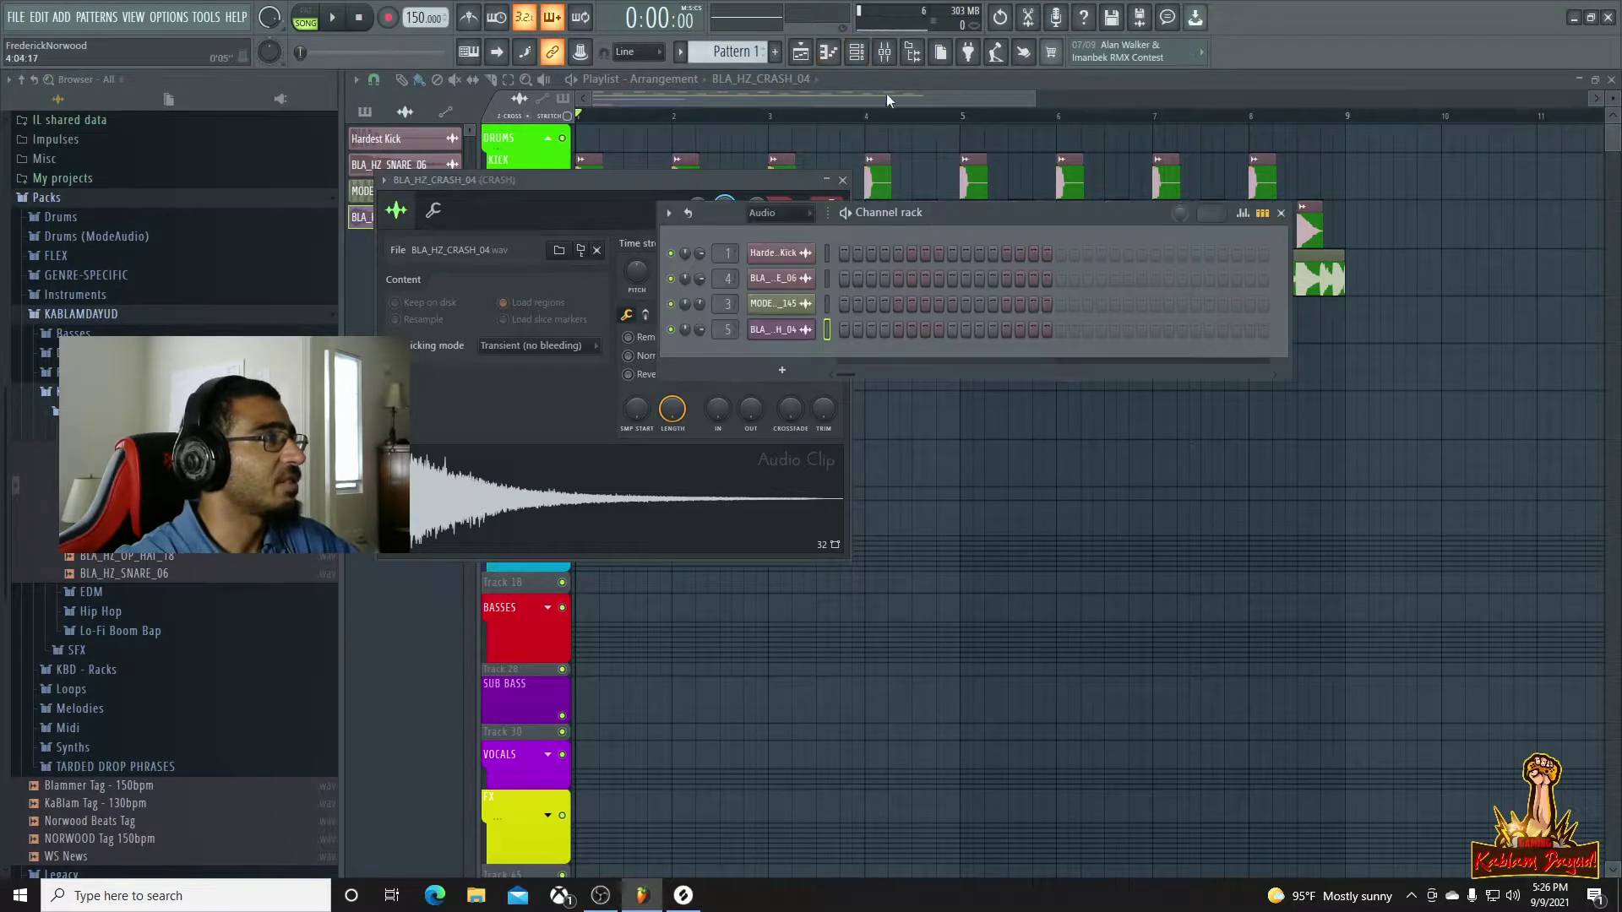
Lower the CRASH mixer fader to 71% (-6.9 dB) and the HI-HATS fader to 88% (-2.9 dB) while playing back
click(885, 52)
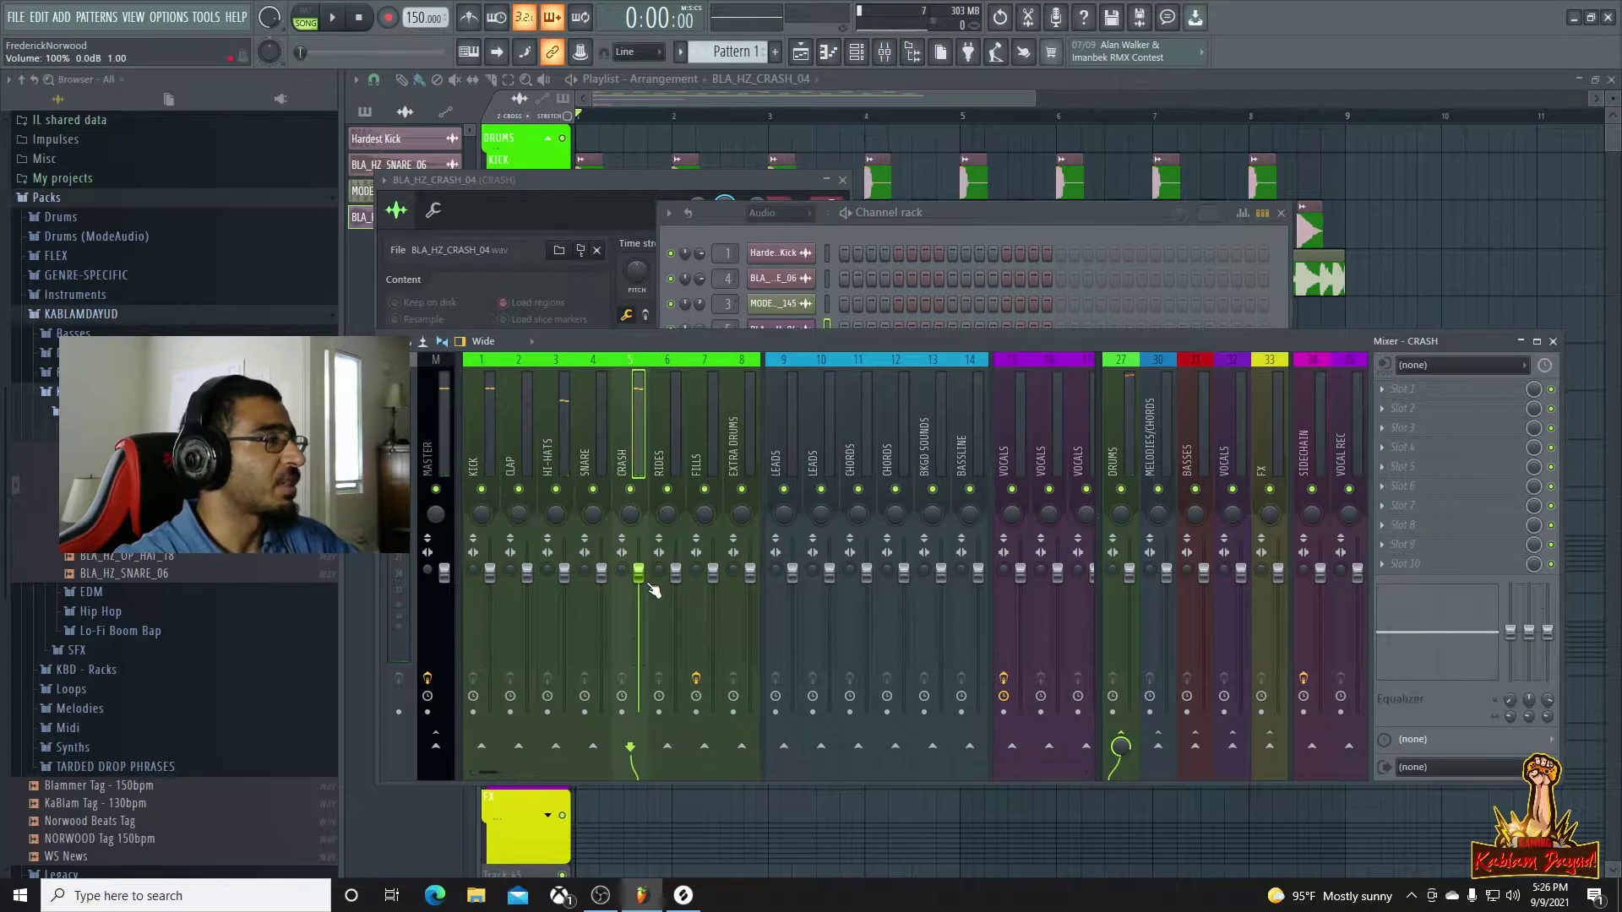
drag(655, 590, 655, 627)
key(space)
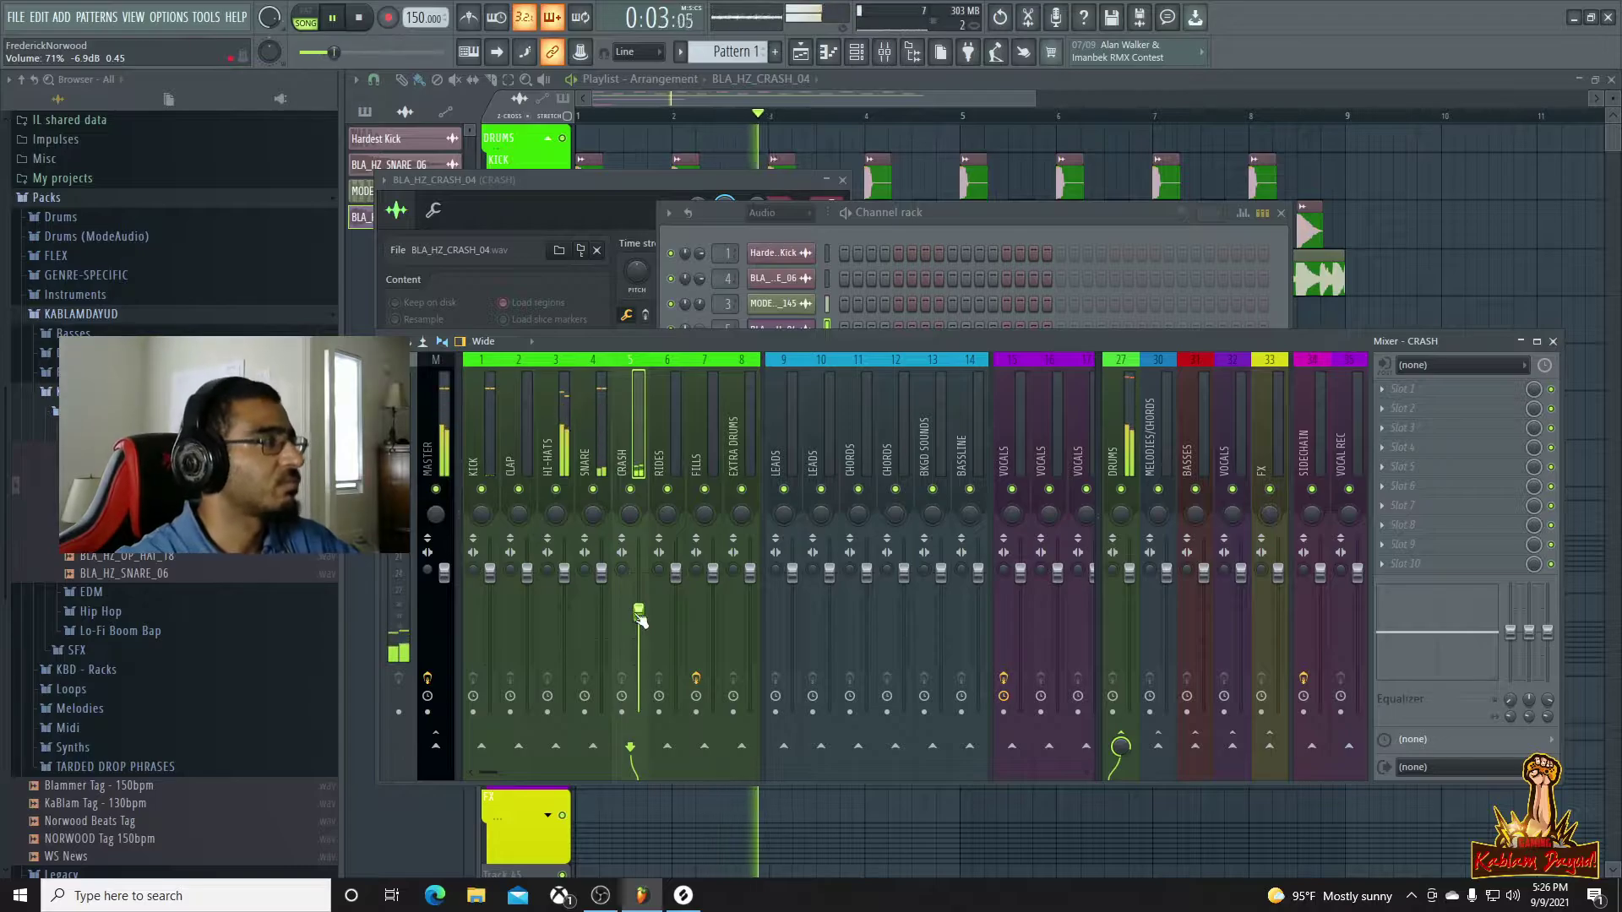
drag(565, 572, 564, 593)
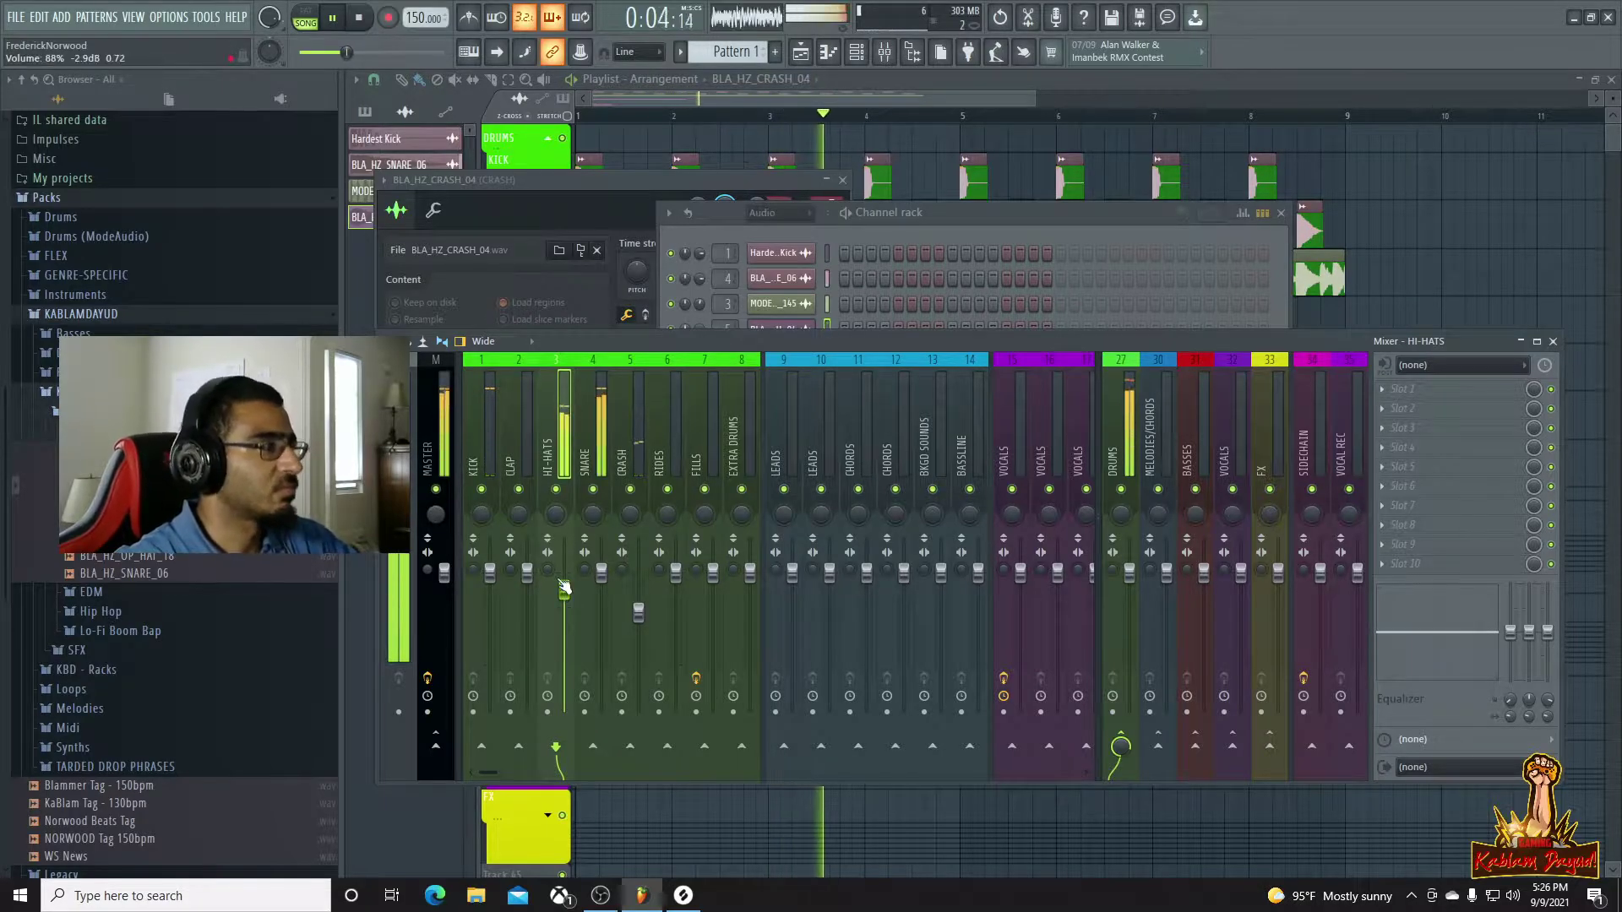
key(space)
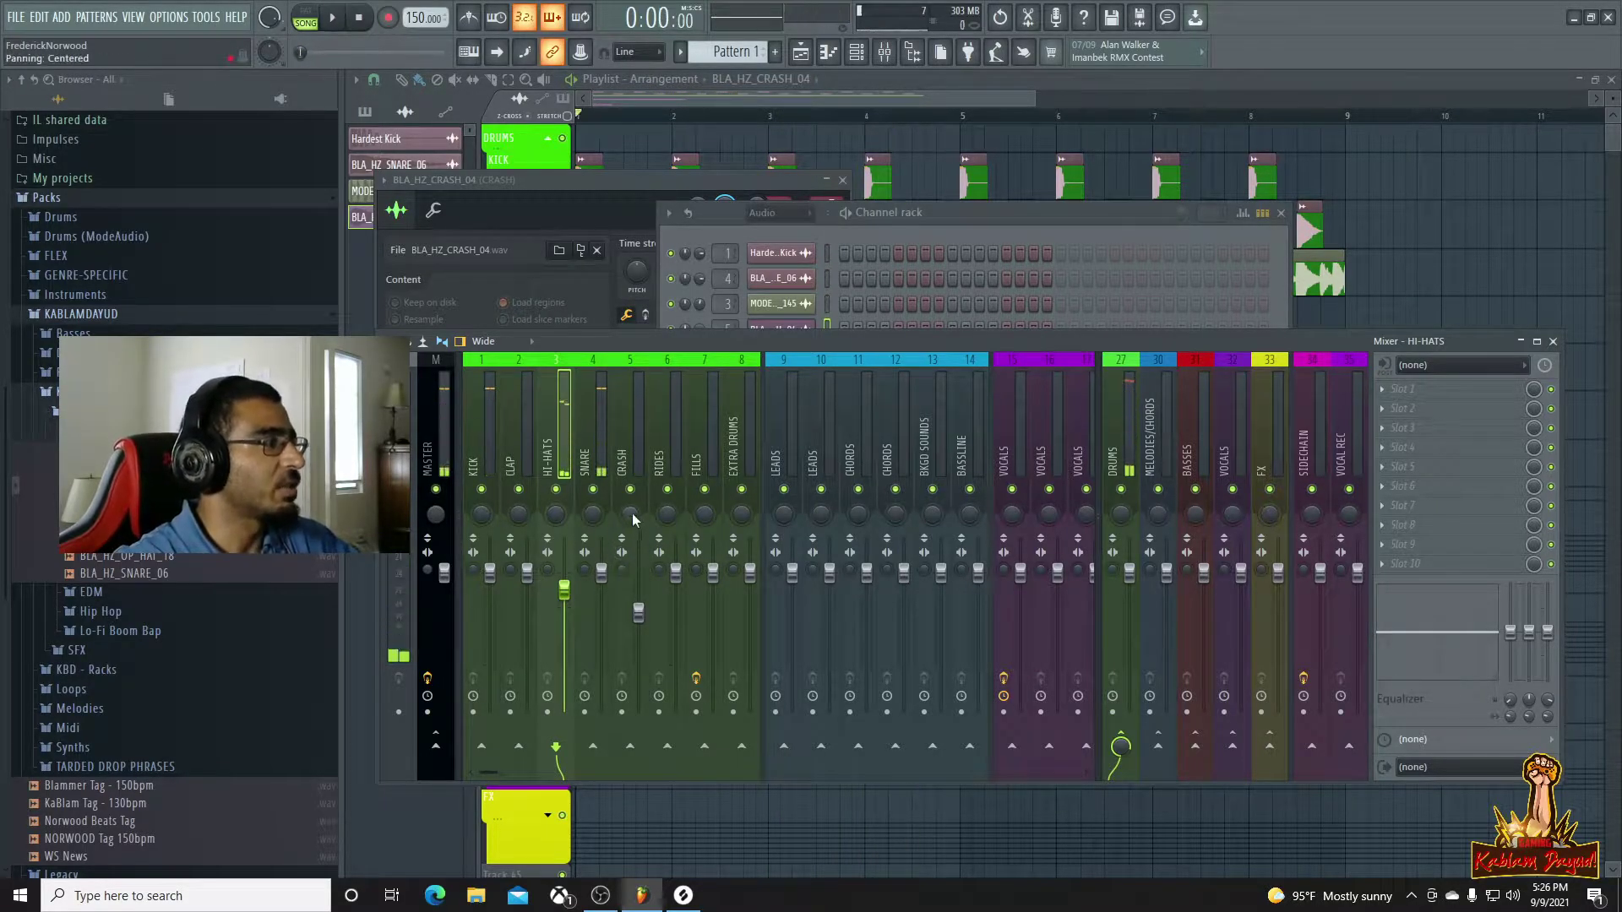
Set the channel rack filter to All and move the rack clear of the crash channel's settings
click(941, 217)
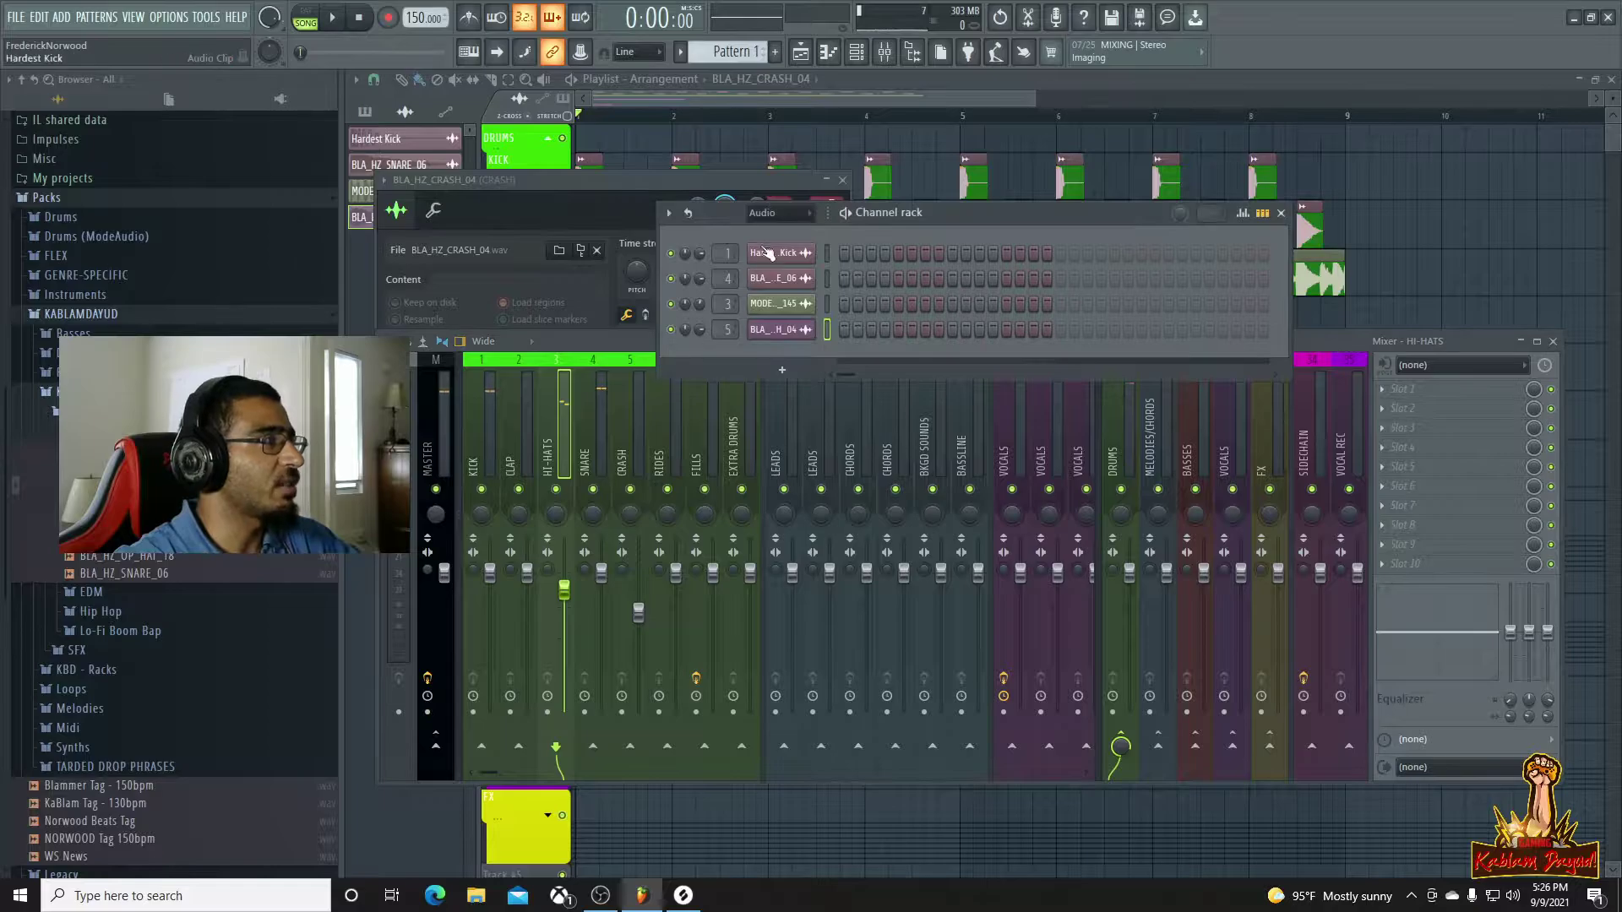
click(782, 286)
click(807, 219)
click(788, 288)
click(805, 217)
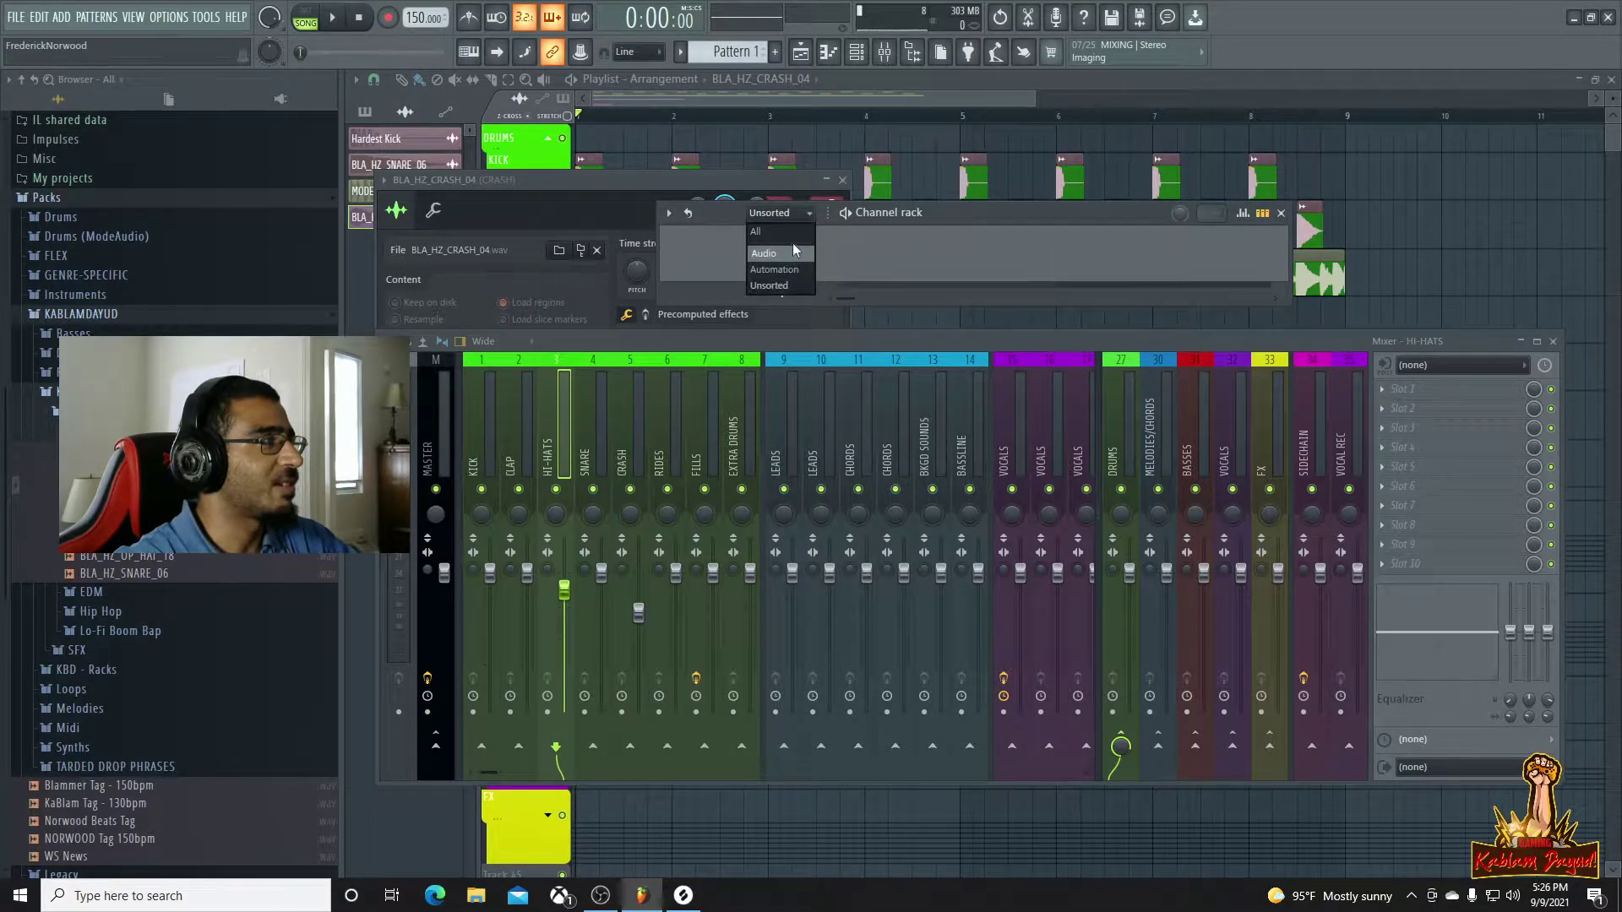
click(789, 231)
drag(960, 217, 1194, 276)
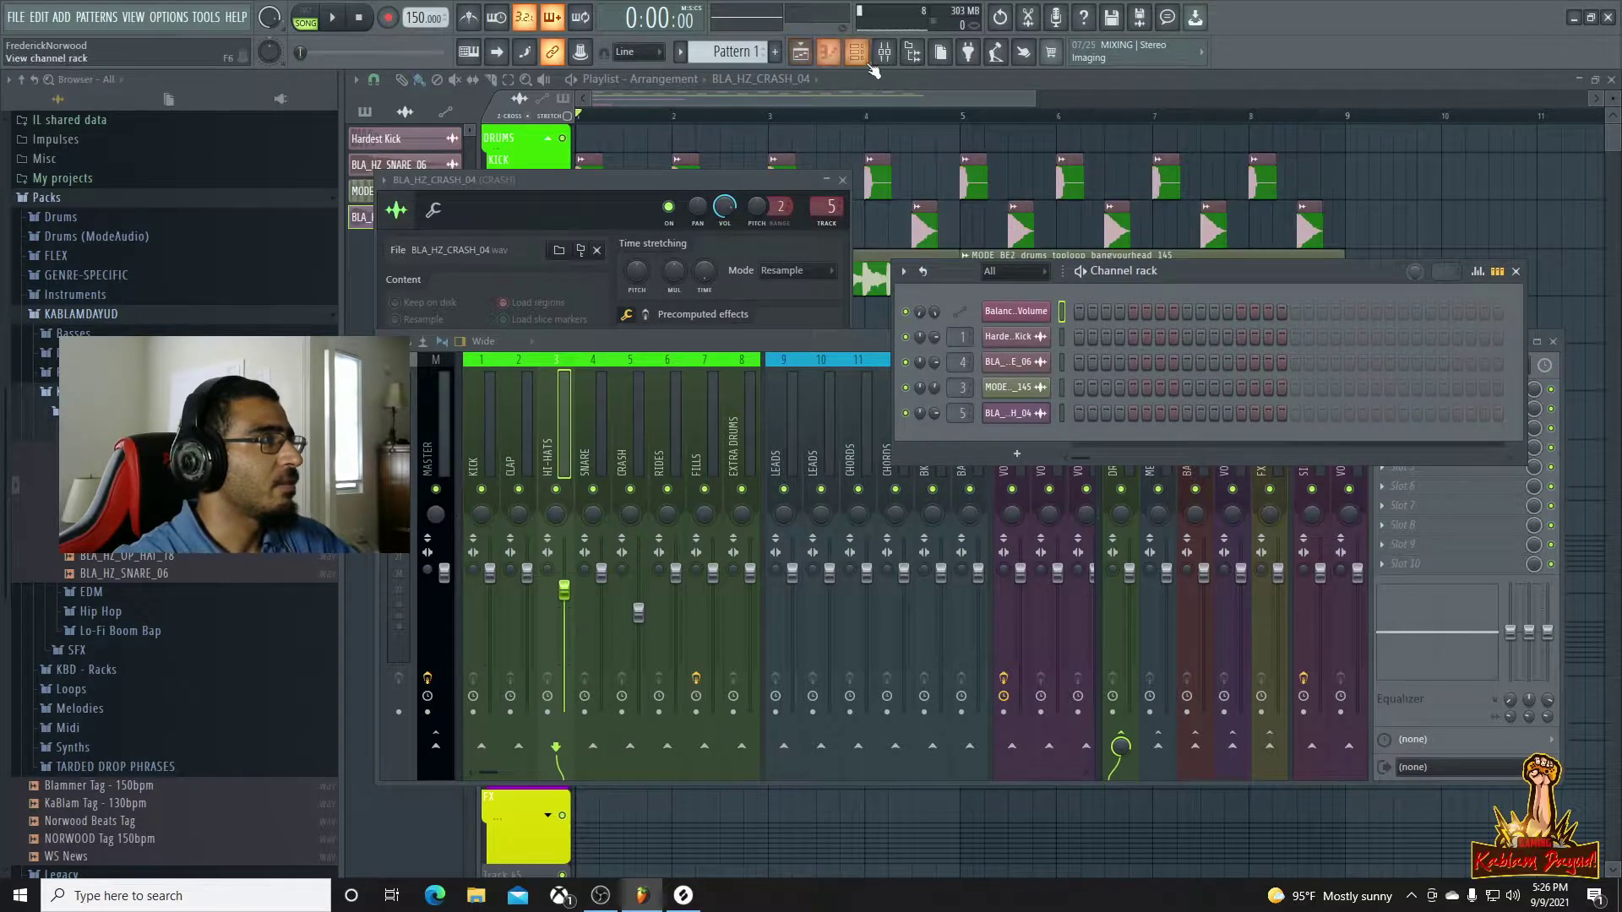
Pan the crash channel 32% right, play the drums back and close the open windows
click(616, 185)
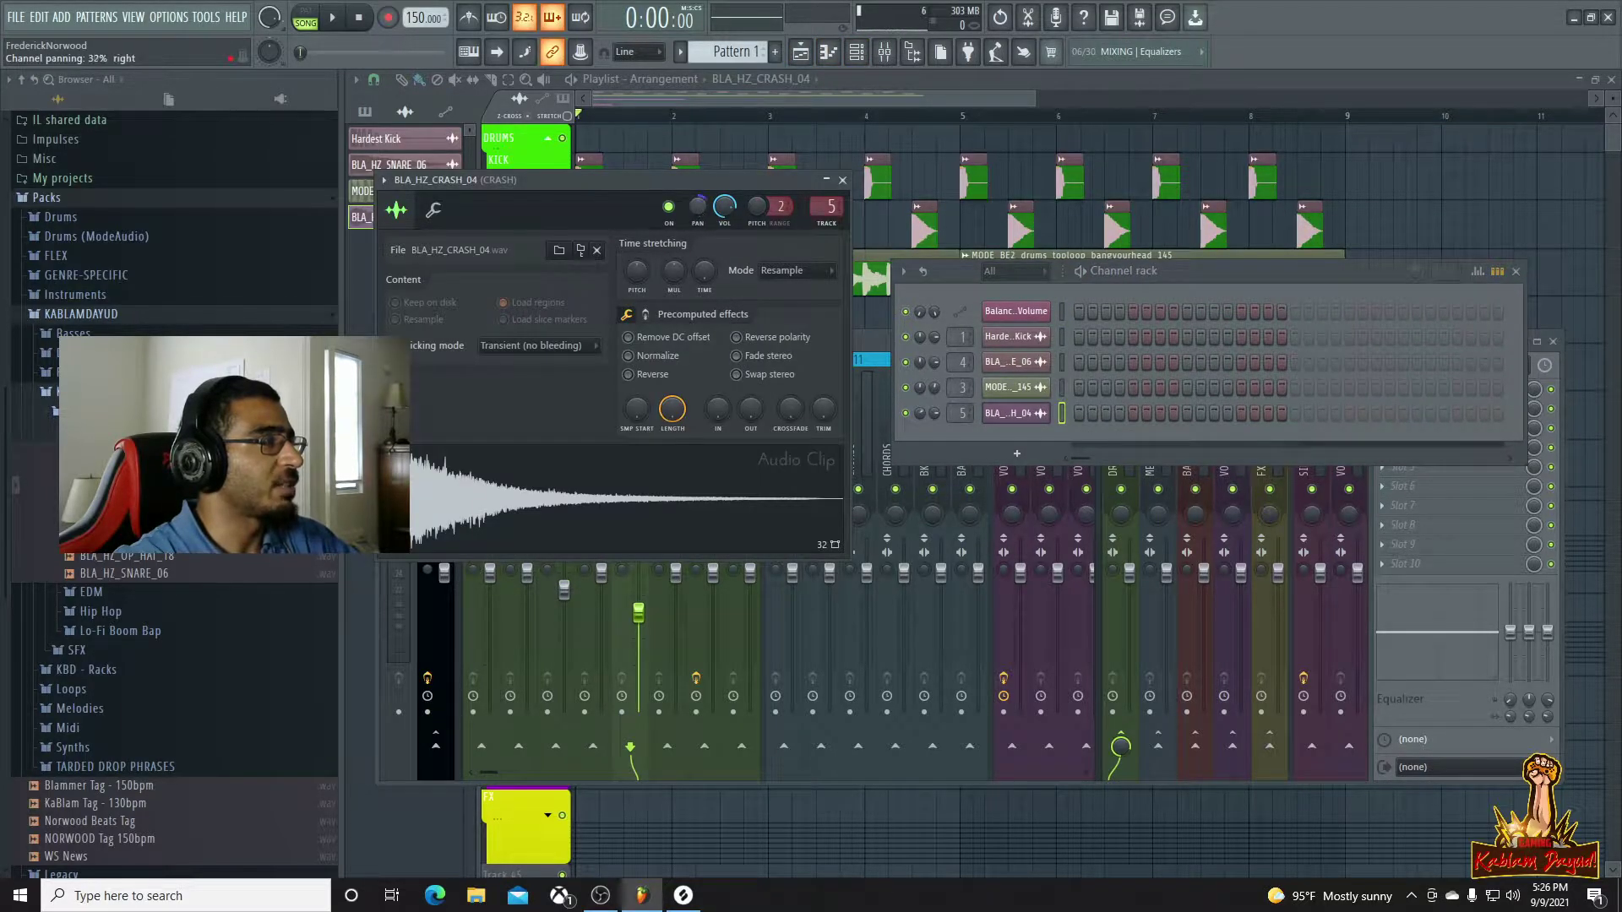
key(space)
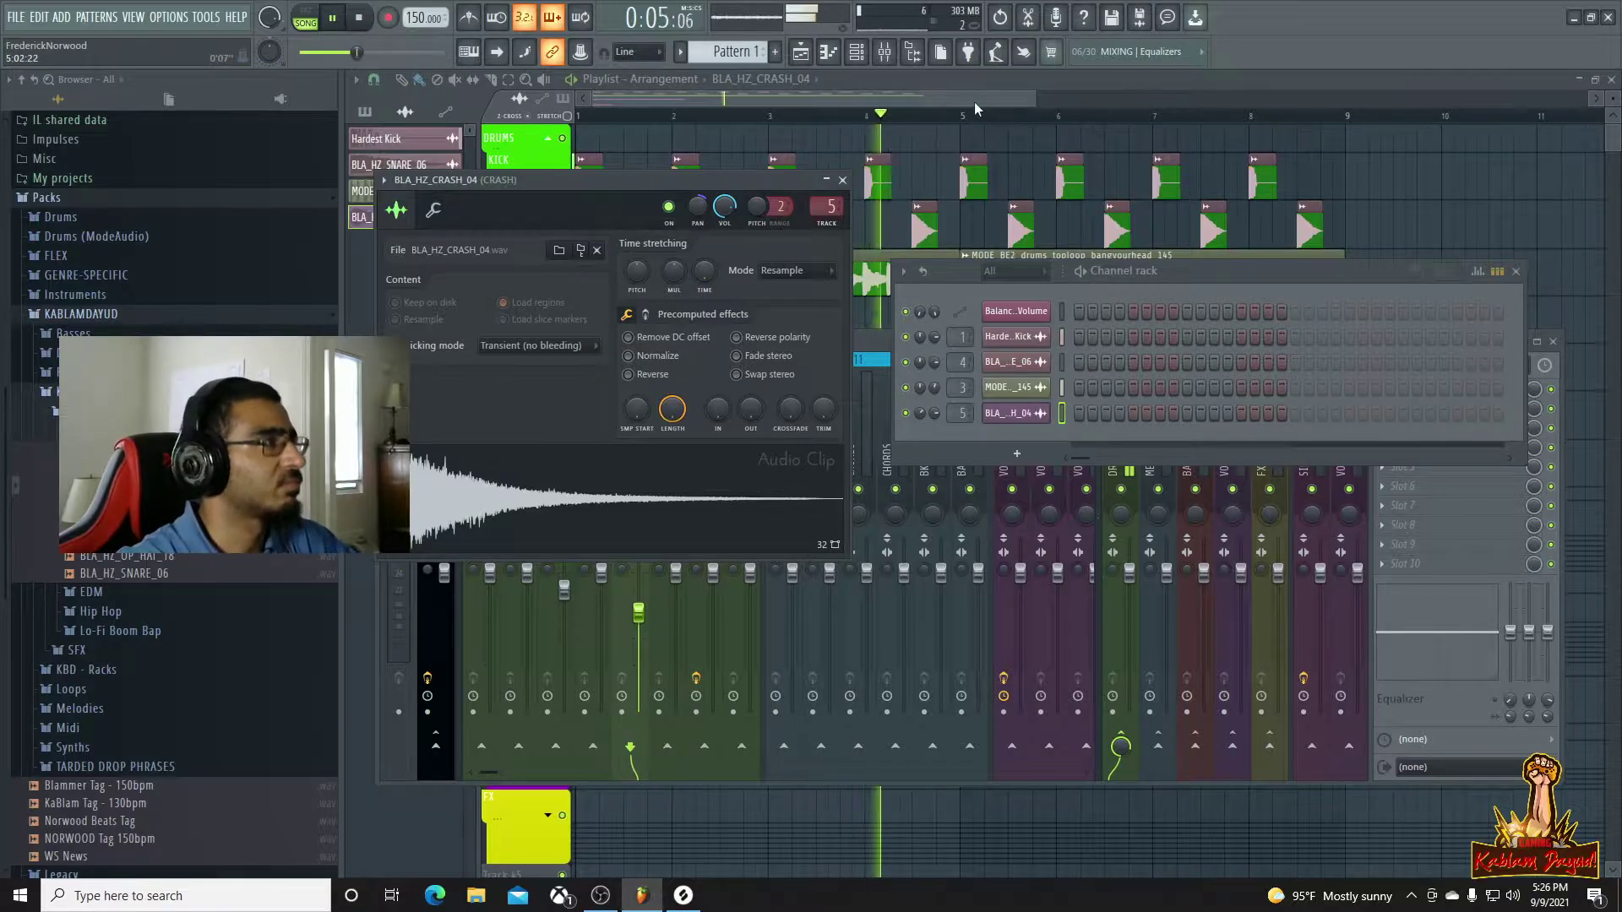
key(F12)
Trim the very start of the Hardest Kick sample, play it back and bring up the mixer
drag(1031, 101, 608, 111)
double_click(680, 182)
key(space)
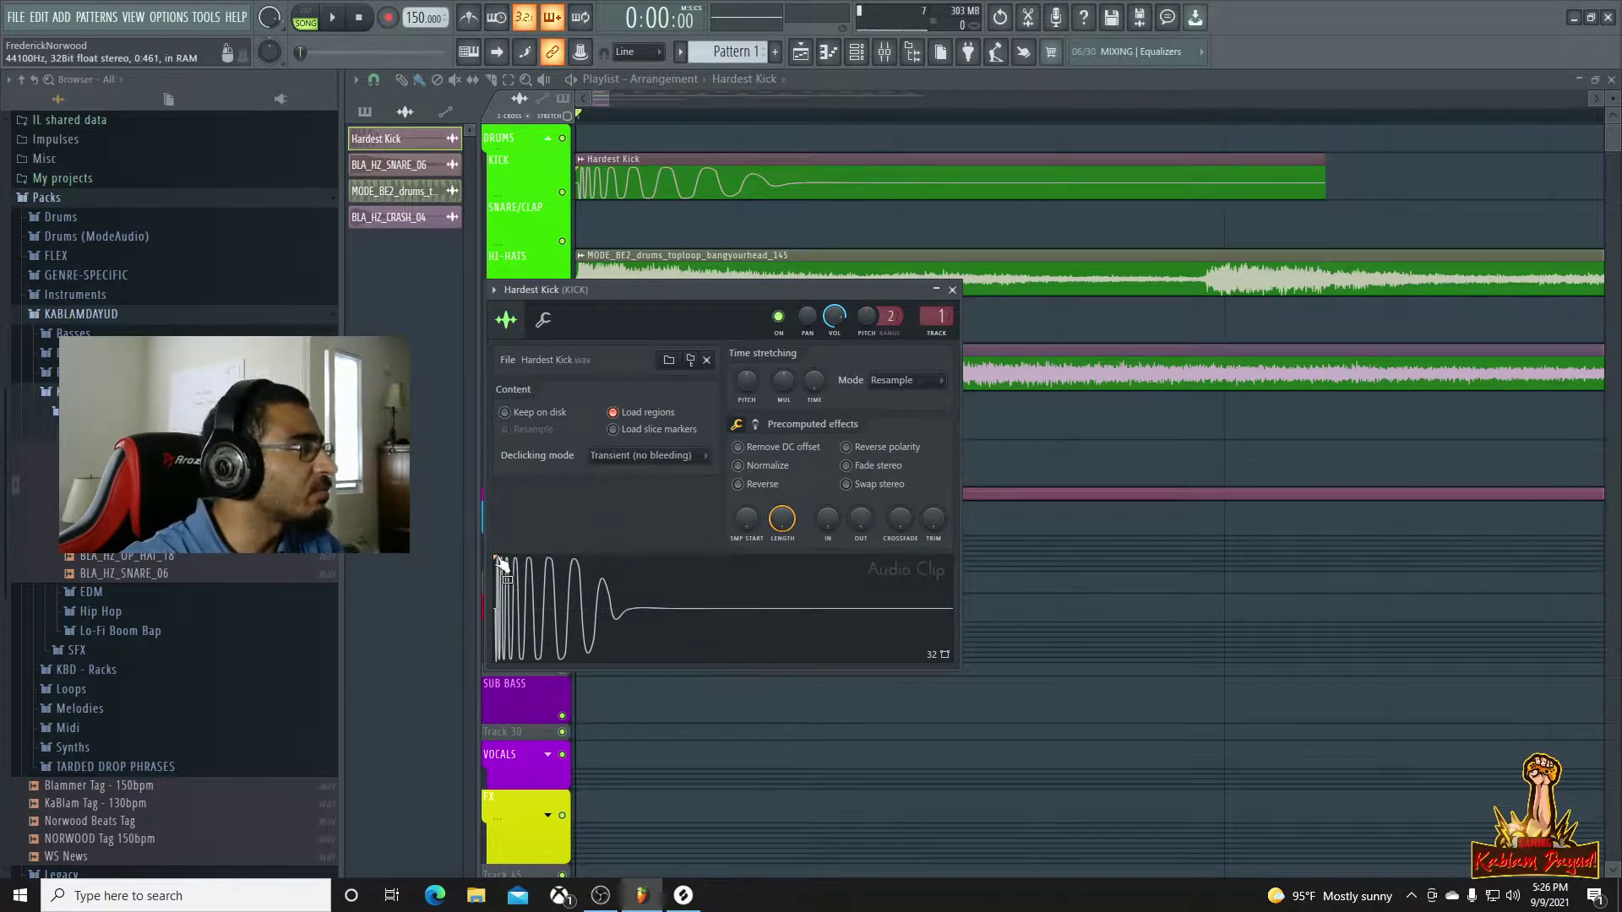
drag(747, 519, 749, 532)
key(space)
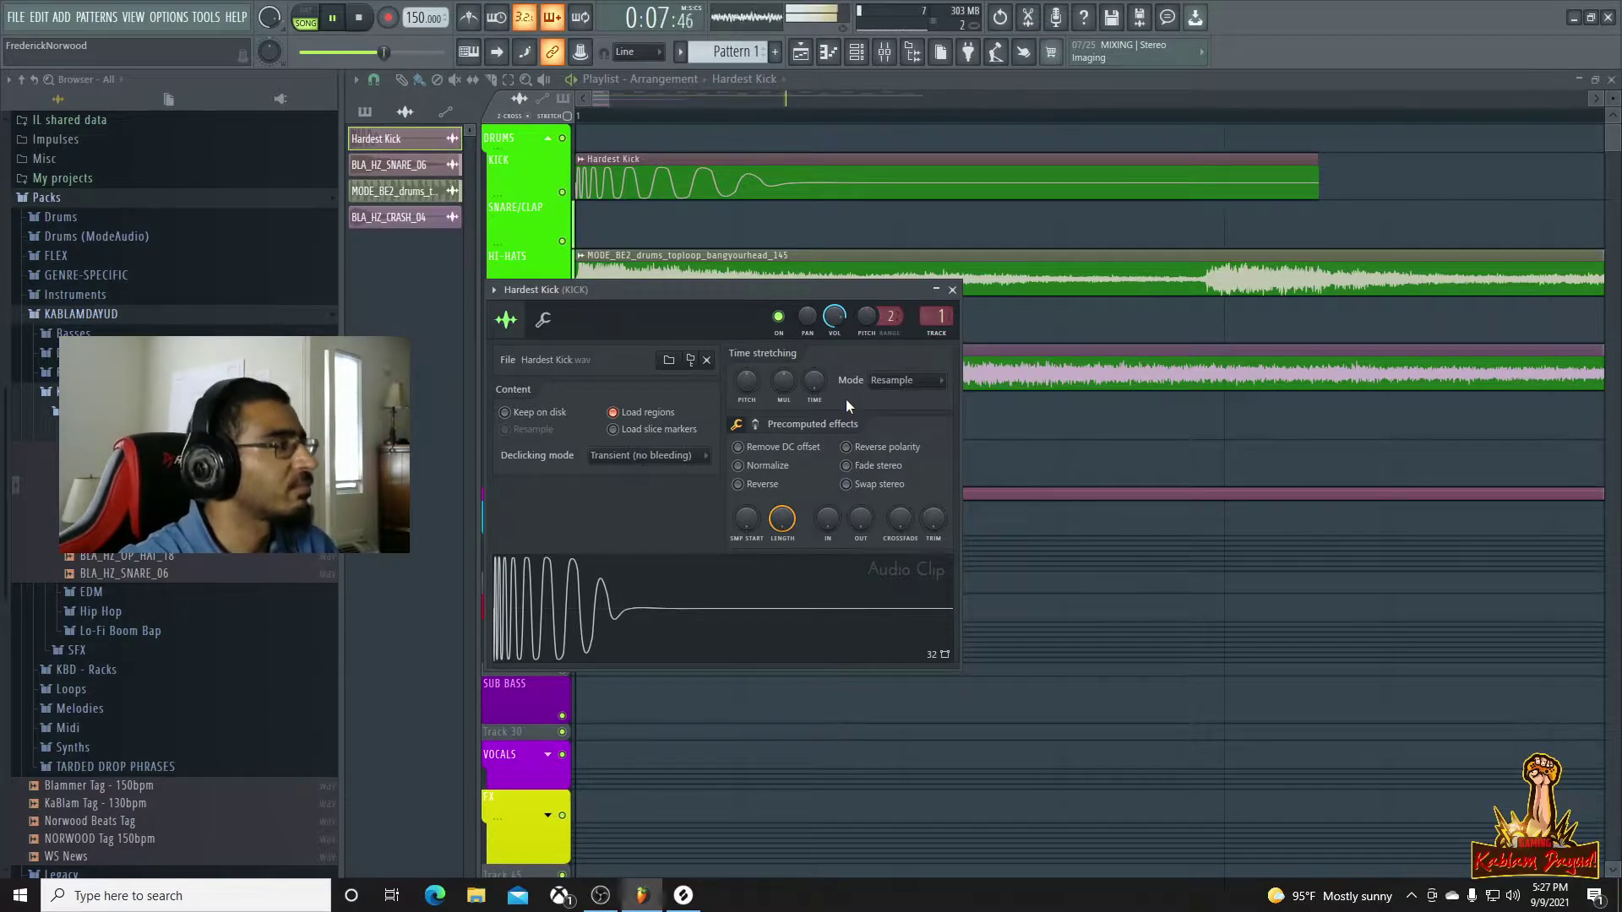
key(F9)
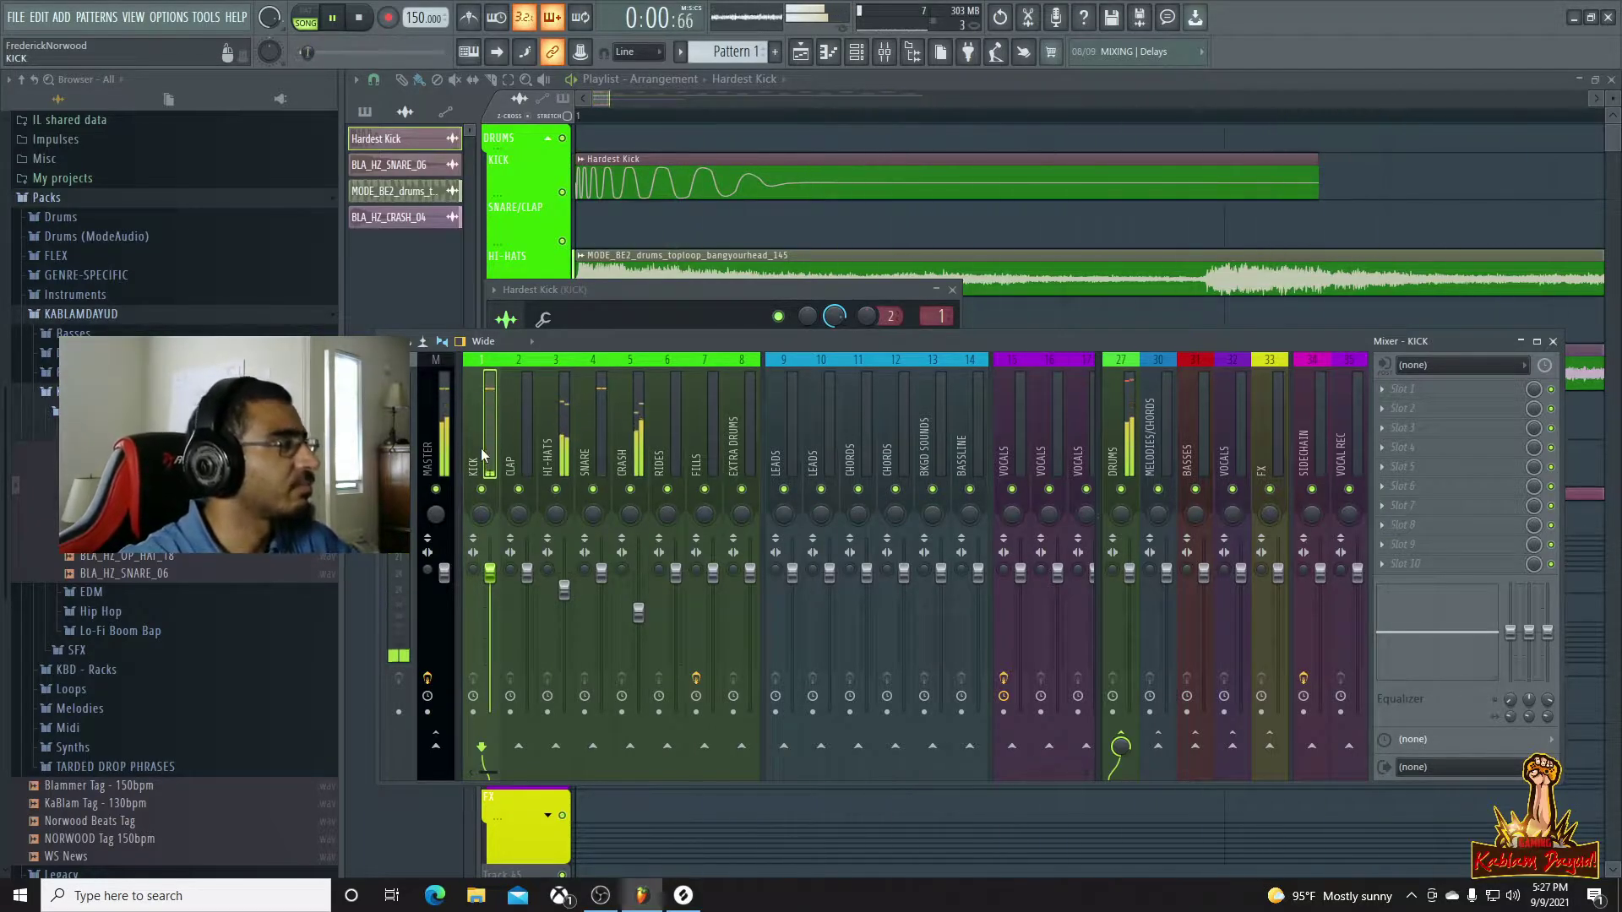
Try a much lower KICK mixer fader level during playback and reset the fader to its default
drag(490, 572, 489, 591)
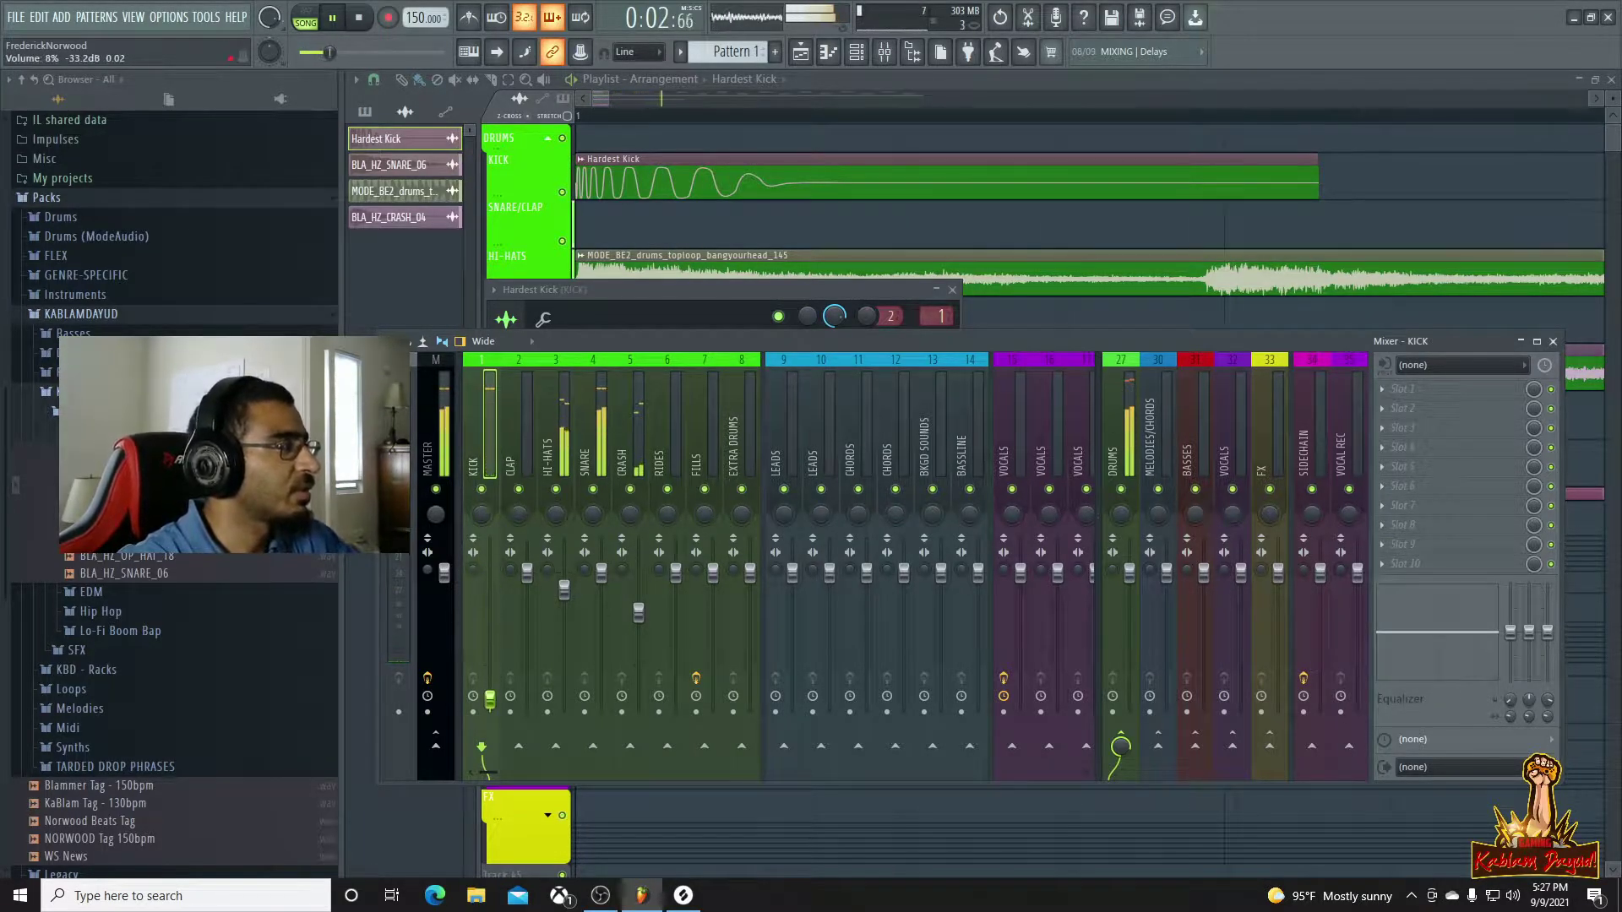
right_click(490, 596)
click(514, 599)
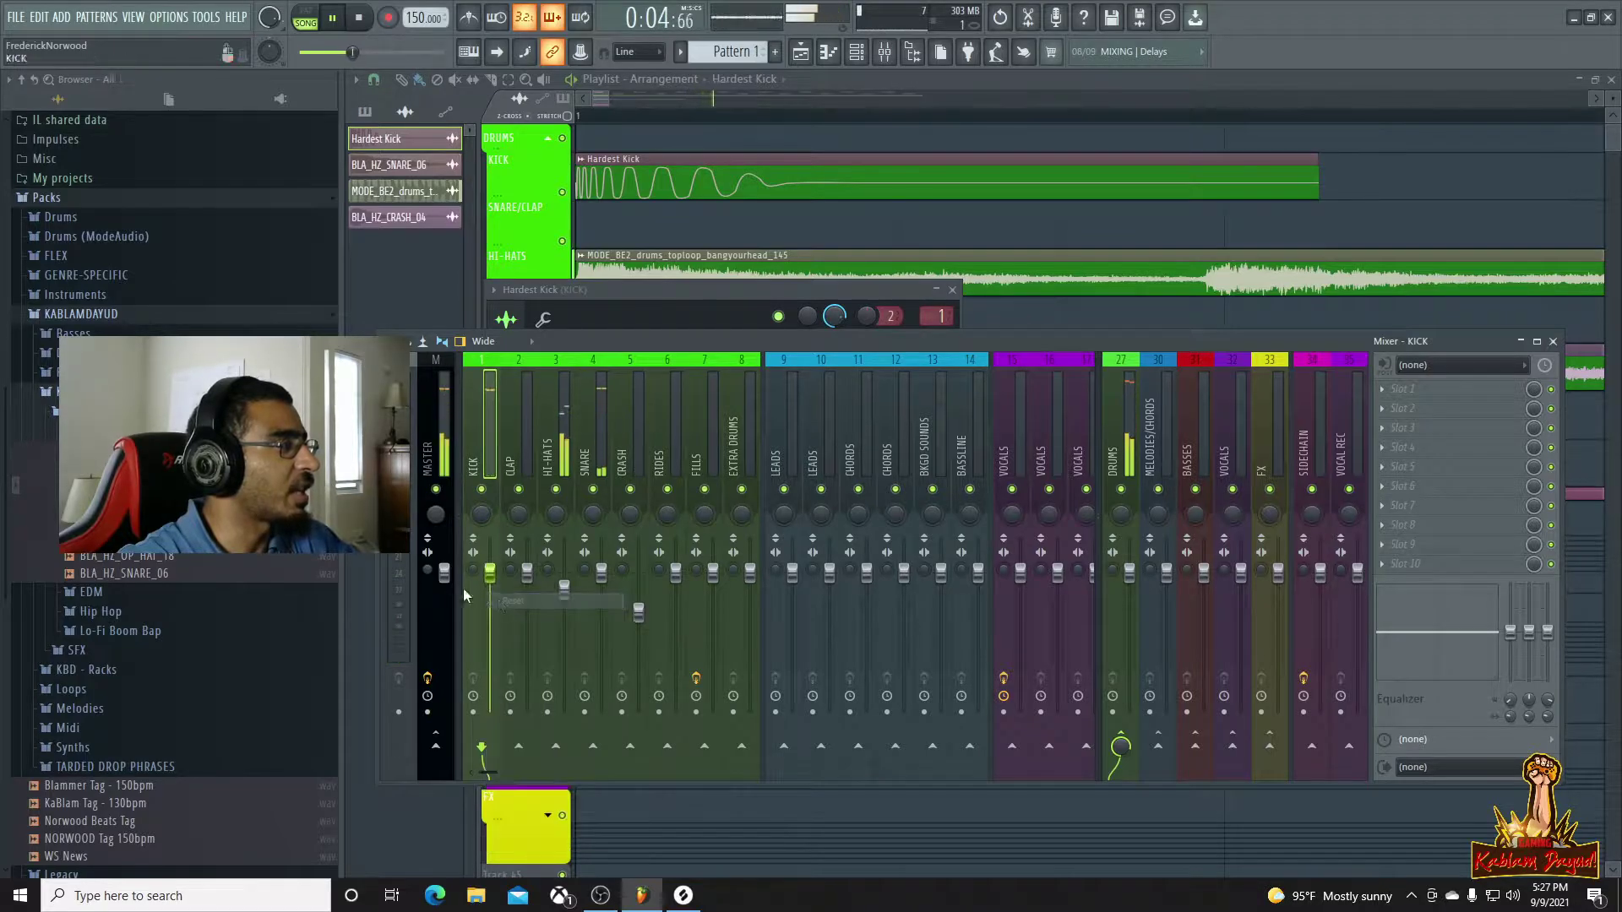
key(space)
key(space)
key(space)
key(space)
Try widening the KICK track's stereo separation and setting the HI-HATS track to 100% merged, comparing them during playback
mouse_move(473, 570)
mouse_down()
mouse_move(473, 532)
mouse_move(473, 595)
mouse_up()
key(space)
key(space)
key(space)
key(space)
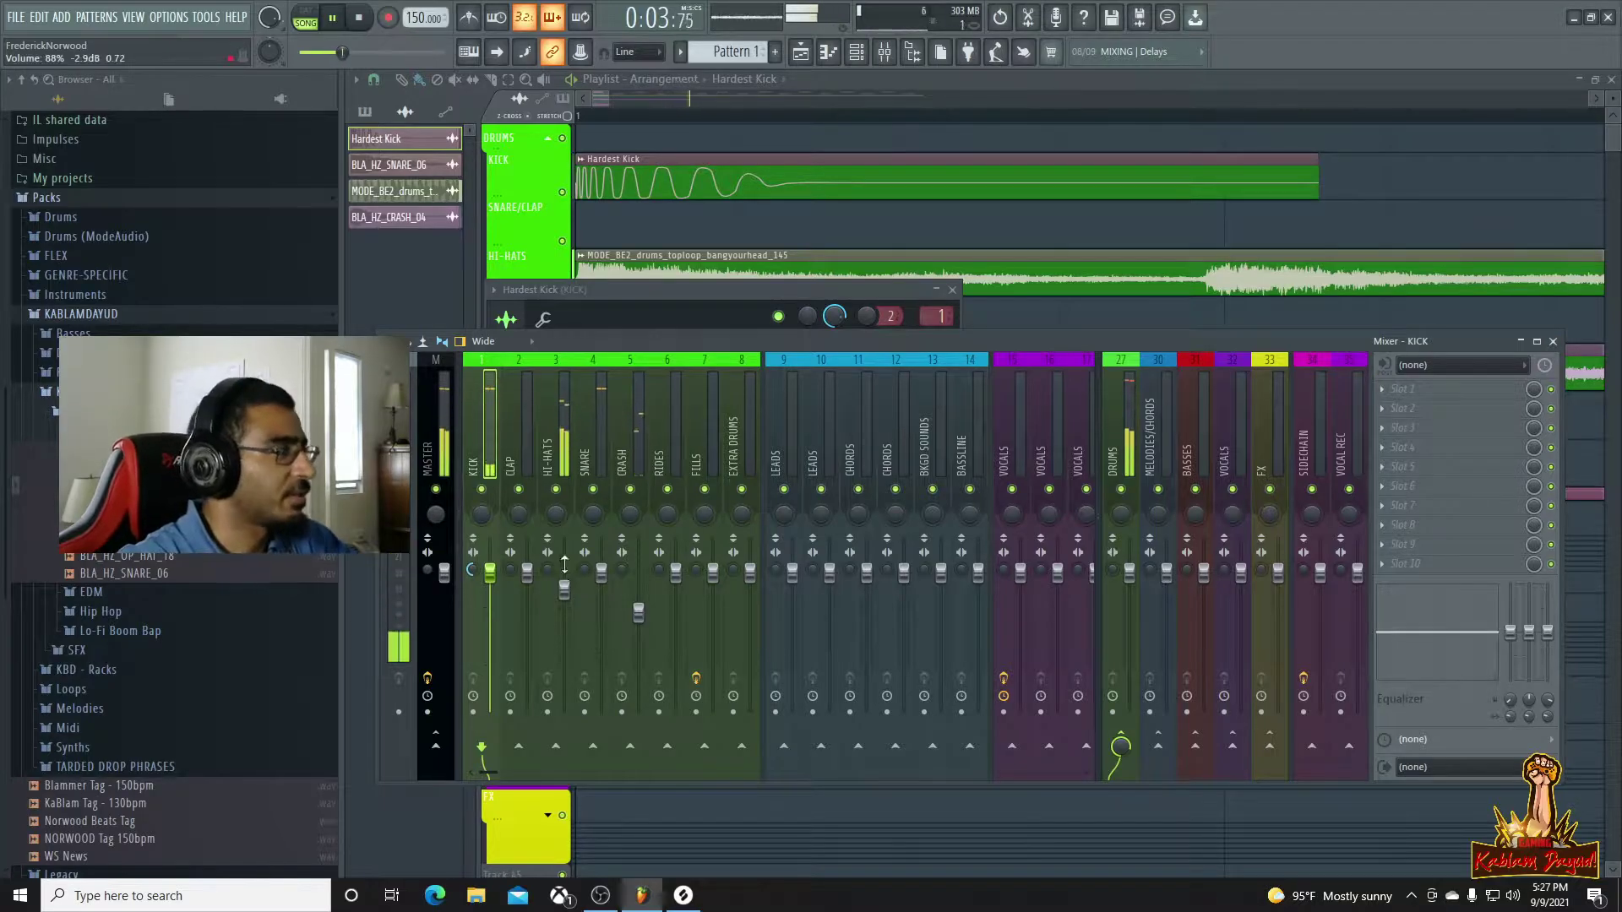
drag(551, 570, 551, 541)
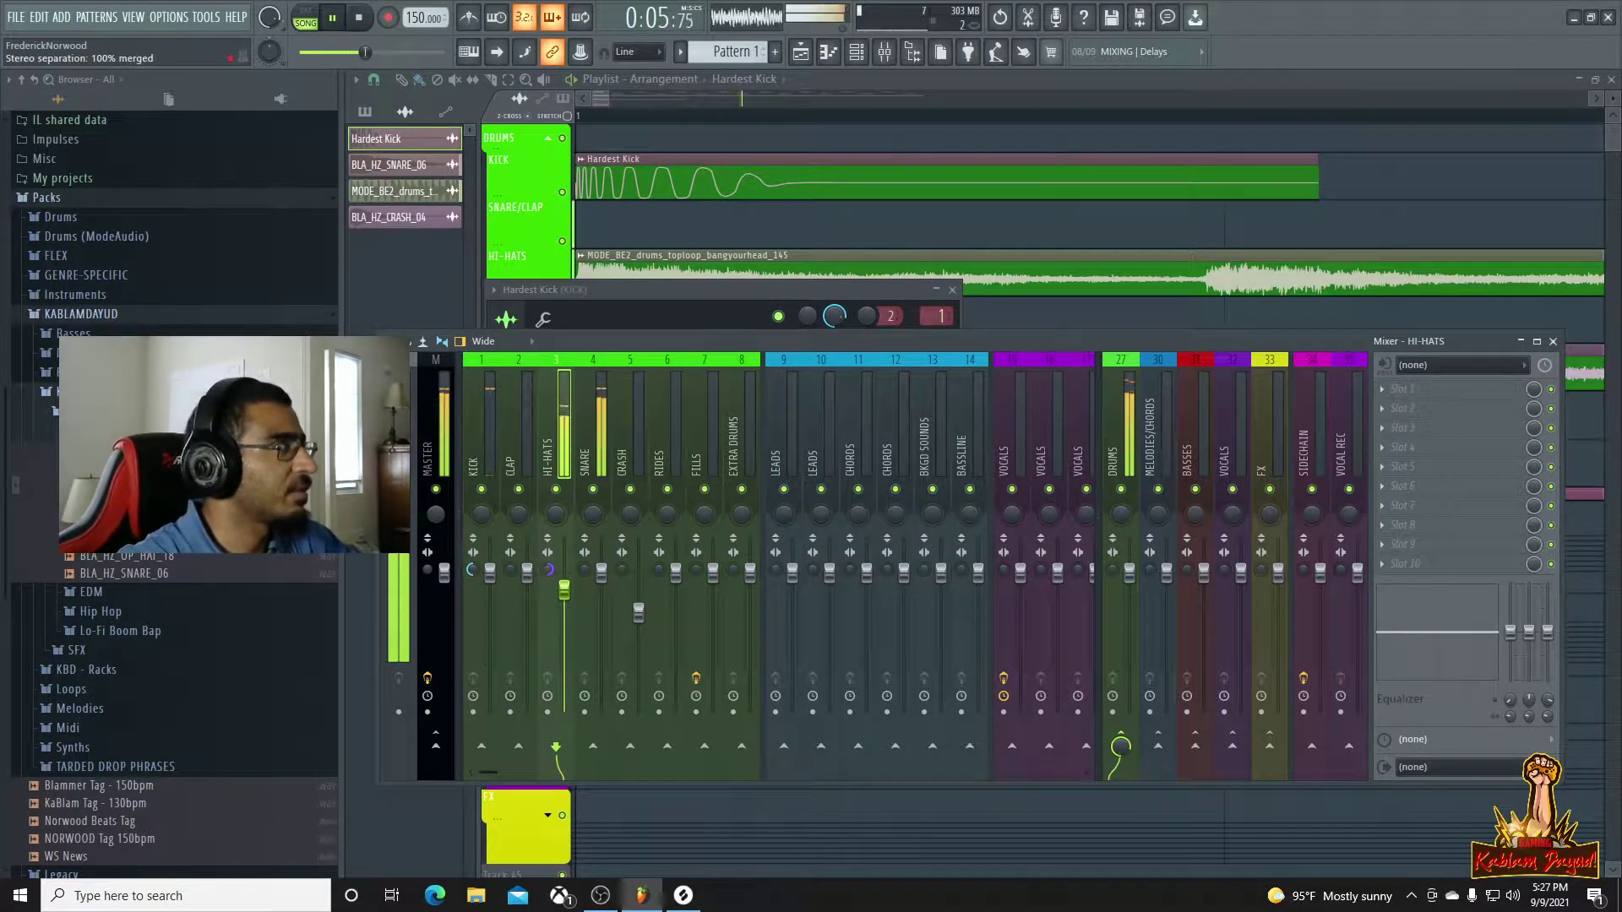
drag(547, 569, 547, 609)
Set the KICK mixer track's stereo separation to 100% merged and widen the separation of the HI-HATS track
drag(474, 571, 473, 541)
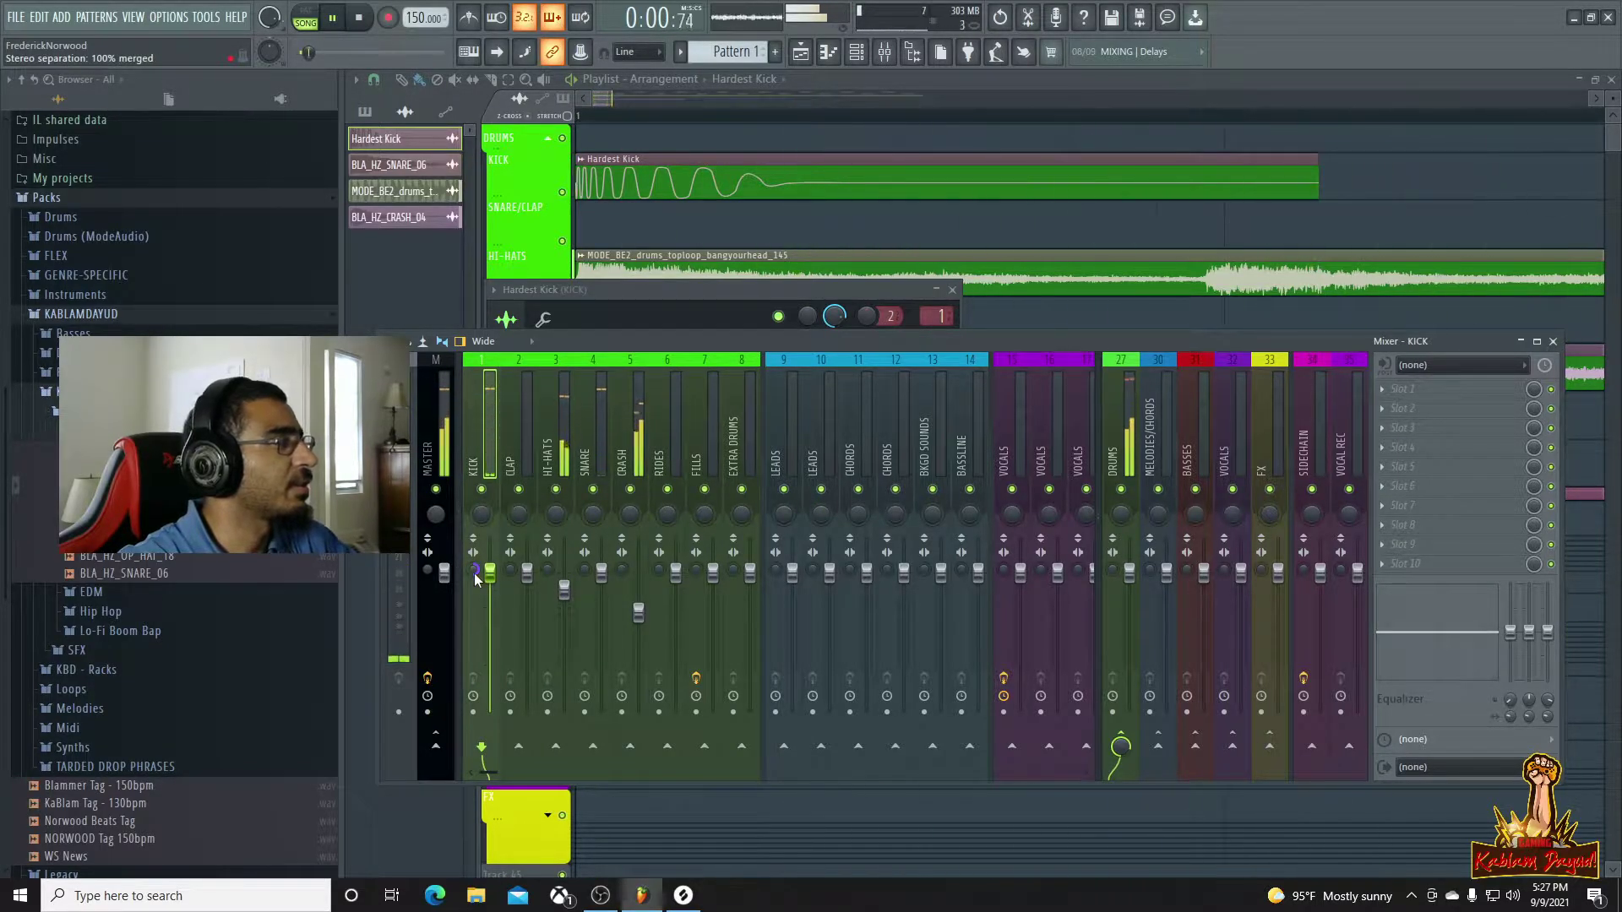
drag(548, 569, 547, 608)
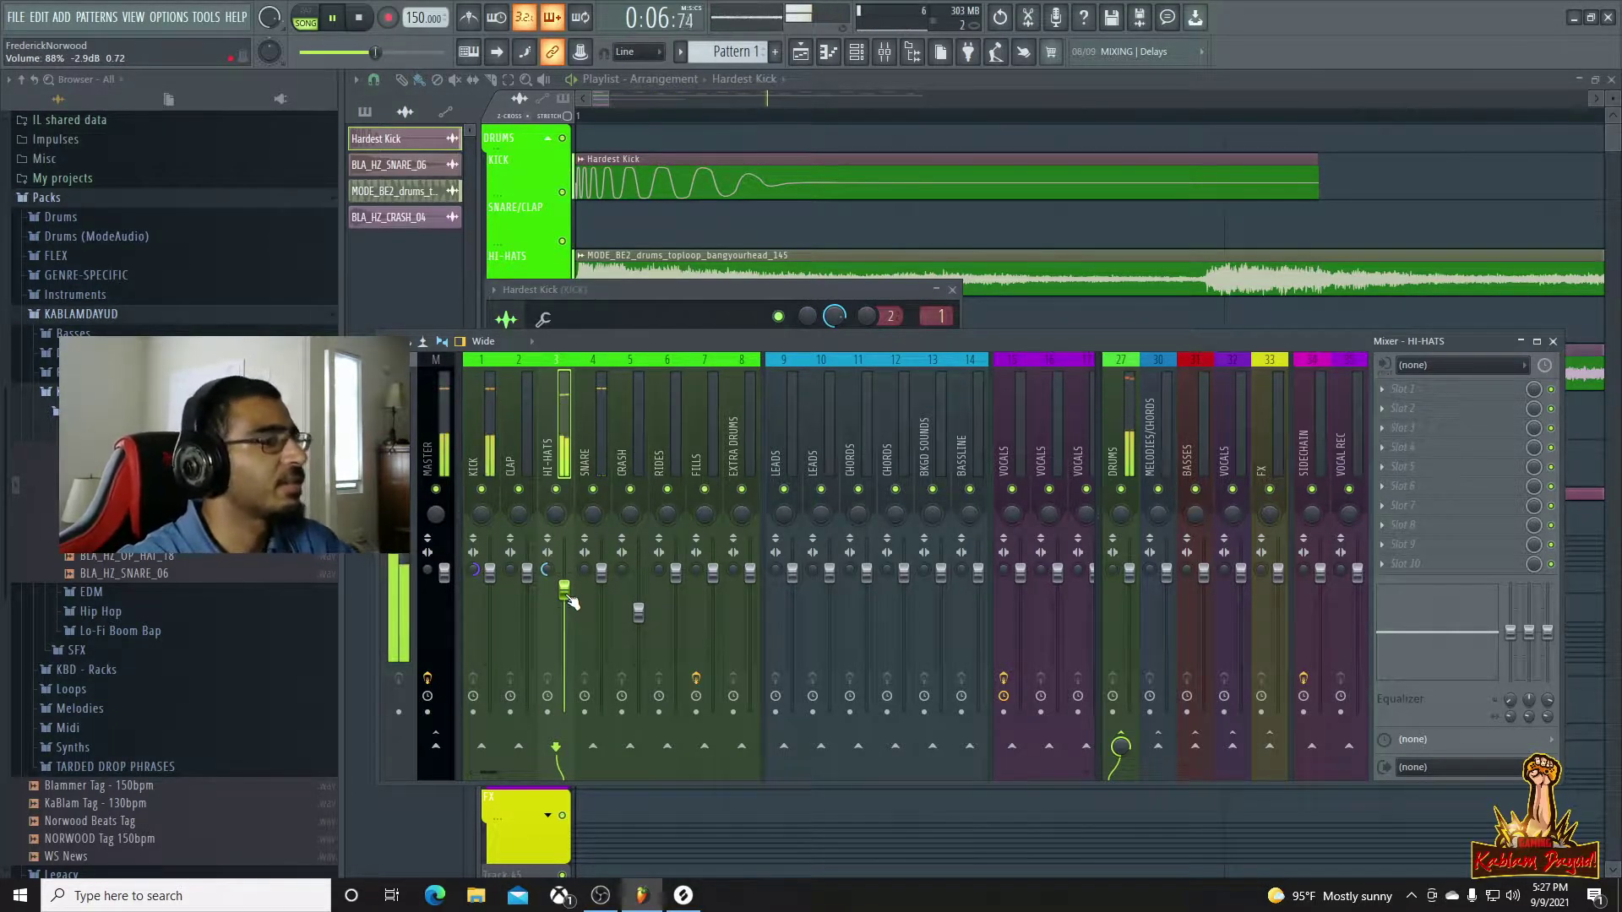
Lower the HI-HATS mixer fader a little further and play the drums again
drag(564, 614, 564, 609)
key(space)
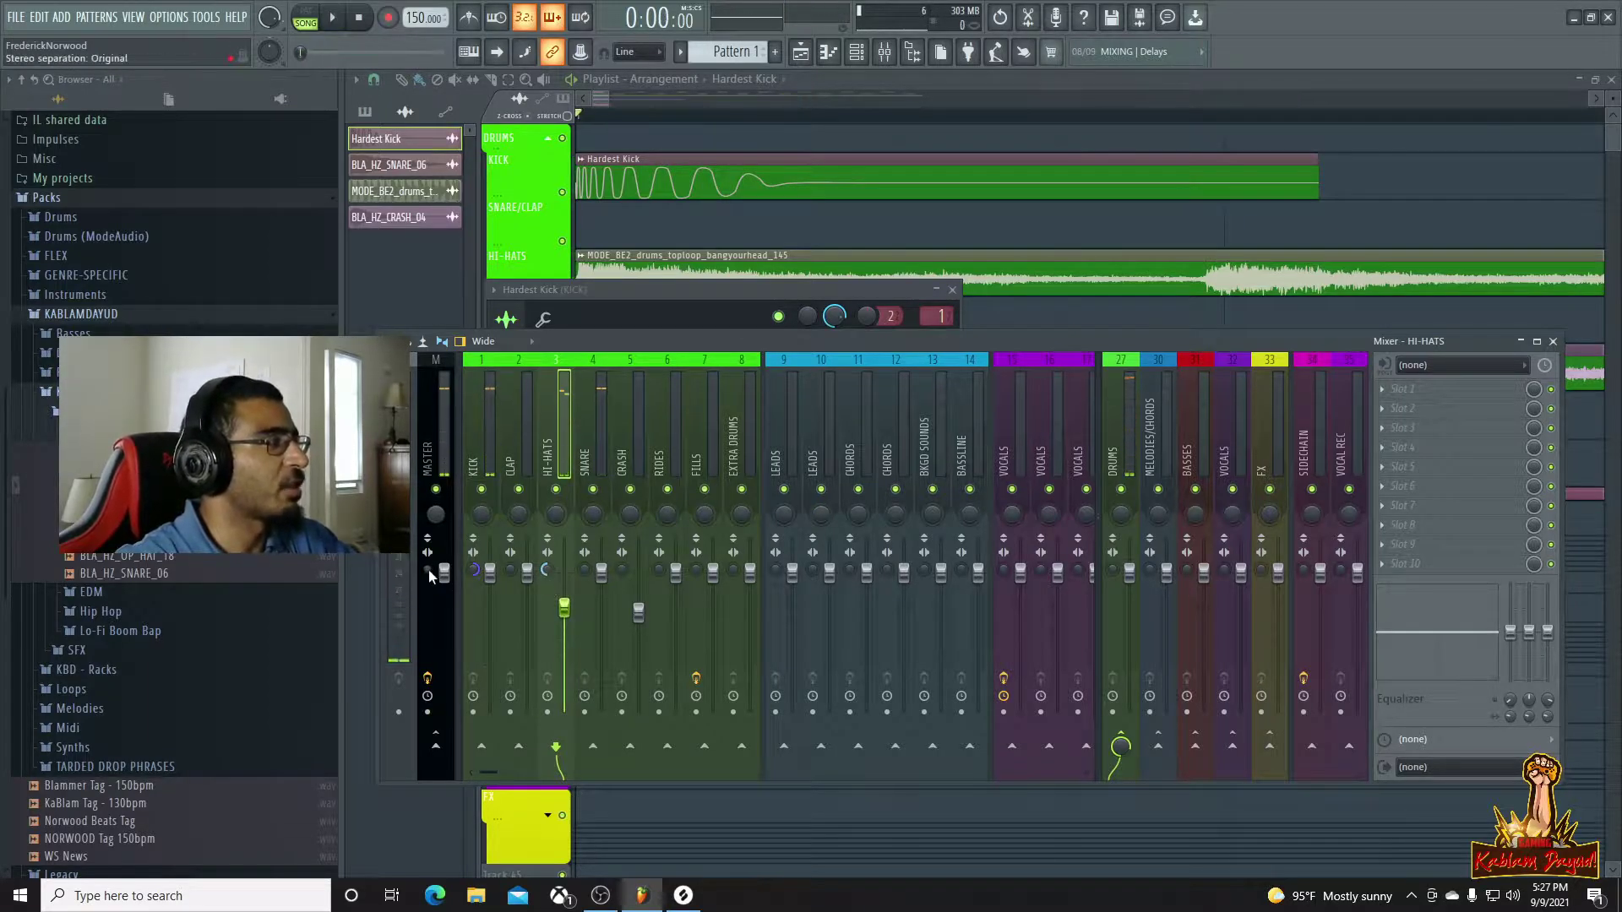
key(space)
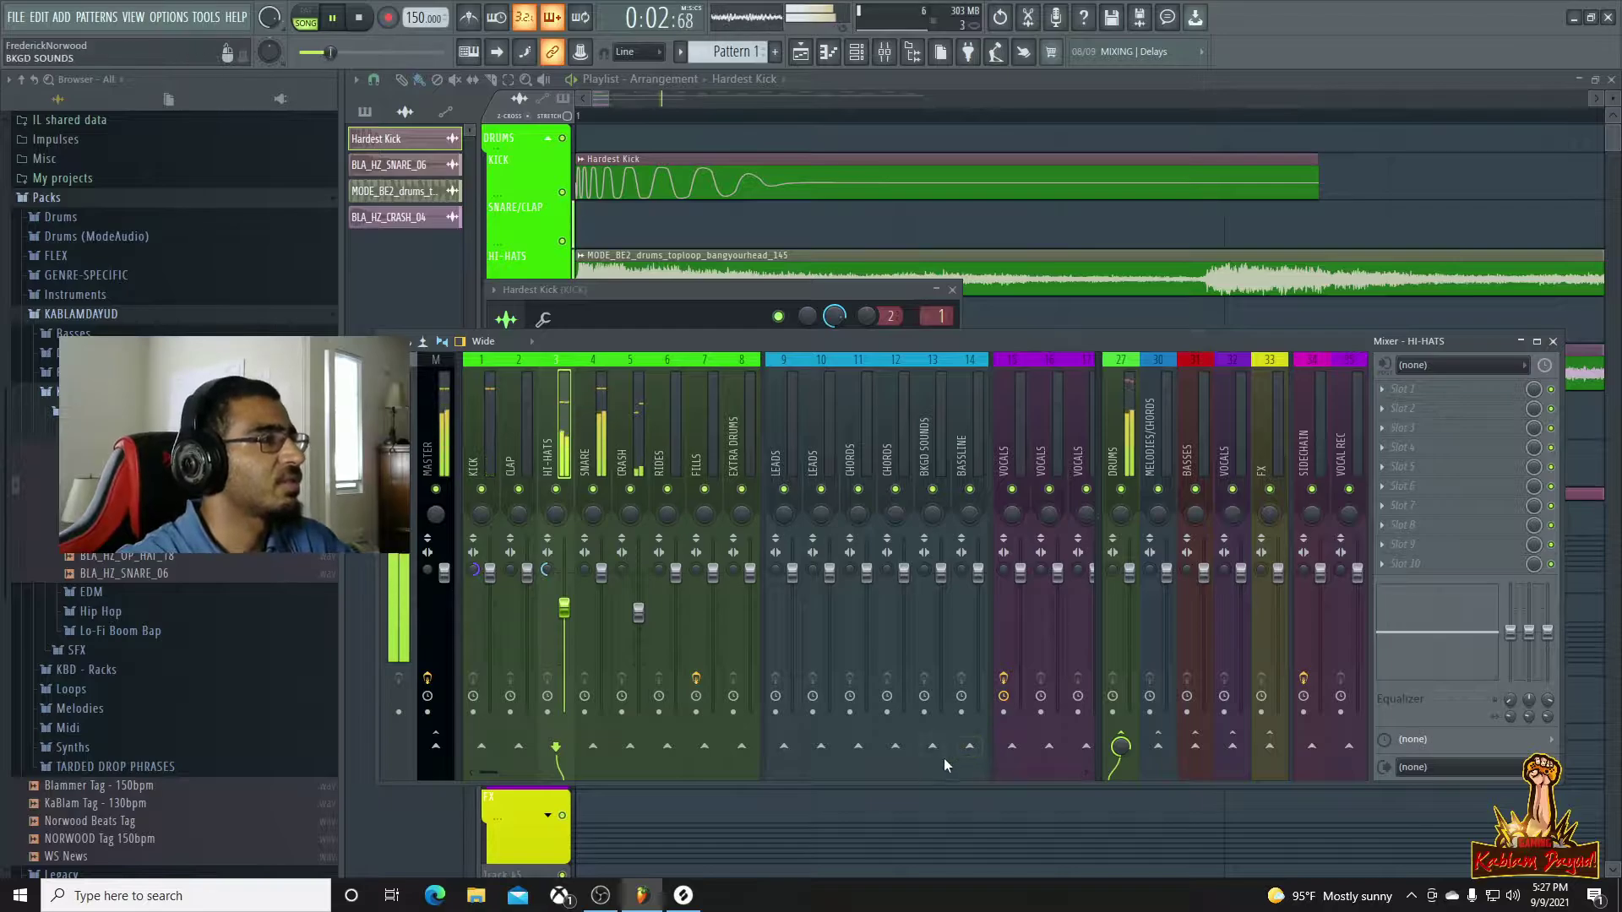
Merge the SUB mixer track's stereo separation and return to the drum tracks in the mixer
drag(490, 772, 557, 776)
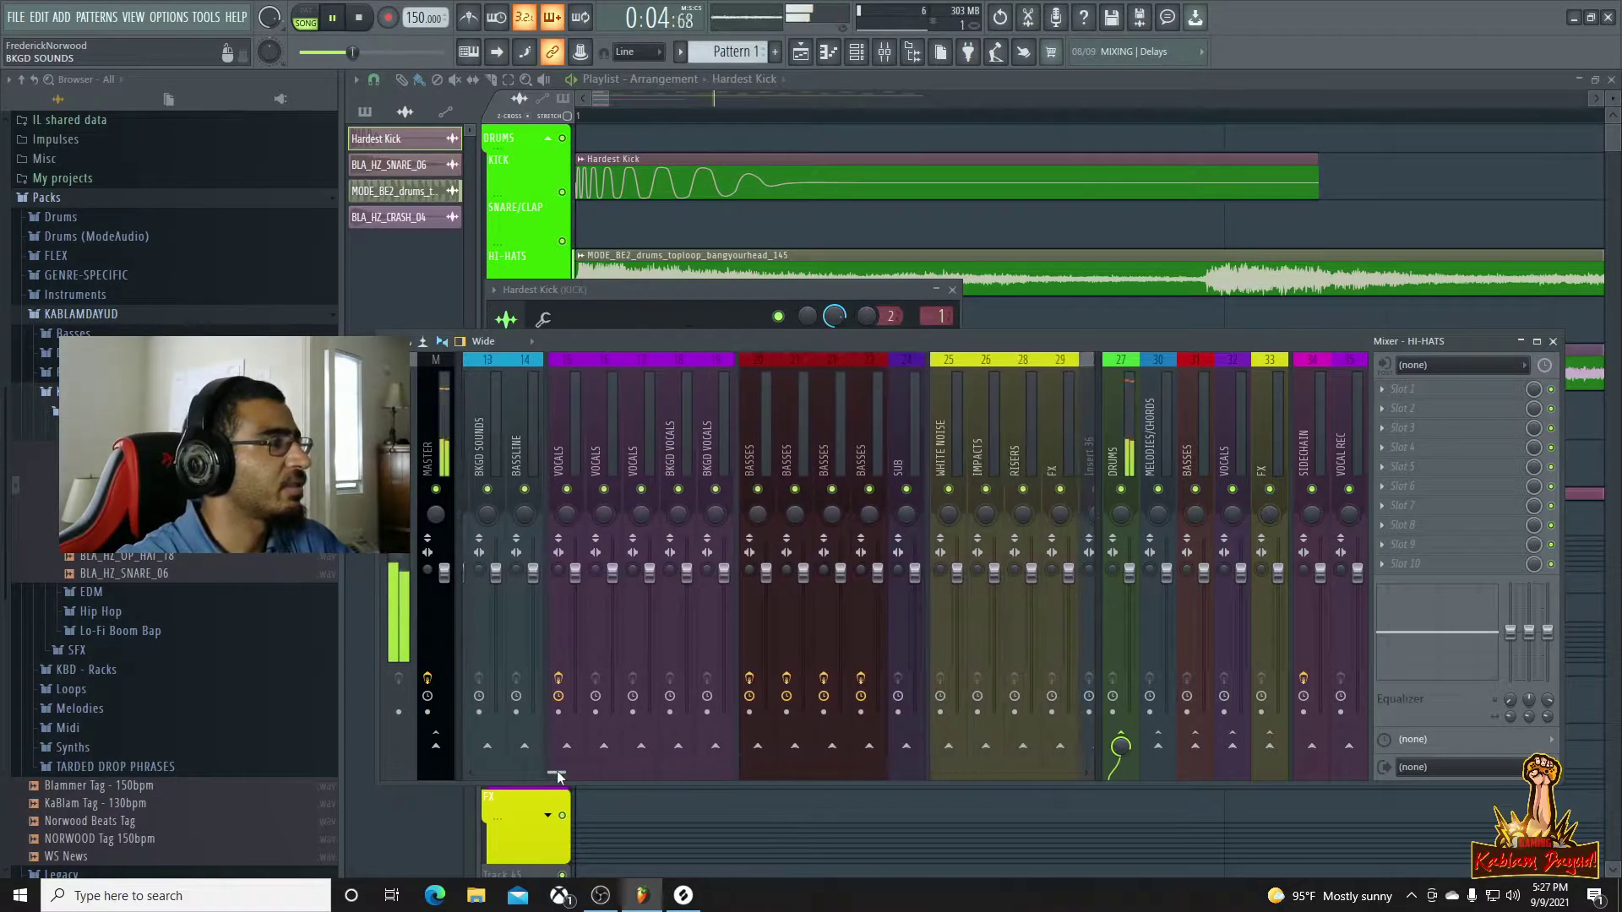
key(space)
click(904, 576)
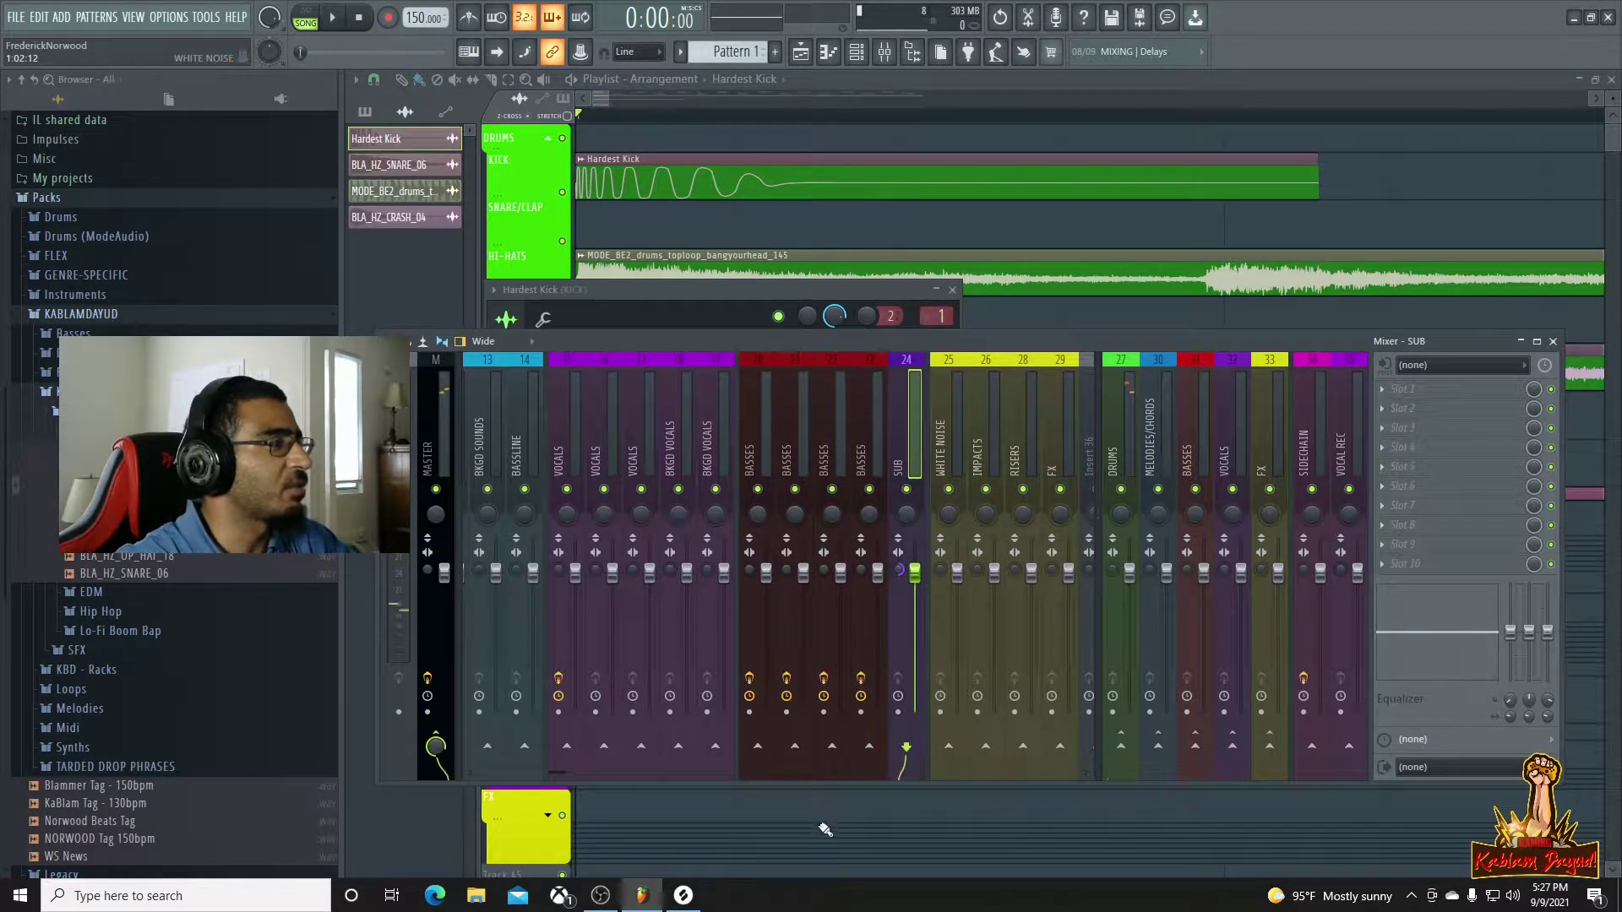
drag(566, 785, 478, 772)
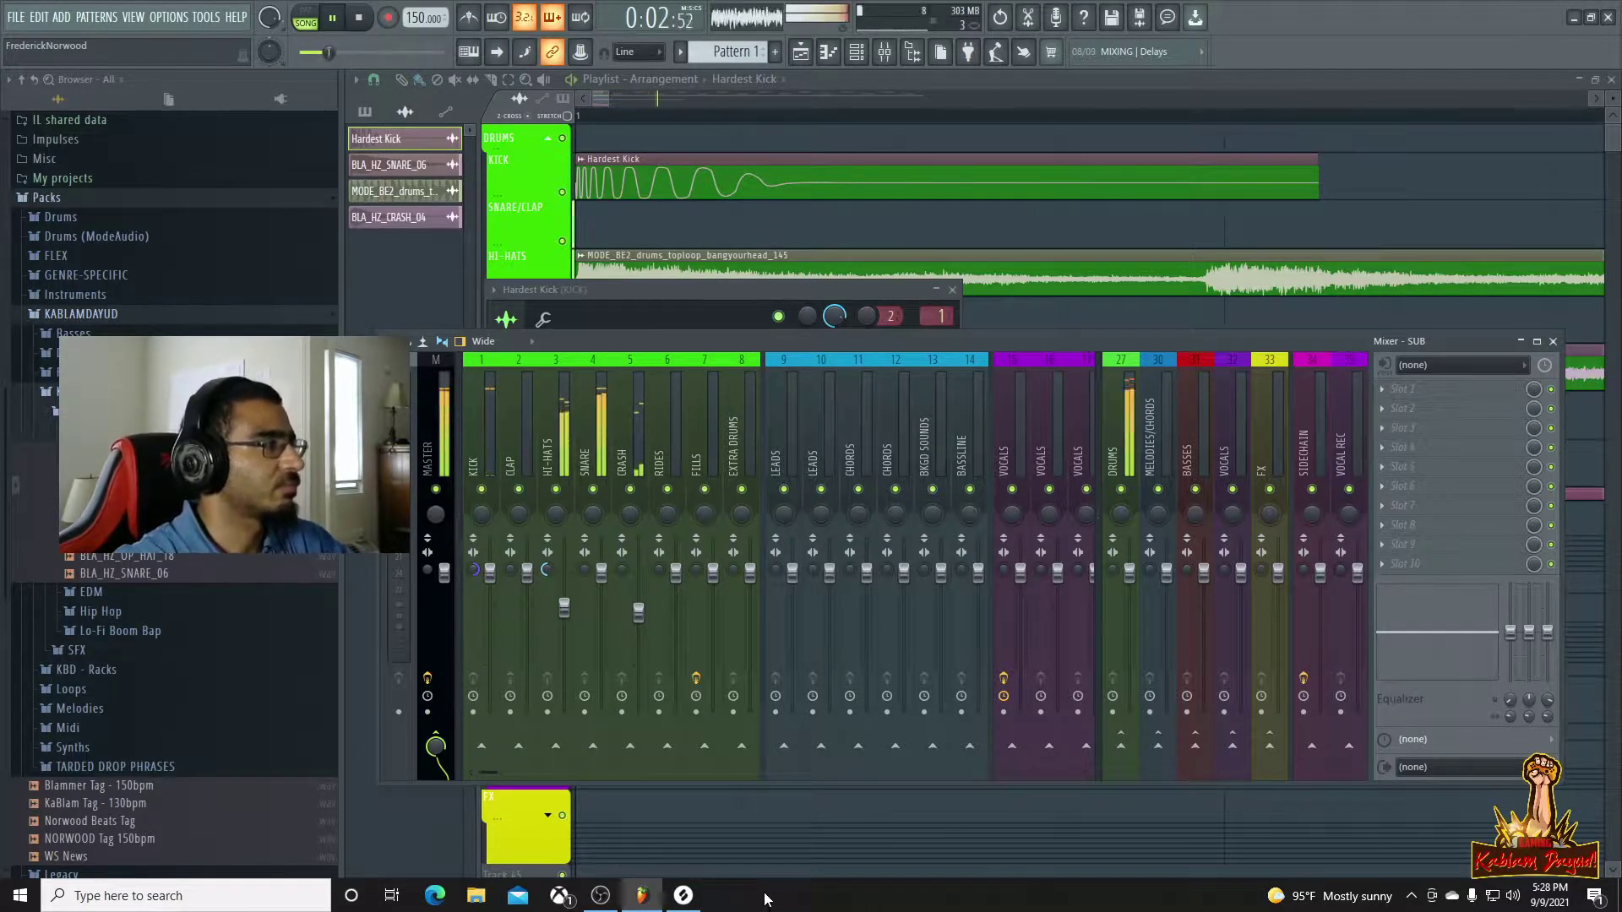
Play the full eight-bar drum section in the playlist and stop playback
drag(608, 99, 1223, 170)
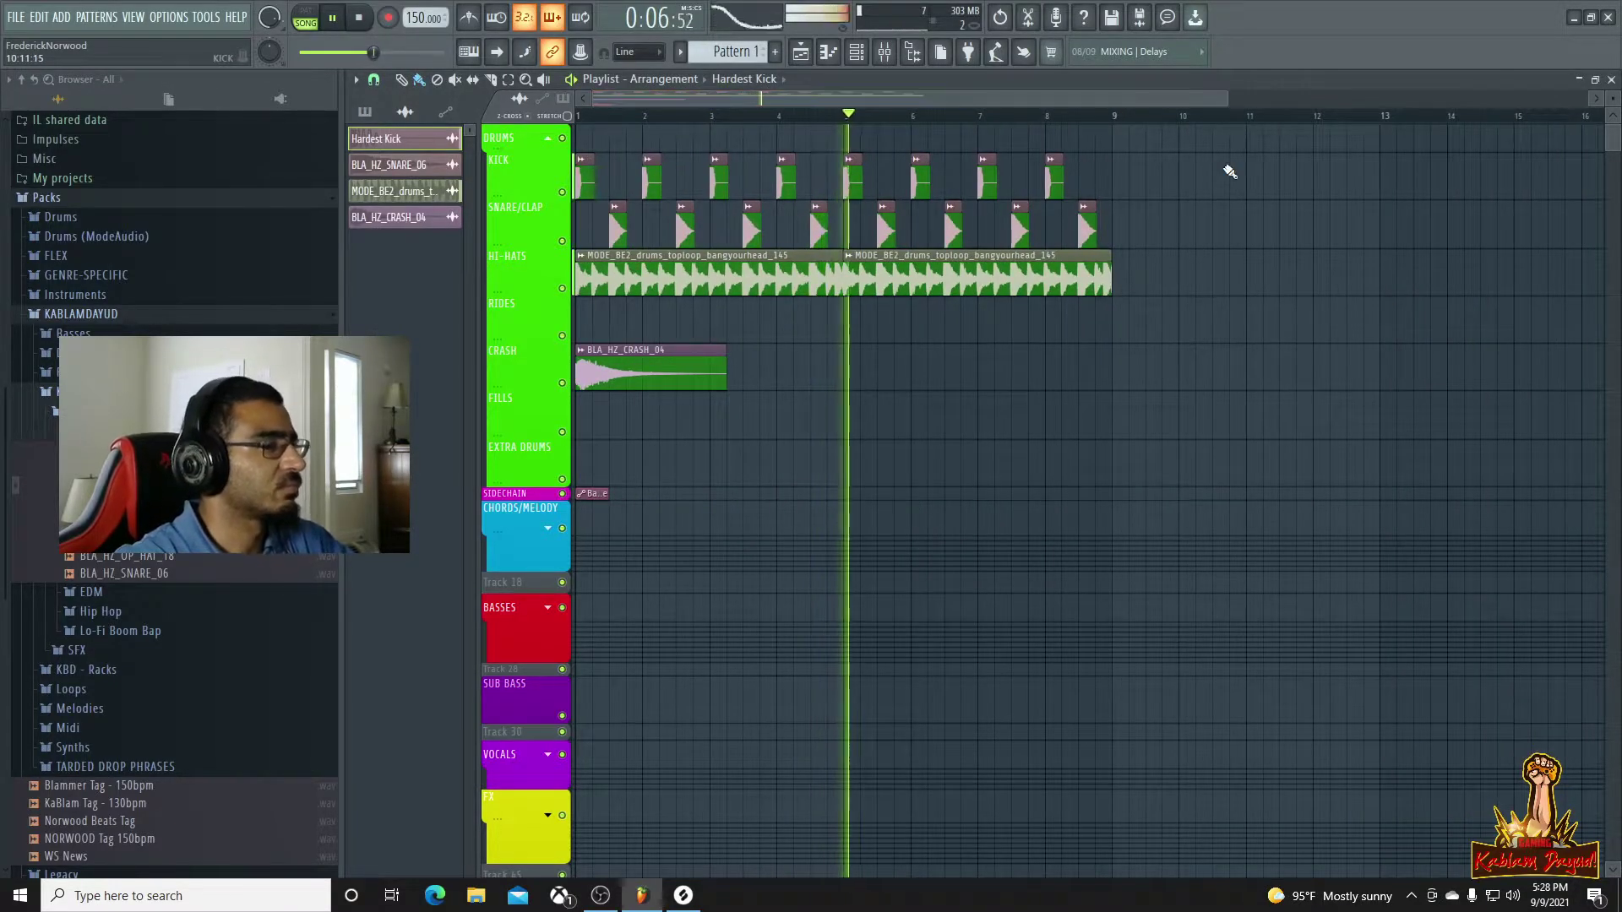
scroll(826, 644, down, 4)
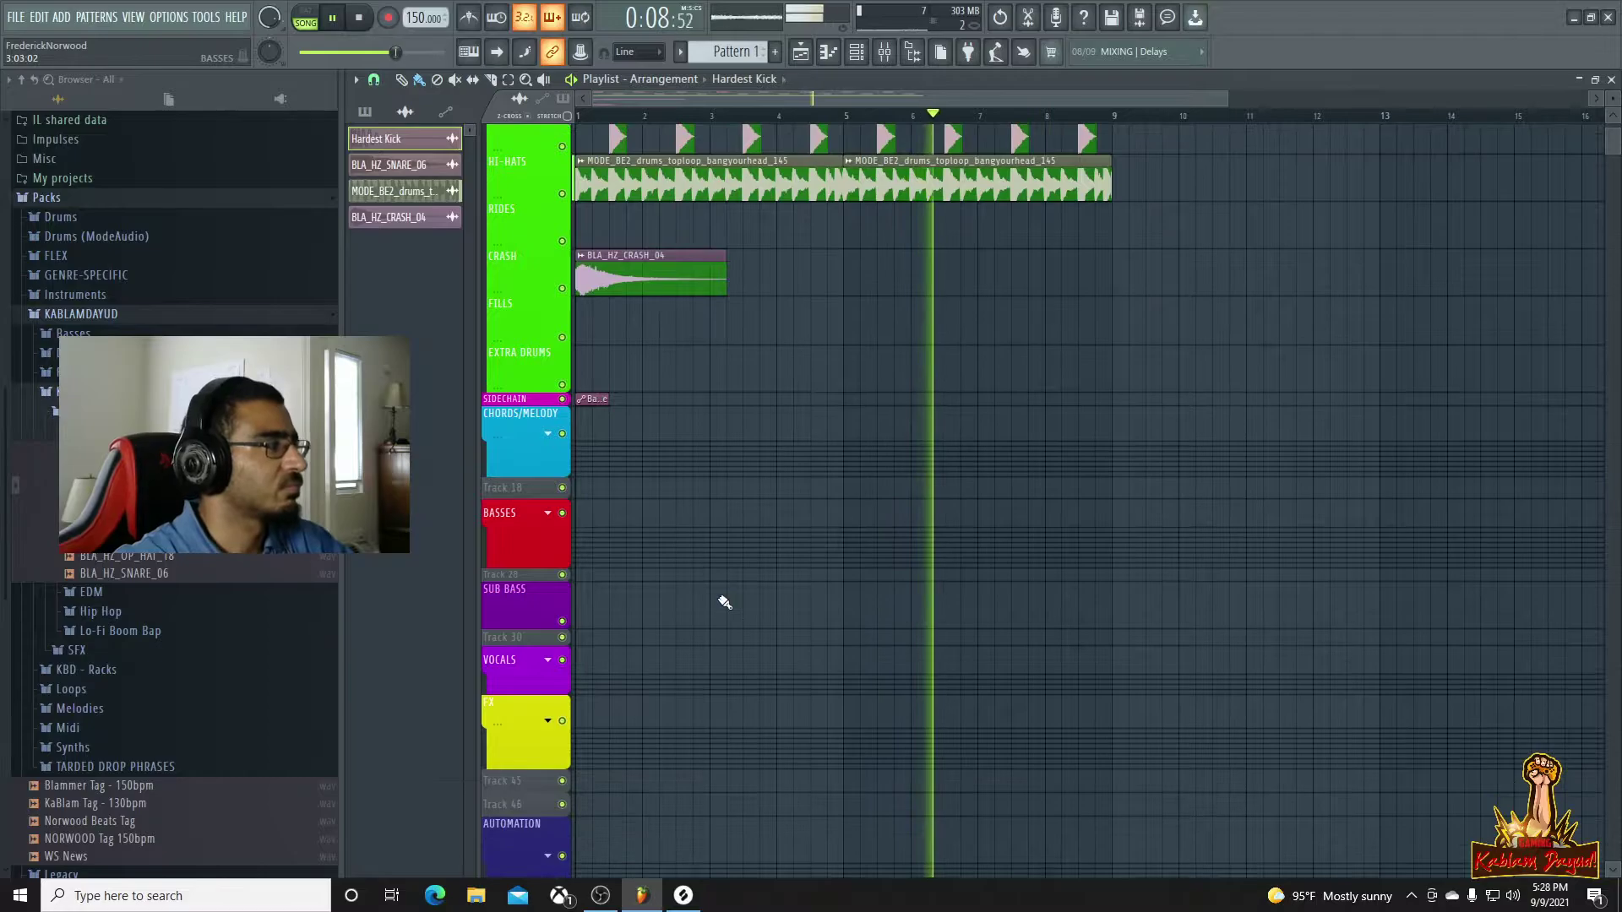
key(space)
scroll(726, 605, up, 4)
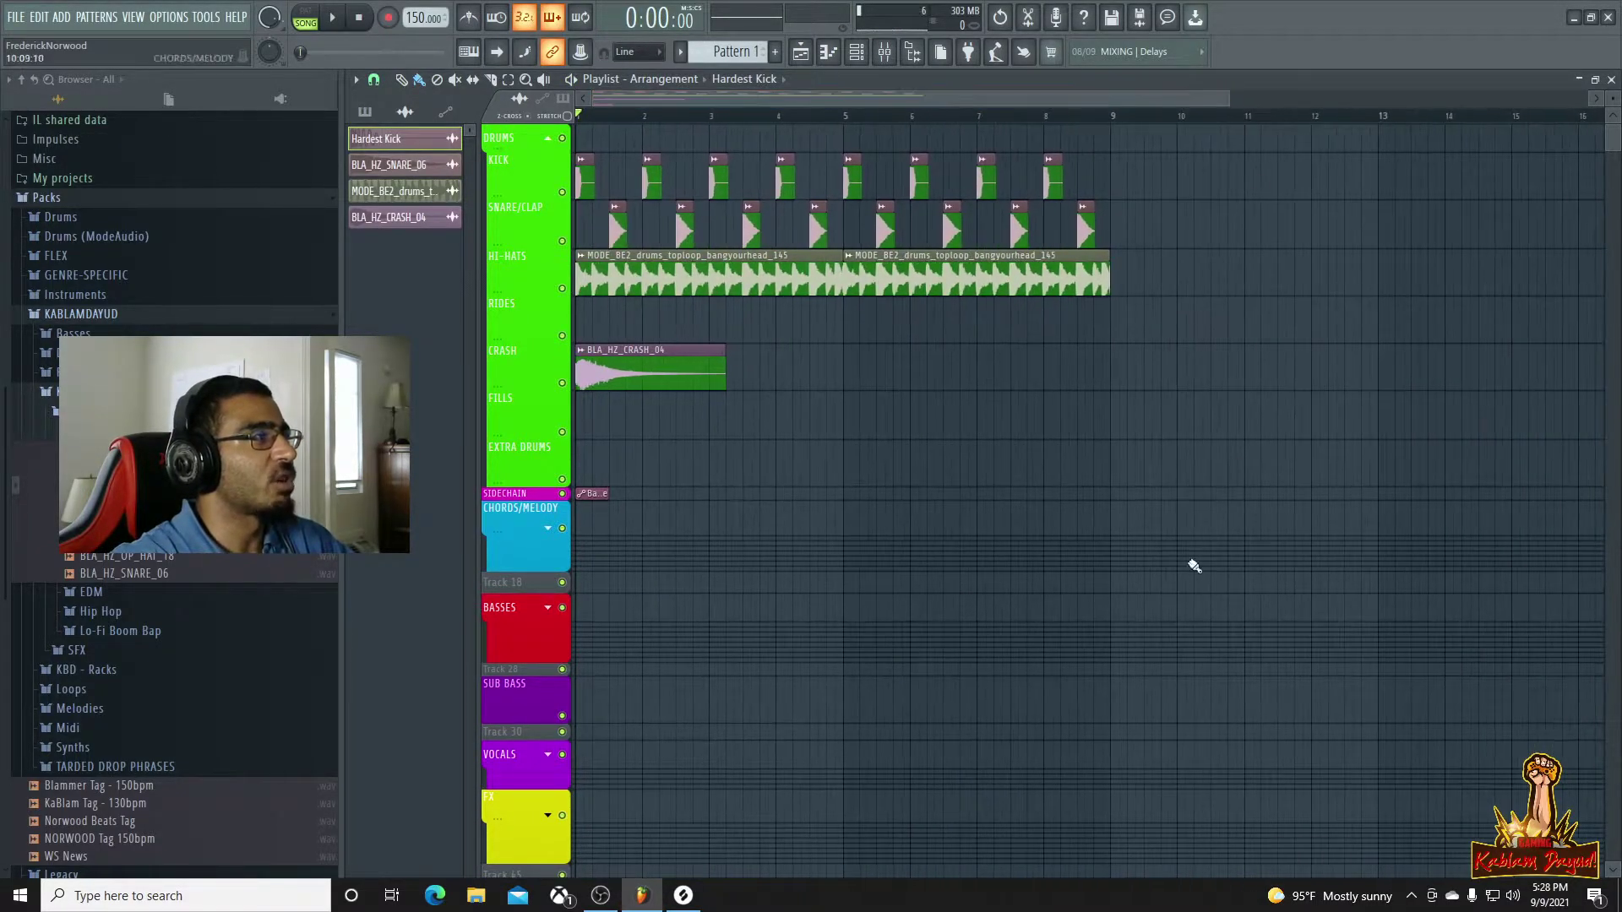
Collapse the DRUMS track group and expand the CHORDS/MELODY group in the playlist
scroll(1039, 623, down, 10)
scroll(964, 571, up, 2)
scroll(964, 571, up, 4)
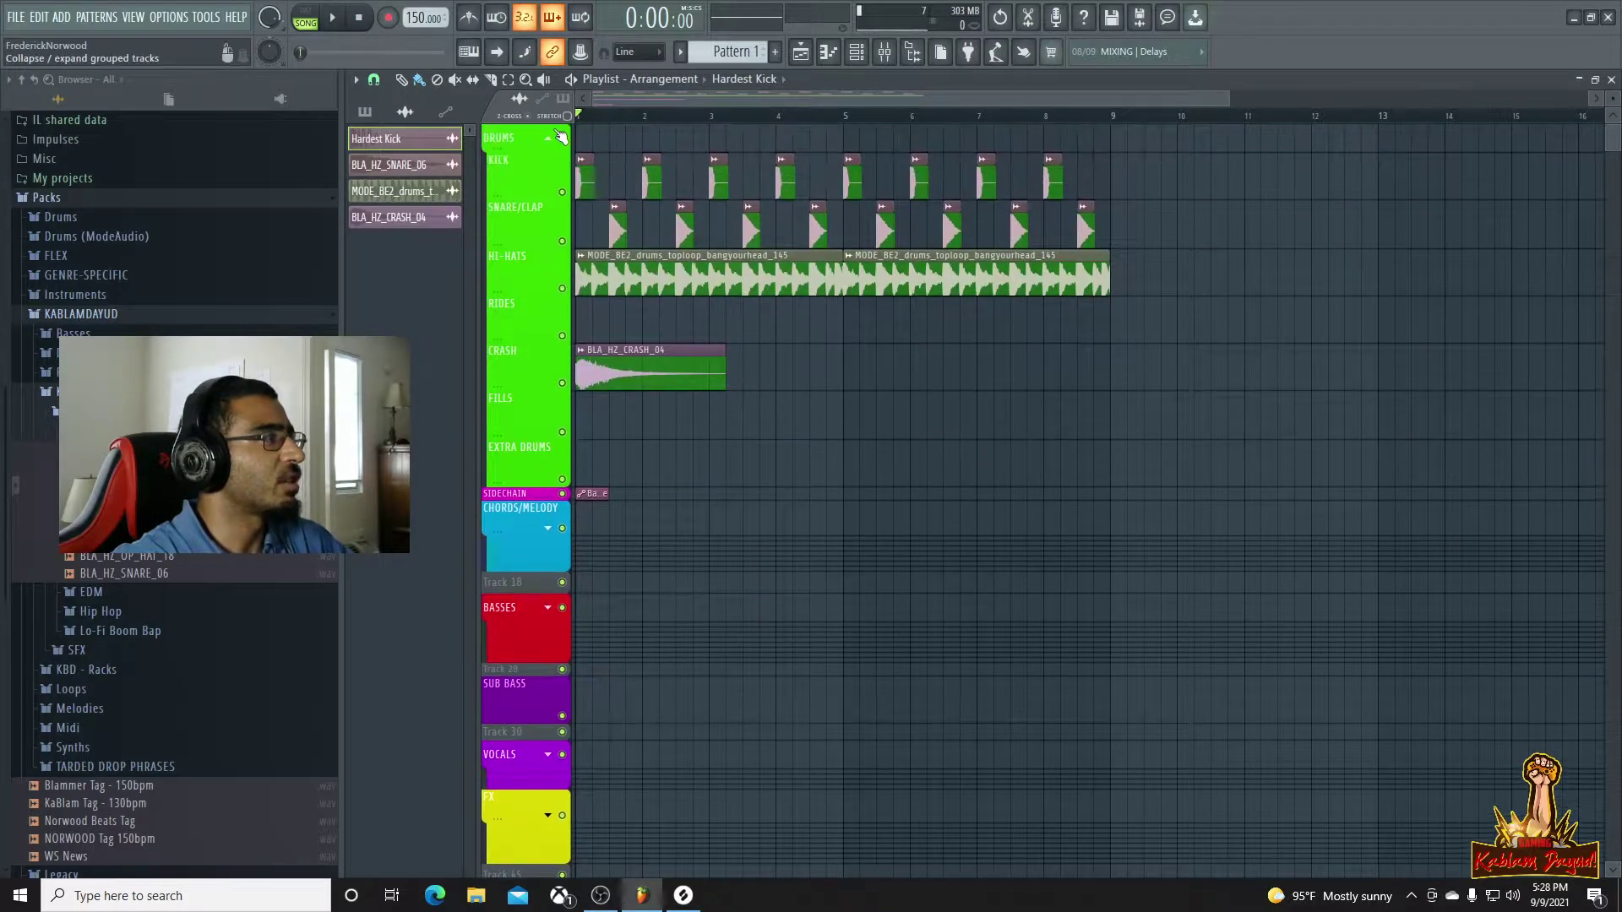
click(557, 140)
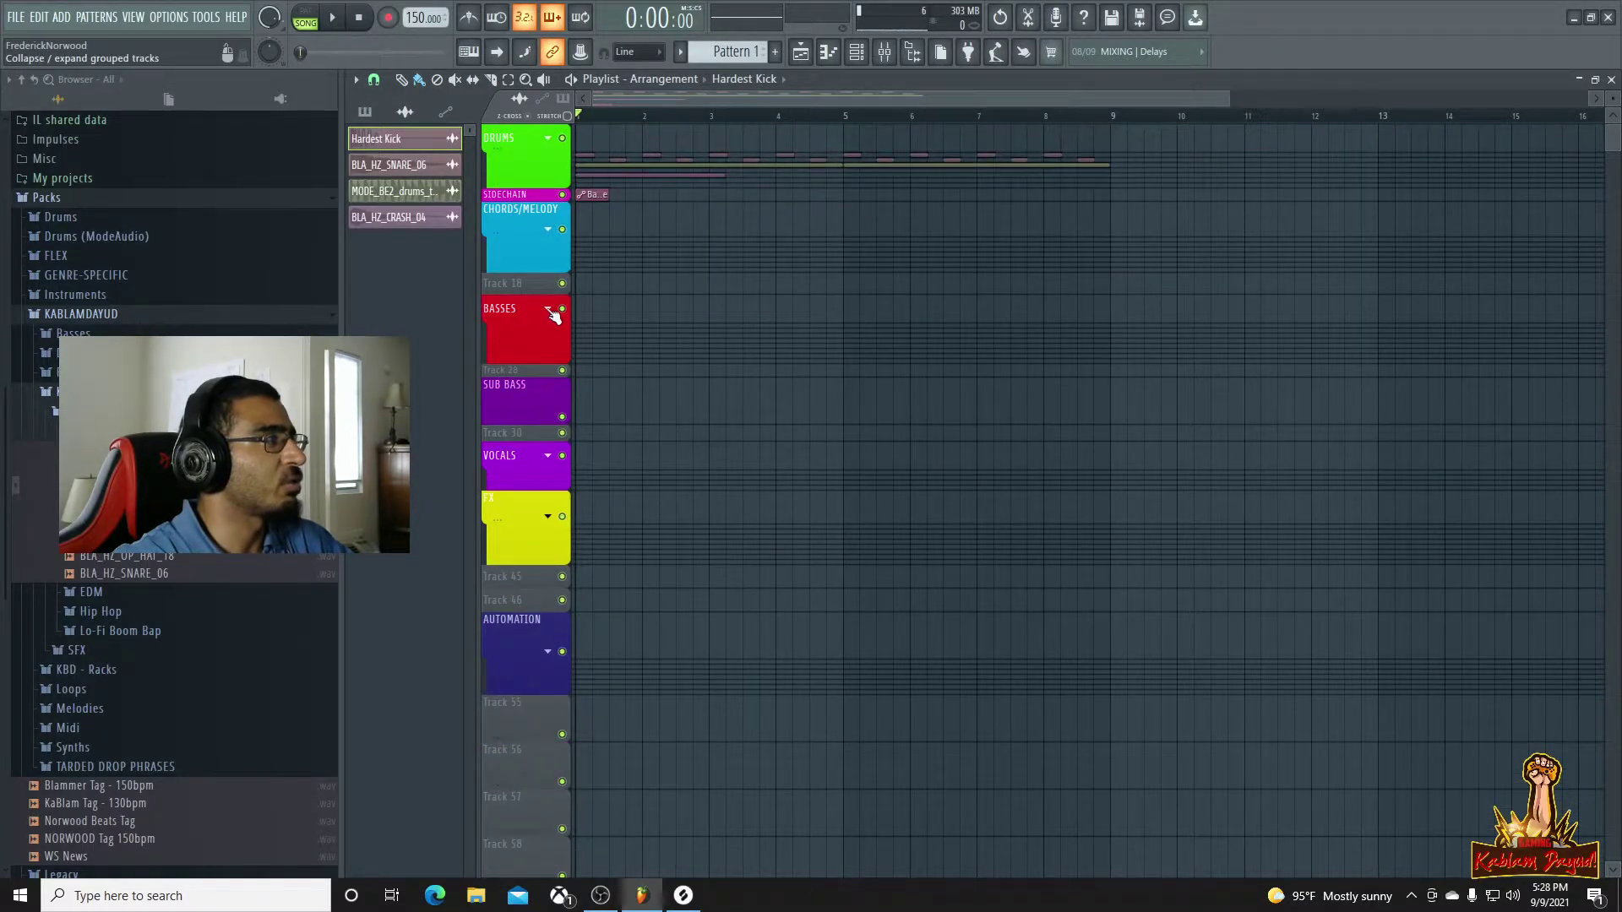
click(553, 231)
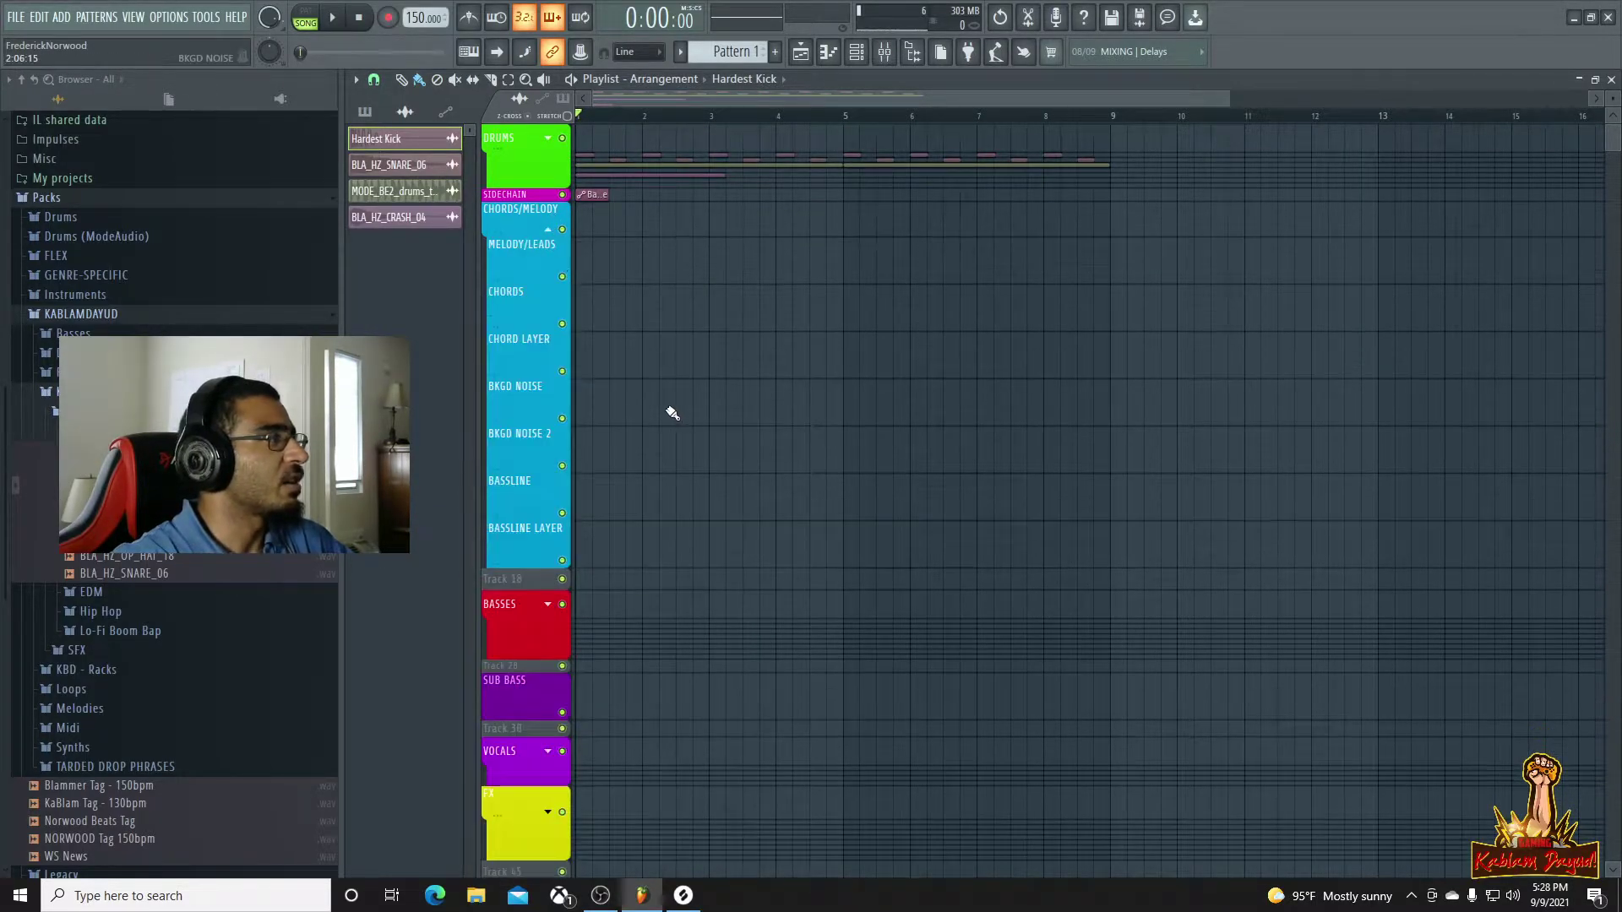
Switch to the Splice sample library, search for "kshmr" and preview the KSHMR Song Starter samples
click(684, 894)
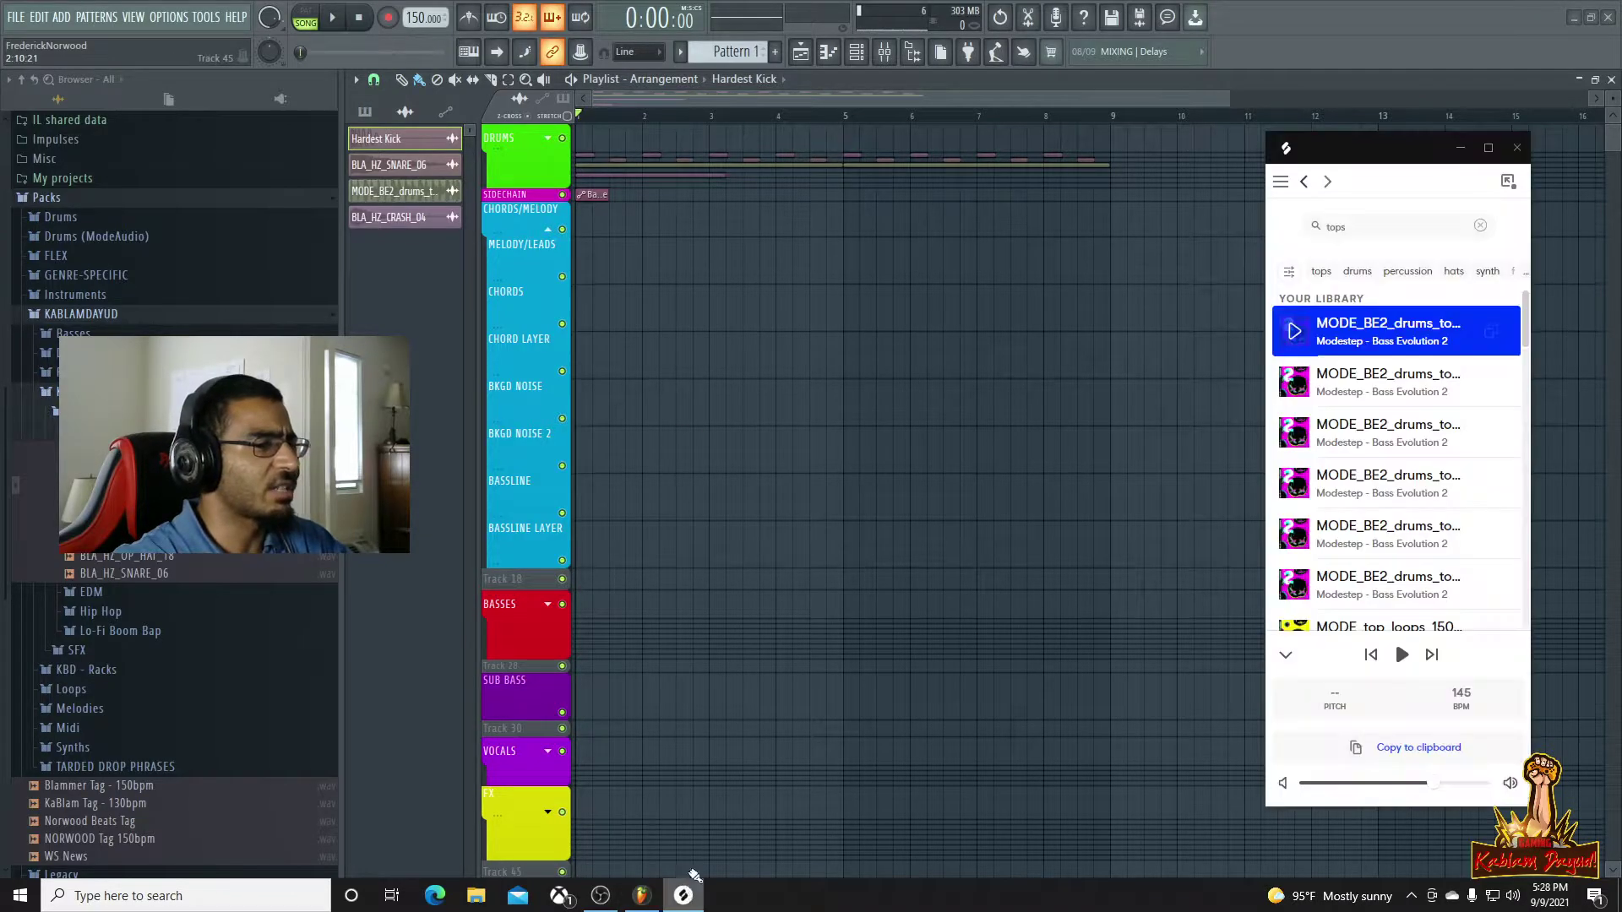
click(1349, 226)
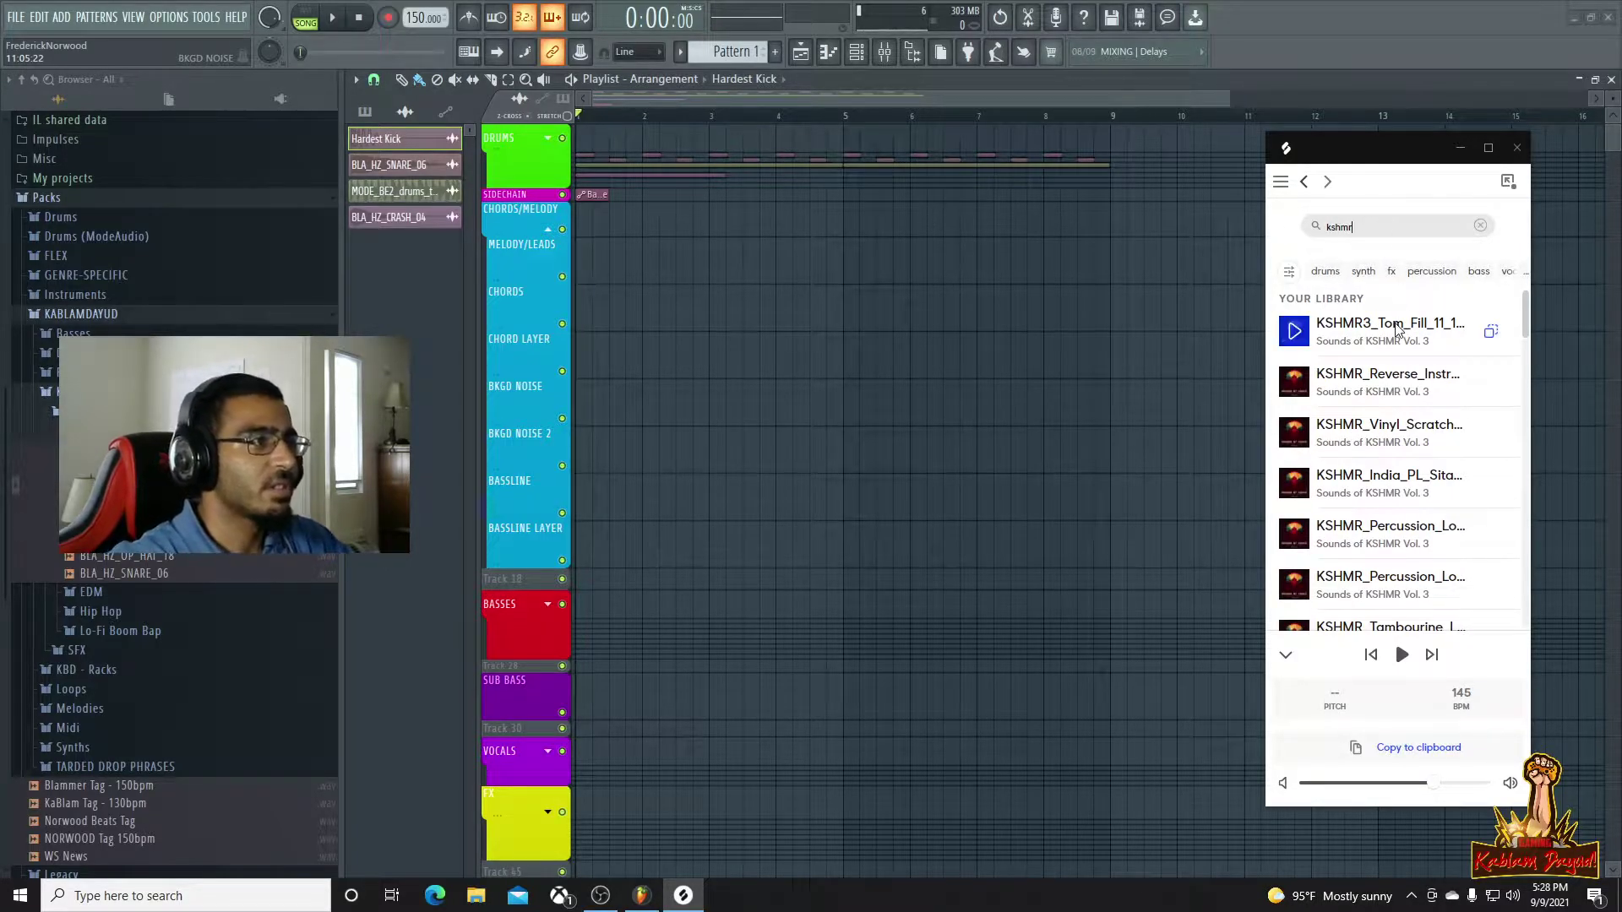
scroll(1393, 330, down, 1)
scroll(1299, 465, down, 3)
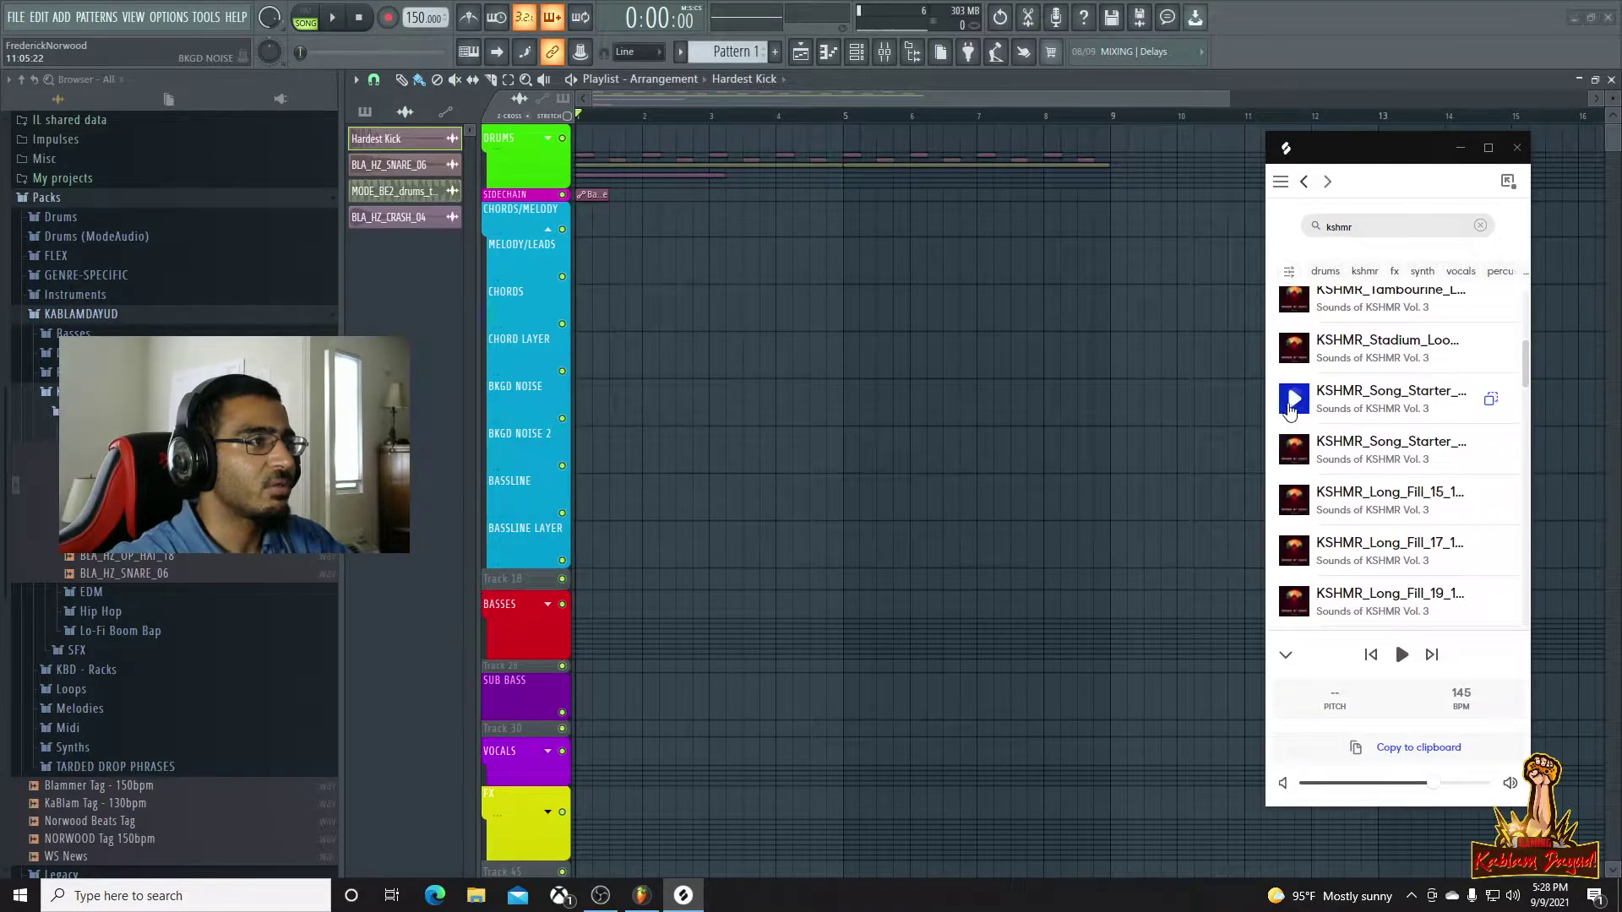
click(1292, 401)
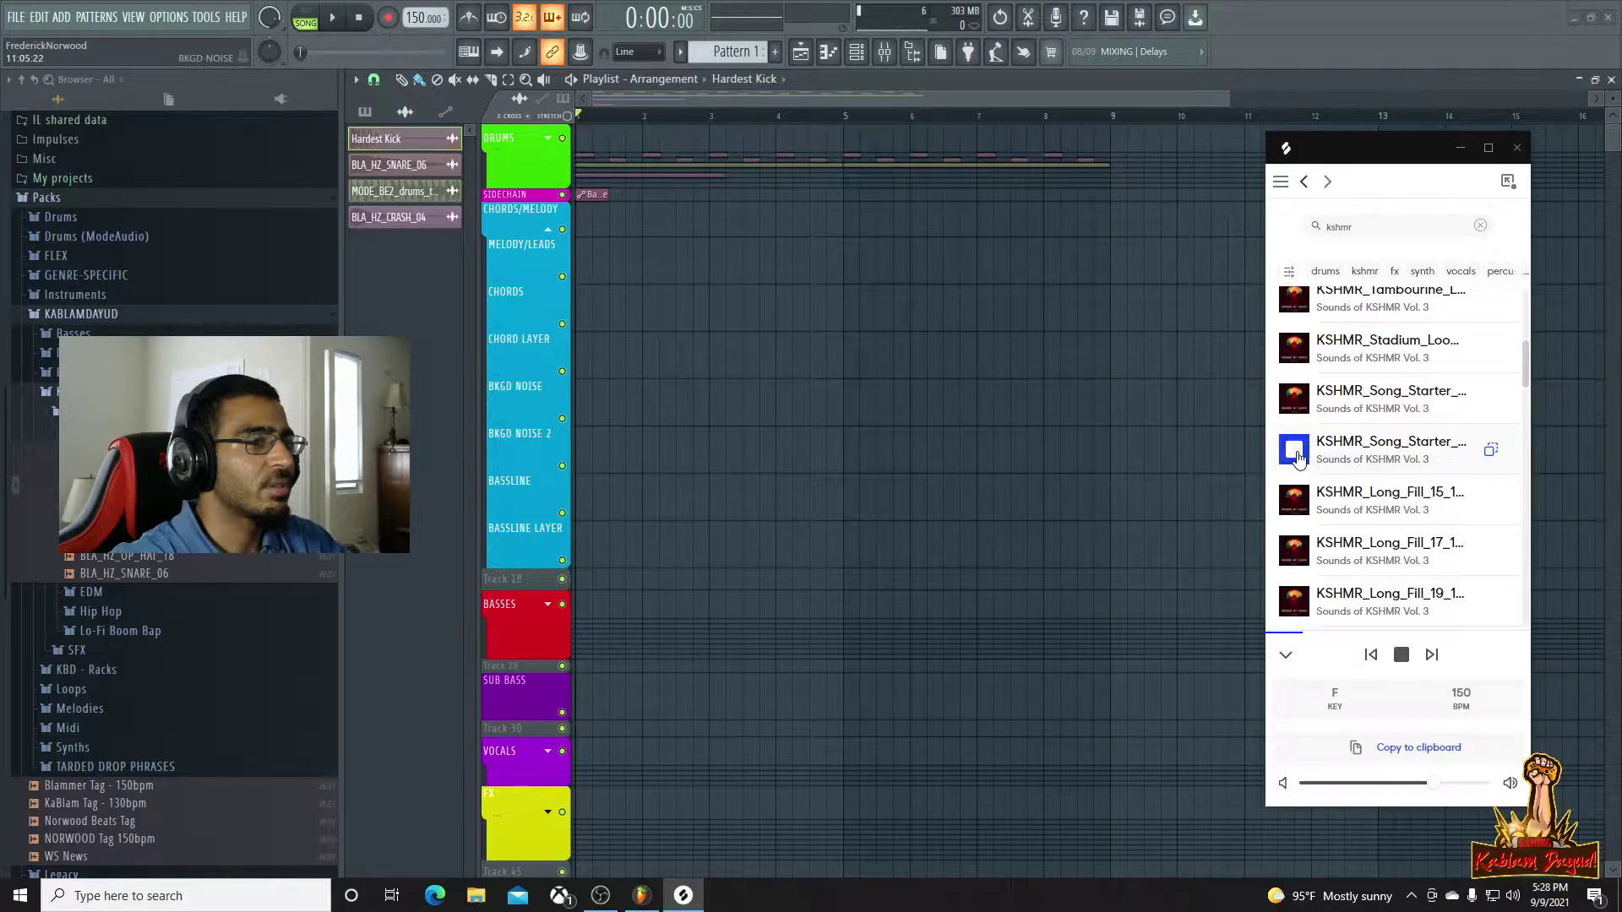
Place the KSHMR Song Starter Hip Hop Lost in Space 150 Fm sample at bar 1 of MELODY/LEADS and play it with the drums
drag(1487, 457, 479, 243)
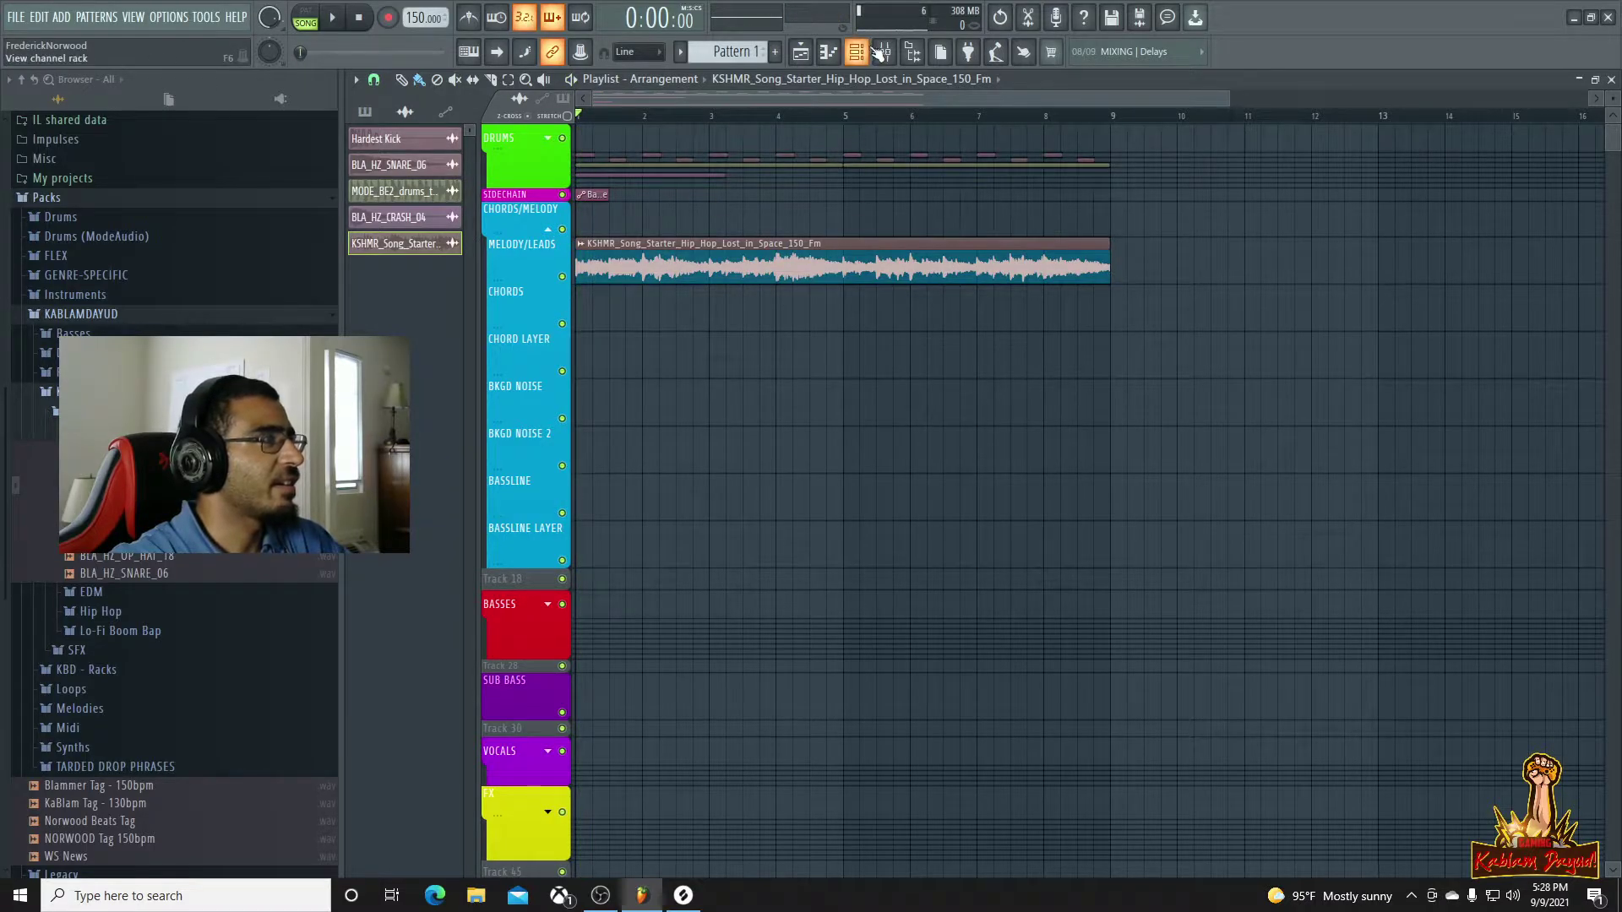
click(683, 897)
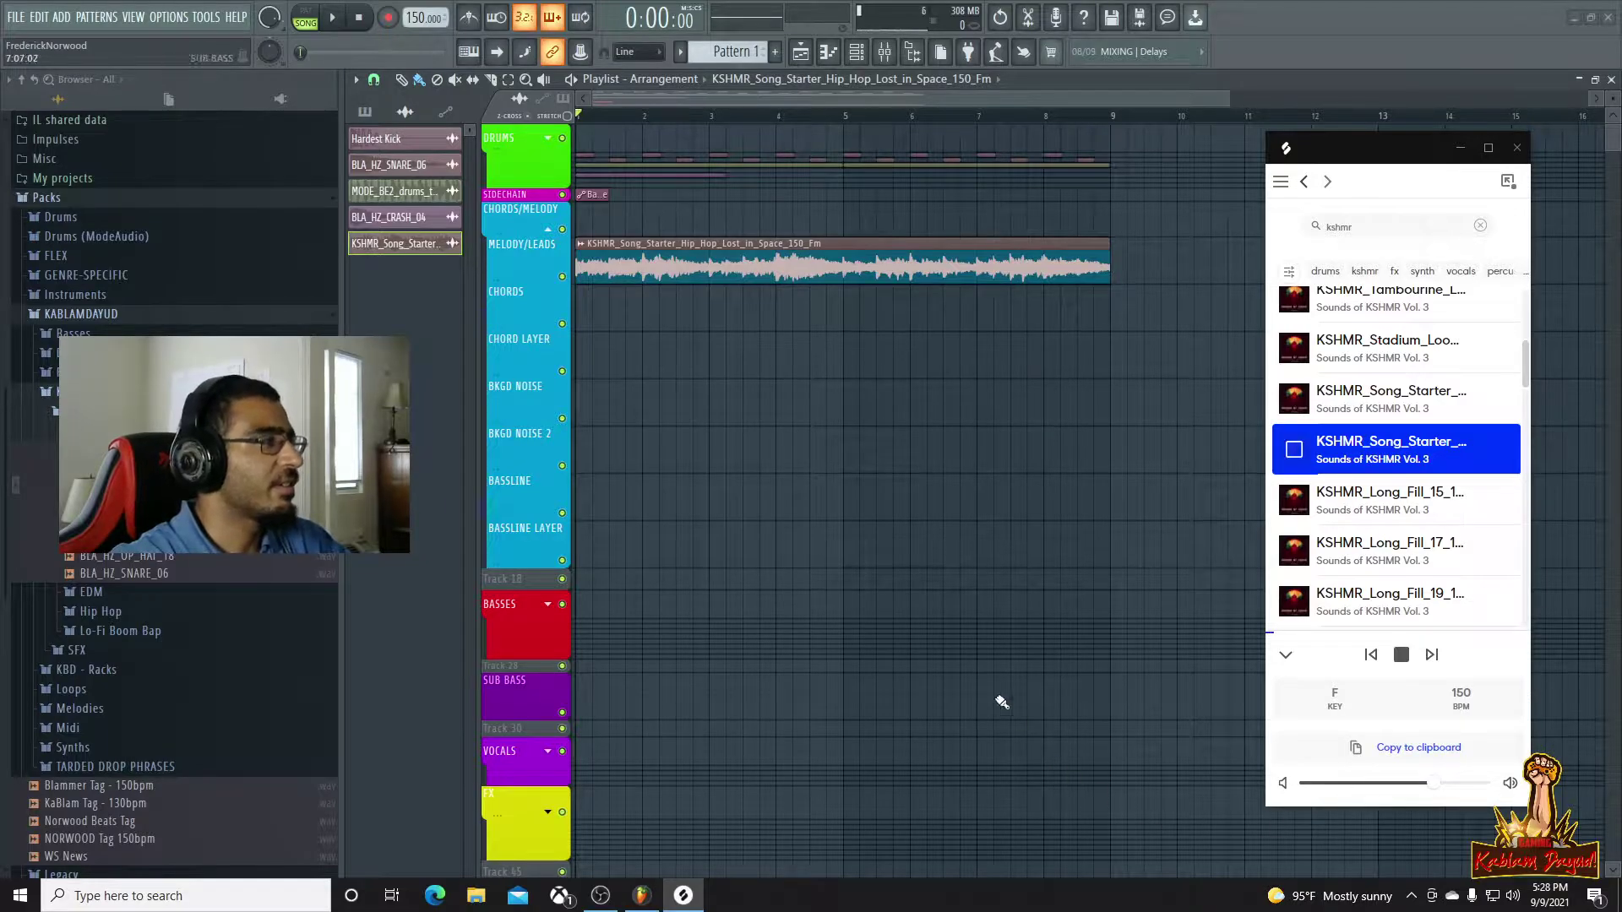
click(1461, 151)
key(space)
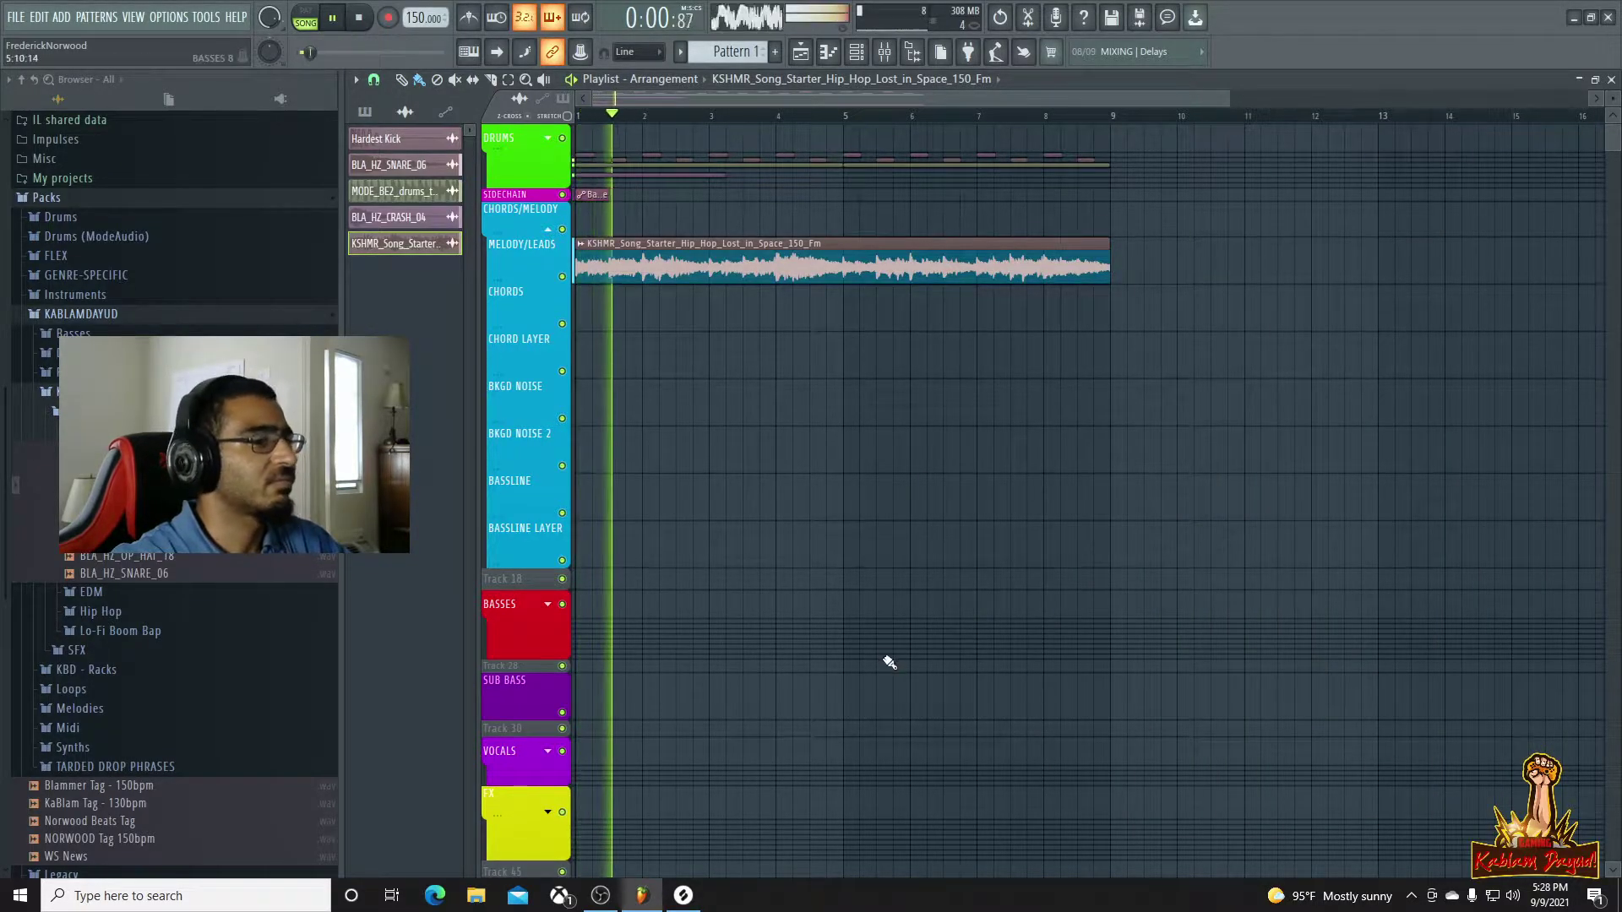
drag(1224, 98, 1317, 98)
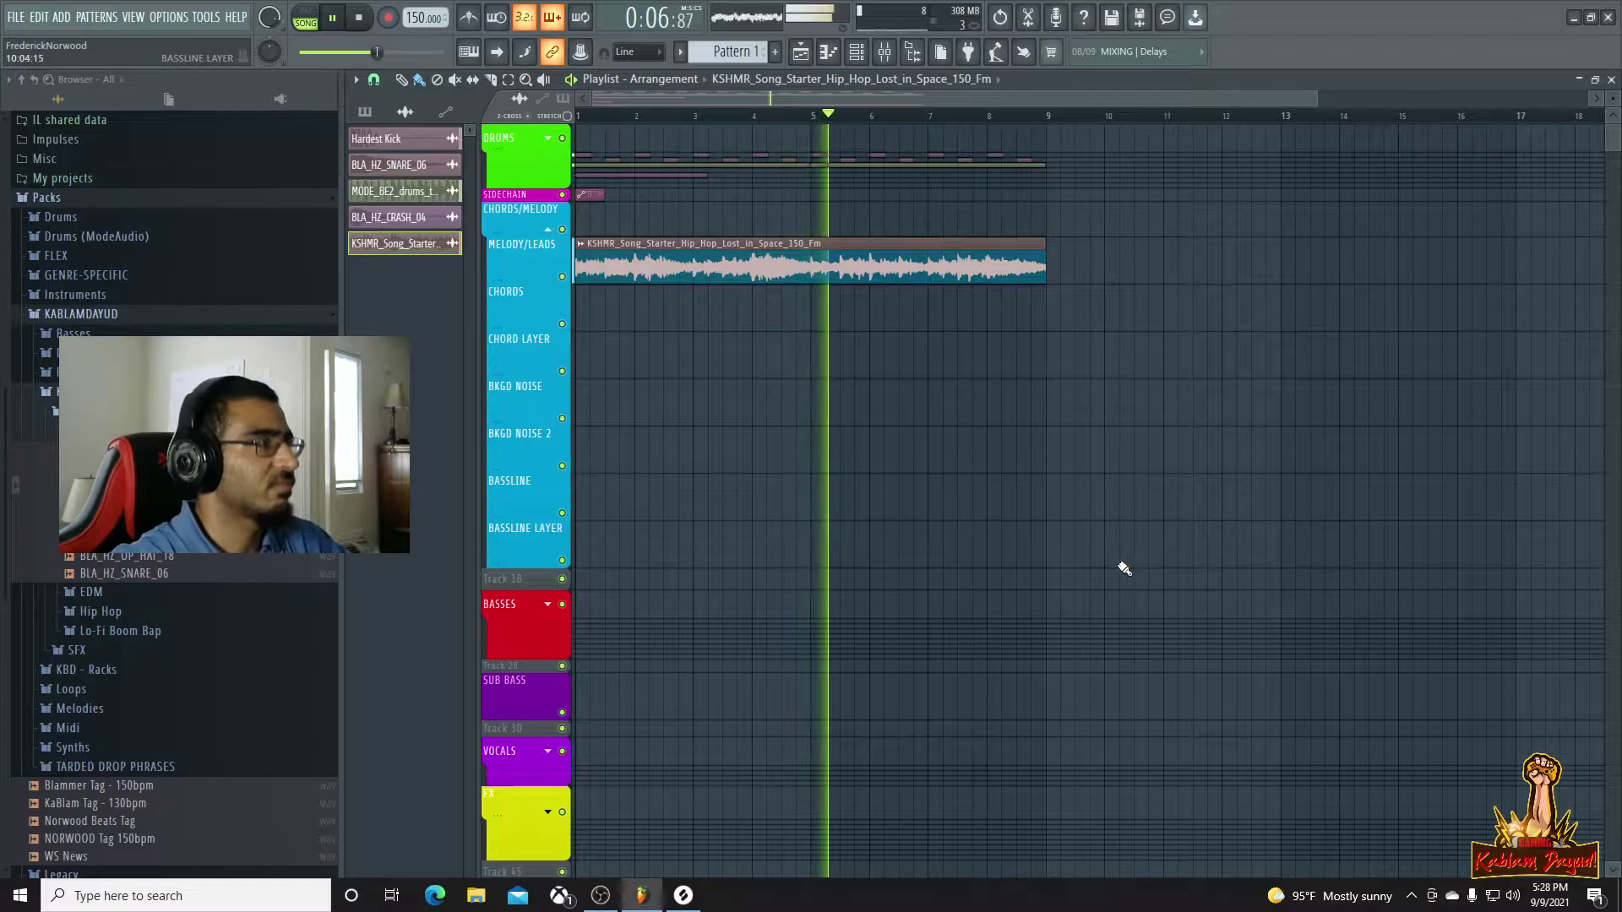
key(space)
Set the Lost in Space sample's stretching mode to e3 generic, shift its pitch by -100 cents and audition it with the drums
double_click(751, 256)
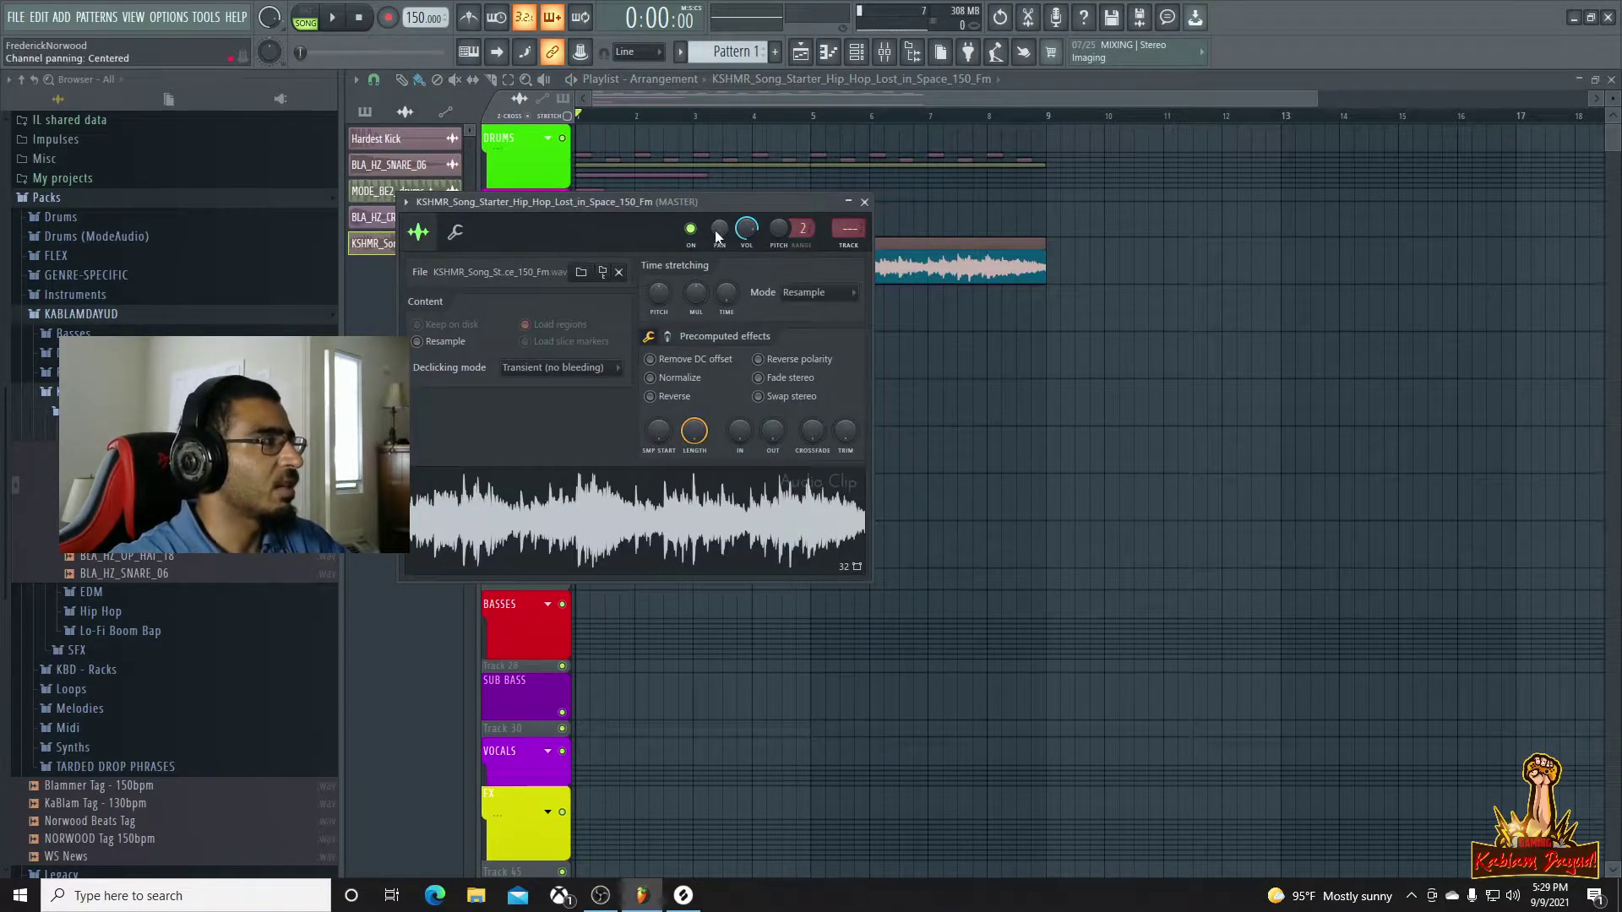
click(845, 297)
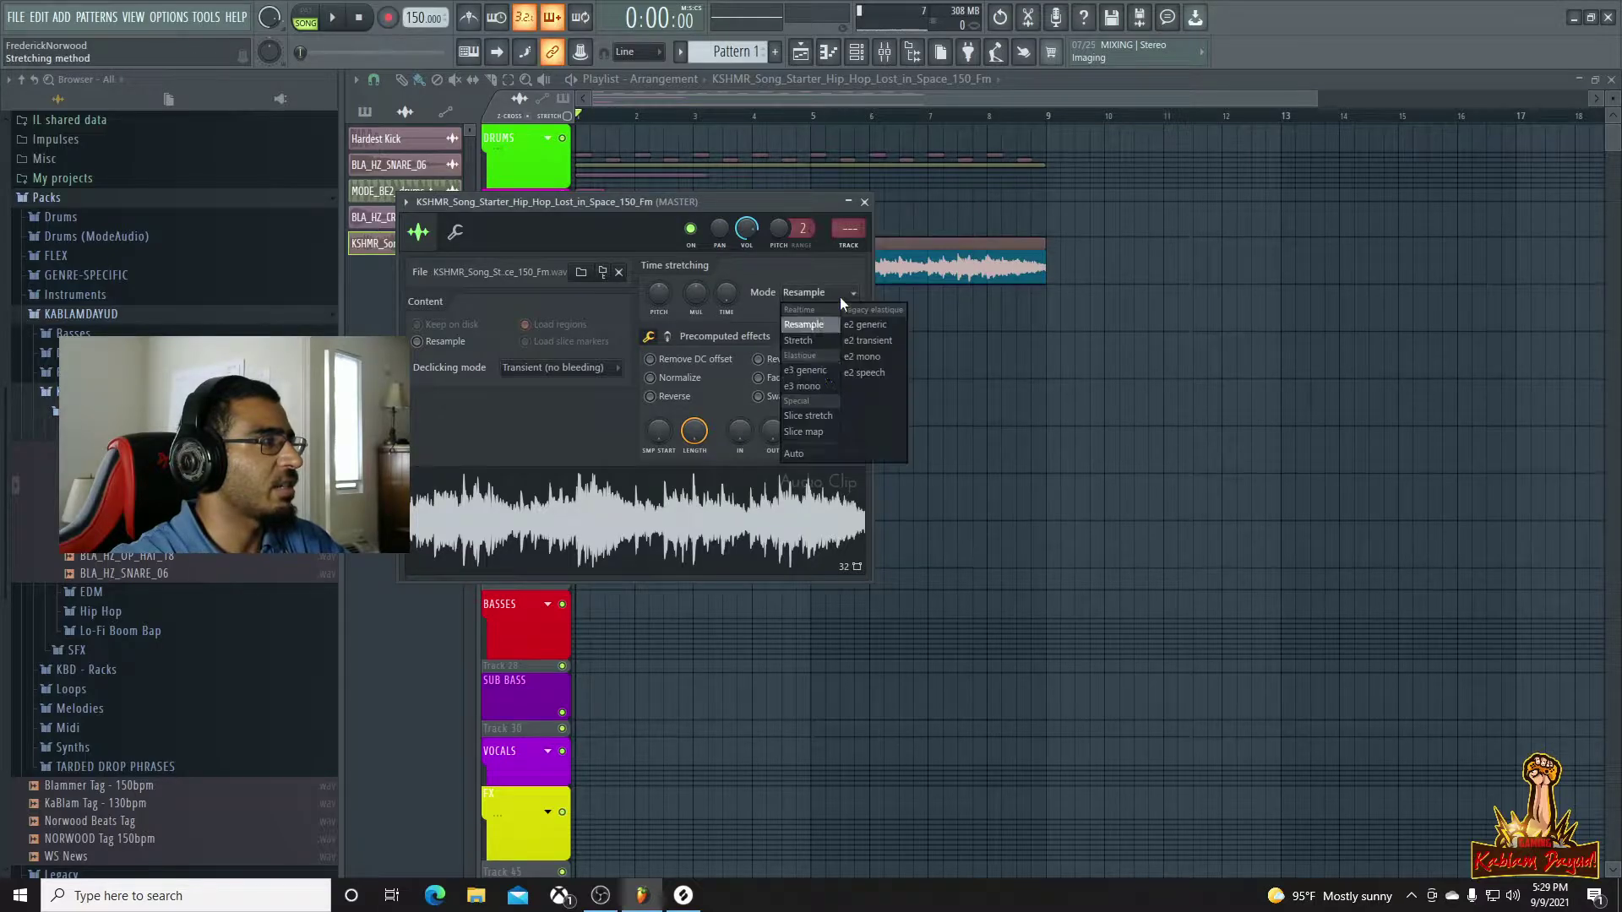
click(807, 370)
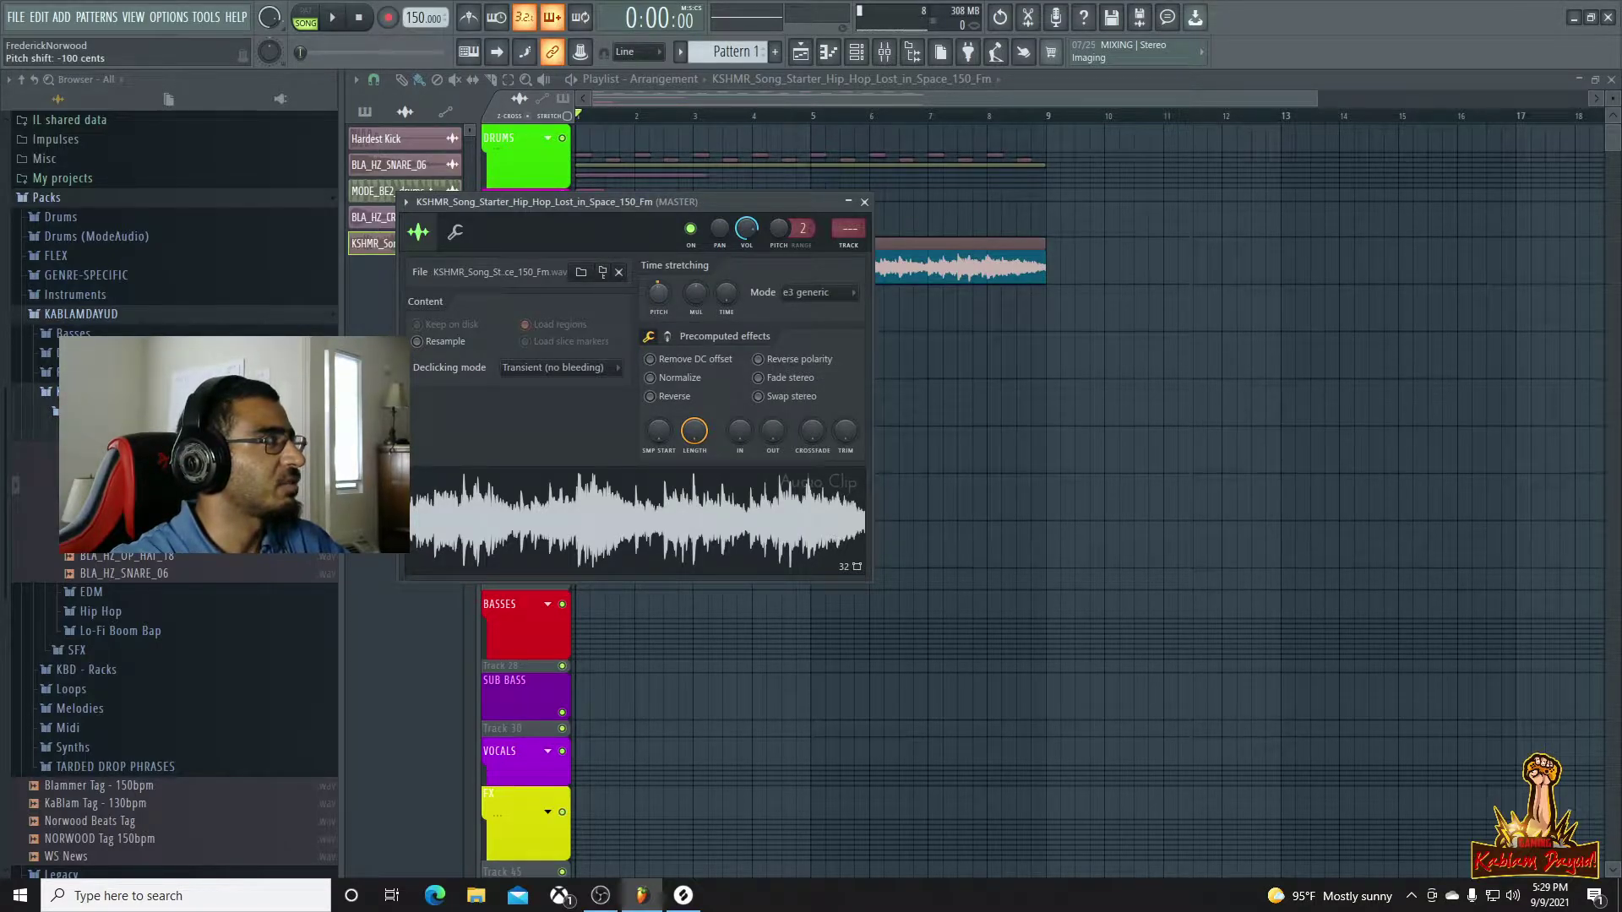
key(space)
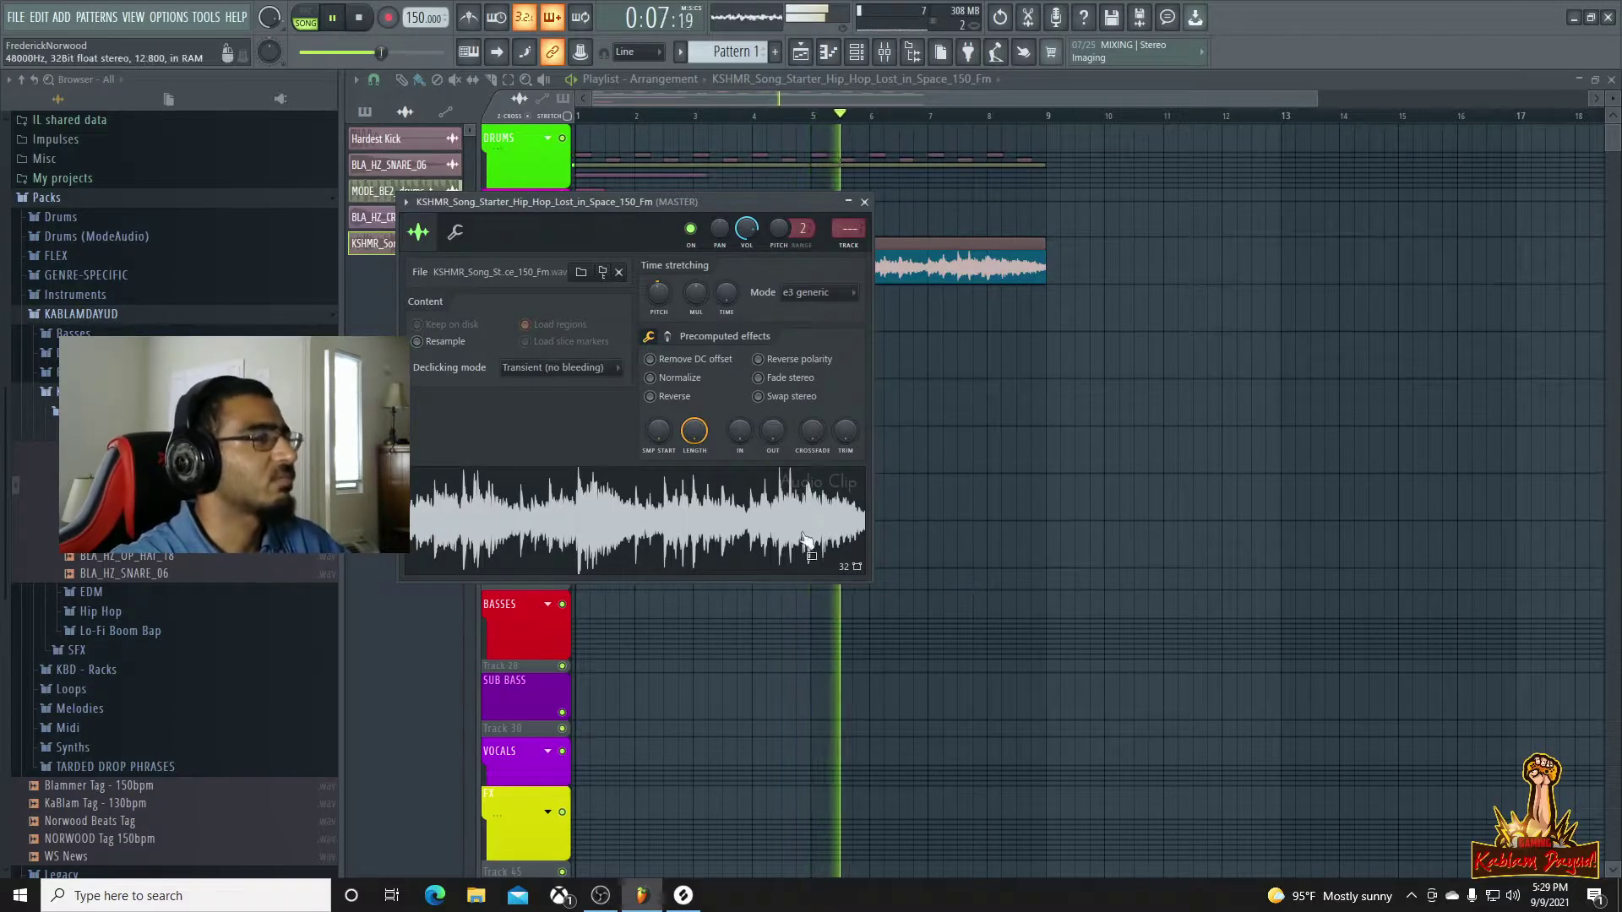
key(space)
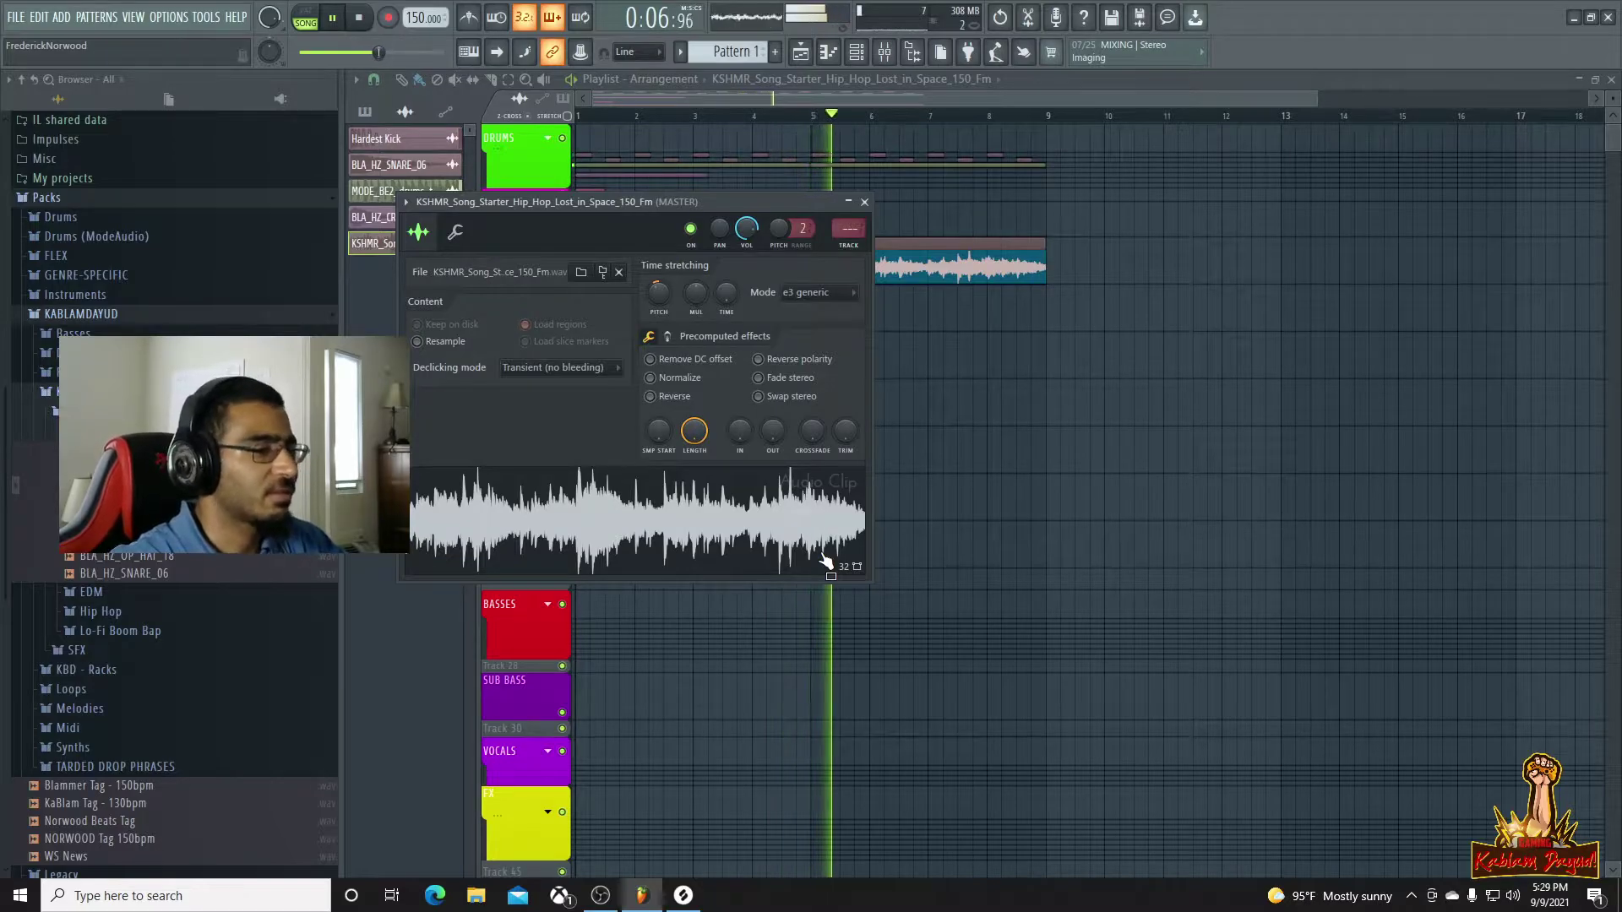
key(space)
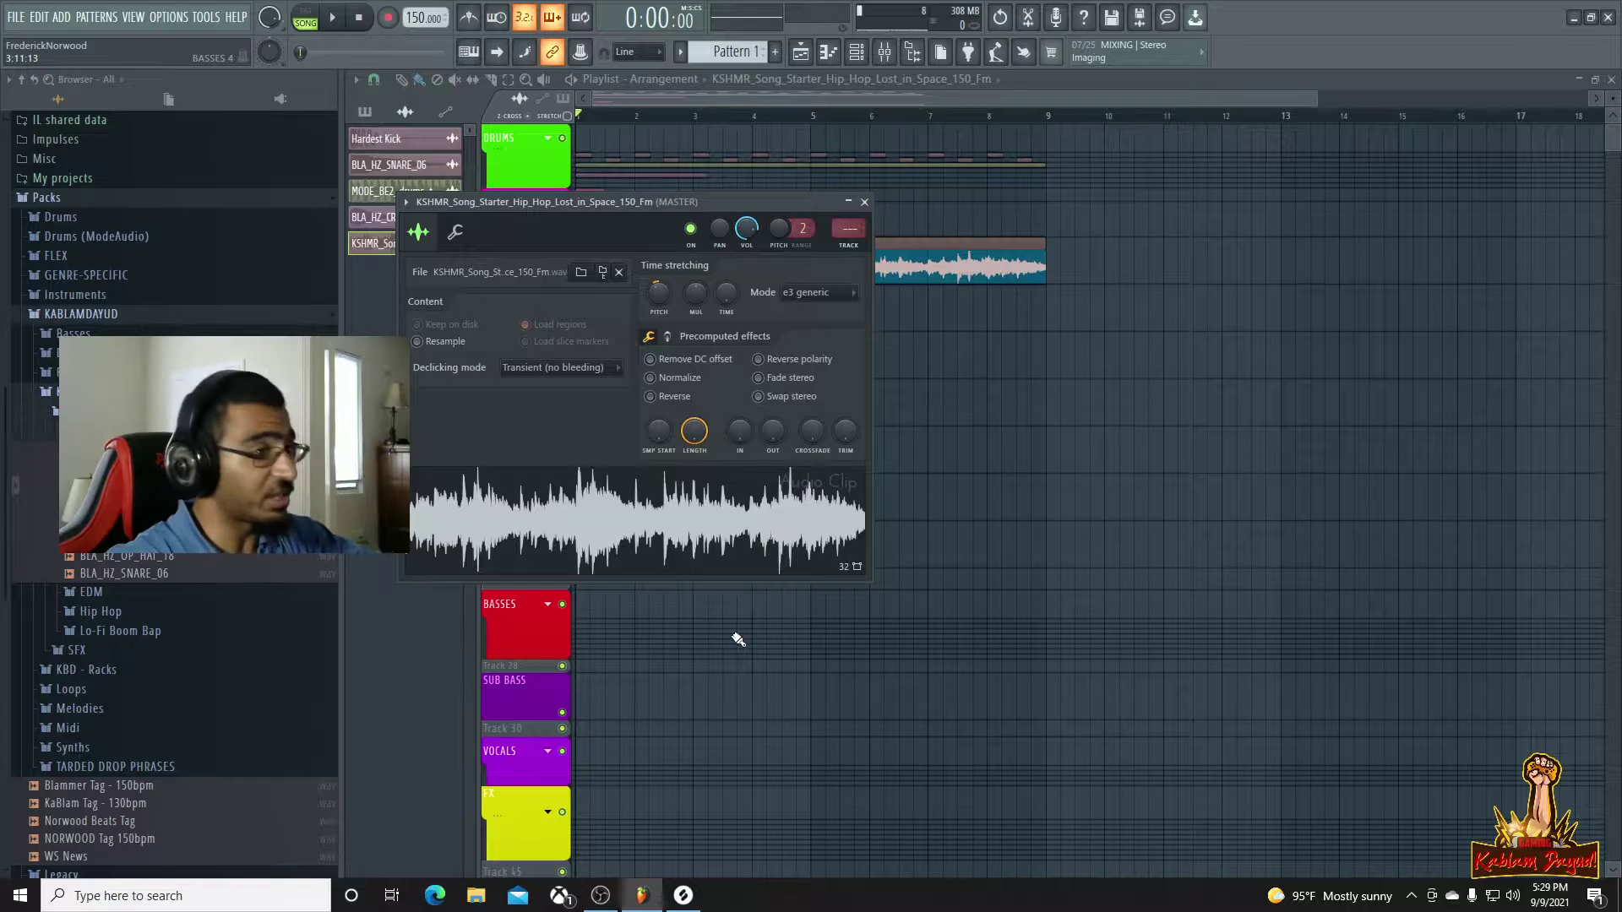
Close the sample's settings and briefly replay the arrangement from the start
click(733, 98)
mouse_move(1298, 99)
mouse_down()
mouse_move(1067, 81)
mouse_move(1301, 99)
mouse_up()
key(space)
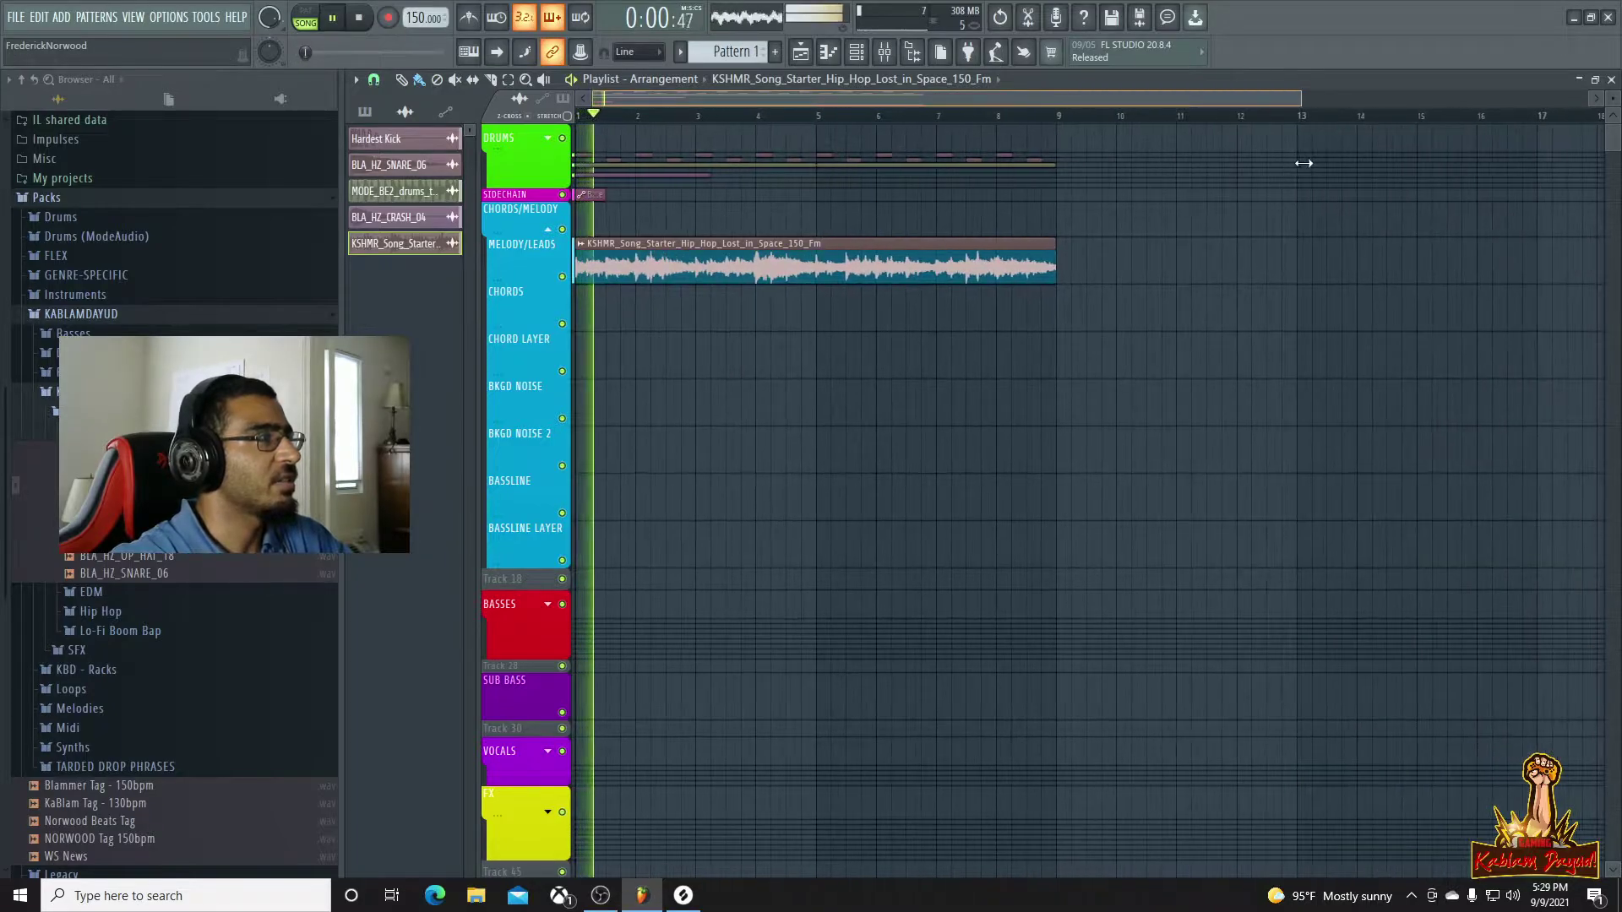
key(space)
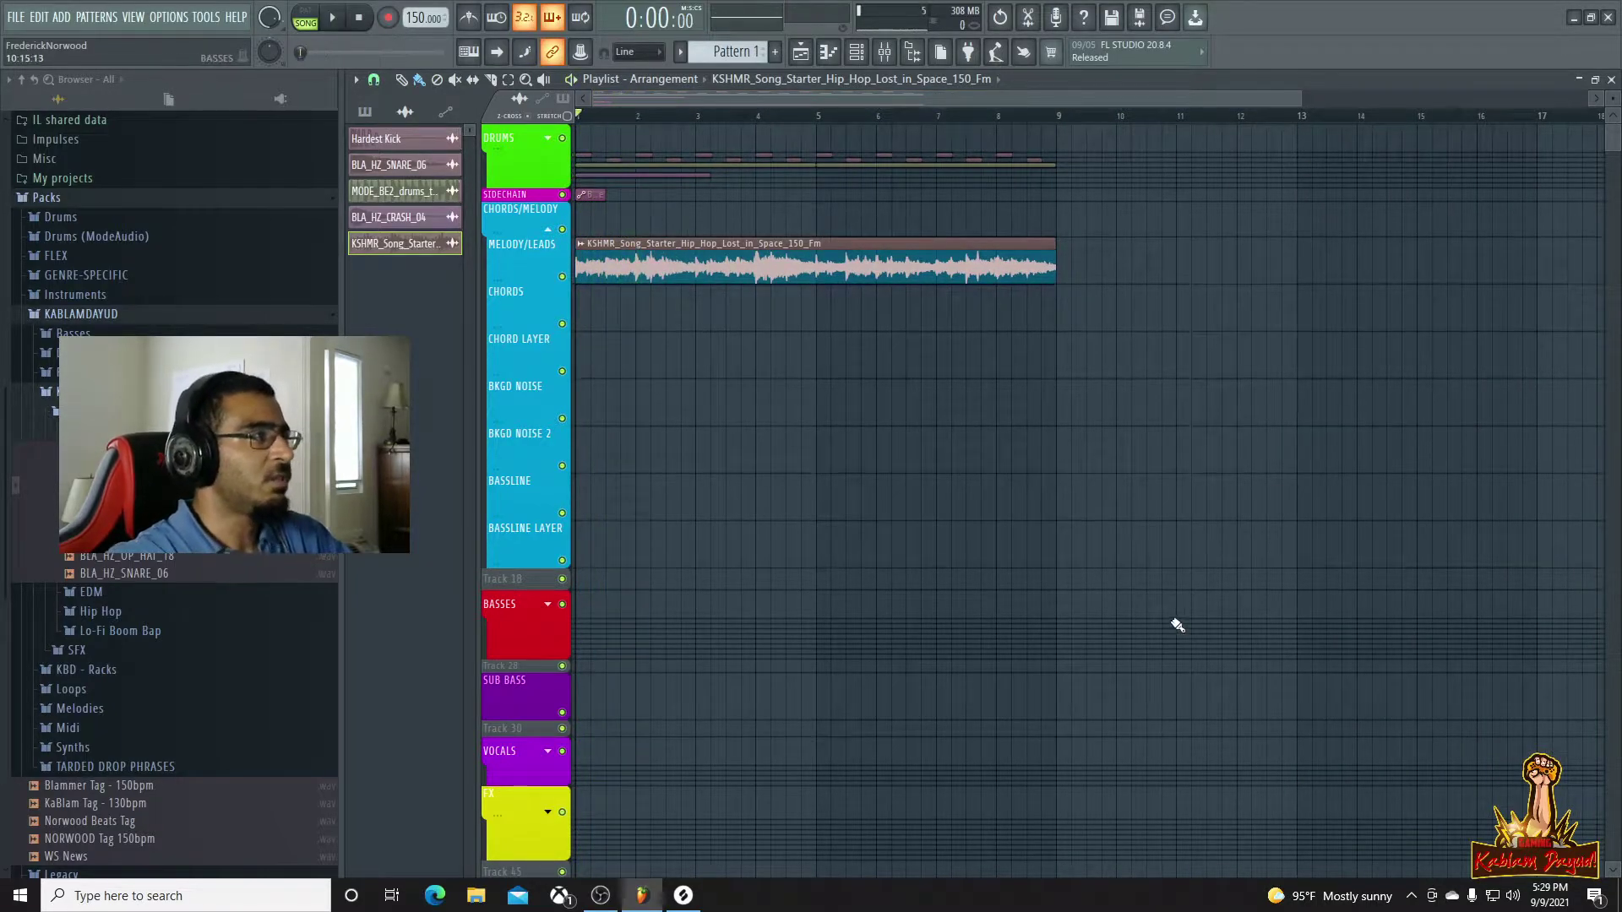
Import the "All Wraith Voice Lines - Apex Legends" file from the Downloads folder onto Track 56 at bar 1
scroll(1123, 605, down, 5)
scroll(1032, 601, up, 5)
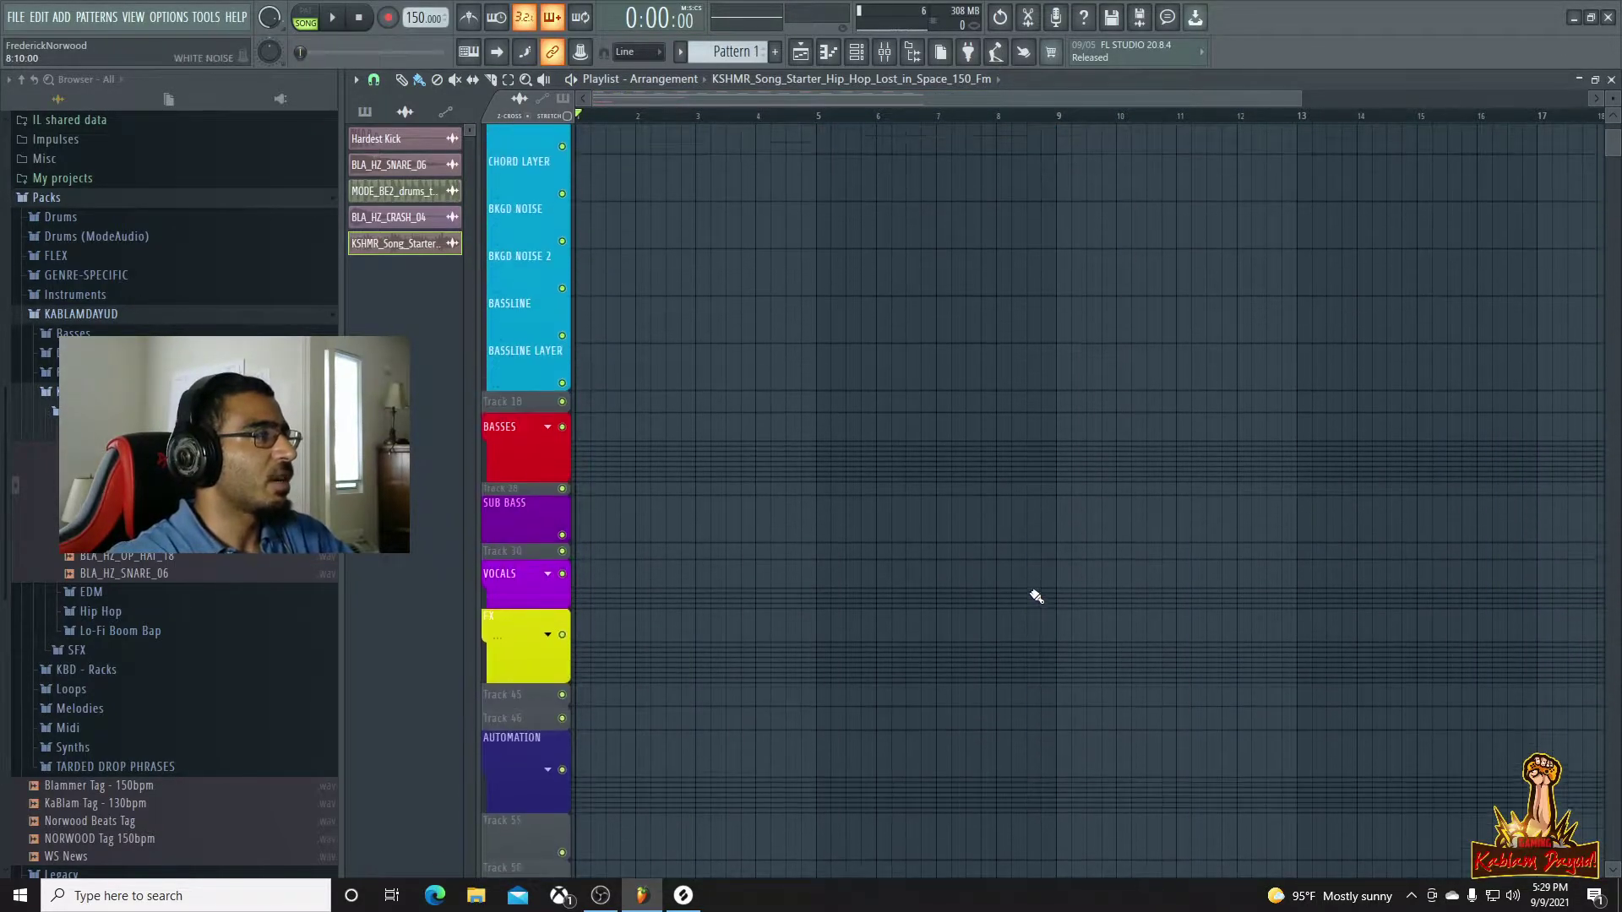
scroll(1034, 594, down, 5)
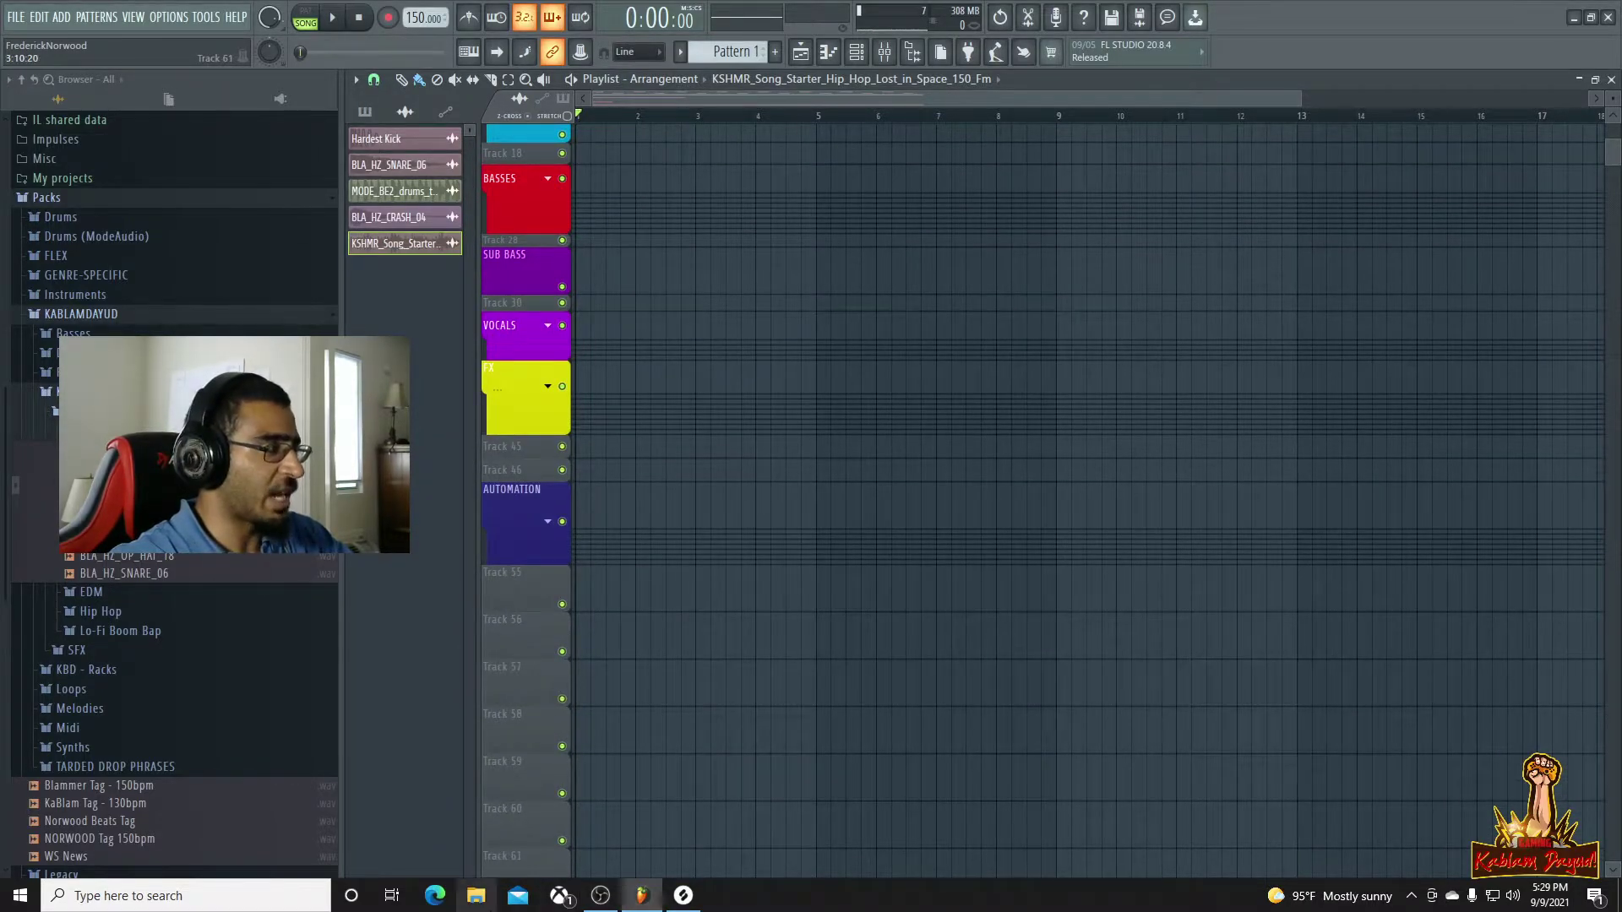
click(476, 895)
click(42, 349)
drag(278, 216, 1088, 228)
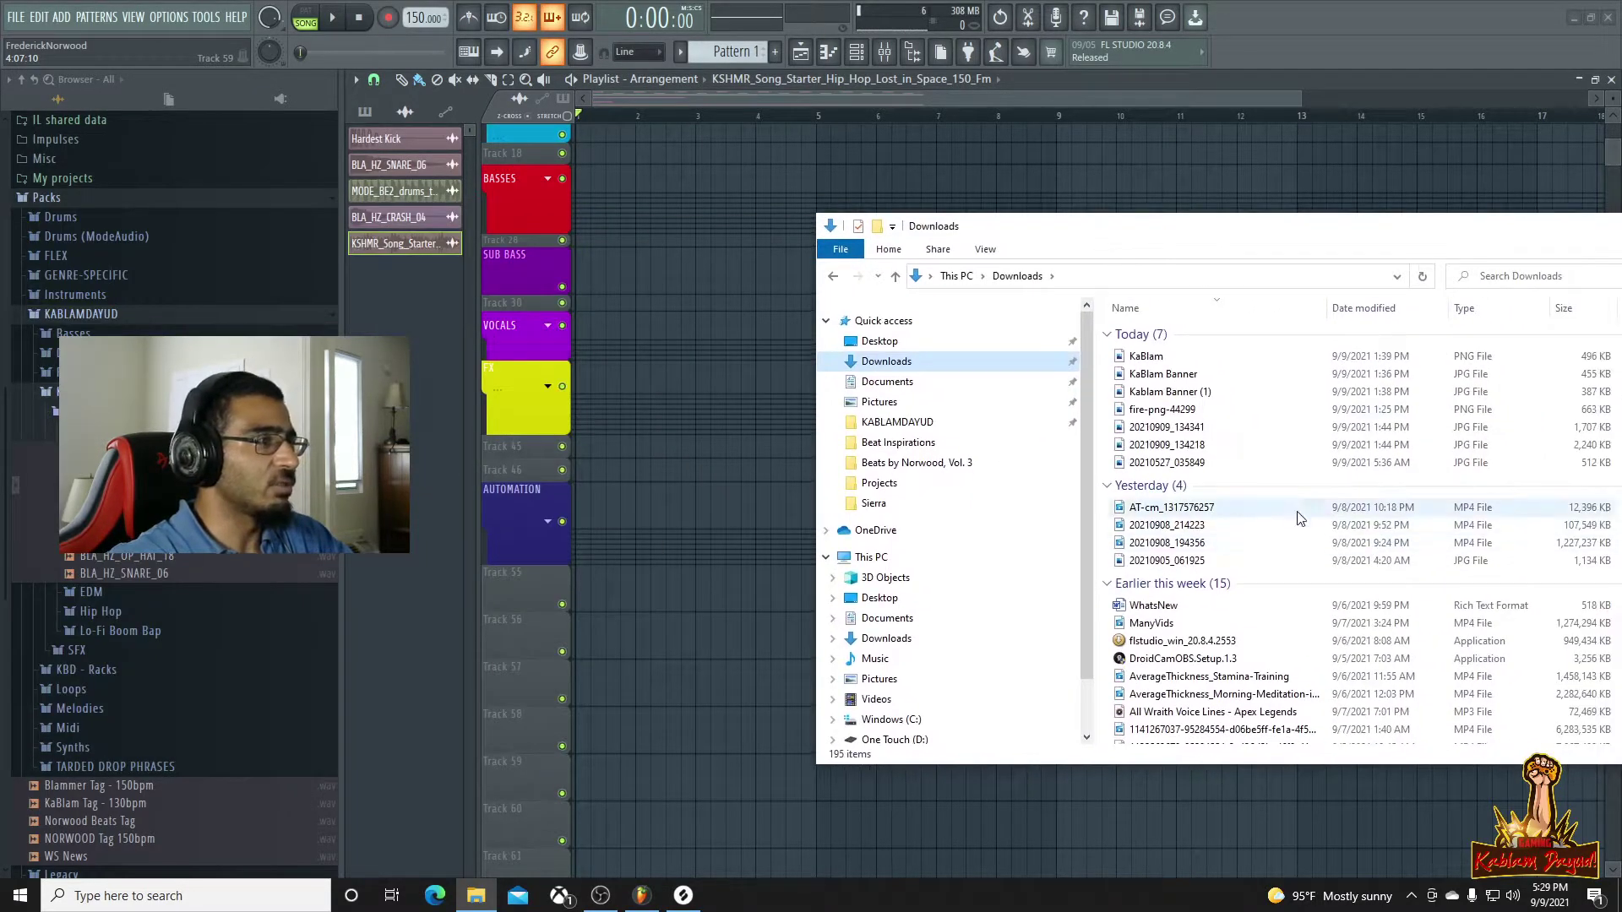
scroll(1298, 517, down, 8)
scroll(1299, 517, up, 3)
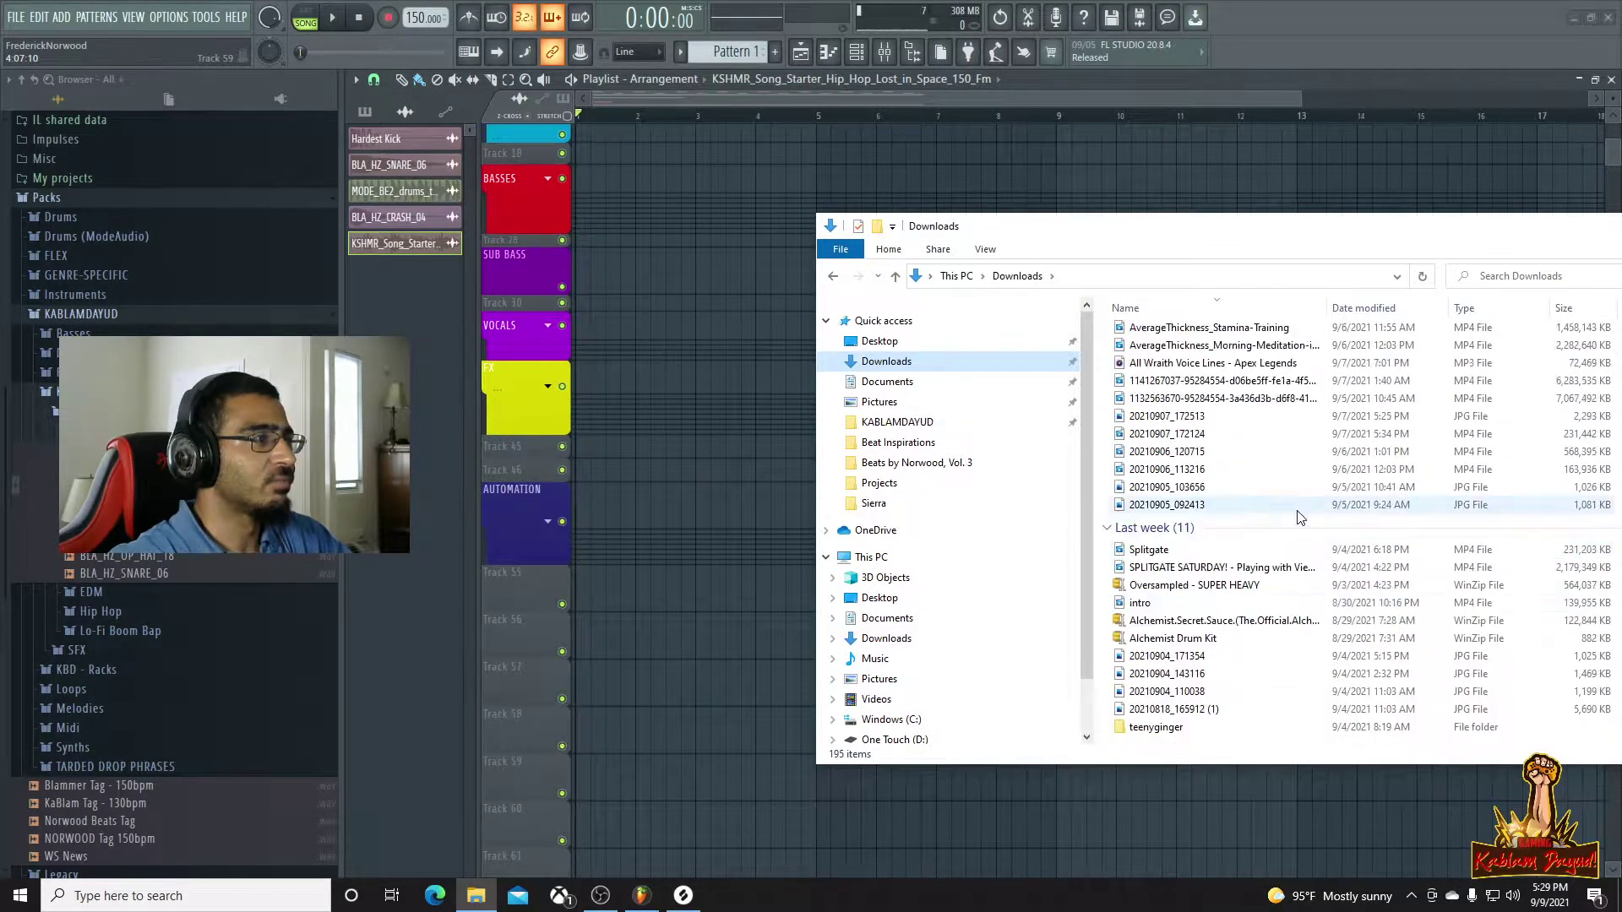
drag(1216, 422, 595, 636)
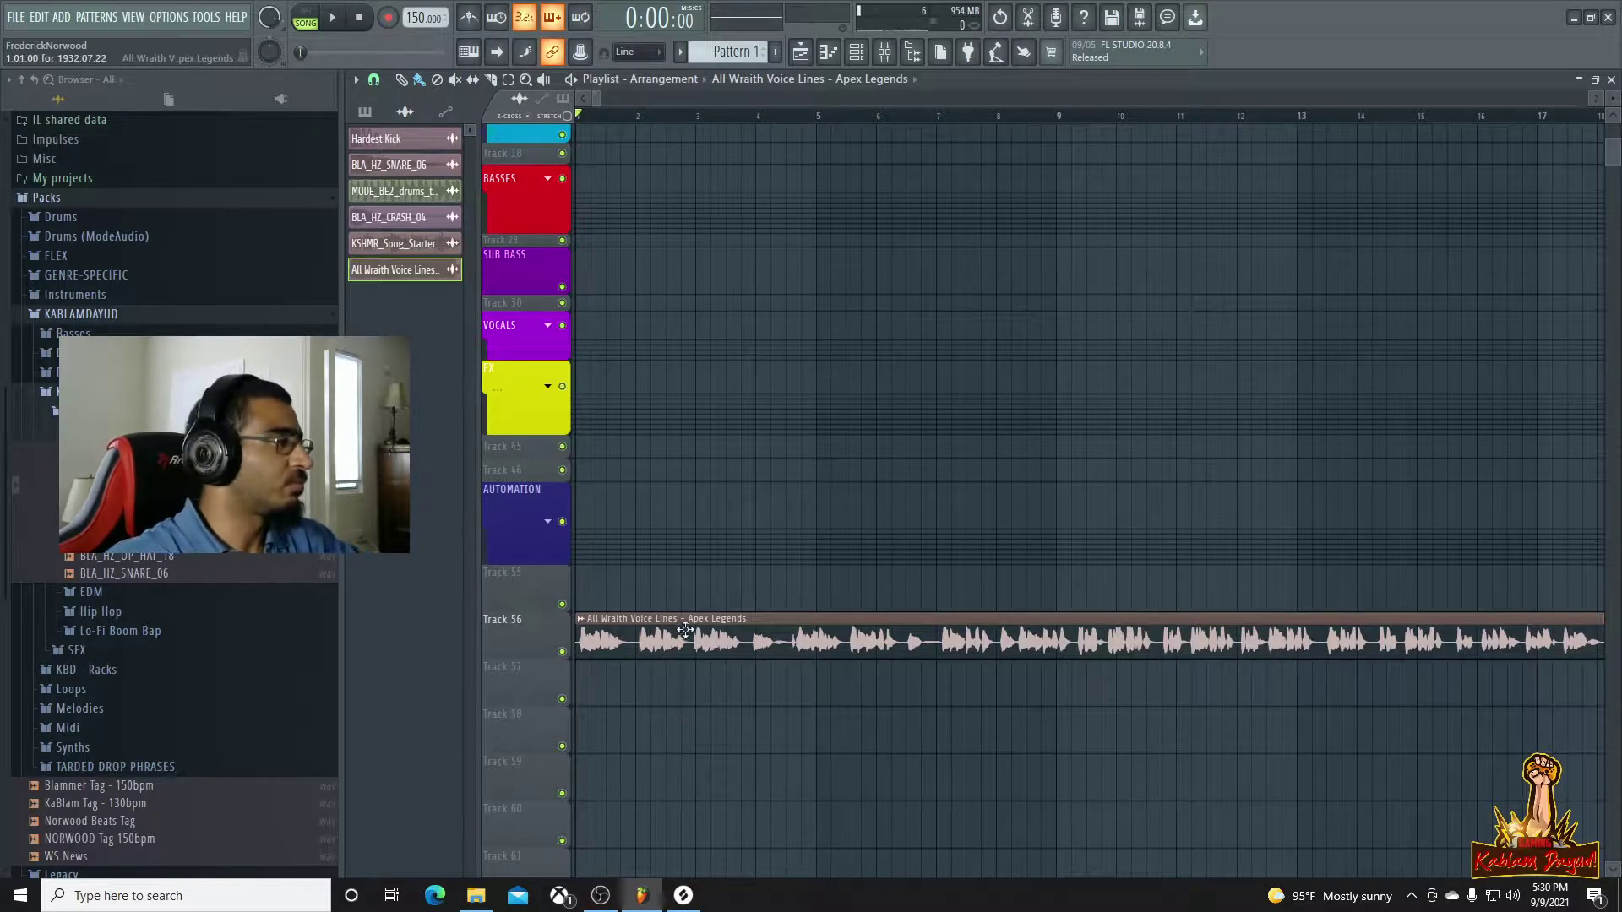
Look over the length of the Wraith voice lines clip and solo Track 56
scroll(791, 541, down, 15)
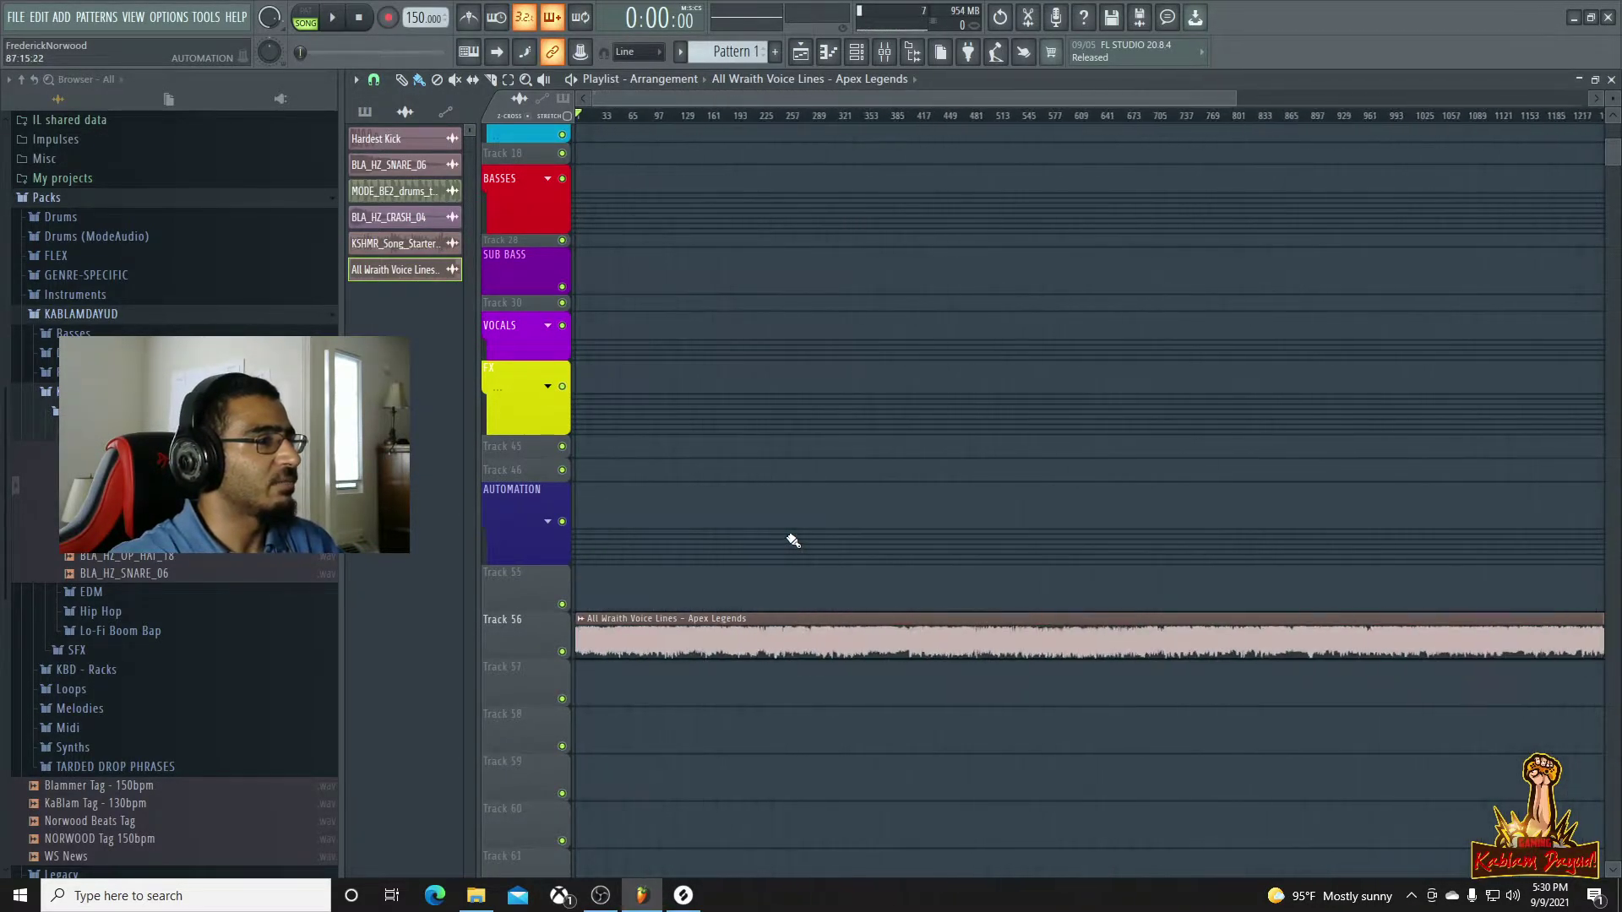
scroll(793, 541, down, 3)
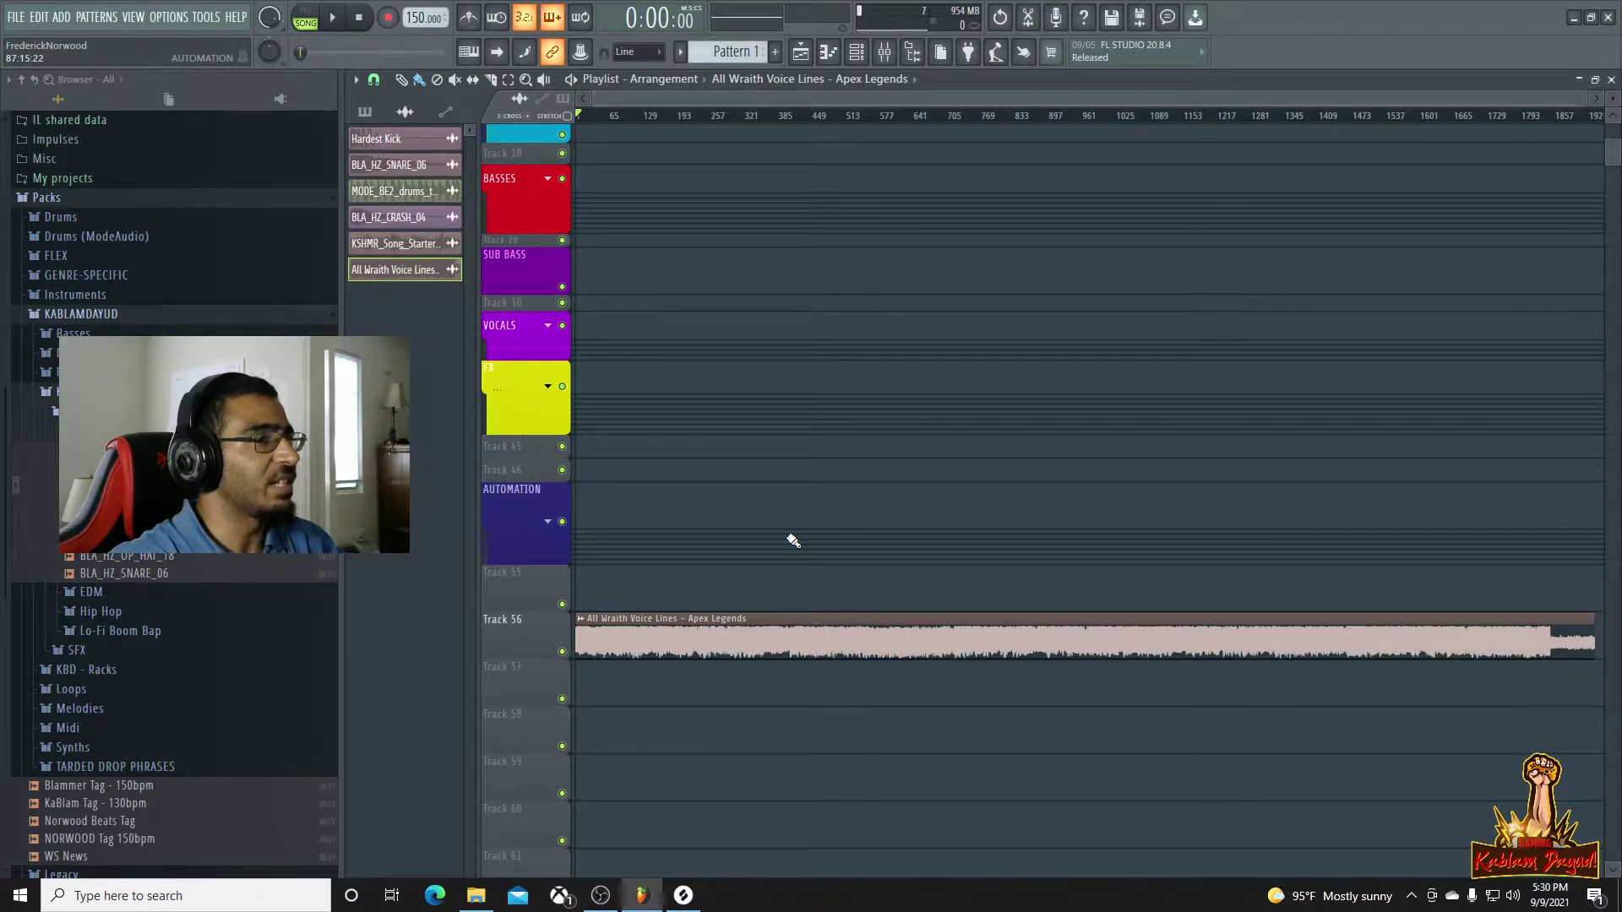
scroll(790, 542, up, 10)
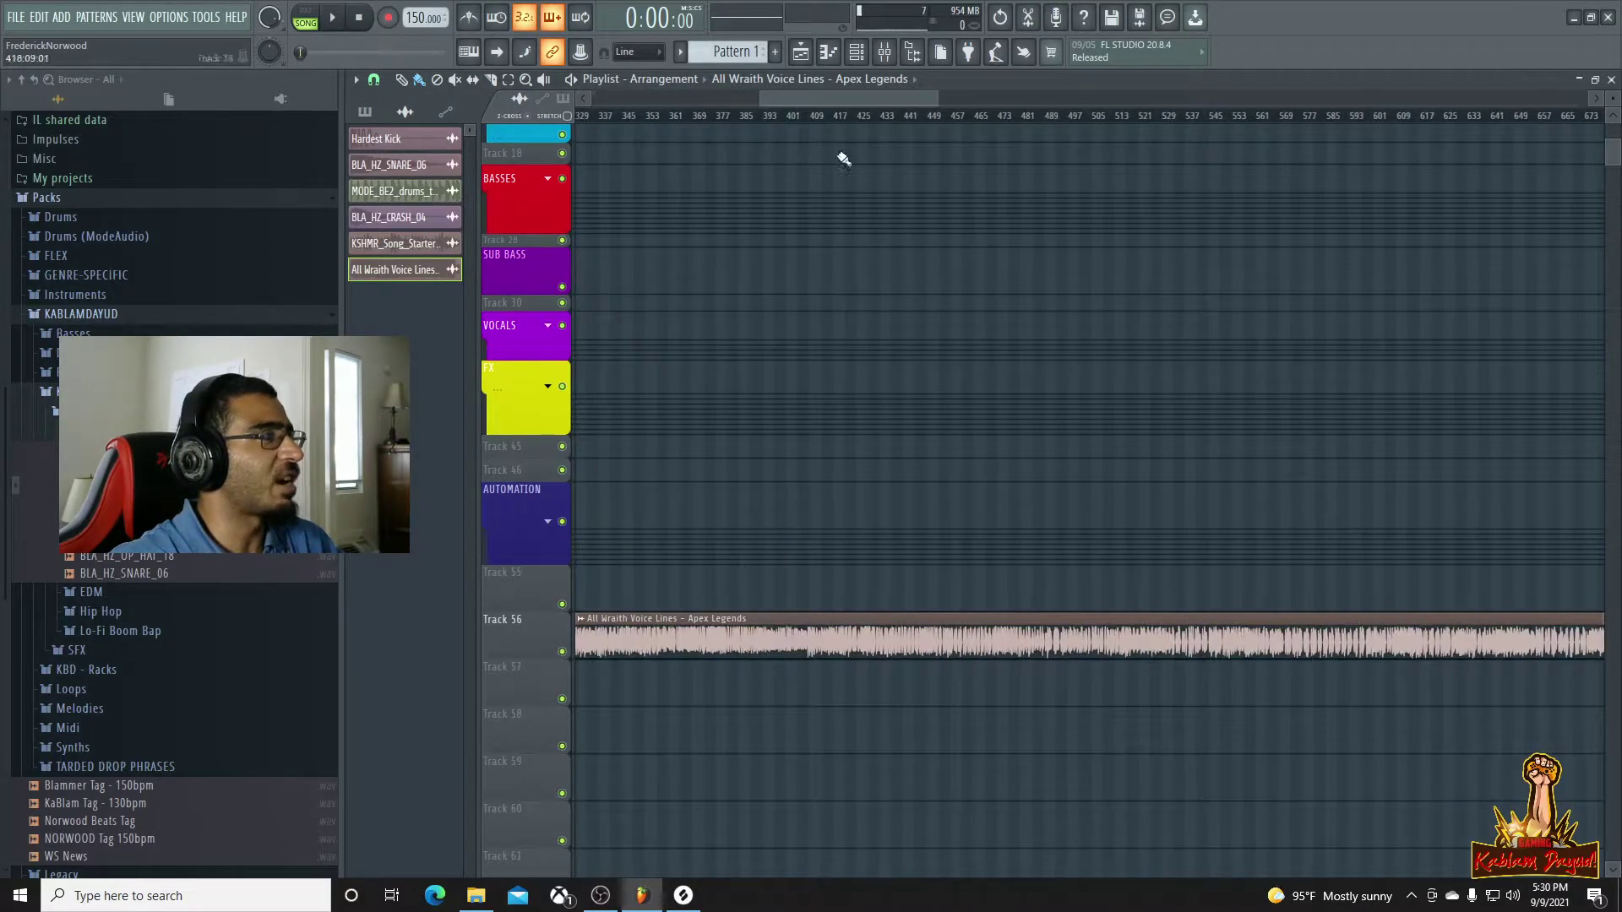
drag(840, 103, 414, 85)
scroll(646, 429, up, 5)
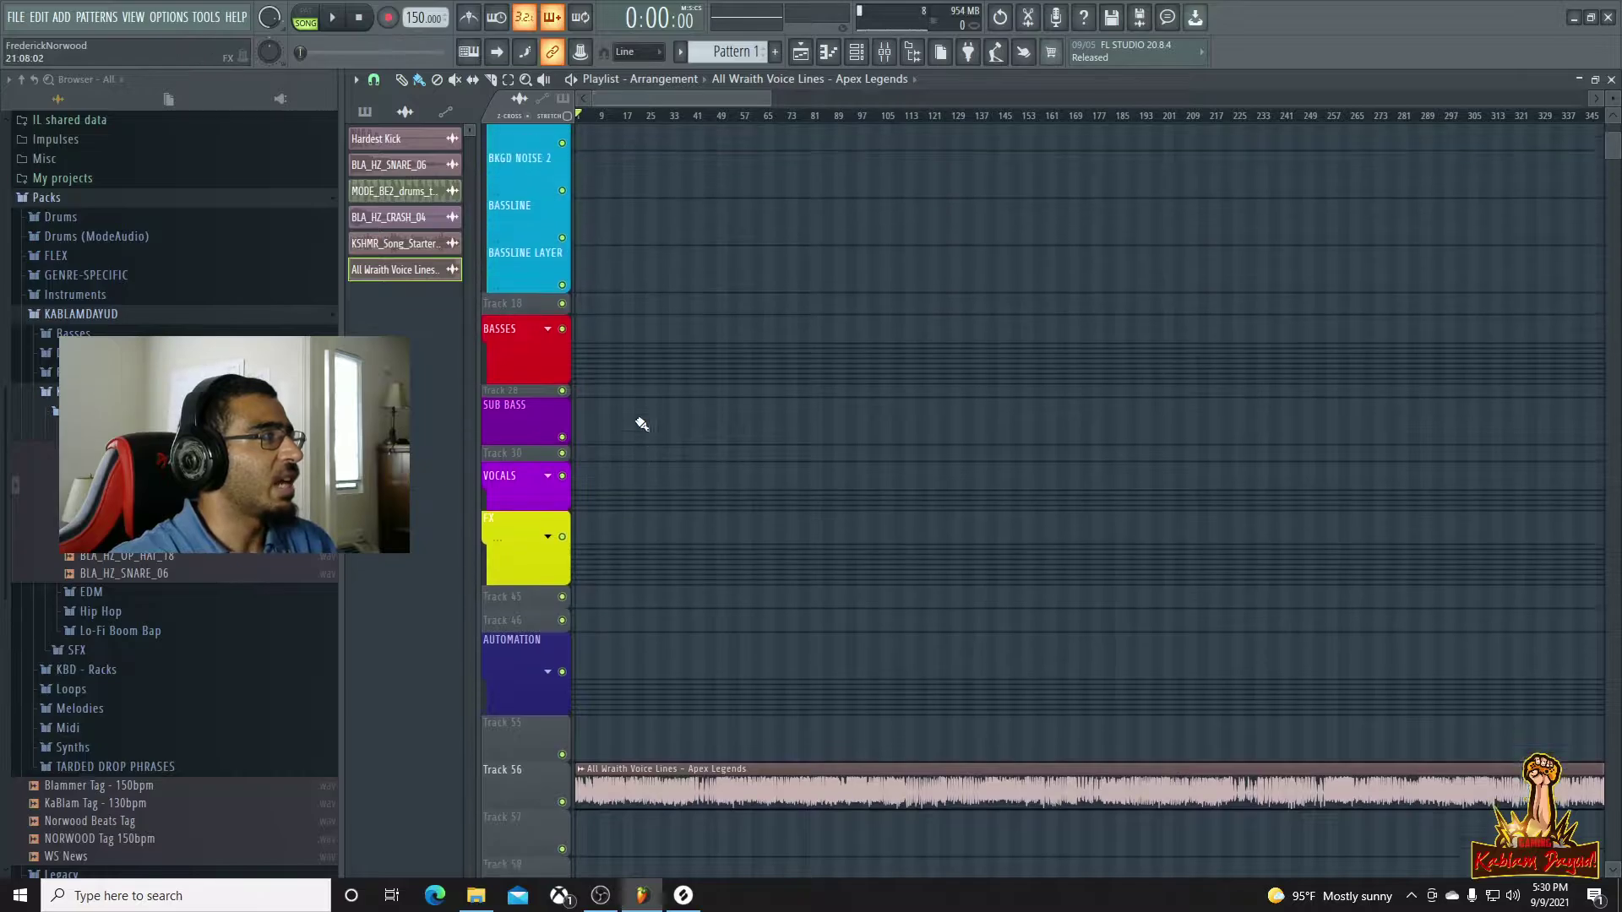
scroll(640, 423, down, 8)
scroll(608, 473, up, 1)
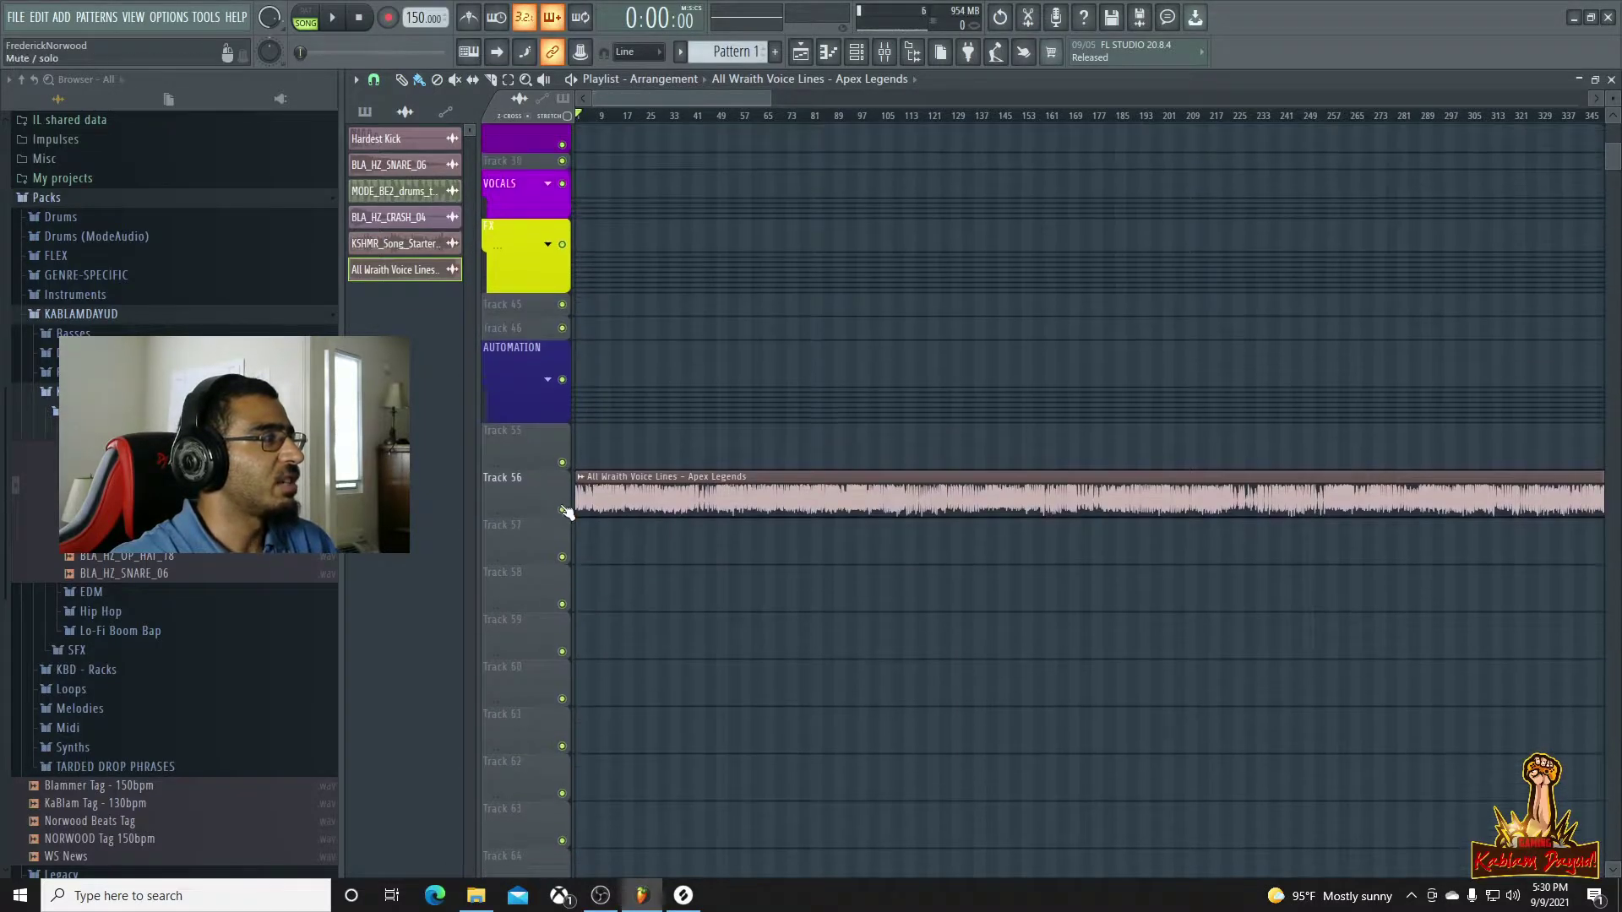
scroll(688, 589, up, 5)
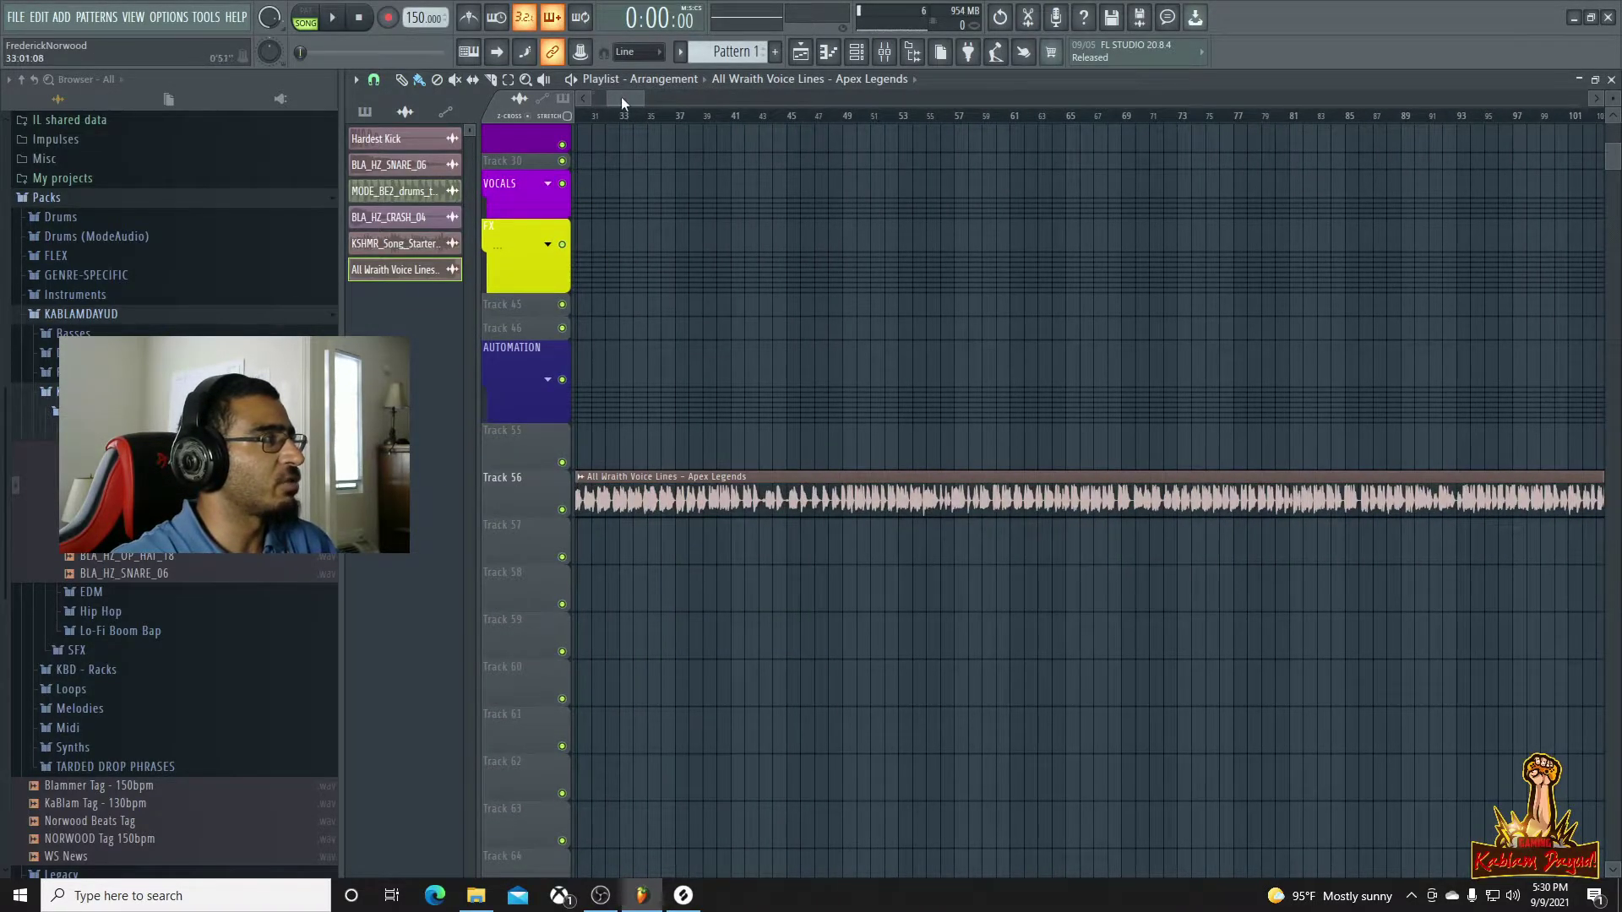
drag(621, 102, 595, 102)
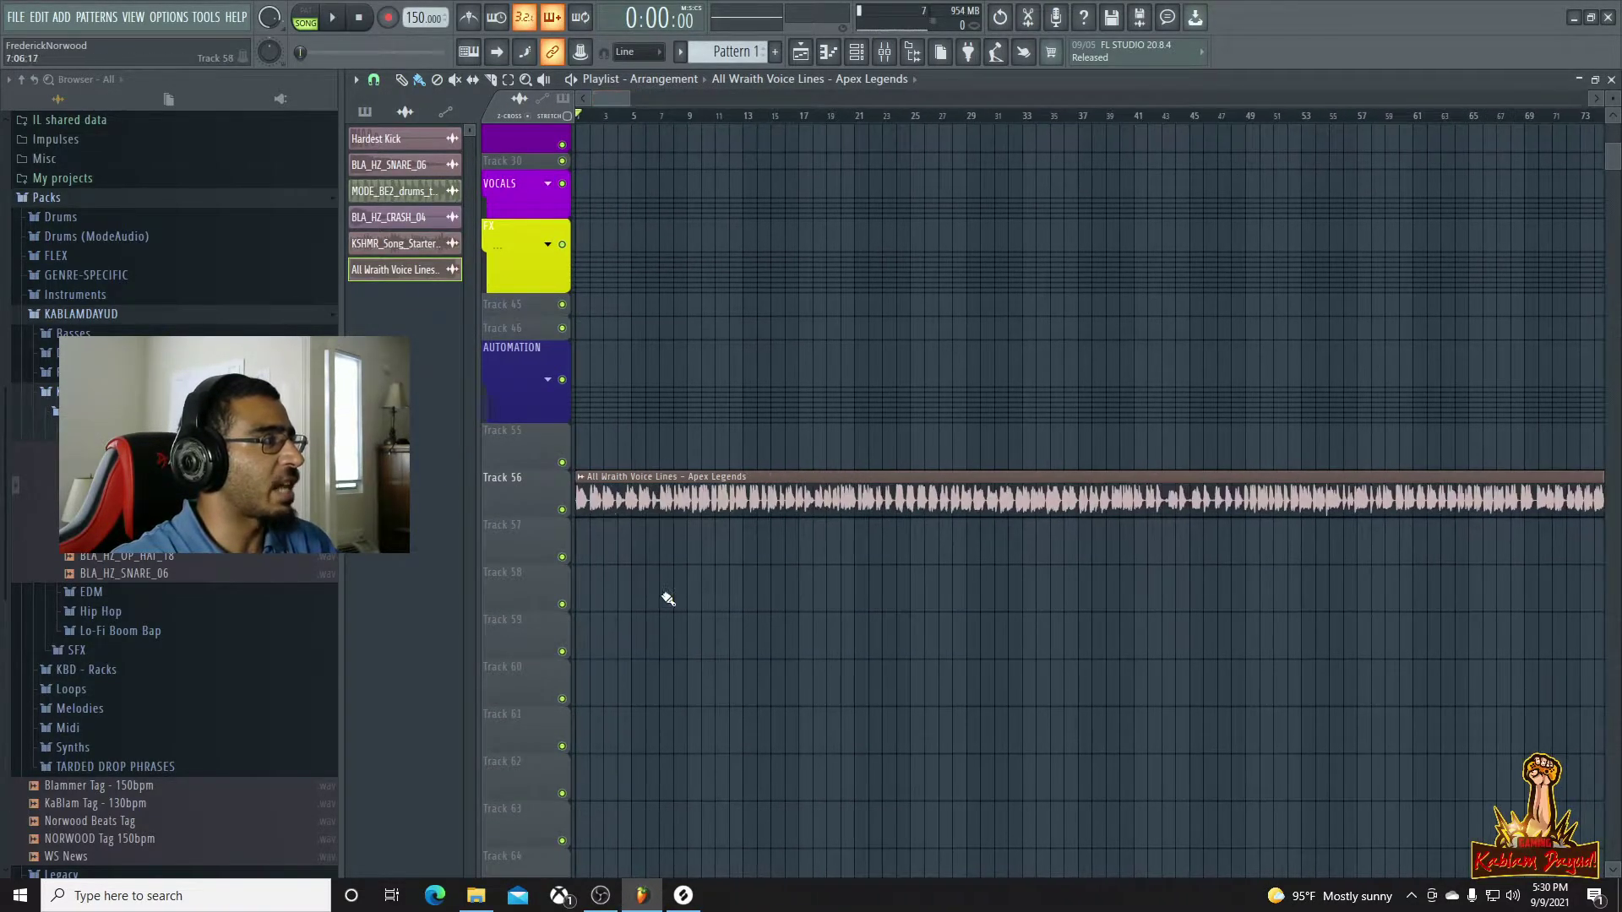
right_click(564, 511)
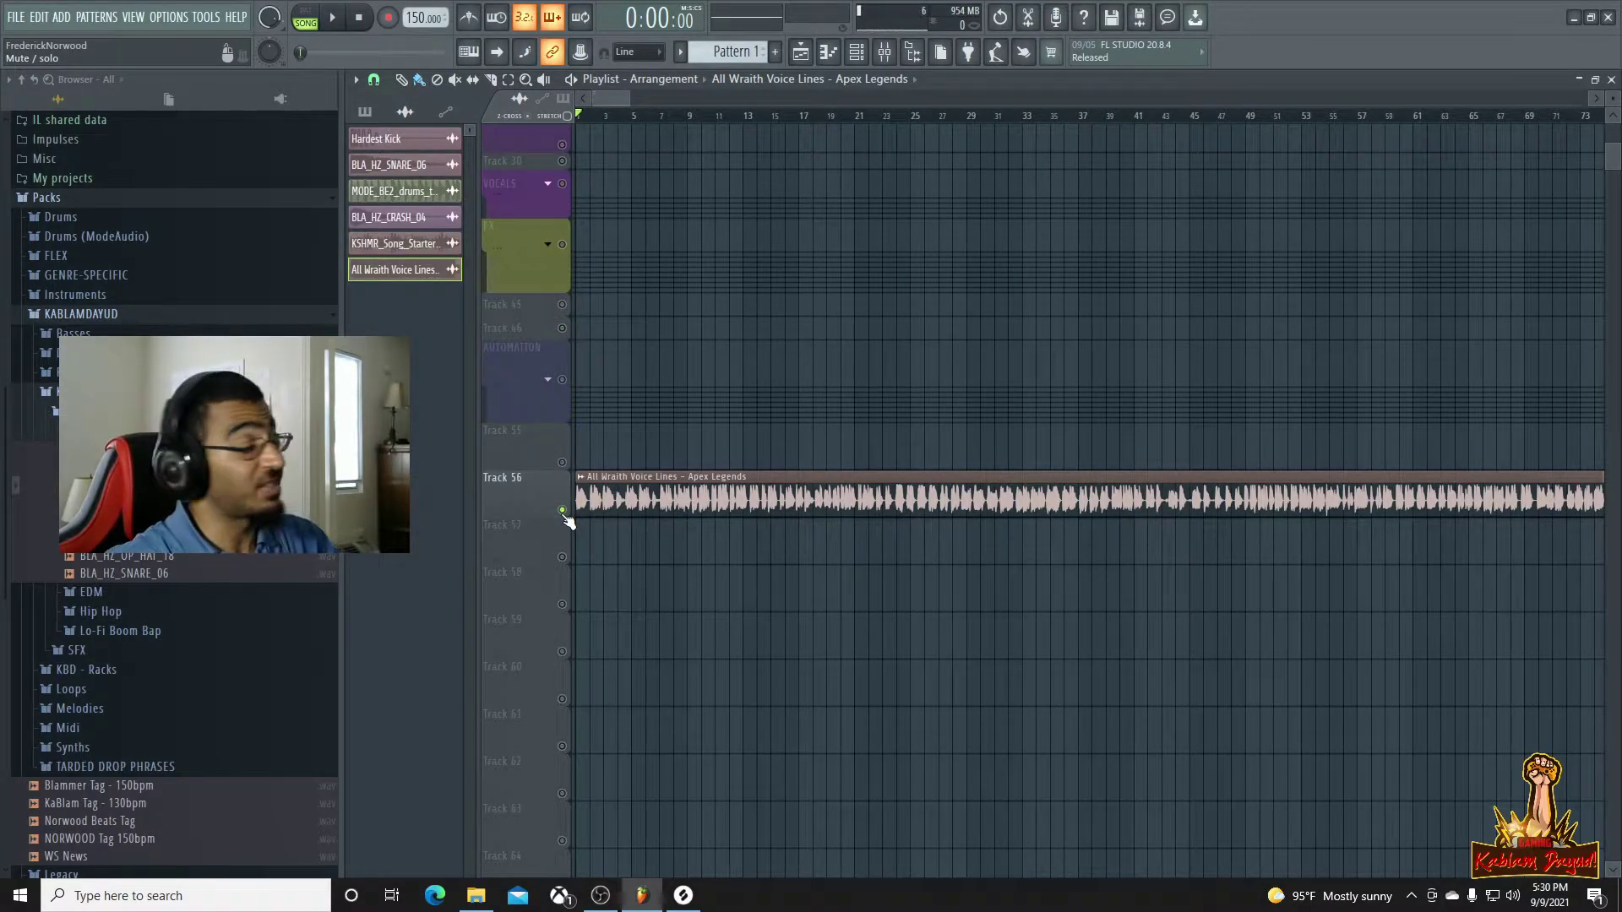
Audition the soloed Wraith voice lines on Track 56, skipping ahead to about bar 20 to find a usable phrase
key(space)
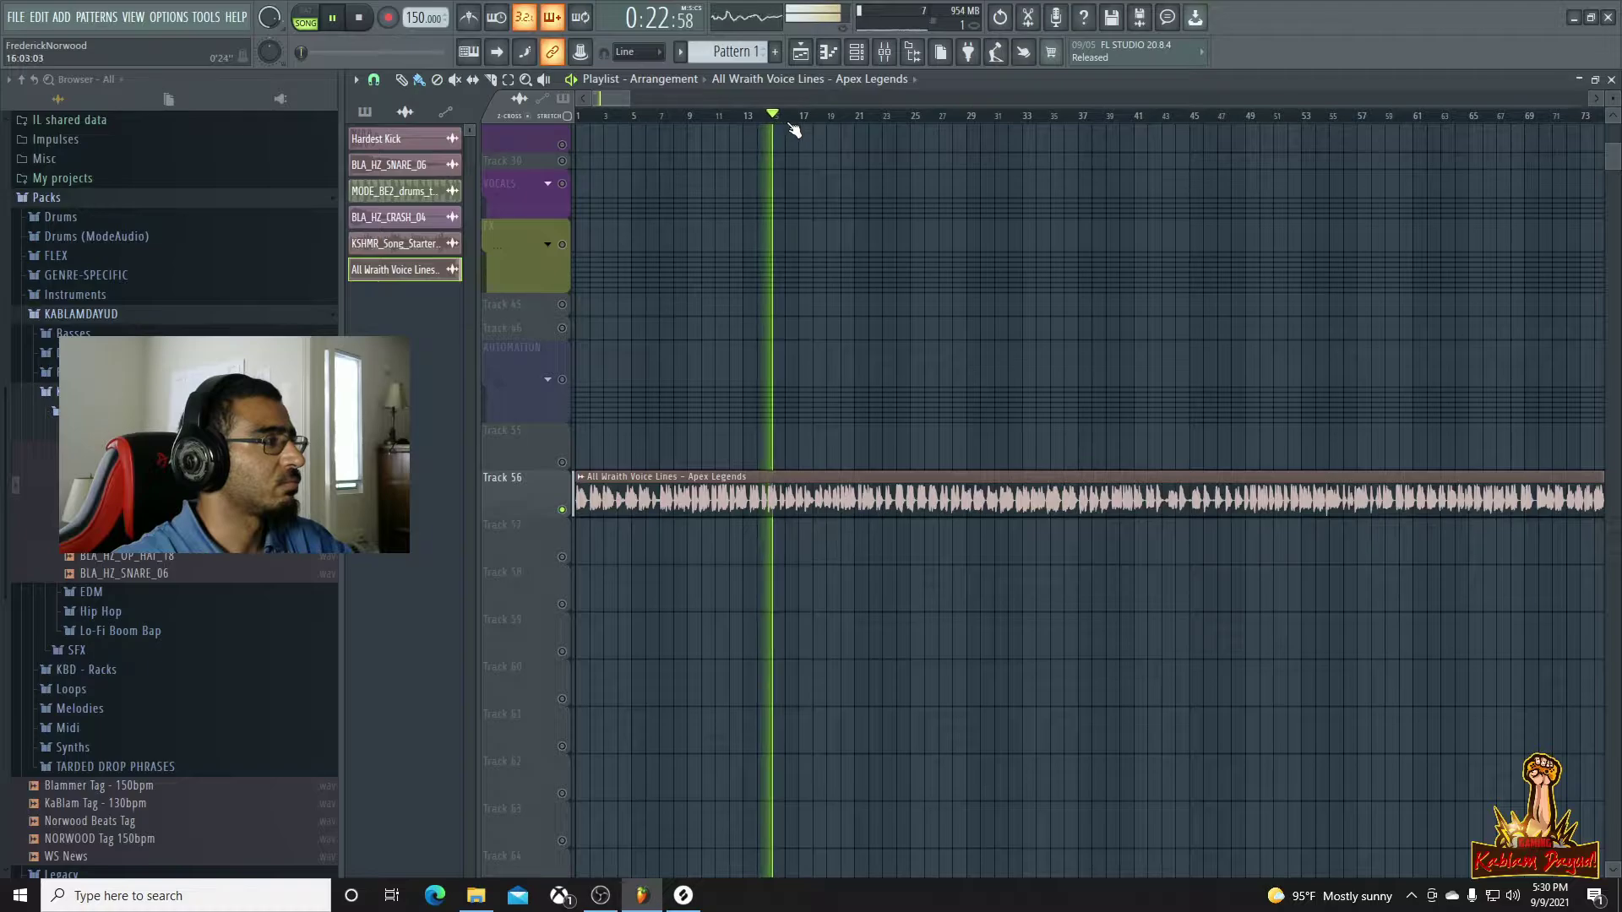
click(853, 118)
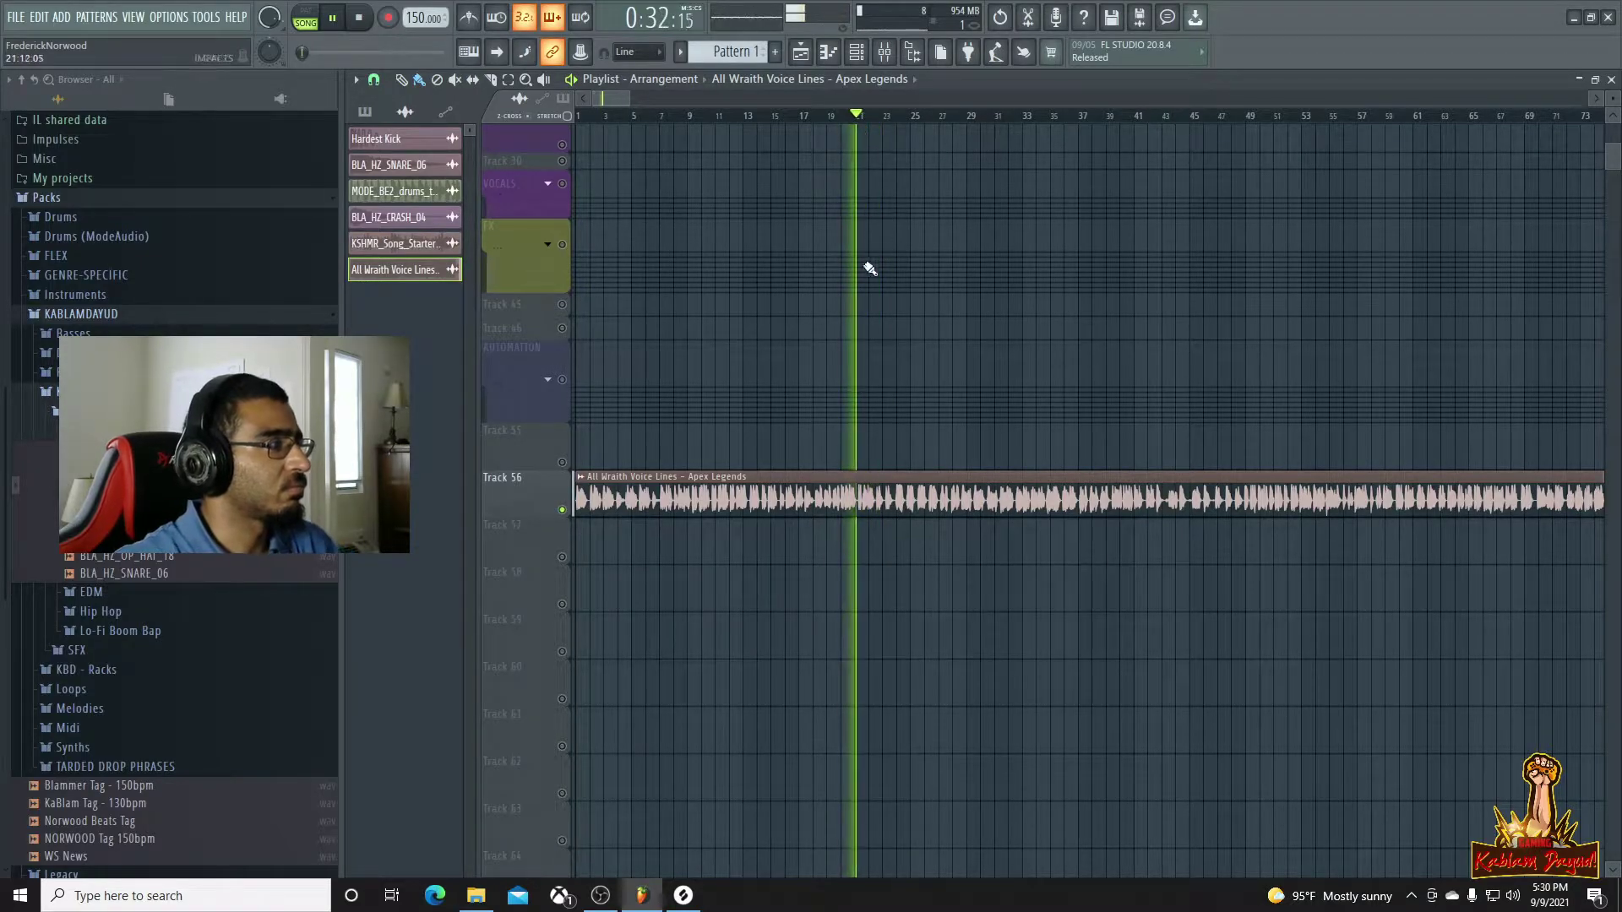
scroll(870, 246, up, 5)
key(space)
key(space)
key(space)
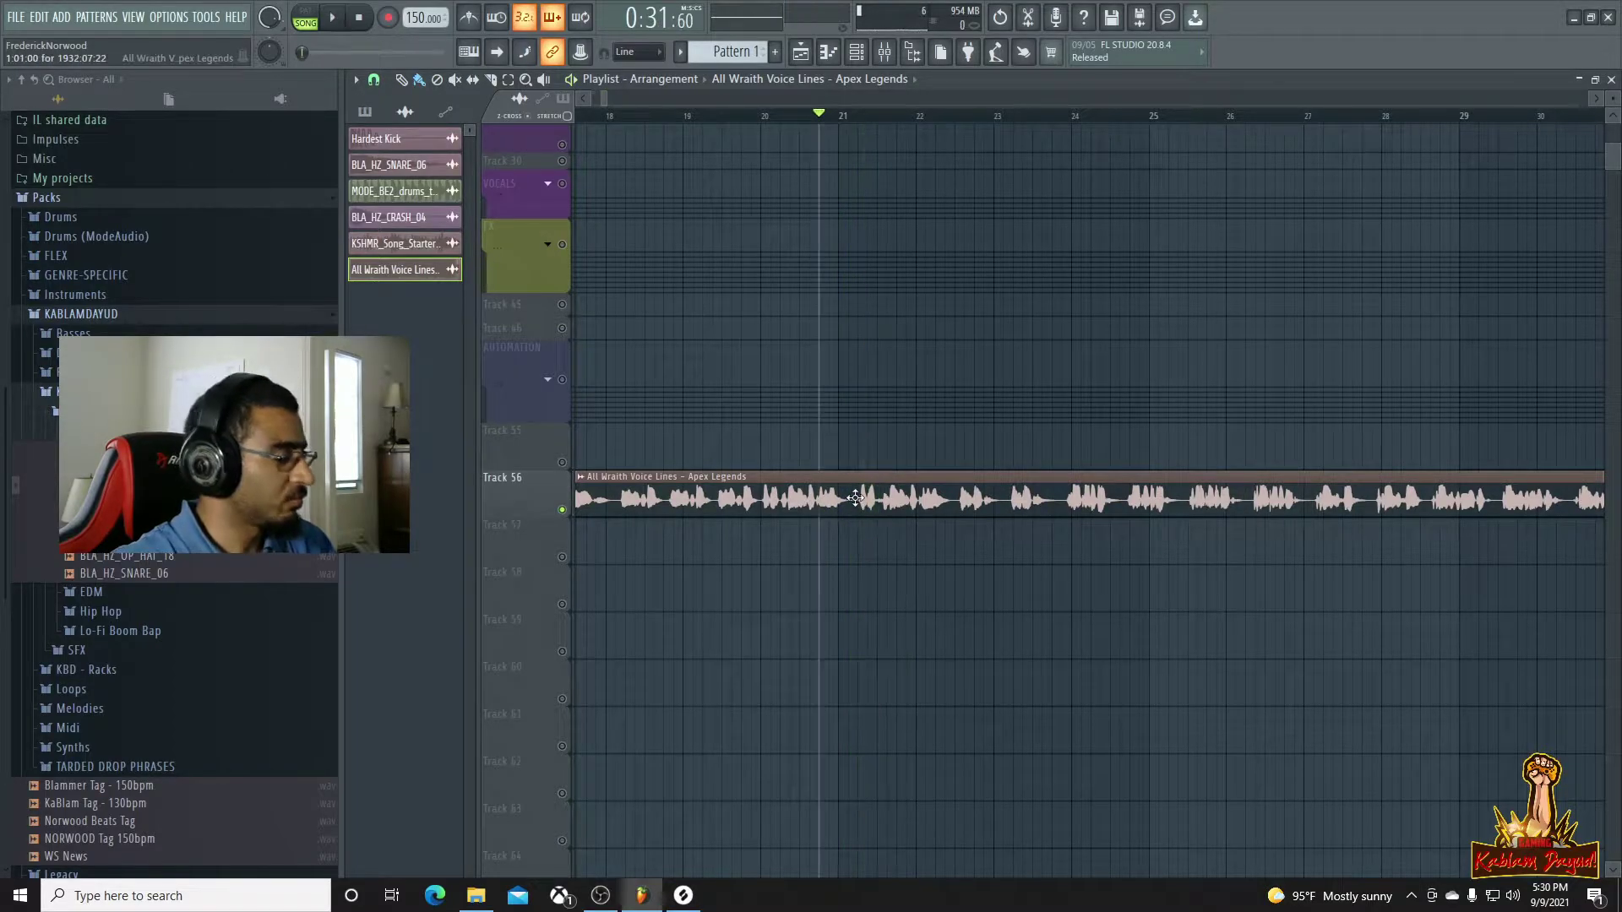
Slice out the voice line between about bars 21 and 22.5 and move it to Track 55 at bar 1
click(858, 556)
key(space)
drag(957, 551, 958, 553)
key(space)
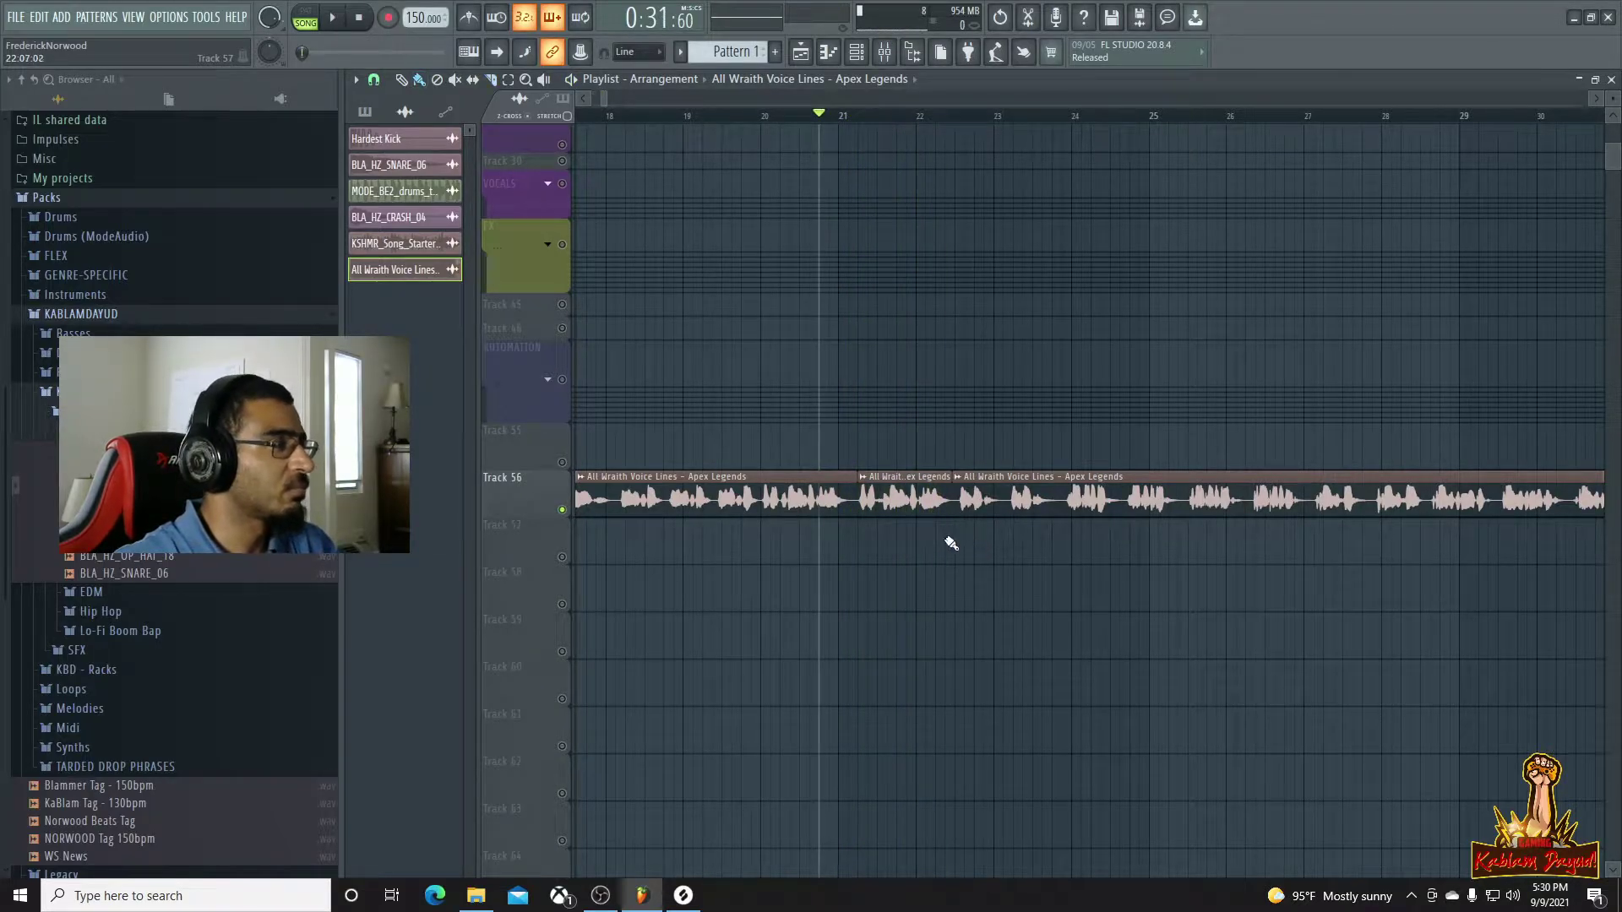
scroll(952, 541, down, 2)
right_click(925, 499)
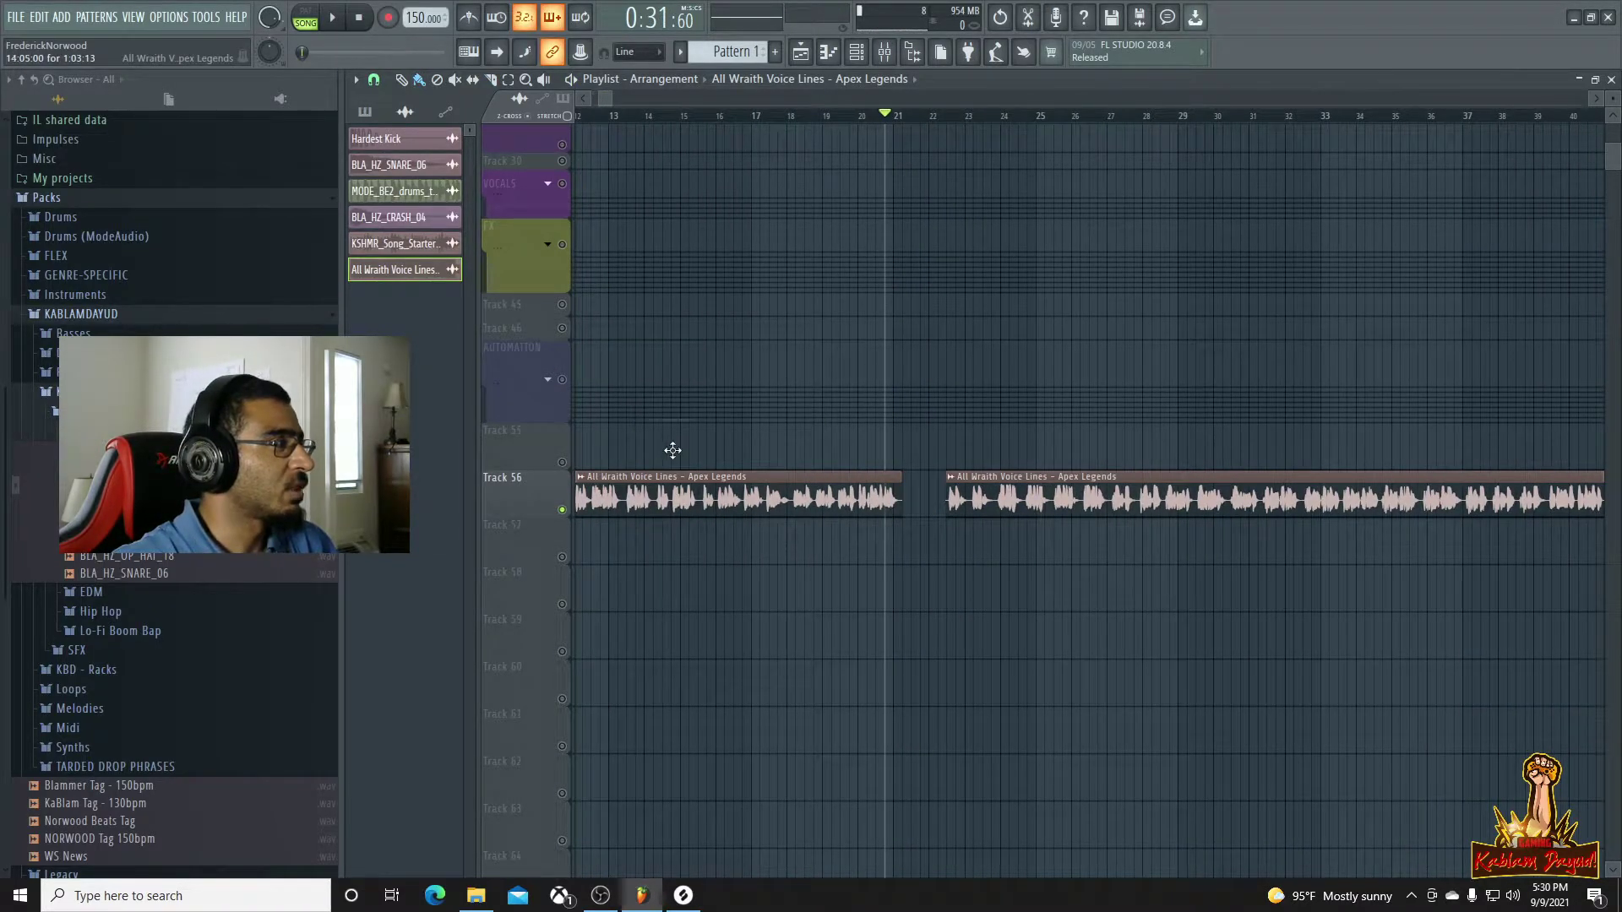
scroll(778, 525, down, 5)
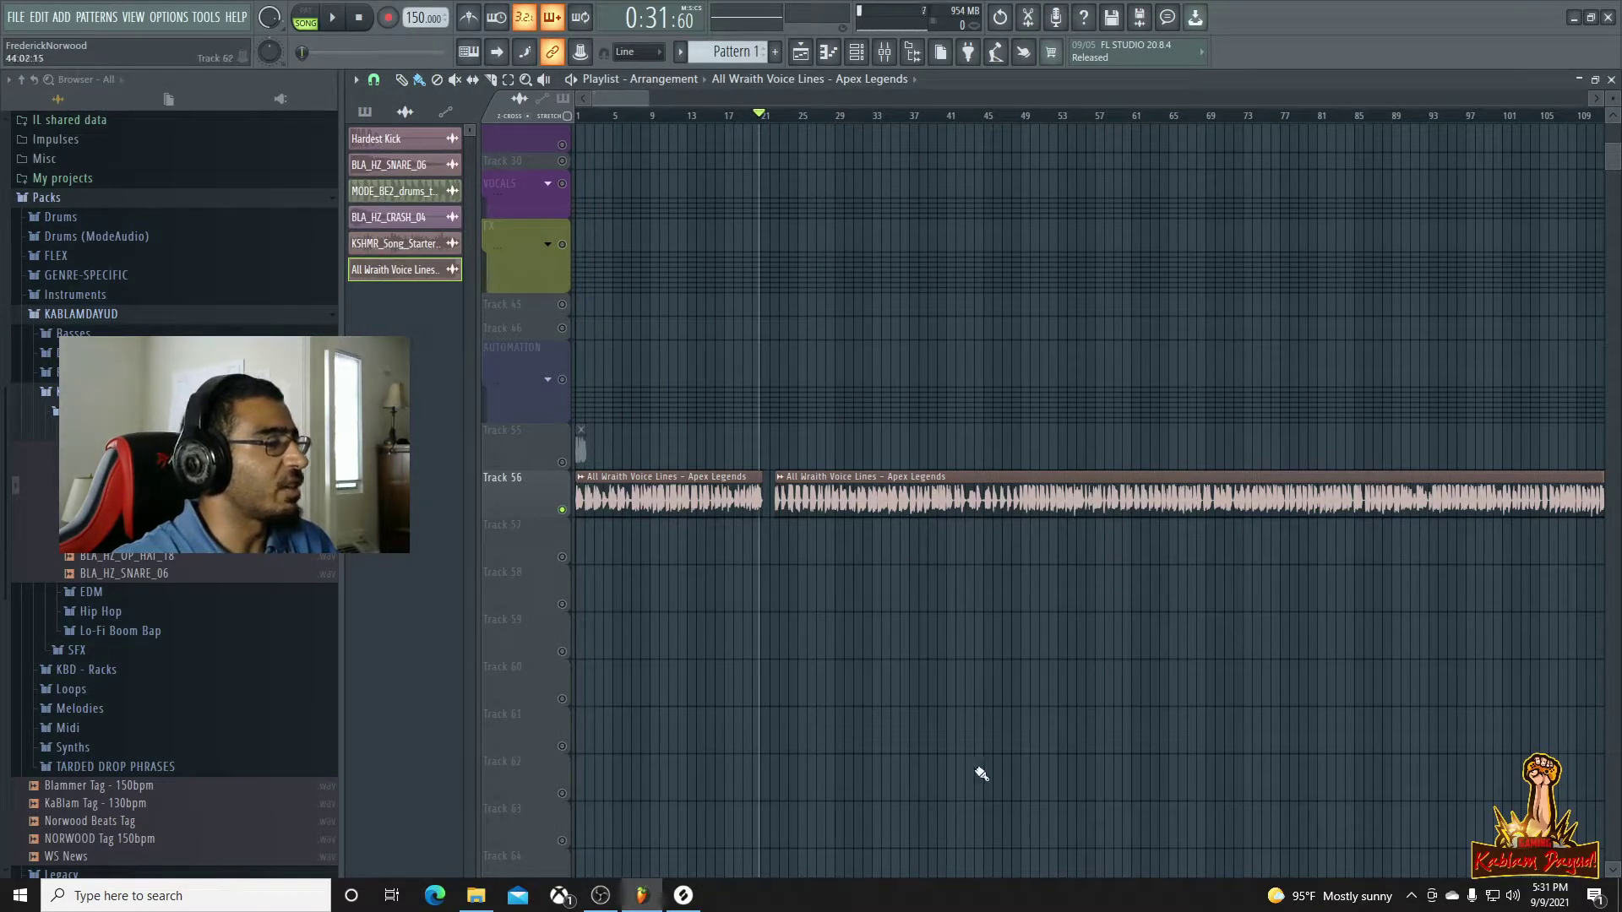
Return to the gap in the Wraith voice lines clip and play the remaining lines from about bar 22
scroll(739, 449, up, 2)
scroll(622, 122, up, 3)
key(space)
mouse_move(622, 121)
mouse_down()
mouse_move(666, 134)
mouse_move(607, 98)
mouse_move(621, 104)
mouse_up()
scroll(954, 526, up, 4)
key(space)
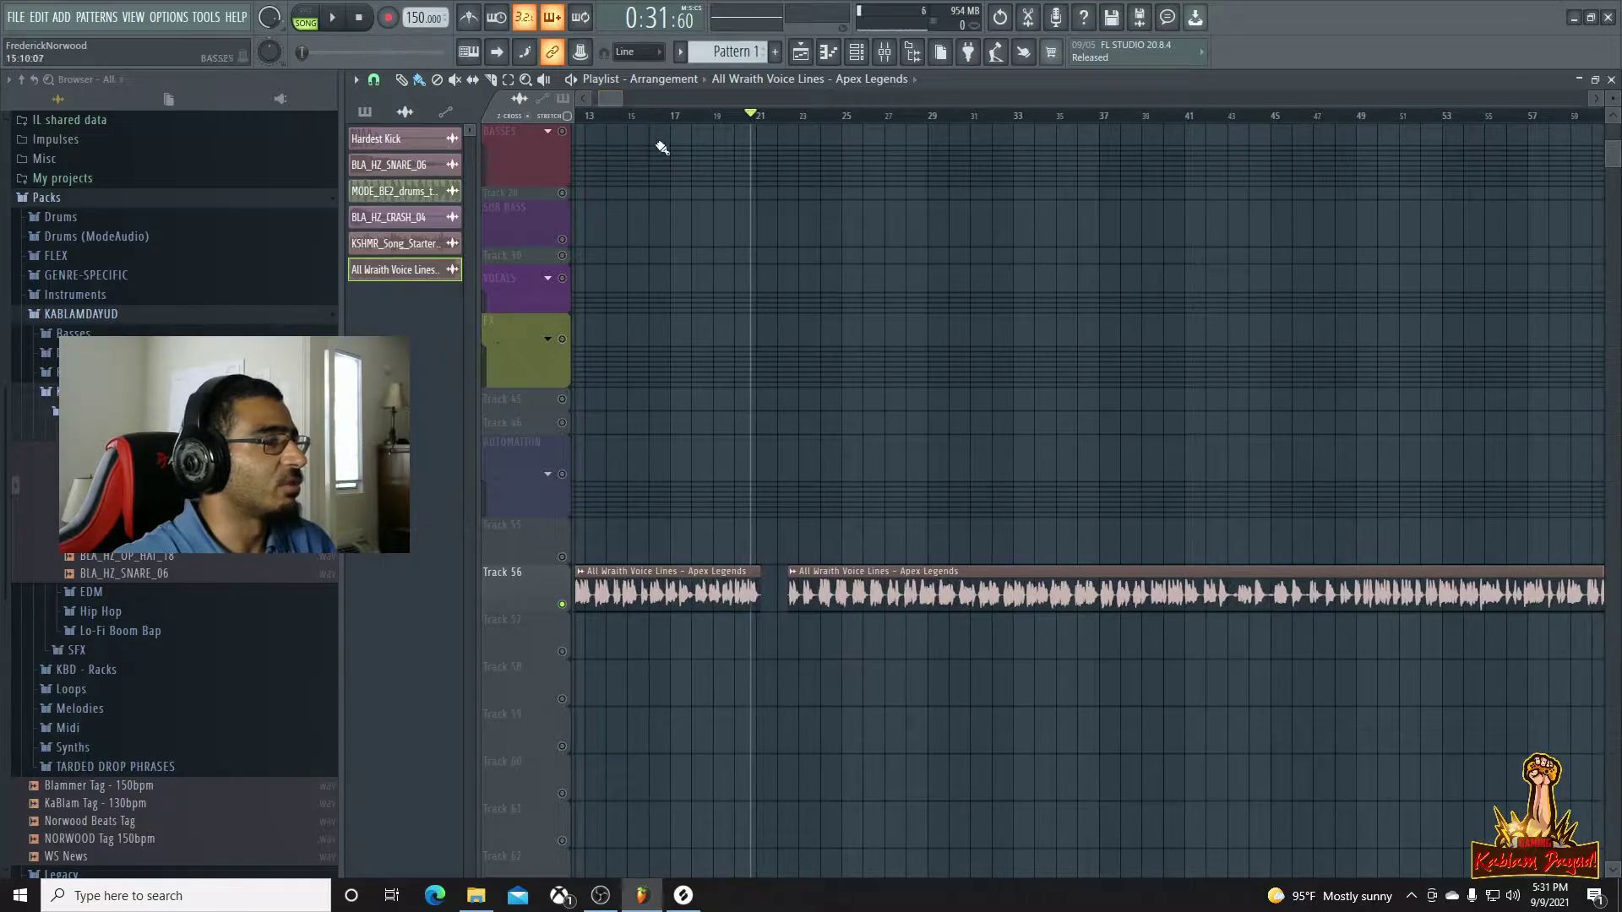
click(774, 115)
key(space)
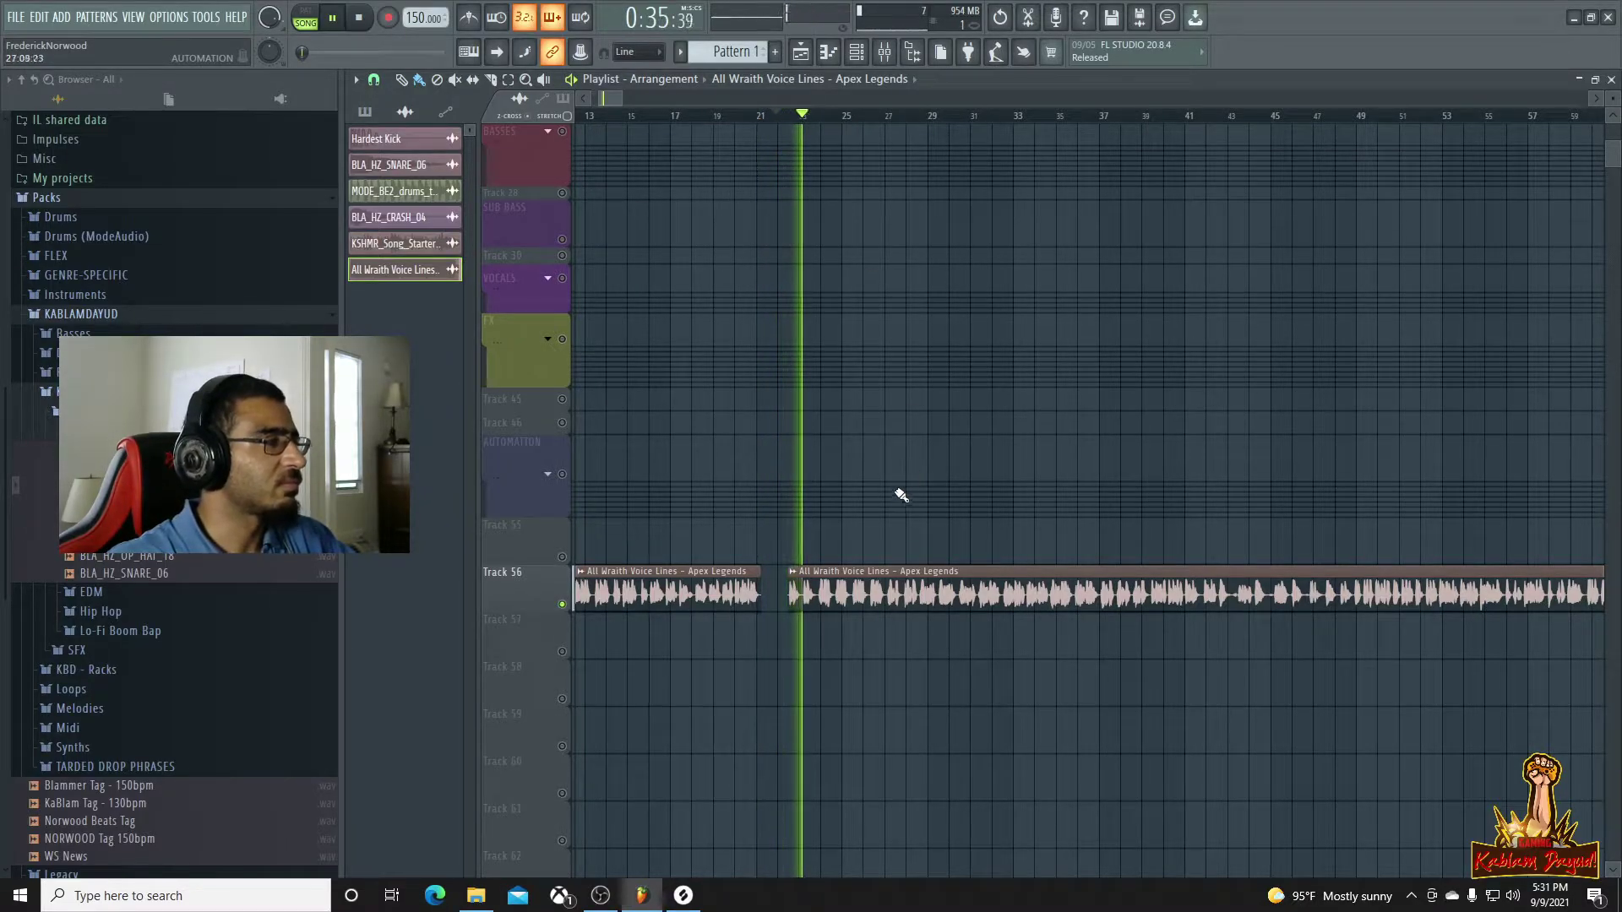
Stop and replay the voice lines from about bar 23, listening through the following bars for another phrase
key(space)
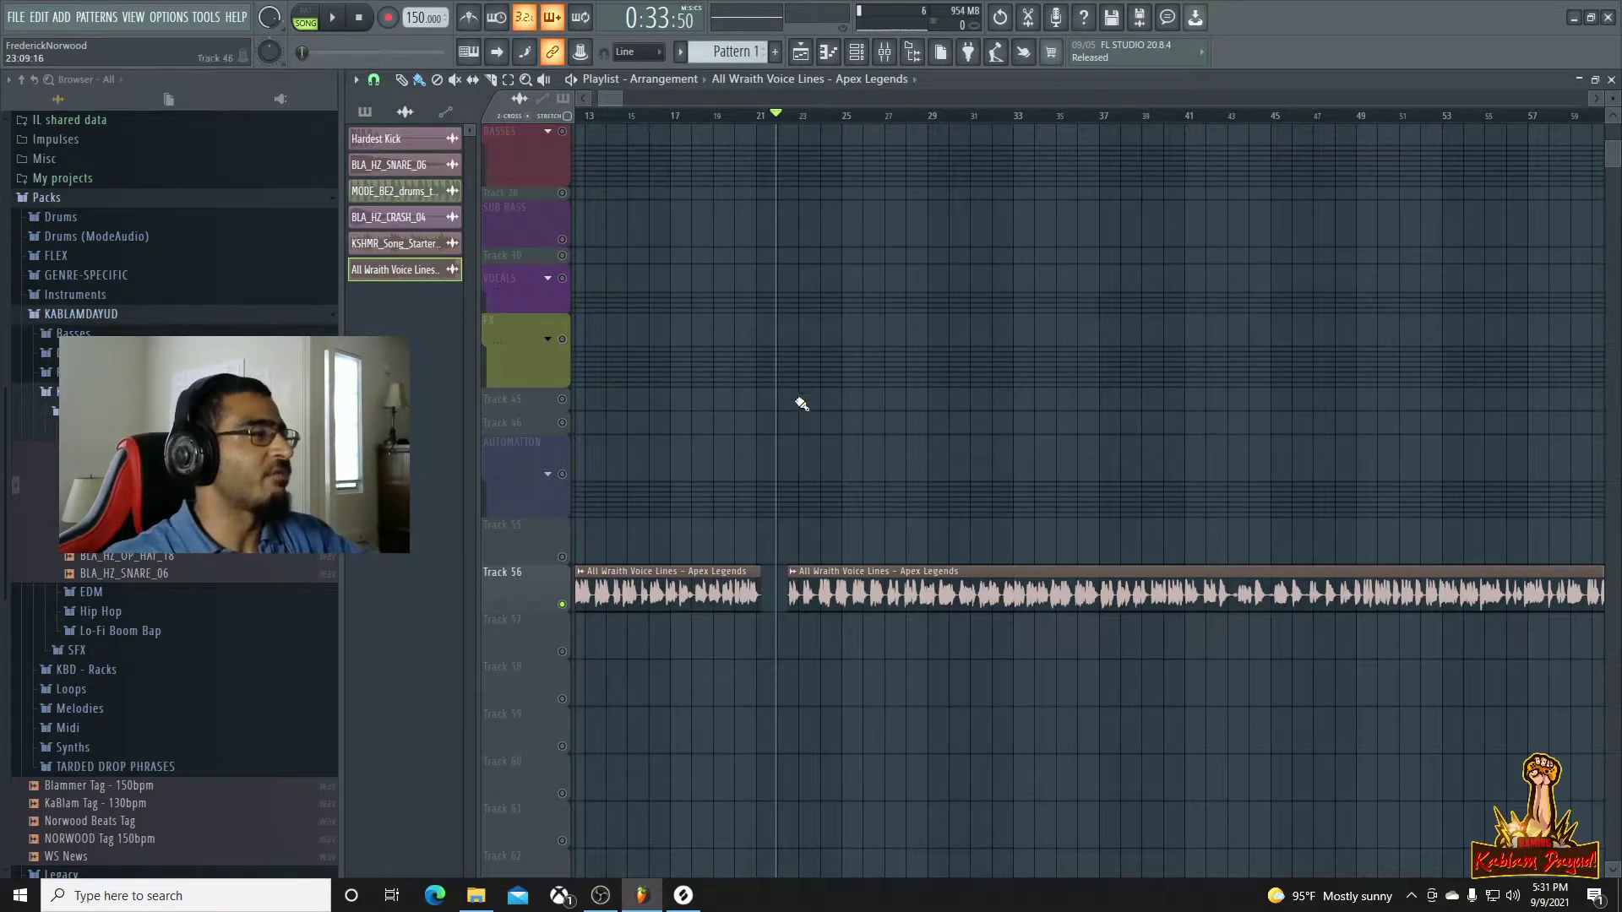
click(803, 121)
key(space)
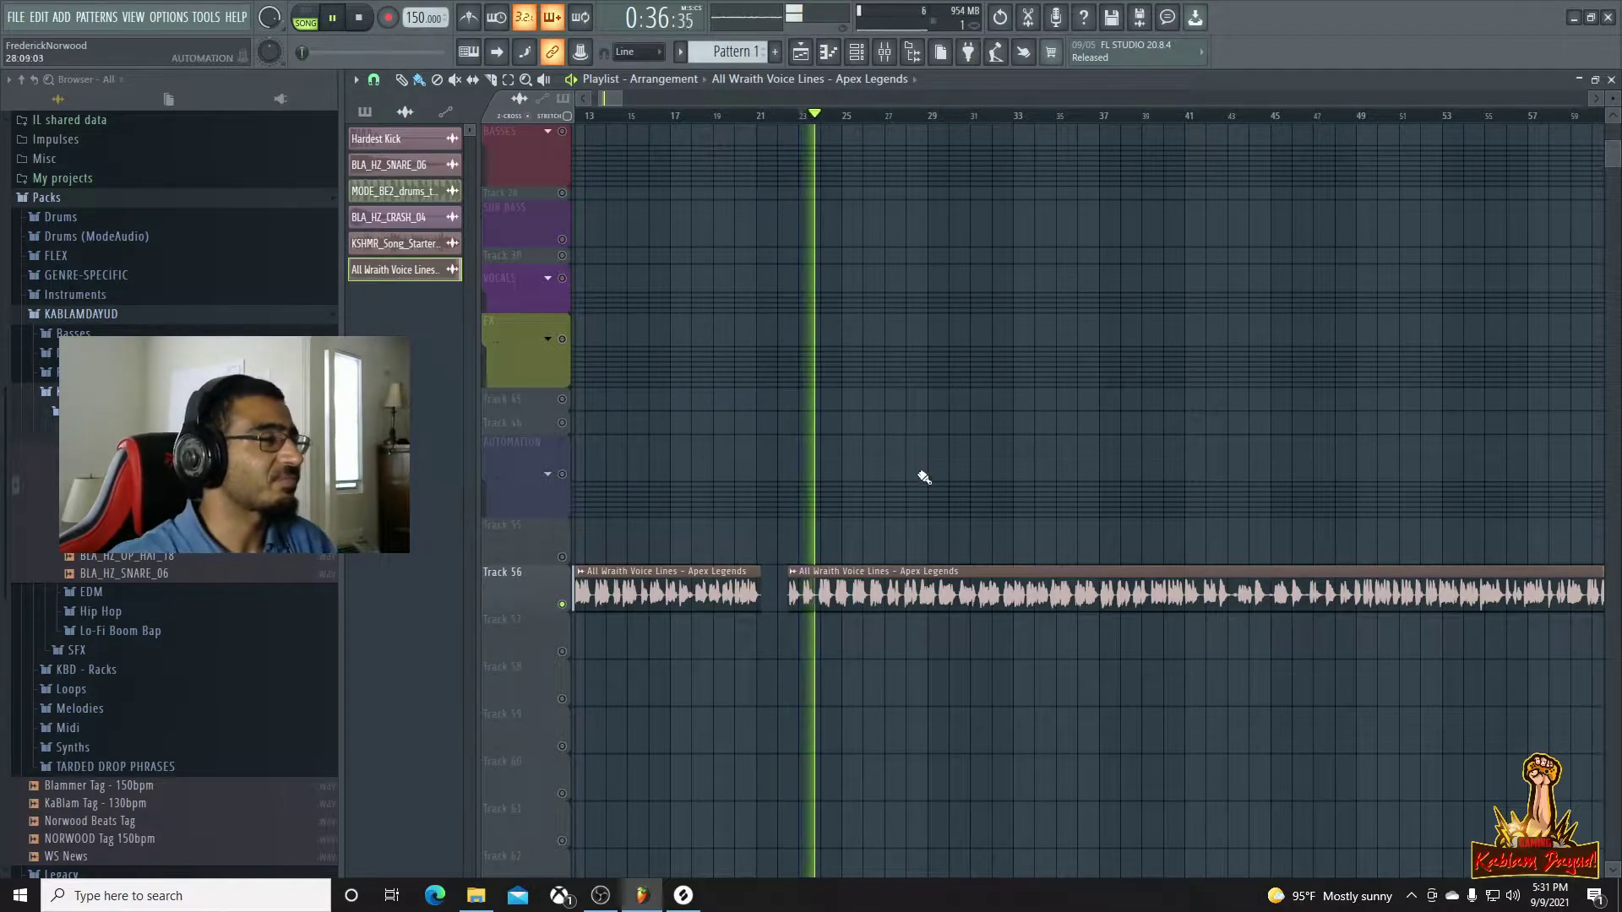
scroll(921, 476, up, 2)
scroll(908, 456, down, 2)
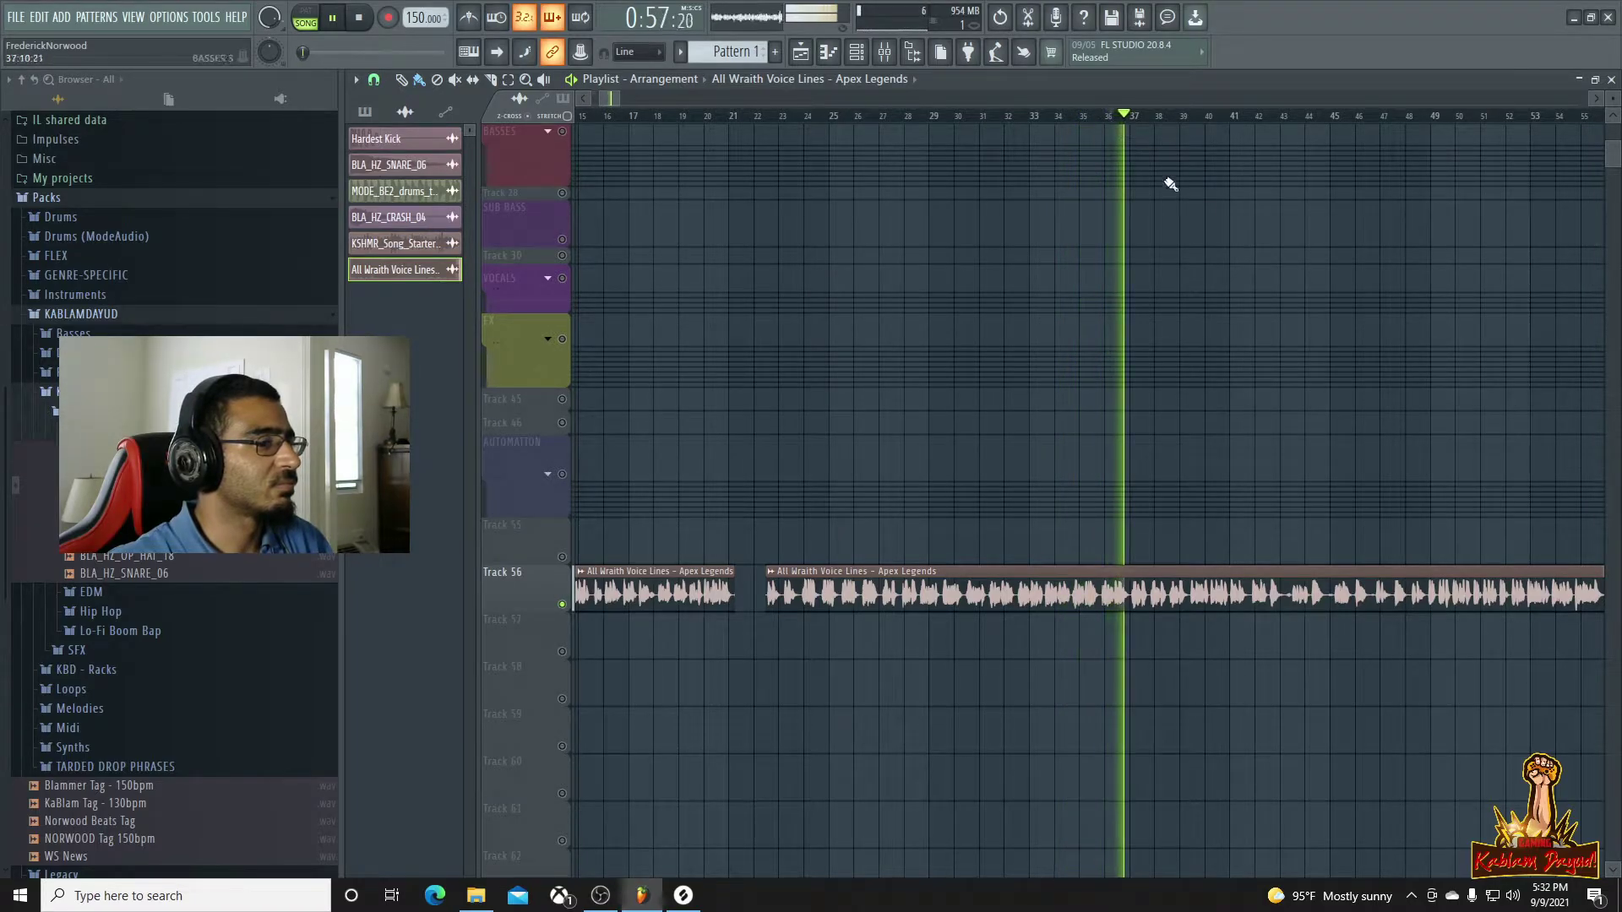
scroll(1246, 258, down, 1)
scroll(1233, 250, up, 1)
key(super)
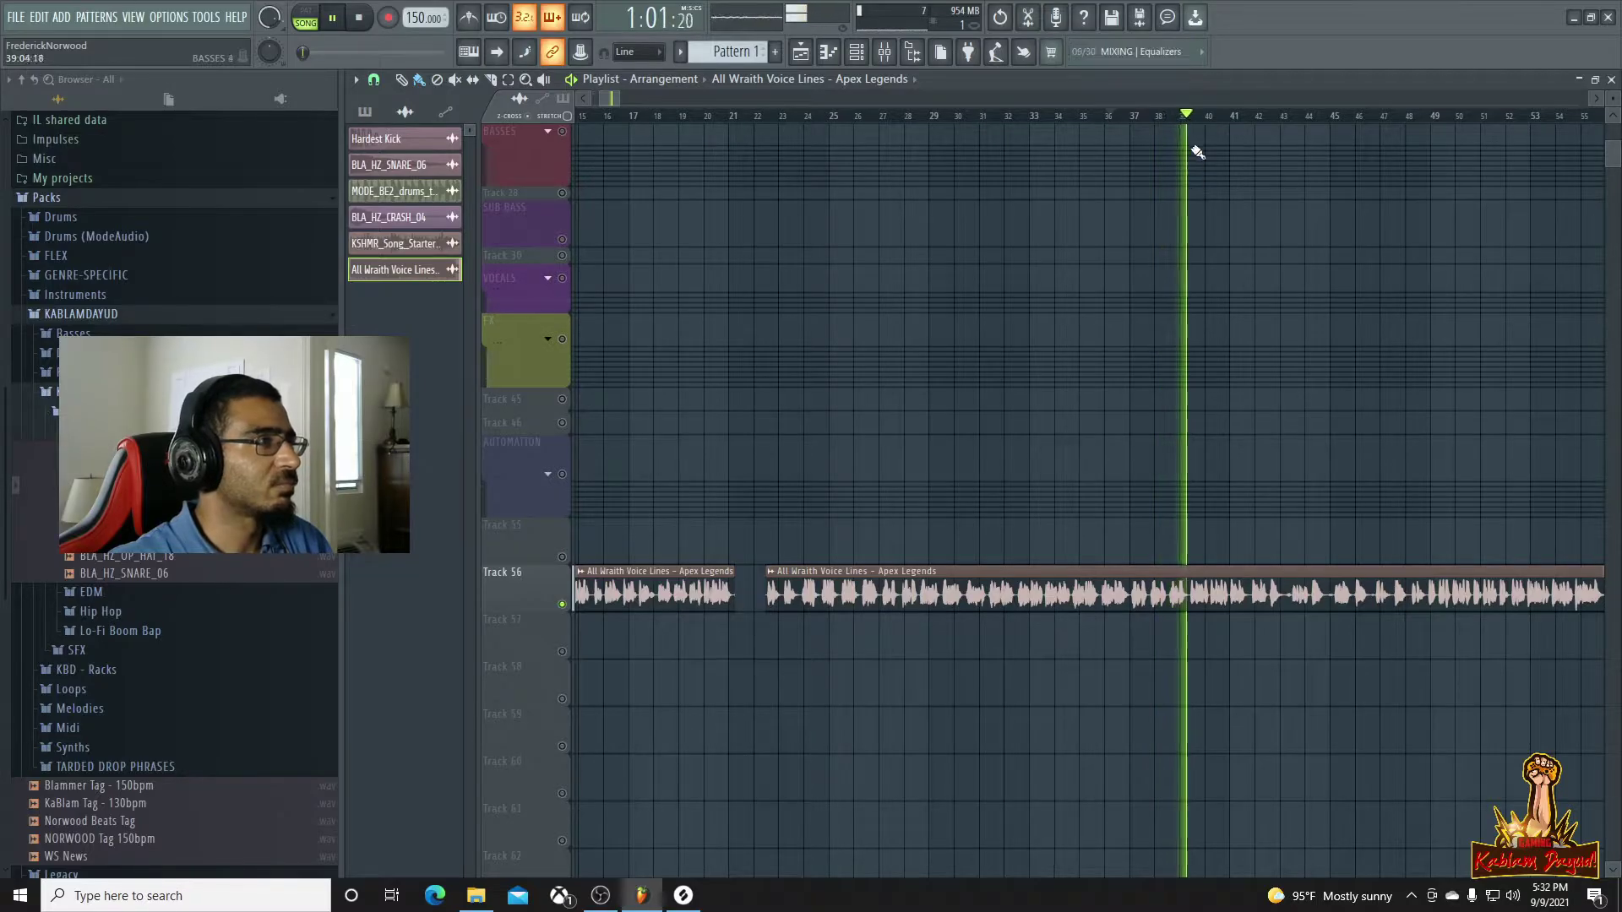
Skip playback to about bar 43, replay the phrase from about bar 42 and stop
click(1286, 116)
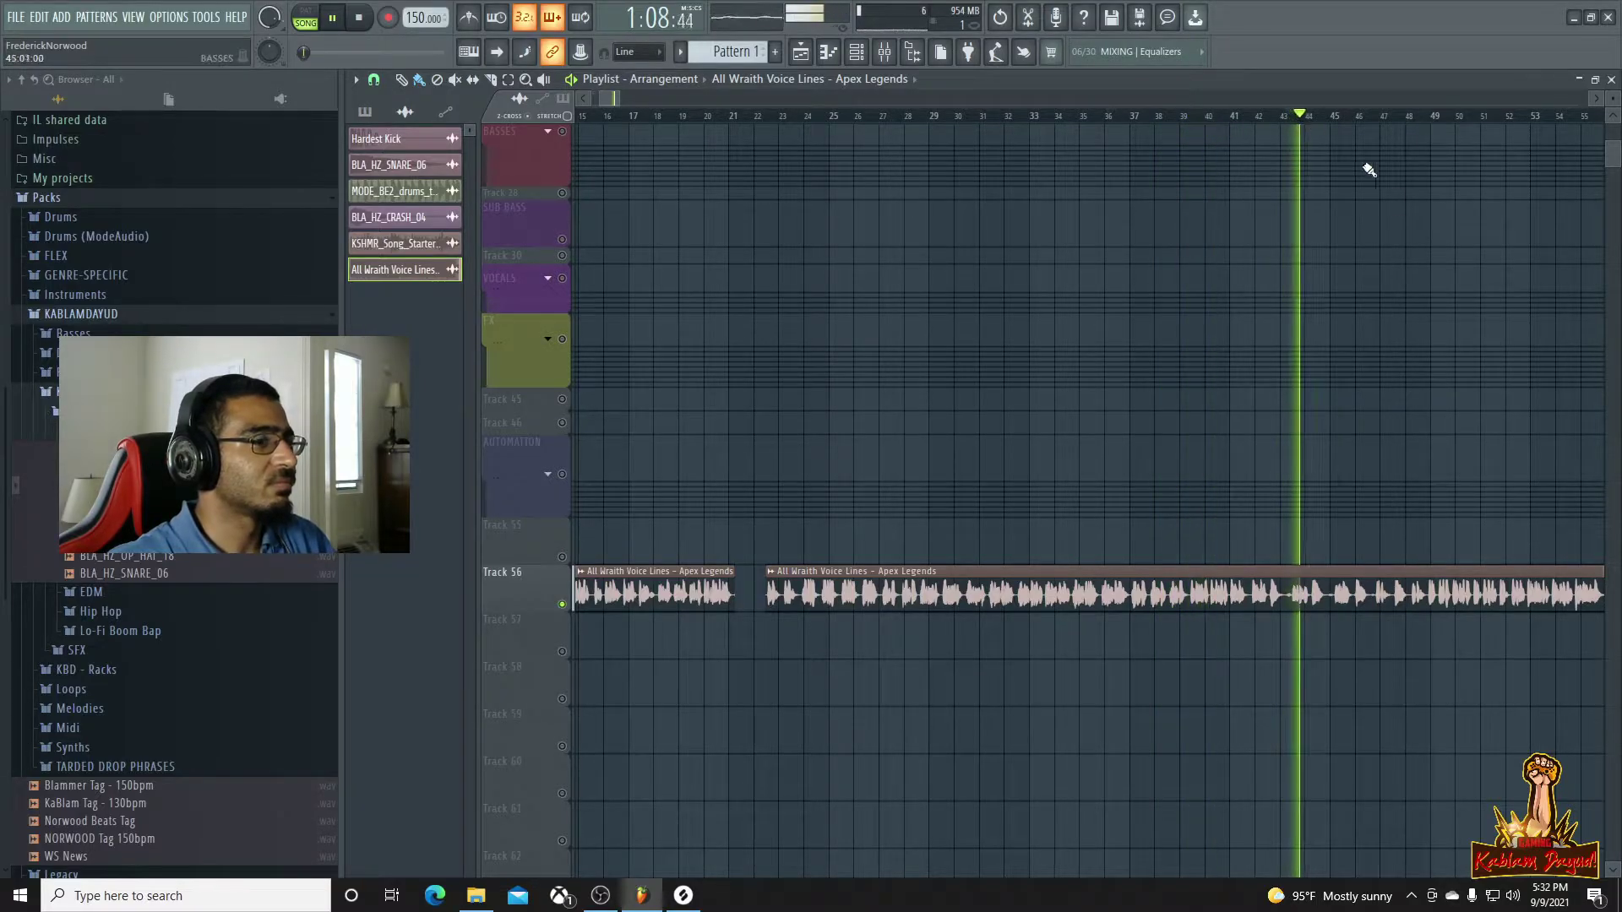
scroll(1392, 291, down, 3)
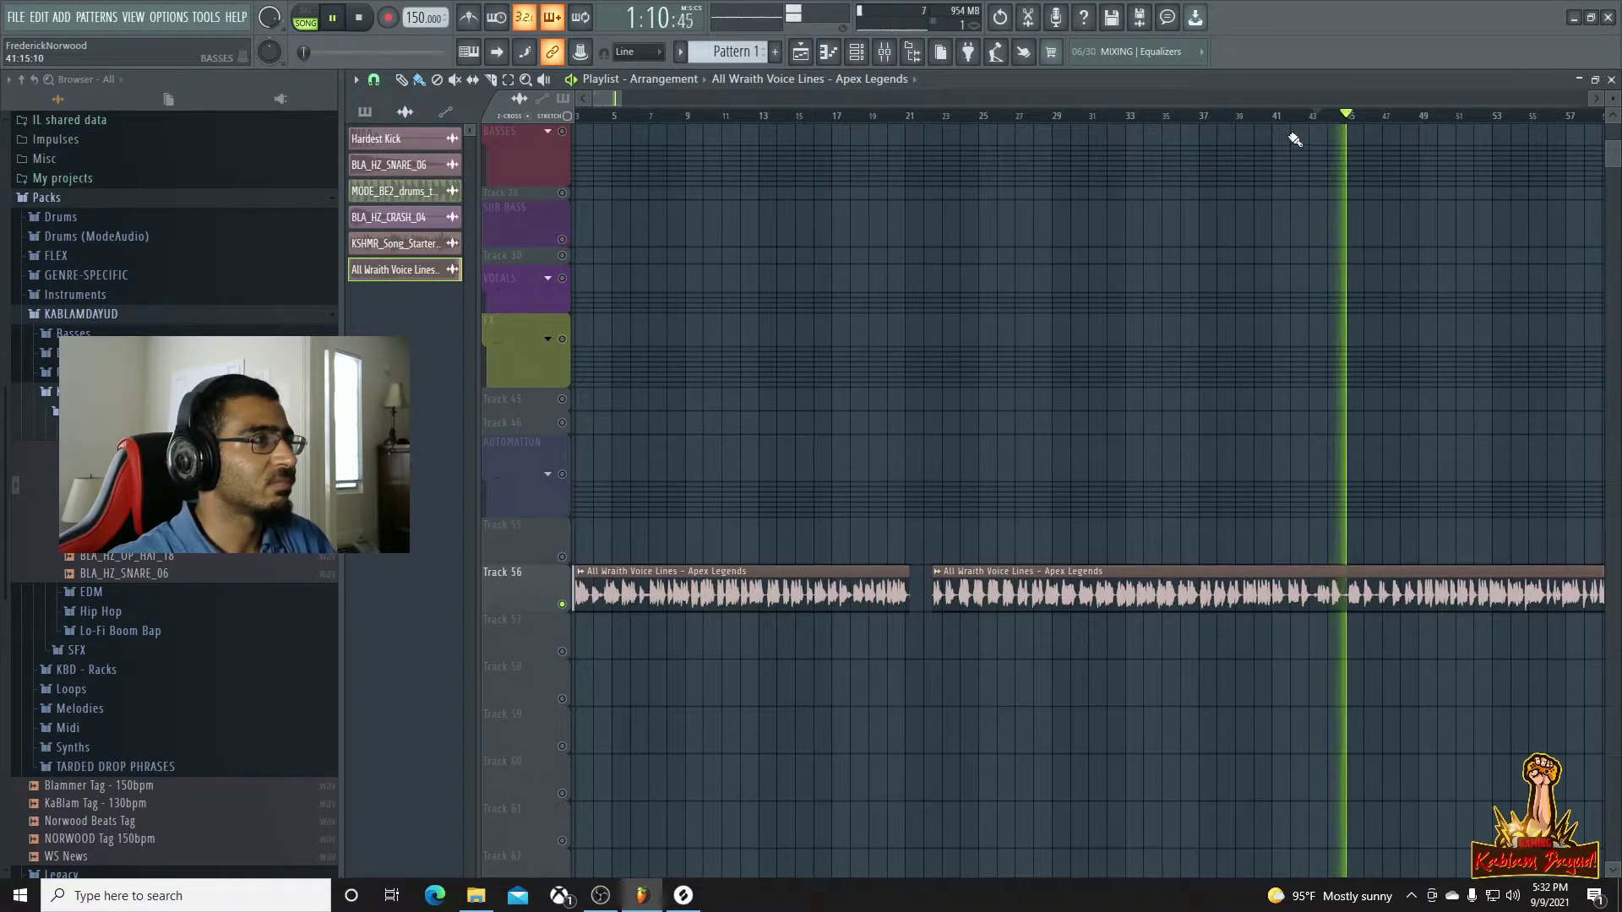
click(1300, 121)
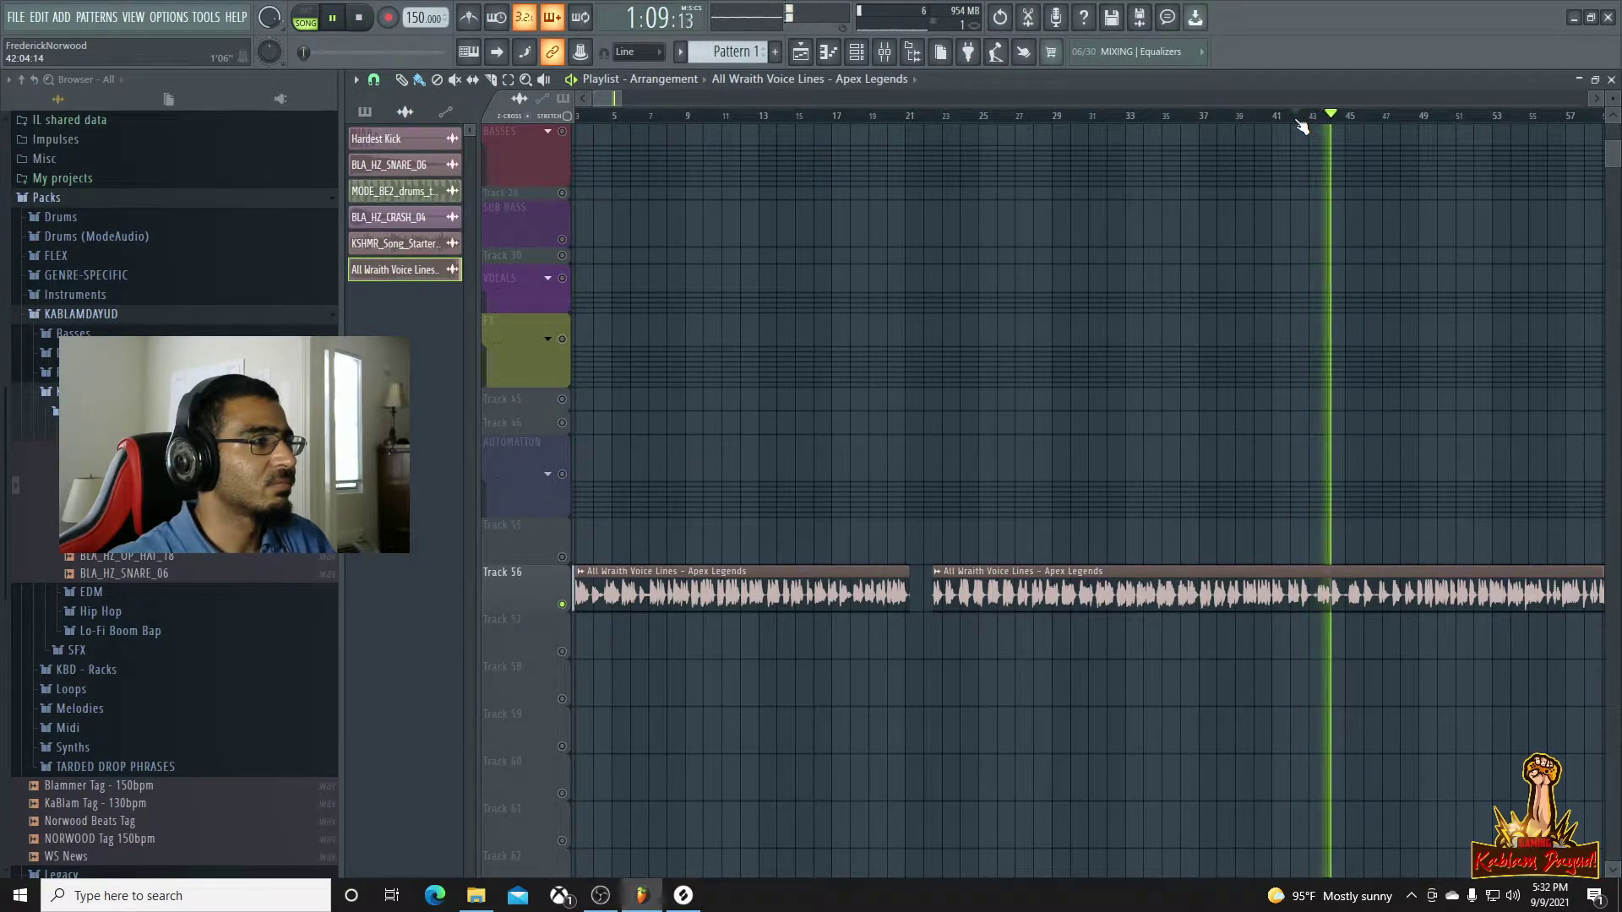
scroll(1428, 545, up, 3)
key(space)
Slice out the voice line between about bars 44 and 46 and move it to Track 55 at bar 5
scroll(1253, 645, up, 2)
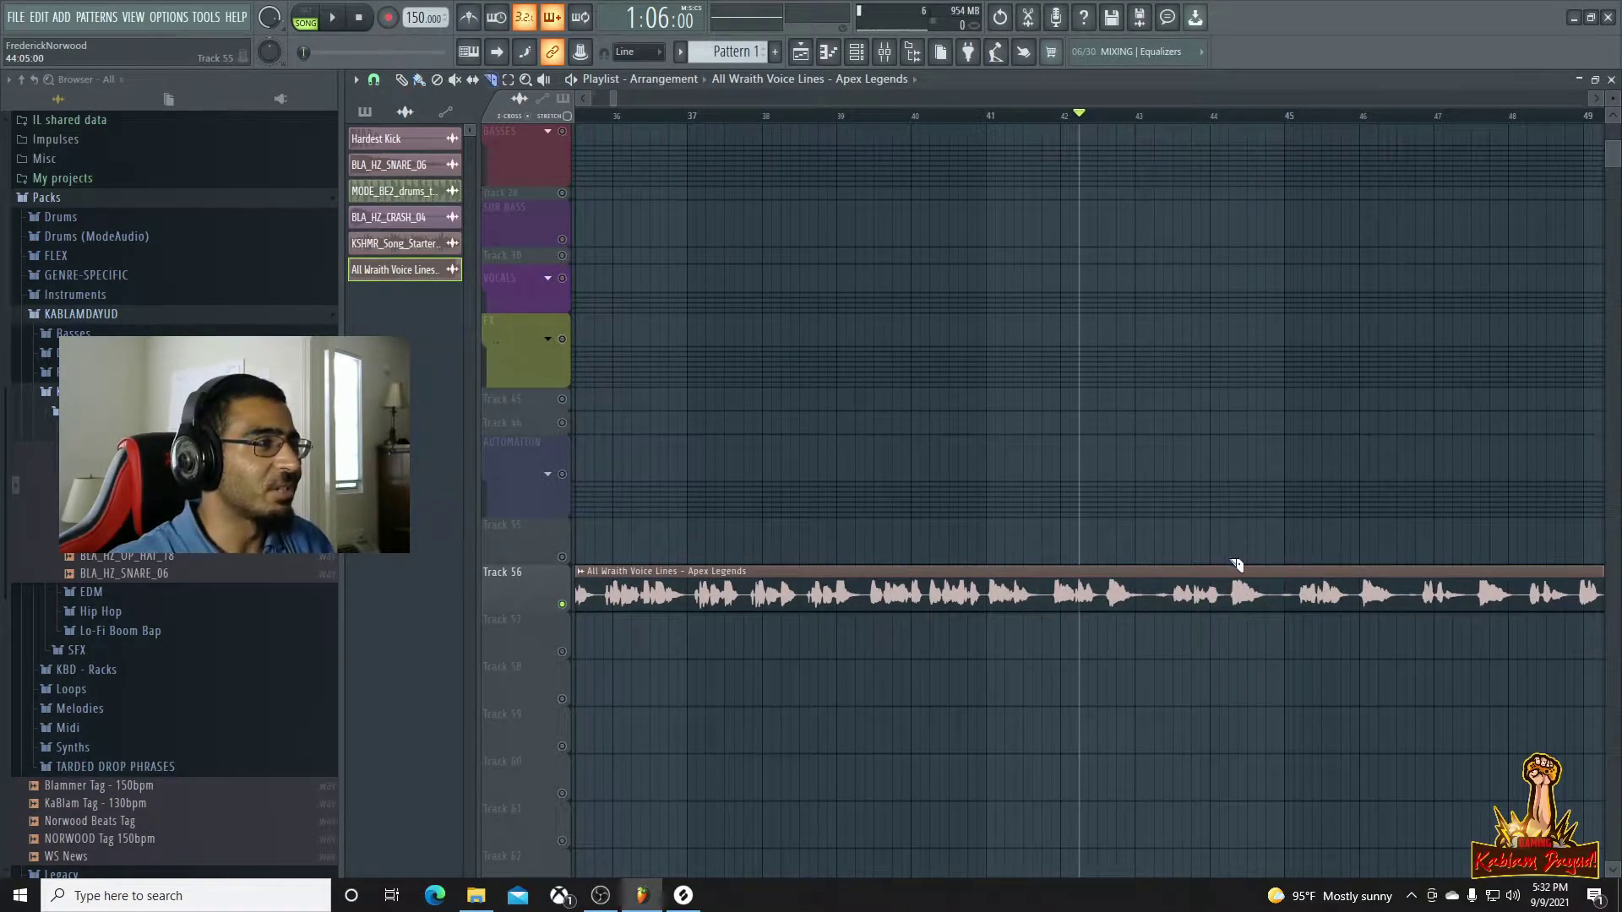
drag(1229, 657, 1232, 657)
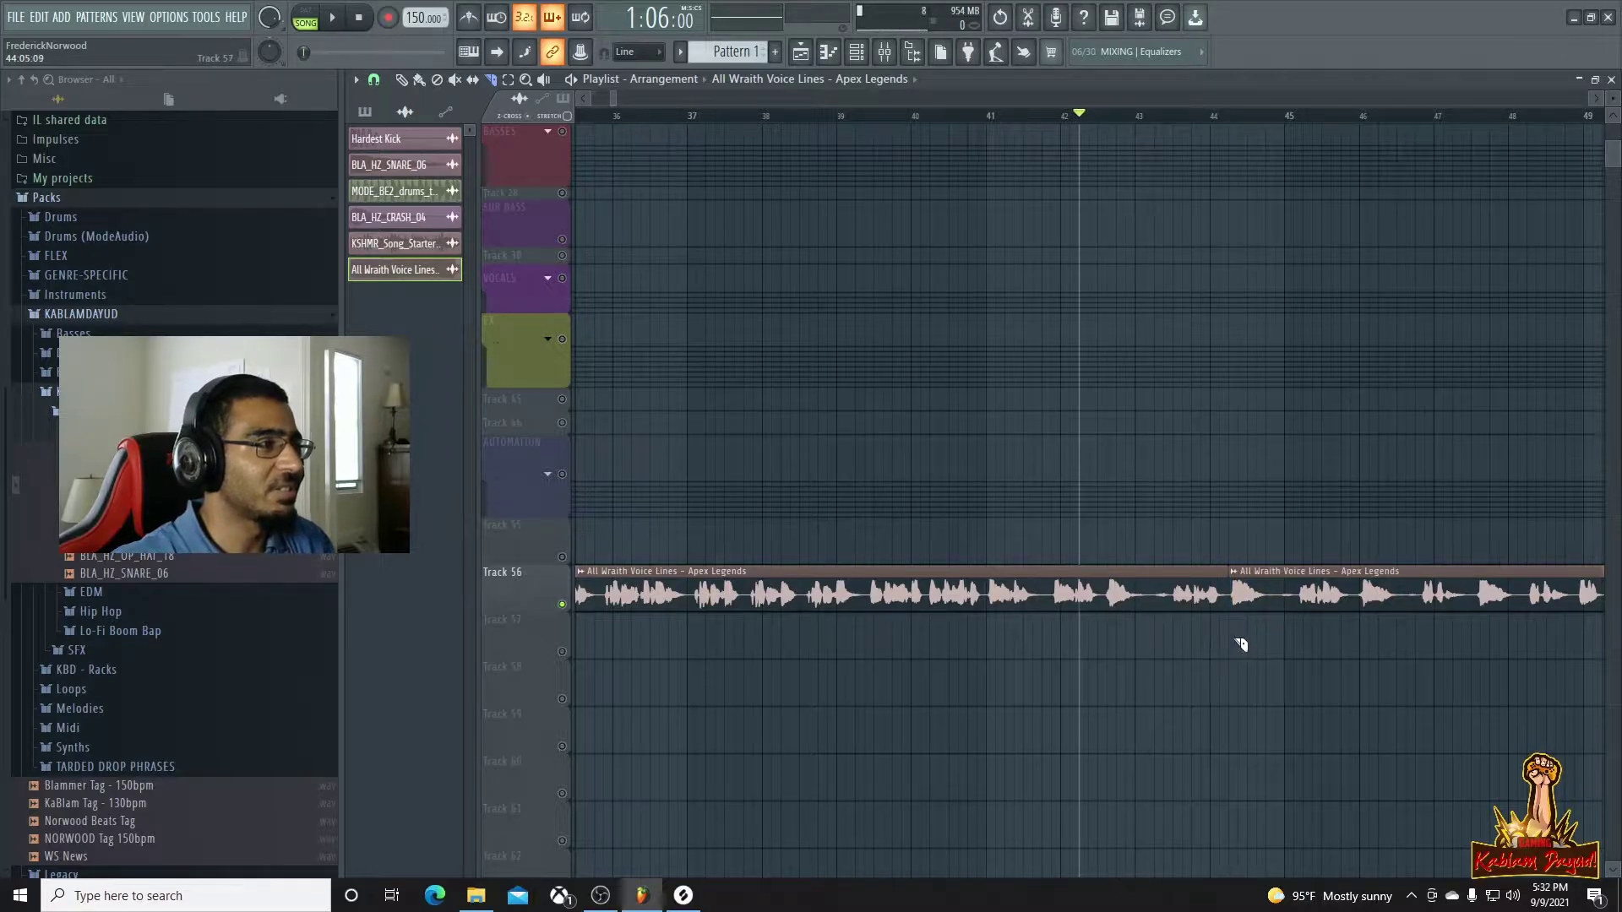
key(space)
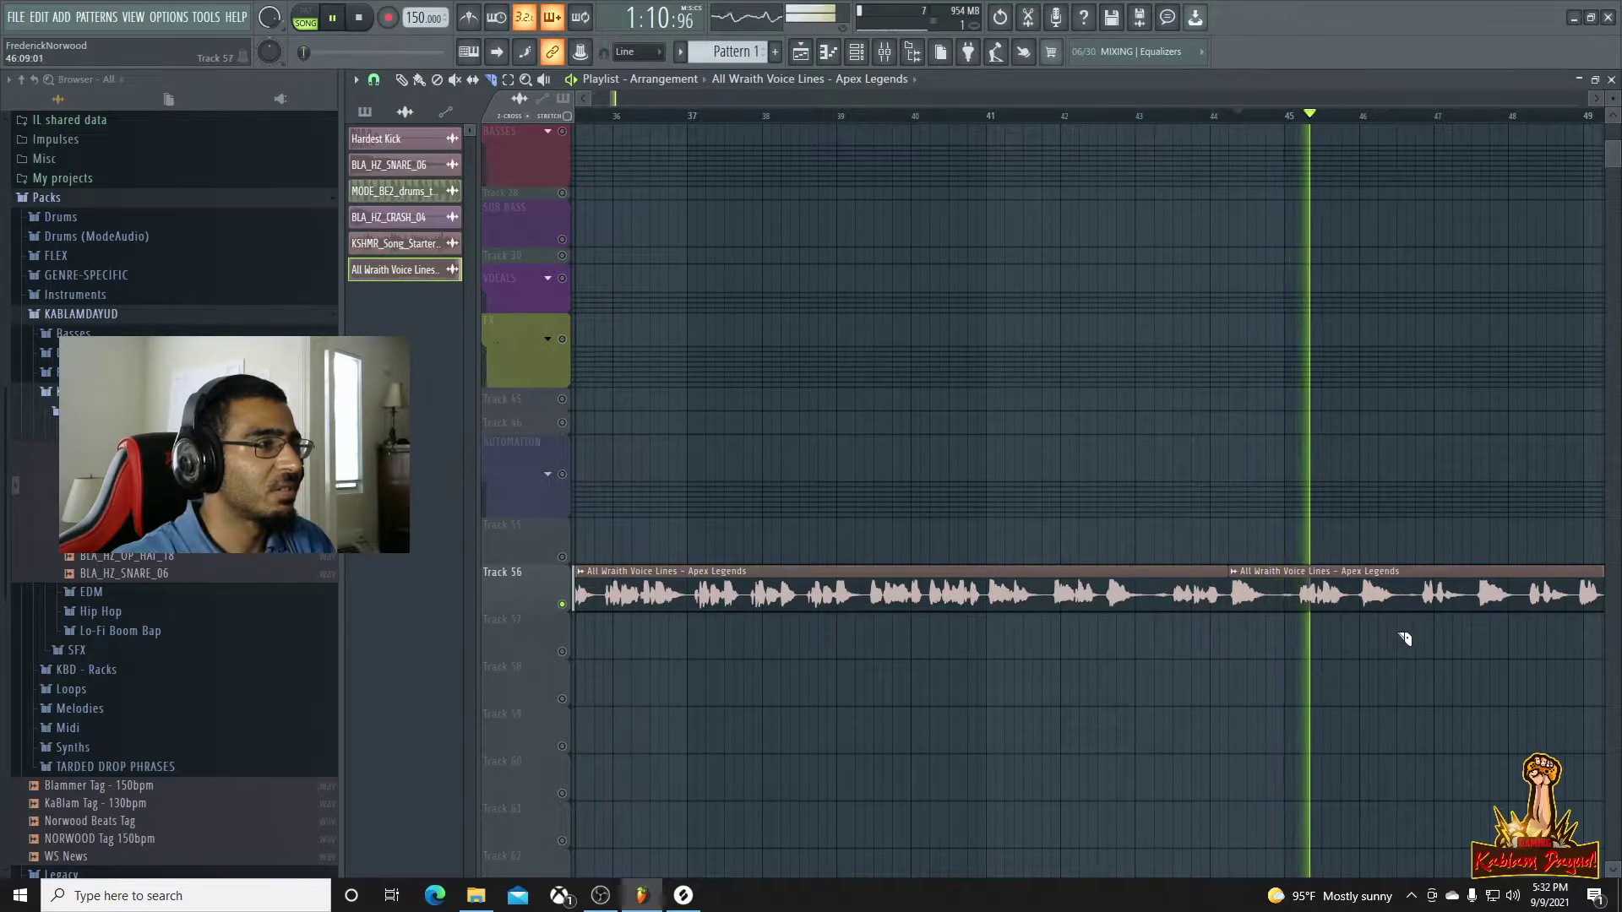
key(space)
drag(1364, 659, 1367, 660)
scroll(1343, 640, down, 6)
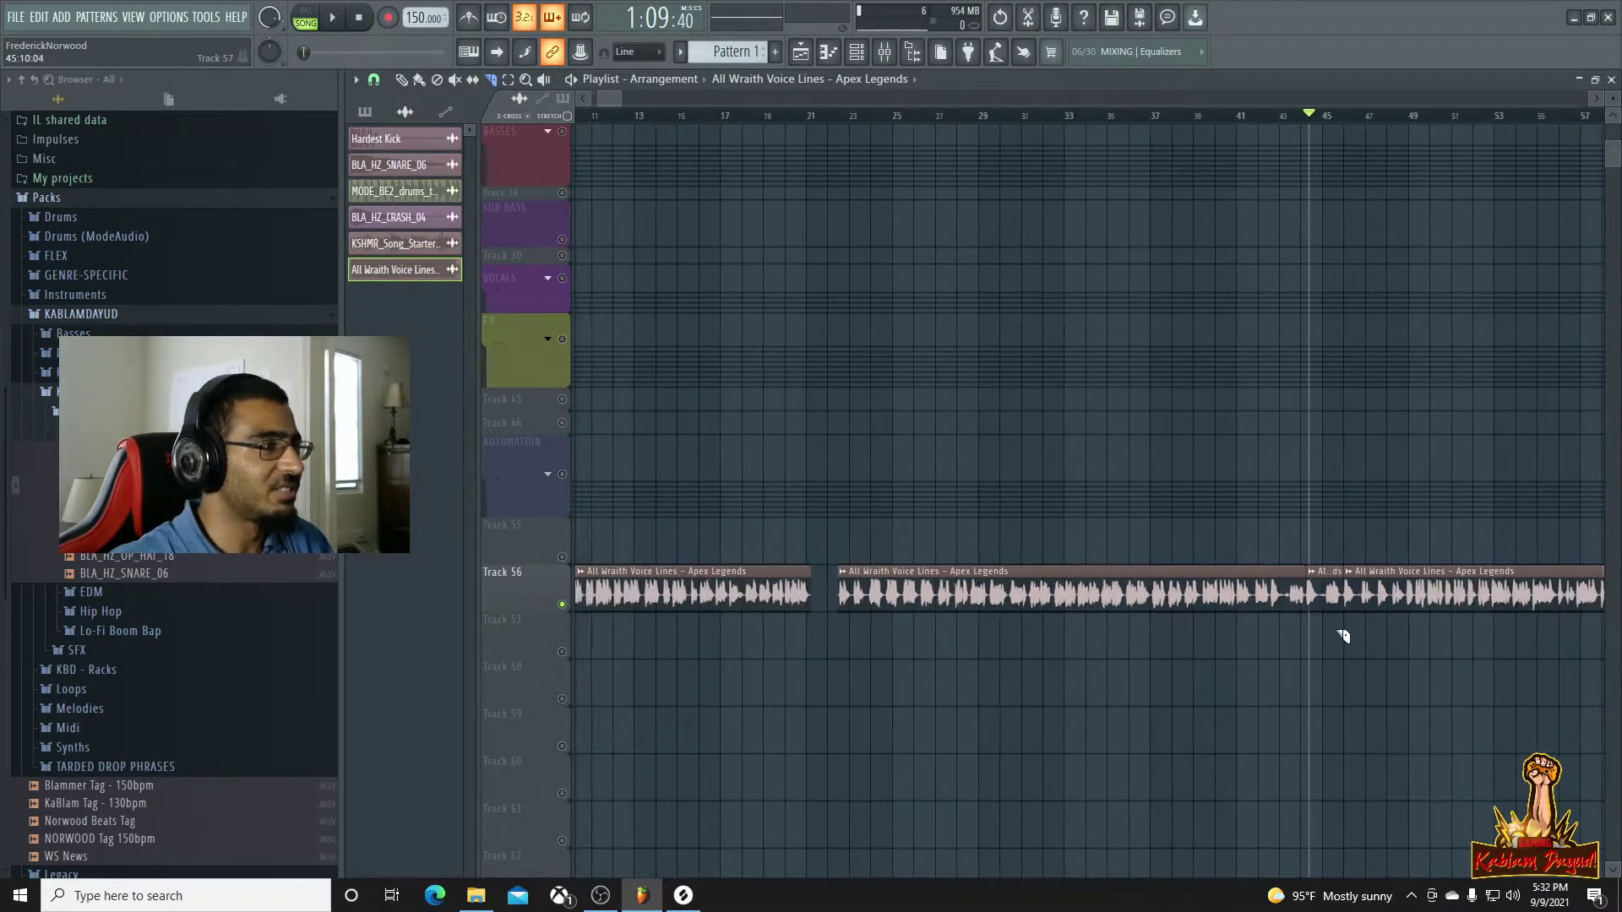
drag(1327, 601, 1292, 530)
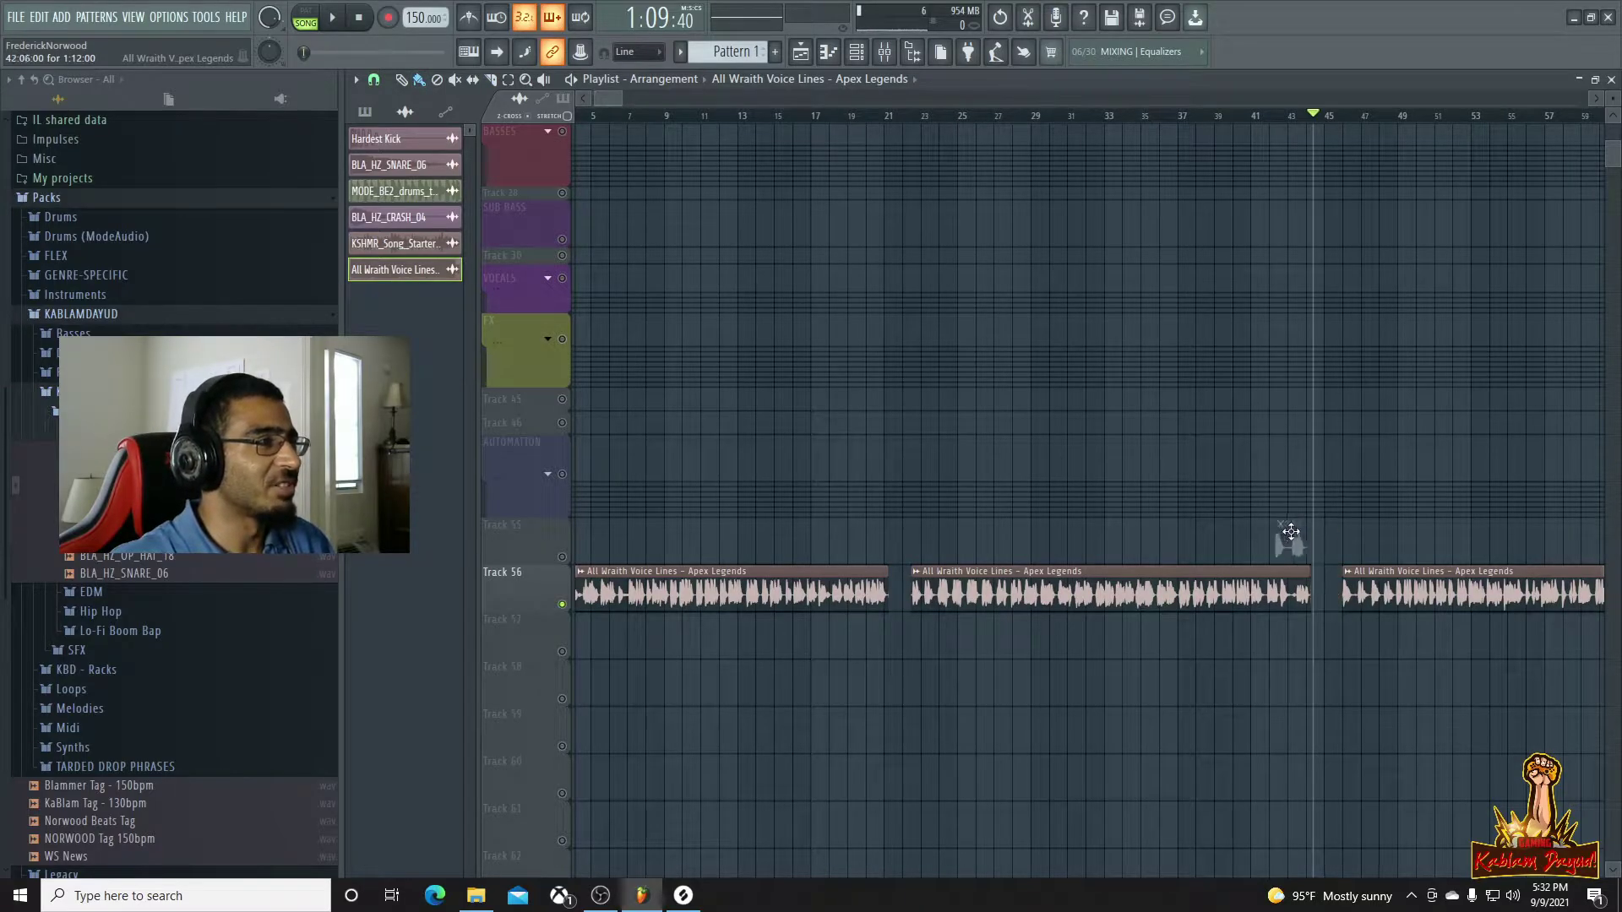
drag(779, 550, 423, 555)
drag(935, 549, 639, 559)
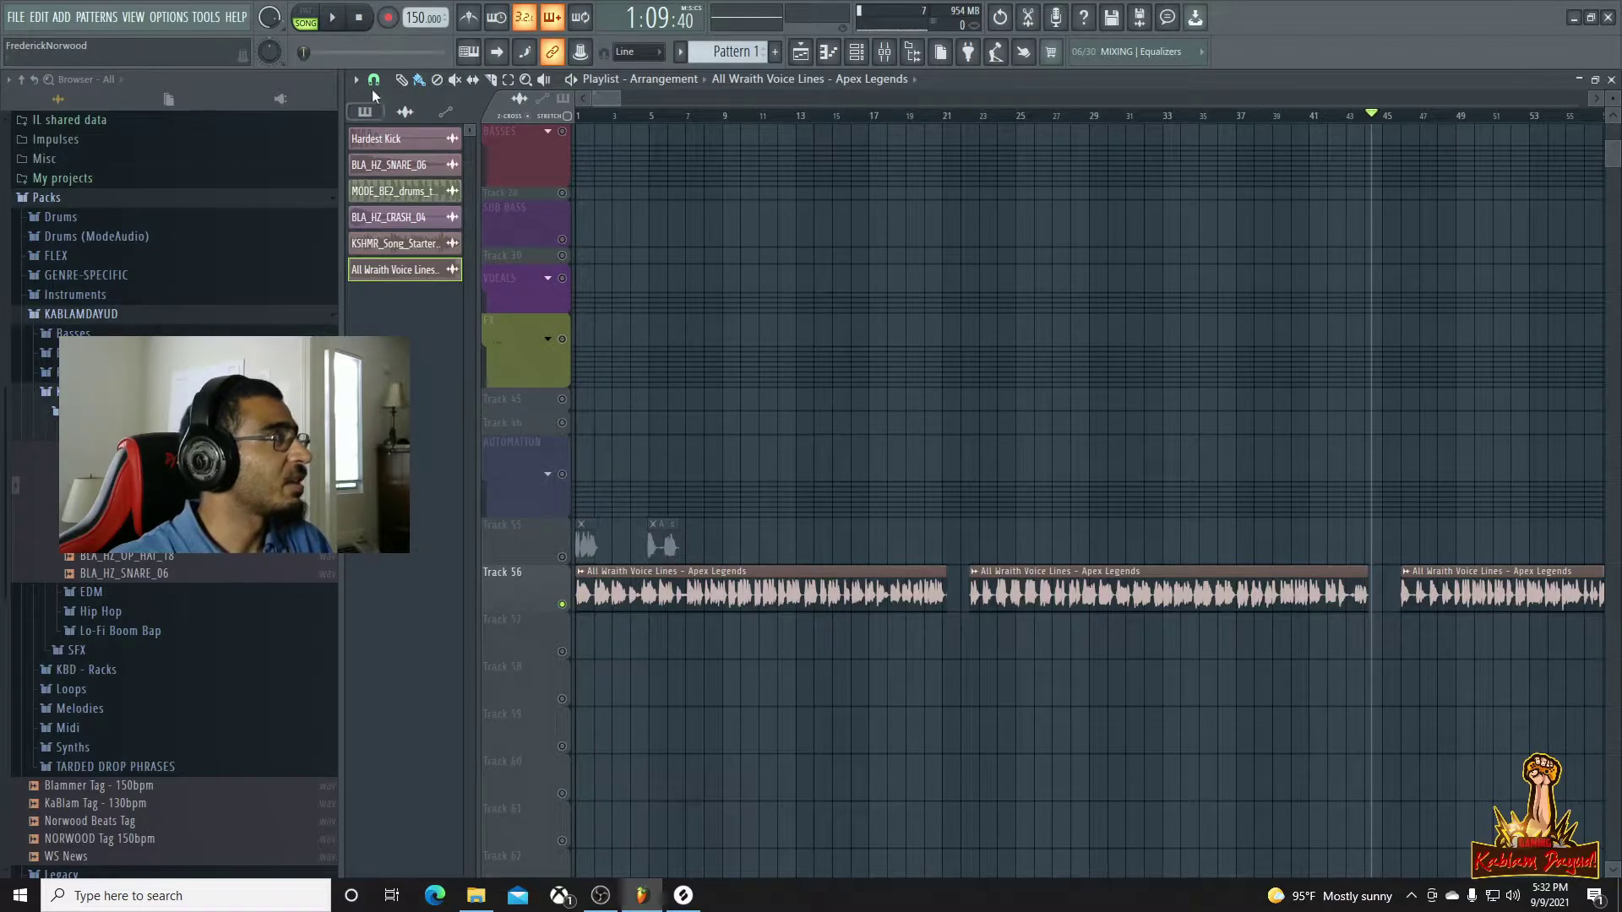
Set the playlist's snap to 1/3 beat
click(374, 79)
scroll(1412, 670, up, 5)
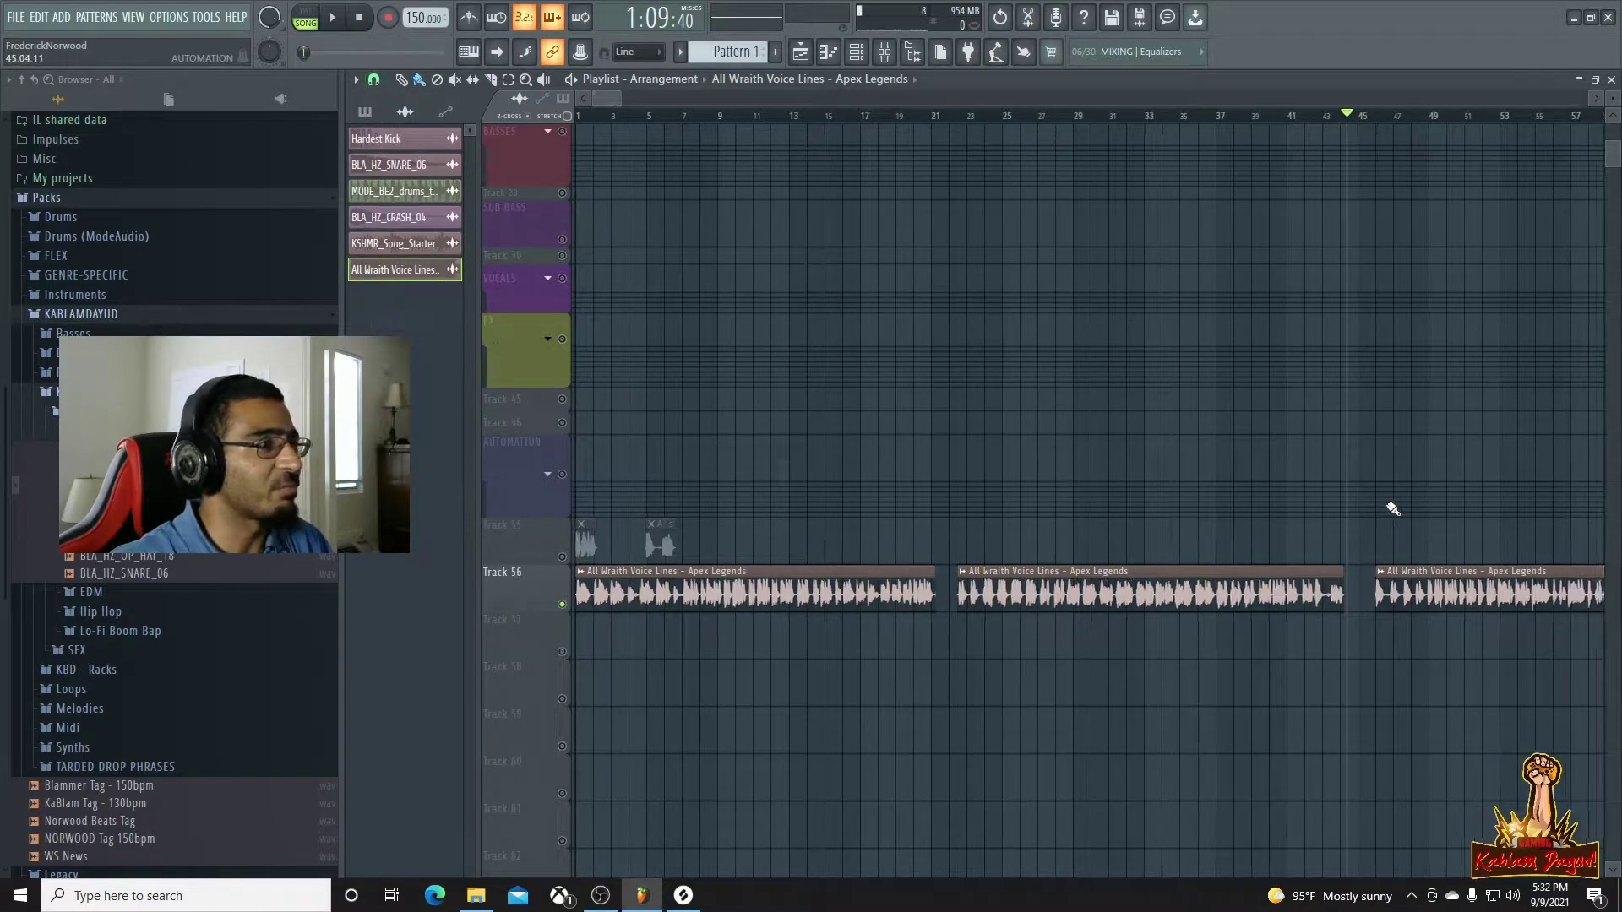
scroll(1461, 679, down, 3)
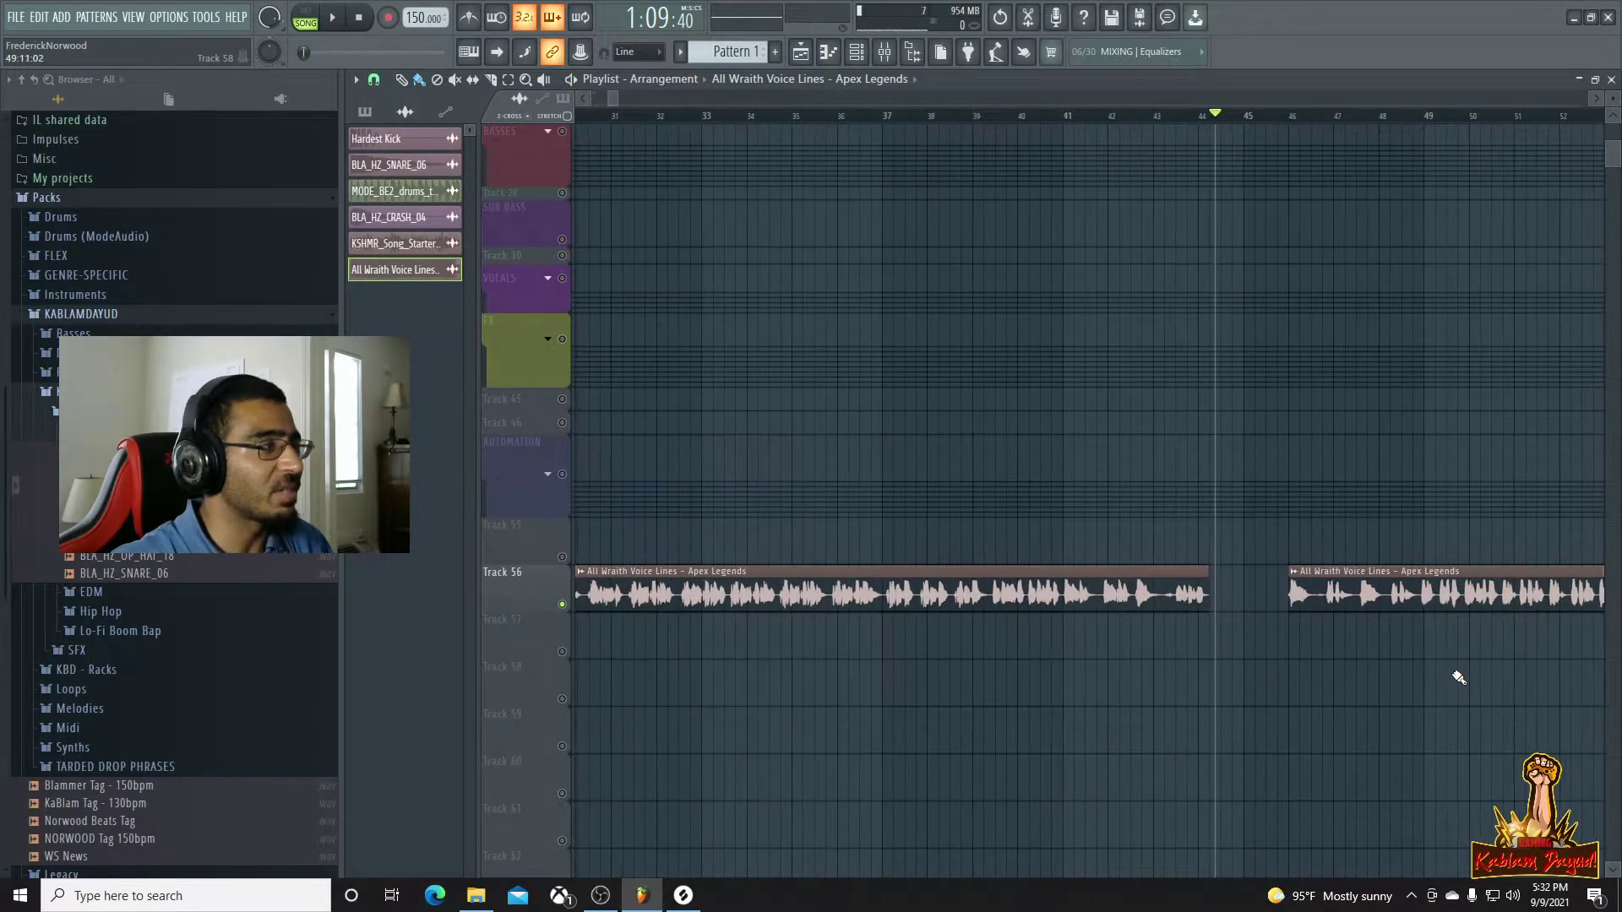
click(375, 81)
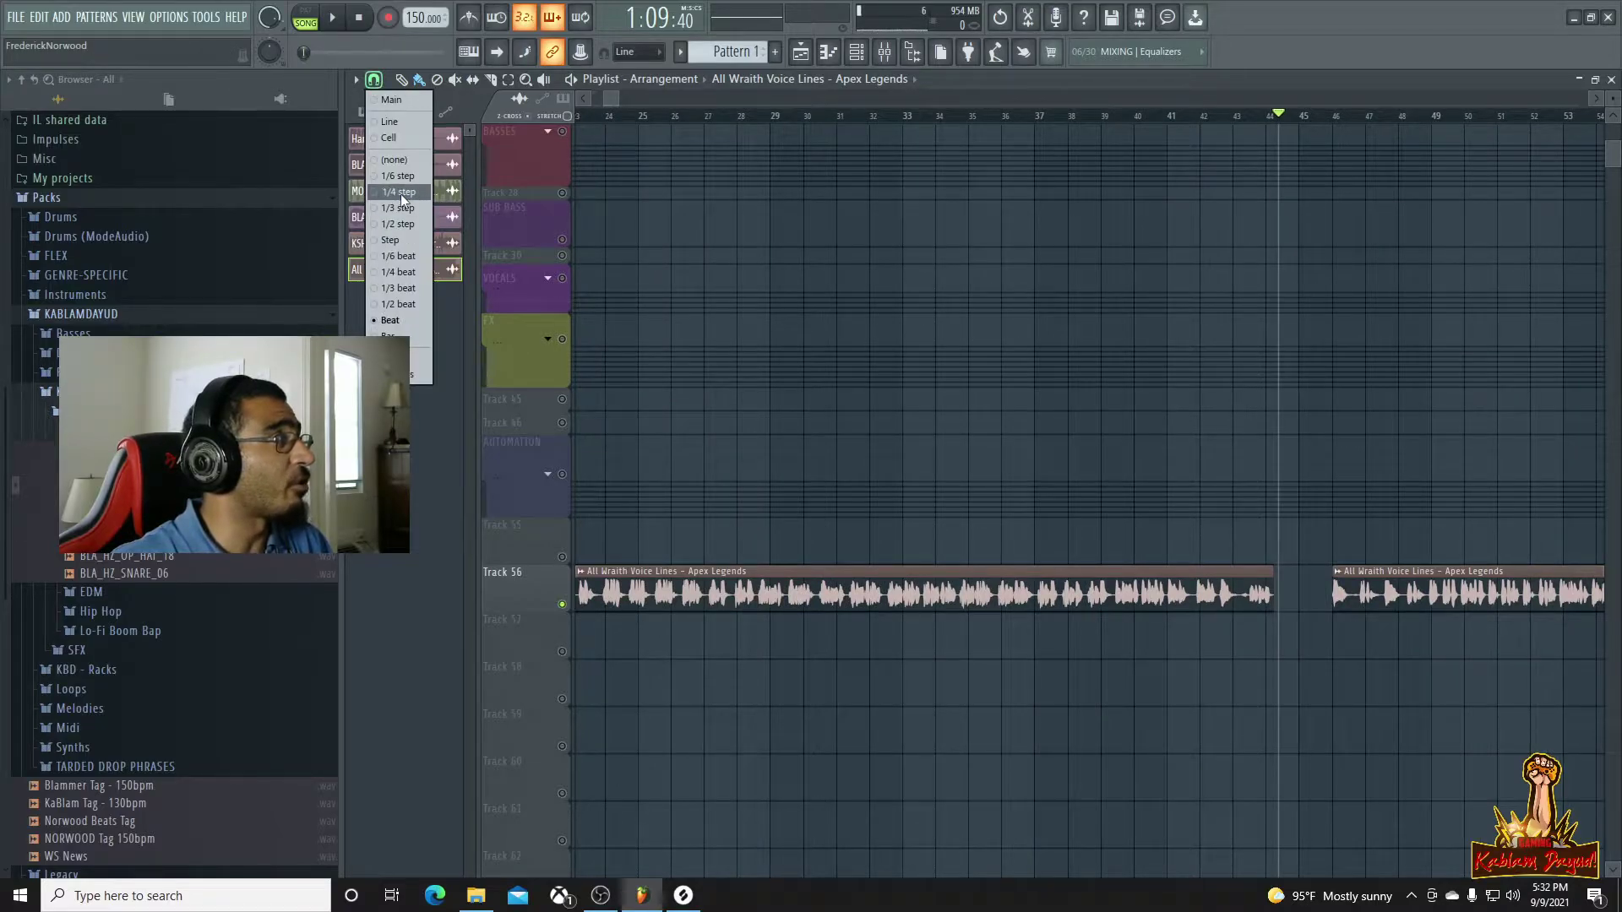
click(400, 194)
click(372, 85)
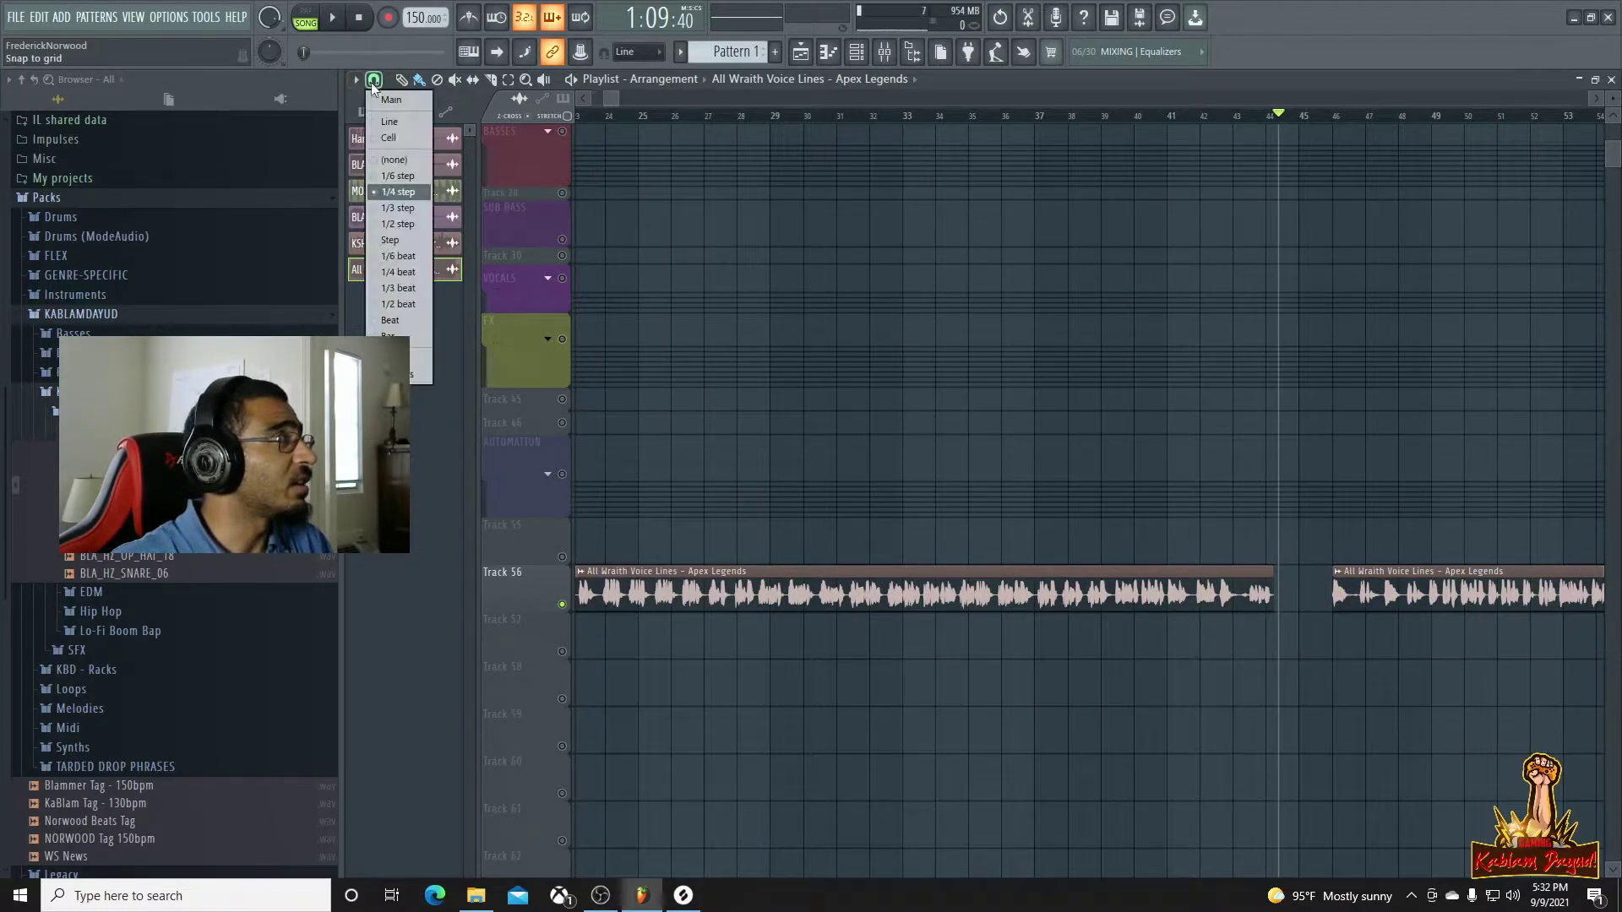
click(397, 287)
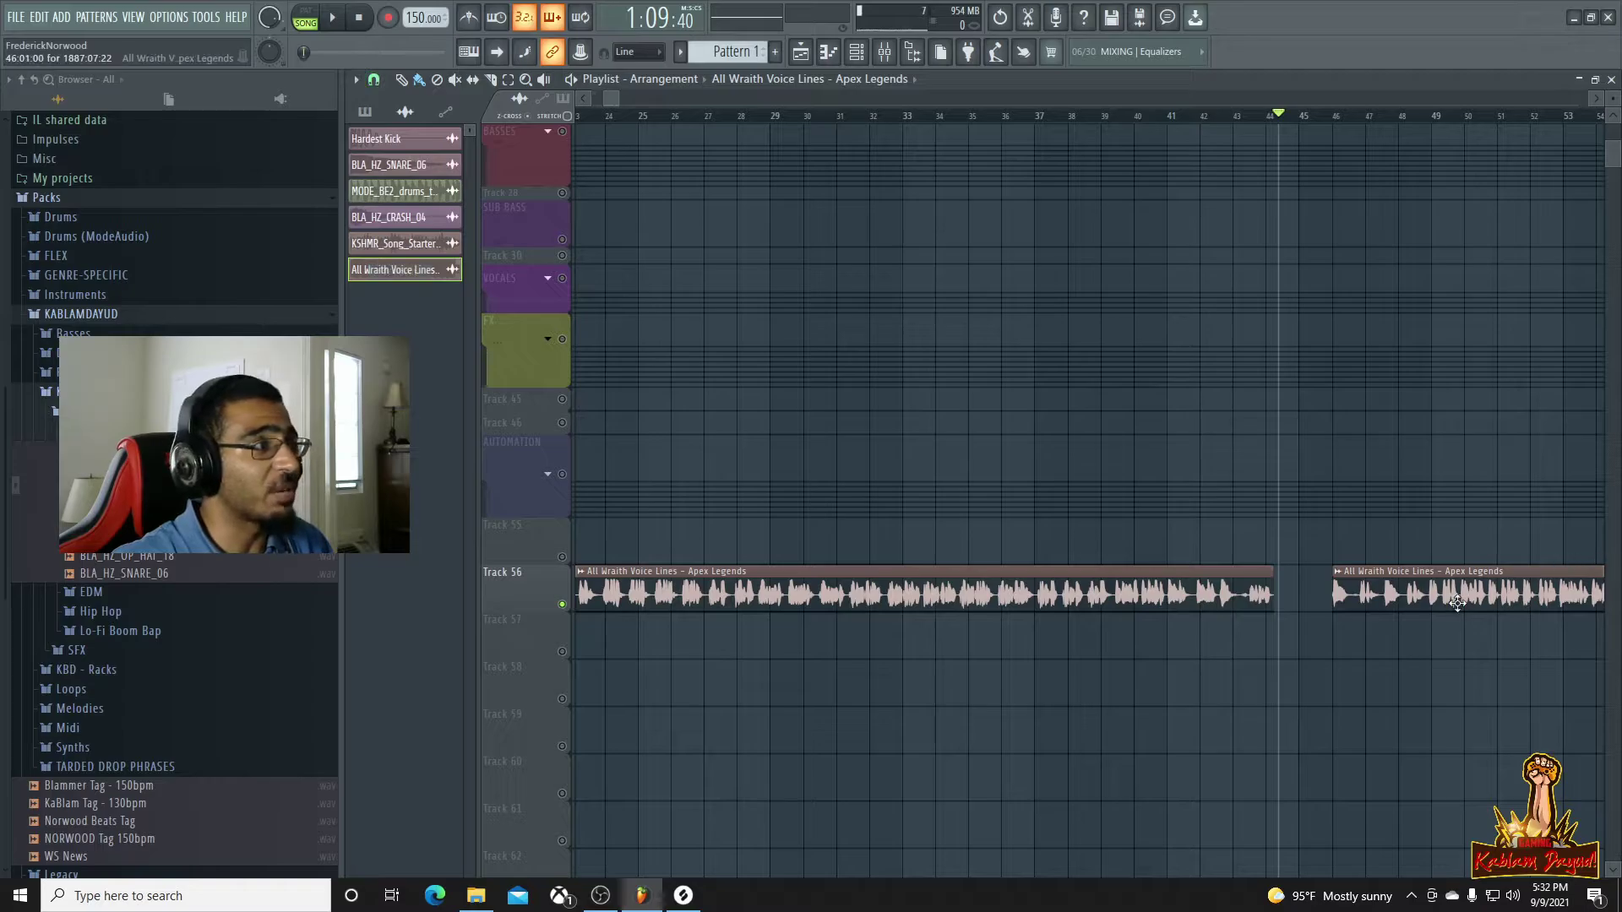
Clear the two already auditioned clips from Track 56 and move the remaining voice lines clip to bar 1
ctrl+scroll(1457, 603, up, 5)
ctrl+scroll(1167, 665, down, 3)
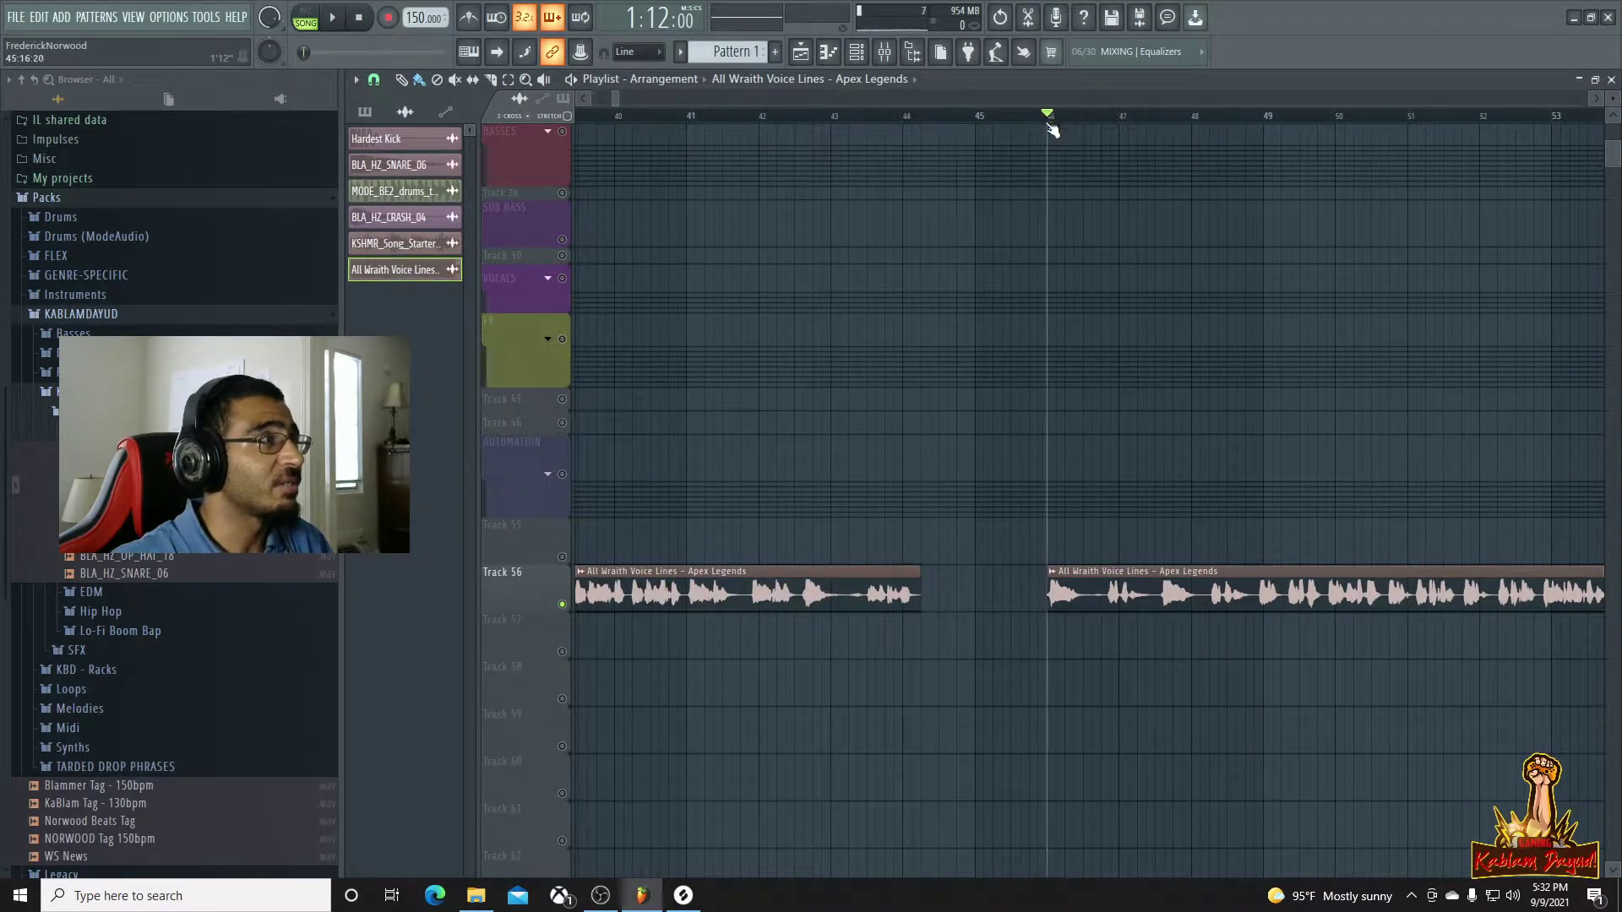
ctrl+scroll(1000, 626, down, 6)
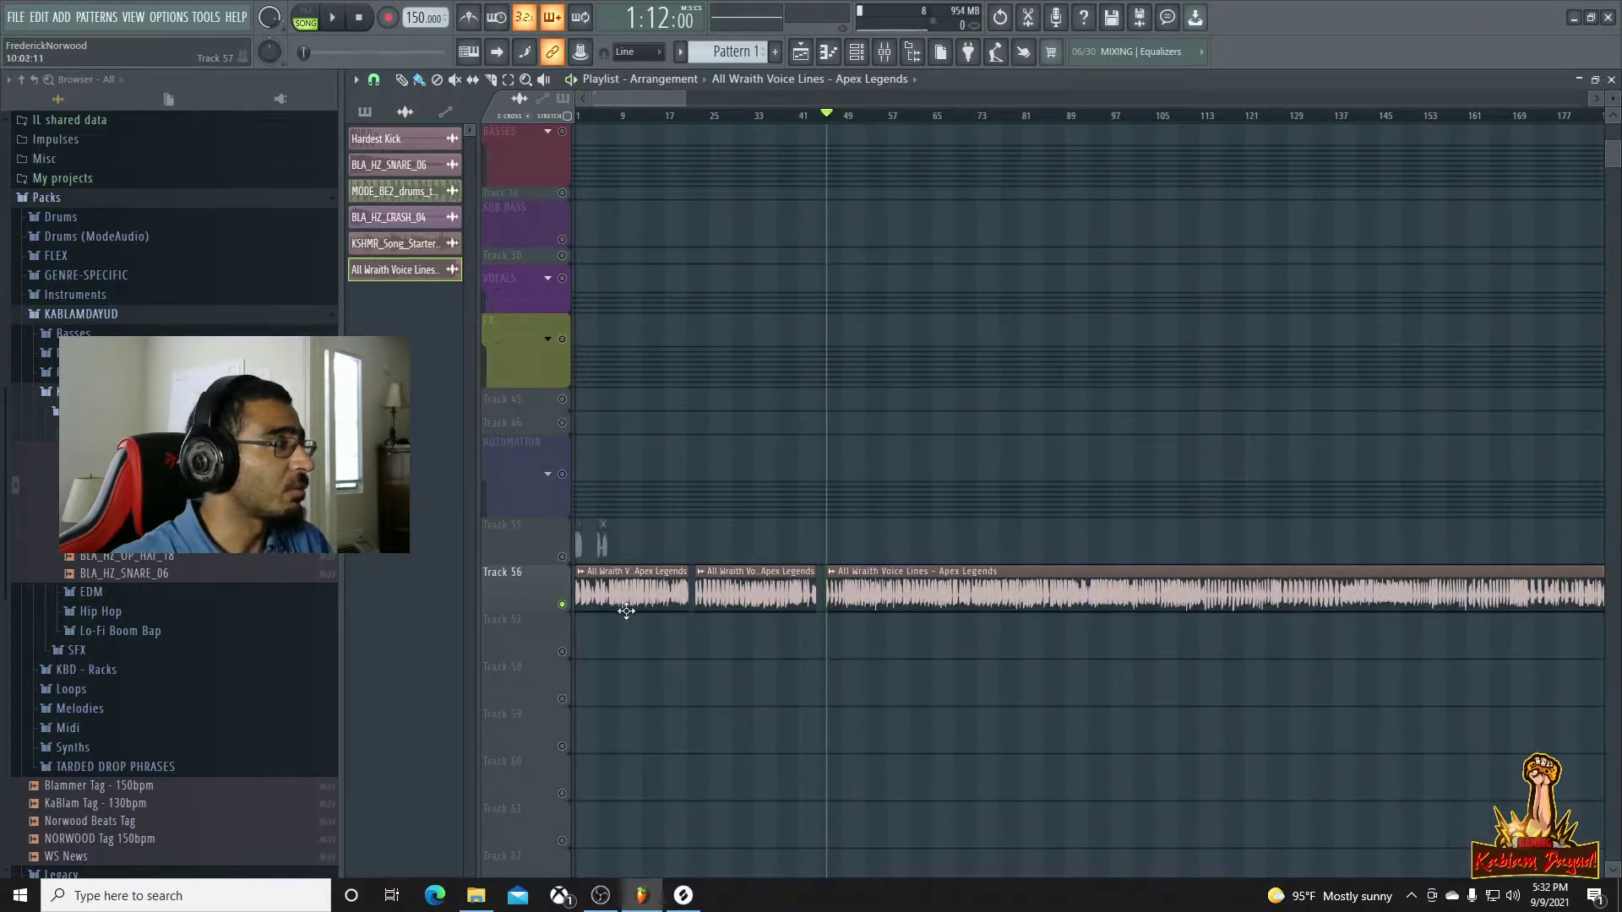
drag(914, 596, 666, 597)
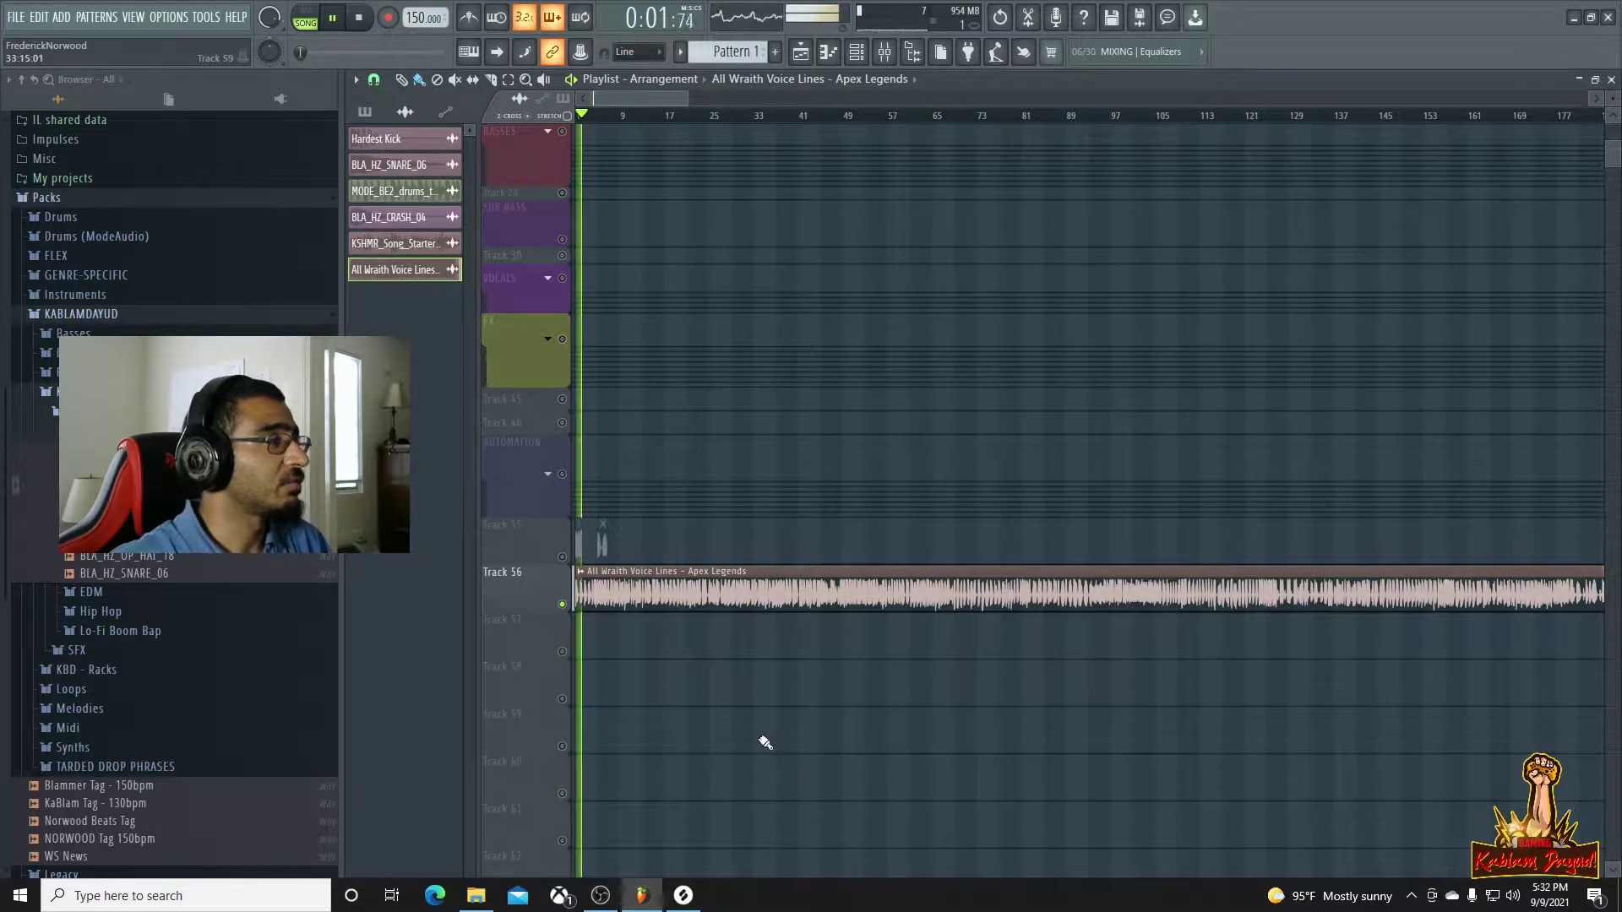
Audition the voice lines clip by skipping playback from bar 1 to about bar 18, replaying the phrase around bar 11
ctrl+scroll(665, 716, down, 1)
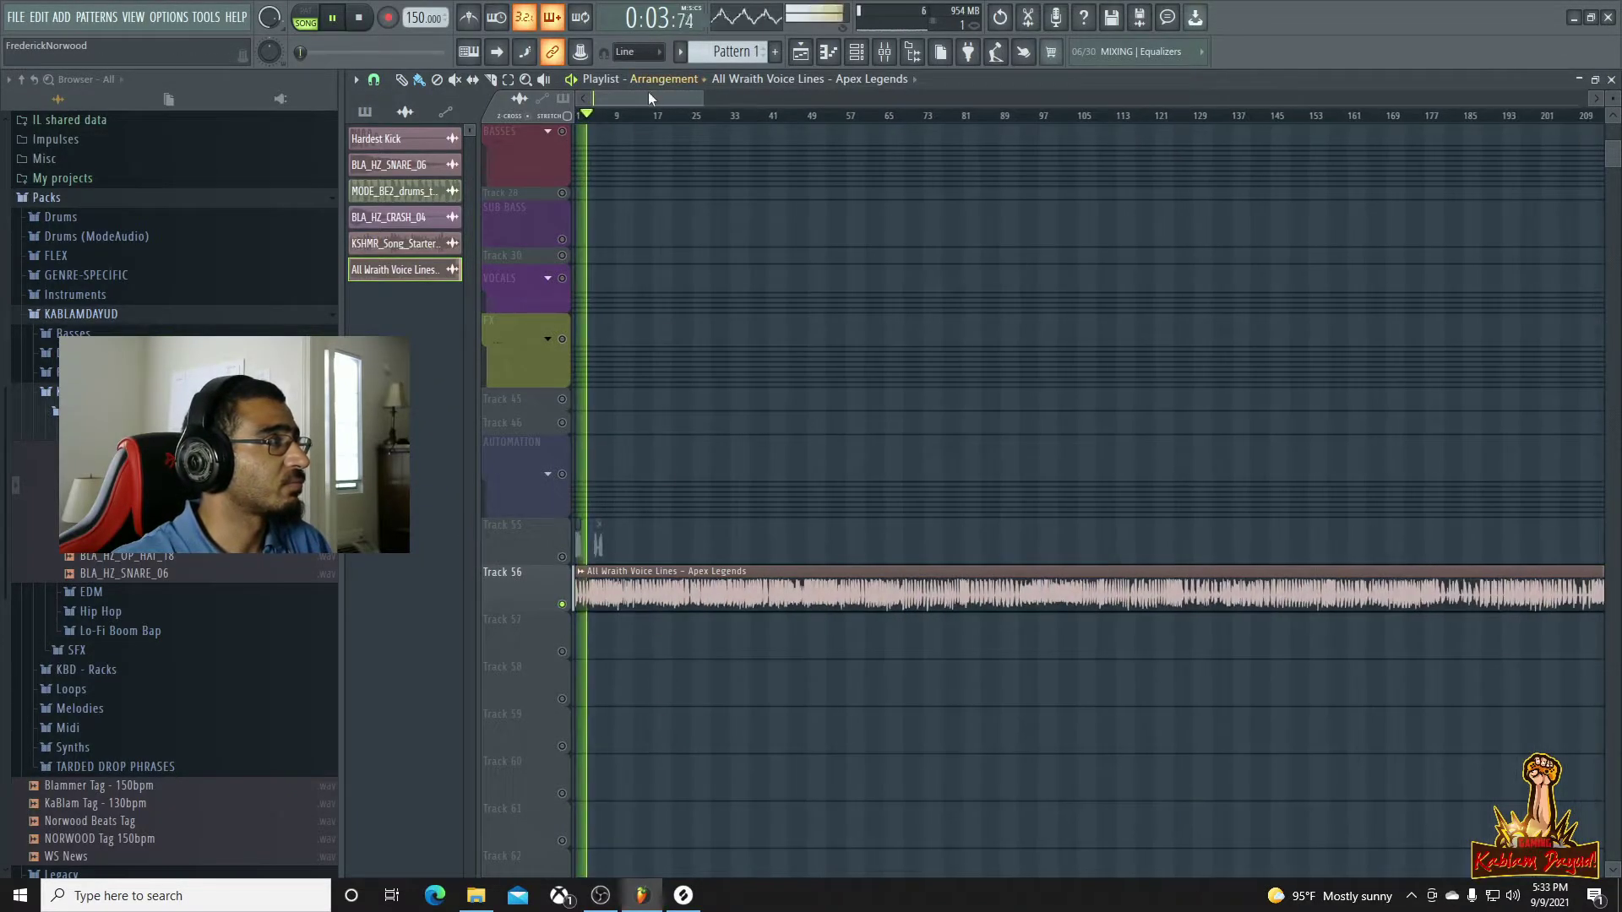
drag(703, 101, 622, 108)
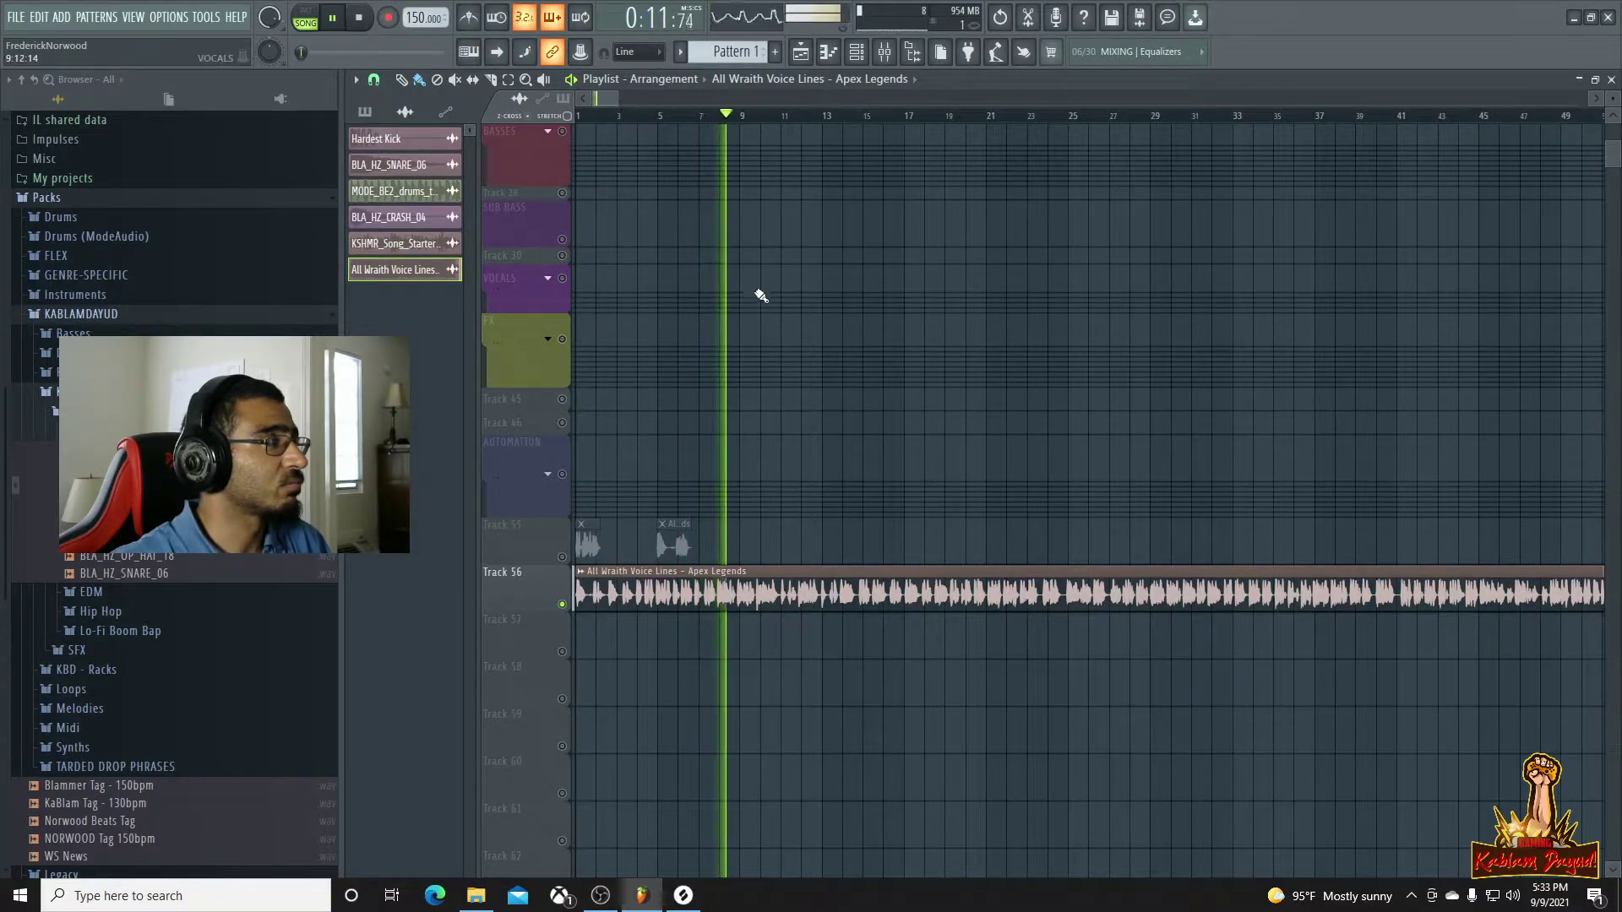
click(763, 116)
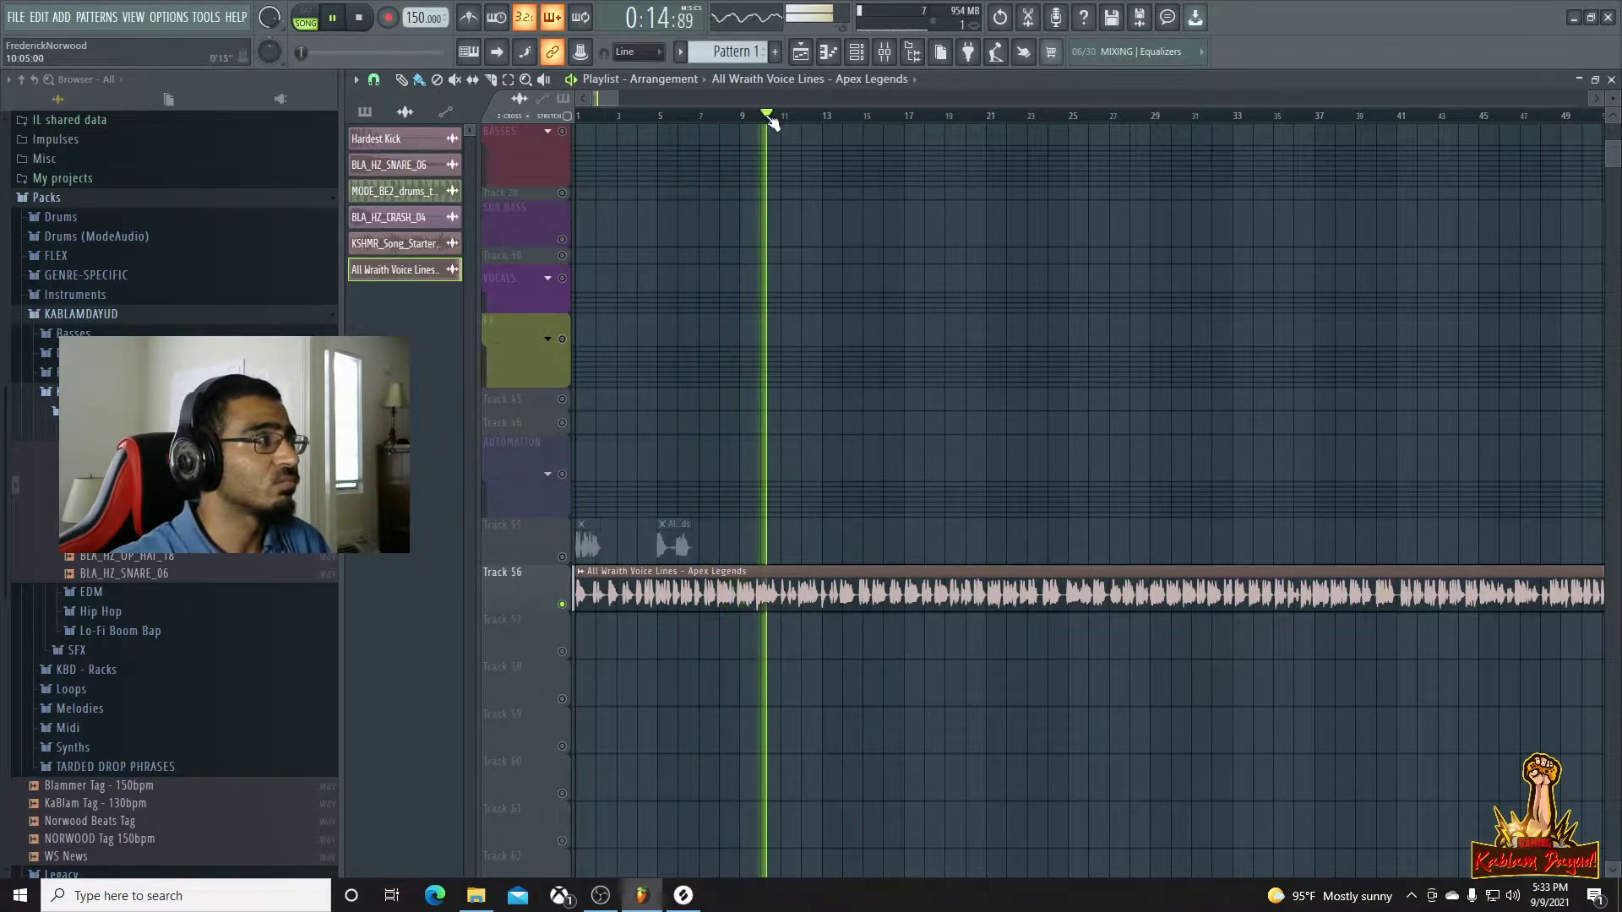
click(795, 116)
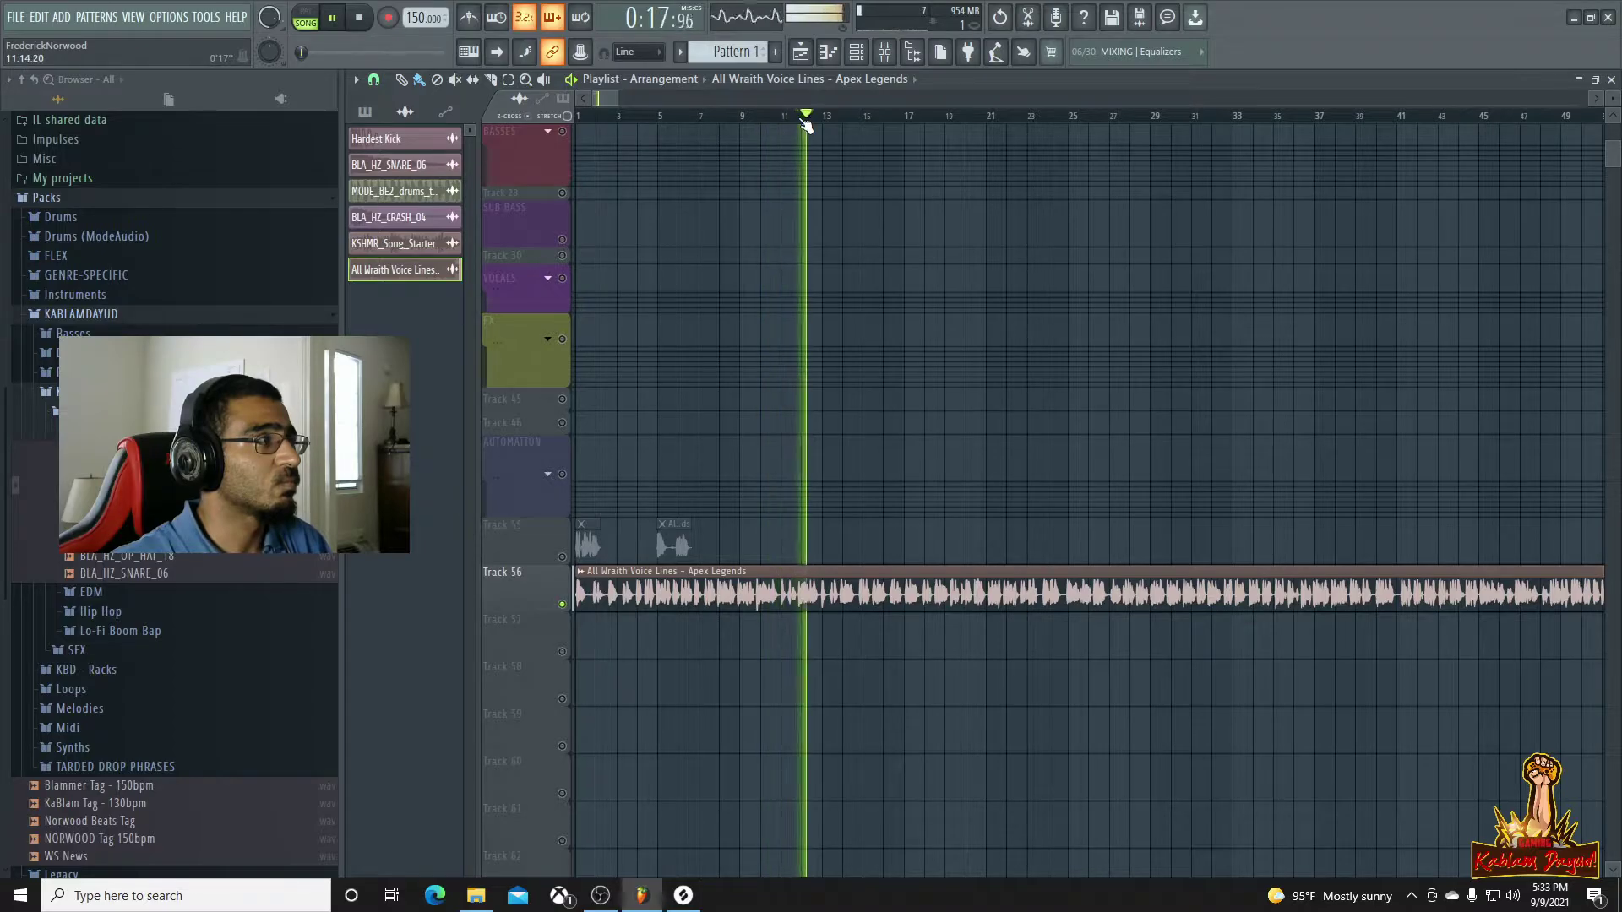
click(784, 117)
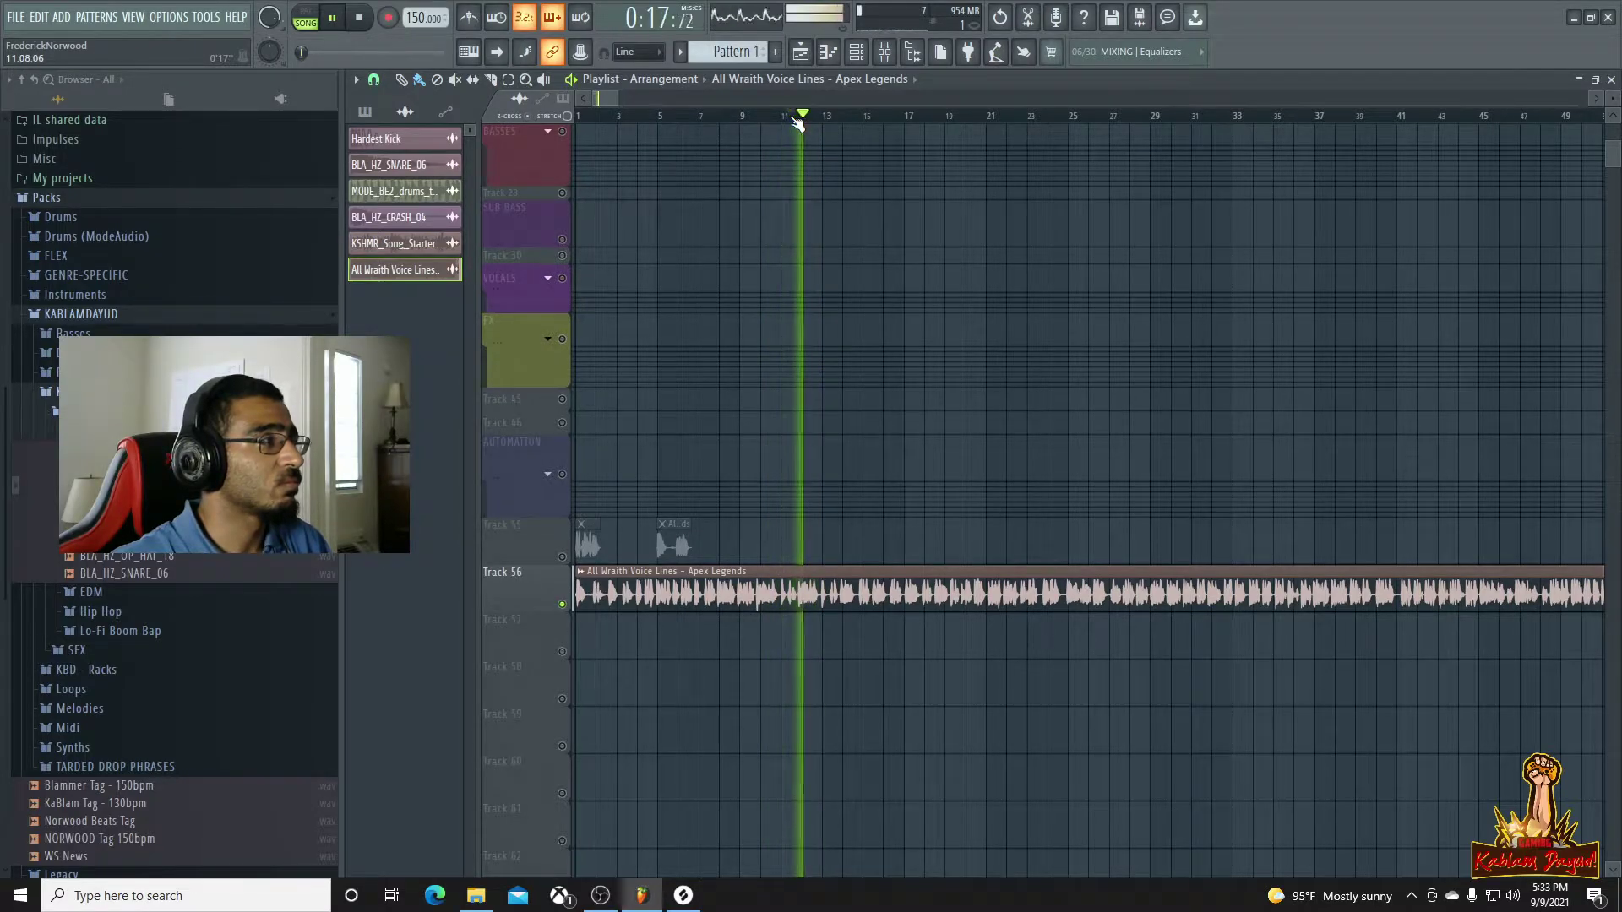
click(836, 118)
click(861, 118)
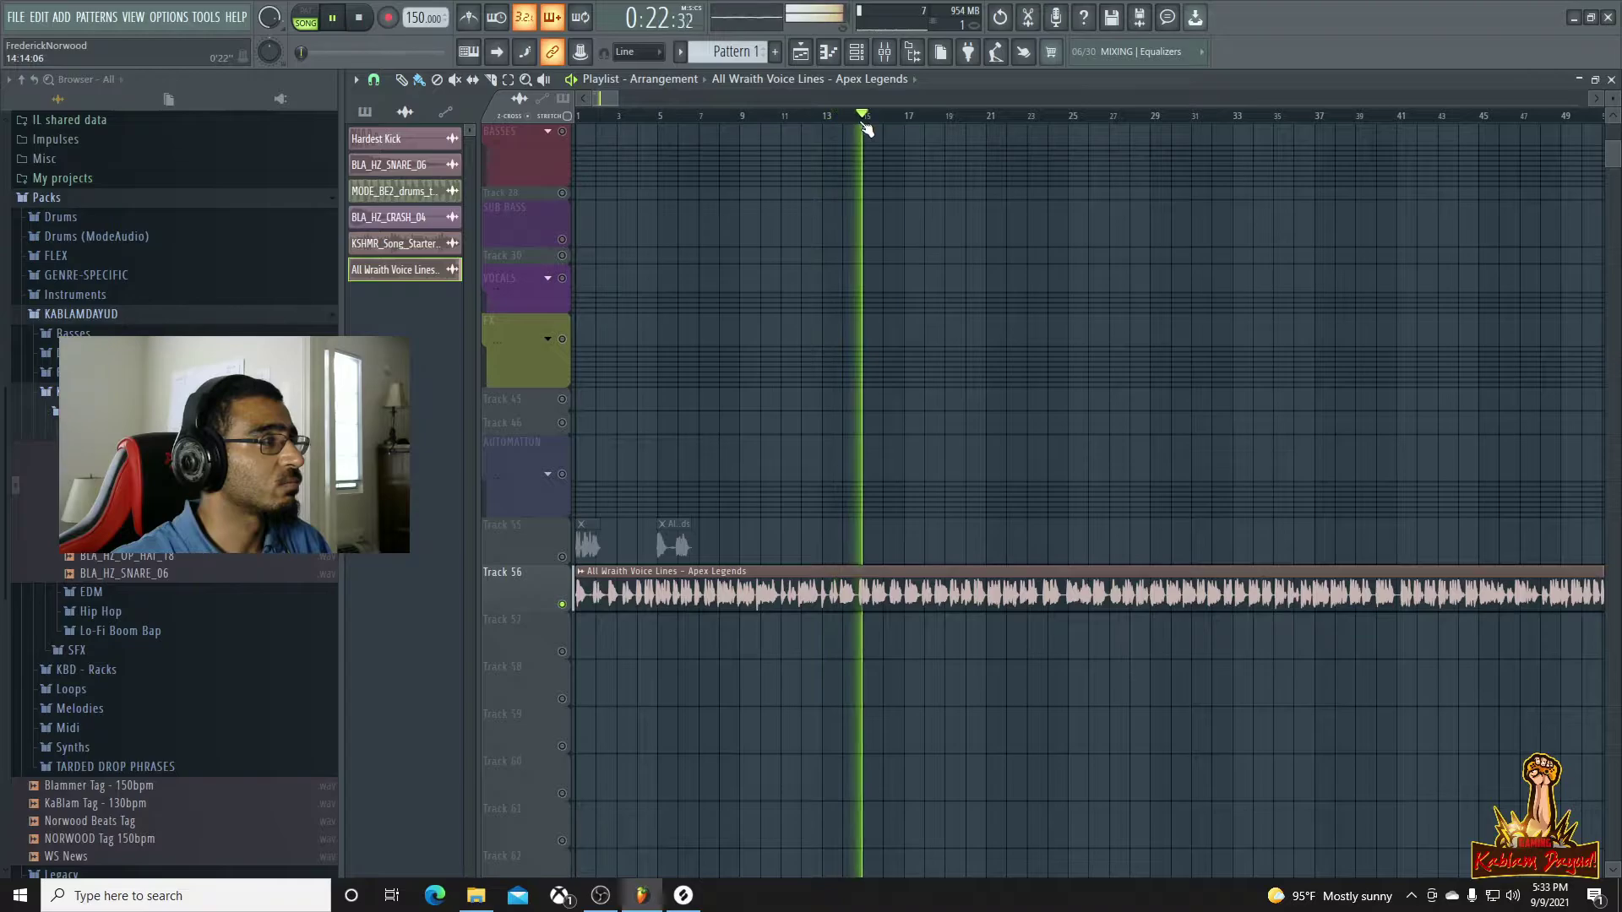
click(883, 121)
click(900, 122)
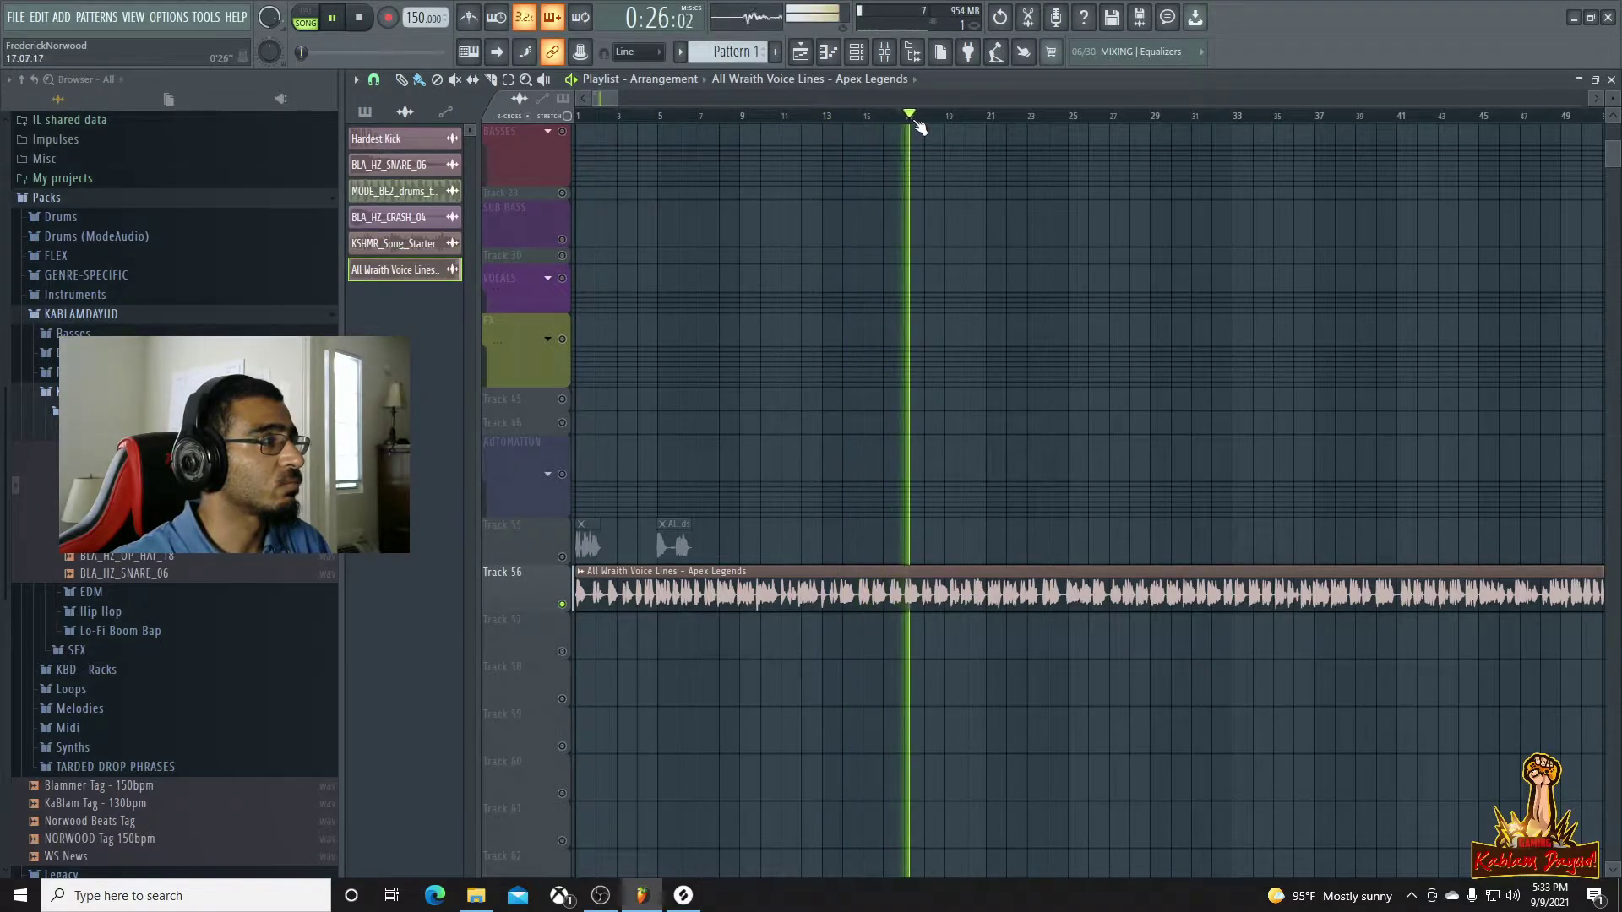
click(929, 120)
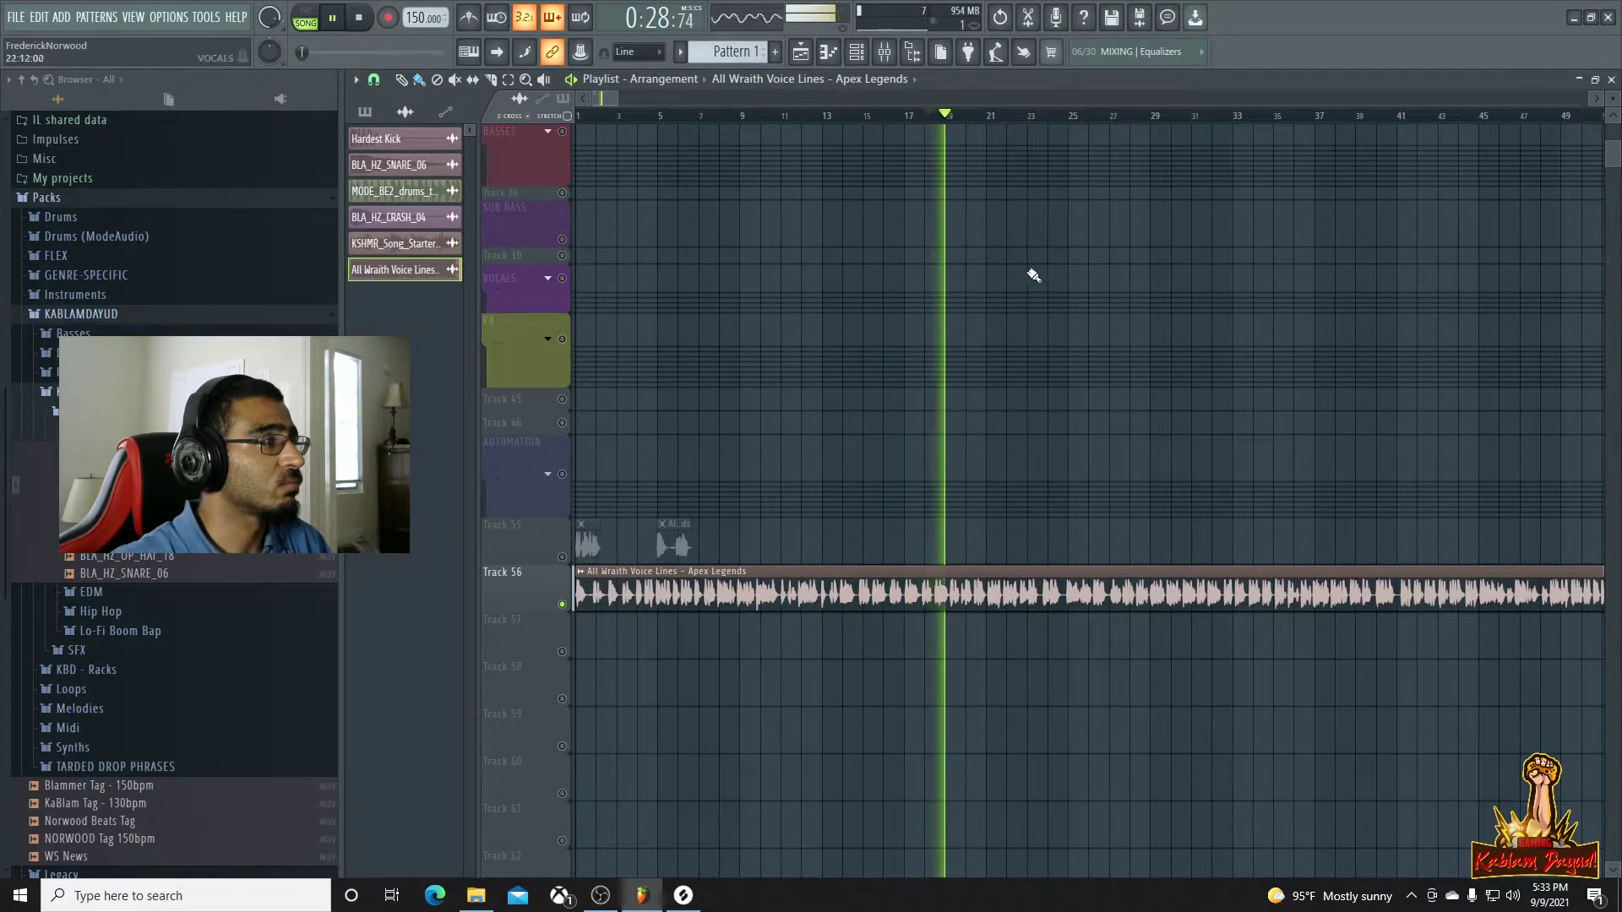
Continue auditioning the voice lines by skipping playback from about bar 25 to about bar 42
ctrl+scroll(1040, 385, up, 2)
ctrl+scroll(1040, 385, down, 2)
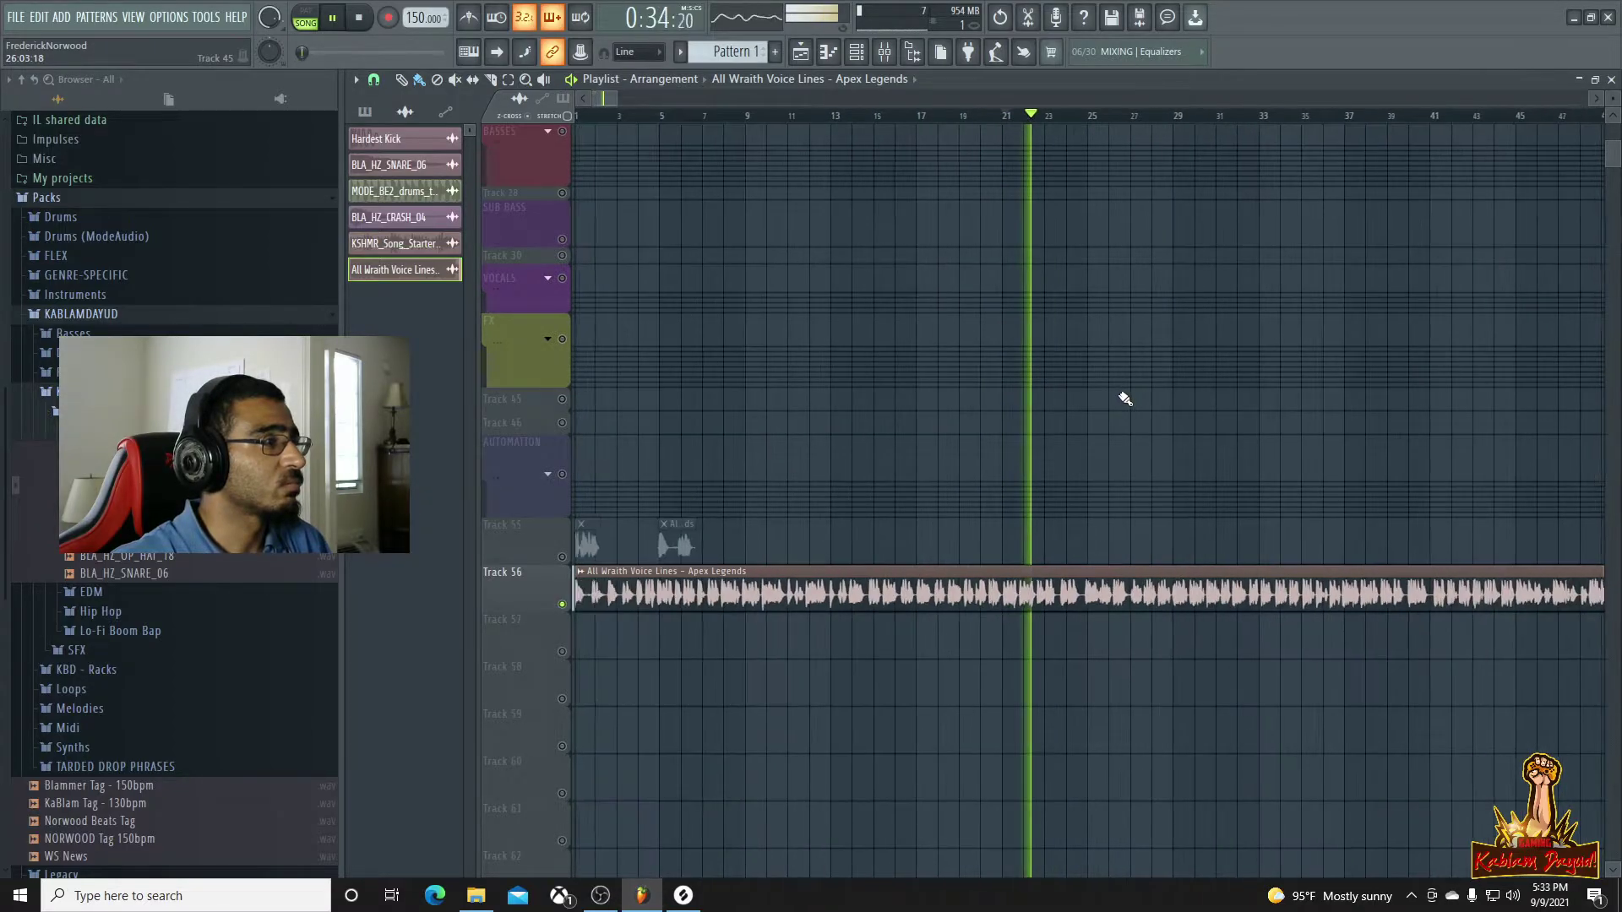
click(1089, 120)
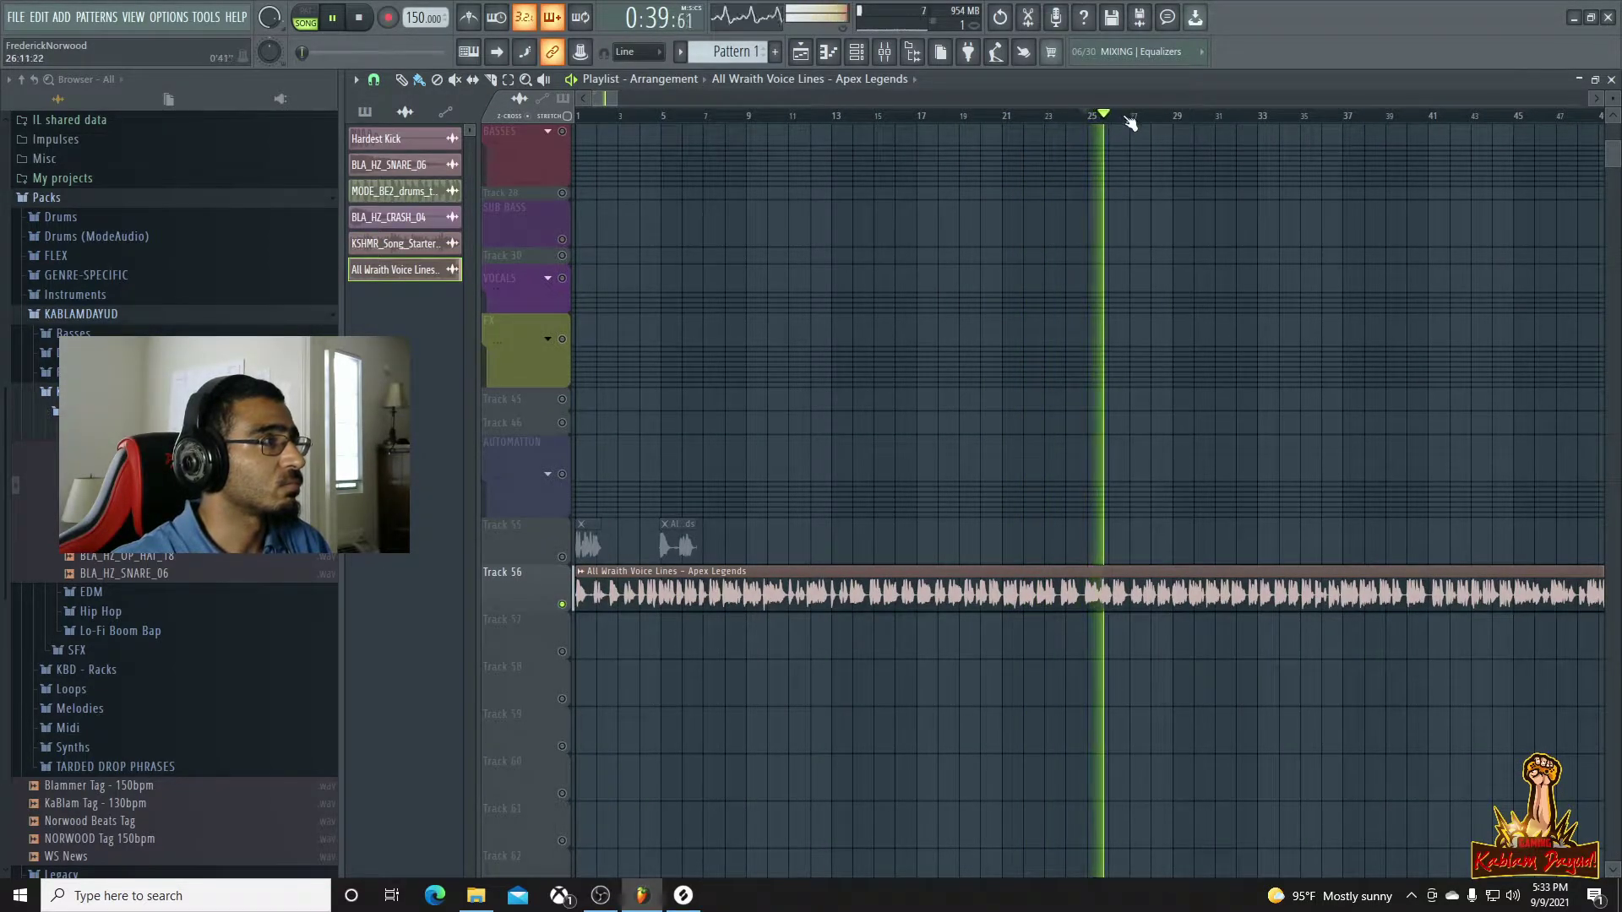
click(1209, 133)
click(1210, 132)
right_click(1229, 137)
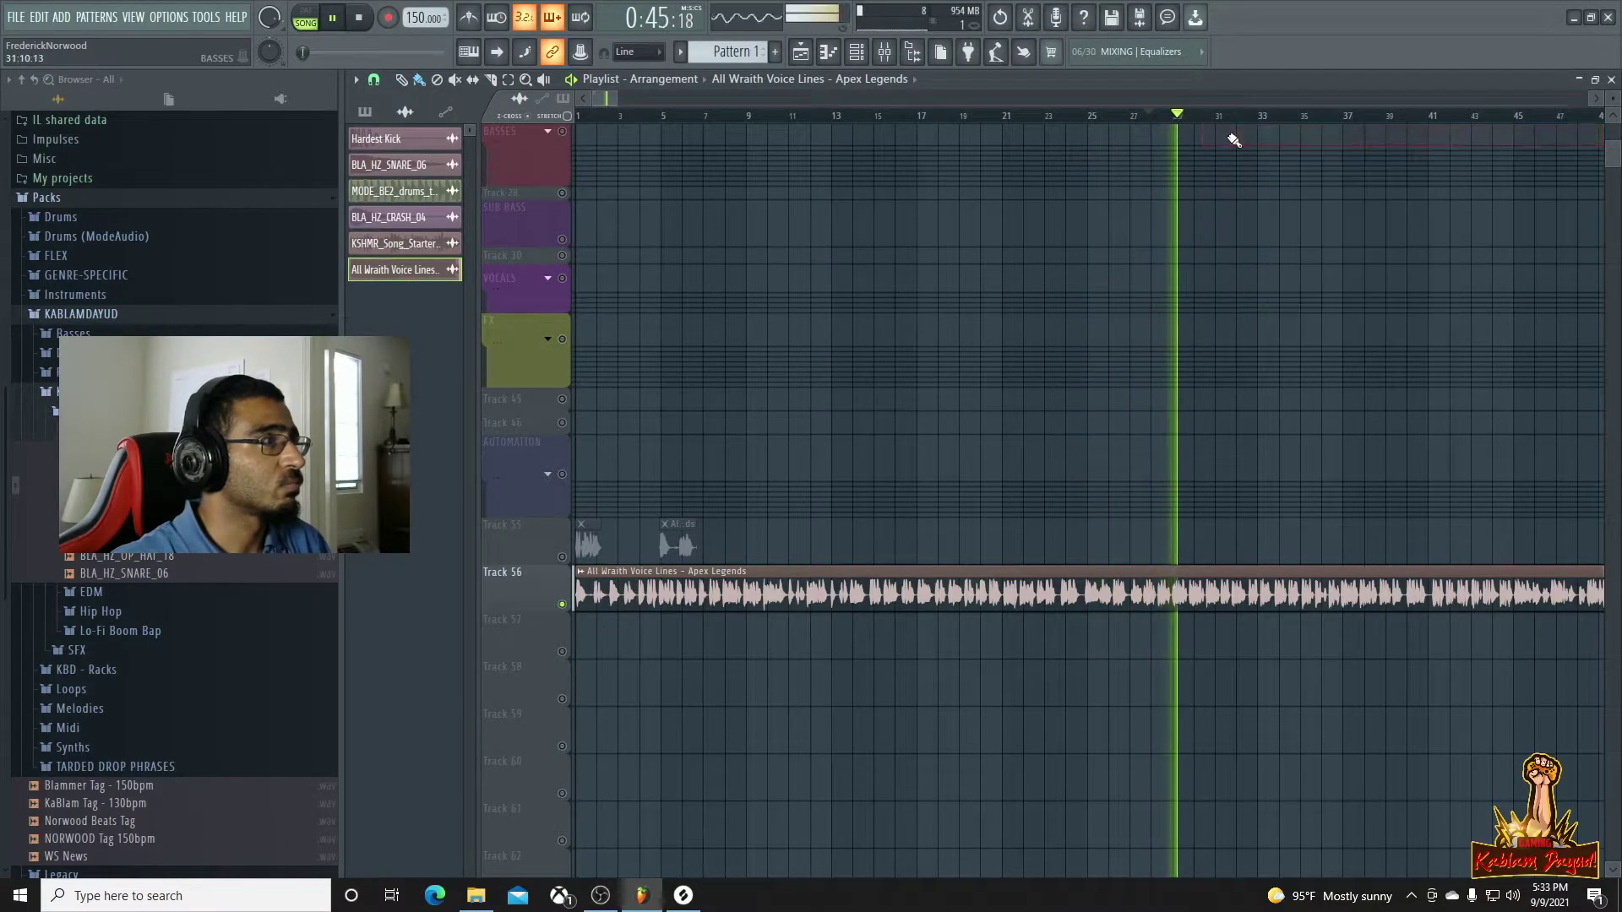
click(1208, 122)
click(1244, 121)
click(1308, 123)
click(1339, 123)
click(1415, 122)
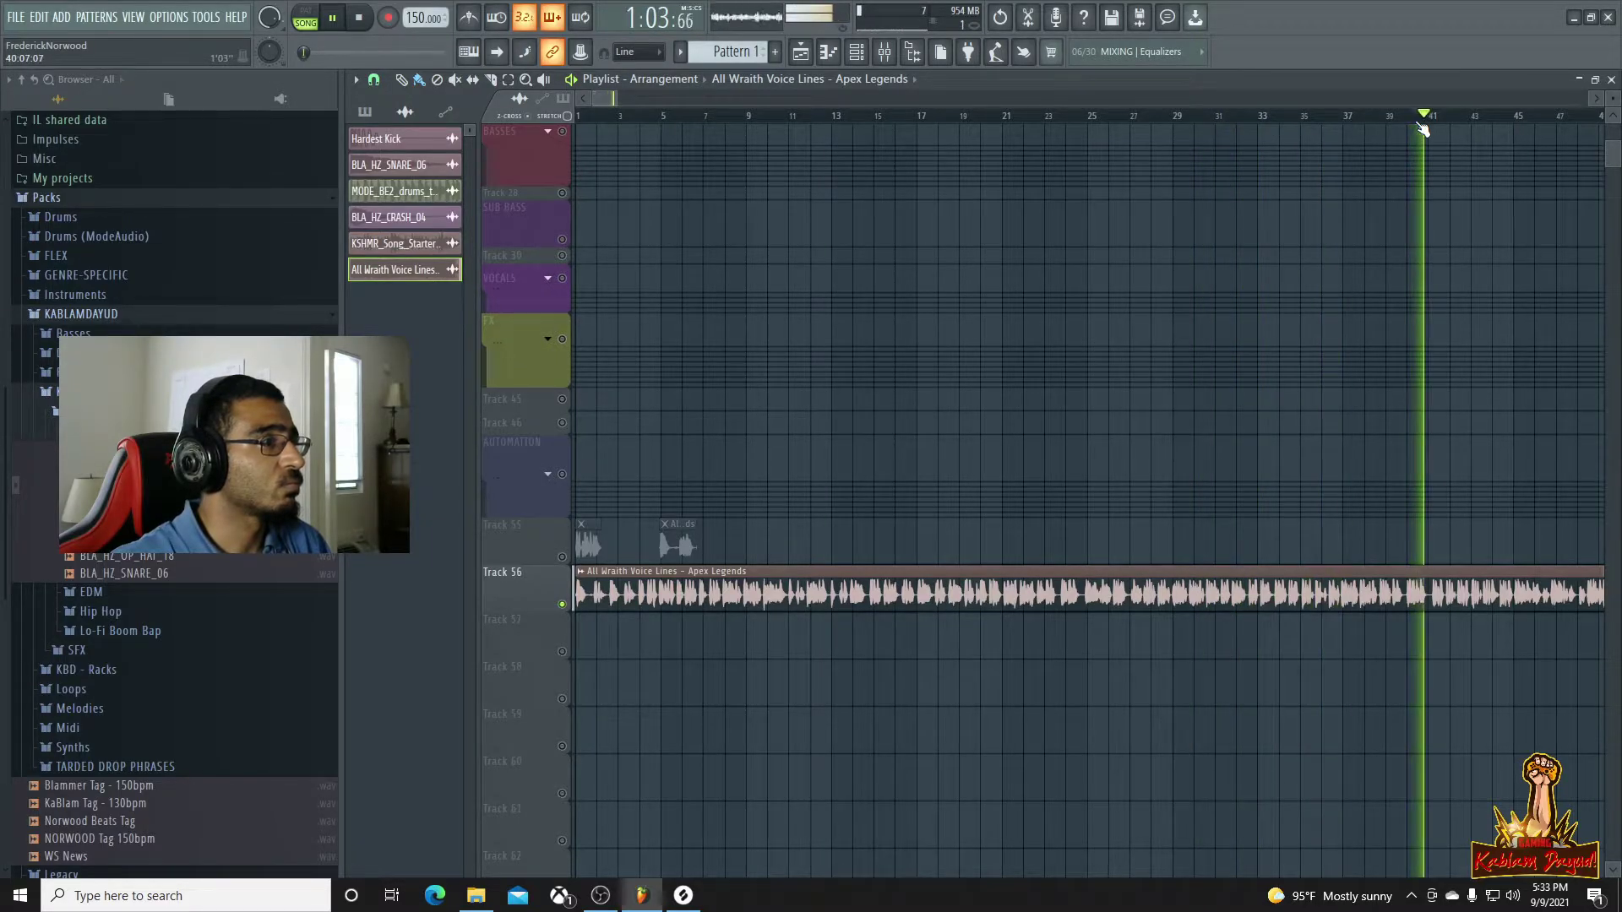
click(1451, 127)
Skip playback through the voice lines from about bar 49 to about bar 74 and stop
scroll(1590, 251, down, 3)
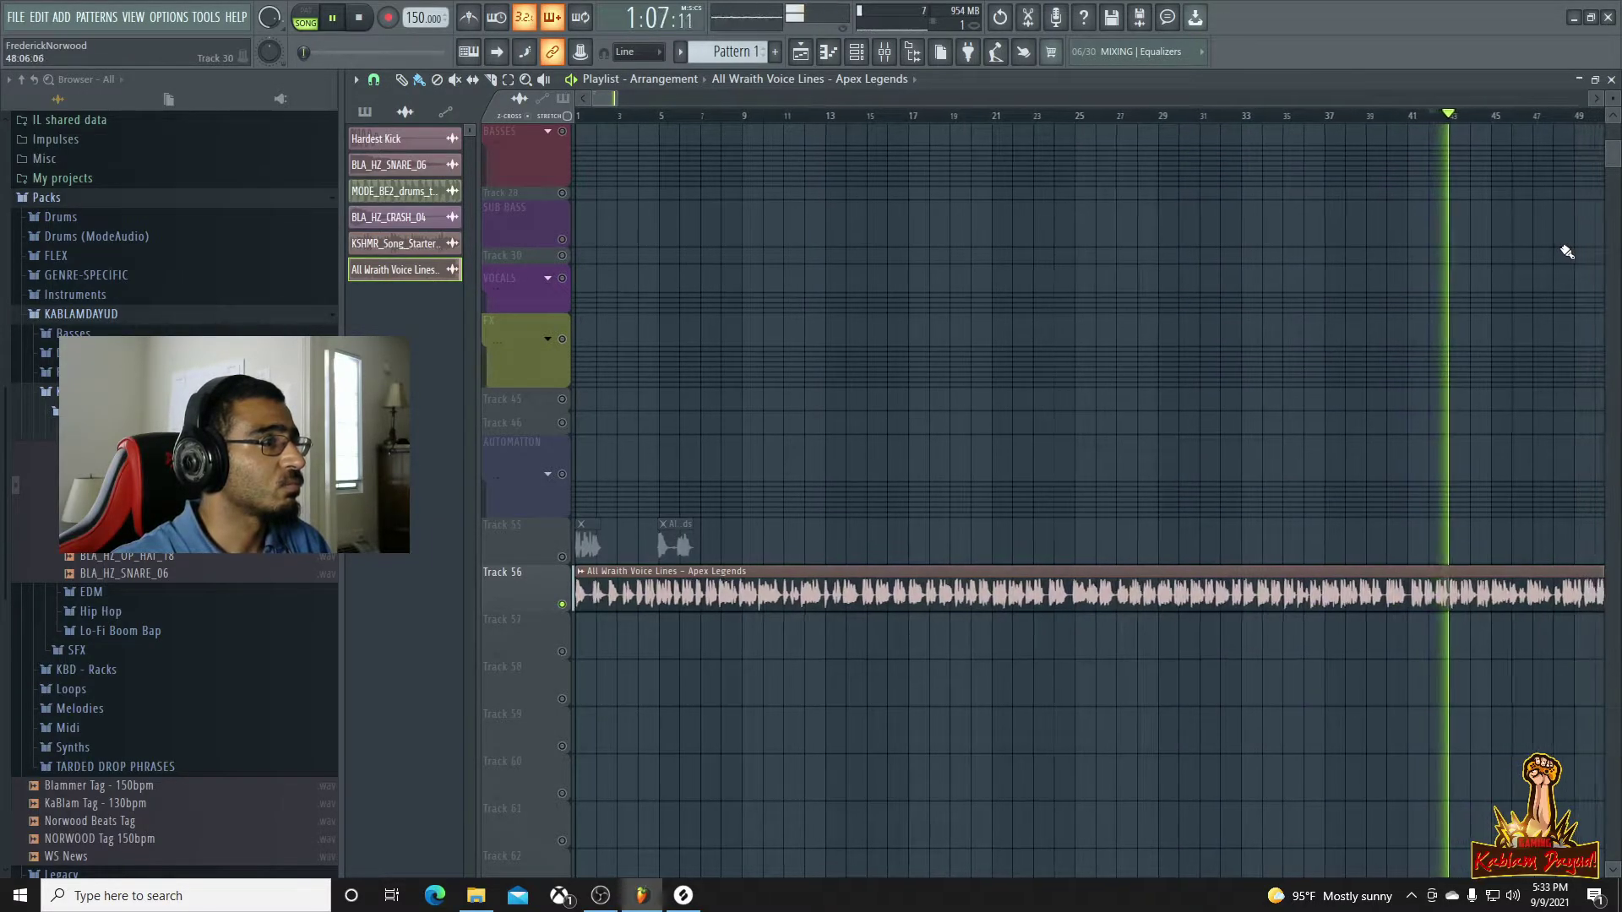
scroll(1194, 362, down, 3)
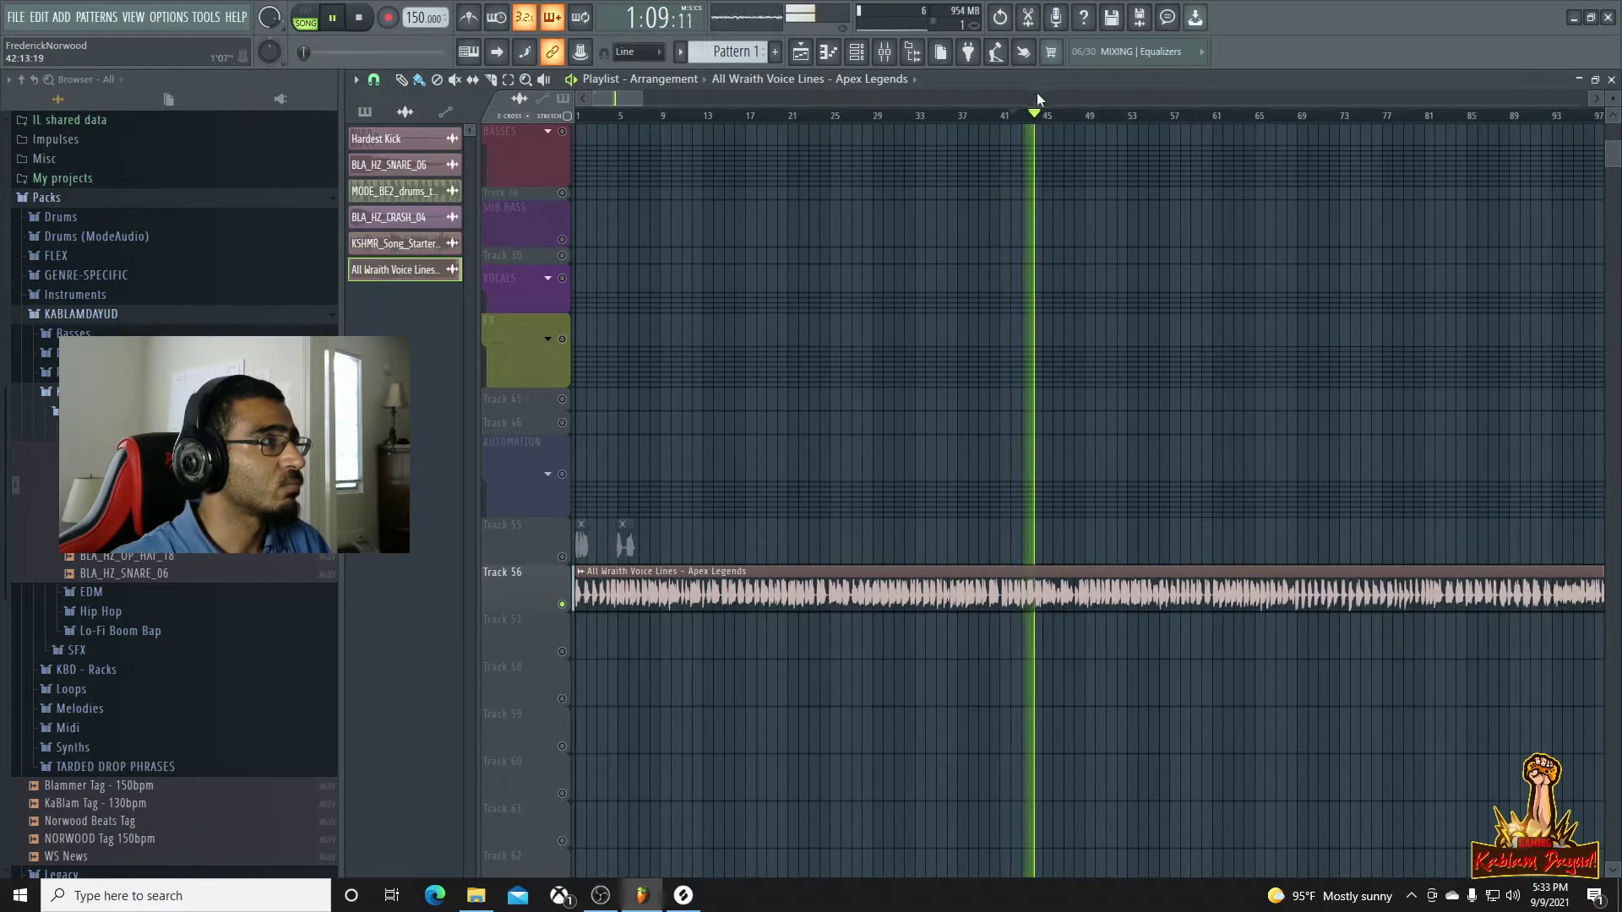
click(1094, 123)
click(1126, 124)
click(1157, 125)
click(1193, 126)
click(1222, 124)
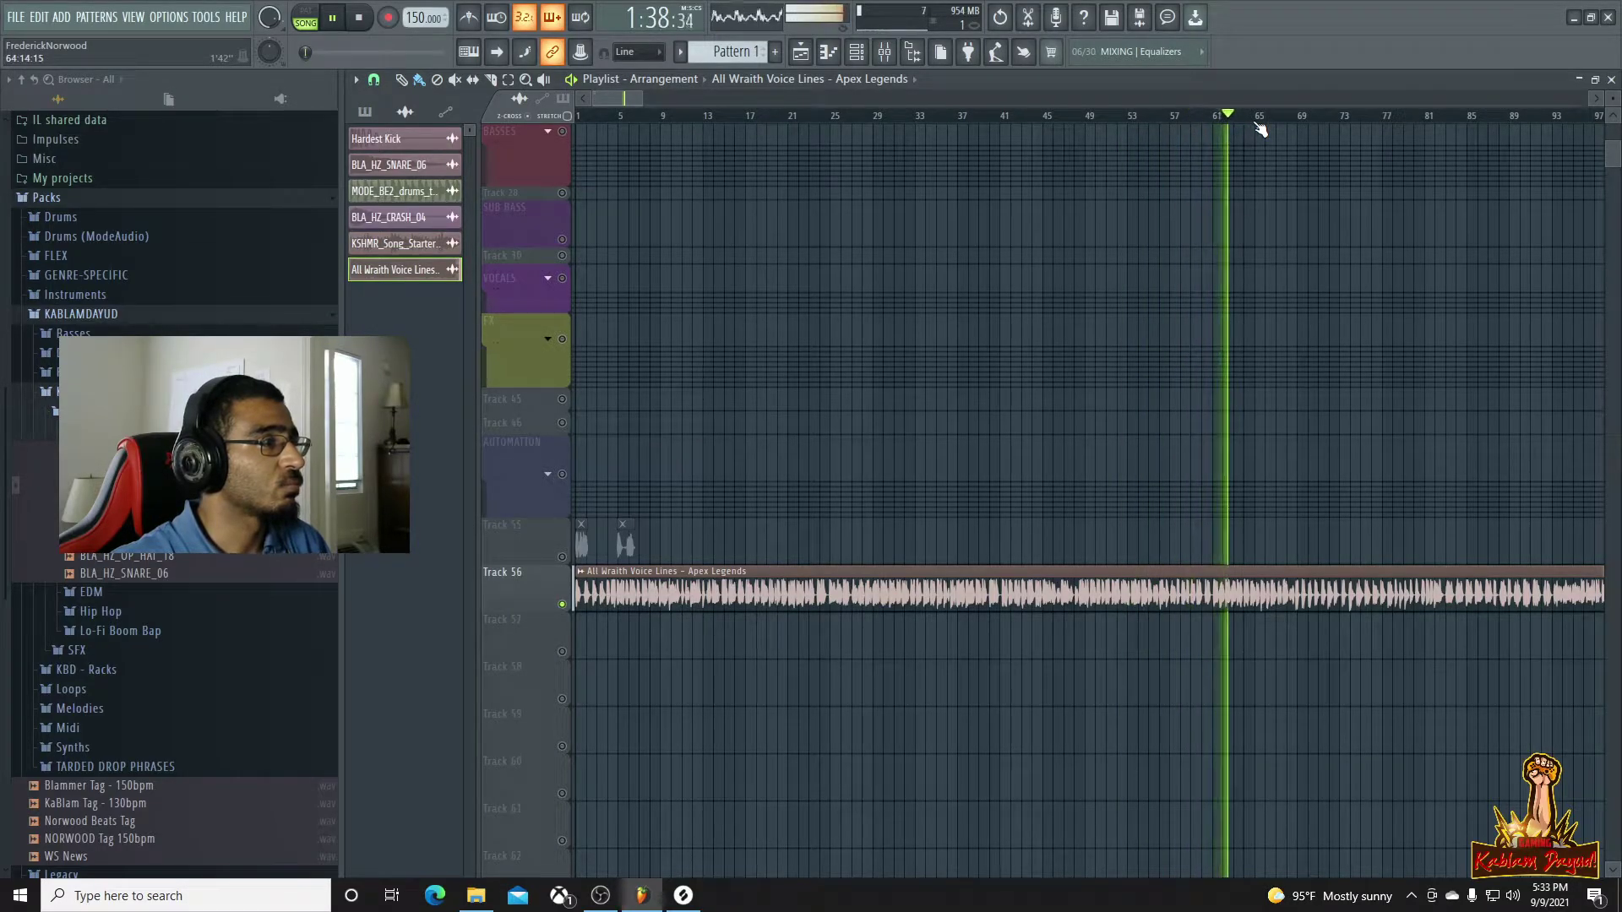
click(1254, 125)
click(1280, 125)
click(1311, 125)
click(1358, 124)
scroll(1430, 250, down, 1)
key(space)
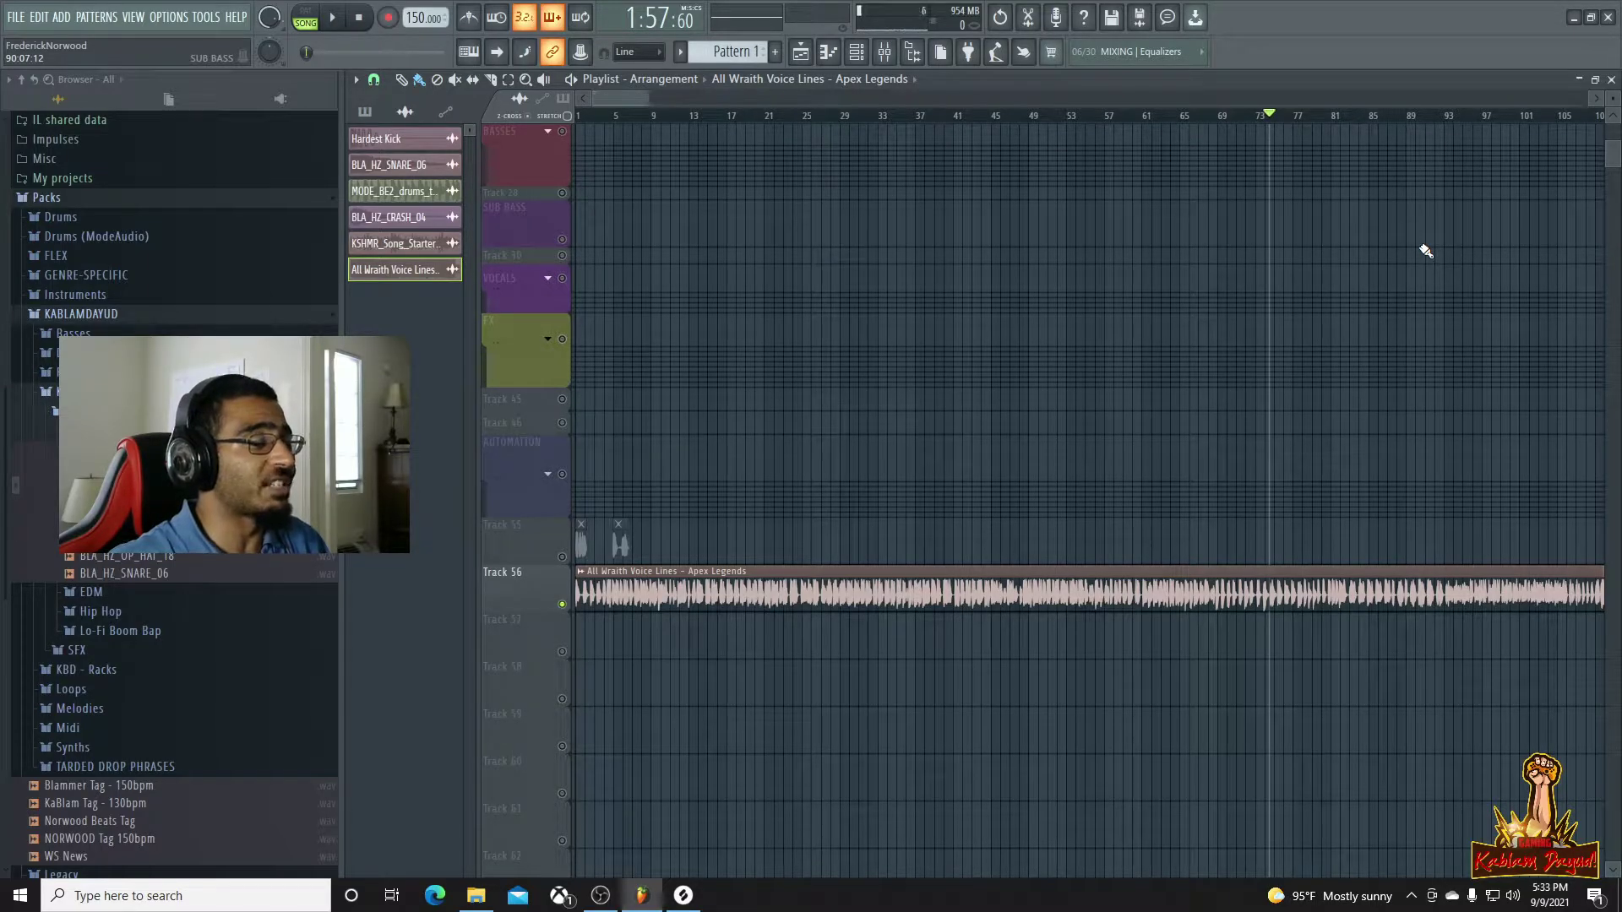
Resume playback, replay the lines from about bar 77, and skip ahead to about bar 91
key(space)
scroll(1346, 405, up, 2)
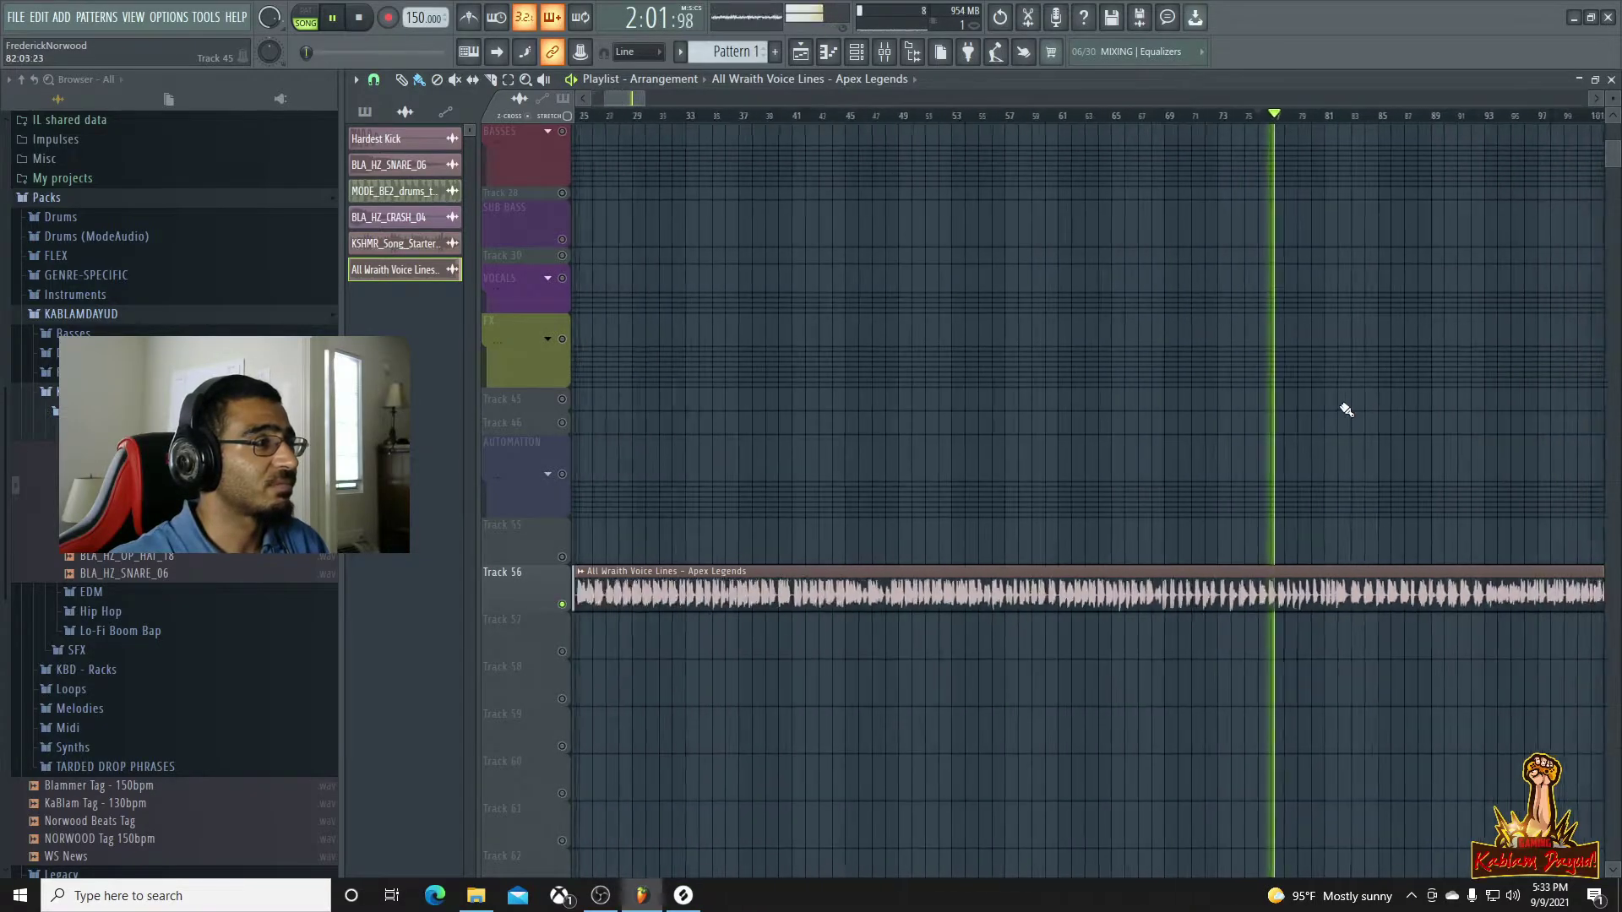
click(1311, 117)
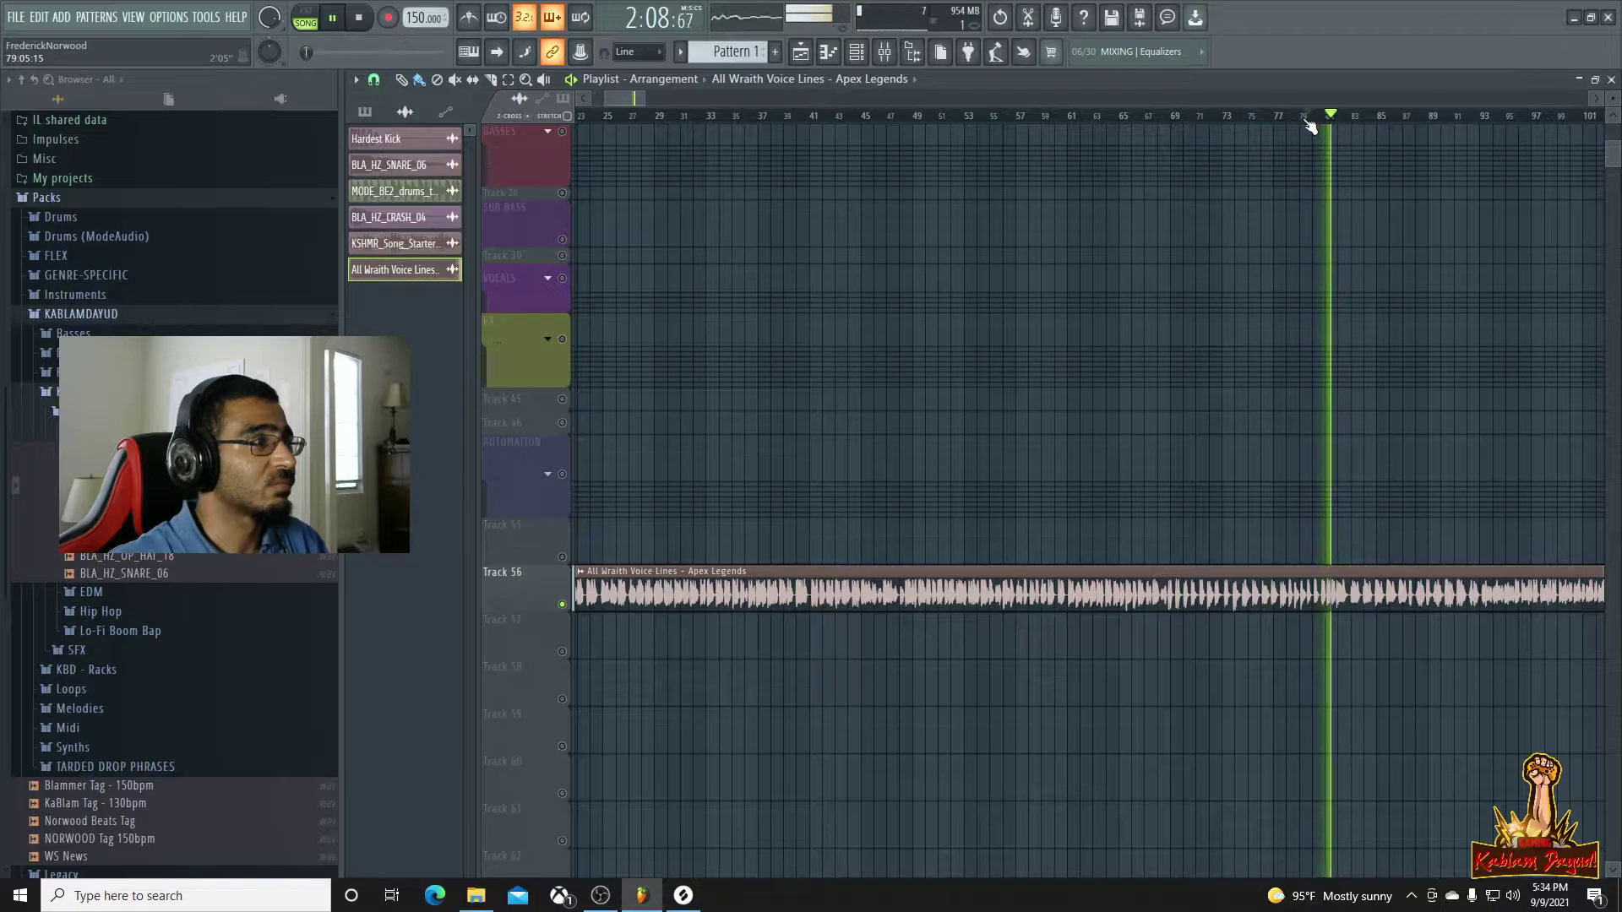
click(1272, 118)
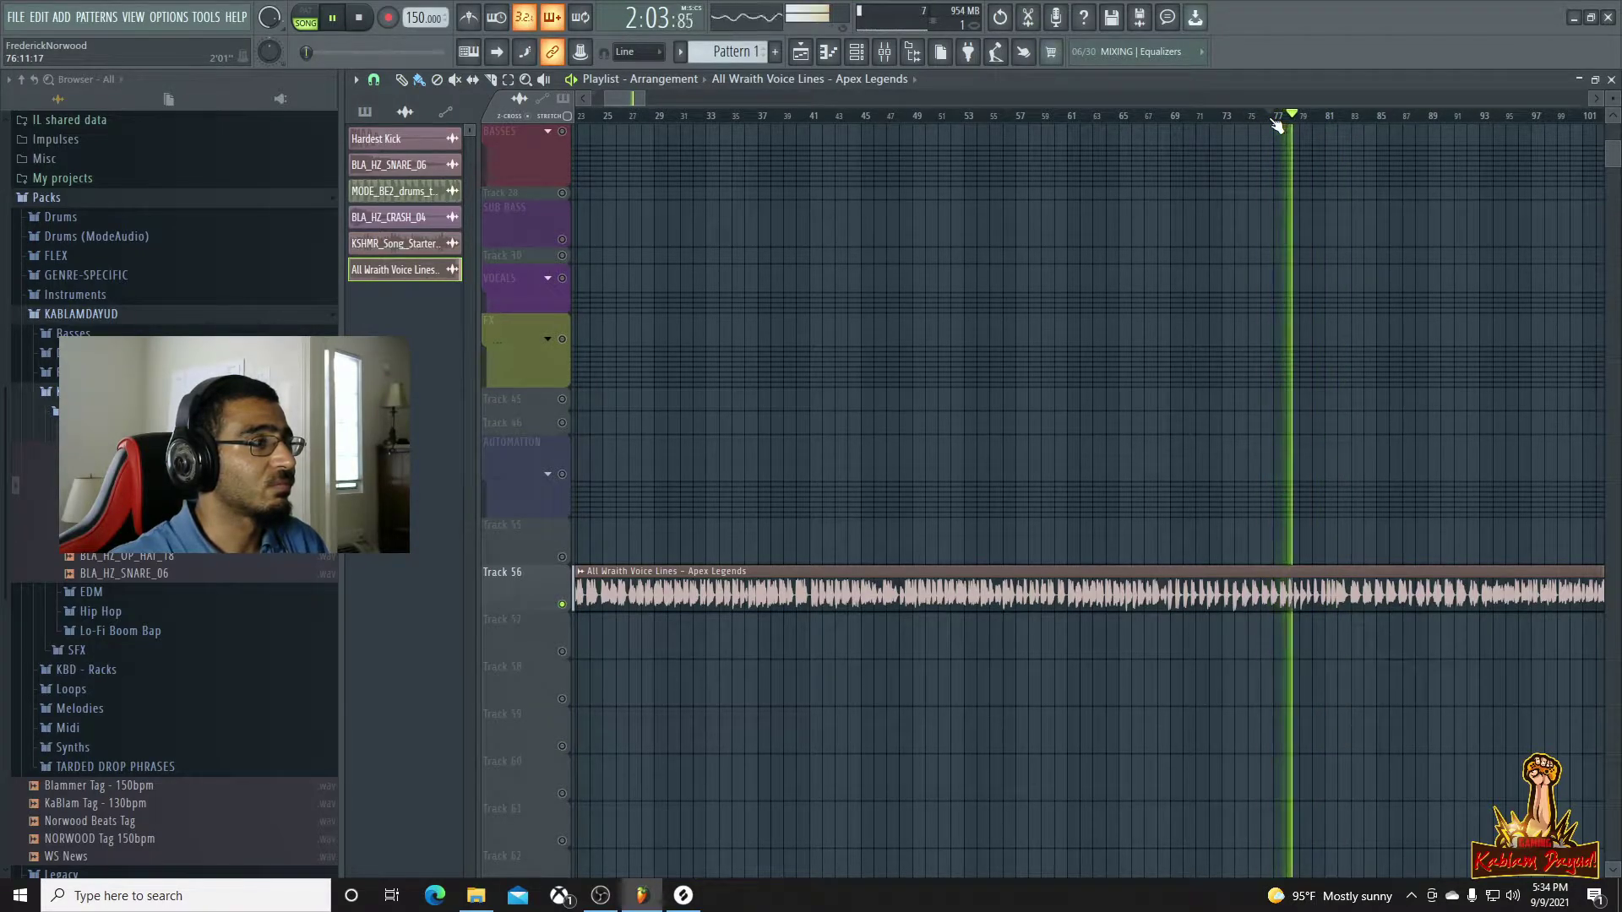
click(1347, 118)
click(1366, 119)
click(1424, 120)
click(1464, 119)
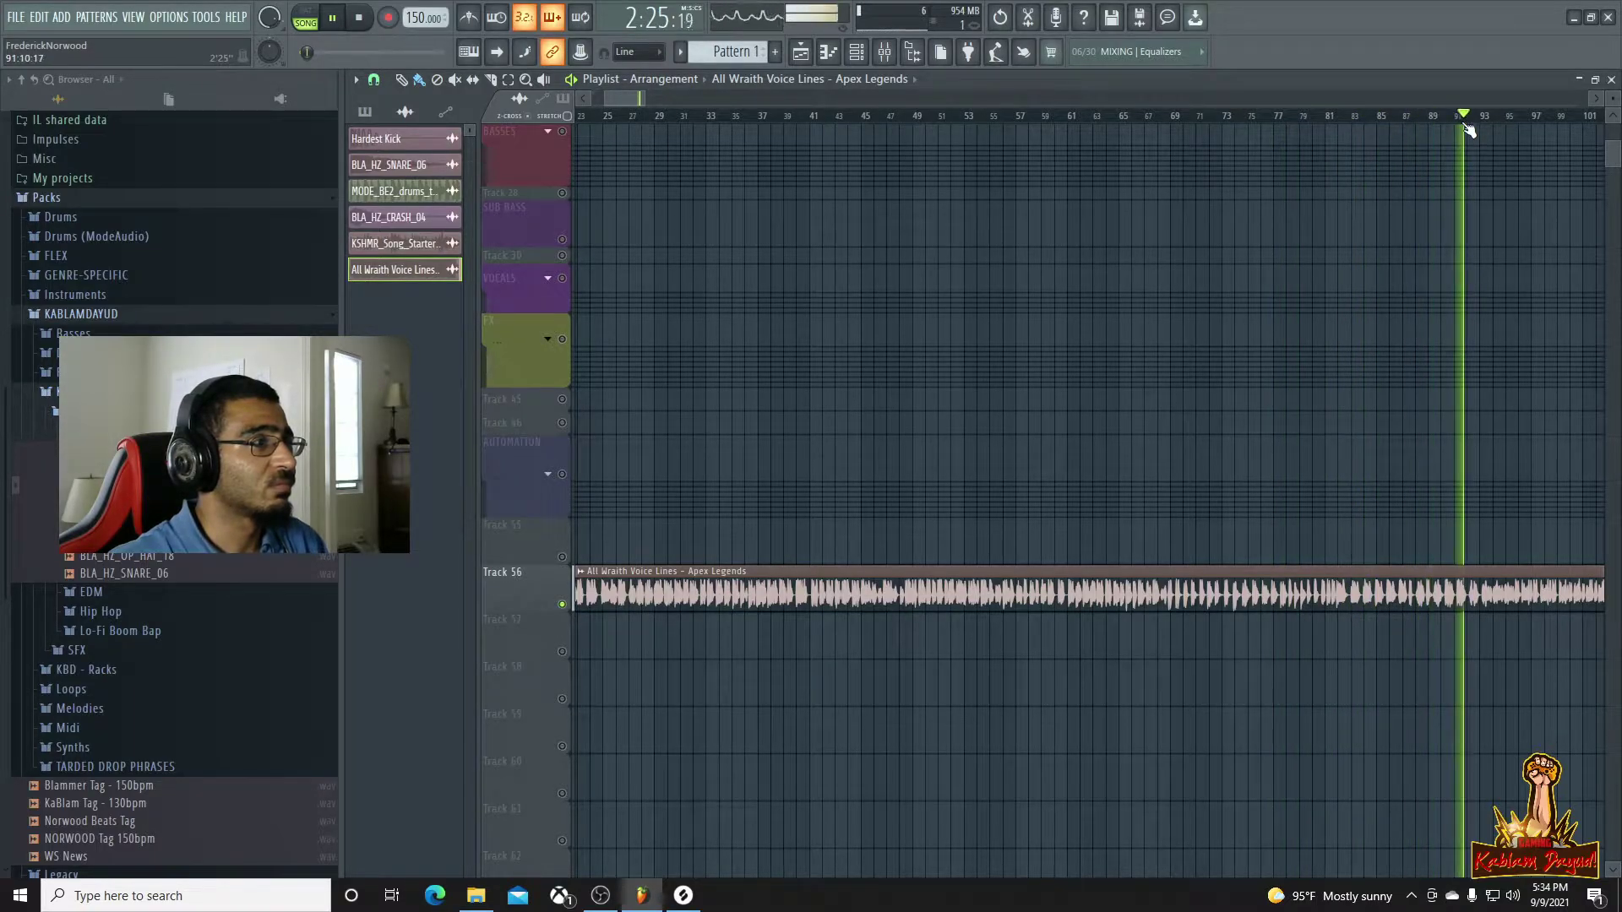
Audition the voice lines between about bars 94 and 105
scroll(1440, 266, down, 2)
click(1376, 120)
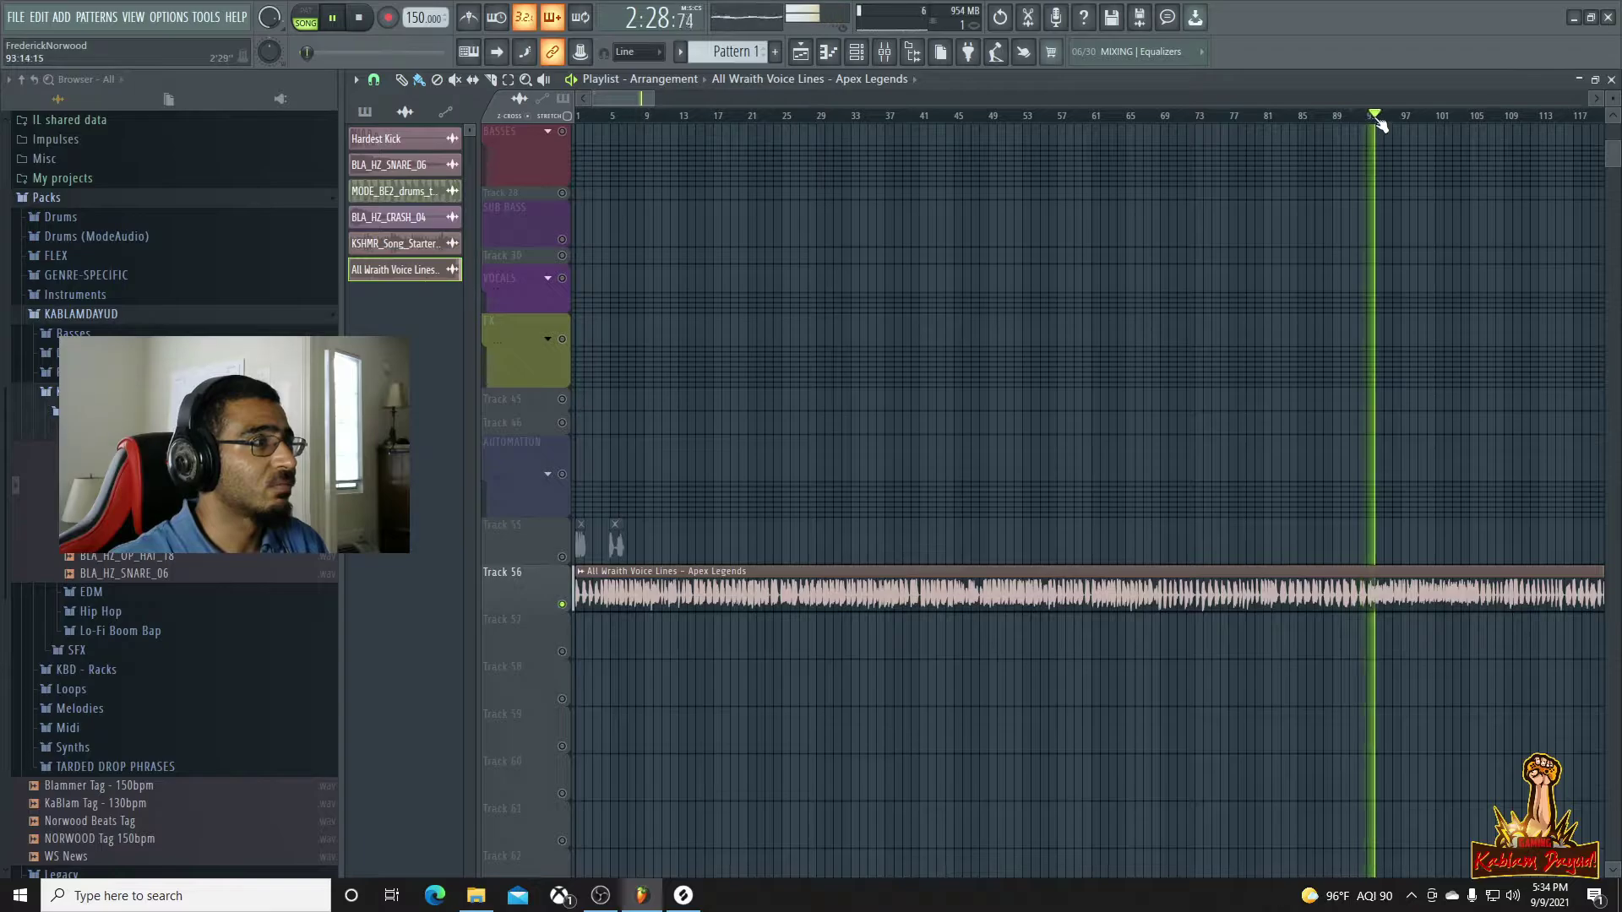
click(1419, 120)
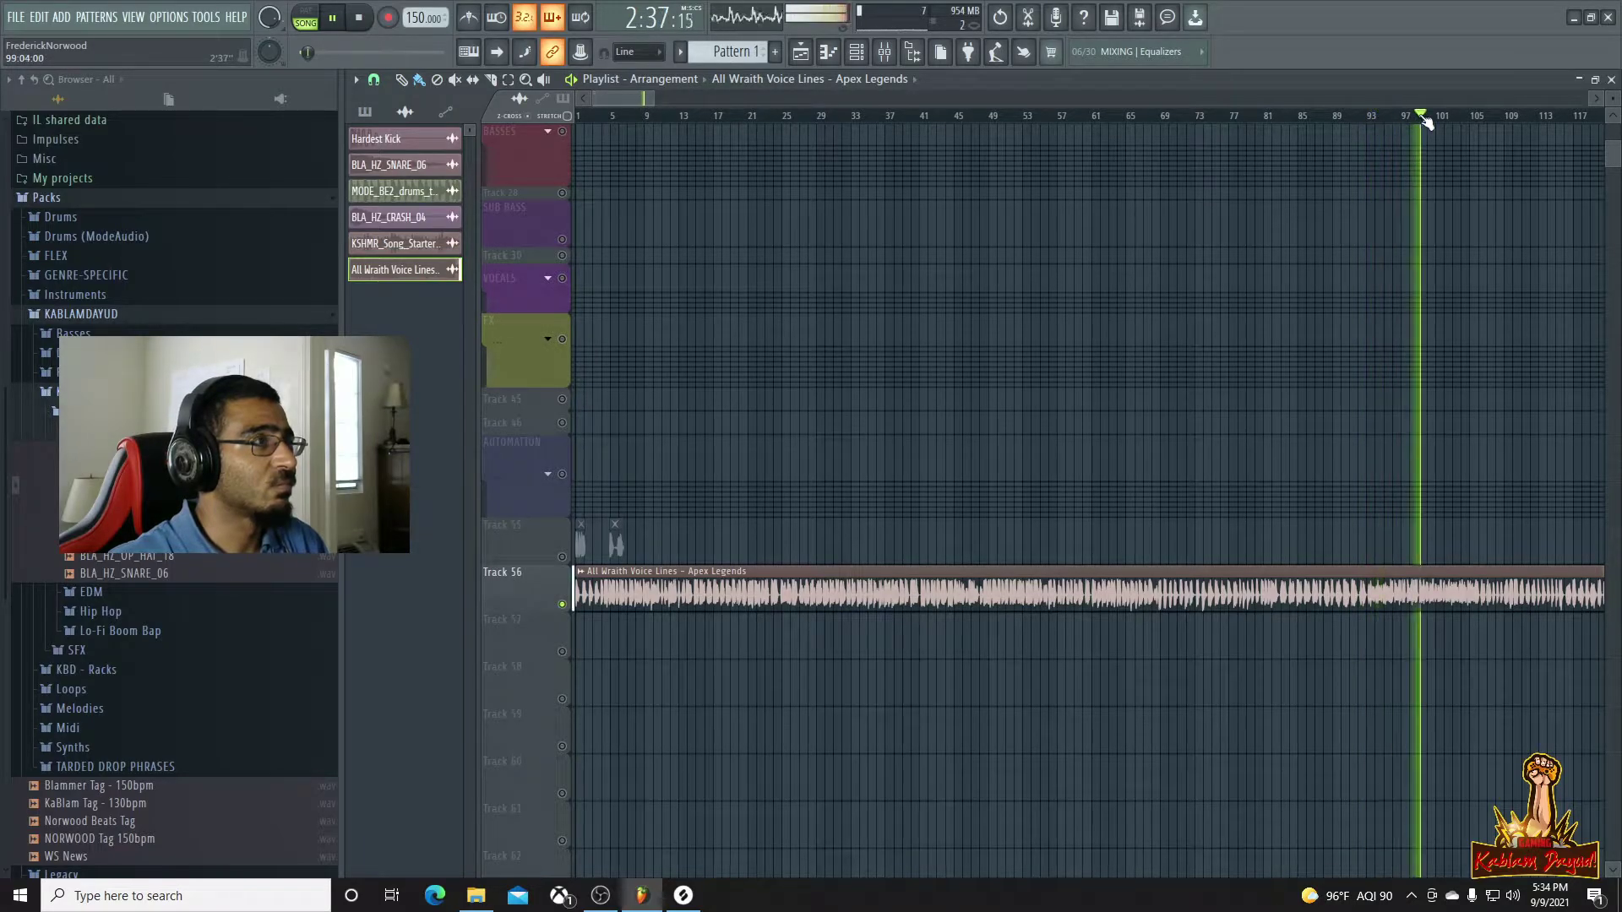
click(1444, 120)
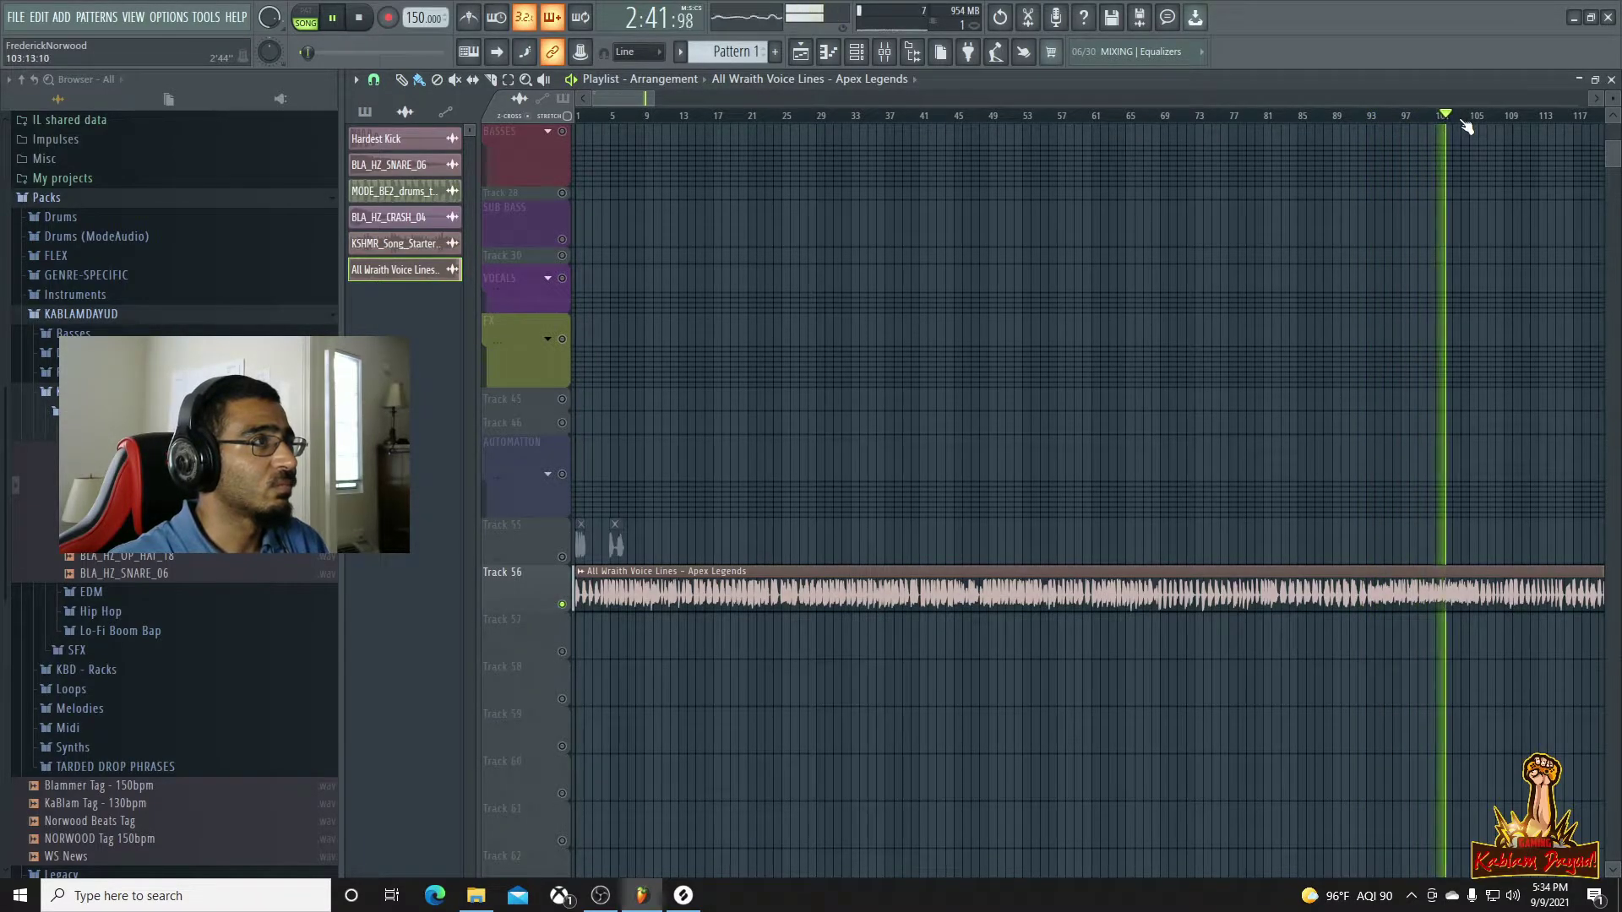
click(1470, 120)
click(1478, 122)
Audition the voice lines between about bars 112 and 117, replay the phrase from about bar 115 and stop
scroll(1557, 301, down, 4)
scroll(1394, 311, down, 3)
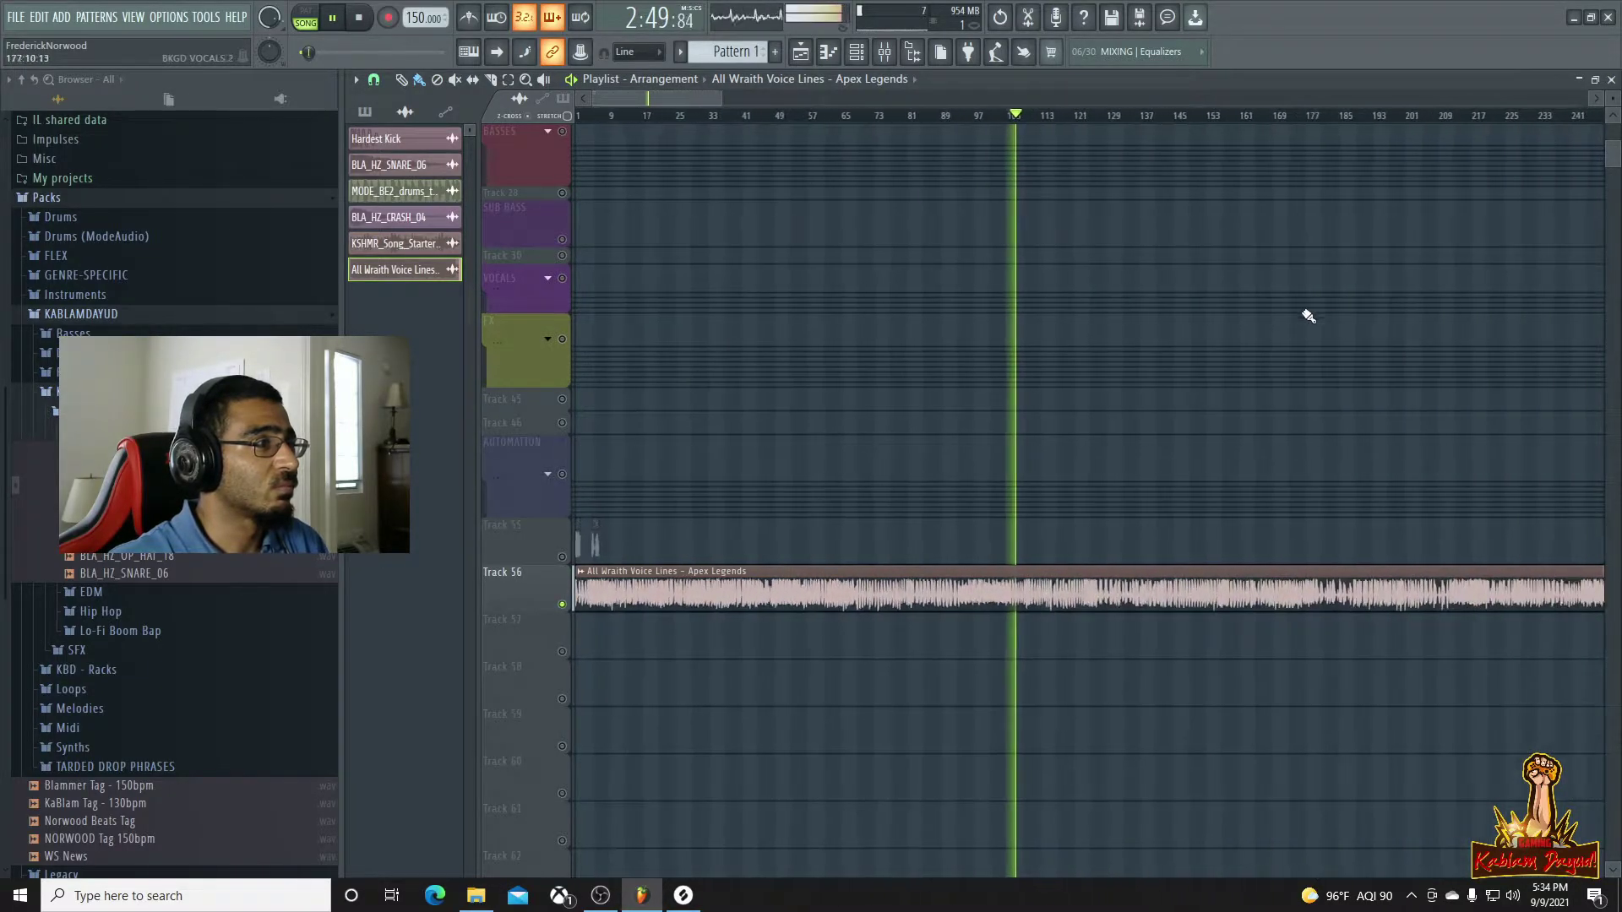
click(1038, 119)
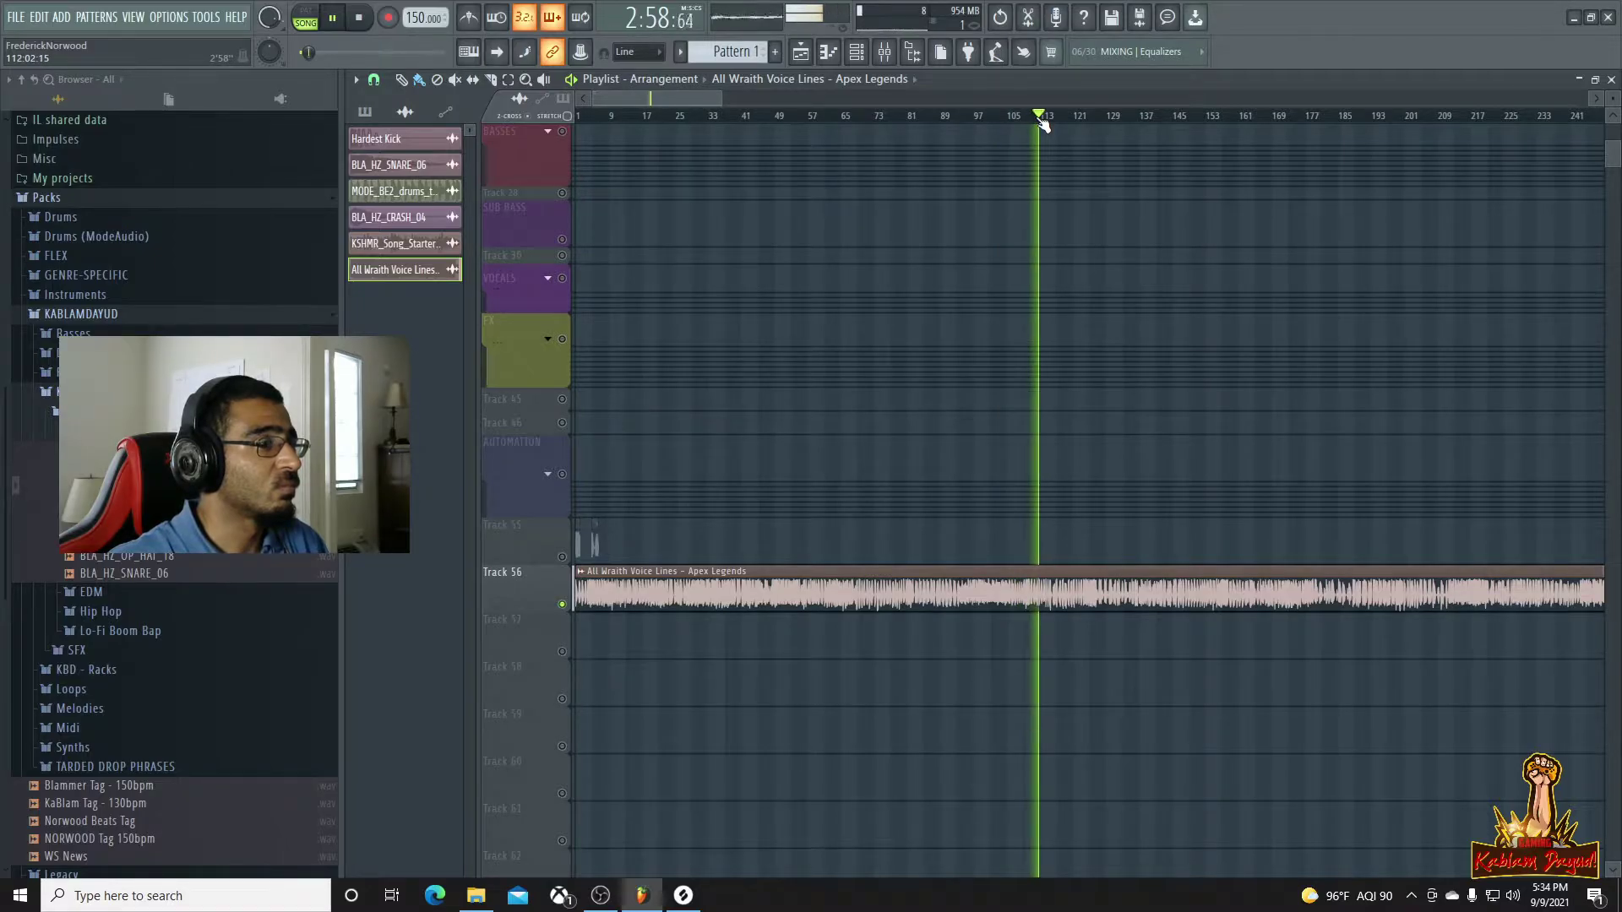
click(1046, 119)
click(1061, 123)
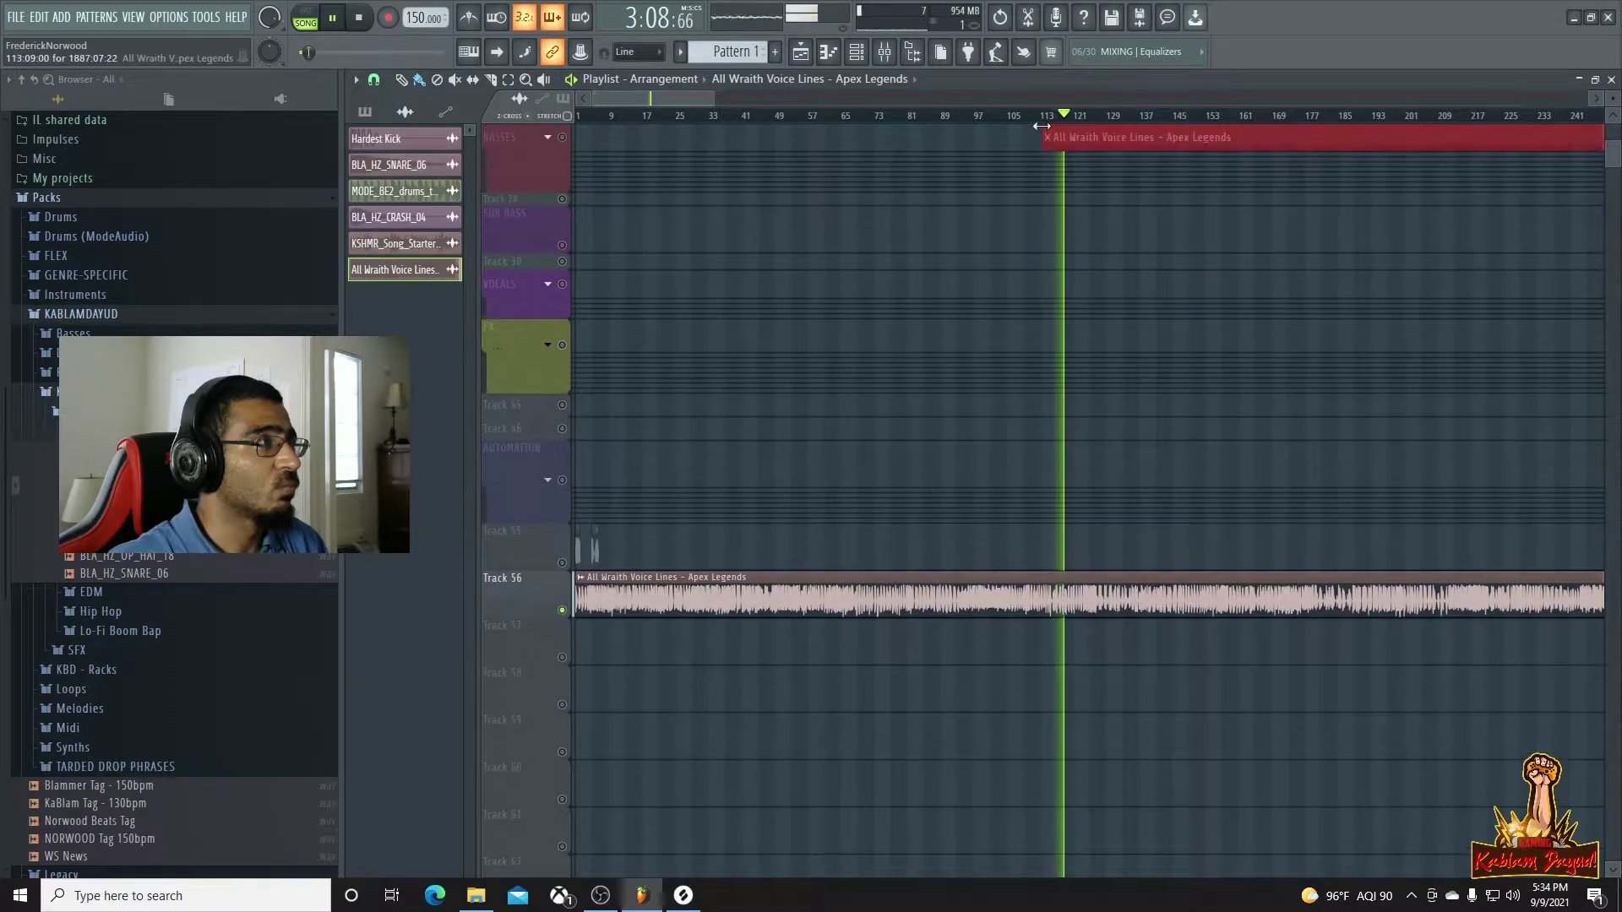
click(1037, 119)
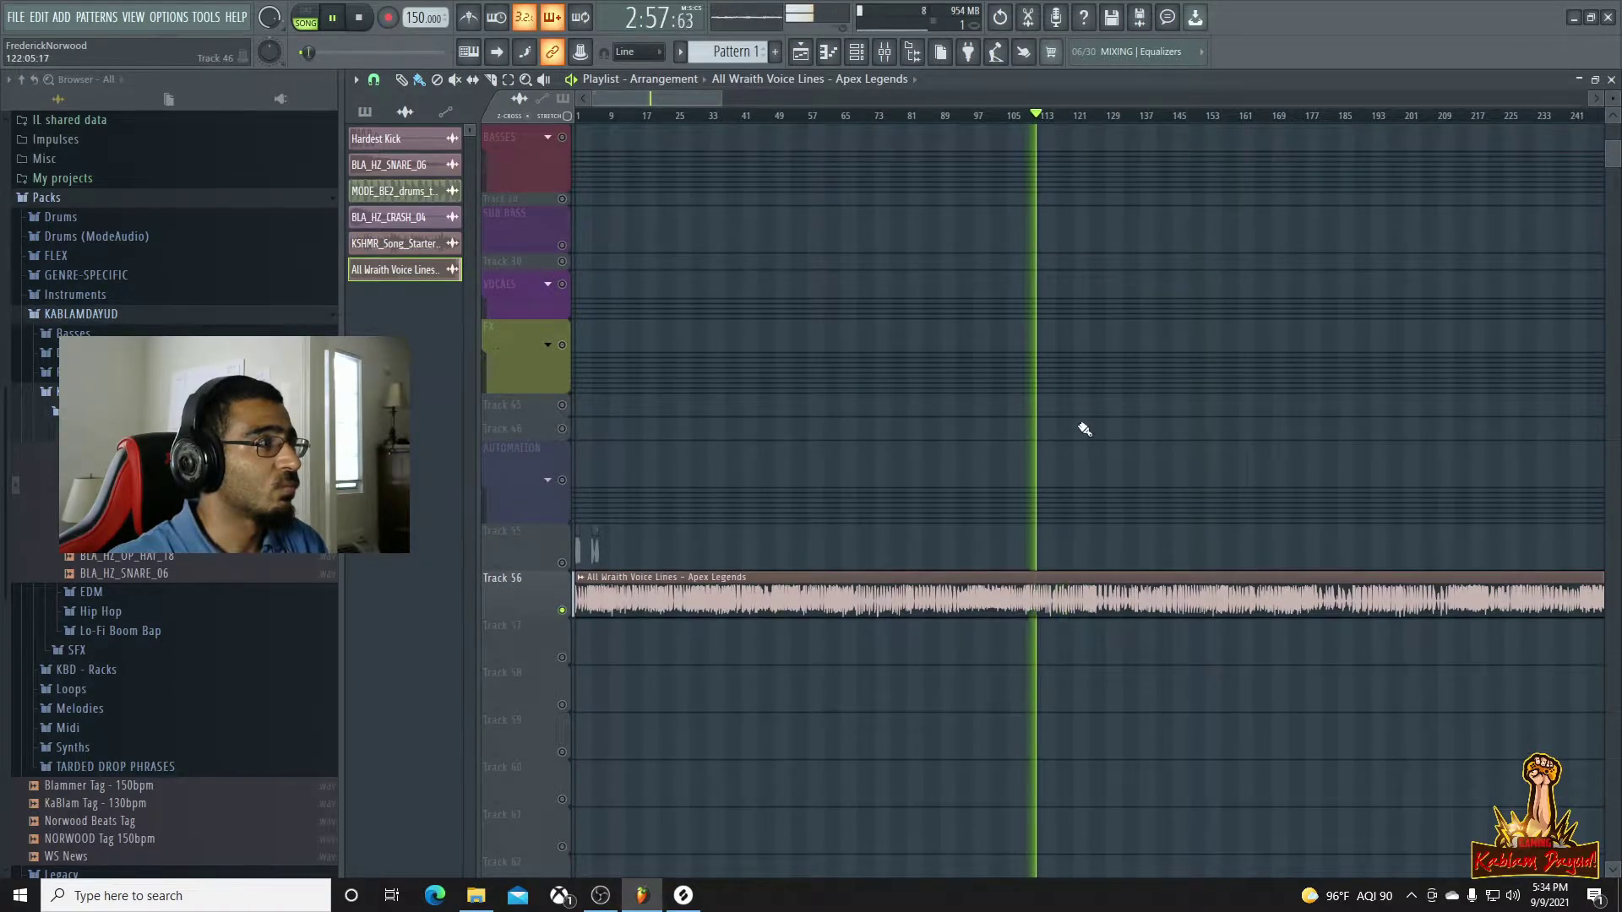
scroll(1085, 429, up, 8)
click(805, 119)
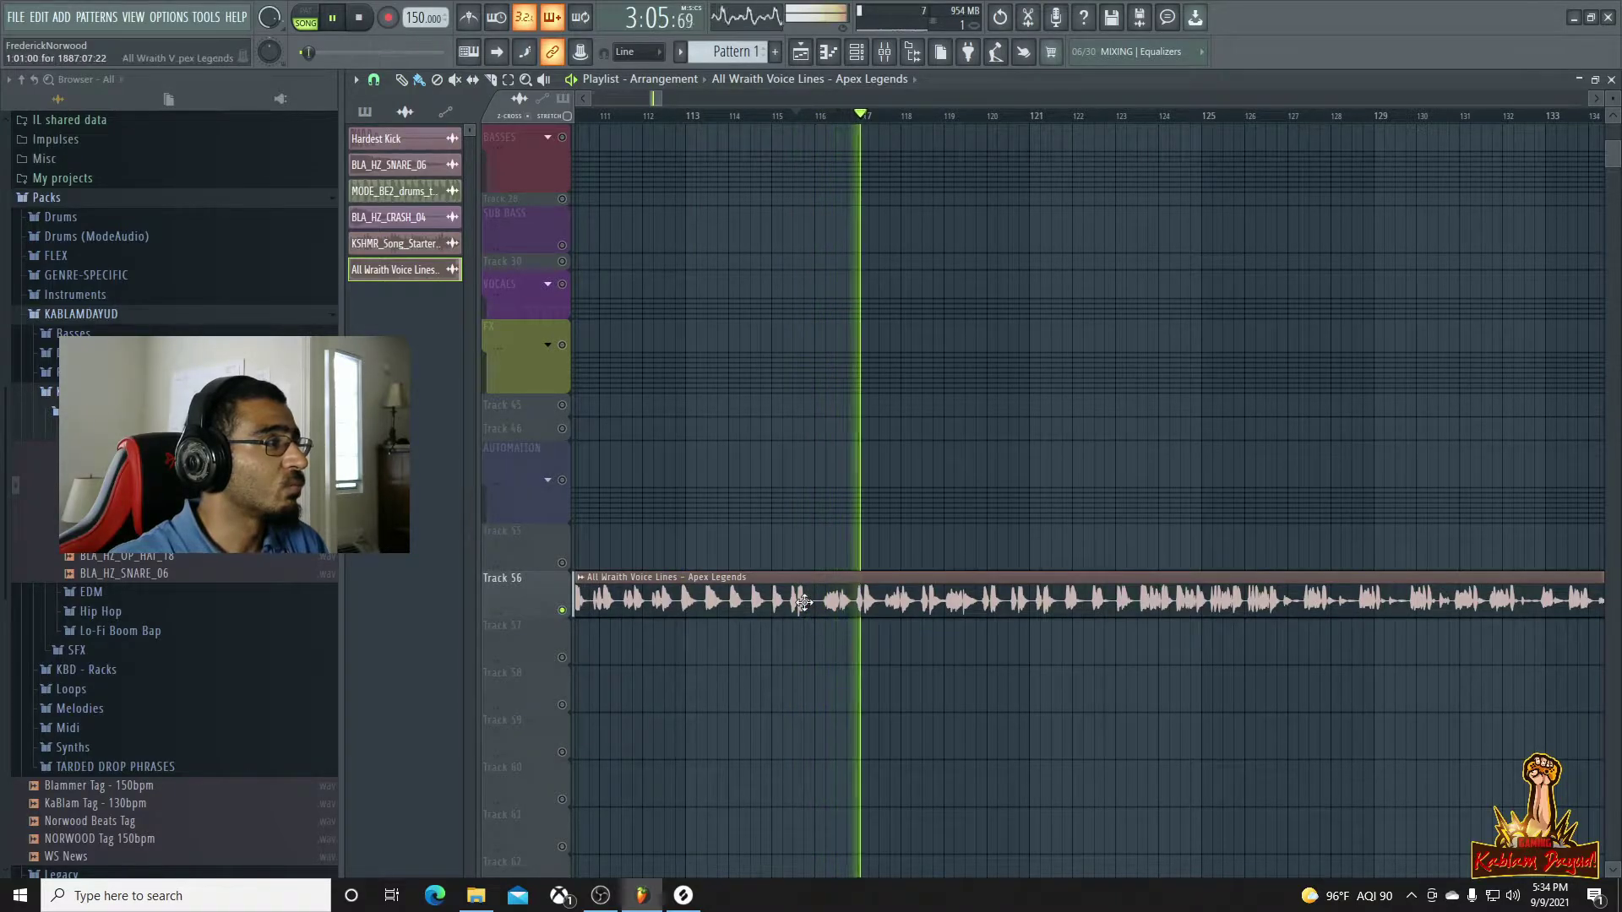
key(space)
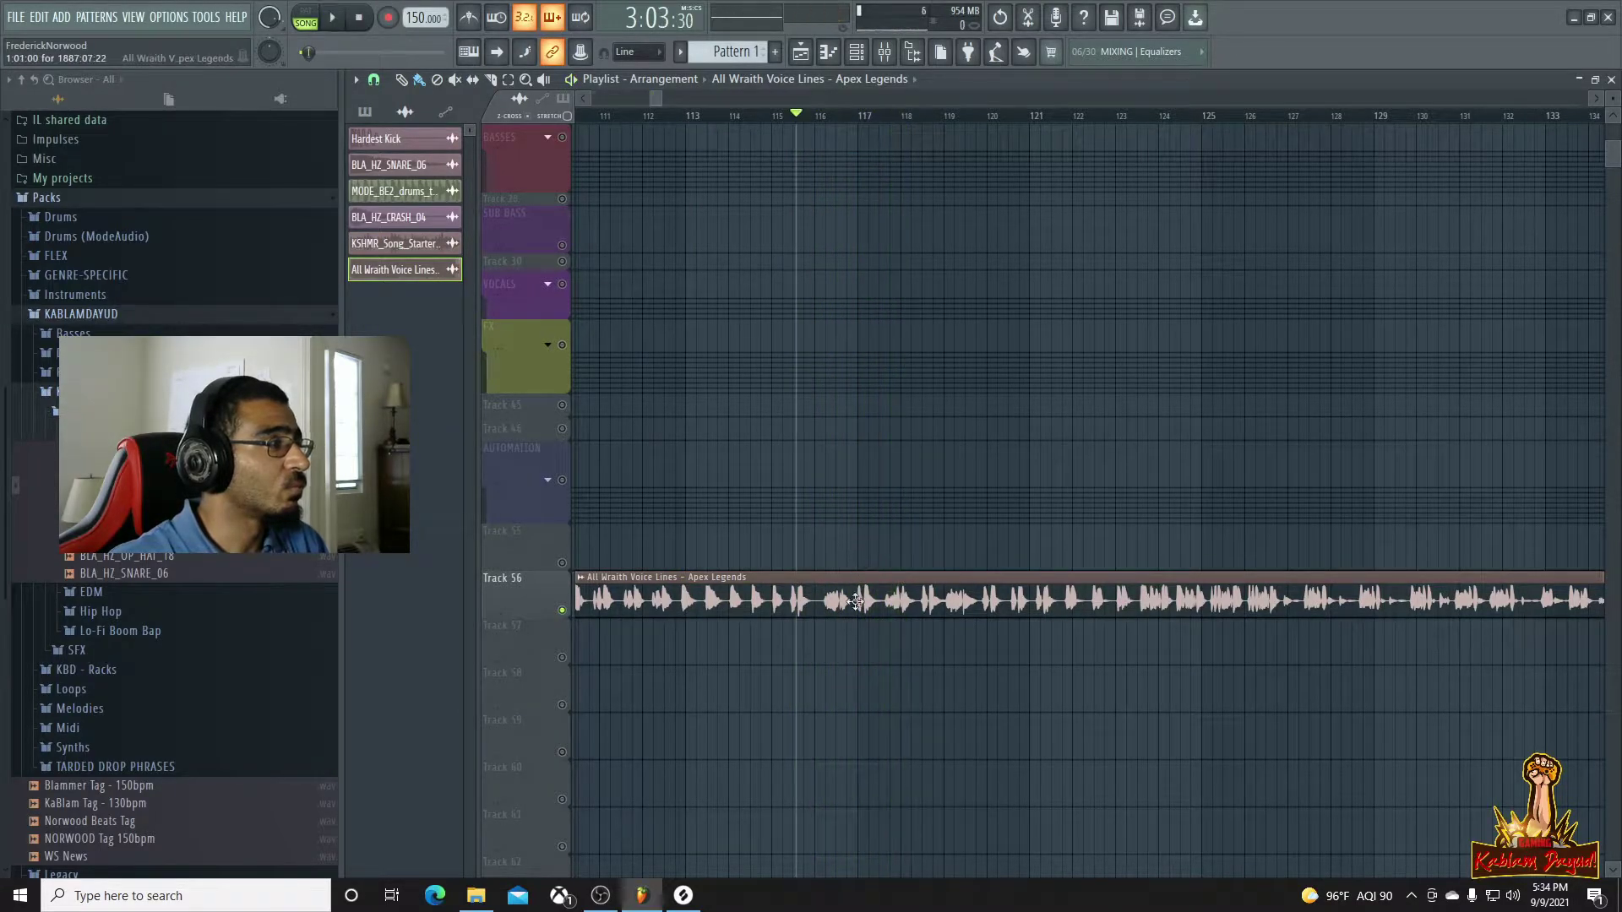
Slice out the voice line between about bars 117 and 118.5 and move it to Track 55 at bar 9
scroll(855, 596, up, 4)
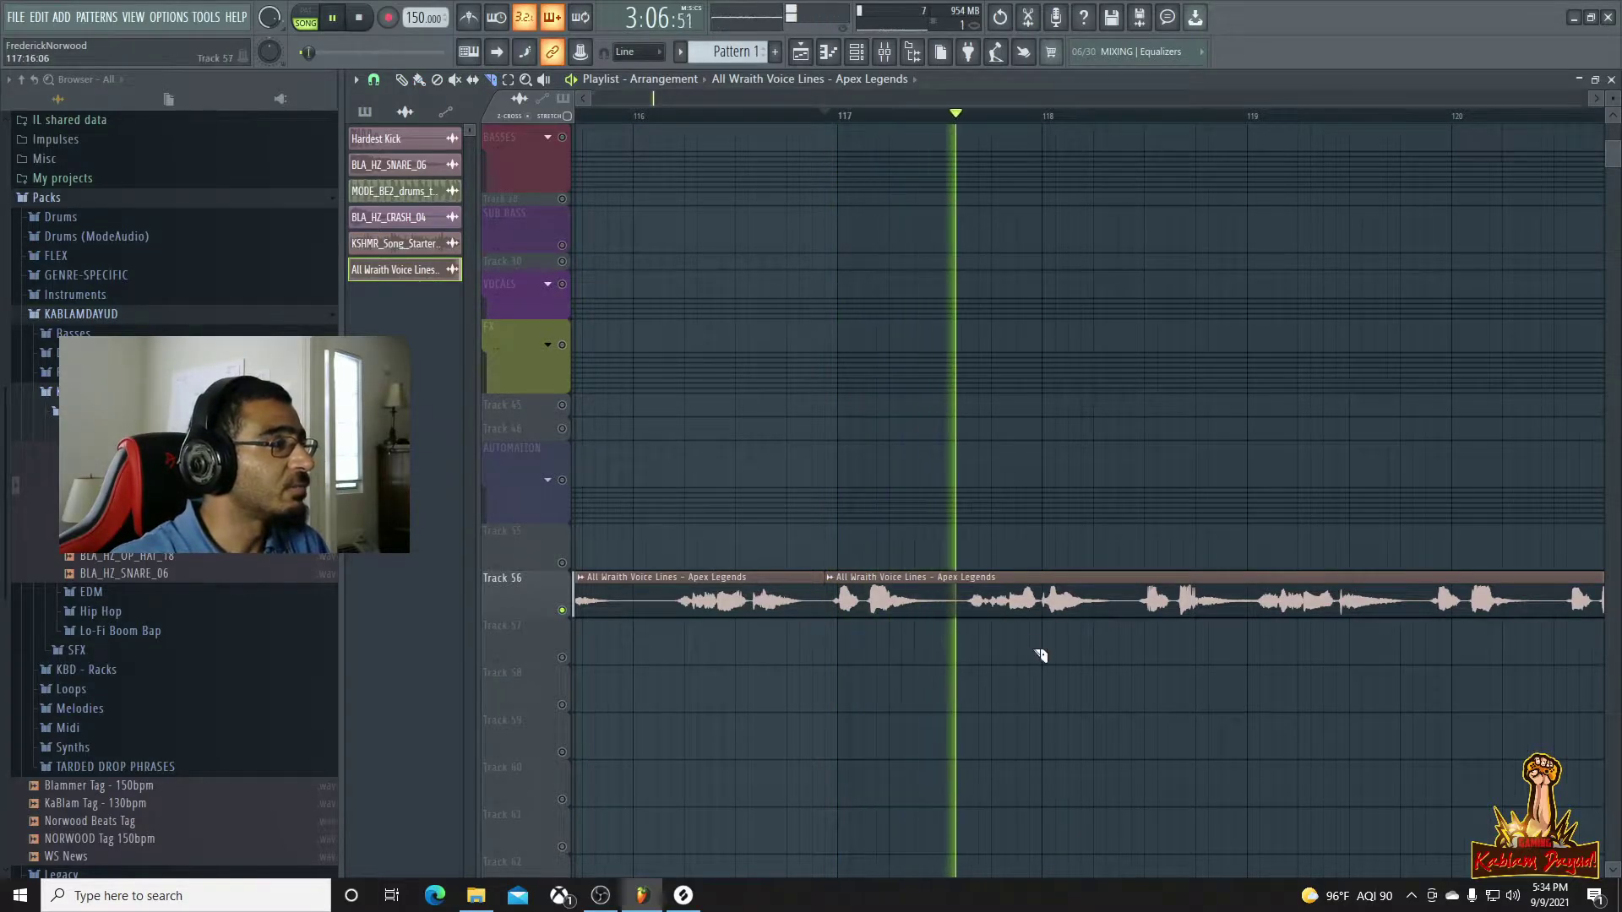
key(space)
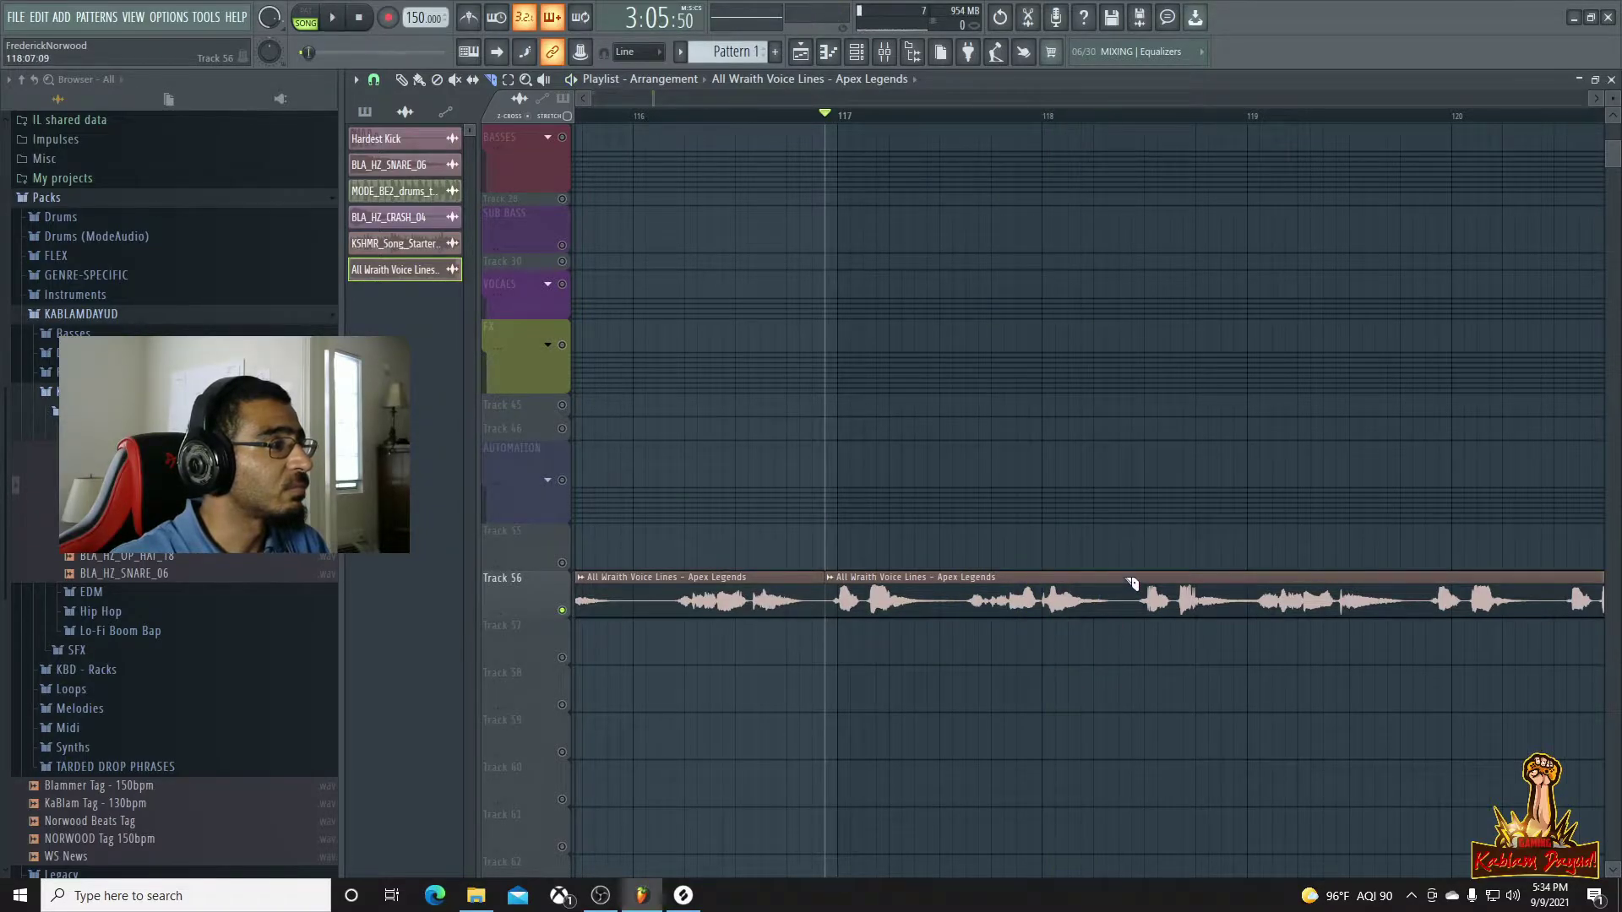
click(1134, 651)
scroll(1115, 647, down, 5)
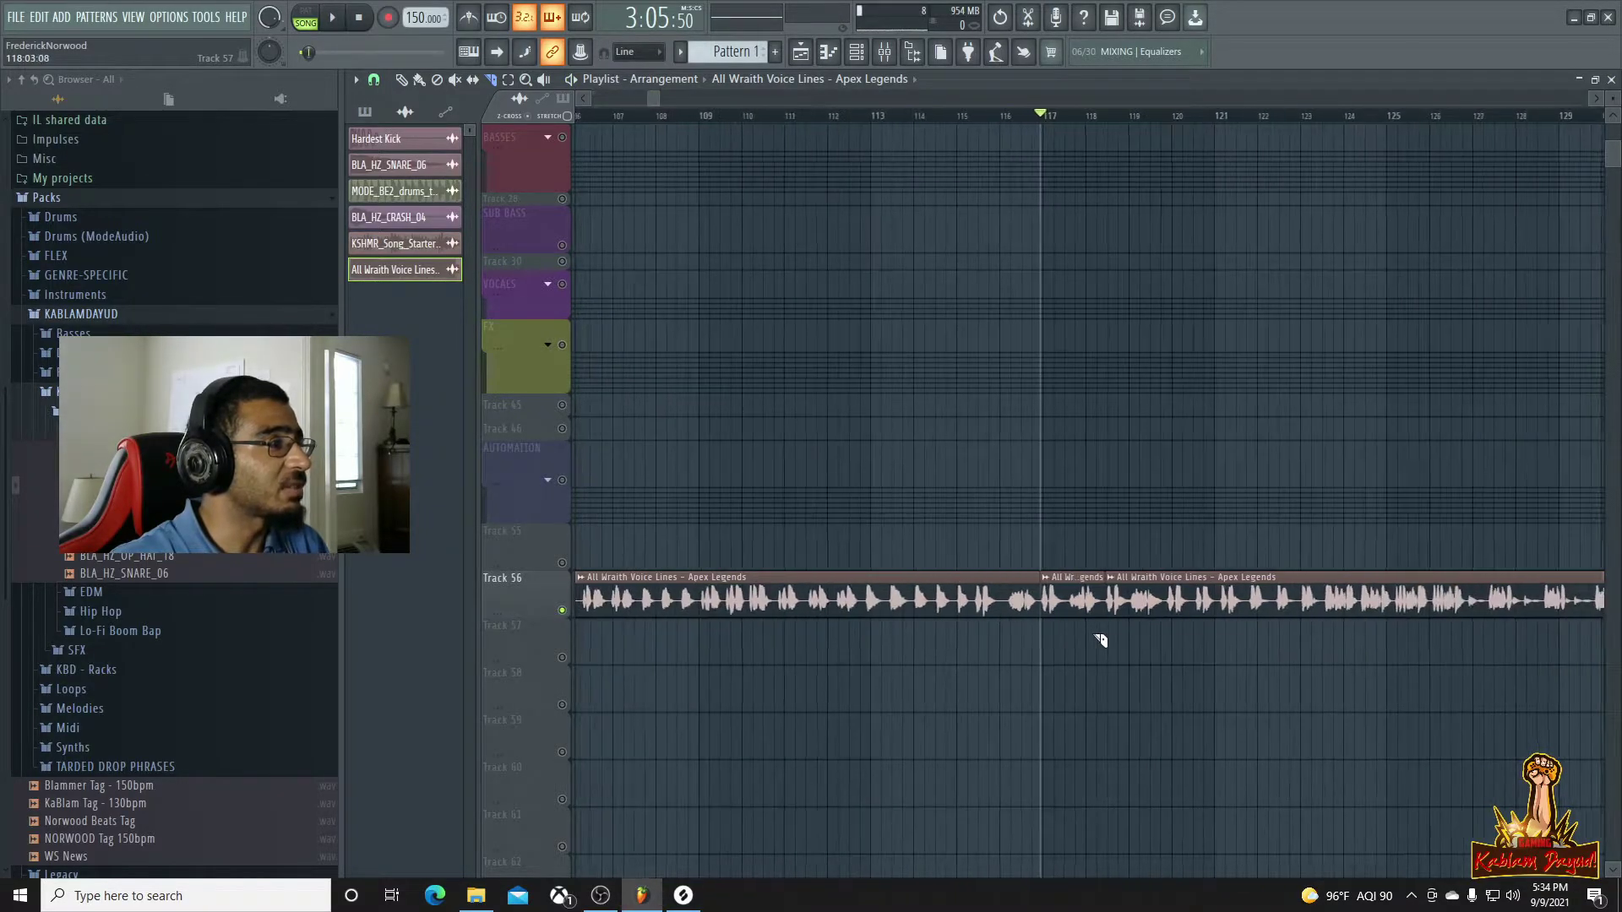
scroll(1090, 640, down, 5)
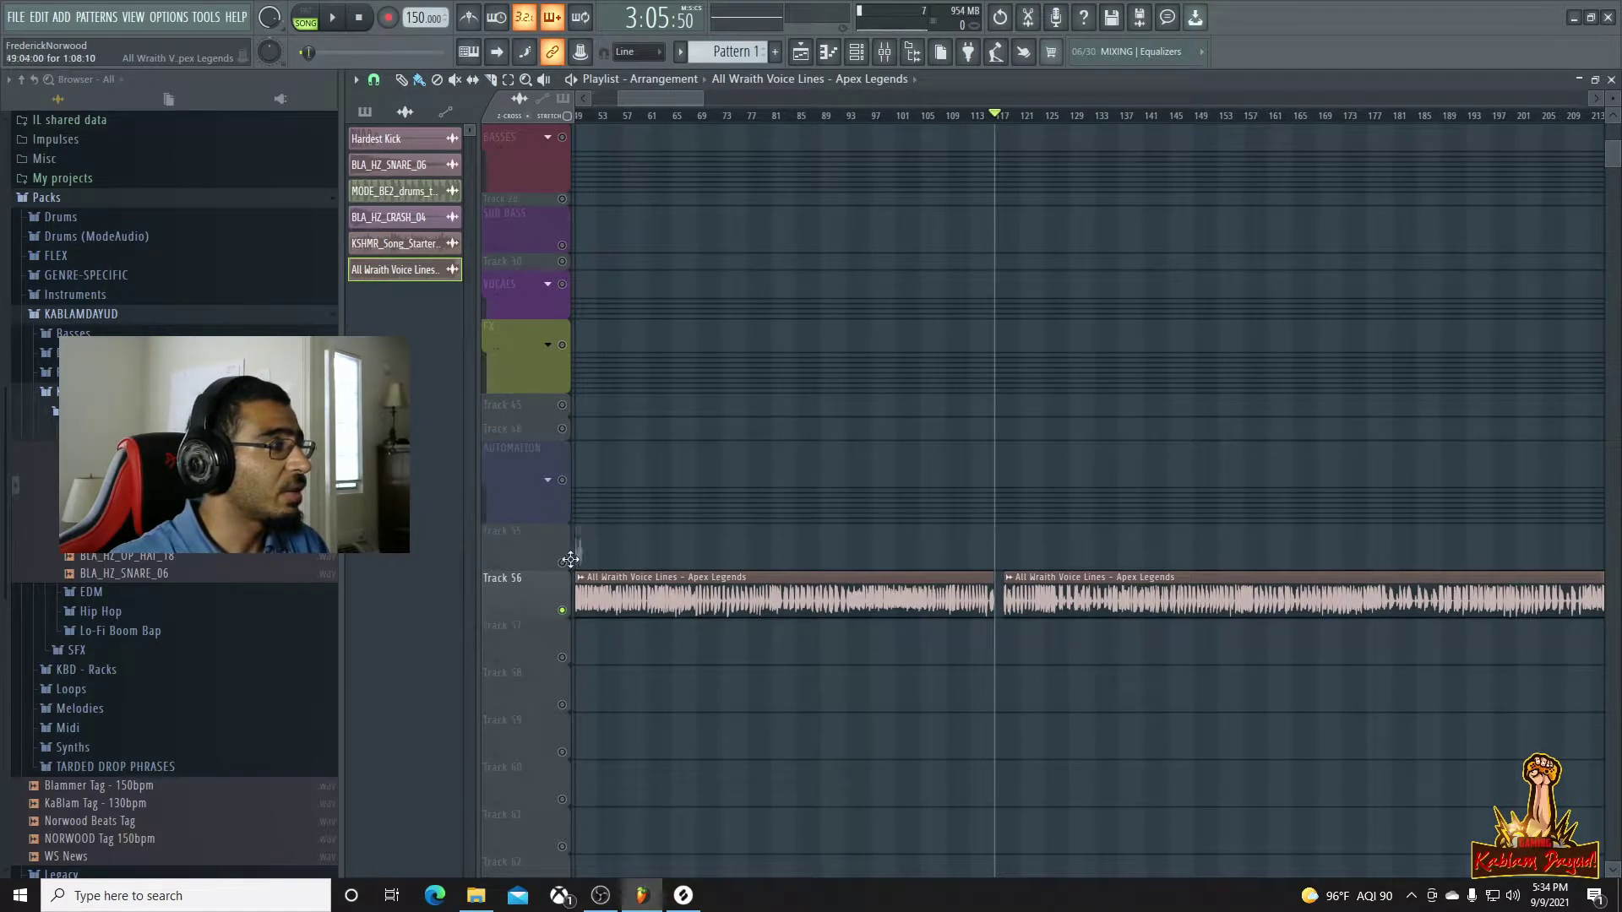
scroll(586, 559, left, 5)
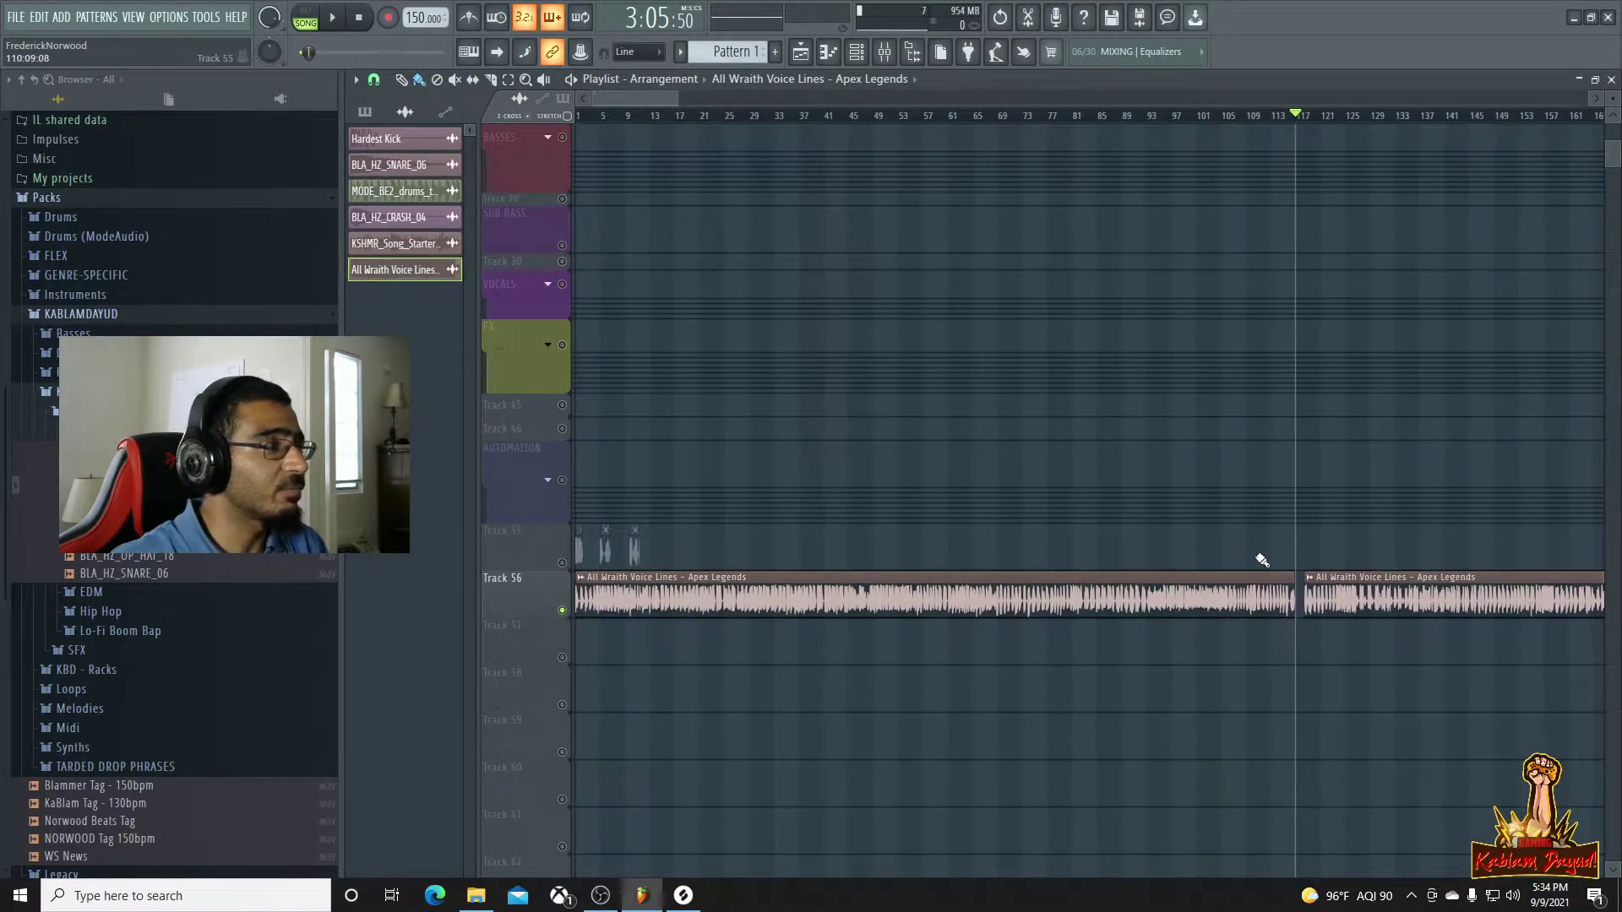
Delete the already auditioned clip before bar 117 from Track 56 and move the remaining voice lines clip to bar 1
scroll(1212, 577, down, 2)
right_click(596, 602)
drag(1245, 601, 677, 627)
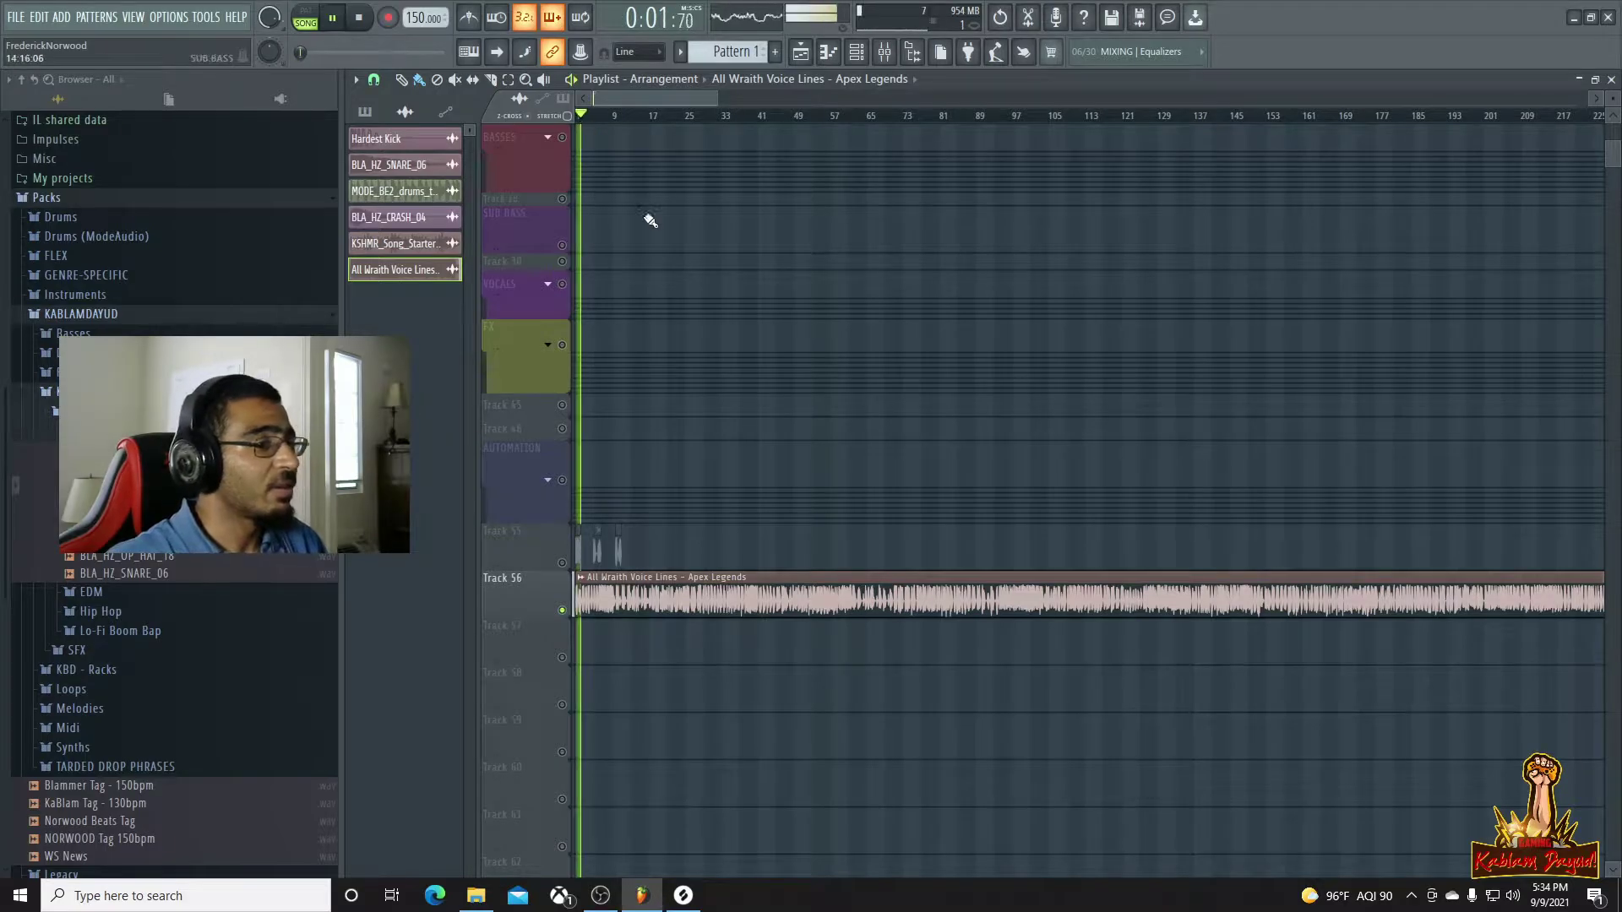
Audition the opening voice lines of the Track 56 clip, pausing and resuming playback at about bar 3
scroll(745, 402, down, 10)
key(space)
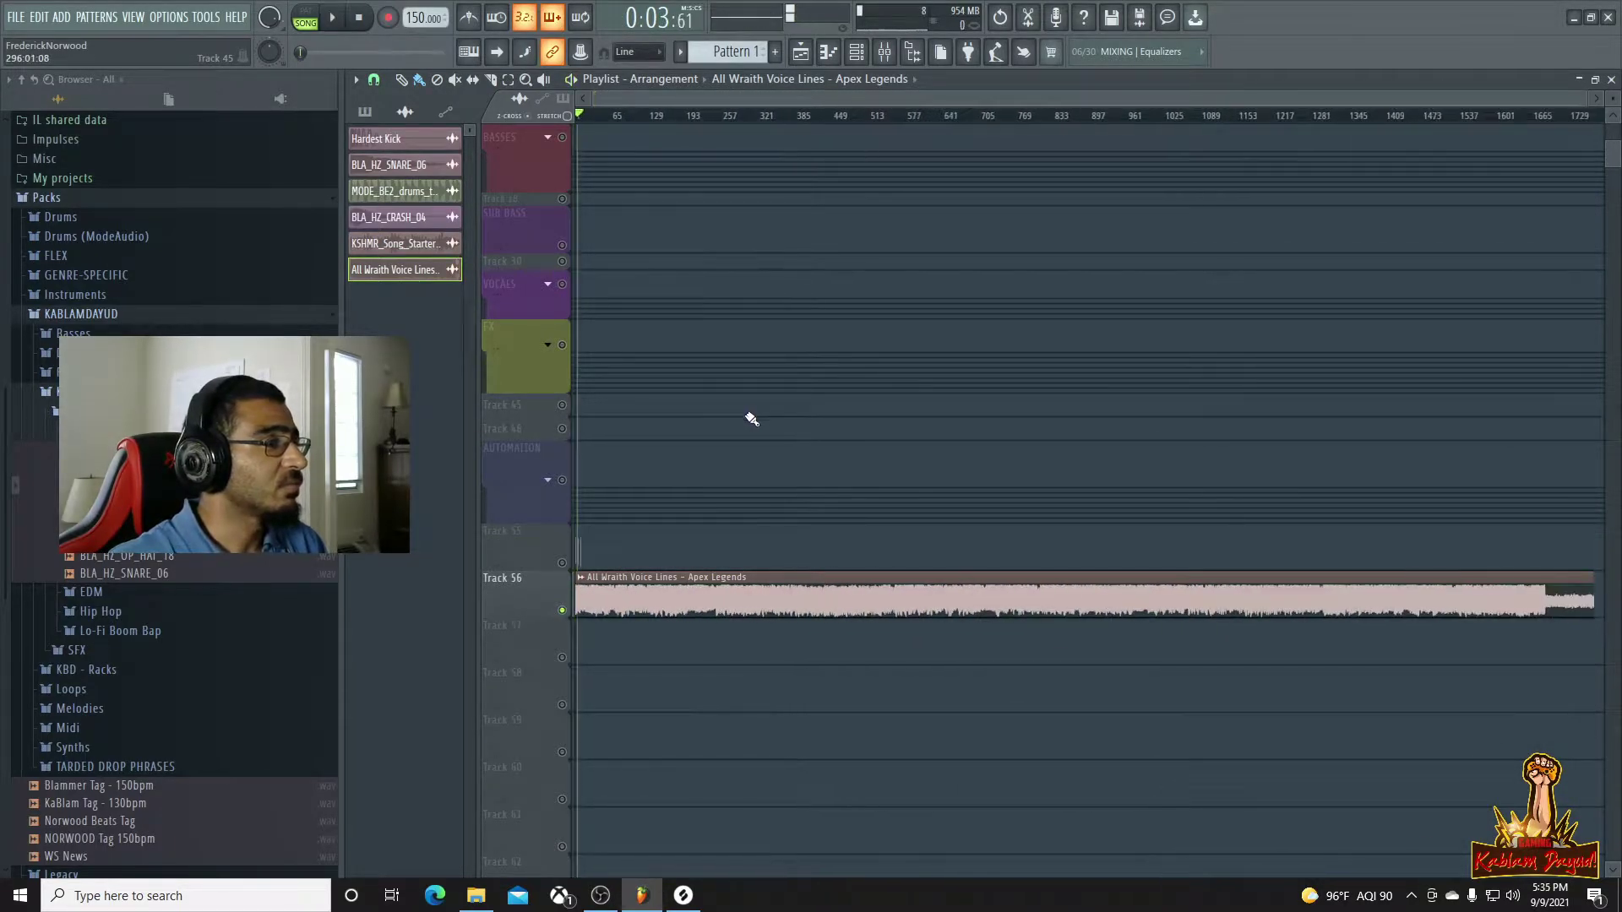
scroll(748, 426, up, 10)
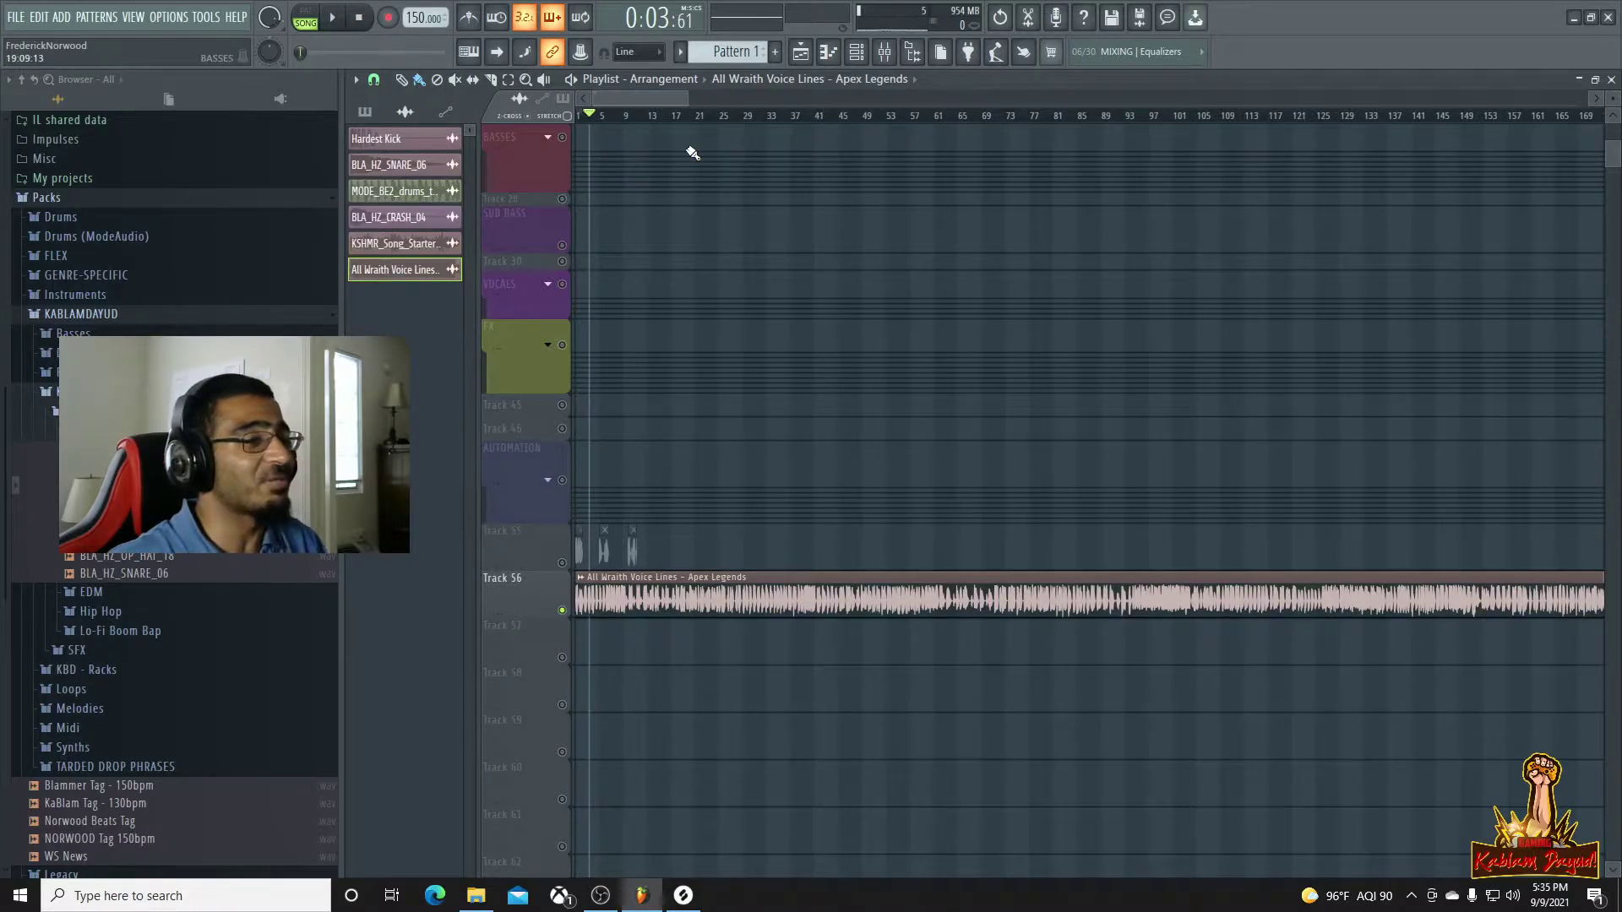
key(space)
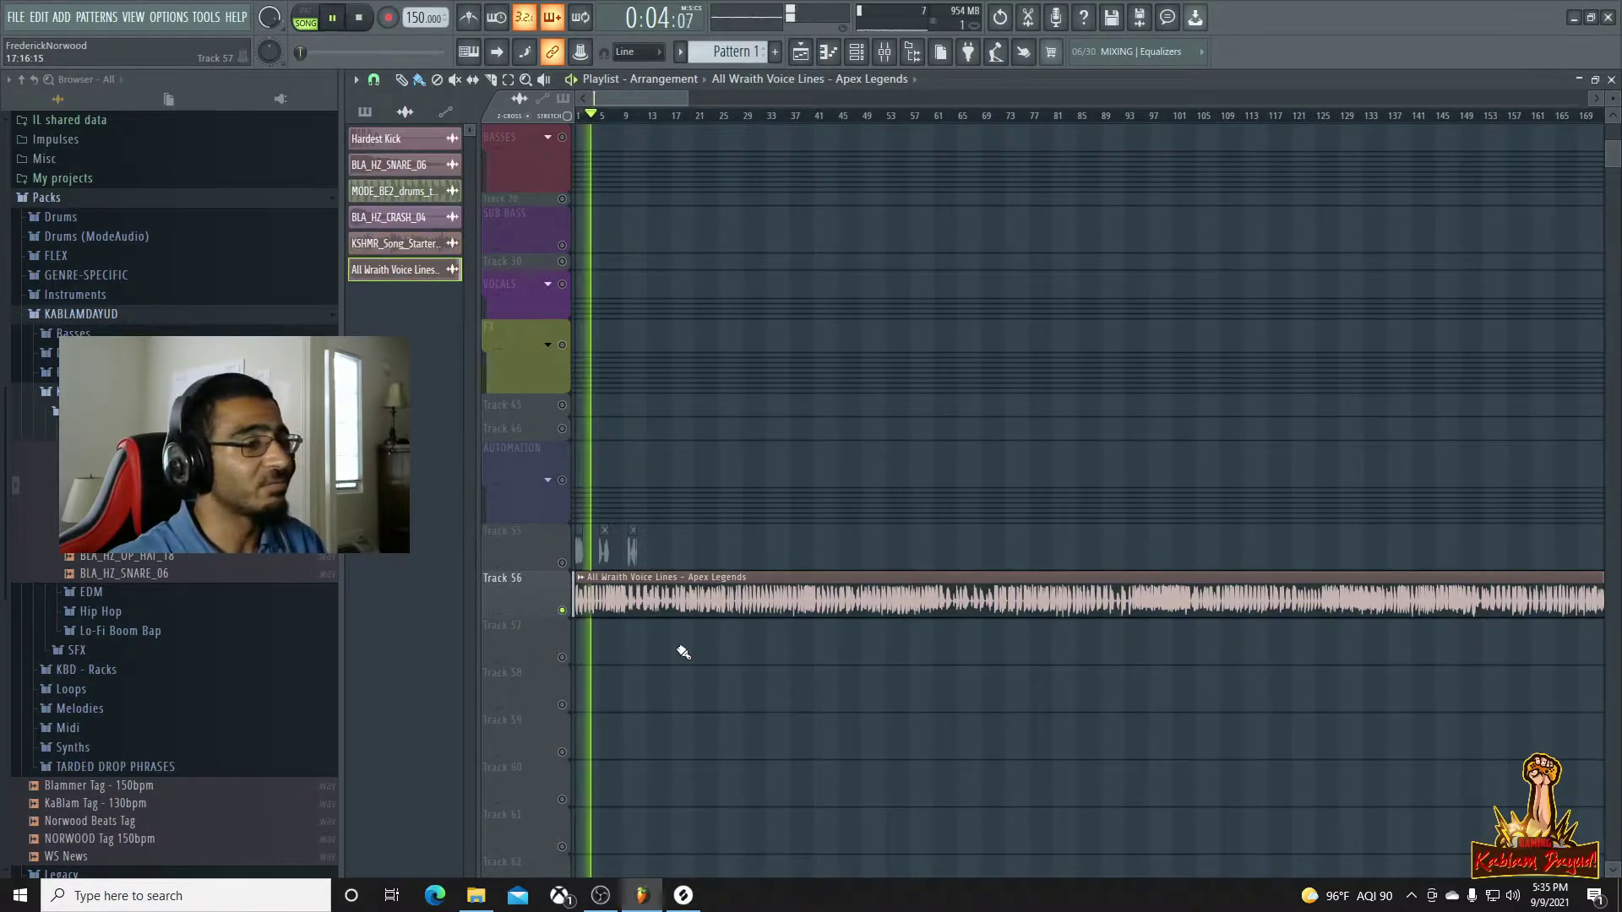
scroll(663, 646, up, 2)
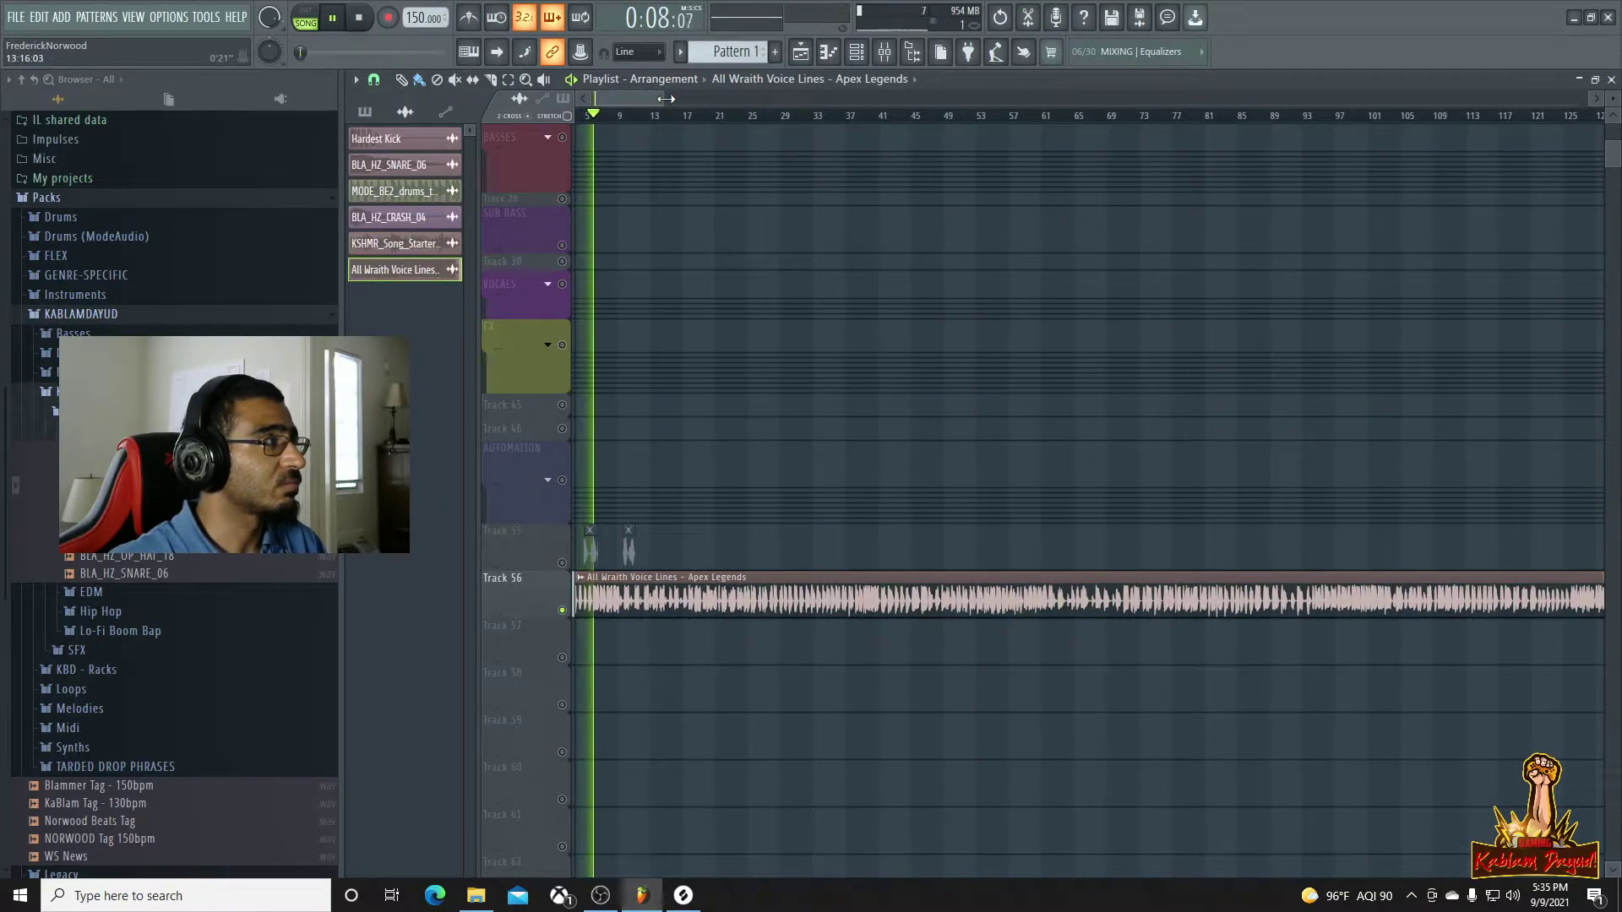
Audition the voice lines between about bars 13 and 43 by skipping the playhead ahead every few bars
click(650, 124)
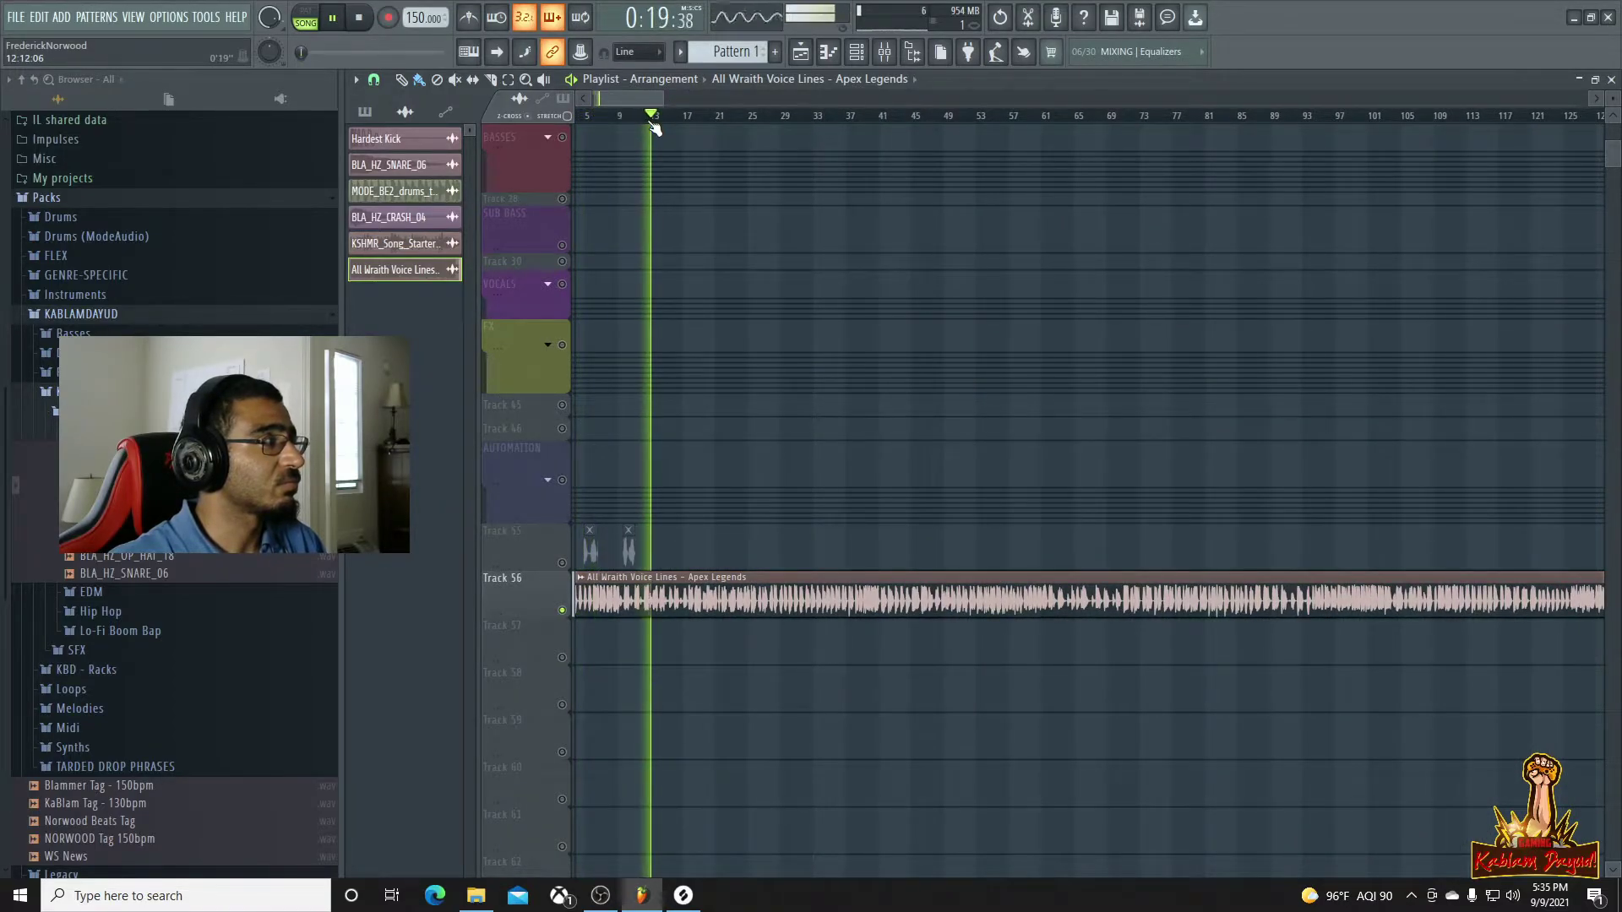
click(680, 125)
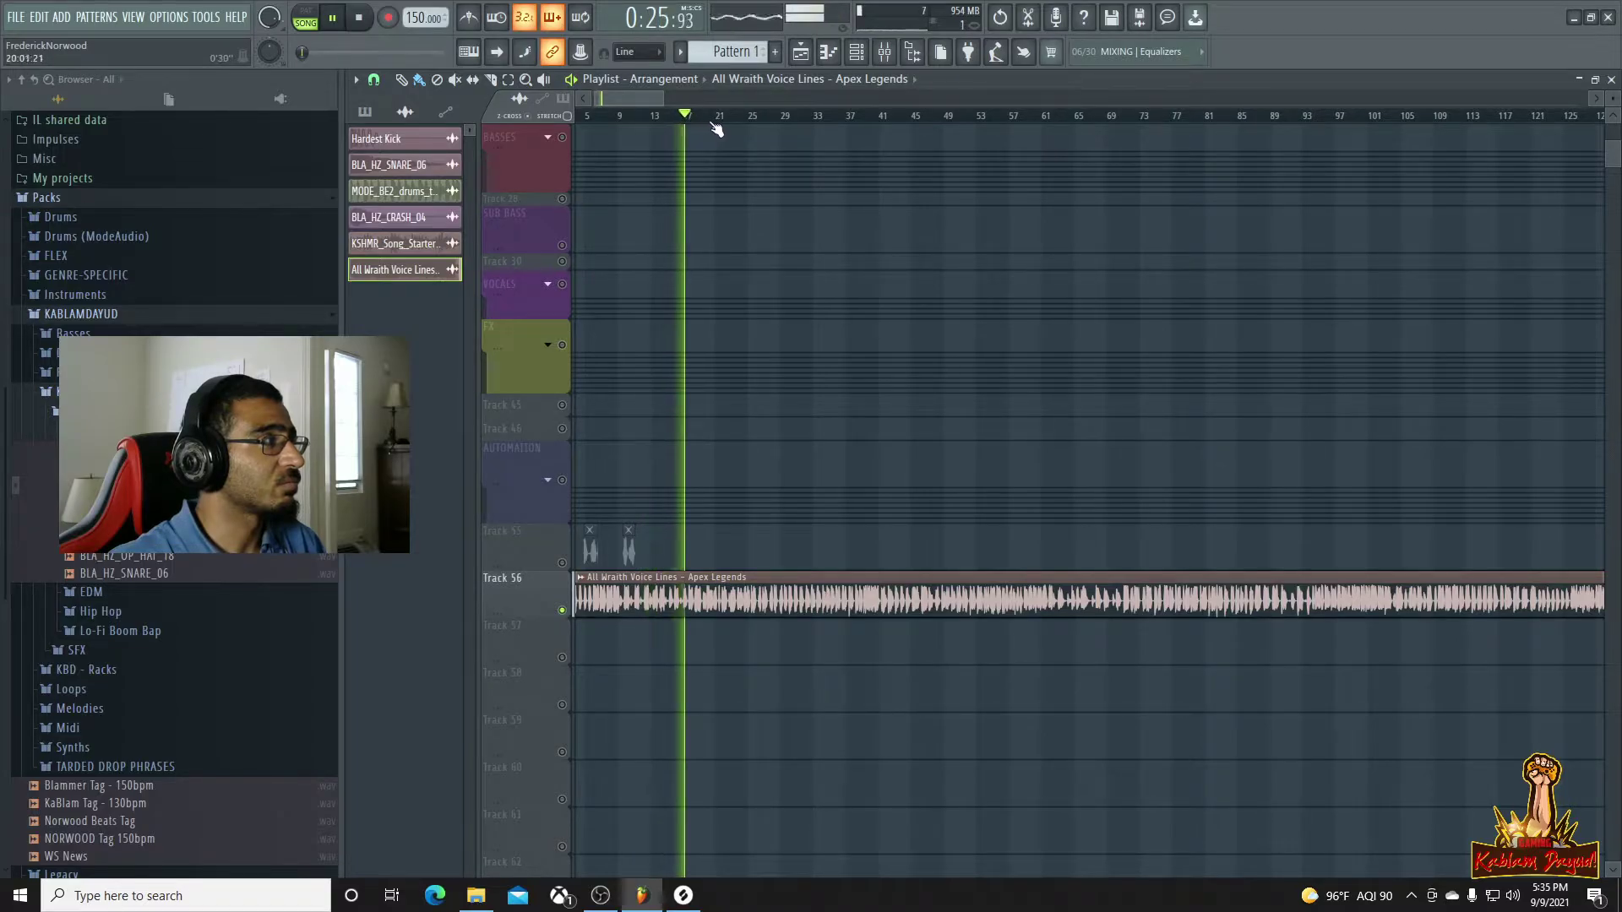
click(714, 125)
click(750, 125)
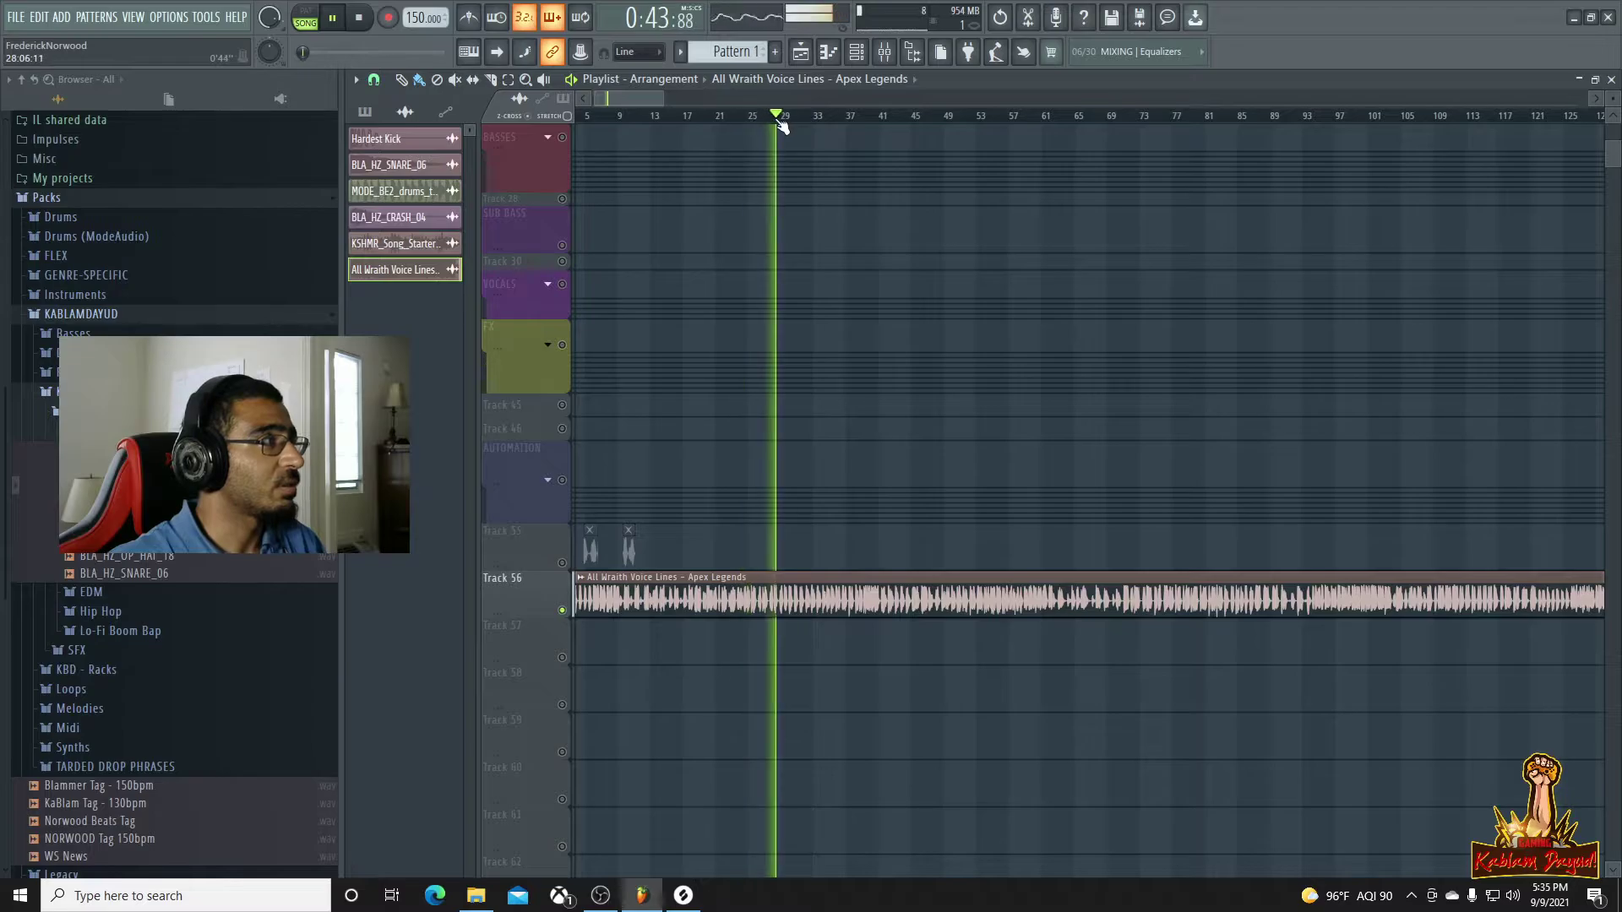
click(801, 125)
click(819, 127)
click(843, 125)
click(864, 125)
click(896, 125)
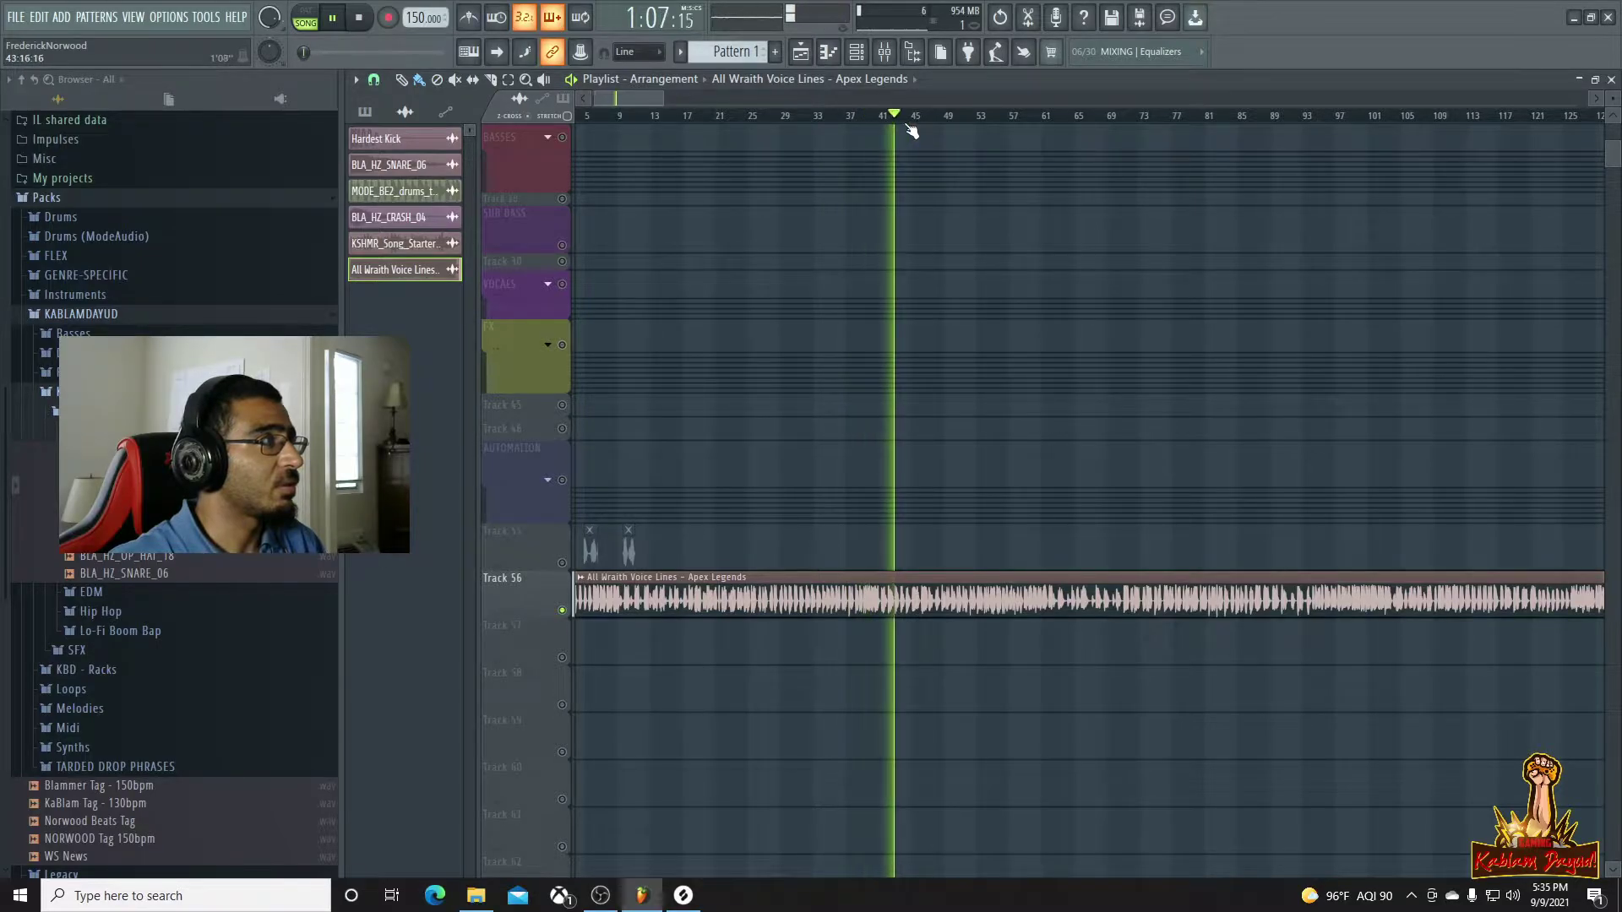
Audition the voice lines between about bars 45 and 54, replay the phrase from about bar 51 and stop
click(919, 125)
click(936, 125)
click(973, 127)
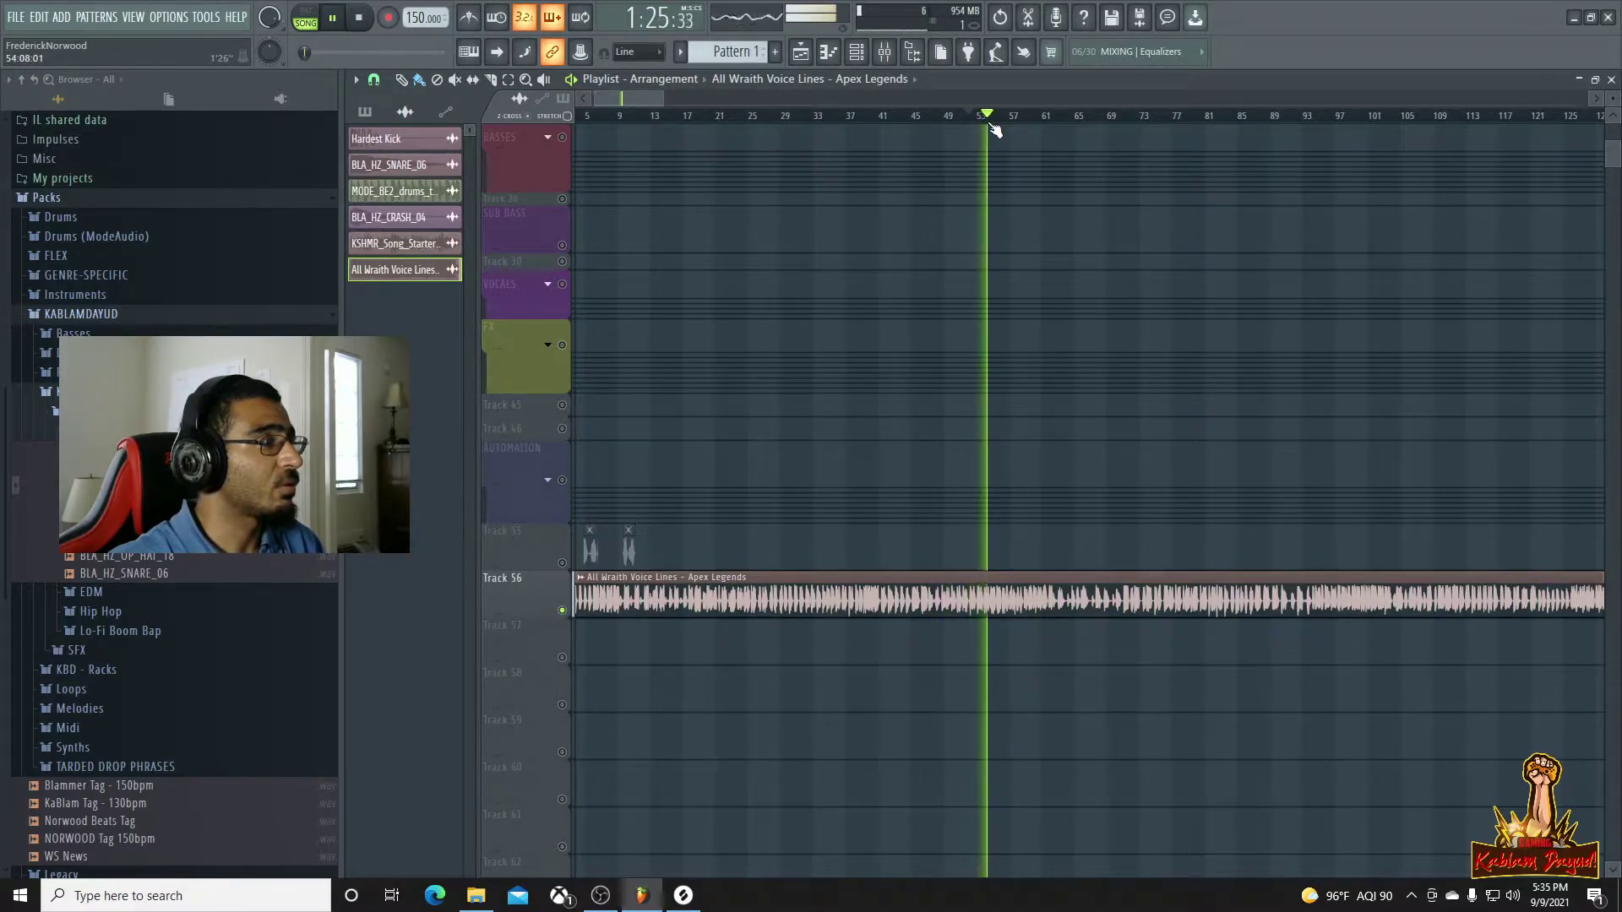
click(971, 125)
scroll(955, 200, up, 5)
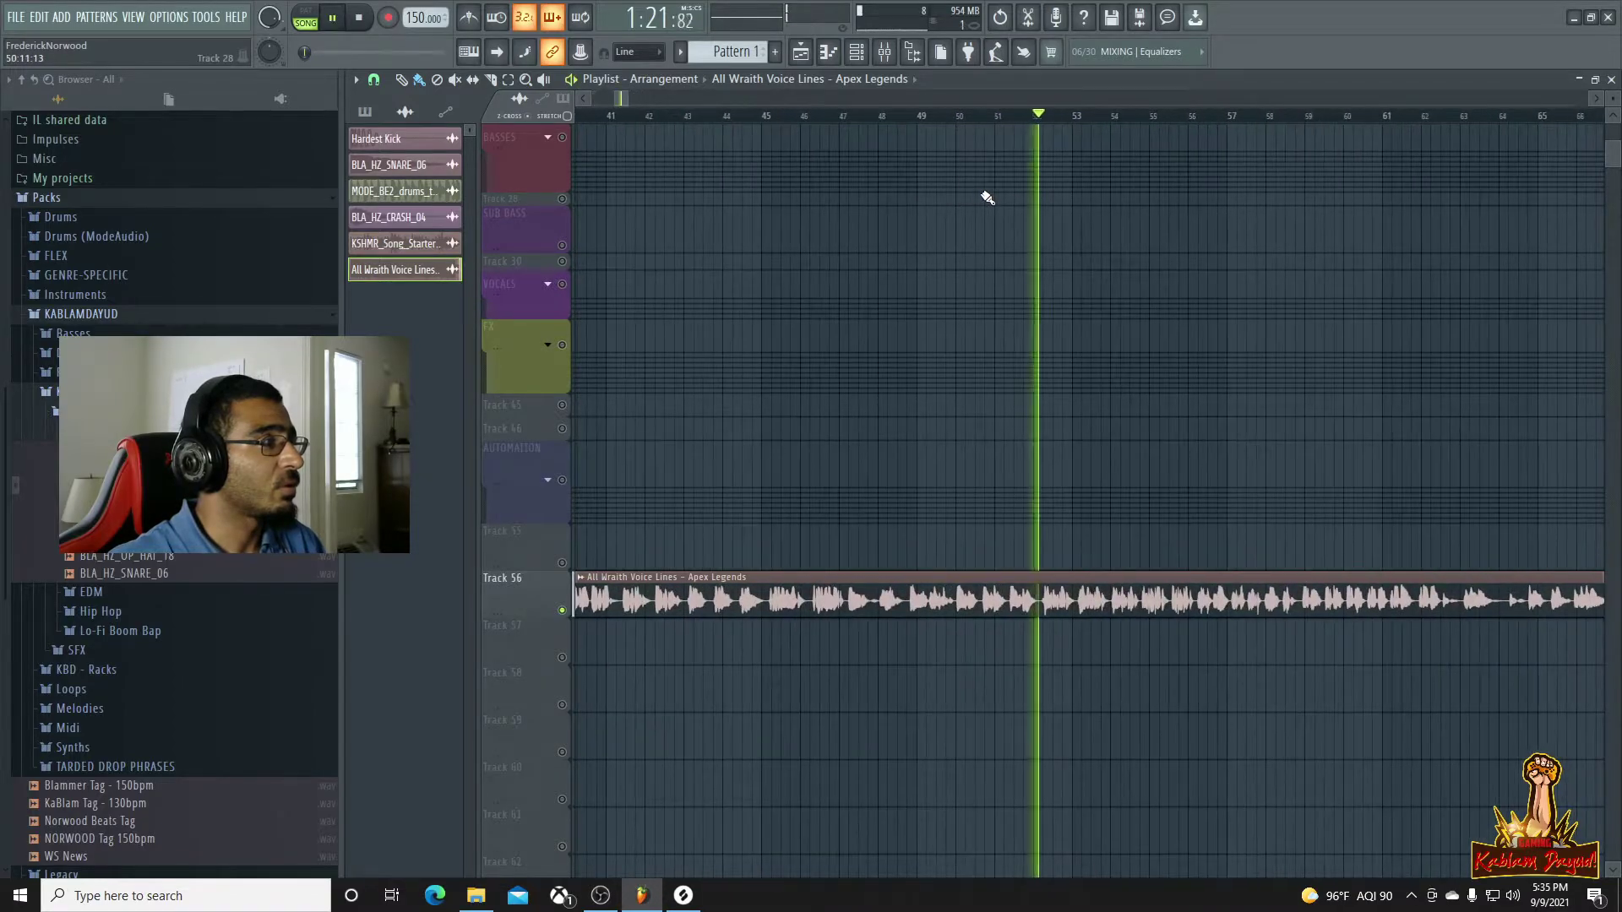
scroll(1071, 437, up, 2)
click(995, 119)
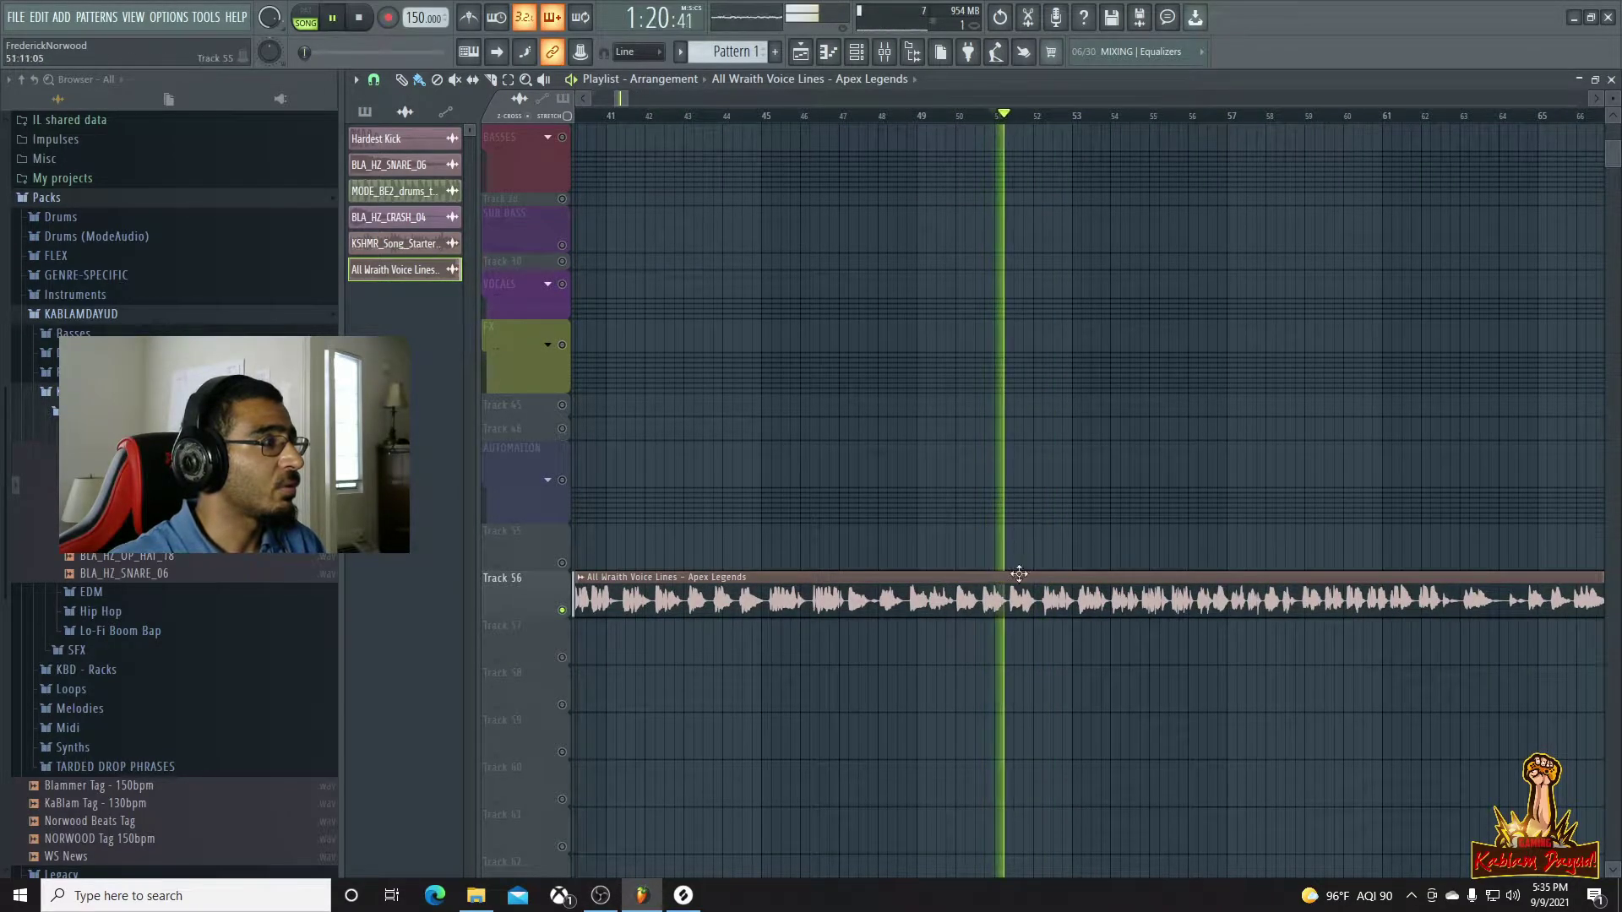
key(space)
Slice out the voice line between about bars 52 and 53 and move it to Track 55 at bar 13
scroll(1036, 640, up, 5)
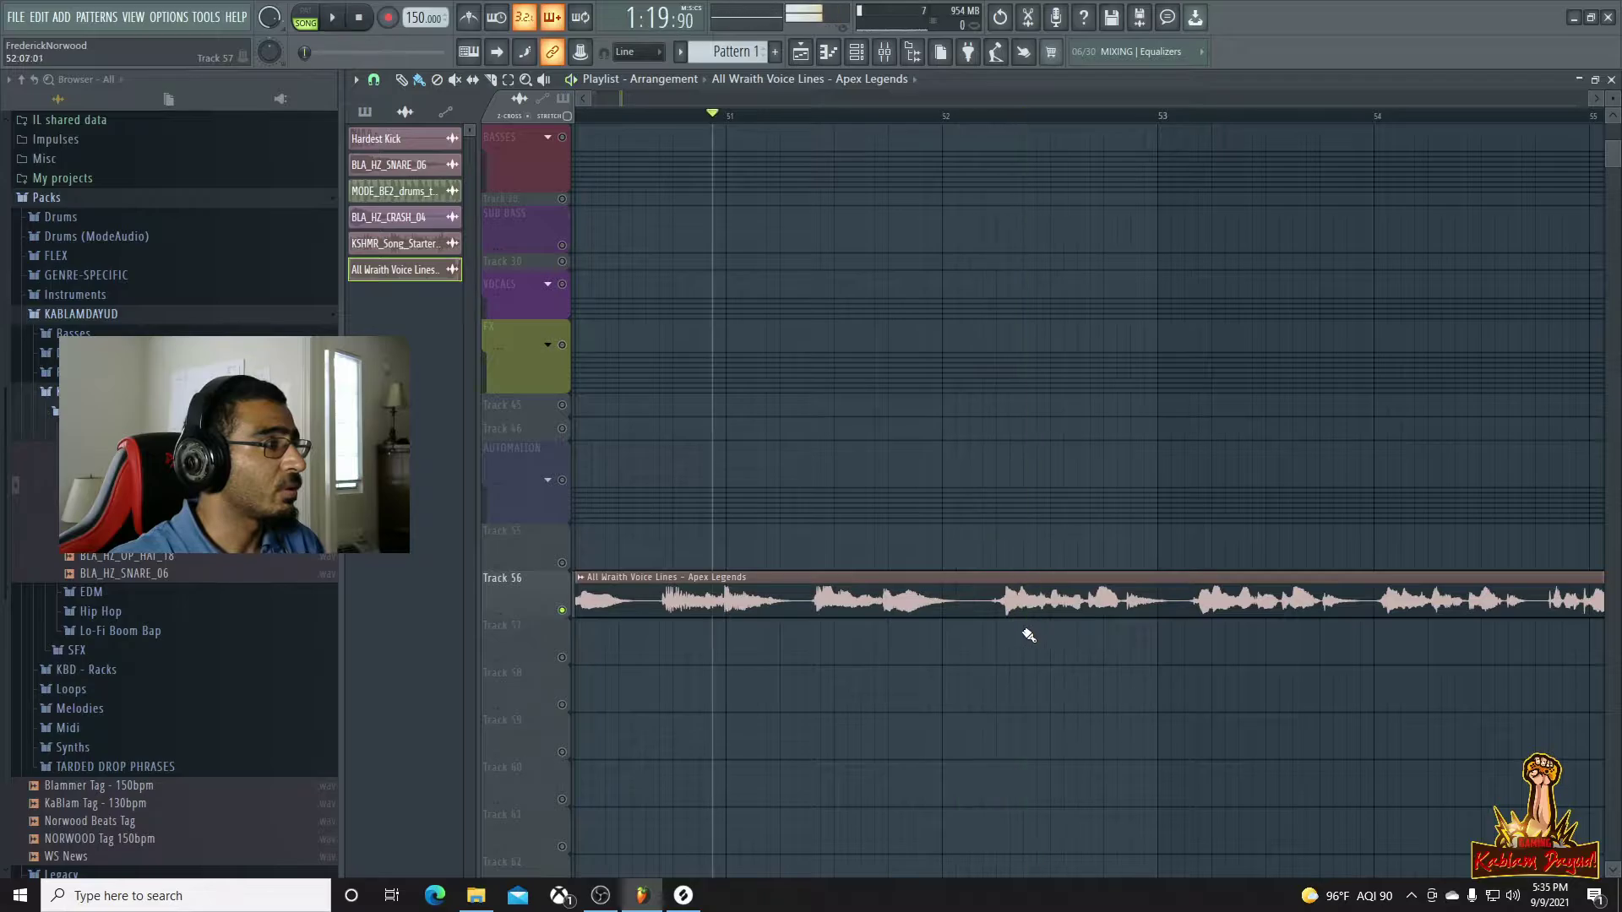
drag(993, 673, 996, 659)
key(space)
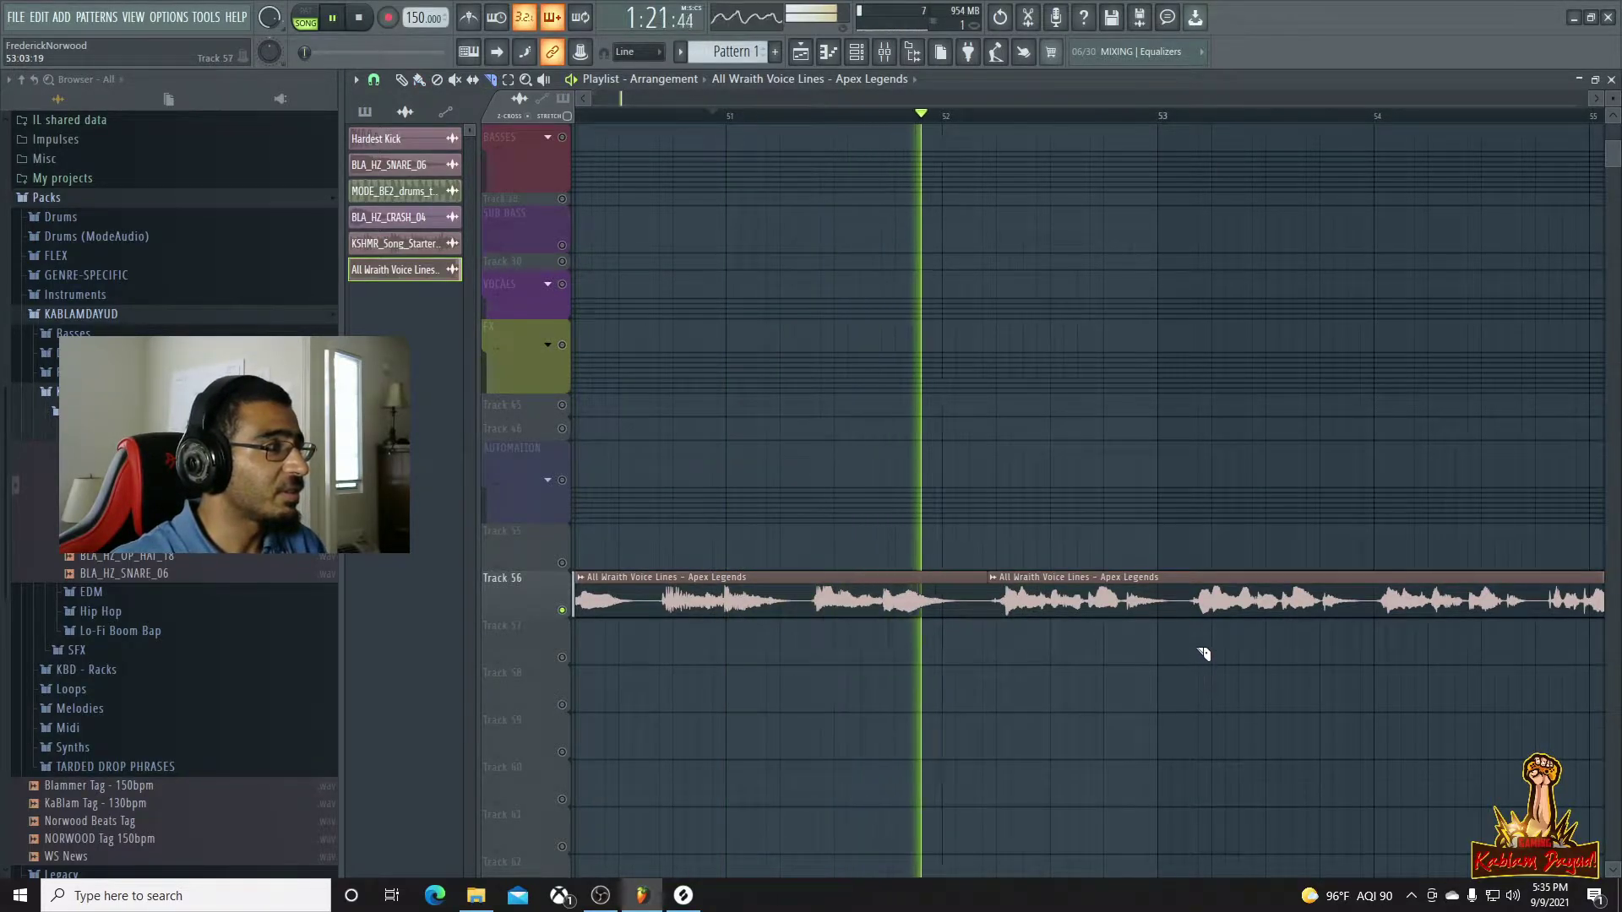
key(space)
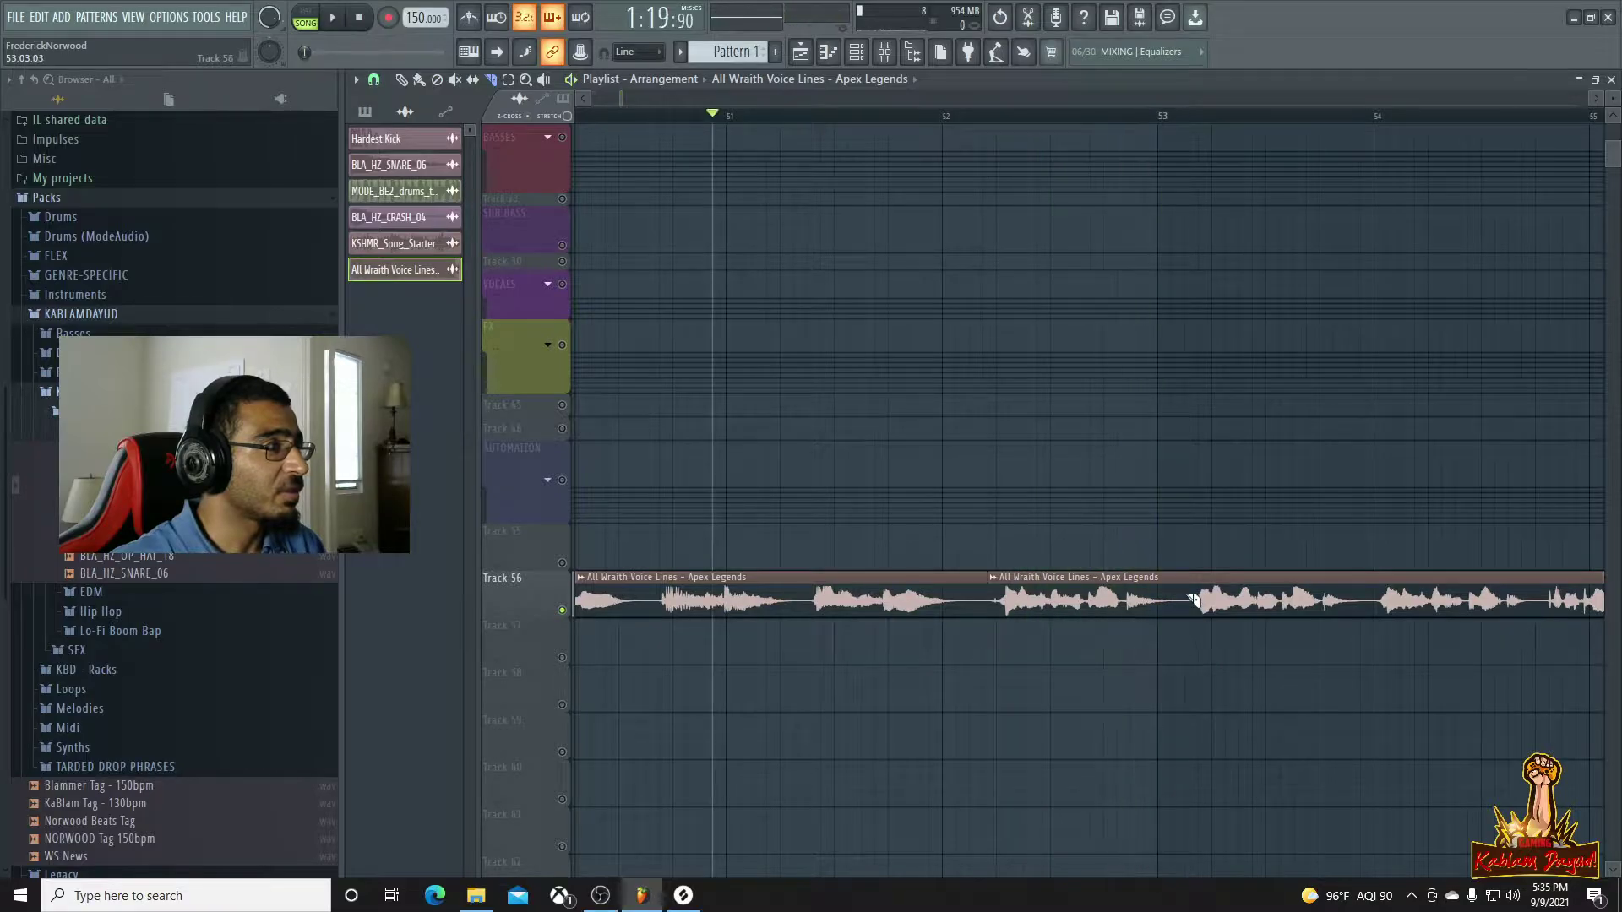
scroll(1193, 644, down, 5)
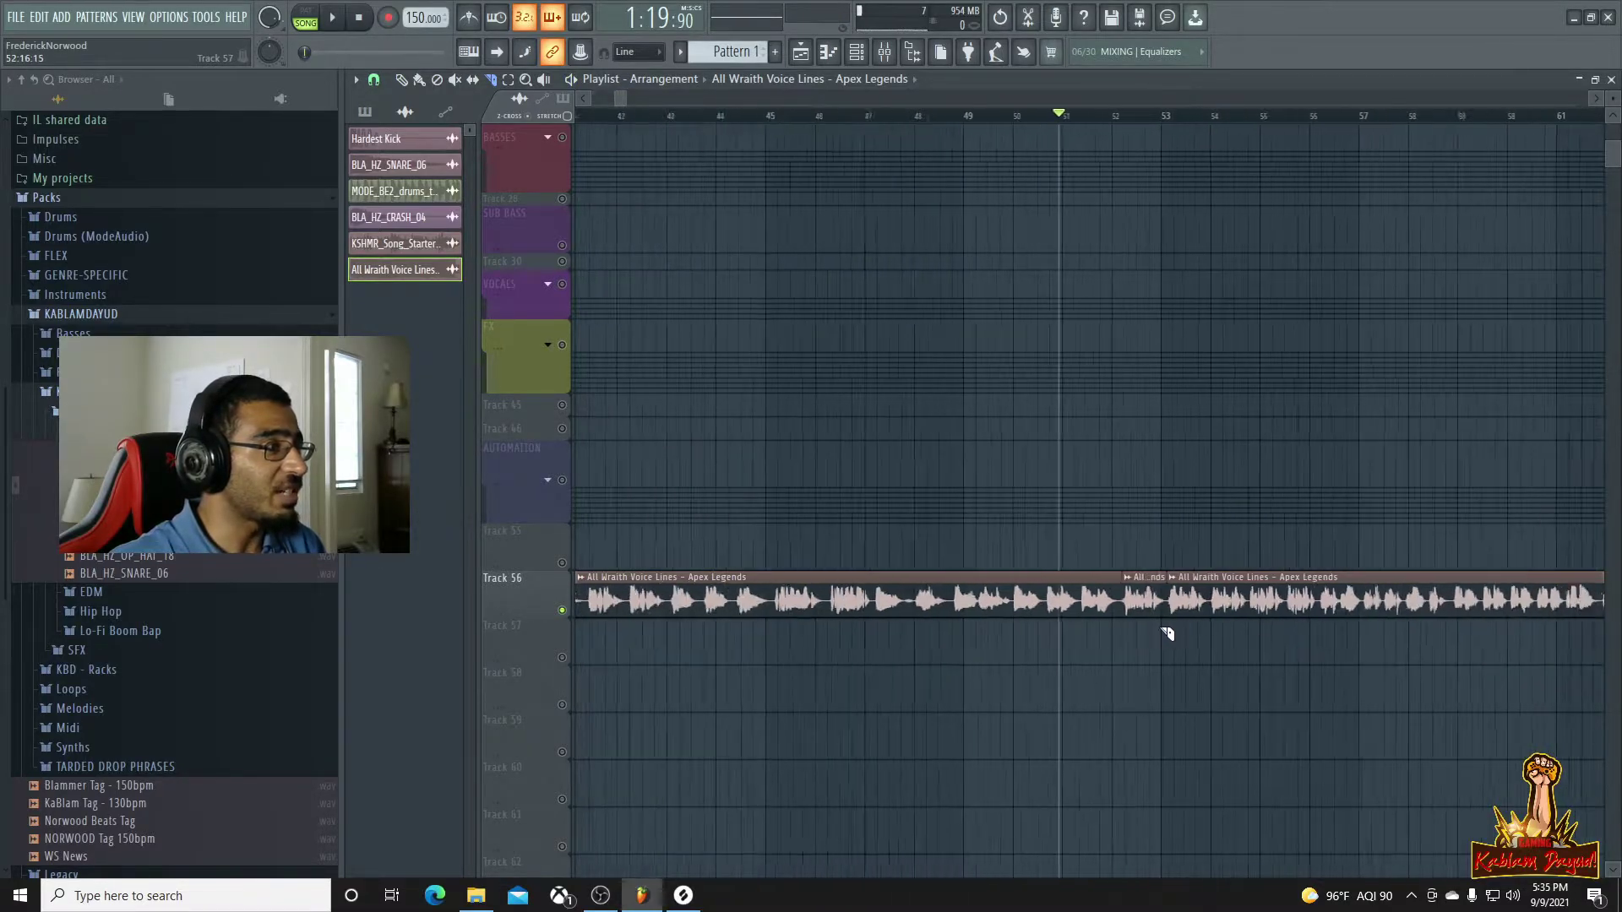
scroll(1154, 630, down, 3)
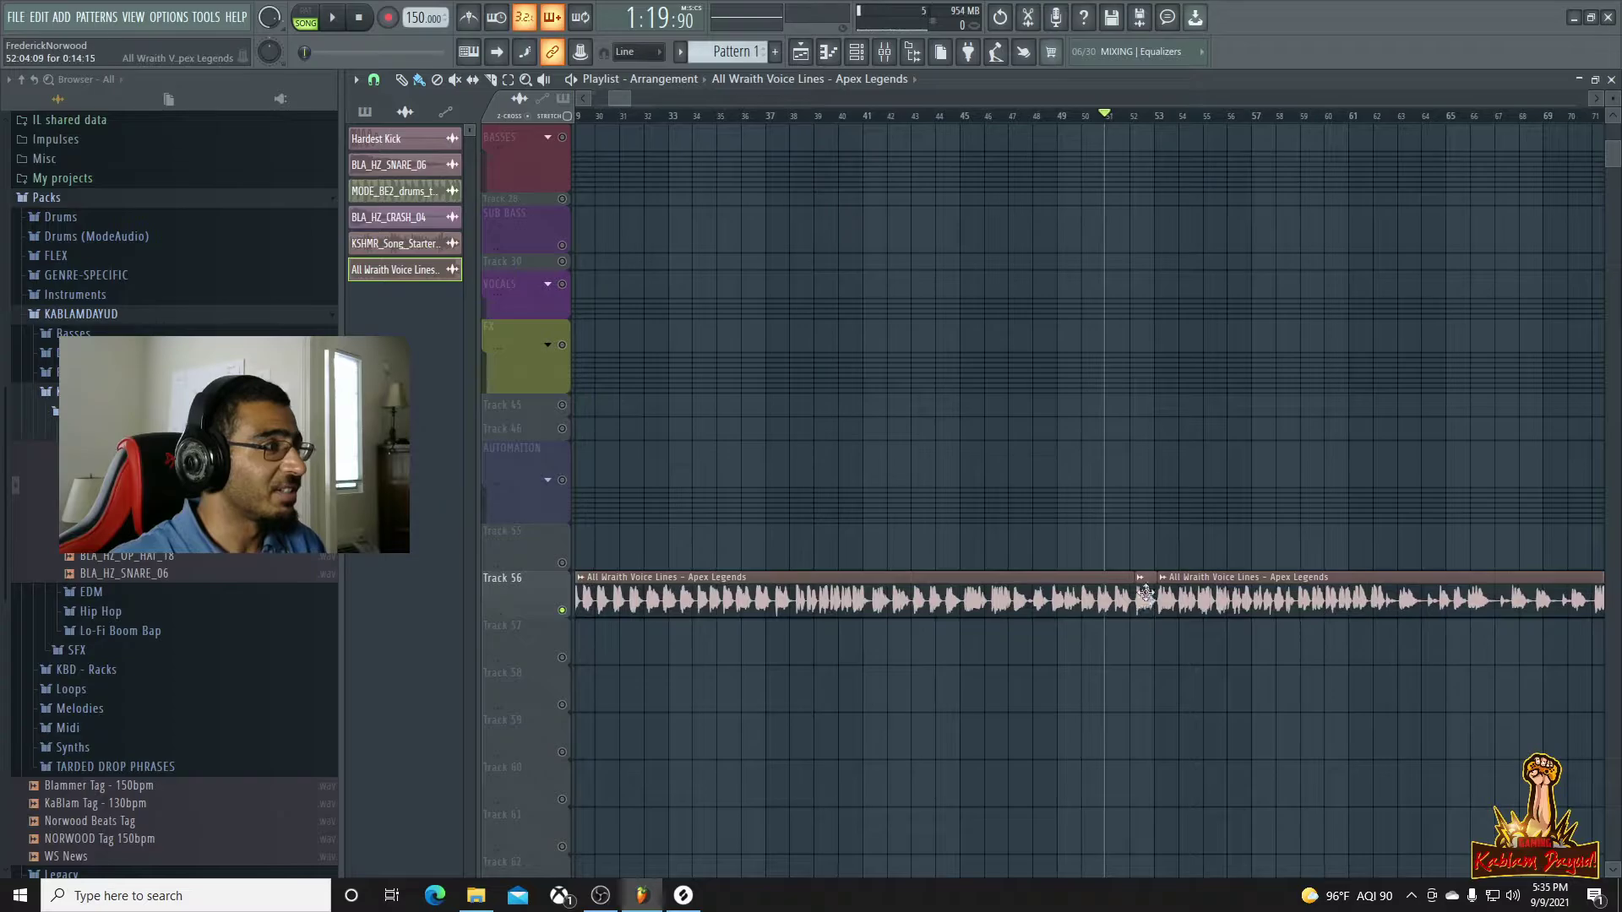
scroll(658, 539, left, 10)
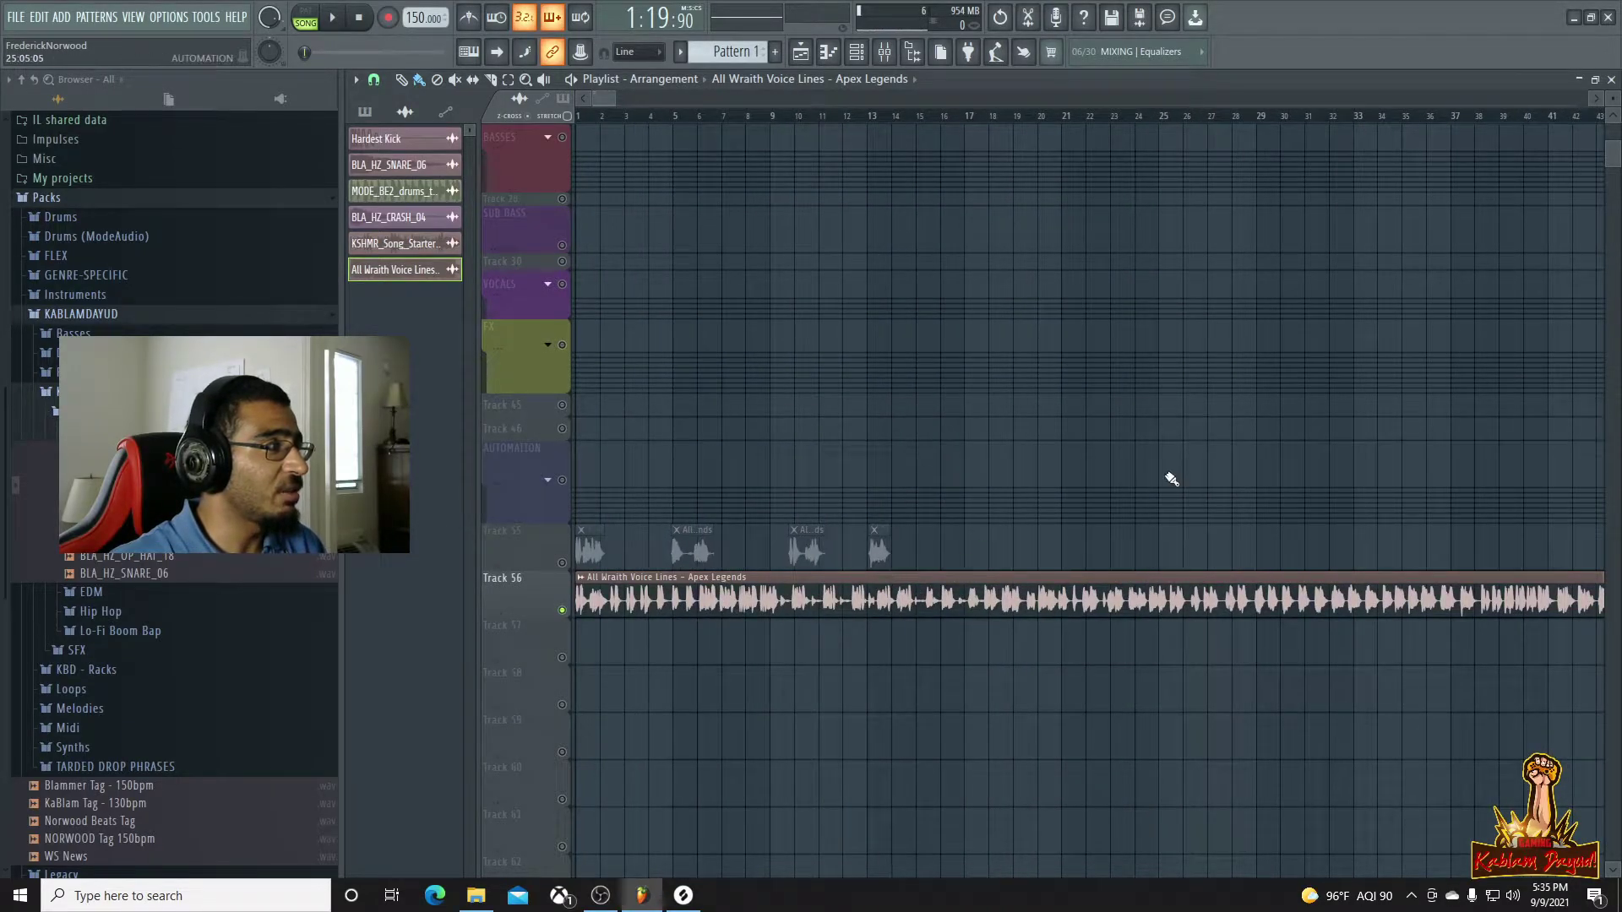
Delete the already auditioned clip before bar 52 from Track 56 and move the remaining voice lines clip to bar 1
scroll(1172, 479, down, 5)
mouse_move(683, 600)
mouse_down()
mouse_move(811, 599)
mouse_move(684, 600)
mouse_up()
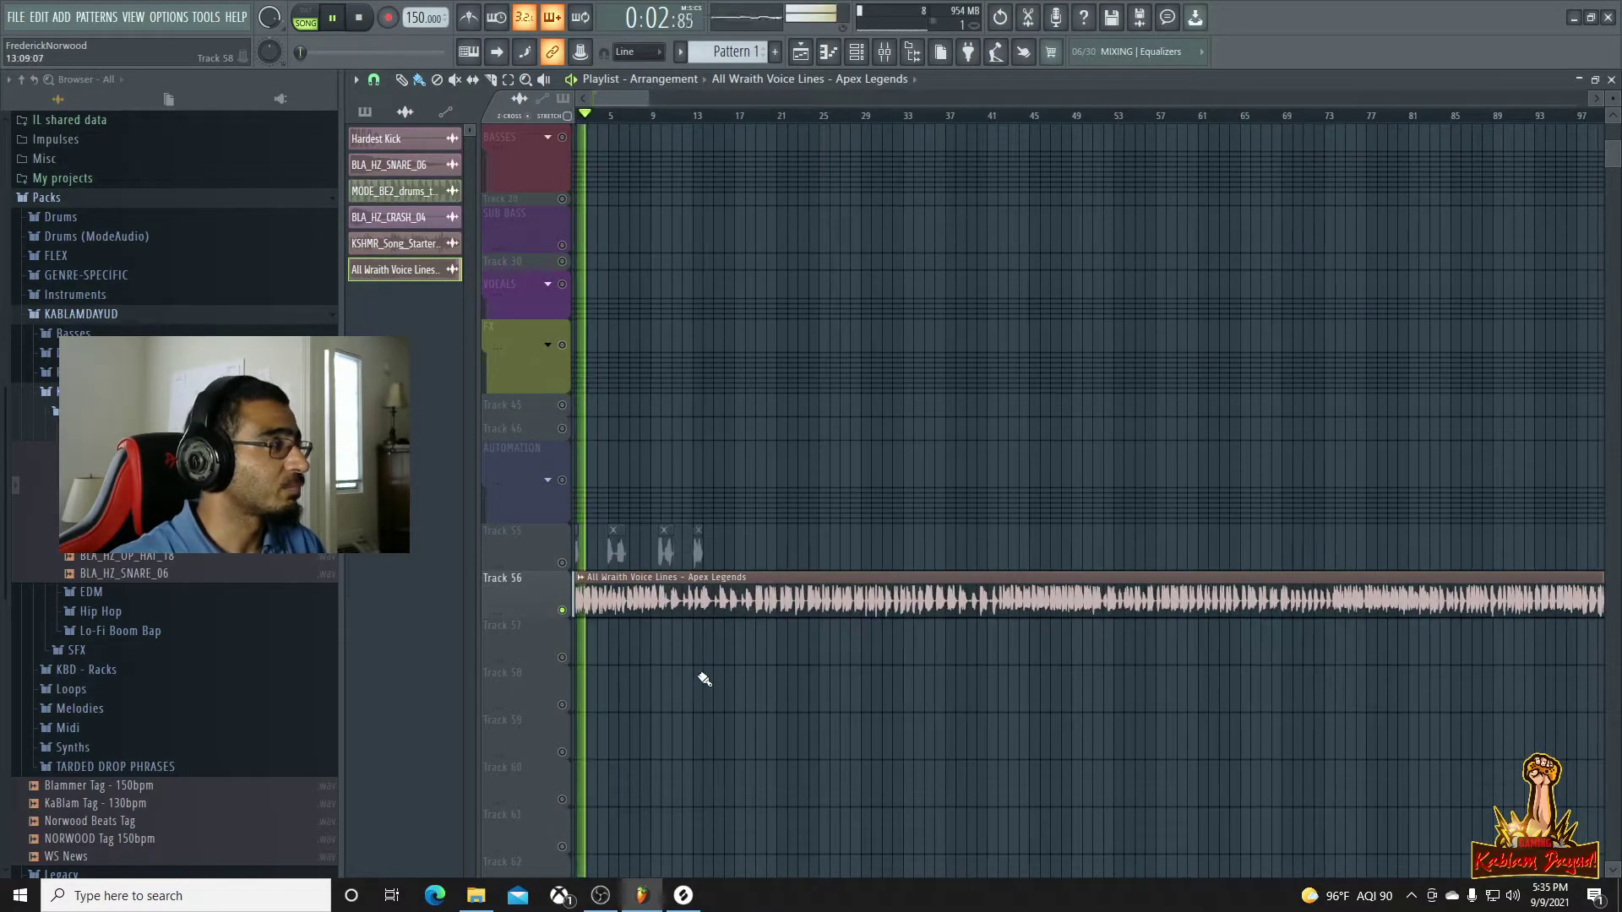
Audition the voice lines of the shifted clip between about bars 1 and 42
scroll(701, 676, down, 1)
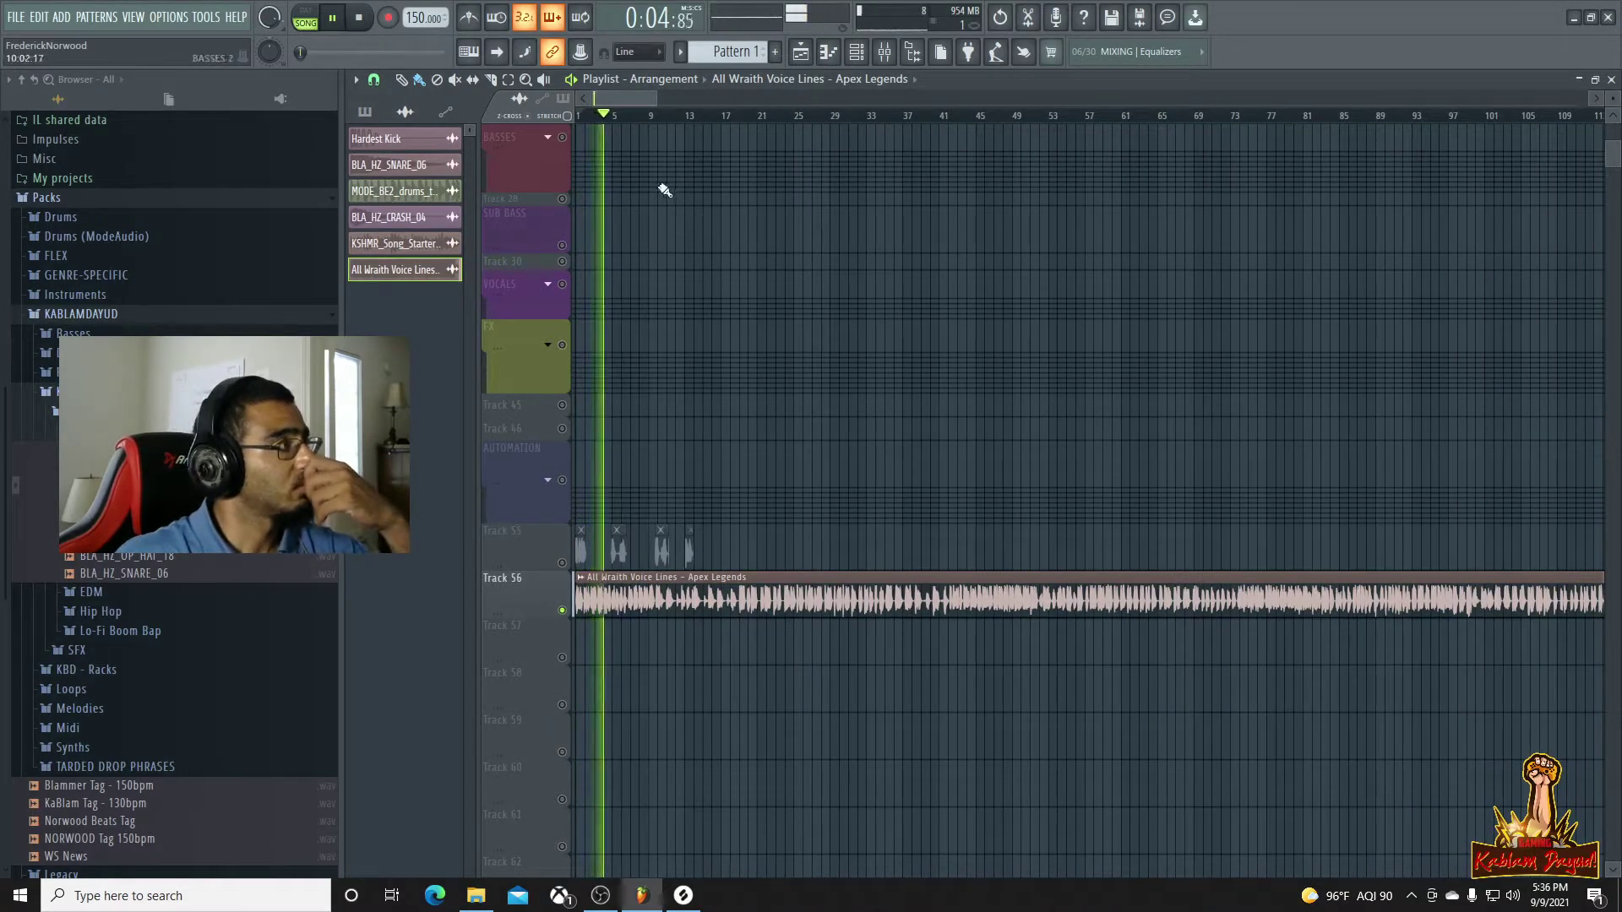
click(637, 118)
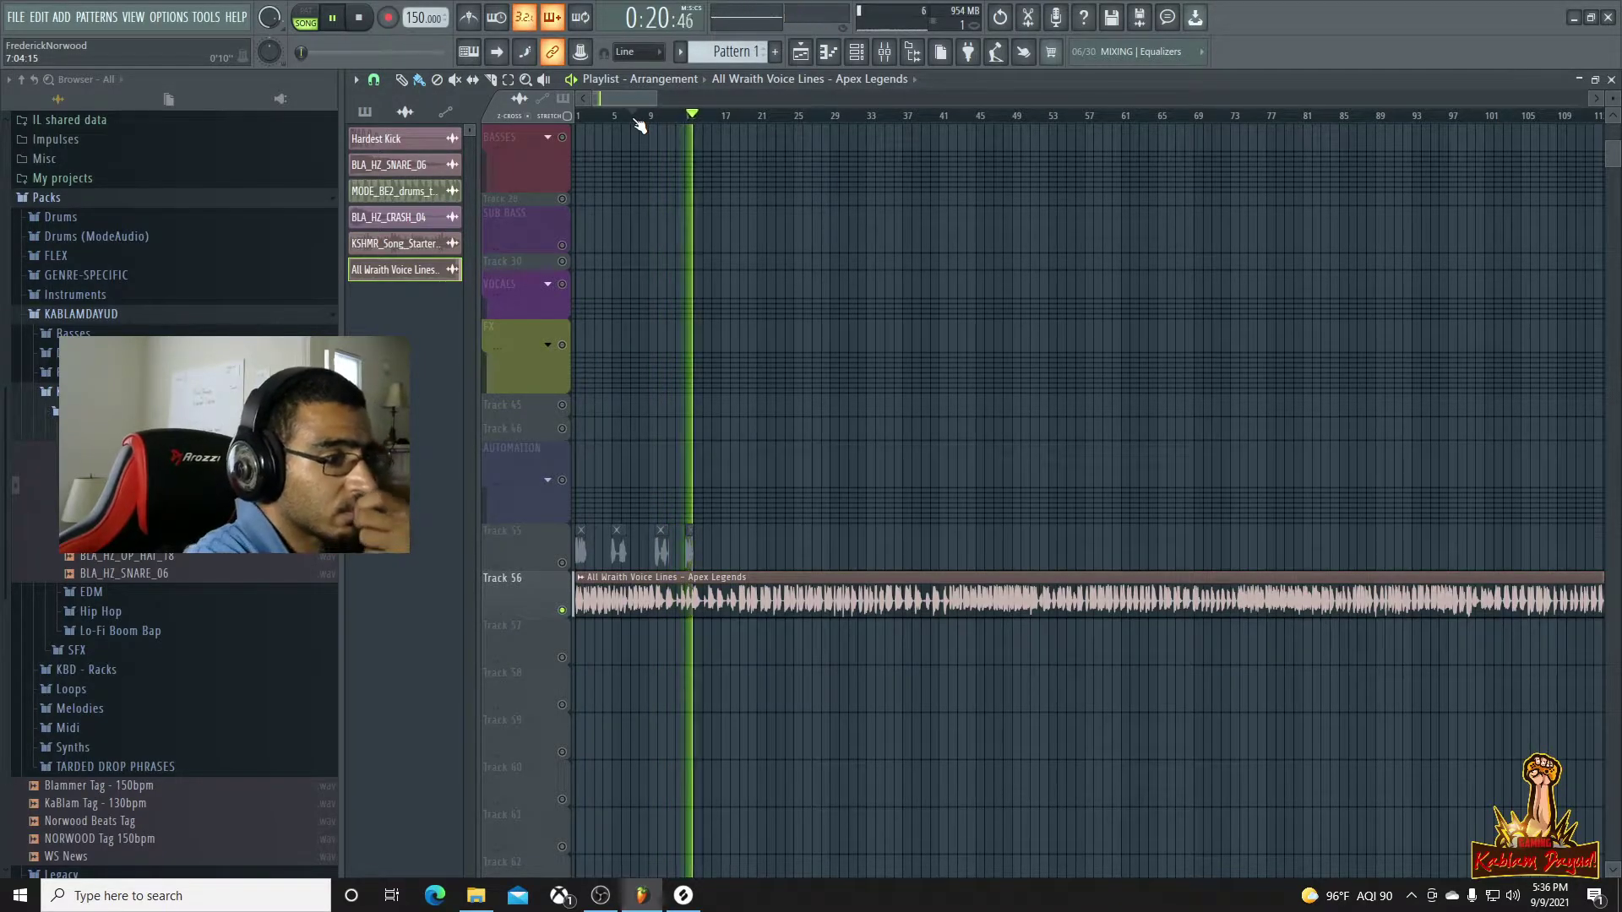
click(740, 118)
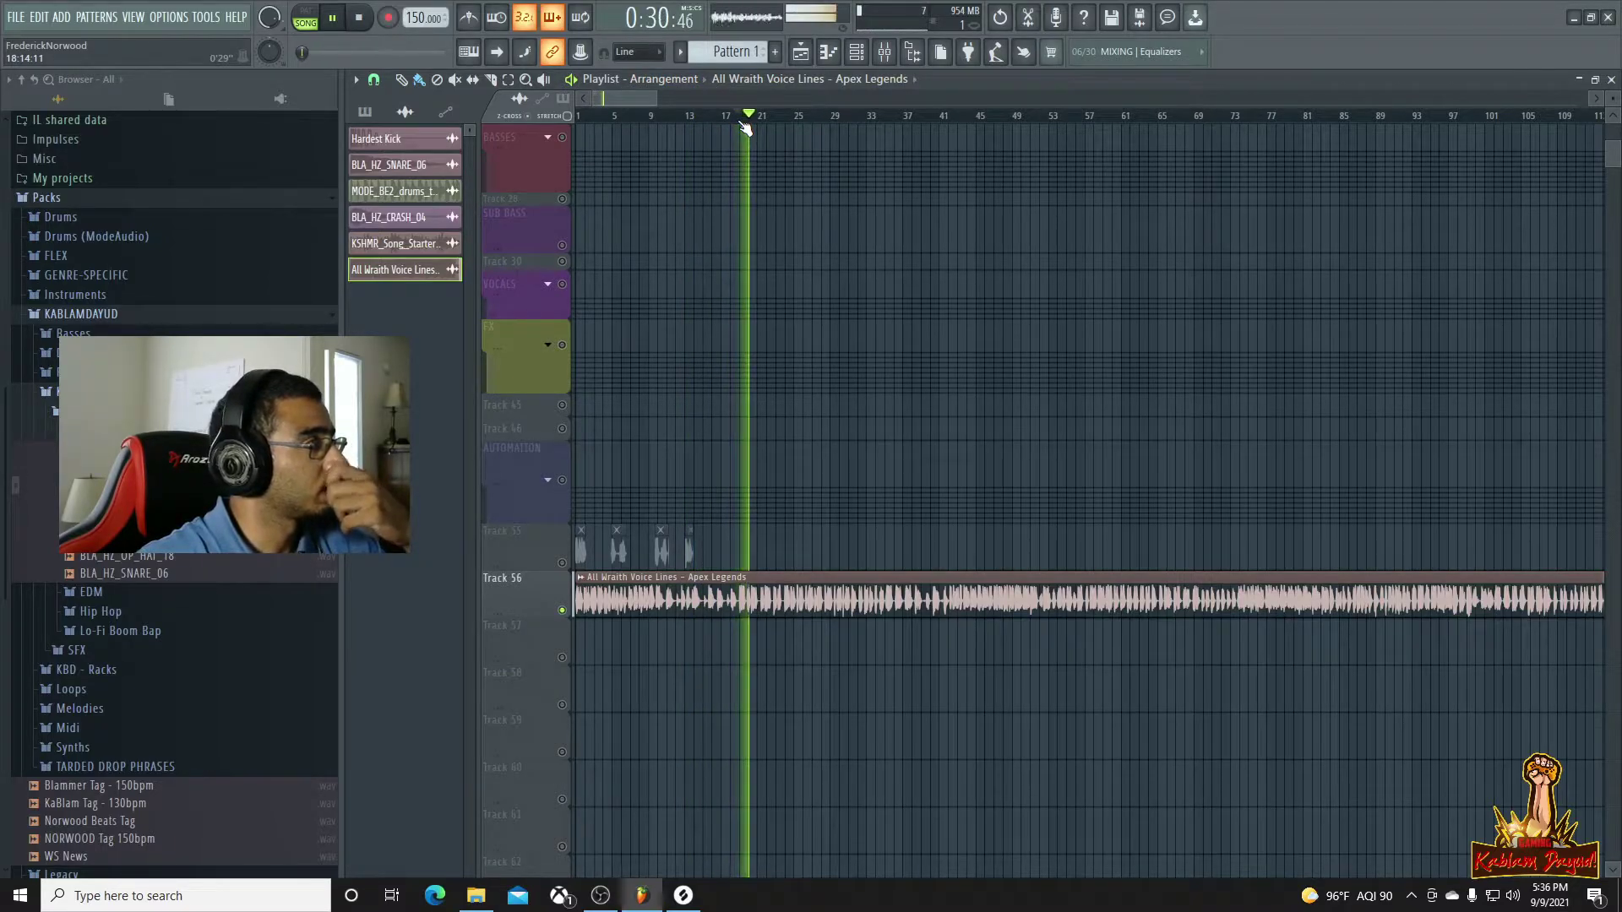
click(799, 118)
click(827, 119)
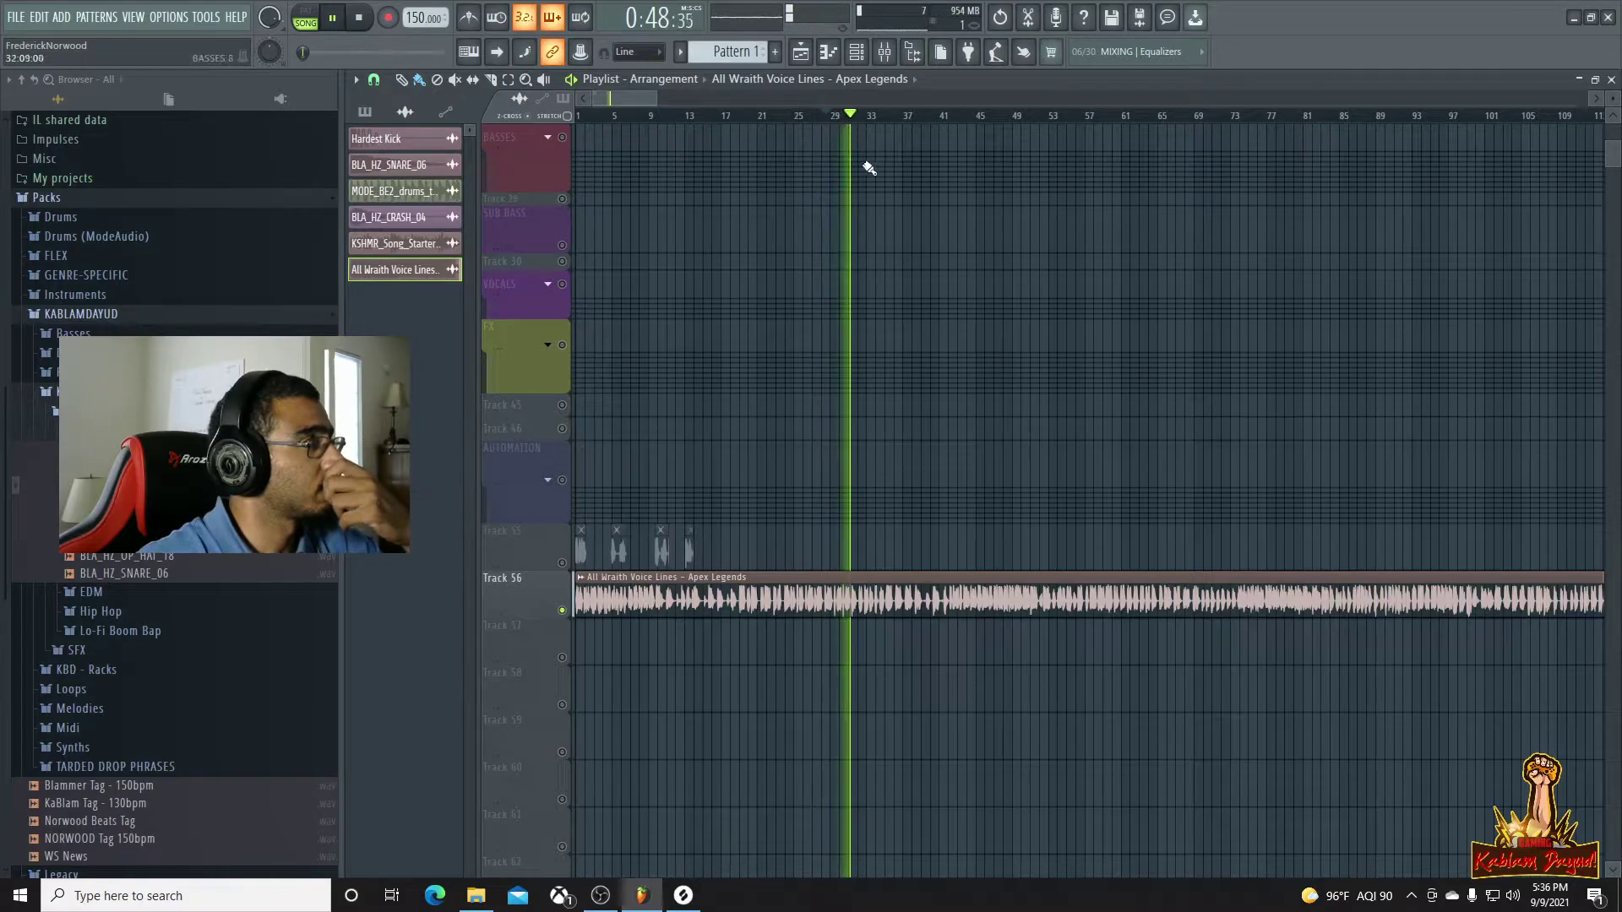
click(897, 120)
click(907, 120)
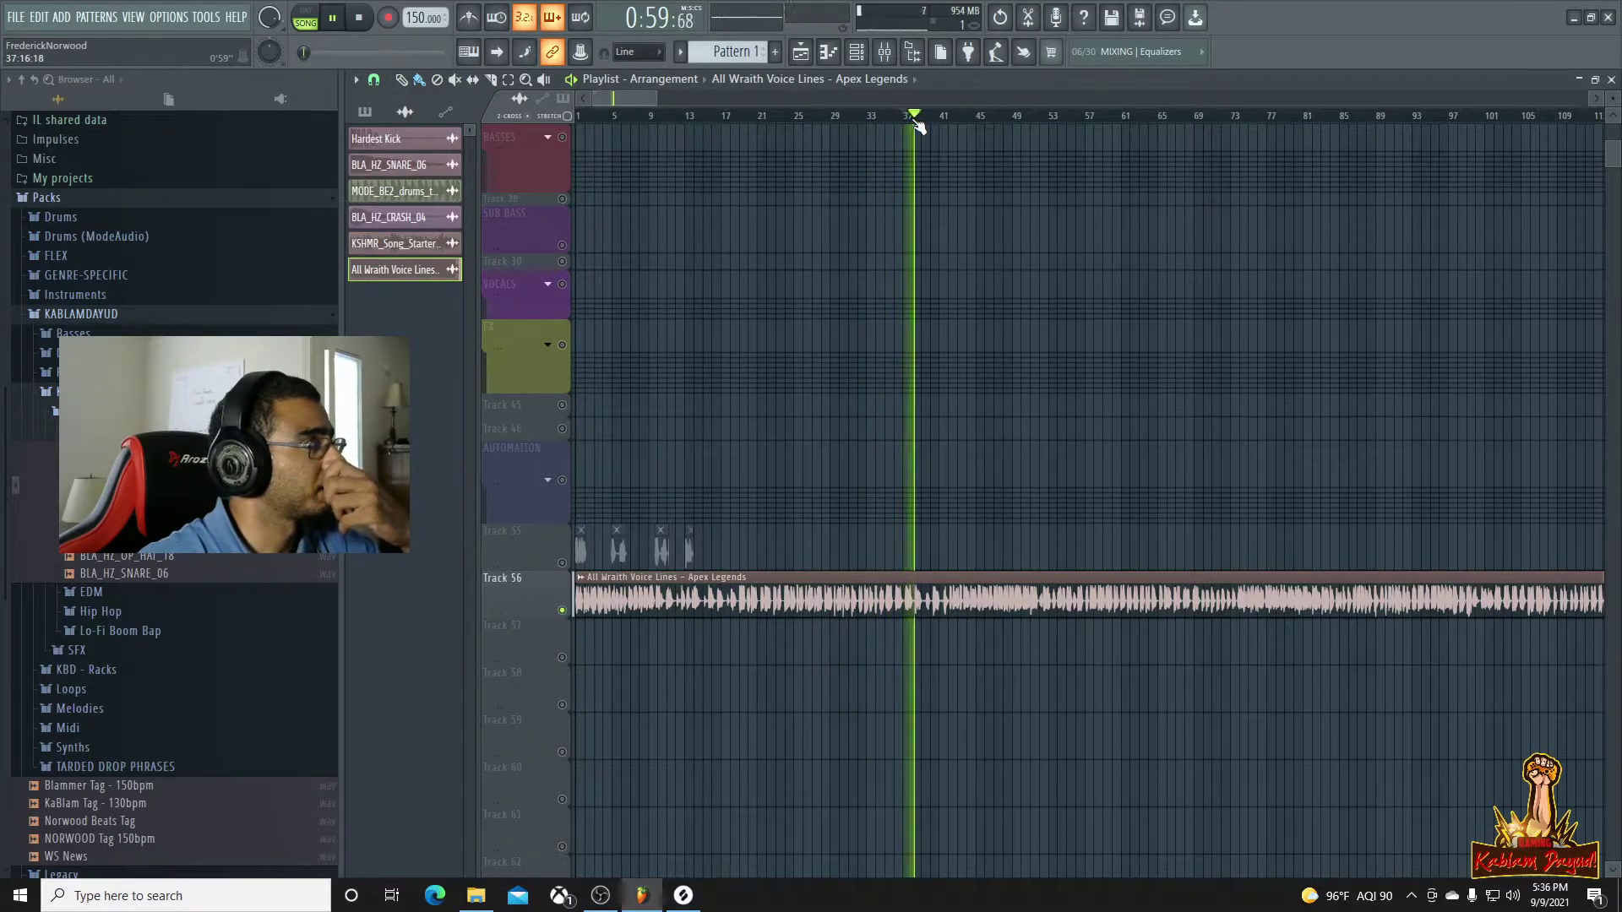
click(940, 120)
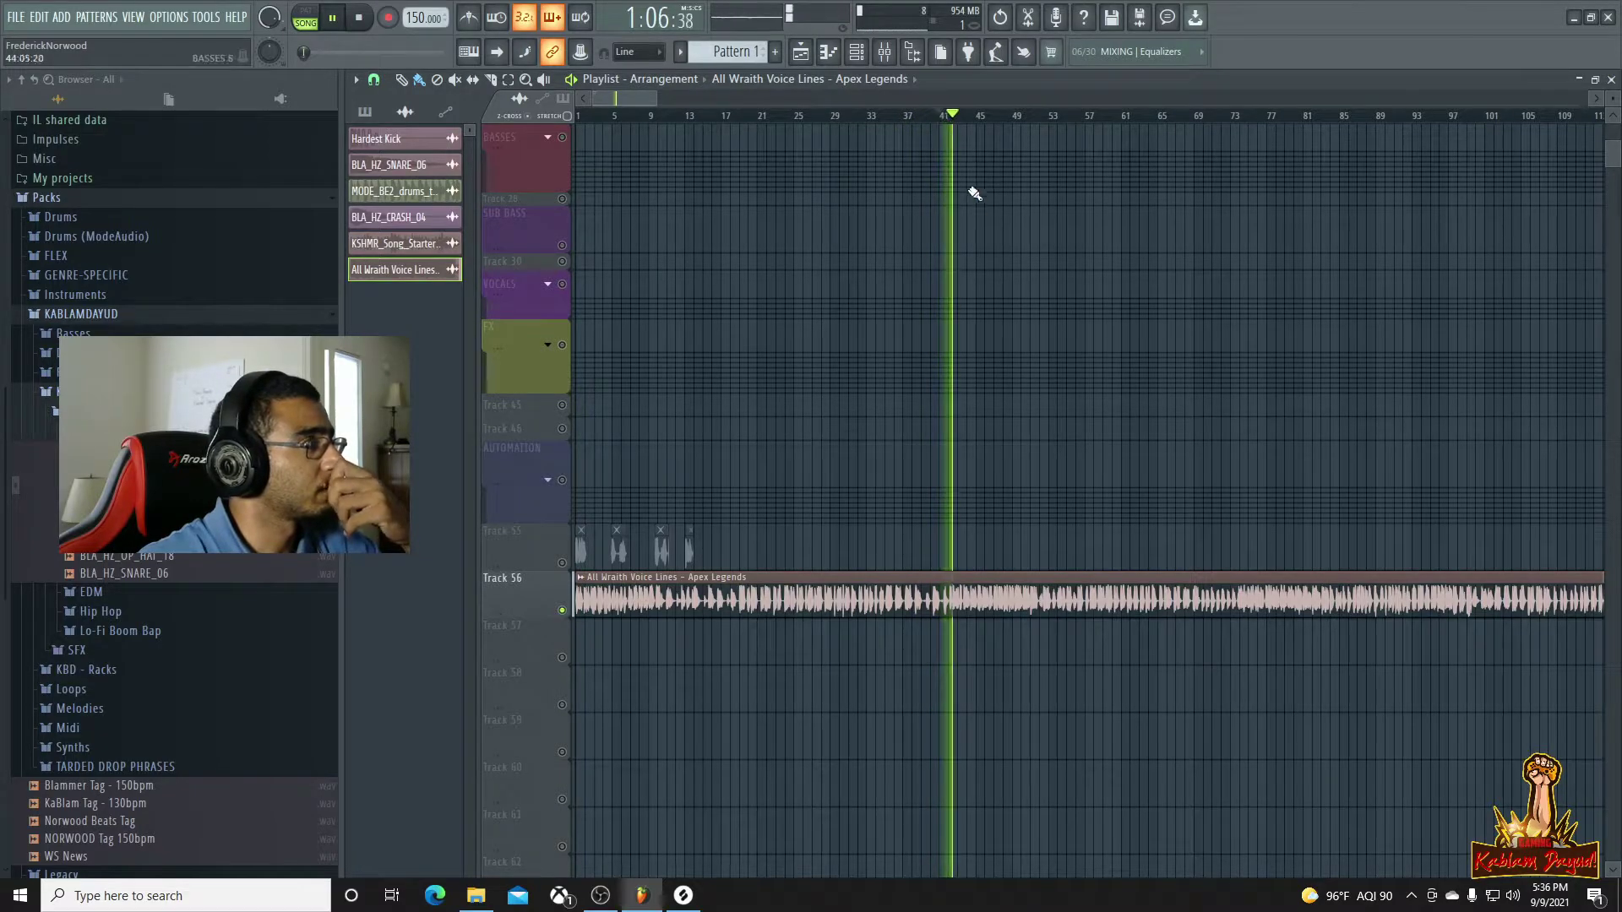
Replay from about bar 37, slice out the voice line between about bars 38 and 40 and move it to Track 55 at bar 17
click(902, 120)
scroll(919, 662, up, 5)
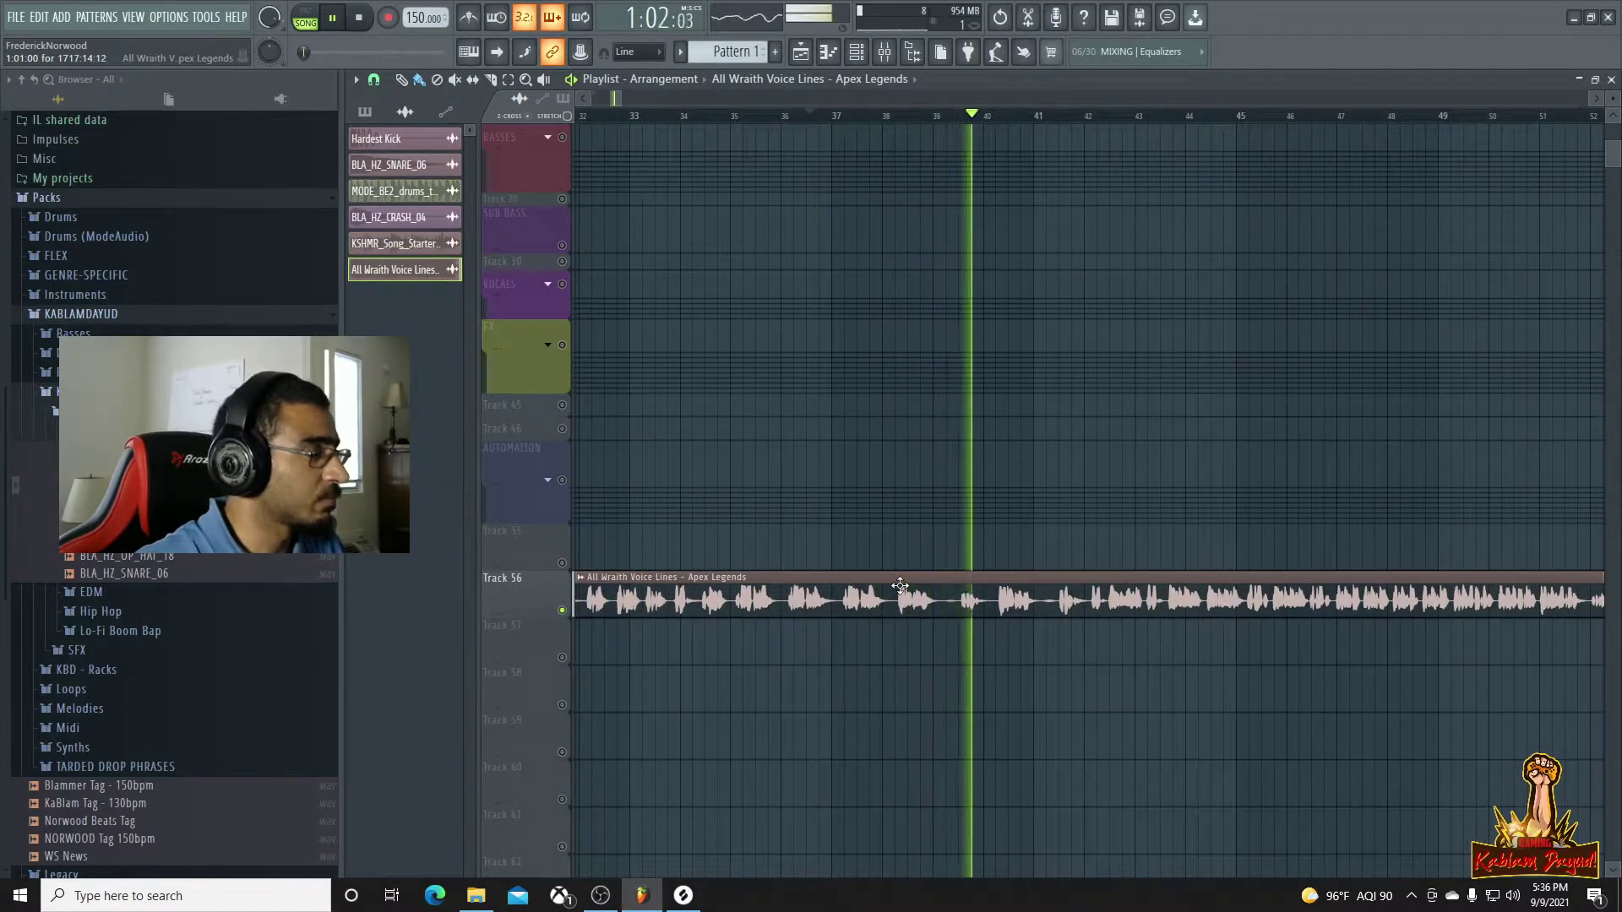
key(space)
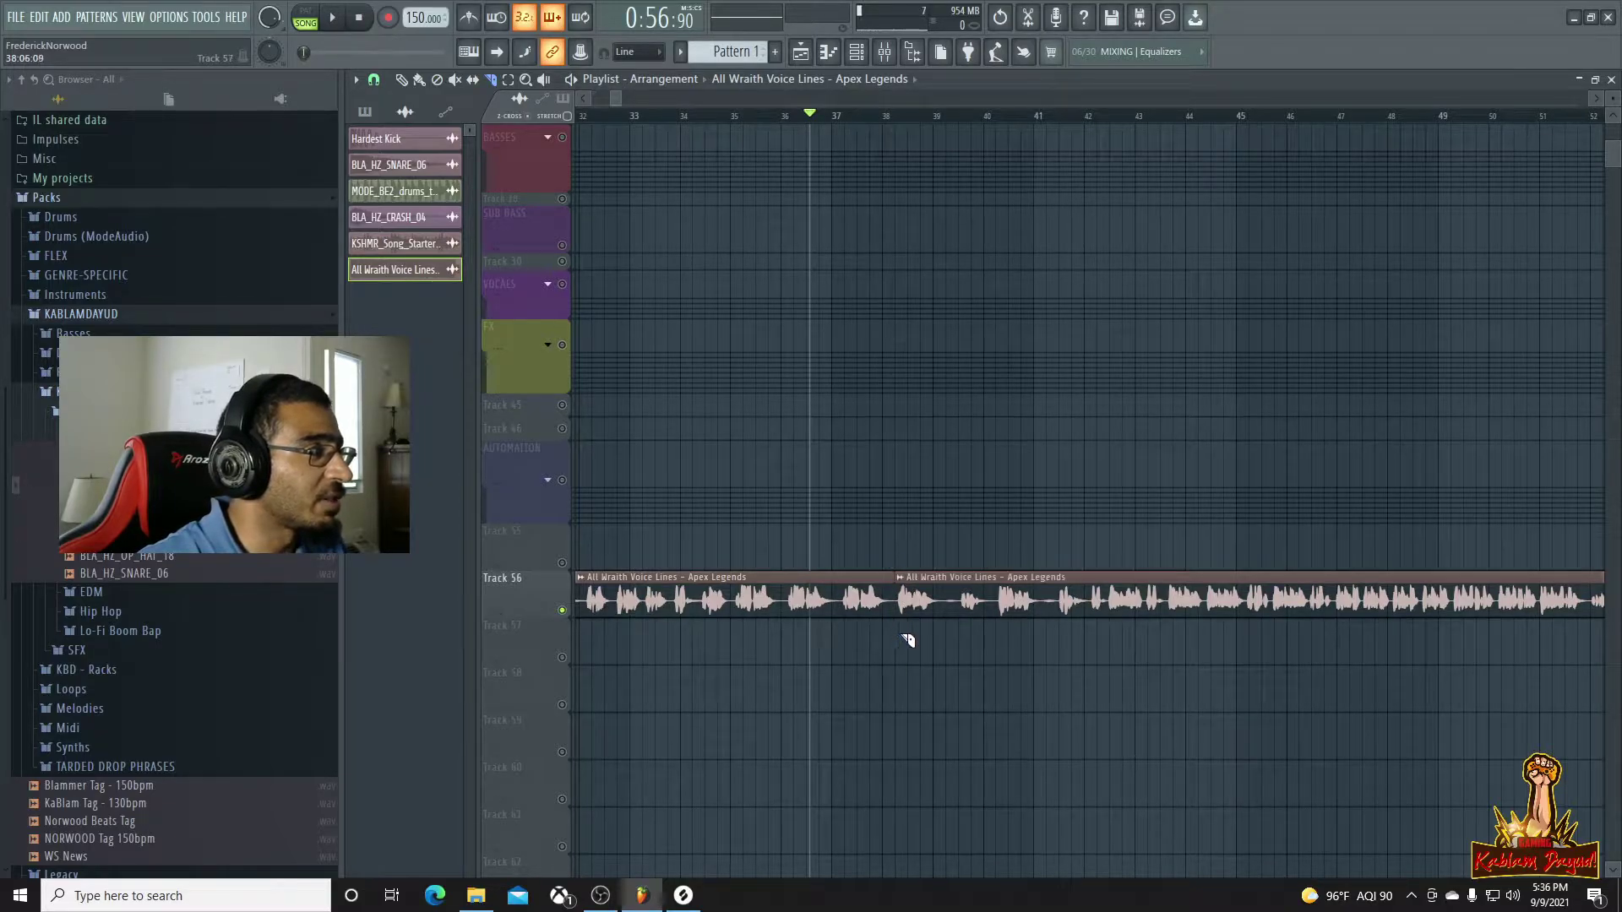
click(878, 118)
key(space)
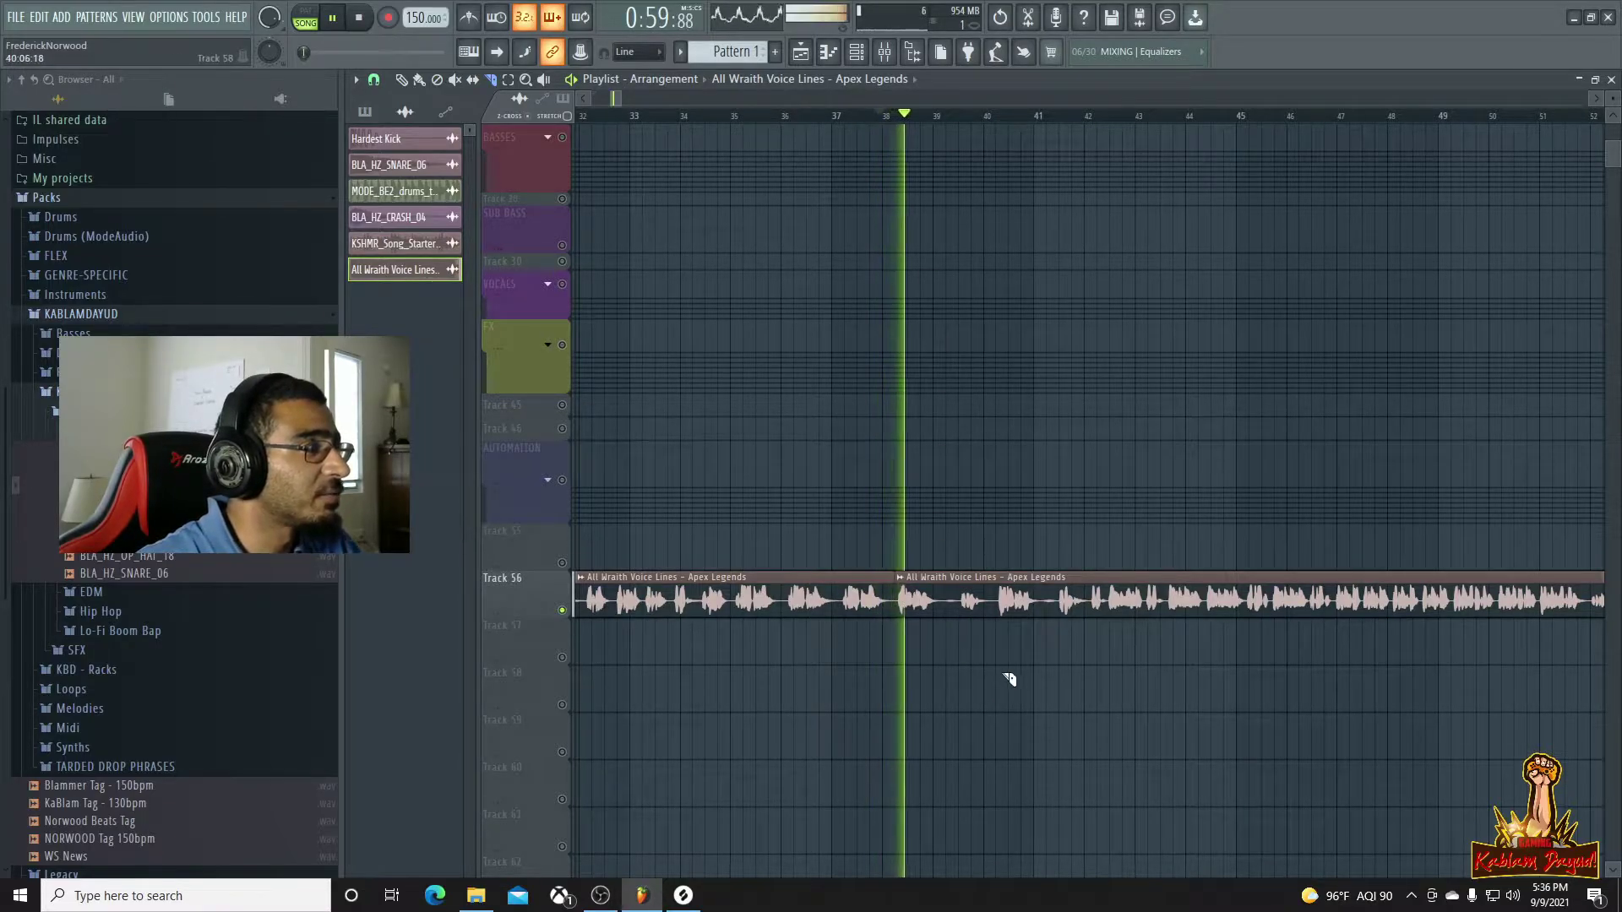
scroll(1000, 661, up, 4)
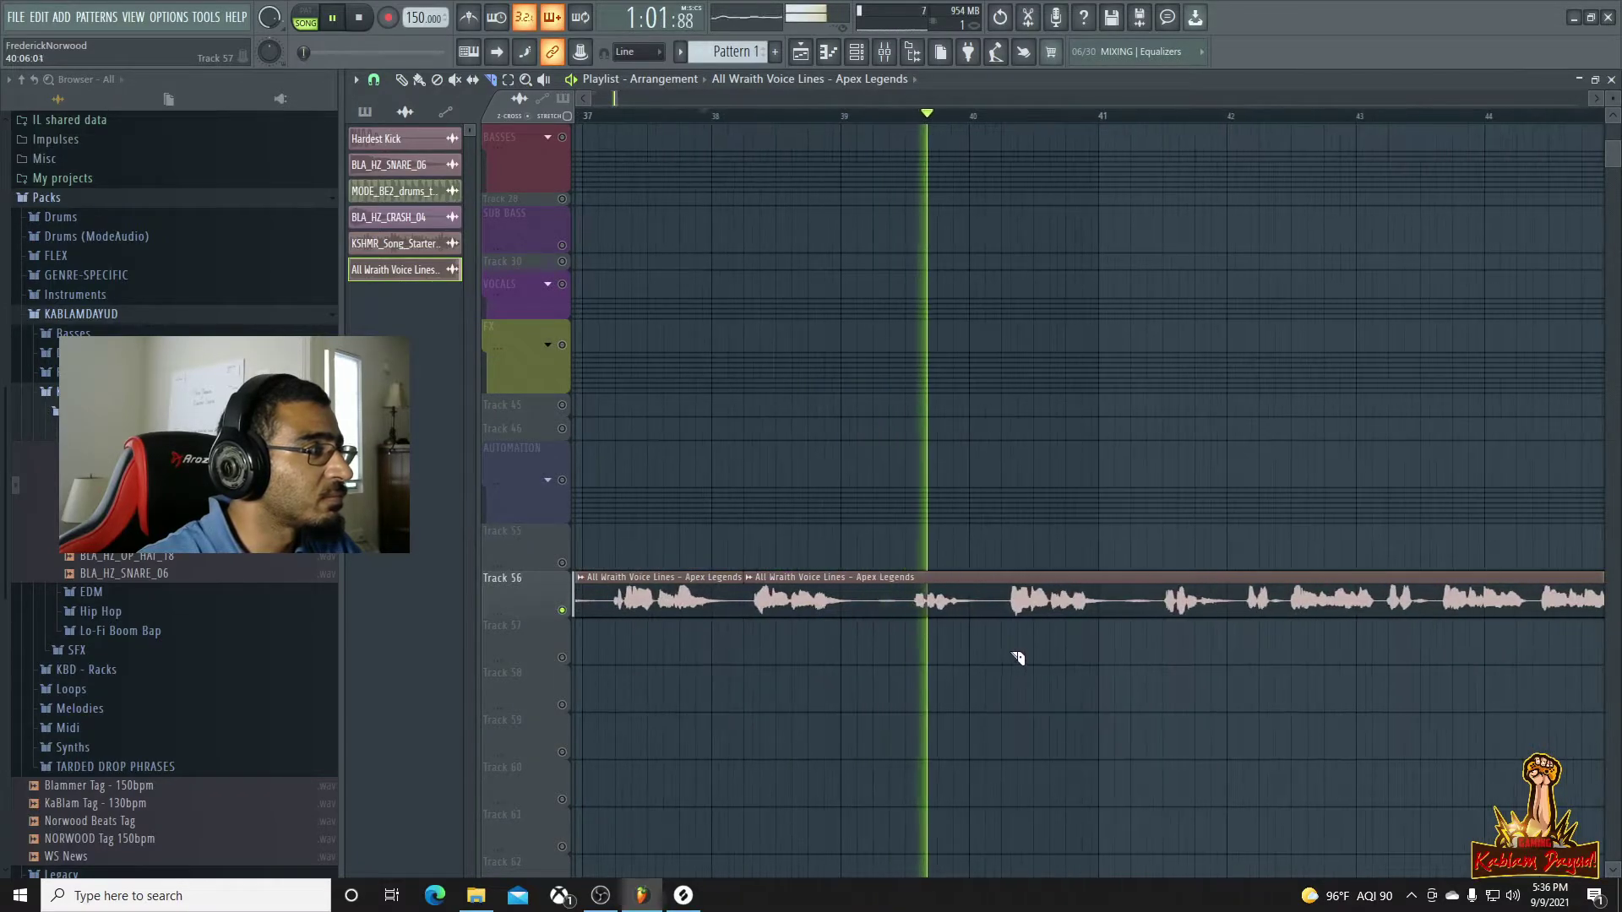
key(space)
scroll(985, 640, down, 6)
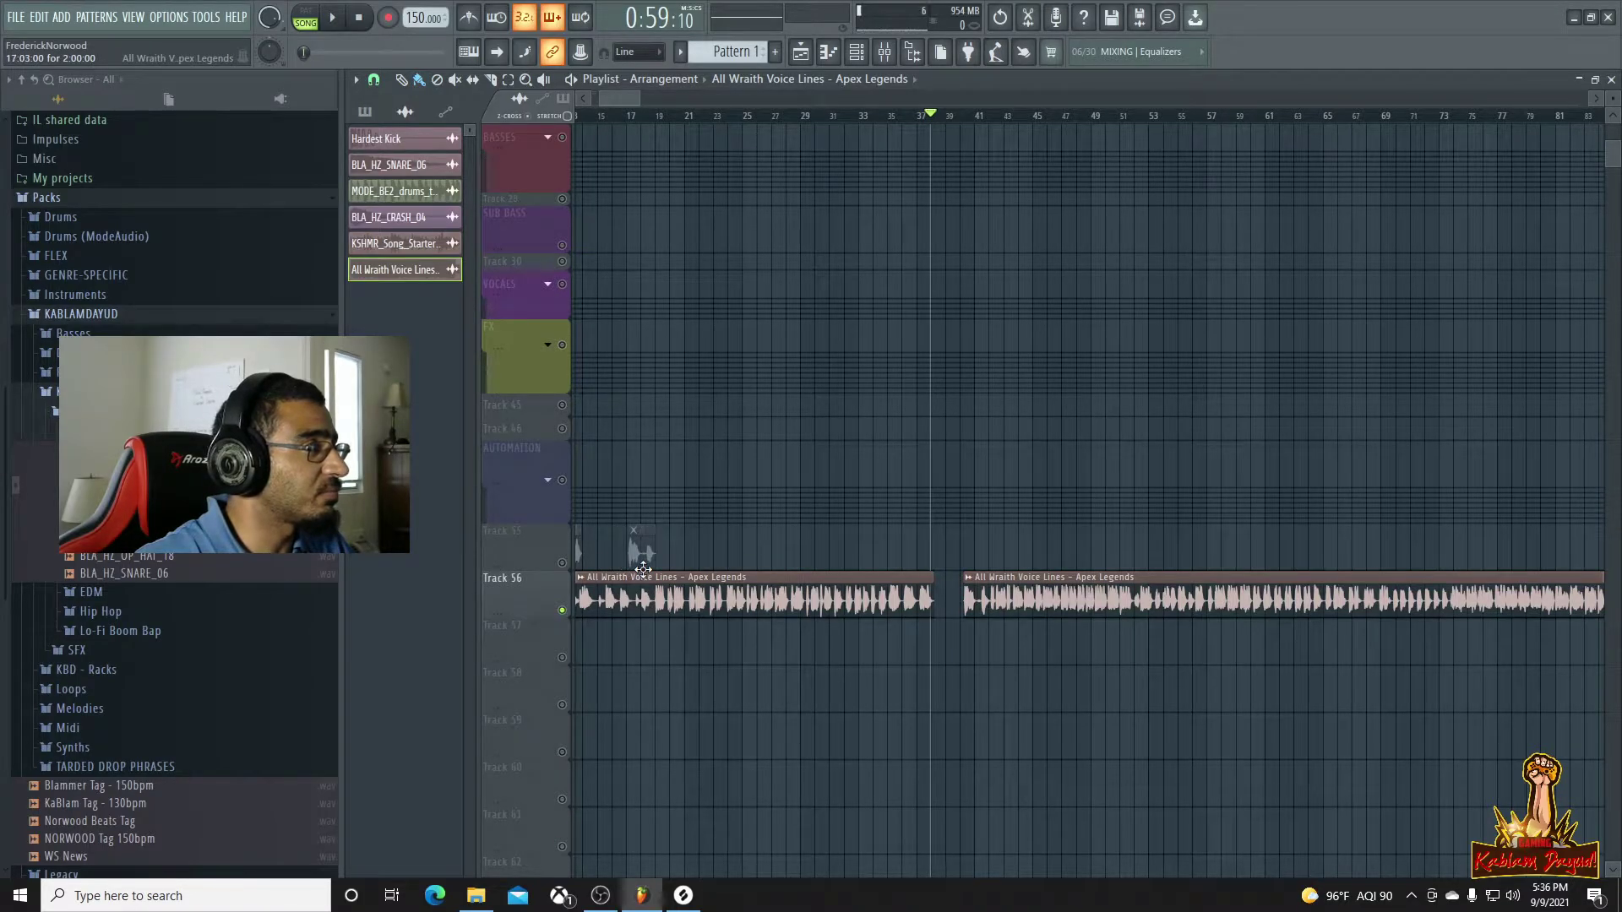
Delete the already auditioned clip before bar 38 from Track 56 and move the remaining voice lines clip to bar 1
scroll(989, 554, down, 2)
right_click(659, 608)
drag(861, 592, 589, 592)
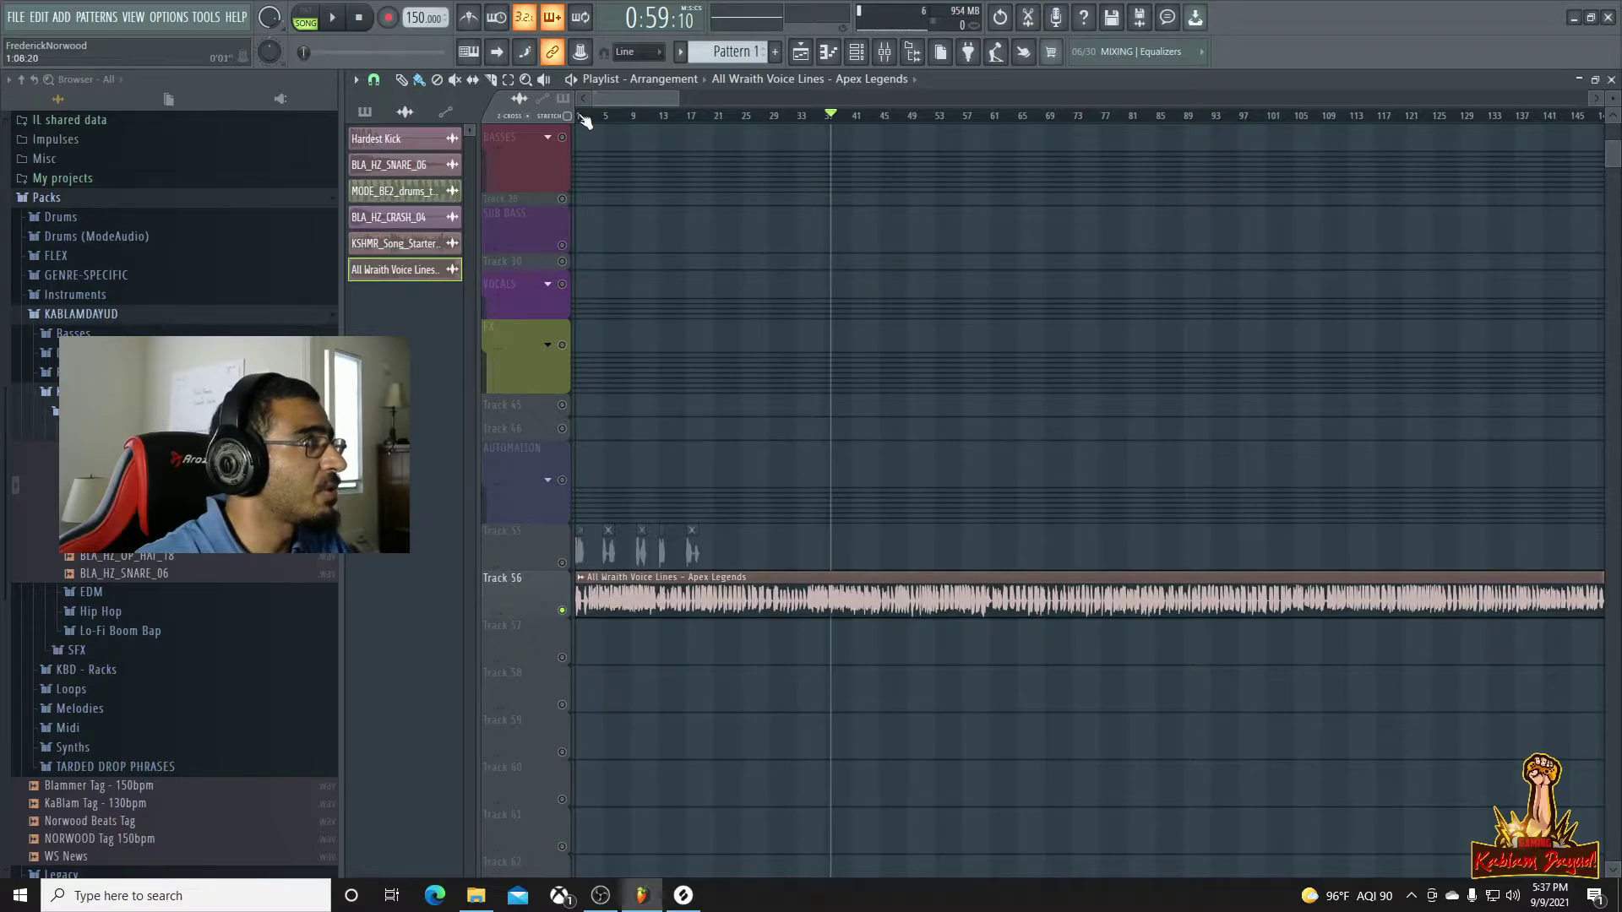
Audition the voice lines of the remaining clip between about bars 1 and 12
key(space)
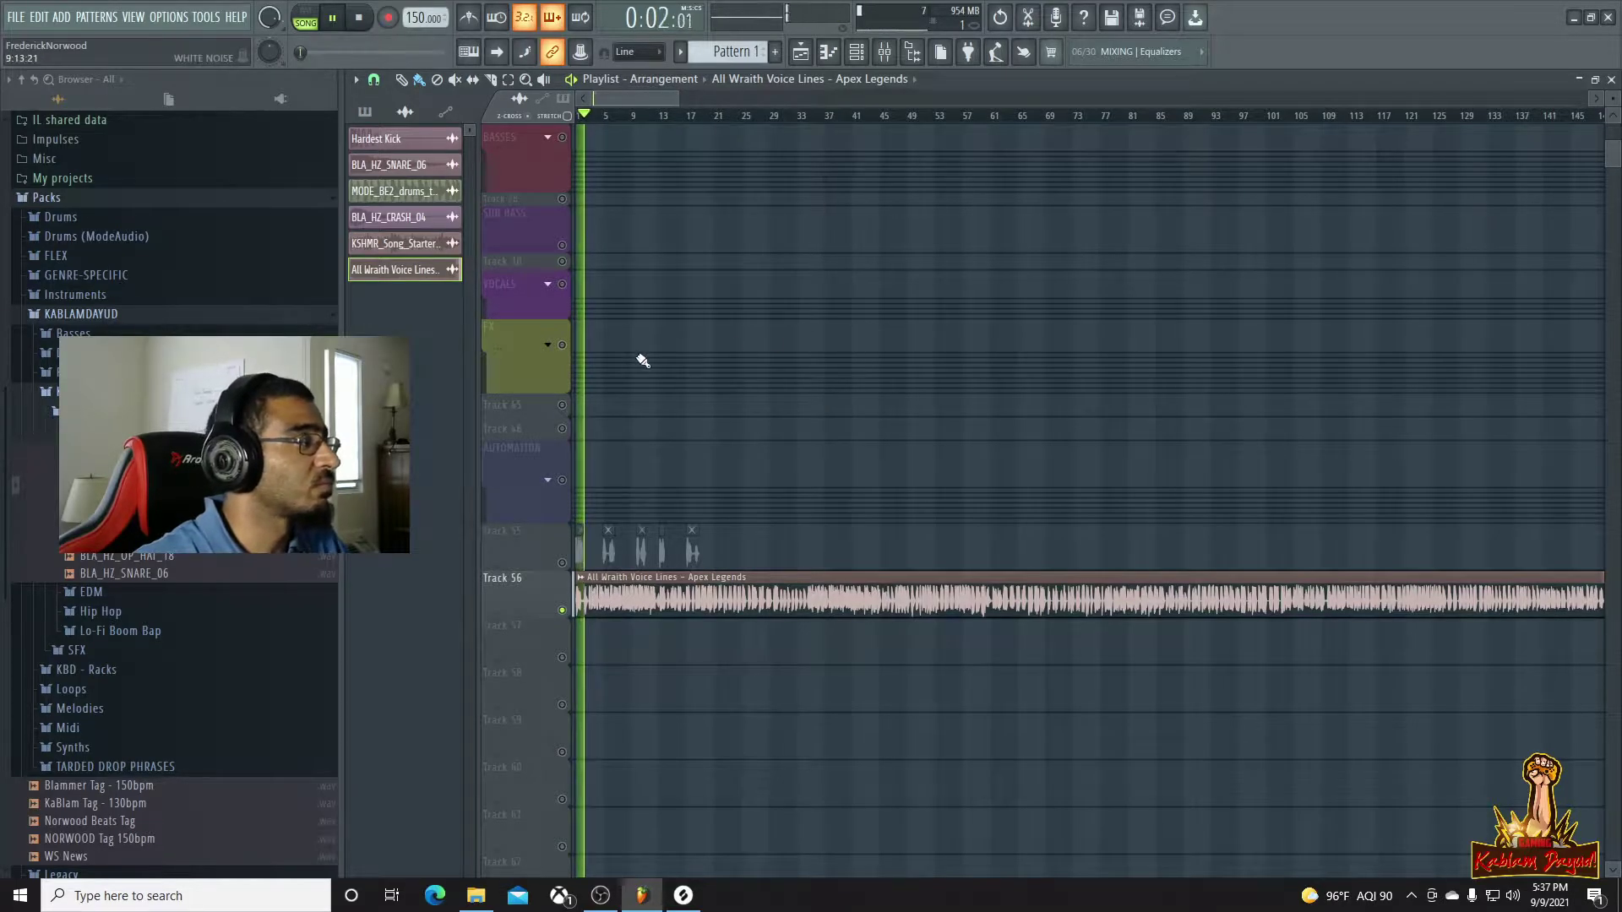
scroll(709, 357, up, 1)
scroll(688, 326, up, 2)
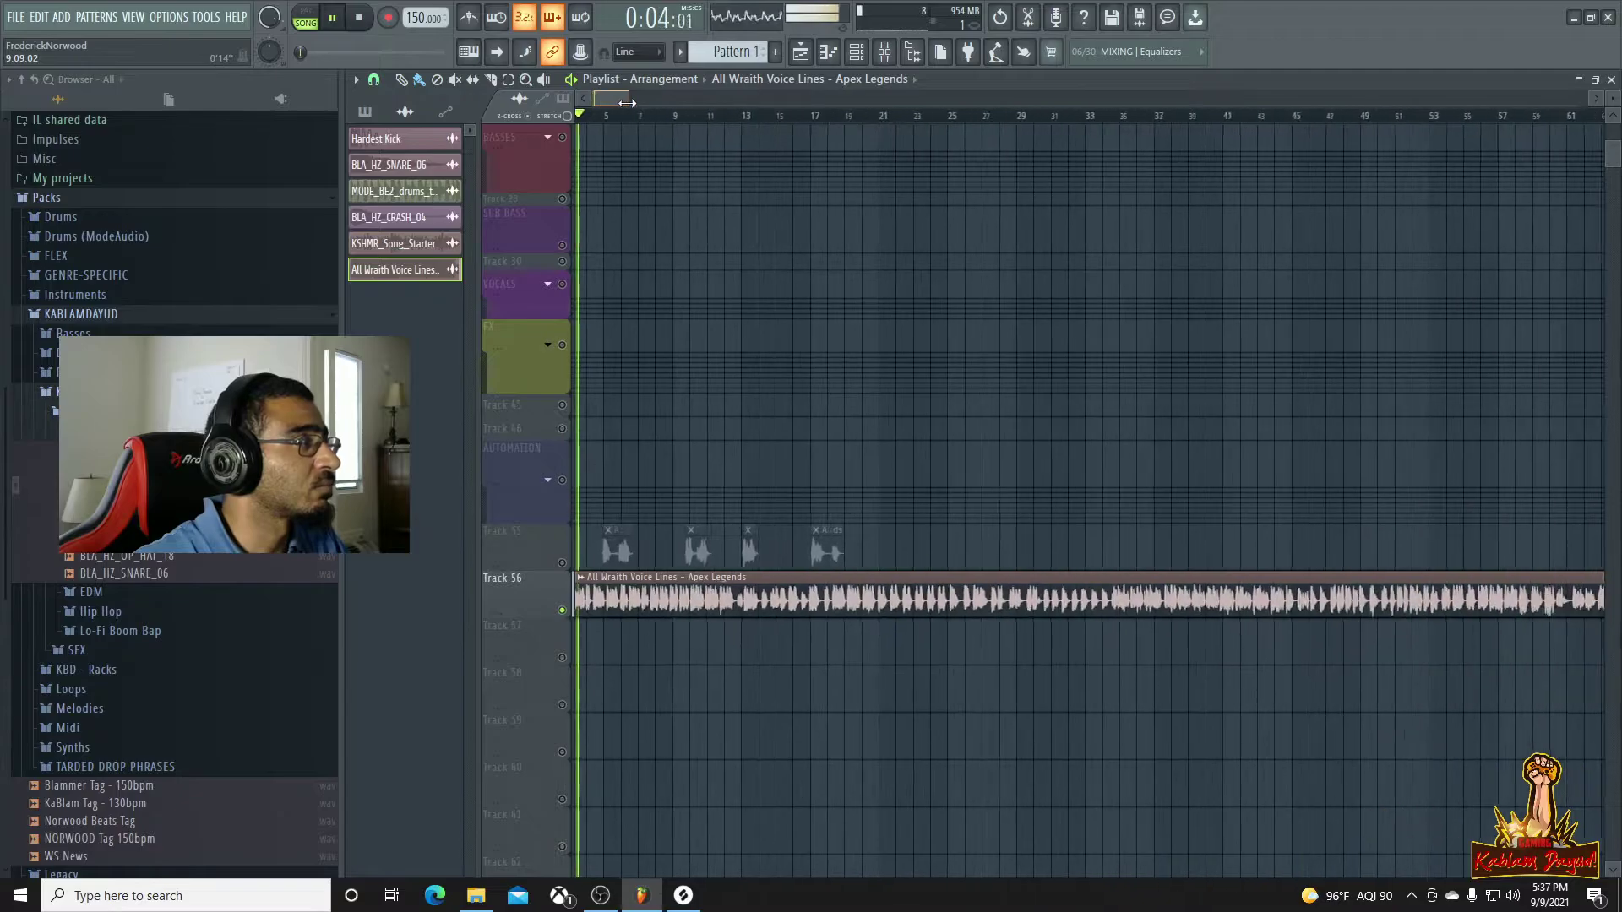
click(632, 121)
click(673, 121)
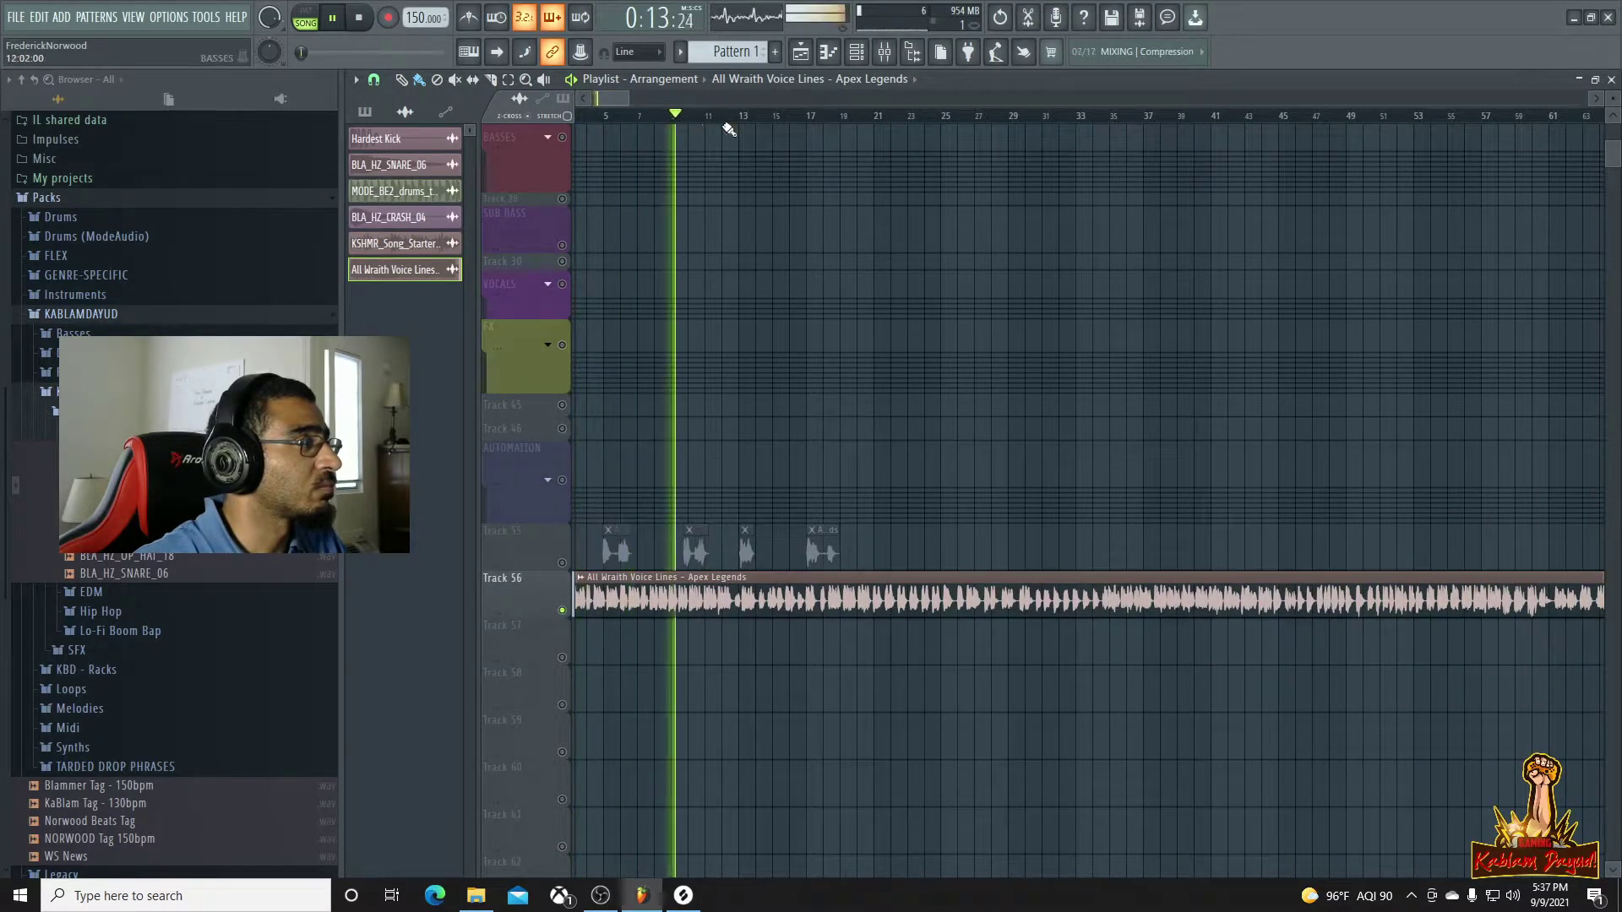
click(725, 129)
right_click(724, 130)
click(710, 119)
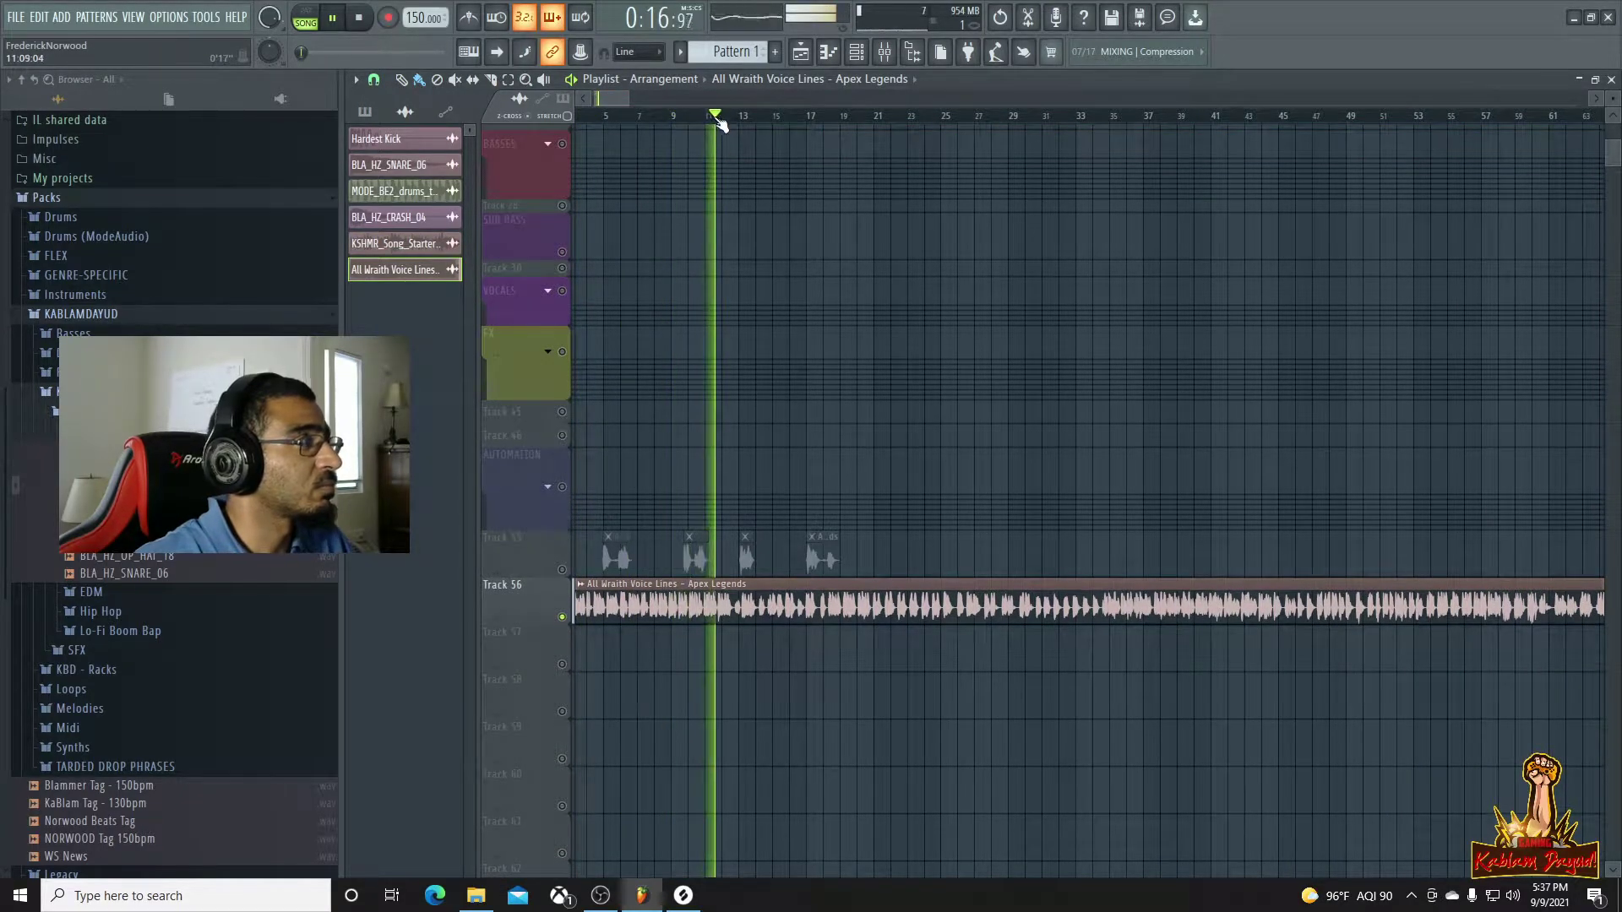
Audition the voice lines of the remaining clip between about bars 16 and 53
click(794, 118)
click(825, 119)
click(858, 119)
click(918, 121)
click(1022, 117)
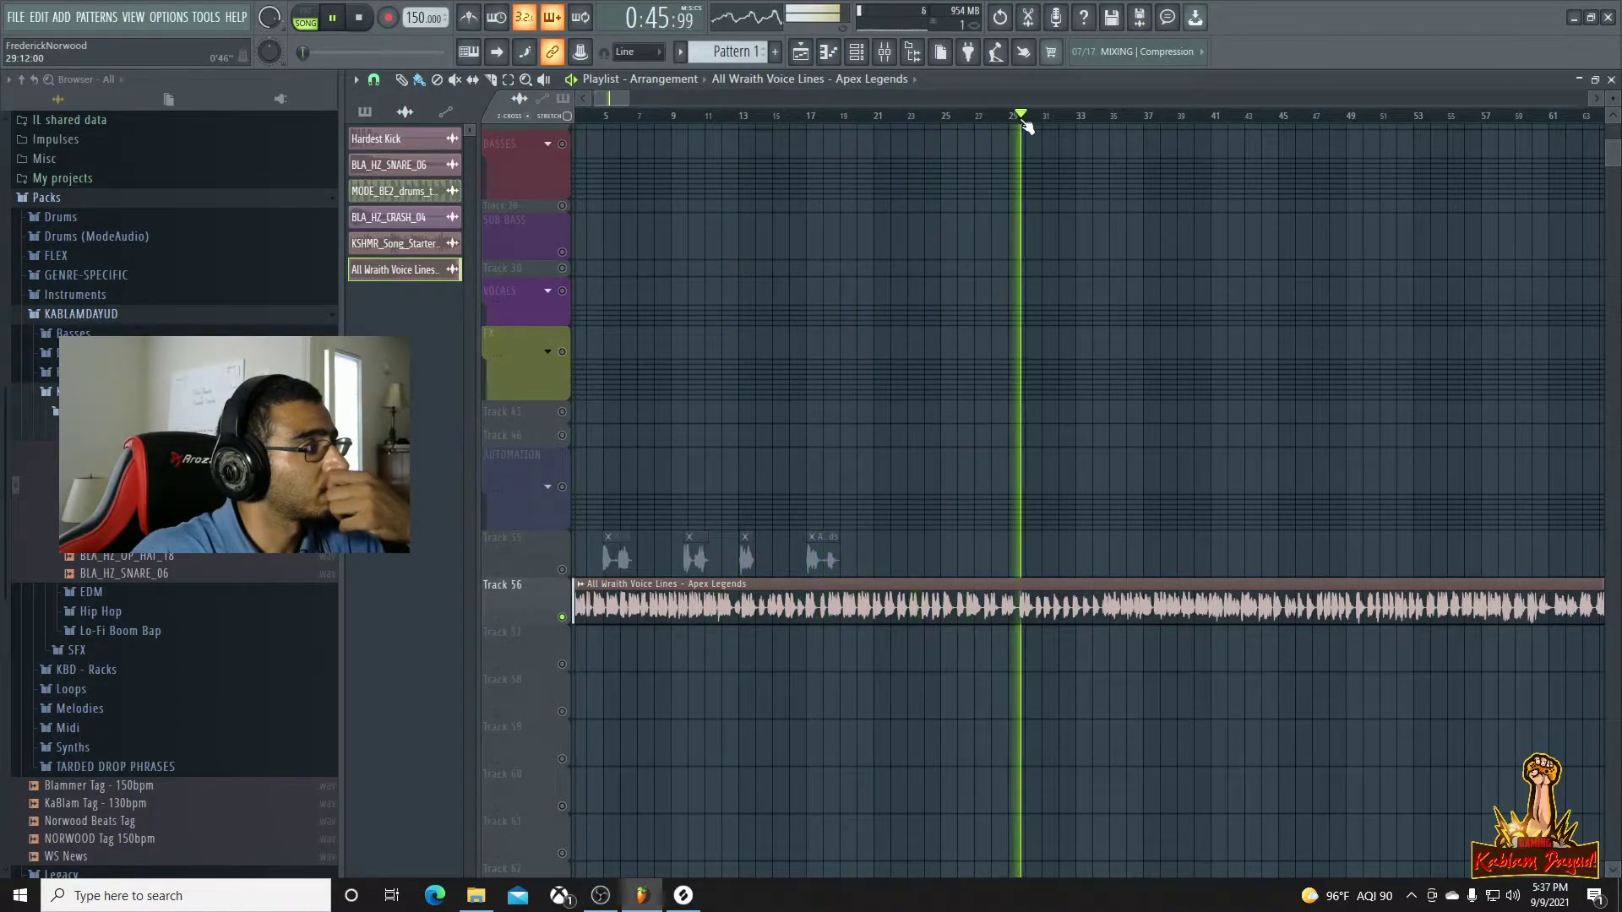
click(1096, 119)
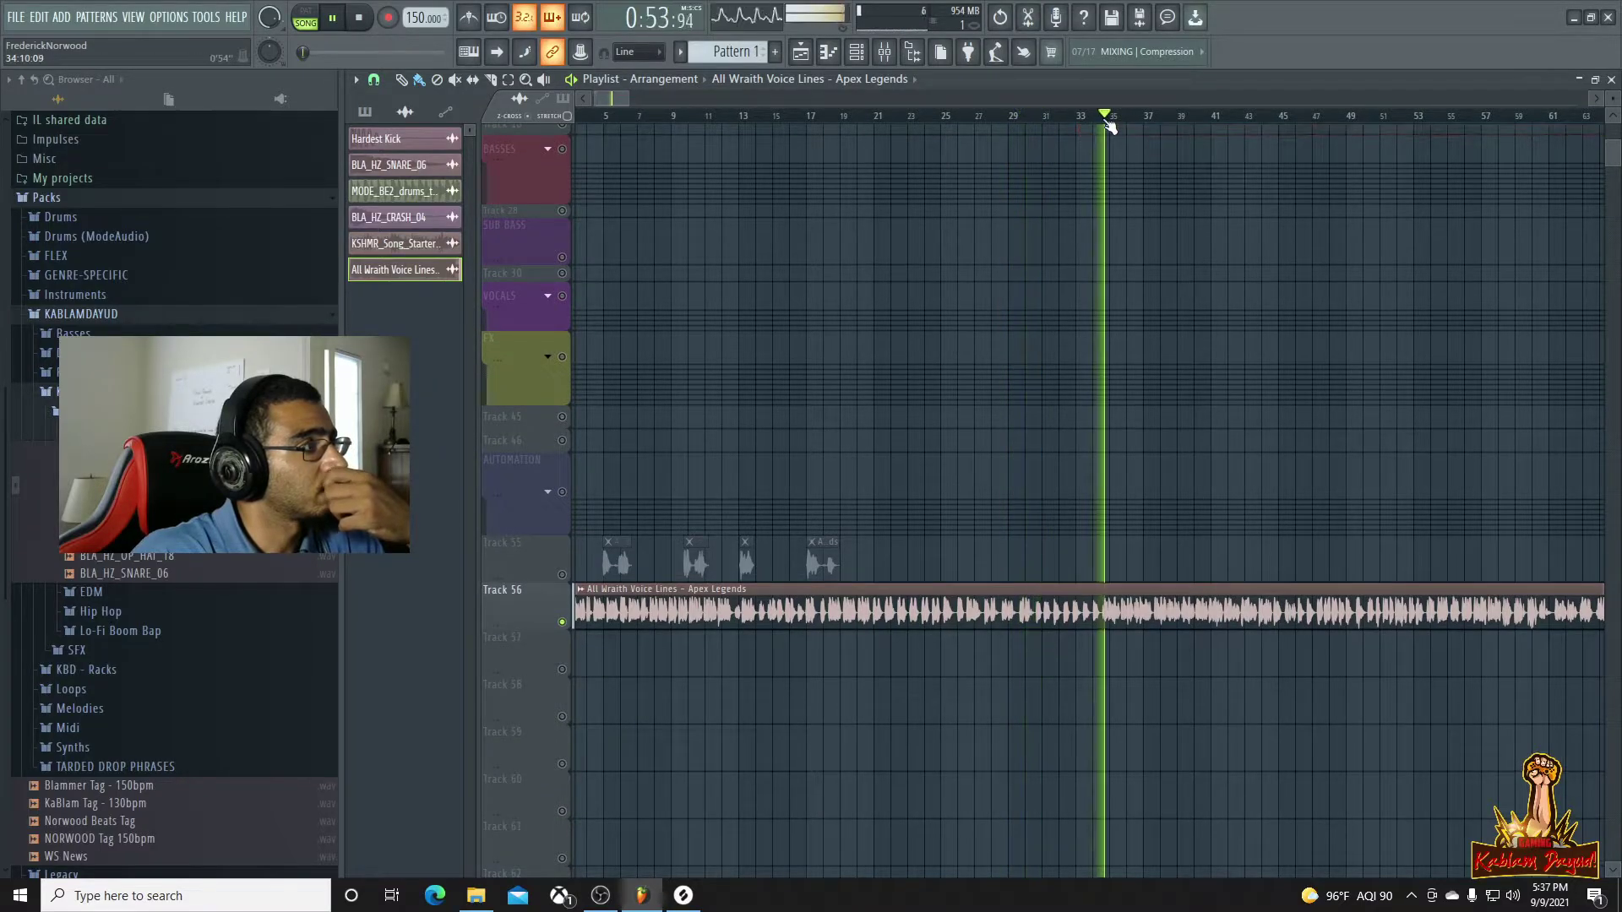
click(1143, 120)
click(1169, 119)
click(1188, 119)
click(1224, 119)
click(1267, 119)
click(1293, 119)
click(1325, 119)
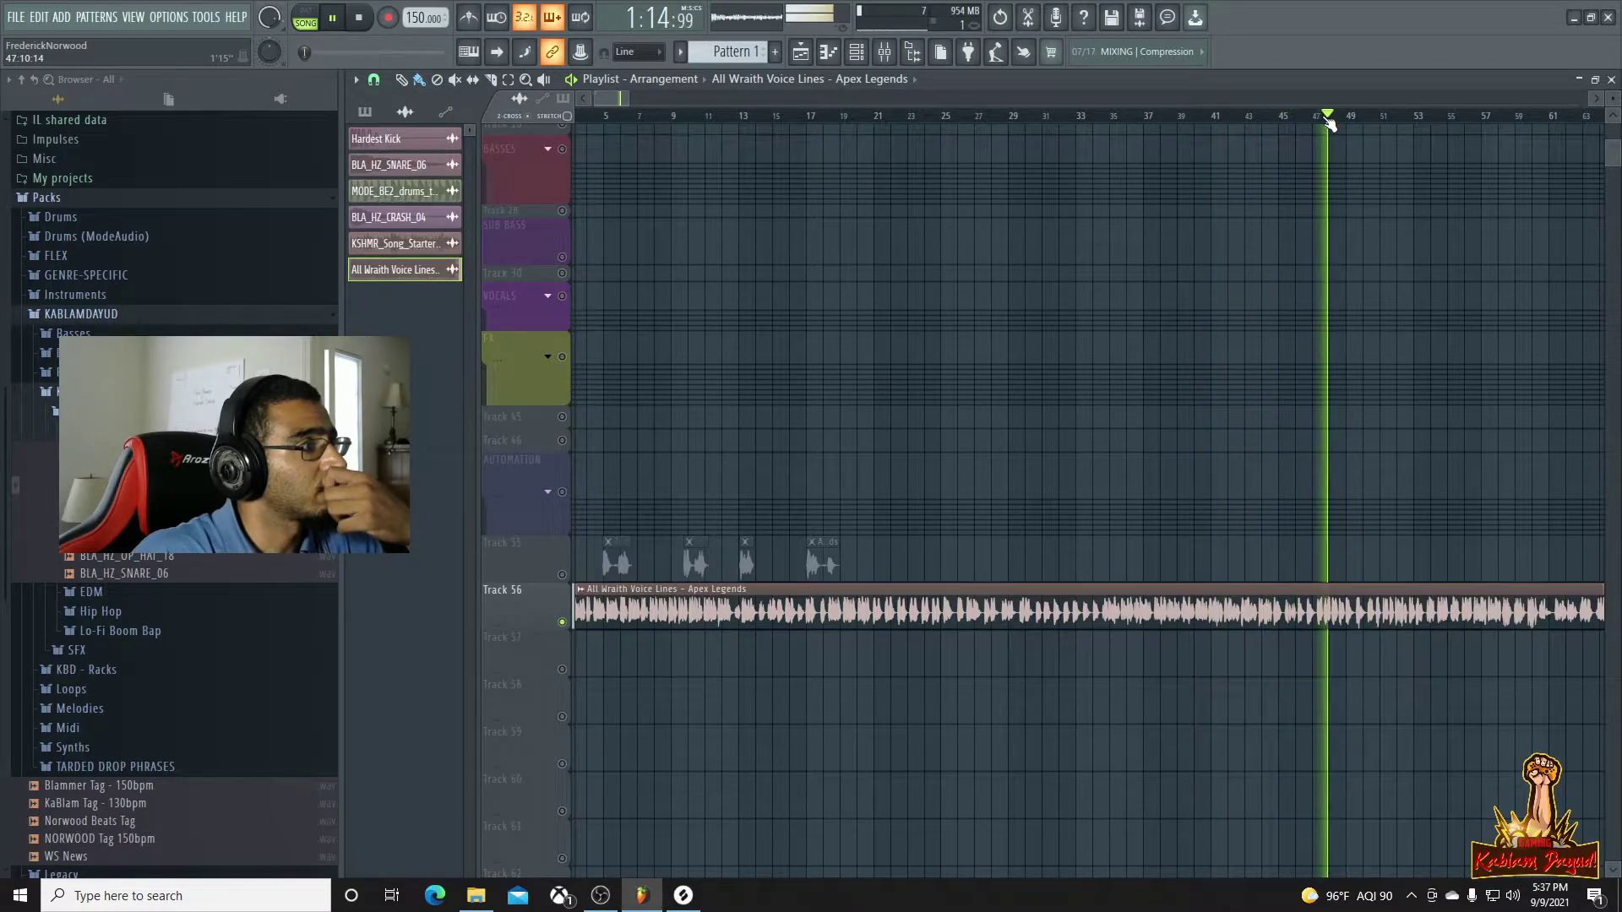
click(1373, 119)
click(1417, 119)
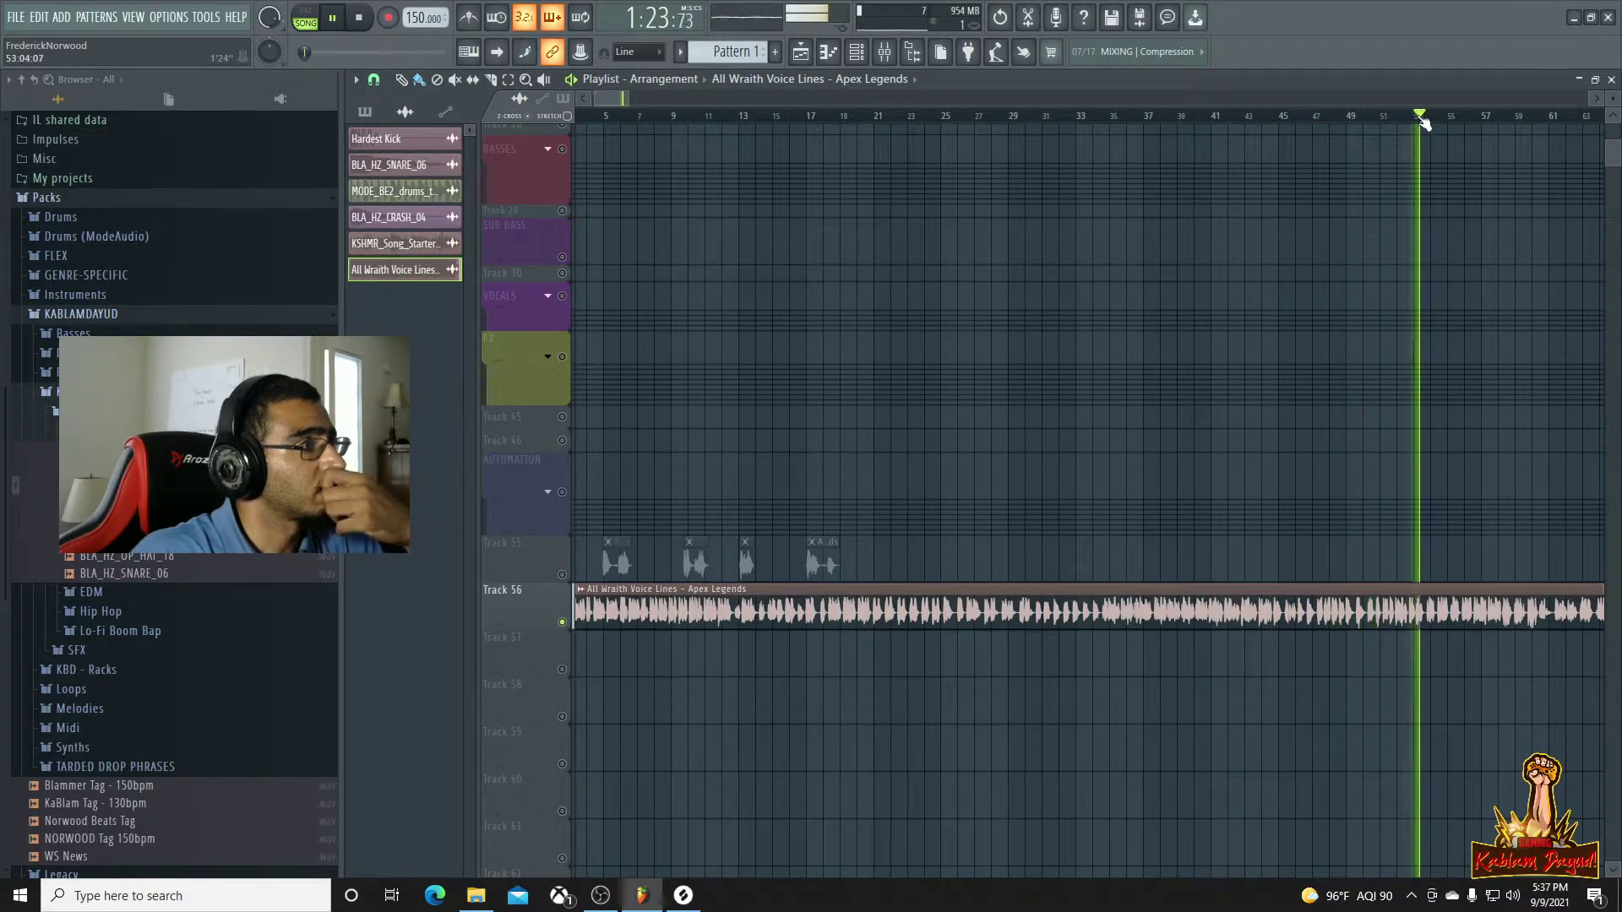
Continue auditioning the voice lines clip between about bars 60 and 97
scroll(1564, 524, down, 6)
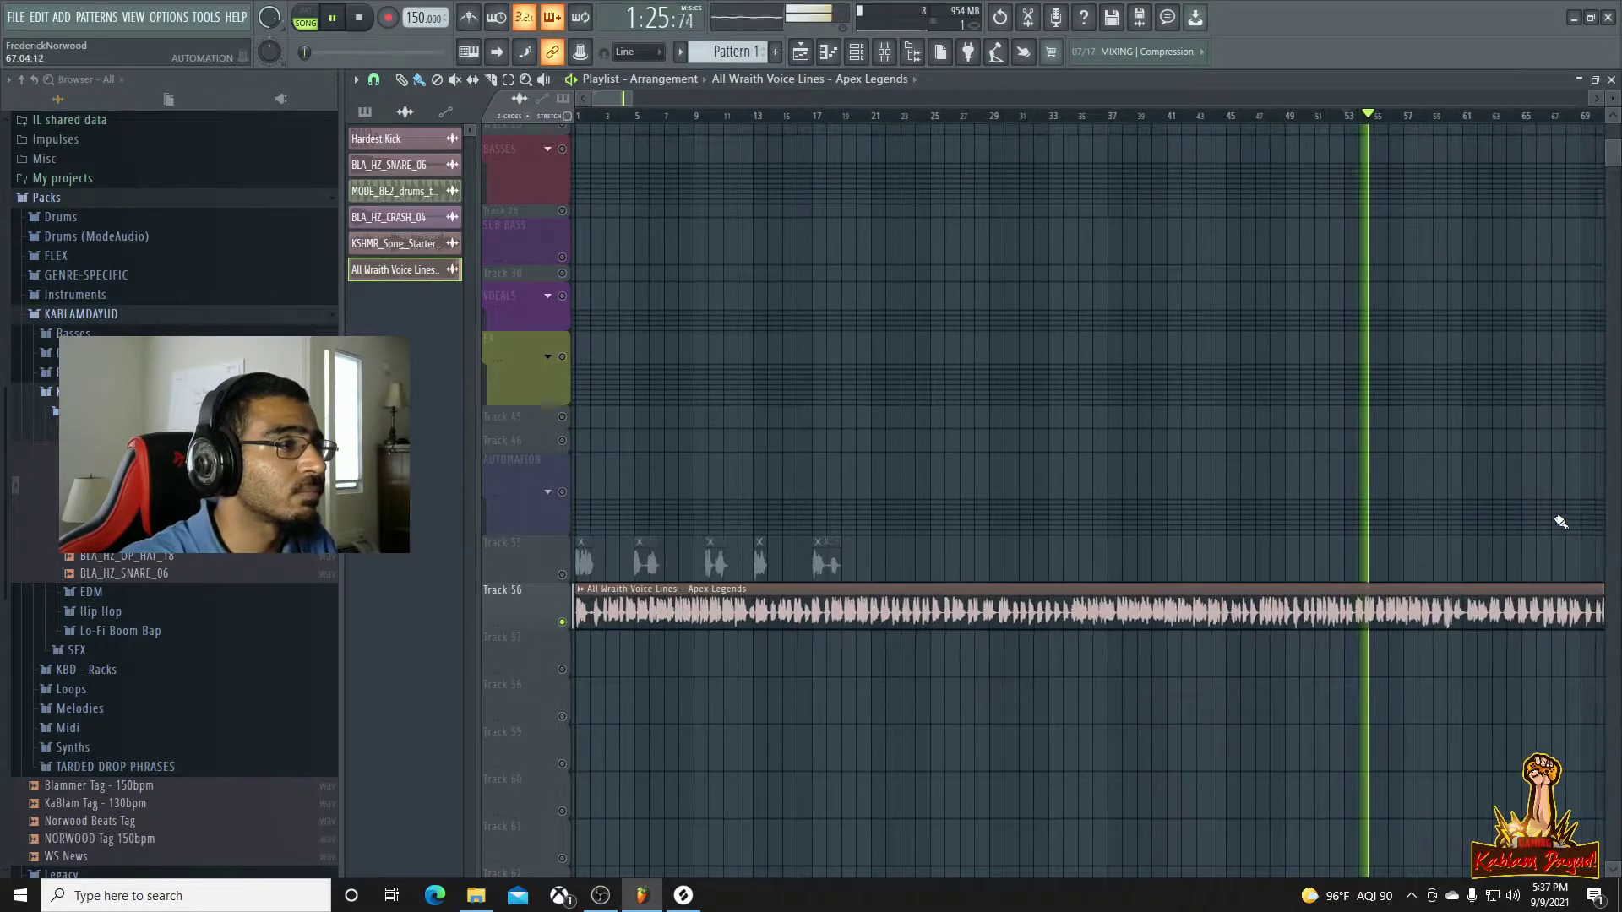
click(1119, 119)
click(1137, 119)
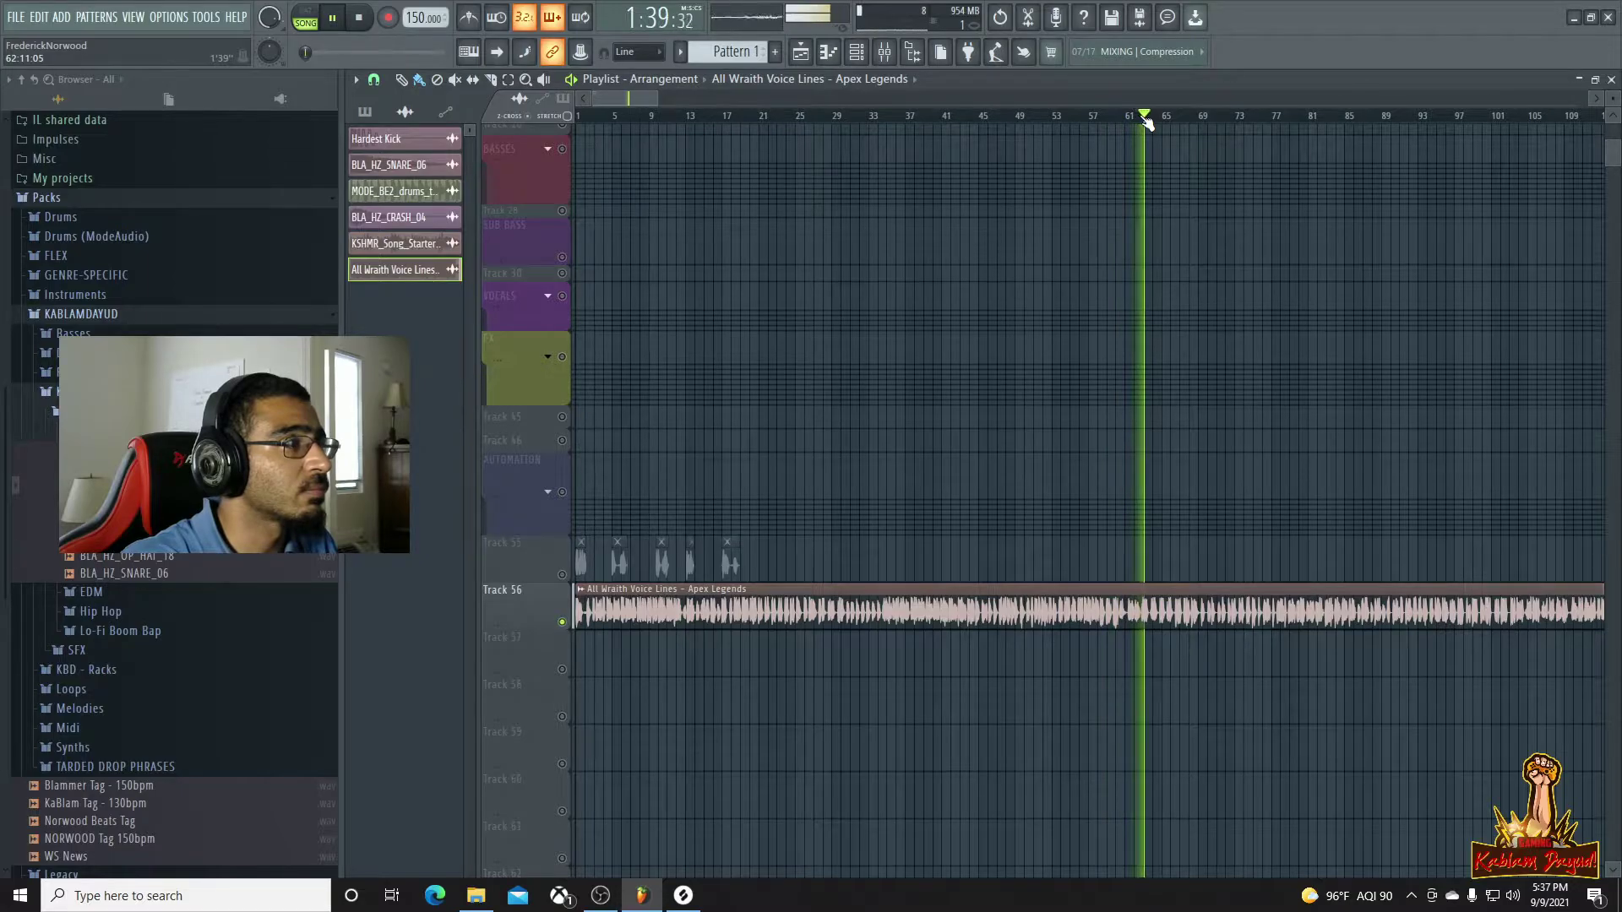
click(1172, 117)
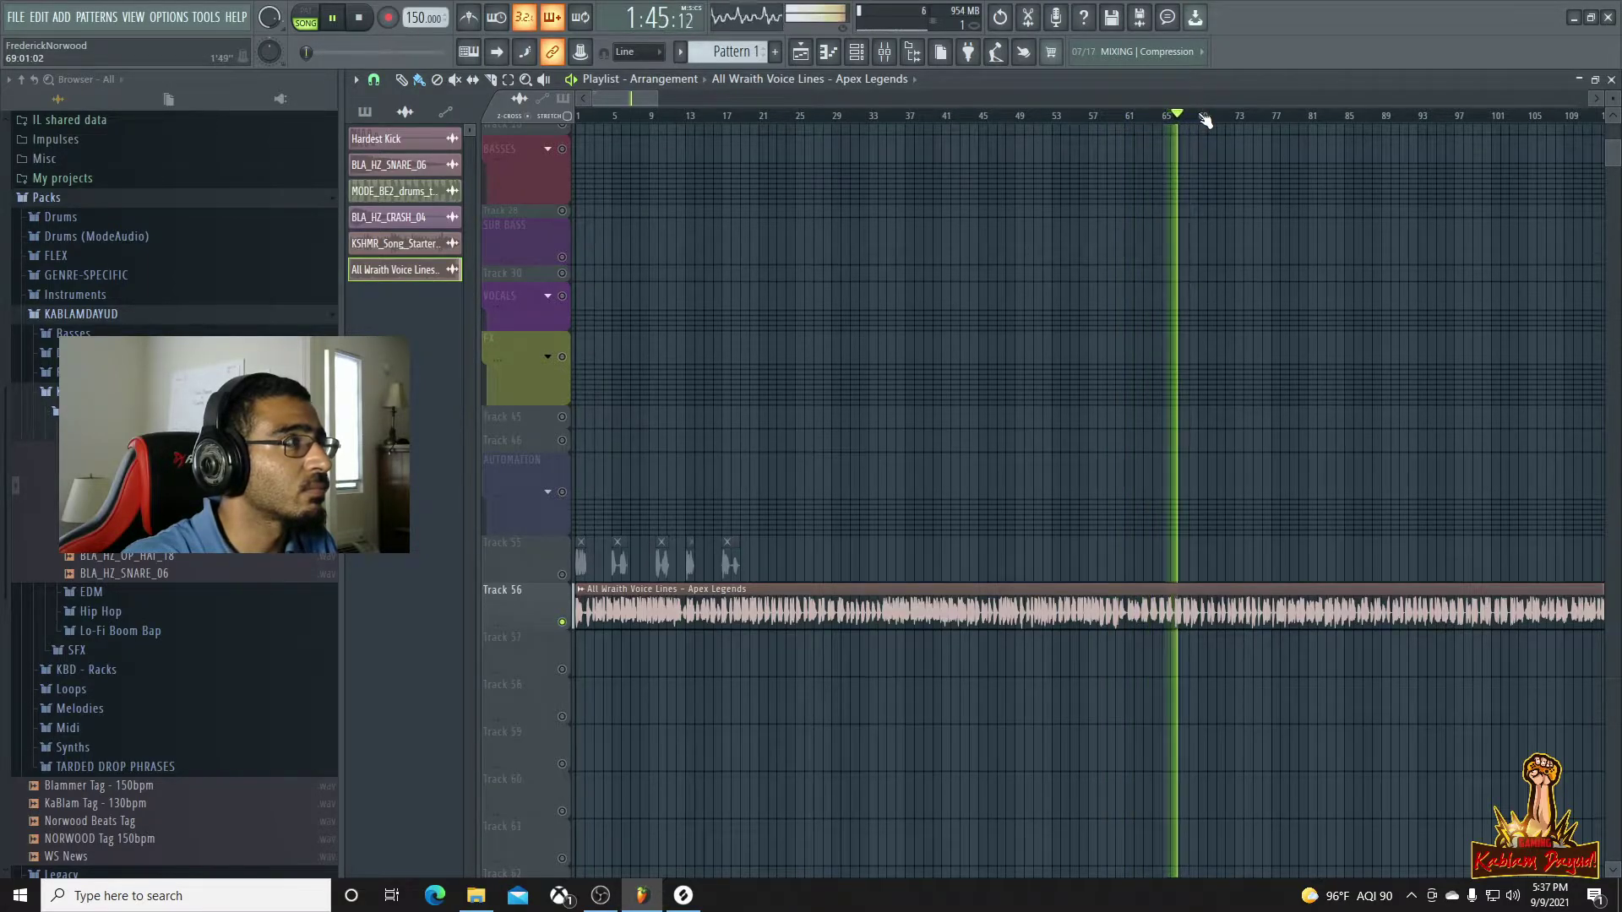
click(1205, 118)
click(1245, 118)
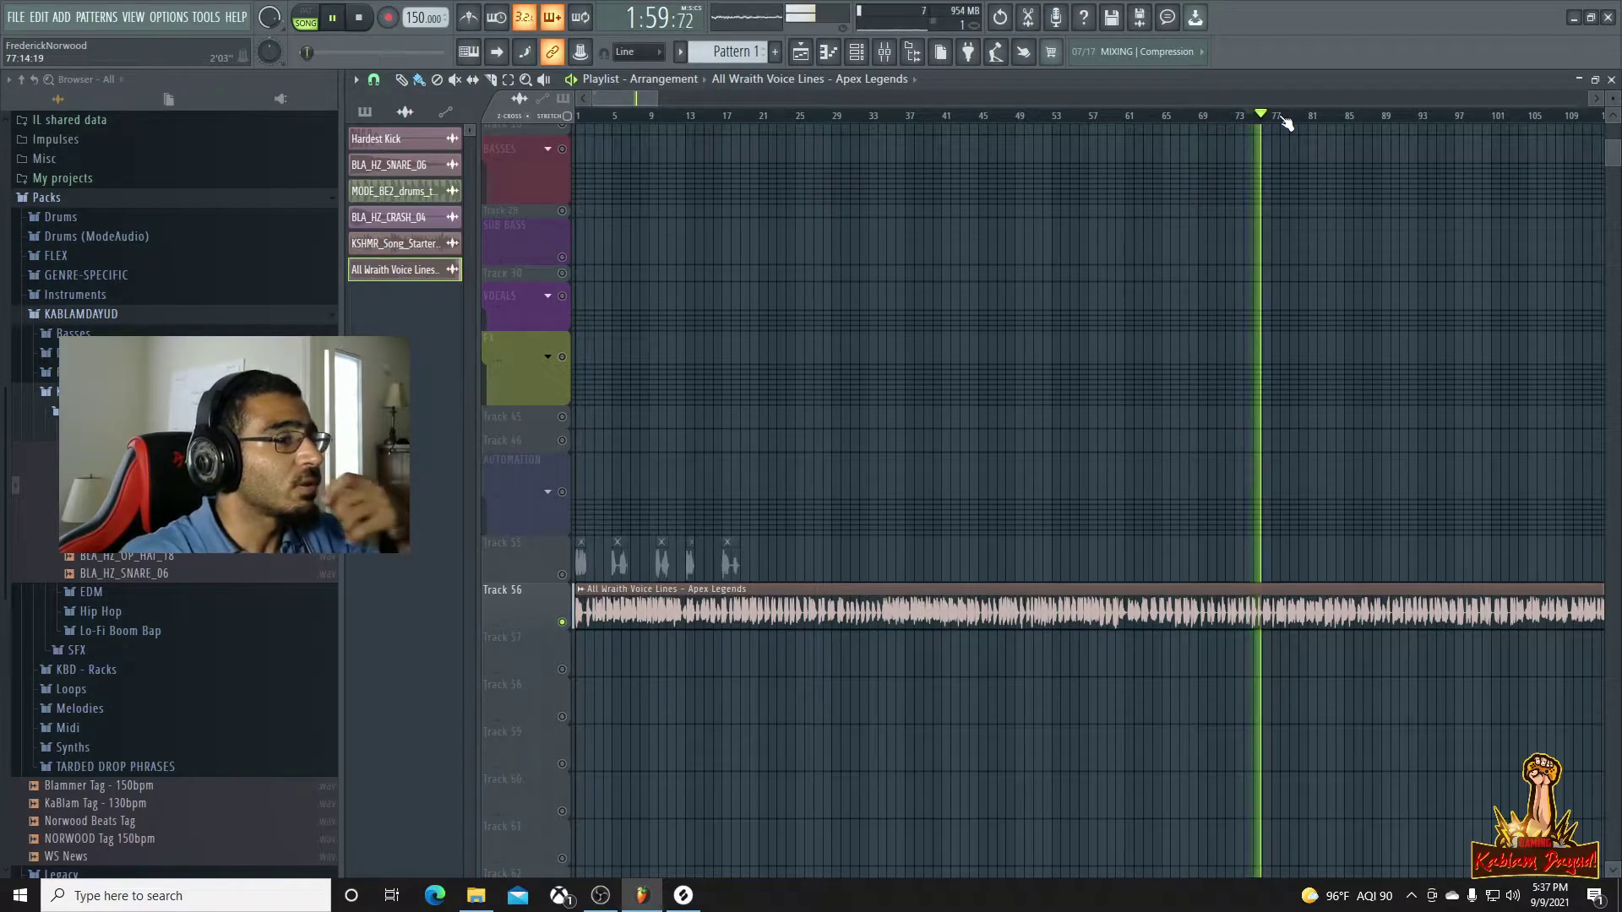
click(1283, 119)
click(1297, 120)
click(1318, 118)
click(1374, 118)
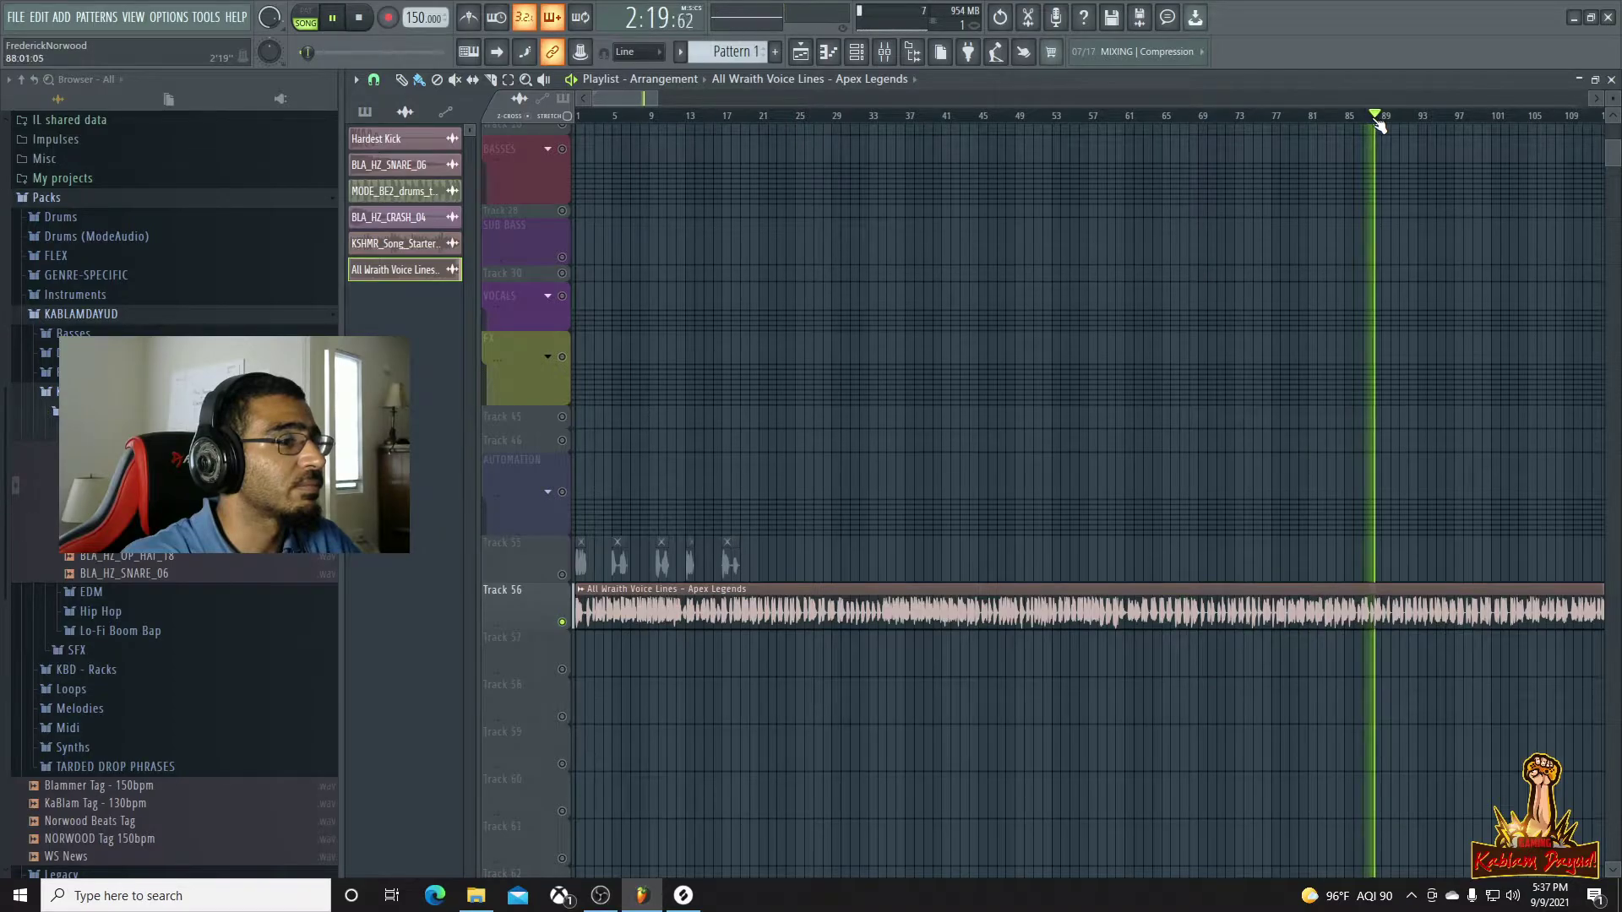
click(1408, 119)
click(1453, 118)
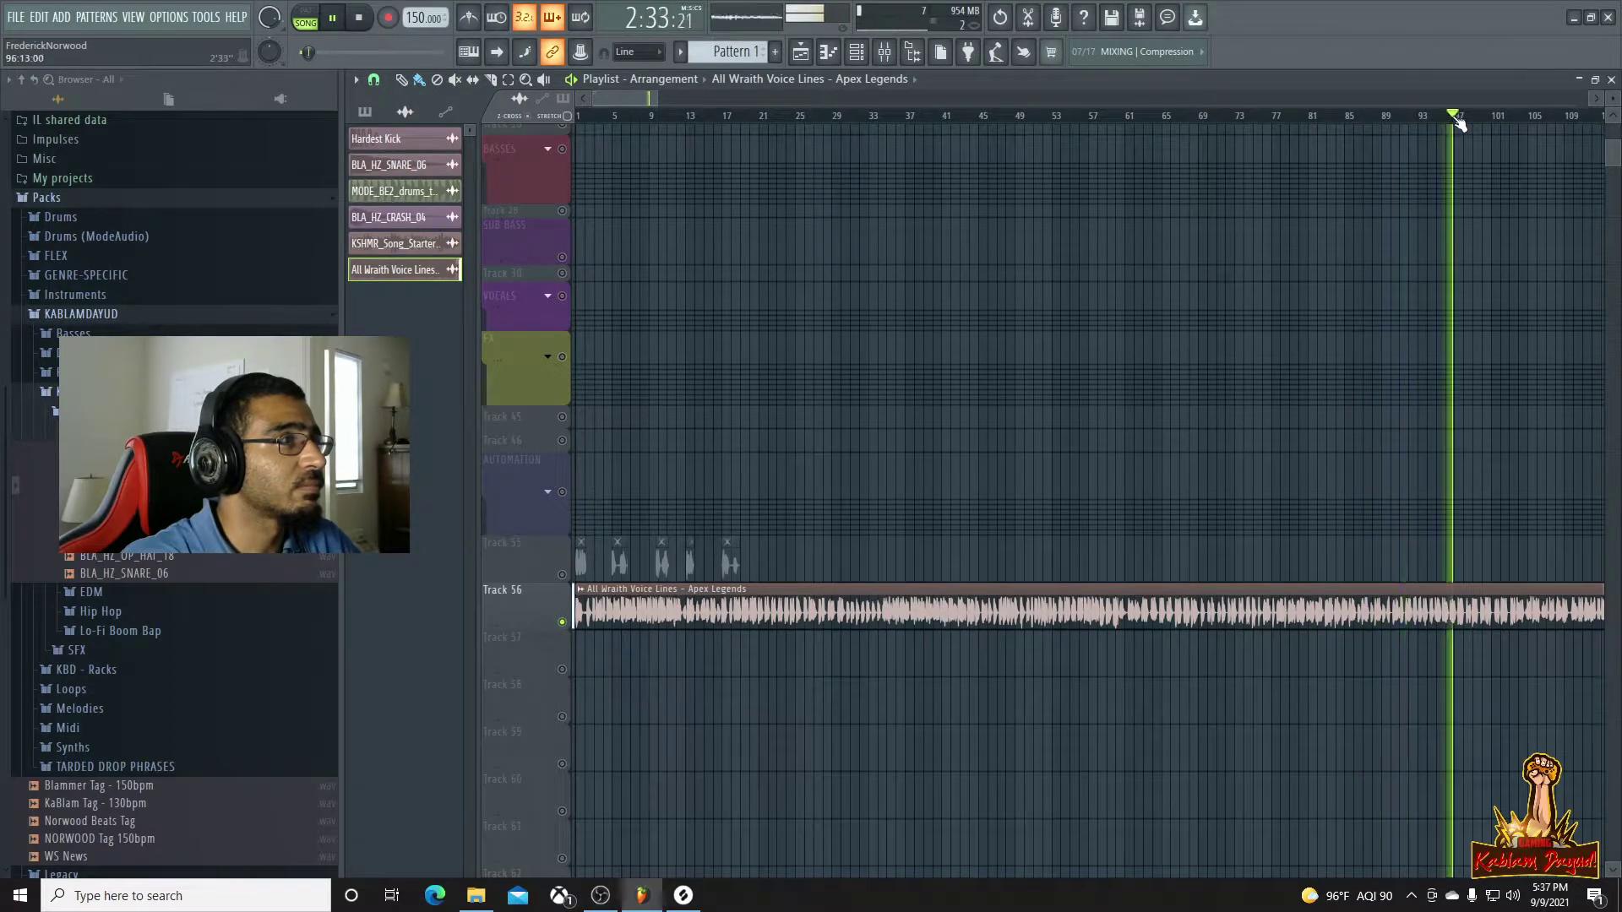
Audition the voice lines between about bars 105 and 127, returning to about bar 123
scroll(1526, 467, down, 5)
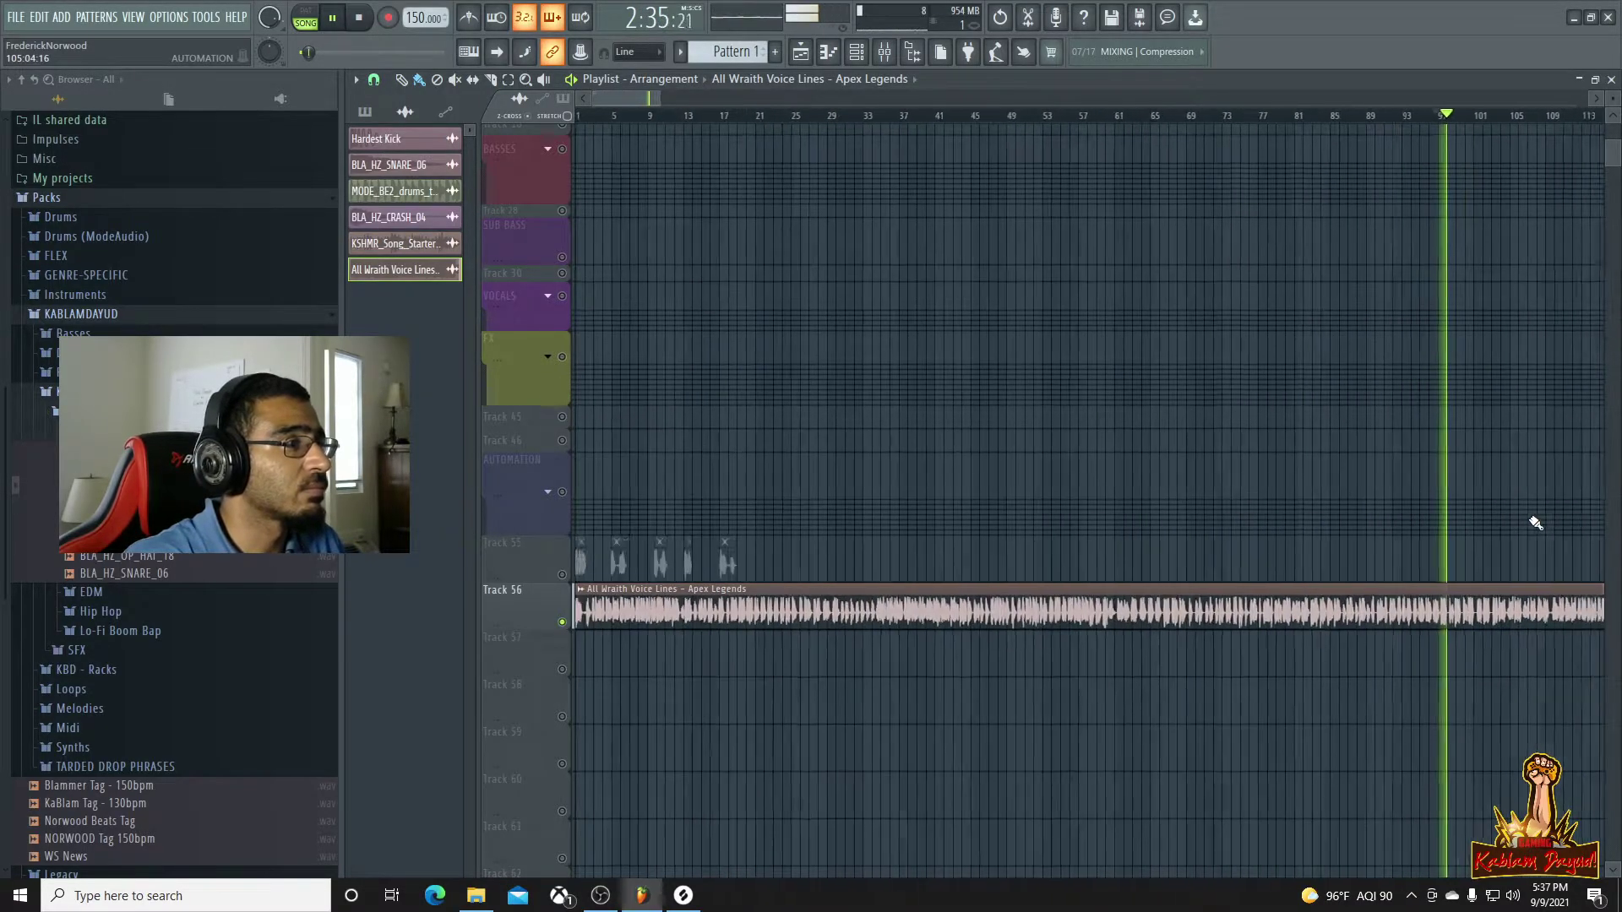
scroll(1507, 511, down, 3)
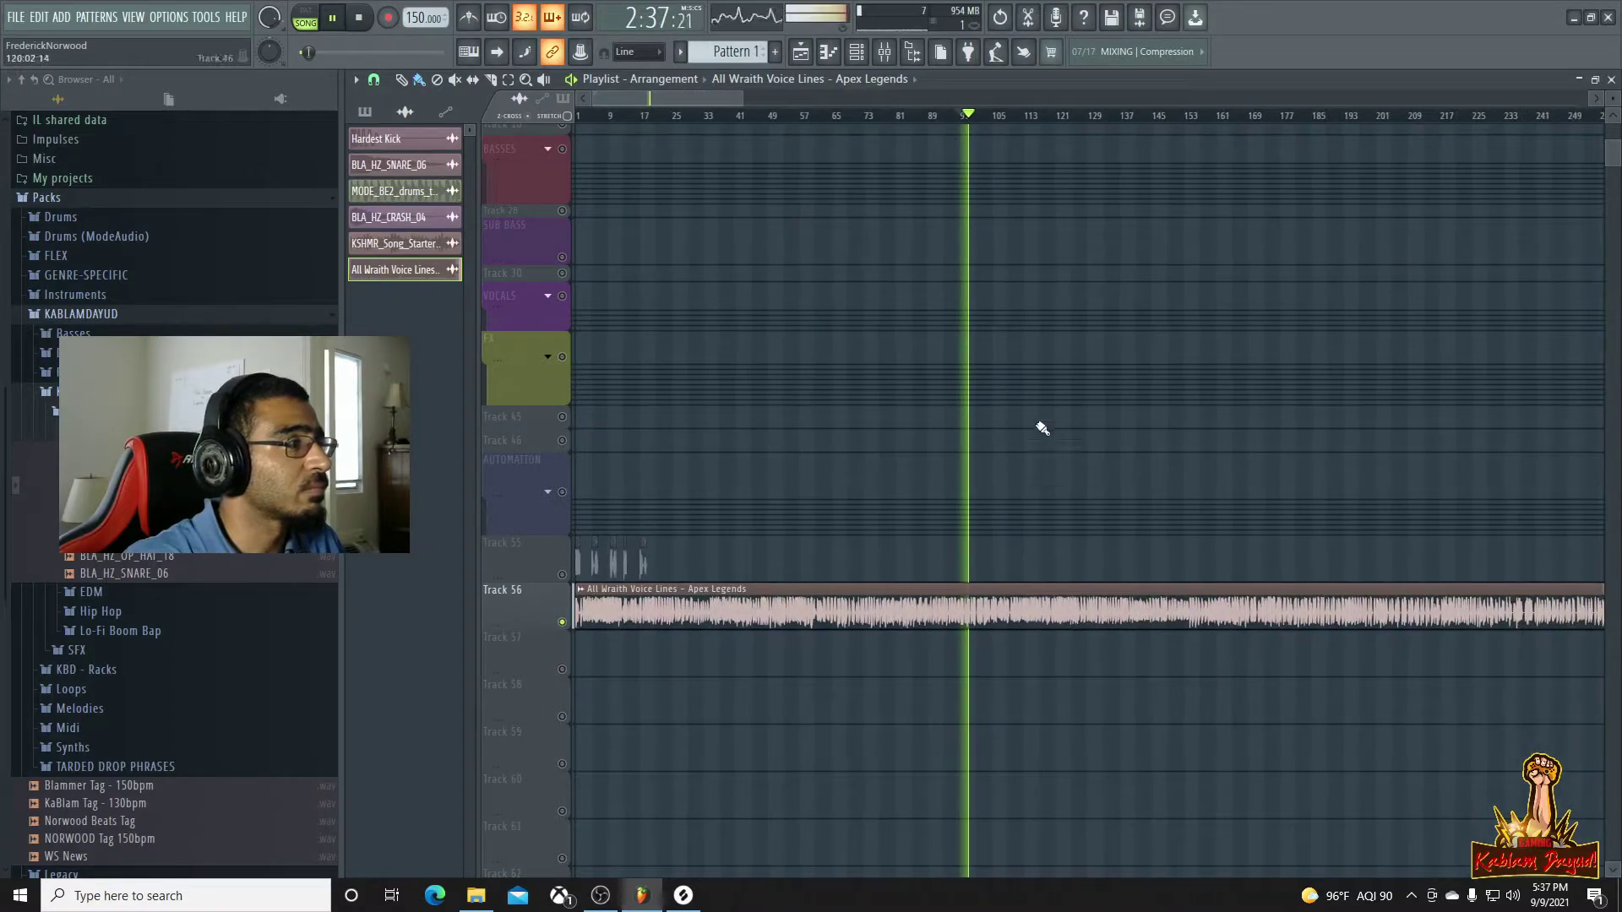
click(994, 120)
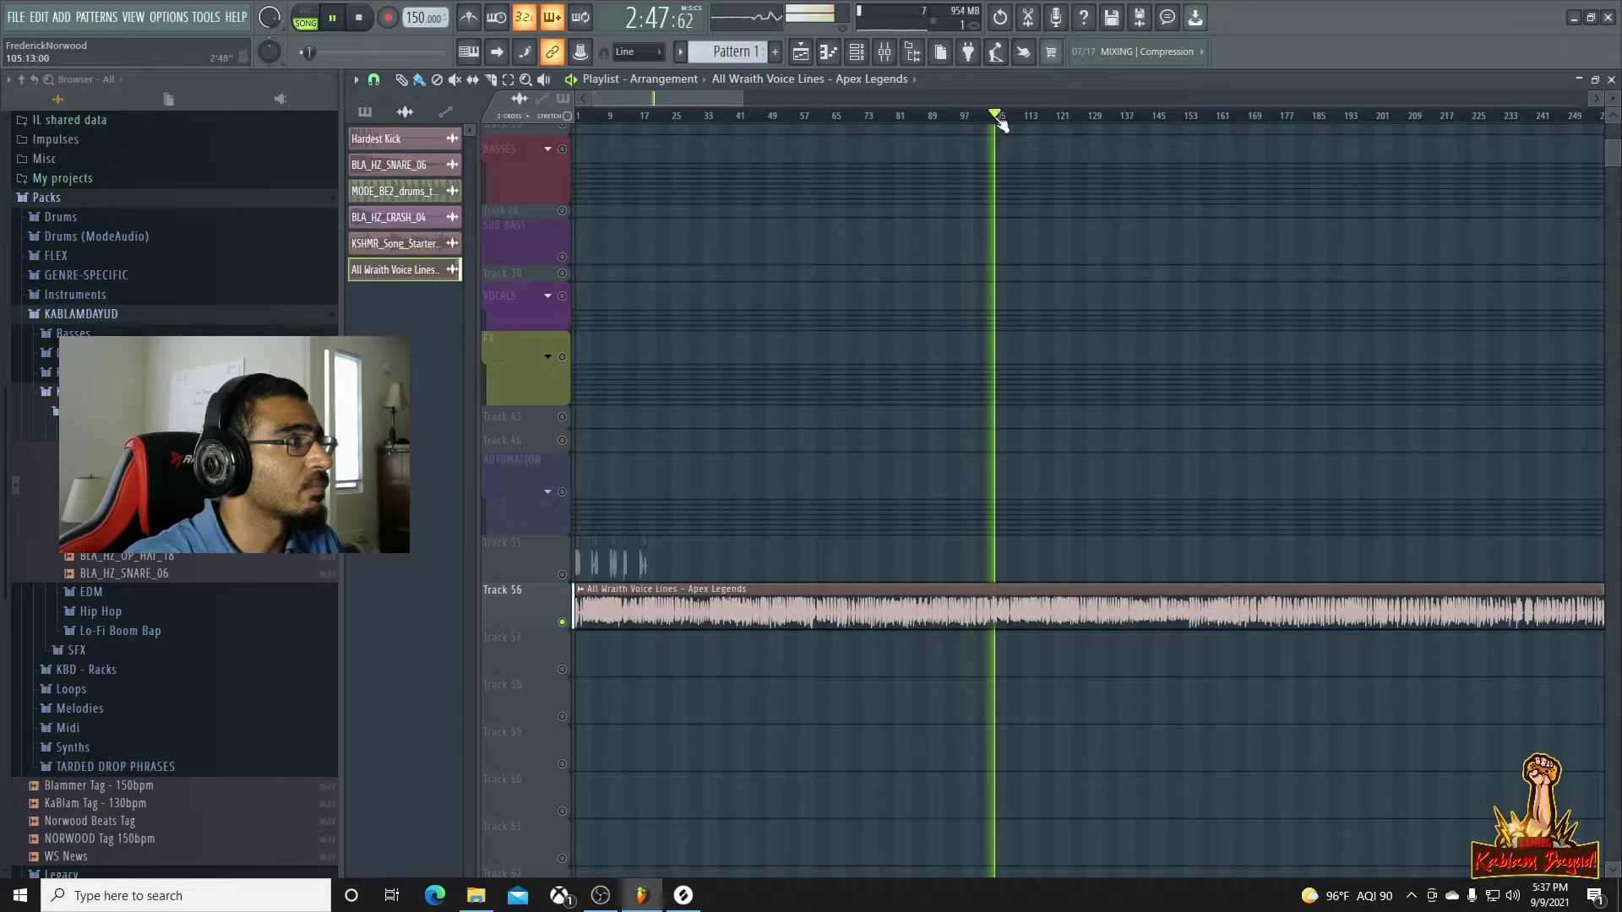
click(1008, 120)
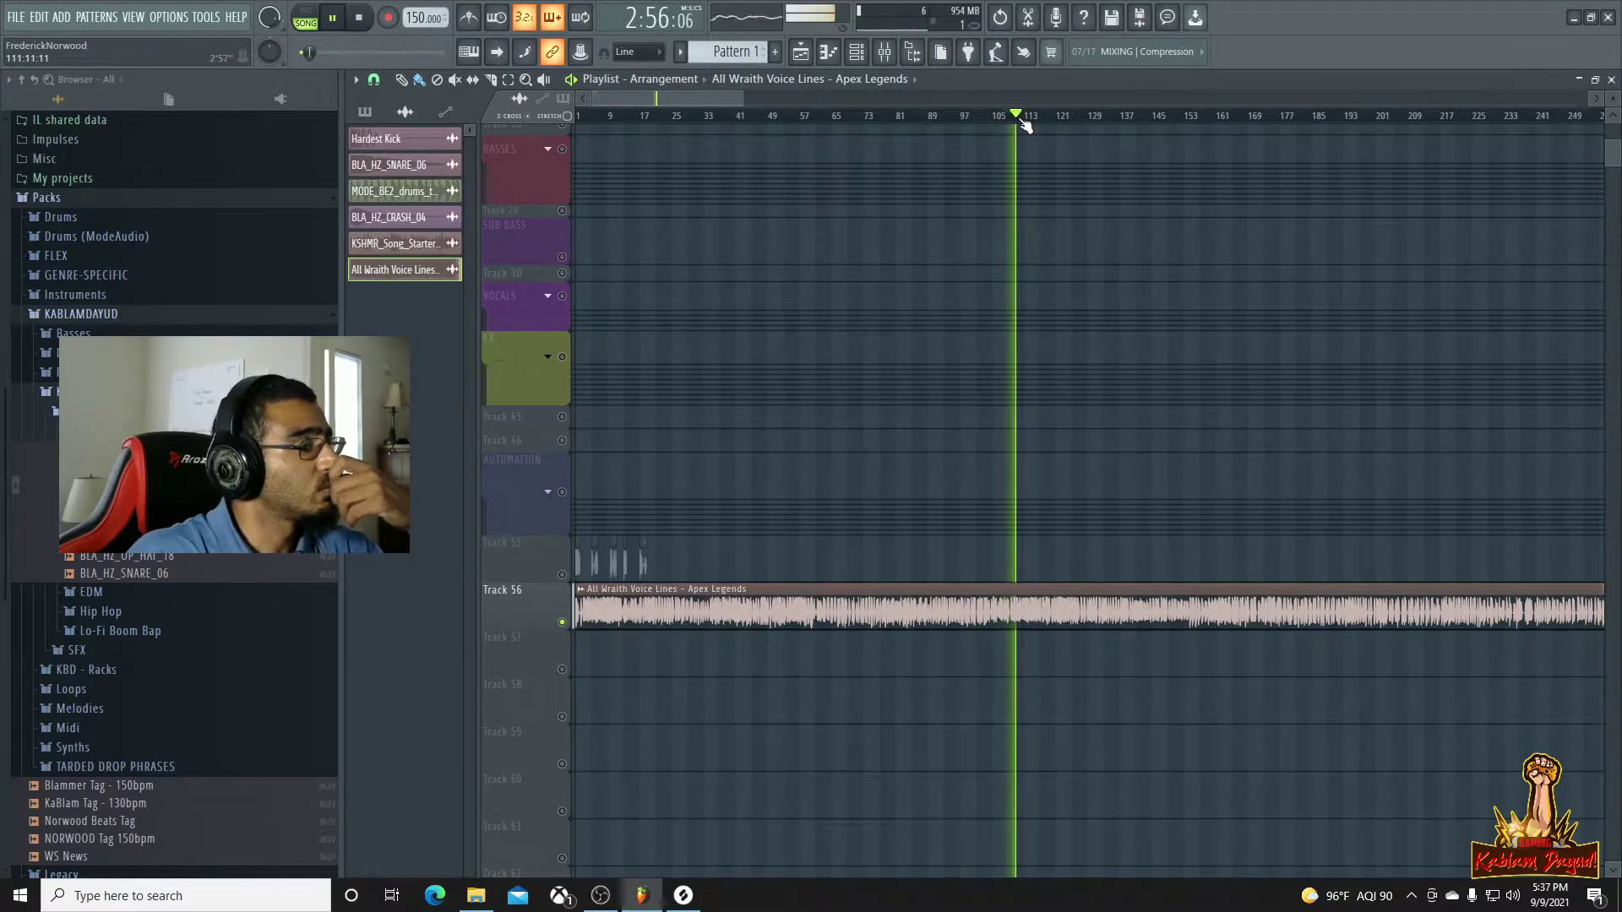
click(1030, 119)
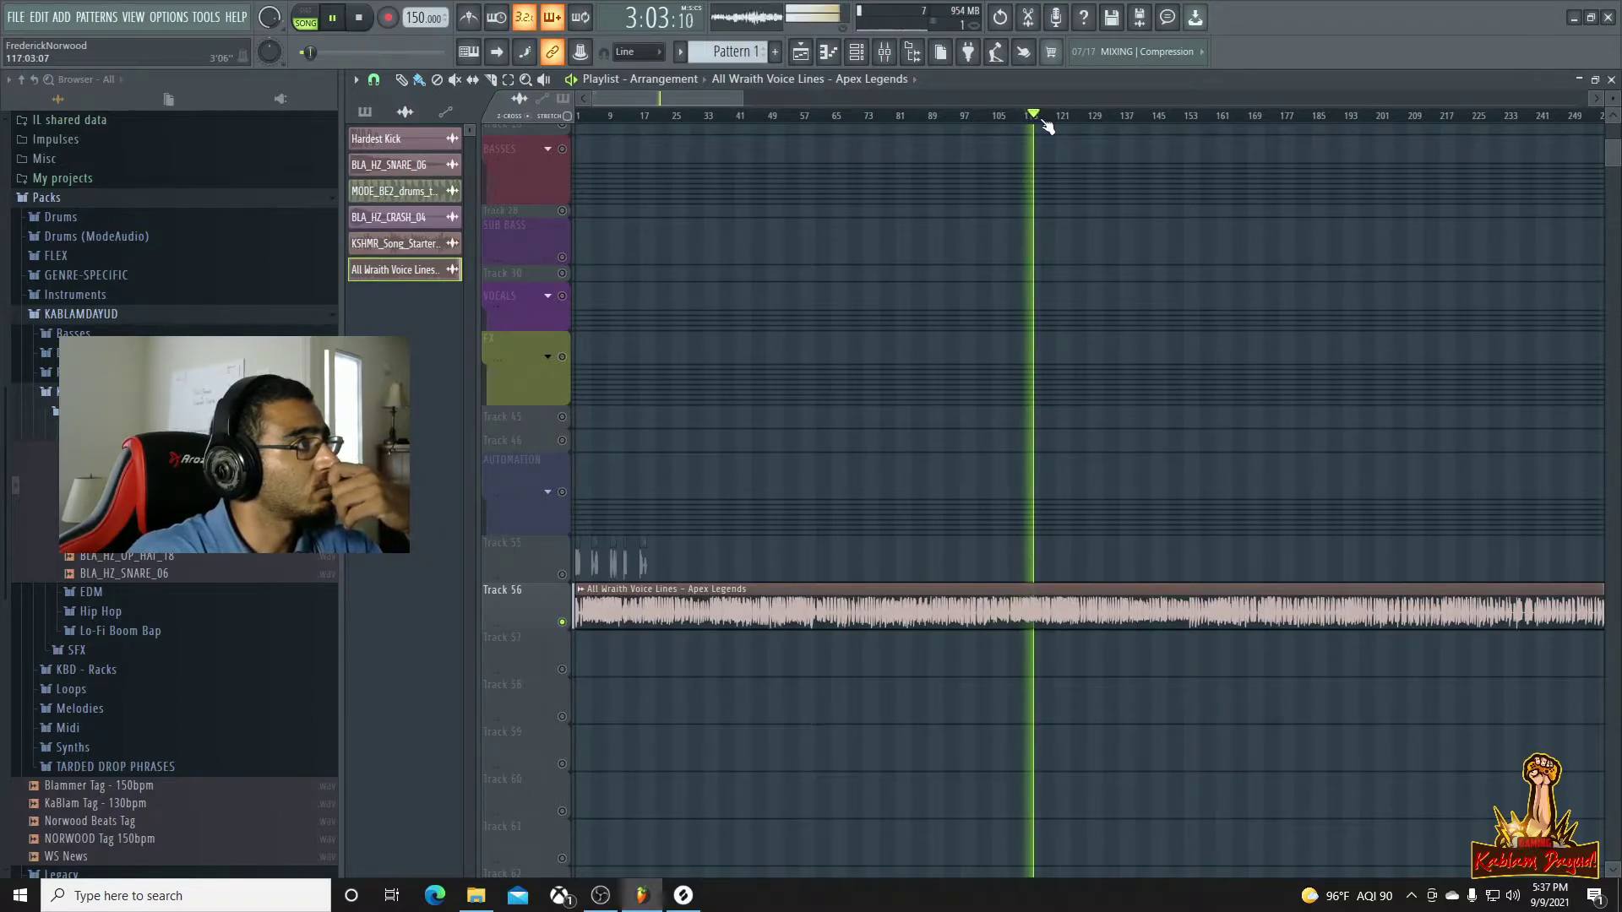
click(1046, 120)
click(1057, 119)
click(1069, 120)
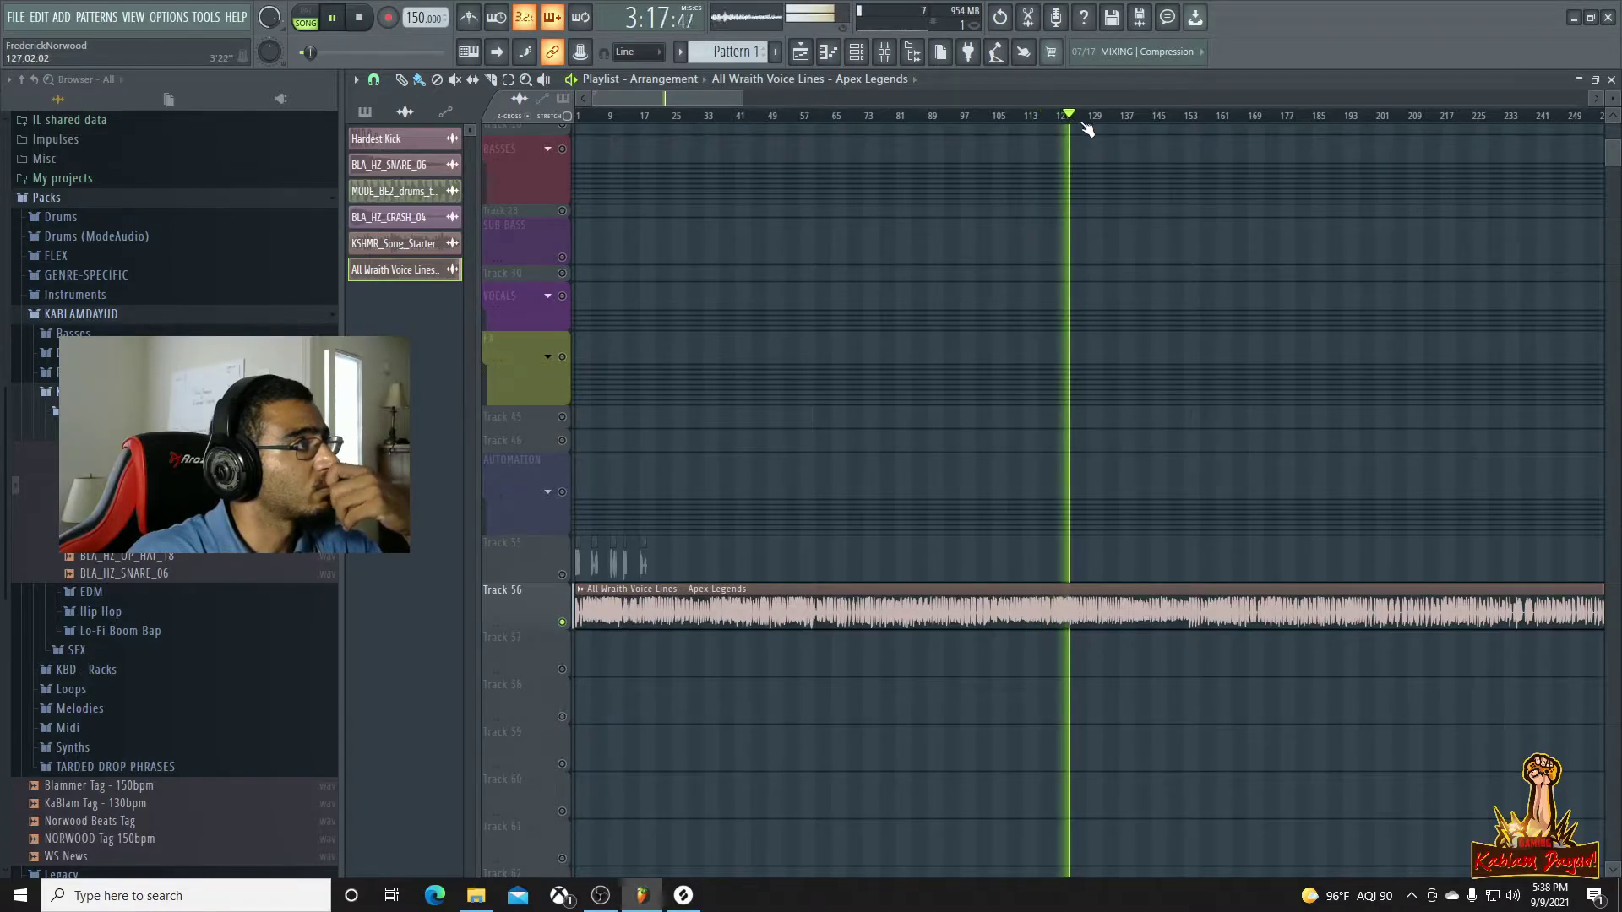
click(1067, 120)
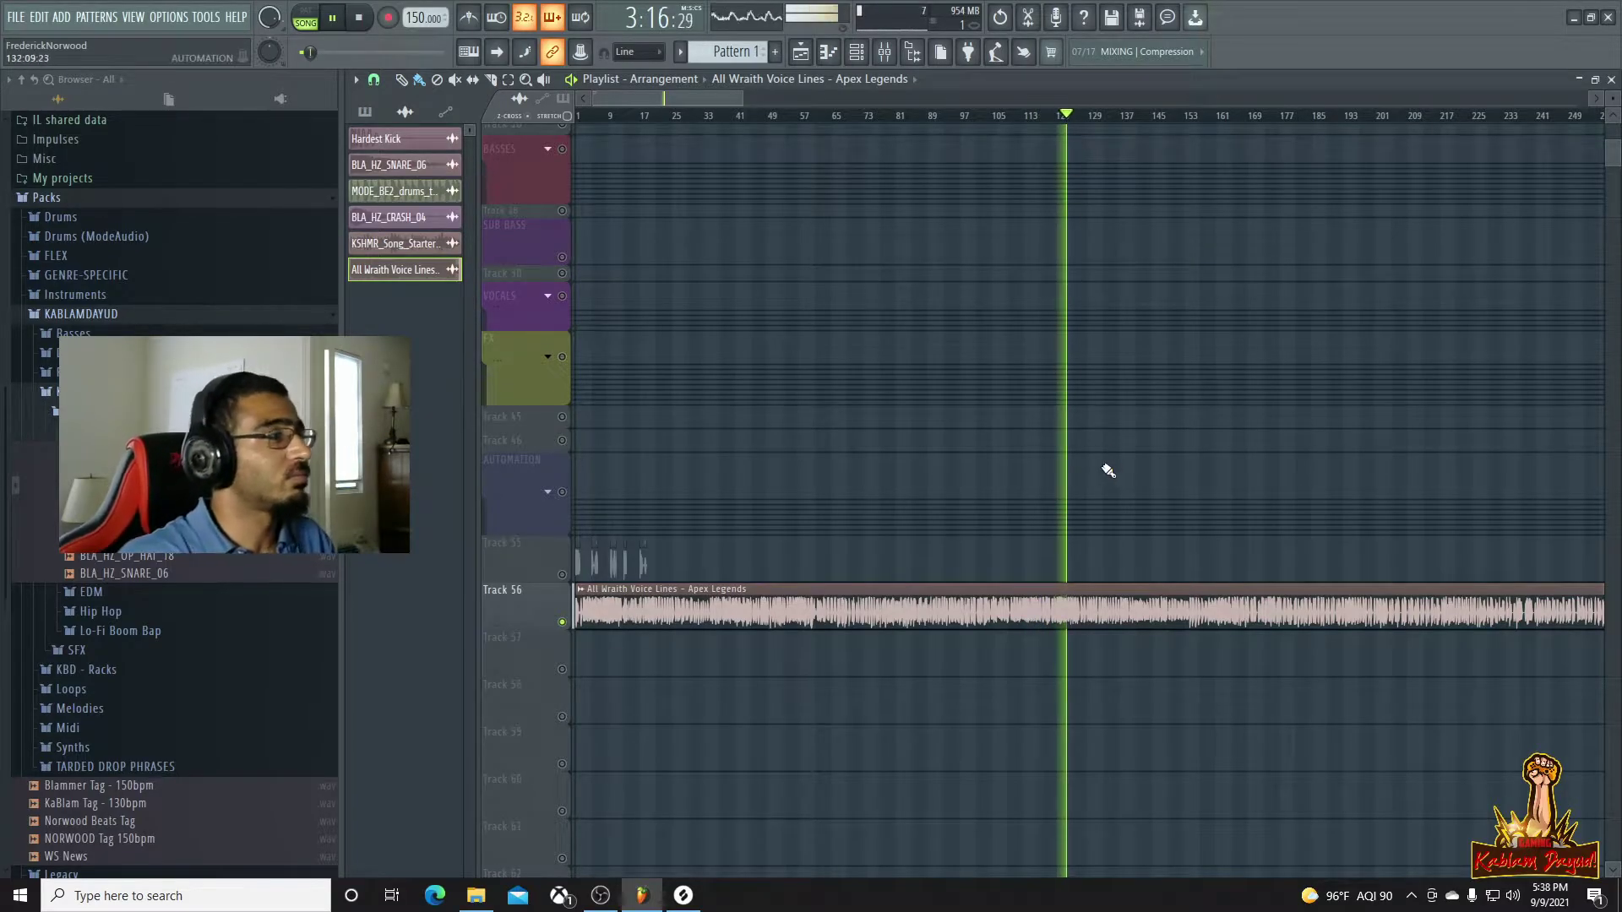
Replay the voice lines between about bars 122 and 124 up close to find the cut points
scroll(1090, 481, up, 5)
key(space)
key(space)
click(749, 120)
key(space)
key(space)
key(space)
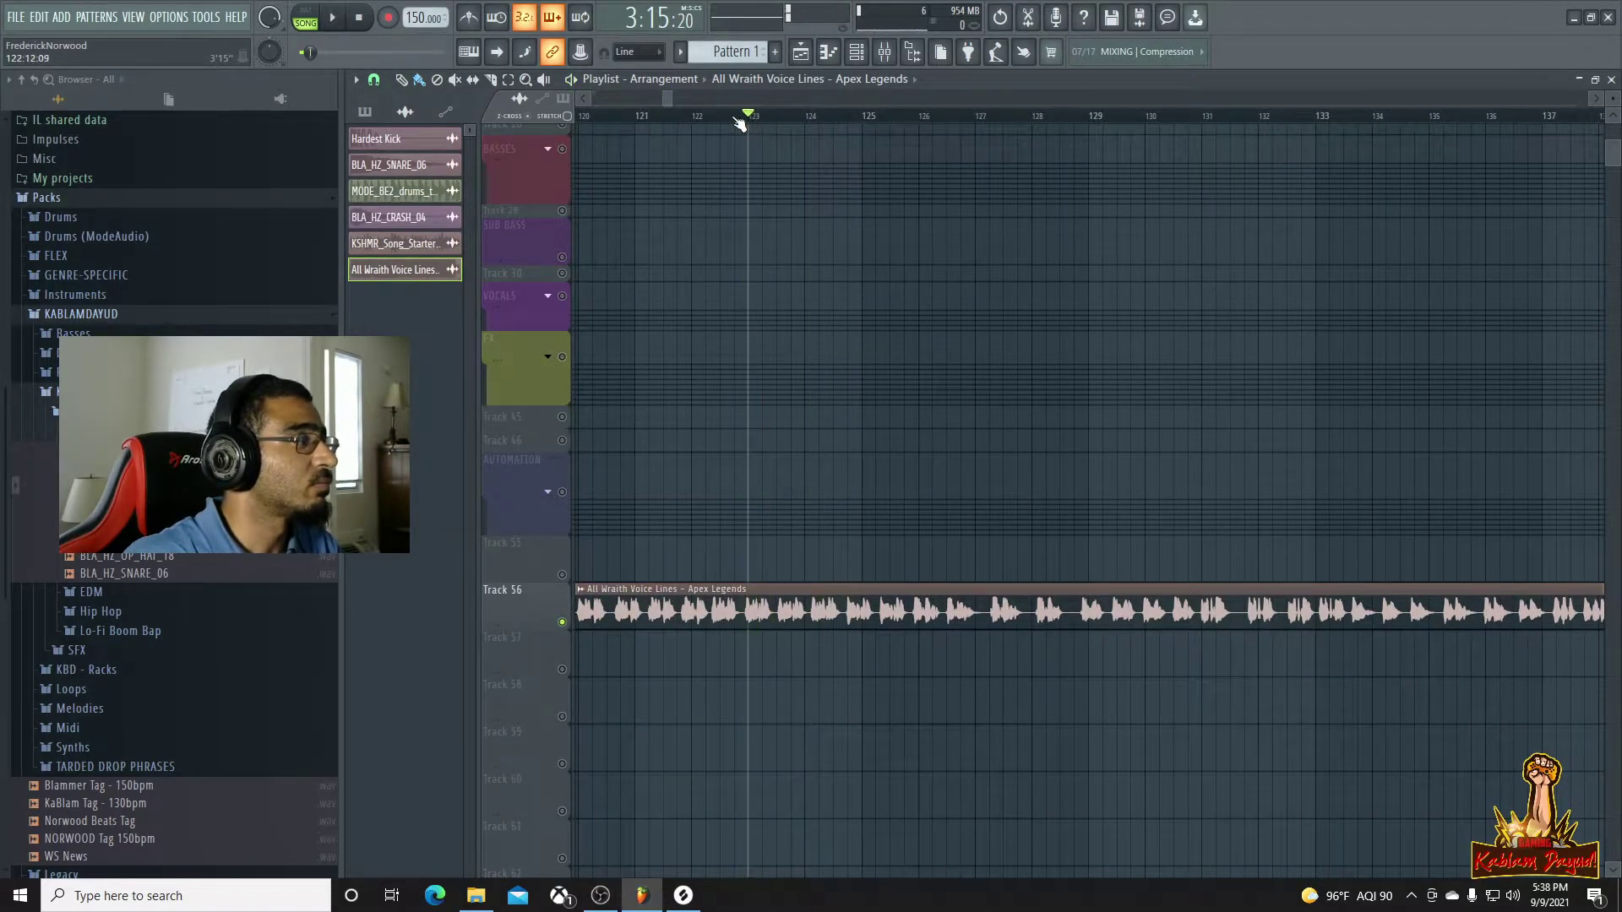
click(694, 119)
key(space)
key(space)
scroll(760, 380, up, 3)
key(space)
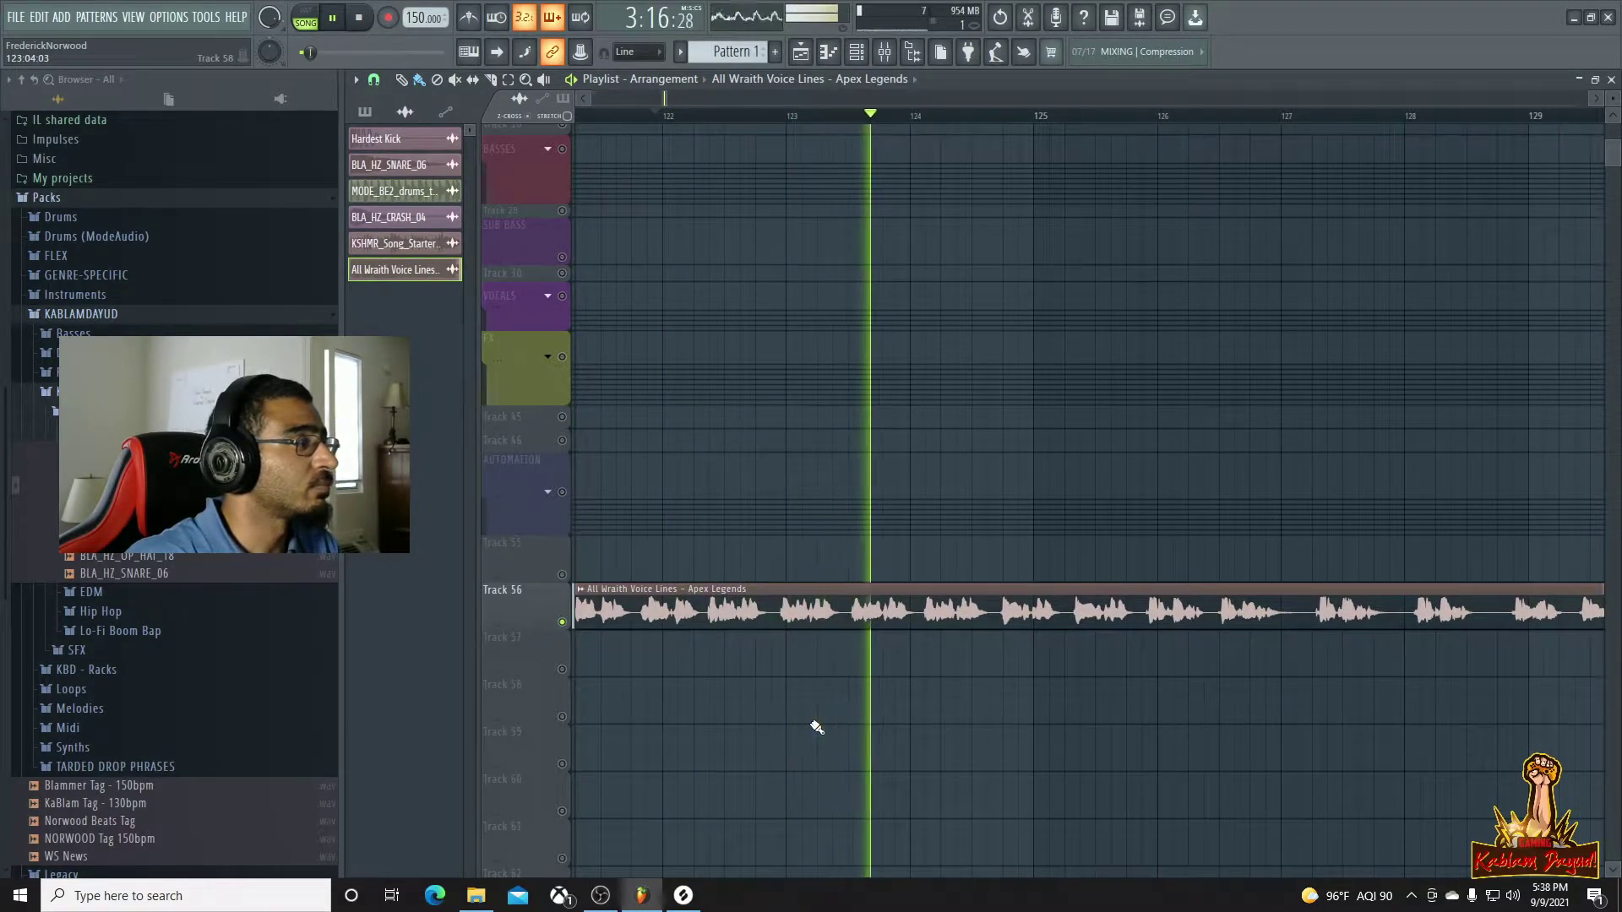
key(space)
Slice out the voice line between about bars 123.5 and 124 and move it to Track 55 at bar 21
scroll(878, 676, up, 4)
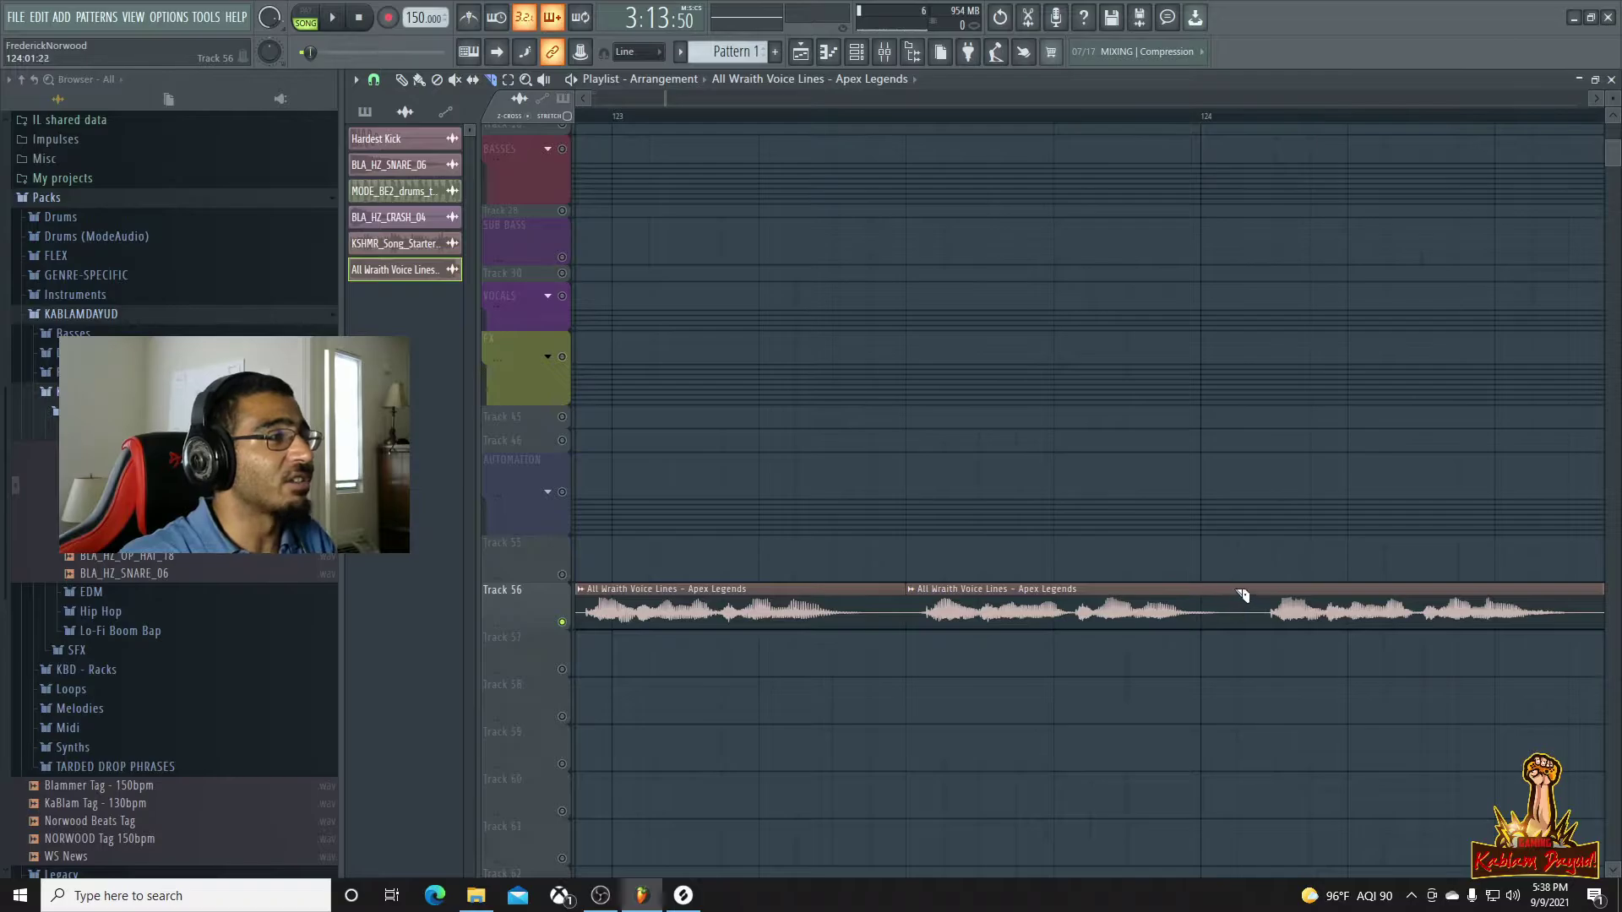
scroll(1123, 686, down, 4)
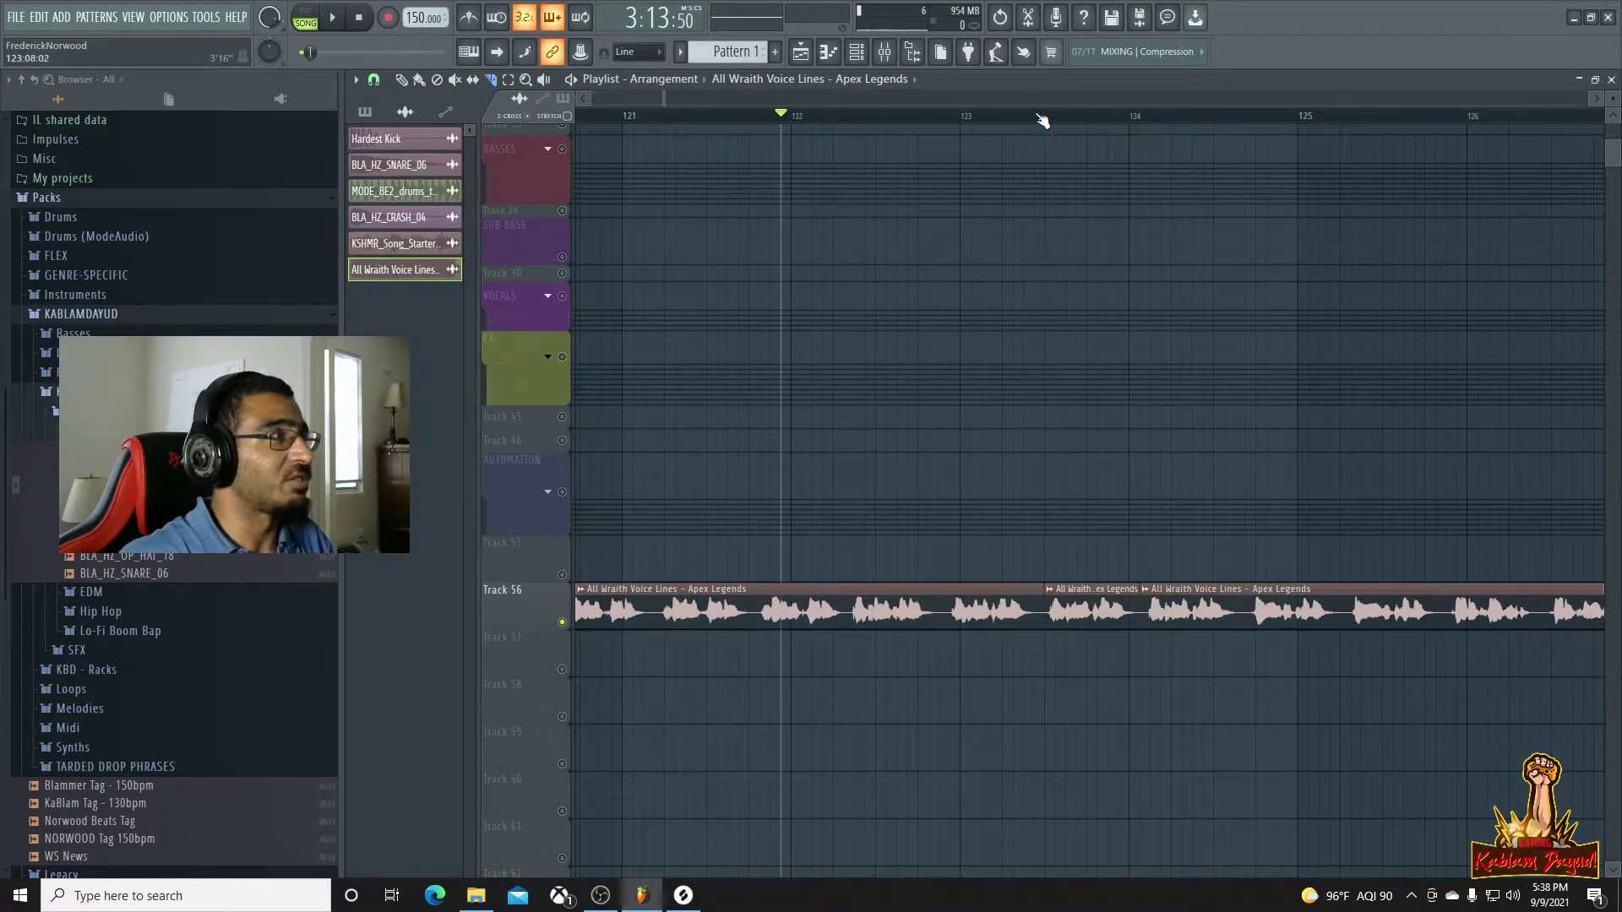
key(space)
key(space)
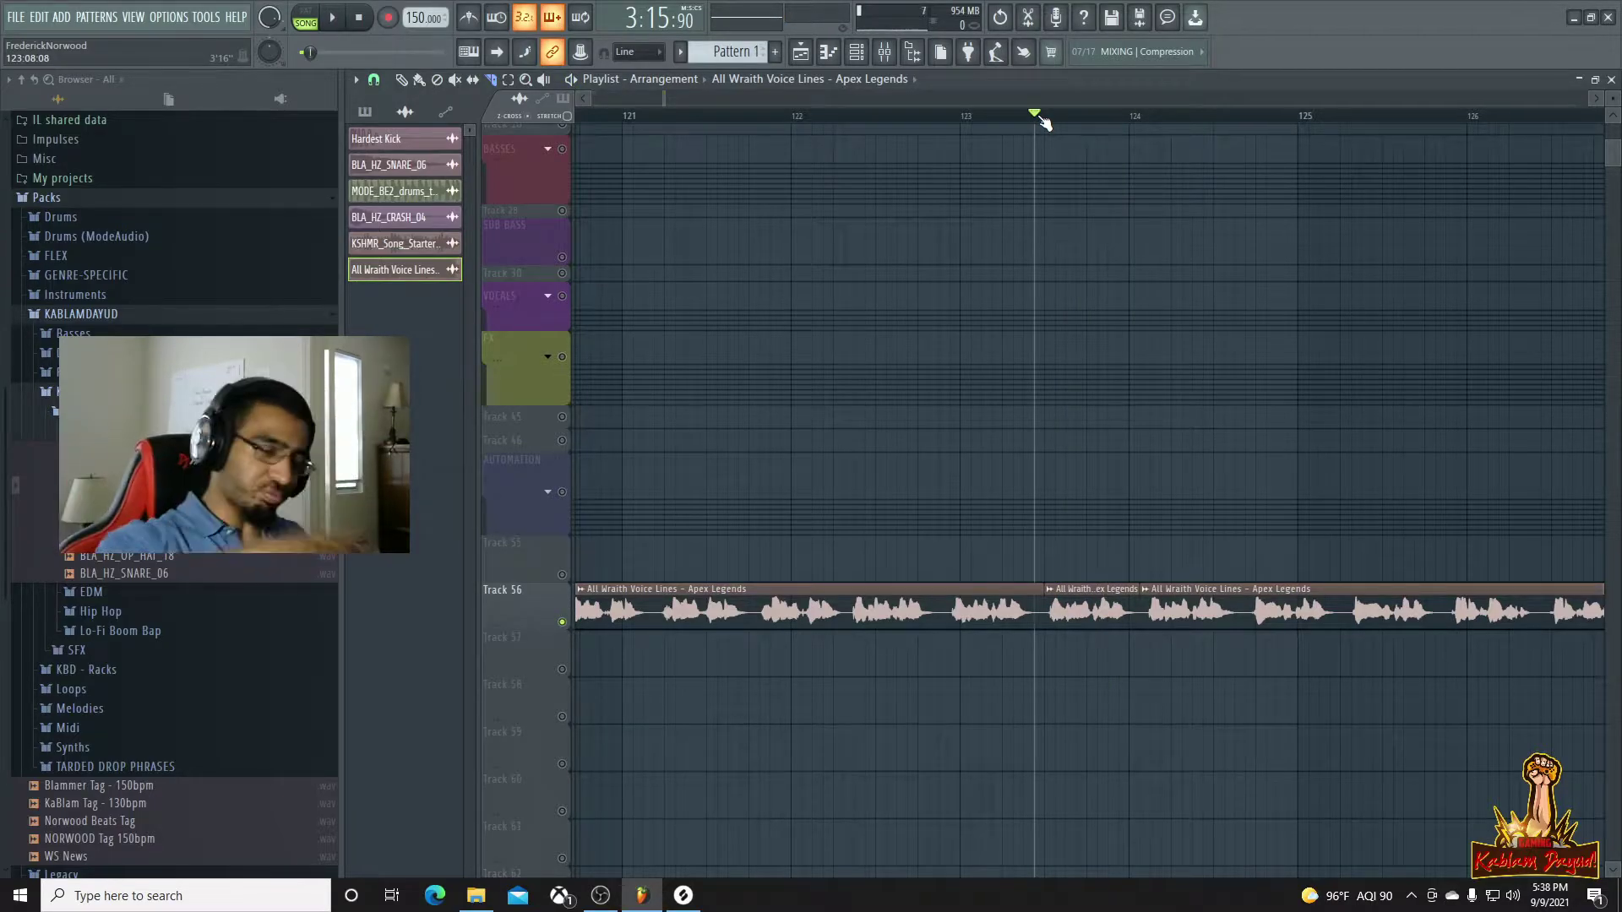
click(740, 52)
scroll(750, 185, down, 5)
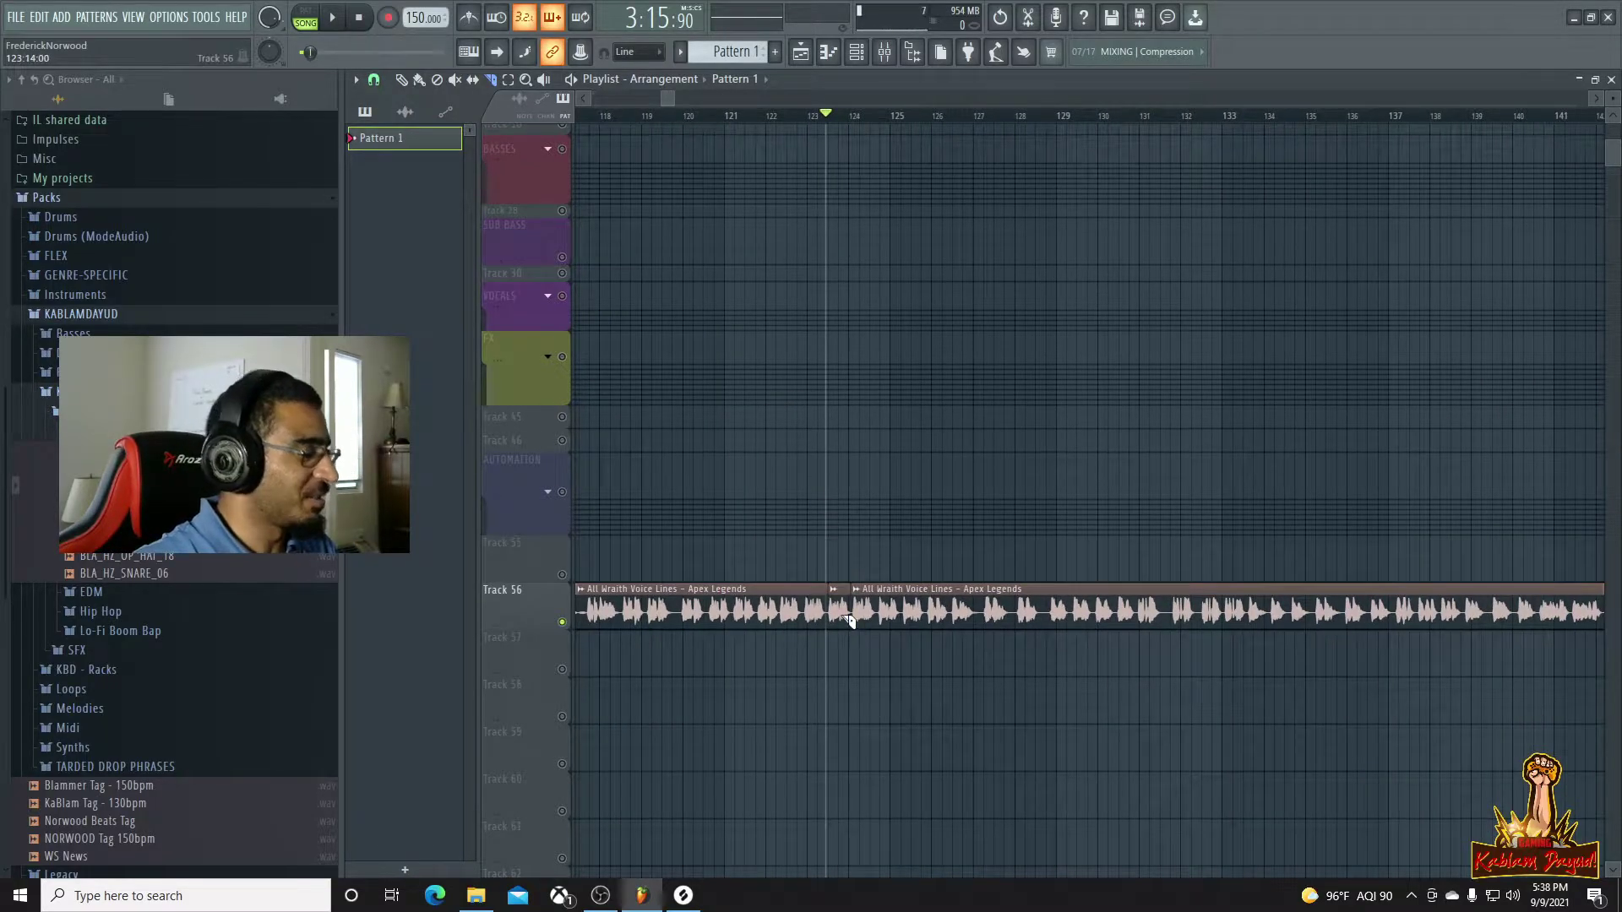
drag(767, 557, 1164, 555)
Delete the already auditioned clip before about bar 123 from Track 56 and move the remaining voice lines clip to bar 1
scroll(1383, 427, down, 8)
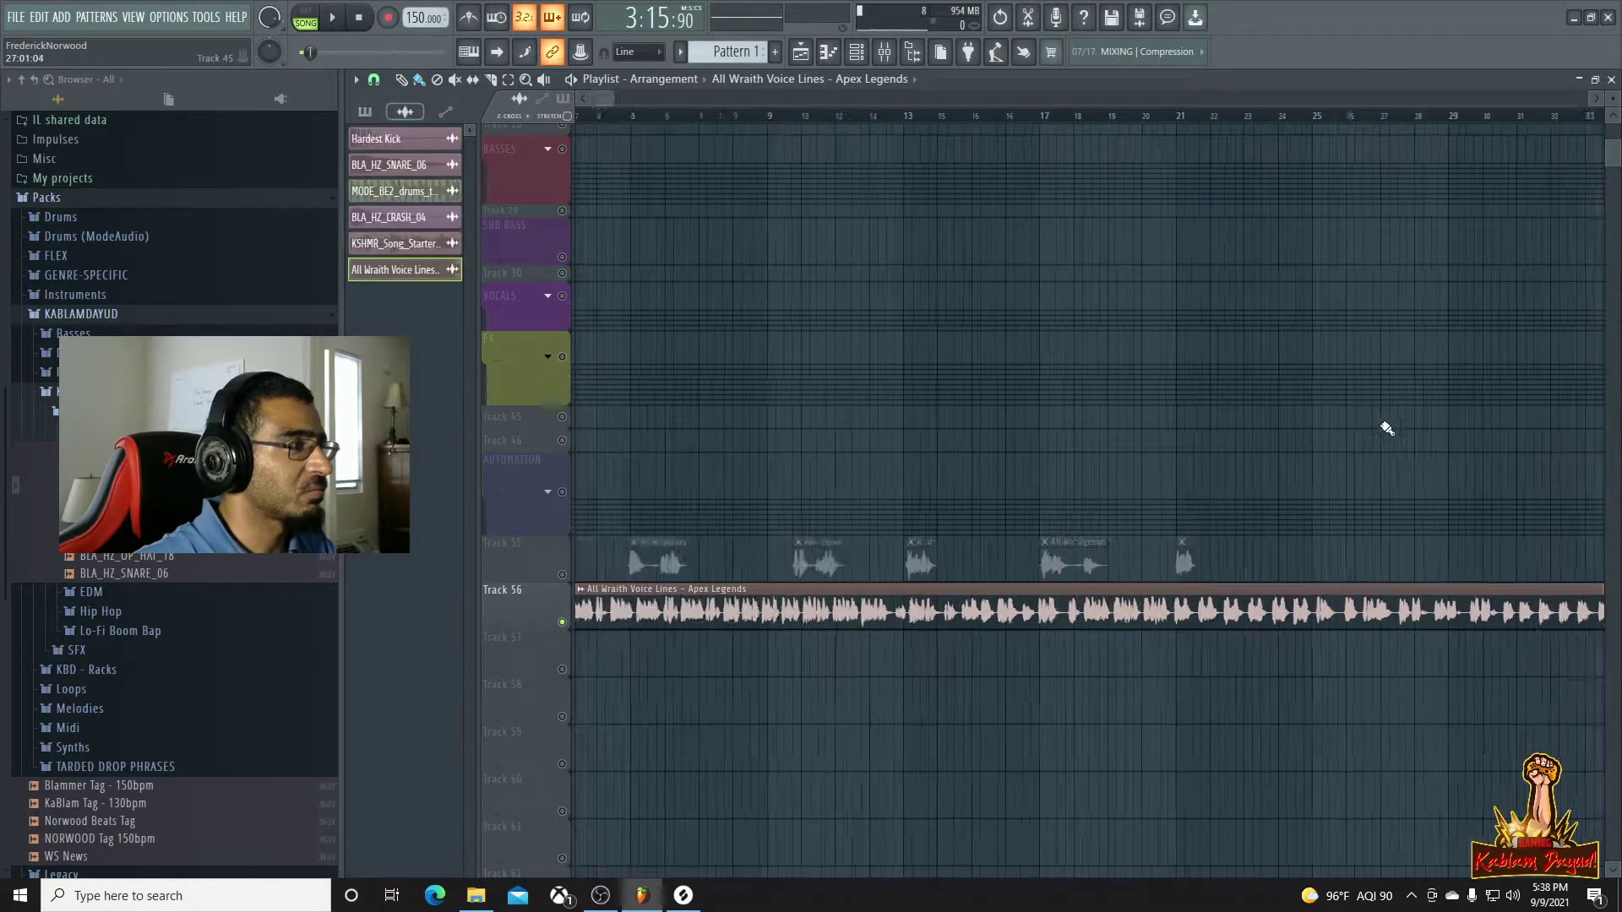
right_click(936, 622)
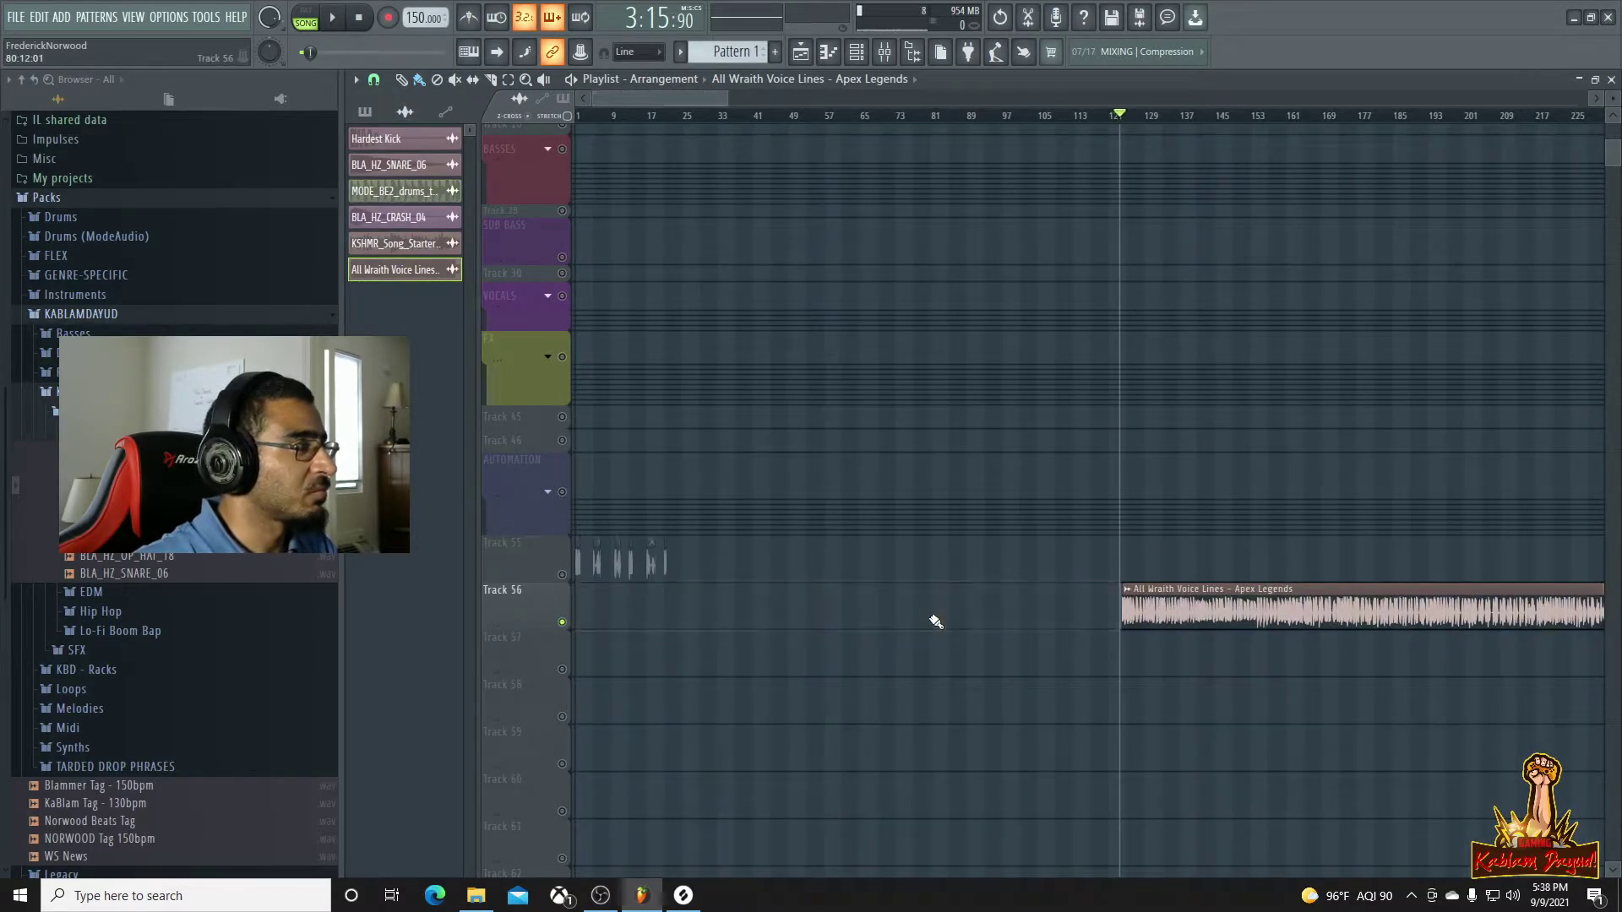
drag(1219, 601, 672, 601)
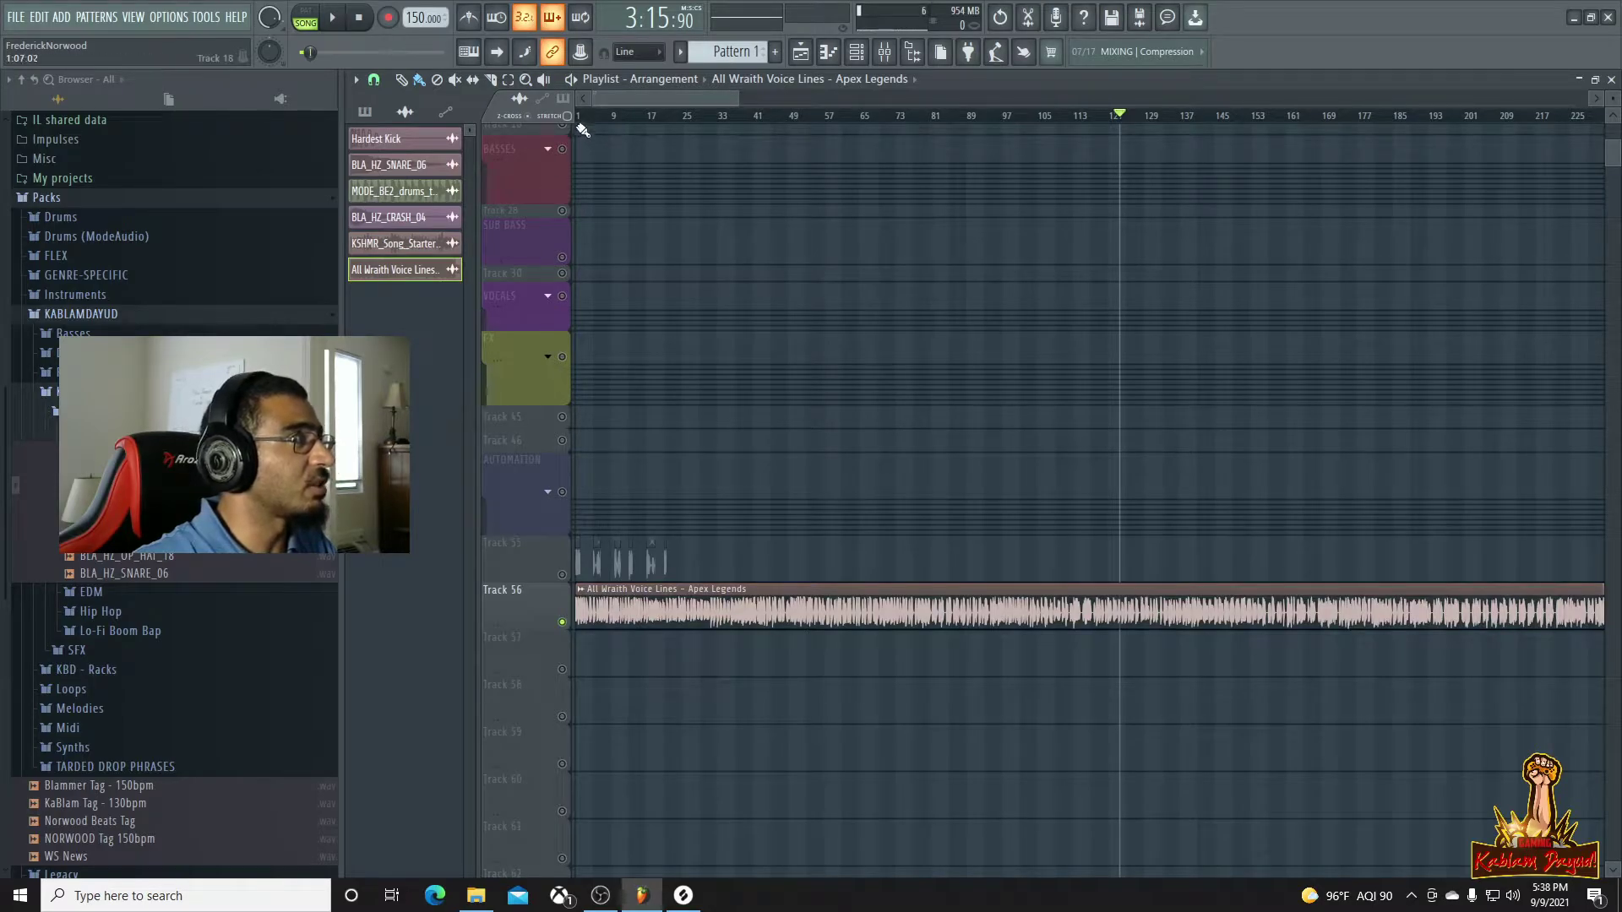
Audition the voice lines of the moved clip between about bars 1 and 76
scroll(651, 716, down, 2)
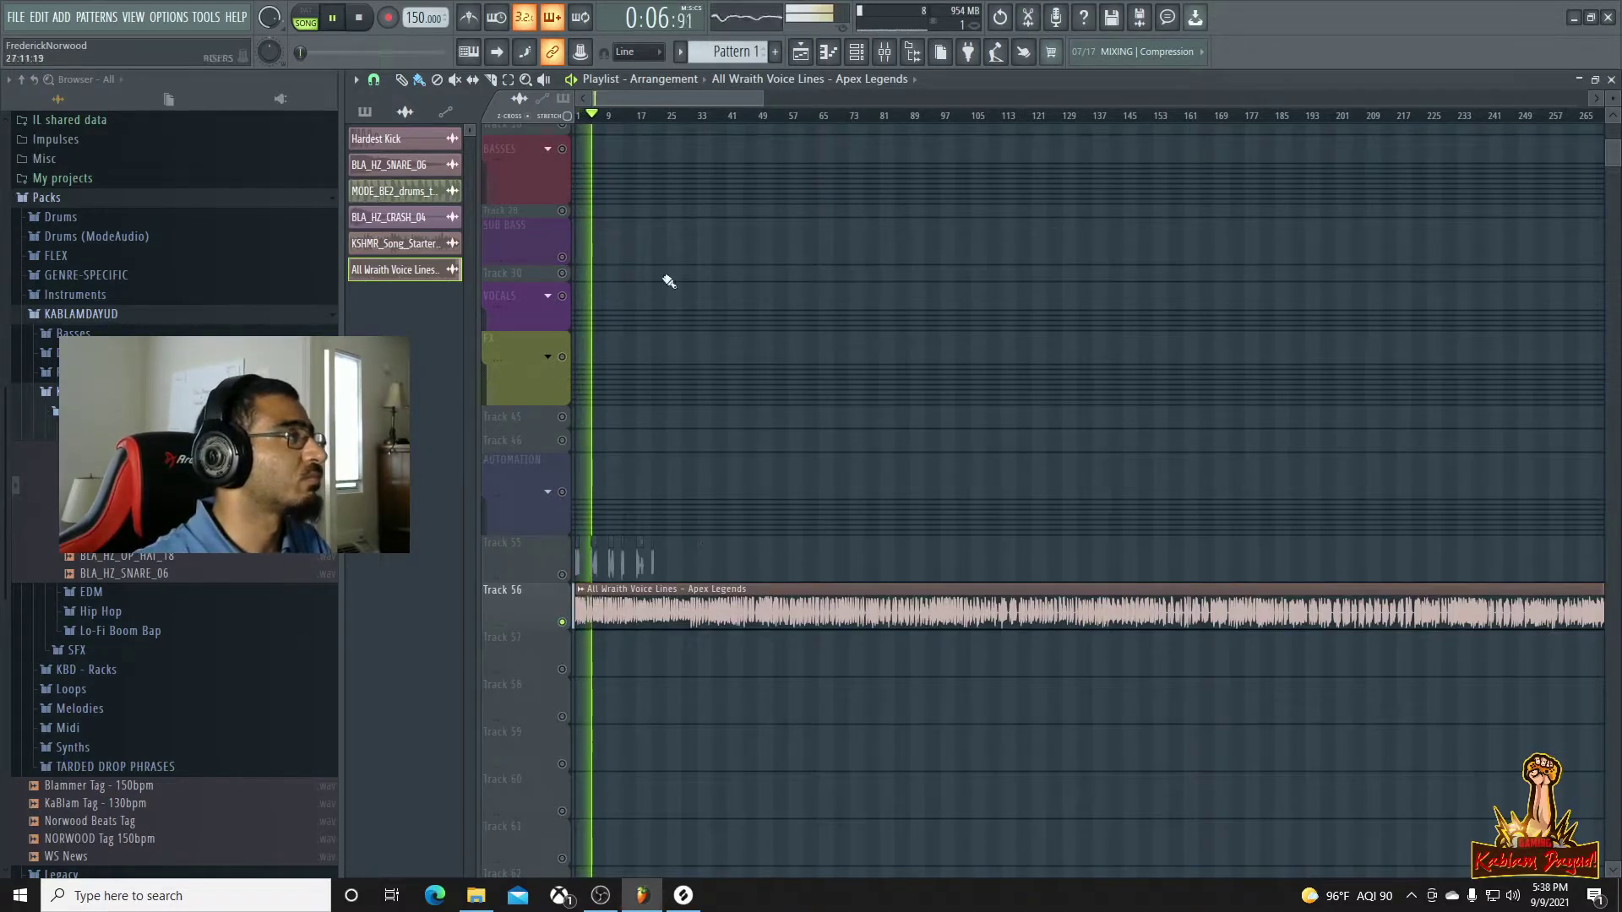
drag(614, 124, 646, 120)
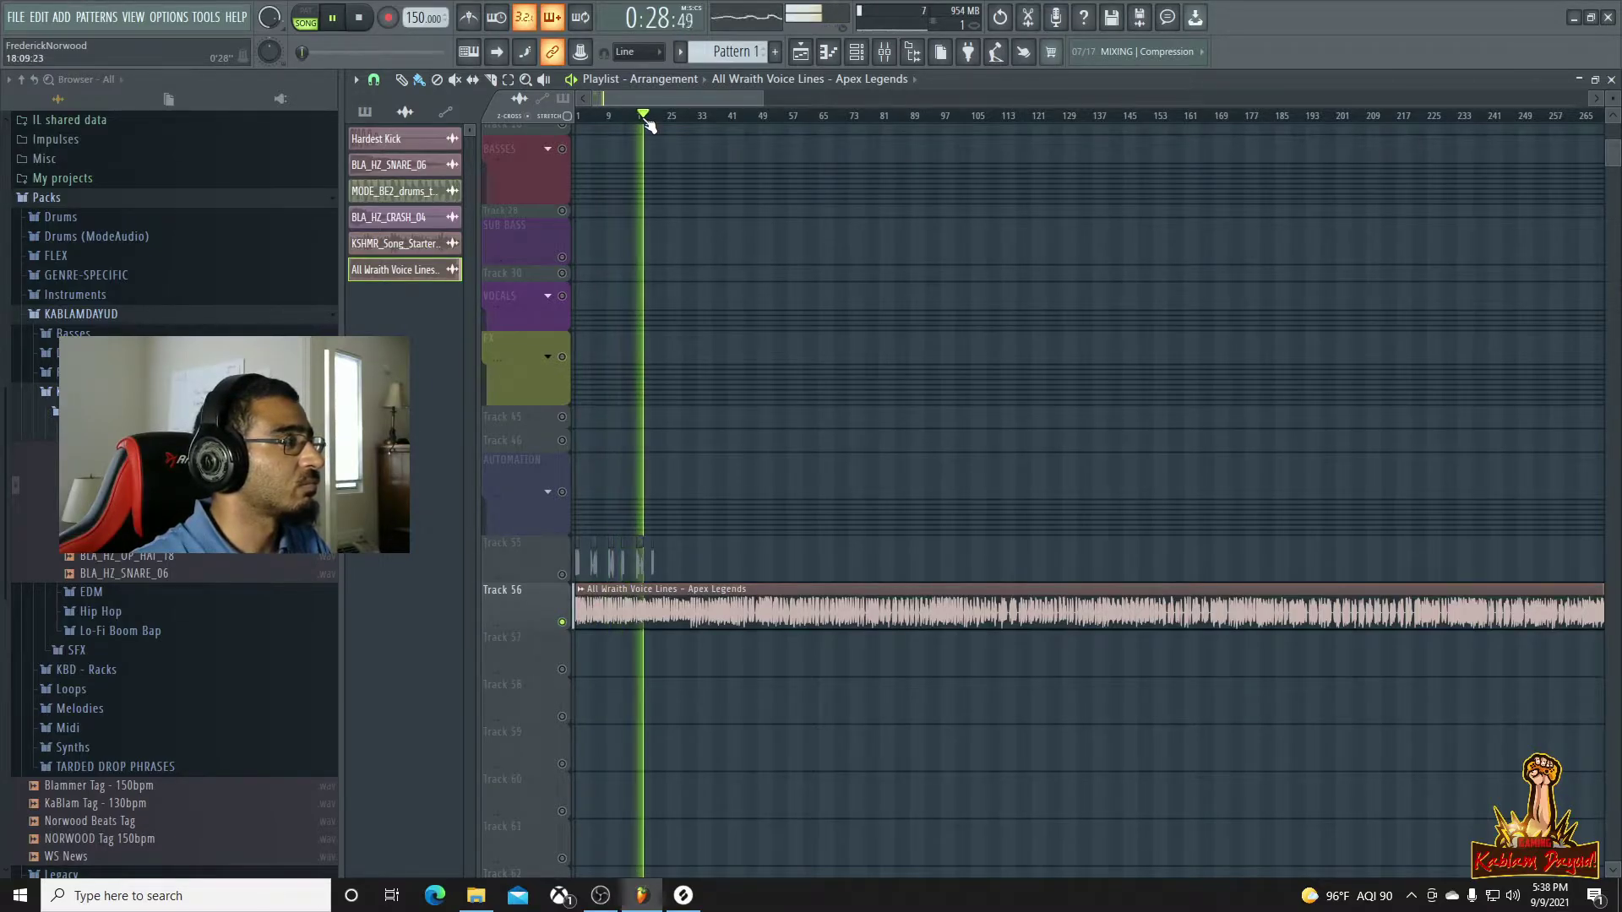
click(669, 122)
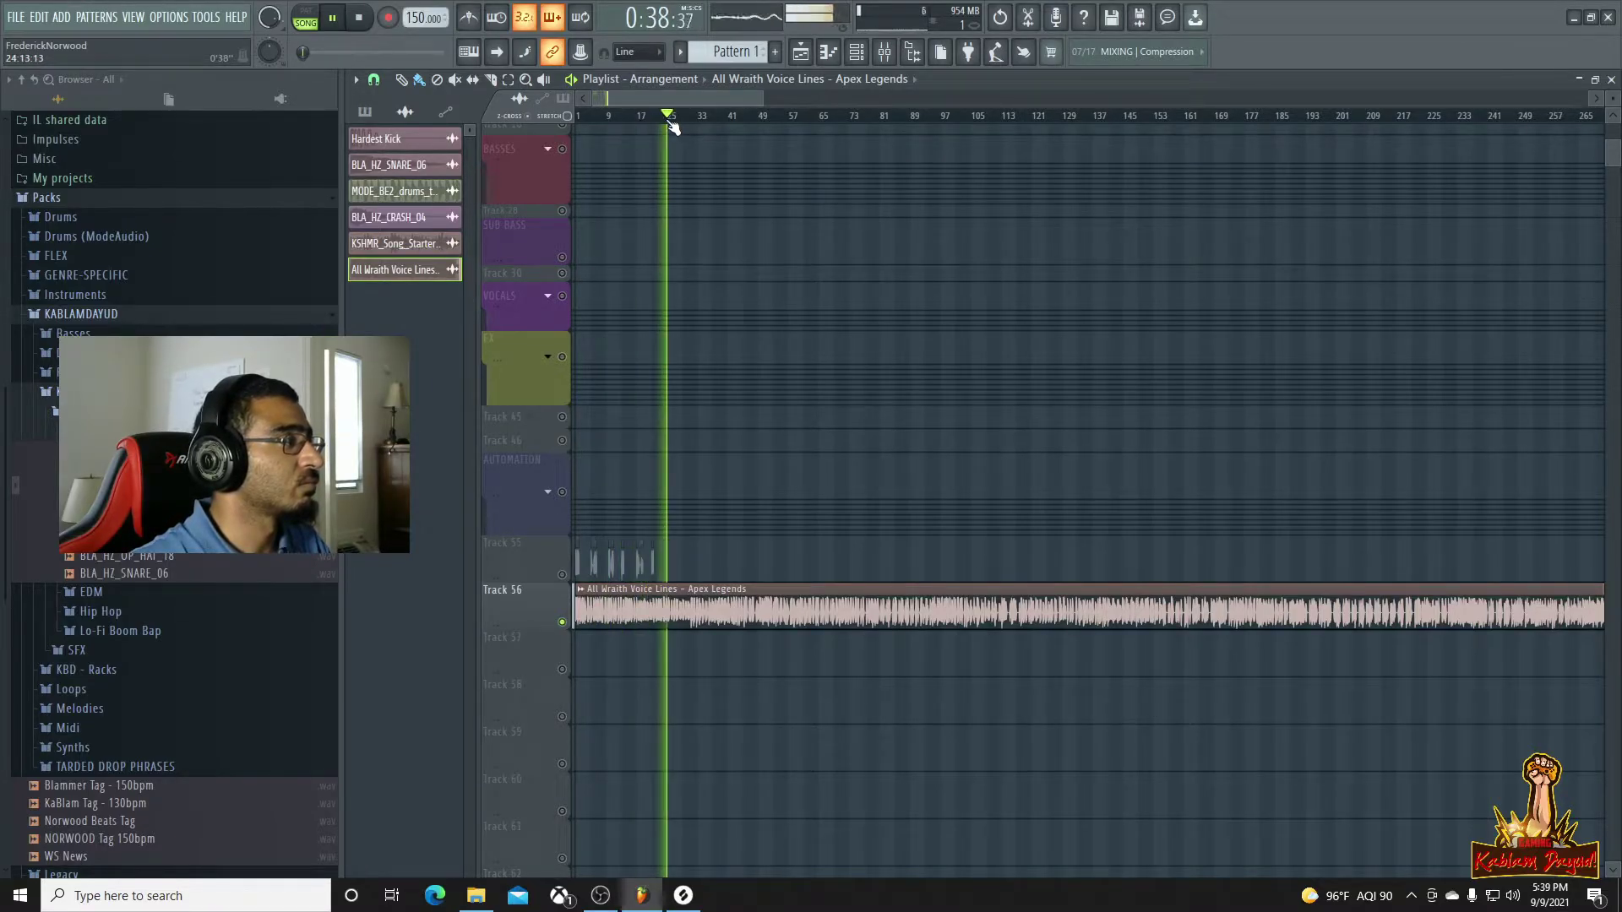
click(682, 121)
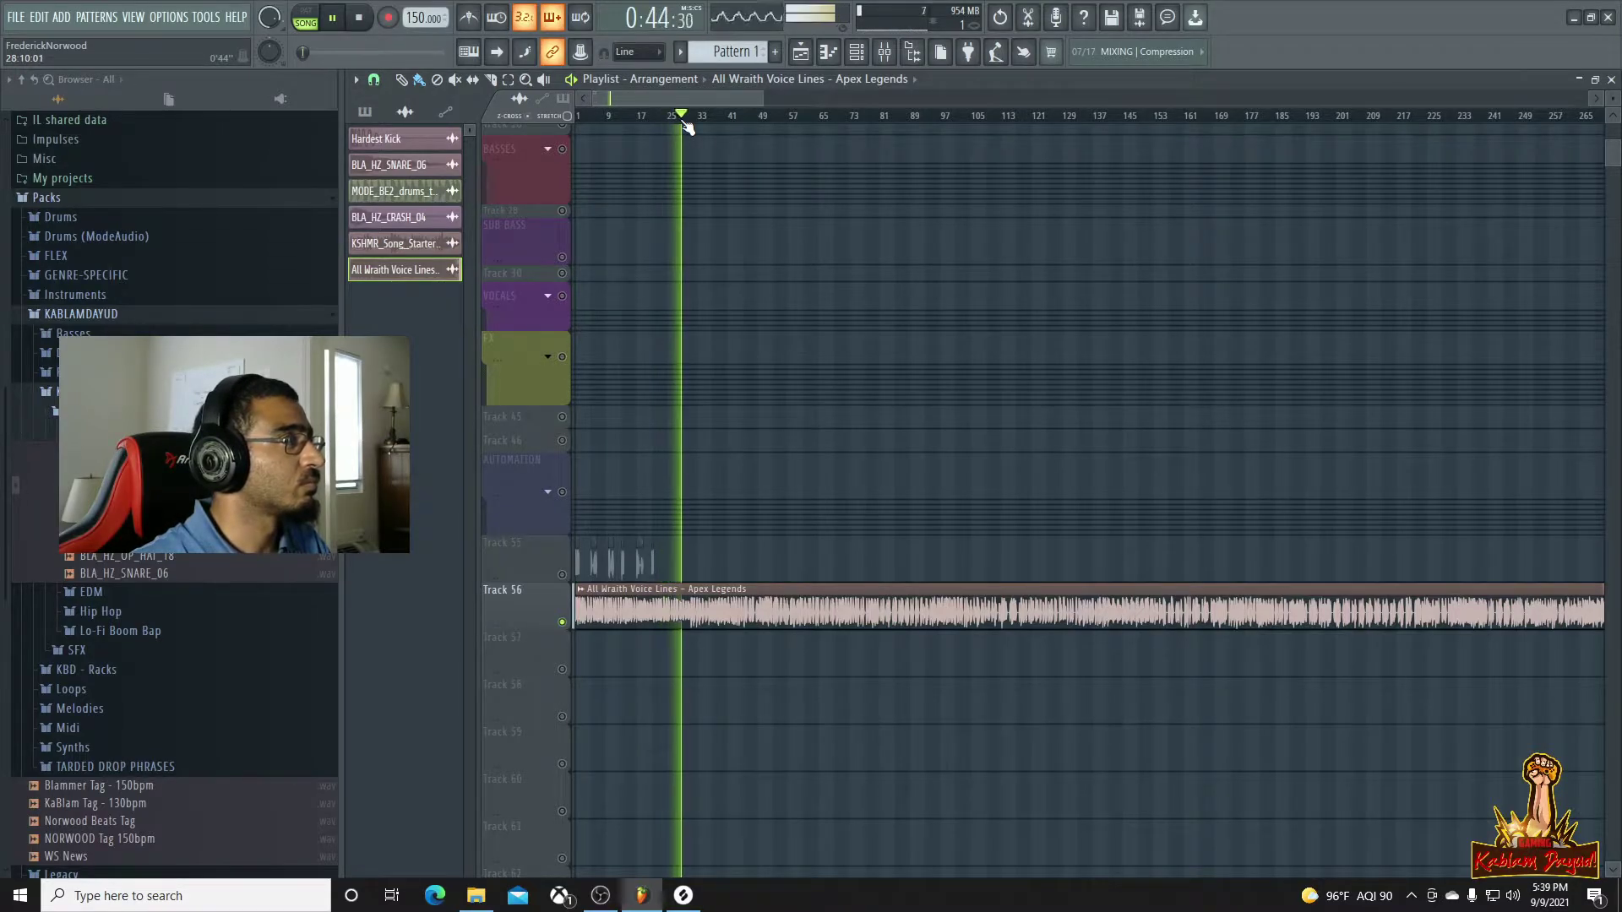
drag(690, 127, 711, 131)
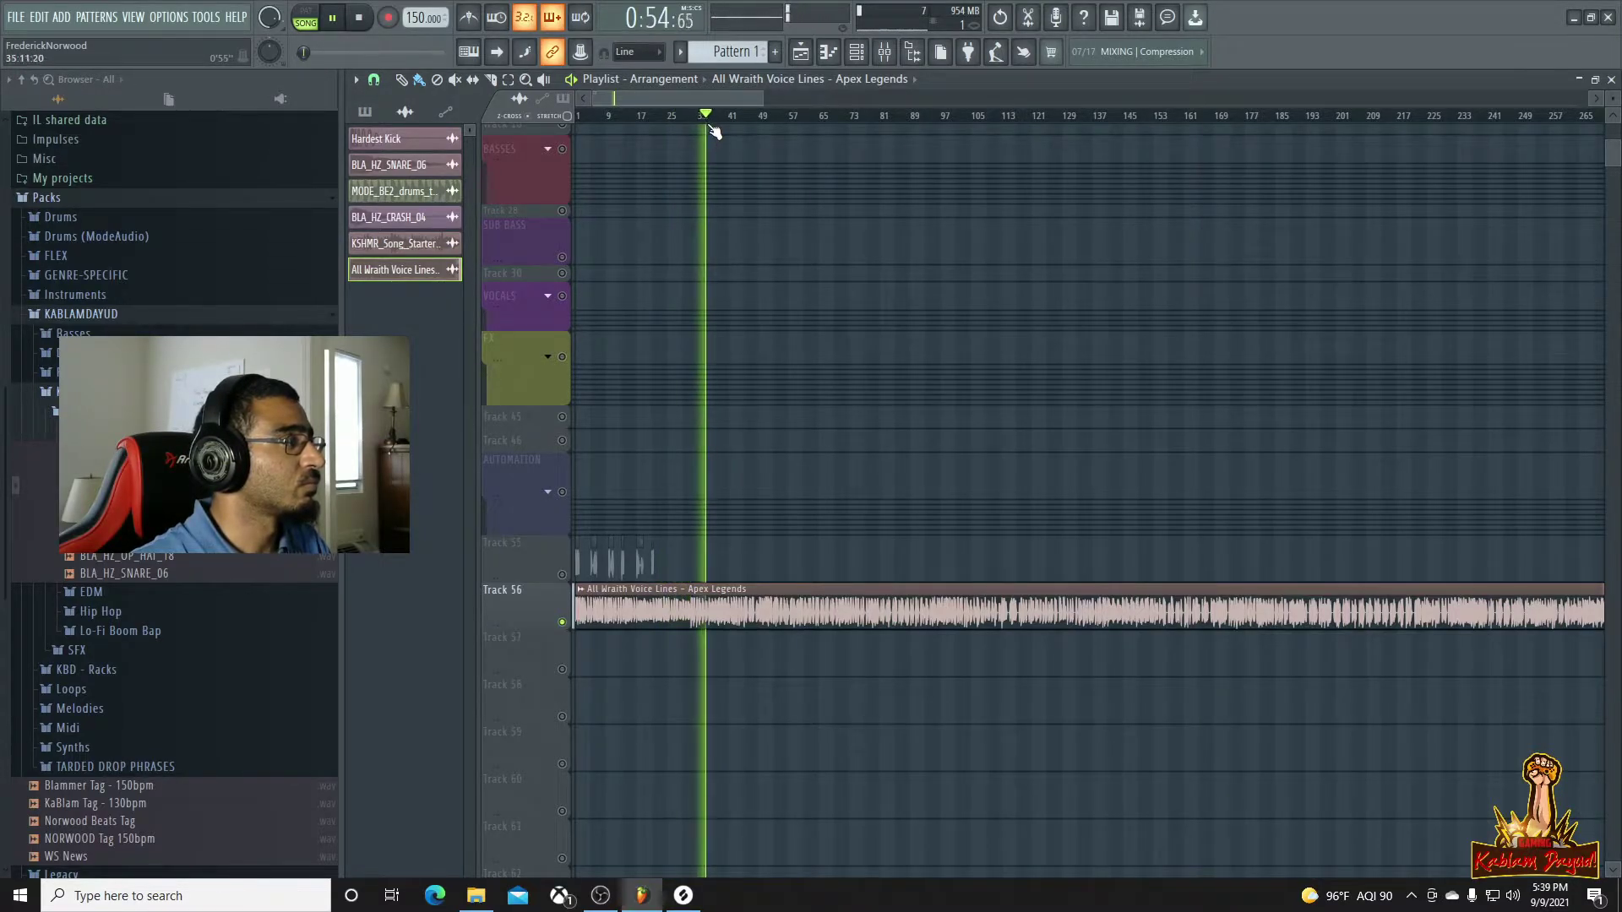
click(737, 125)
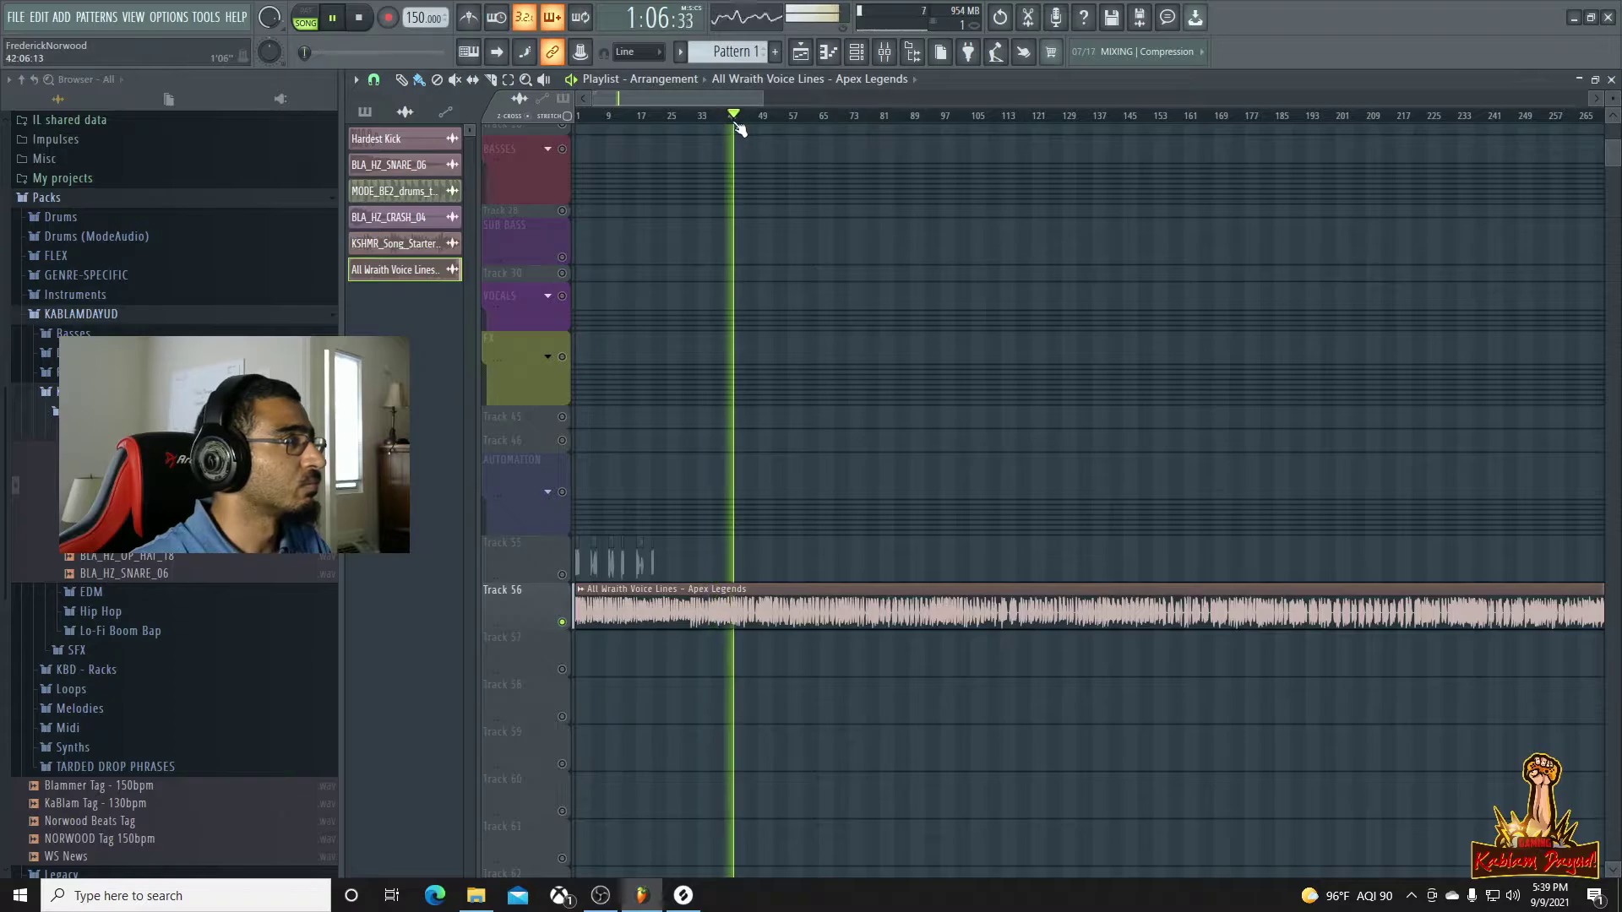
drag(757, 127, 798, 131)
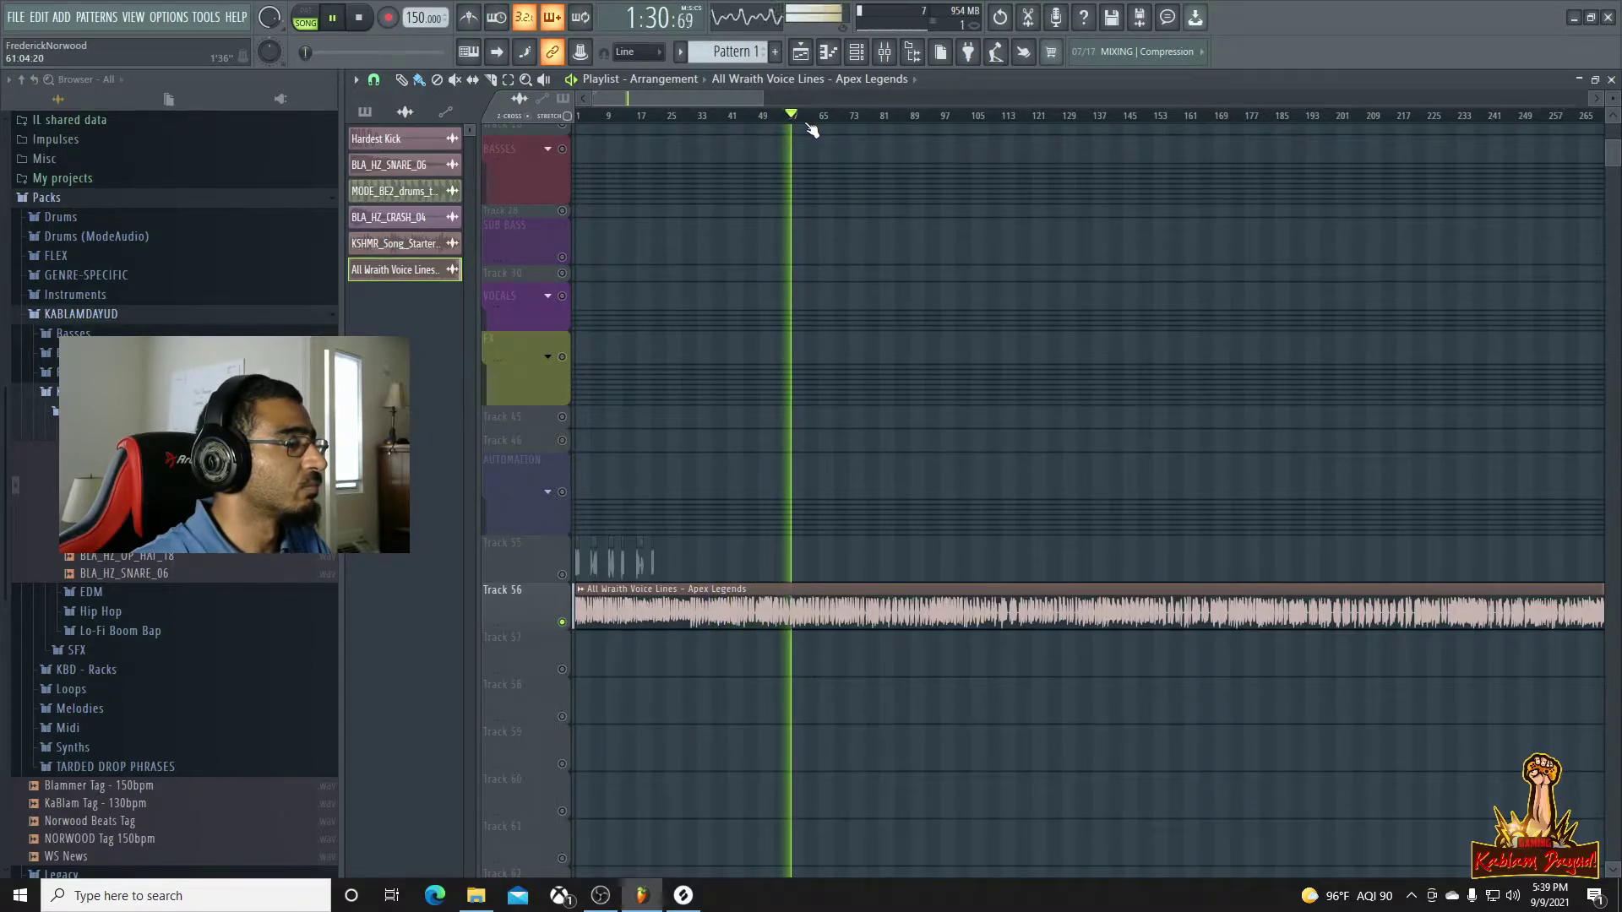
drag(816, 128, 855, 122)
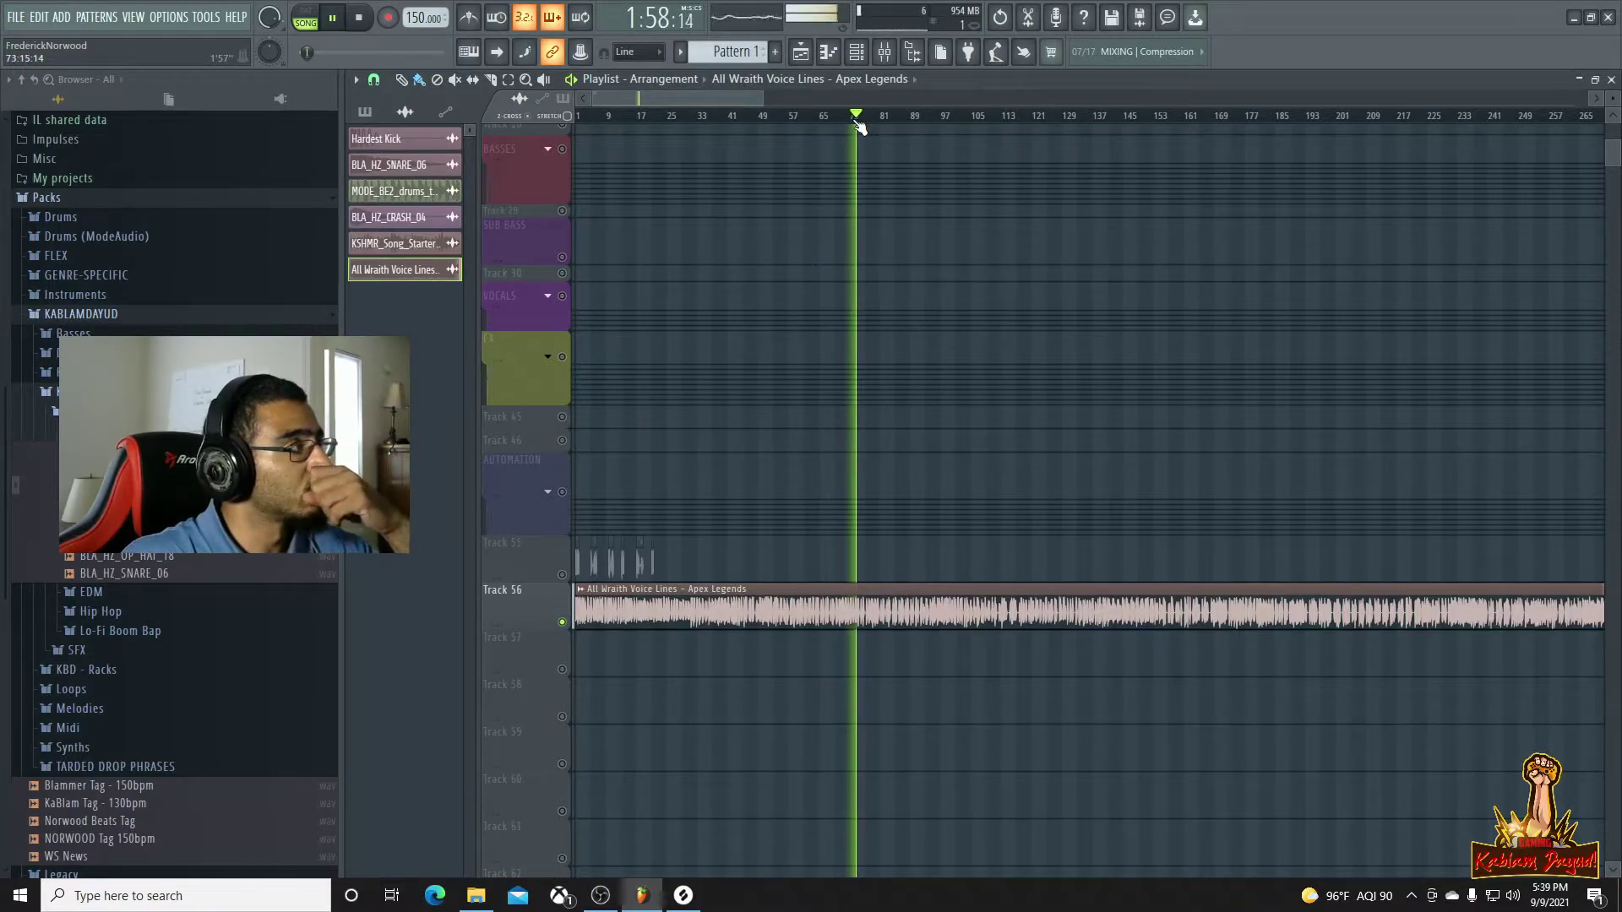
click(871, 117)
click(864, 117)
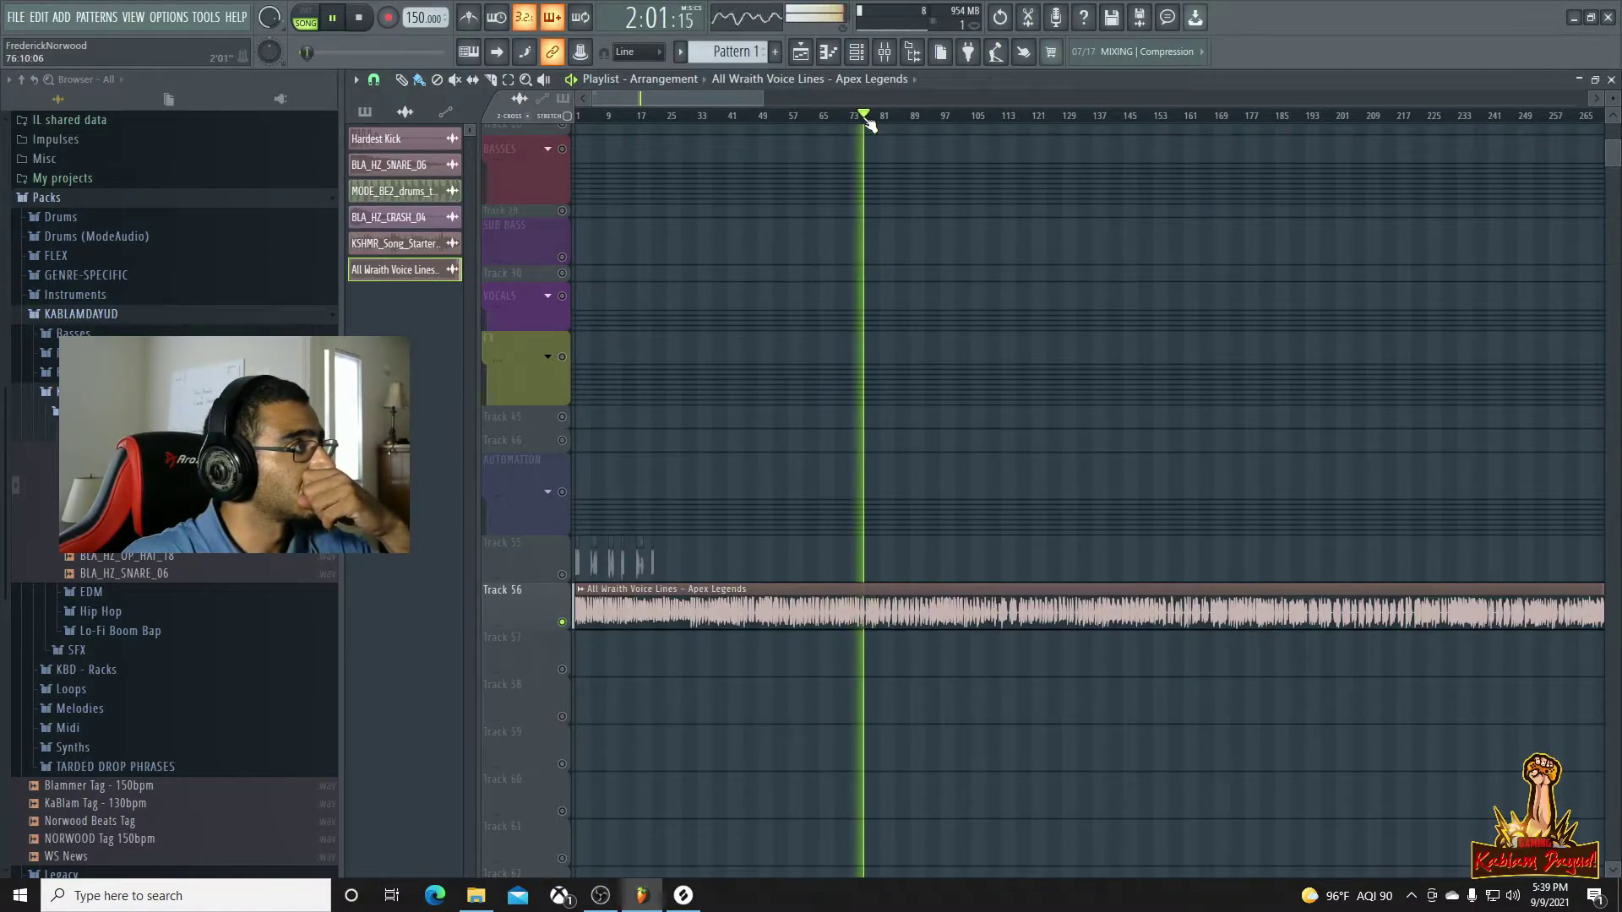
Audition the voice lines on Track 56 at intervals between about bars 81 and 114
click(884, 120)
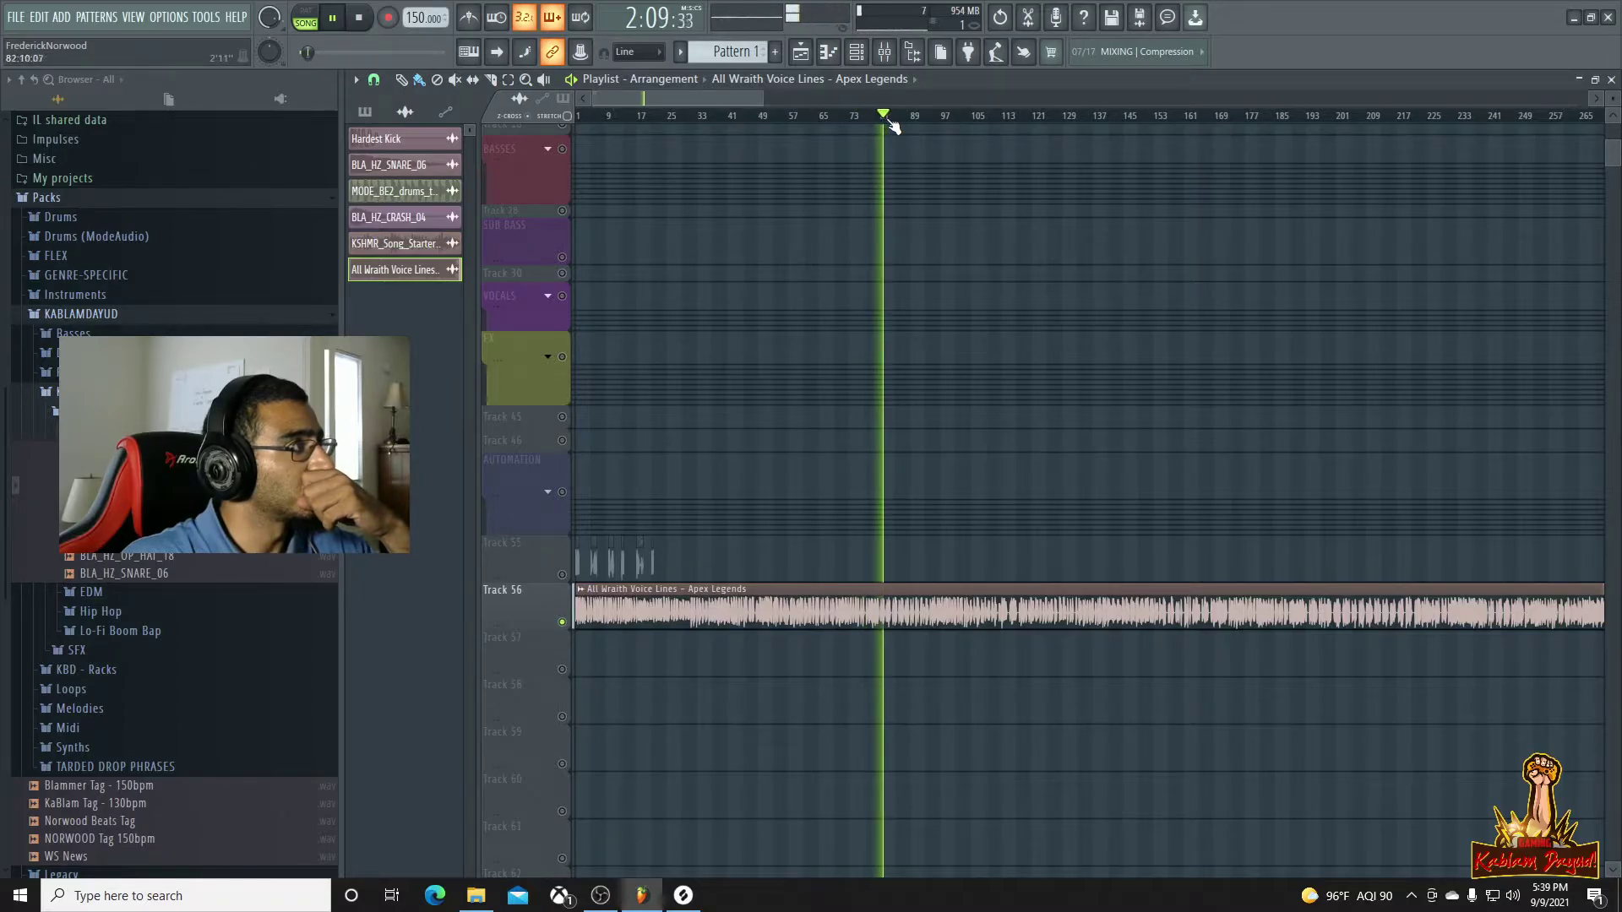
click(893, 120)
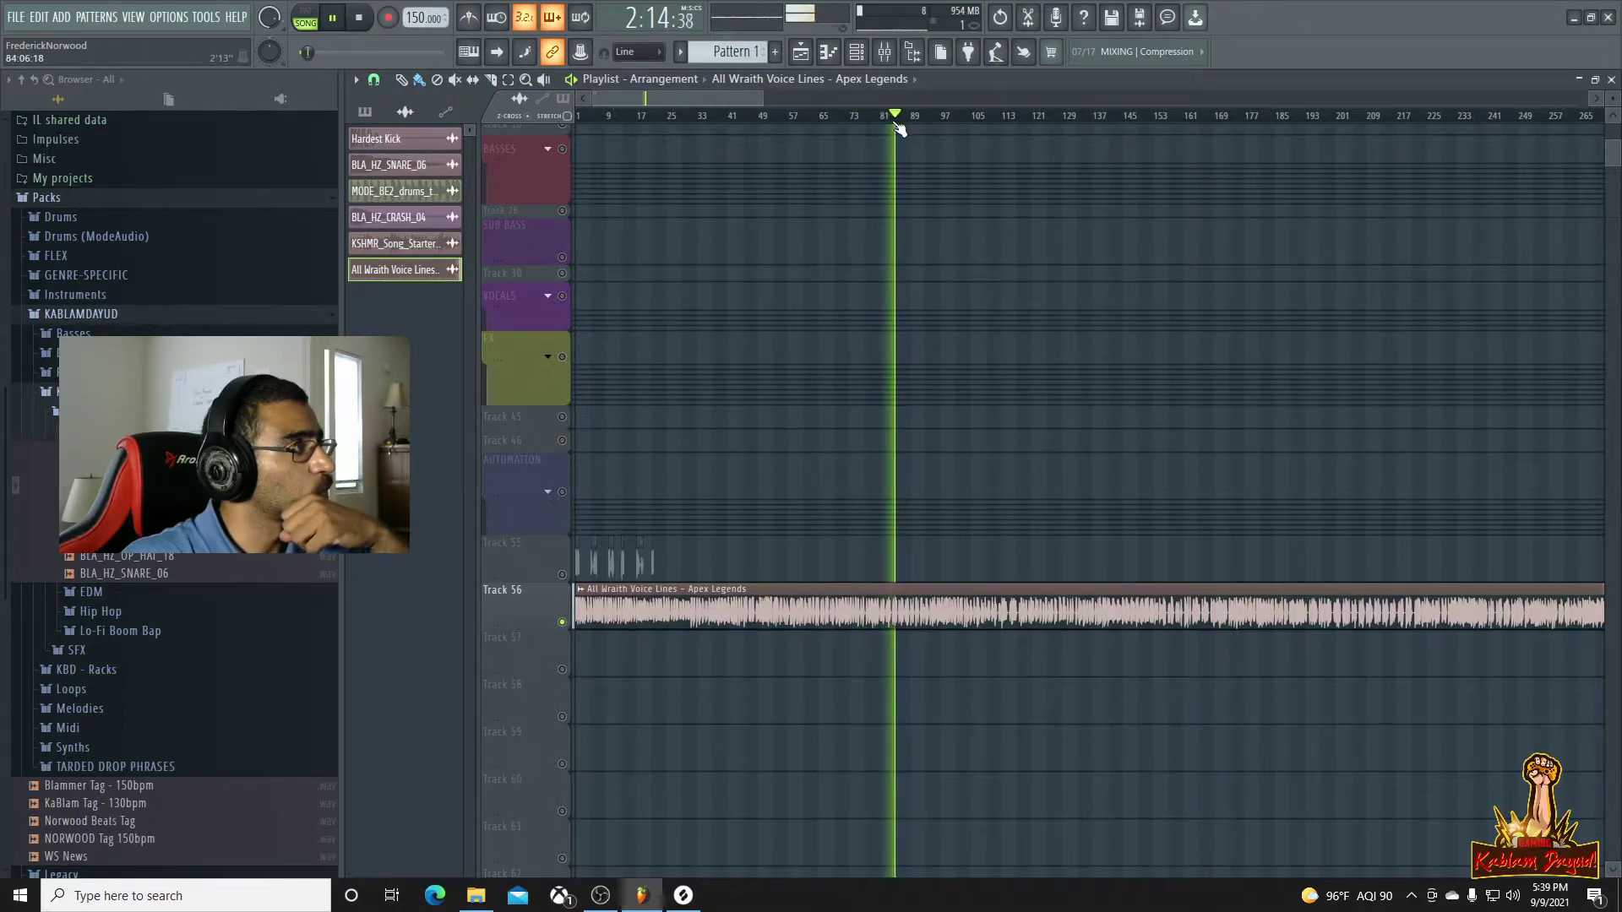
click(909, 120)
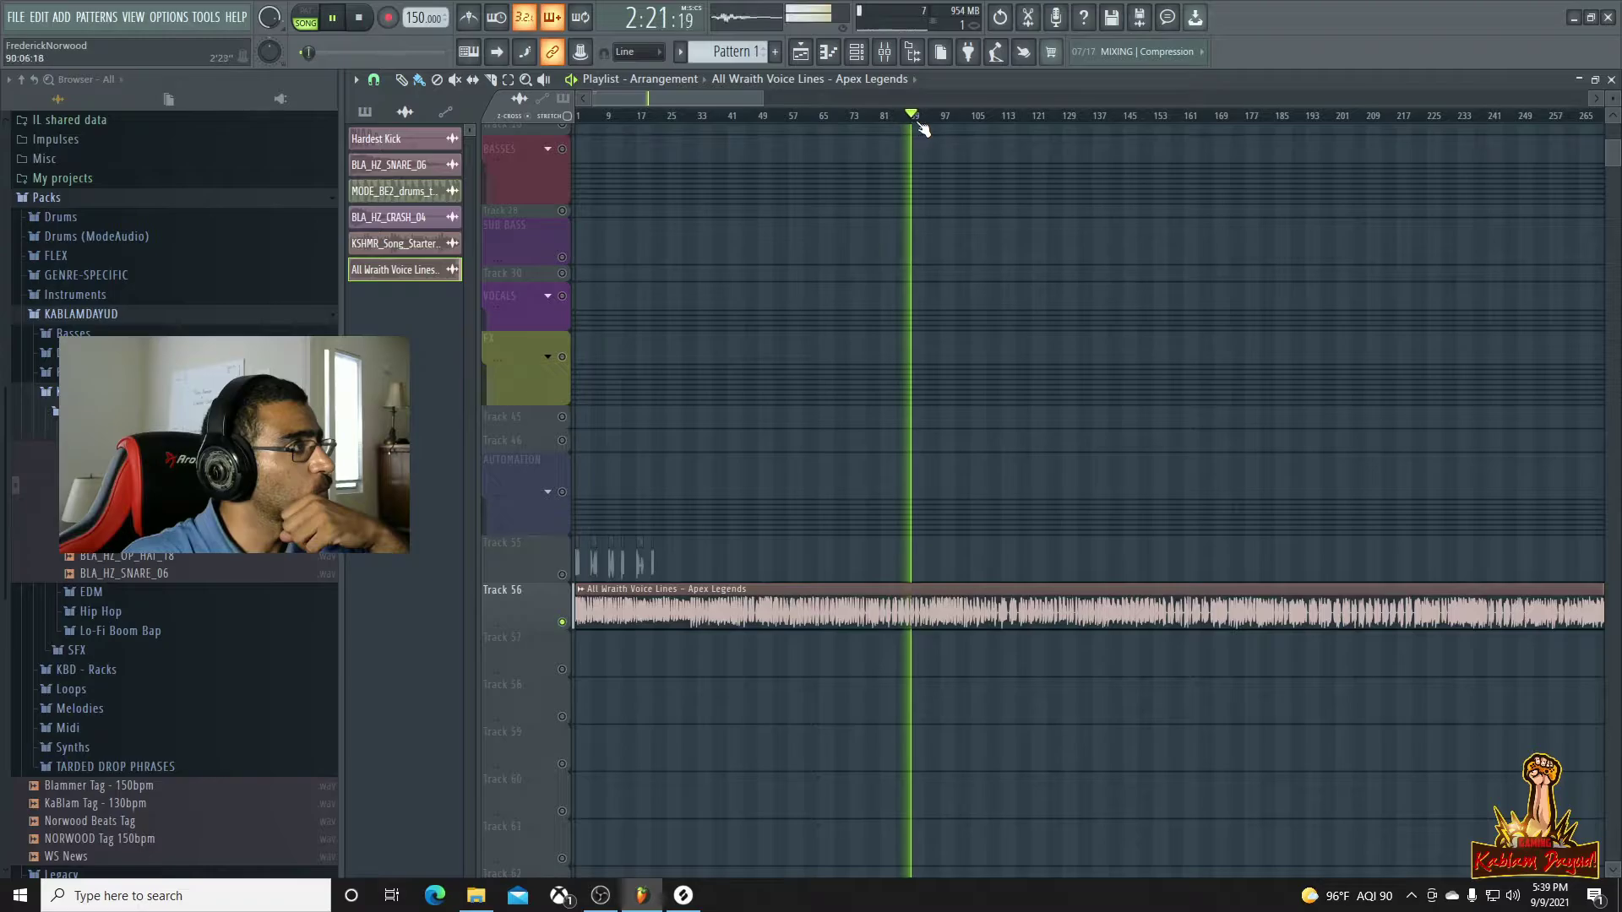
click(919, 120)
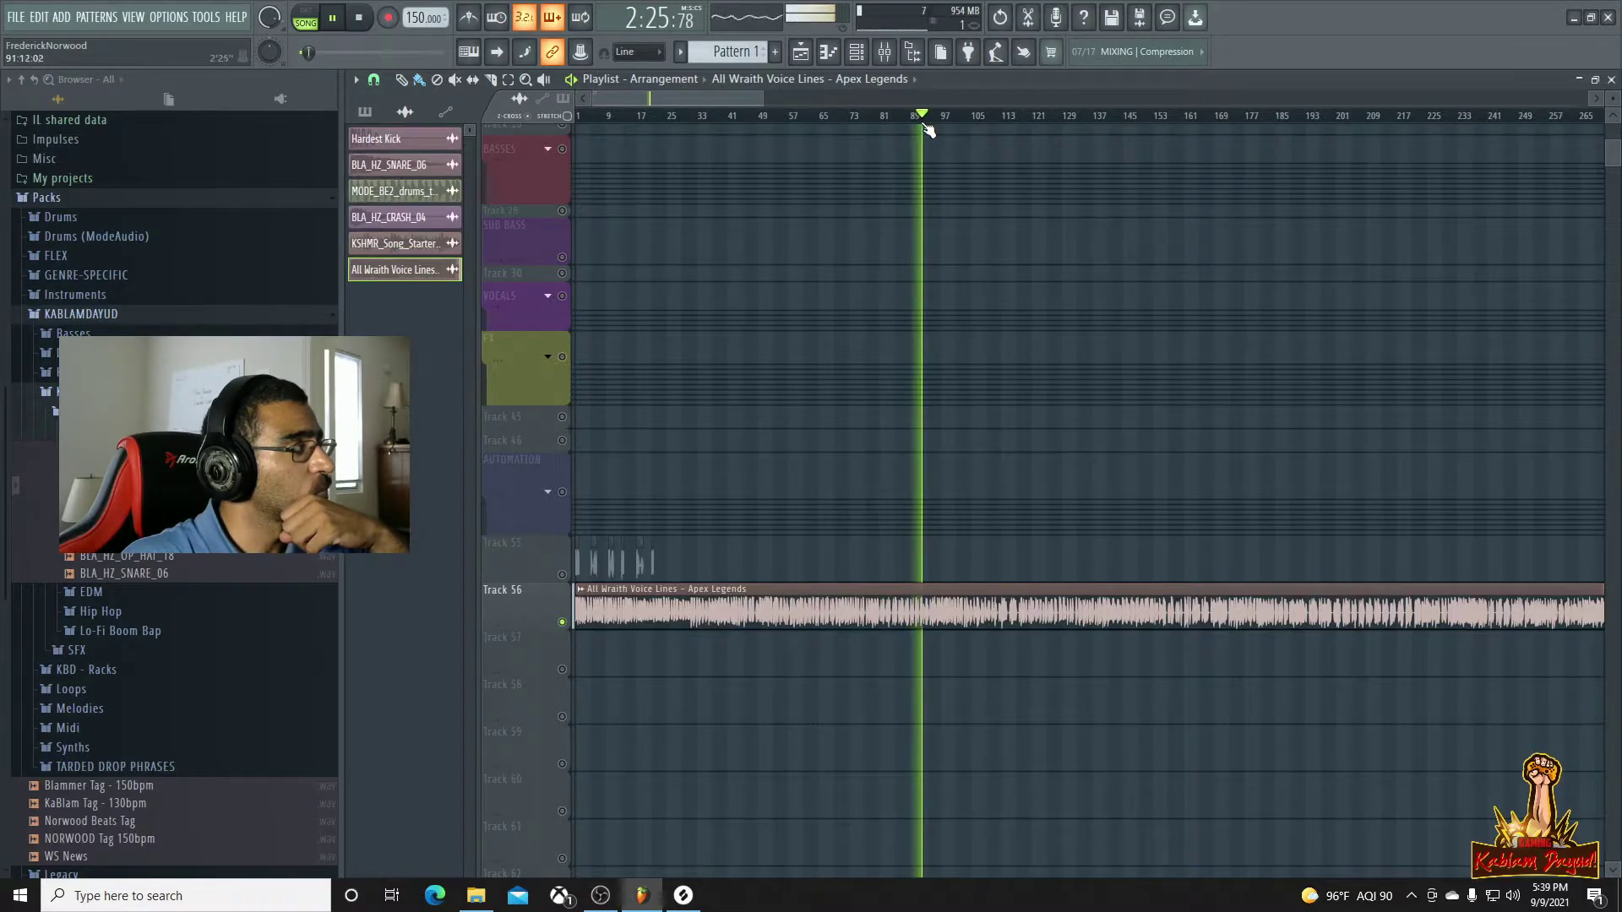
click(932, 124)
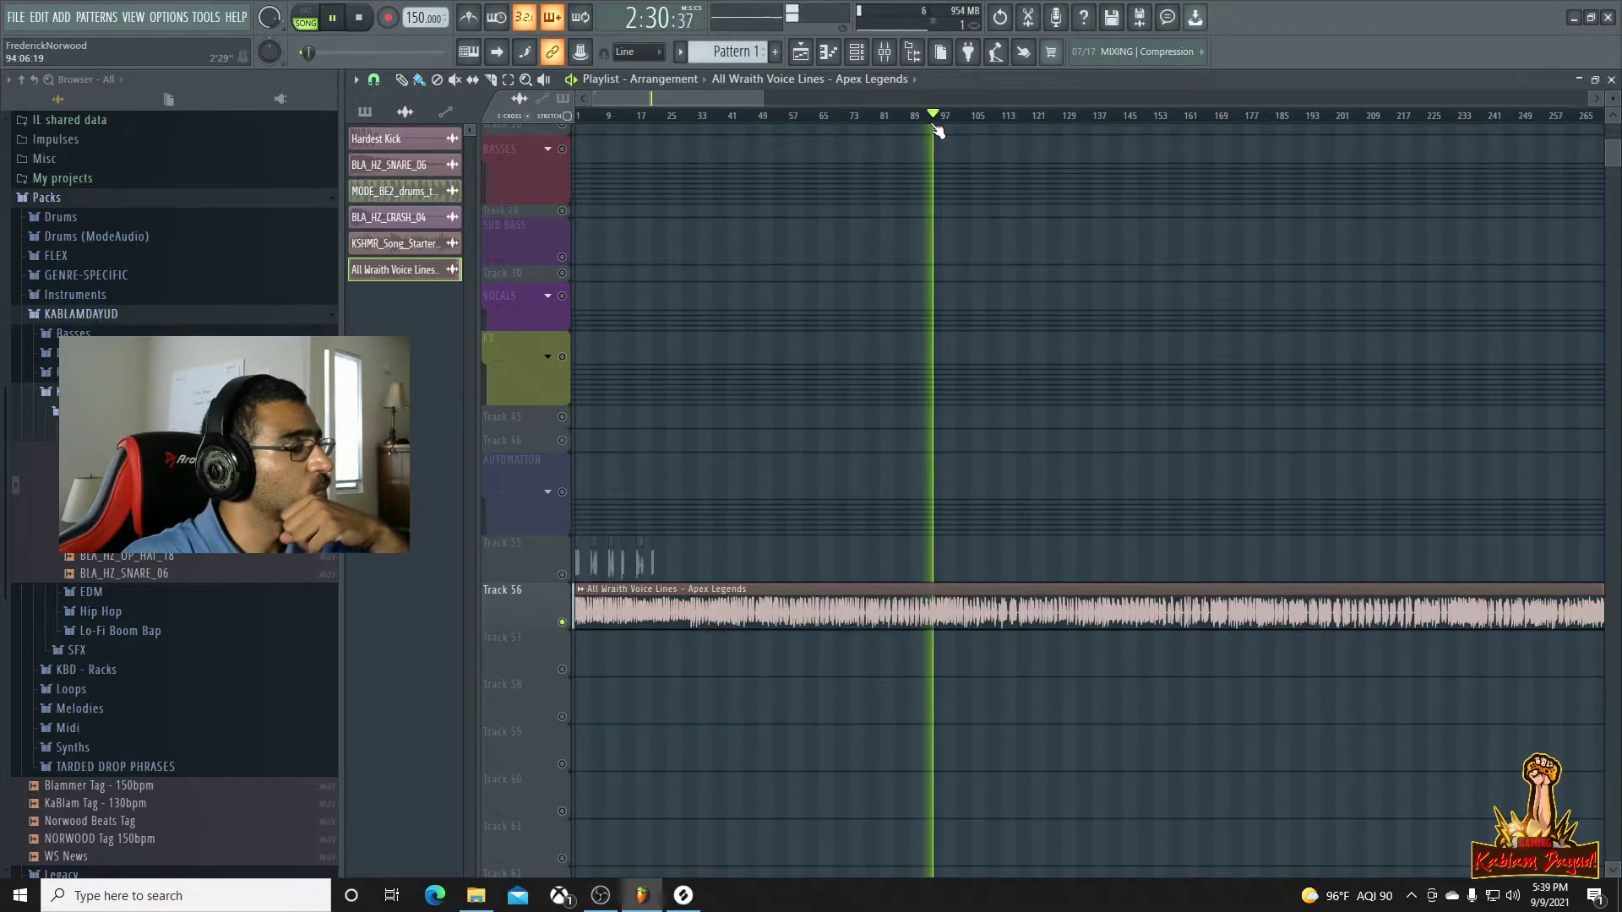
click(938, 123)
click(959, 122)
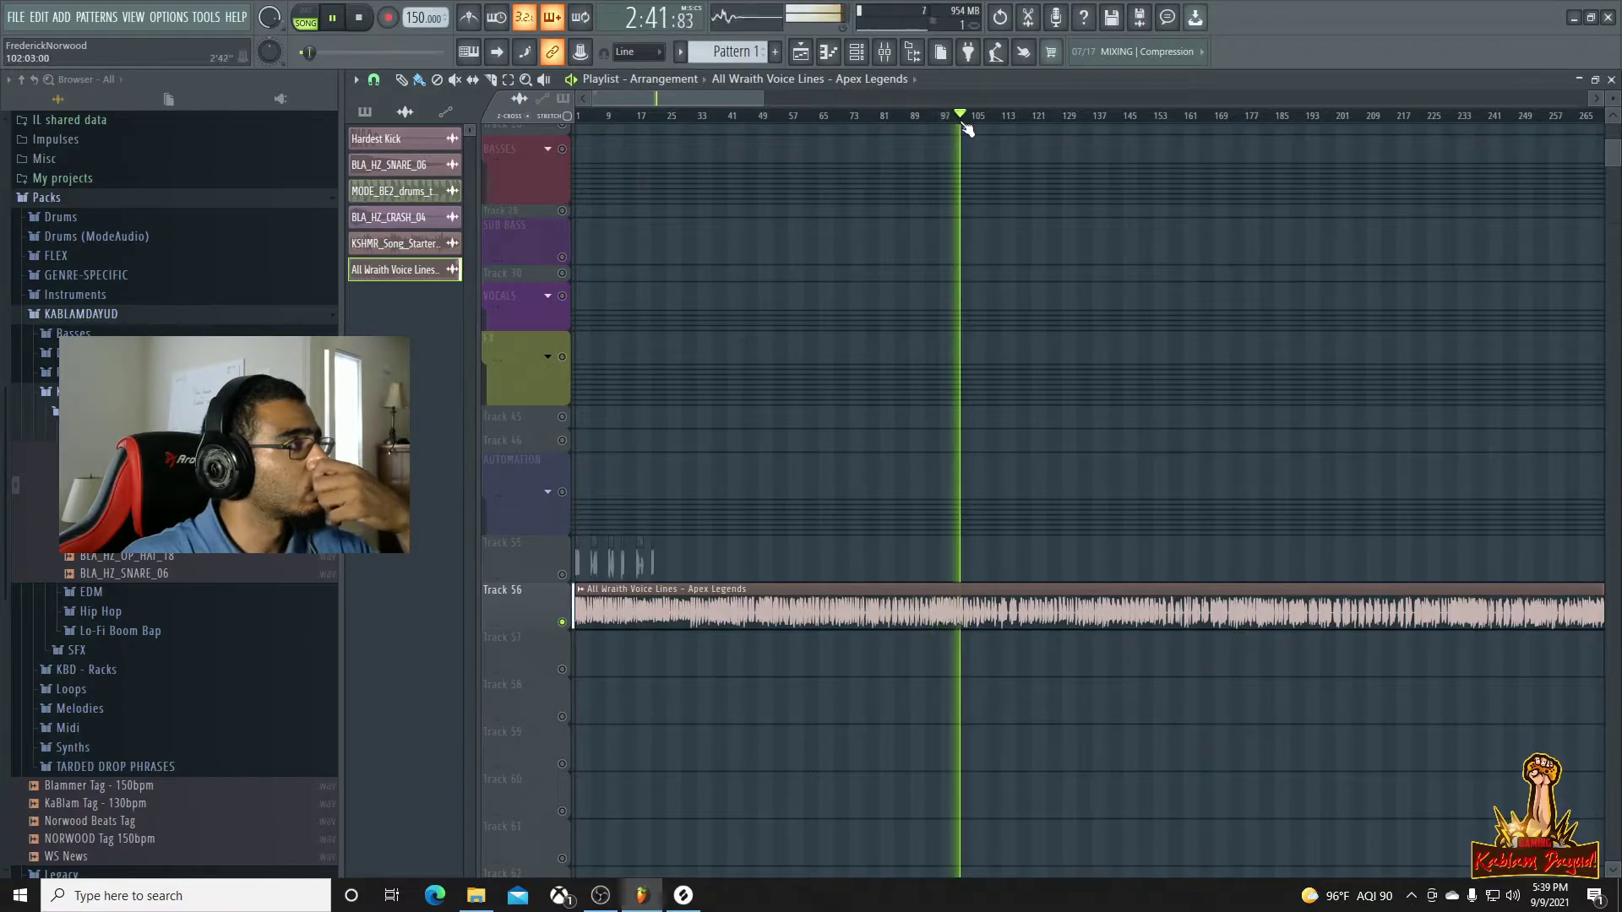
click(985, 123)
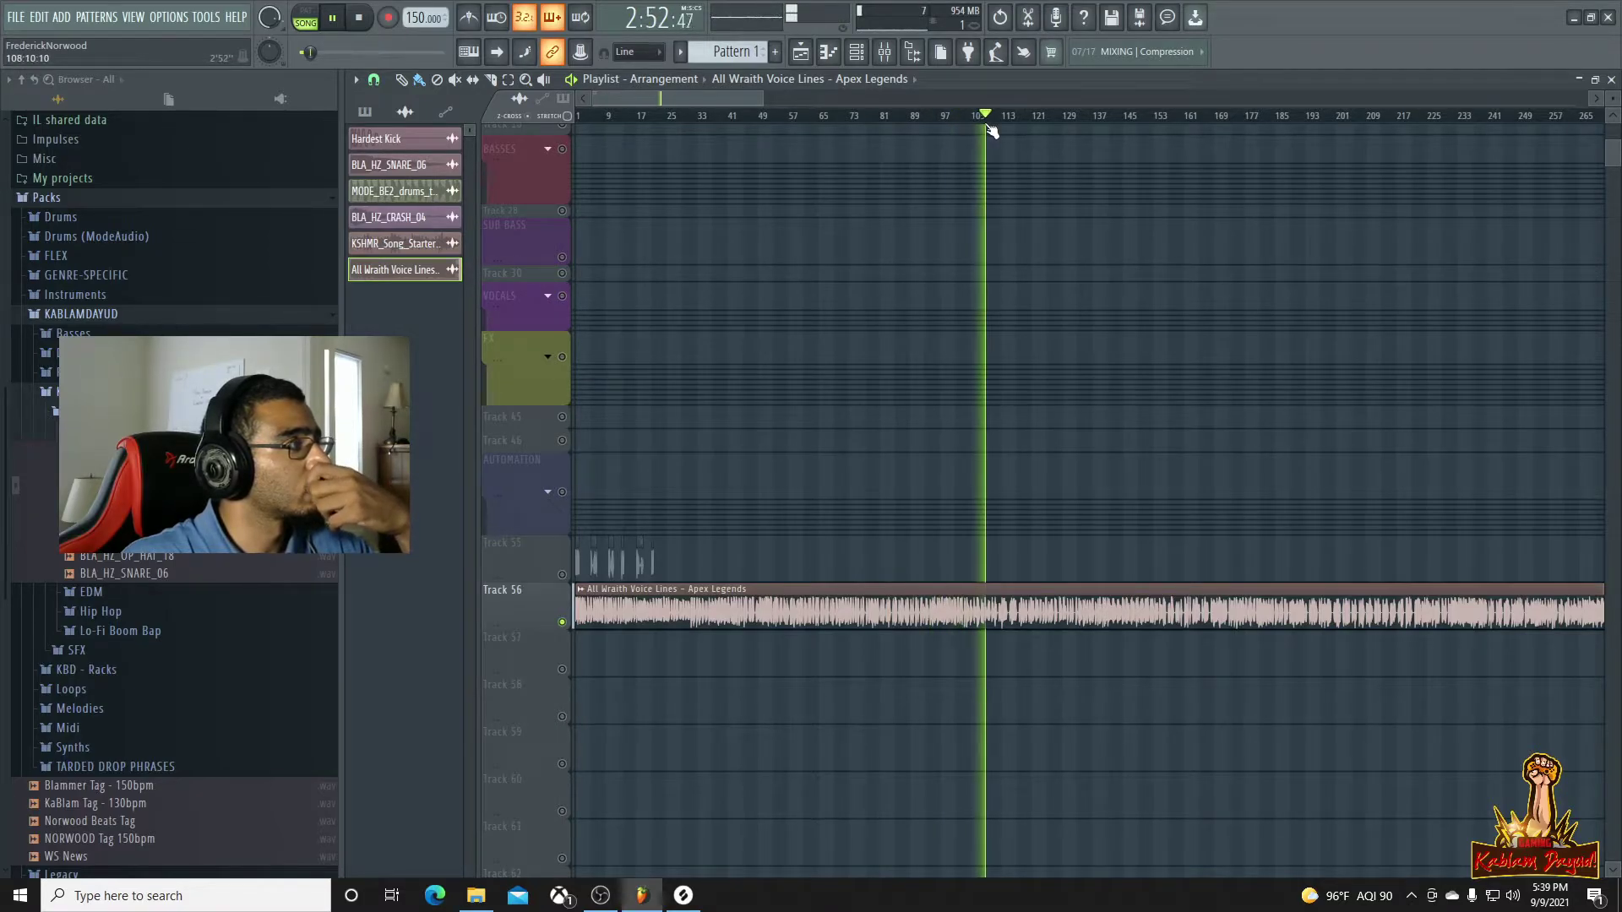
click(1009, 123)
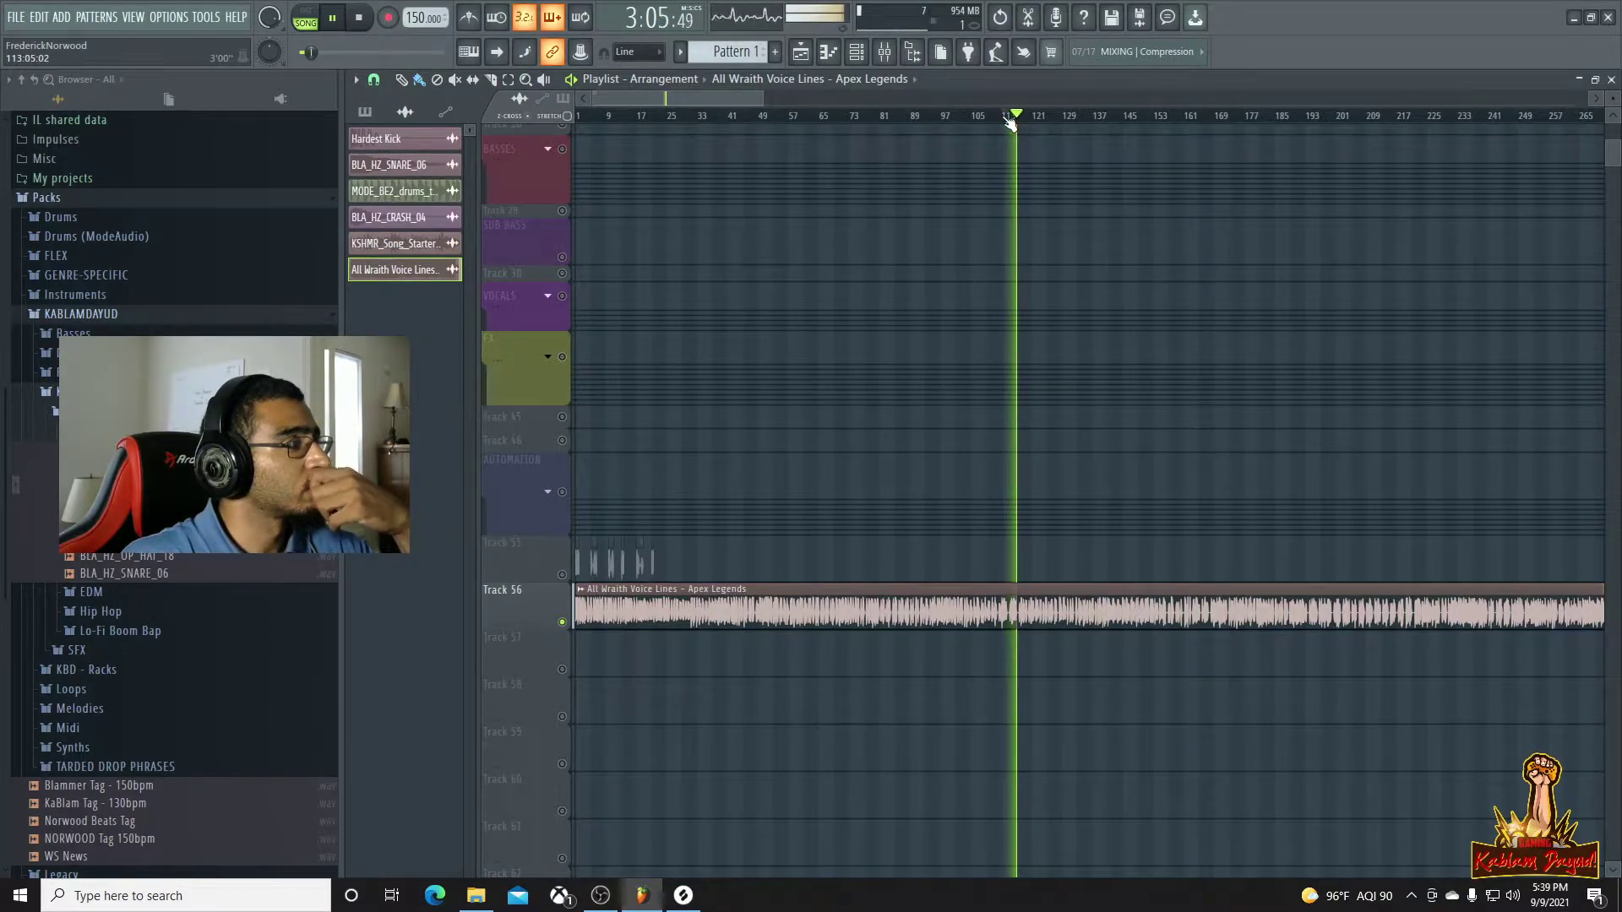
click(1005, 121)
Replay the voice line from about bar 113 up close to find its cut points
scroll(1017, 439, up, 5)
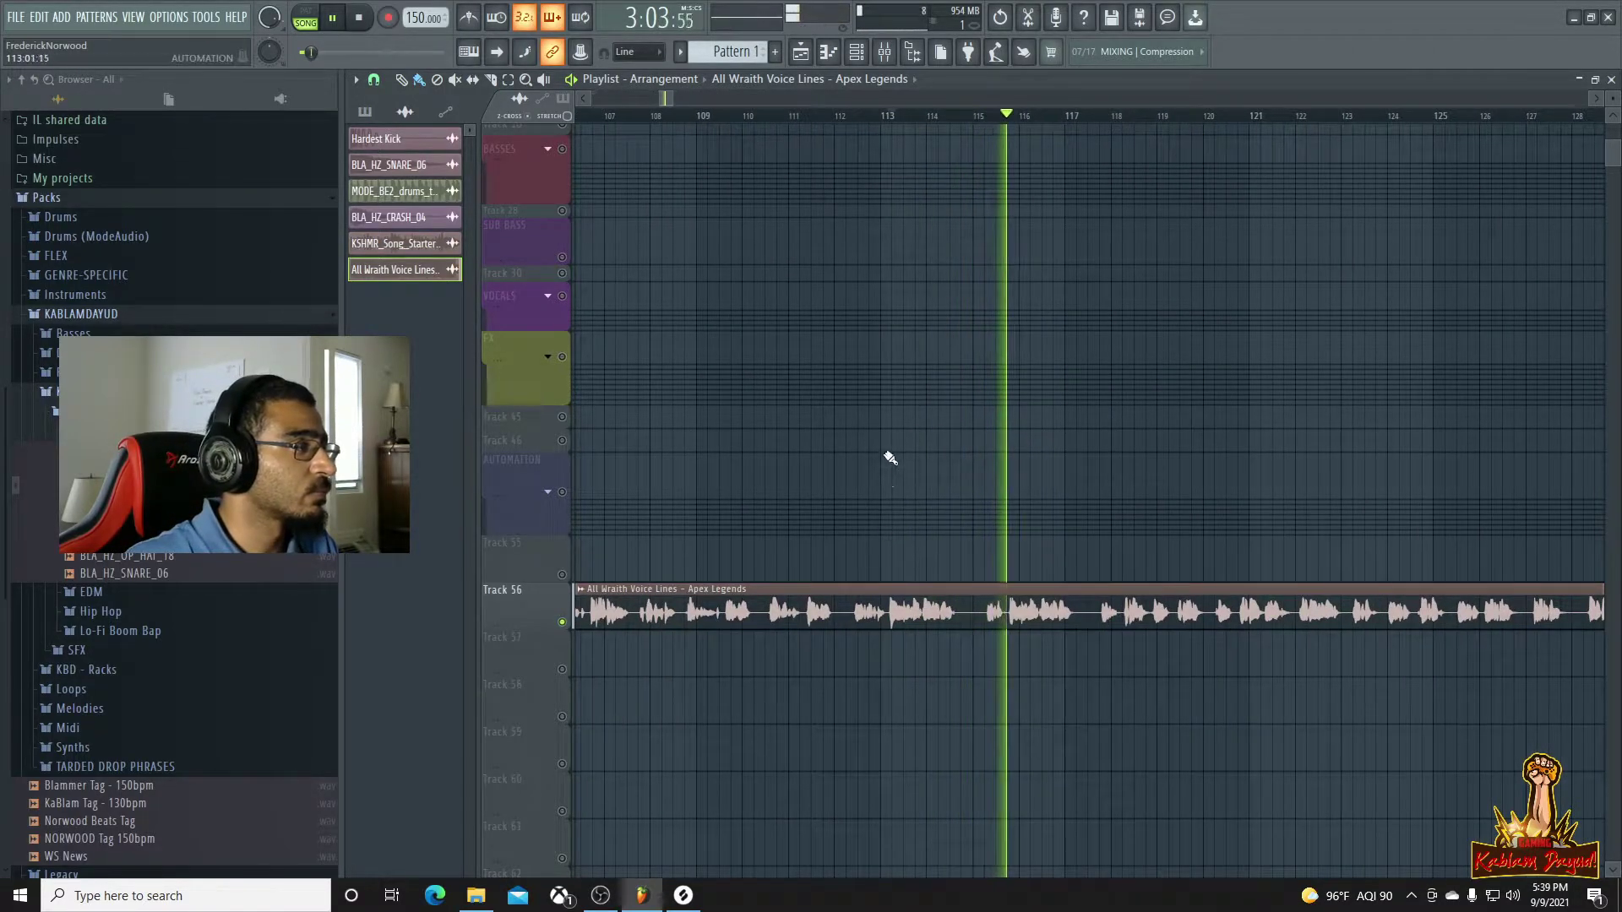
click(889, 118)
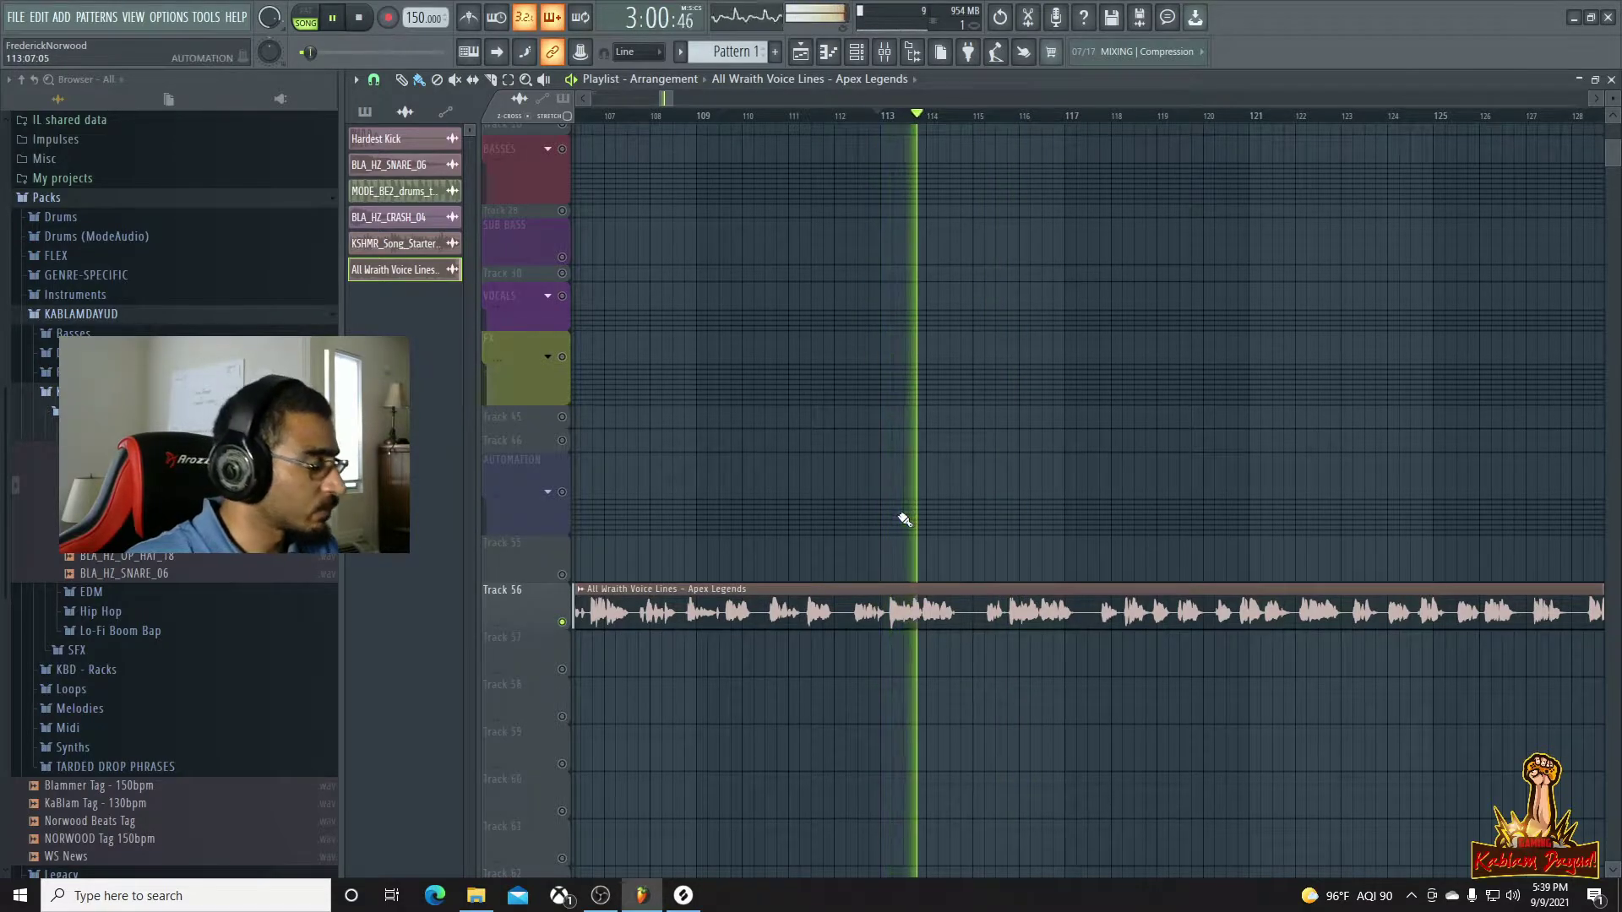
scroll(918, 663, up, 3)
key(space)
key(space)
key(space)
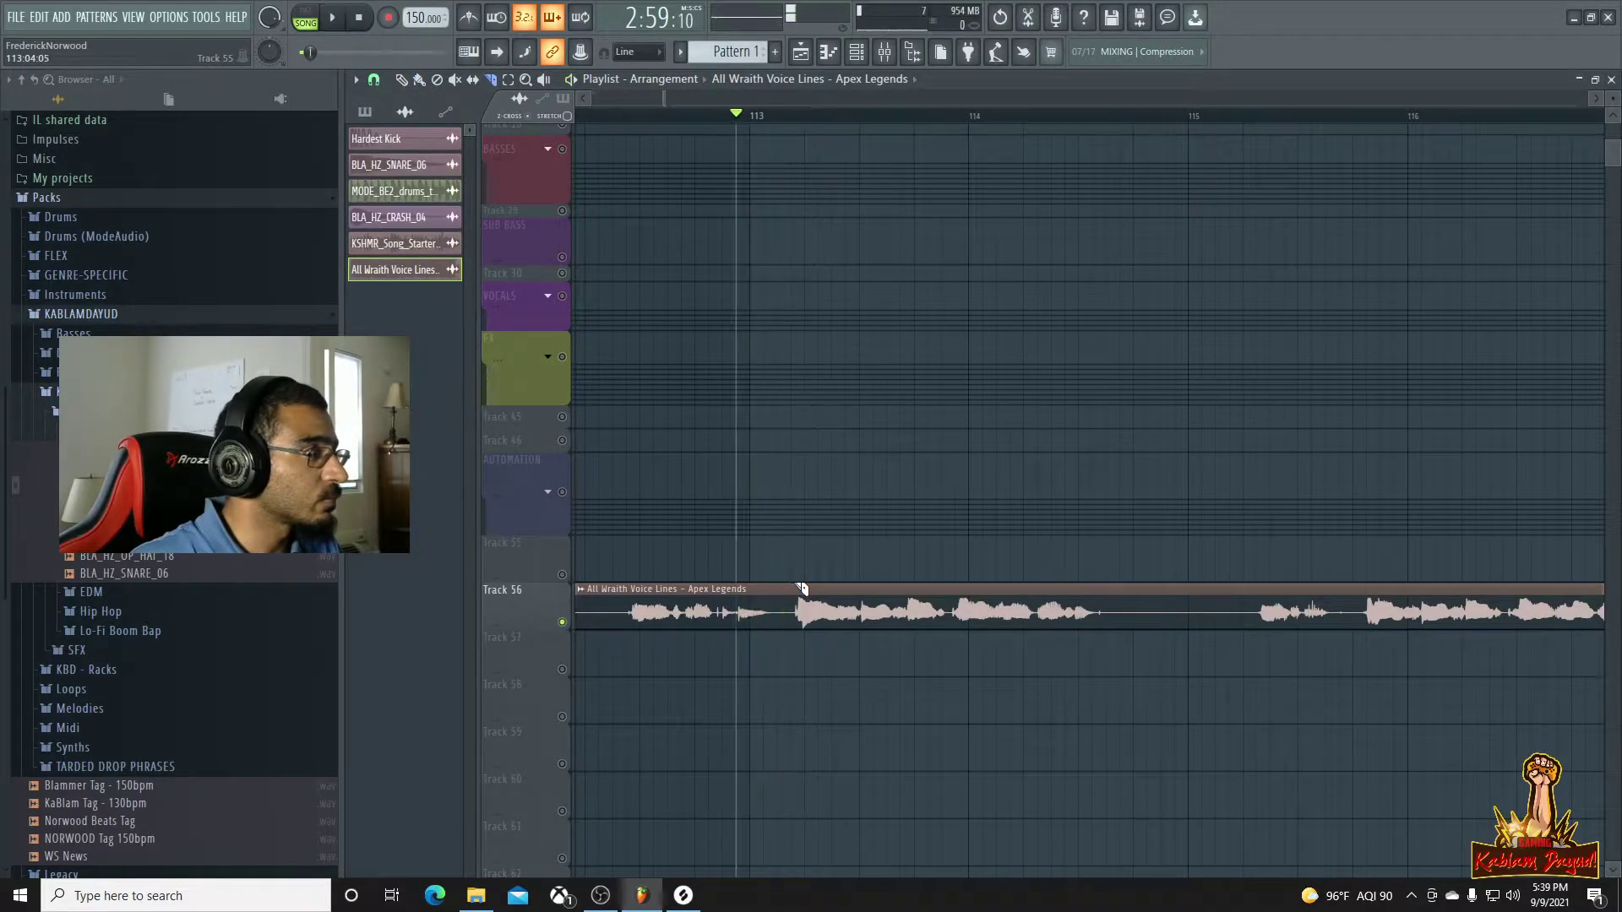
Slice out the voice line between about bars 113 and 116 and move it to Track 55 at bar 25
key(space)
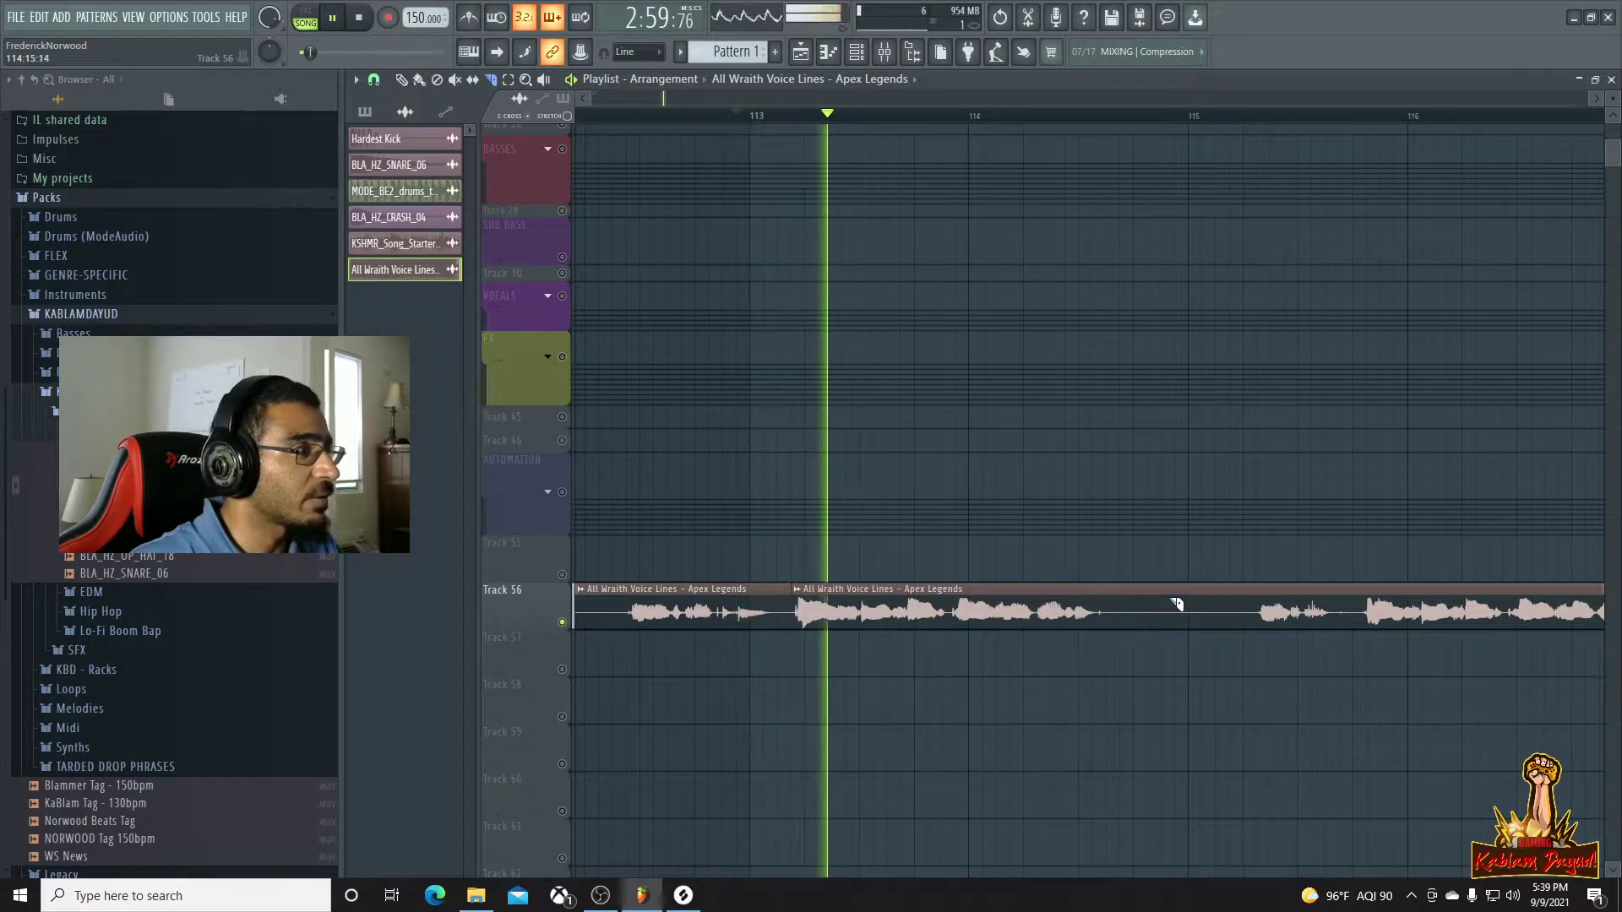
drag(1355, 604, 1365, 683)
key(space)
scroll(1224, 674, down, 5)
scroll(1211, 660, down, 2)
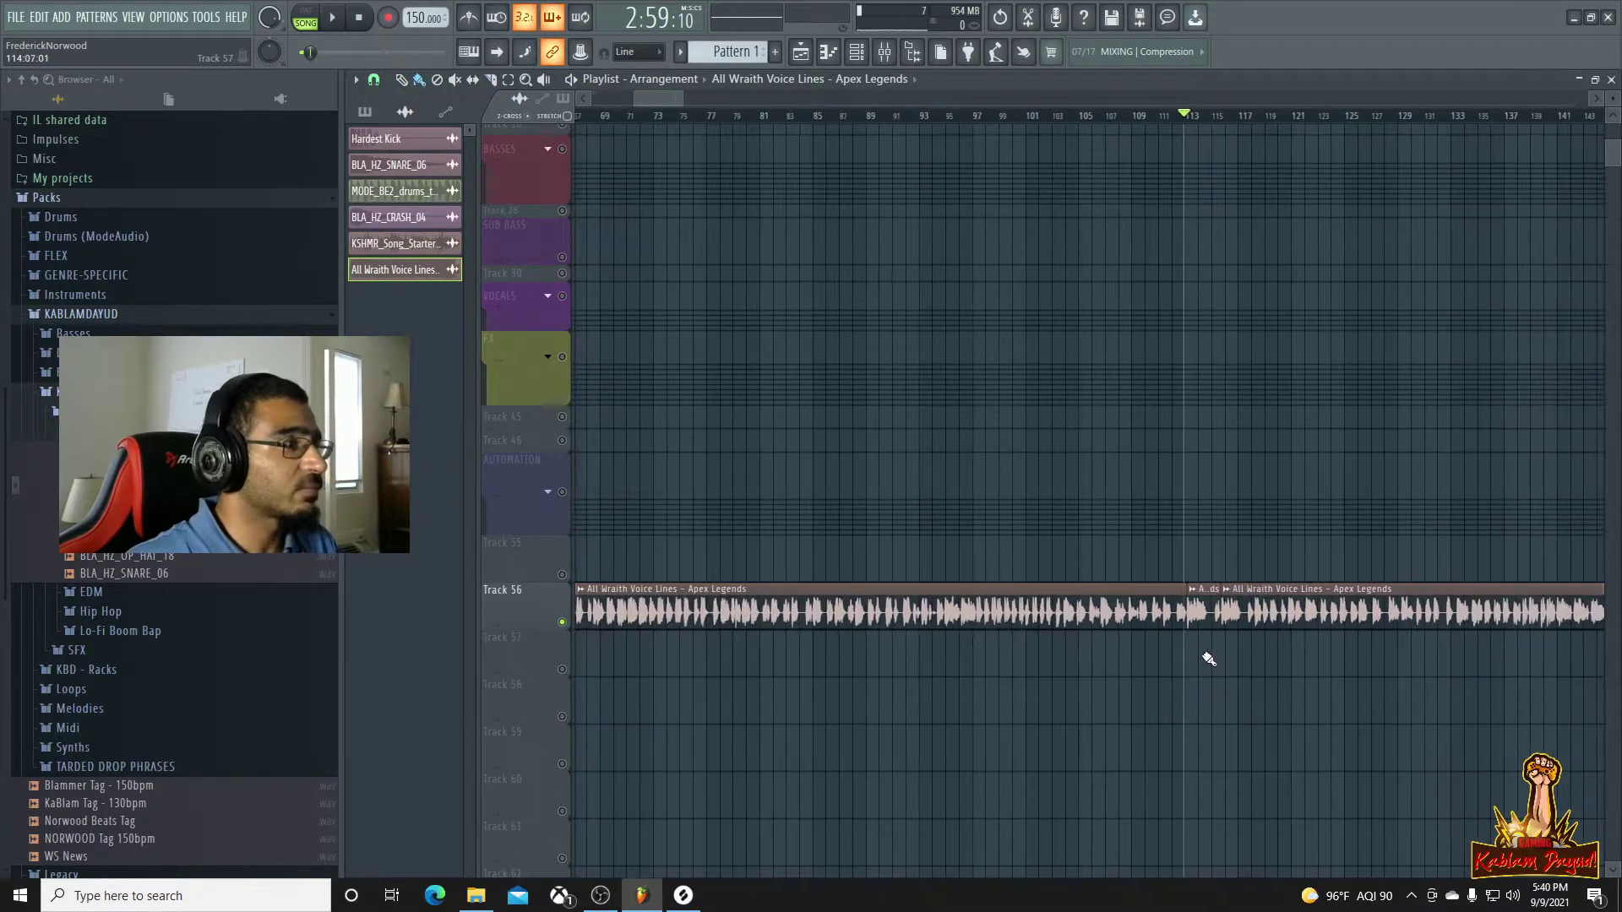
drag(1202, 621, 805, 532)
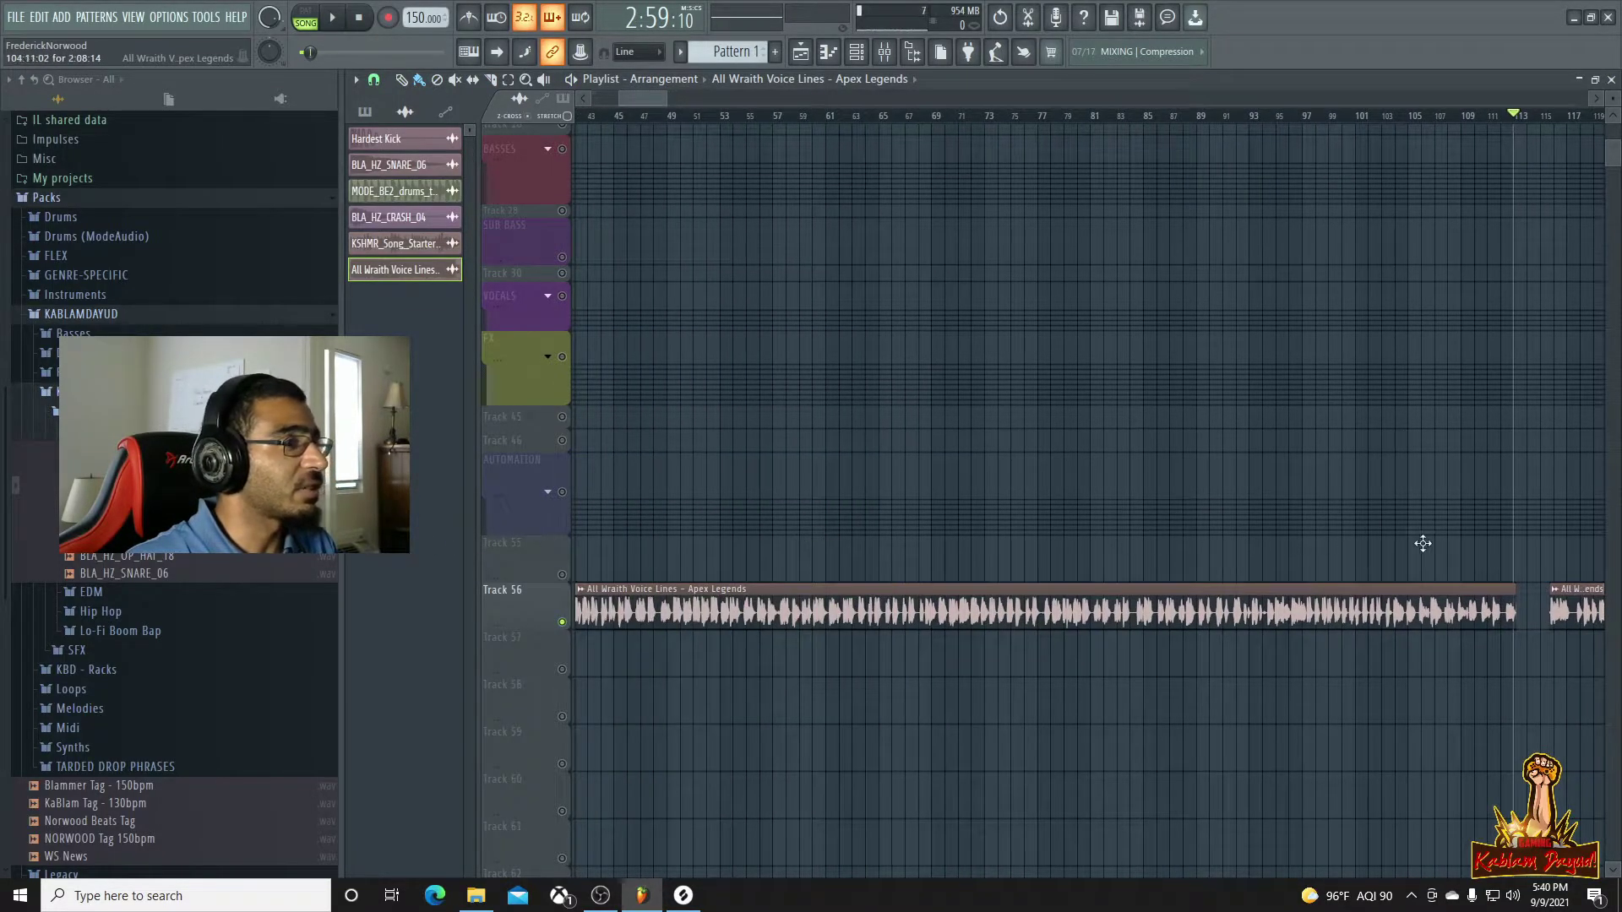
Delete the already auditioned clip before about bar 113 from Track 56 and move the remaining voice lines clip to bar 1
drag(619, 587, 895, 586)
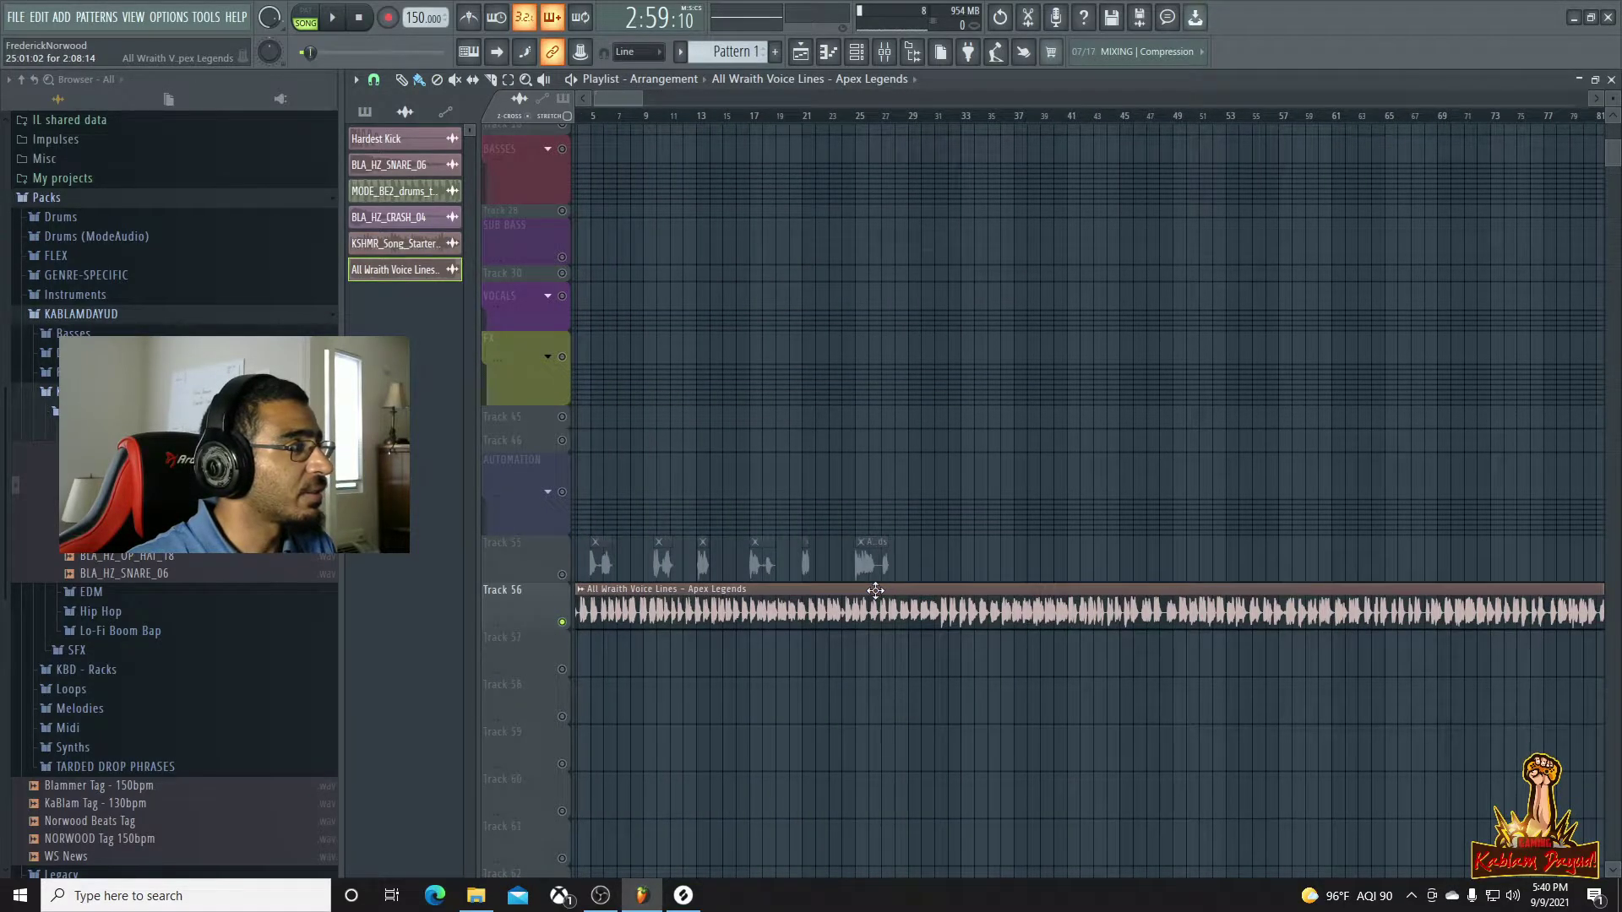
scroll(875, 589, down, 5)
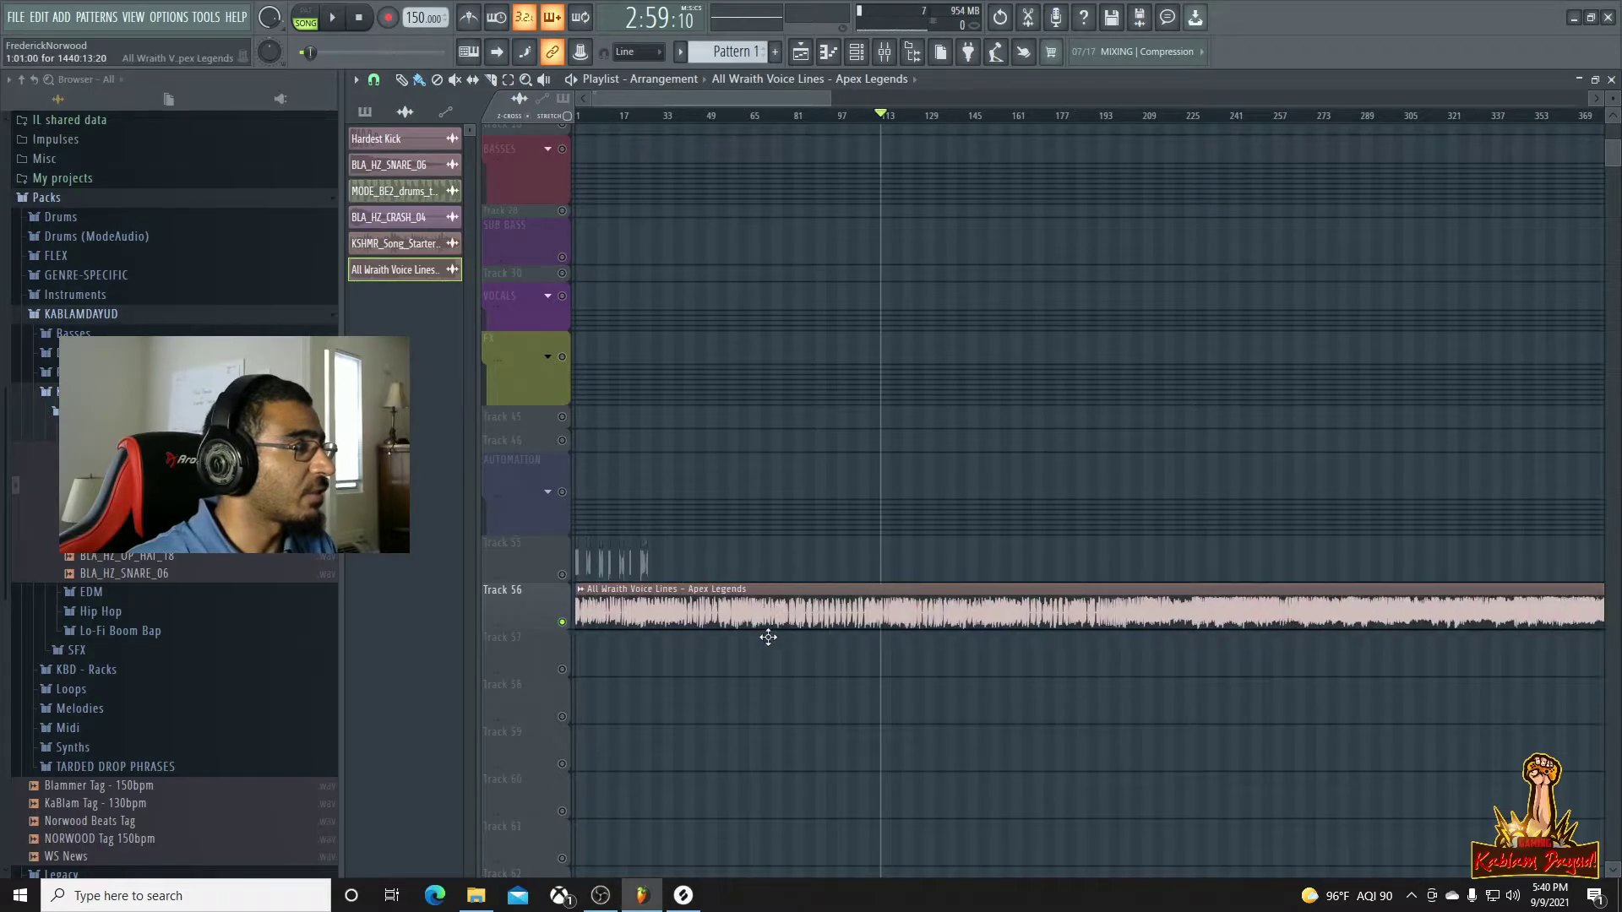
scroll(1044, 688, down, 4)
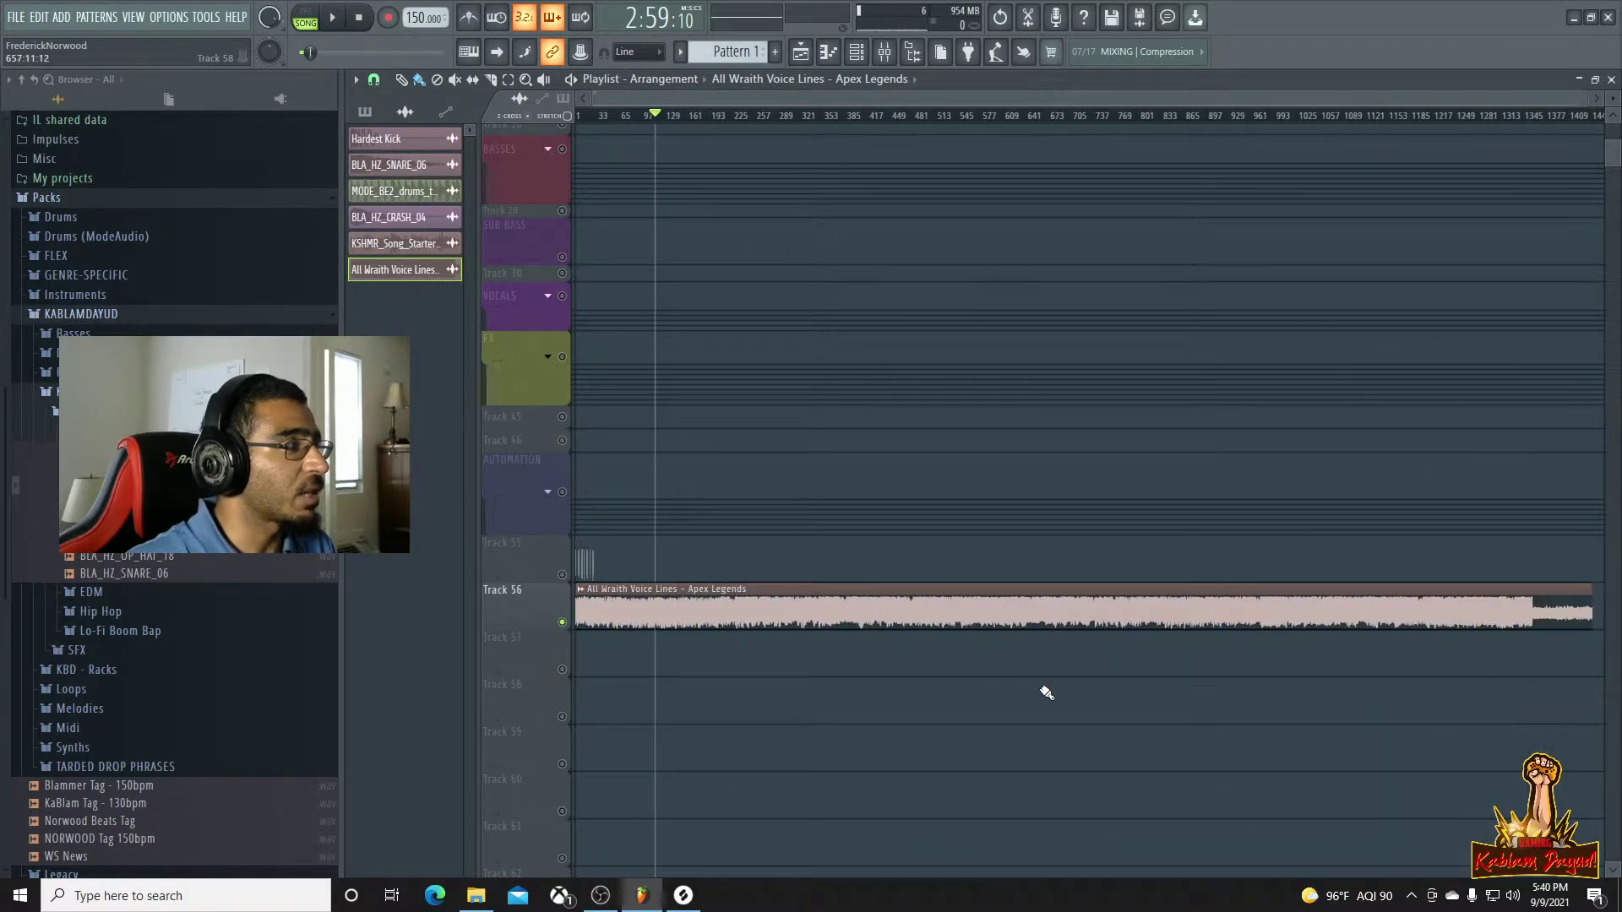
scroll(1046, 693, up, 2)
Audition the shifted voice lines clip on Track 56 between about bars 1 and 41
drag(1067, 99, 502, 146)
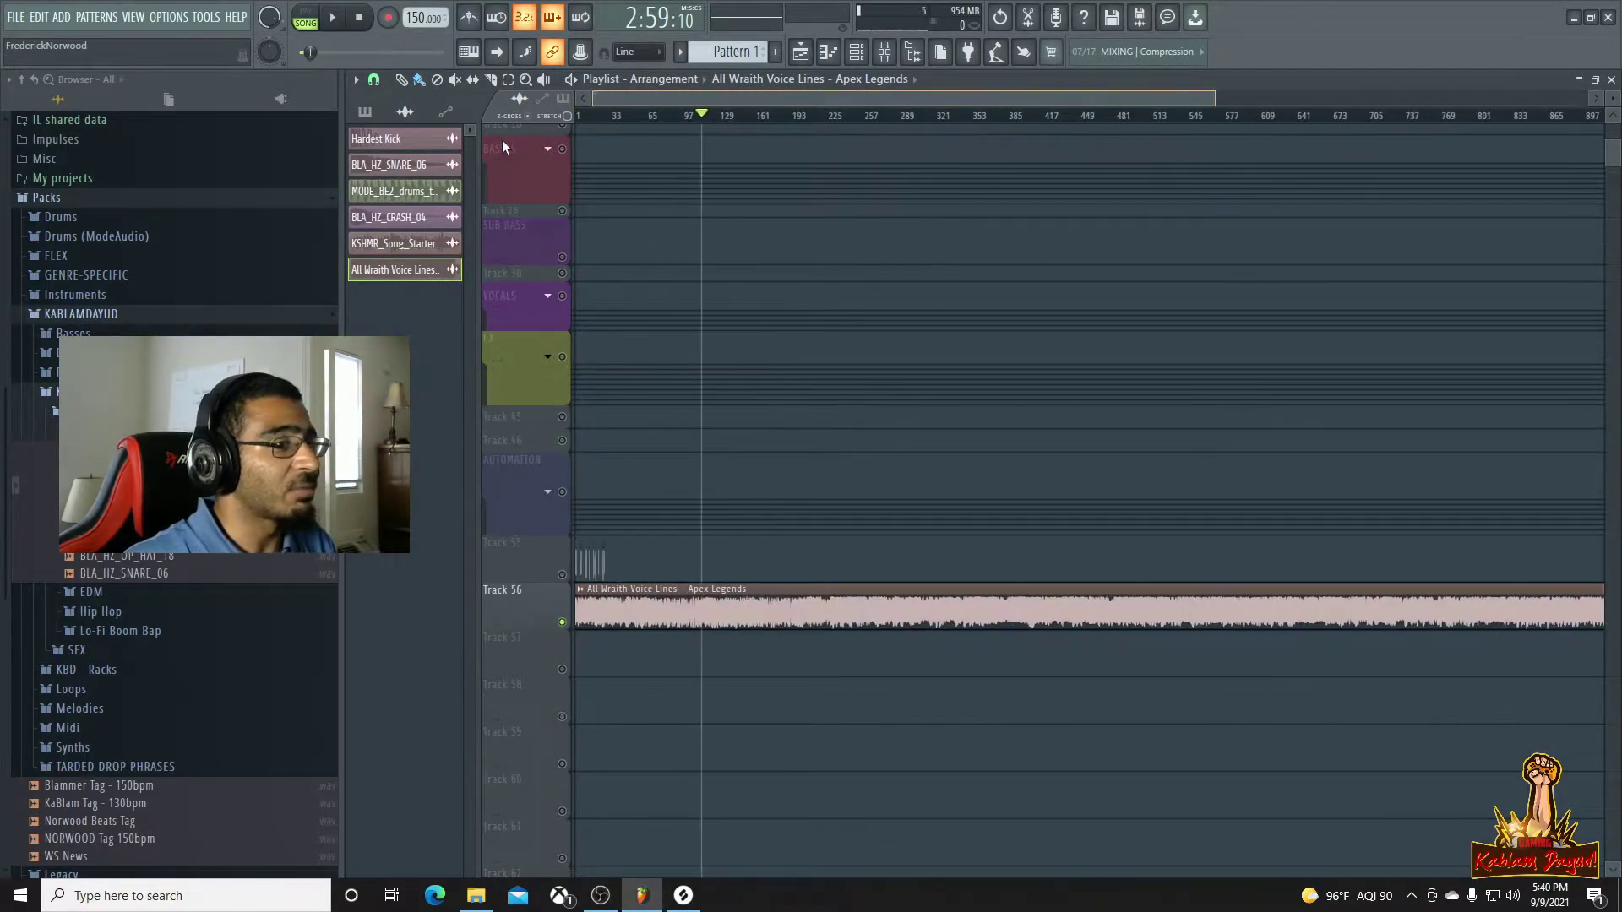
drag(1214, 99, 751, 131)
click(580, 116)
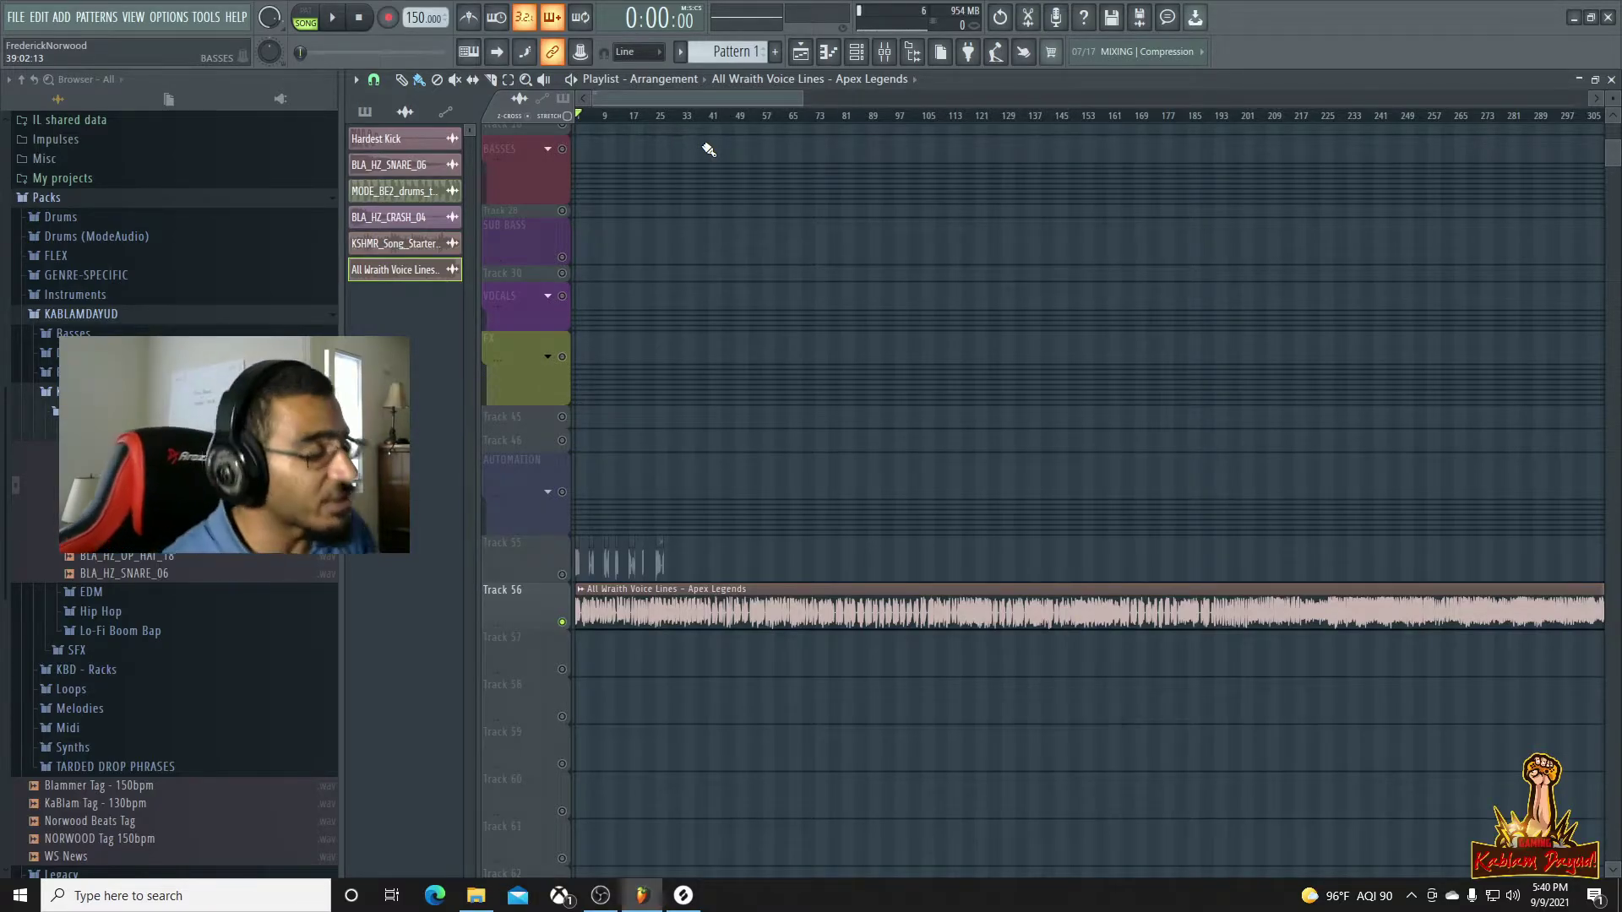
key(space)
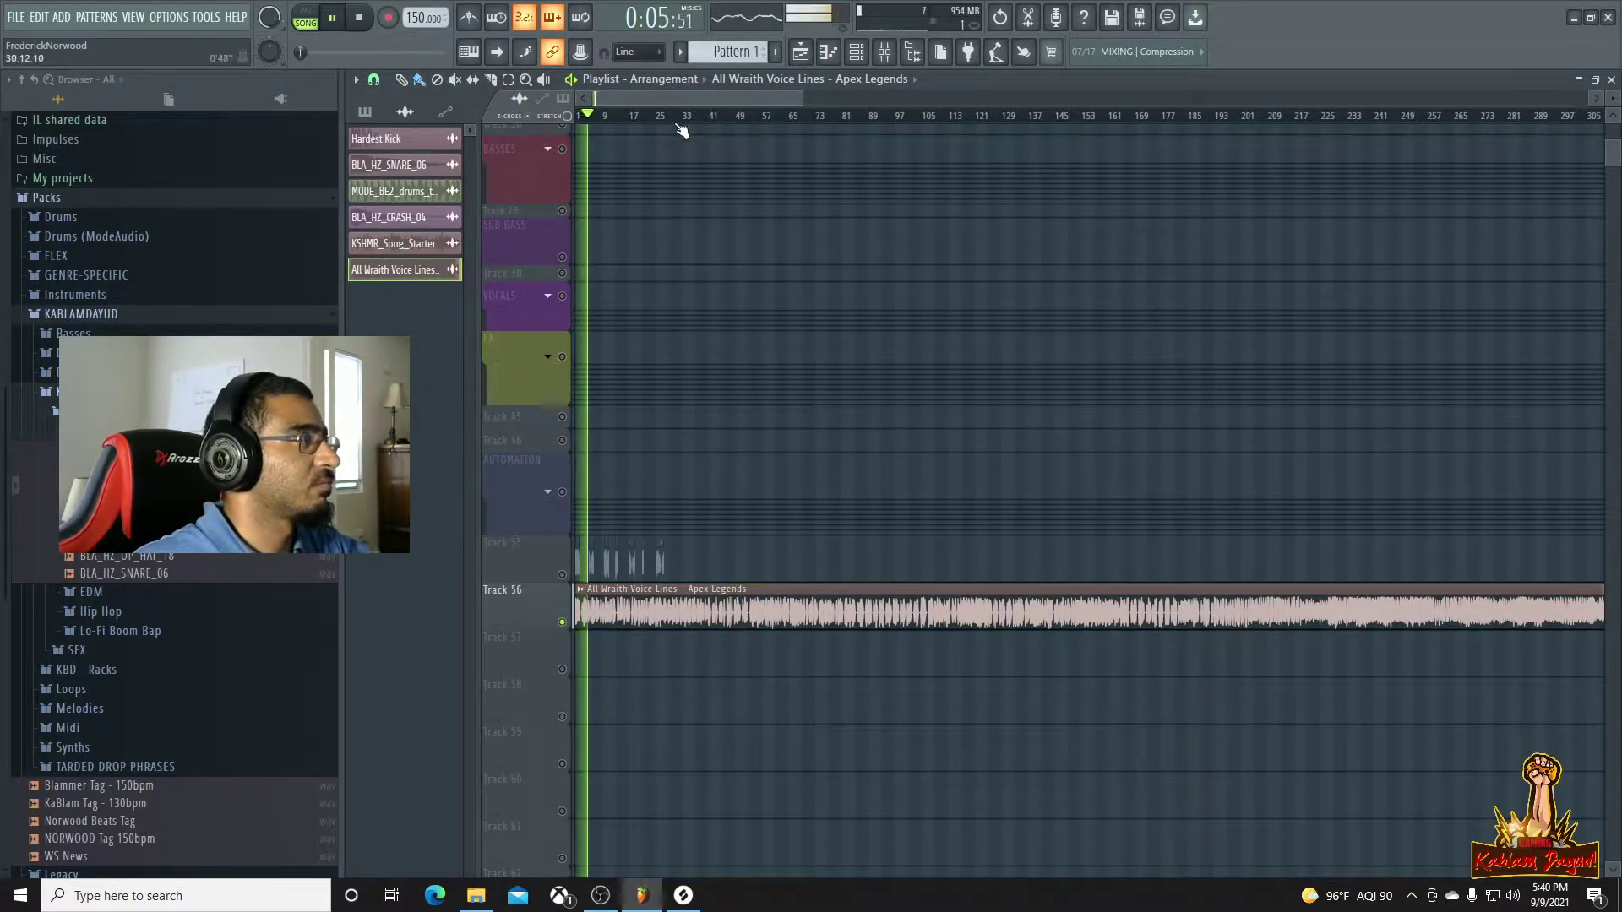
click(608, 118)
click(642, 118)
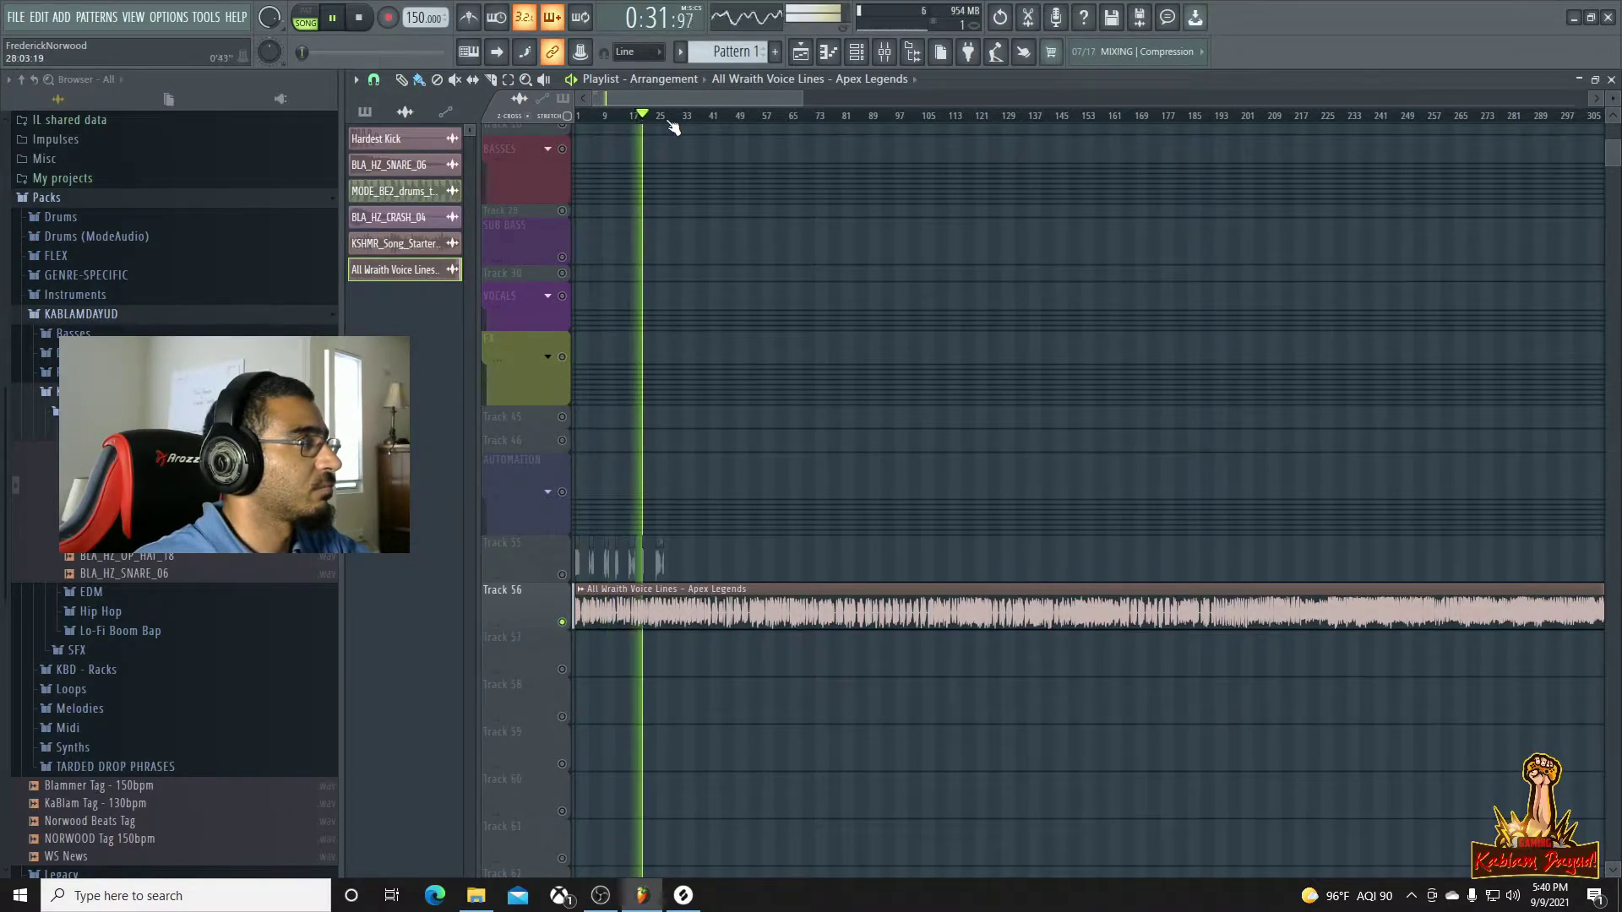
click(663, 118)
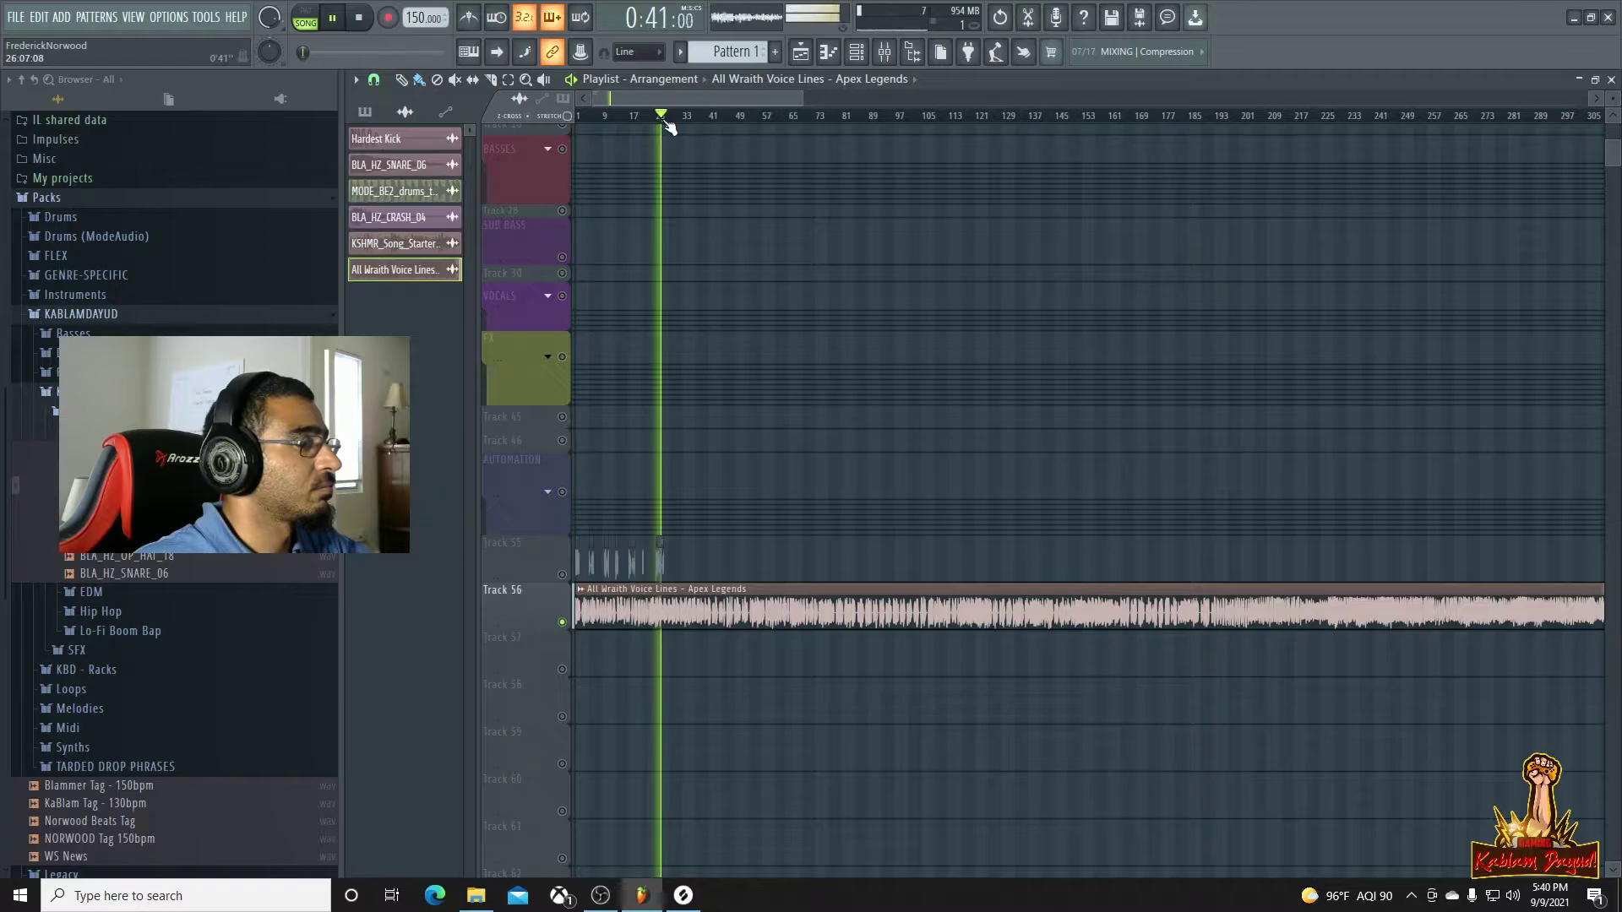
click(681, 119)
click(696, 119)
click(709, 118)
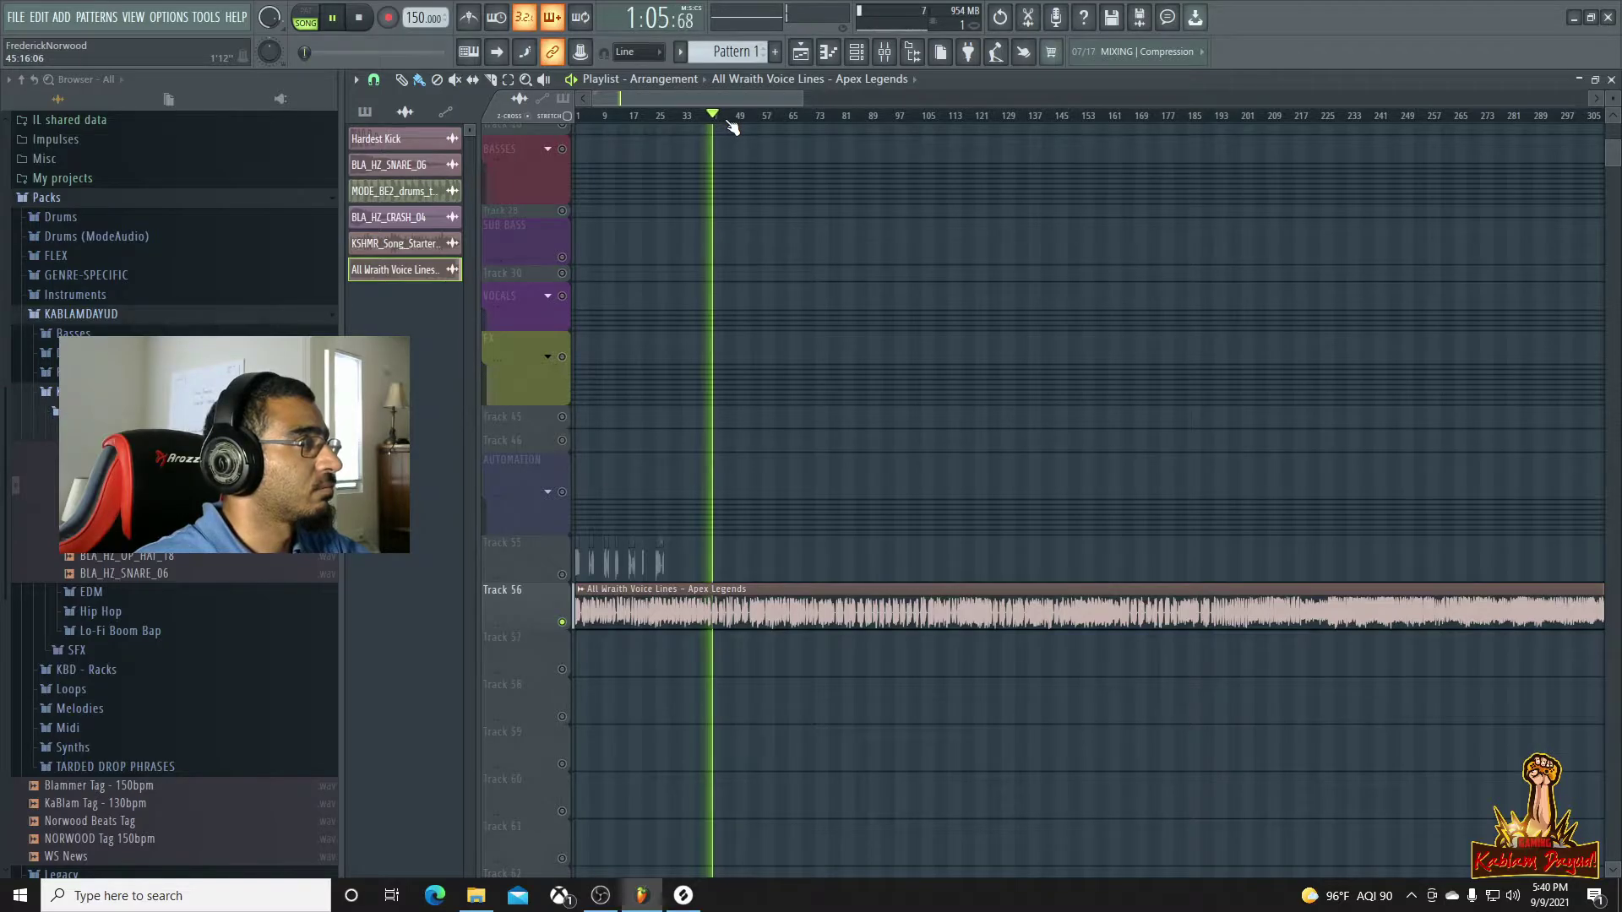
Replay the voice lines around bars 40 to 43 up close to find the cut points
scroll(721, 343, up, 5)
key(space)
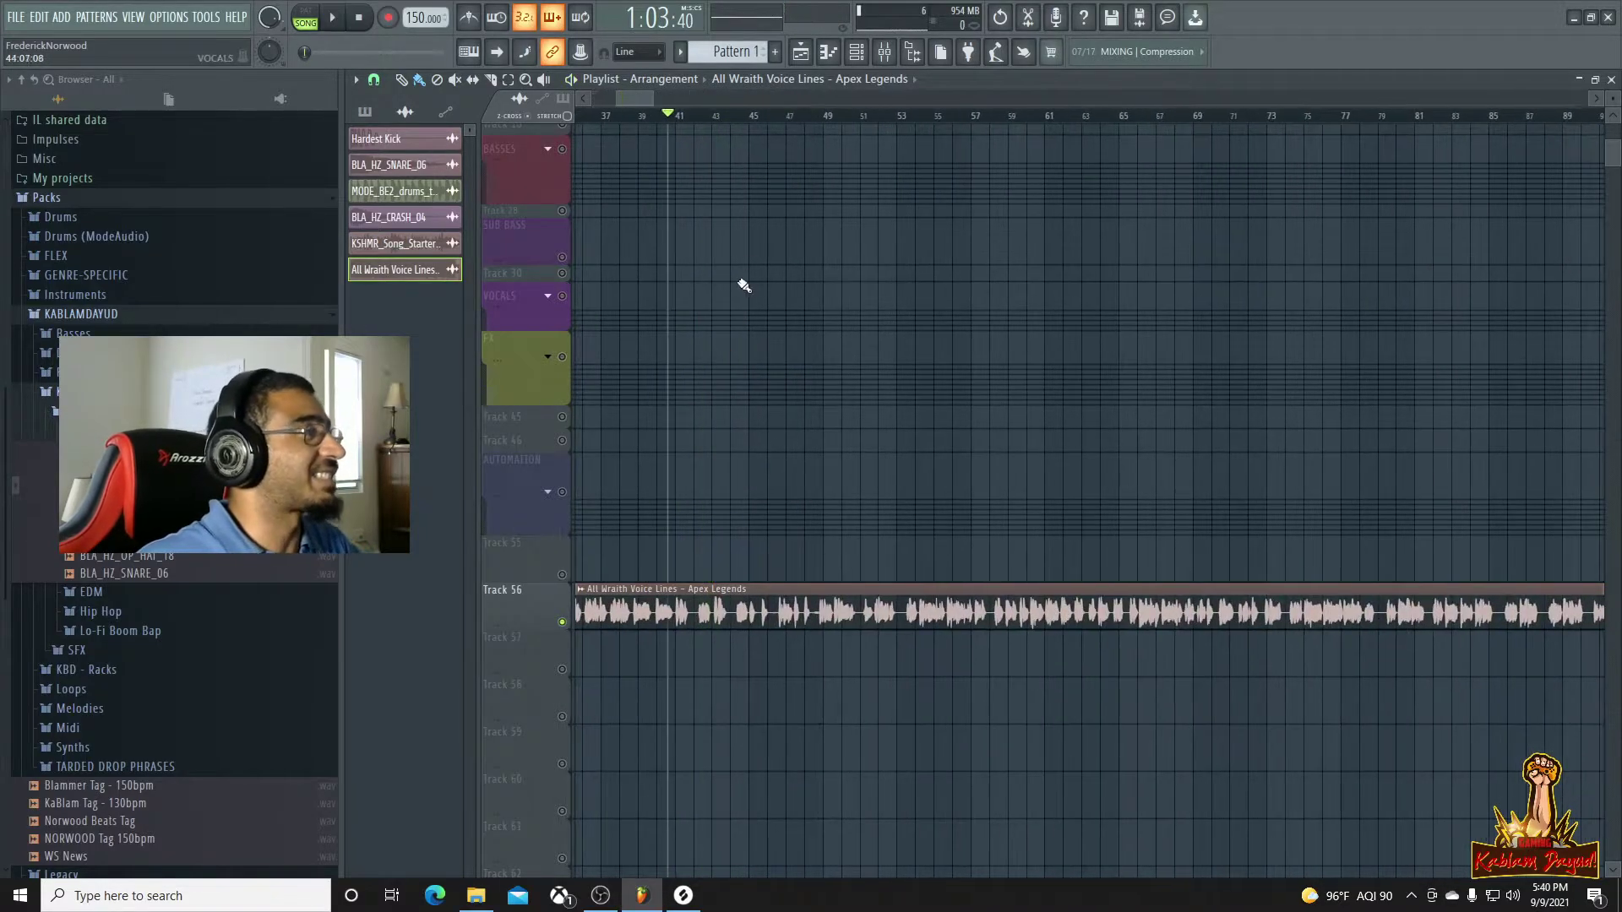
key(space)
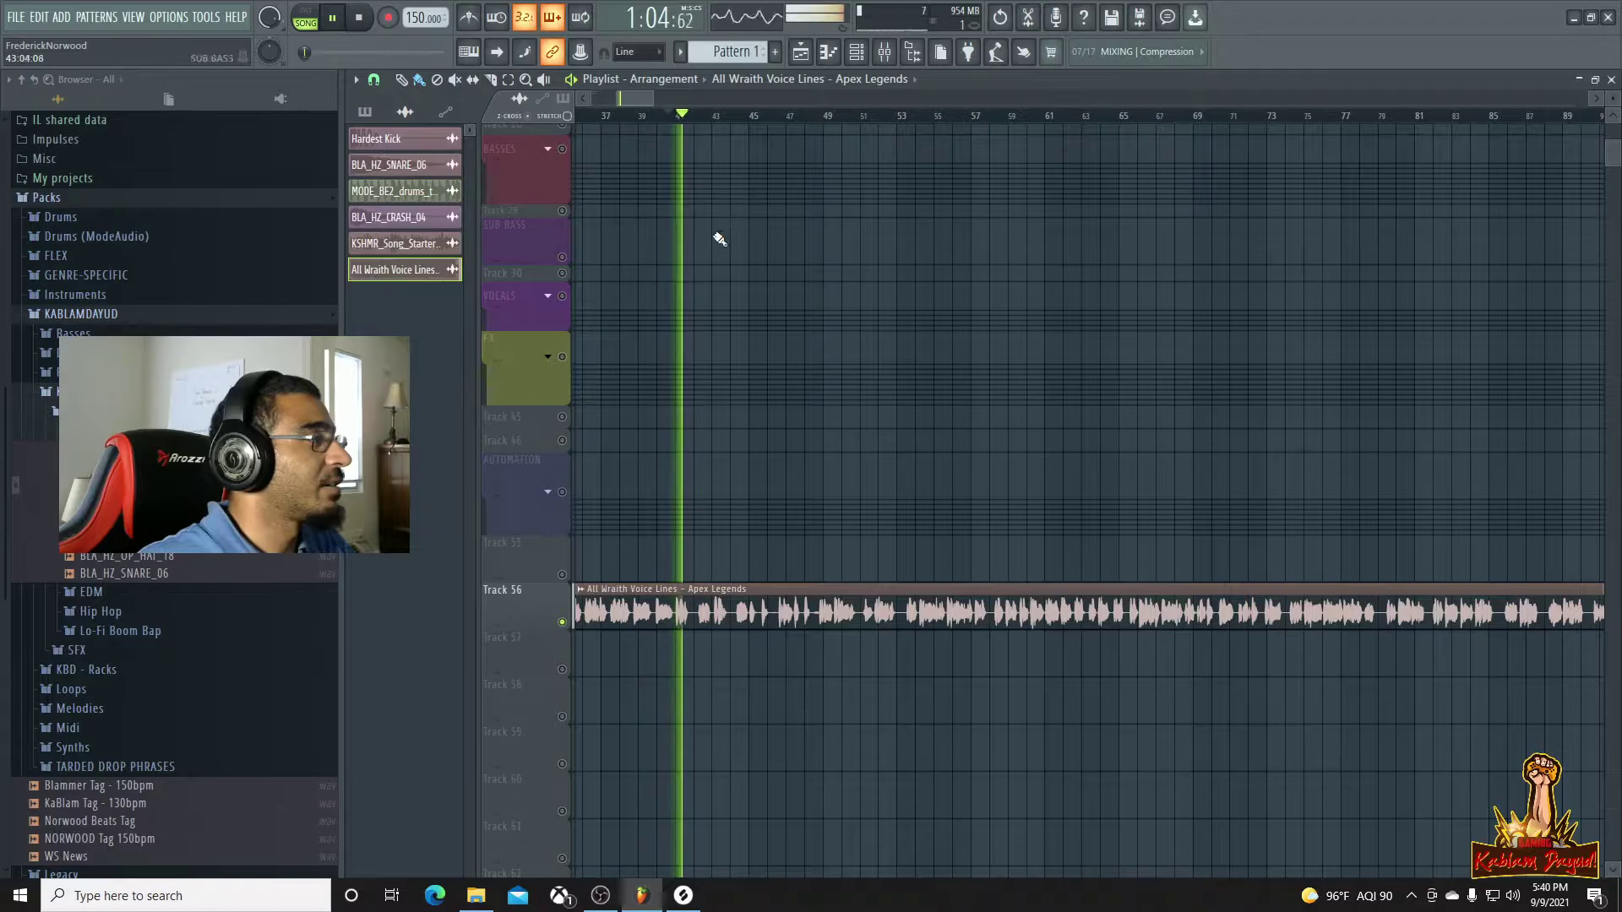
key(space)
key(space)
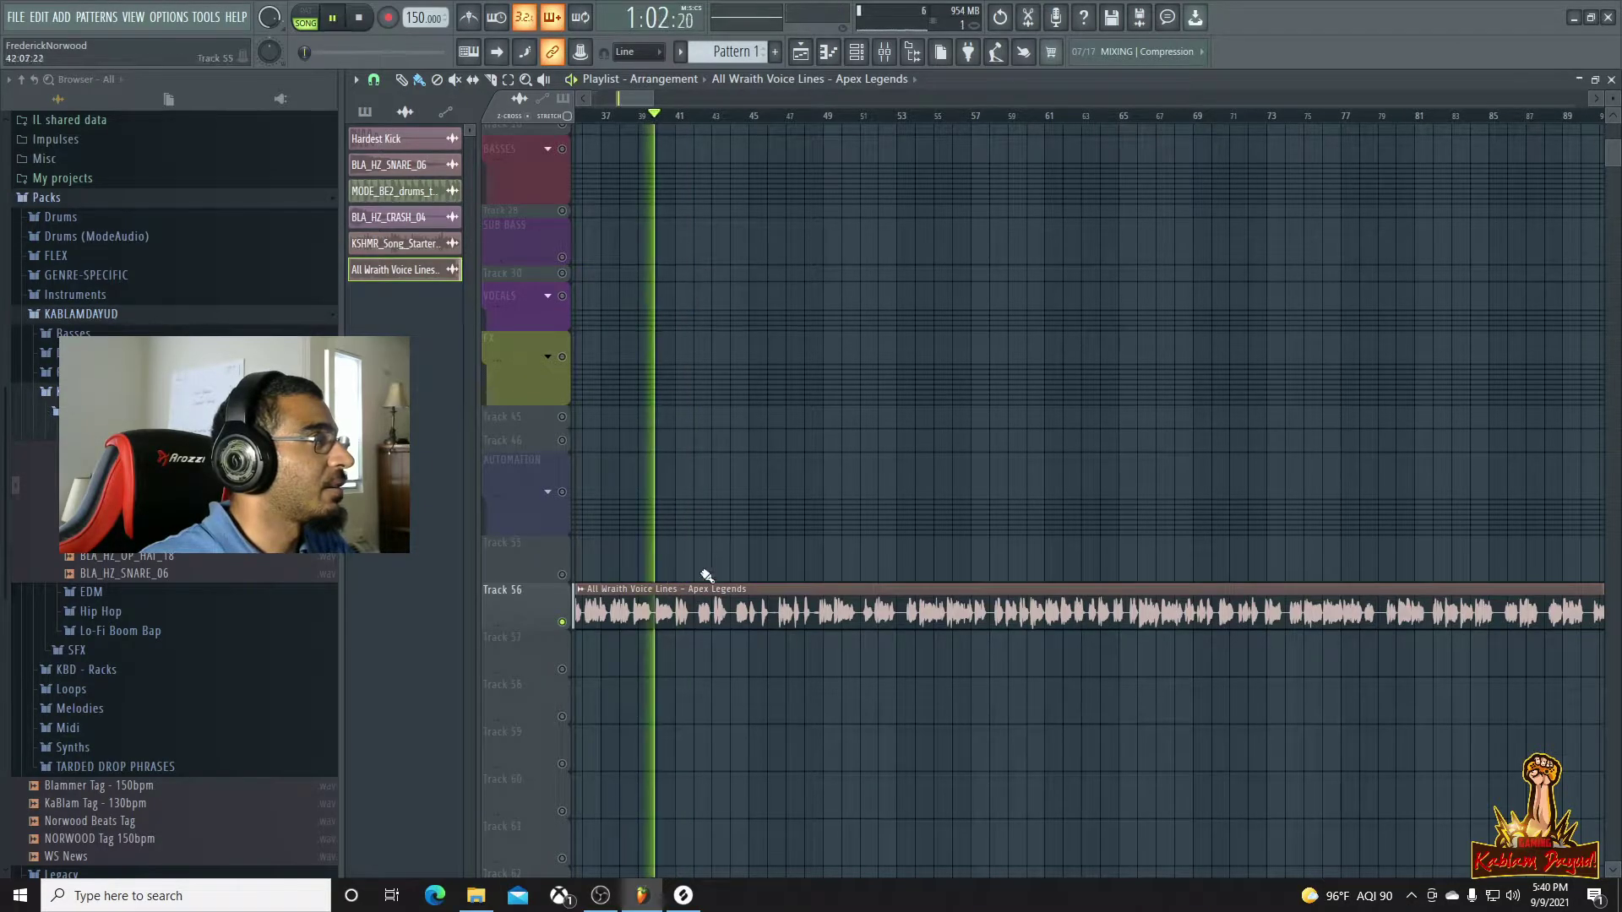
scroll(726, 589, up, 5)
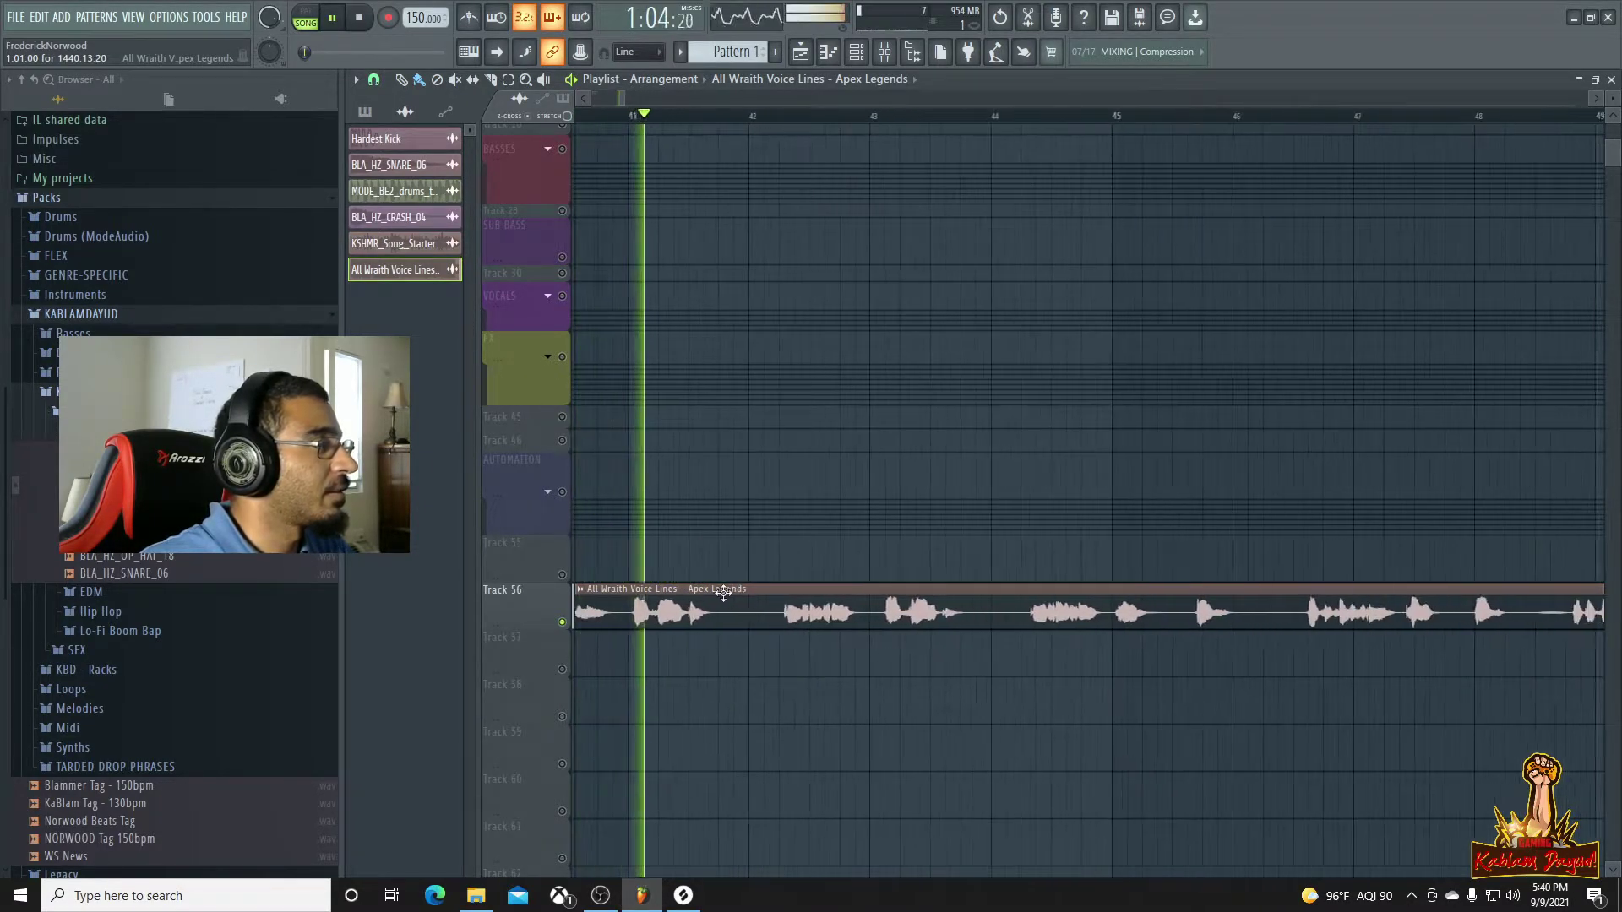
scroll(697, 589, down, 3)
key(space)
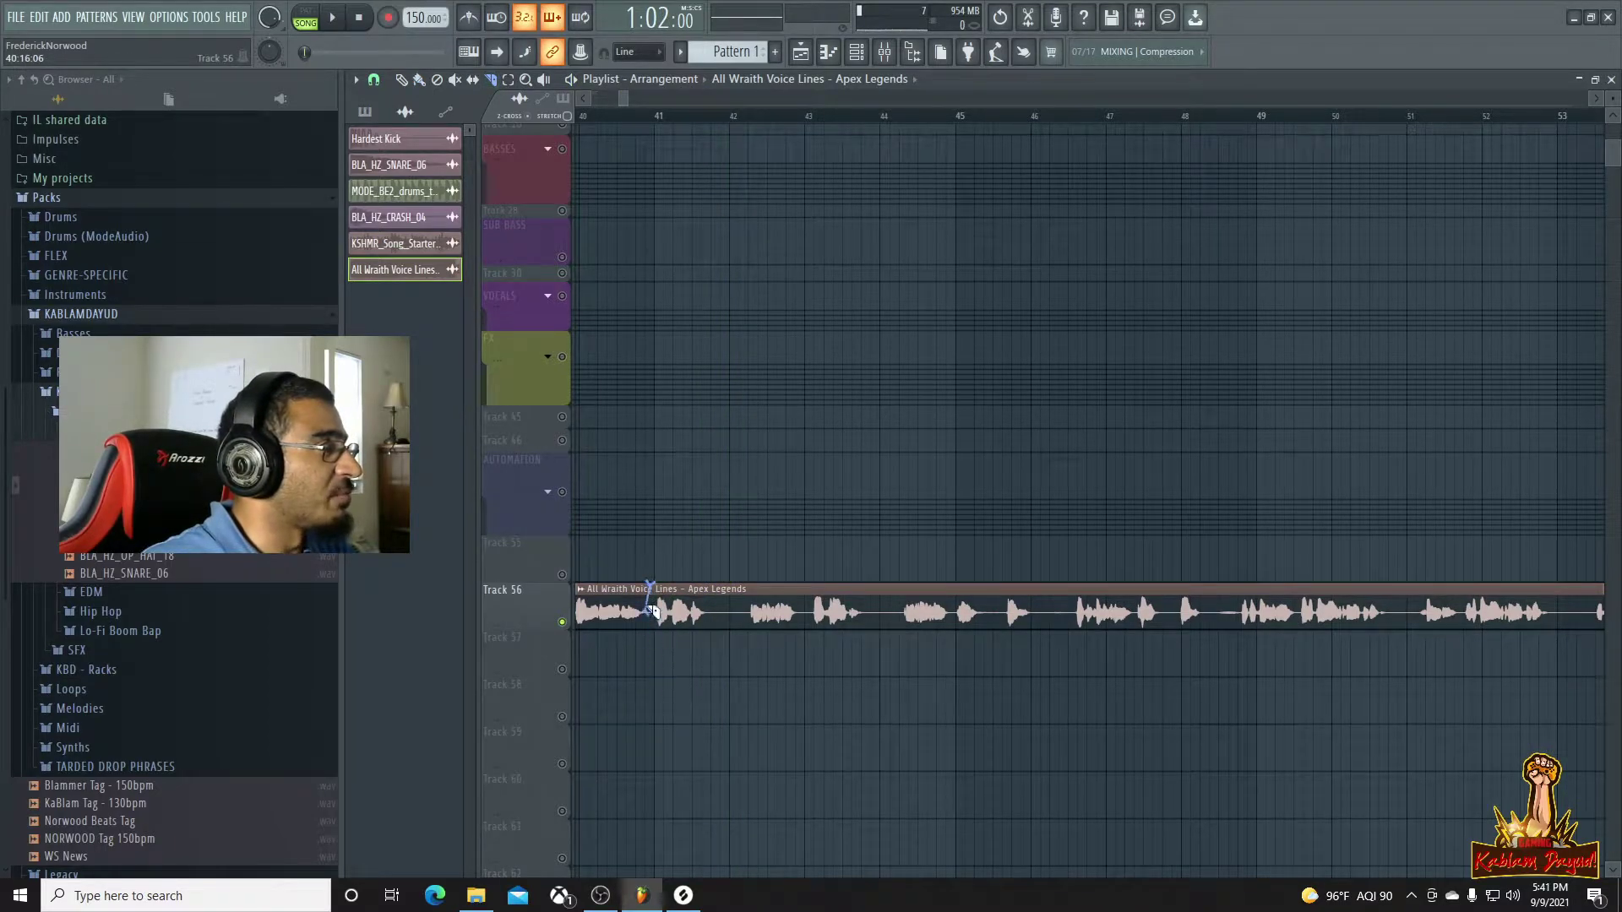
Slice out the voice lines between about bars 41 and 43 and move them to Track 55 at about bar 28.5
key(space)
key(space)
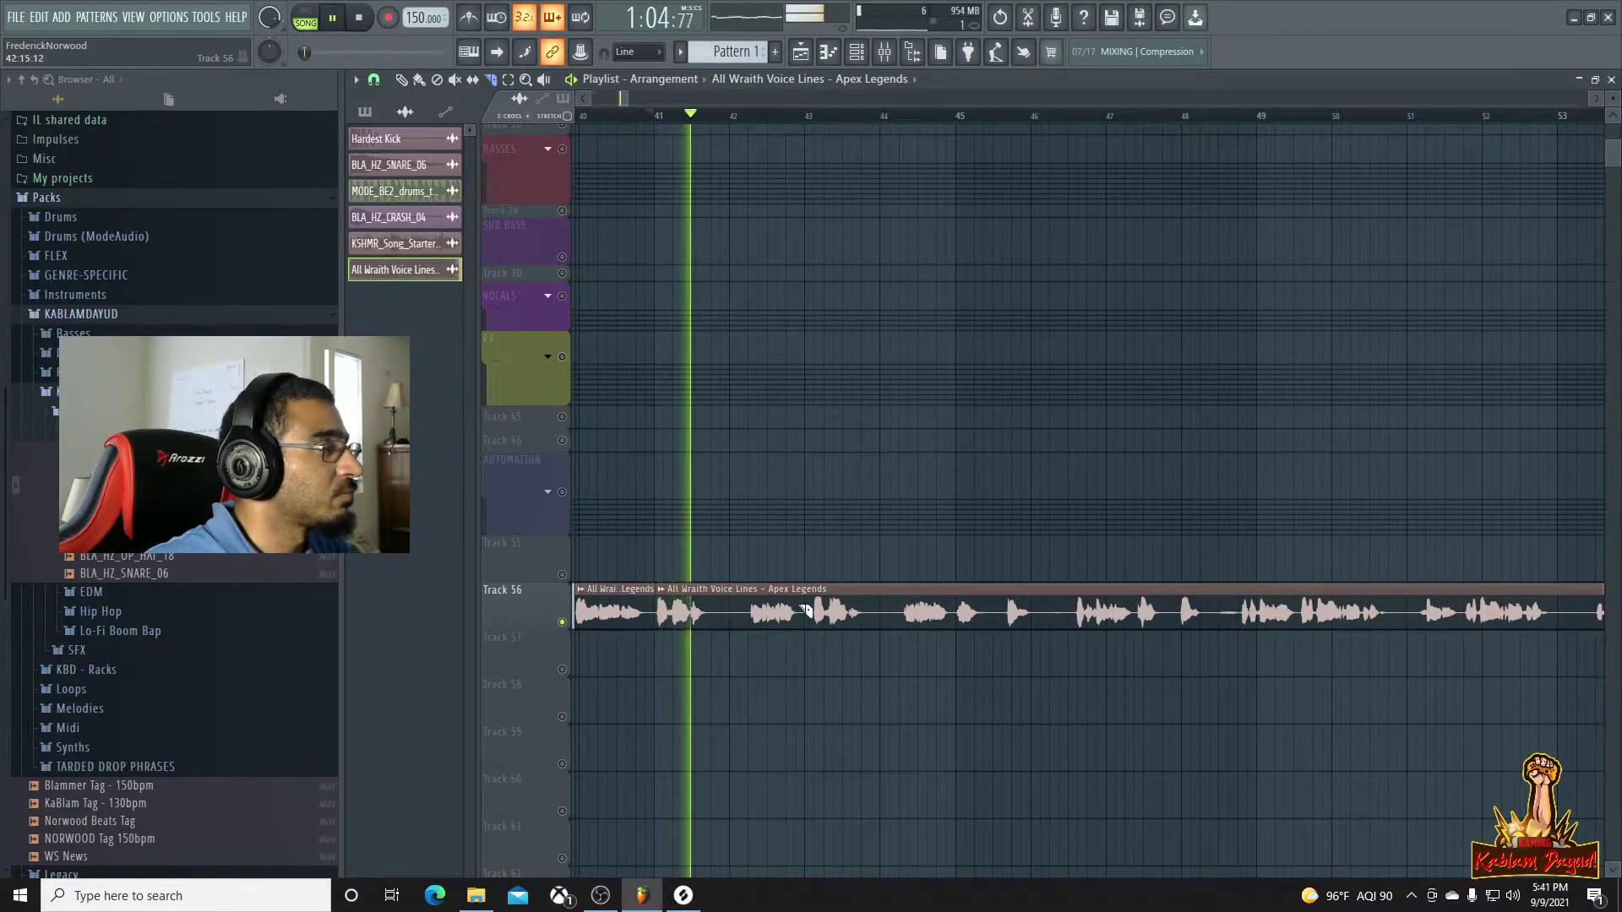
drag(809, 647, 811, 676)
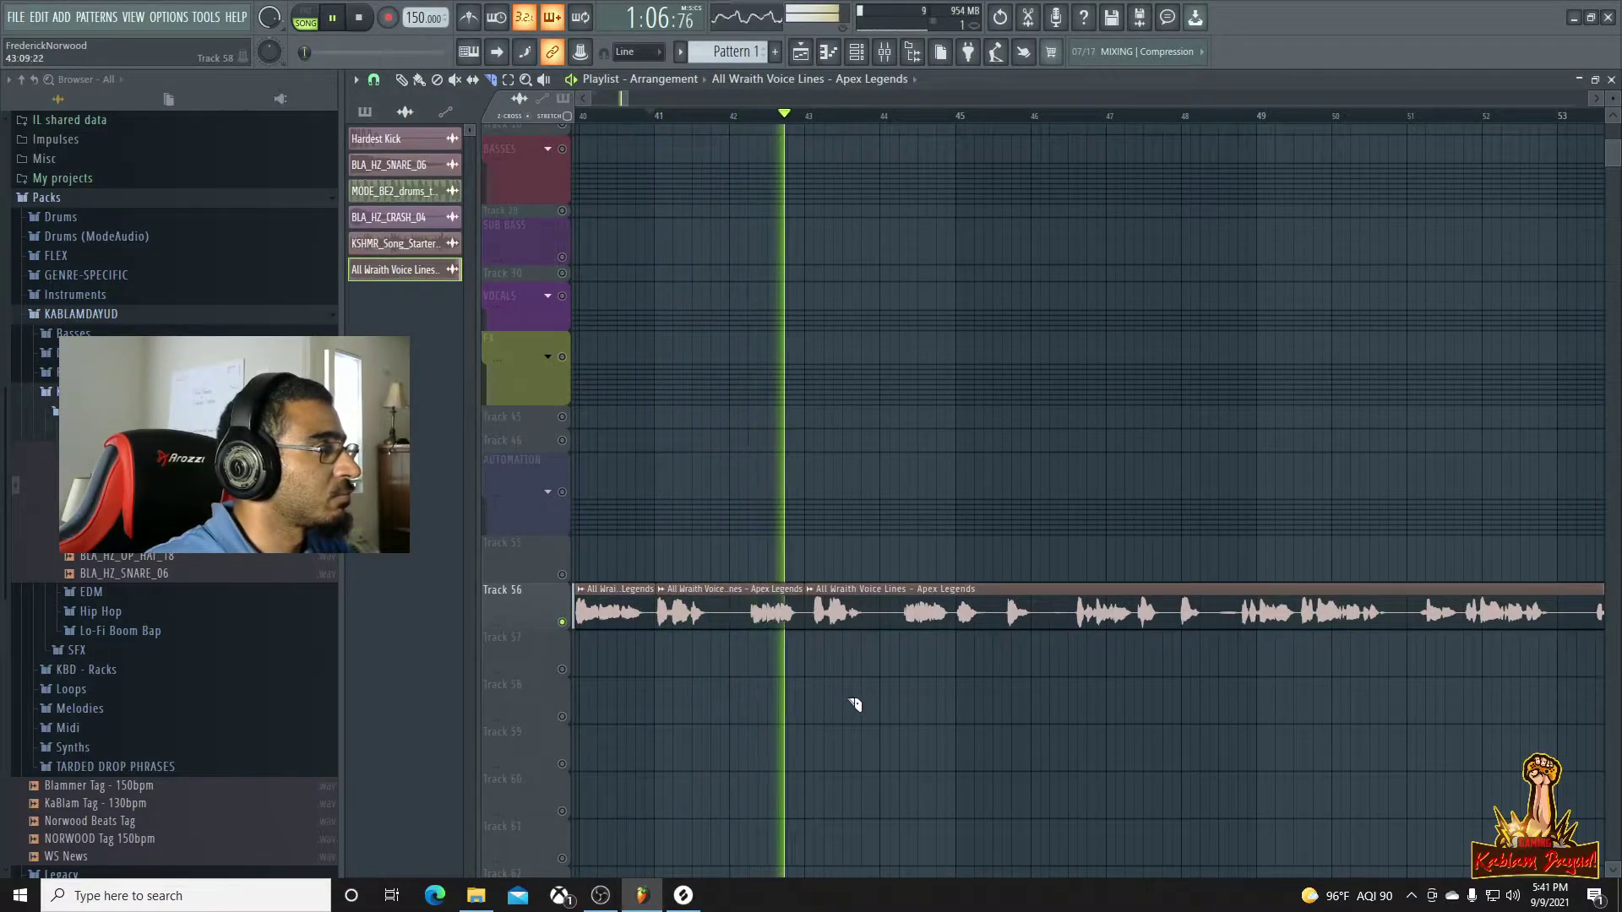
scroll(777, 655, down, 1)
scroll(776, 652, down, 3)
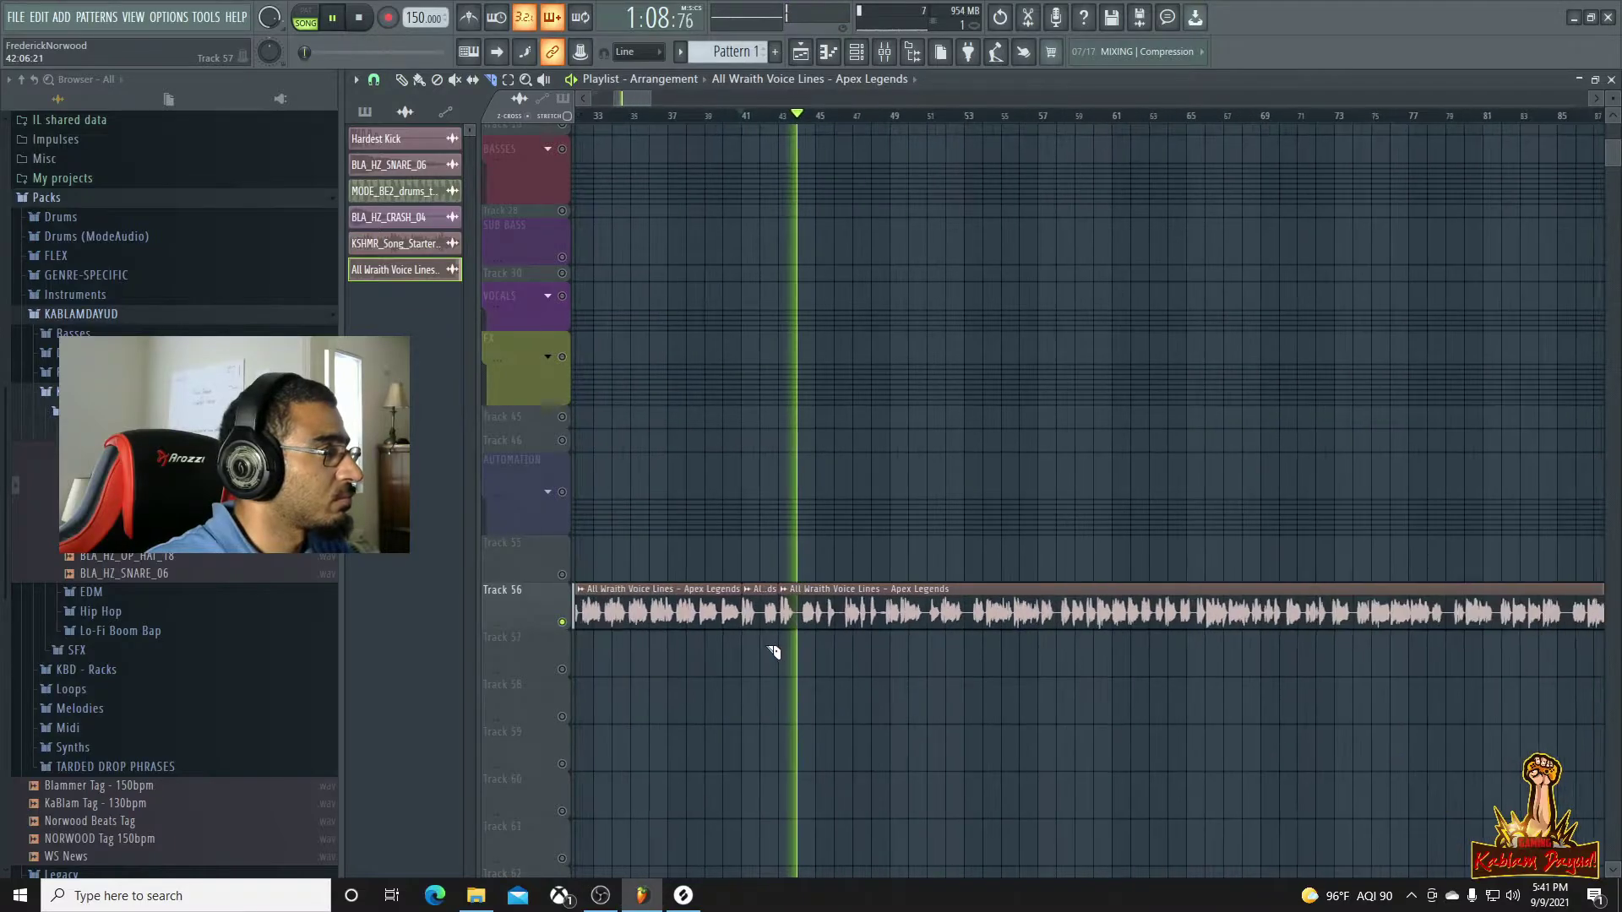
key(space)
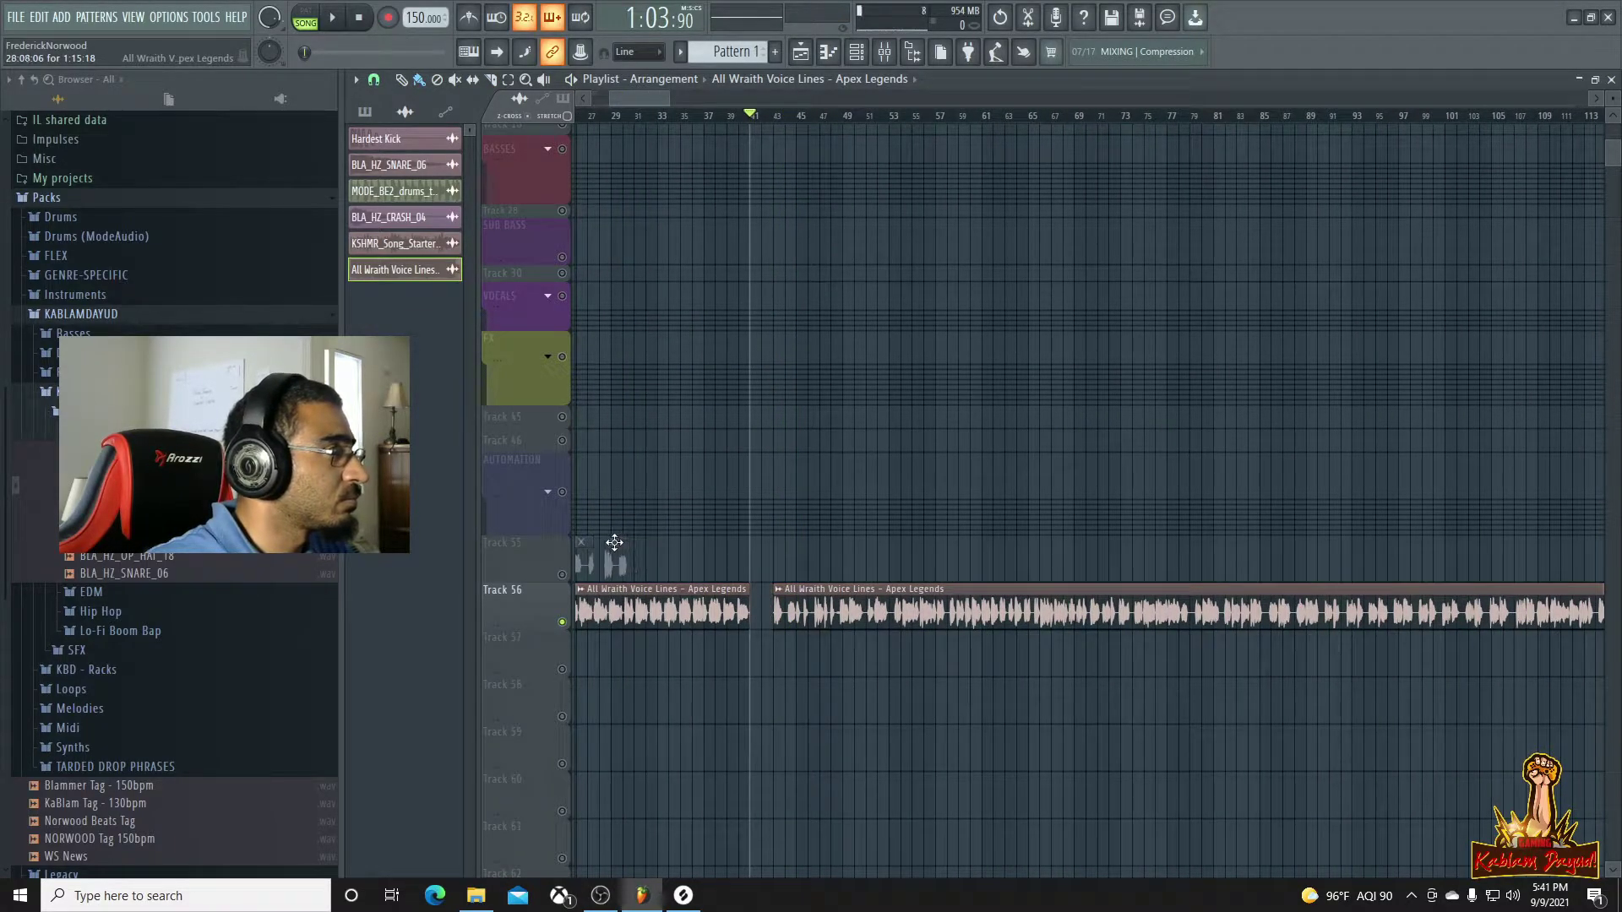
scroll(669, 566, down, 2)
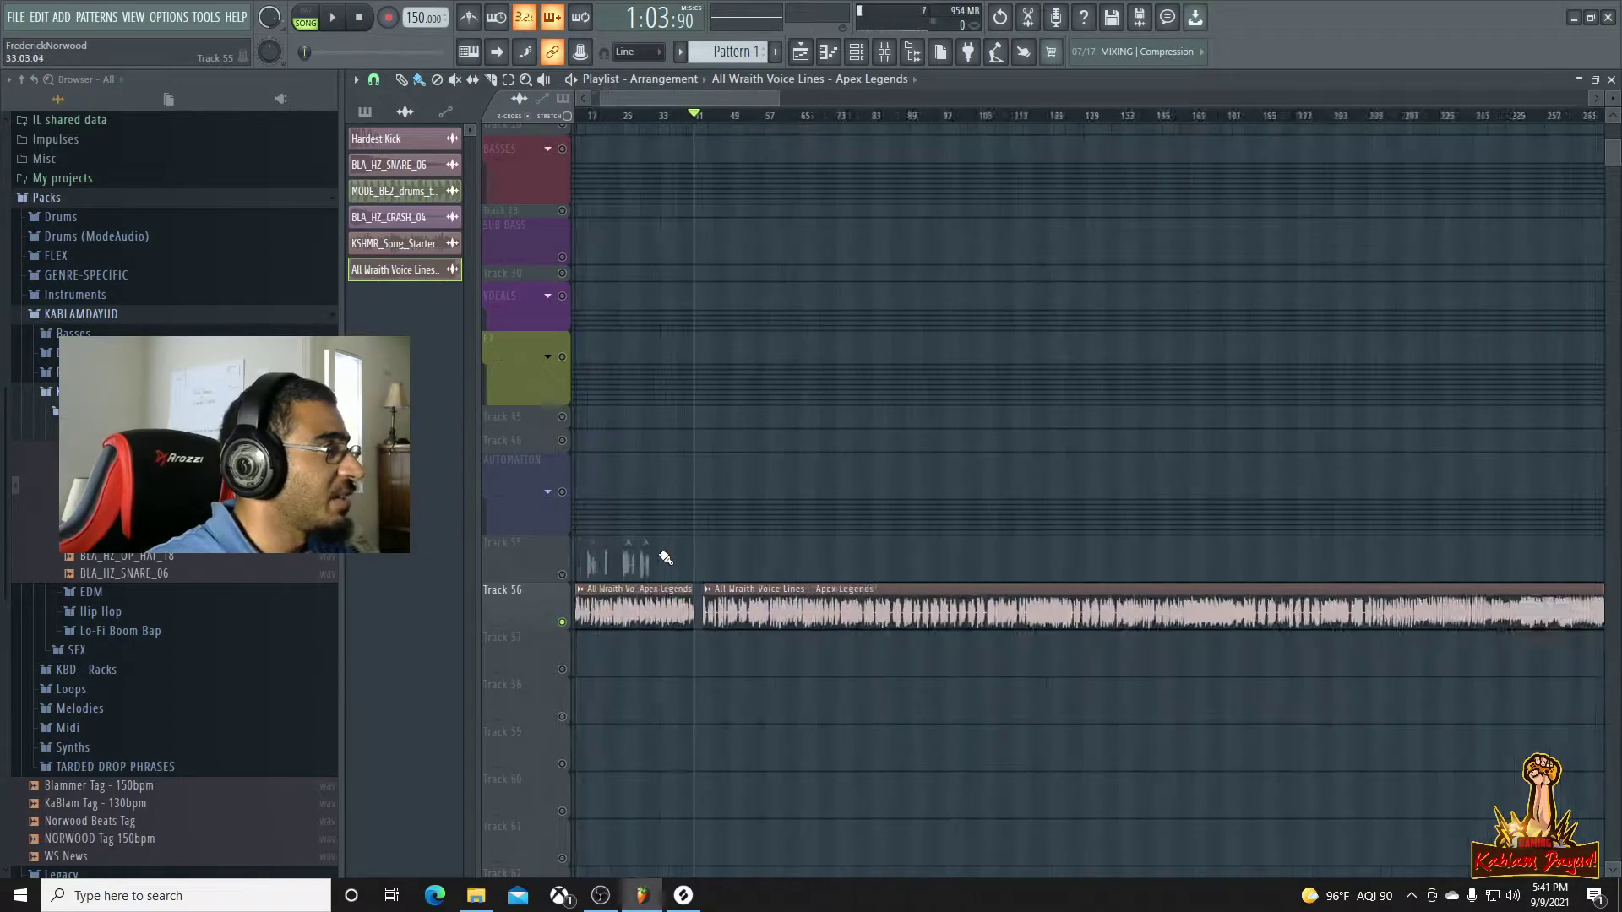
Delete the already auditioned clip before about bar 41 from Track 56 and move the remaining voice lines clip to bar 1
right_click(591, 622)
key(space)
key(space)
drag(791, 624, 587, 625)
key(space)
key(space)
Audition the remaining voice lines clip on Track 56 from bar 1 to about bar 5
drag(726, 99, 423, 118)
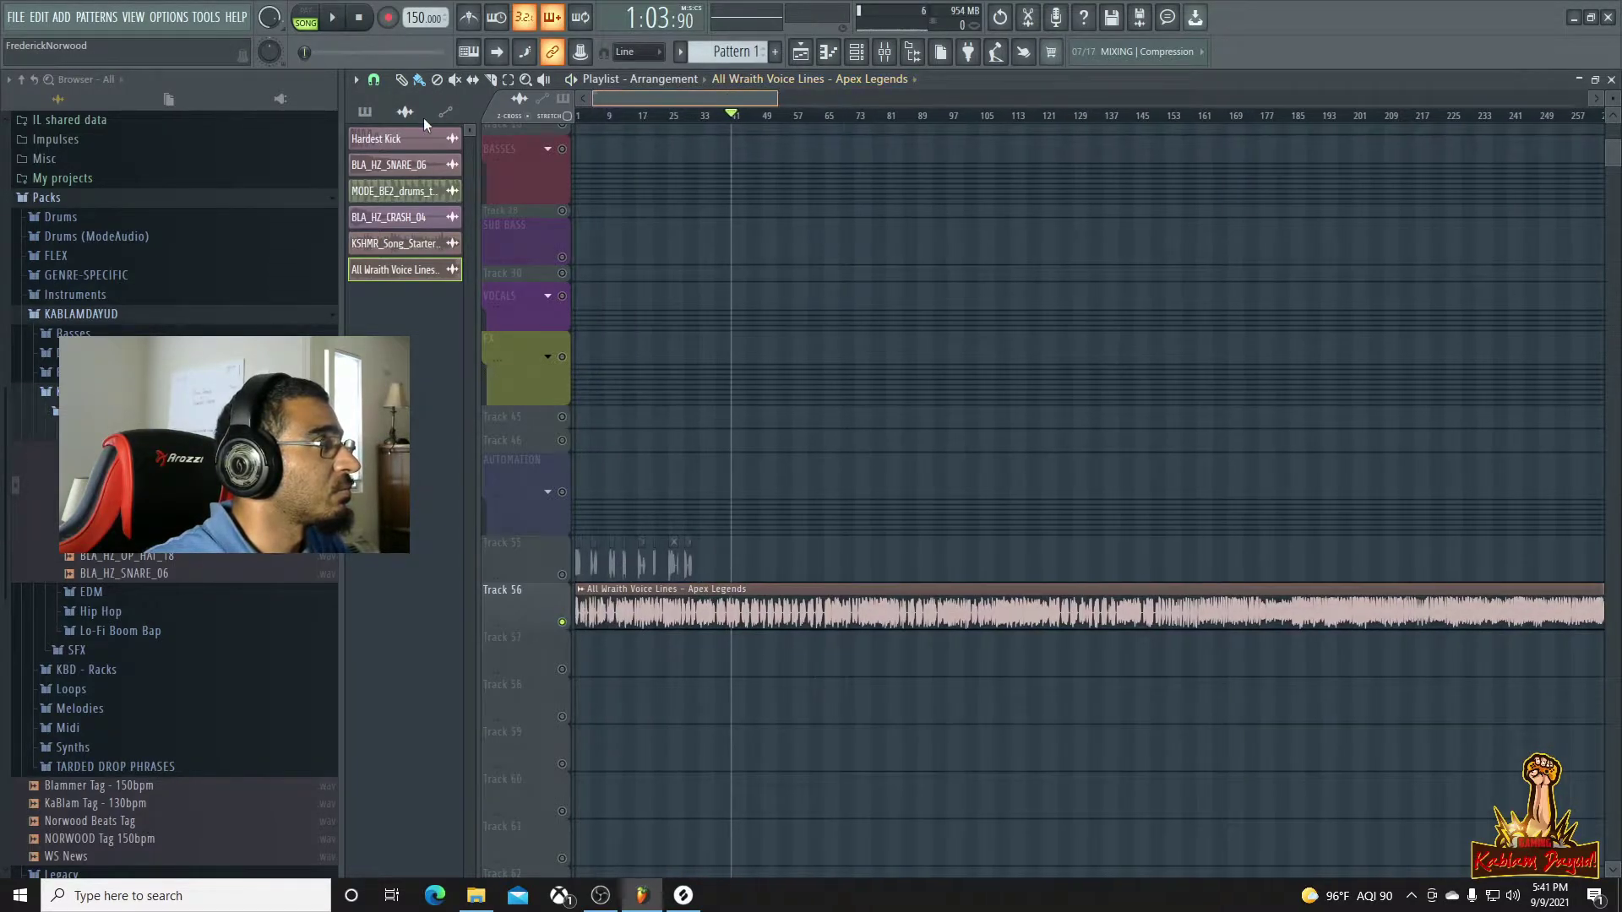
key(space)
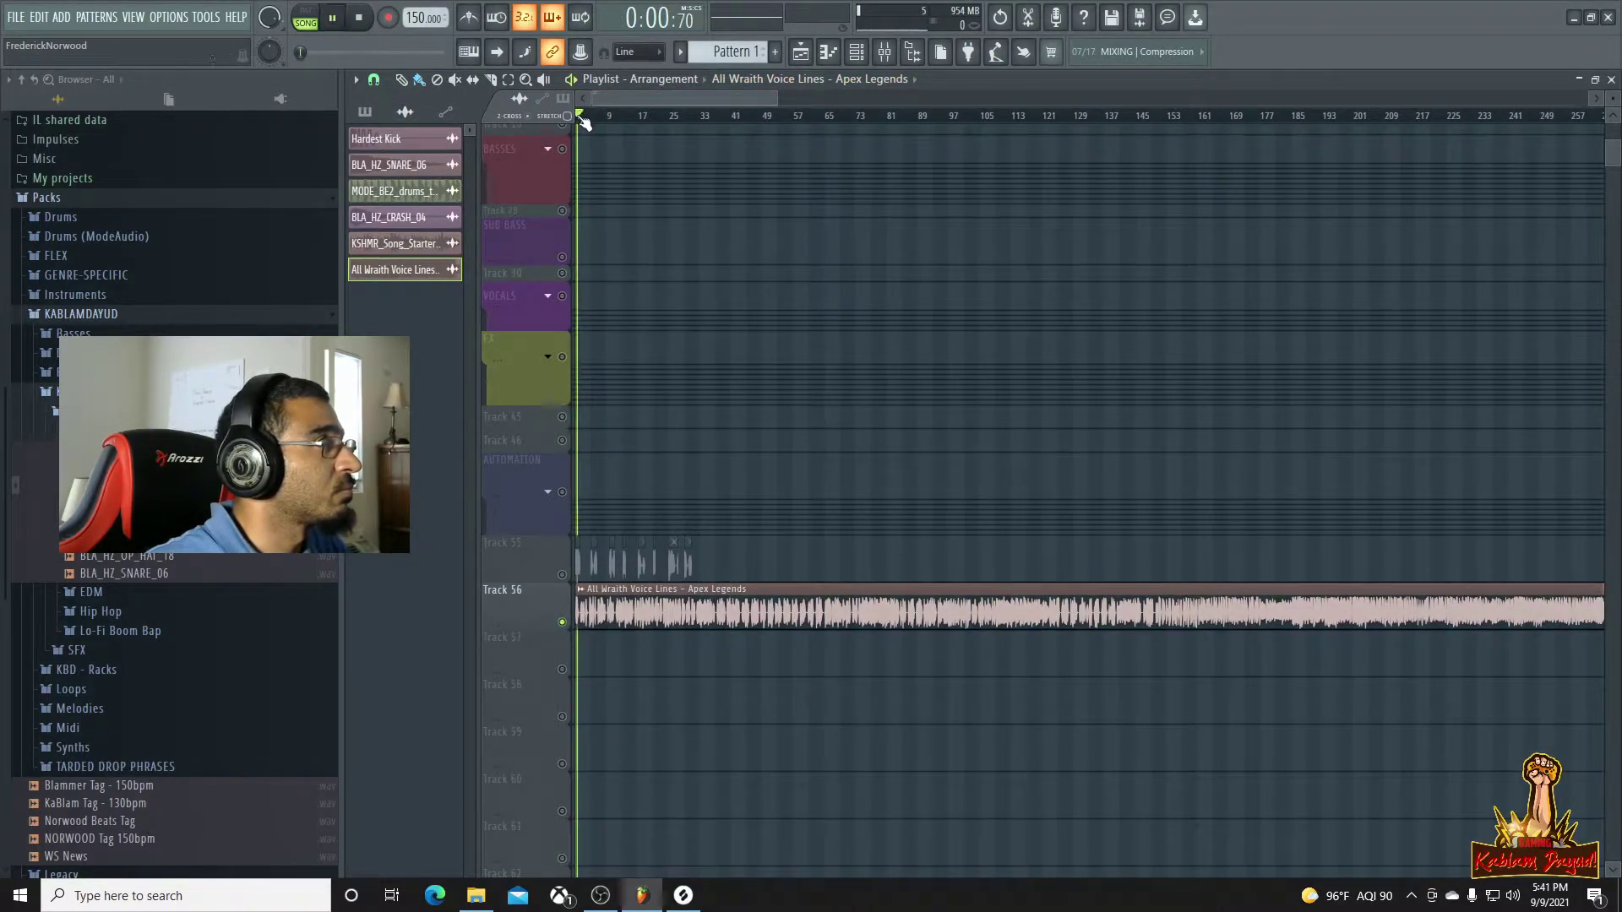
scroll(619, 616, up, 2)
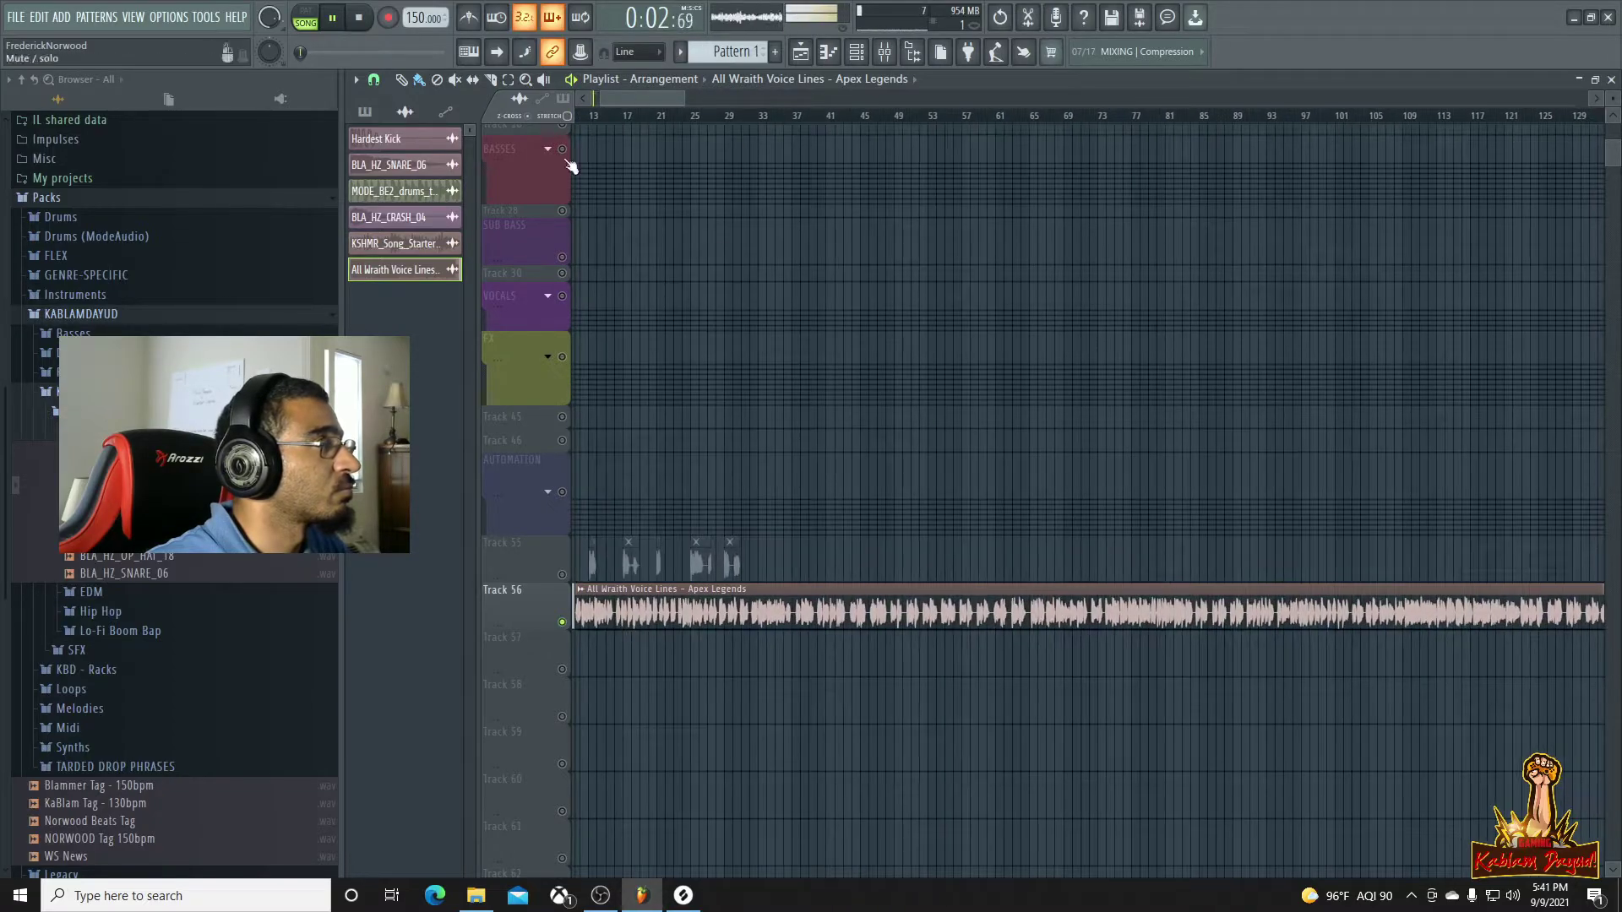
mouse_move(635, 99)
mouse_down()
mouse_move(668, 99)
mouse_move(621, 99)
mouse_move(641, 99)
mouse_up()
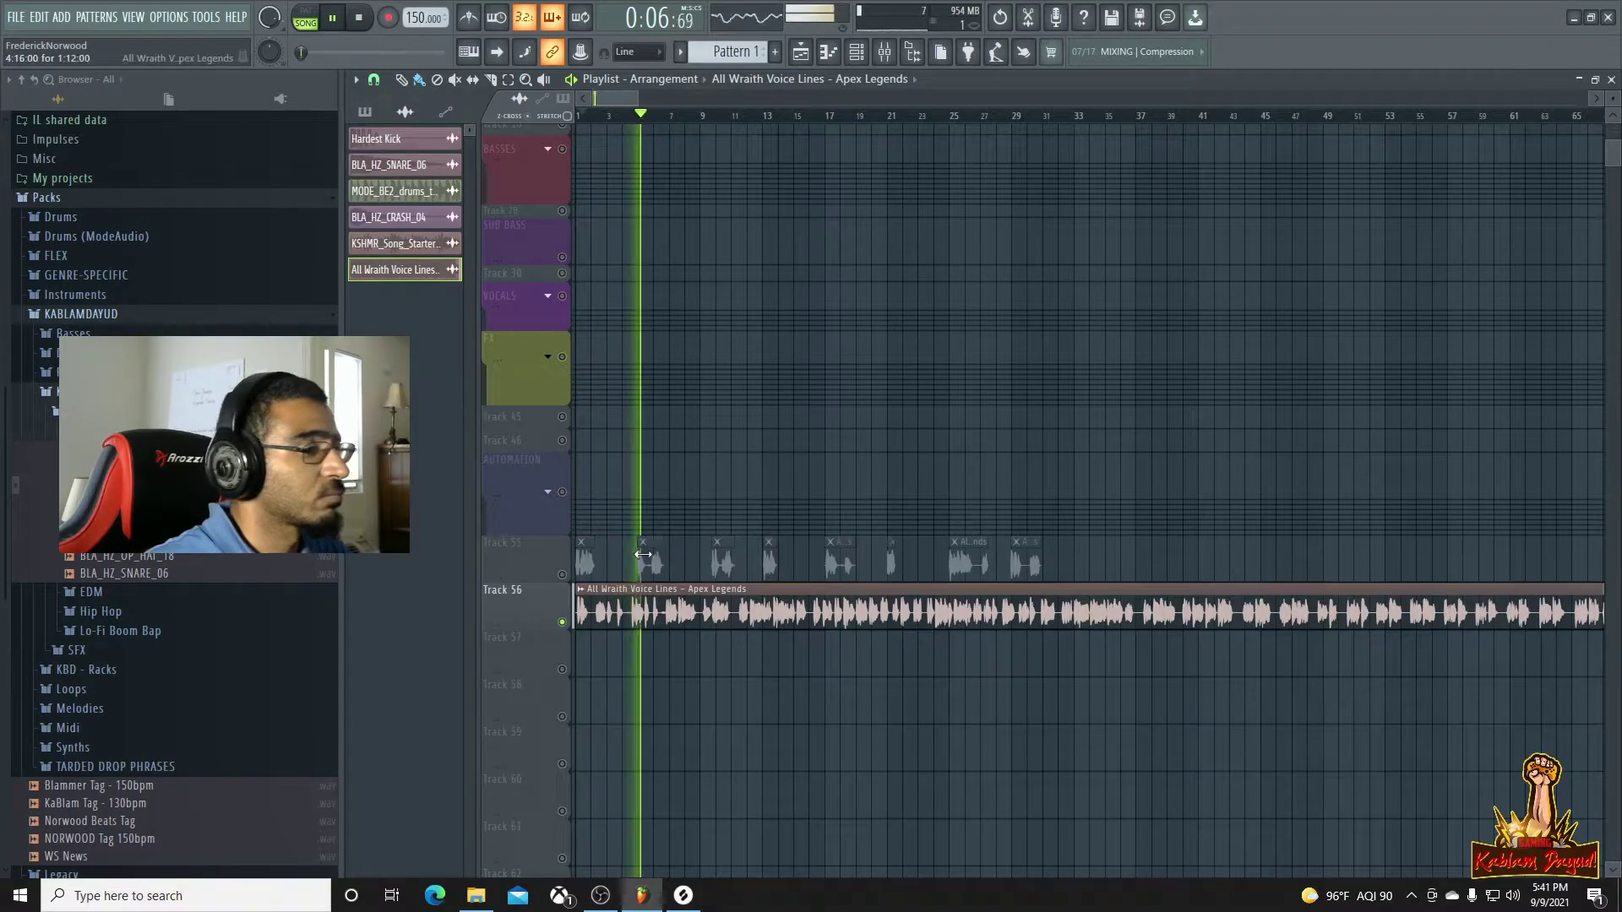
key(space)
key(space)
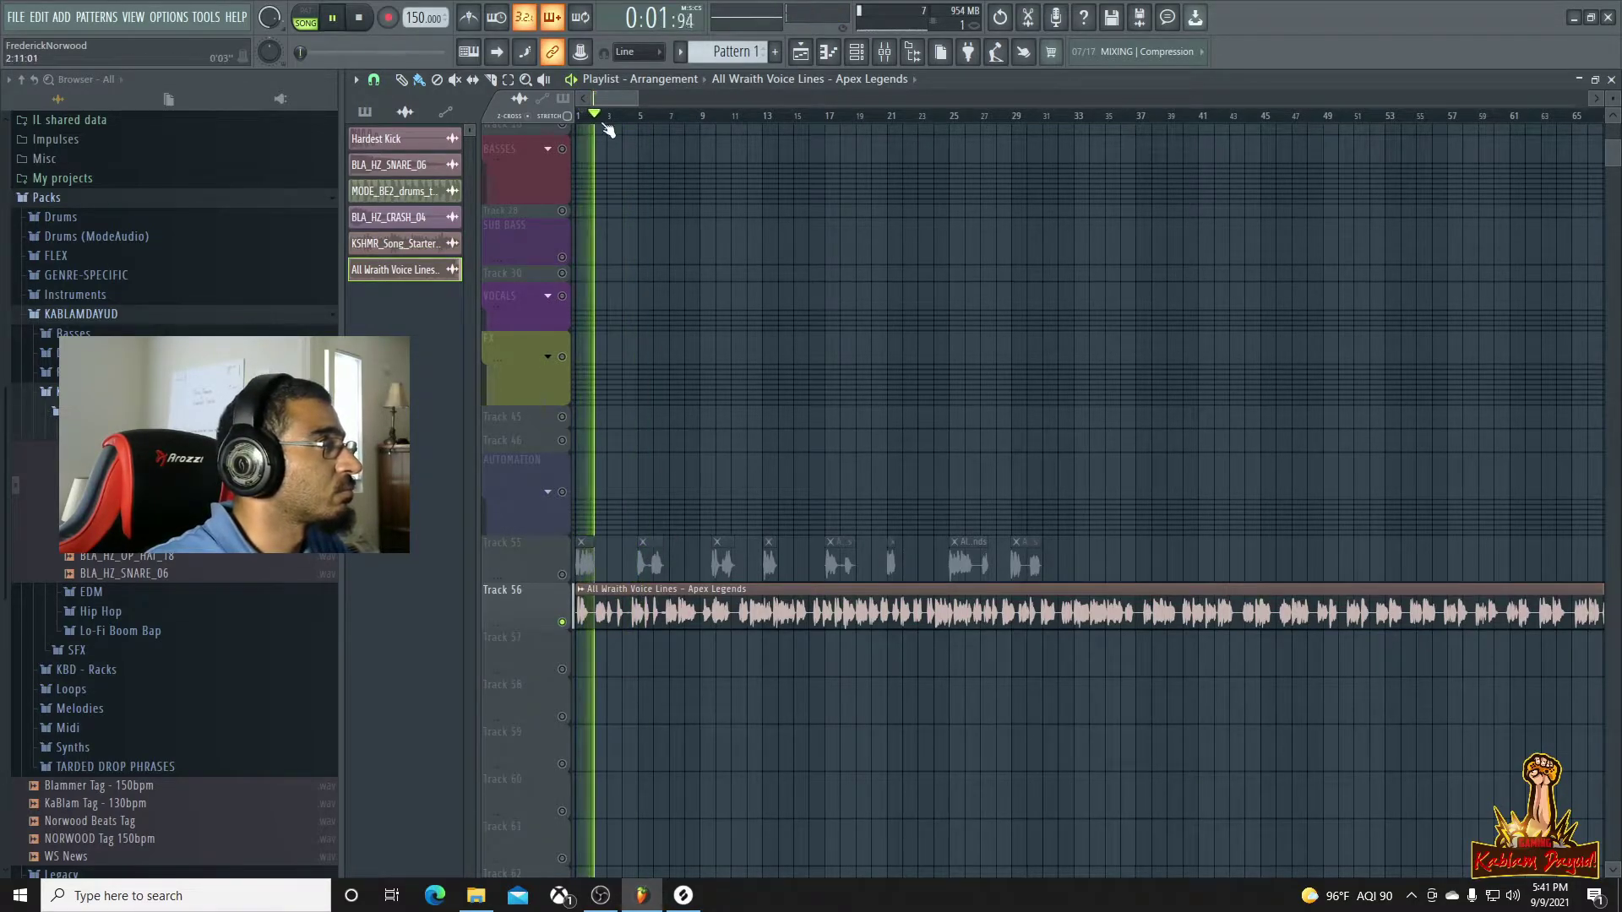
key(space)
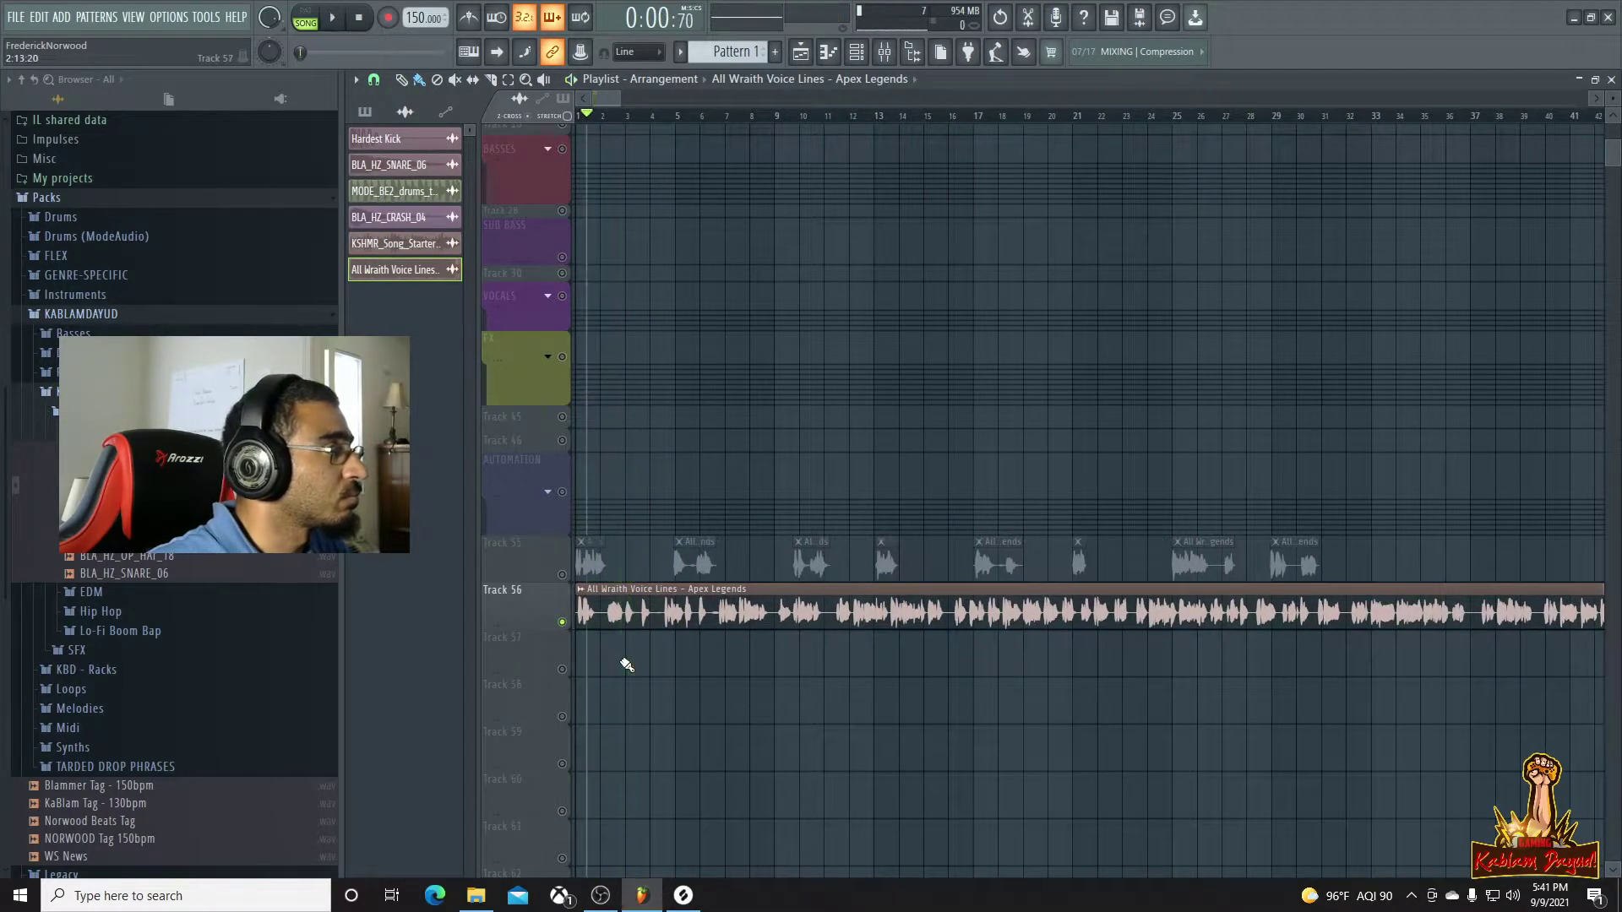
Slice out the voice lines between about bars 3 and 5.4 on Track 56 and move them to Track 55 at bar 33
scroll(622, 659, up, 5)
scroll(627, 665, up, 3)
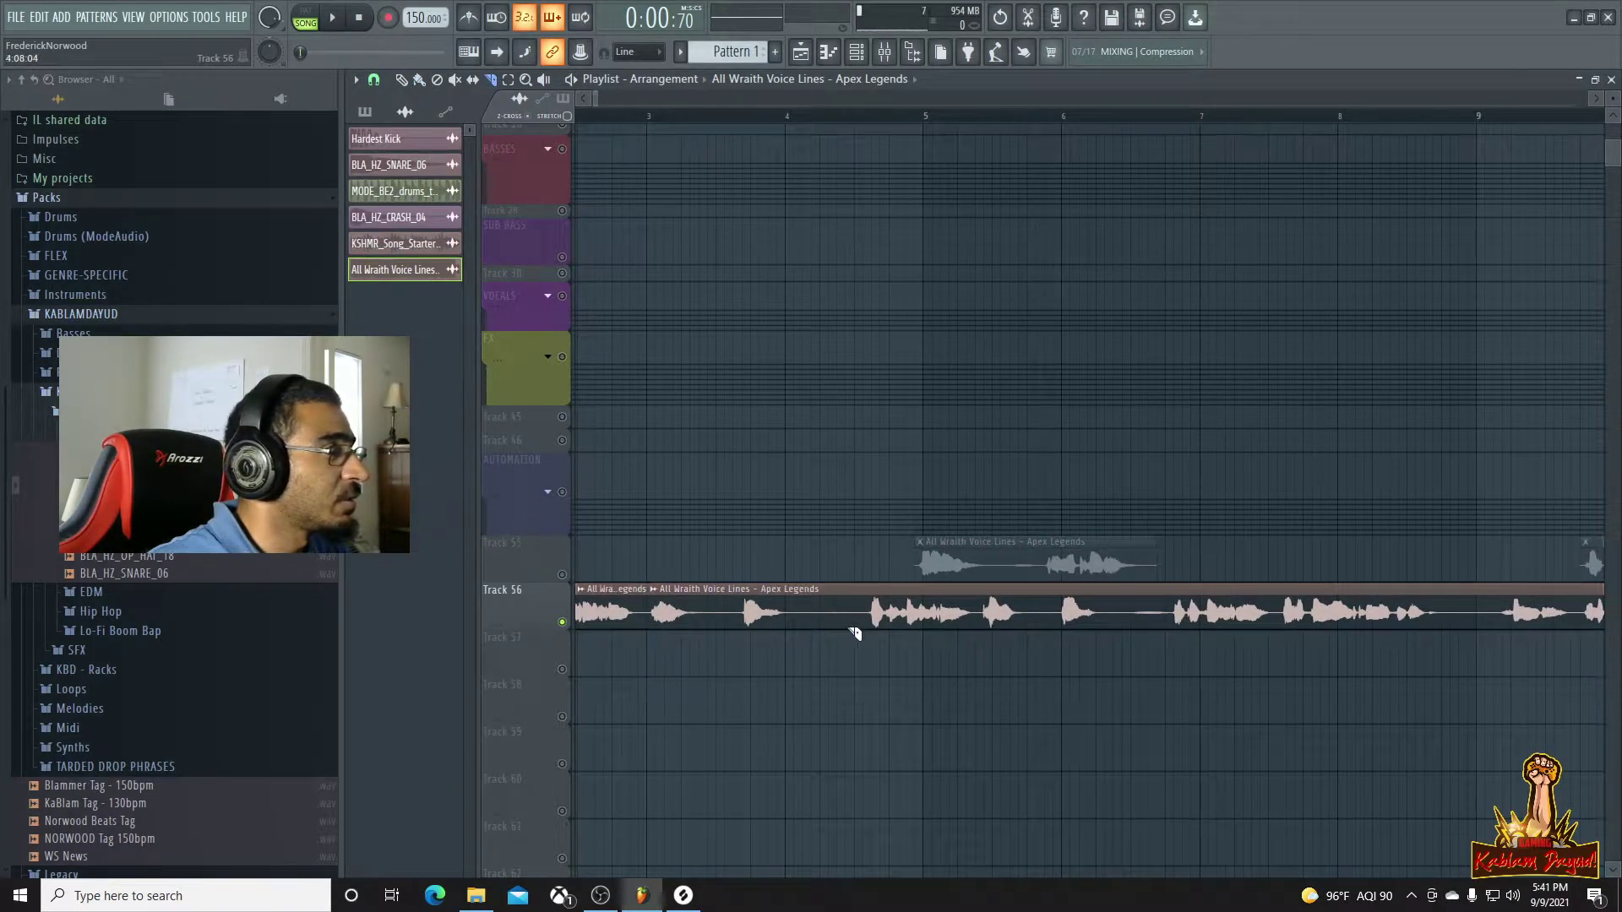
click(648, 124)
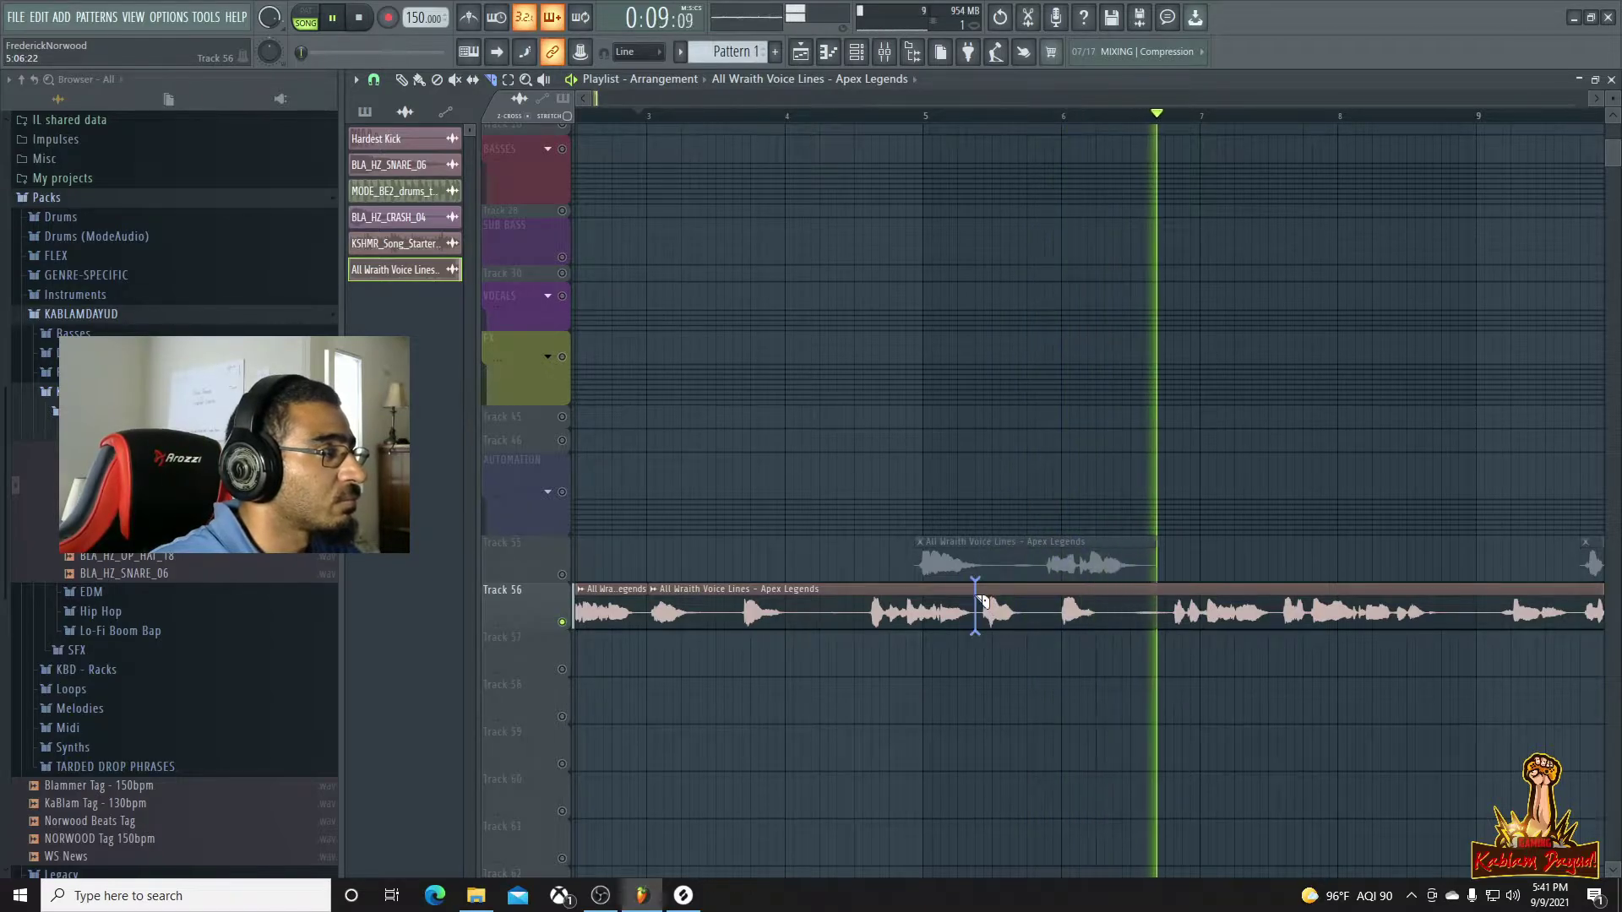
scroll(805, 679, down, 3)
scroll(806, 679, down, 4)
key(space)
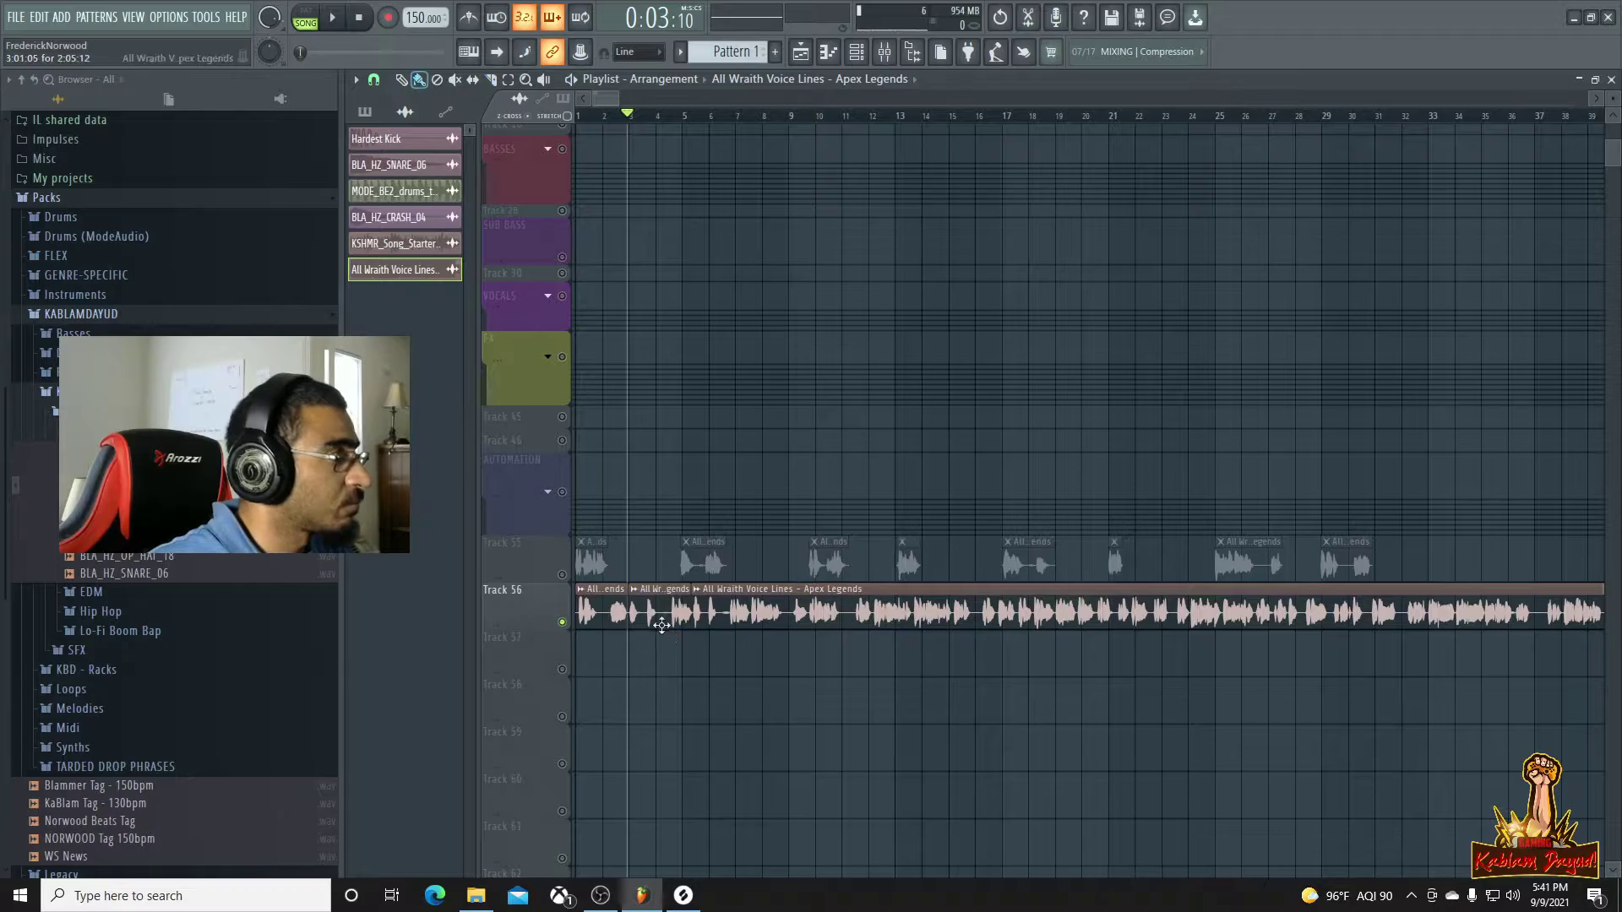
drag(661, 629, 812, 597)
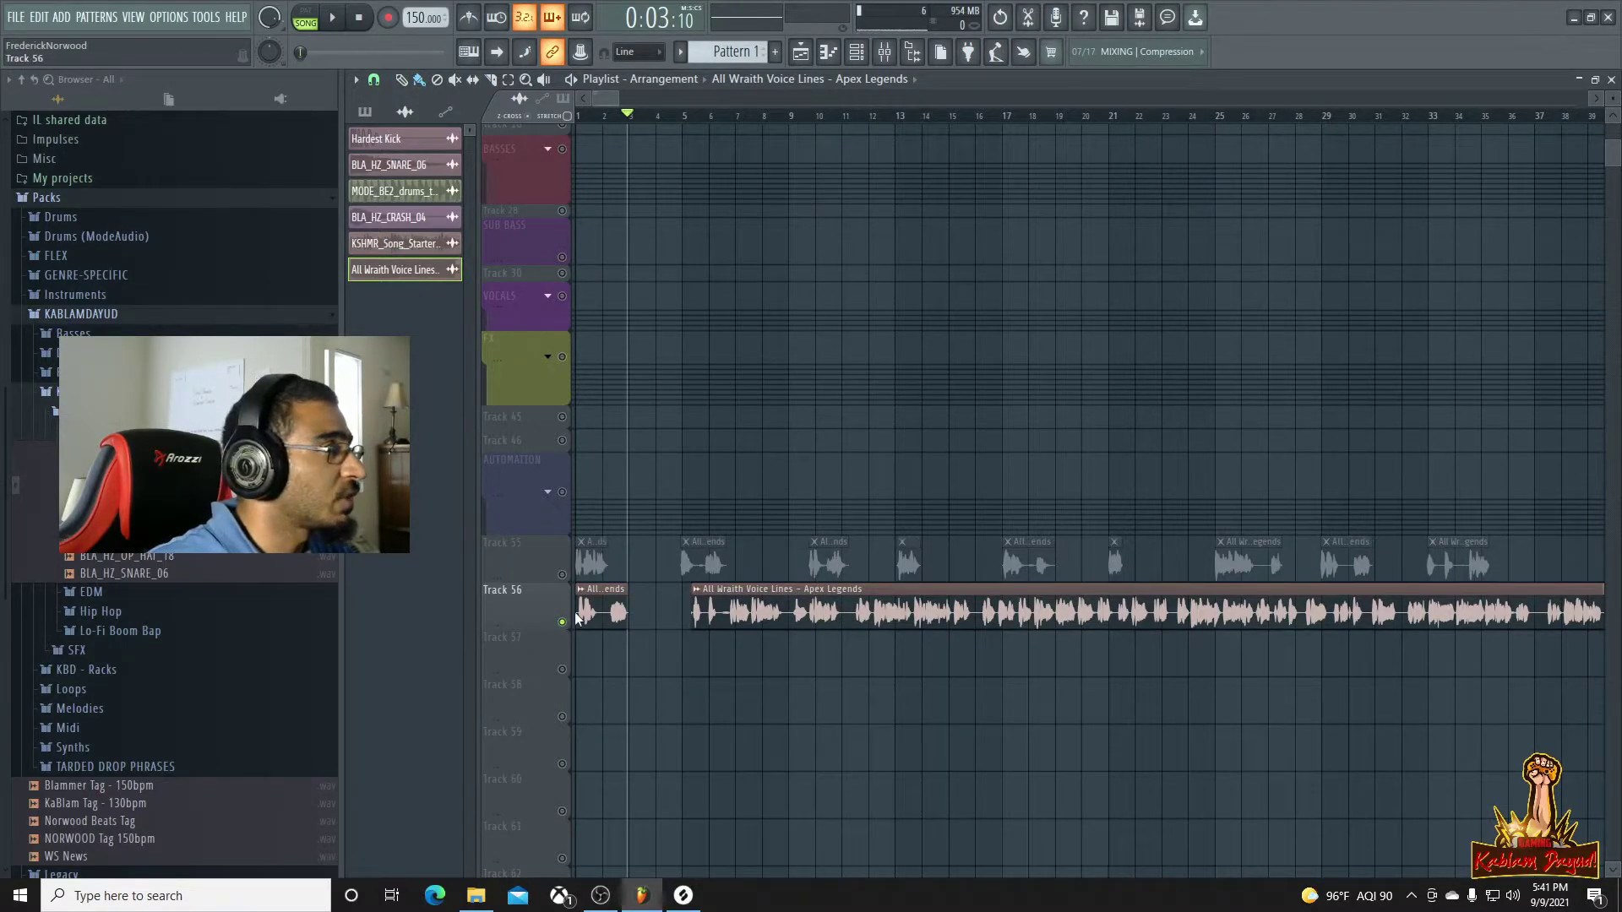
Delete the leftover clip before about bar 3 from Track 56 and move the remaining voice lines clip to bar 1
right_click(575, 620)
mouse_move(696, 625)
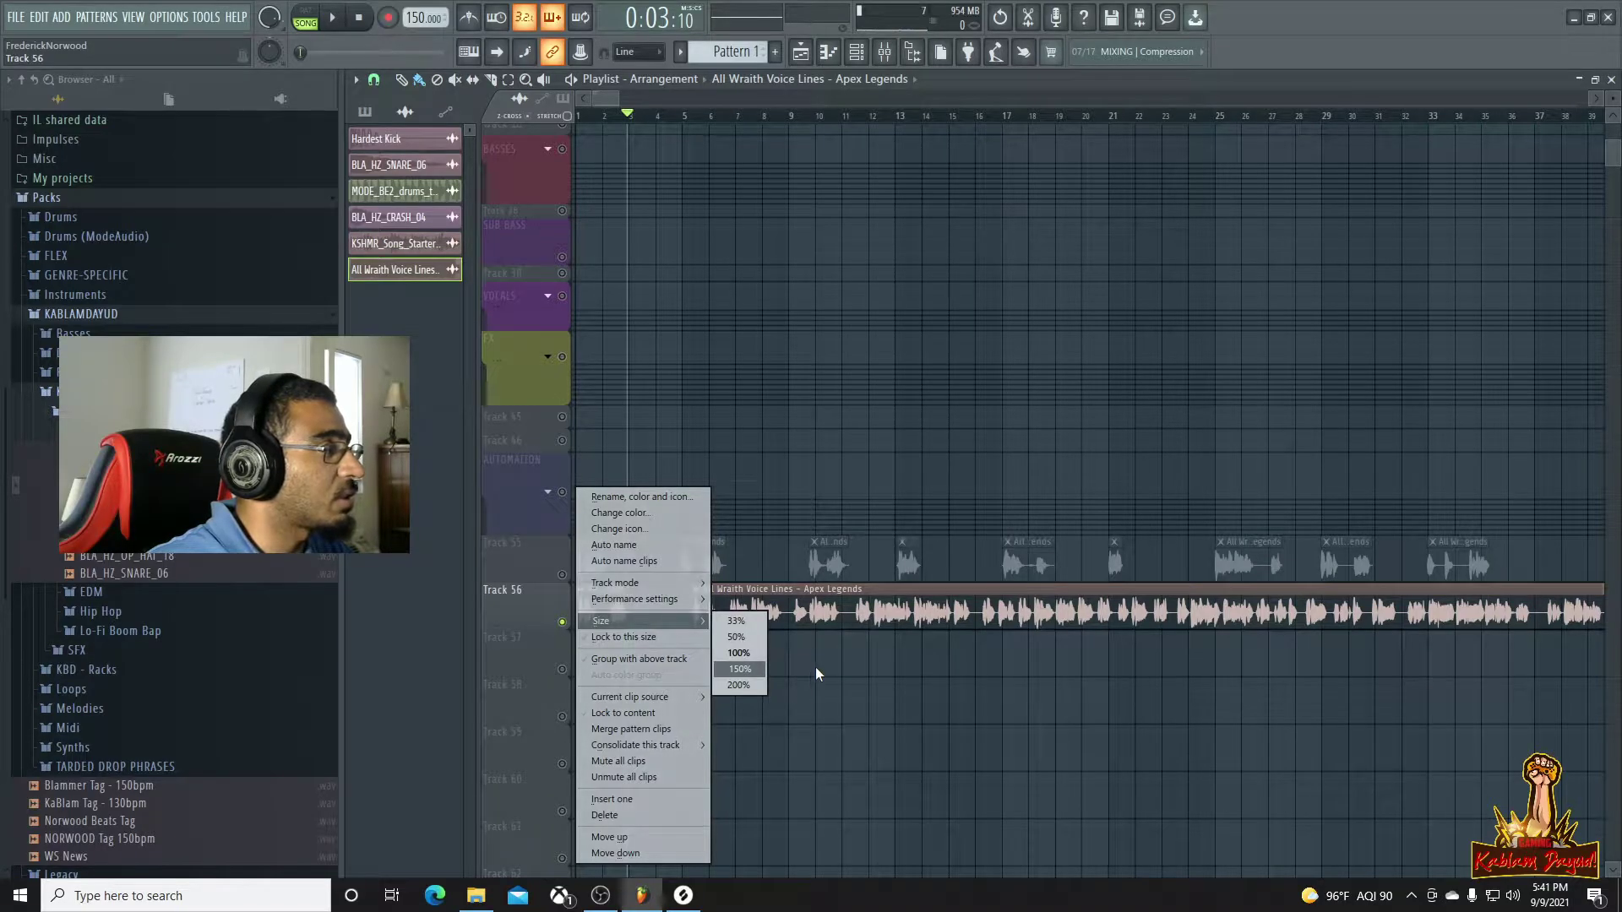
click(754, 652)
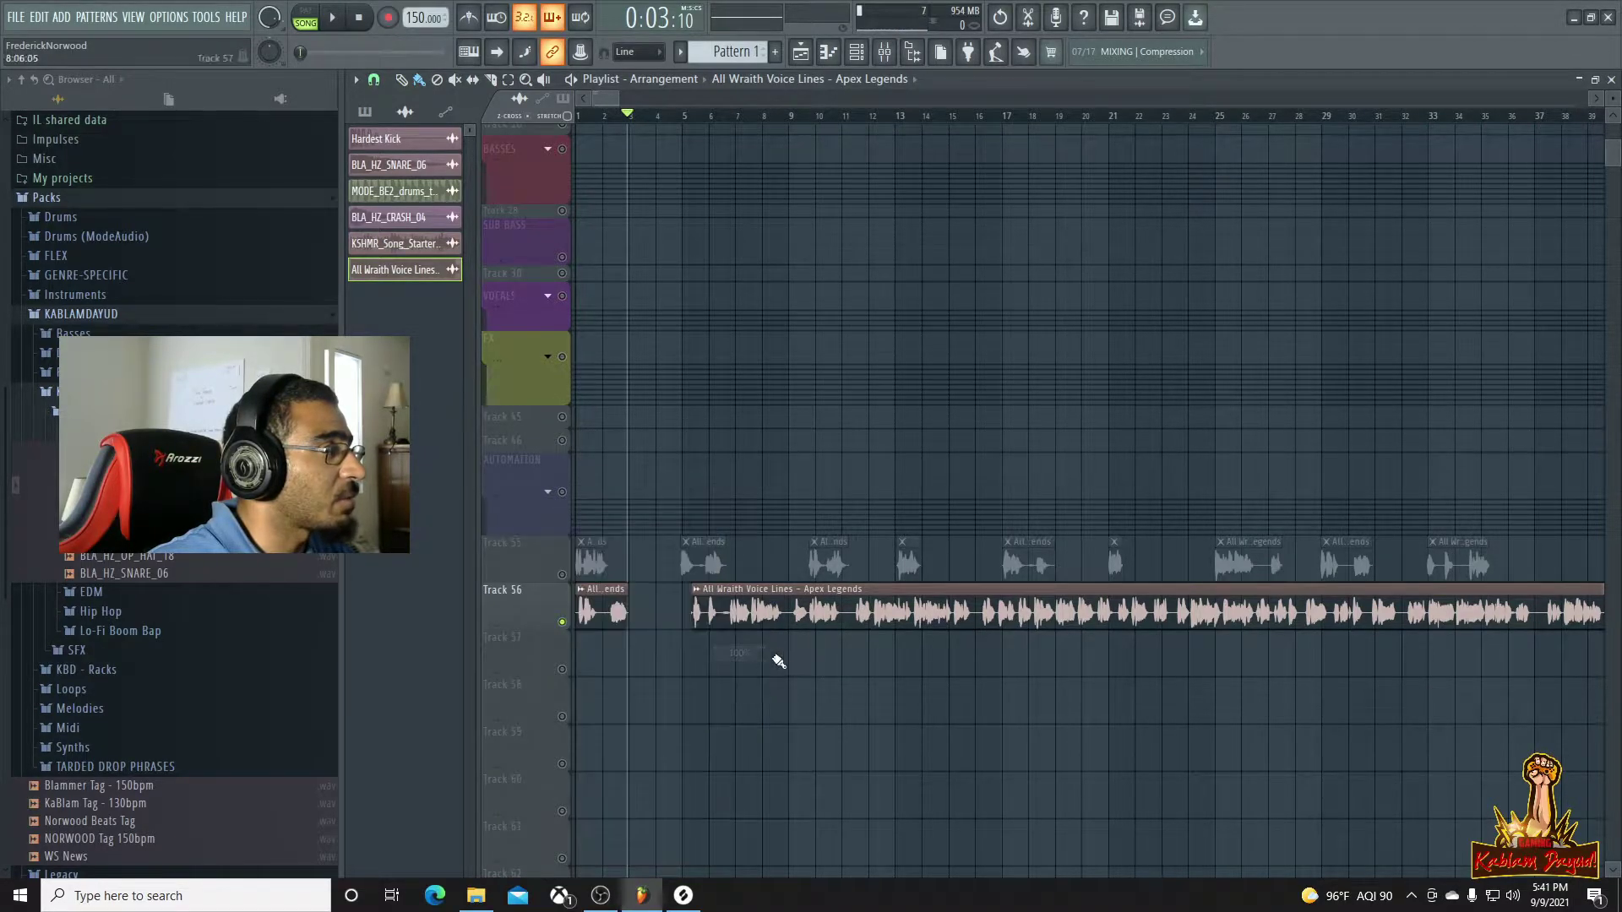
right_click(612, 615)
drag(694, 619, 579, 621)
Audition the repositioned voice lines clip on Track 56 from bar 1 to about bar 40, skipping ahead past unwanted lines
key(space)
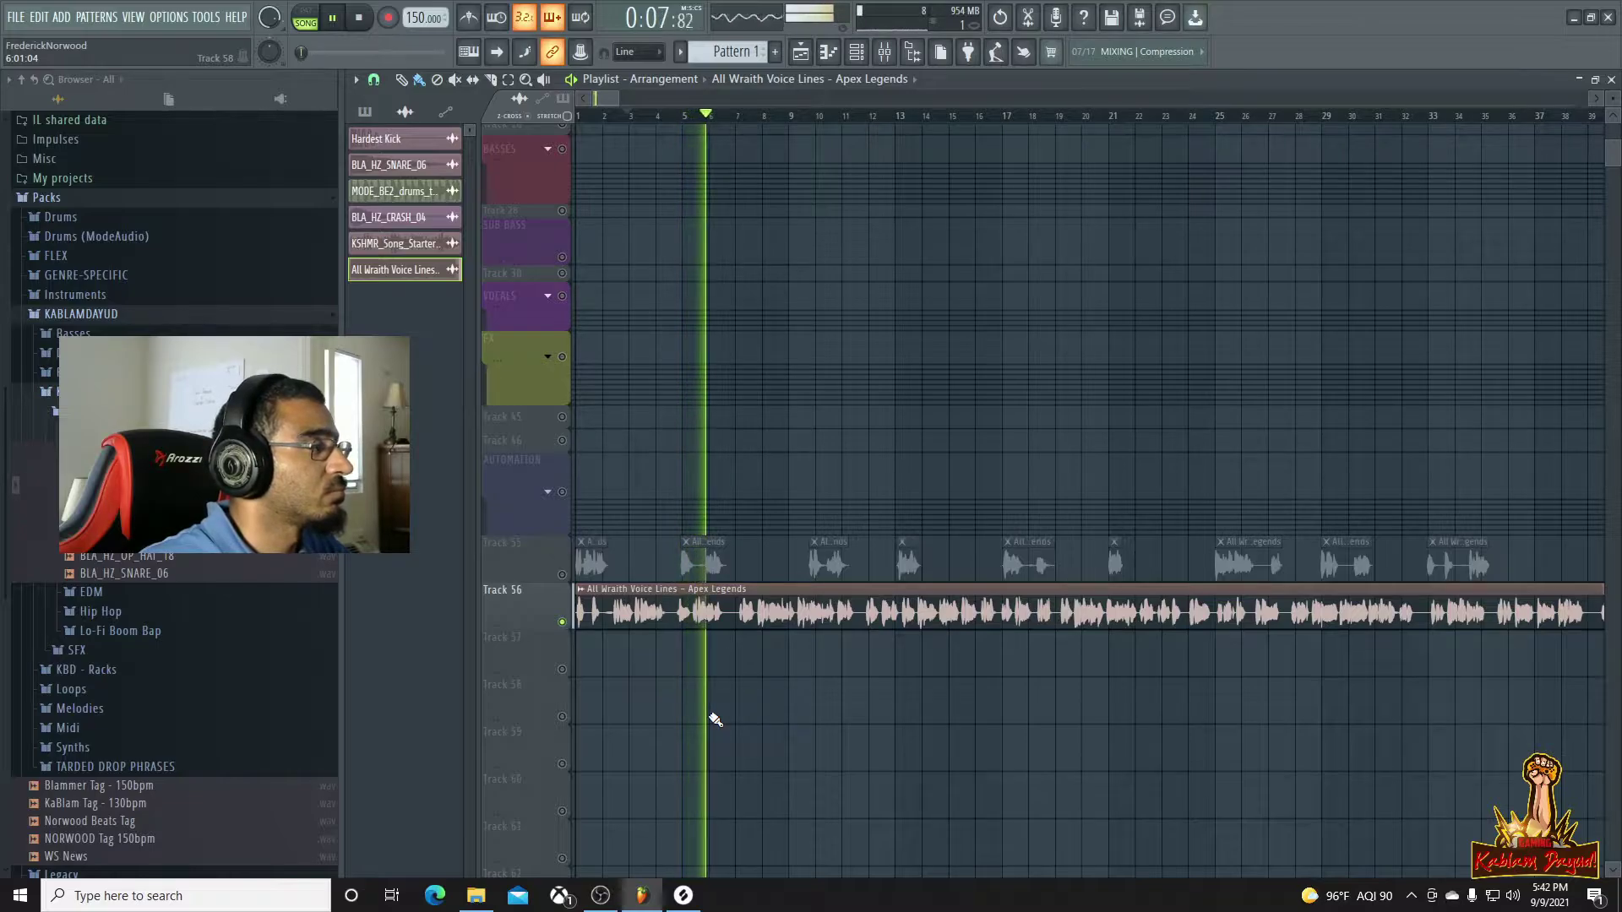
scroll(761, 714, down, 2)
key(space)
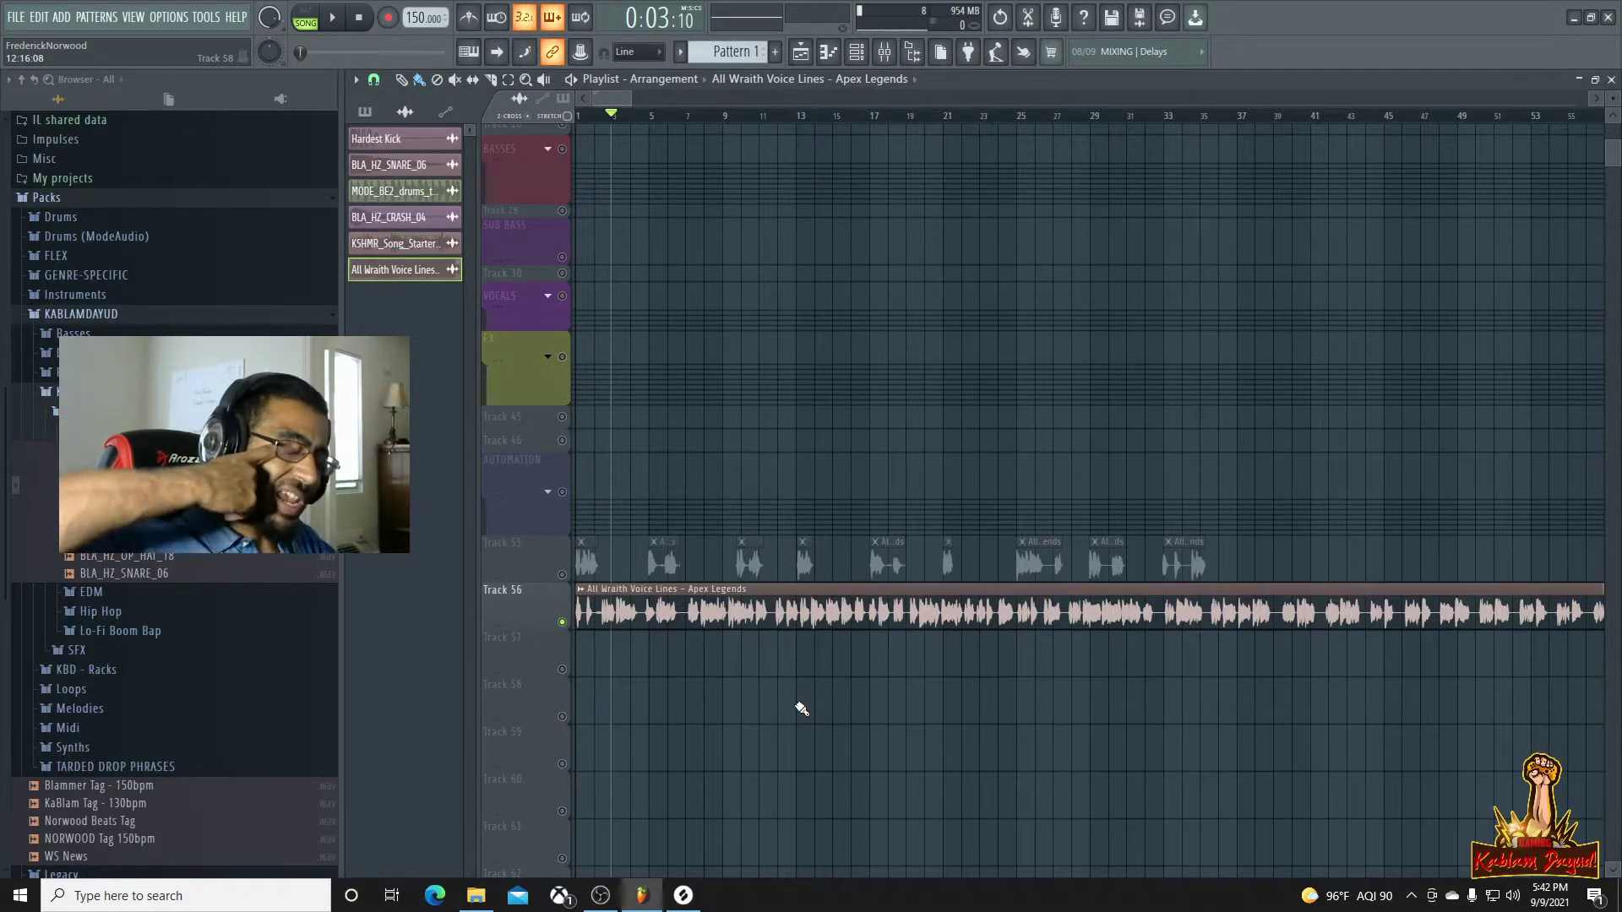
key(space)
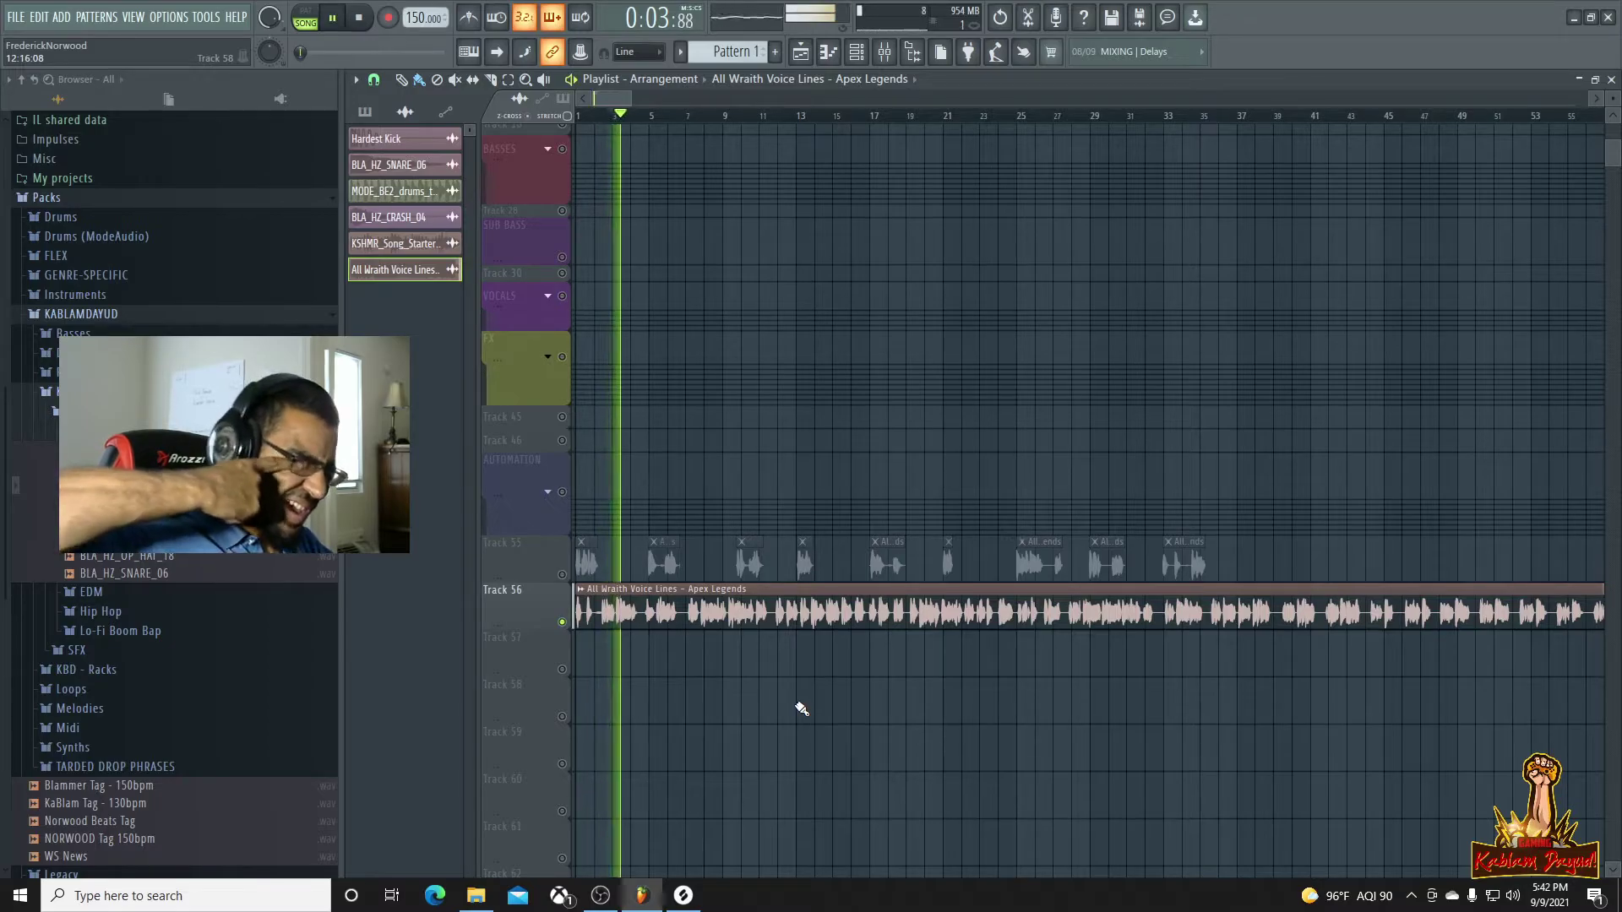
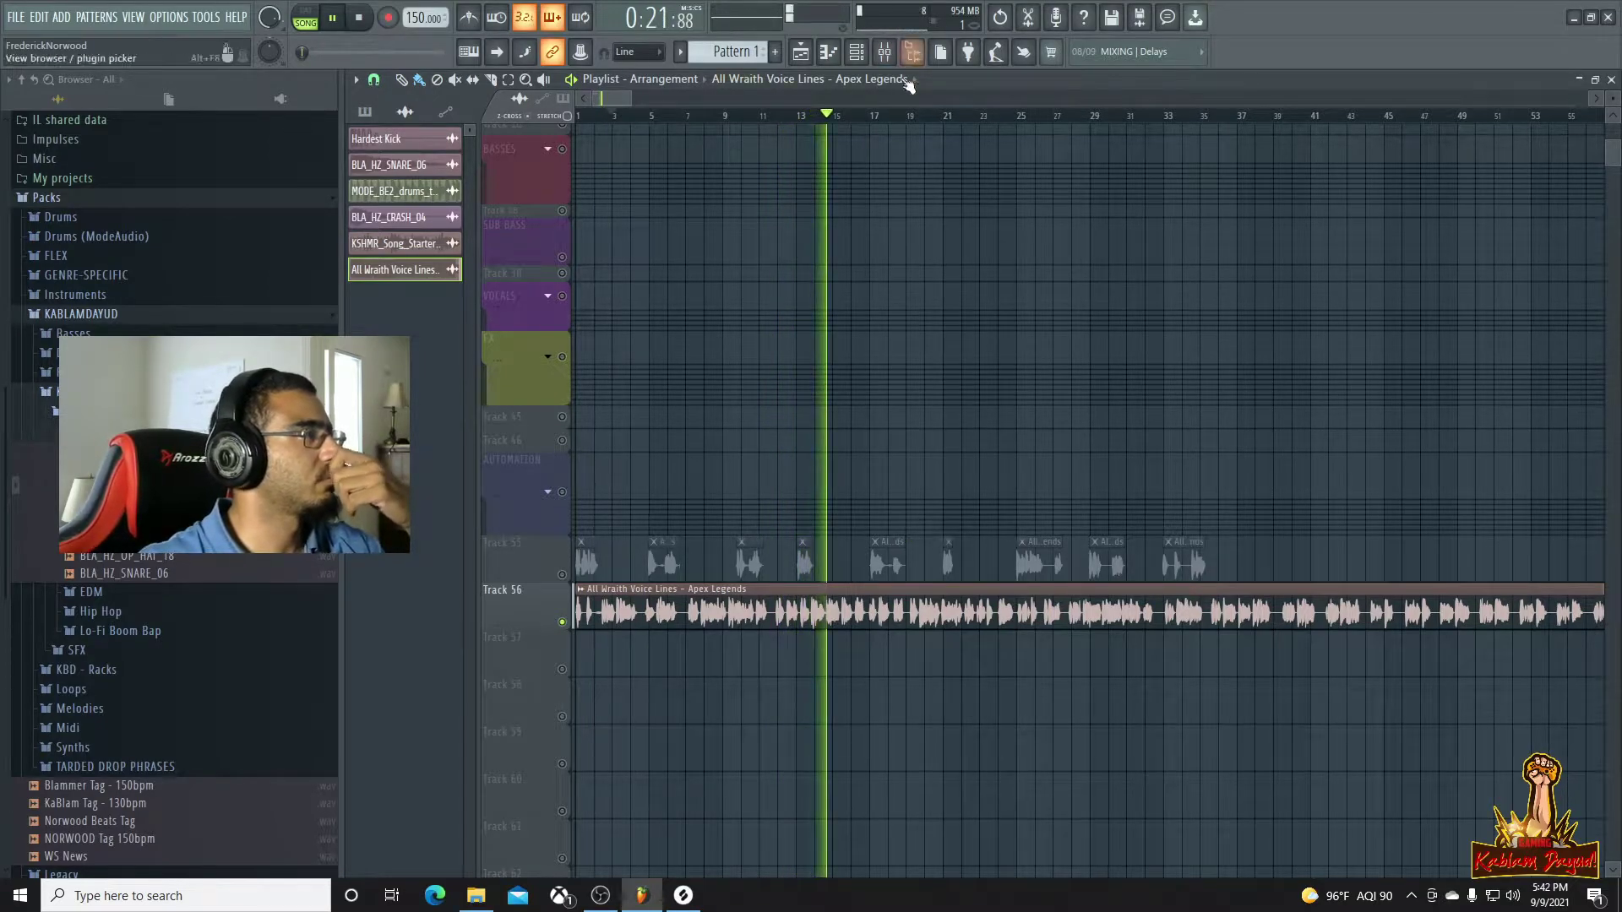
click(854, 119)
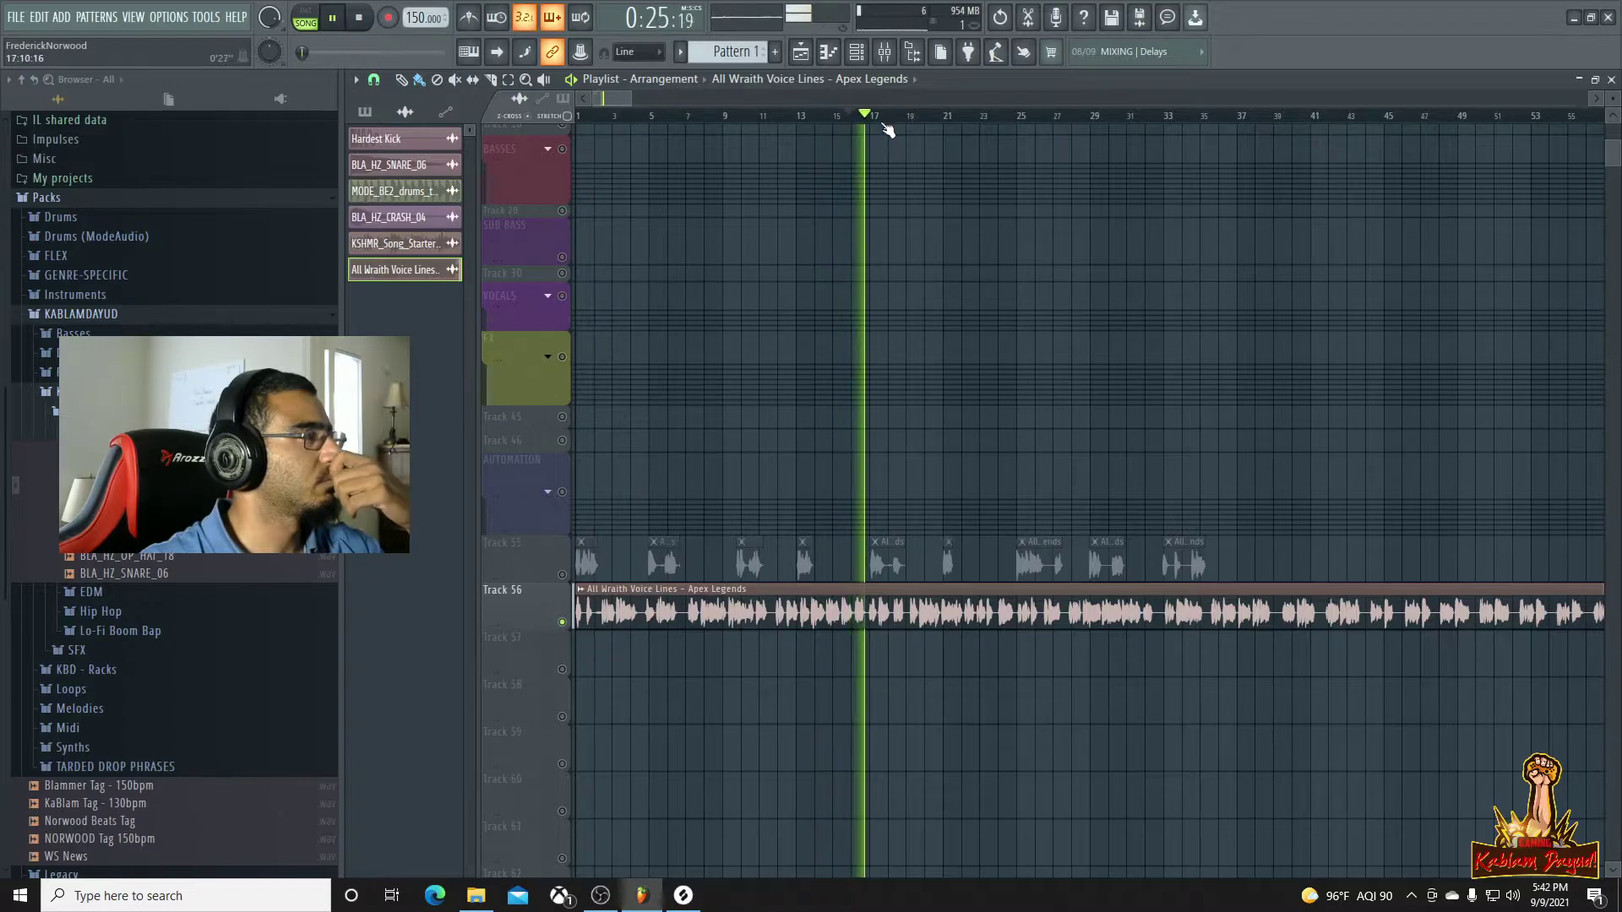
click(894, 120)
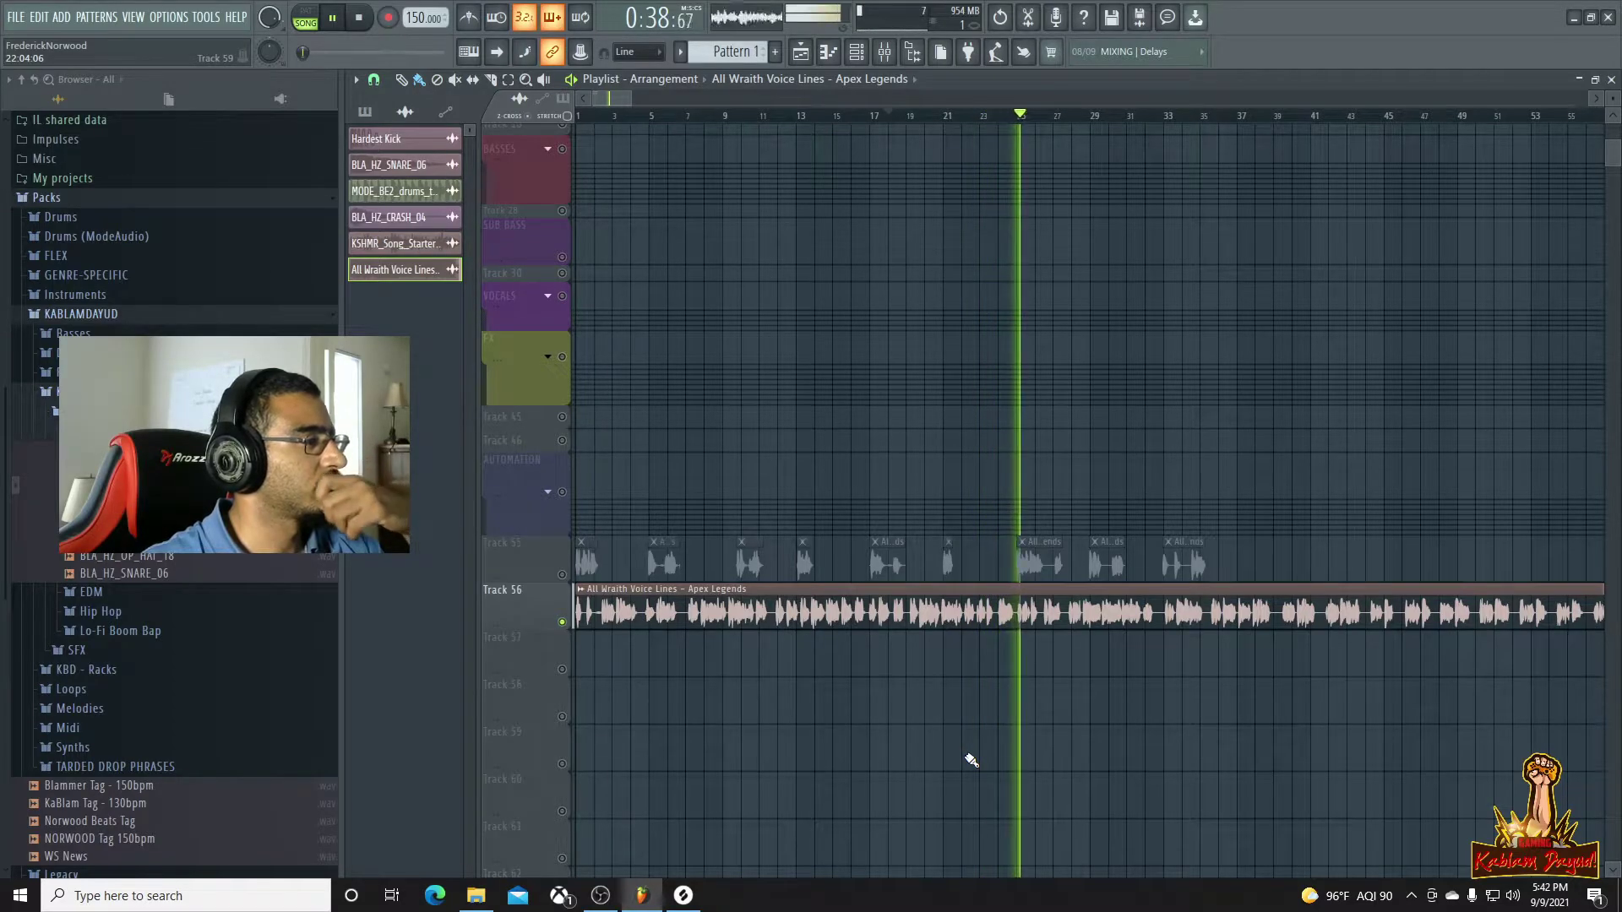
click(1075, 118)
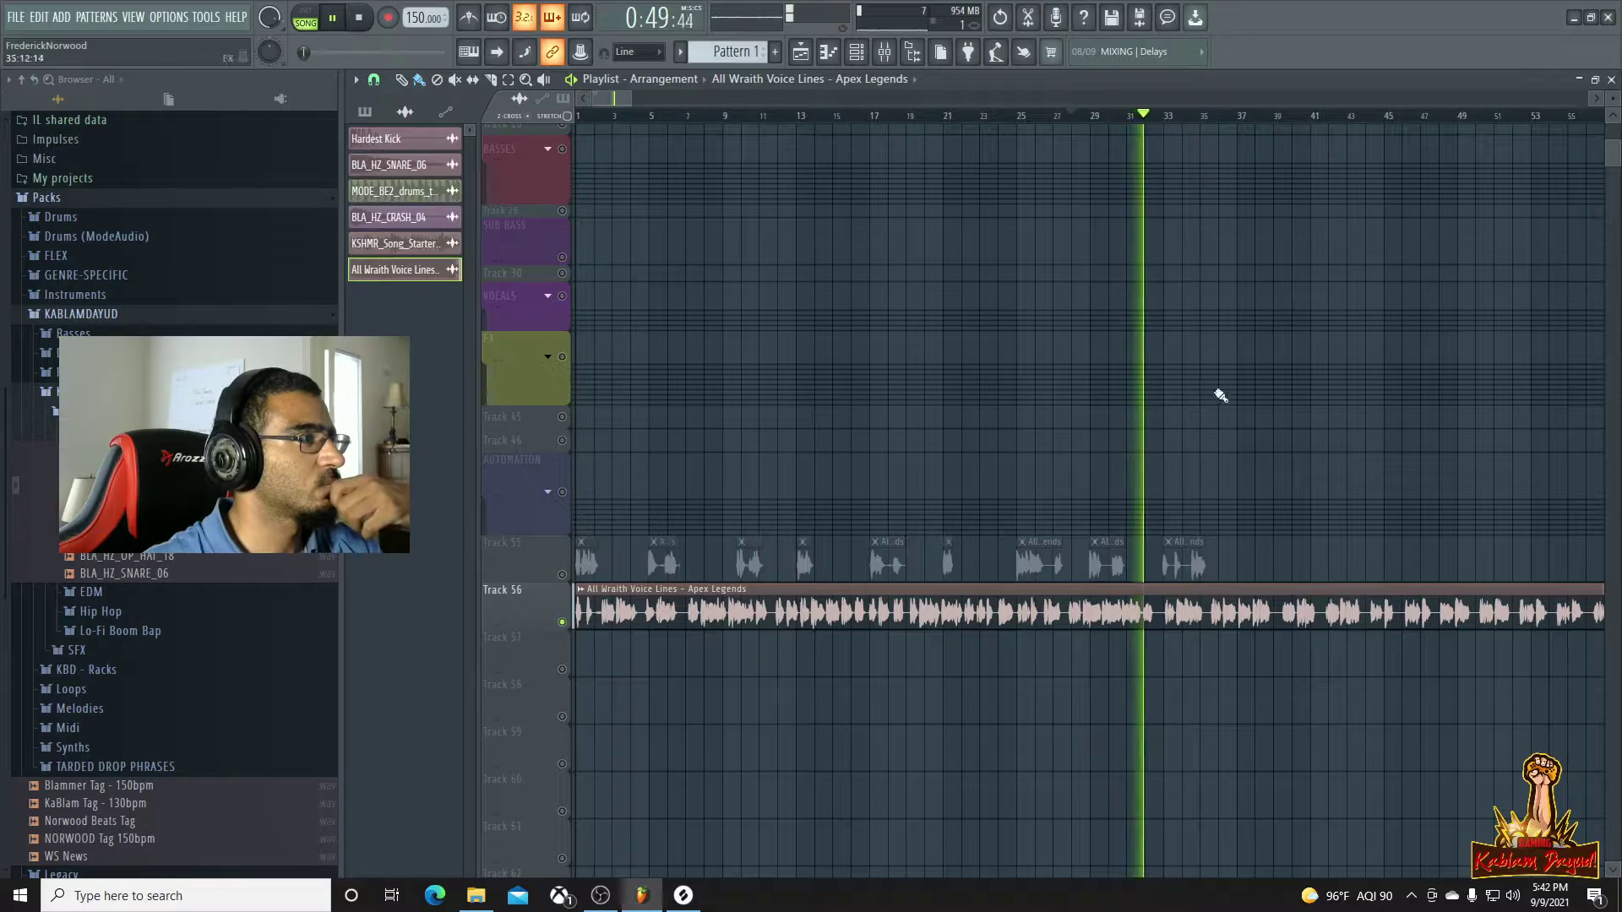
key(c)
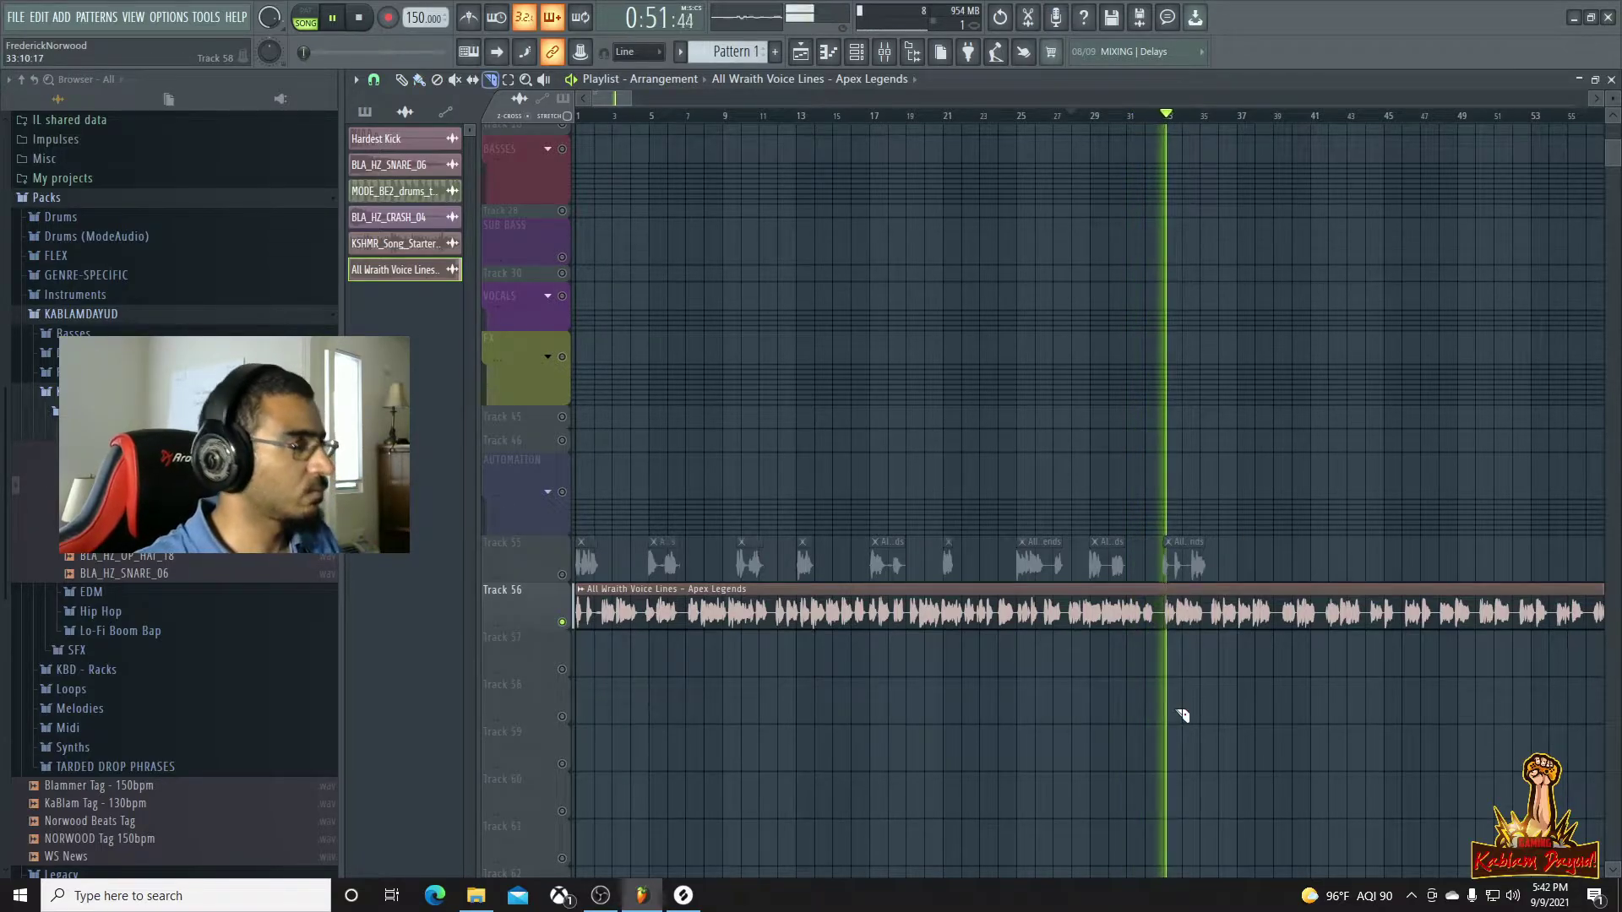
click(1223, 118)
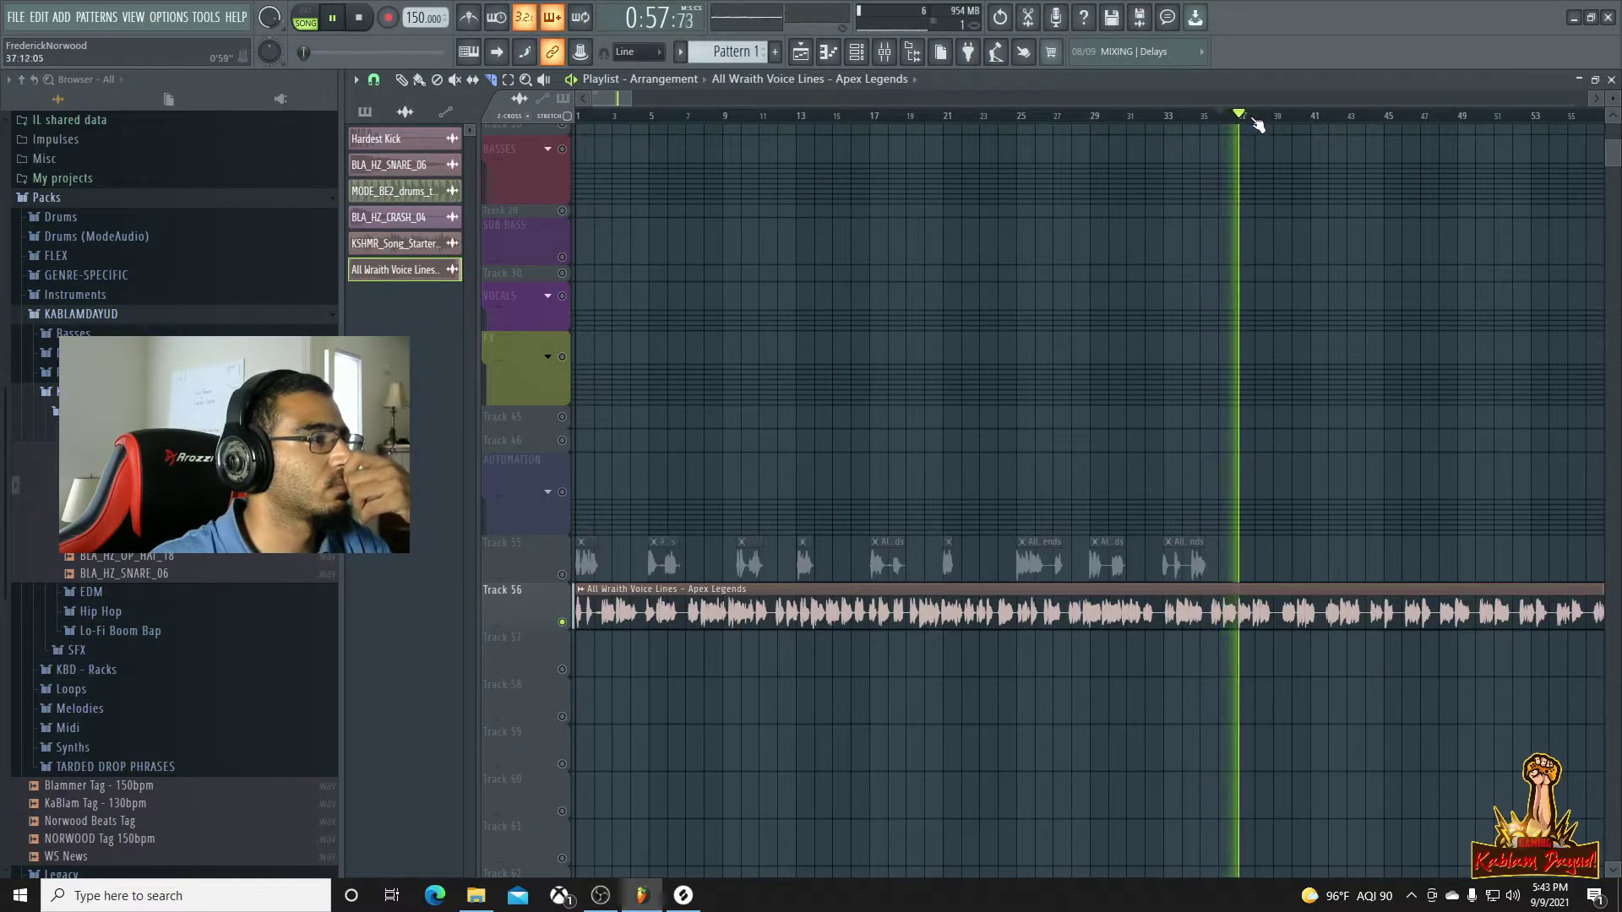
click(1264, 119)
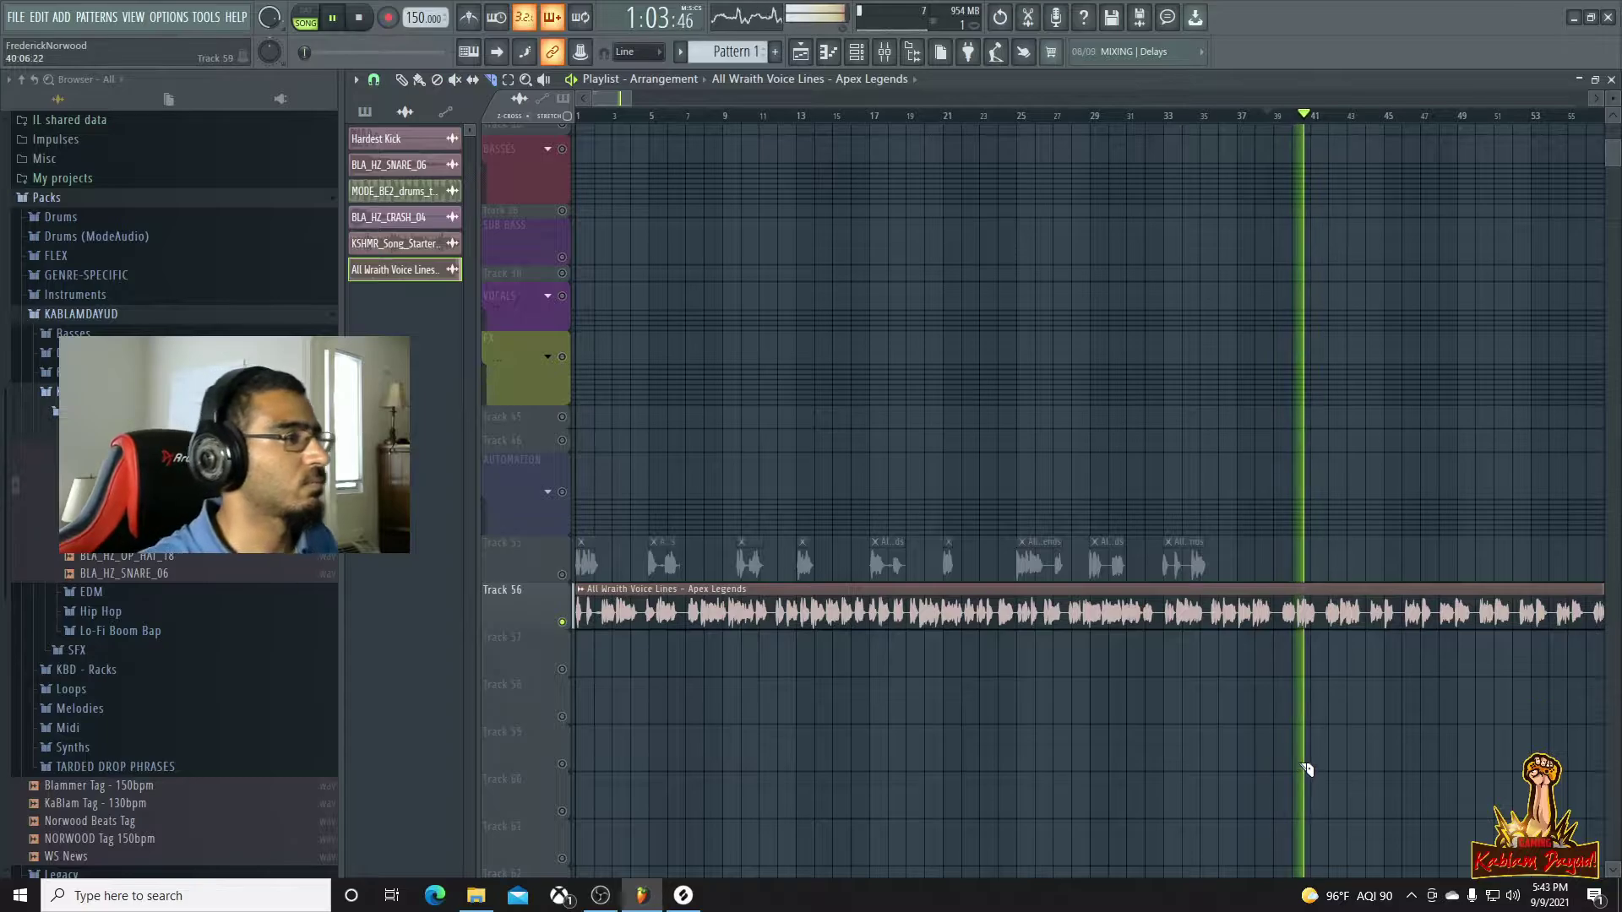
Continue auditioning the Track 56 voice lines between about bars 40 and 73 for usable phrases
scroll(1360, 718, down, 3)
scroll(1237, 713, down, 3)
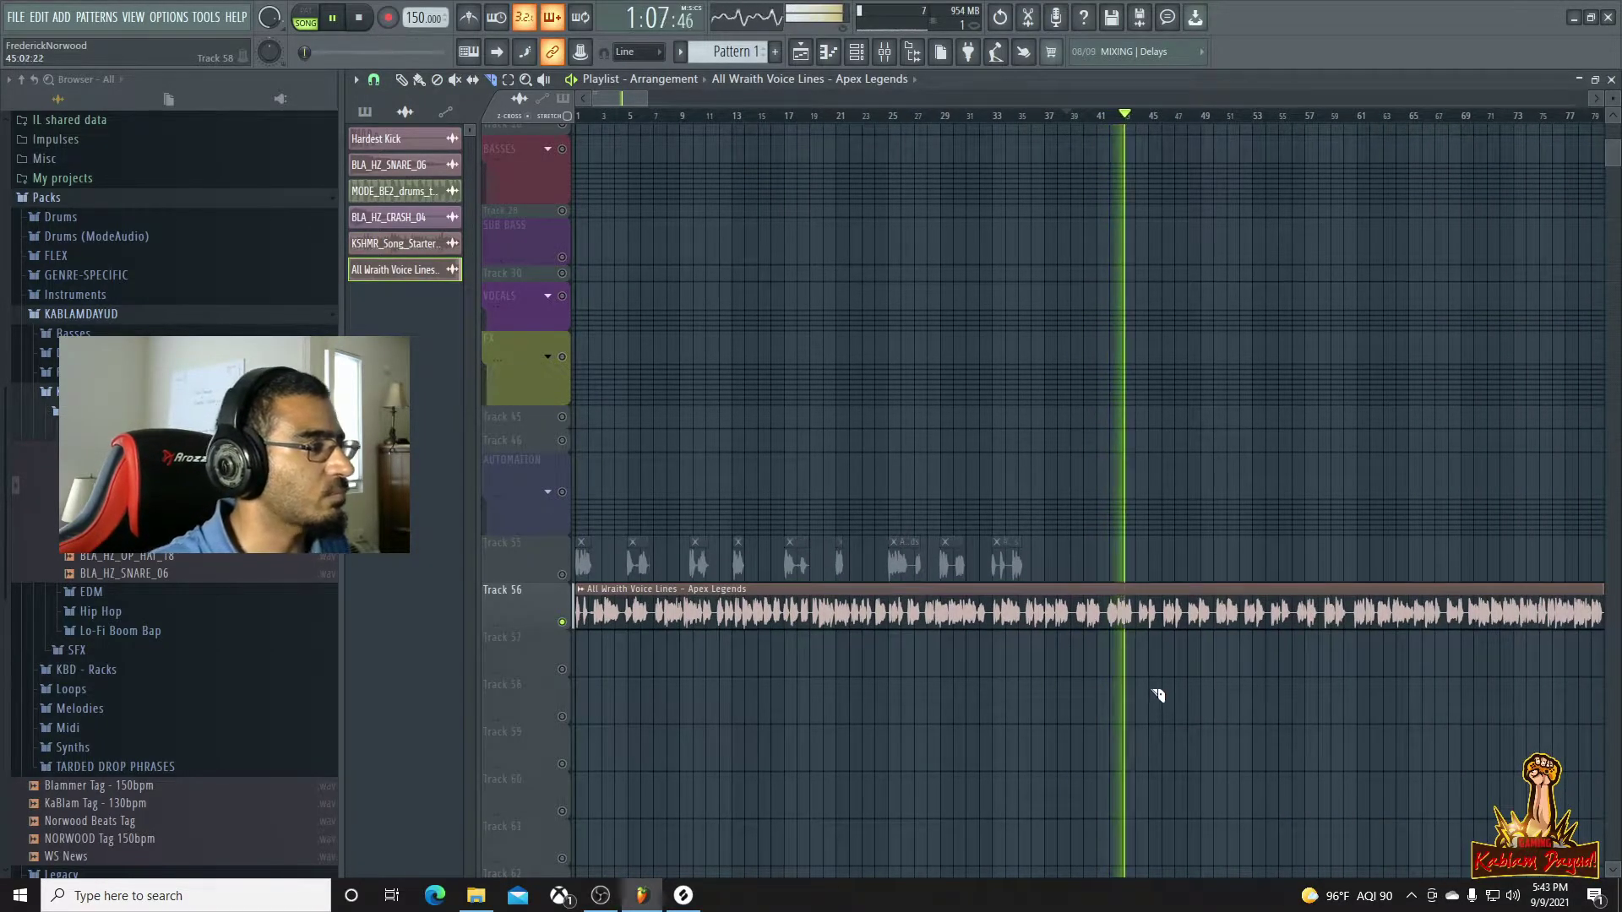
scroll(1191, 659, up, 5)
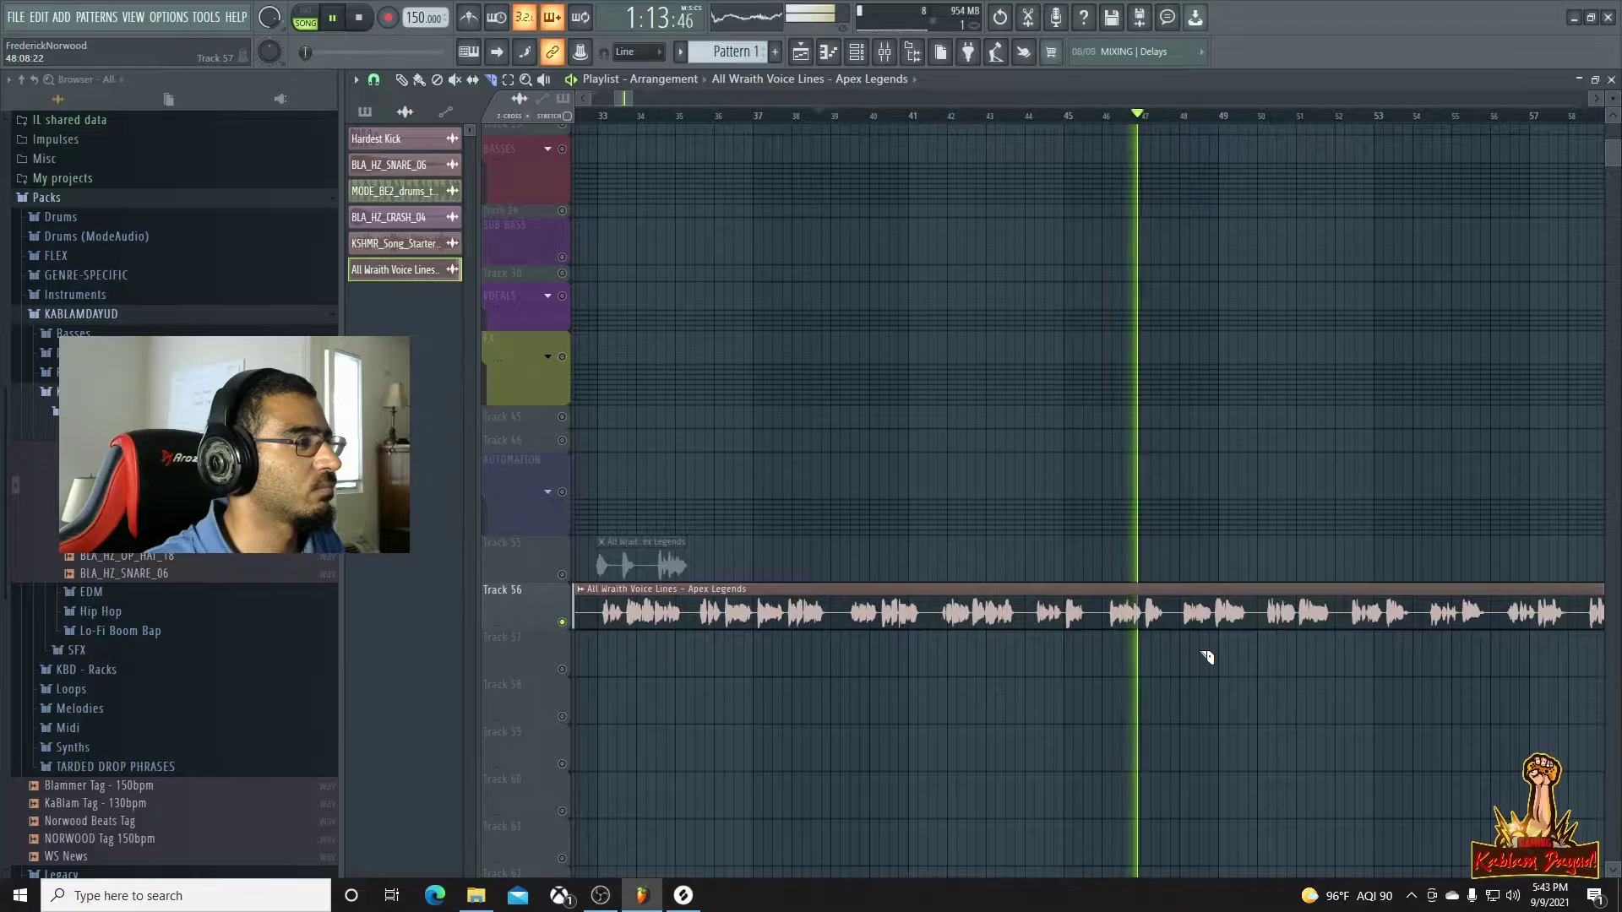
scroll(1207, 657, down, 2)
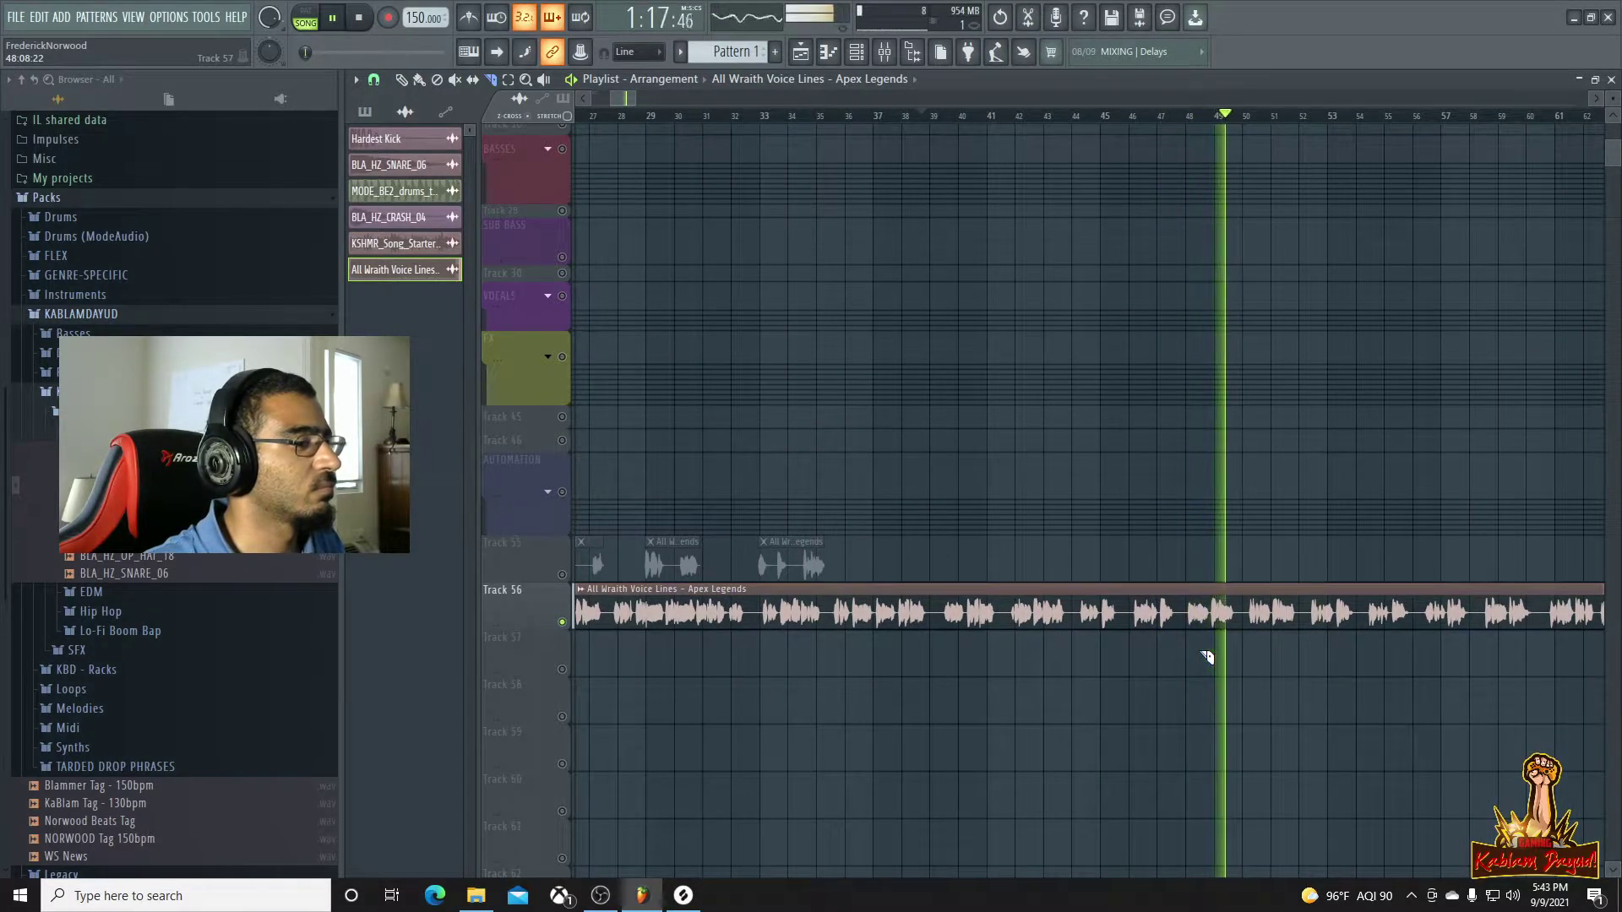
scroll(1206, 657, down, 1)
scroll(1206, 657, down, 2)
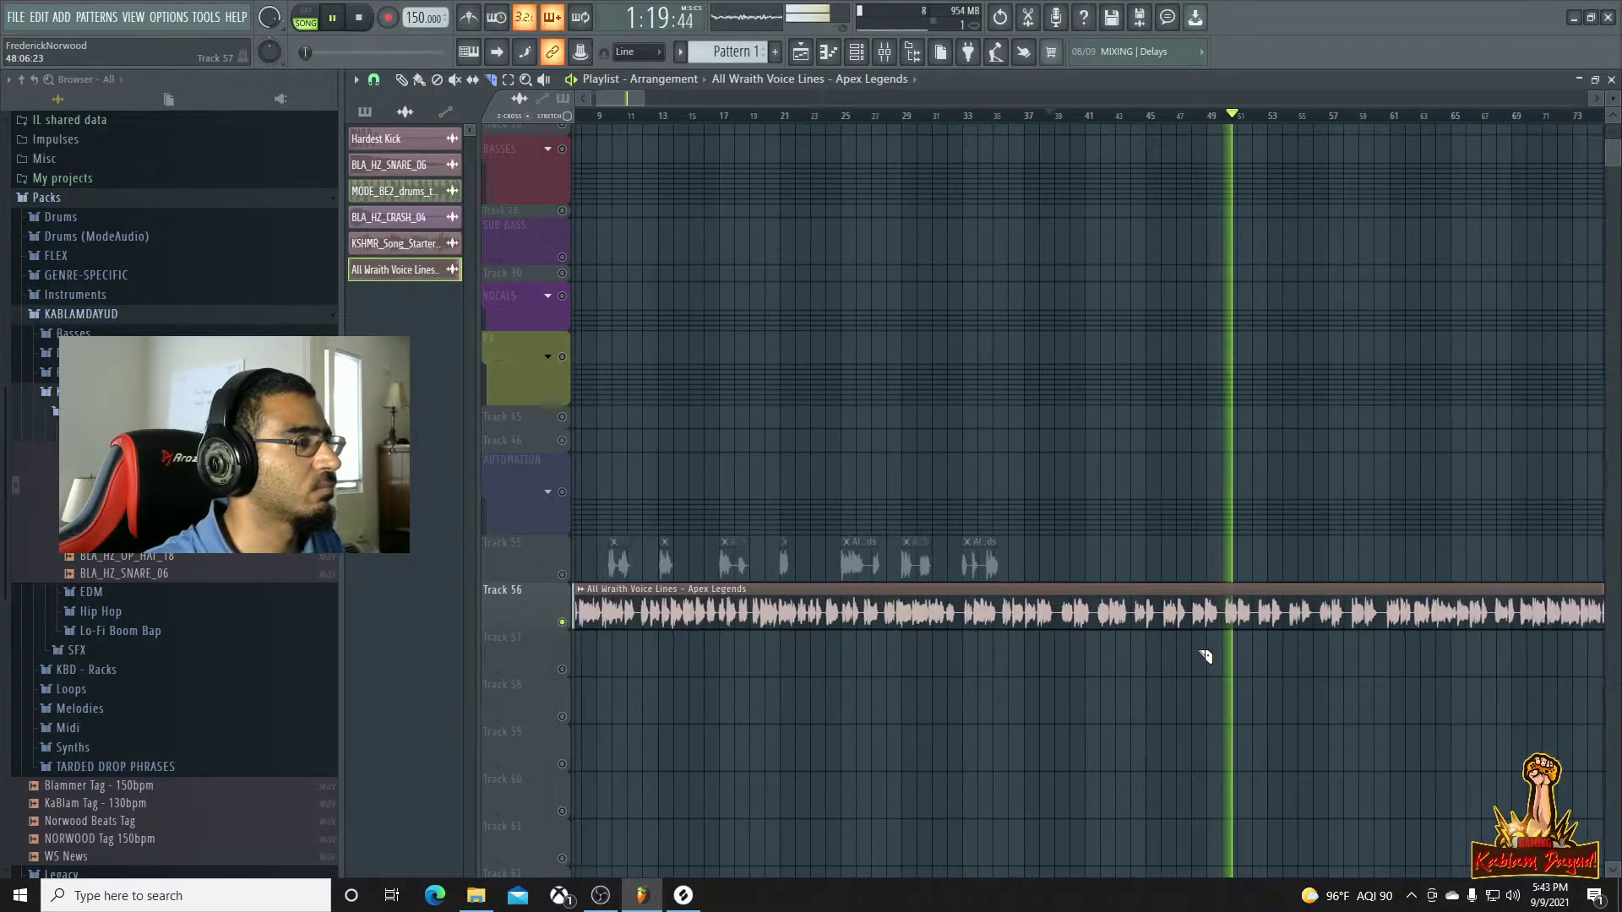
drag(666, 104, 647, 105)
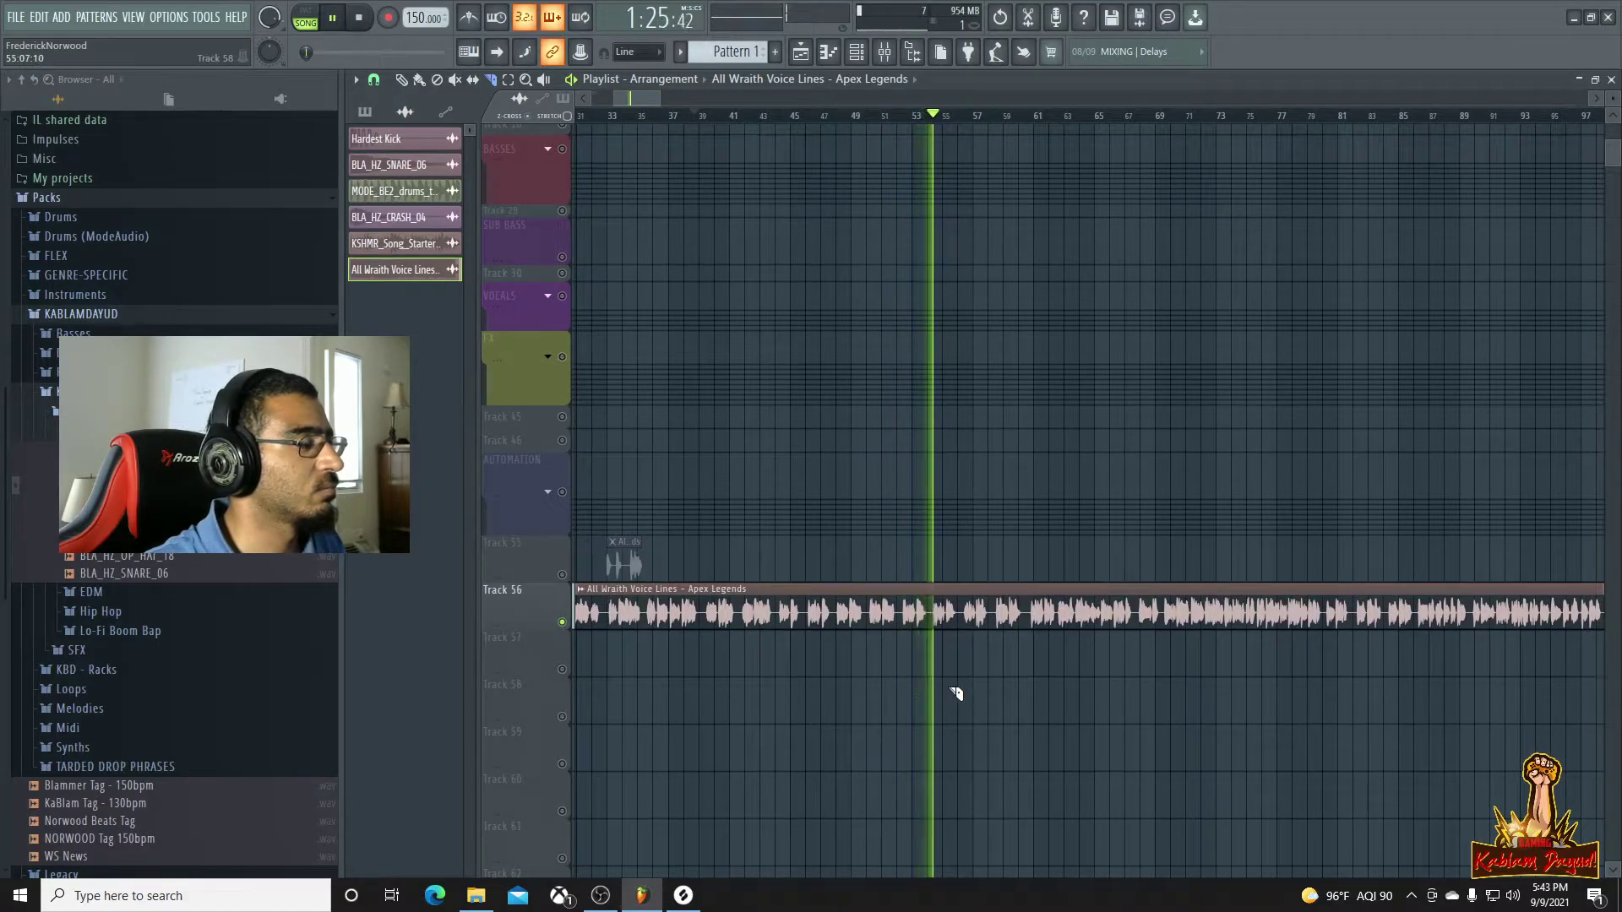
click(1007, 121)
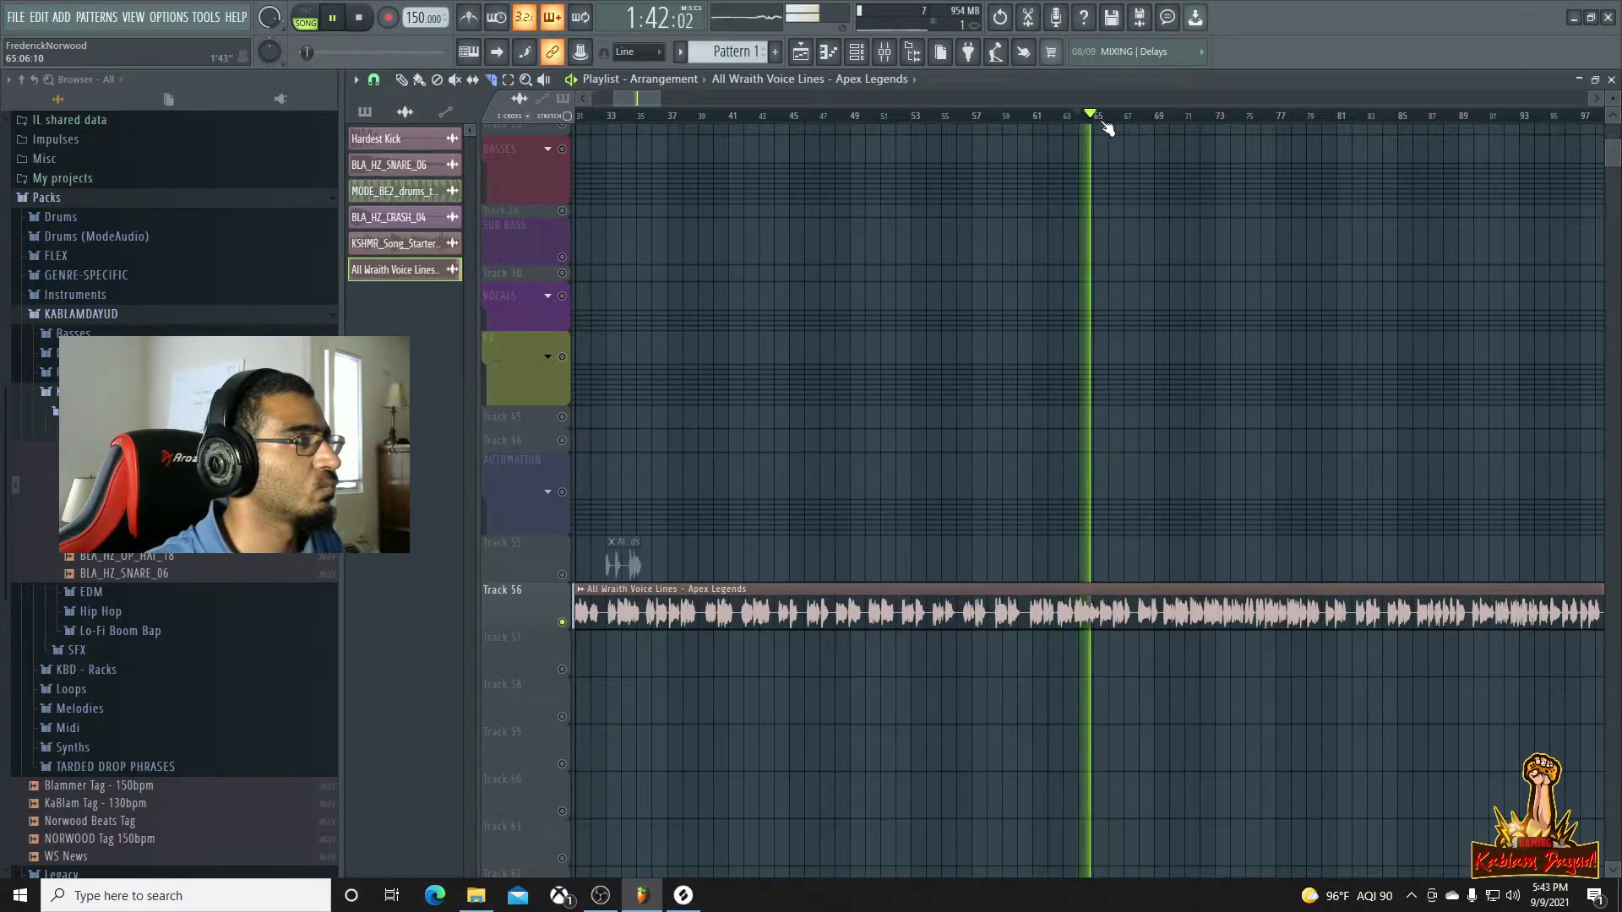
click(1216, 116)
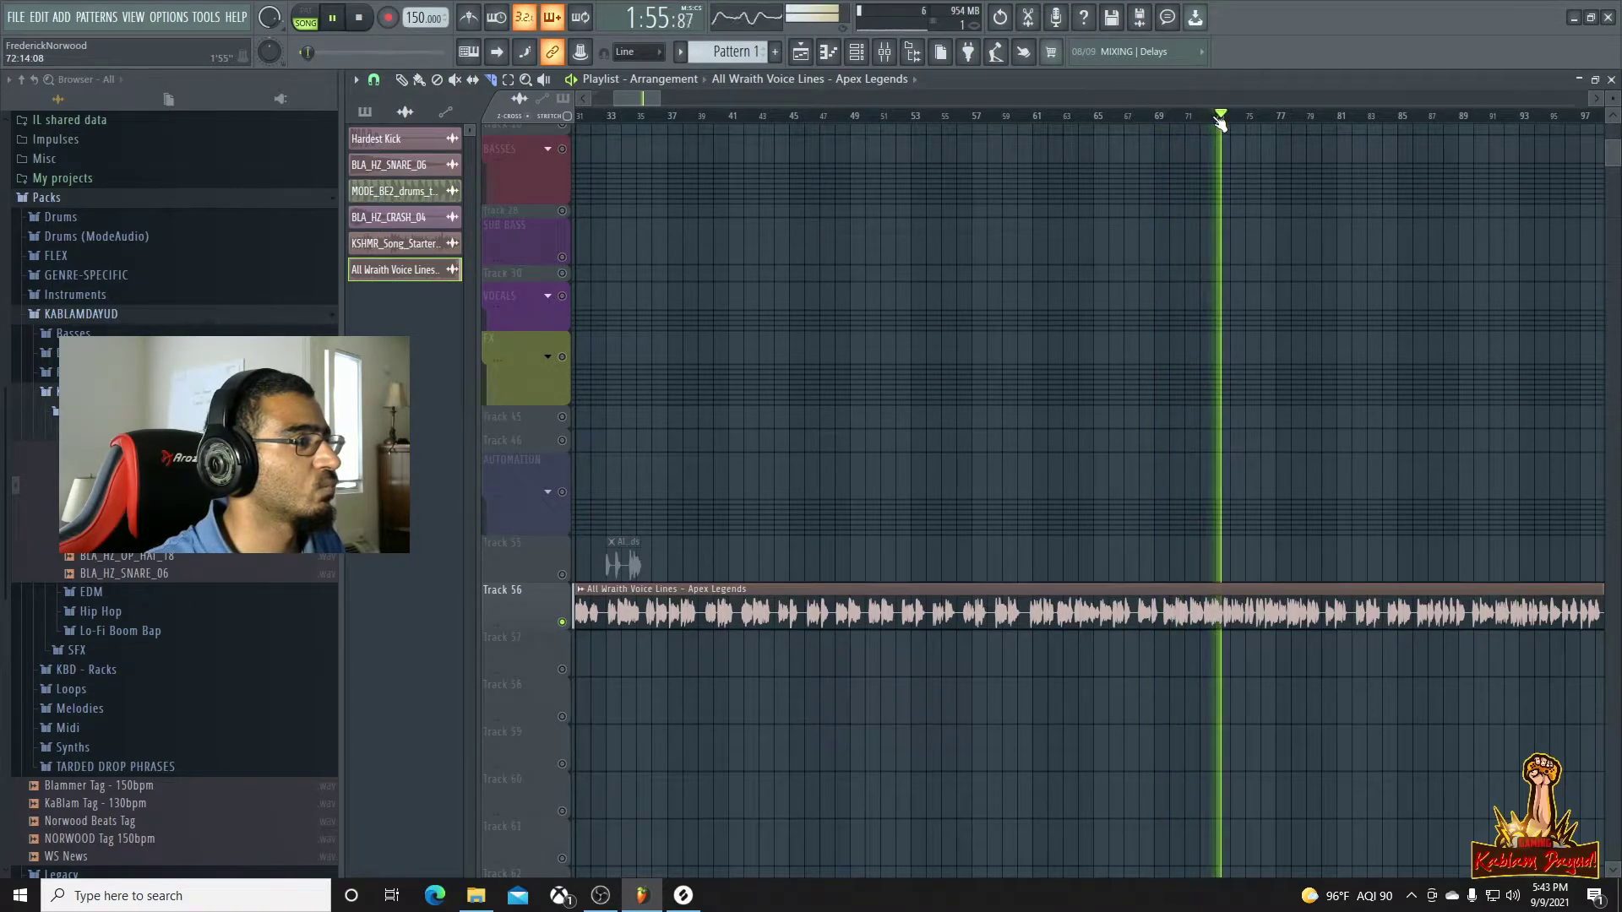
Continue auditioning the Track 56 voice lines from about bar 73 to bar 101, skipping past unwanted lines
scroll(1358, 340, down, 2)
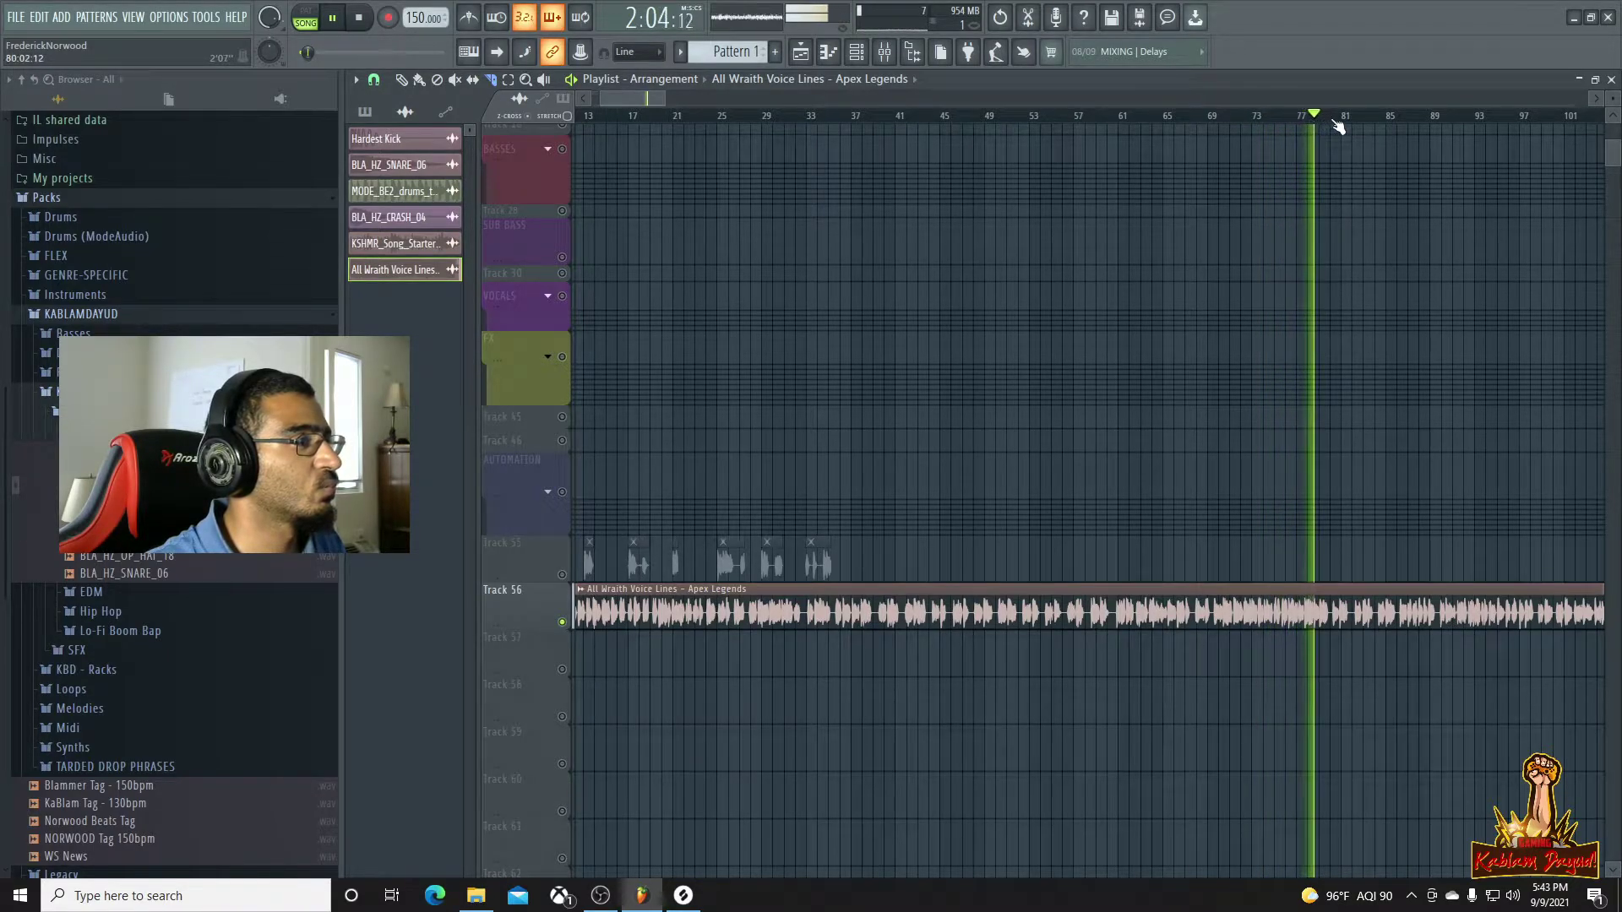
scroll(1409, 714, down, 3)
scroll(1070, 666, up, 3)
scroll(1070, 667, up, 3)
click(893, 118)
click(959, 118)
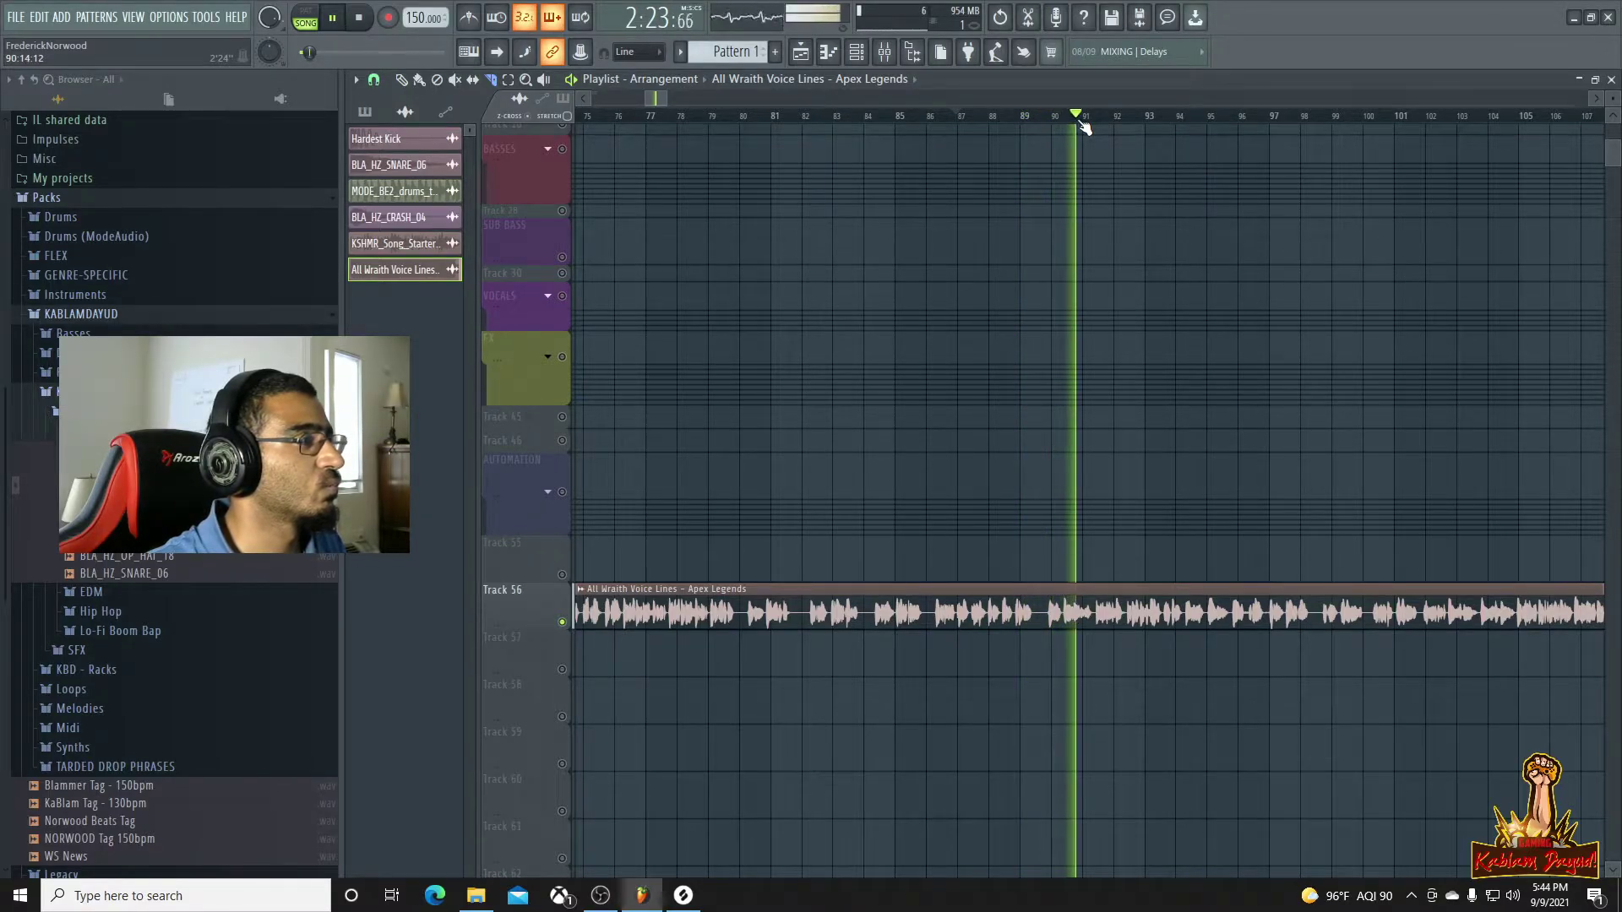
click(1147, 118)
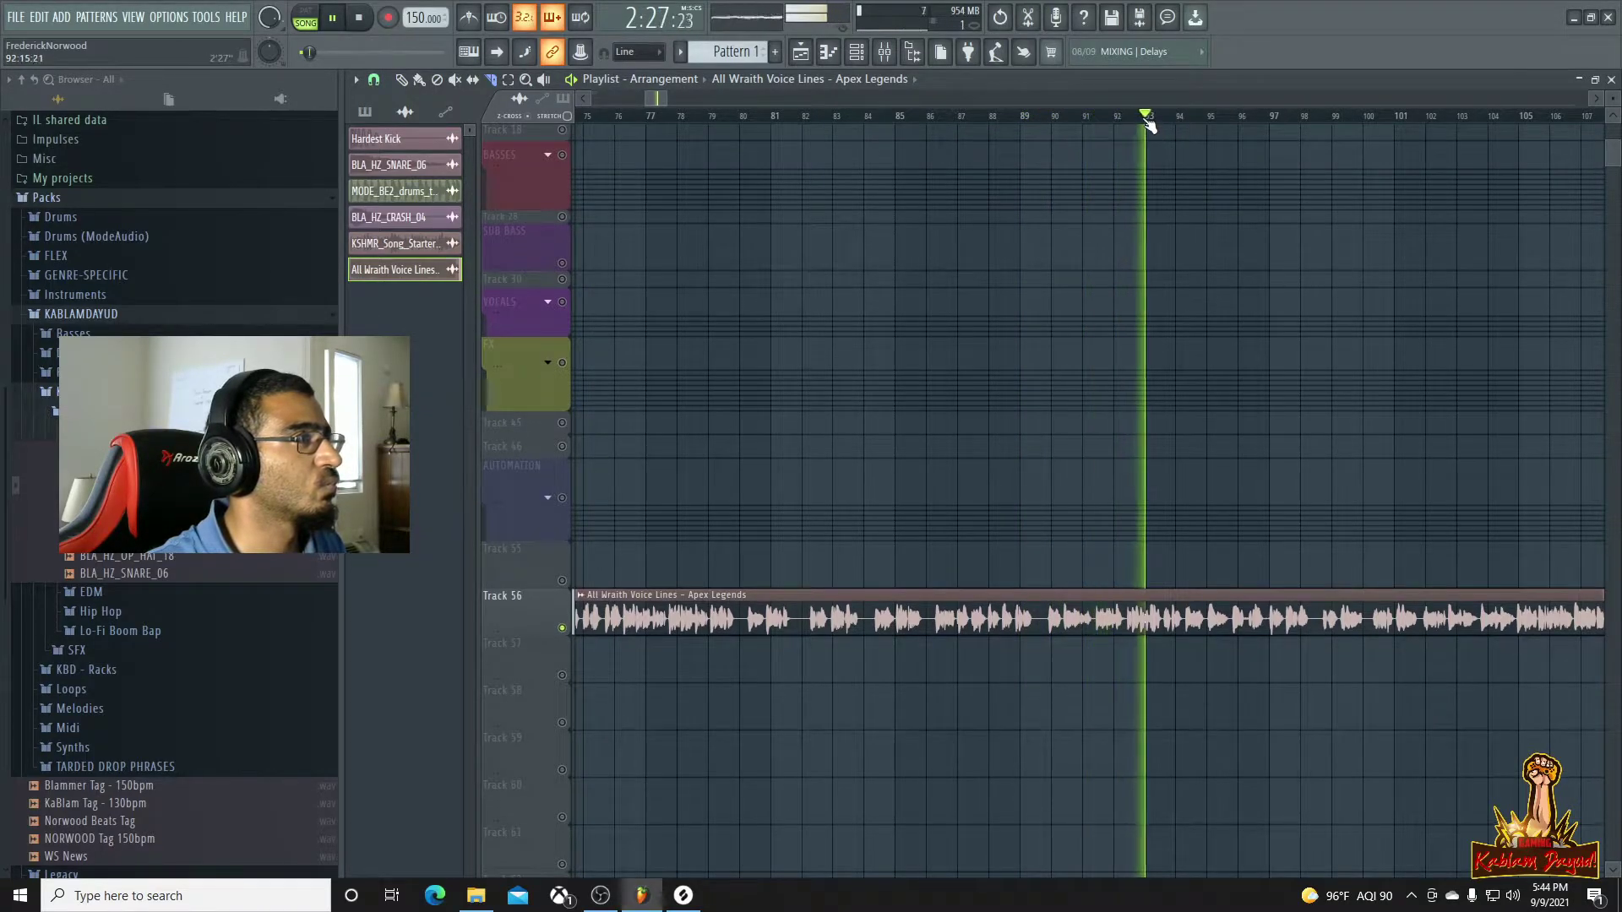
click(1137, 120)
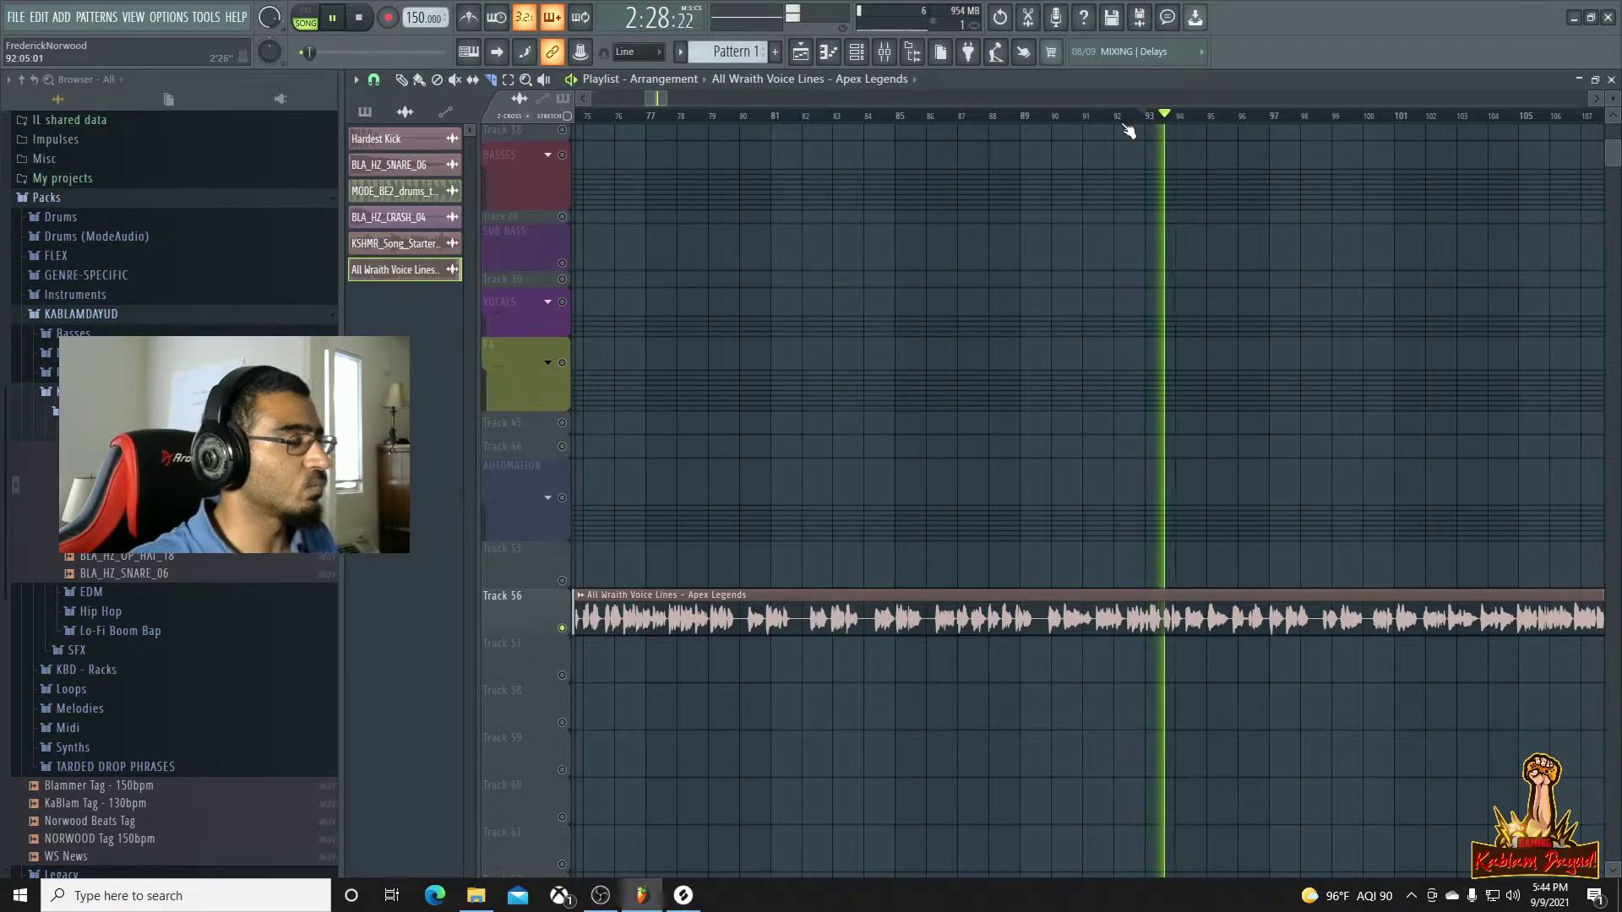
scroll(1293, 568, down, 2)
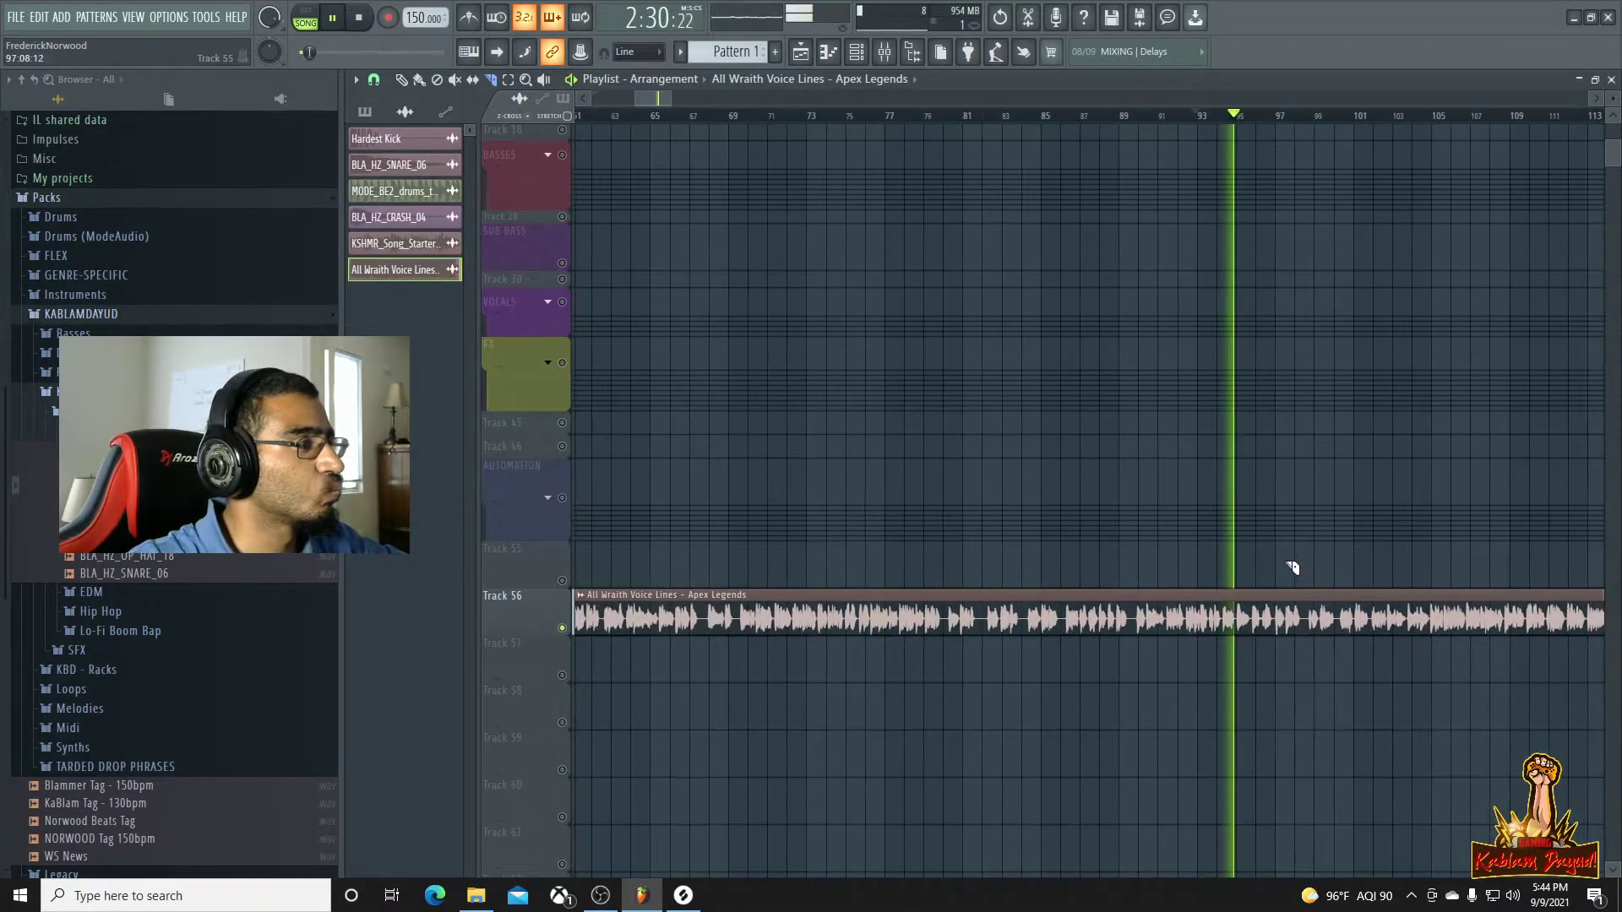
mouse_move(676, 95)
mouse_down()
mouse_move(691, 98)
mouse_move(677, 98)
mouse_up()
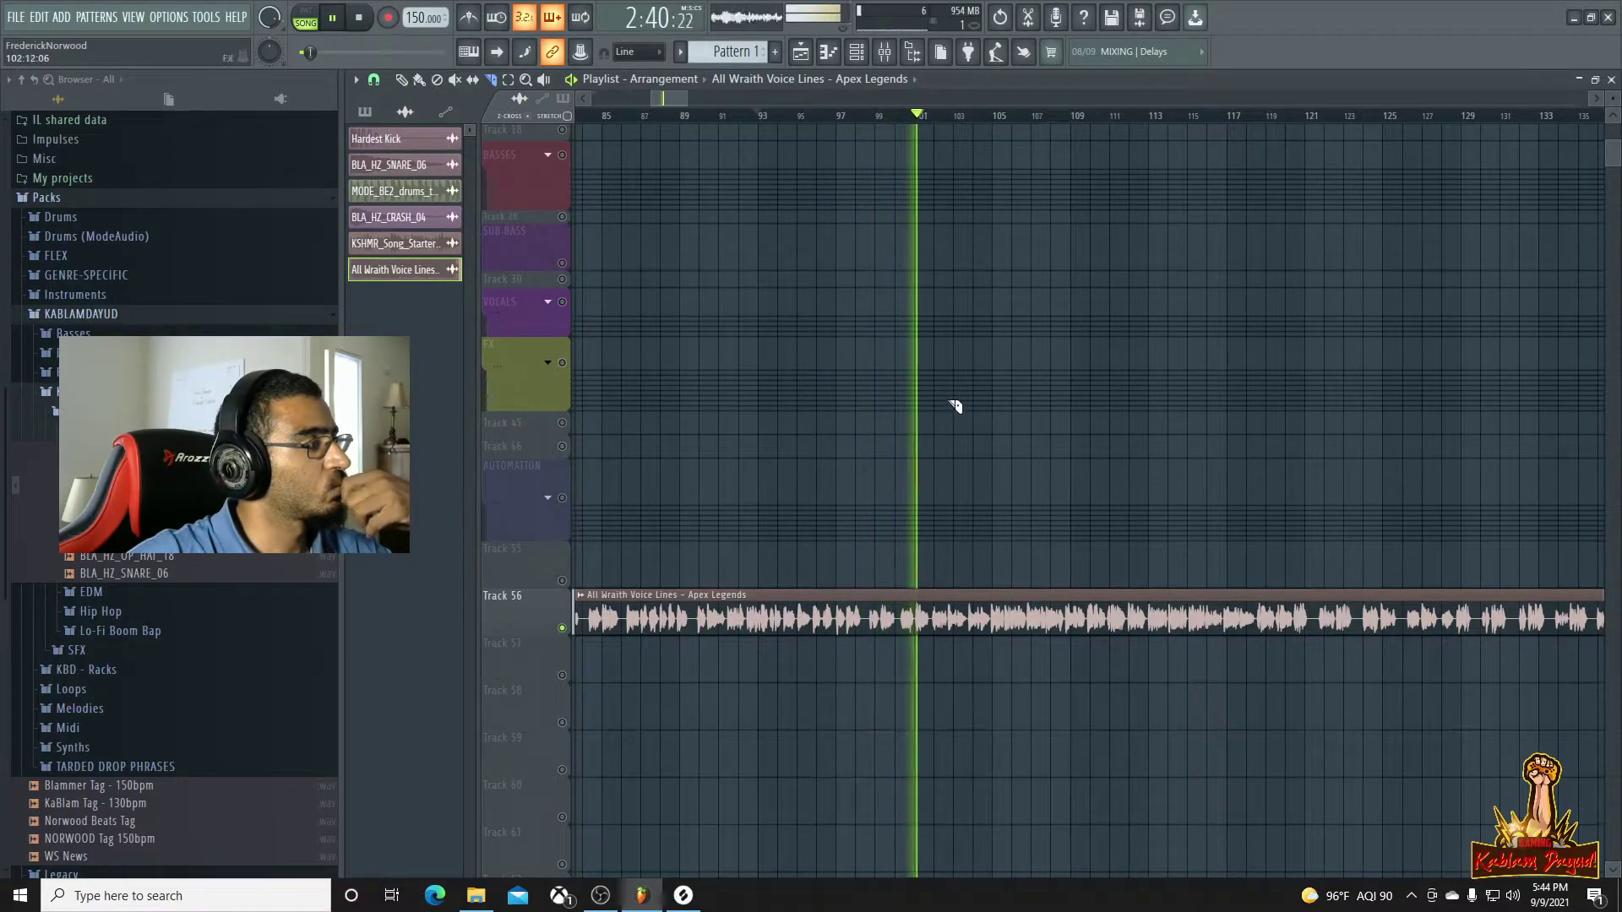
Skim through the Track 56 voice lines between about bars 102 and 125, listening for usable phrases
click(953, 117)
click(993, 117)
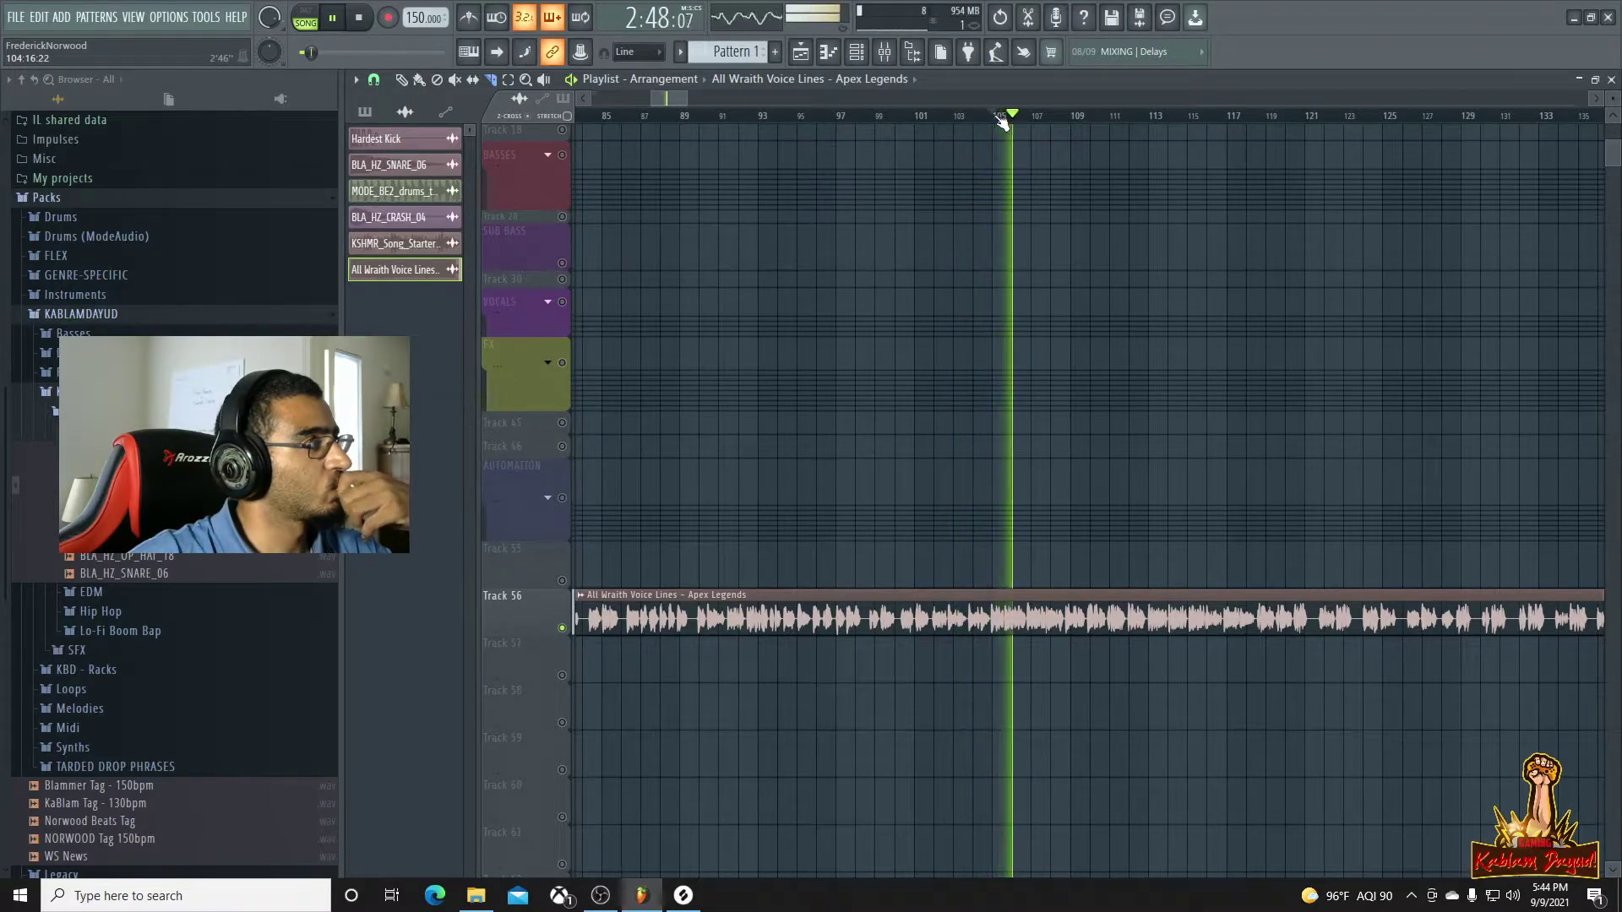
click(1055, 117)
click(1098, 118)
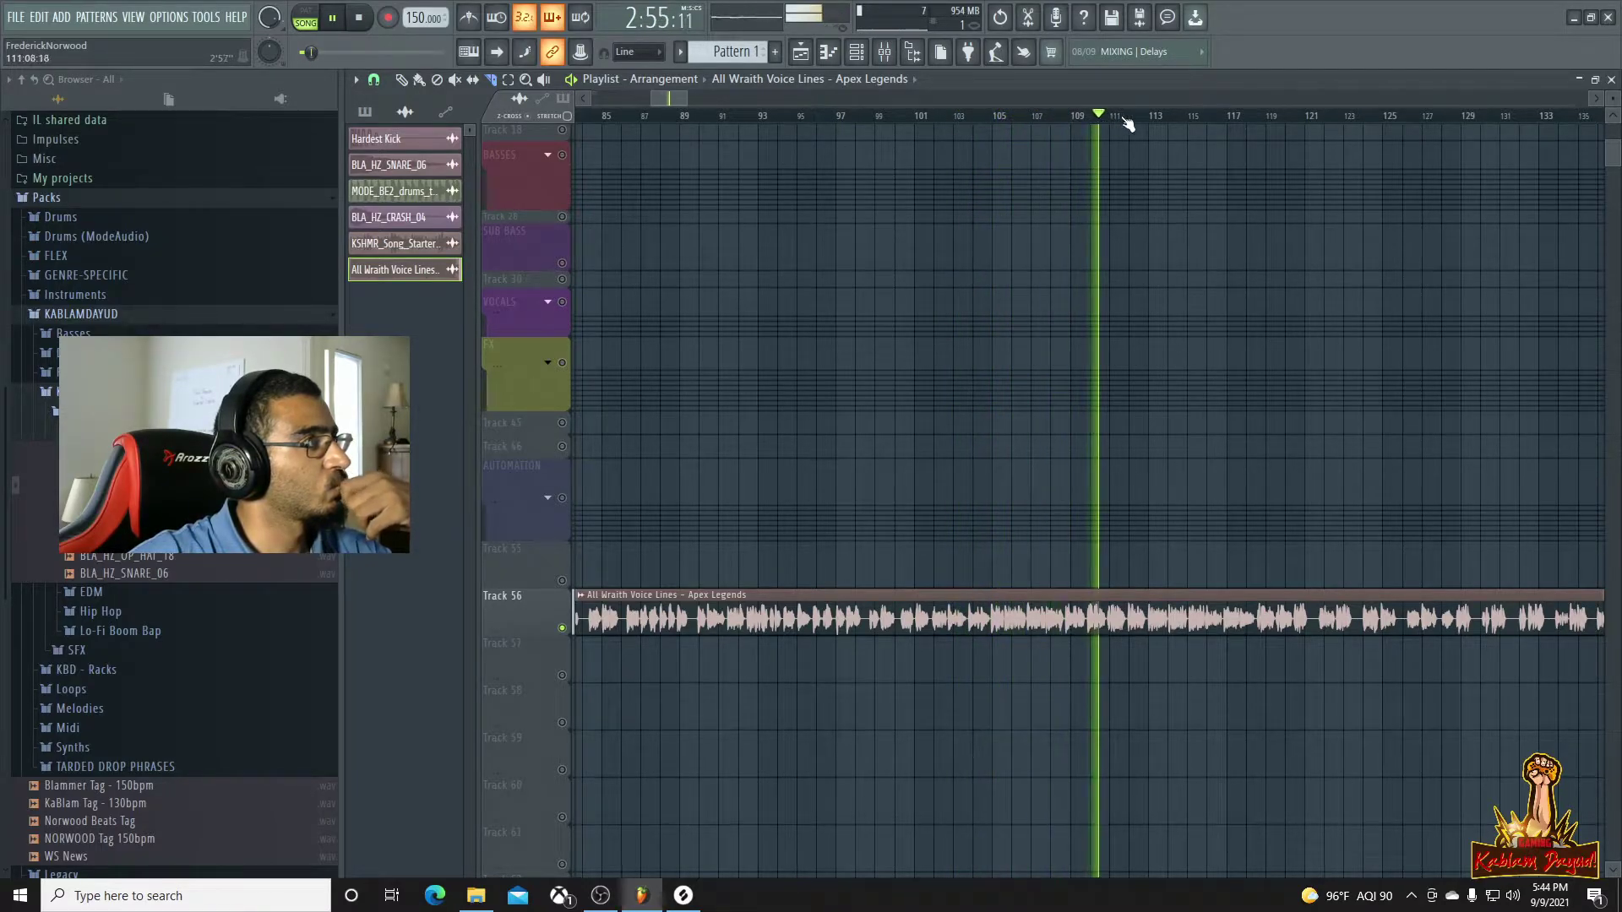
click(1129, 119)
click(1193, 119)
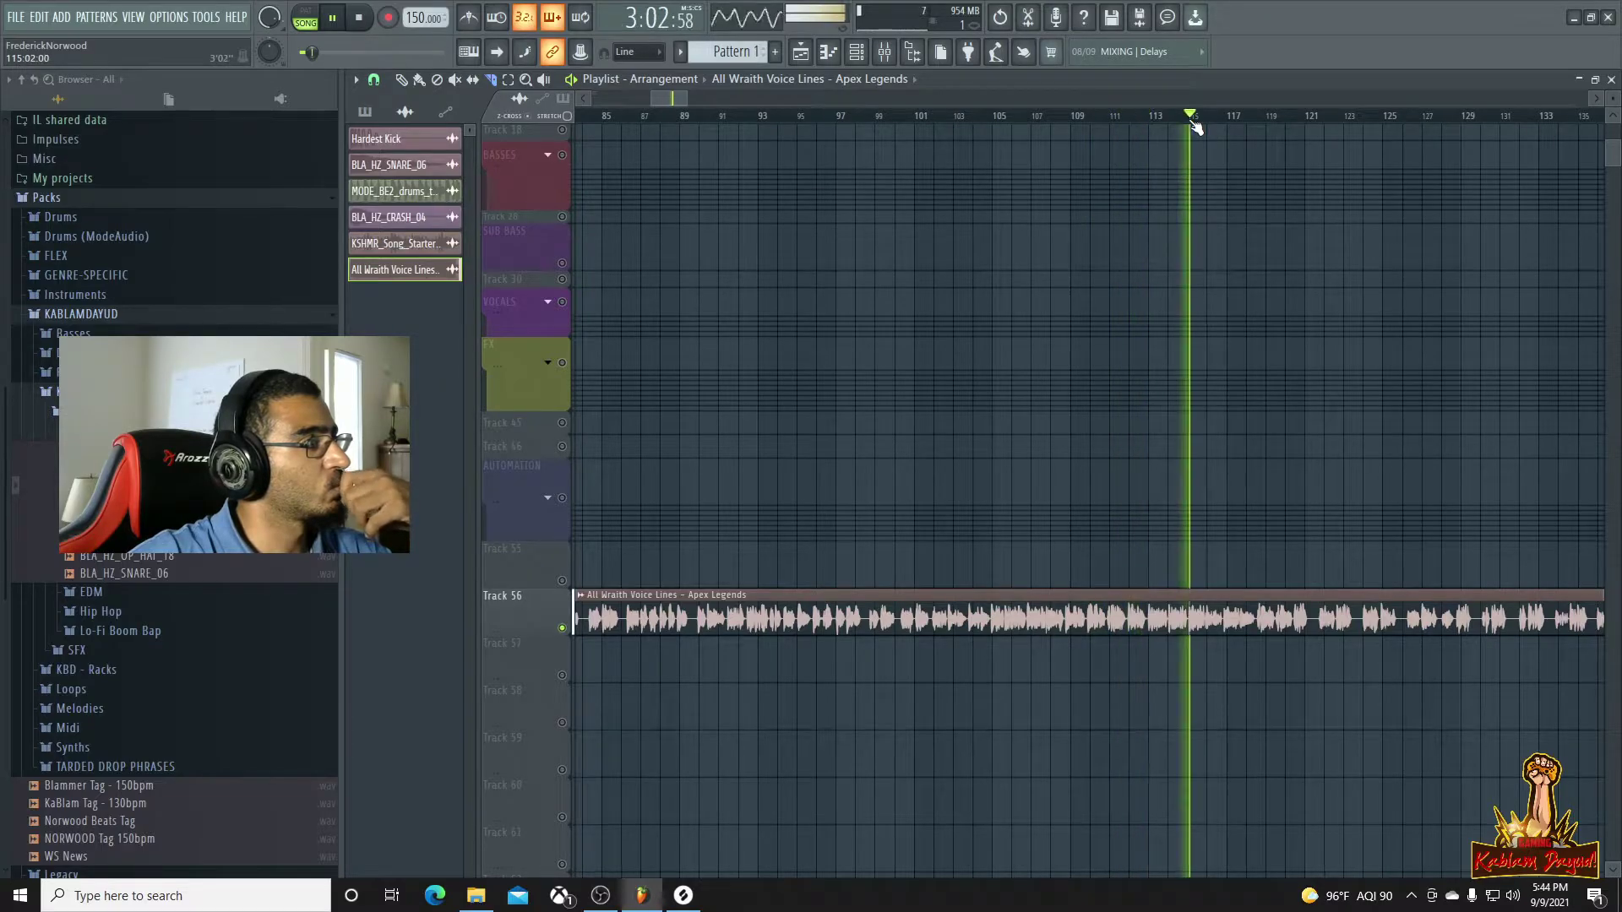
click(1243, 118)
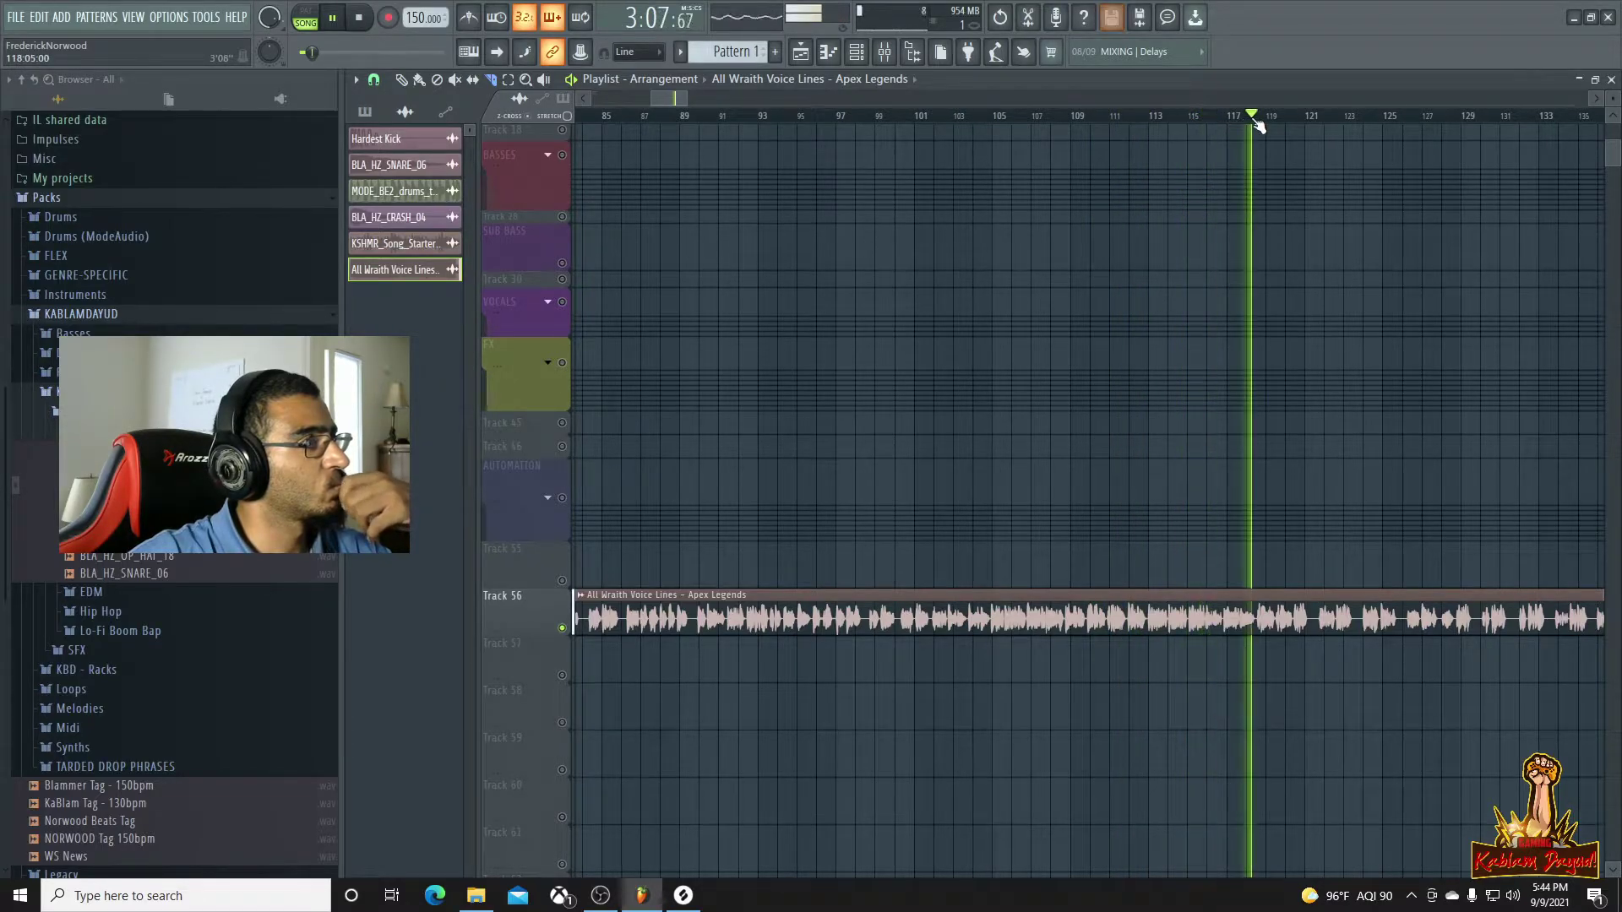
click(1321, 119)
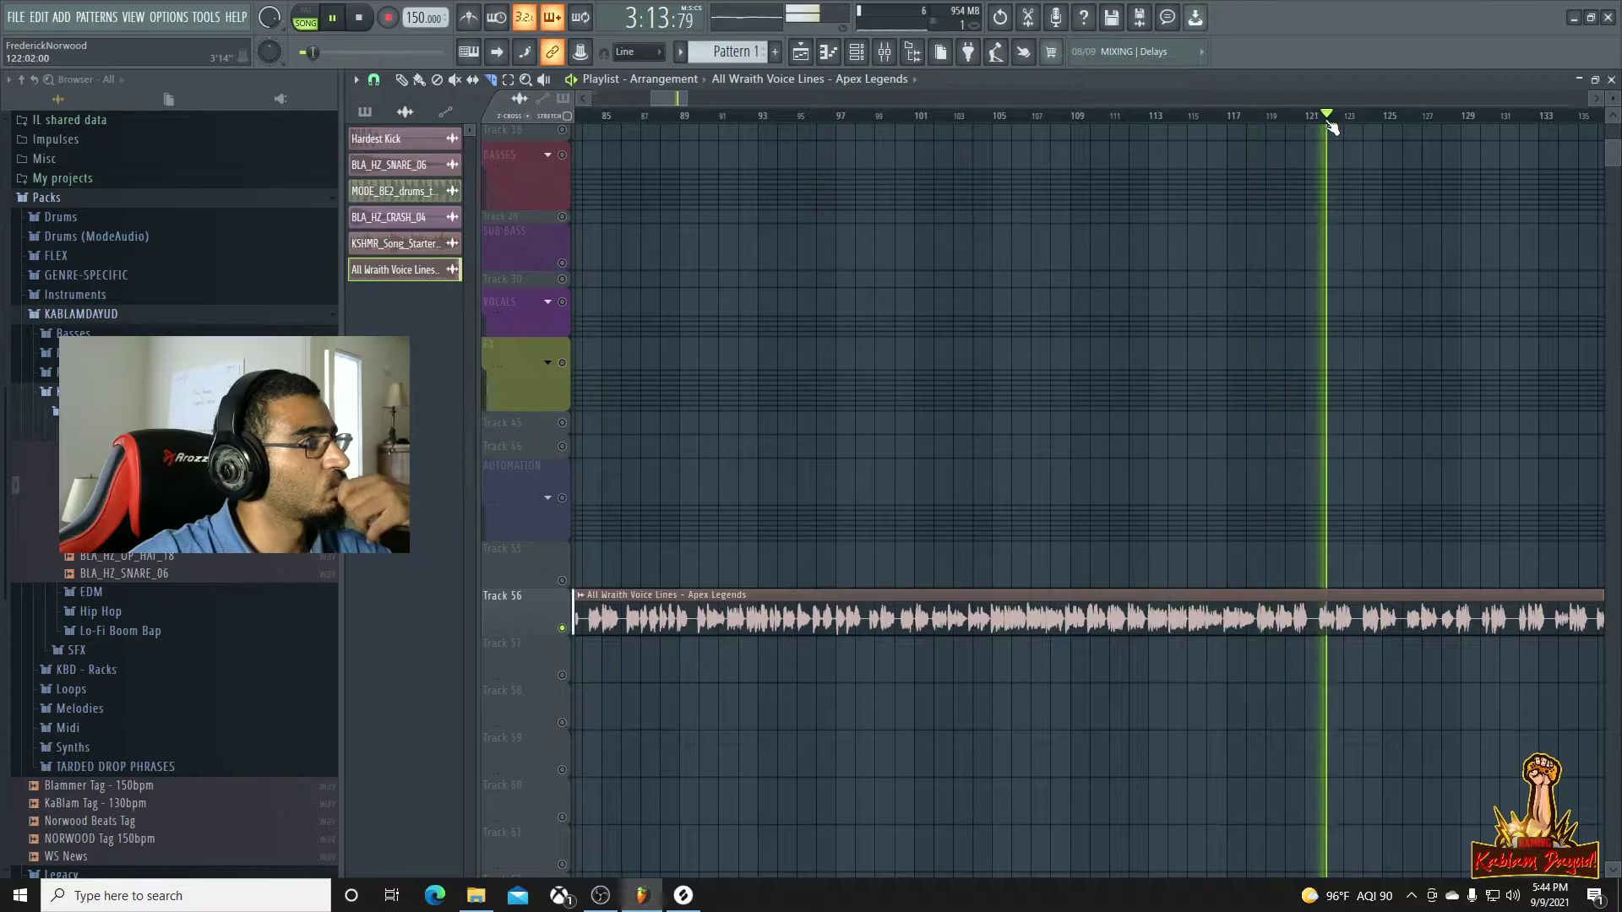
click(1378, 119)
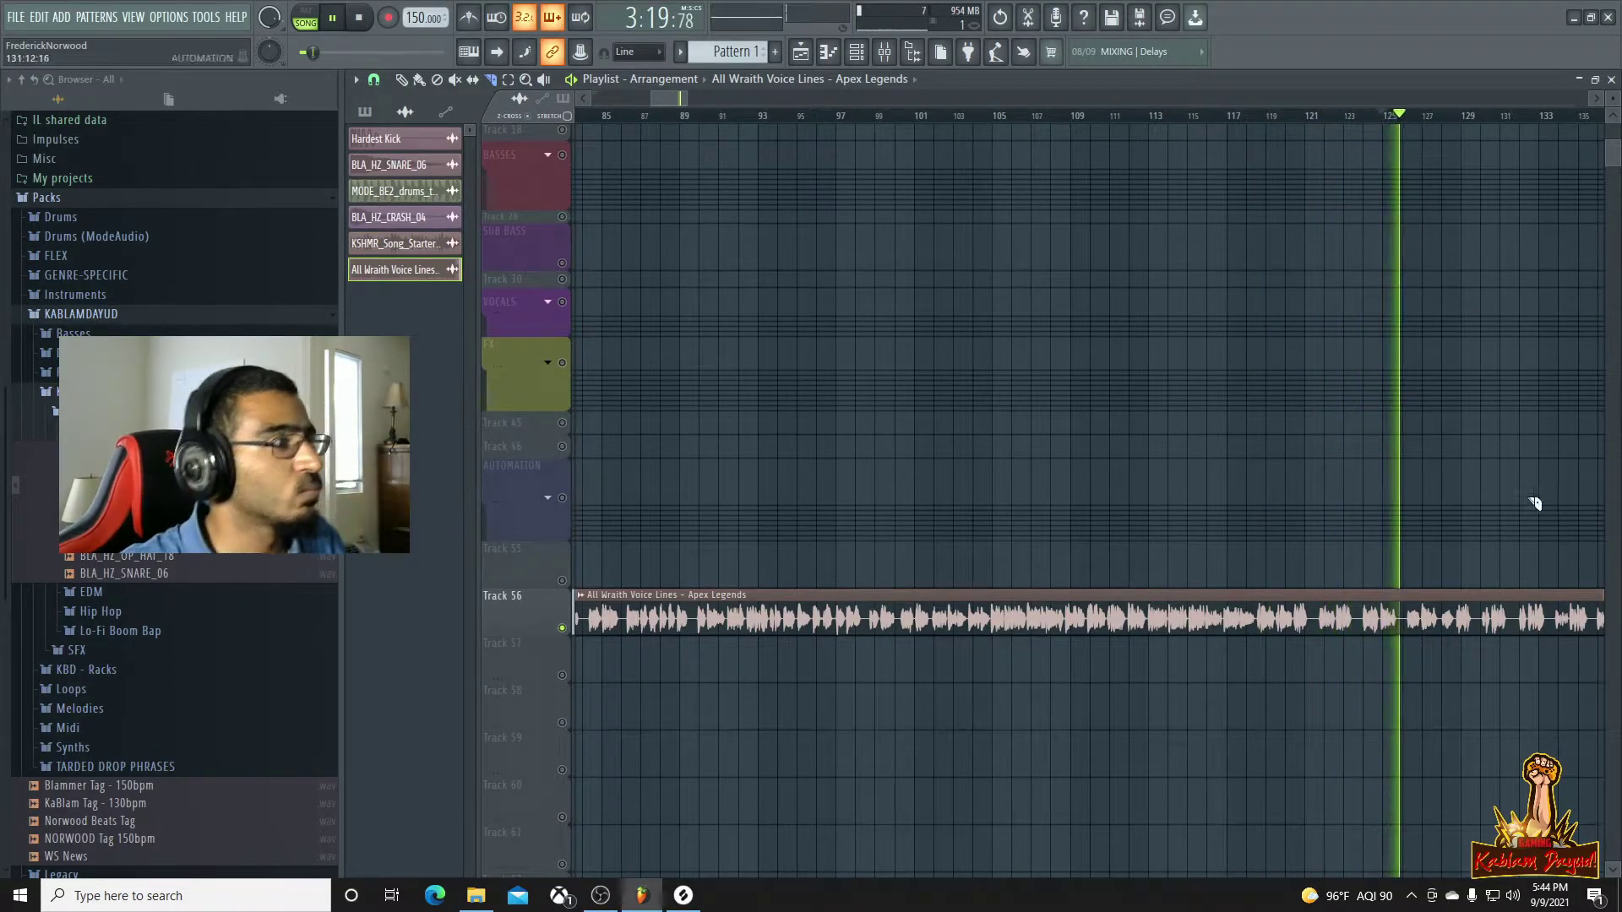
Audition the Track 56 voice lines between about bars 126 and 153, jumping from phrase to phrase
scroll(1440, 564, down, 3)
scroll(1440, 564, down, 3)
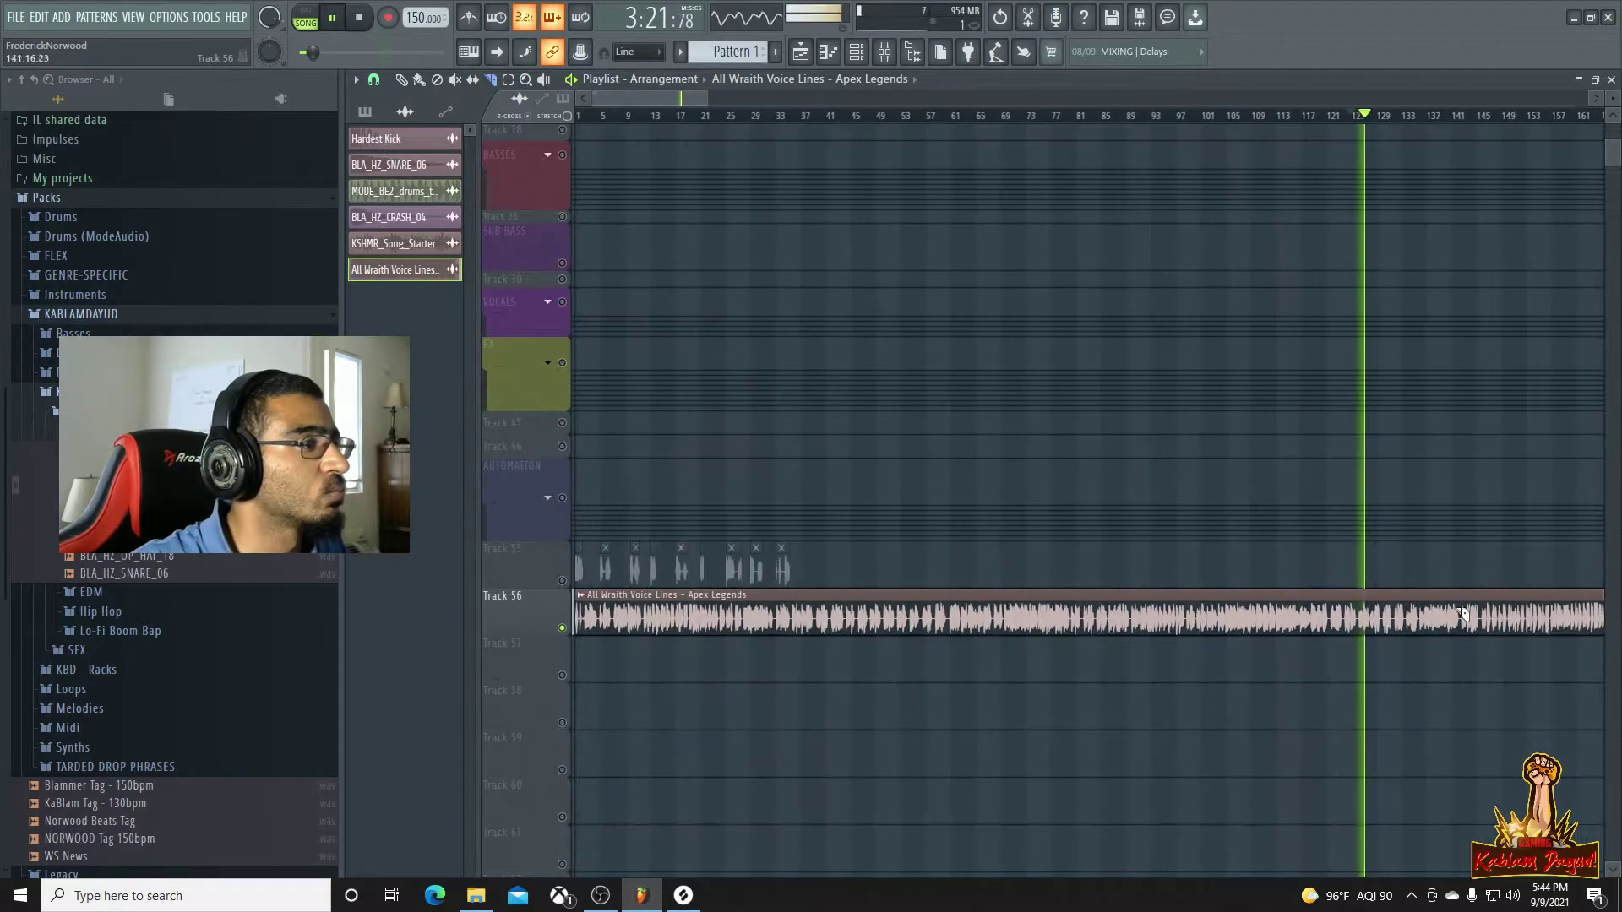
scroll(996, 684, up, 3)
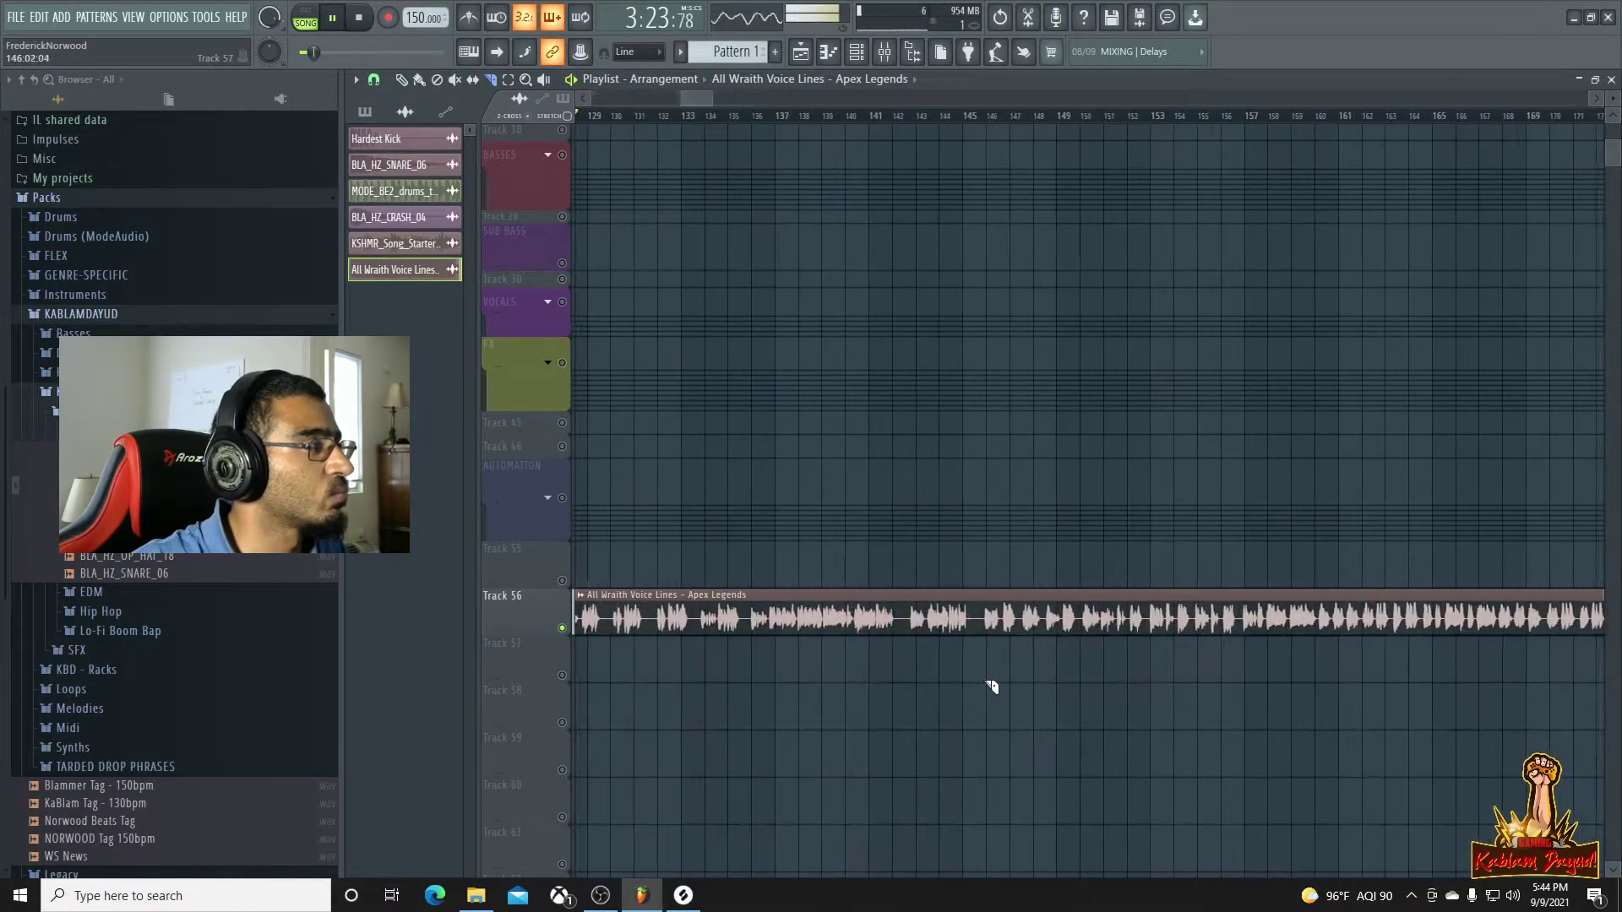
click(767, 121)
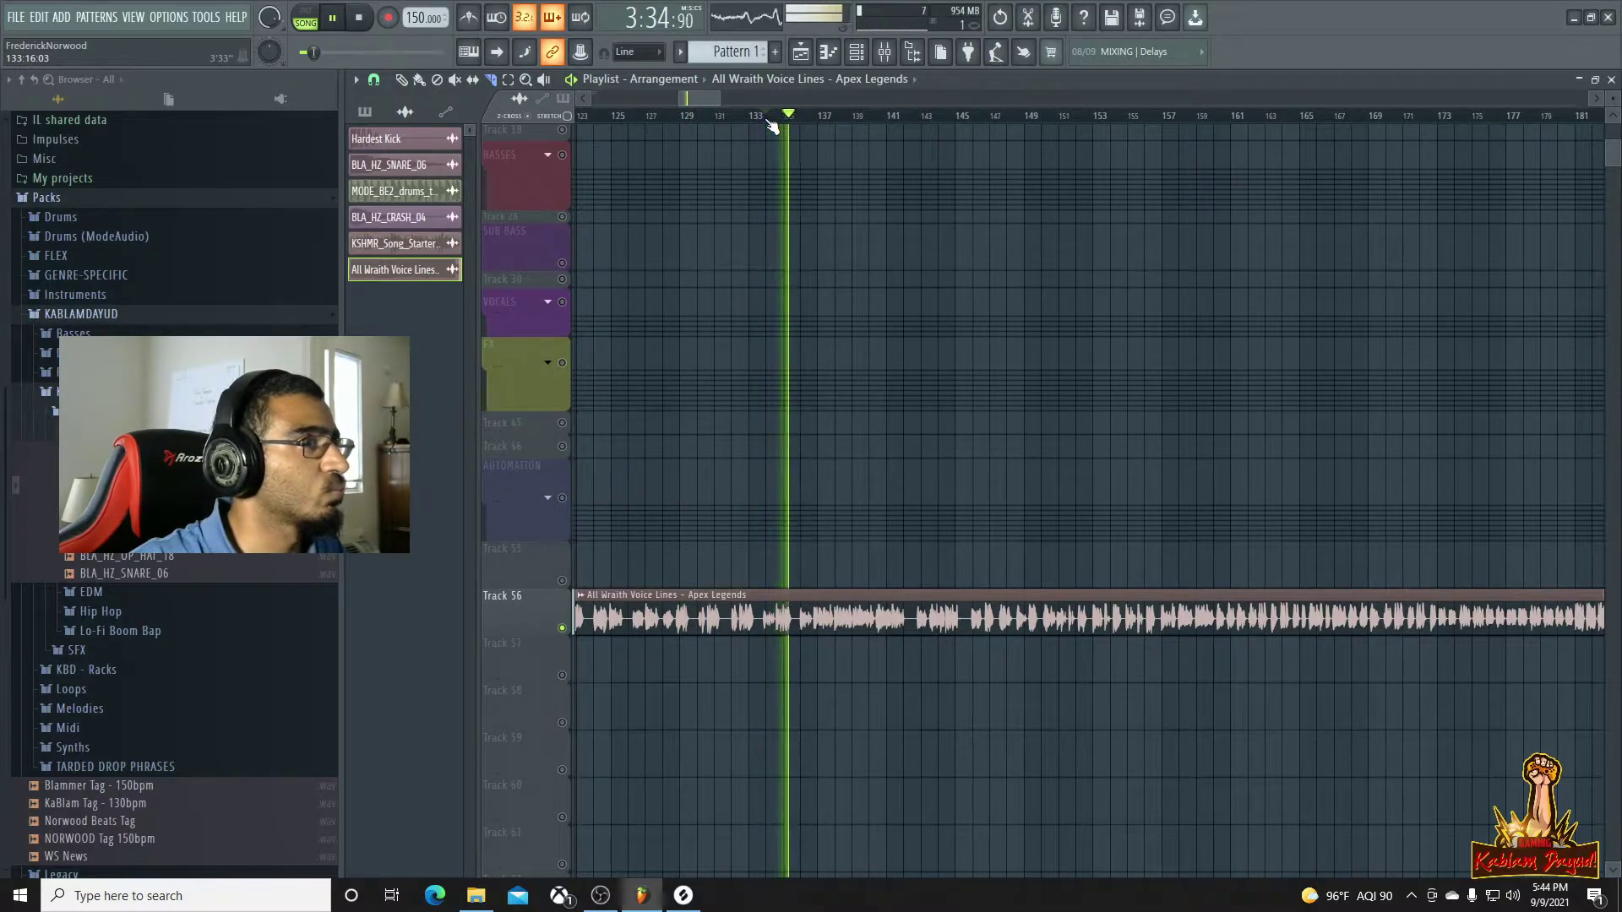
drag(800, 125, 836, 125)
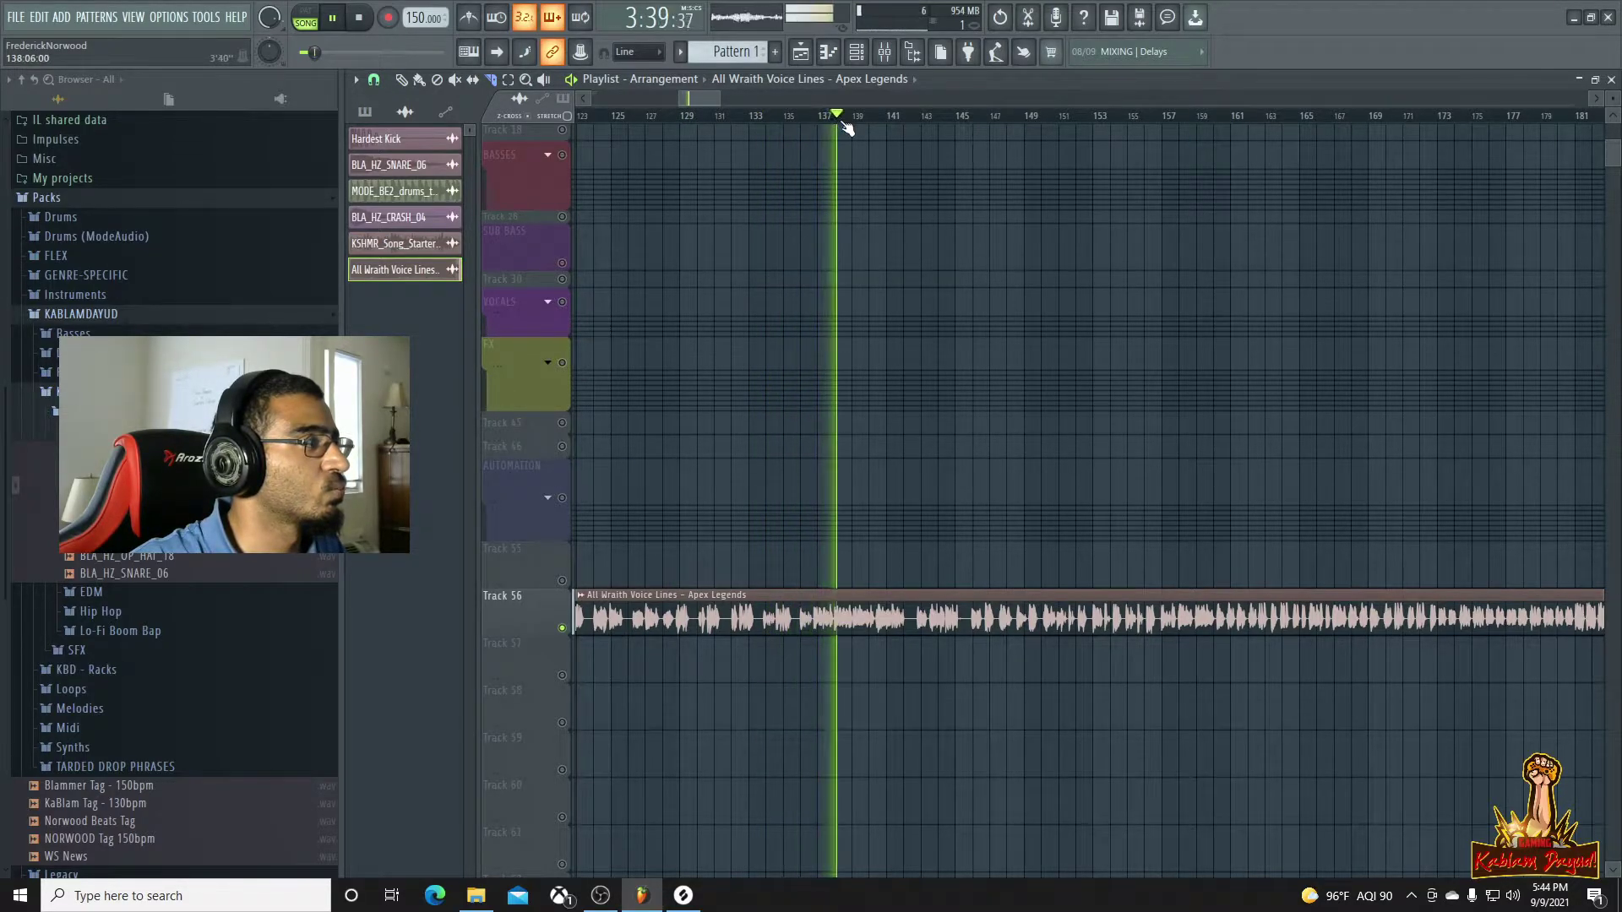
click(874, 127)
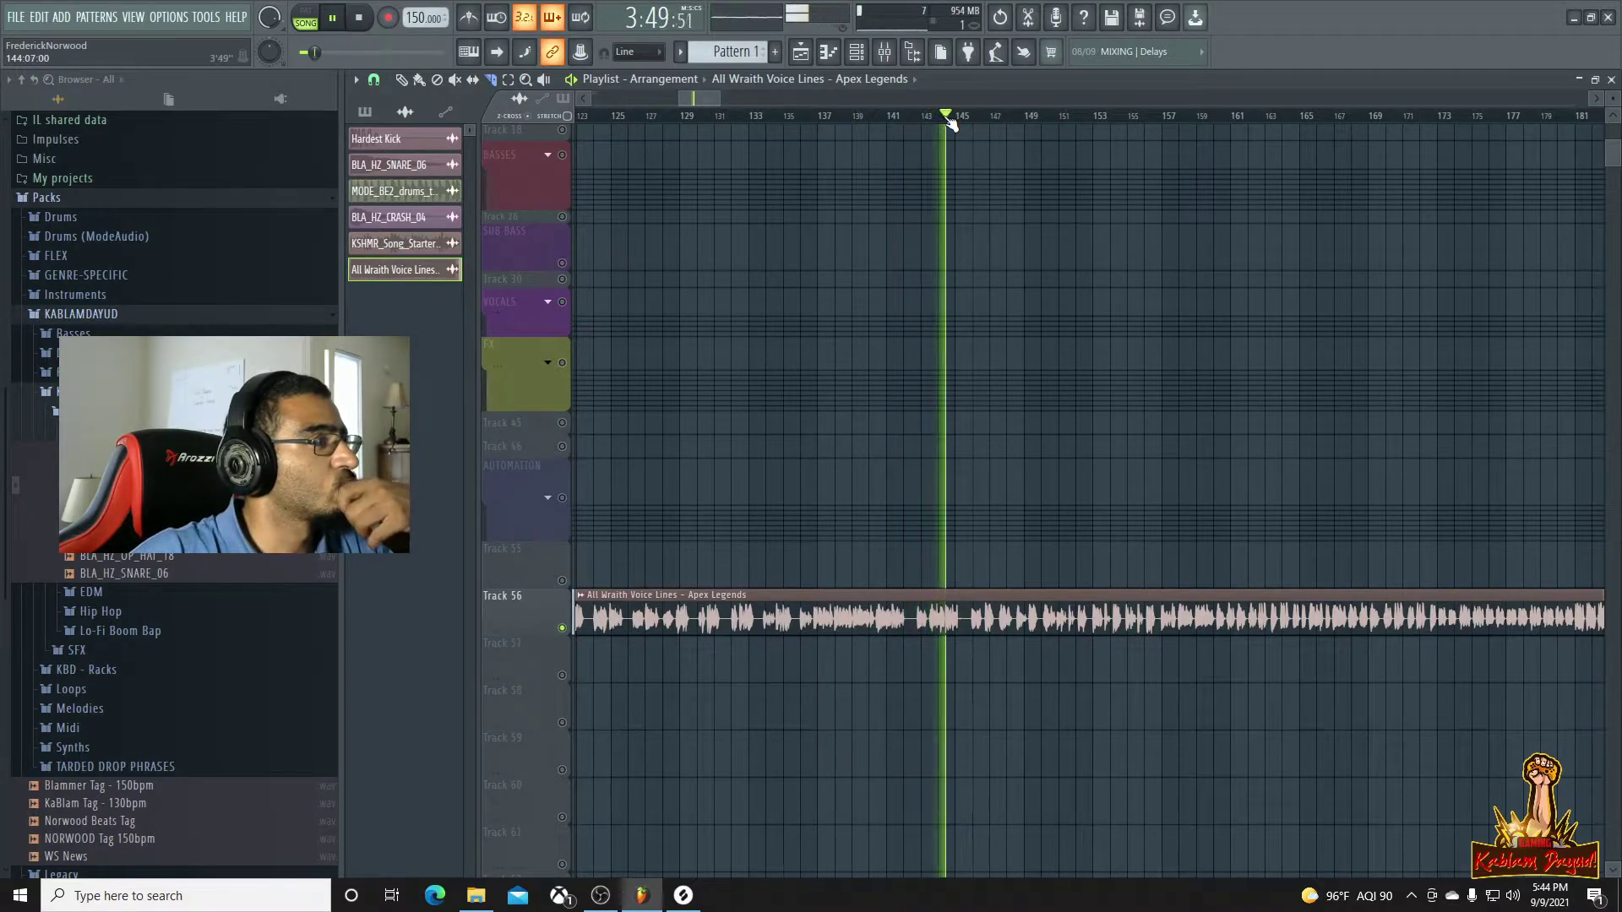
click(985, 121)
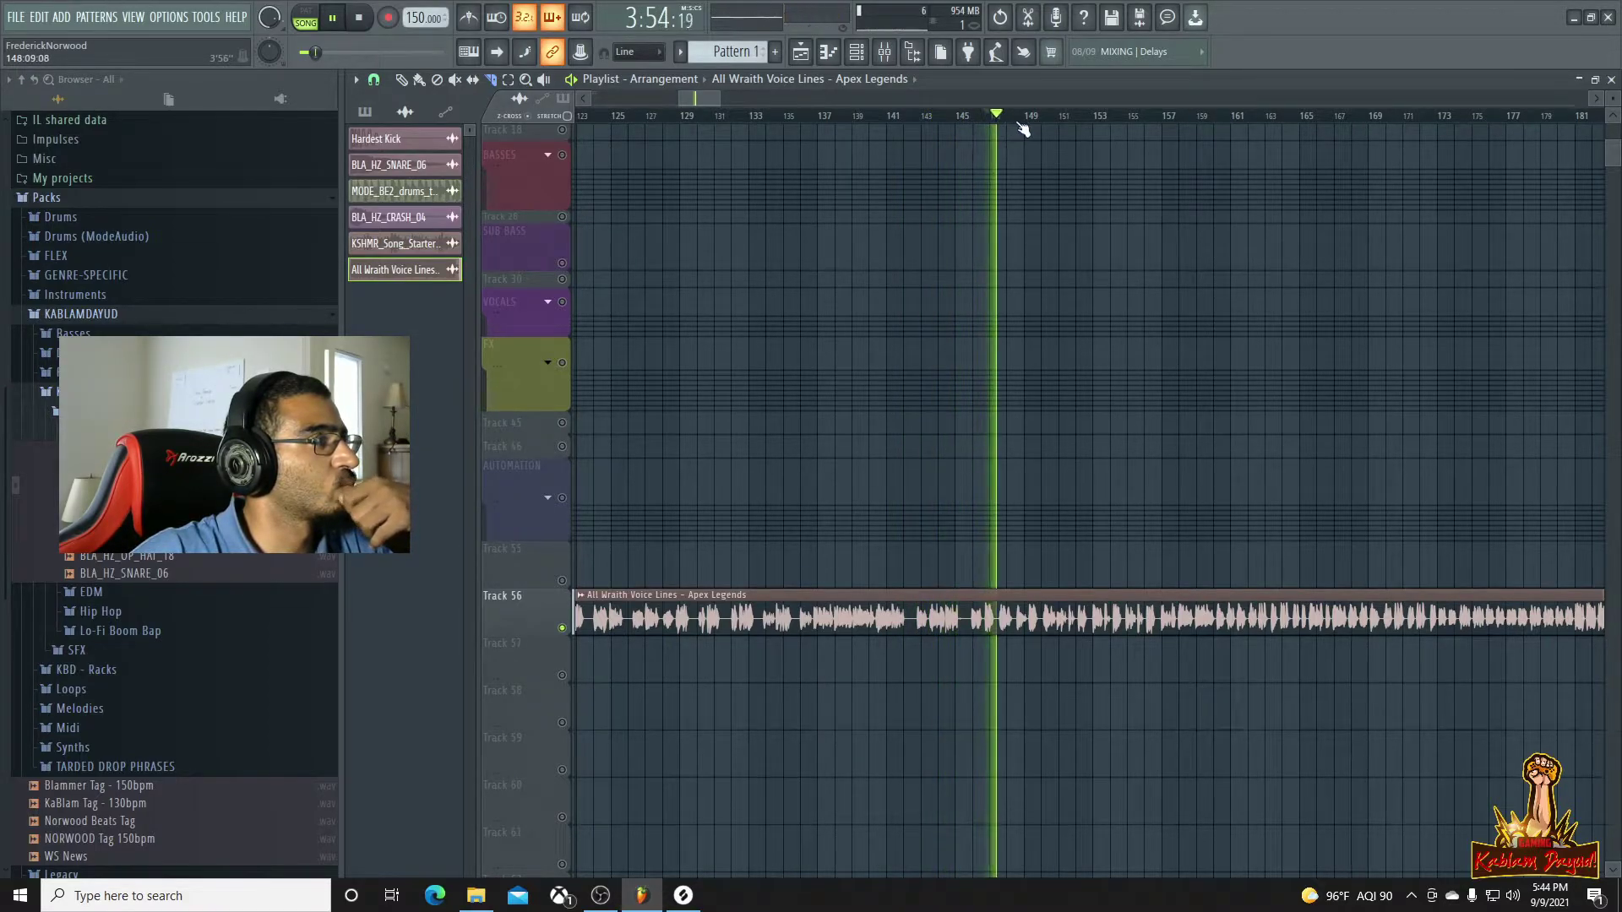
click(1028, 123)
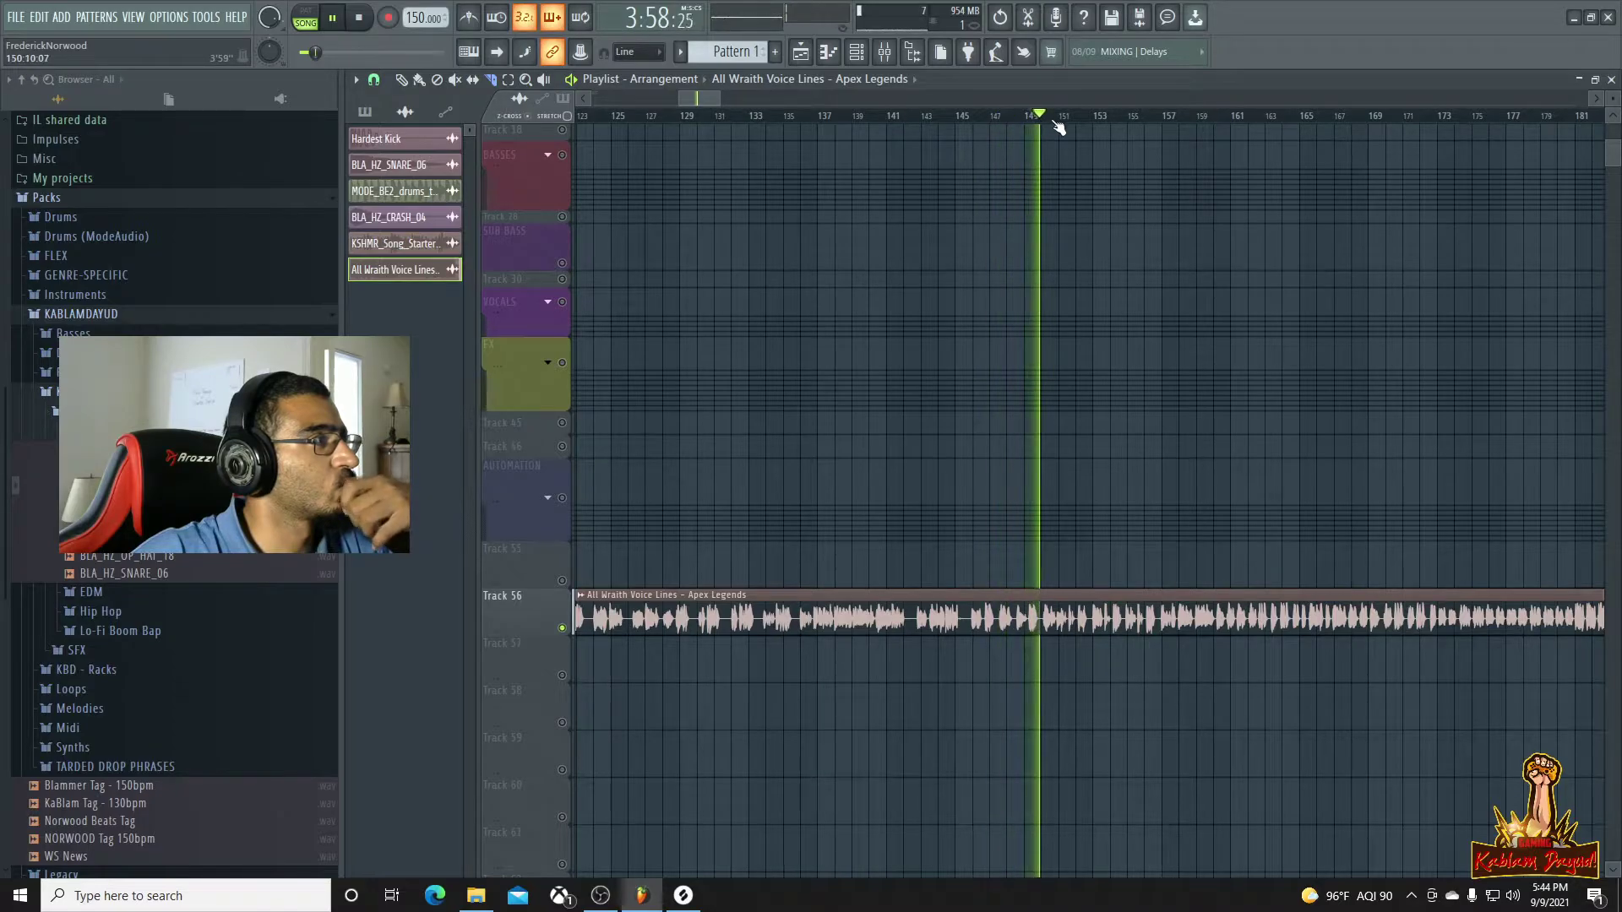
click(1076, 125)
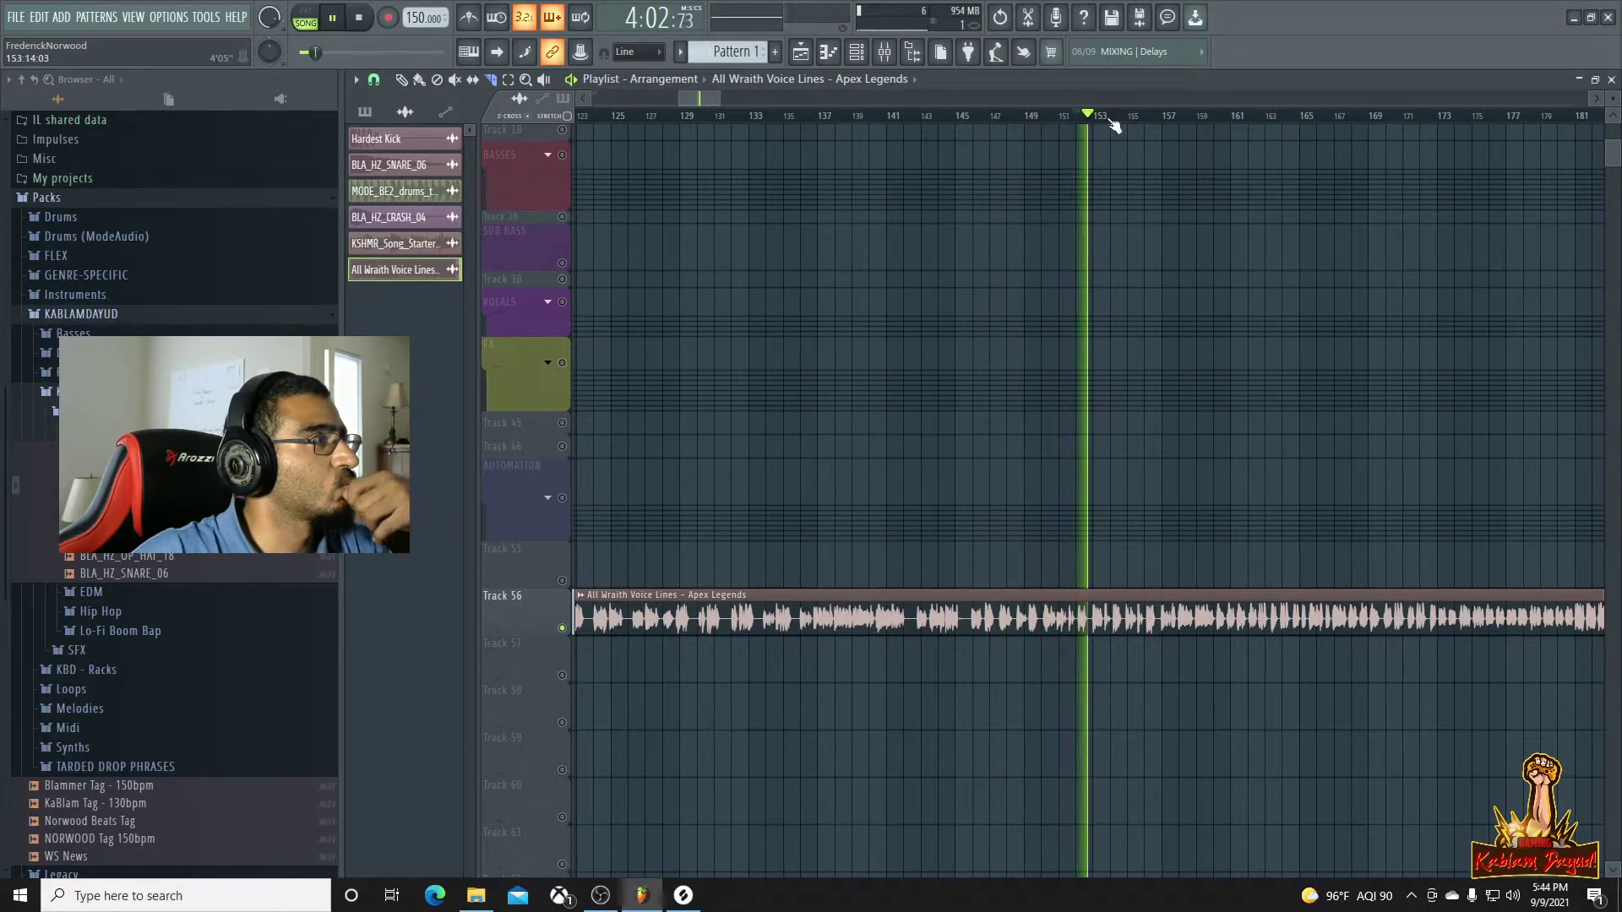
Sample the Track 56 voice lines at short intervals between about bars 154 and 174
click(1115, 124)
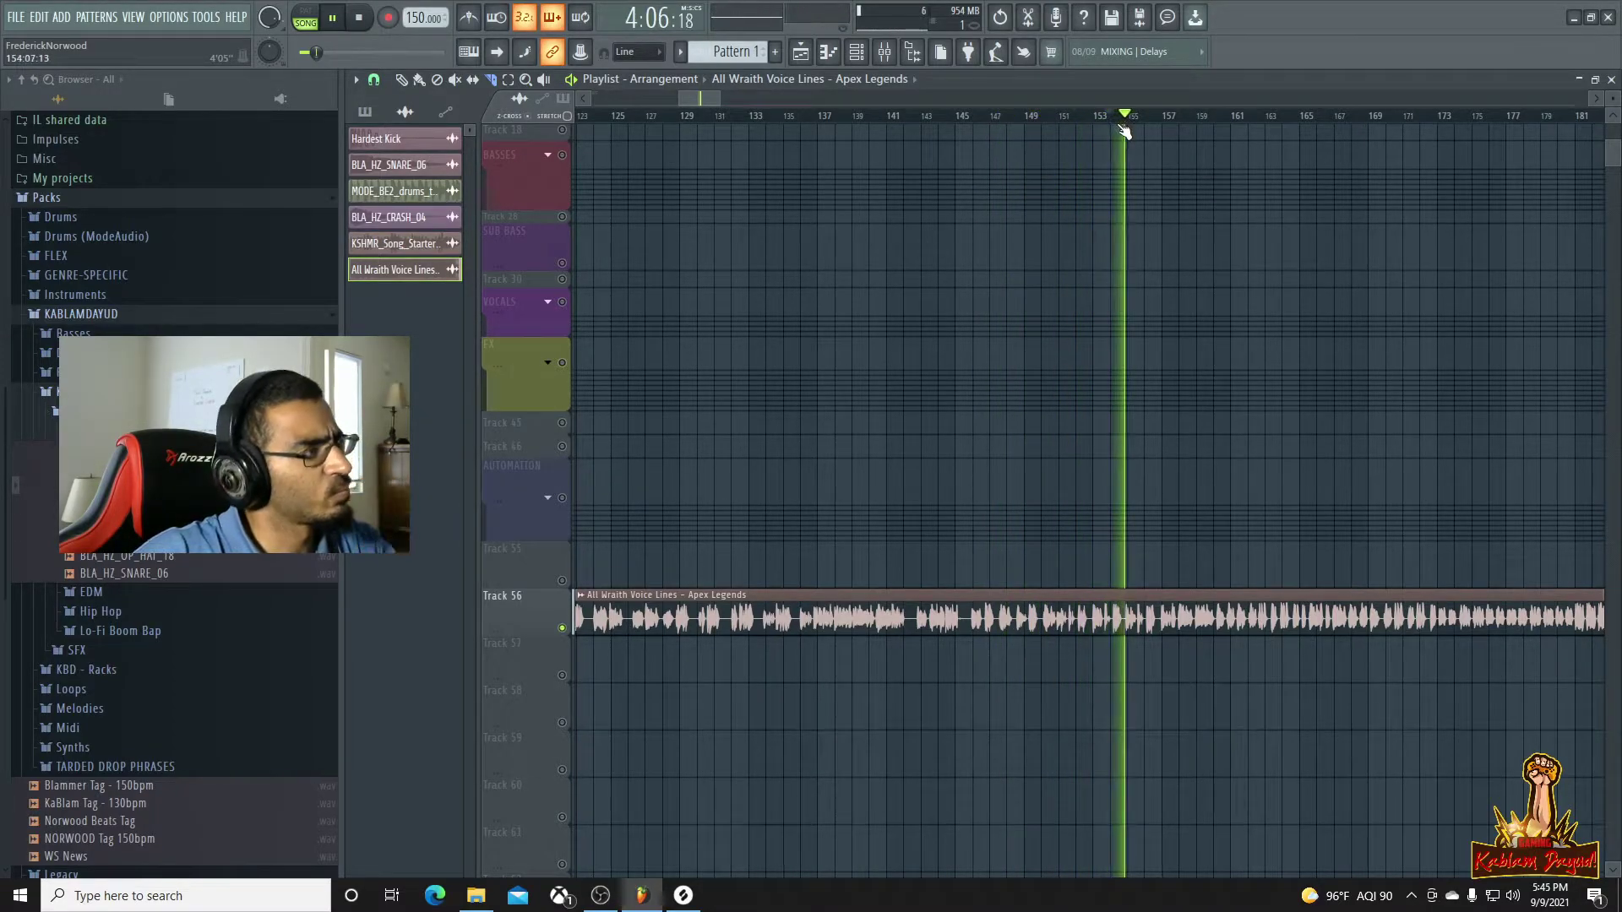
click(1166, 124)
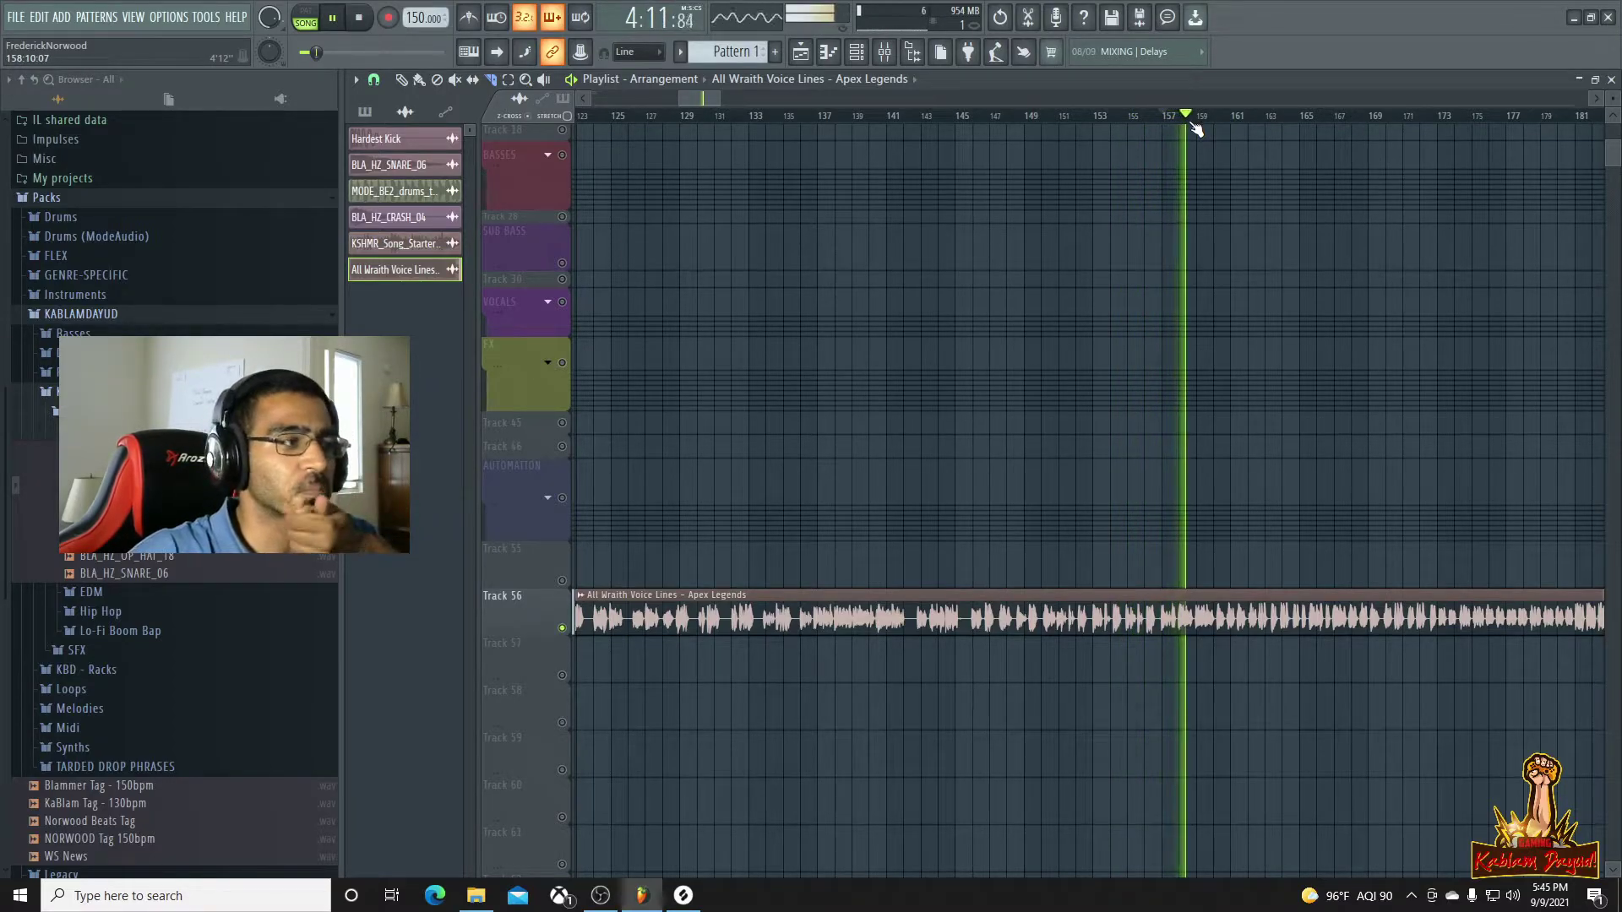
click(1239, 123)
click(1277, 122)
click(1312, 124)
click(1370, 123)
click(1413, 123)
click(1468, 122)
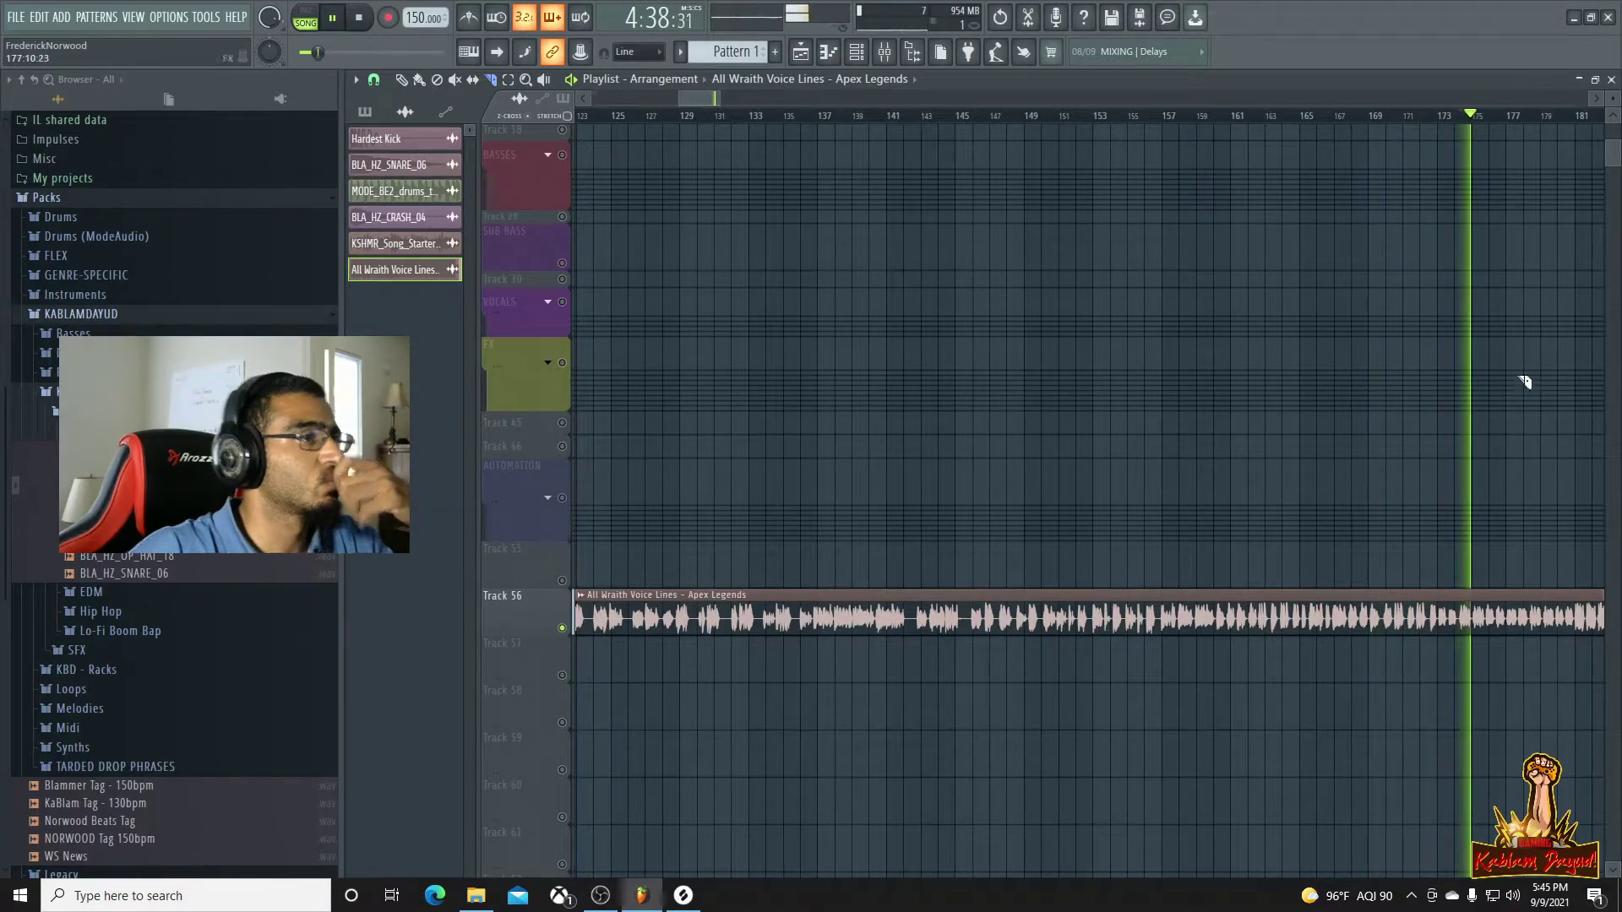
Check the full length of the voice lines clip, audition it from about bar 181 to bar 224, and stop playback
scroll(1544, 505, down, 5)
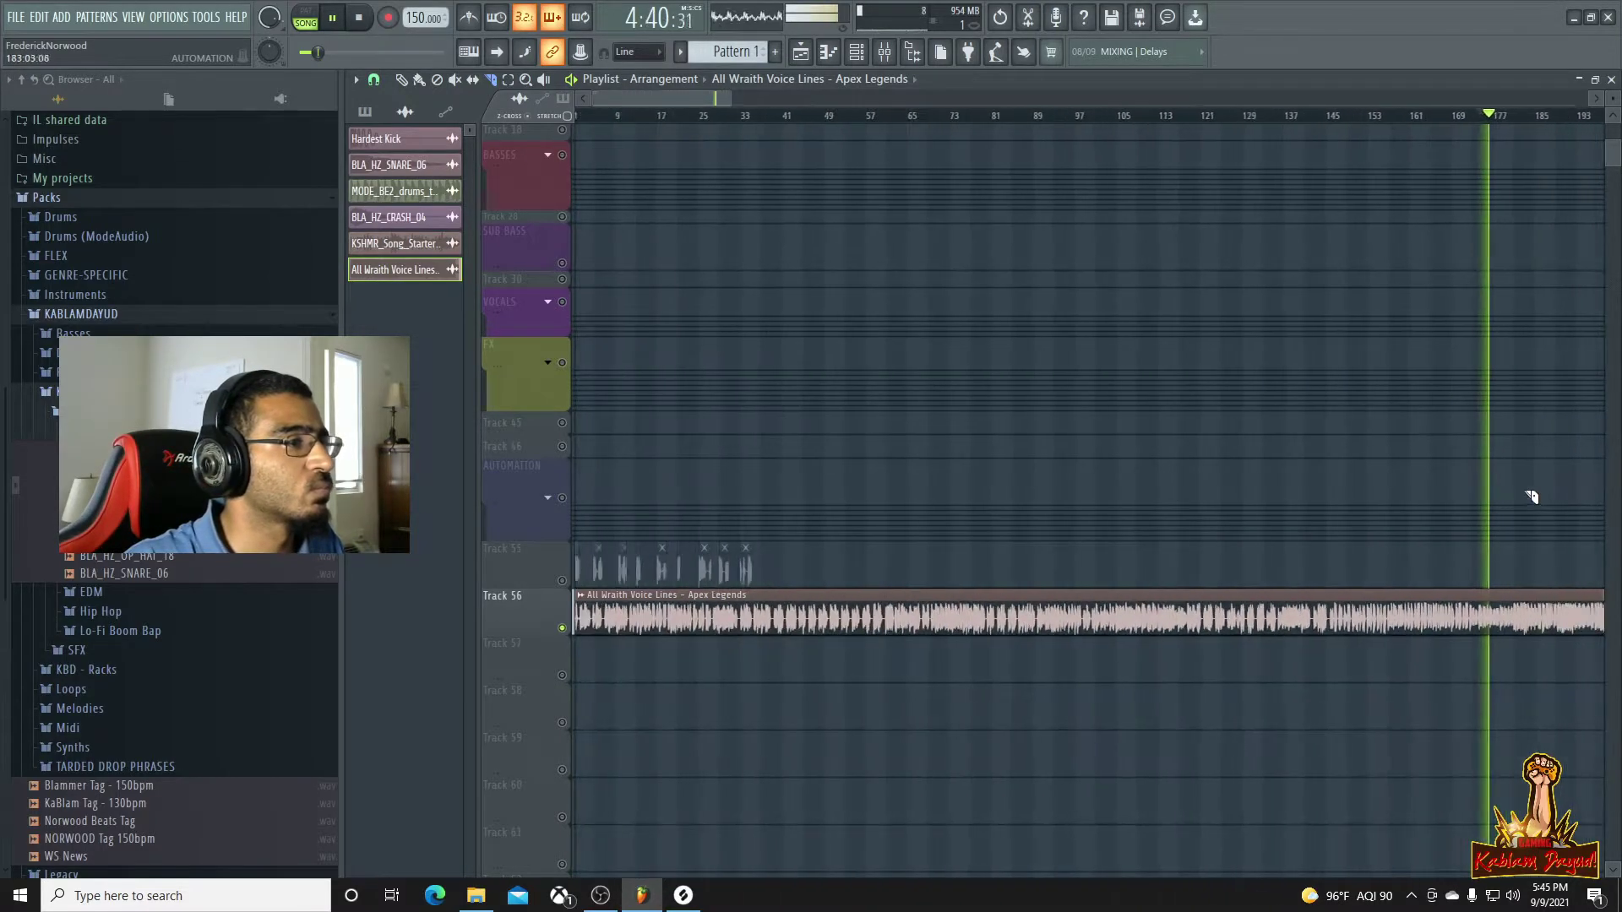
scroll(1406, 507, down, 4)
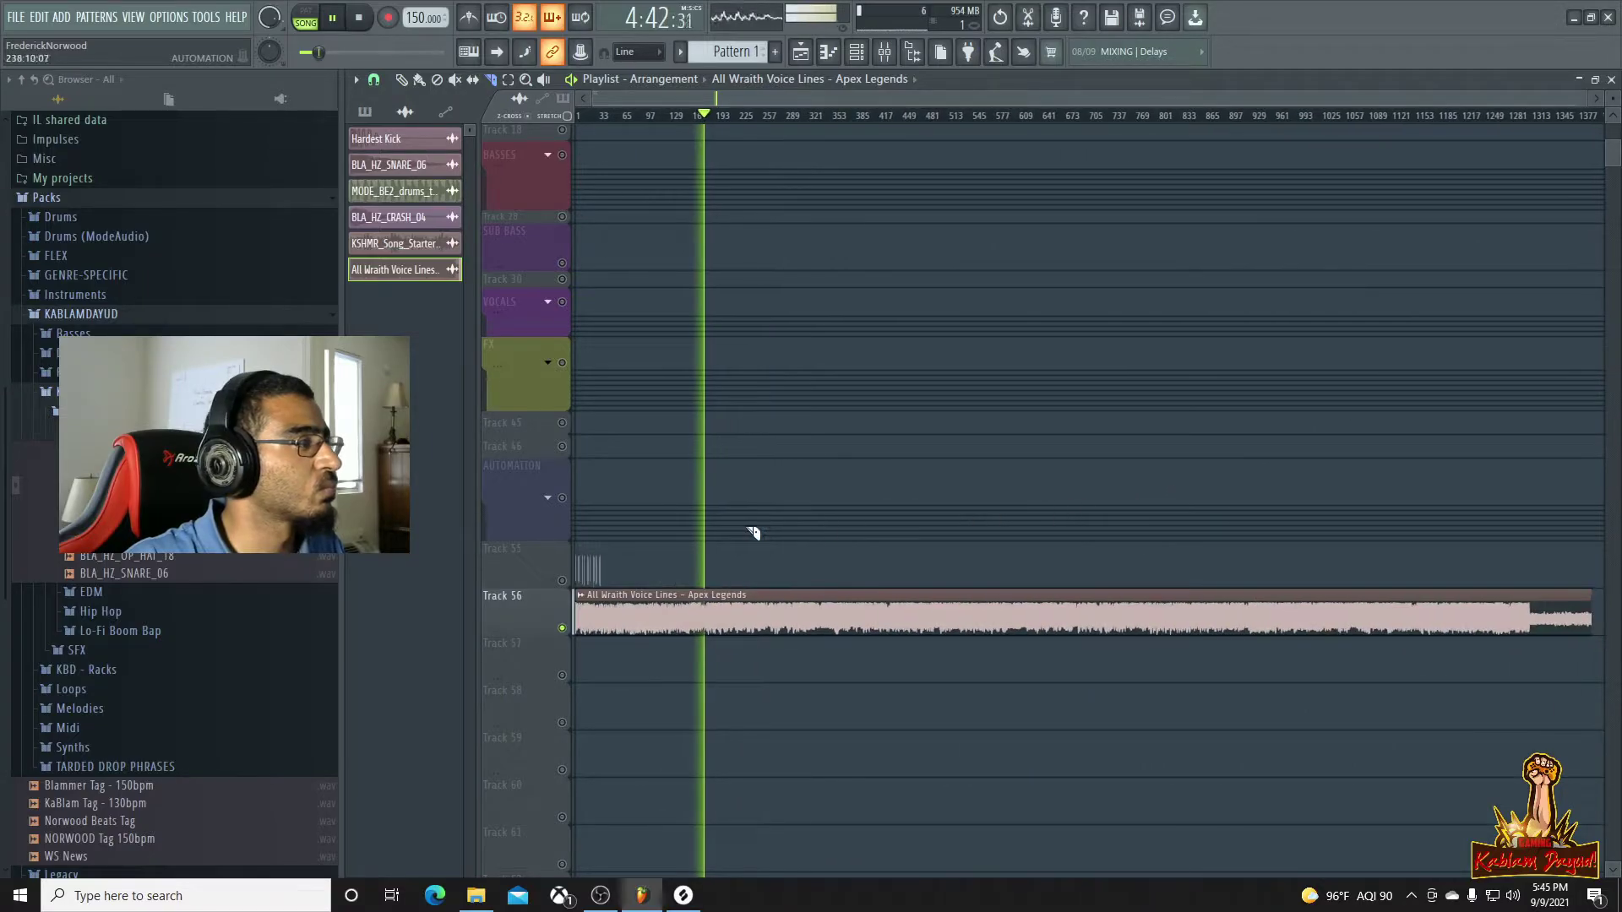
scroll(757, 531, up, 4)
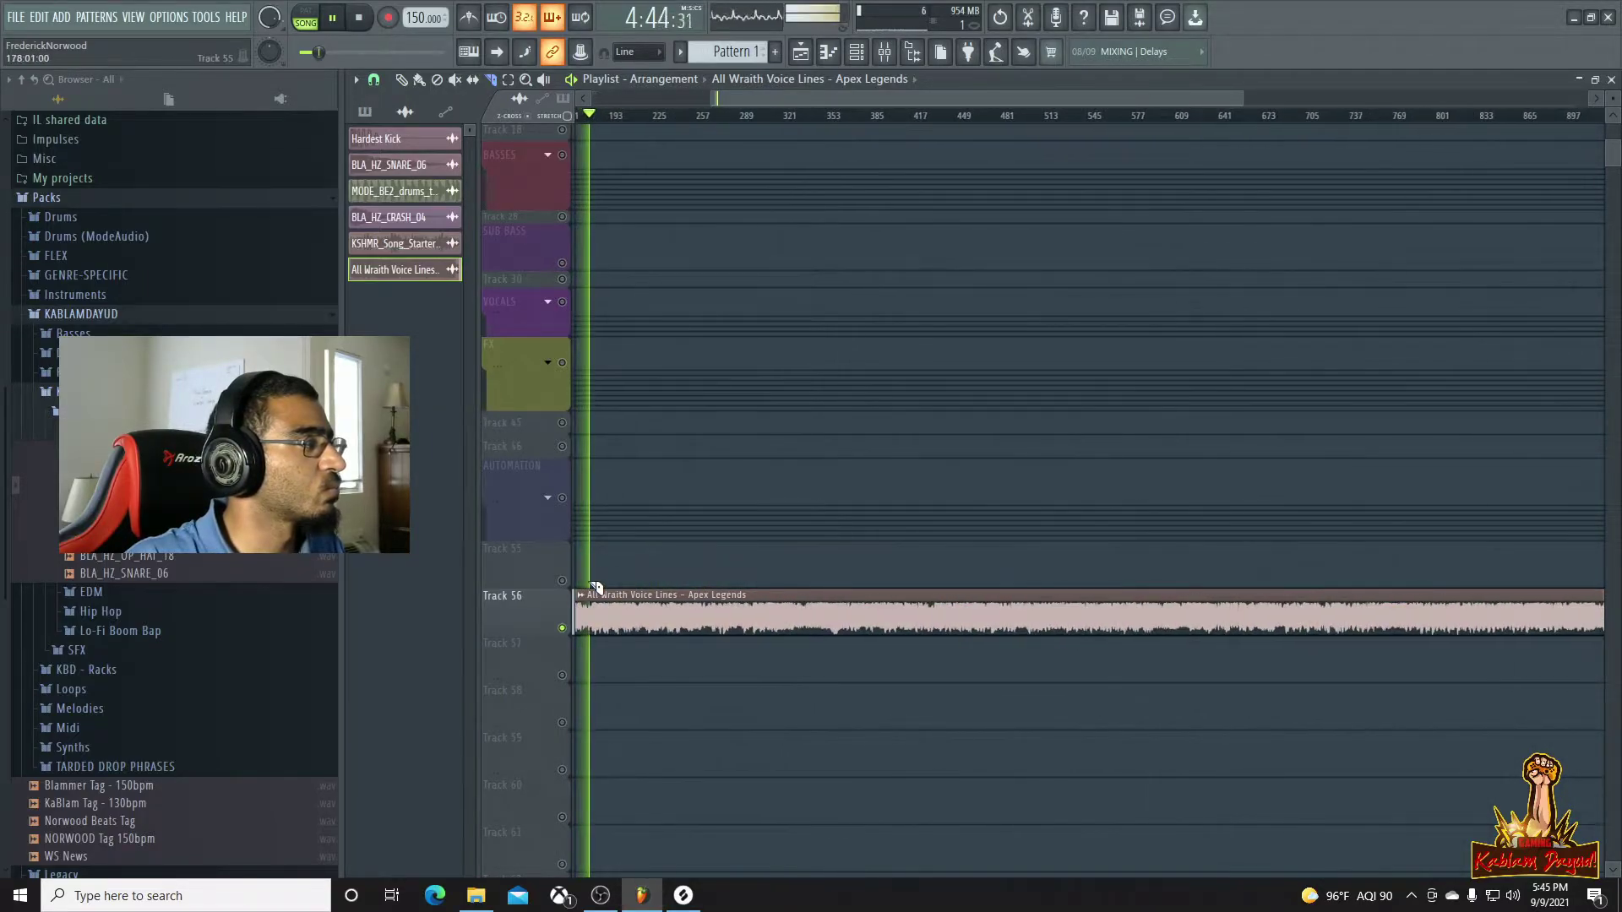
scroll(601, 580, up, 4)
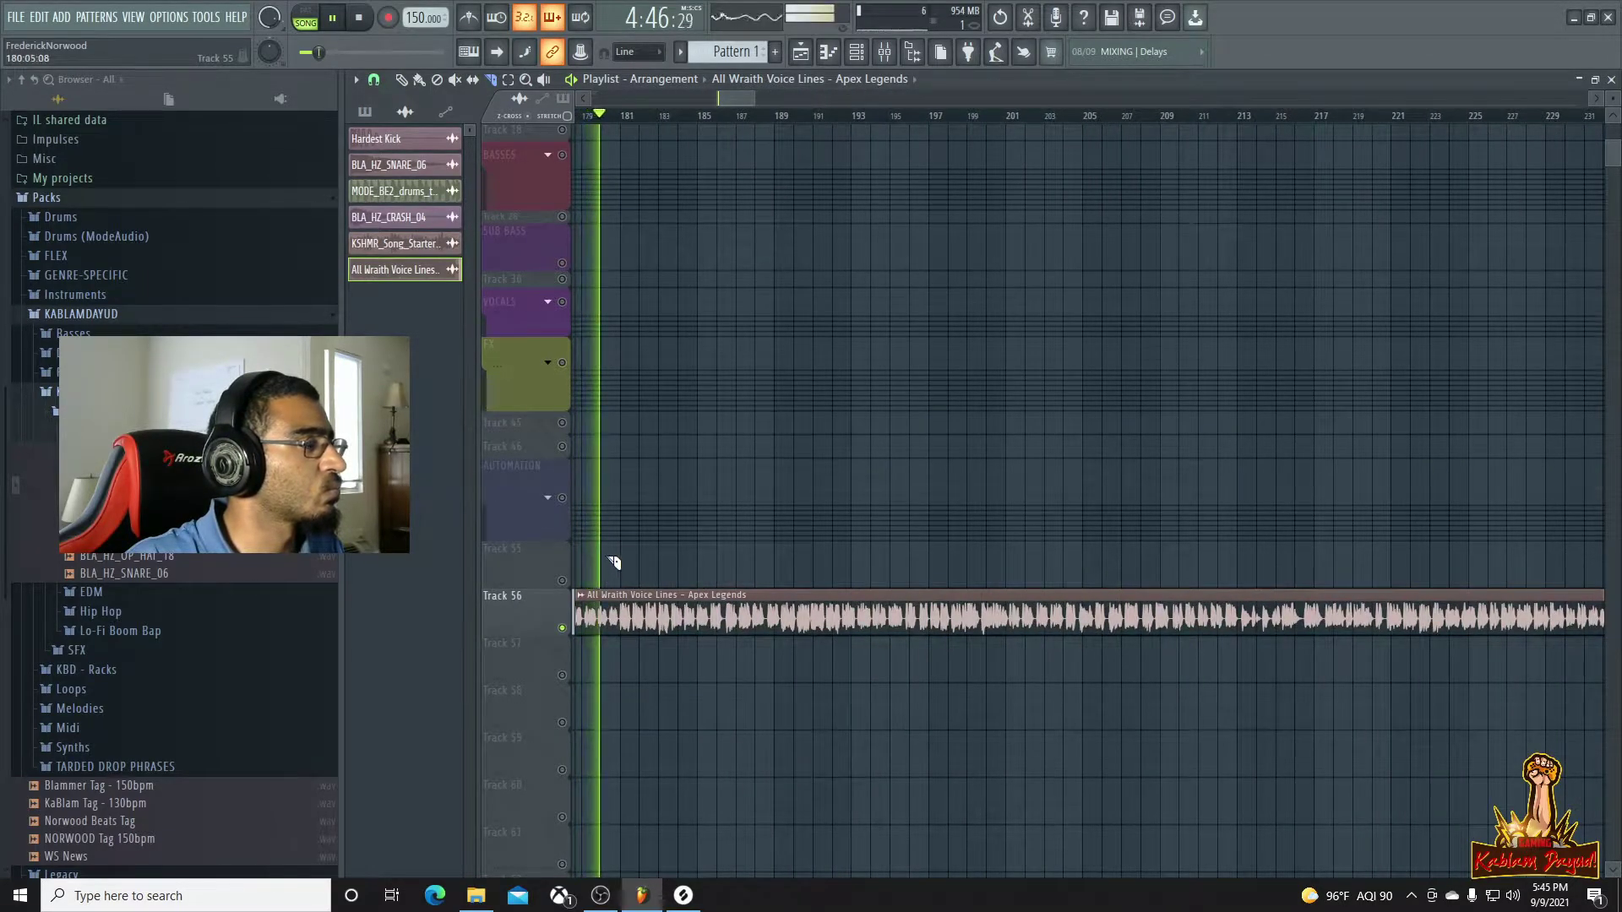
click(675, 120)
drag(690, 127, 1308, 127)
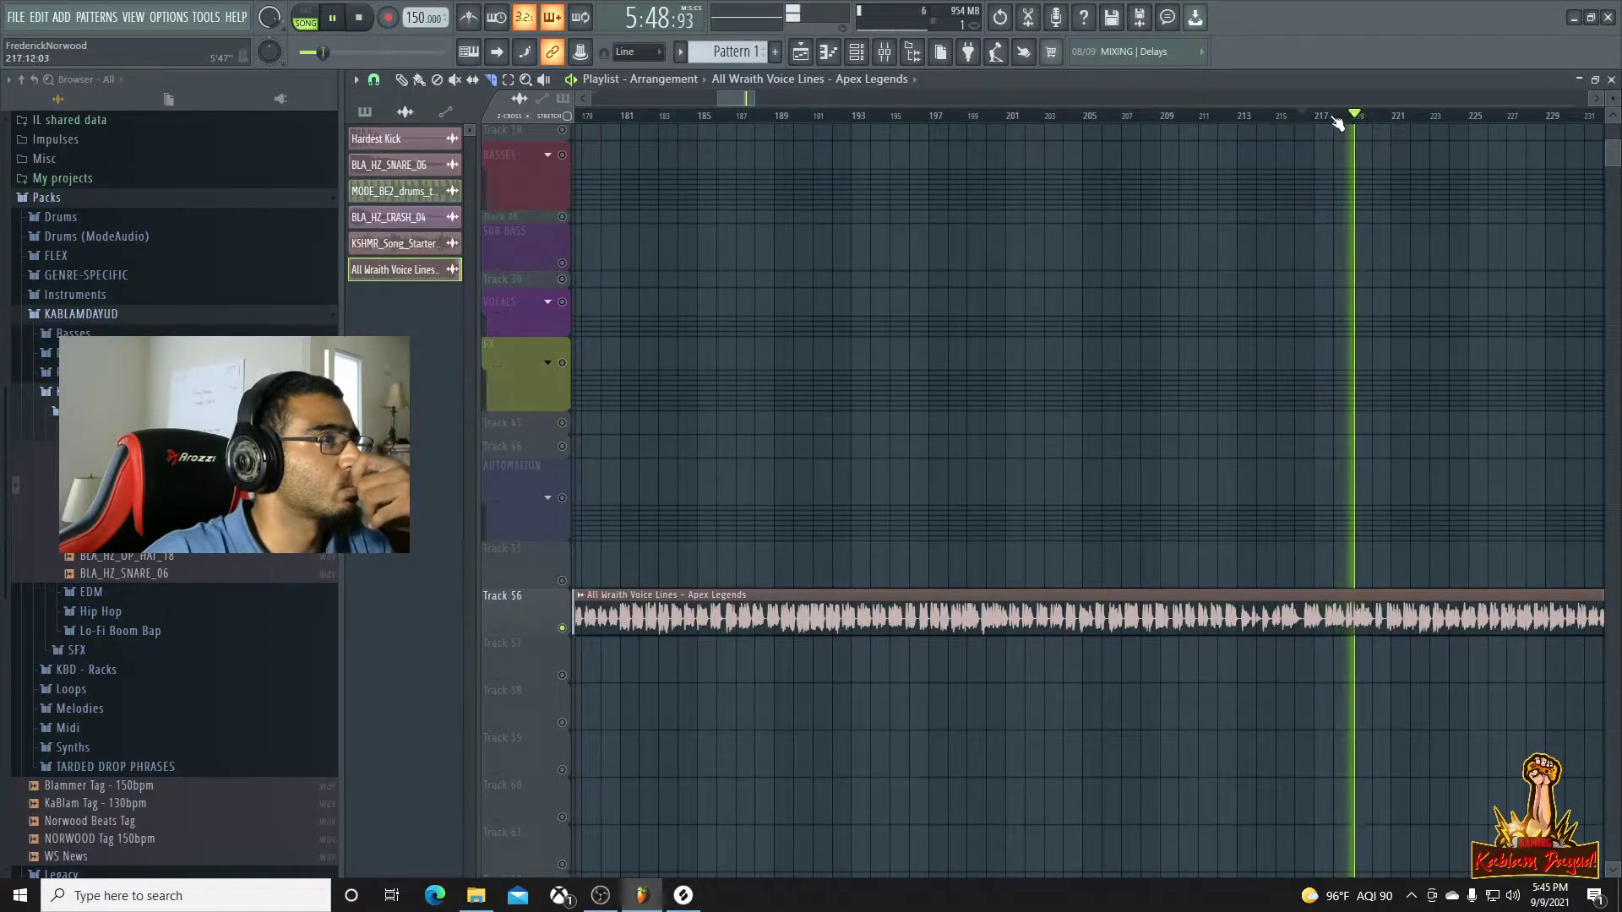
click(1380, 120)
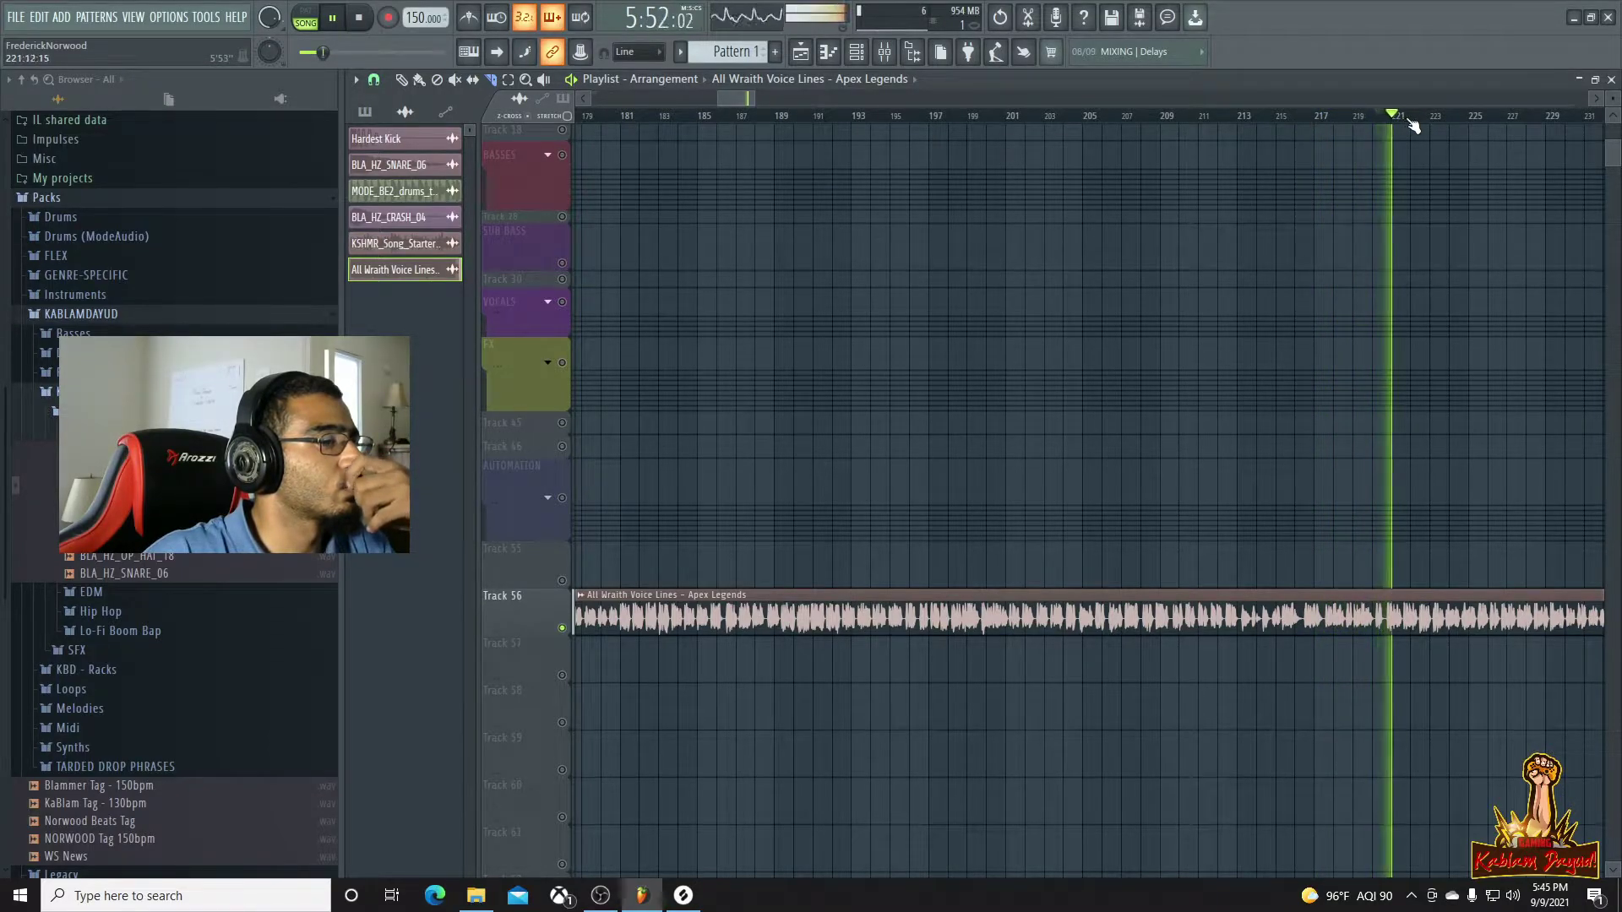
click(1453, 120)
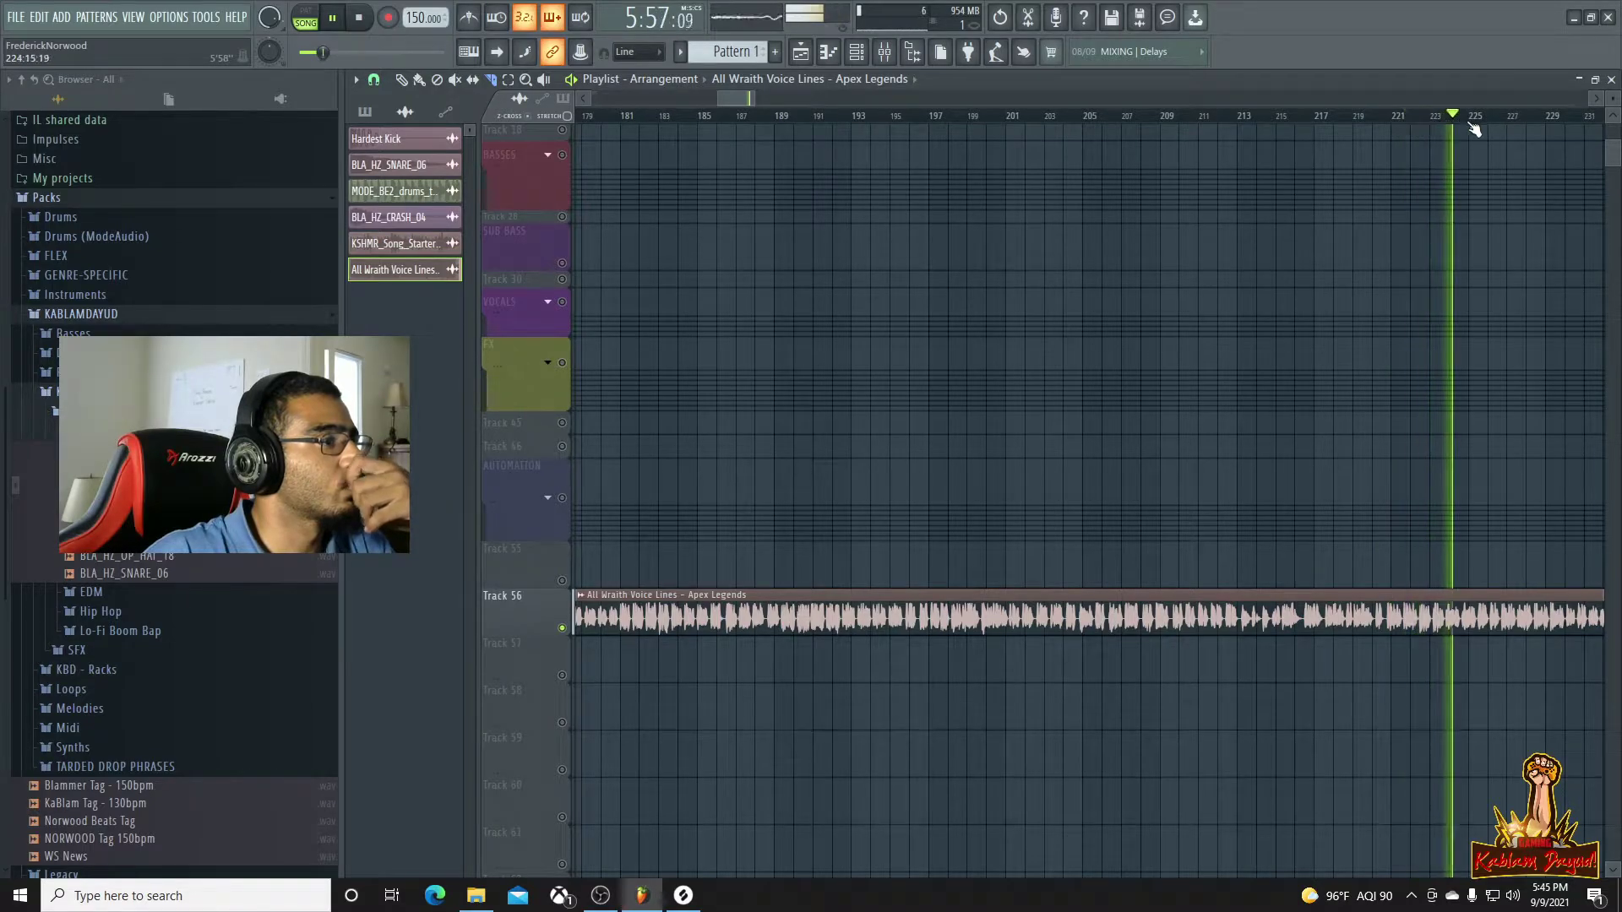
key(space)
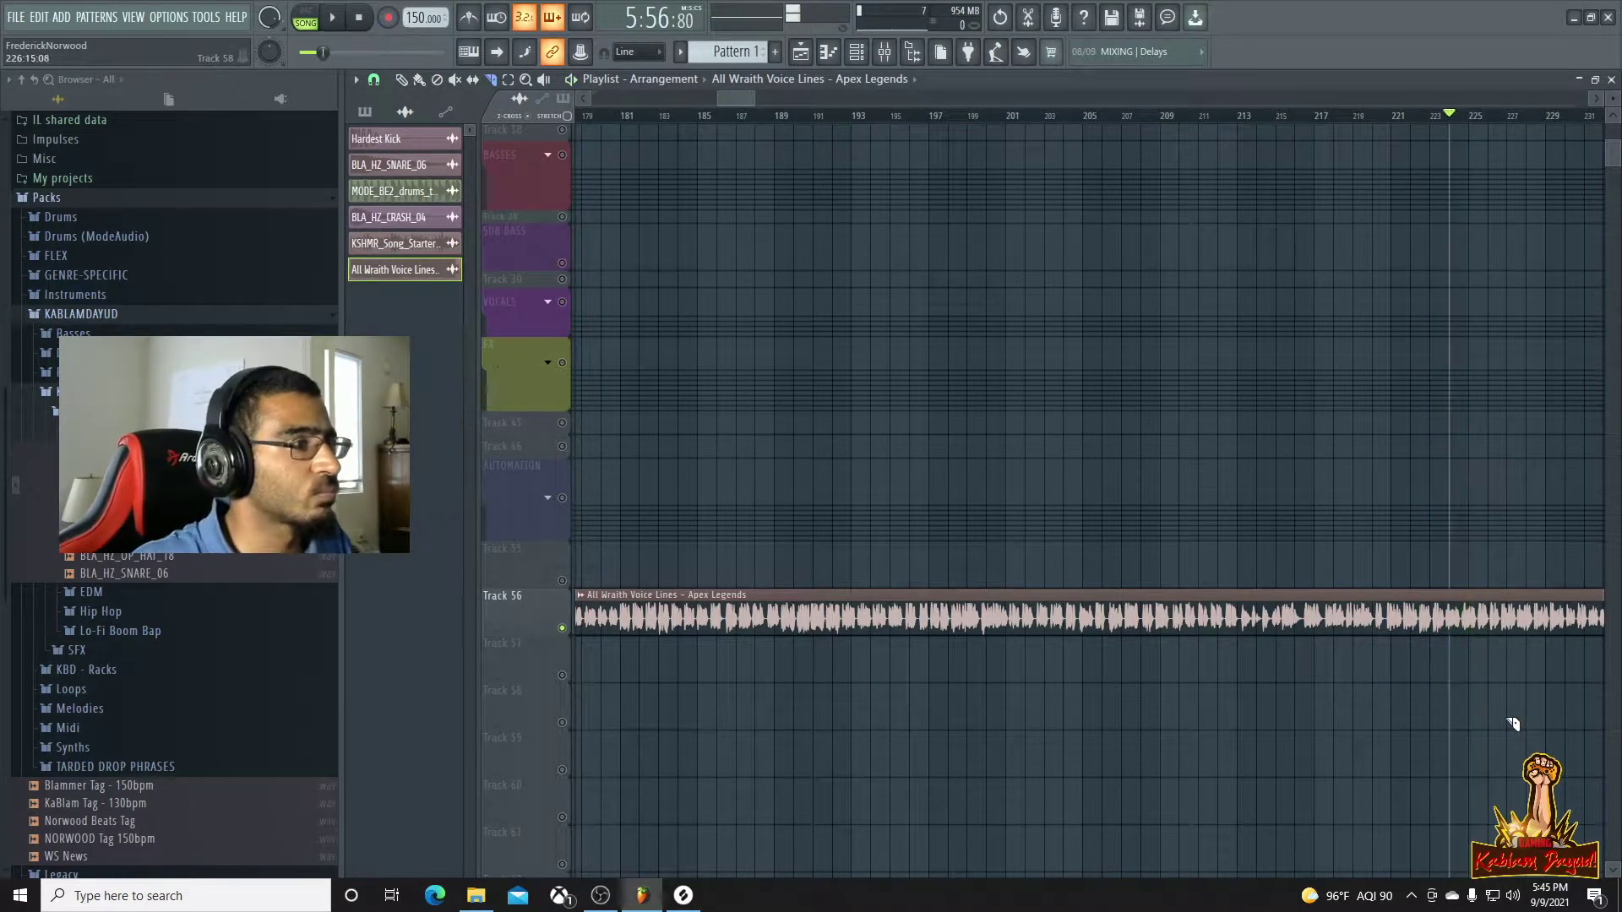
Slice off and delete the Track 56 voice lines before about bar 225.4, and move the remaining clip to bar 1
scroll(1503, 722, up, 4)
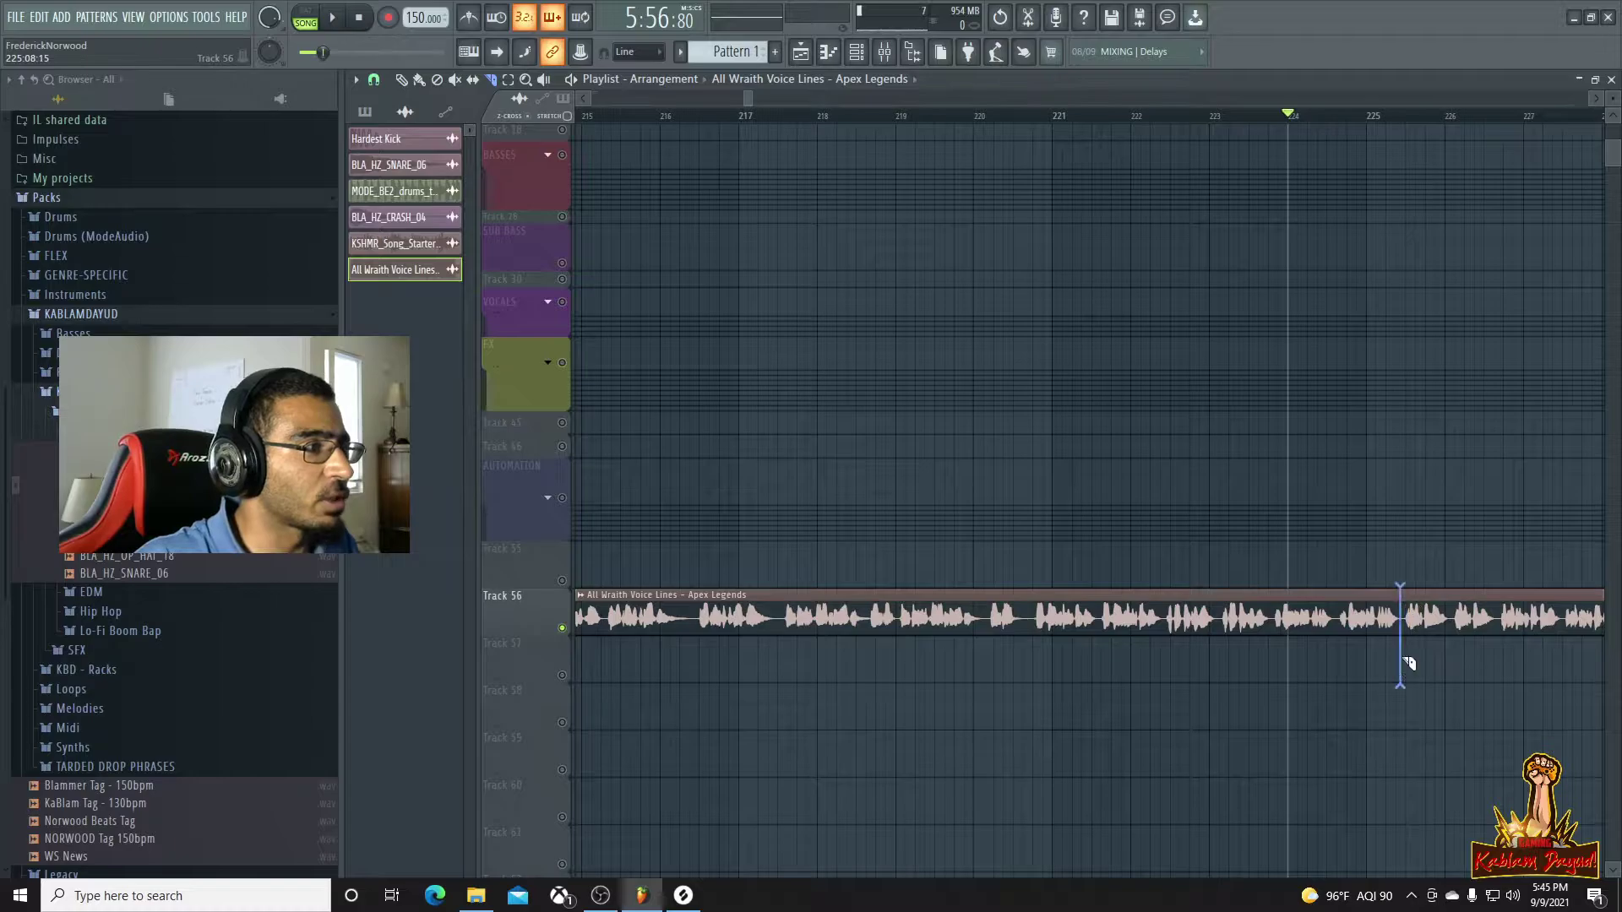
scroll(1351, 718, down, 8)
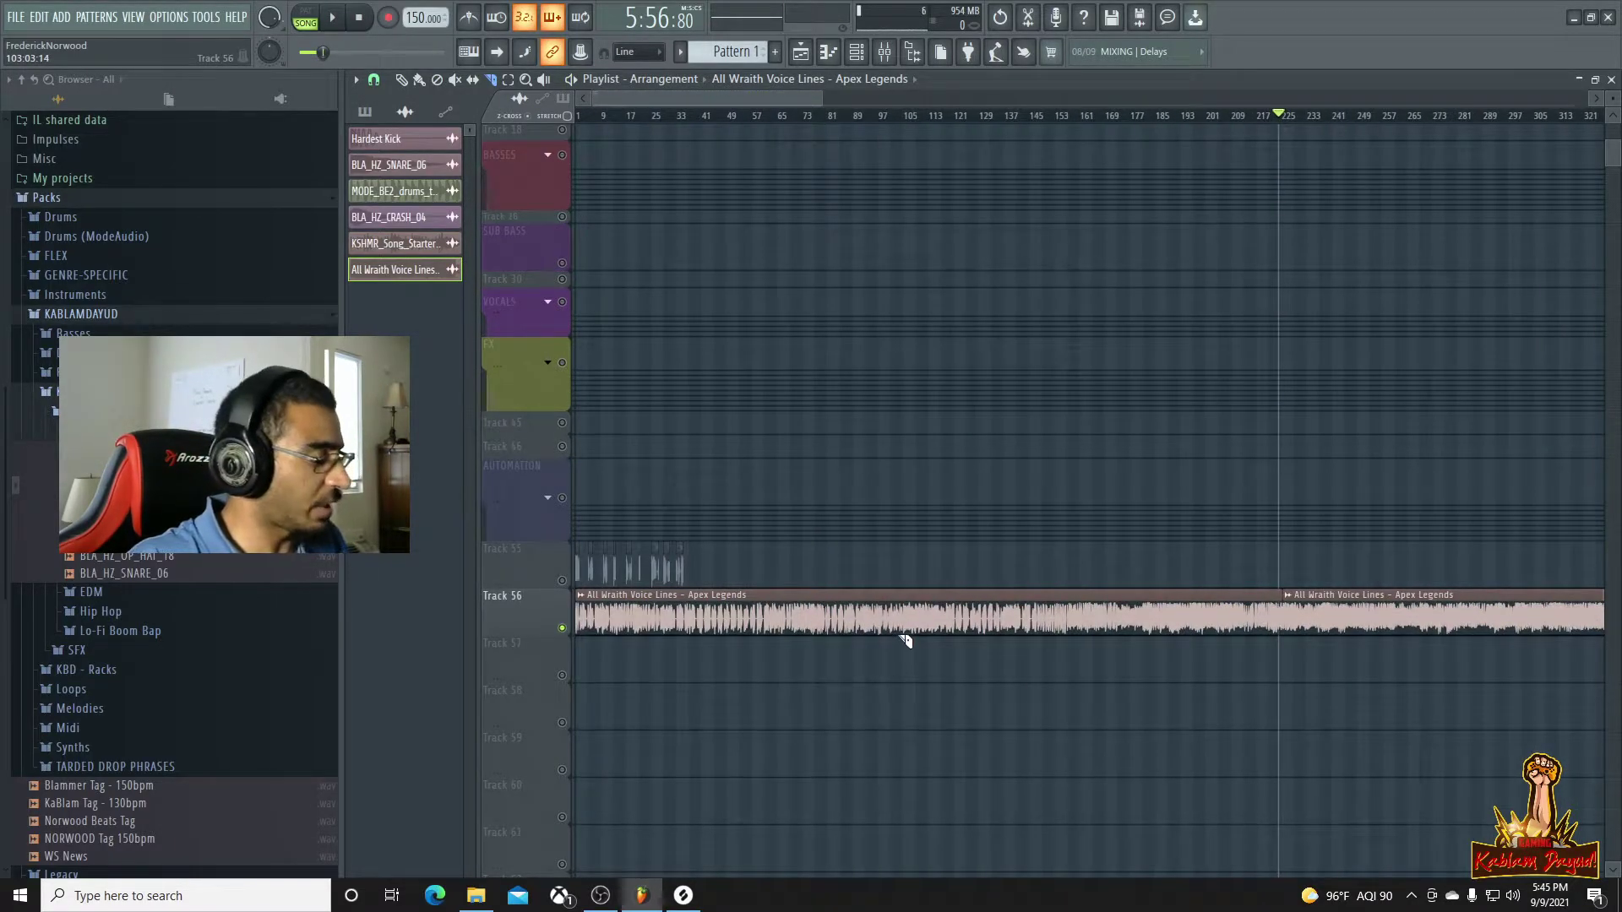
right_click(866, 615)
drag(1352, 638, 494, 618)
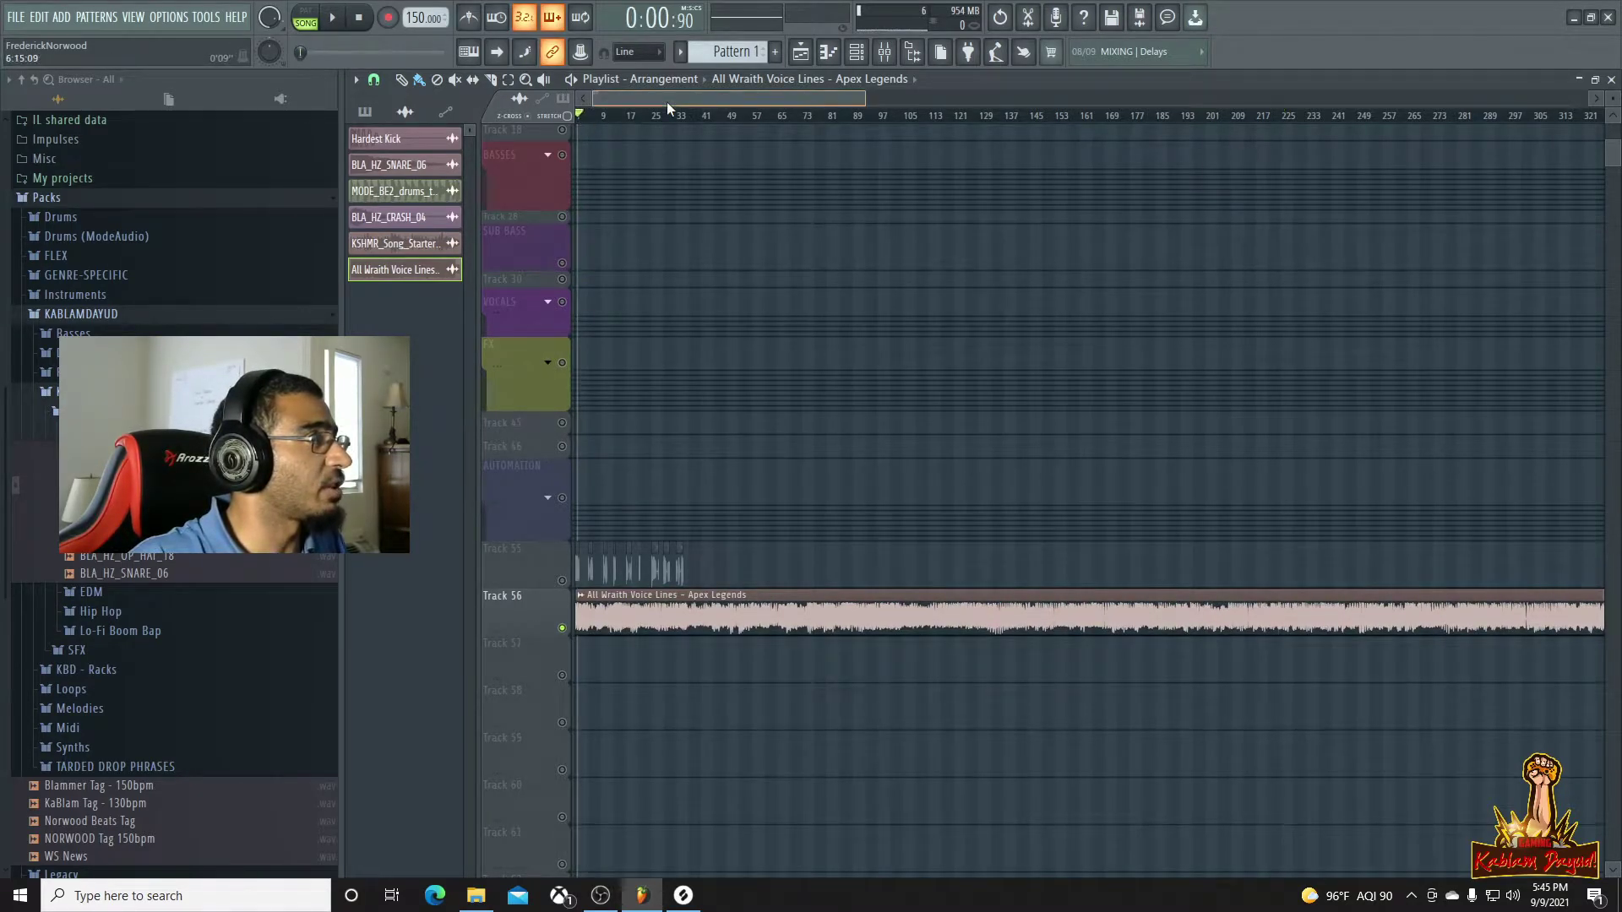
scroll(677, 681, up, 4)
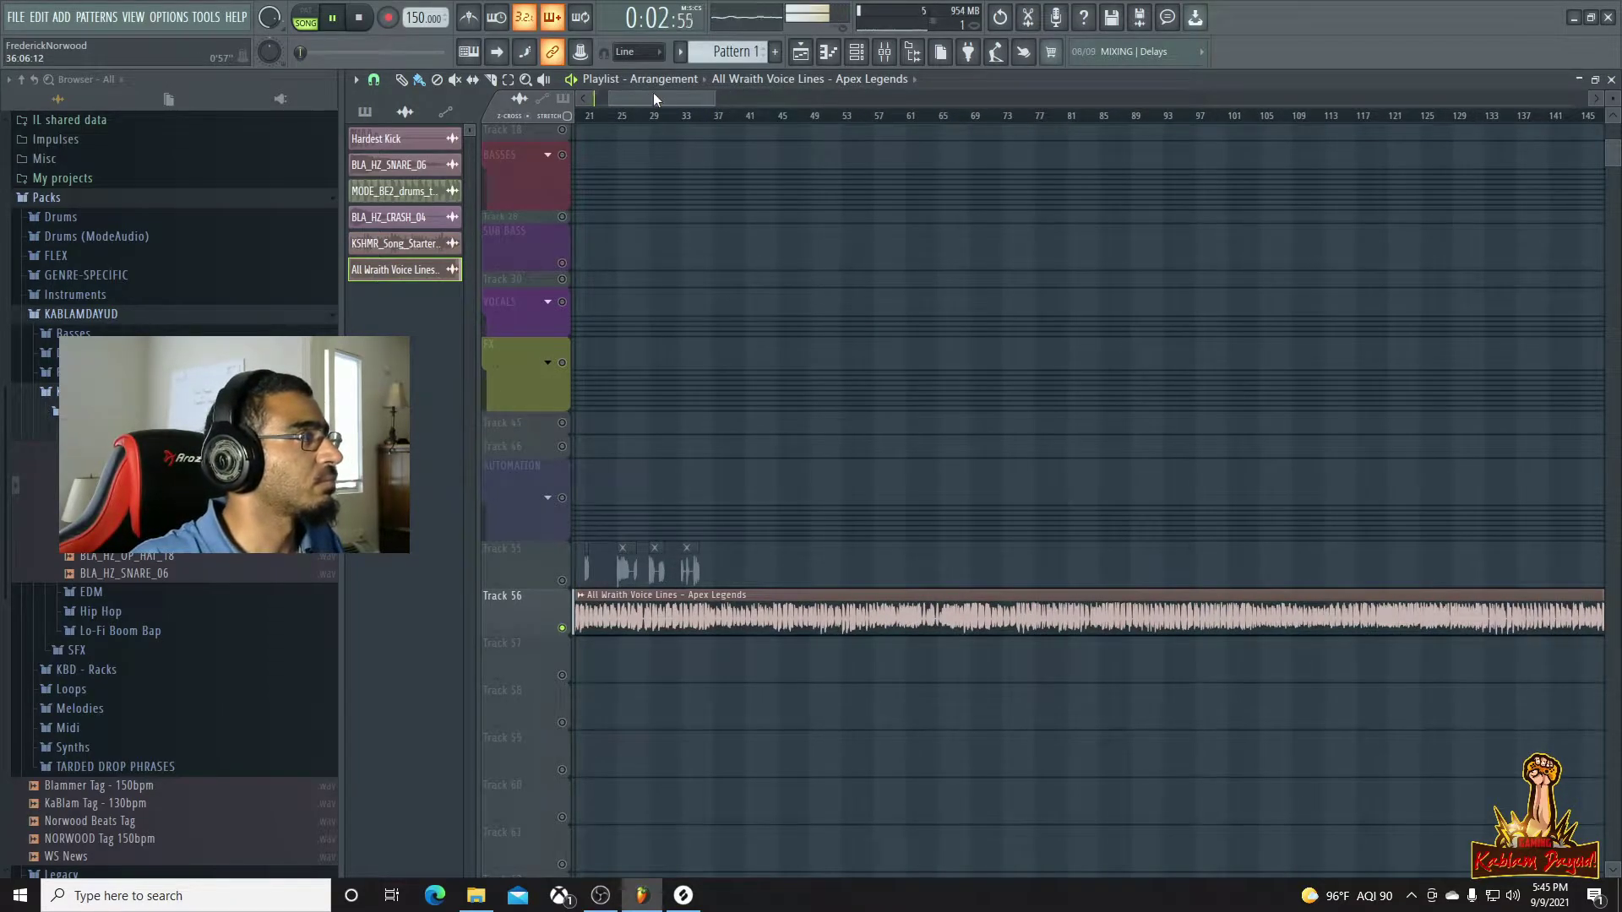
Audition the Track 56 voice lines from bar 1, sampling phrases up to about bar 61
drag(650, 99, 615, 101)
scroll(681, 691, up, 3)
scroll(681, 691, down, 3)
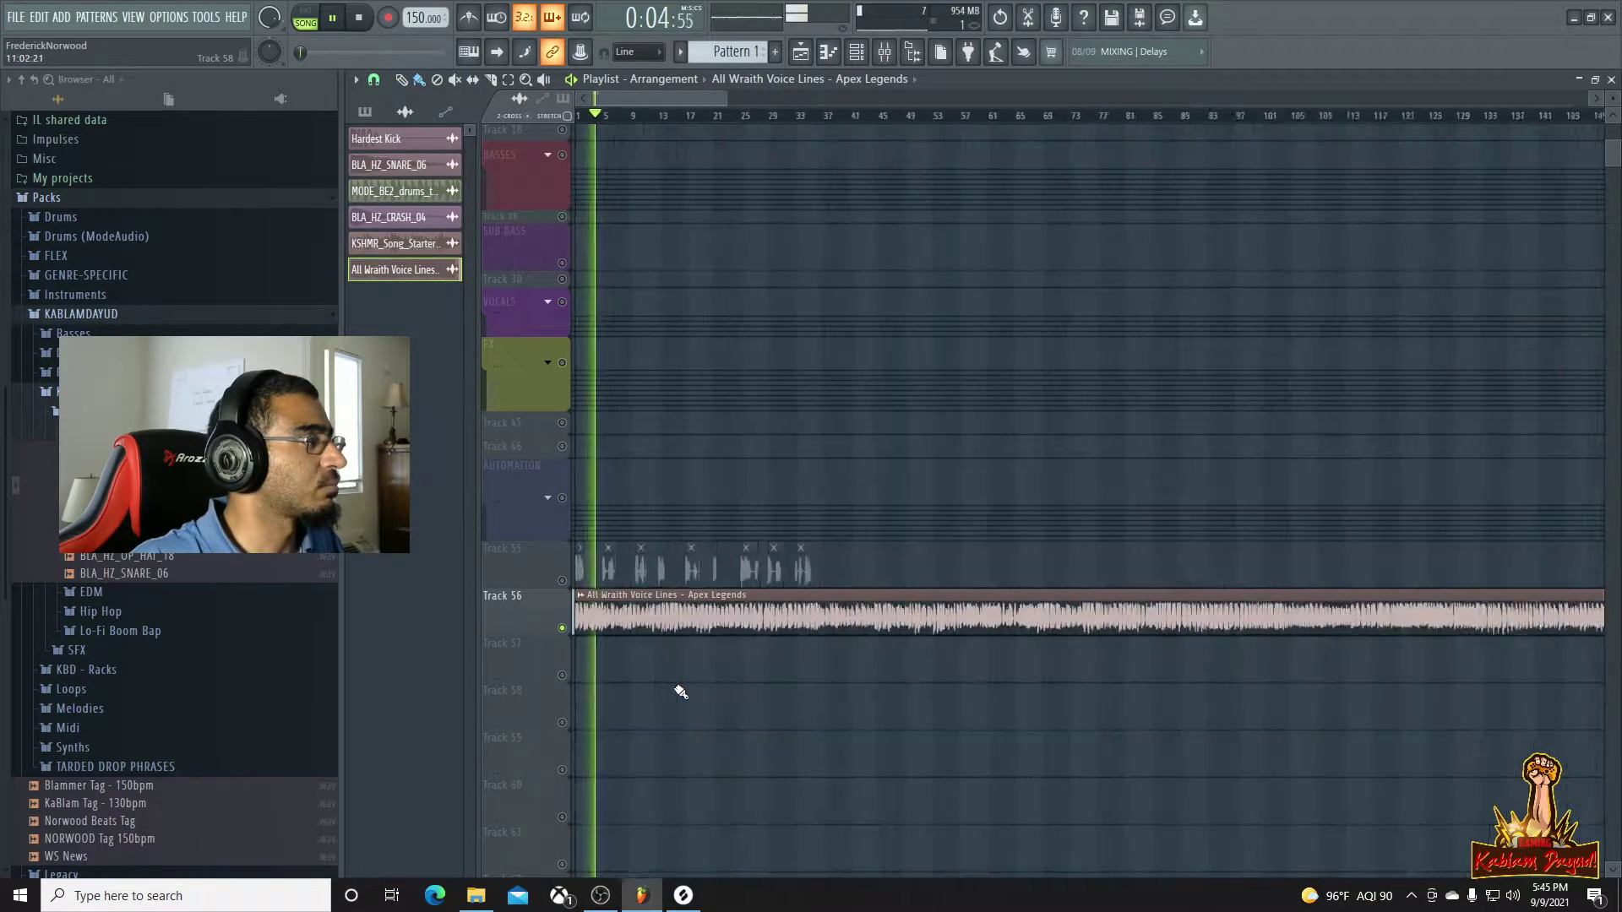
click(633, 116)
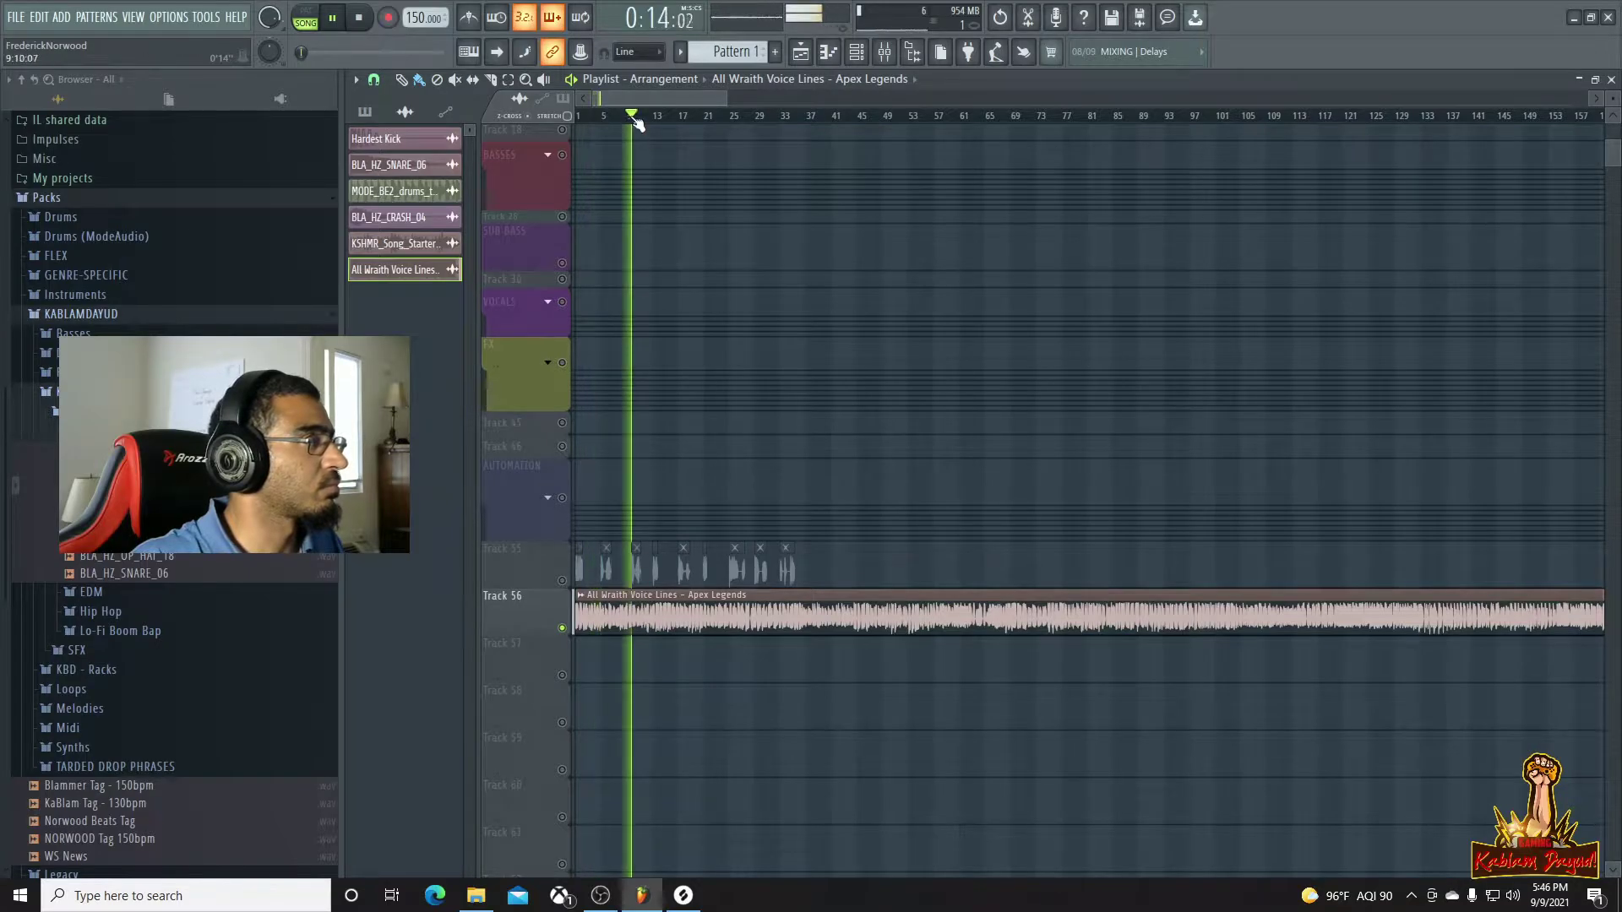
click(647, 118)
click(667, 118)
drag(689, 125, 1003, 146)
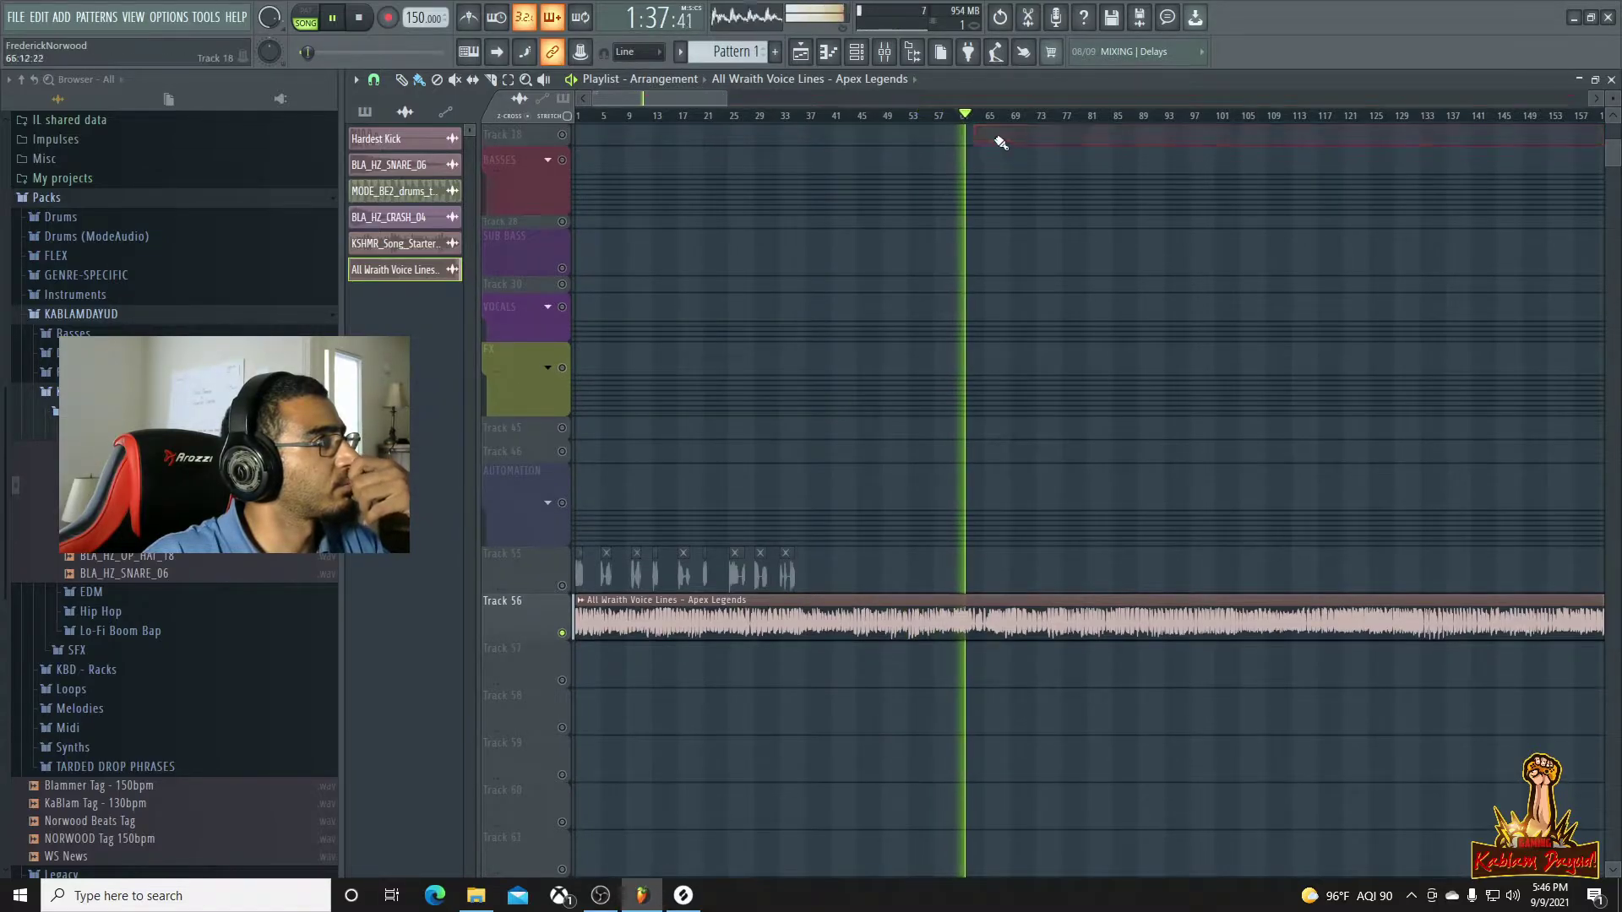
Audition the Track 56 voice lines between about bars 63 and 81, jumping ahead a few bars at a time
click(979, 123)
click(992, 122)
click(1017, 123)
click(1031, 123)
click(1052, 123)
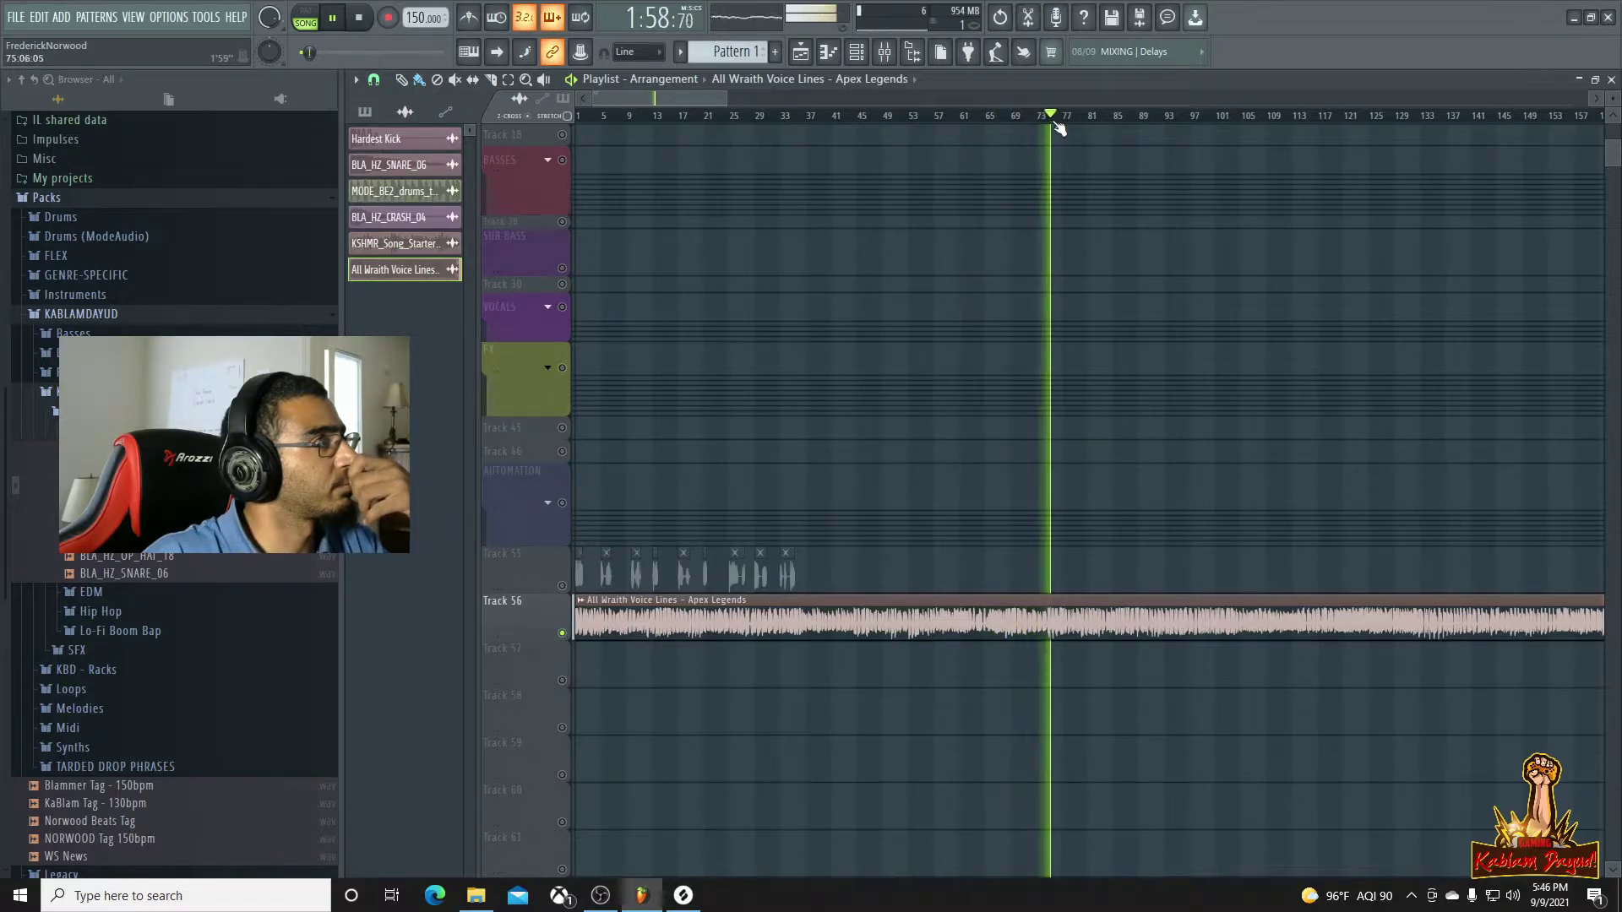
click(1086, 123)
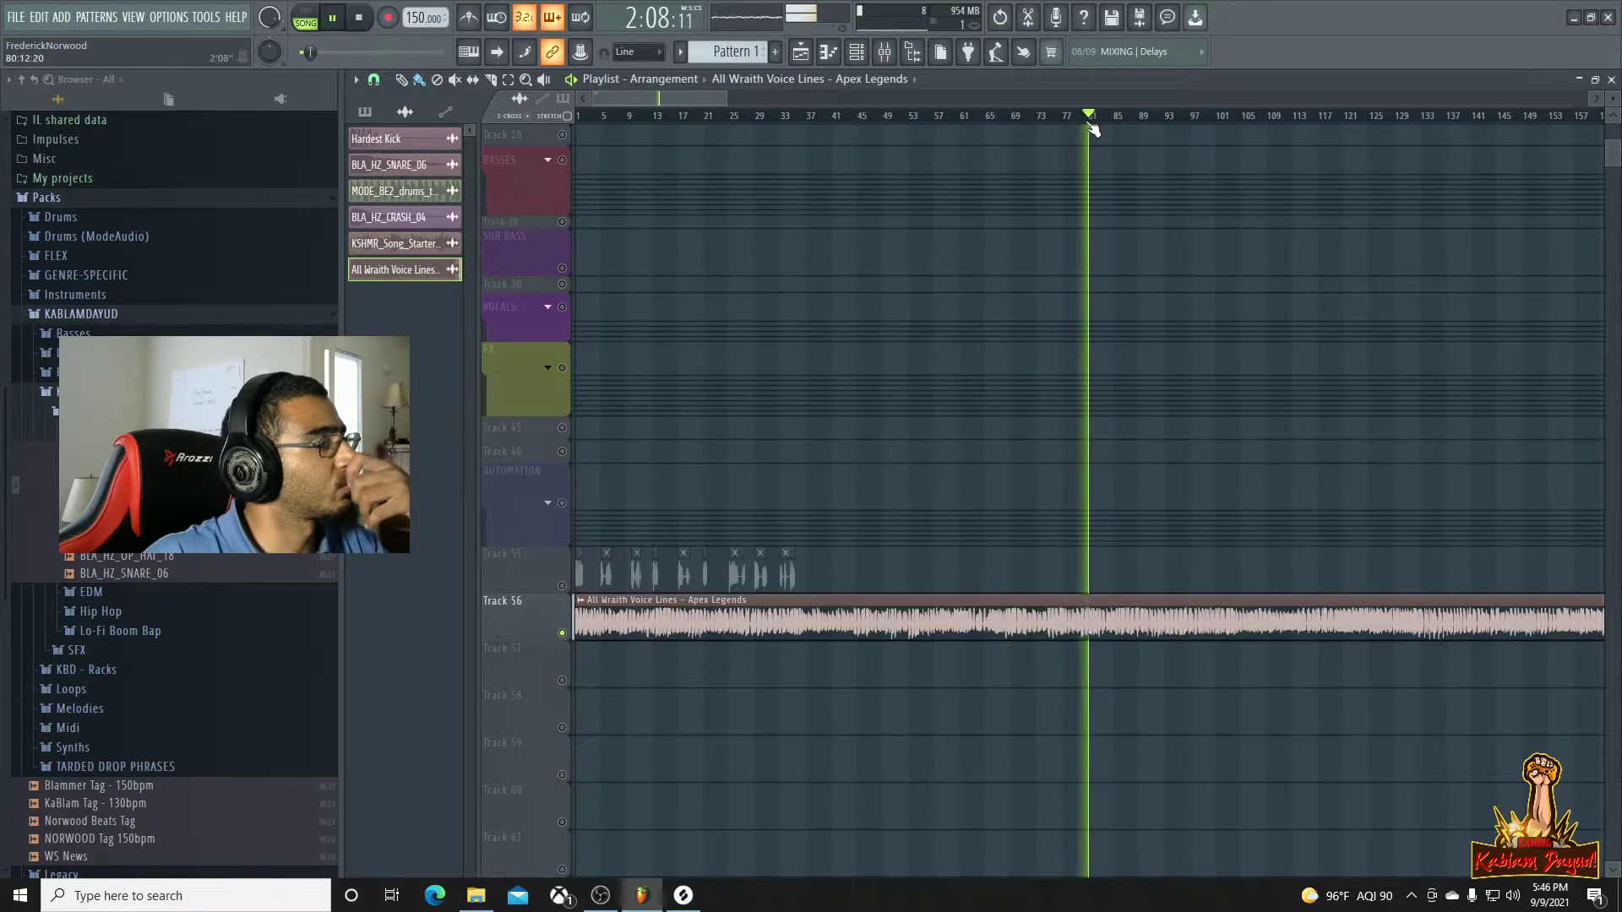
Sample the Track 56 voice lines from about bar 85 to bar 133, and stop playback
click(1113, 124)
click(1149, 123)
click(1186, 124)
click(1213, 124)
click(1257, 124)
click(1288, 124)
click(1310, 125)
click(1324, 124)
click(1346, 124)
click(1374, 124)
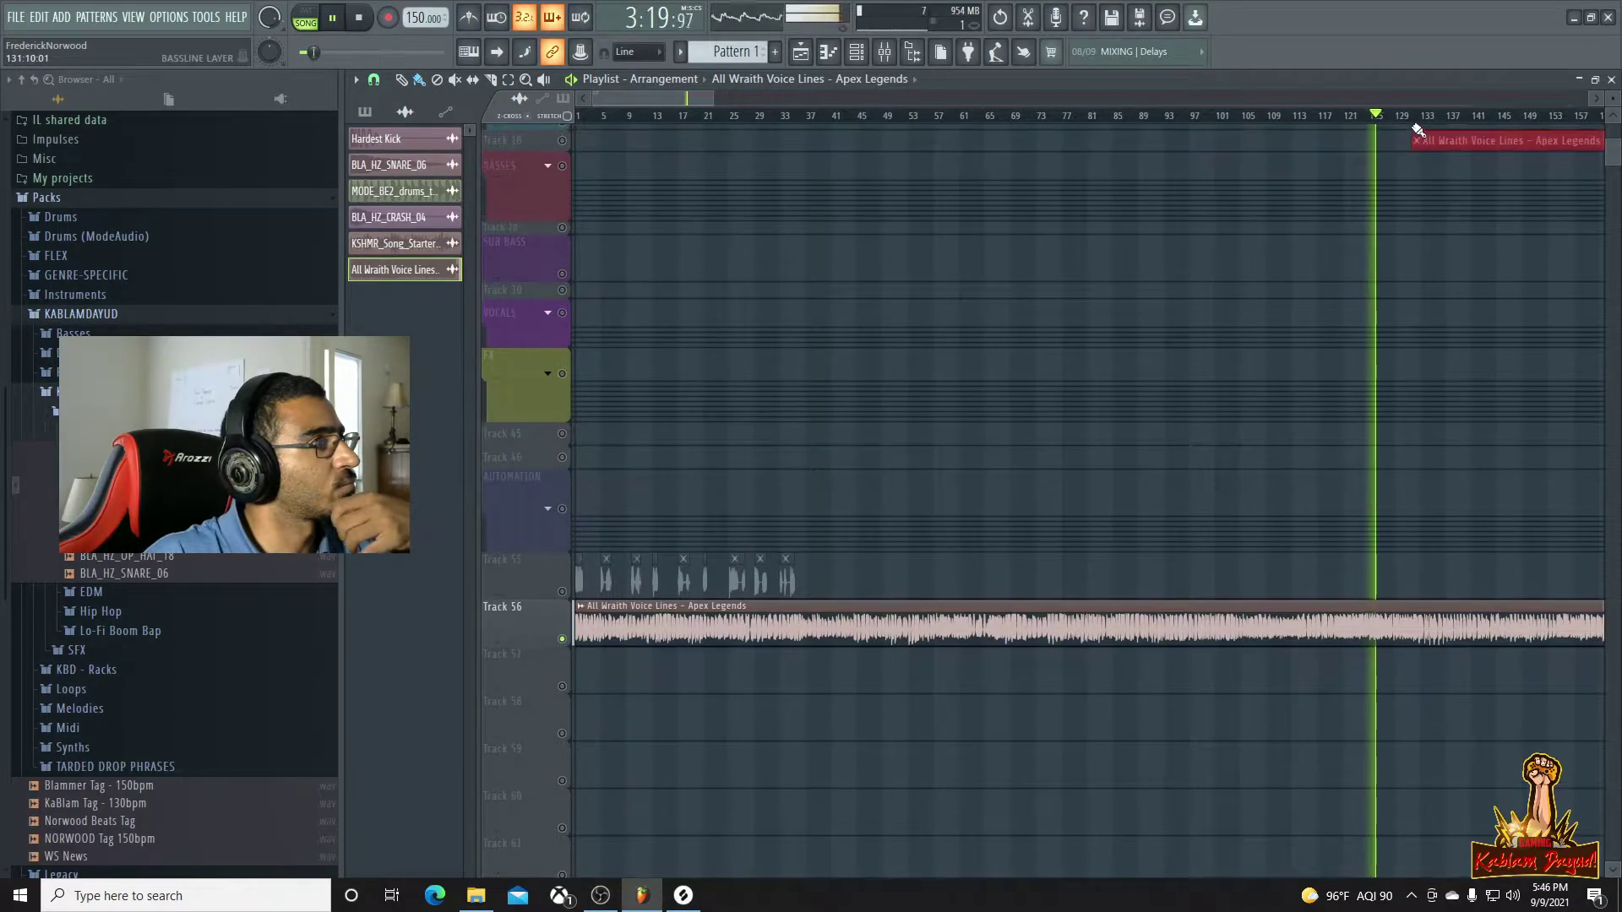
click(1423, 125)
key(space)
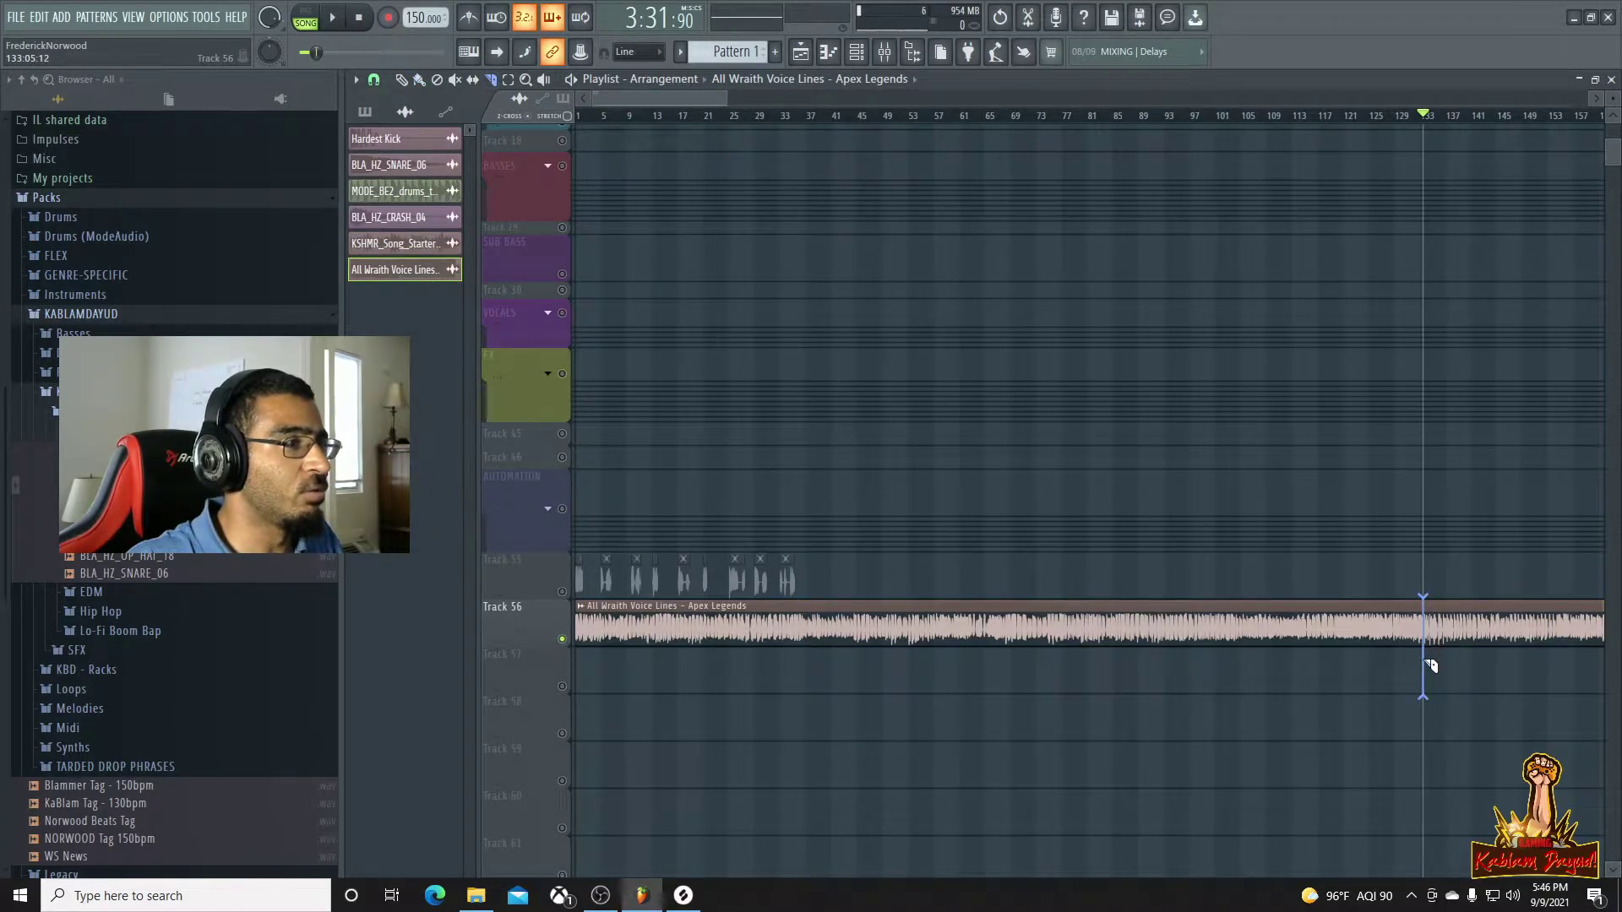
Slice off and delete the Track 56 voice lines before about bar 133, and move the remaining clip to bar 1
key(b)
right_click(1281, 621)
mouse_move(1495, 630)
mouse_down()
mouse_move(1292, 656)
mouse_move(582, 631)
mouse_move(551, 596)
mouse_up()
Audition the shortened Track 56 clip from bar 1 to about bar 113 in wide jumps, and stop playback
key(space)
key(space)
click(581, 116)
key(space)
click(789, 117)
click(865, 117)
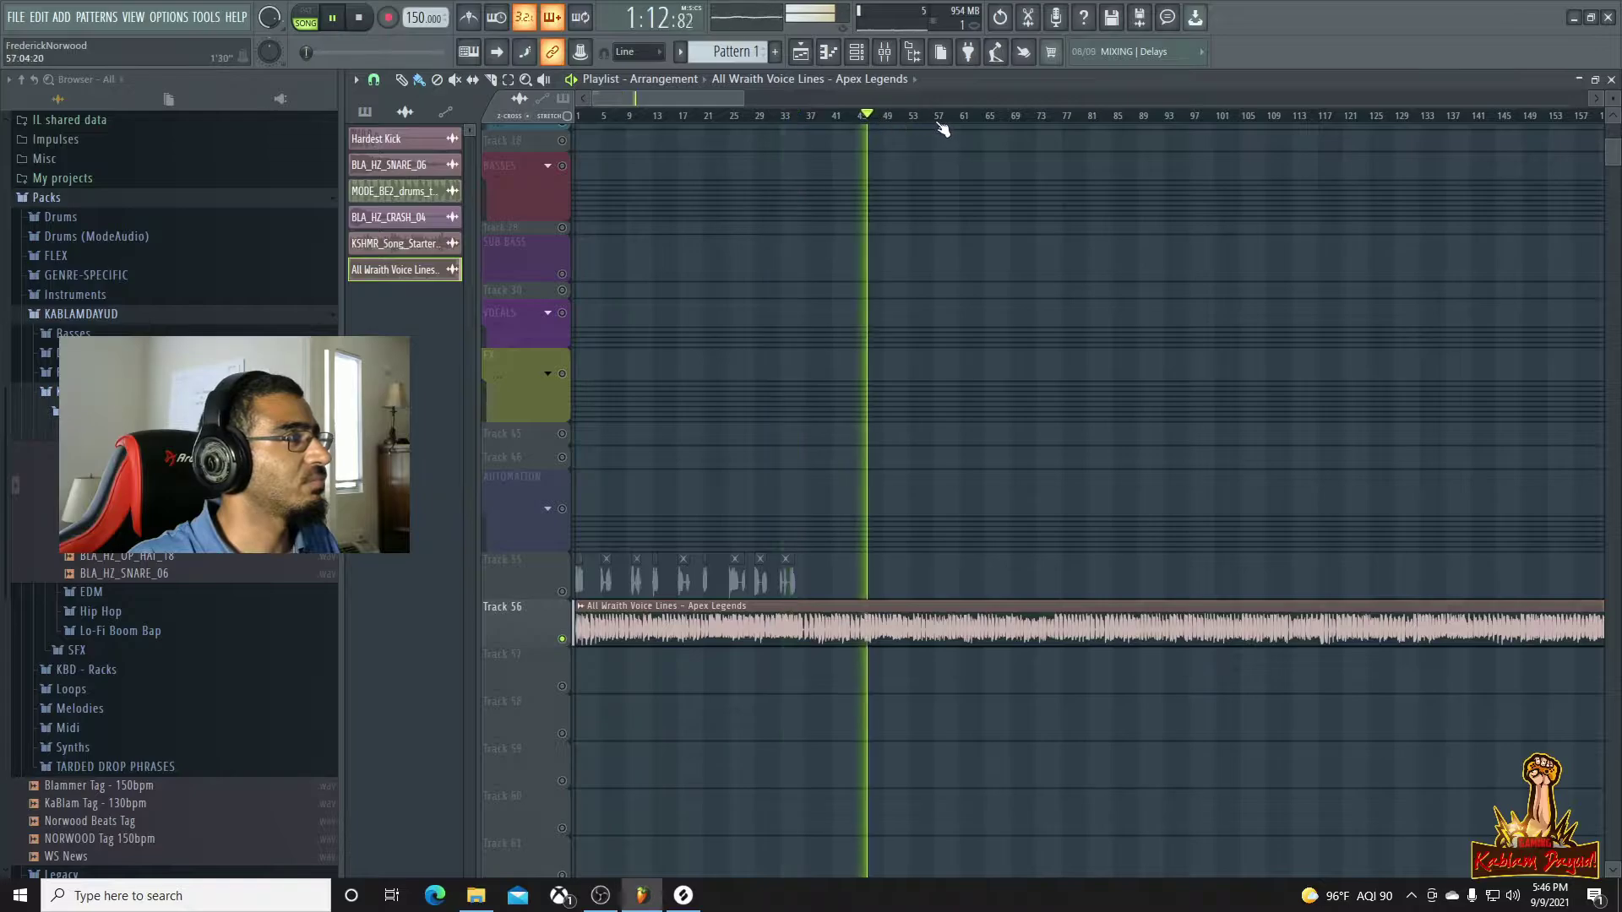
click(935, 117)
click(1079, 116)
click(1156, 117)
click(1200, 117)
click(1239, 117)
click(1296, 117)
key(space)
Bring the full voice lines clip into view and sample it near its end, from about bar 955 back to bar 835
scroll(1202, 330, down, 6)
click(1481, 116)
key(space)
click(1496, 117)
click(1514, 116)
click(1512, 119)
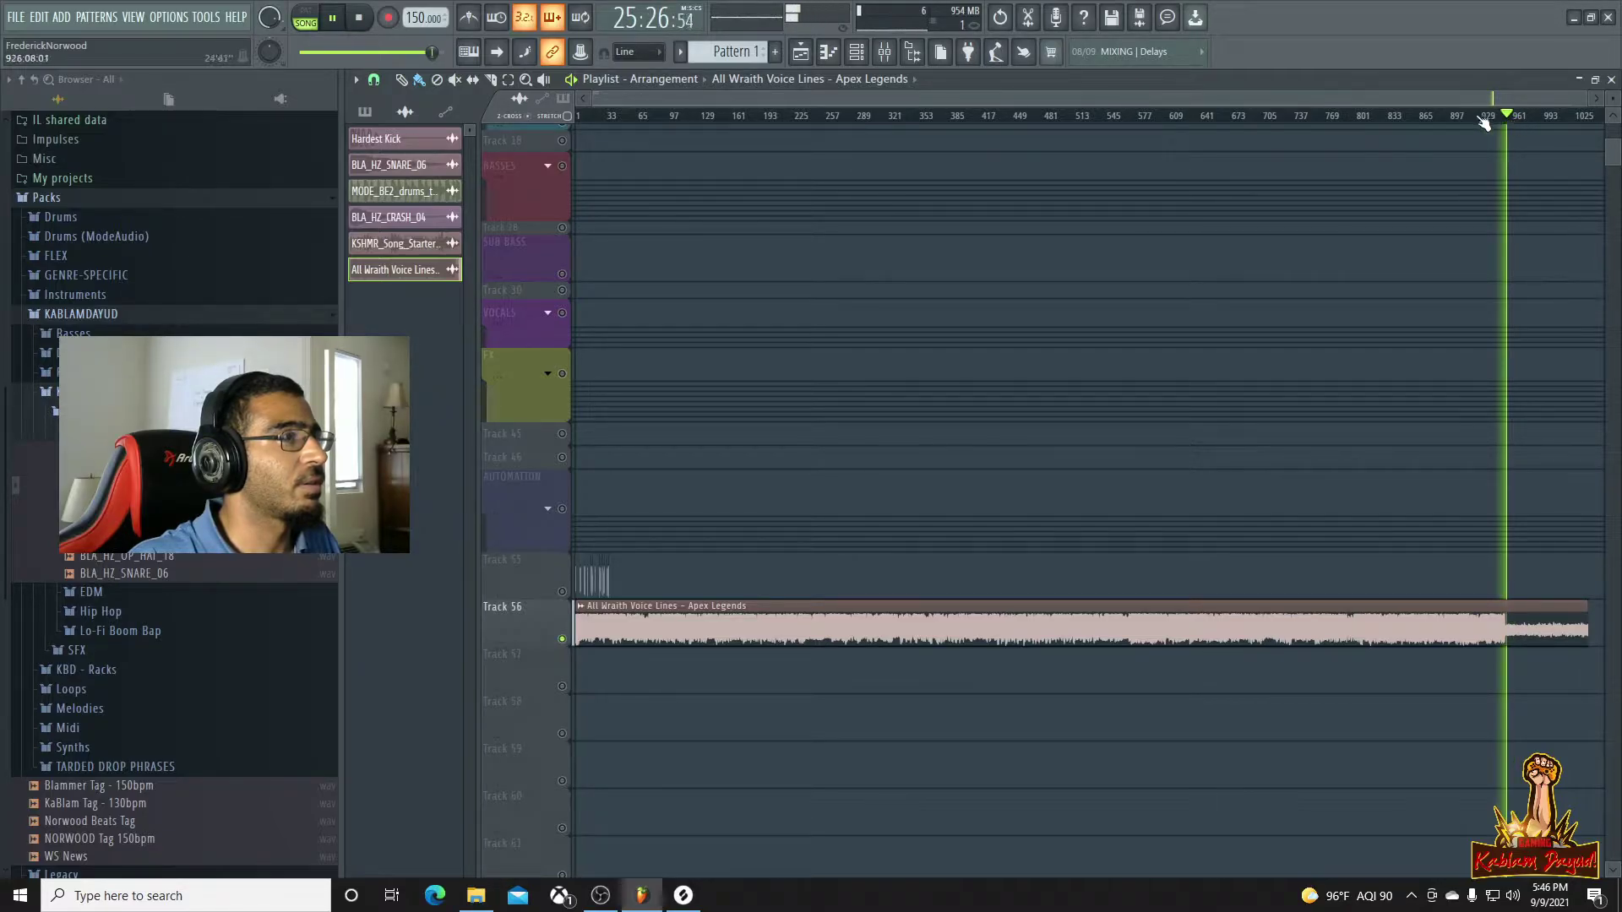
click(1474, 116)
click(1435, 117)
click(1394, 117)
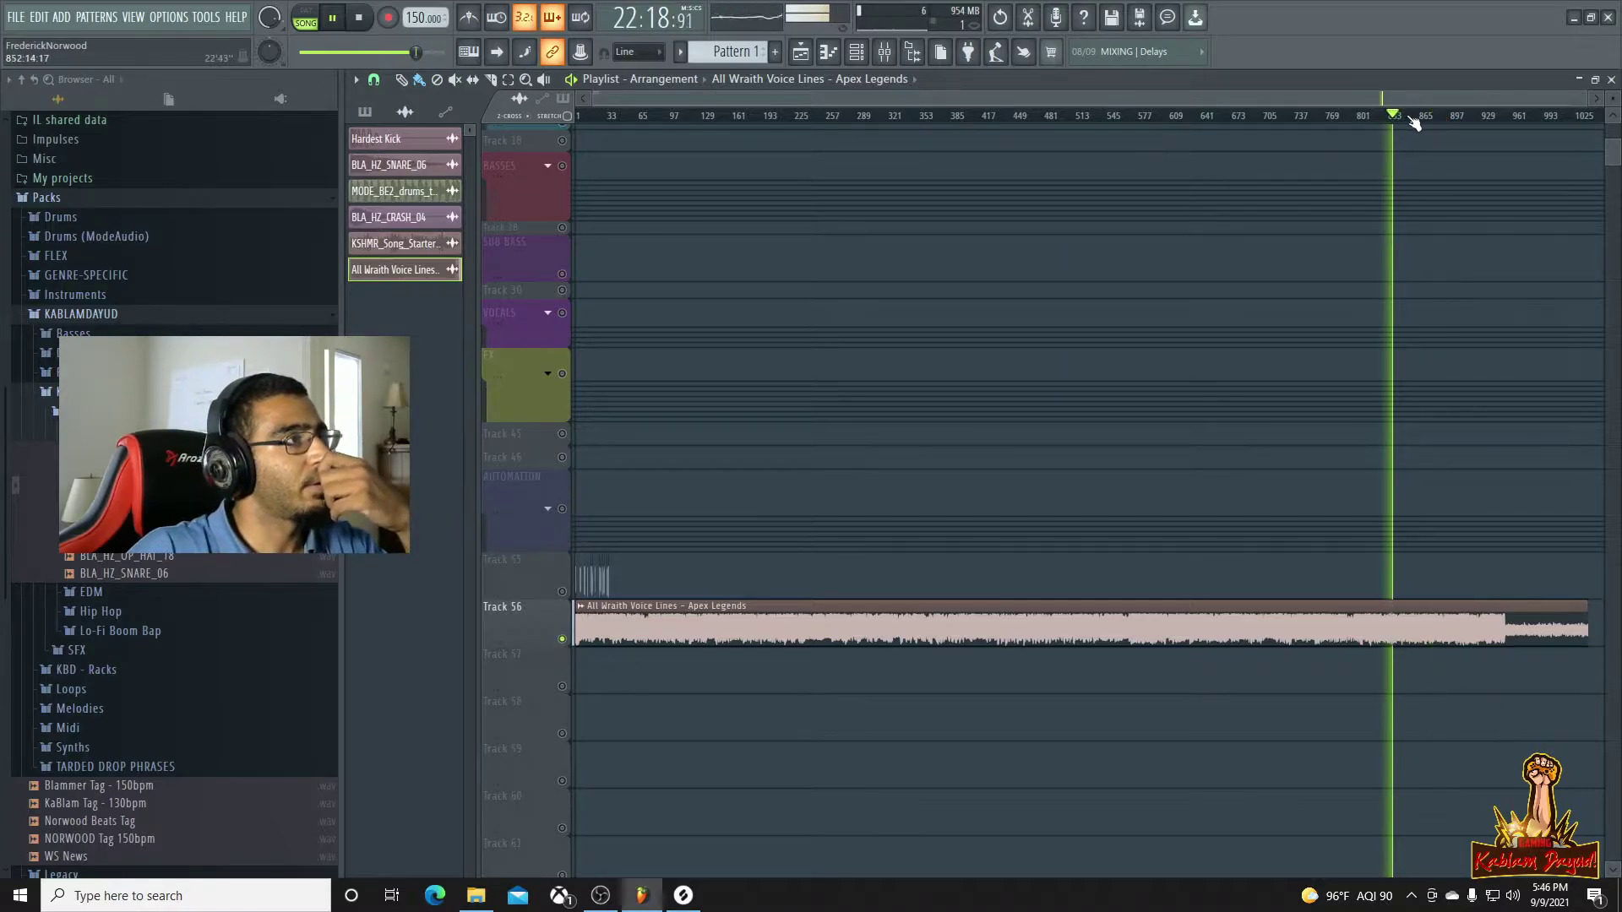
Sample the Track 56 voice lines backwards from about bar 820 to bar 682
click(1376, 116)
click(1362, 116)
click(1355, 118)
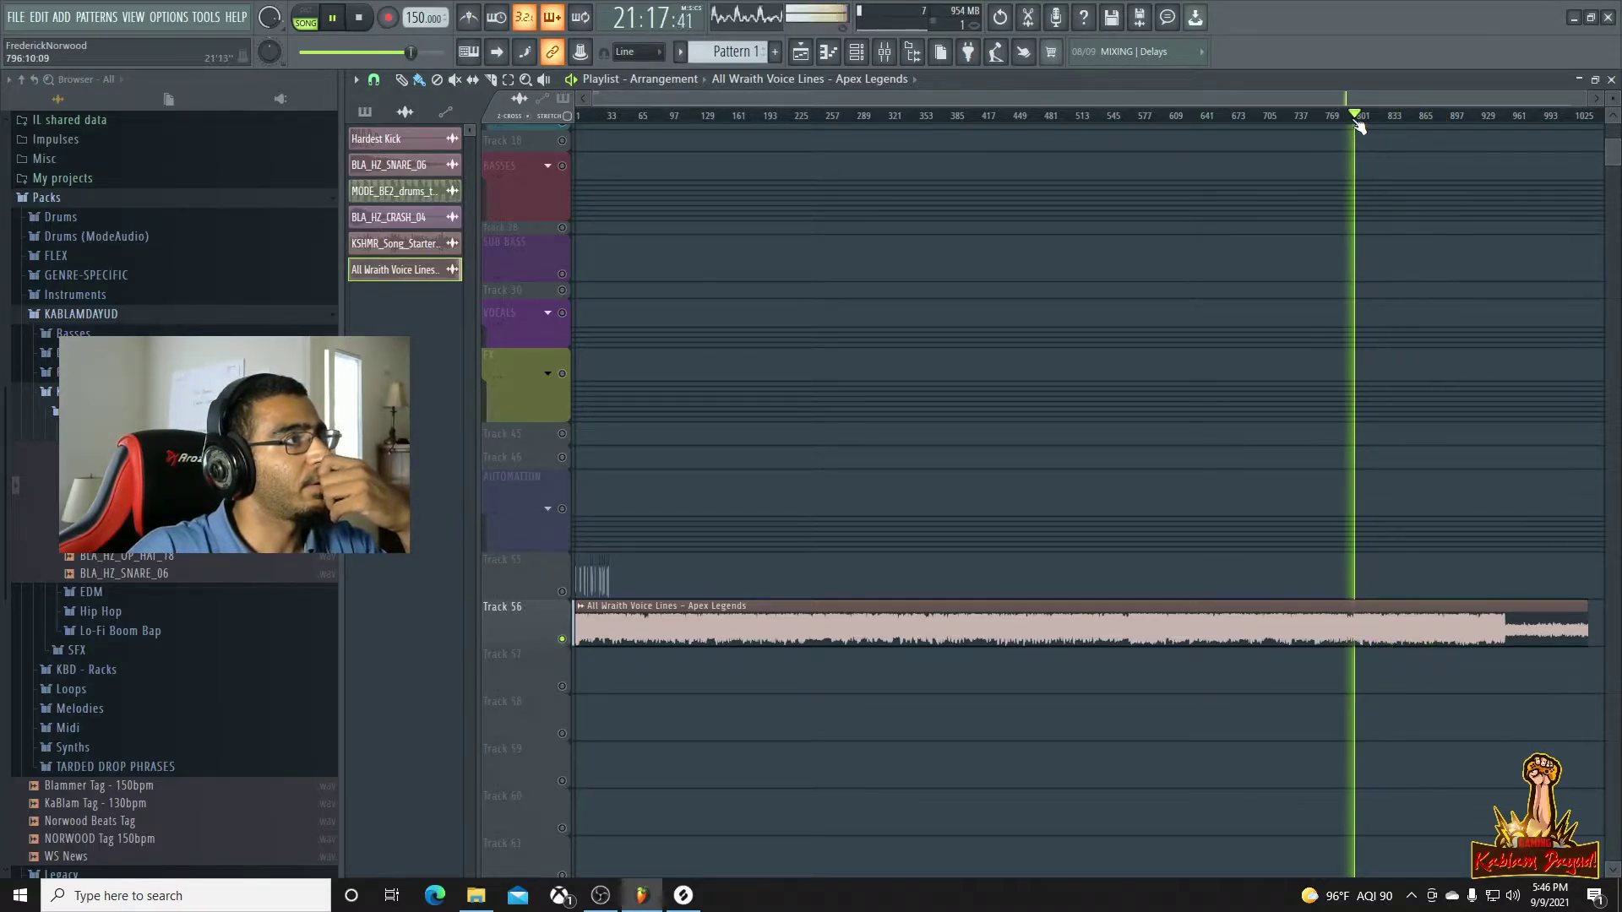
click(1336, 118)
click(1319, 118)
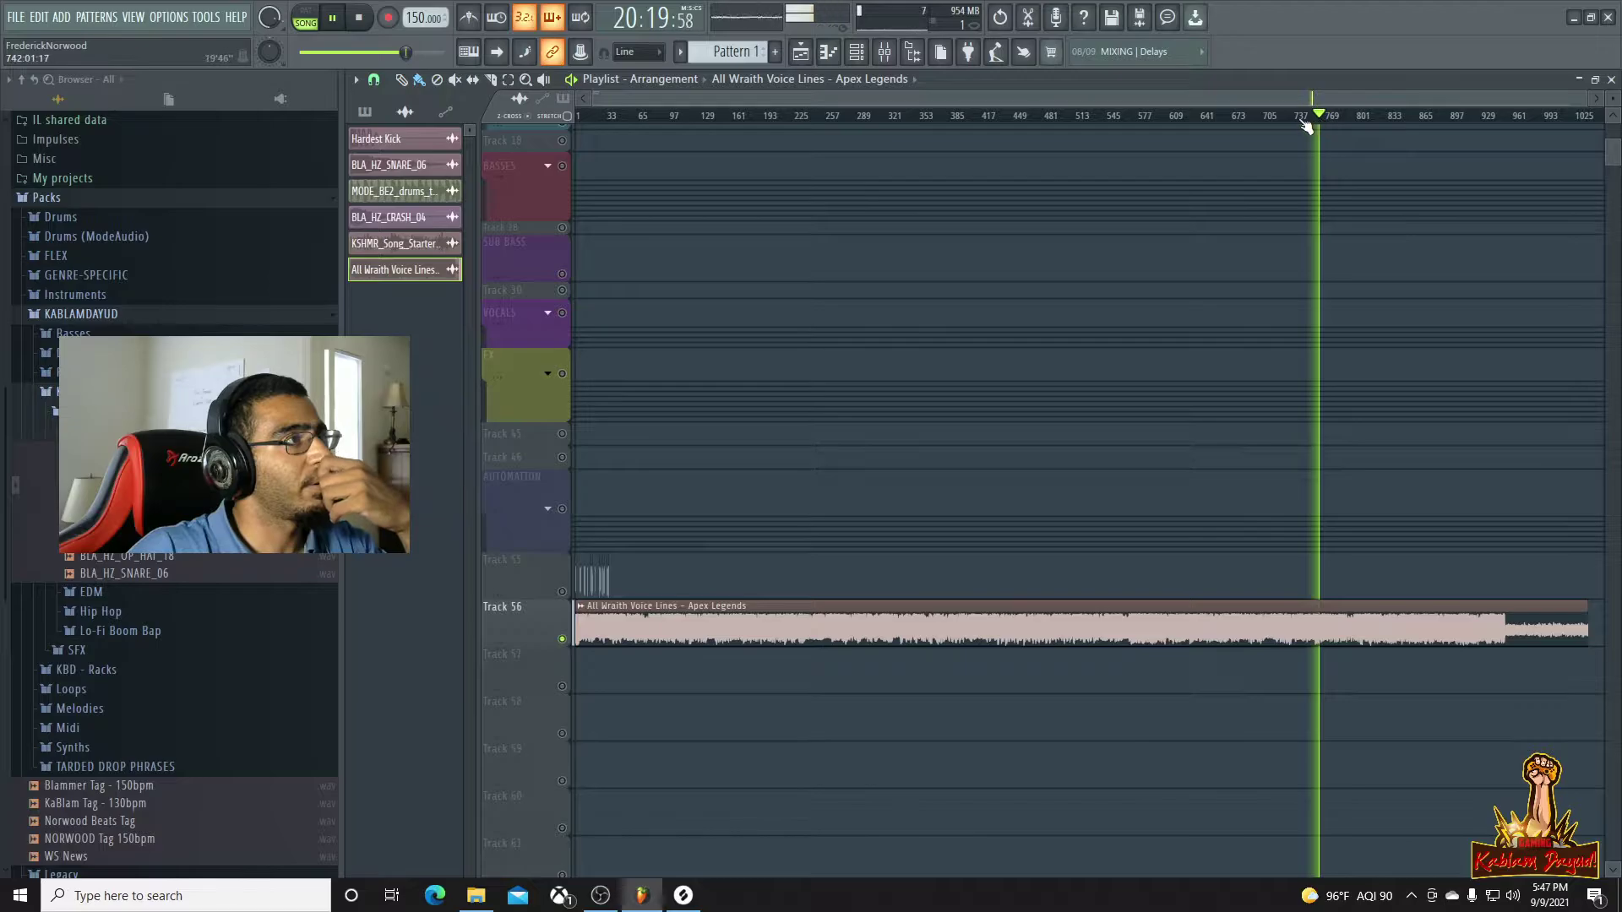
click(1295, 117)
click(1282, 118)
click(1268, 117)
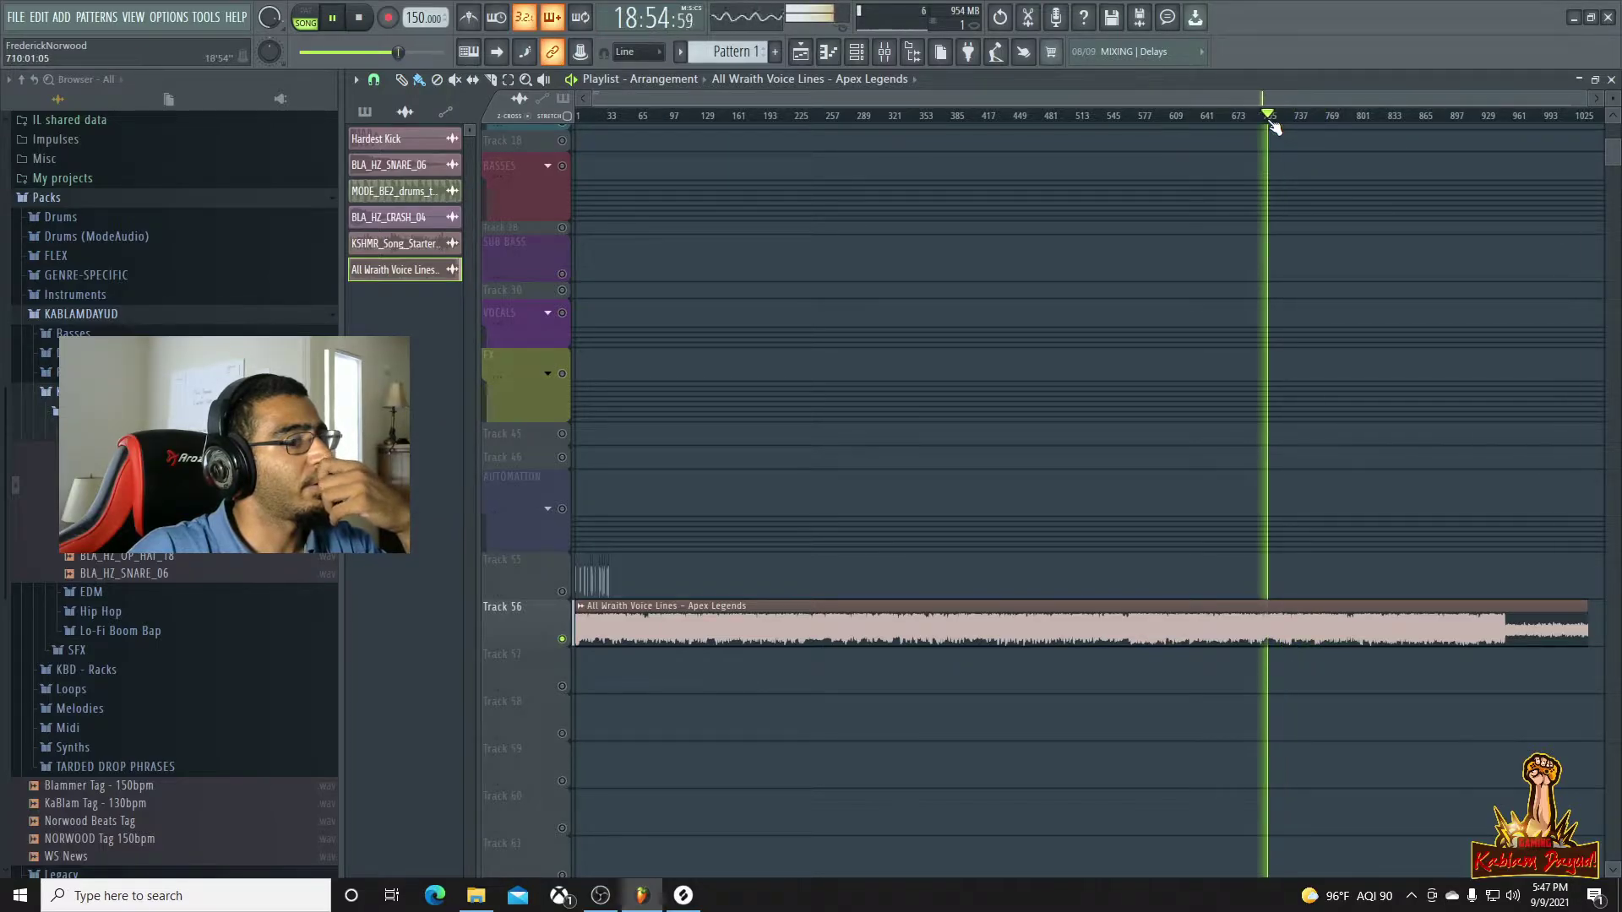
click(1257, 117)
click(1246, 118)
click(1241, 117)
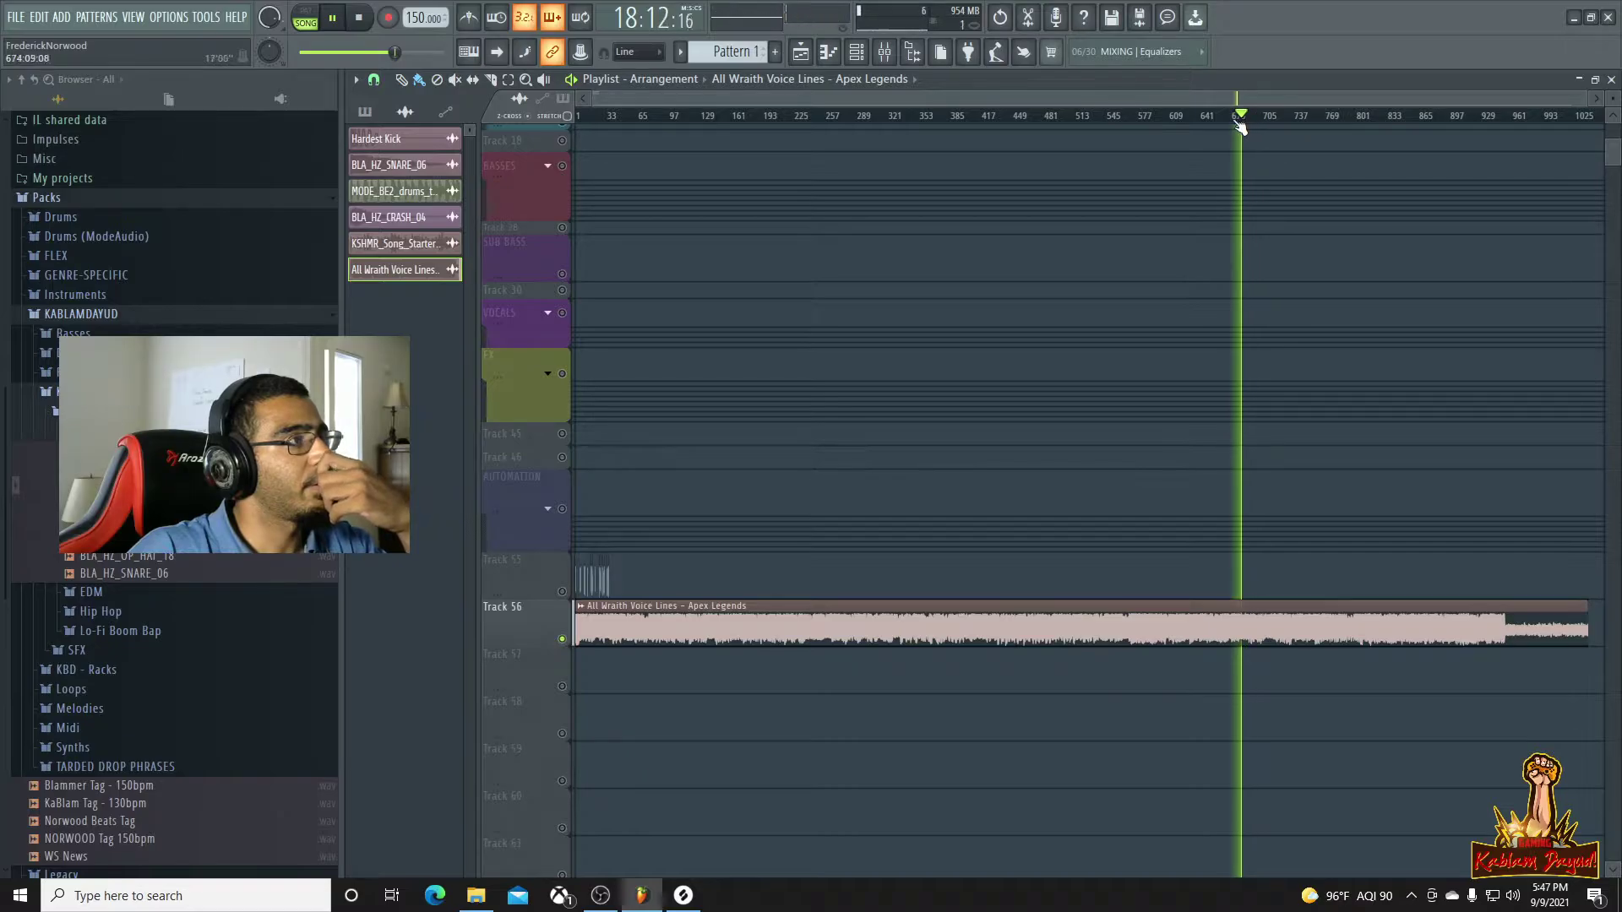
Continue sampling the Track 56 voice lines backwards from about bar 668 to bar 483
click(1227, 117)
click(1216, 118)
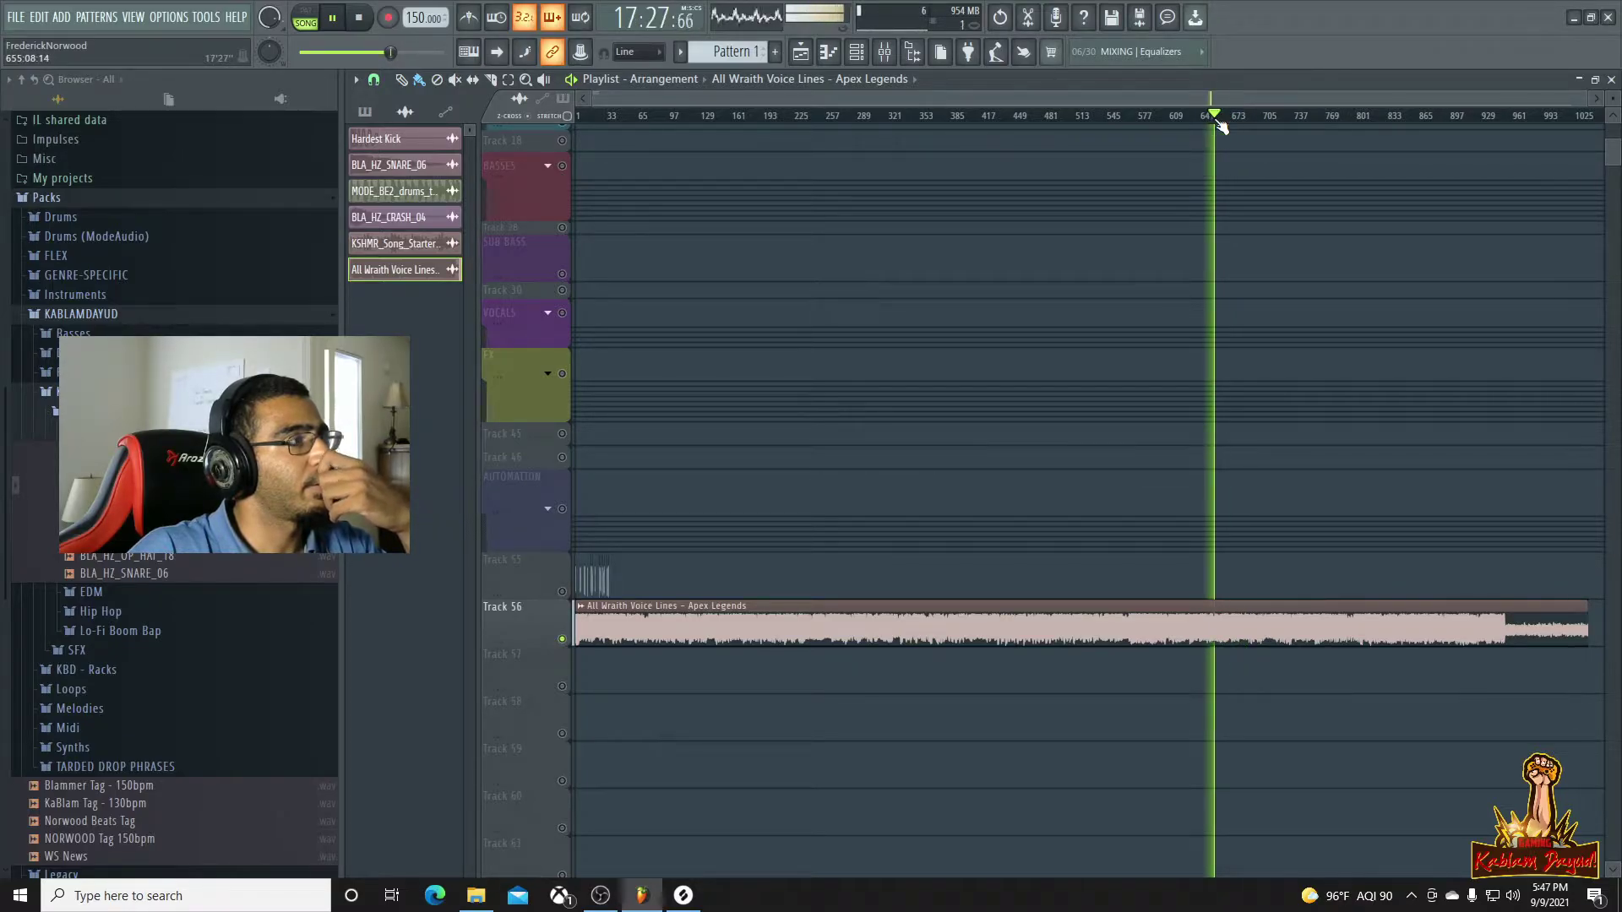
click(1201, 118)
click(1189, 117)
click(1173, 118)
click(1153, 118)
click(1136, 117)
click(1121, 118)
click(1104, 118)
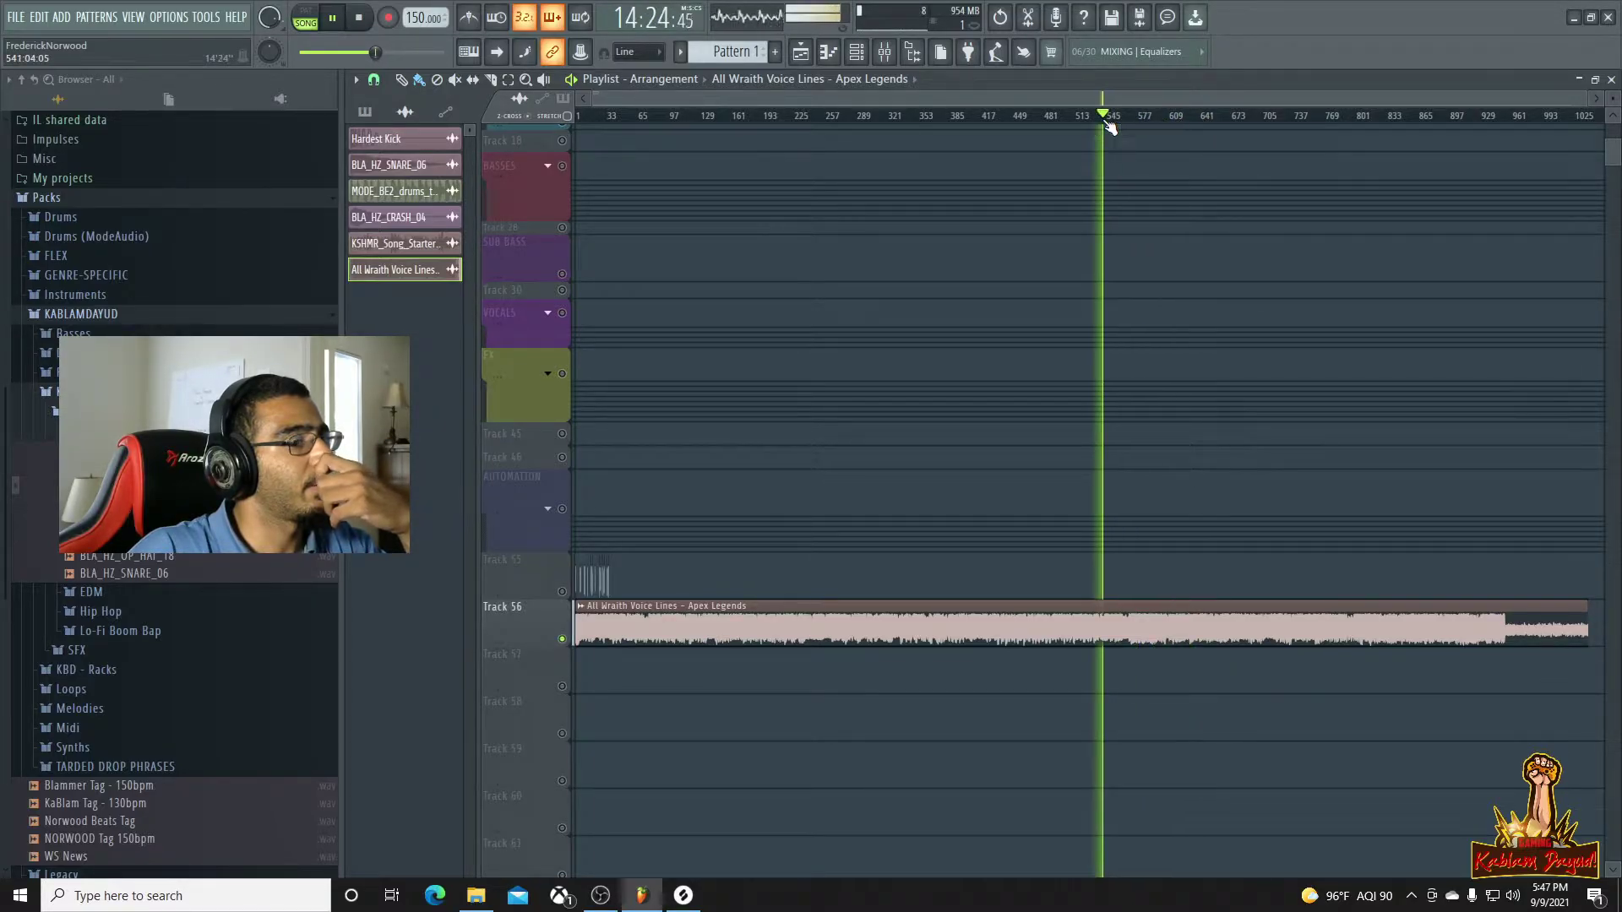
click(1089, 118)
click(1069, 118)
click(1048, 117)
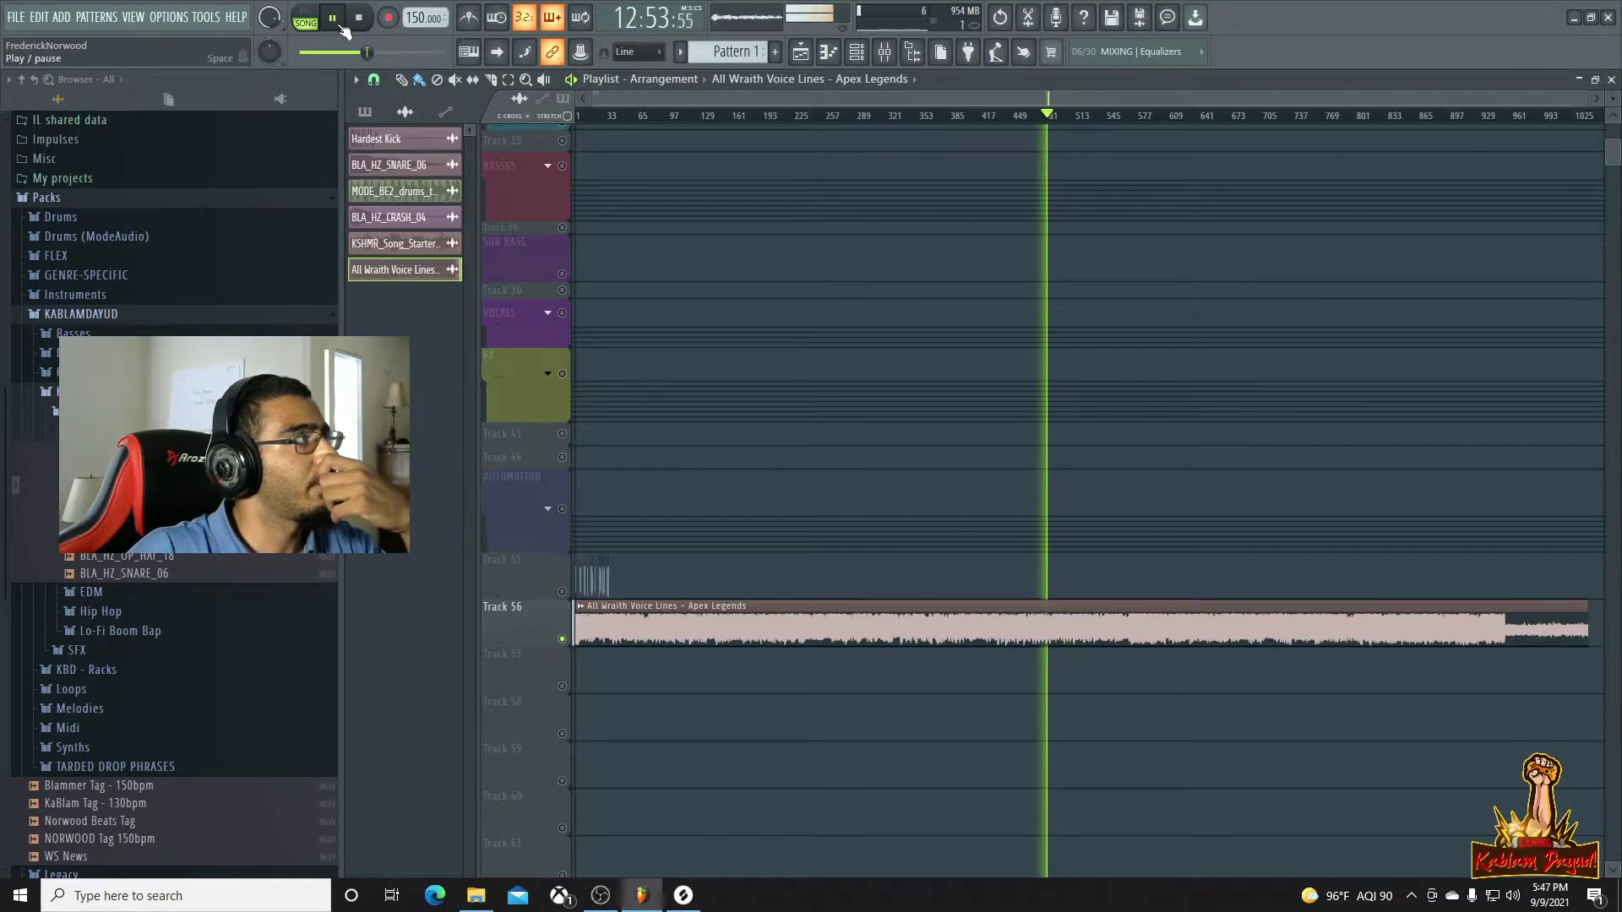
Stop playback and delete the remaining voice lines clip from Track 56
click(359, 33)
right_click(1099, 641)
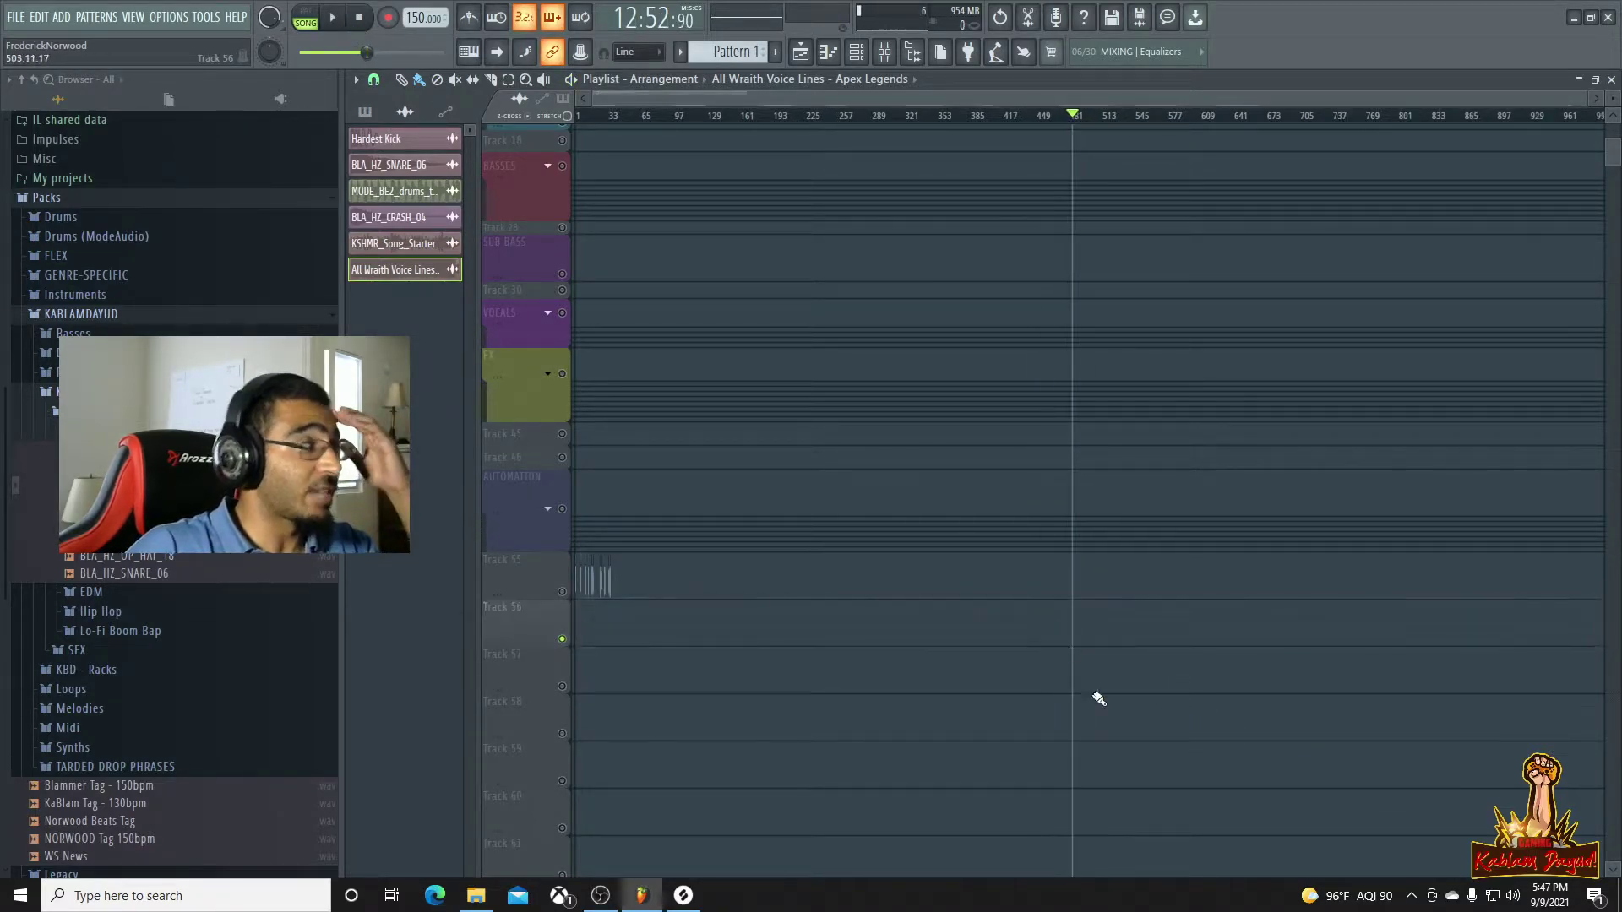
drag(1582, 102, 744, 97)
Unmute Track 55 and audition its collected voice clips one after another from bar 1 to bar 17
click(561, 592)
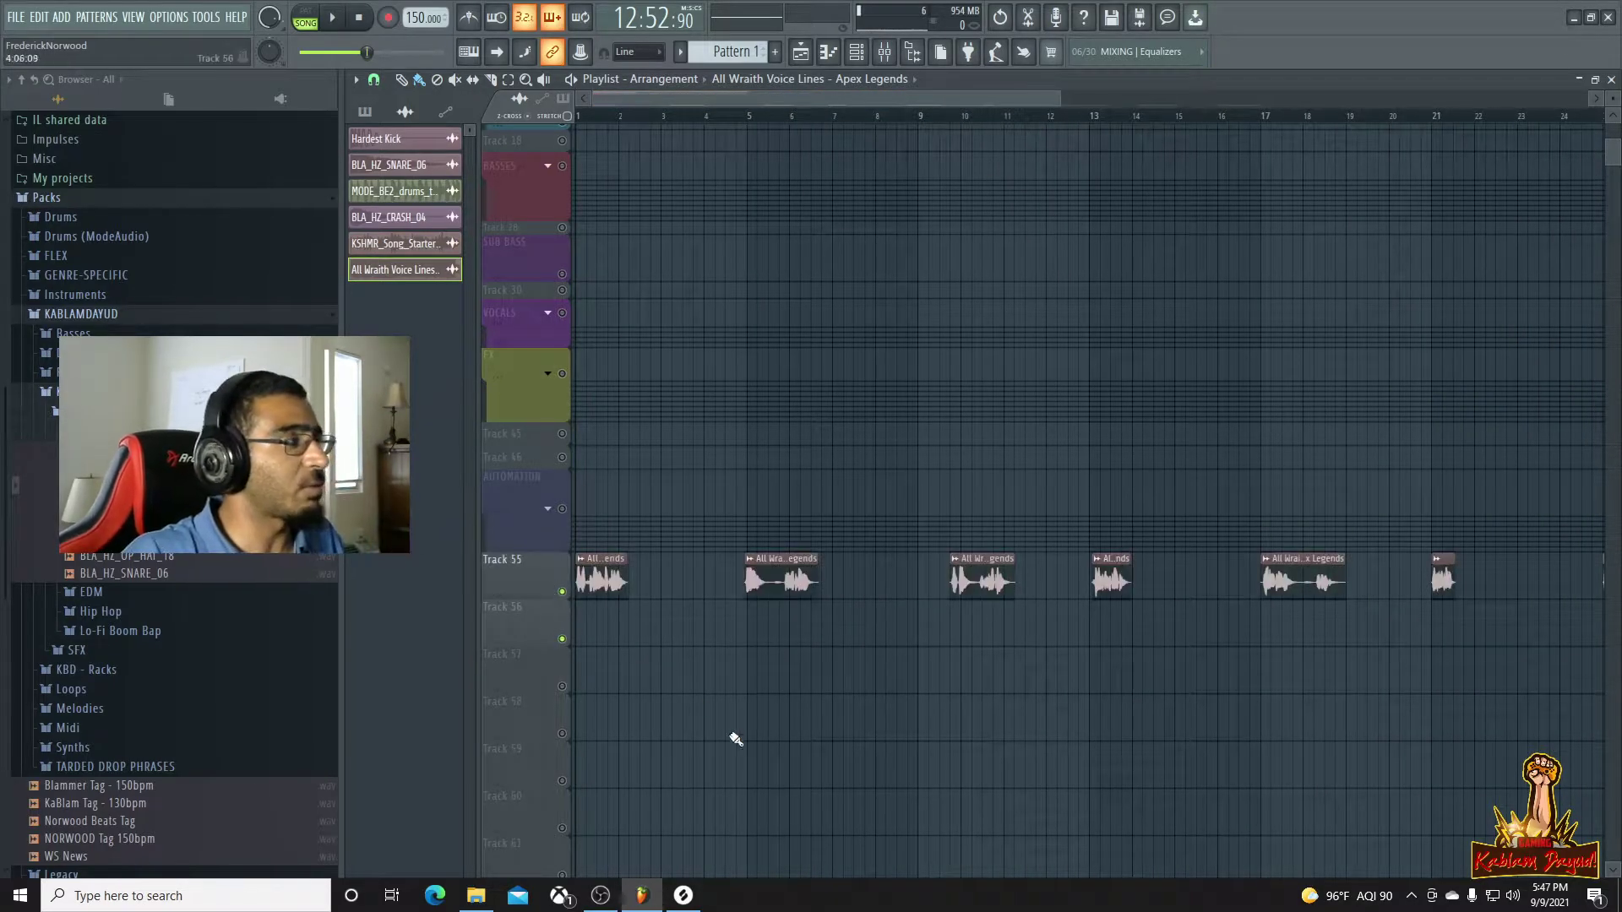
key(space)
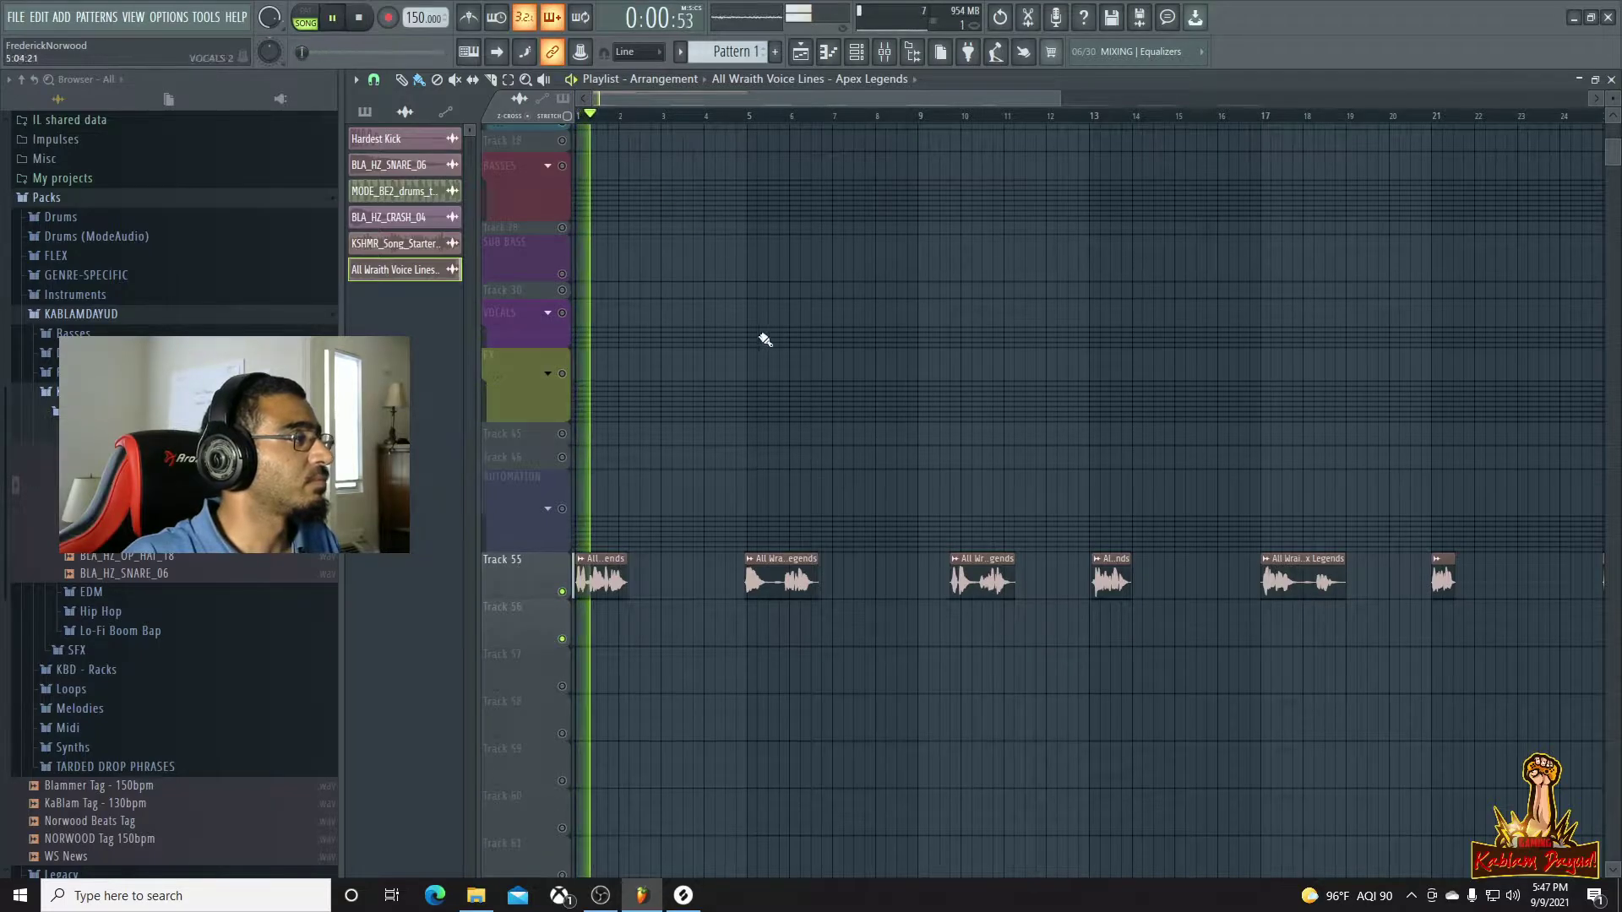
click(750, 116)
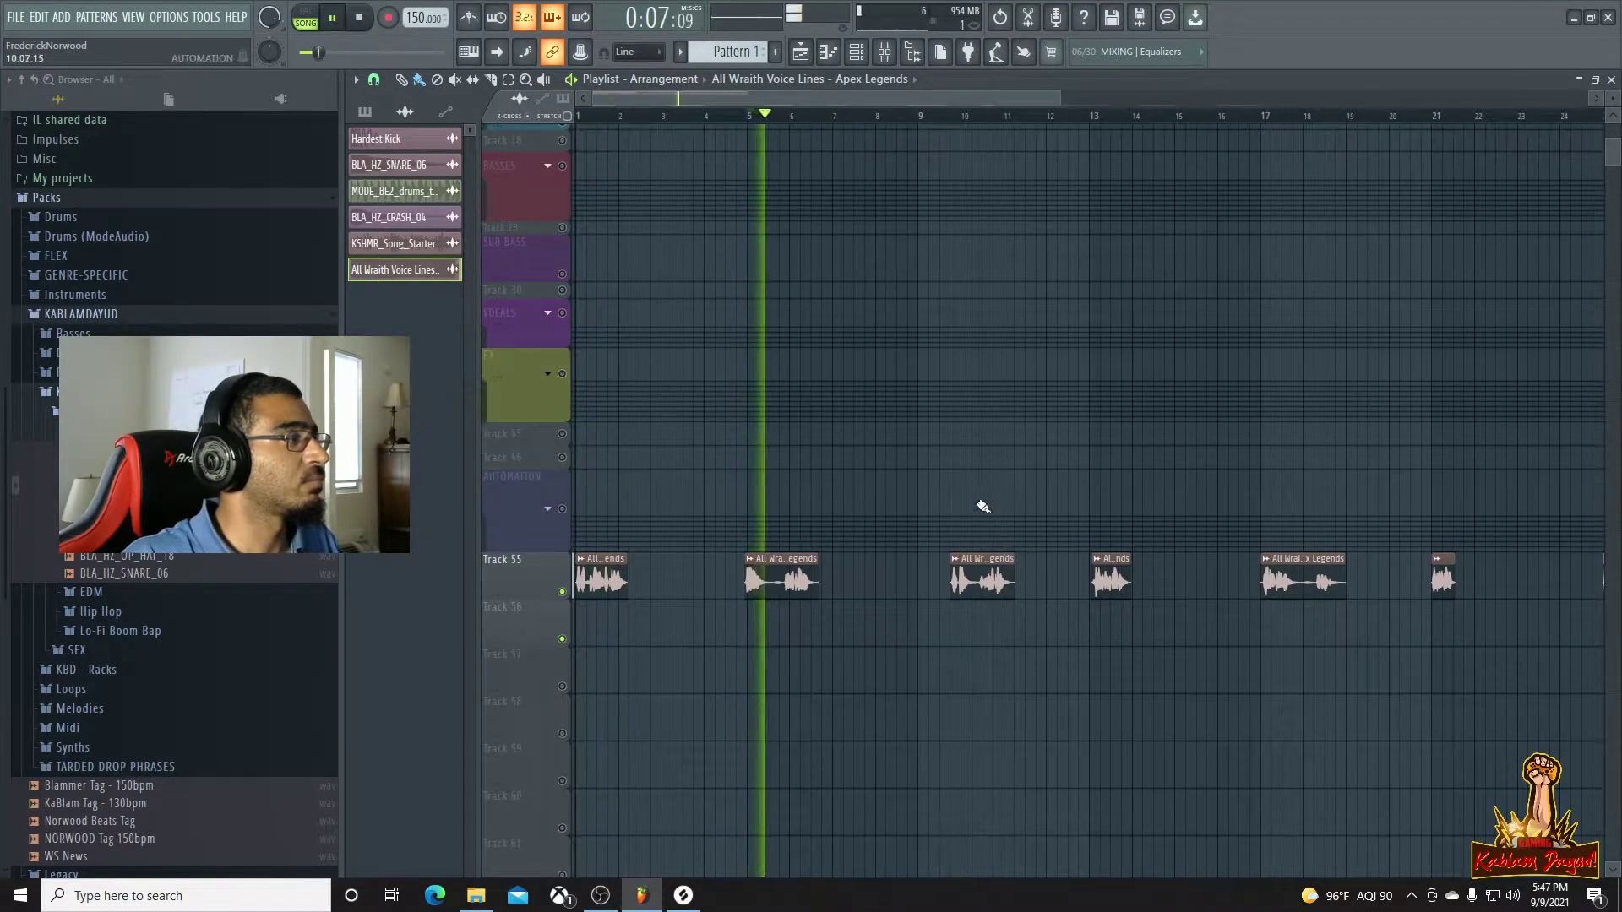
key(space)
click(963, 116)
key(space)
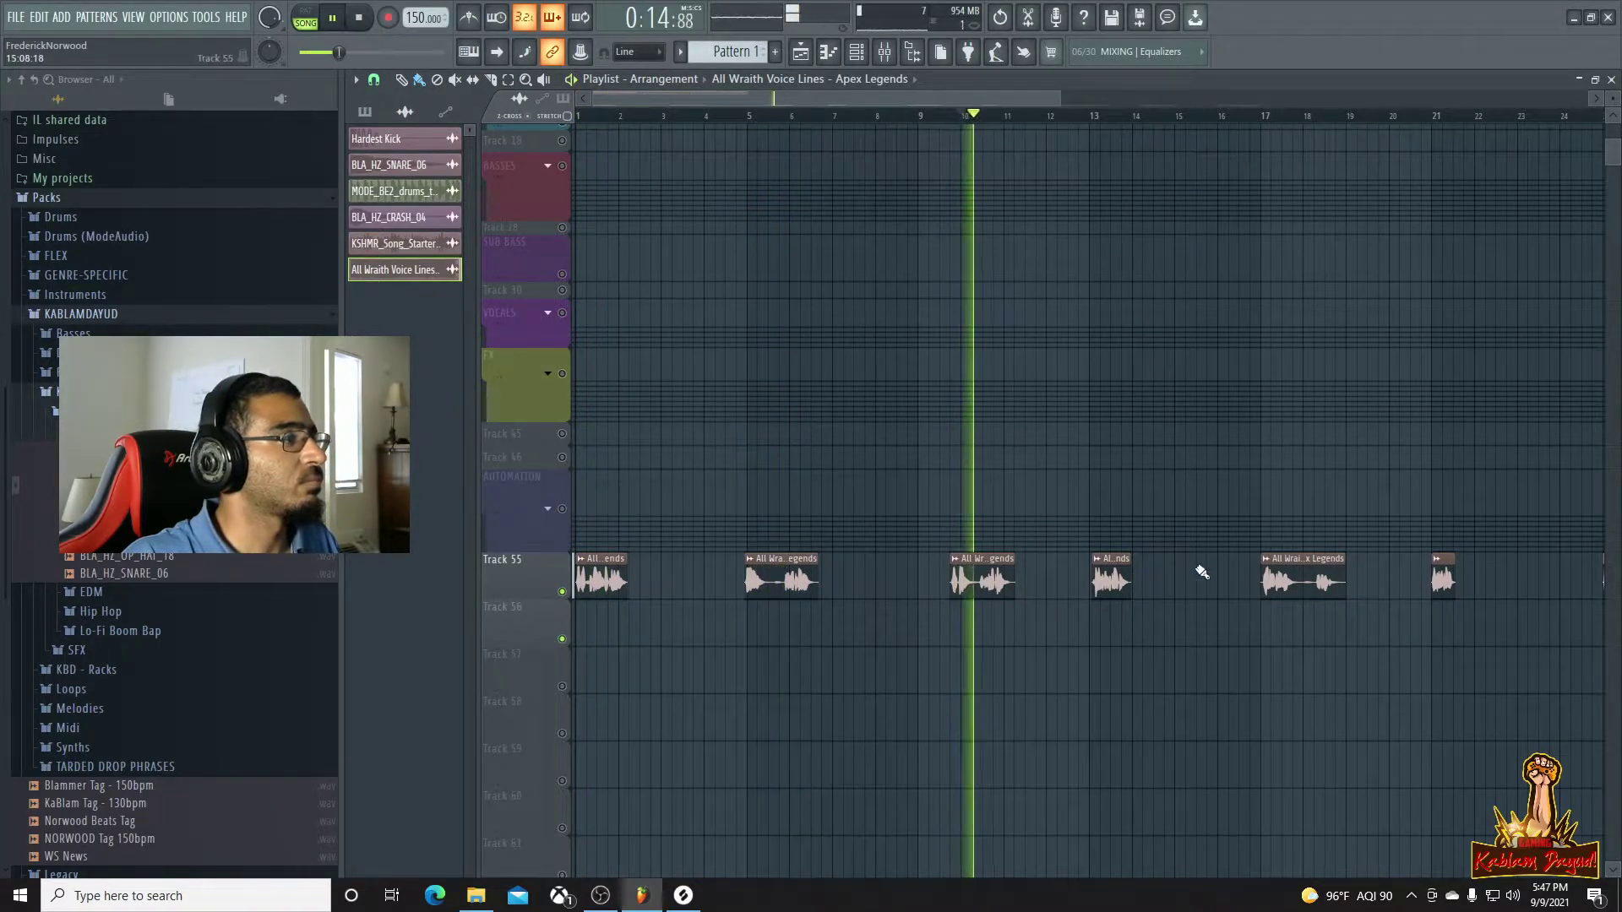
key(space)
click(1098, 116)
key(space)
click(1260, 123)
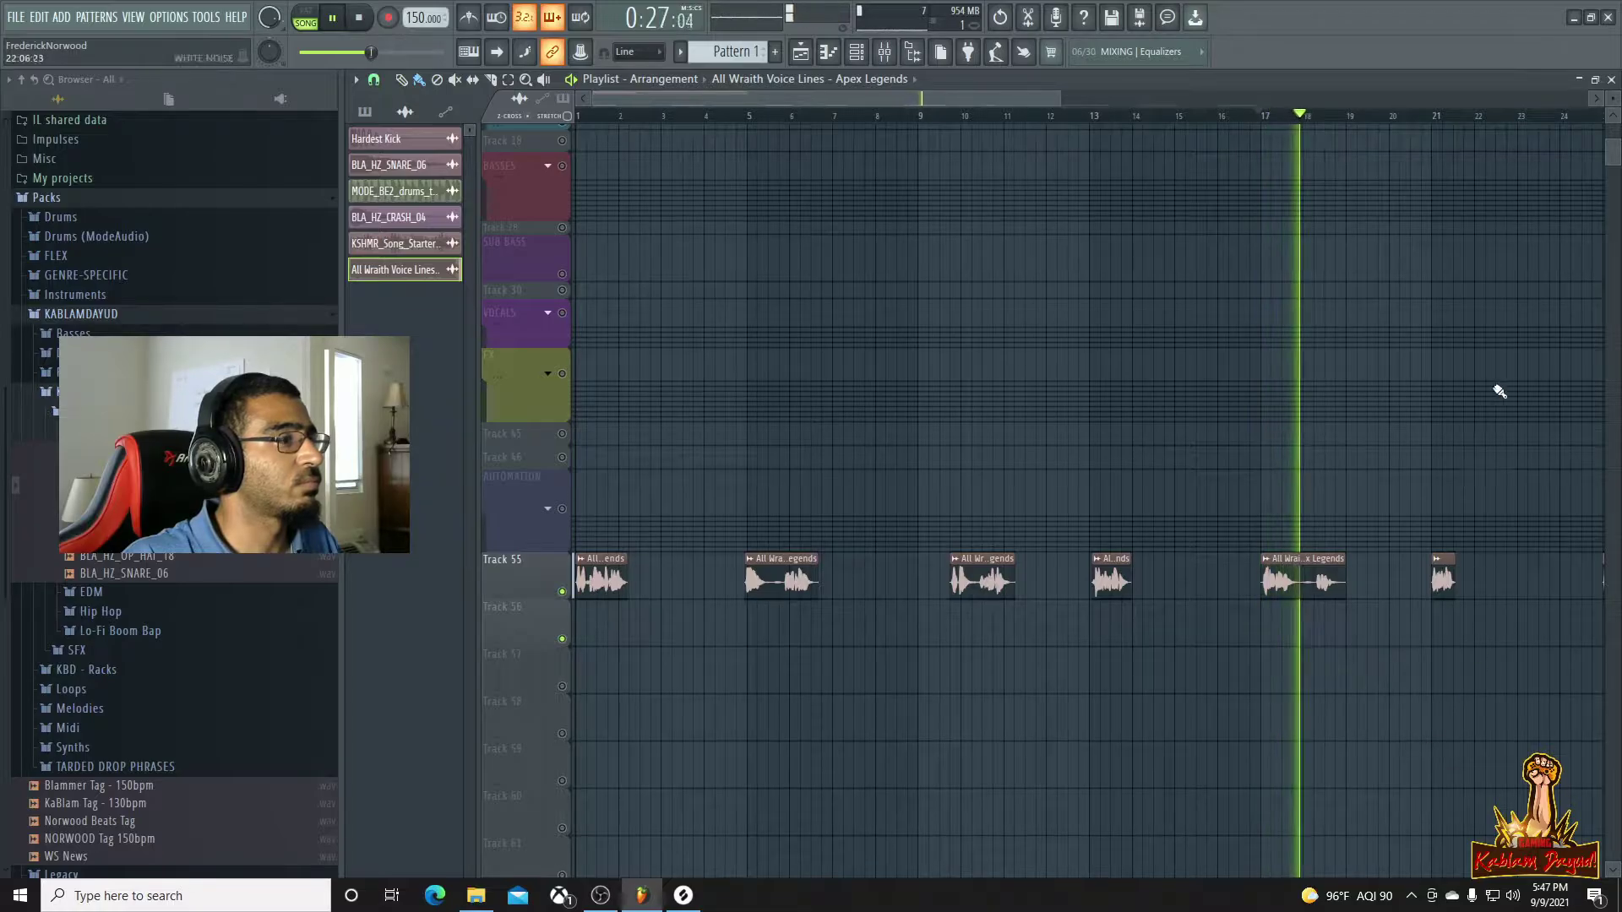
Audition the remaining Track 55 voice clips at bars 21, 25, 29 and 33, and stop playback
scroll(1491, 412, down, 3)
key(space)
click(1056, 121)
key(space)
key(space)
click(1154, 119)
key(space)
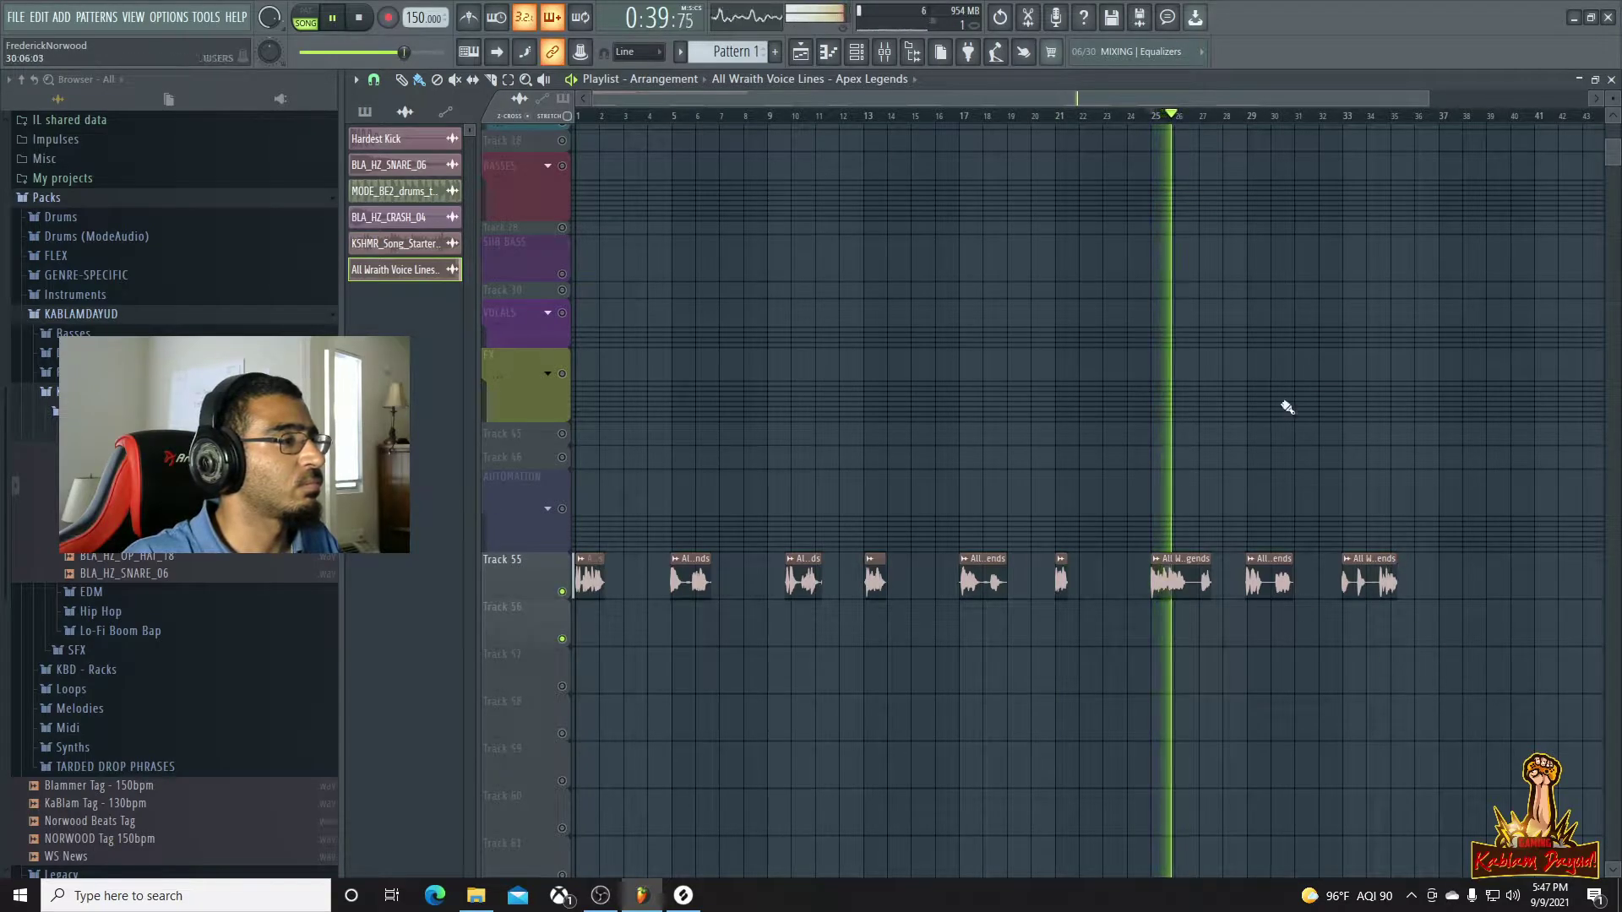
click(1249, 119)
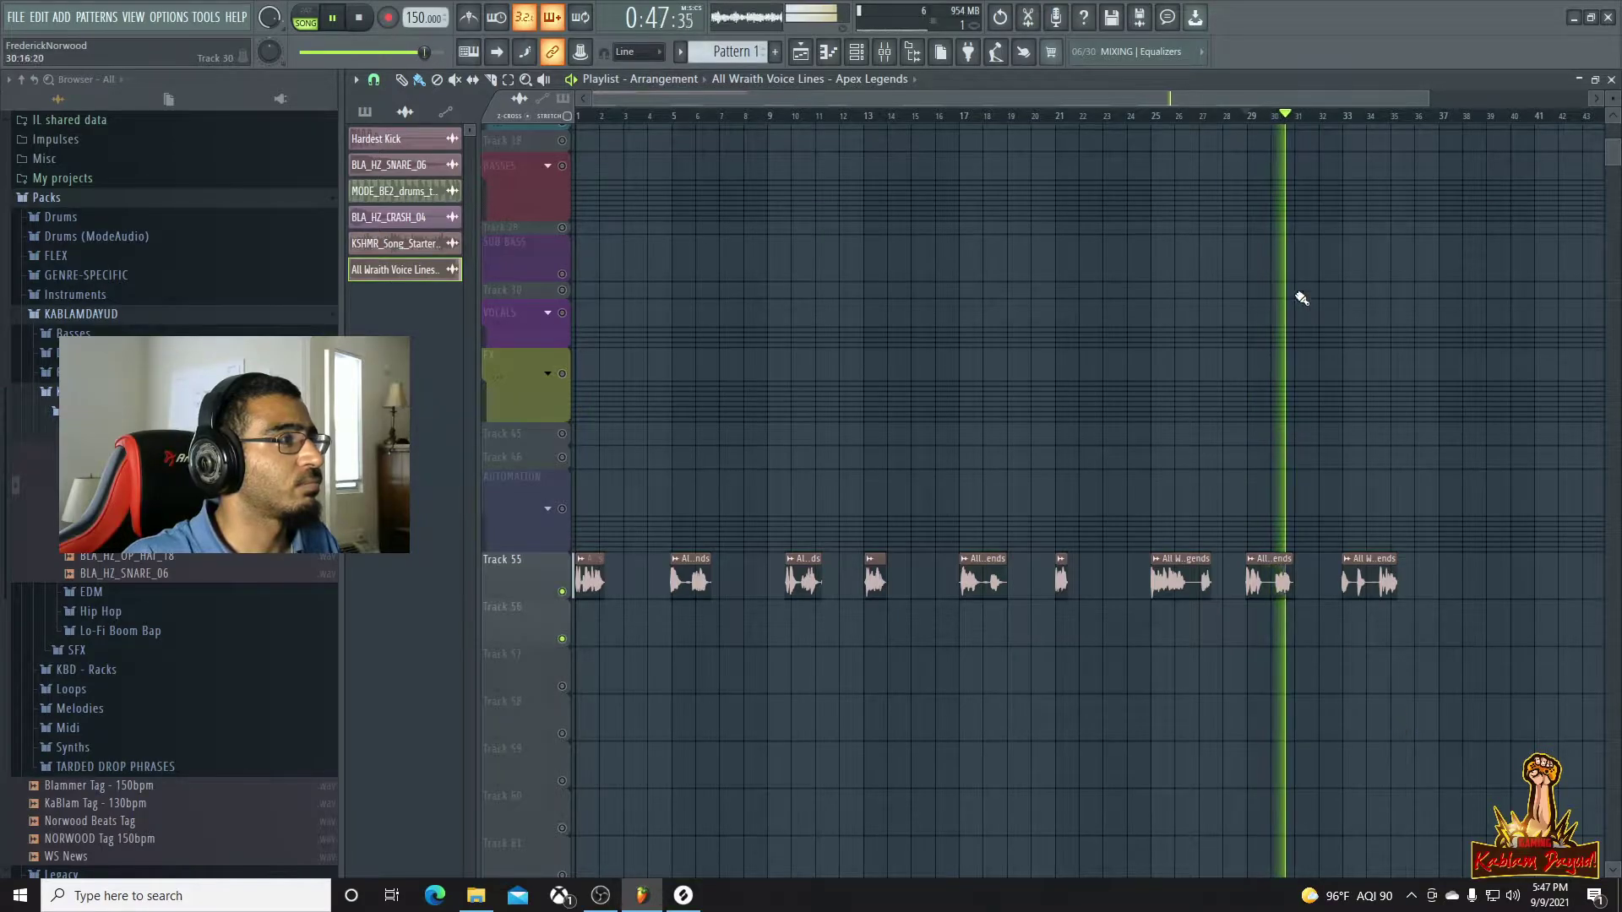
key(space)
click(1349, 119)
key(space)
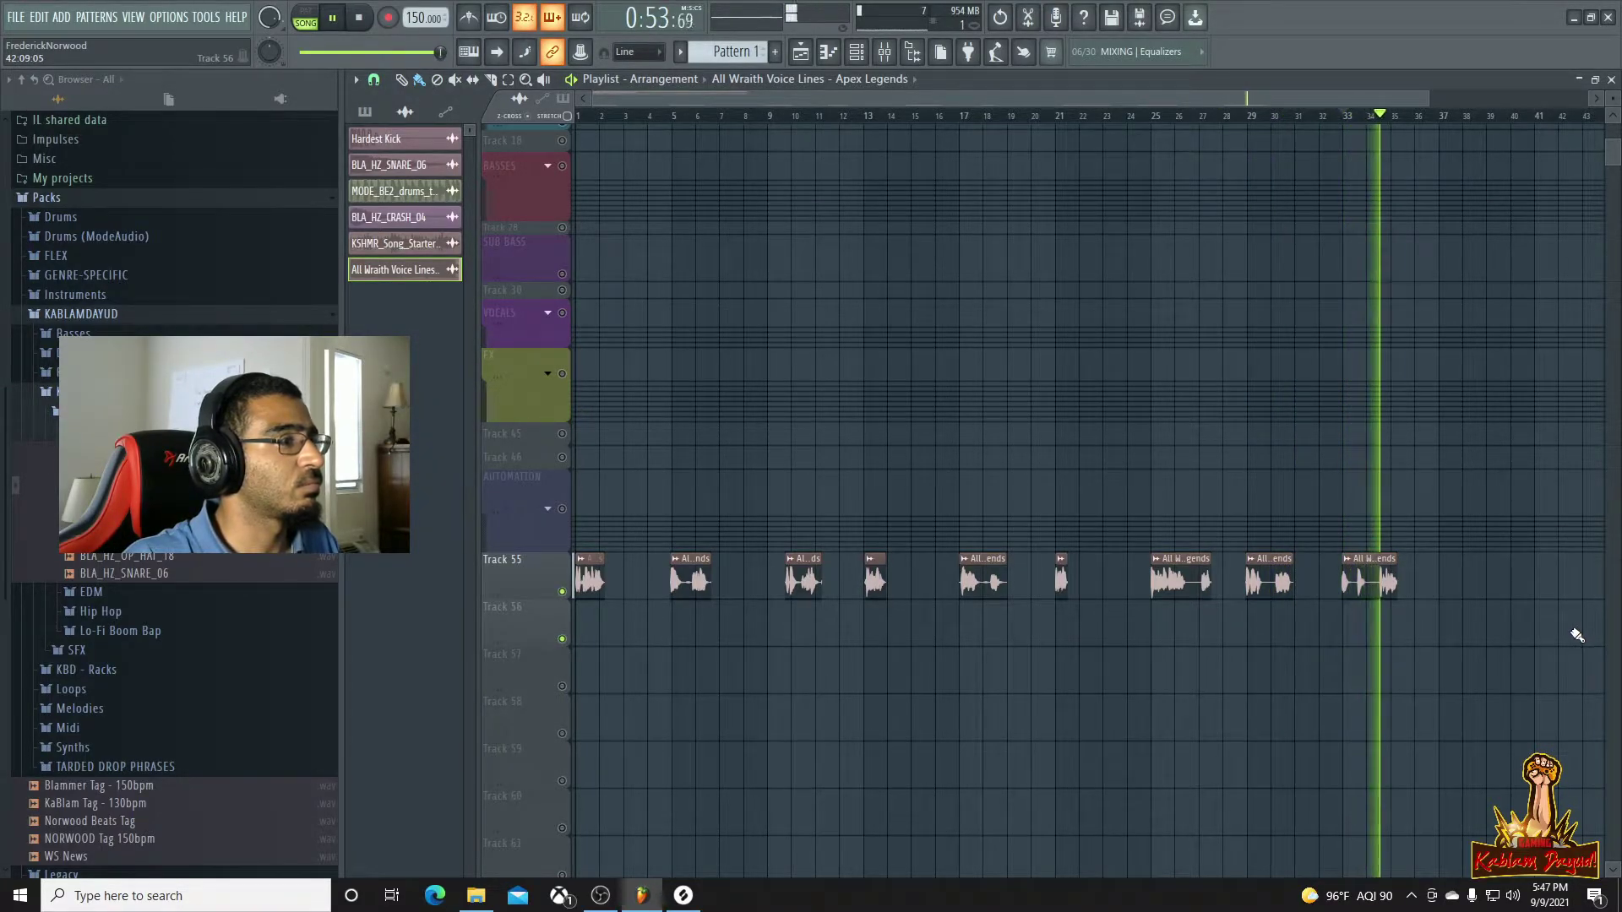
key(space)
Unmute all the other playlist tracks and mute Track 55 with the collected voice clips
scroll(1443, 660, down, 2)
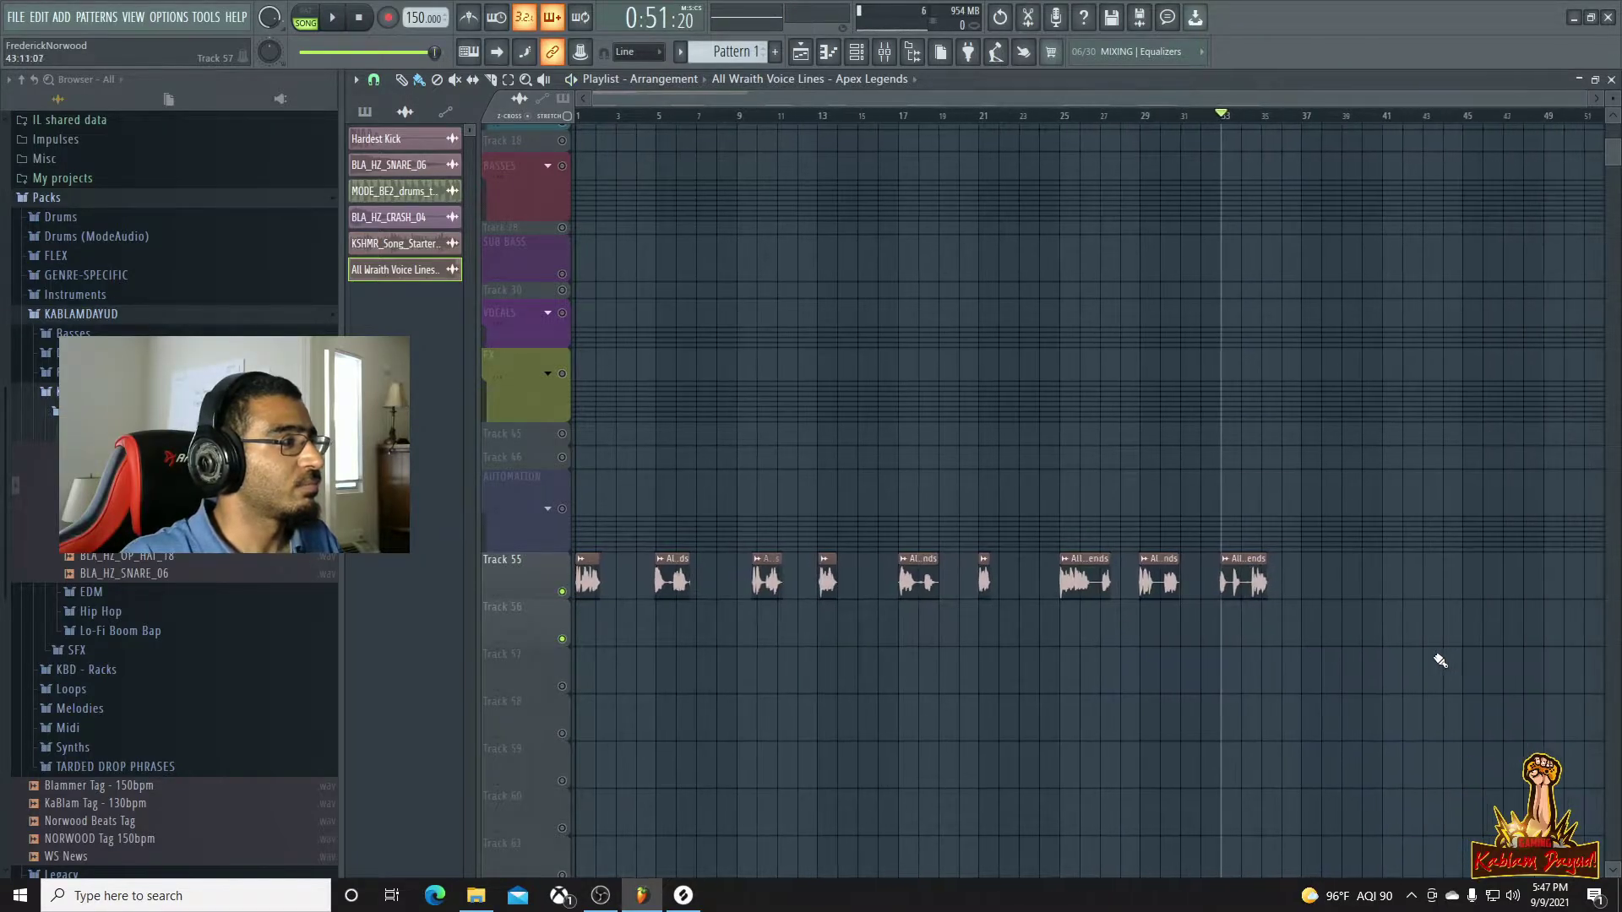
scroll(842, 737, up, 5)
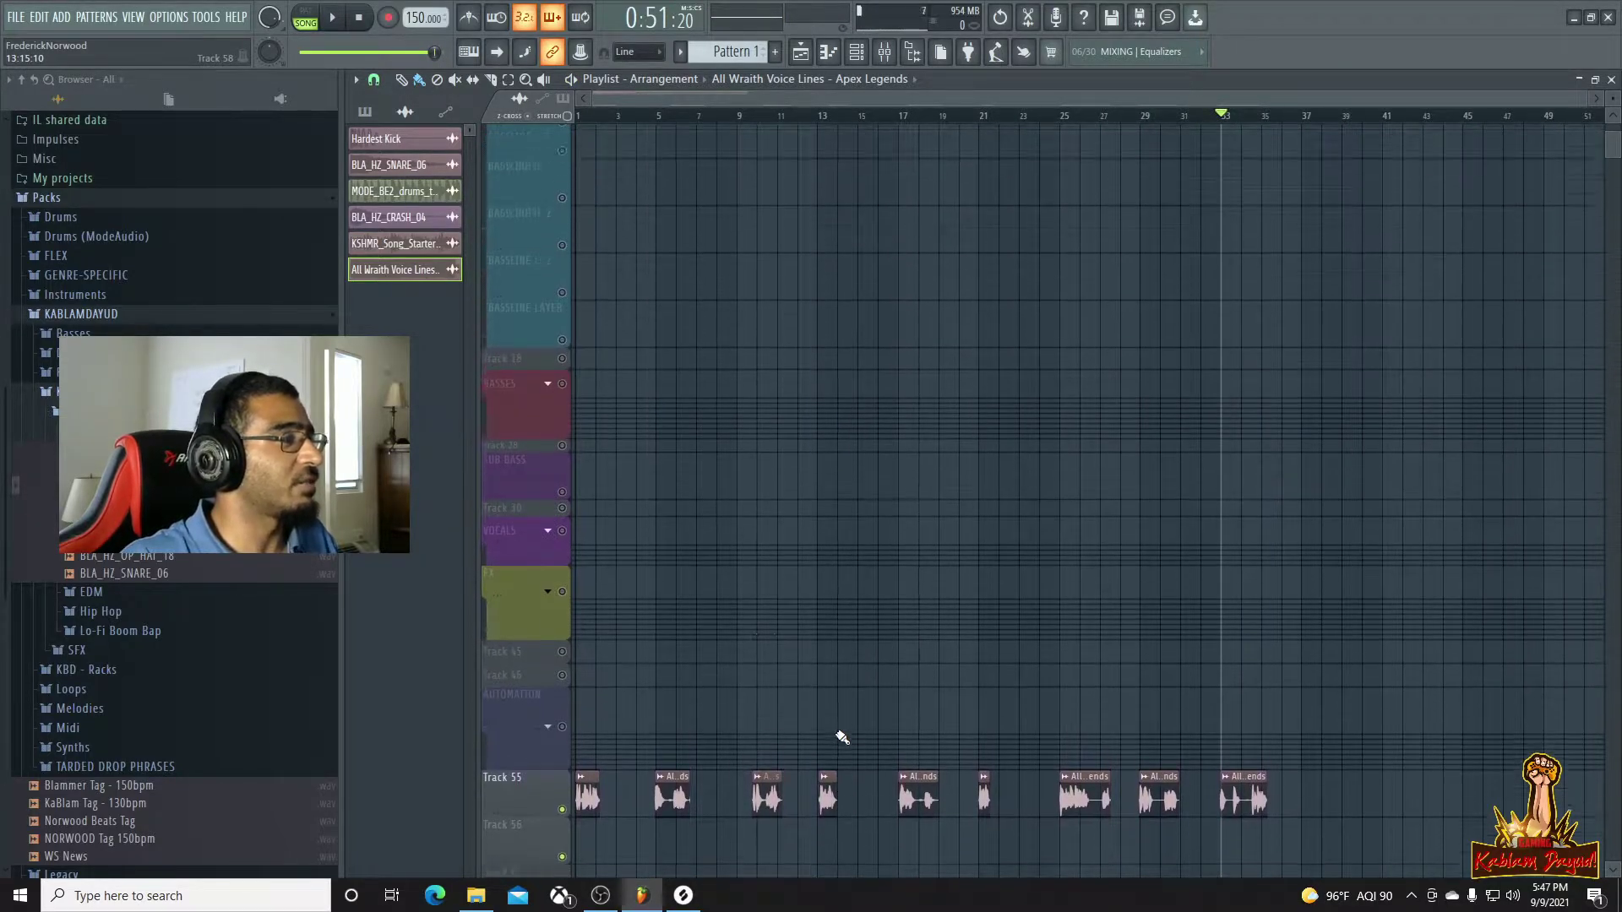
scroll(842, 738, down, 11)
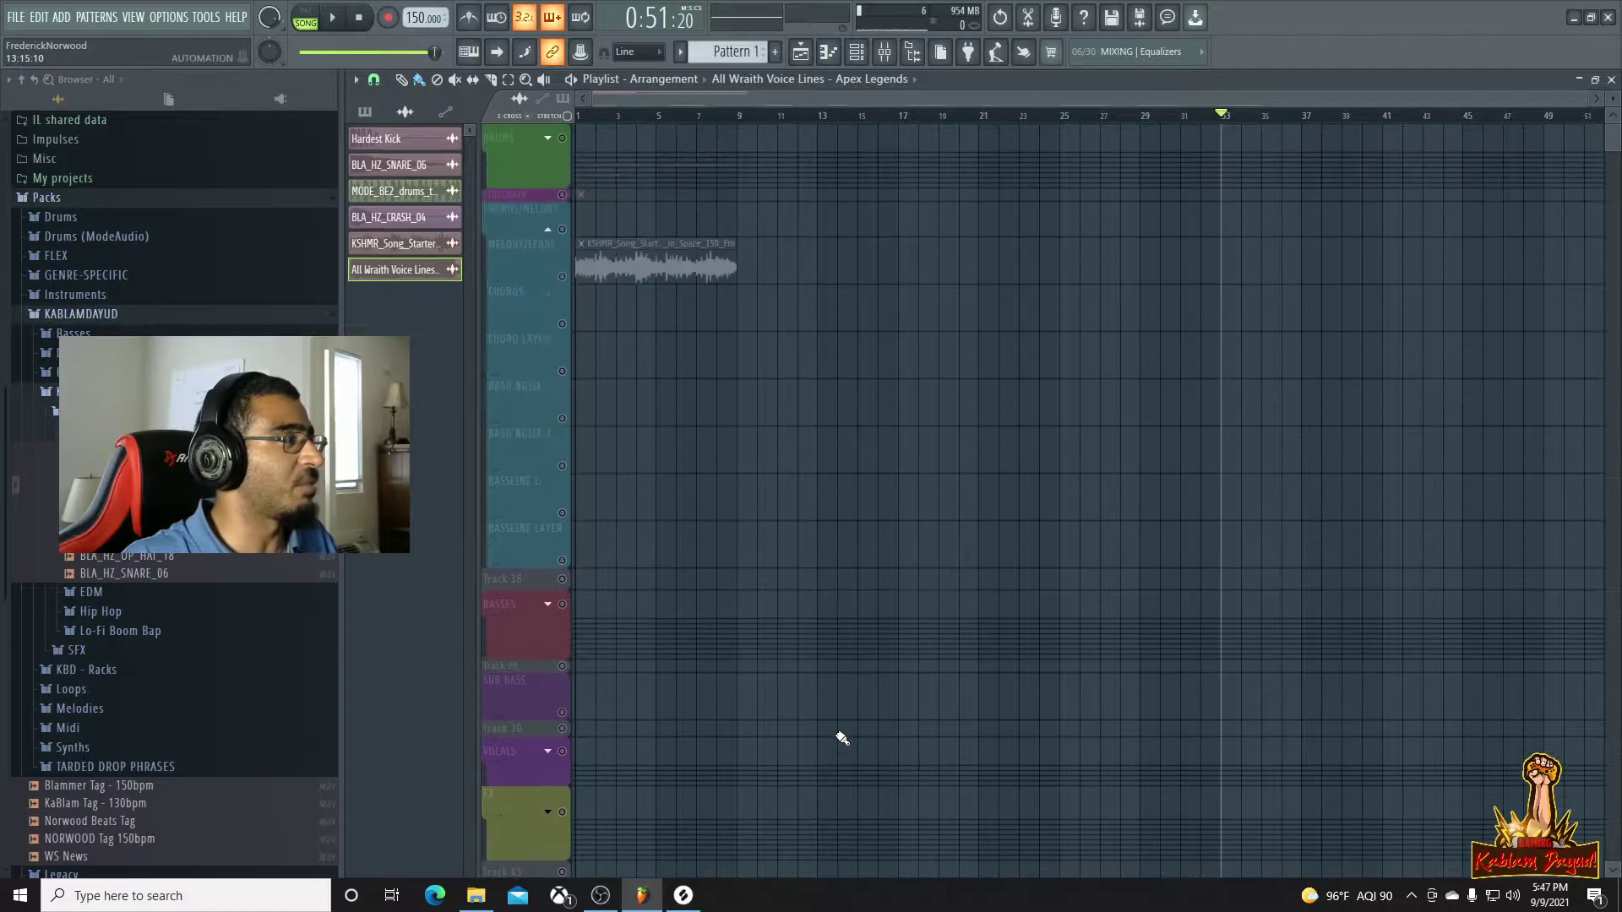
scroll(499, 639, up, 5)
click(563, 510)
click(563, 510)
right_click(563, 510)
click(563, 510)
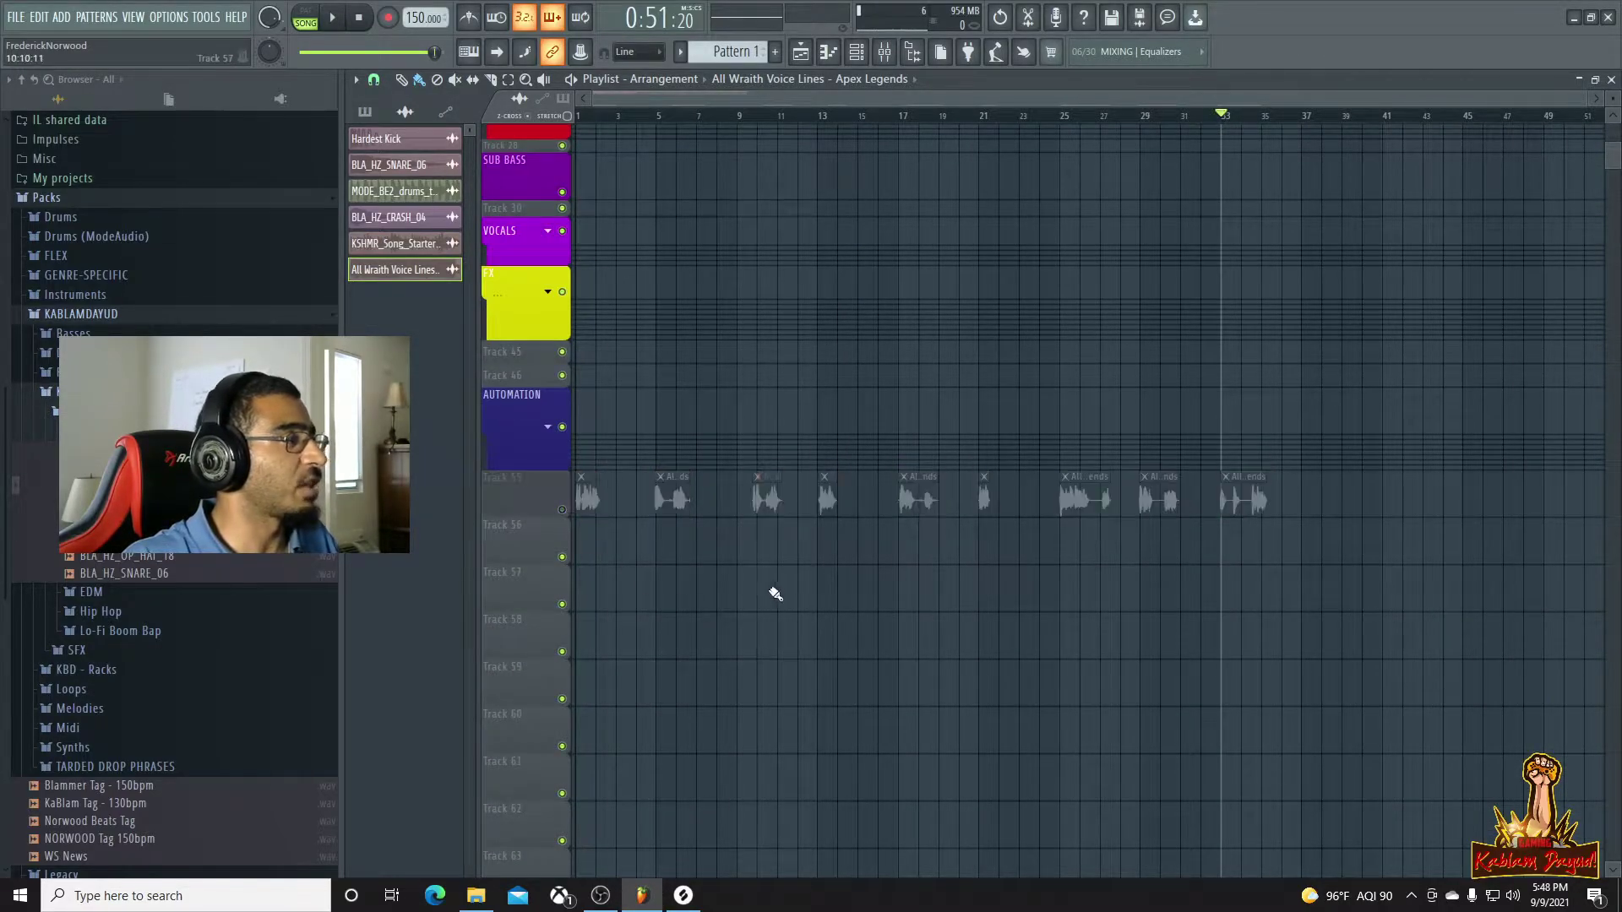
Play the drums and KSHMR melody loop together from bar 1 to about bar 9, and stop playback
scroll(667, 625, up, 10)
scroll(667, 624, up, 1)
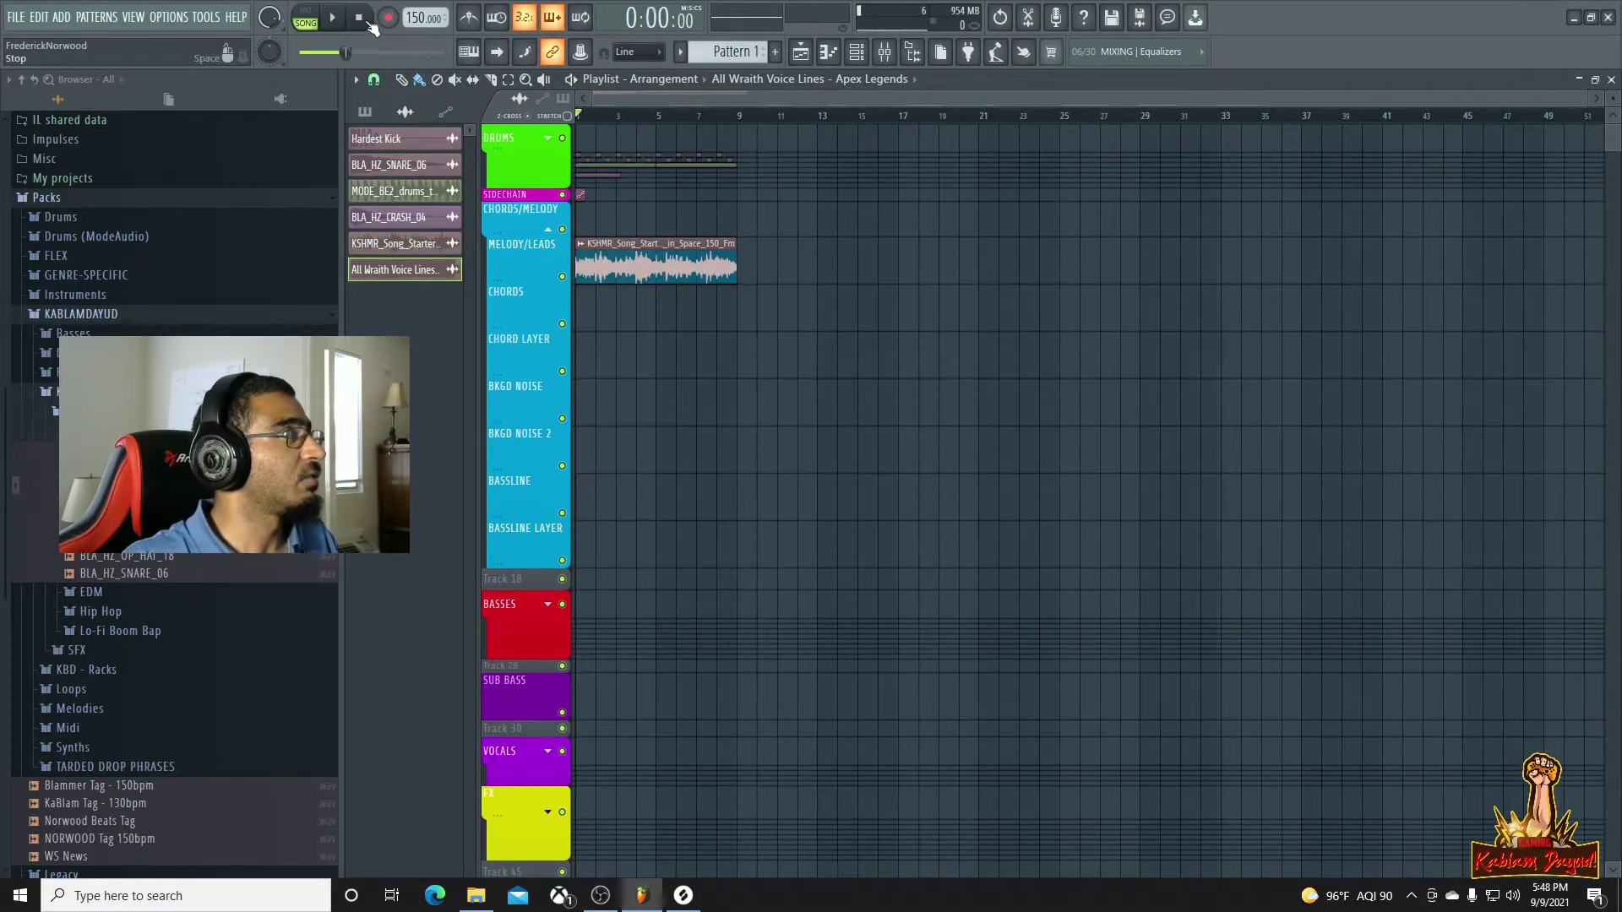
key(space)
scroll(744, 612, down, 5)
scroll(743, 612, up, 5)
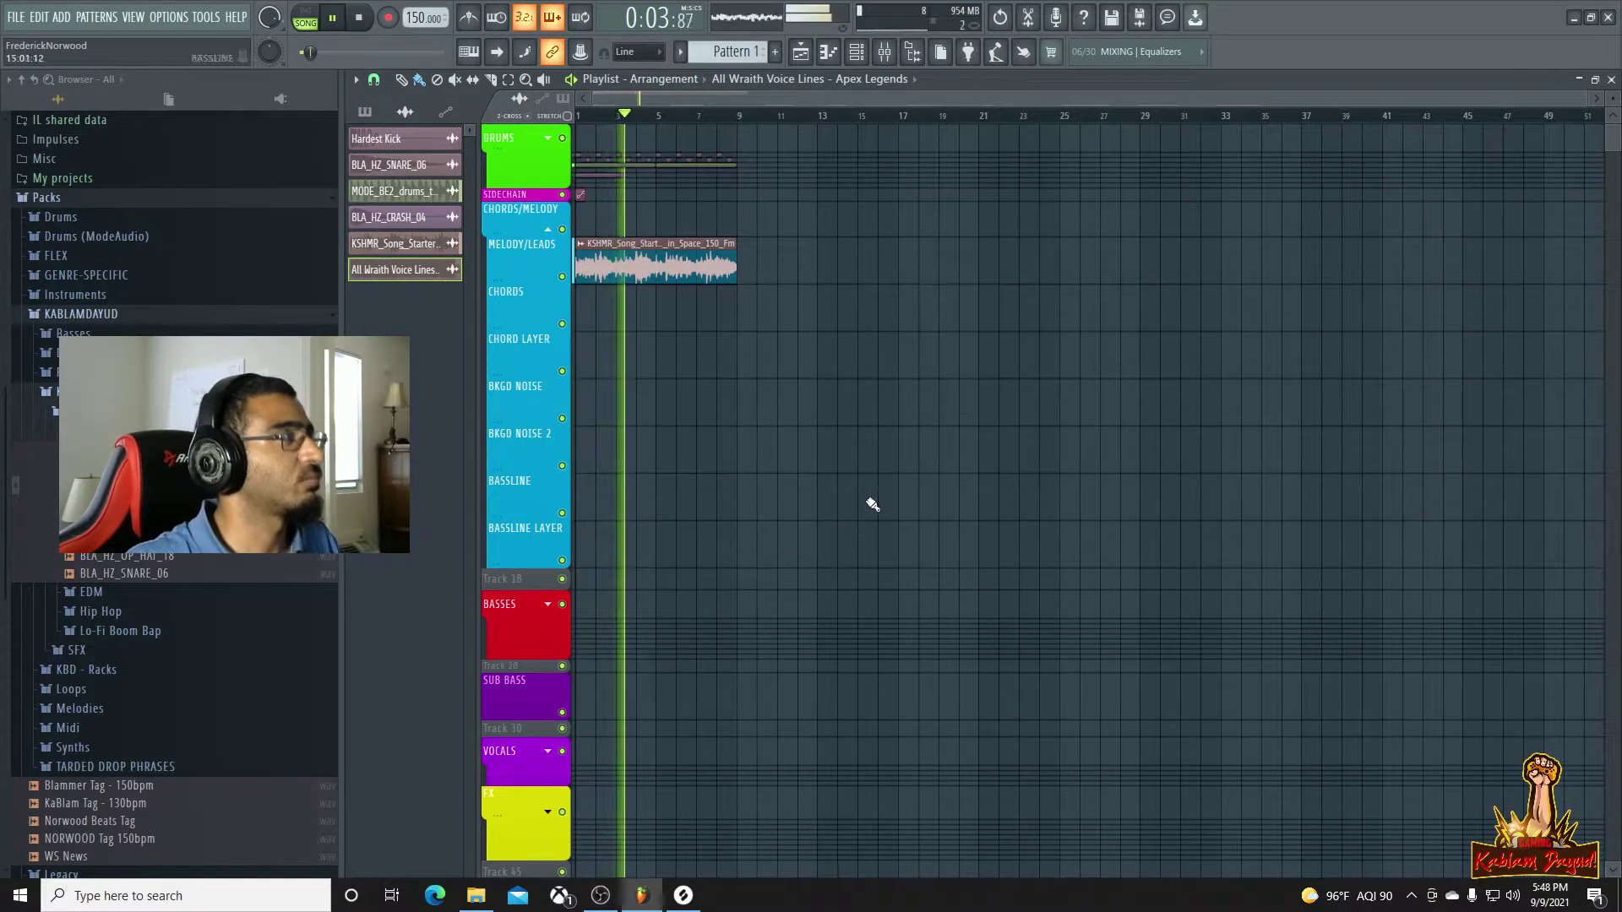
drag(1588, 99, 985, 107)
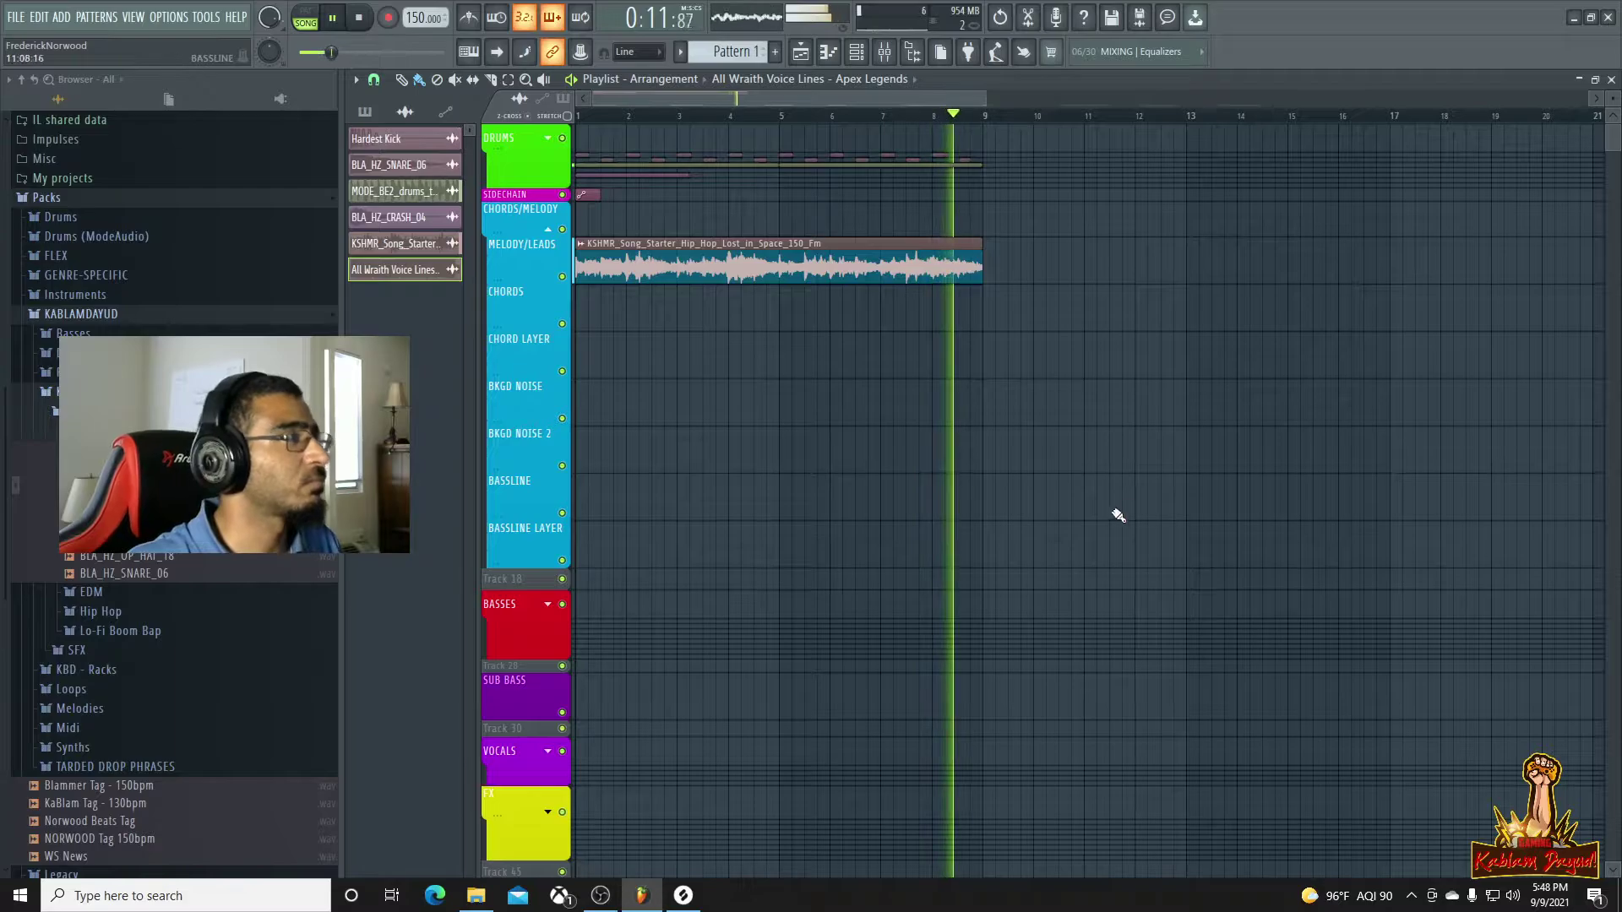
key(space)
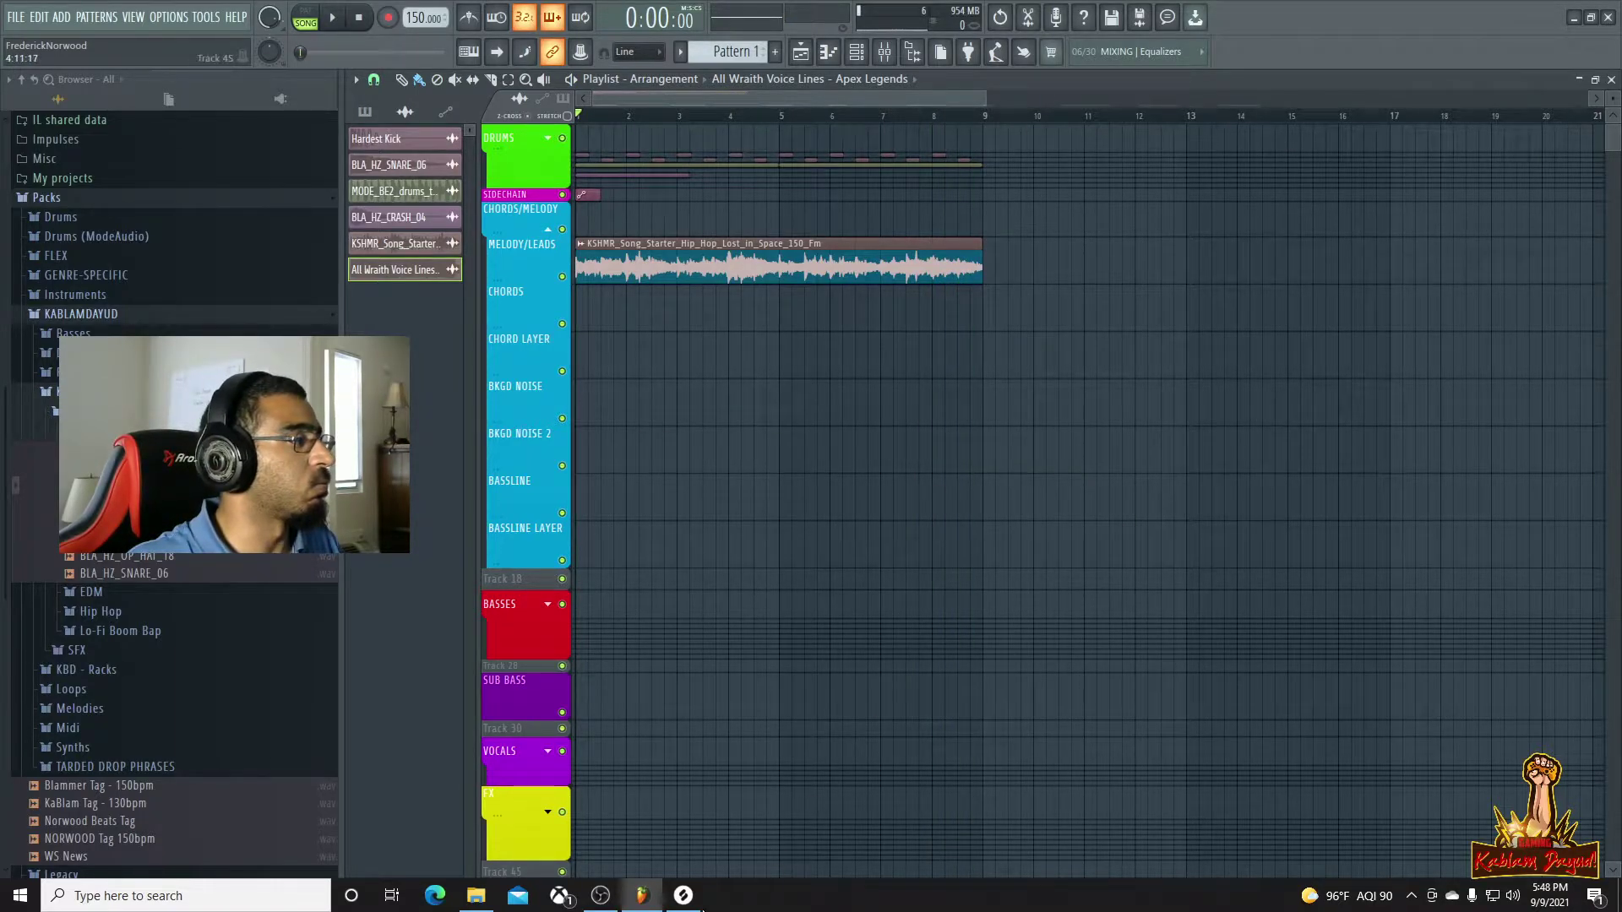
Switch to Splice, preview the KSHMR Song Starter loops, and place KSHMR_Song_Starter_Hip_Hop_War_March_140_Cm on the Chord Layer track at bar 9
click(682, 896)
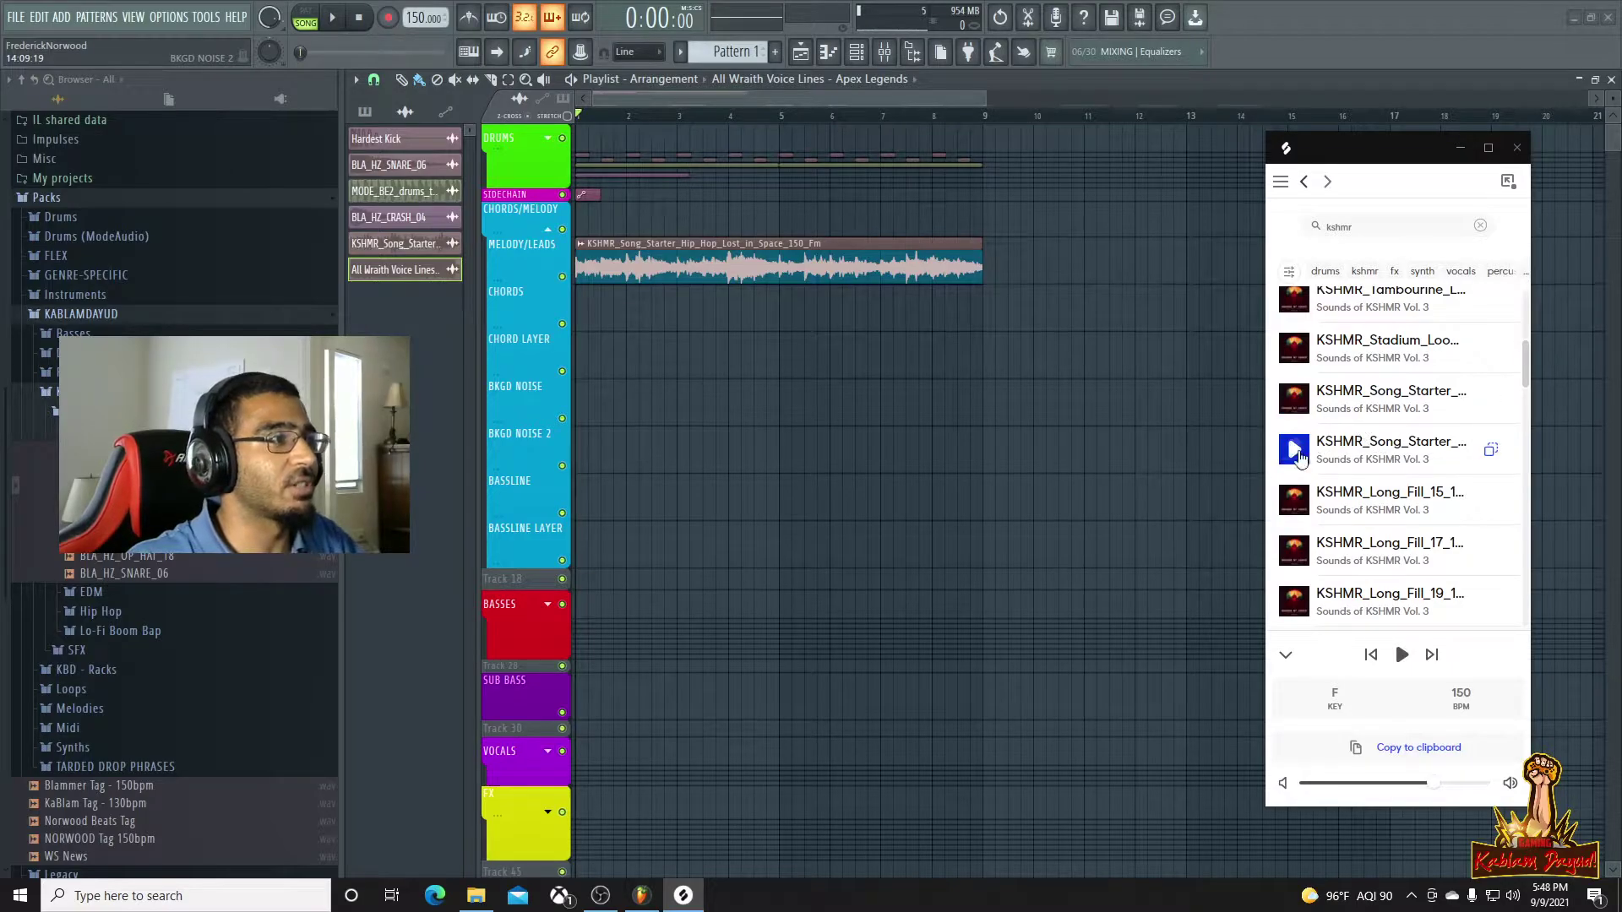
click(1294, 450)
click(1301, 402)
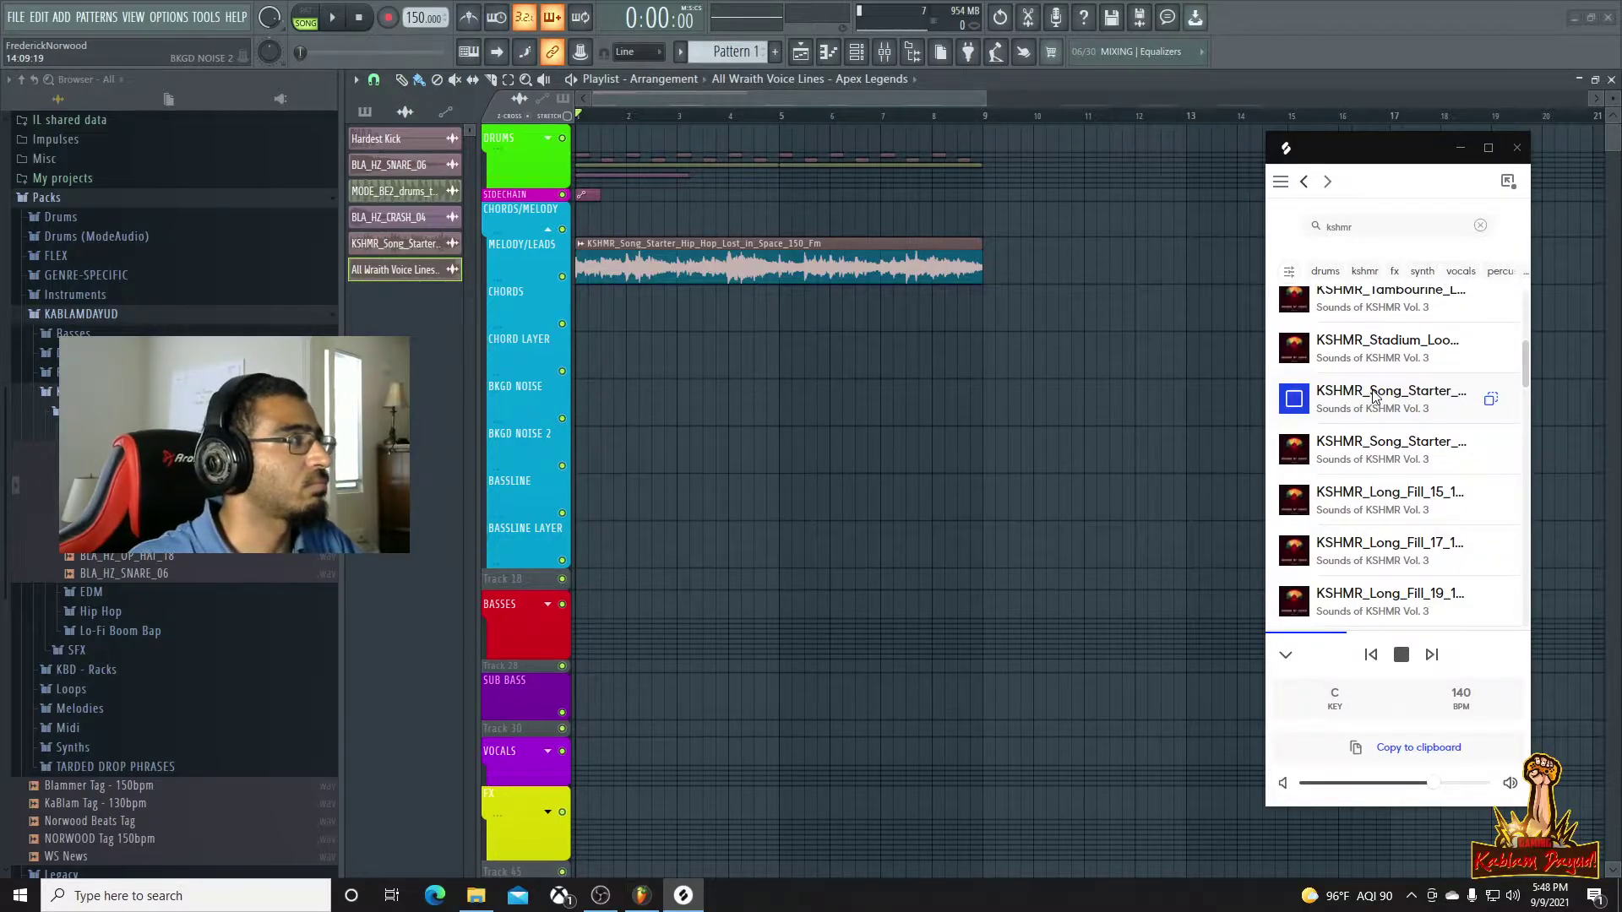
drag(1374, 397, 1311, 378)
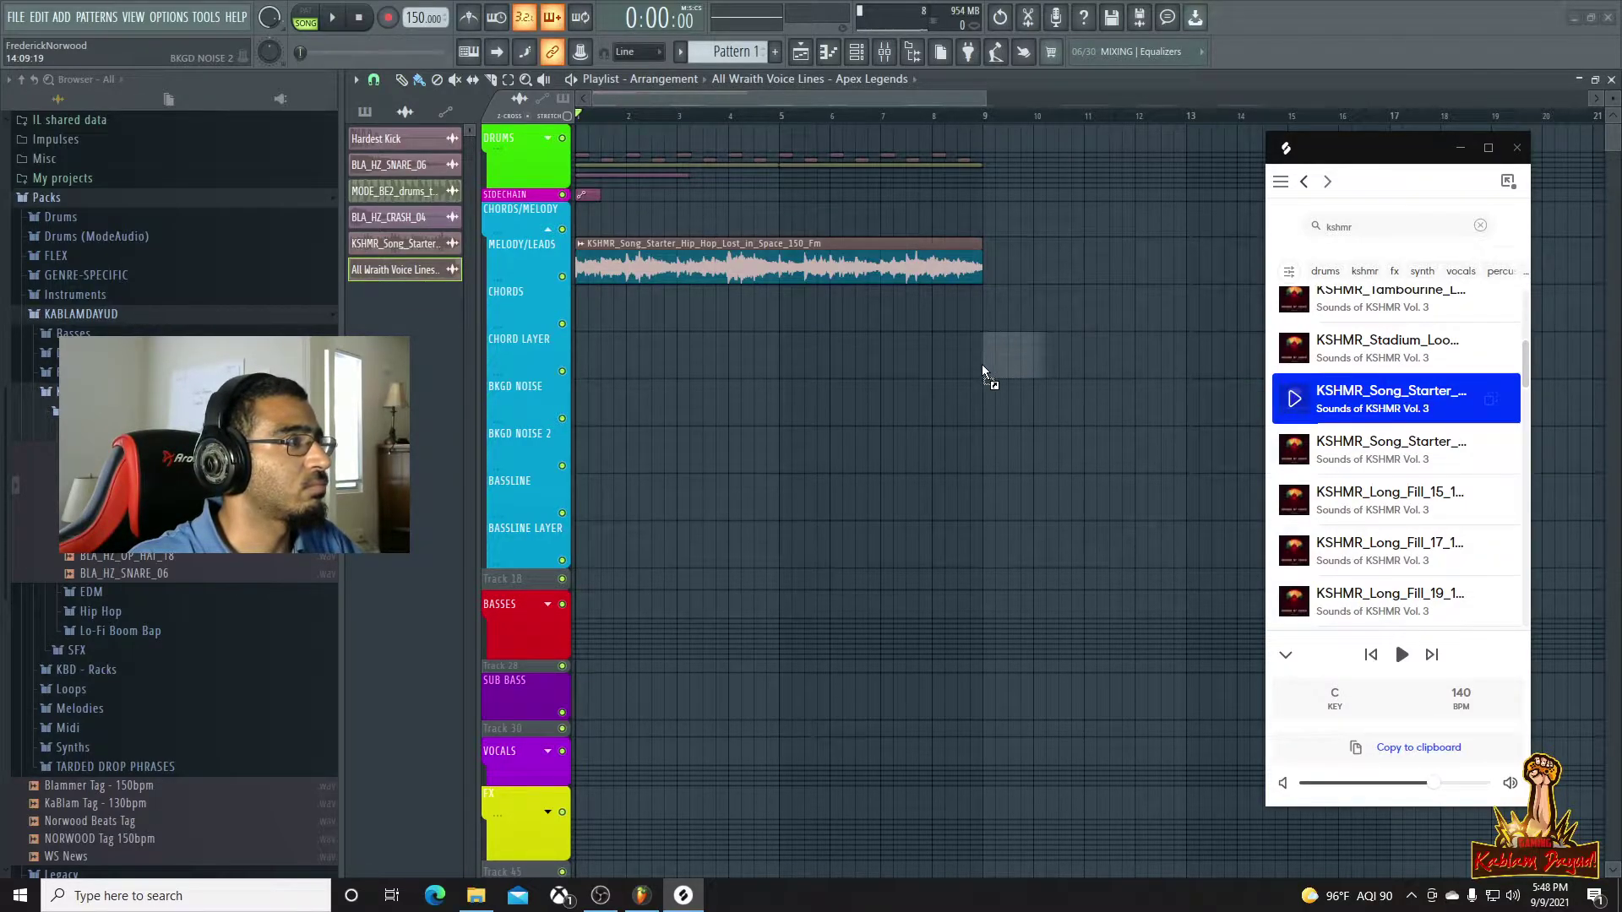
drag(982, 366, 984, 367)
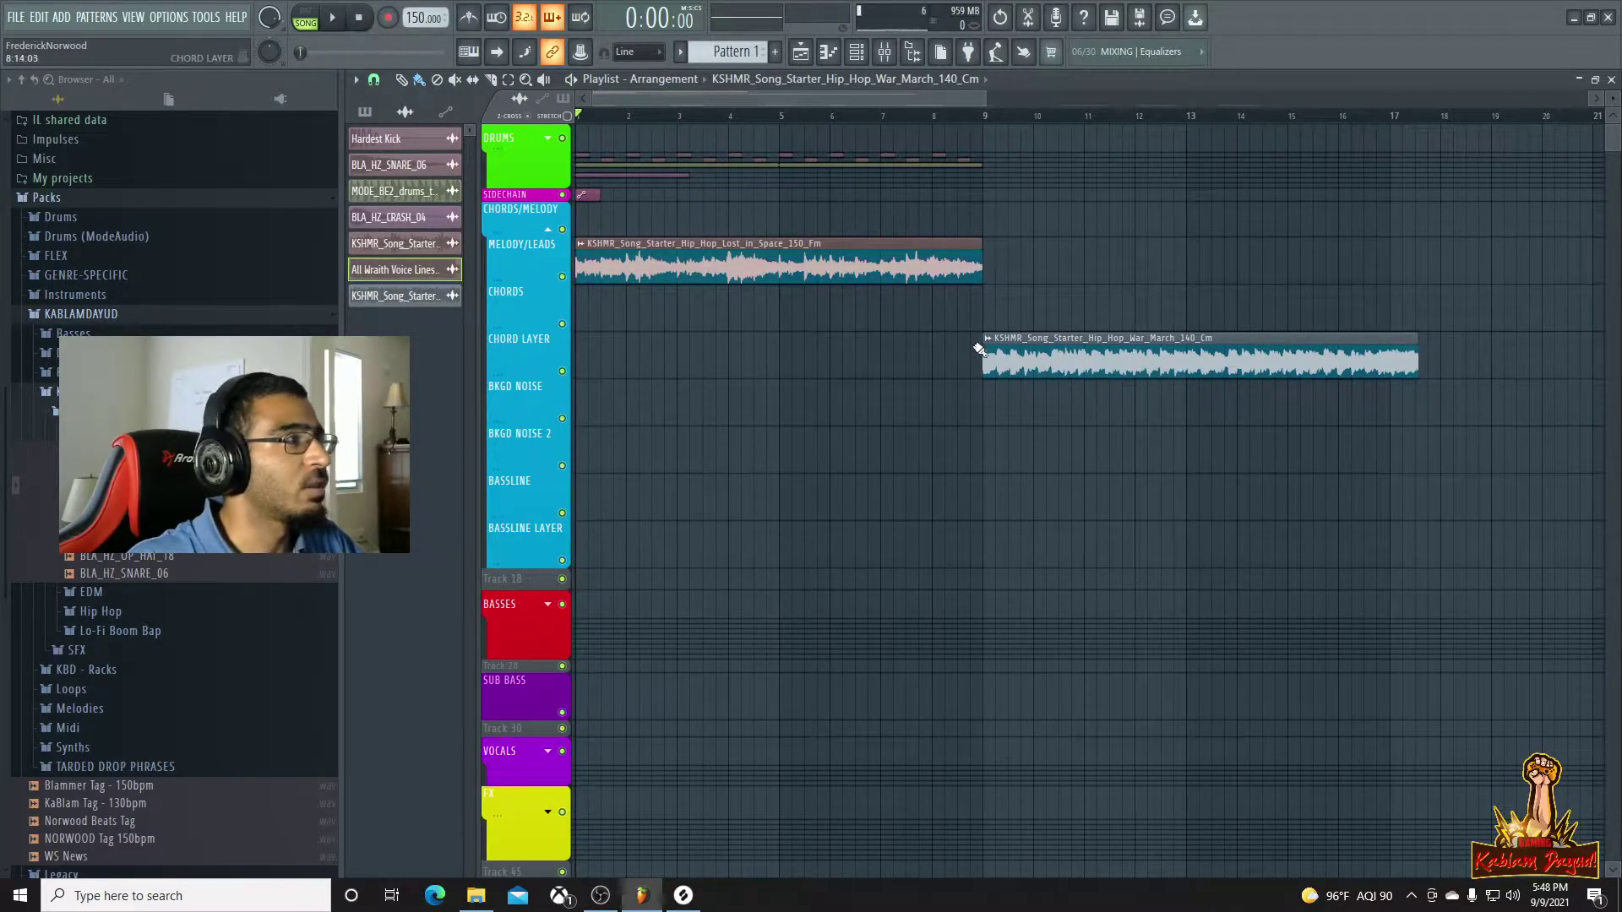
Fit the War March loop to the project tempo by entering 140 BPM as its source tempo
click(988, 341)
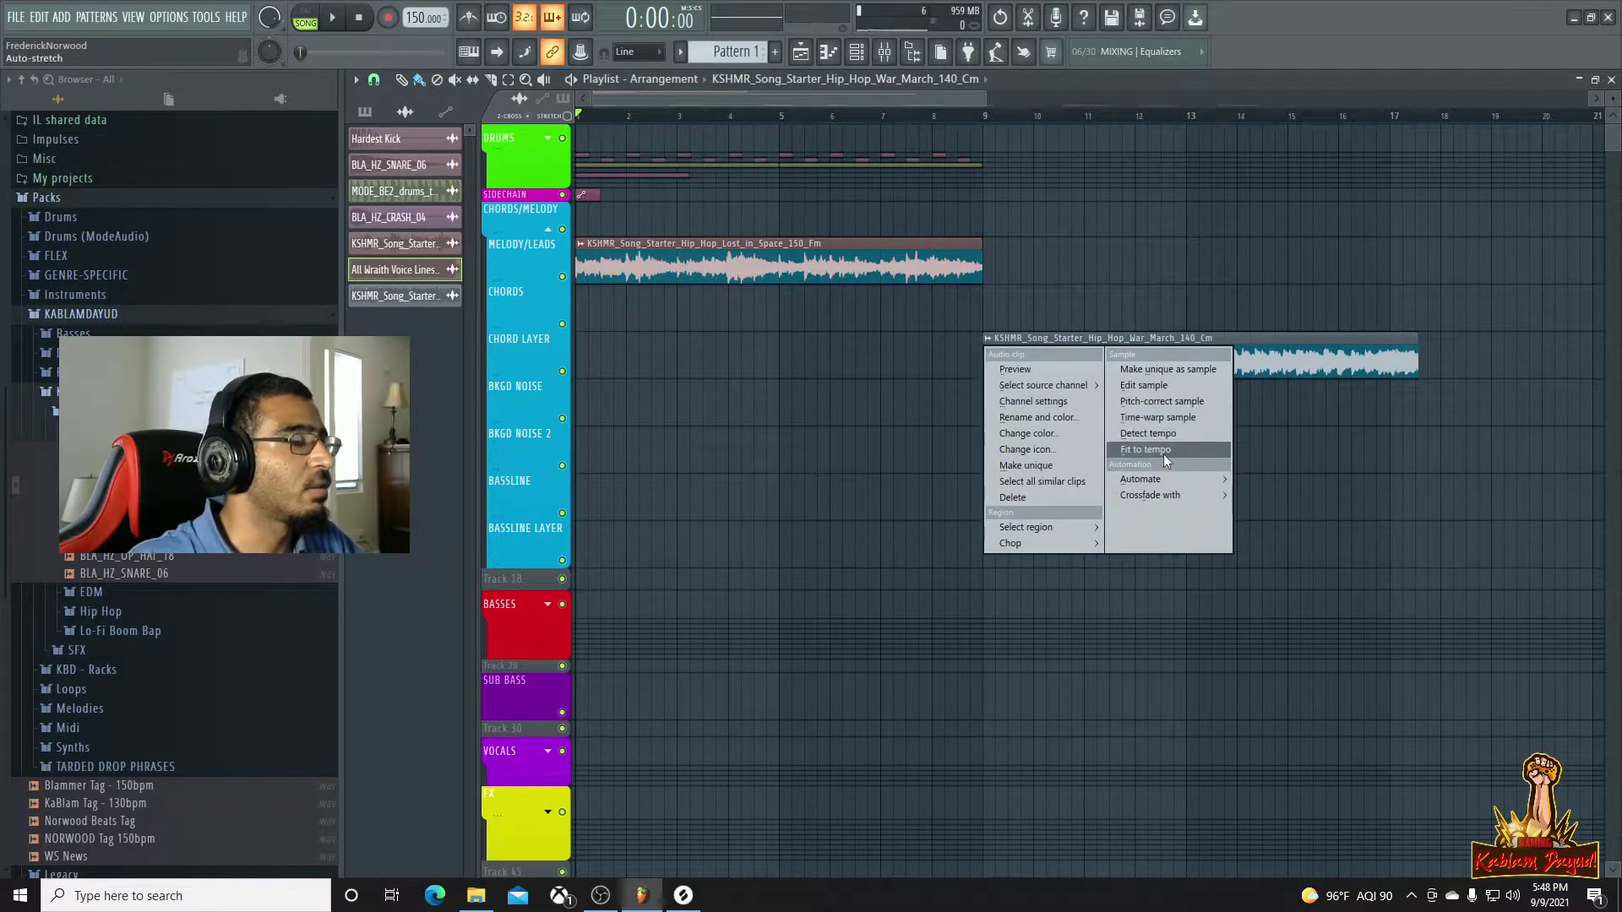
click(1159, 449)
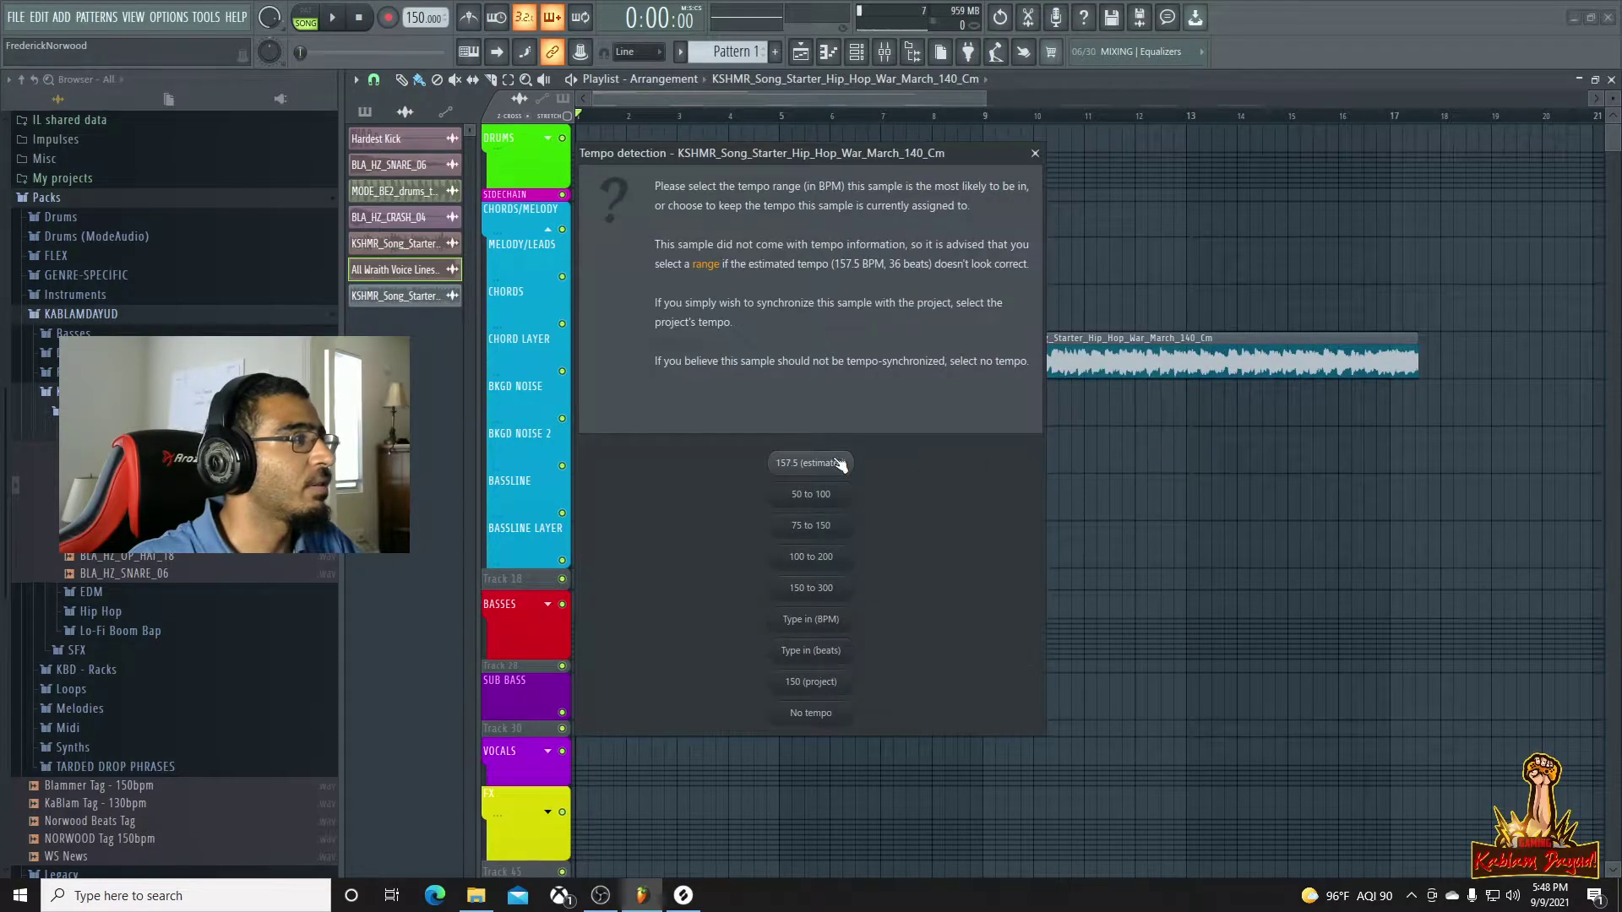
click(816, 618)
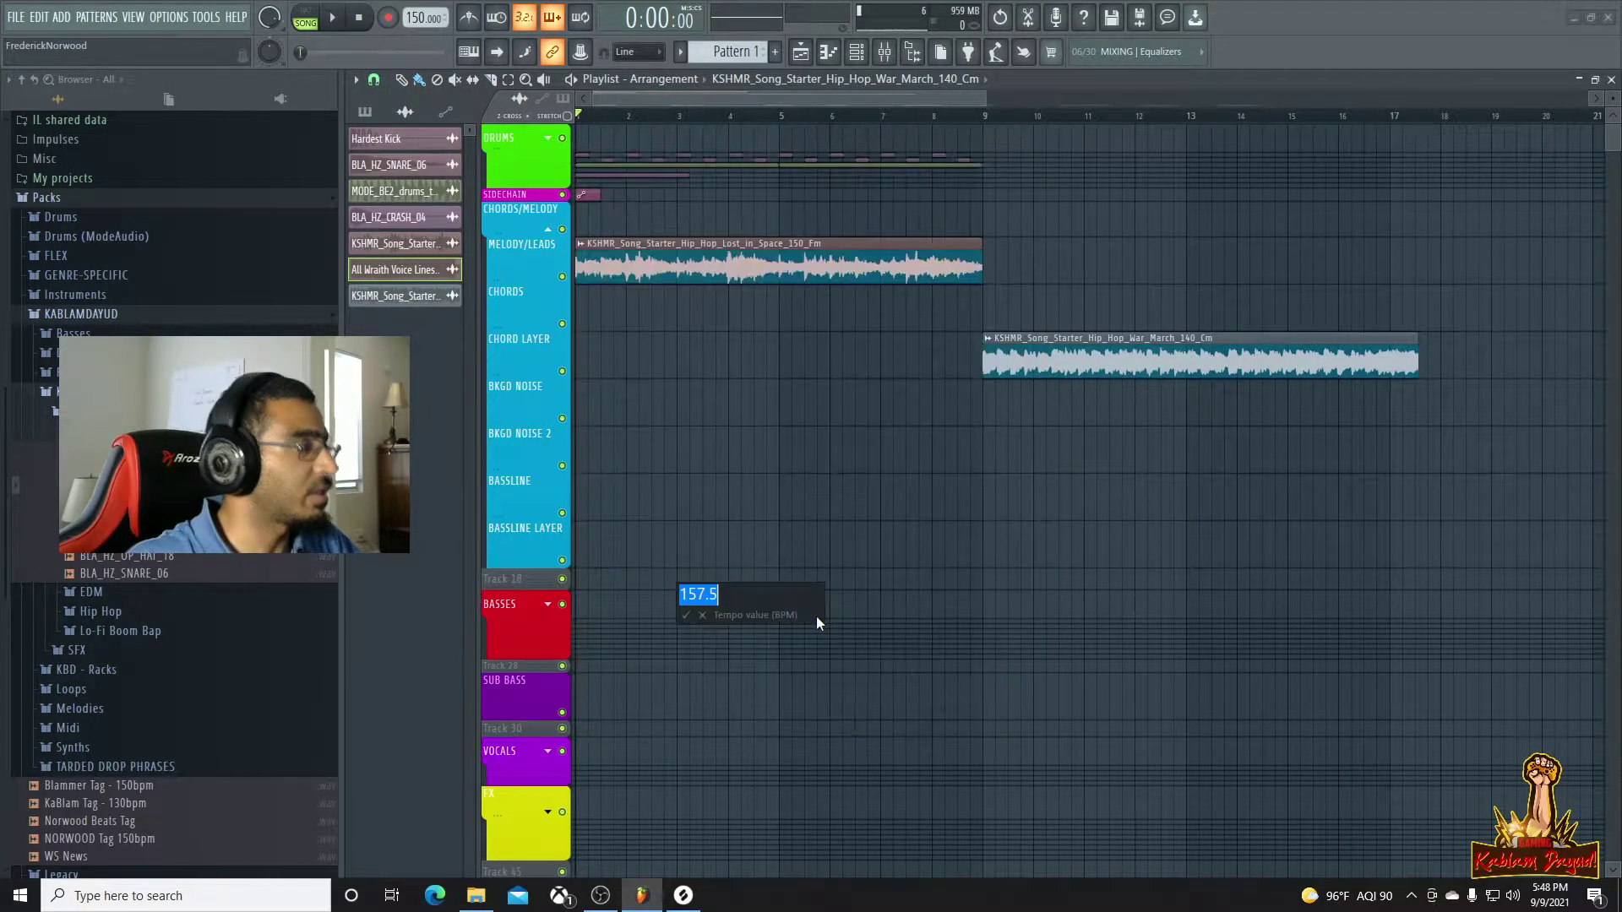
text(140)
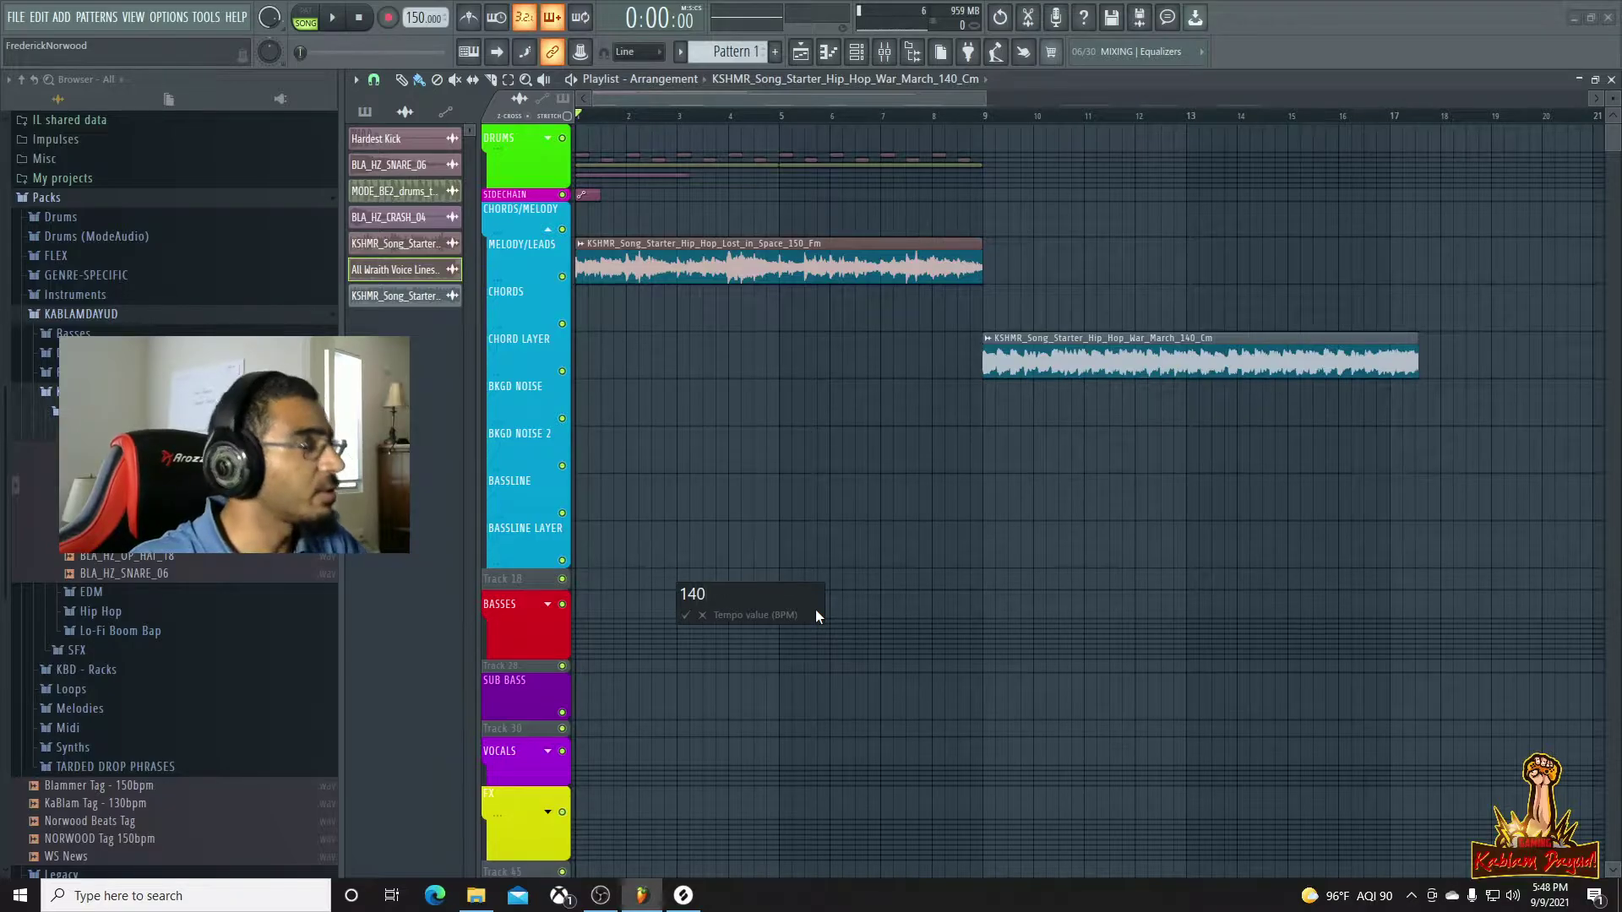
key(Return)
Audition the War March loop from bar 9 and set its time-stretching pitch shift to +240 cents
key(space)
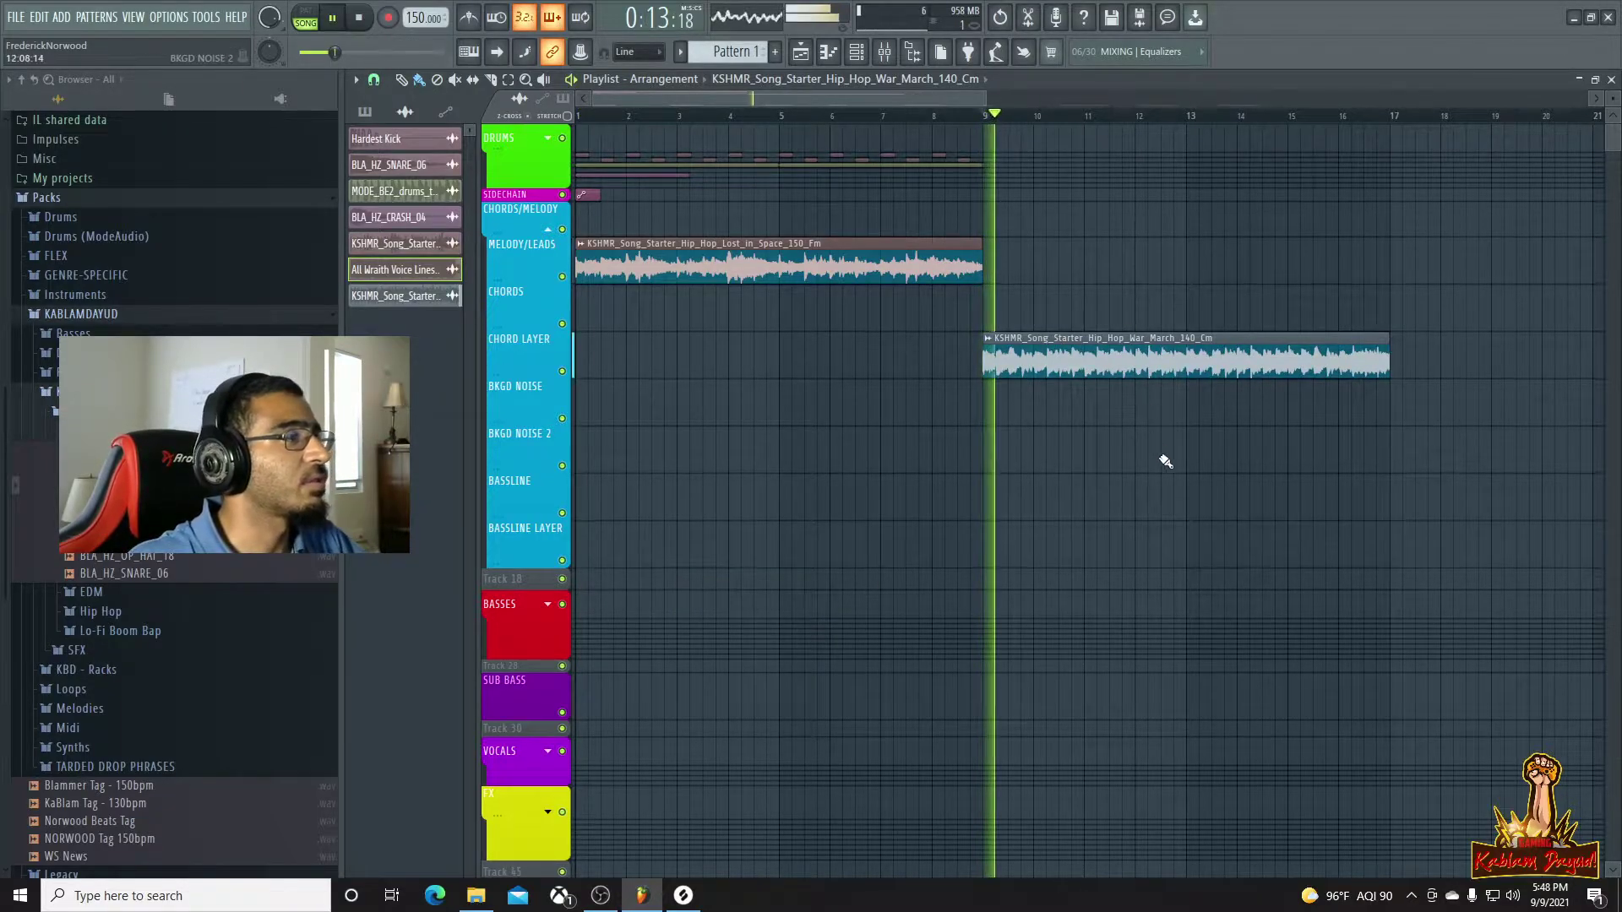
key(space)
double_click(1126, 351)
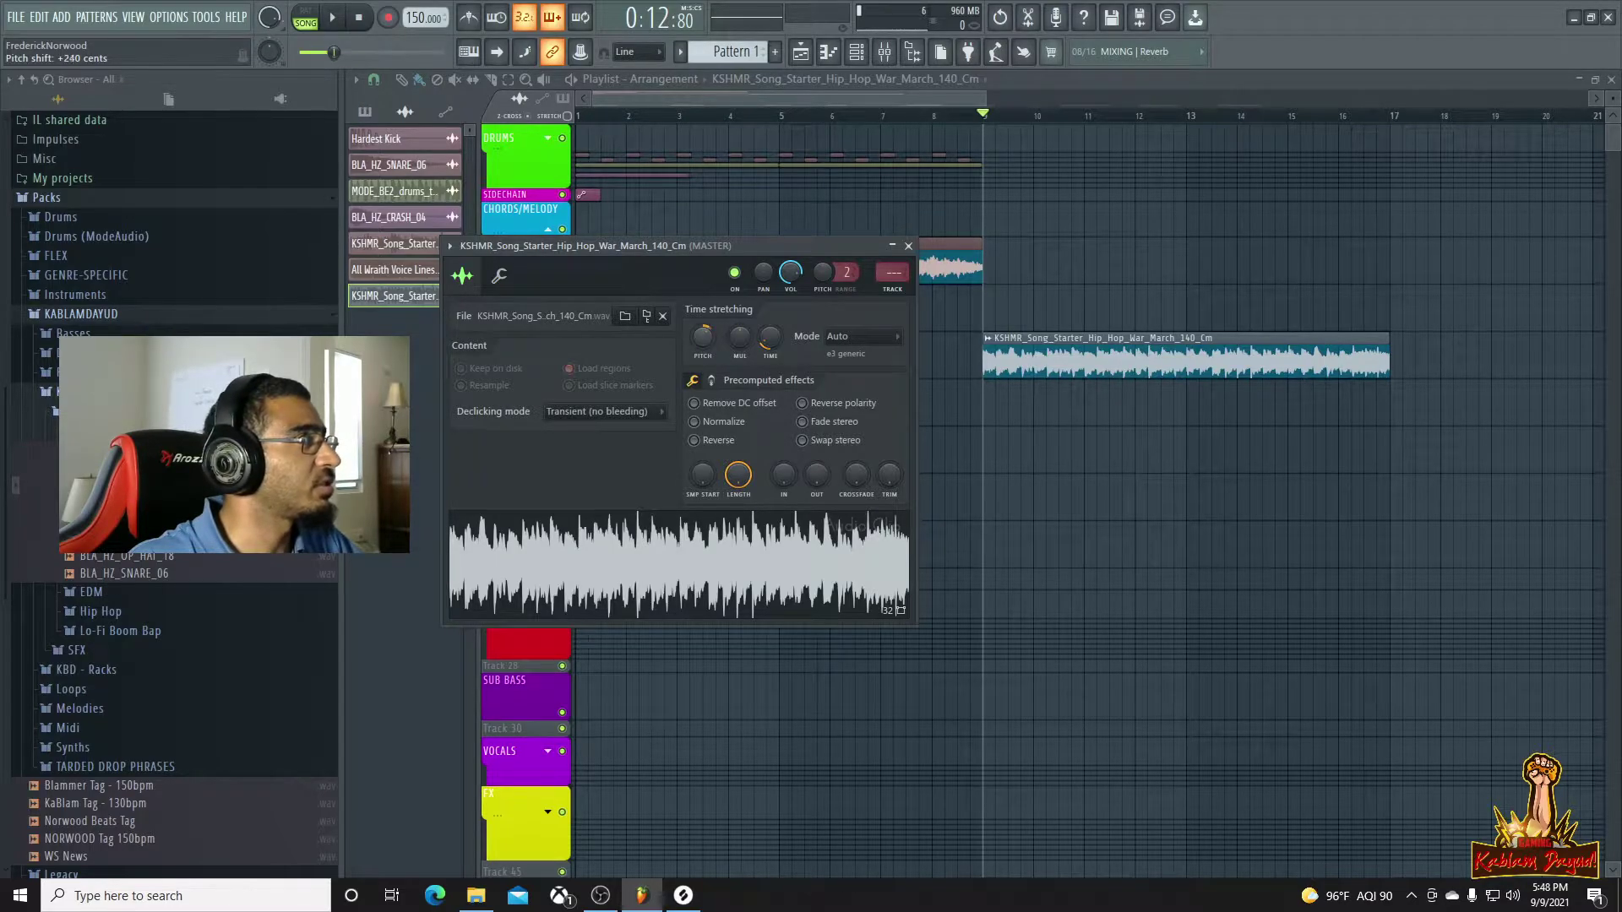
key(space)
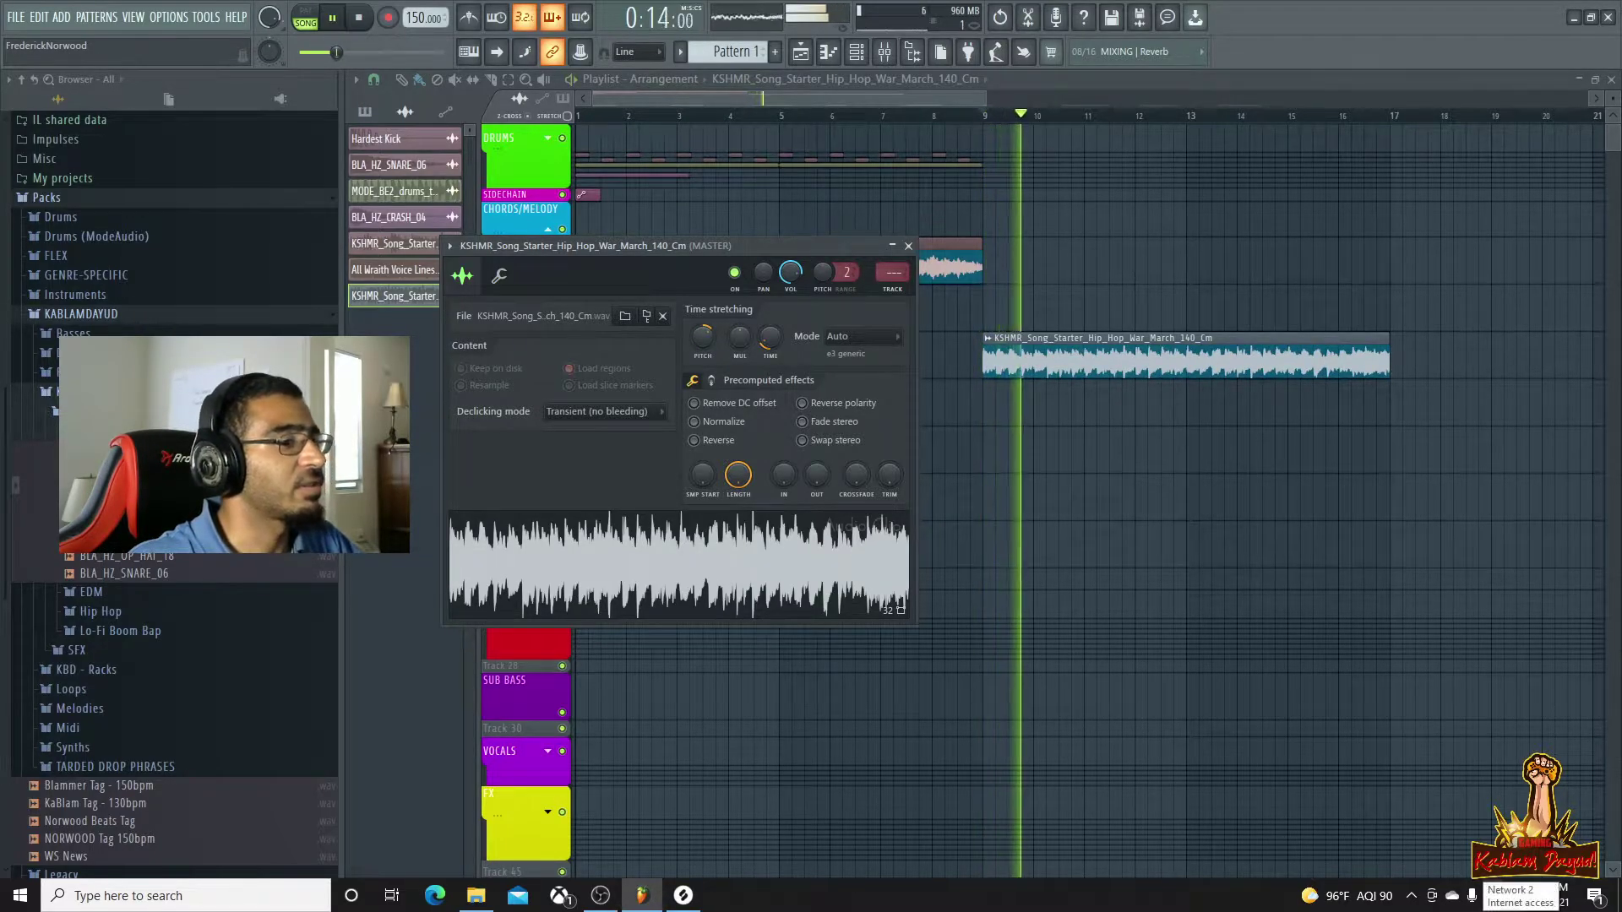
drag(986, 98, 1100, 161)
key(space)
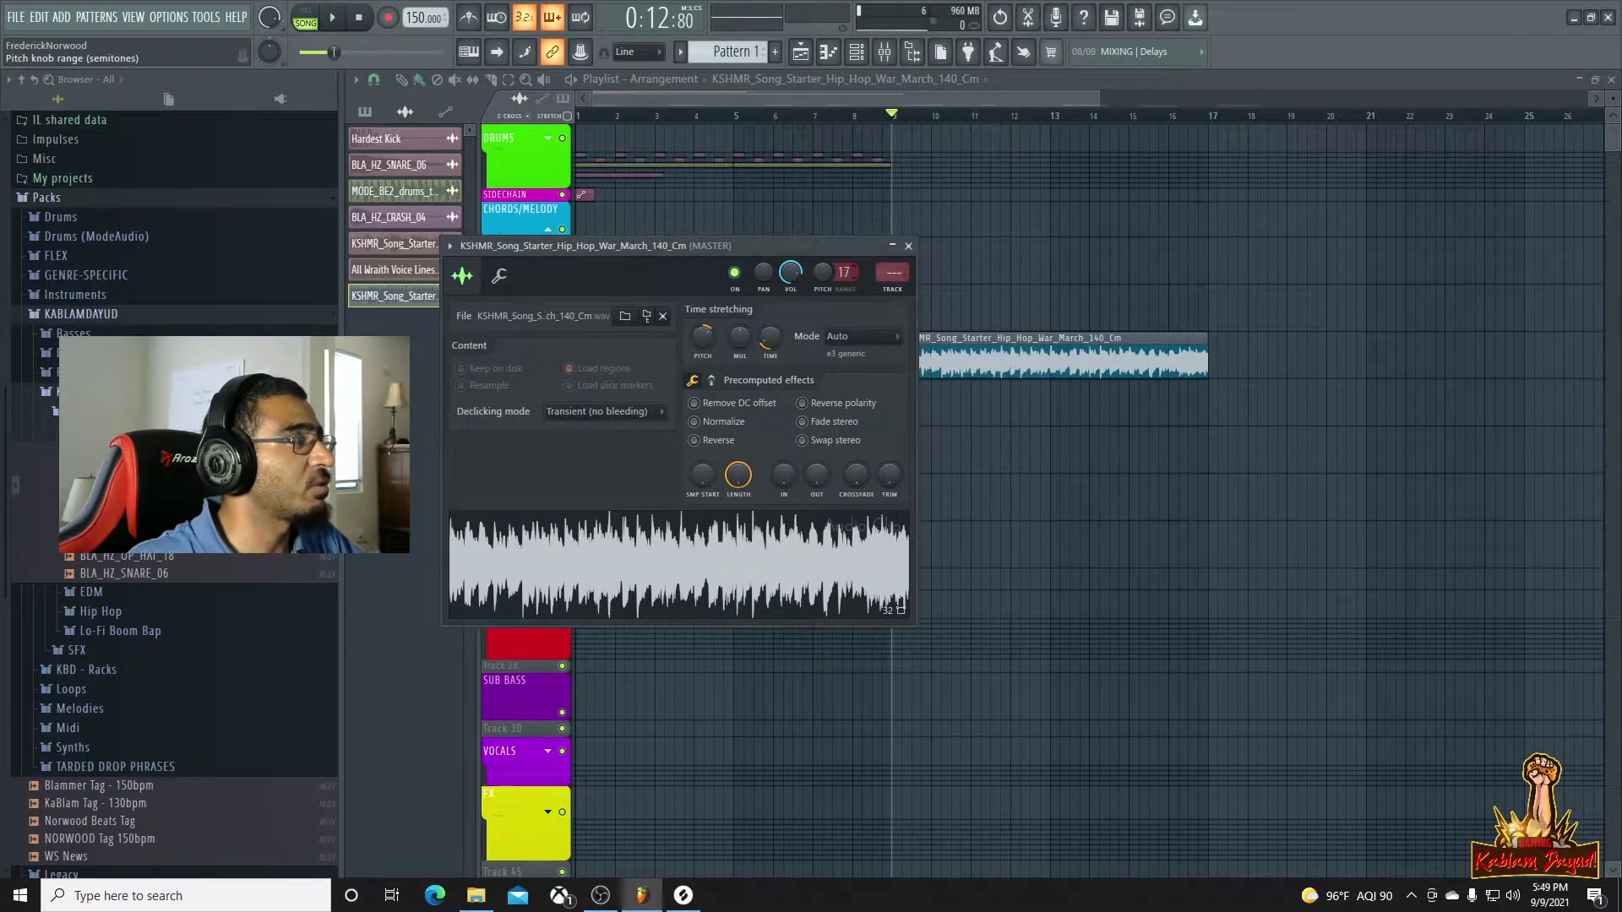
Set the War March channel's pitch range to 12 semitones and its channel pitch to -1200 cents while replaying it from bar 9
key(space)
key(space)
key(space)
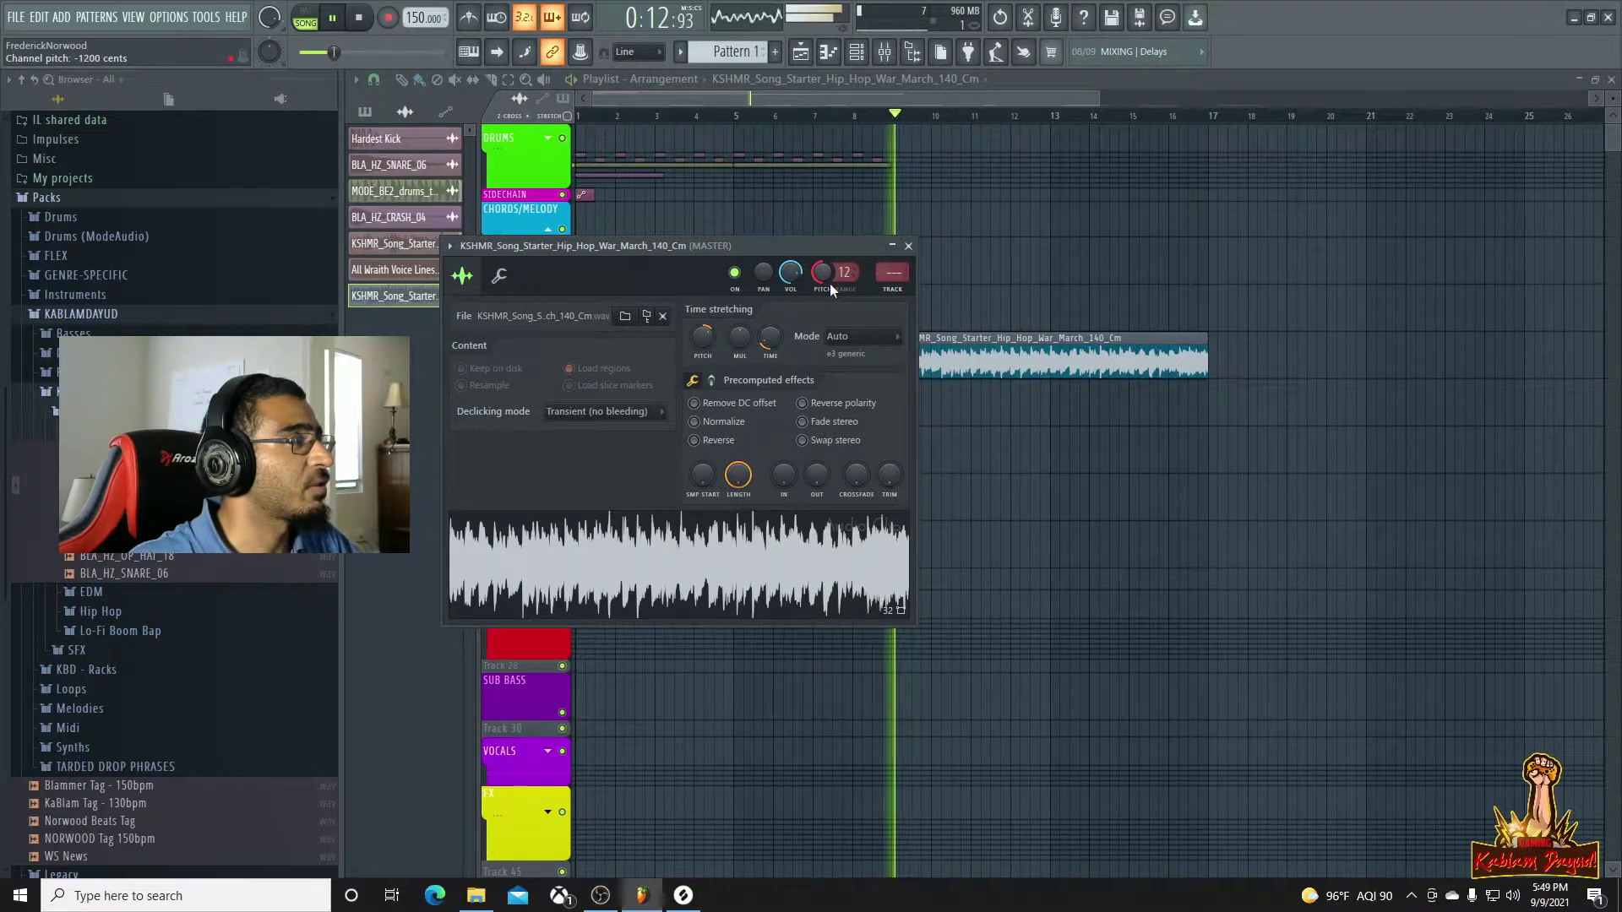
Set the War March loop's time-stretching mode to Stretch, and remove its clip from the Chord Layer track
click(851, 332)
click(855, 365)
click(860, 338)
click(849, 383)
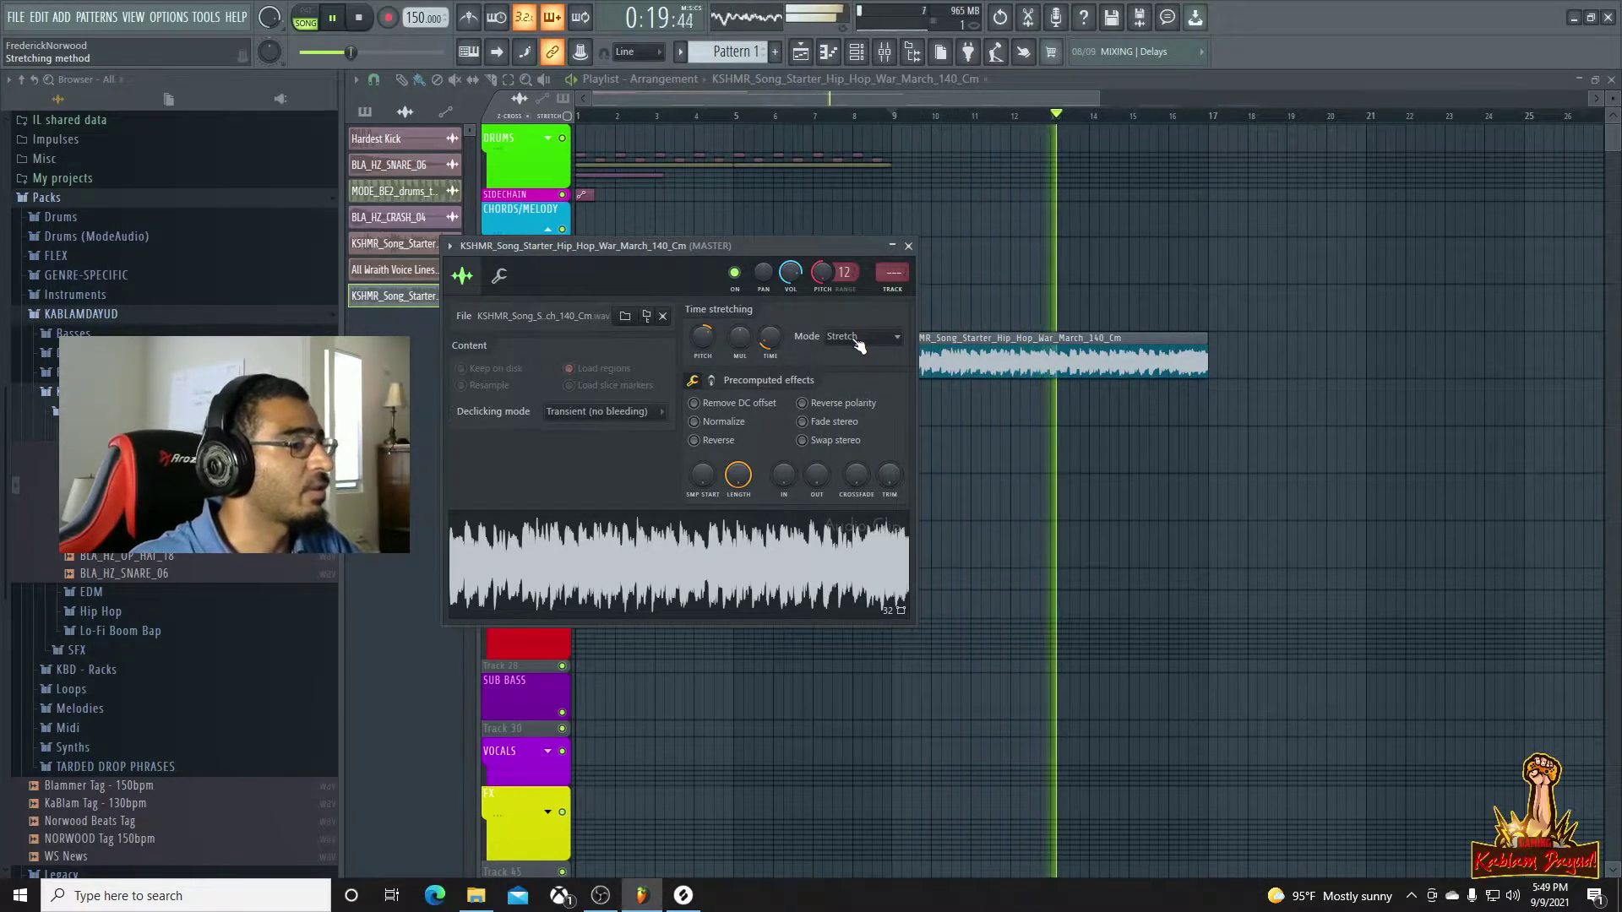
click(909, 246)
Play the drums and the Lost in Space melody loop from bar 5 to just before bar 9, and stop playback
click(746, 120)
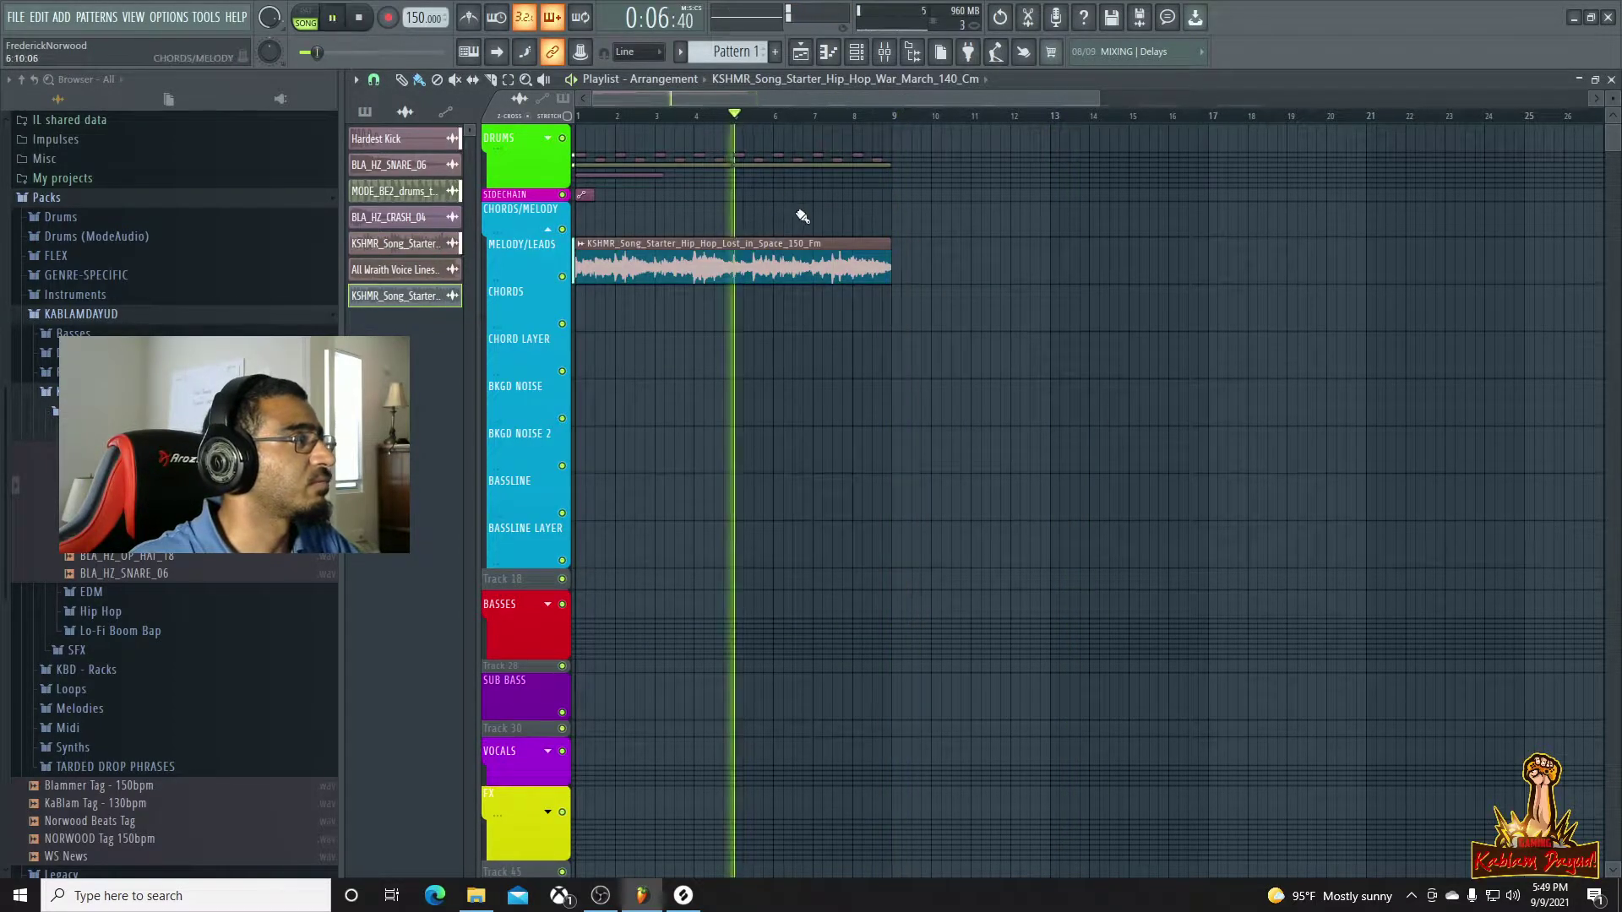
scroll(825, 308, down, 2)
scroll(689, 304, up, 2)
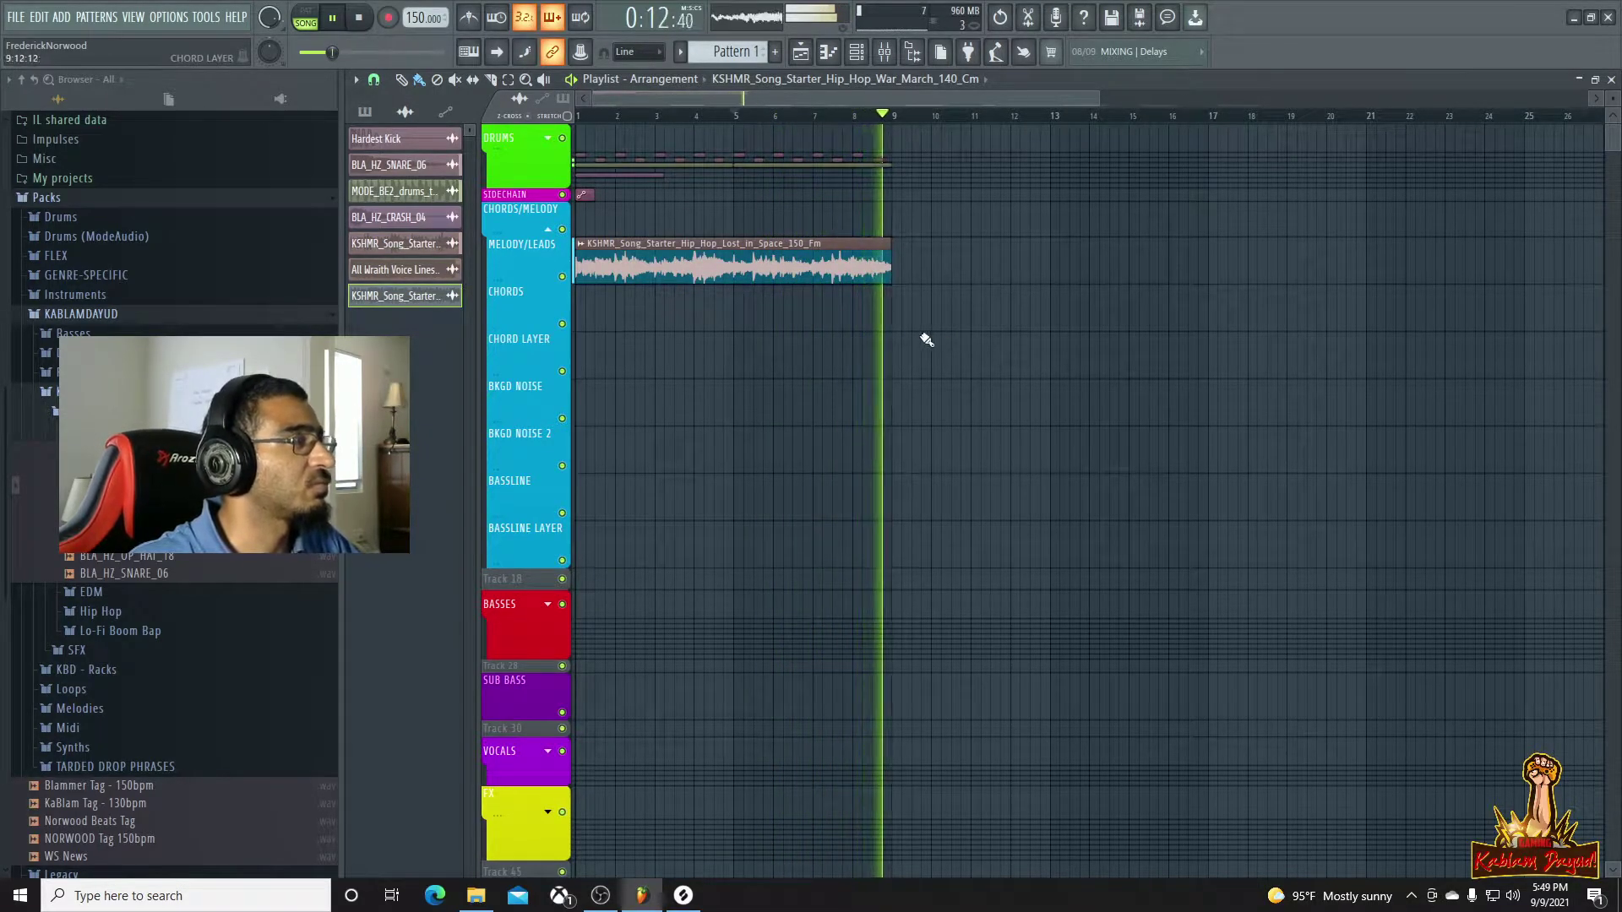
key(space)
scroll(916, 337, down, 3)
scroll(916, 337, up, 3)
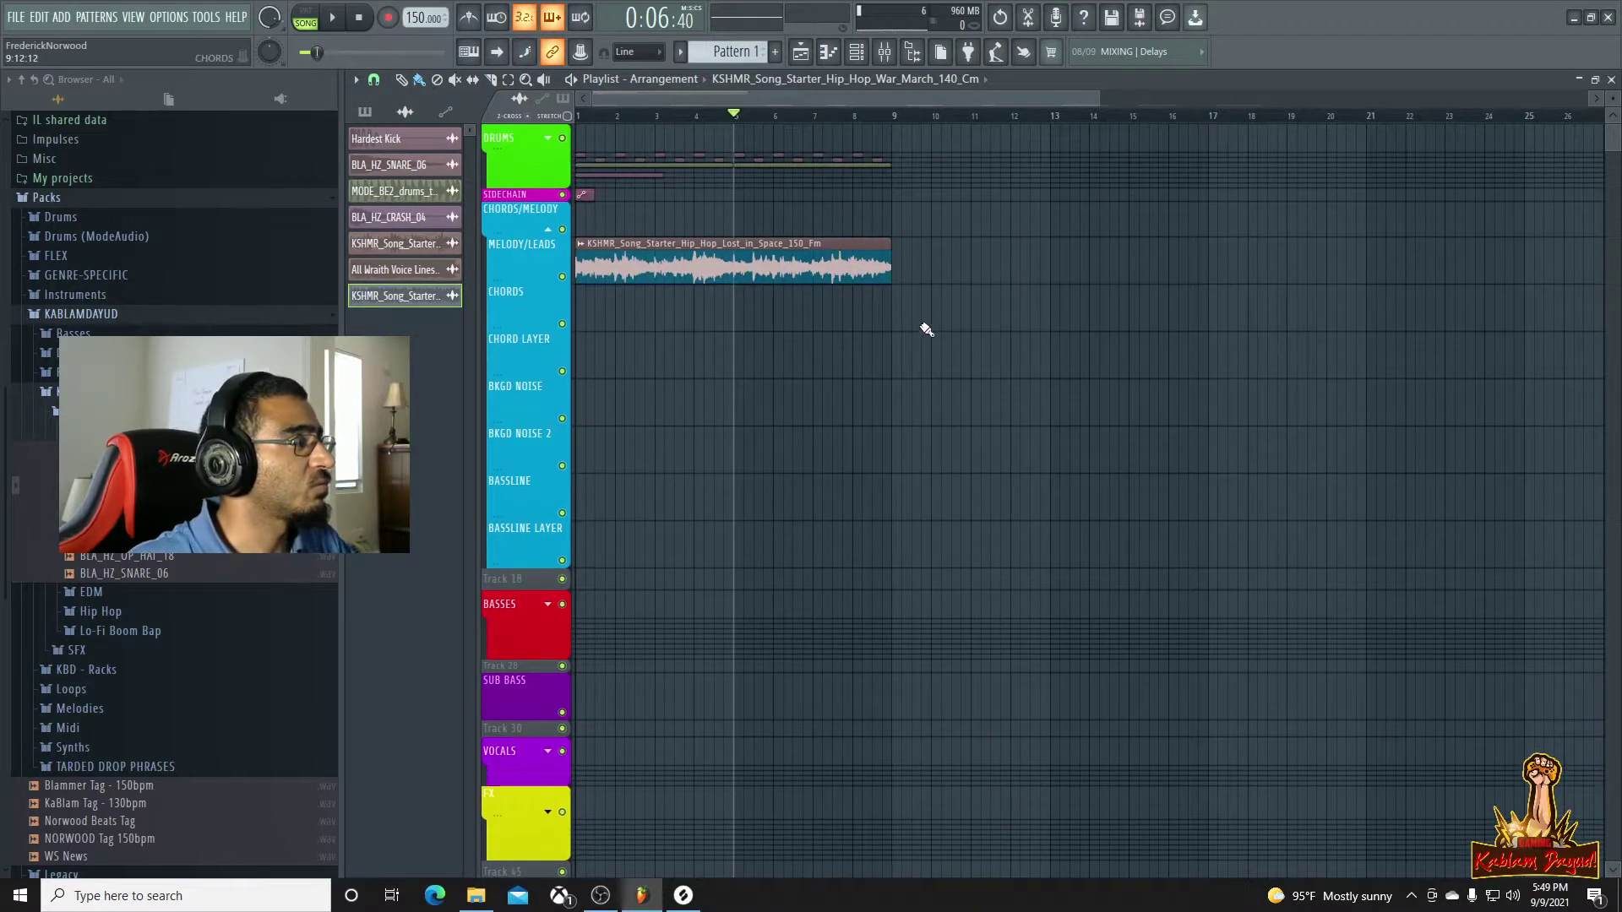
Browse the sample packs to GENRE-SPECIFIC > EDM > MHA - Ascend and open its Sub Drops folder
scroll(921, 333, down, 2)
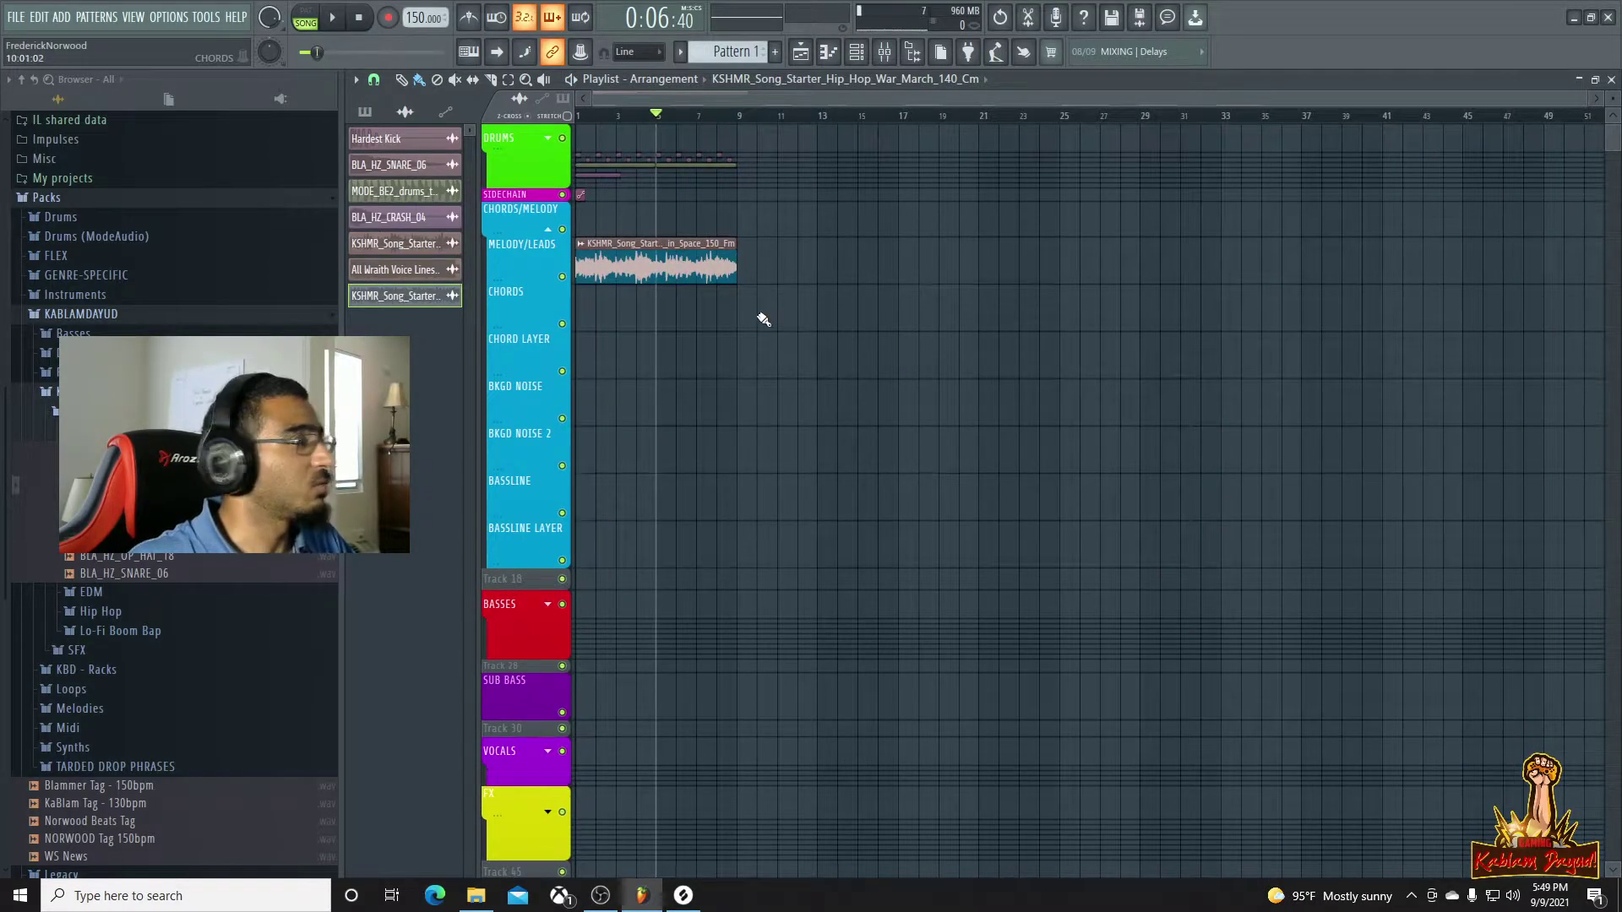
click(102, 412)
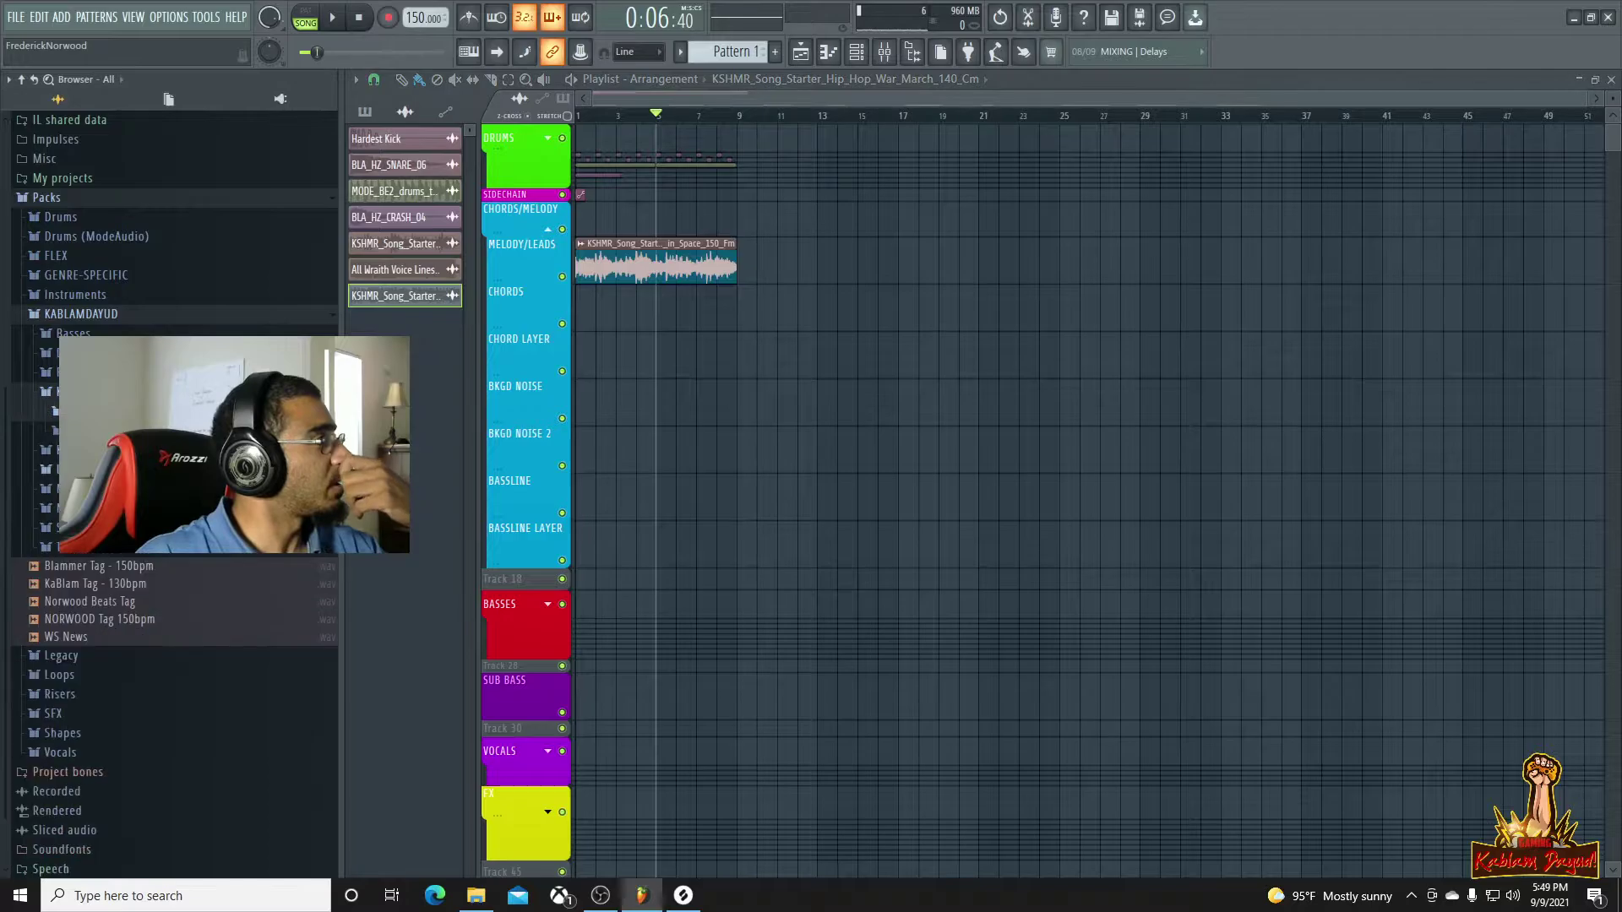
click(102, 392)
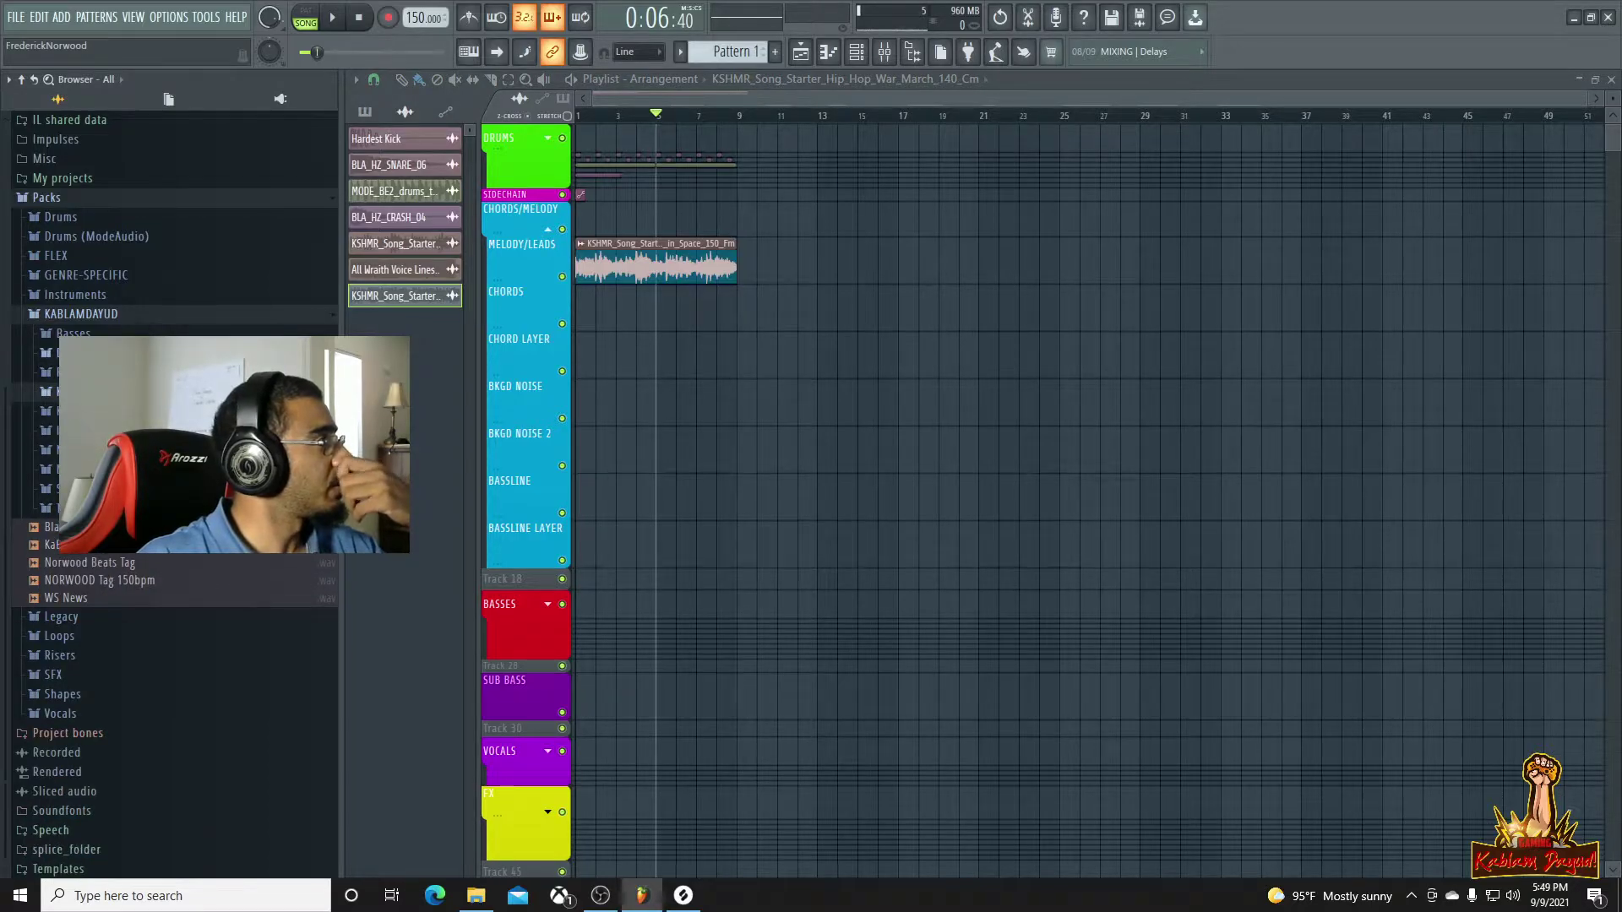
scroll(71, 314, up, 5)
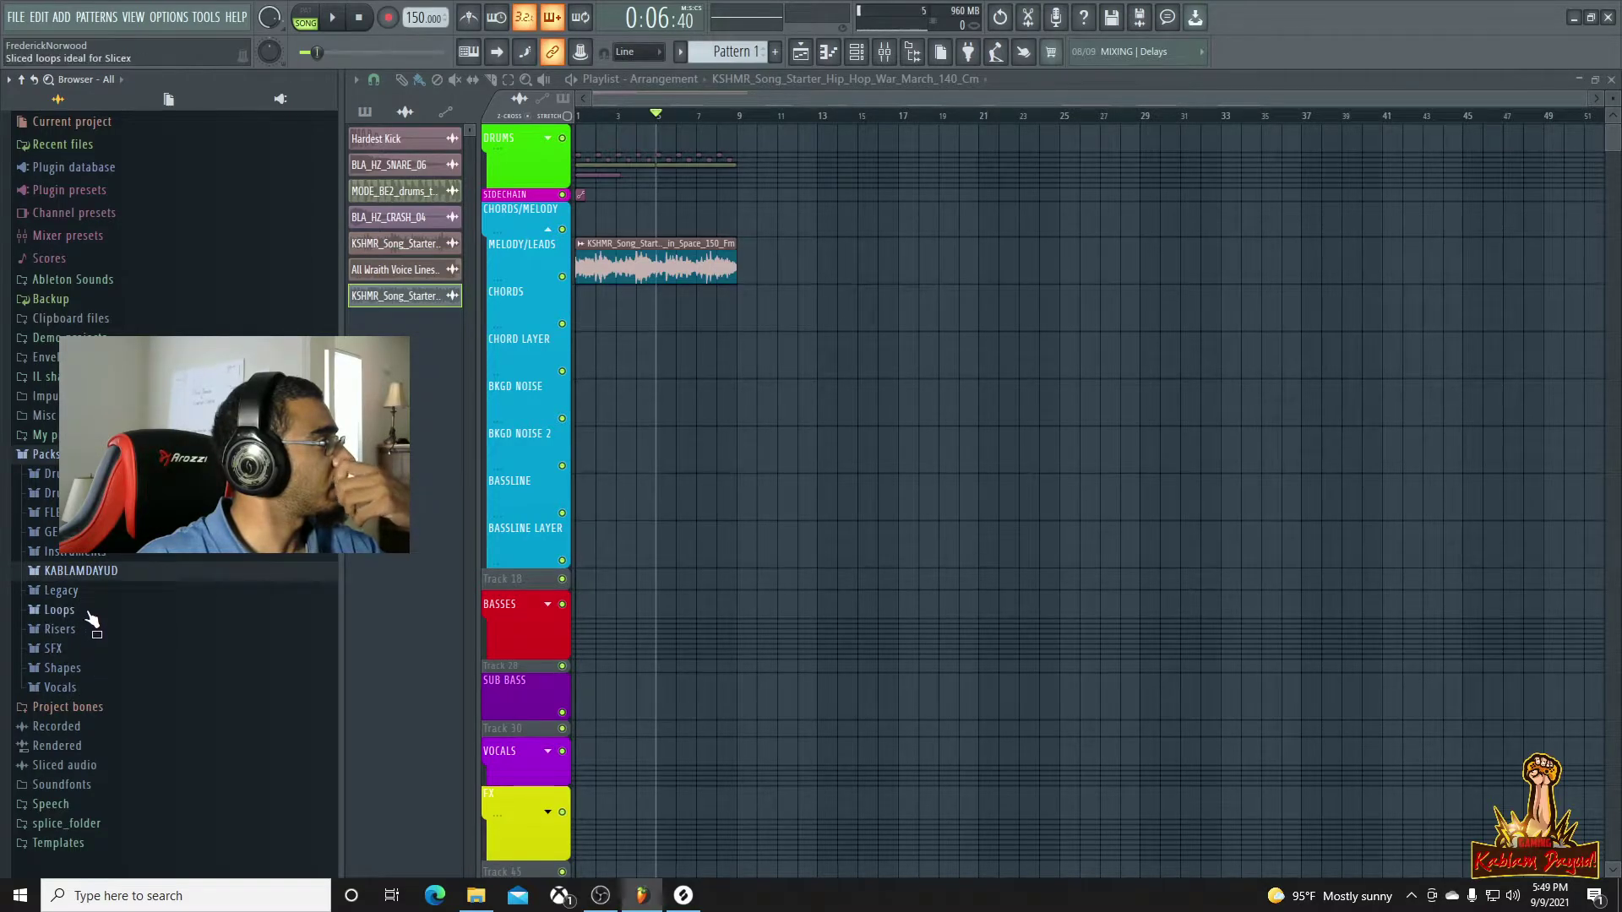
click(74, 534)
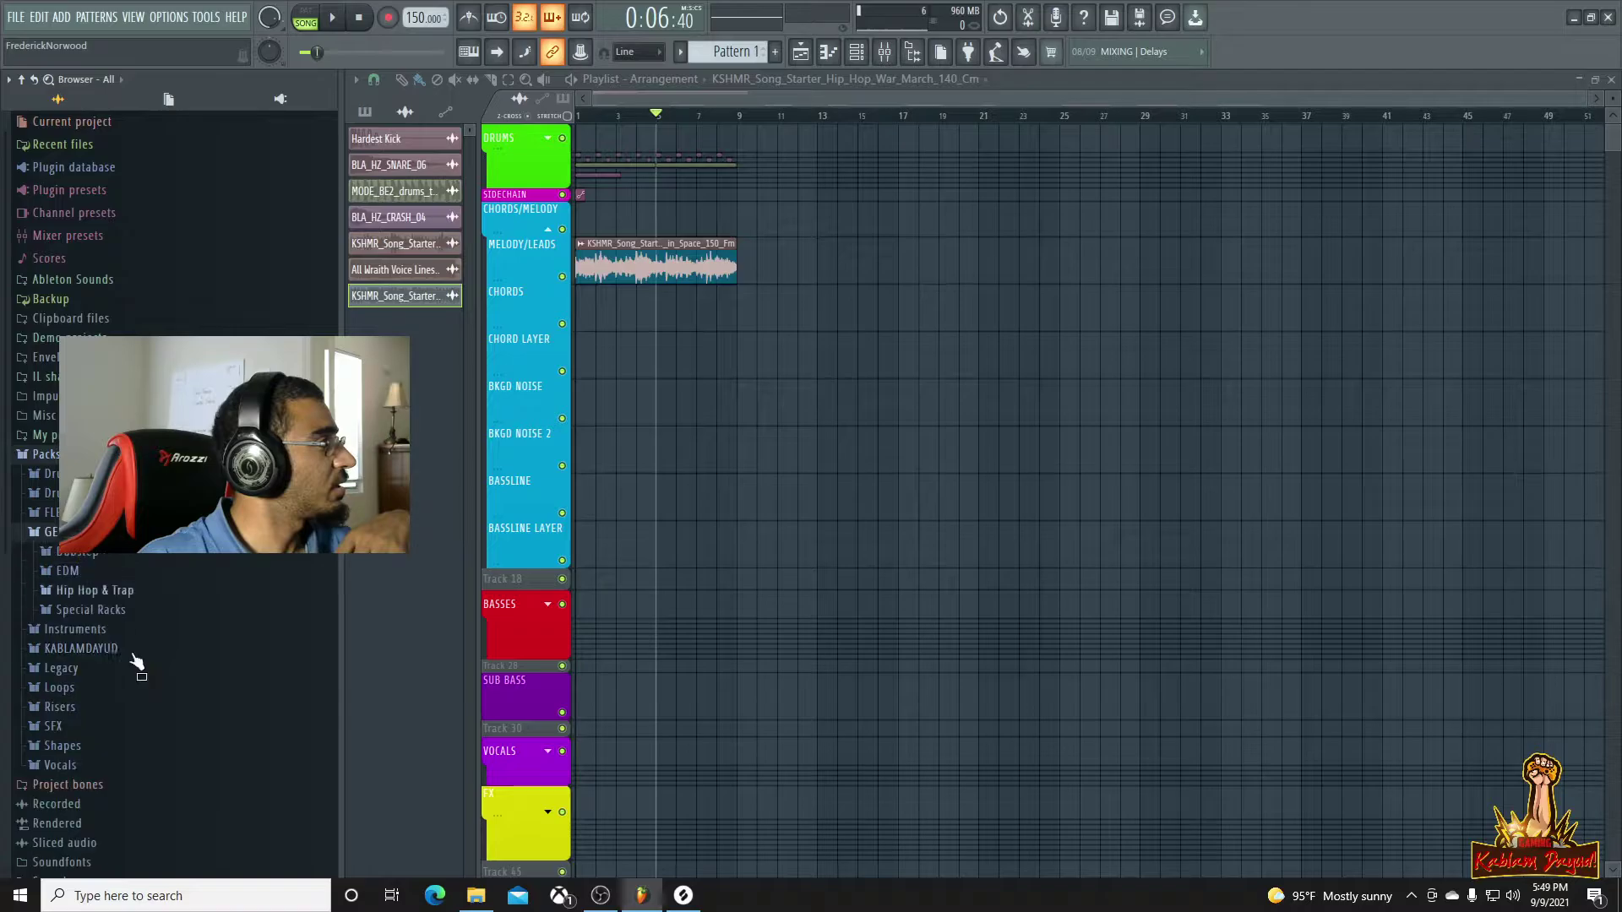
click(85, 574)
click(100, 649)
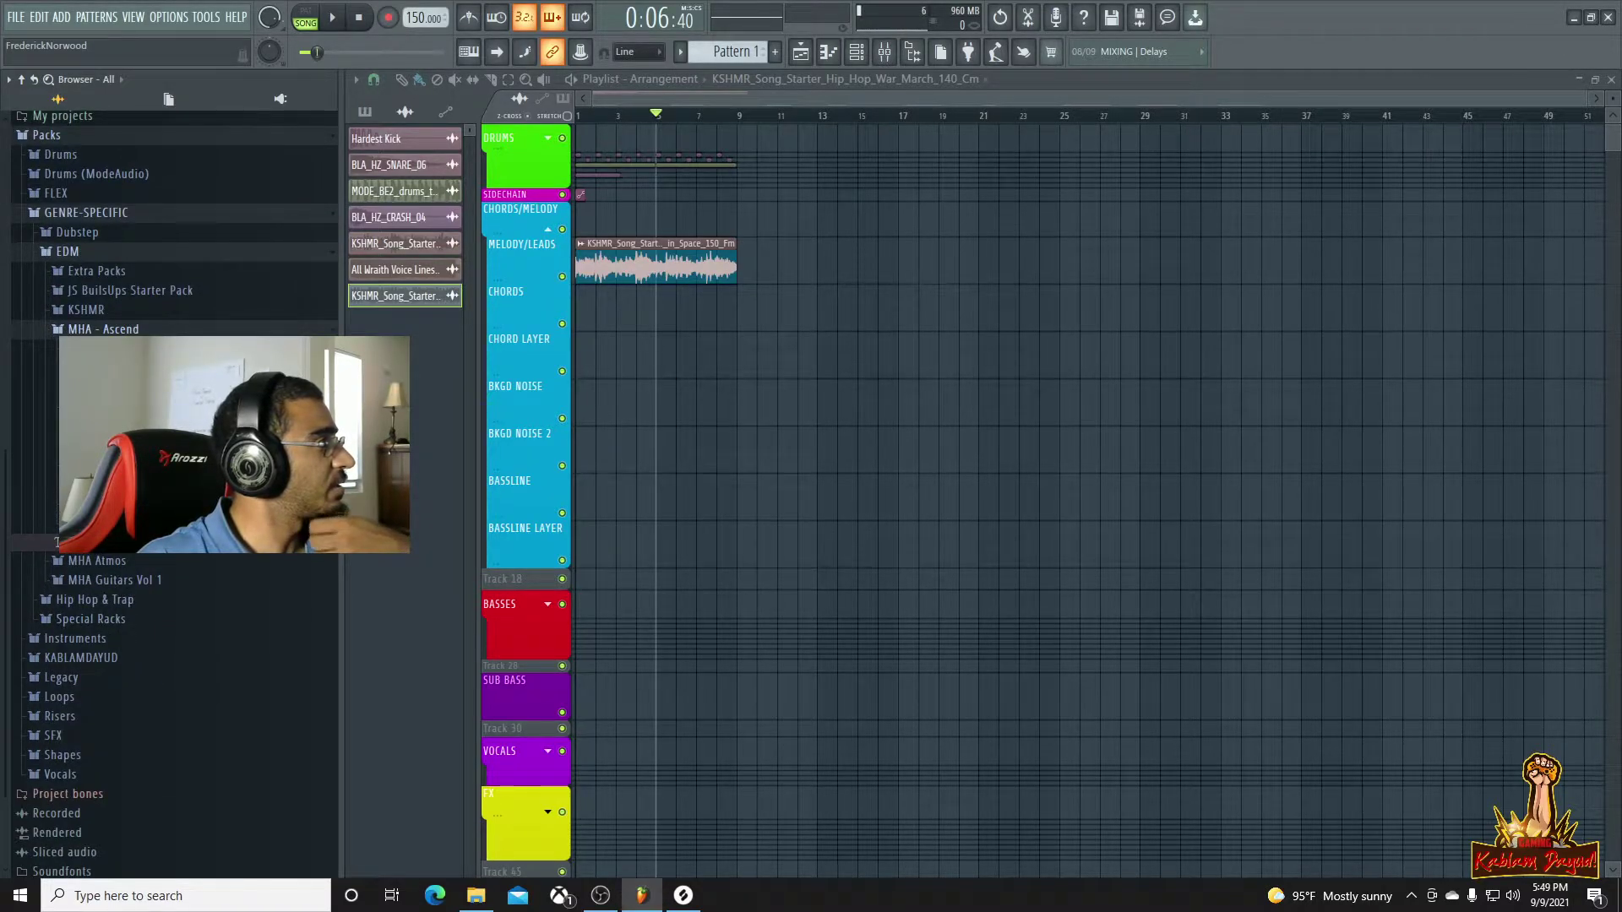
click(93, 485)
click(140, 664)
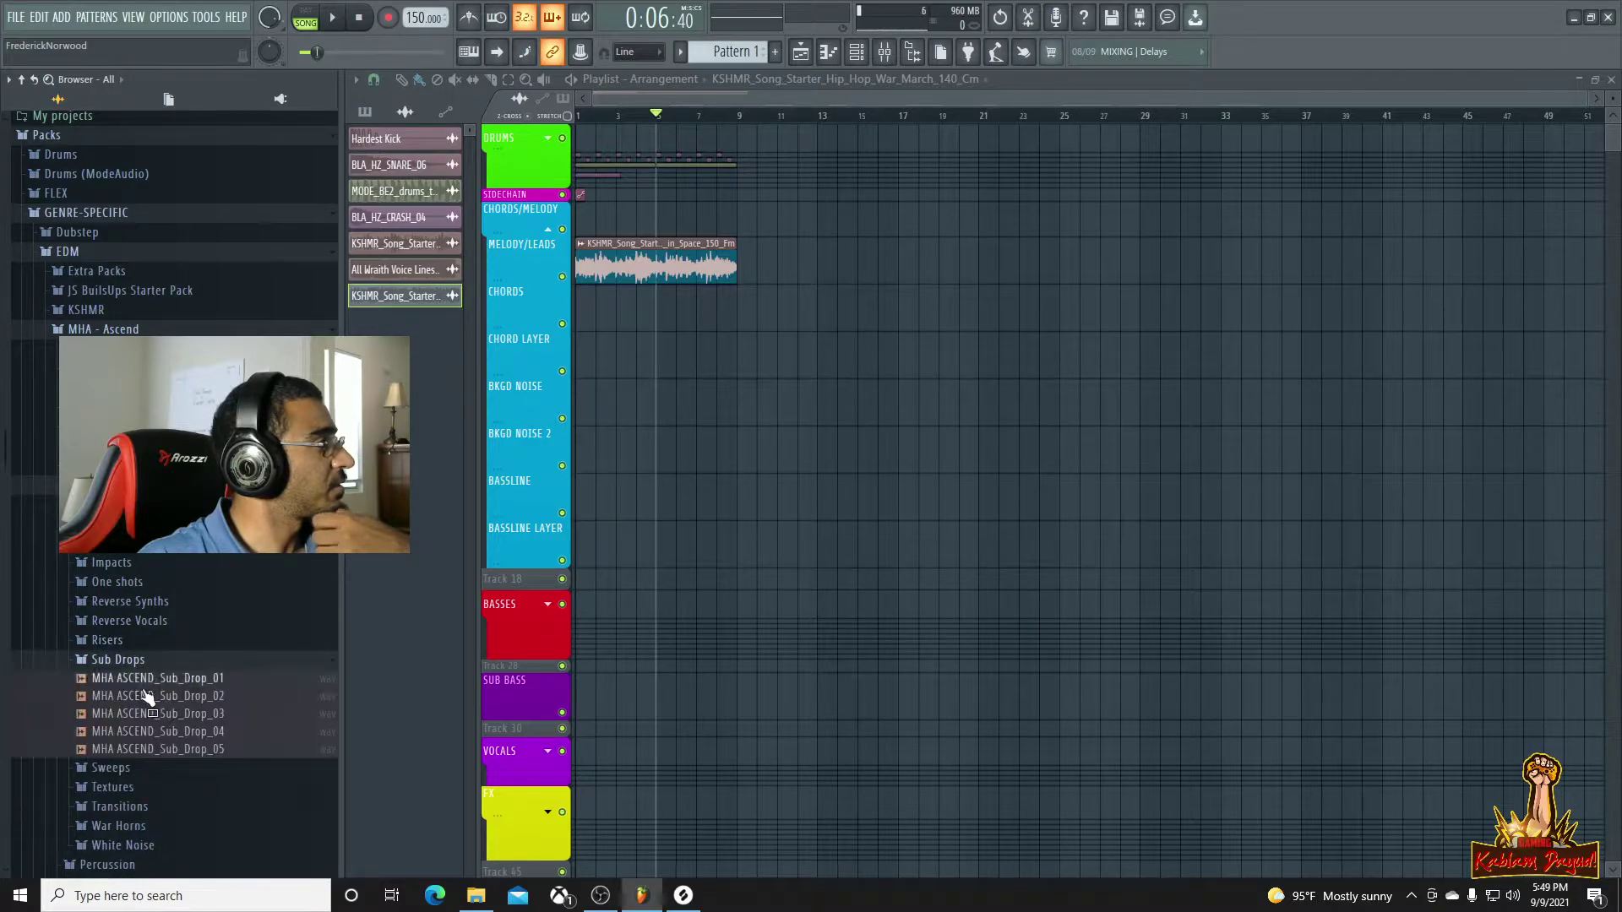
Audition the five MHA ASCEND_Sub_Drop samples to compare their sound
click(148, 680)
click(154, 698)
click(152, 715)
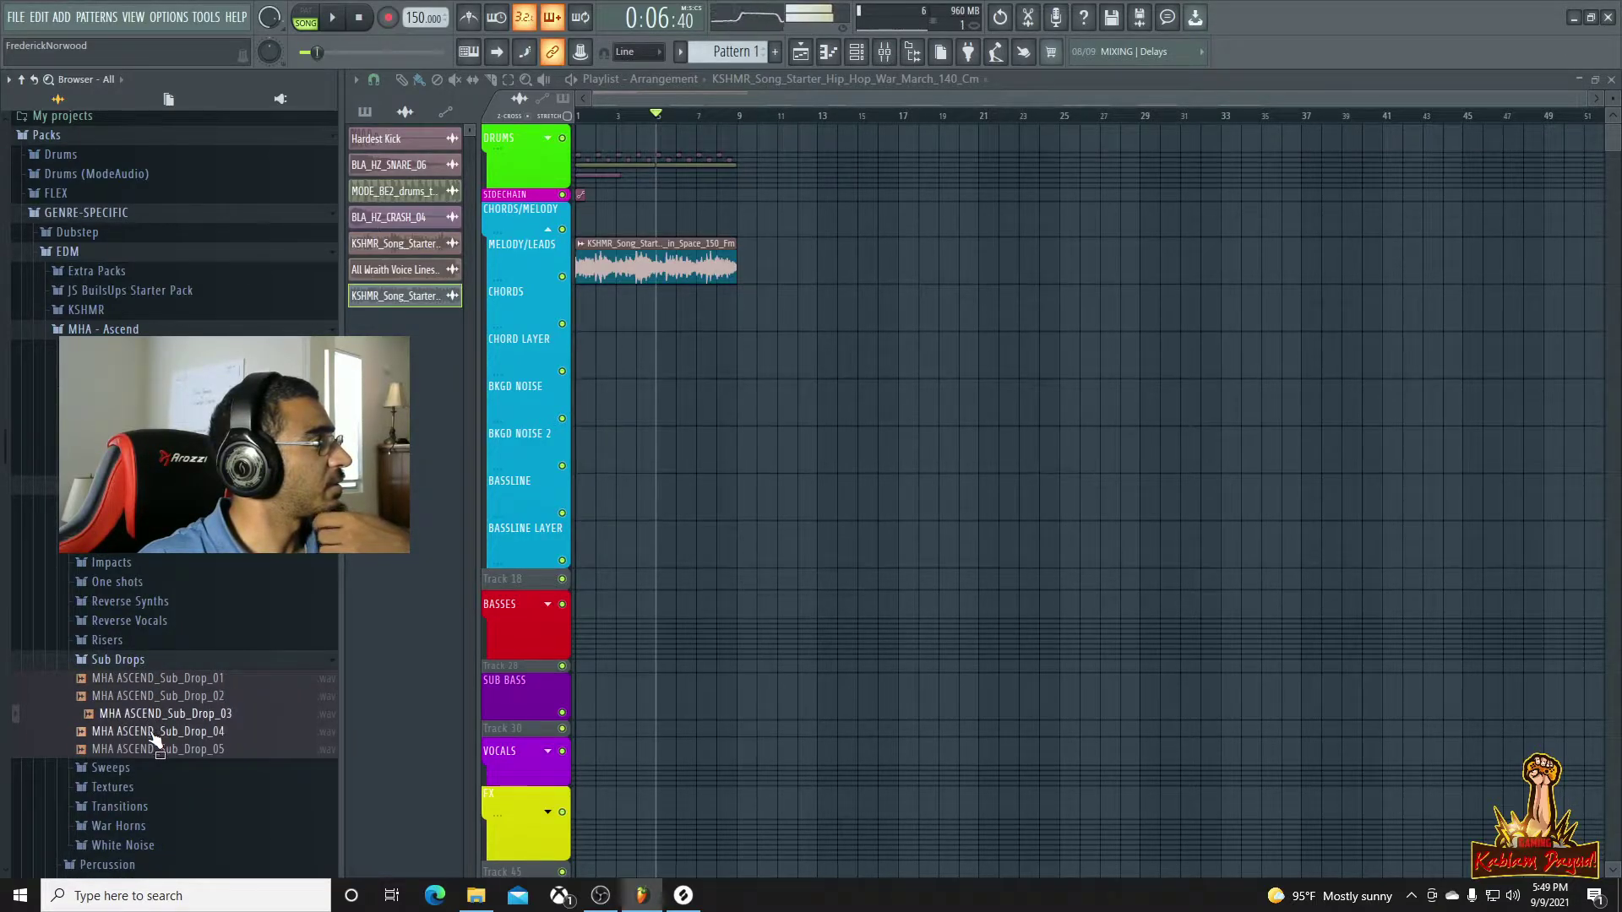
click(154, 733)
click(153, 750)
click(165, 696)
click(176, 679)
Add MHA ASCEND_Sub_Drop_01 to the playlist and place it on the first IMPACTS track at bar 9
drag(180, 686, 739, 511)
scroll(786, 595, down, 4)
scroll(721, 514, down, 1)
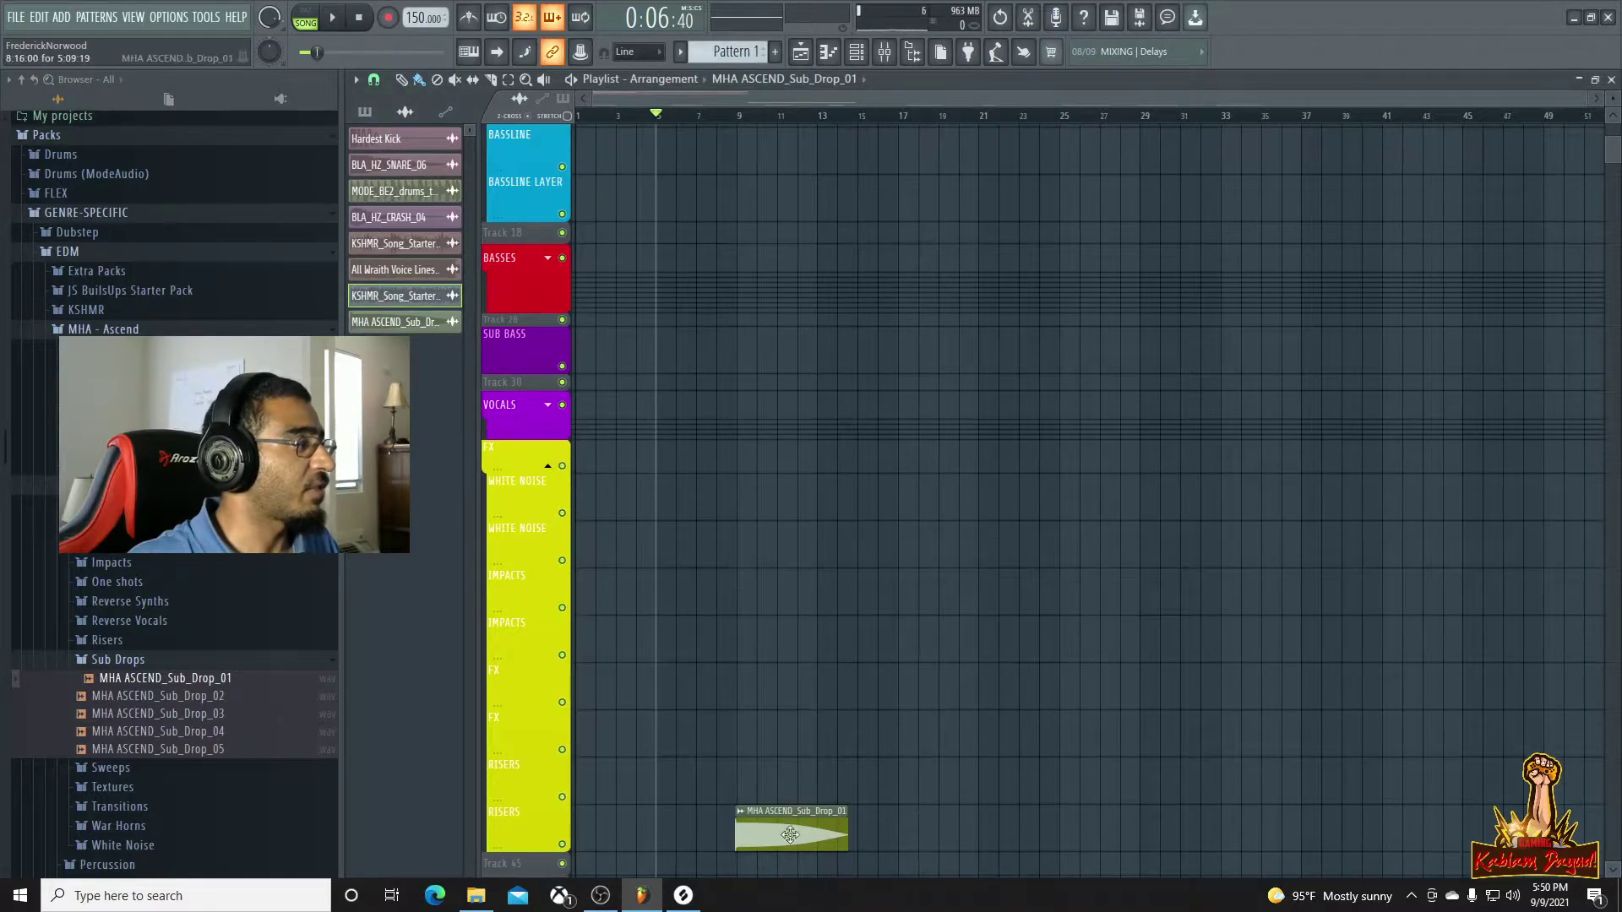
drag(794, 826, 796, 558)
Play the arrangement from just before bar 9 and inspect the start of the sub drop clip
click(735, 117)
key(space)
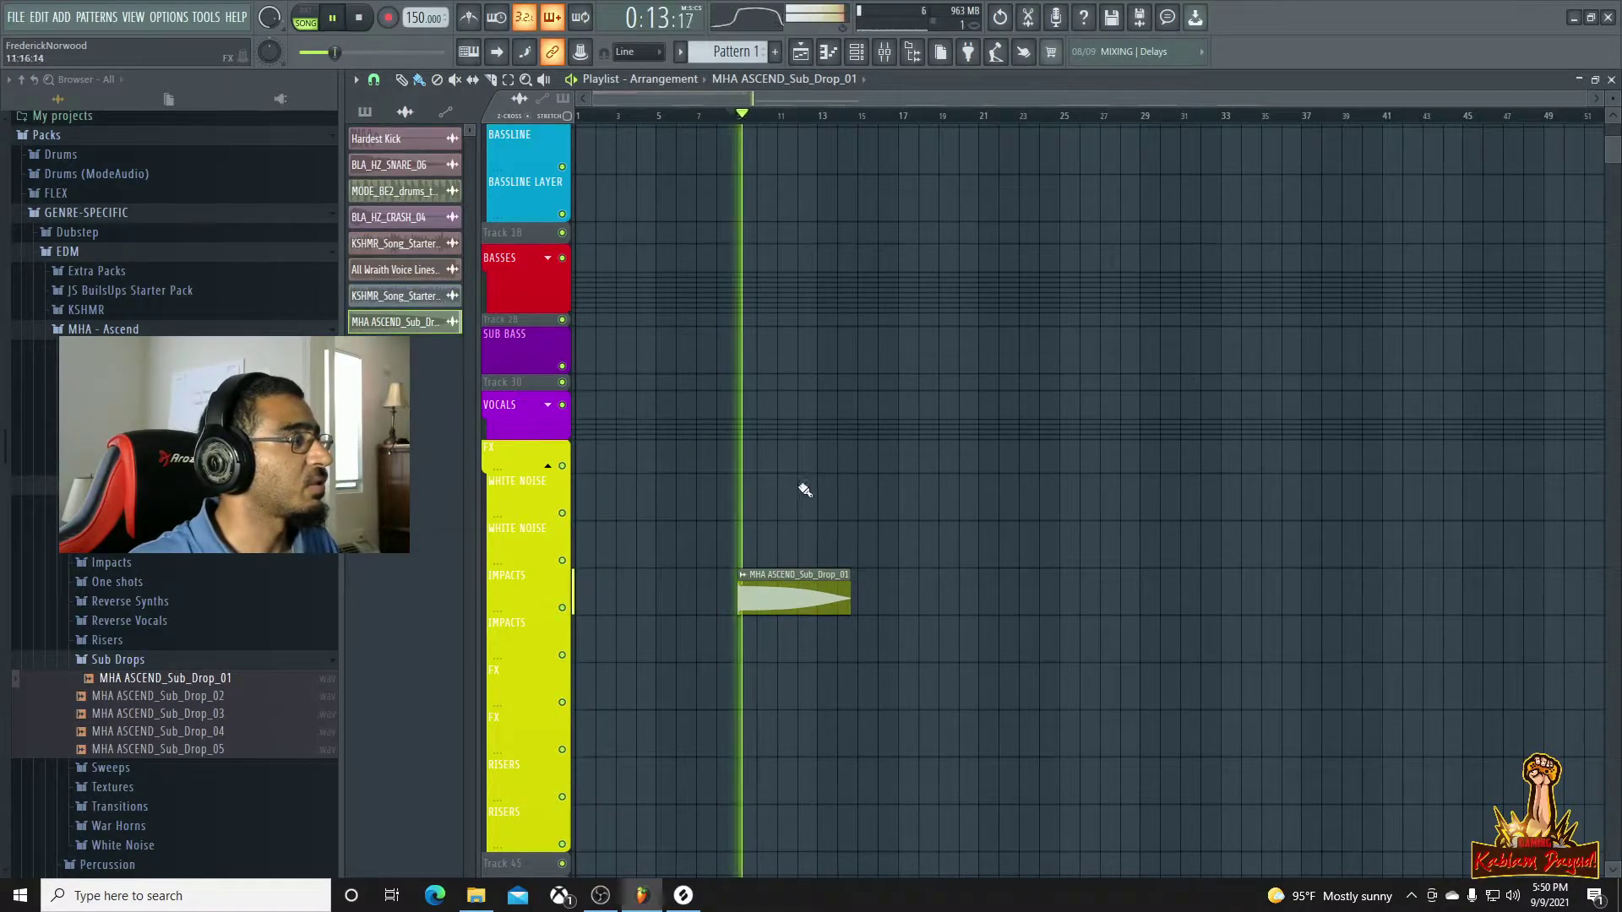
key(space)
scroll(743, 638, up, 6)
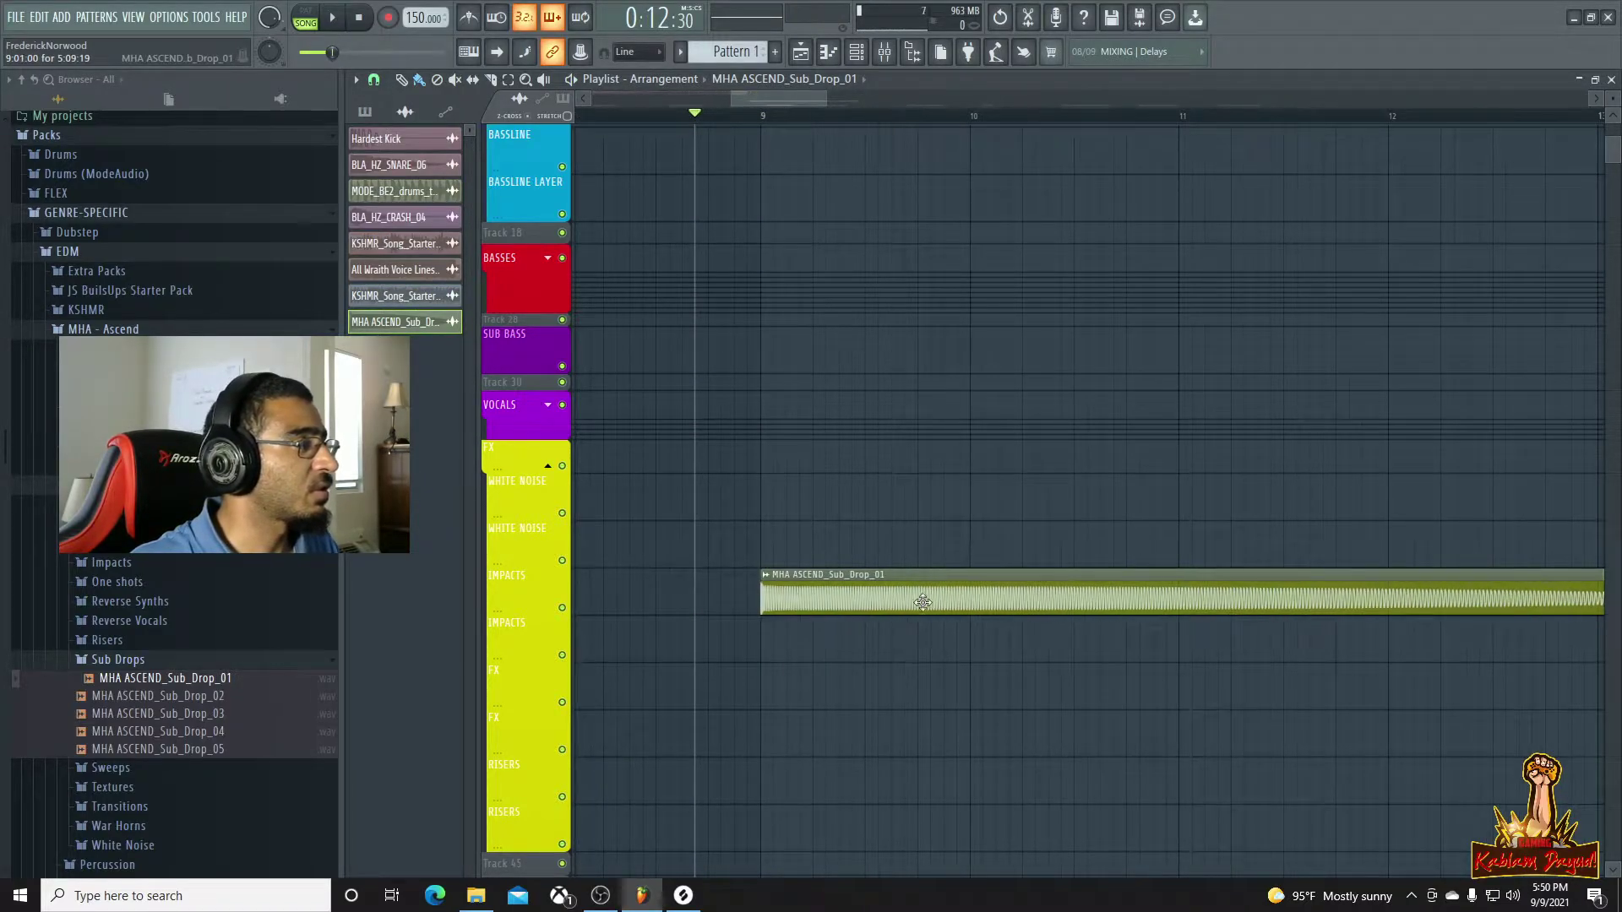
key(space)
key(space)
scroll(854, 662, down, 8)
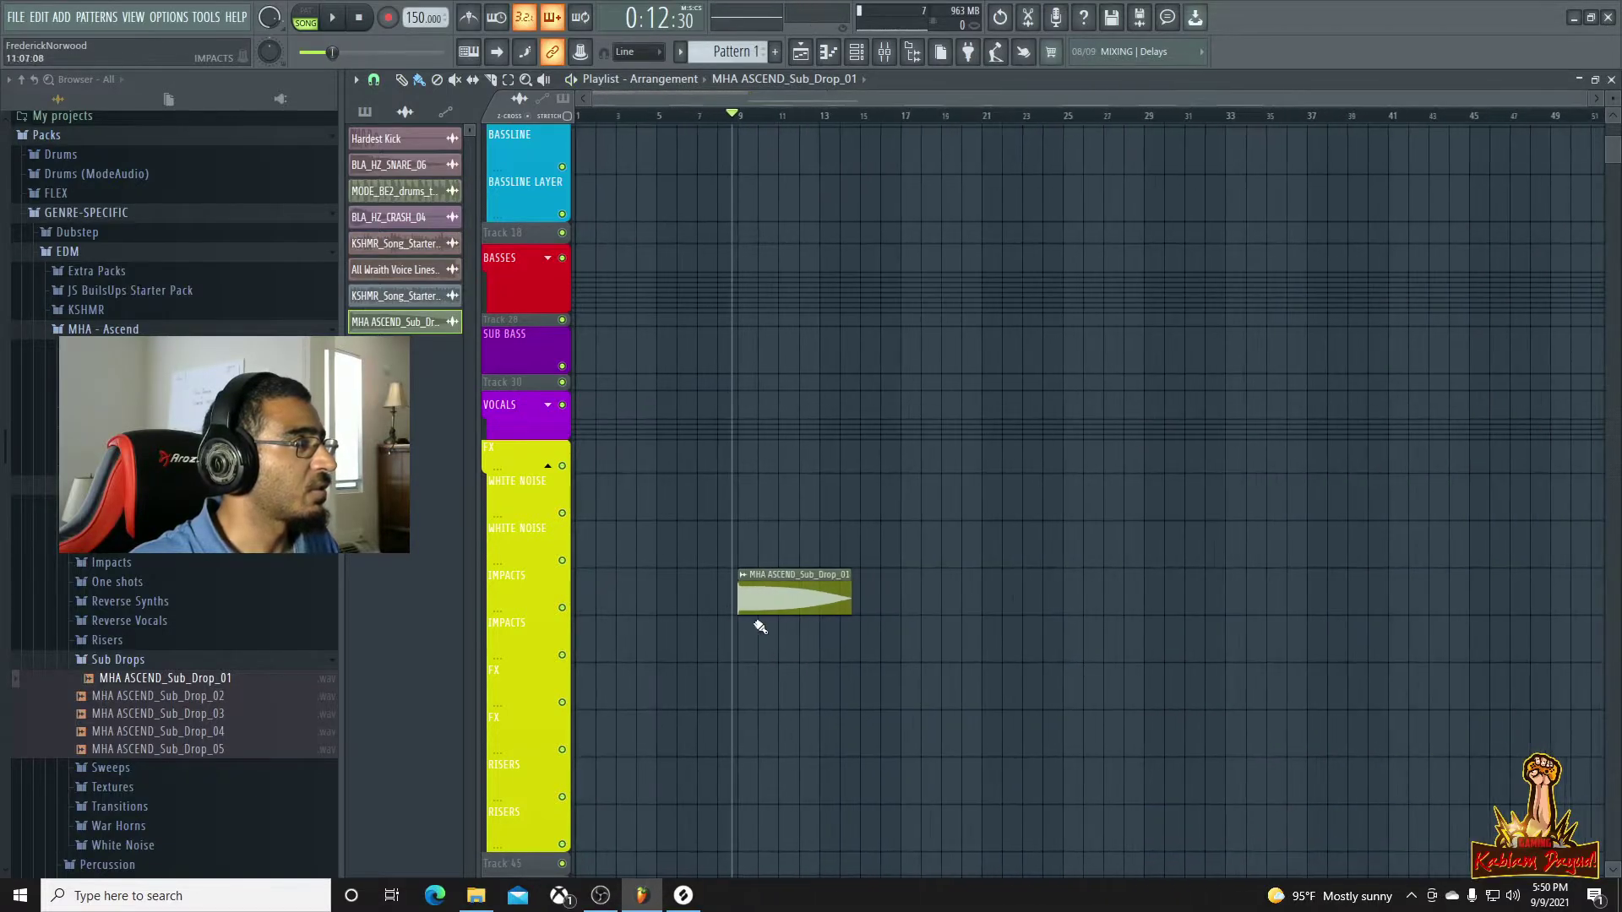
Set the playlist snap to Beat and copy the bar 1 crash clip to bar 9 on the CRASH track
scroll(778, 636, up, 5)
click(548, 139)
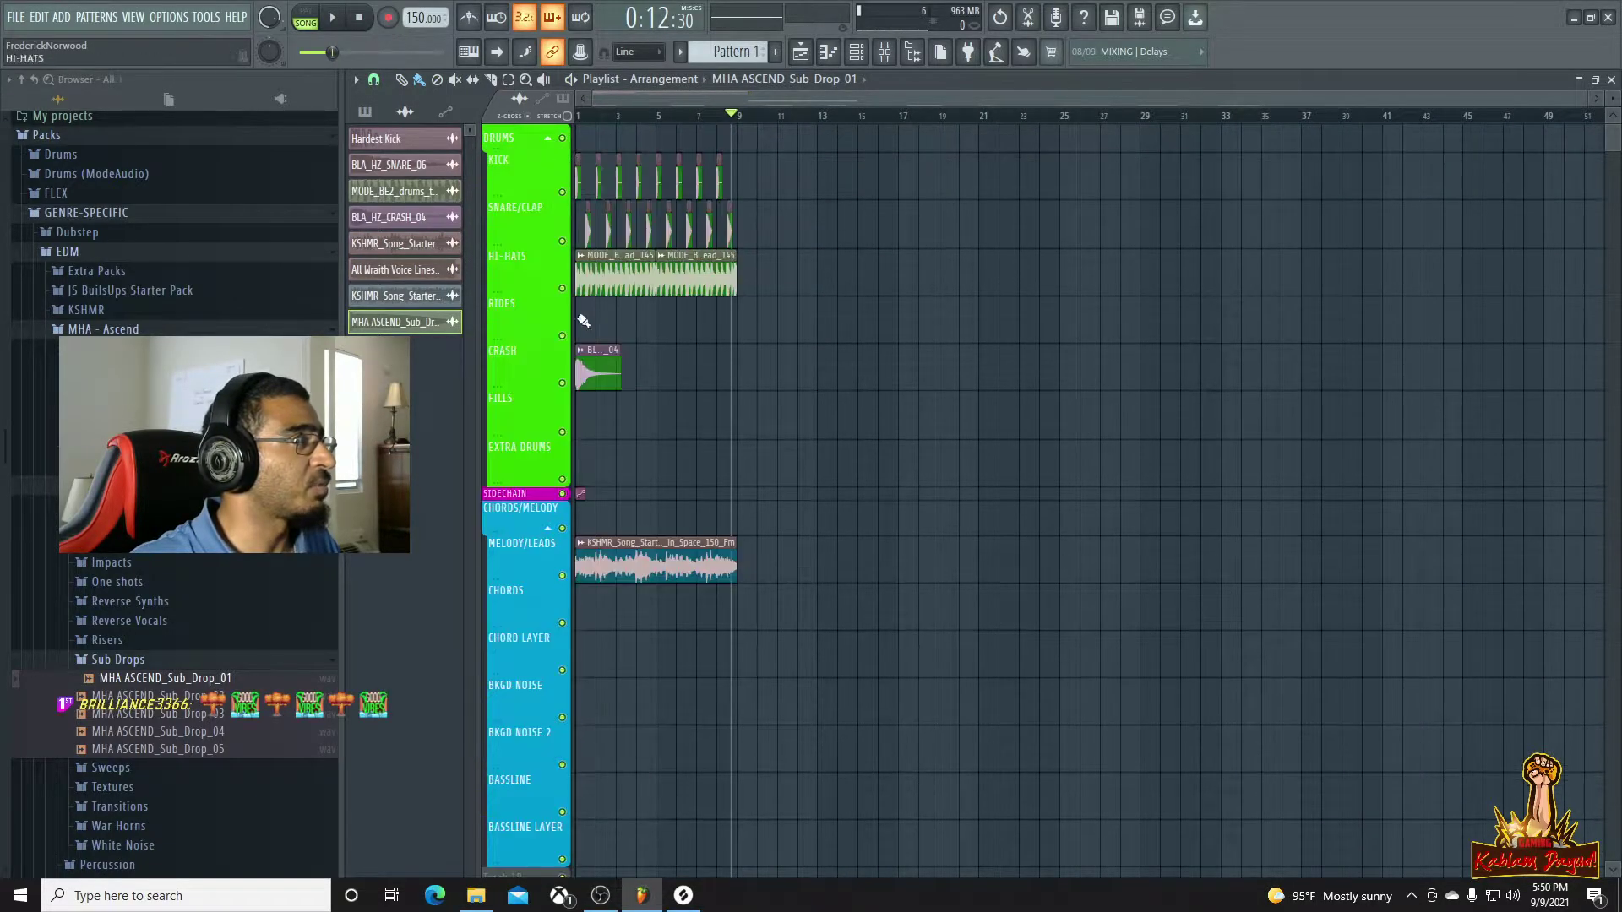
click(594, 373)
drag(597, 373, 774, 397)
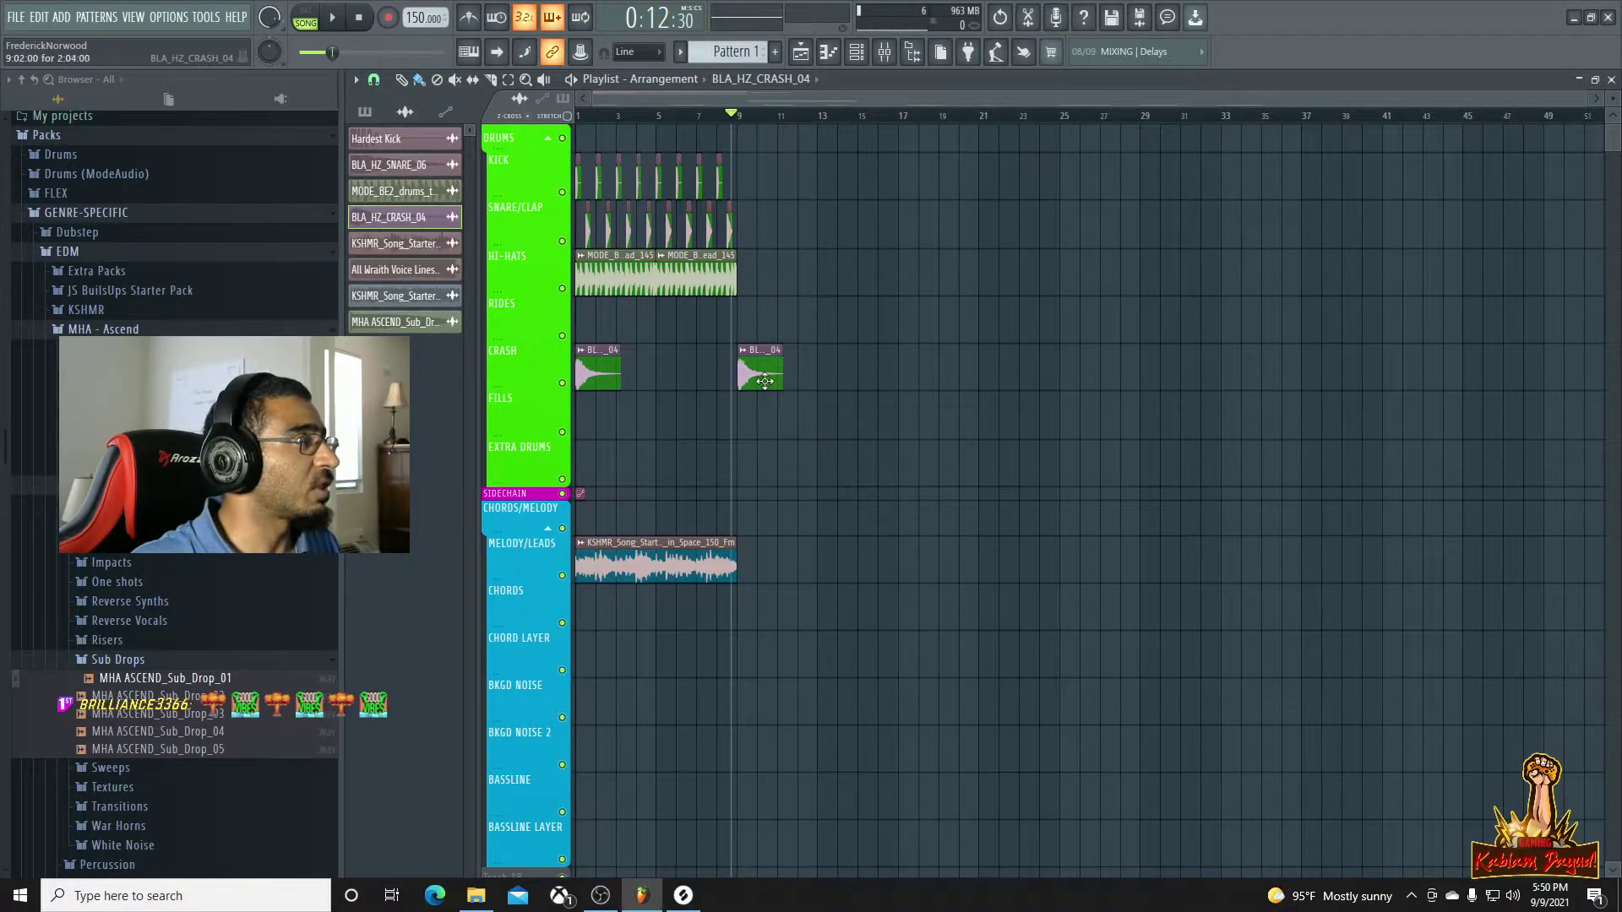
click(374, 81)
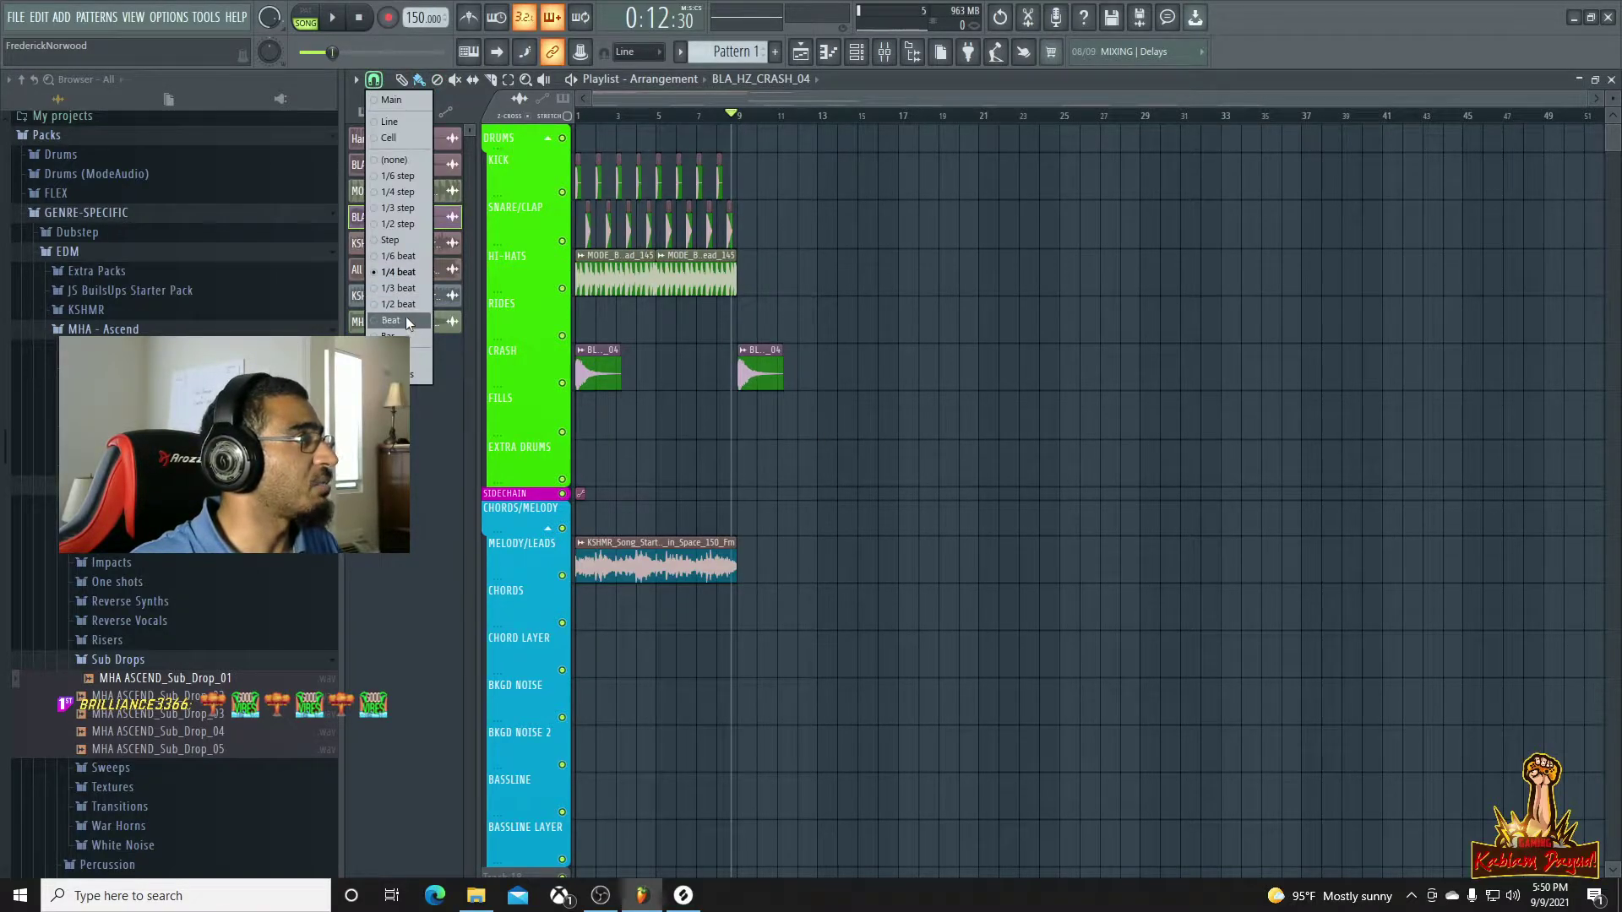
click(407, 320)
drag(600, 379, 763, 391)
Add a kick at bar 9 under the second crash and play back the transition
key(space)
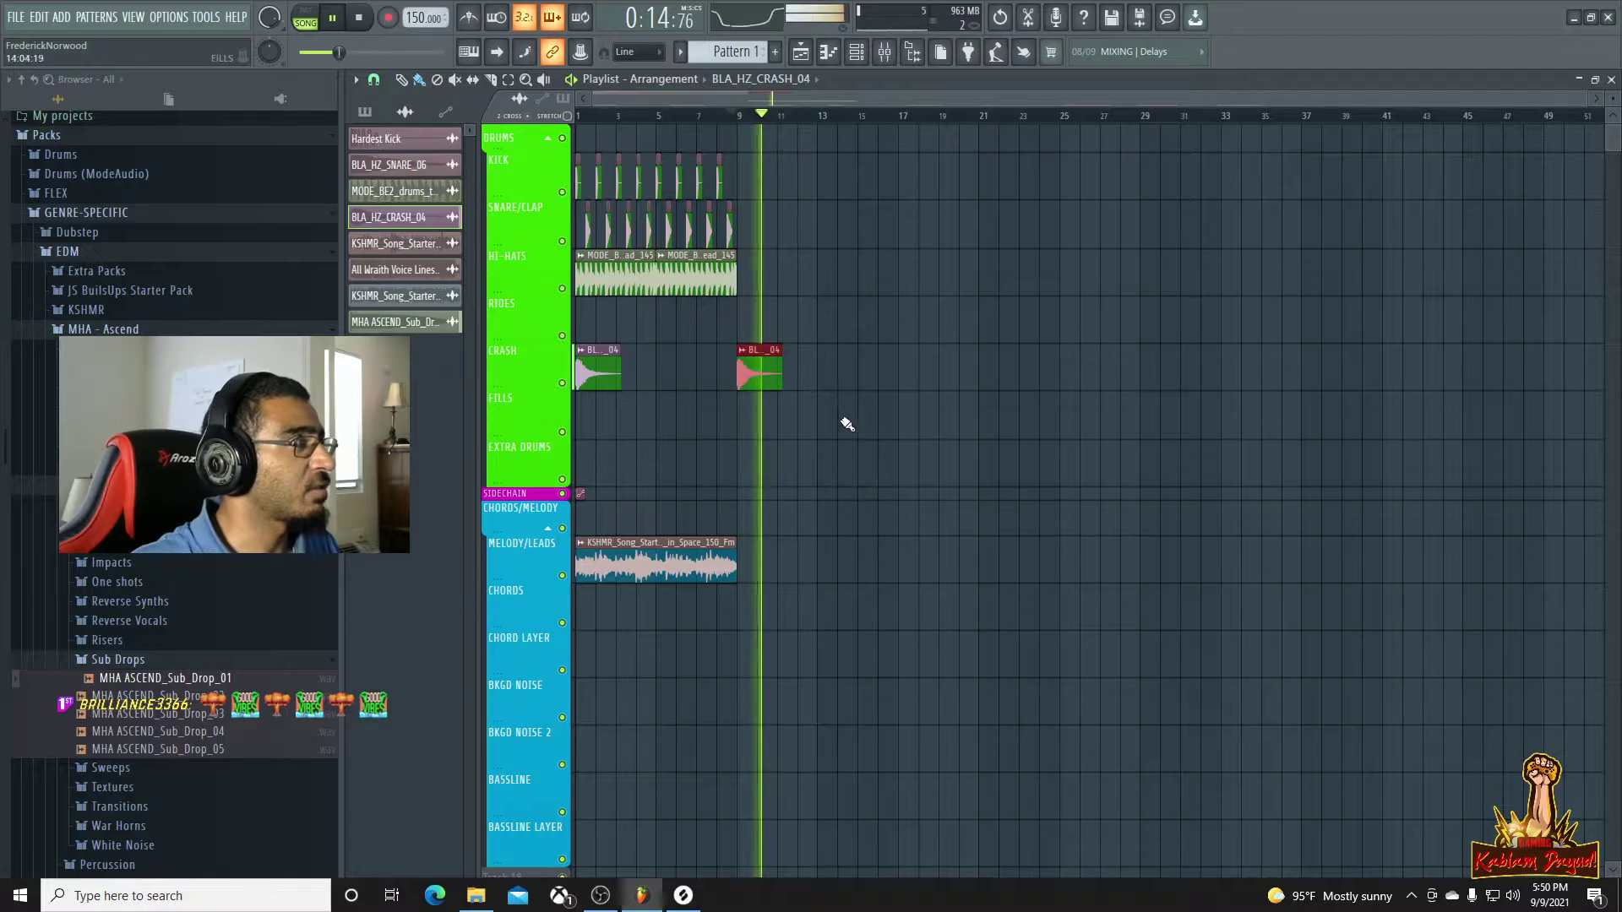
key(space)
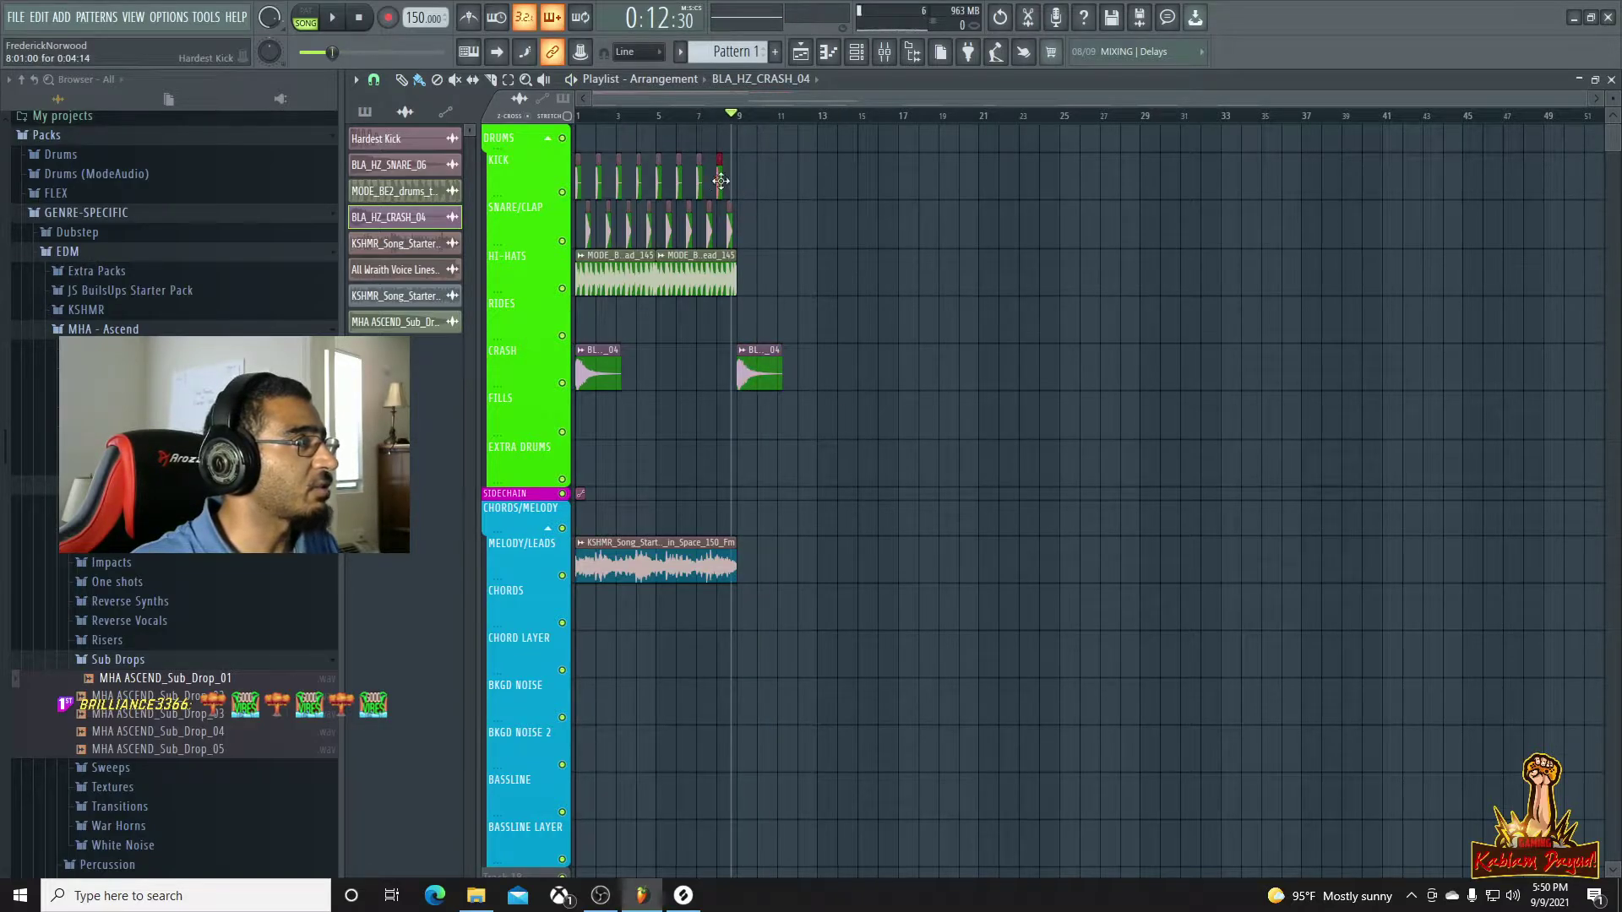
key(space)
key(space)
Route the MHA ASCEND_Sub_Drop_01 channel to the IMPACTS mixer track
scroll(926, 504, down, 10)
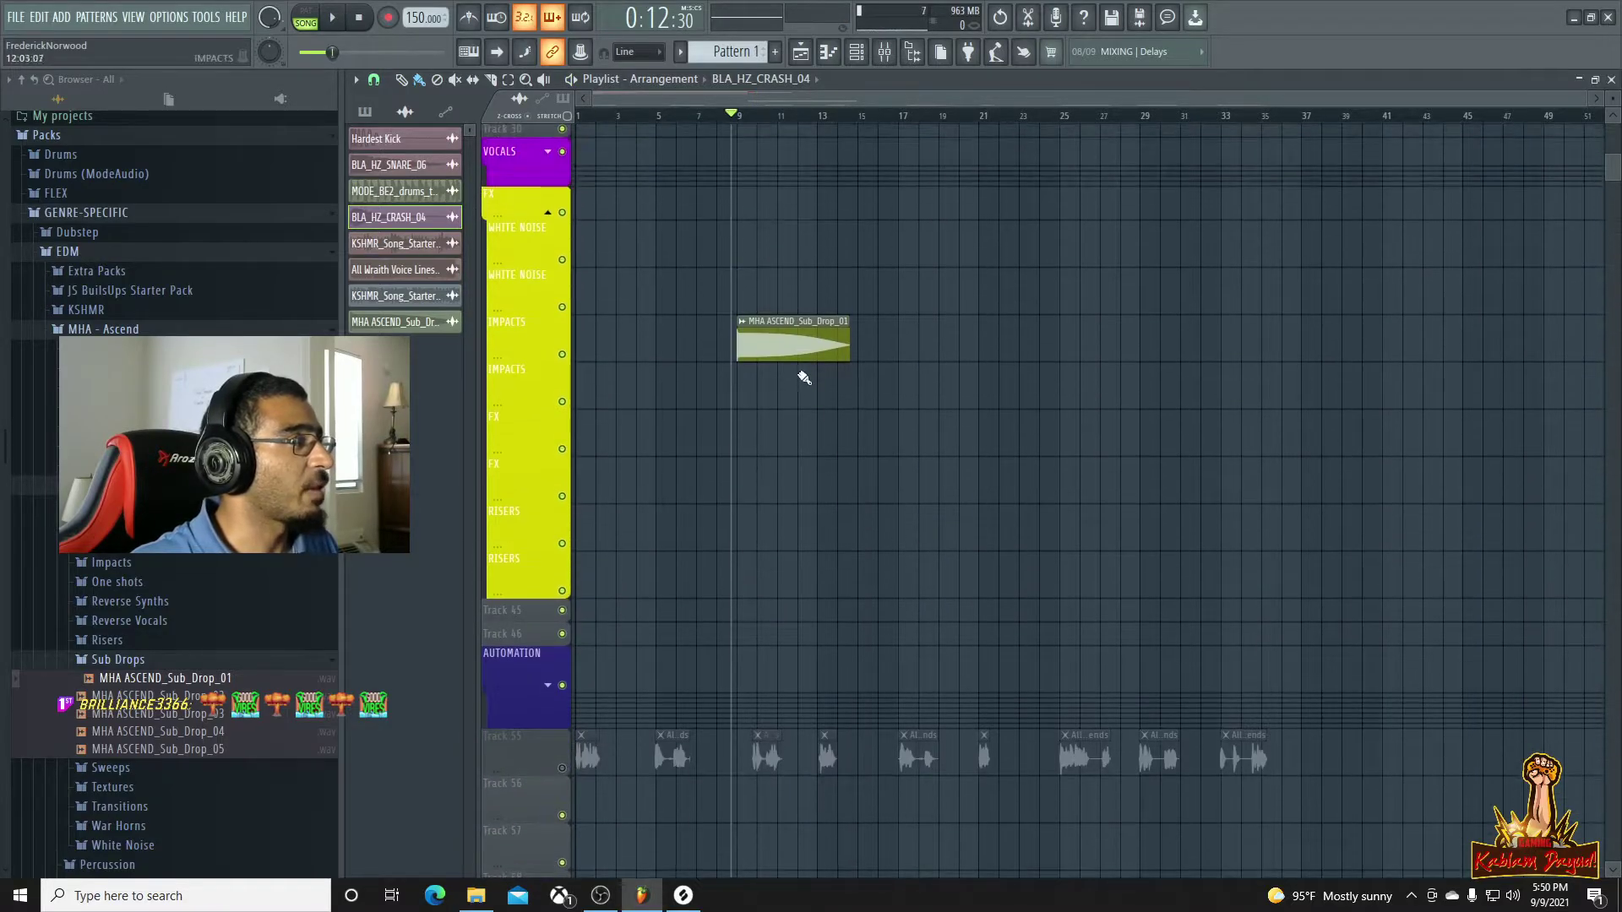
double_click(809, 355)
key(F9)
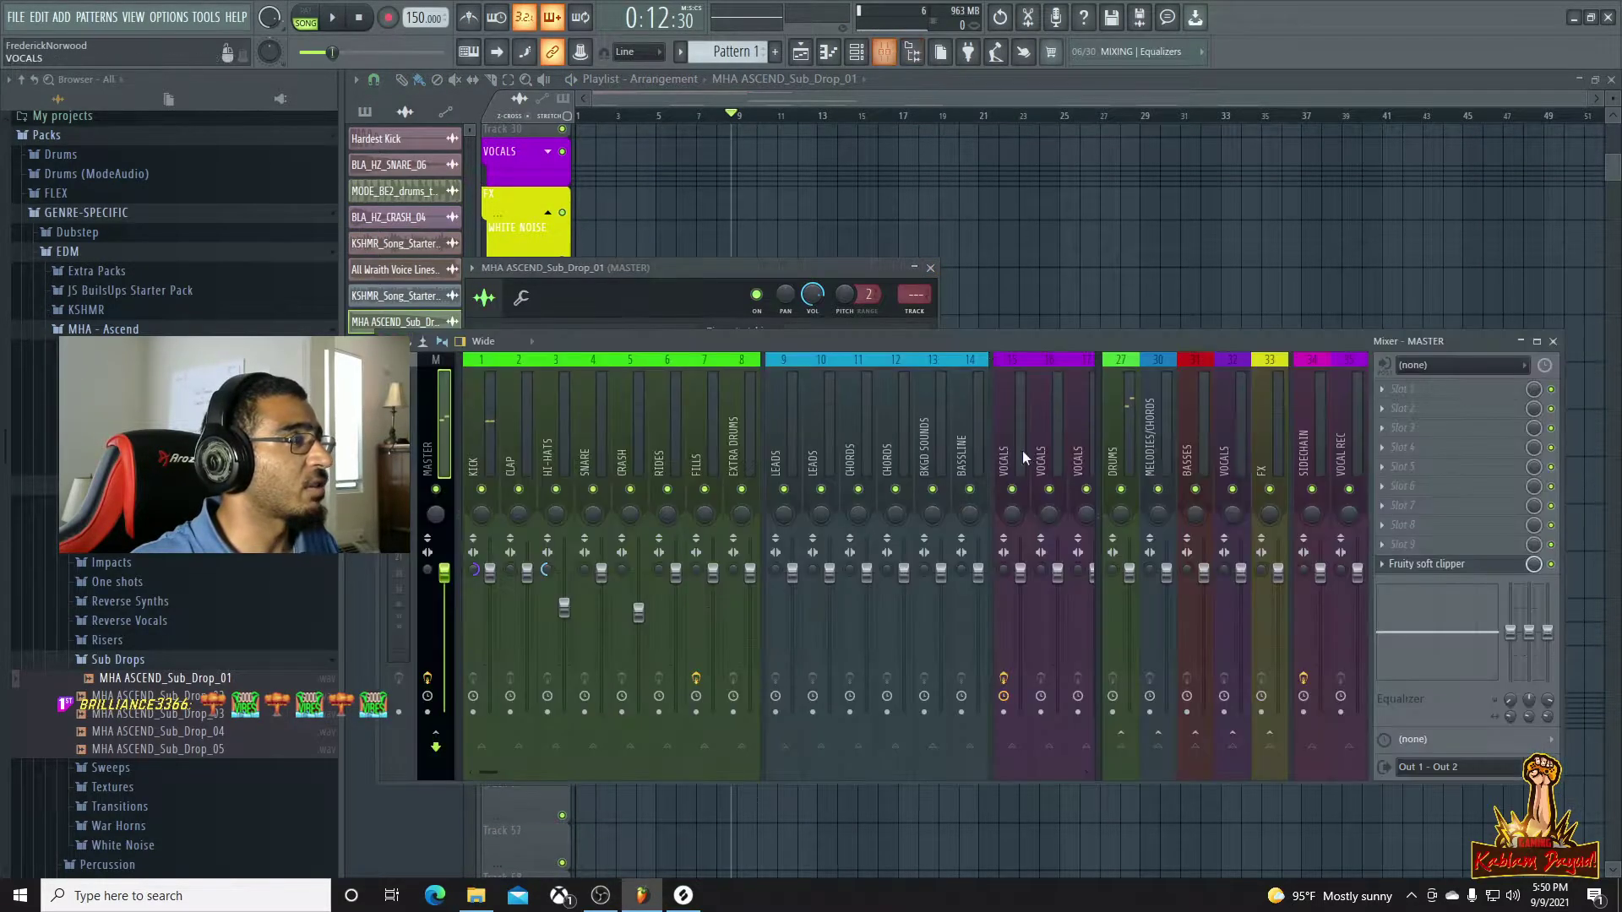
drag(493, 770, 579, 774)
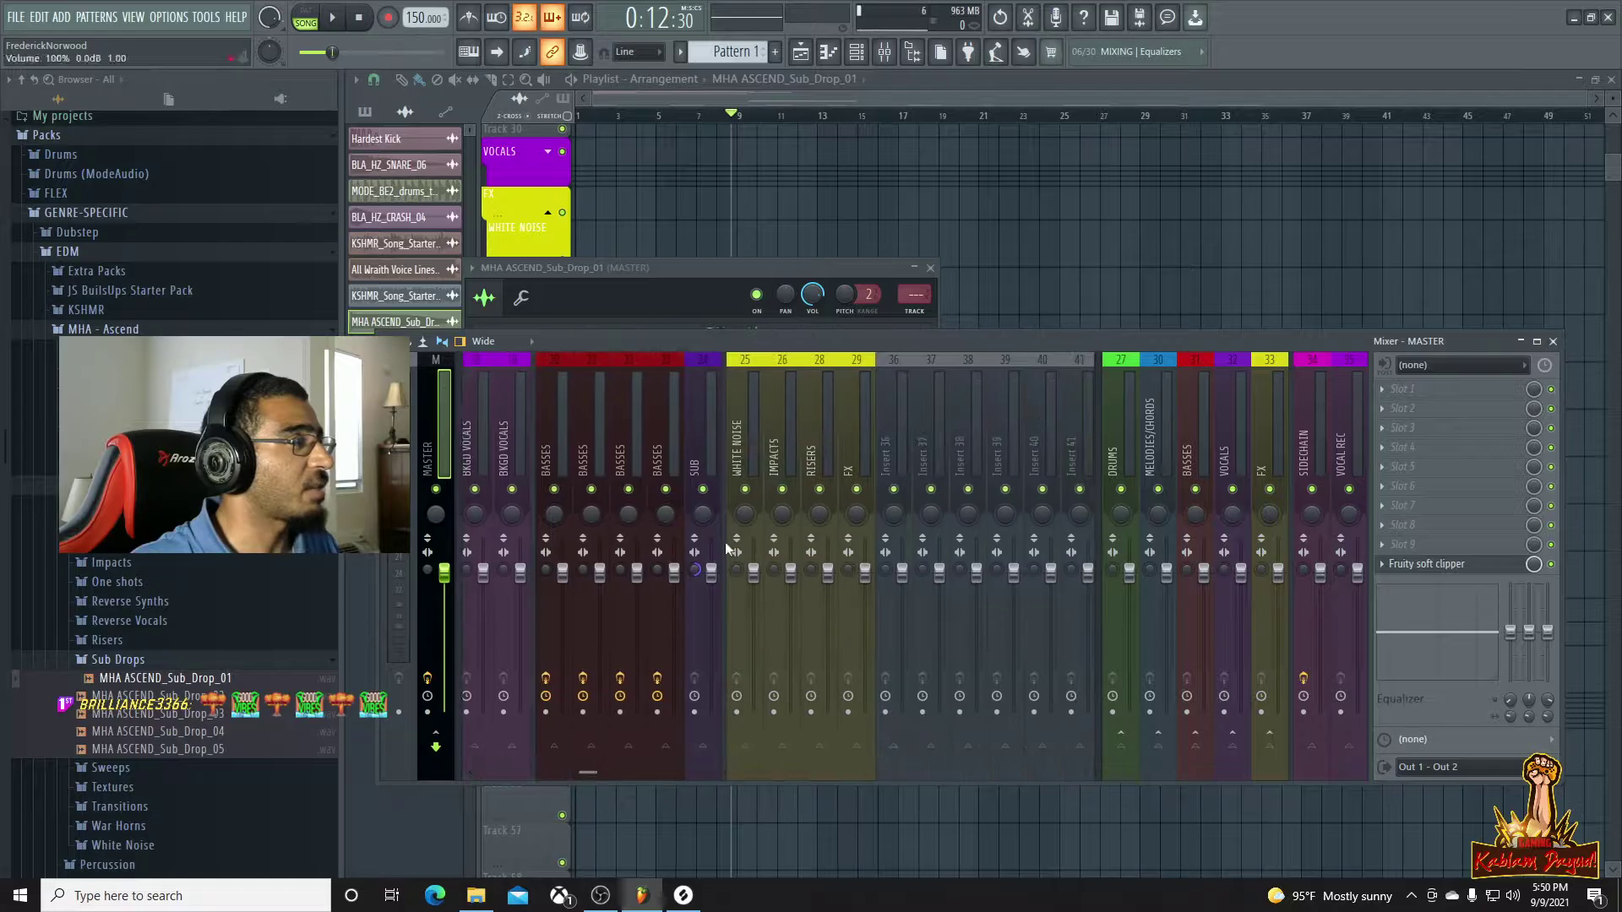
click(769, 446)
key(ctrl+l)
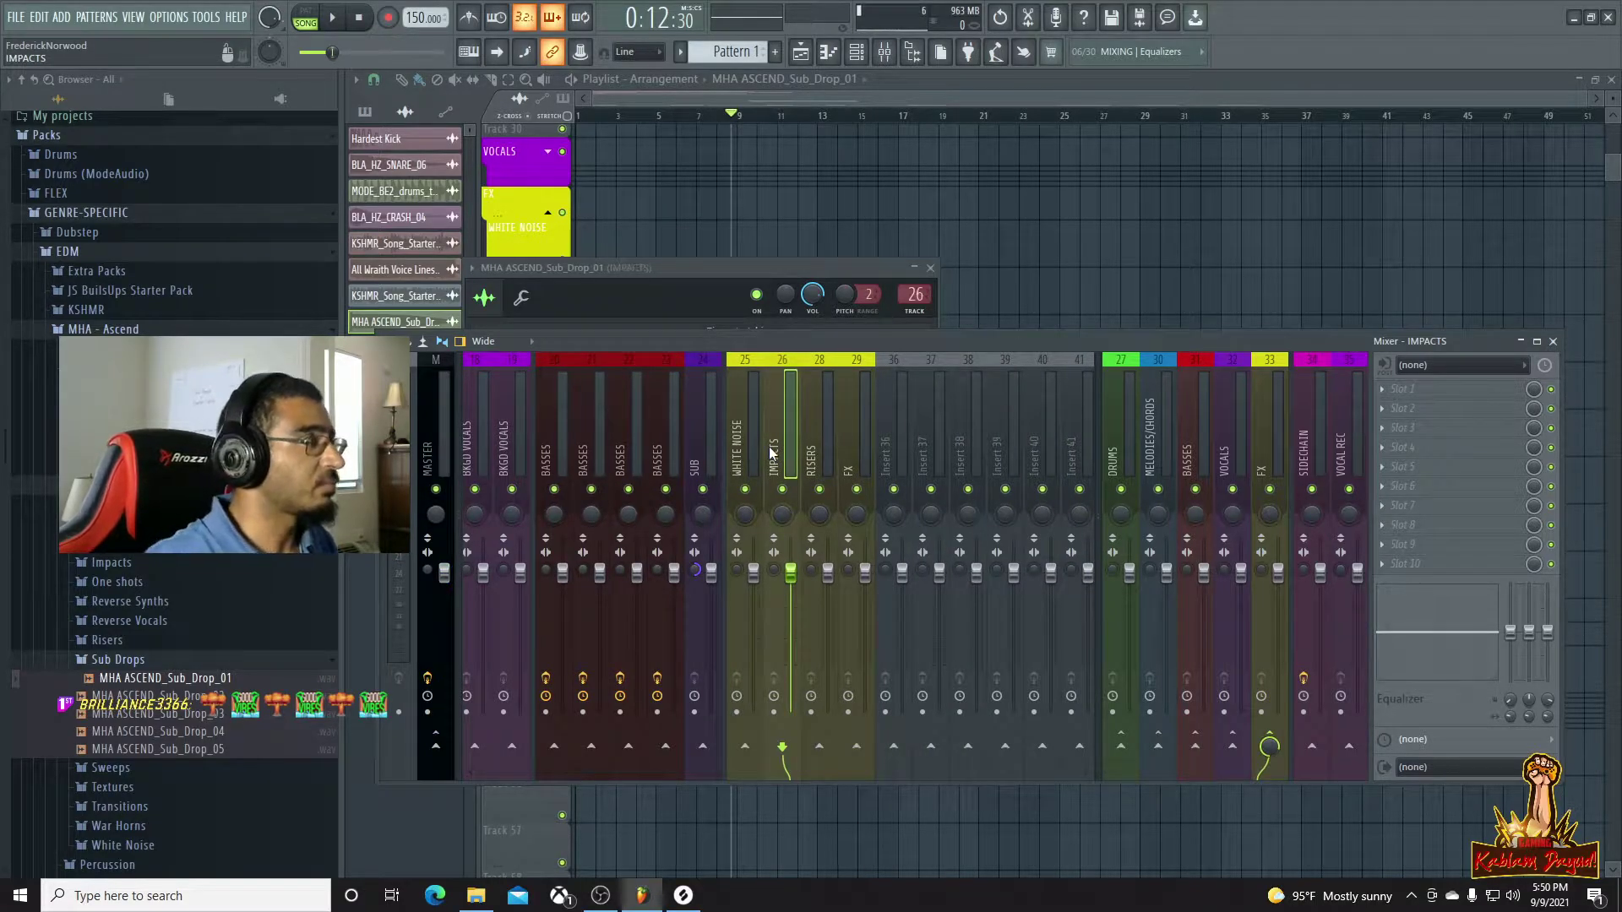
Lower the IMPACTS mixer track's volume during playback, close the mixer and listen to the sub drop again
key(space)
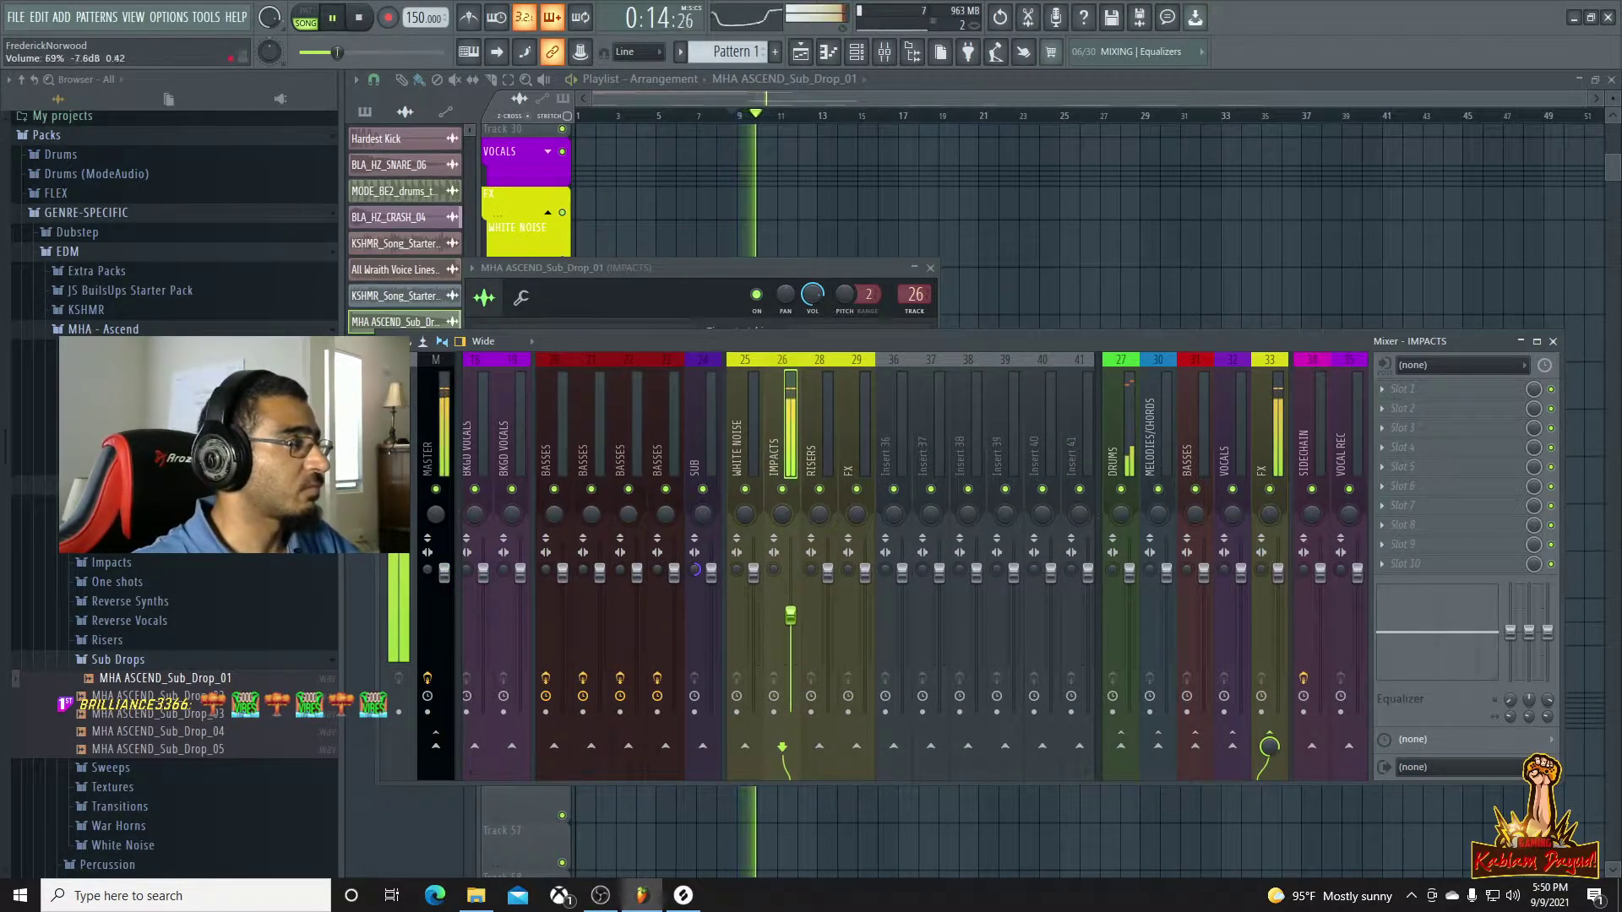
drag(791, 572, 791, 634)
key(space)
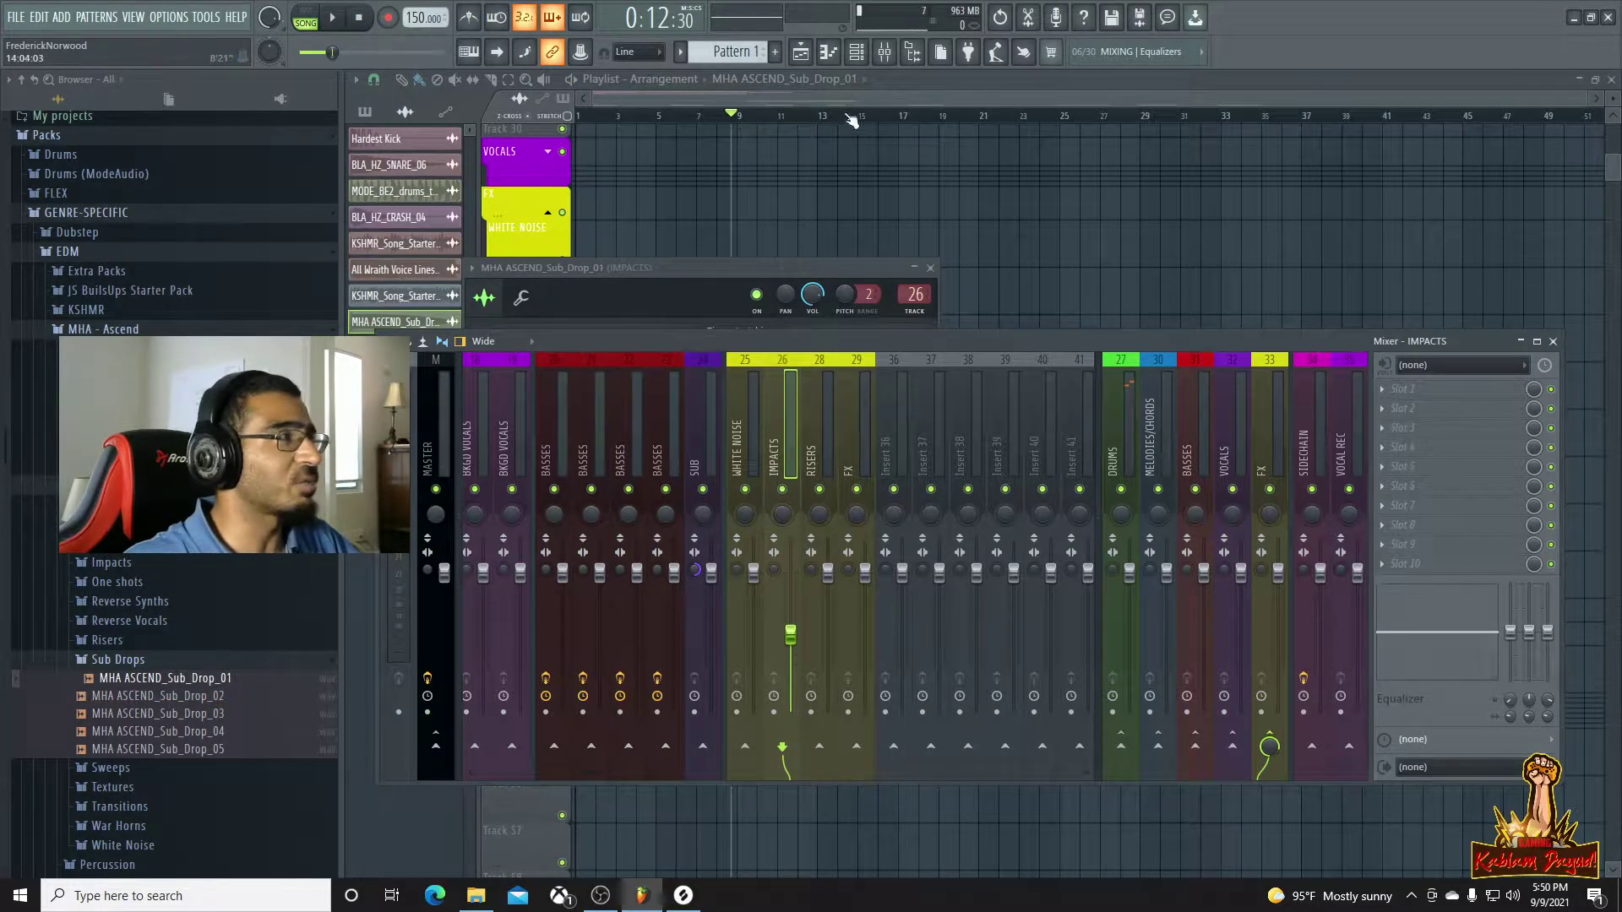
click(895, 80)
key(space)
drag(1585, 104, 1340, 110)
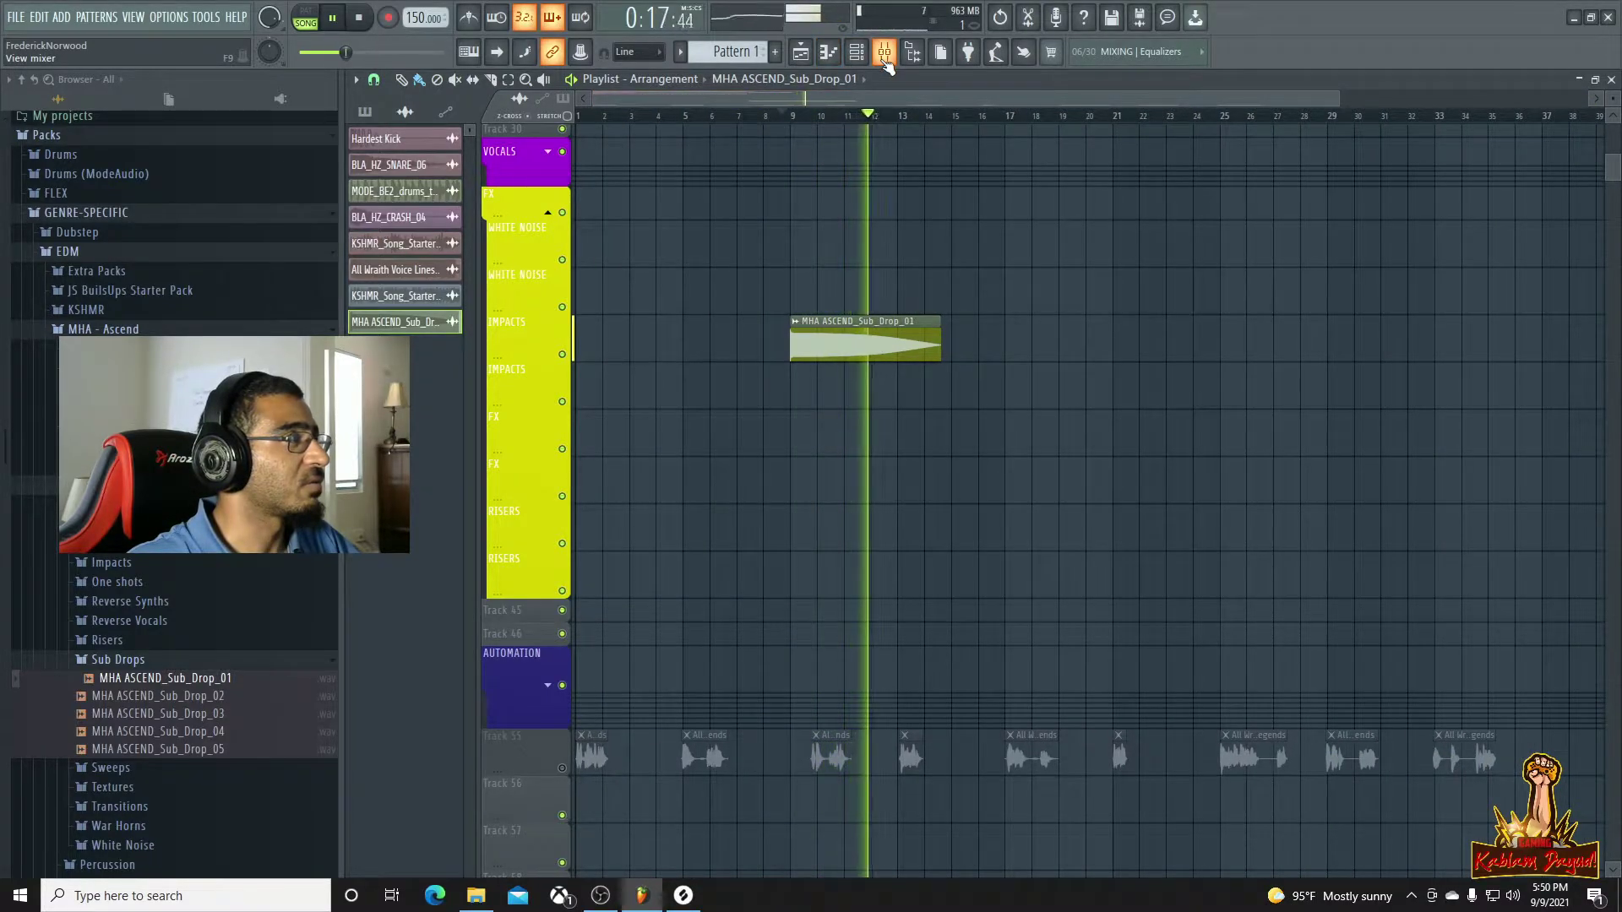
key(space)
Duplicate the sidechain automation clip end to end along the SIDECHAIN track until it covers the kick at bar 9
scroll(897, 156, up, 10)
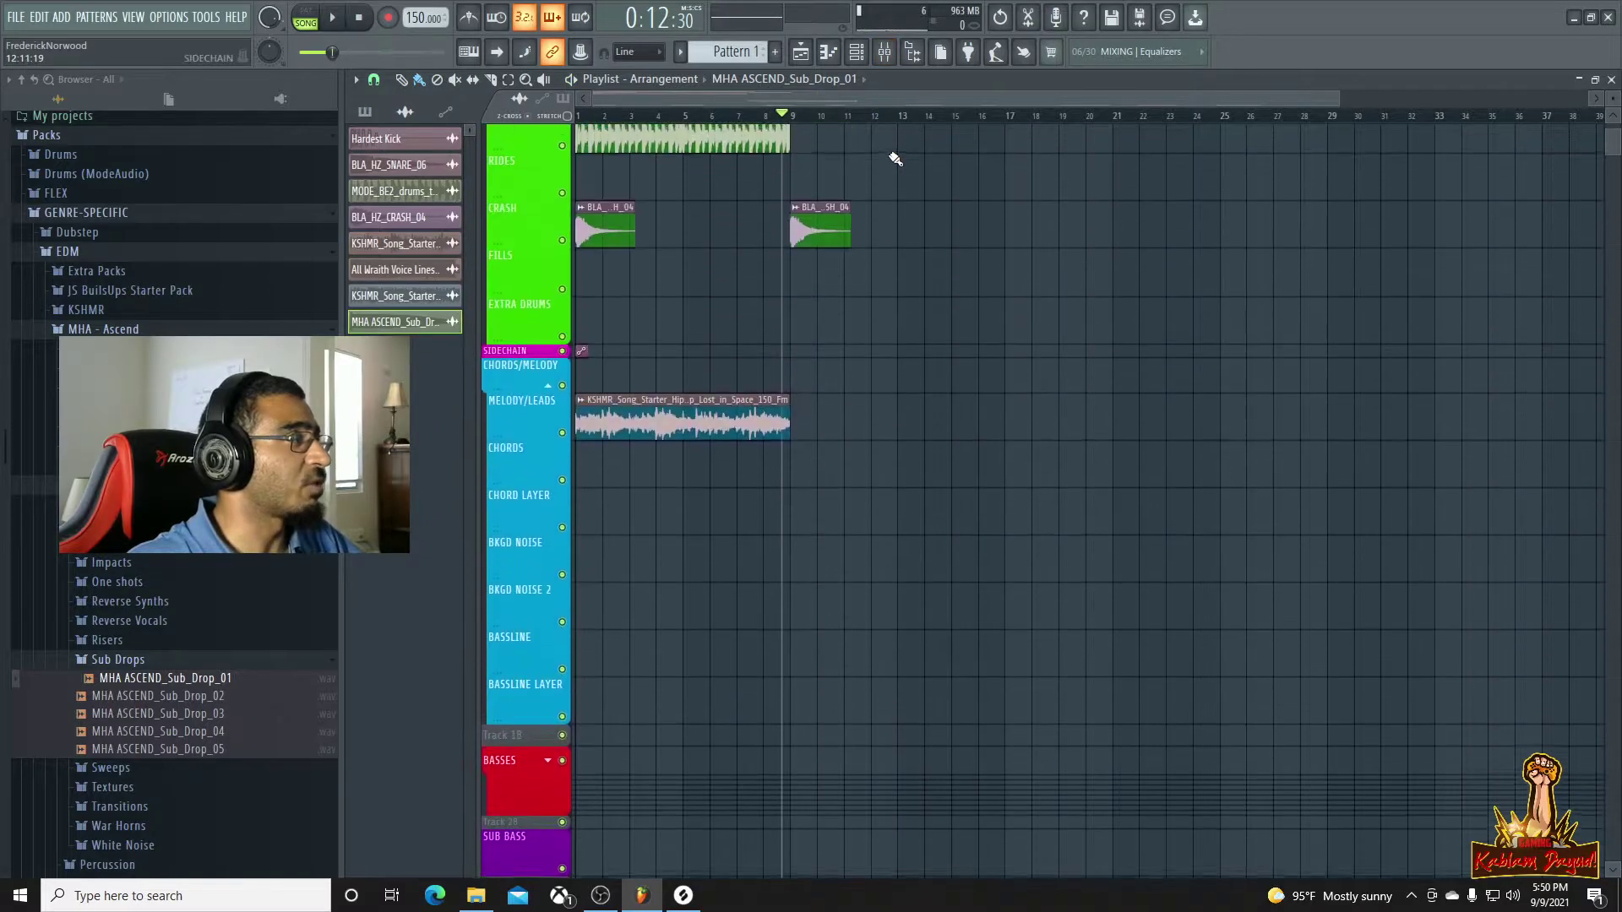
scroll(895, 159, up, 3)
ctrl+scroll(646, 504, up, 5)
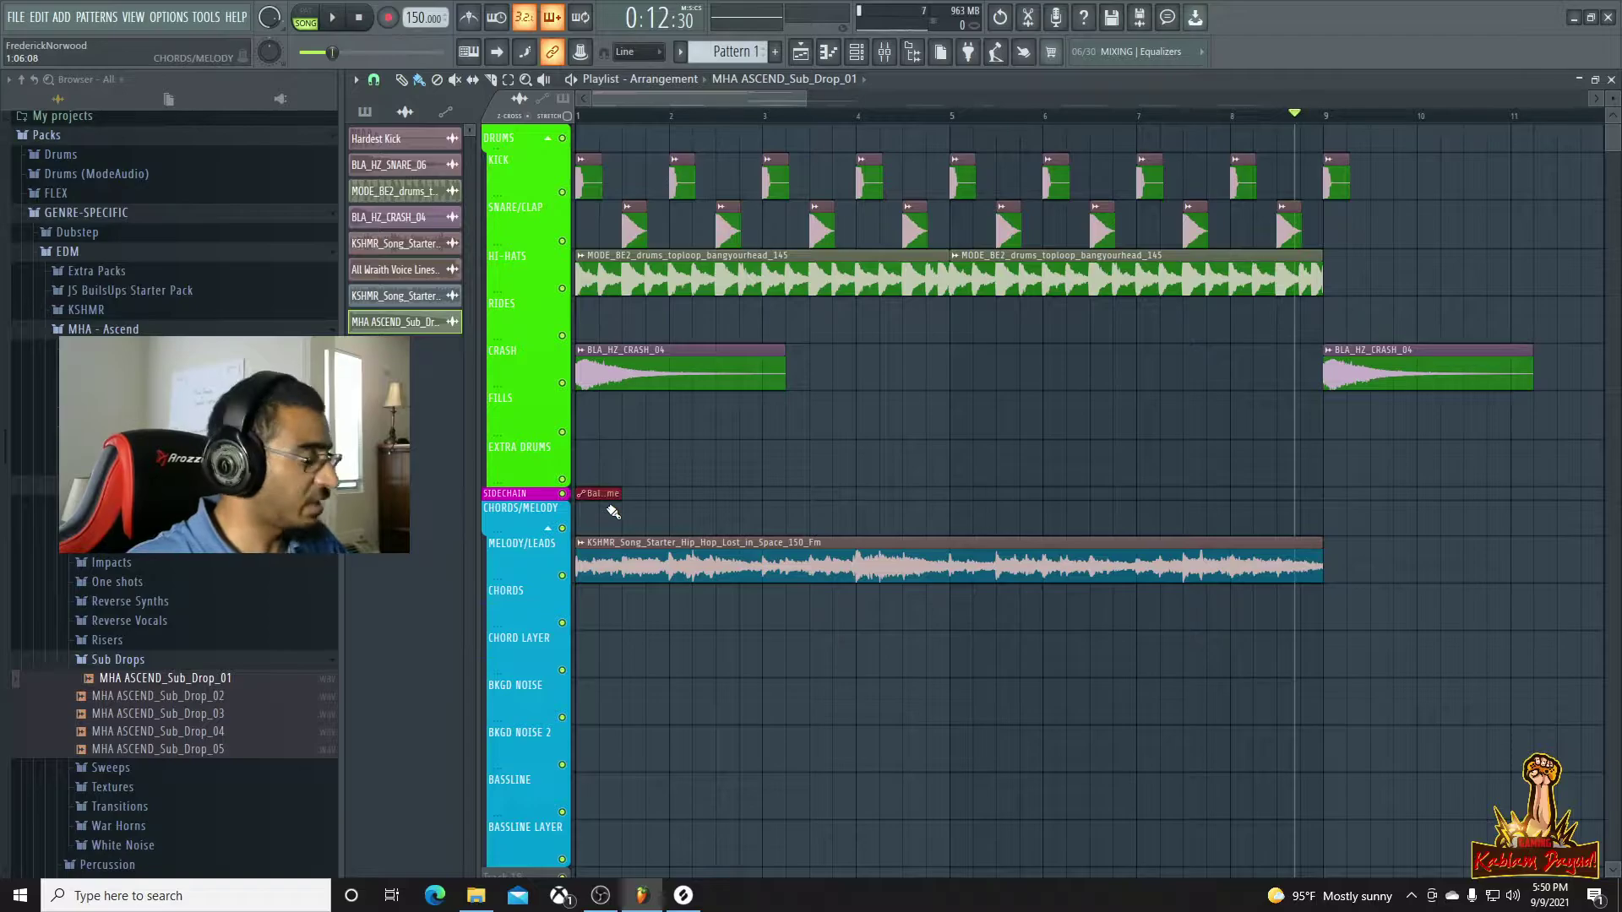
key(ctrl+b)
key(ctrl+b)
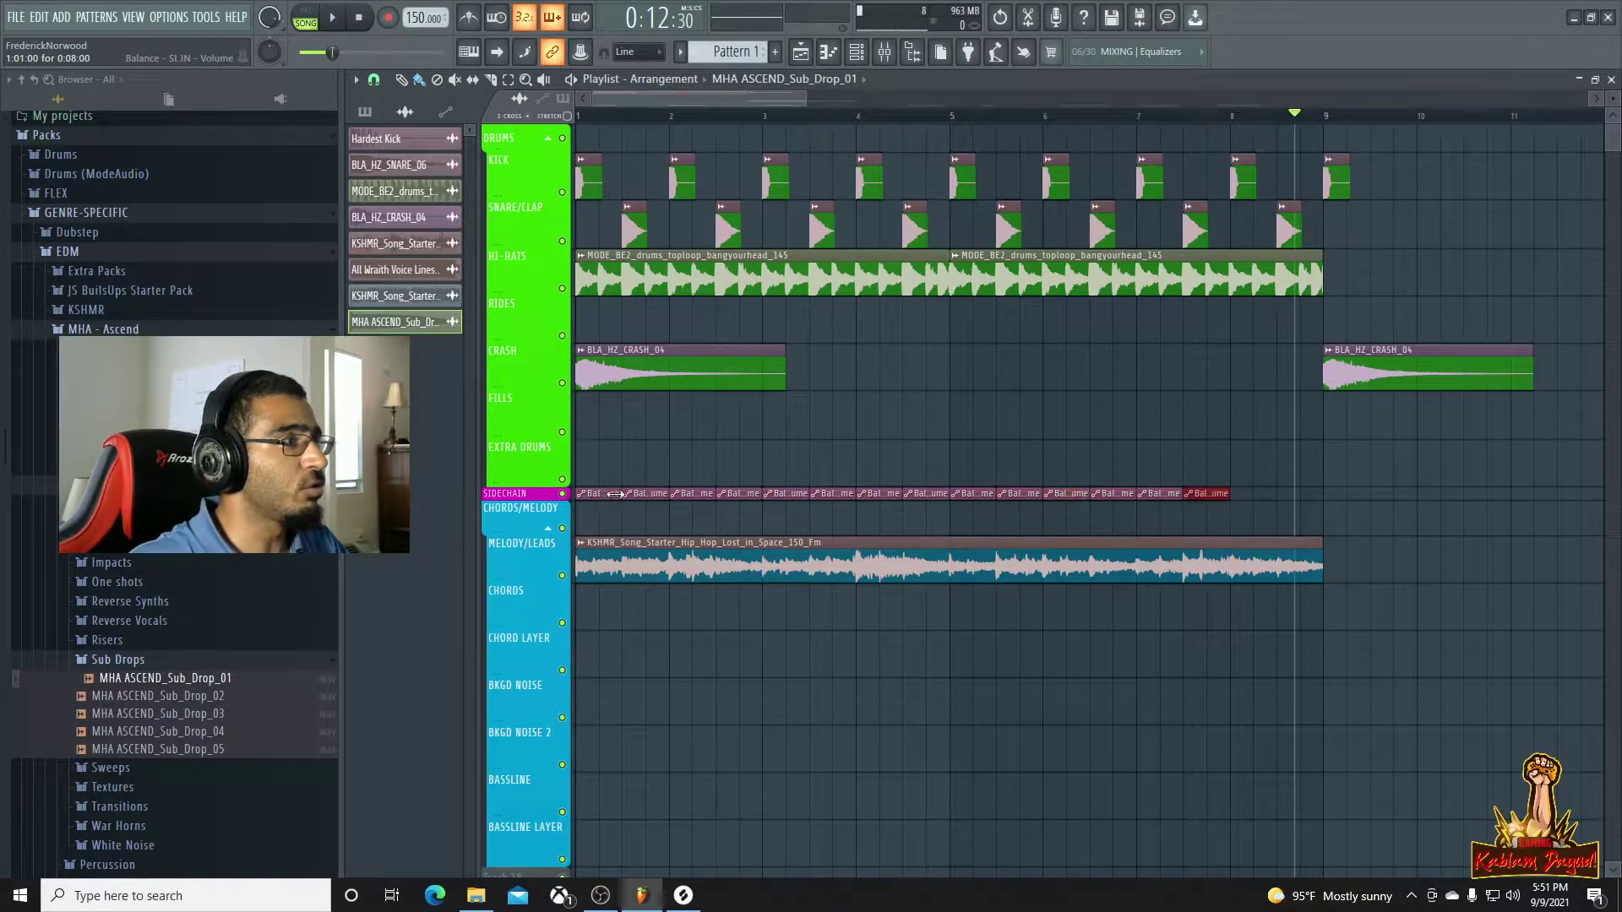
Play the transition into bar 9 and check the crash, sidechain and sub drop together
key(space)
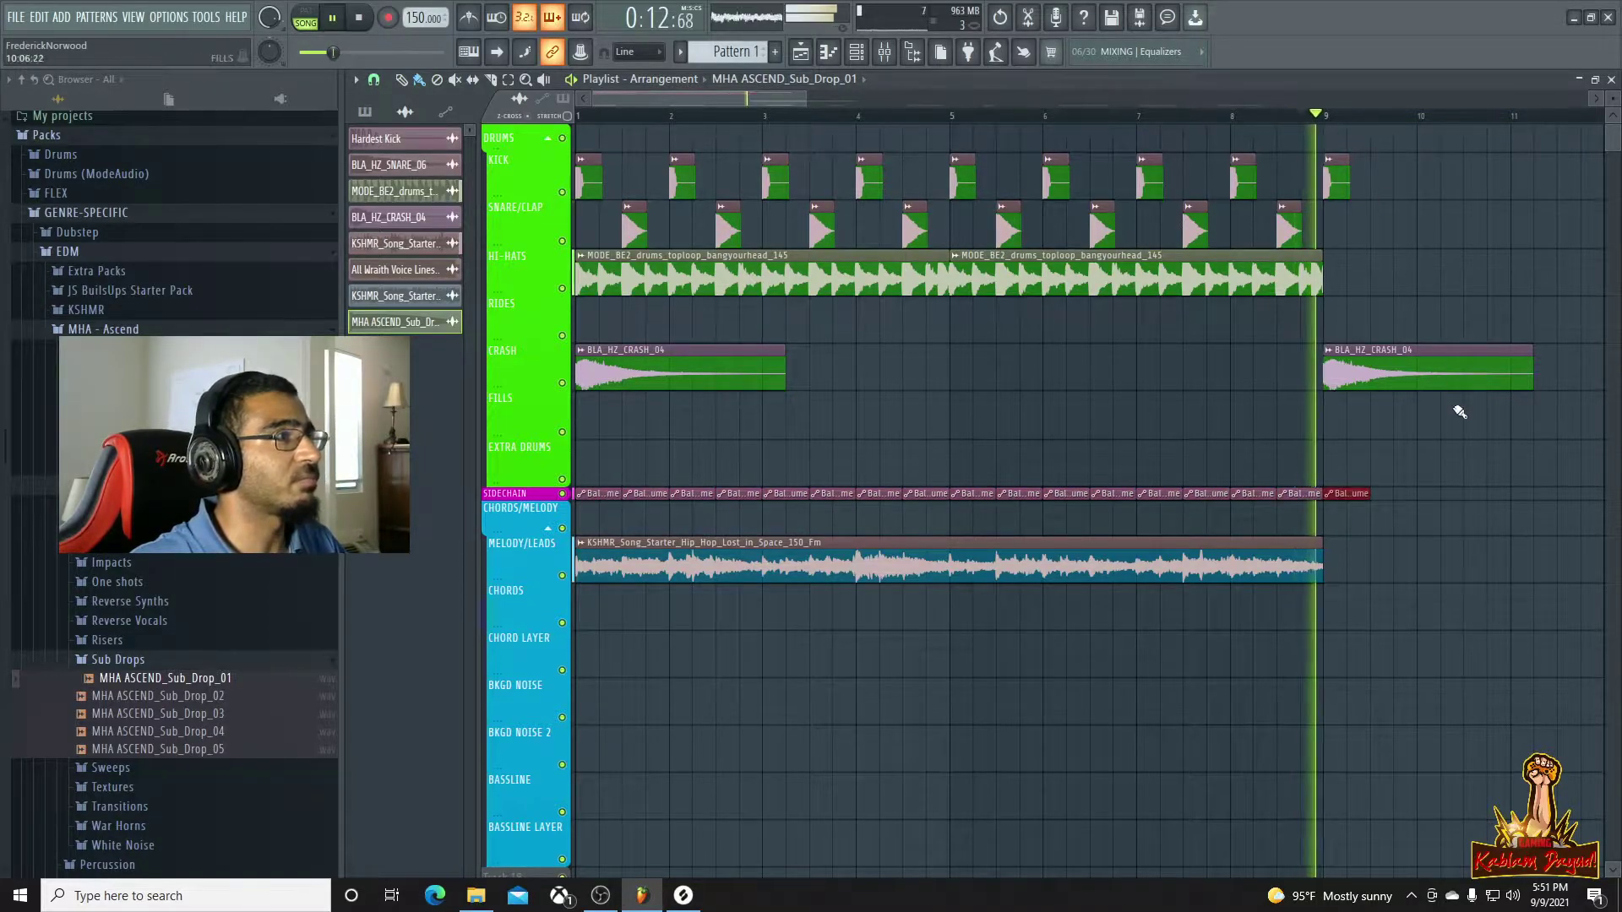
ctrl+scroll(1368, 434, down, 4)
ctrl+scroll(1265, 433, down, 1)
scroll(1024, 460, down, 7)
scroll(971, 464, up, 6)
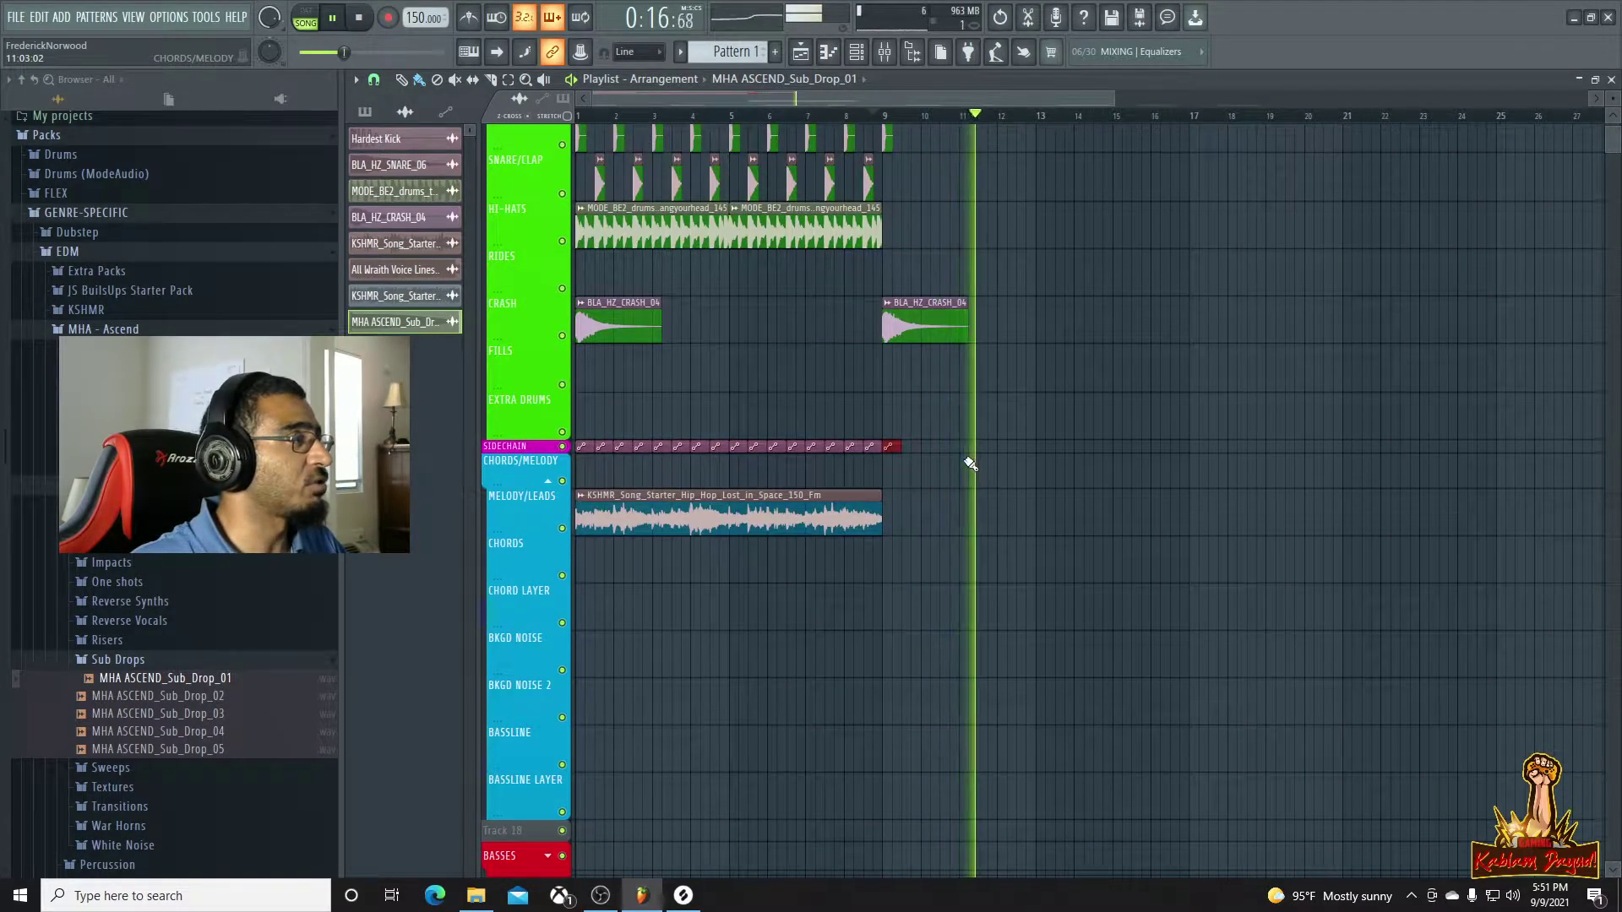
scroll(955, 445, down, 6)
scroll(956, 445, down, 20)
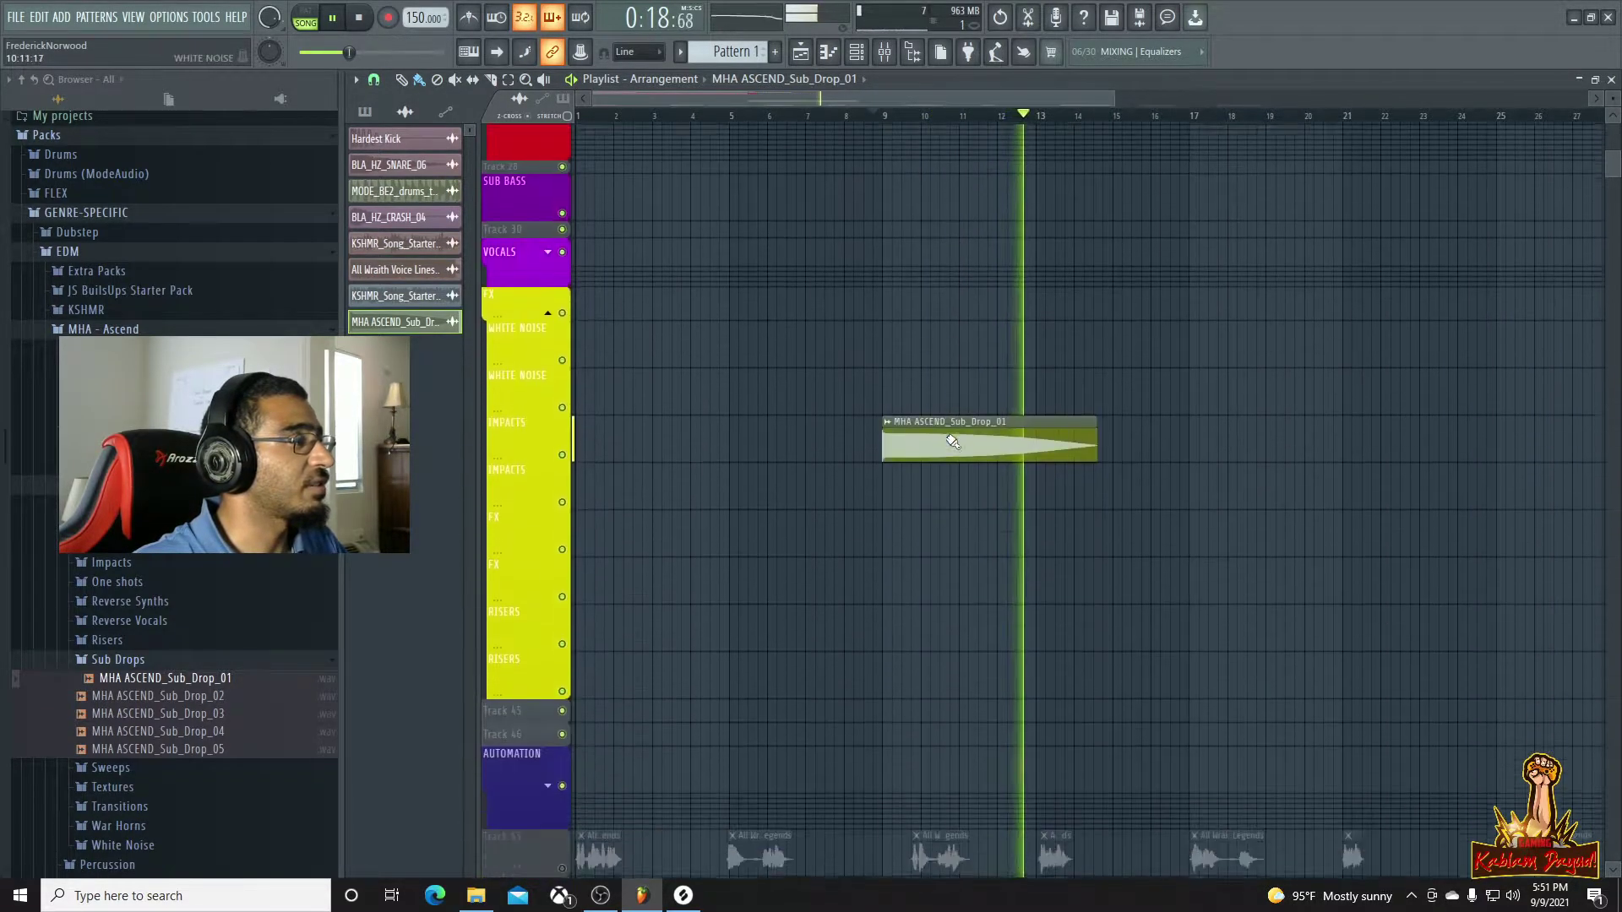
key(space)
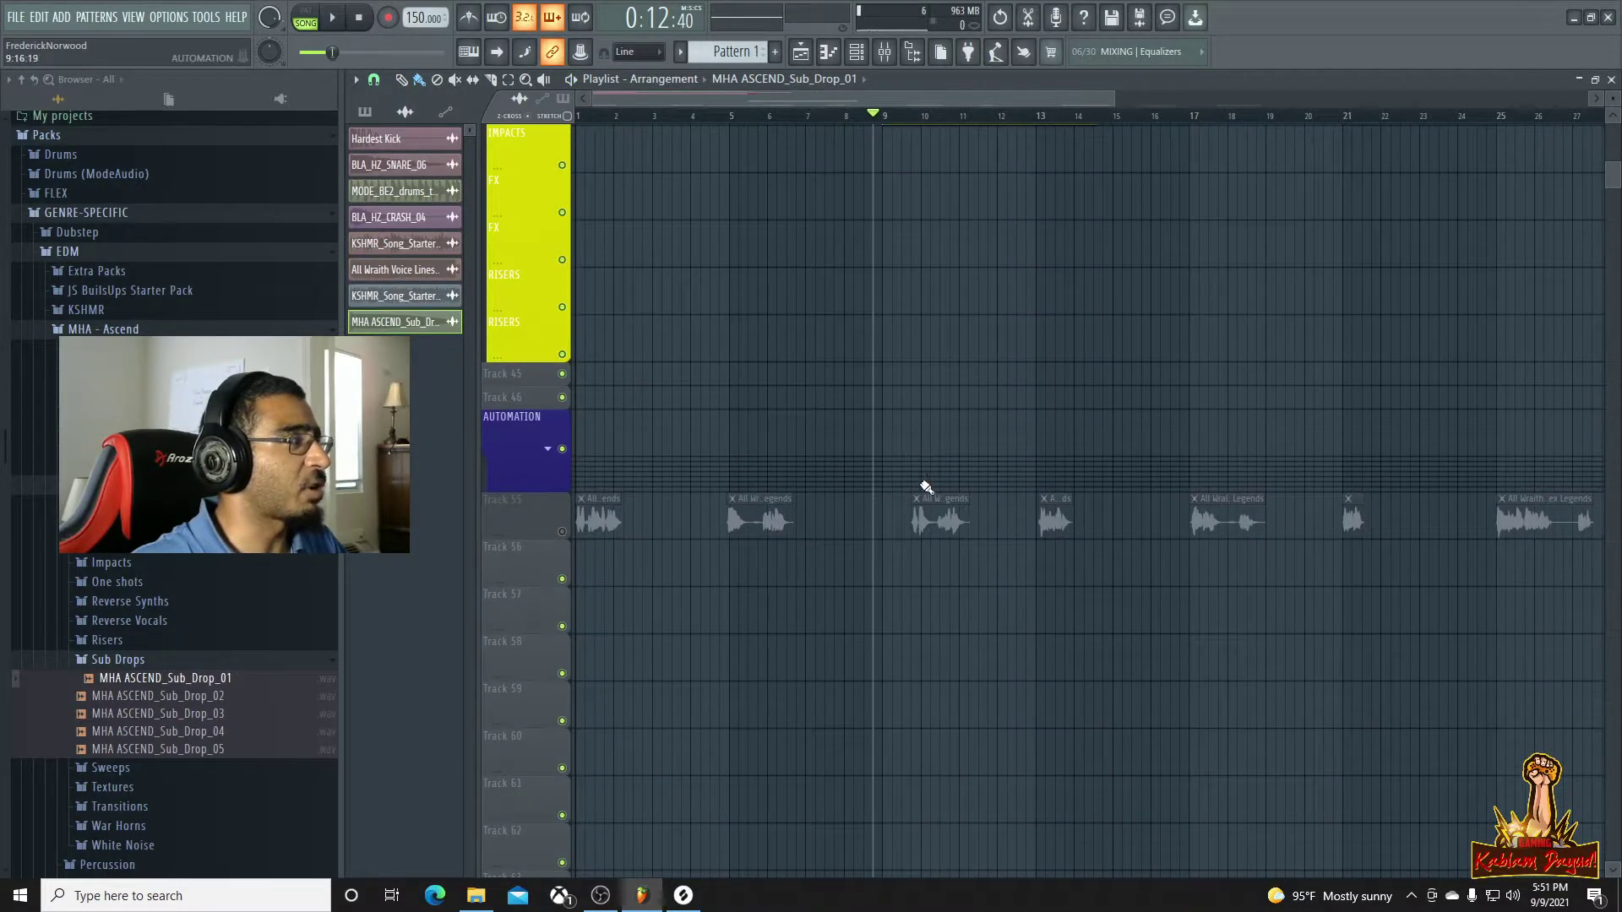
Expand the VOCALS track group and solo Track 55, which holds the voice line clips
scroll(923, 482, up, 9)
click(548, 342)
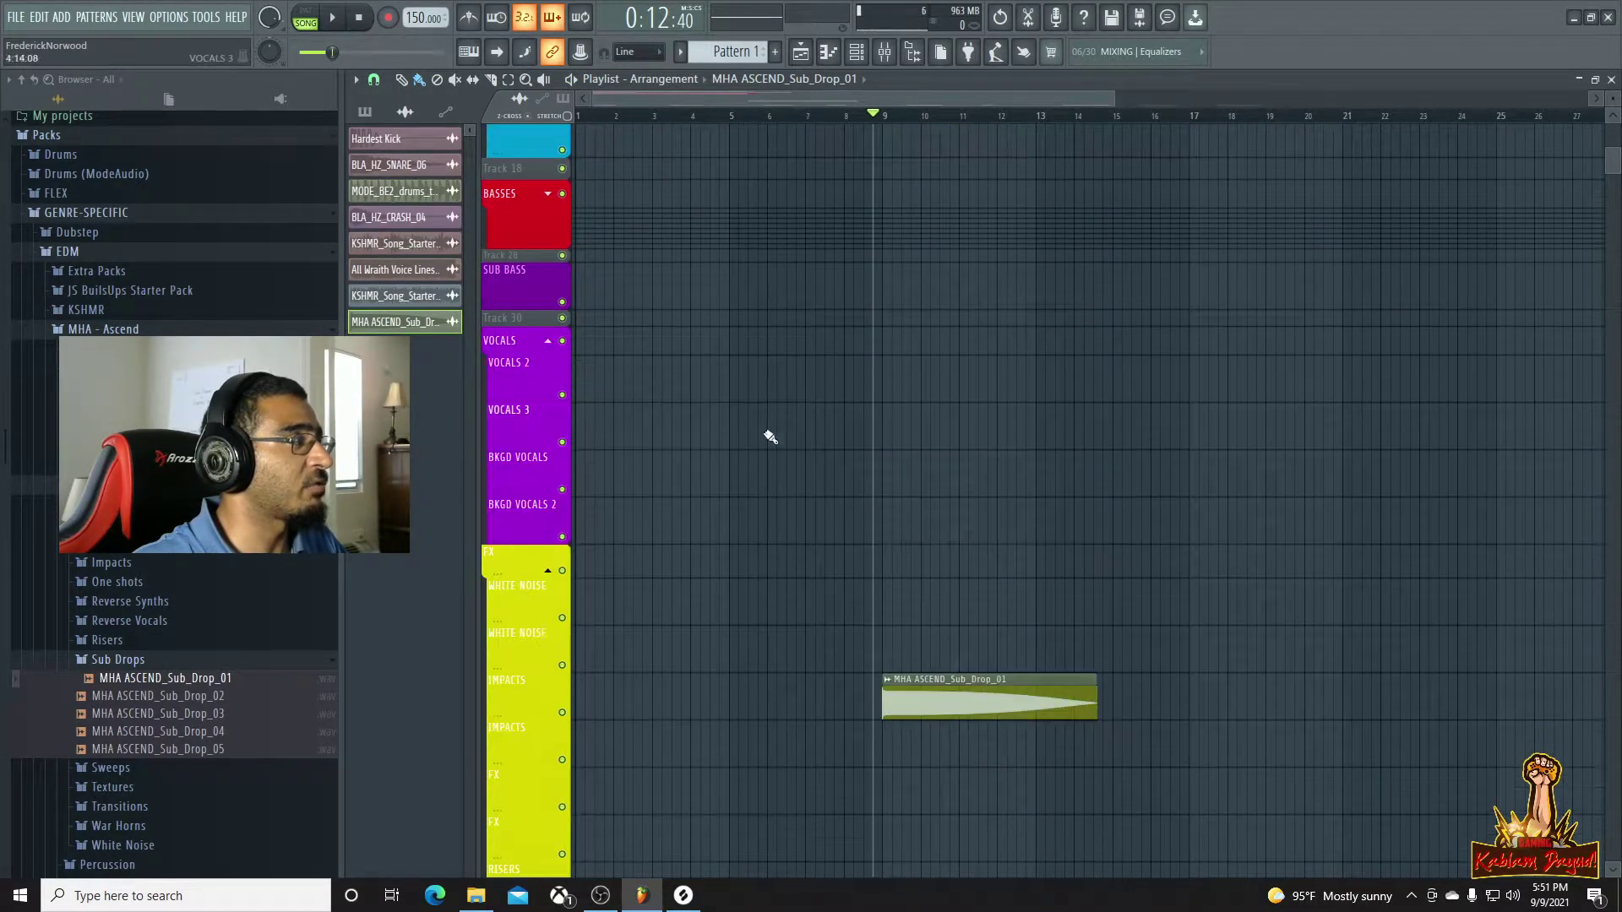
scroll(929, 439, down, 8)
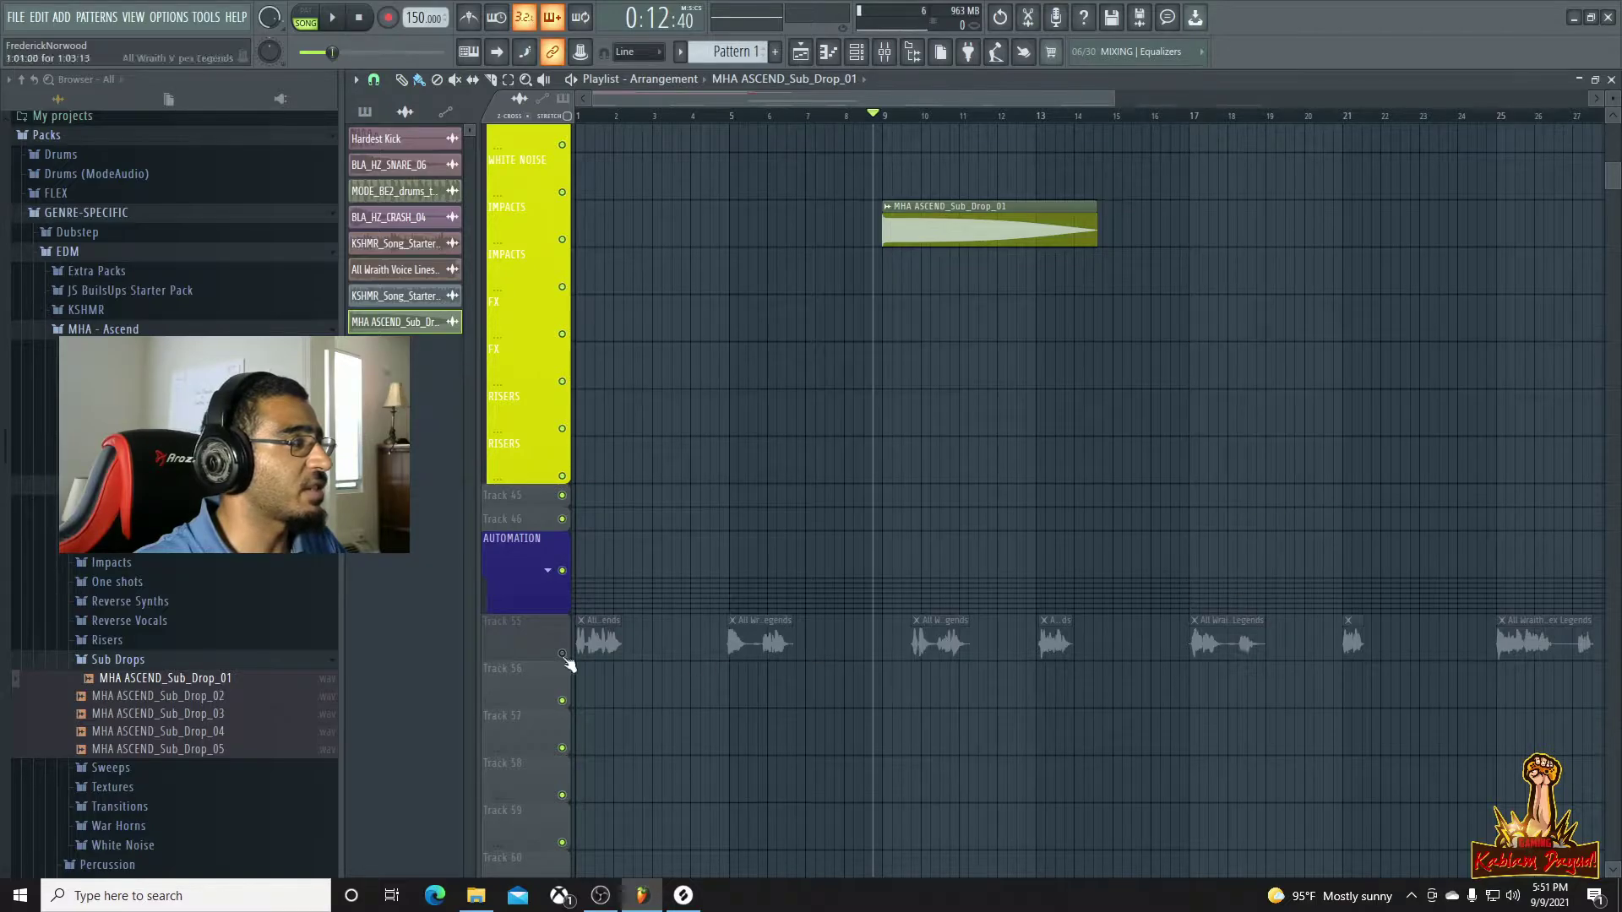
right_click(562, 653)
Locate the Wraith voice line at bar 25 and move its clip to the VOCALS 2 track at bar 9
click(1181, 118)
drag(1077, 101, 1121, 107)
click(1407, 118)
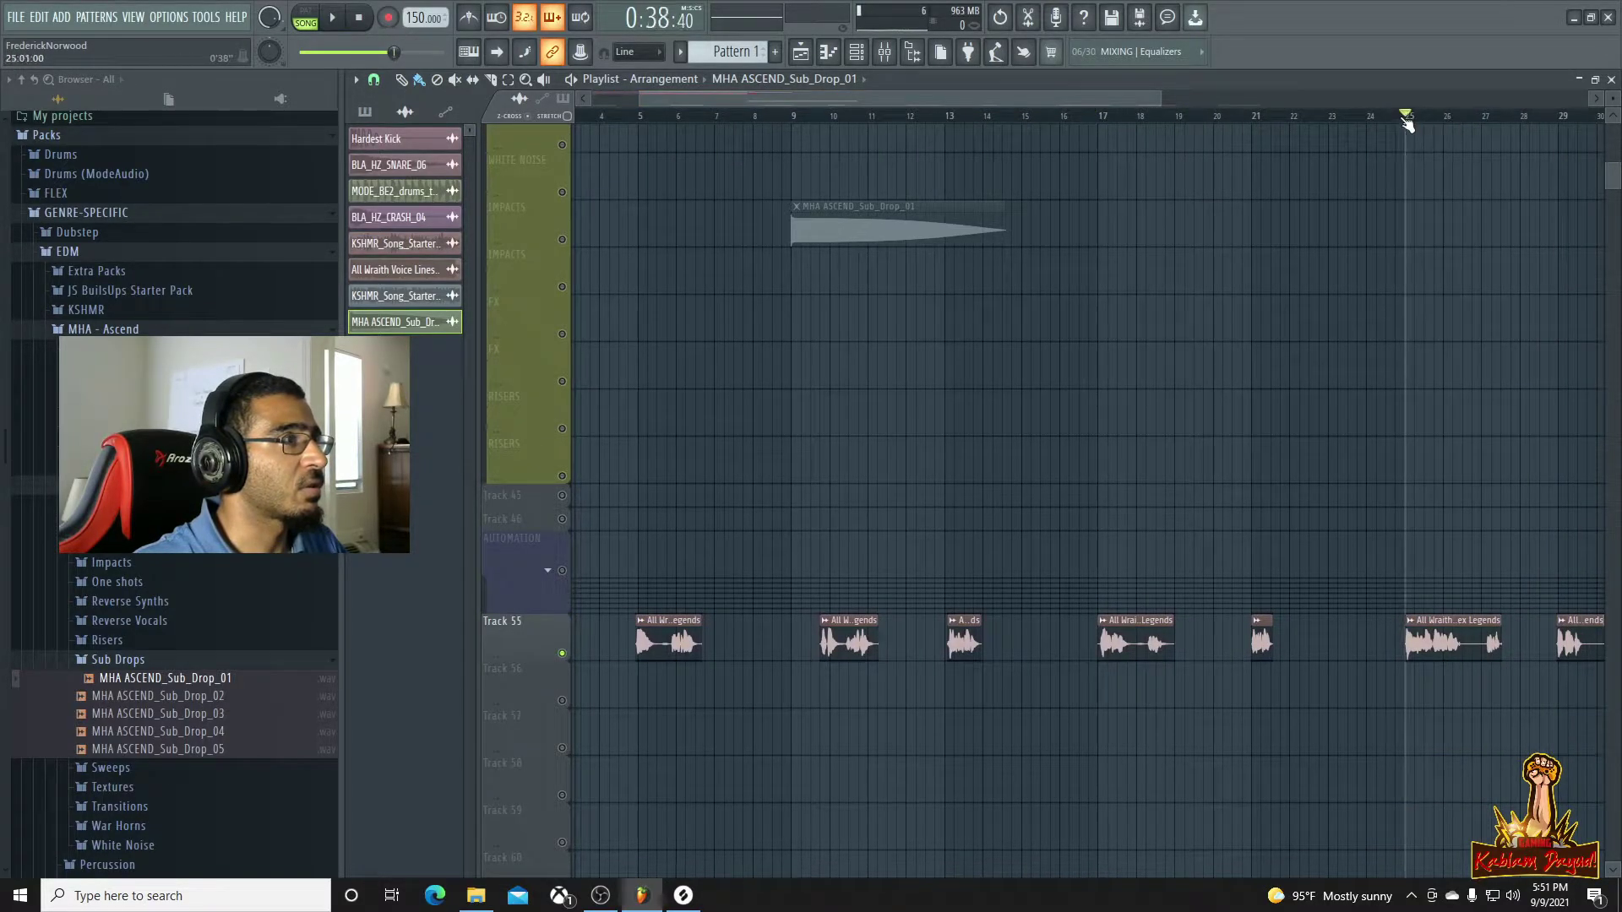
scroll(1422, 753, down, 2)
drag(1341, 642, 862, 370)
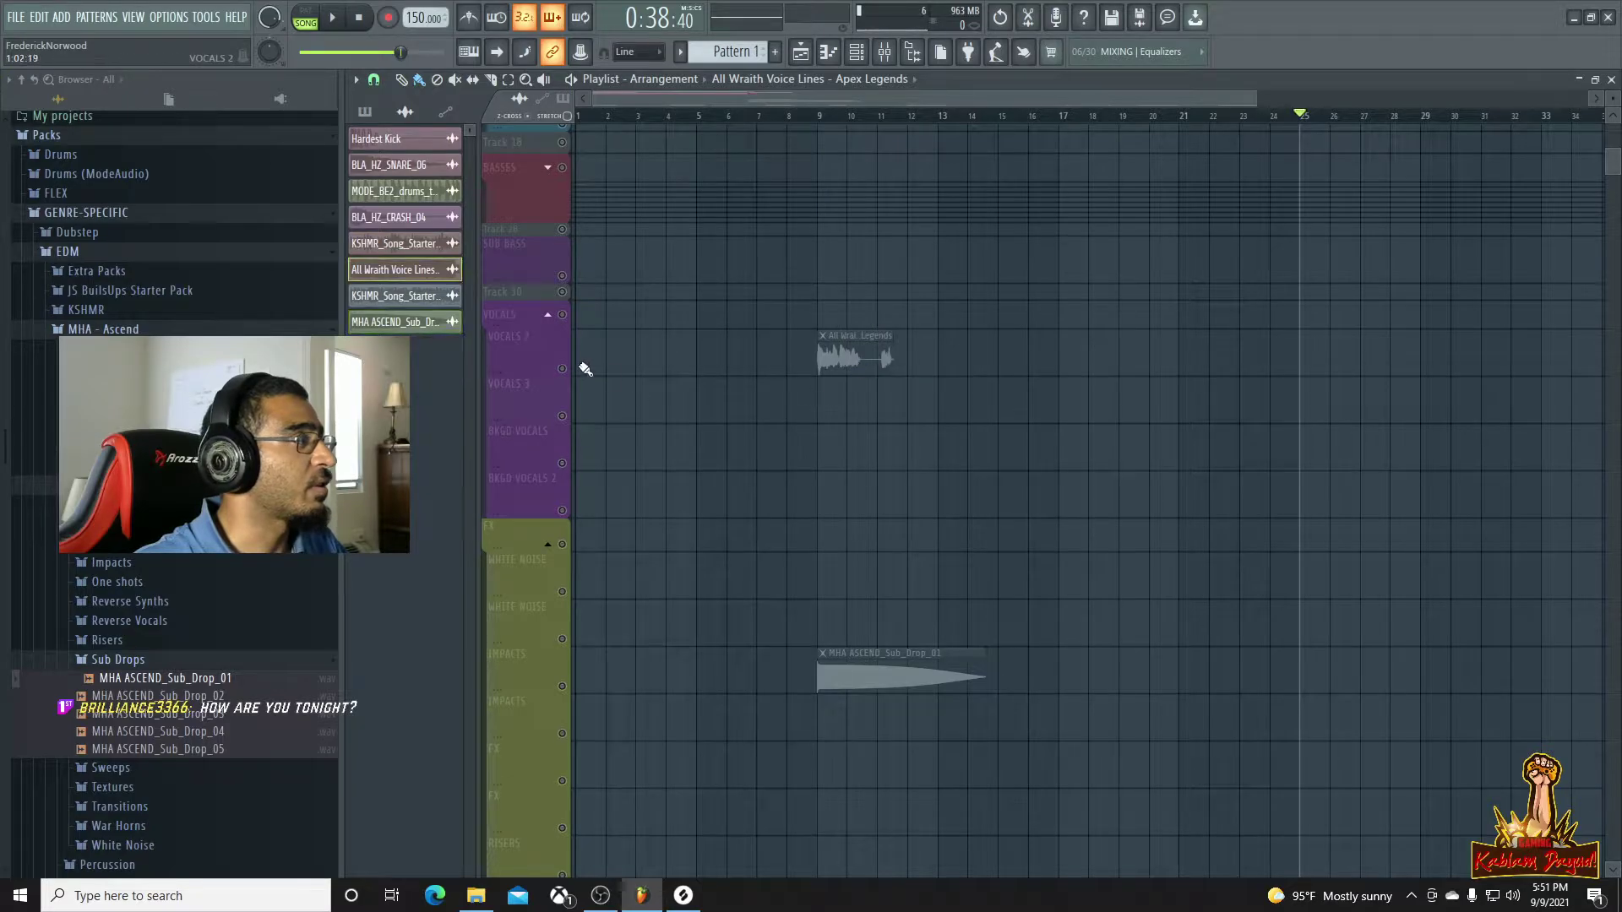
Take Track 55 off solo, mute it and play the Wraith line with the sub drop from bar 9
scroll(737, 697, down, 10)
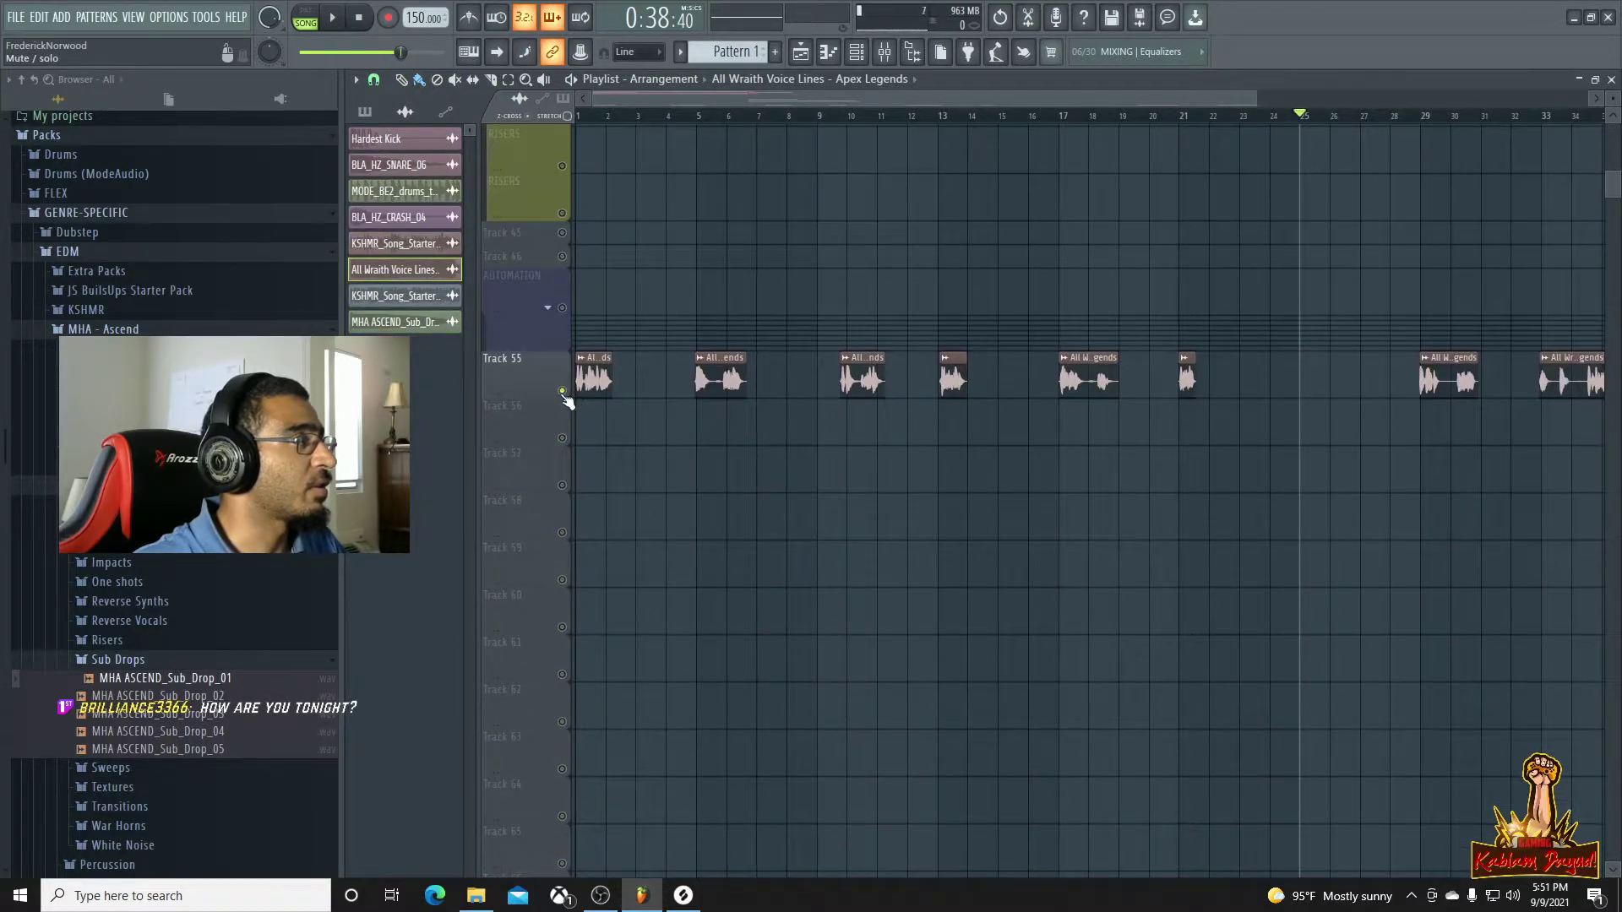
scroll(559, 384, up, 12)
click(818, 115)
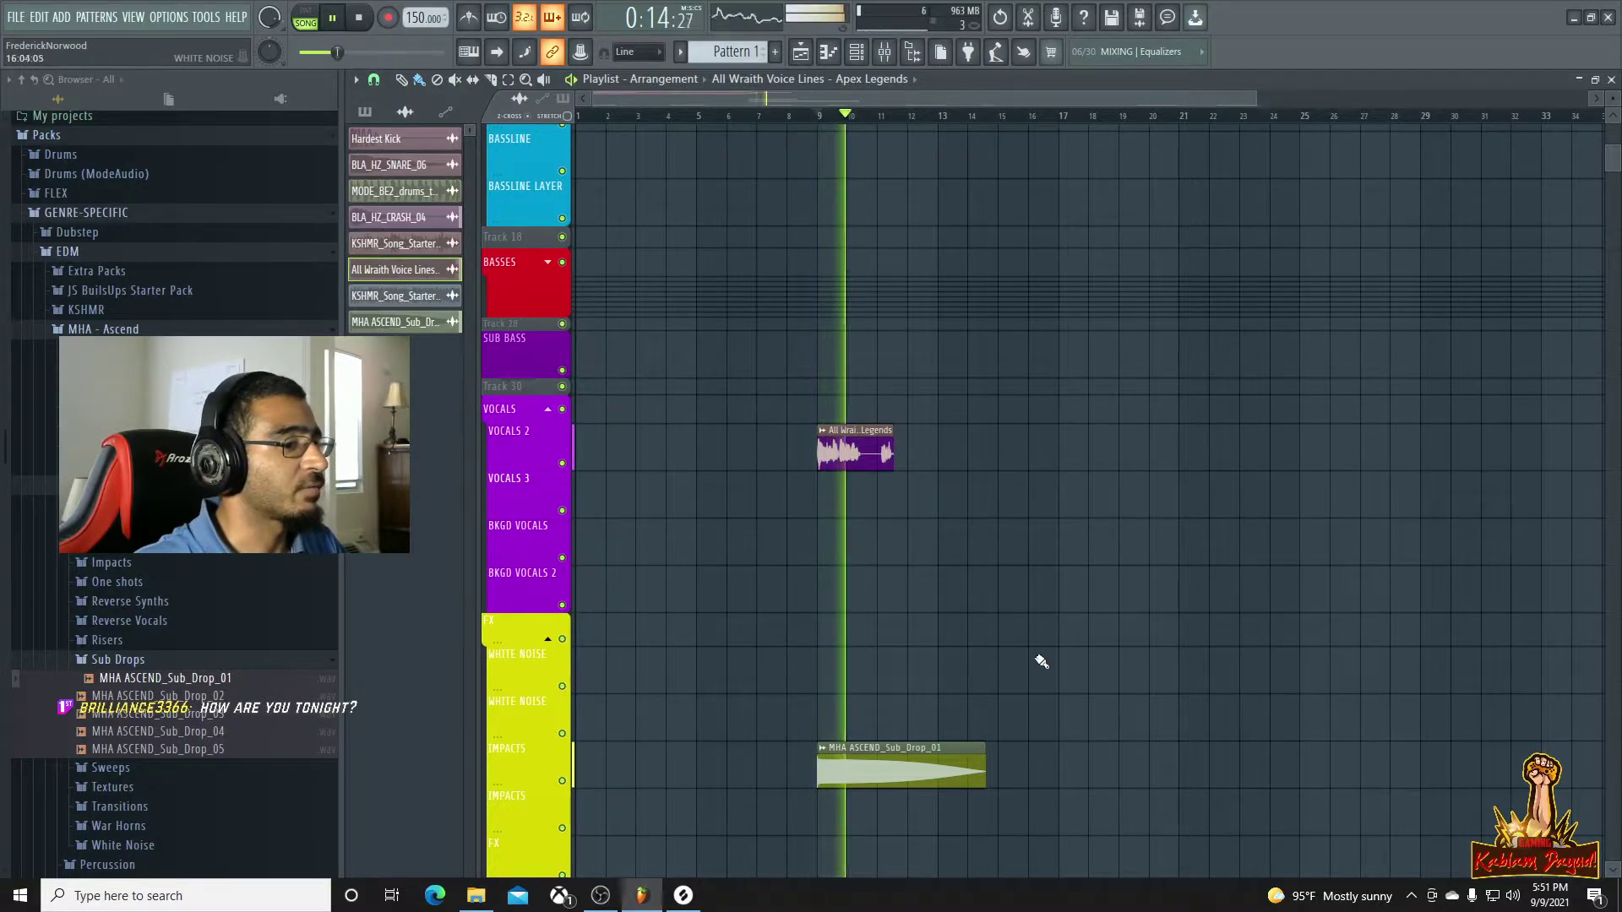
scroll(1068, 600, up, 4)
scroll(1079, 583, down, 2)
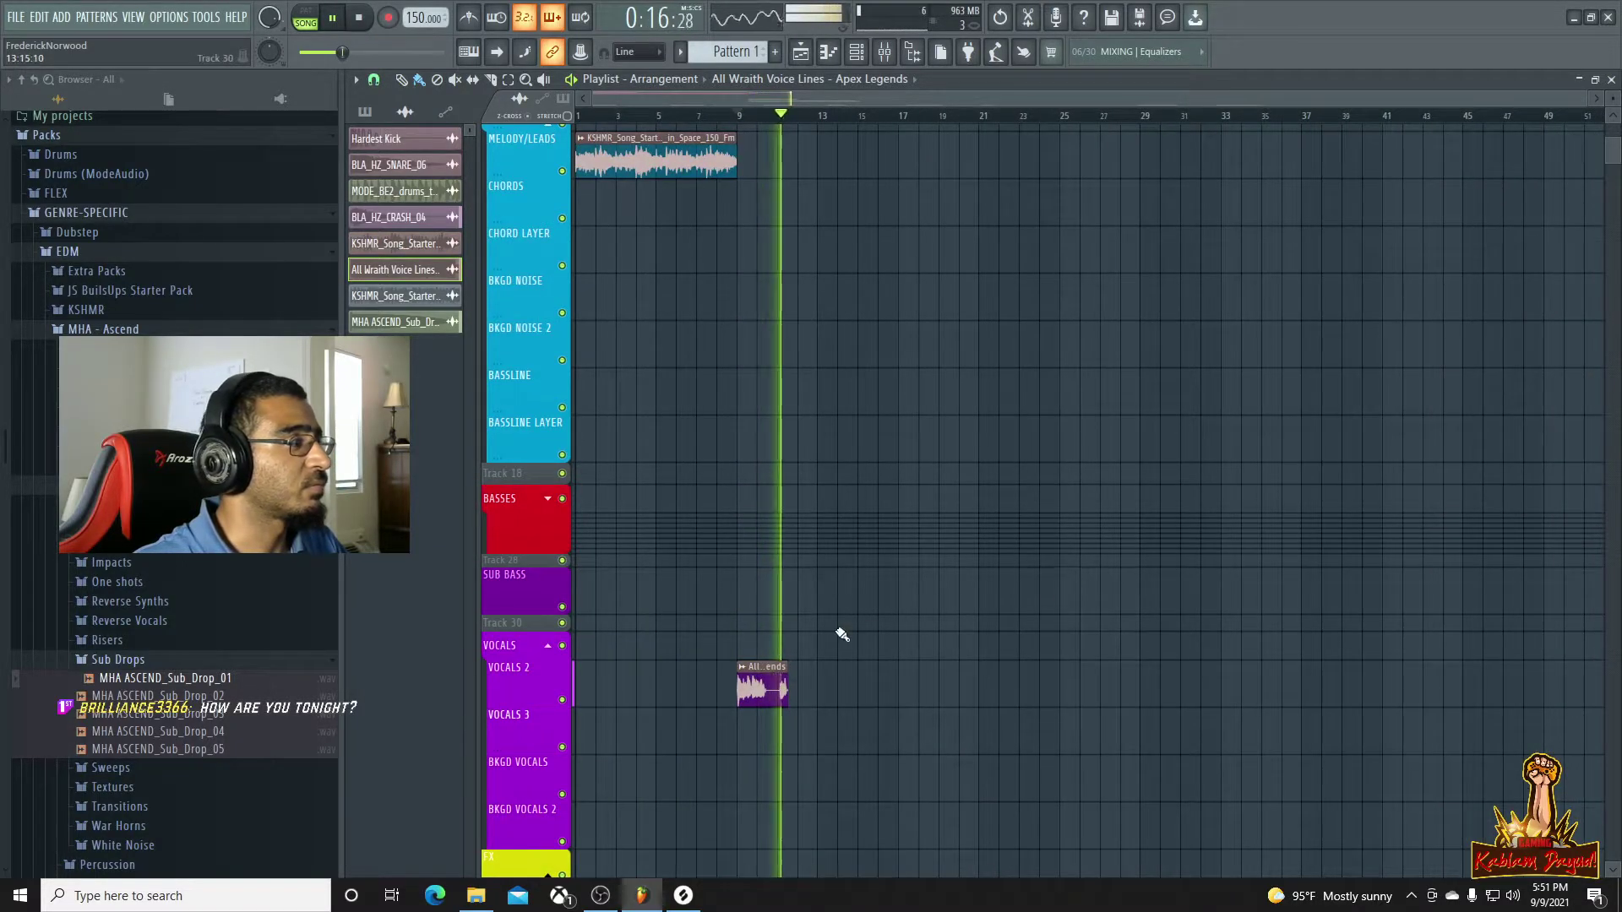
key(space)
Look over the arrangement from the drum tracks down to the FX tracks
scroll(867, 551, up, 2)
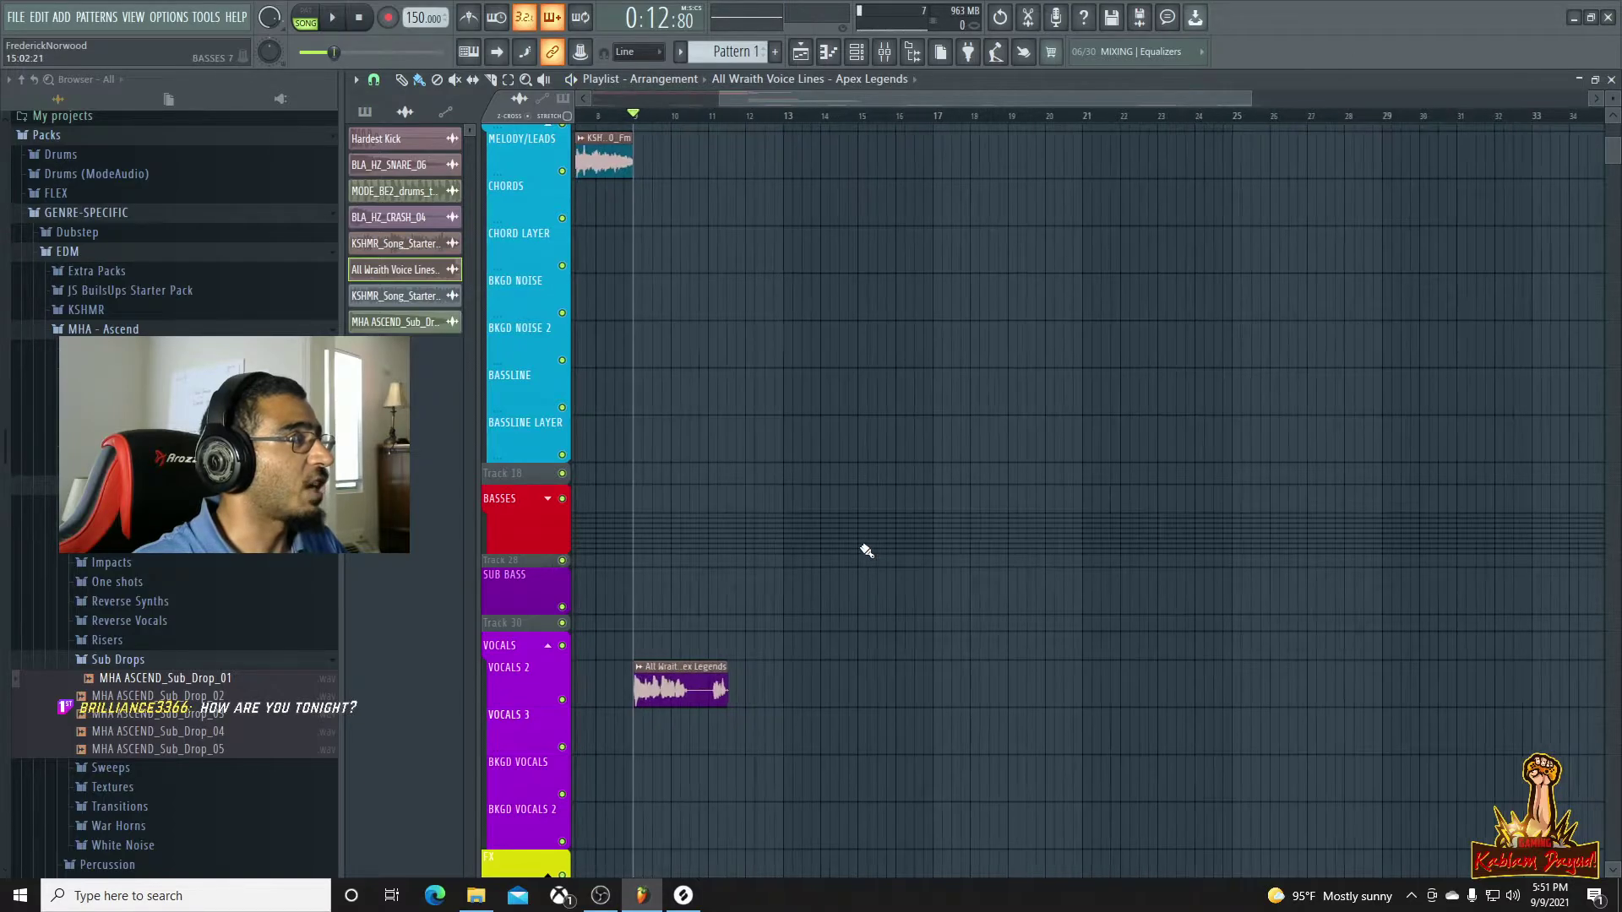
scroll(866, 550, down, 2)
scroll(867, 551, up, 5)
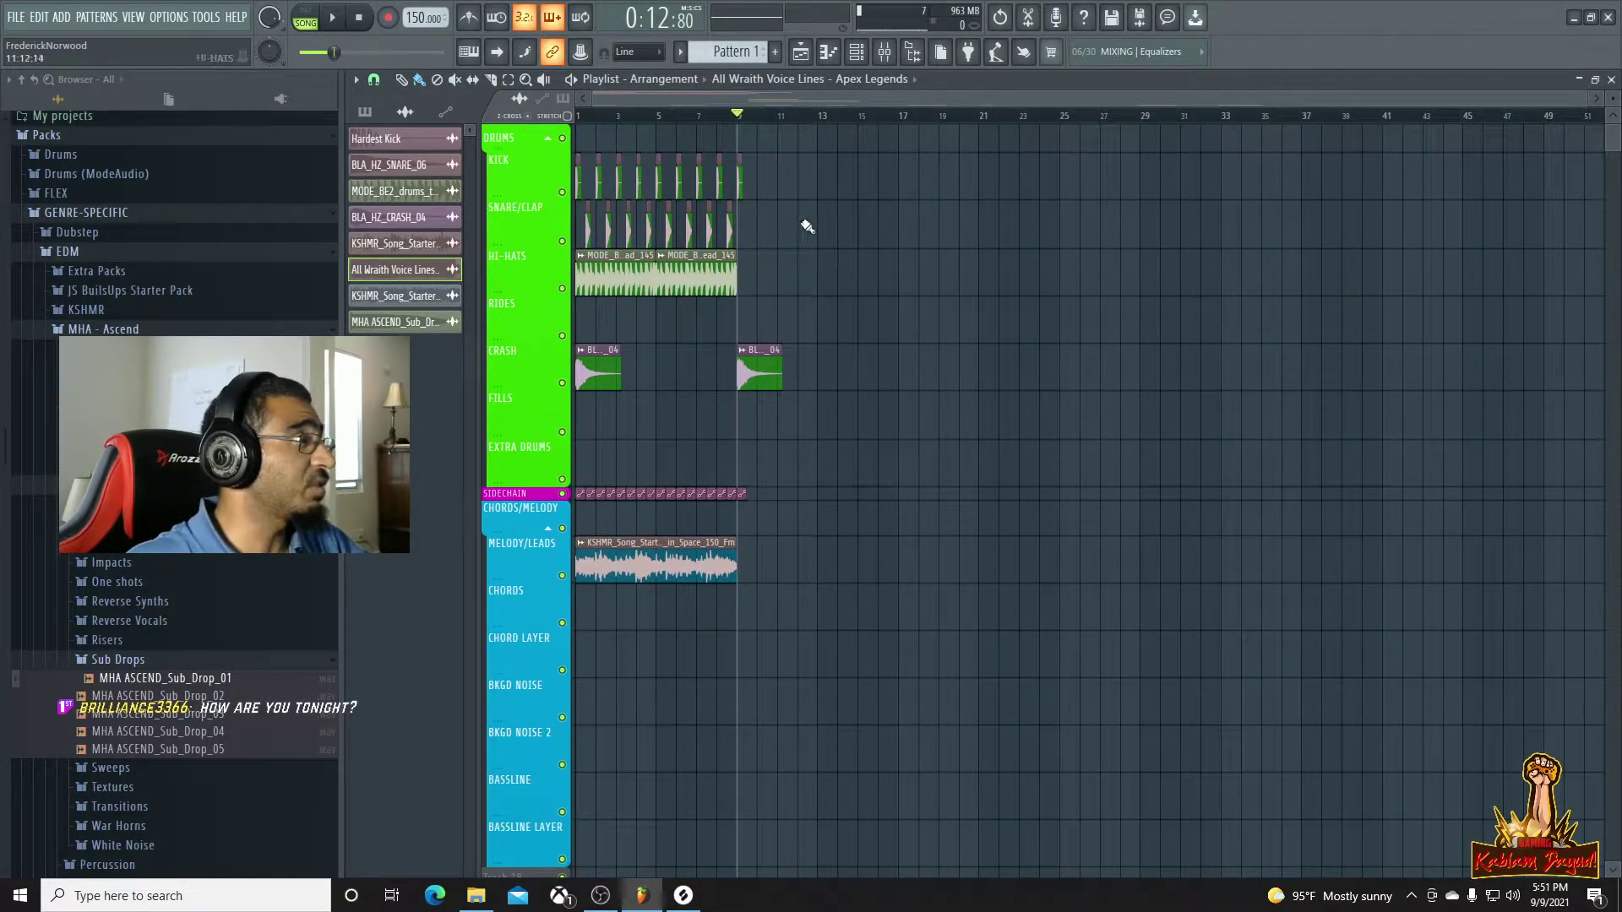
drag(1581, 103, 1164, 118)
scroll(1126, 224, down, 10)
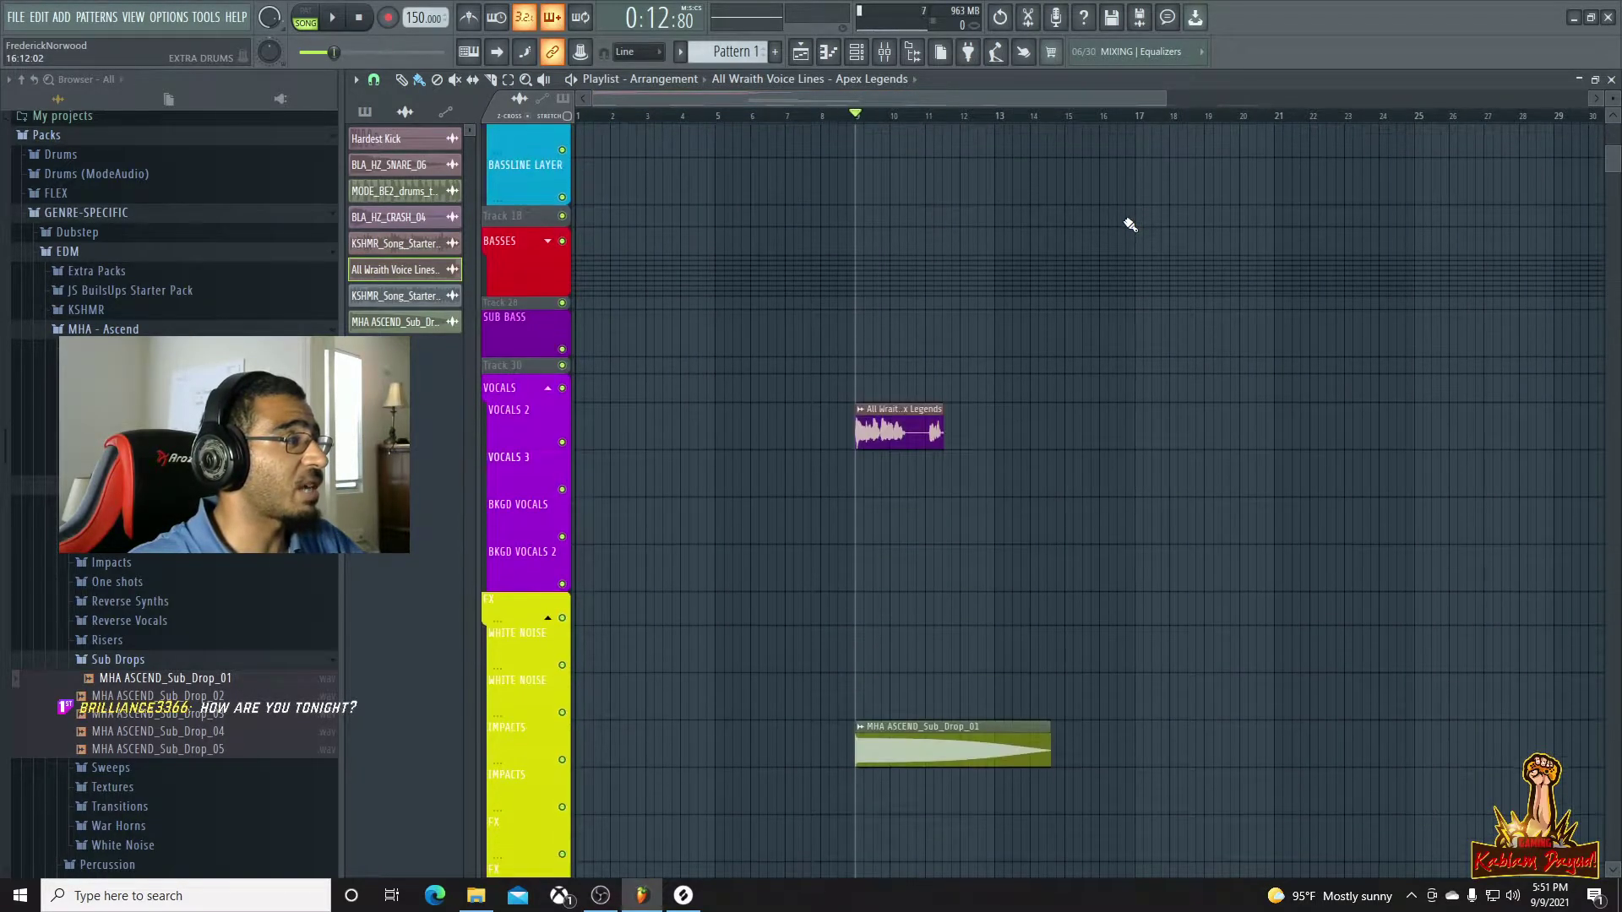
scroll(1126, 225, down, 5)
scroll(1076, 464, down, 3)
scroll(860, 440, up, 3)
scroll(861, 440, up, 5)
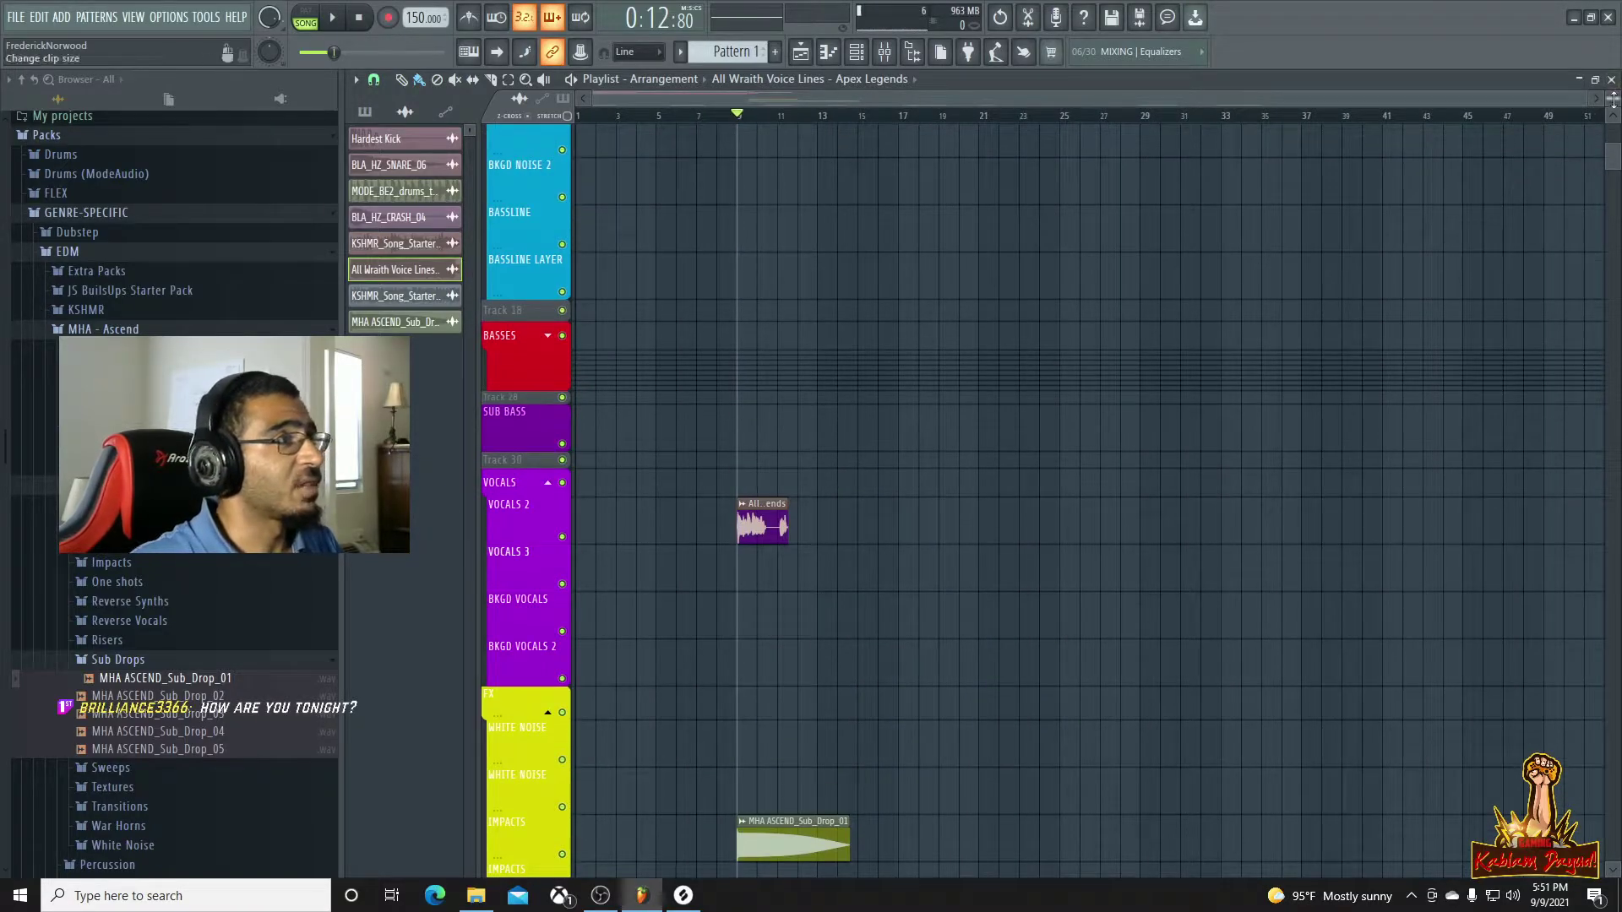
Collapse the FX, VOCALS, CHORDS/MELODY and DRUMS track groups in the playlist
click(547, 714)
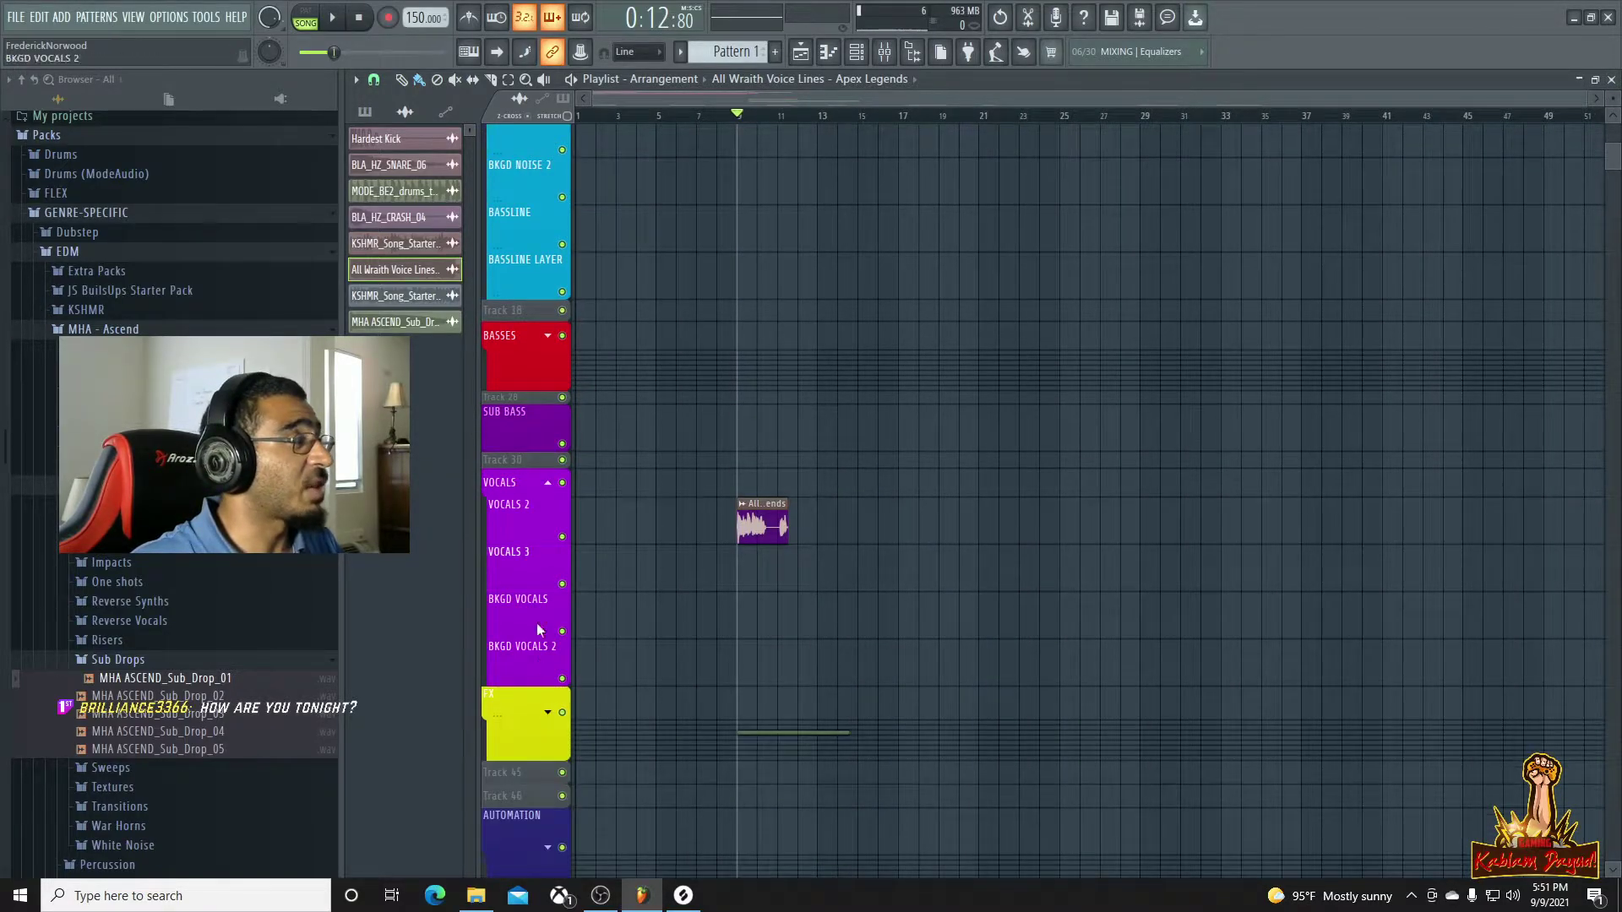
click(550, 495)
scroll(666, 561, up, 6)
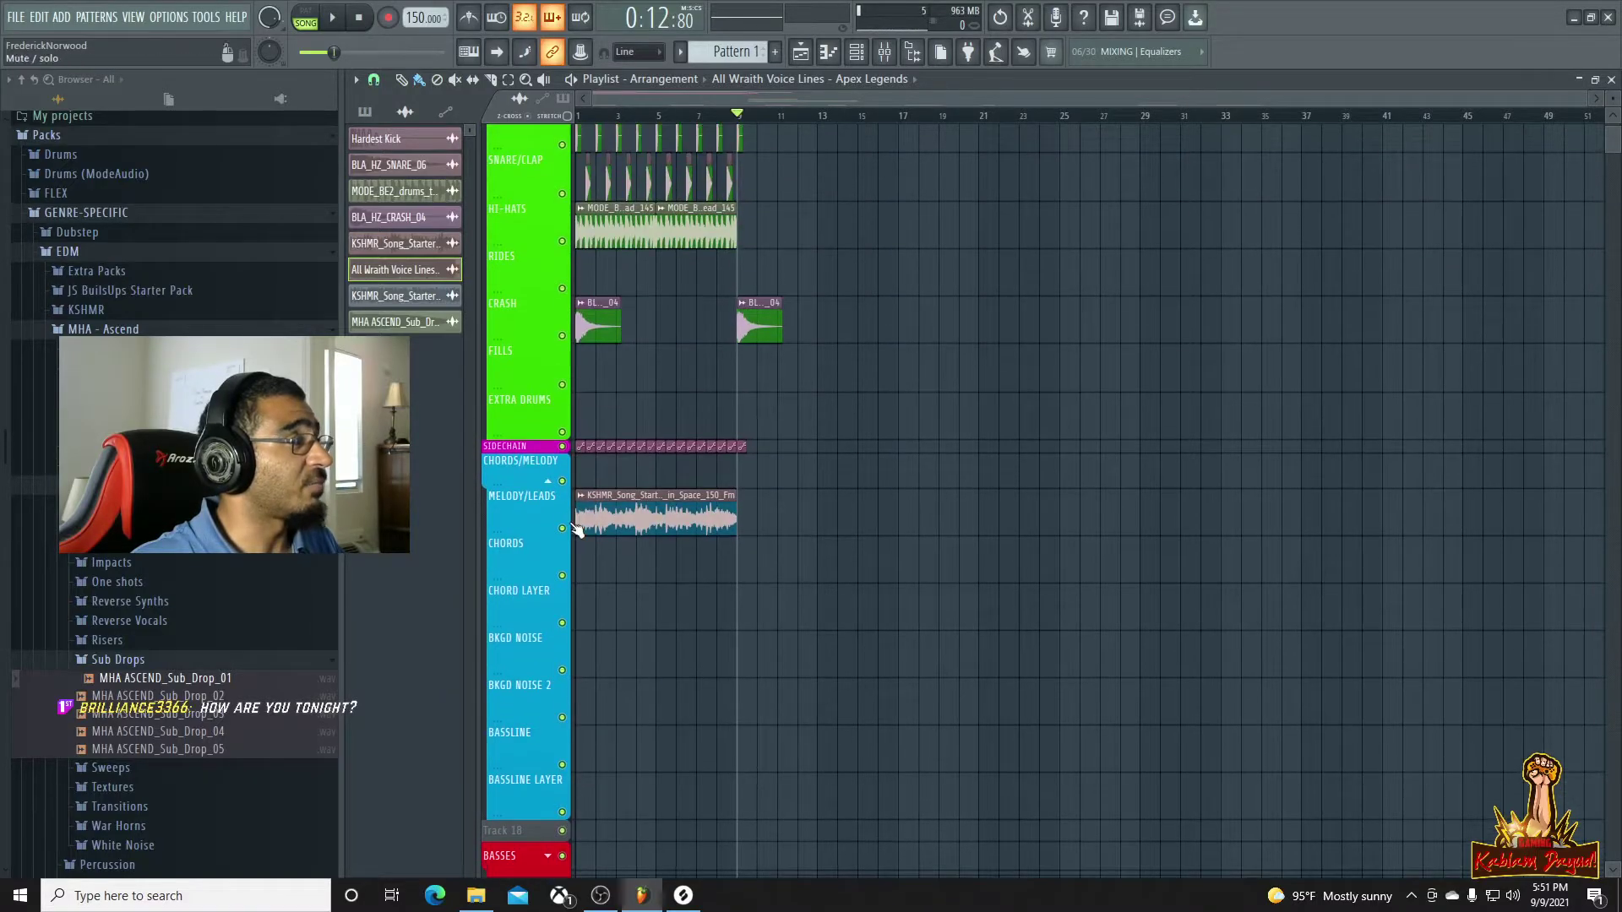
click(552, 485)
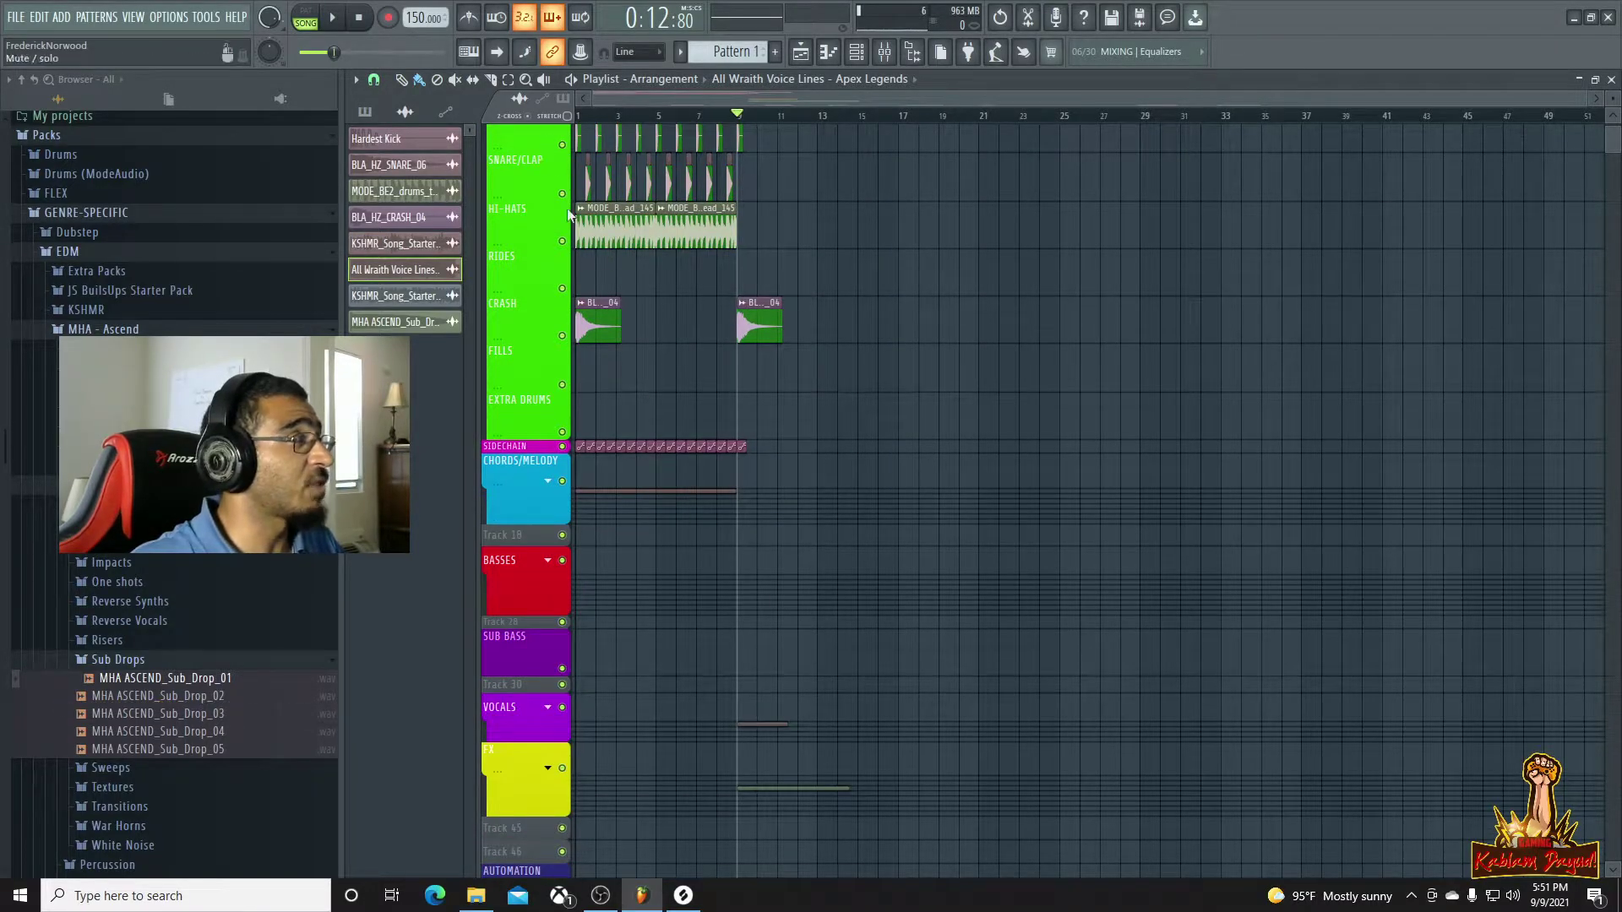
scroll(549, 177, up, 1)
click(549, 141)
Shift all clips above Track 55 to start at bar 9, then copy the melody loop to bar 1
drag(585, 145, 847, 587)
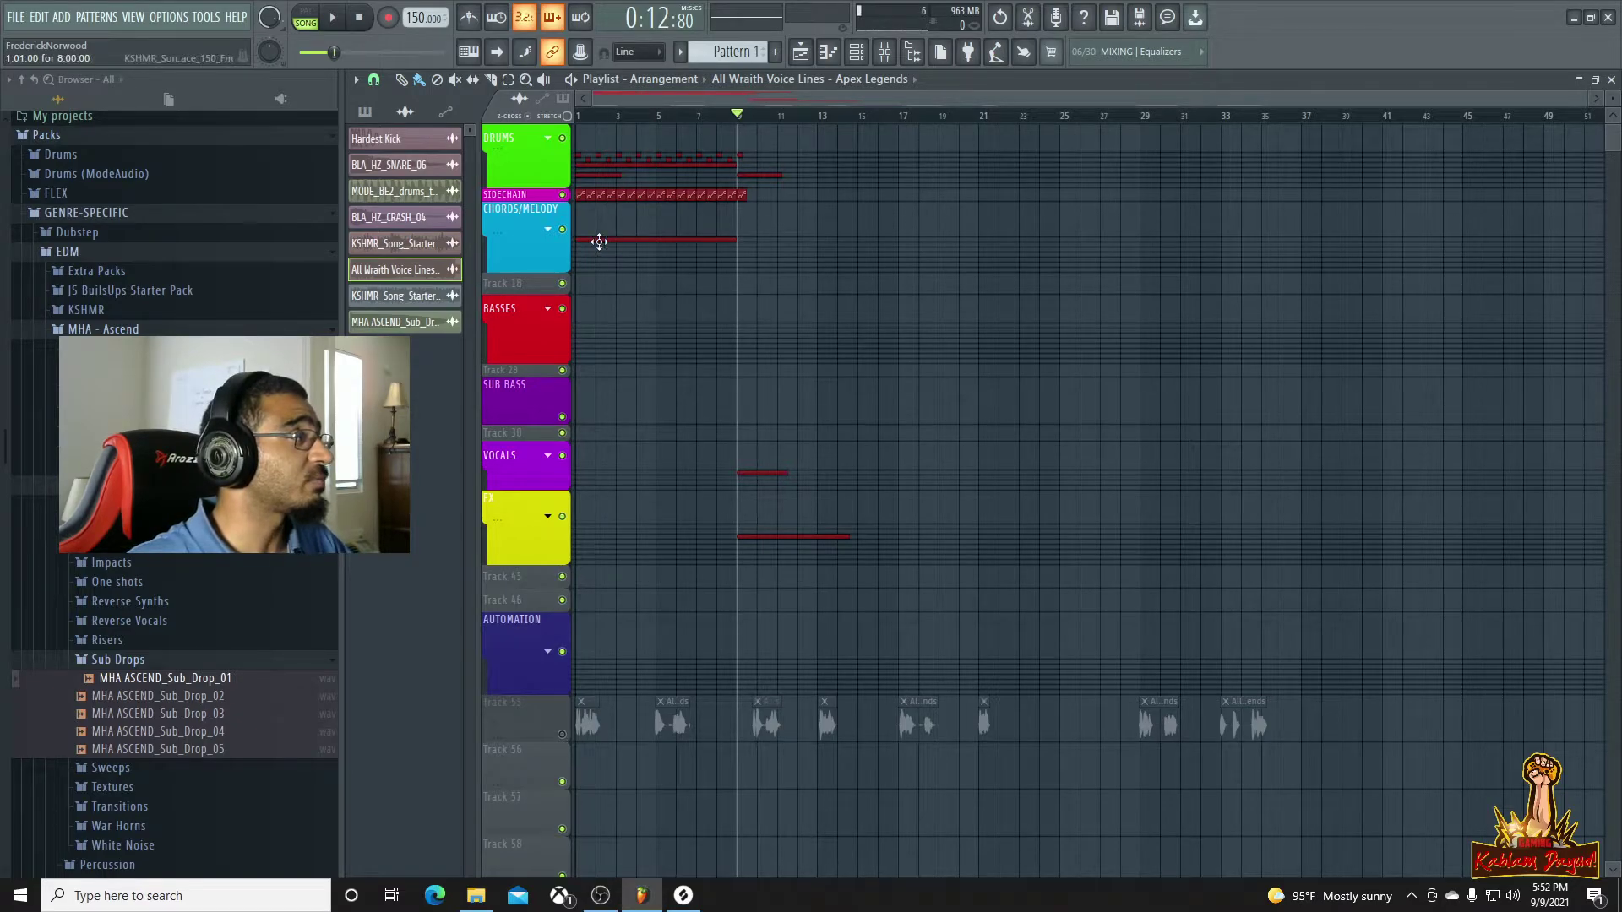
drag(599, 242, 1023, 253)
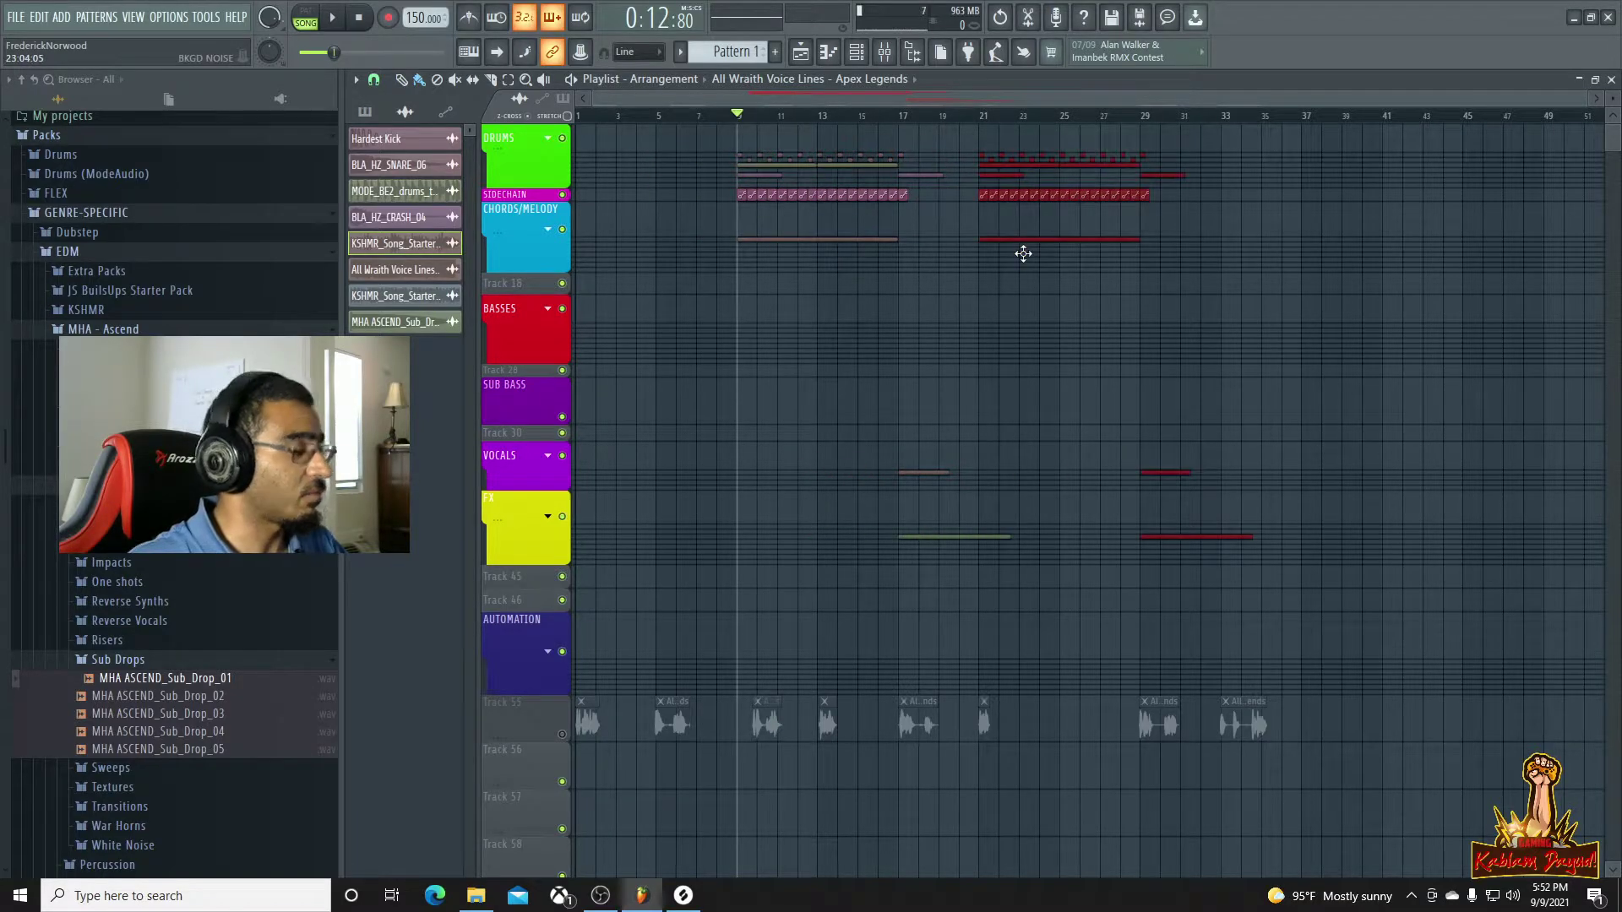
key(Delete)
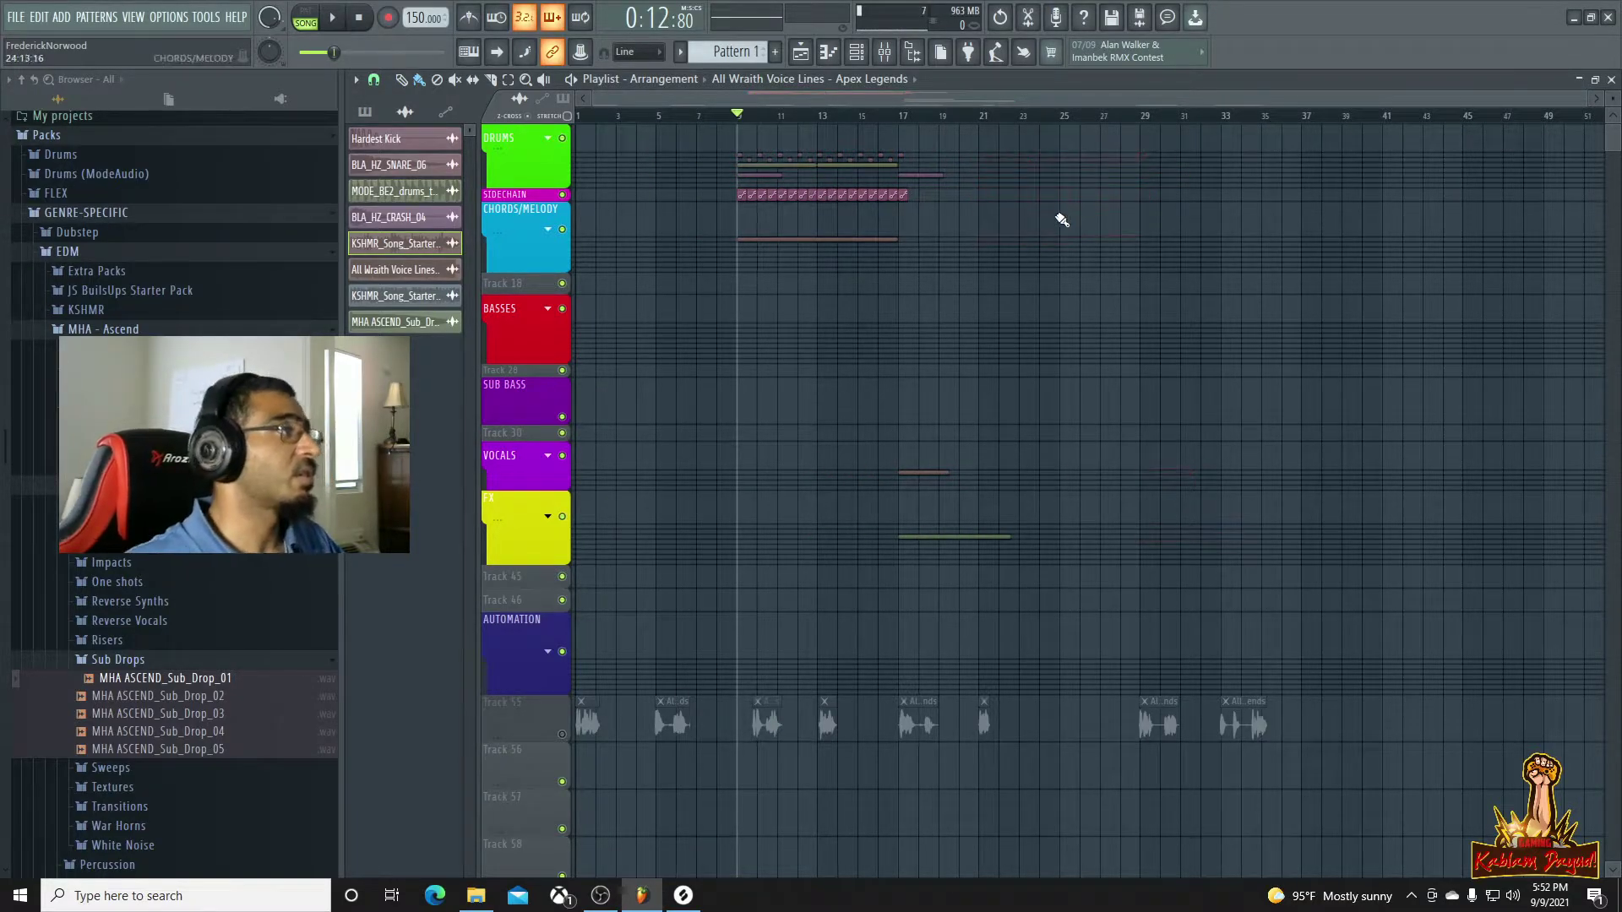
drag(779, 242, 643, 240)
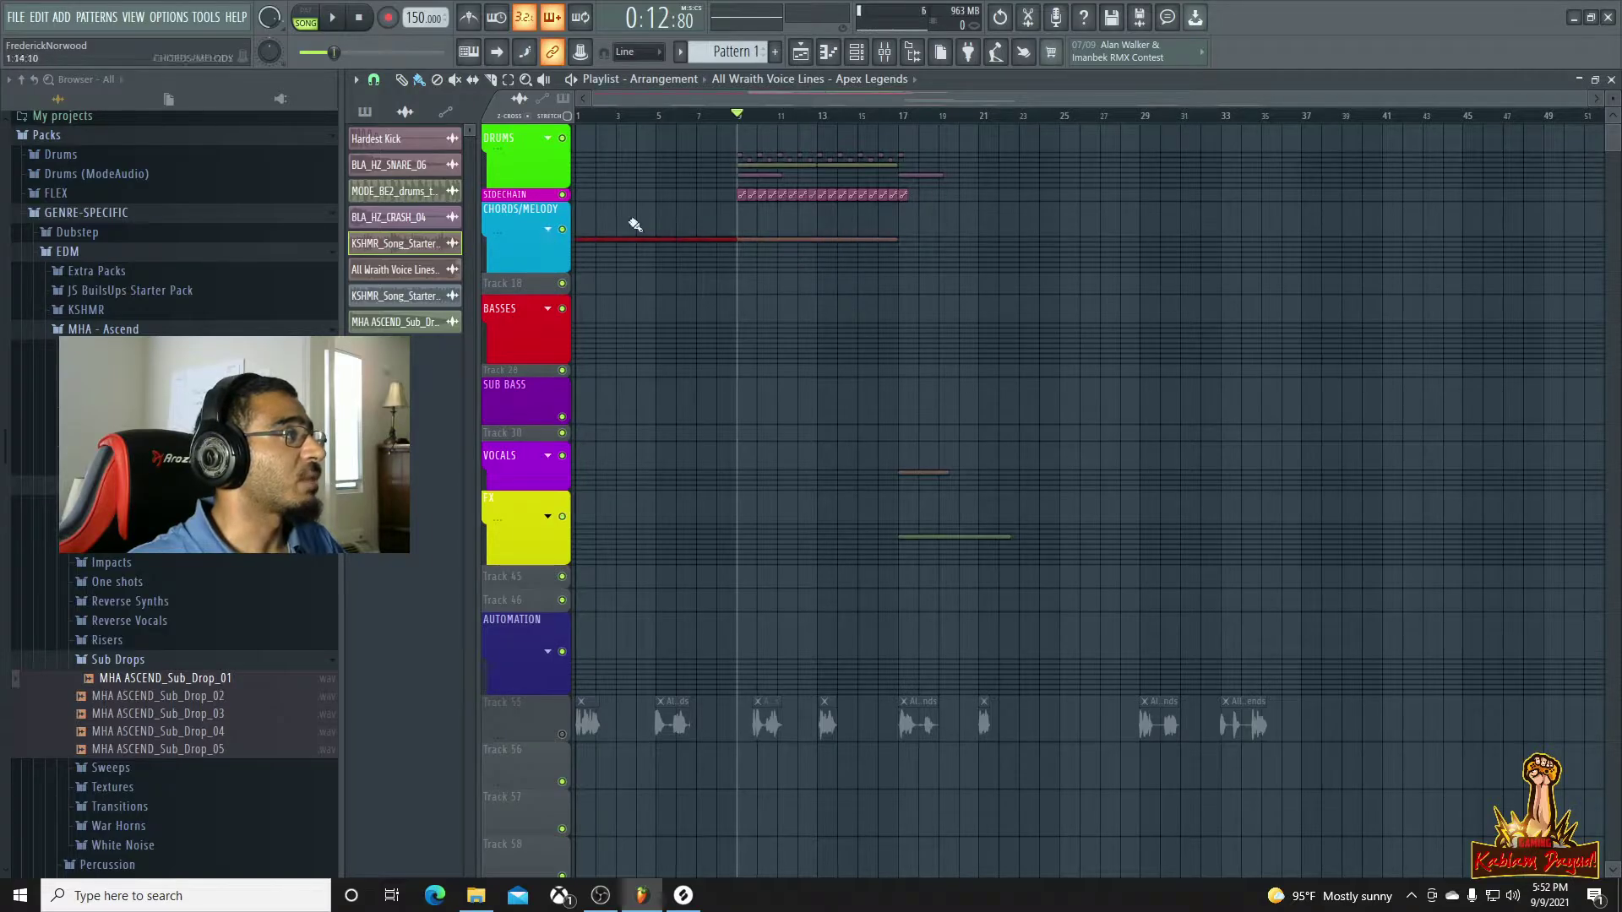
Play the arrangement from bar 1 through the melody intro, drum entry and bar 17 transition
click(580, 117)
key(space)
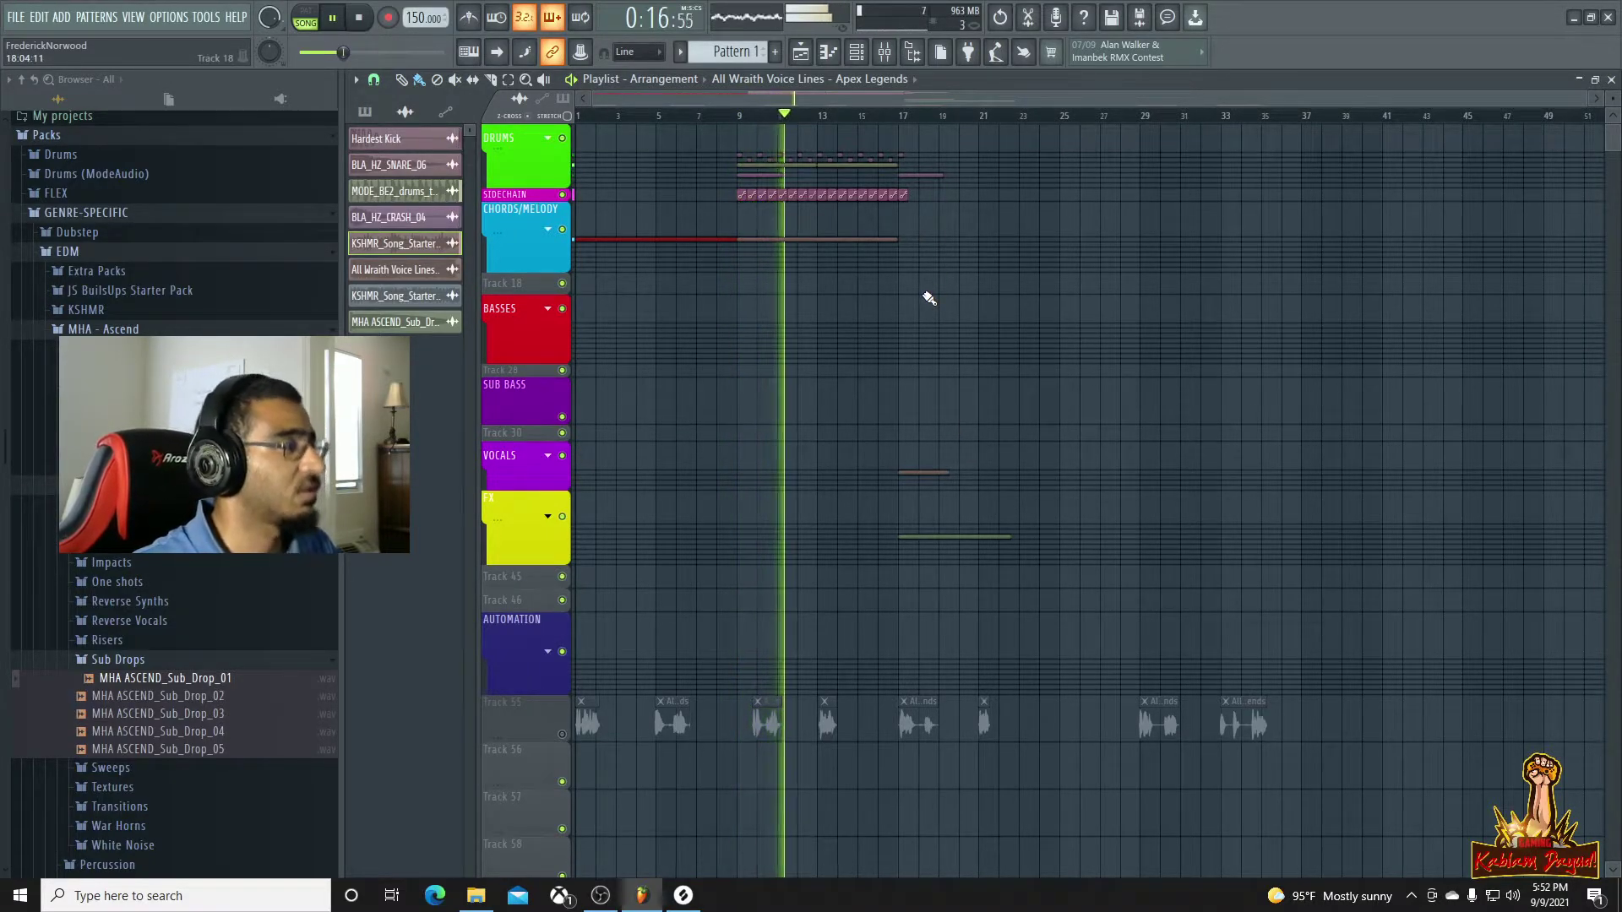
key(space)
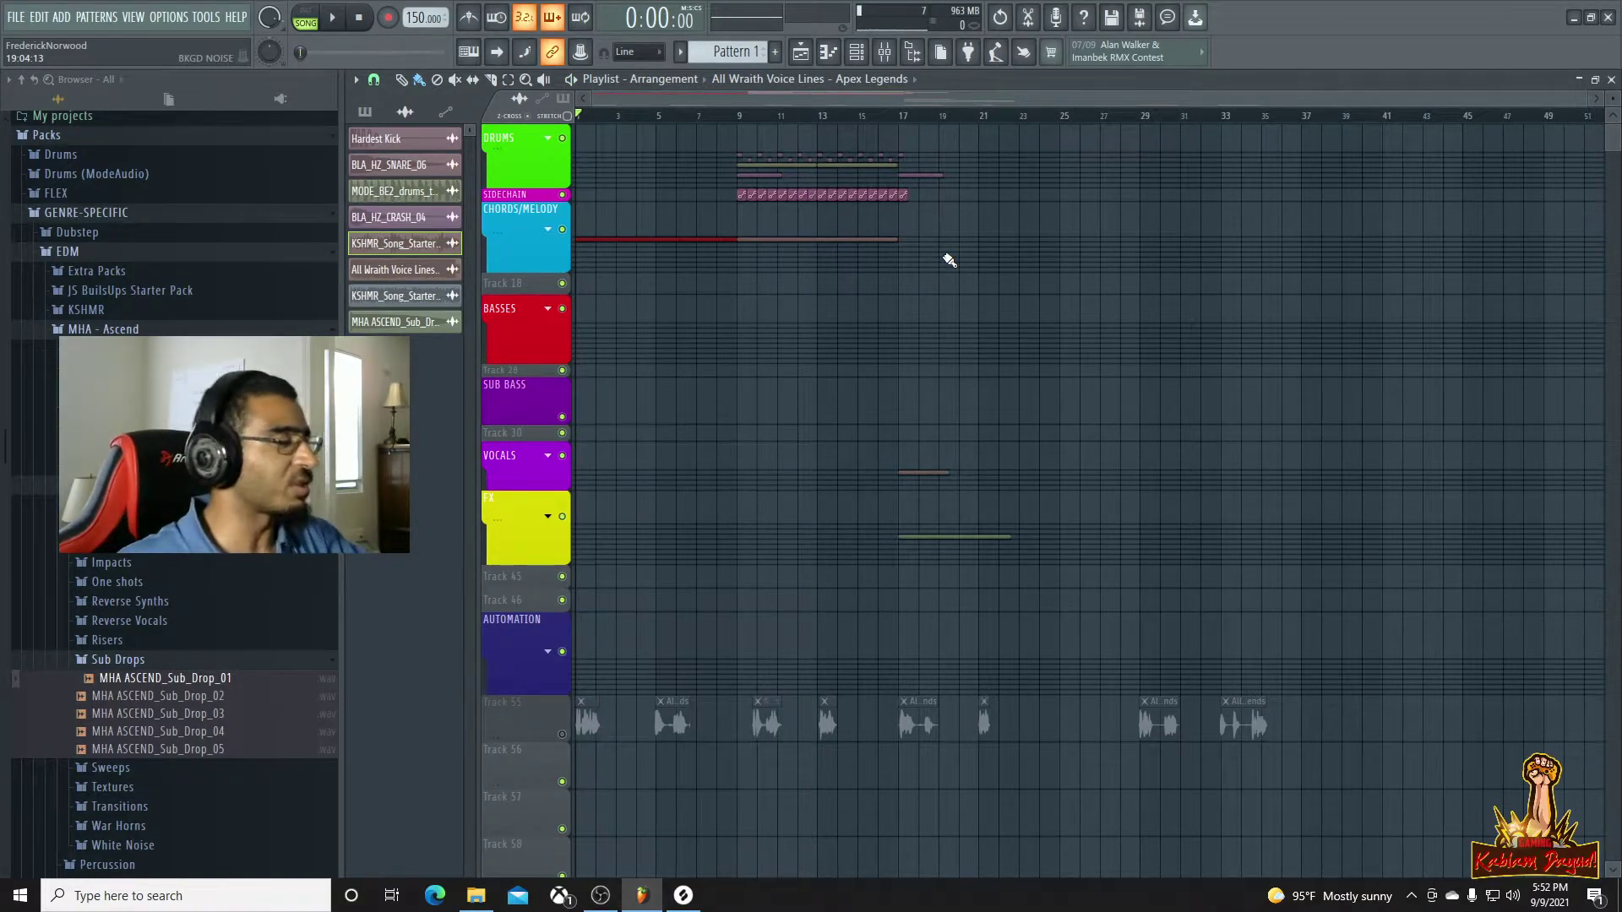
key(space)
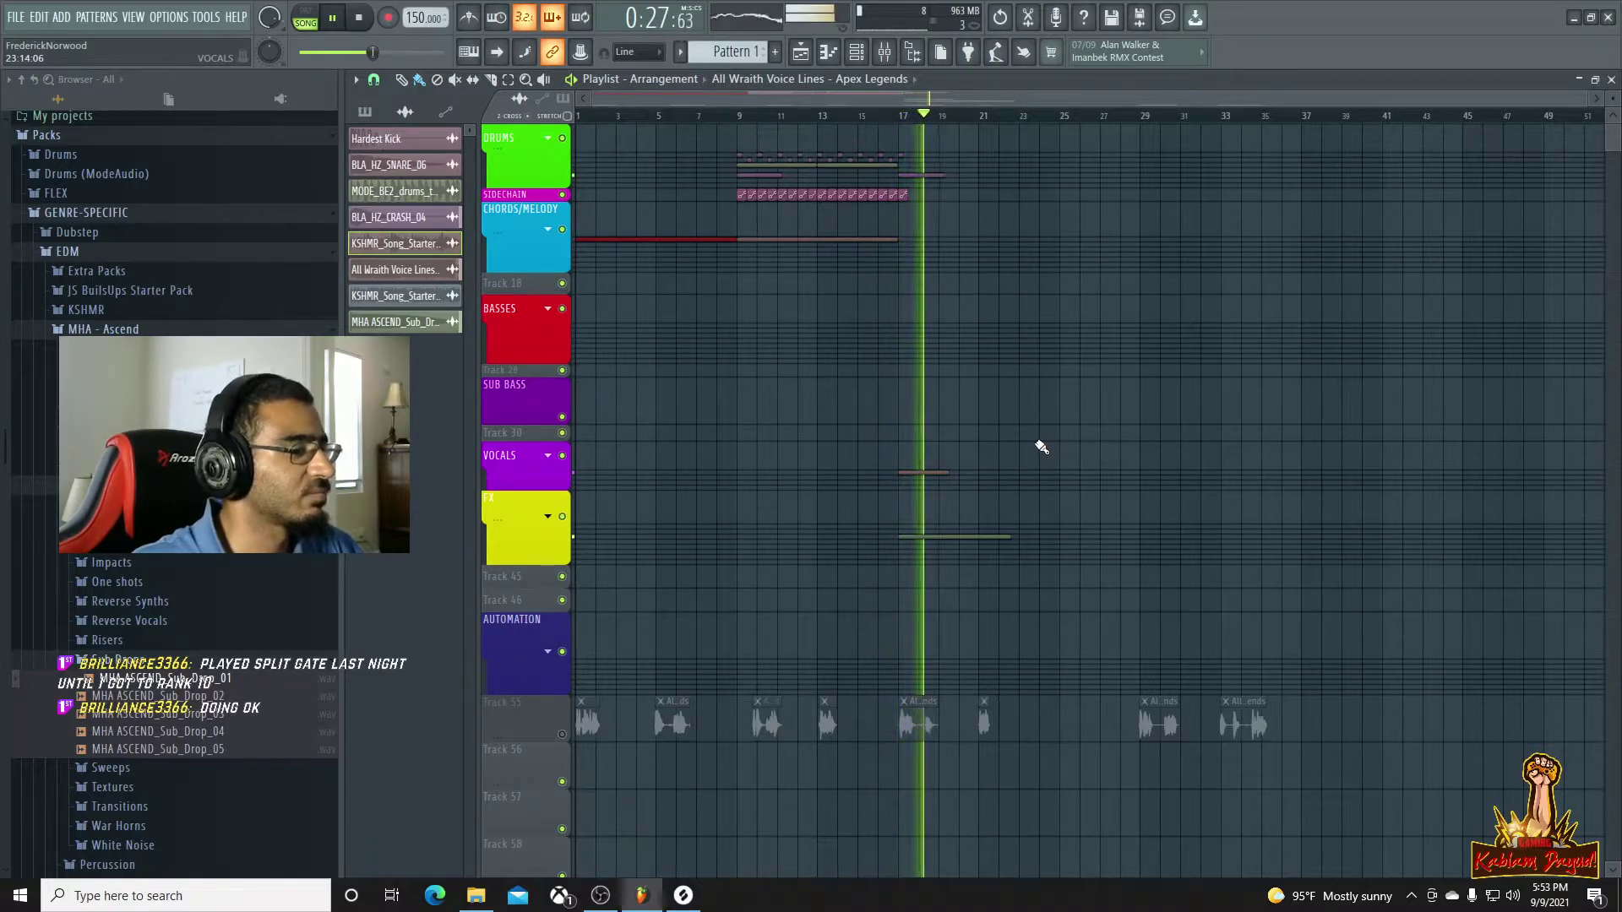
key(space)
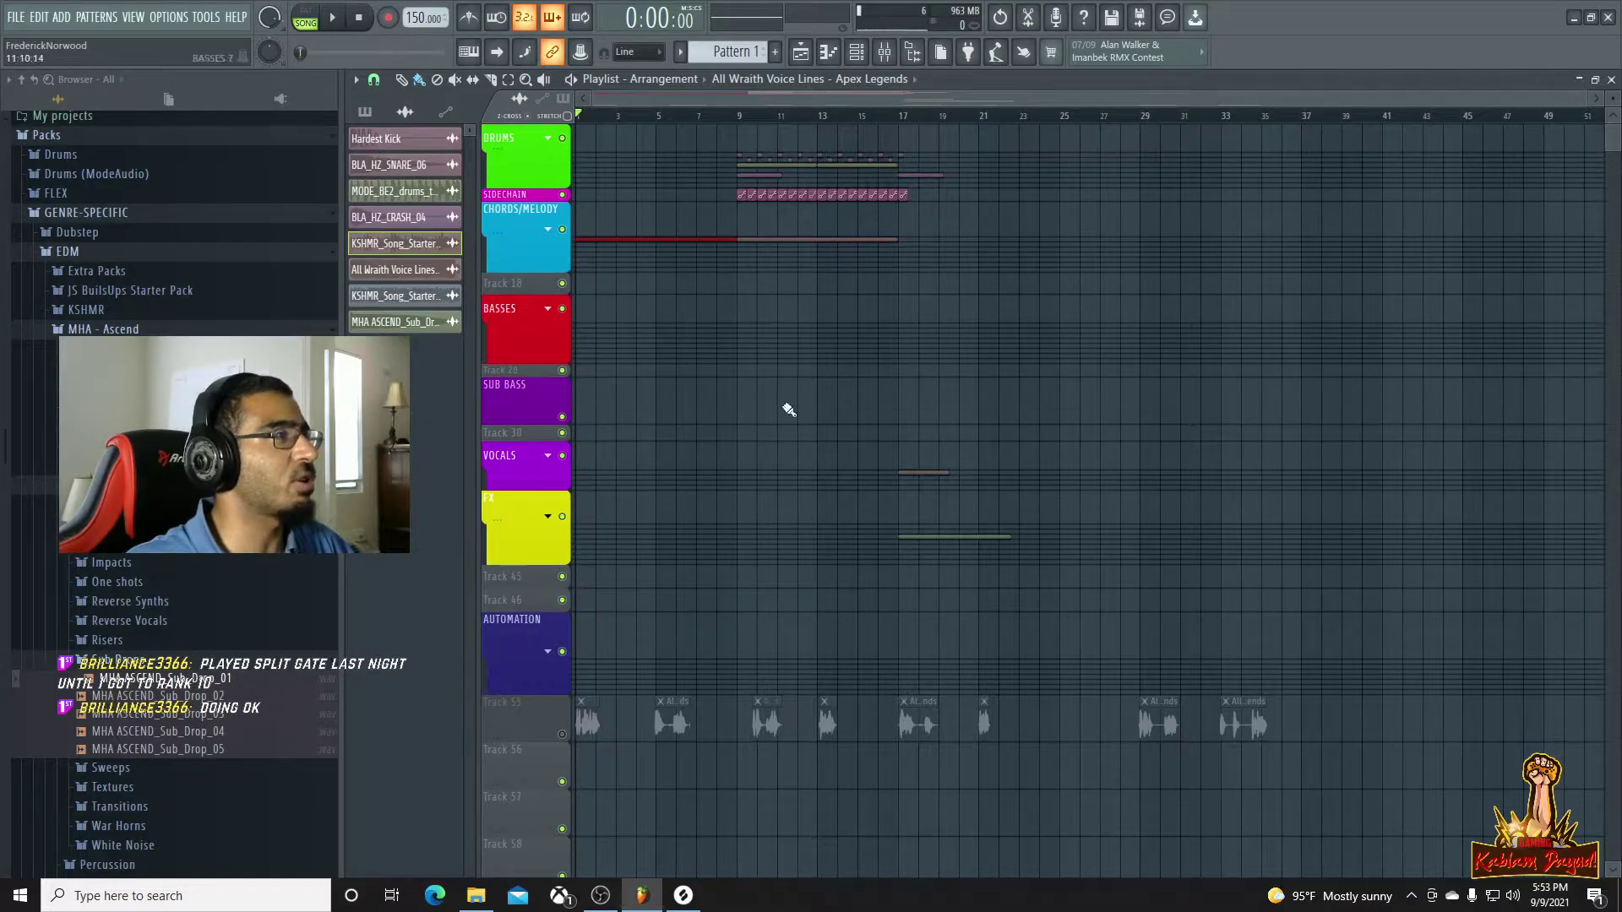
Clear the clip selection and inspect the melody clips inside the CHORDS/MELODY group
scroll(986, 455, down, 2)
scroll(984, 457, up, 2)
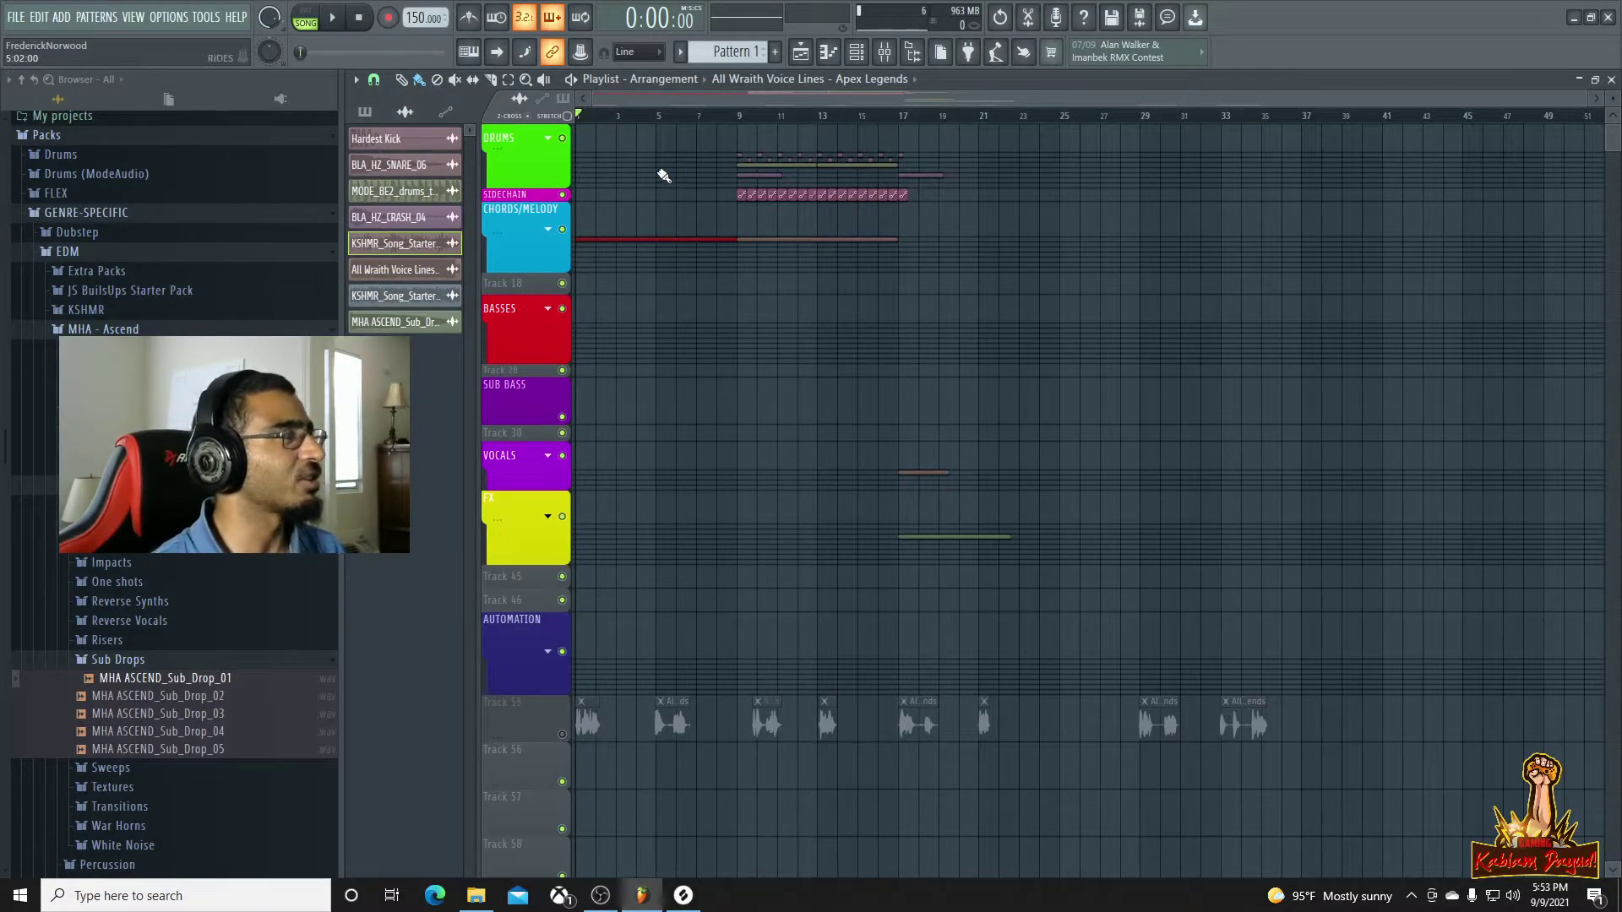
click(999, 258)
right_click(1007, 259)
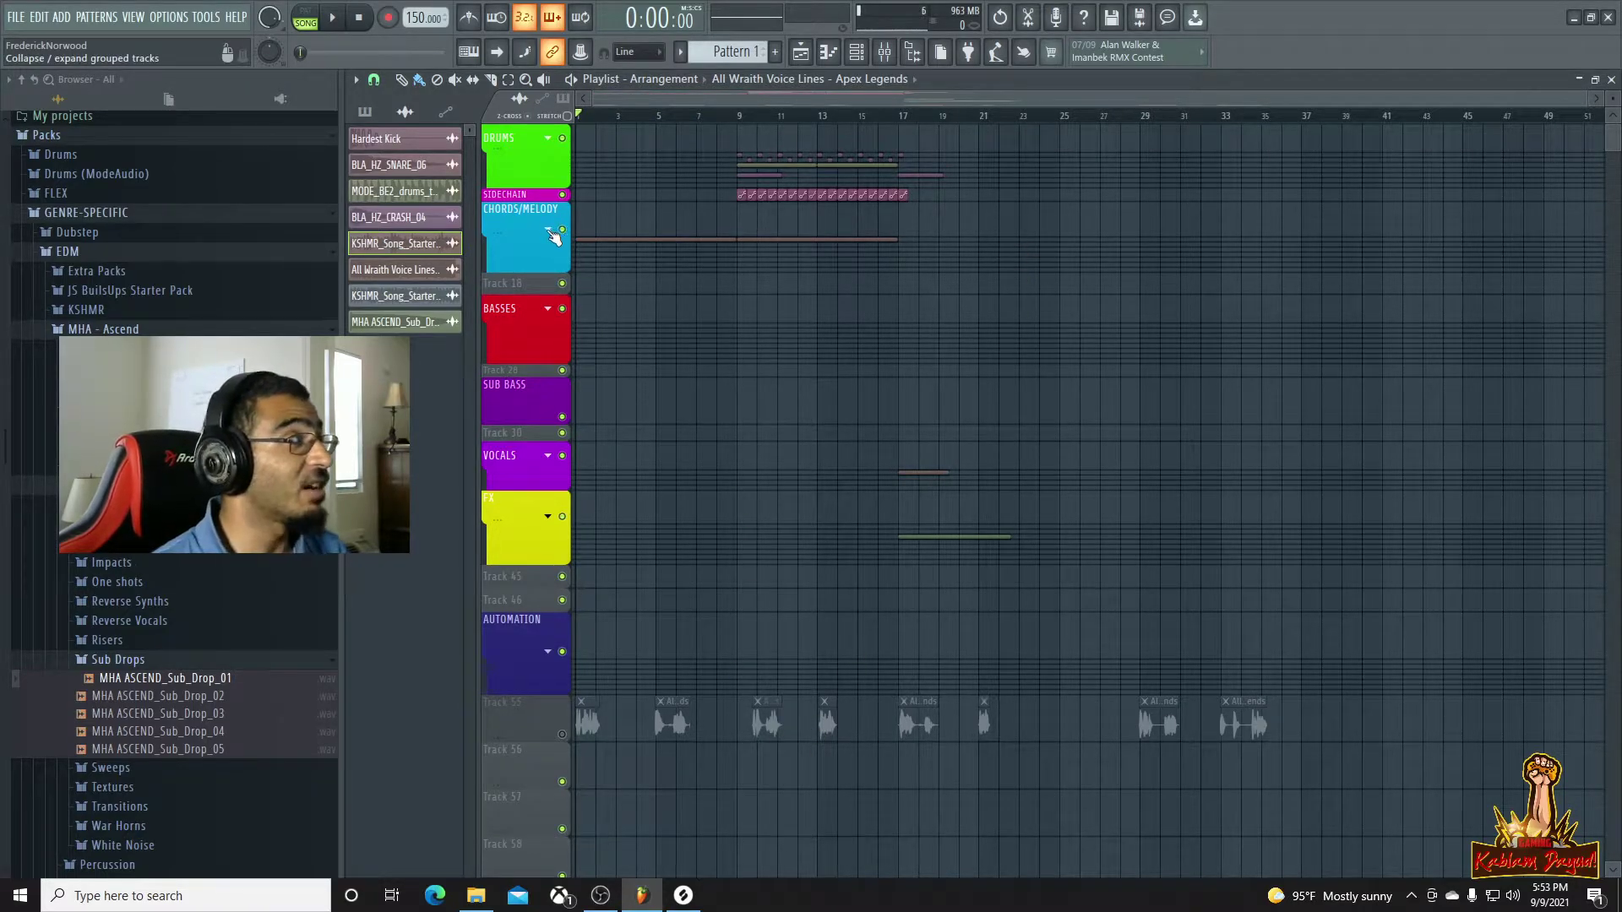
click(552, 234)
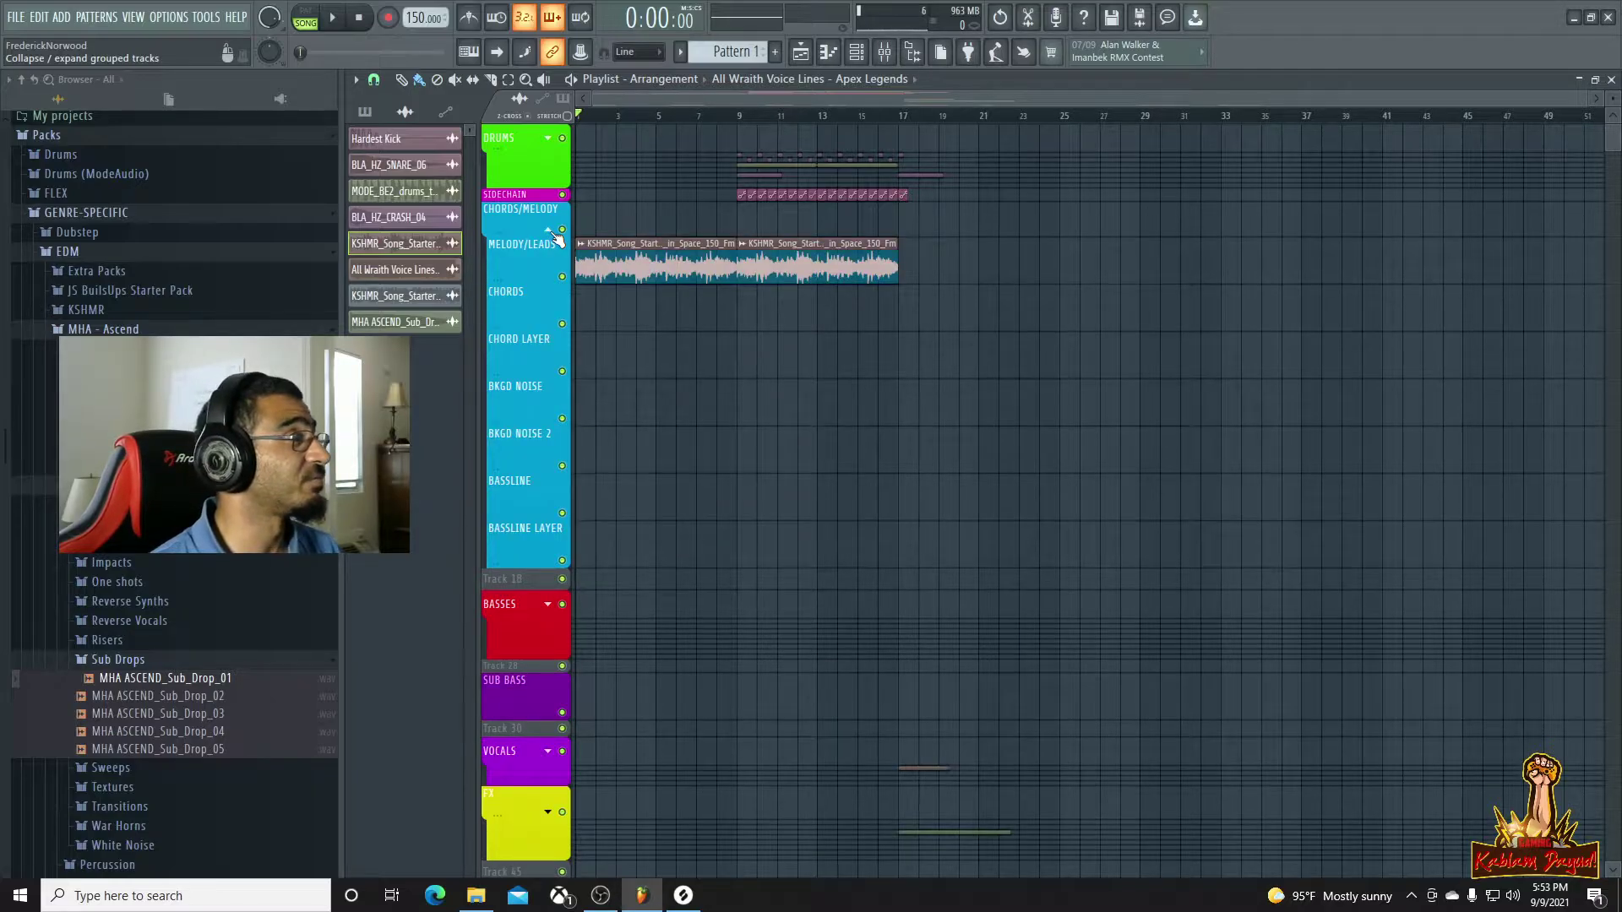
click(552, 233)
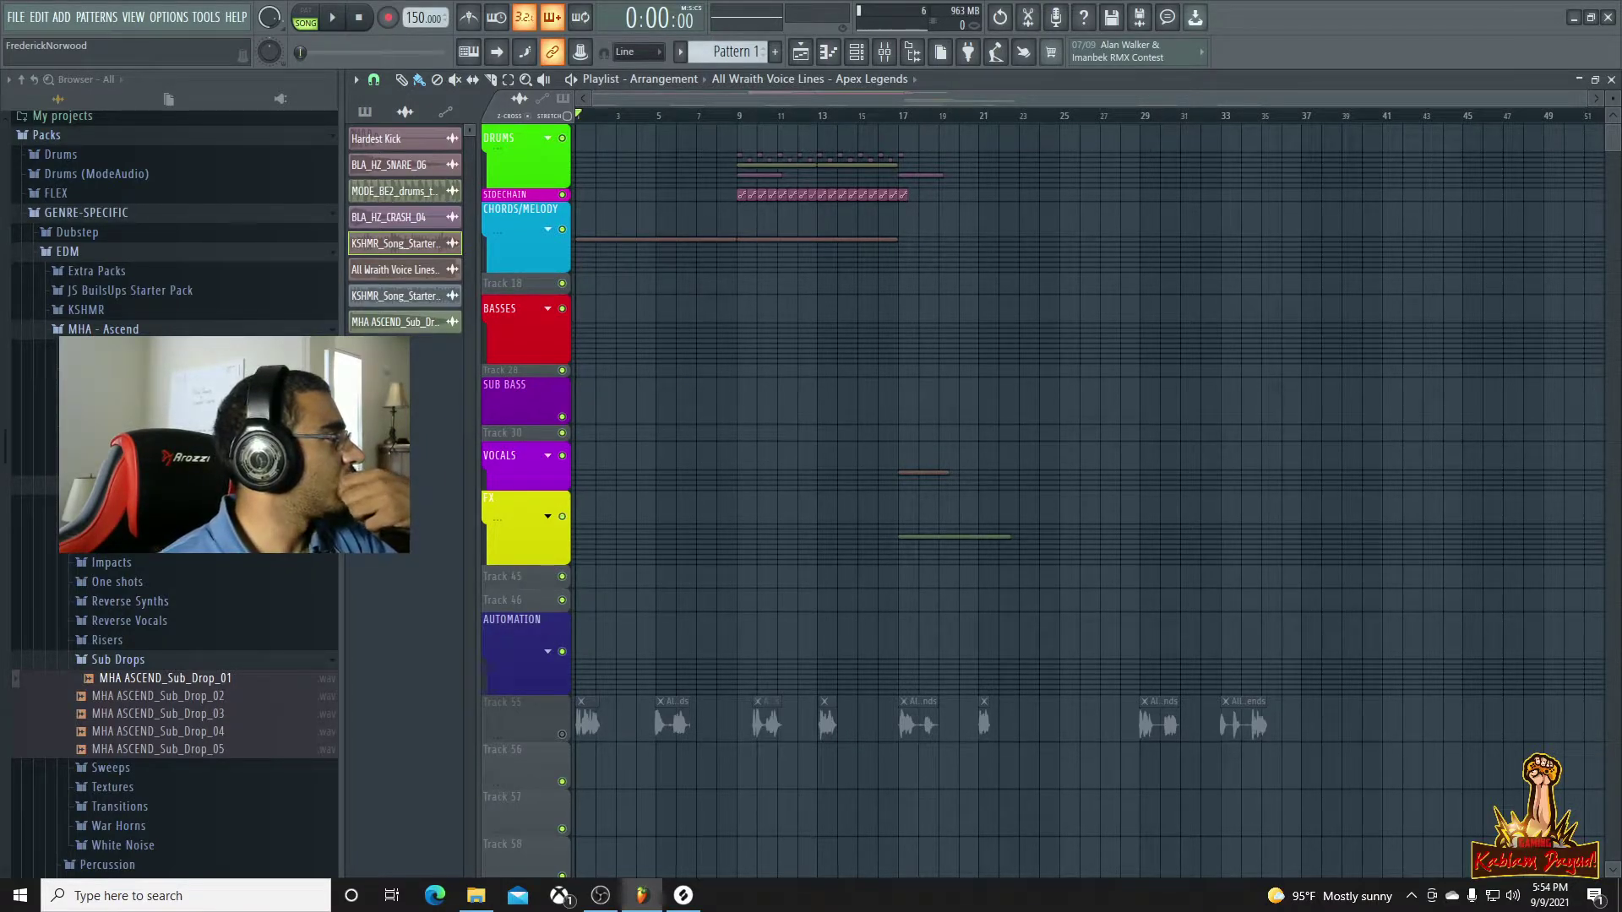
Switch to Splice and search the samples for "atmosphere"
click(56, 541)
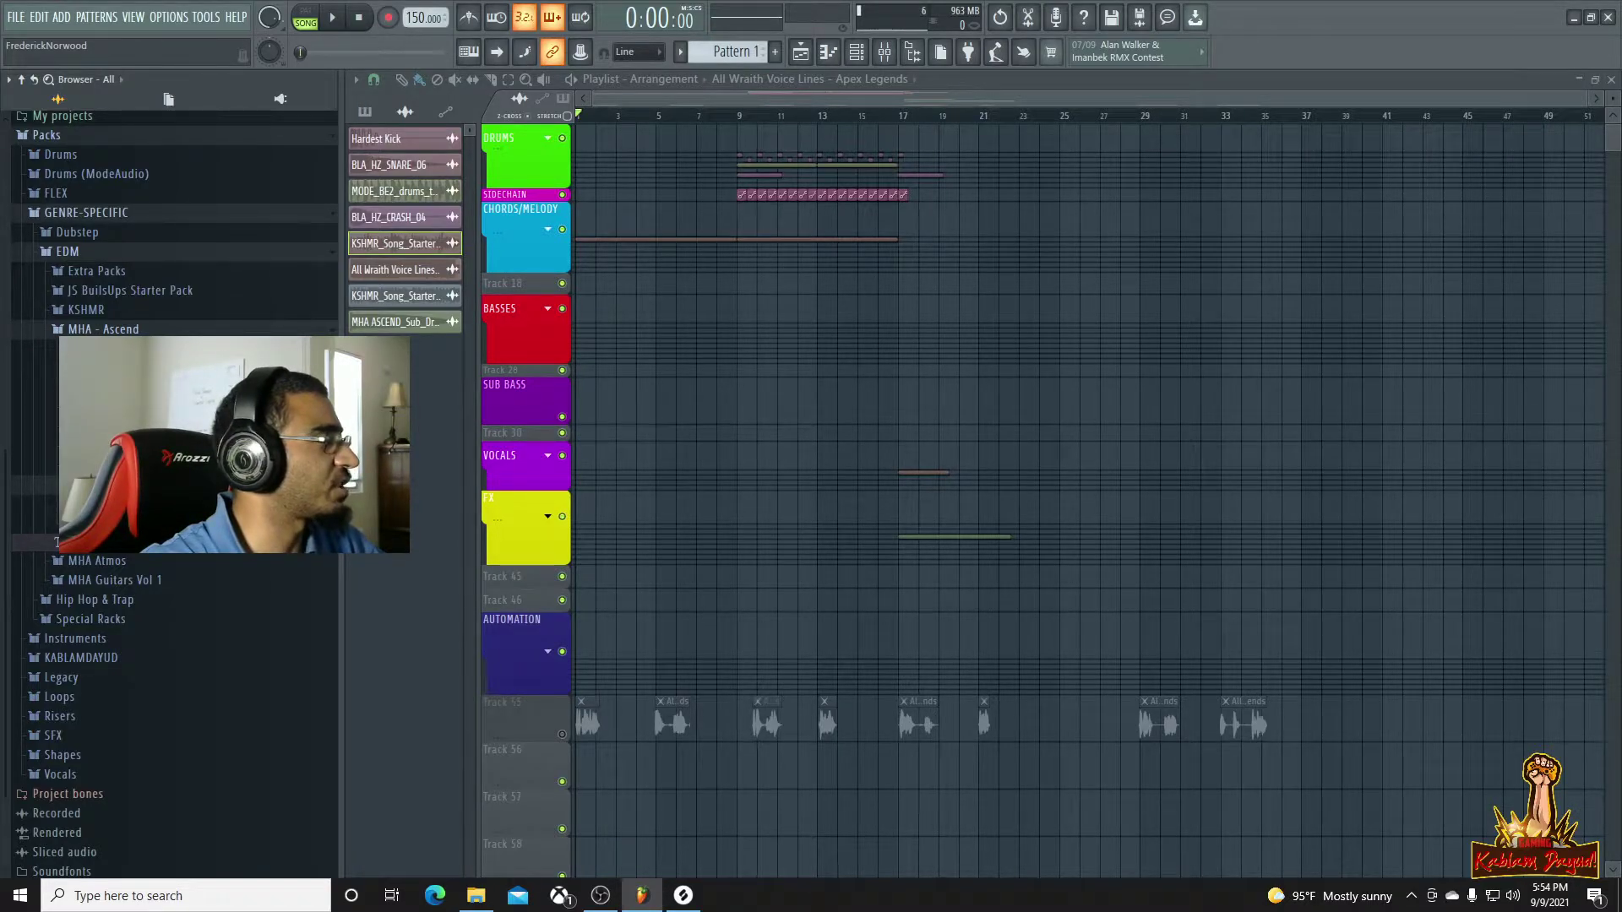
click(683, 895)
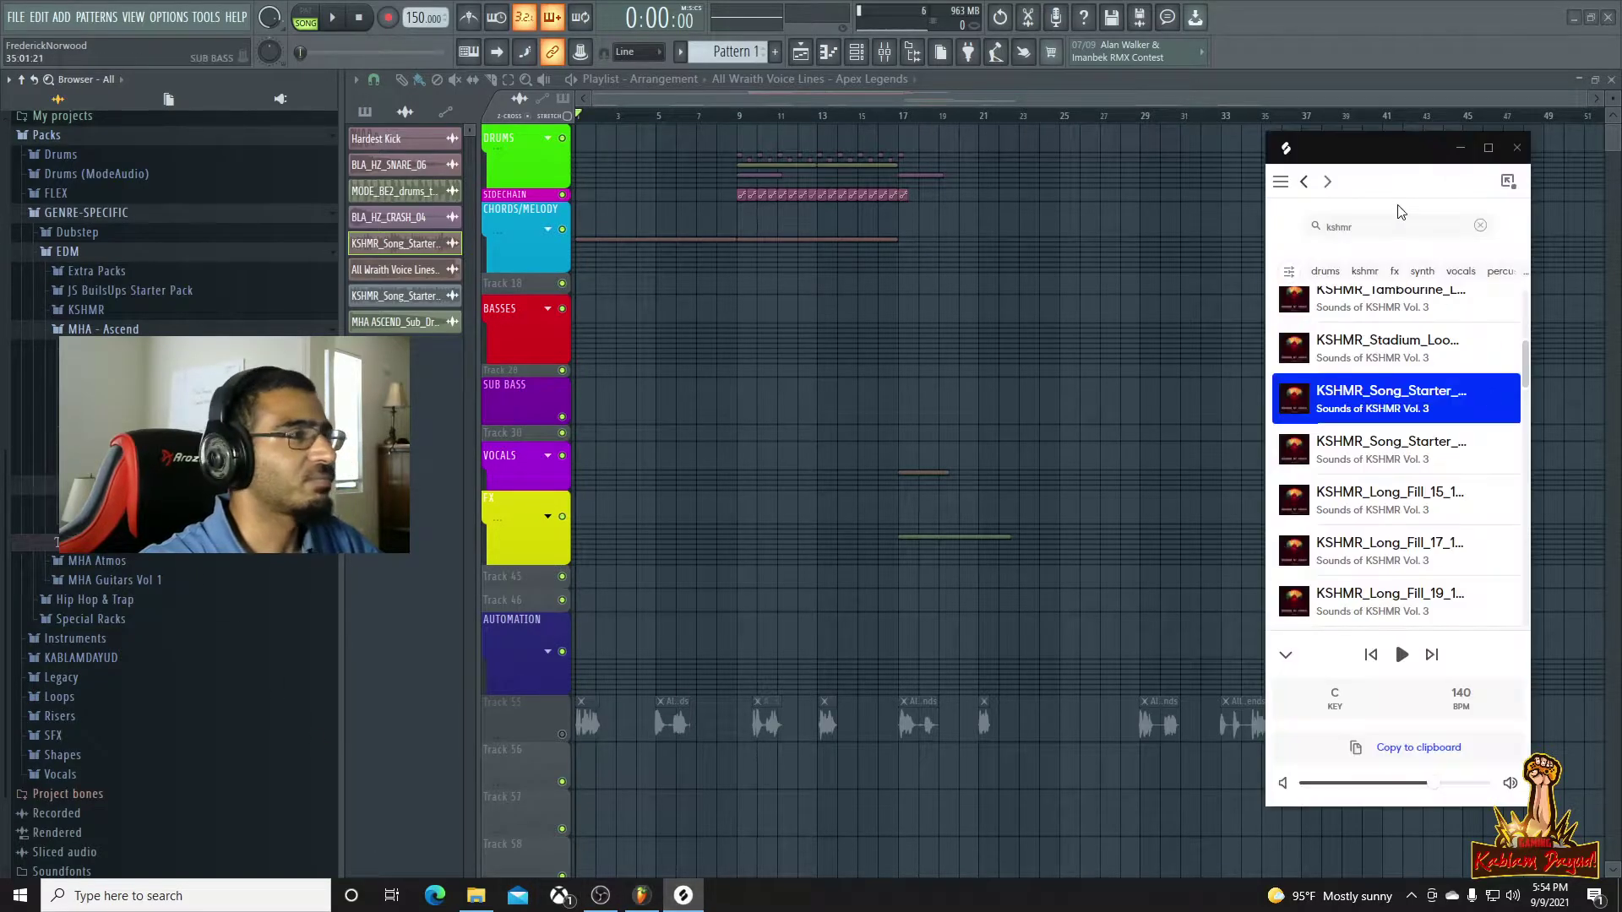
click(1359, 229)
text(atom)
key(BackSpace)
key(BackSpace)
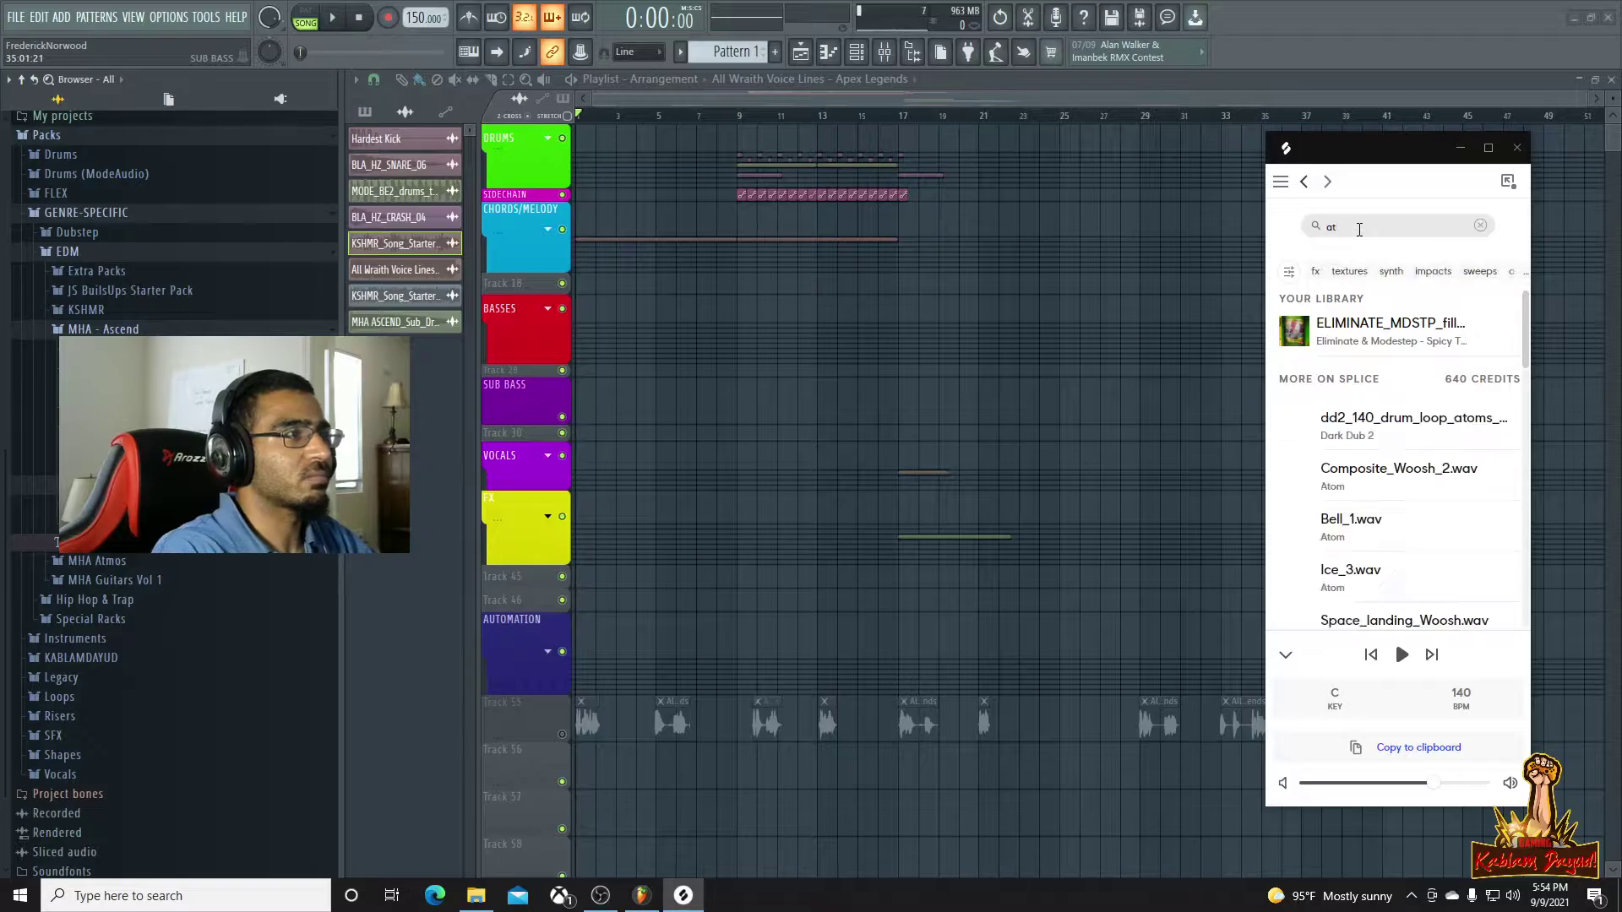
text(mosphere)
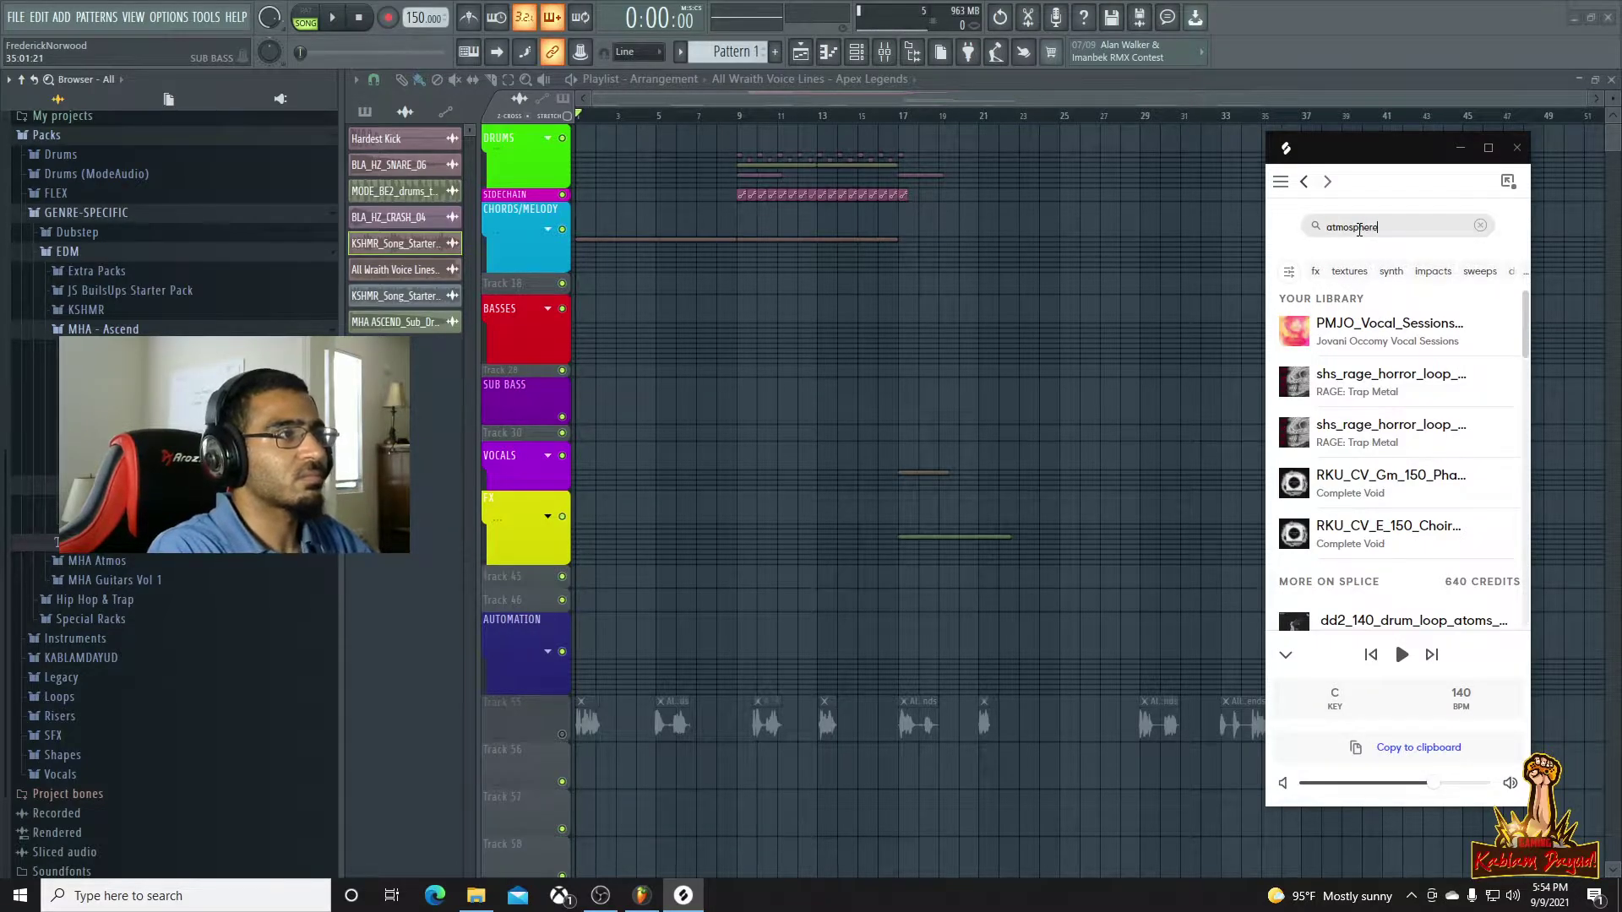
Audition the PMJO_Vocal_Sessions sample and both shs_rage_horror_loop samples from the library results
click(1296, 338)
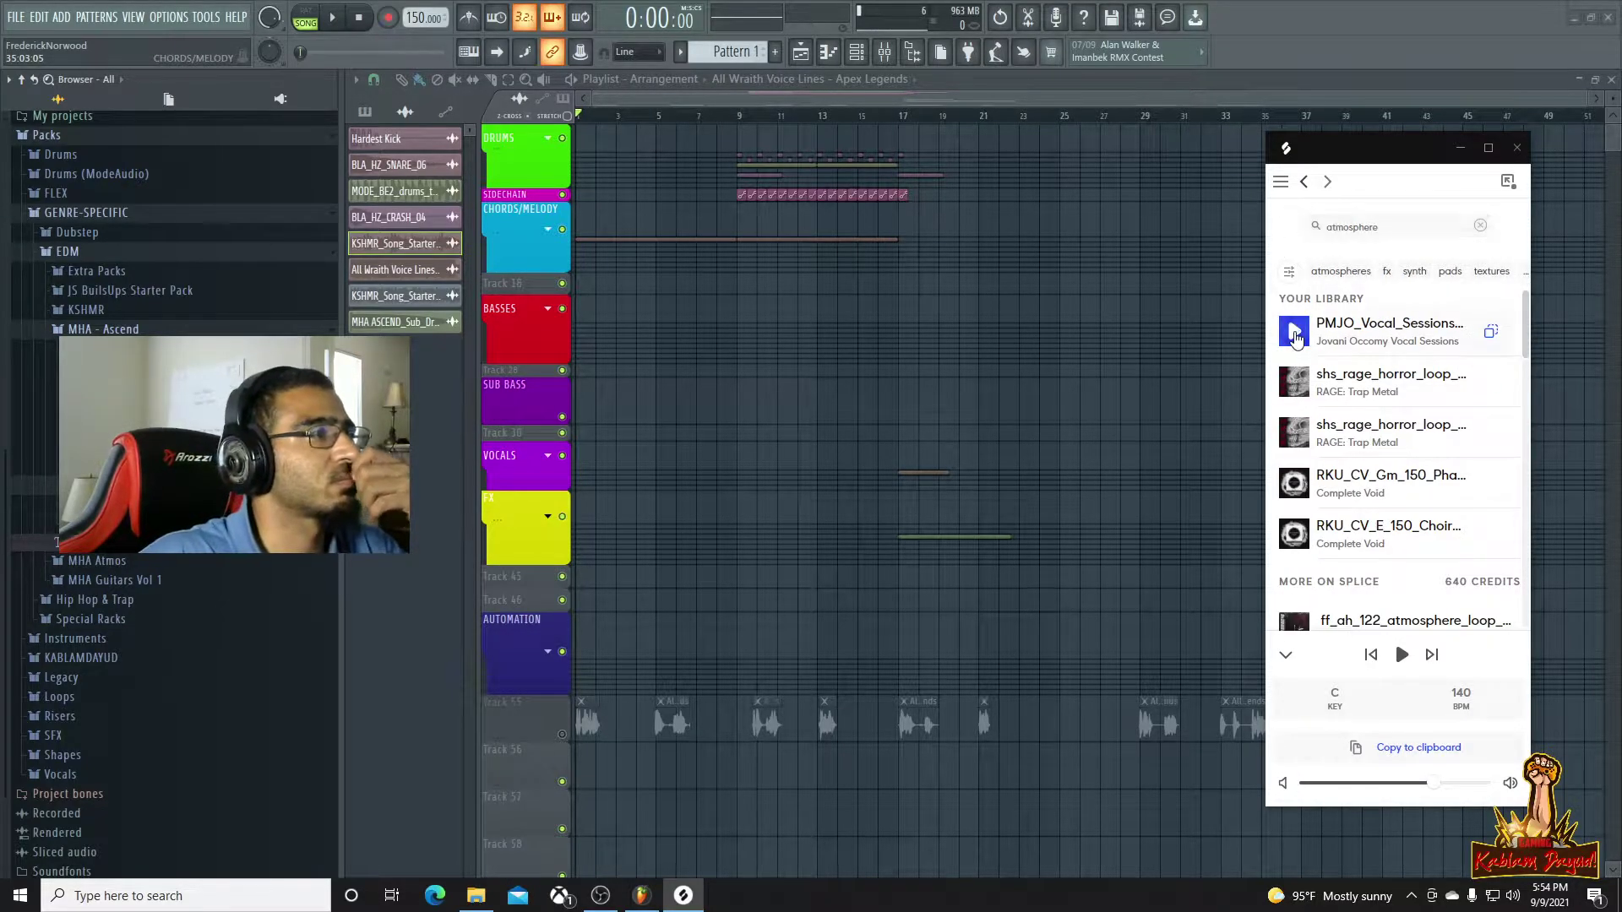
click(1299, 387)
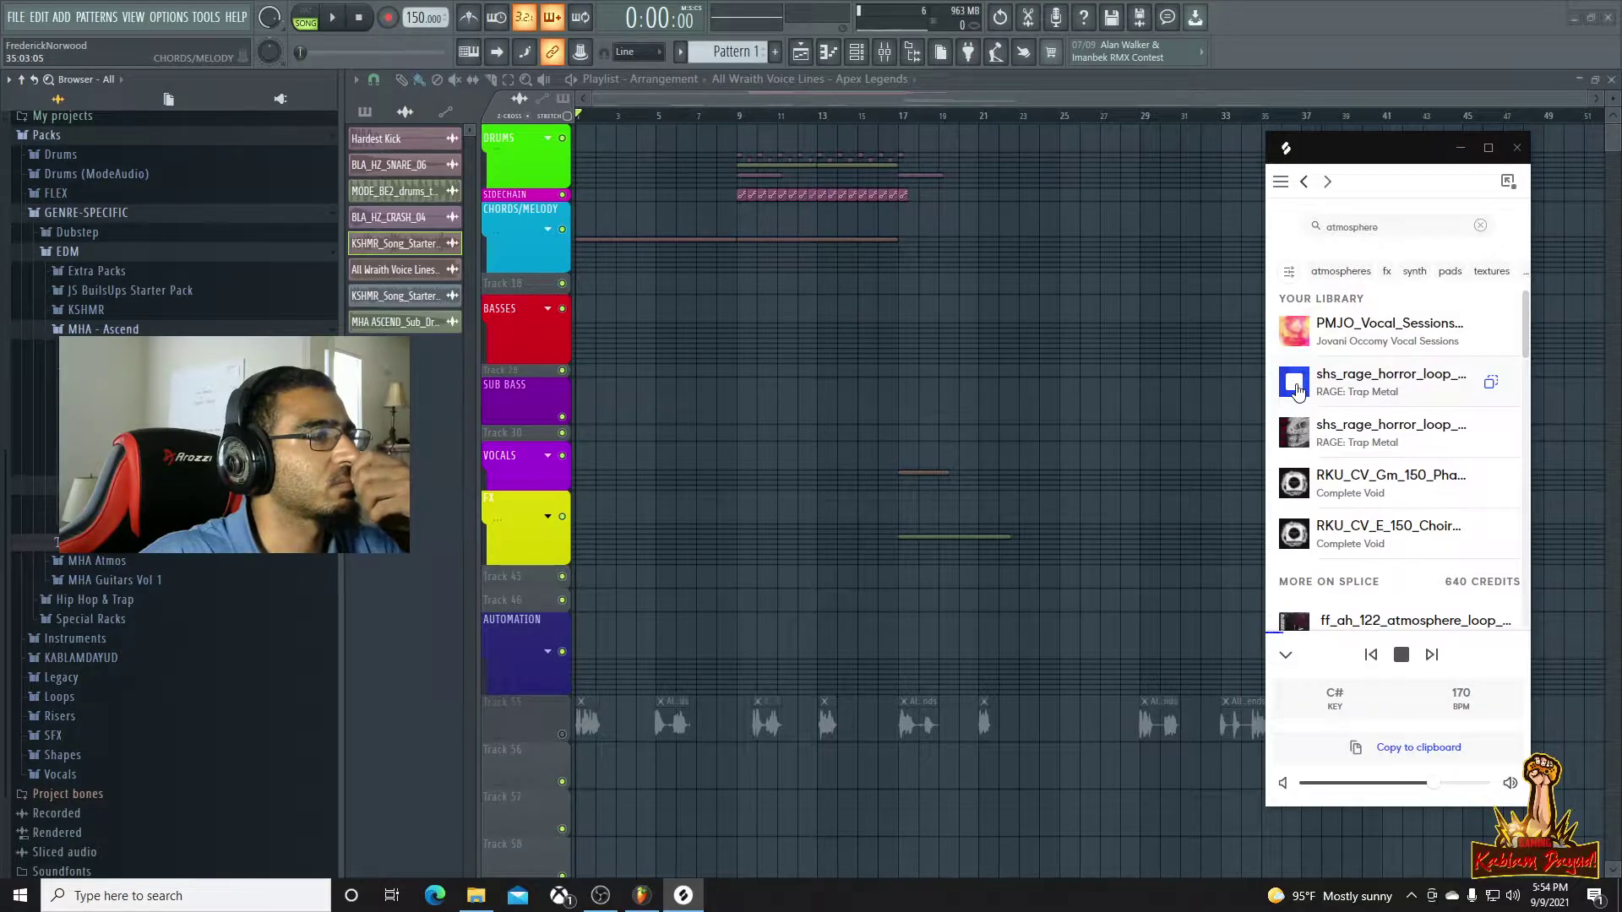
click(1299, 433)
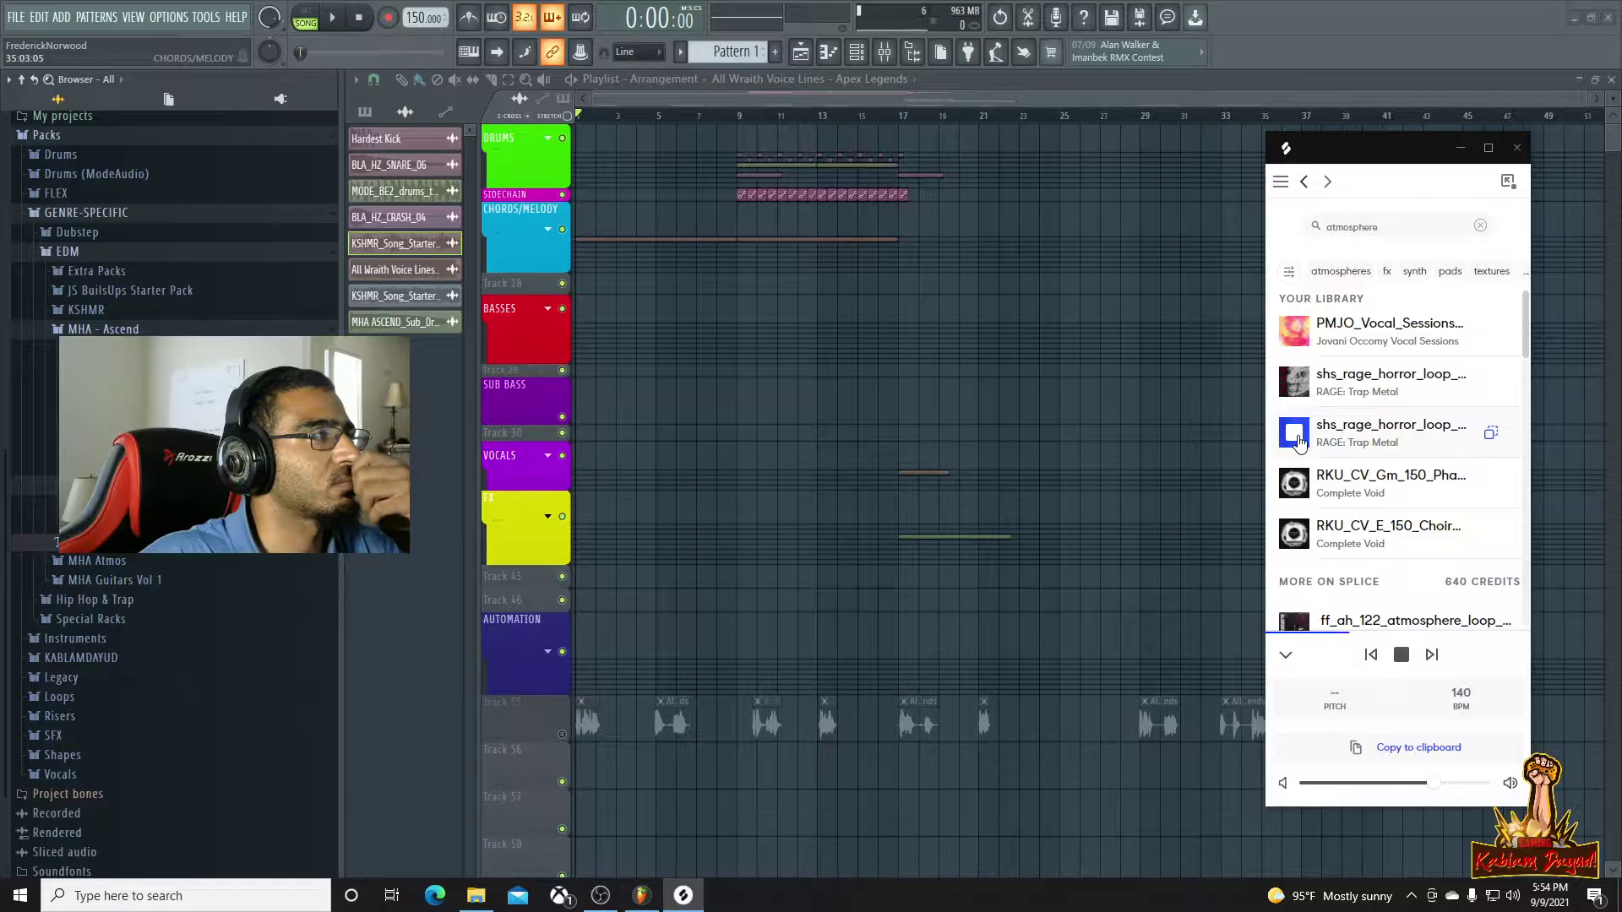
click(1298, 435)
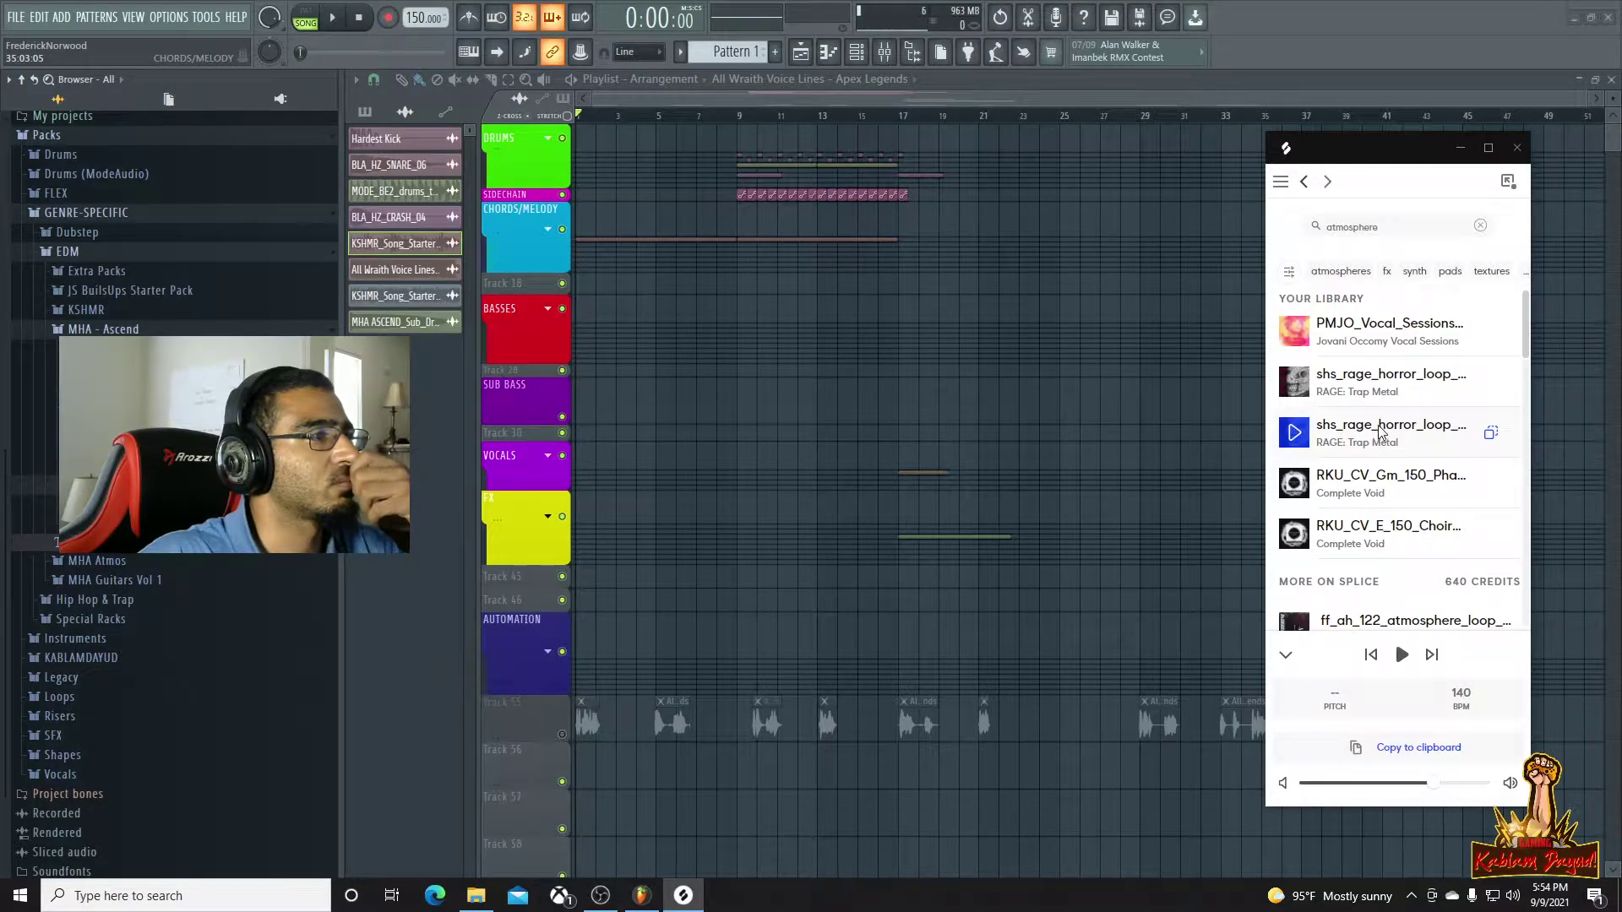
Expand the CHORDS/MELODY group and place the shs_rage_horror_loop_140_dingdong sample from Splice on CHORD LAYER at bar 17
click(548, 230)
click(682, 894)
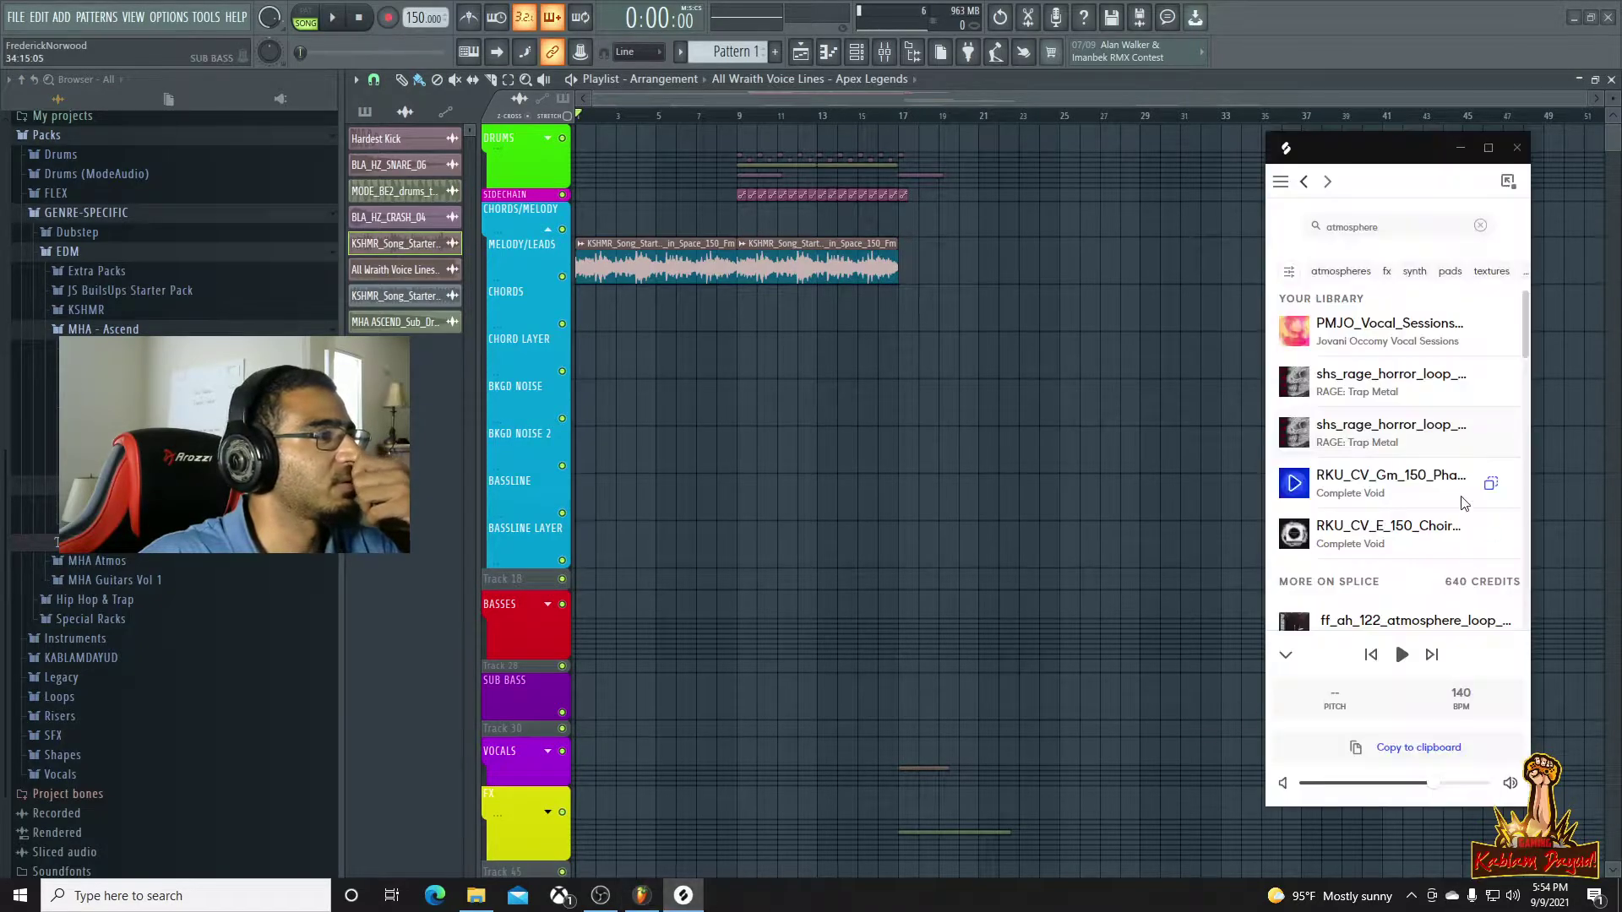
drag(1363, 433, 897, 343)
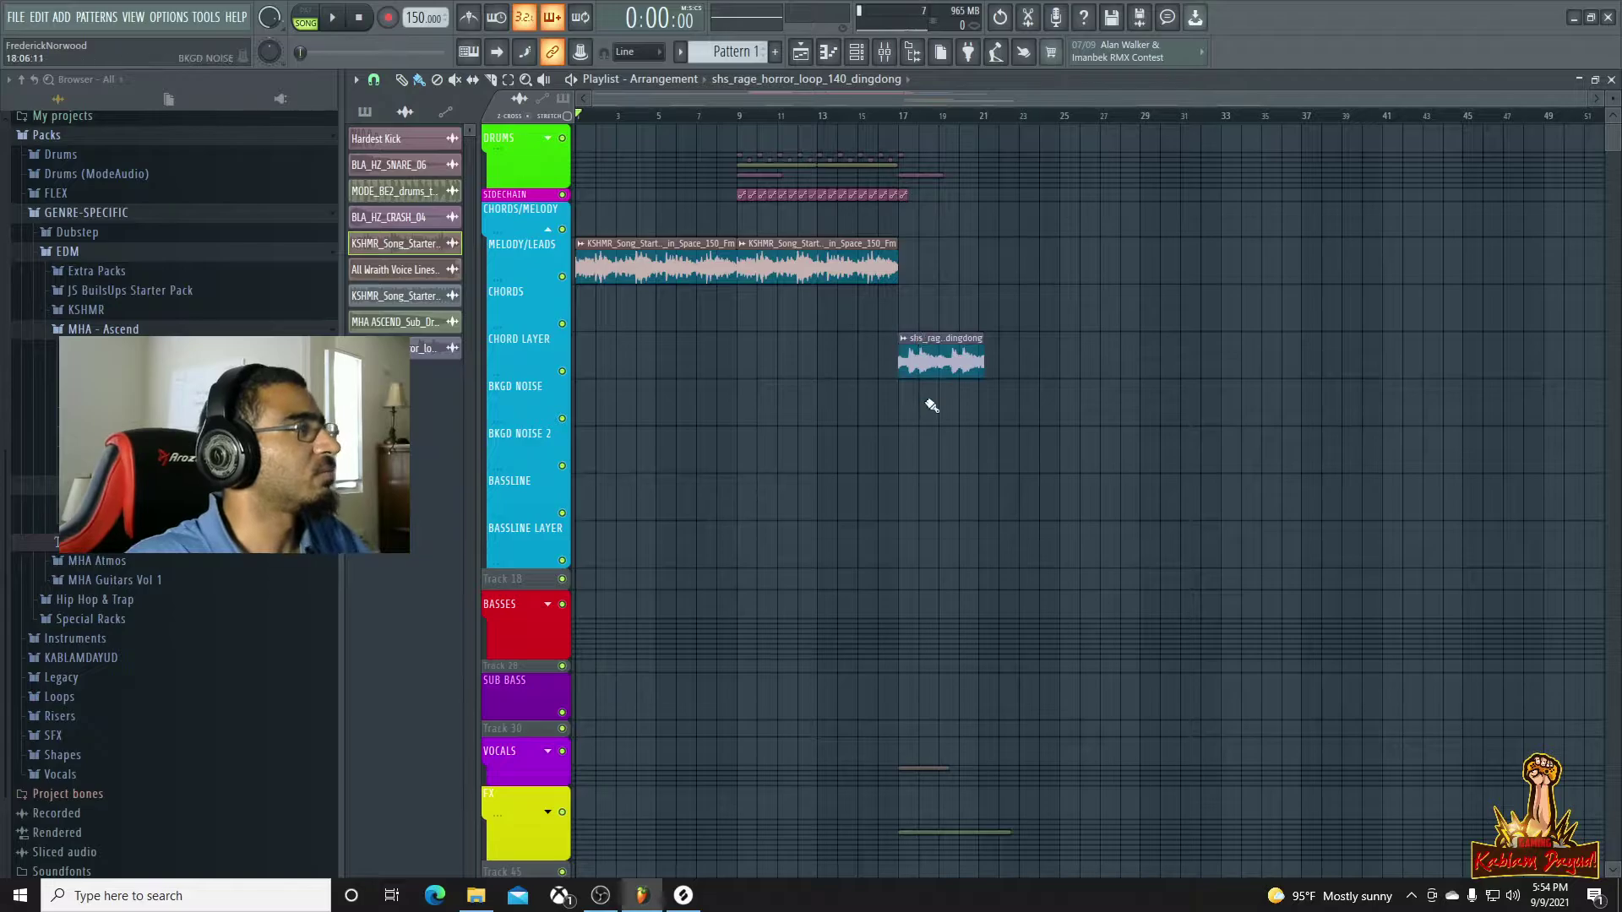
ctrl+scroll(930, 401, up, 5)
ctrl+scroll(929, 405, down, 3)
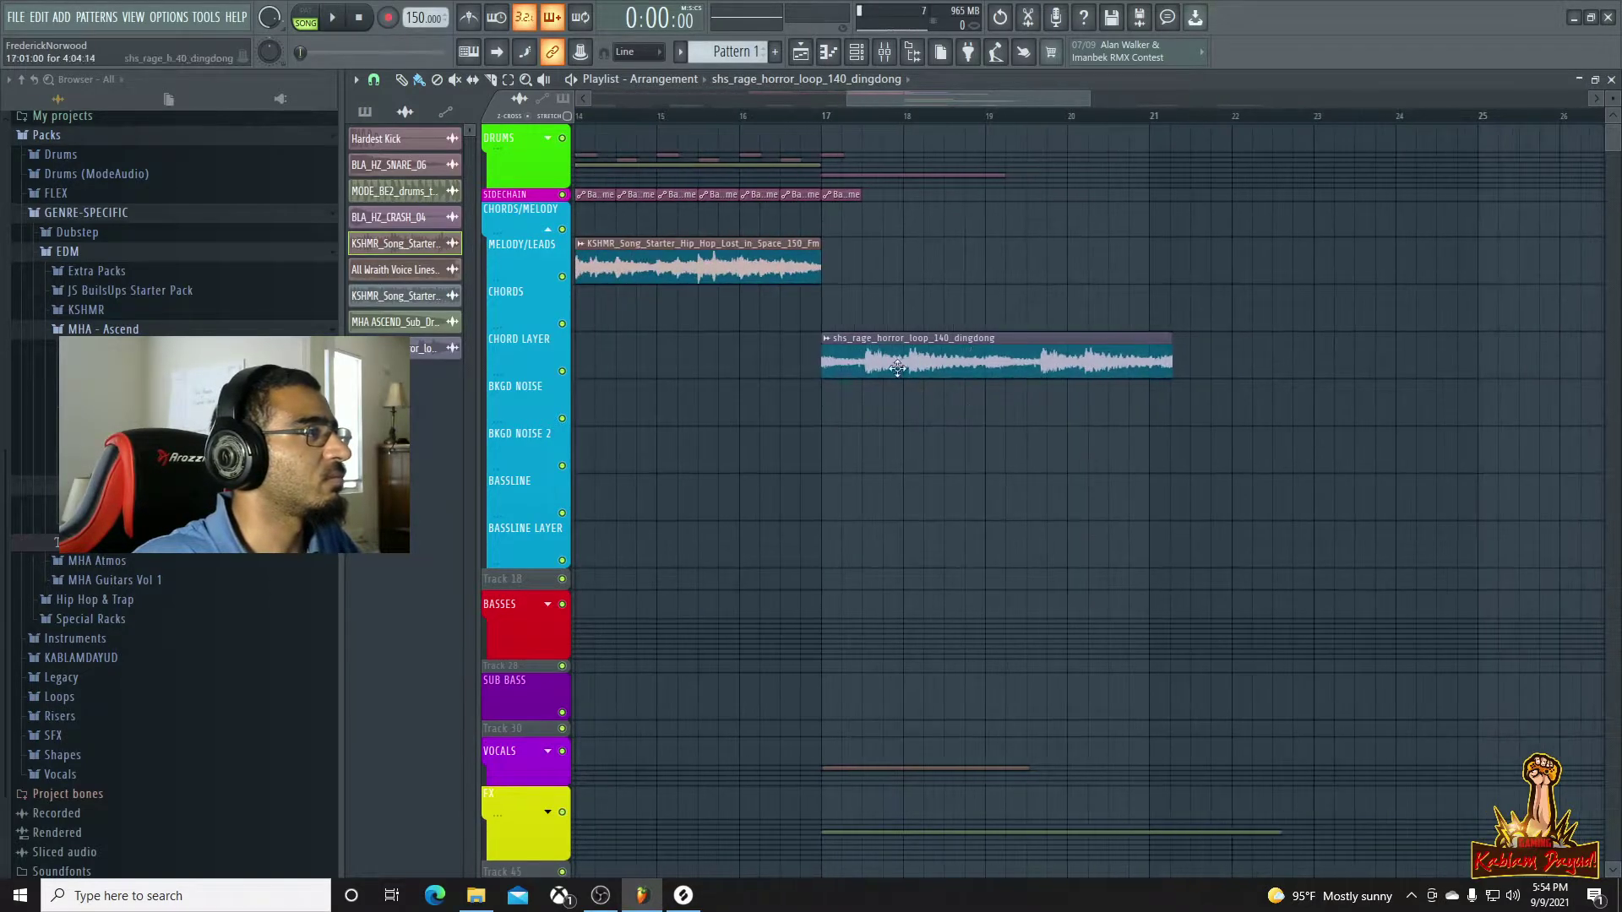
Fit the dingdong loop to the project tempo so it spans 4 bars, and play it from just before bar 17
click(832, 343)
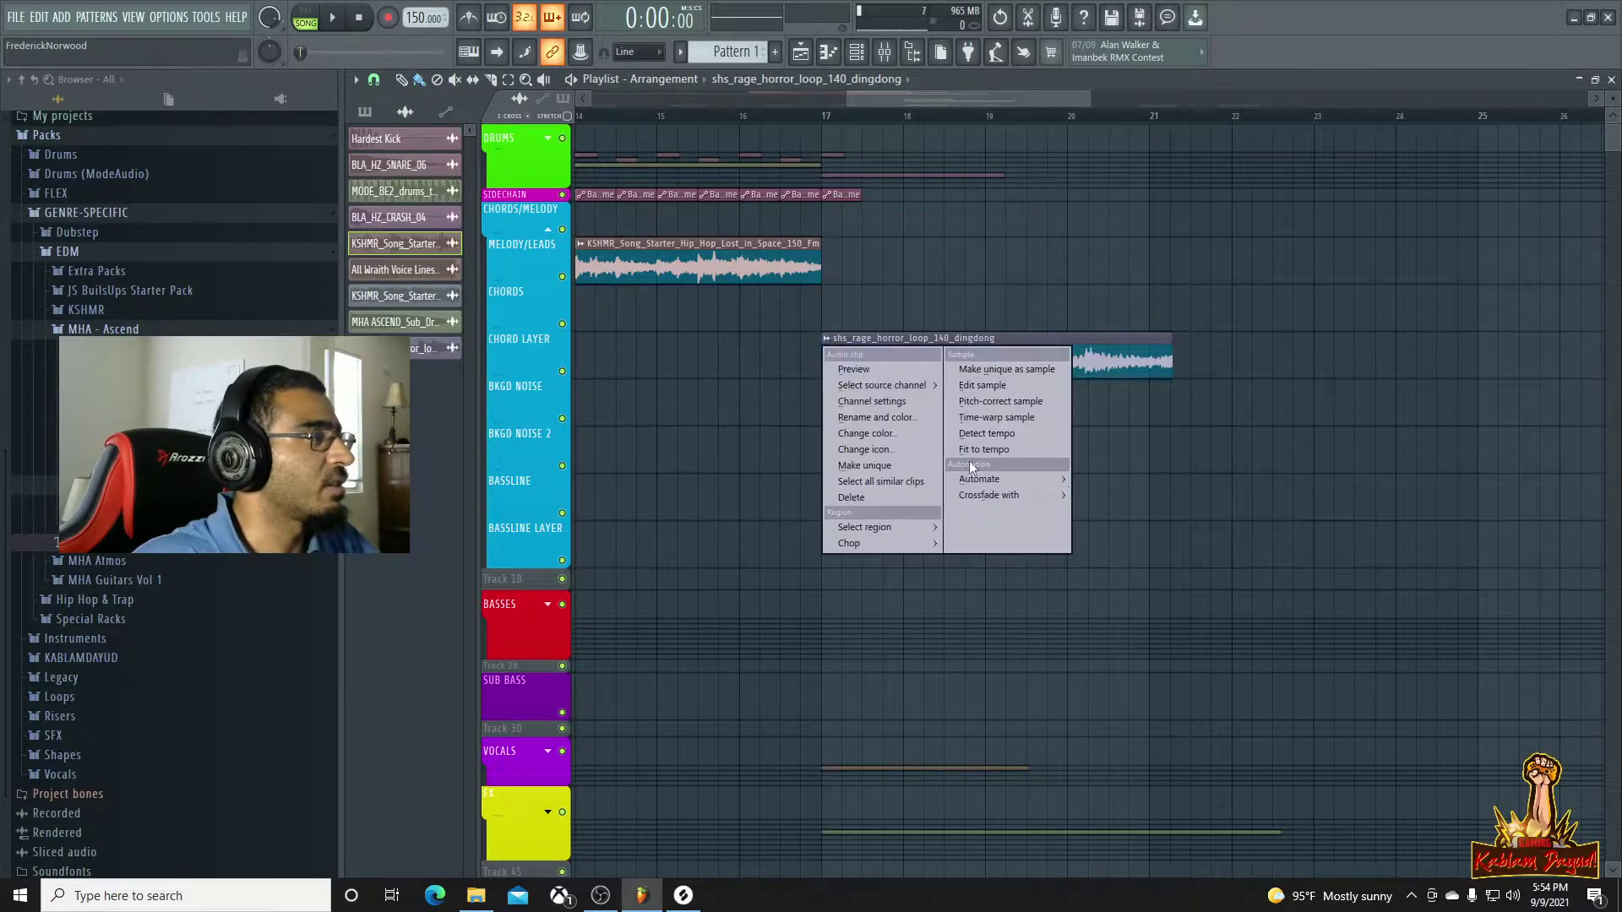
click(969, 466)
click(872, 453)
click(801, 116)
key(space)
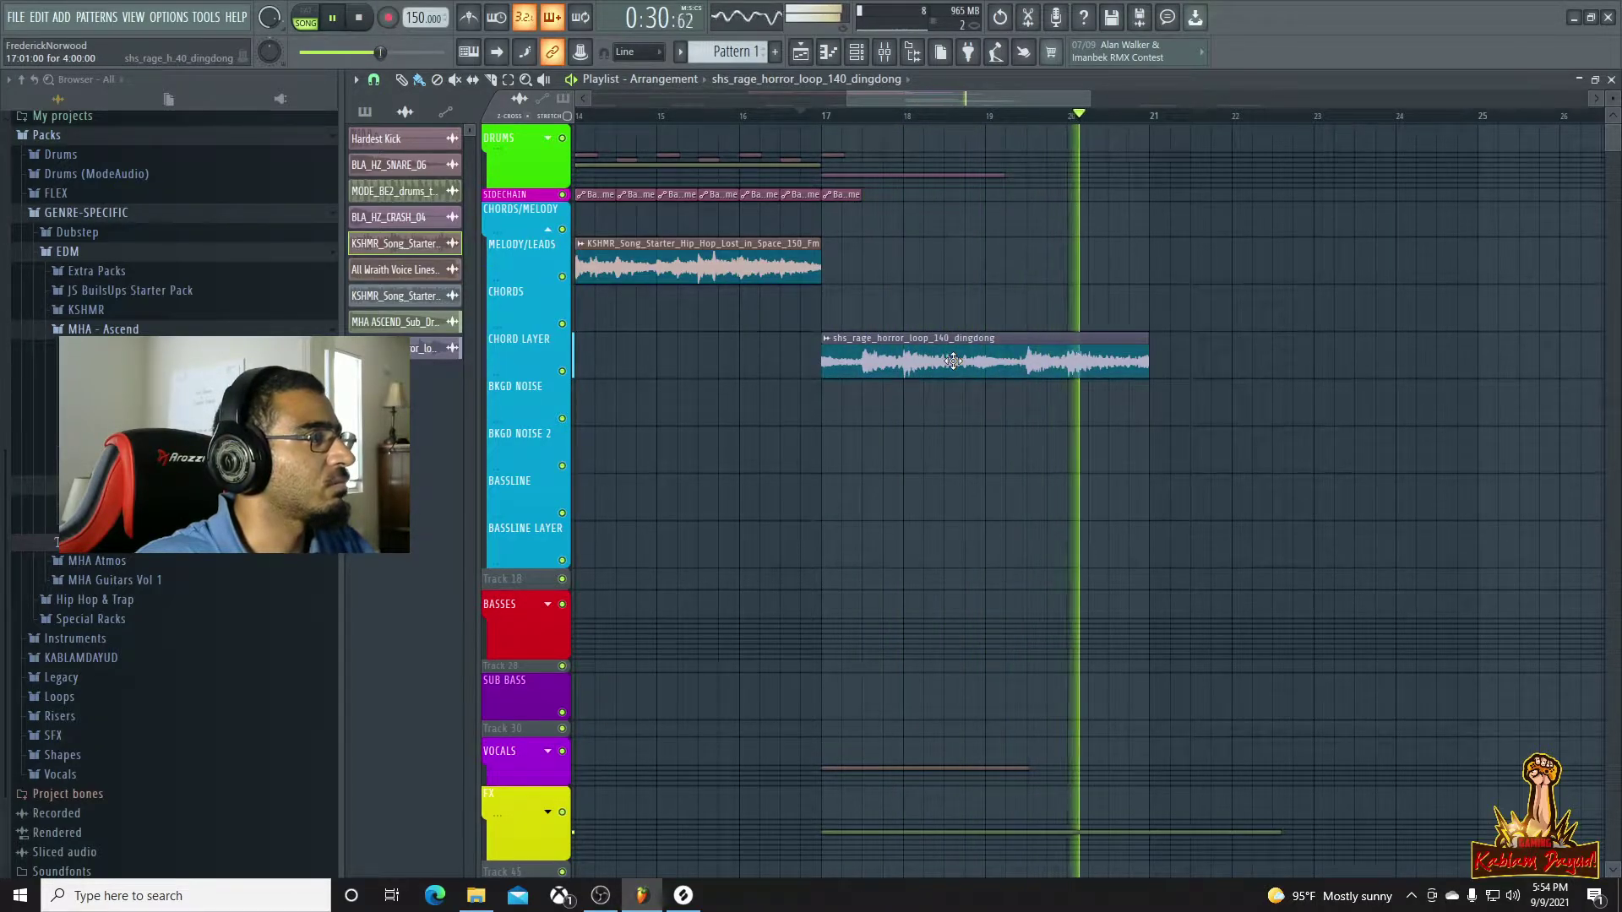
Open the shs_rage_horror_loop_140_dingdong sample in Edison and detect its pitch regions
key(space)
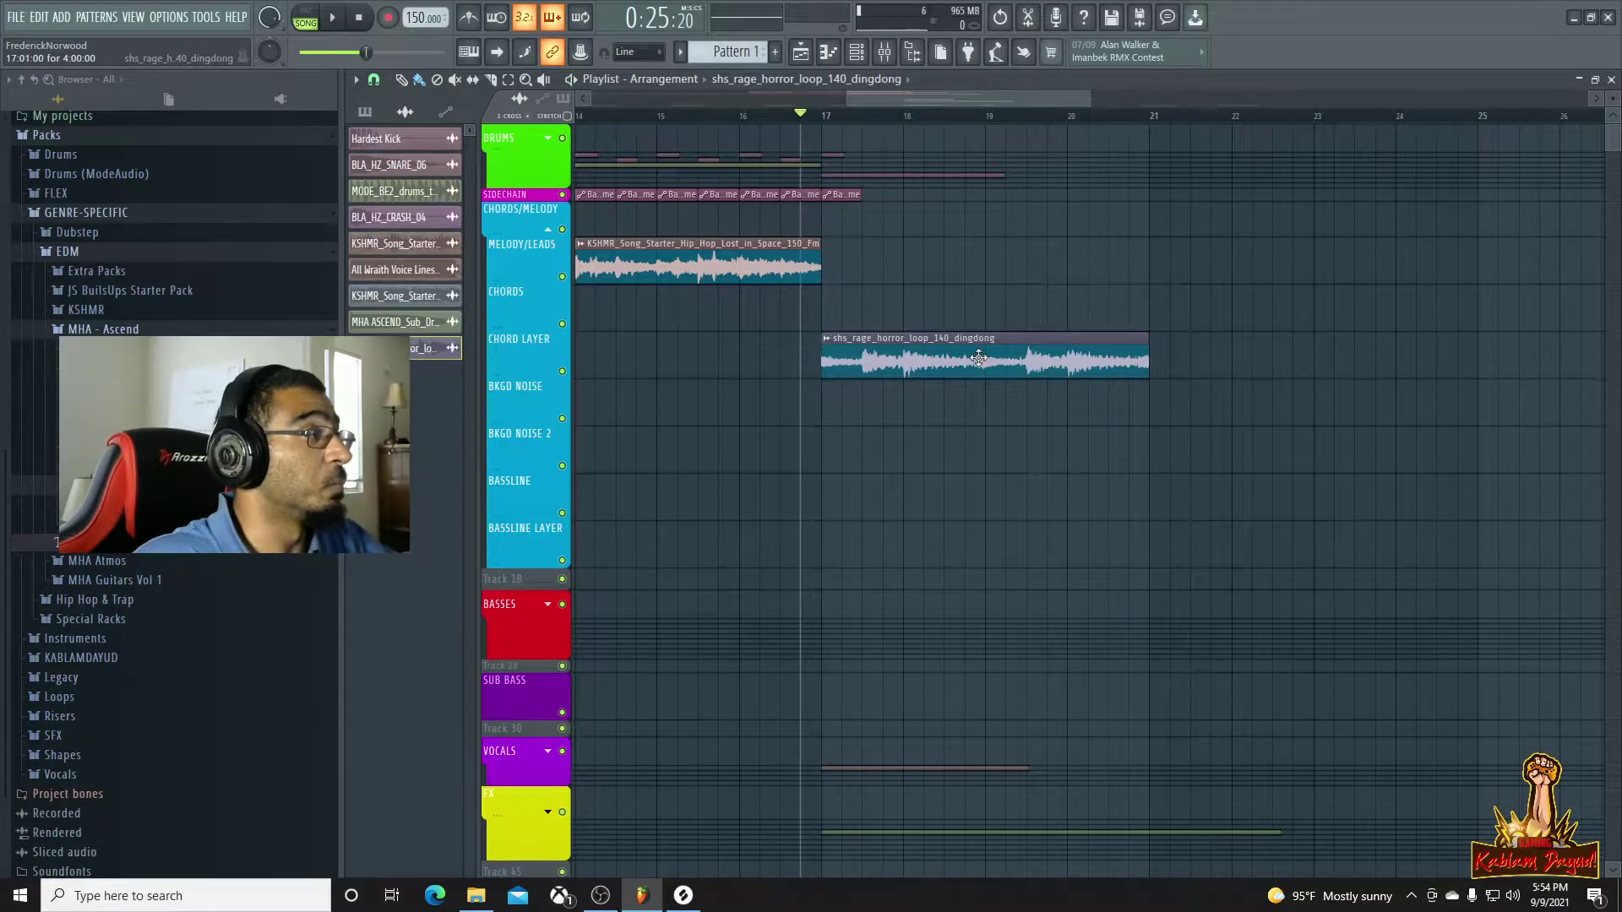
double_click(978, 358)
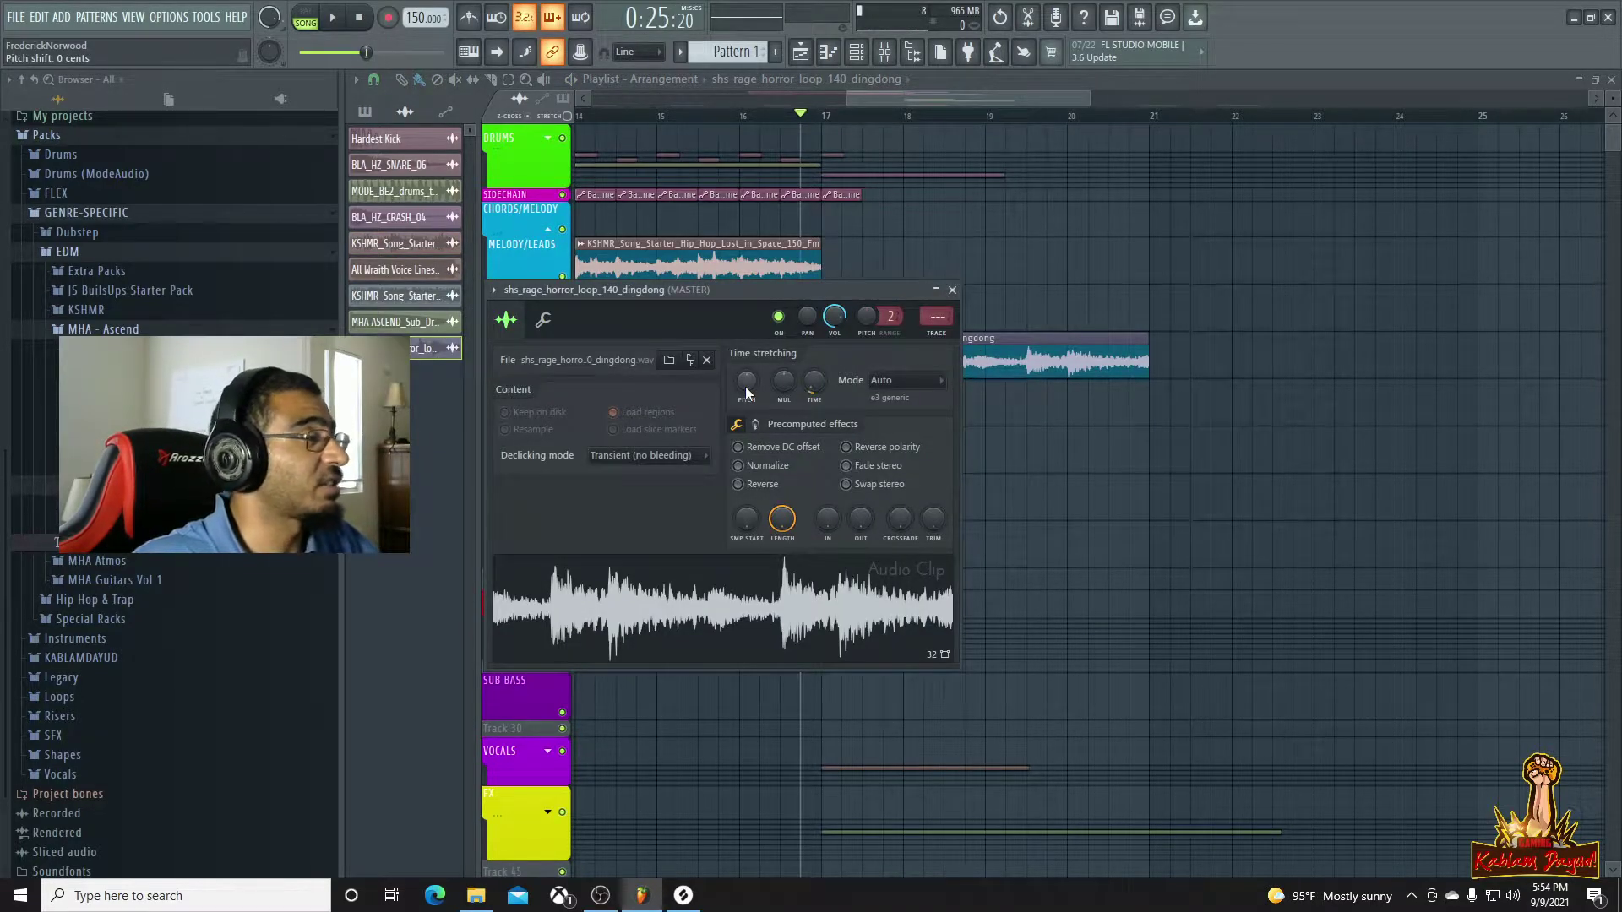
right_click(706, 584)
click(734, 589)
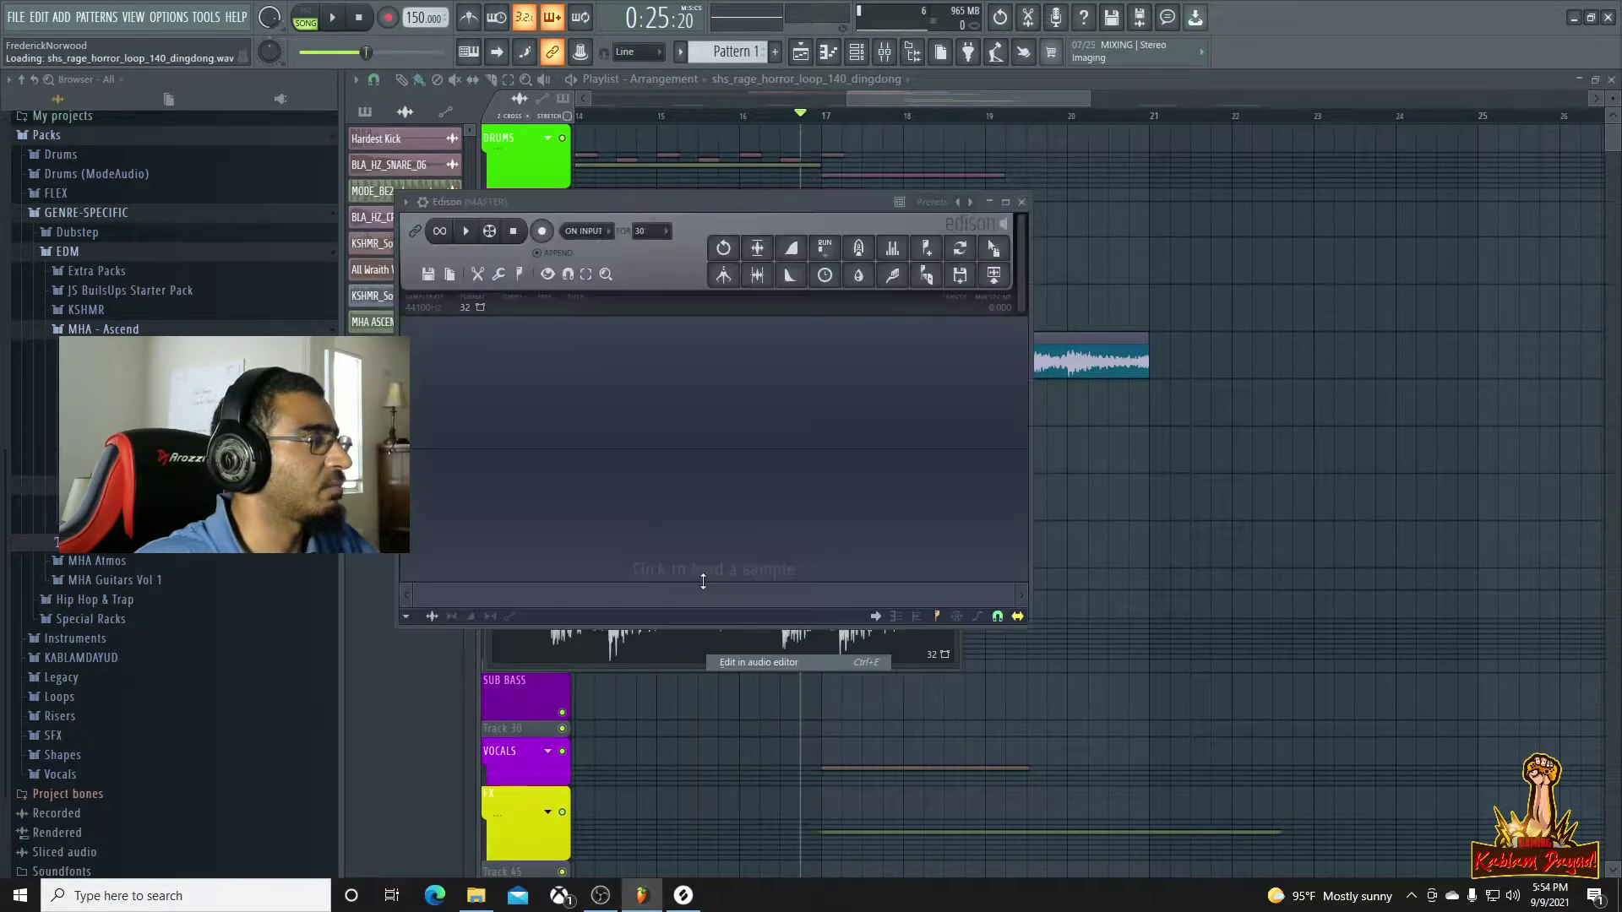
click(520, 273)
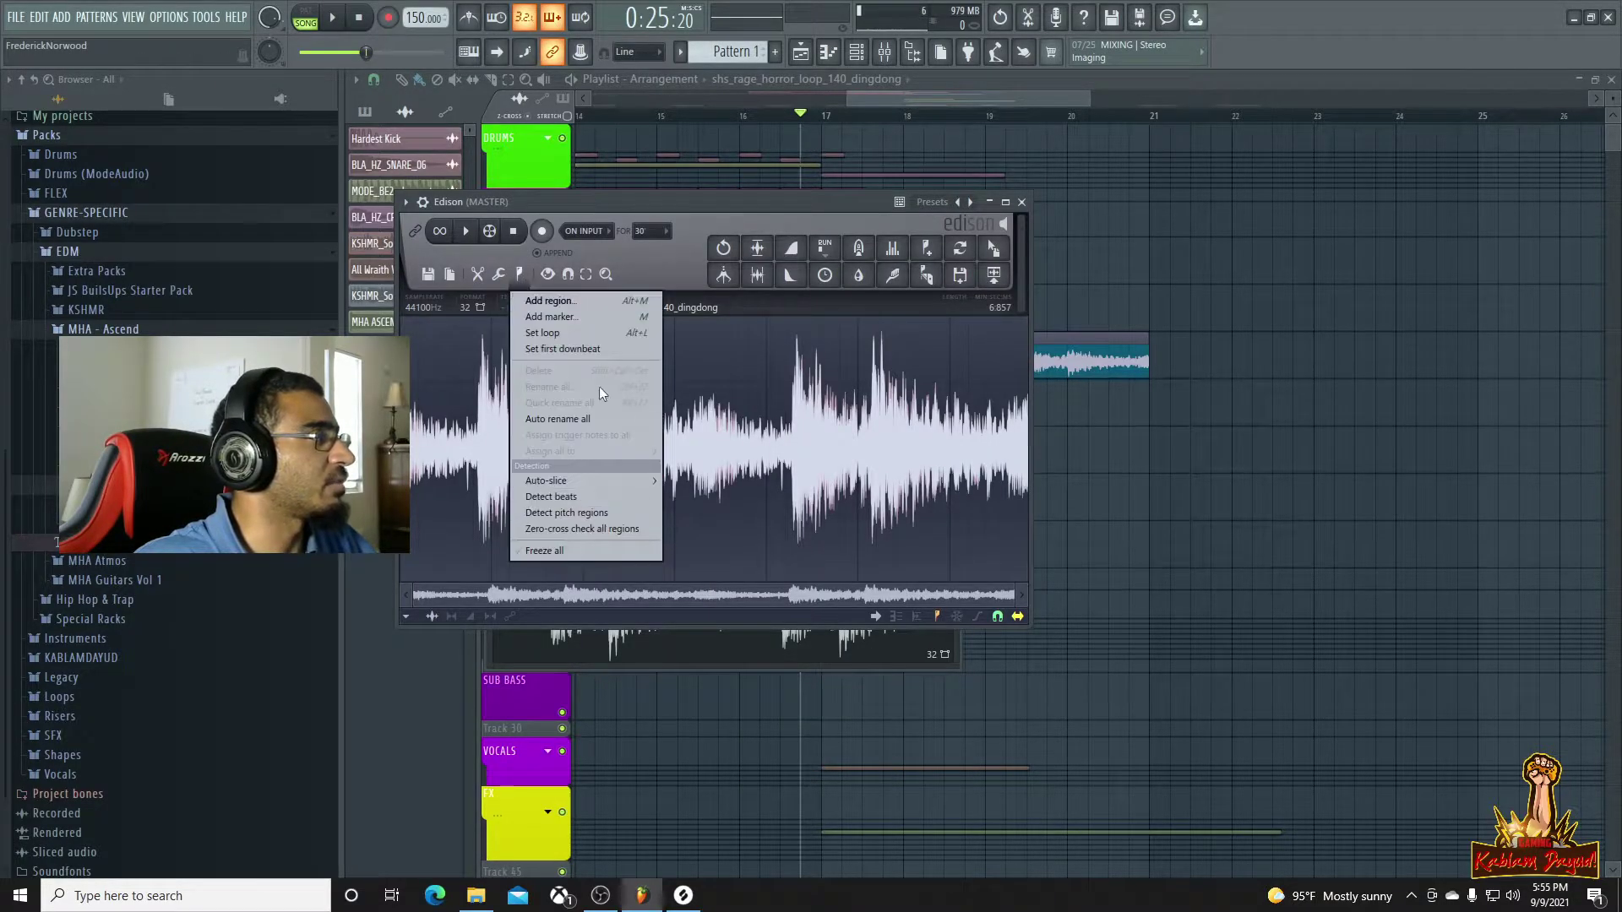
click(610, 513)
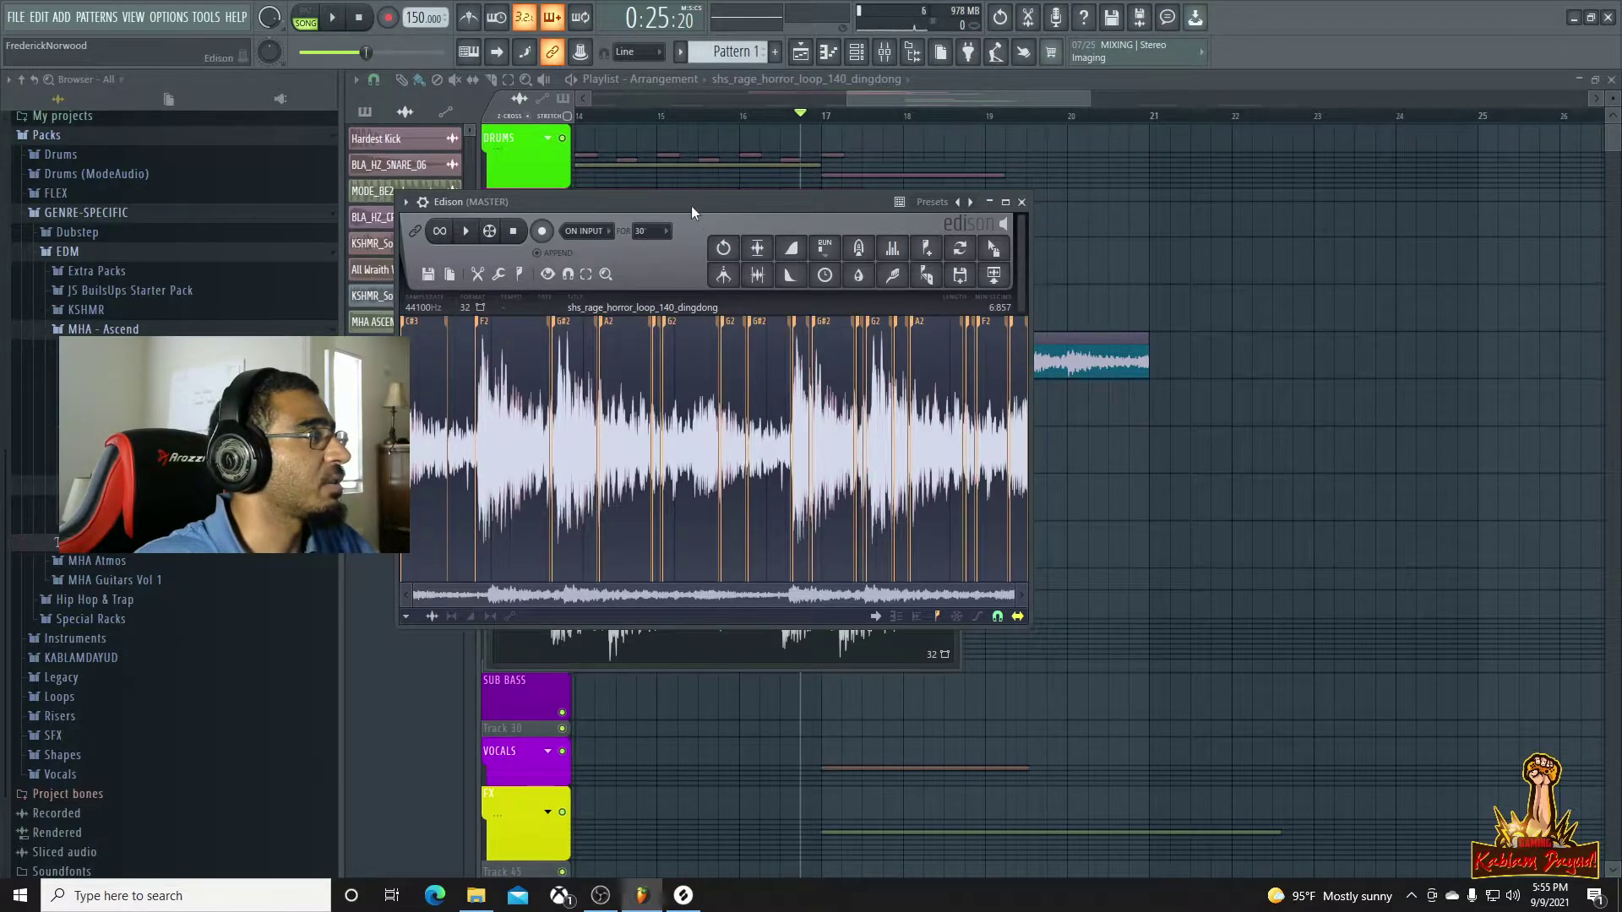
drag(691, 205, 770, 242)
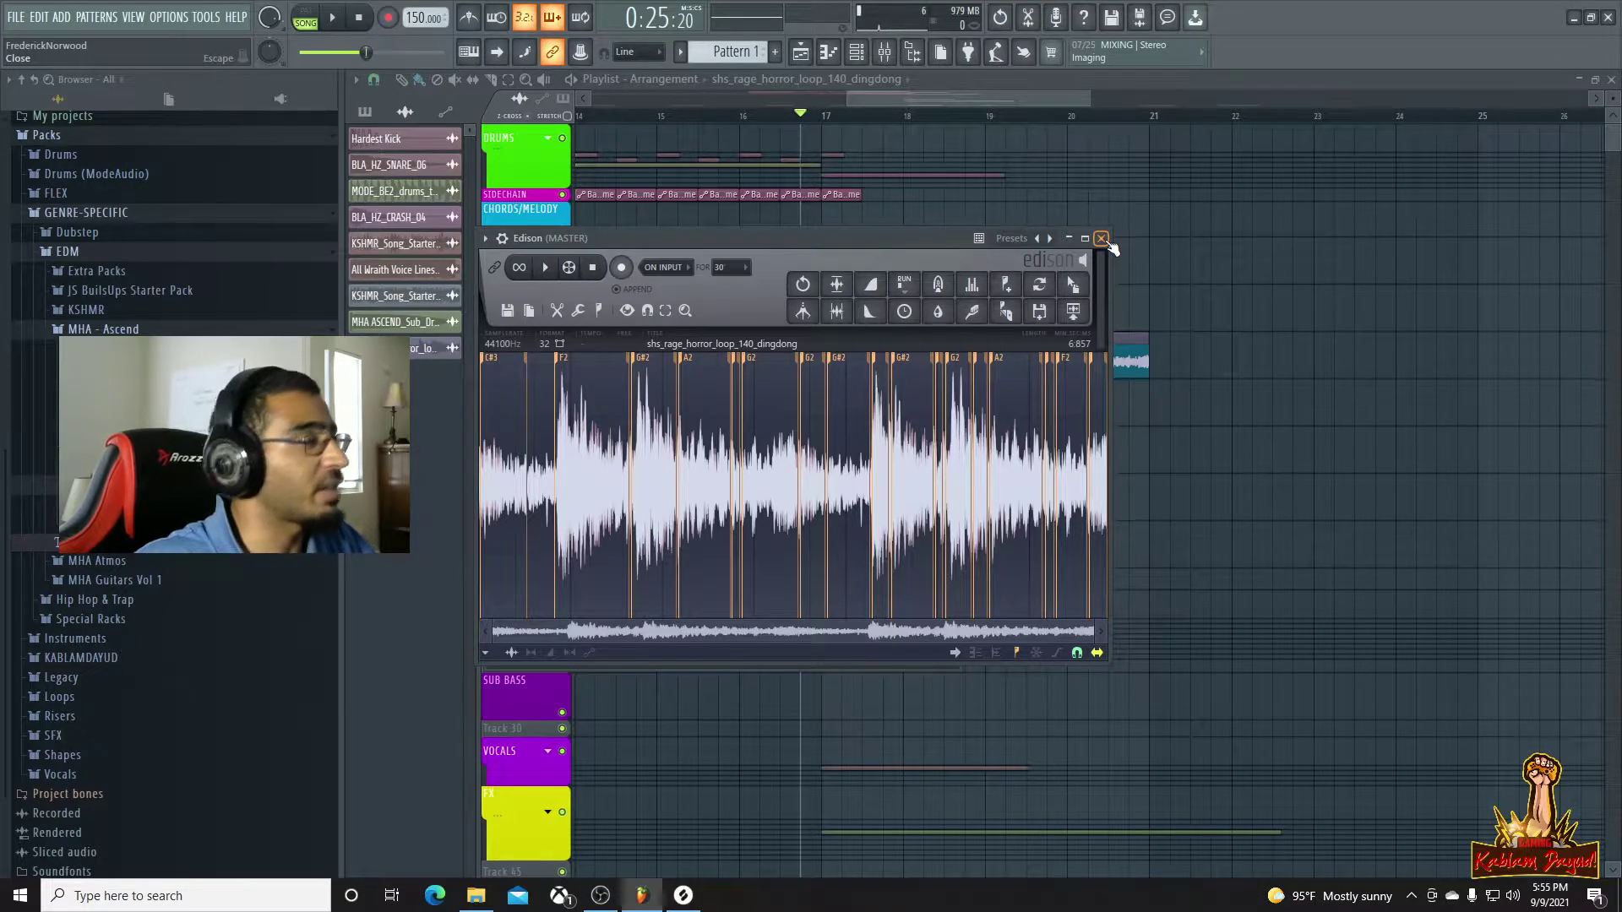
Adjust the dingdong loop's pitch shift in its sample settings and play it from just before bar 17
key(space)
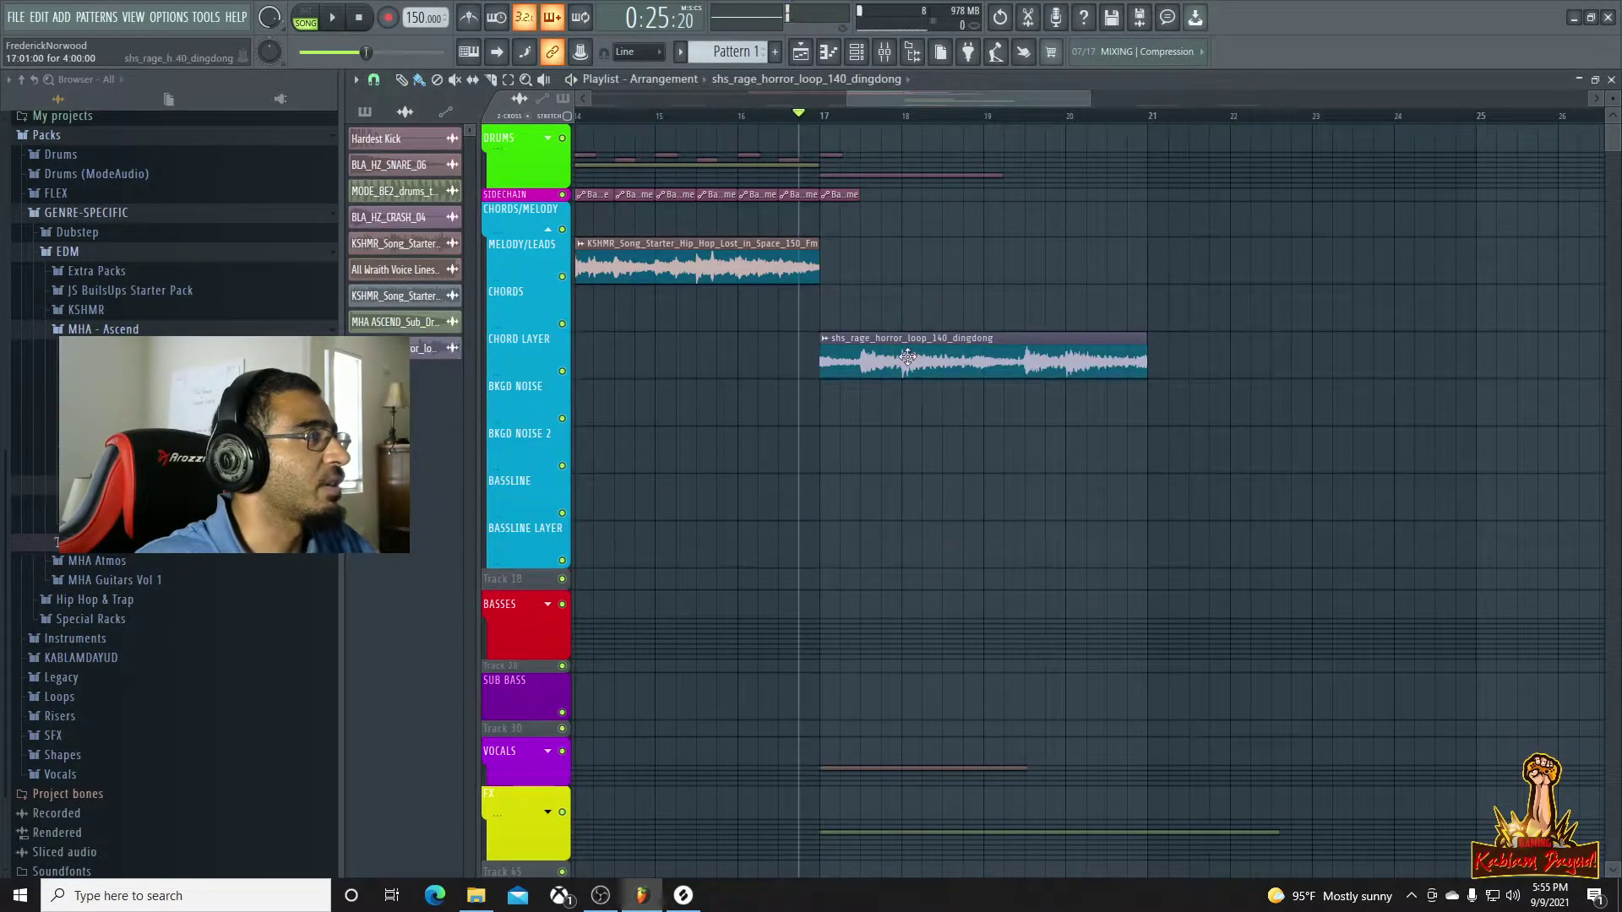
double_click(854, 359)
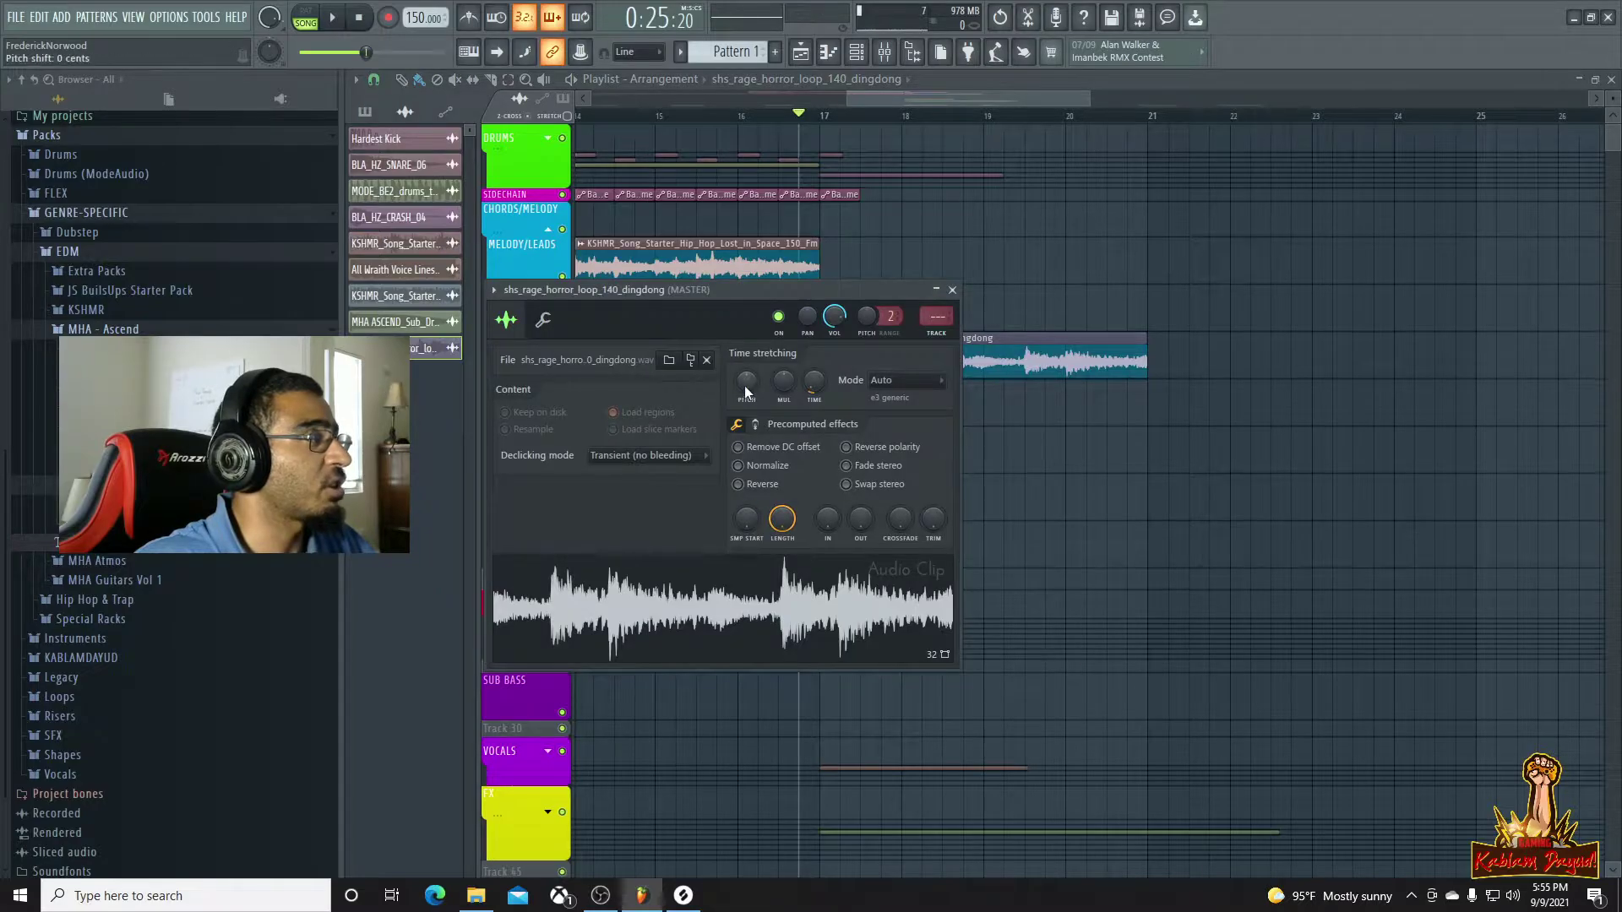
key(space)
click(1006, 85)
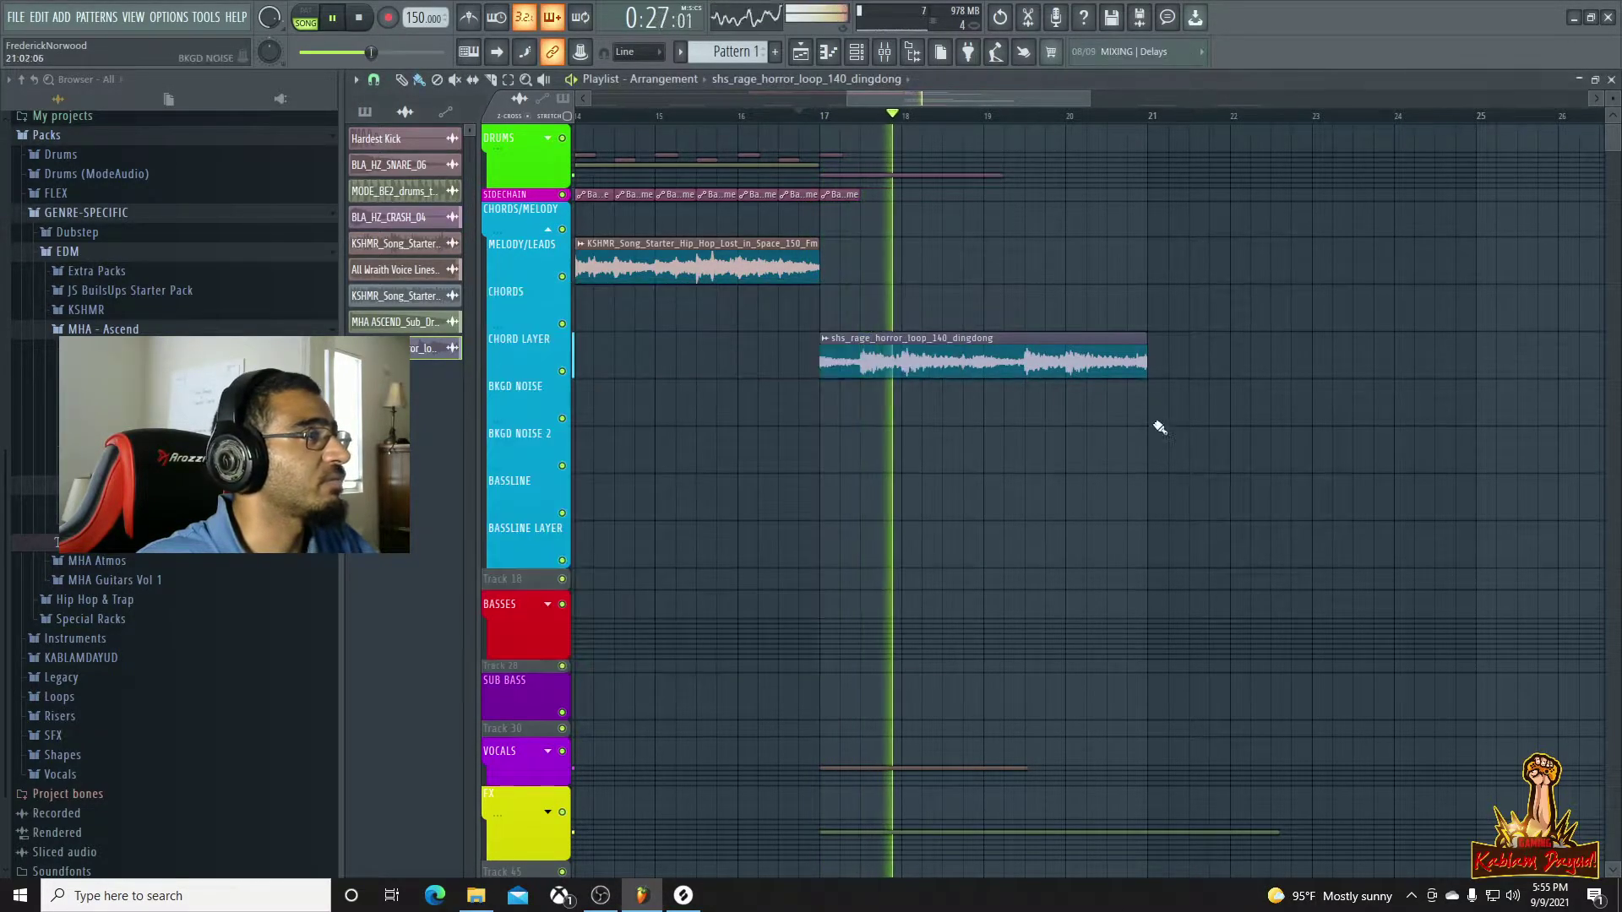
Duplicate the dingdong loop three times on CHORD LAYER so it fills bars 17 to 33
scroll(988, 502, down, 2)
scroll(994, 506, down, 3)
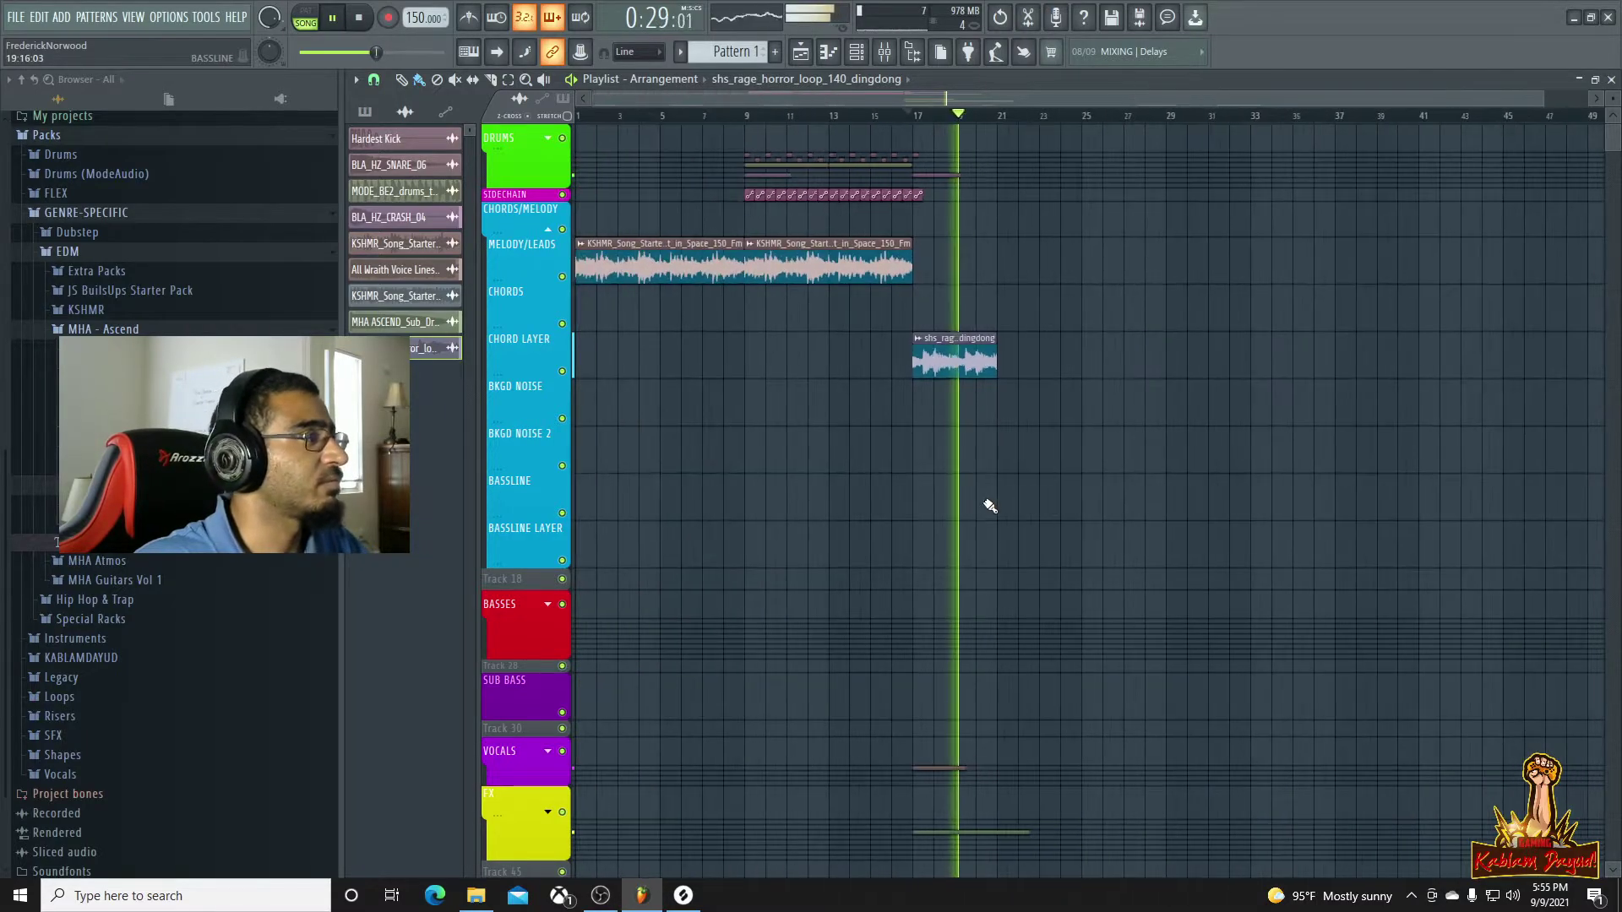
click(962, 365)
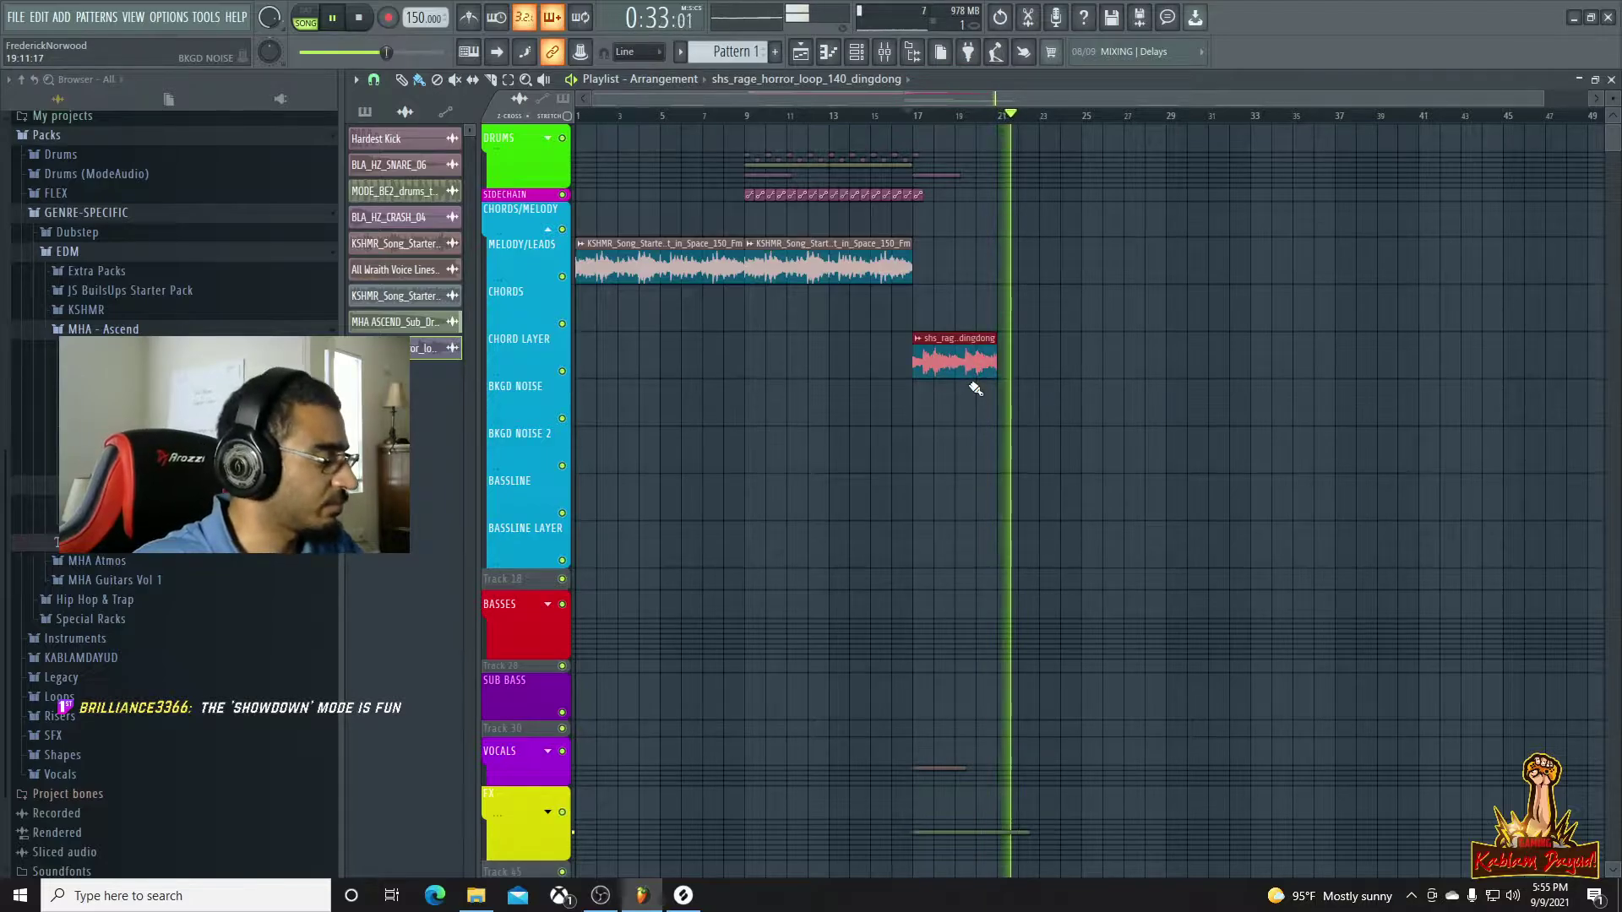
key(ctrl+b)
key(ctrl+b)
key(ctrl+b)
scroll(1050, 409, down, 1)
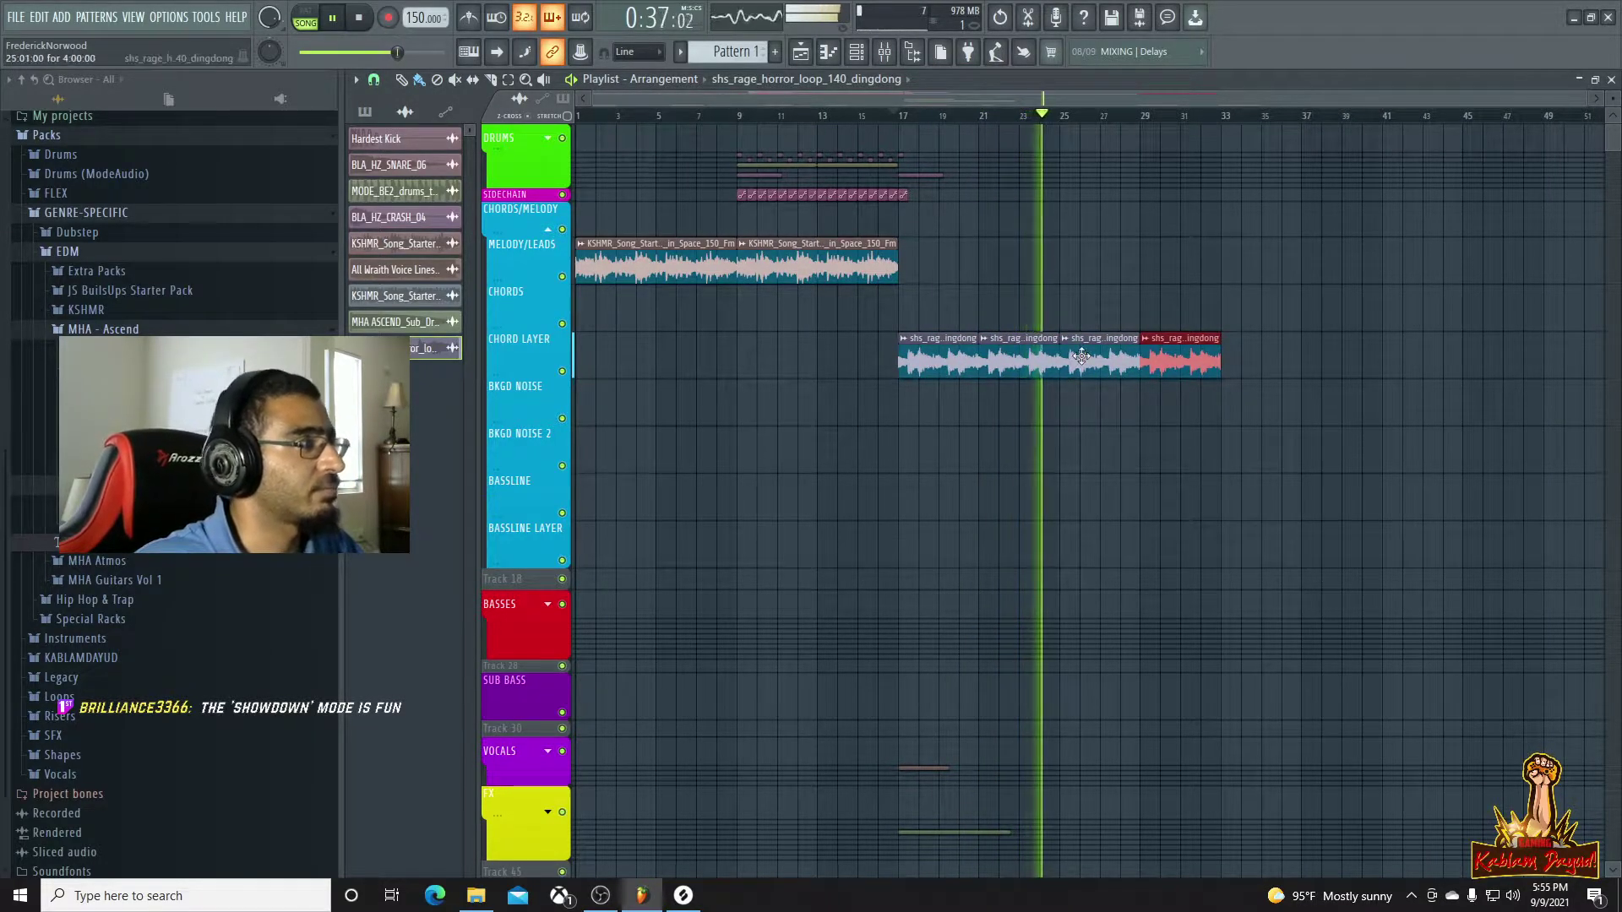
key(space)
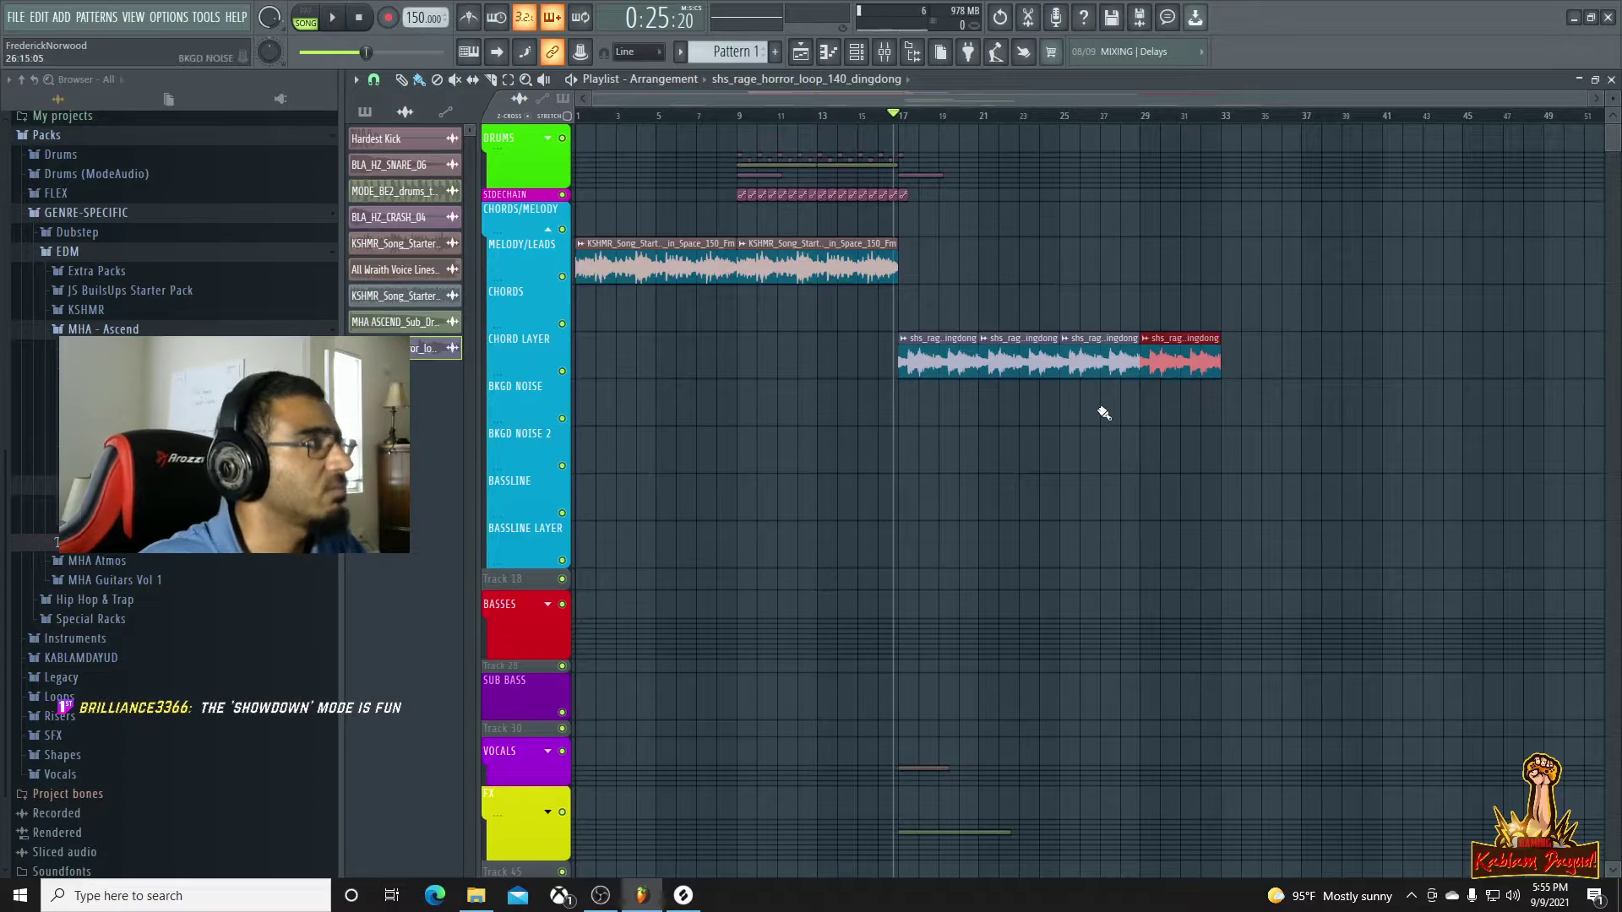
Play the repeated dingdong loops from just before bar 17 and review the loop's sample settings
drag(1583, 117, 1573, 115)
key(space)
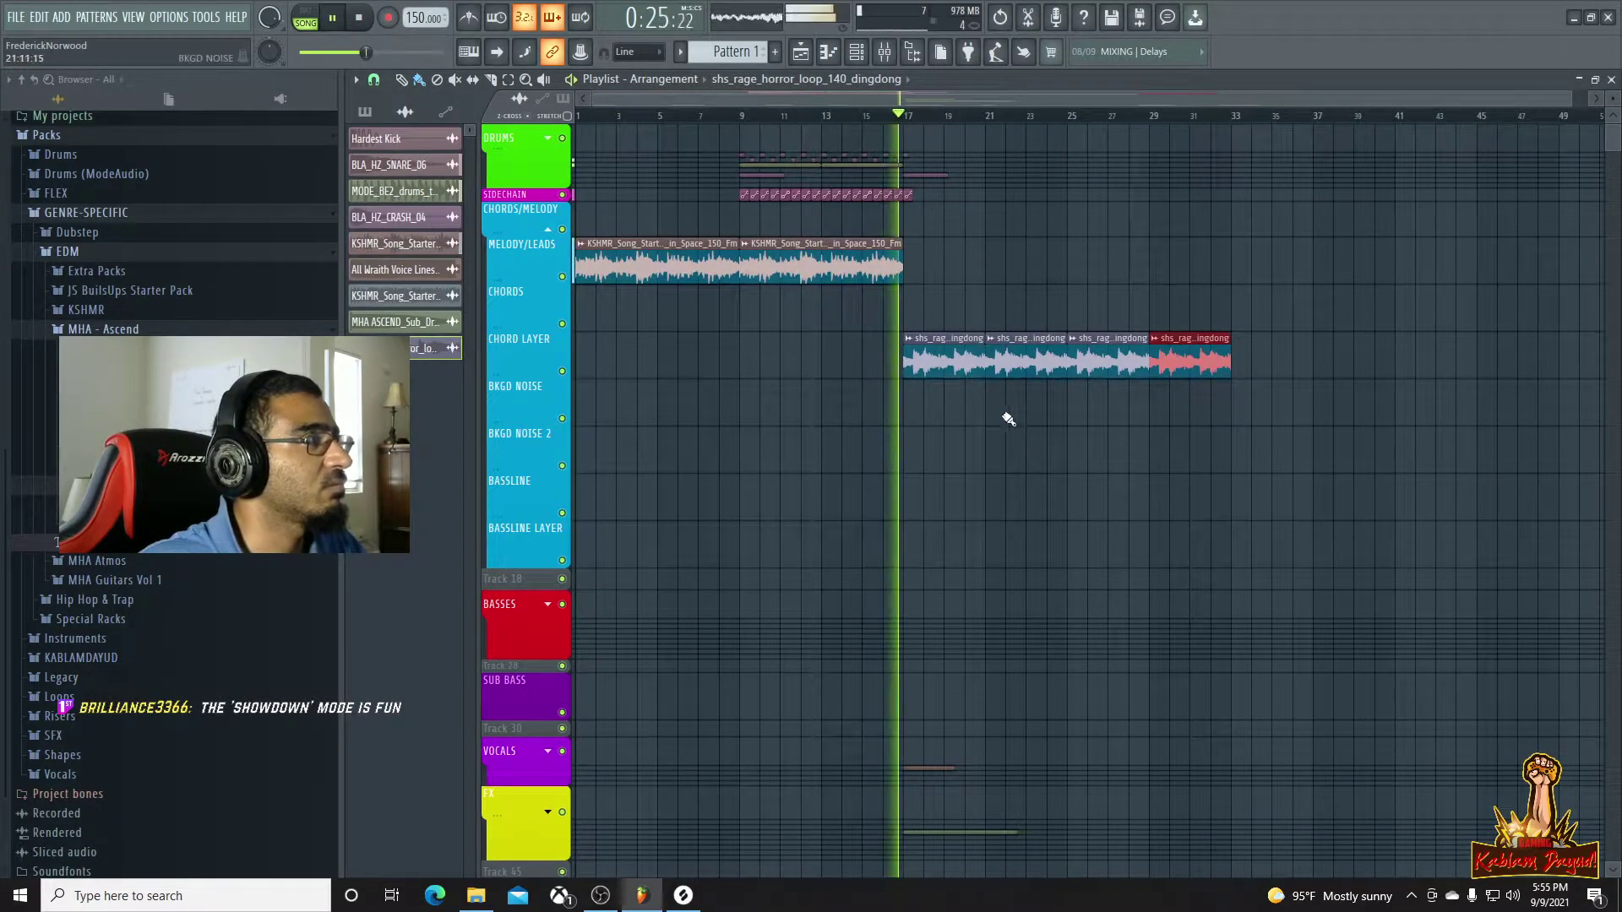
key(space)
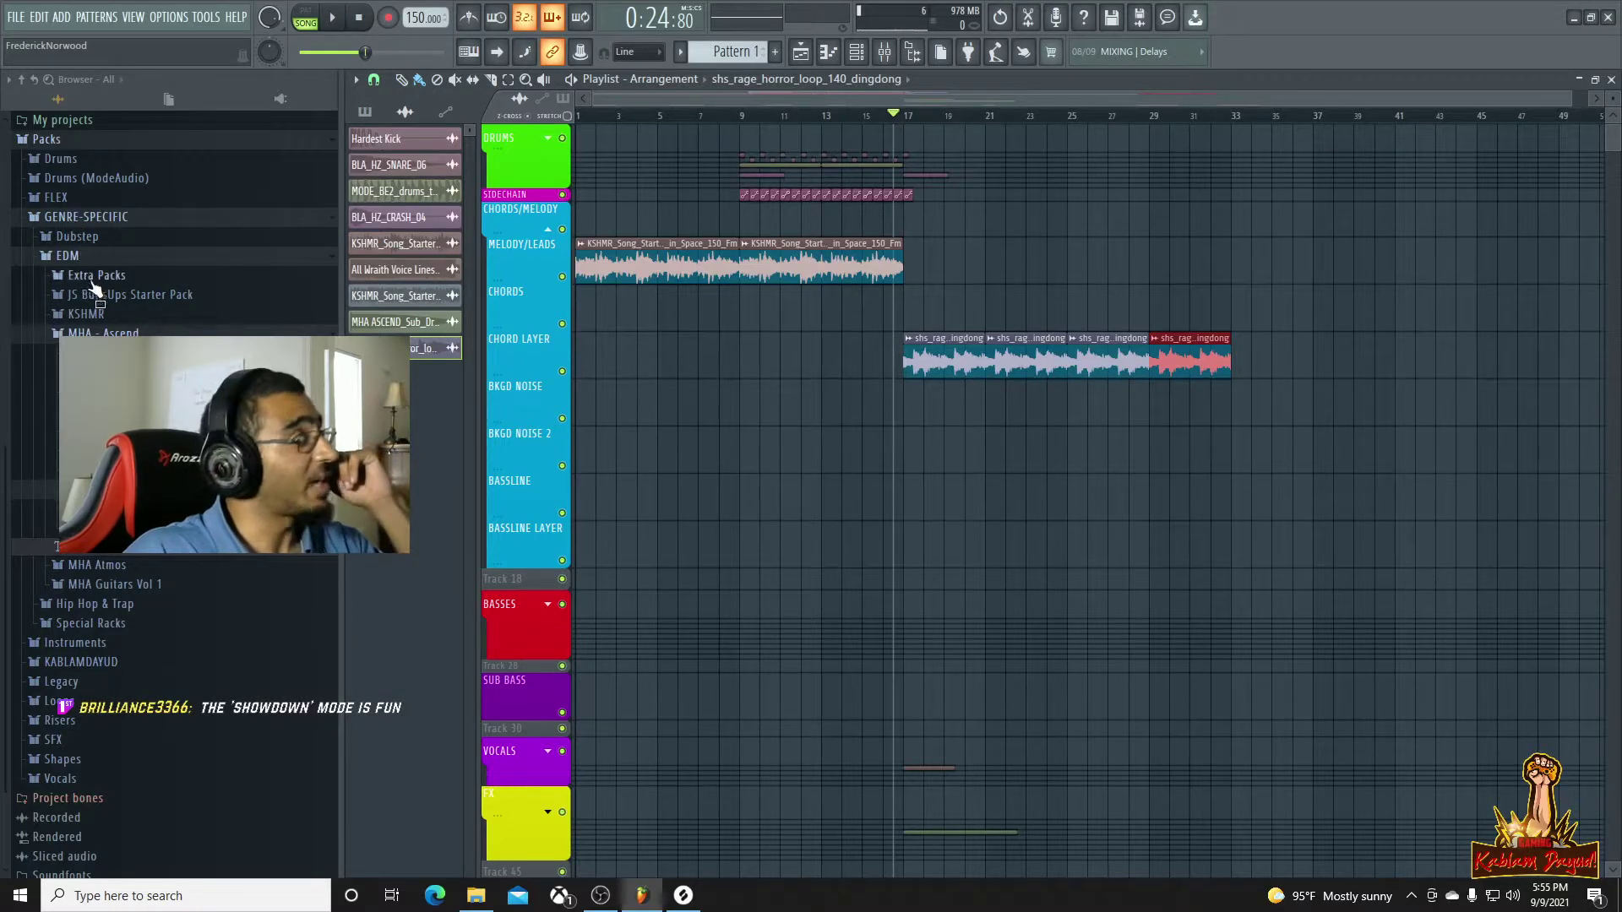
scroll(88, 332, up, 3)
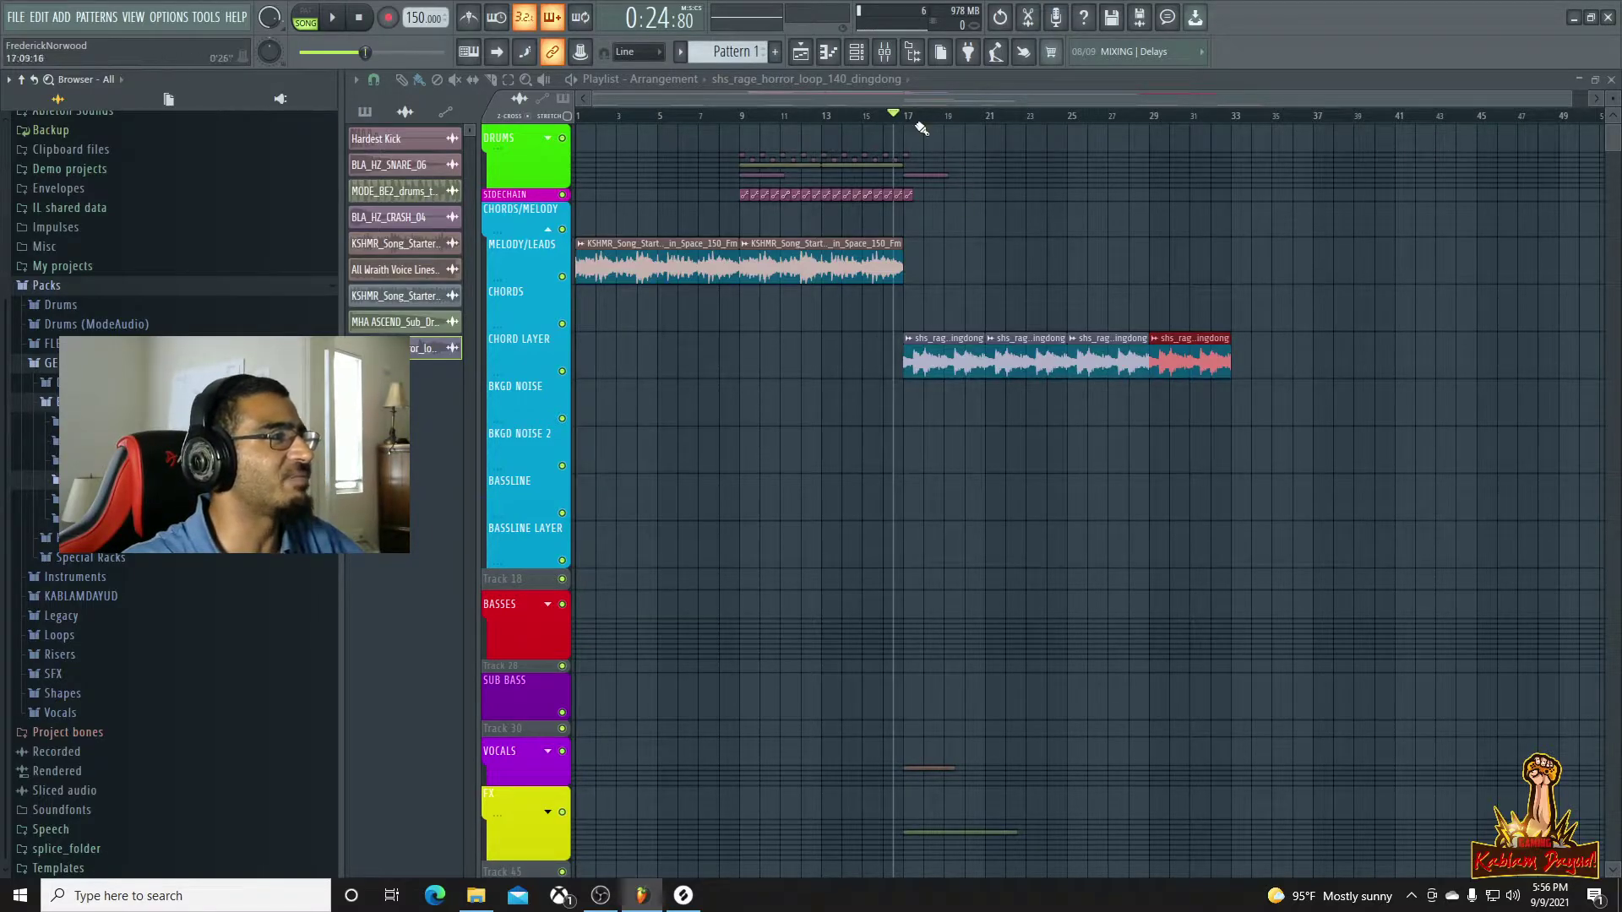
key(space)
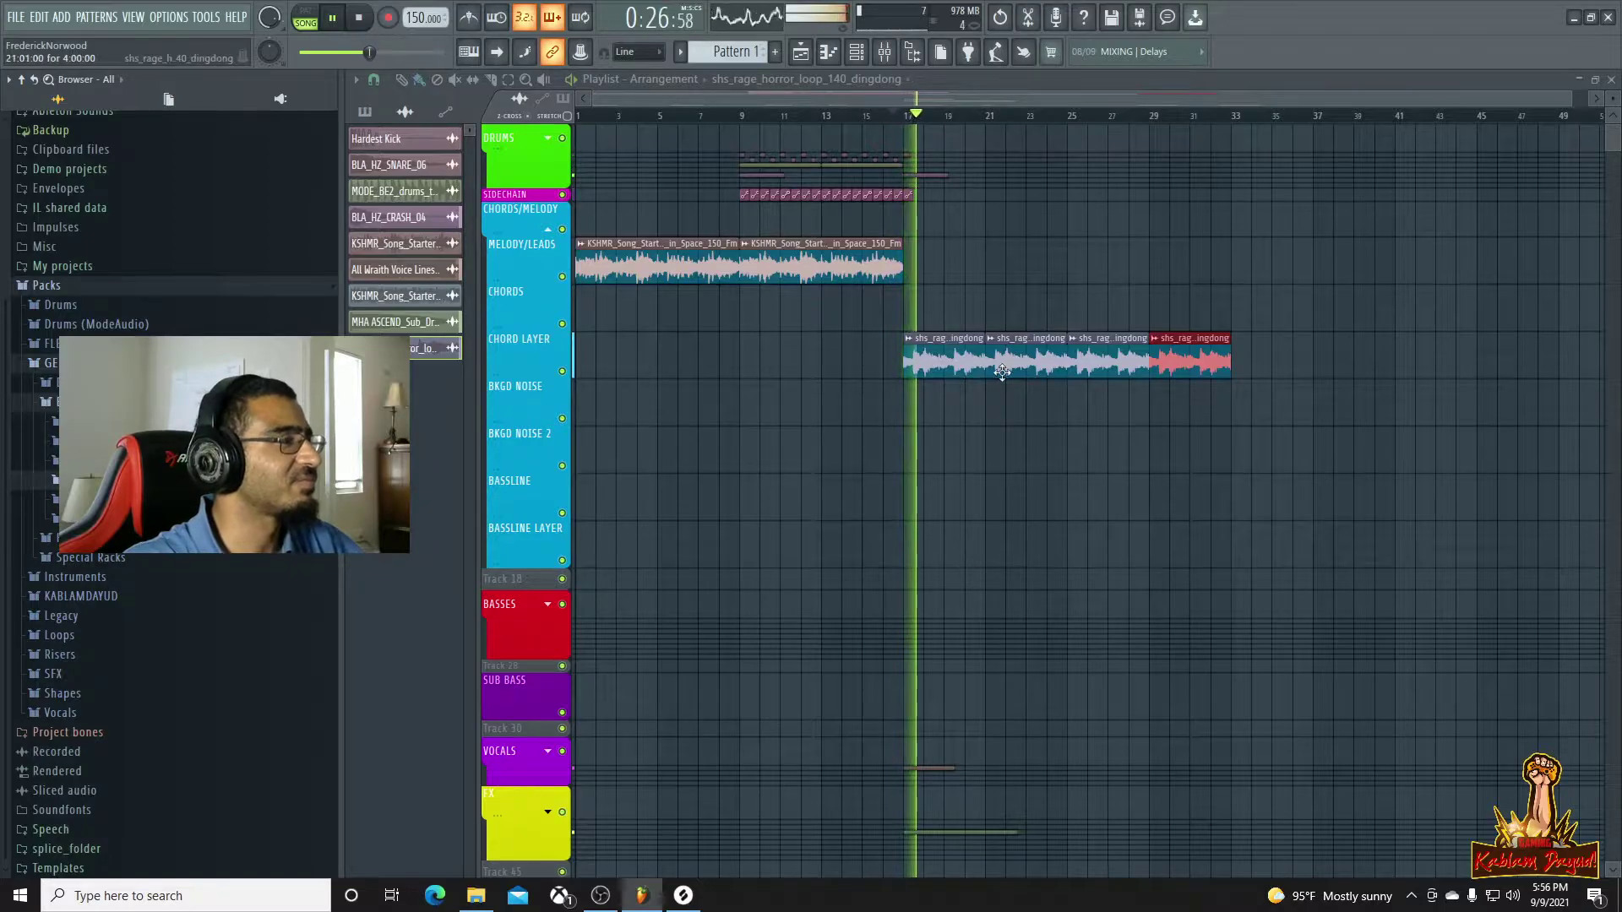
double_click(963, 367)
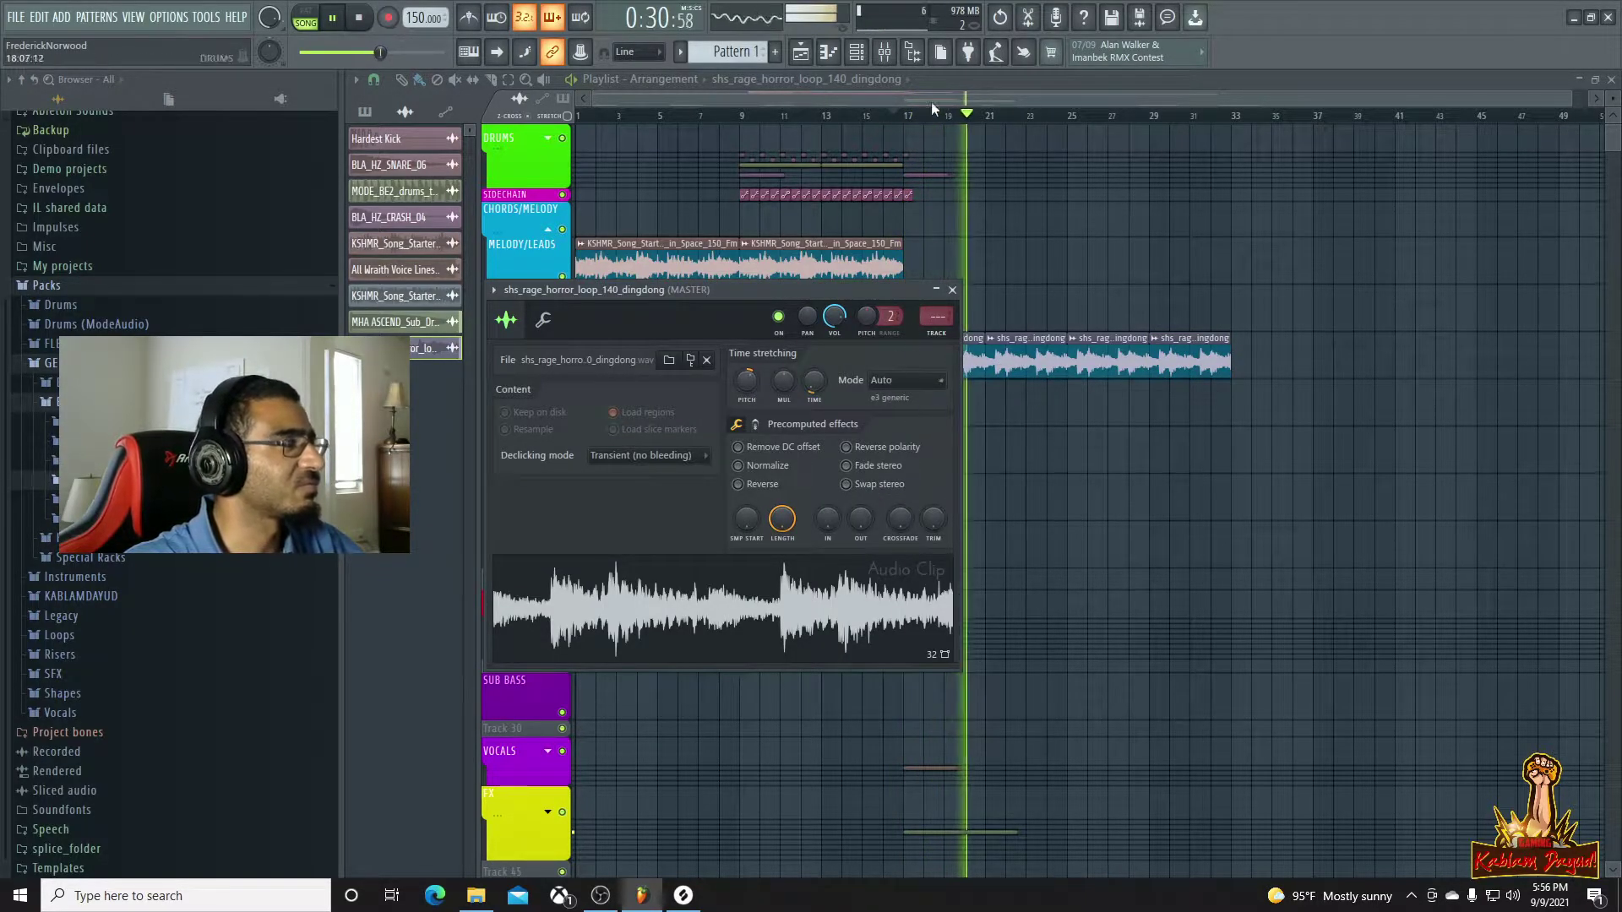
key(Escape)
scroll(1045, 528, down, 5)
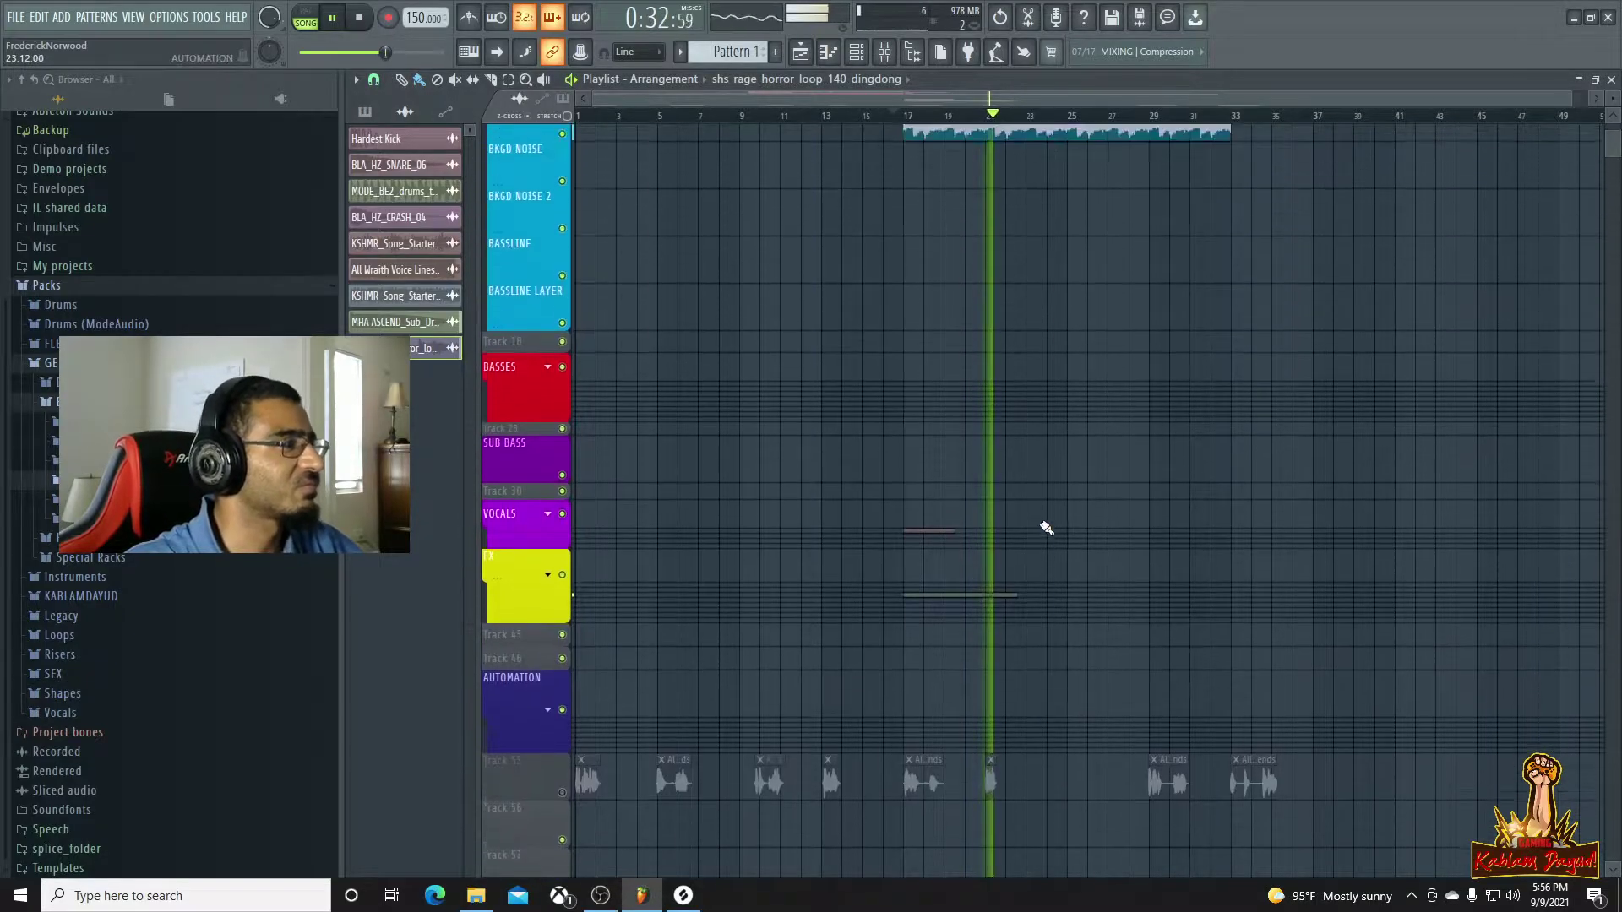
scroll(1046, 528, up, 5)
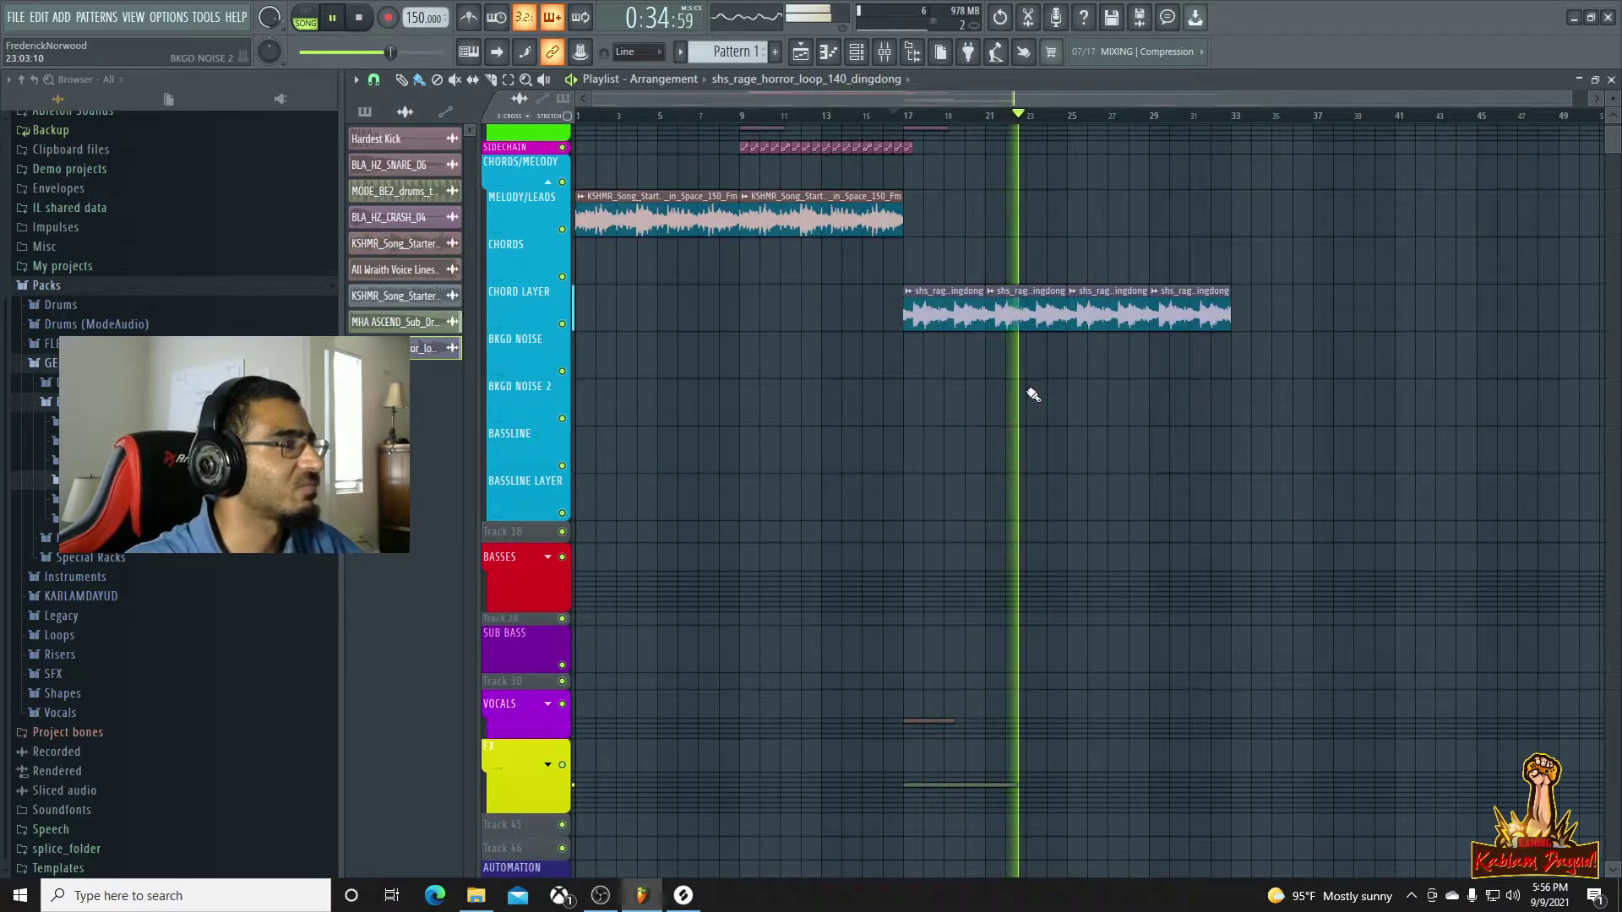
scroll(1046, 376, up, 4)
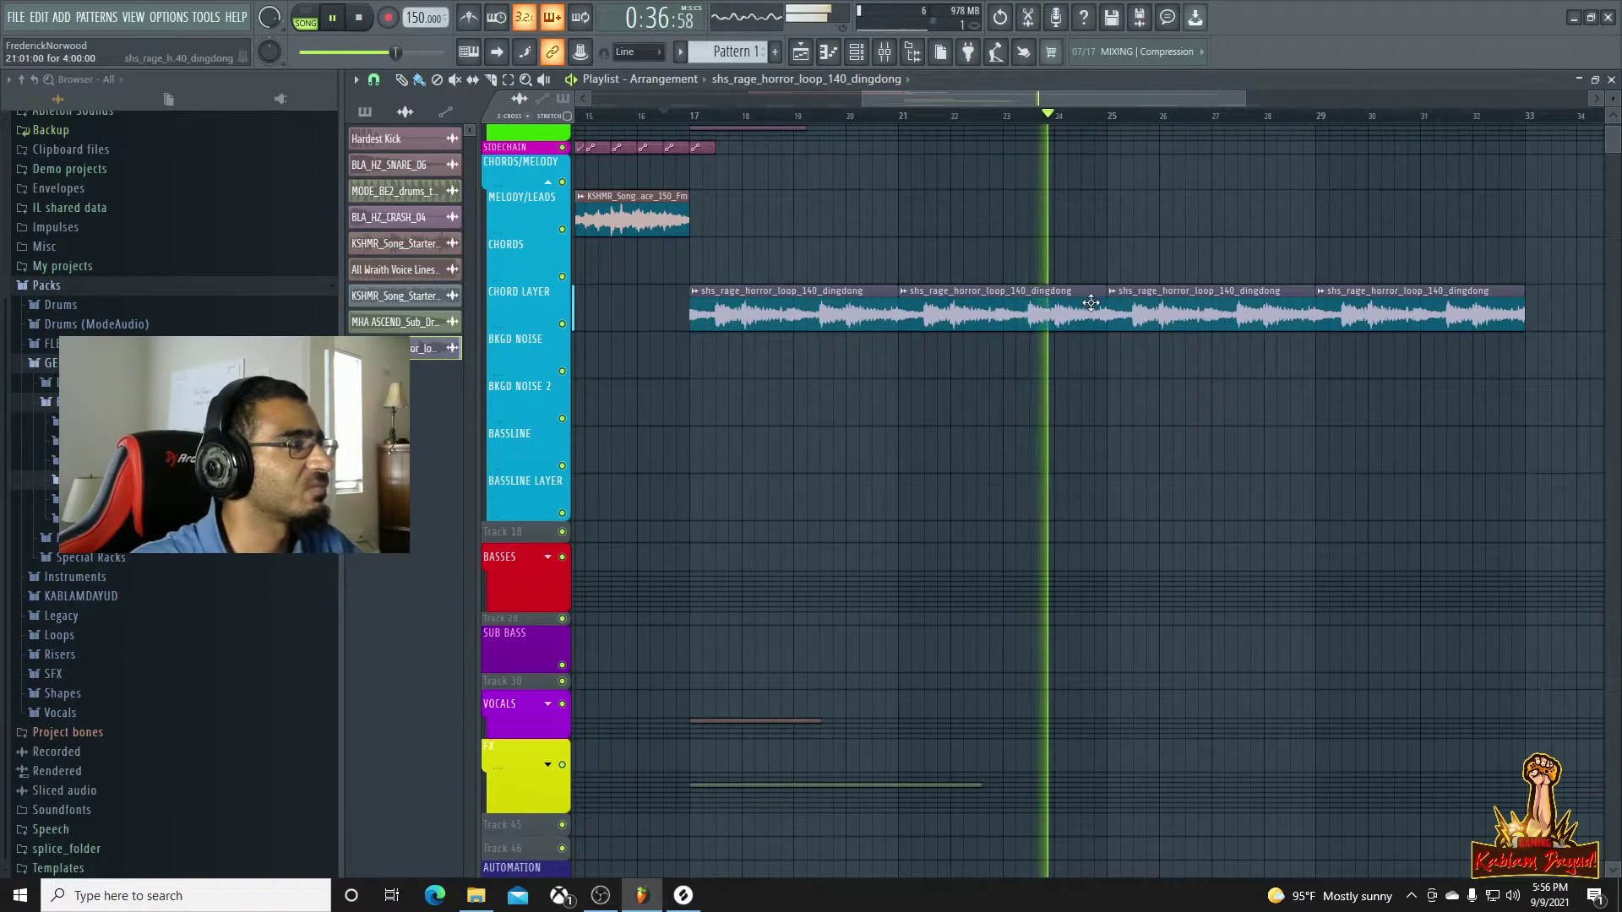
Shorten the second dingdong clip to end at bar 24, leaving a one-bar gap before bar 25
key(space)
double_click(1079, 296)
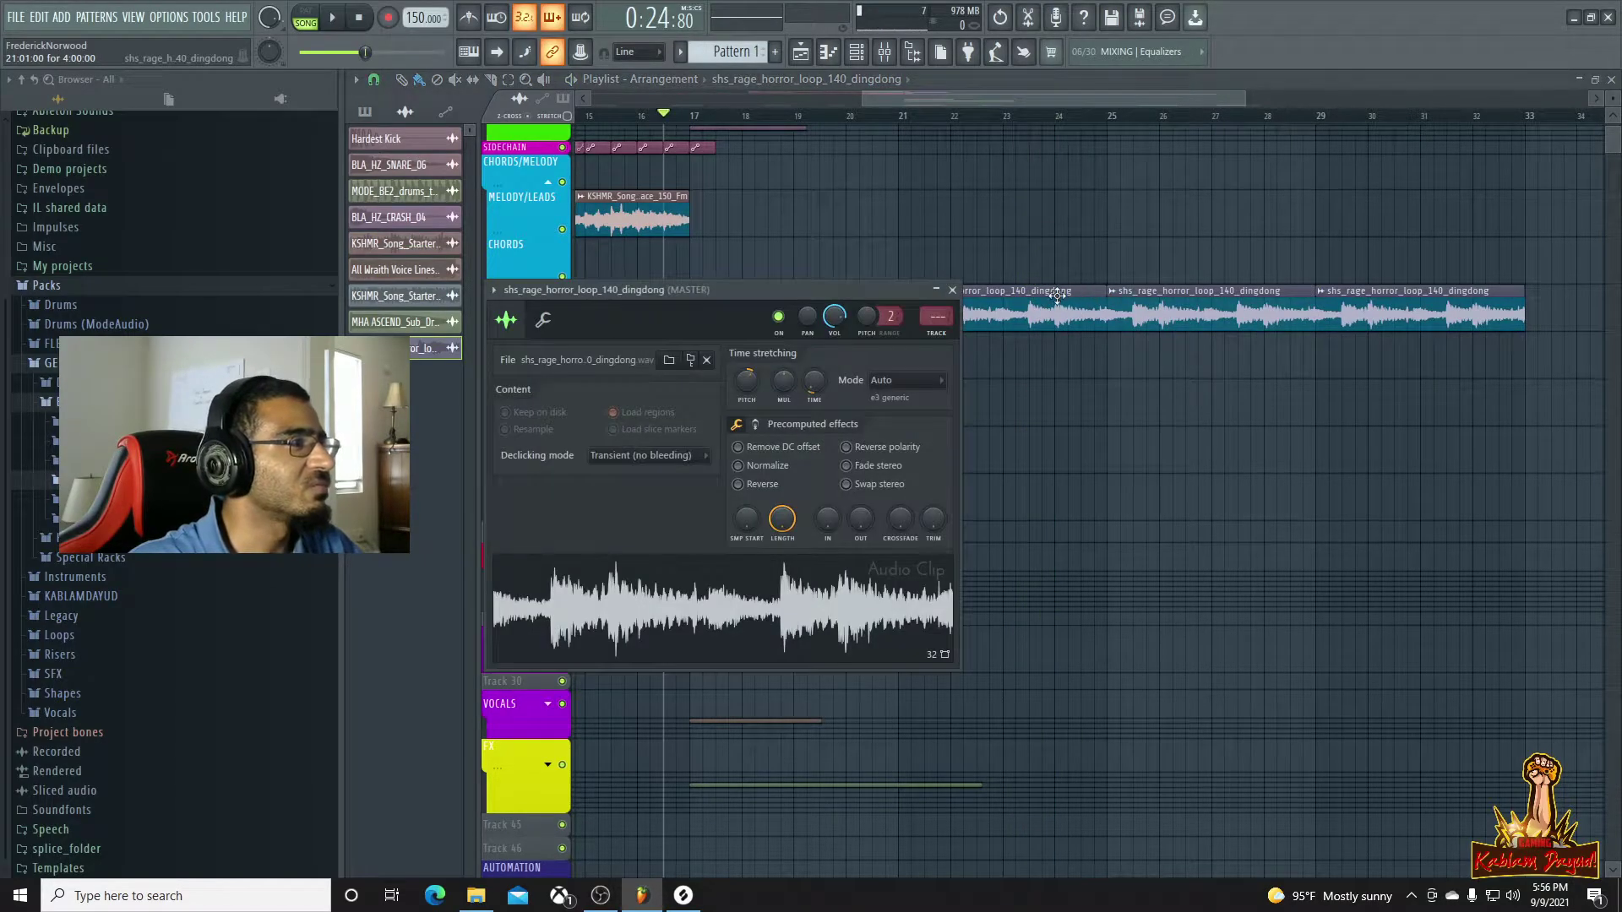
key(Escape)
drag(1106, 292, 1054, 292)
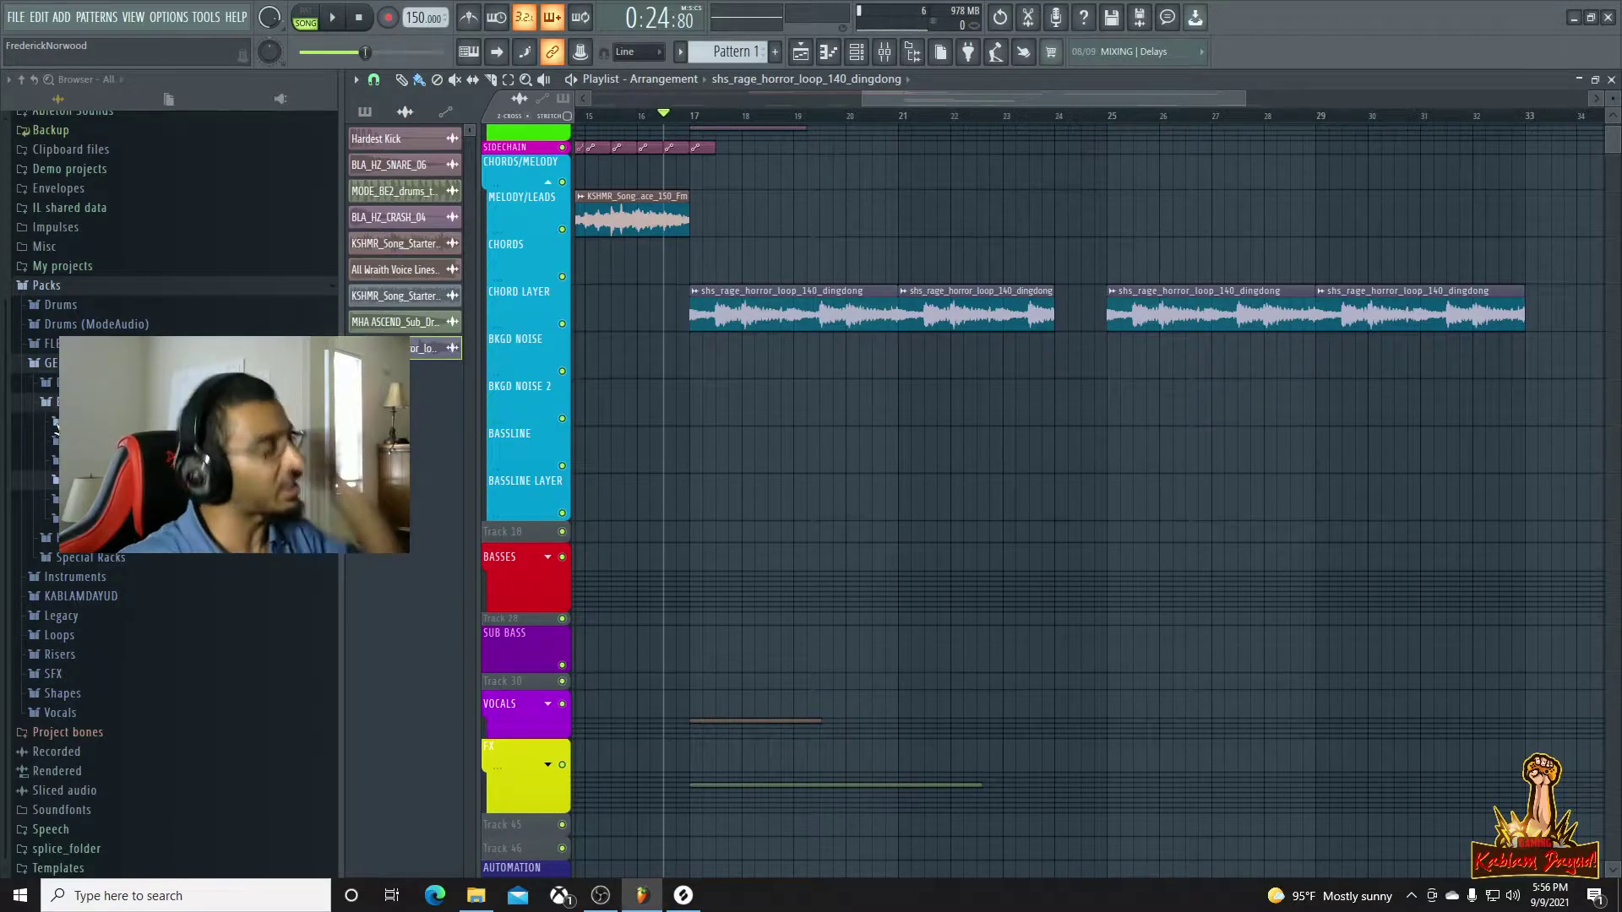
Browse the Dubstep packs to the Oversampled_NEBULA glitch samples and audition some of them
click(58, 403)
click(59, 500)
scroll(85, 480, down, 1)
click(85, 480)
scroll(85, 480, down, 2)
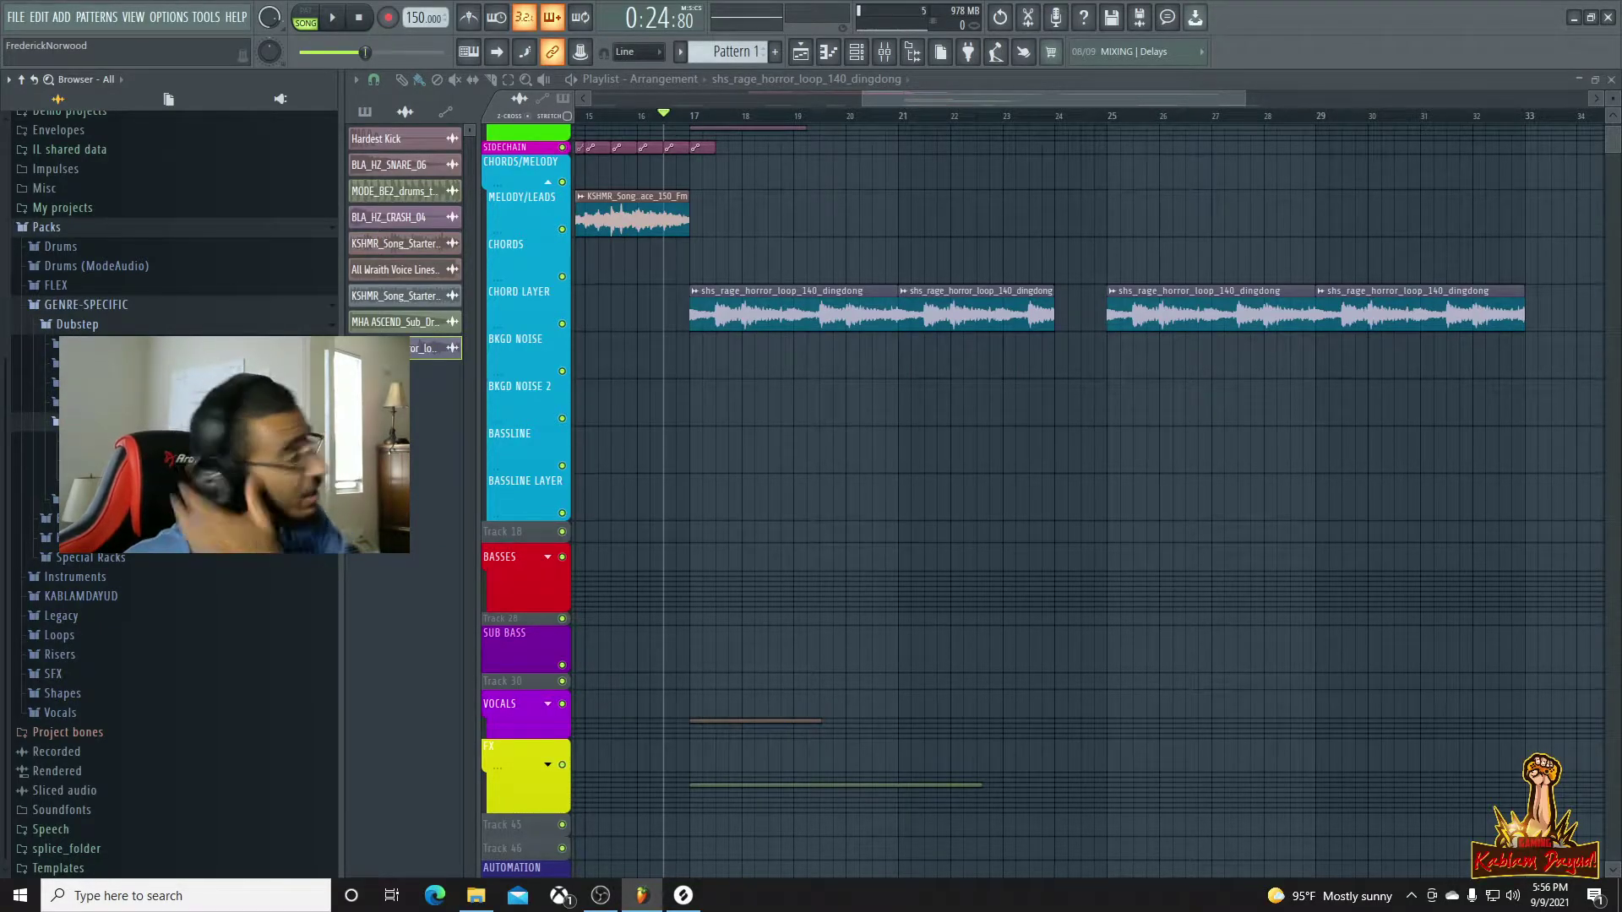
click(84, 441)
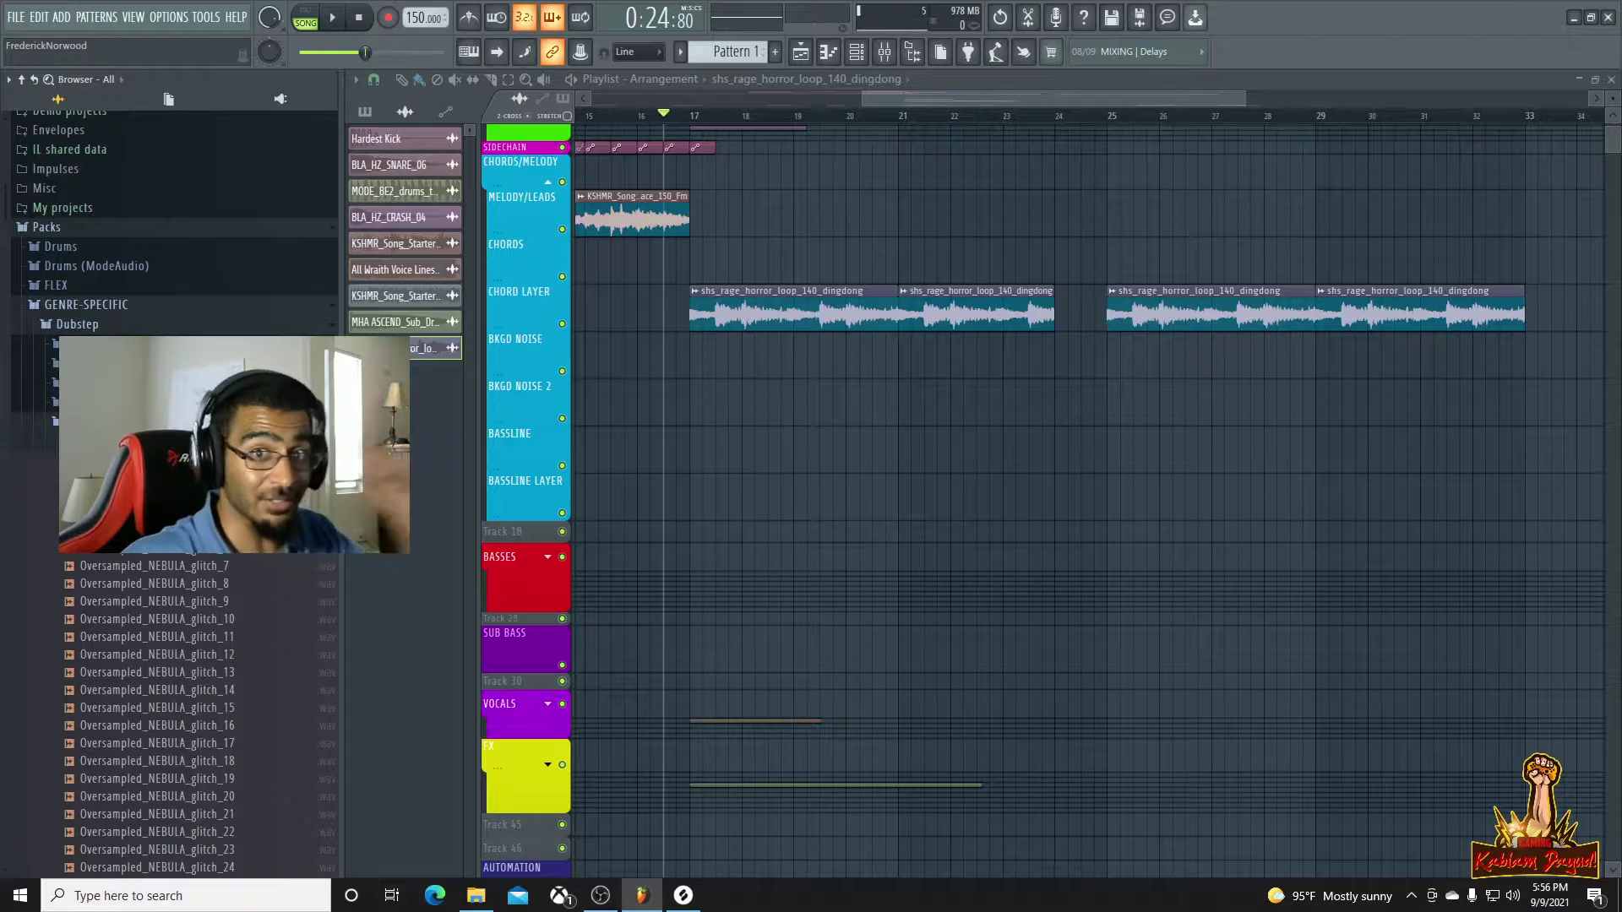
click(153, 459)
click(152, 477)
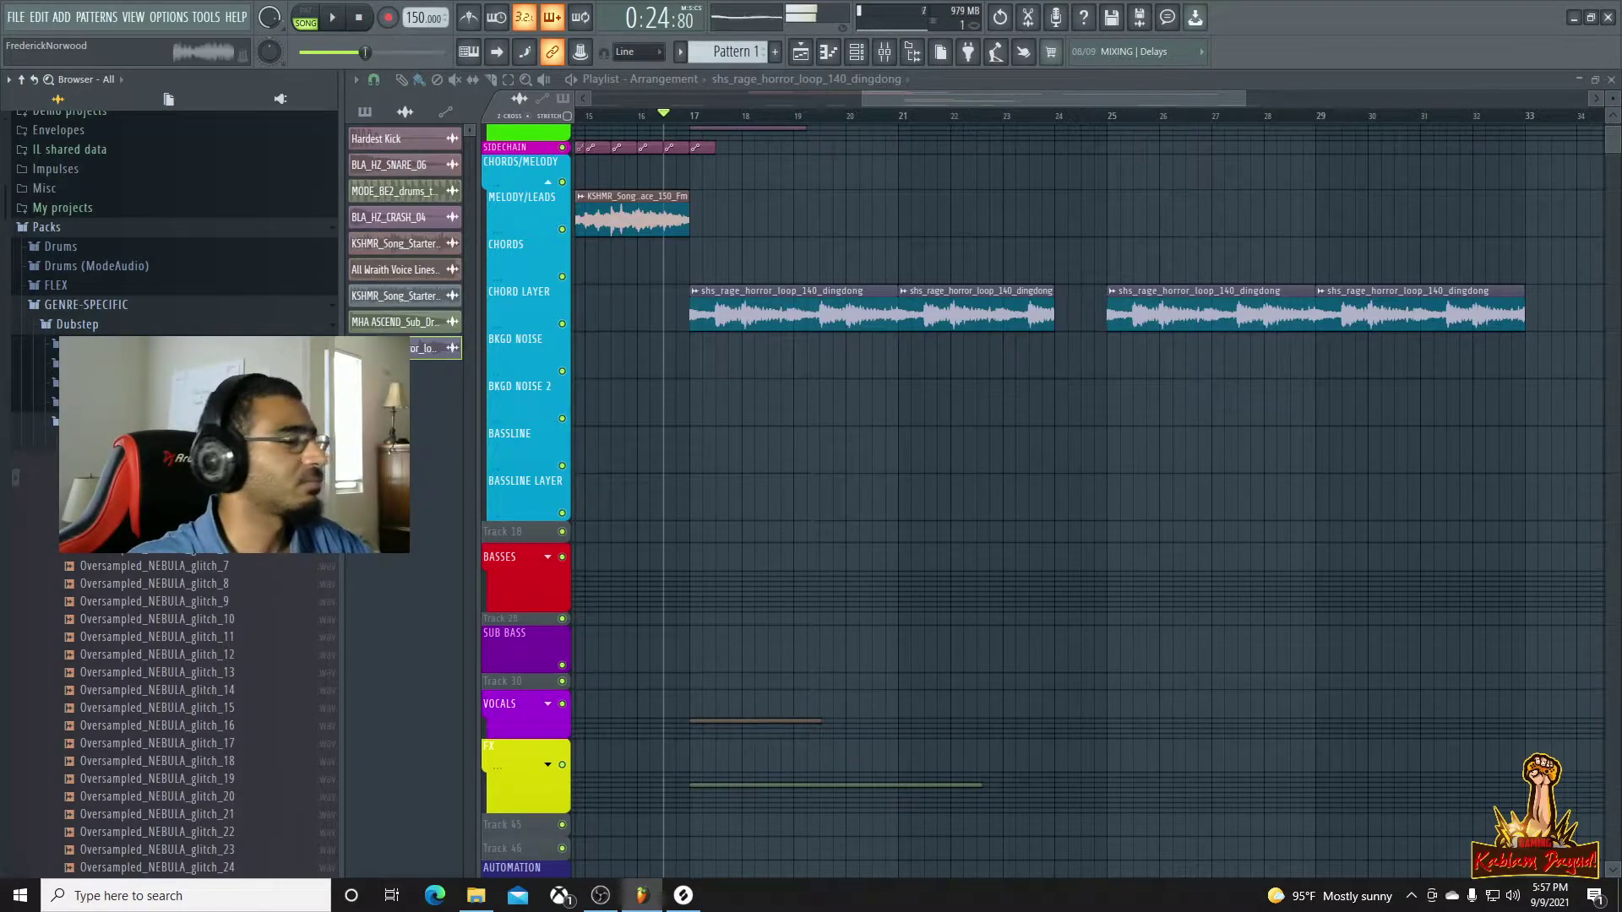
Place Oversampled_NEBULA_glitch_6 on BKGD NOISE at bar 24 and play it from just before bar 23
click(1006, 117)
key(space)
key(space)
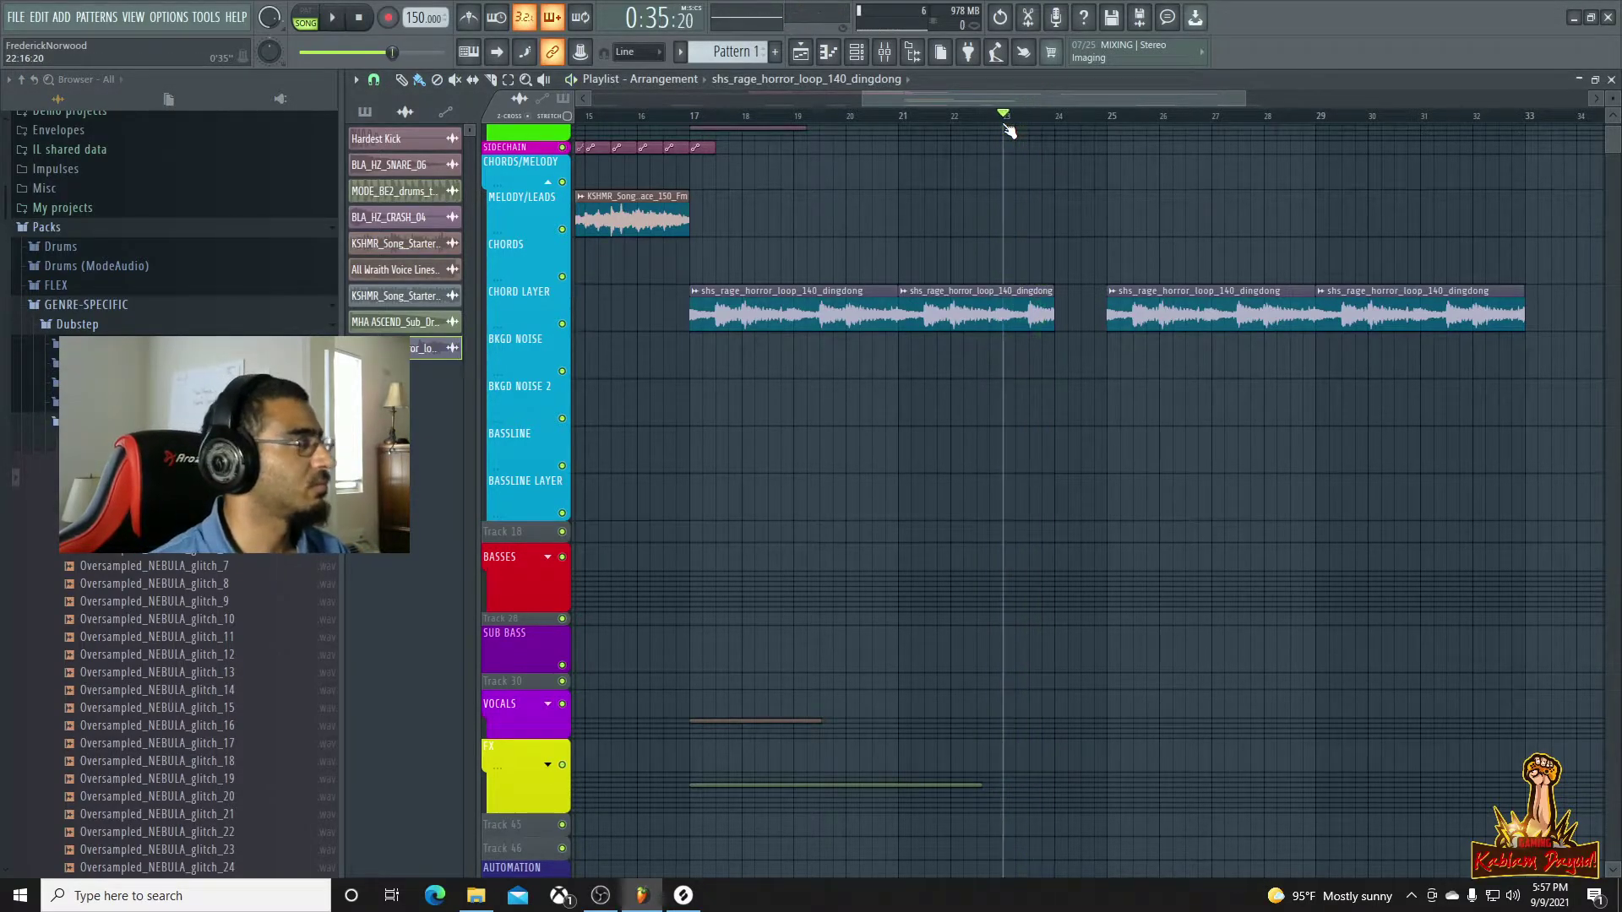
scroll(1010, 131, down, 1)
scroll(1009, 131, up, 2)
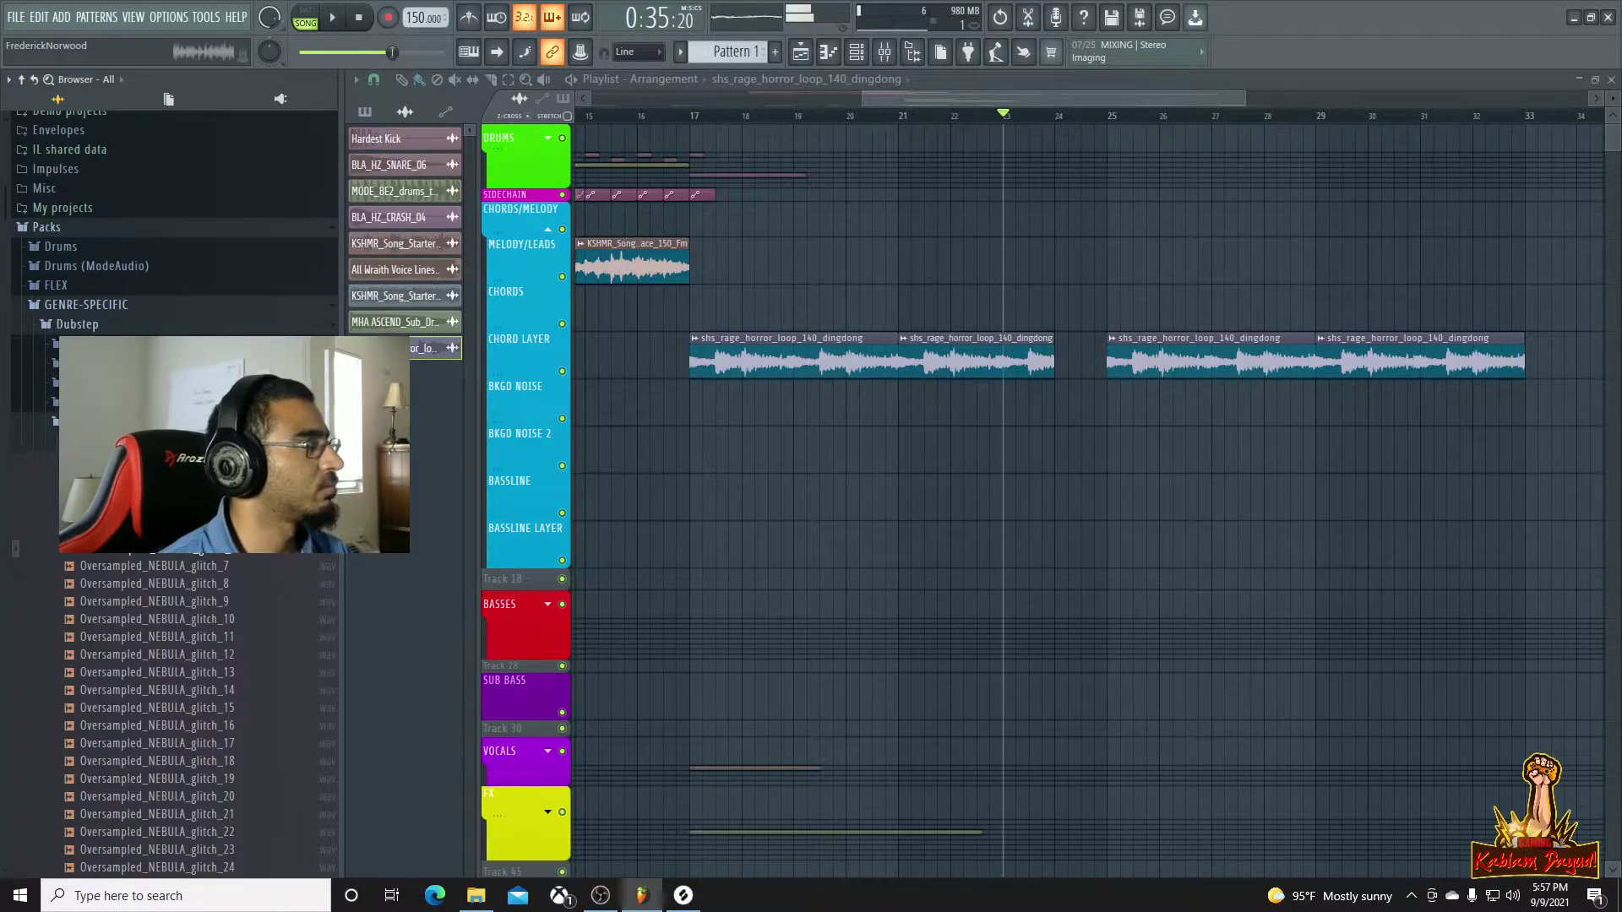
drag(203, 565, 1056, 421)
key(space)
scroll(1104, 590, up, 4)
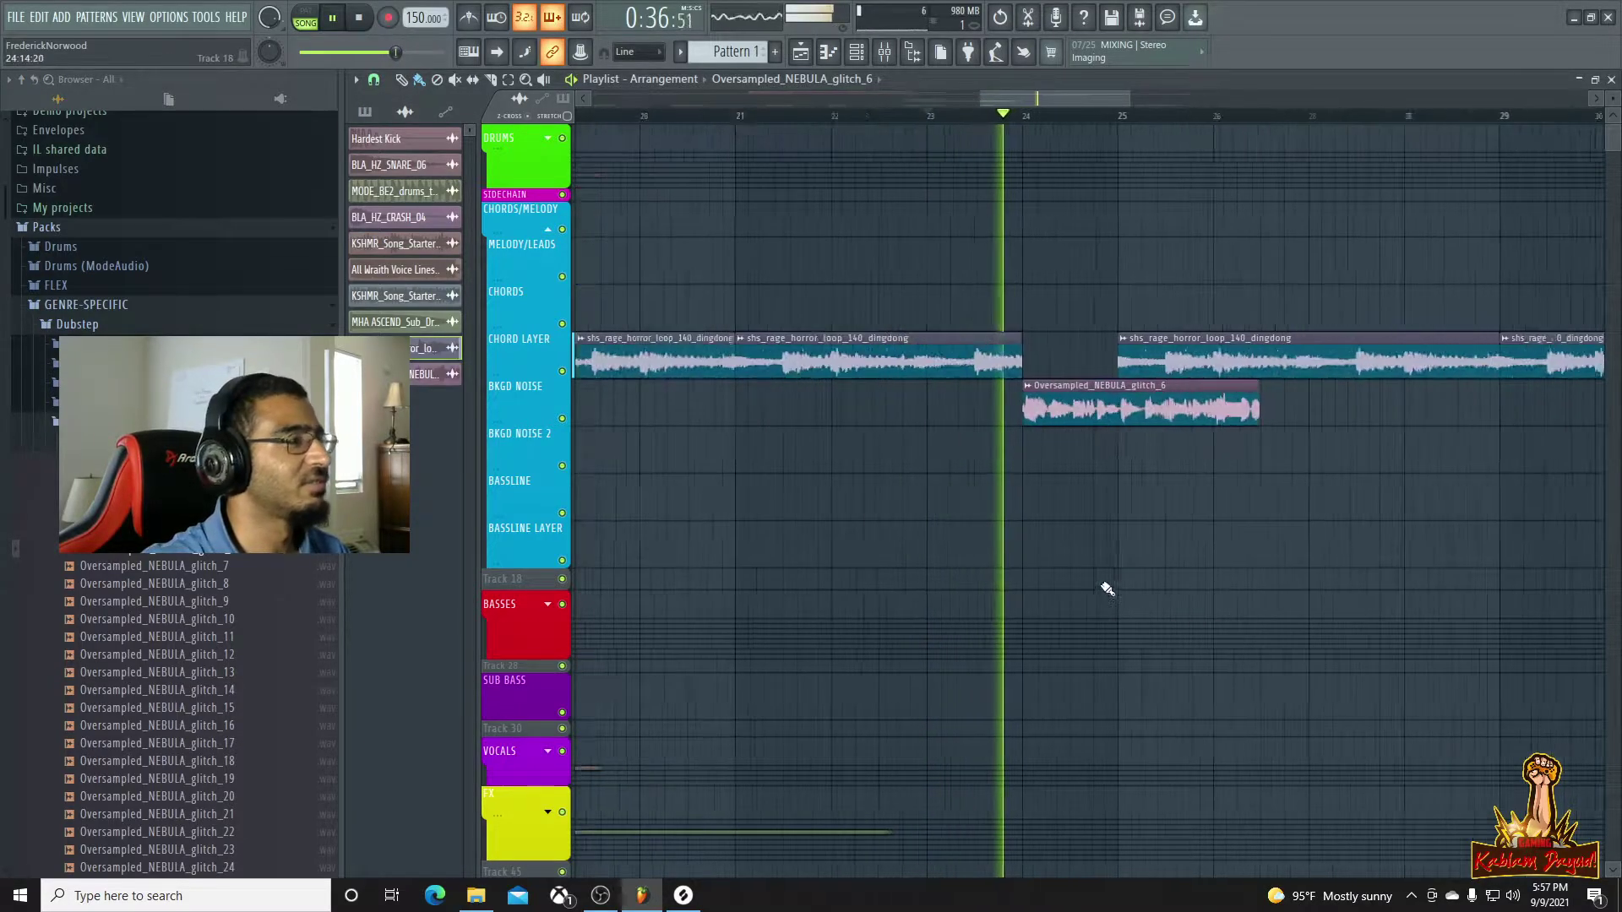
Trim the Oversampled_NEBULA_glitch_6 clip to end at bar 25 and play the transition
key(space)
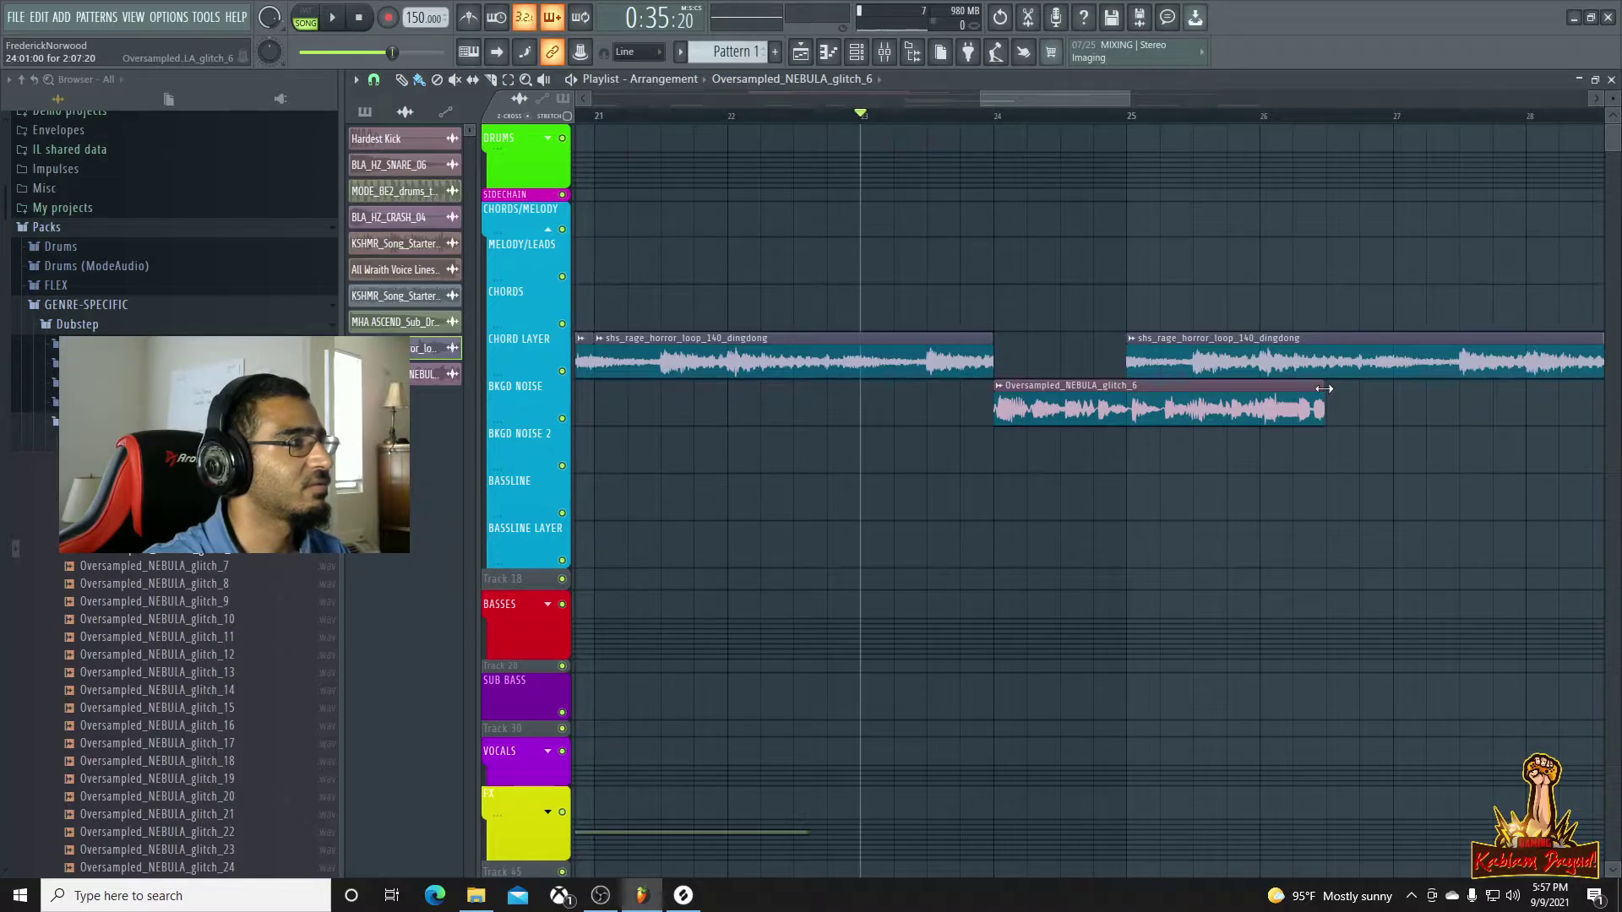
drag(1324, 389, 1130, 389)
scroll(1137, 529, up, 5)
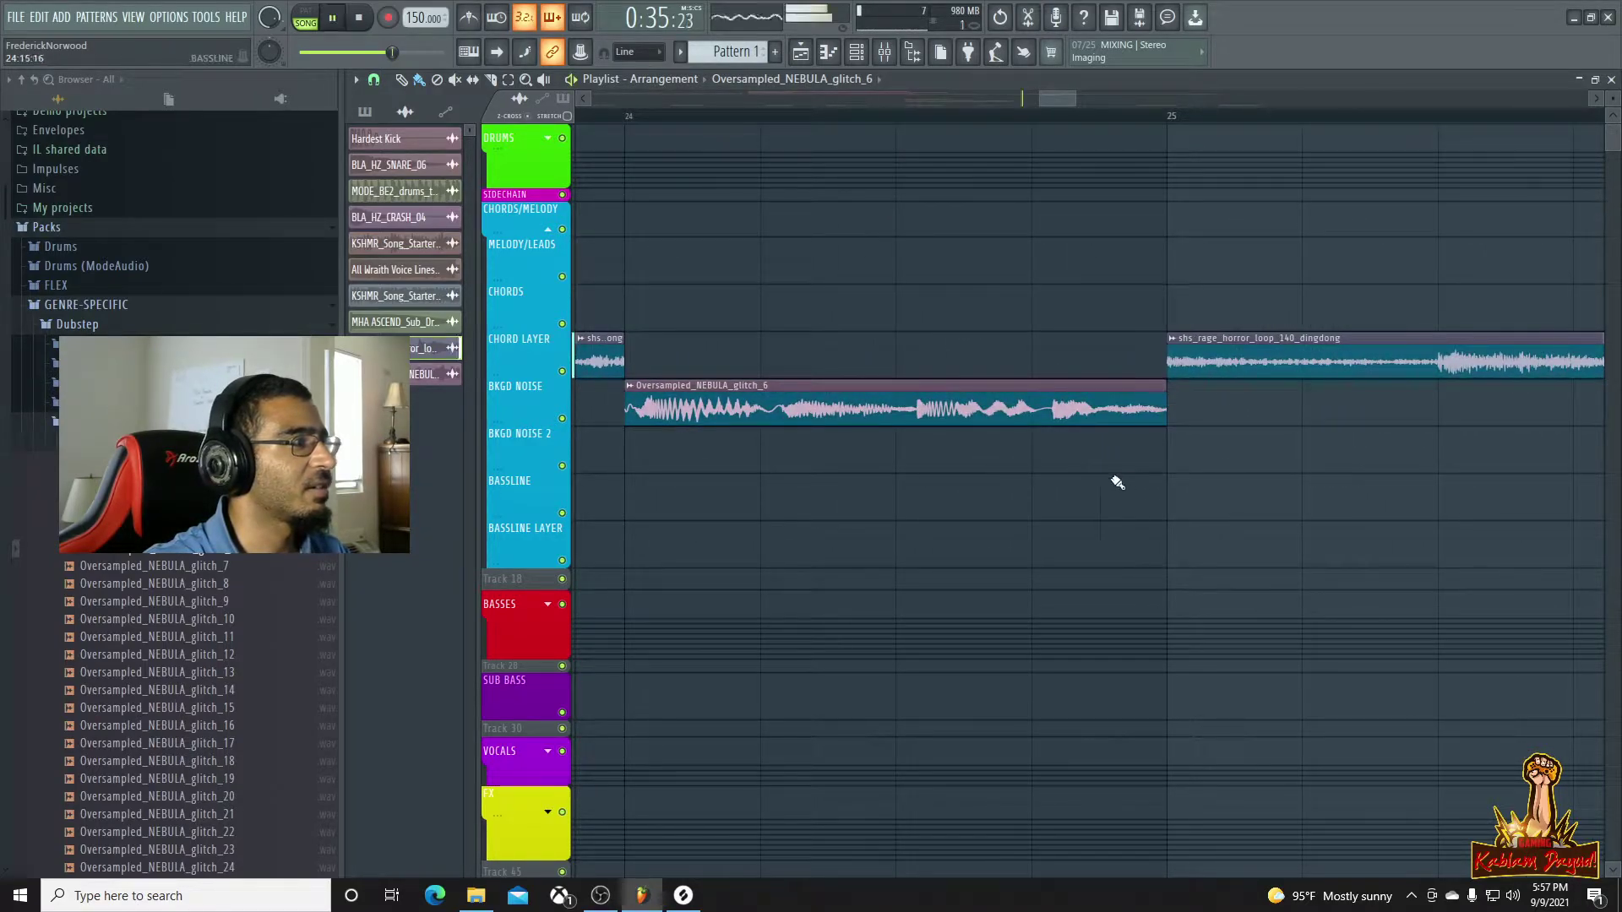
key(space)
scroll(895, 507, down, 3)
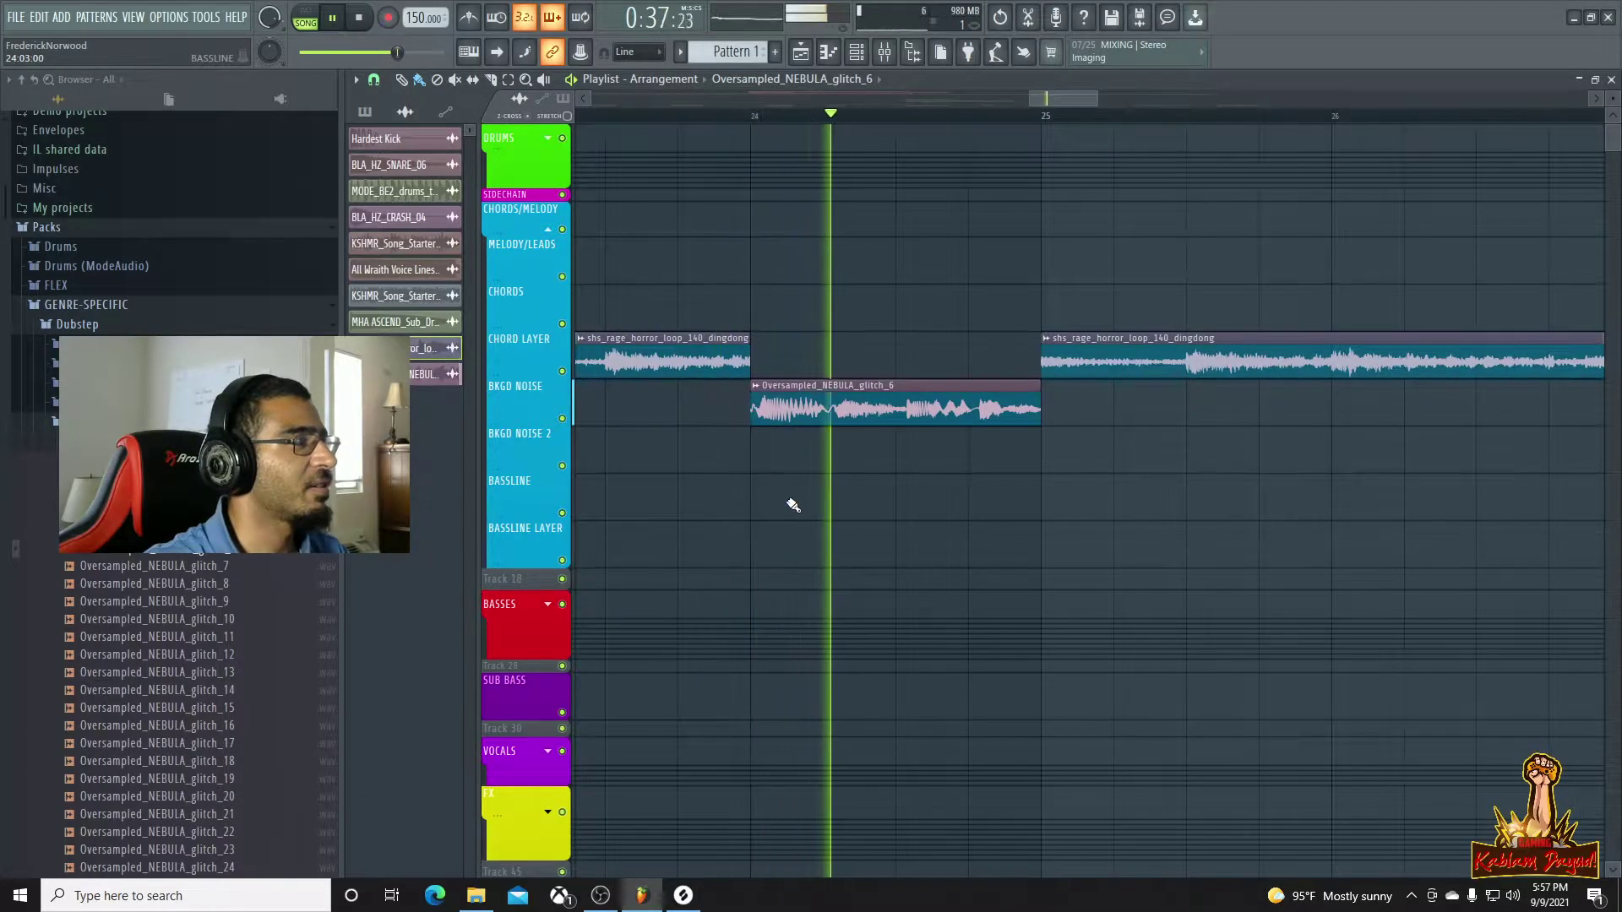
key(space)
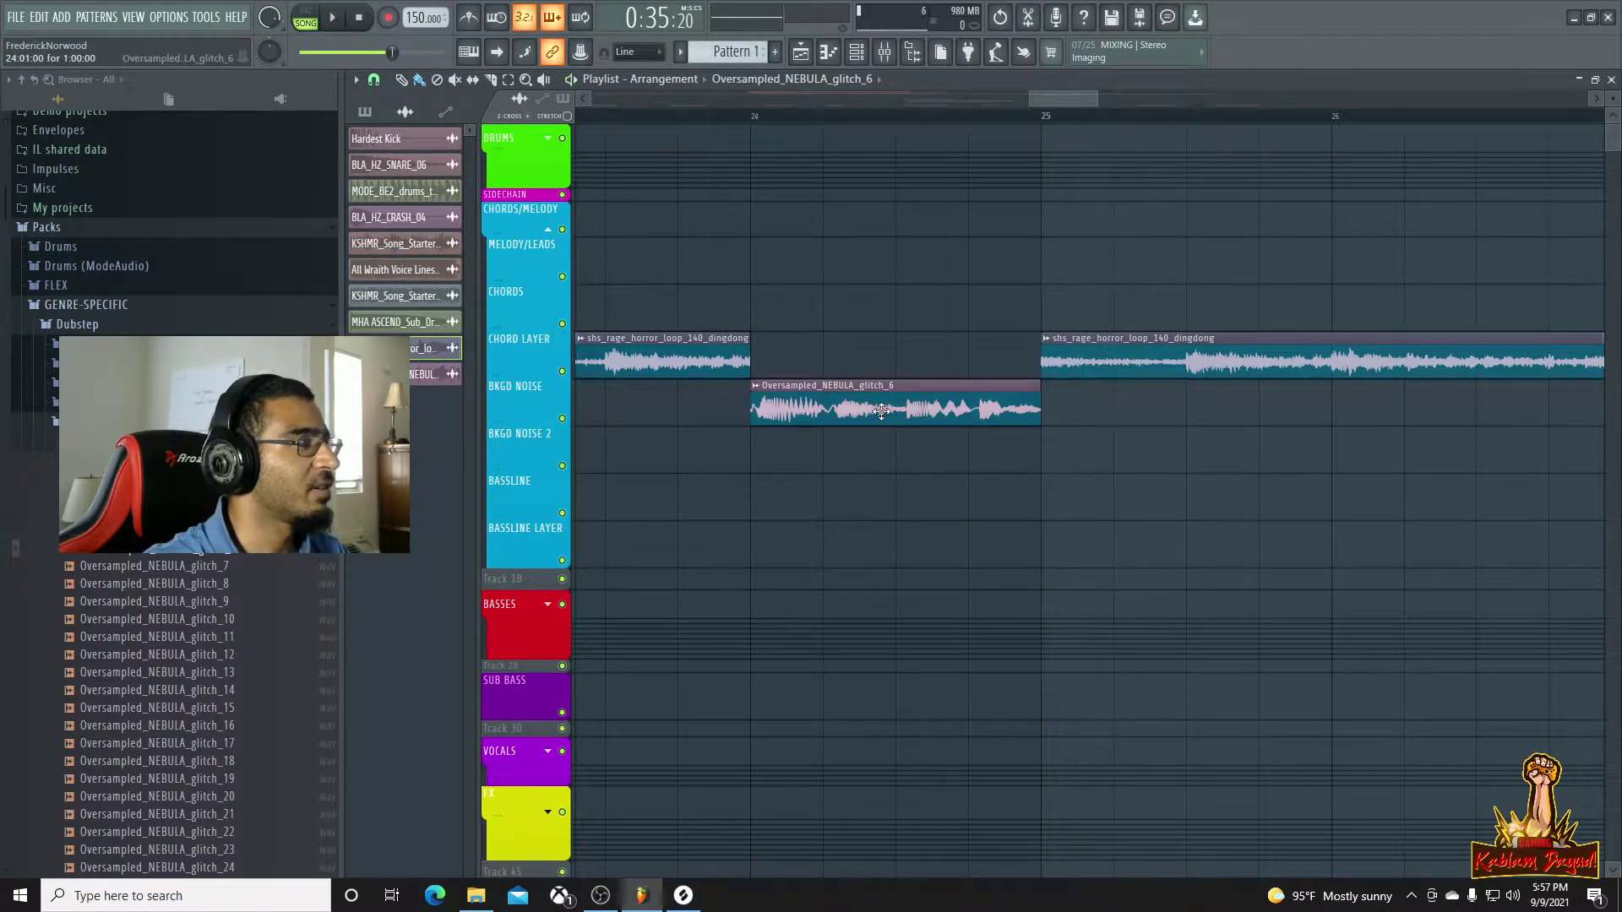
Inspect the sample settings of the Oversampled_NEBULA_glitch_6 clip at bar 24
double_click(882, 414)
drag(733, 311, 1243, 422)
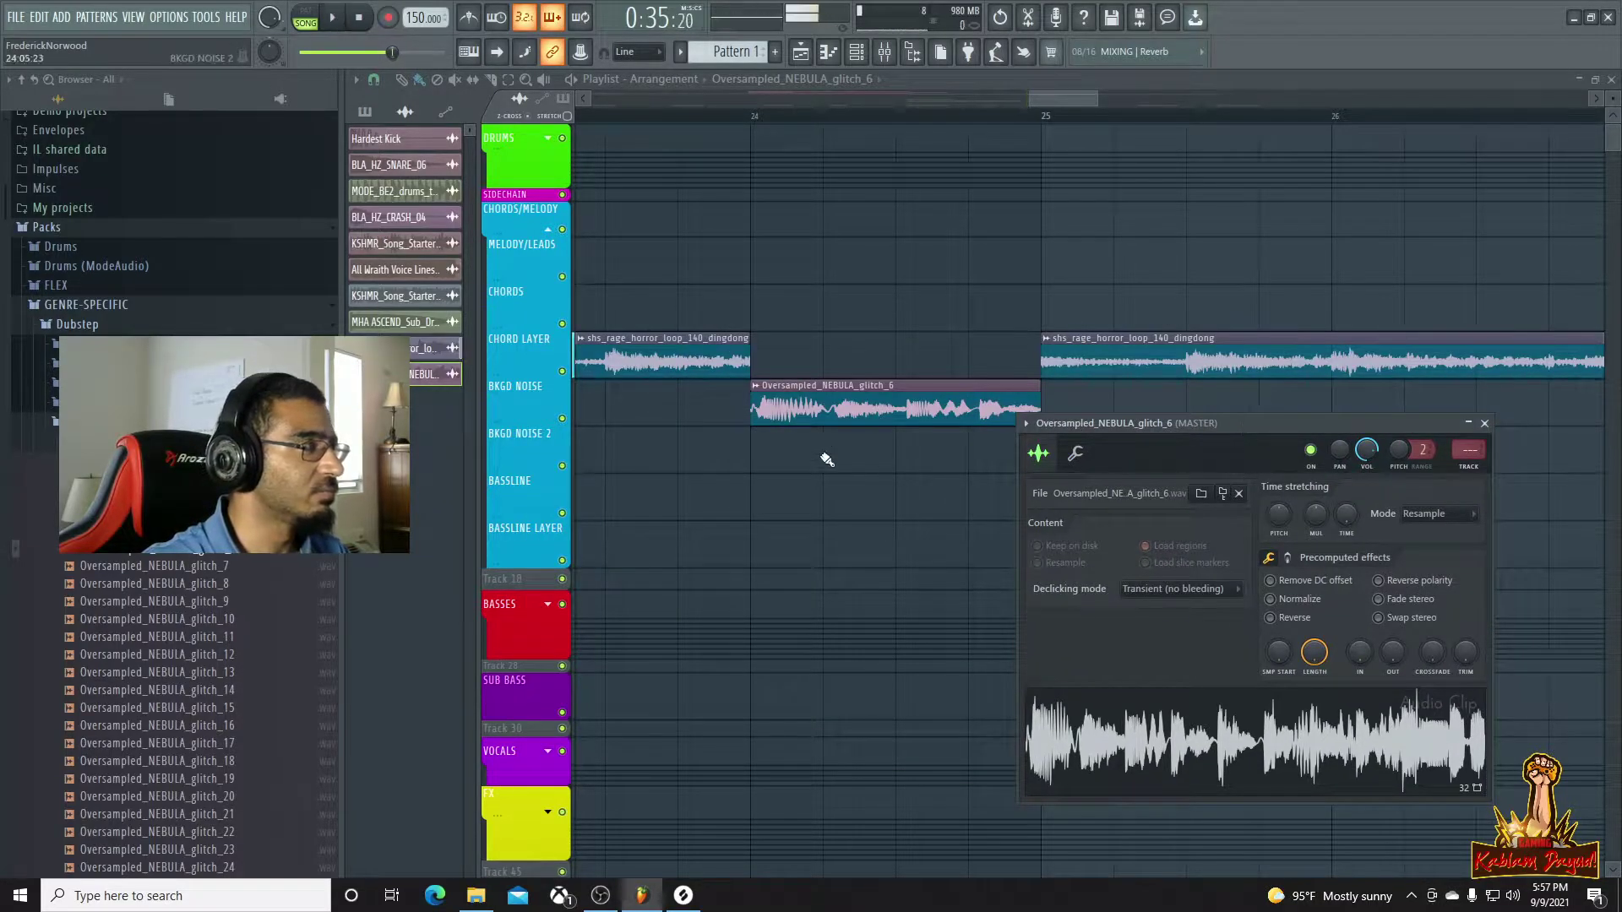
right_click(1206, 733)
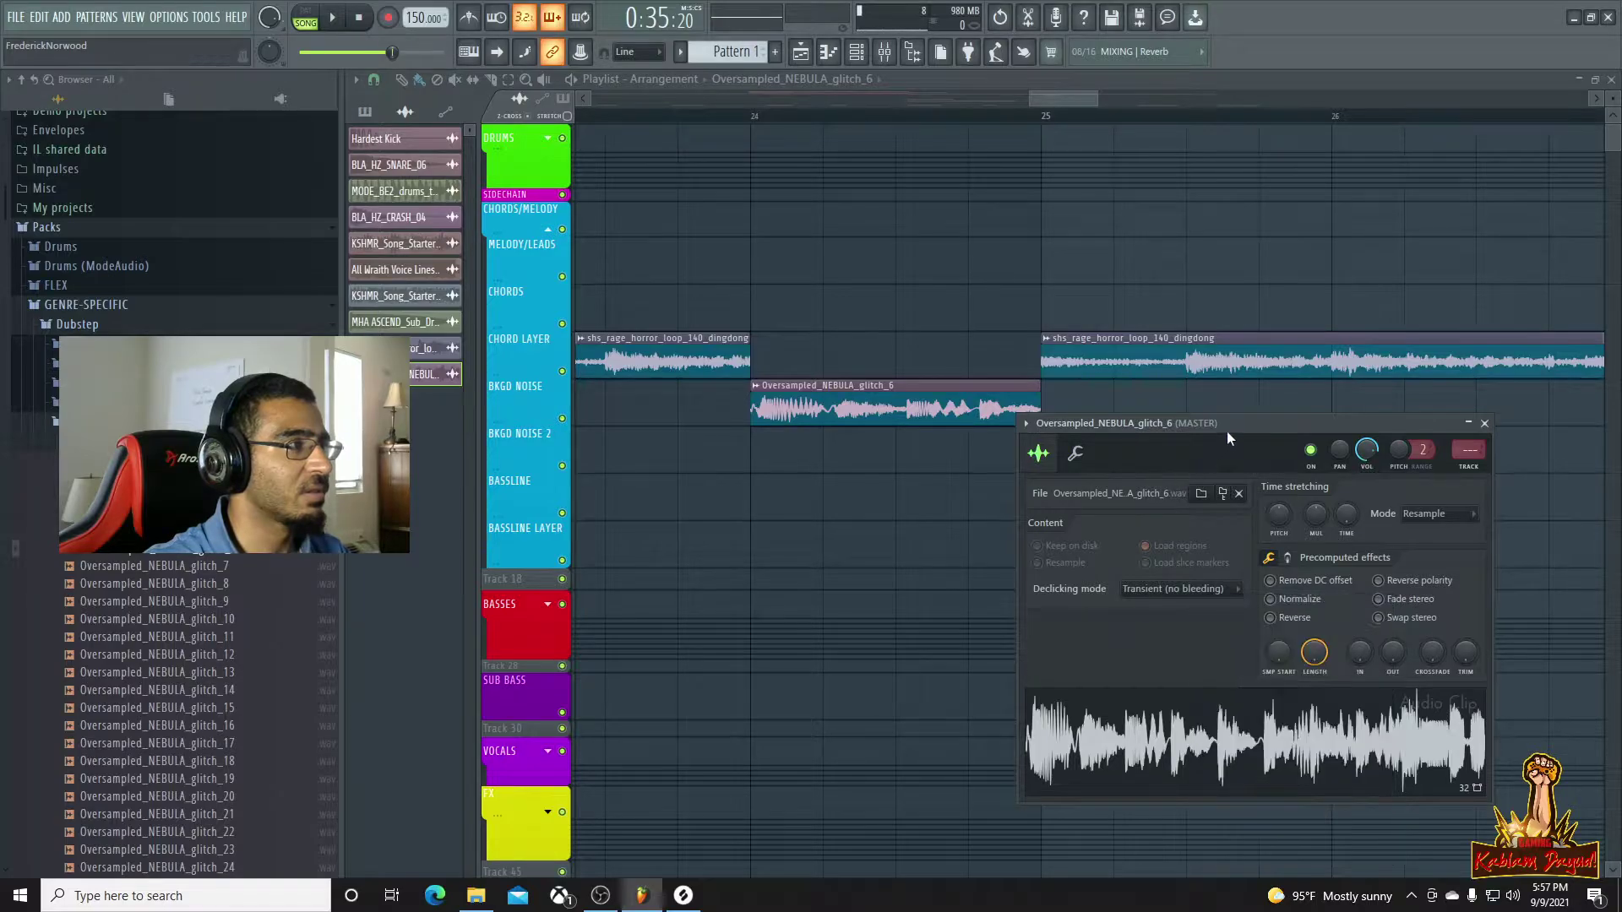
click(807, 395)
click(755, 387)
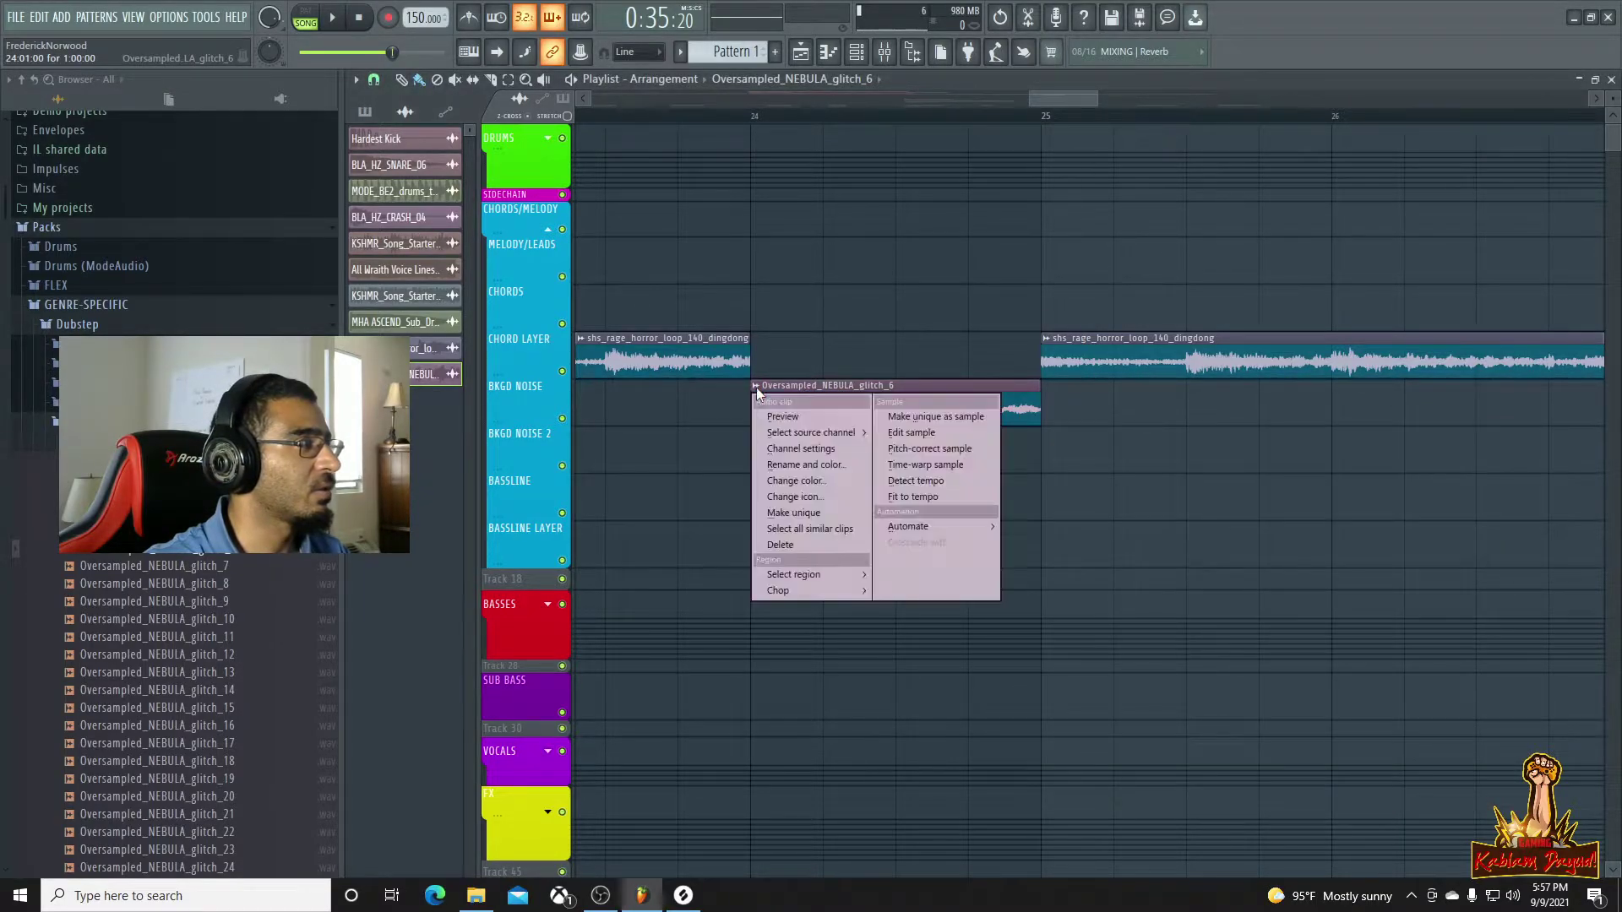
click(917, 479)
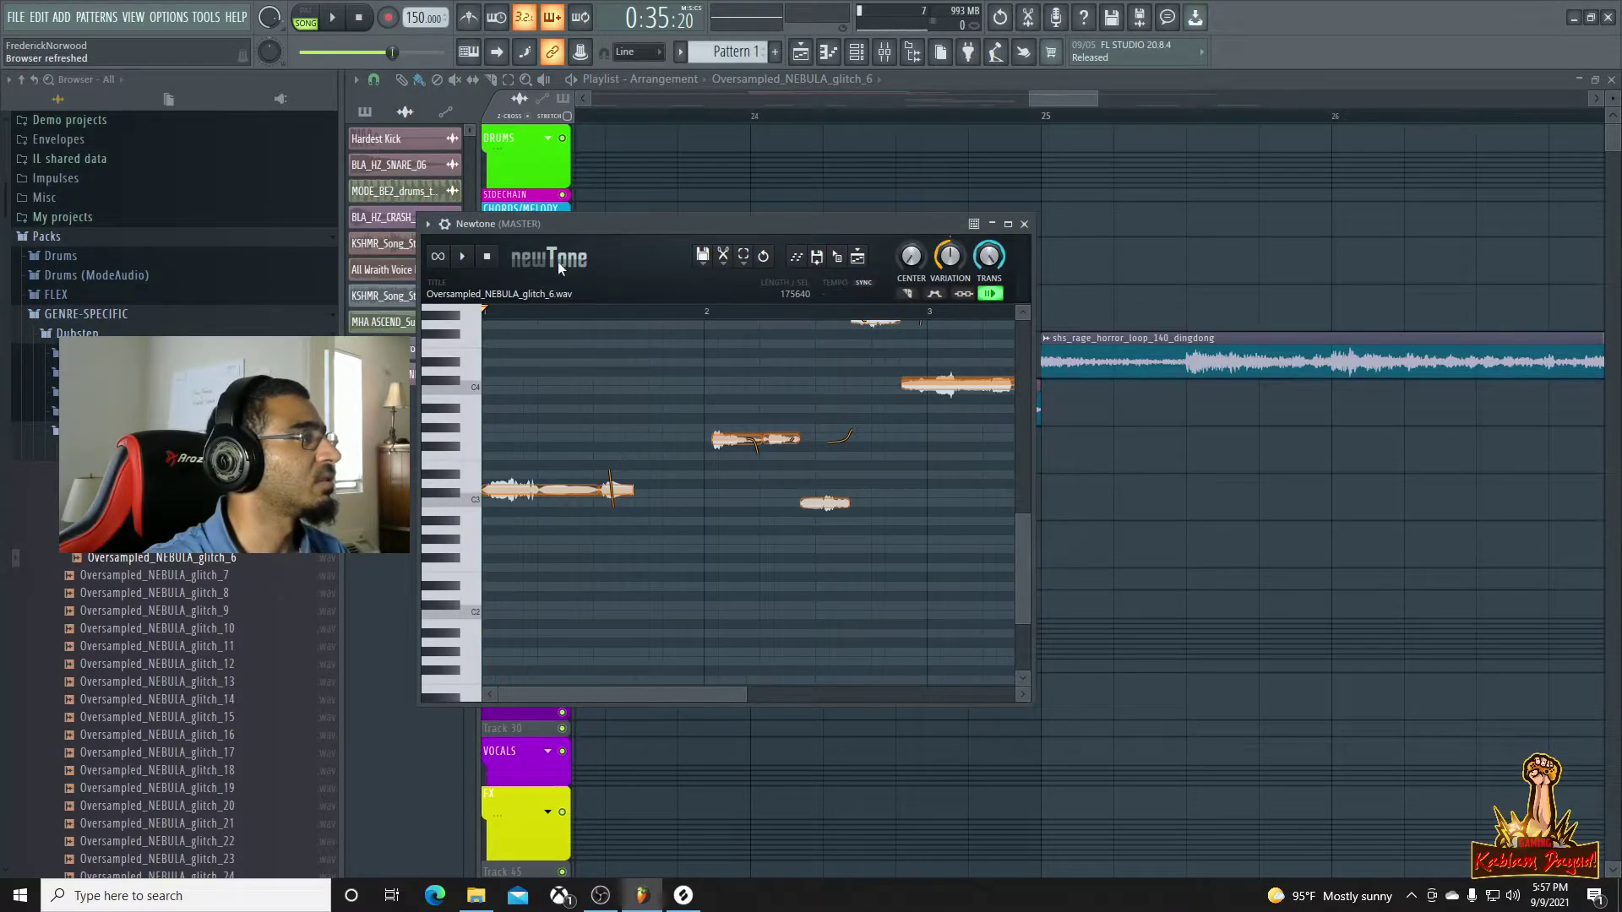
click(1024, 226)
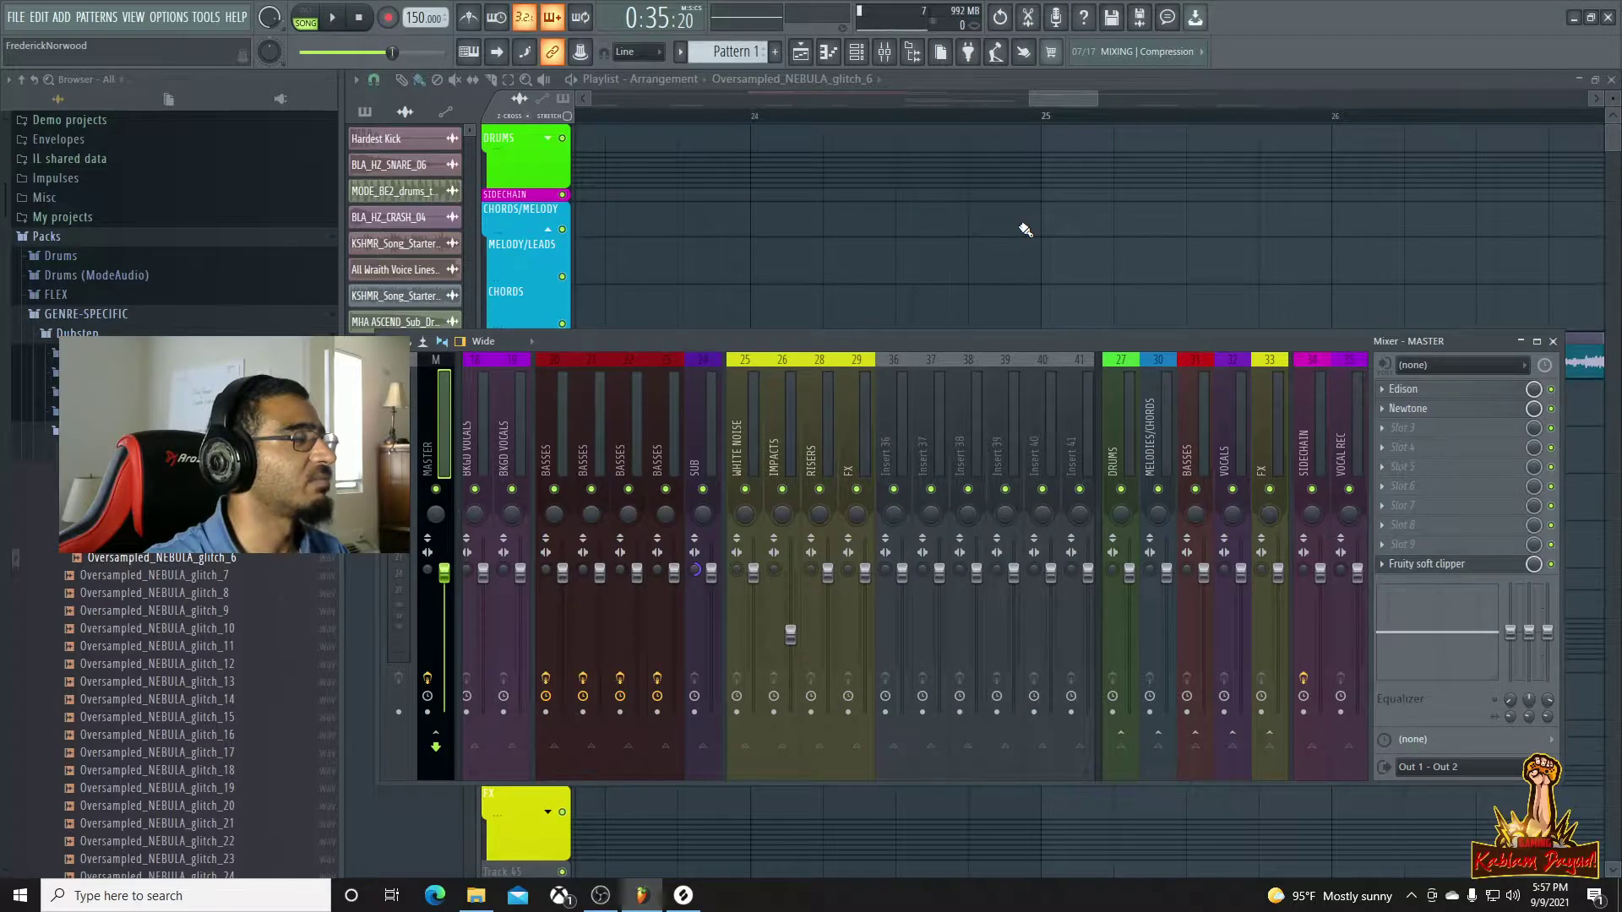
right_click(1384, 413)
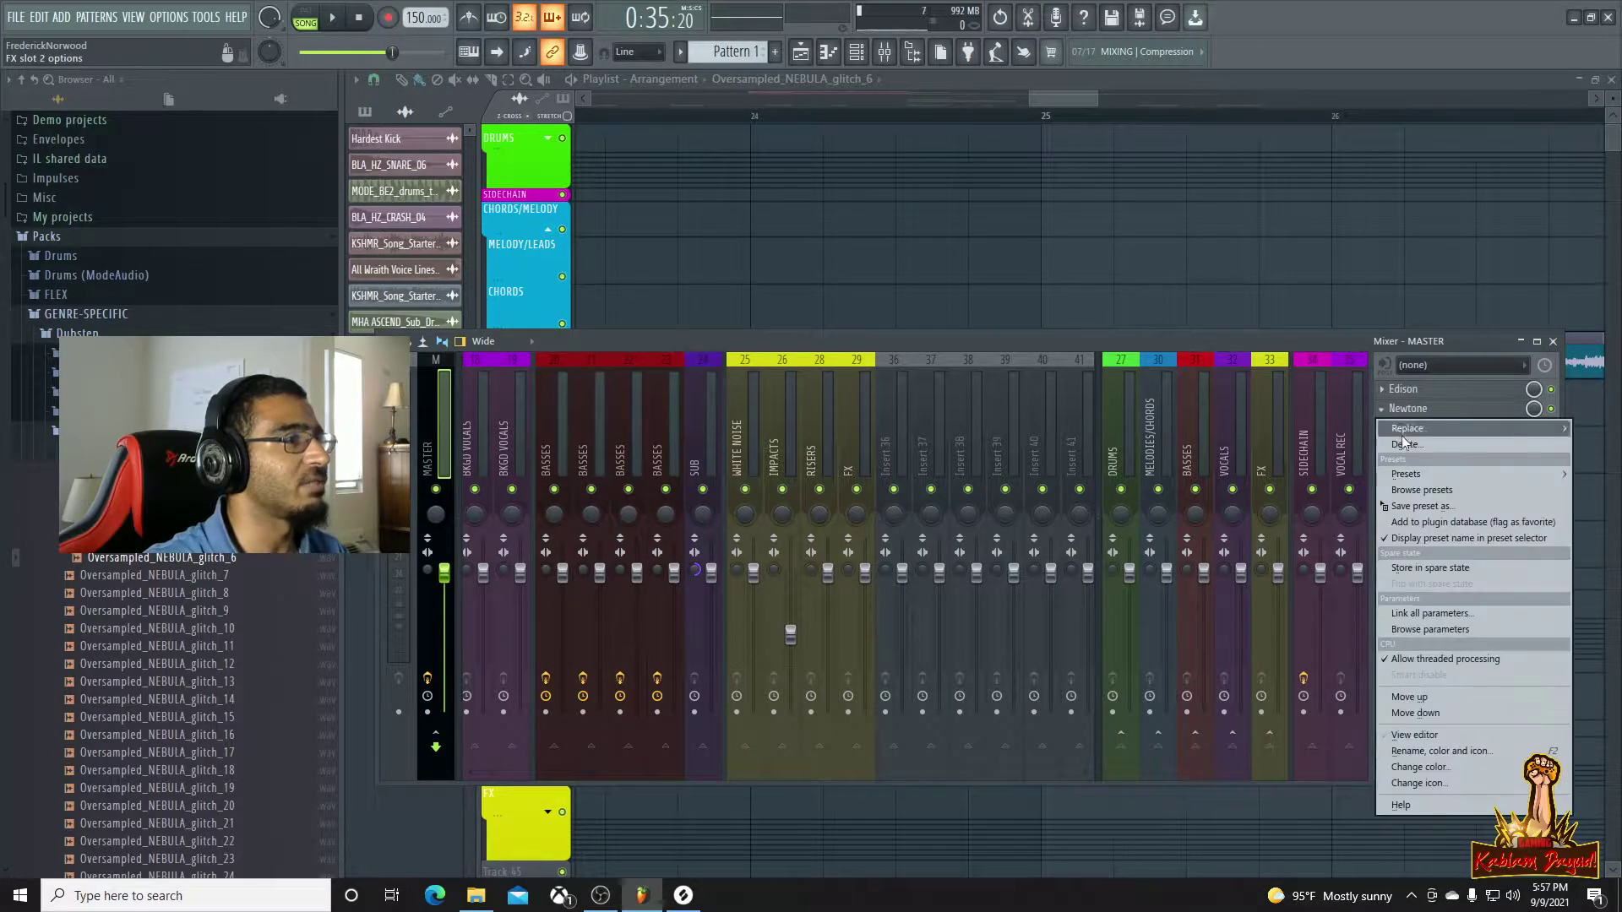
click(1406, 444)
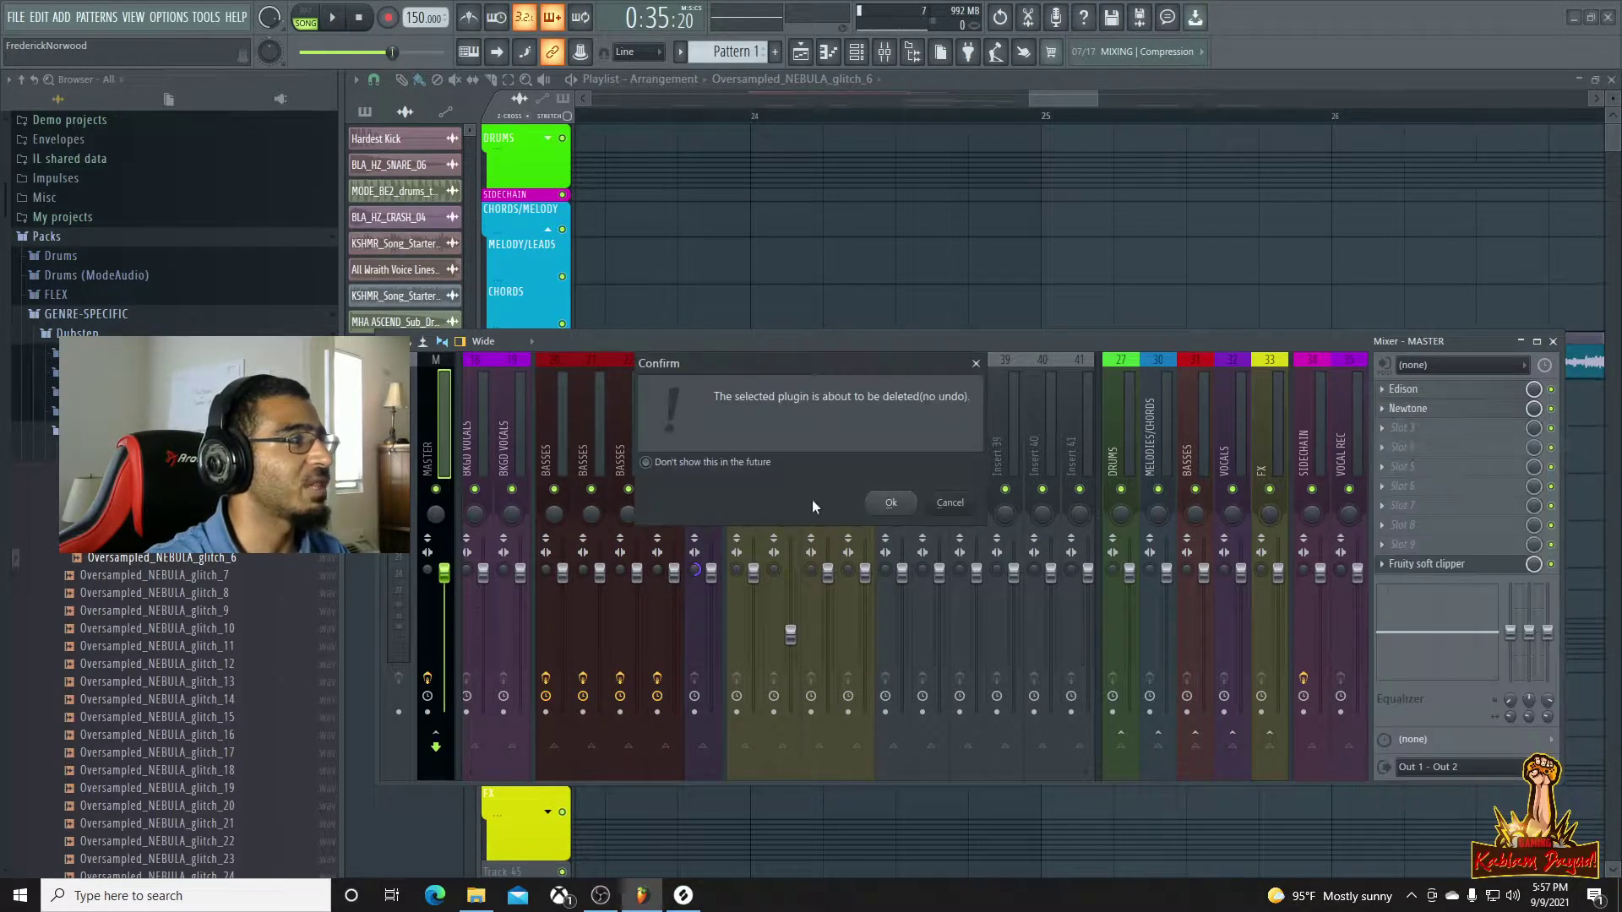
click(892, 504)
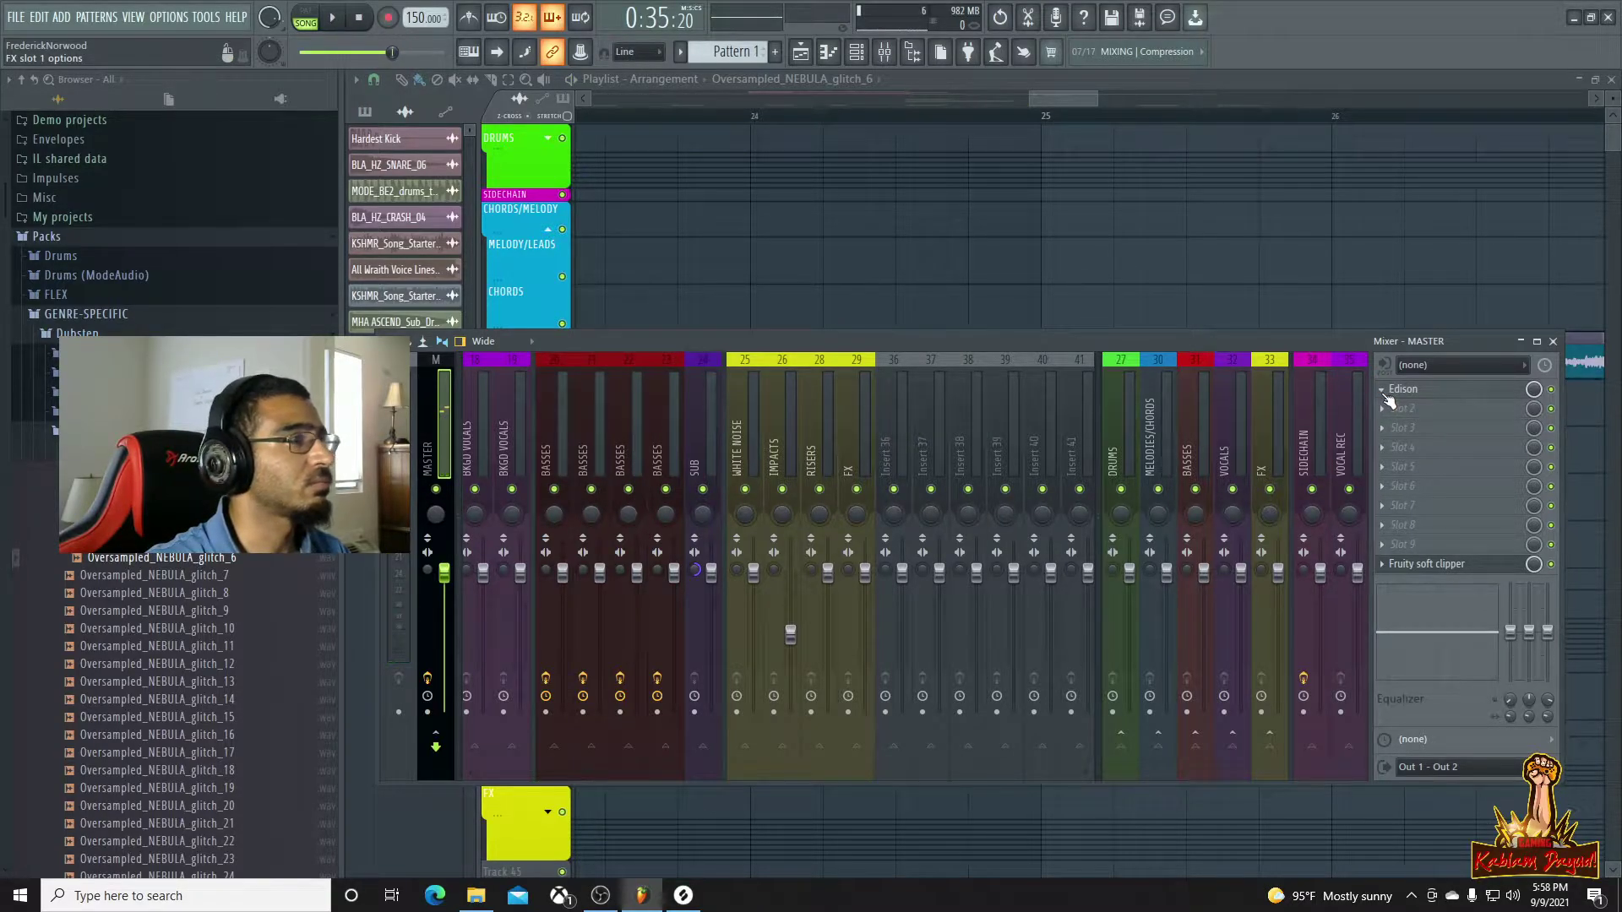
key(F9)
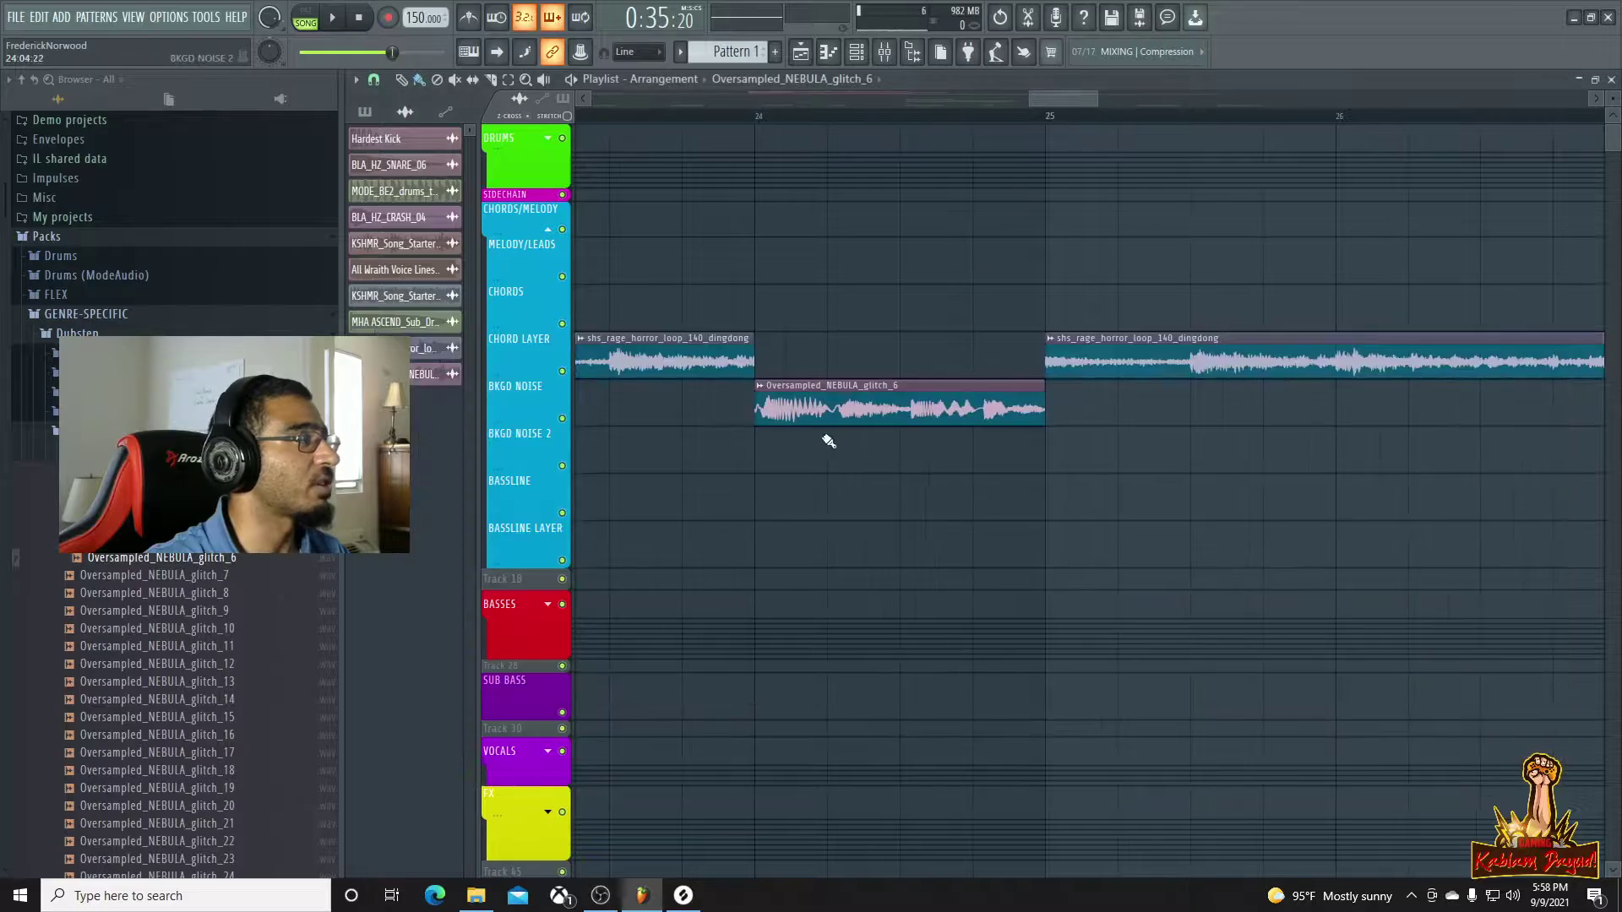
Open the Oversampled_NEBULA_glitch_6 clip for time-warping in Newtime, preview it and turn on tempo sync
click(760, 386)
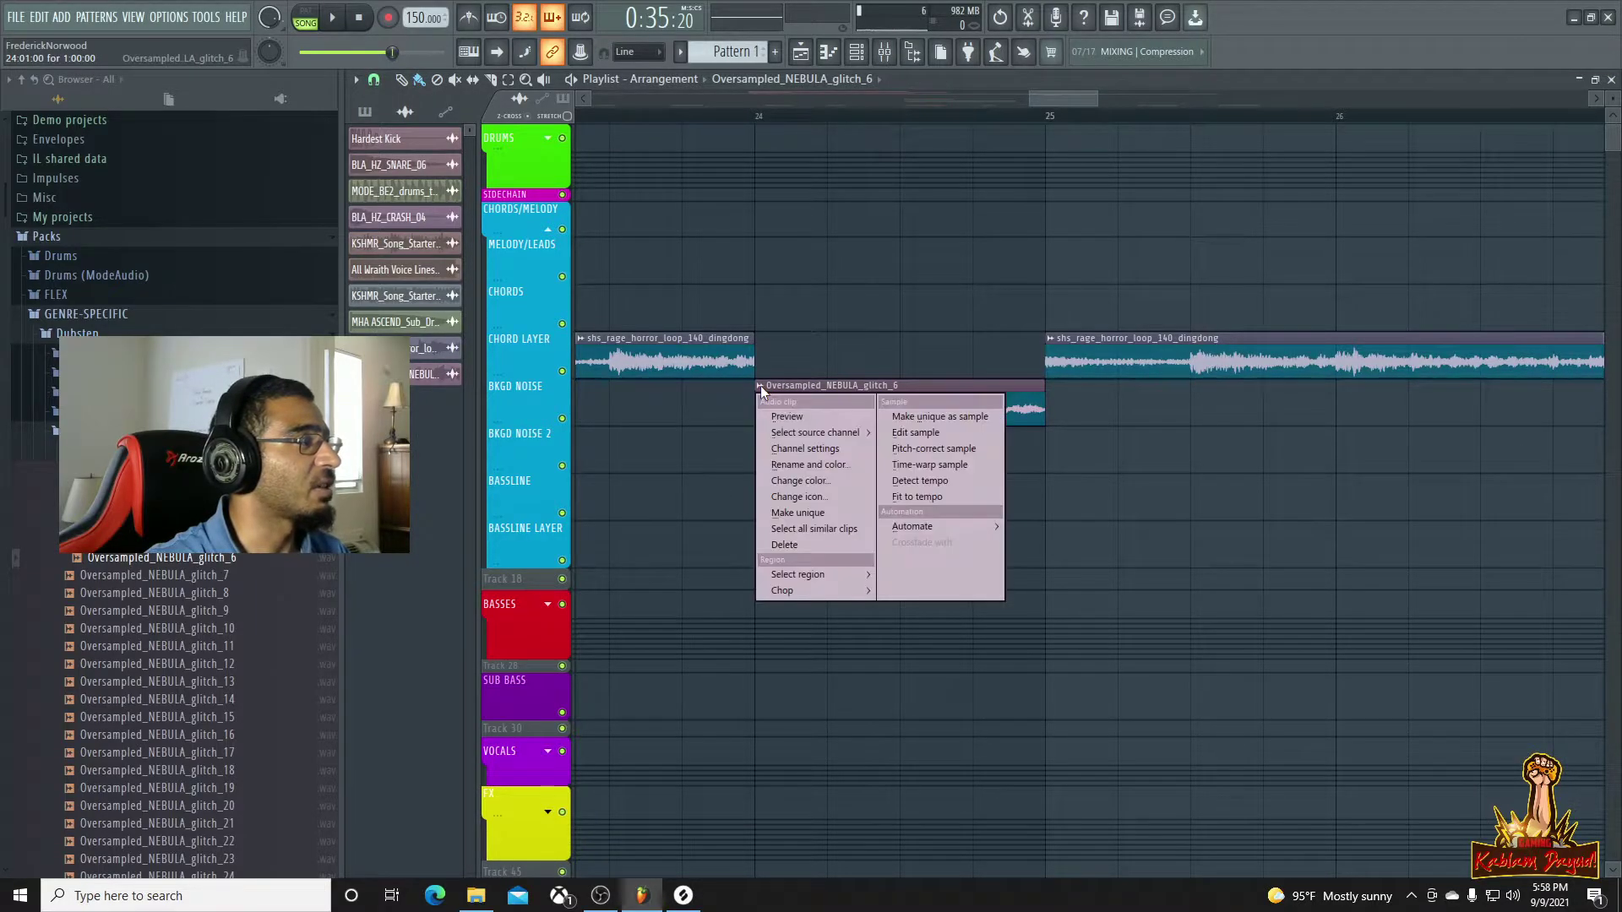
click(950, 464)
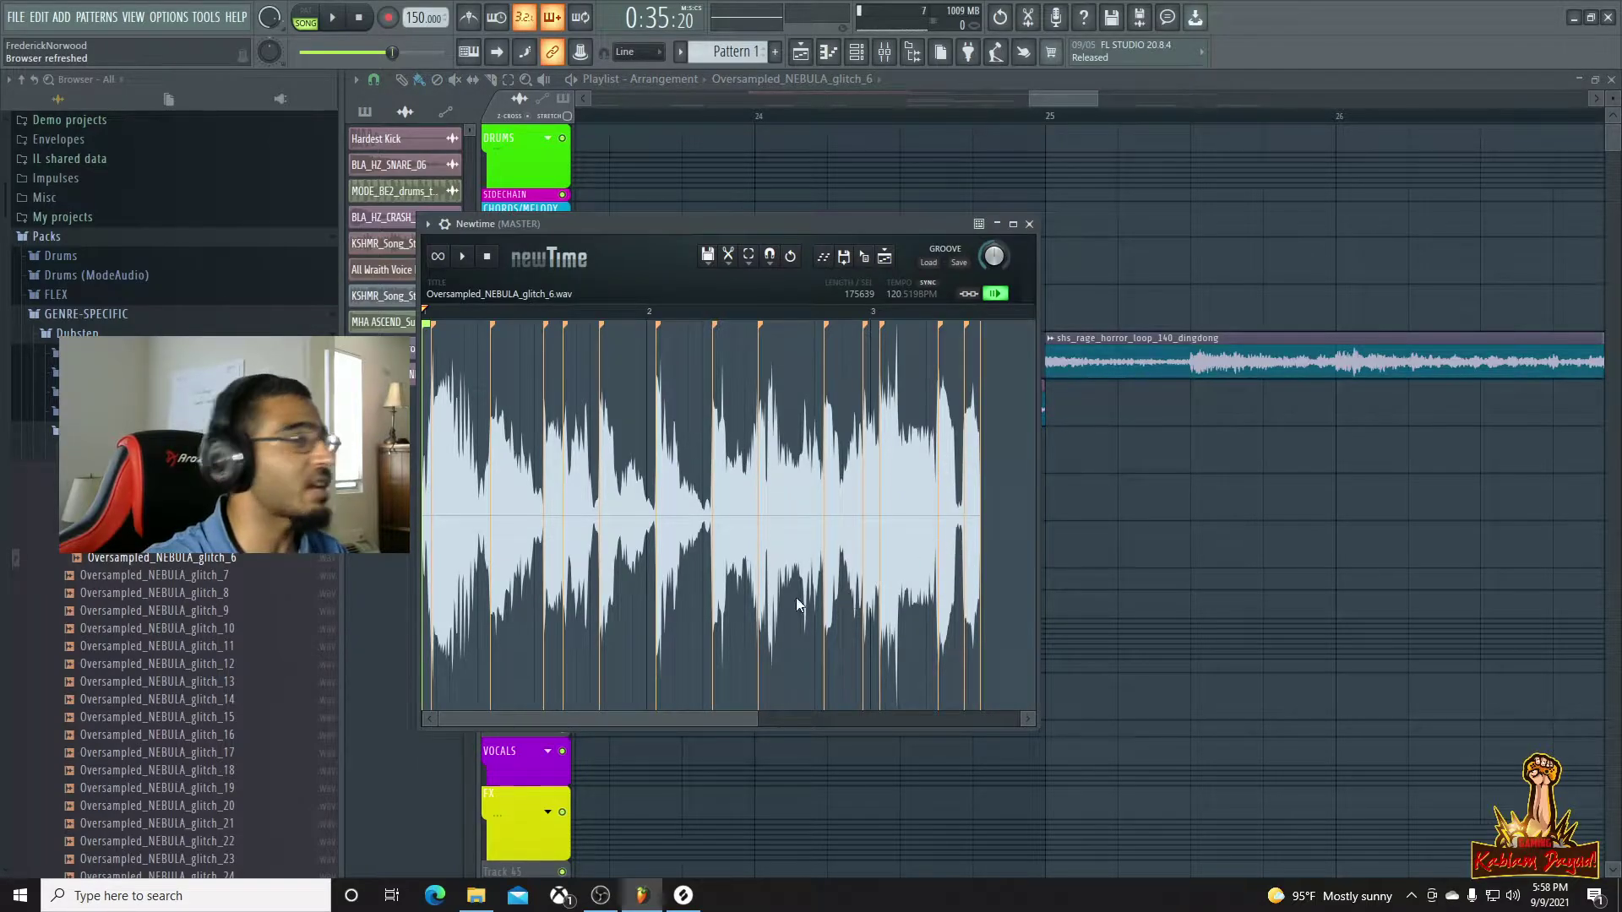
drag(753, 715, 520, 699)
key(space)
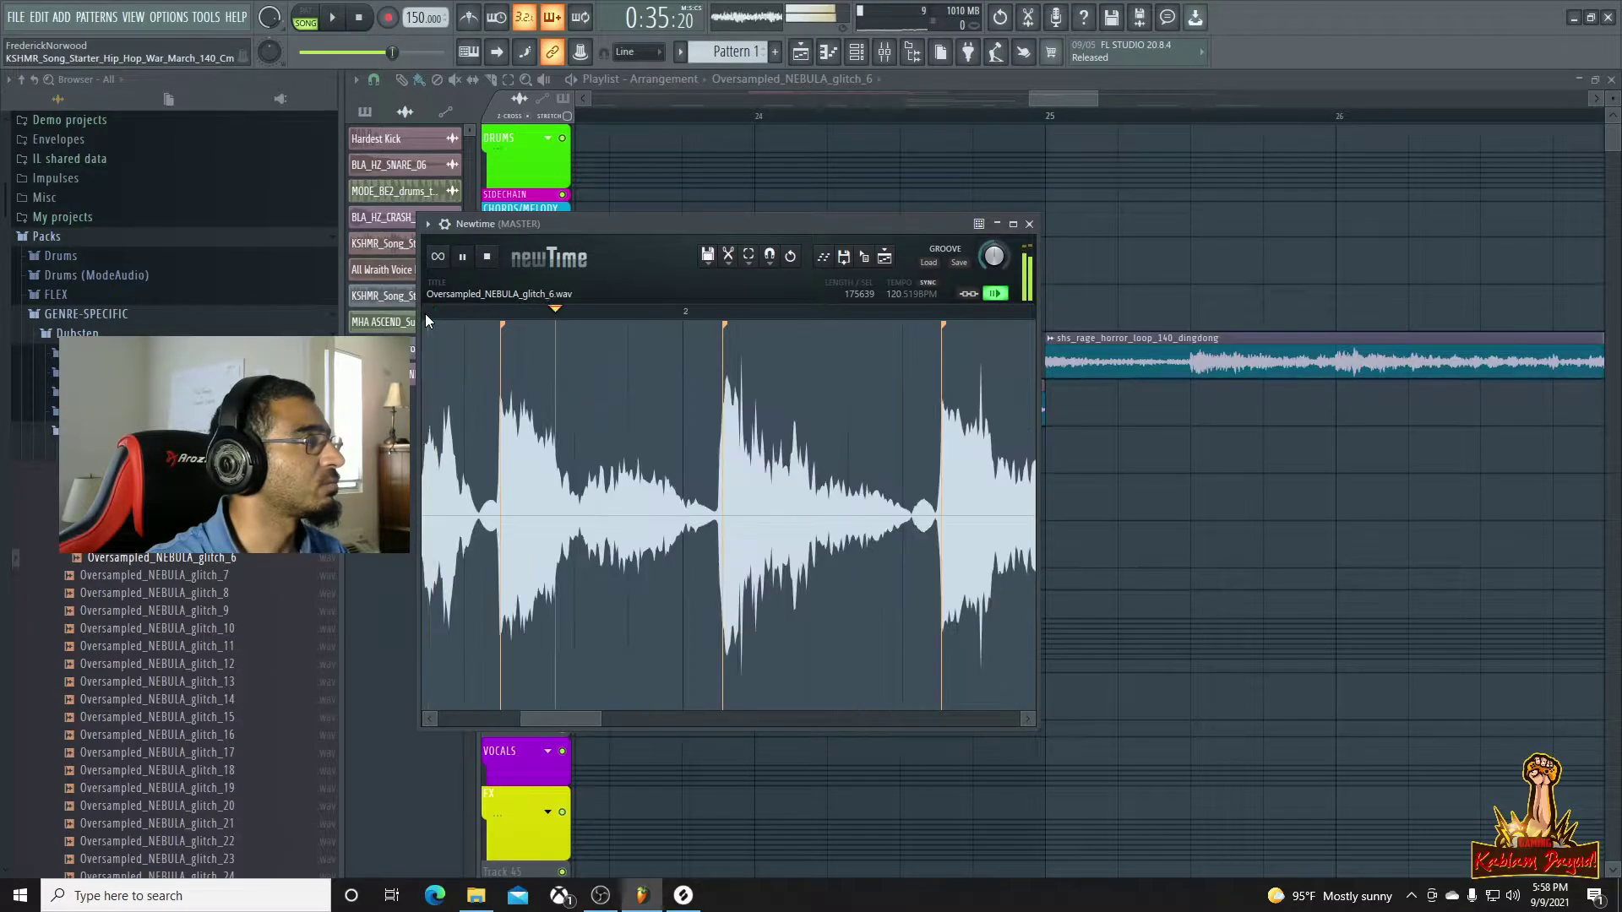
key(space)
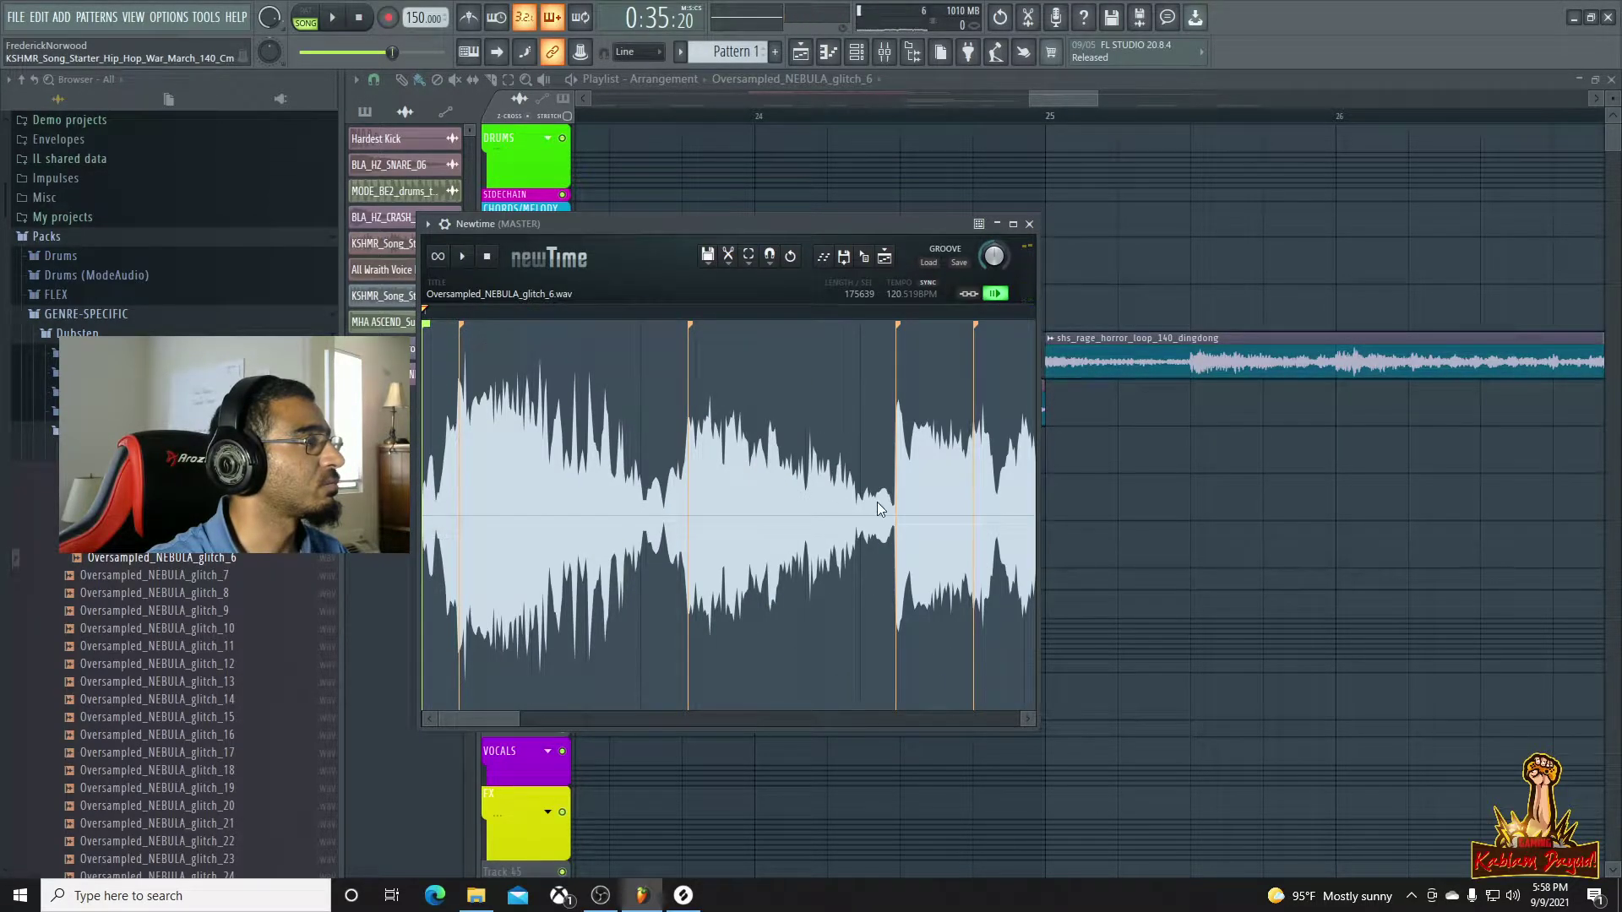
scroll(877, 501, down, 3)
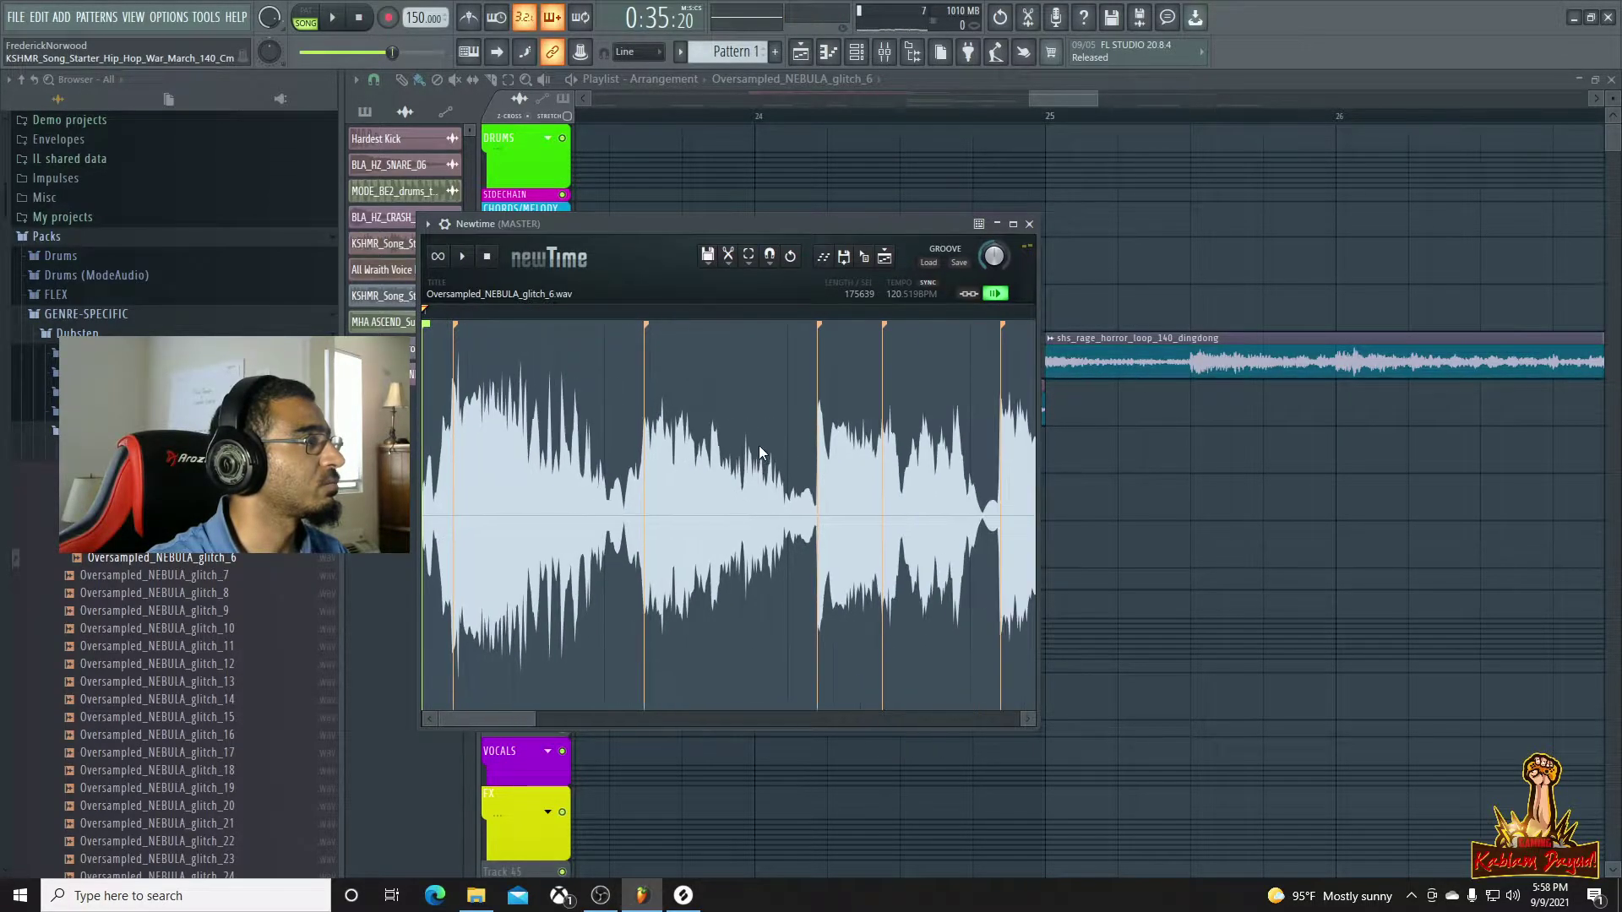
click(928, 283)
key(space)
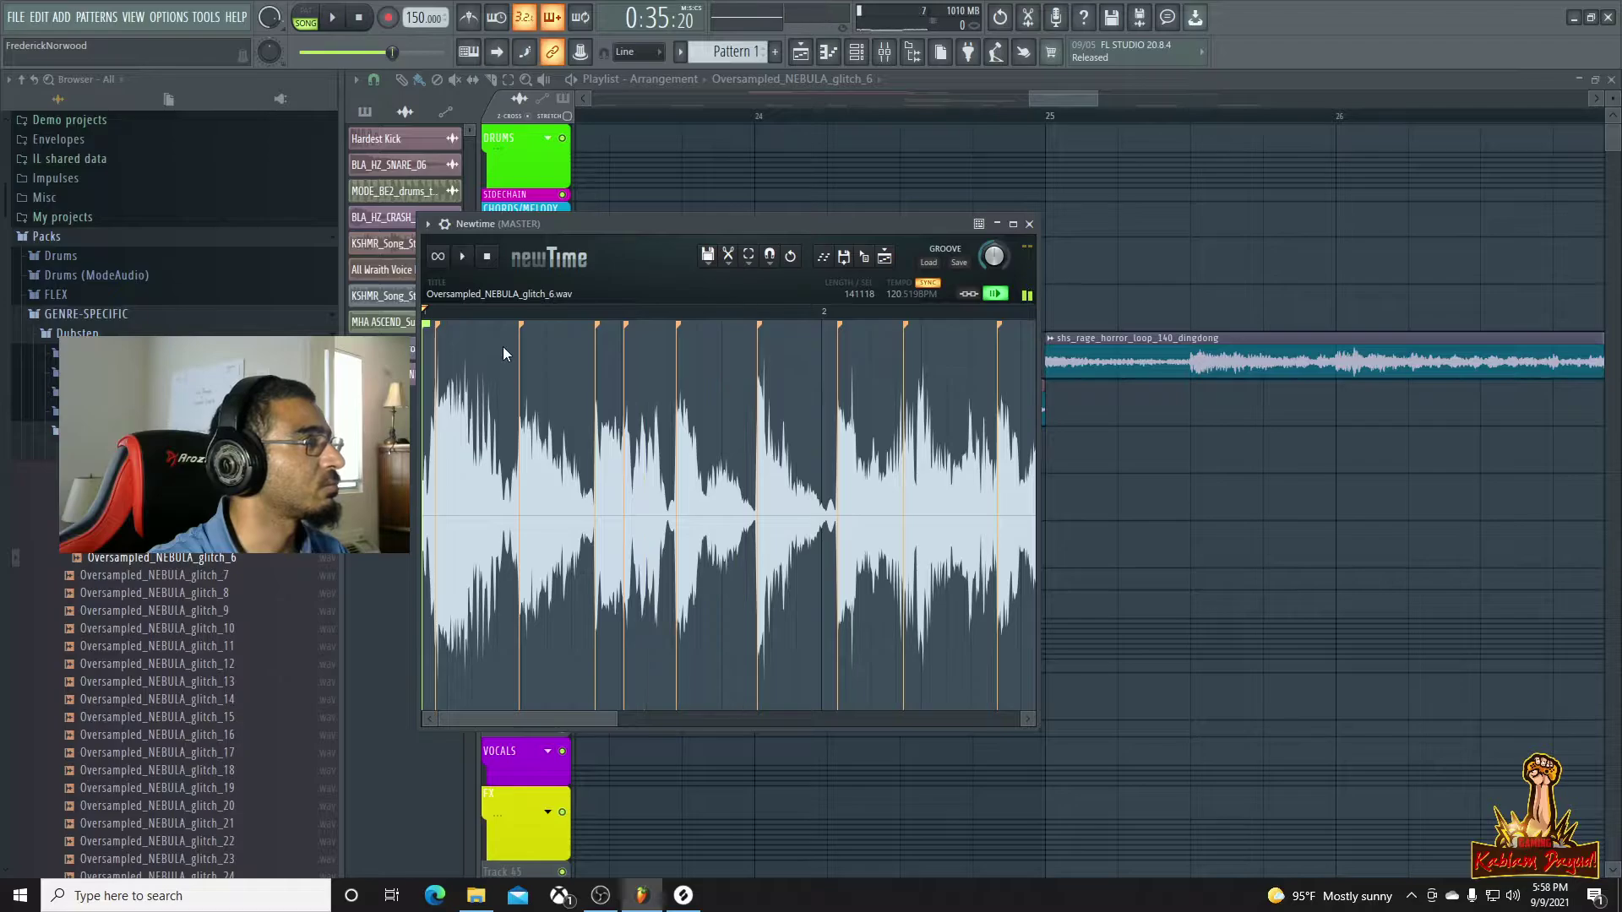
Shift the second to fifth warp markers after the sample's start later in time to align with the grid, previewing the timing
drag(519, 327, 522, 328)
key(space)
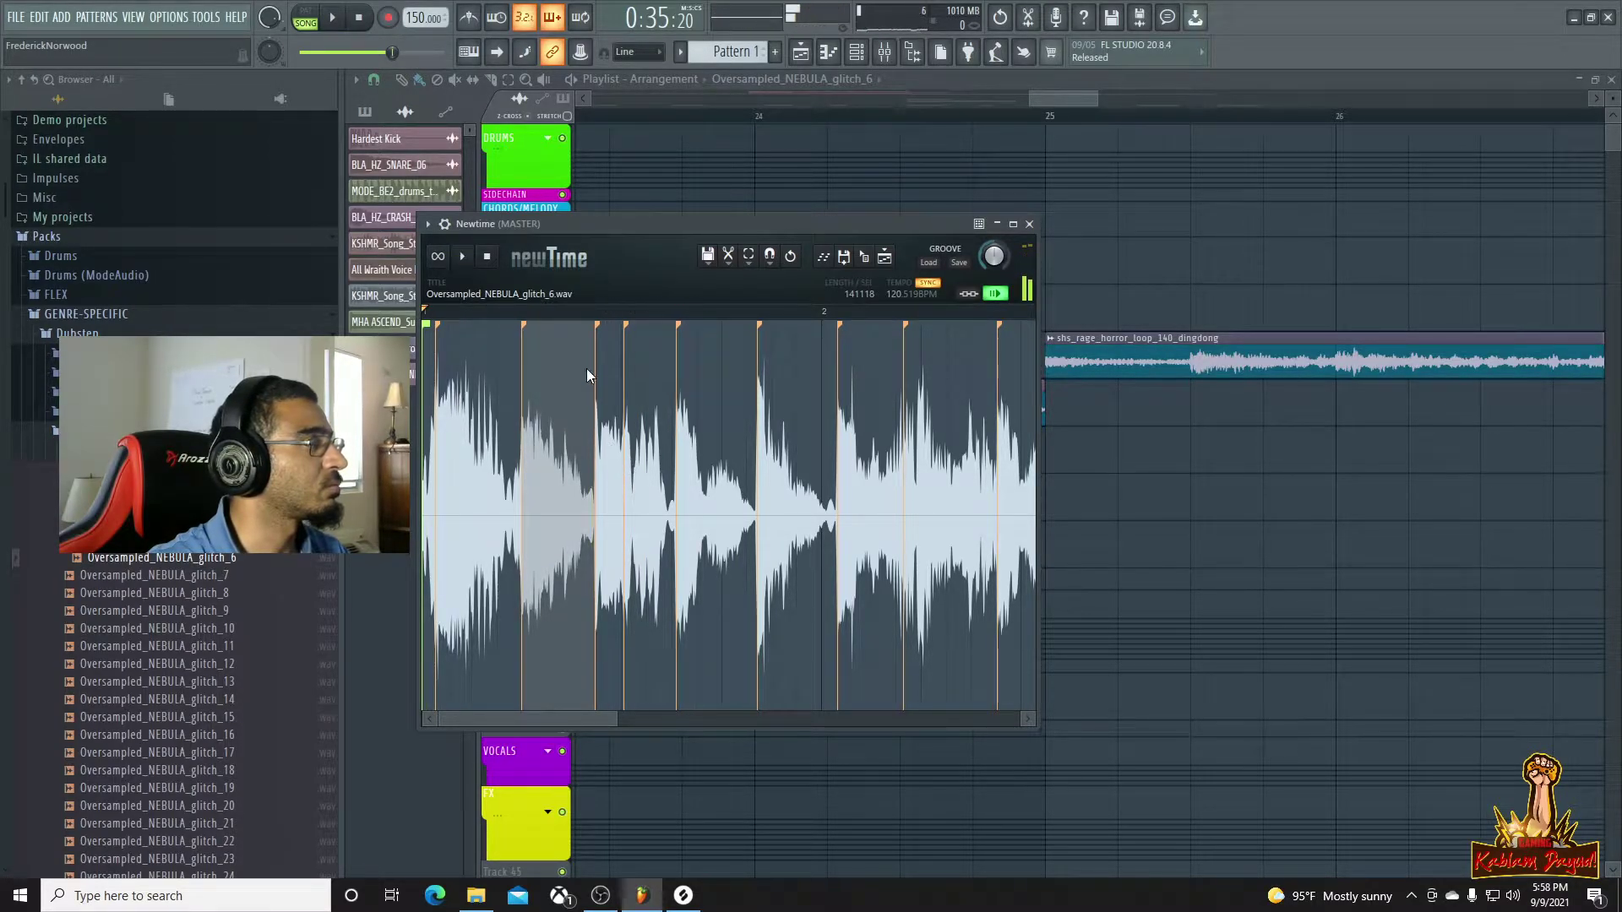
key(space)
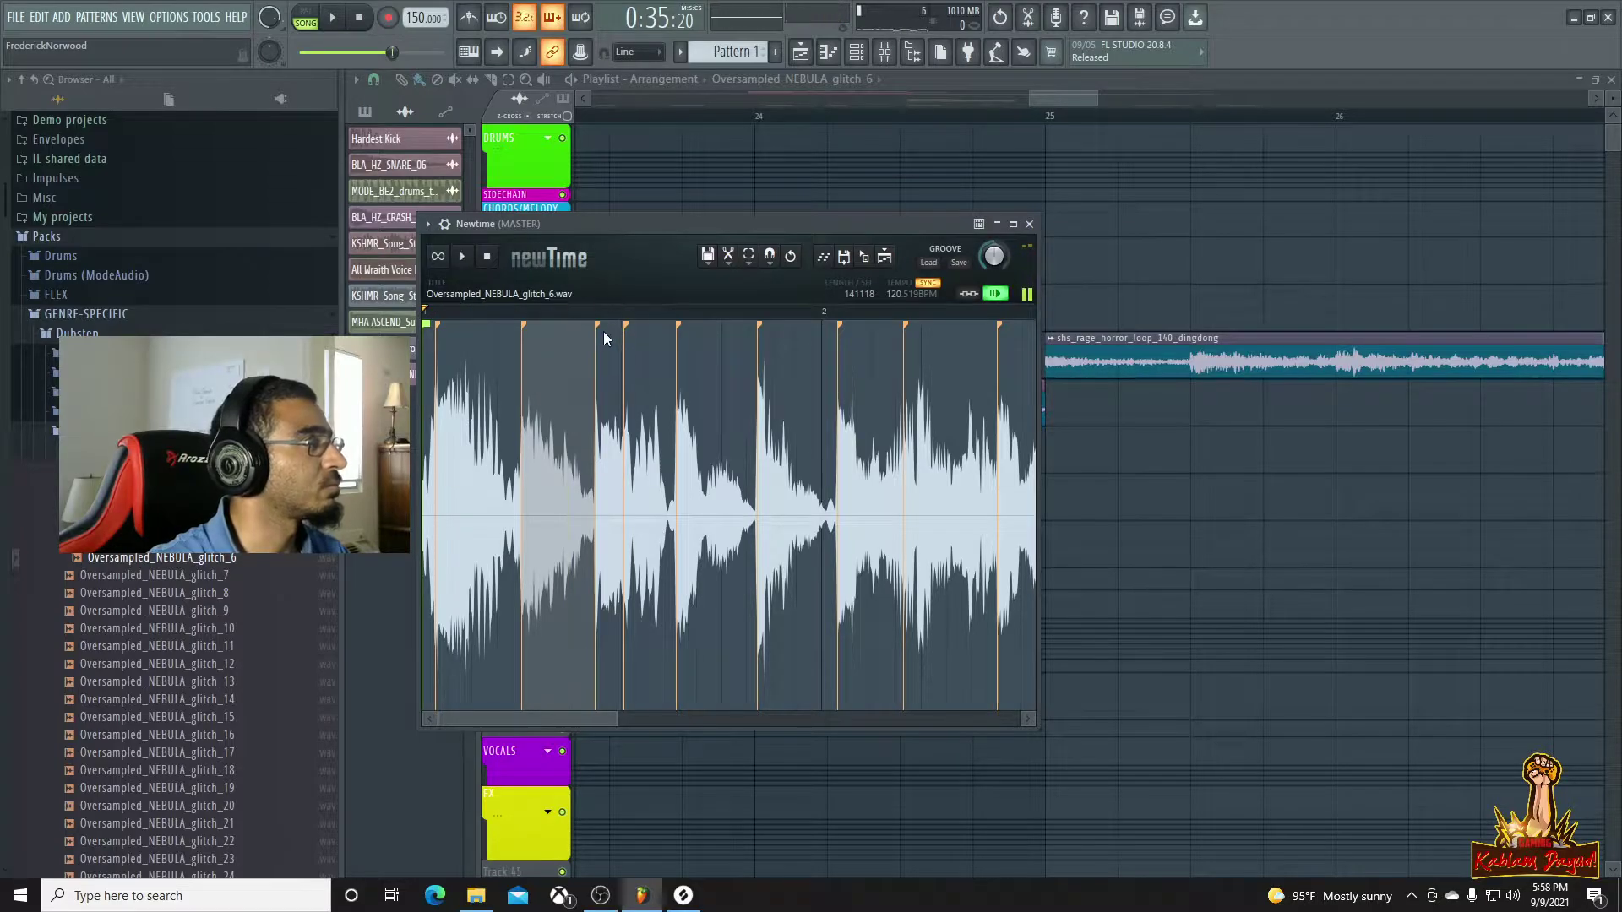
mouse_move(625, 331)
mouse_down()
mouse_move(645, 339)
mouse_move(622, 335)
mouse_up()
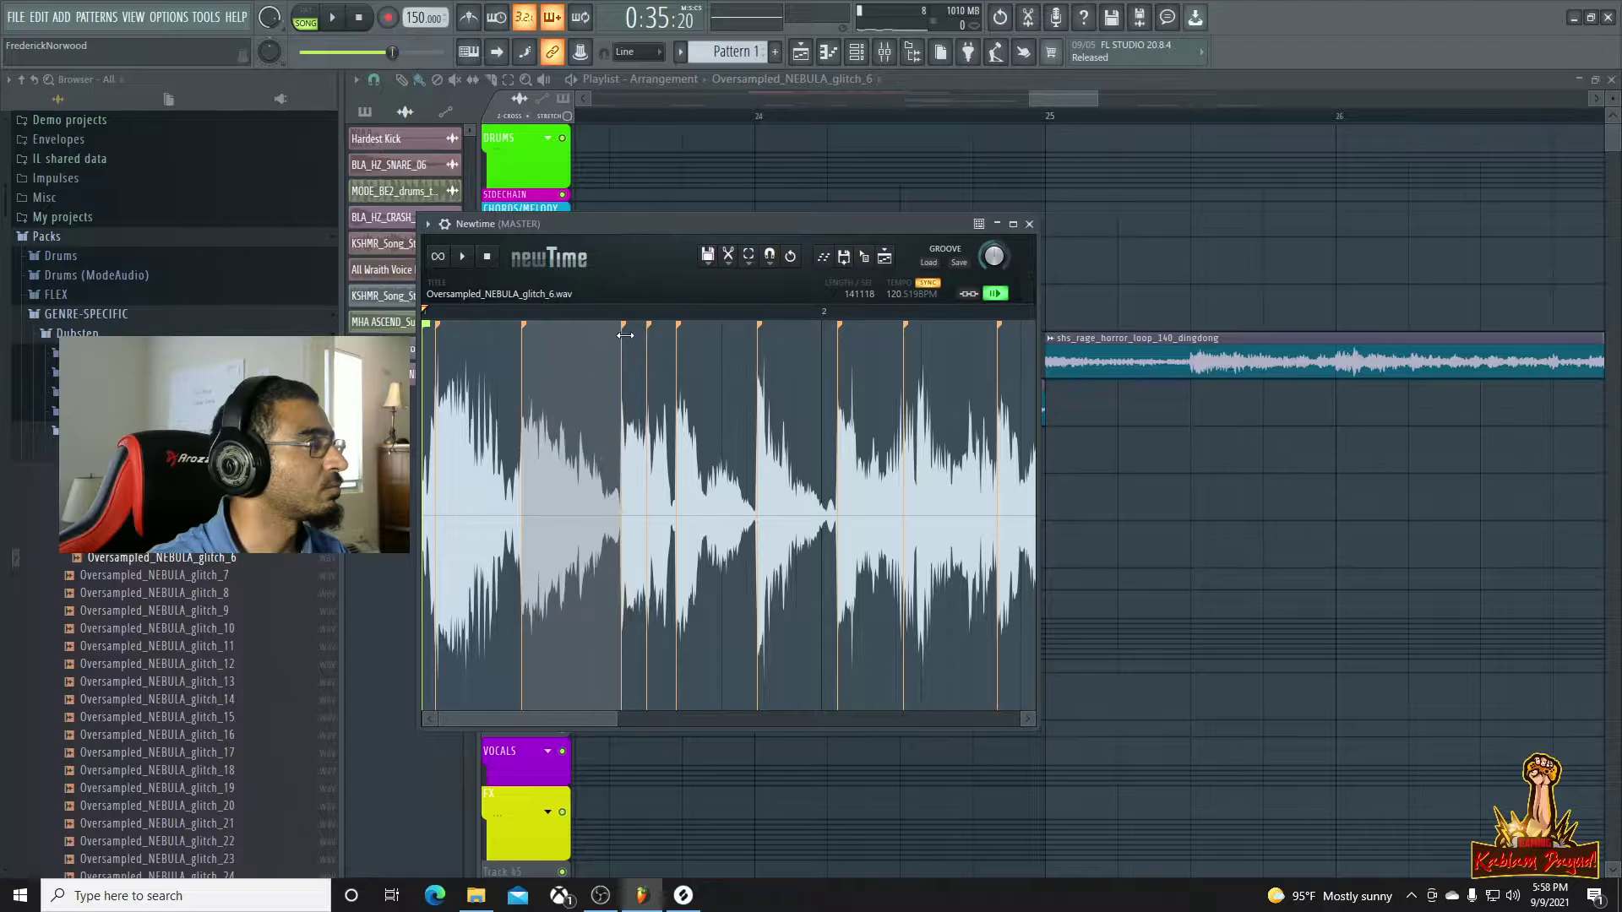
key(space)
key(space)
mouse_move(676, 326)
mouse_down()
mouse_move(732, 337)
mouse_move(673, 329)
mouse_up()
key(space)
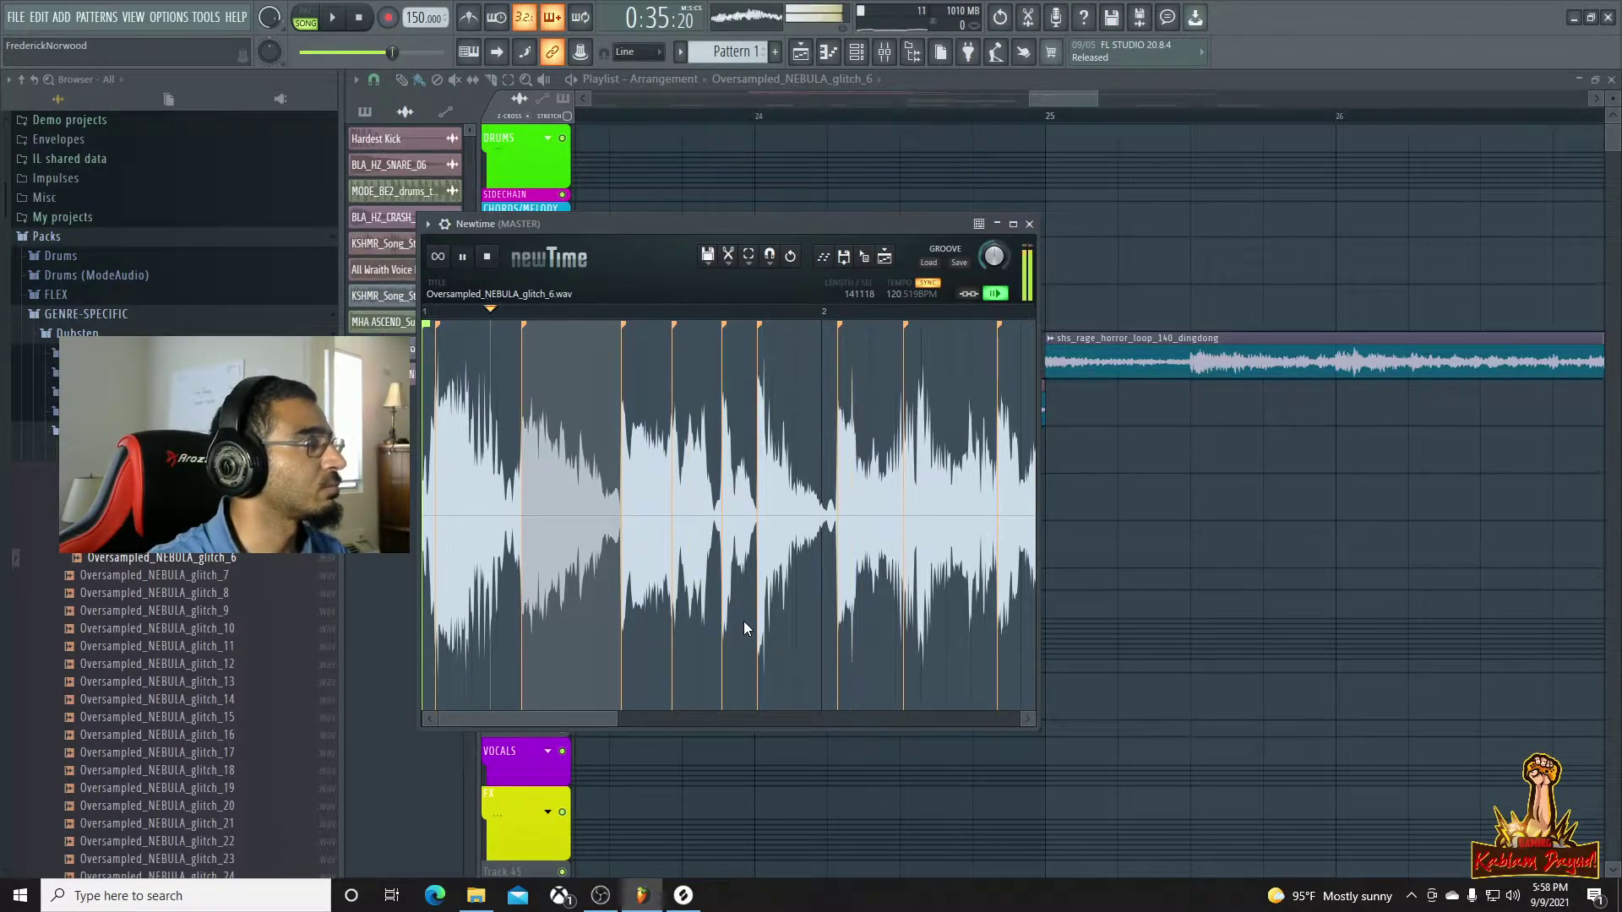
key(space)
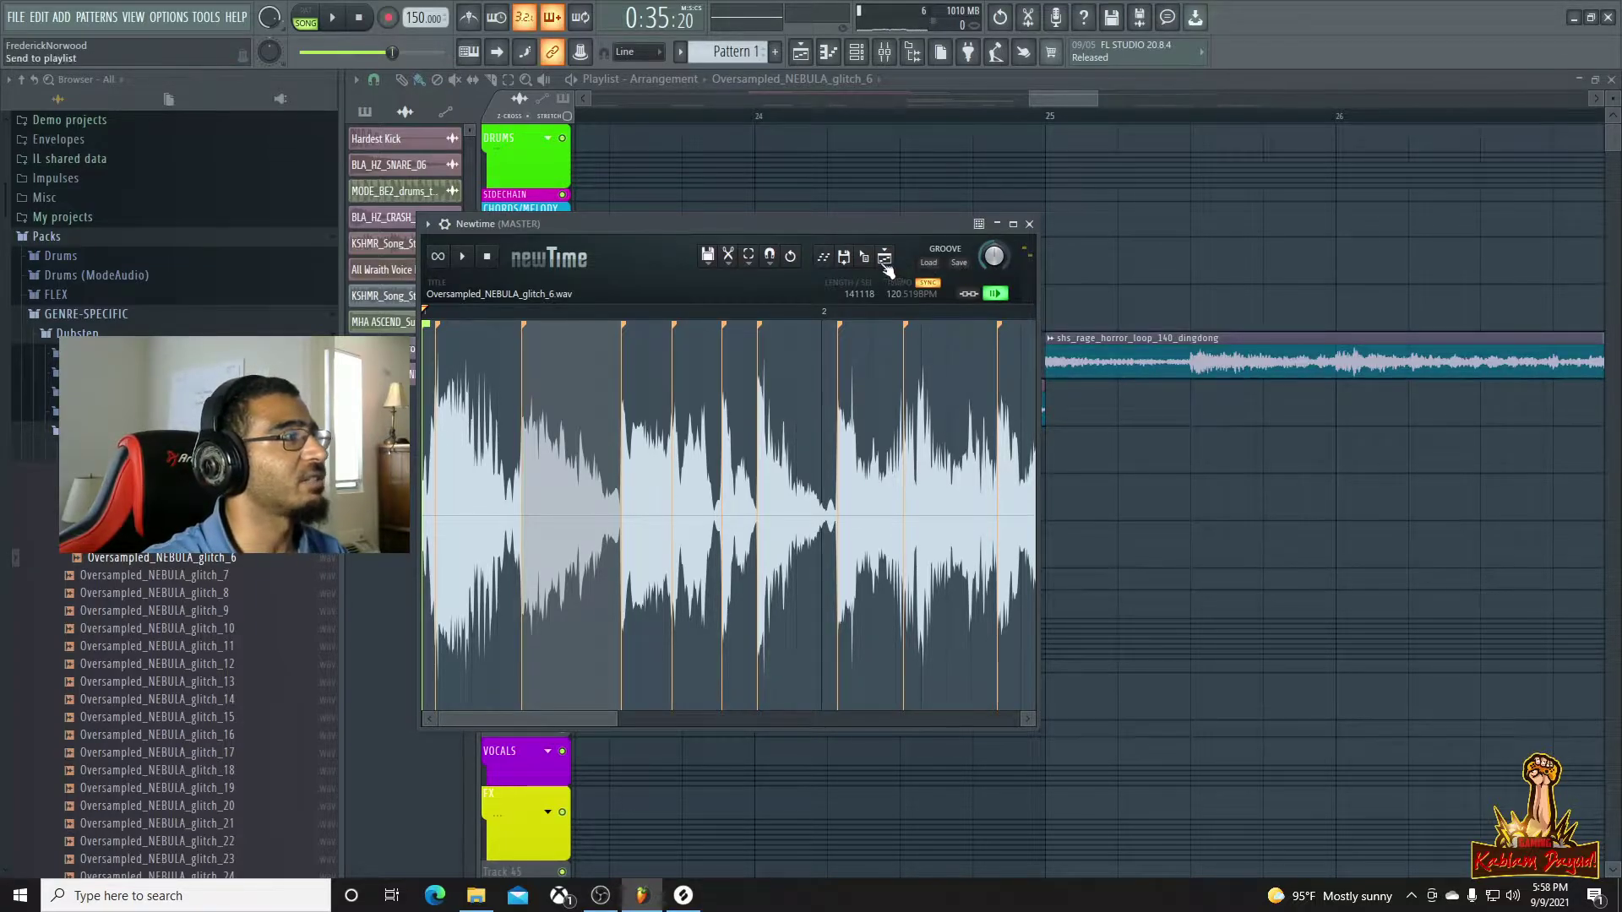
Replace the glitch clip on BKGD NOISE at bar 24 with the warped version and play it from bar 24
drag(868, 264, 787, 395)
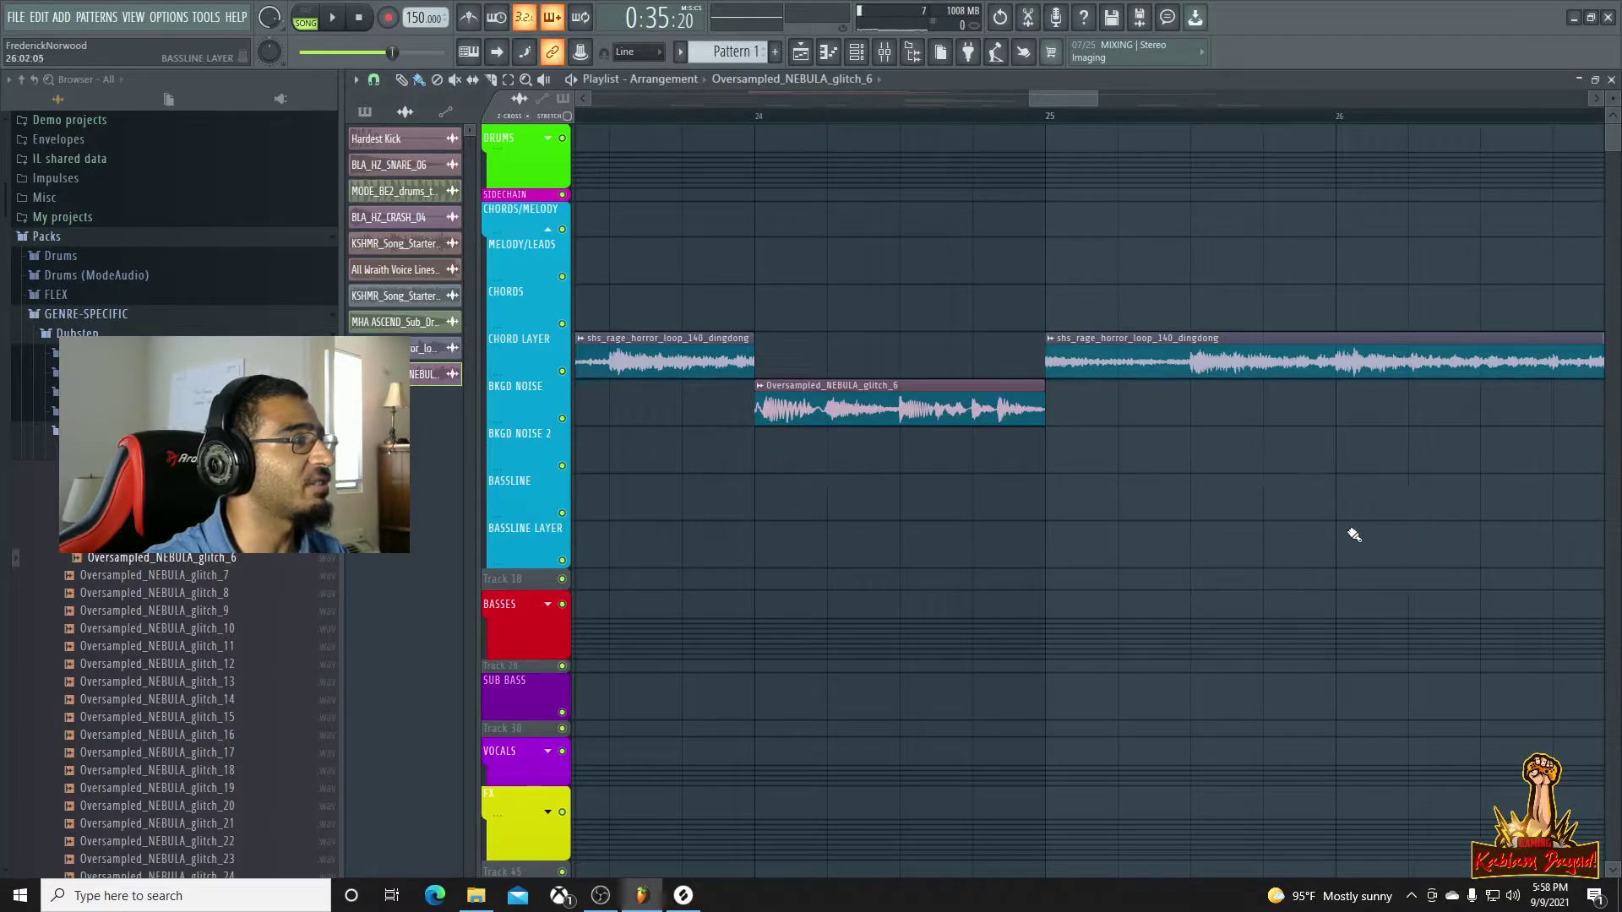
click(753, 118)
key(space)
key(space)
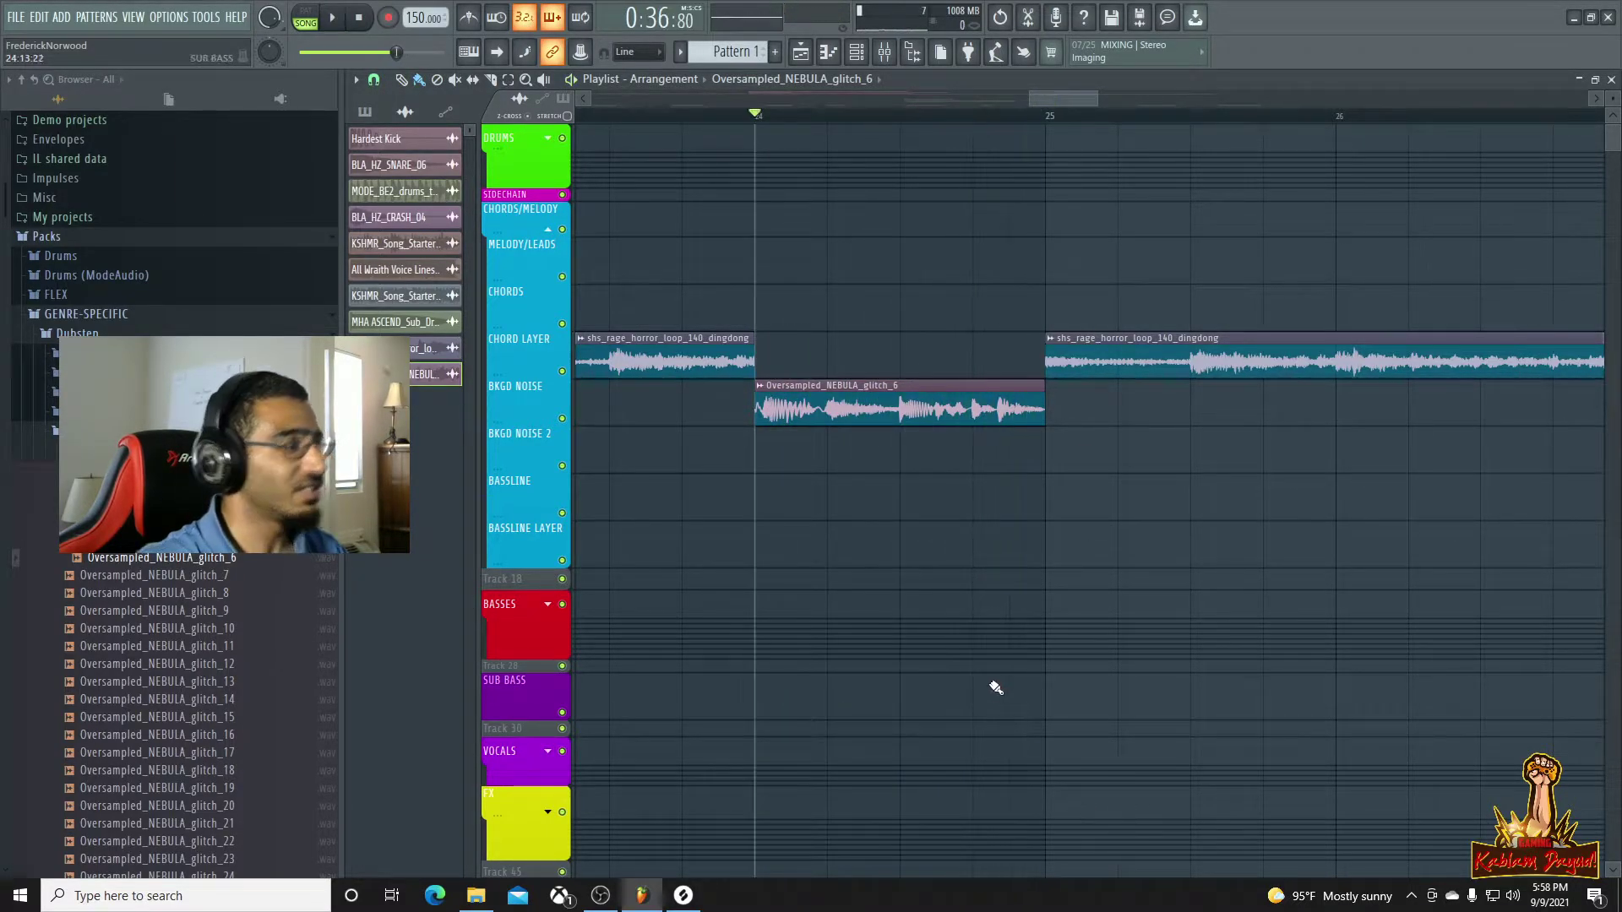
scroll(968, 641, down, 5)
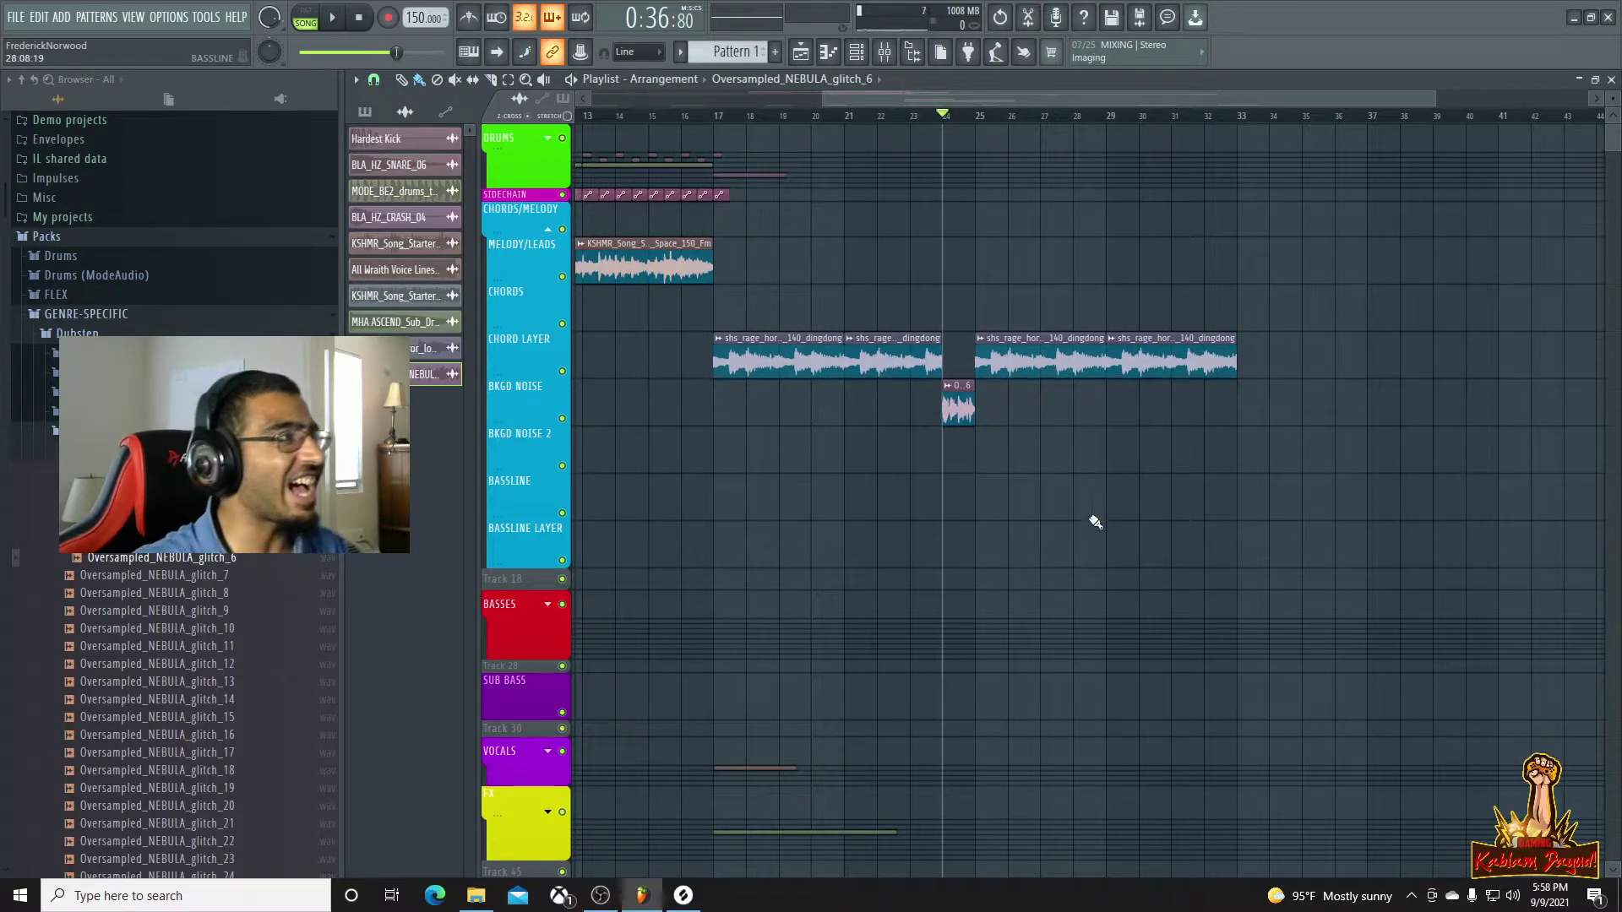
Remove Newtime and Edison from the master track's effect slots, leaving the Fruity soft clipper in place
key(F9)
click(1384, 409)
click(1390, 402)
click(920, 486)
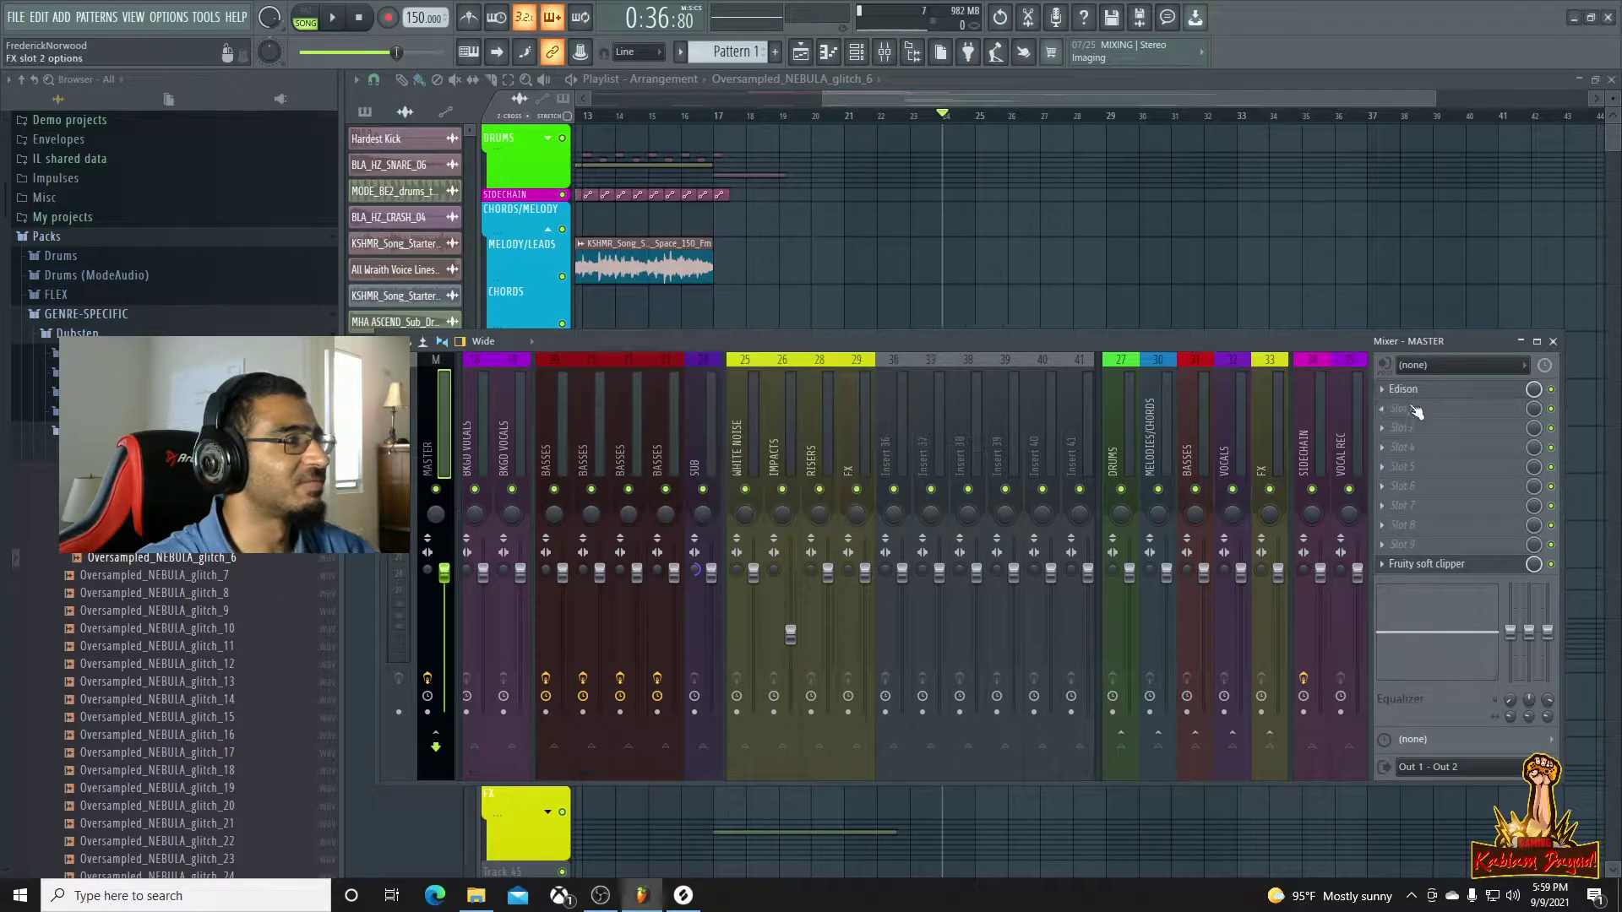
click(1383, 391)
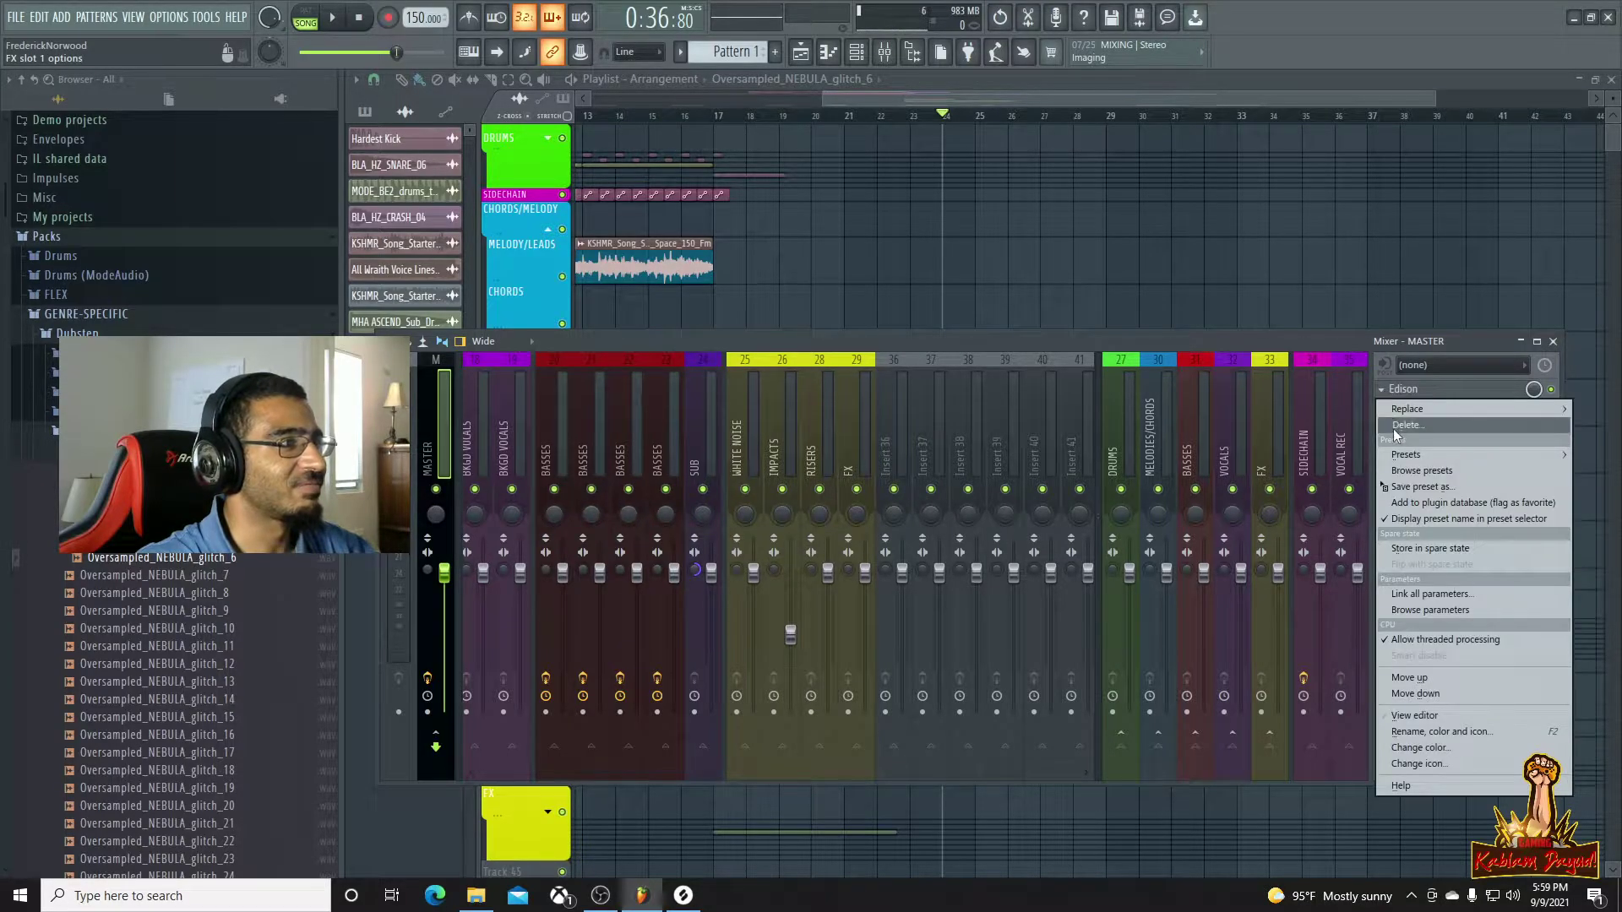
click(1392, 426)
click(893, 502)
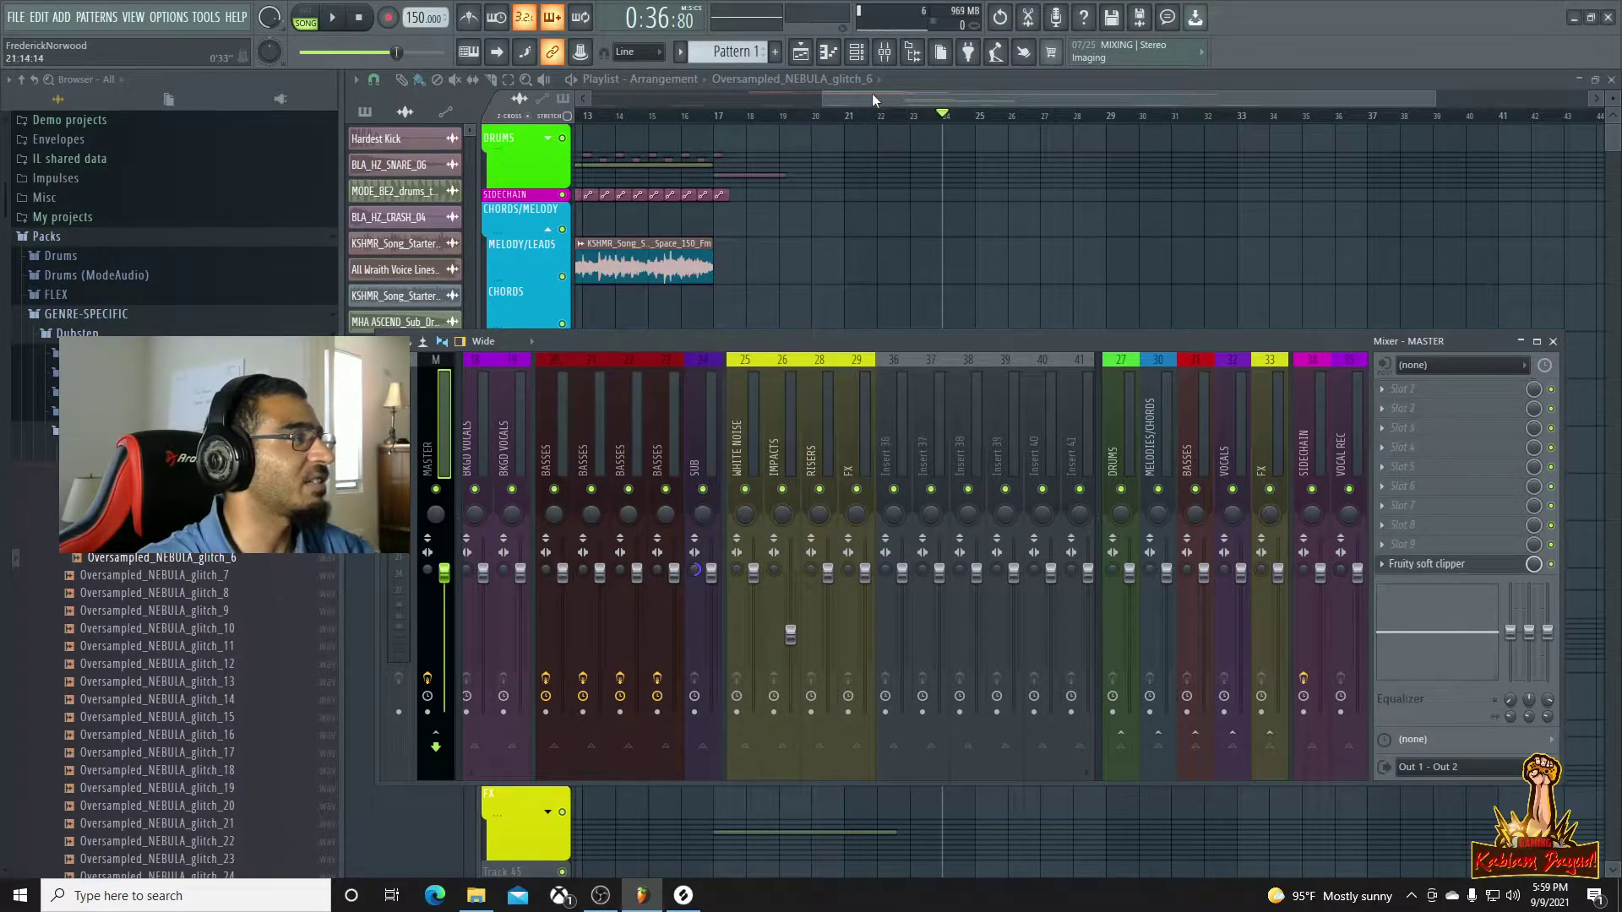
key(F9)
Set the playback start to bar 17 and move the glitch clip at bar 24 from BKGD NOISE to BASSES 8
click(718, 115)
key(space)
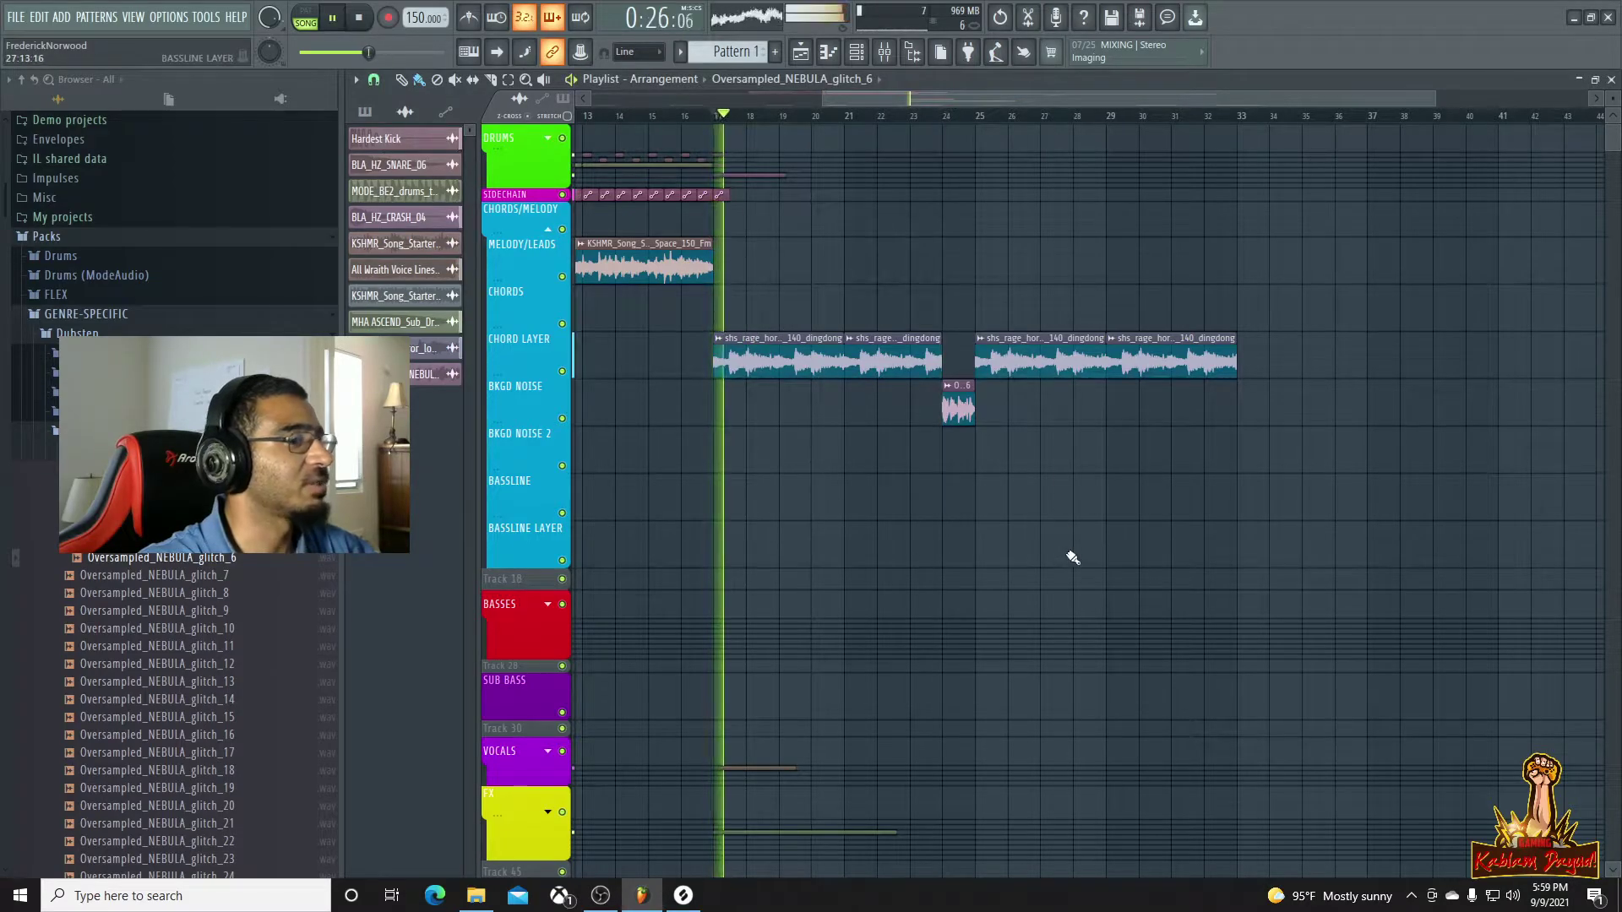
key(space)
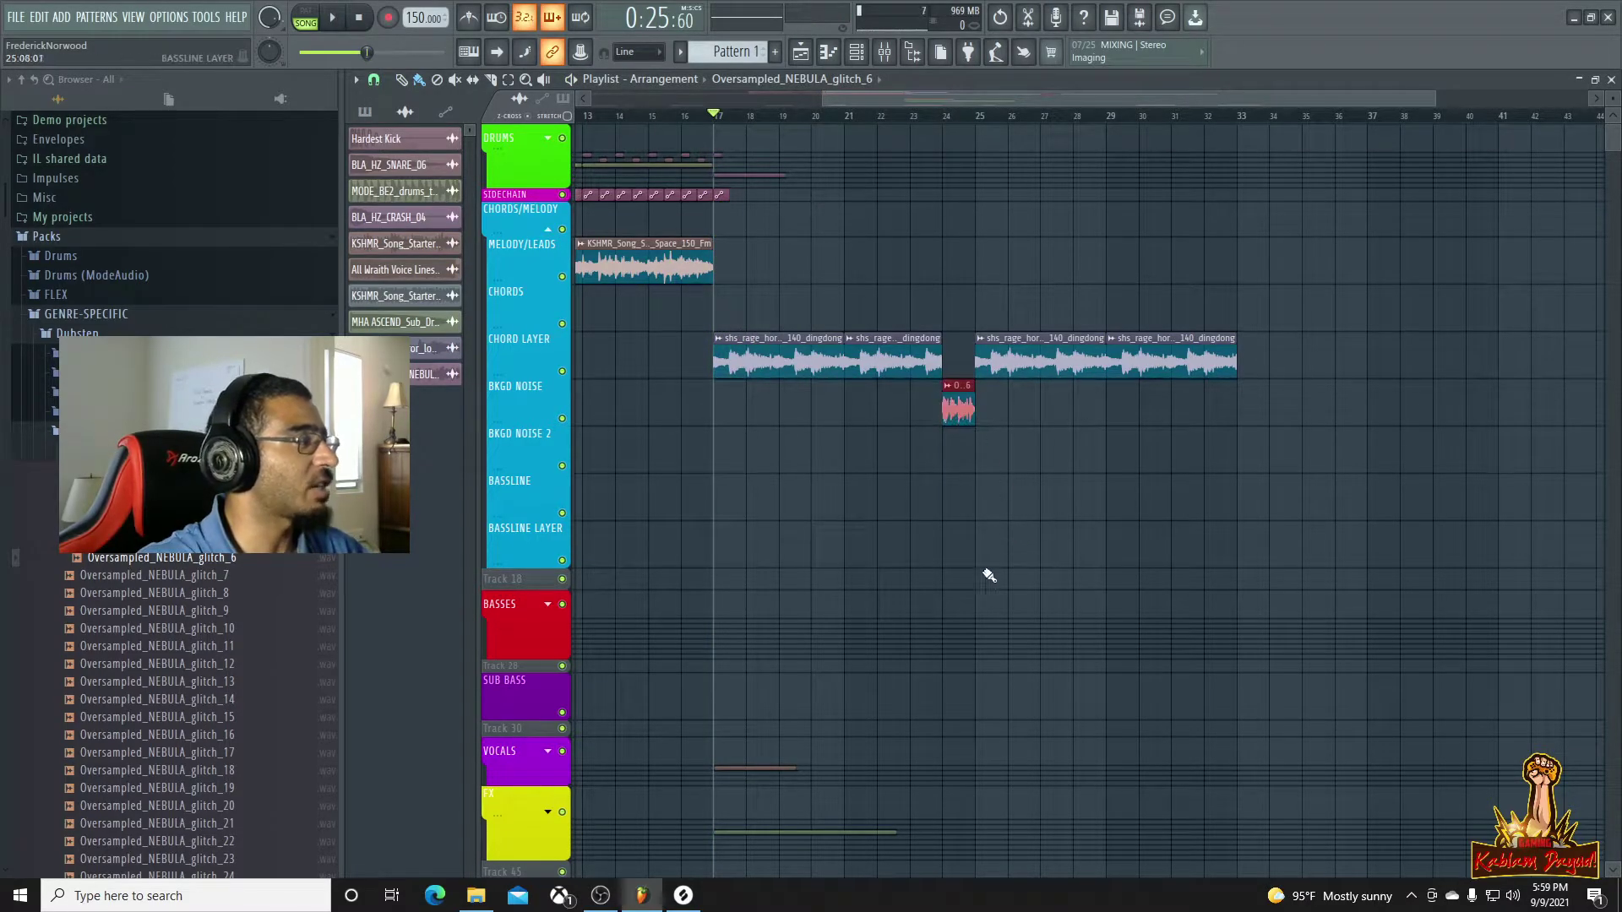
click(547, 604)
scroll(930, 623, down, 4)
drag(960, 228, 966, 790)
Play the section from bar 17 through the glitch fill into bar 25
key(space)
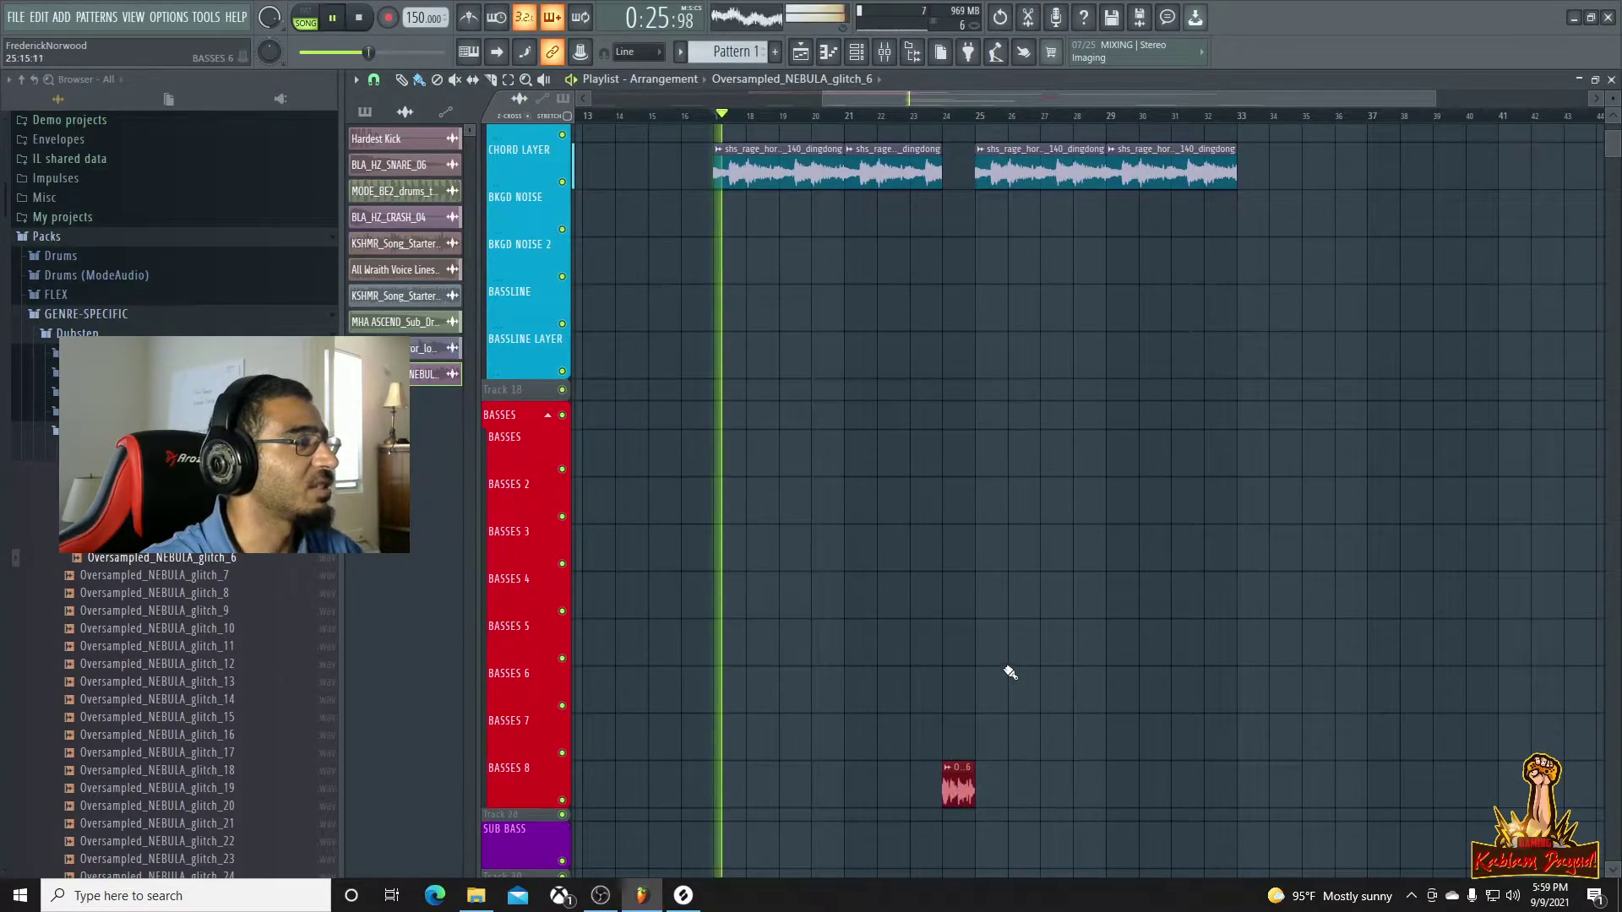
scroll(1005, 651, down, 3)
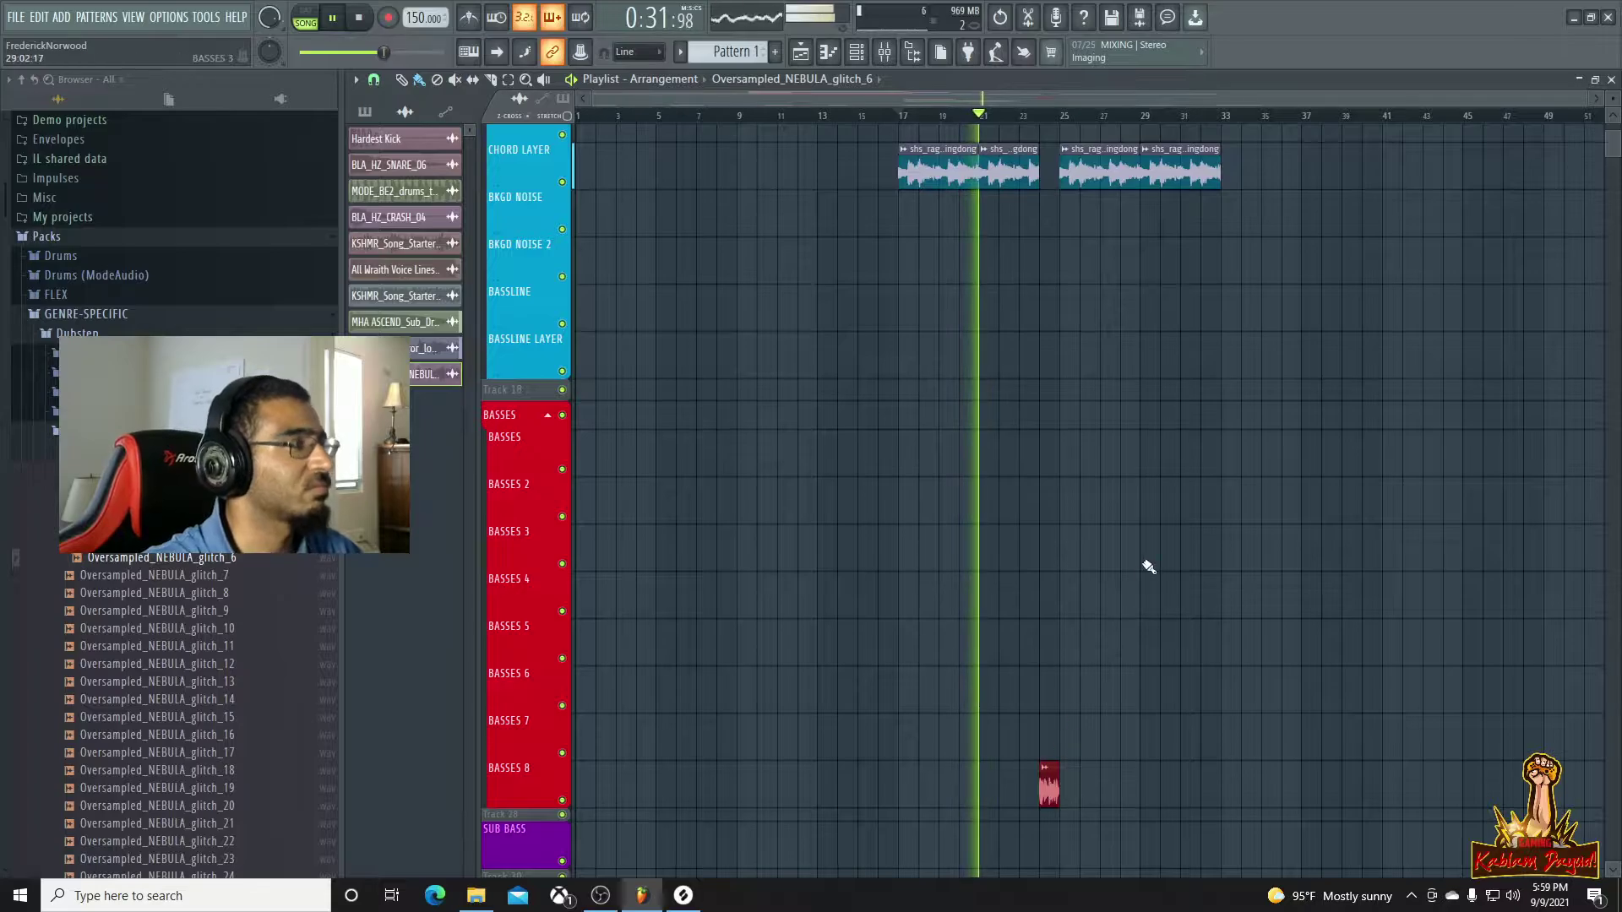
scroll(1148, 568, up, 4)
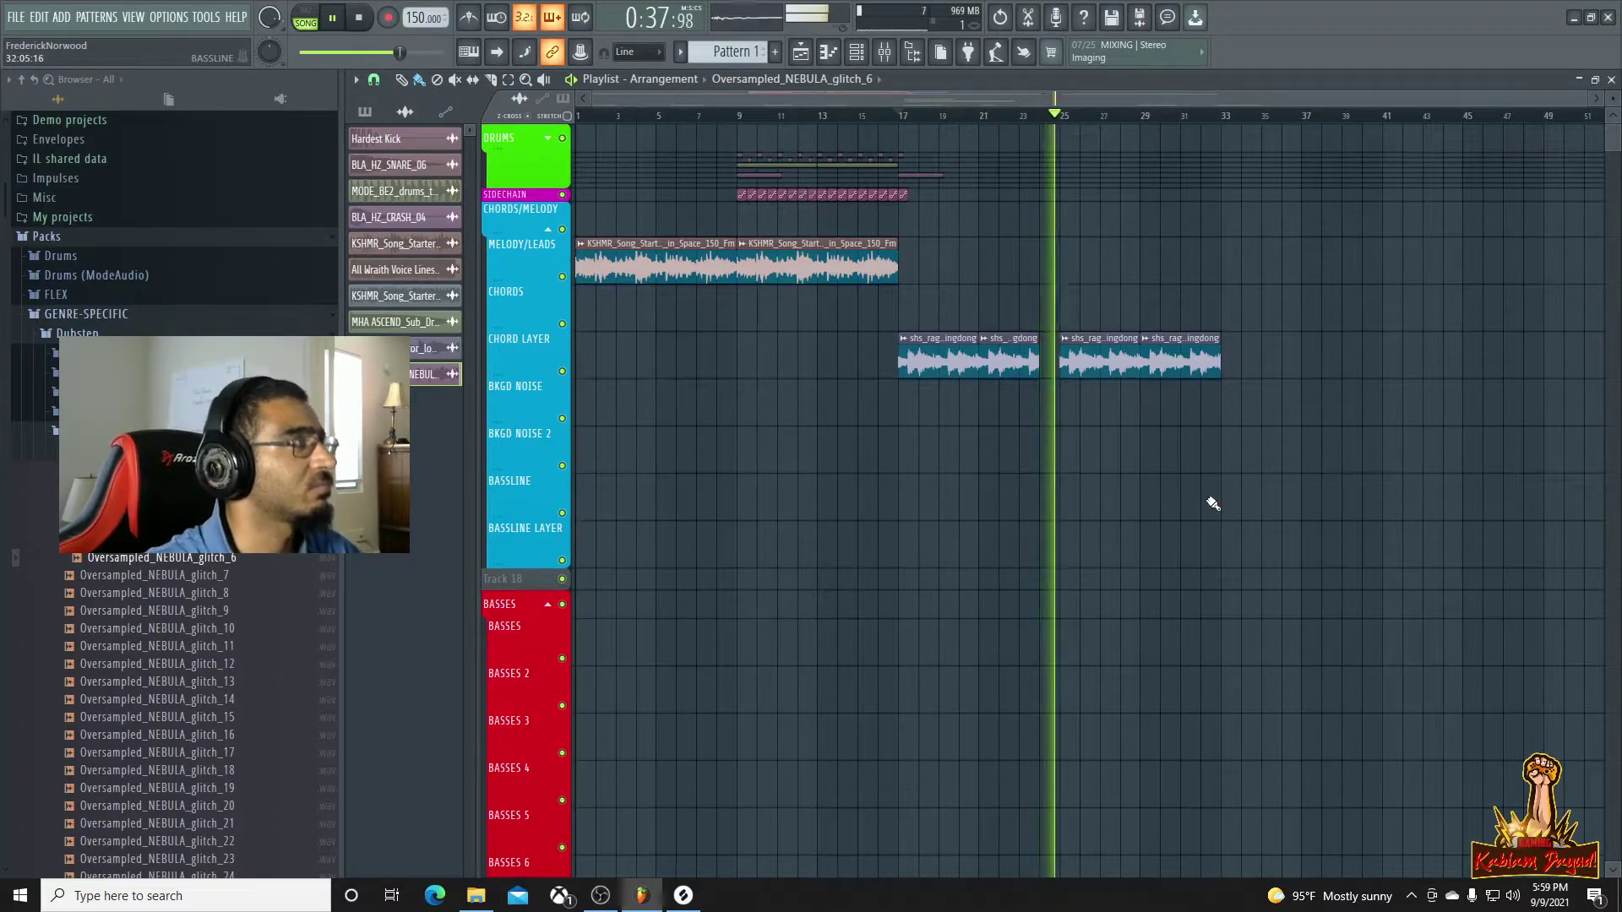
key(space)
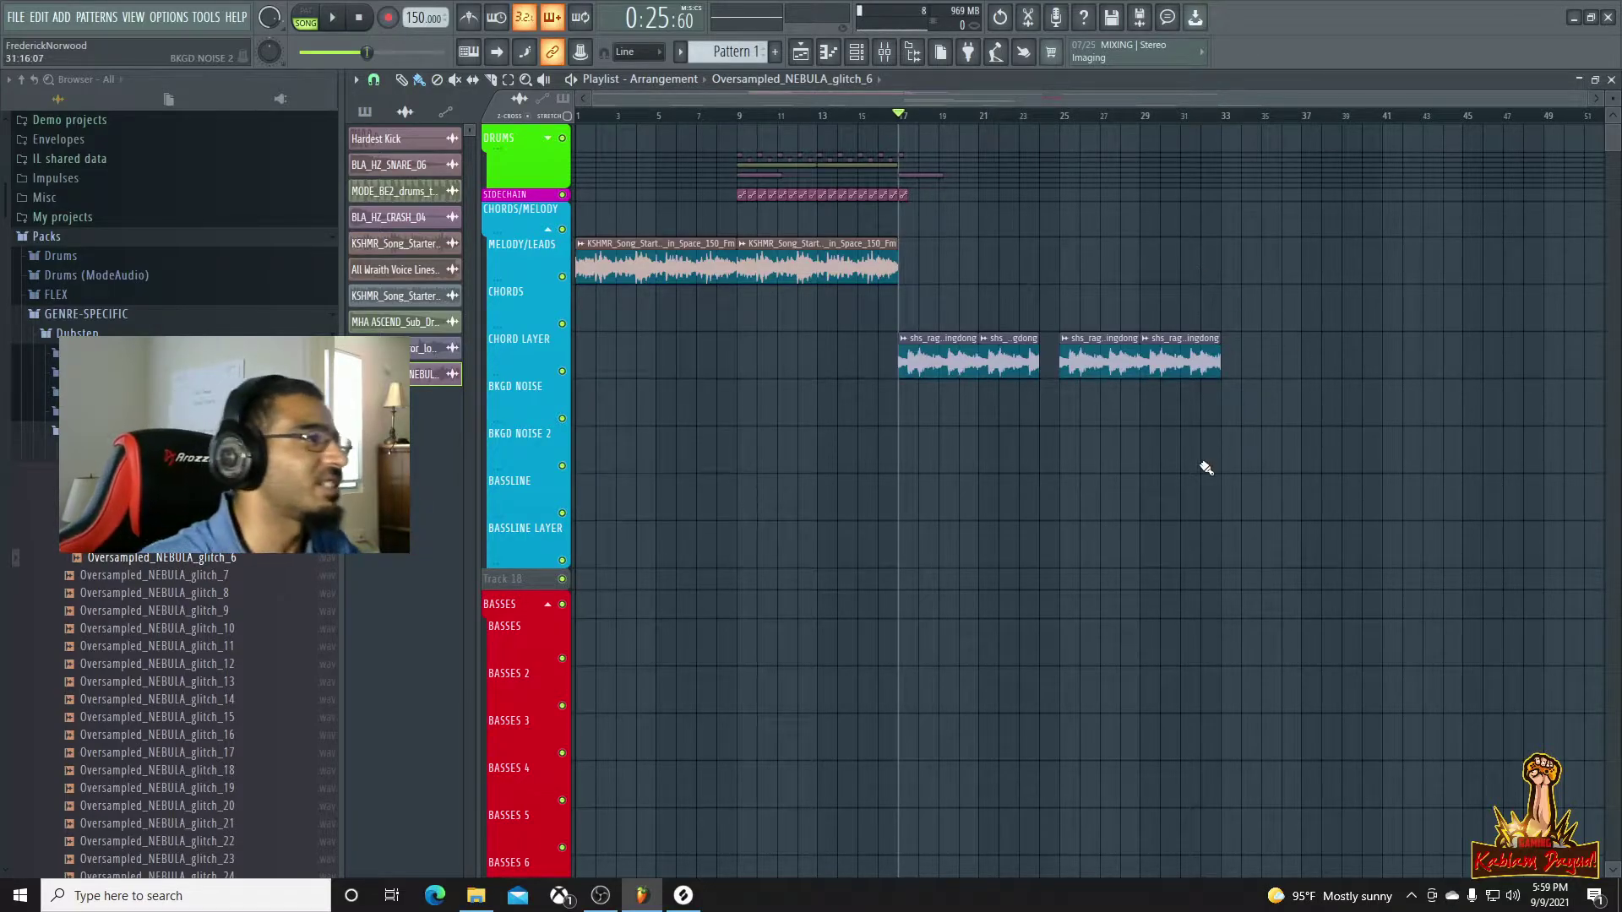
Collapse the CHORDS/MELODY and BASSES track groups in the playlist
scroll(1202, 461, down, 5)
scroll(1098, 463, up, 5)
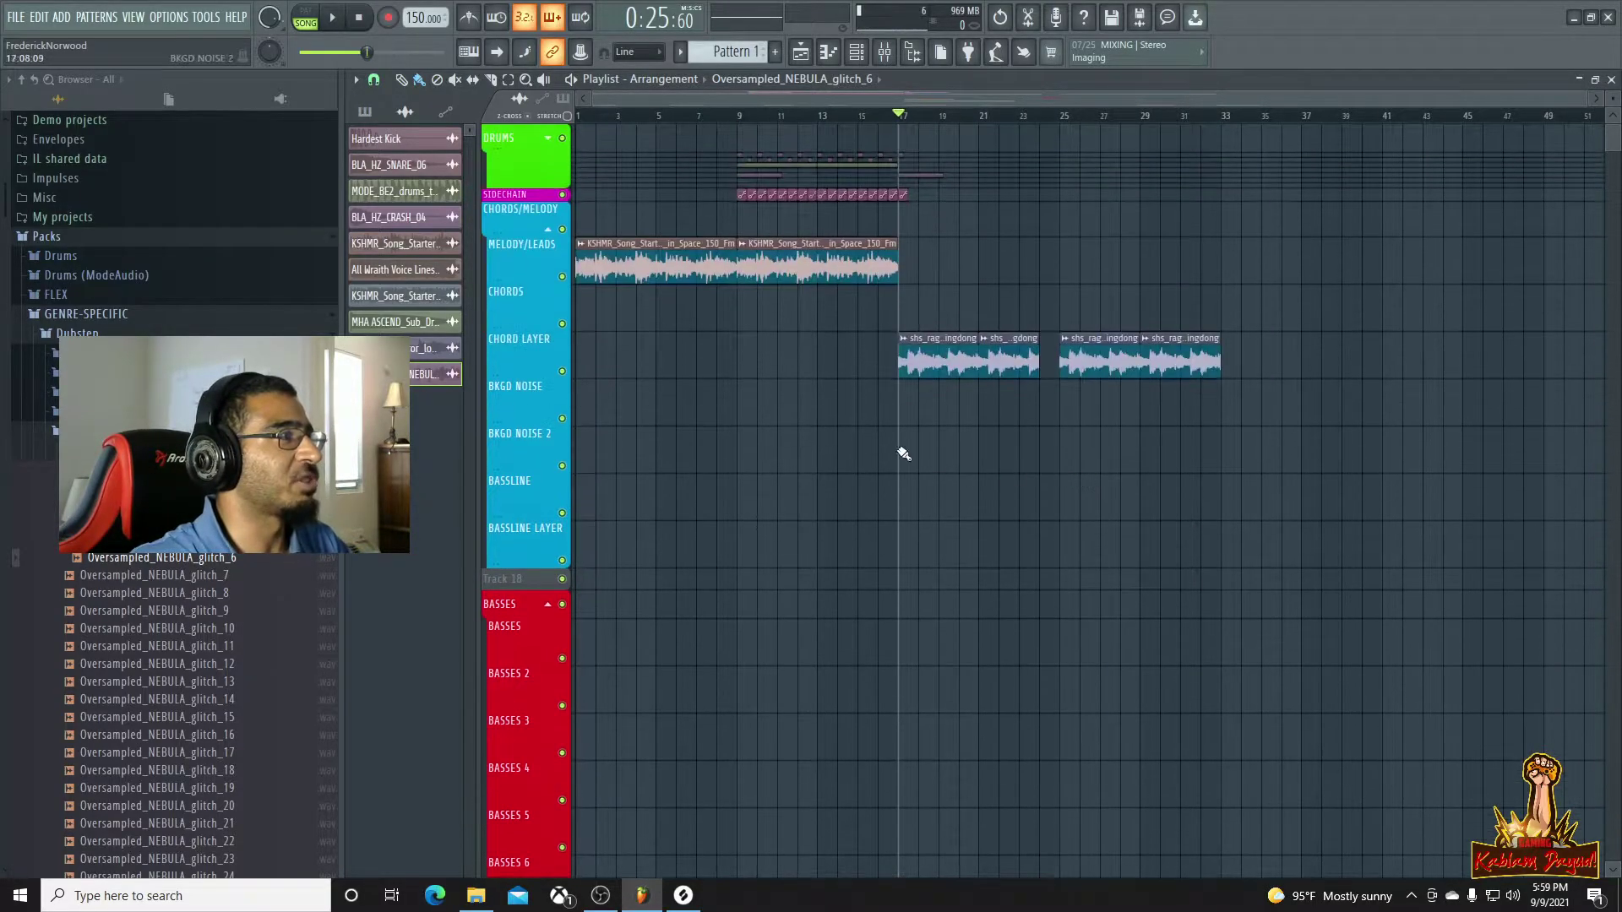
click(547, 228)
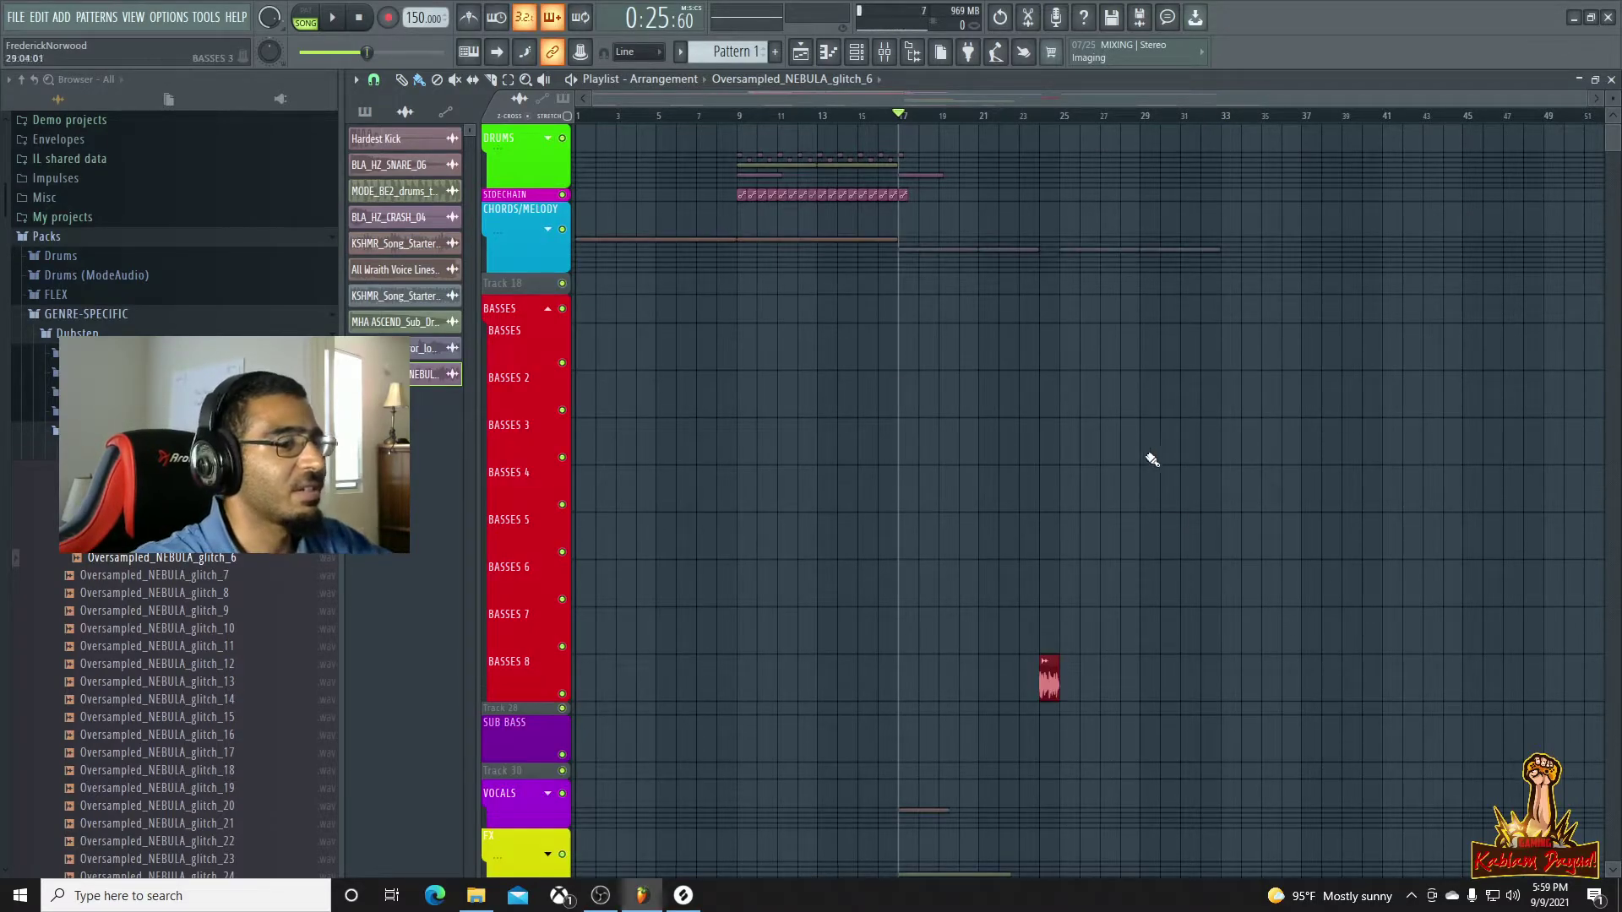
click(547, 309)
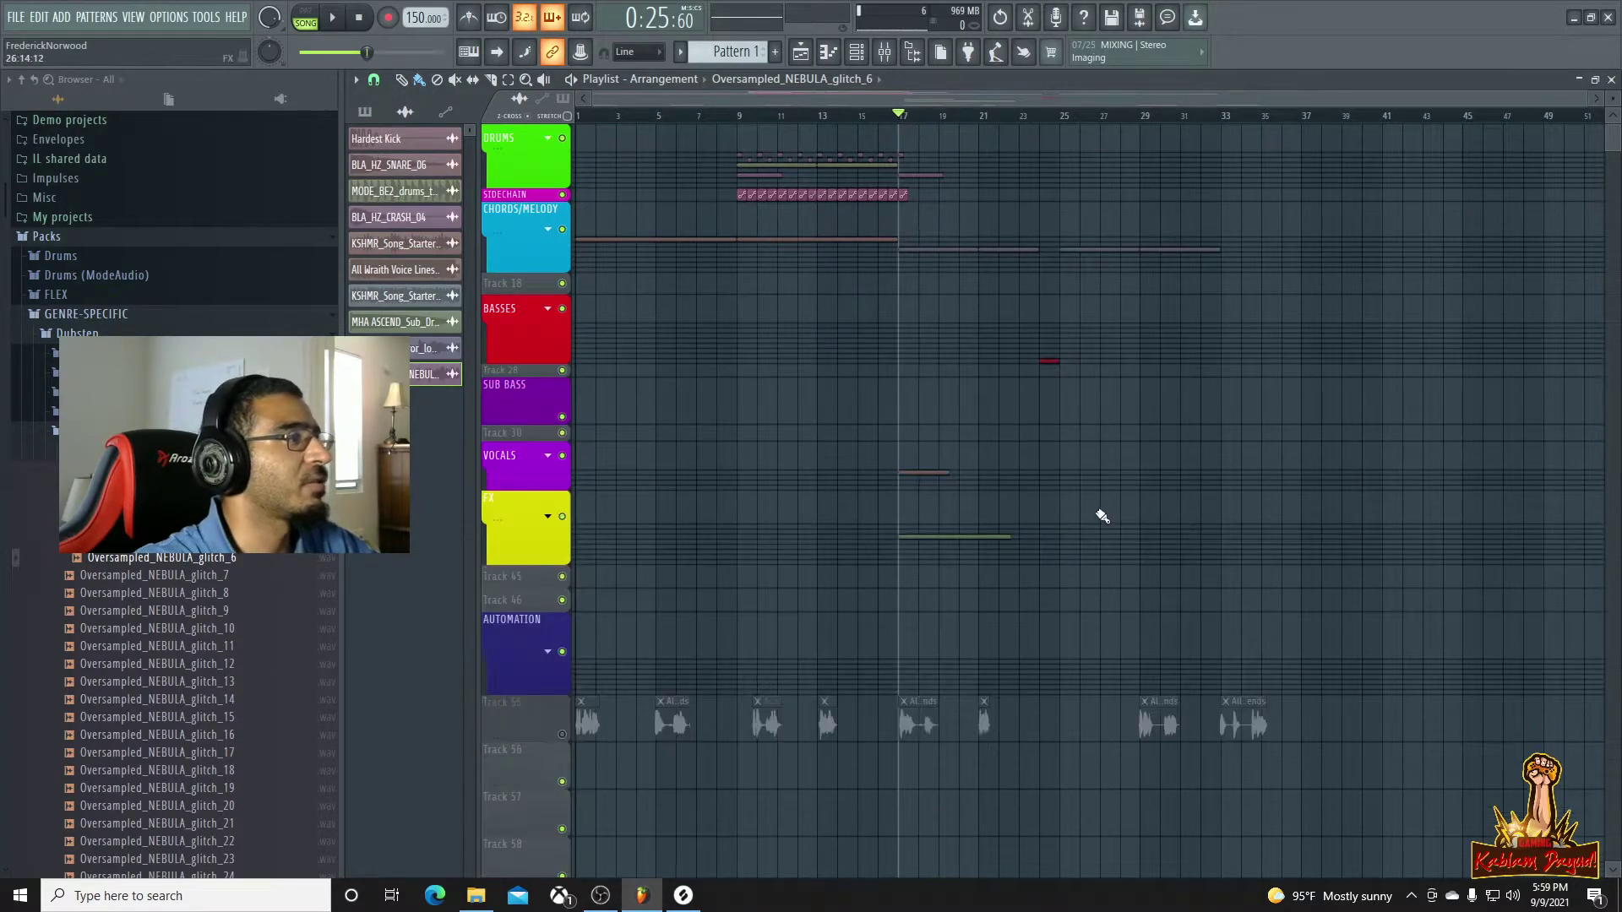
Play the section from bar 17 twice and collapse the open glitch sample folder in the browser
key(space)
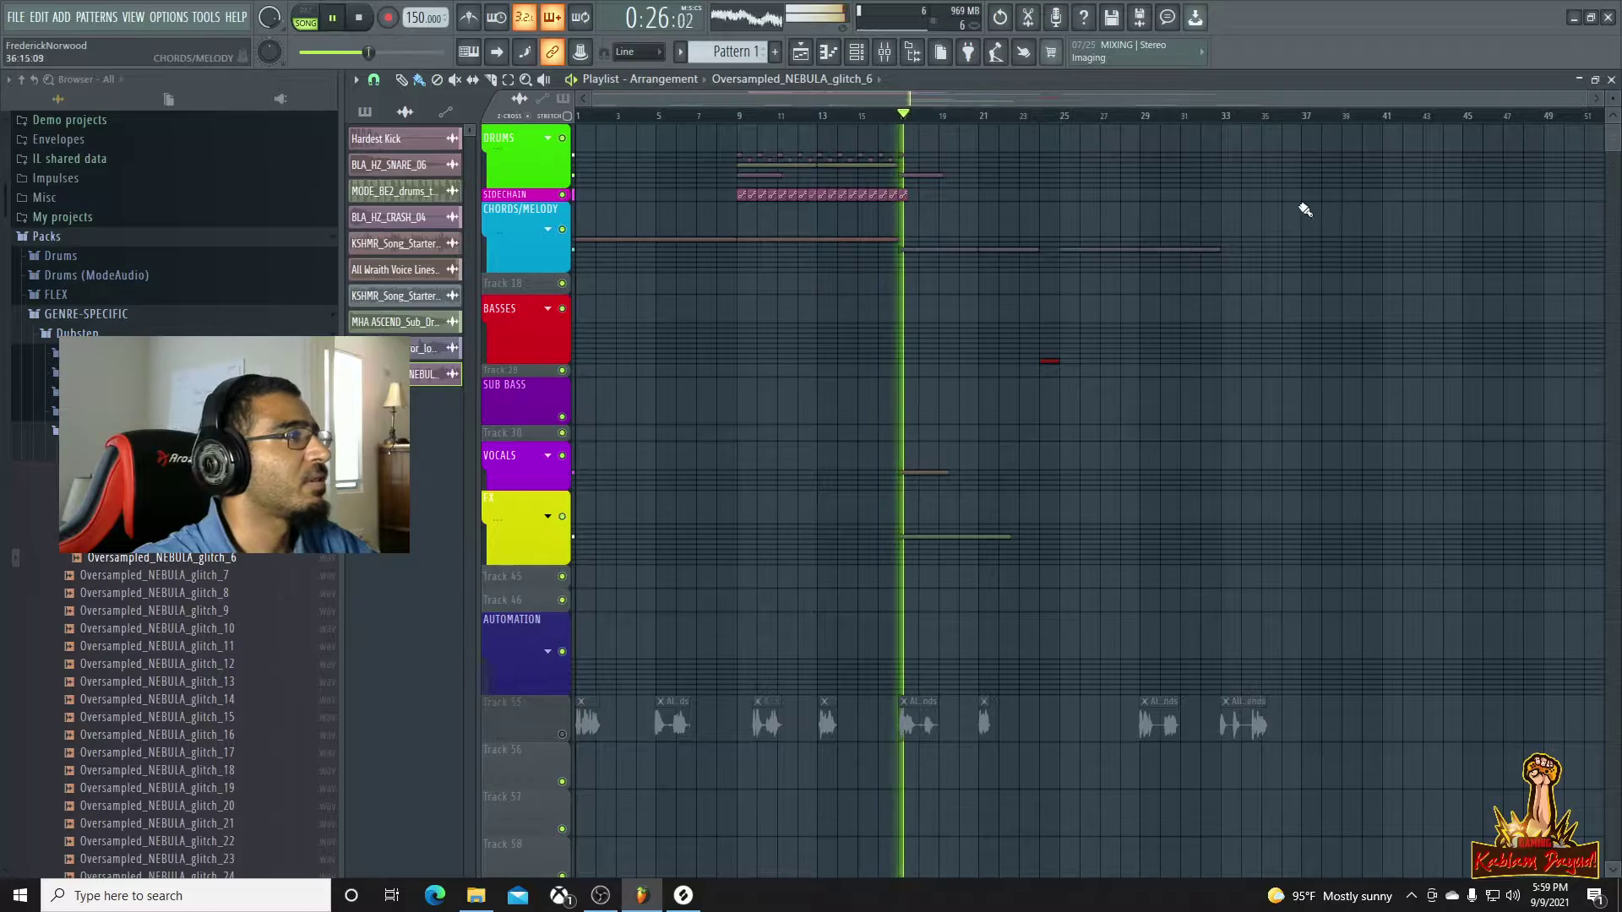
key(space)
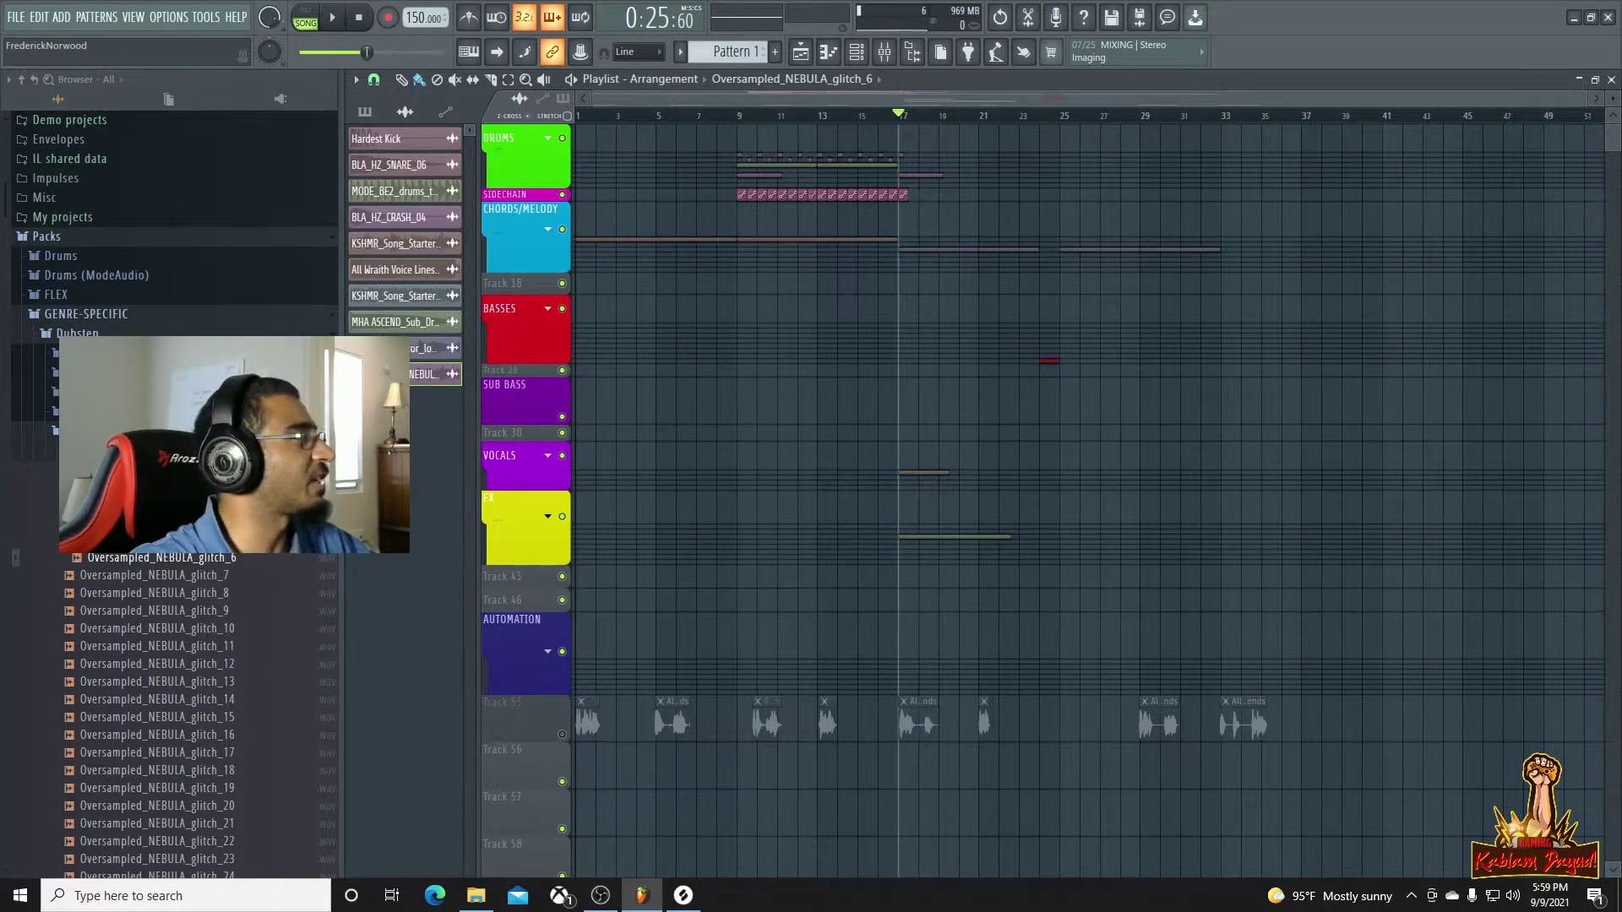
click(135, 431)
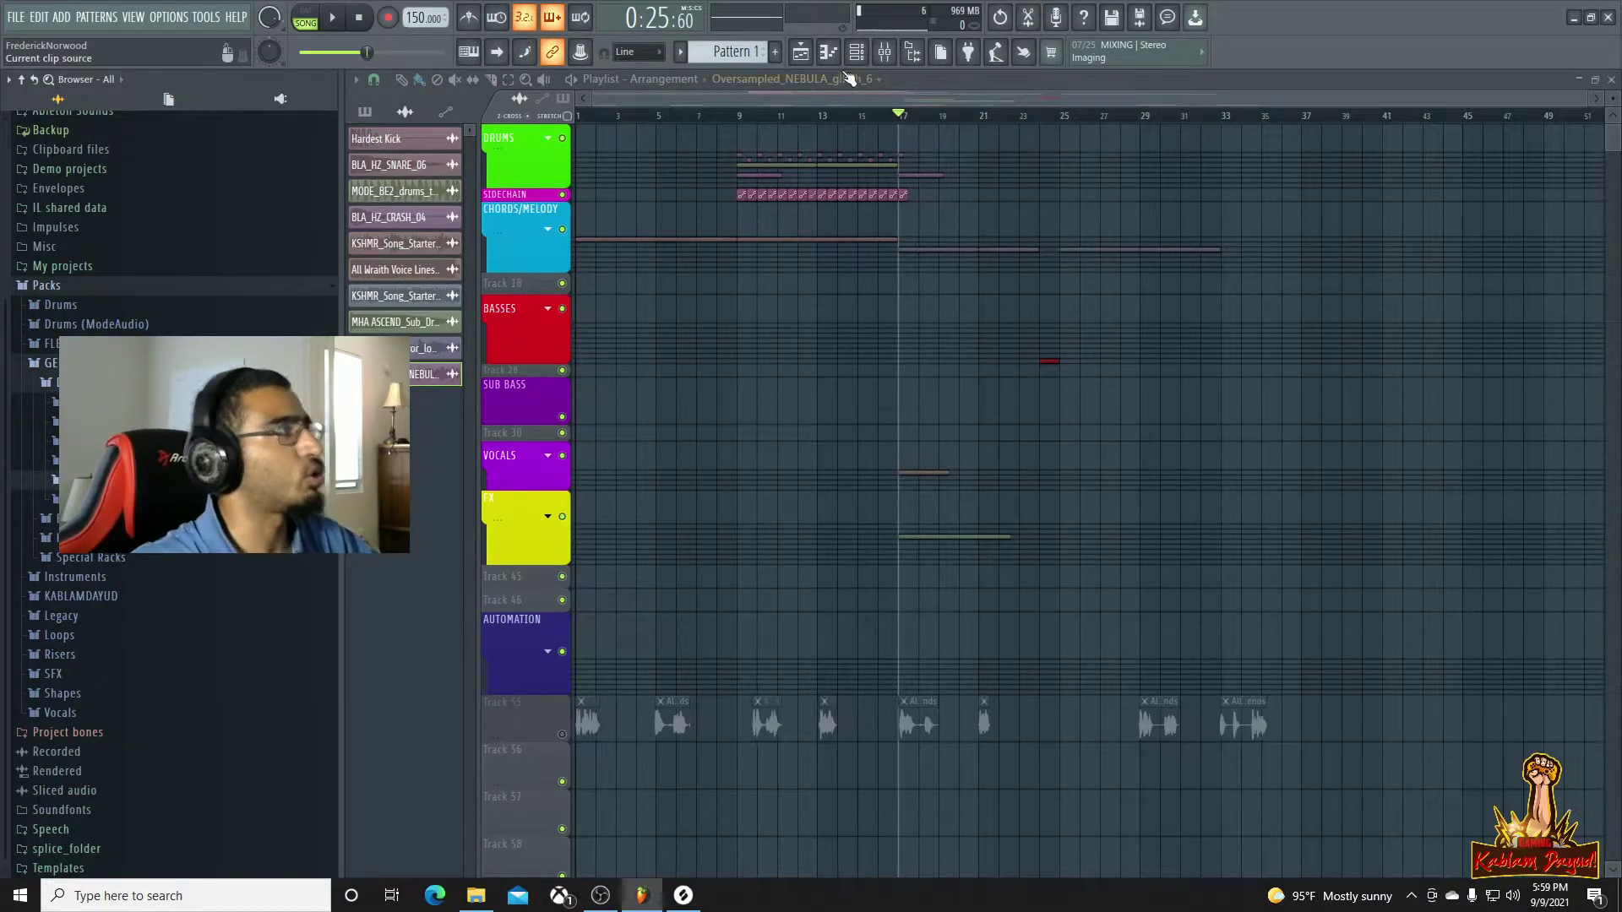
key(space)
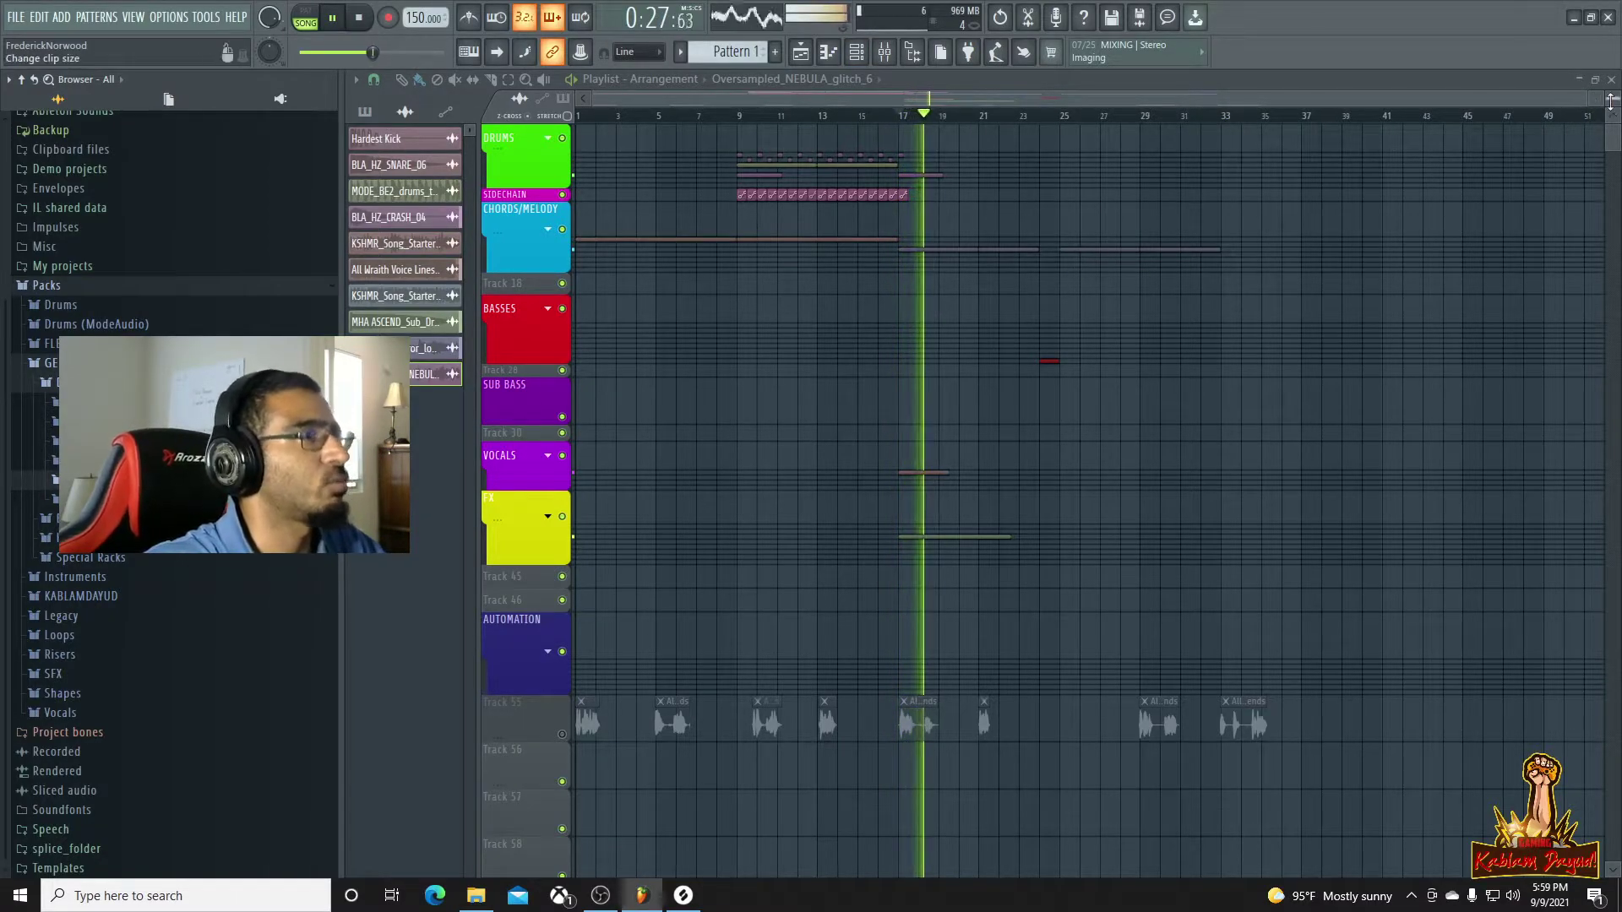
key(space)
Switch to Splice, search the library for "cinematic" and preview the KSHMR3_Tom_Fill sample
click(858, 52)
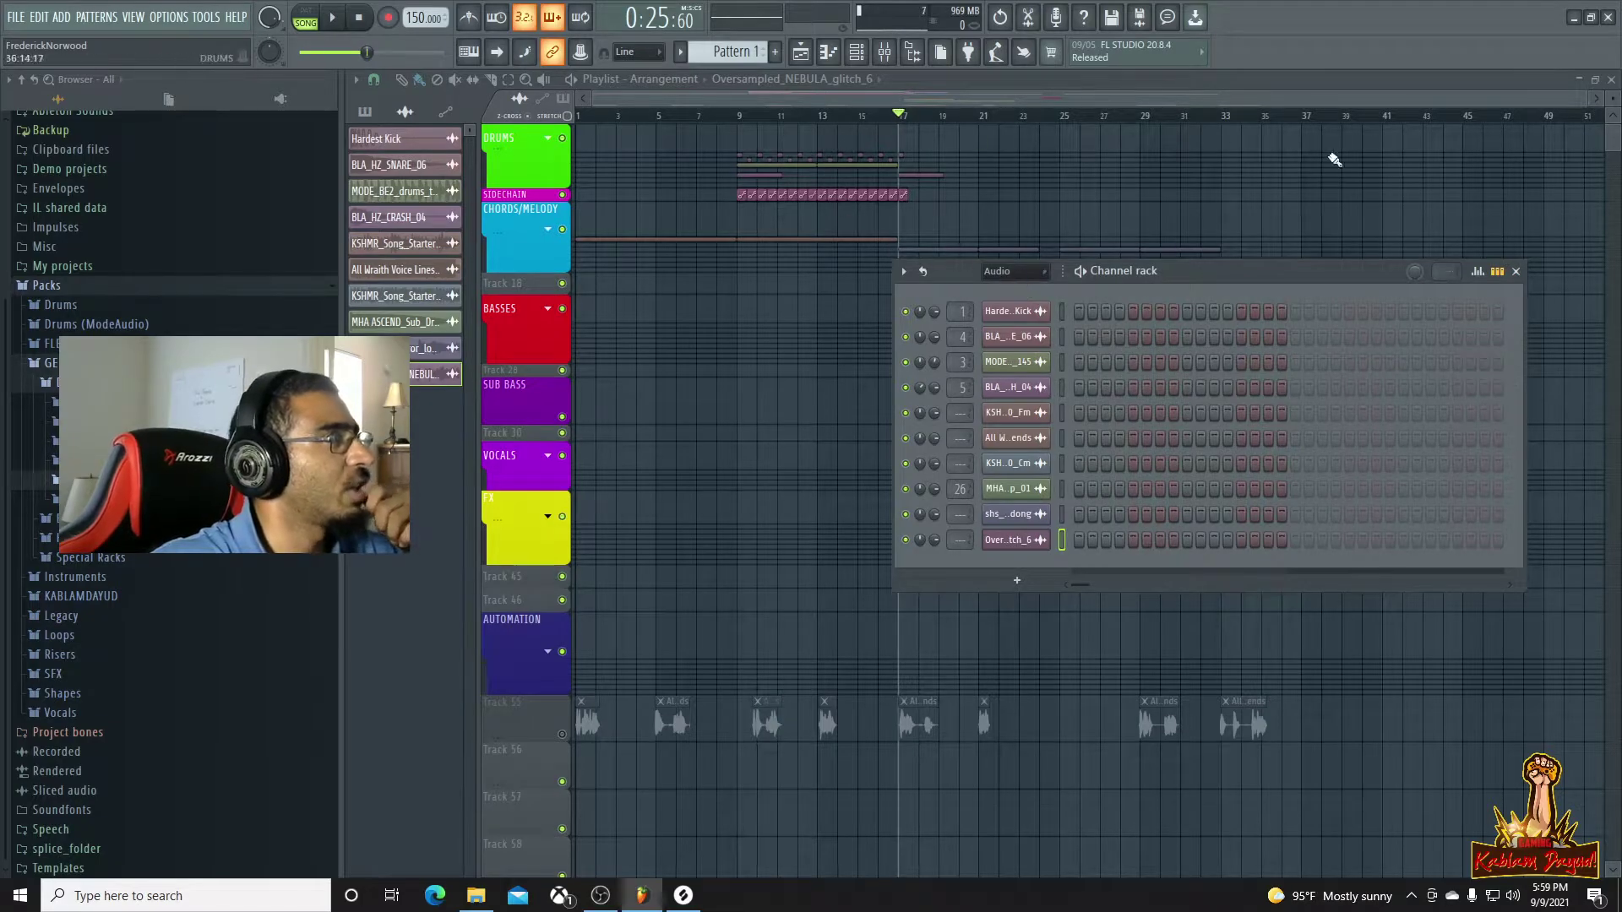
click(1515, 270)
click(682, 895)
click(1414, 228)
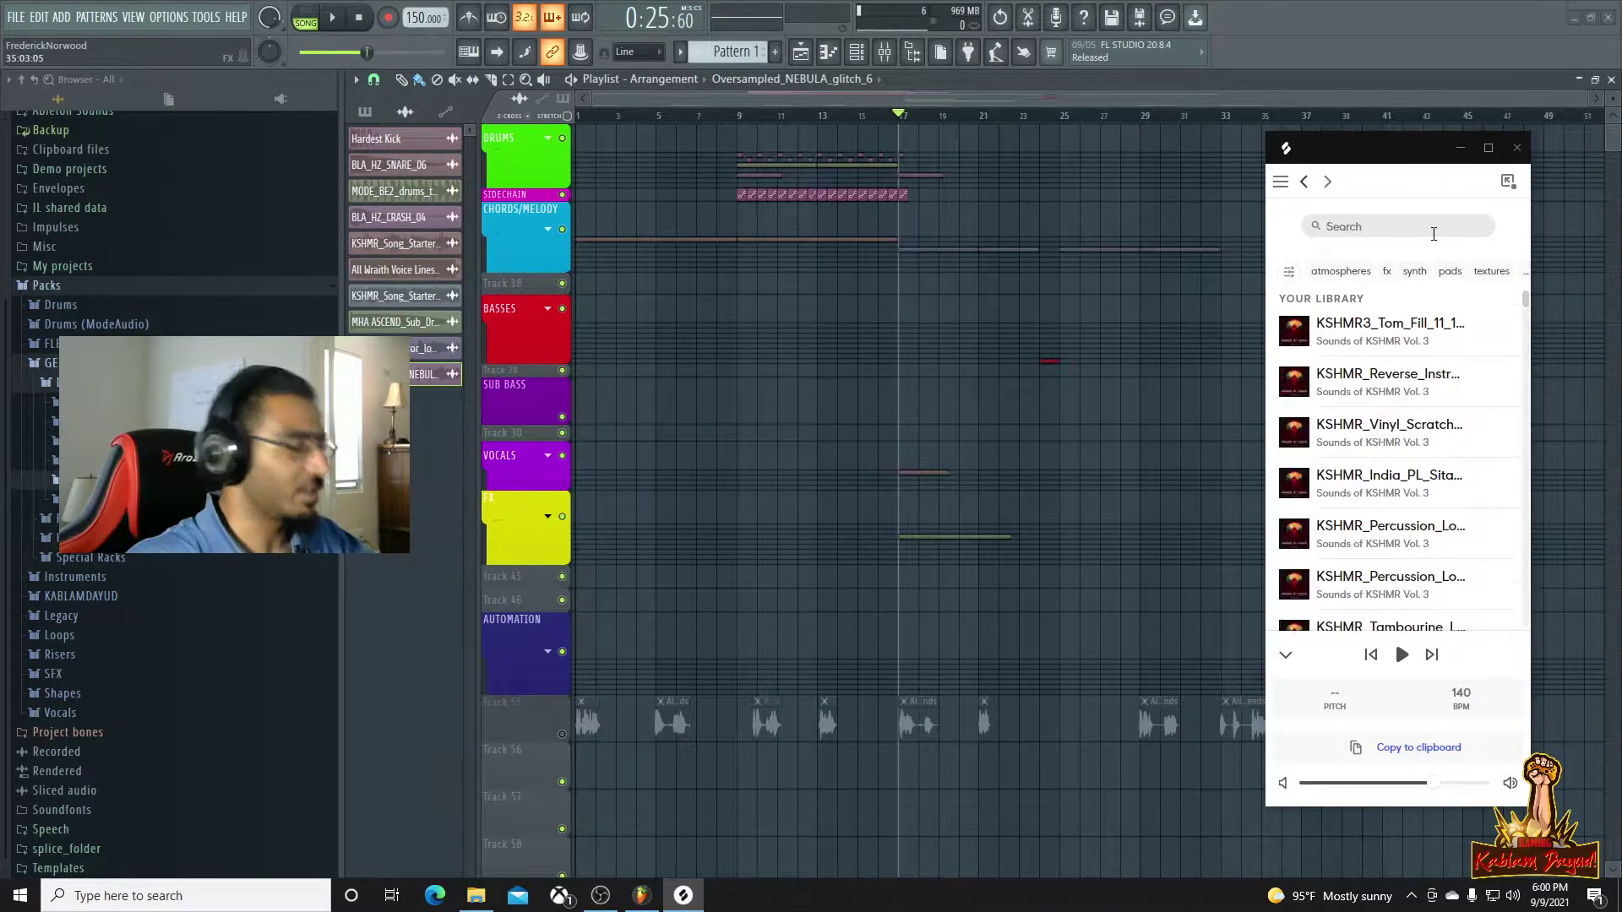
text(cinematic)
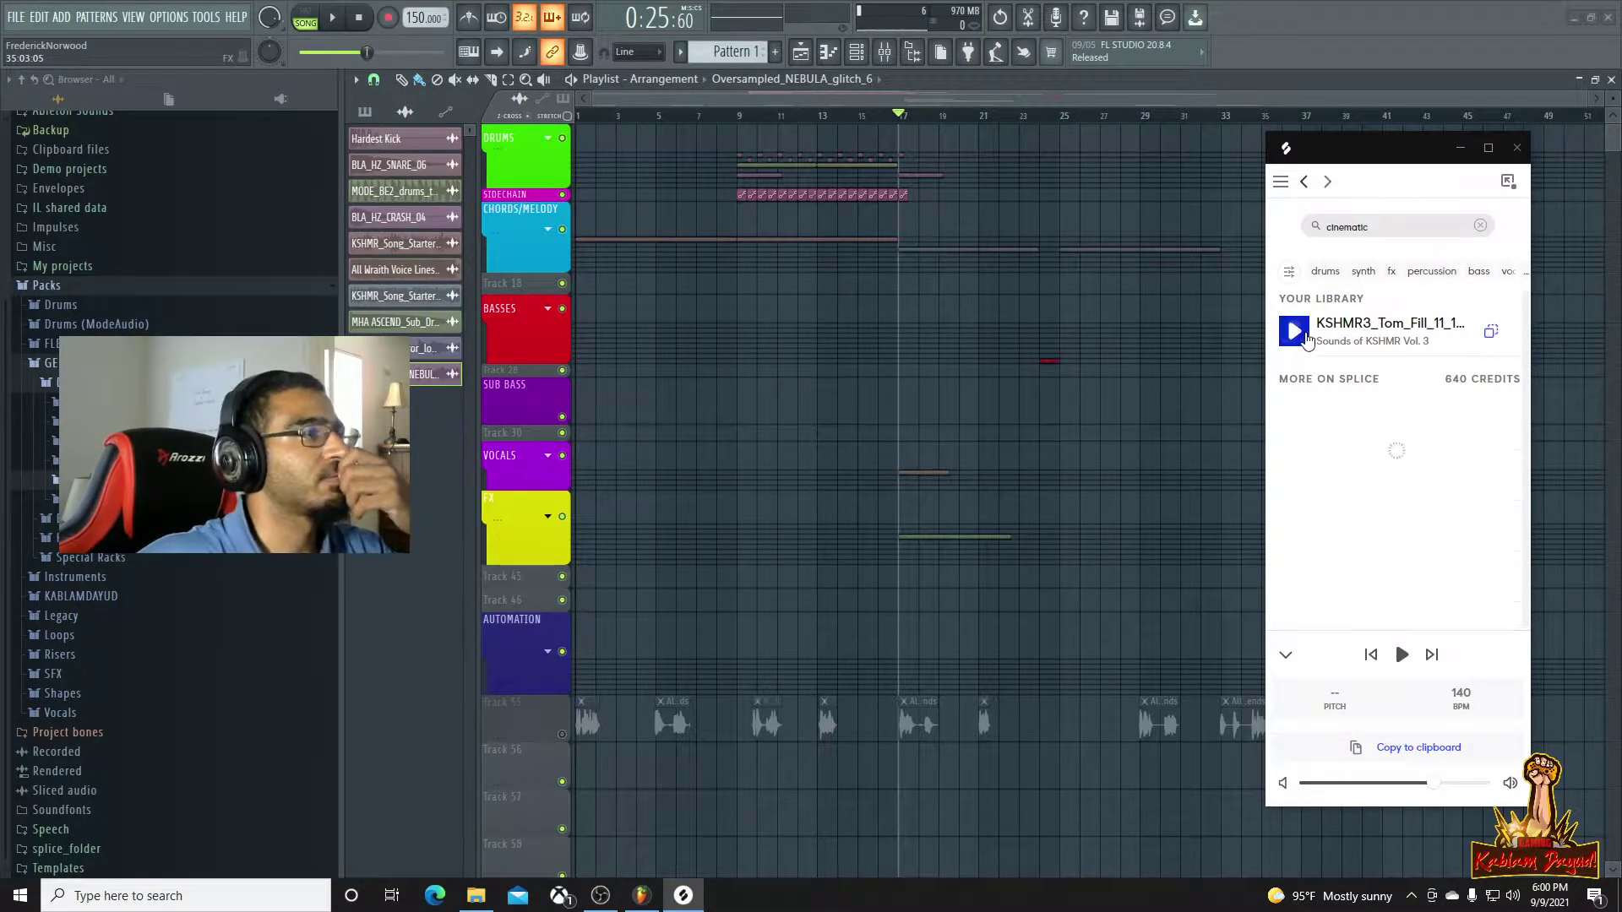
click(1295, 332)
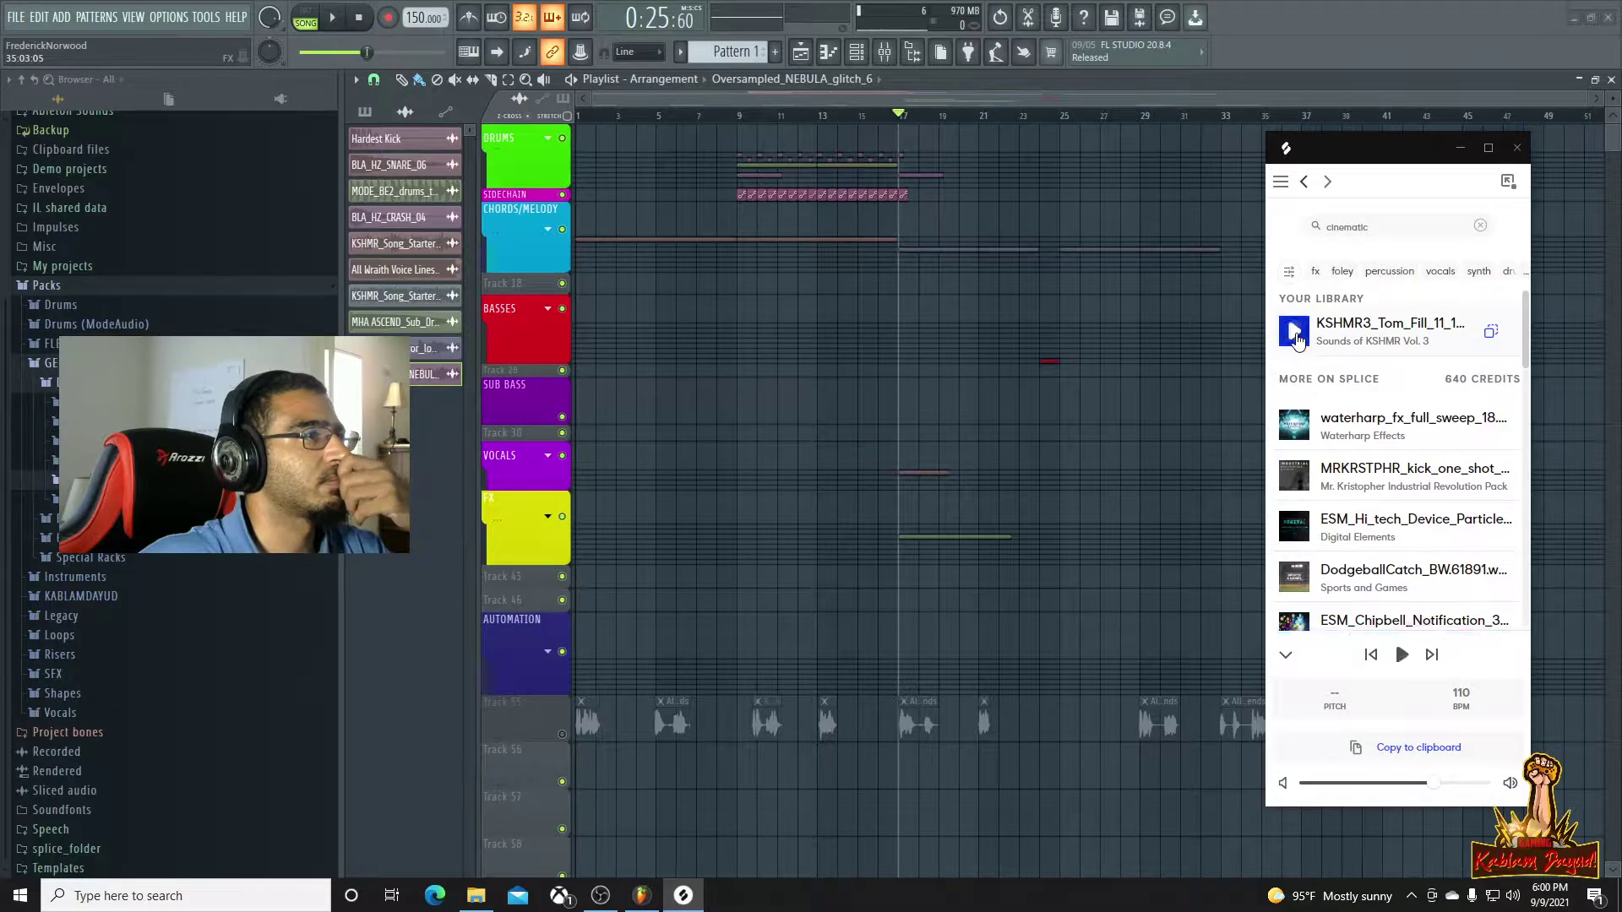
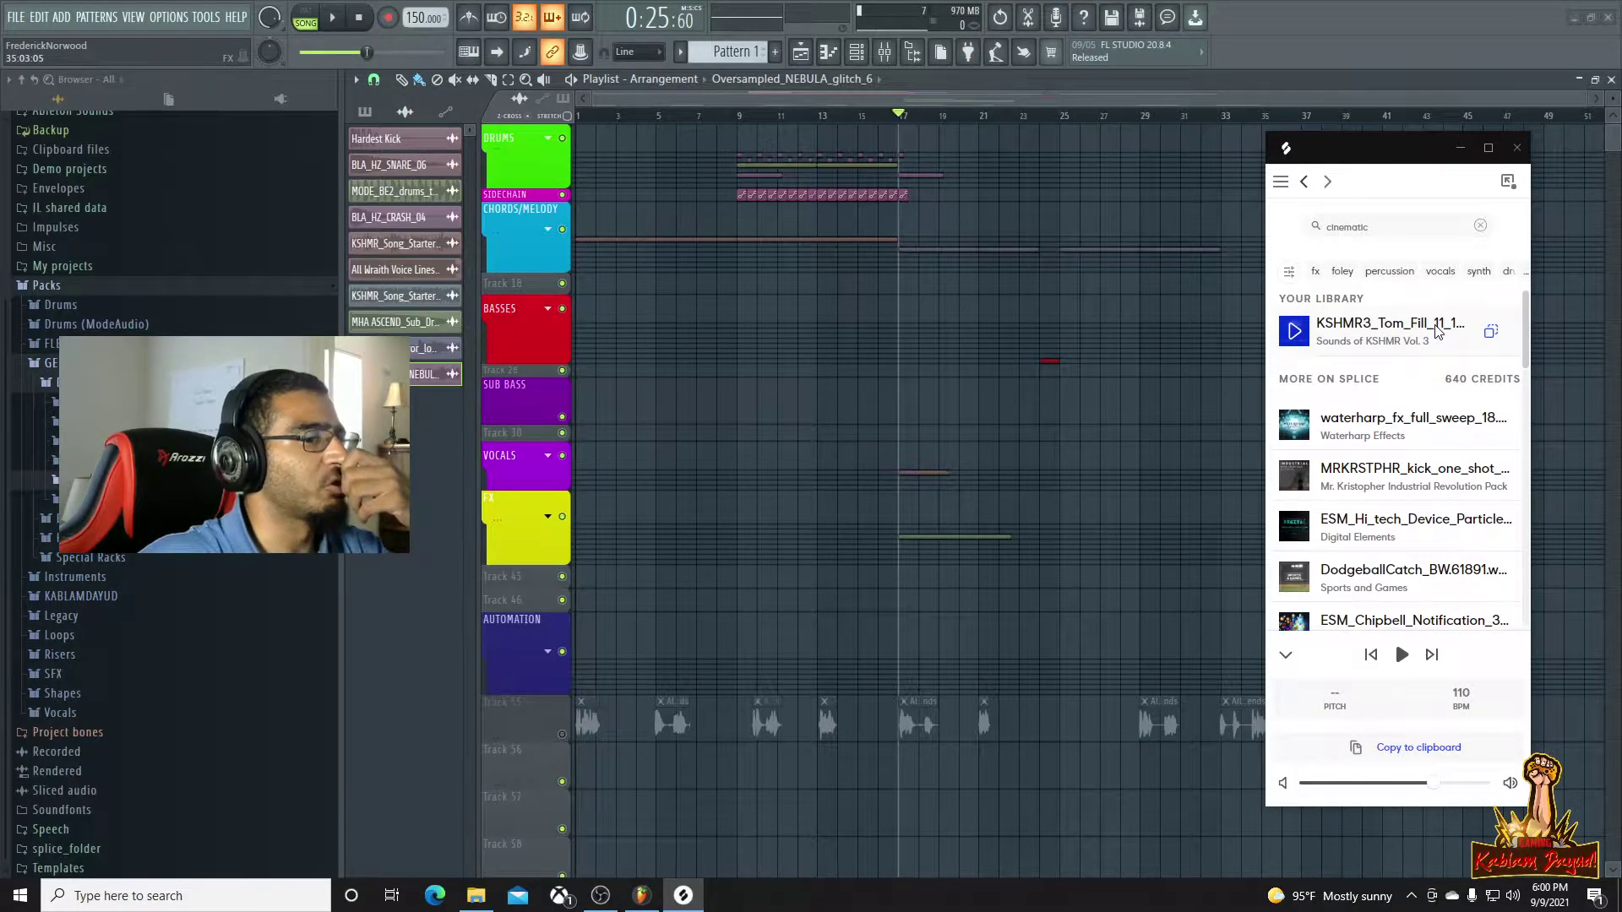
Show the Unsorted channels in the channel rack and add a Slicex instrument
click(858, 52)
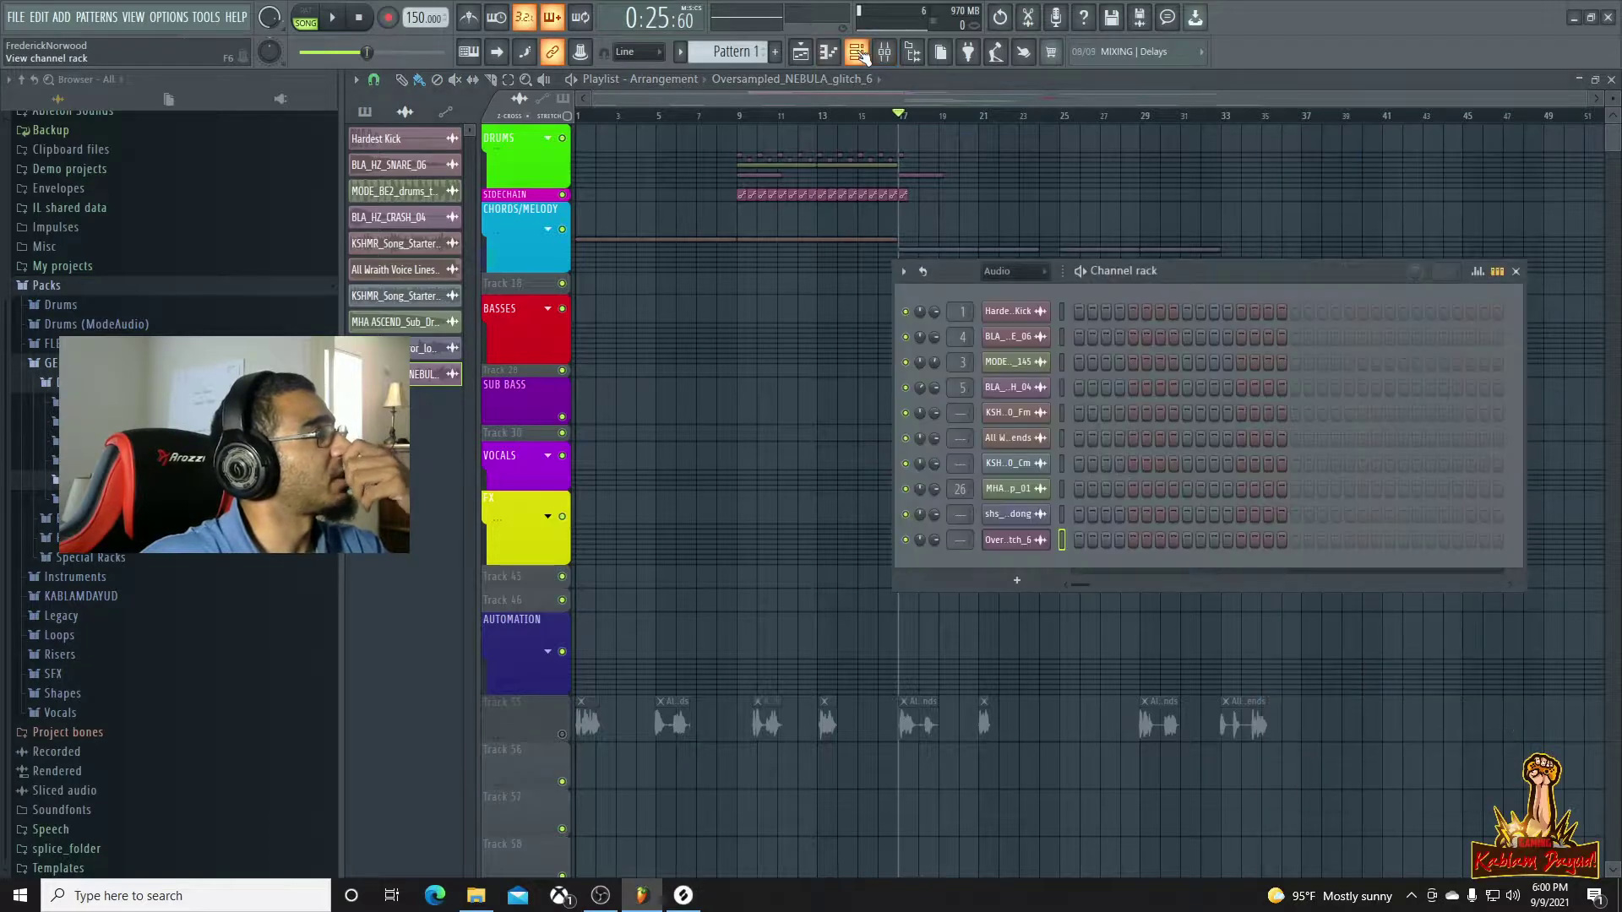
click(1026, 272)
click(1026, 346)
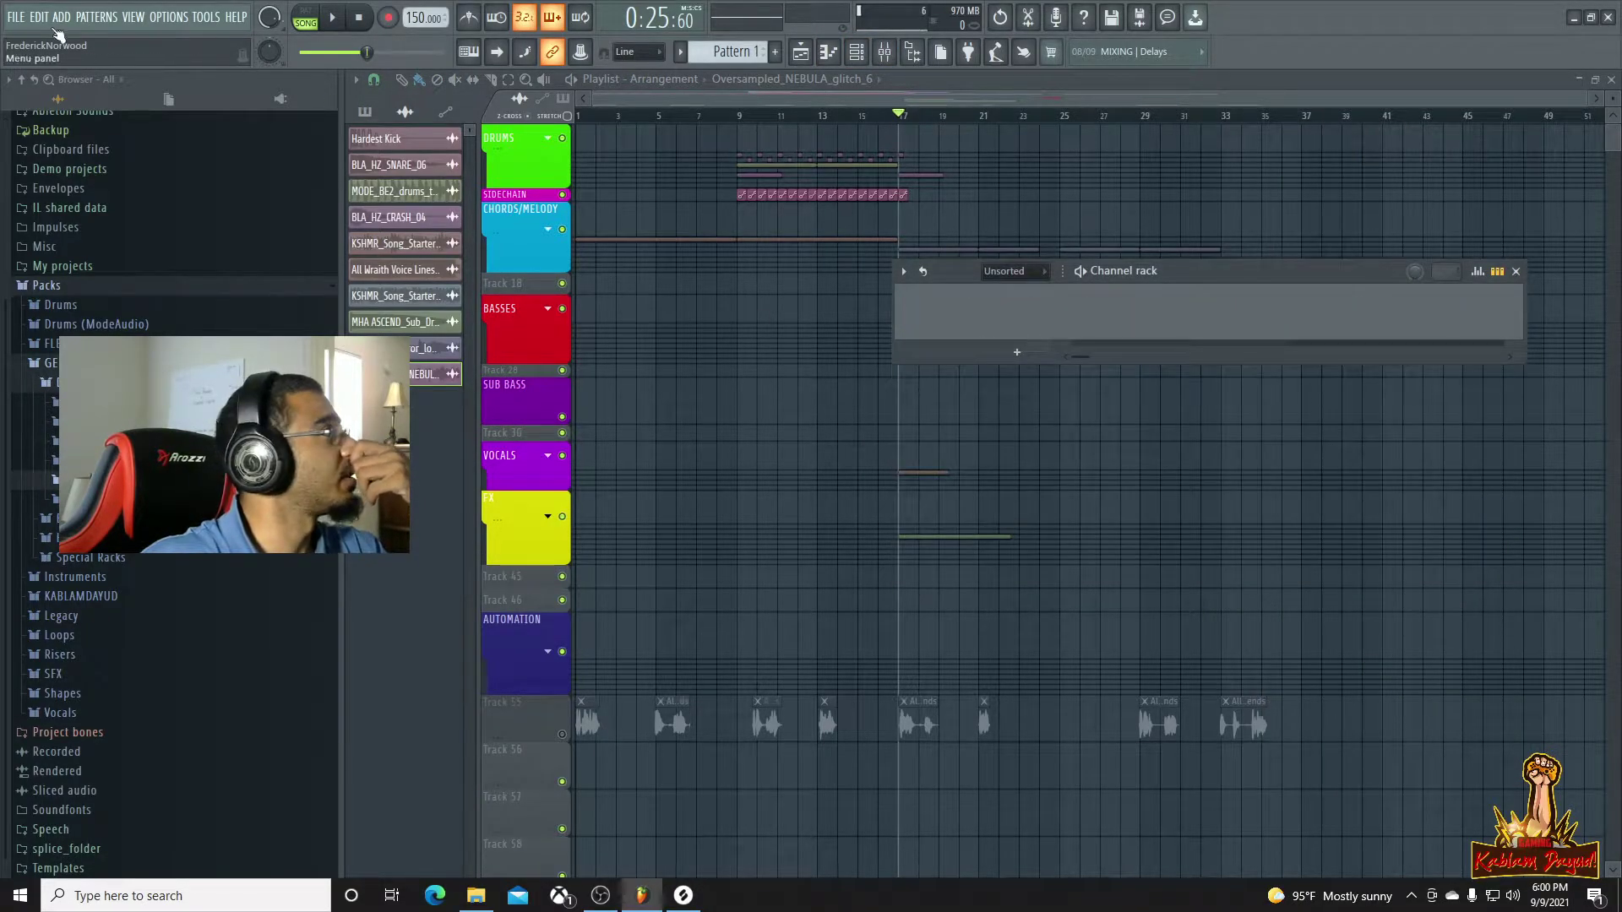
click(61, 17)
click(80, 109)
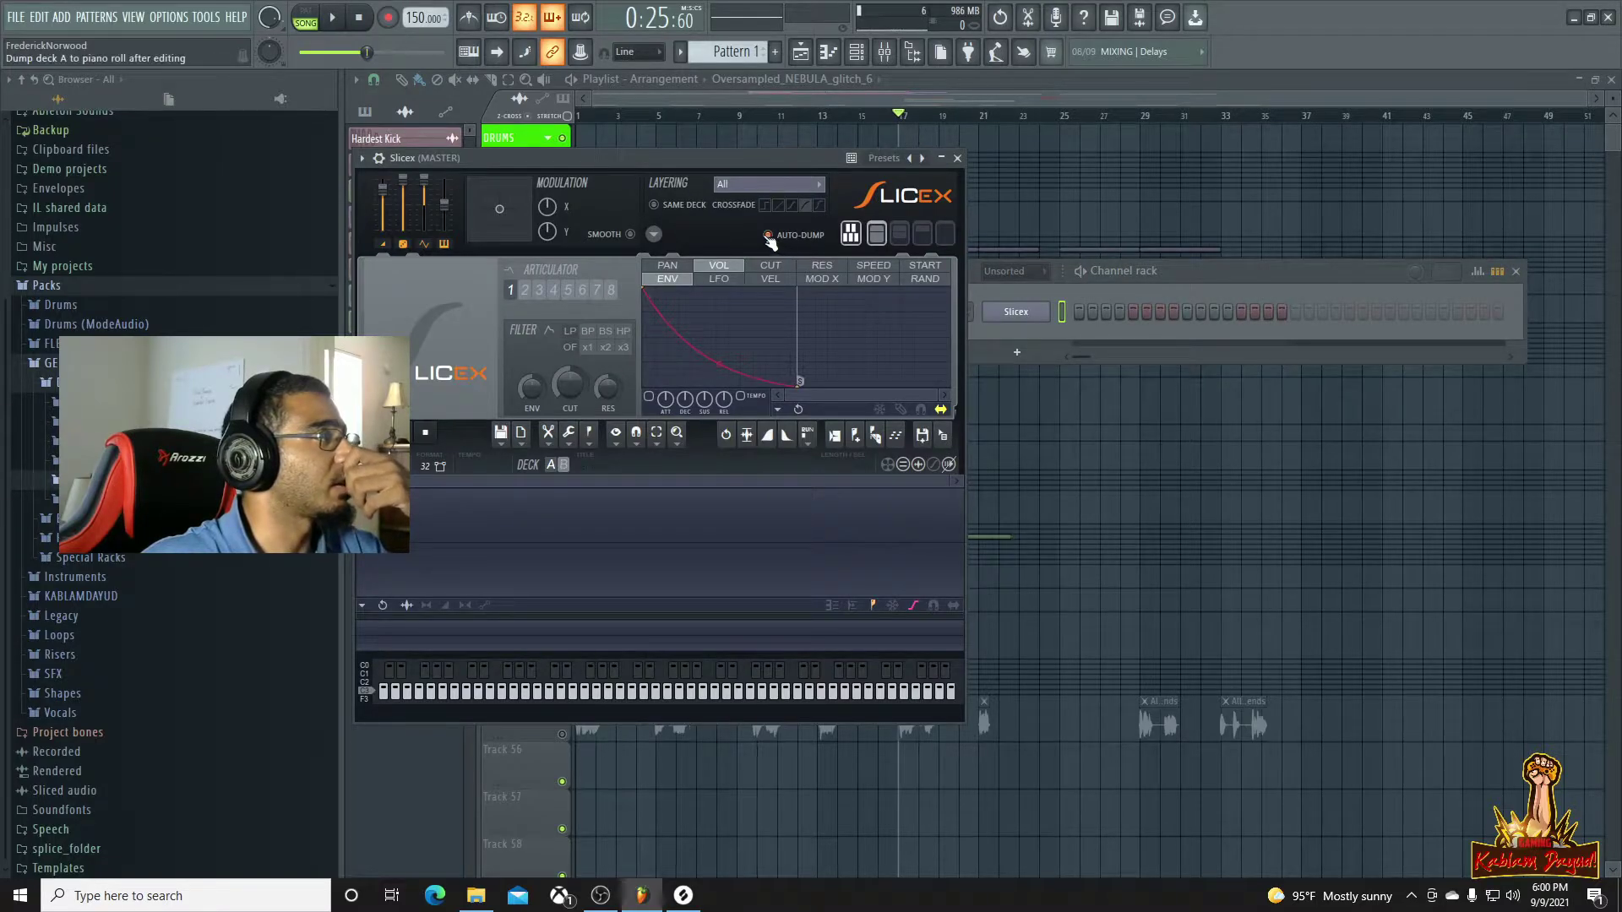
drag(692, 160, 781, 136)
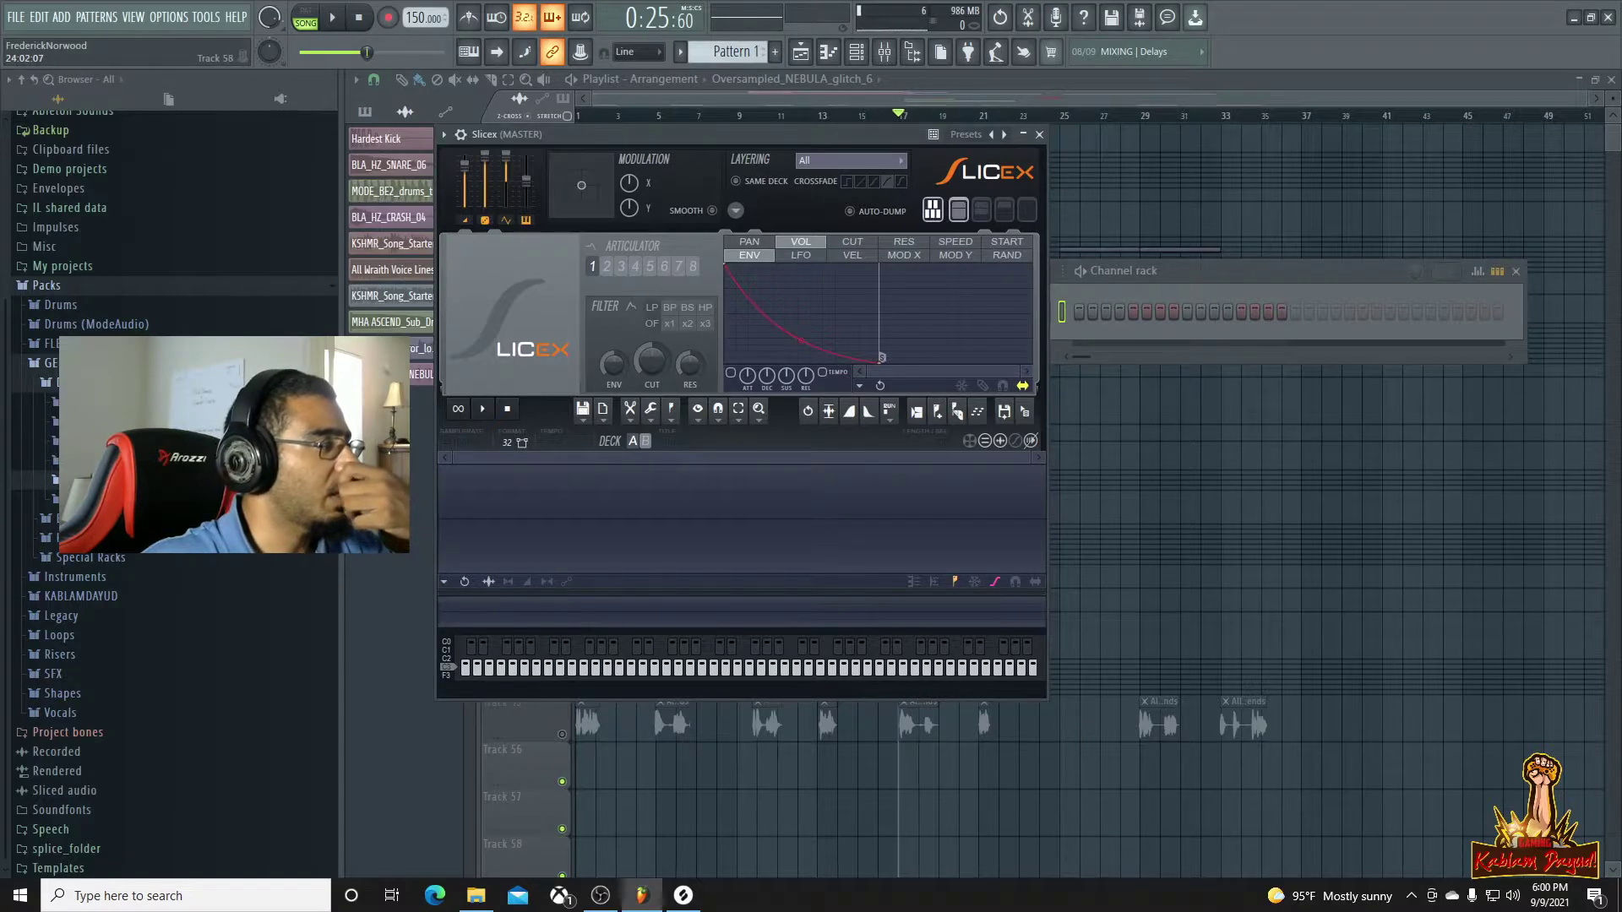
Load the KSHMR3_Tom_Fill sample from Splice into Slicex and align Marker #2 with the start of the second hit
click(684, 898)
drag(1386, 331, 701, 540)
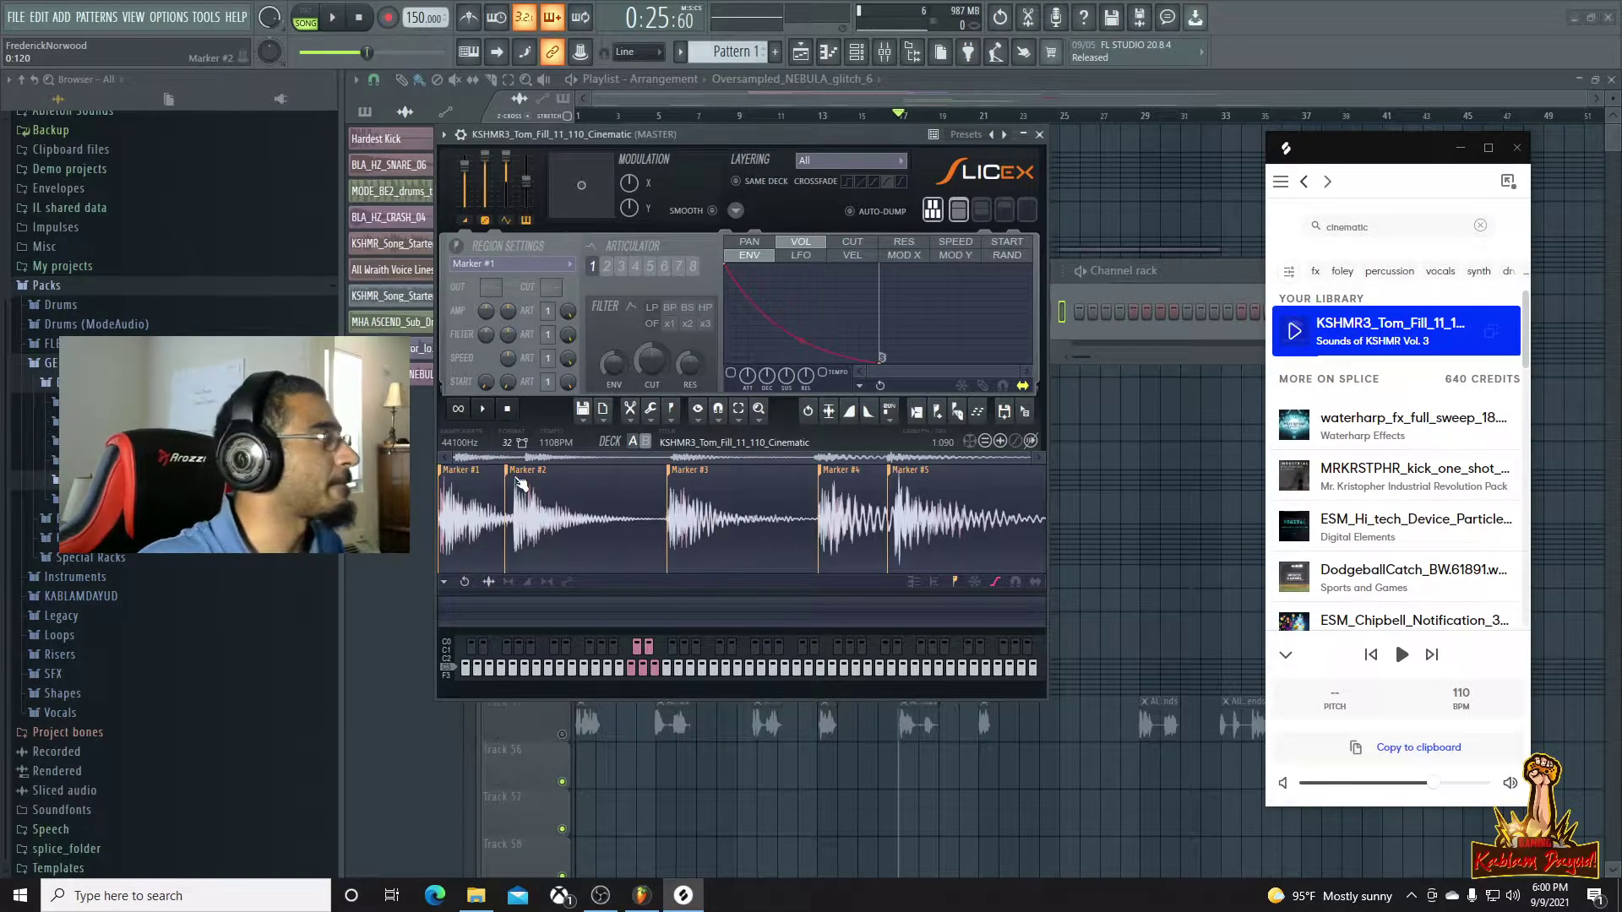
drag(519, 483, 524, 483)
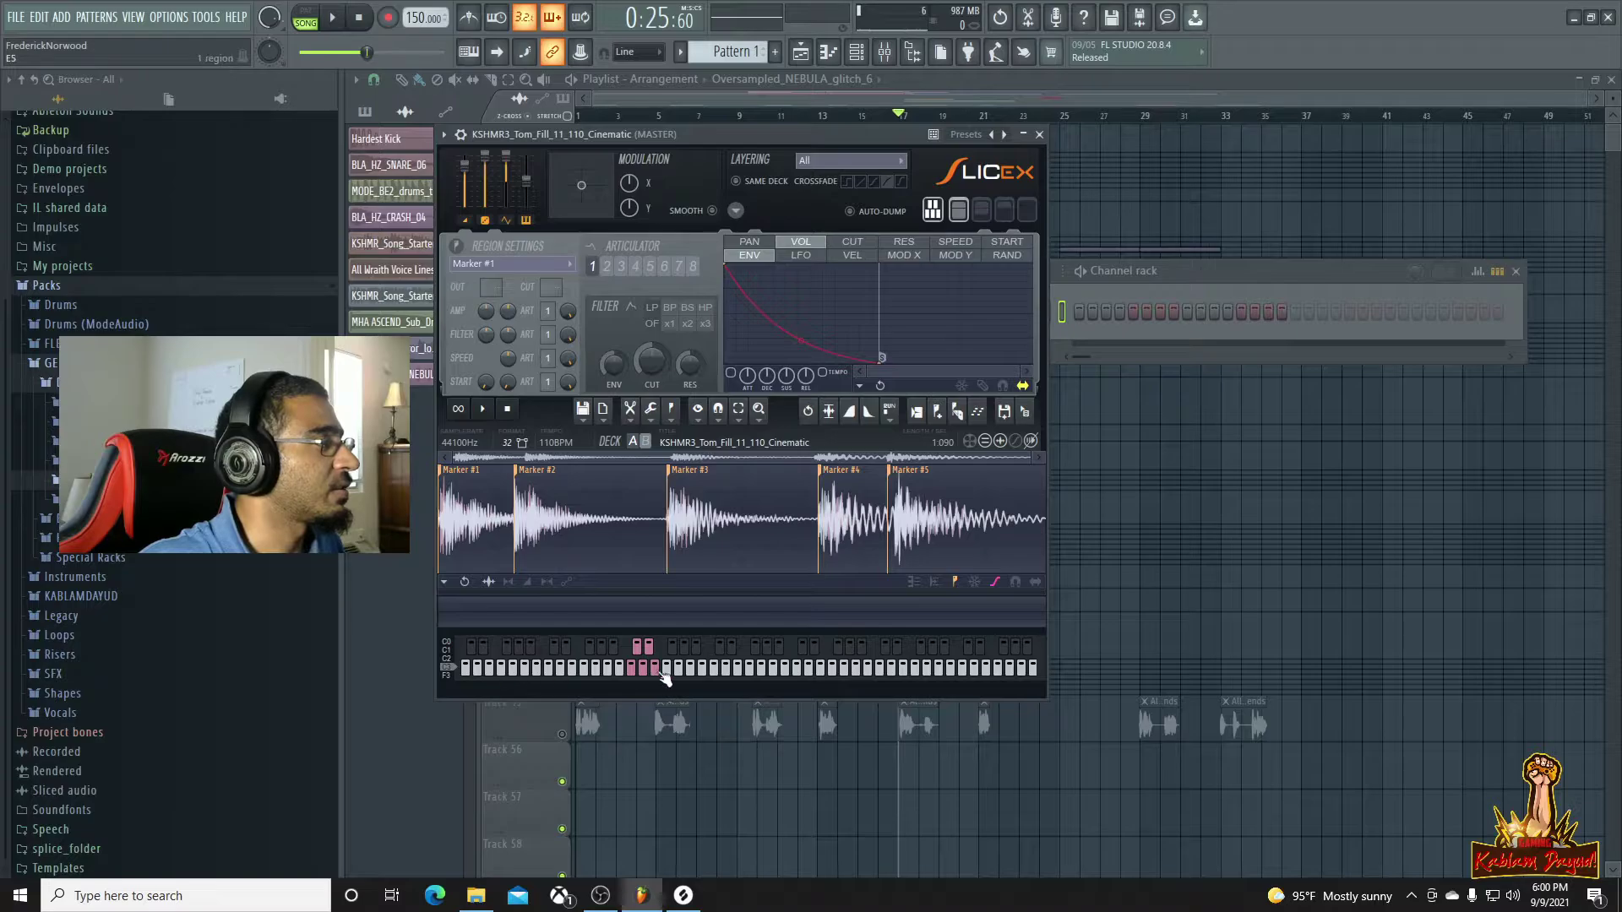
Audition the tom slices from the Slicex keyboard and align Marker #5 with the start of the last hit
click(638, 647)
click(643, 666)
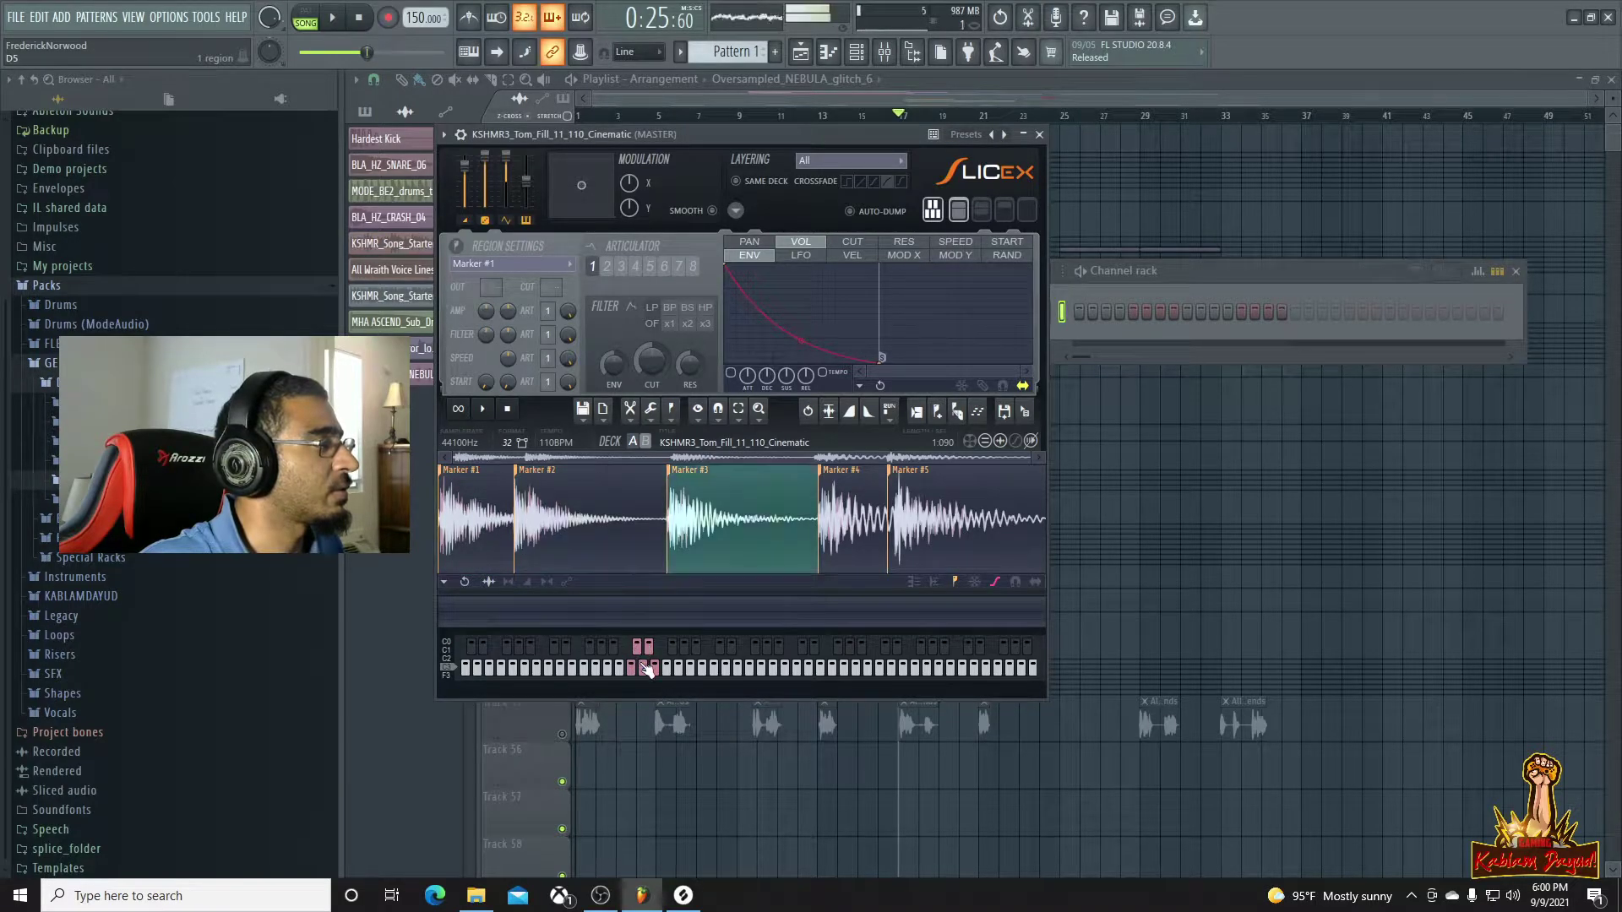
click(651, 668)
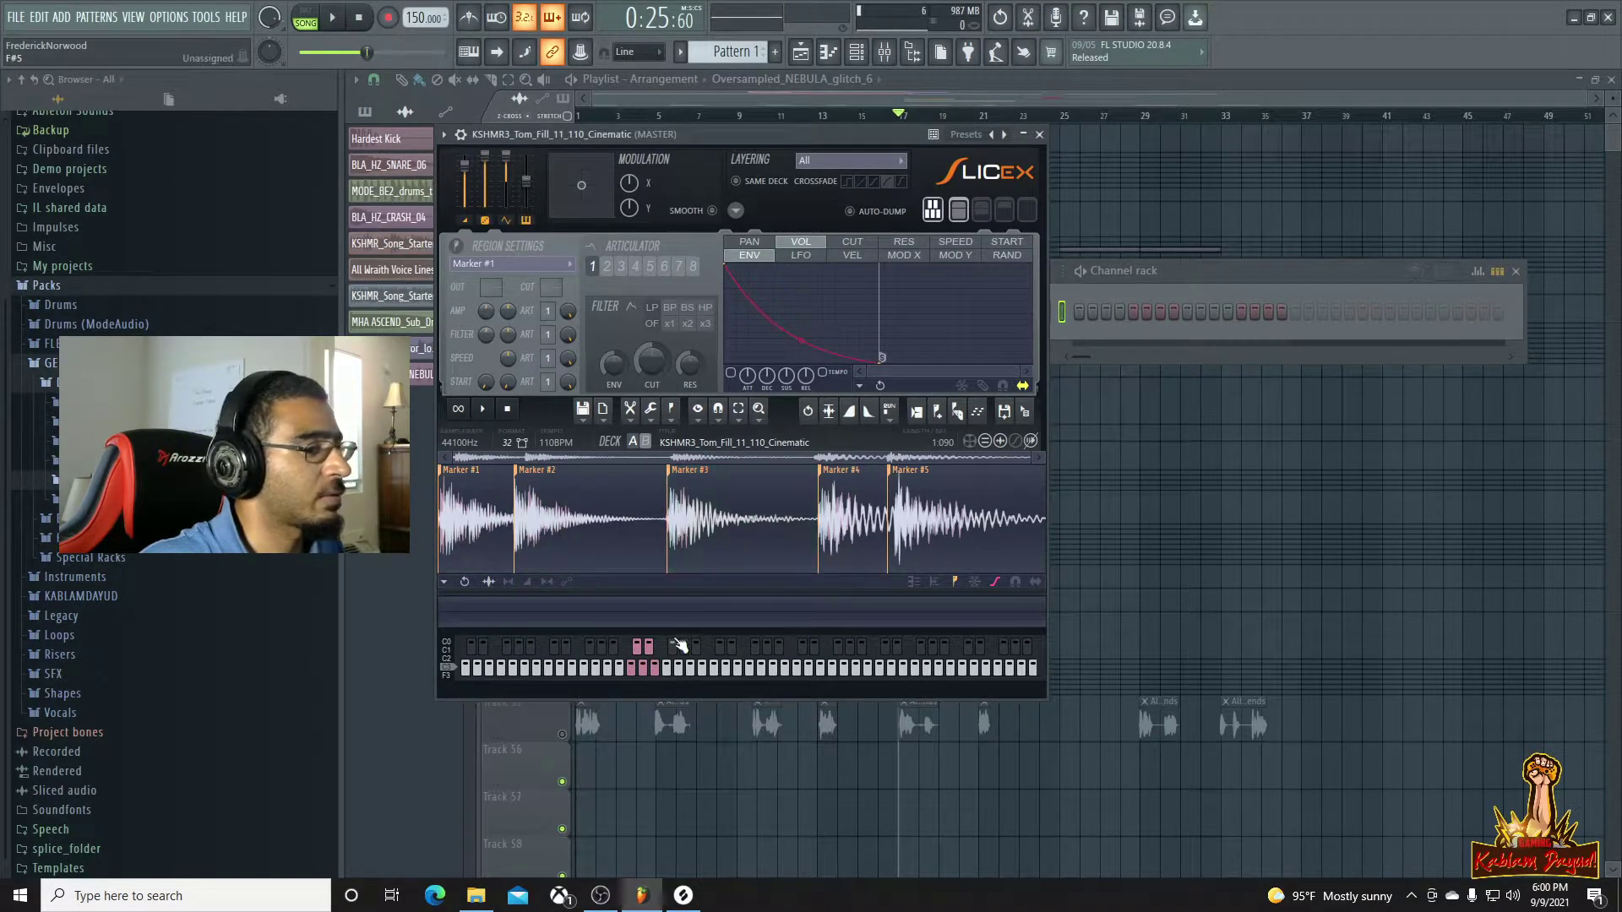
click(658, 655)
click(659, 666)
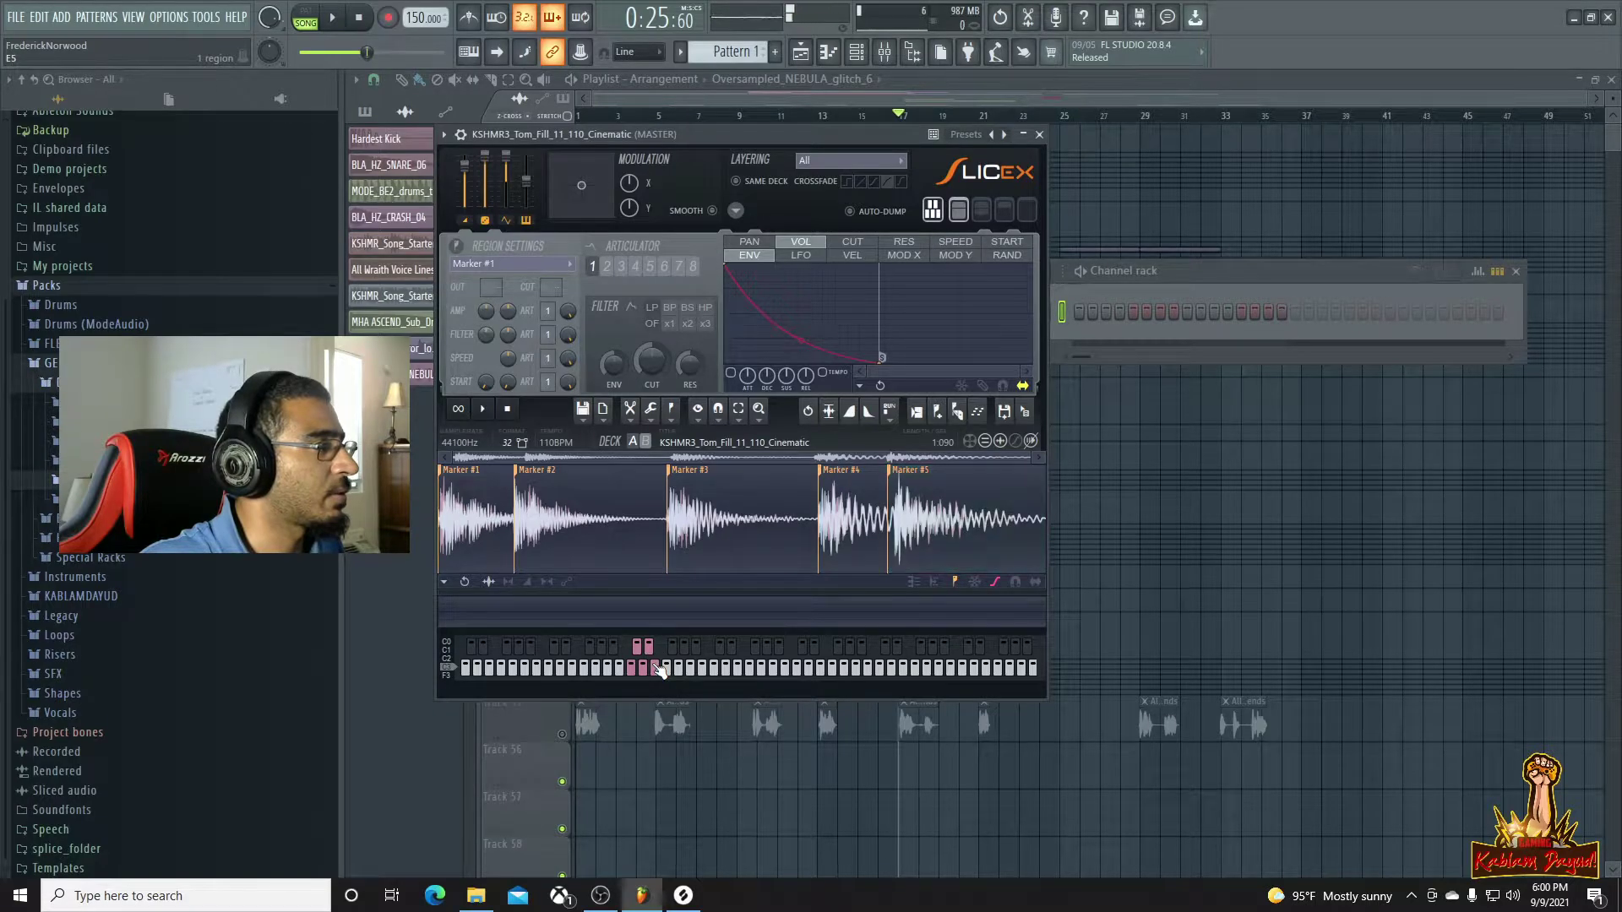
click(652, 668)
click(657, 669)
click(653, 653)
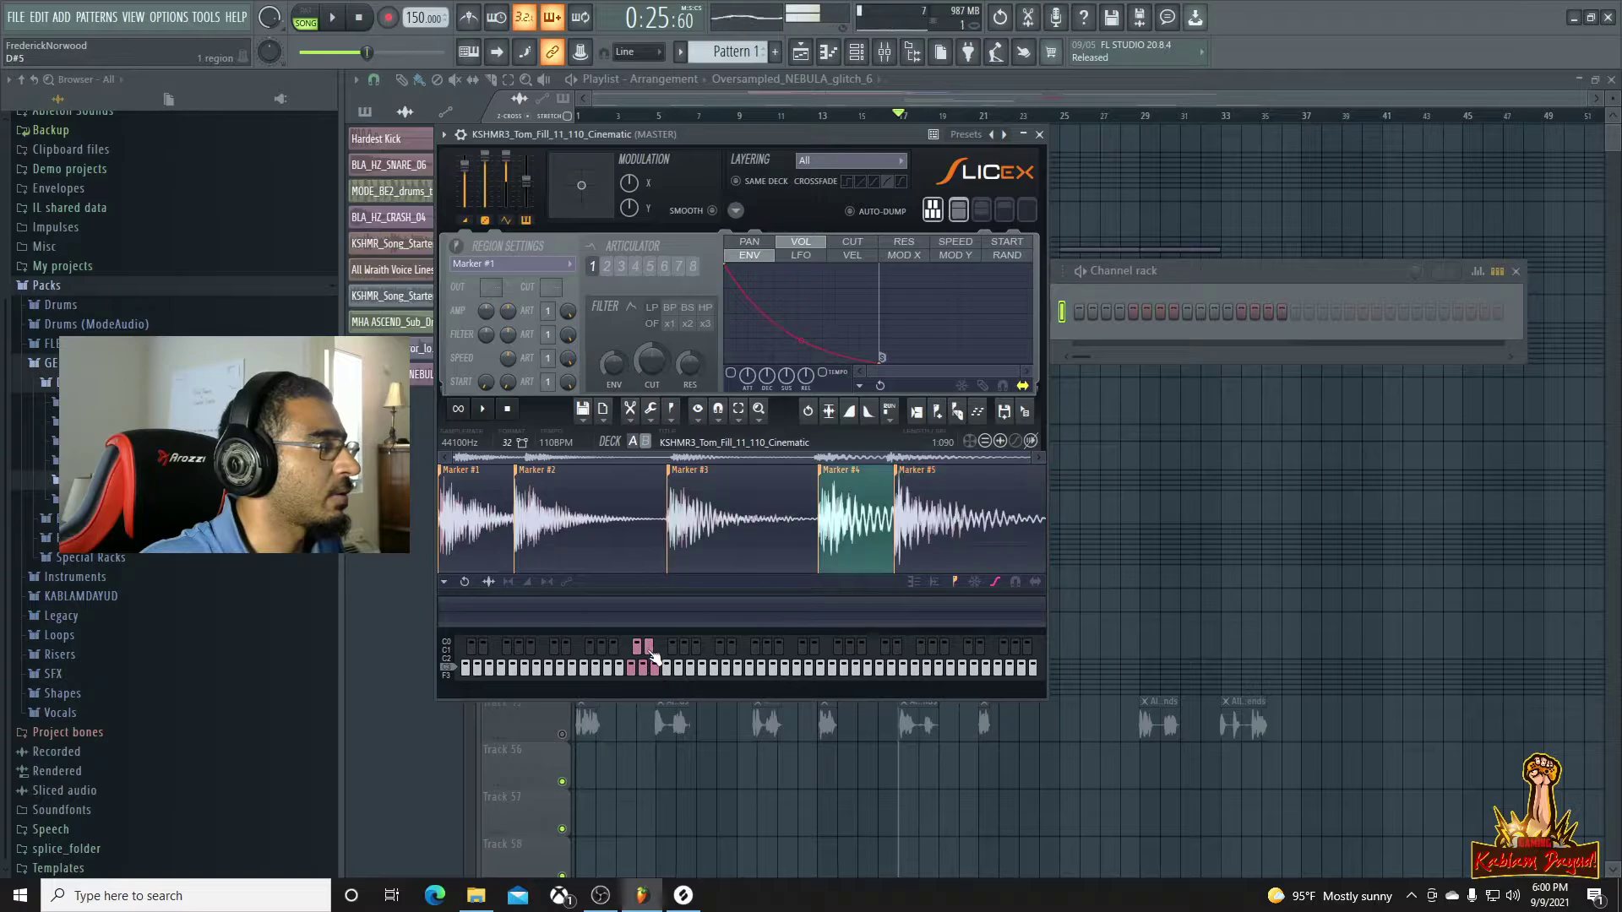
click(650, 655)
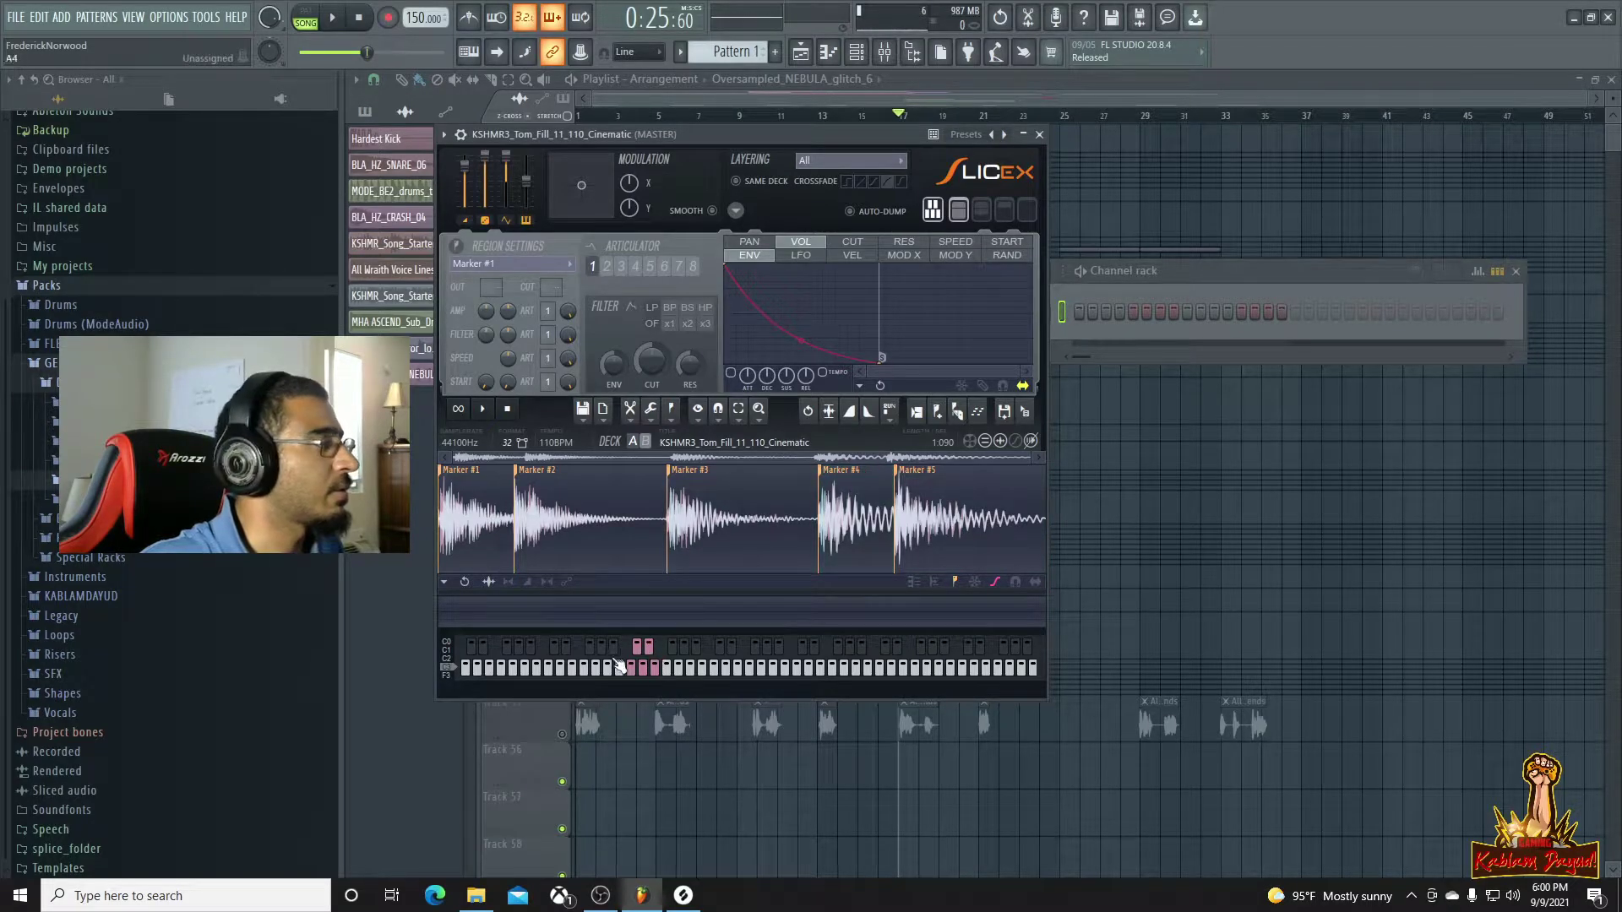
Audition the tom slices as a short rhythm in Slicex, repeating the Marker #5 slice at the end
click(634, 673)
click(644, 671)
click(644, 670)
click(638, 652)
click(656, 670)
click(656, 670)
click(657, 671)
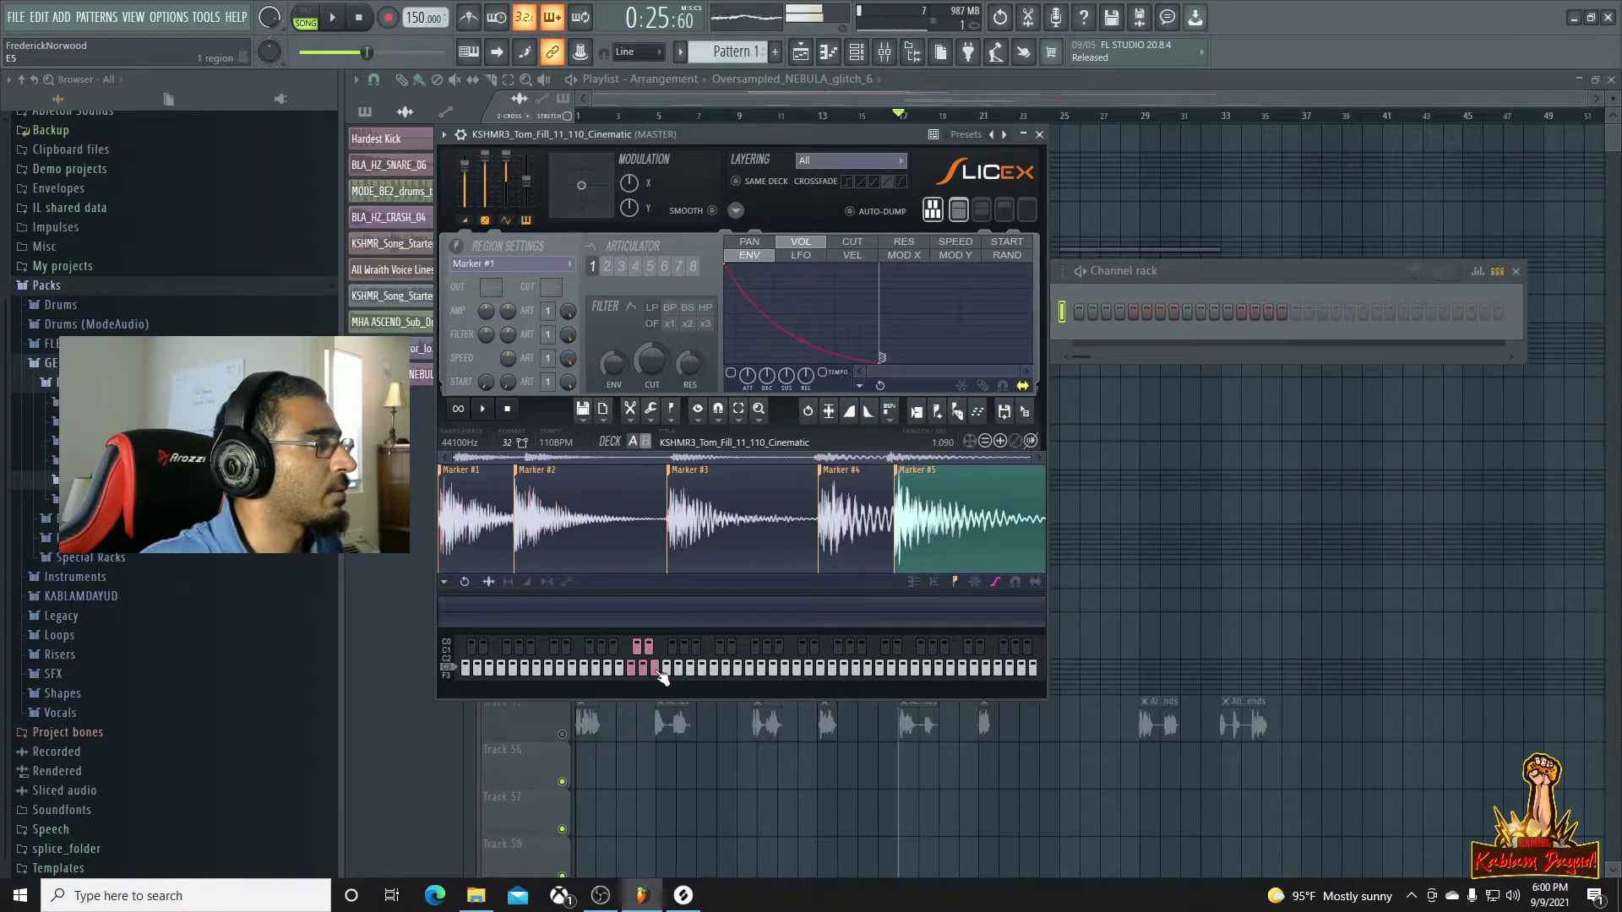
click(657, 671)
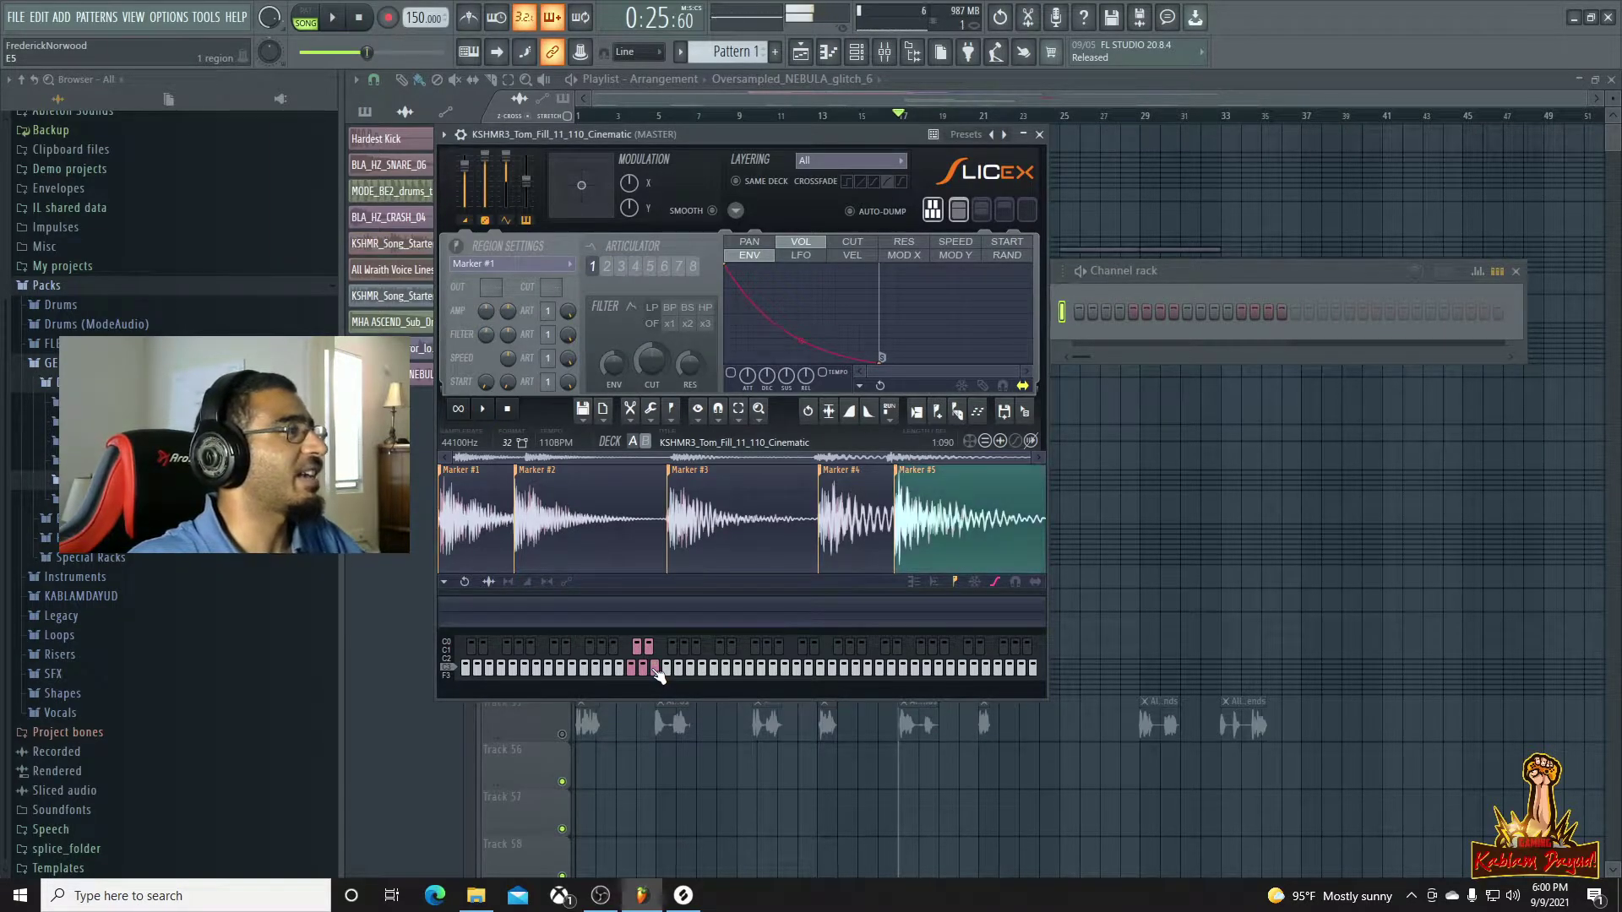
Place a Marker #5 note at the start of bar 1 in the tom fill's piano roll
click(827, 53)
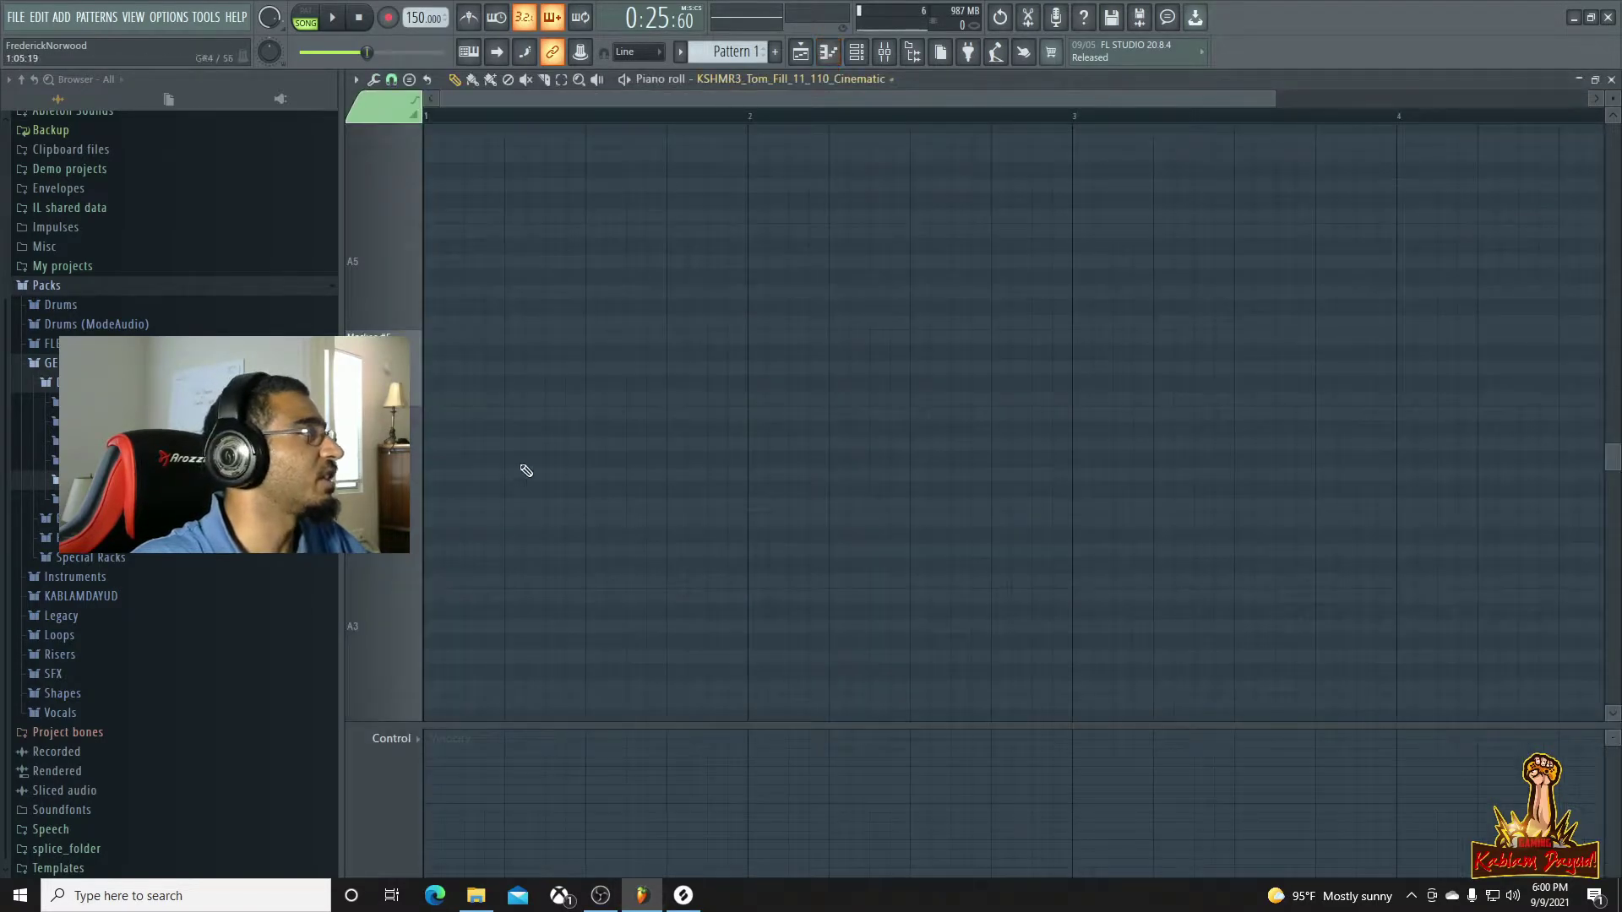
click(437, 337)
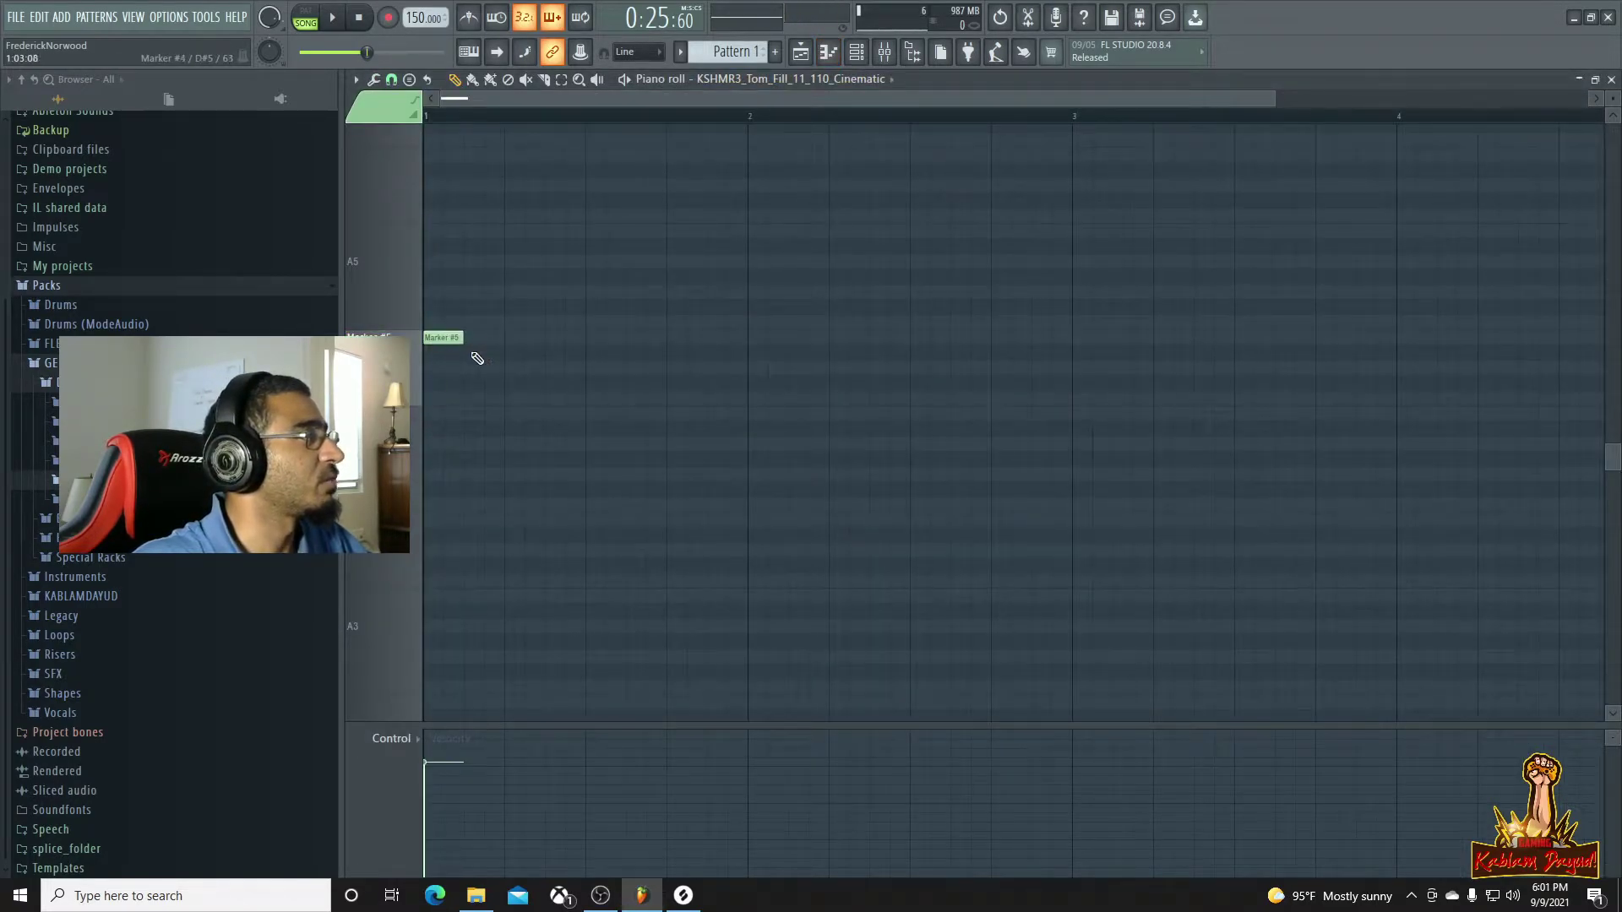
Expand the DRUMS group in the playlist, place Pattern 1 on EXTRA DRUMS at bar 17 and solo that track
click(800, 52)
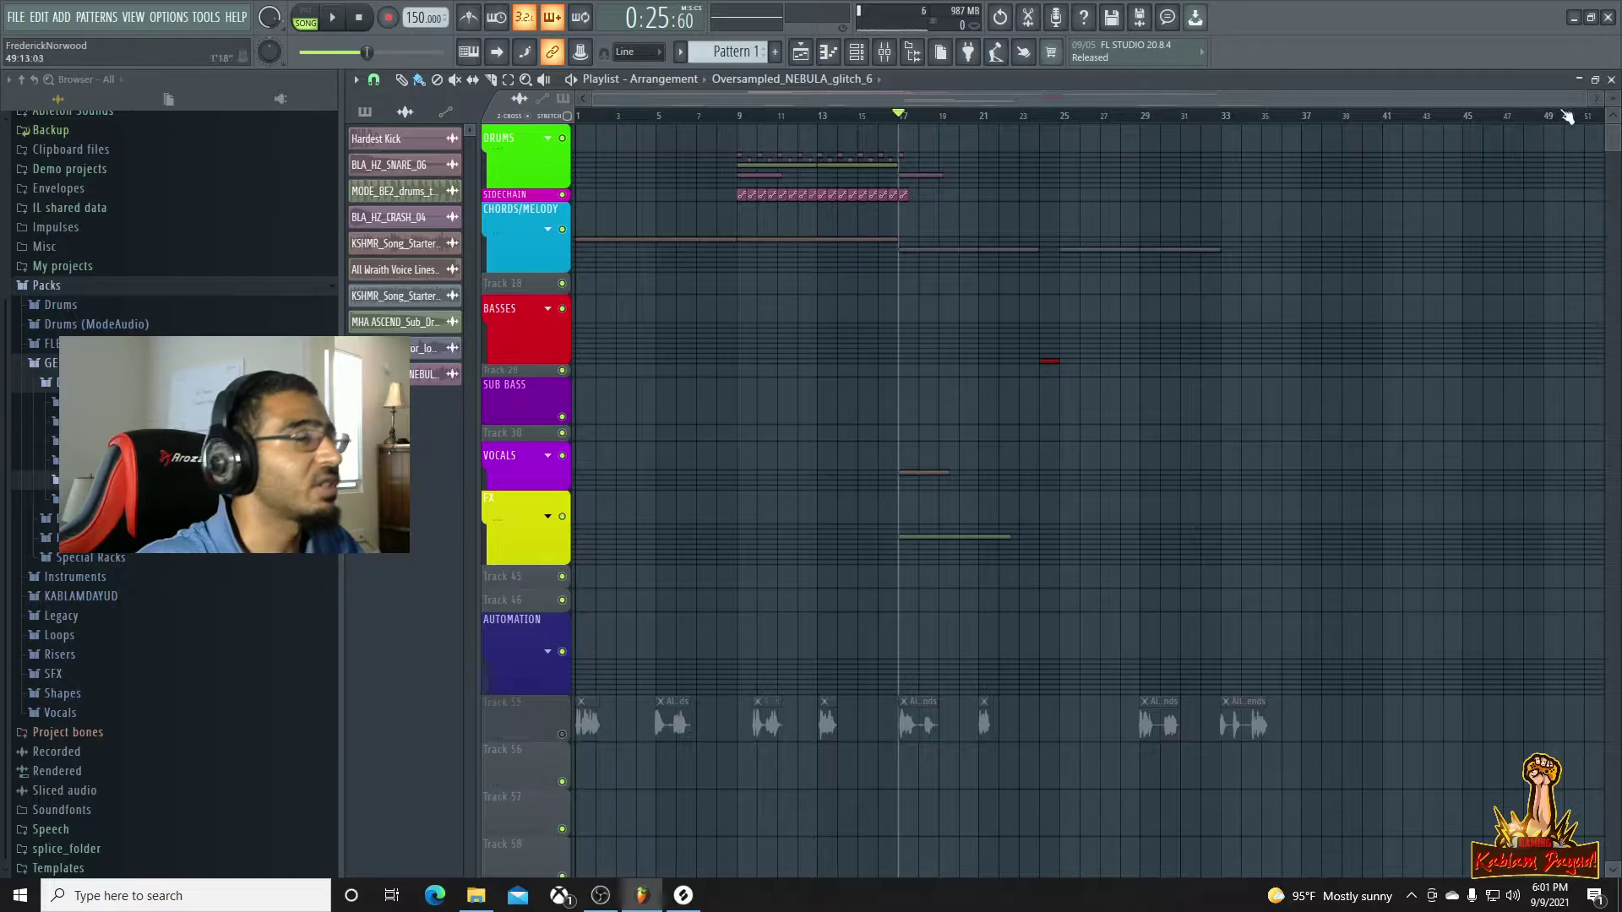
click(551, 140)
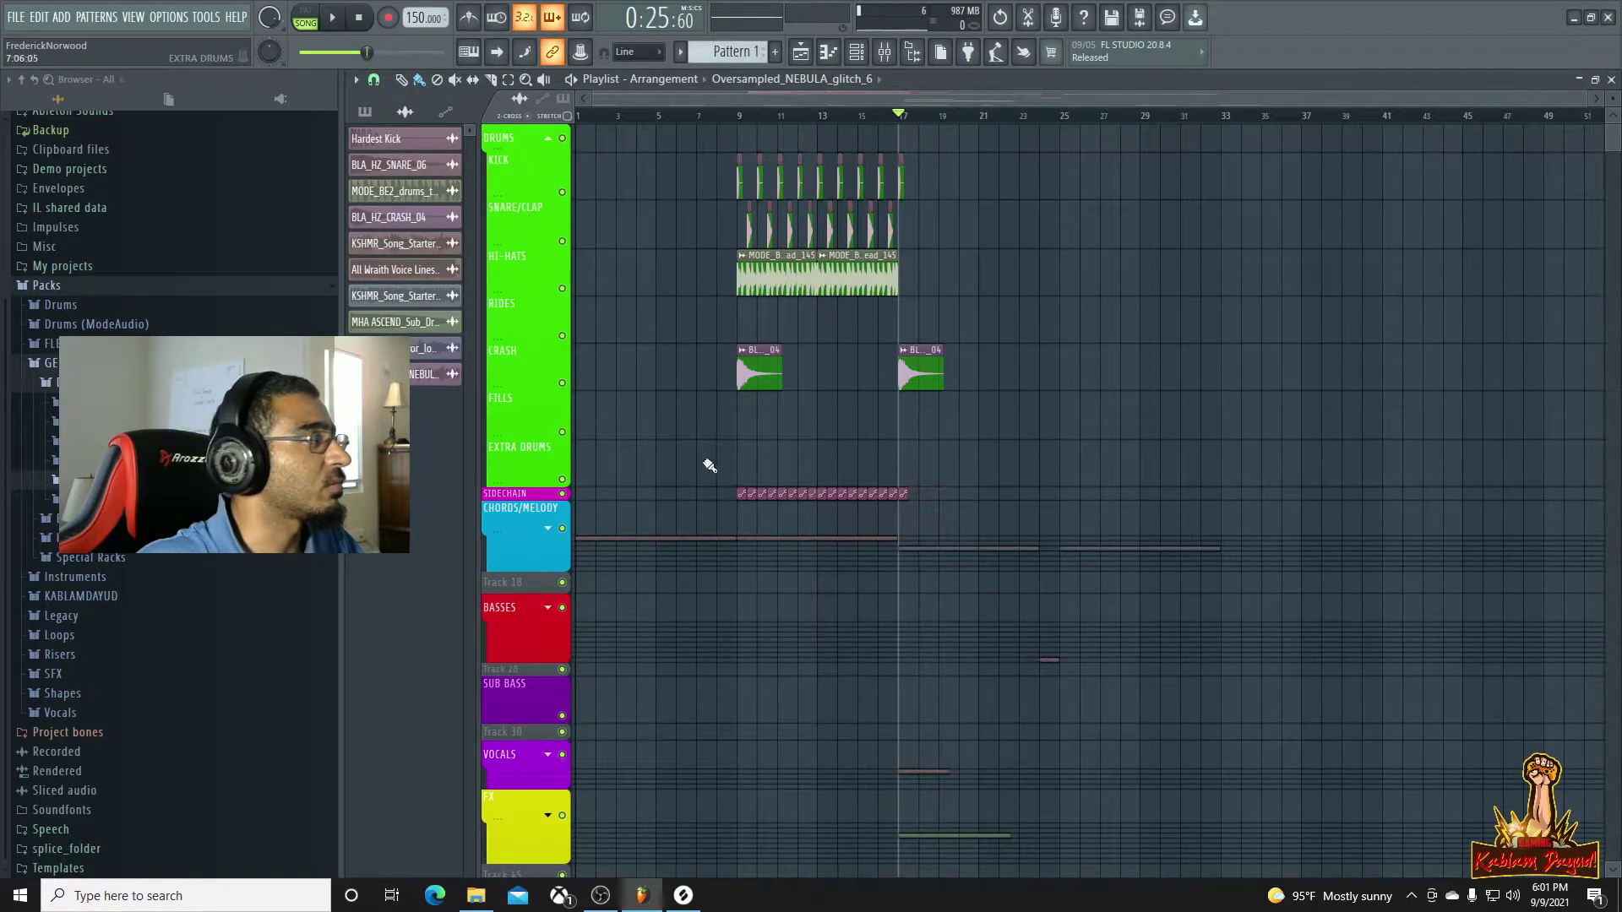
click(729, 56)
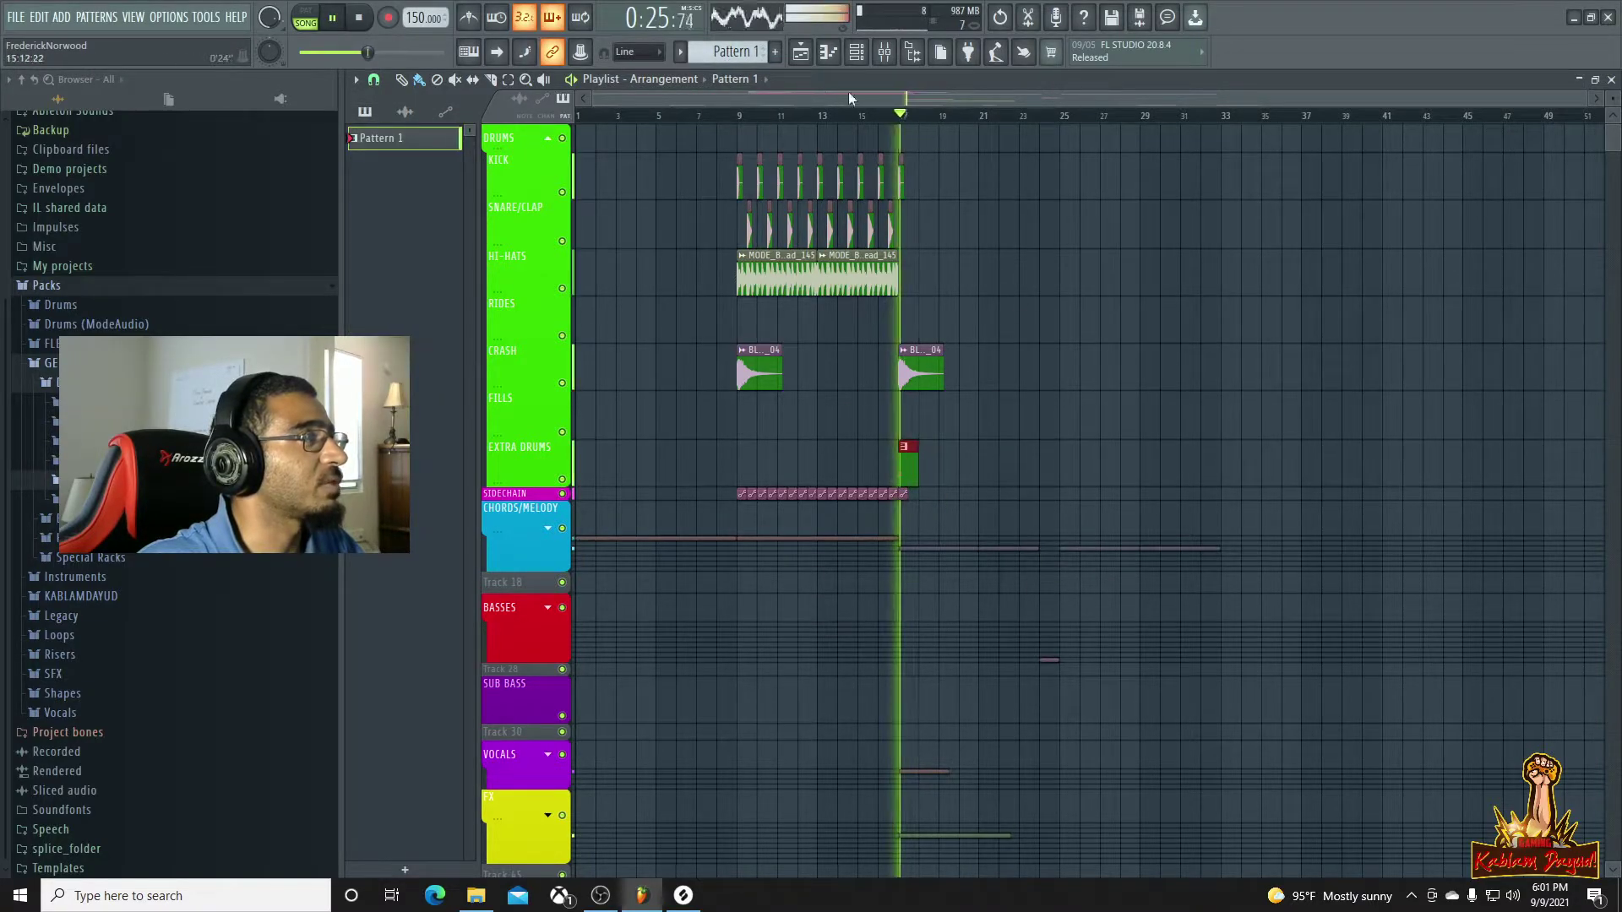
ctrl+click(562, 479)
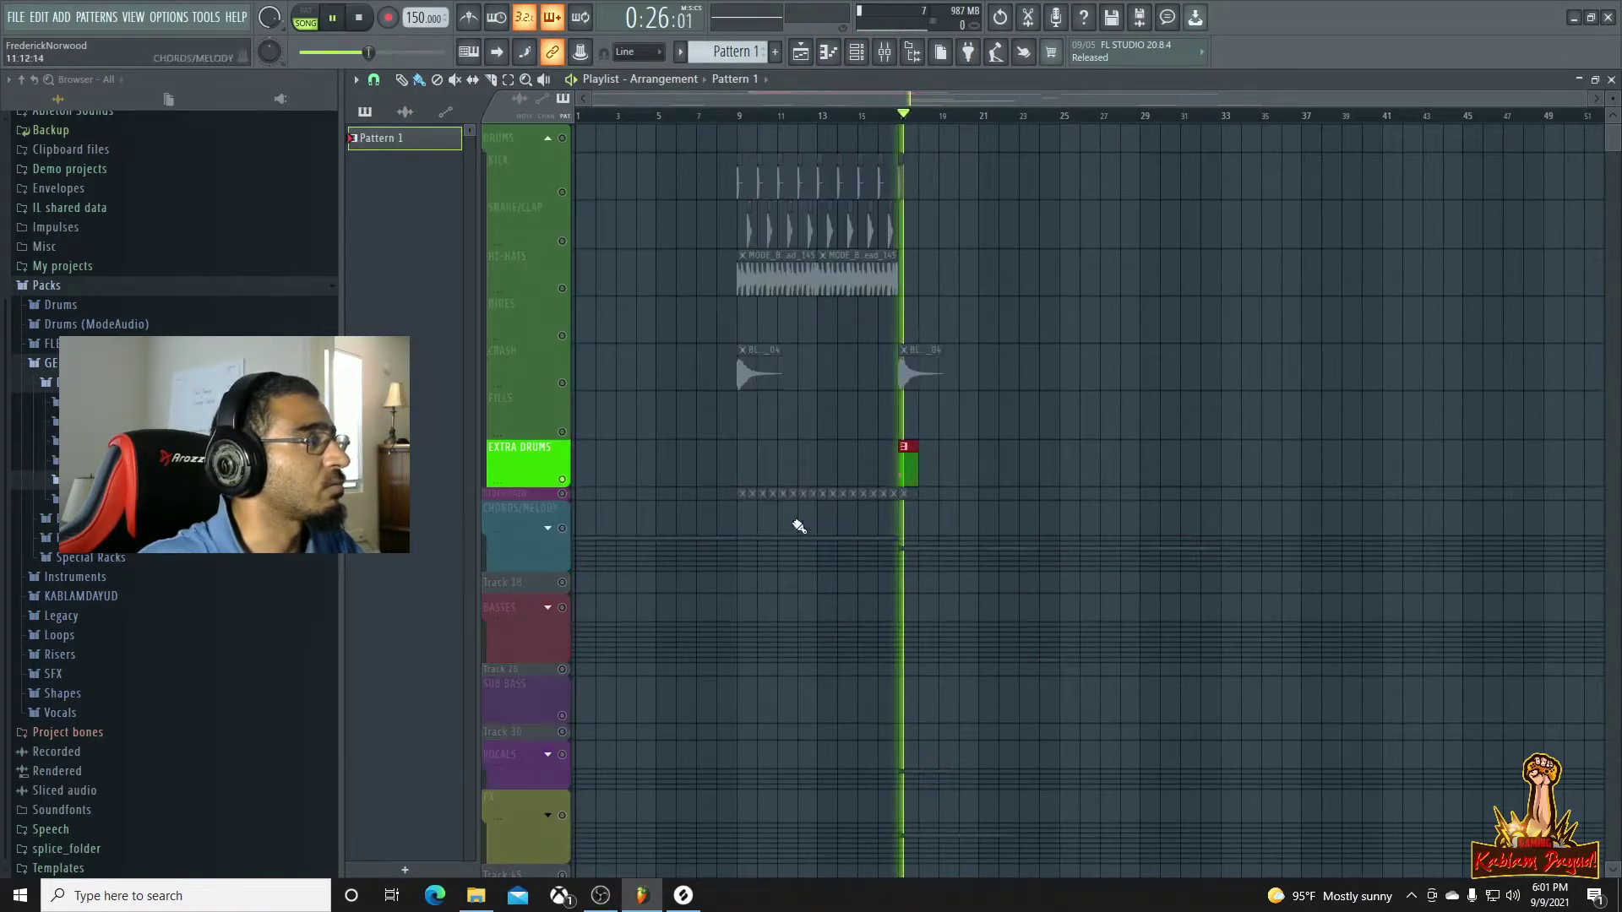
Add Marker #5 notes at steps 7, 9 and 13 of bar 1 in the tom fill's piano roll during playback
key(F6)
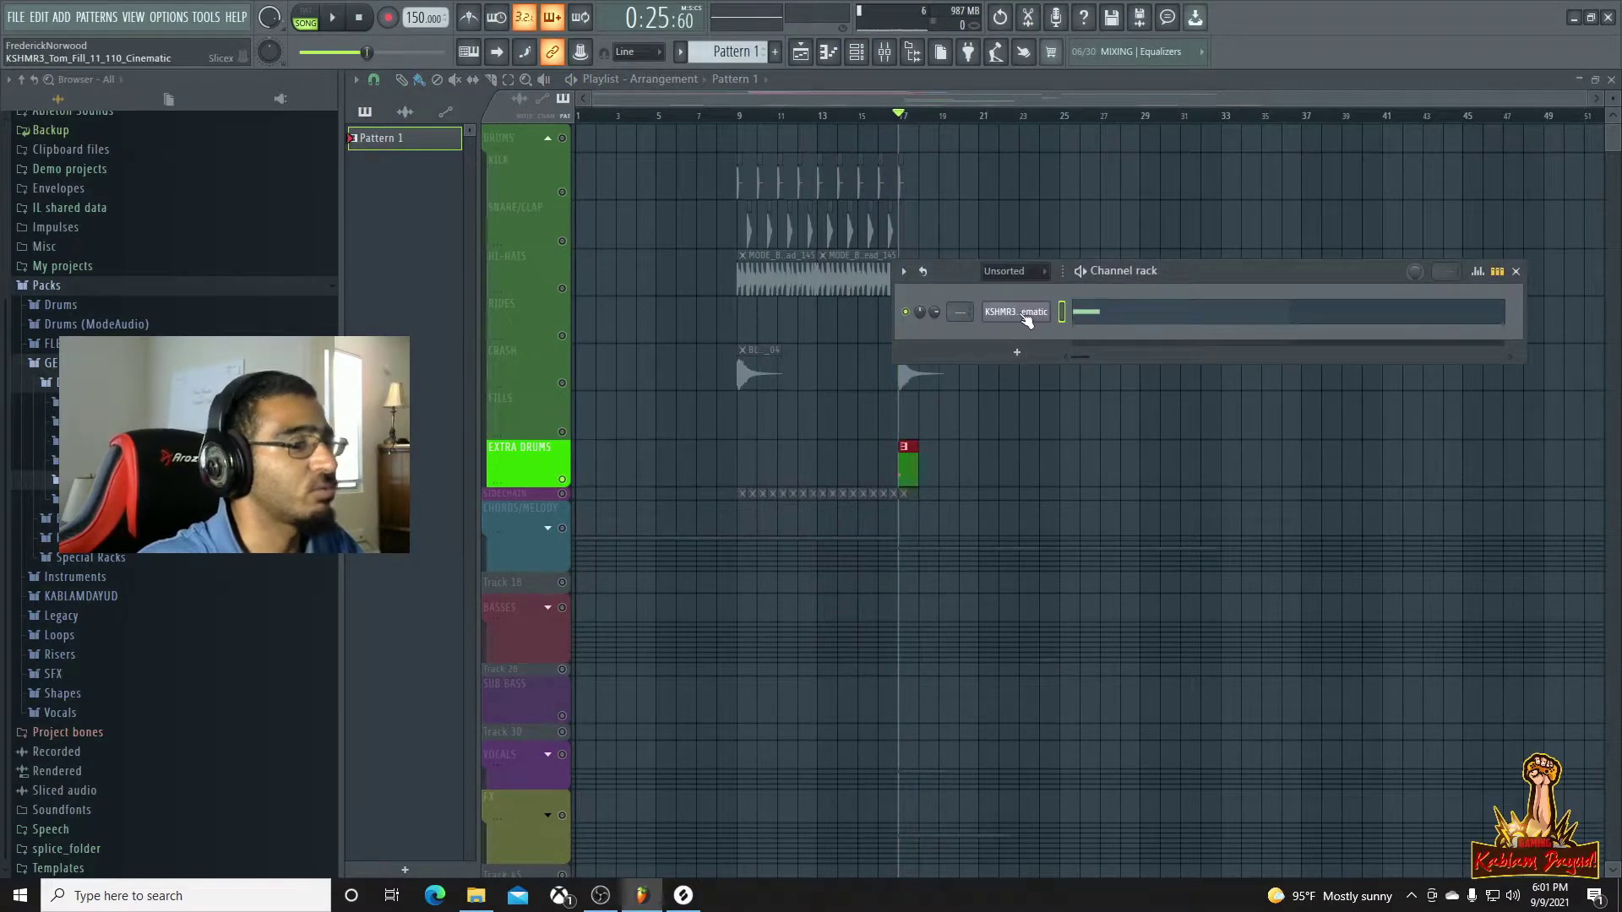
click(827, 57)
key(space)
key(space)
key(space)
click(548, 339)
click(603, 339)
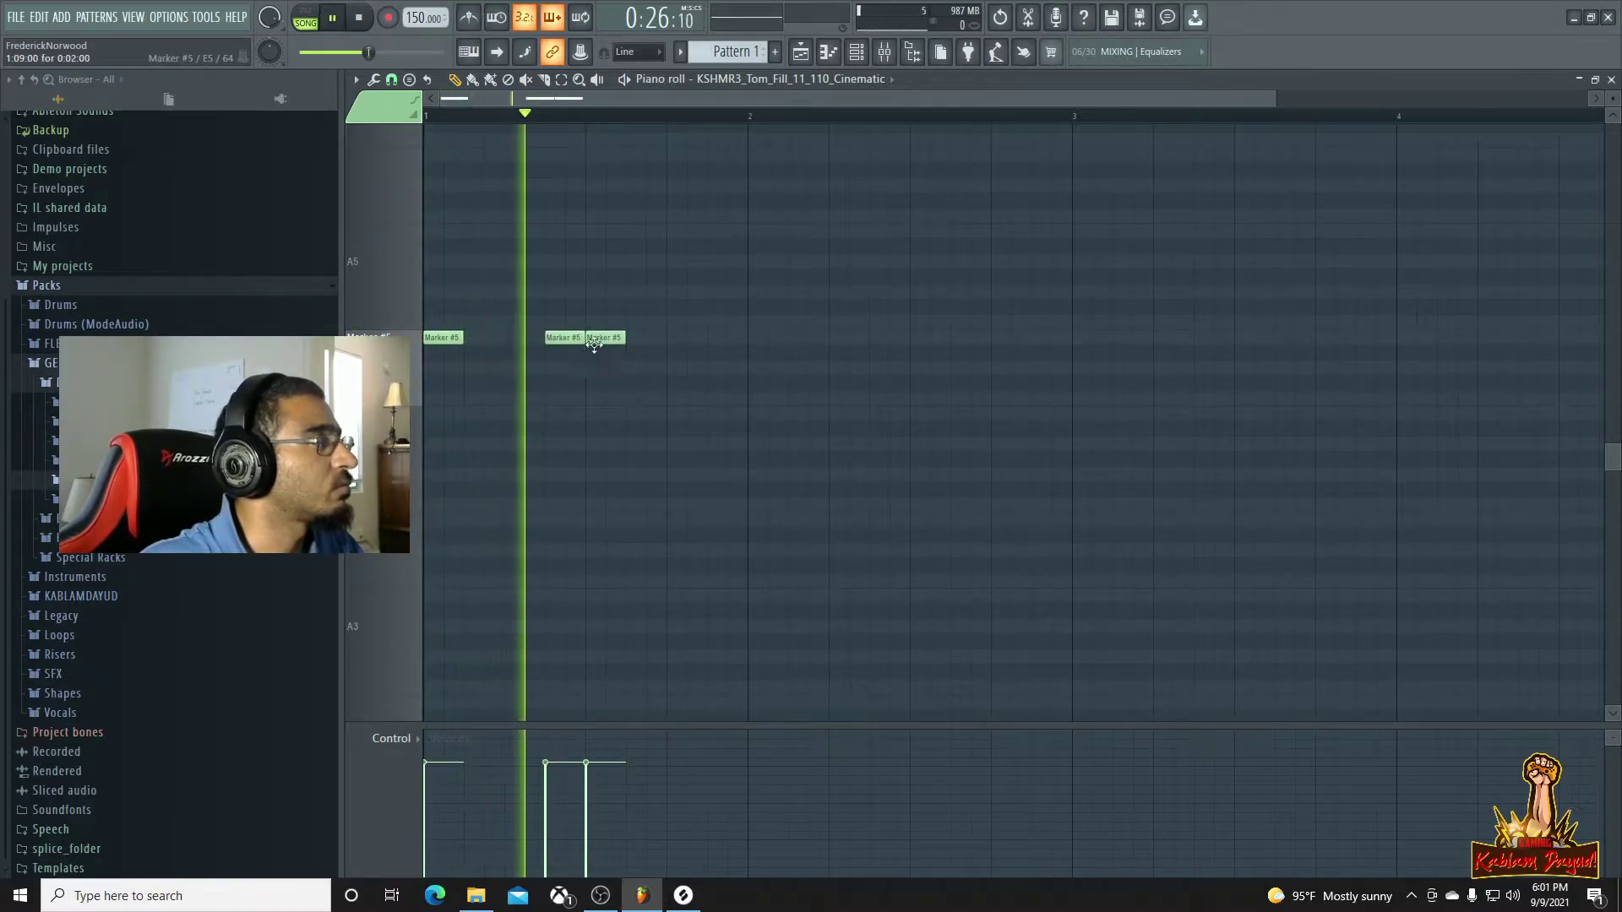
click(671, 340)
key(space)
Duplicate the four-note rhythm of bar 1 into bar 2 and play the pattern
mouse_move(428, 286)
mouse_down()
mouse_move(479, 363)
mouse_move(752, 363)
mouse_up()
key(ctrl+a)
key(space)
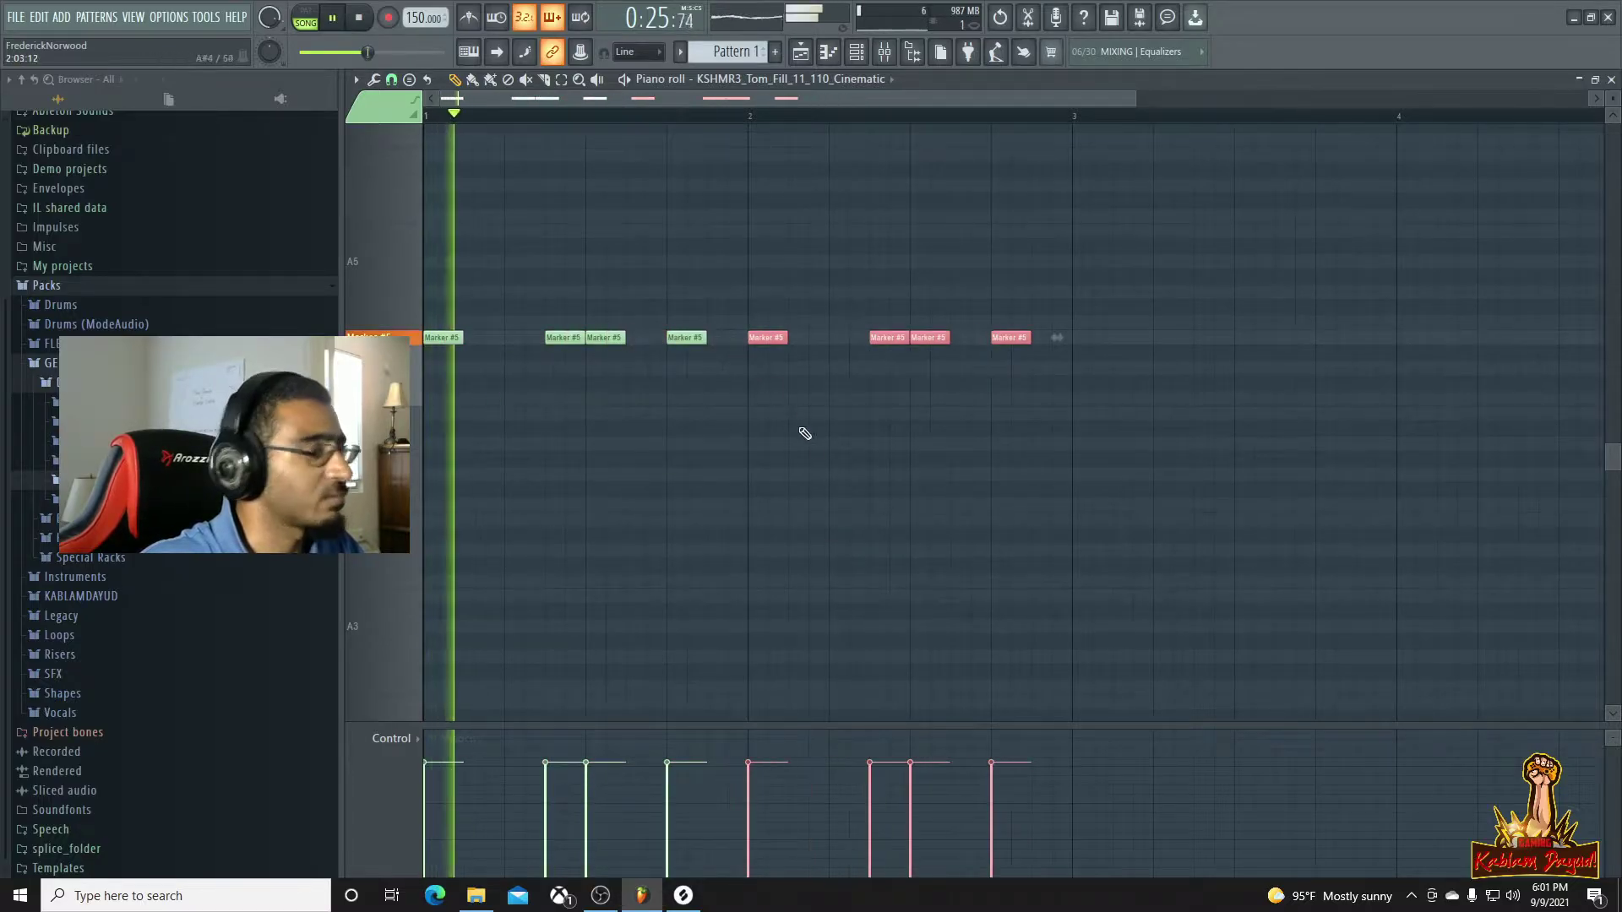
key(space)
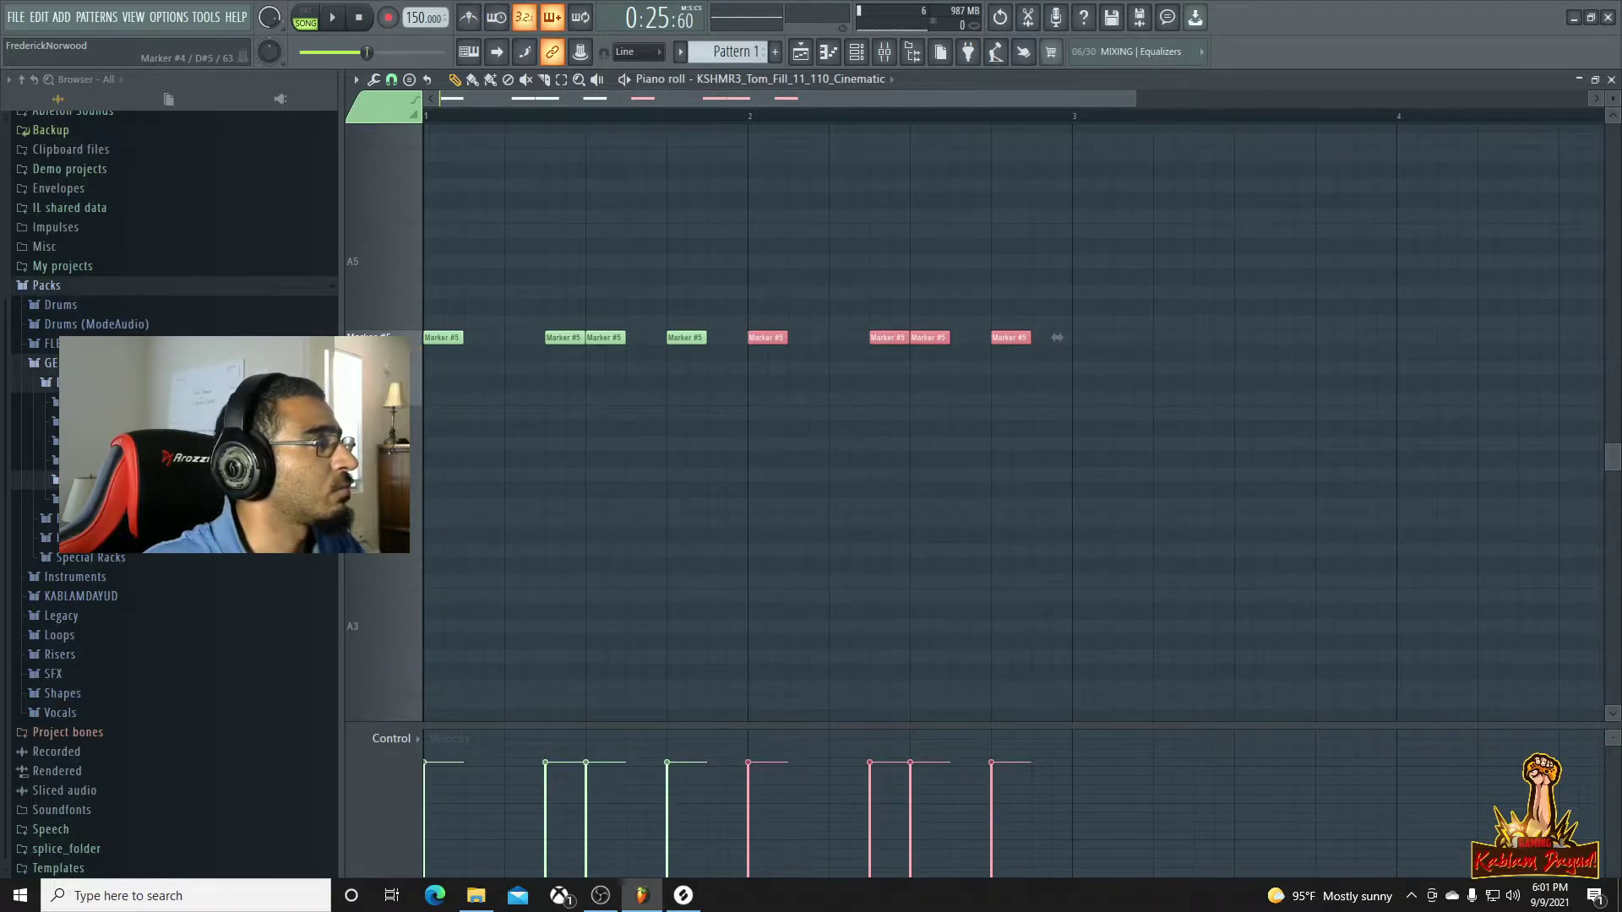
Add one-step Marker #4 and Marker #3 notes at steps 5 and 6 of bar 2, and play the pattern
click(849, 356)
click(858, 368)
key(space)
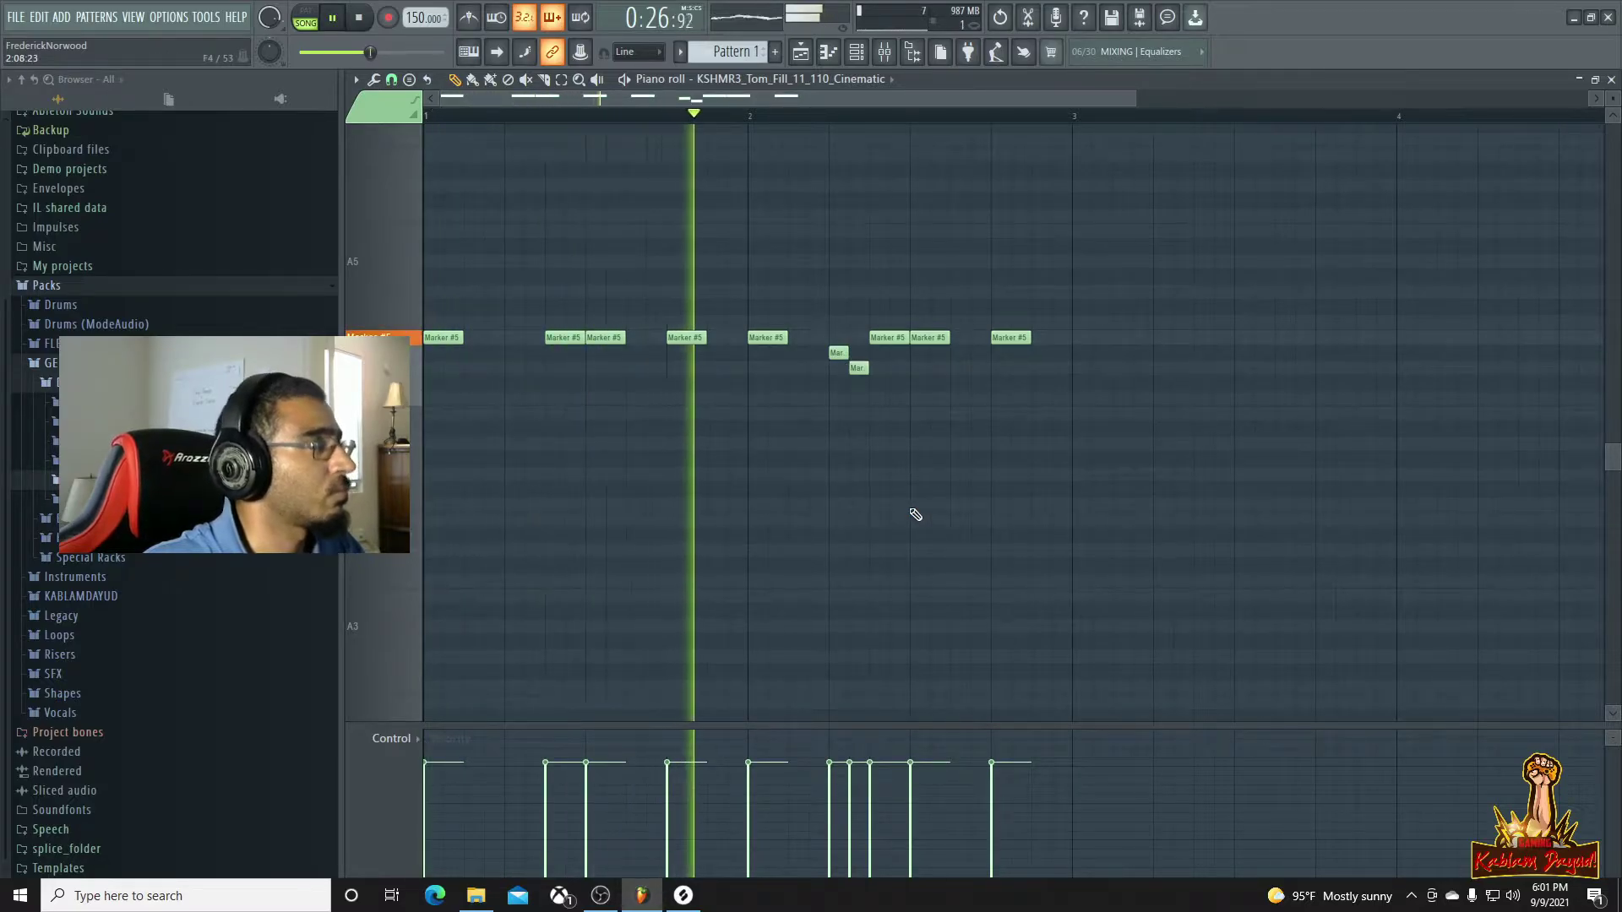
key(space)
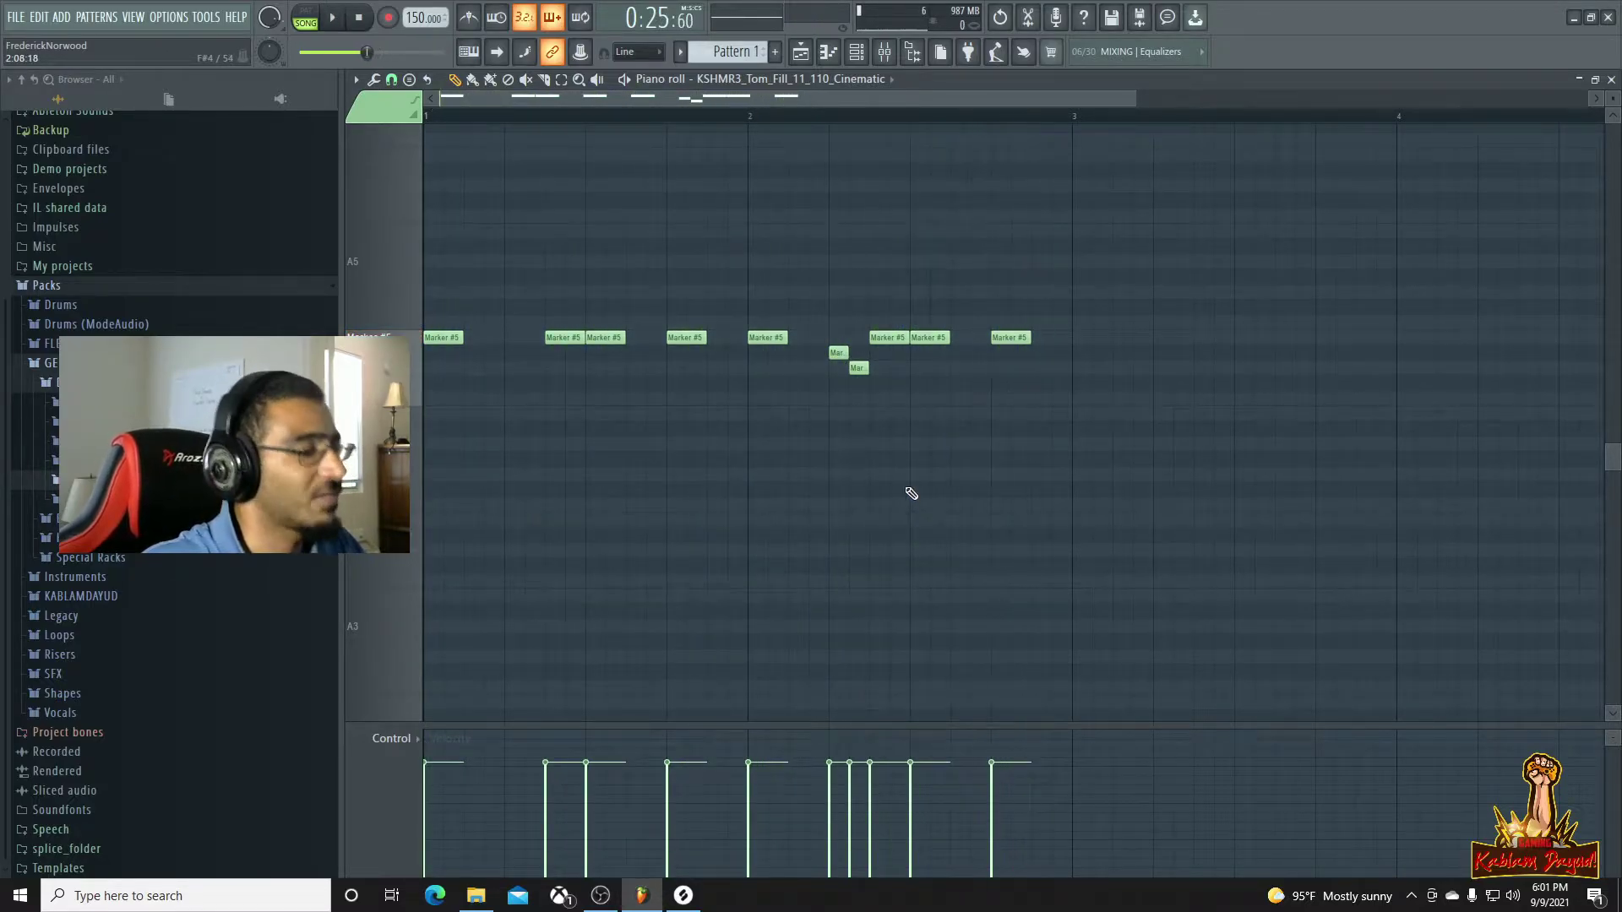
key(space)
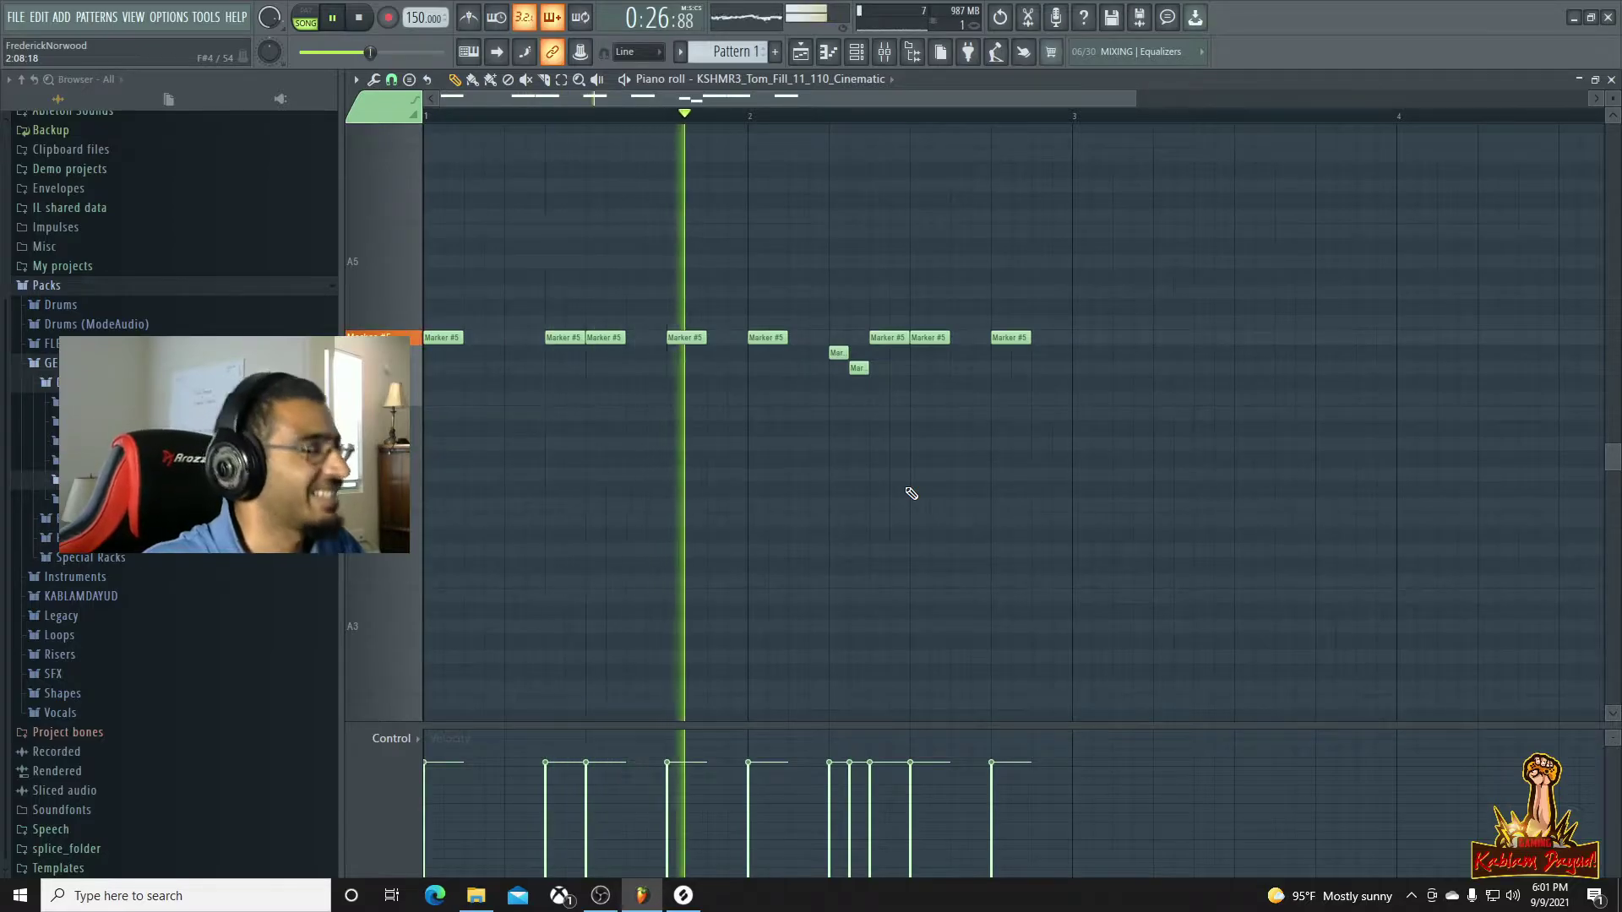
Duplicate the two-bar tom rhythm so the copy fills bars 3 and 4, and play the pattern
key(space)
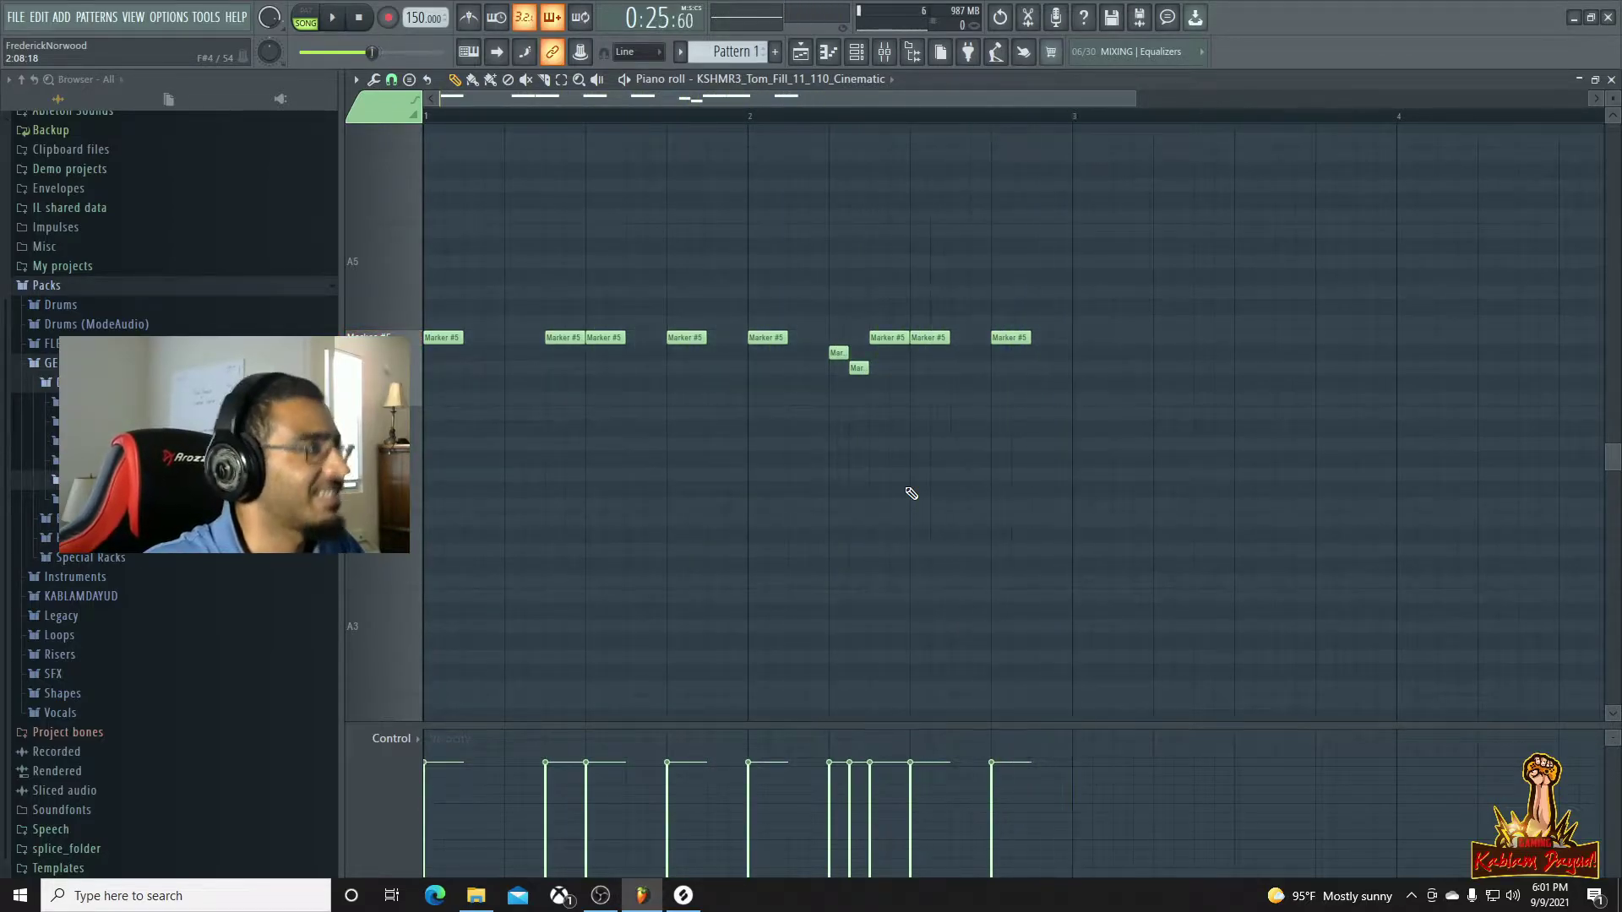
drag(446, 314, 1485, 492)
key(ctrl+b)
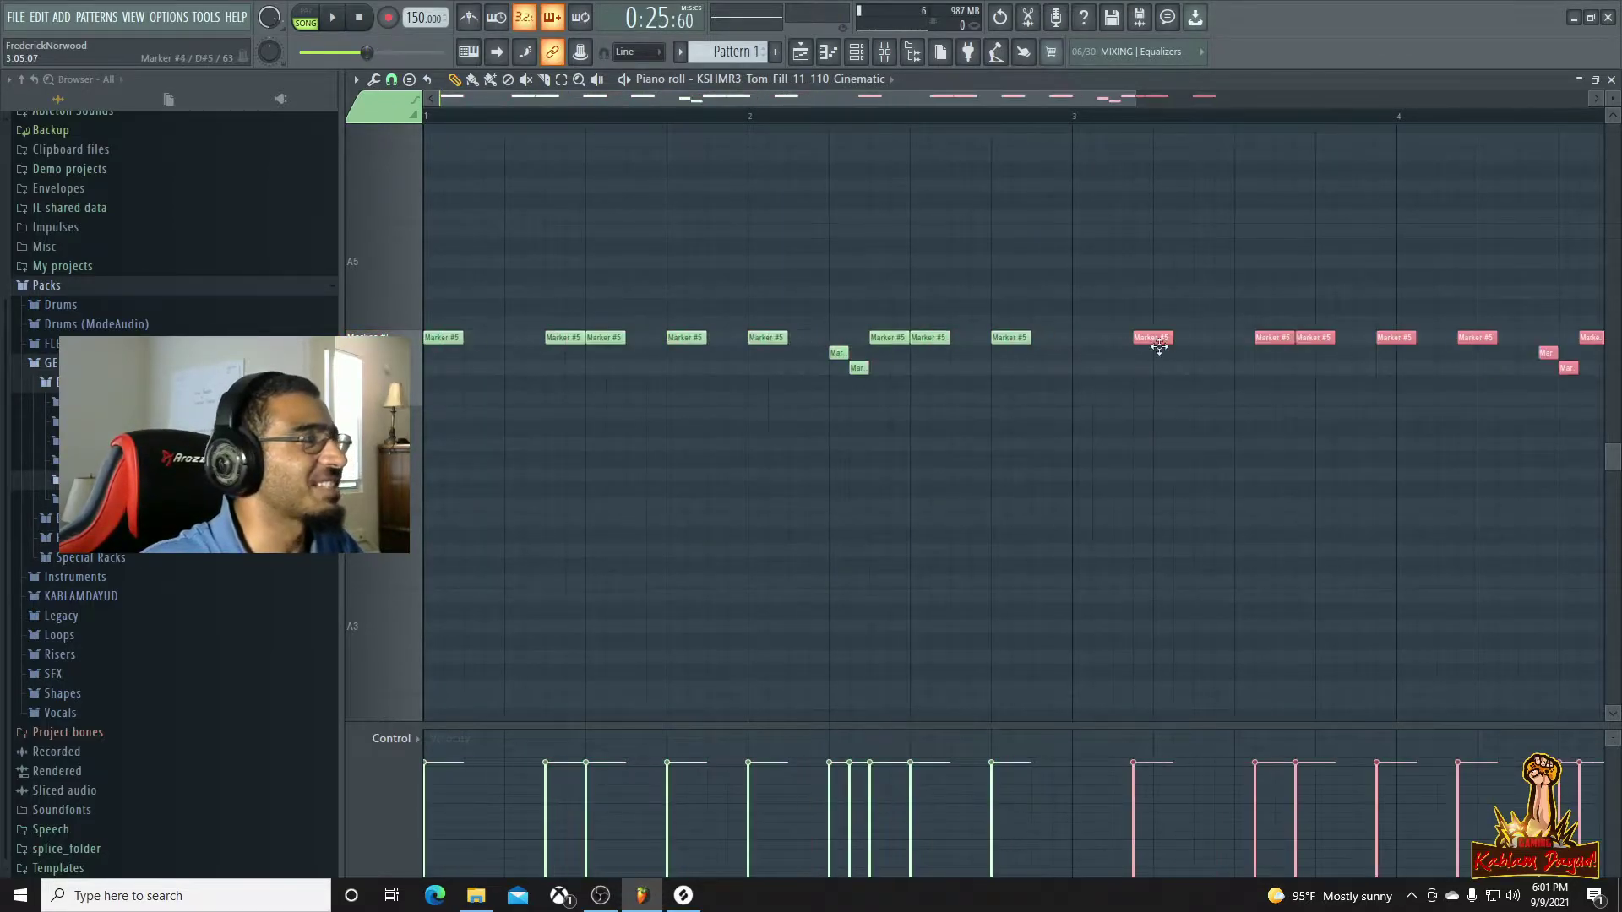
key(space)
scroll(1234, 484, down, 1)
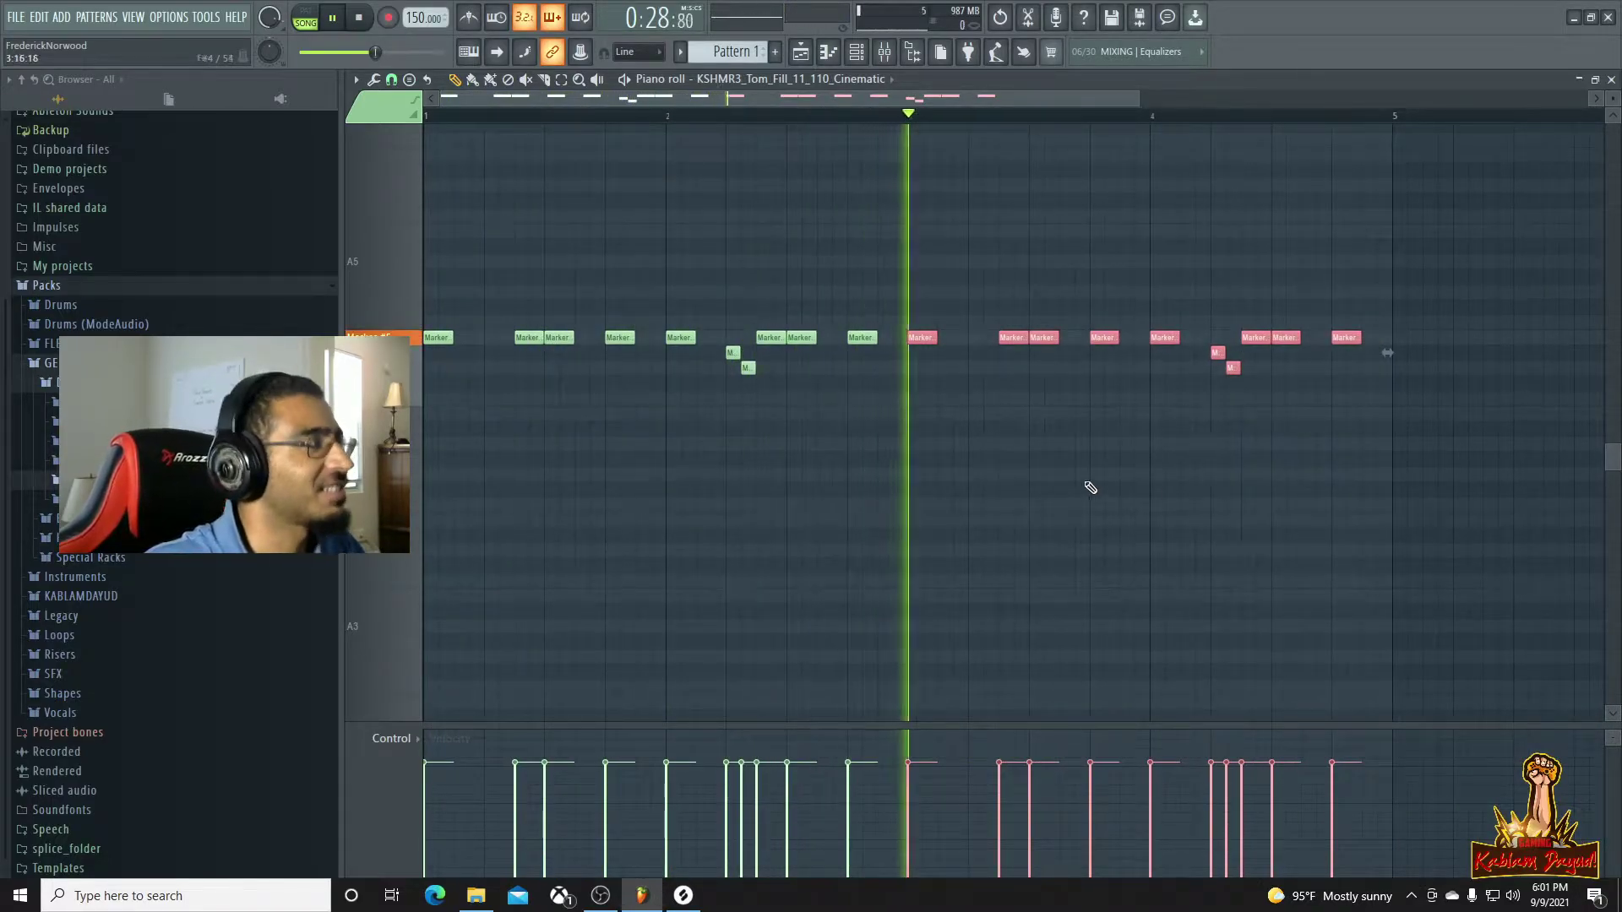
Delete the Marker #3 note in bar 2, lengthen the neighbouring Marker #4 note to two steps, and lower it to Marker #3 during playback
right_click(749, 368)
click(733, 353)
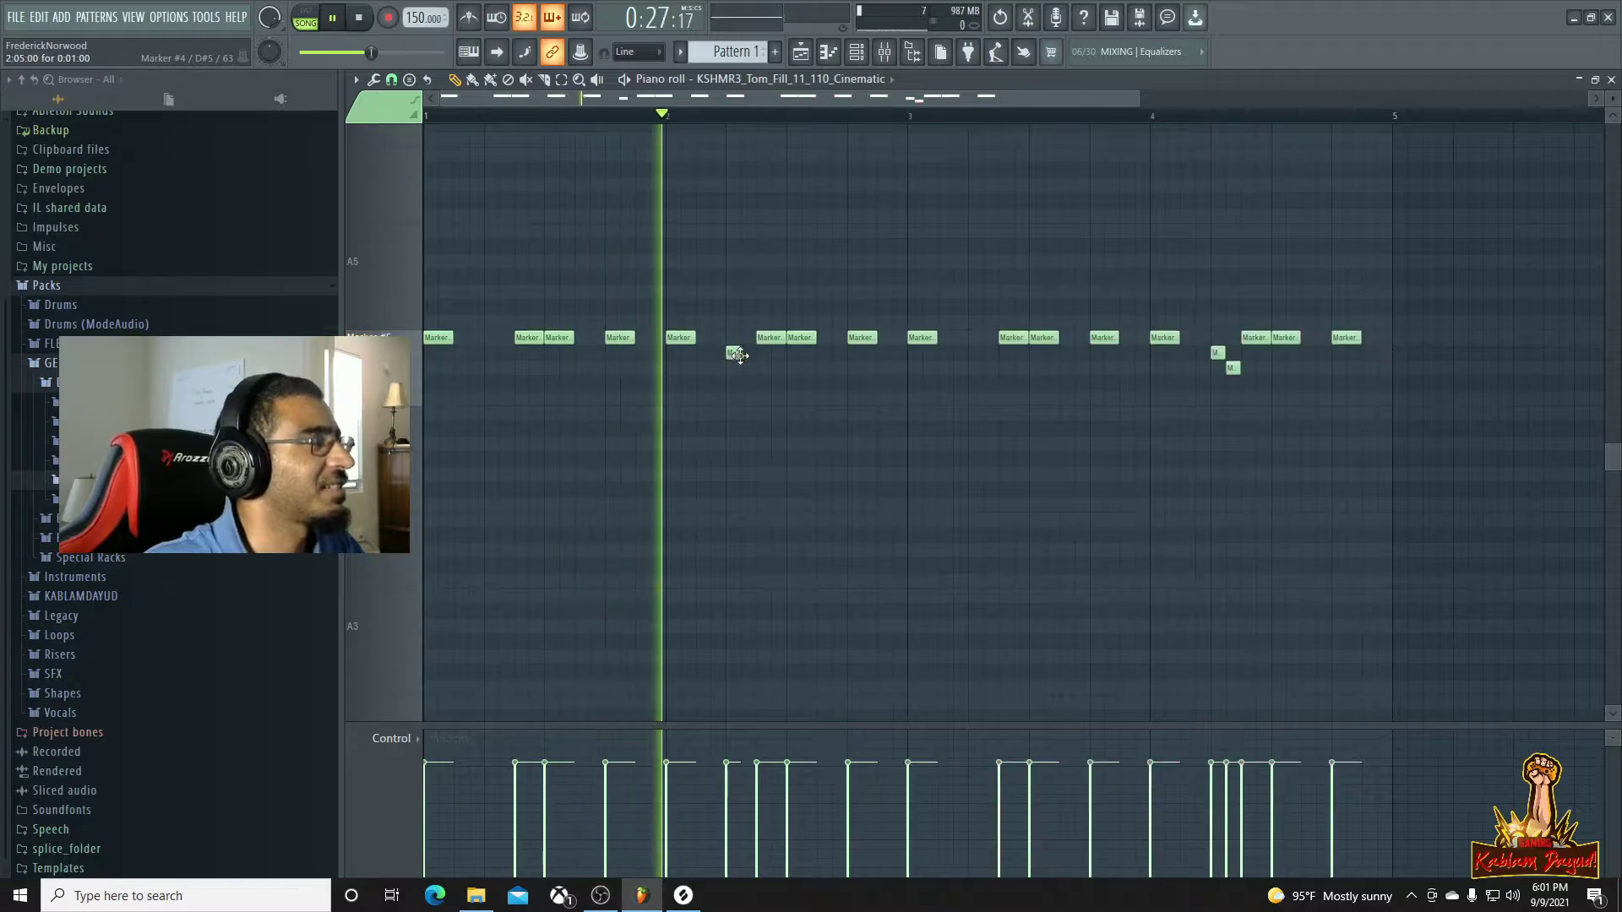
drag(738, 359, 753, 359)
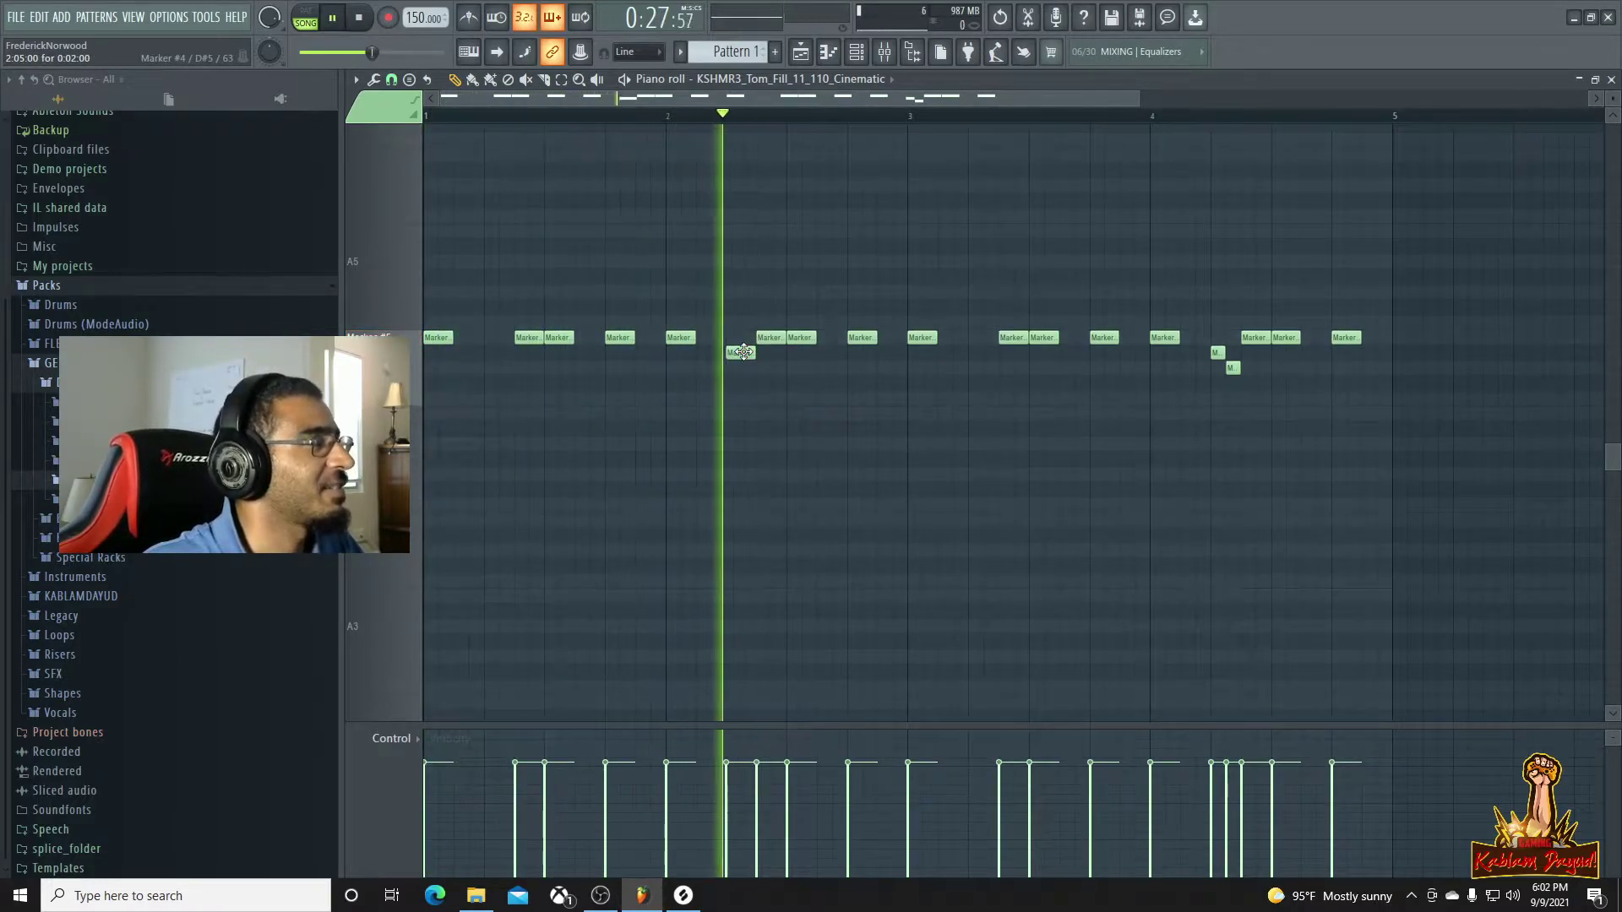
key(space)
drag(744, 352, 749, 369)
key(space)
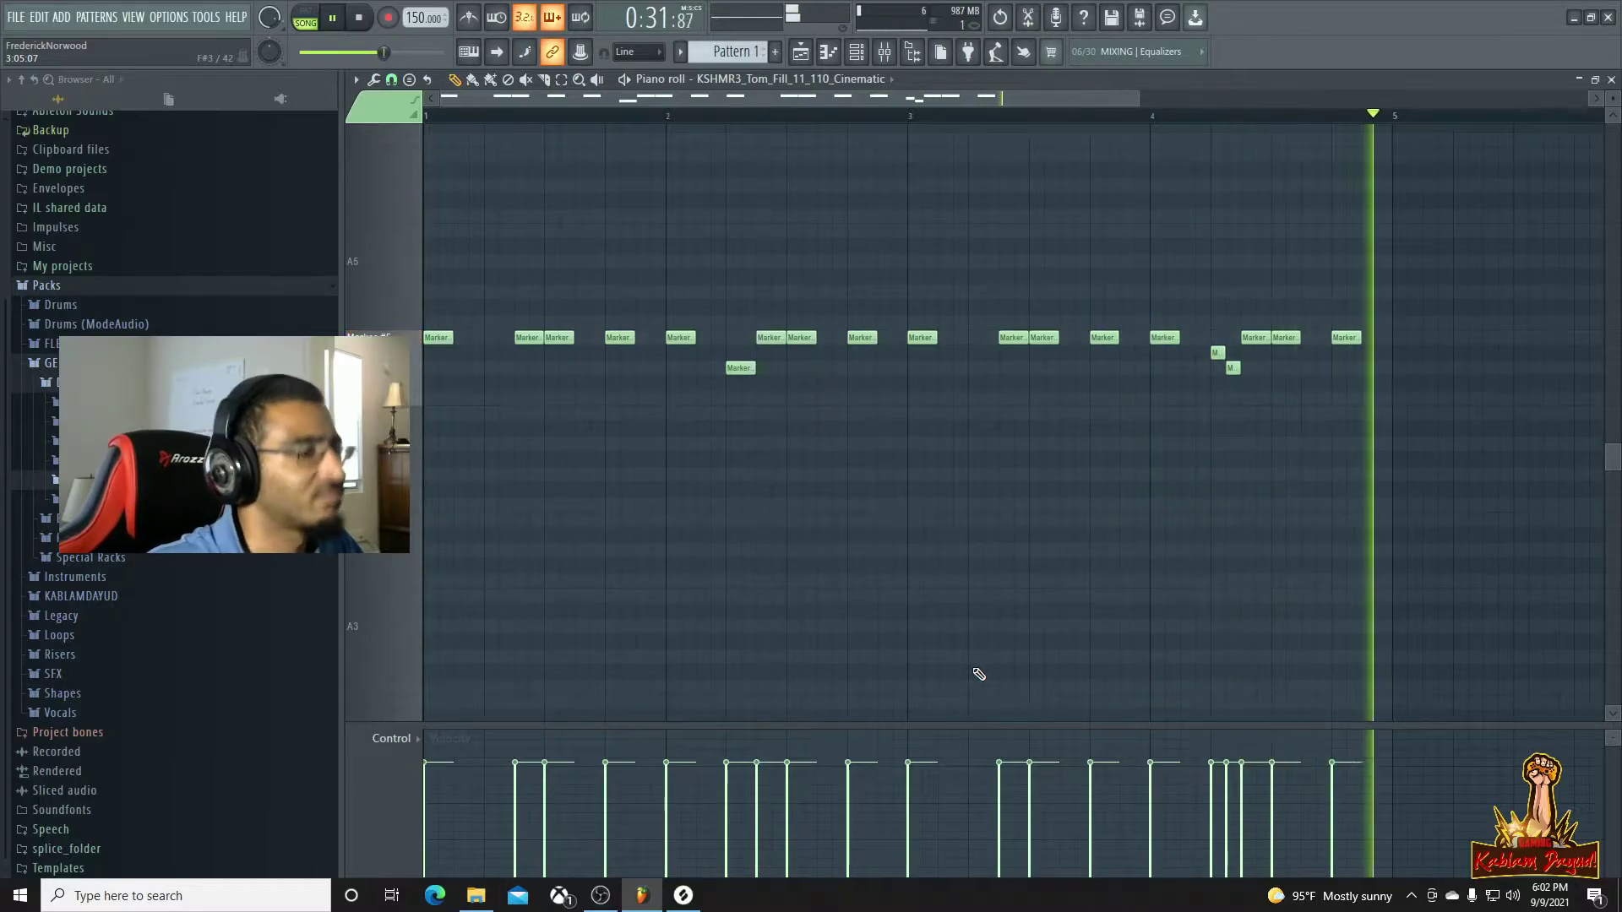
key(space)
Route the cinematic tom fill channel to the EXTRA DRUMS mixer track
key(F6)
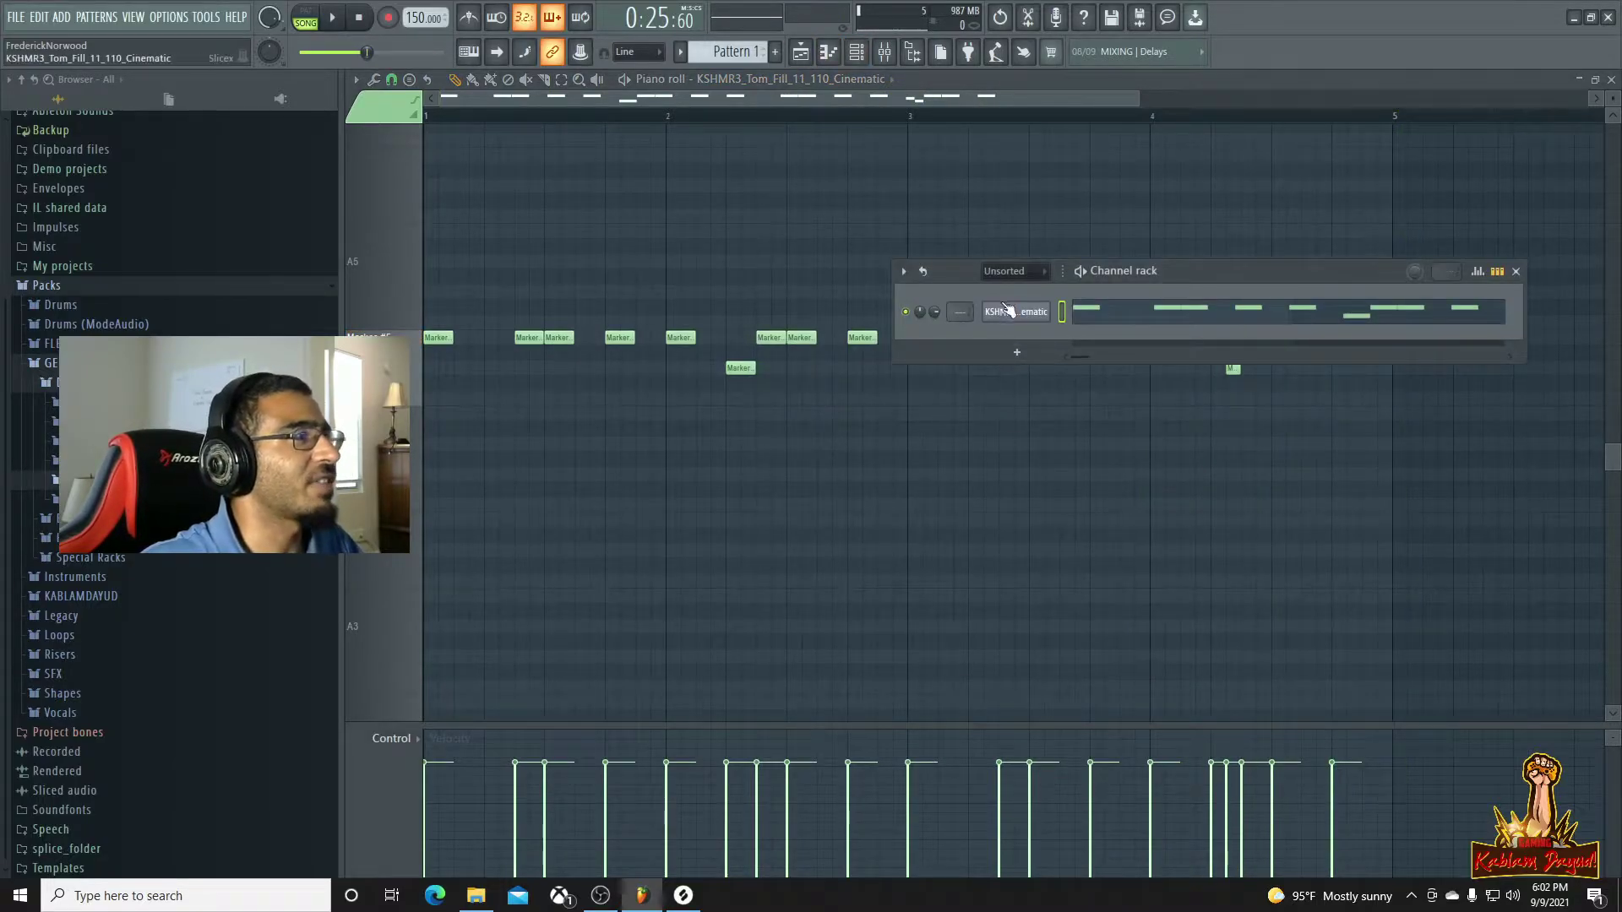
key(F9)
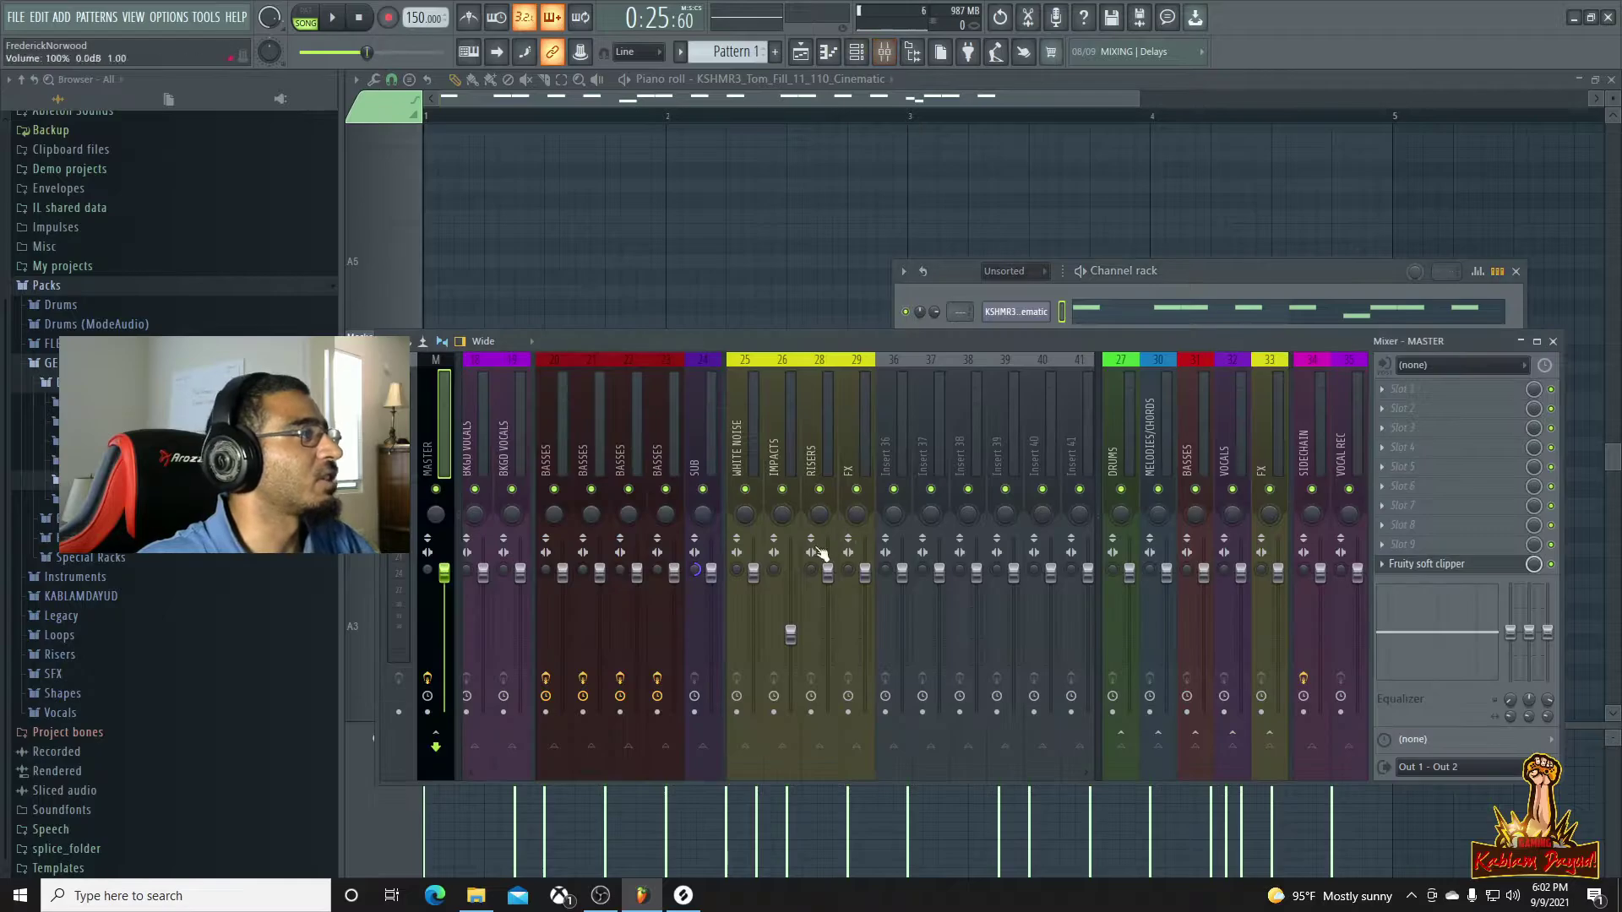
drag(583, 772, 507, 771)
click(592, 438)
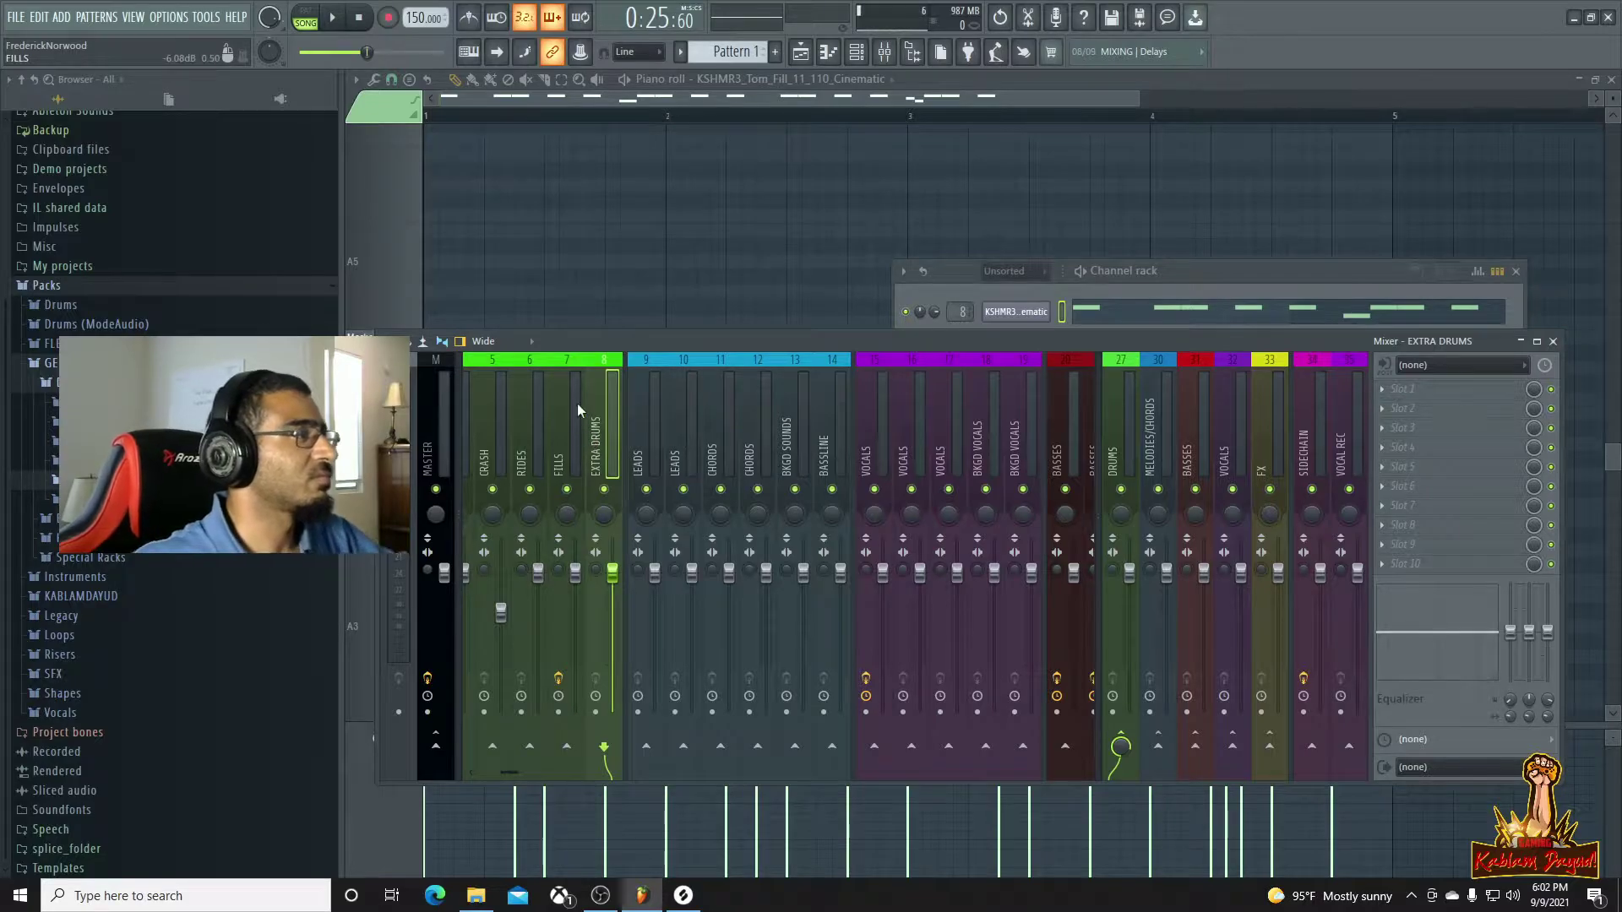
Try Fruity Reeverb 2 in the first effect slot of the EXTRA DRUMS mixer track
click(1385, 392)
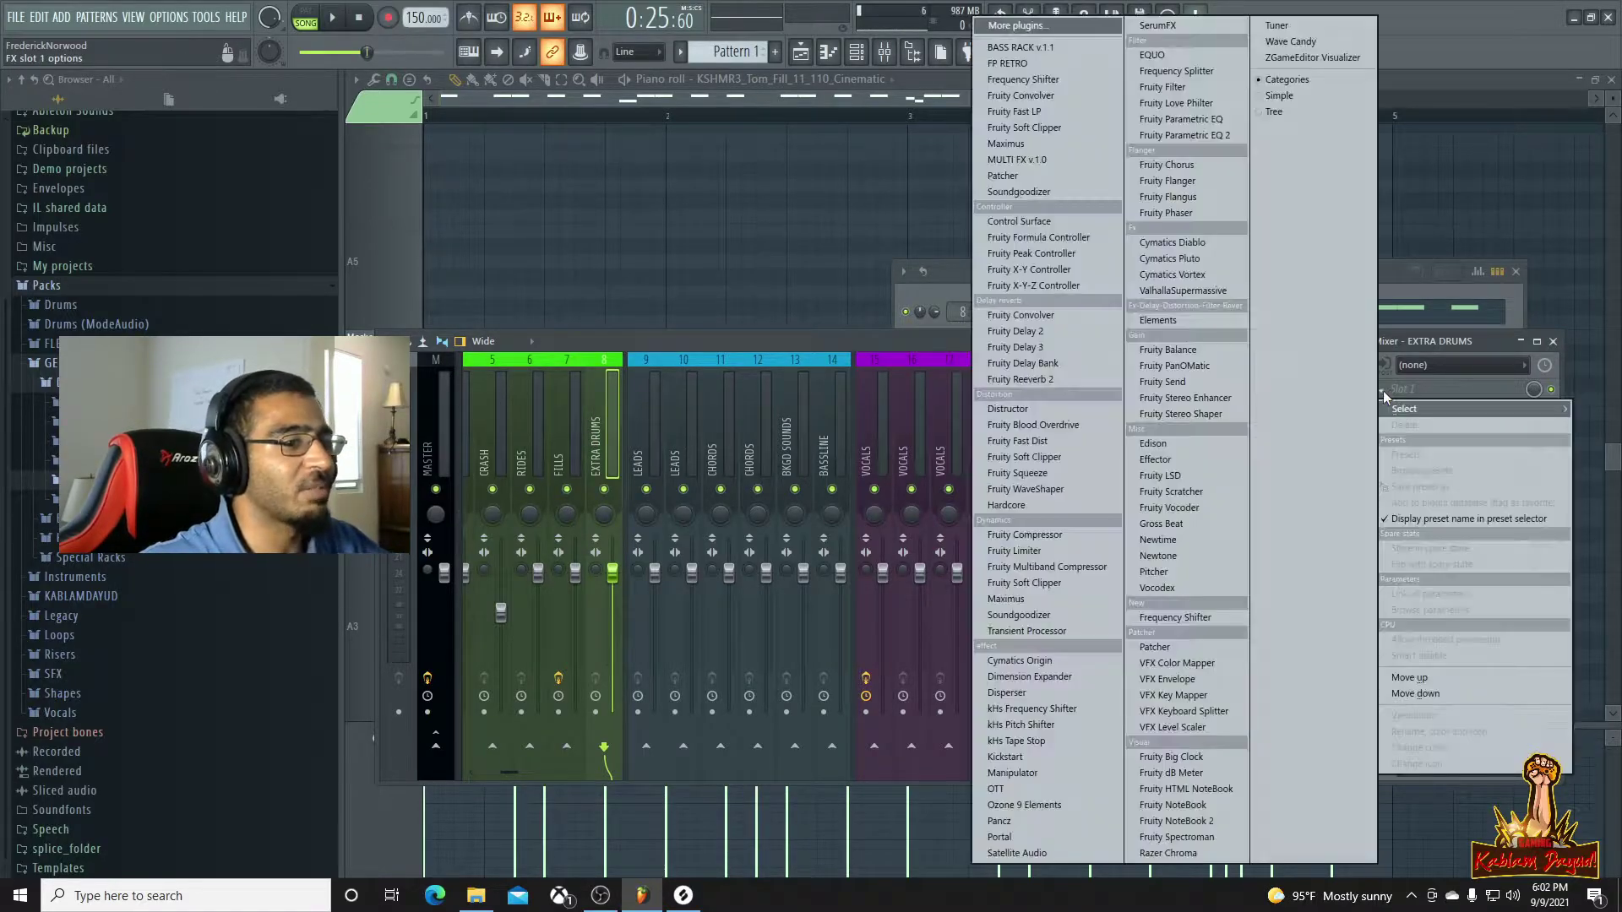
click(990, 24)
text(re)
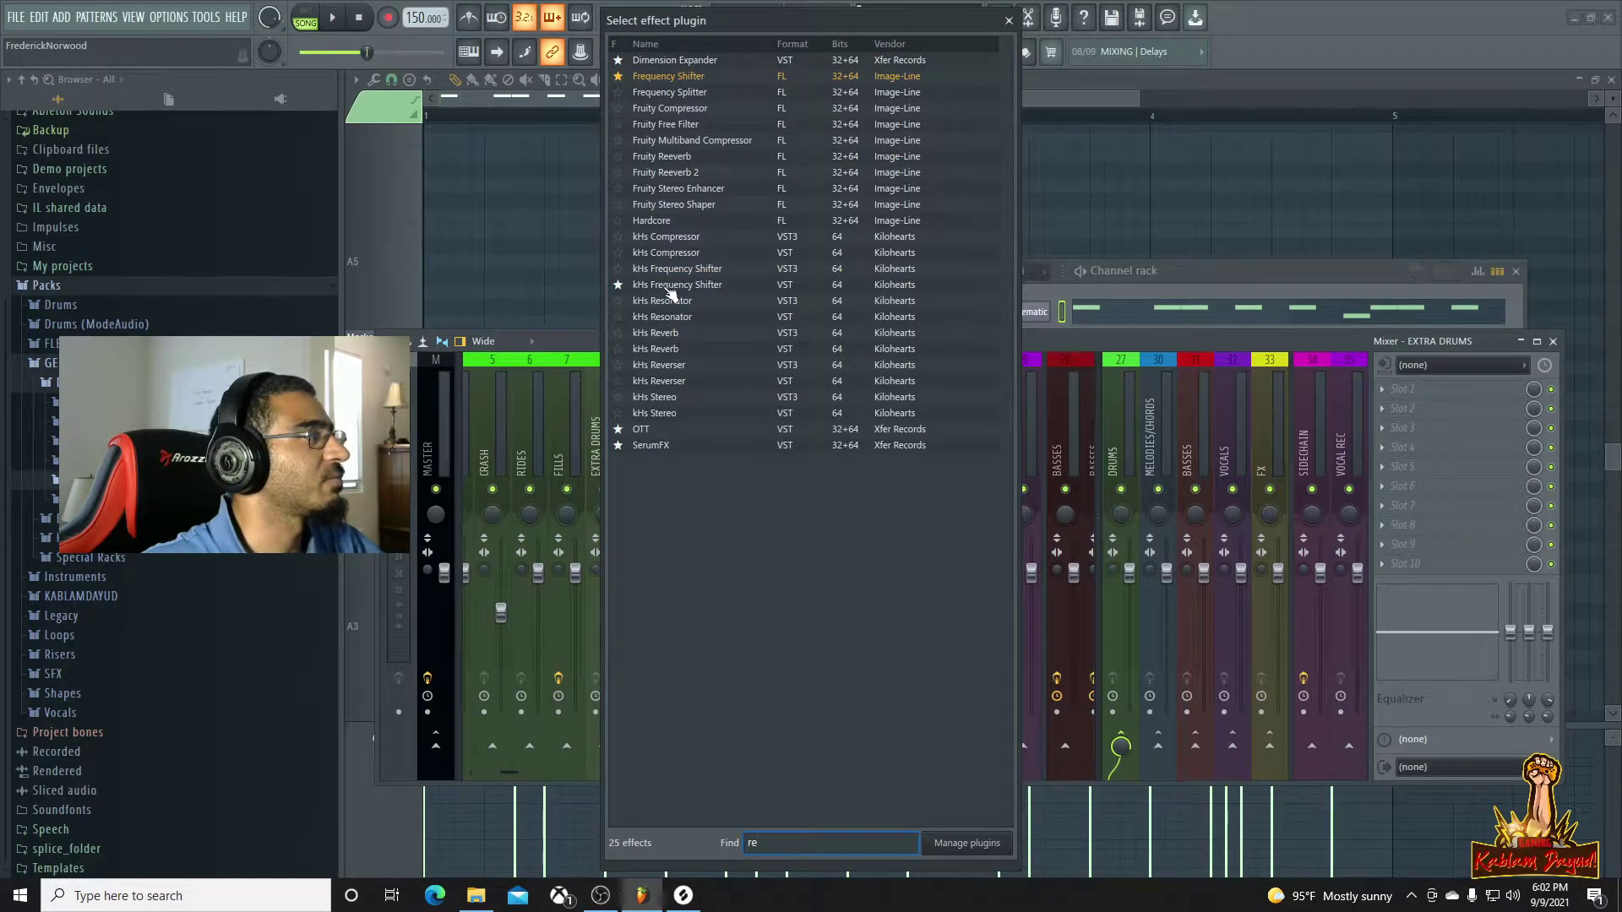
click(669, 174)
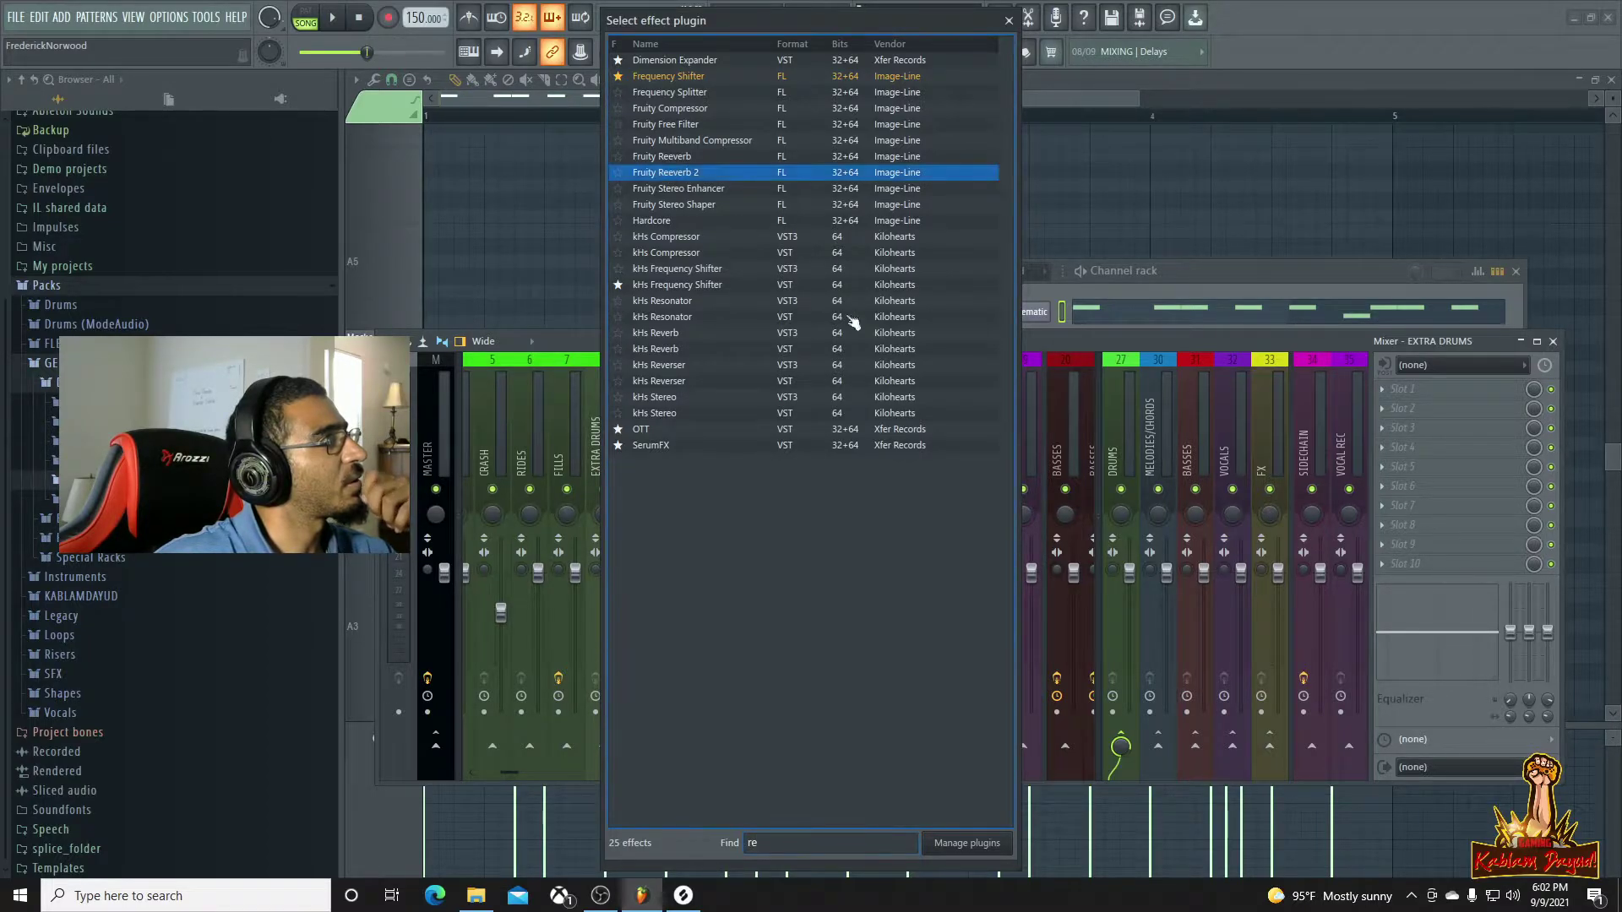
double_click(685, 179)
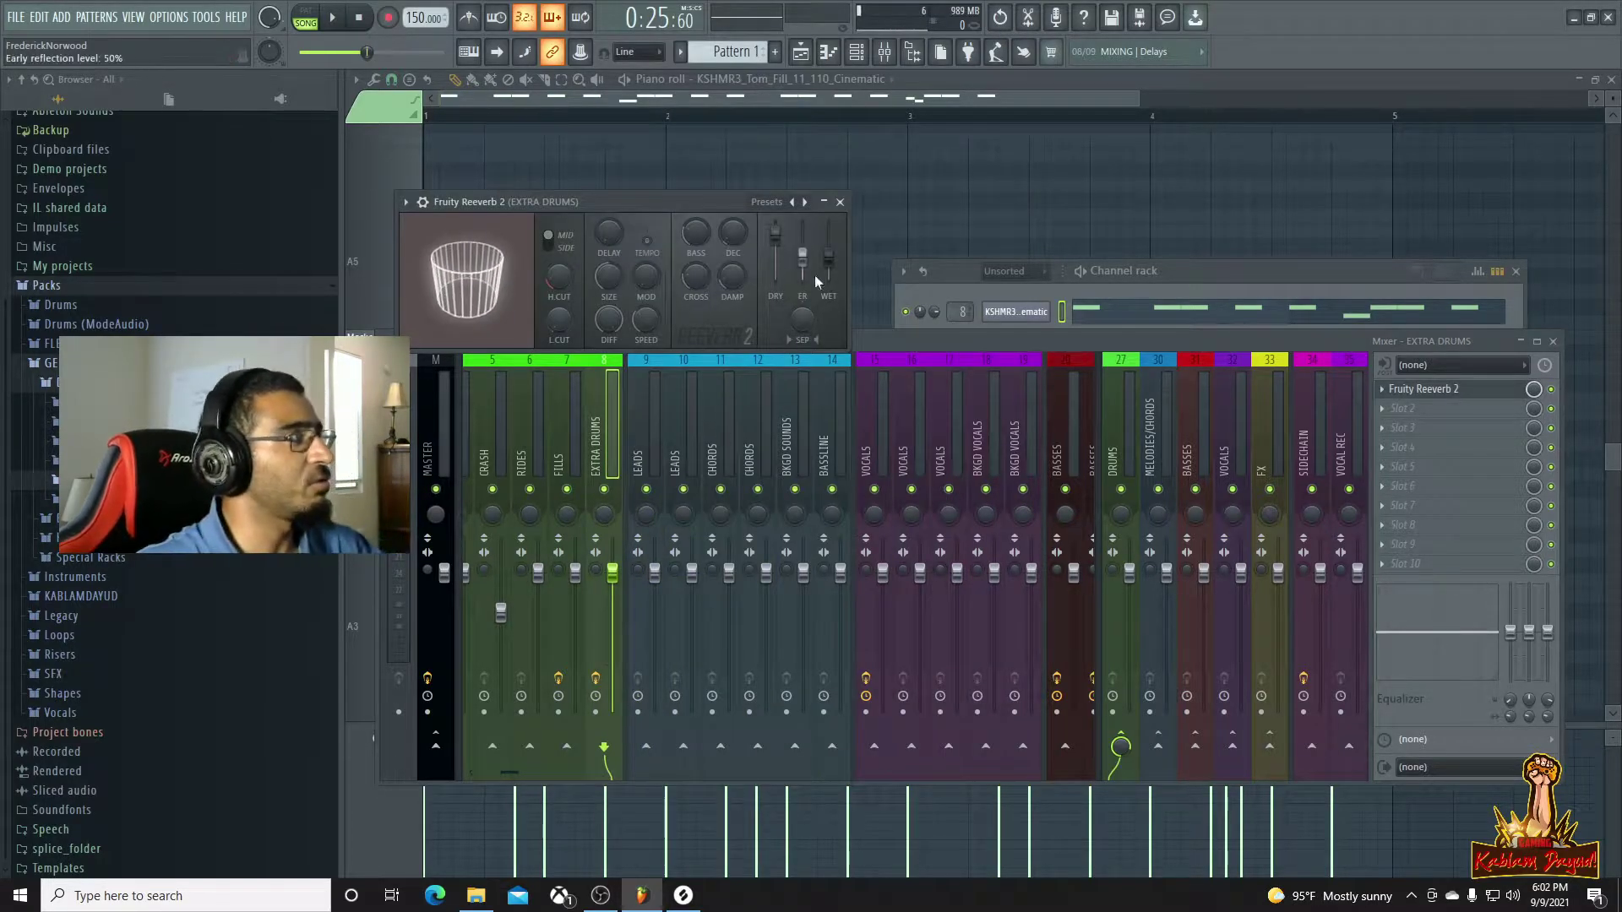
Set Fruity Reeverb 2's wet level to 43% and adjust its decay and low cut while playing the toms
drag(831, 263, 832, 274)
drag(732, 232, 733, 266)
key(space)
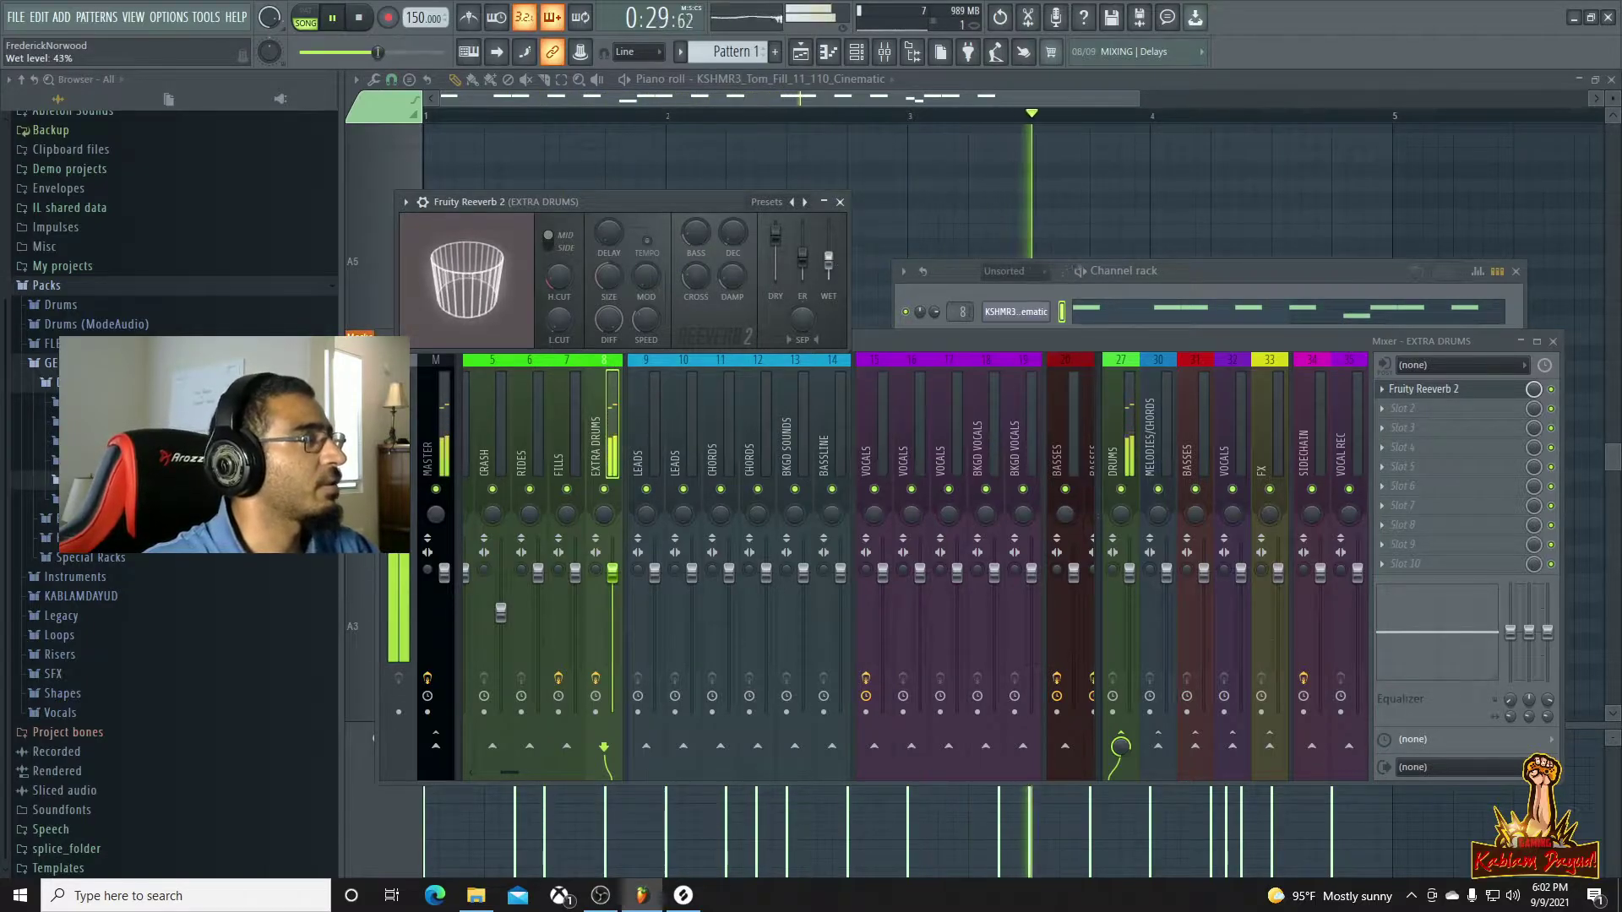
drag(554, 330, 561, 265)
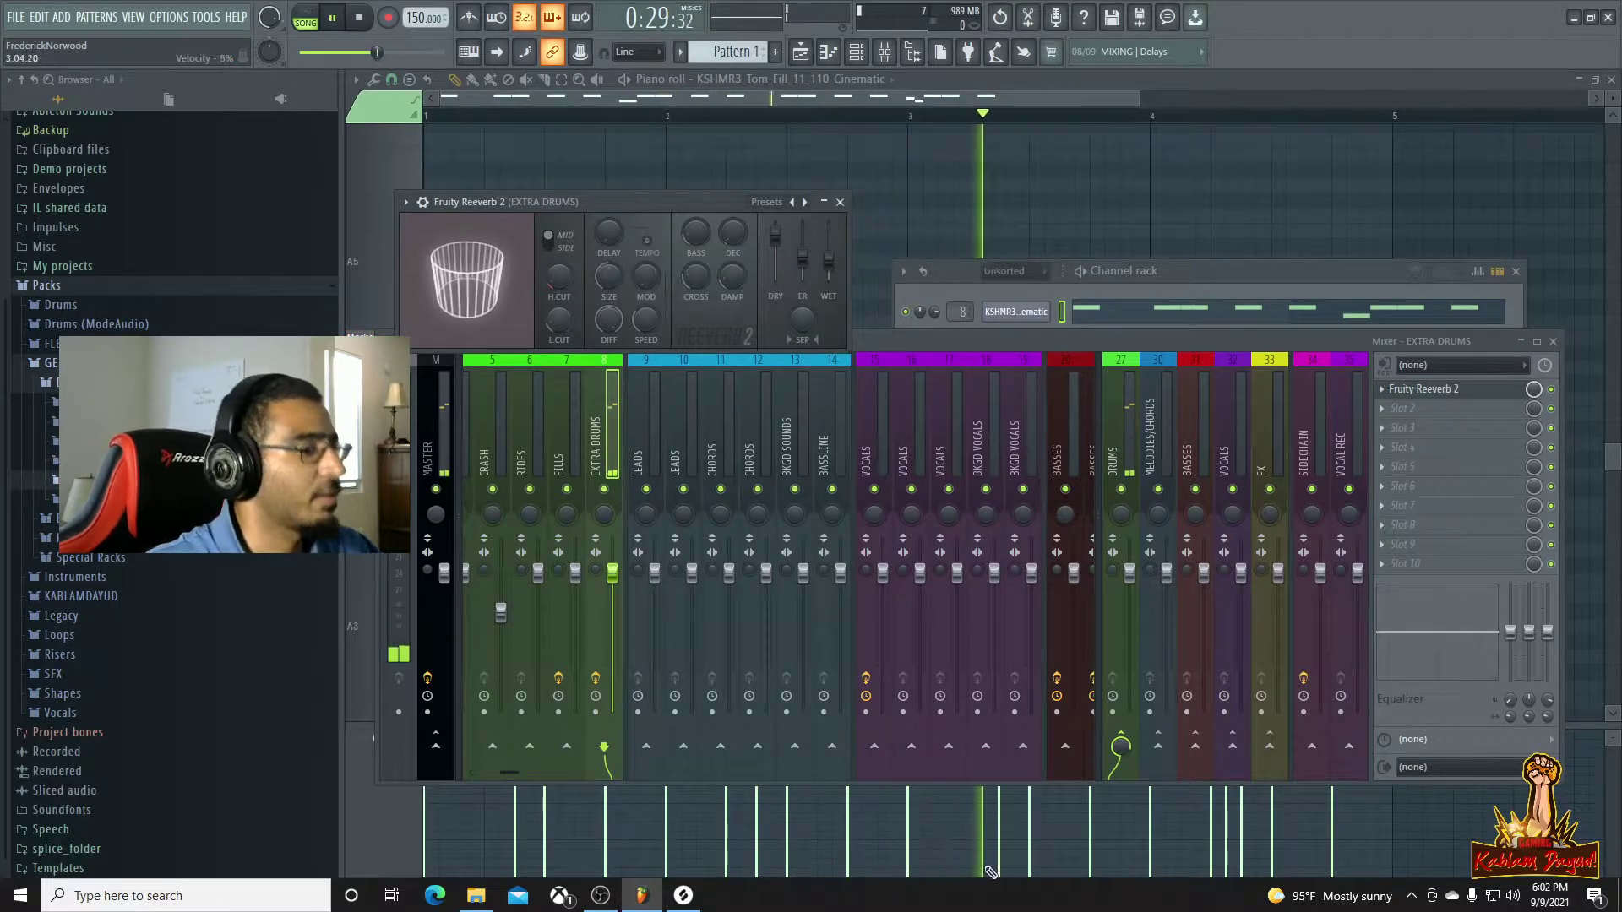
key(space)
Replace Fruity Reeverb 2 on EXTRA DRUMS with Fruity Convolver and move its window clear of the mixer track
click(1382, 397)
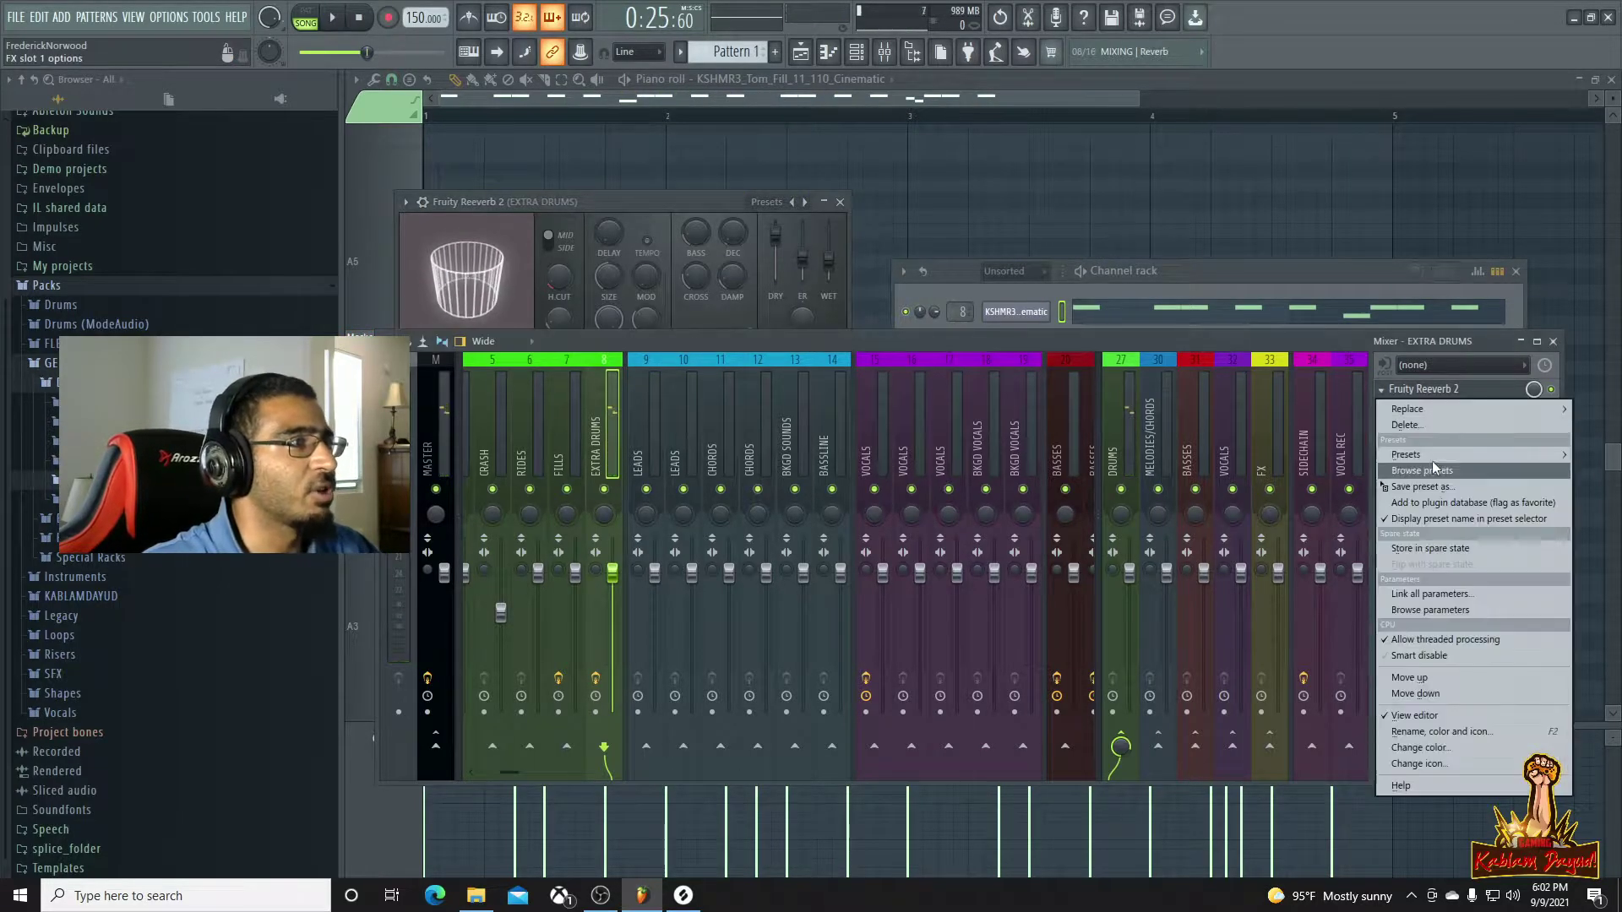
mouse_move(1427, 411)
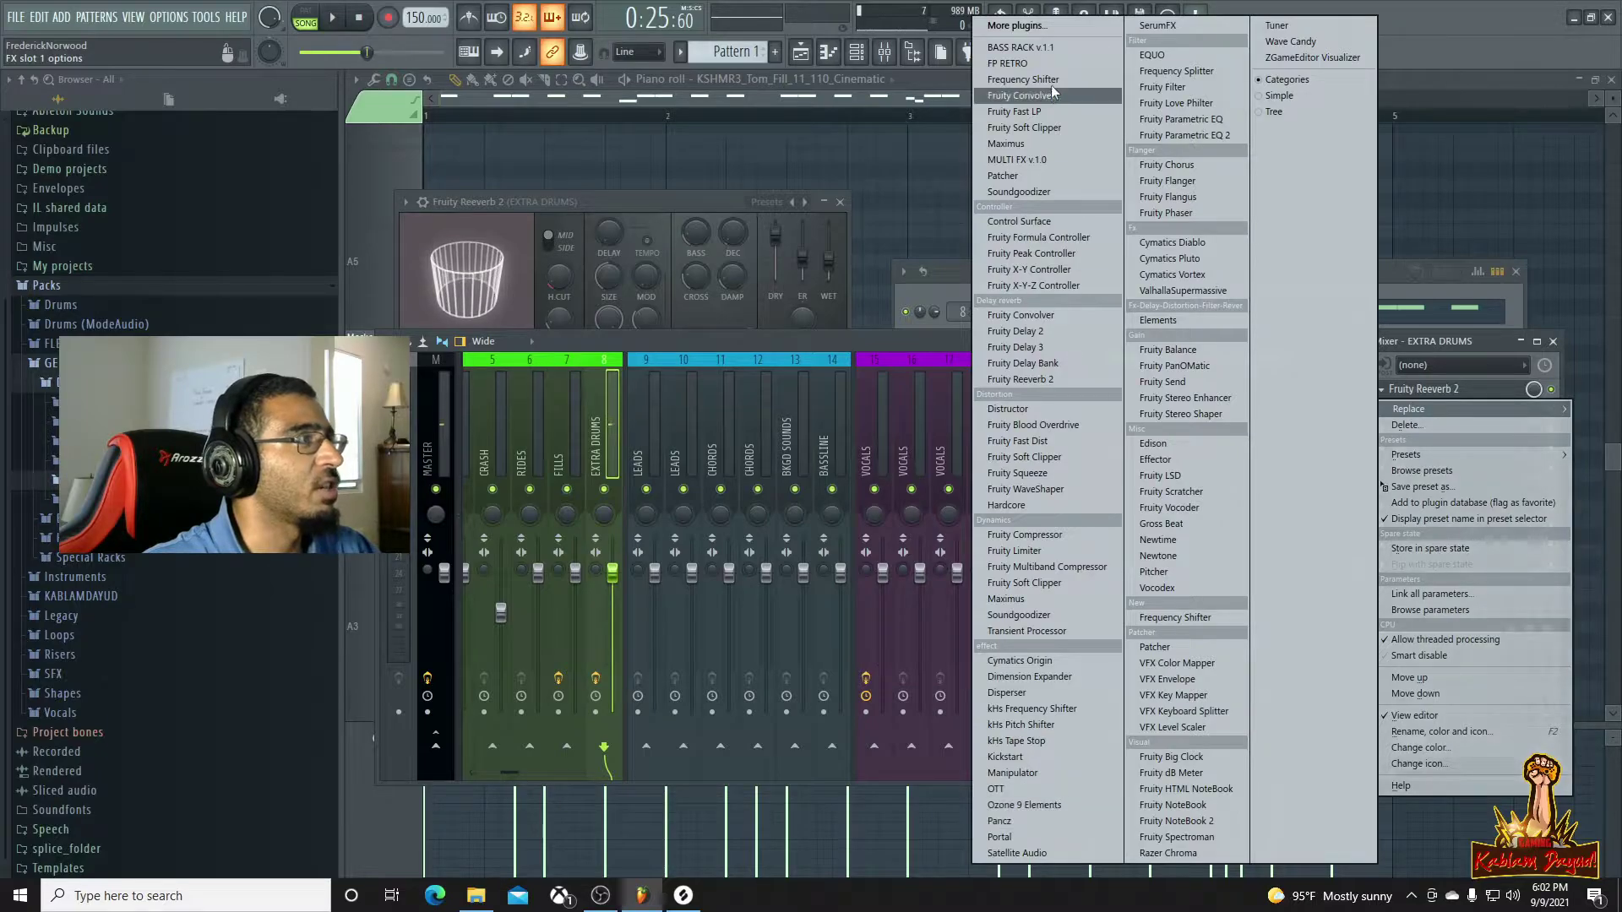
click(1047, 25)
text(con)
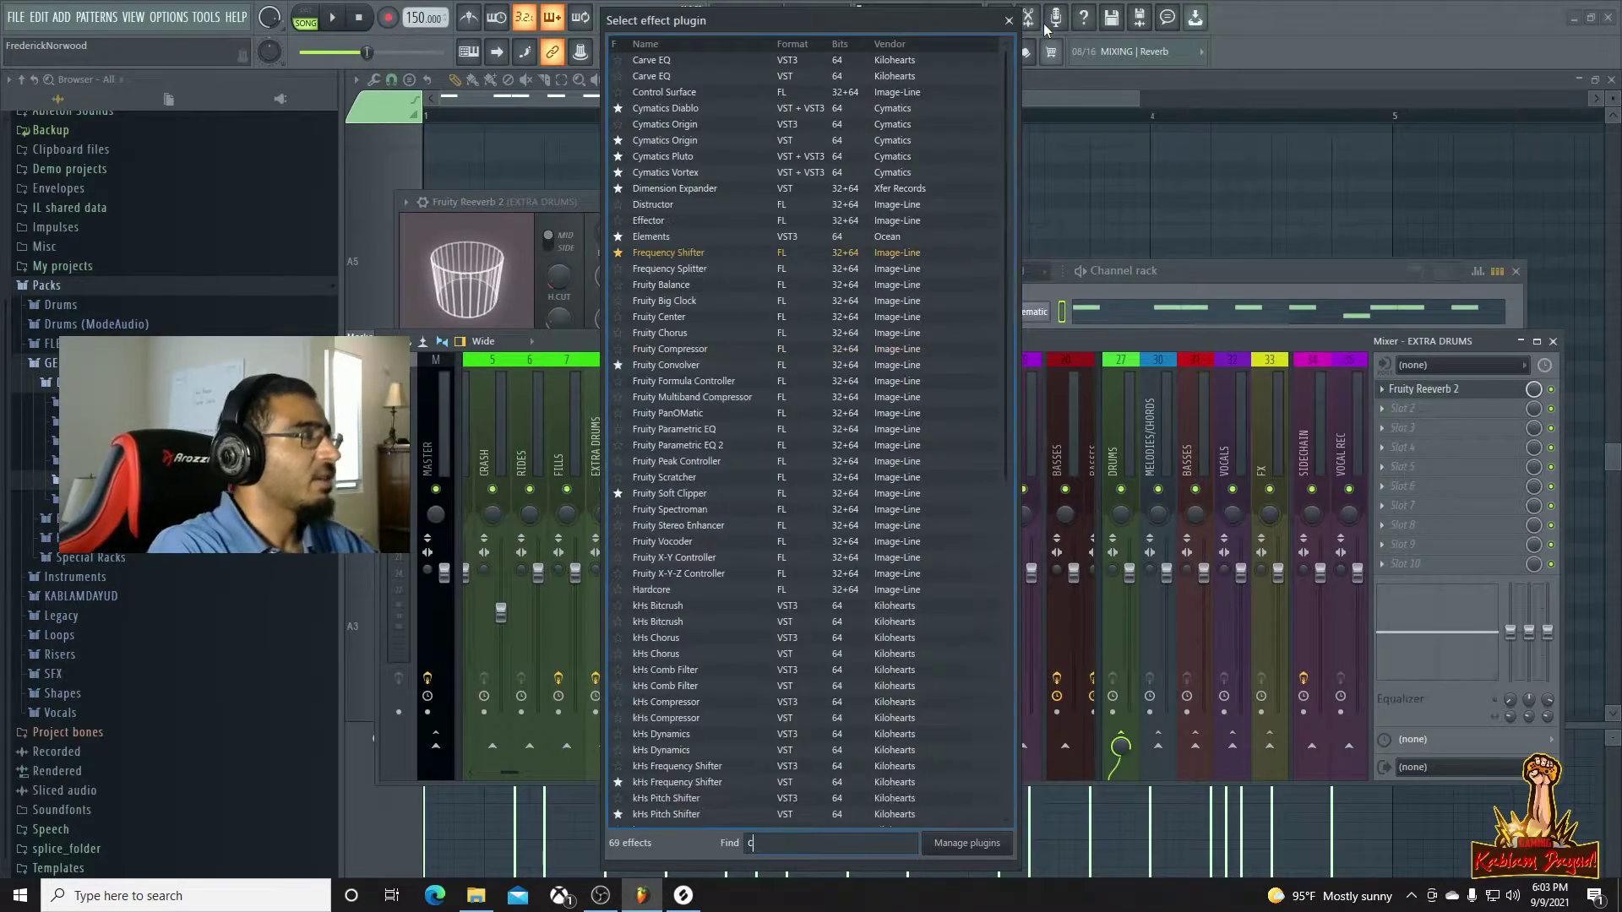
double_click(691, 79)
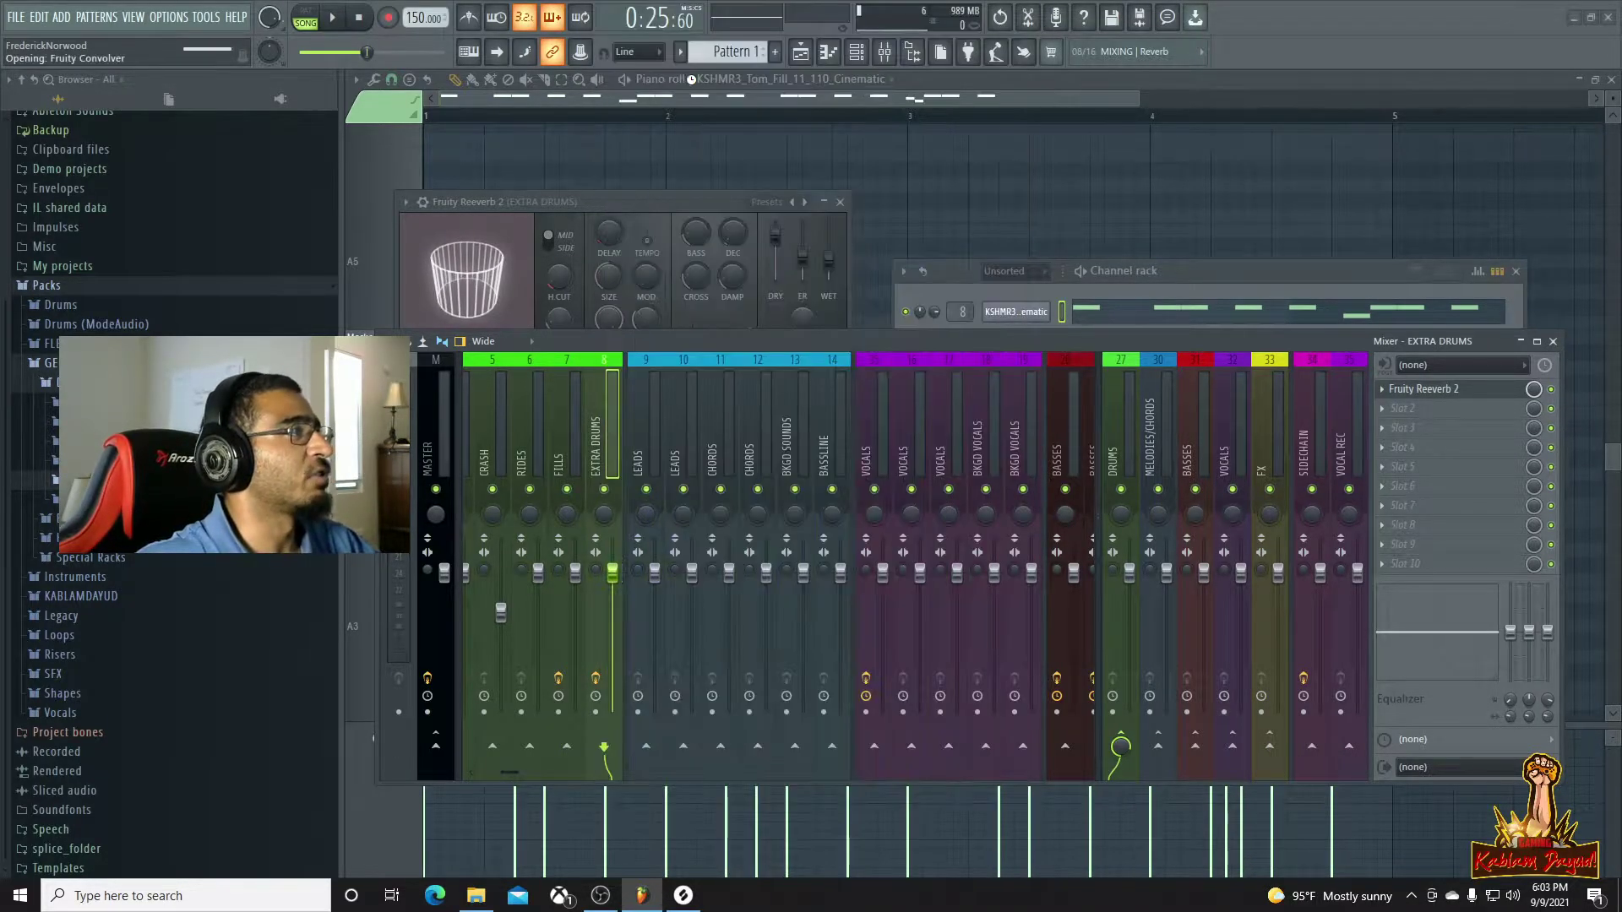
drag(712, 224, 978, 270)
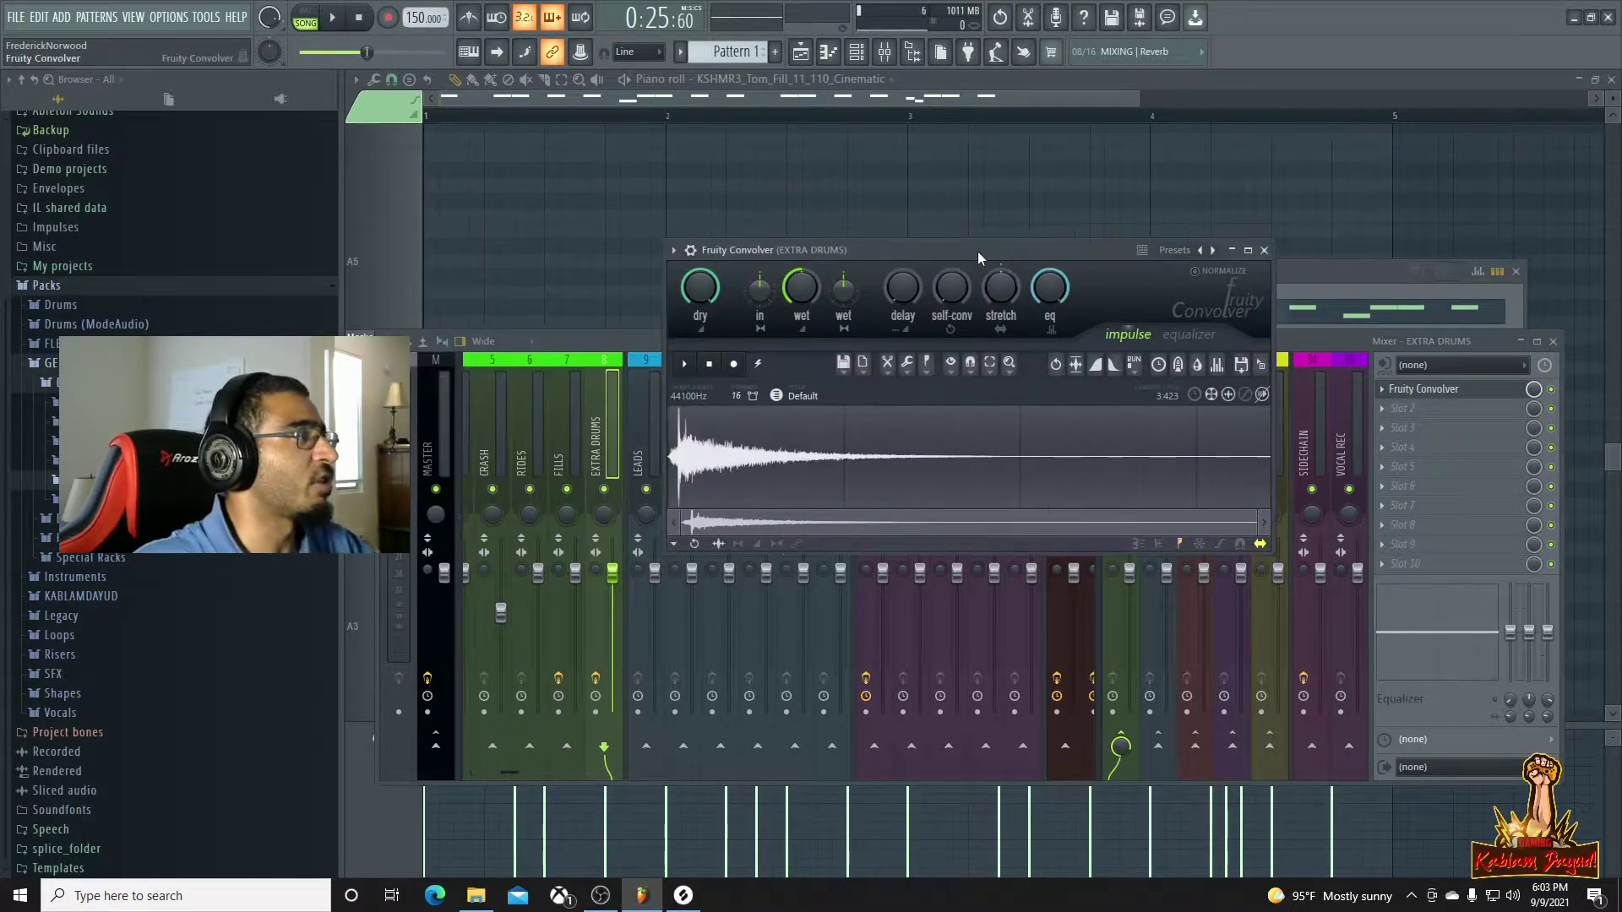
Try lower wet levels in Fruity Convolver while playing the toms
key(space)
key(space)
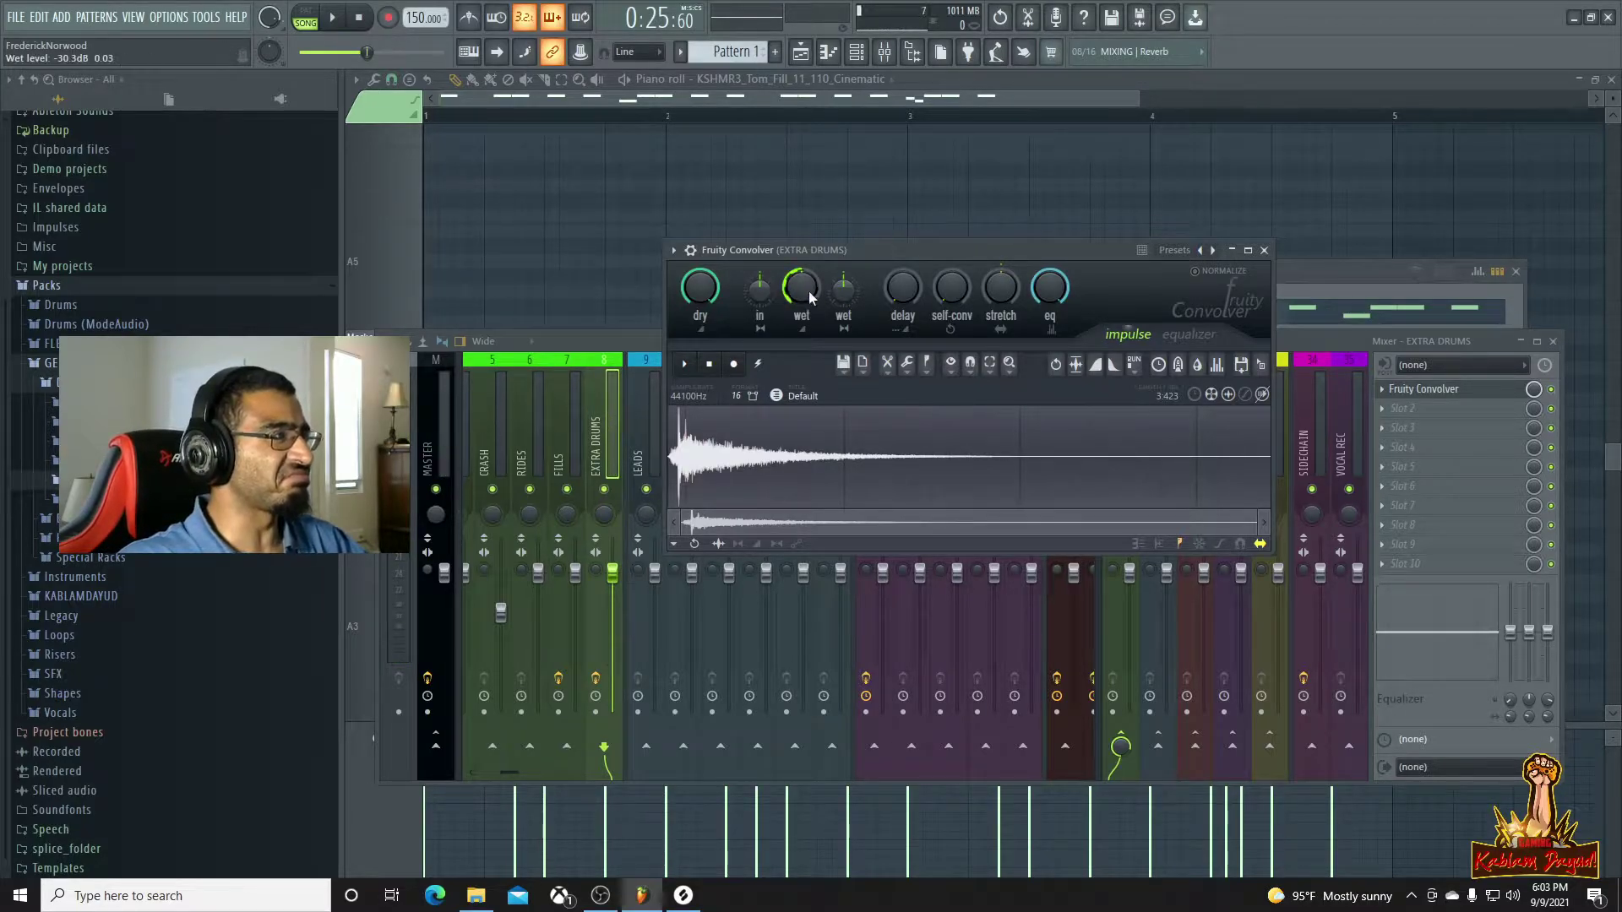
key(space)
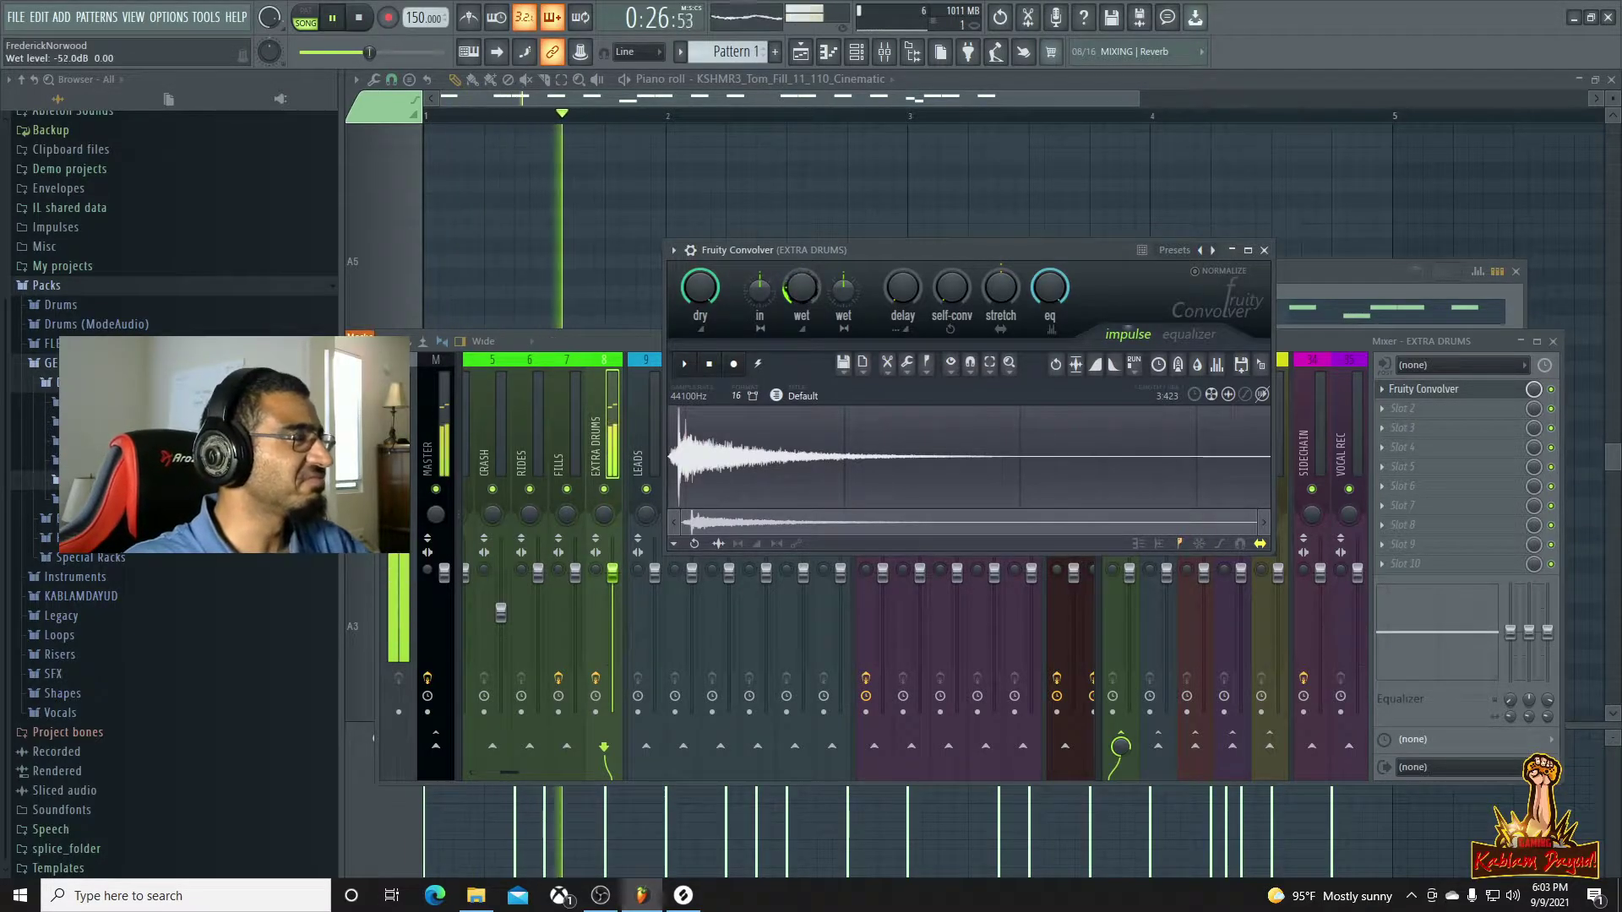
mouse_move(801, 287)
mouse_down()
mouse_move(800, 355)
mouse_move(801, 282)
mouse_up()
scroll(808, 294, up, 2)
drag(796, 291, 796, 287)
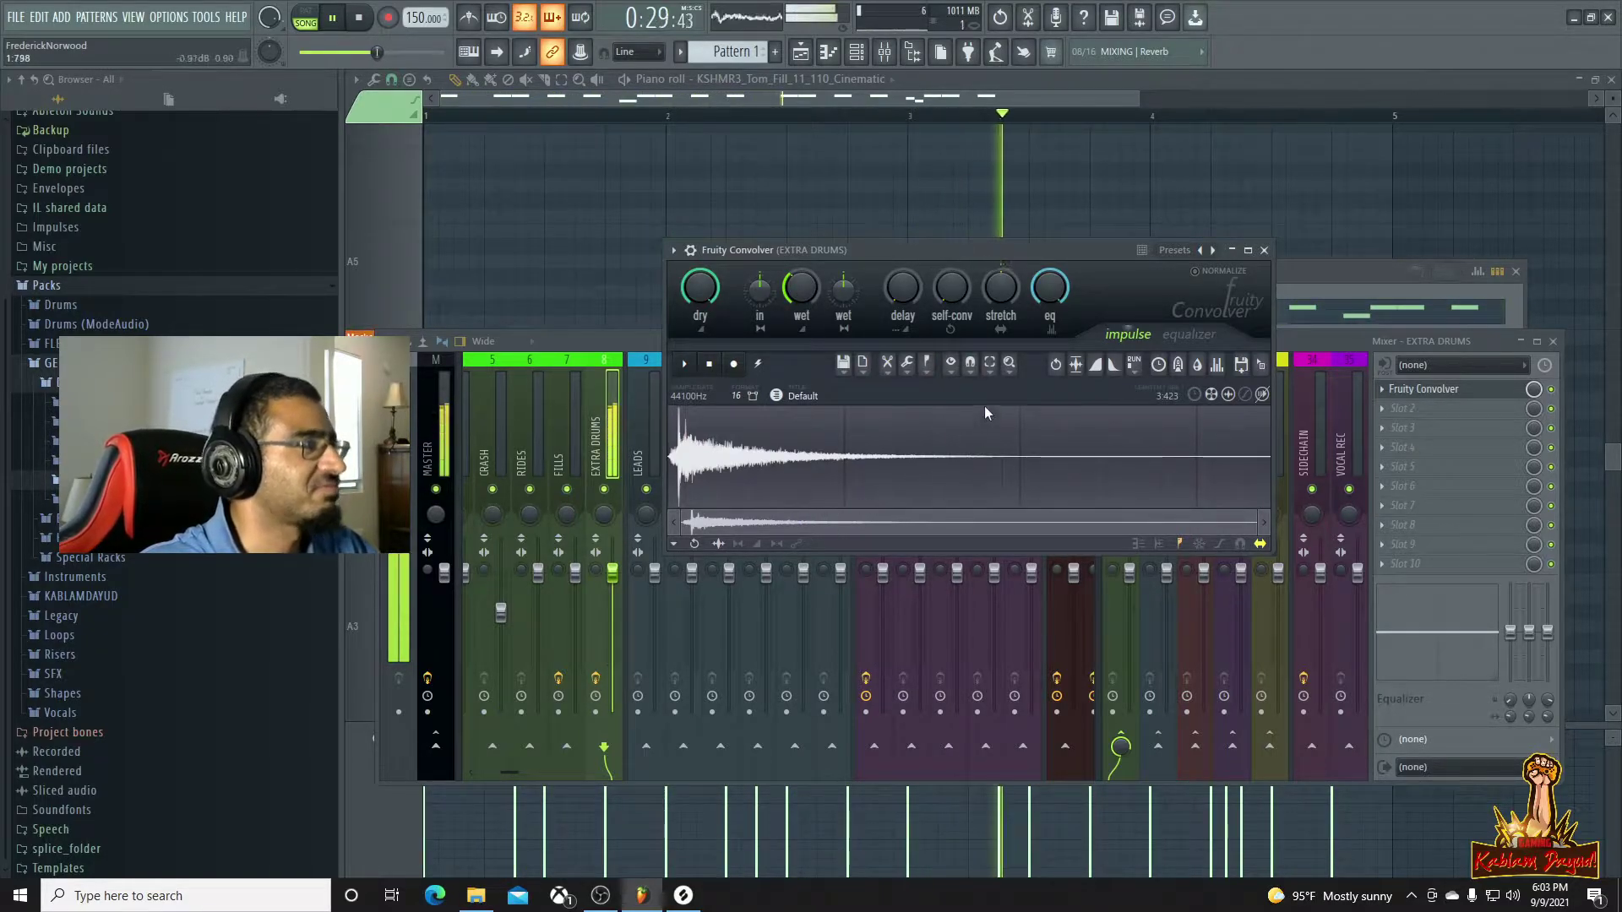
Adjust Fruity Convolver's dry, input and wet controls against the looping toms
drag(709, 295, 709, 337)
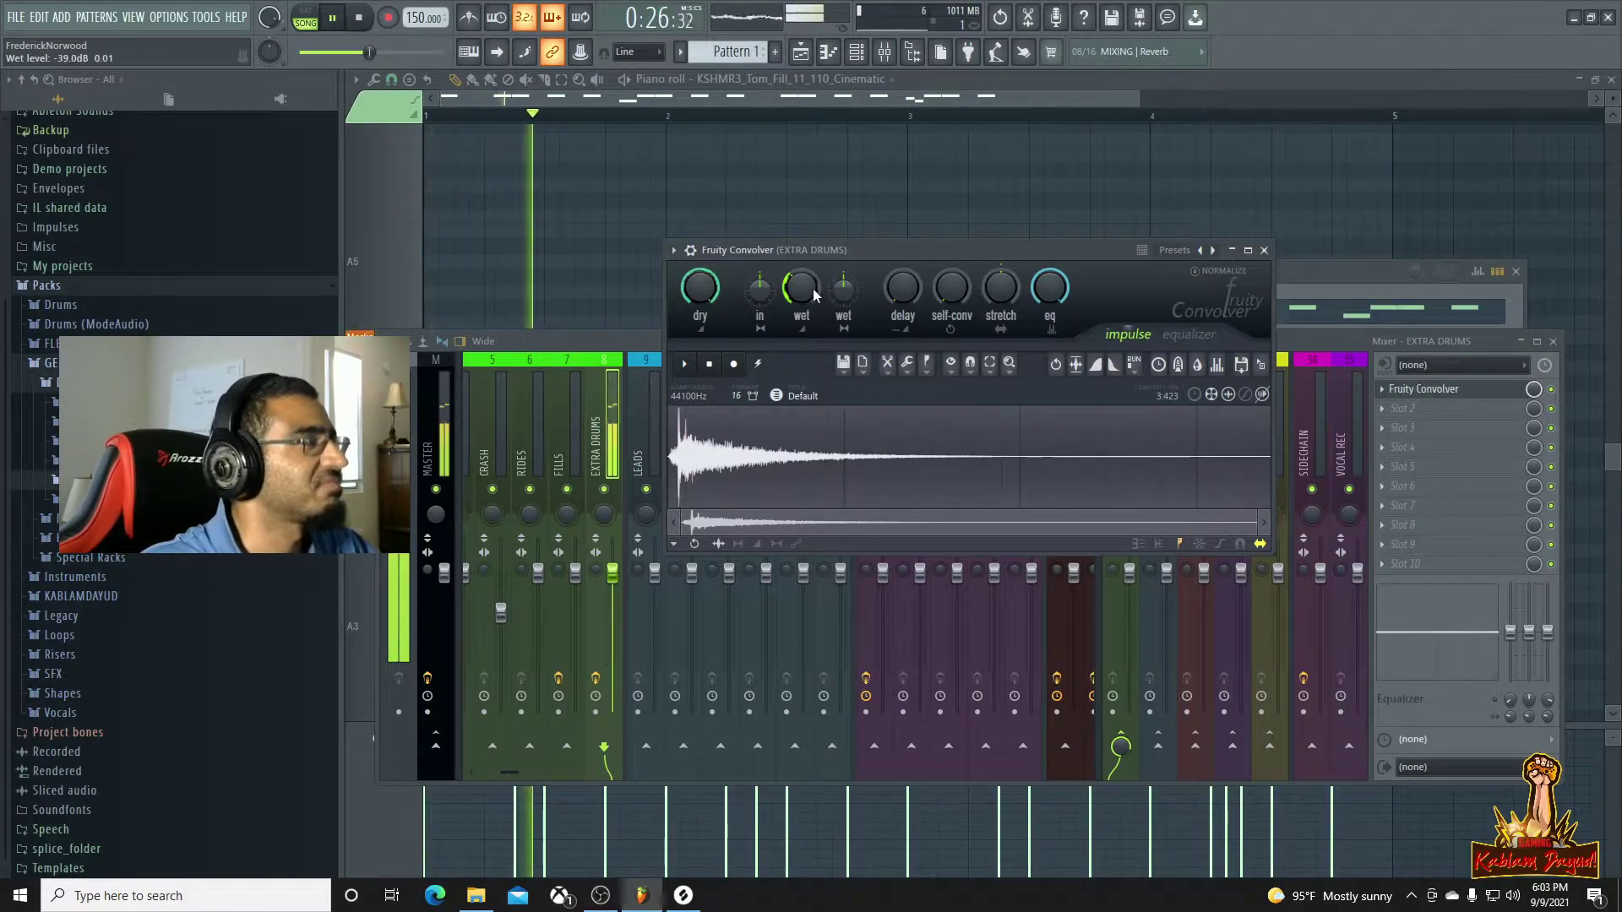
drag(761, 292, 761, 232)
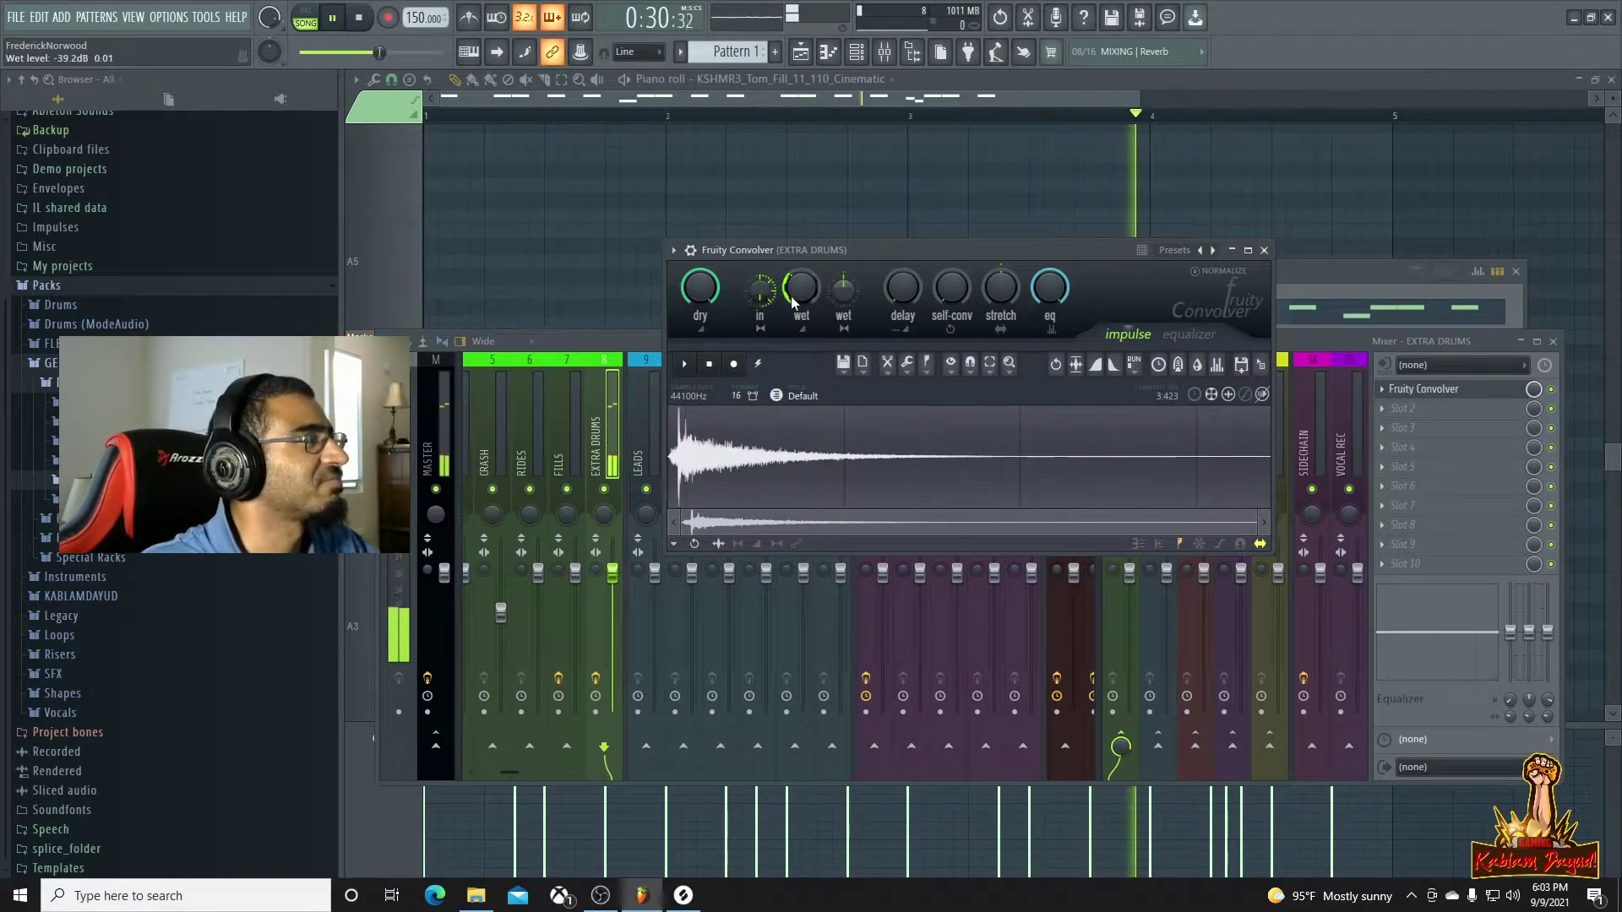
drag(794, 300, 799, 294)
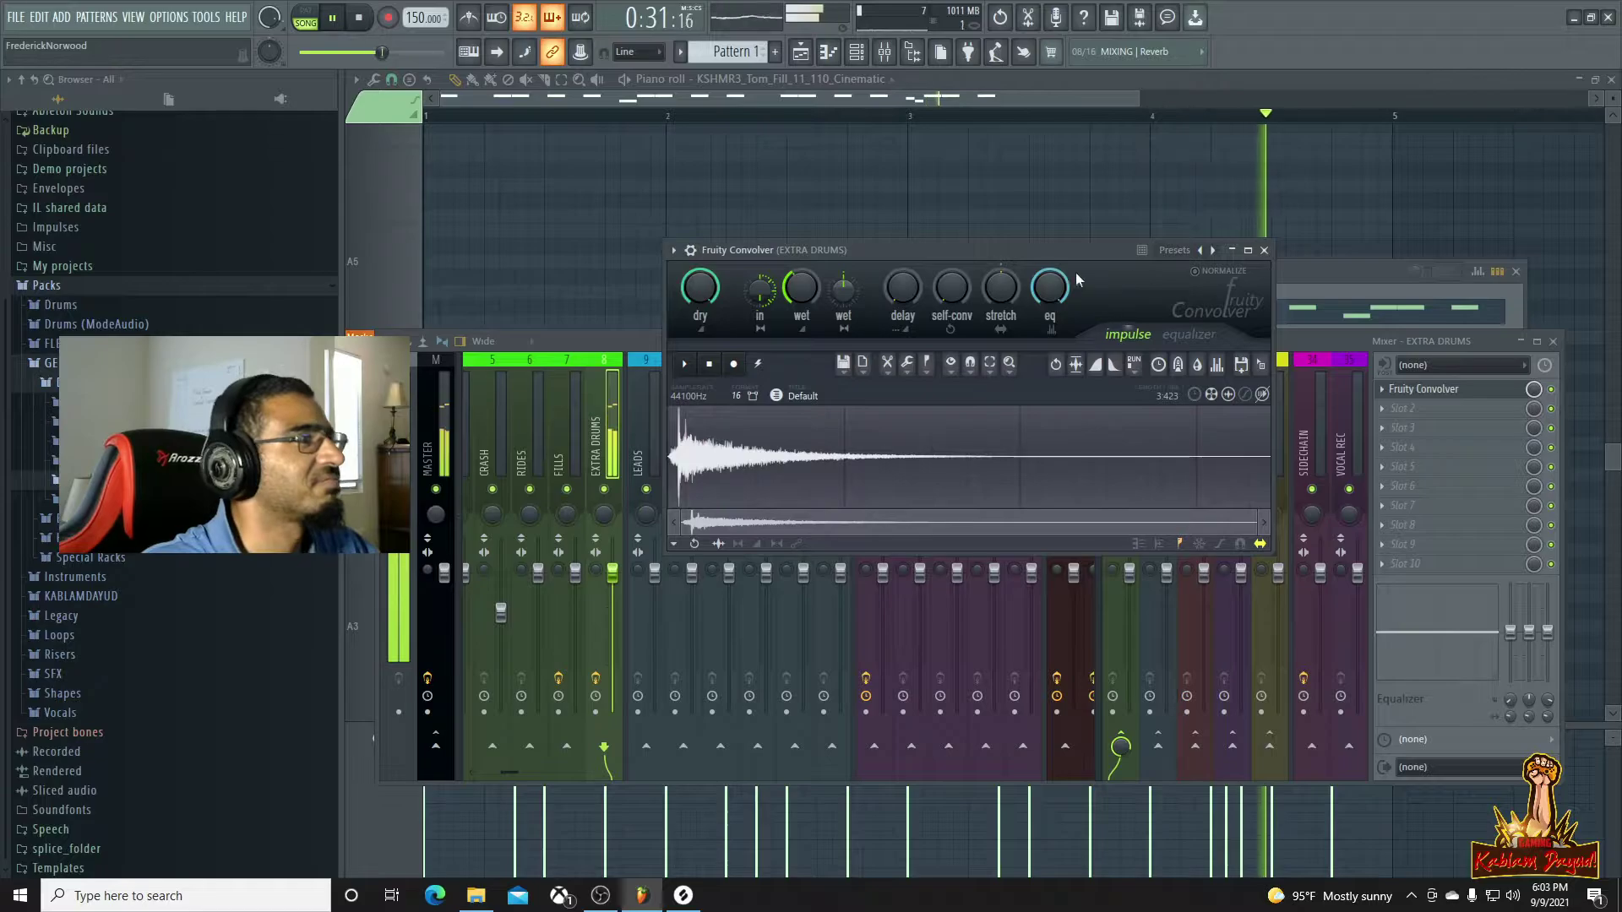
key(space)
Audition Fruity Convolver presets from 250 Seat Hall (Mid) to Cathedral Waldsassen (Clear), keep the latter and adjust its wet level
click(1174, 250)
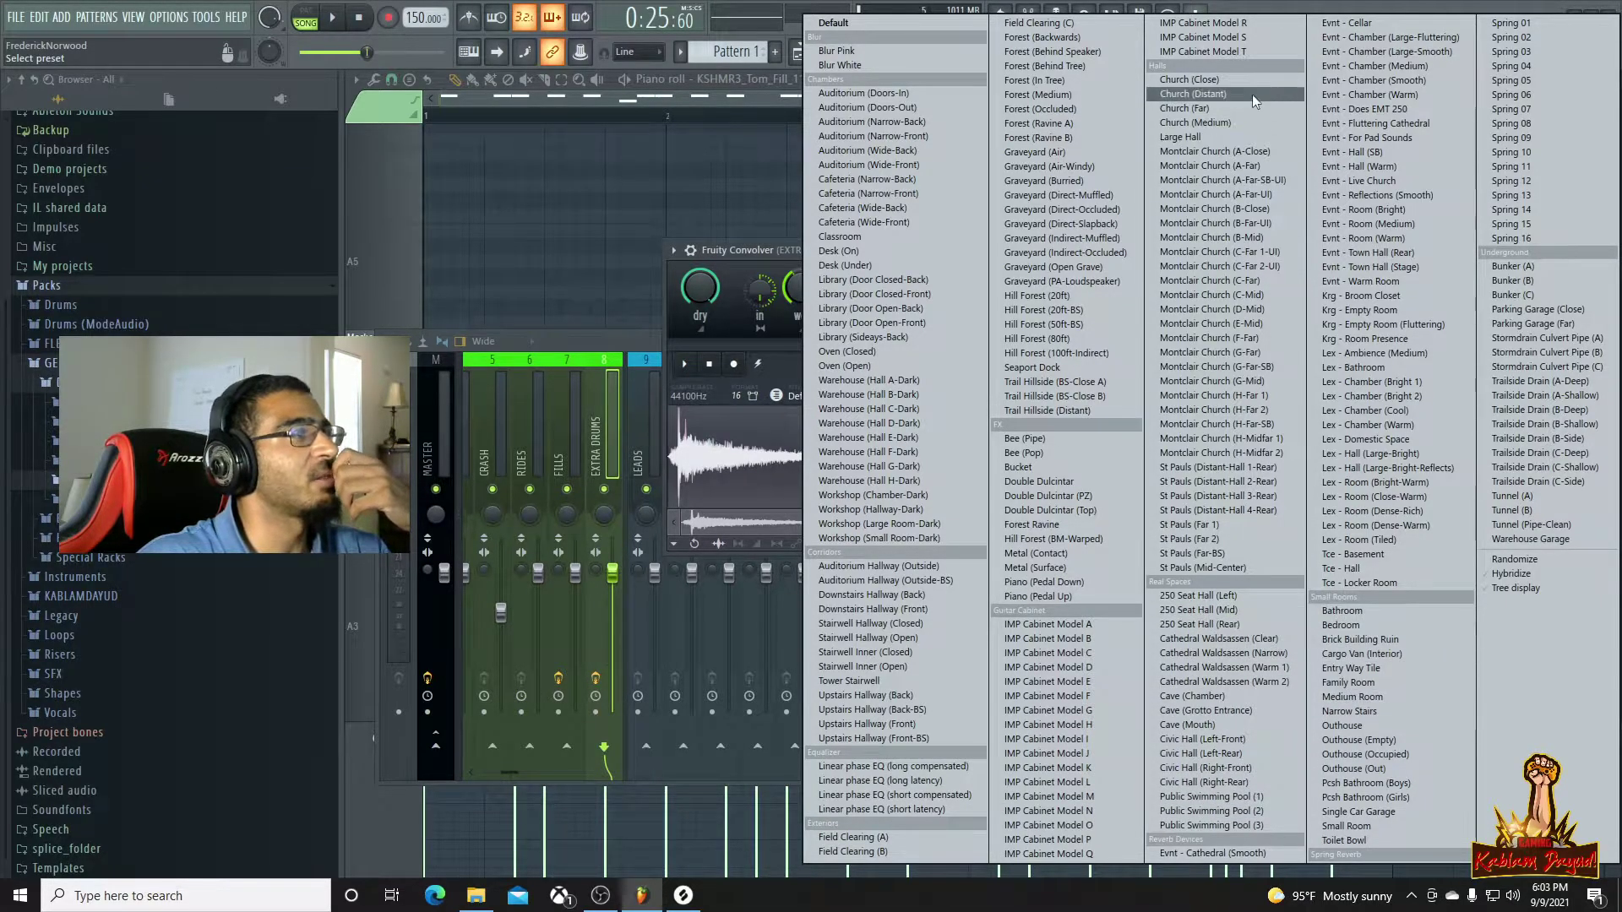
click(1242, 611)
key(space)
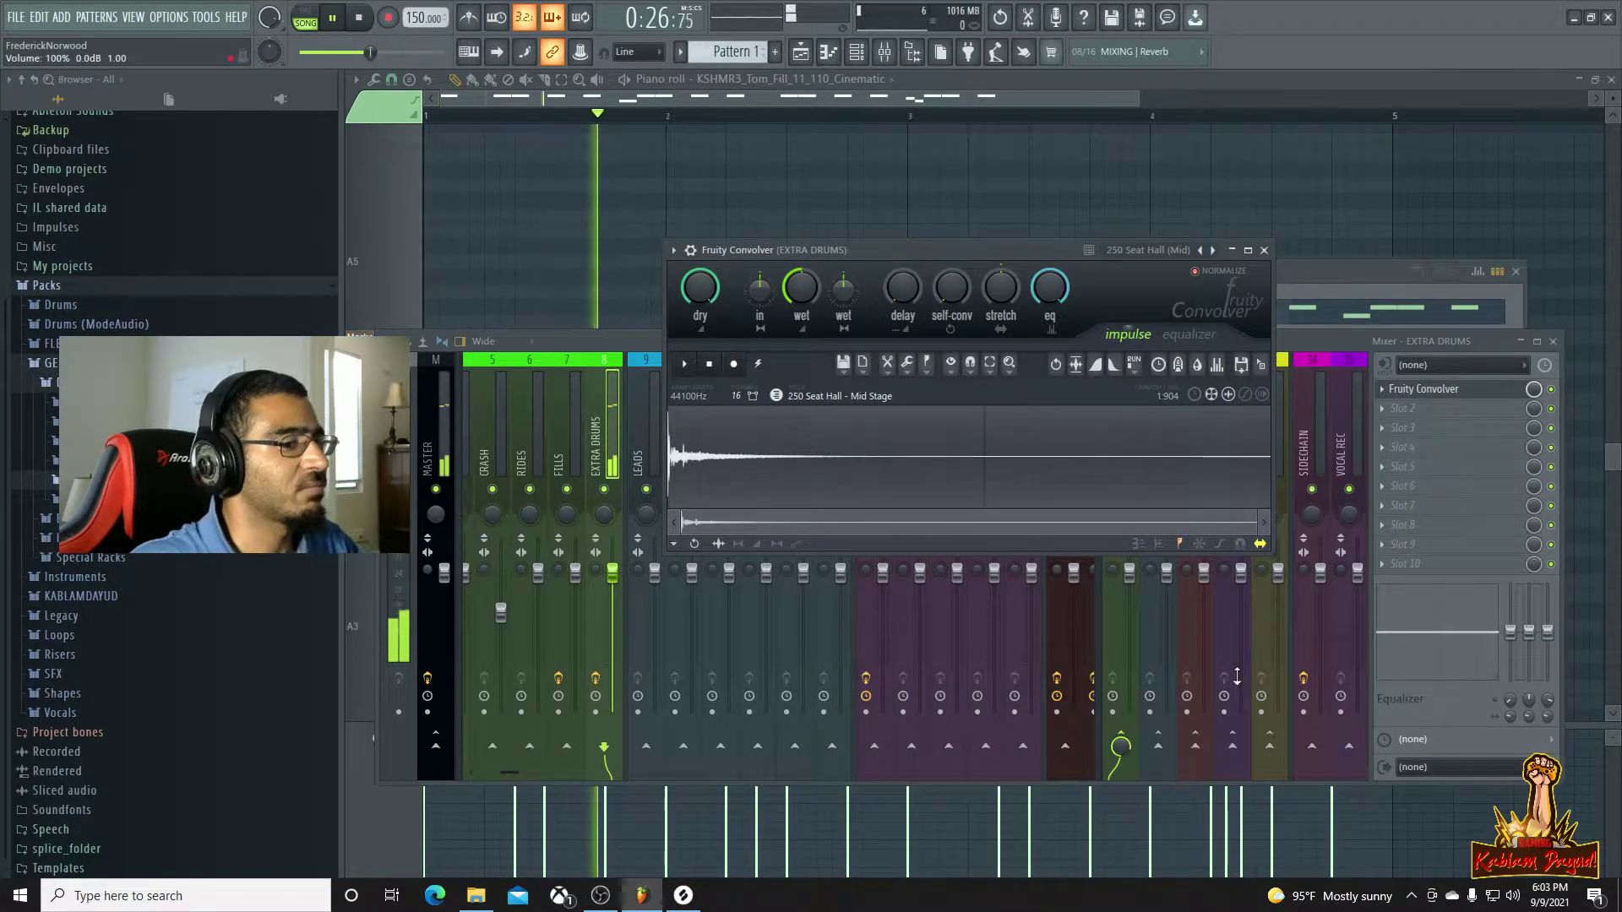
click(1213, 251)
click(1213, 251)
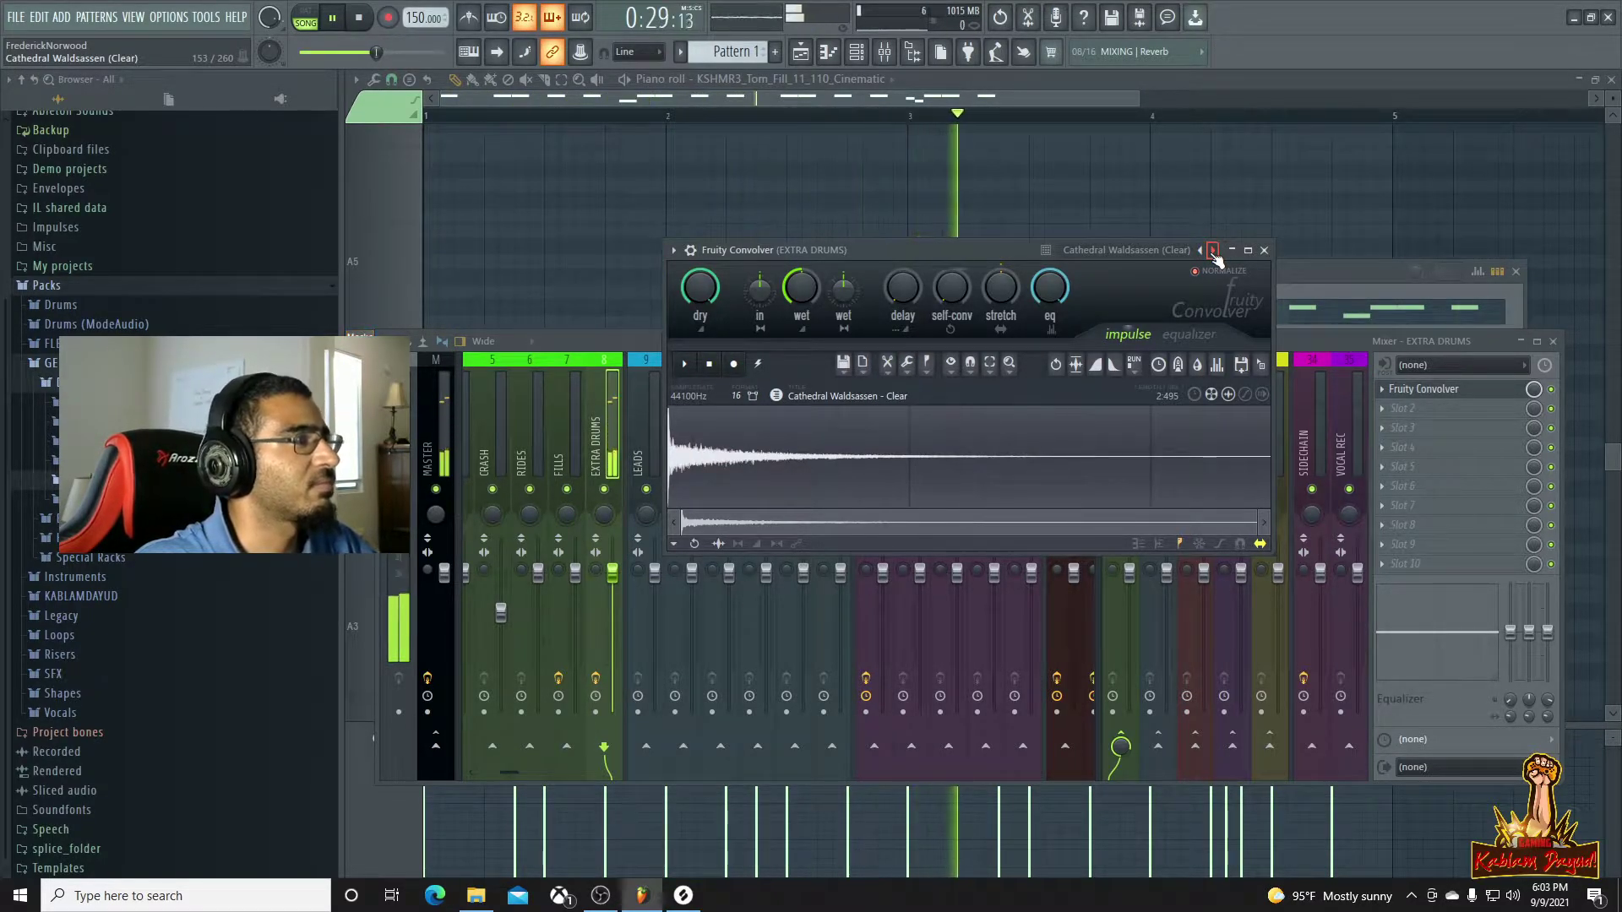
drag(801, 287, 801, 329)
key(space)
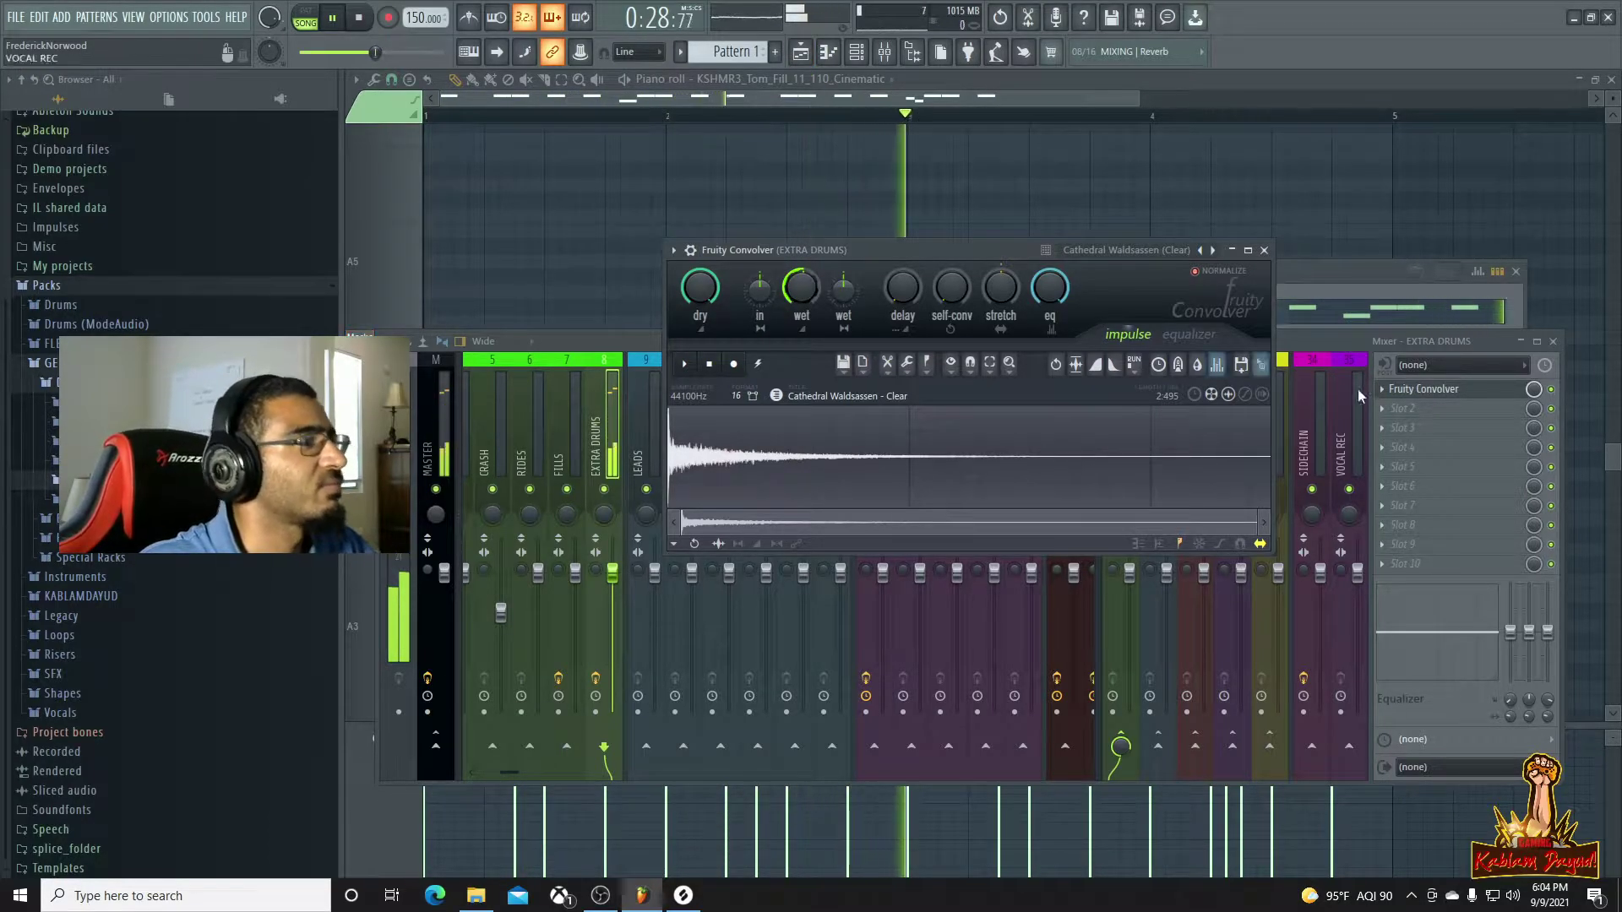
Add Fruity Parametric EQ 2 to the second EXTRA DRUMS slot and cut the treble with band 7 during playback
click(1391, 420)
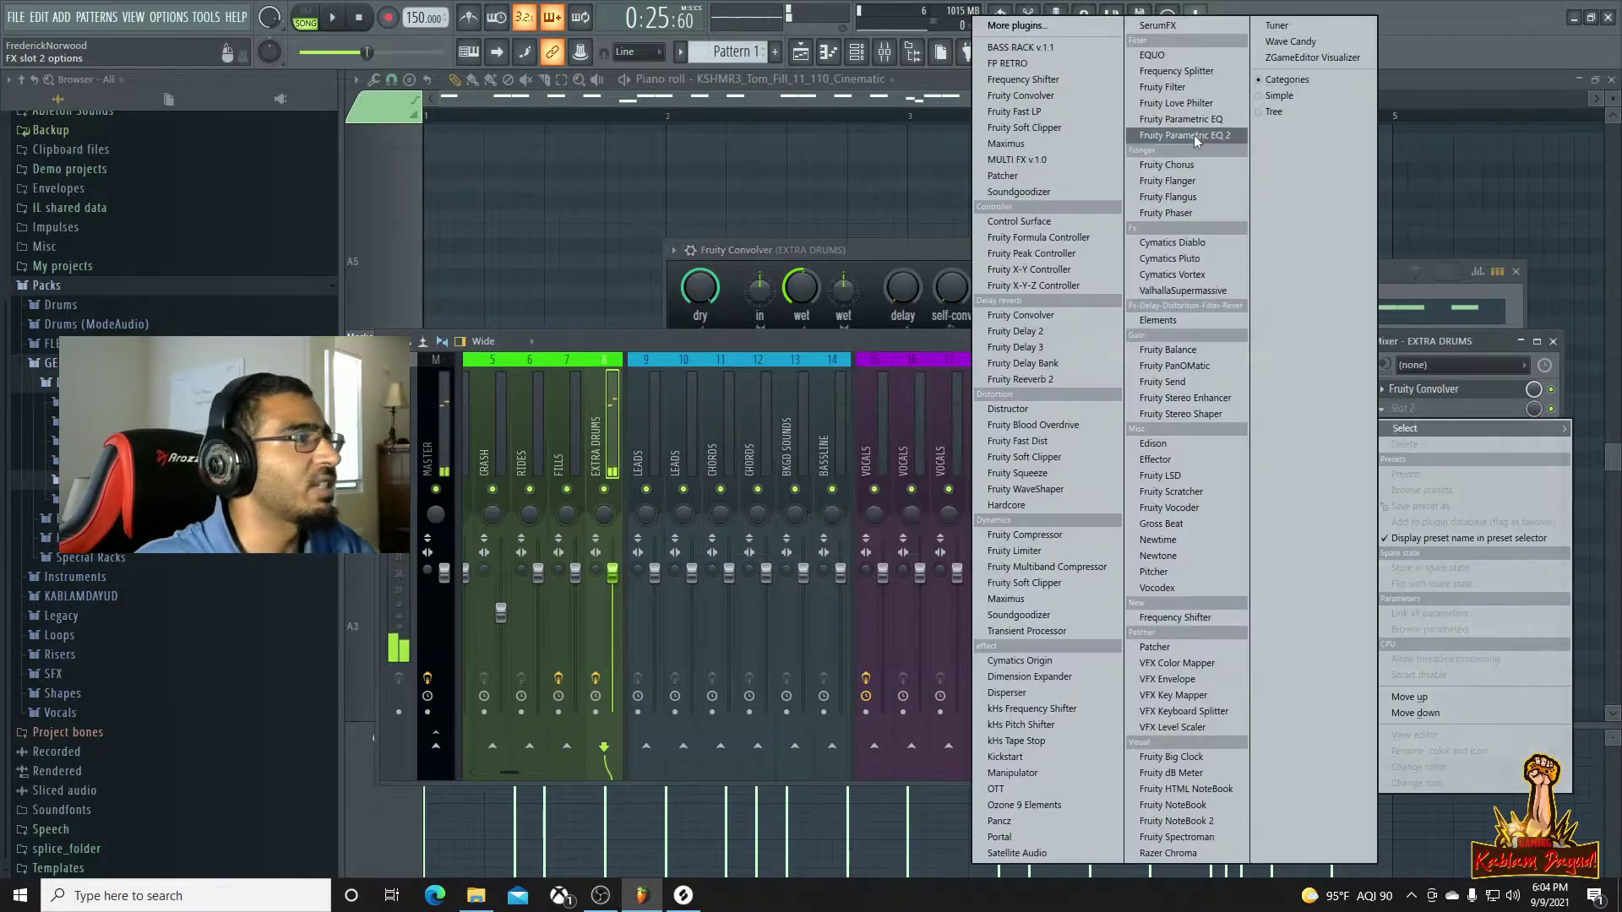
click(1189, 145)
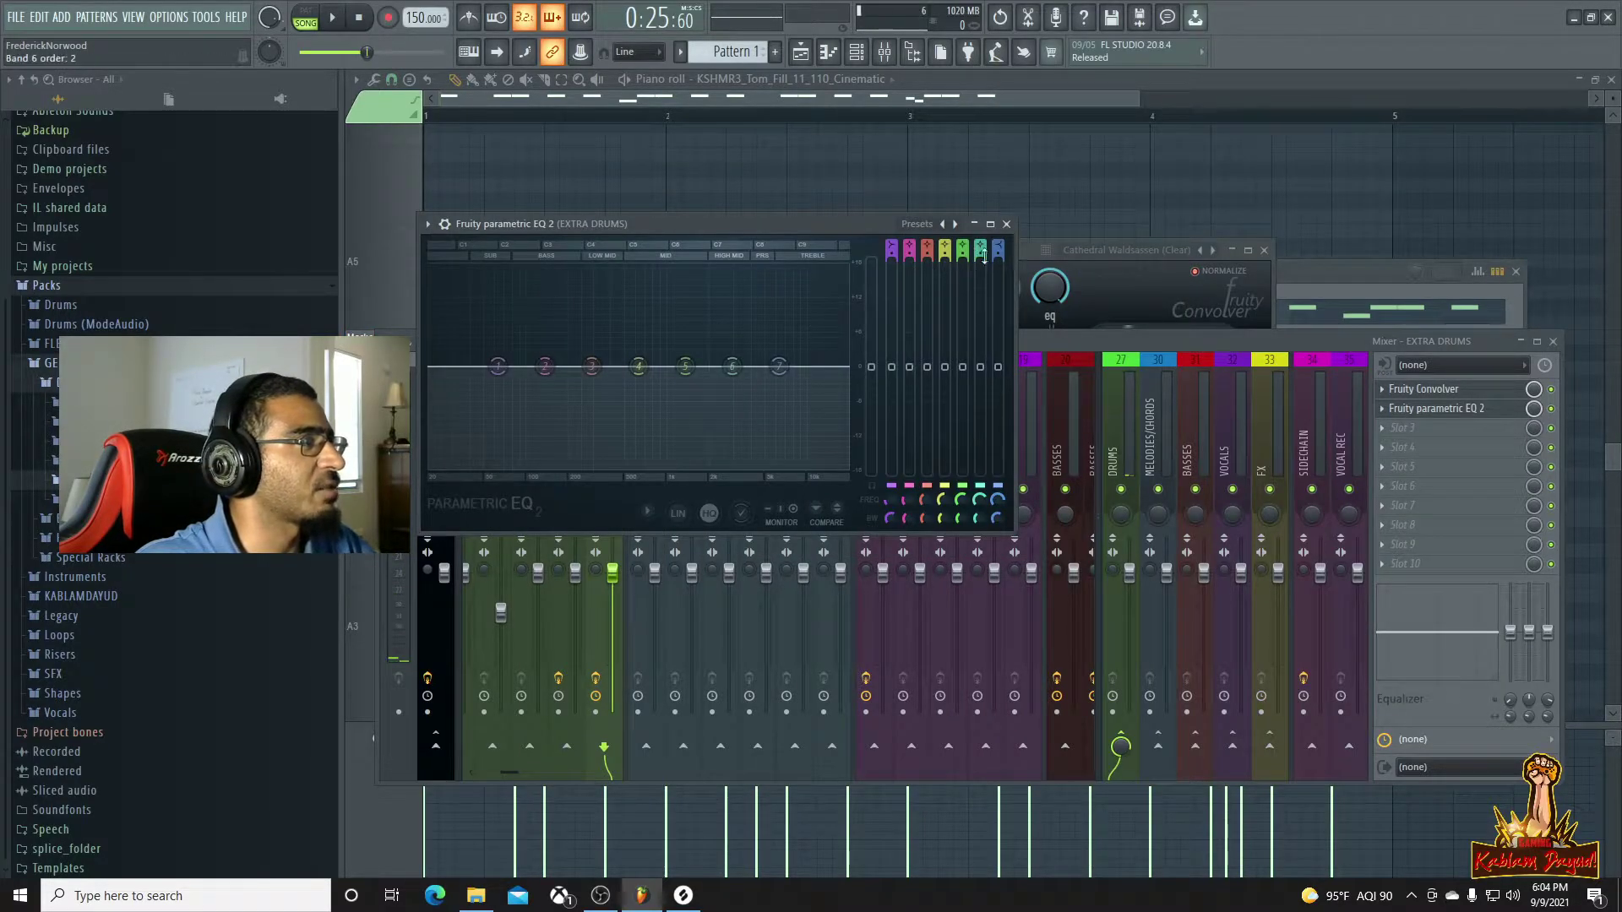
key(space)
drag(779, 365, 778, 408)
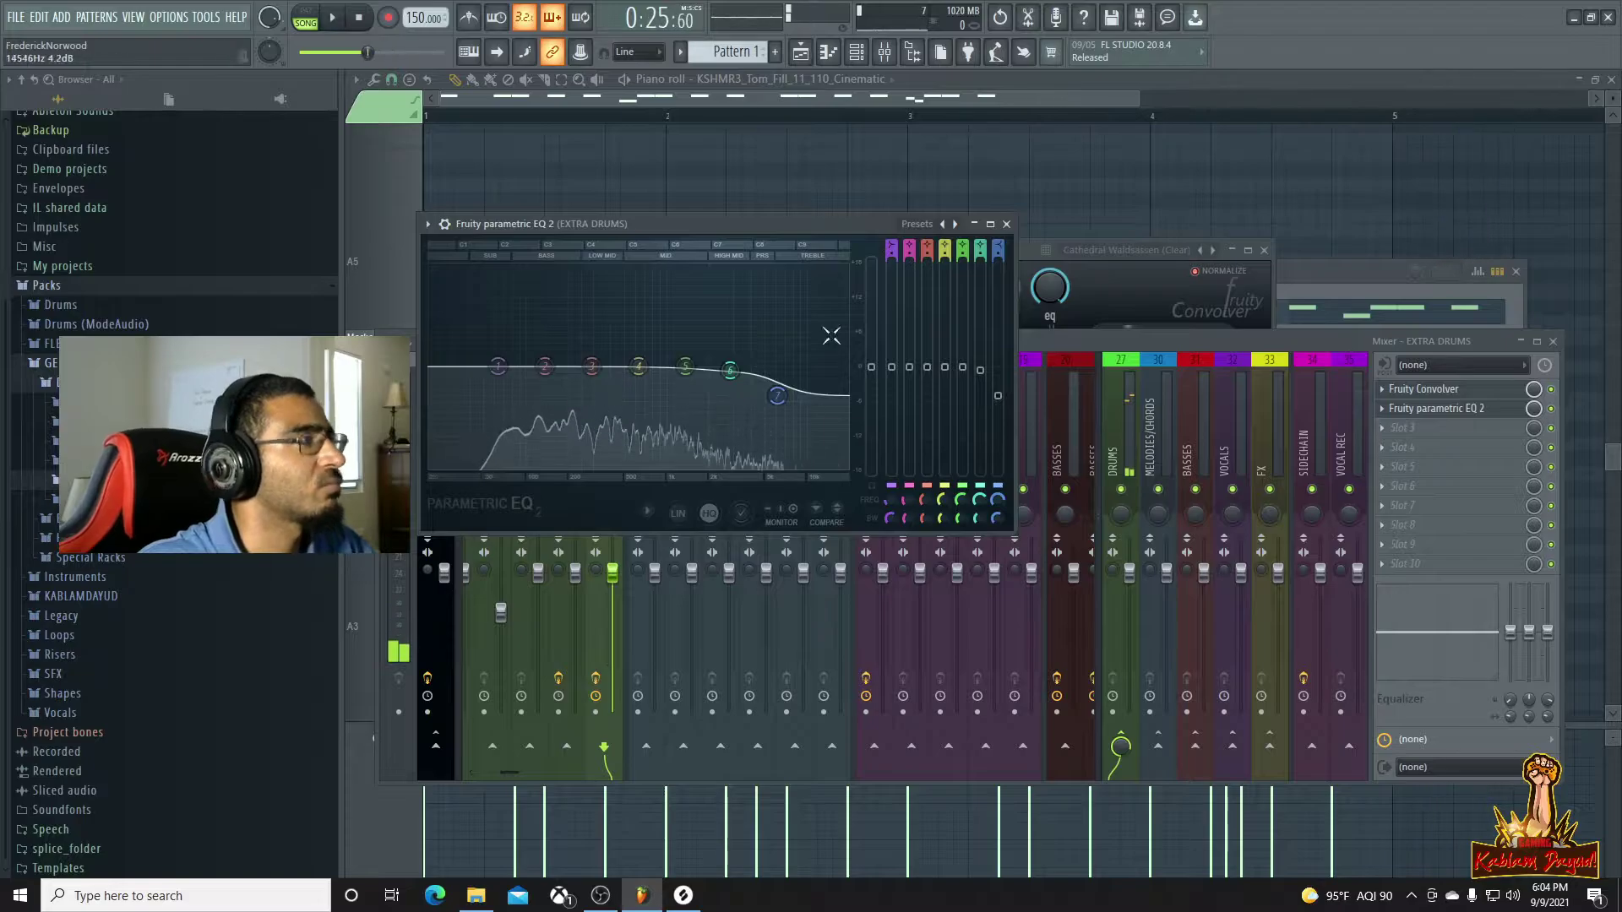
Unsolo the EXTRA DRUMS playlist track and repeat the Pattern 1 clip at bar 21, shortened to three bars
click(802, 54)
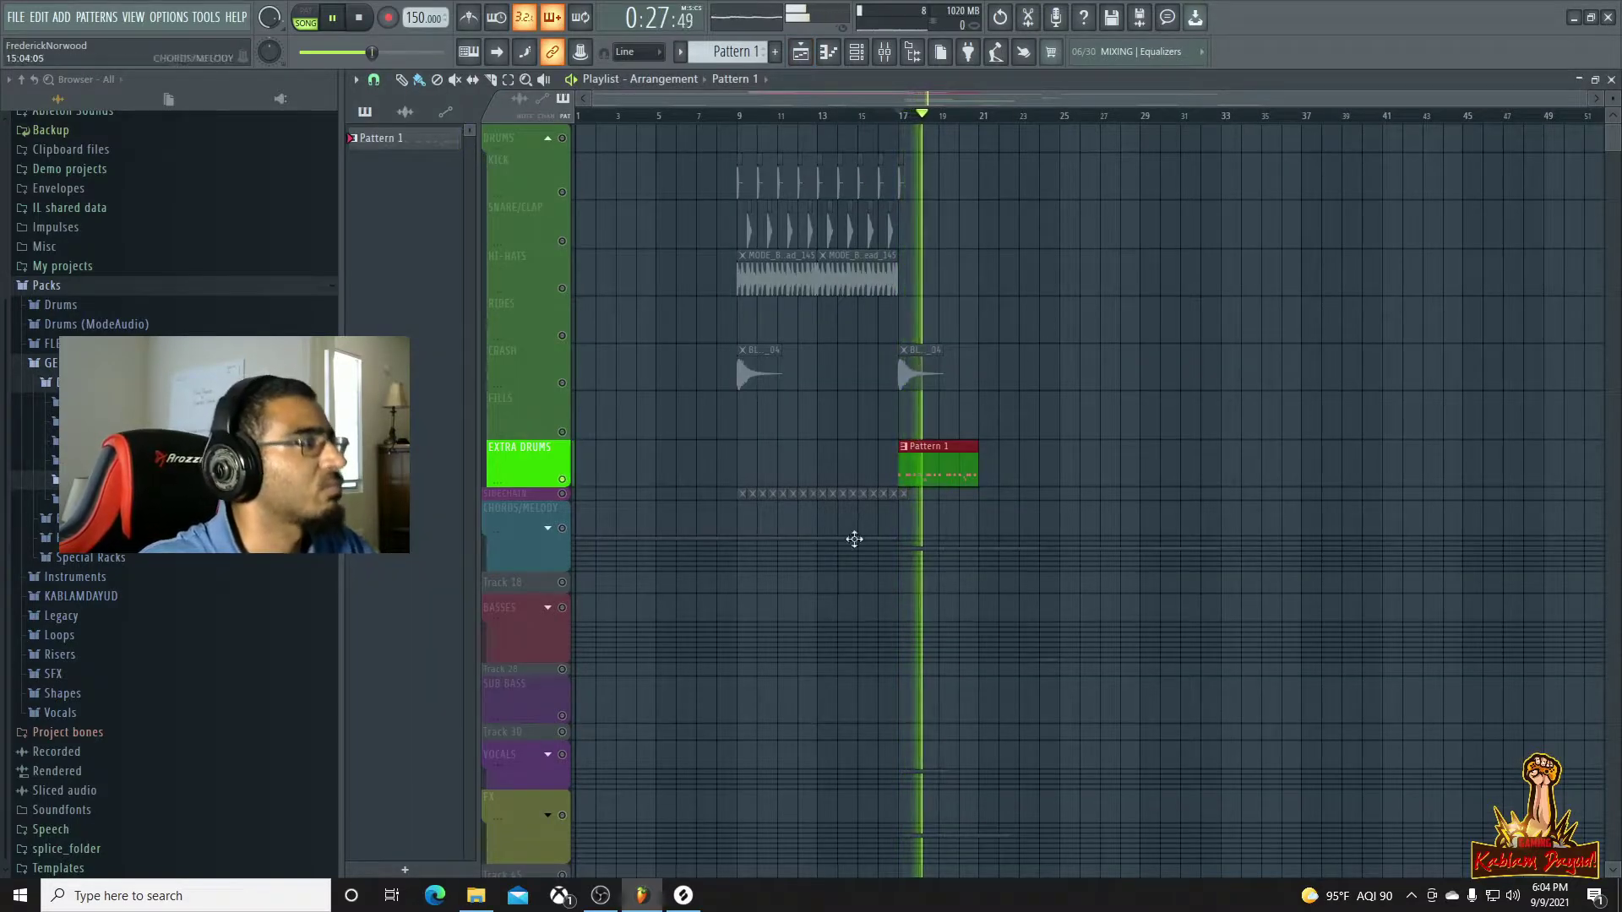
key(space)
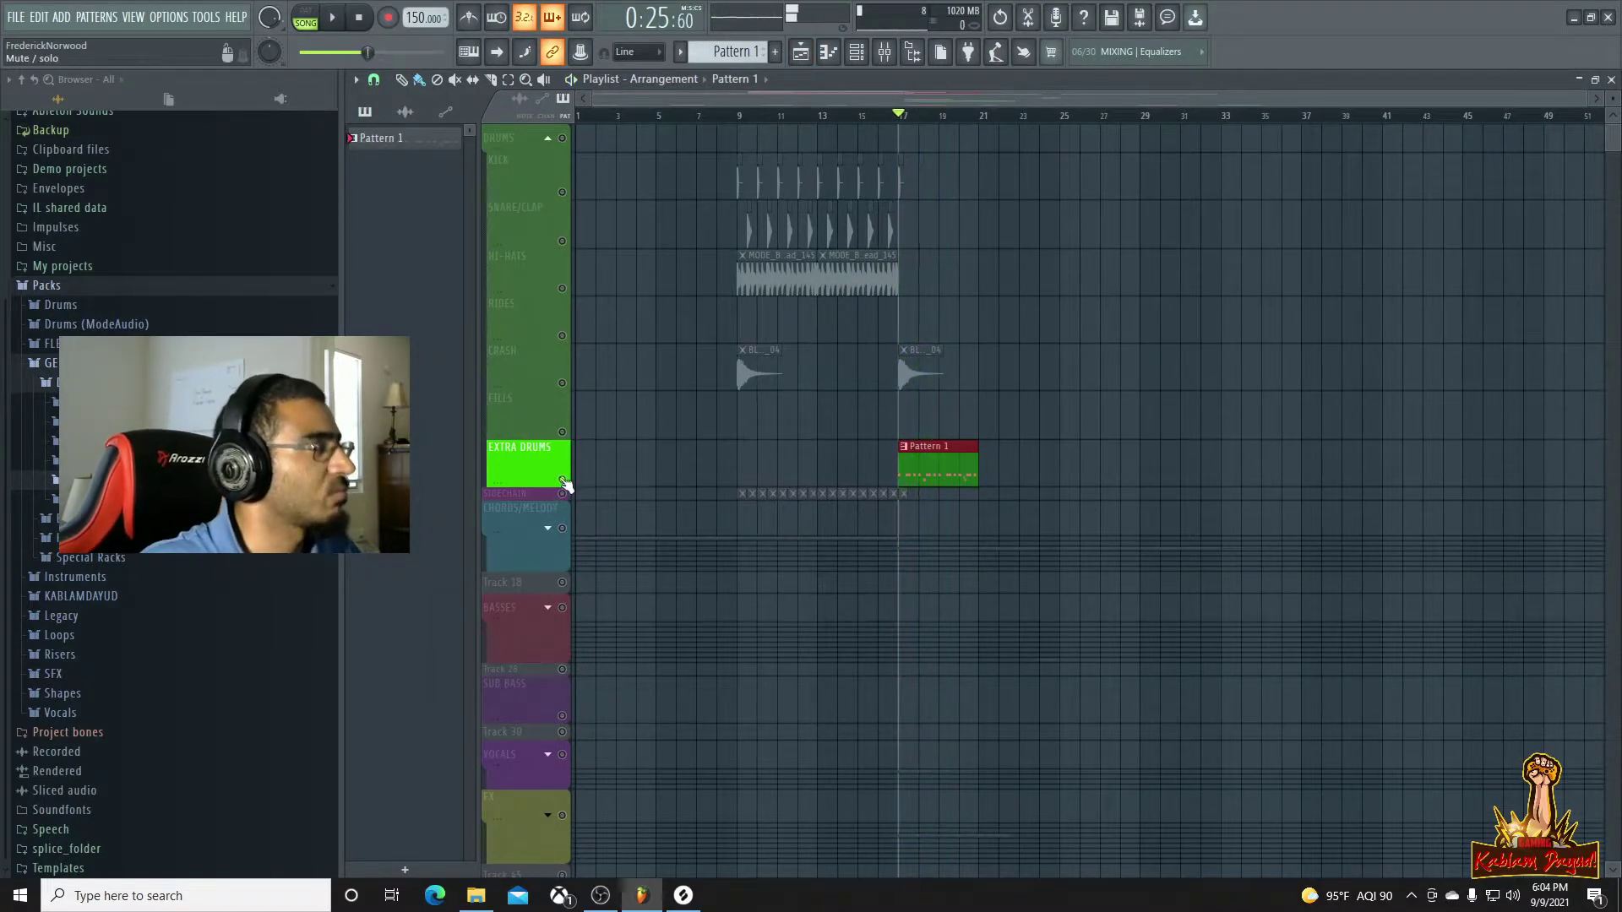
right_click(563, 481)
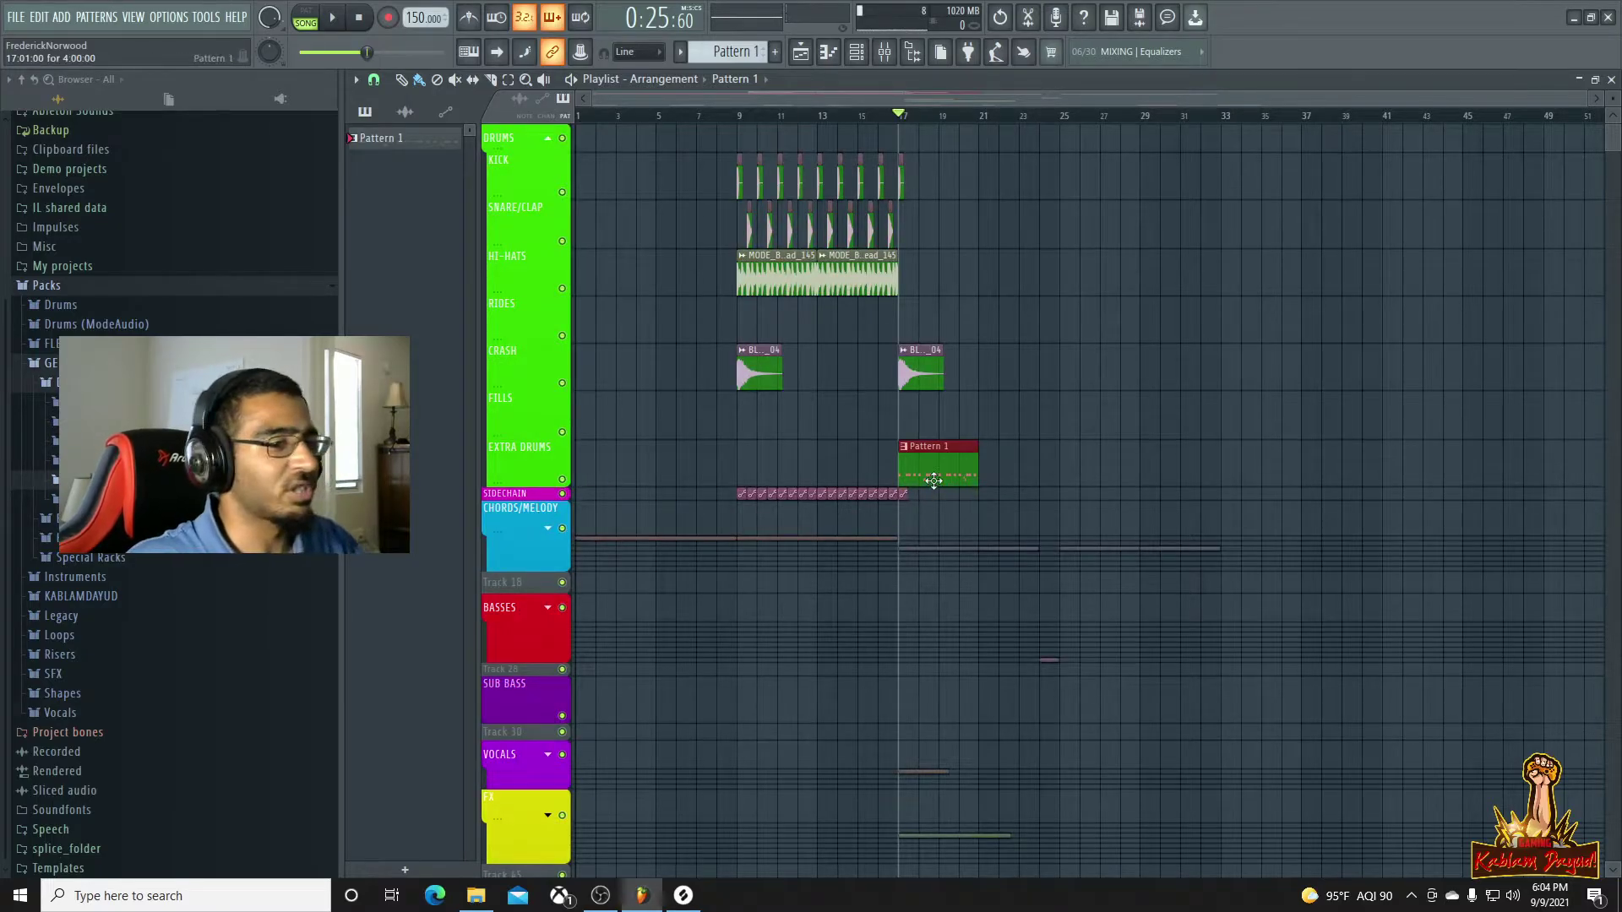
key(ctrl+b)
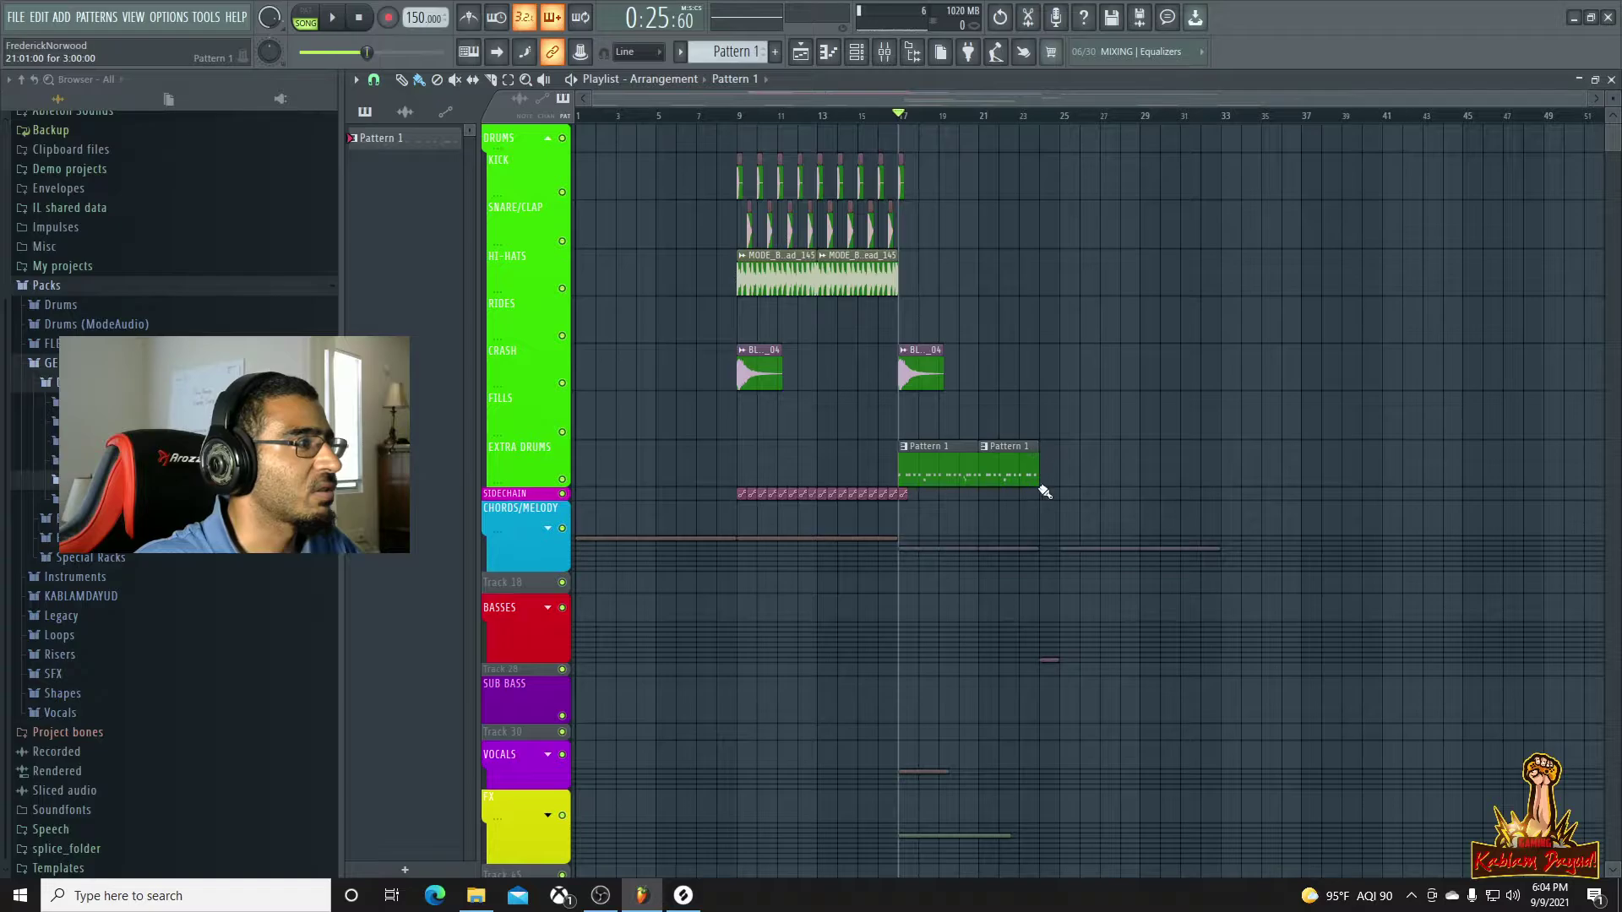
key(space)
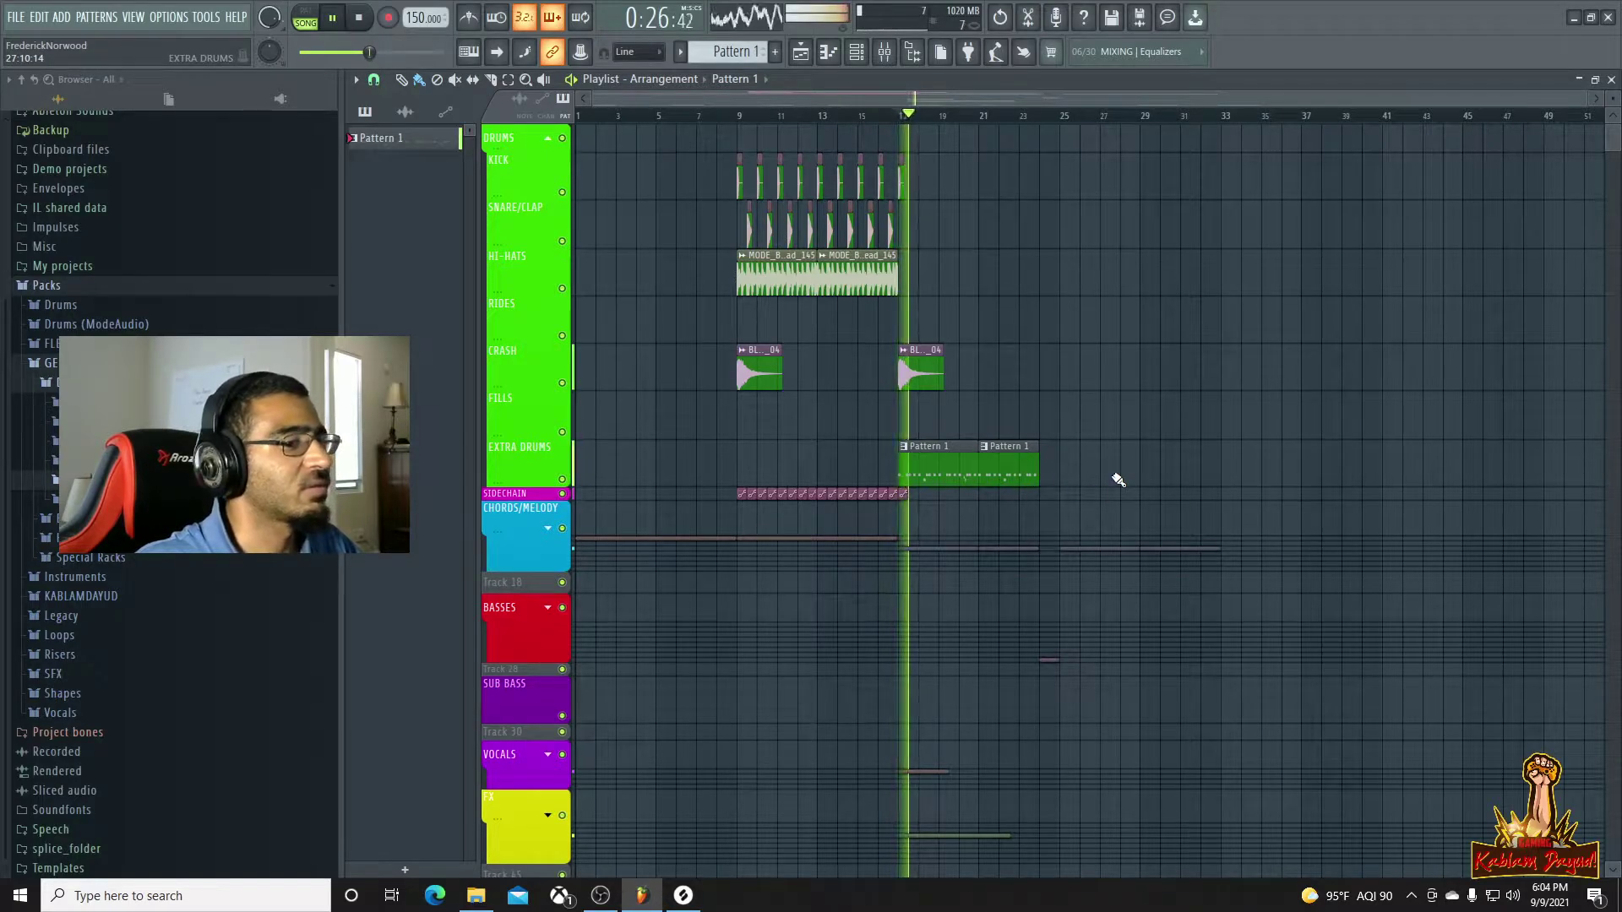
Raise the velocities of all tom notes to near maximum and copy both Pattern 1 clips to bar 25
click(857, 52)
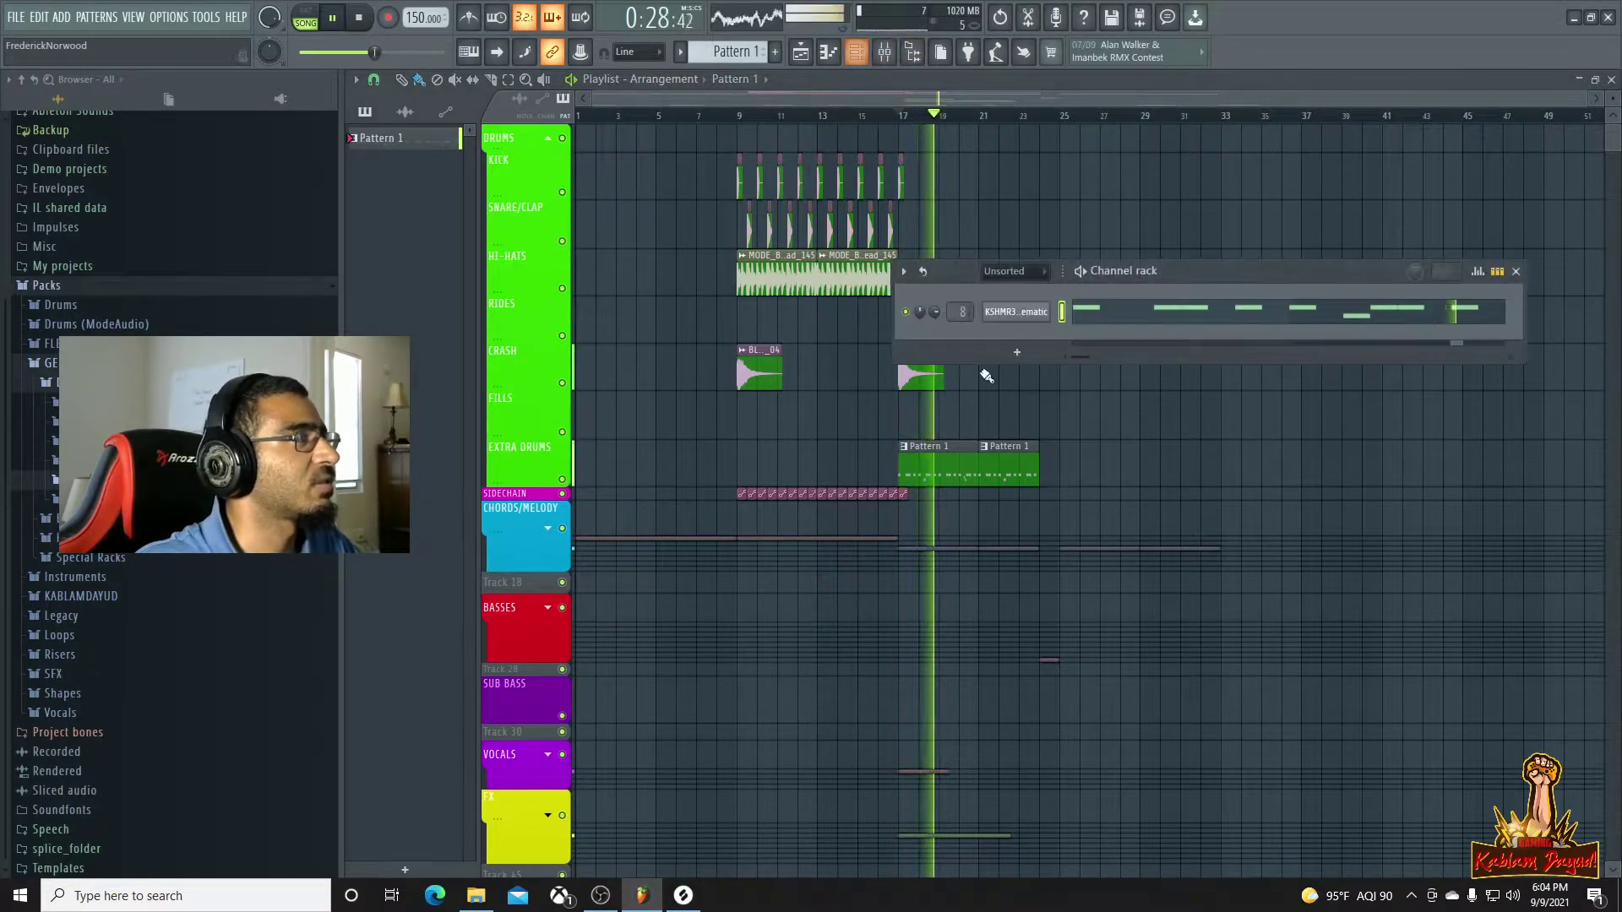
click(1476, 271)
drag(1091, 378, 1468, 317)
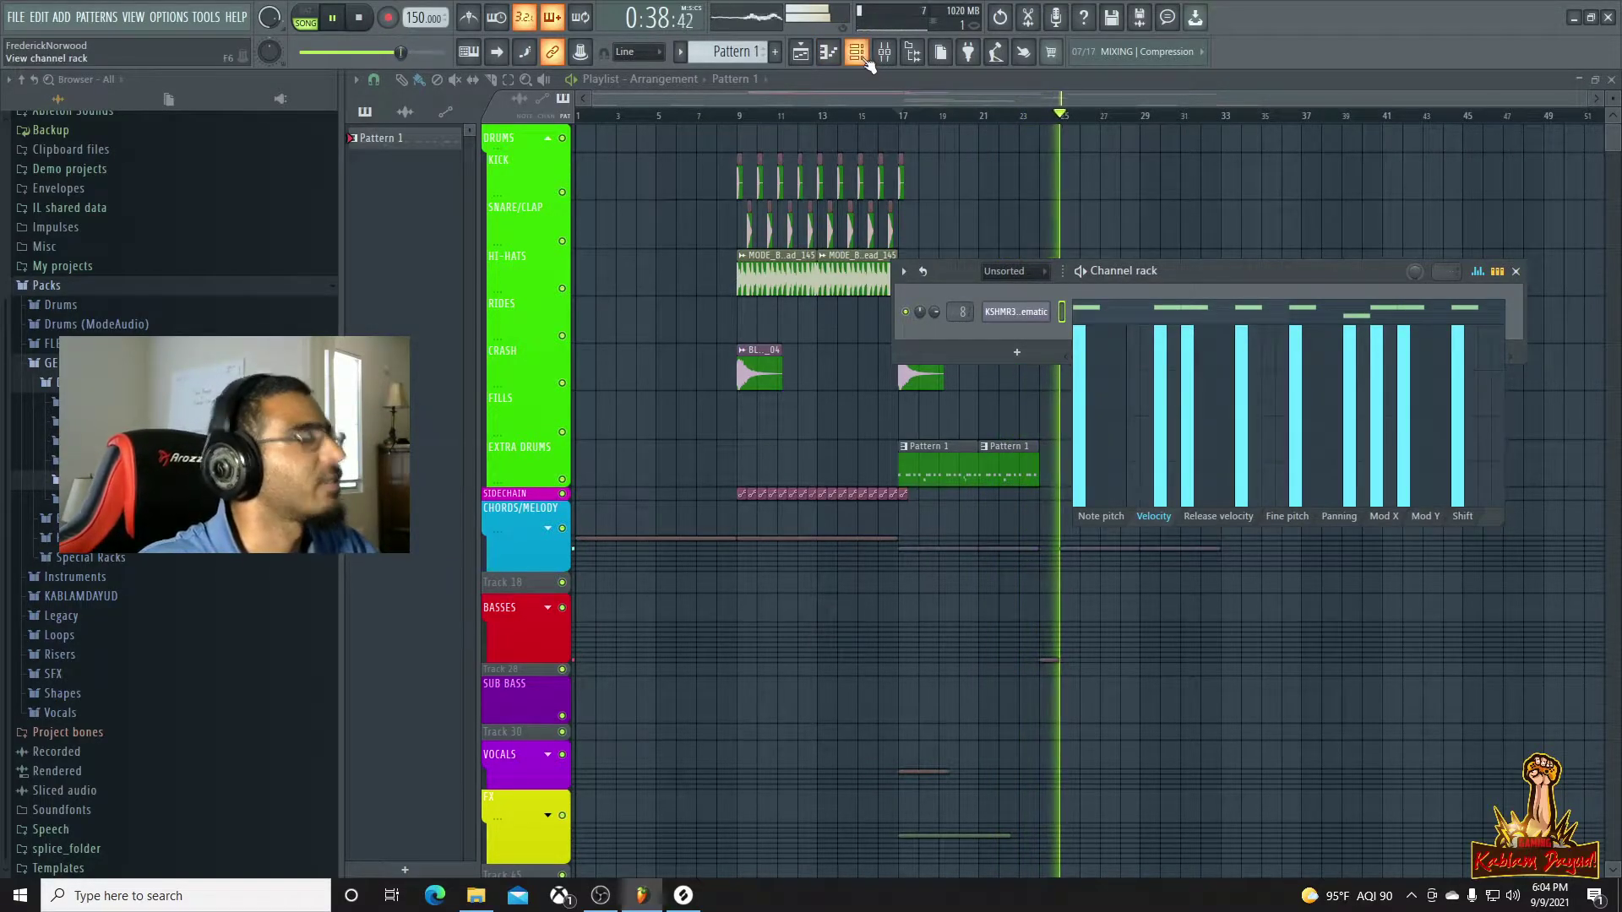
key(space)
click(800, 54)
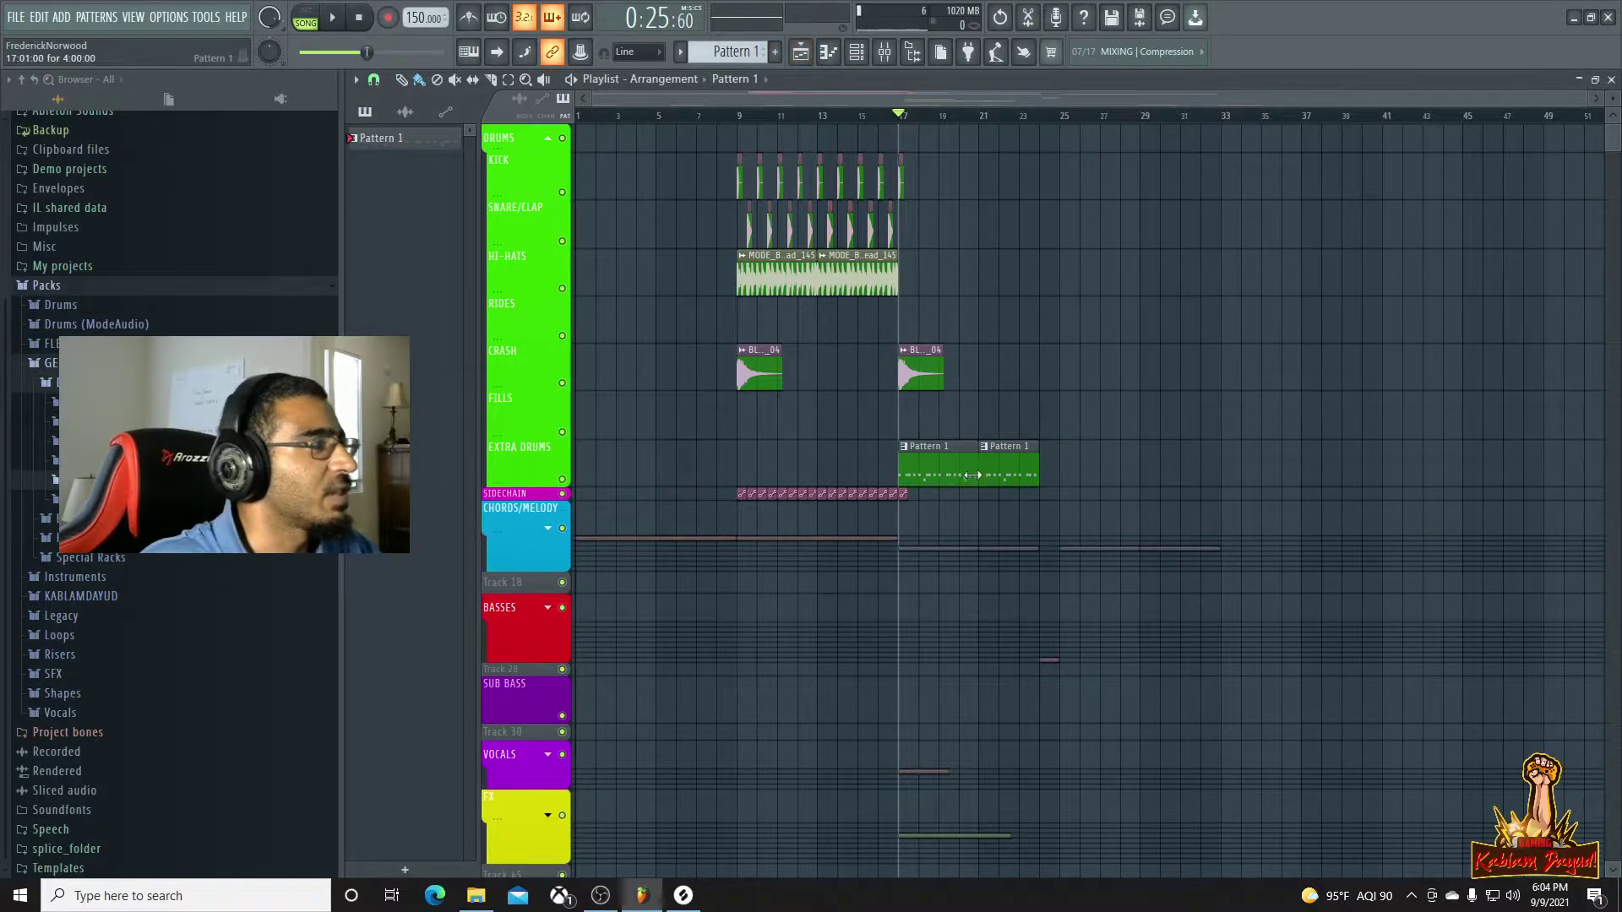
drag(947, 468, 1081, 483)
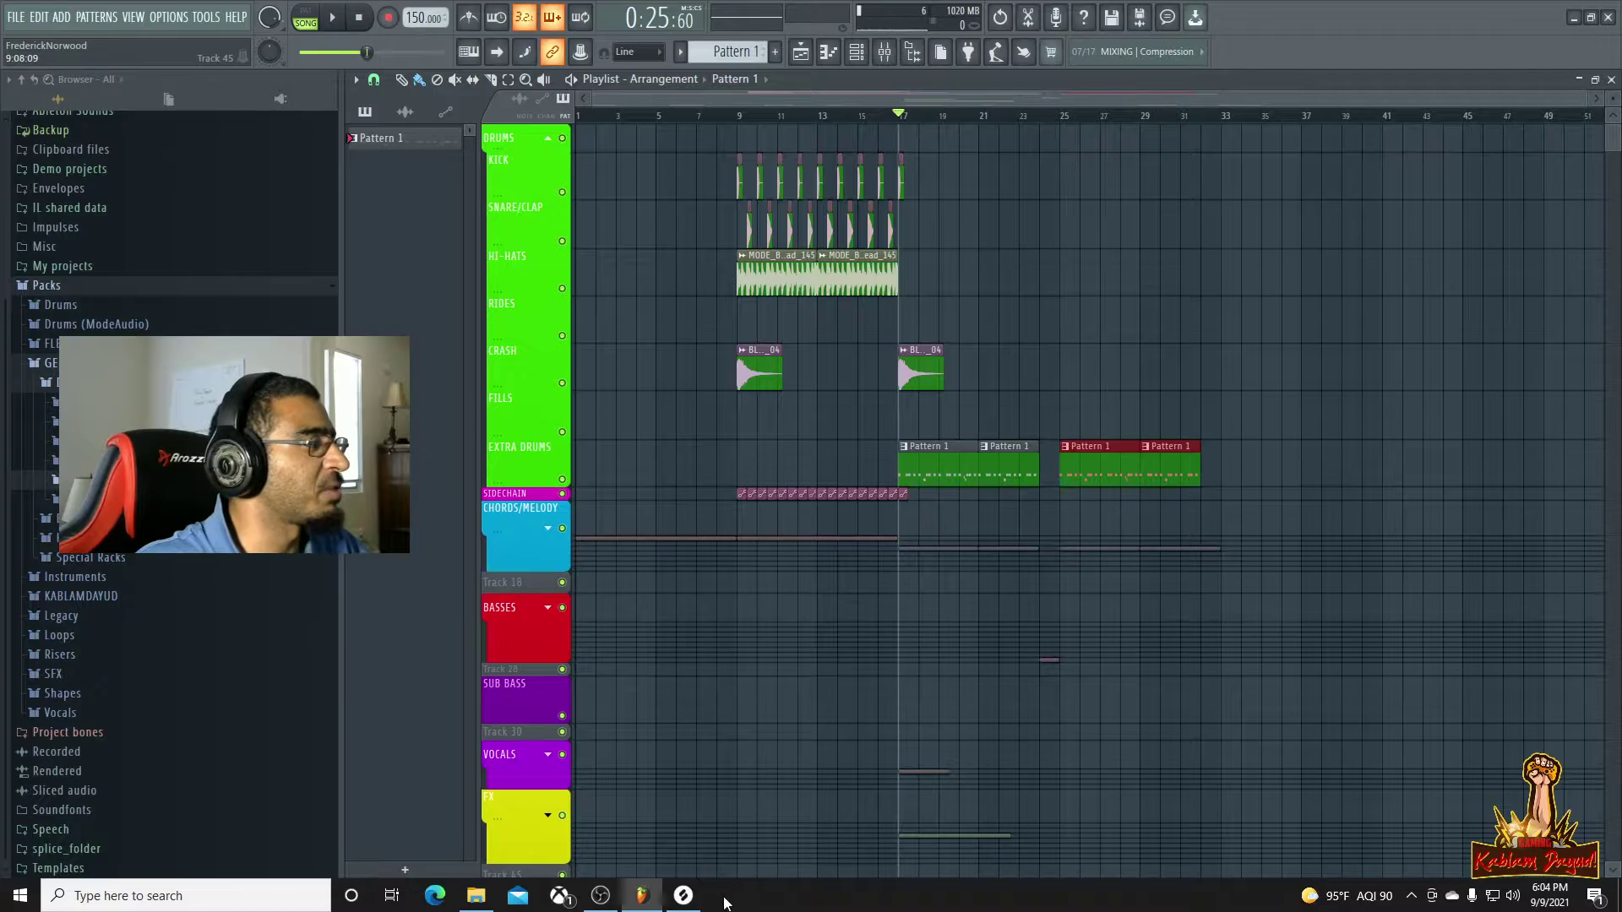
Switch to Splice, search for "build up" and audition the KSHMR long fills in the library
click(682, 895)
click(1376, 226)
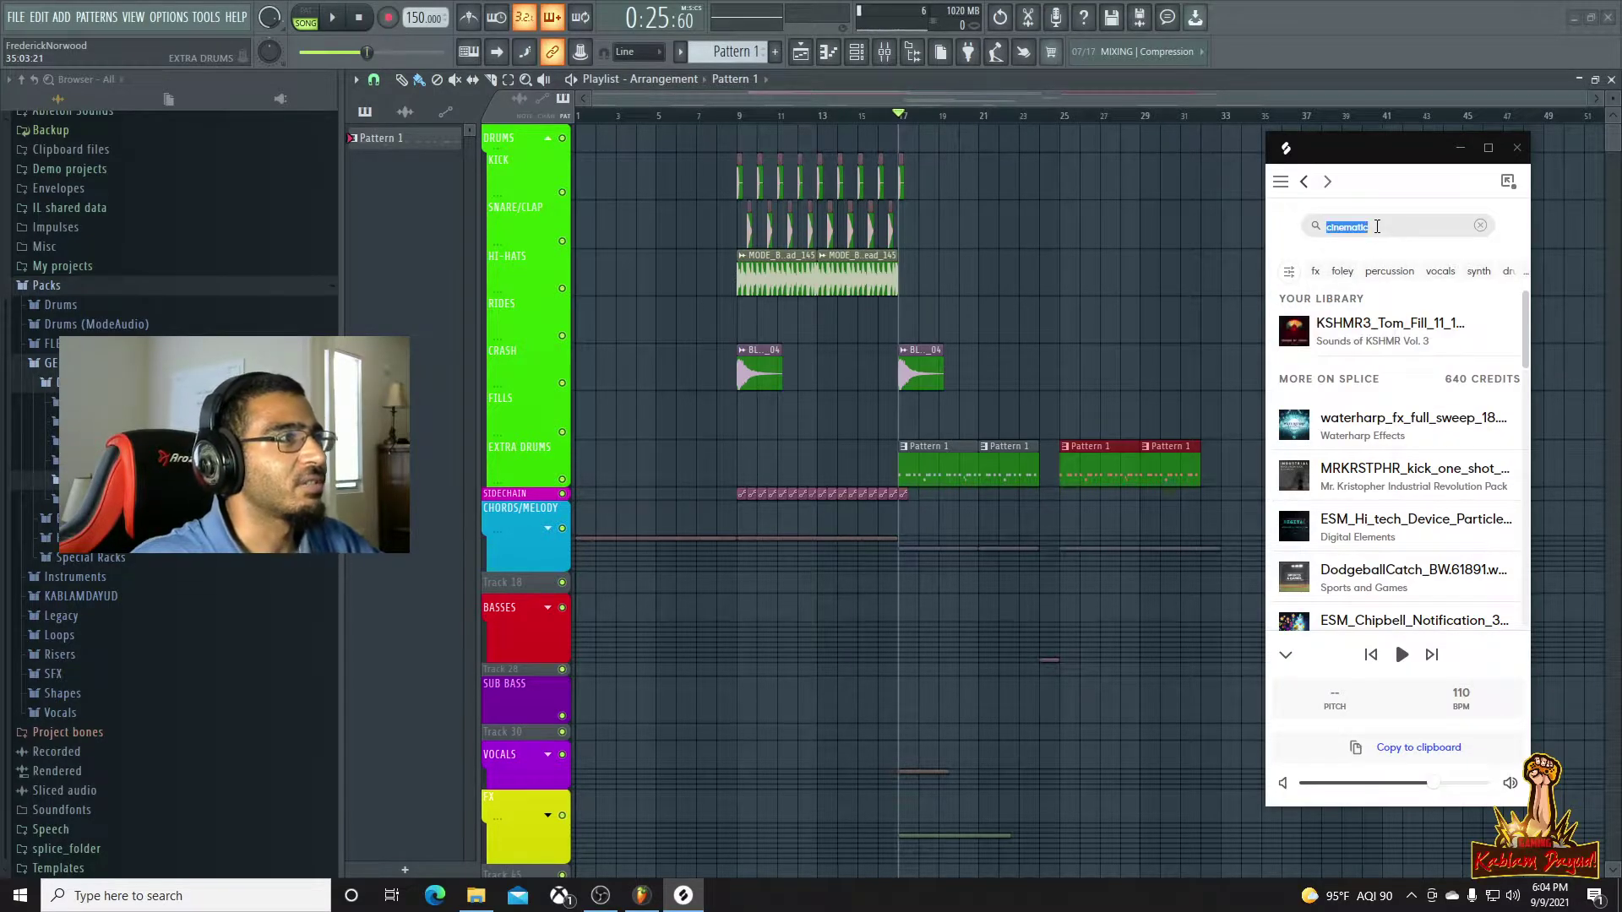
text(bui)
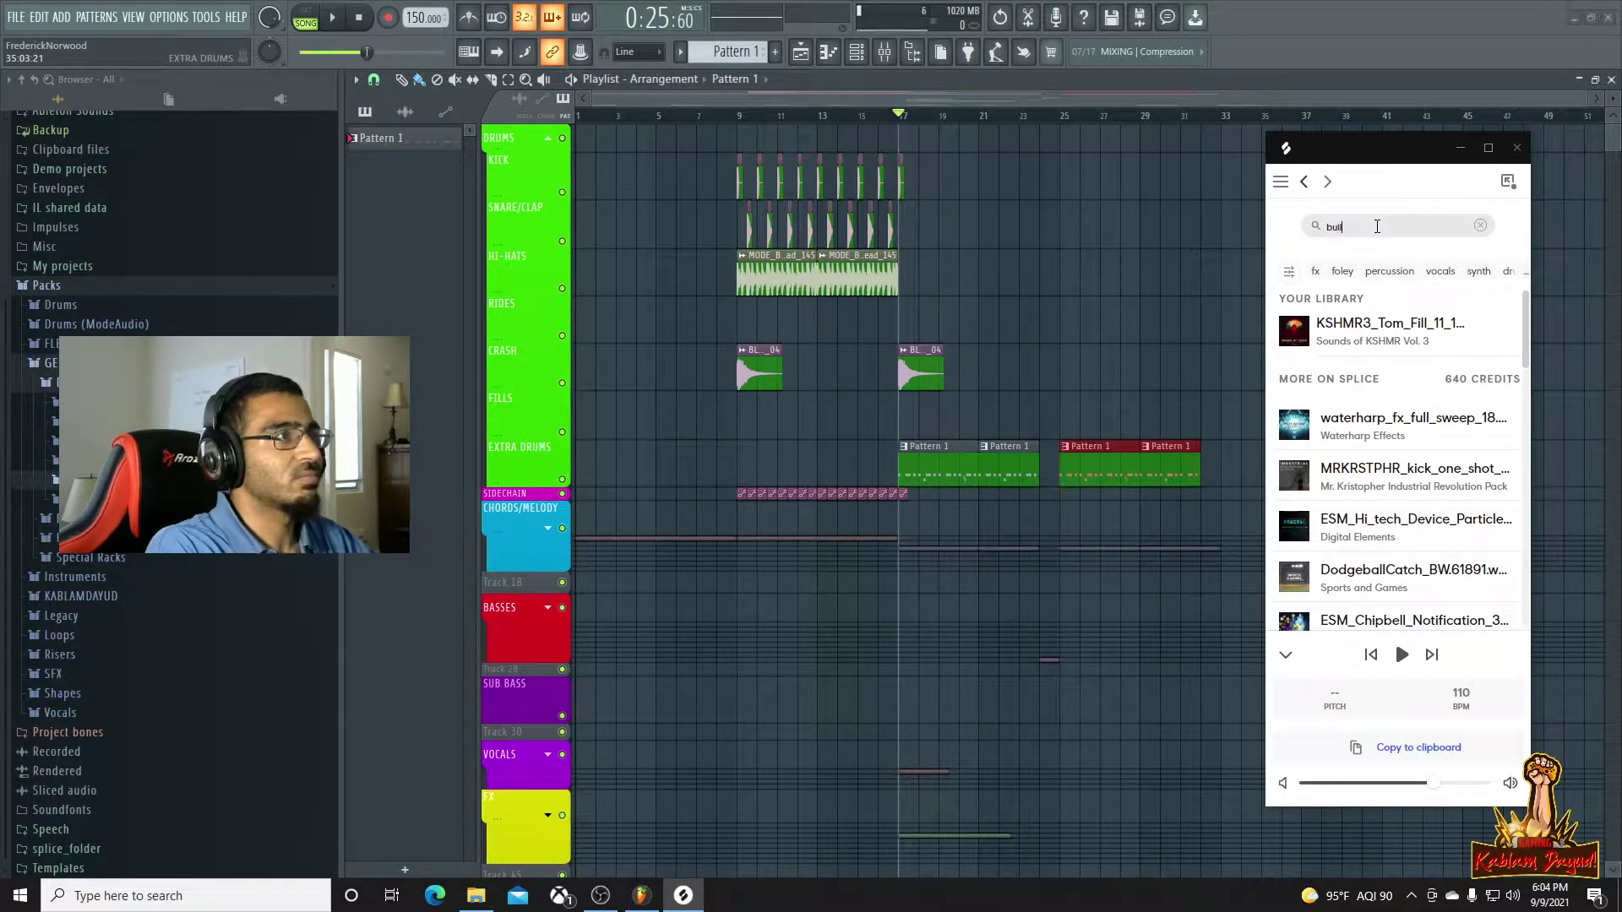
text(ld up)
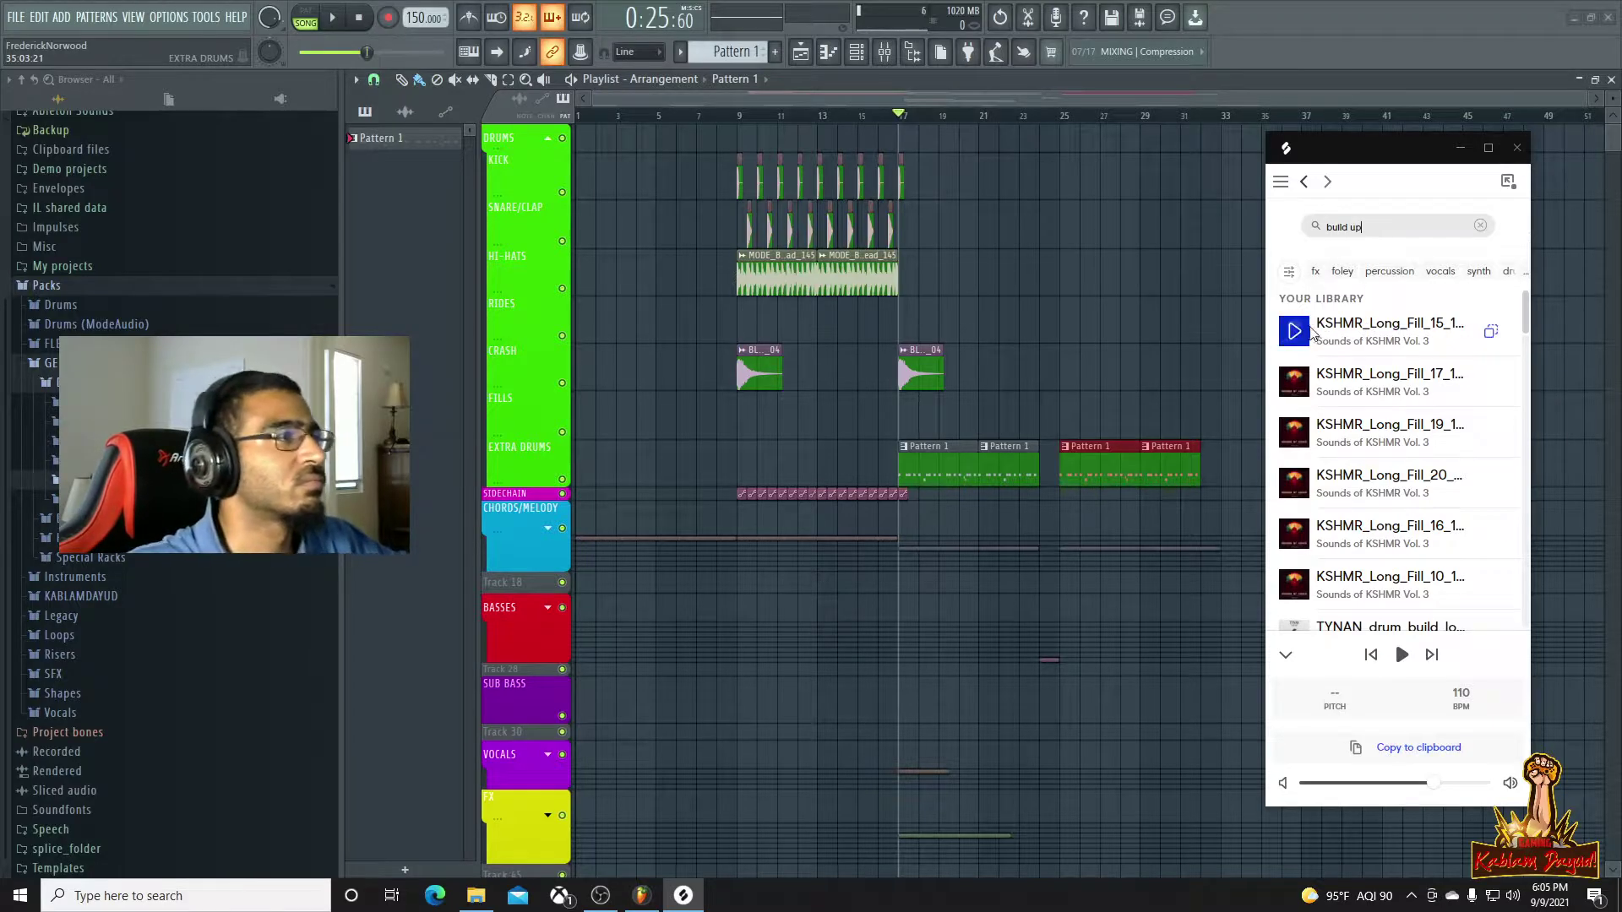
click(1293, 333)
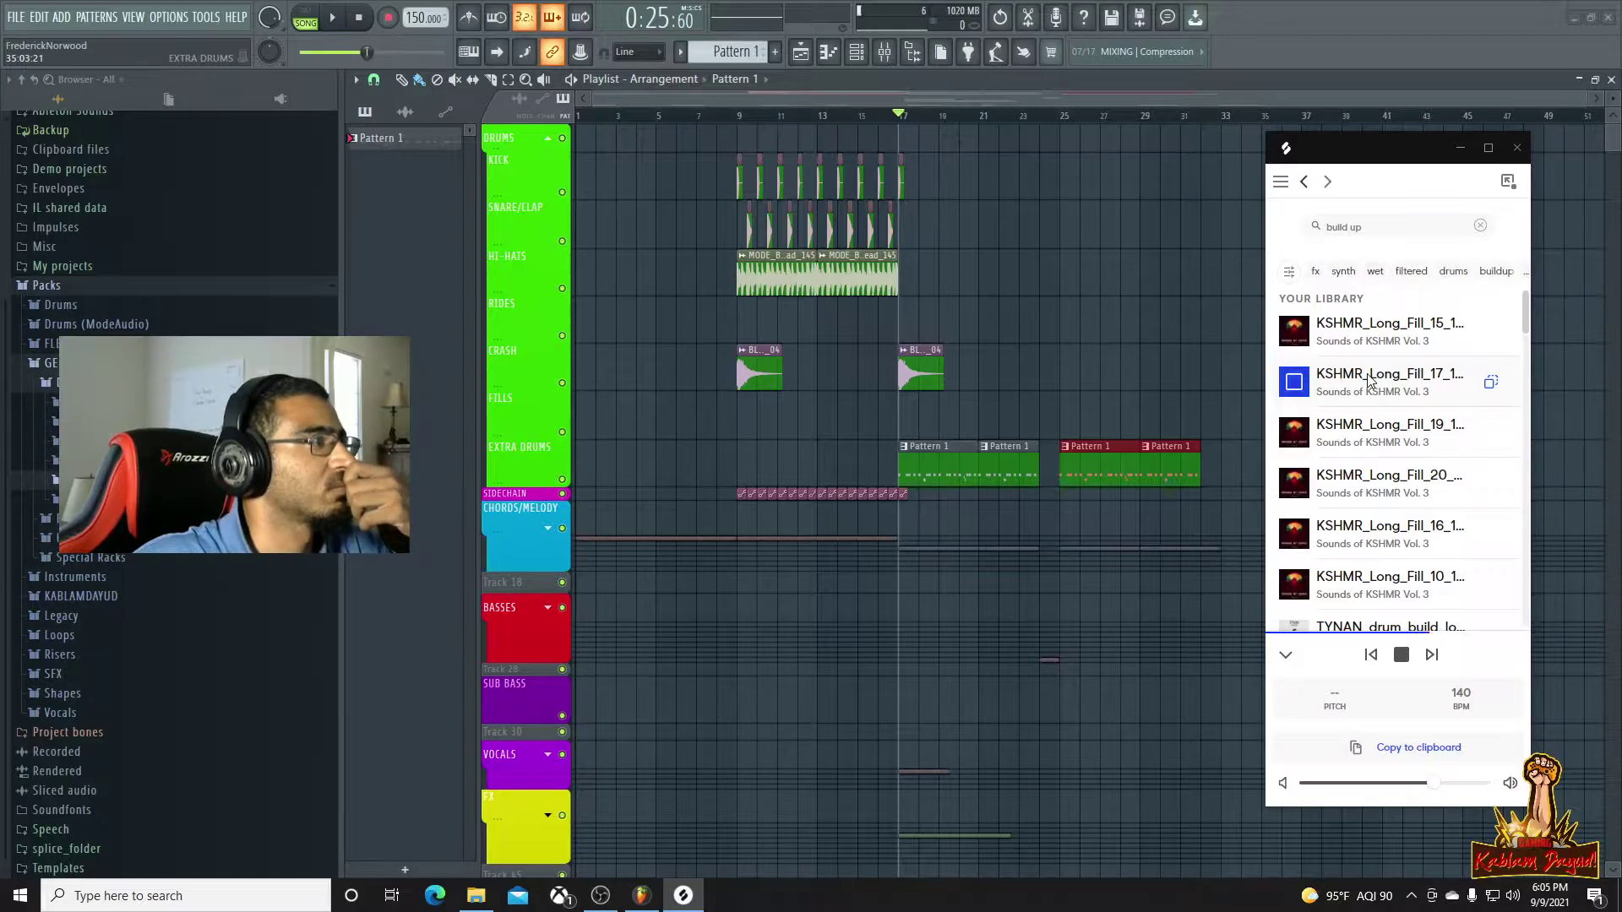
Insert a playlist track above EXTRA DRUMS and auto-color the DRUMS group
right_click(515, 471)
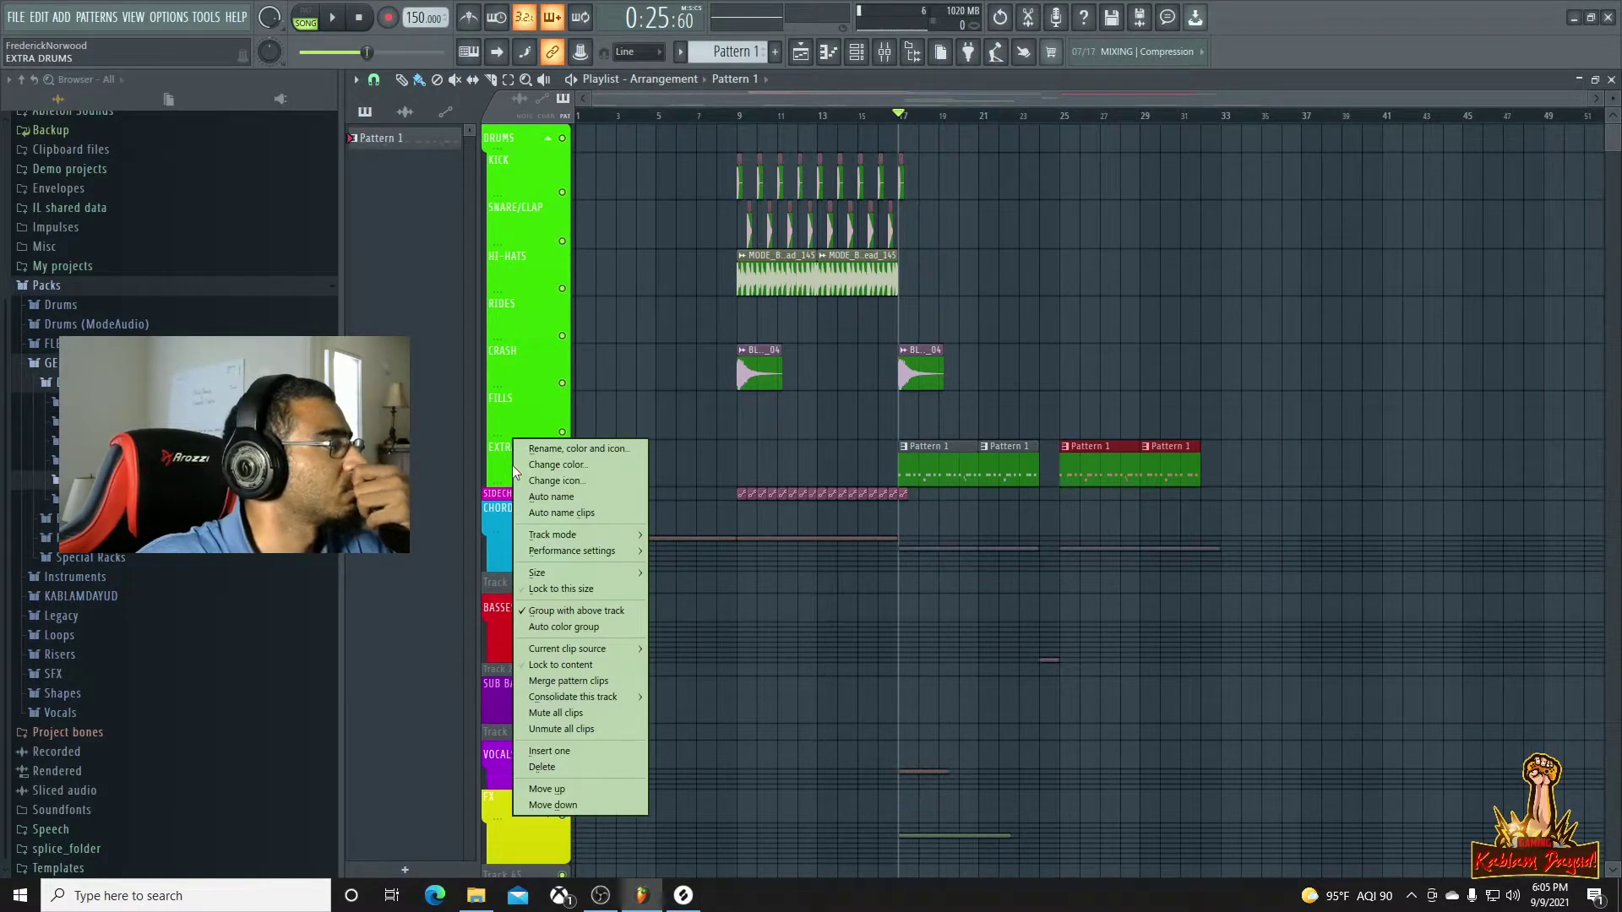
click(589, 750)
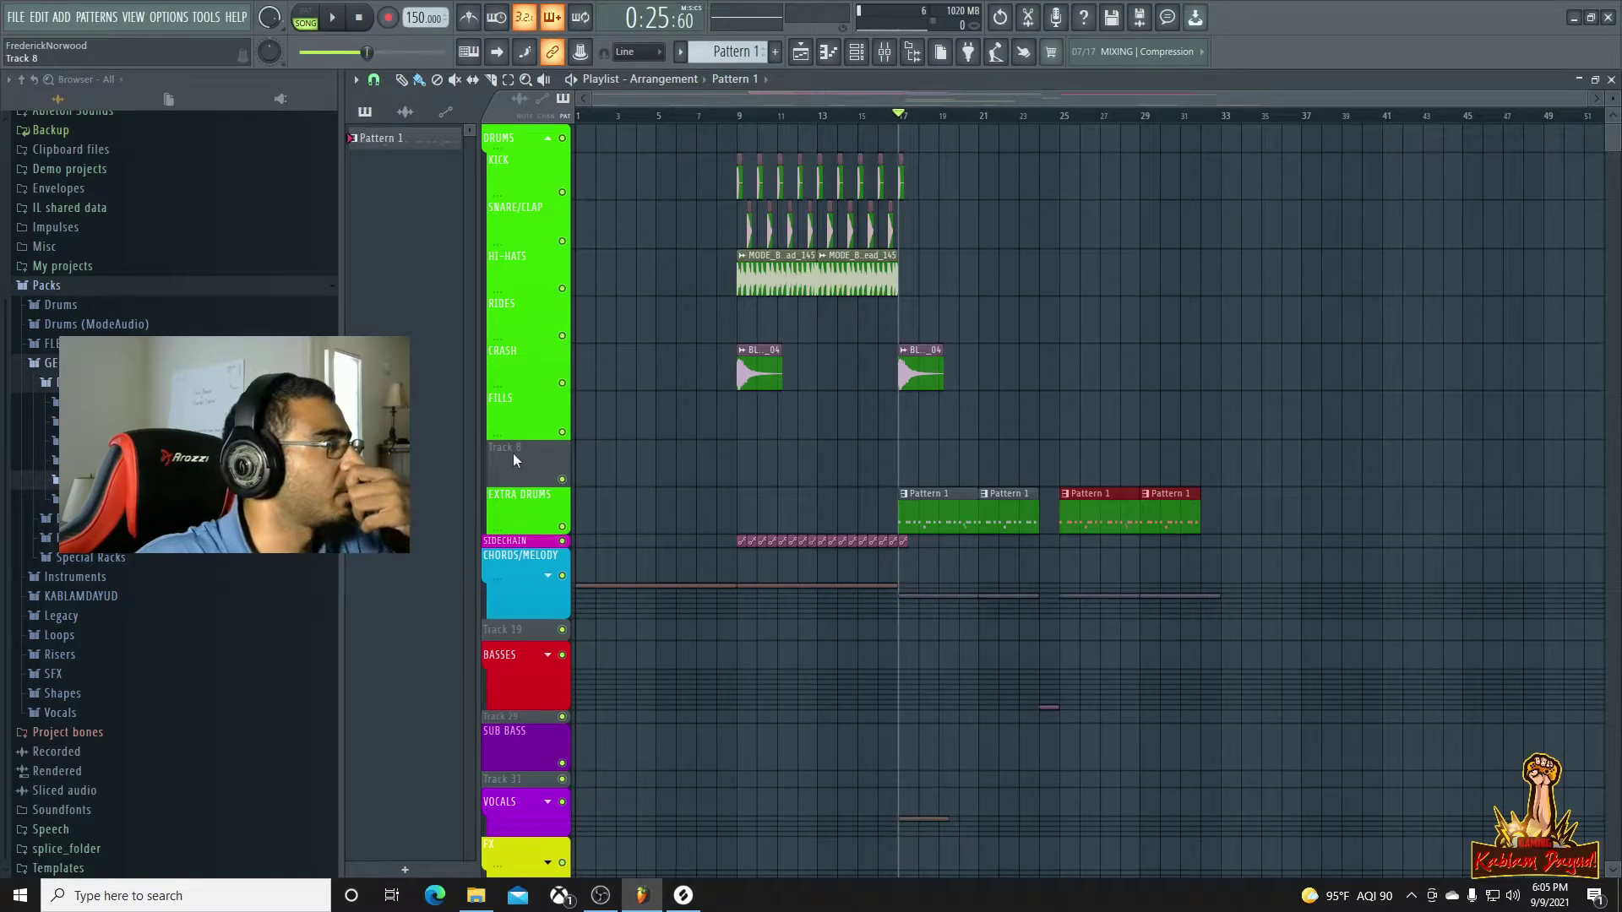
drag(494, 528, 500, 534)
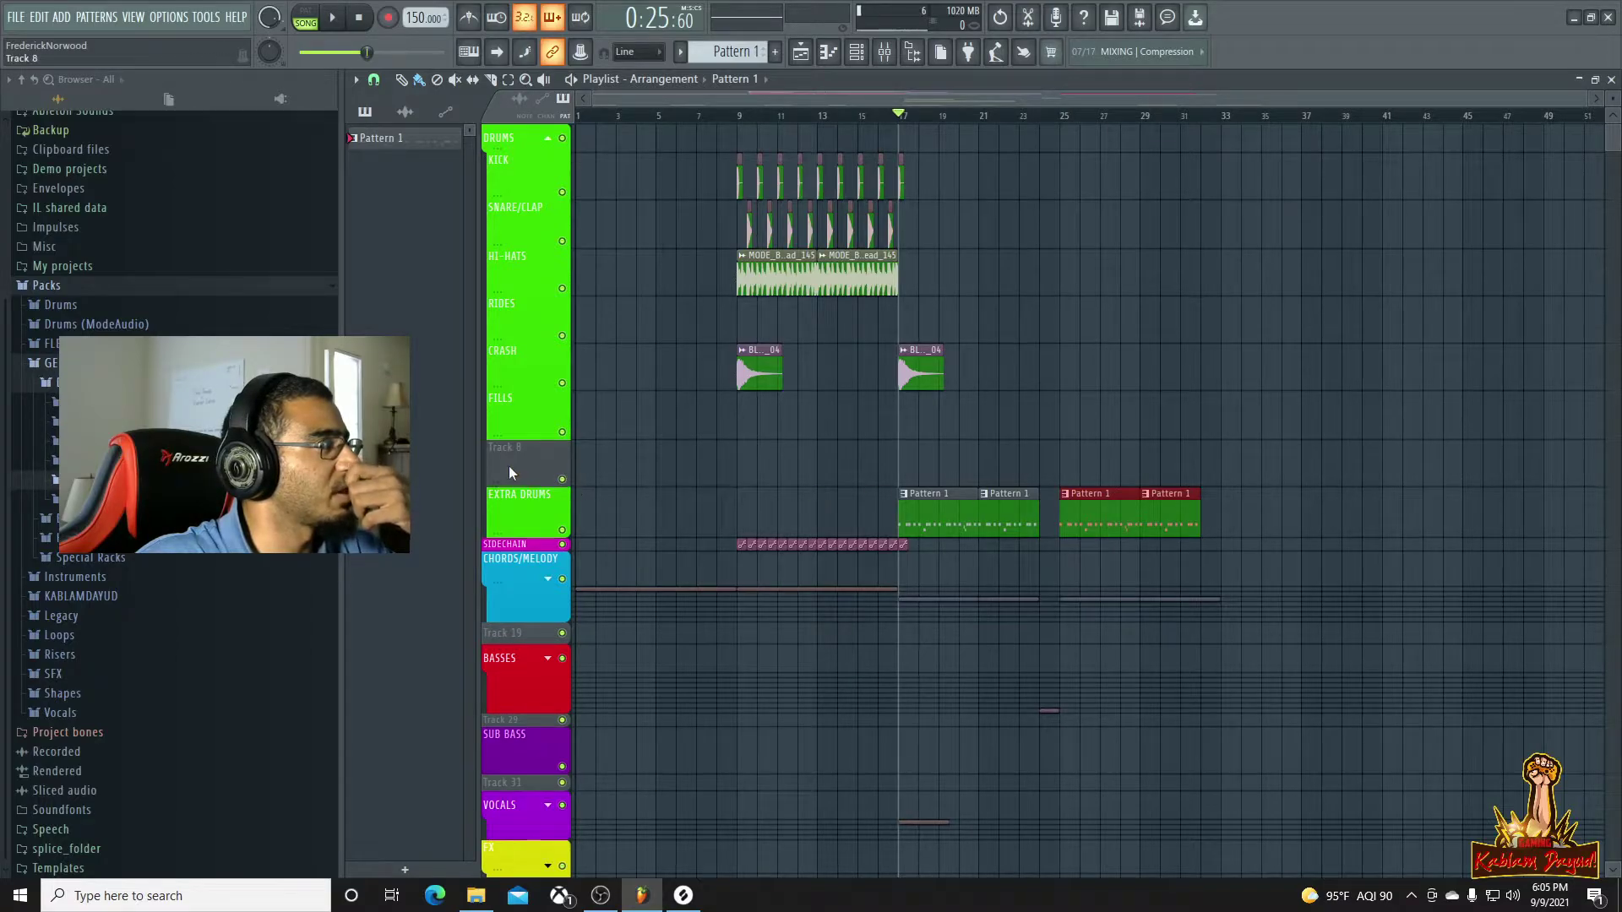
right_click(506, 140)
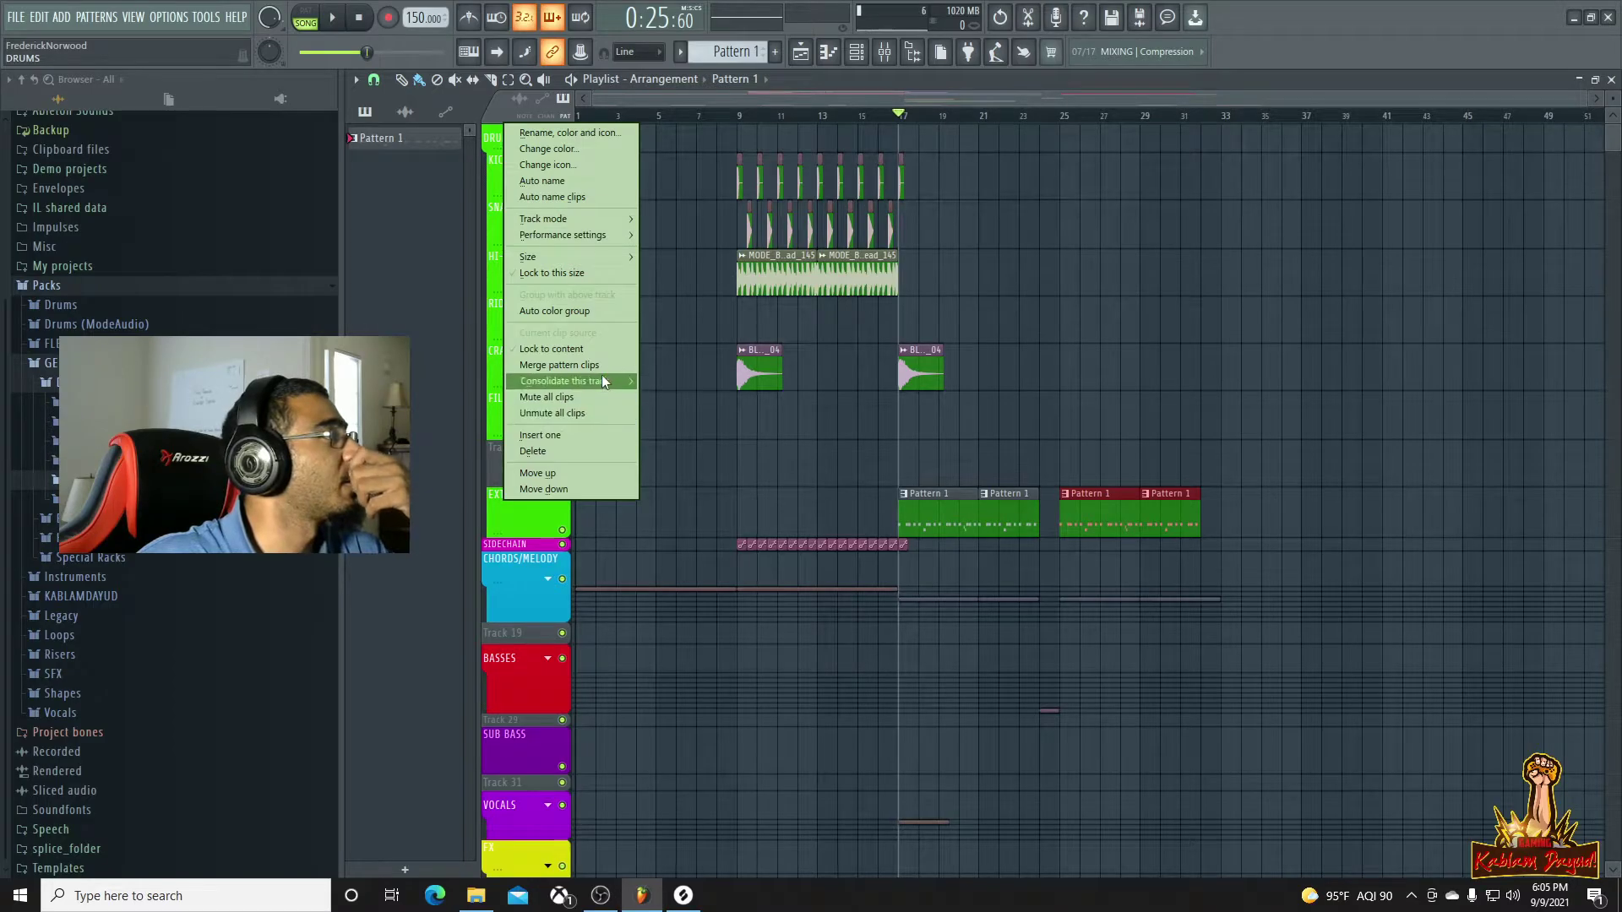
click(589, 310)
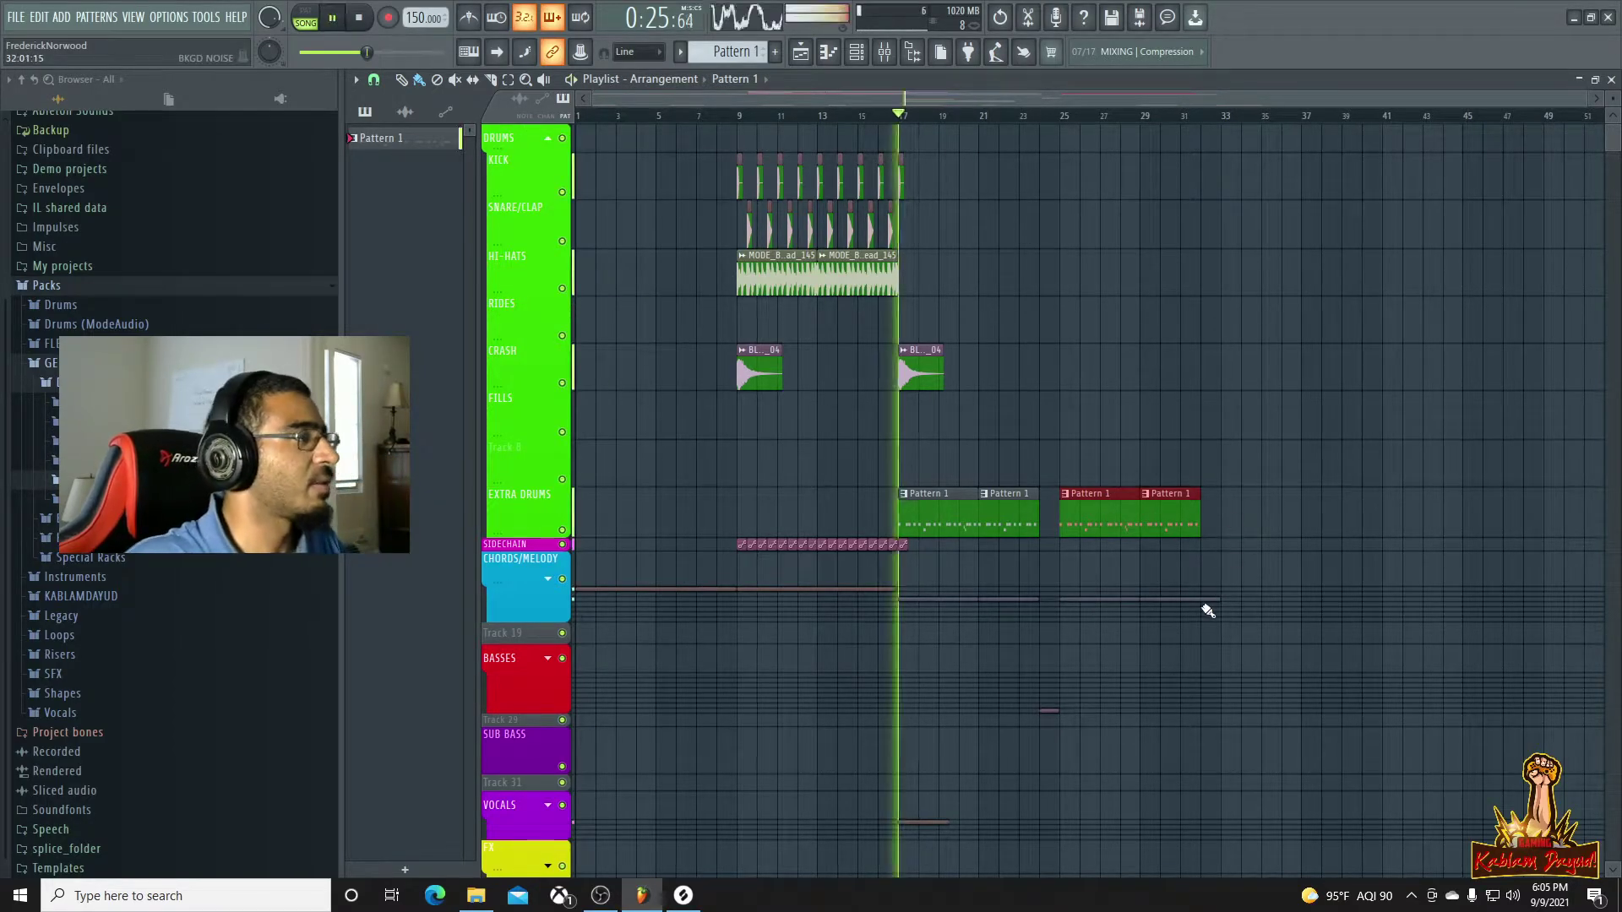
Place the KSHMR_Long_Fill_17 sample from Splice on Track 8 at bar 25 and audition KSHMR_Long_Fill_19
click(685, 904)
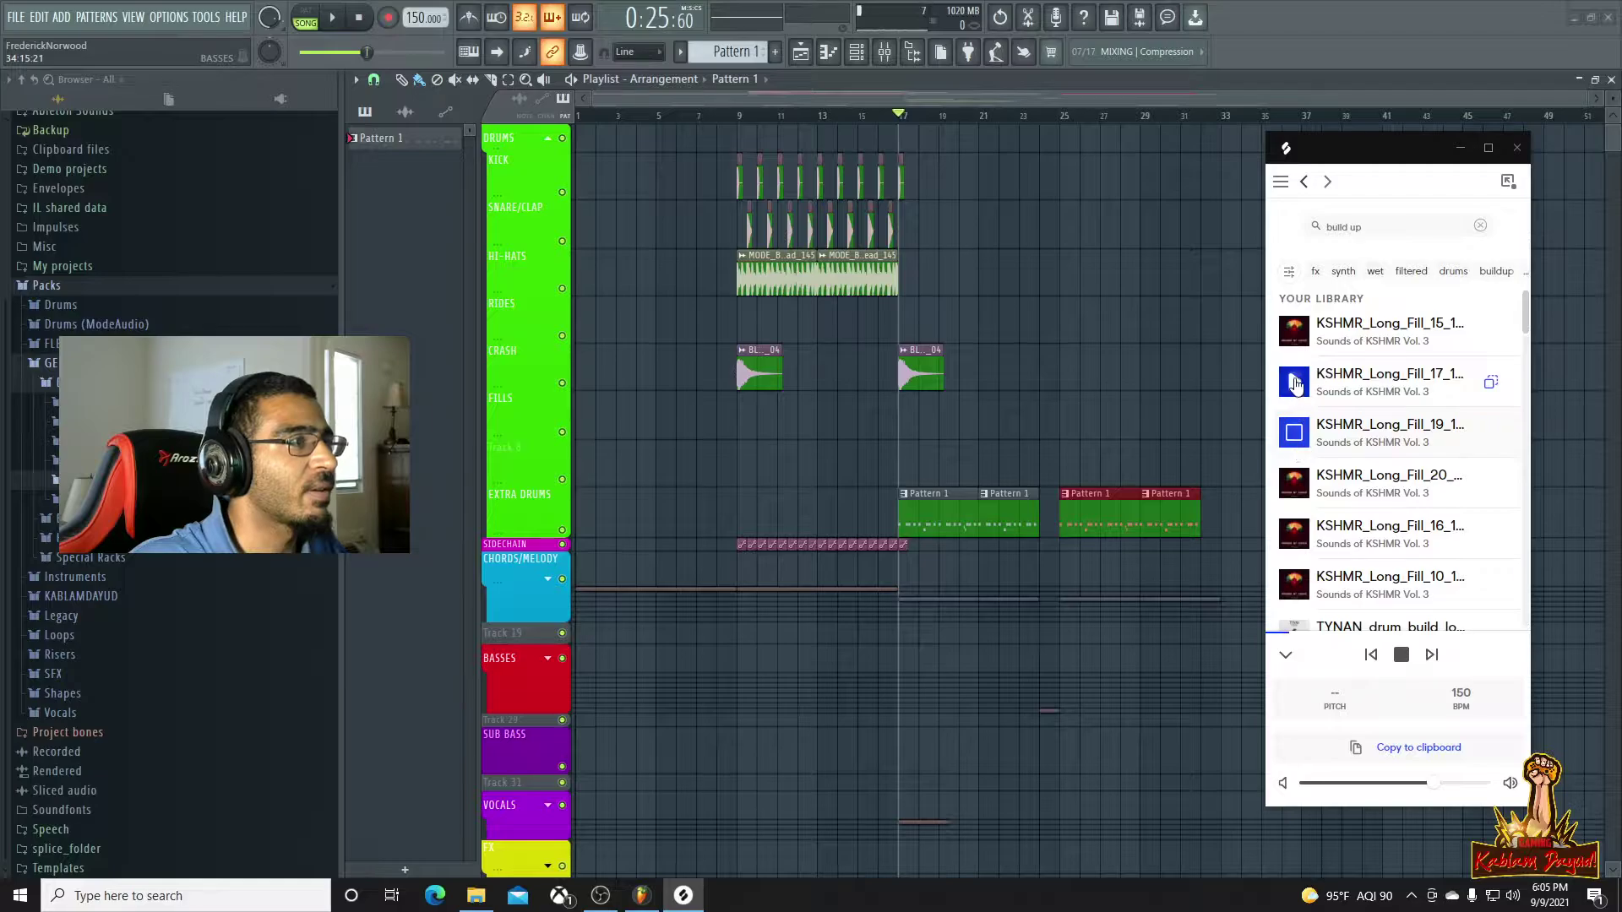
drag(1406, 386, 1061, 456)
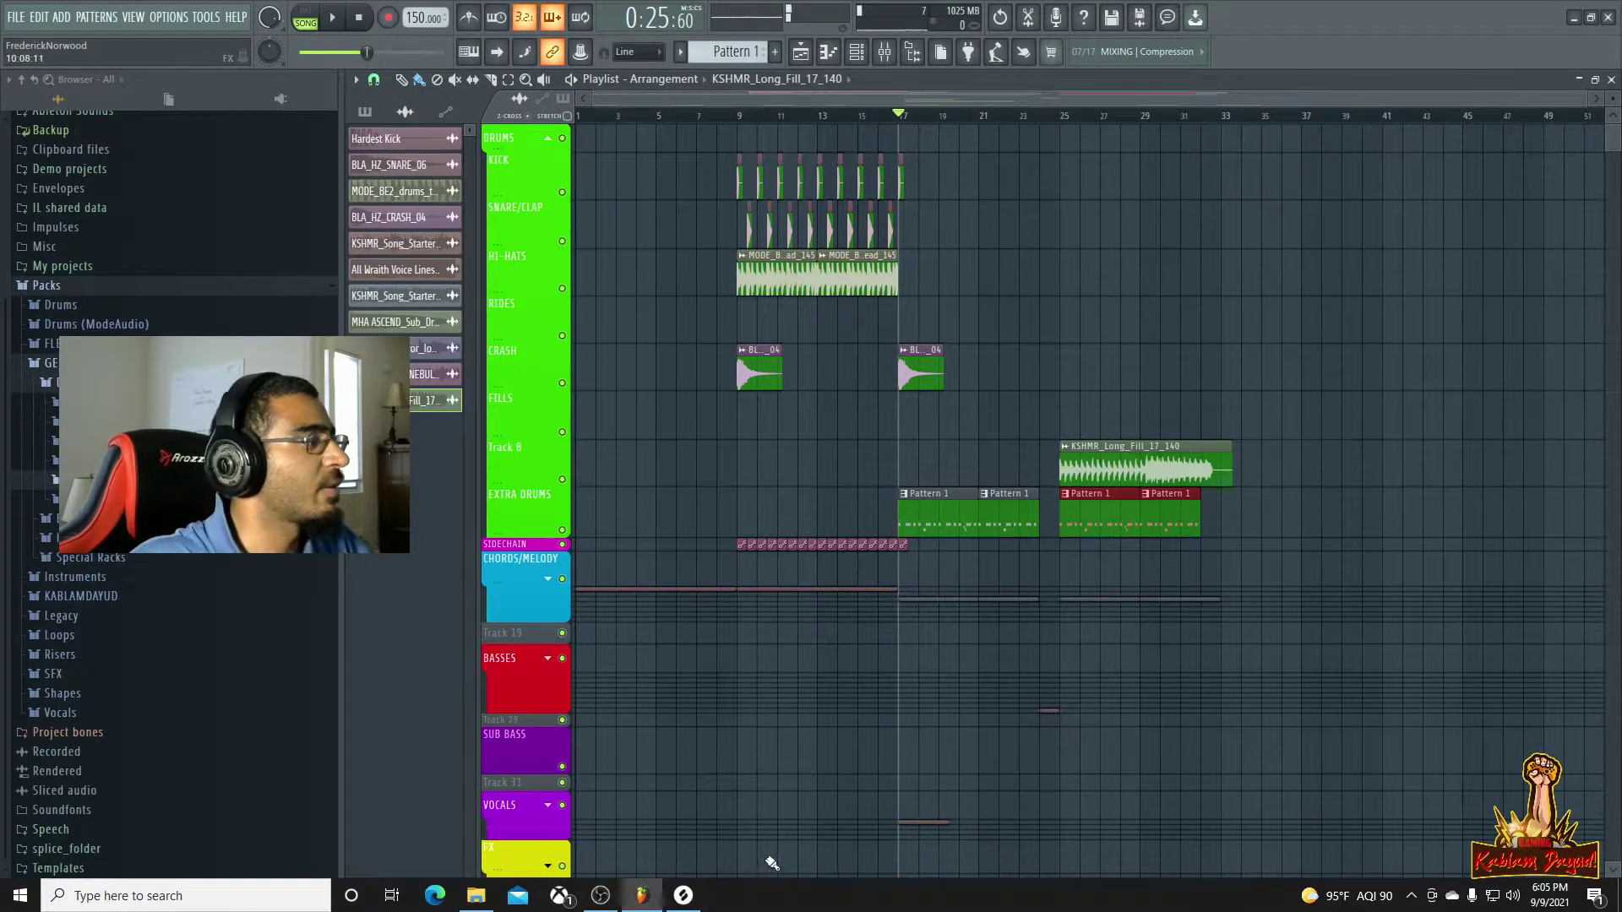
click(690, 900)
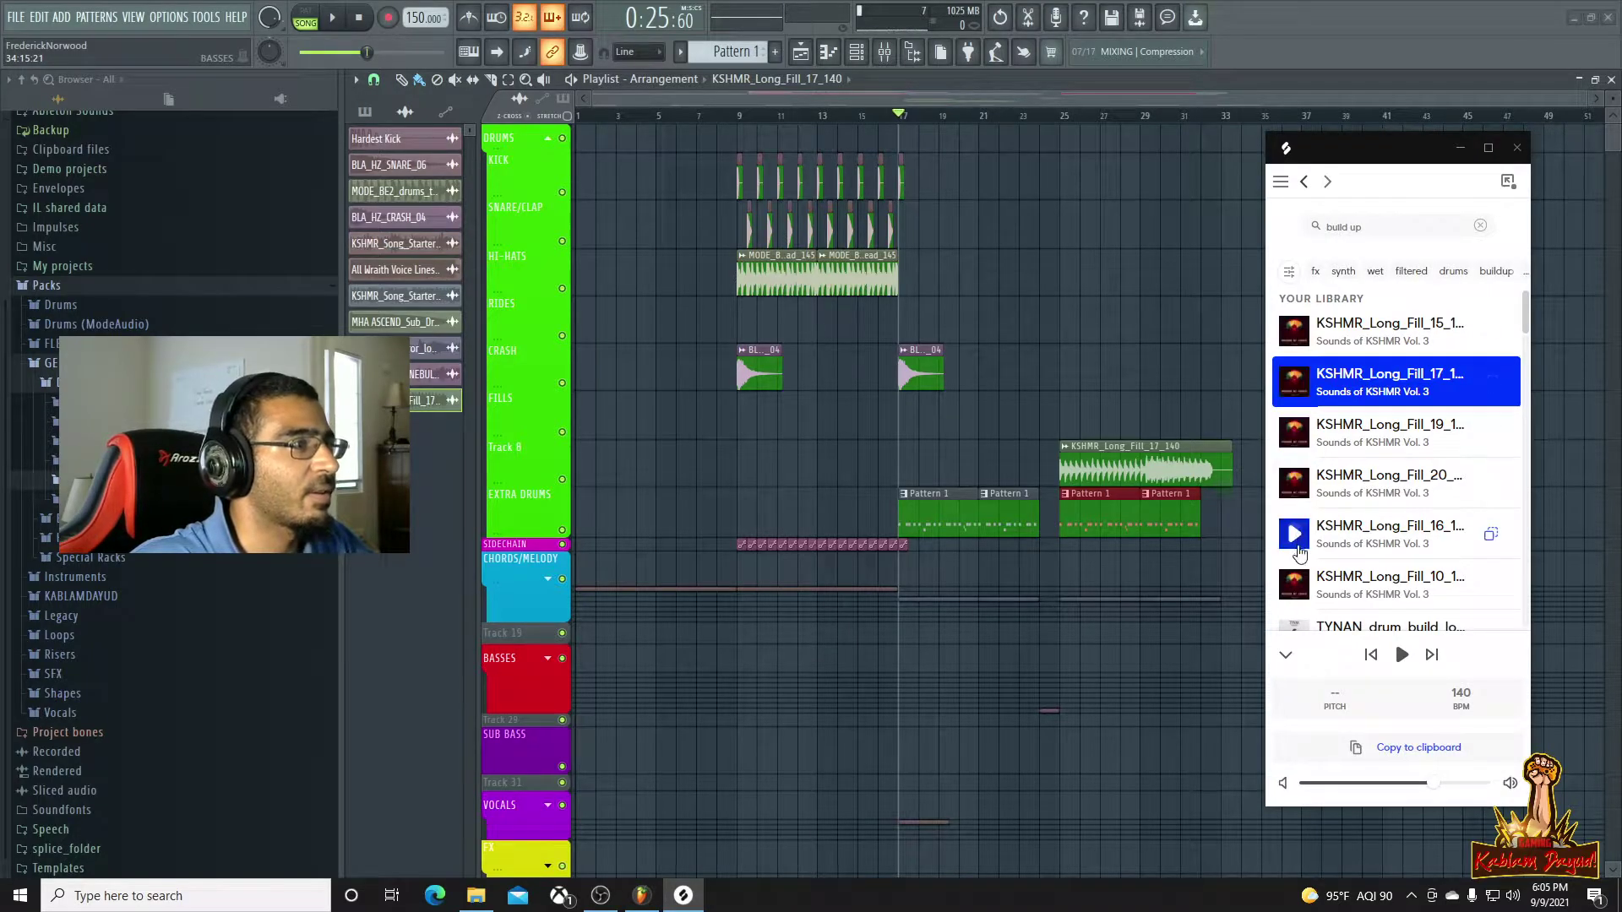
click(1293, 434)
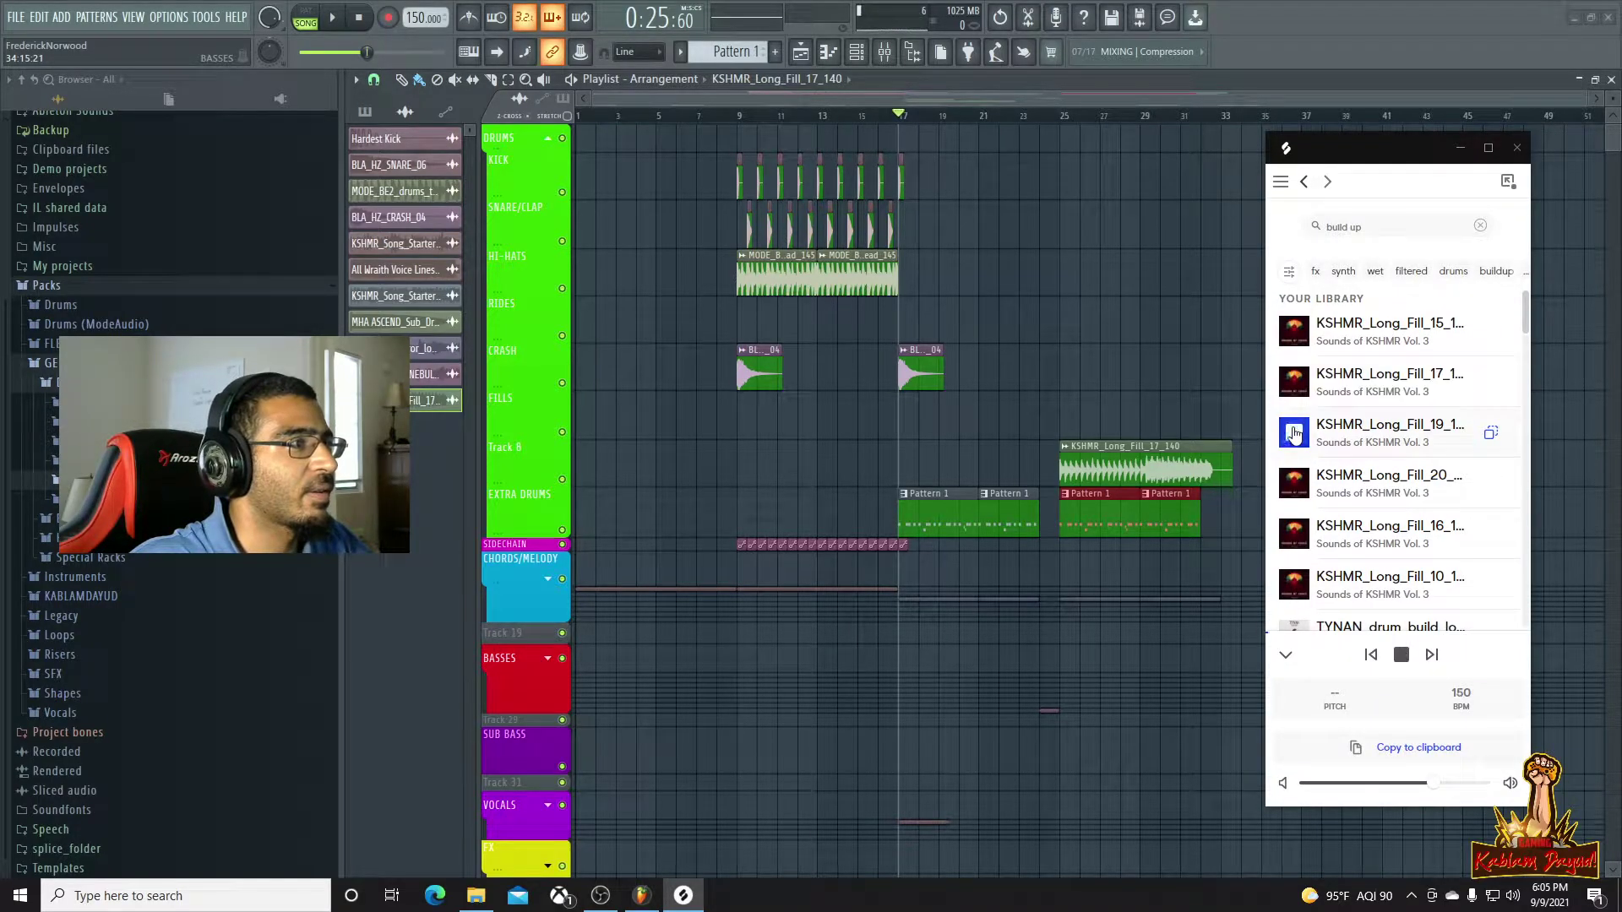
Fit the KSHMR_Long_Fill_17_140 clip to the project tempo with a source tempo of 140 BPM
double_click(1154, 469)
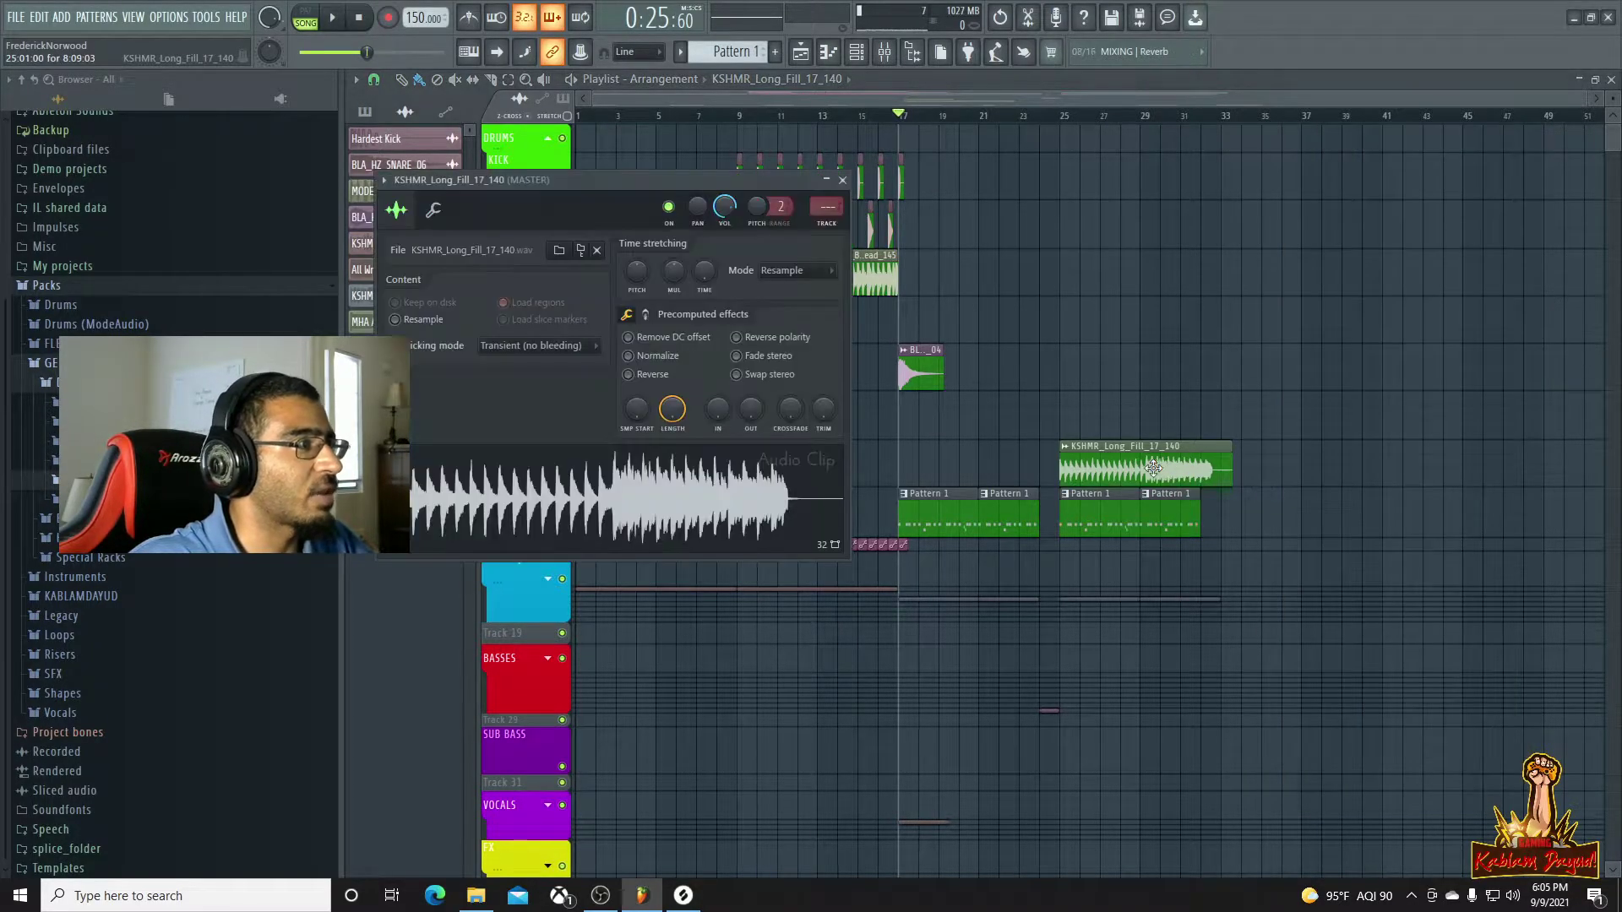
right_click(1070, 457)
click(1205, 556)
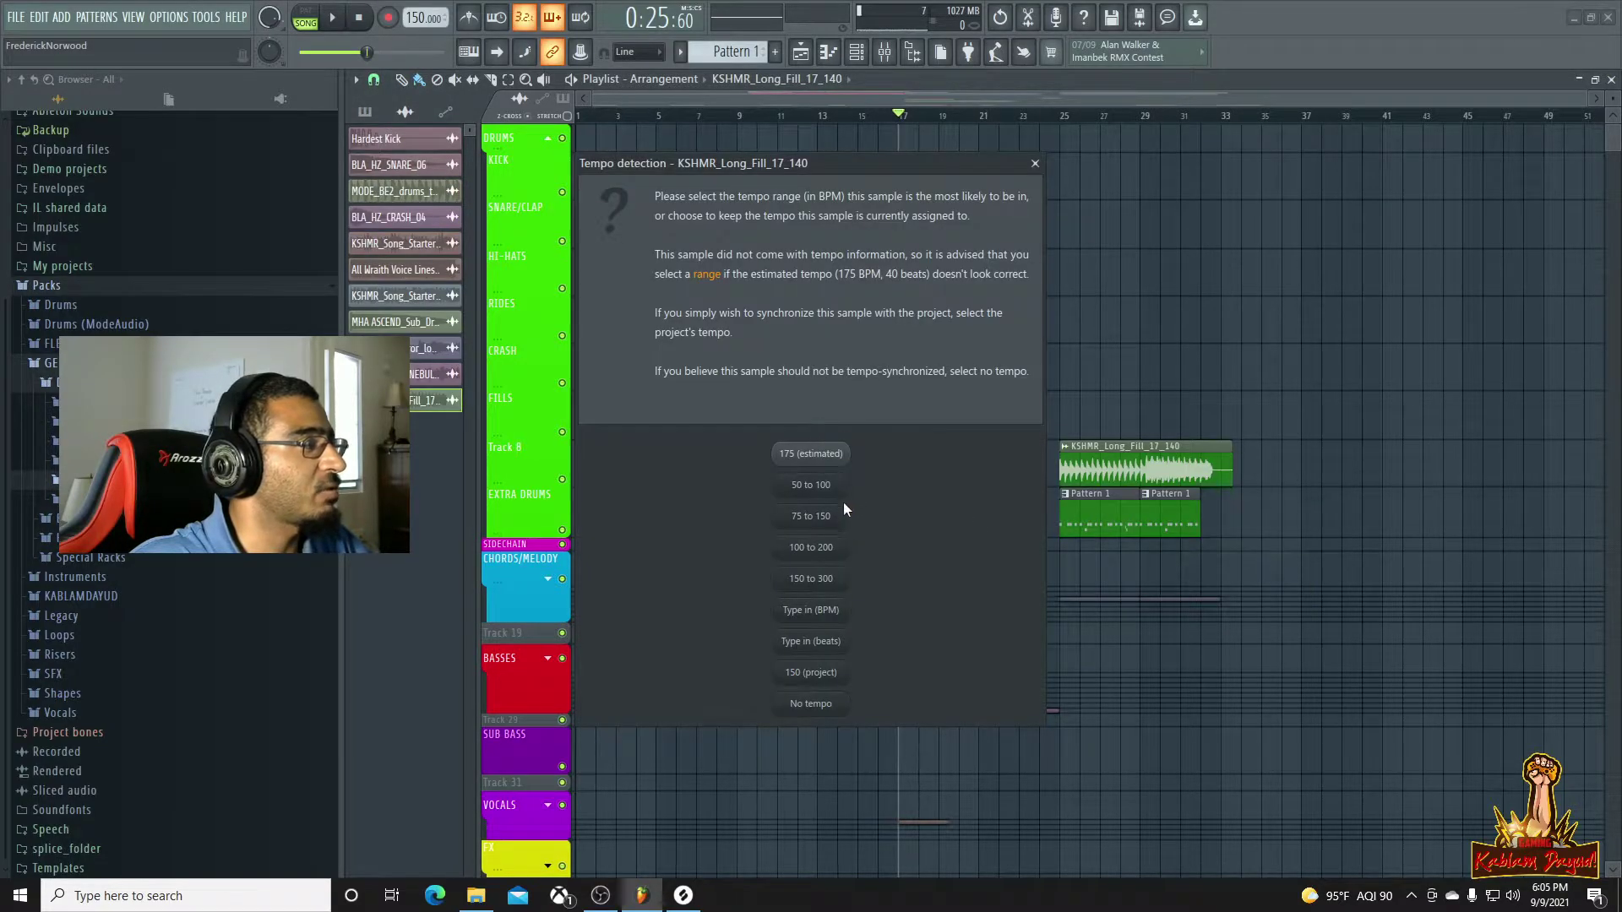
click(824, 615)
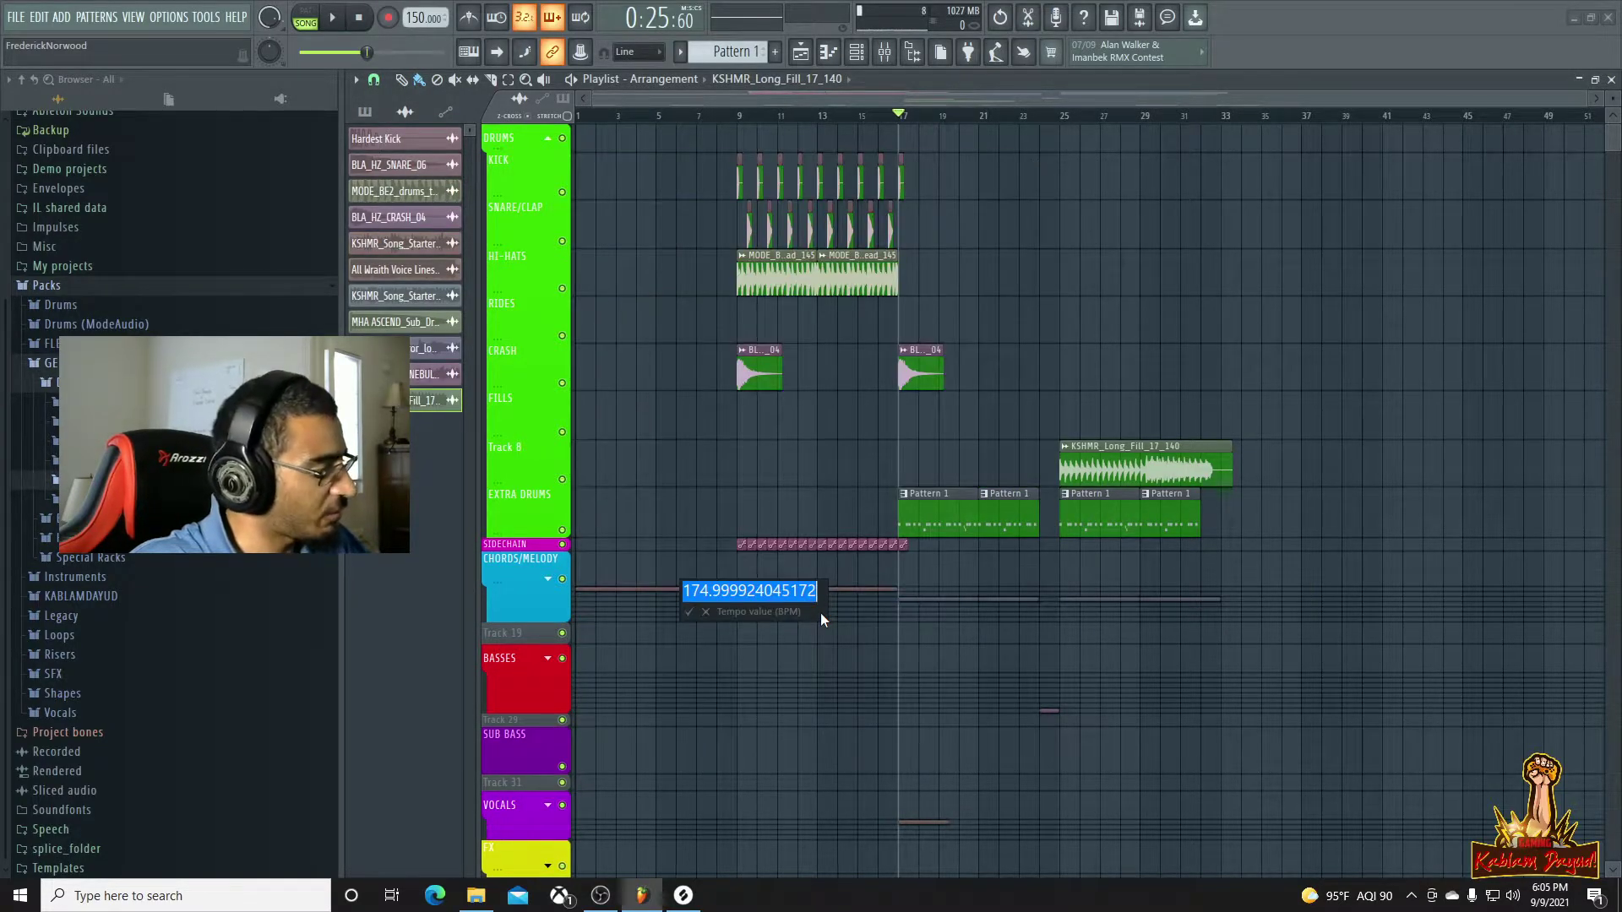
text(140)
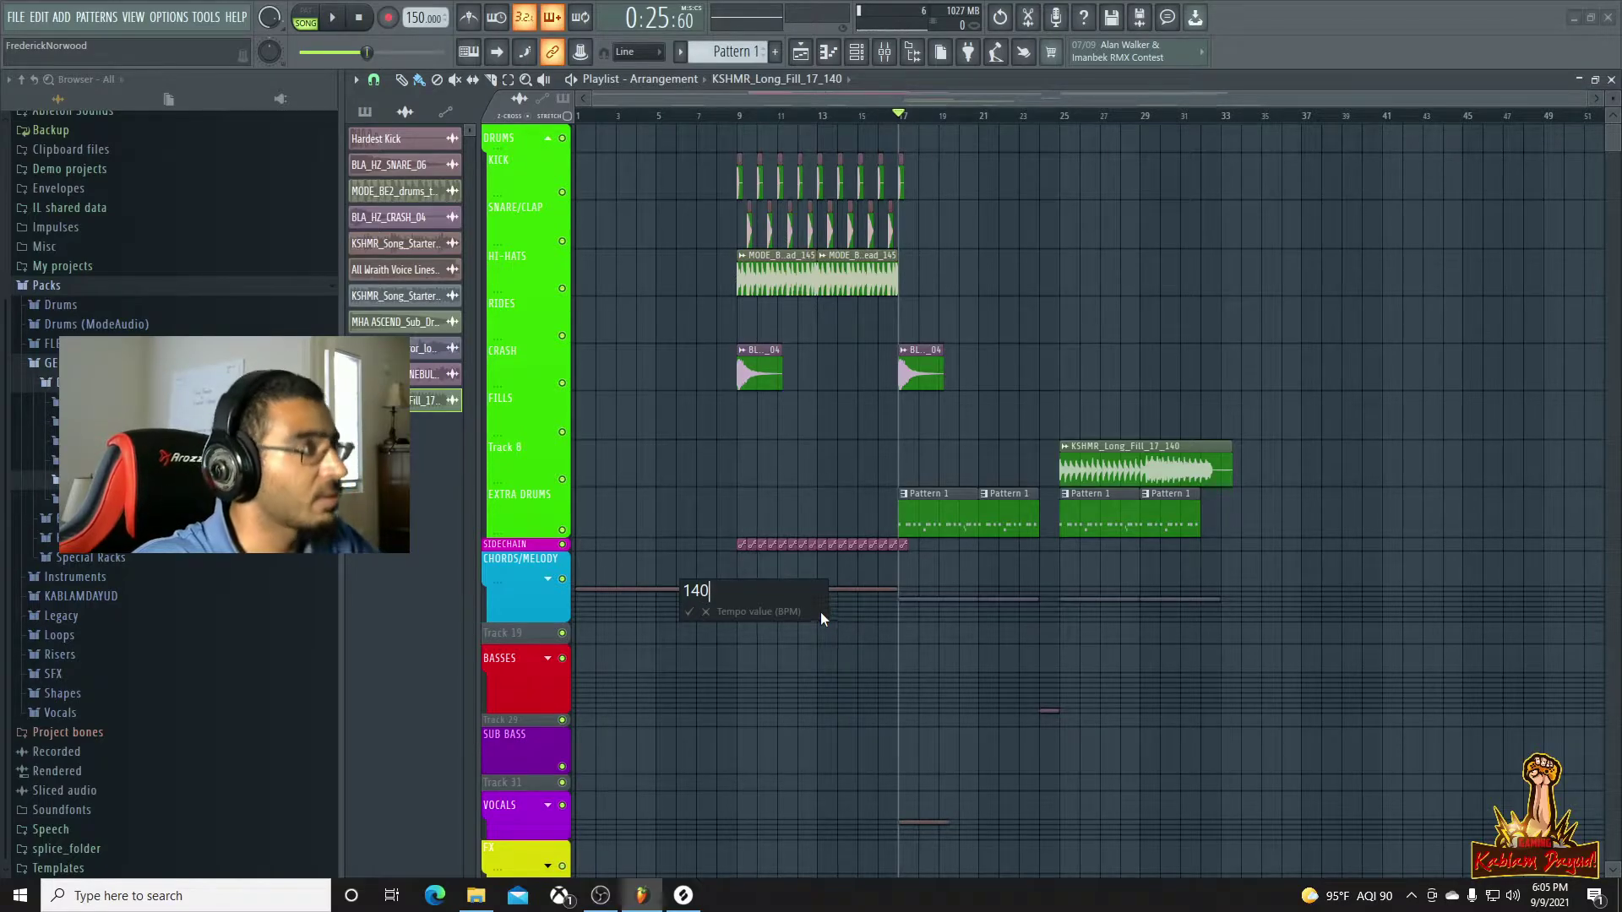
key(Return)
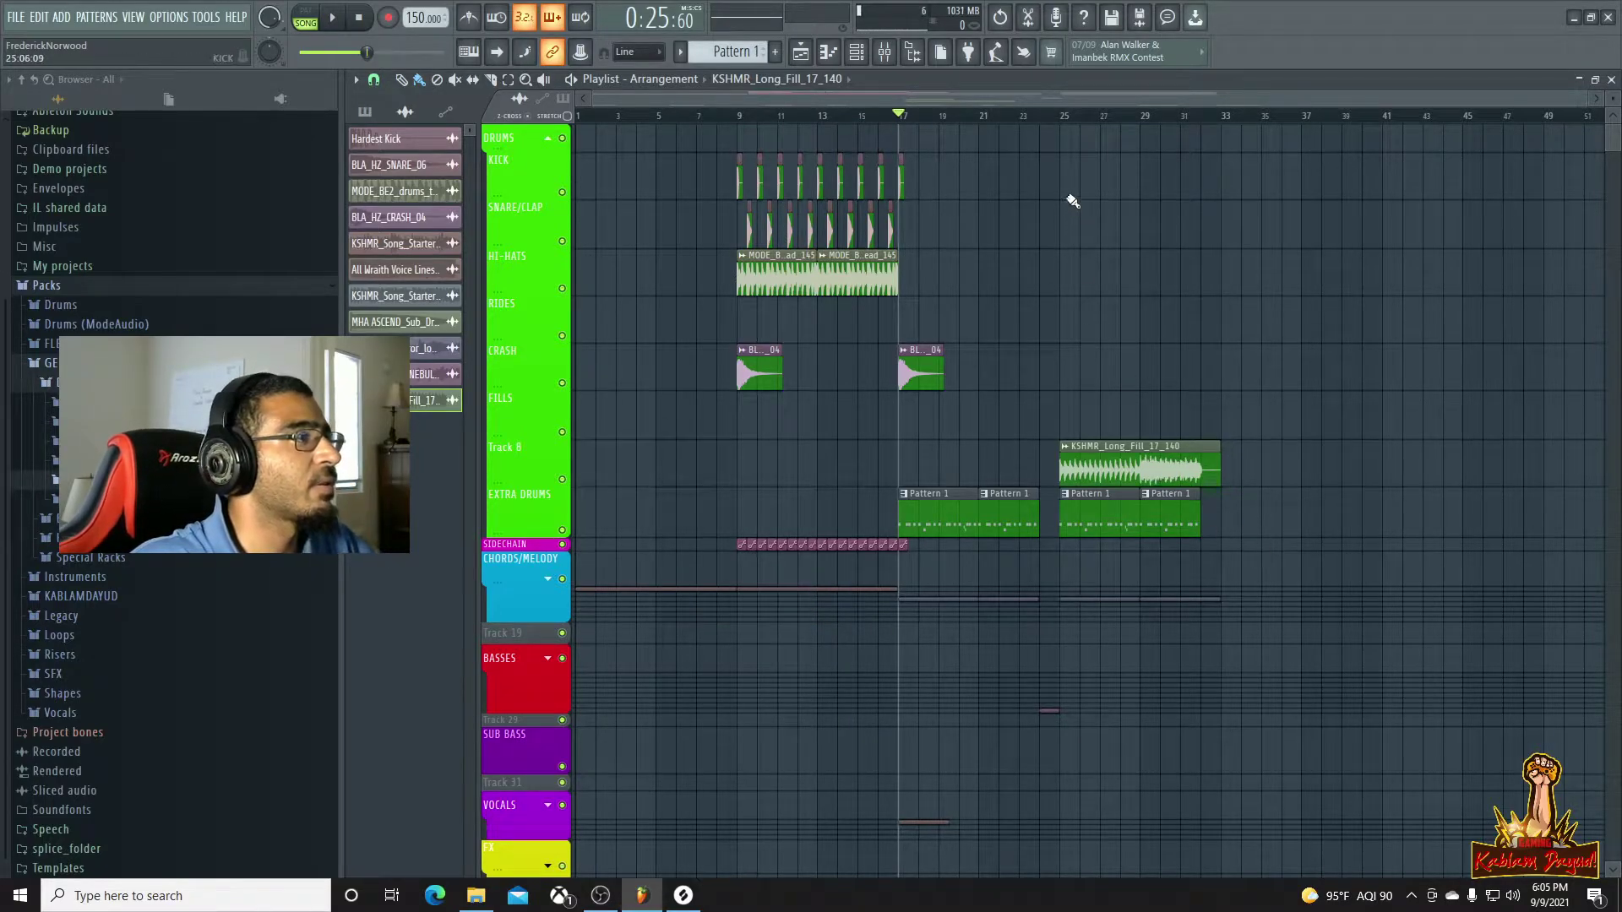
Route the long fill clip to mixer track 8, EXTRA DRUMS, and trim its end to match the Pattern 1 clips below
double_click(1104, 464)
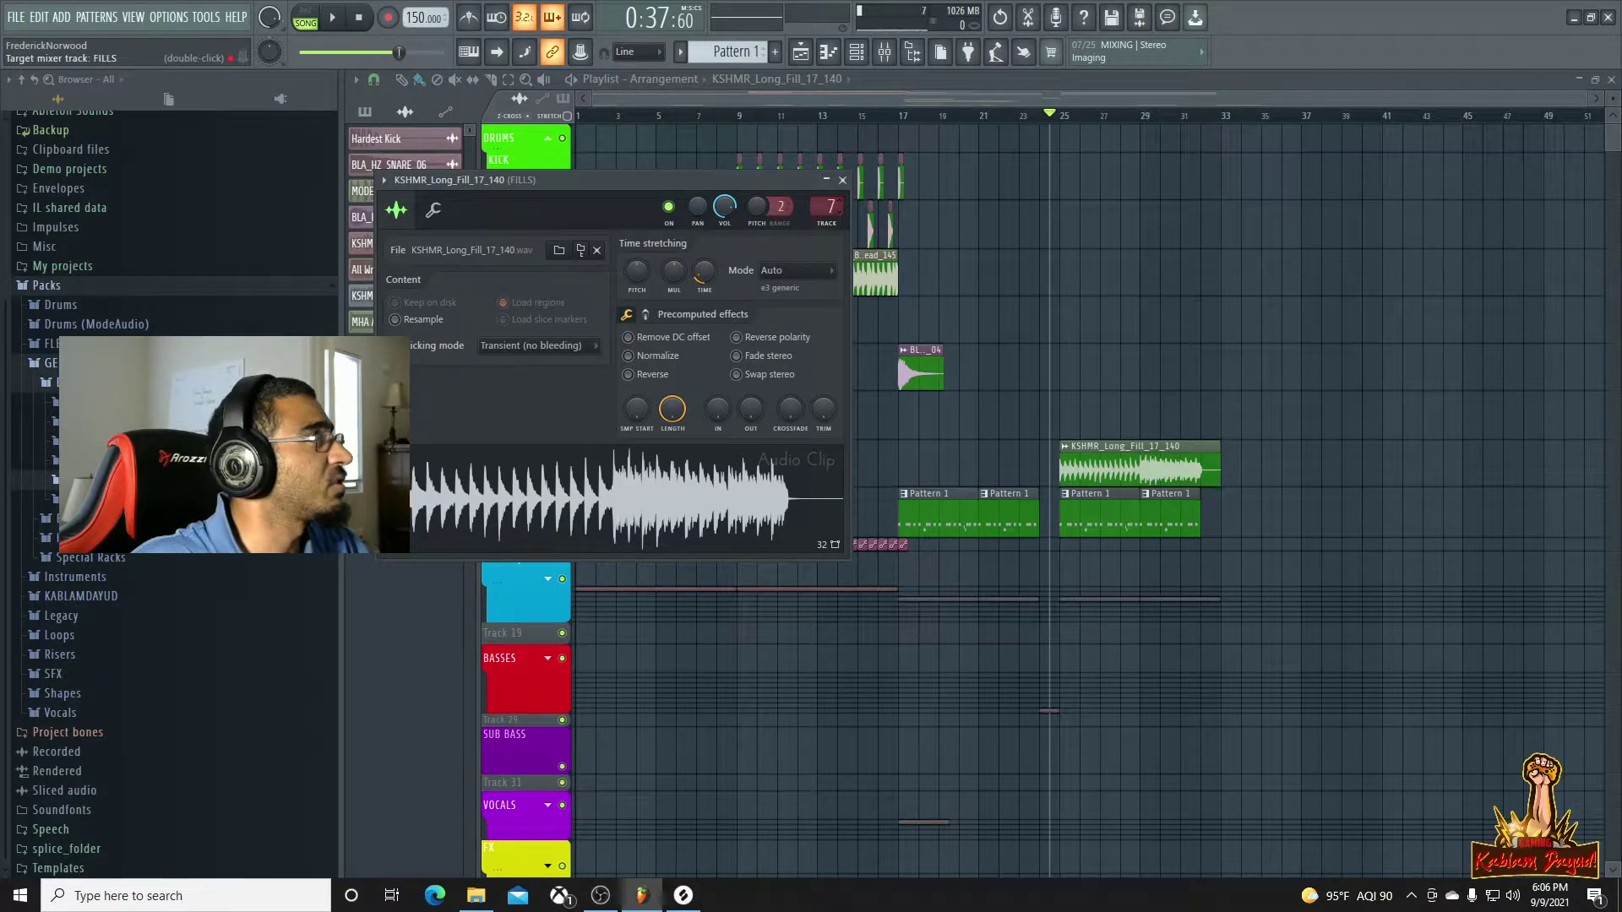
key(space)
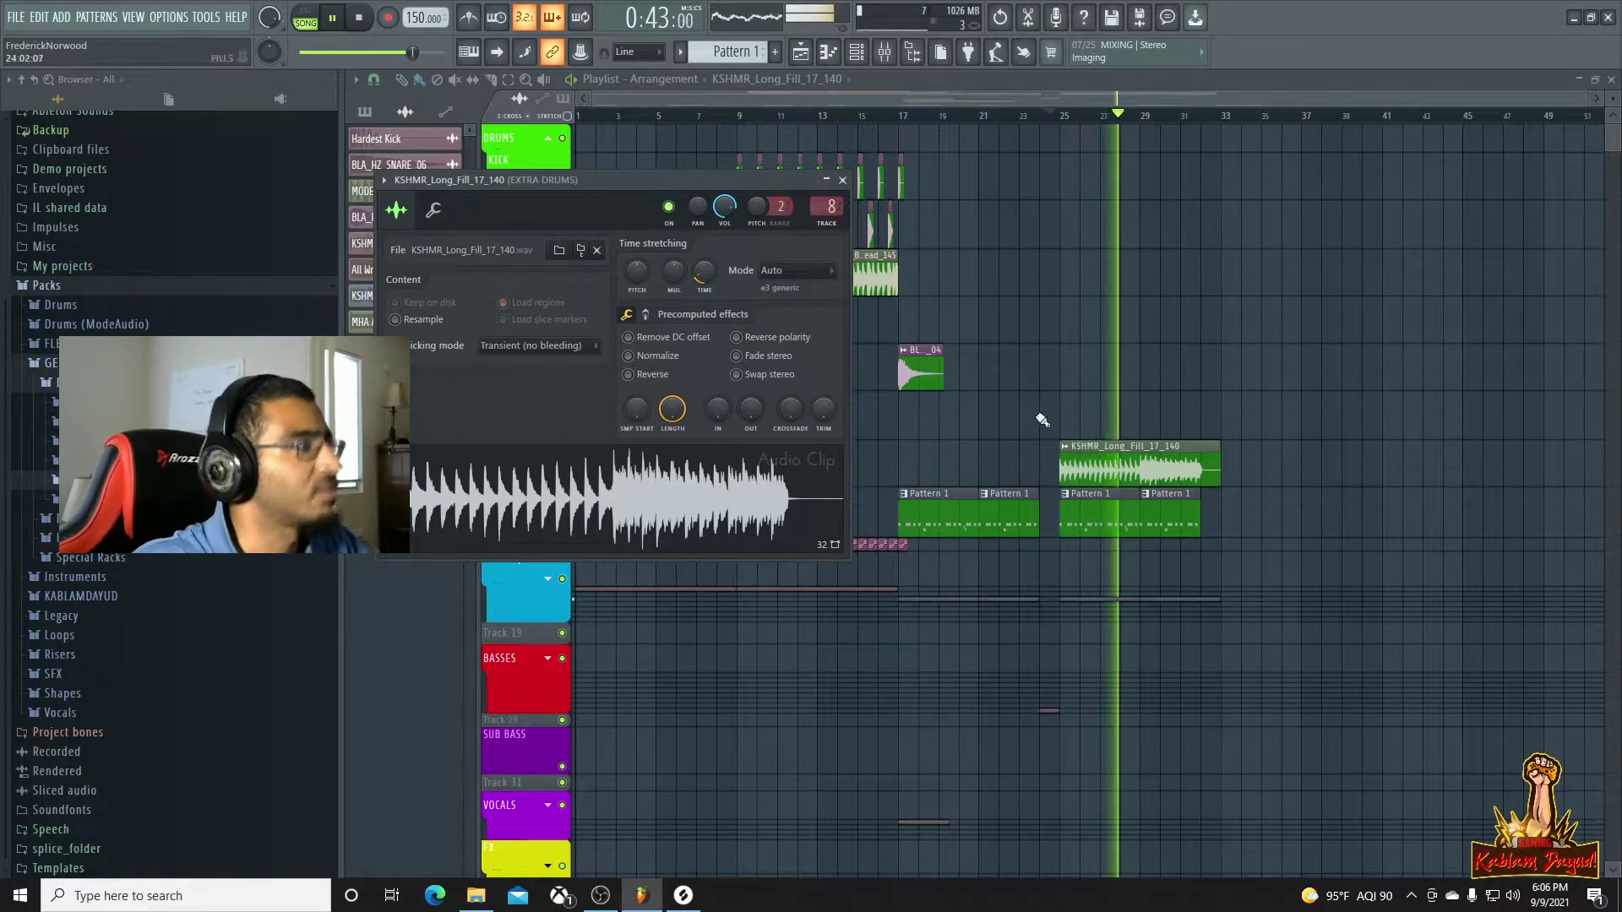
click(1278, 104)
drag(1596, 100, 1474, 108)
scroll(1383, 494, down, 1)
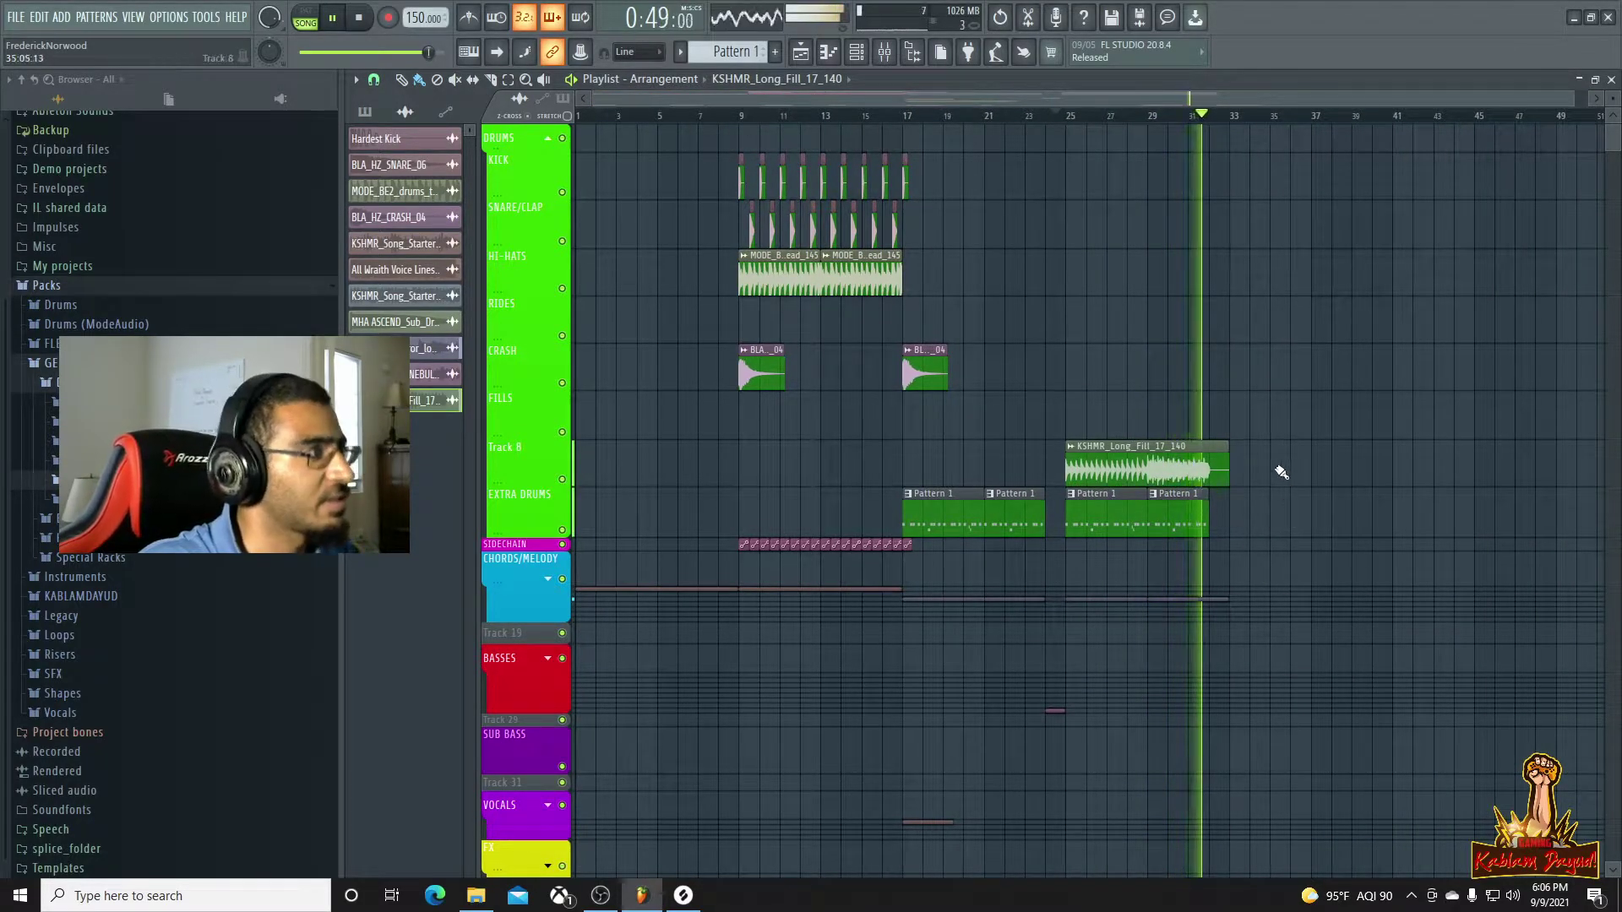
key(space)
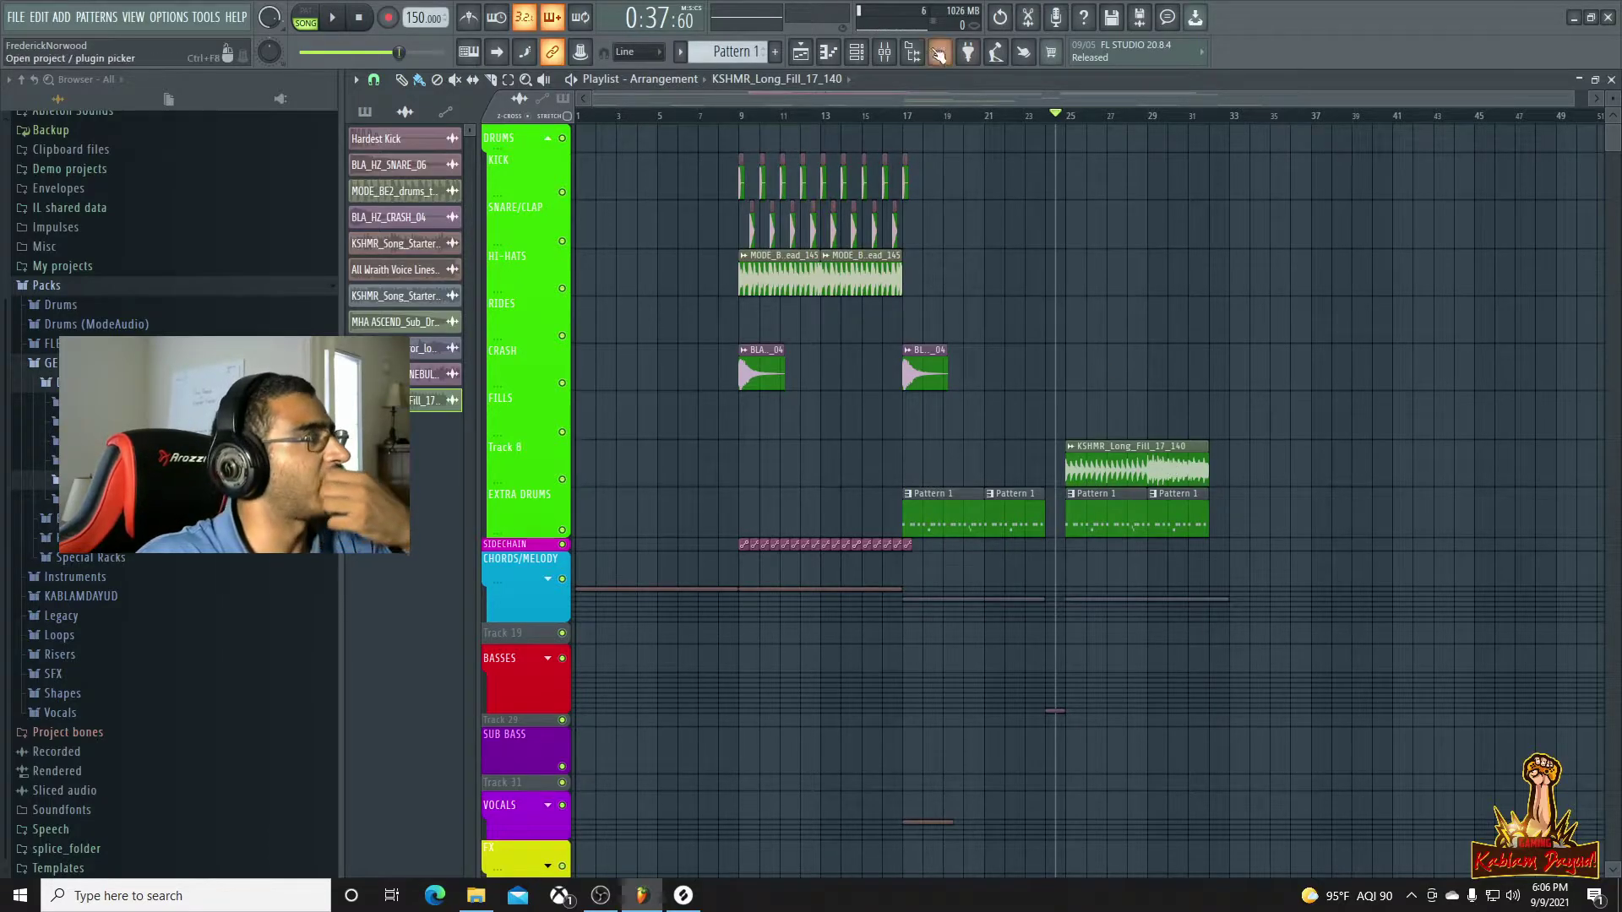
Save the project while checking the options of the EXTRA DRUMS mixer track
click(883, 52)
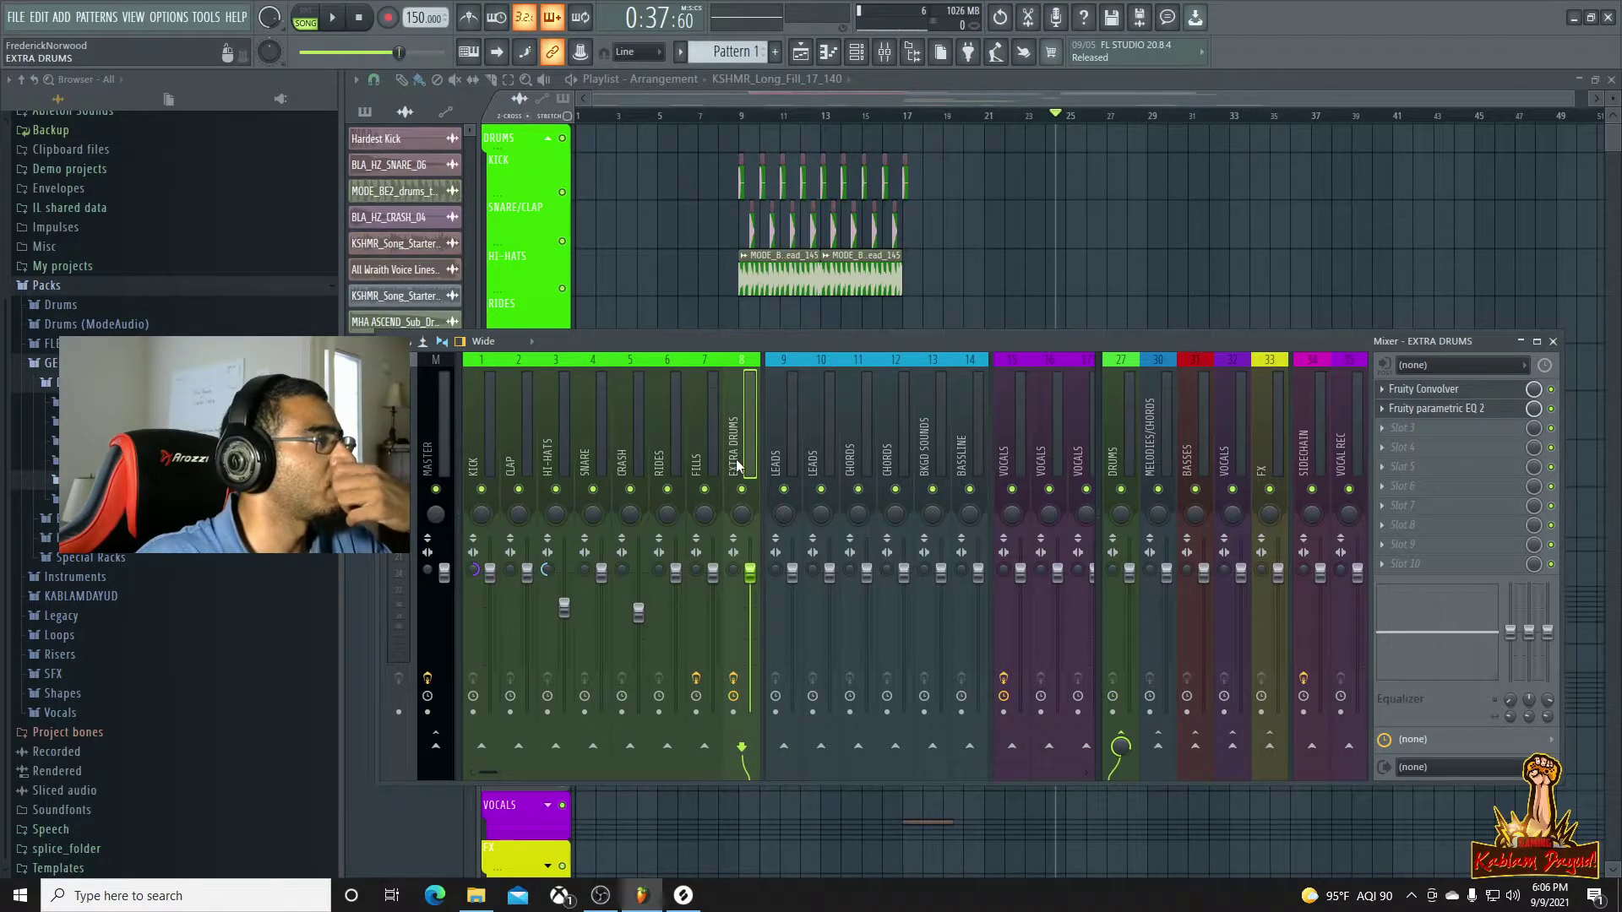
key(ctrl+s)
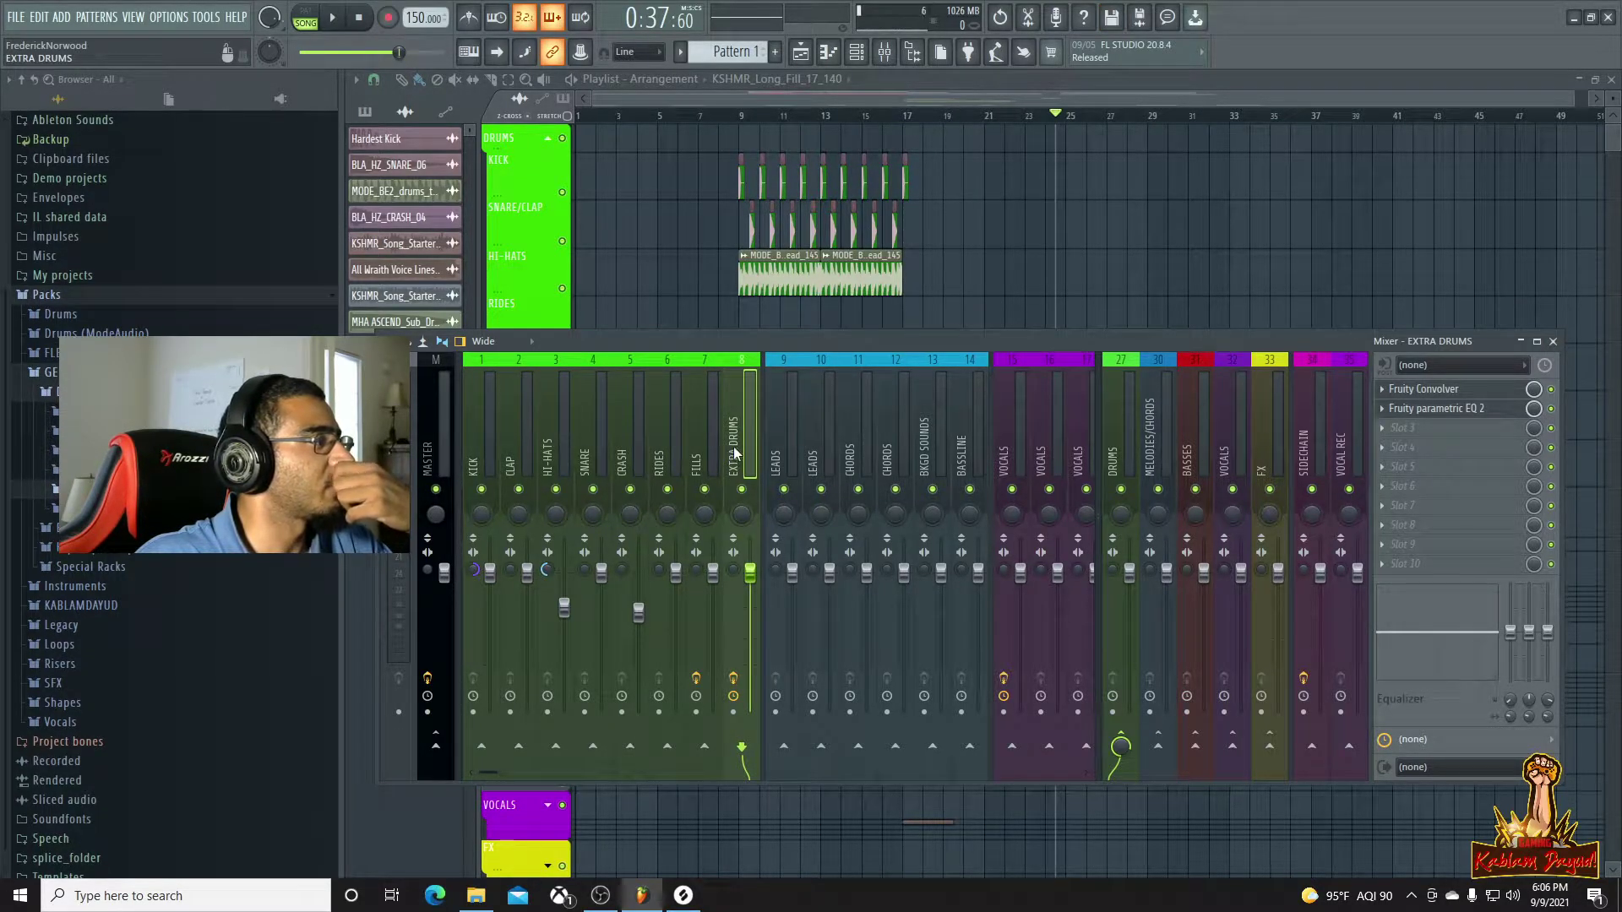
right_click(735, 454)
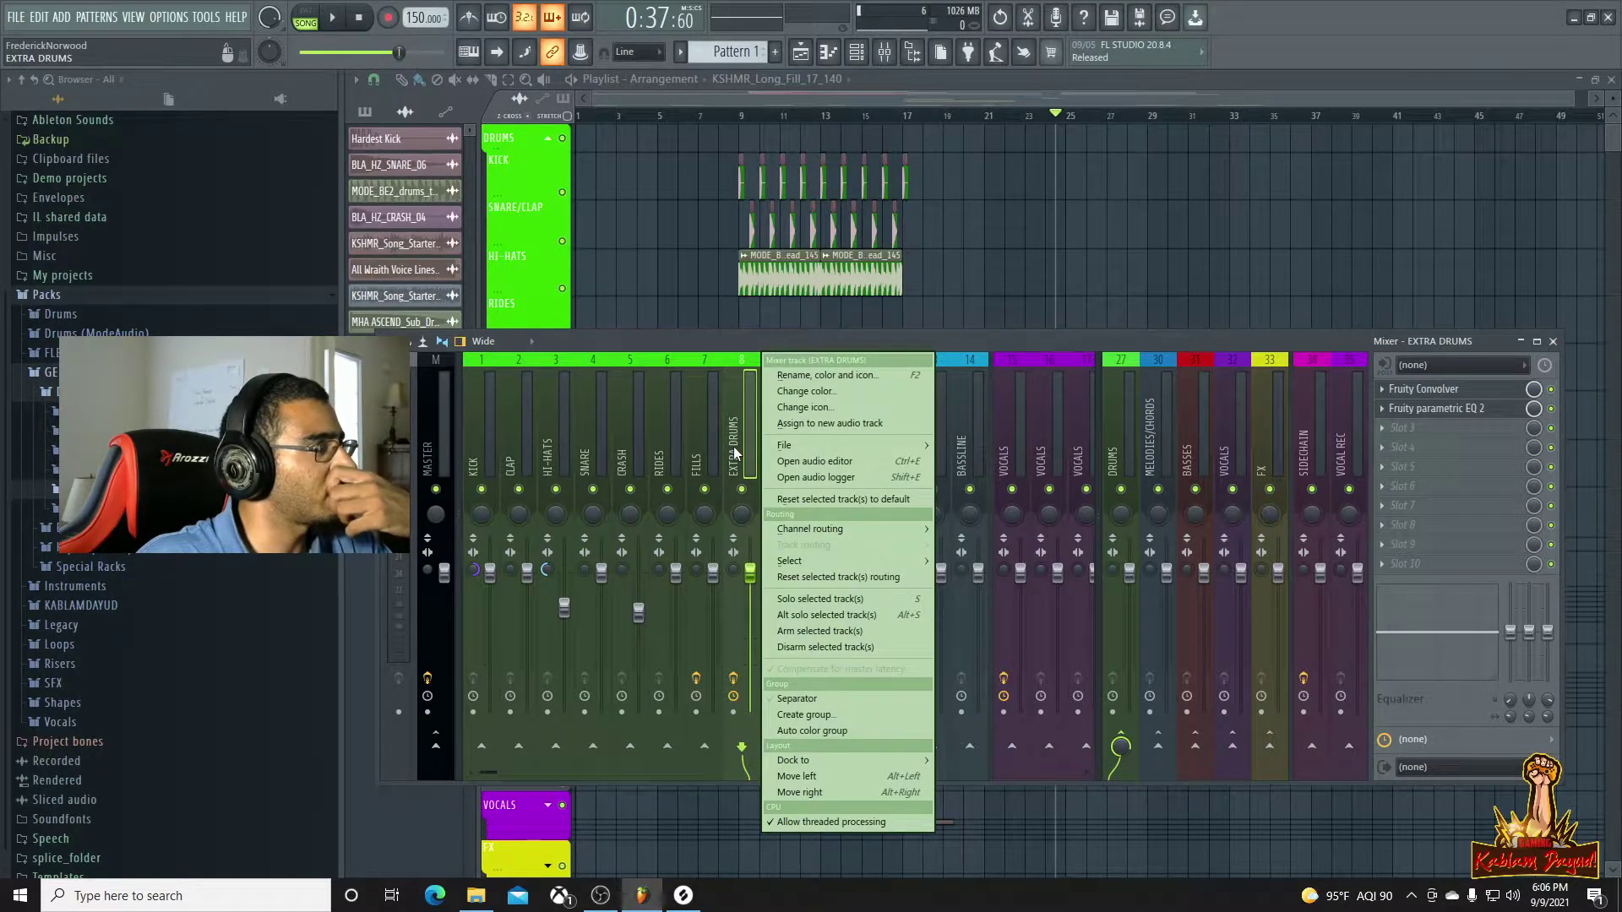
mouse_move(857, 565)
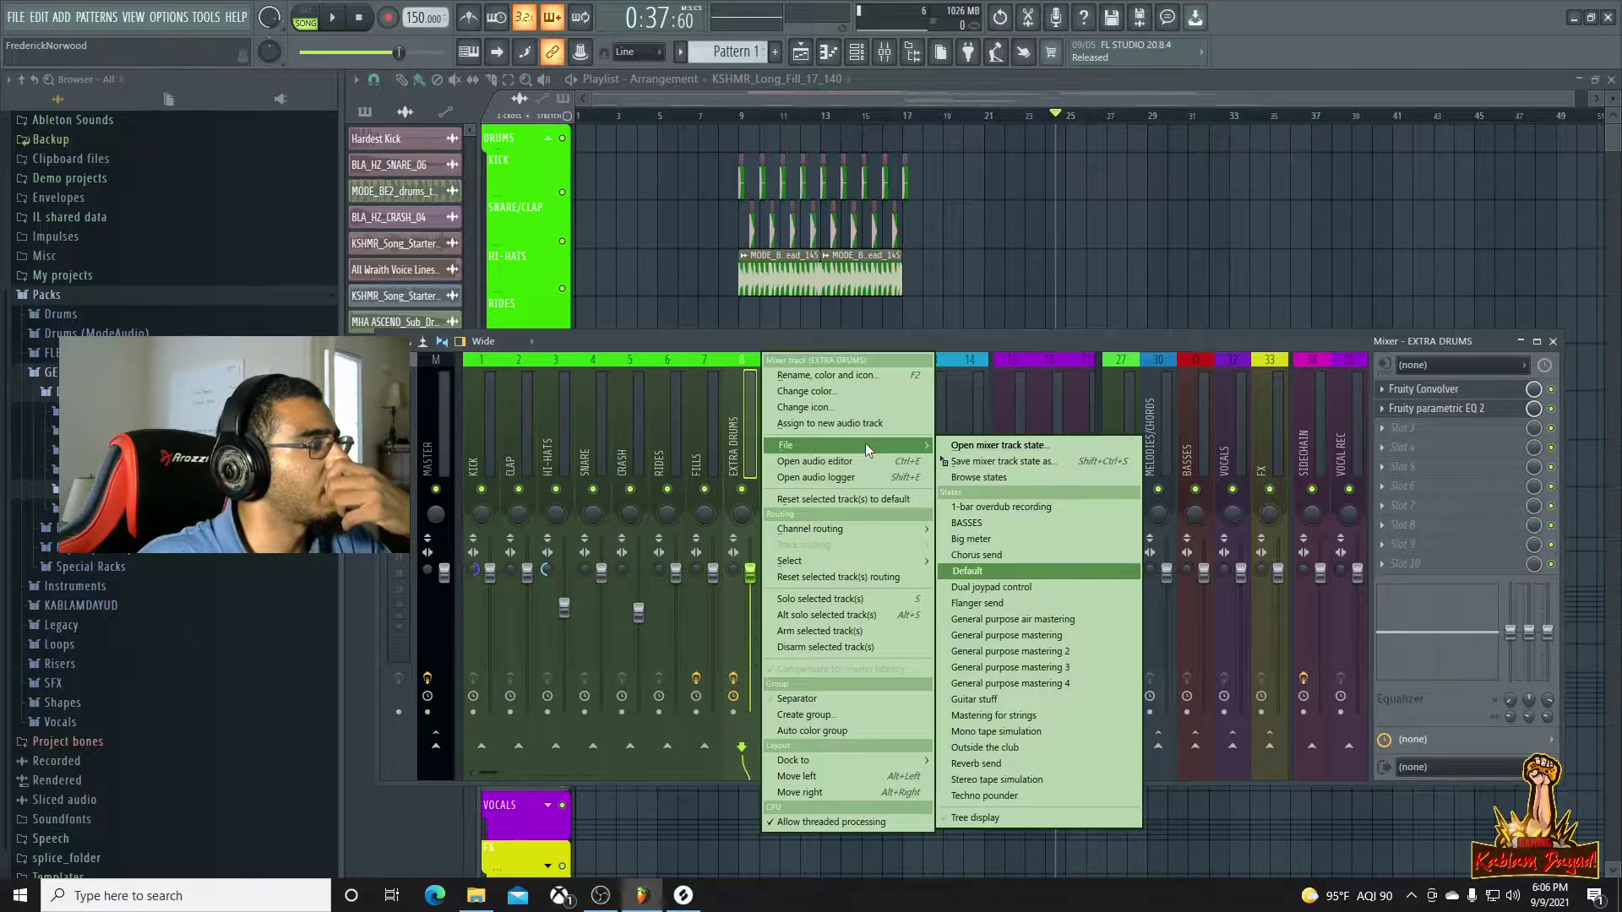
click(722, 332)
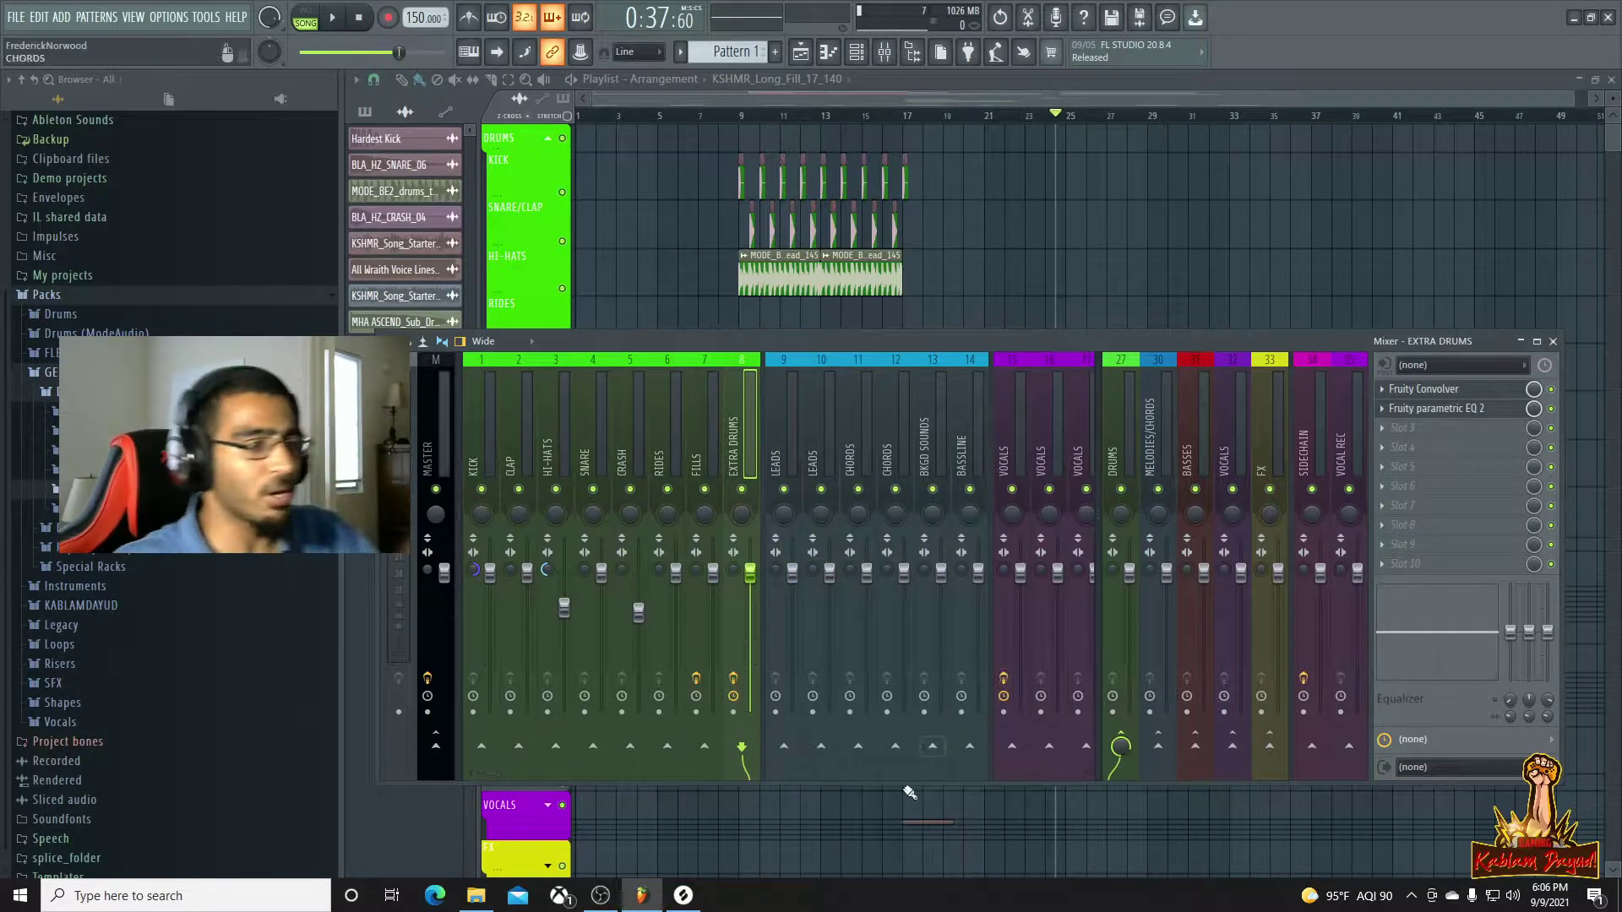
Move an empty mixer insert from behind the FX tracks to slot 9, directly after EXTRA DRUMS
drag(488, 772, 622, 776)
click(685, 457)
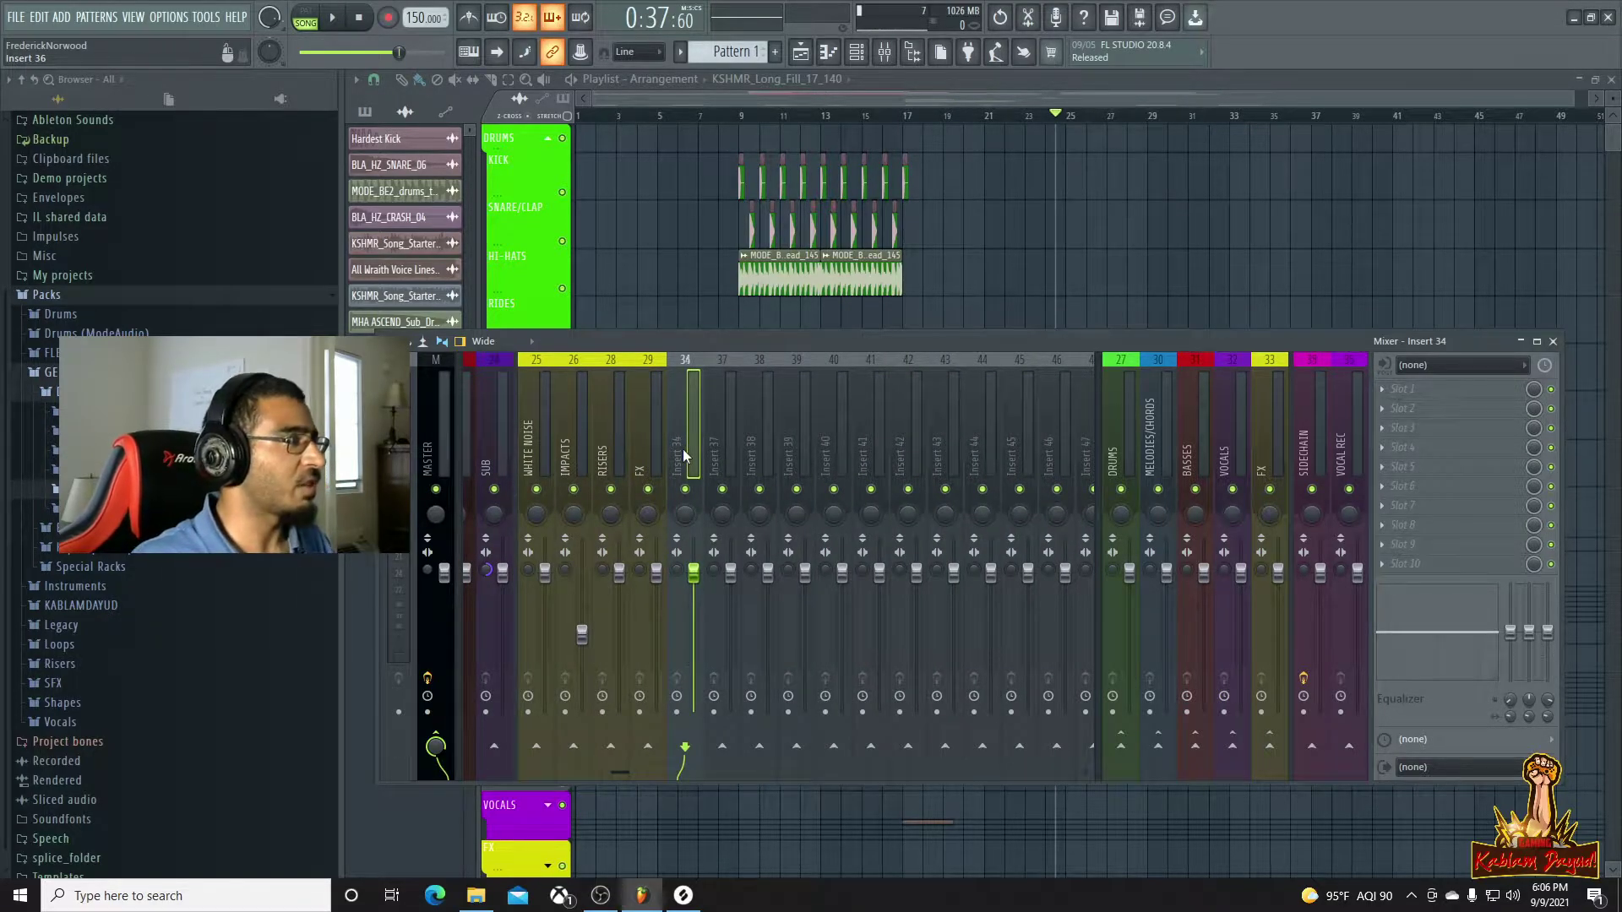
key(alt+Right)
key(alt+Right)
key(alt+Left)
key(alt+Left)
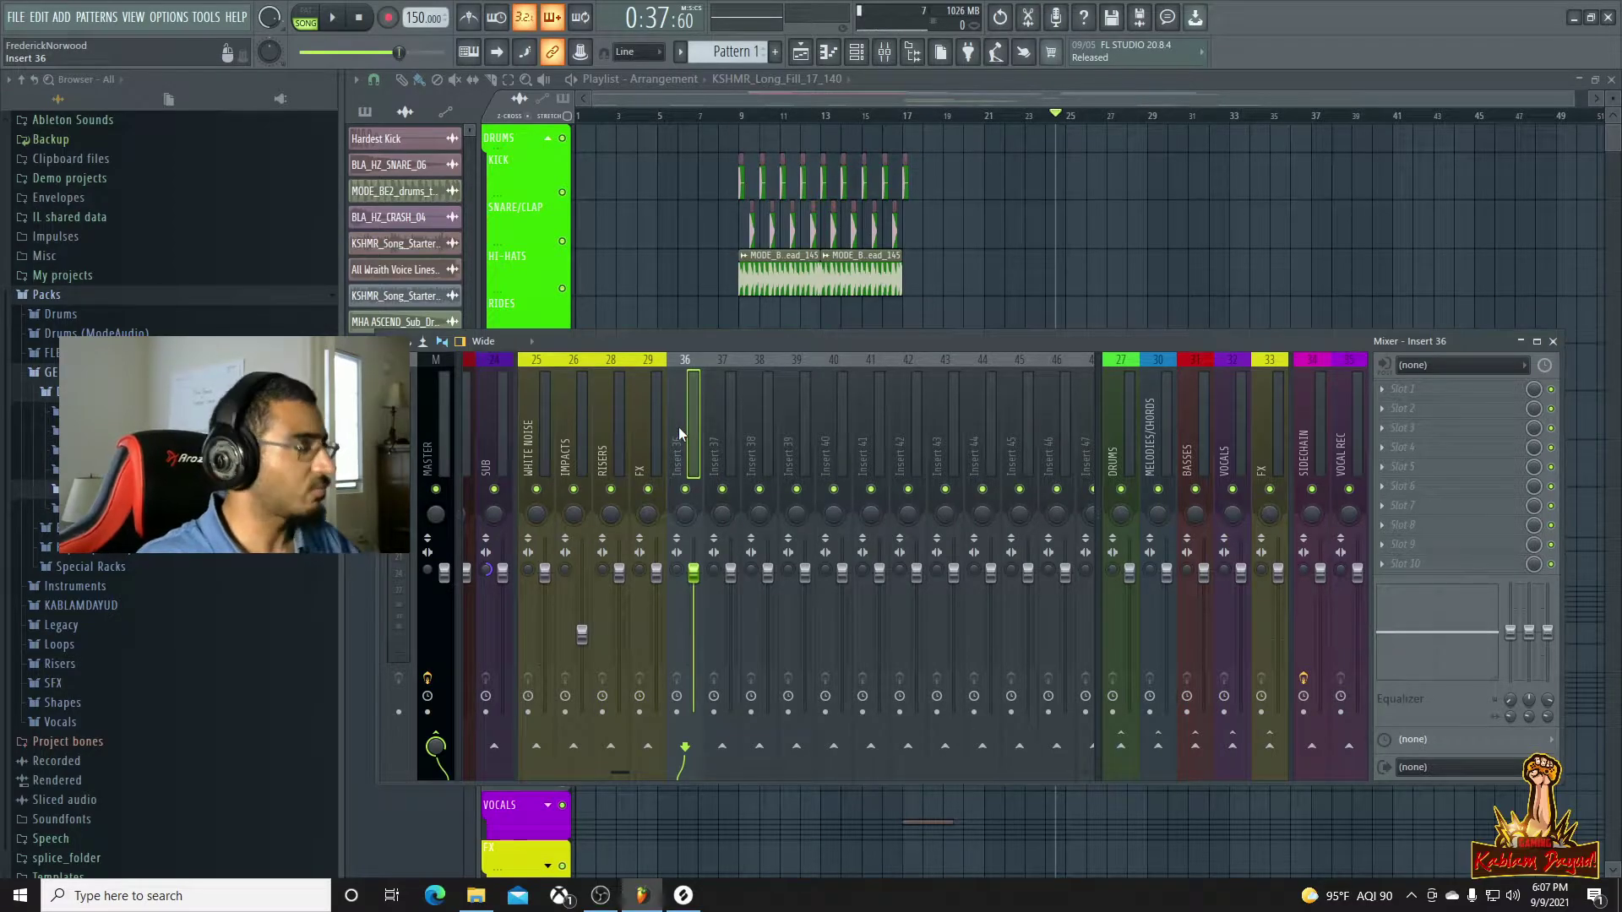
key(Left)
key(Left)
key(Left)
key(Left)
key(Left)
key(Left)
key(Left)
key(Left)
key(Left)
key(Left)
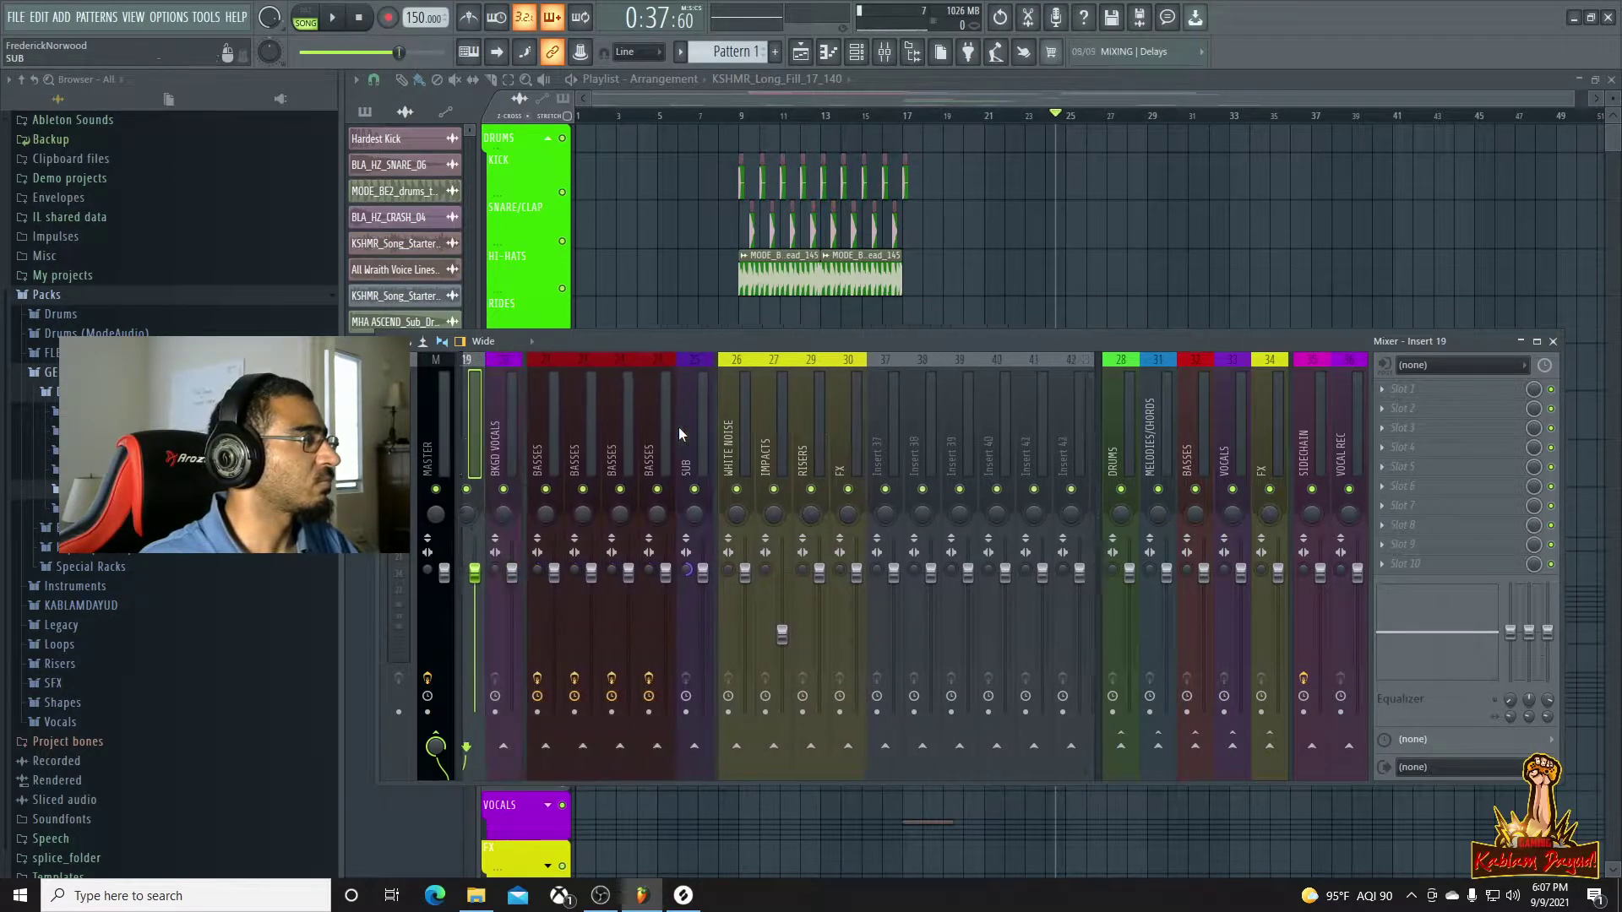
key(Left)
key(Left)
key(Left)
key(Left)
key(Left)
key(Left)
key(Left)
key(Left)
key(Left)
key(Left)
key(Left)
key(Left)
key(Left)
key(alt+Right)
key(alt+Right)
key(alt+Right)
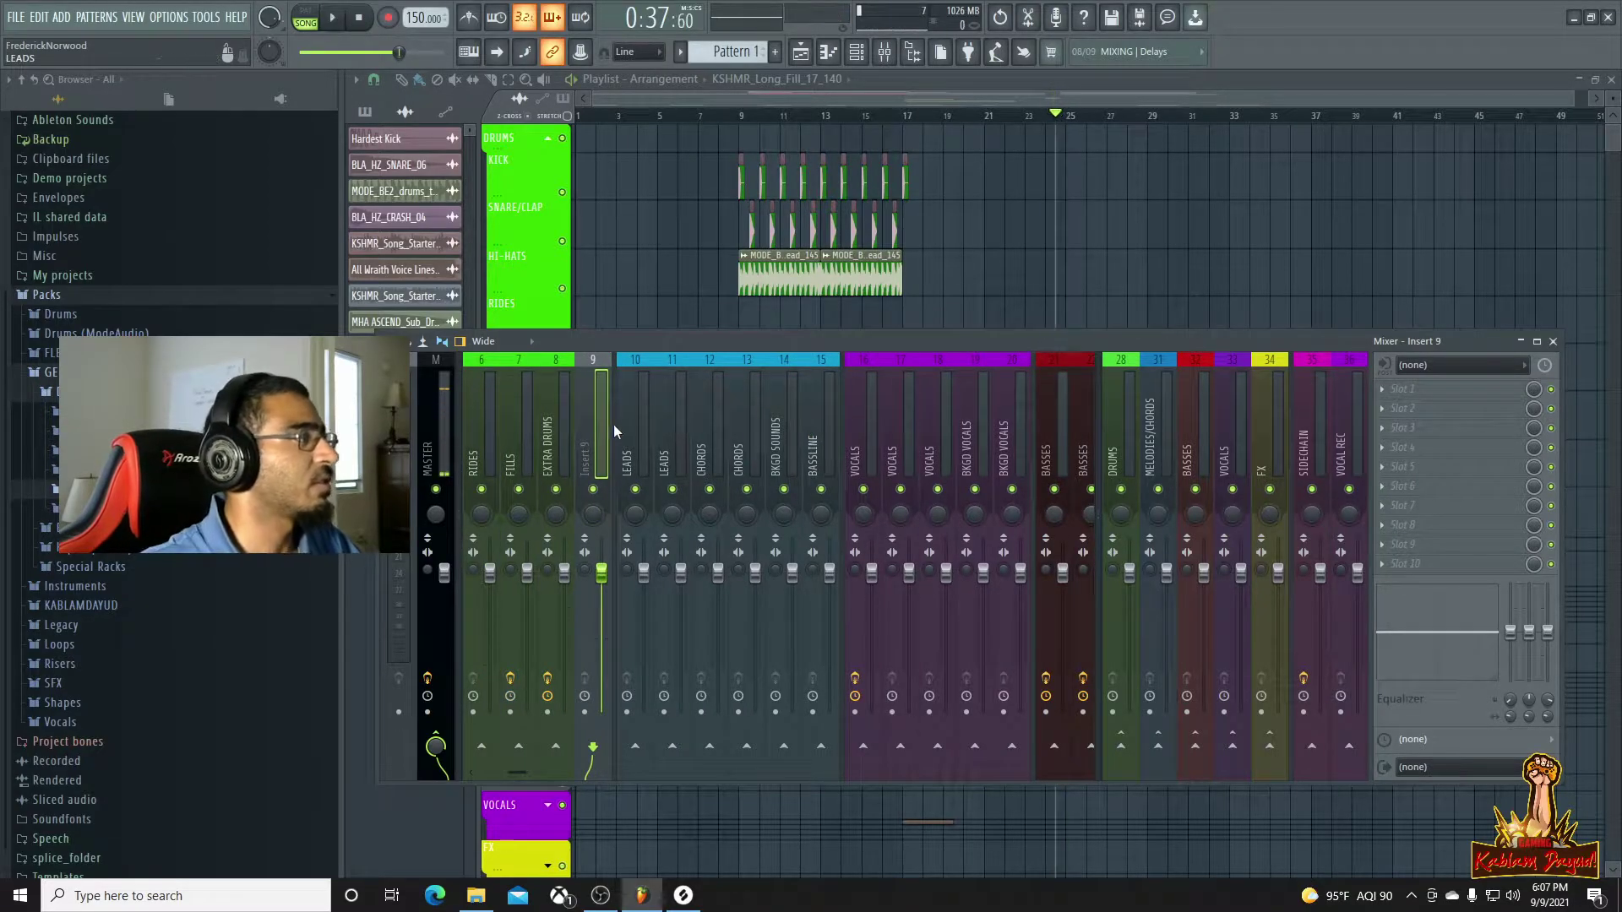
Route the KSHMR_Long_Fill_17_140 clip to mixer track 9 and start playback
key(F9)
double_click(1155, 459)
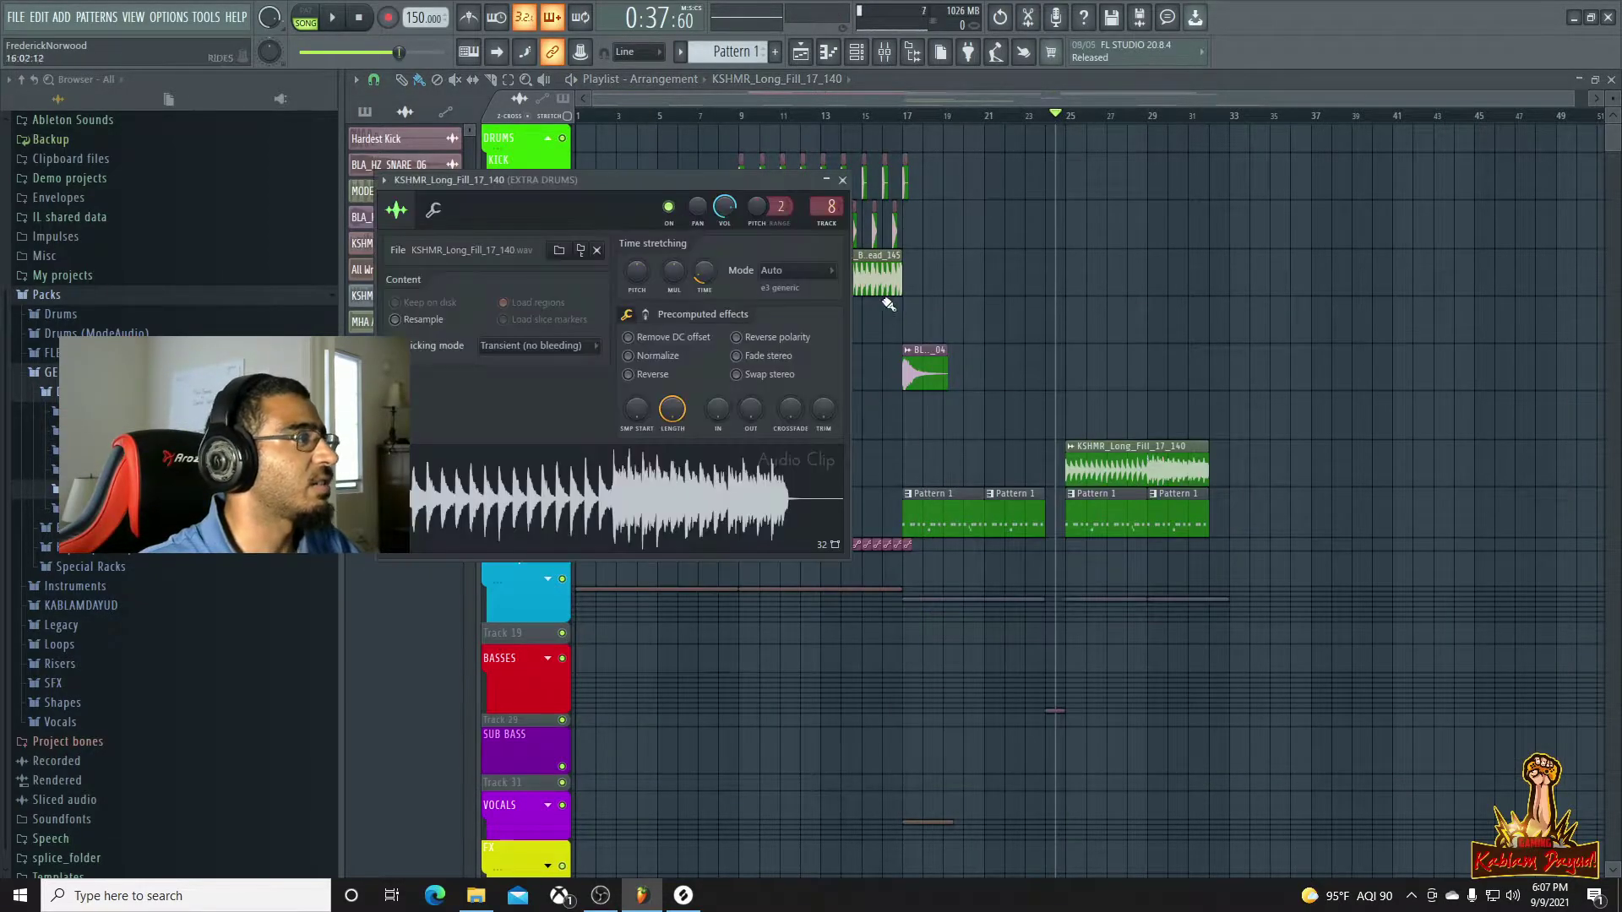
key(space)
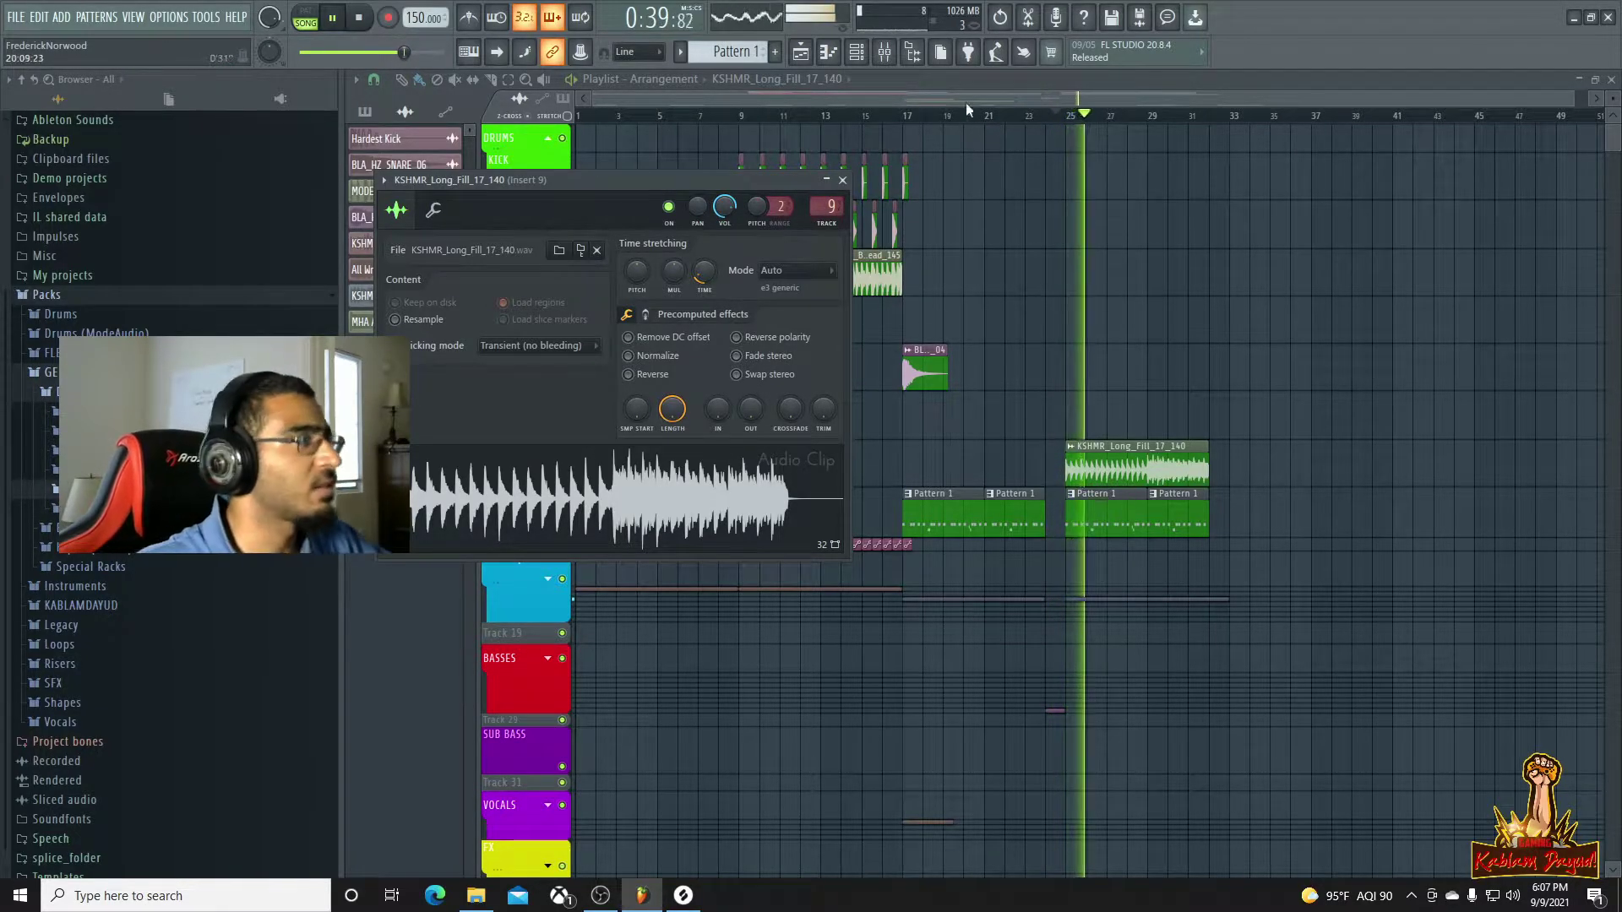
Name mixer insert 9 BUILD UP and color it the same green as the drum tracks
click(886, 52)
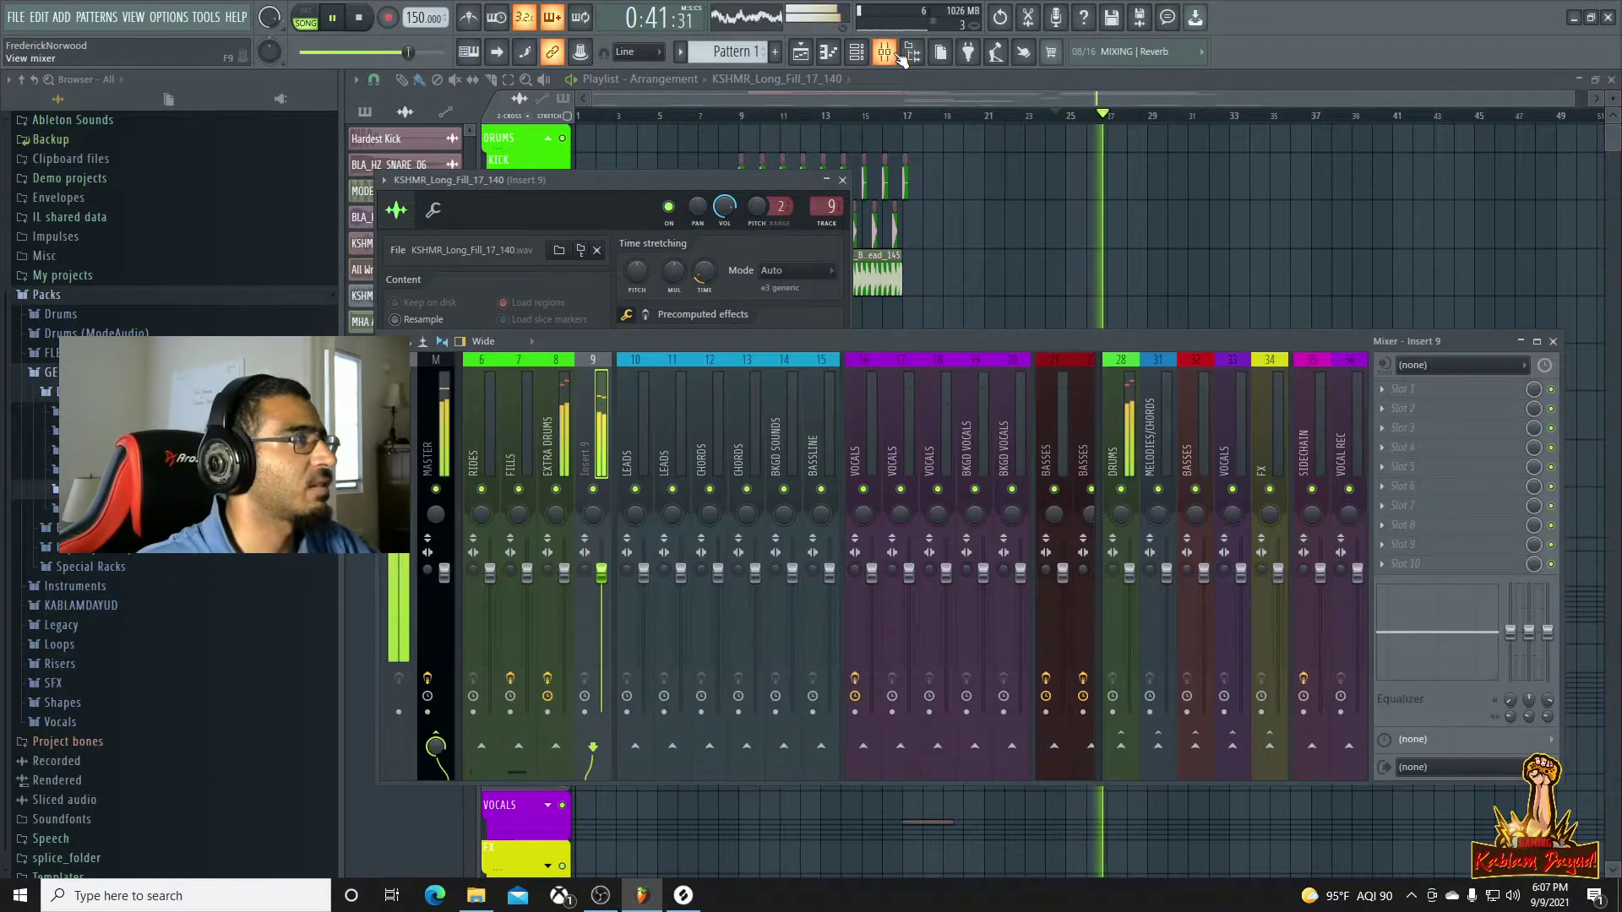
right_click(586, 441)
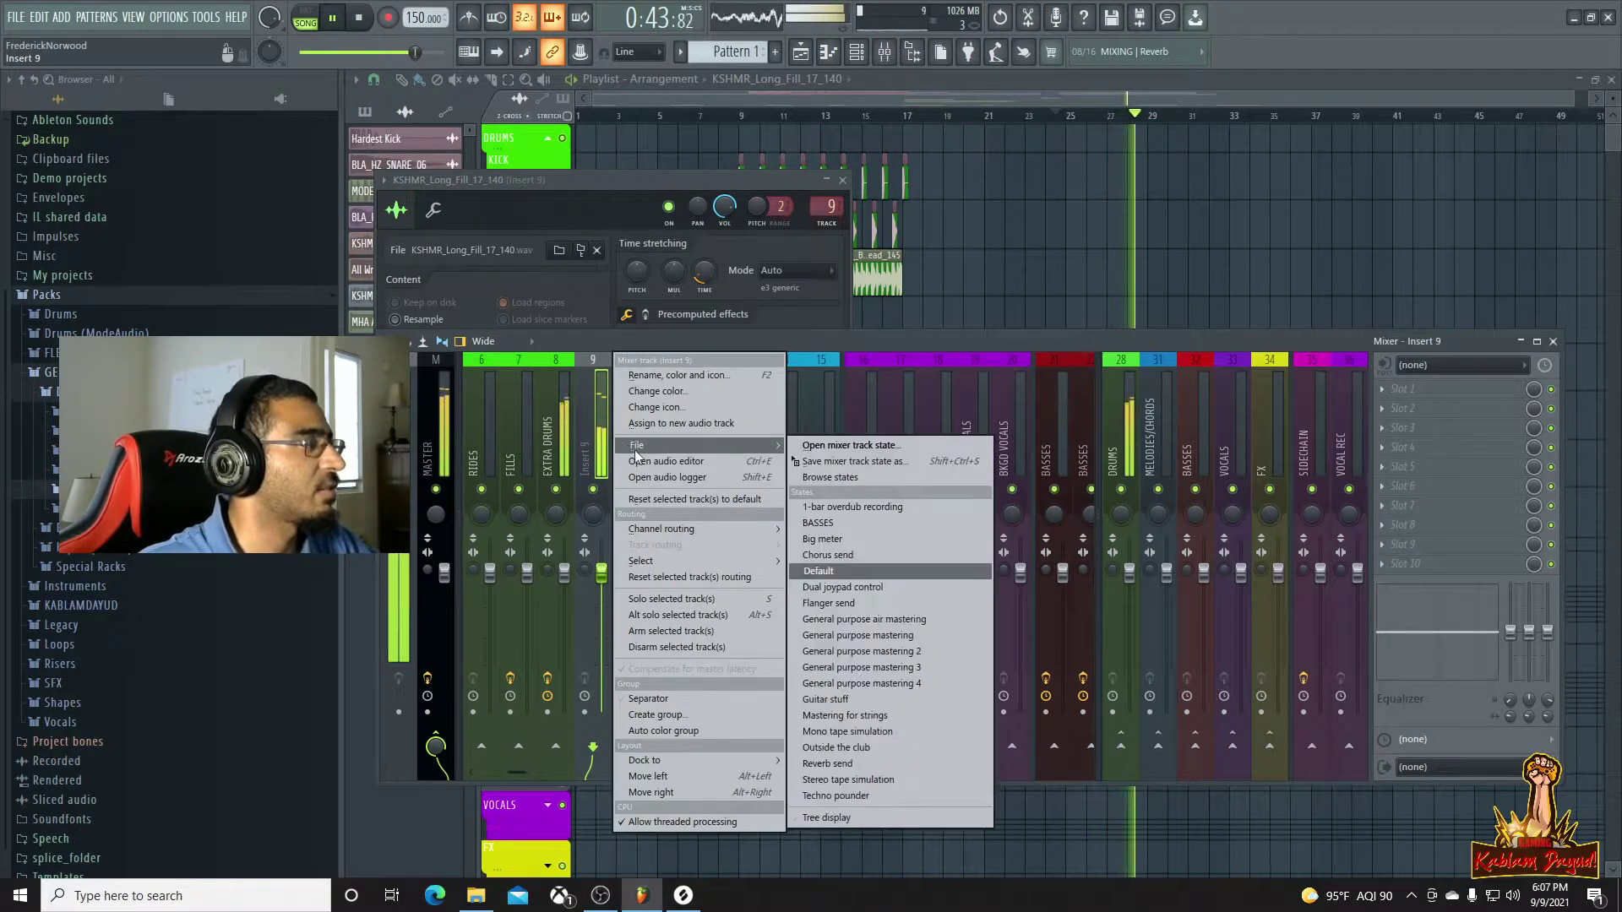
click(664, 376)
click(658, 361)
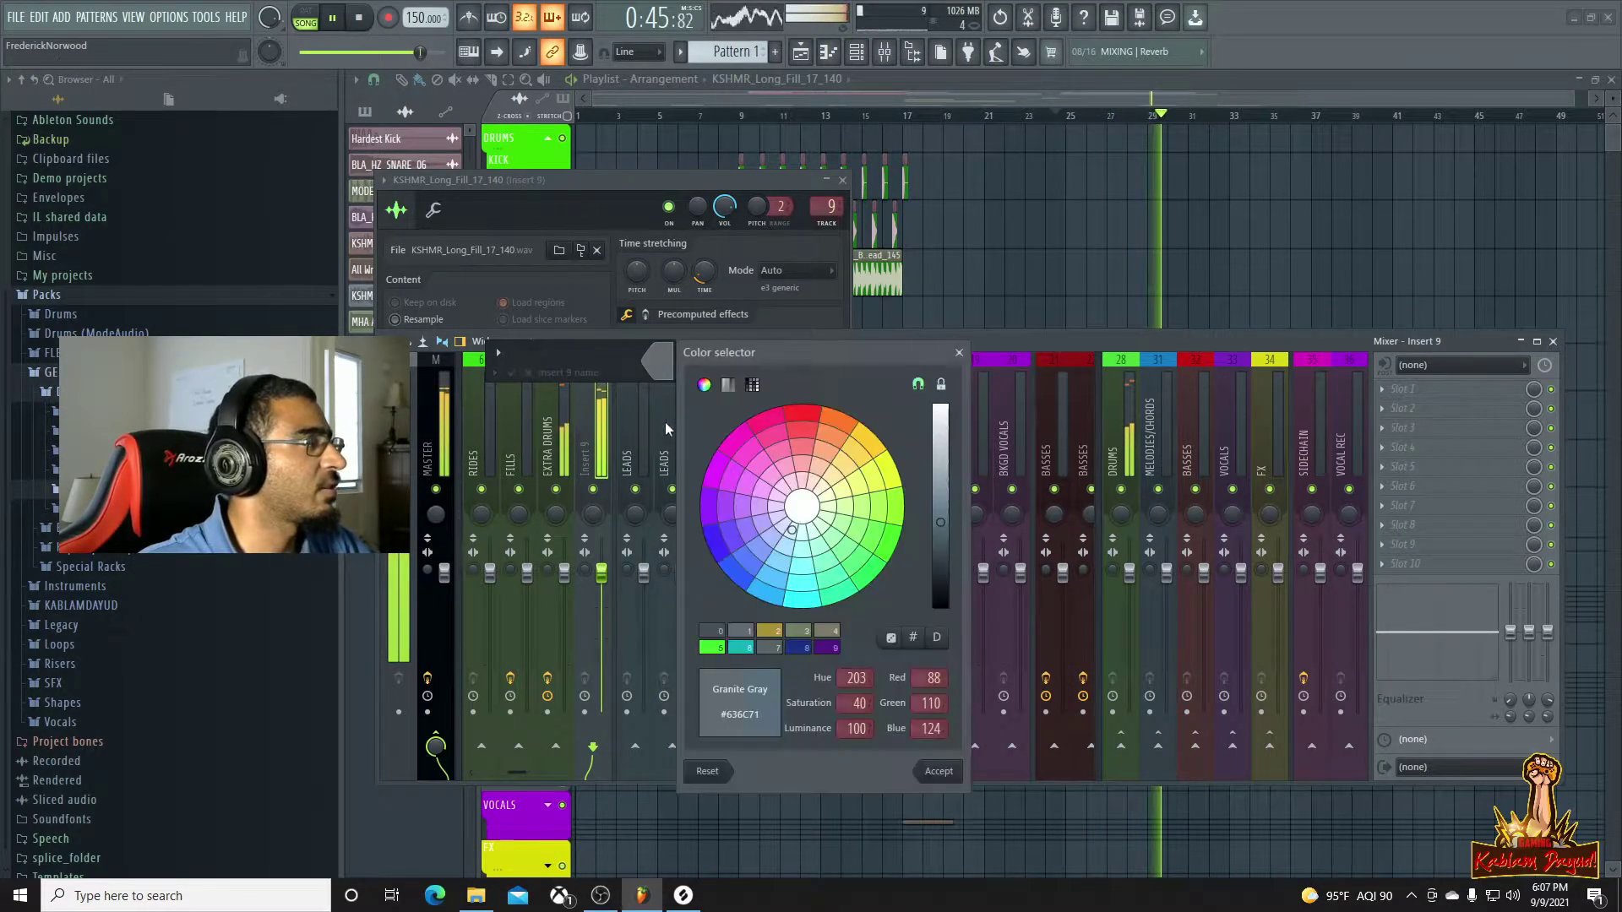
click(713, 648)
click(939, 772)
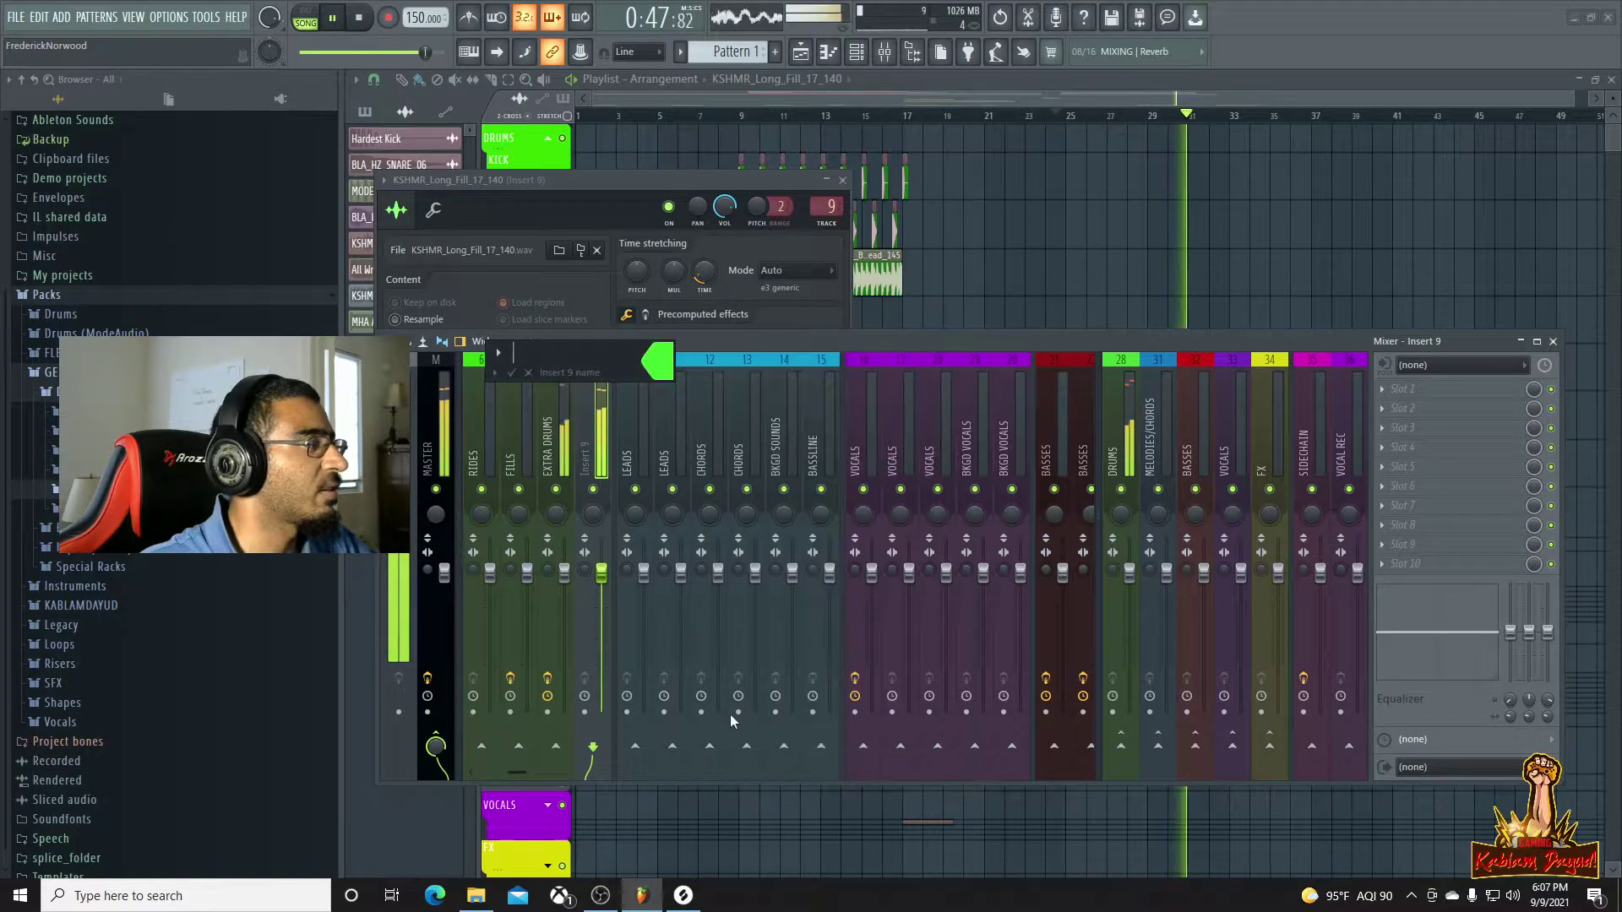
text(B)
text(UII)
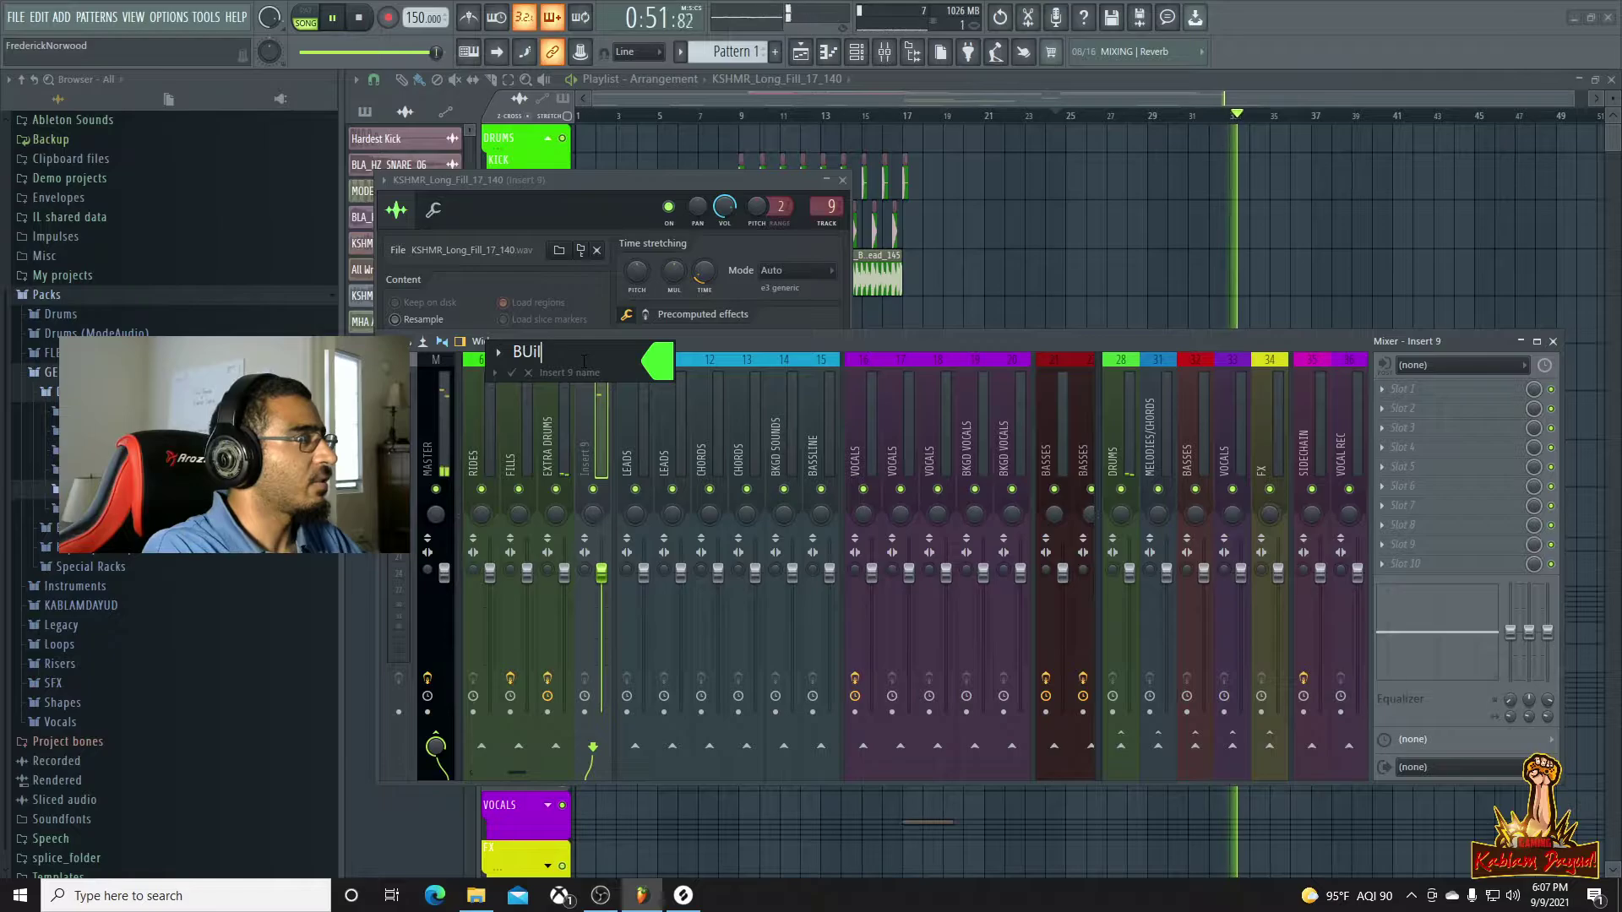
text(LD UP)
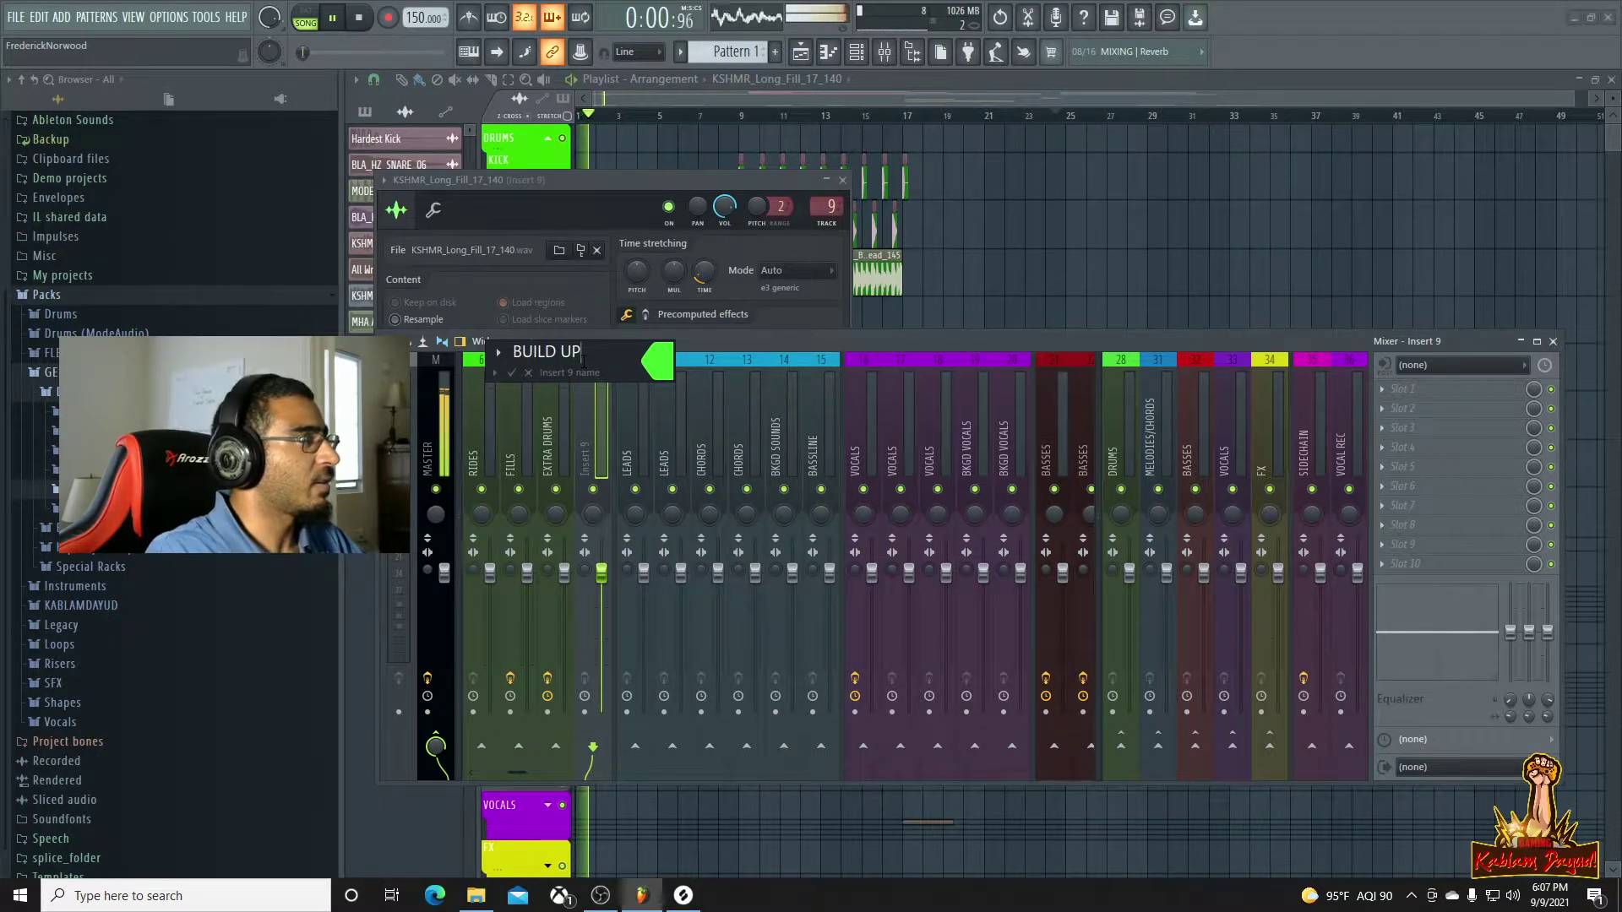
key(Return)
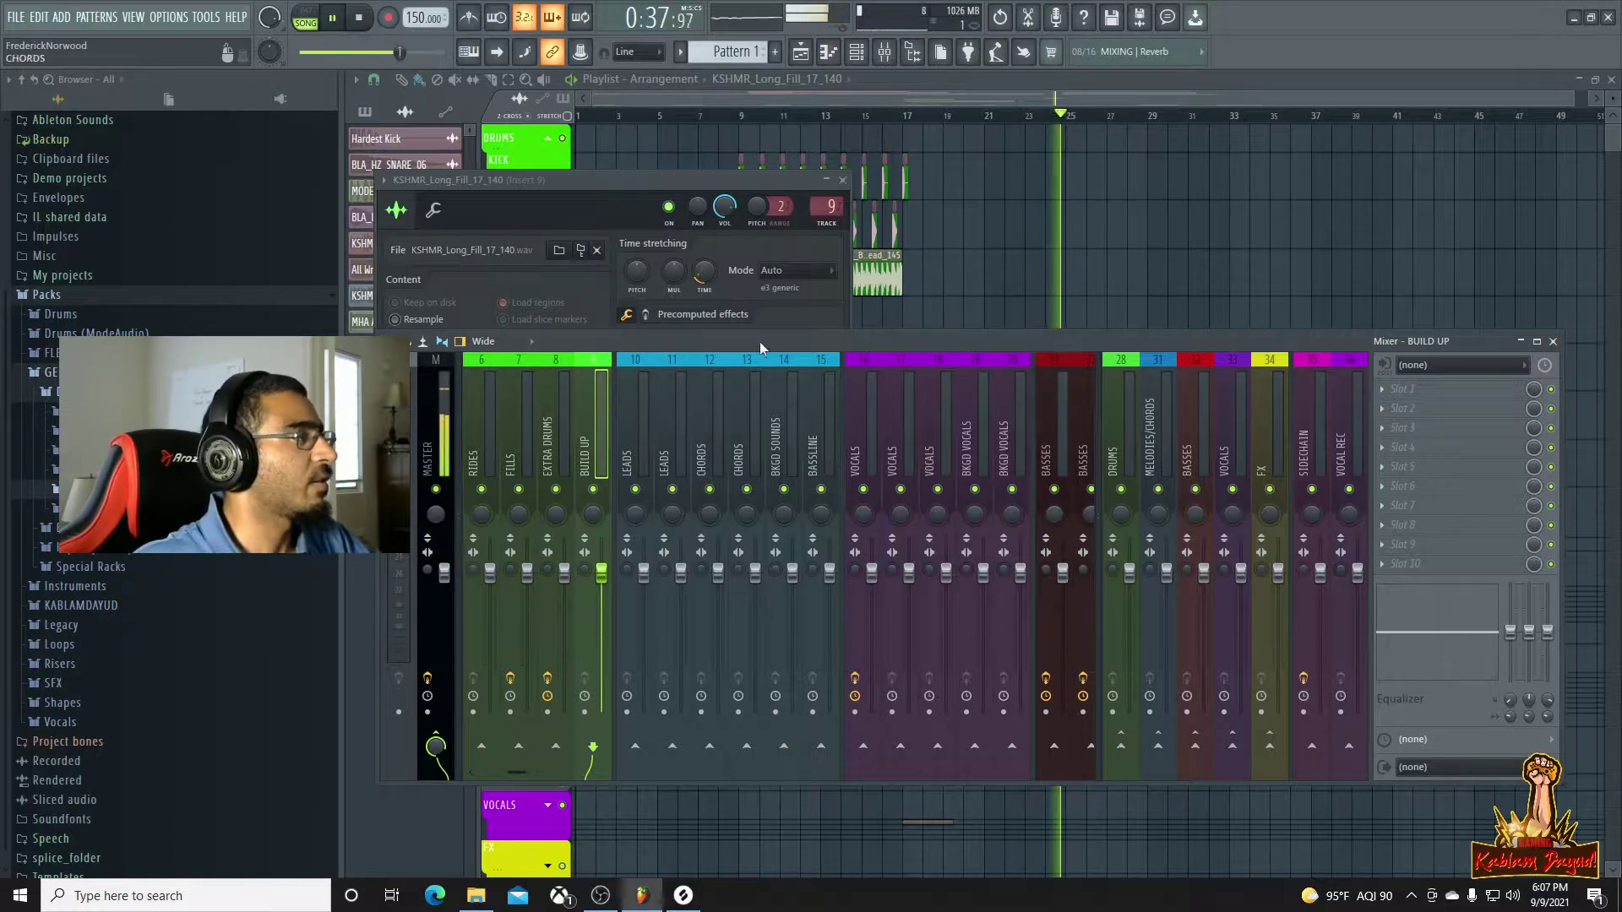
Play the song from bar 17 and mute the vocal clips on Track 56
click(917, 117)
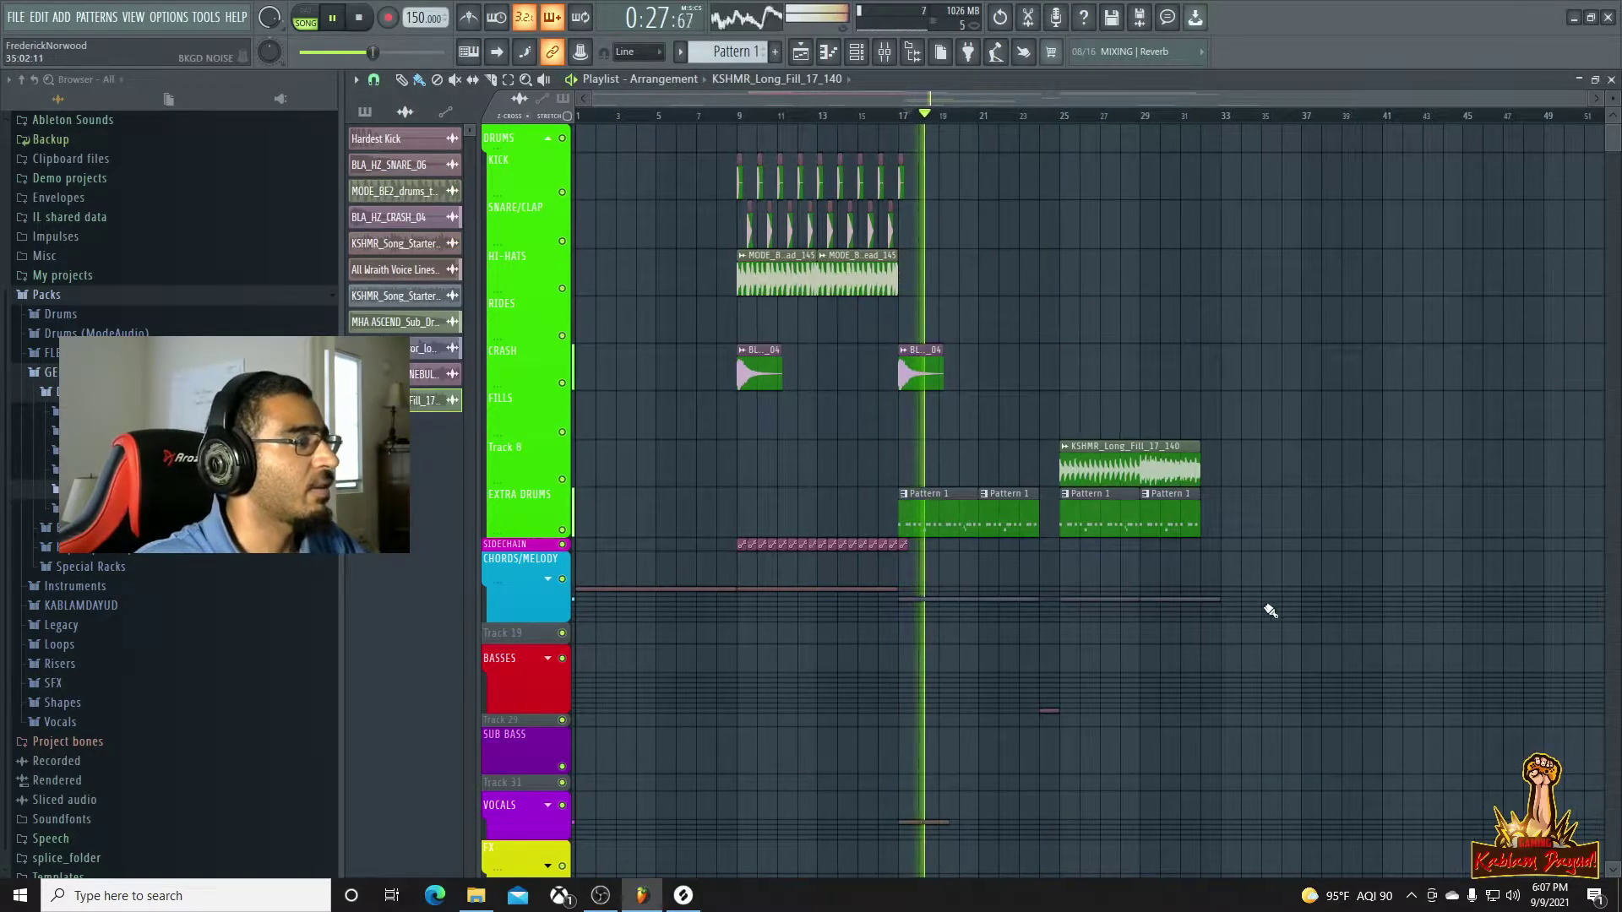
scroll(1259, 609, down, 5)
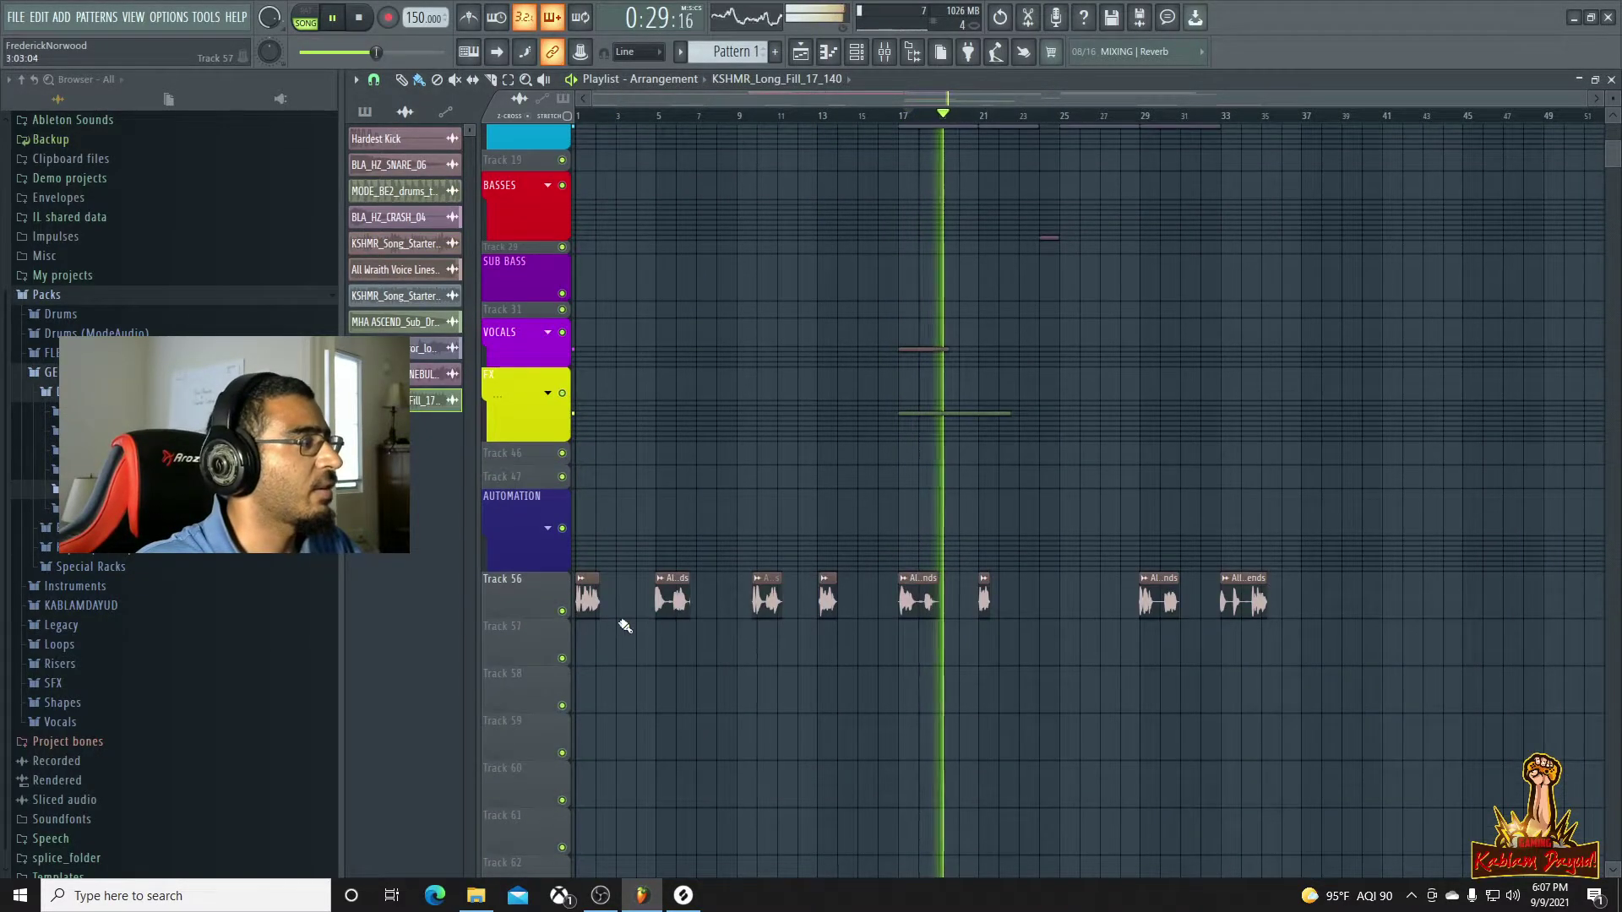
right_click(562, 611)
key(space)
right_click(563, 611)
click(563, 612)
key(space)
scroll(1053, 526, up, 5)
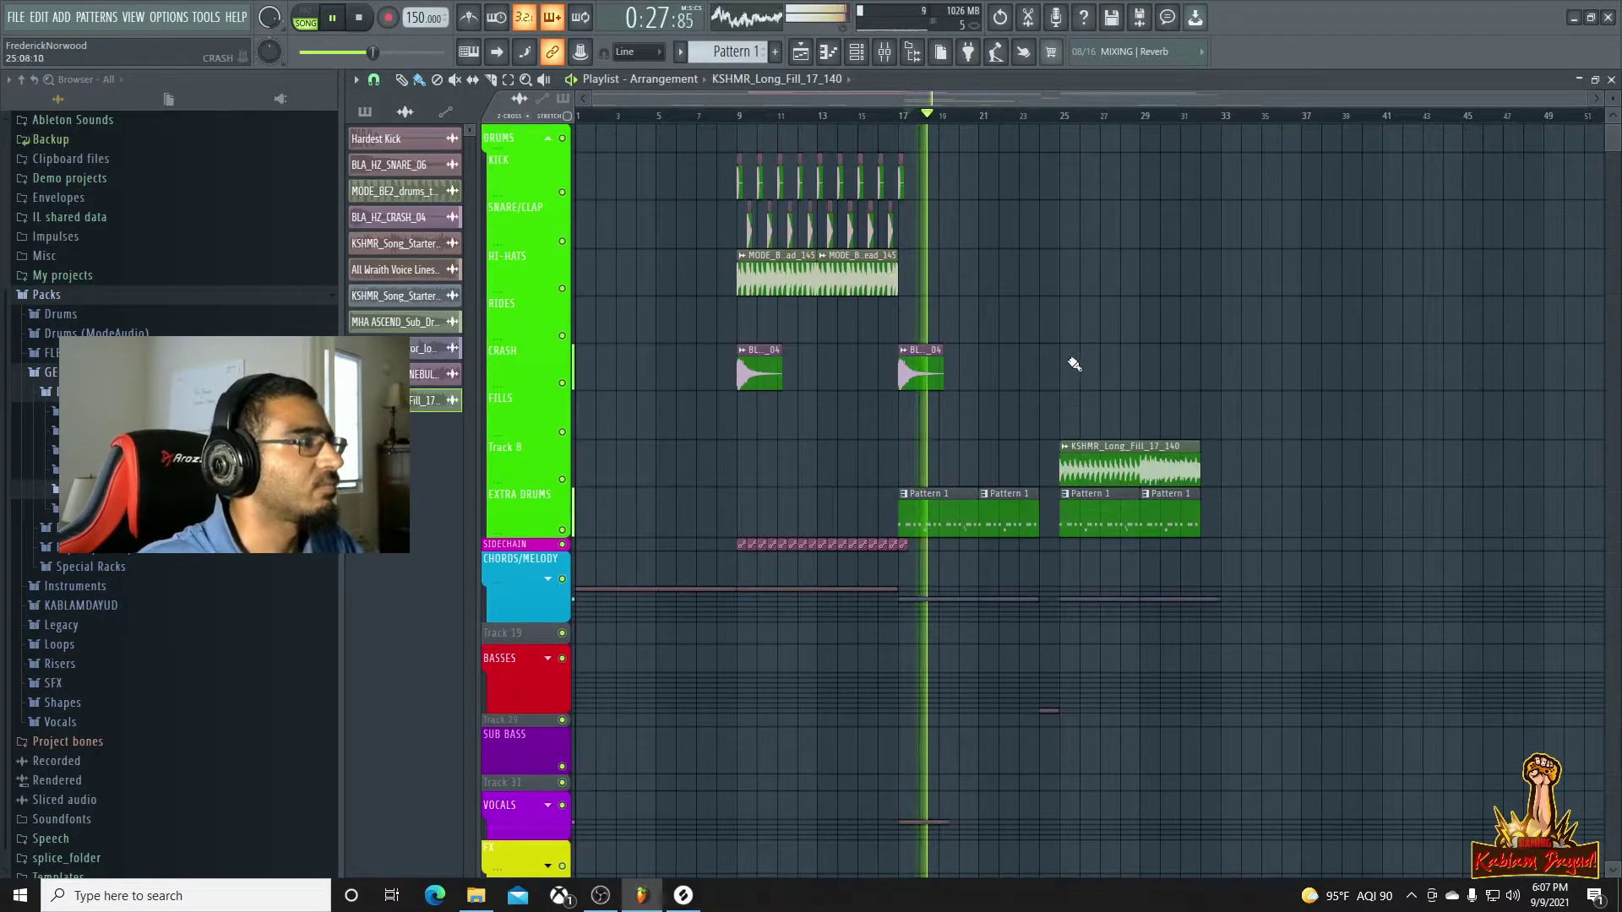
Raise the velocity of the notes in the second half of Pattern 1's cinematic toms to match the first half
click(884, 53)
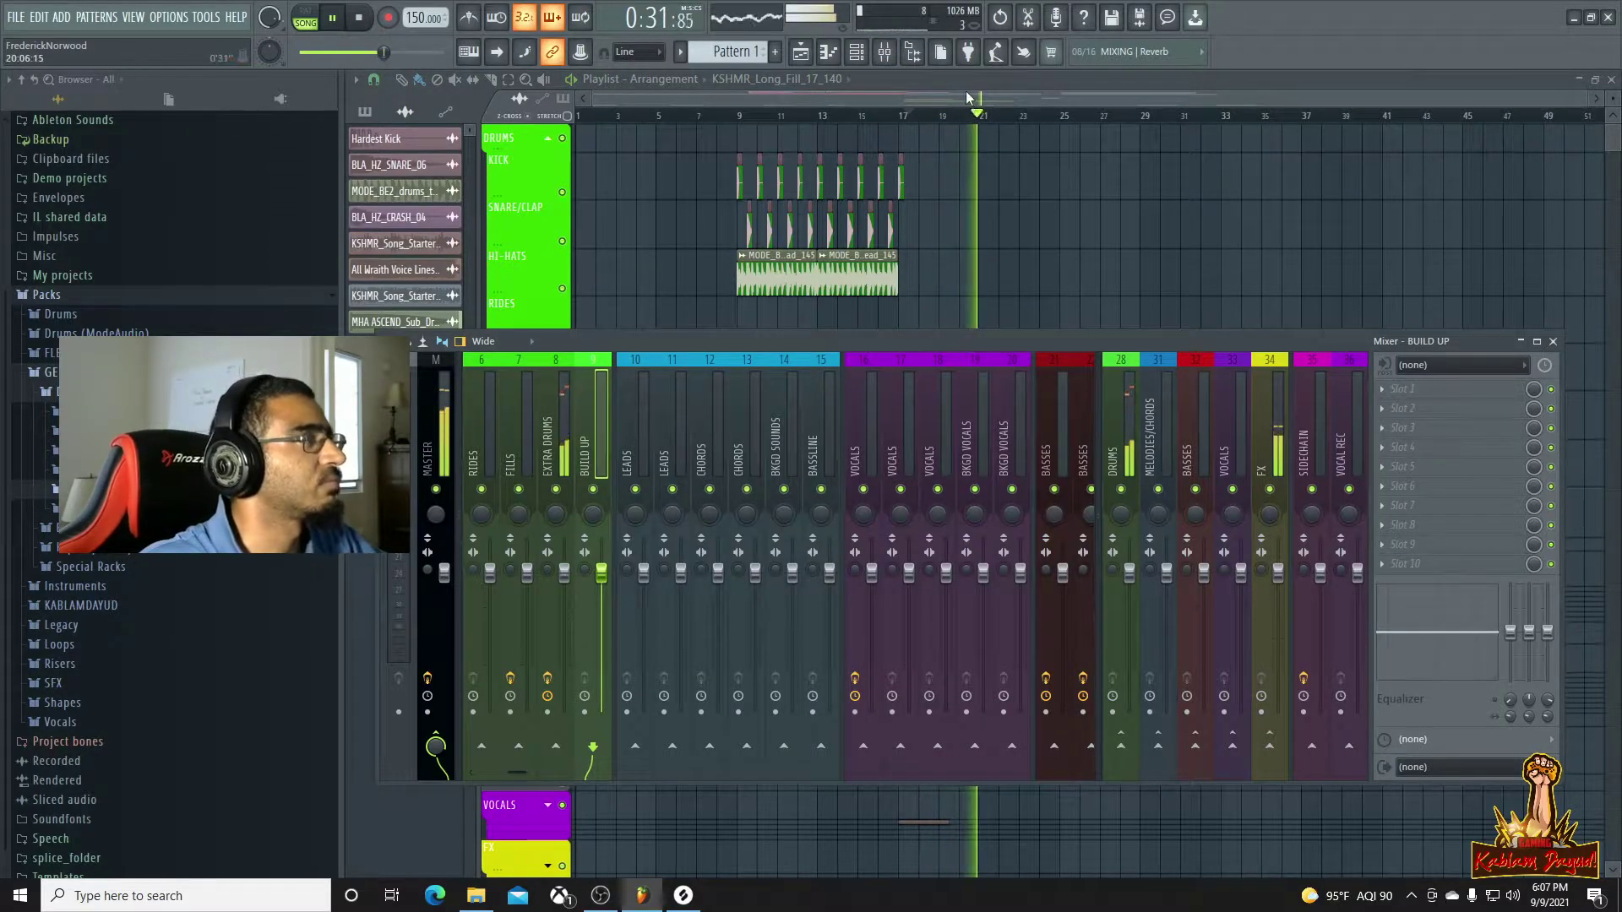
key(F9)
key(space)
click(921, 511)
double_click(920, 511)
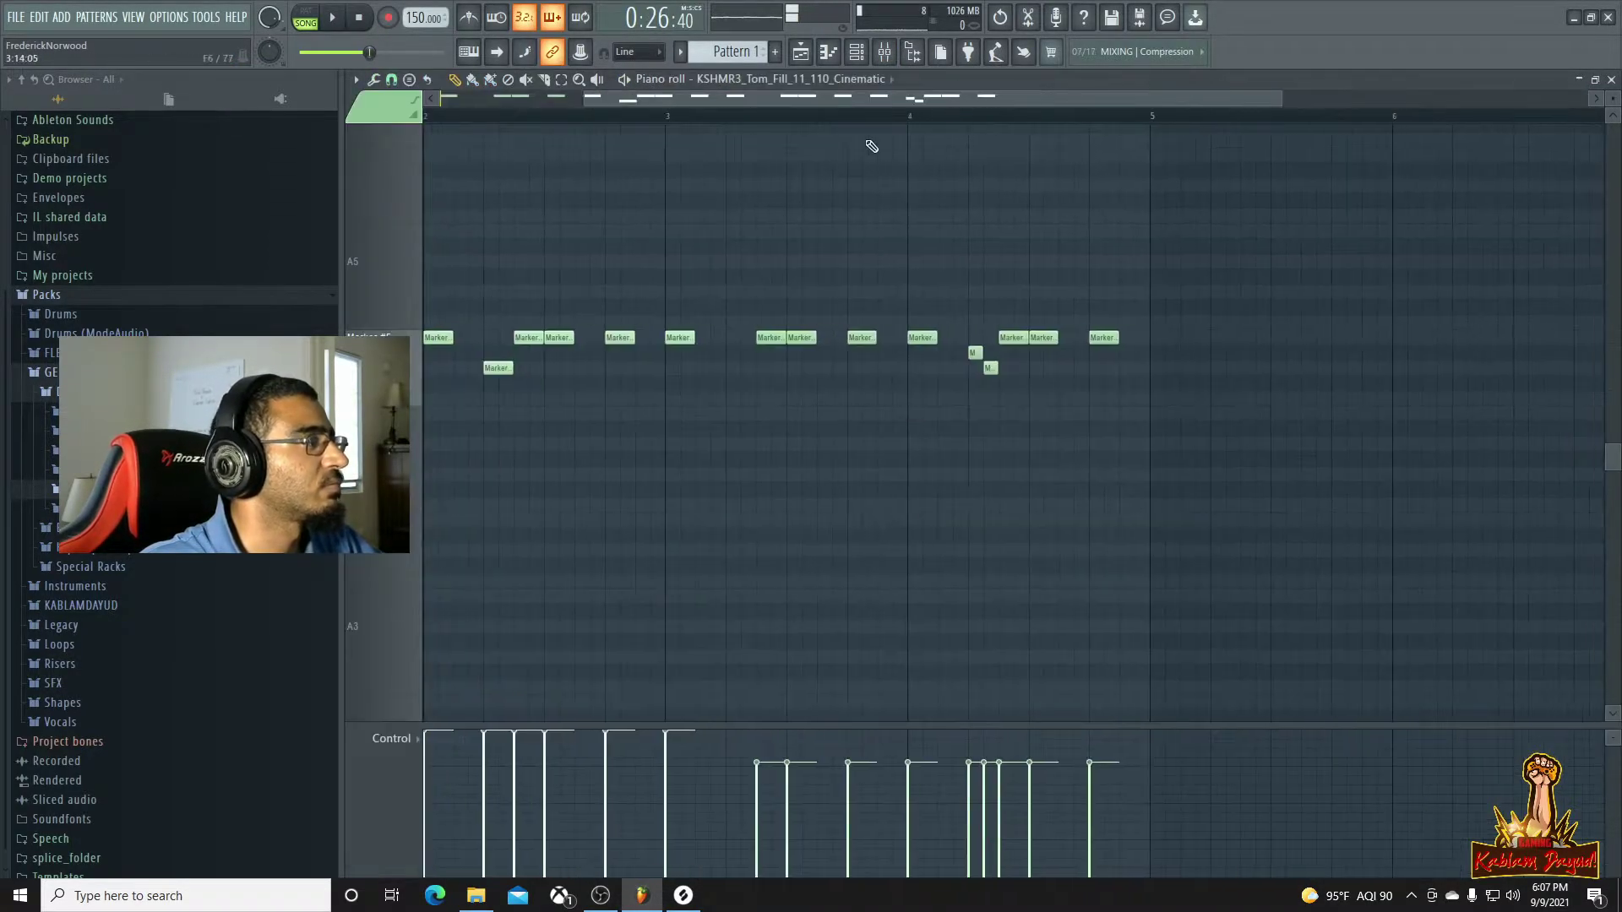
drag(1017, 338, 1462, 485)
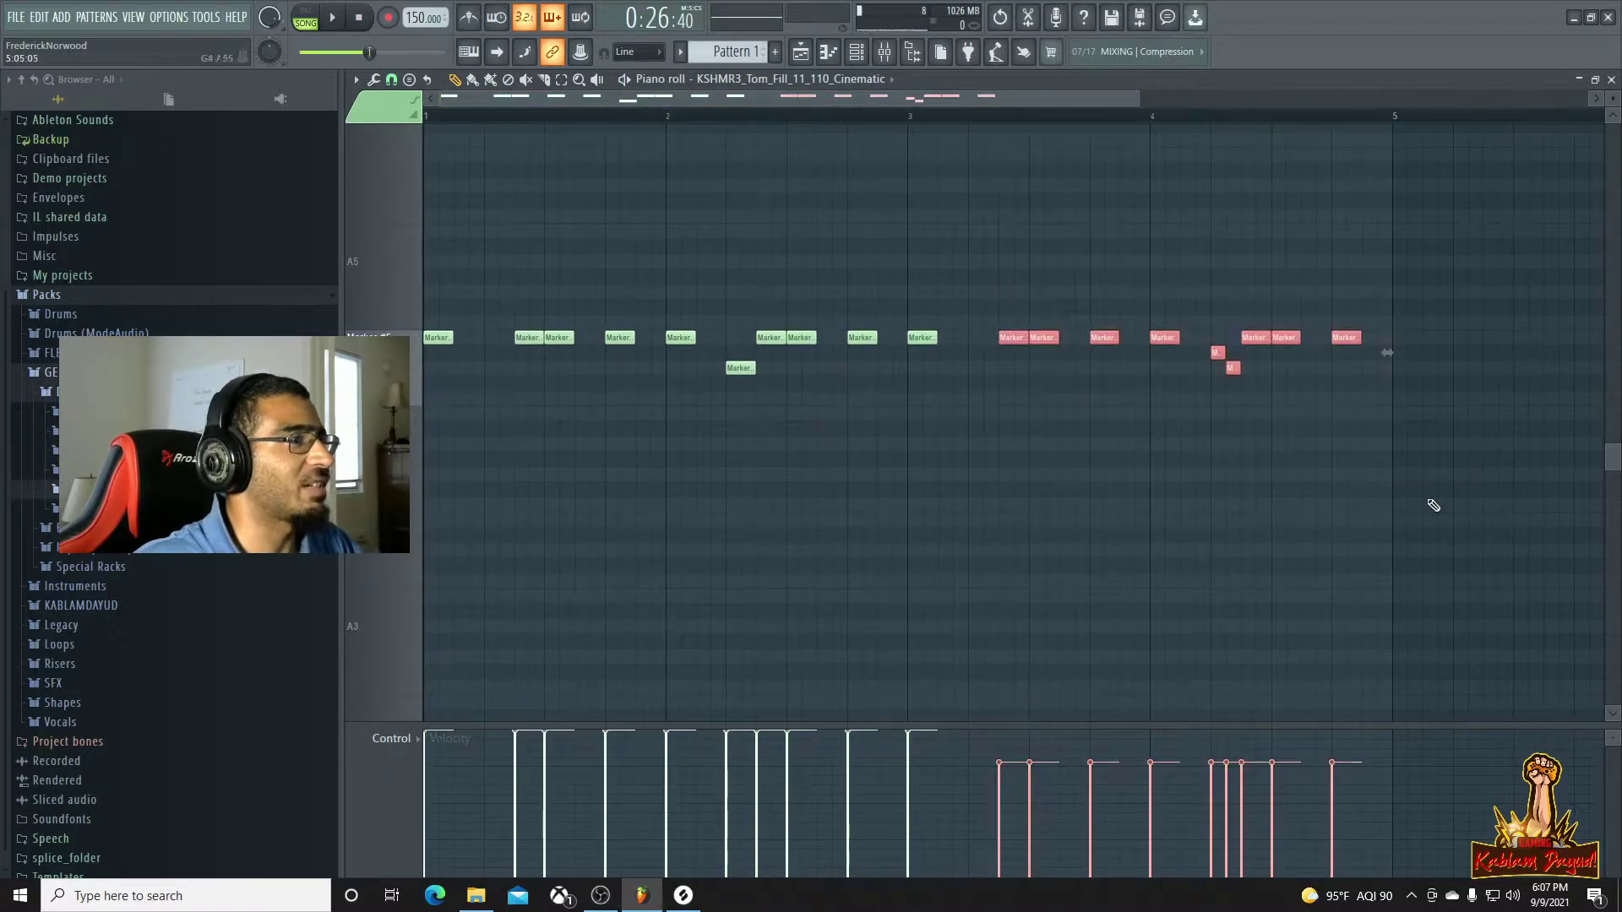
key(space)
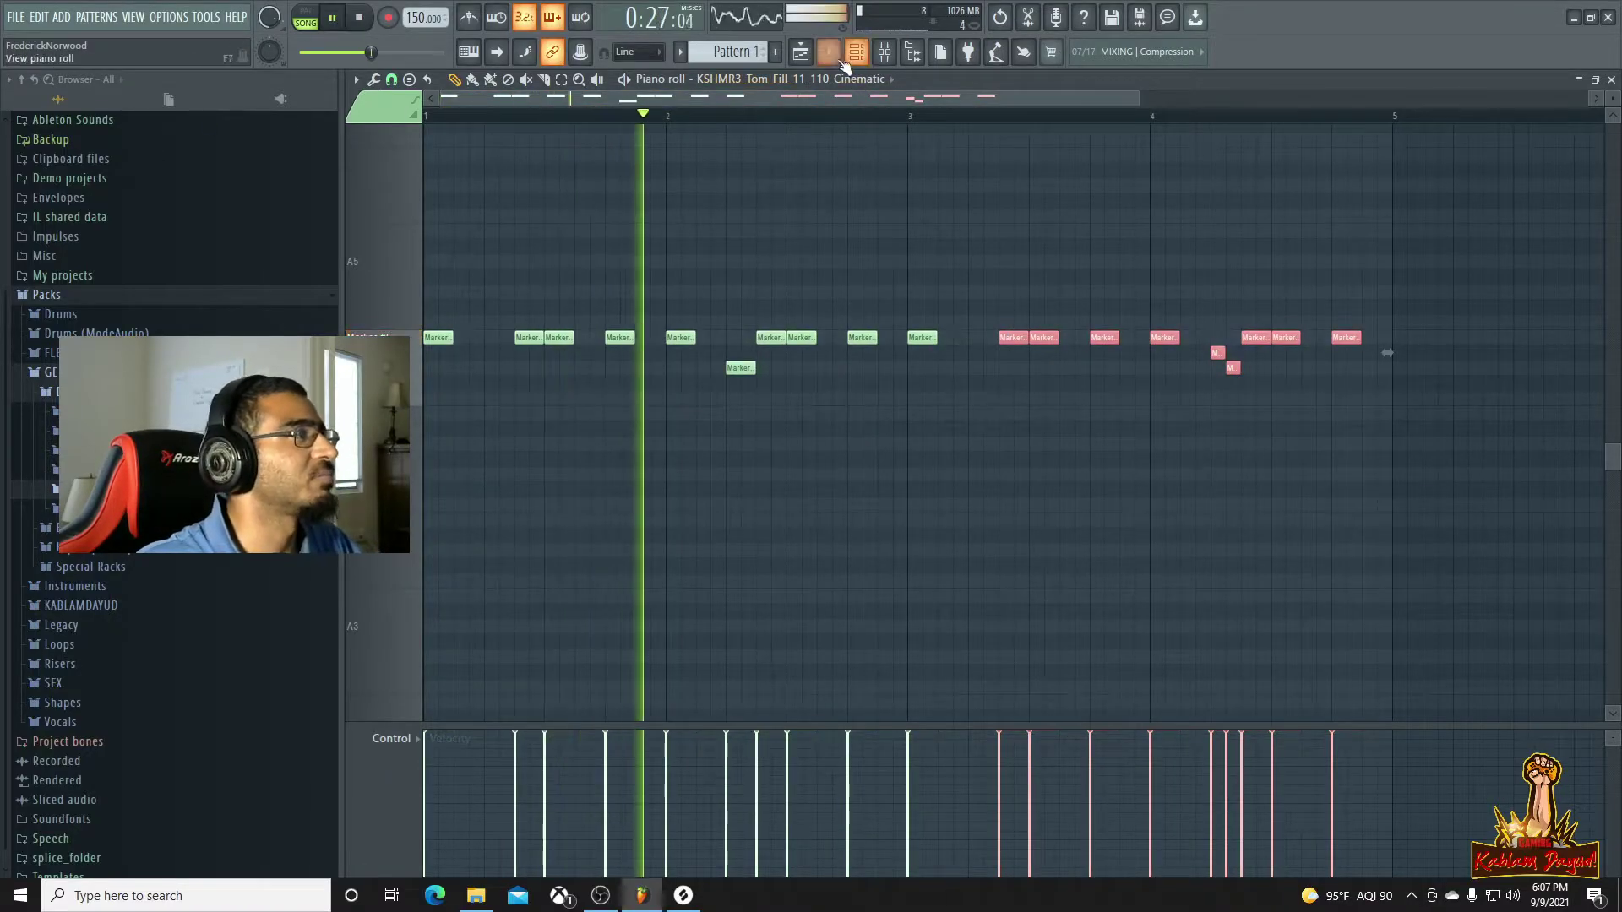
Balance the mixer during playback with the EXTRA DRUMS fader slightly above 74% and the BUILD UP fader at 91%
click(805, 59)
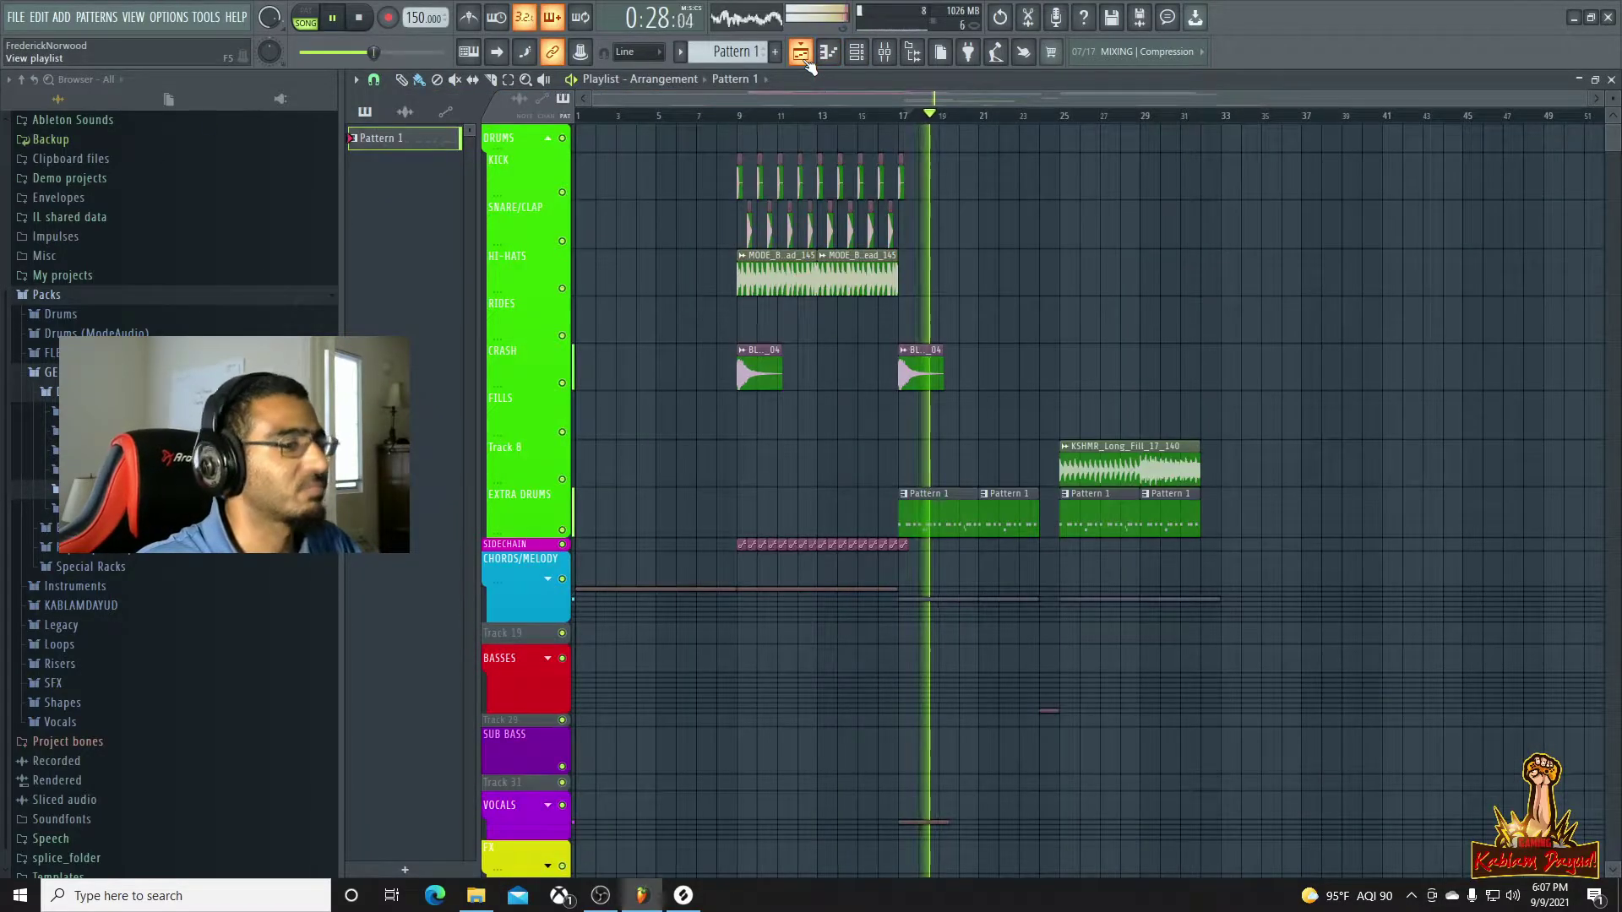
click(884, 52)
click(554, 576)
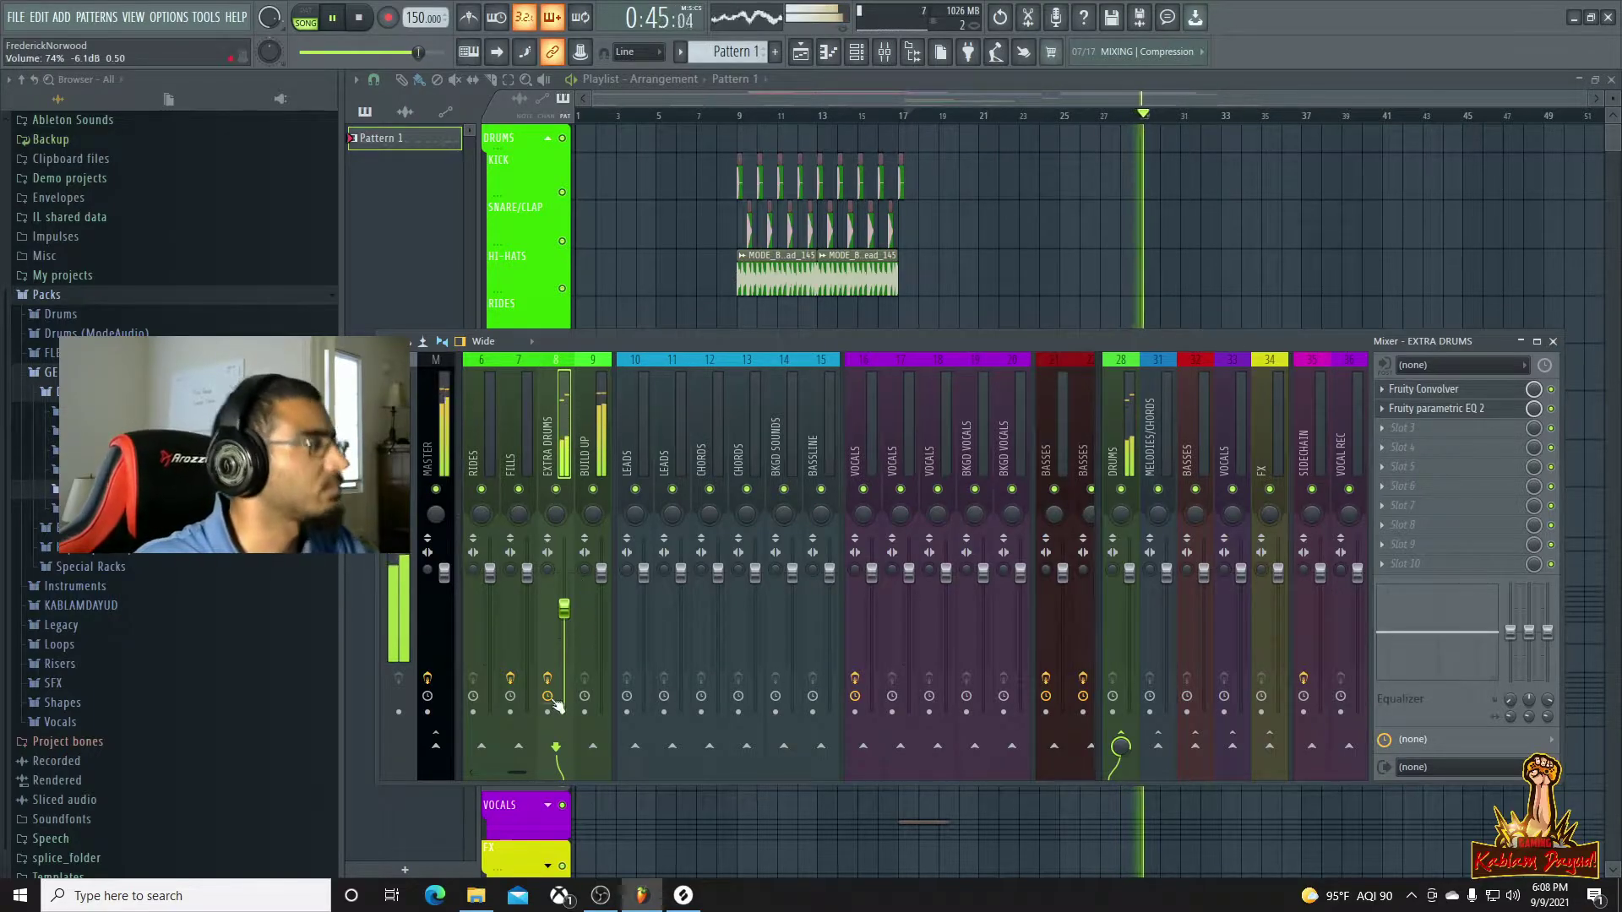
drag(602, 571, 601, 584)
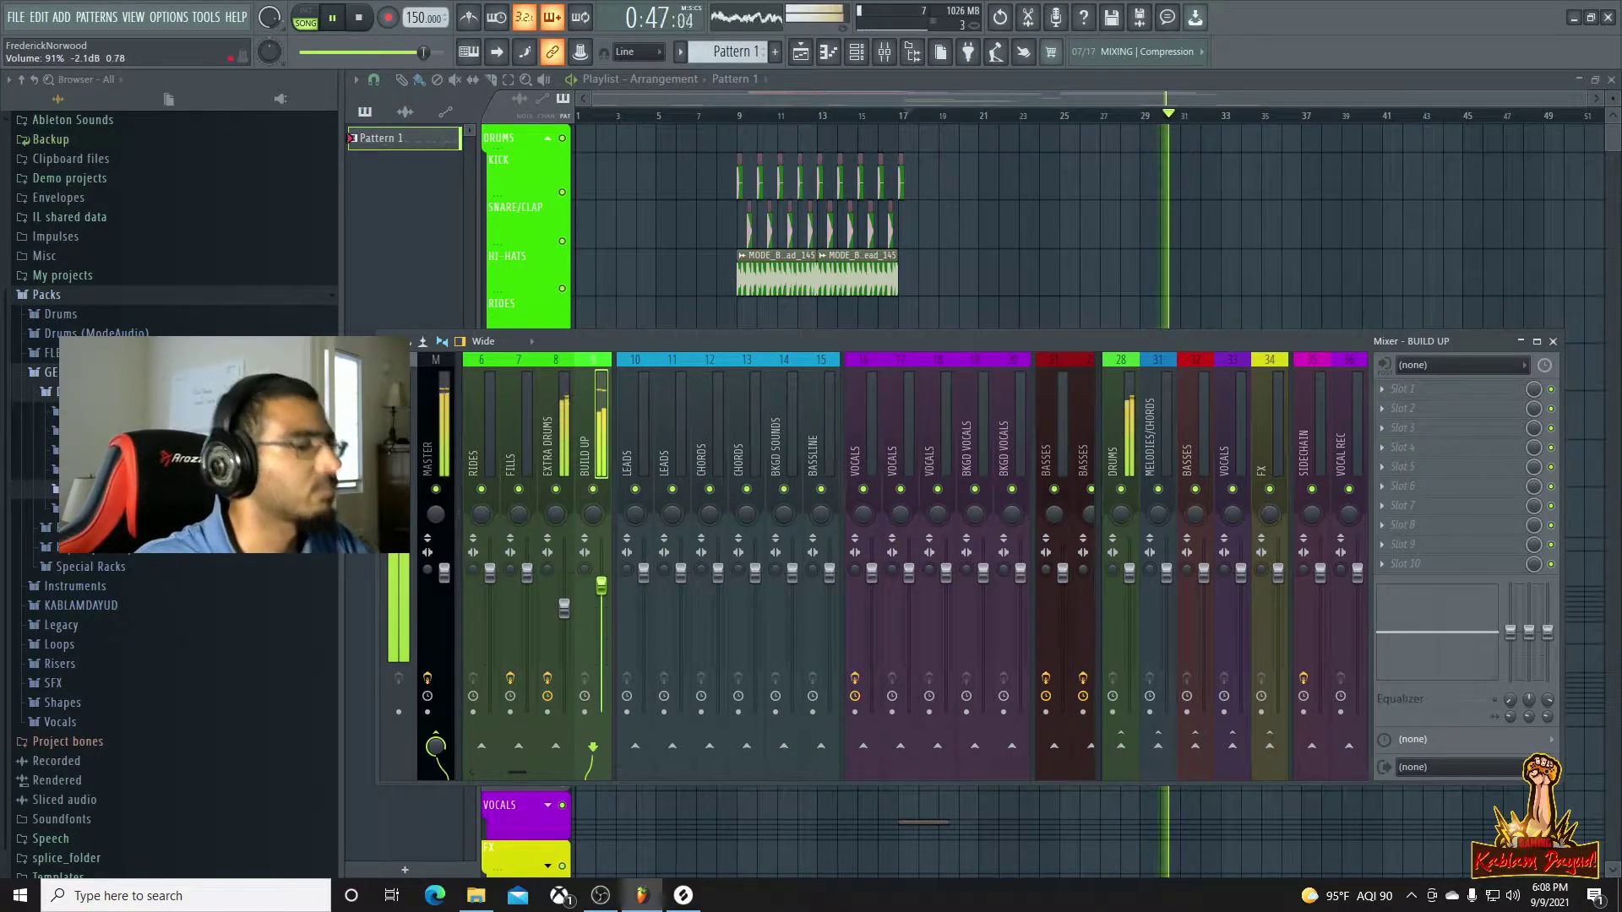
click(566, 613)
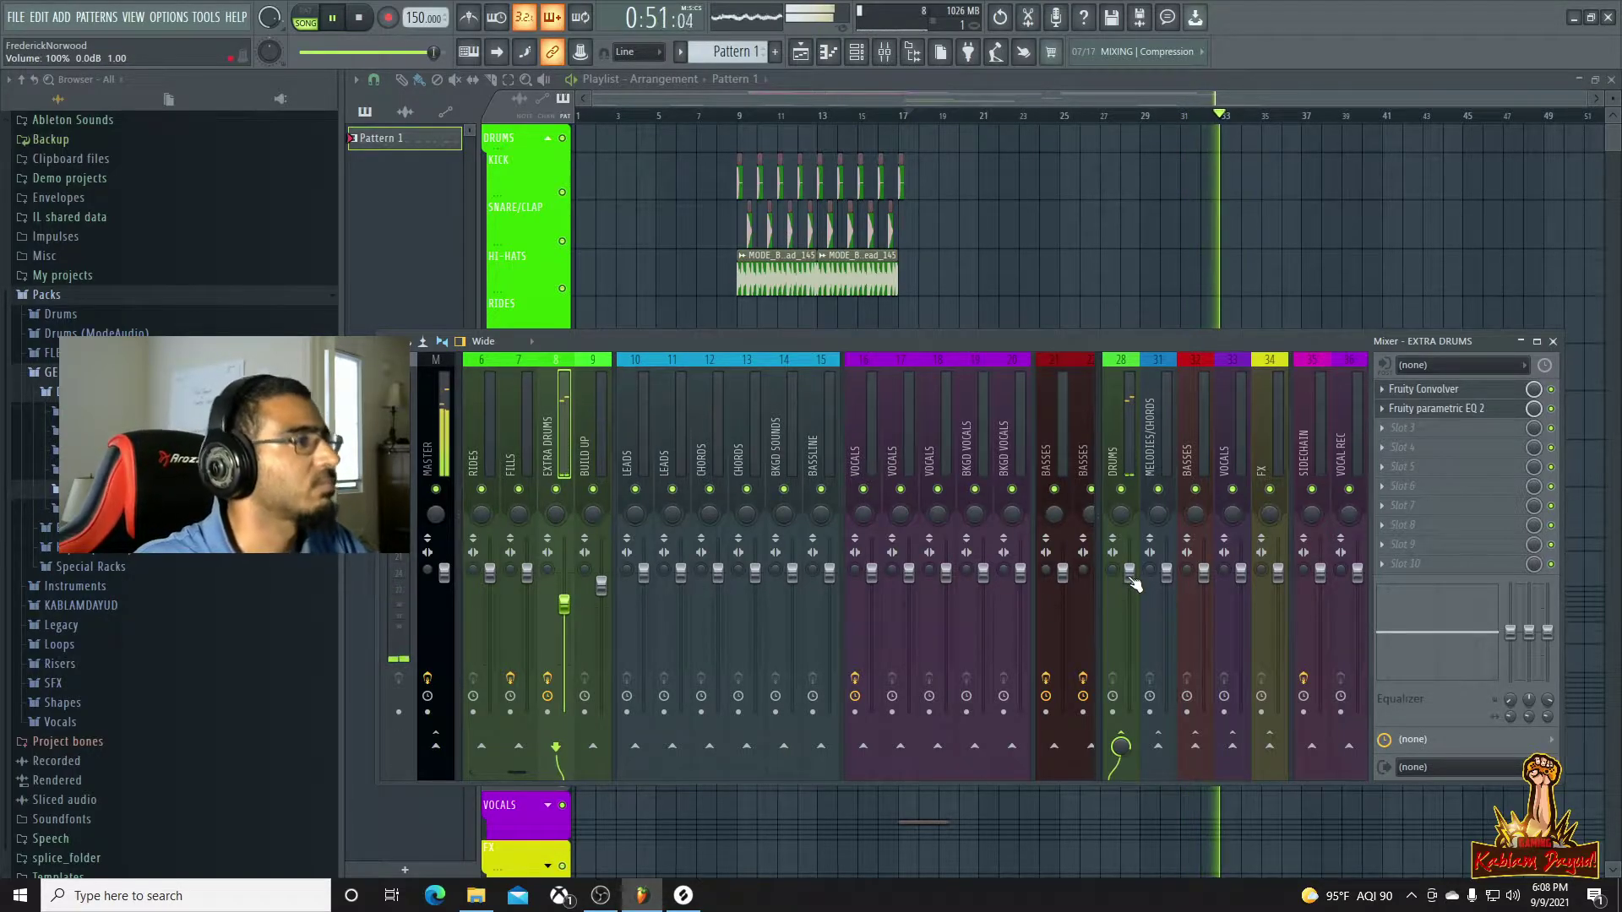
key(space)
key(F9)
Inspect the bar 25 section in the playlist and audition its ending from about bar 31
scroll(1231, 366, up, 5)
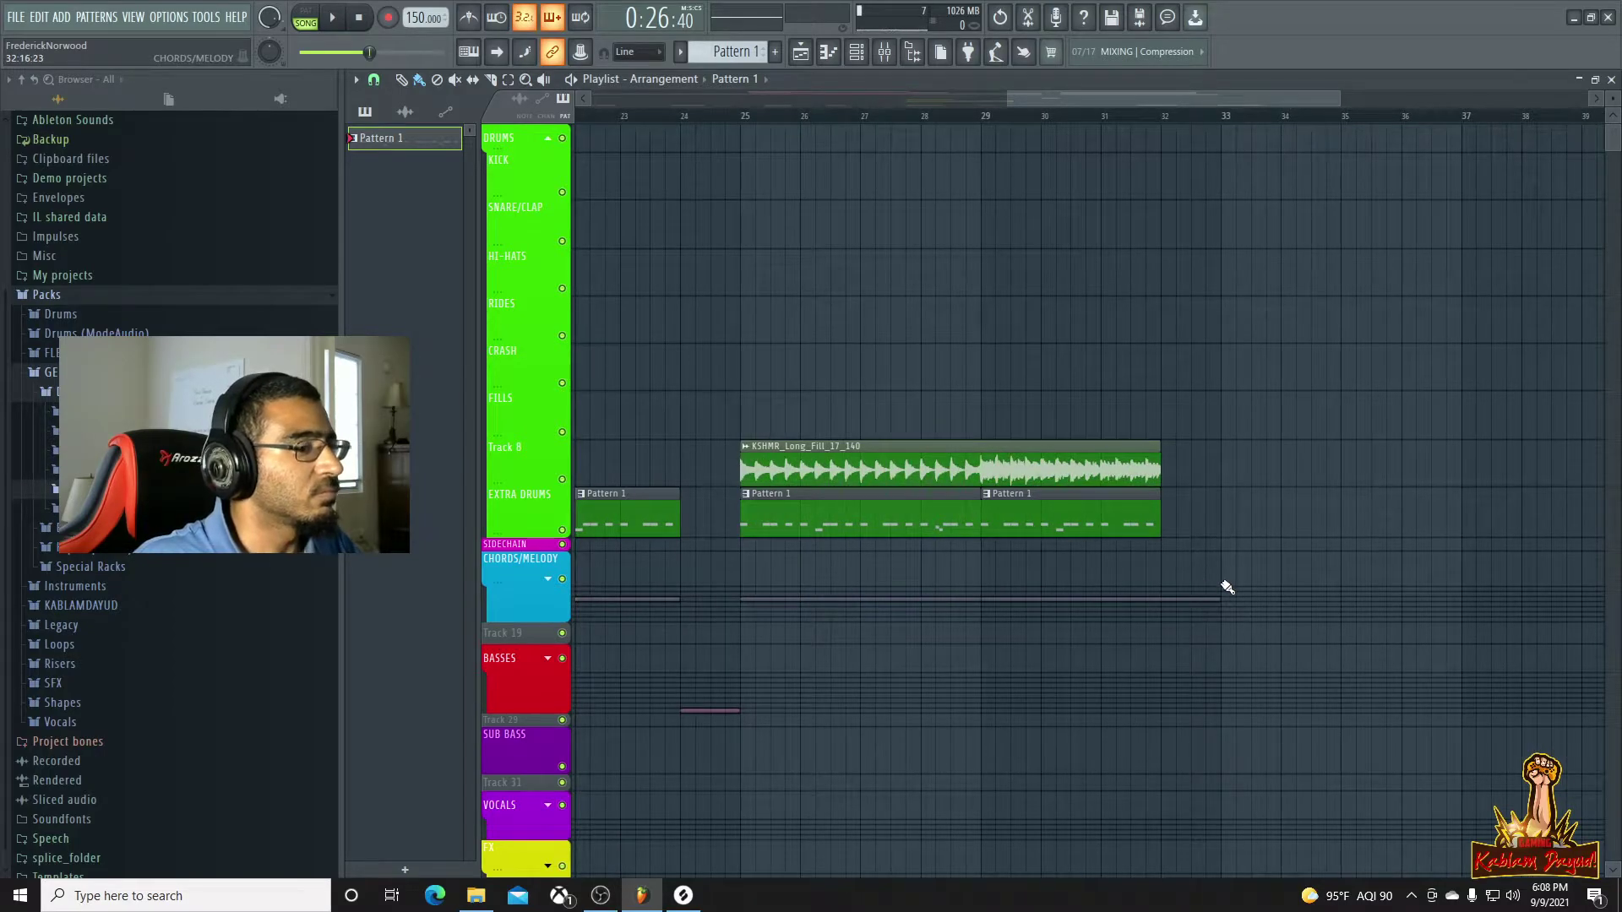
scroll(1132, 562, down, 3)
scroll(1041, 542, down, 5)
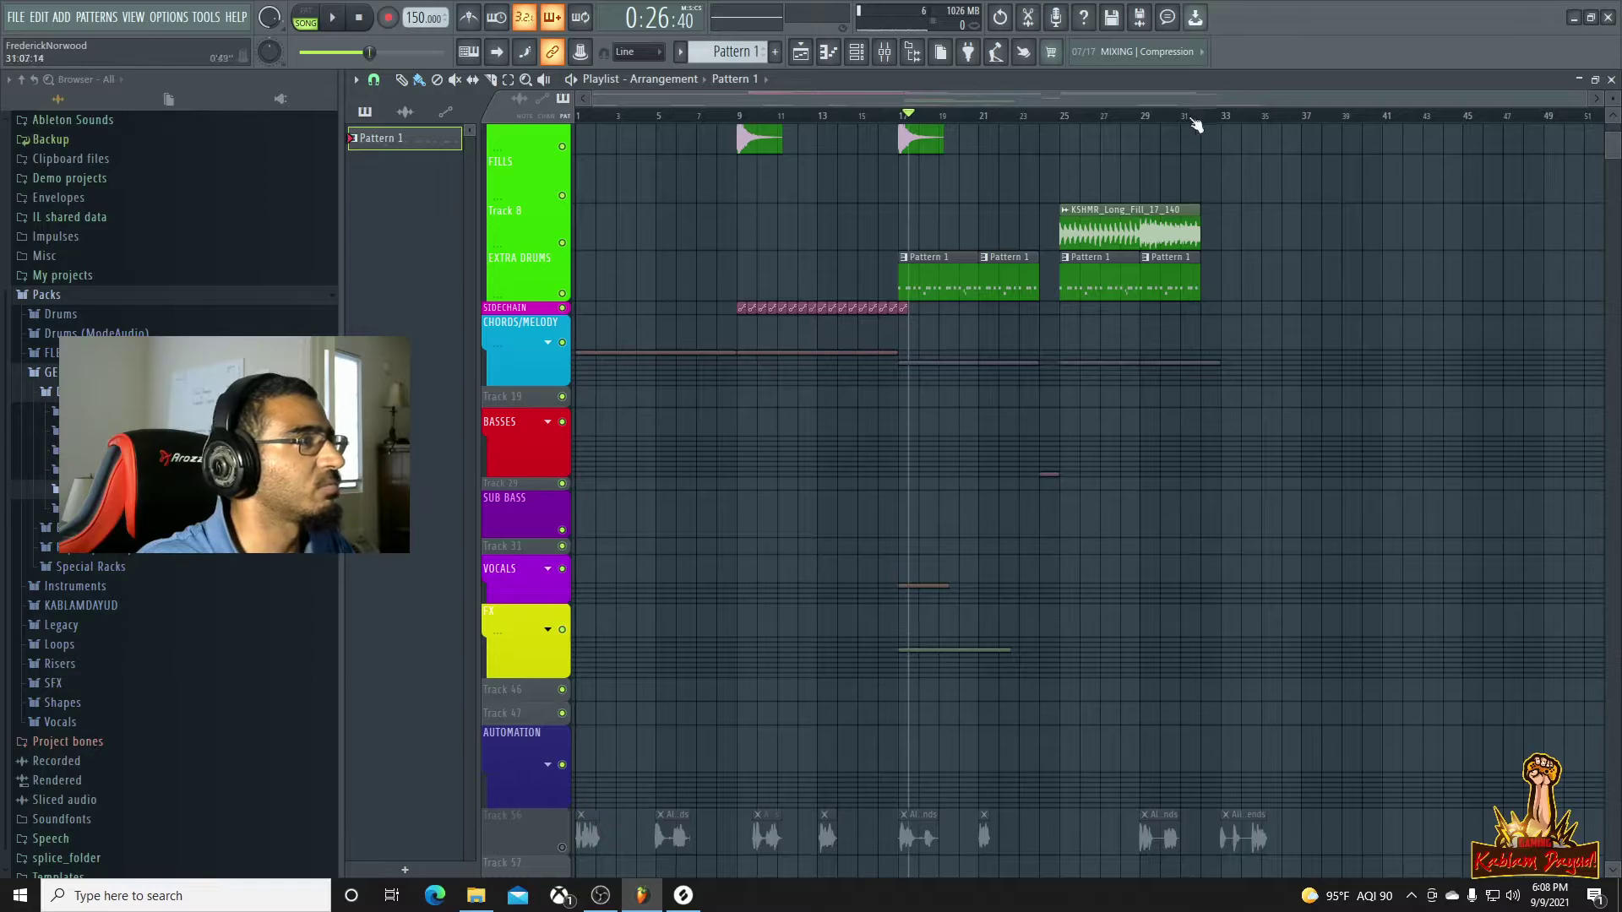
click(1194, 118)
key(space)
scroll(1284, 406, up, 5)
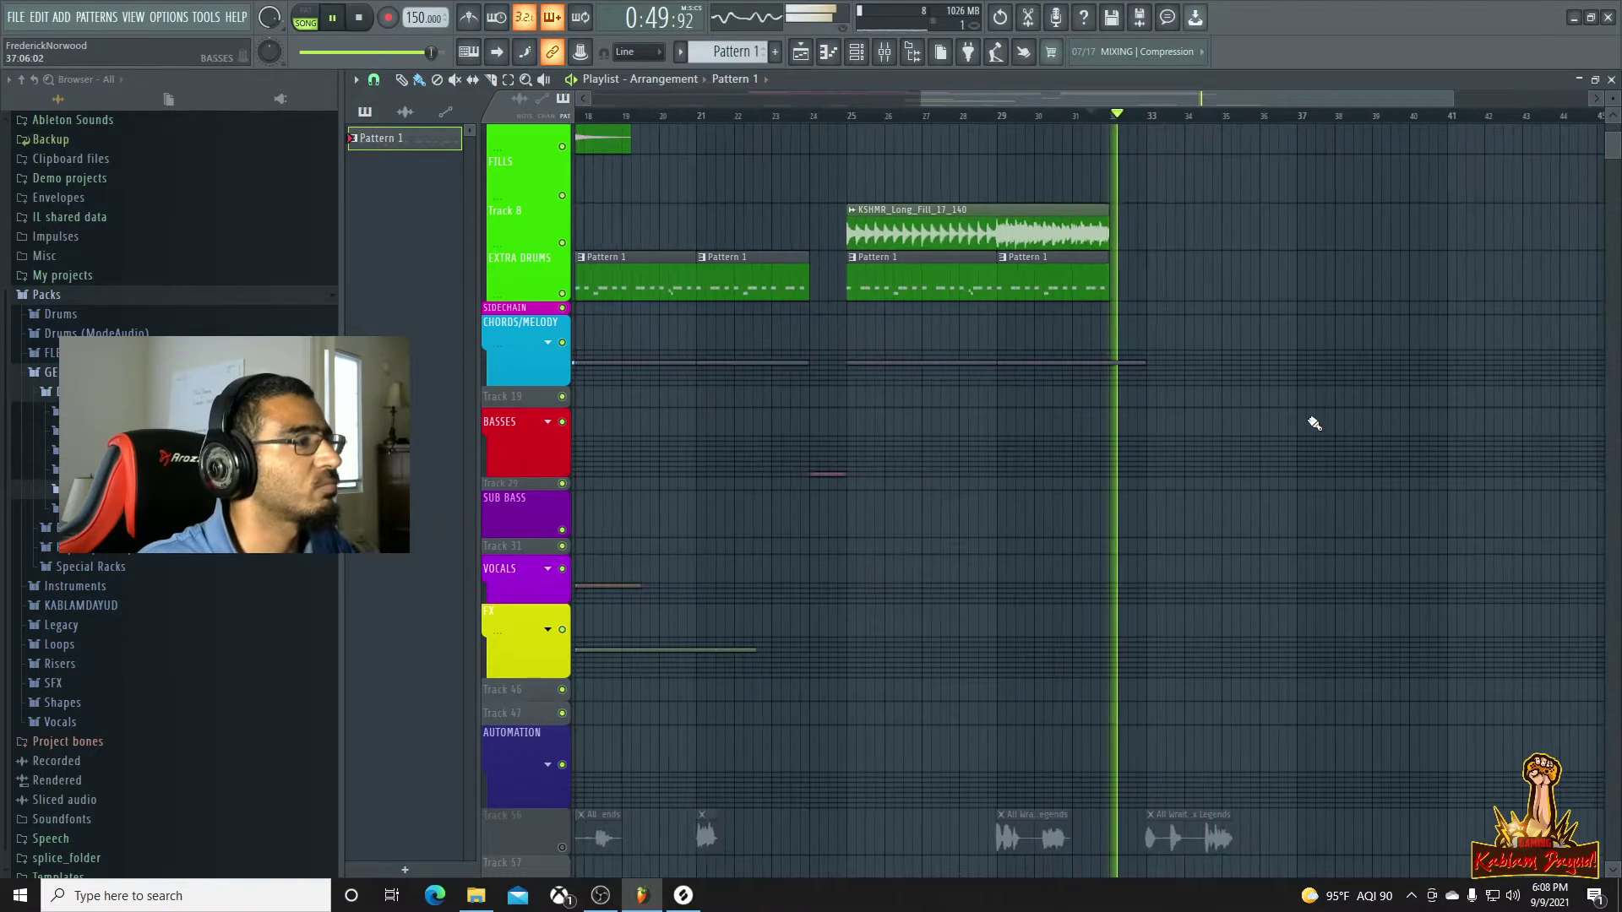
key(space)
scroll(799, 560, down, 5)
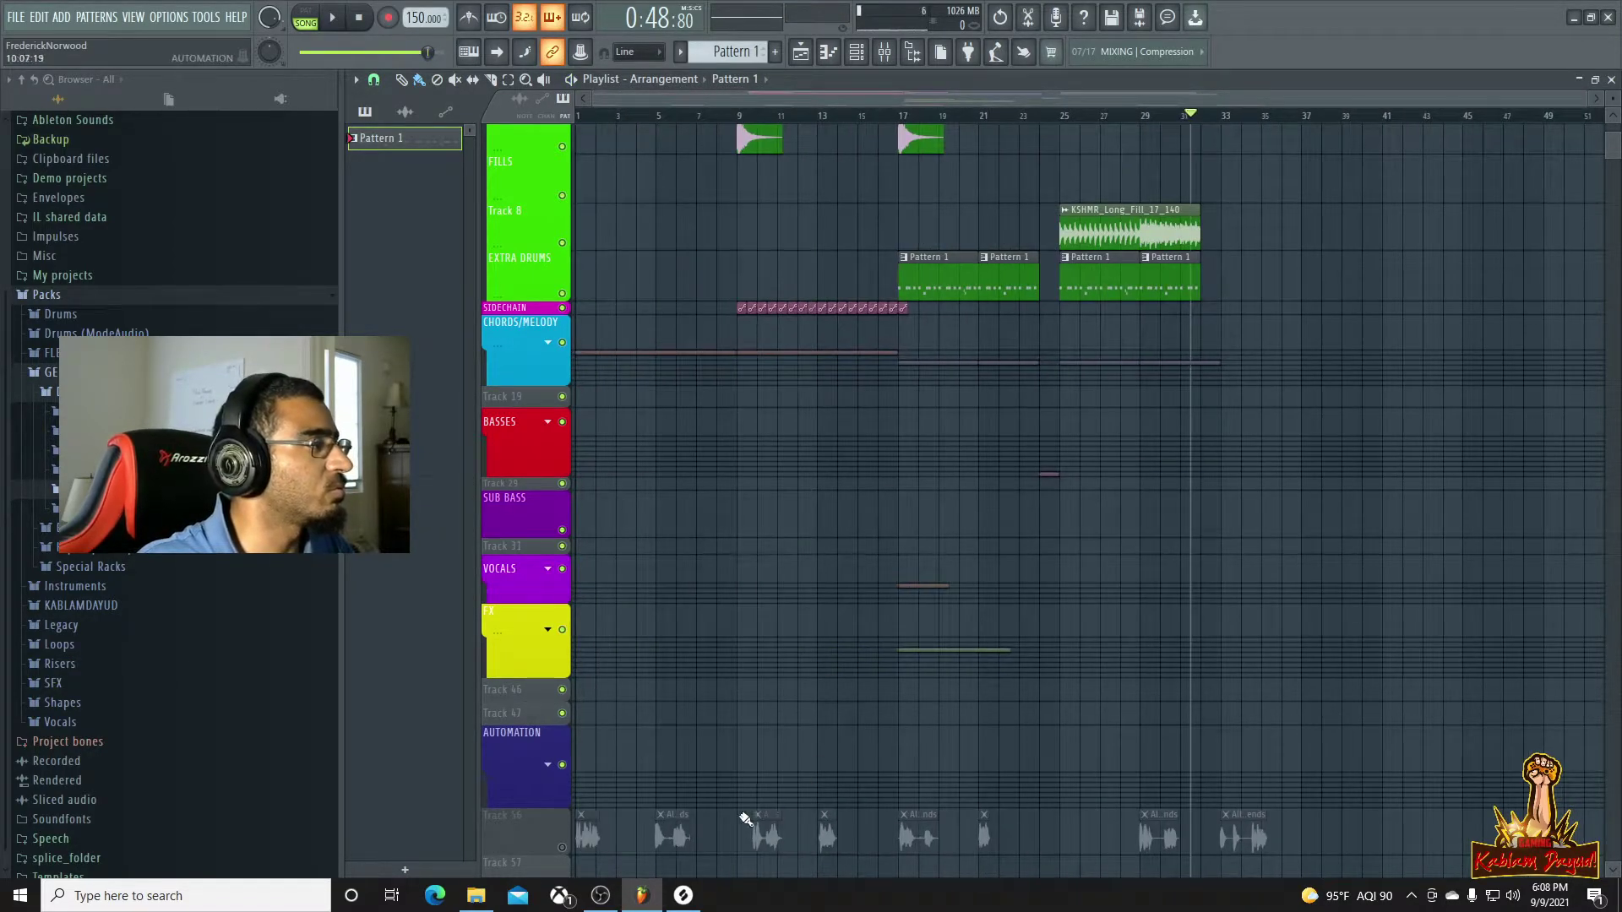
Solo Track 56 and audition its Wraith vocal clips around bars 9 and 13
ctrl+click(562, 847)
click(732, 117)
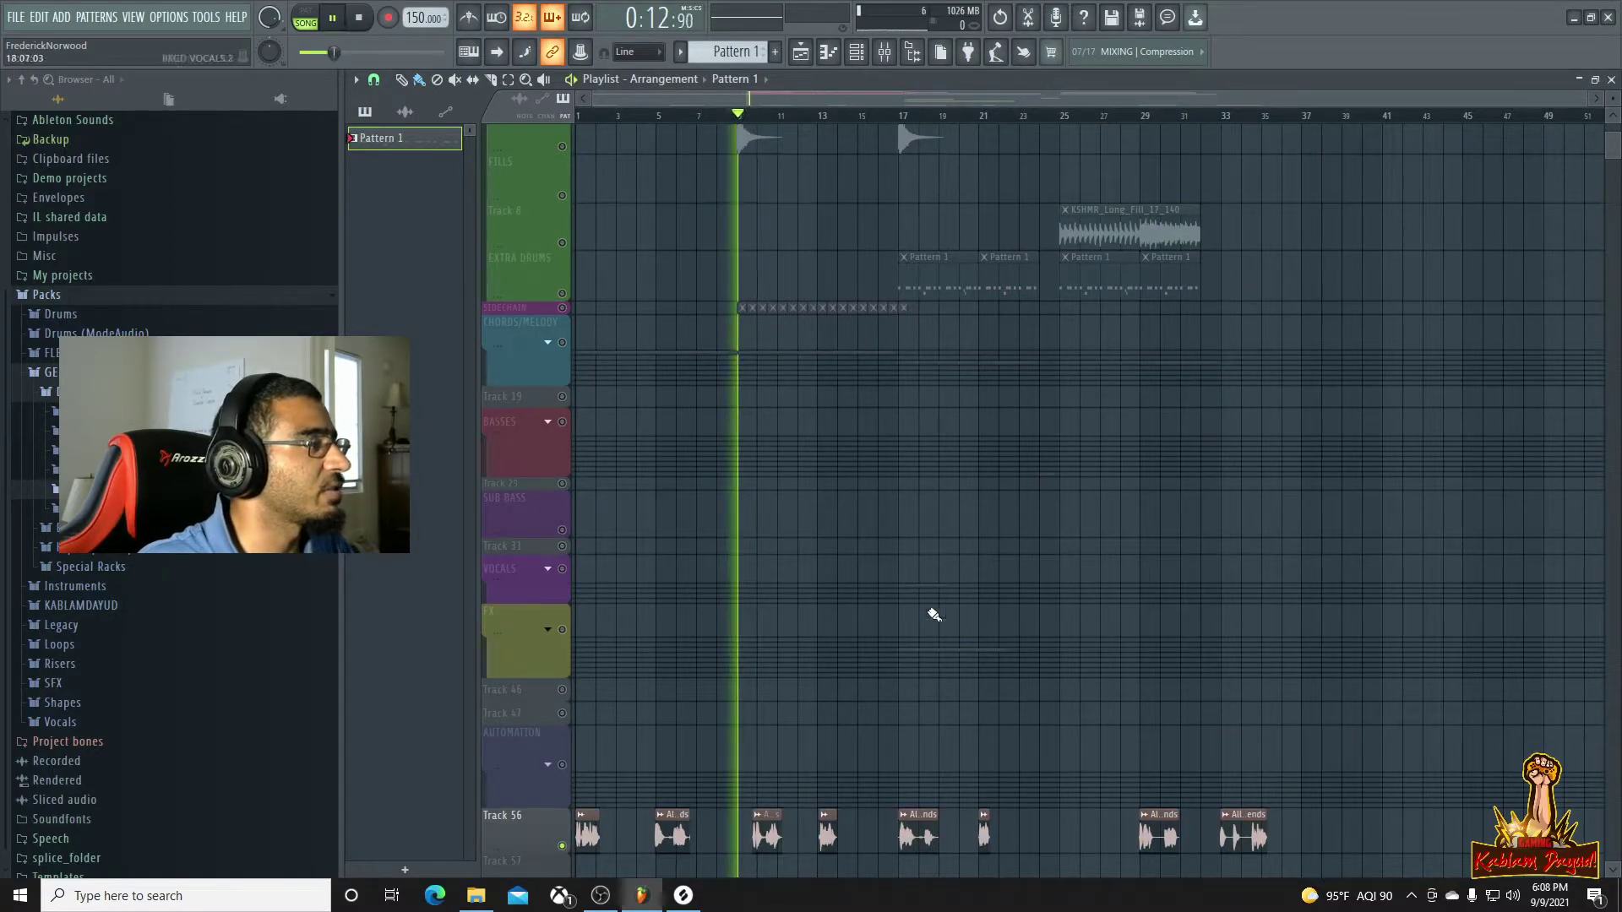
click(832, 115)
key(space)
key(space)
click(813, 115)
key(space)
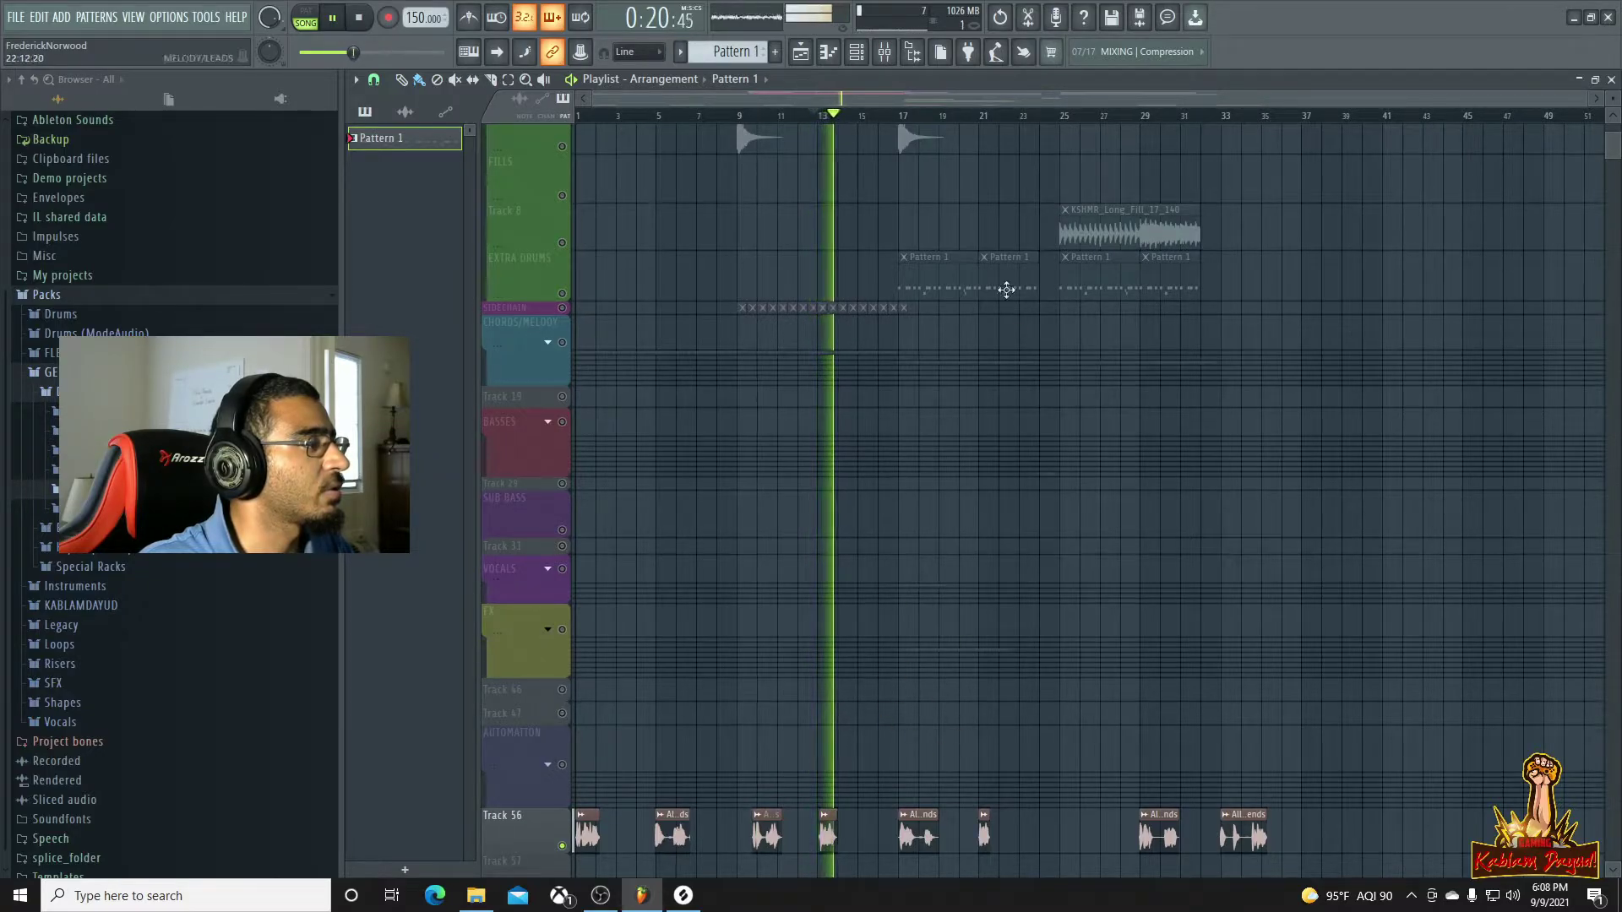
Audition the soloed Wraith vocal clips on Track 56 around bars 21 and 29
click(977, 115)
key(space)
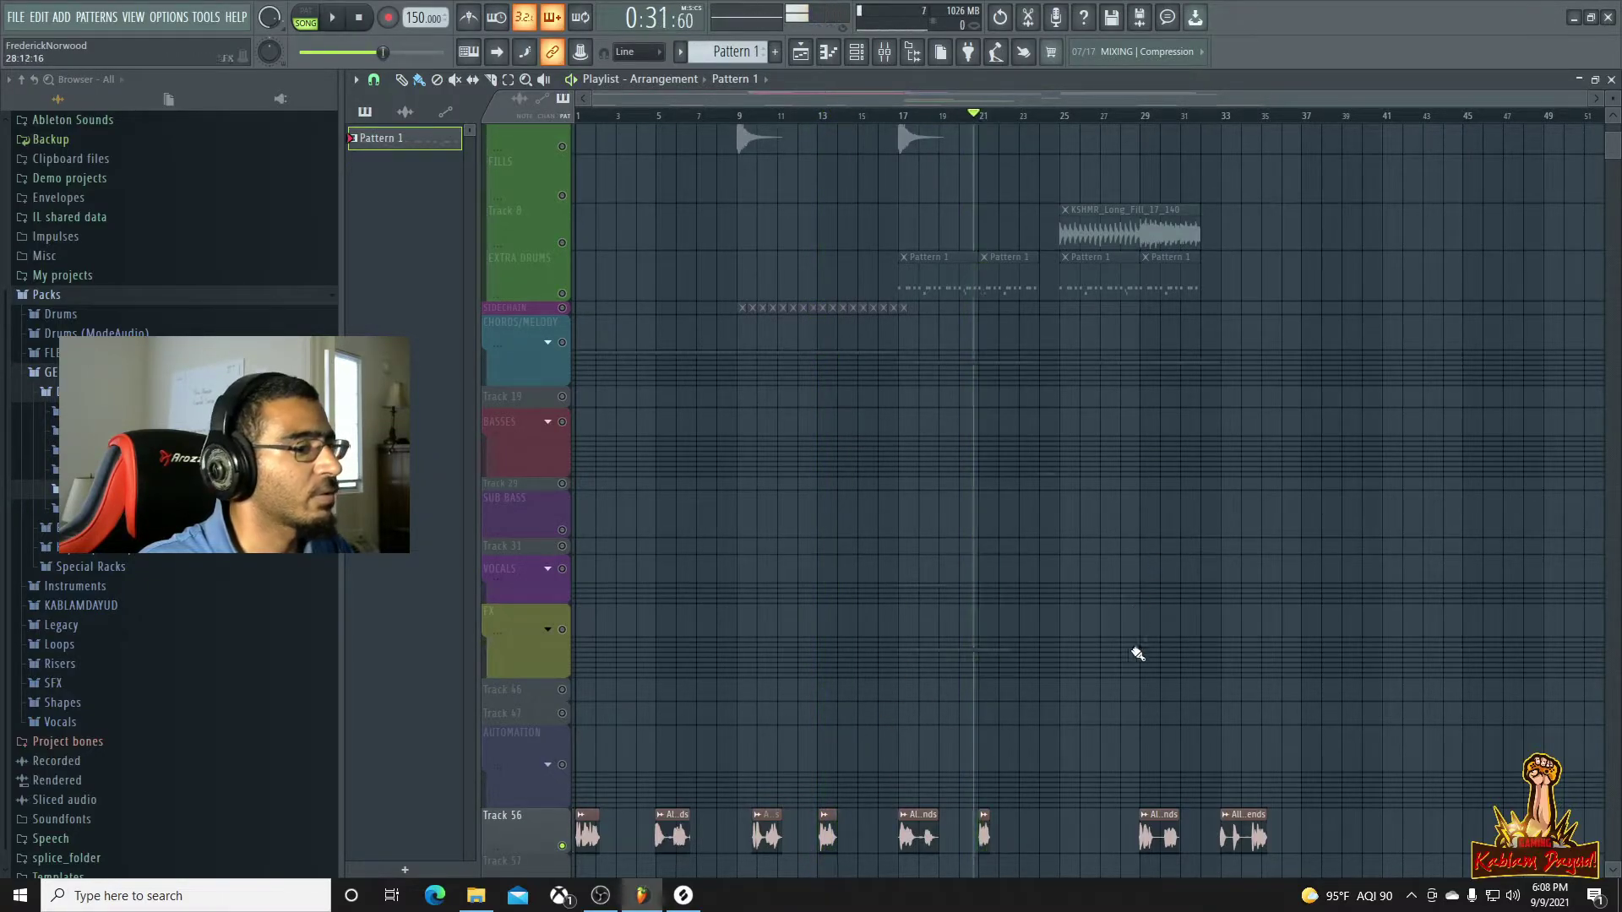
scroll(1076, 645, up, 6)
scroll(1073, 650, down, 6)
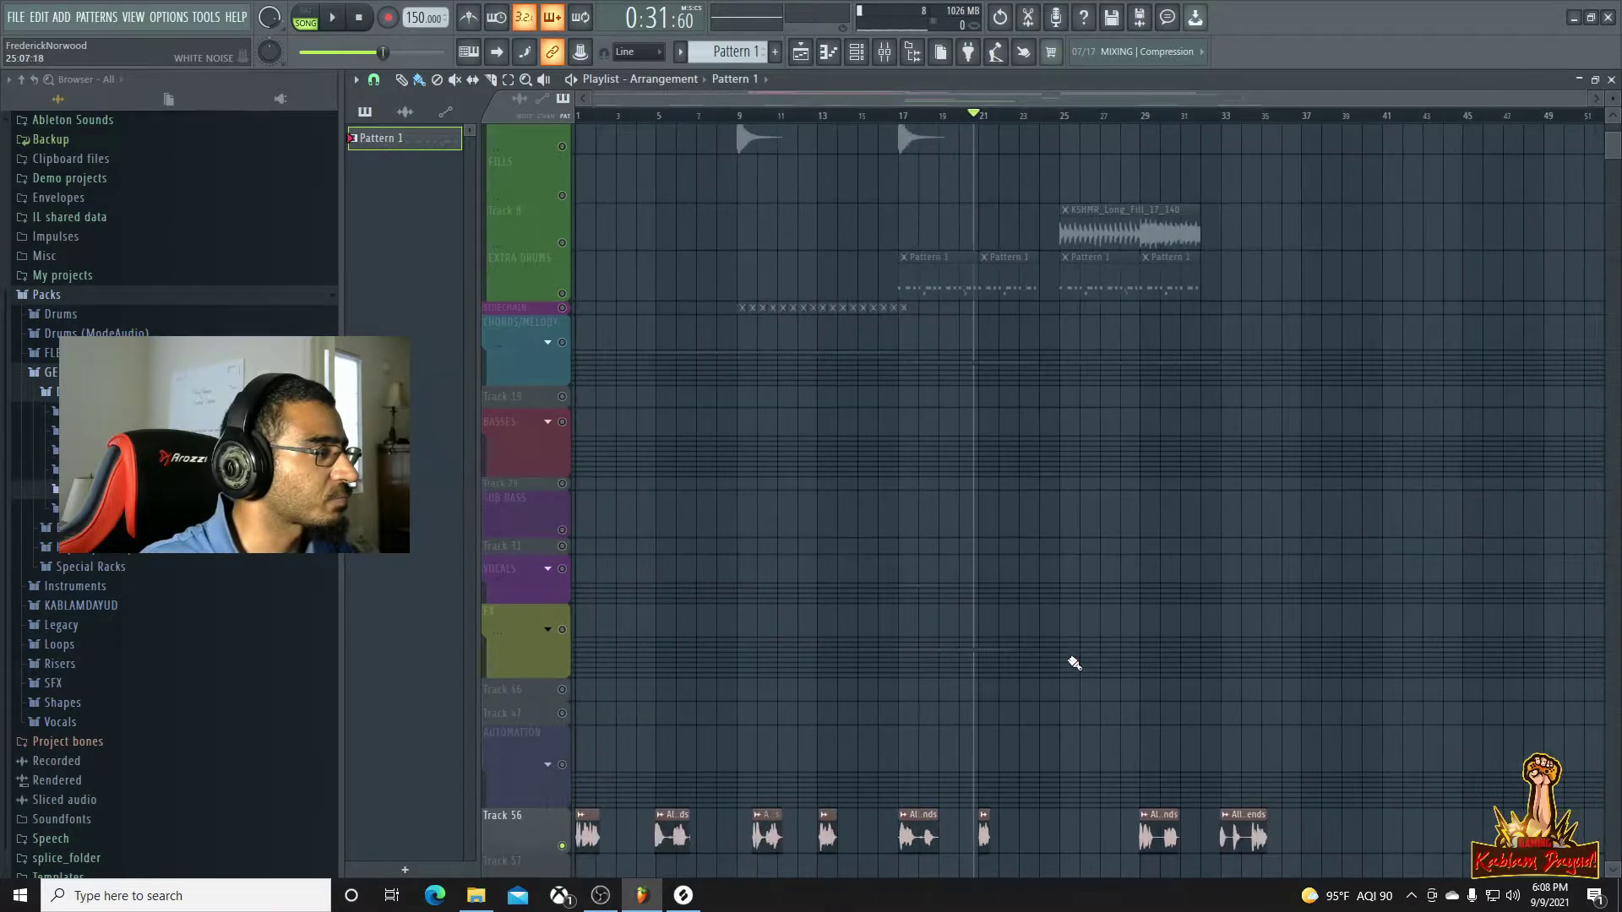
click(1148, 117)
key(space)
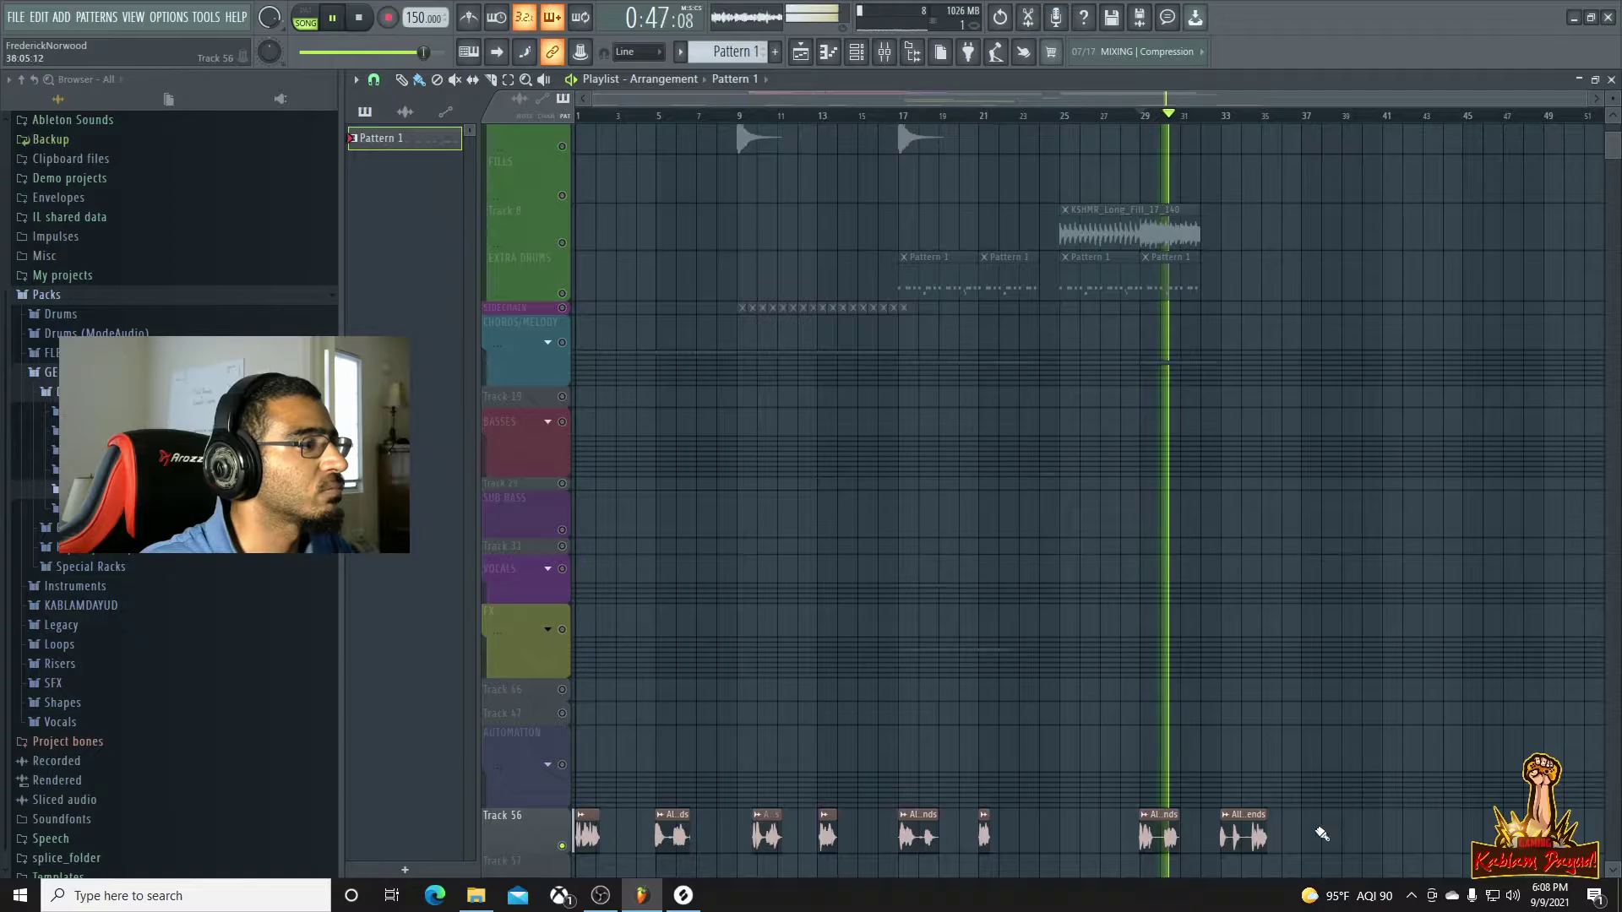
key(space)
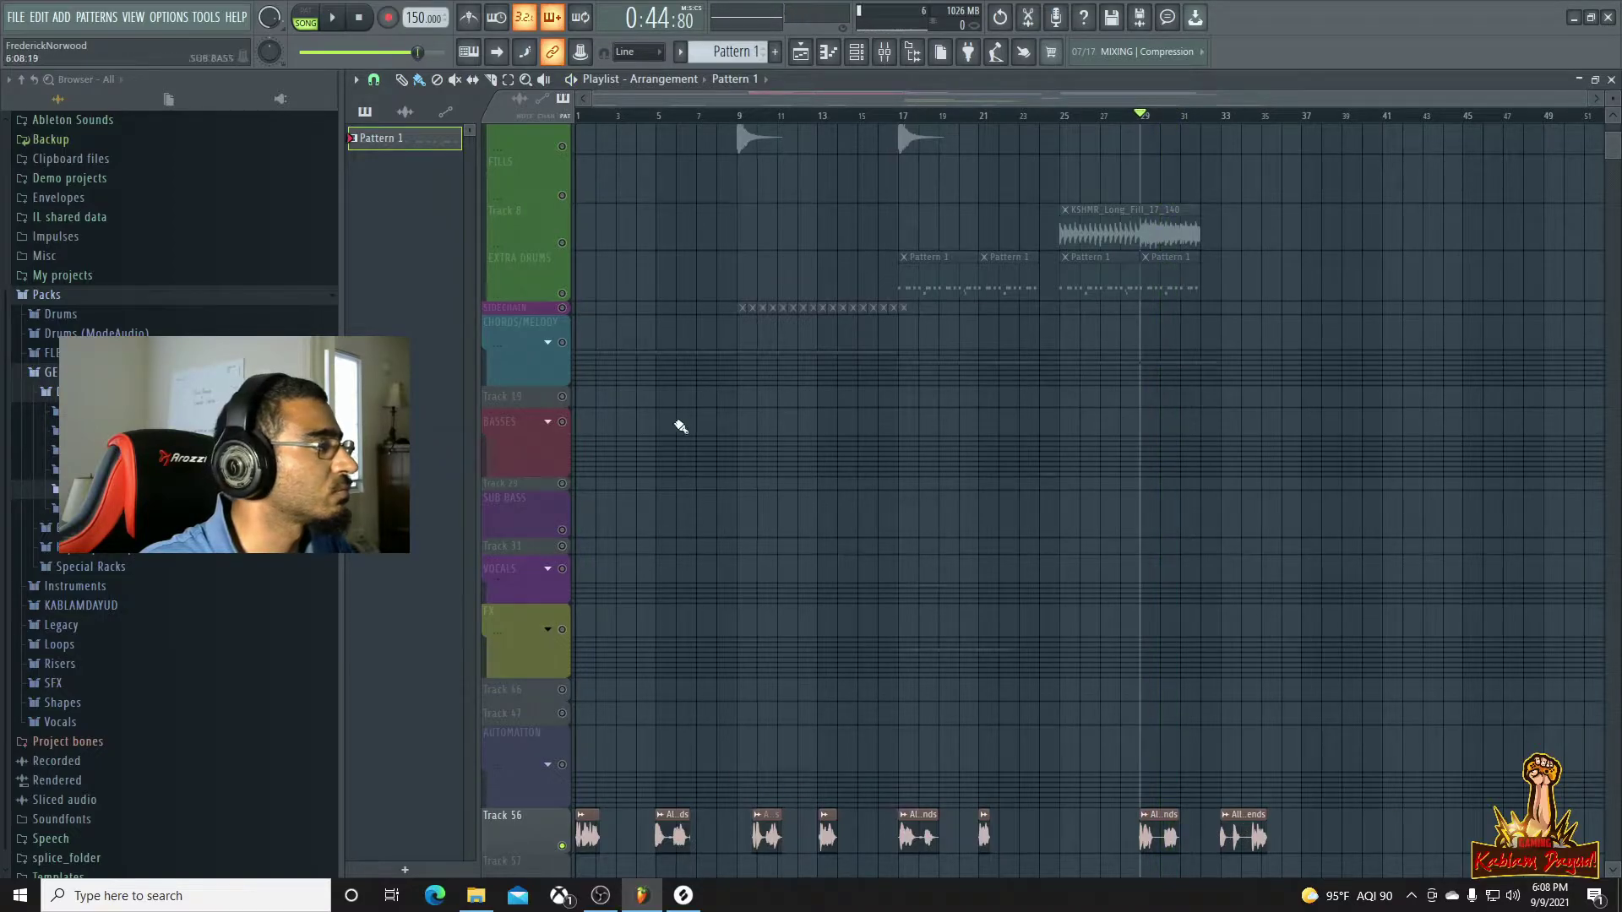
Audition Track 56's soloed vocal clips from bar 1 and around bars 10 and 13
click(582, 119)
key(space)
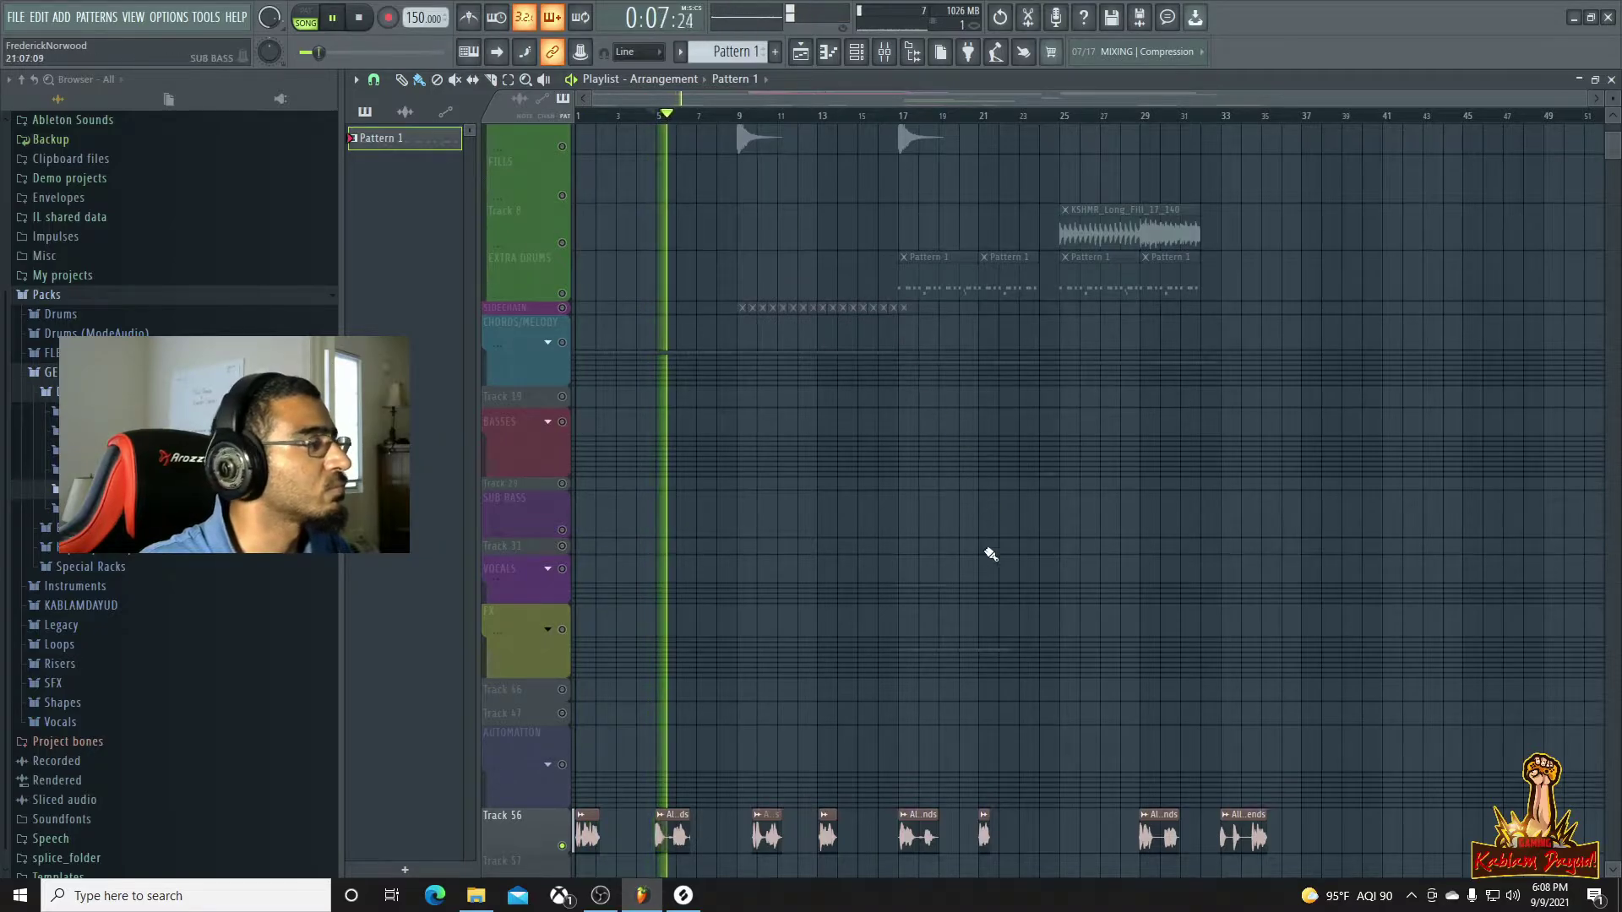
key(space)
click(774, 118)
key(space)
click(758, 116)
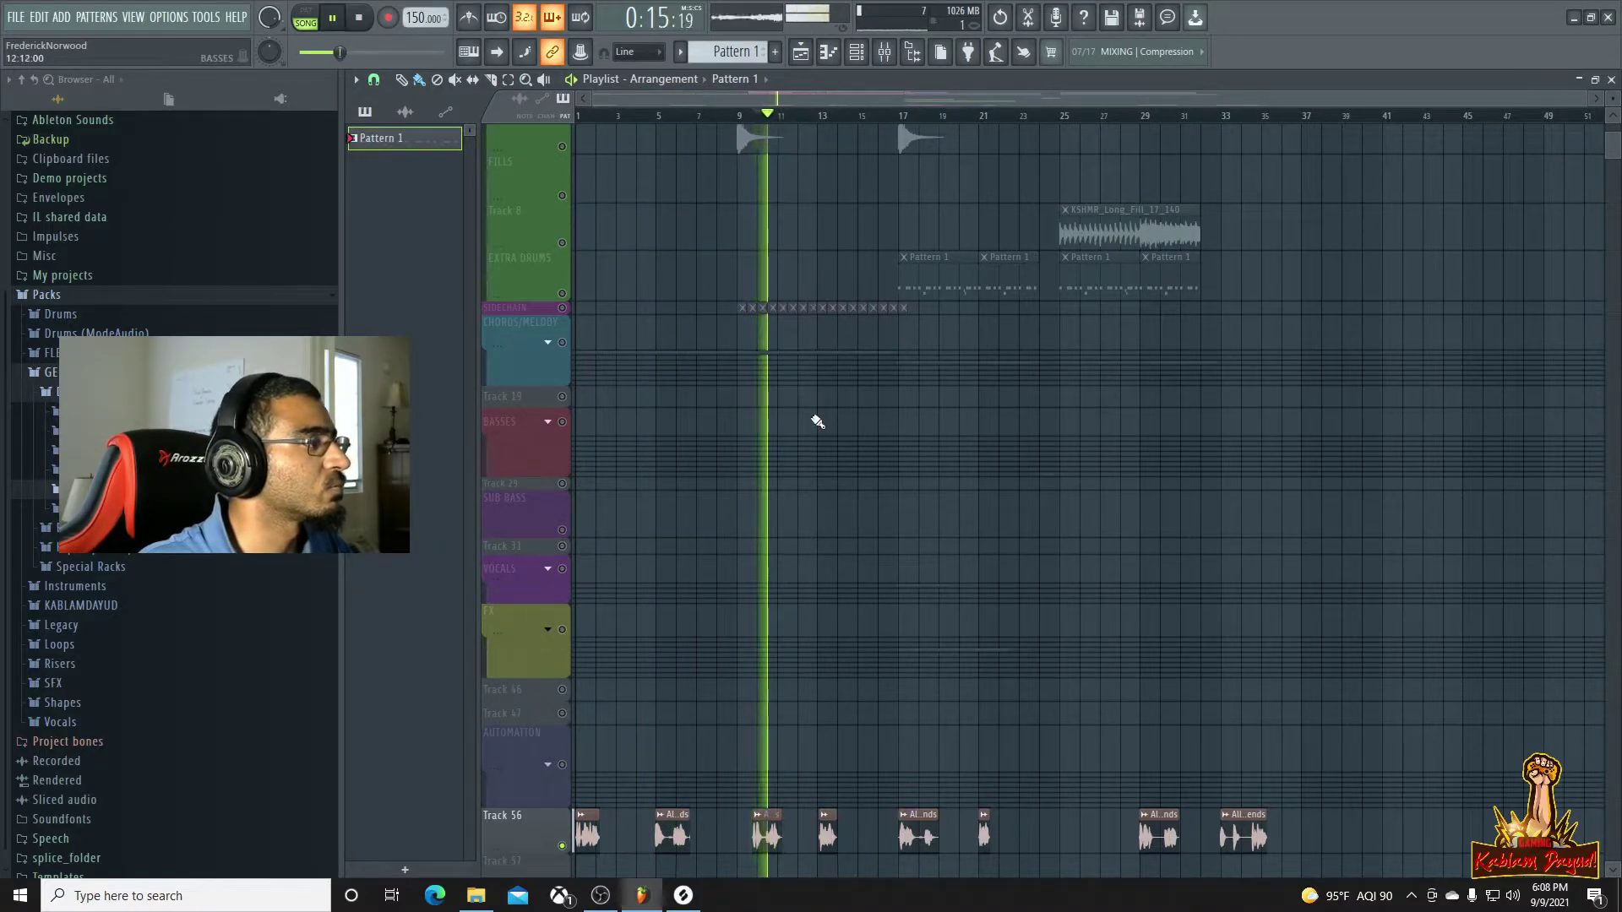
key(space)
click(827, 116)
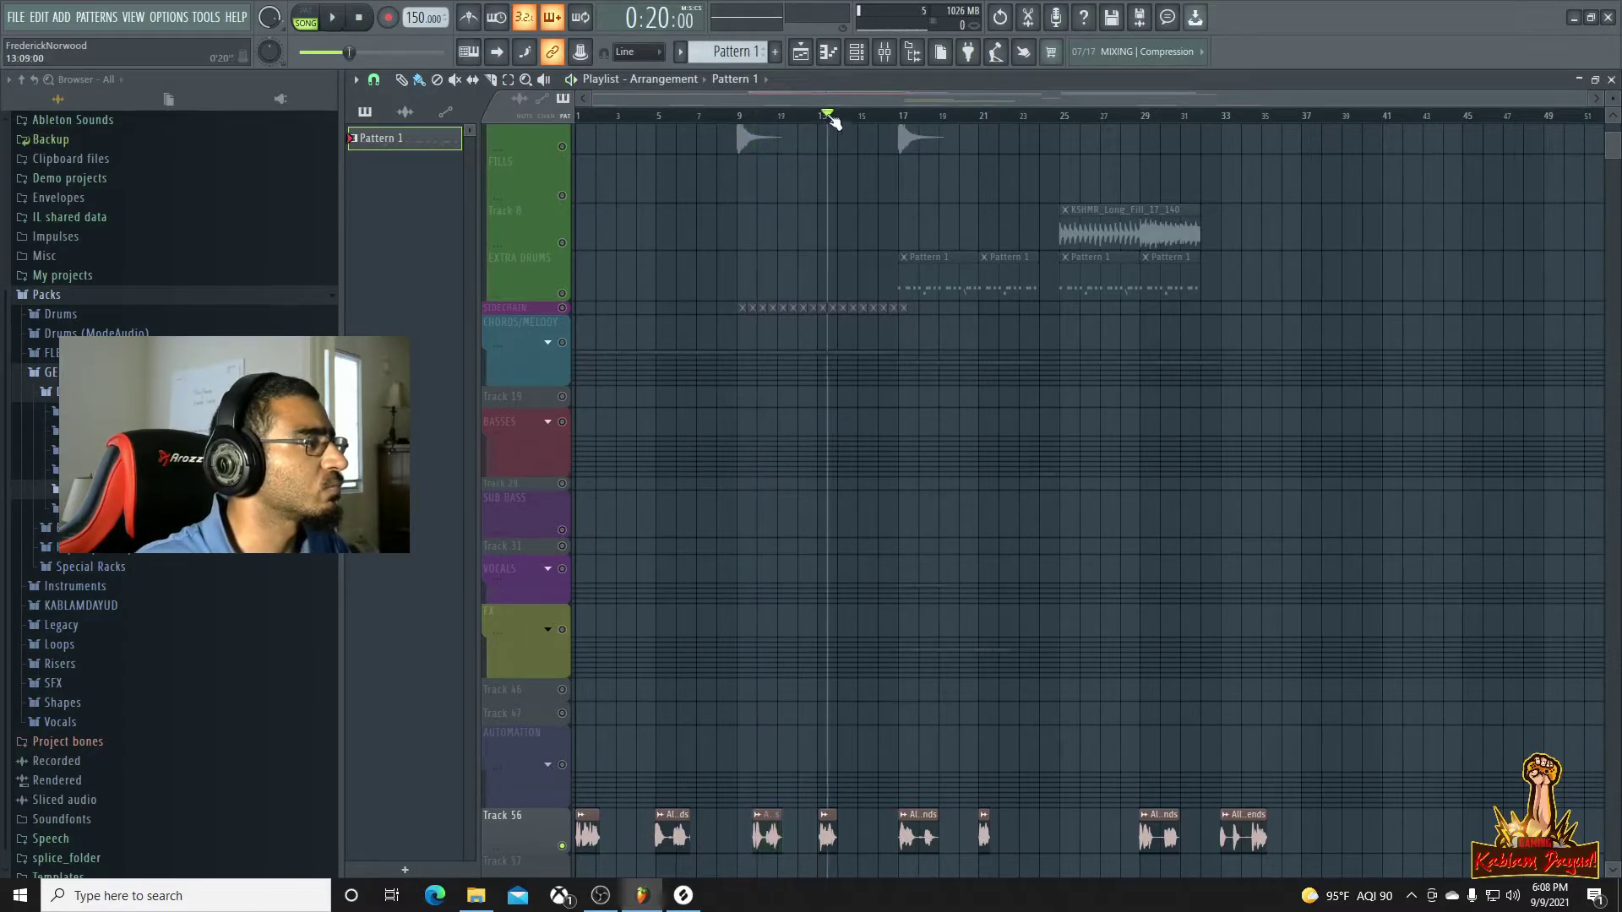
key(space)
scroll(861, 637, up, 2)
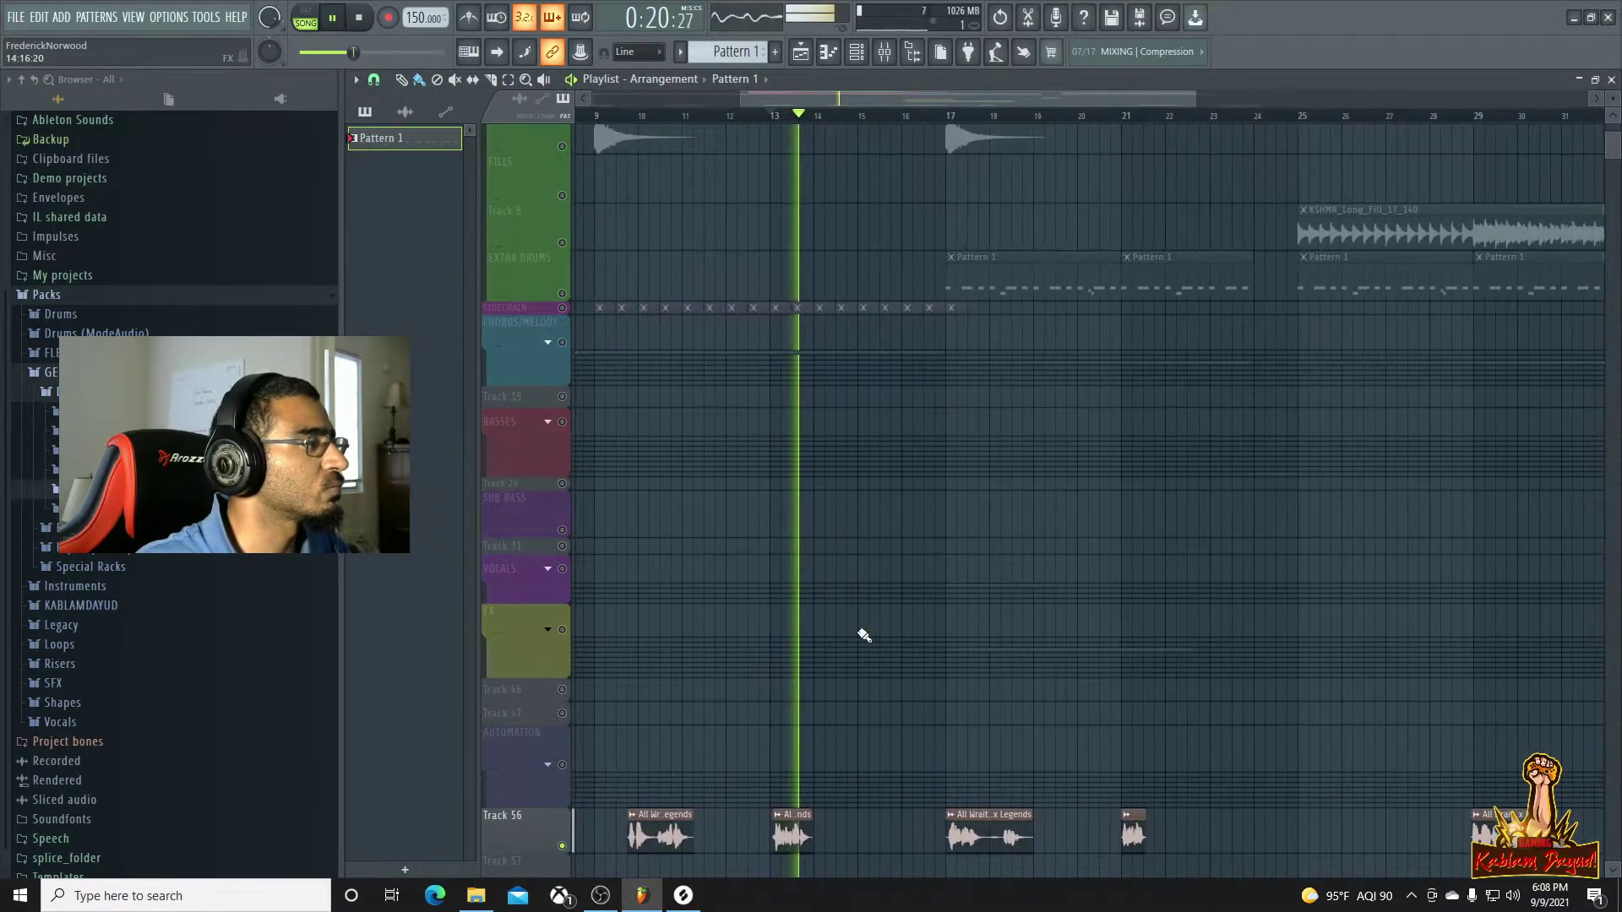
key(space)
Audition Track 56's soloed vocal clips at bars 17, 21 and 29
click(947, 115)
key(space)
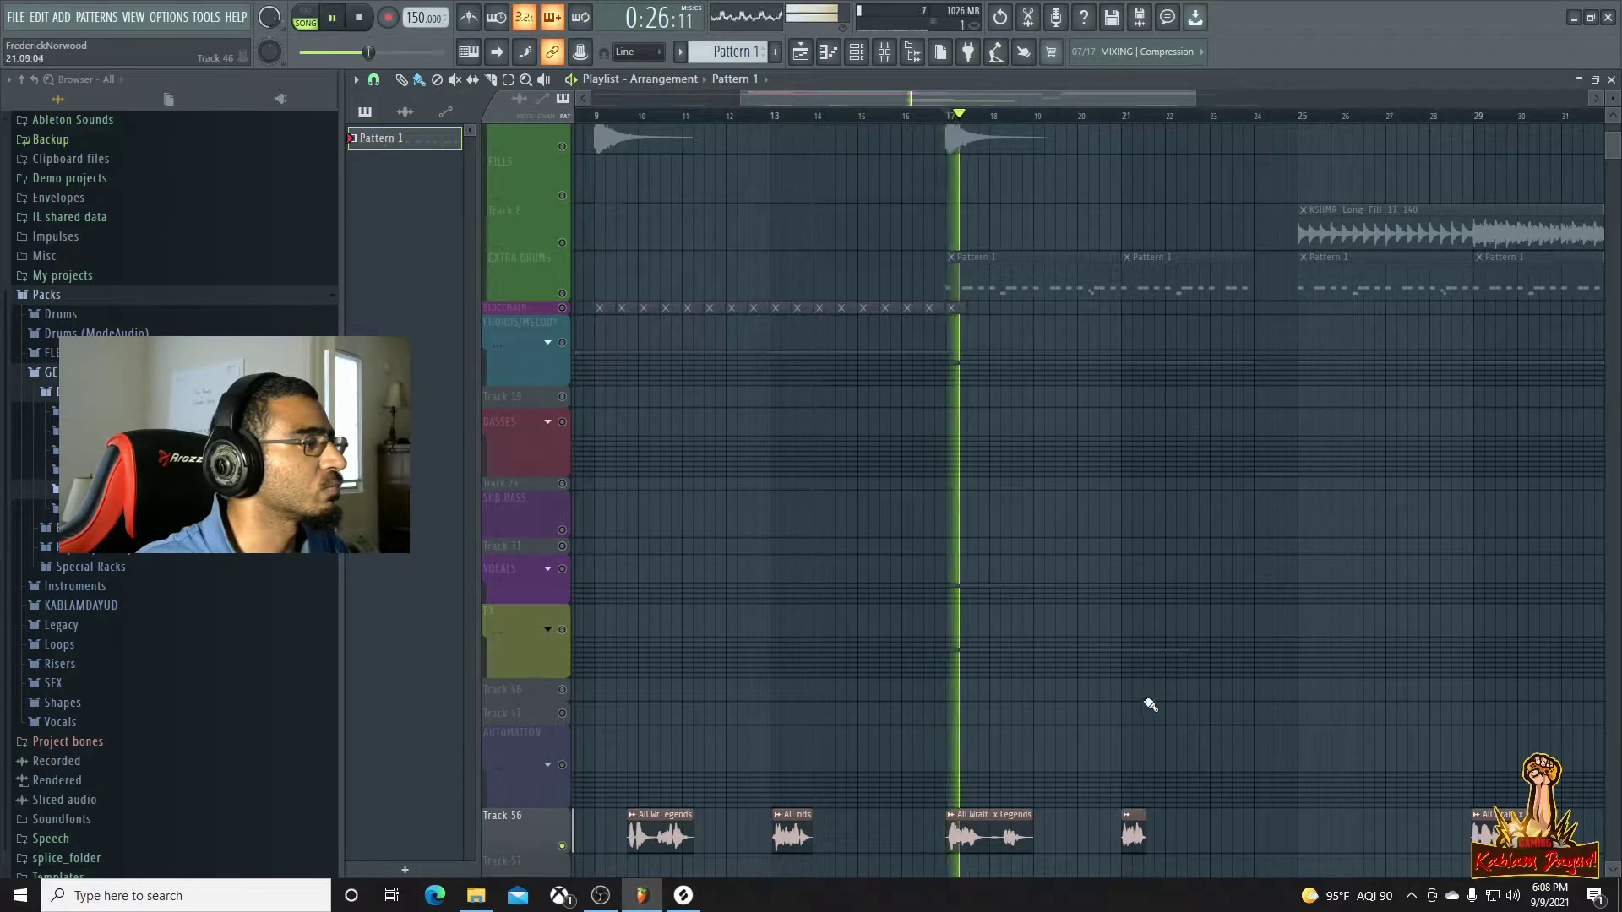
scroll(1147, 703, down, 2)
click(1088, 115)
key(space)
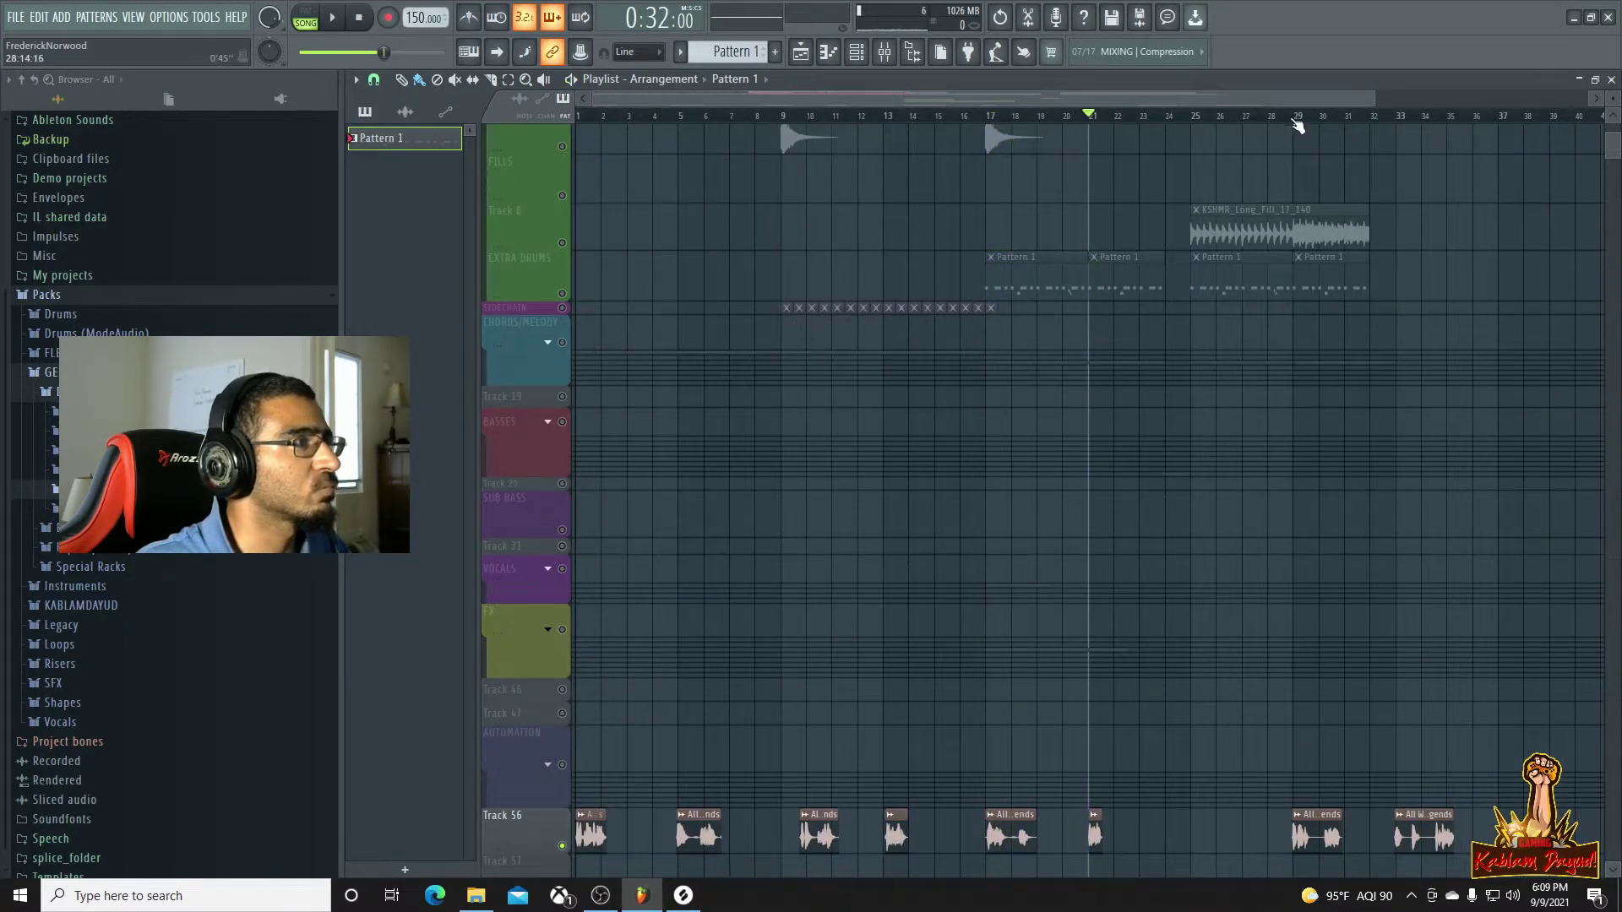
key(space)
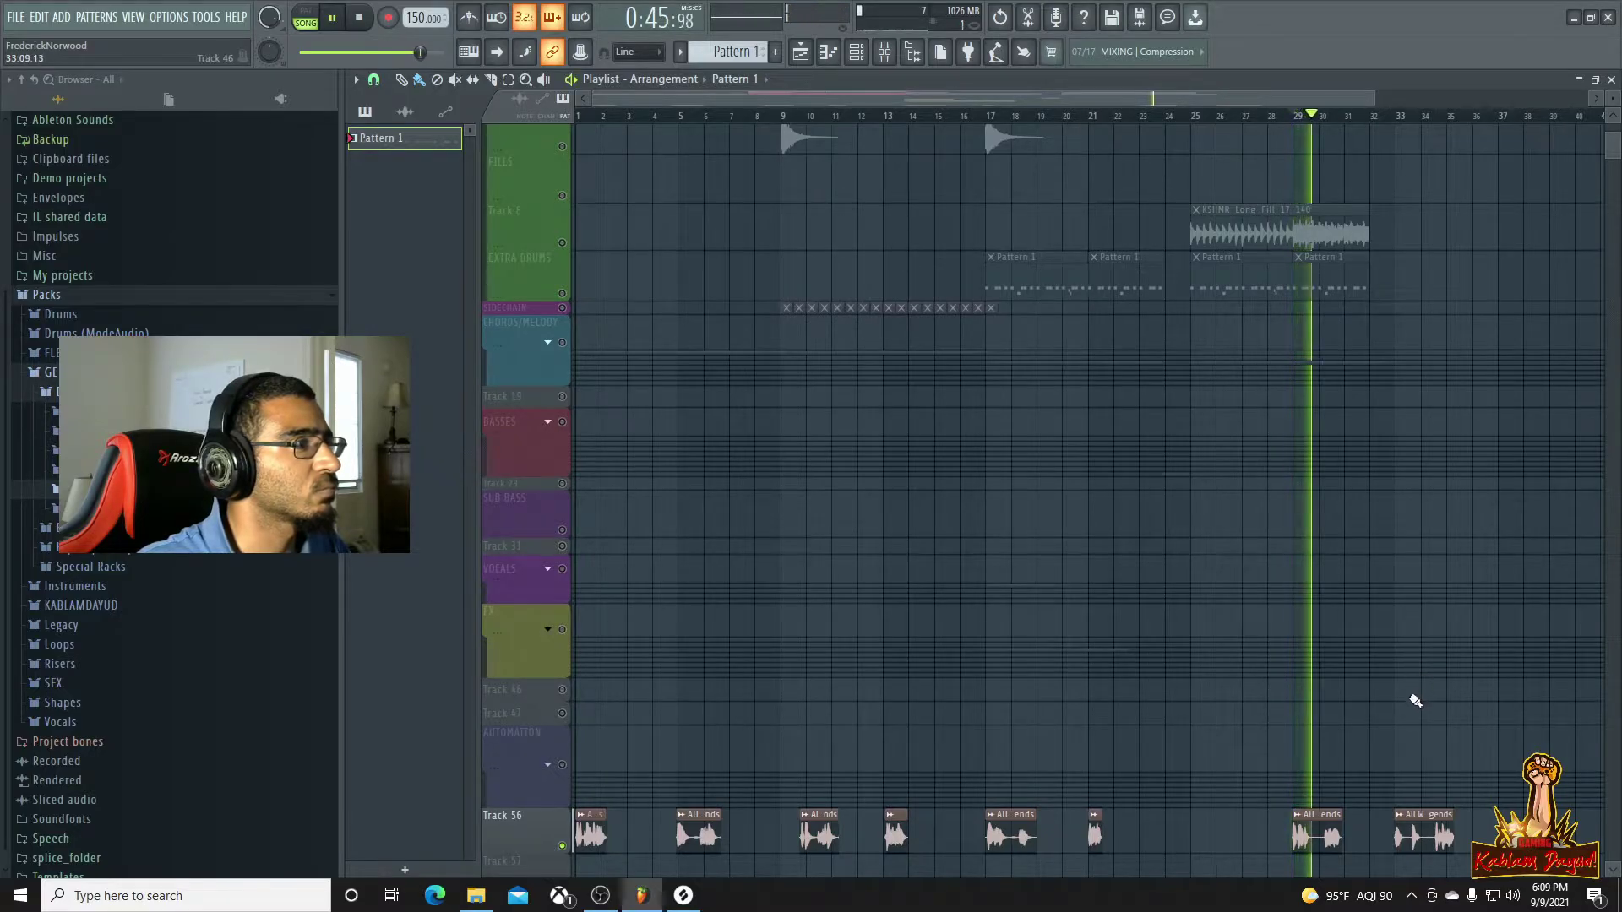
key(space)
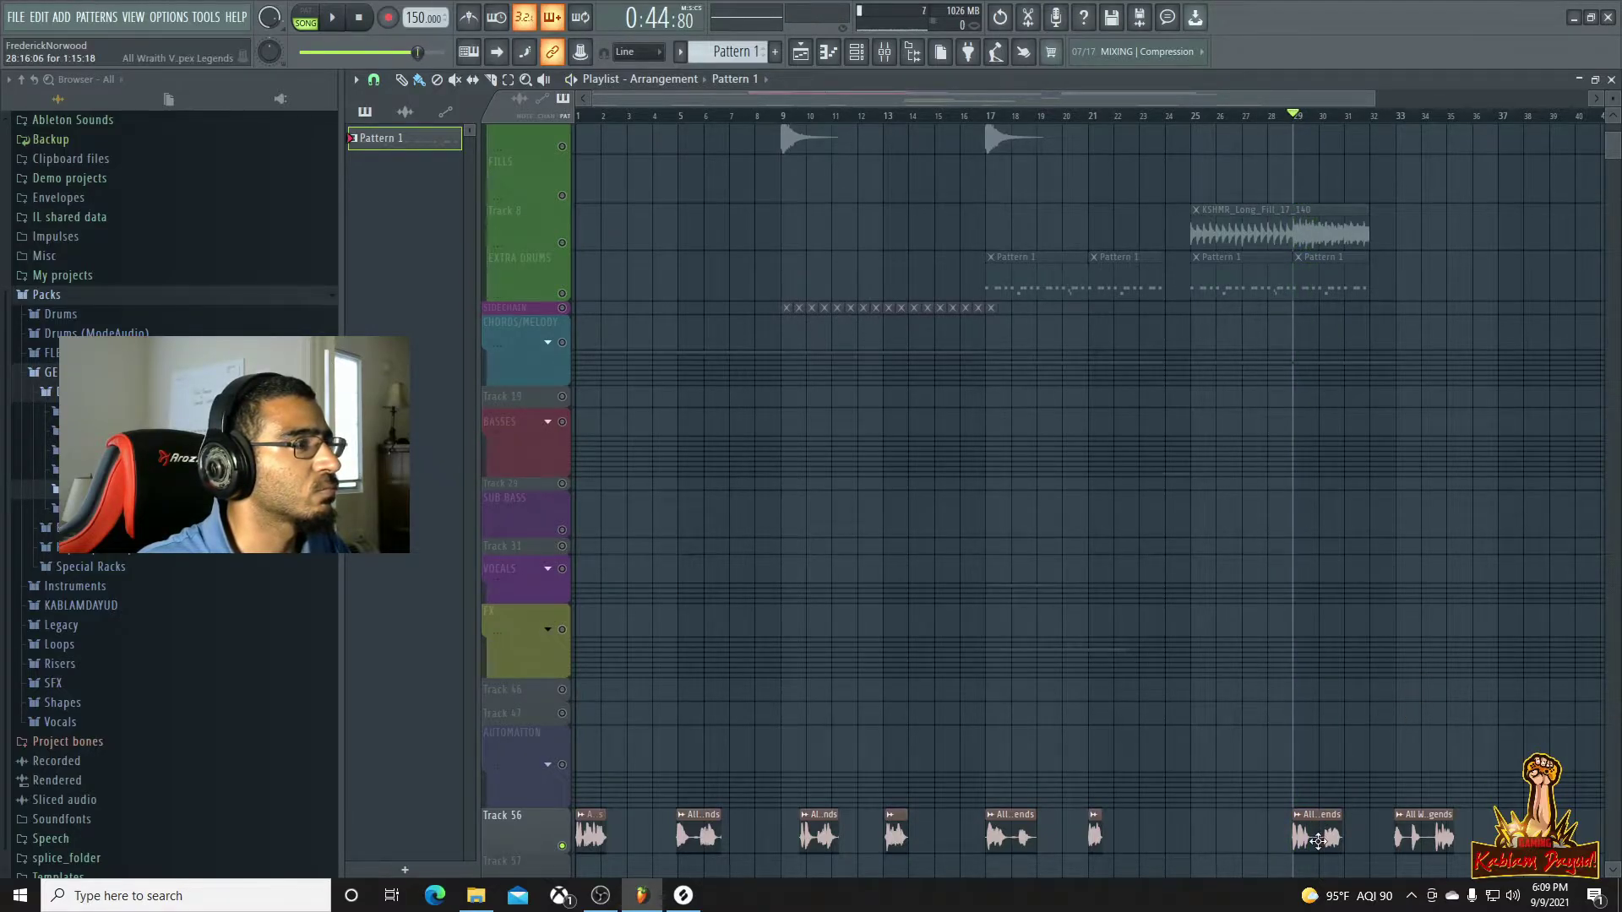
Move the last Wraith vocal clip from Track 56 into the VOCALS group near bar 32, and mute Track 56 with the other tracks active
scroll(1361, 688, down, 2)
click(1227, 118)
key(space)
click(1233, 119)
key(space)
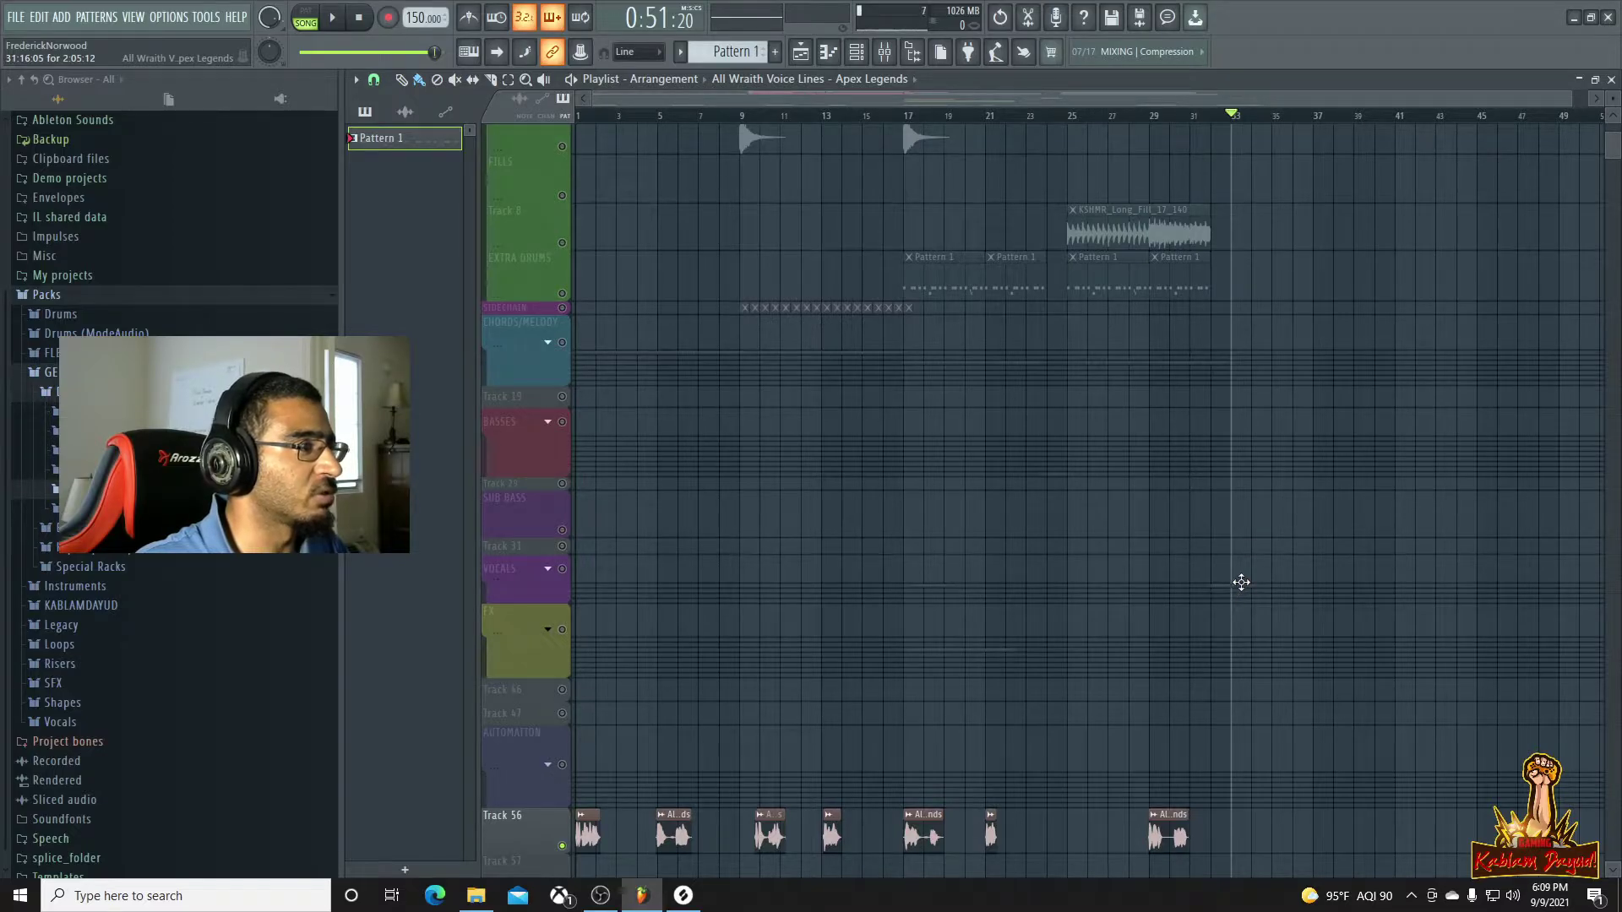
right_click(562, 845)
click(563, 847)
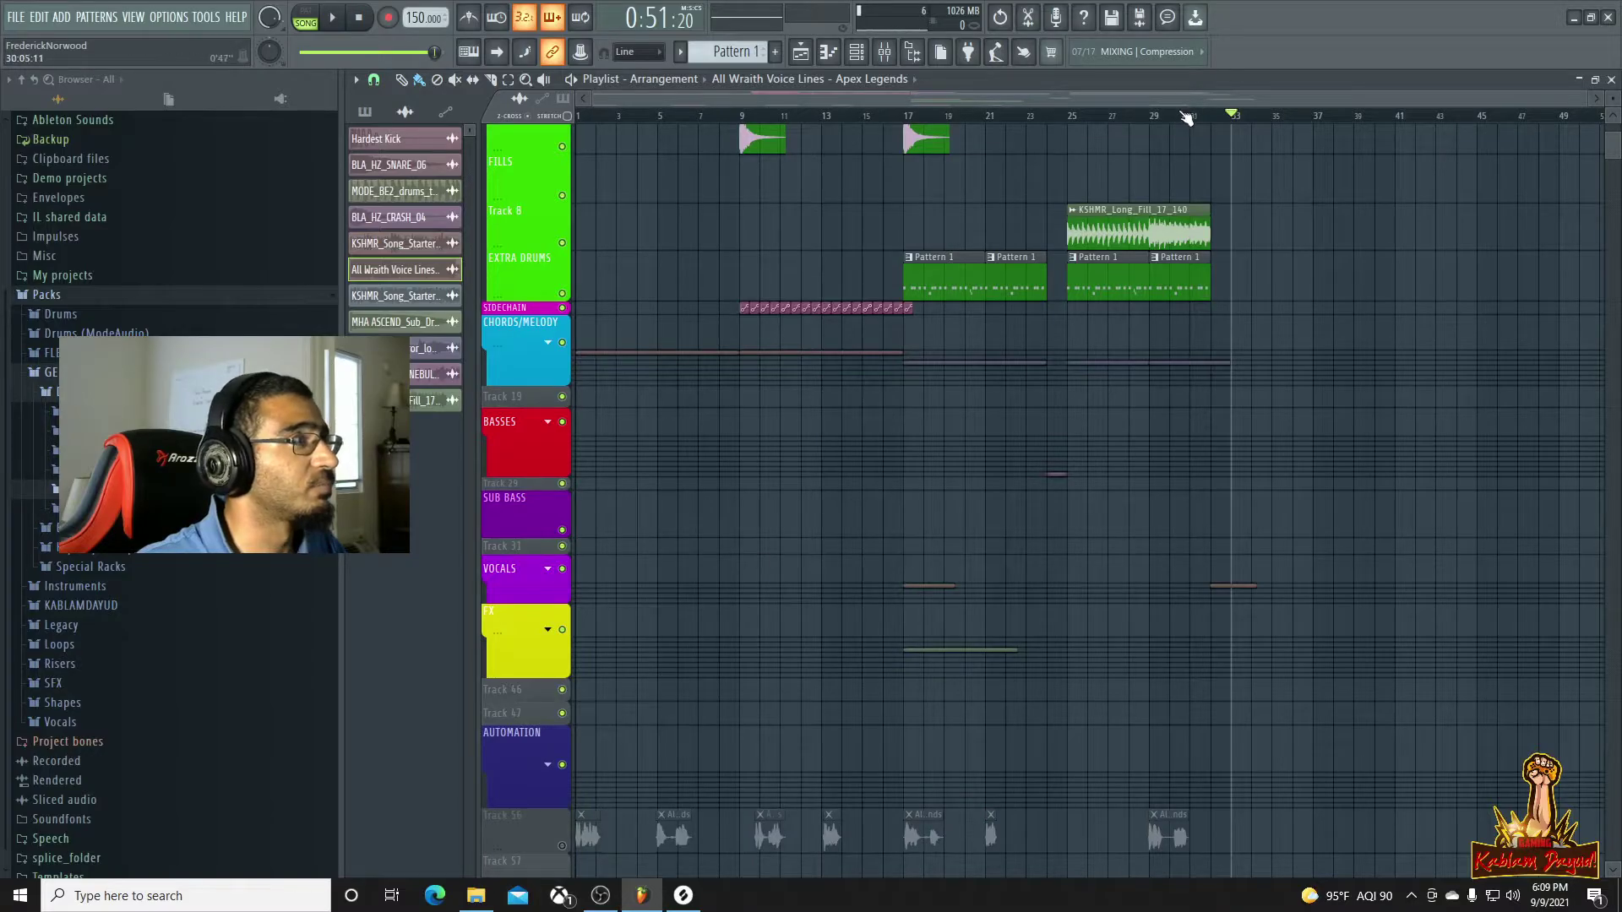
Shift the last Wraith clip in the VOCALS group earlier so it starts at about bar 30.7, removing the stray duplicate below it
click(1185, 116)
key(space)
scroll(1302, 621, up, 5)
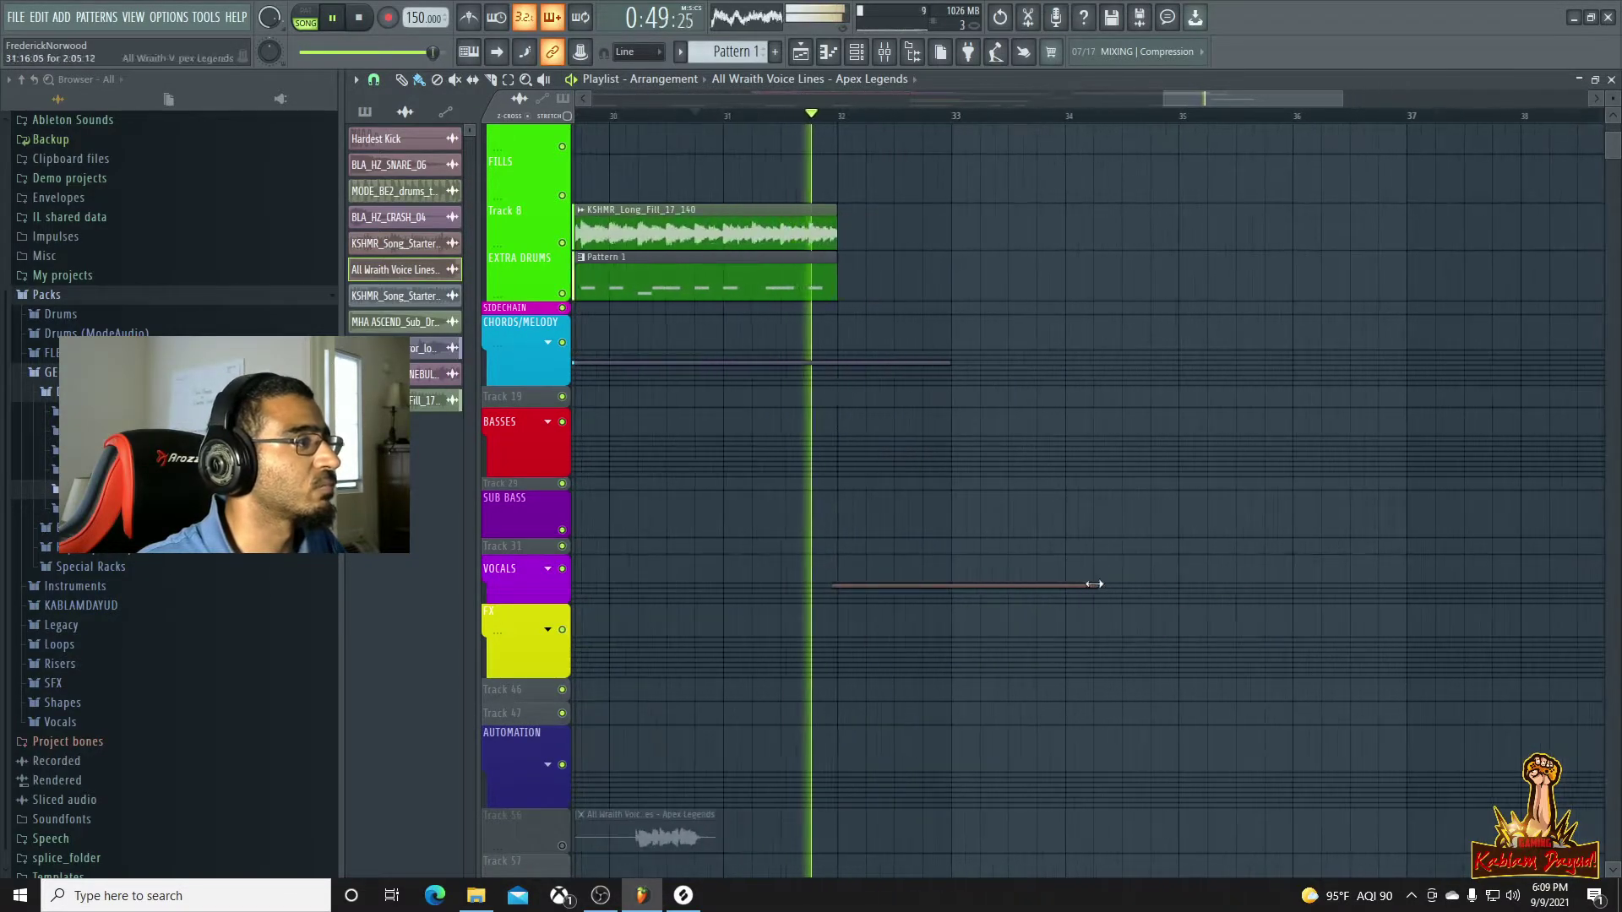
key(space)
click(955, 591)
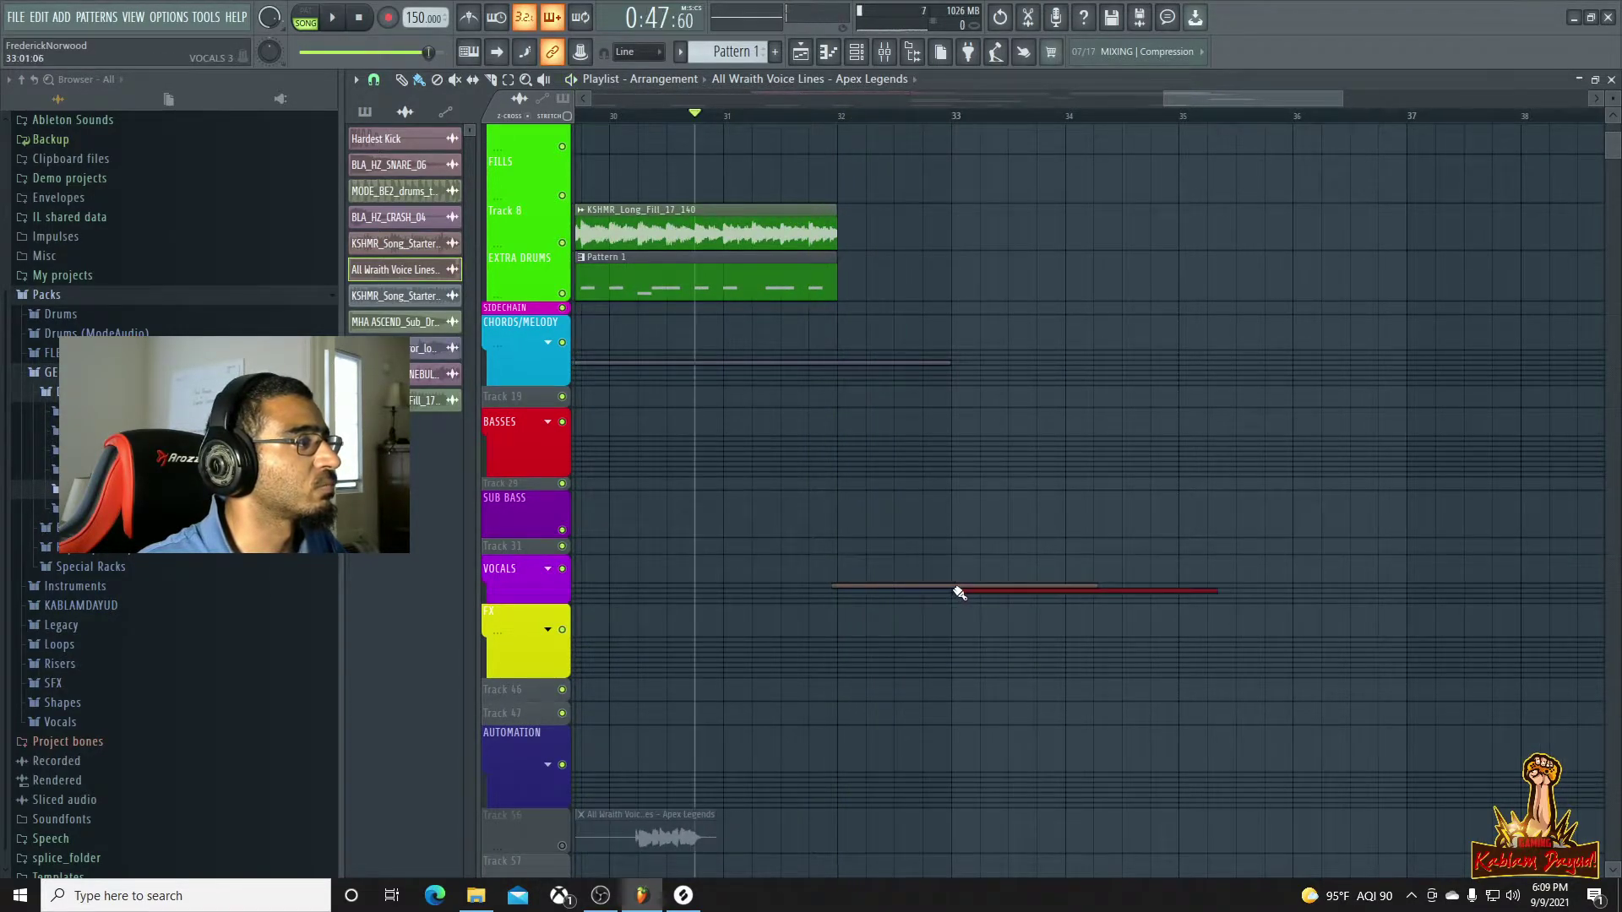
click(960, 592)
right_click(1205, 592)
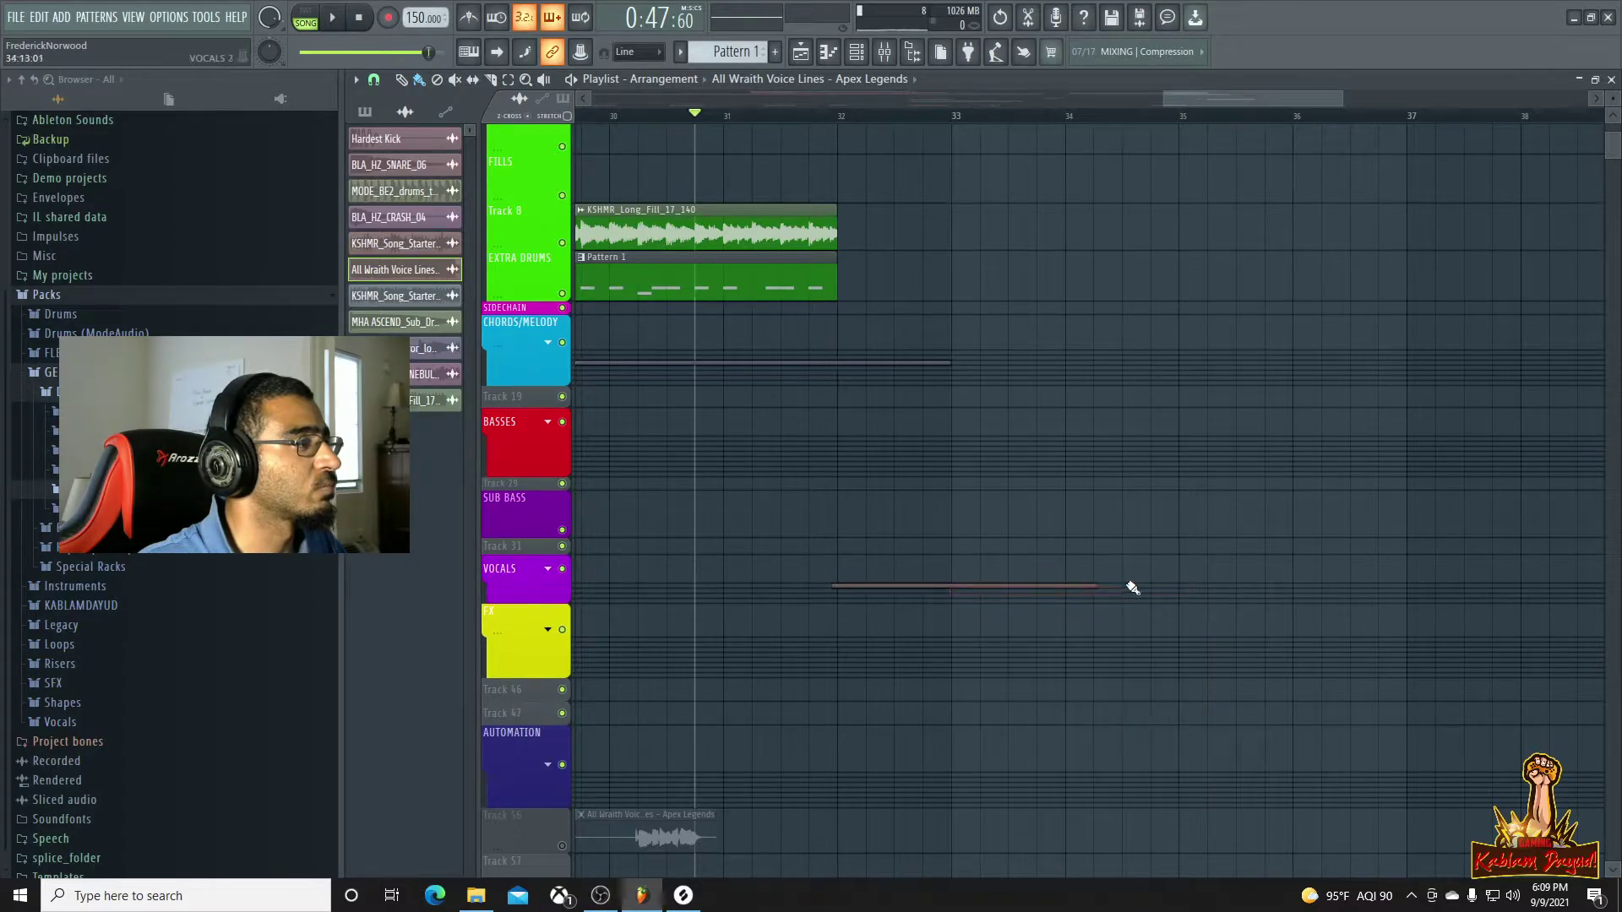
drag(1054, 585, 902, 589)
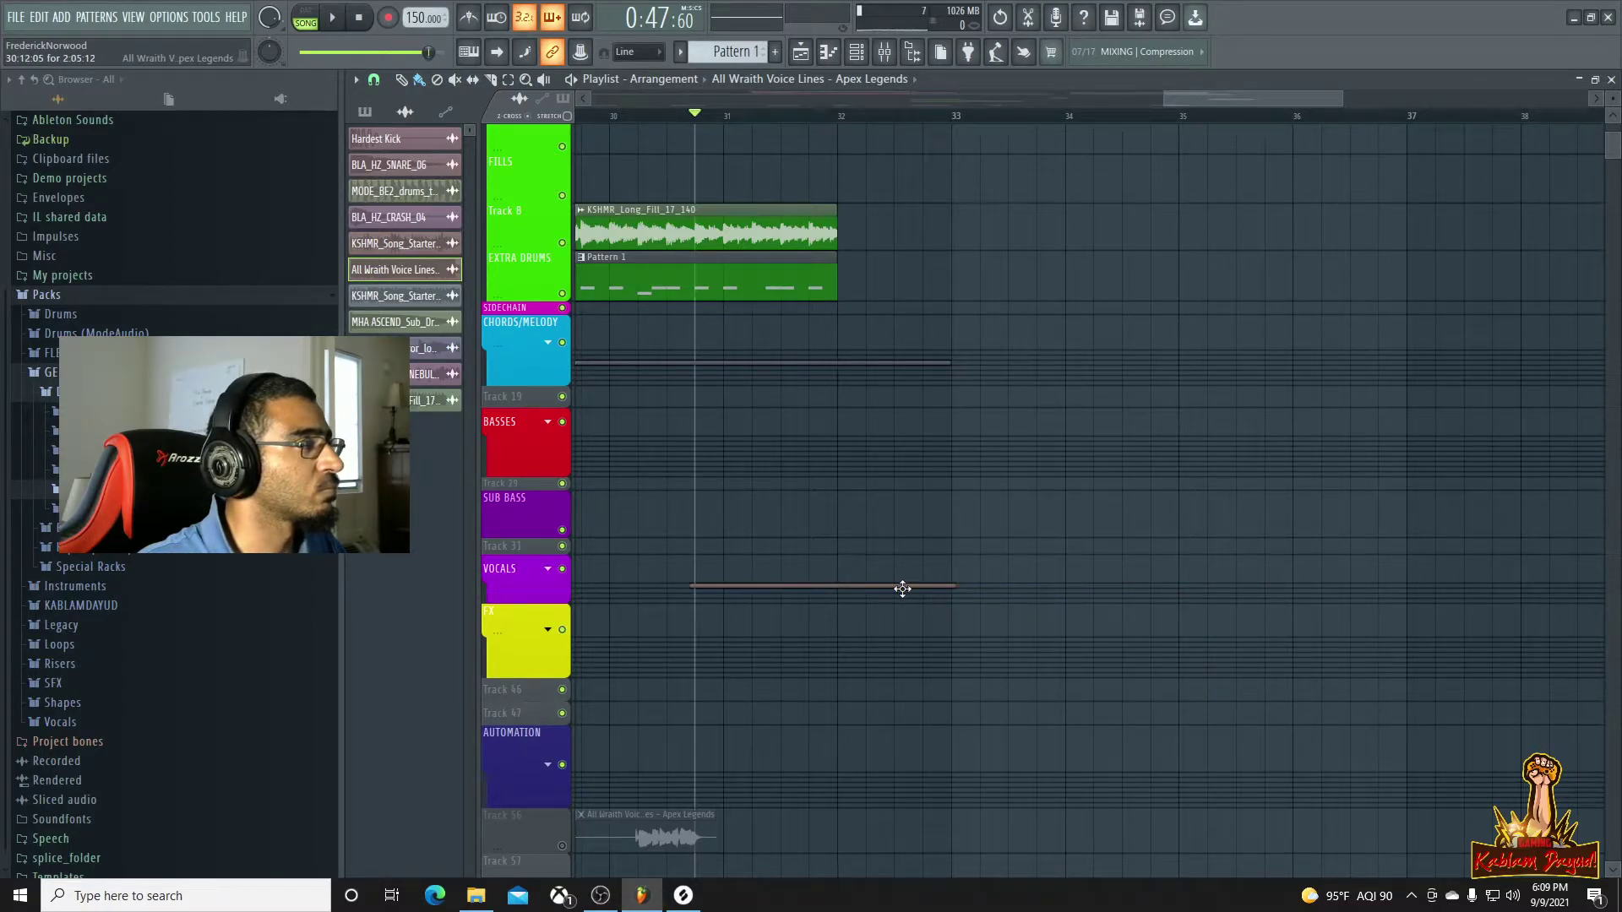
Check the last Wraith vocal clip from bar 32 and nudge it slightly earlier so it ends closer to bar 33
click(838, 116)
key(space)
scroll(869, 478, up, 2)
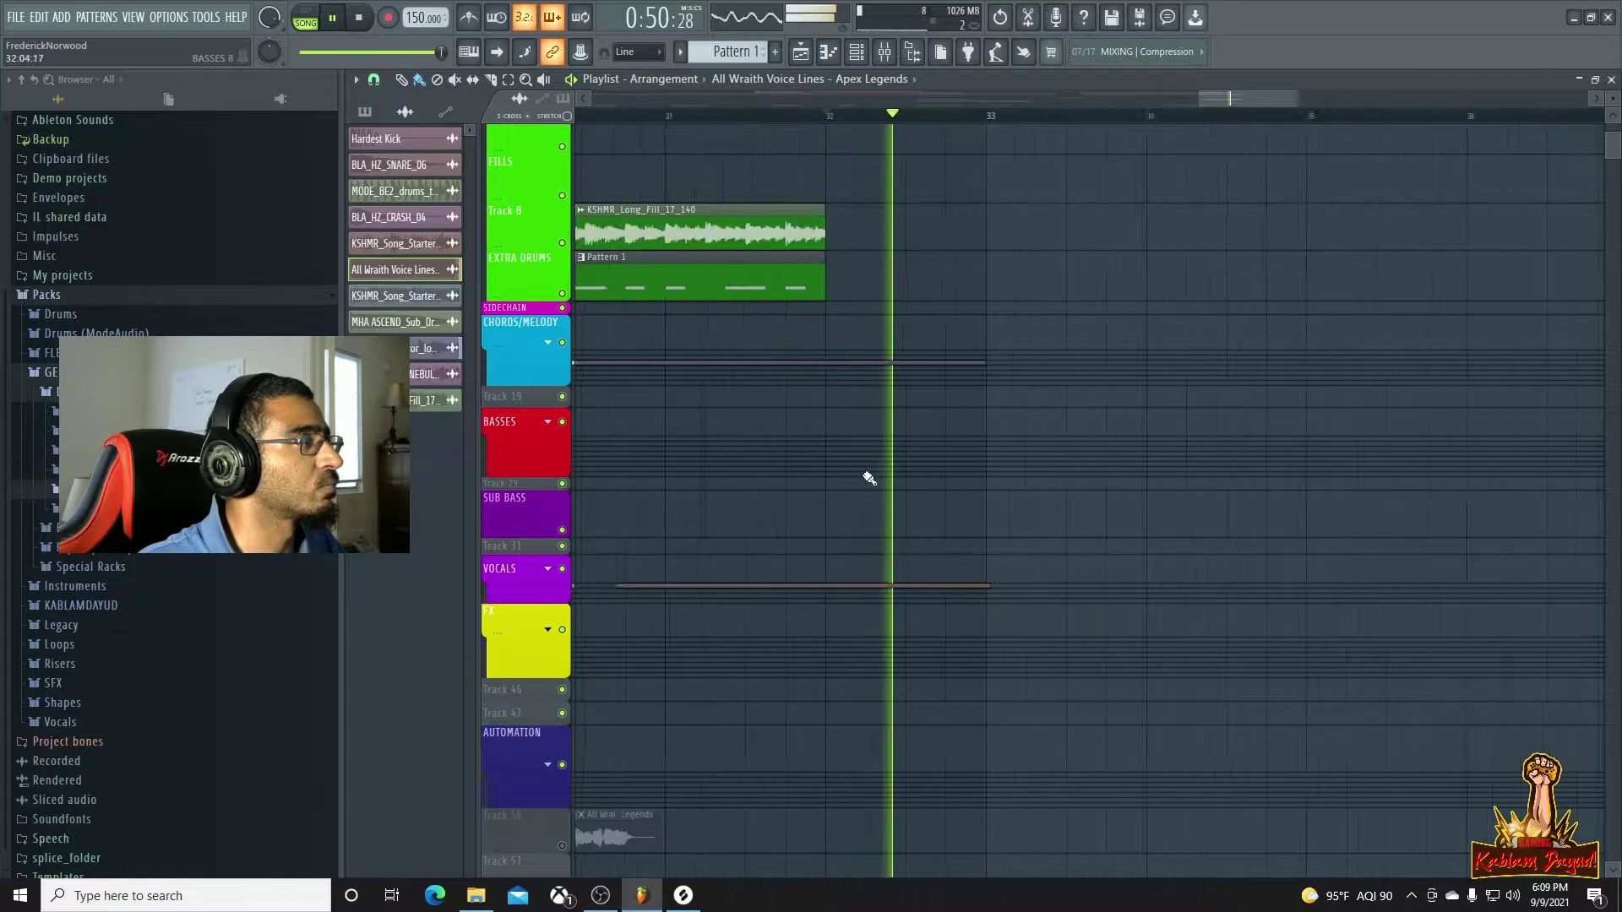
scroll(869, 478, up, 3)
key(space)
scroll(861, 473, down, 1)
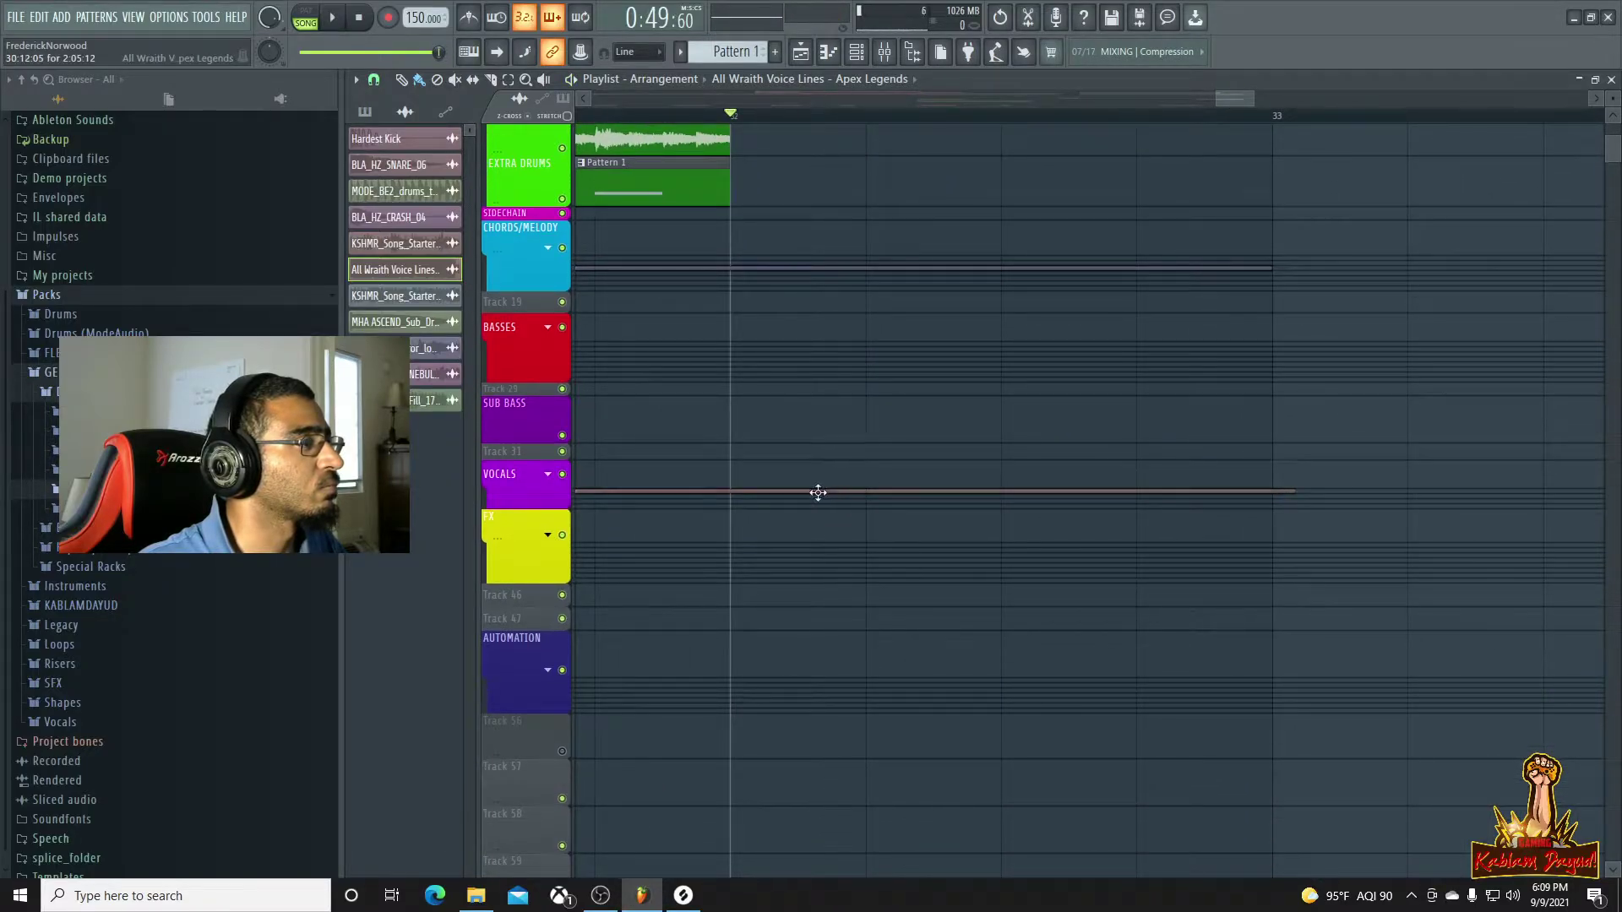
mouse_move(775, 492)
mouse_down()
mouse_move(687, 490)
mouse_move(804, 488)
mouse_up()
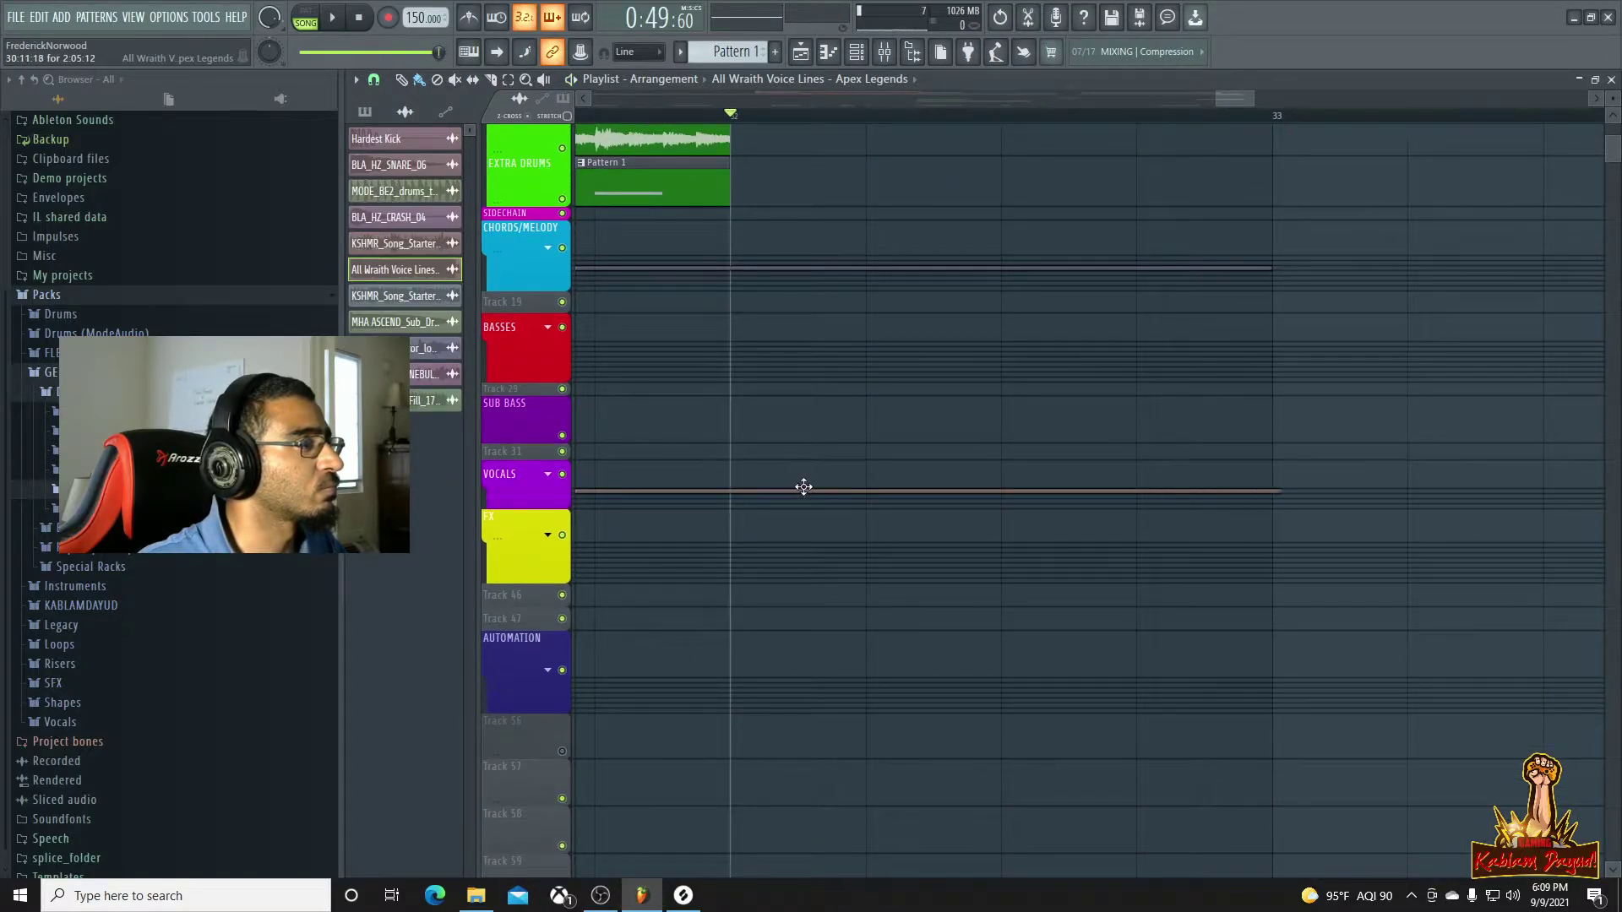
Audition the nudged vocal clip's timing from bar 32 and again from about bar 30
key(space)
scroll(803, 445, up, 1)
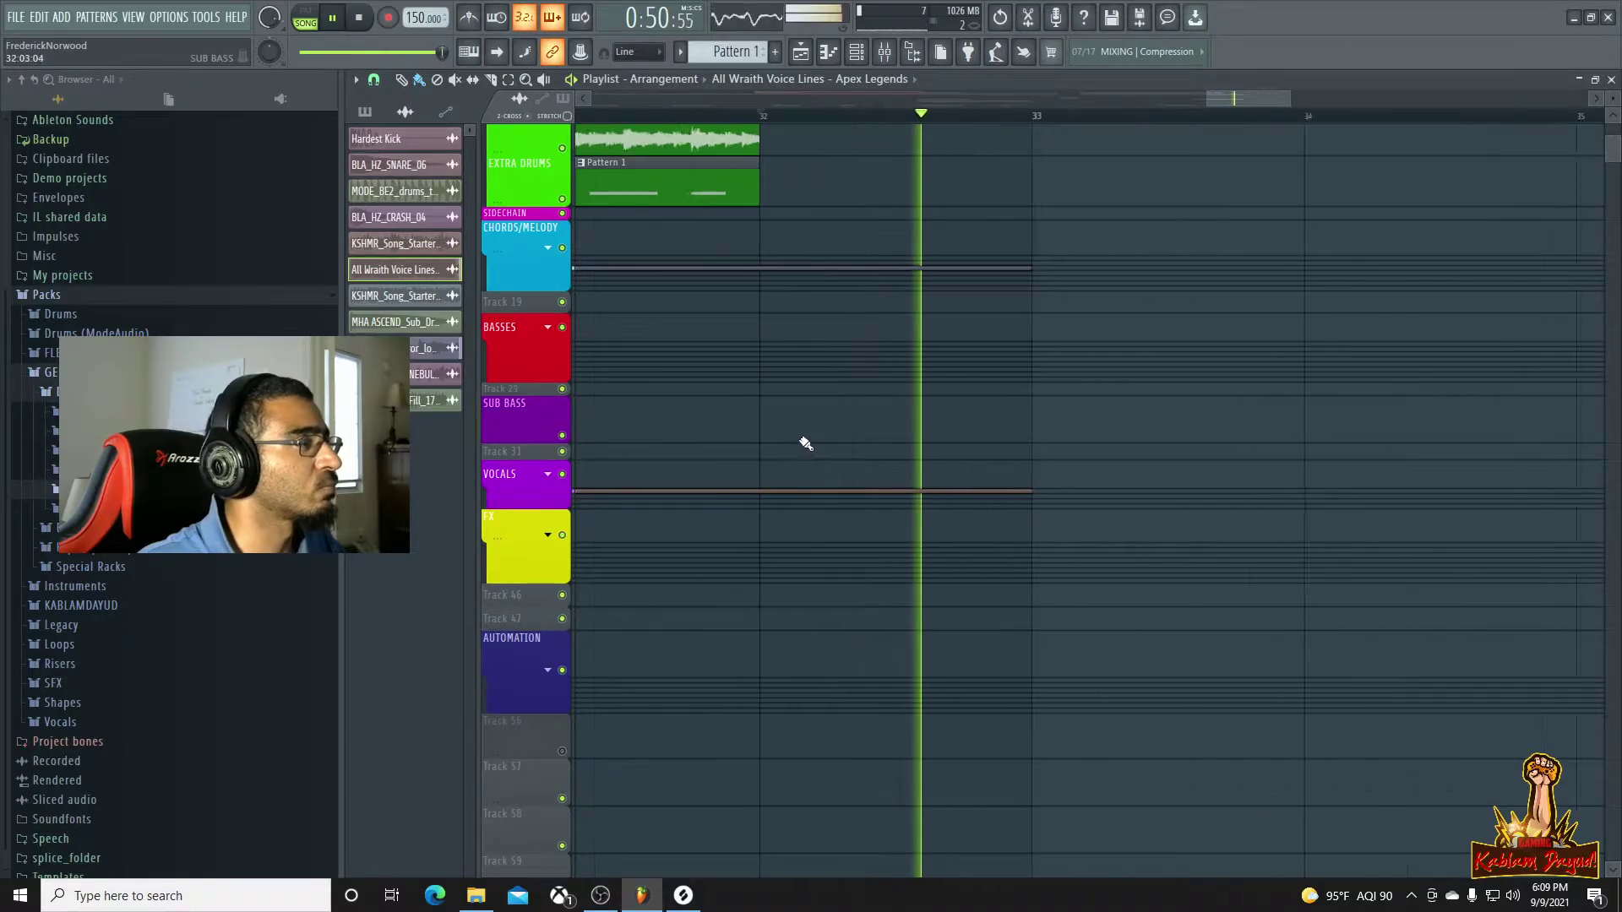
scroll(735, 406, down, 2)
key(space)
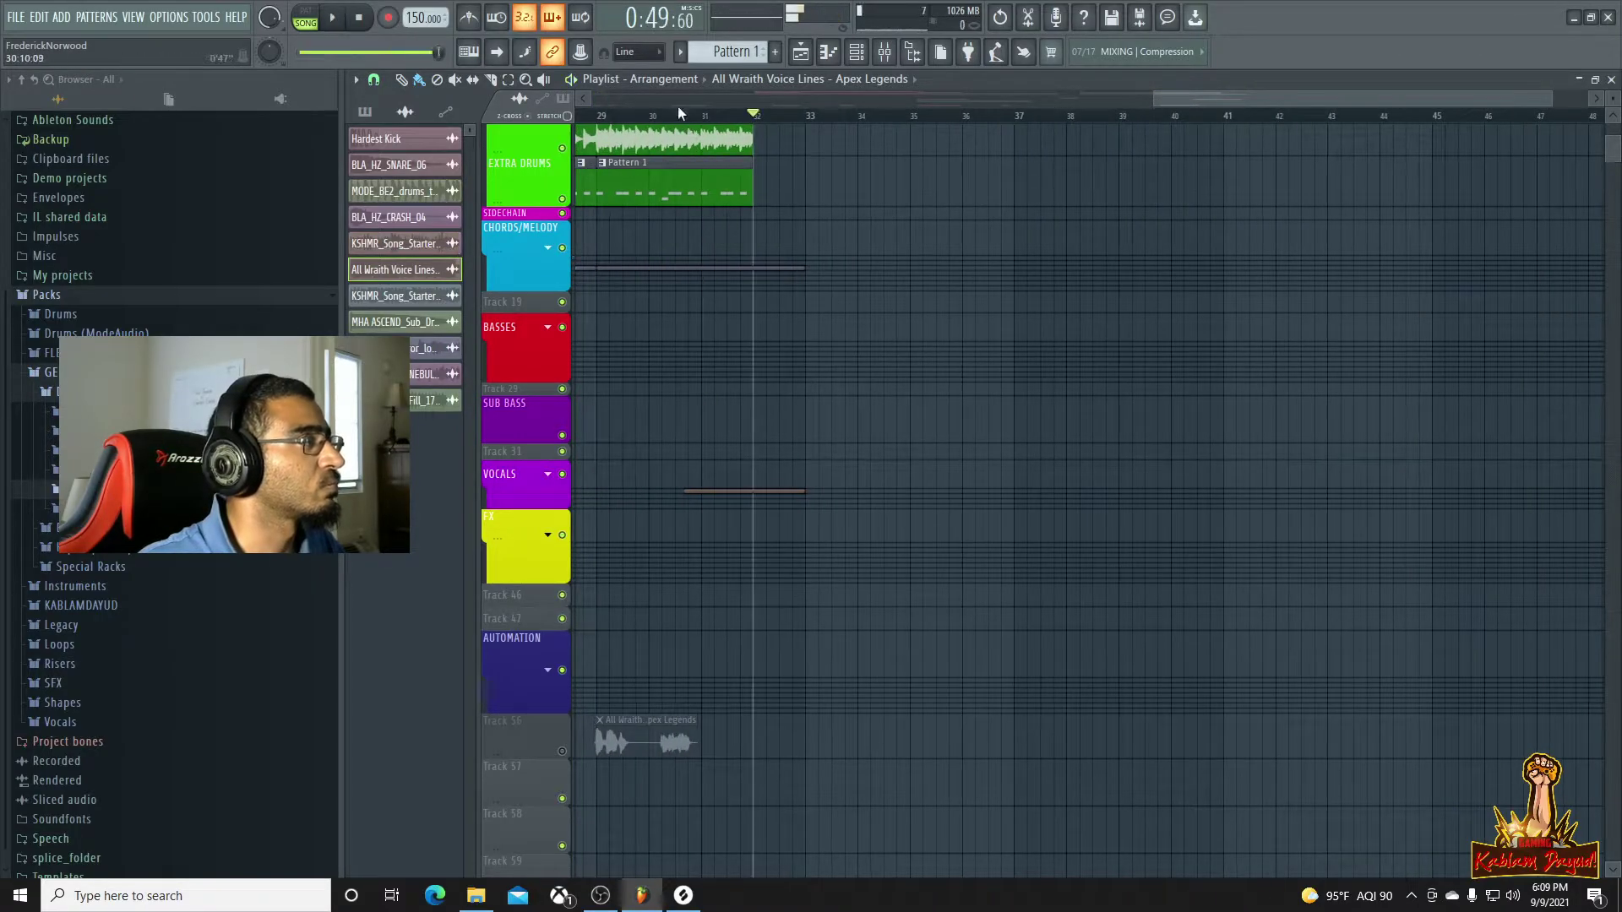
click(672, 118)
key(space)
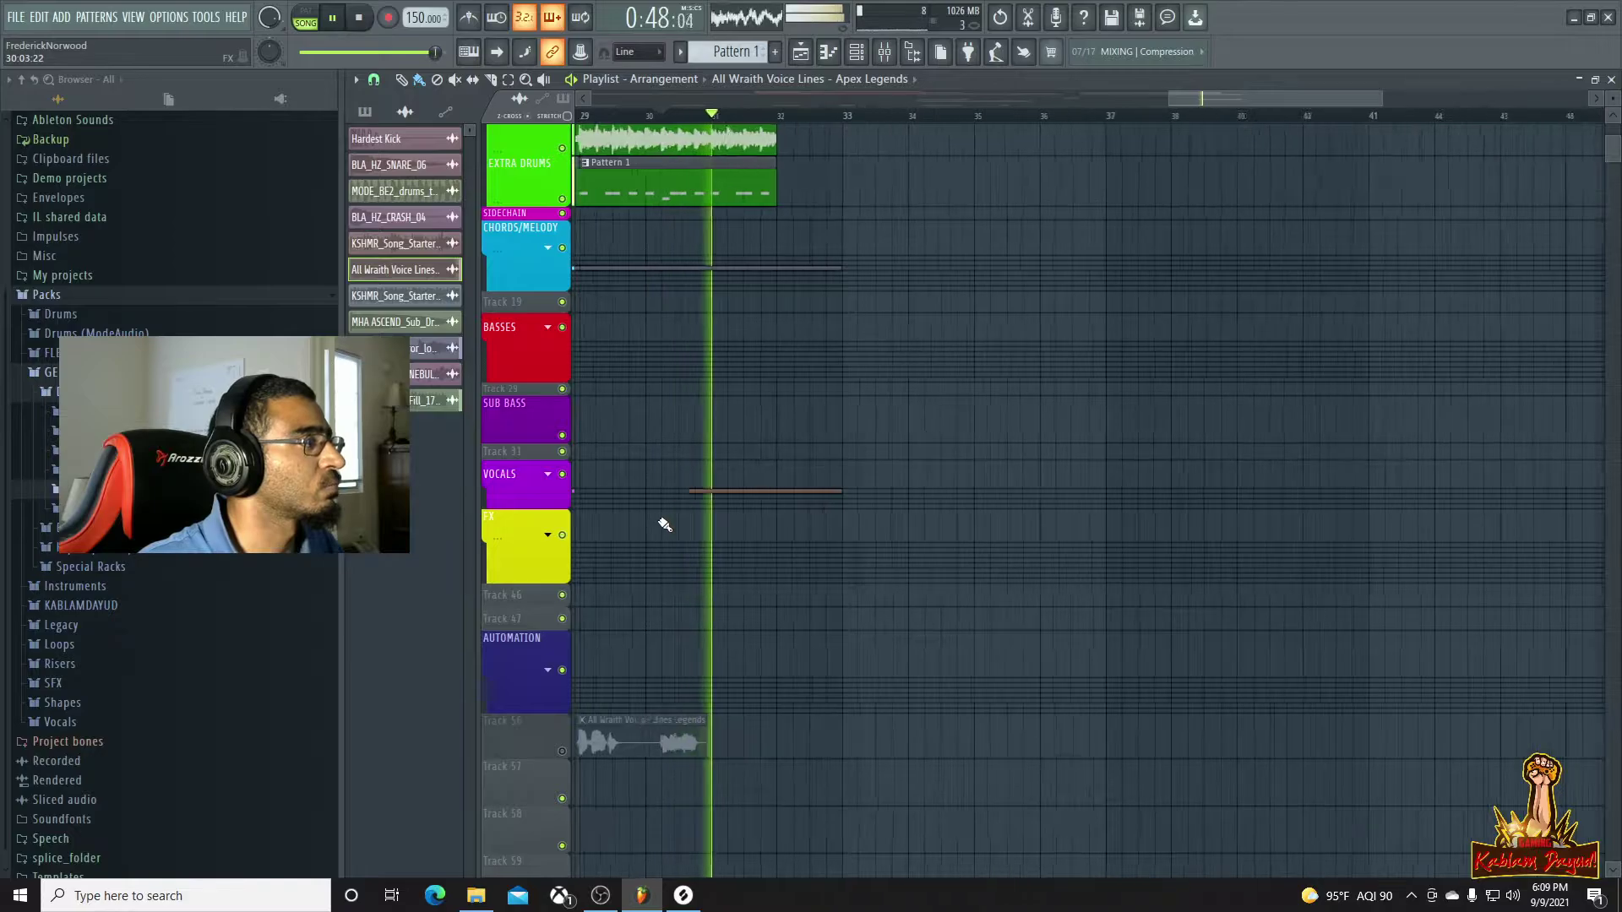
scroll(662, 525, up, 2)
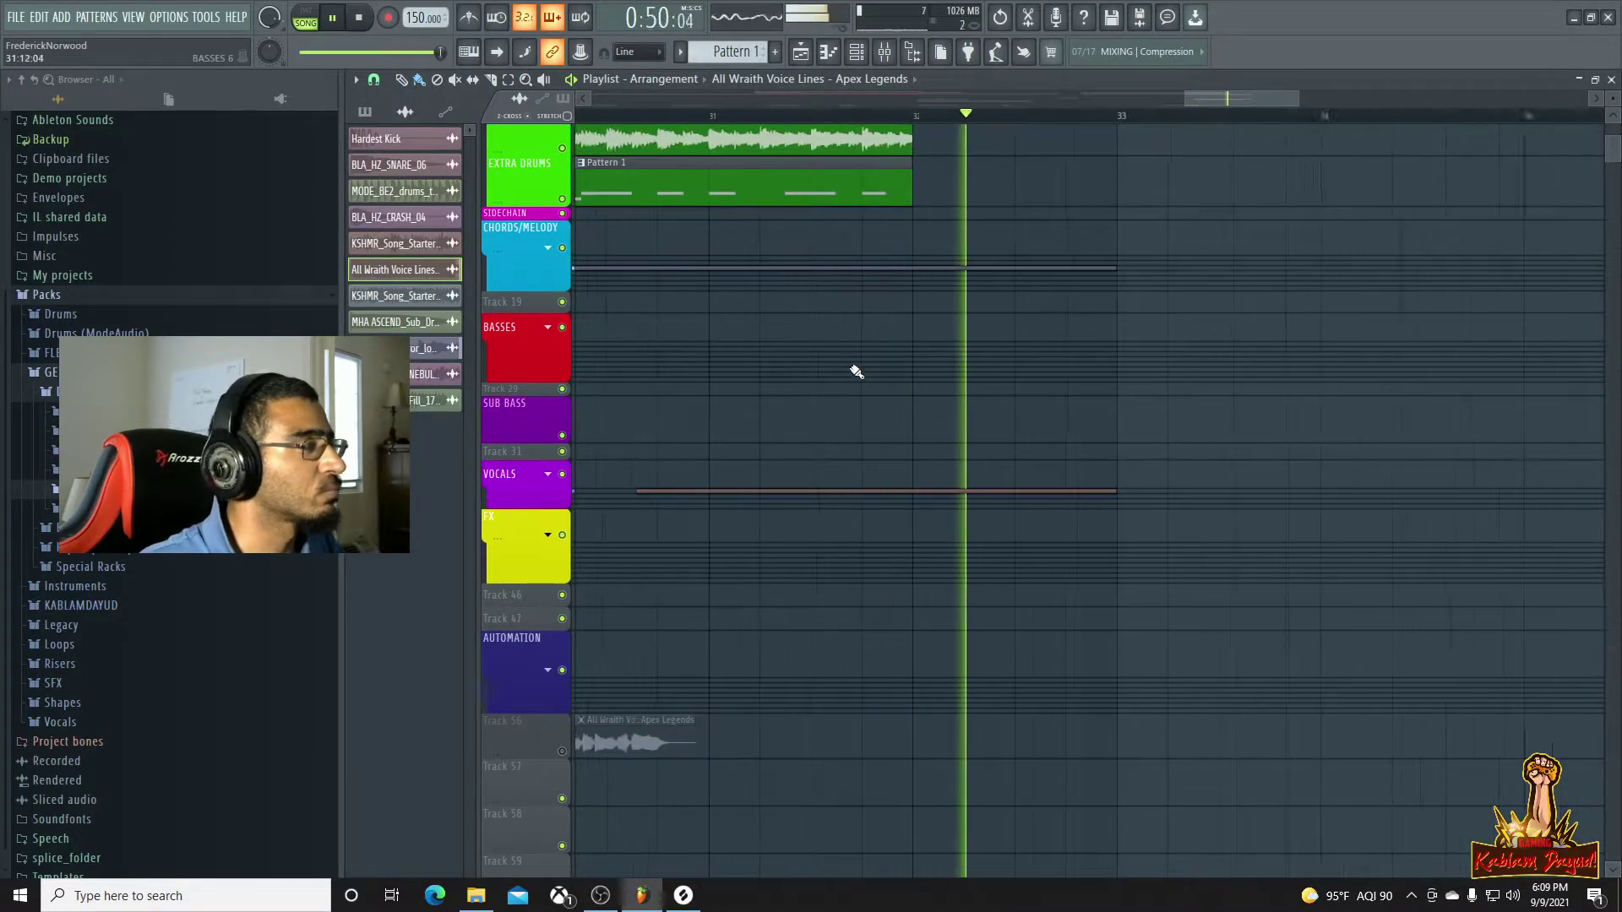
scroll(853, 376, down, 3)
key(space)
Trim the bar 29 CHORDS/MELODY clip so it ends at bar 32 with the drum fill, and check the gap during playback
key(space)
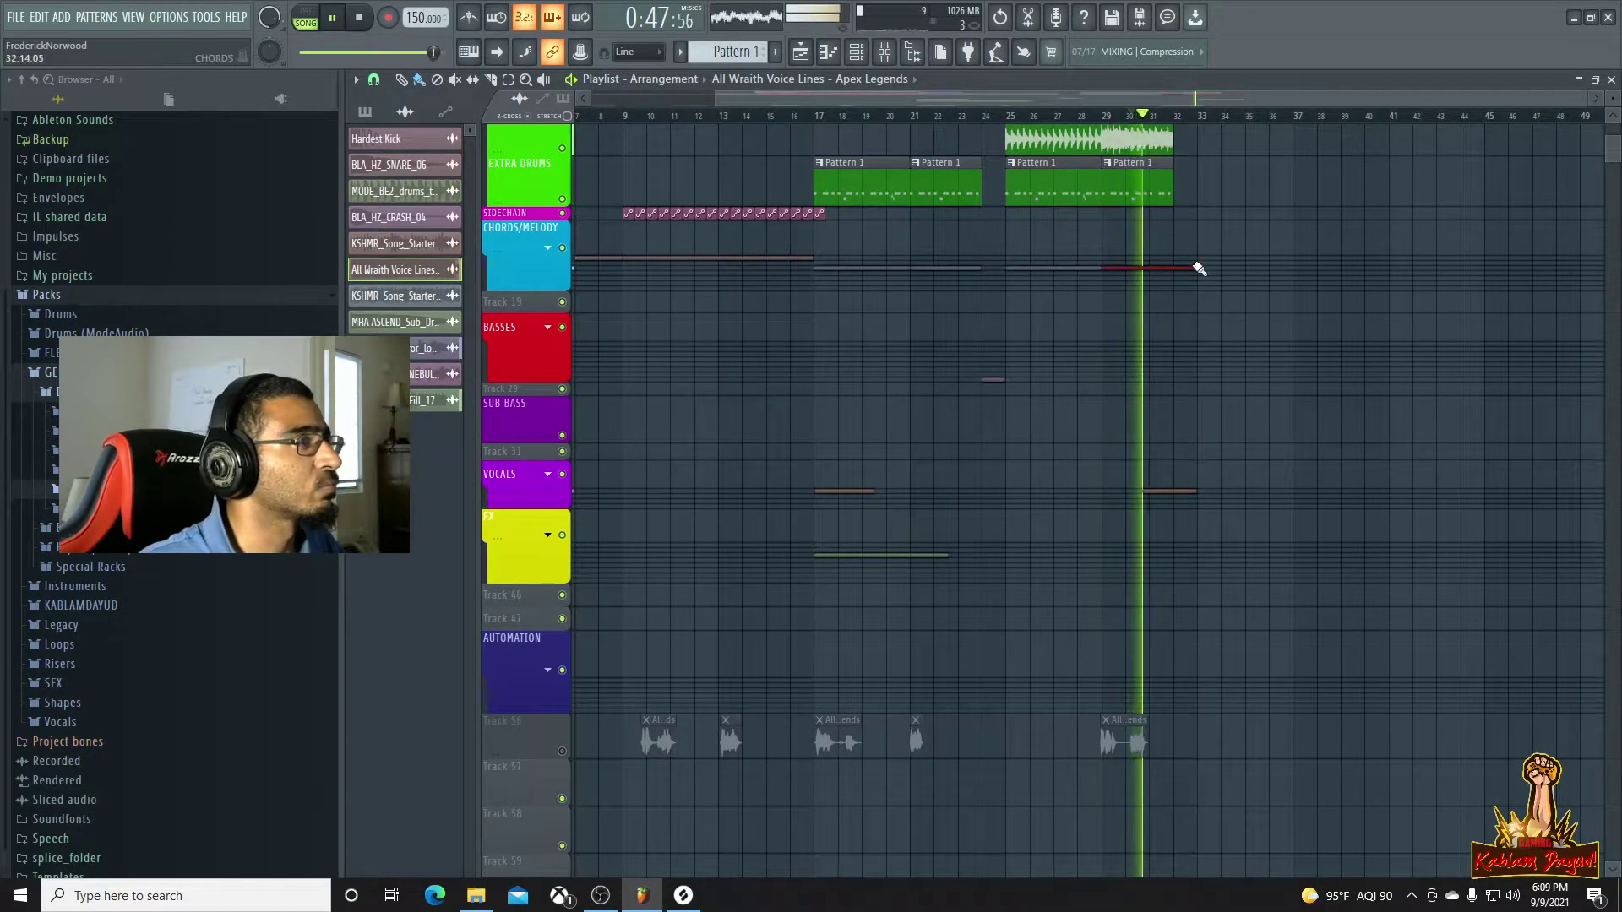
scroll(1202, 338, up, 3)
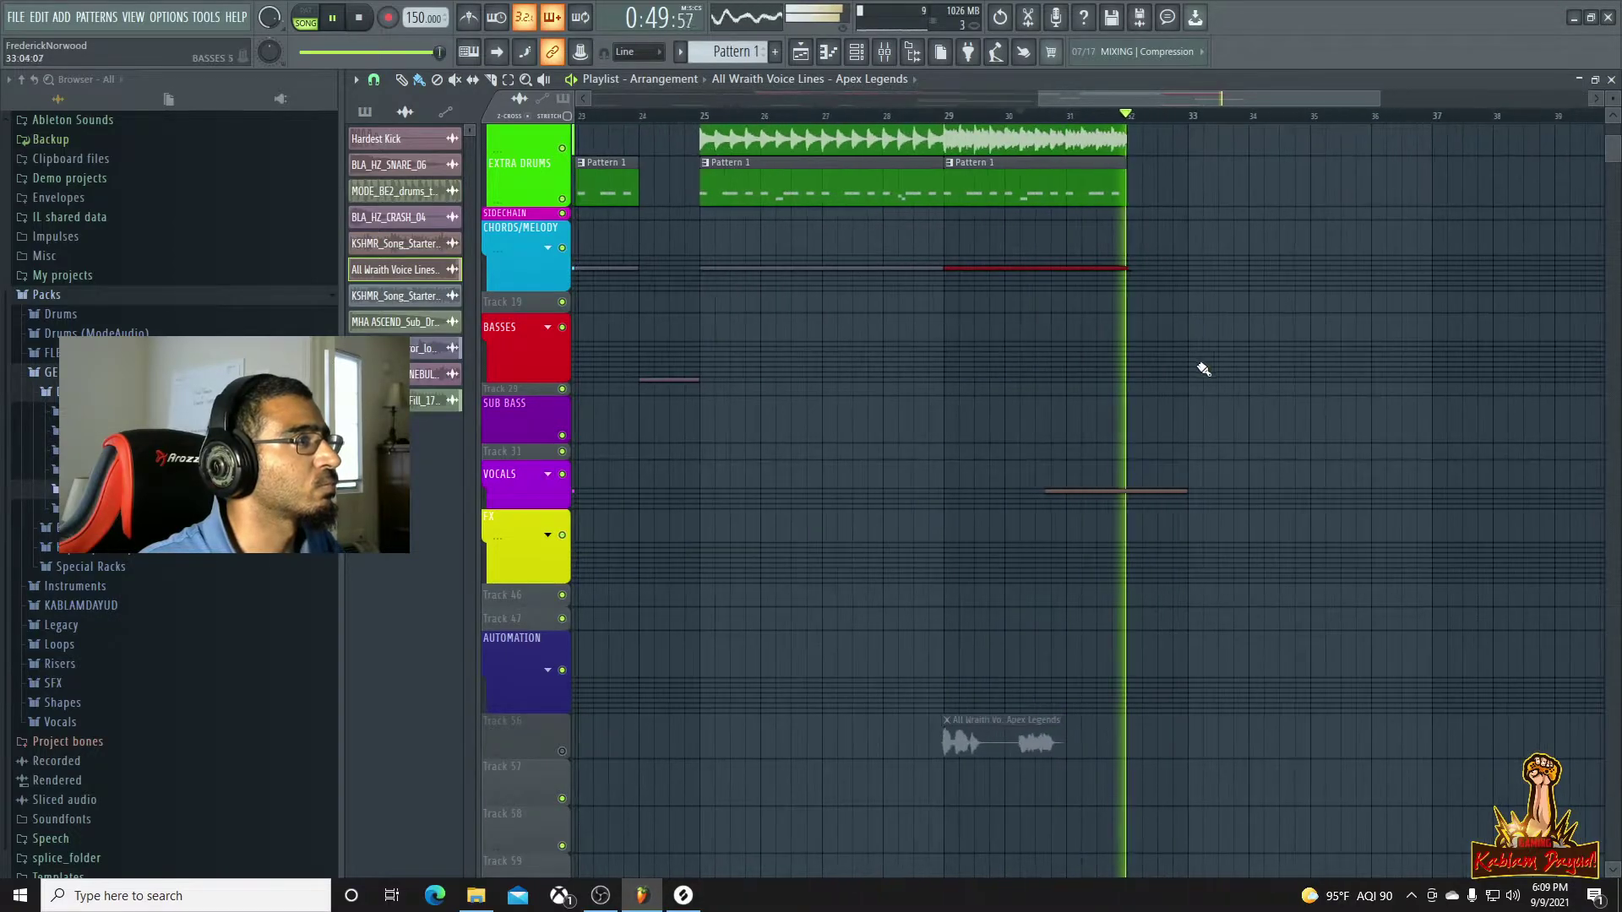
scroll(1239, 349, up, 3)
key(space)
Collapse the DRUMS track group in the playlist
scroll(1227, 413, down, 3)
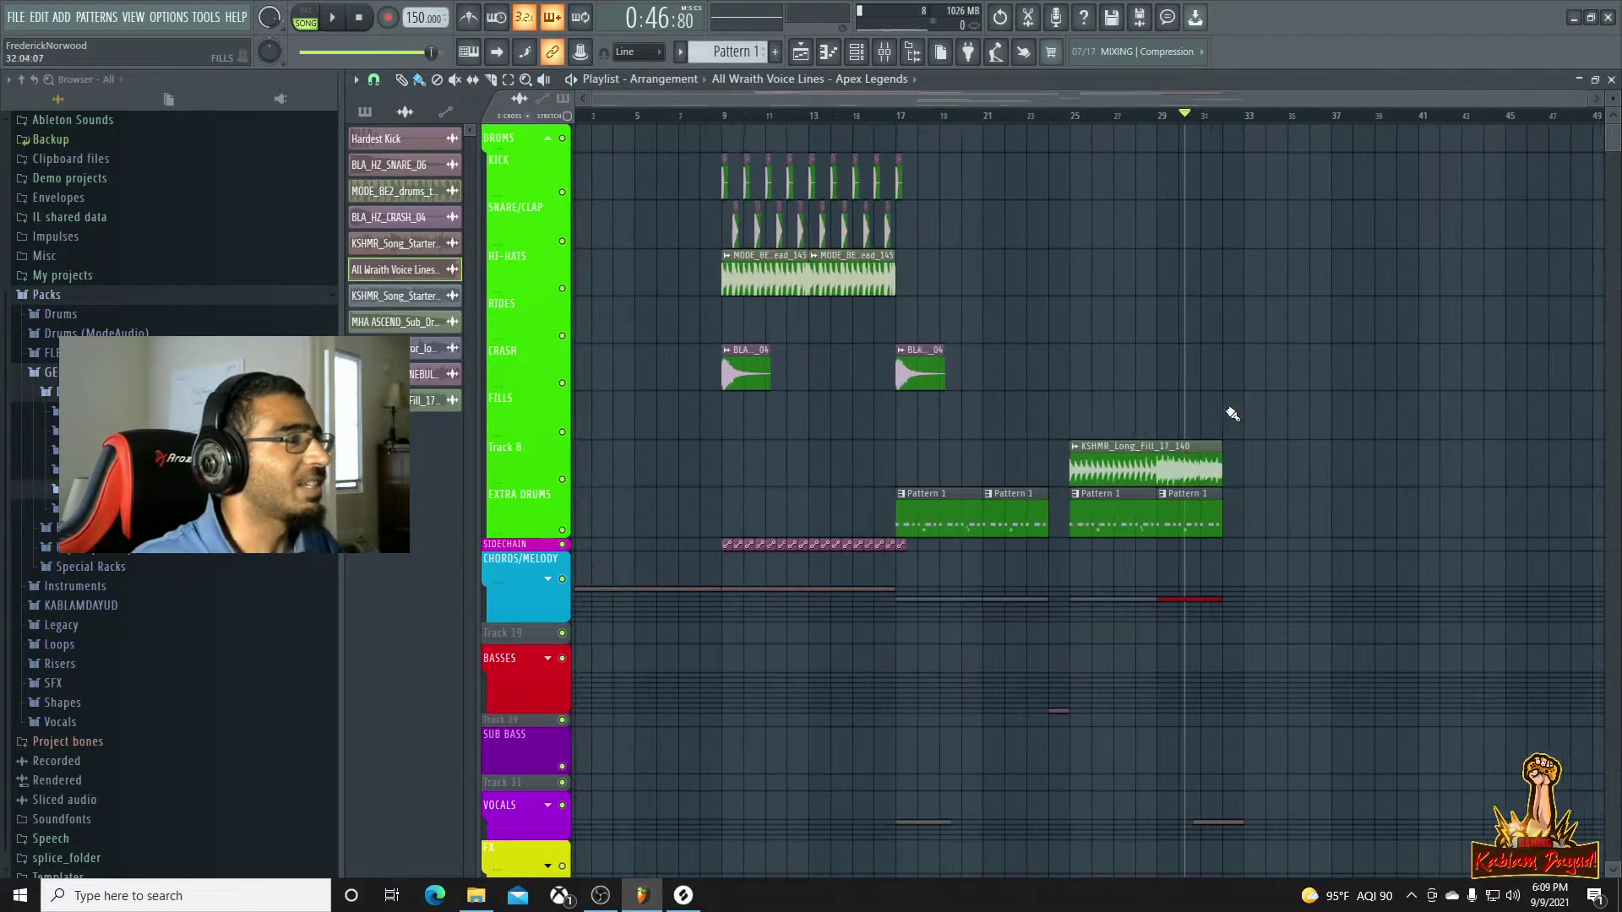
scroll(1310, 416, down, 3)
scroll(1311, 417, up, 2)
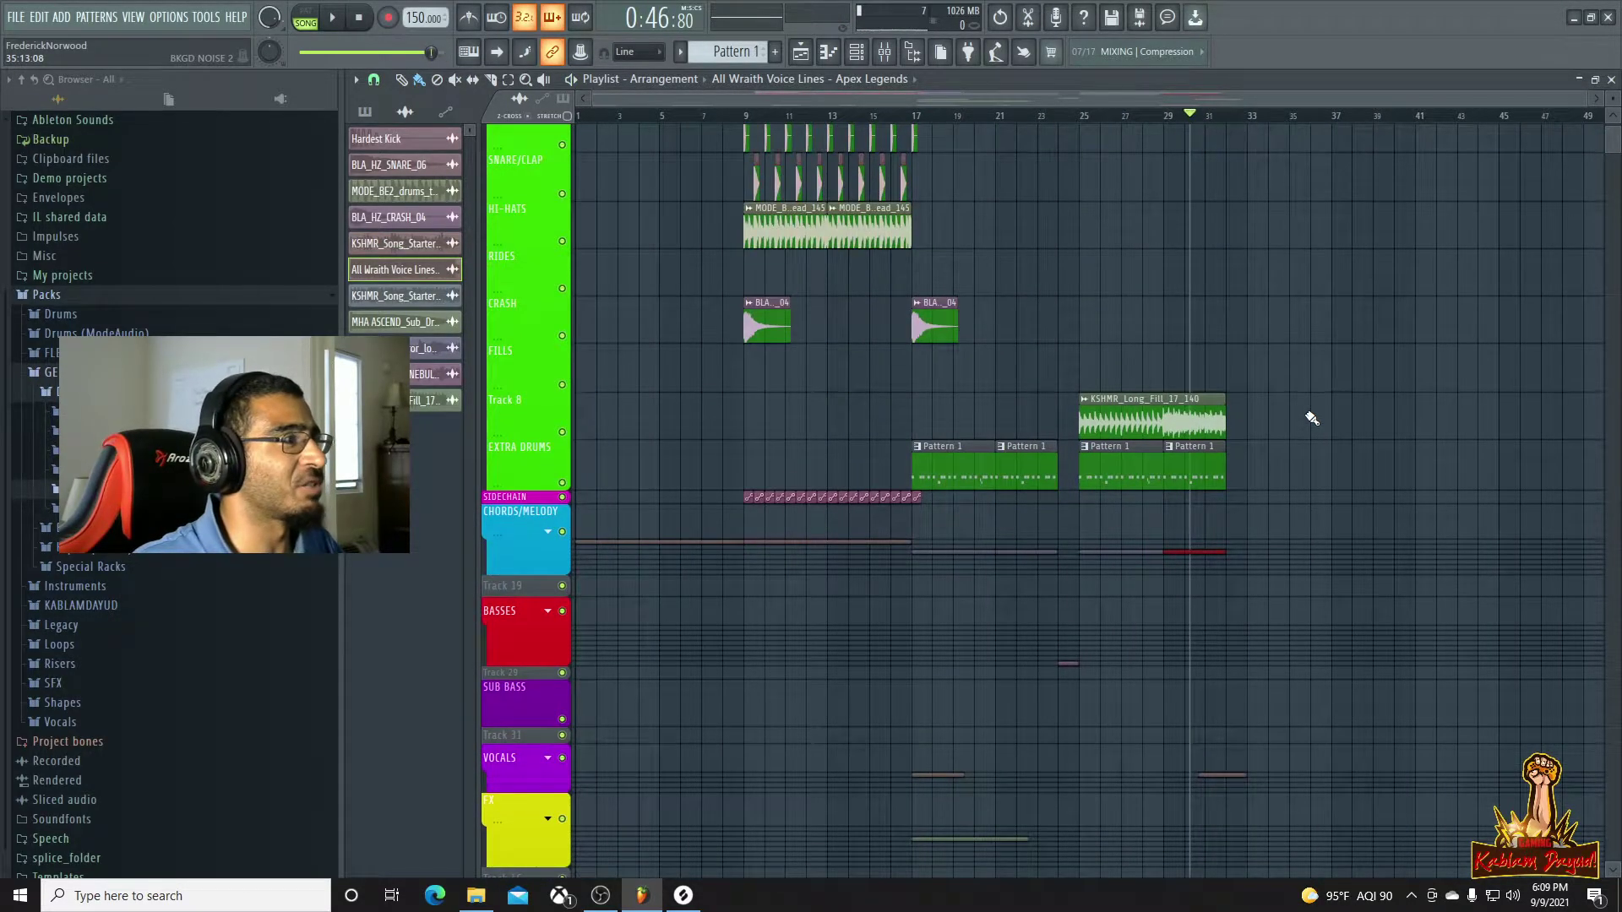
scroll(658, 387, up, 1)
click(547, 137)
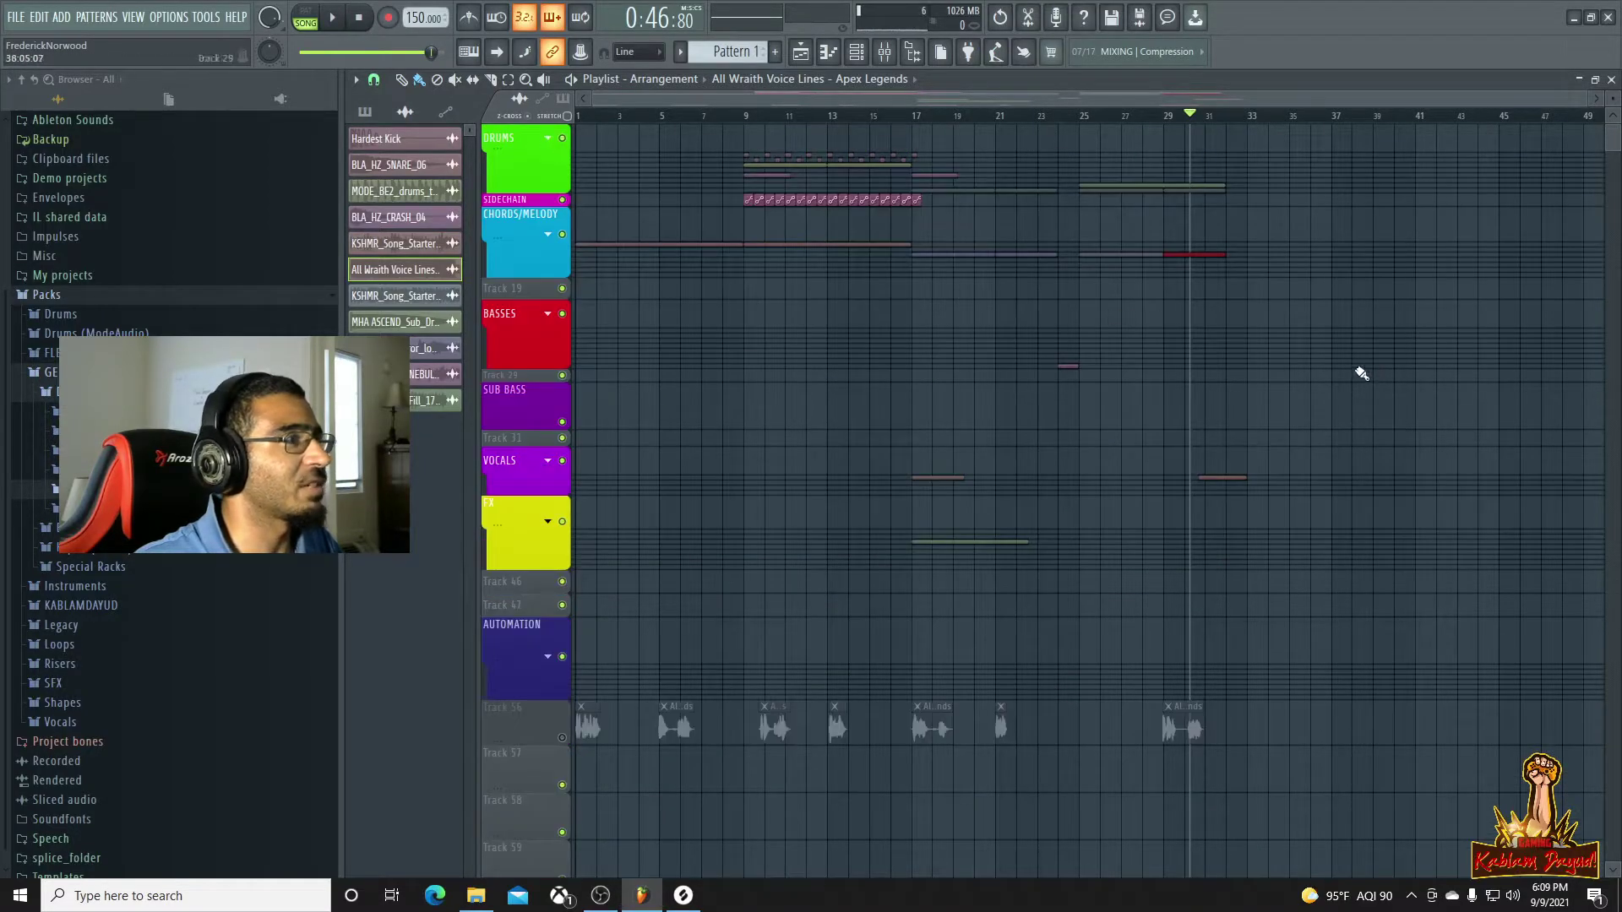
Audition the end of the bar 25 section from about bar 29 through the vocal line
key(space)
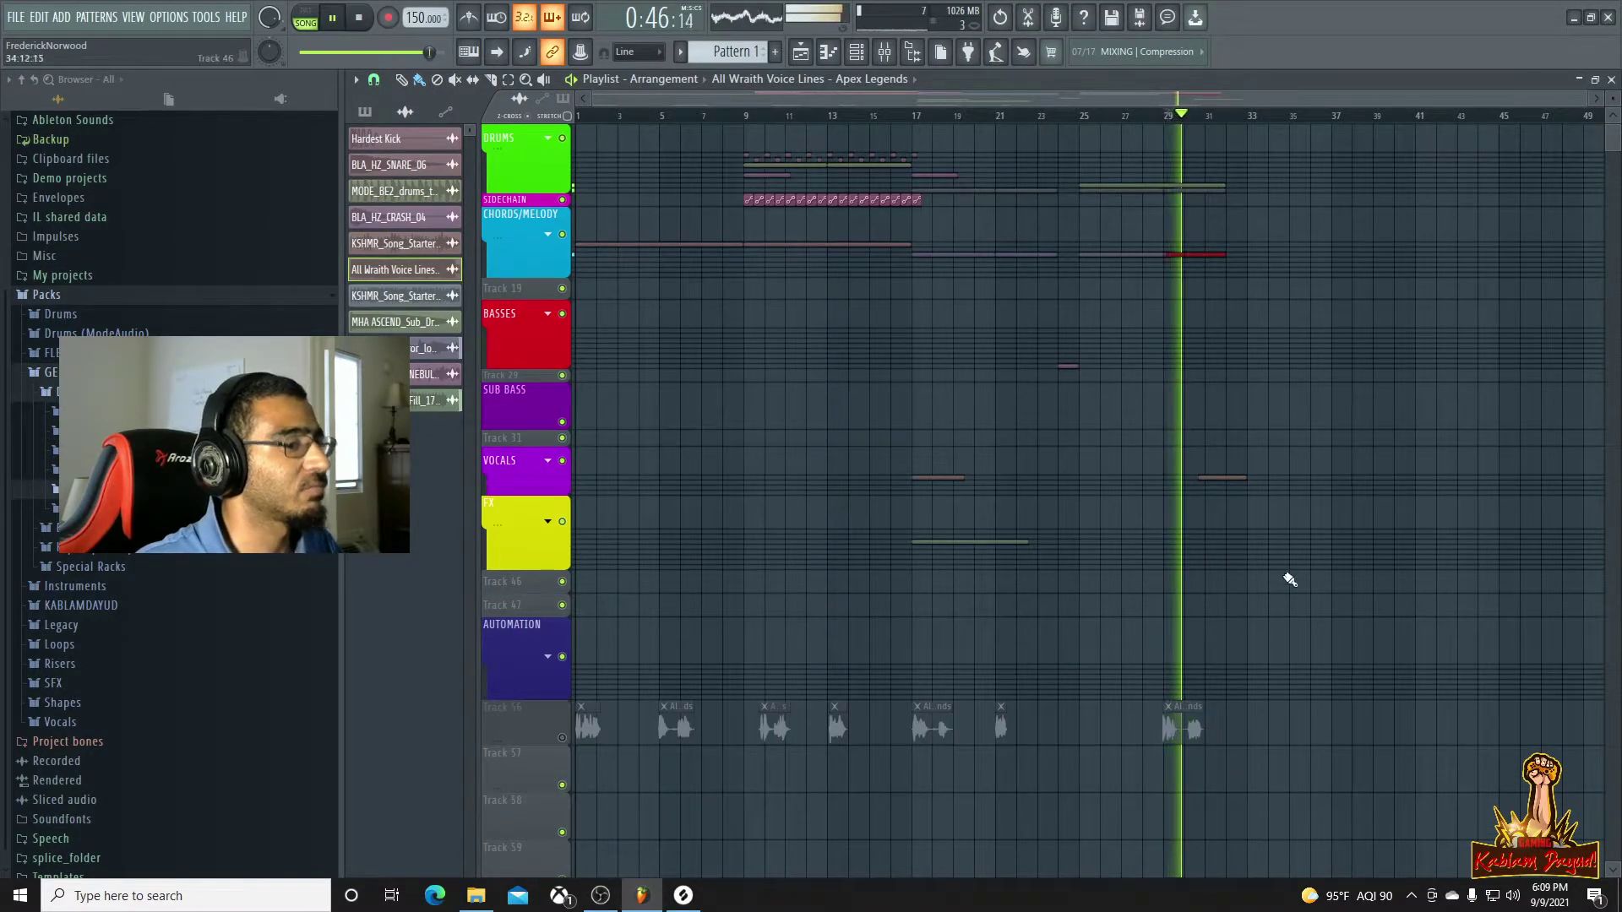
scroll(1381, 549, up, 3)
scroll(1158, 431, down, 2)
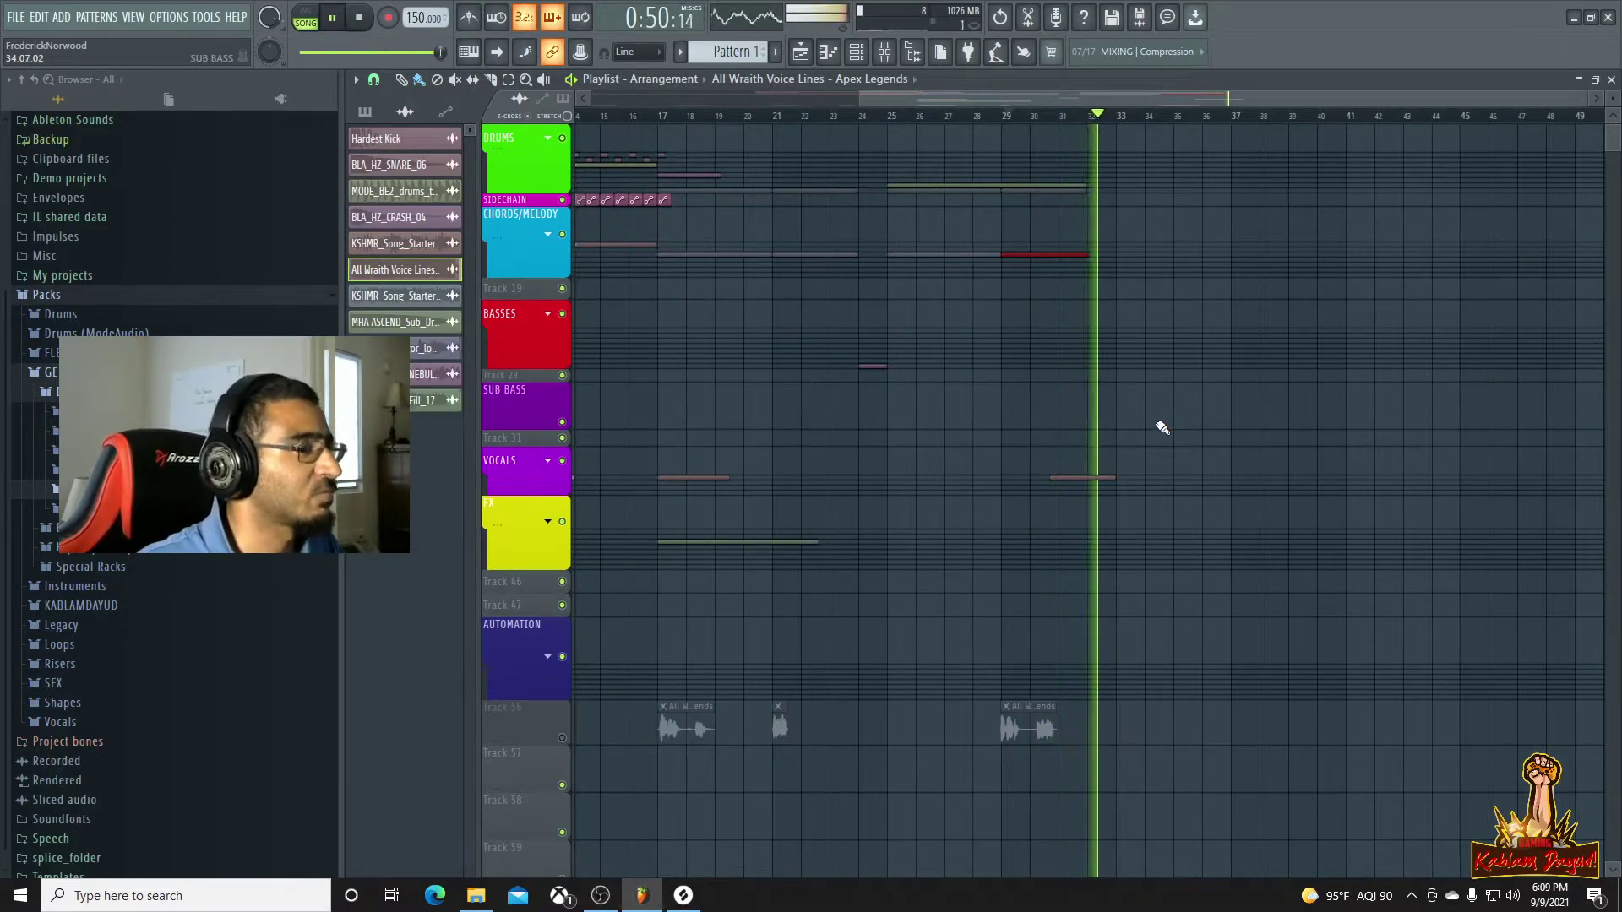
key(space)
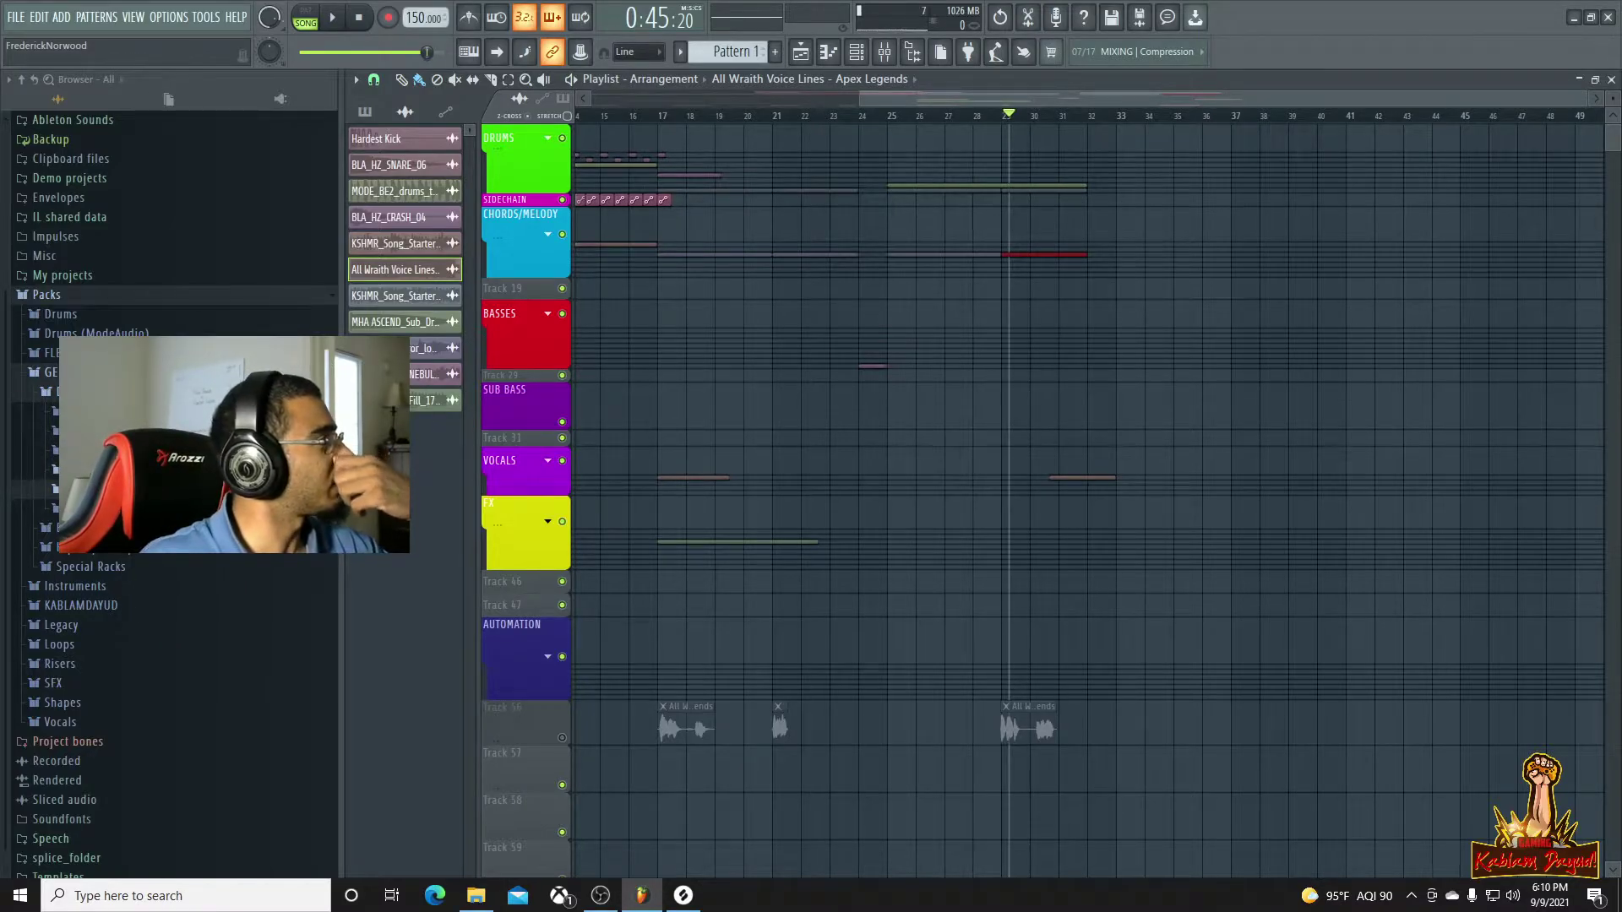
Collapse the GENRE-SPECIFIC pack folder in the browser and look through the contents of the KABLAMDAYUD folder
click(91, 392)
click(77, 561)
click(73, 559)
click(74, 479)
click(71, 571)
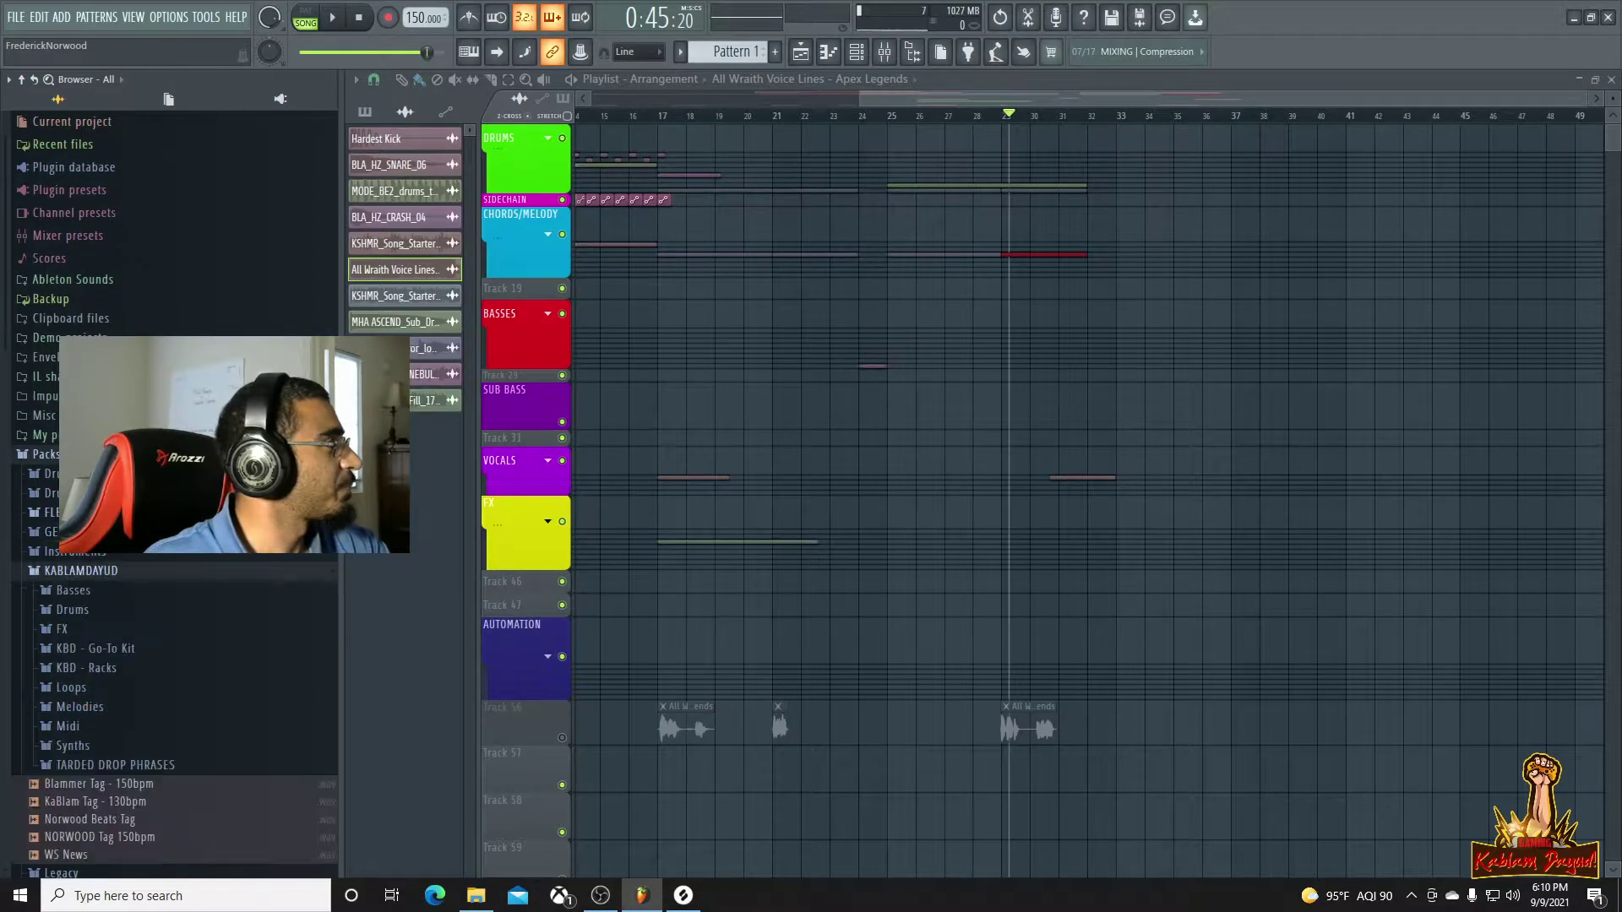
scroll(169, 507, down, 5)
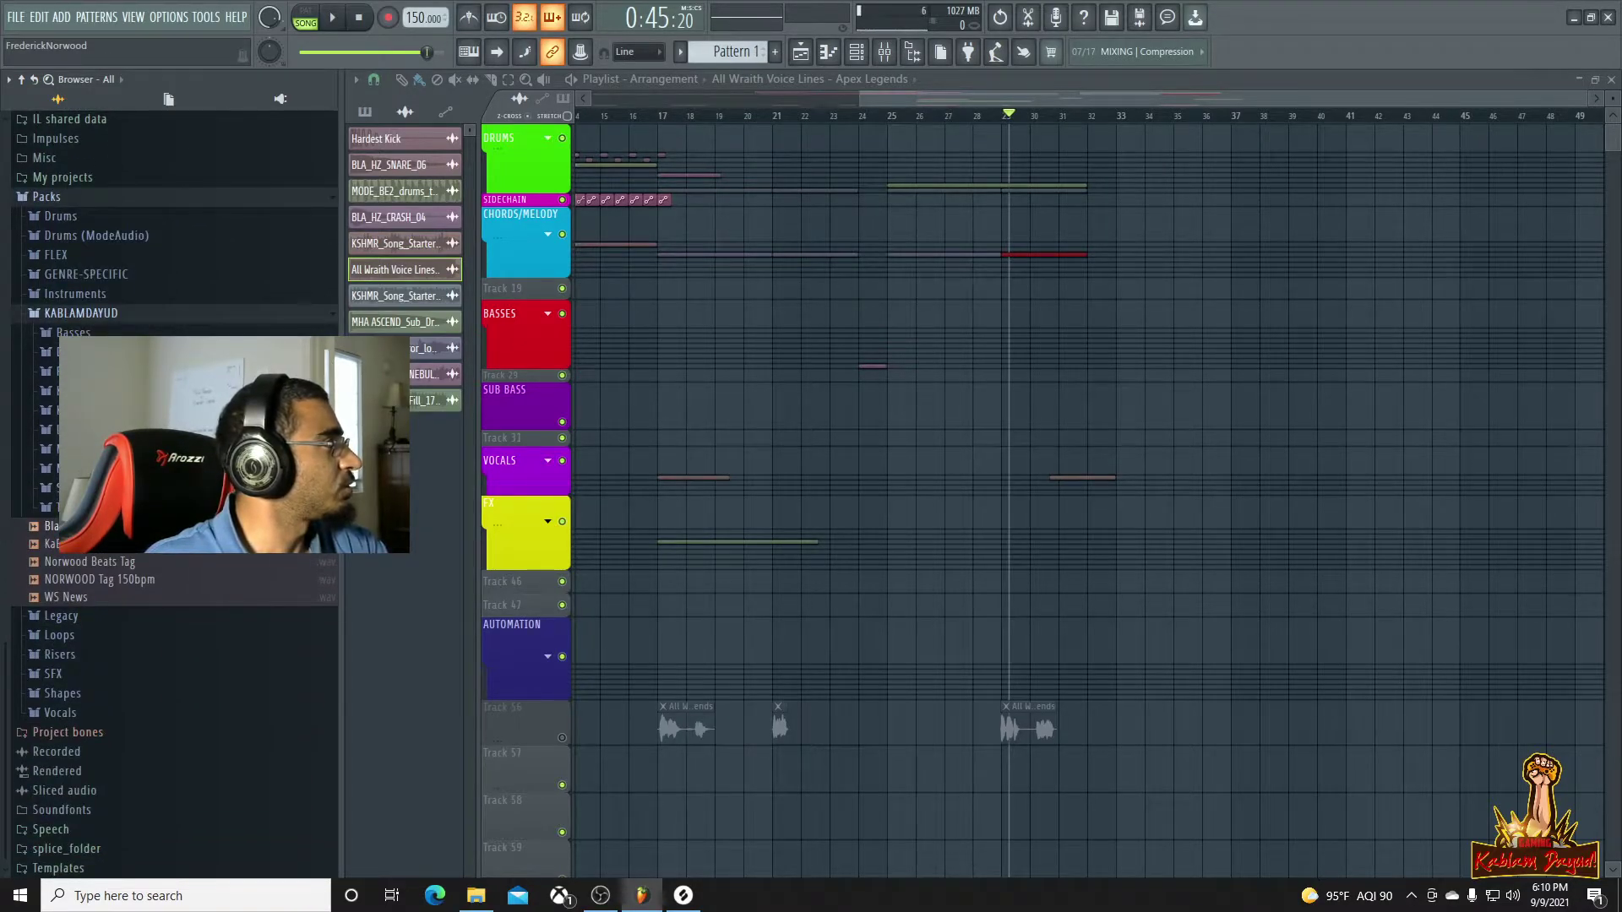
Open the Drums folder of the KABLAMDAYUD pack and expand its Fills and Dubstep Fills folders
click(76, 352)
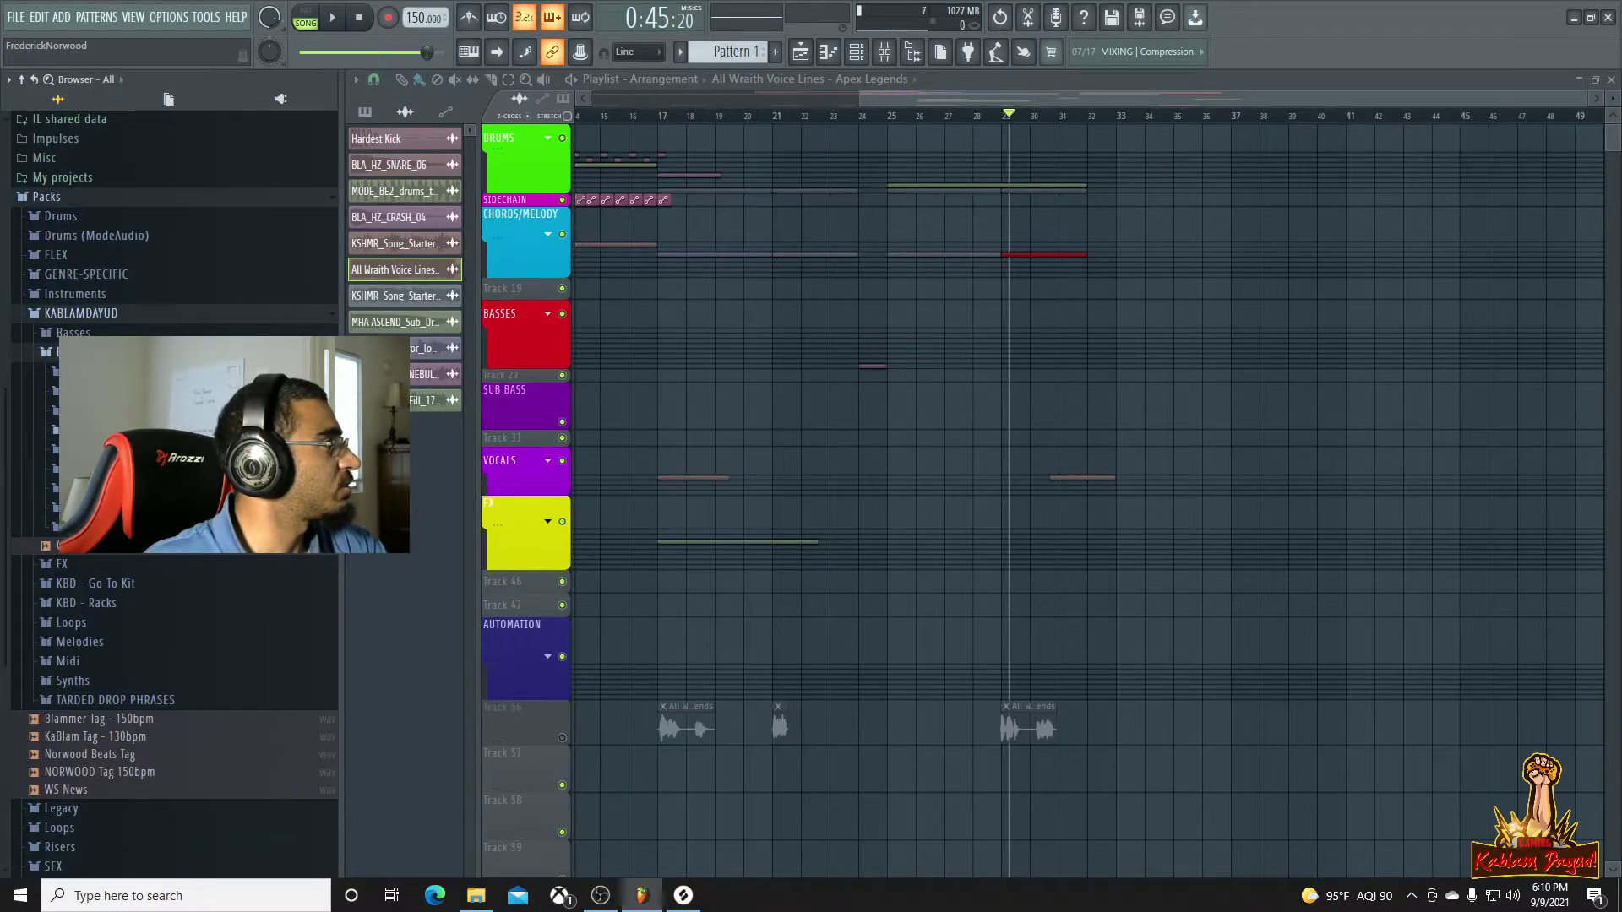
click(110, 448)
click(114, 468)
click(123, 534)
scroll(169, 254, down, 6)
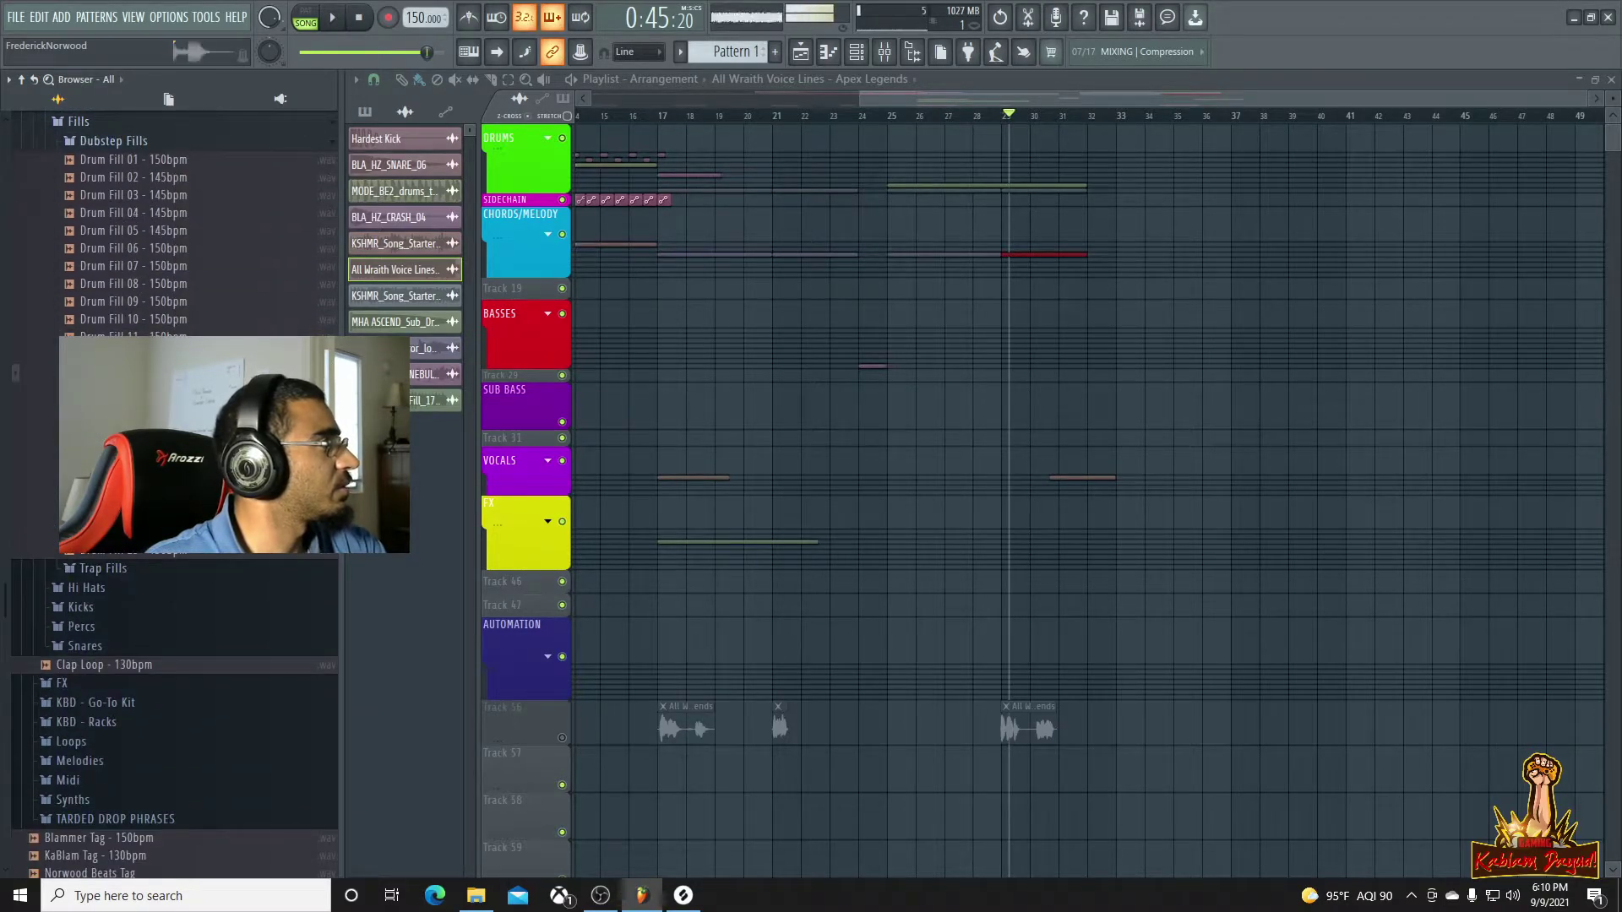
Audition the 150bpm and 145bpm drum fills in the Dubstep Fills folder to compare them
click(126, 408)
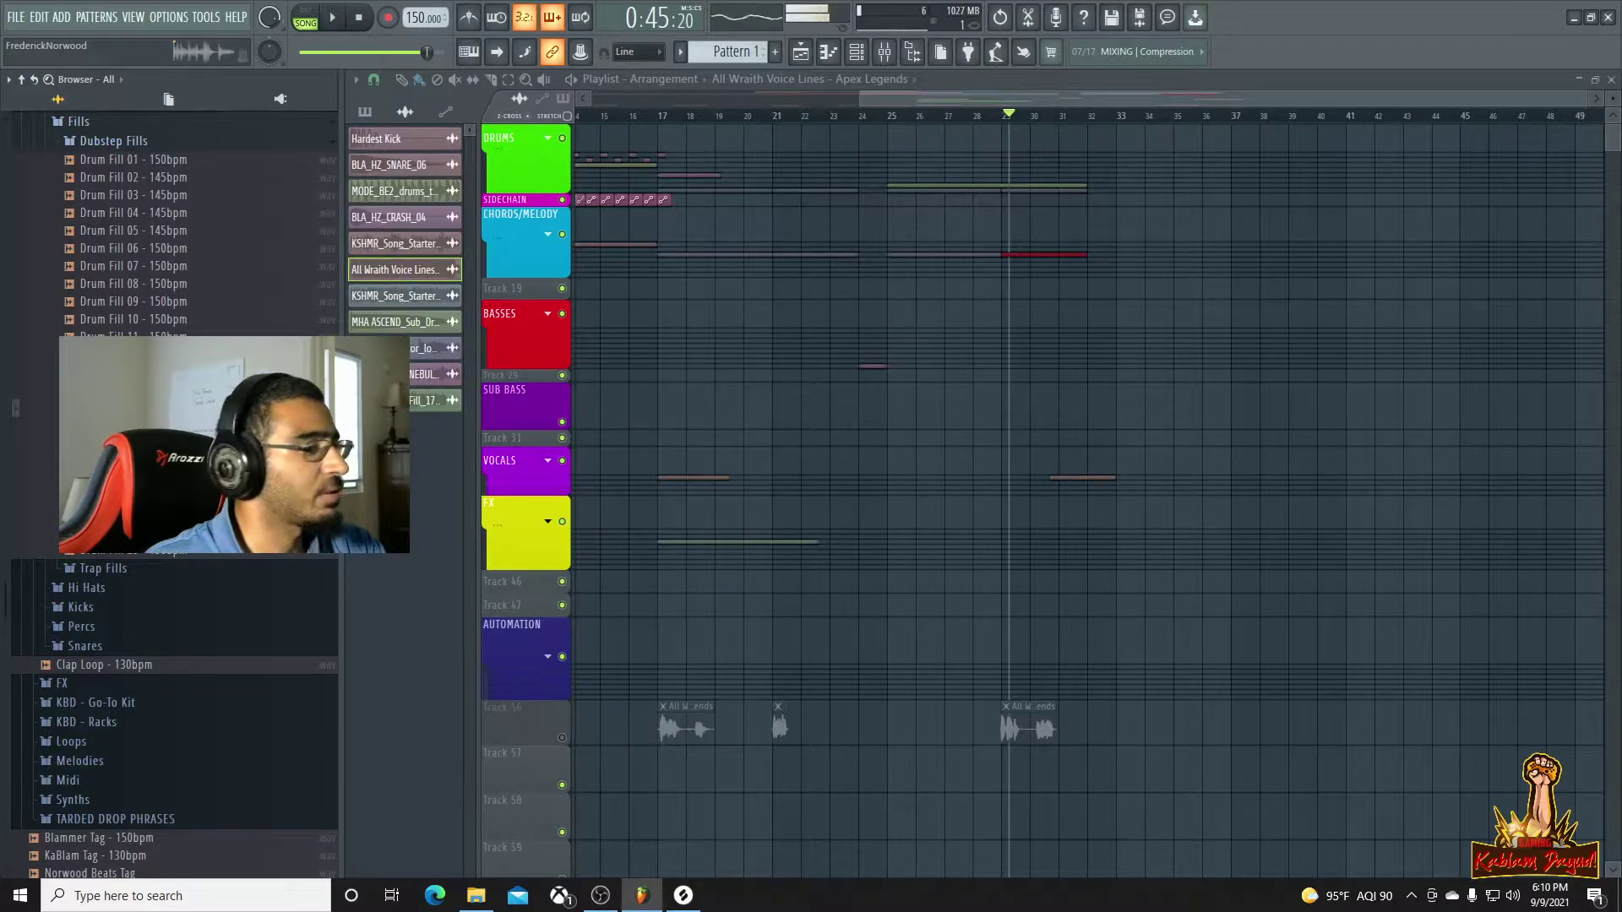
click(127, 426)
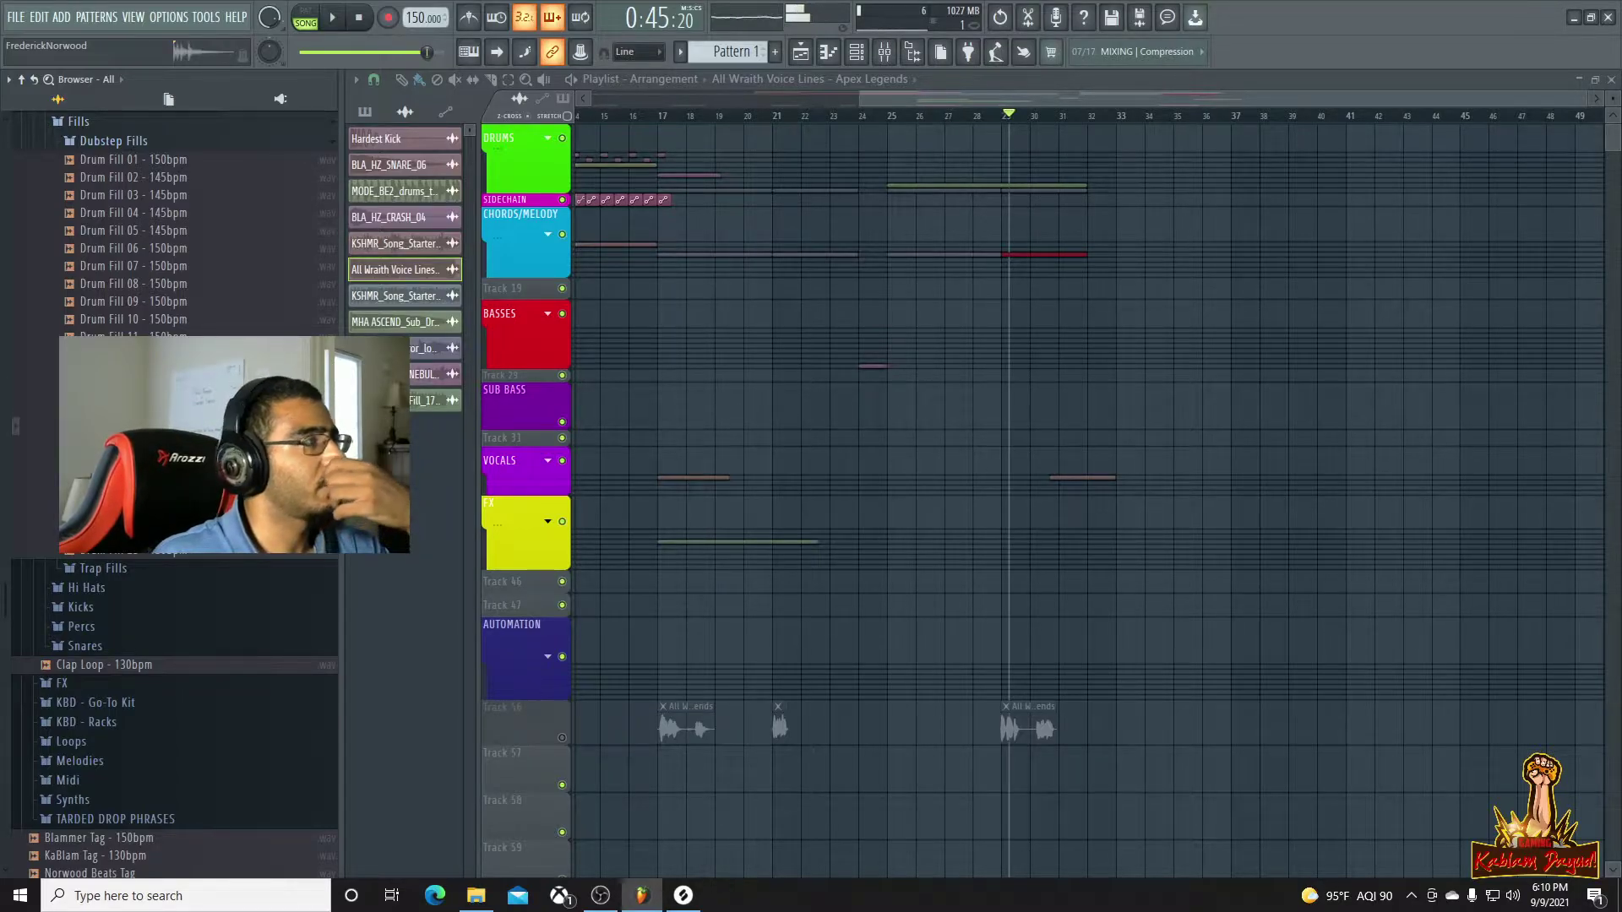
click(127, 443)
click(127, 461)
click(127, 479)
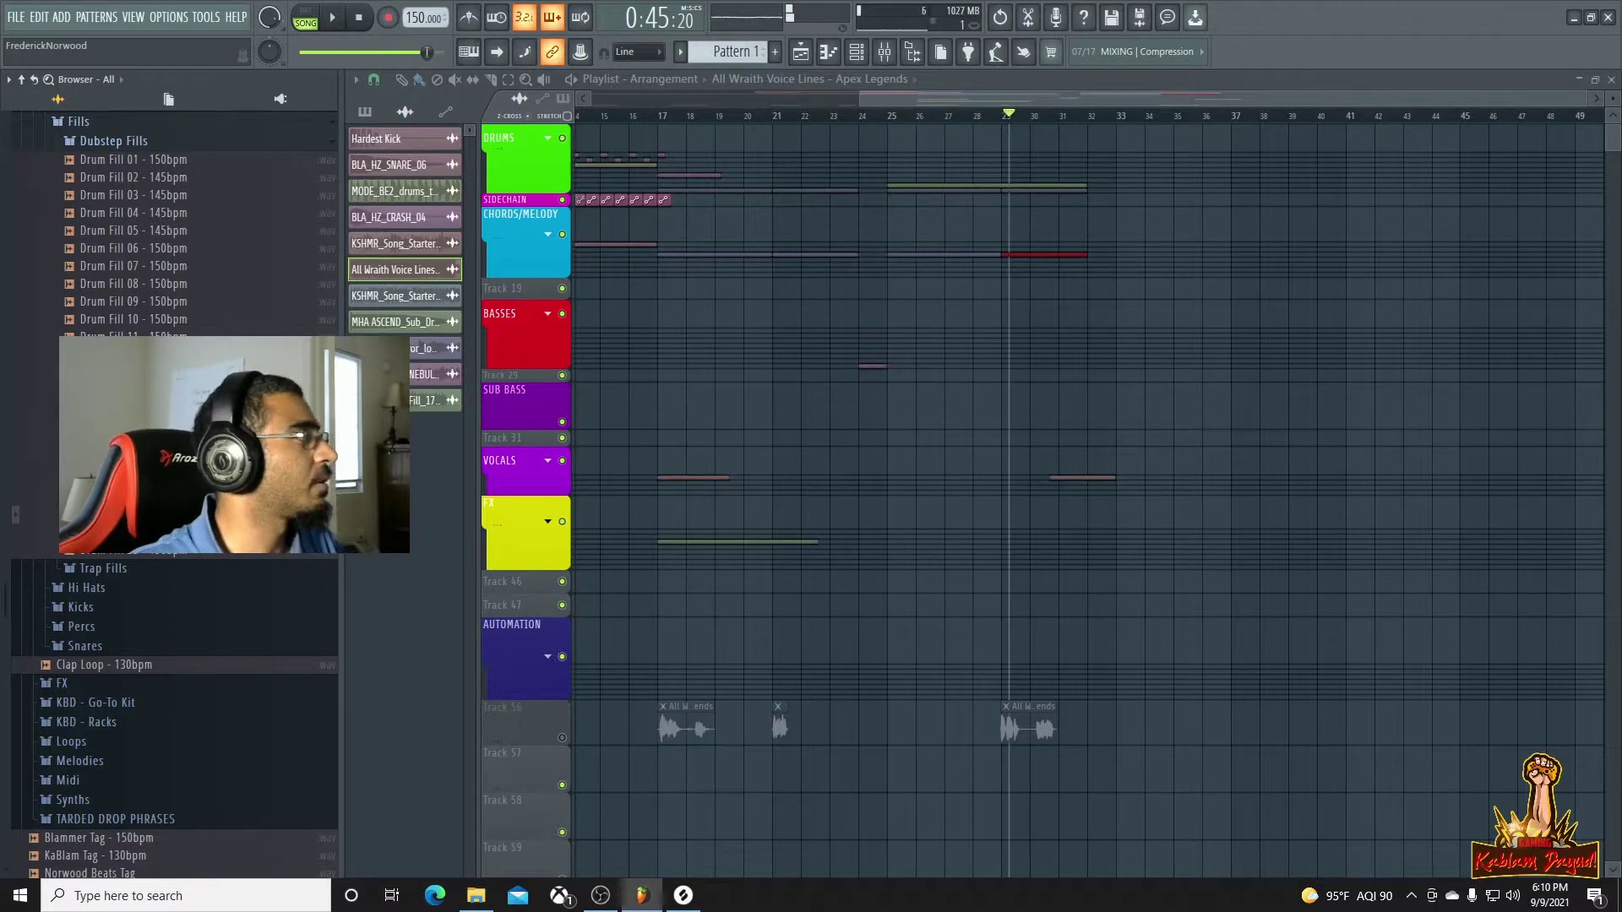
key(Down)
key(Down)
key(Up)
key(Up)
key(Up)
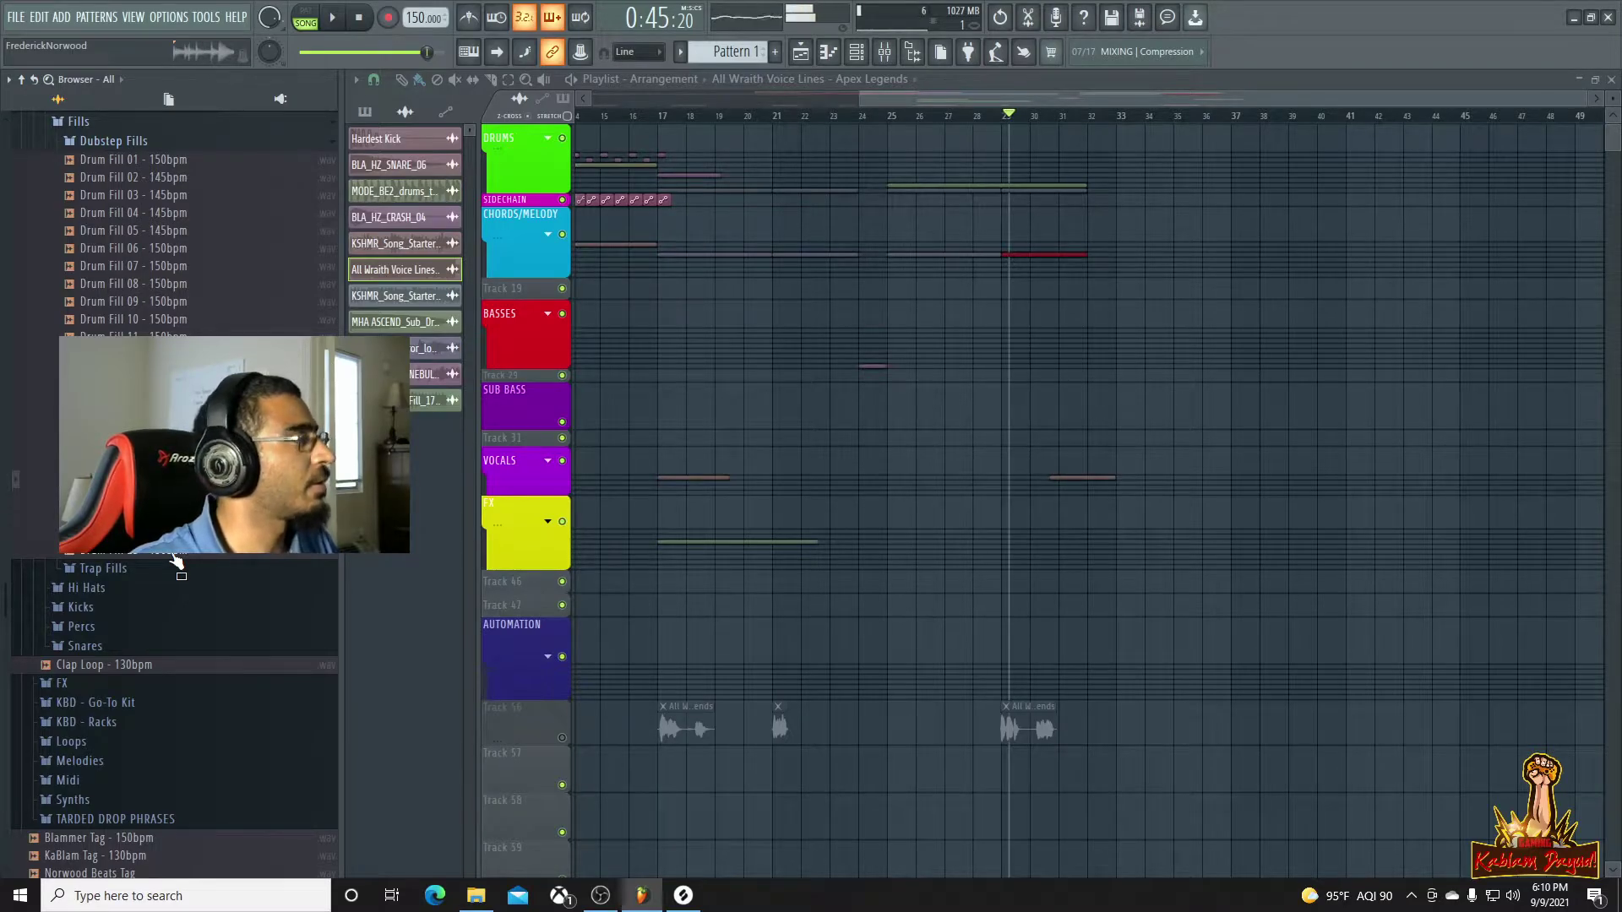
key(Down)
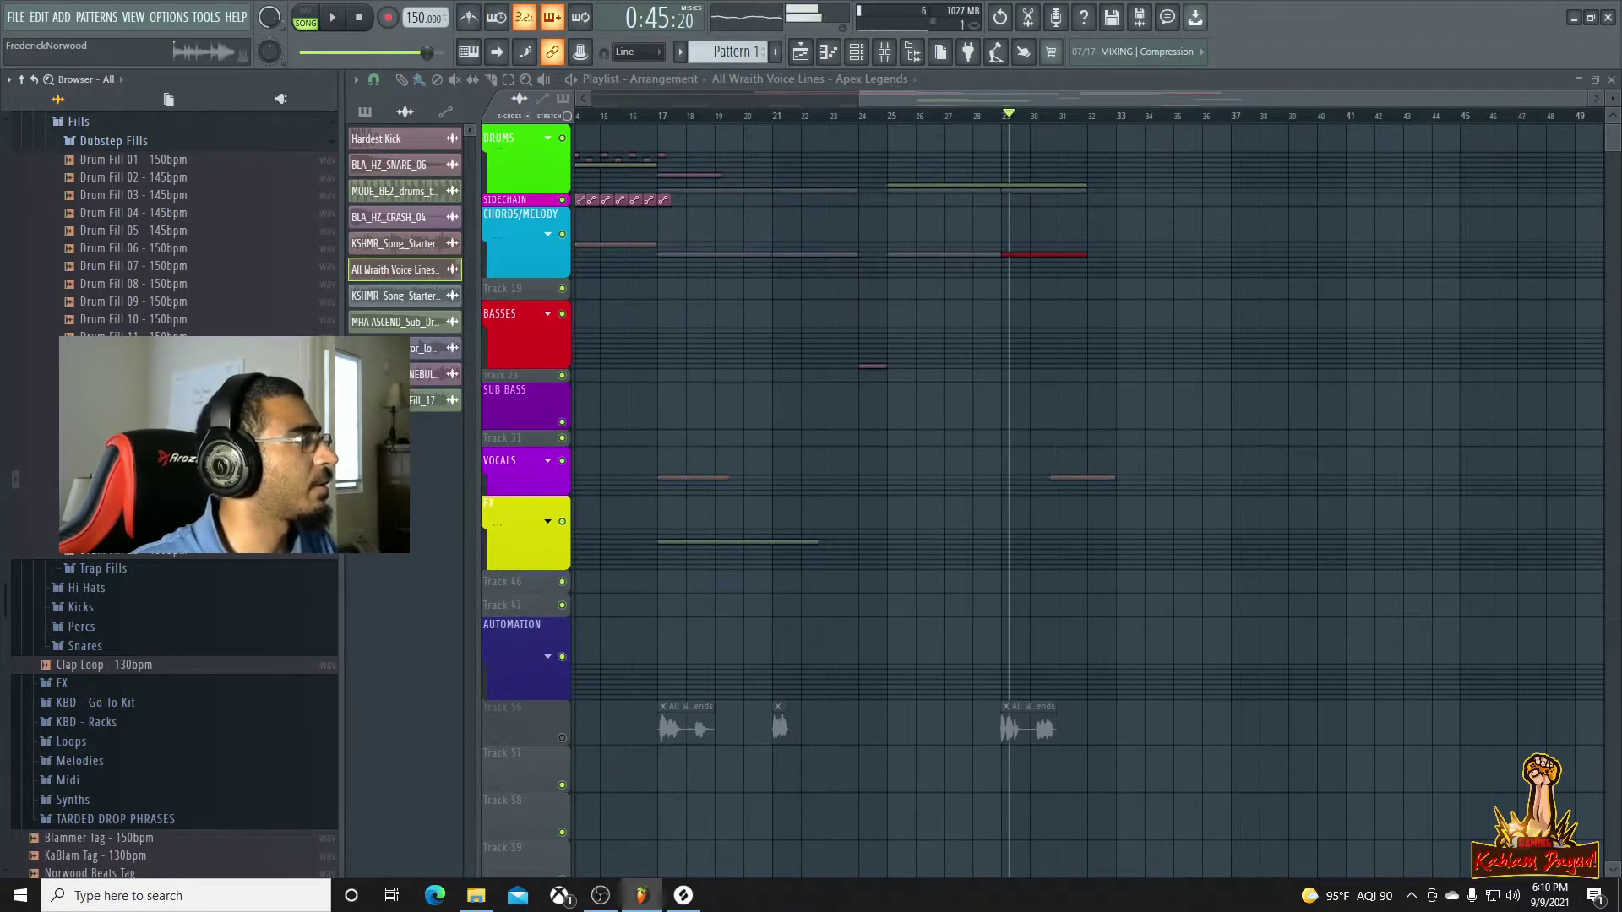
Add Drum Fill 19 - 150bpm to the FILLS track at bar 32, right after the long KSHMR fill, during playback
drag(127, 478, 1060, 181)
click(548, 138)
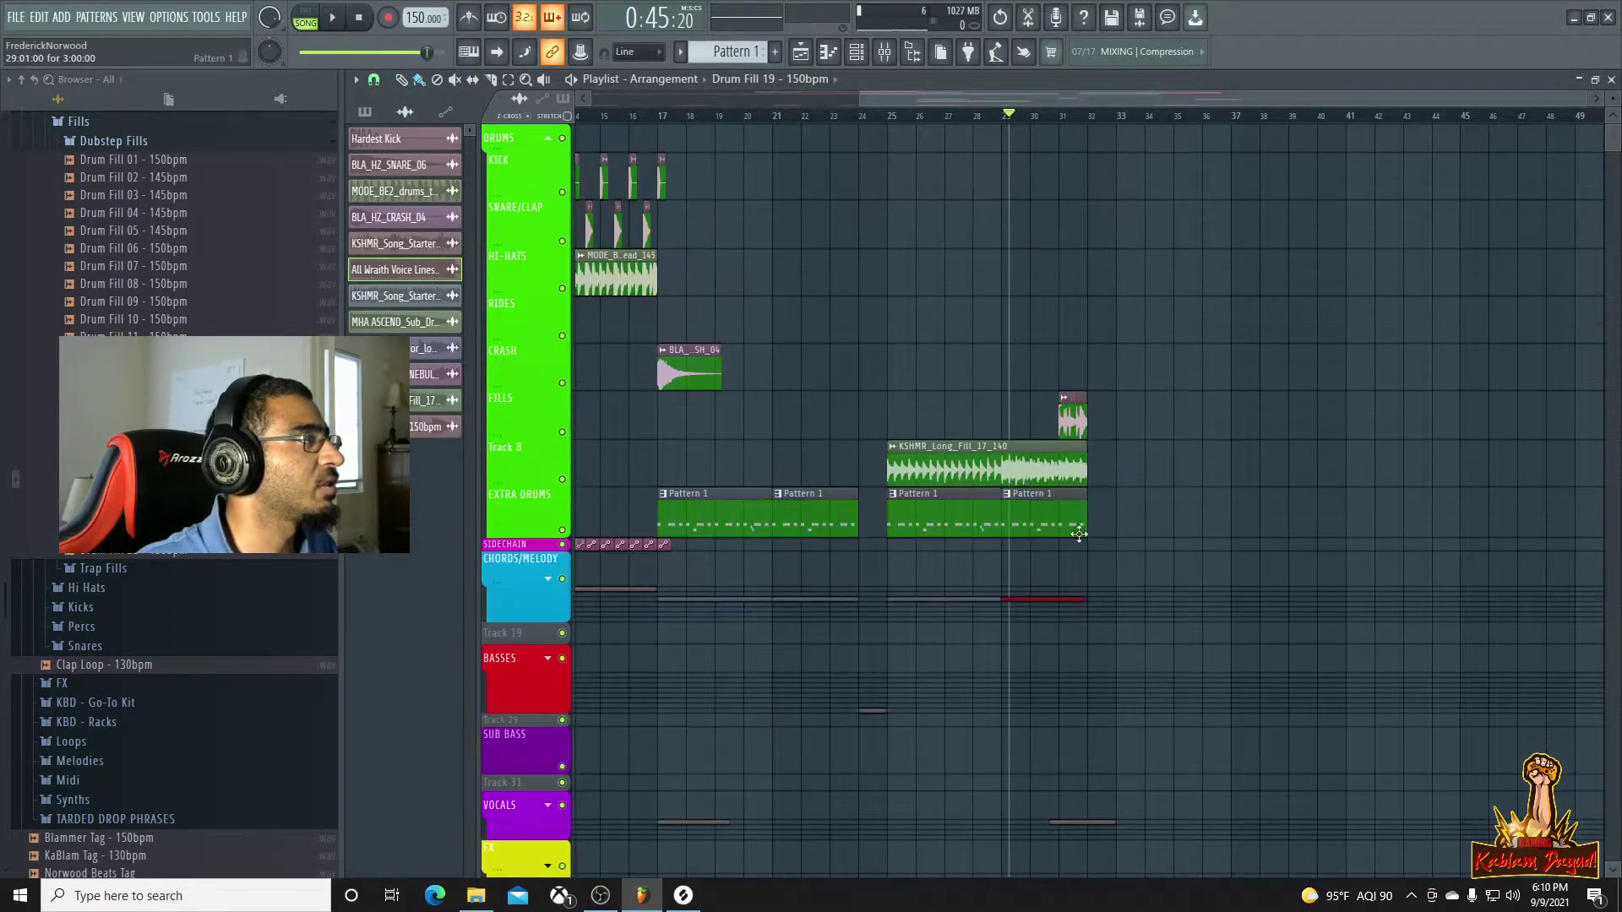
key(space)
drag(1066, 427, 1094, 434)
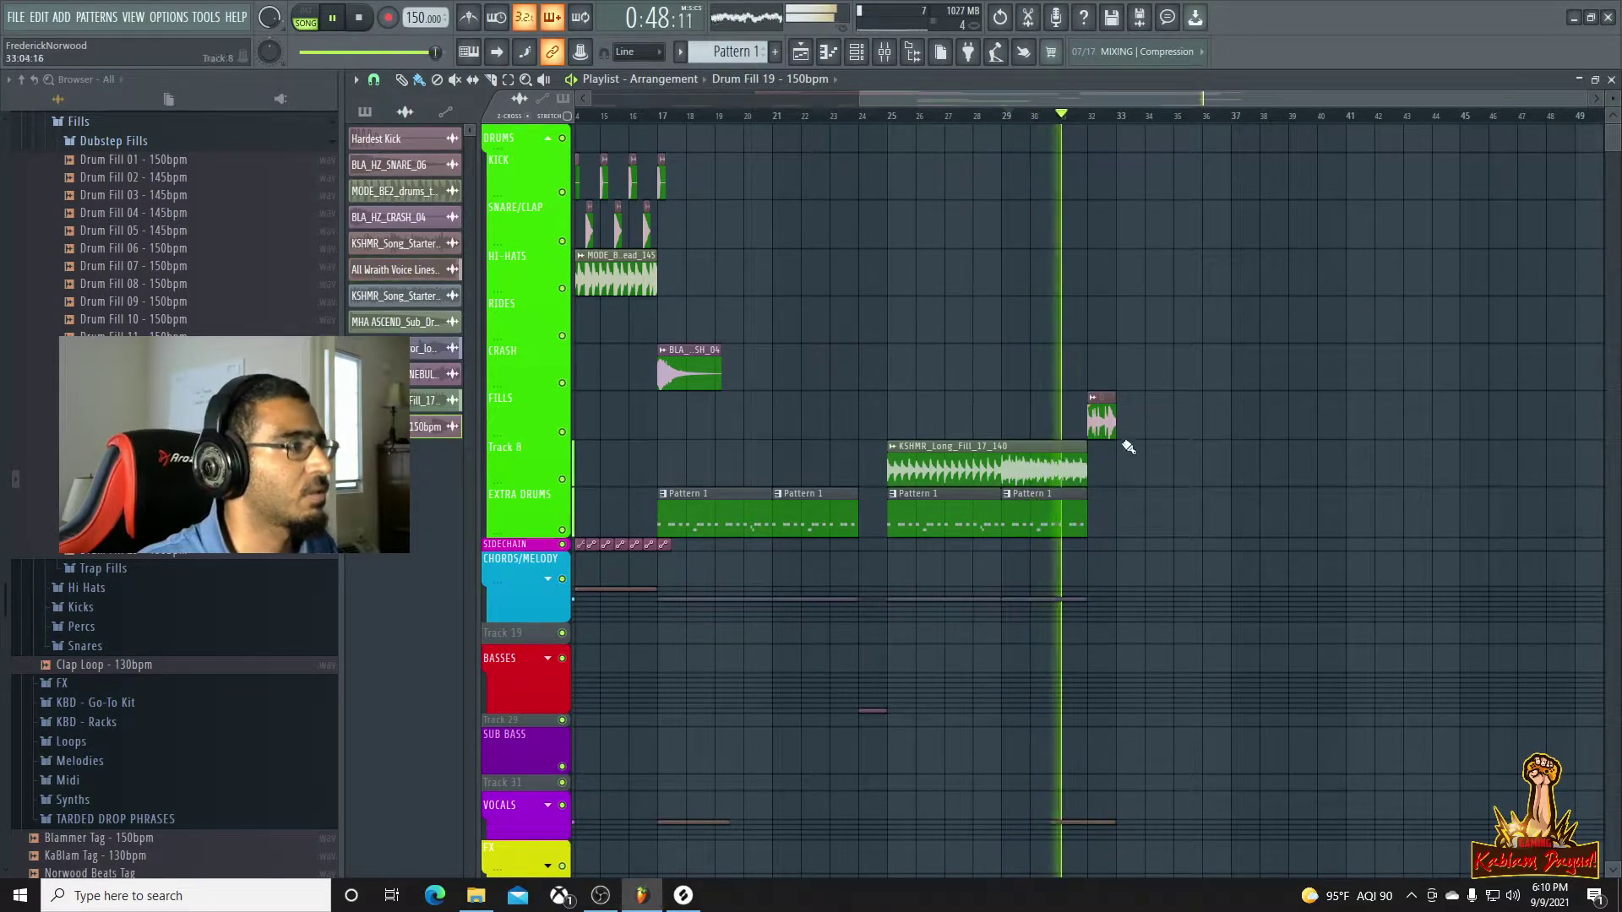
Route the Drum Fill 19 clip to mixer track 7 (FILLS), play back the transition and close the clip's settings
double_click(1108, 420)
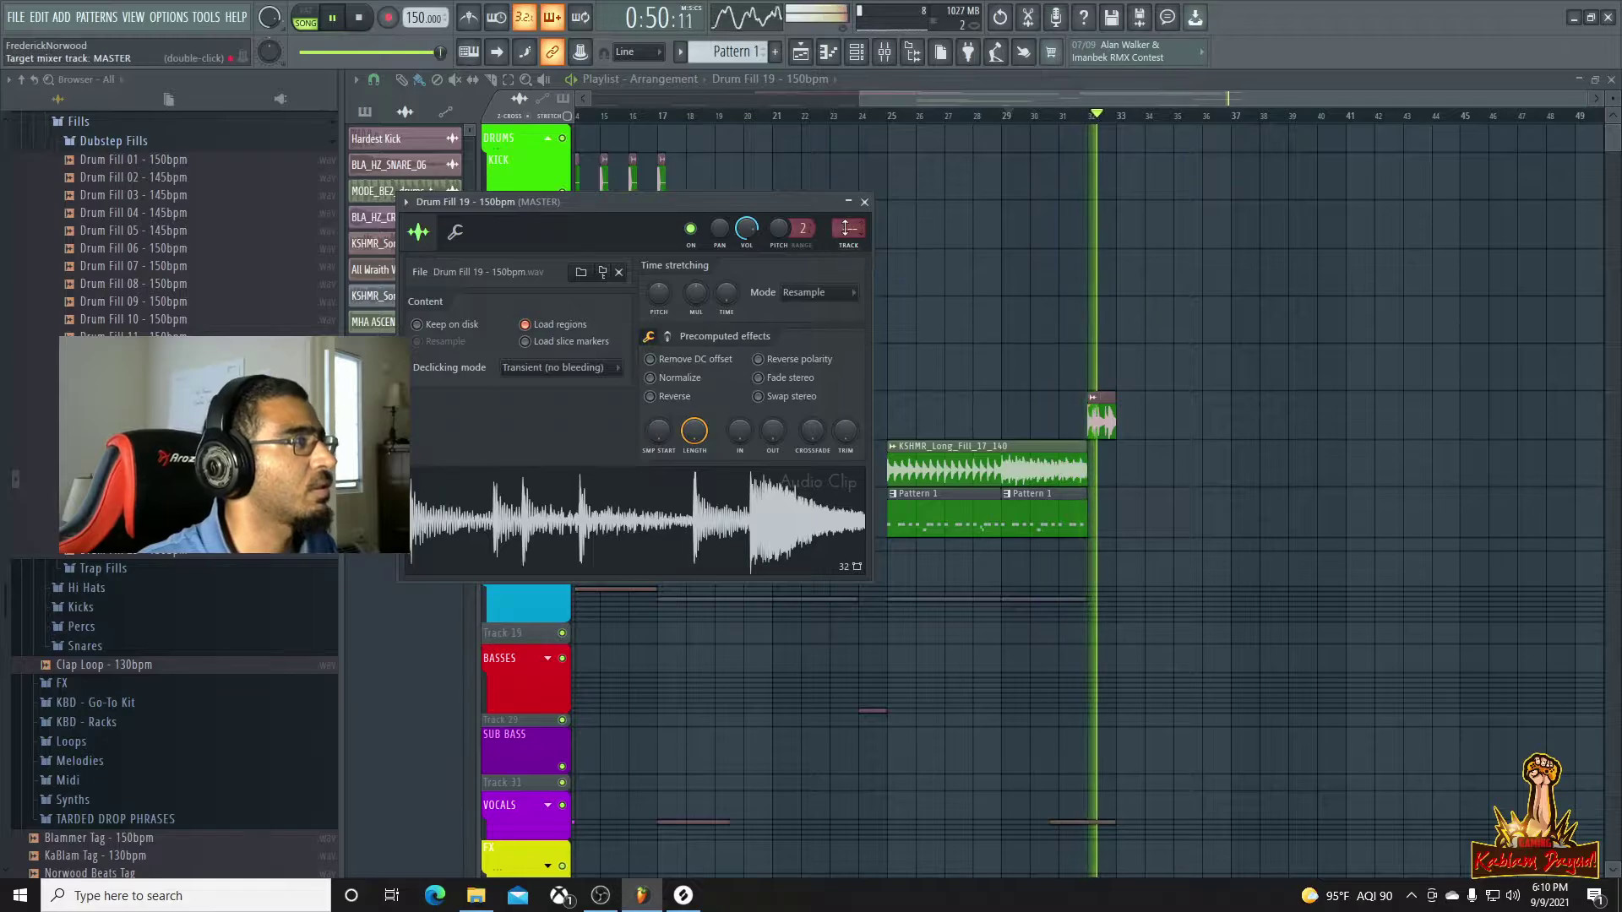
key(space)
drag(846, 228, 846, 222)
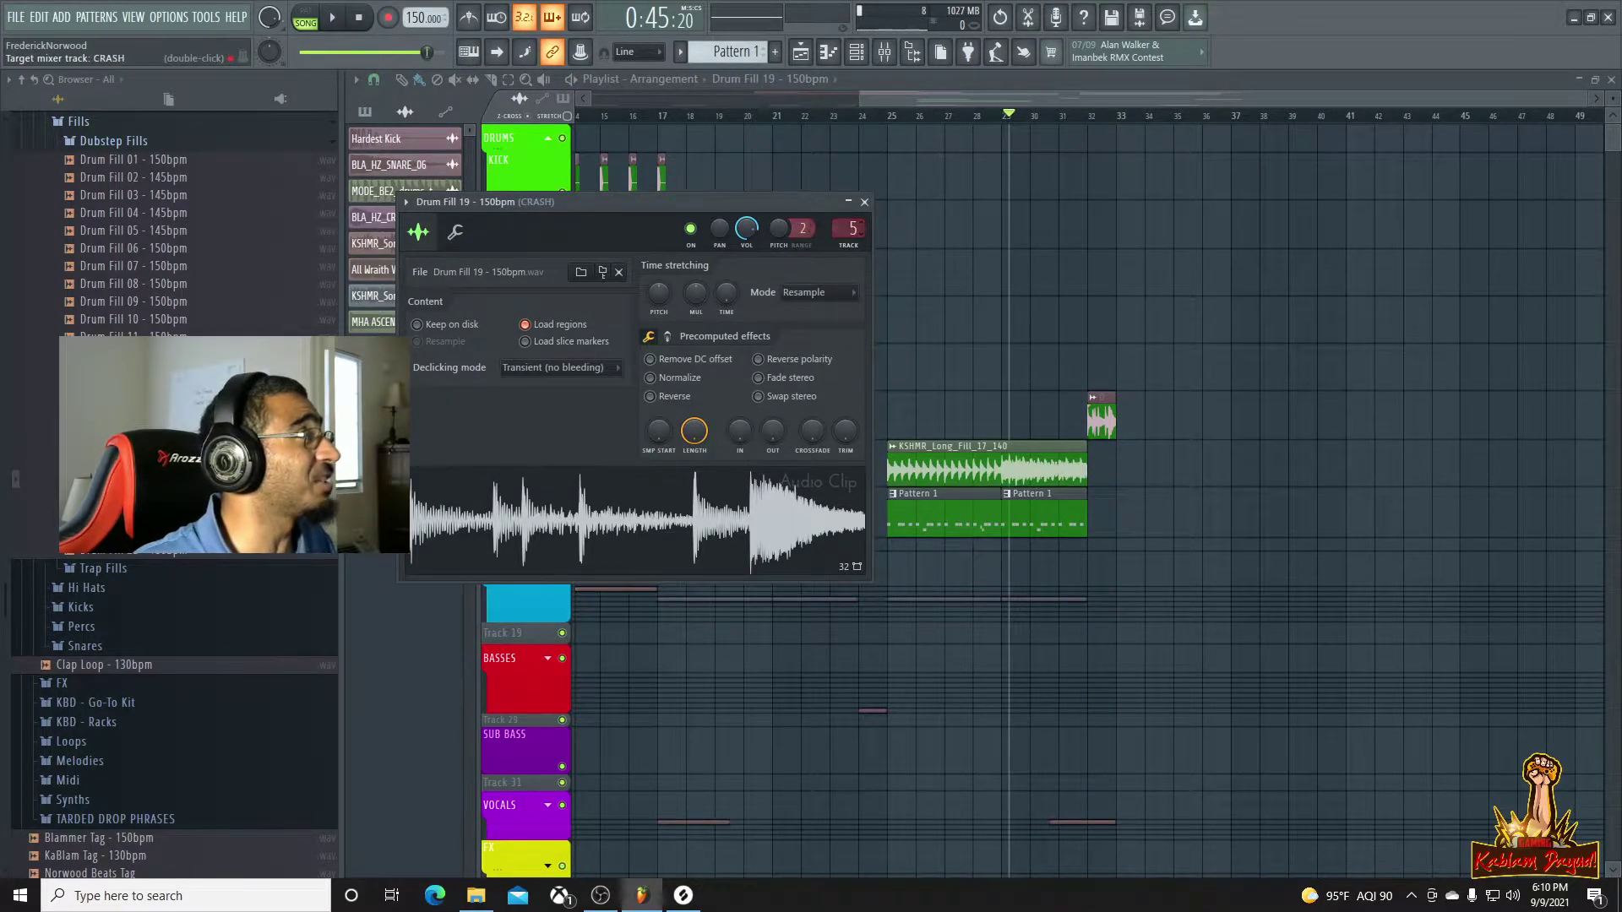
key(space)
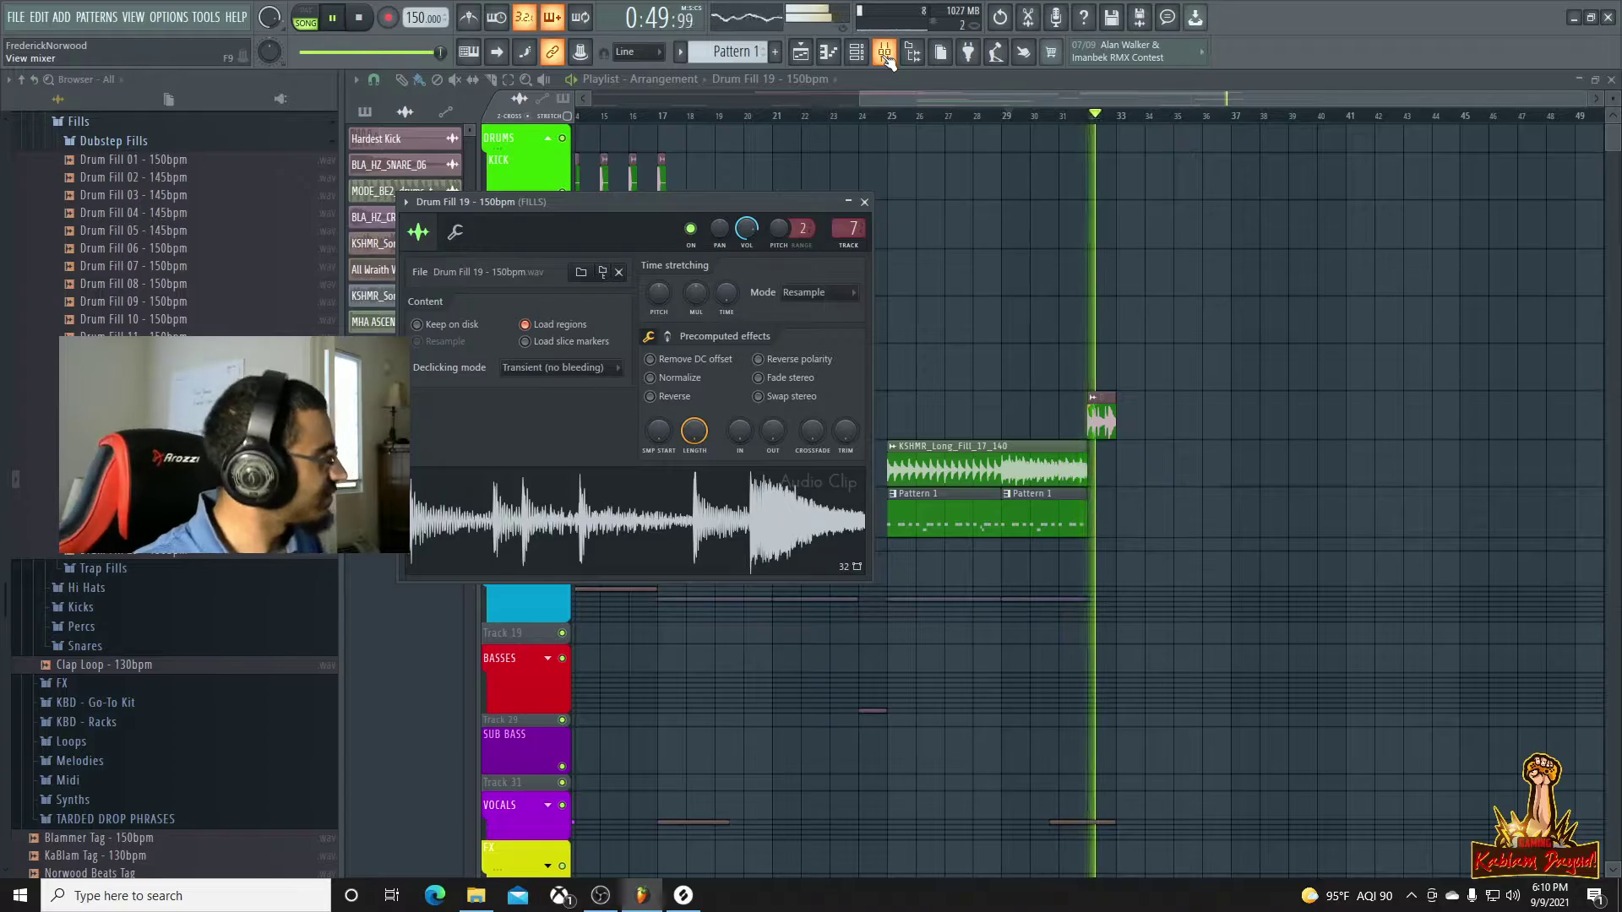
key(space)
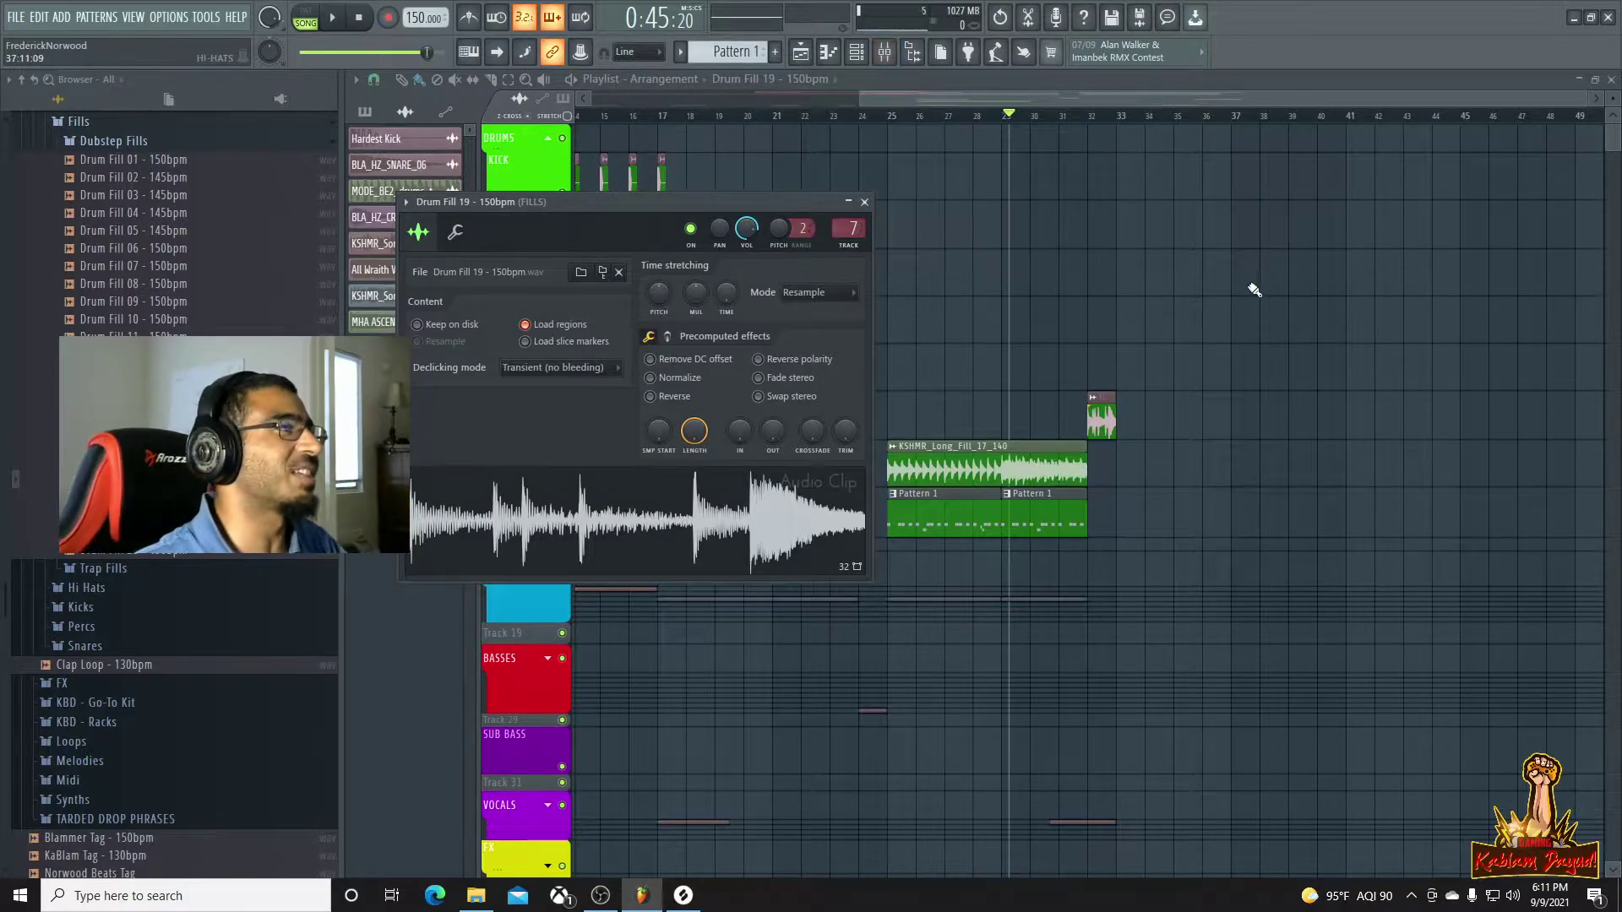
ctrl+scroll(1194, 280, down, 2)
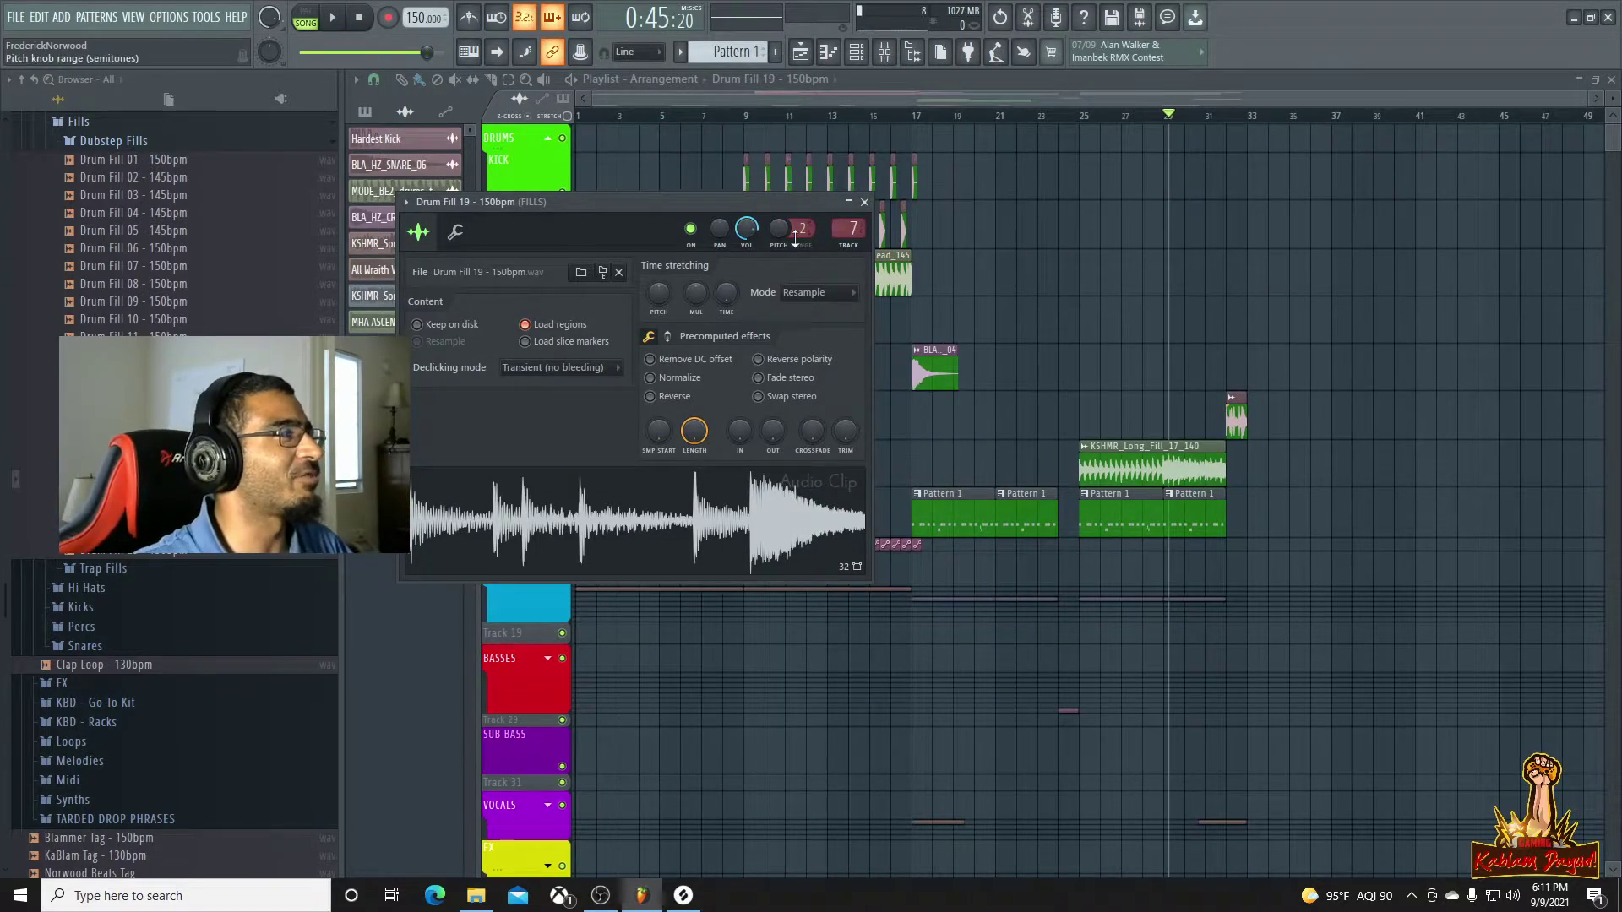
click(864, 202)
Look over the arrangement from the drums down to the automation tracks and collapse the DRUMS track group
scroll(1343, 443, down, 3)
scroll(1344, 443, up, 3)
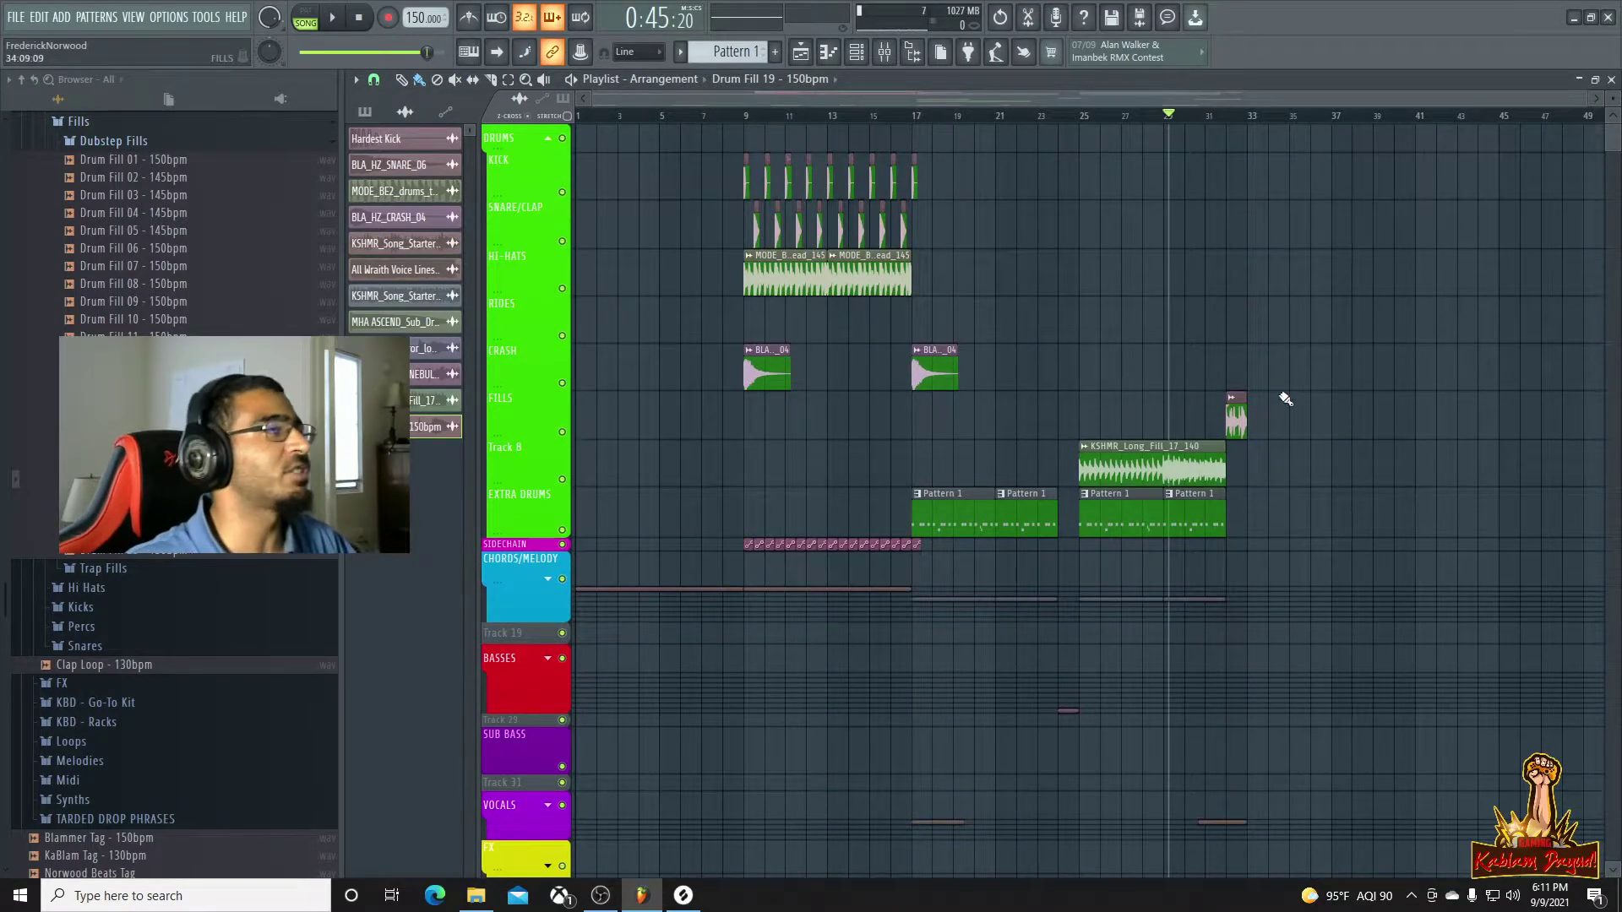
scroll(1267, 507, down, 3)
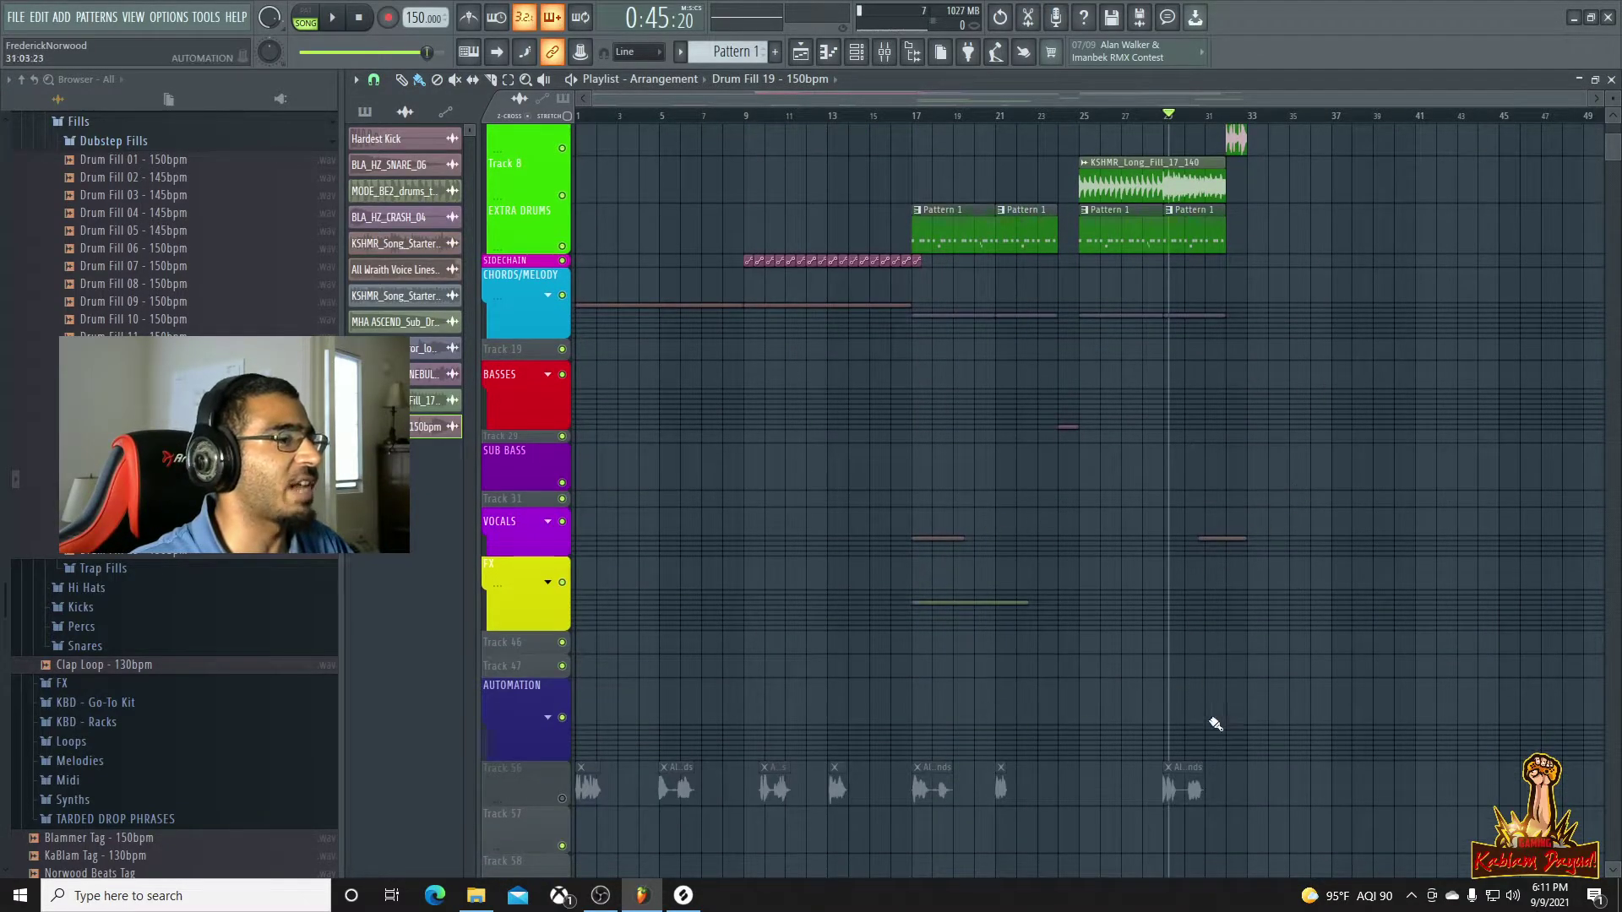
scroll(1213, 724, up, 3)
scroll(941, 513, down, 2)
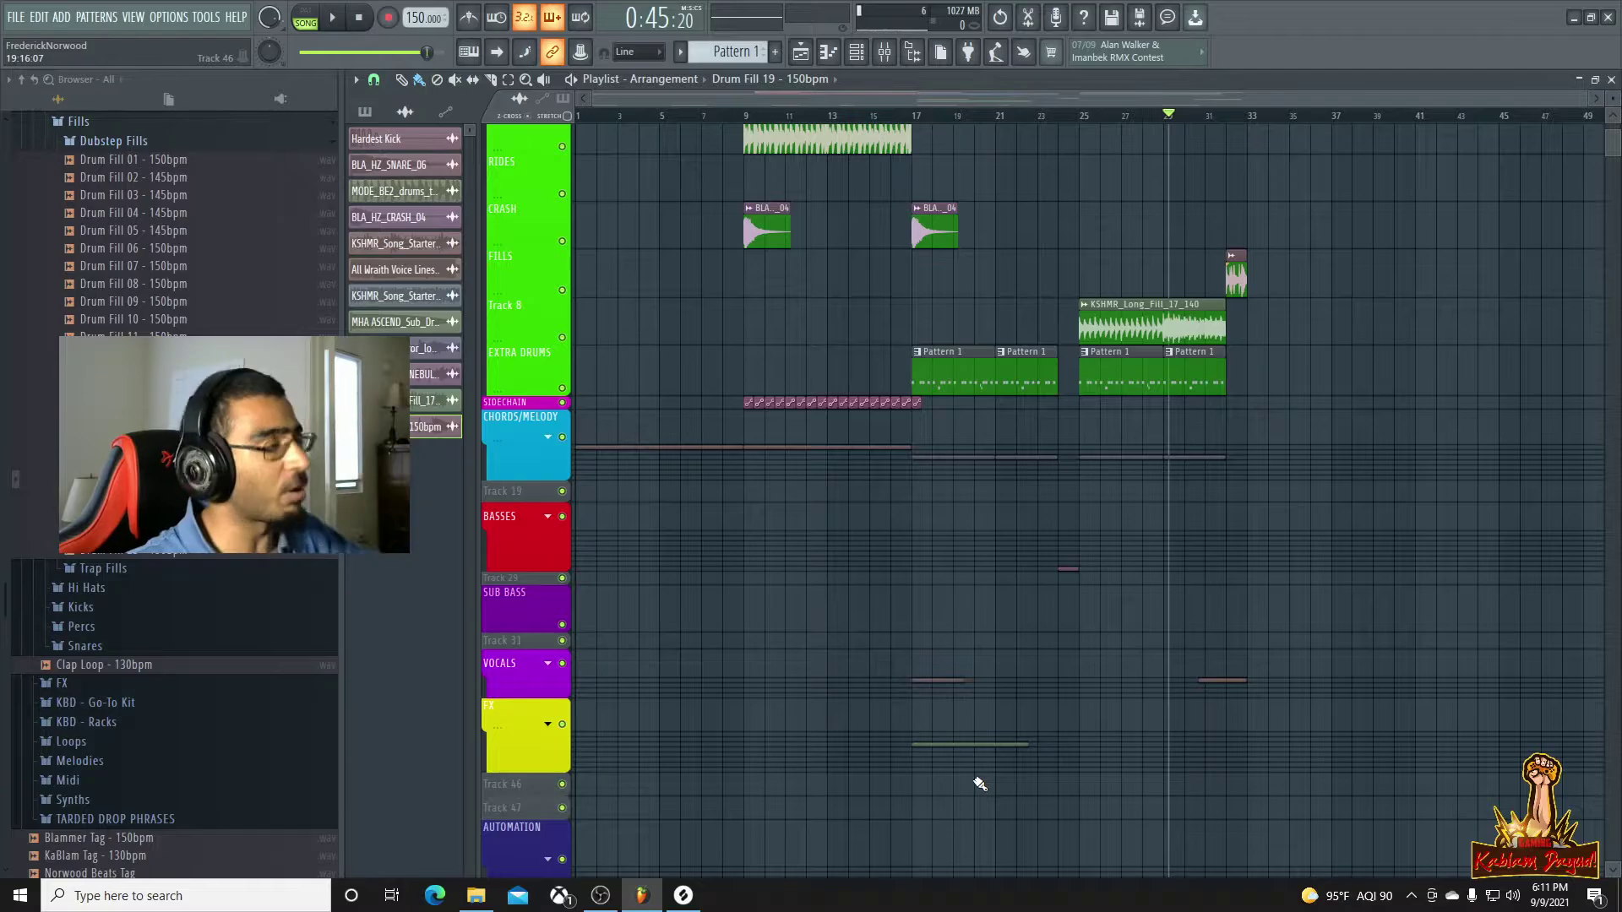
scroll(819, 355, up, 2)
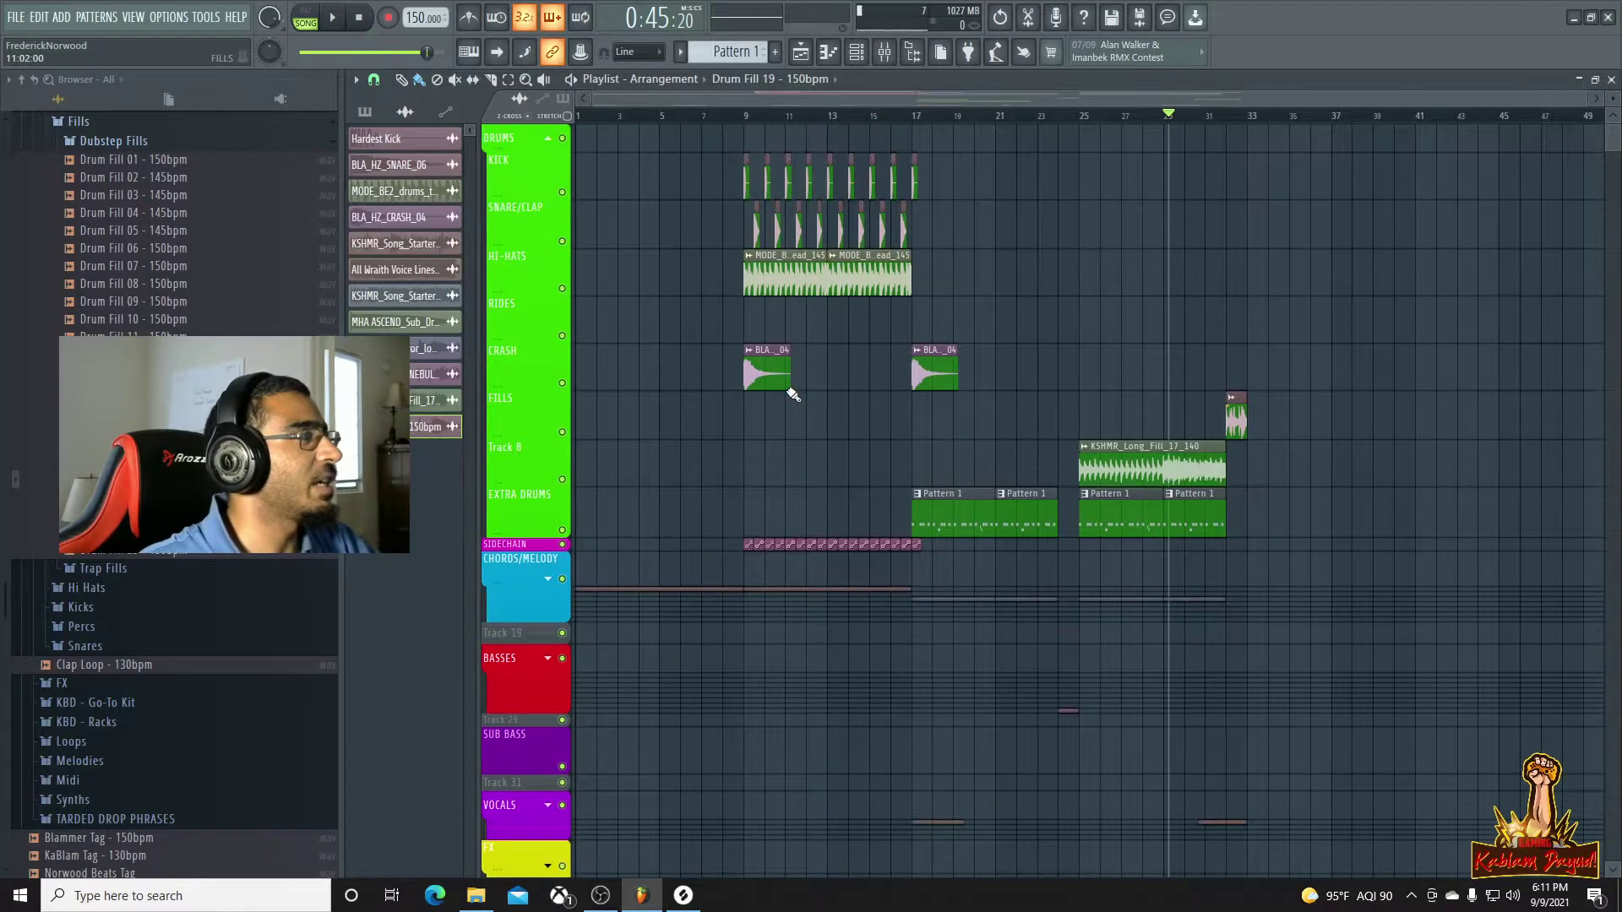
click(547, 139)
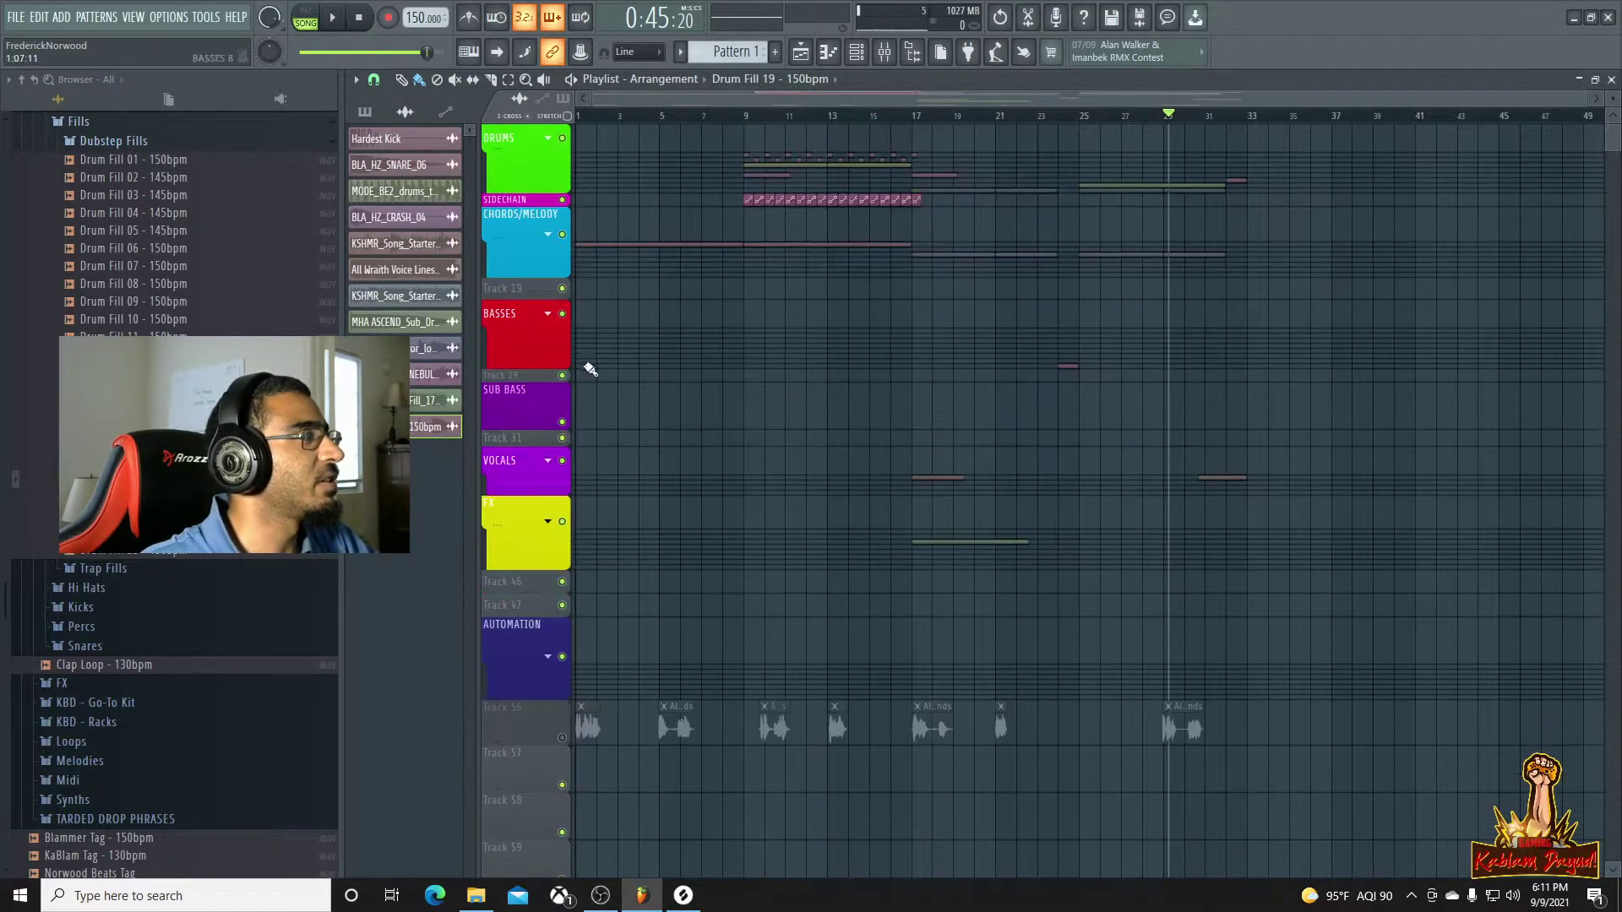
Collapse the Fills folder and its parent Drums folder in the KABLAMDAYUD pack
click(84, 140)
click(74, 217)
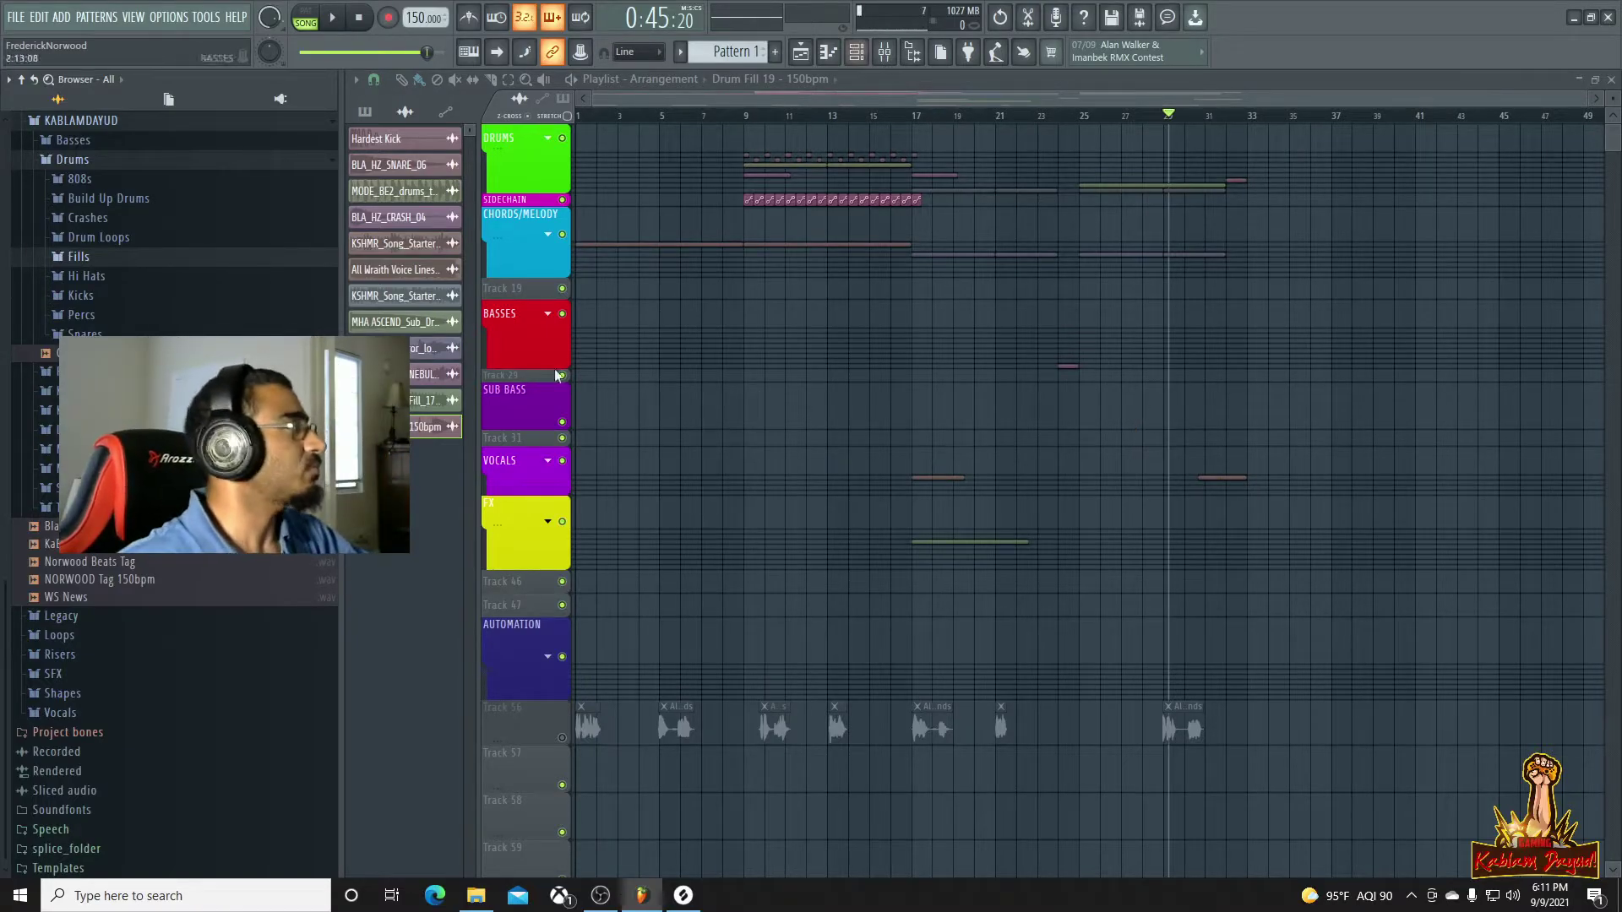
click(85, 259)
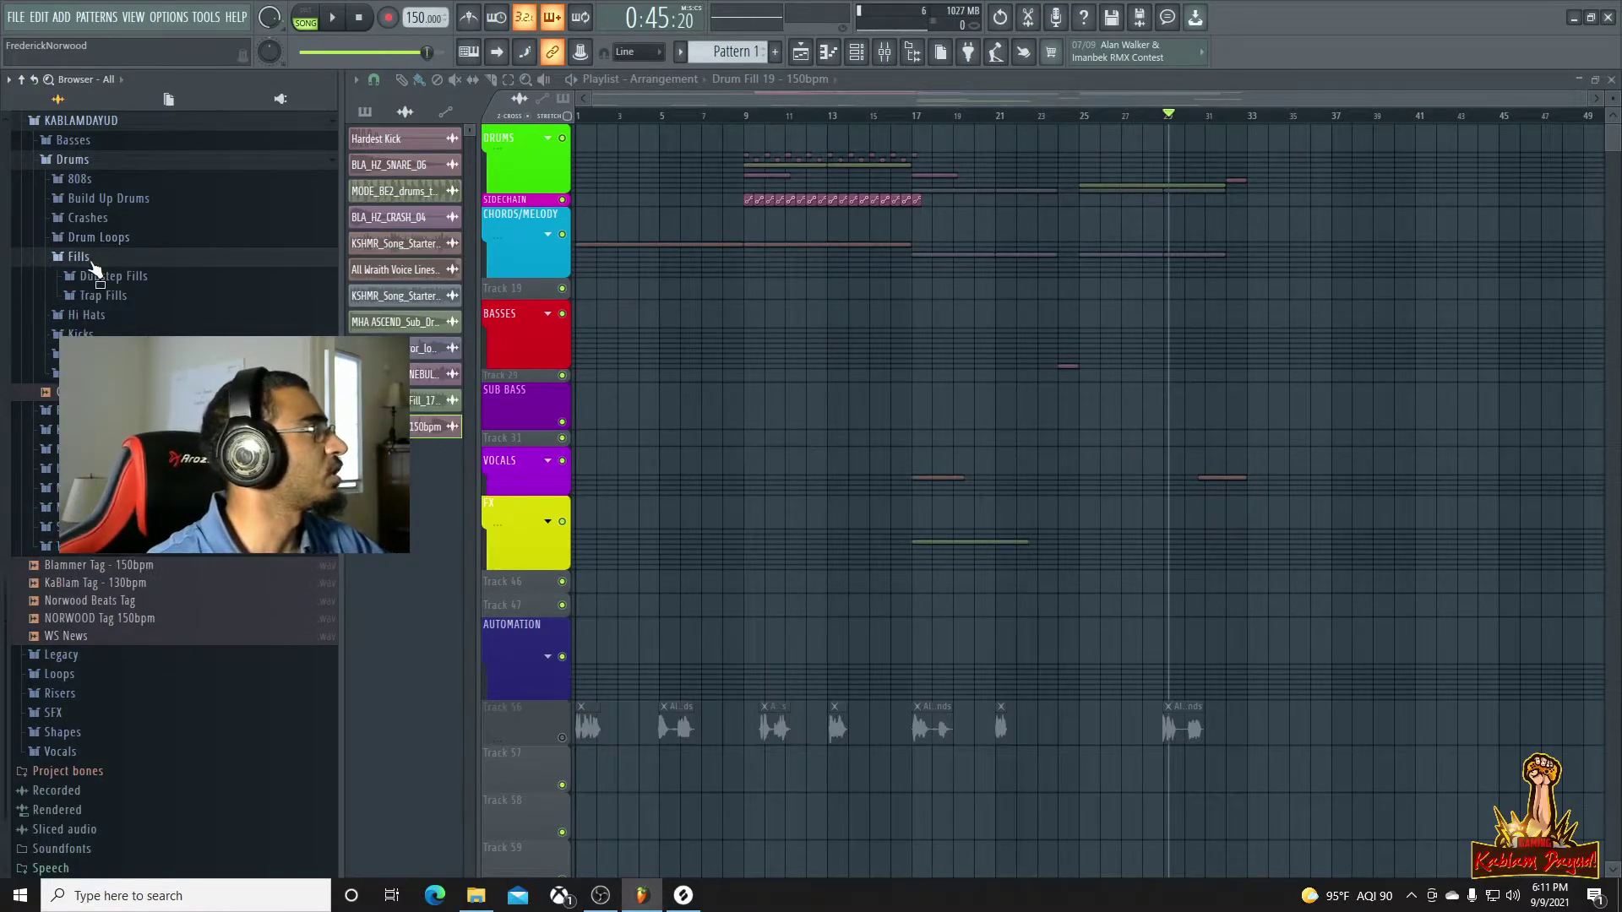
click(92, 264)
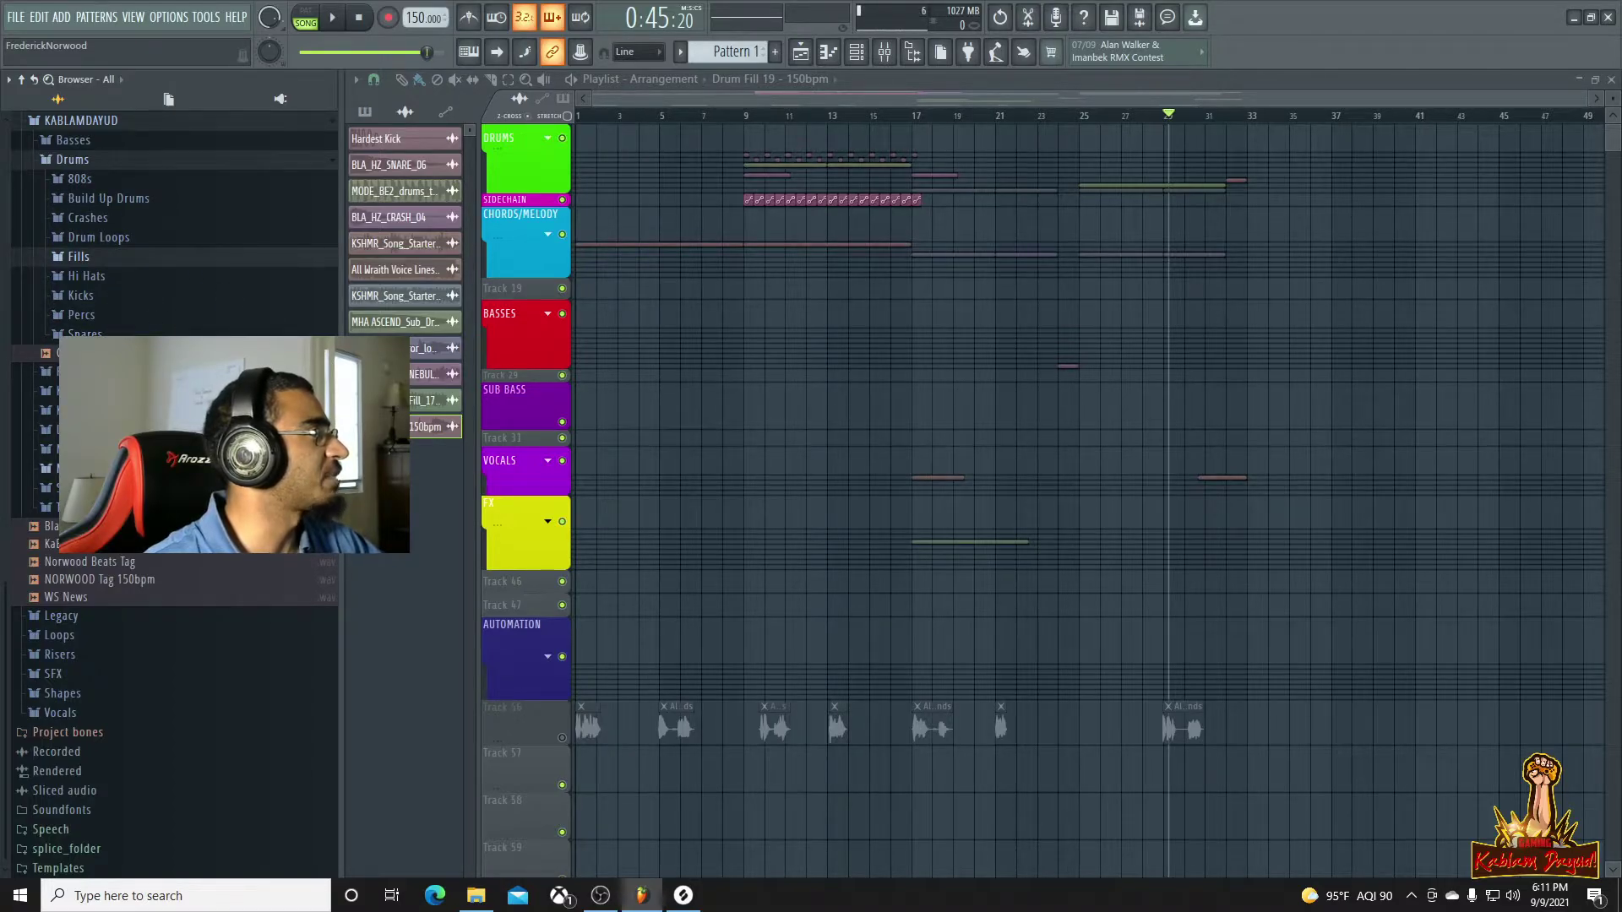
click(74, 160)
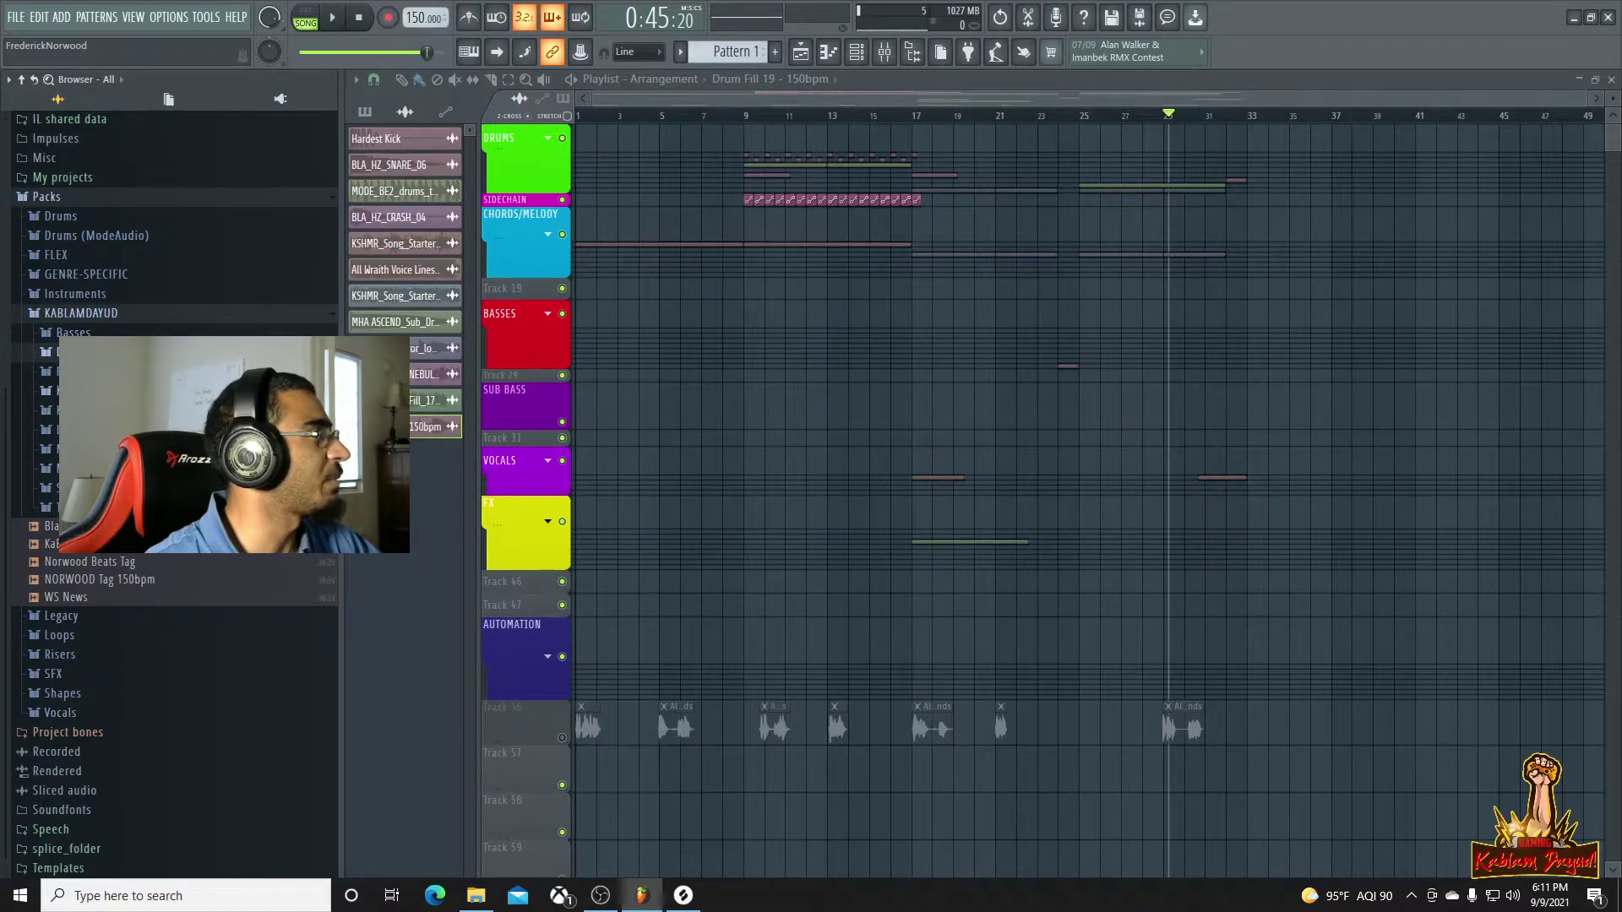
Open the FX folder of the KABLAMDAYUD pack and audition samples in its subfolders
click(78, 372)
click(93, 429)
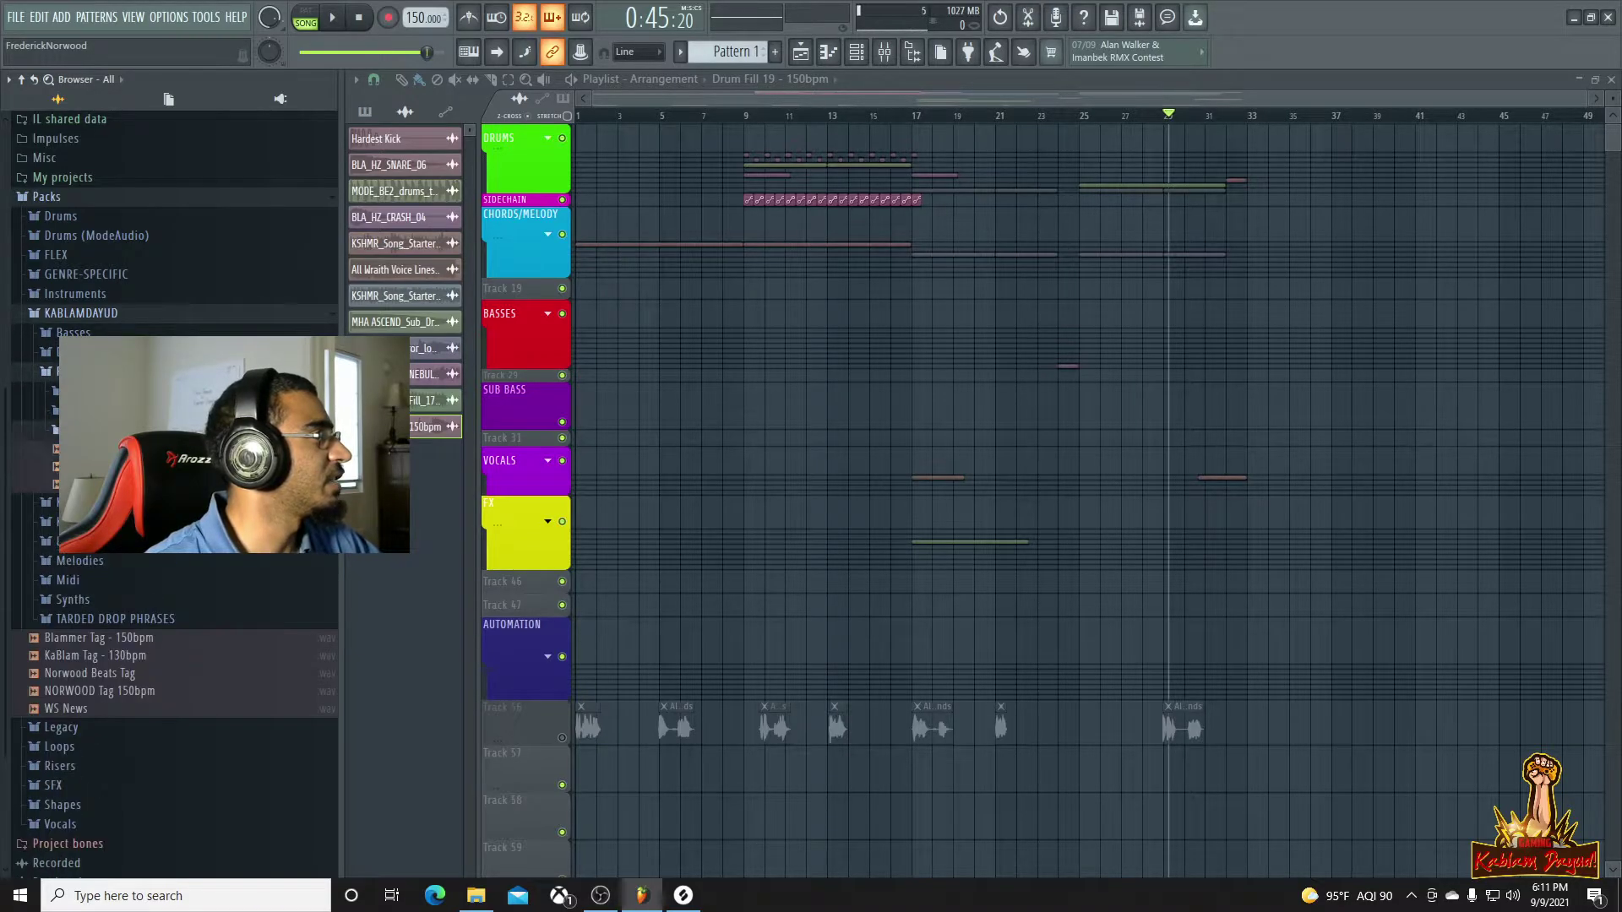
click(93, 467)
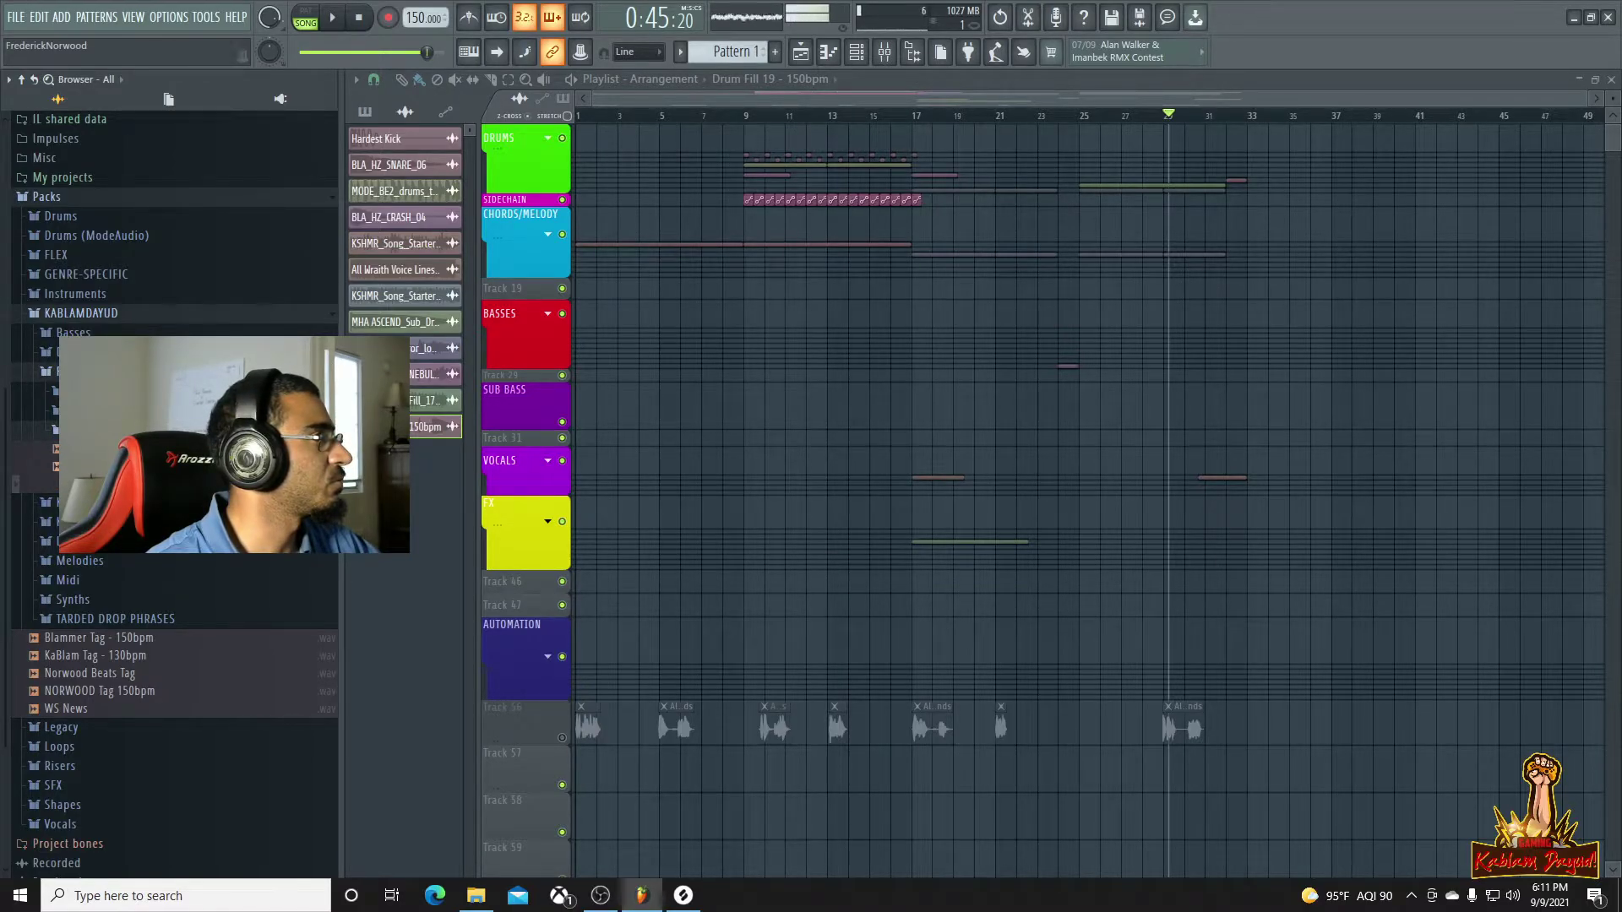
click(93, 429)
click(93, 411)
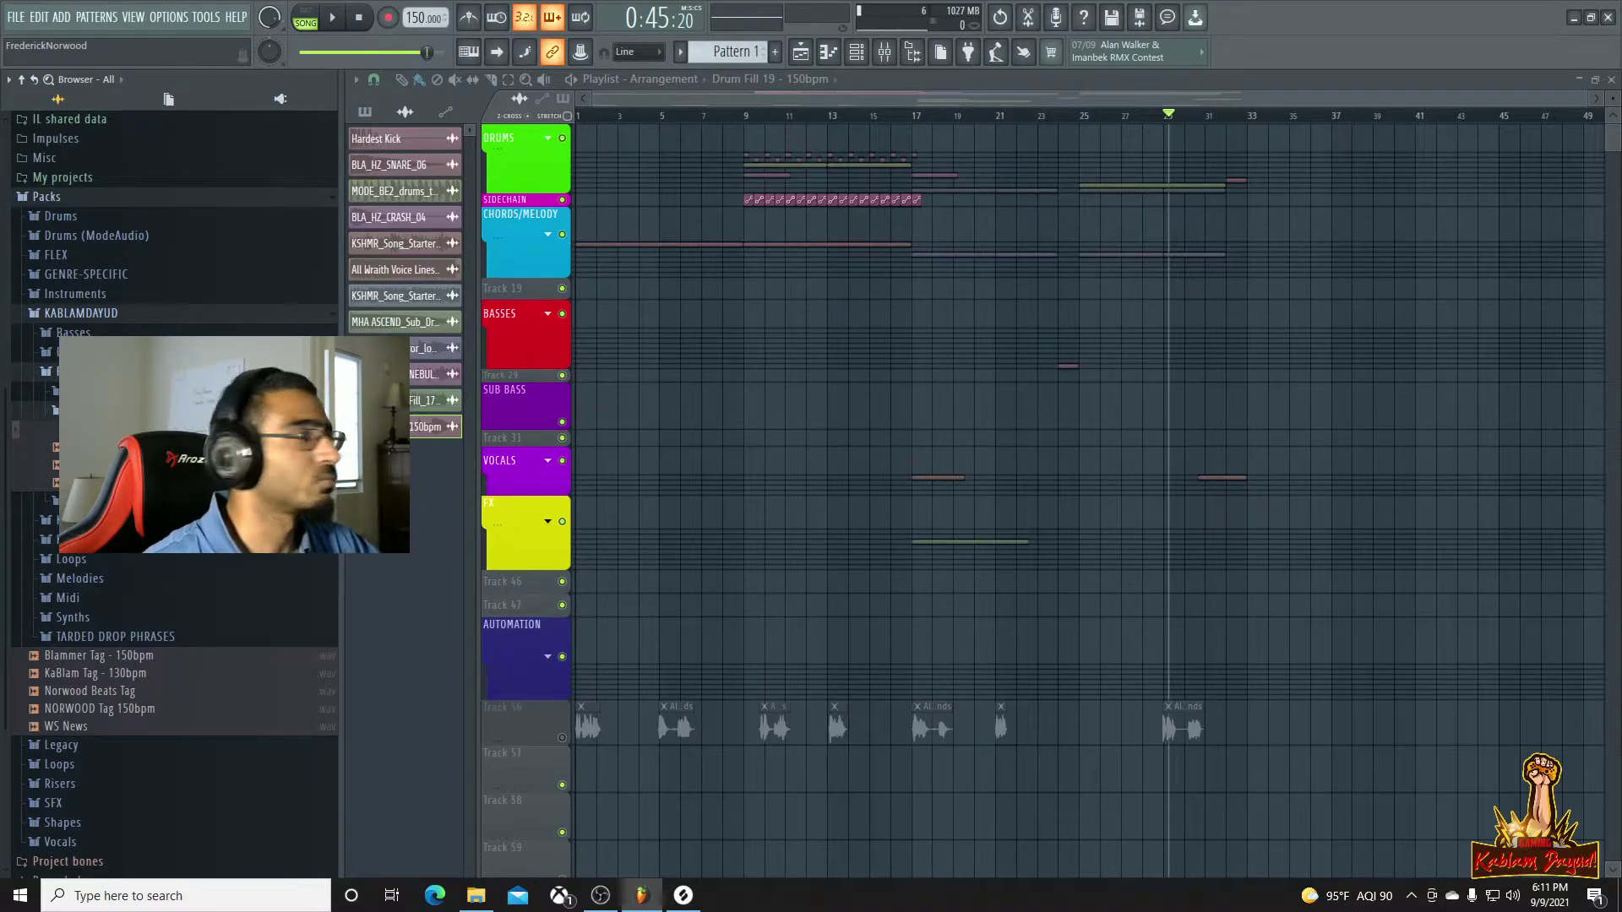
Expand the FX track group and place Epic Riser 01 - C - 150bpm on the second WHITE NOISE track from bar 20 to 25
click(547, 522)
drag(135, 447, 996, 624)
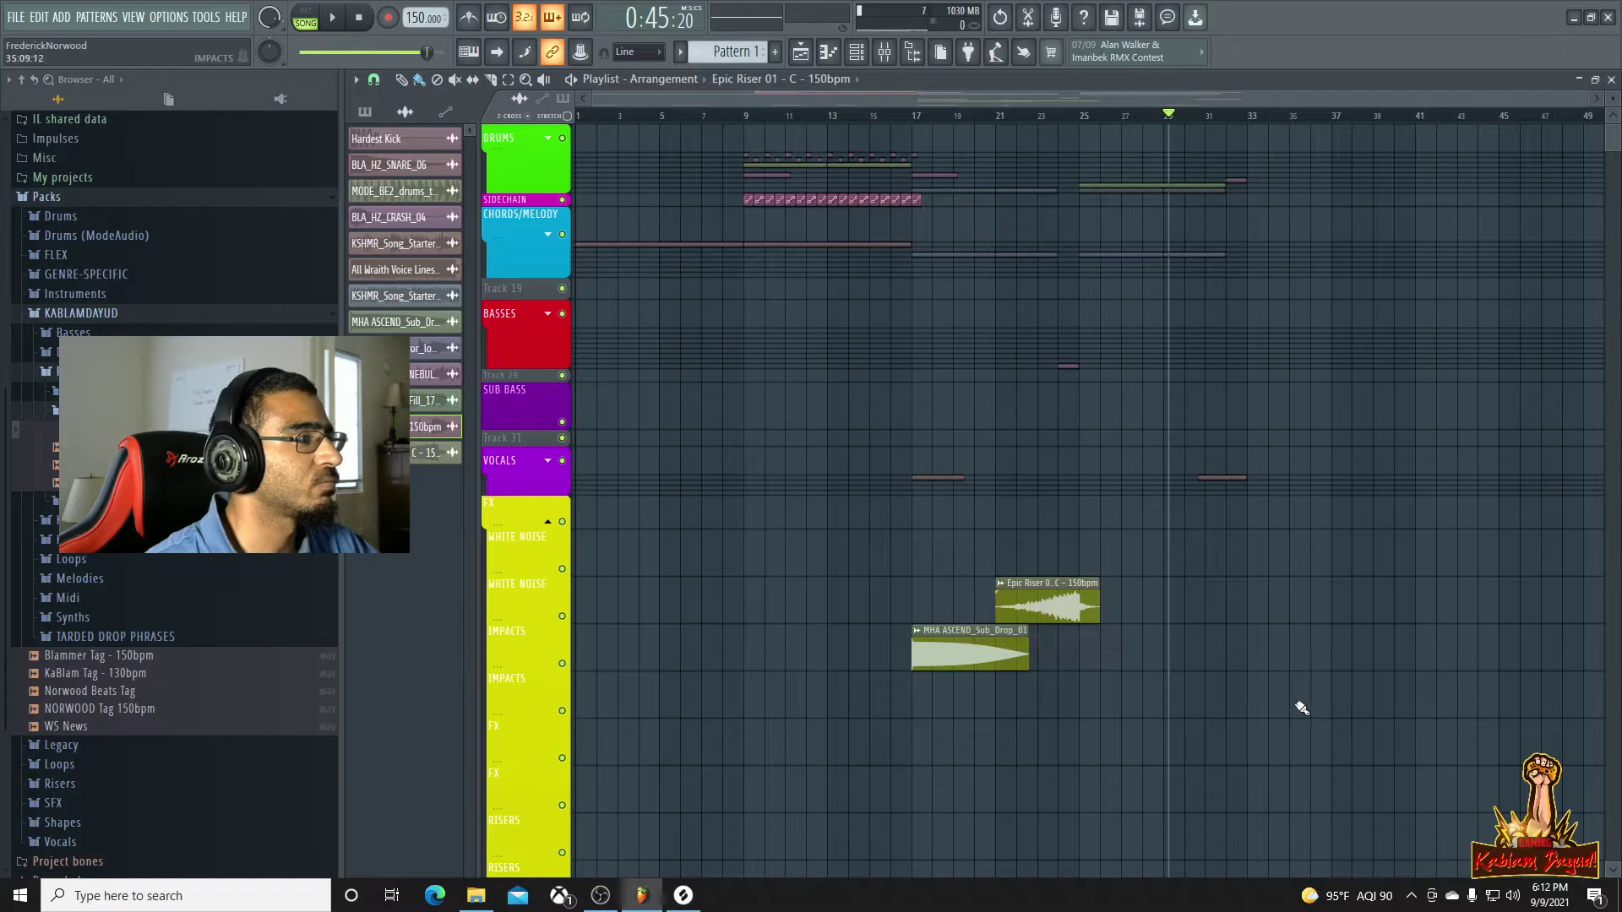
scroll(1102, 690, up, 5)
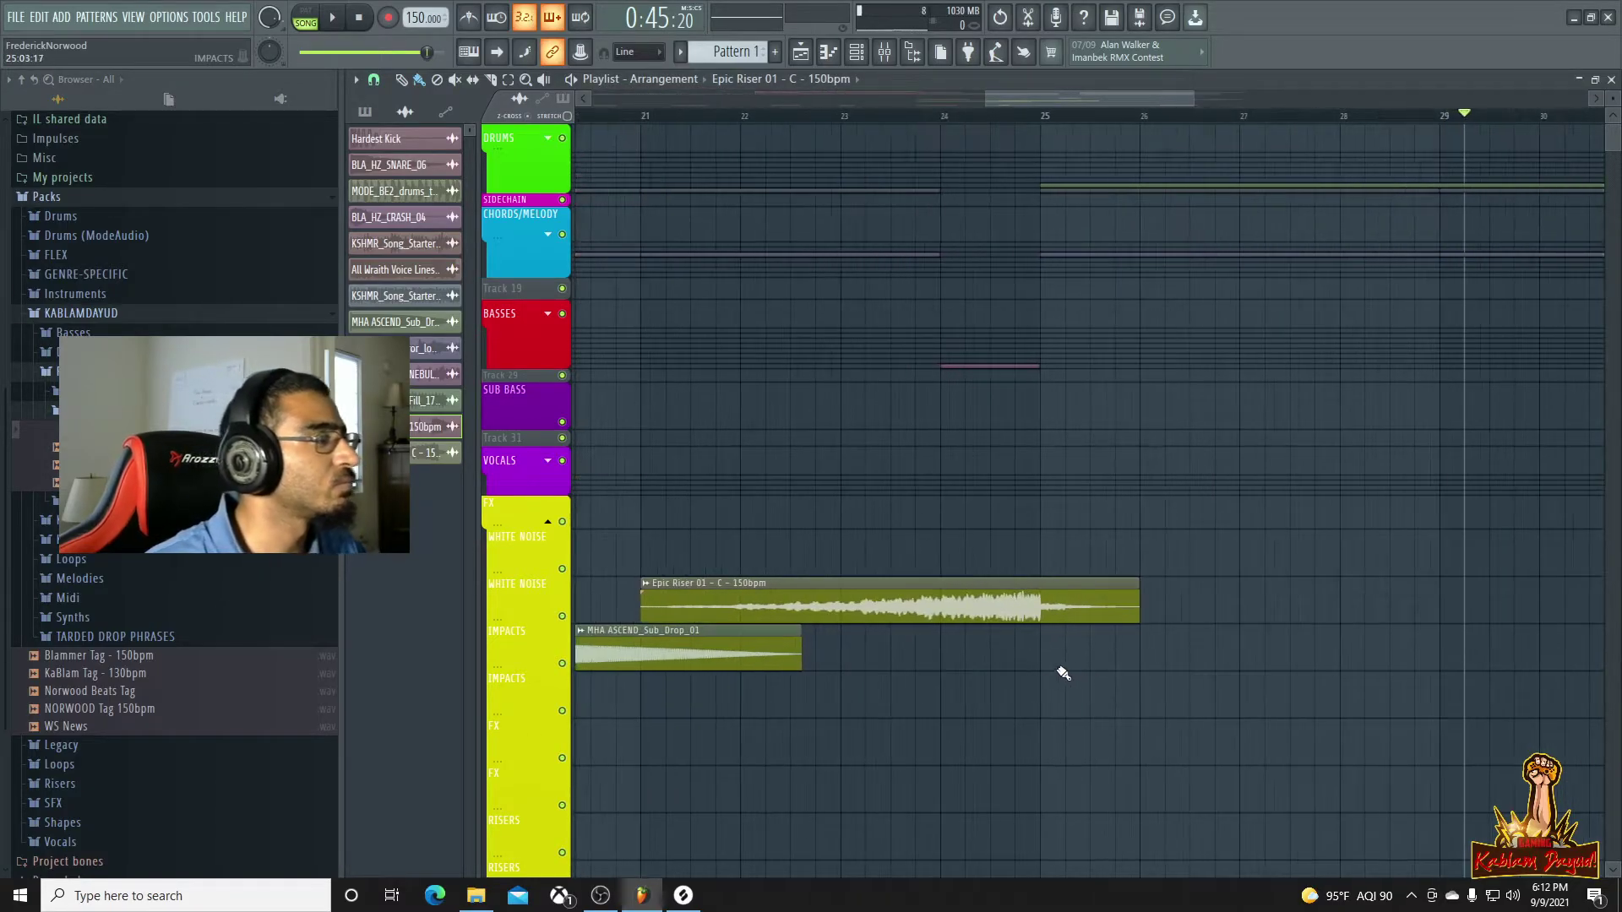
drag(1027, 615, 982, 604)
scroll(1019, 659, up, 3)
scroll(1022, 664, up, 2)
scroll(1017, 663, down, 4)
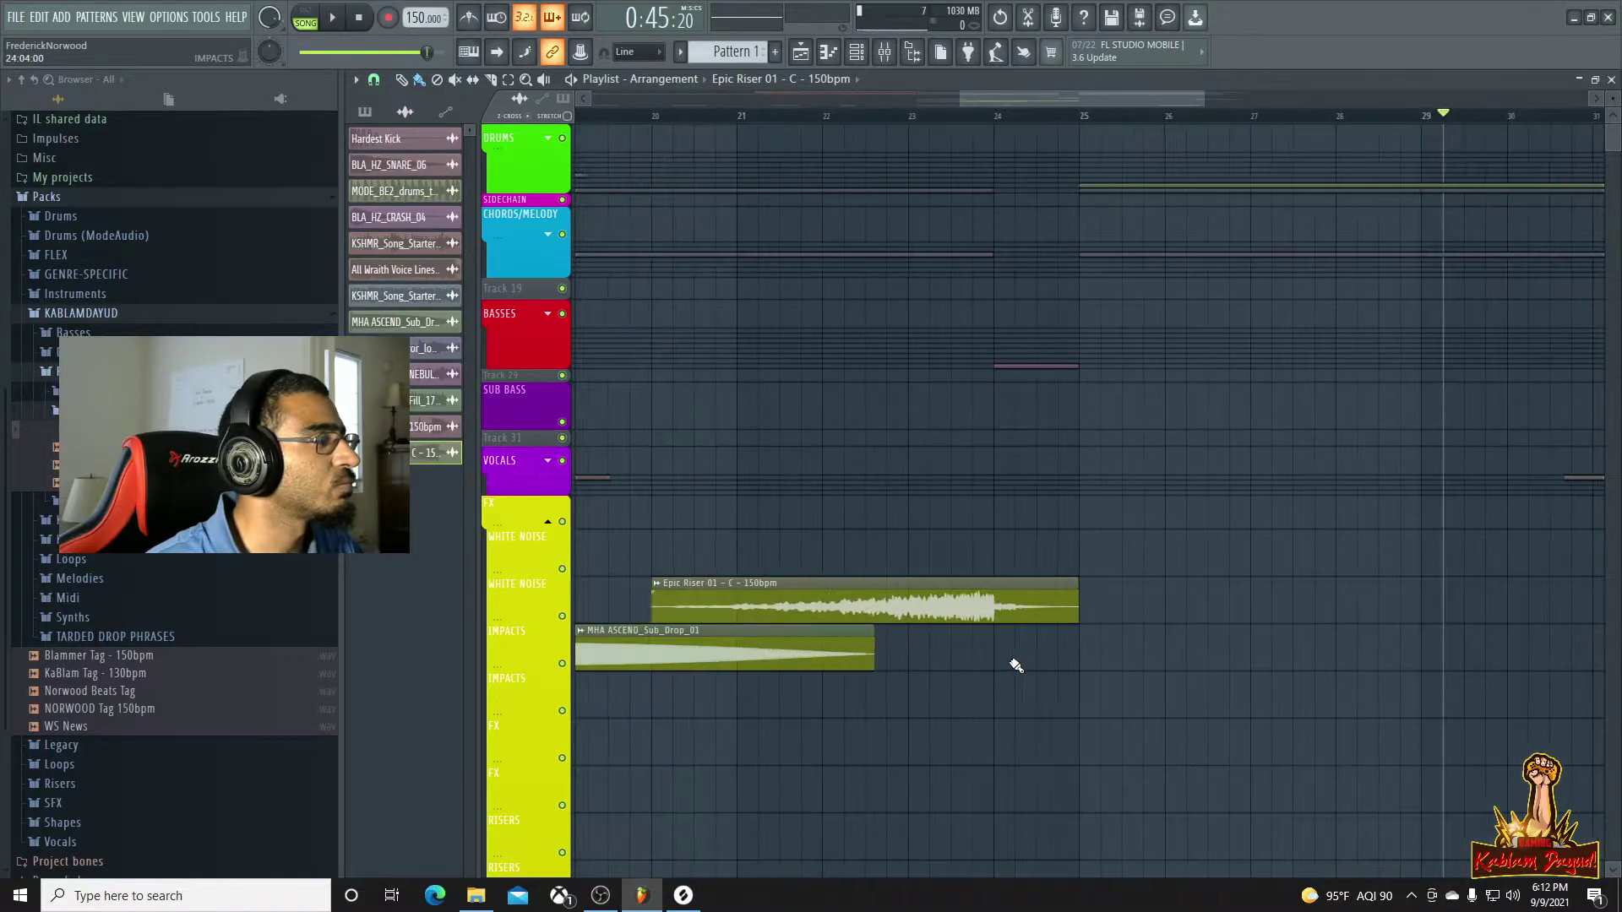
Set the time-stretching mode of the Epic Riser 01 clip to e3 generic
double_click(930, 612)
click(838, 314)
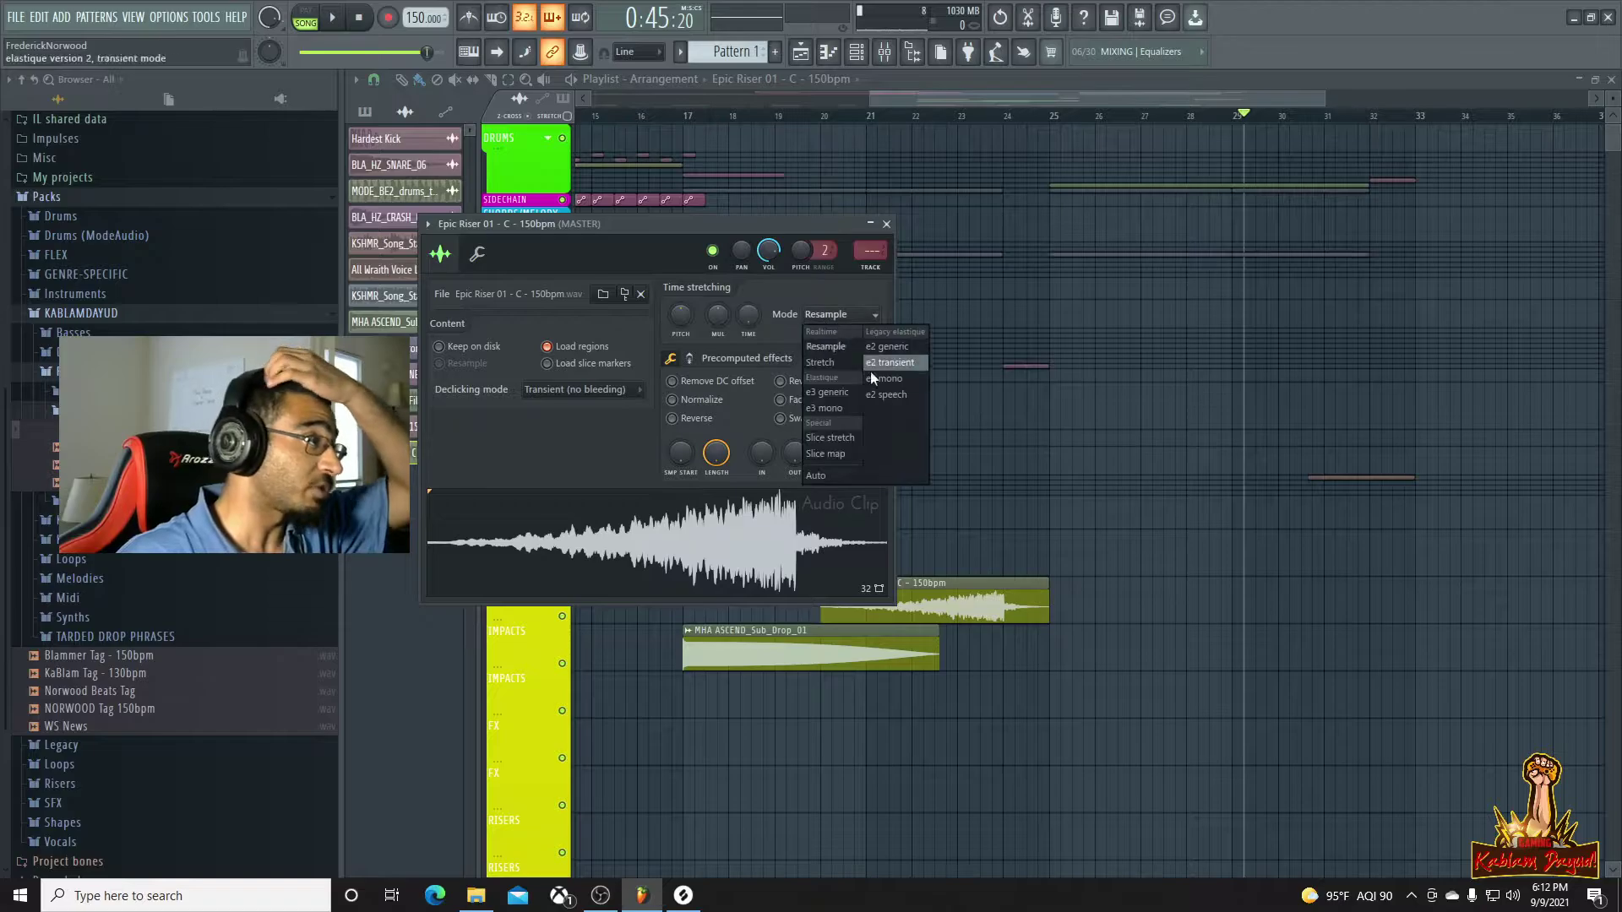
click(834, 364)
click(842, 316)
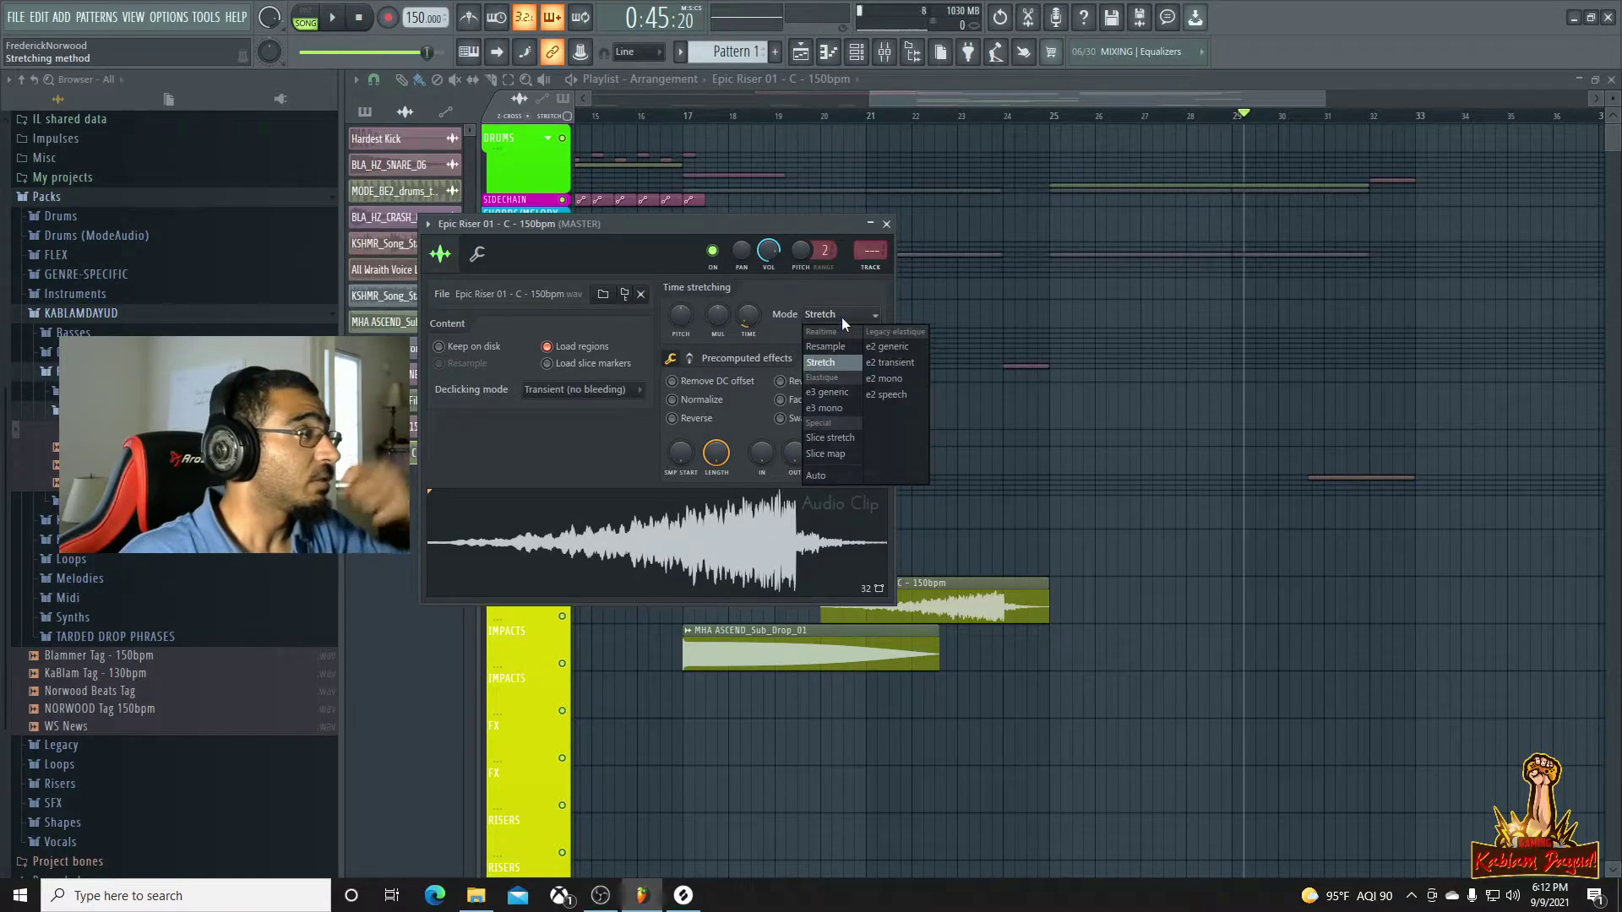
click(833, 392)
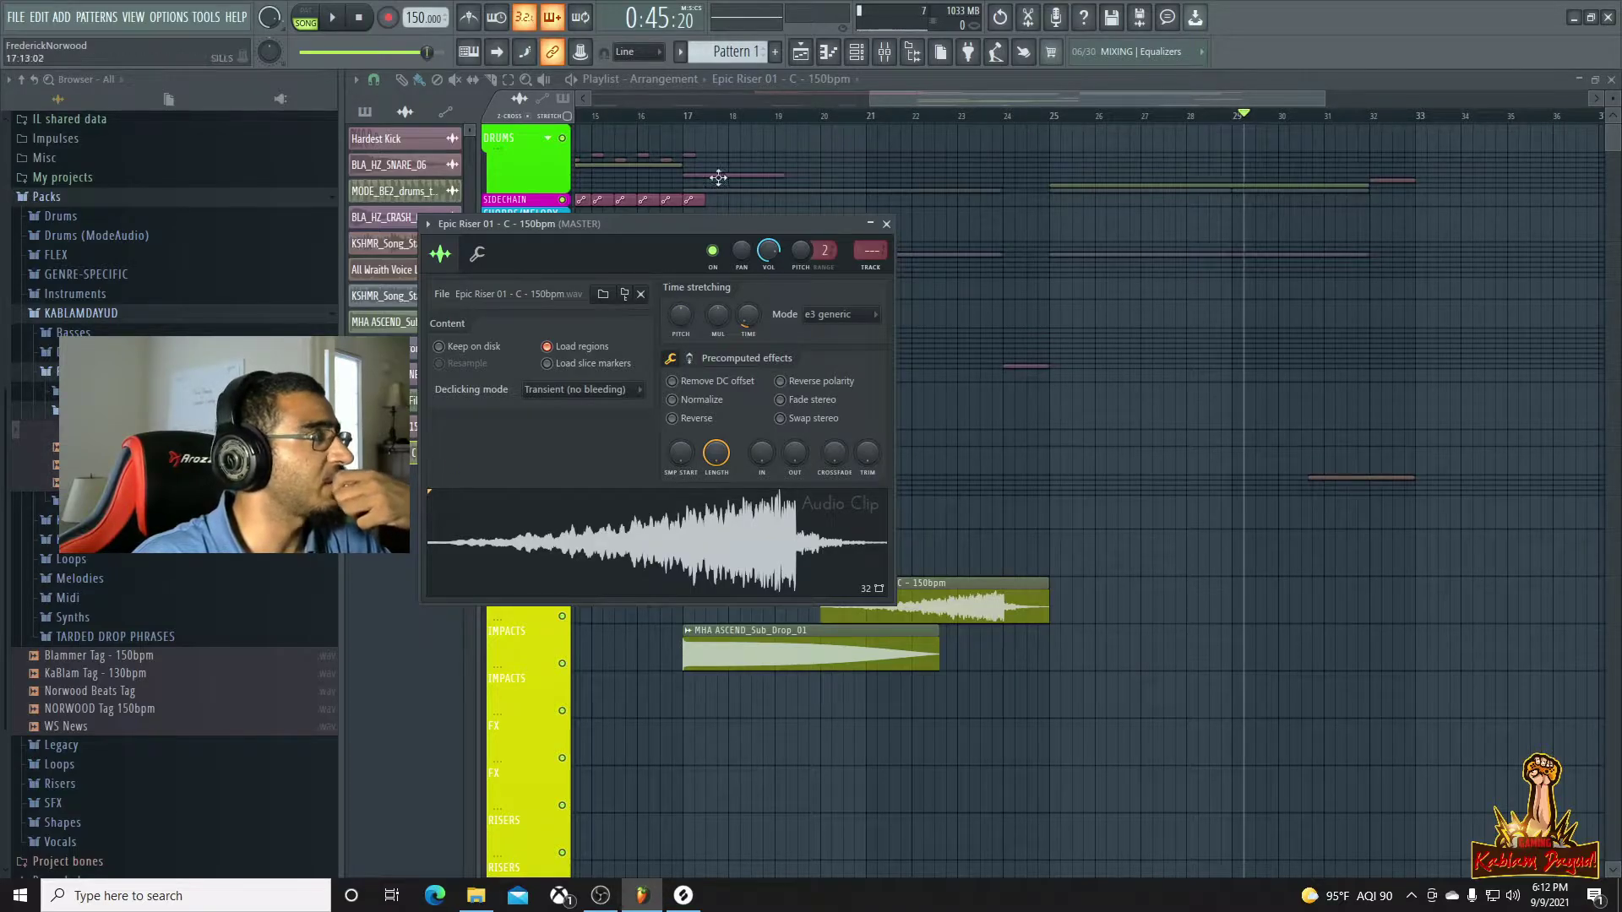
Show the Unsorted channel group to examine the melody channel's notes, and return to the playlist
key(F7)
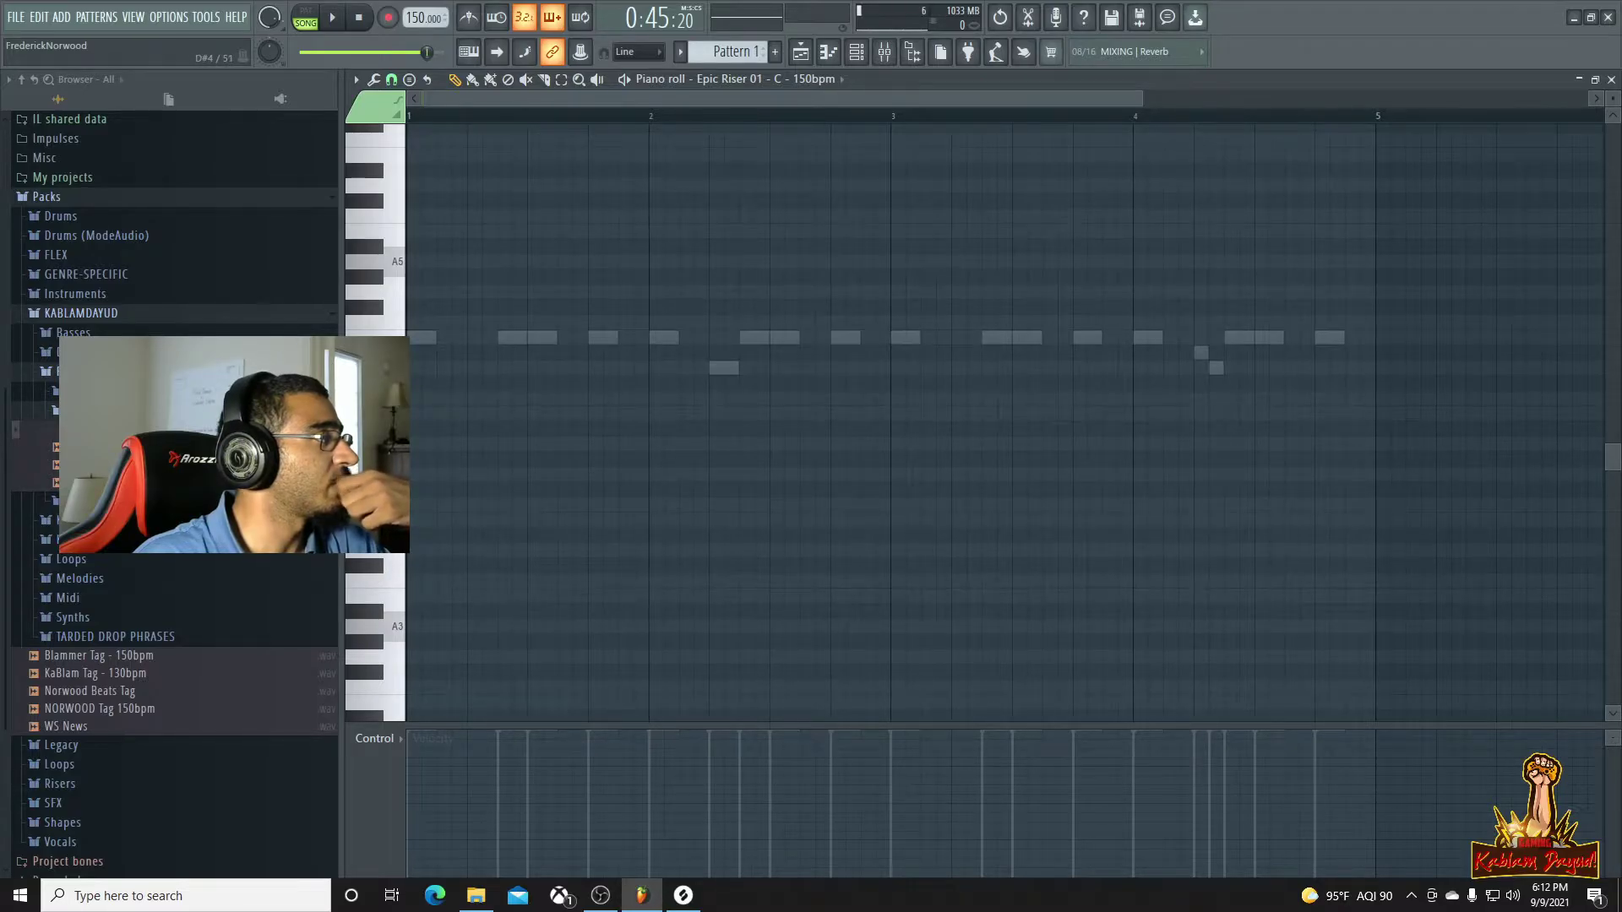
key(F6)
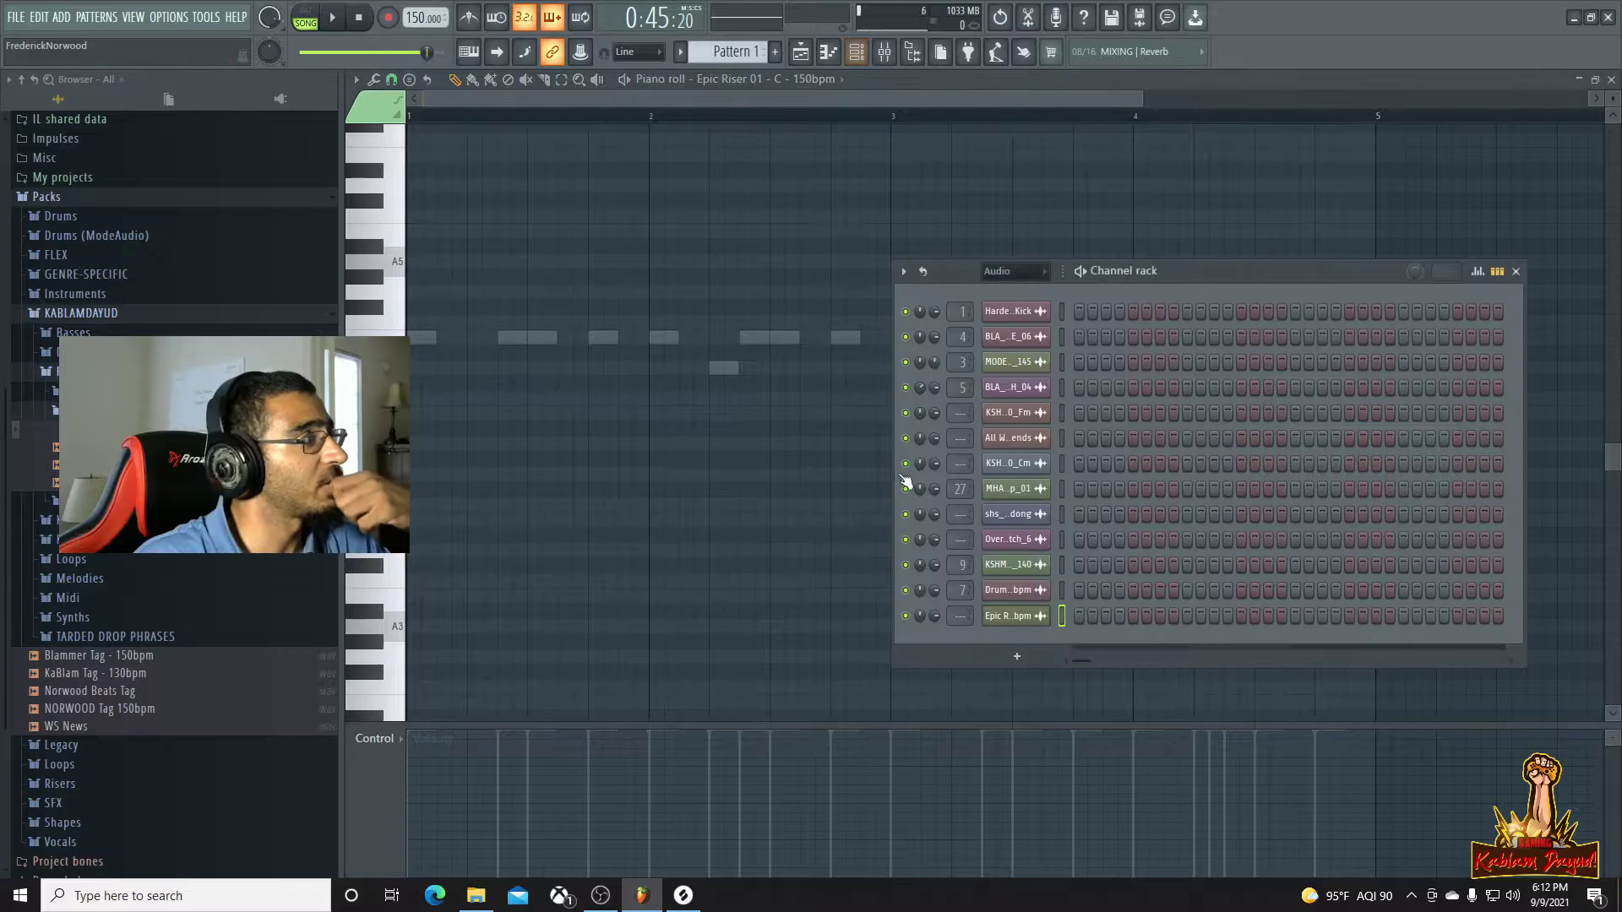
click(1044, 271)
click(1023, 342)
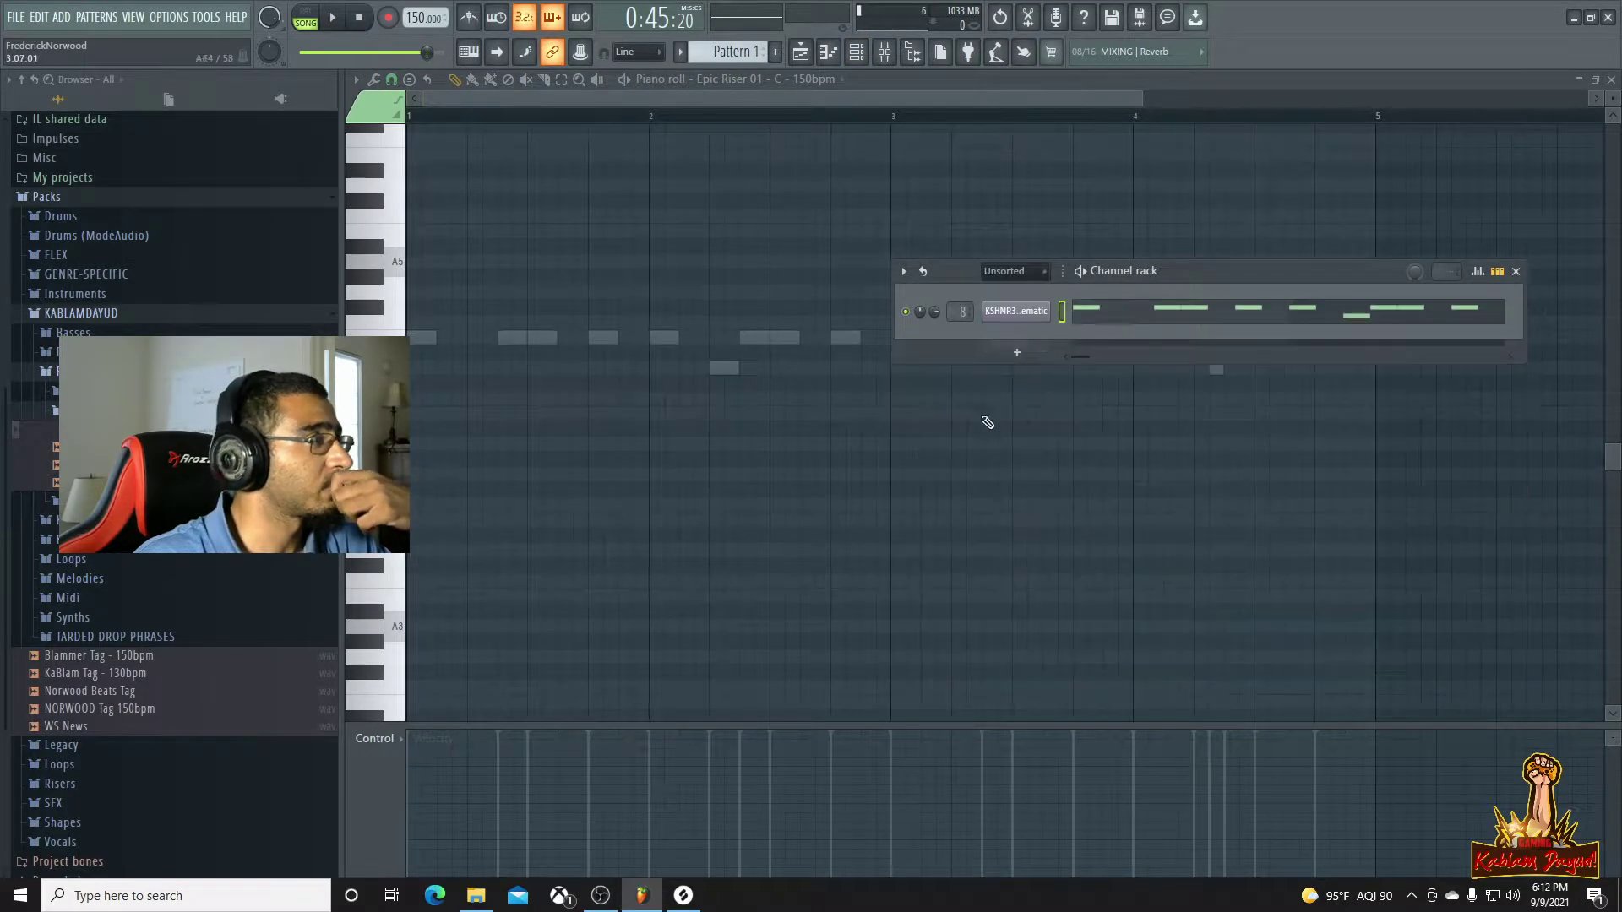
click(800, 52)
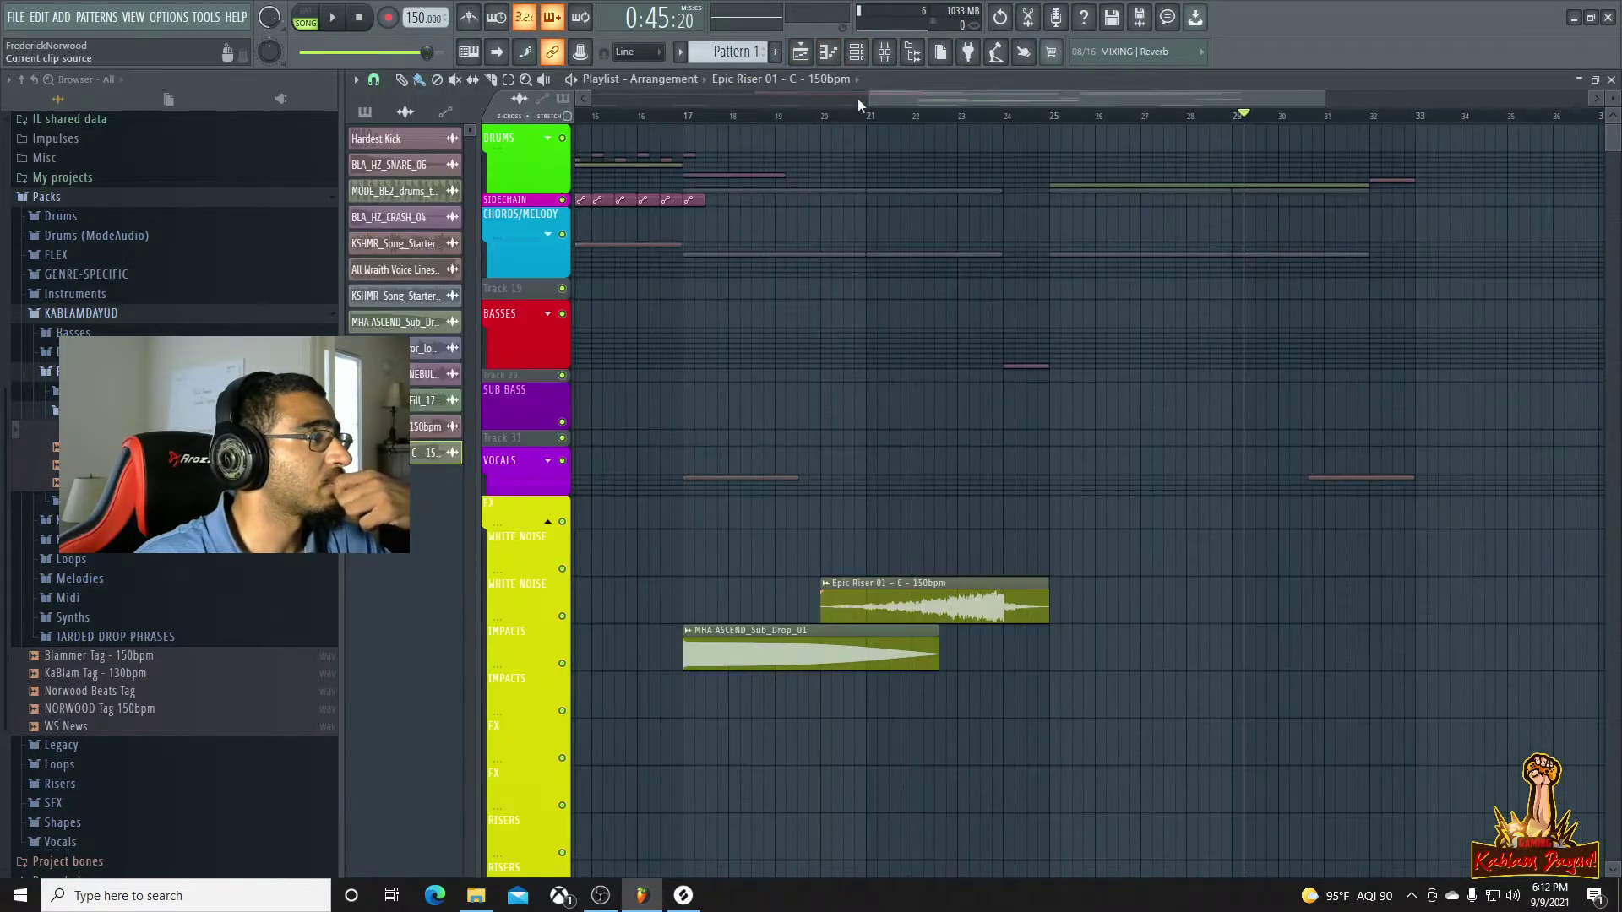
Shift the Epic Riser 01 clip's time-stretching pitch up by 400 cents and play it back from about bar 23
double_click(865, 605)
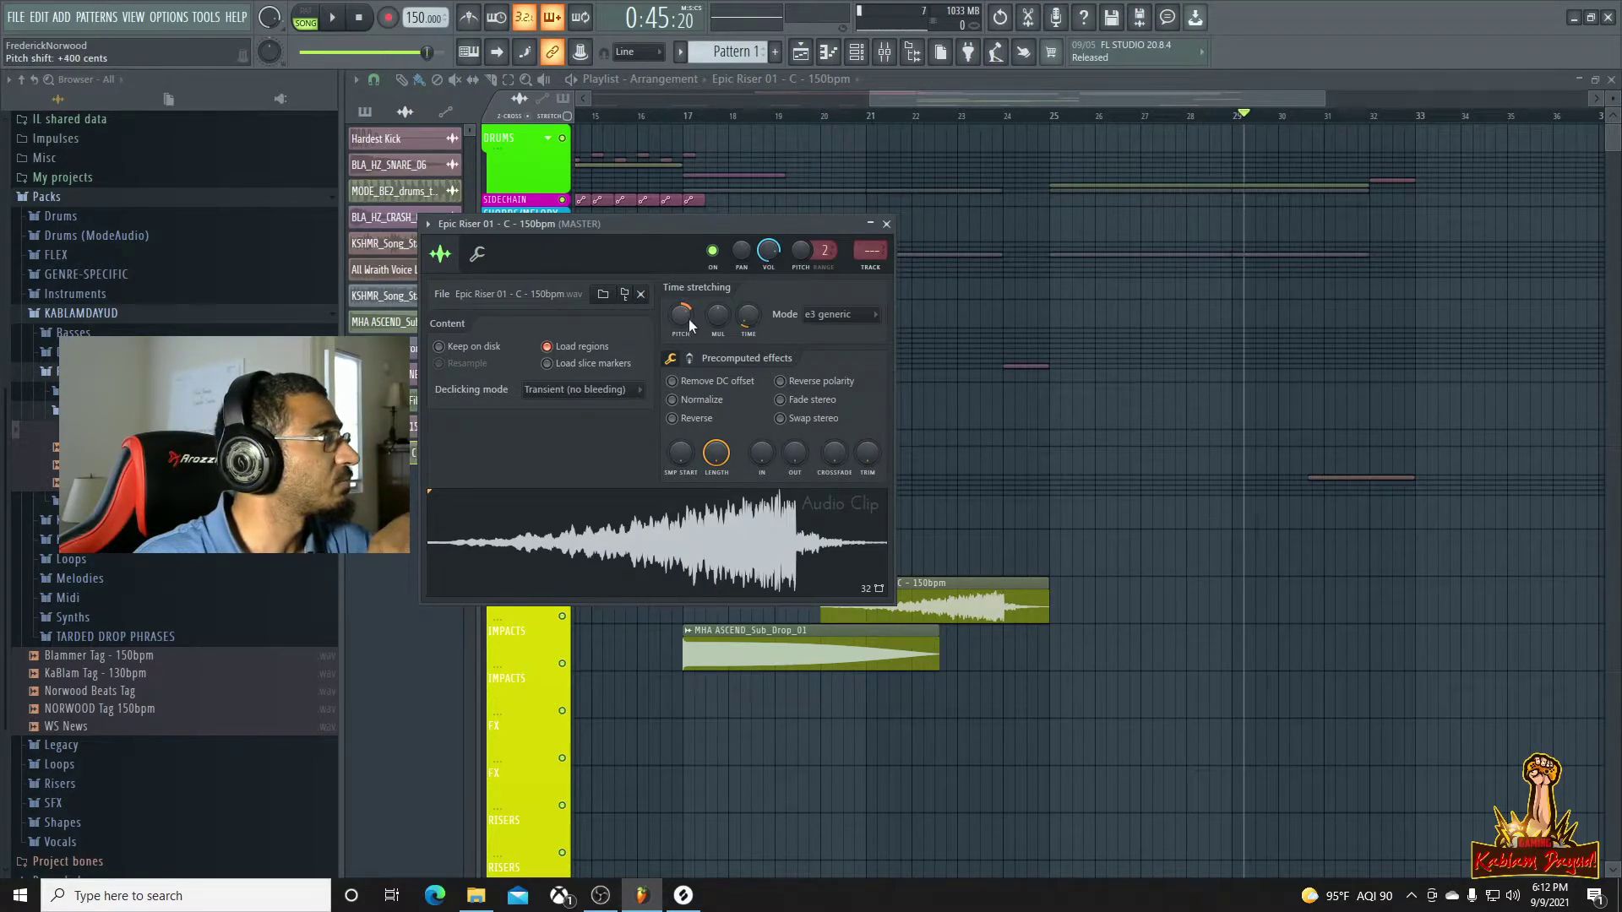
key(space)
key(space)
click(958, 116)
key(space)
key(space)
double_click(1029, 602)
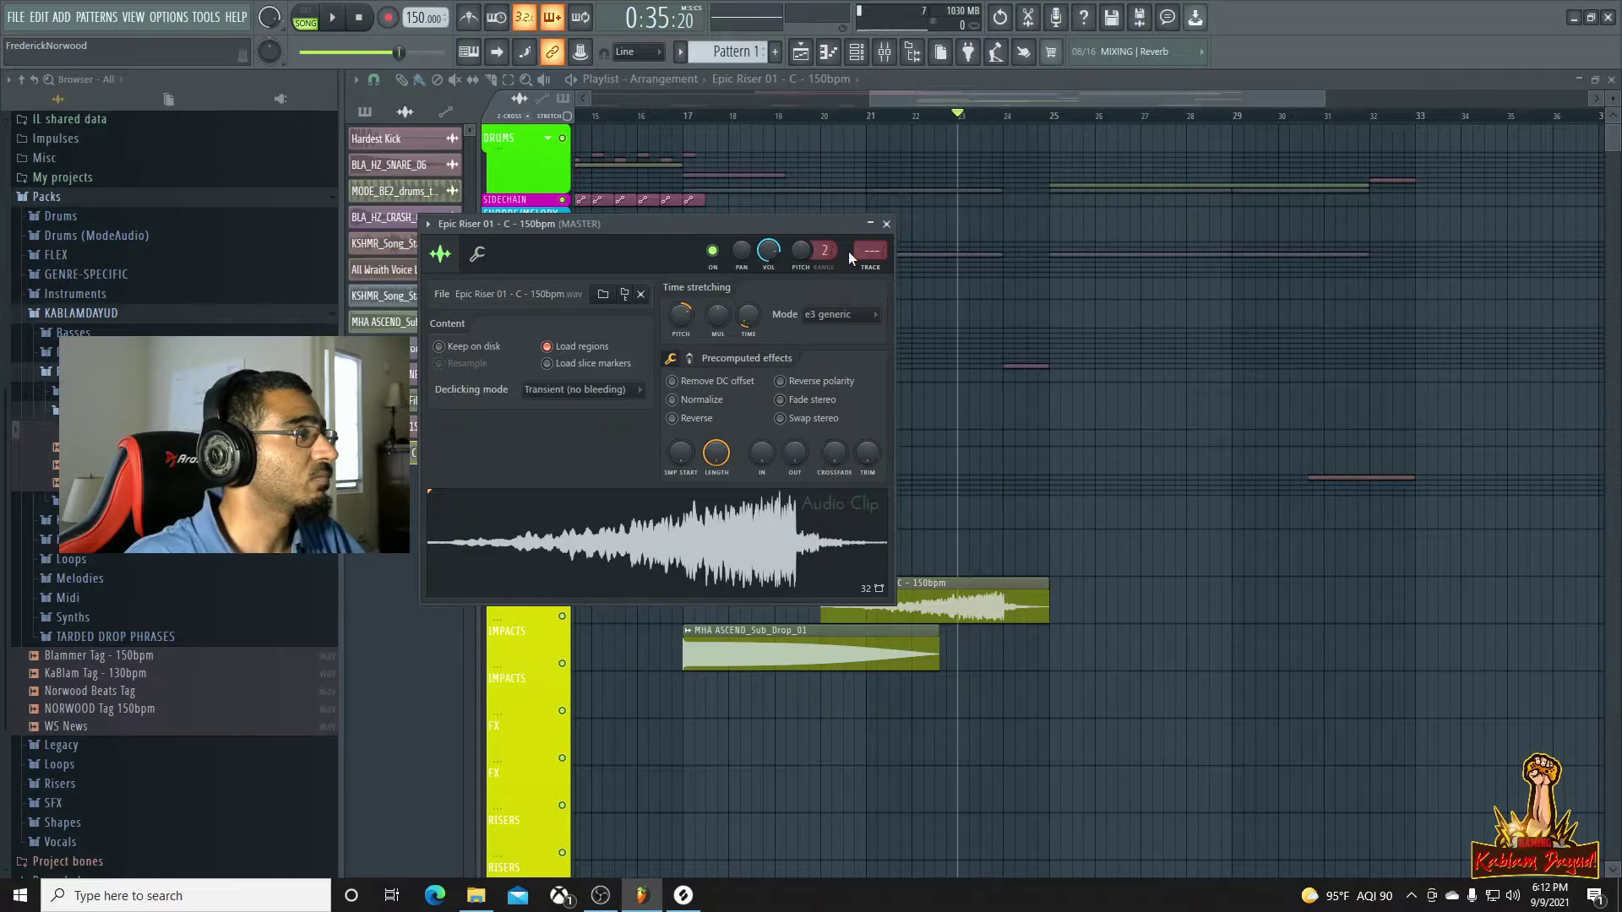
key(space)
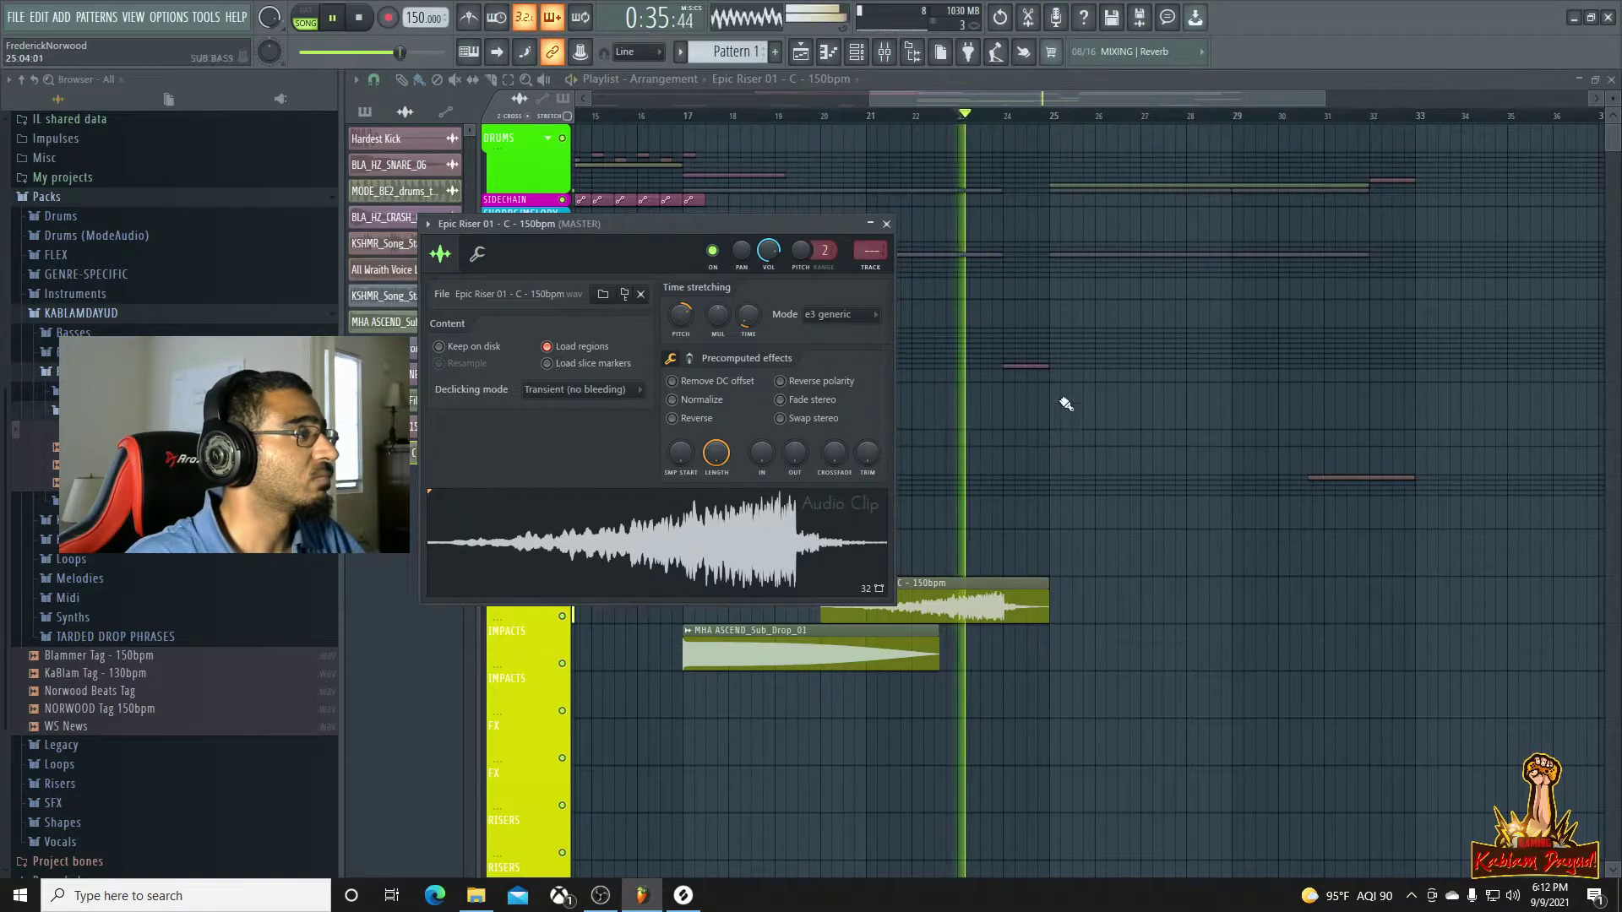
key(space)
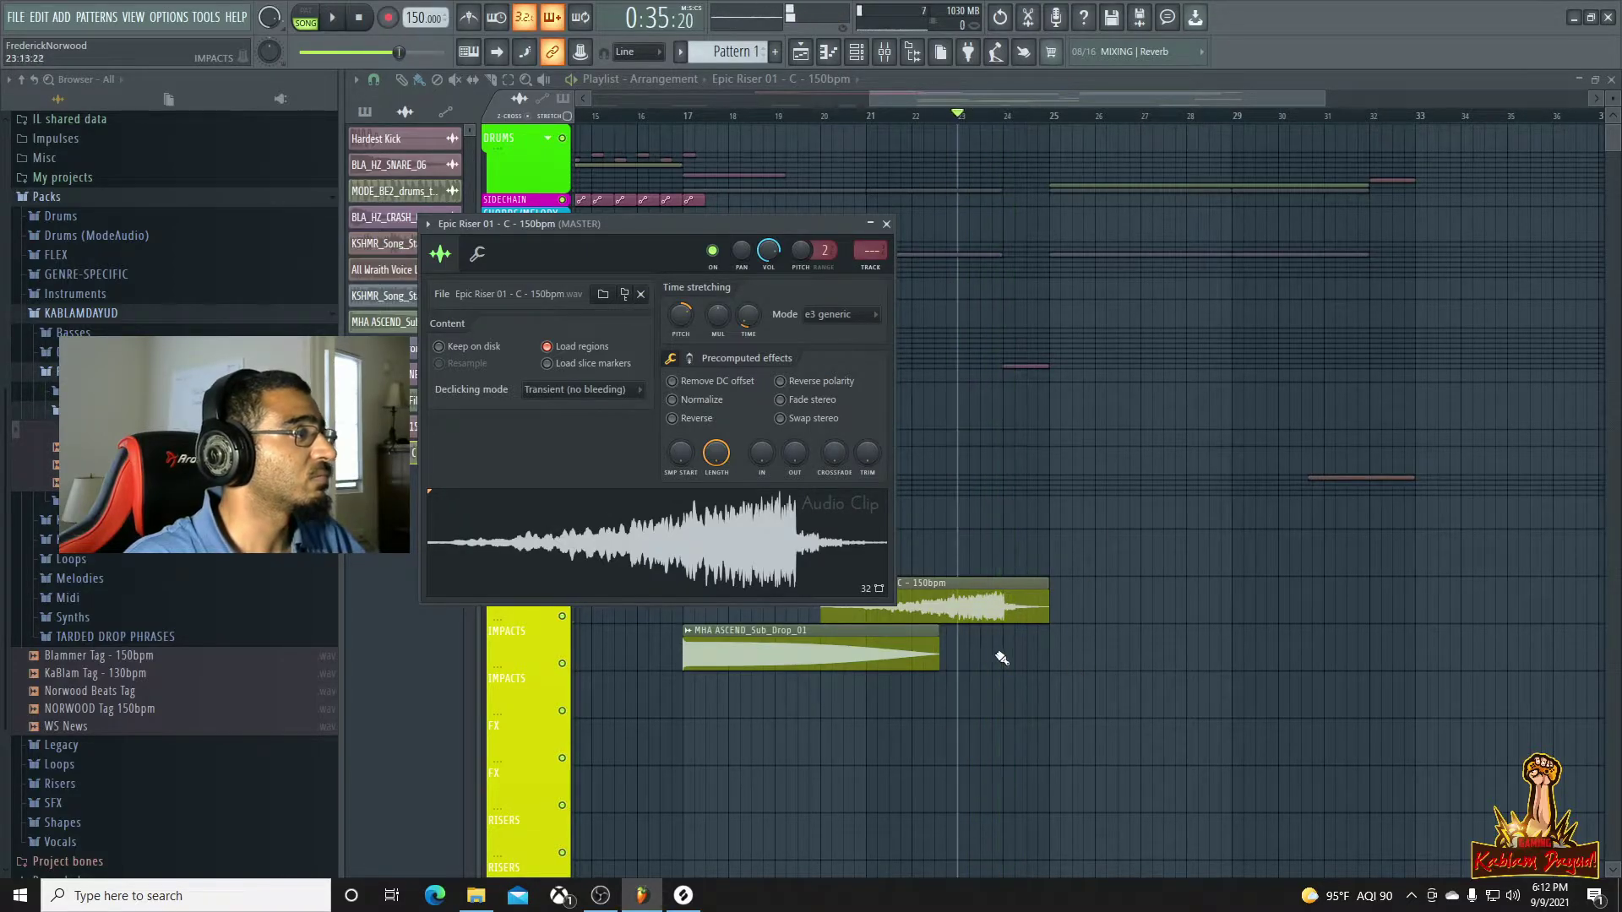
Move the Epic Riser 01 clip to span bars 28 to 33 on the second WHITE NOISE track and play its ending
drag(954, 593, 1317, 583)
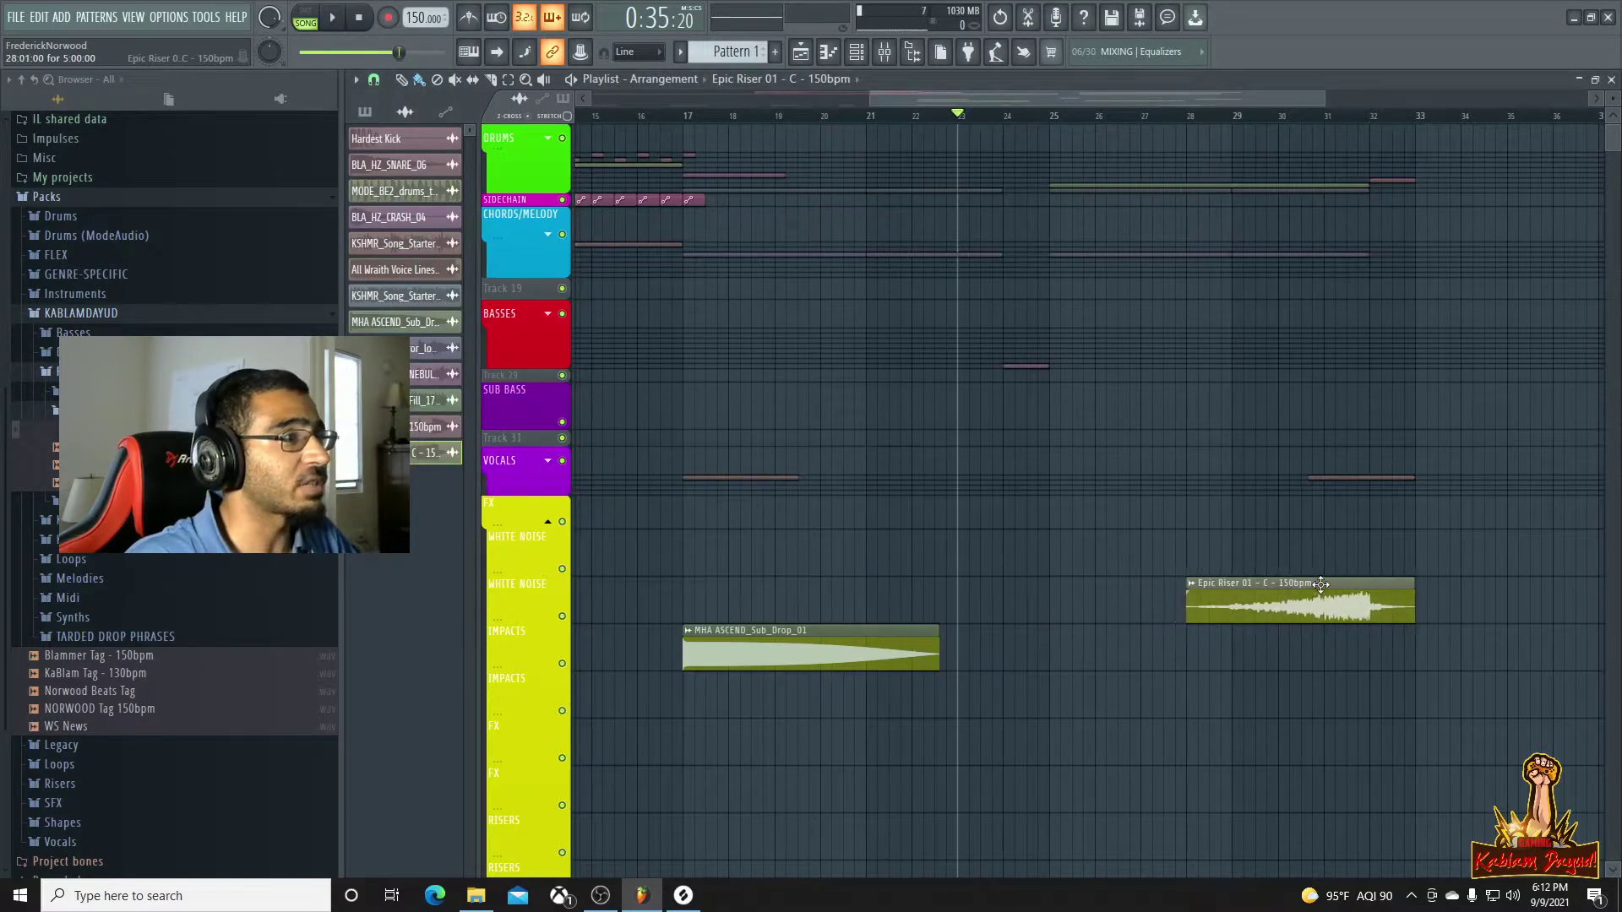
click(1343, 125)
key(space)
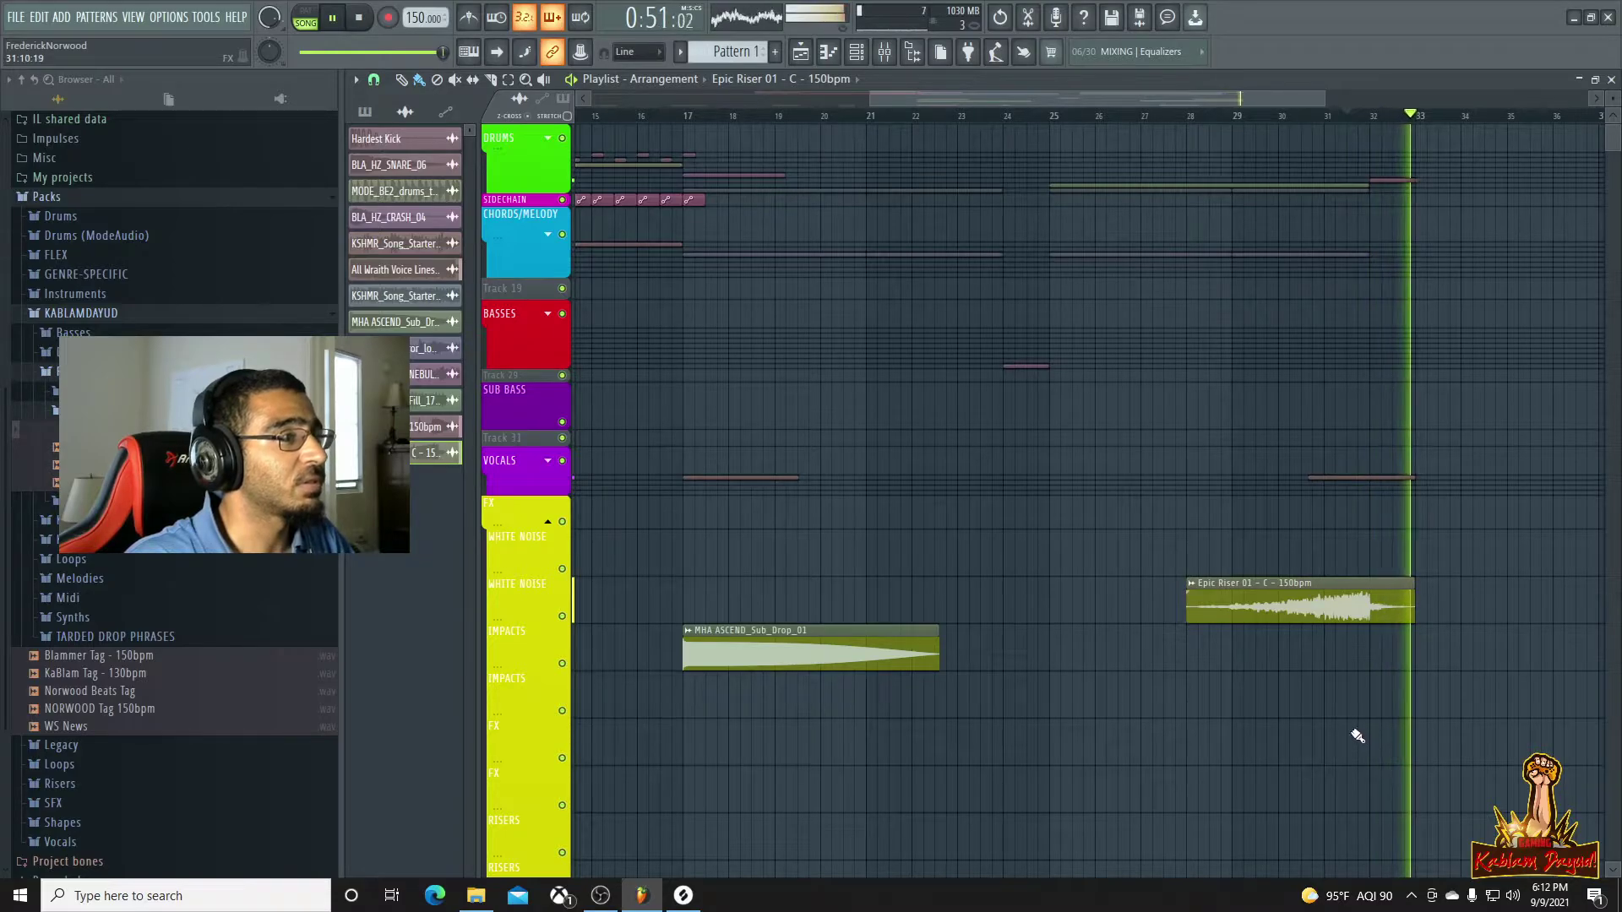
click(1326, 125)
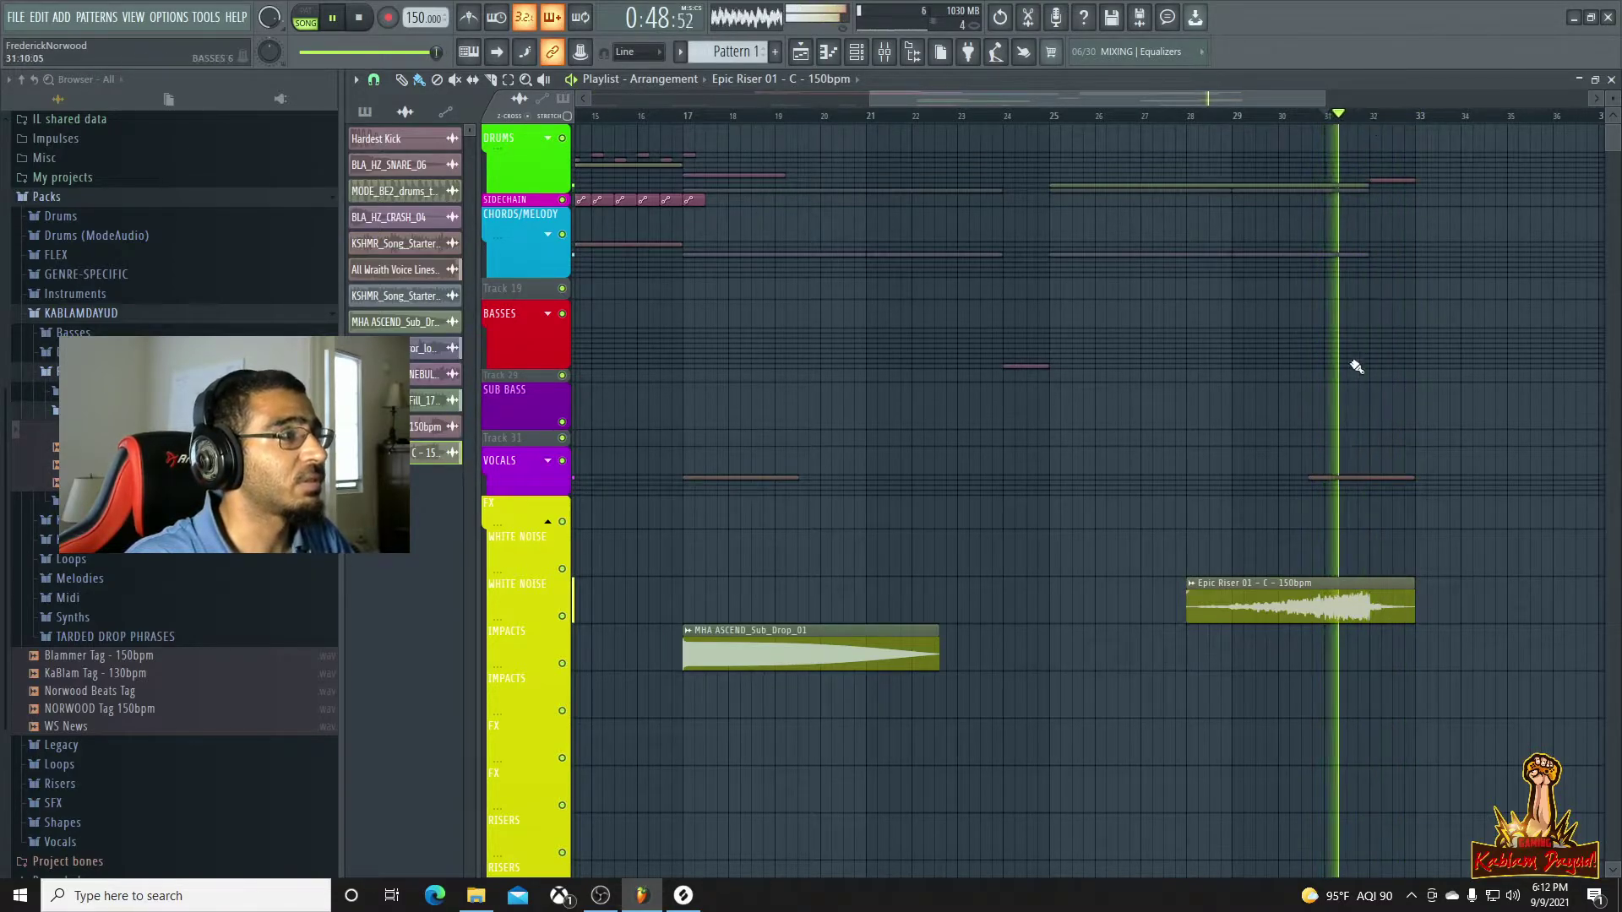
key(space)
key(space)
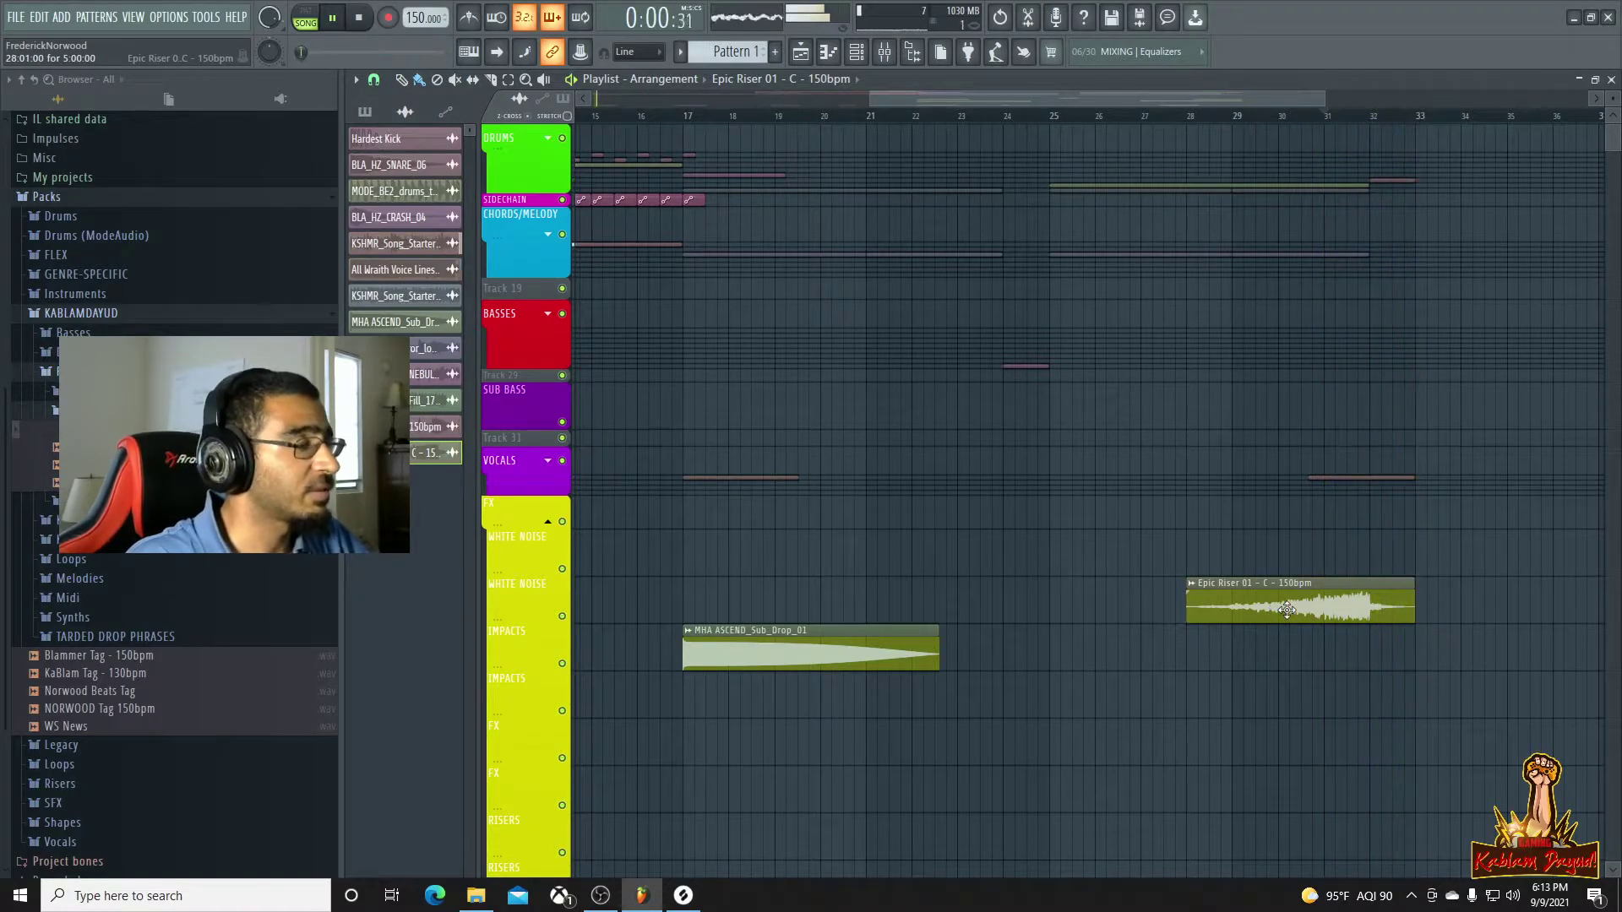
Lower the Epic Riser 01 channel's Mod X offset to -33% and play the riser section through in context
double_click(1285, 608)
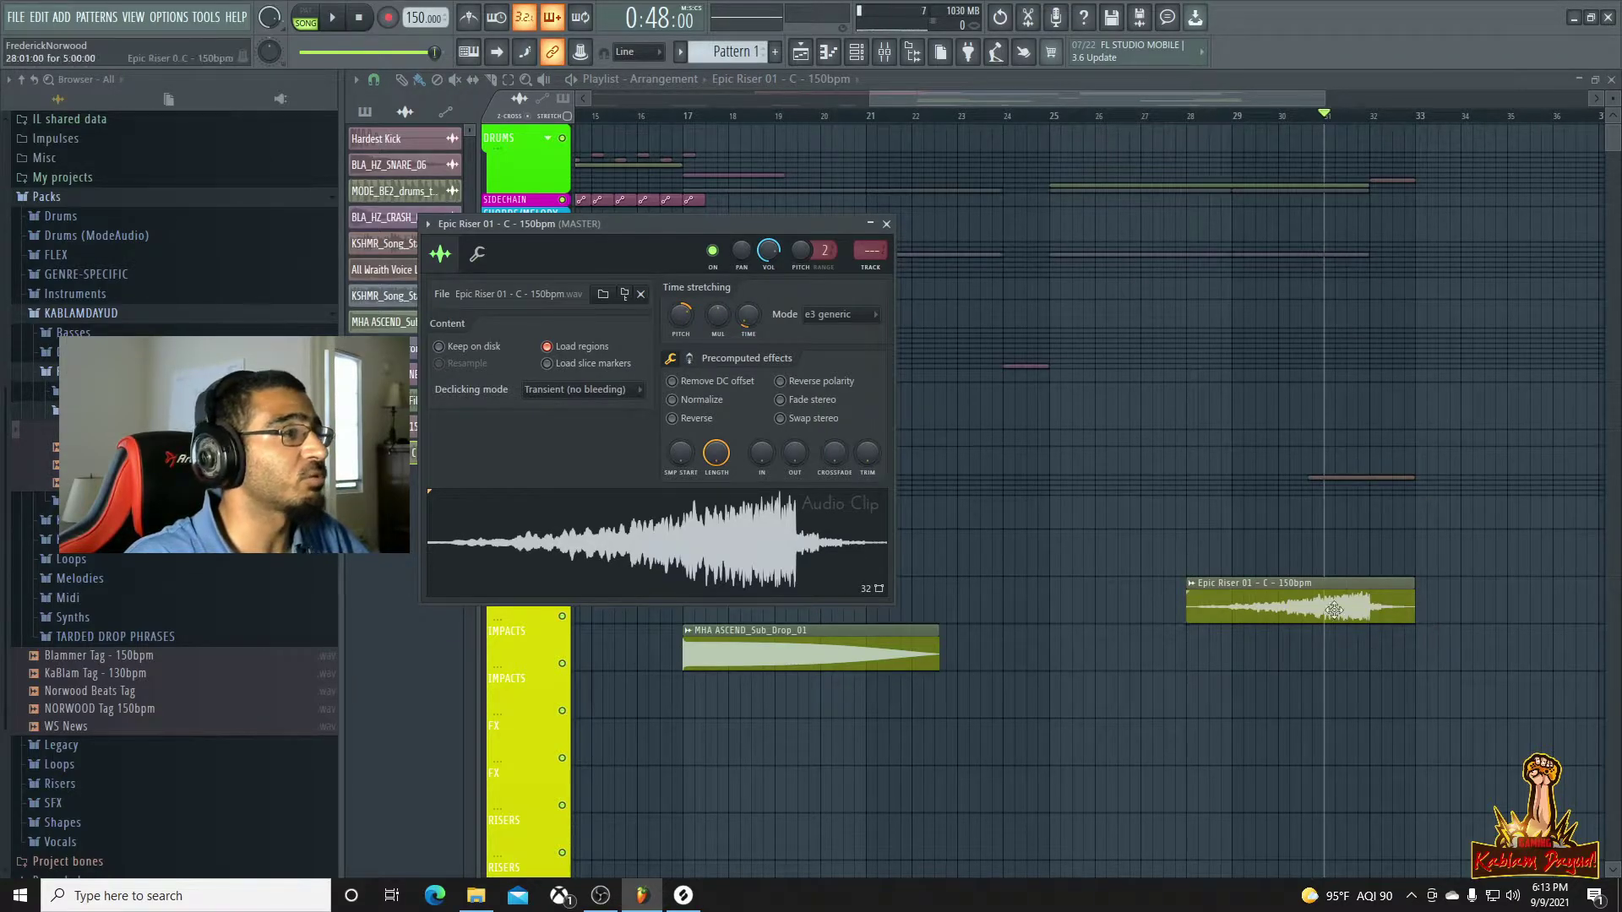
click(477, 254)
key(space)
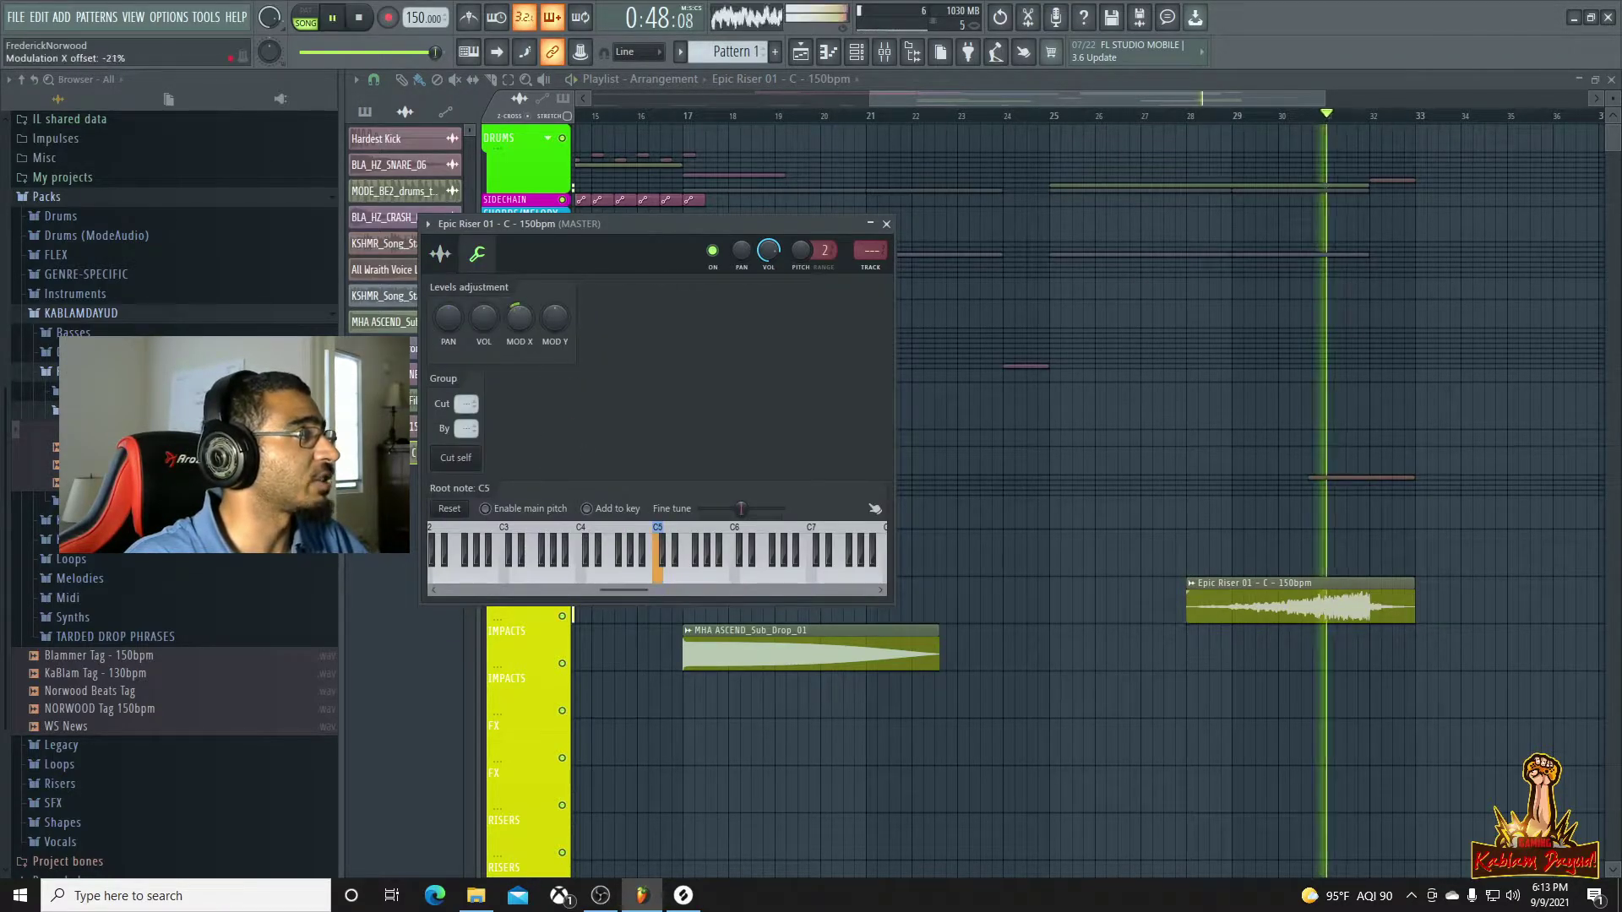
key(space)
key(space)
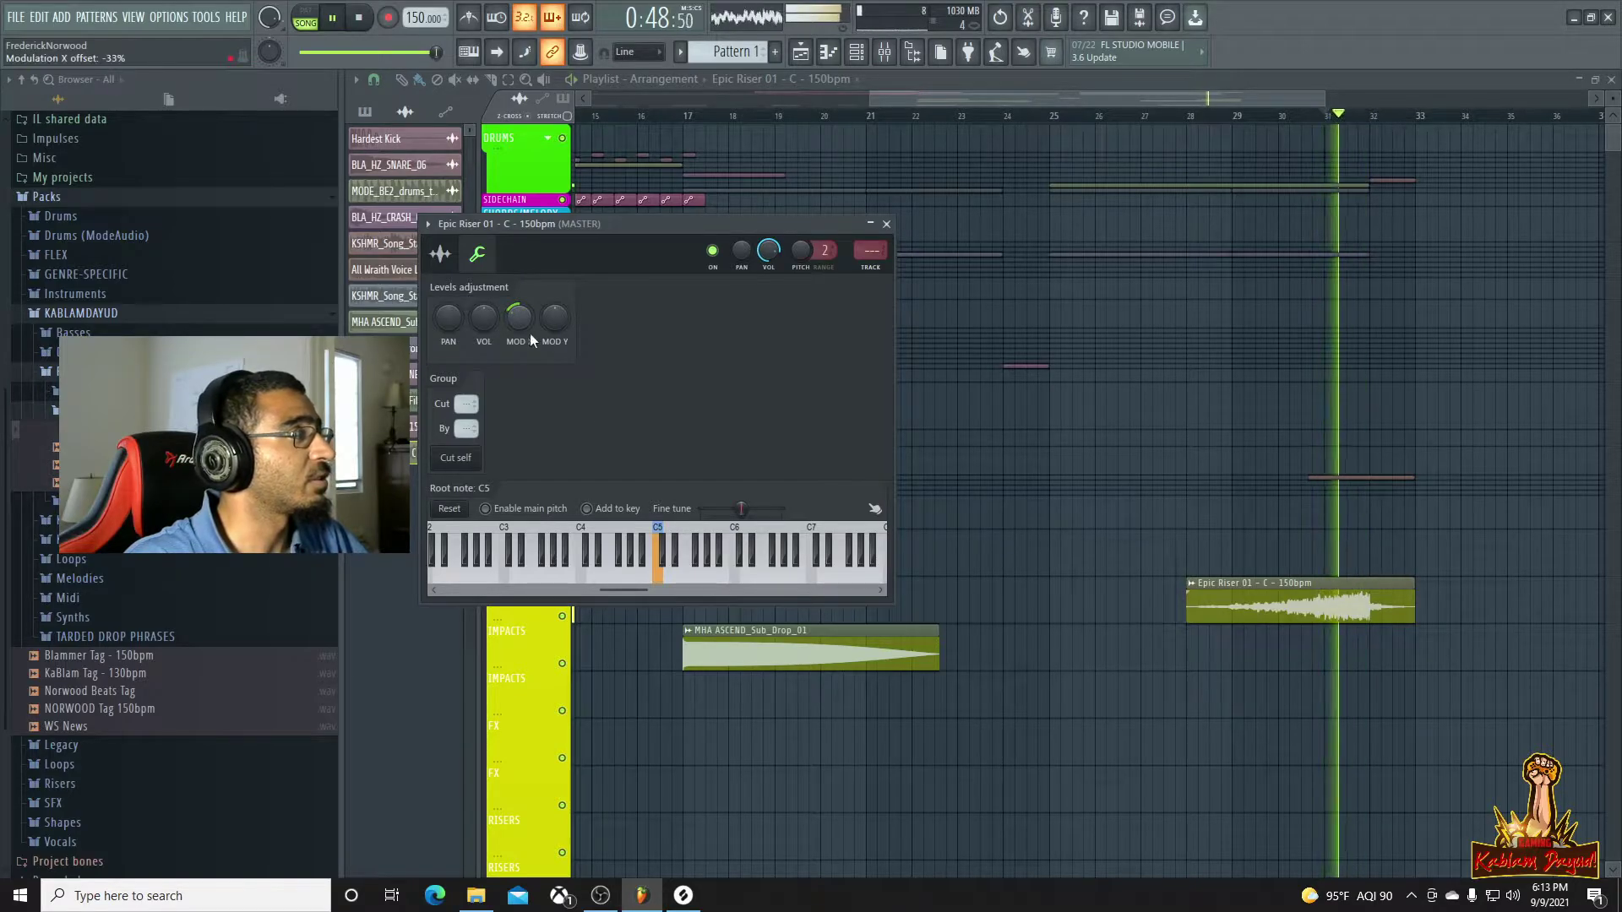
click(944, 96)
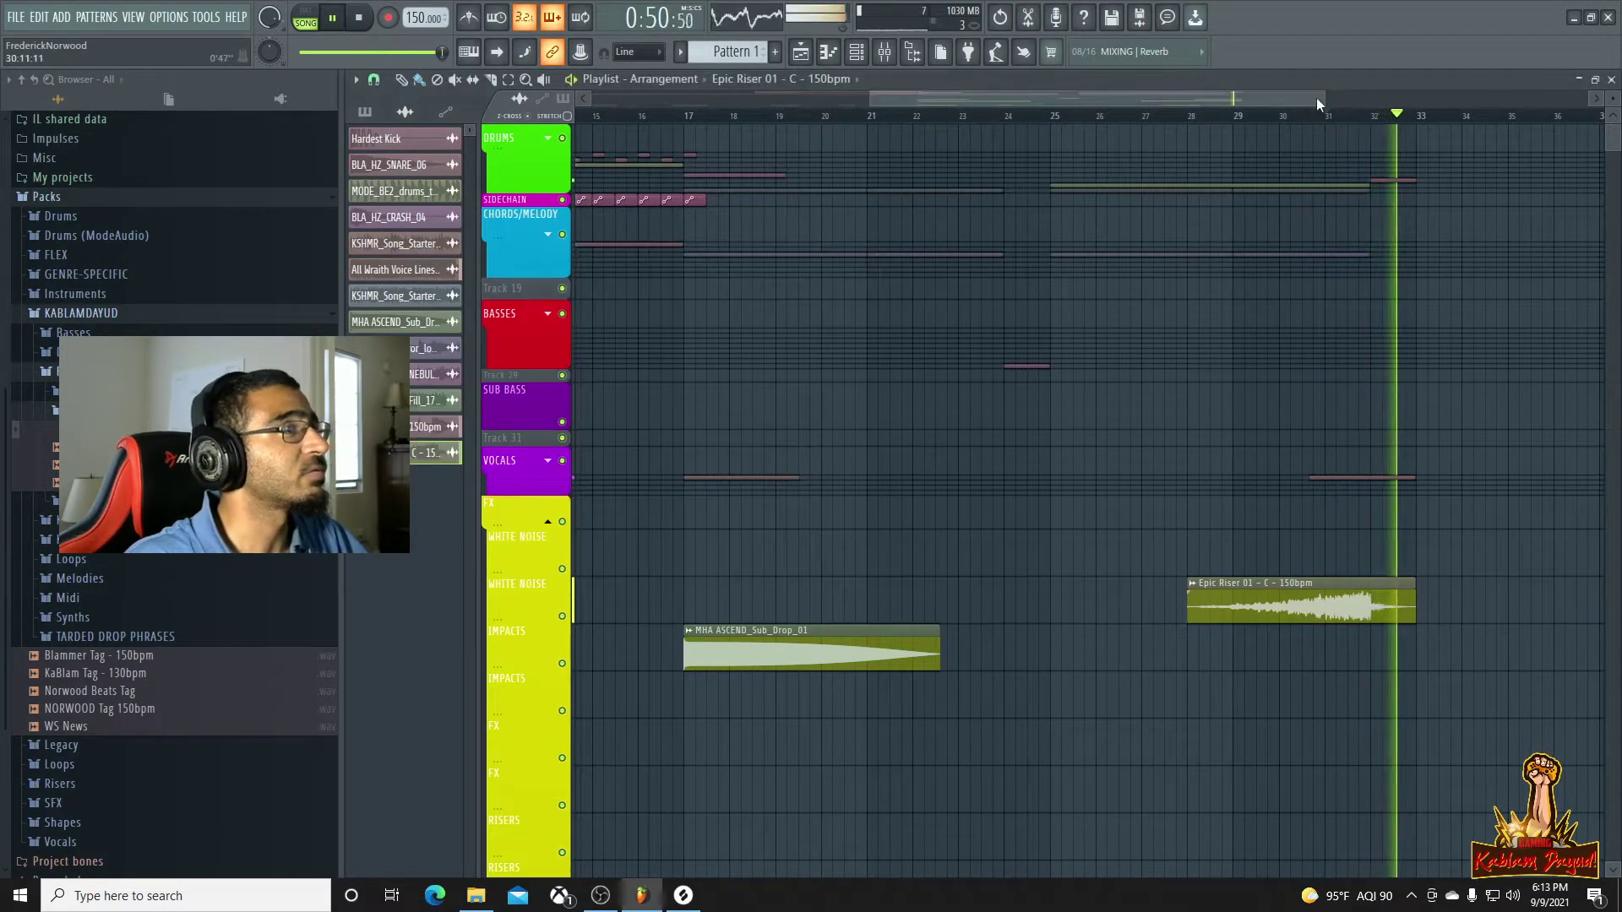
drag(1322, 98, 1450, 117)
click(1077, 116)
key(space)
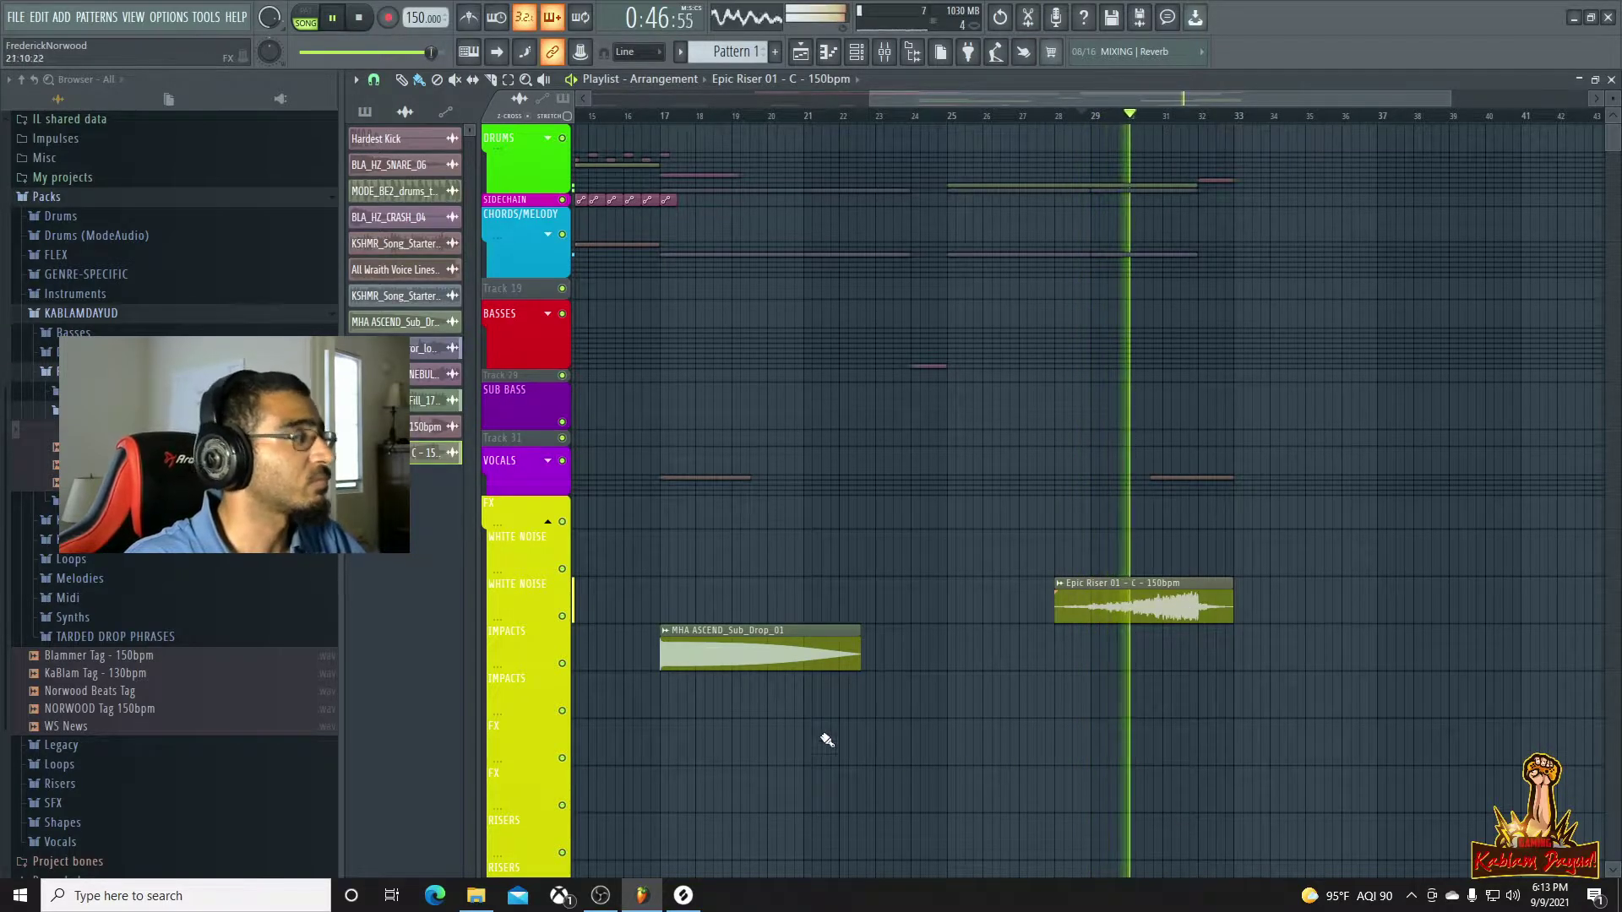
key(space)
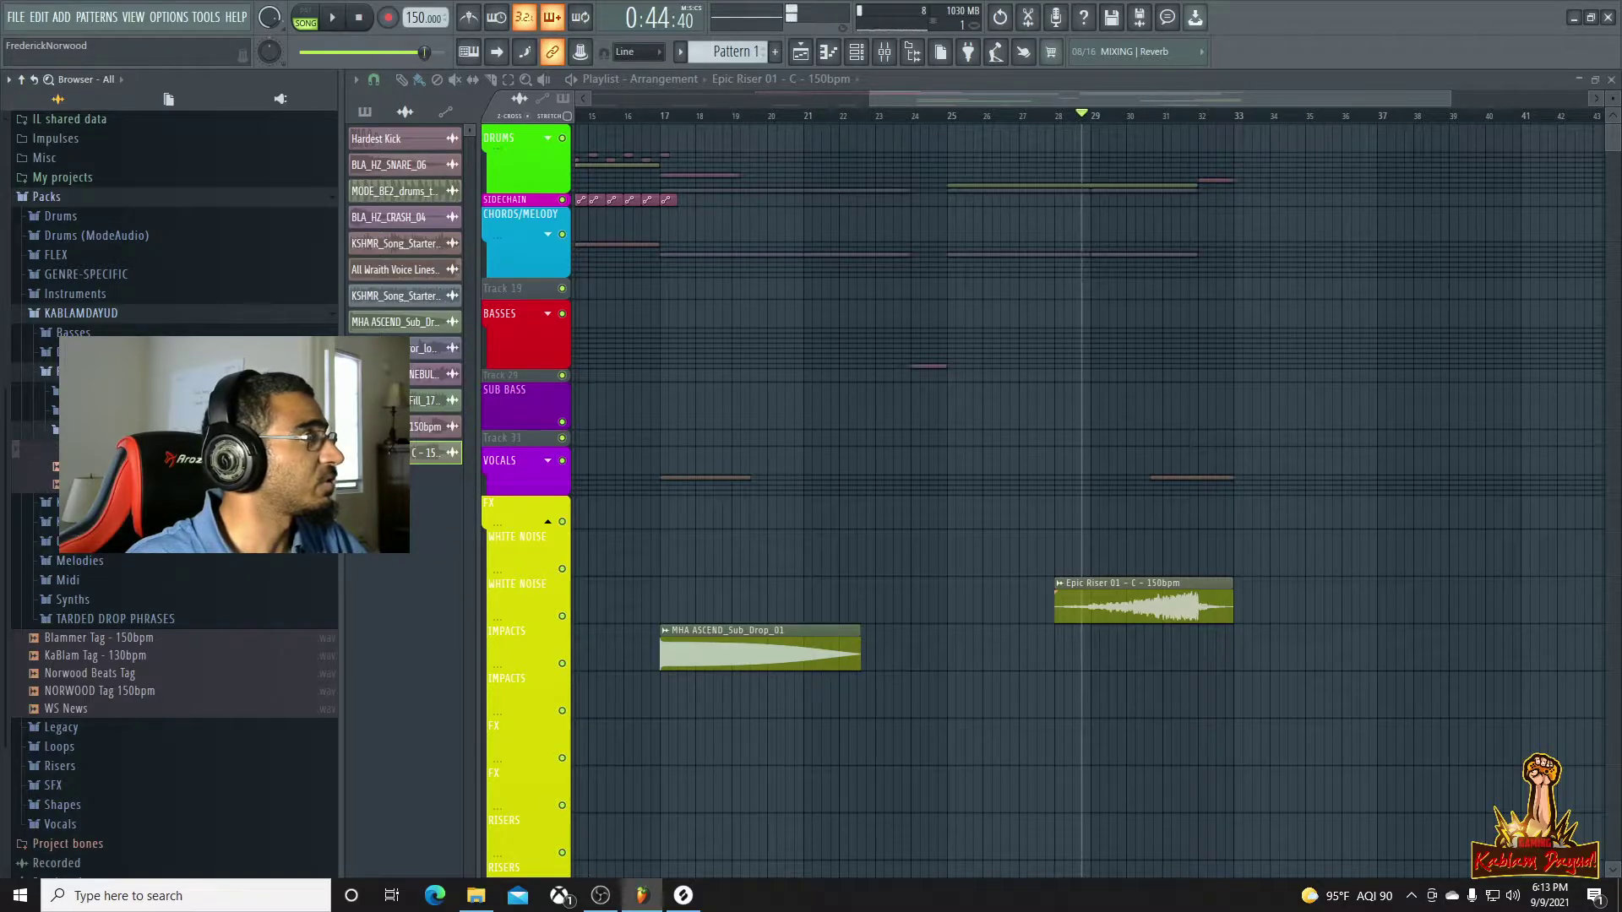
Place the 4 Bar Rising Sweep sample on the first WHITE NOISE track from bar 28 to 32 and play it
drag(653, 538, 1053, 538)
key(space)
key(space)
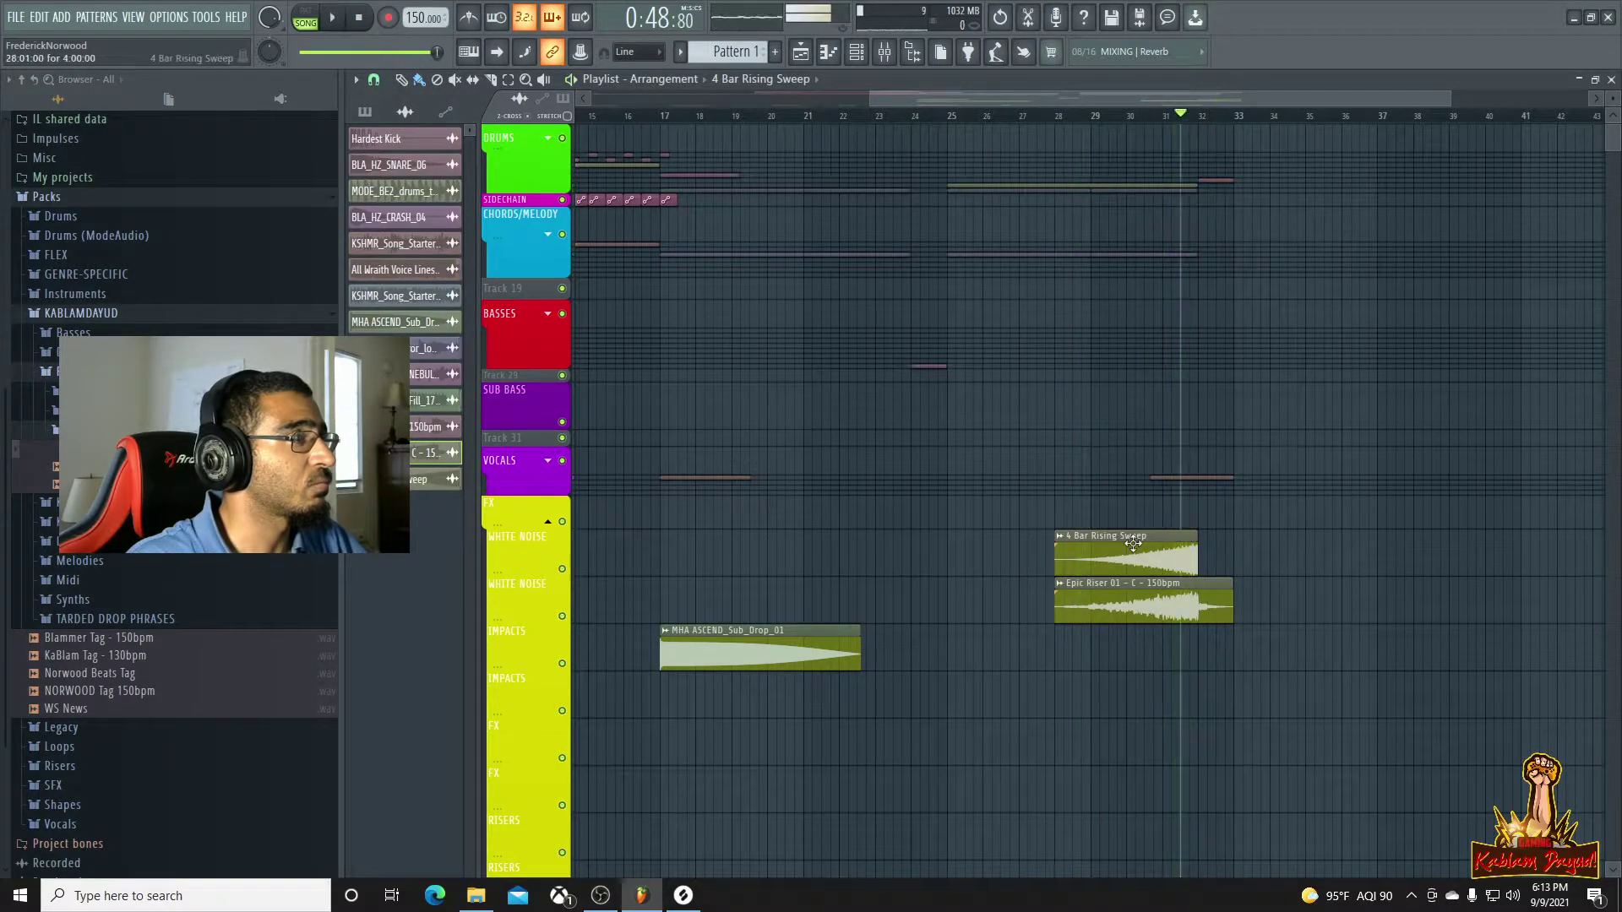
Route the 4 Bar Rising Sweep channel to the WHITE NOISE mixer track 26
double_click(1123, 553)
click(884, 53)
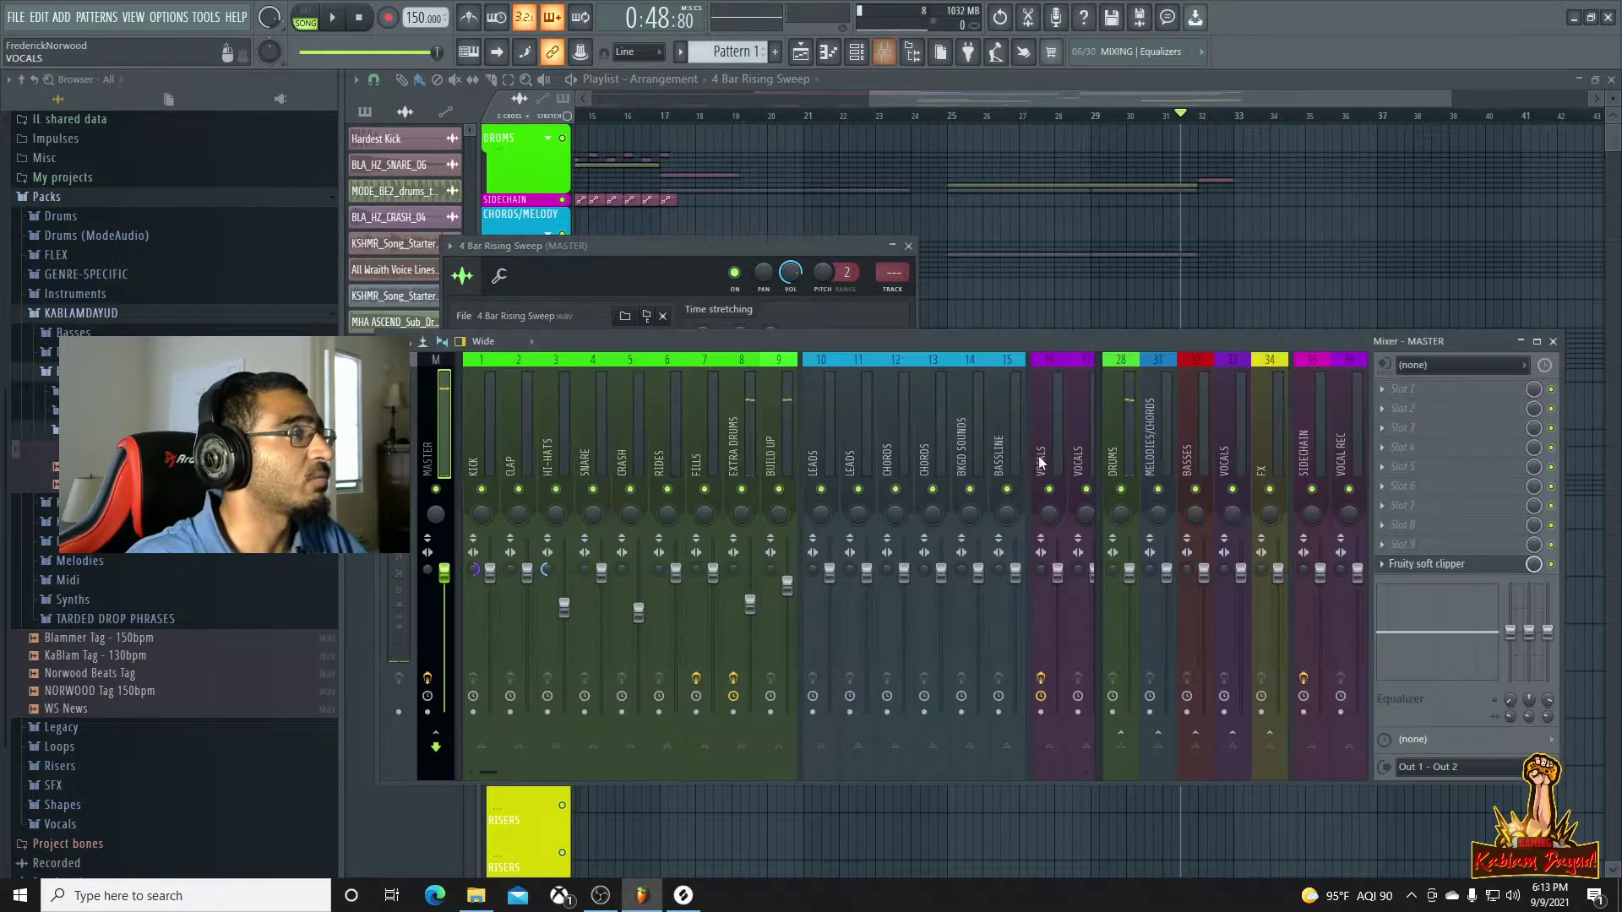
drag(493, 772, 594, 773)
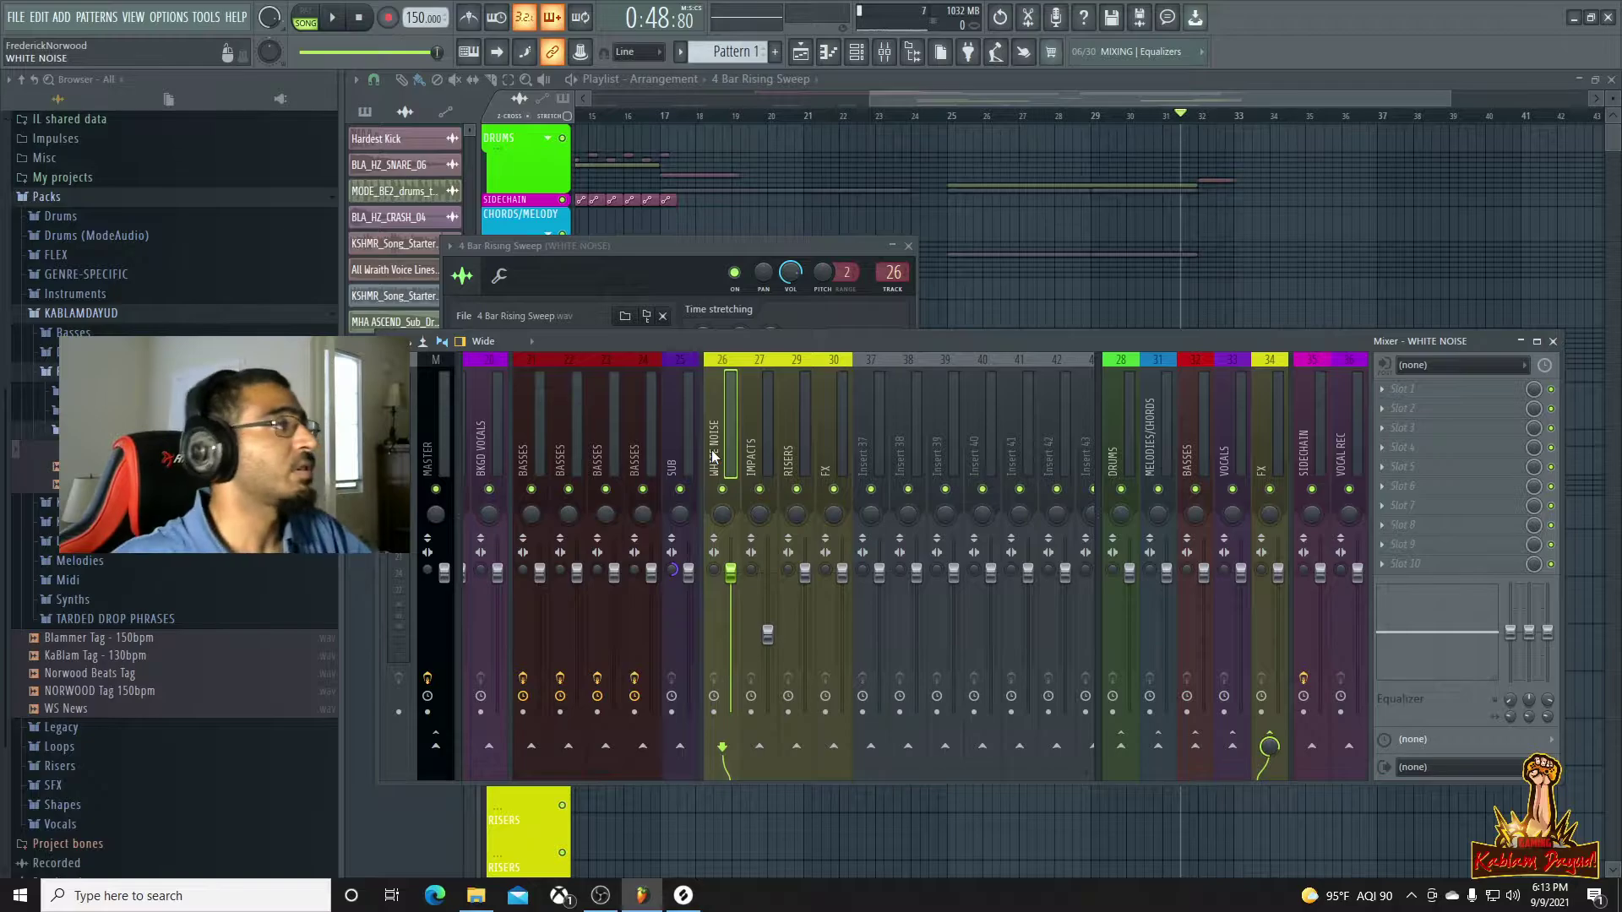
click(978, 98)
Route the Epic Riser 01 channel to the RISERS mixer track 29
double_click(1126, 608)
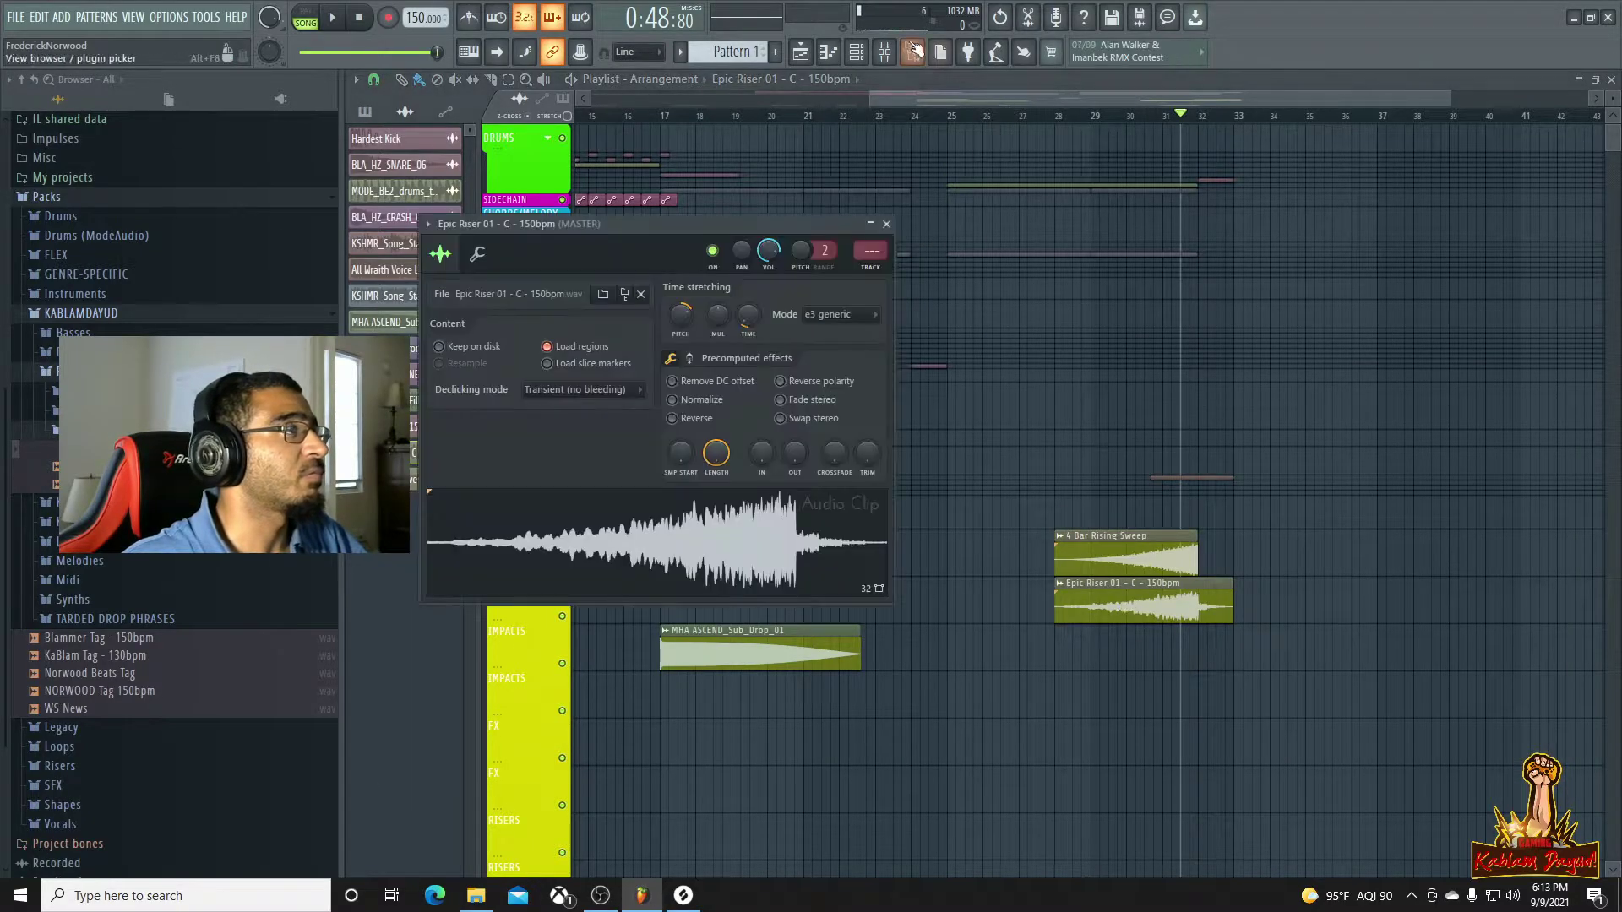
click(884, 51)
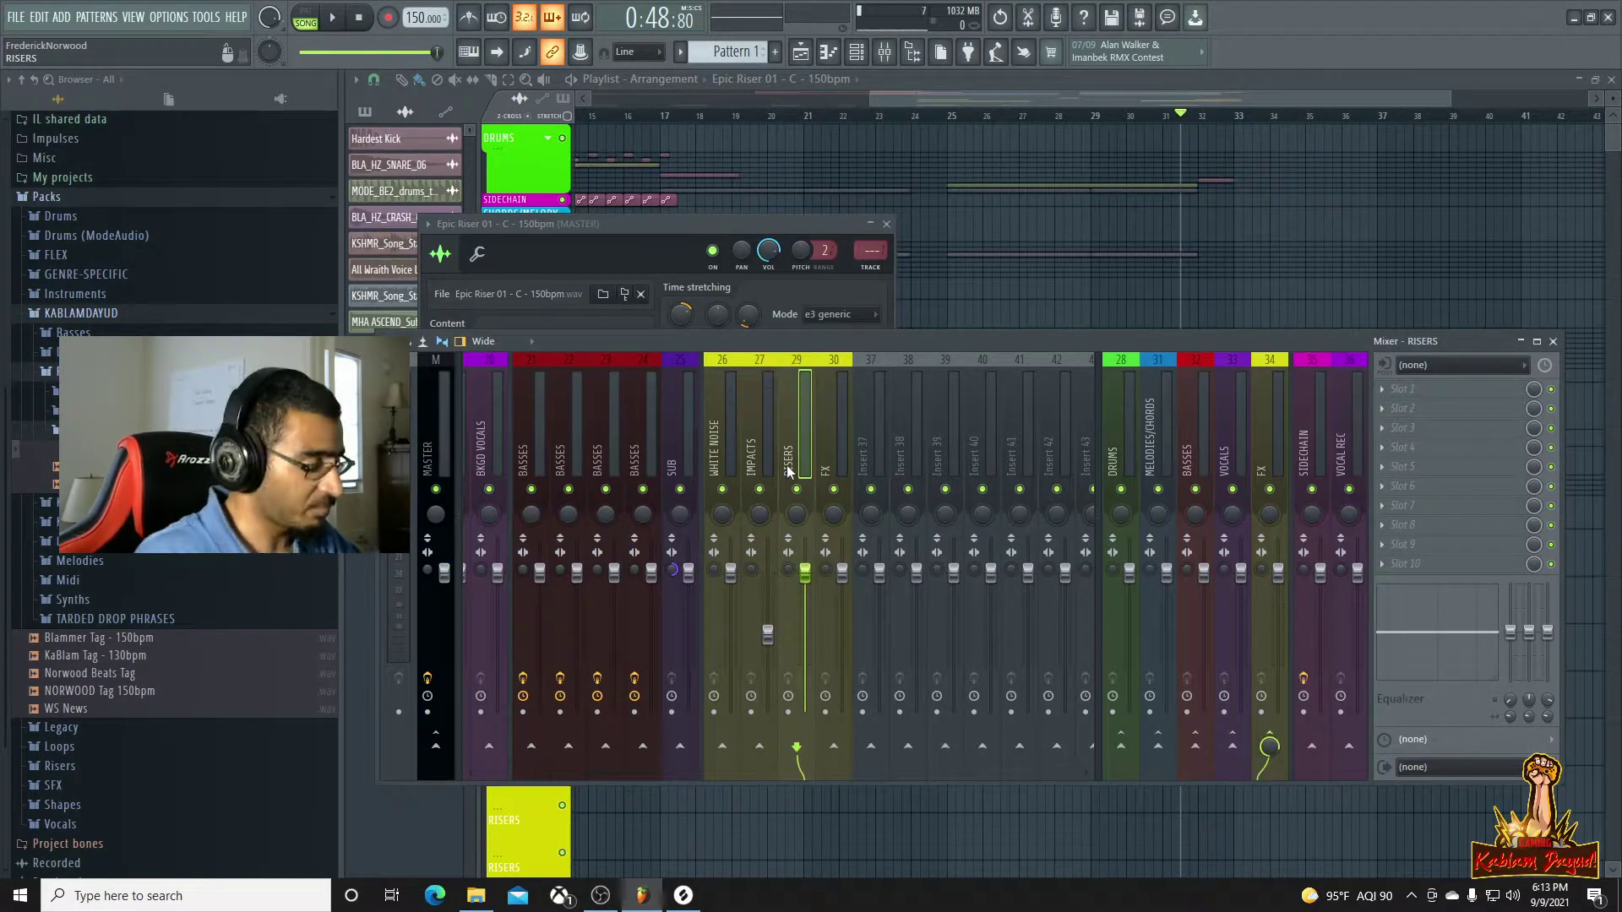
click(1114, 99)
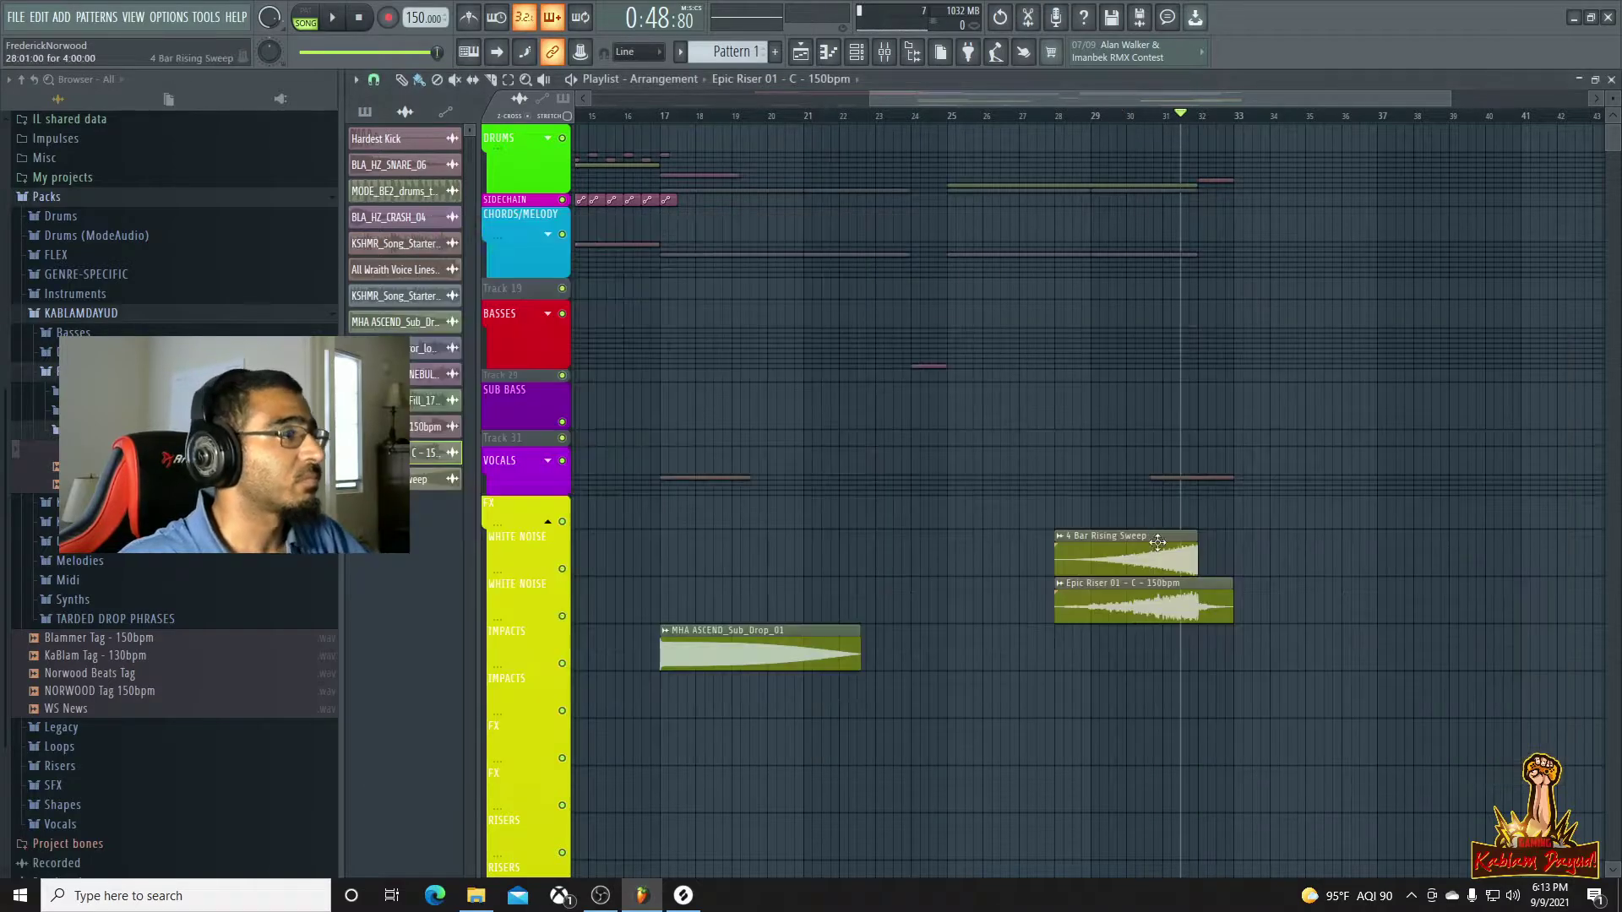
Slightly lower the channel volume of the 4 Bar Rising Sweep clip while playing the build-up
double_click(1159, 601)
double_click(1134, 557)
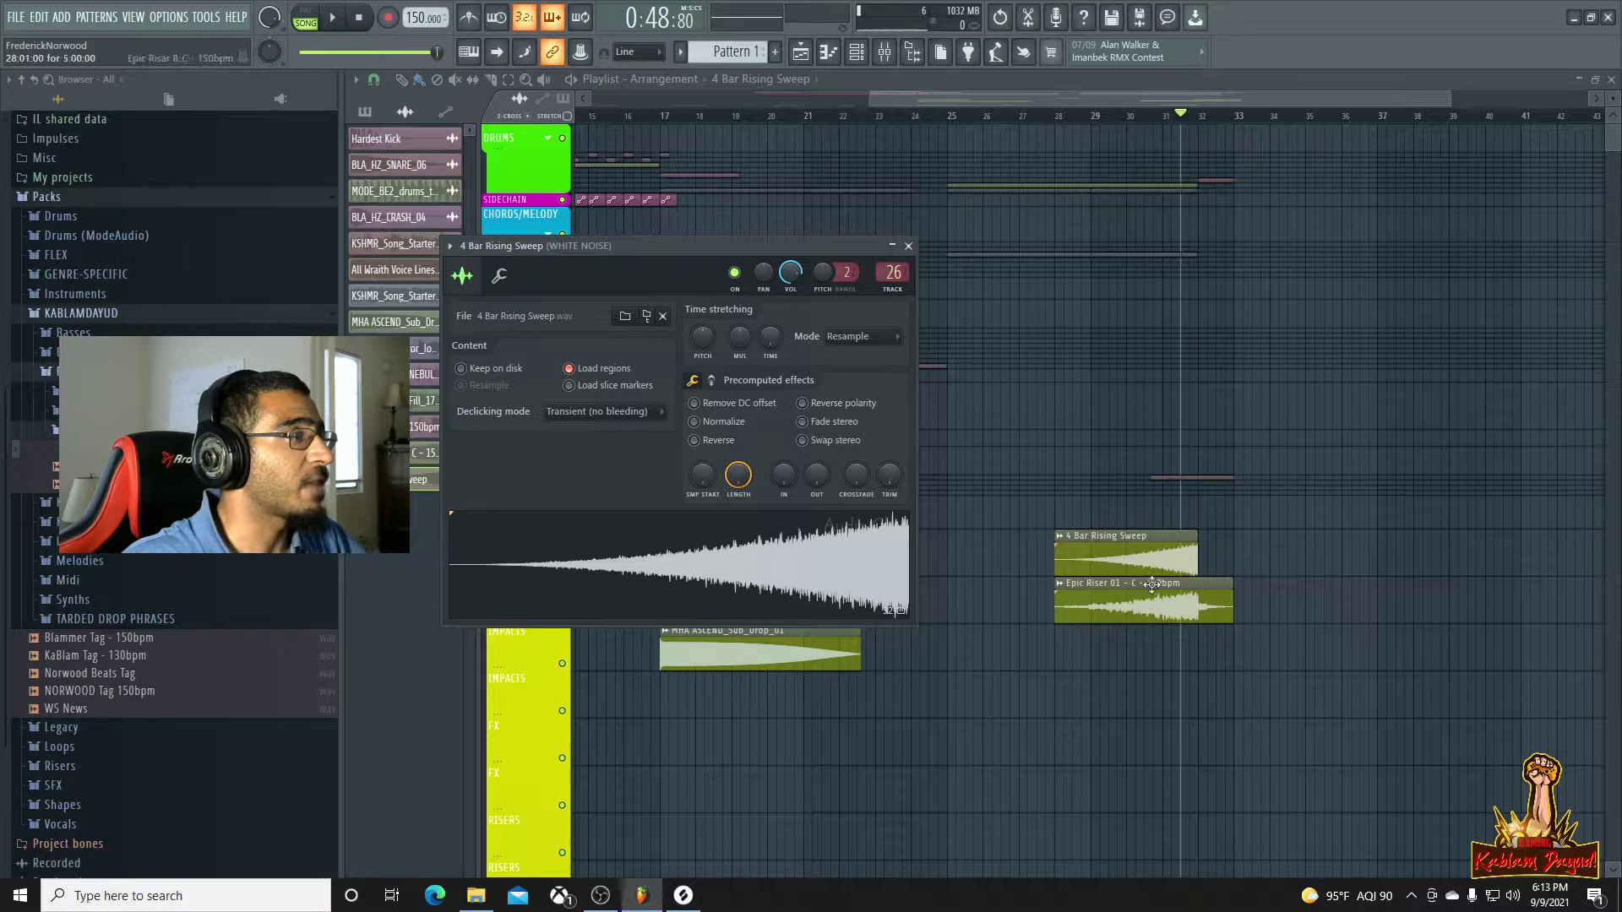
key(space)
key(space)
drag(790, 273, 790, 273)
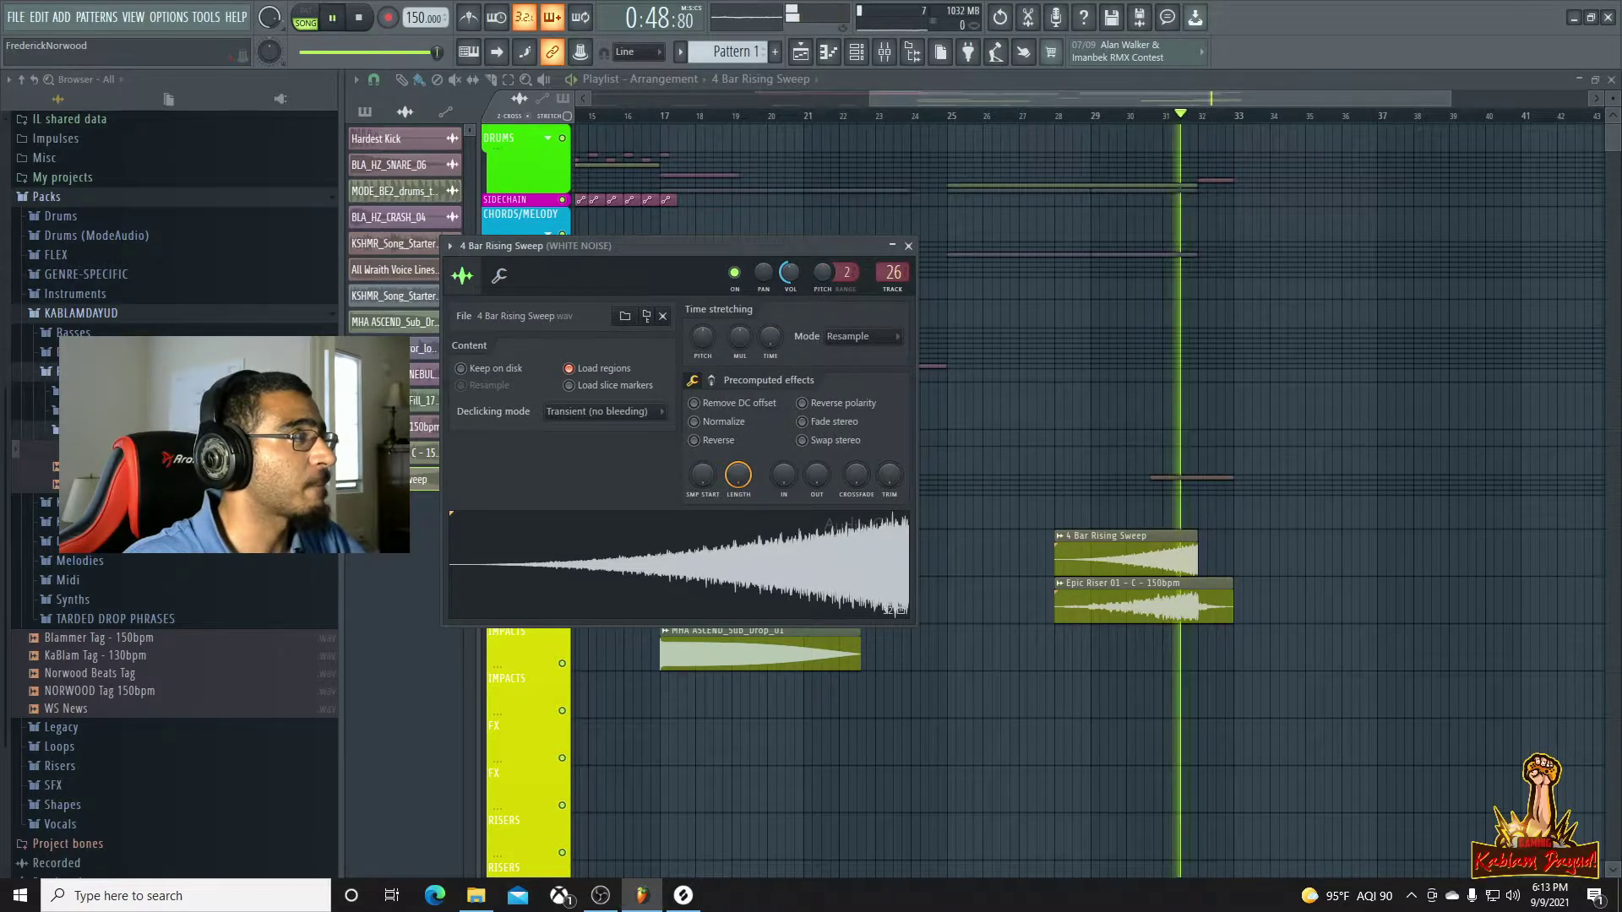
key(space)
key(space)
Lower the Epic Riser 01 channel volume to 60% and play the section from about bar 31
double_click(1150, 612)
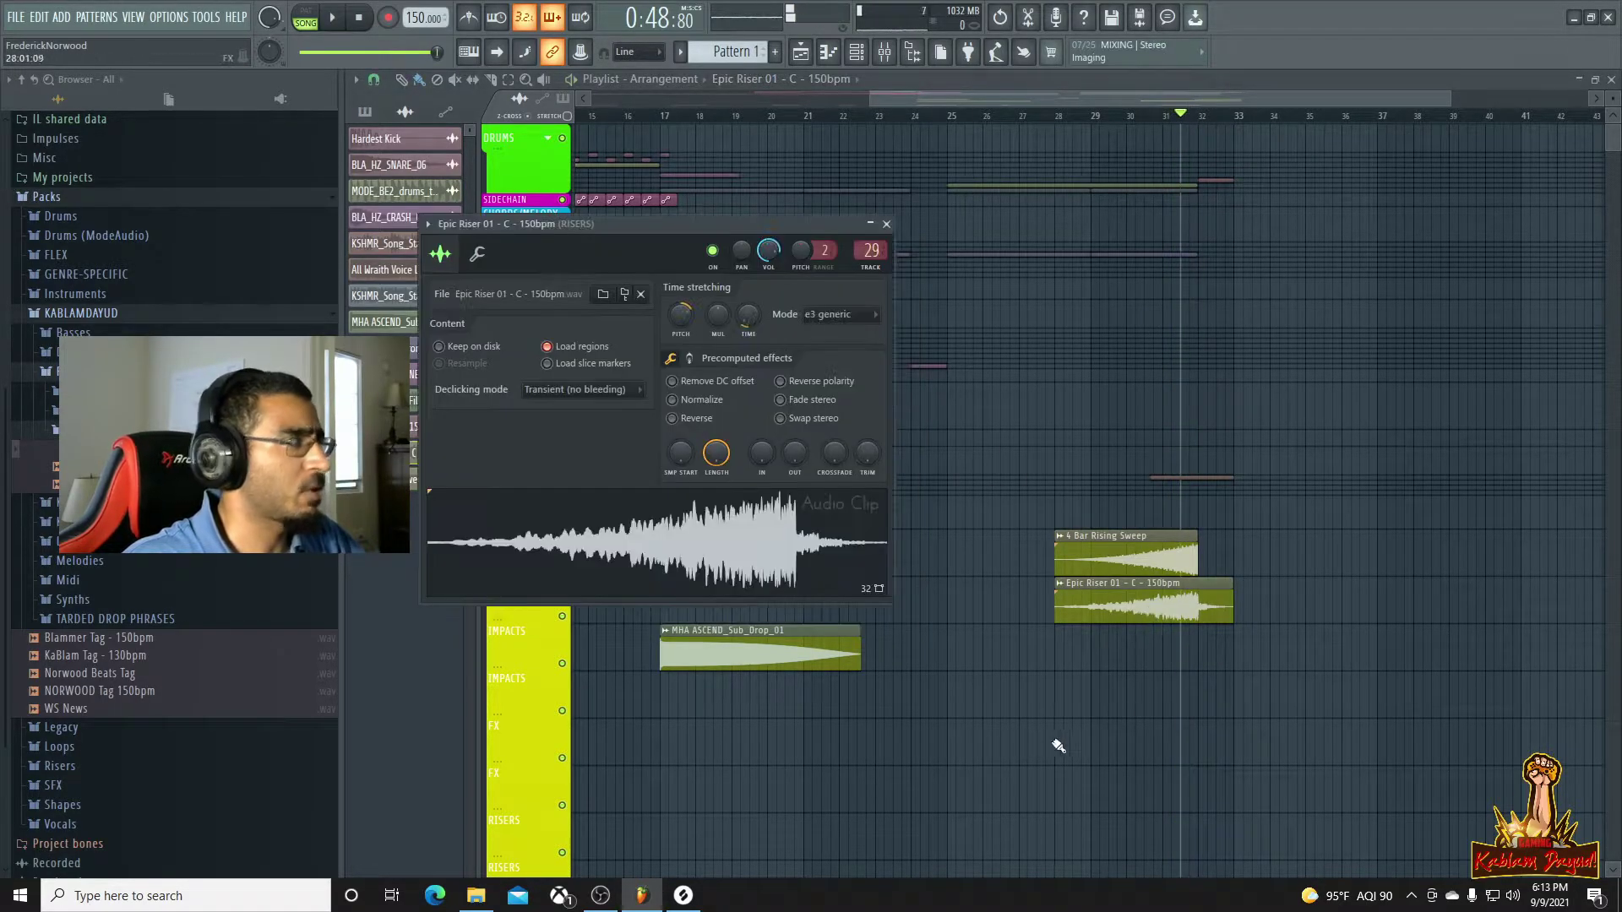
key(space)
key(space)
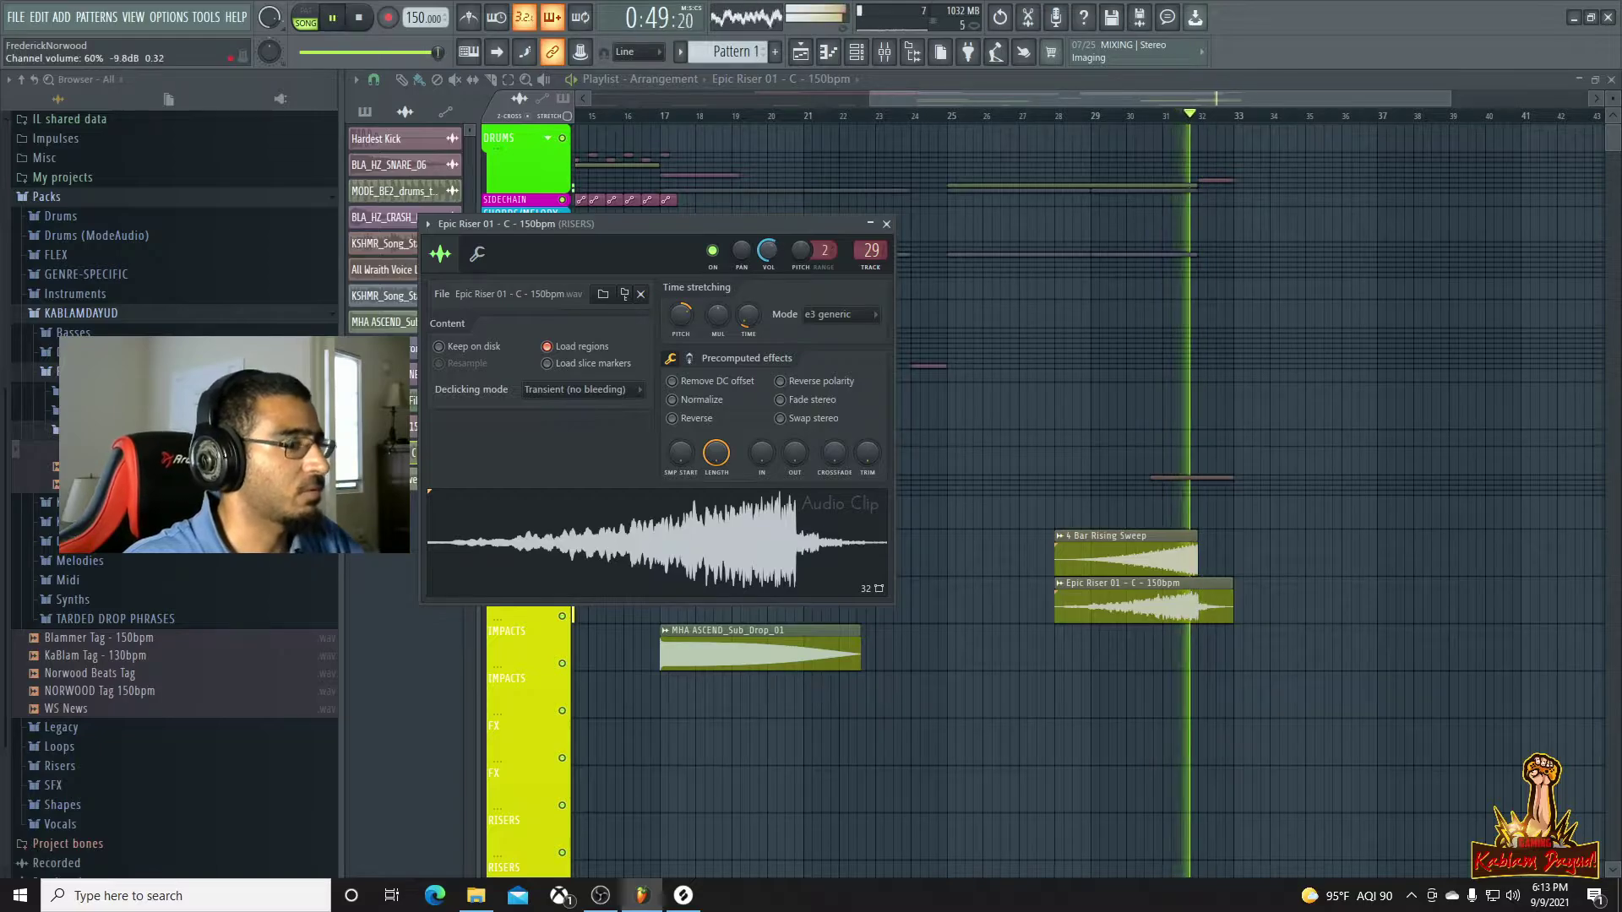
click(1162, 121)
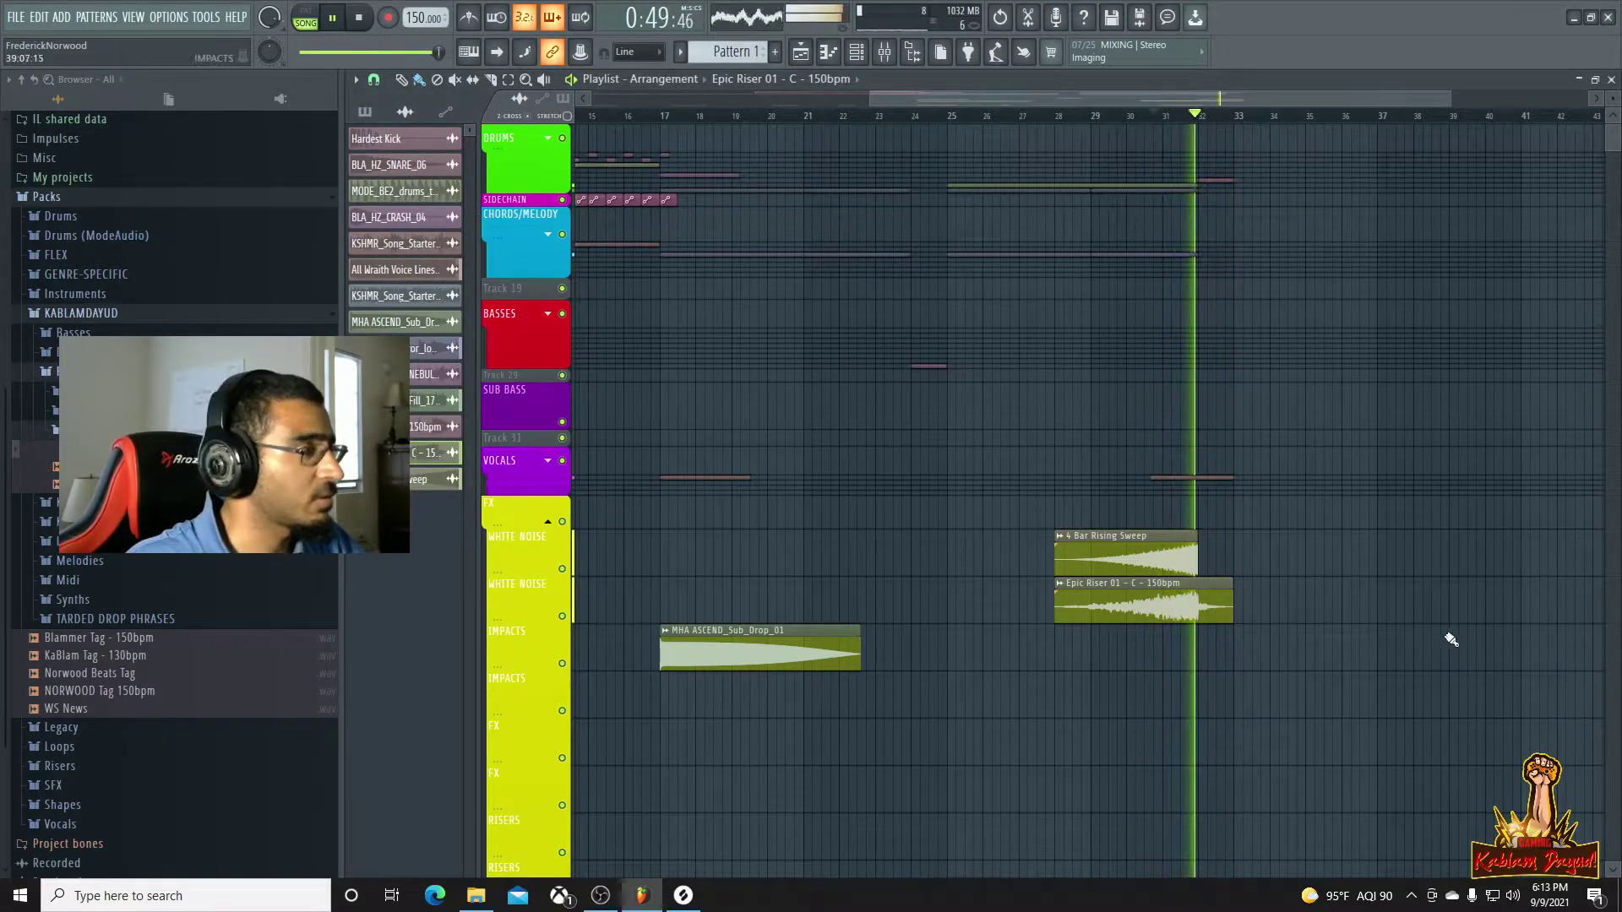
key(space)
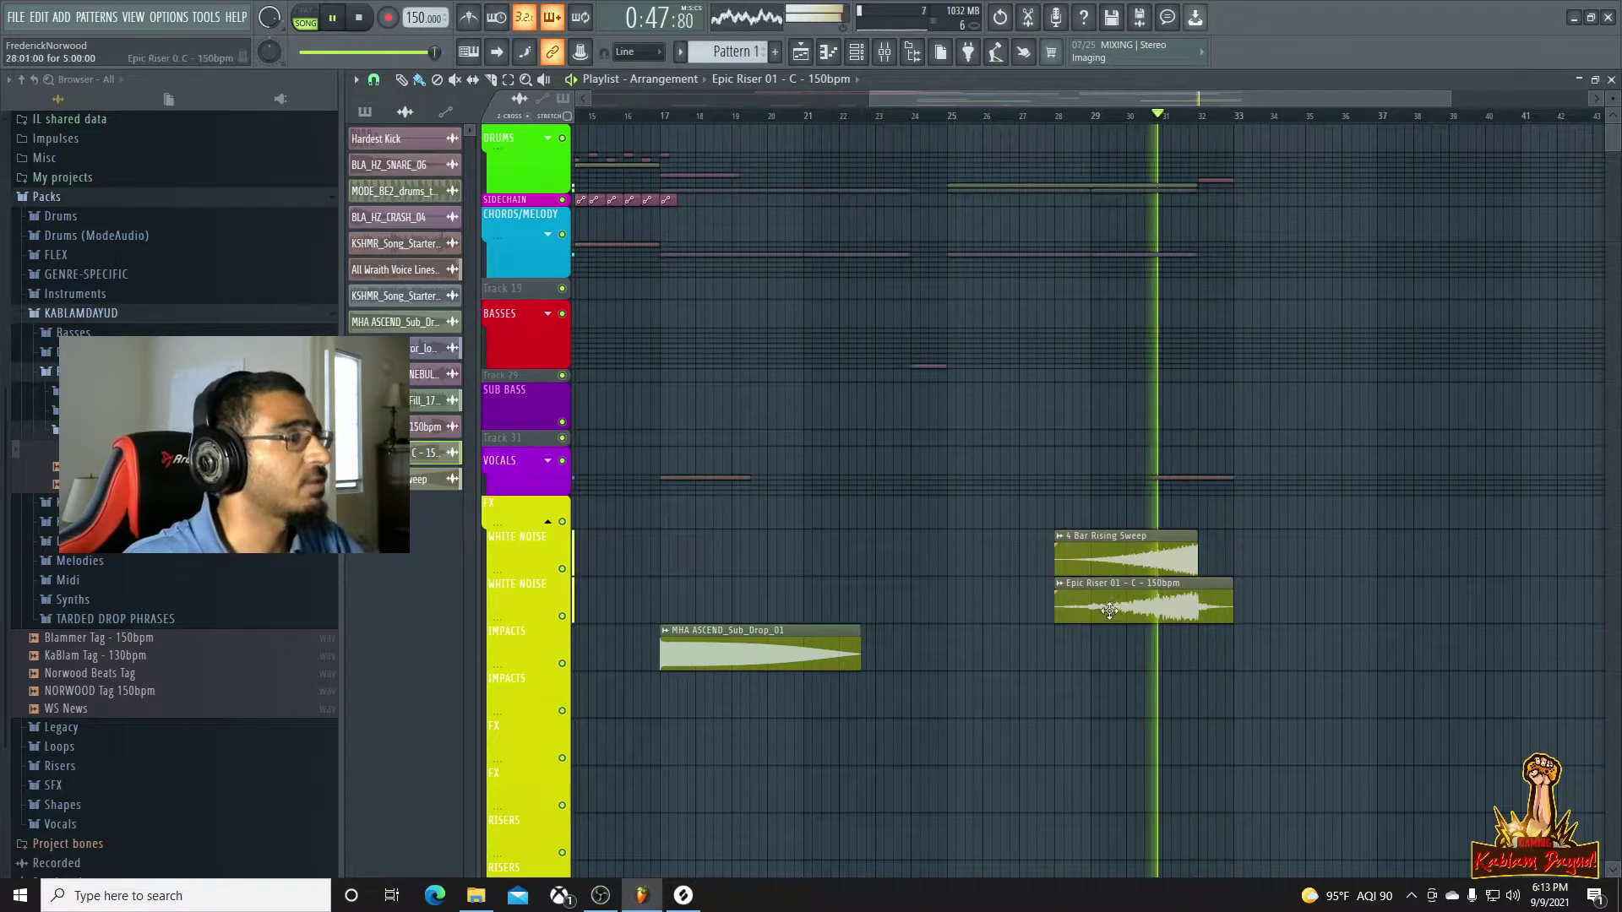
Load Gross Beat in the first effect slot of the RISERS mixer track and choose its 1/2 Bt Gate volume preset
double_click(1102, 600)
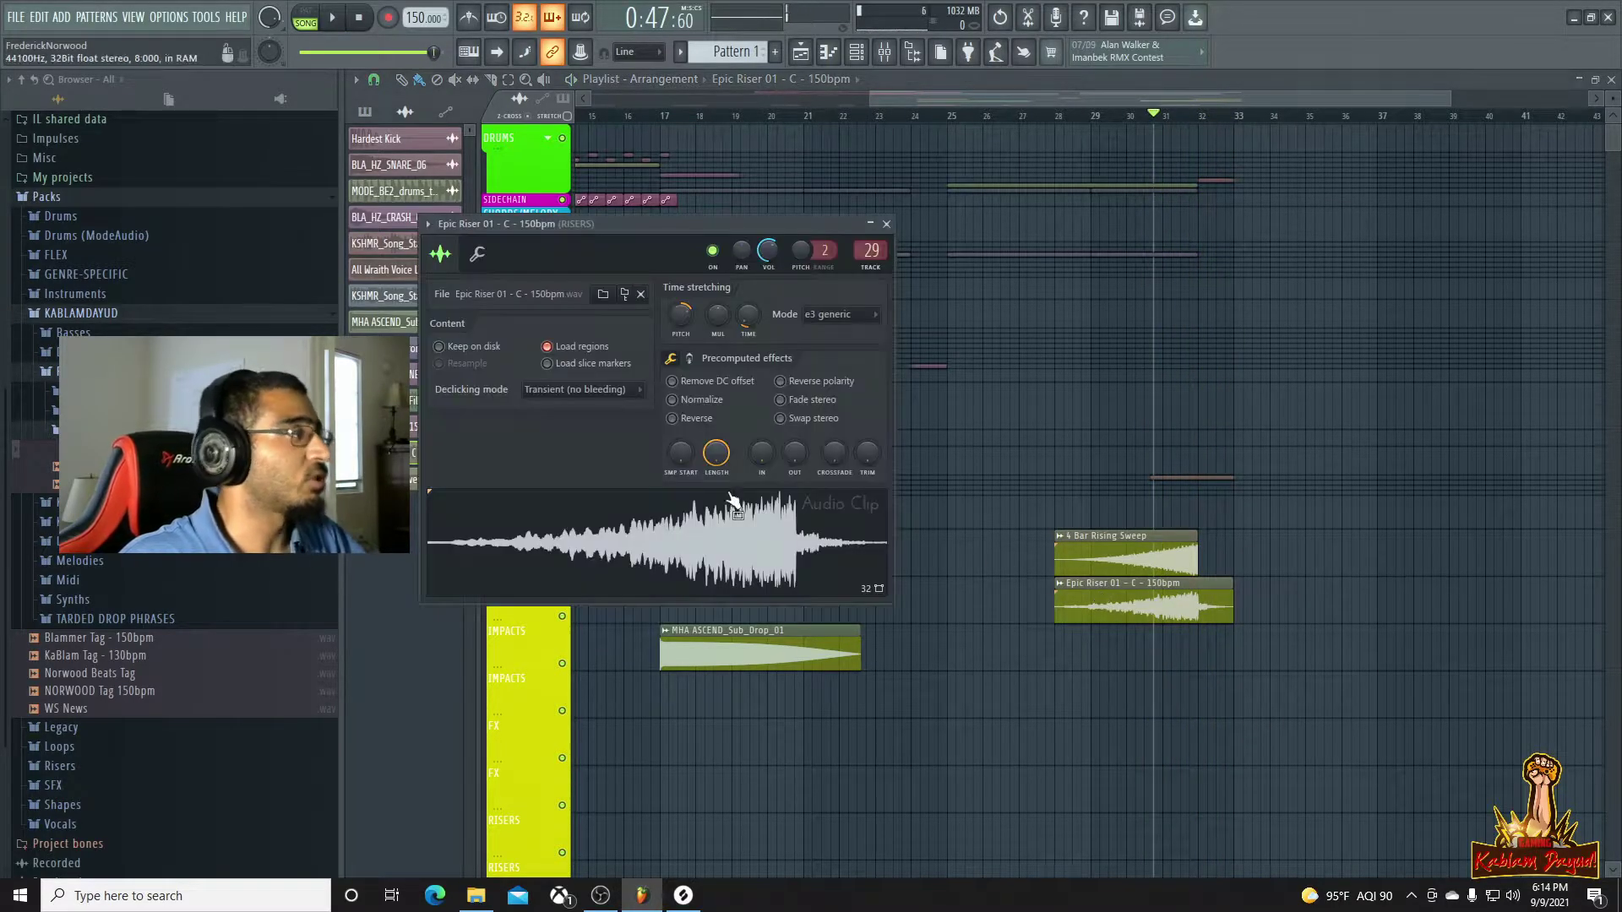
click(886, 55)
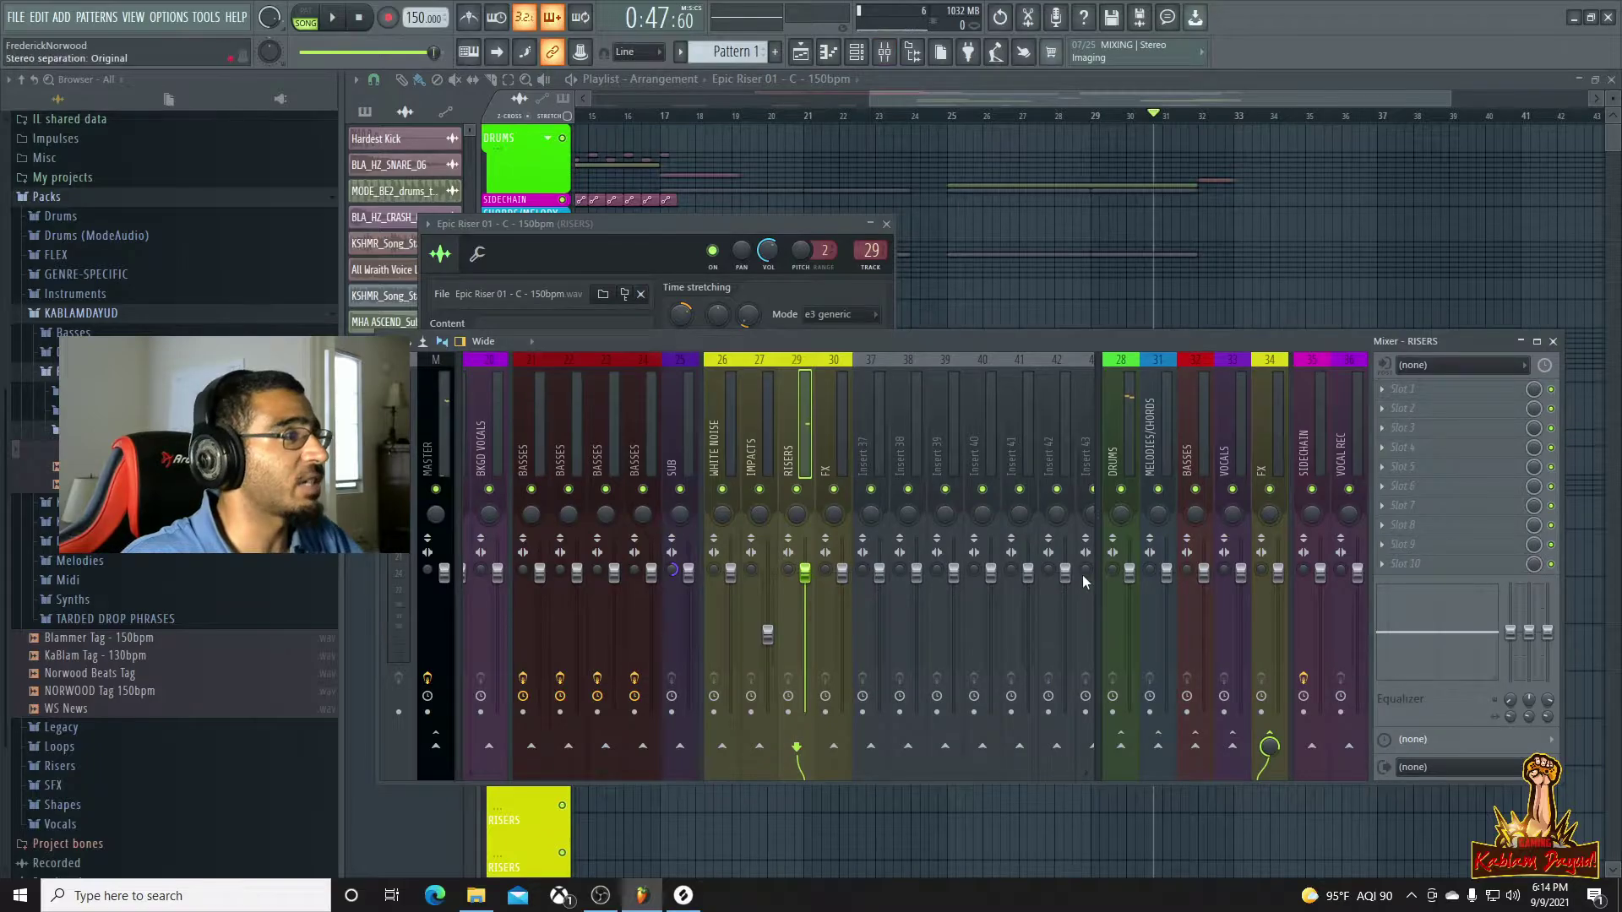
click(1394, 398)
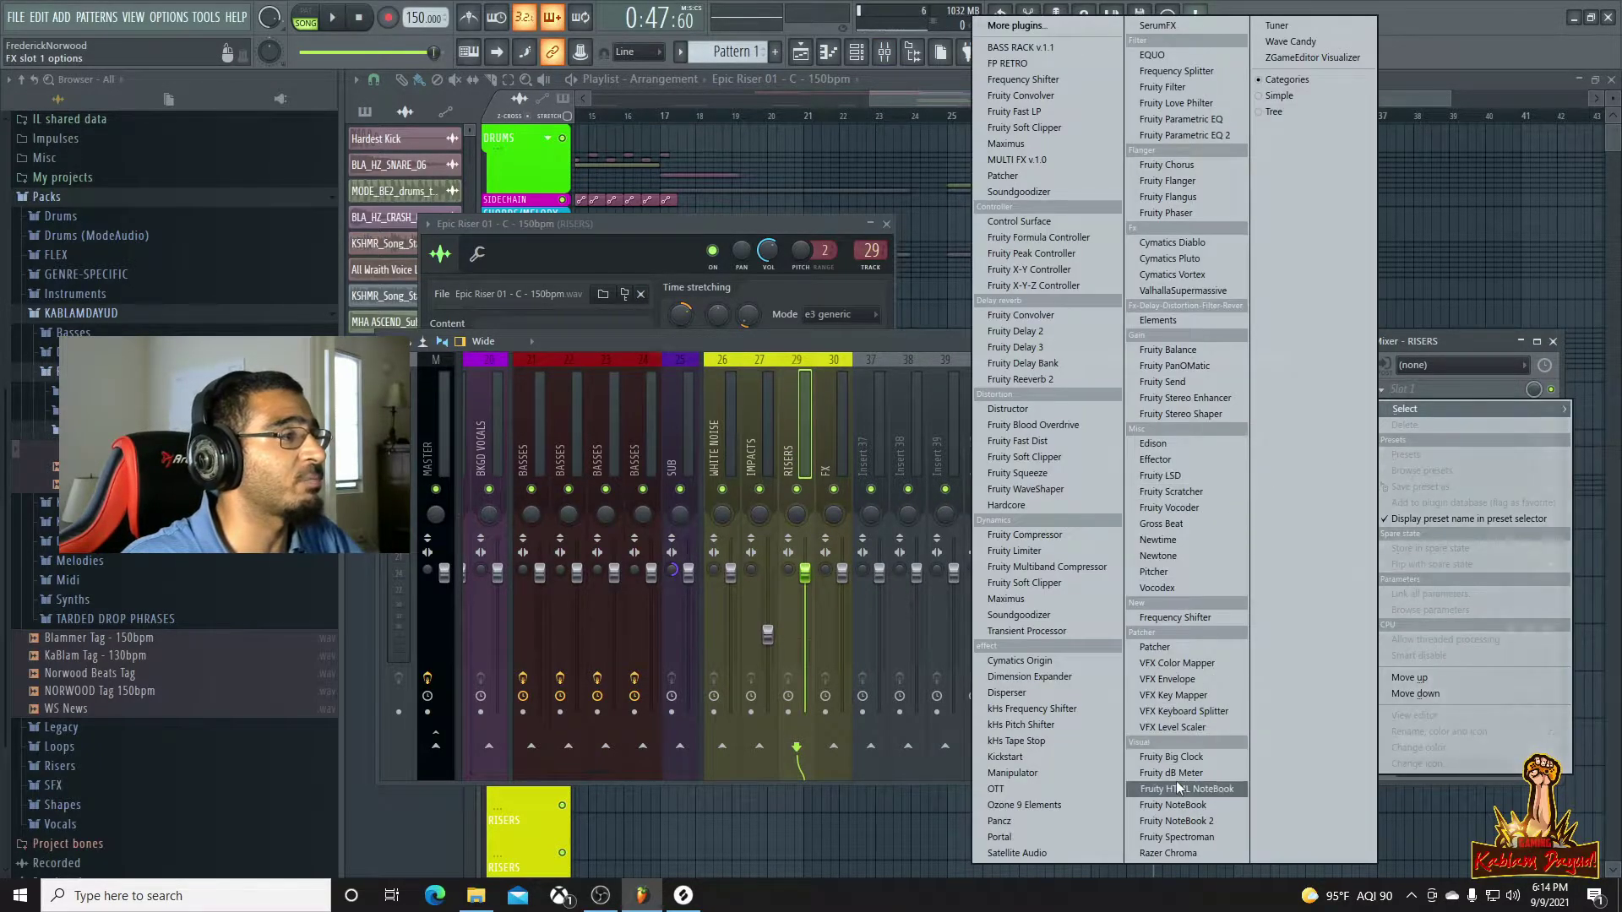
click(1164, 523)
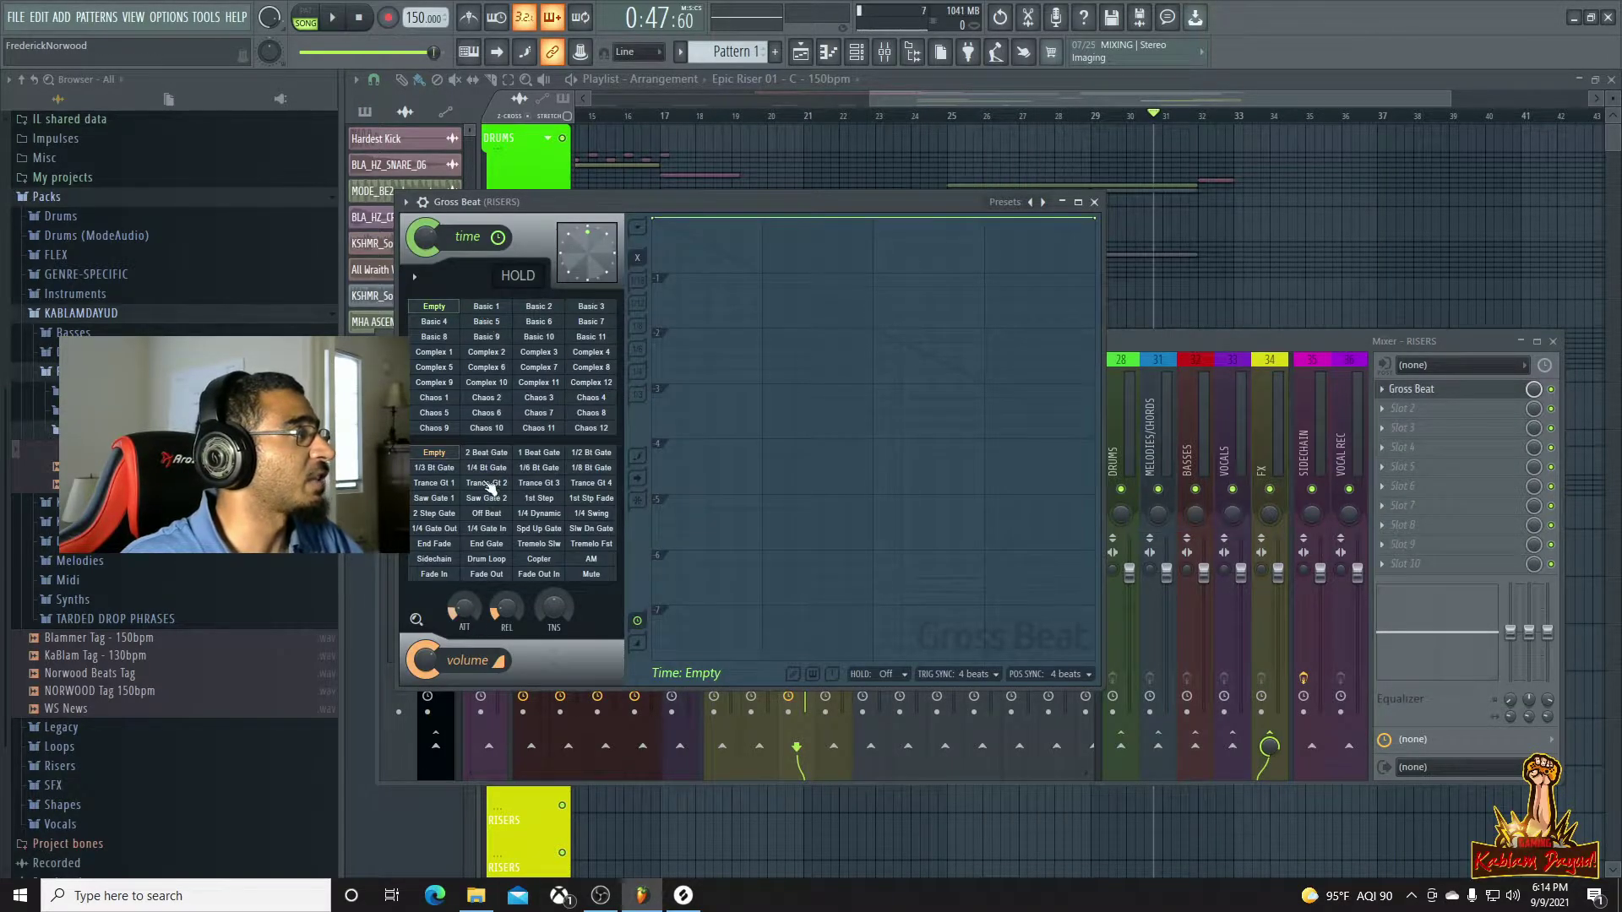
click(487, 469)
click(592, 453)
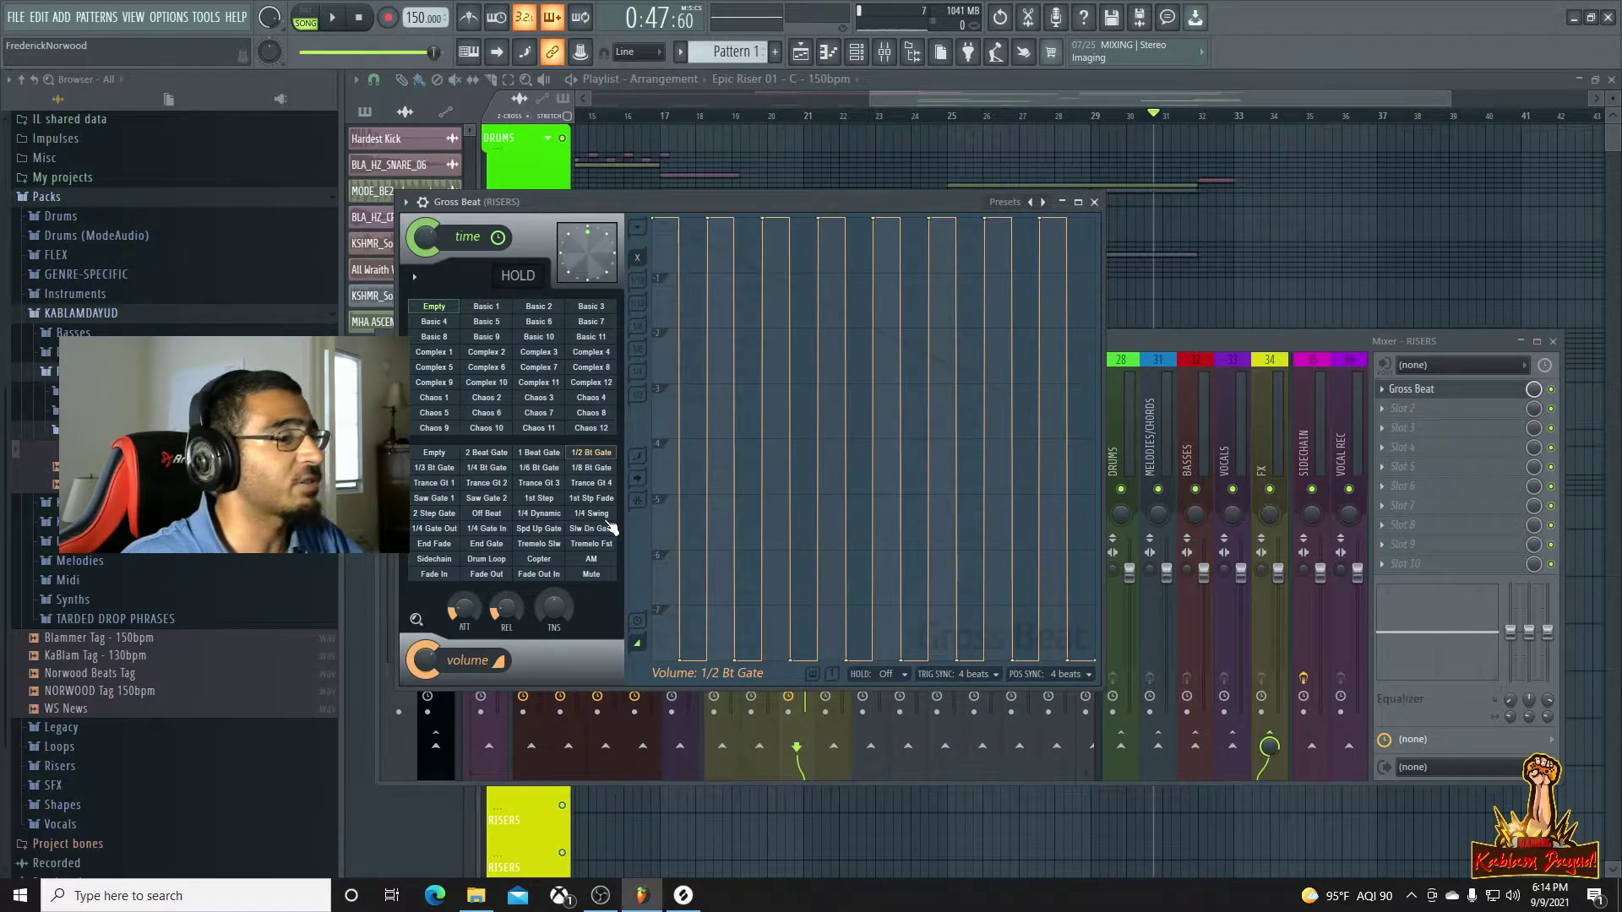
Change Gross Beat's volume preset on the RISERS track to 1 Beat Gate and audition the build-up with it
key(space)
key(space)
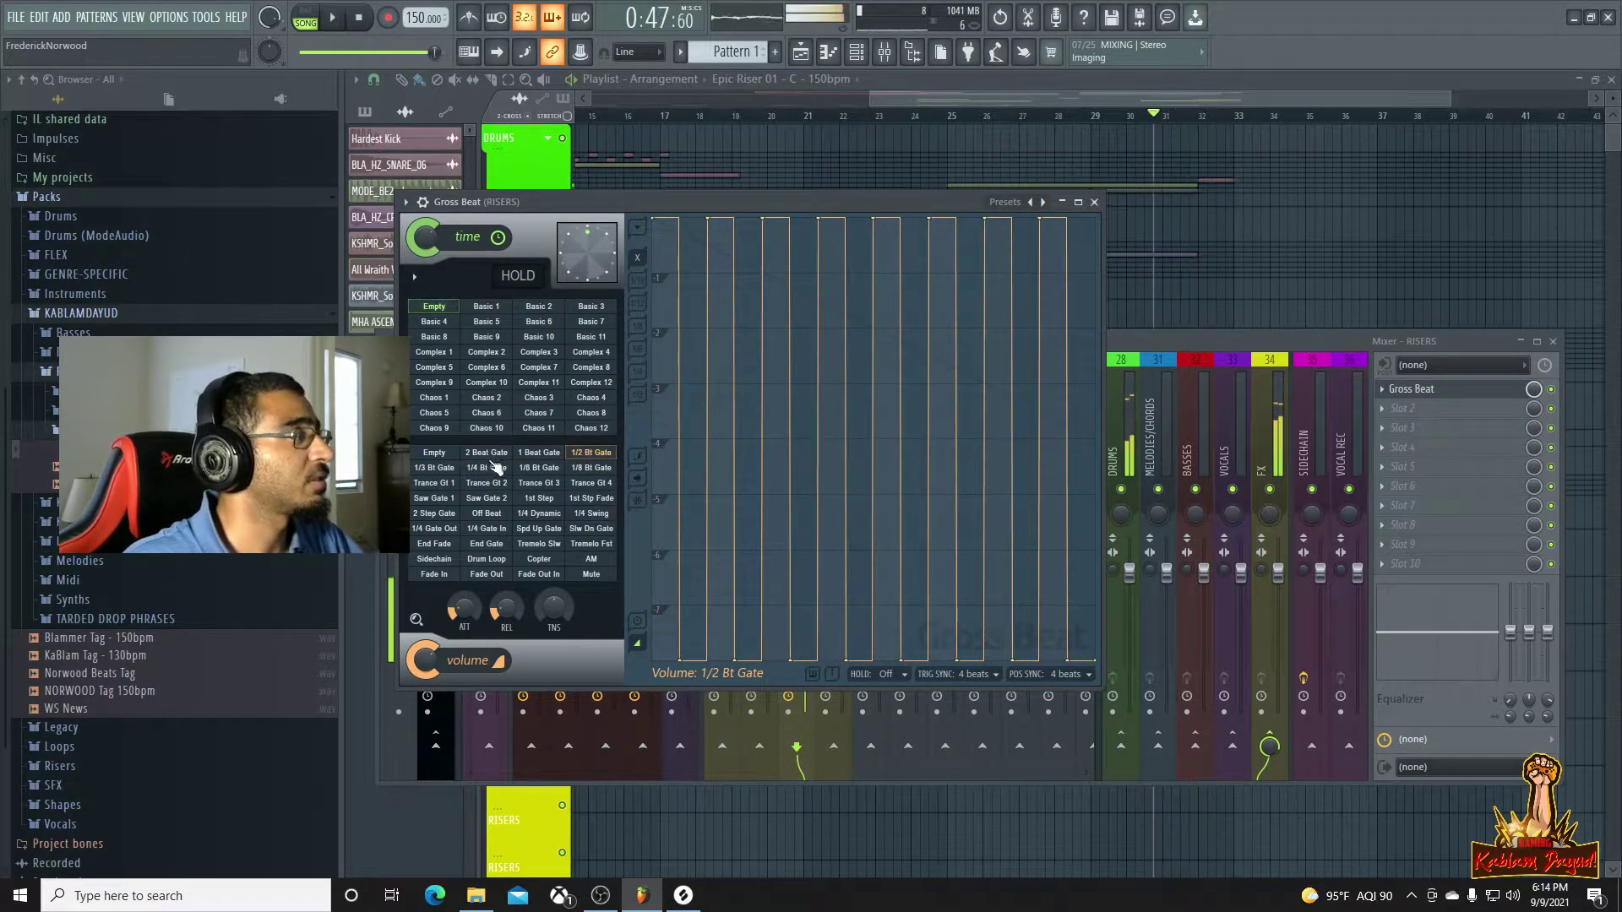
click(488, 468)
click(526, 454)
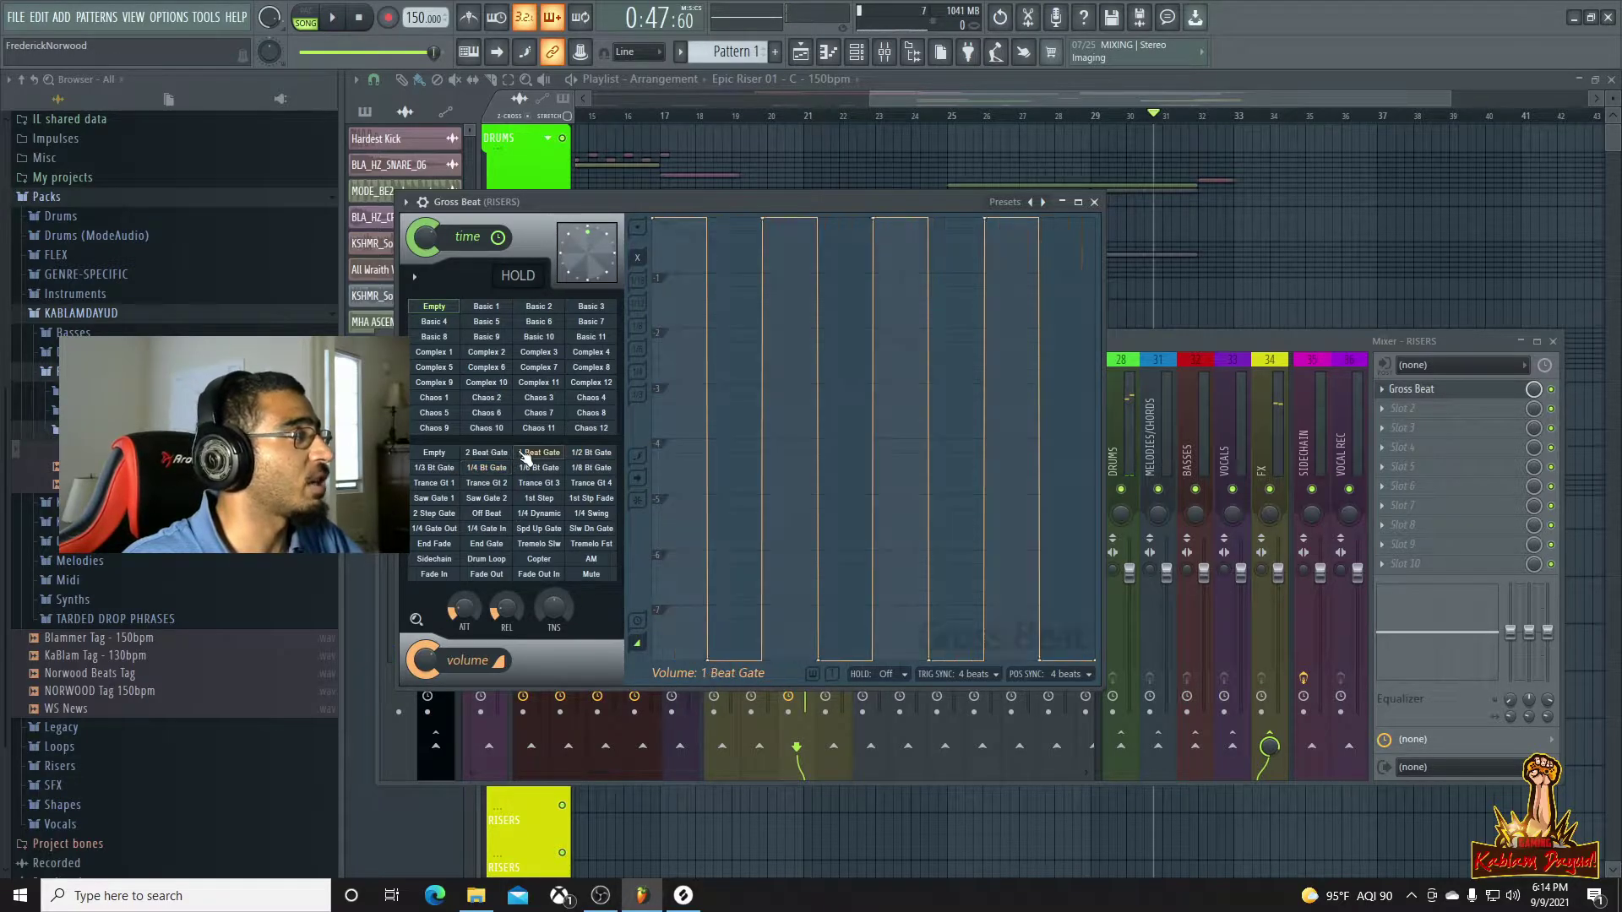
key(space)
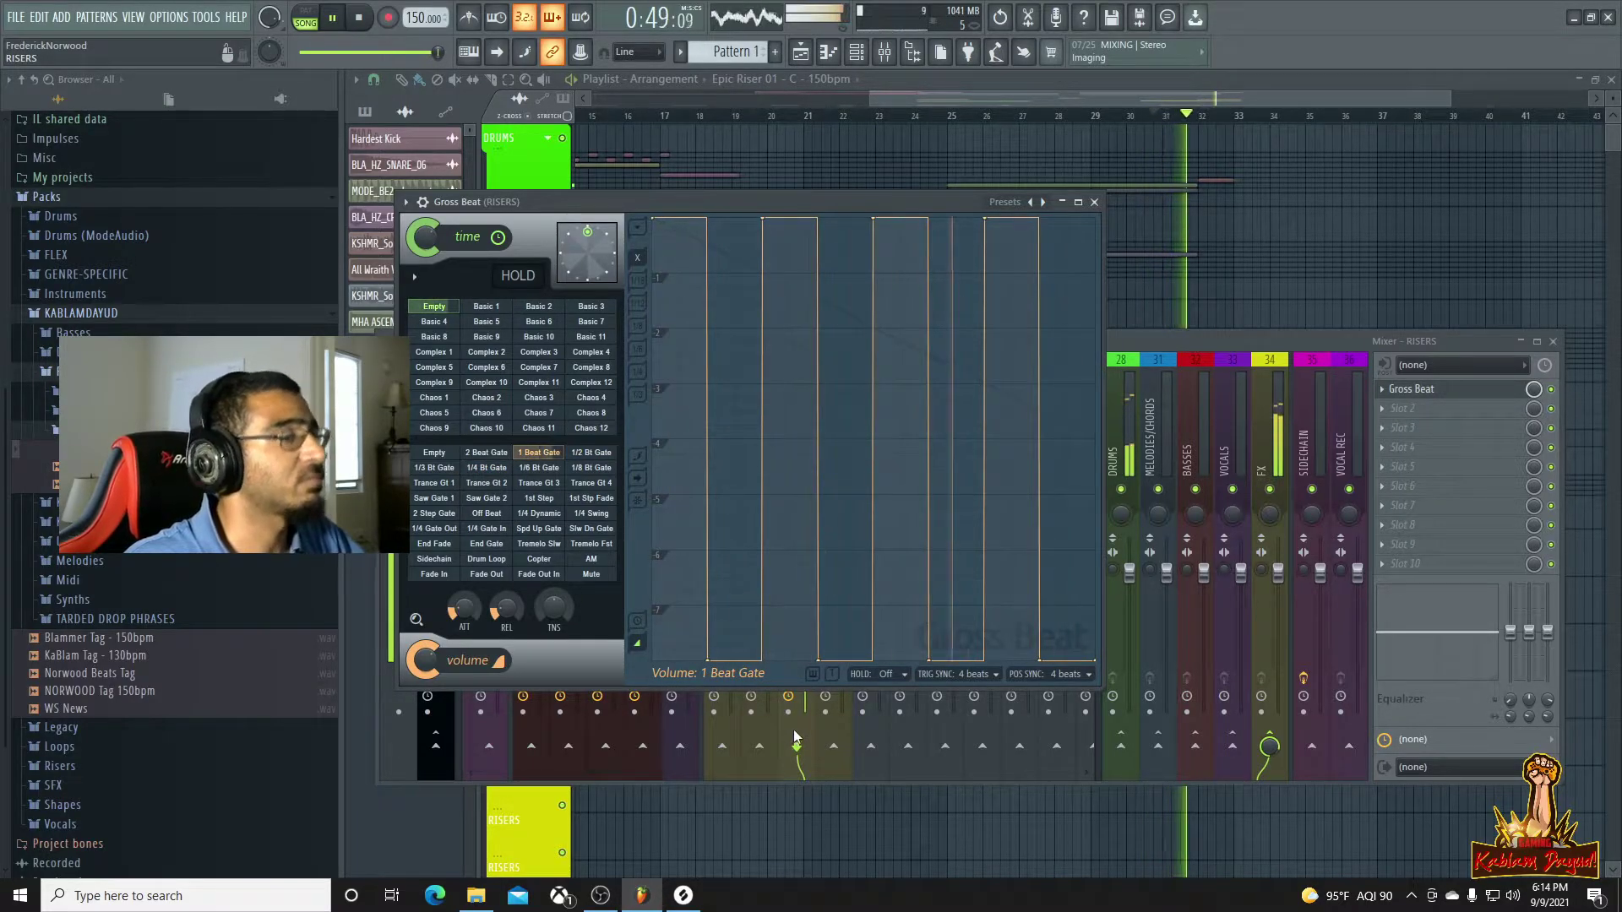
key(space)
key(space)
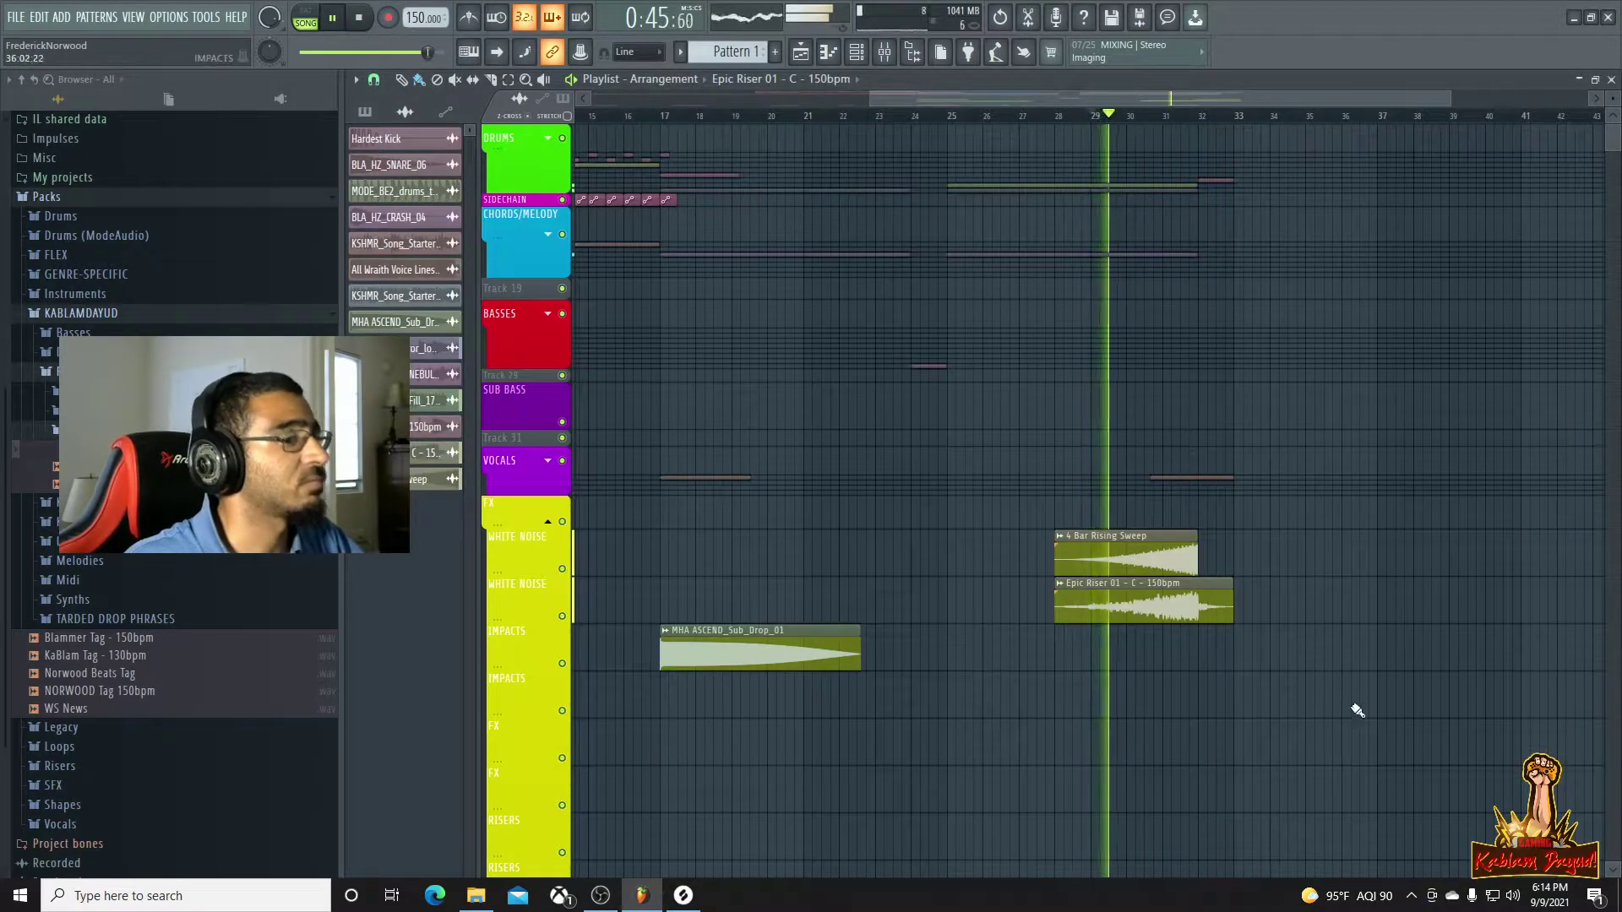
Bring up the channel rack and mixer during playback and reopen Gross Beat on the RISERS track
key(F6)
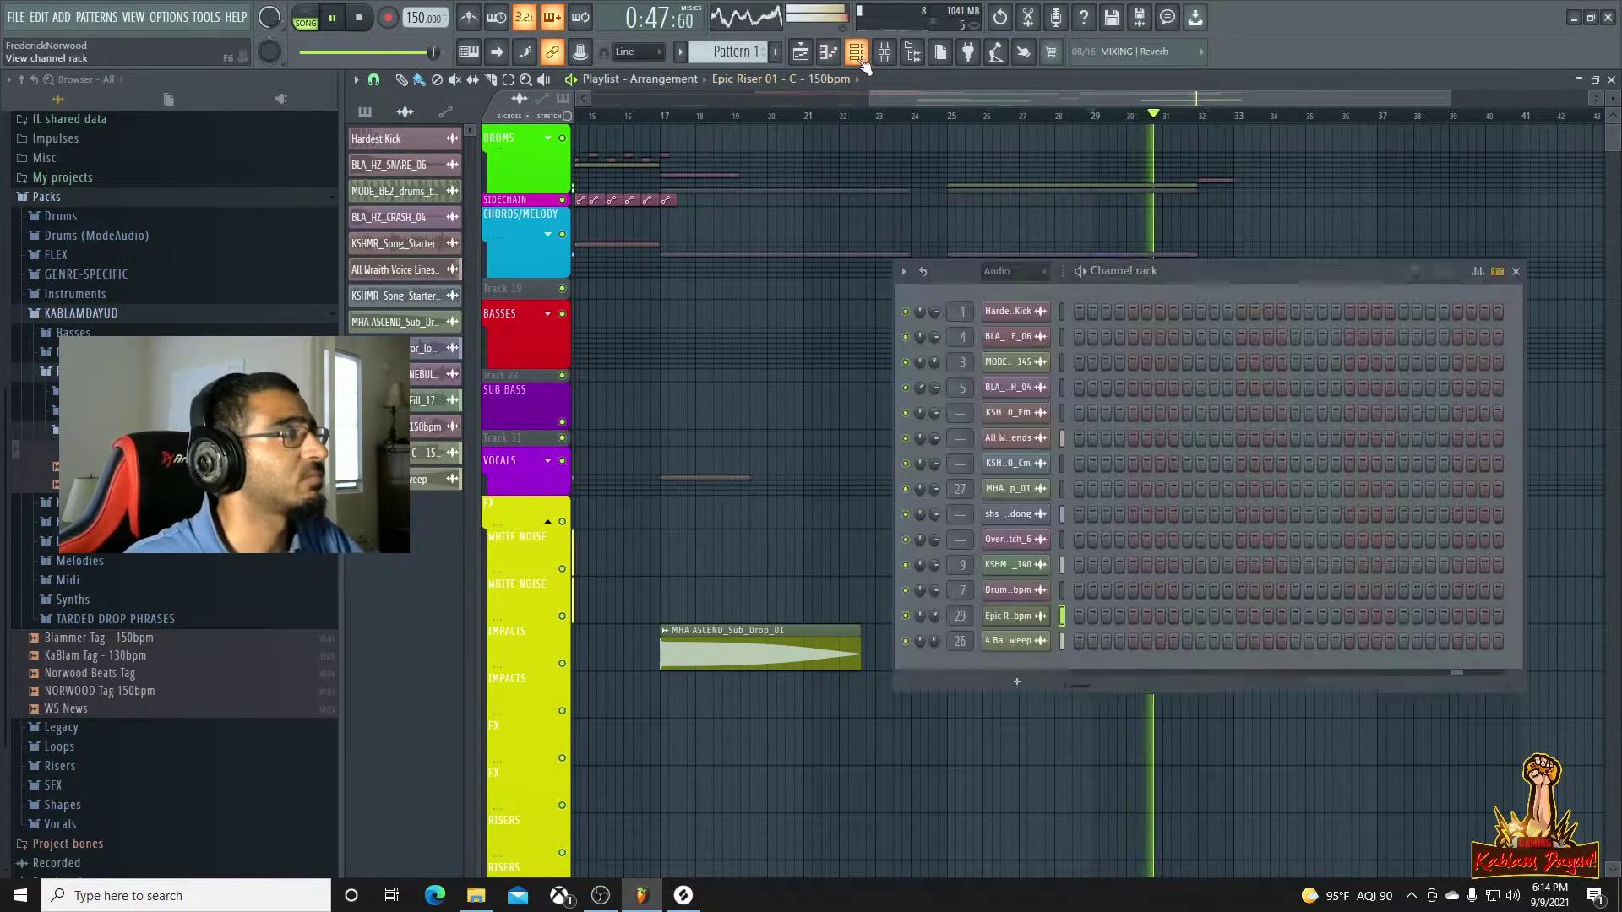
key(F9)
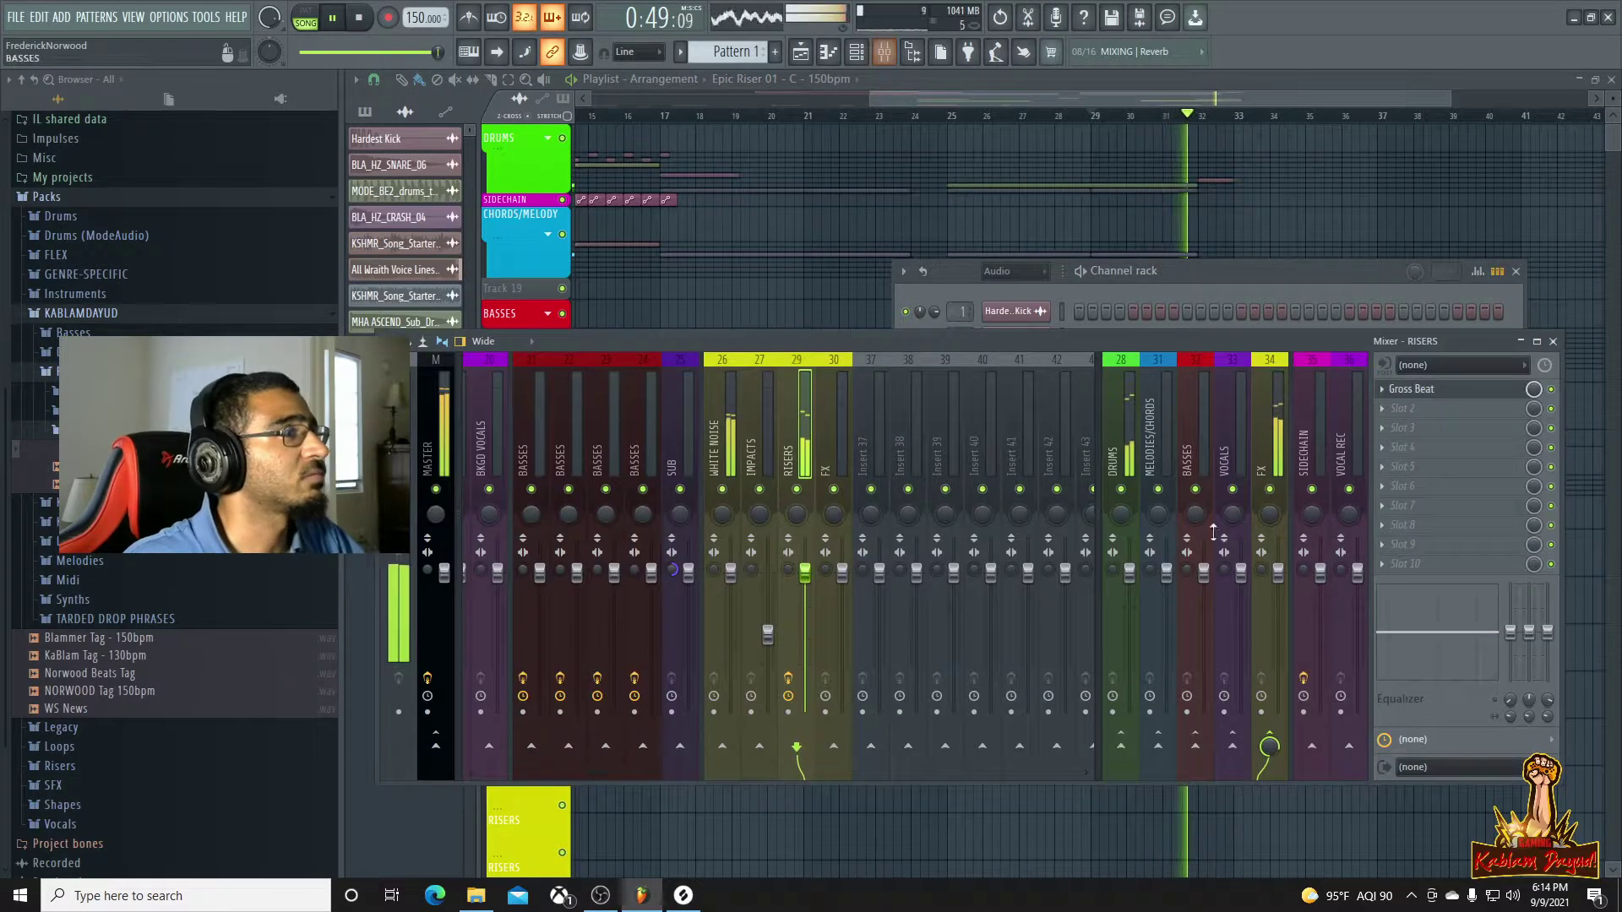
click(1416, 396)
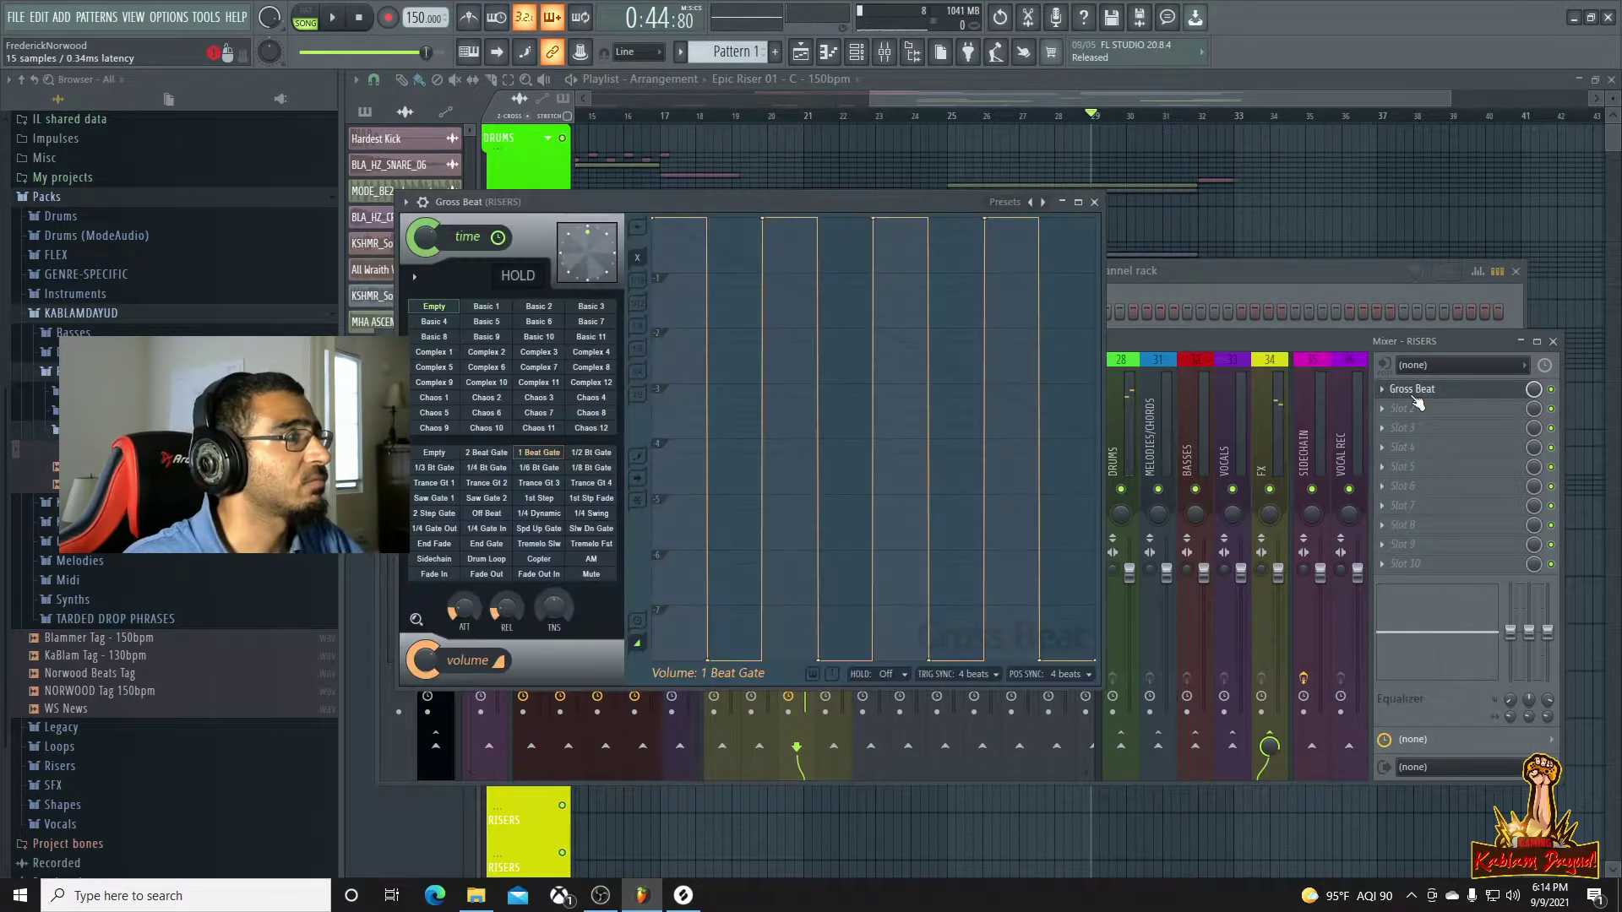
Play the rising sweep and Epic Riser 01 section repeatedly from bar 29 to judge the gated riser
click(1206, 103)
scroll(1131, 650, up, 4)
key(space)
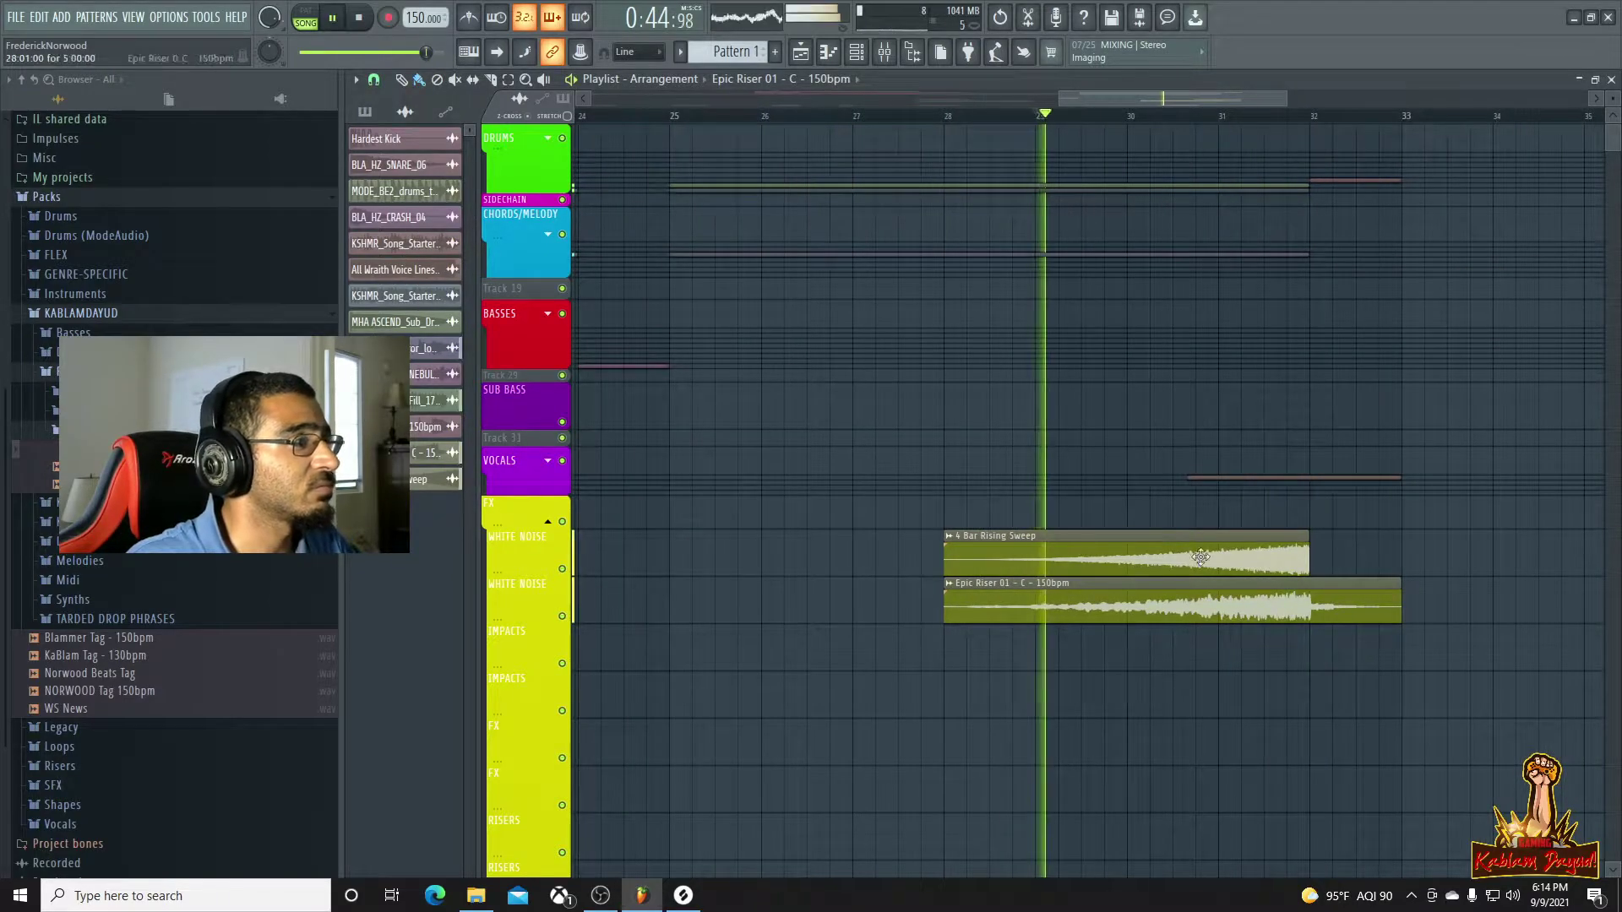
key(space)
key(space)
key(space)
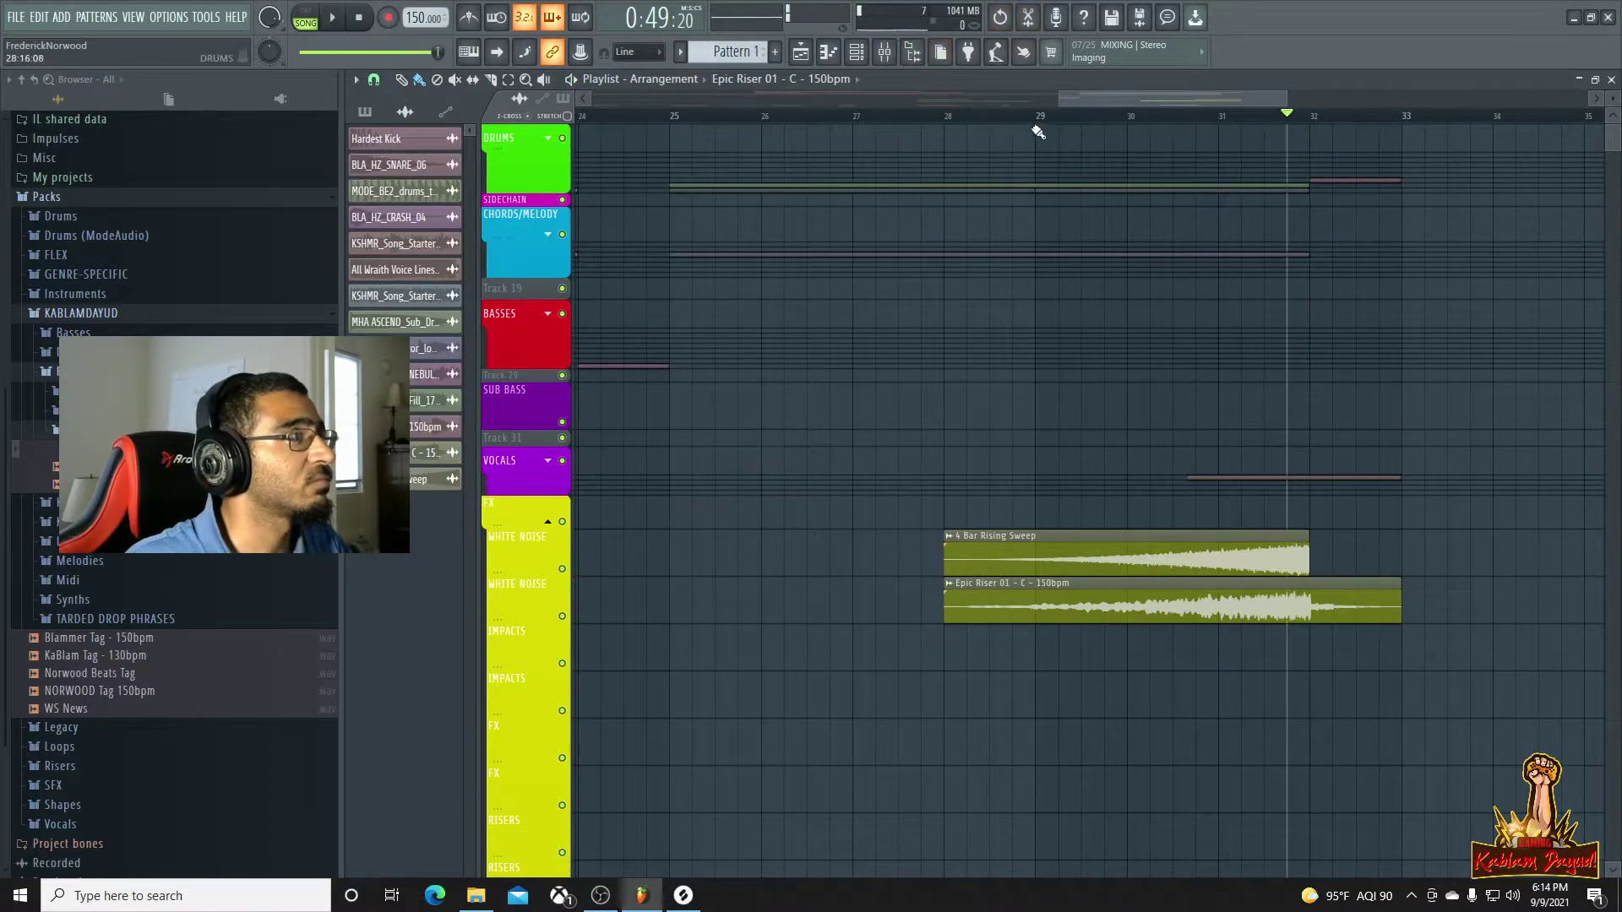
key(space)
key(F6)
key(space)
click(1038, 344)
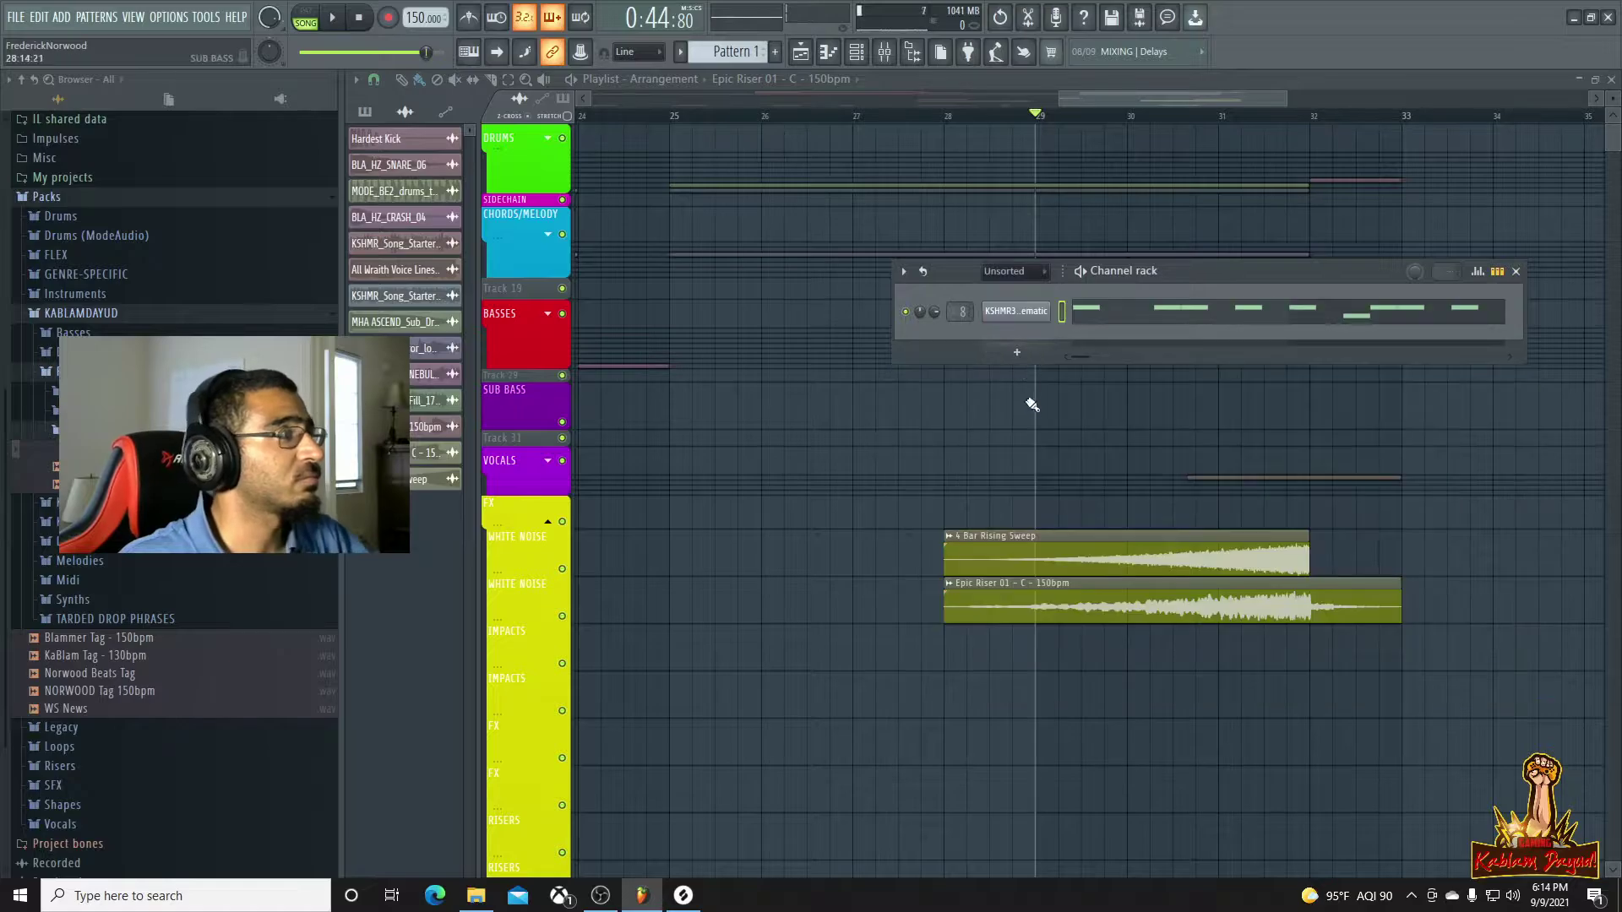
key(space)
key(space)
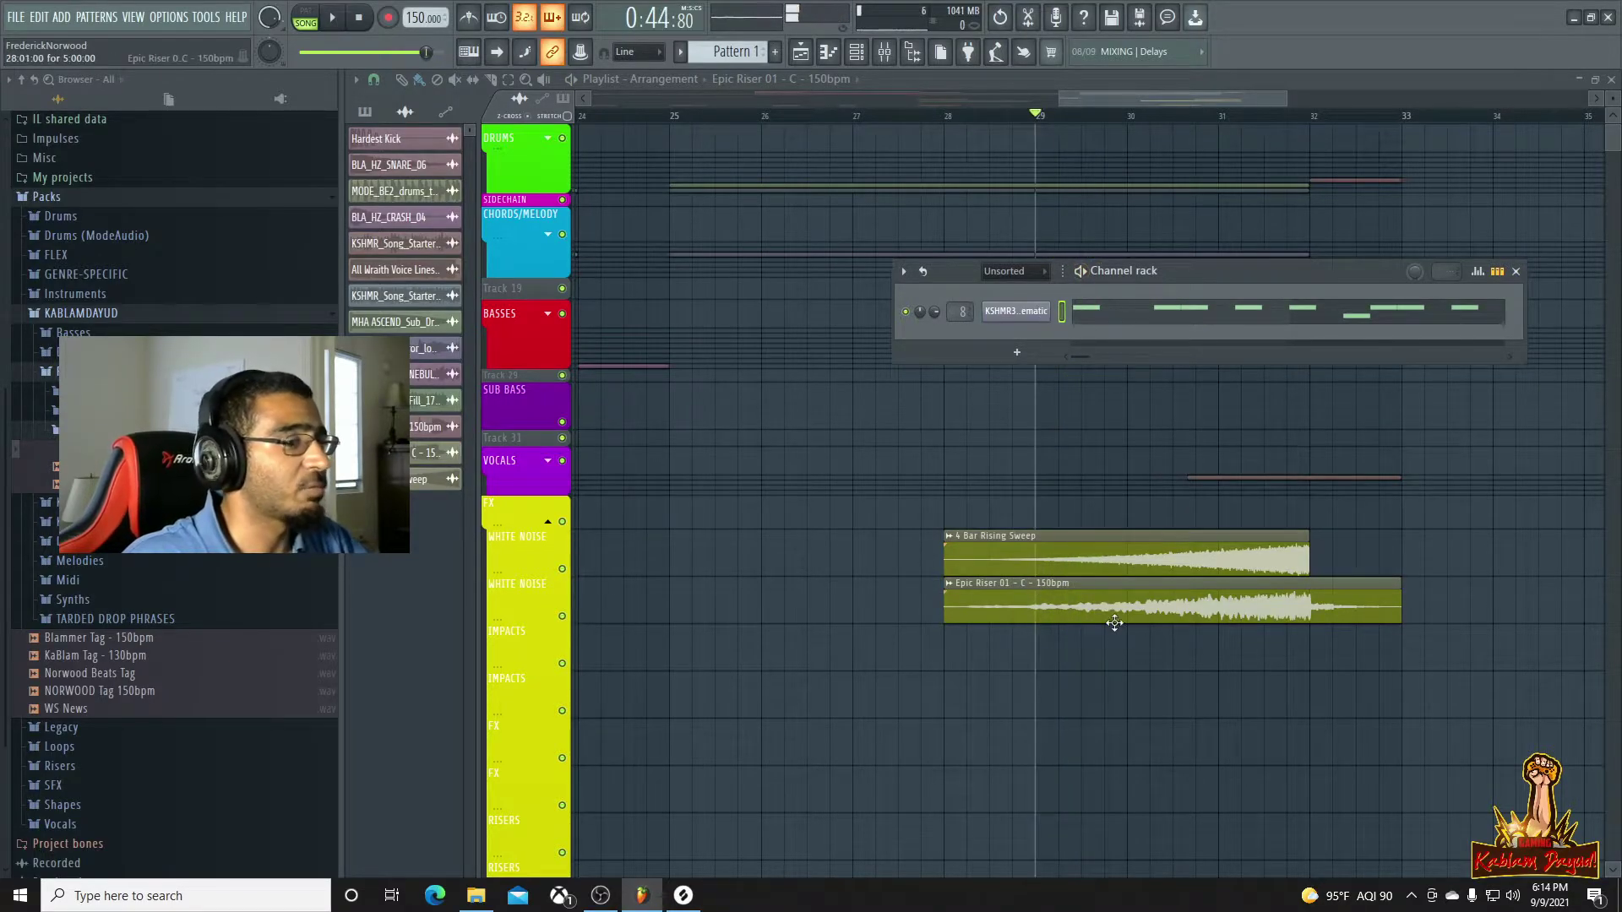
Open the Gross Beat effect on the RISERS mixer track
click(880, 55)
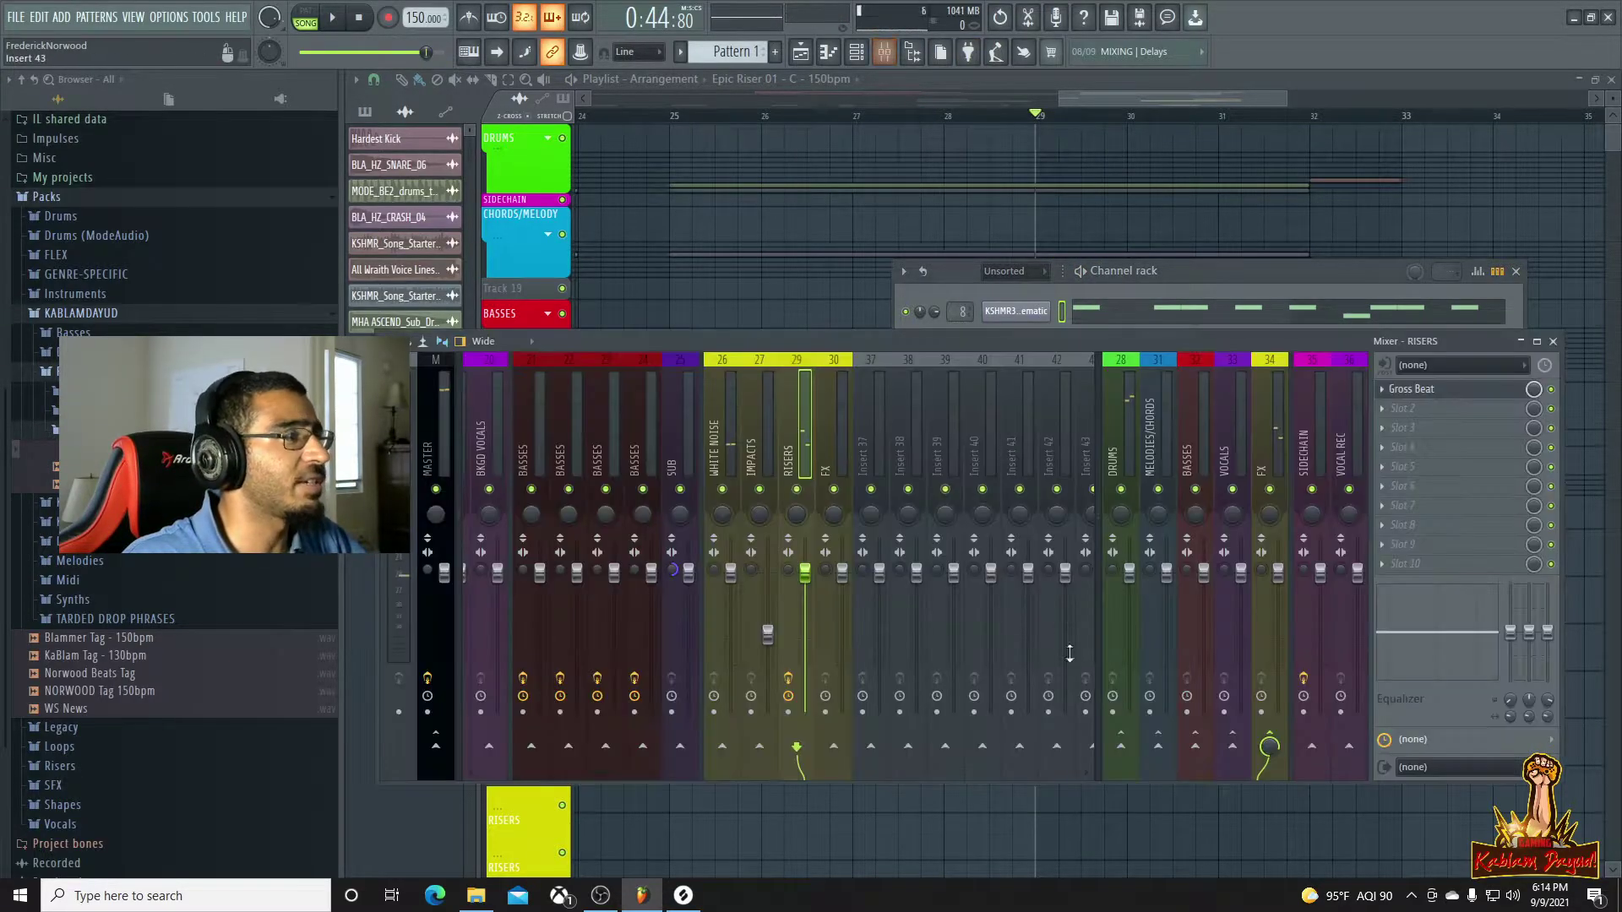
click(1427, 390)
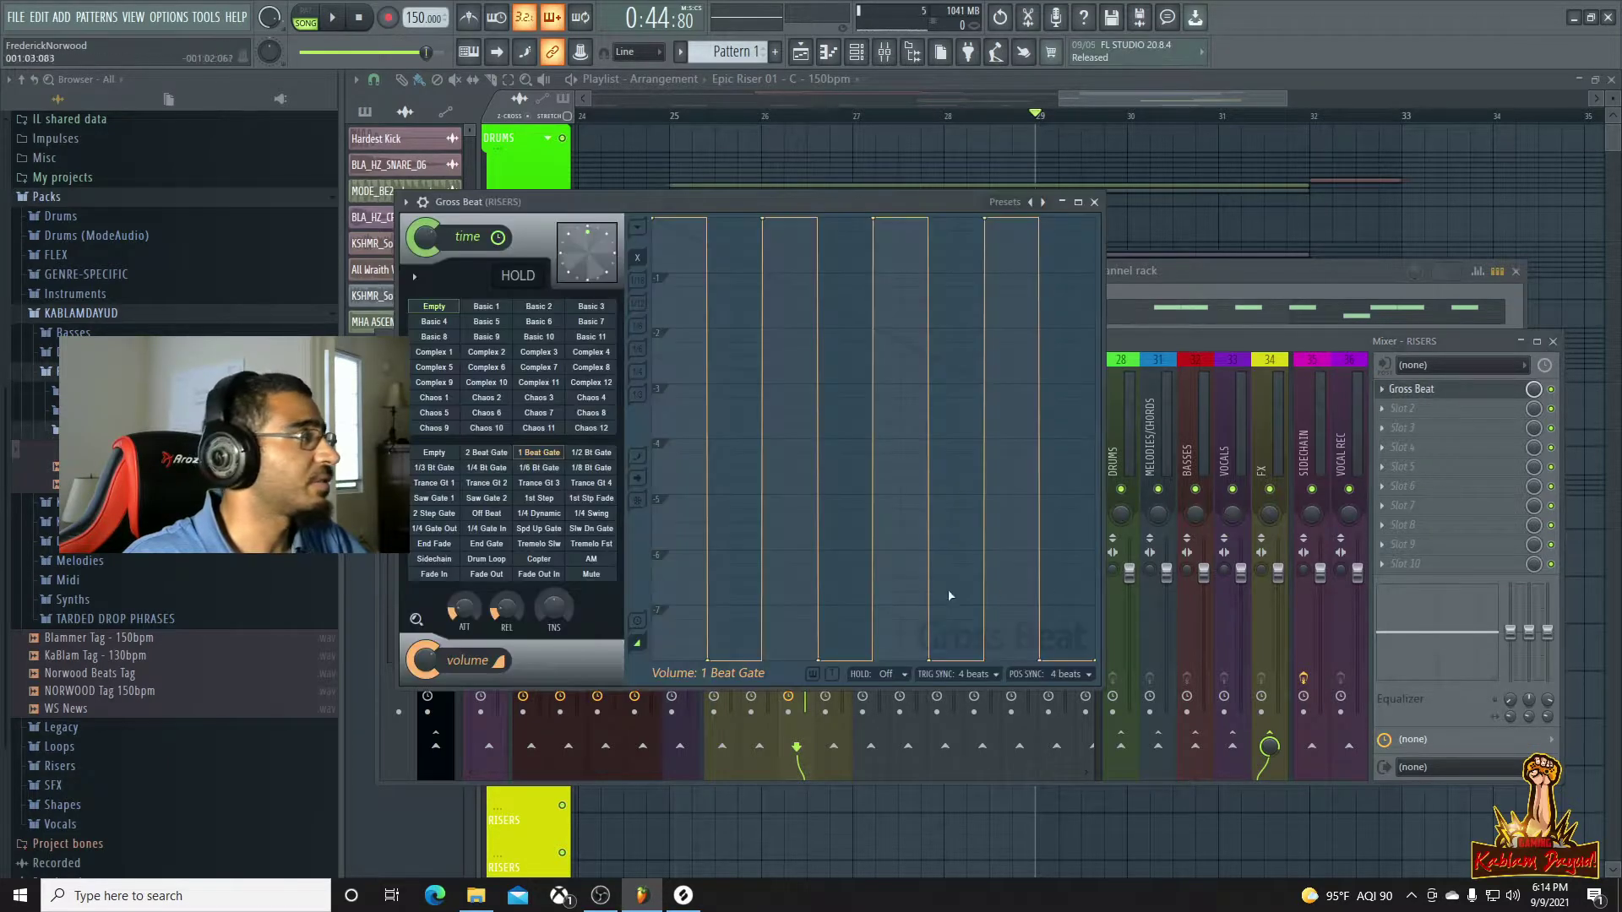
Audition Gross Beat volume presets on the riser, including Trance Gt 3 and 1/2 Bt Gate, with playback
click(500, 468)
click(506, 483)
click(539, 483)
click(594, 453)
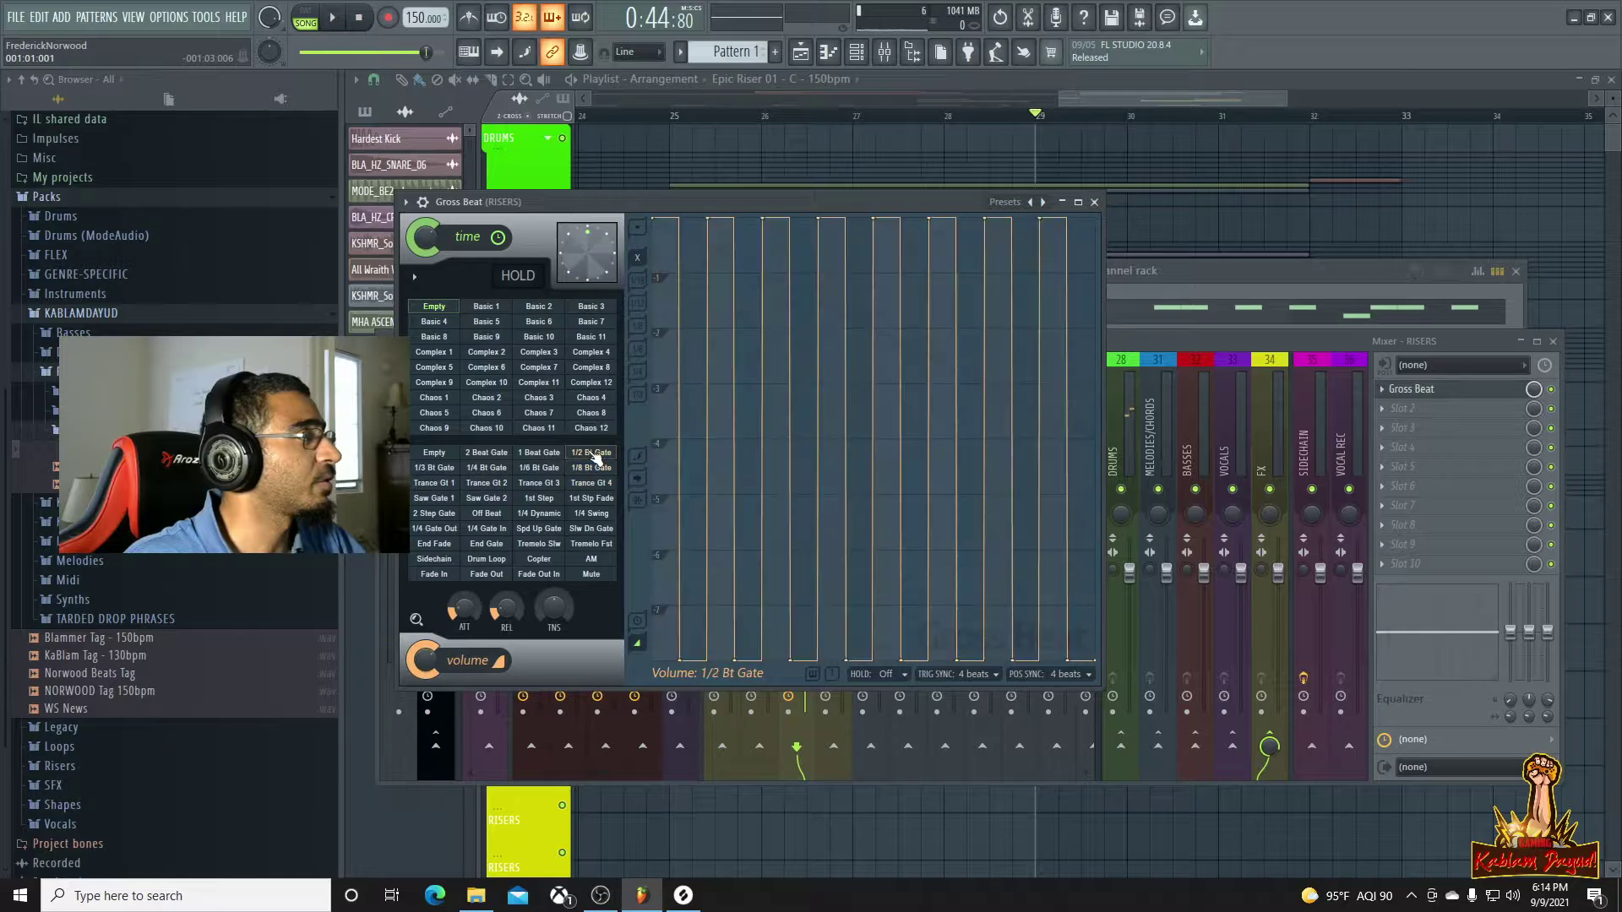
key(space)
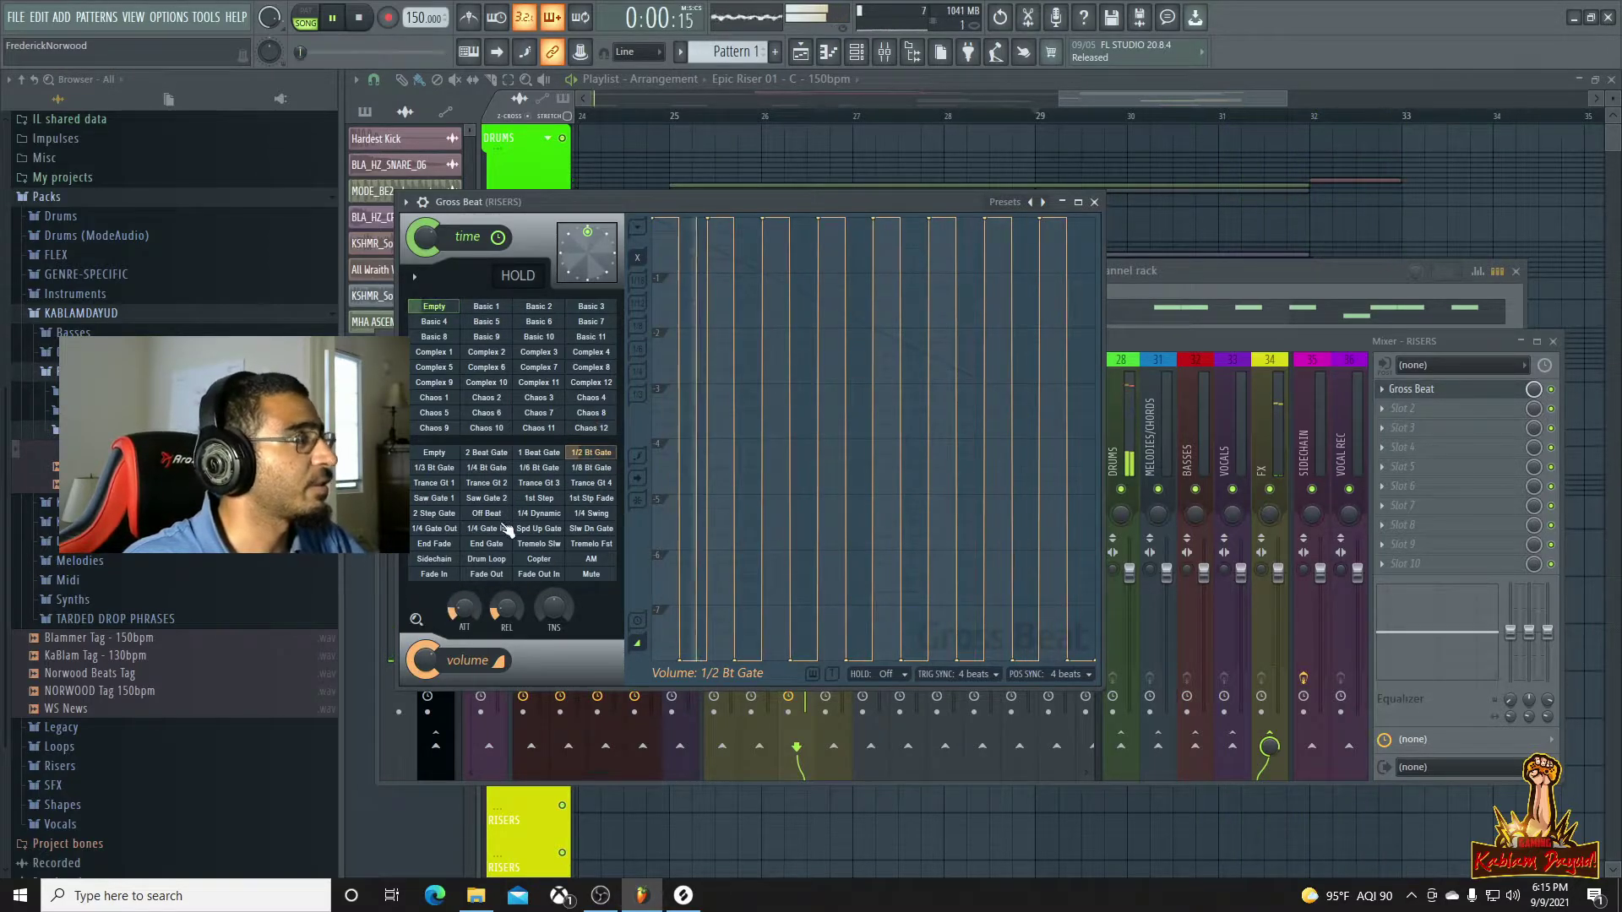
key(space)
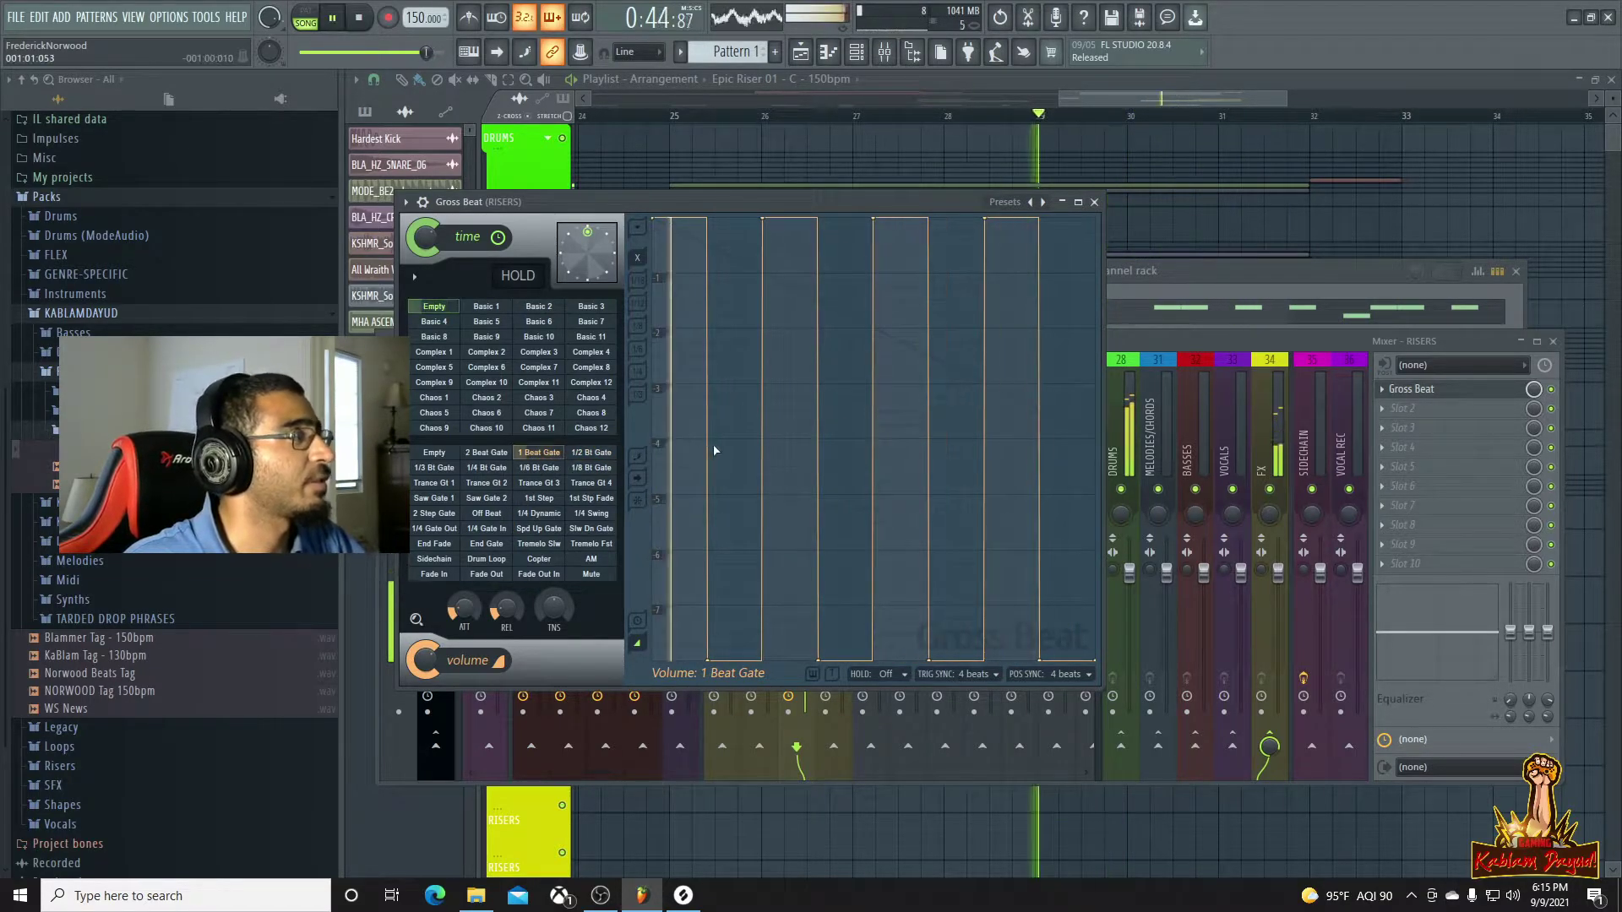
Reshape Gross Beat's 1 Beat Gate volume envelope to start silent, mute the third segment and open the last one, checking it in playback
drag(708, 660, 634, 782)
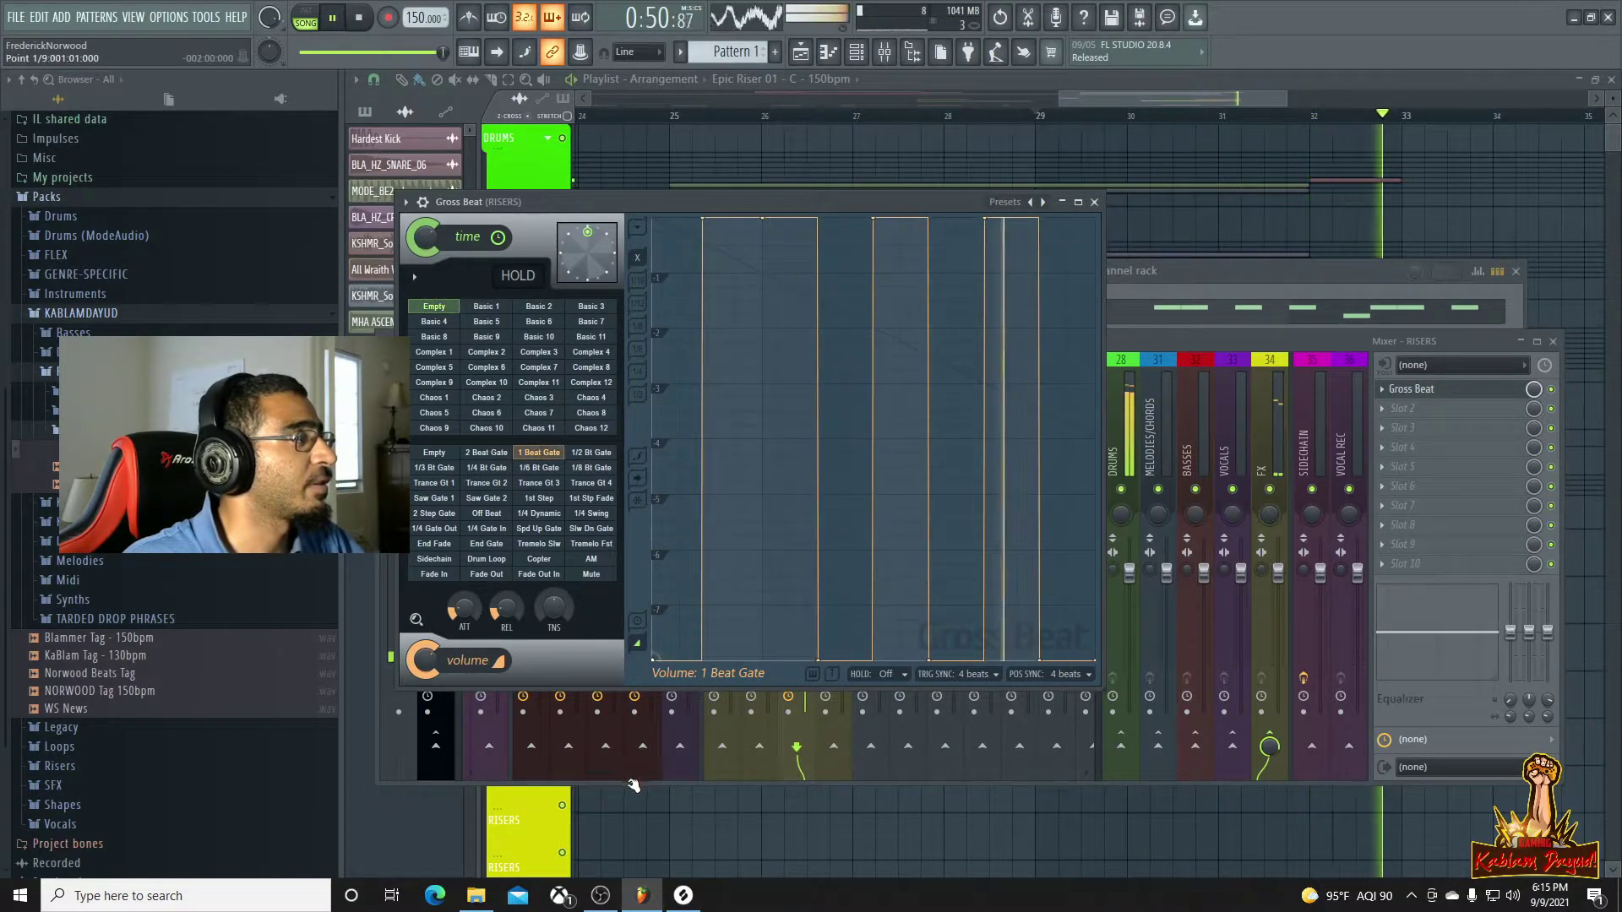
drag(705, 219, 712, 198)
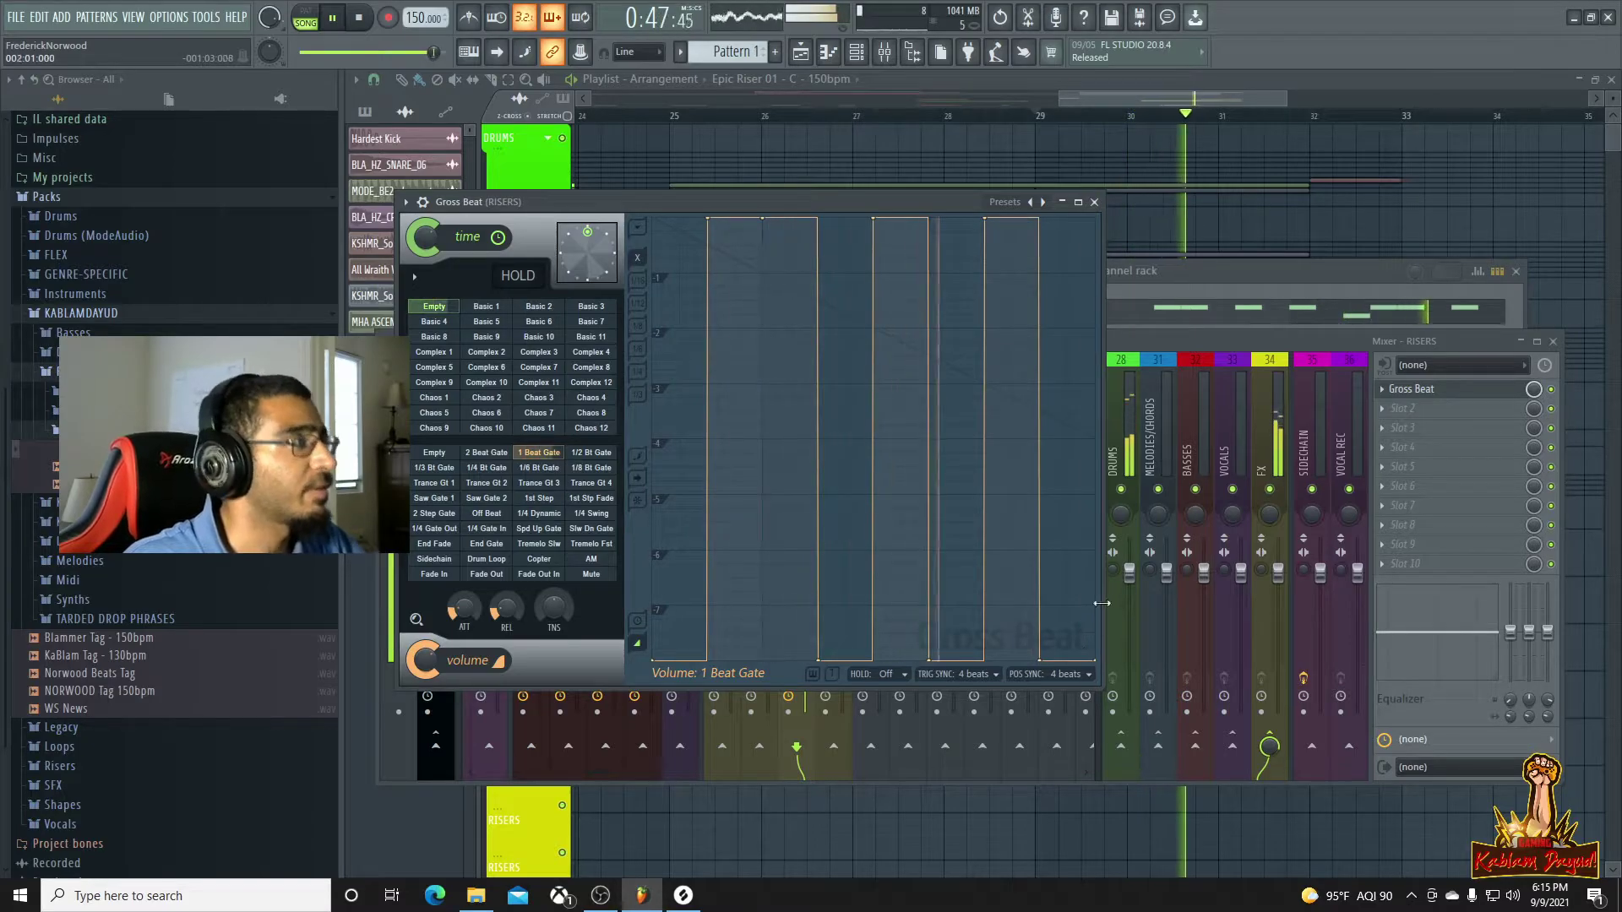
key(space)
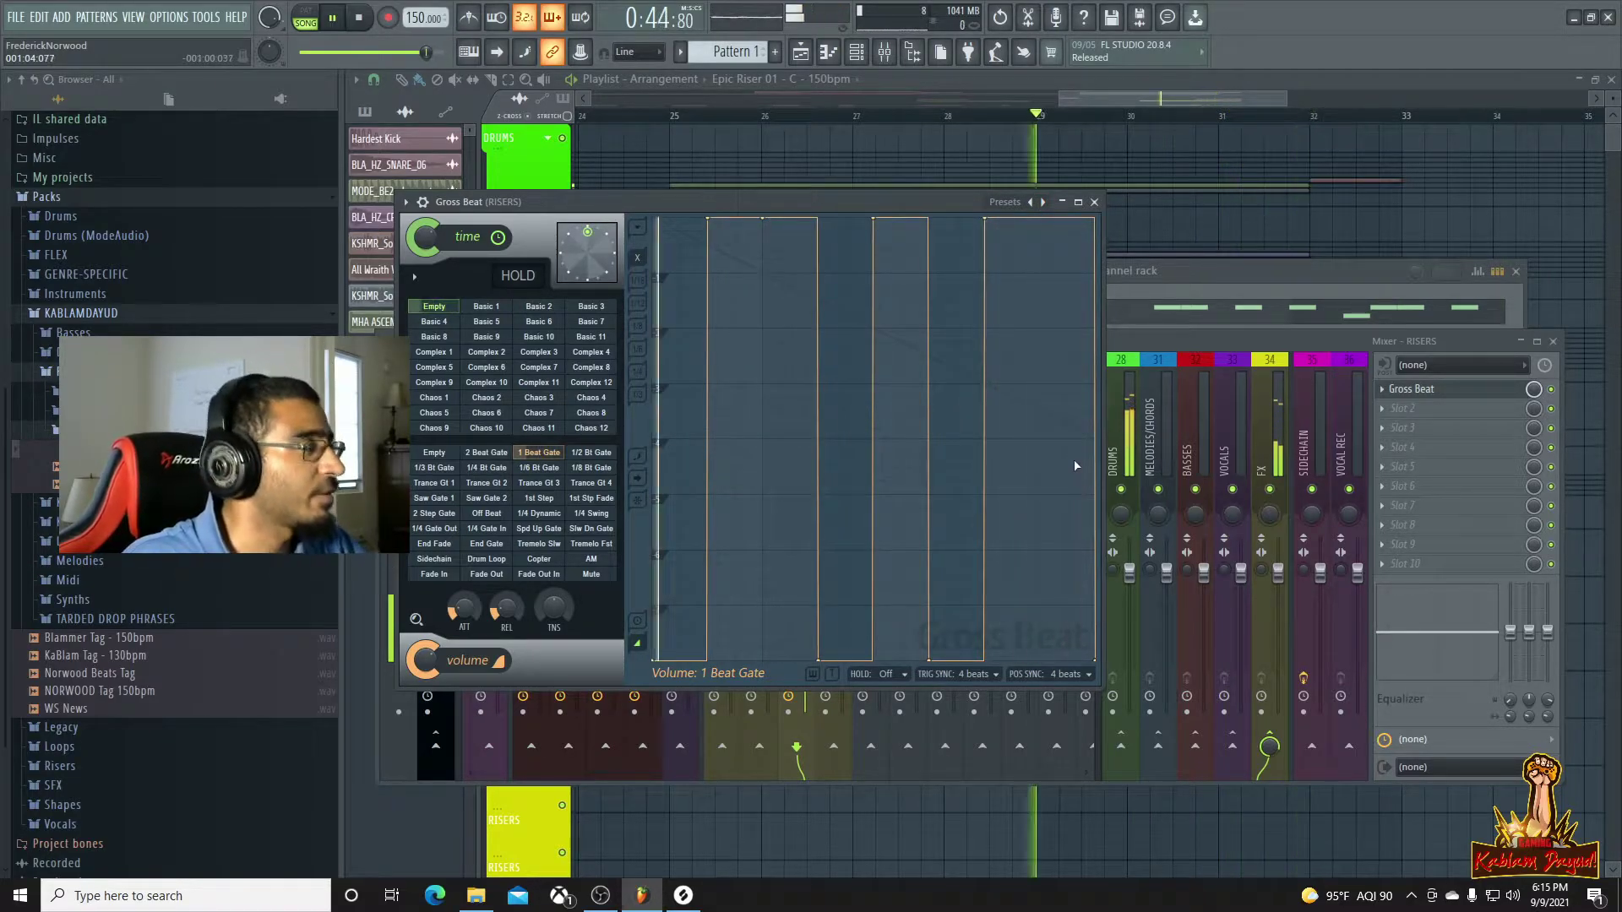
key(space)
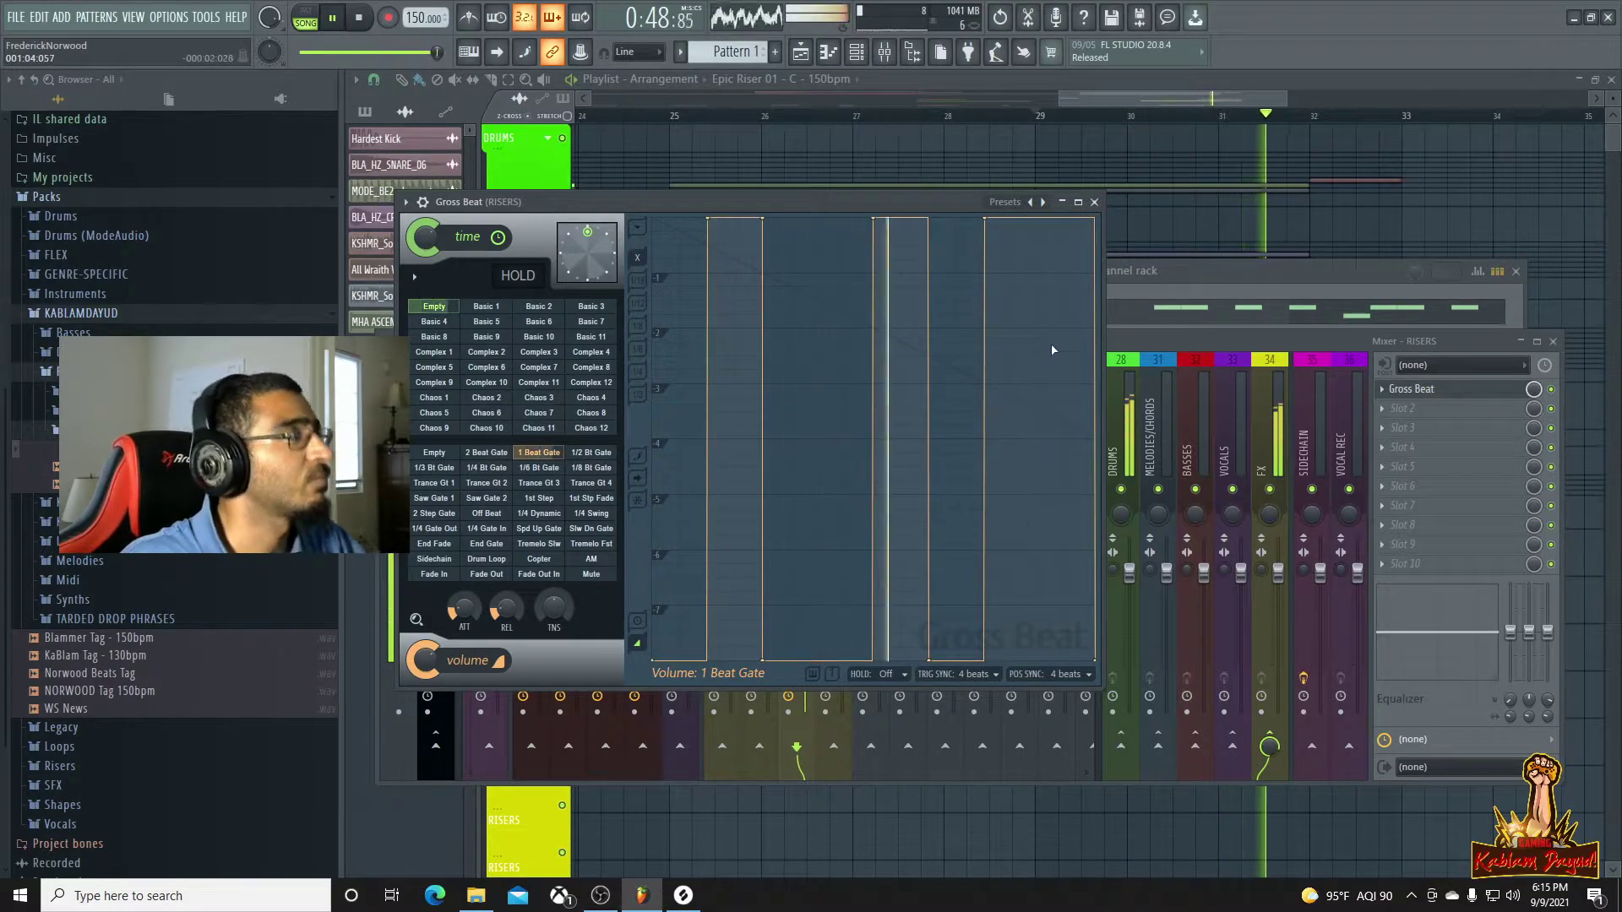
key(space)
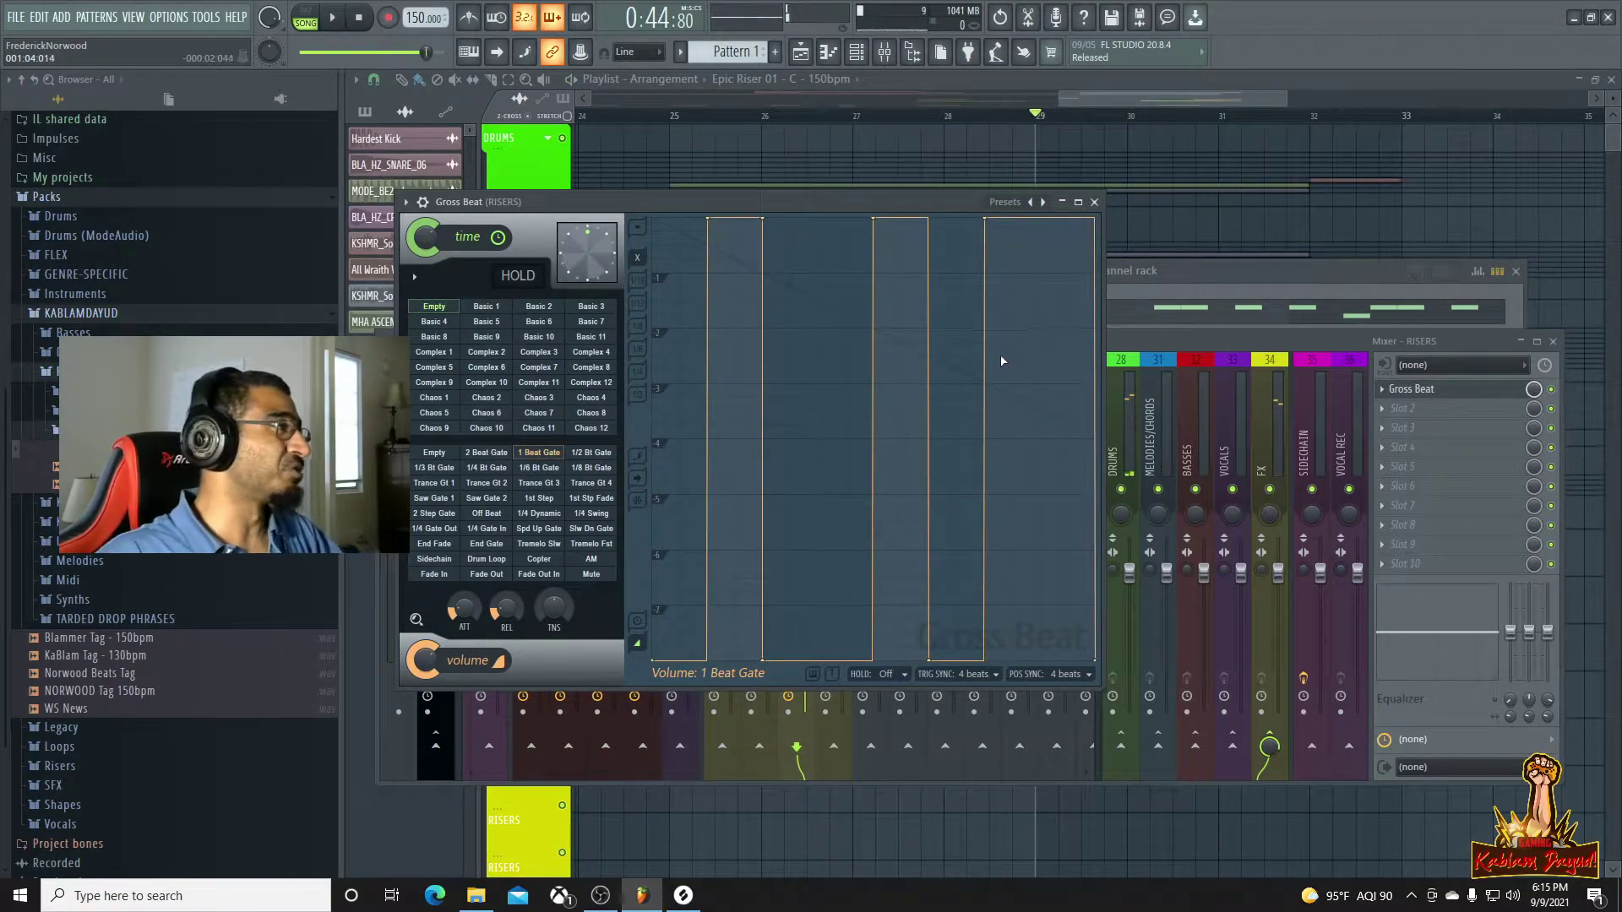
key(space)
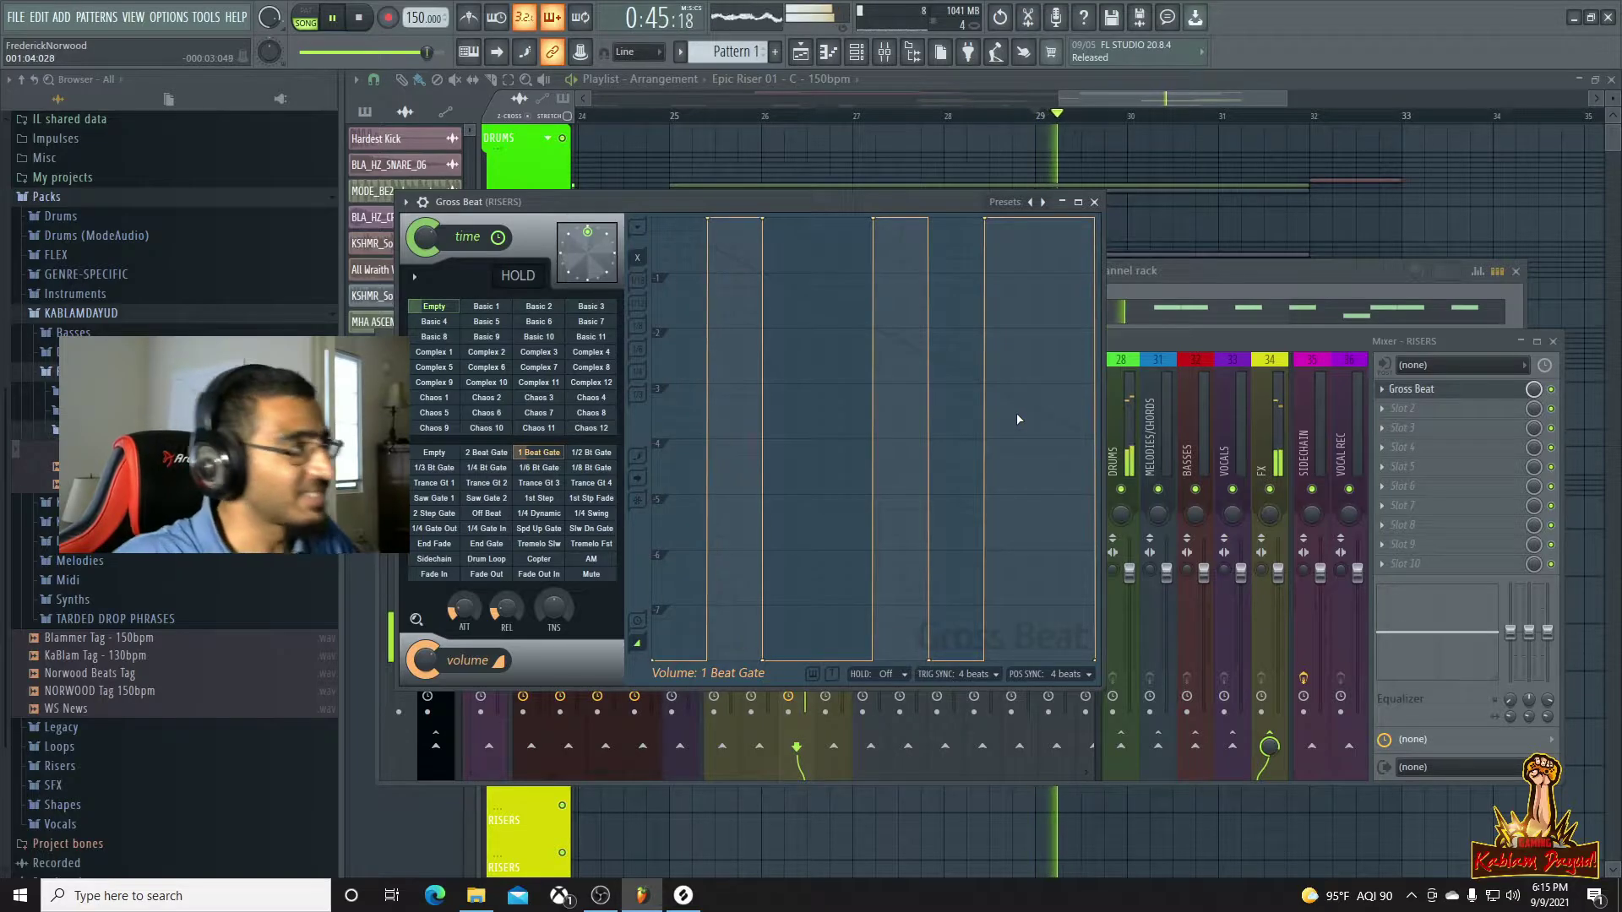
Clear the Gross Beat, mixer and channel rack windows off the playlist and replay the riser section
click(1256, 334)
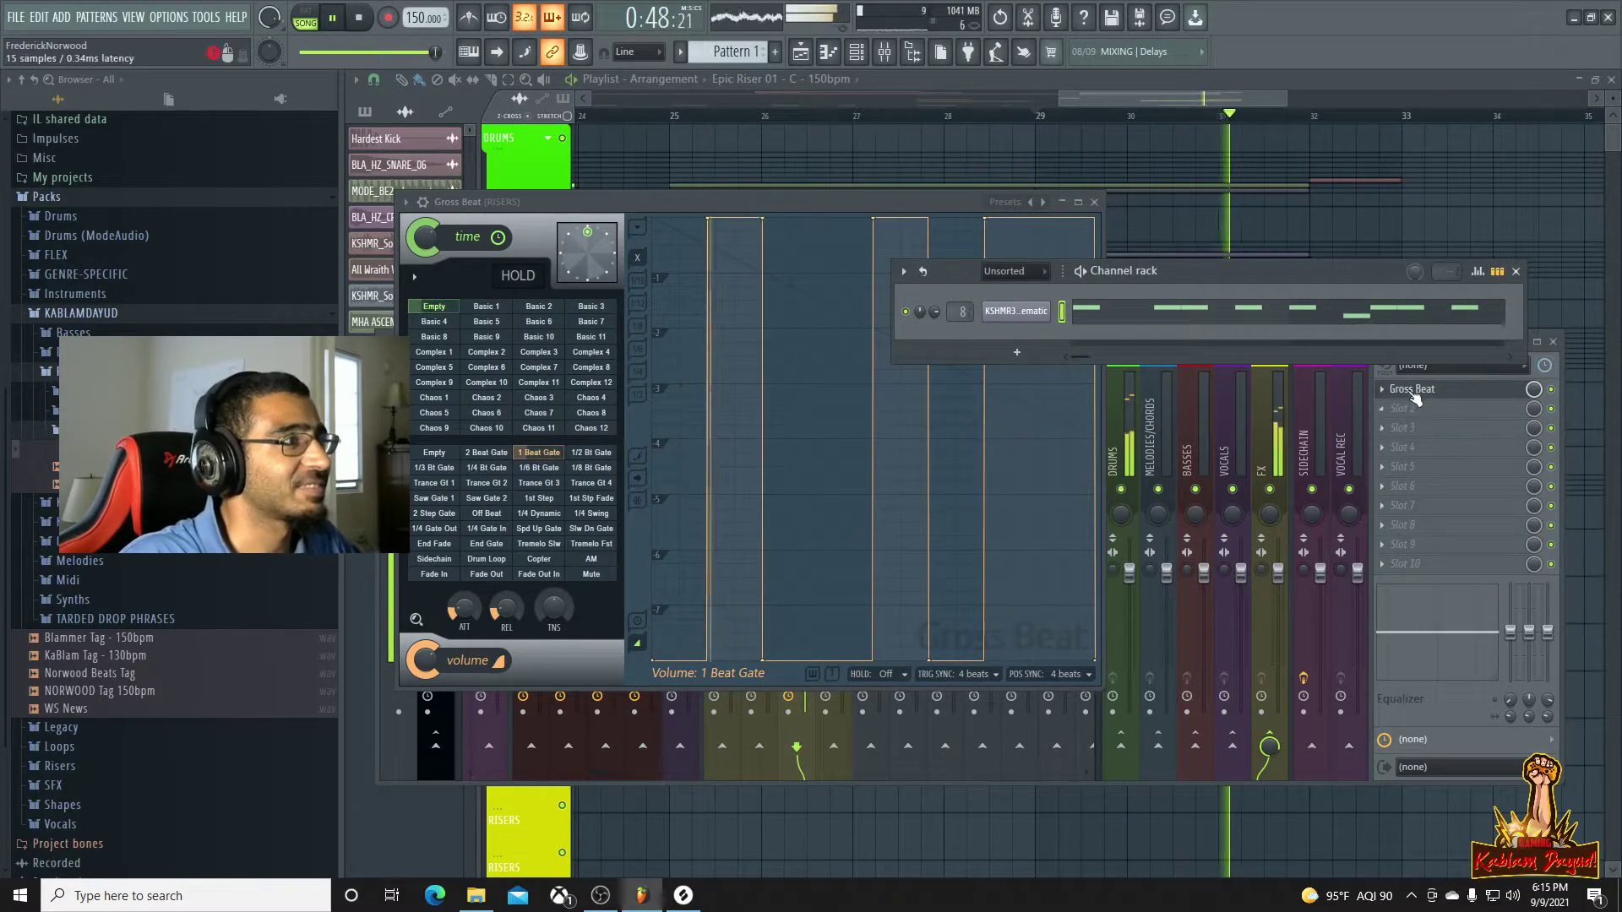
click(1340, 404)
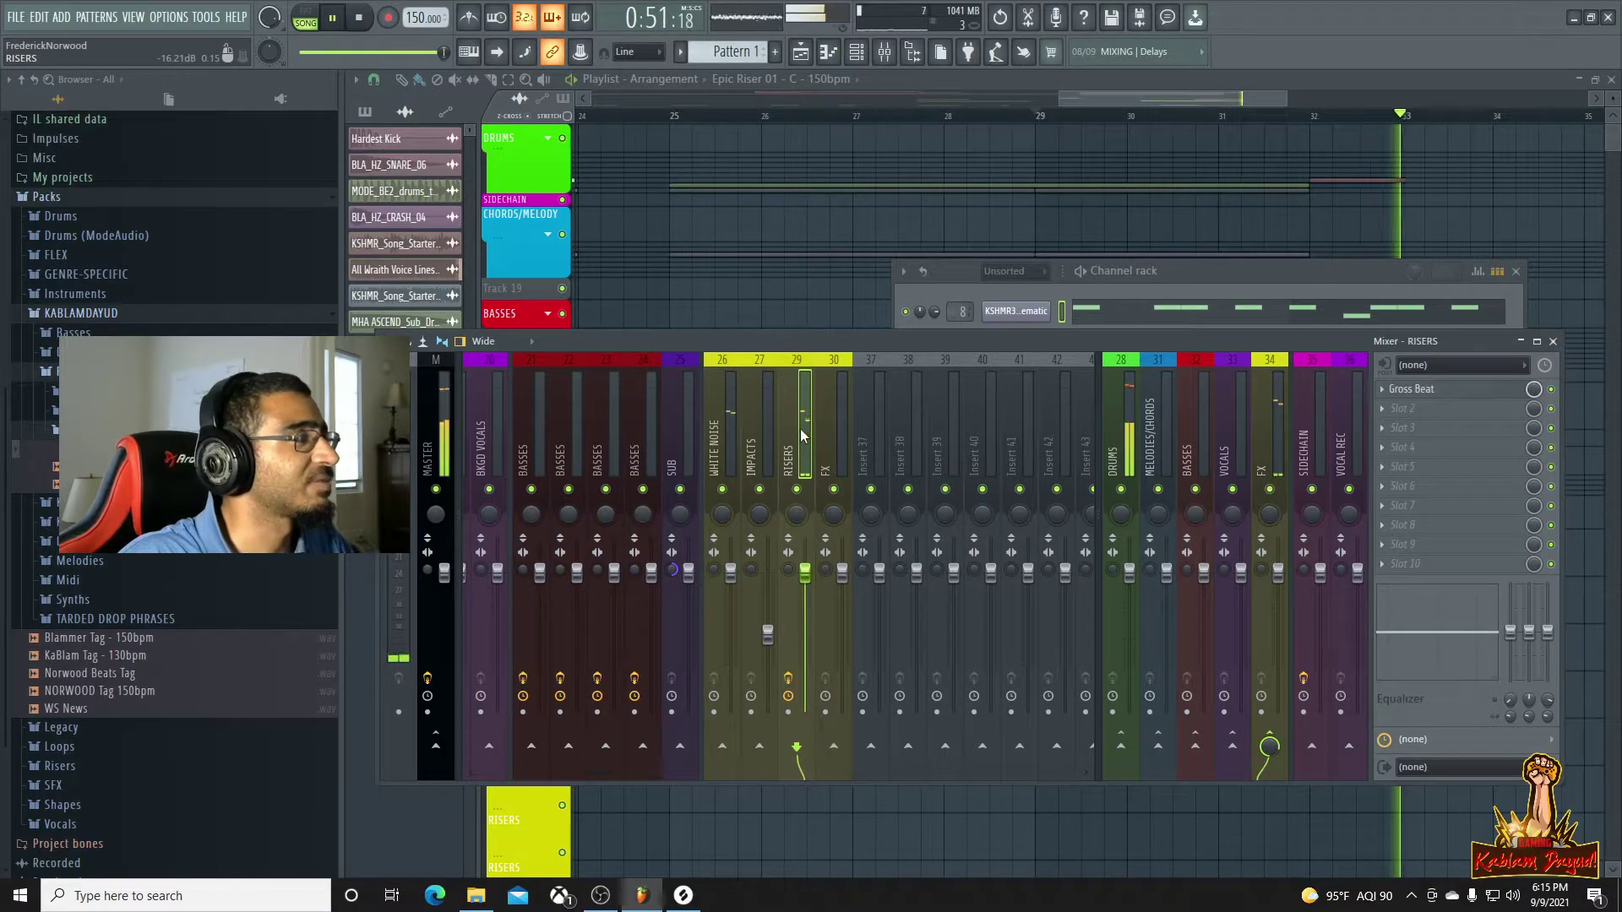
key(space)
key(space)
click(1092, 96)
key(space)
Set the Epic Riser 01 clip's channel volume to about 70% and check it in playback
double_click(1192, 606)
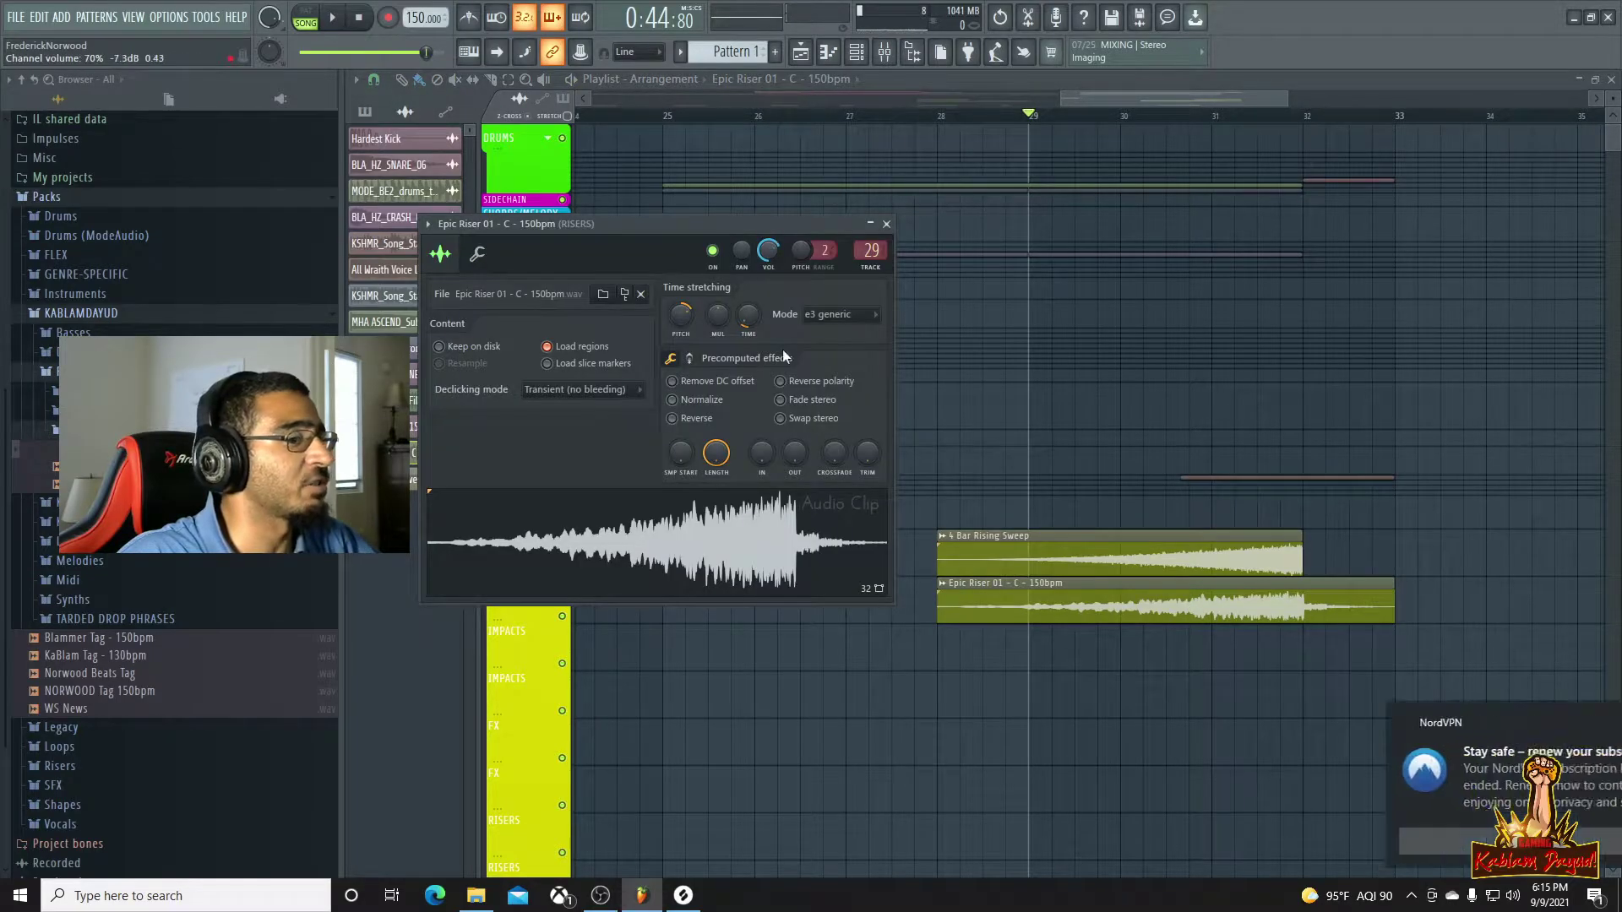
key(space)
click(1586, 724)
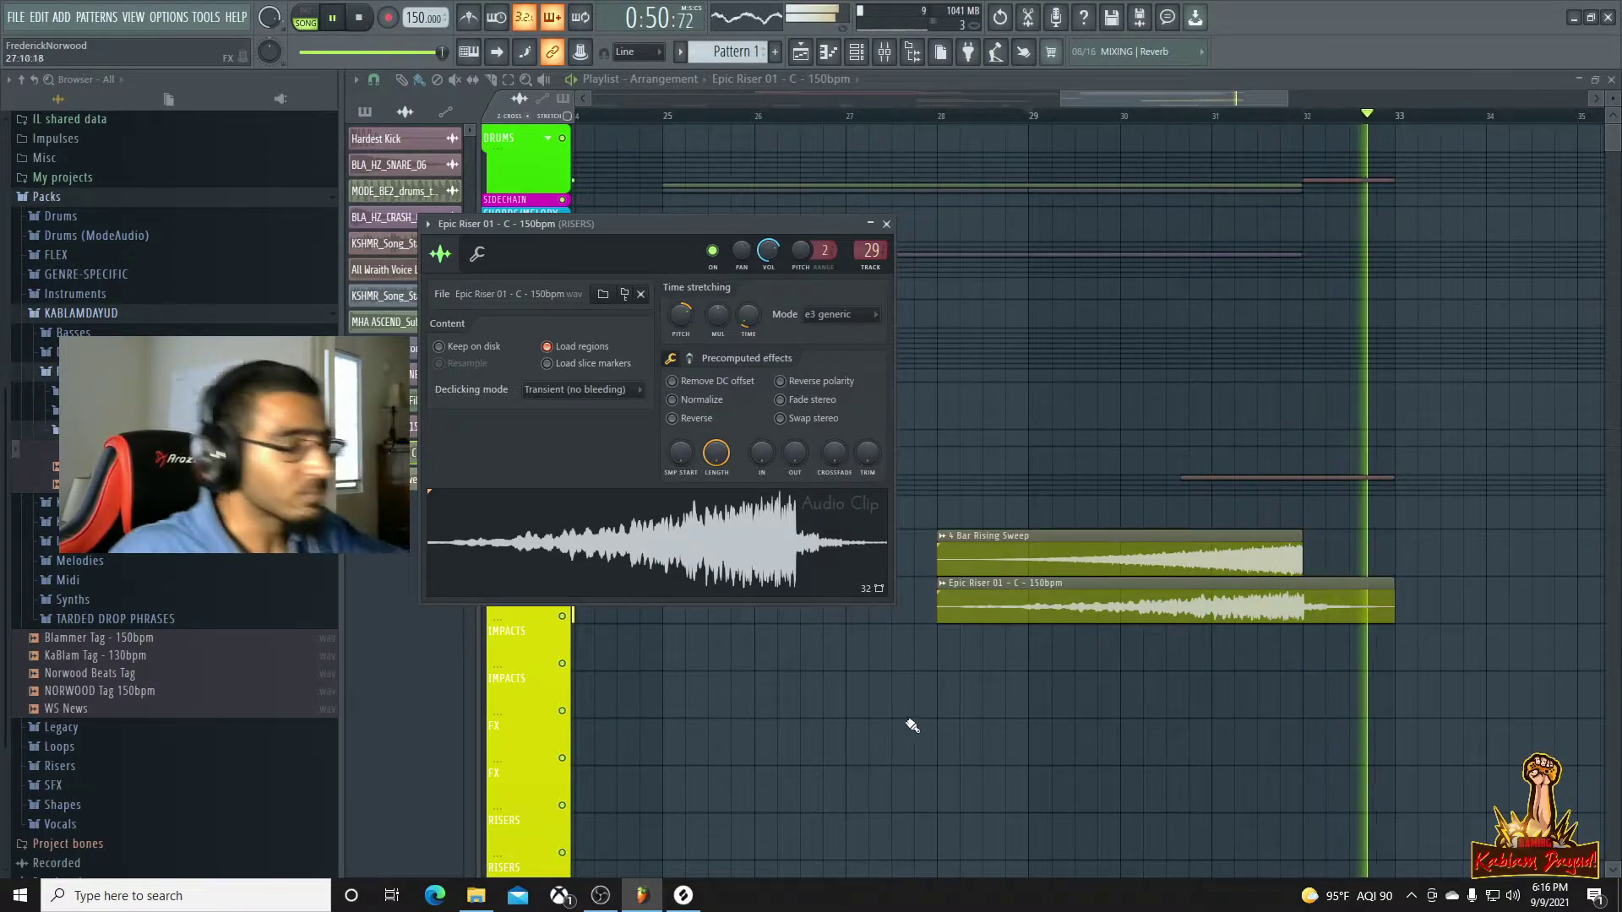
key(space)
click(1264, 105)
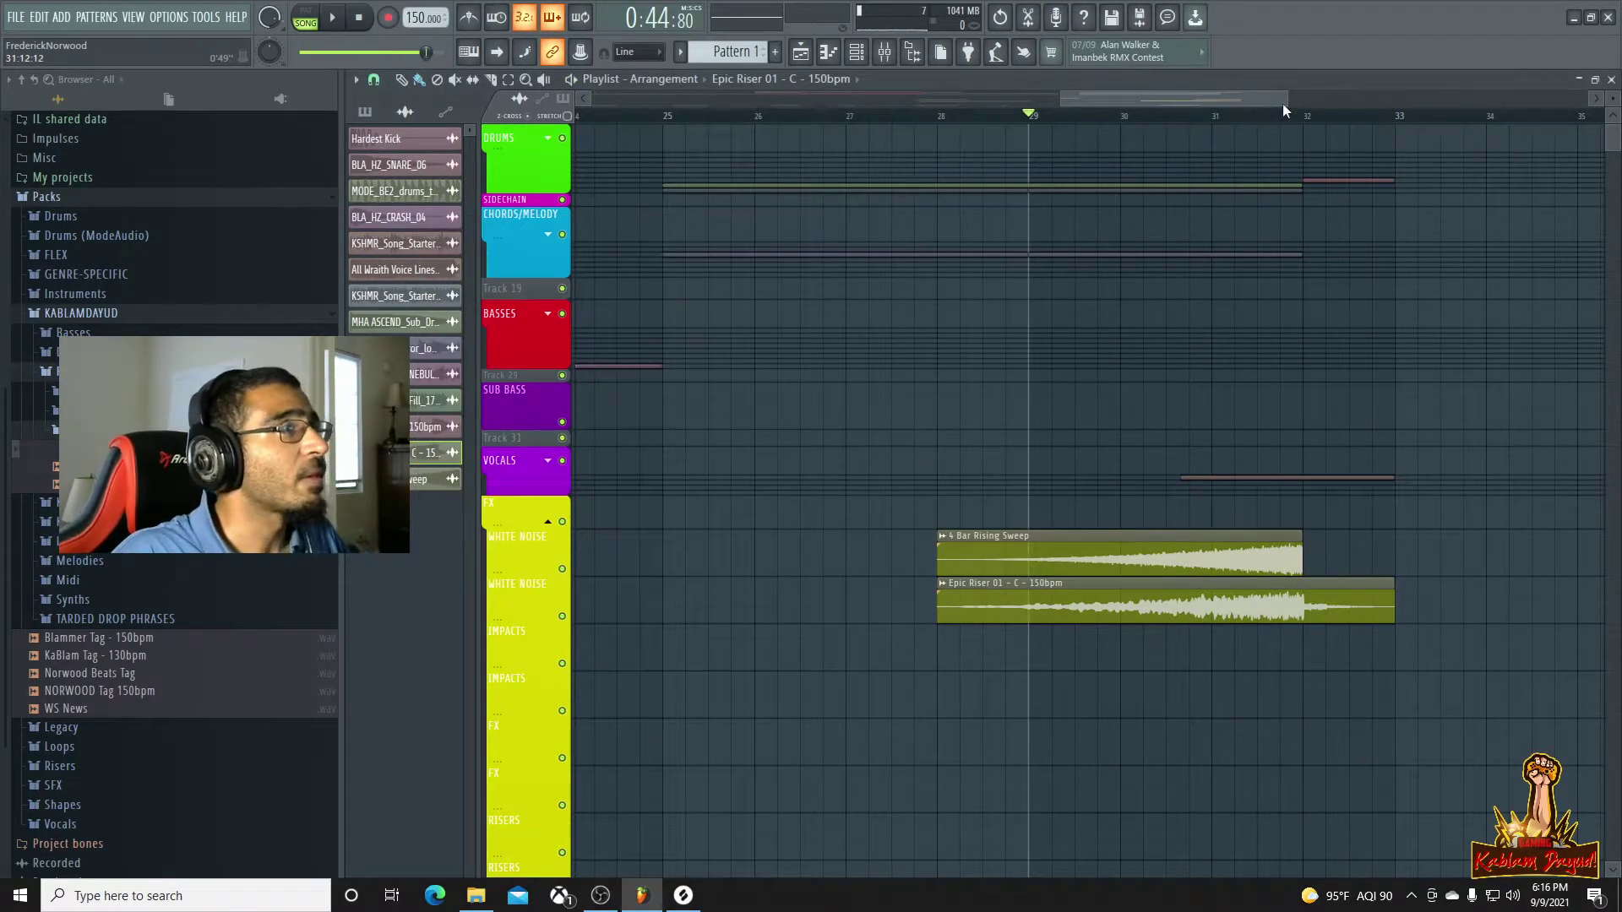
Show the full arrangement in the playlist and collapse the KABLAMDAYUD pack folder in the browser
drag(1282, 103, 1422, 143)
scroll(1126, 547, up, 2)
scroll(1125, 543, down, 1)
scroll(1130, 549, down, 2)
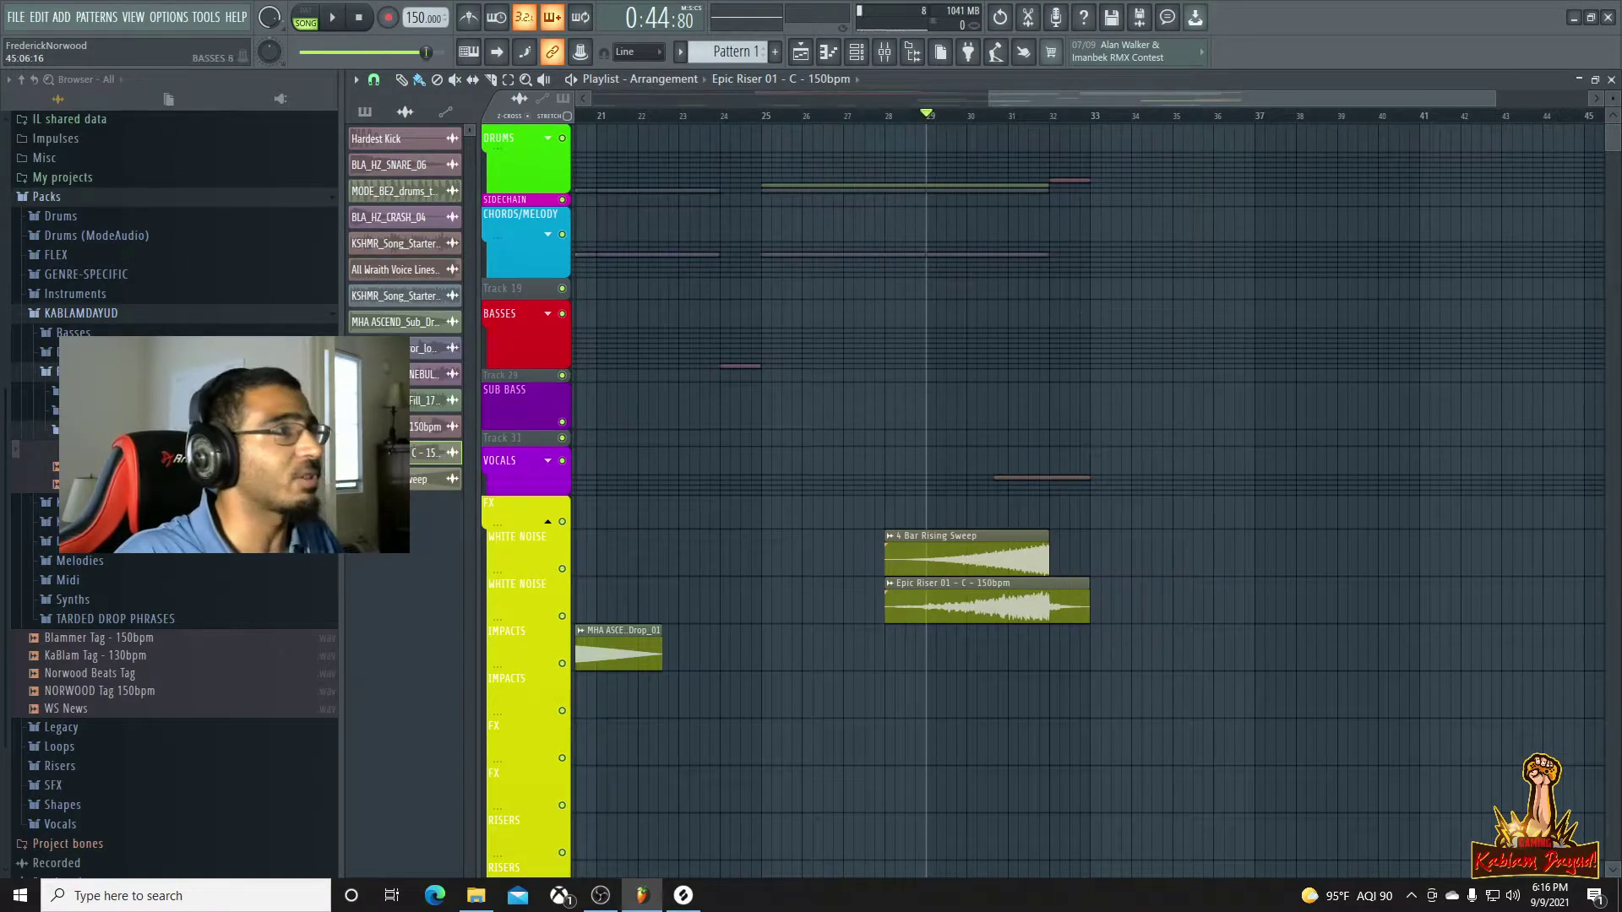
drag(1386, 93, 688, 129)
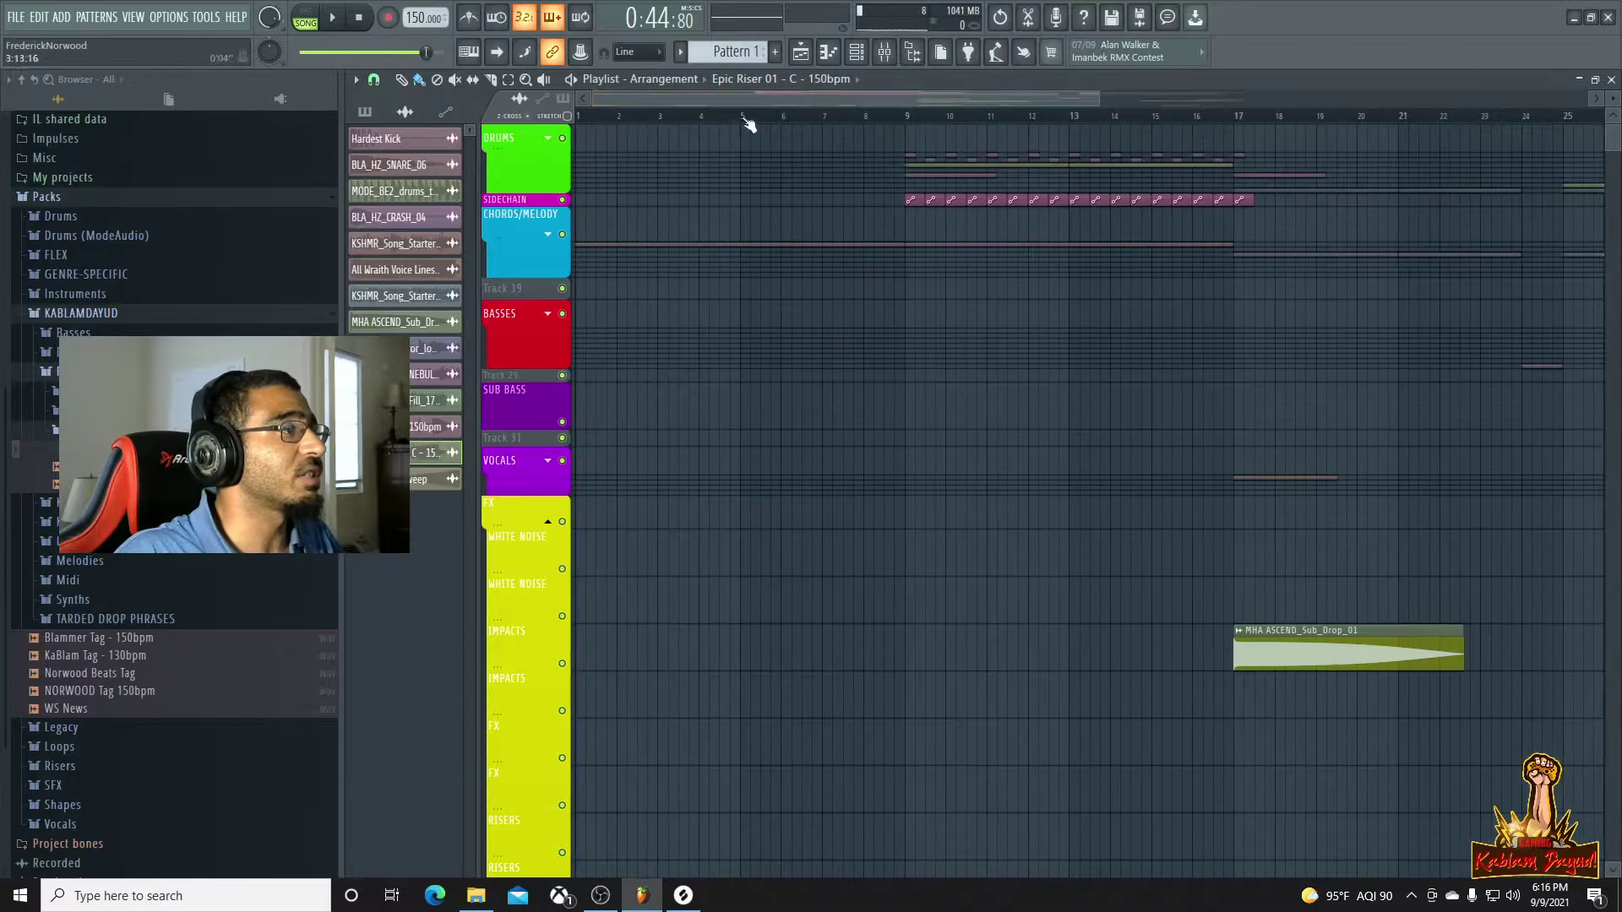
drag(1096, 94, 1594, 169)
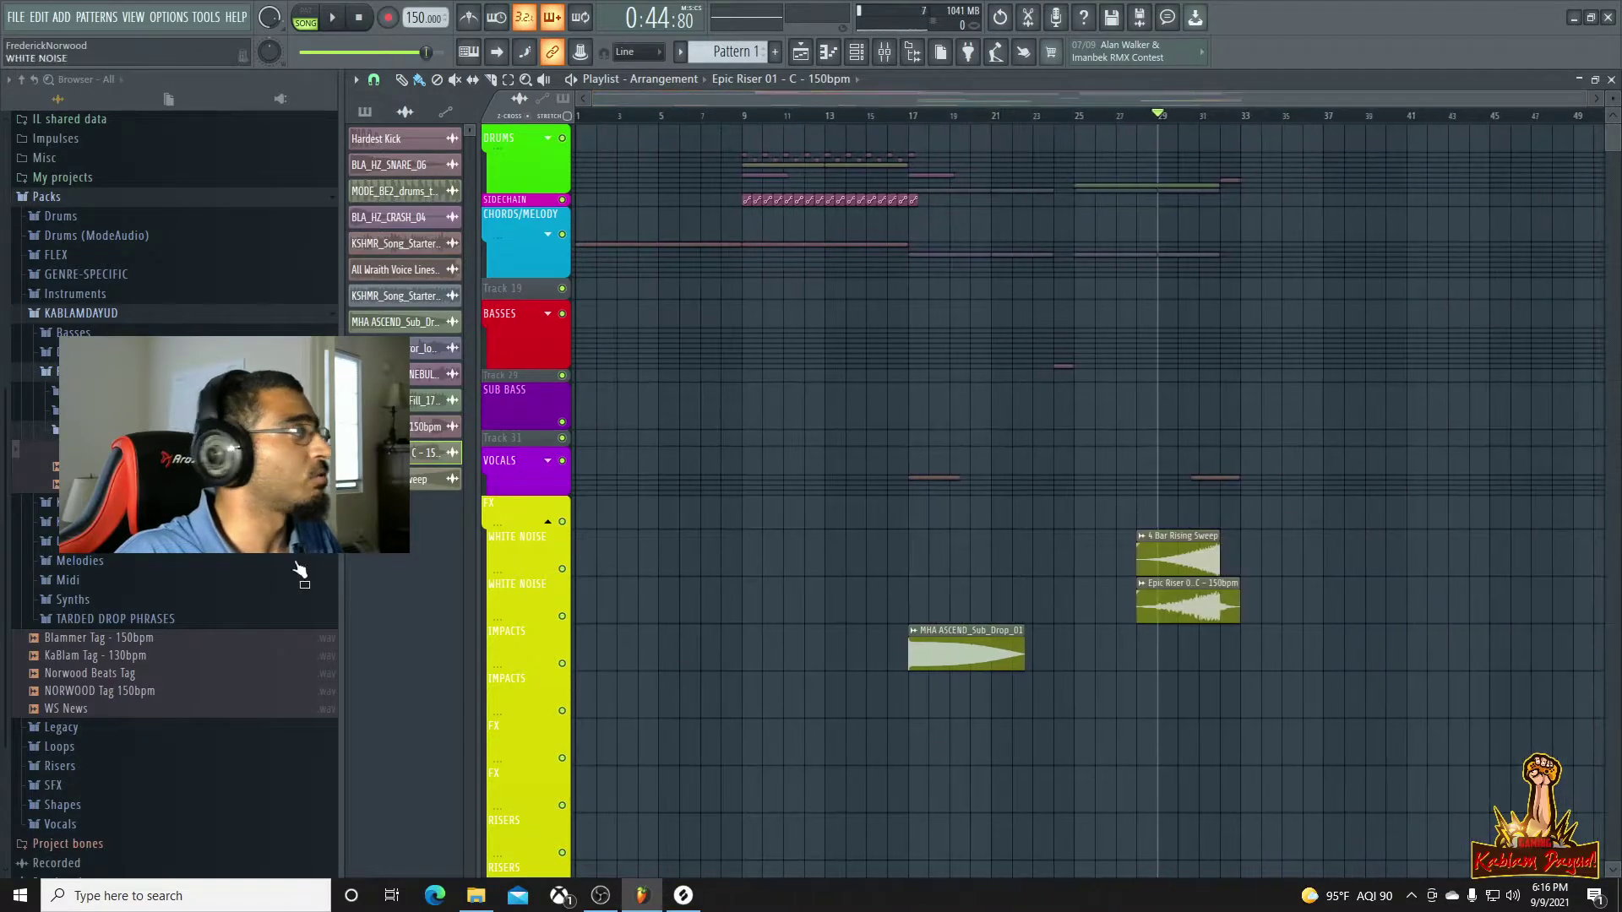
click(126, 430)
click(81, 312)
scroll(81, 304, up, 5)
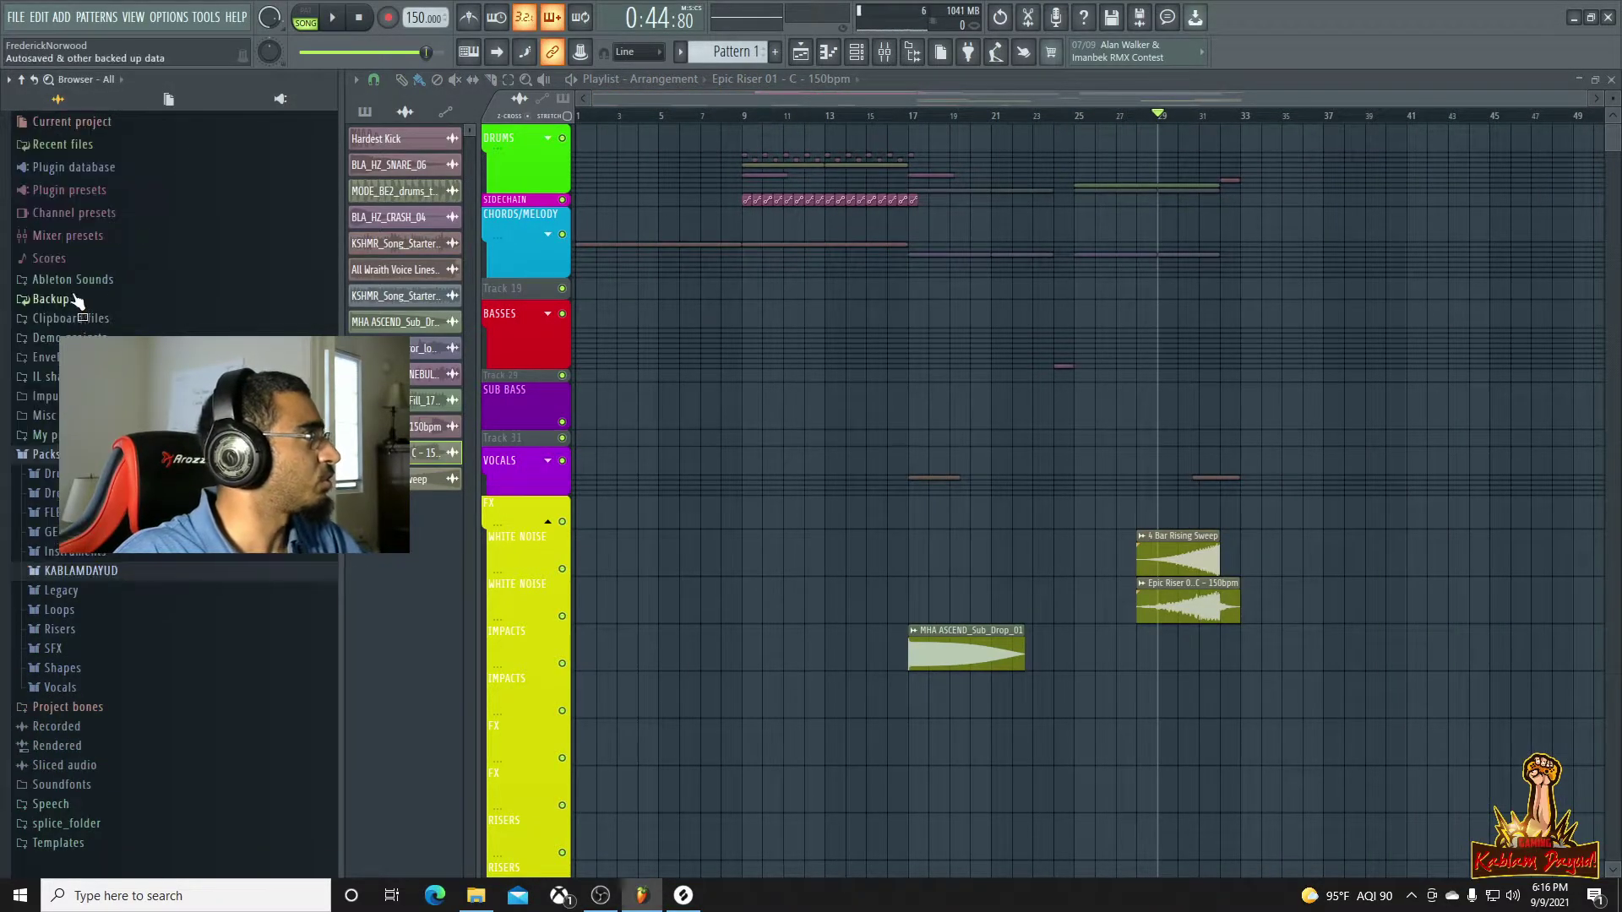
Expand the GENRE-SPECIFIC packs down to the Fx folder of the MHA - Ascend pack
click(75, 536)
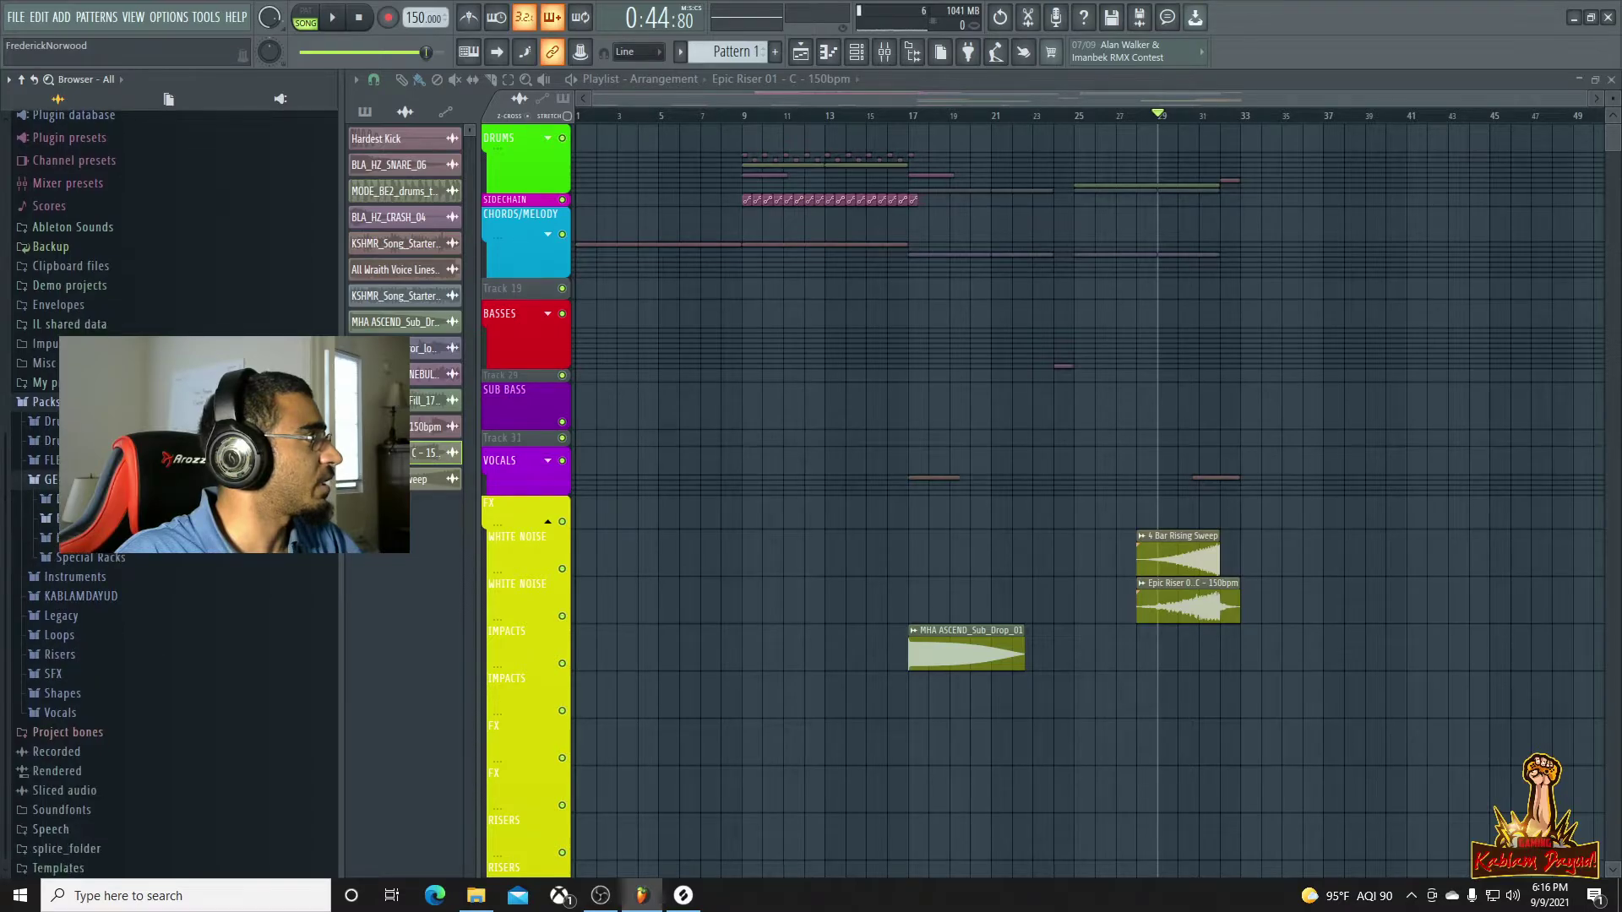
click(88, 519)
click(97, 499)
click(97, 480)
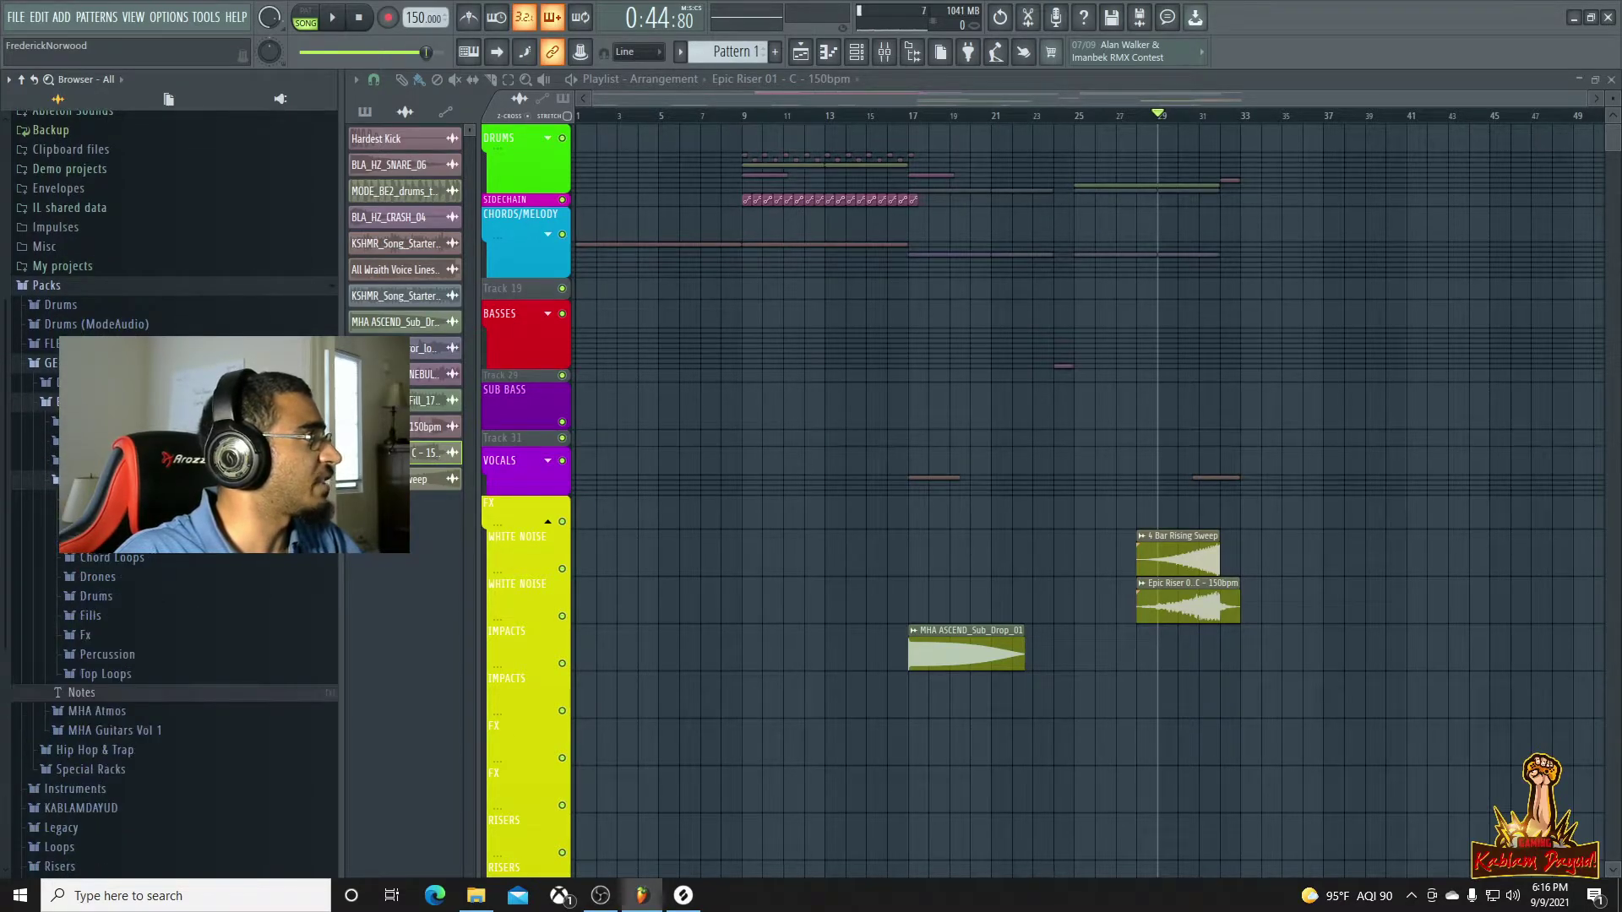
click(100, 636)
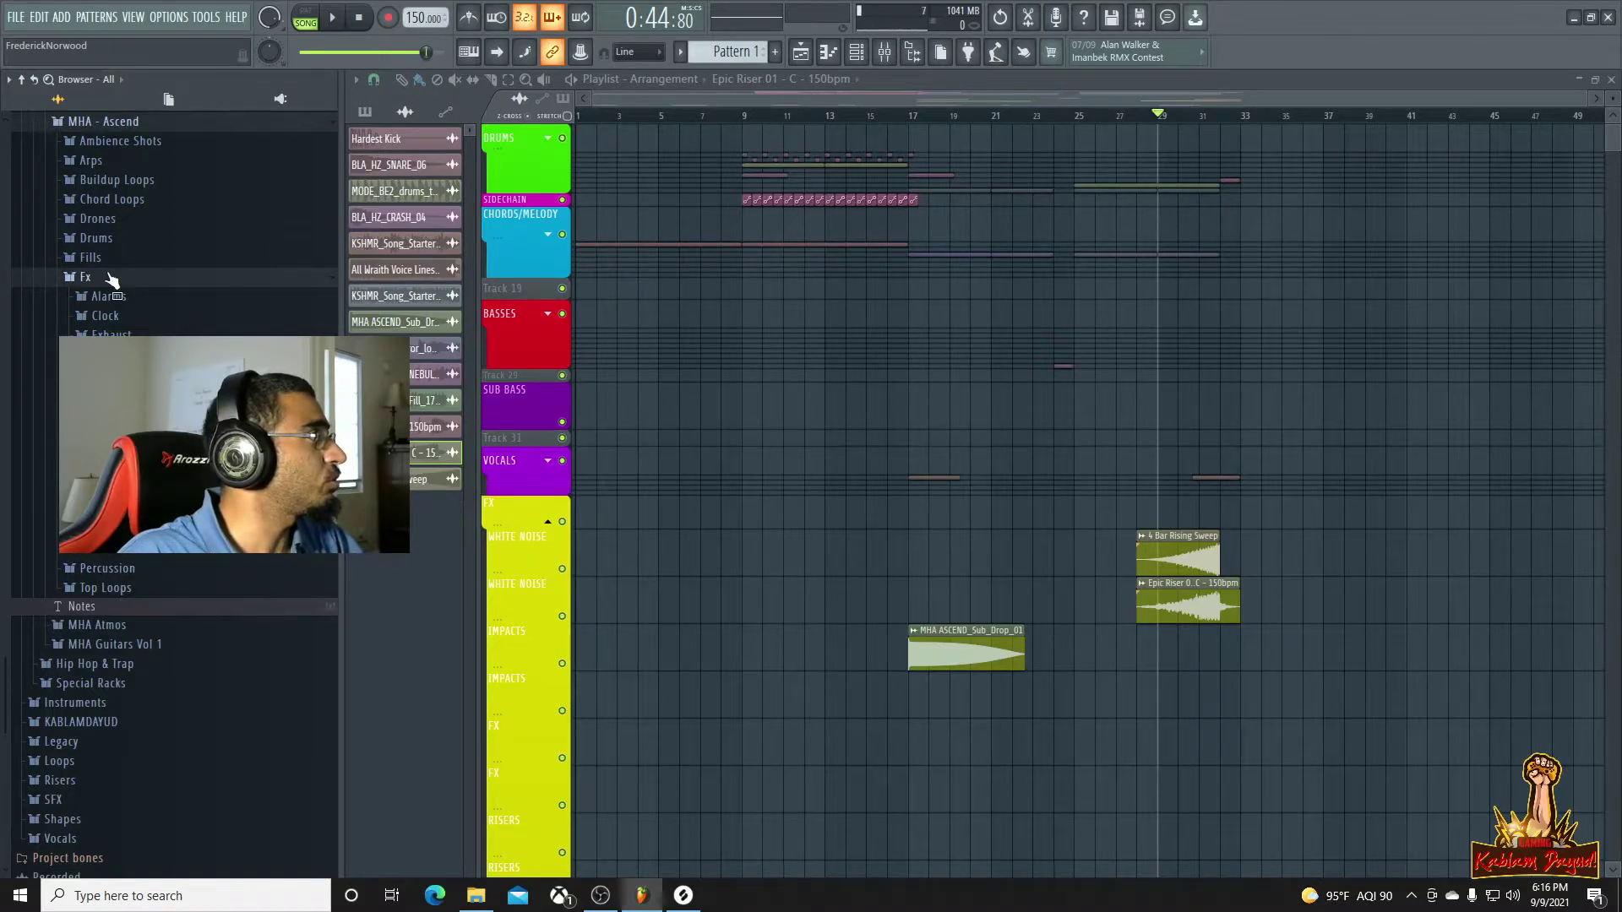
Preview MHA ASCEND_Downsweep_04 and place it on the first WHITE NOISE playlist track at bar 9
scroll(169, 642, up, 2)
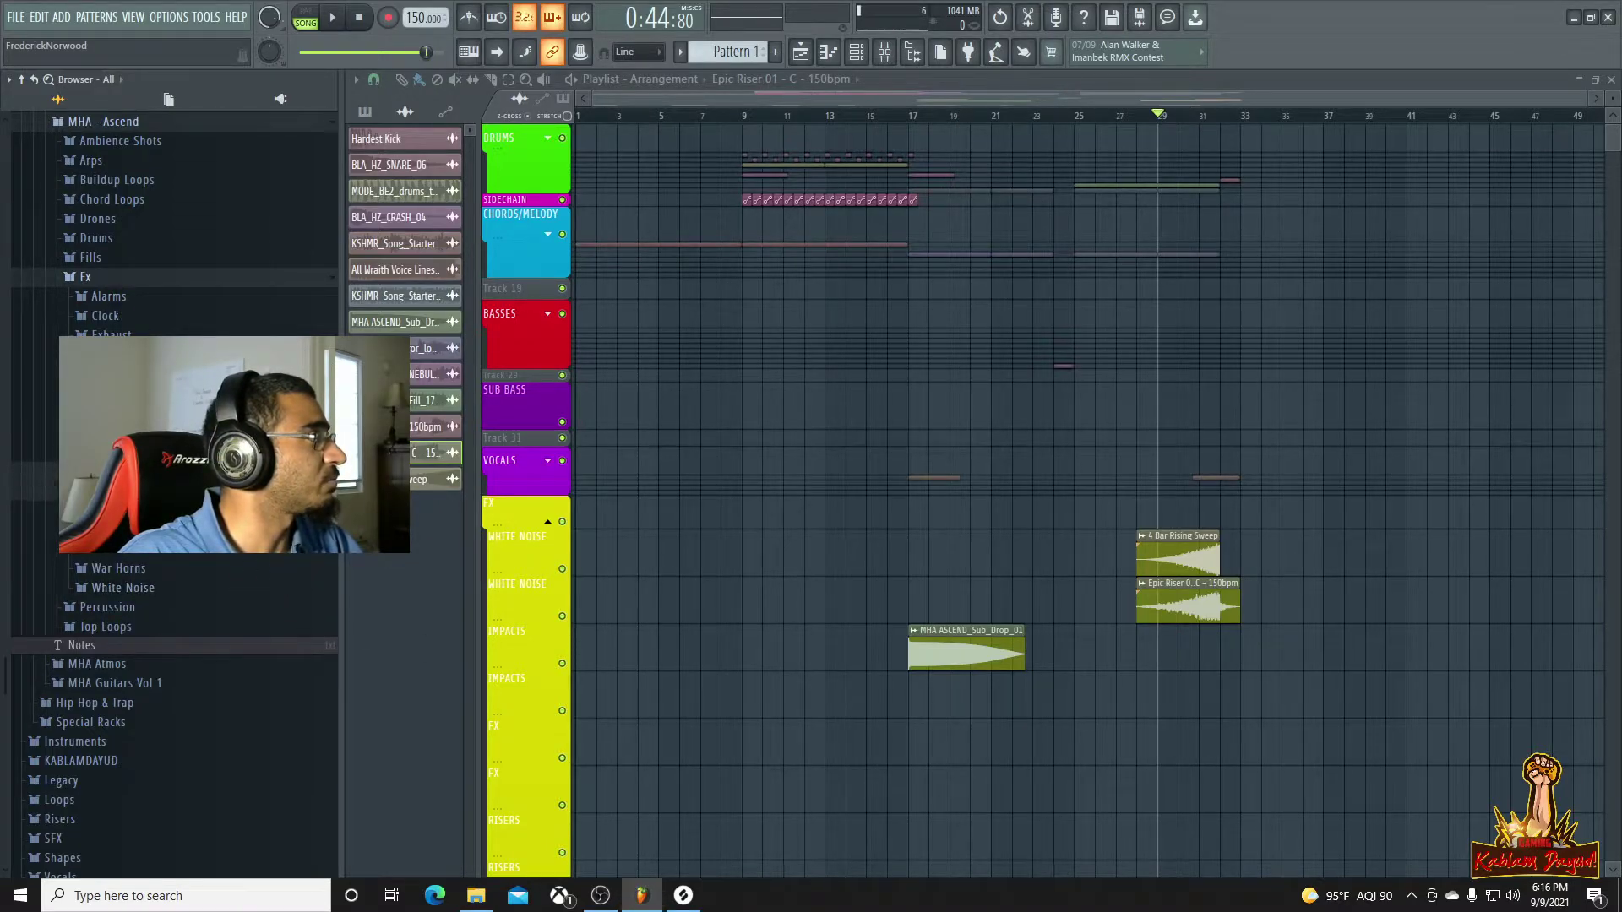
scroll(169, 642, up, 8)
click(169, 562)
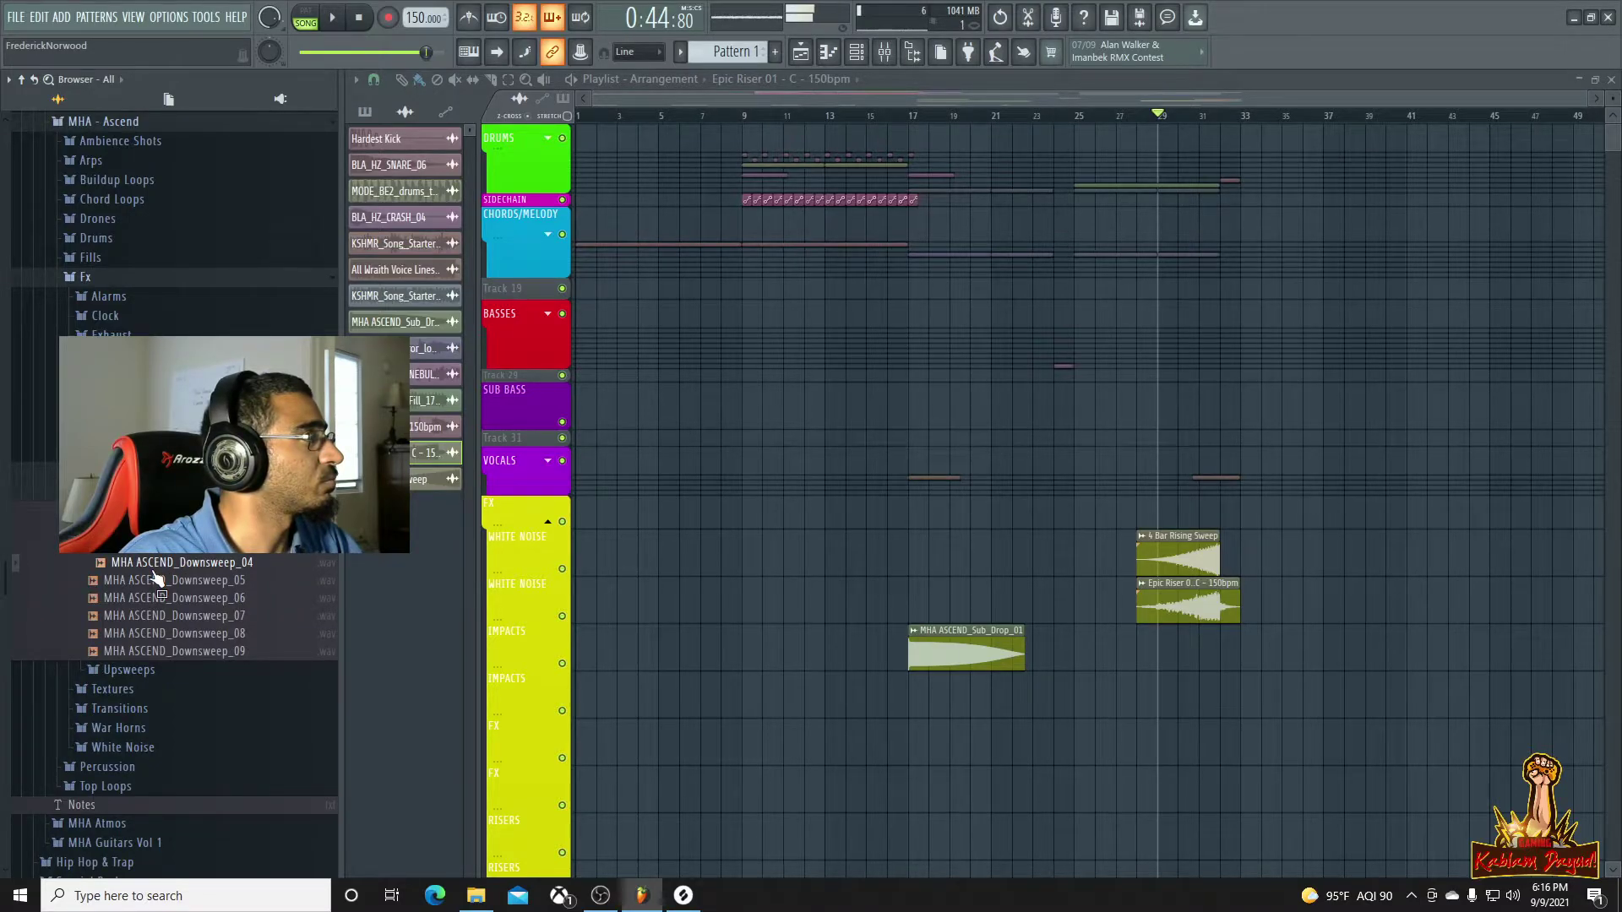
drag(154, 570, 743, 551)
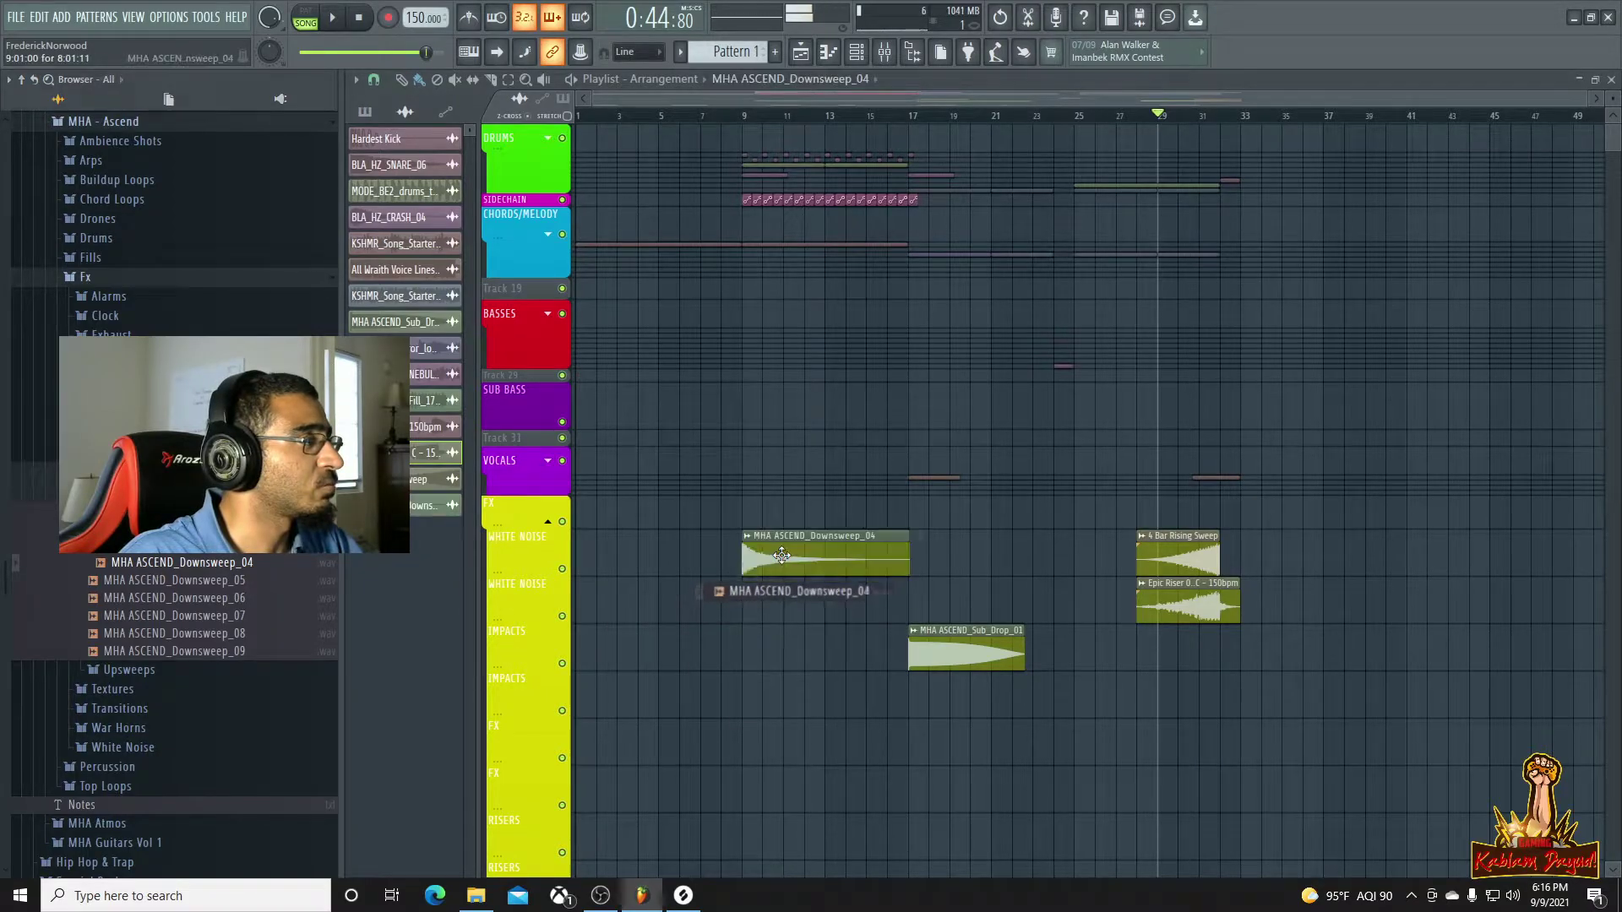
Check the 4 Bar Rising Sweep clip's settings and route the Downsweep_04 clip to the WHITE NOISE mixer track
double_click(1183, 552)
click(908, 245)
double_click(820, 571)
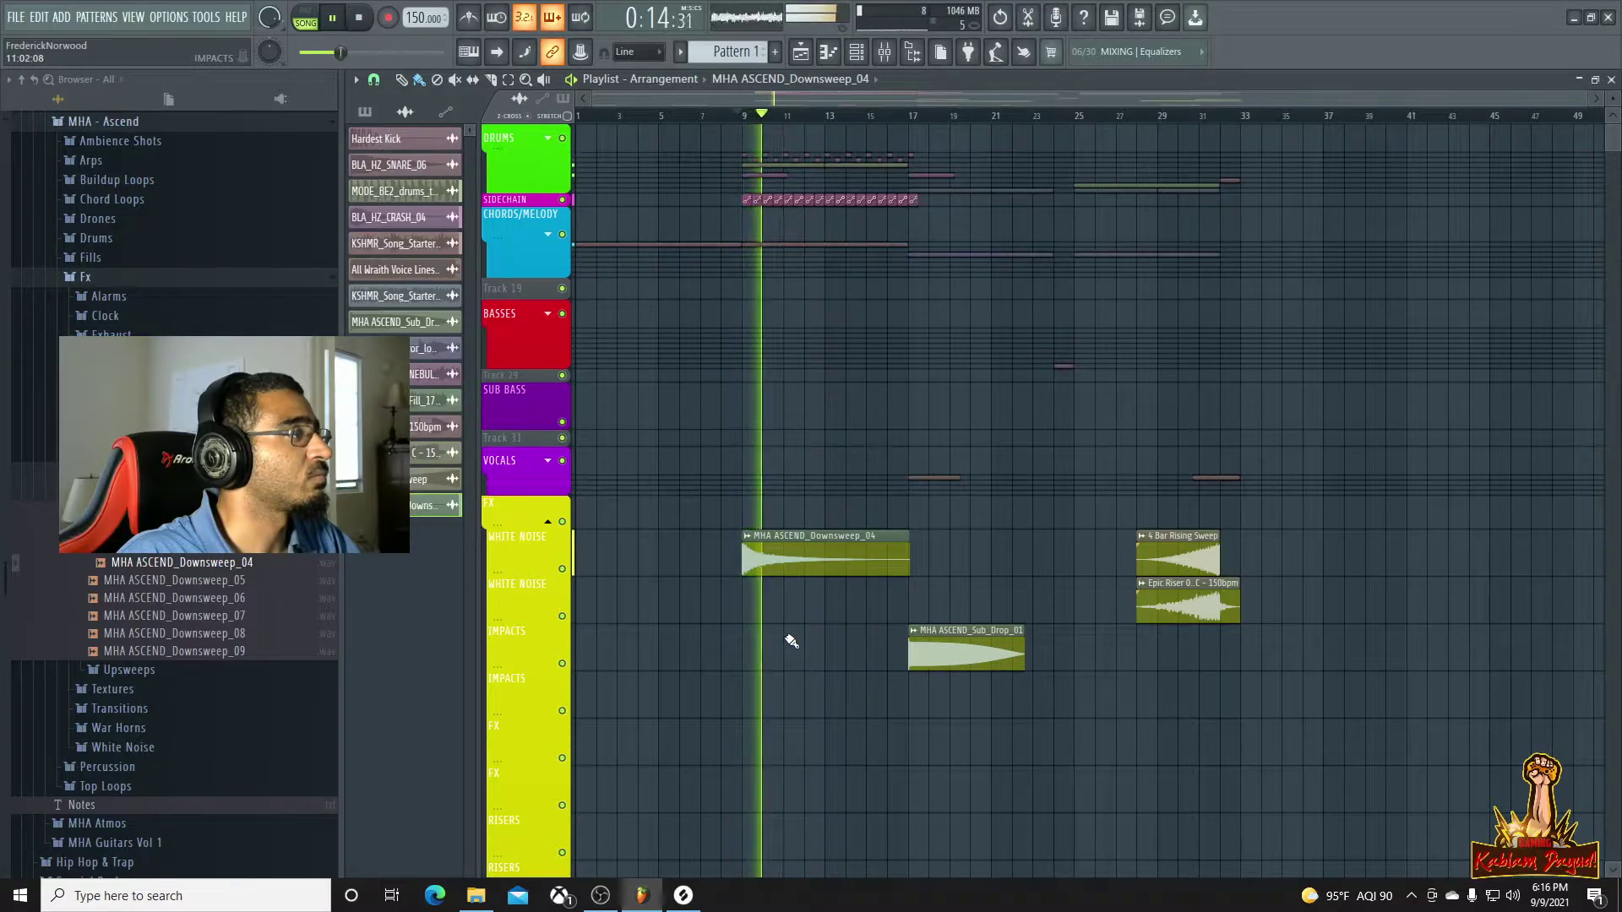
Trim the Downsweep_04 clip to end at bar 17 and duplicate it directly after itself
scroll(824, 633, up, 2)
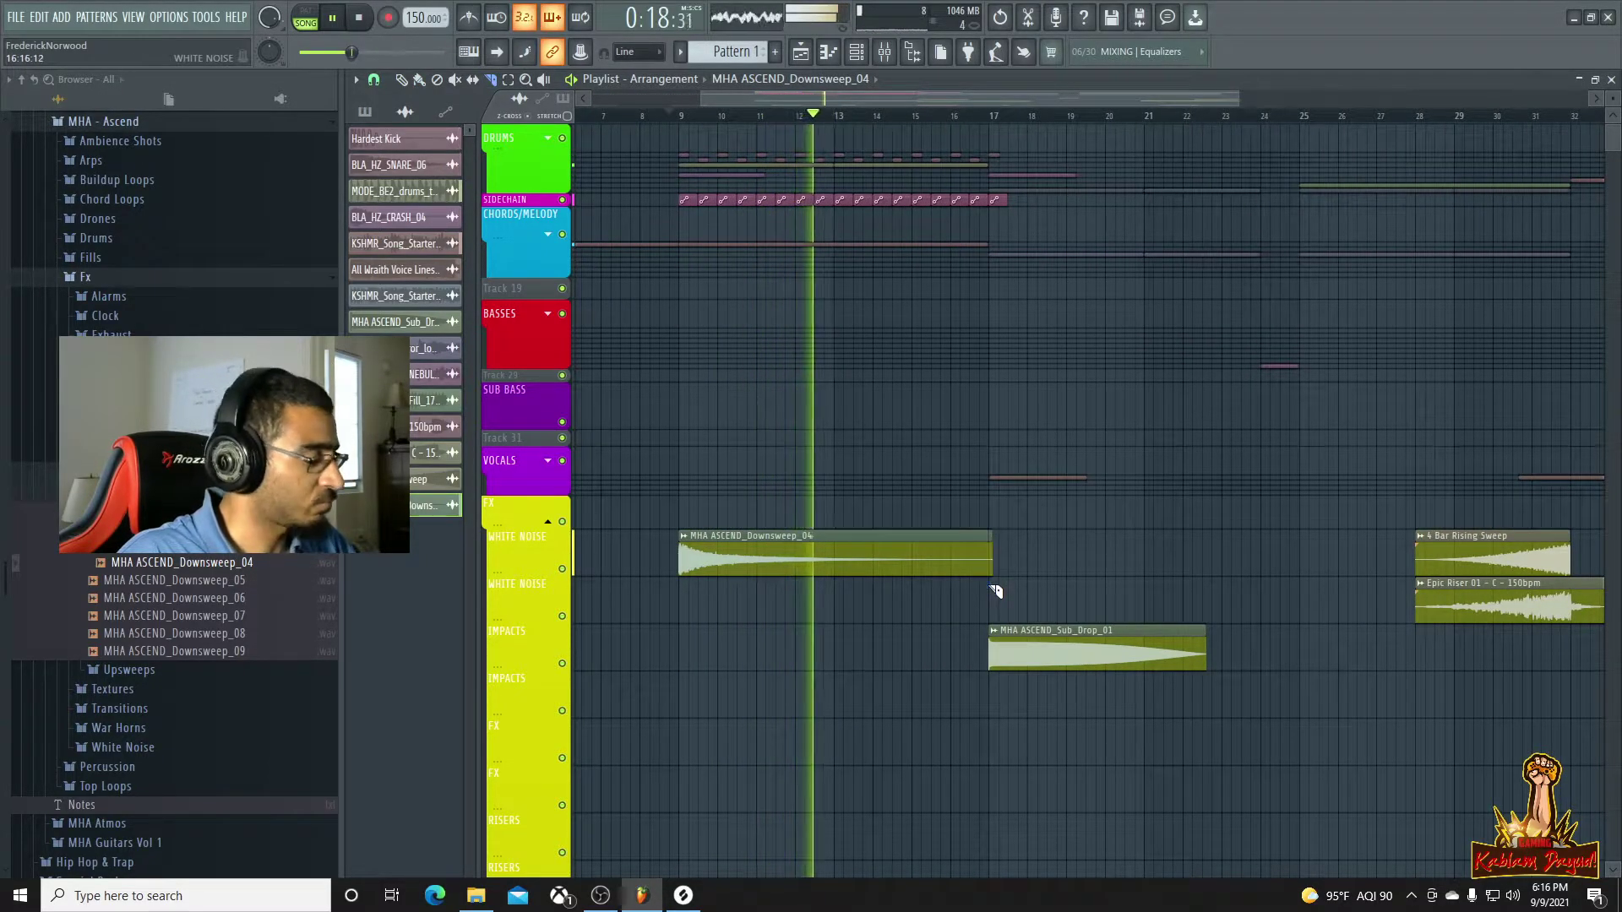
click(875, 565)
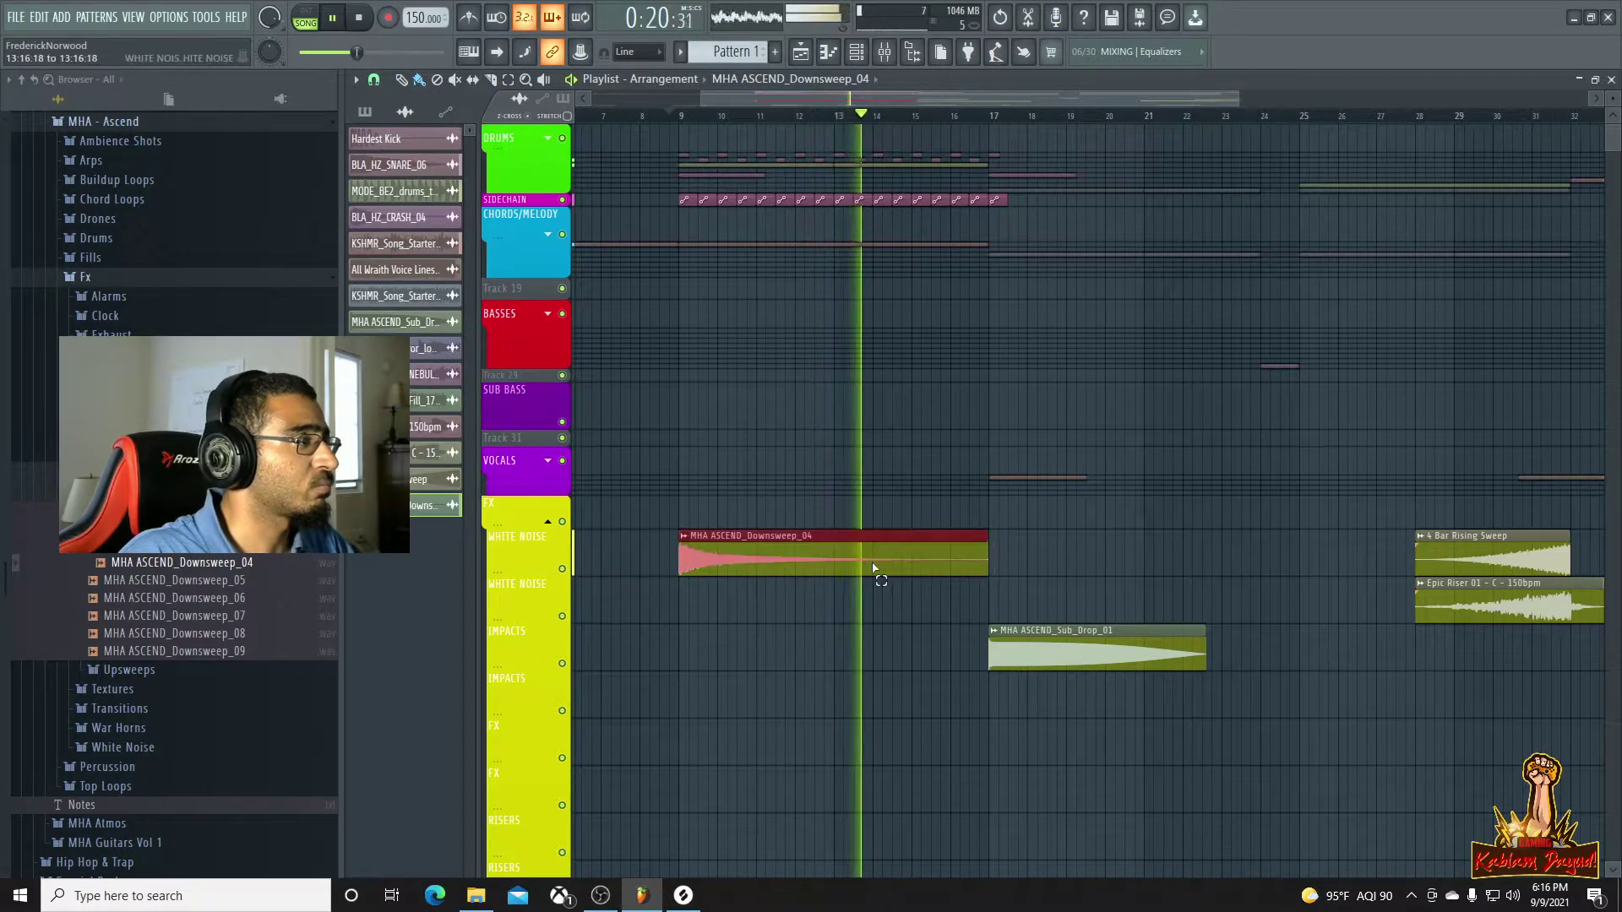
key(ctrl+b)
scroll(879, 592, down, 2)
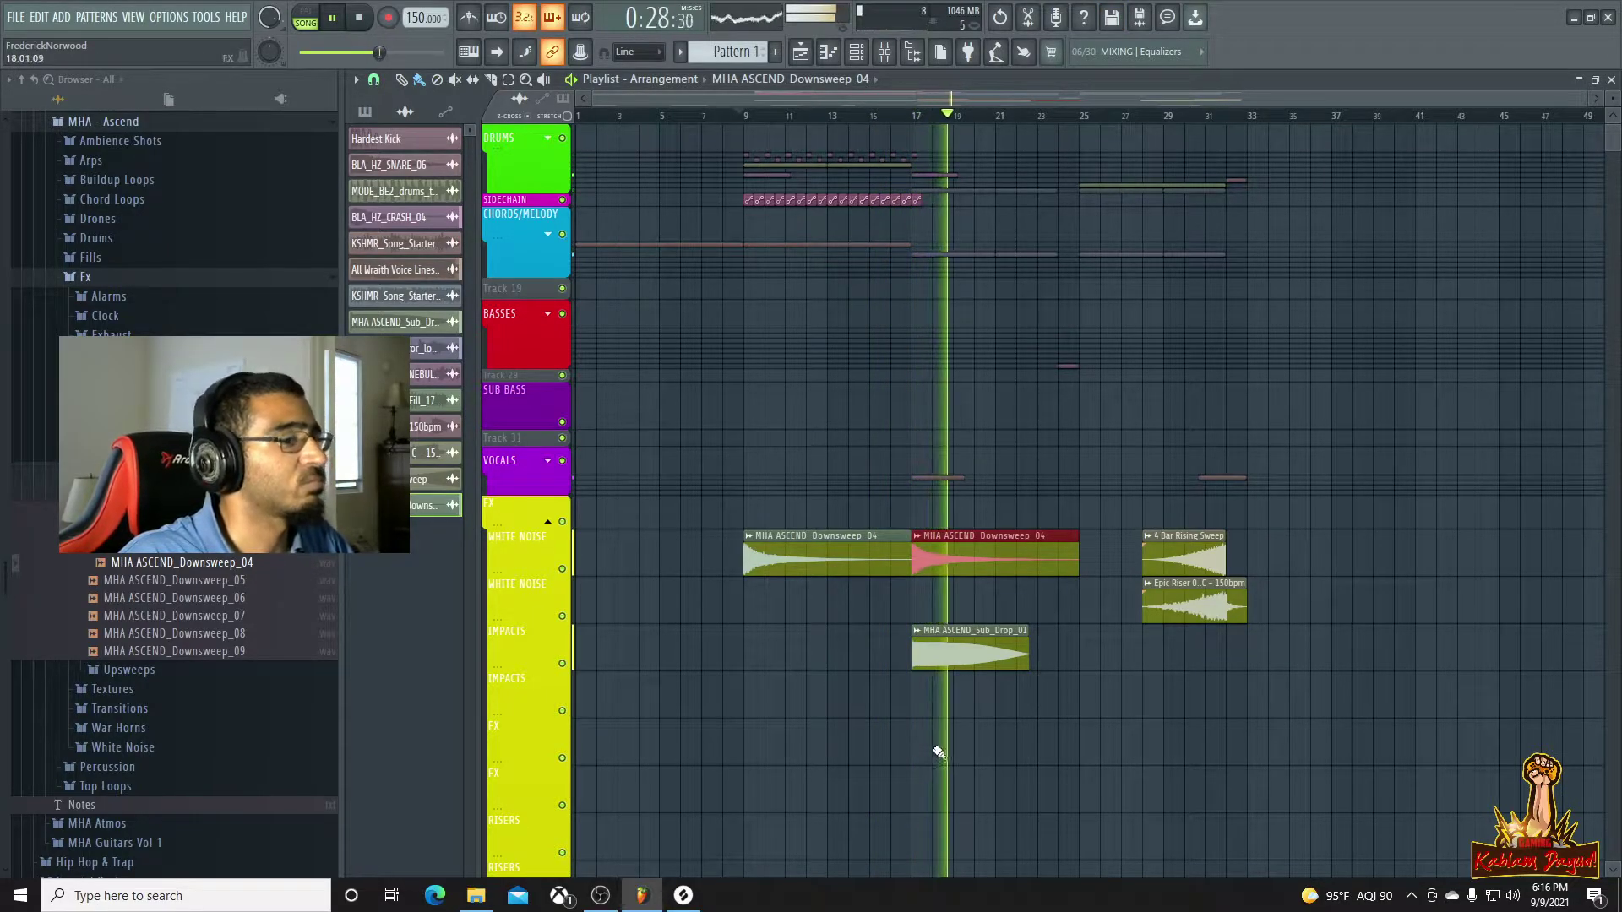
Open the mixer and lower the volume fader of the FX bus on track 34 slightly during playback
click(884, 51)
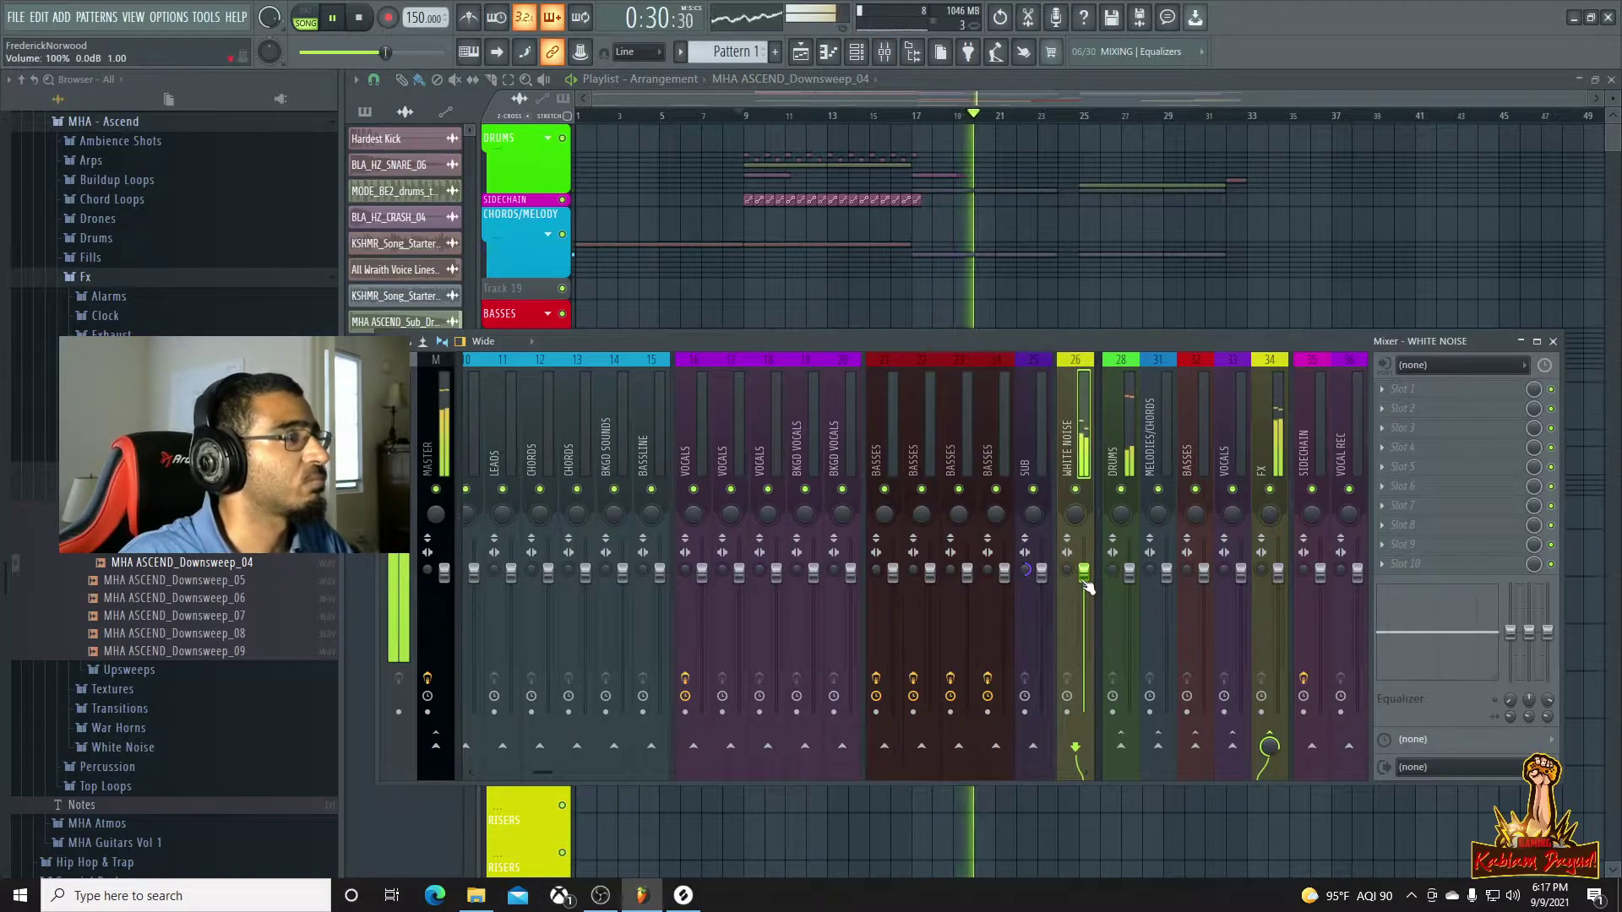
key(space)
key(space)
mouse_move(1278, 572)
mouse_down()
mouse_move(1278, 625)
mouse_move(1278, 600)
mouse_up()
key(space)
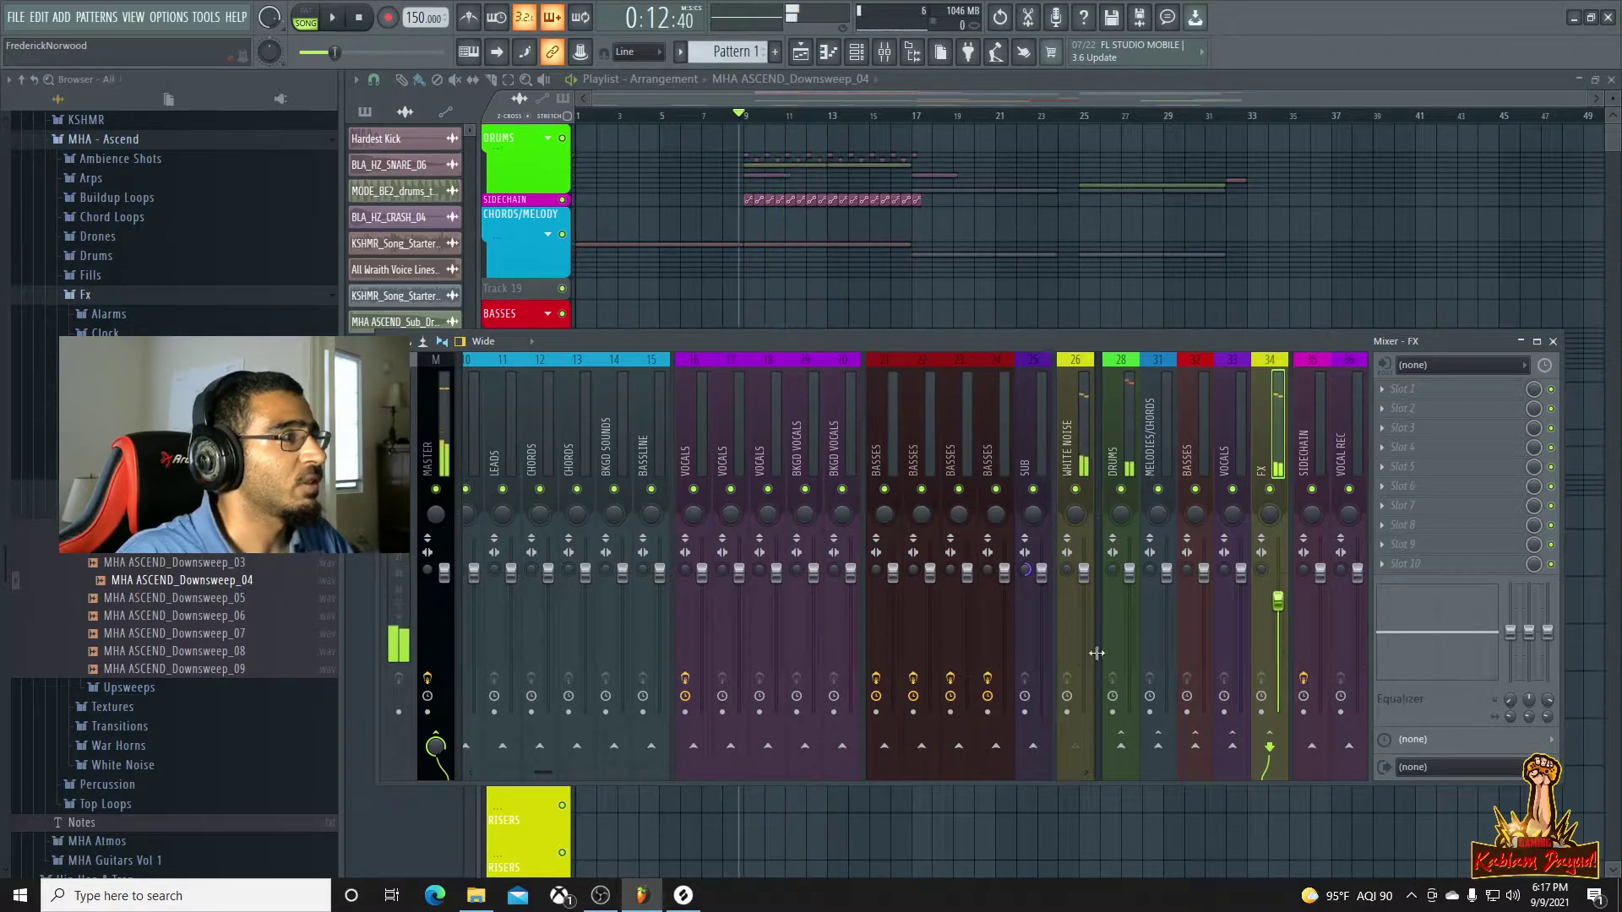
Examine the mixer's individual tracks and select the DRUMS bus to compare it with the separate drum tracks
scroll(543, 775, up, 5)
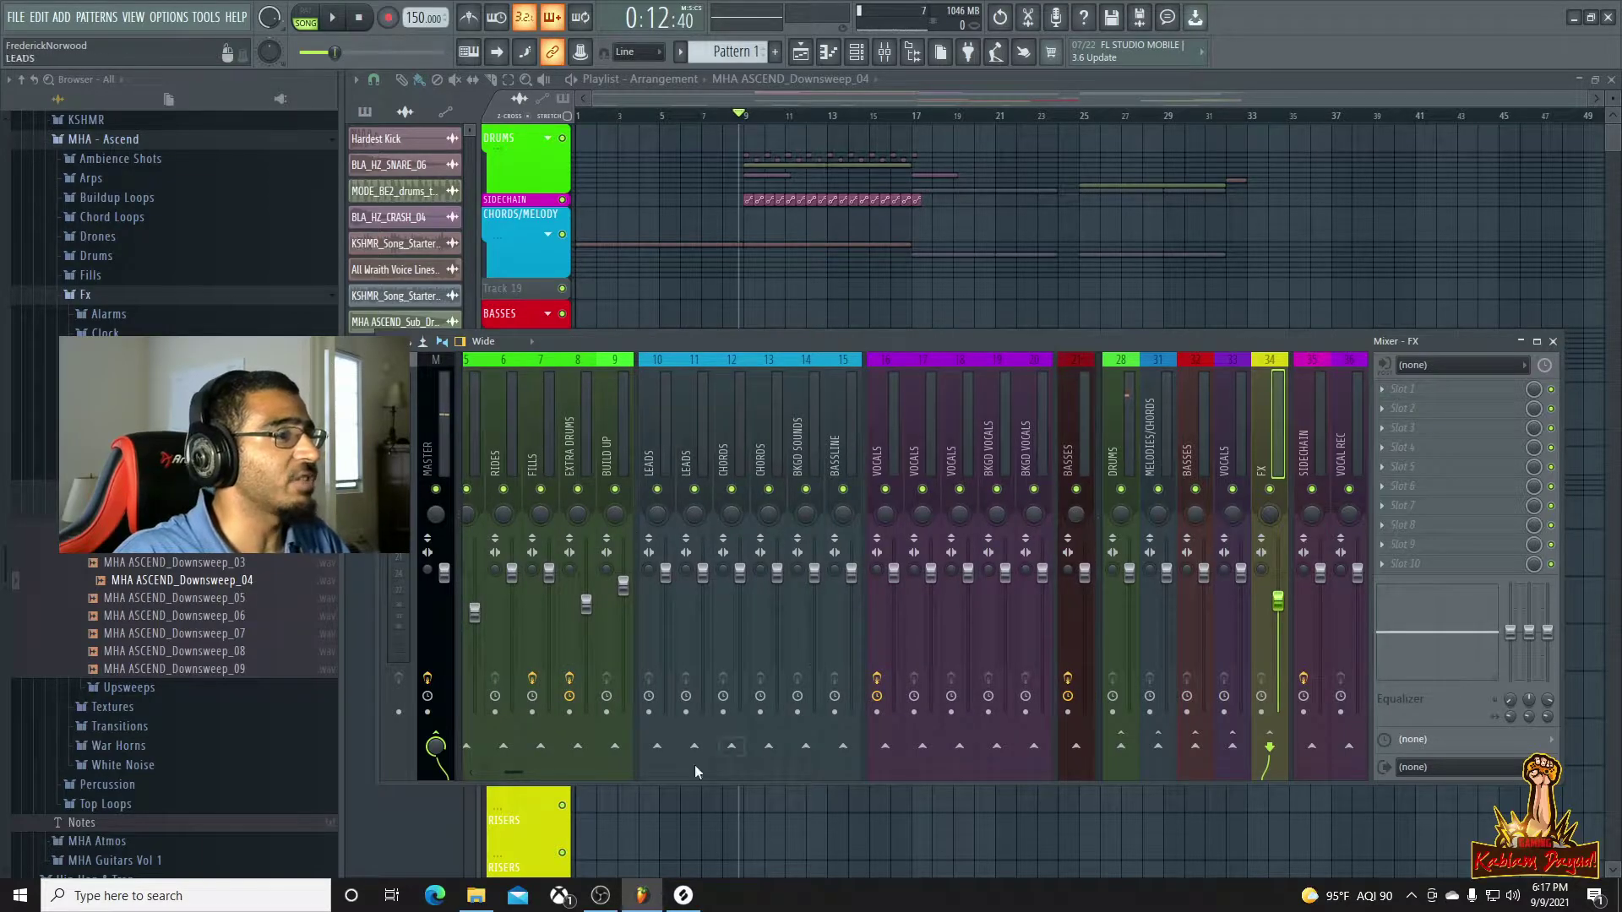
scroll(517, 775, down, 9)
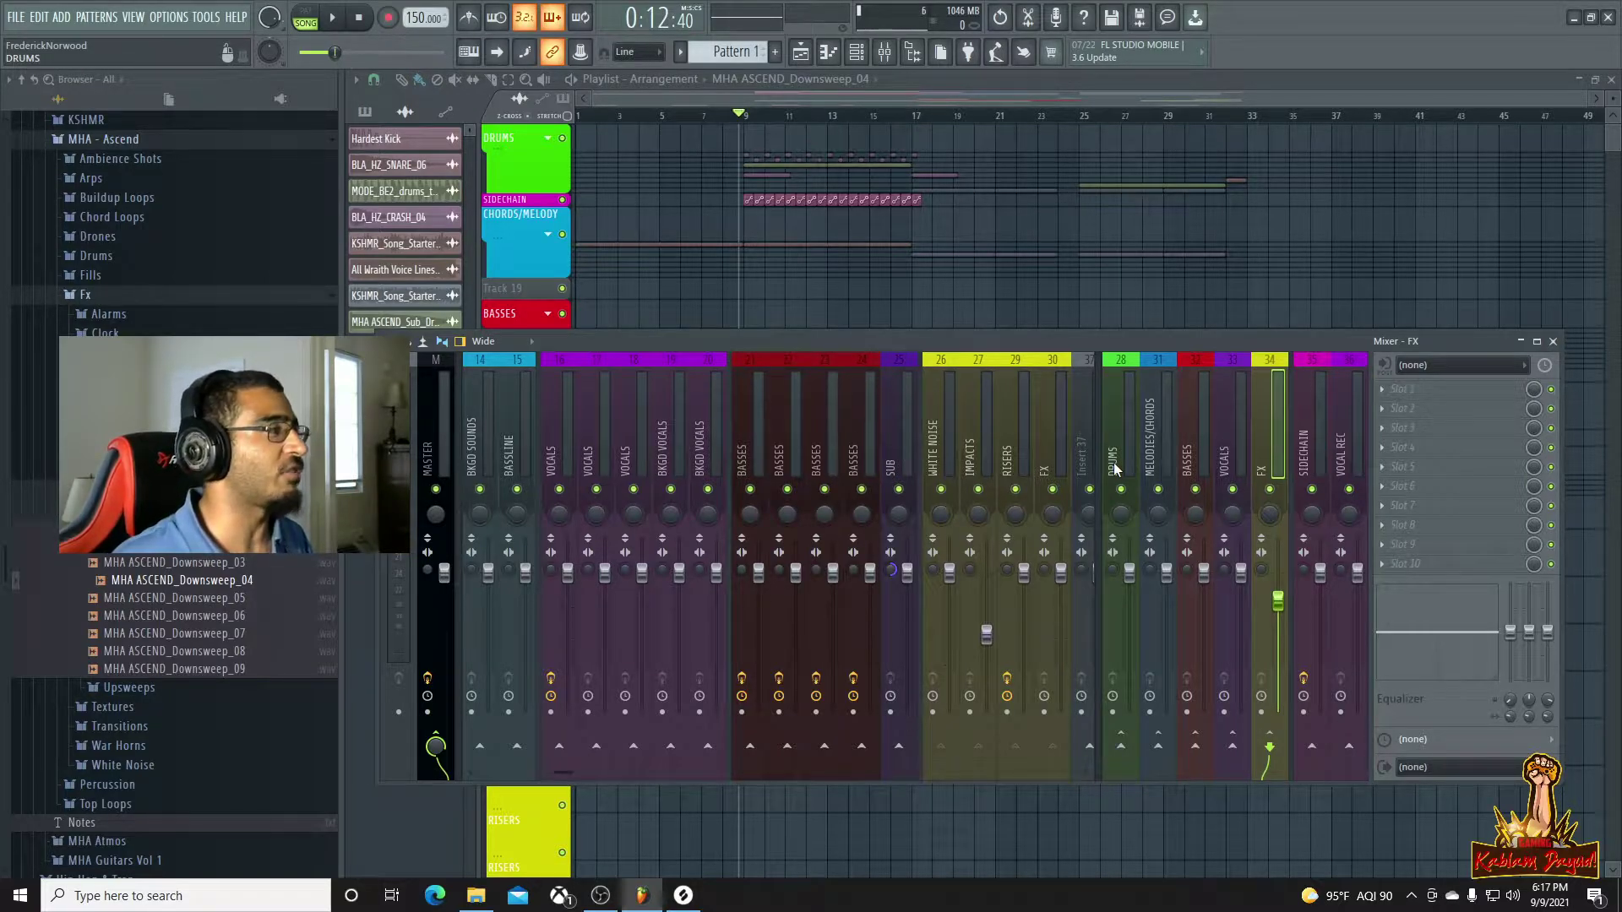
click(1107, 424)
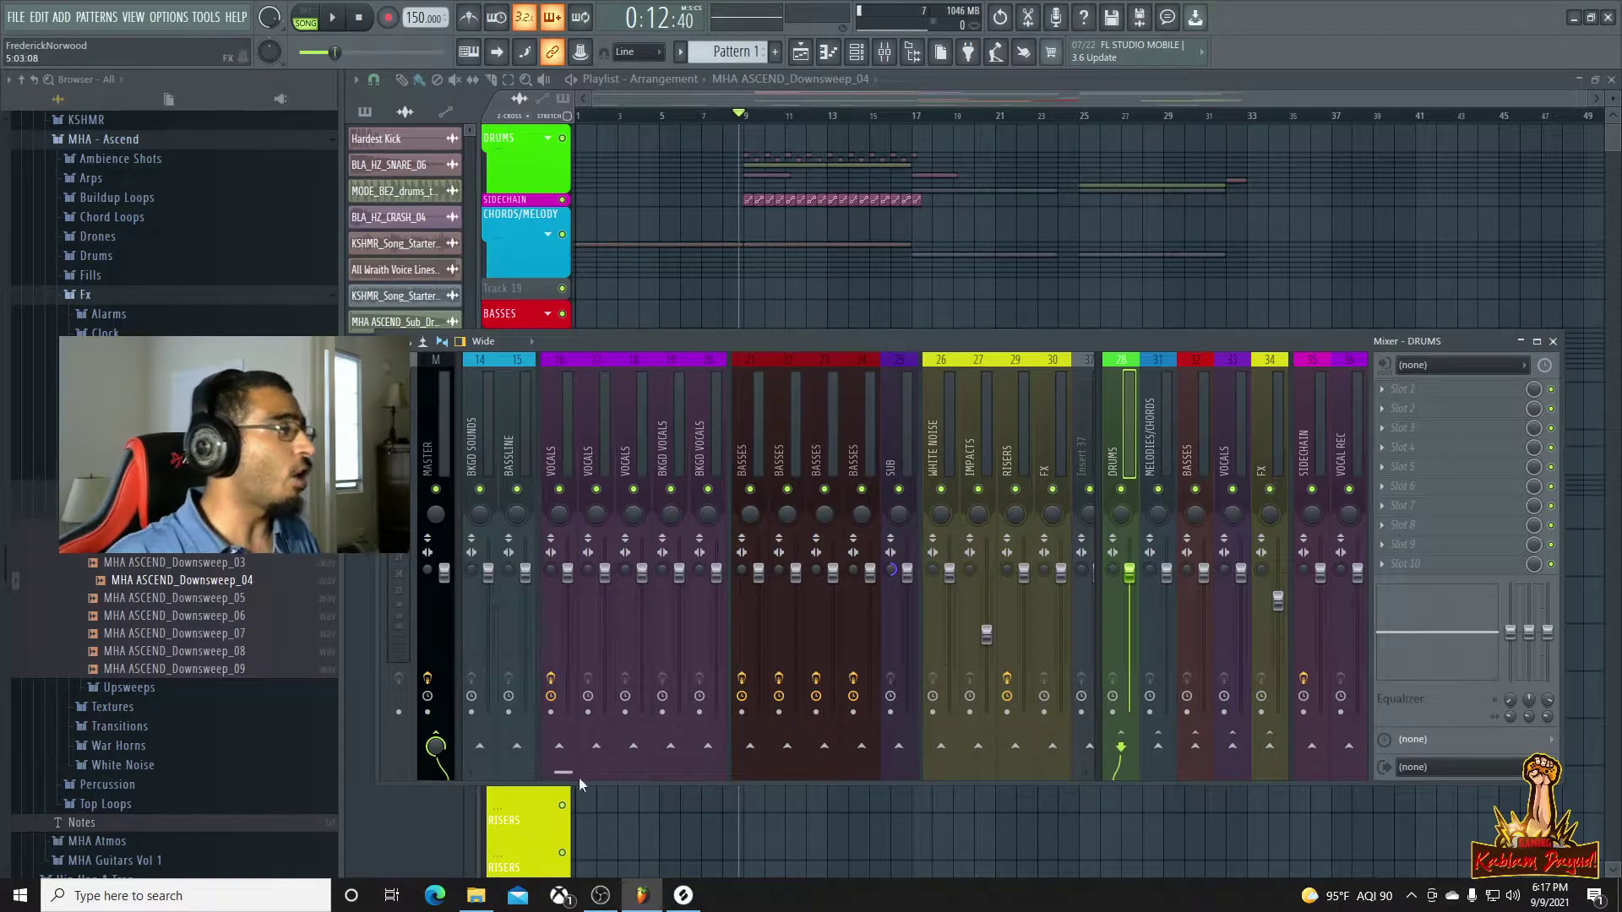
drag(559, 774, 470, 772)
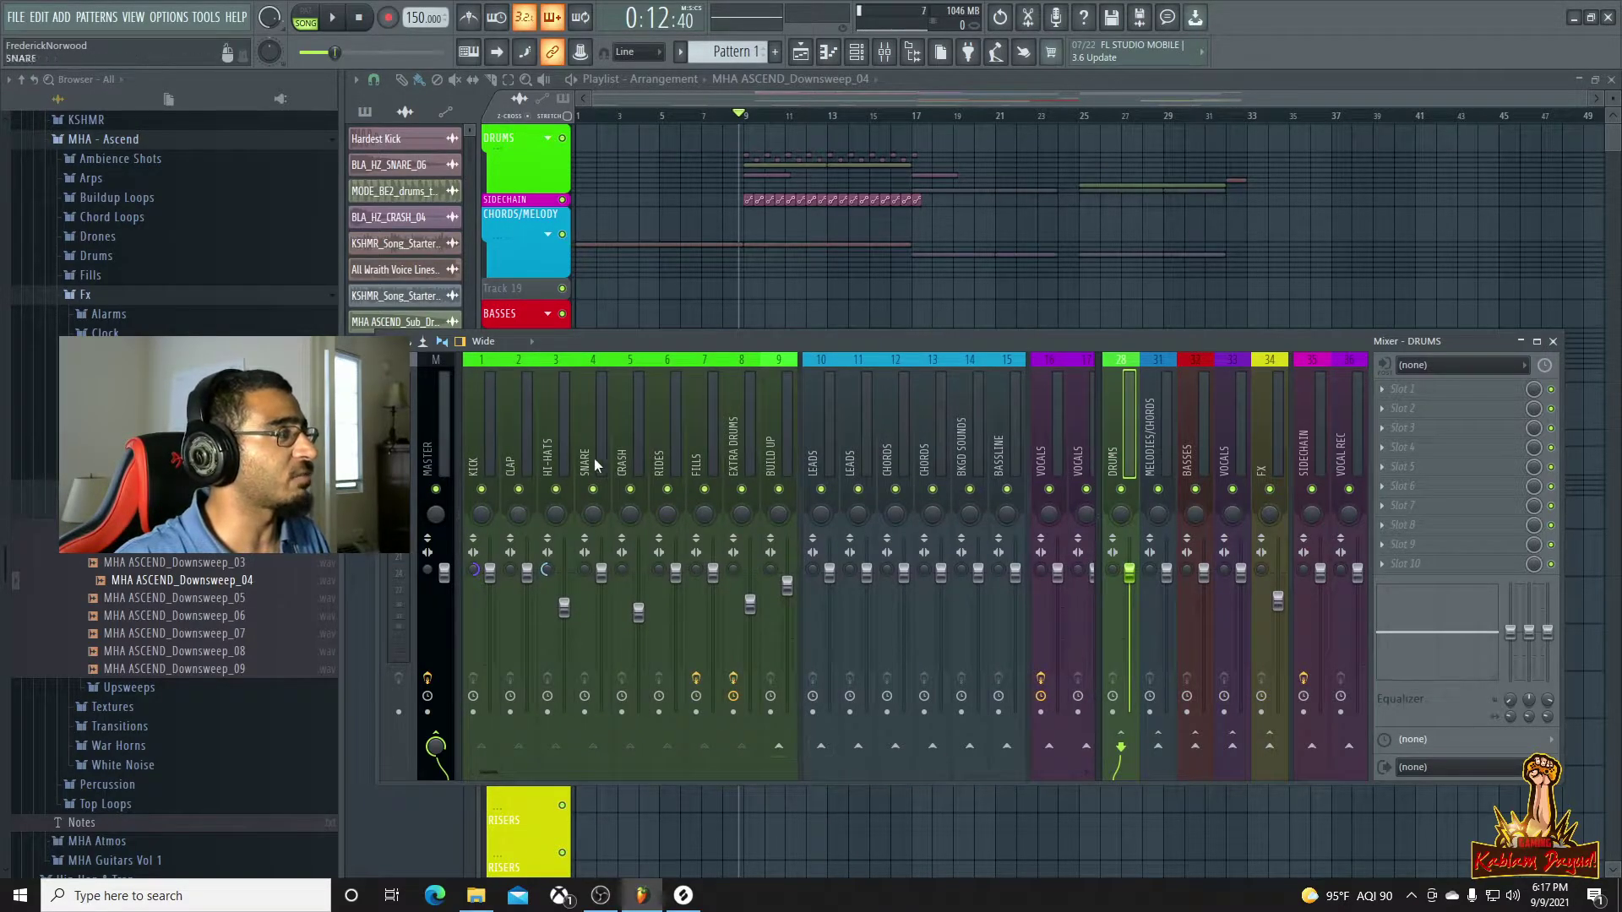
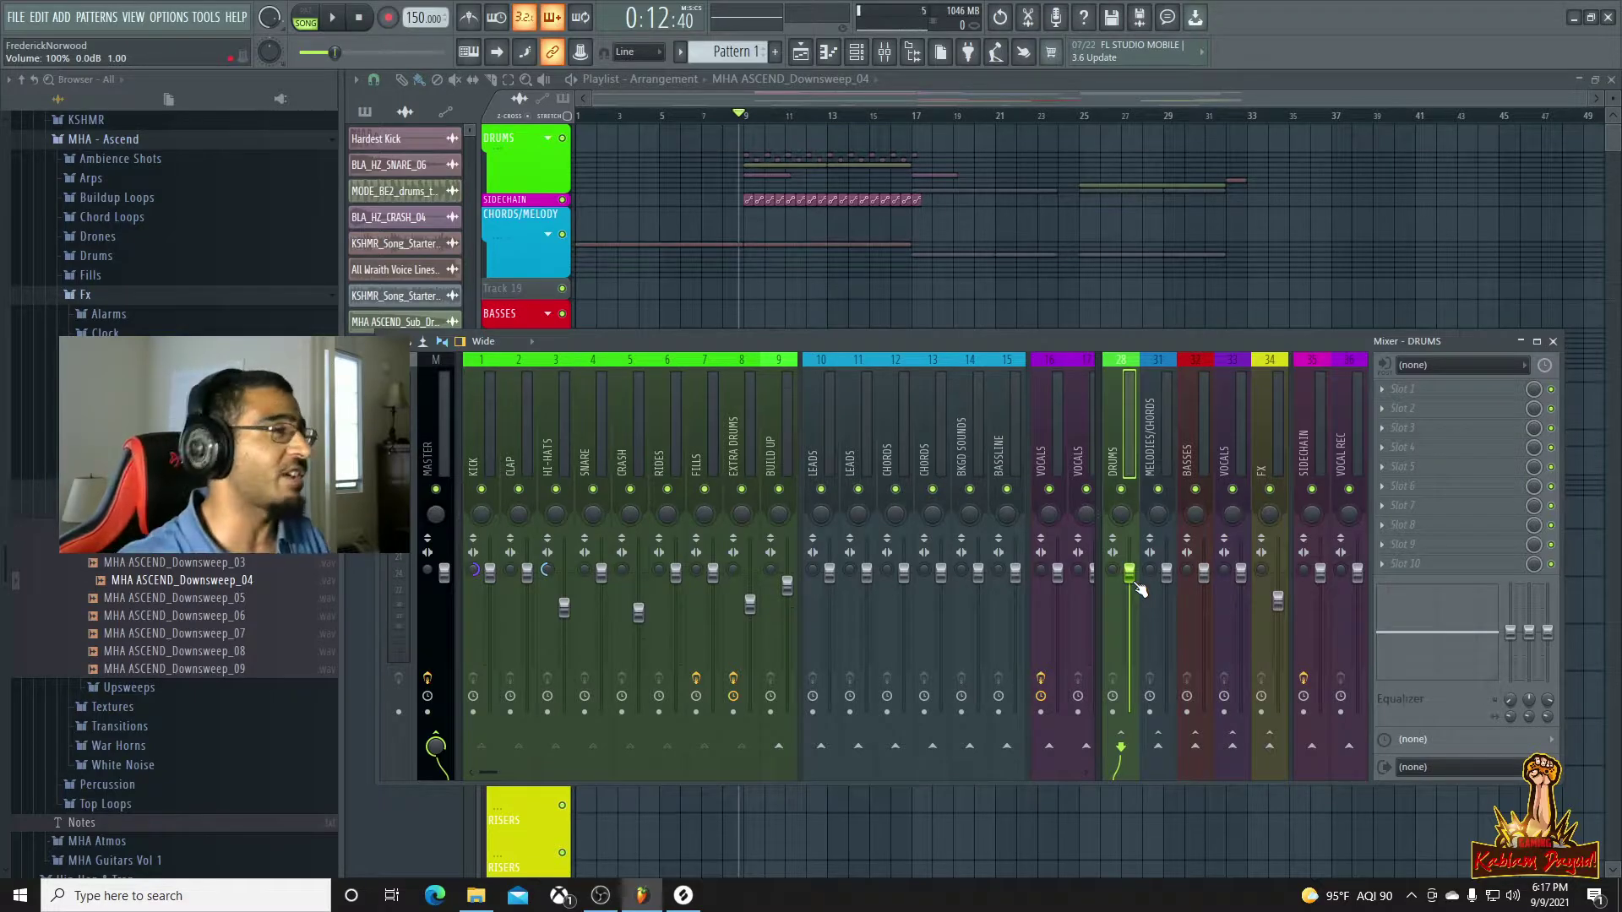
Try a lower volume on the DRUMS bus, reset its fader to the default level, and play the song
key(space)
drag(1132, 576, 1129, 623)
key(space)
right_click(1133, 625)
click(1152, 617)
key(space)
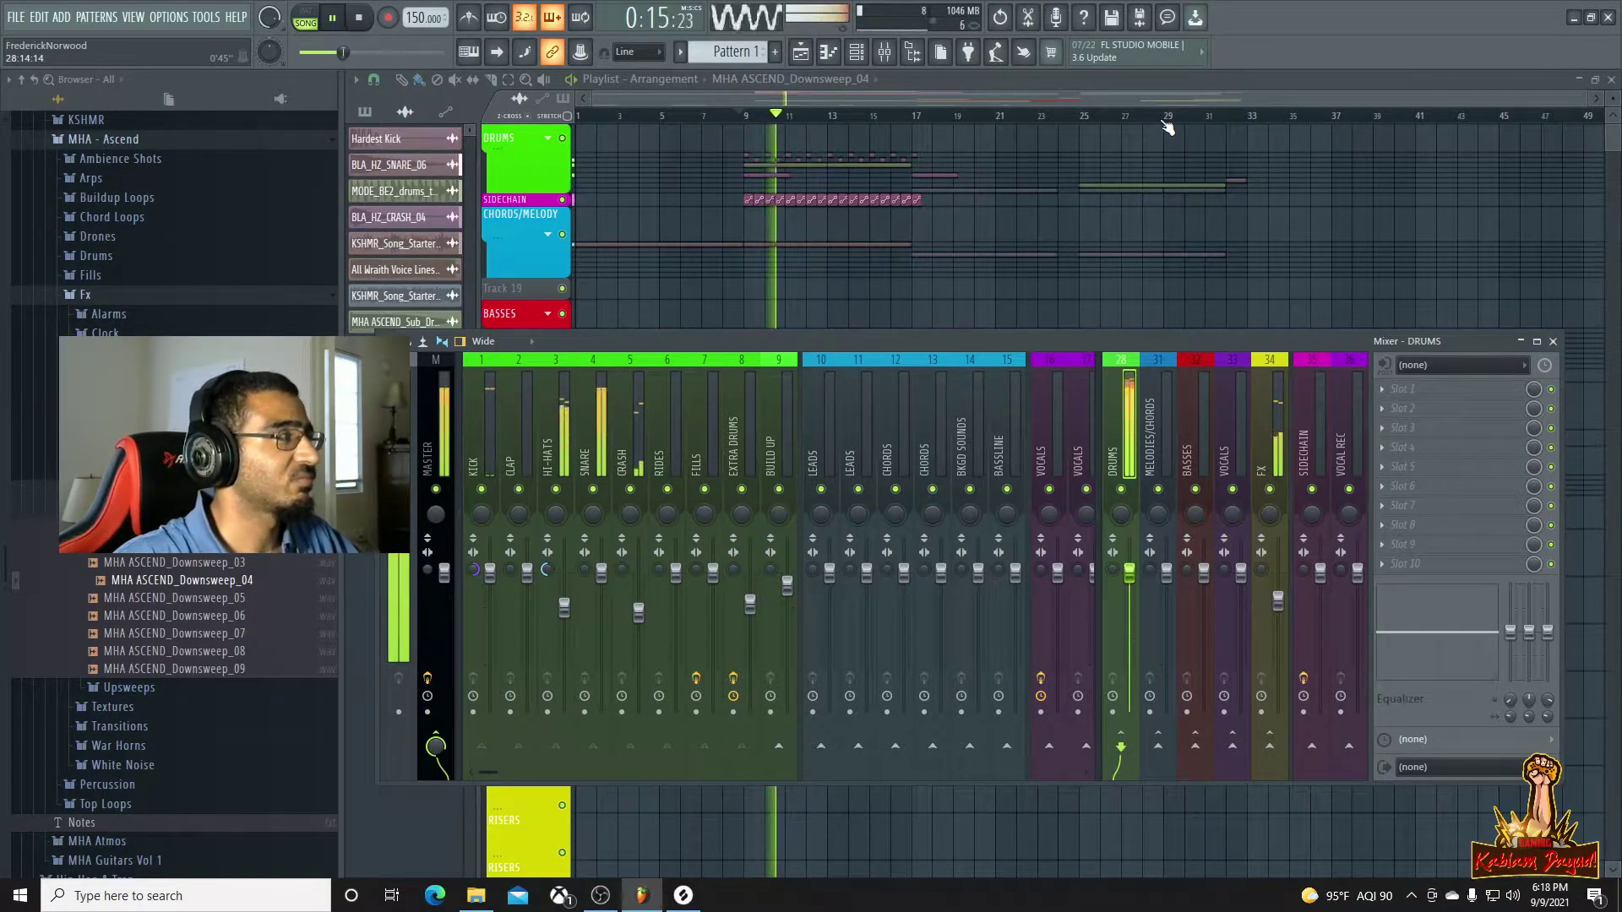
key(space)
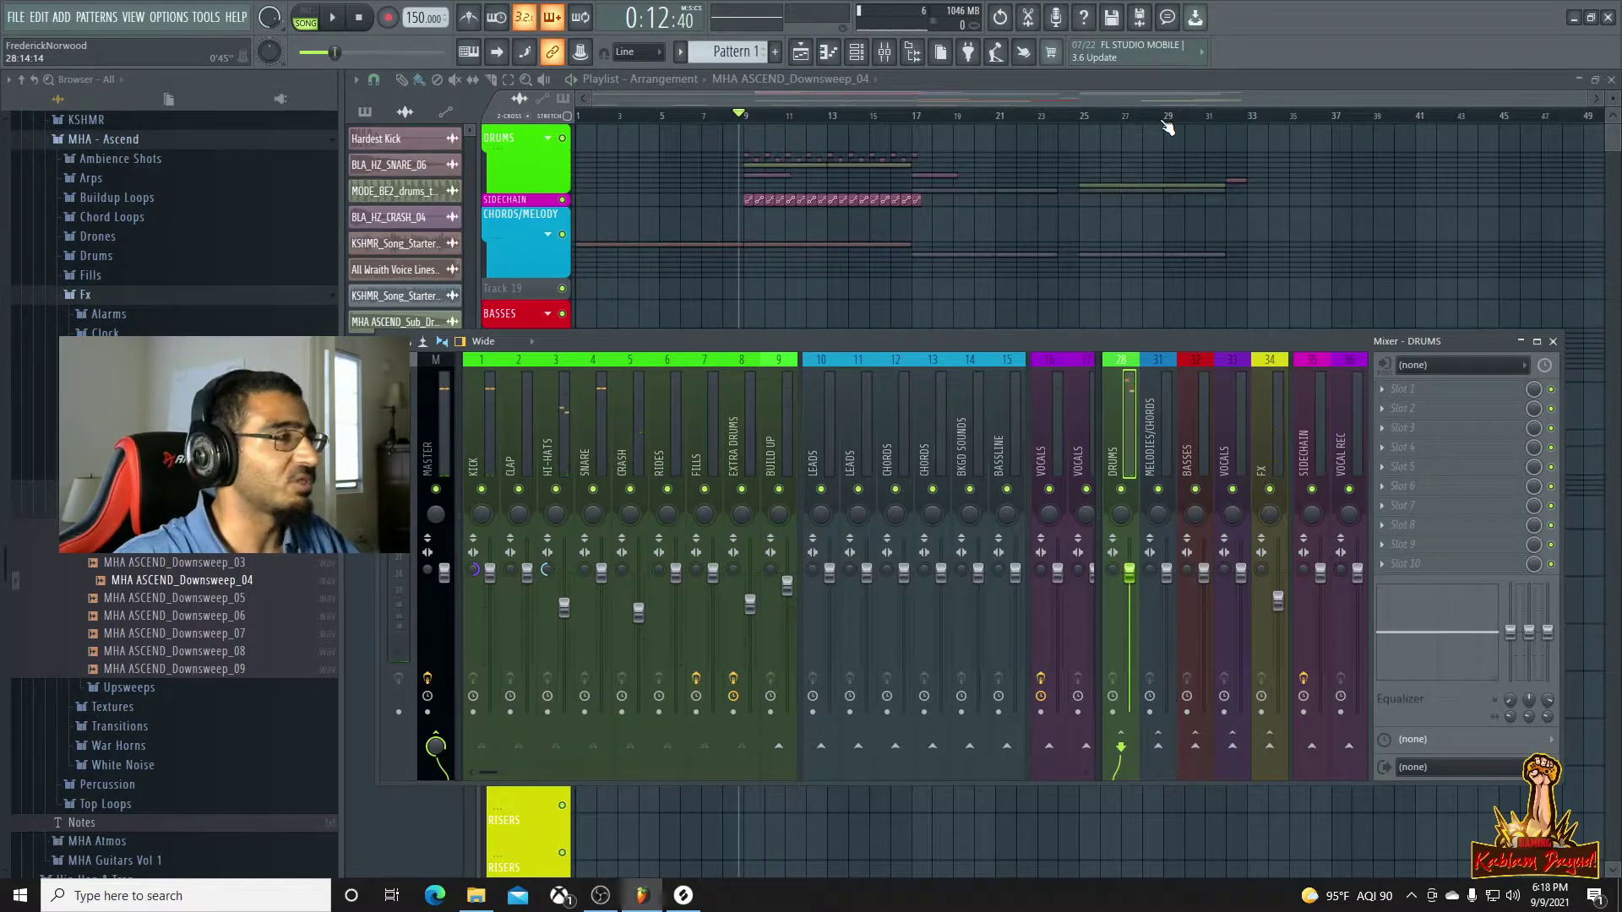
Move the song position to bar 17 and briefly play the section with the mixer open
key(F9)
click(1164, 118)
click(914, 123)
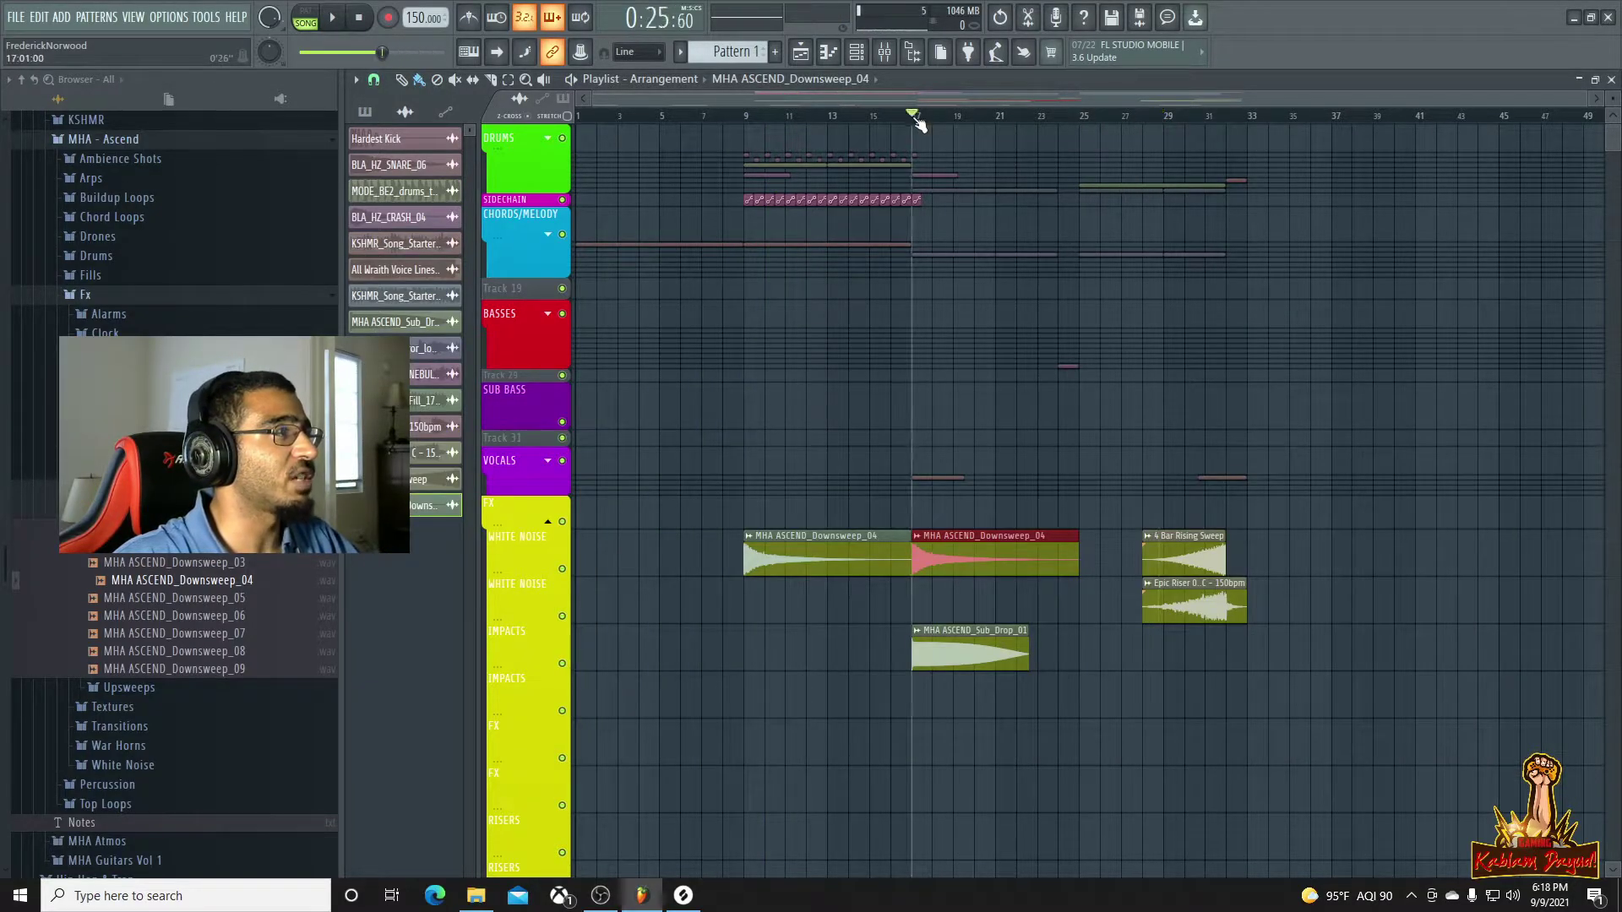
key(space)
key(F9)
key(space)
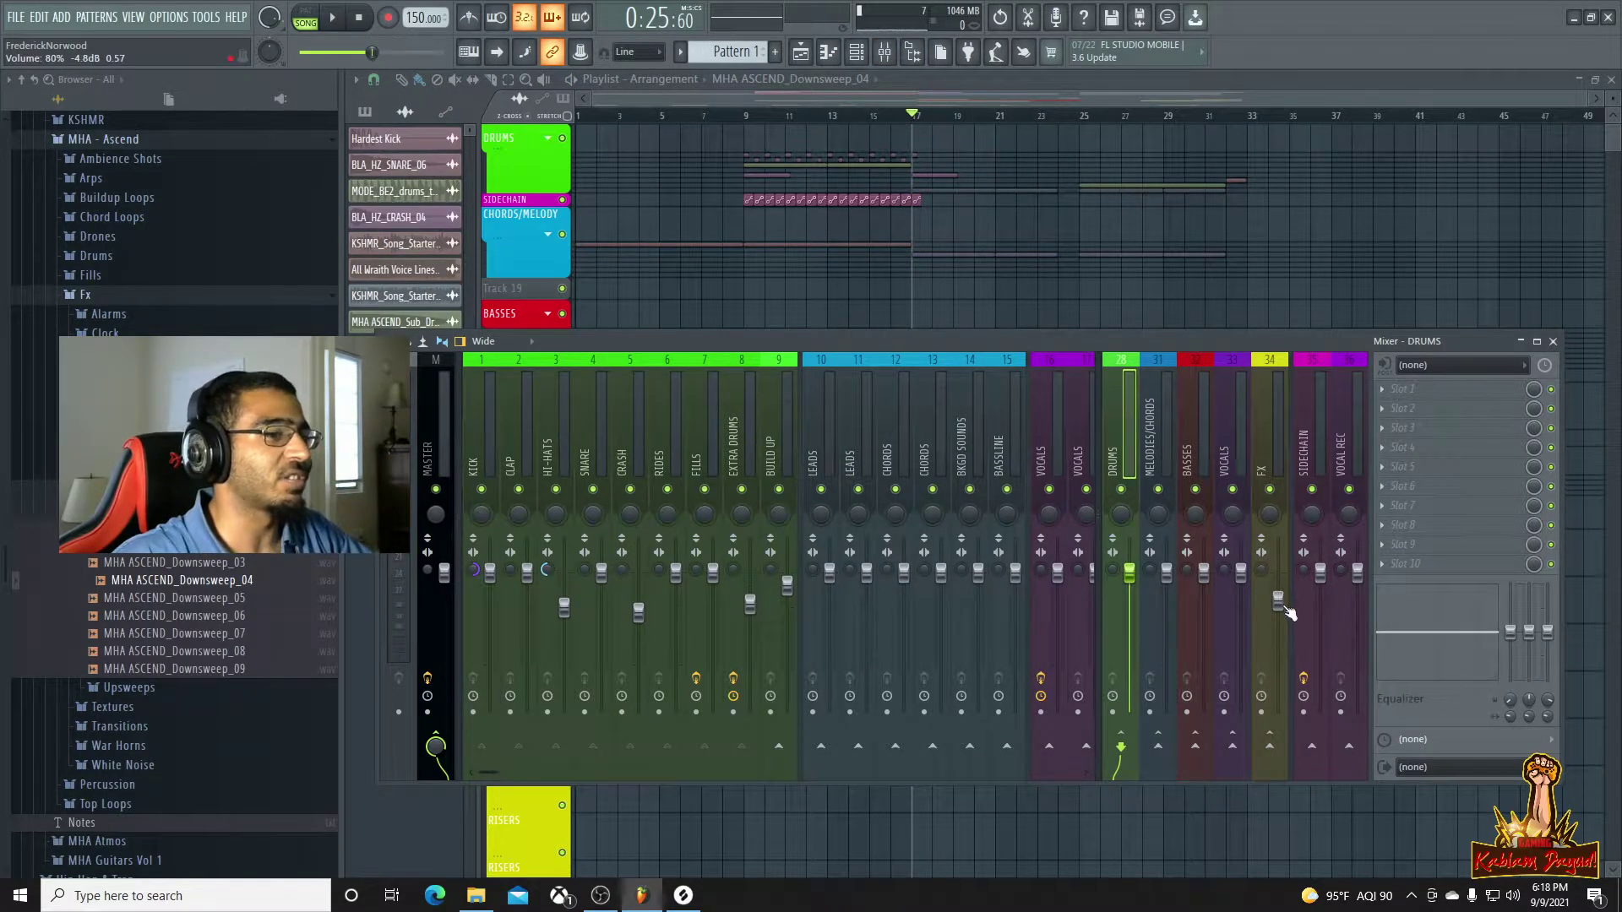
Reset the FX bus volume on track 34 to its default level and listen from bar 17
drag(1278, 600, 1278, 579)
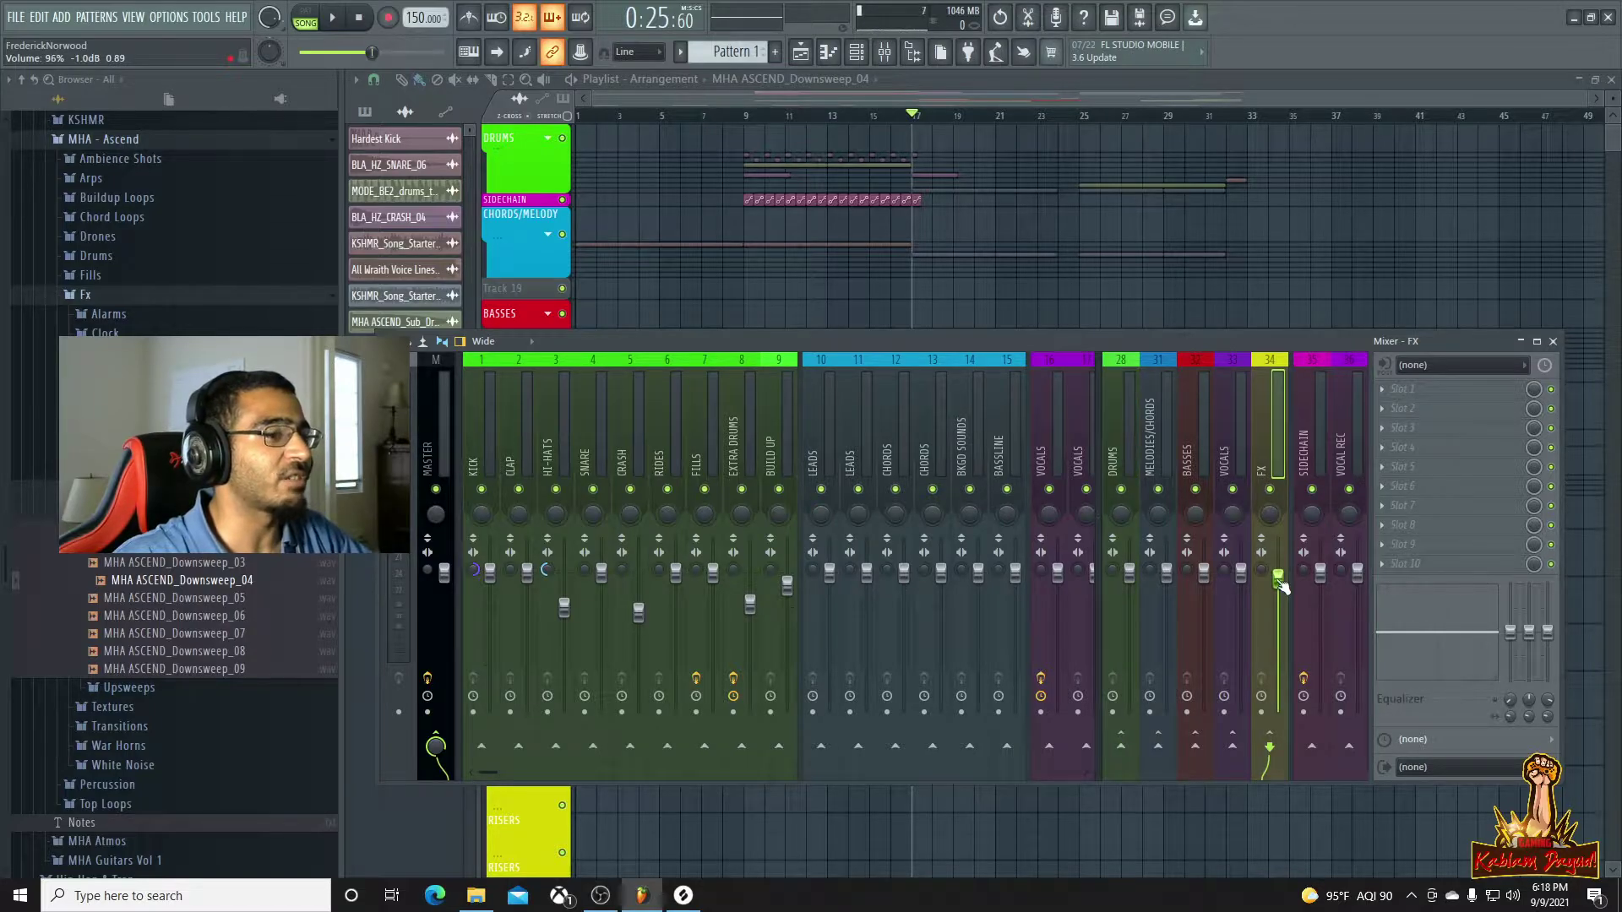
right_click(1283, 578)
click(1304, 586)
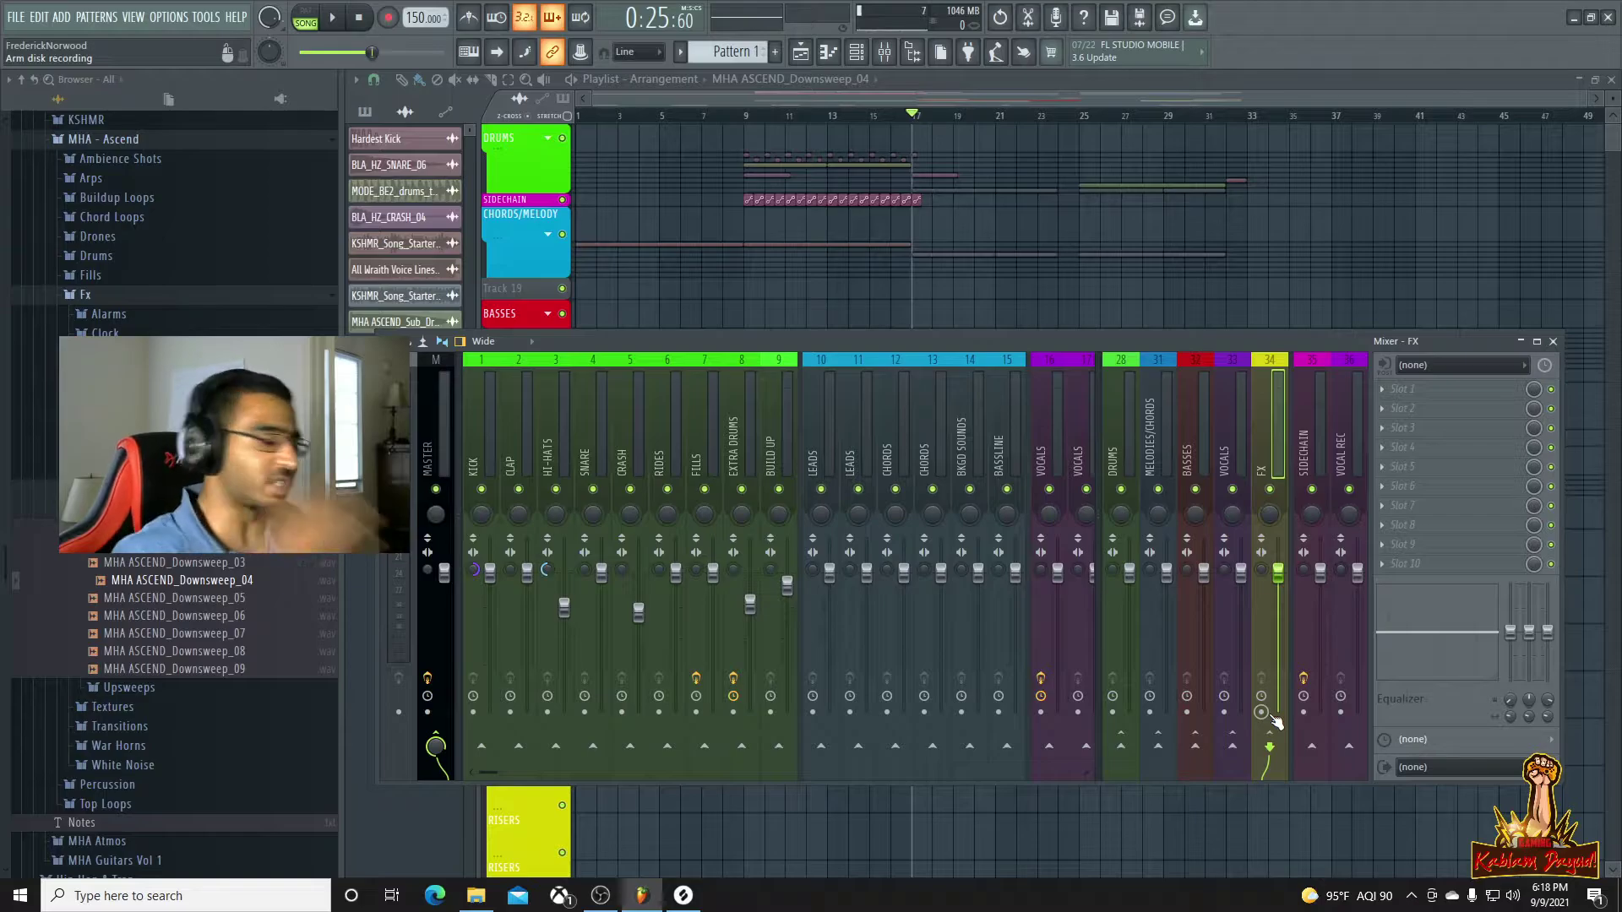
key(space)
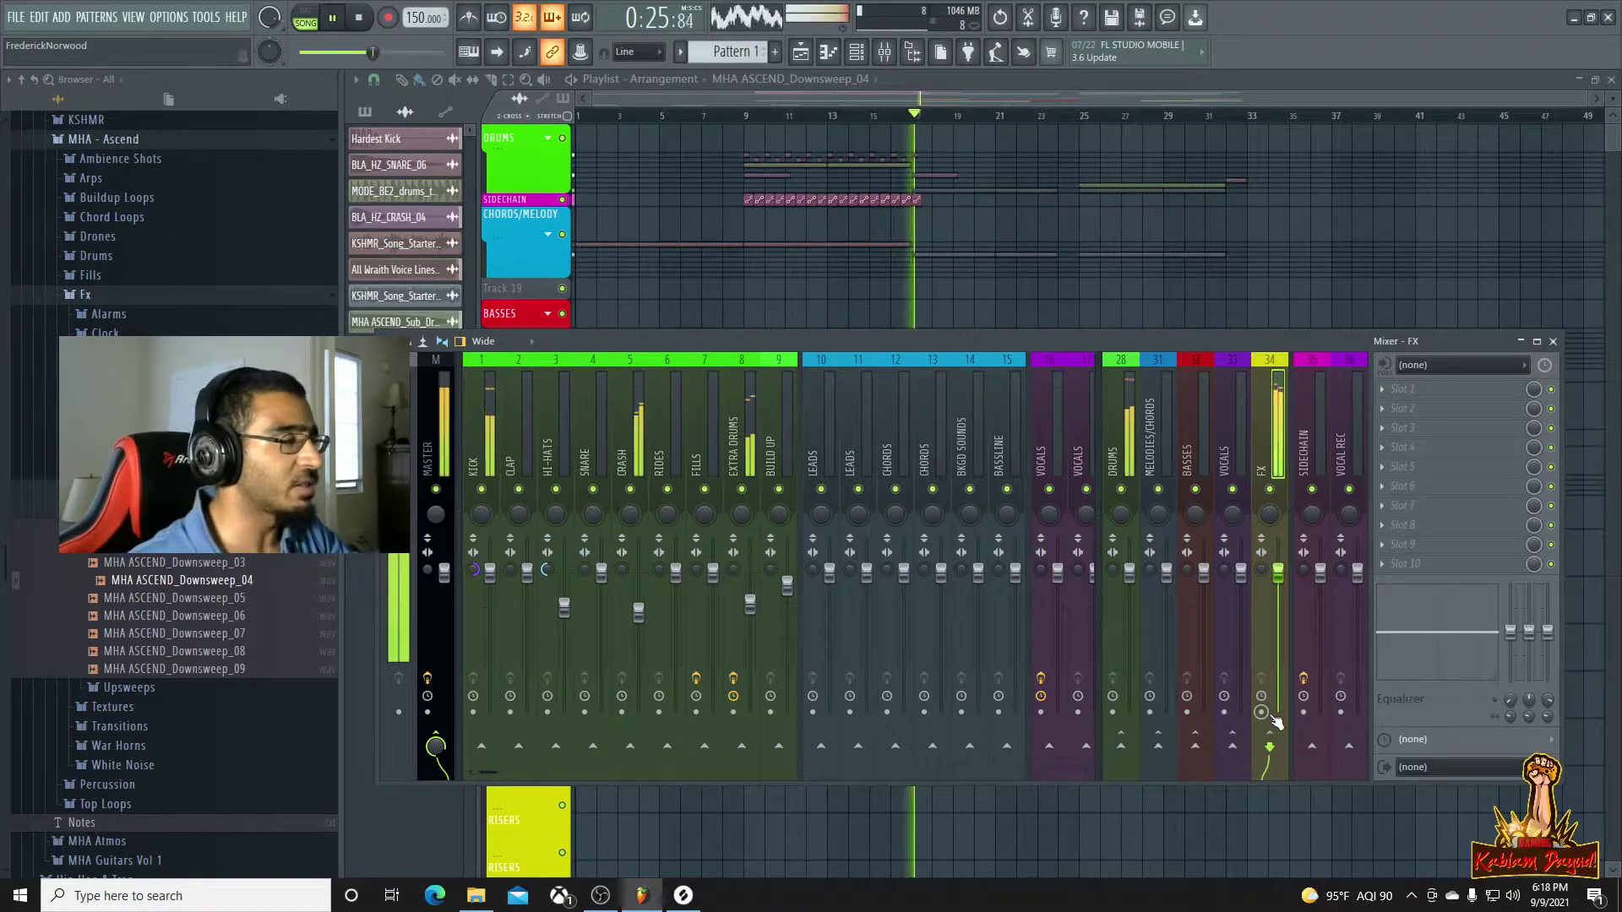
key(space)
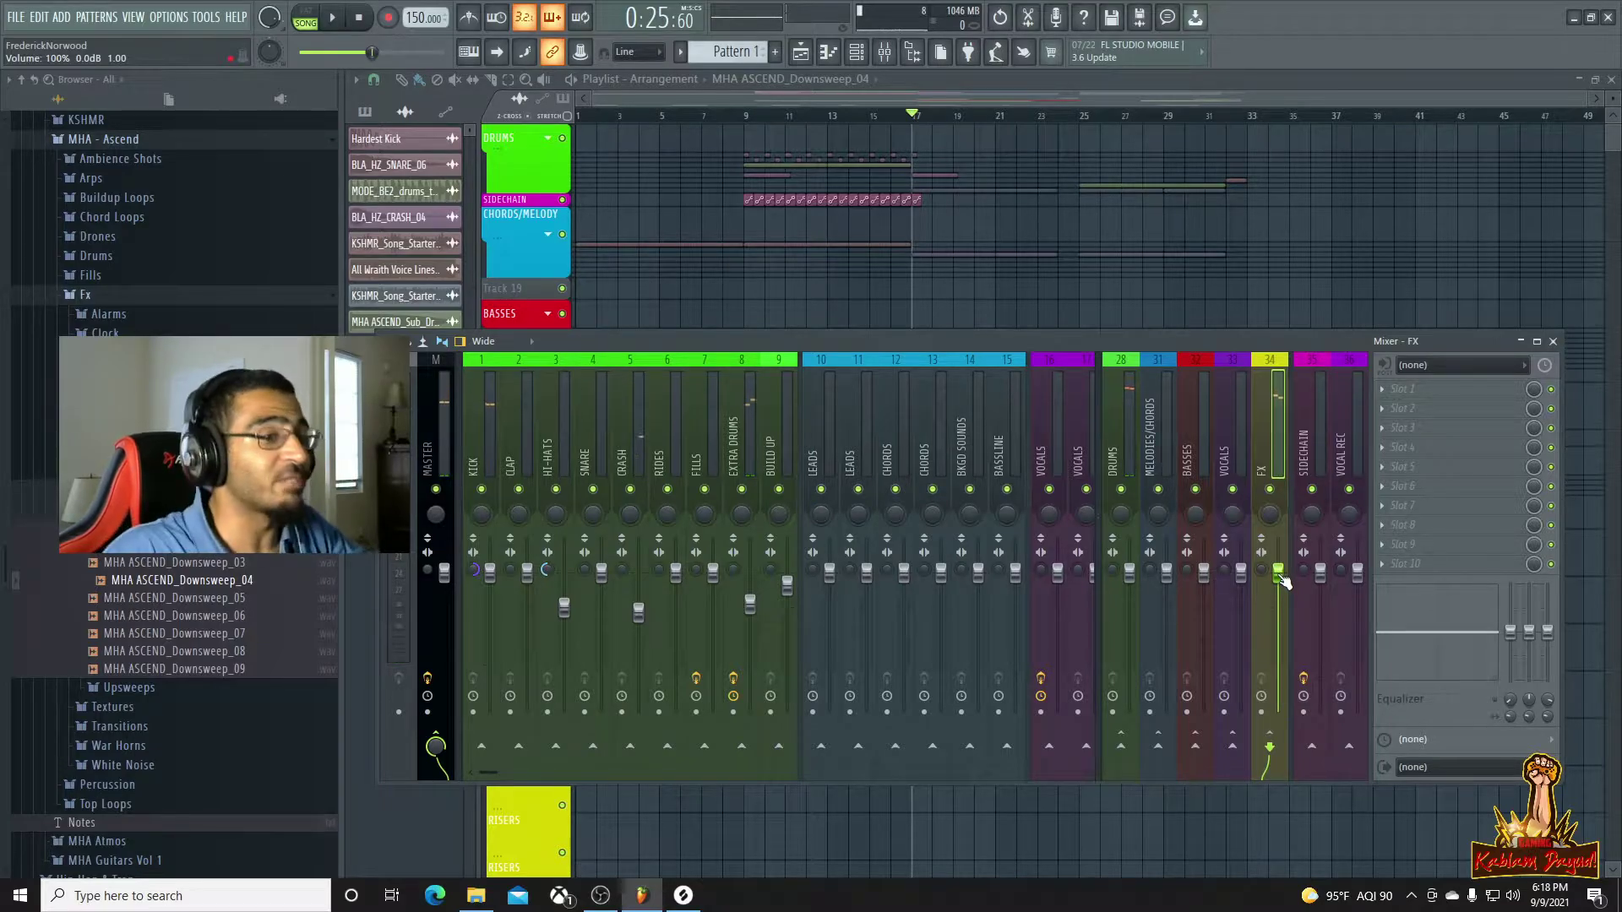
Lower the FX bus volume to about 70% during playback and close the mixer
key(space)
drag(1278, 573, 1278, 612)
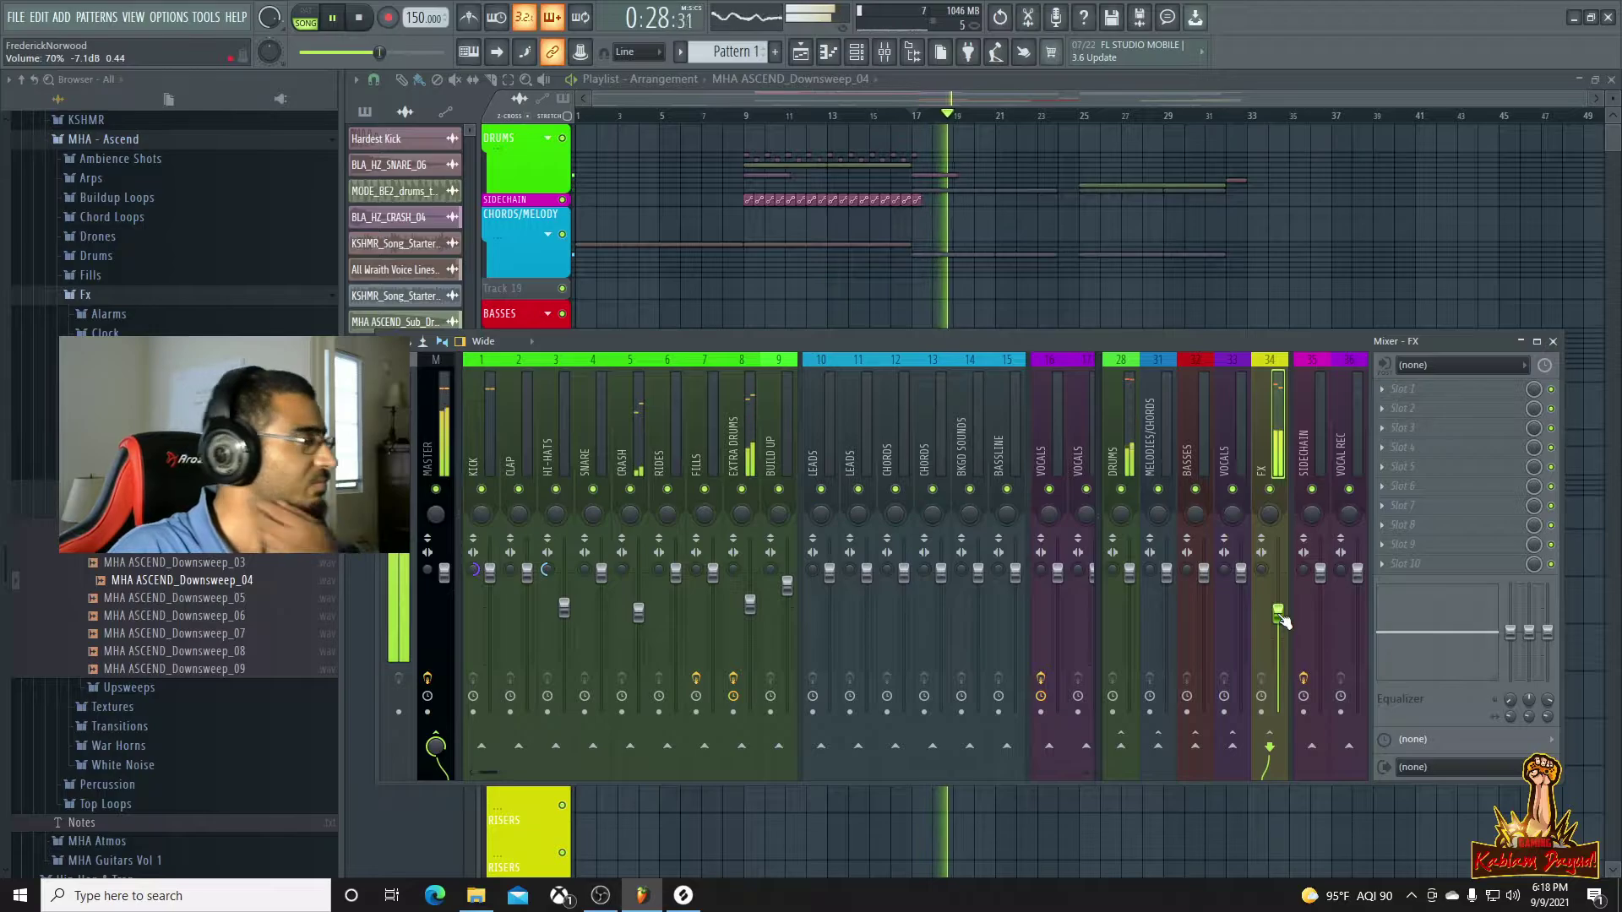
click(1372, 96)
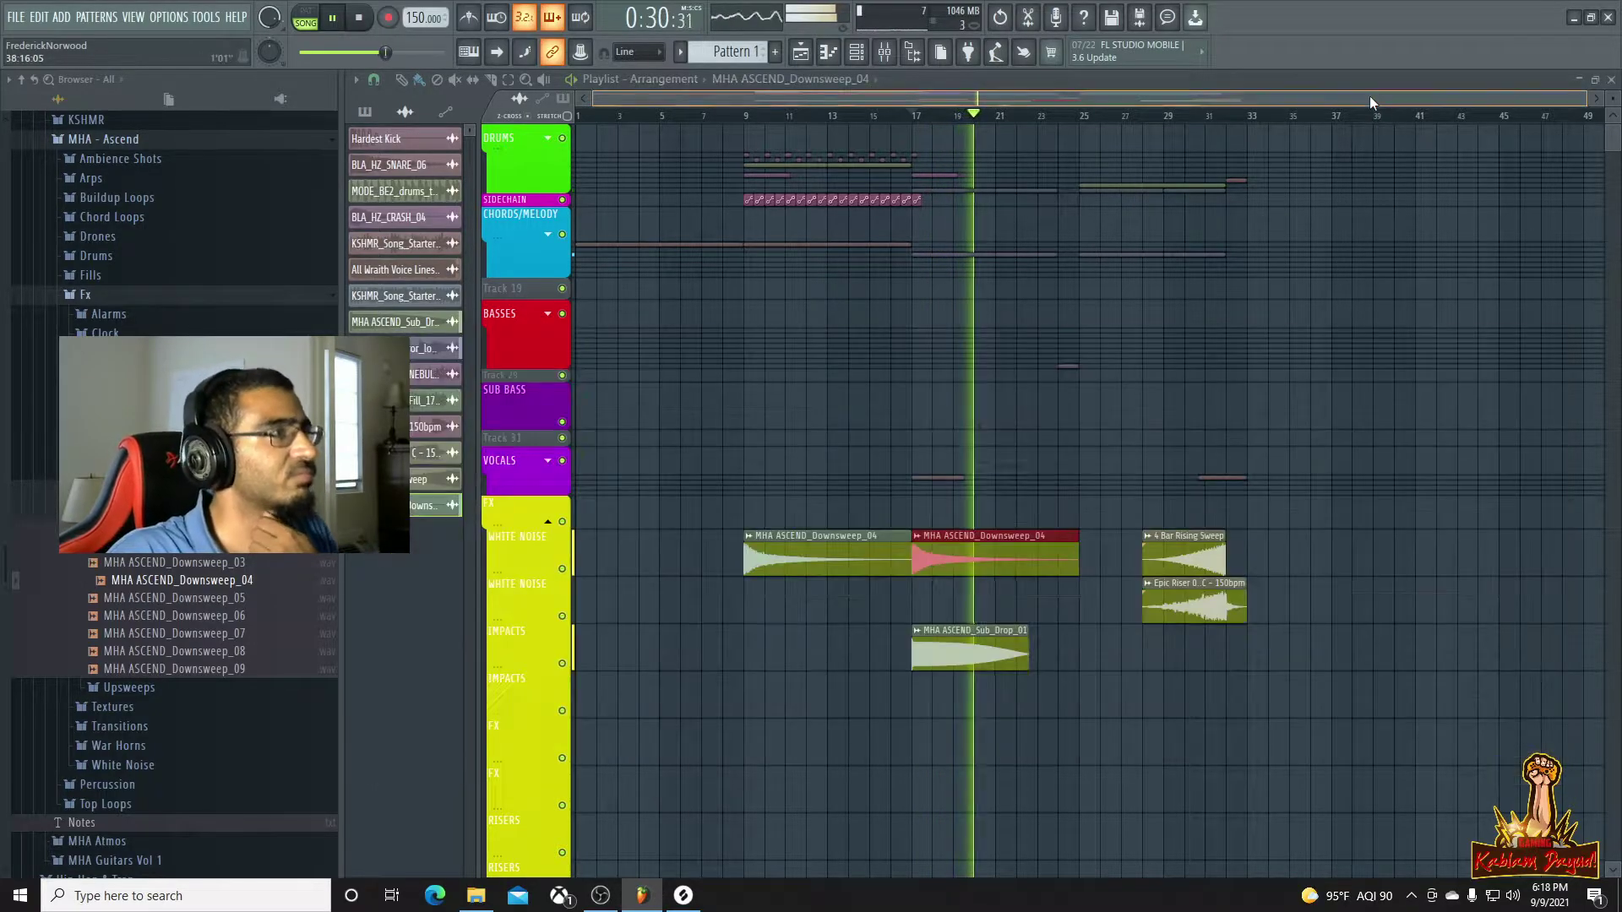
Check the MHA ASCEND_Sub_Drop_01 clip's settings and view its IMPACTS track in the mixer
double_click(965, 660)
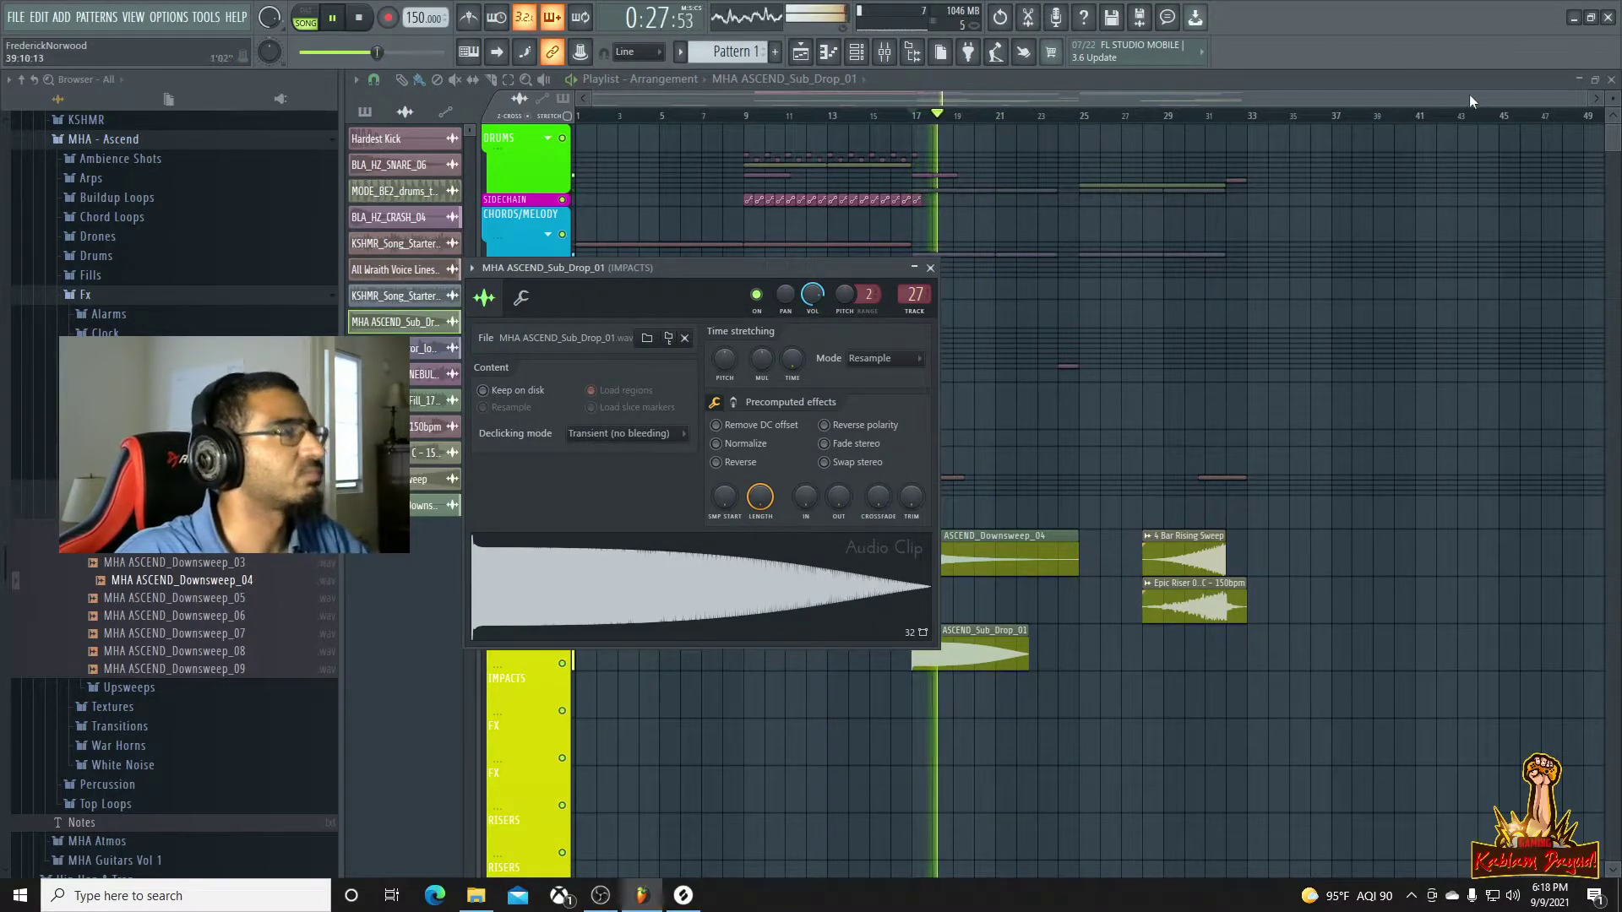
drag(1585, 101, 1373, 106)
key(space)
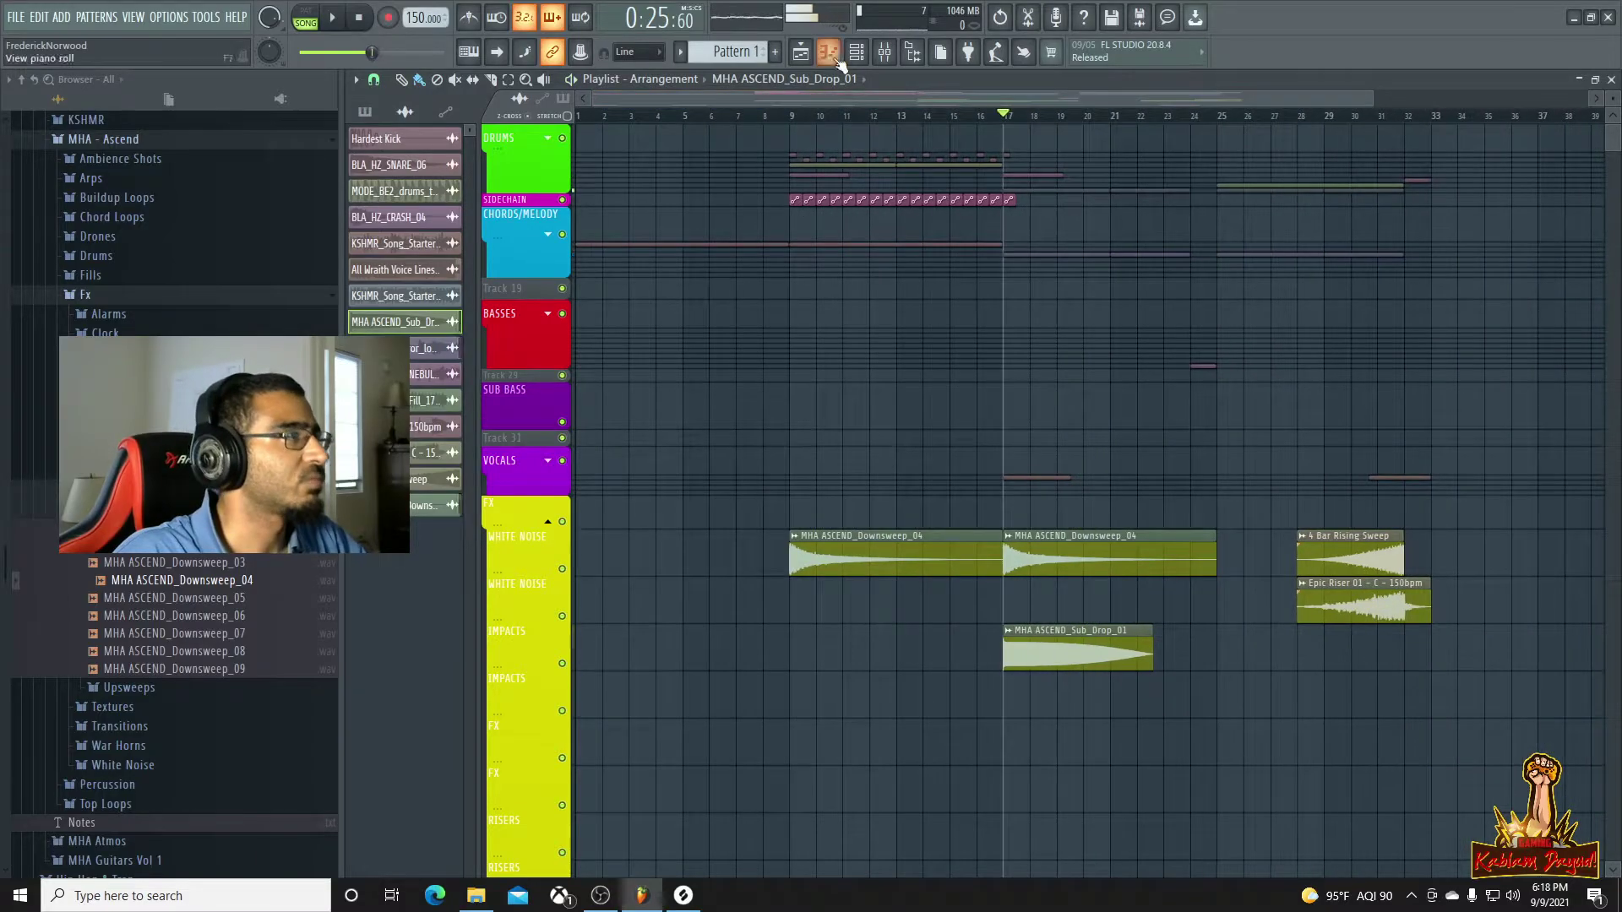
click(897, 54)
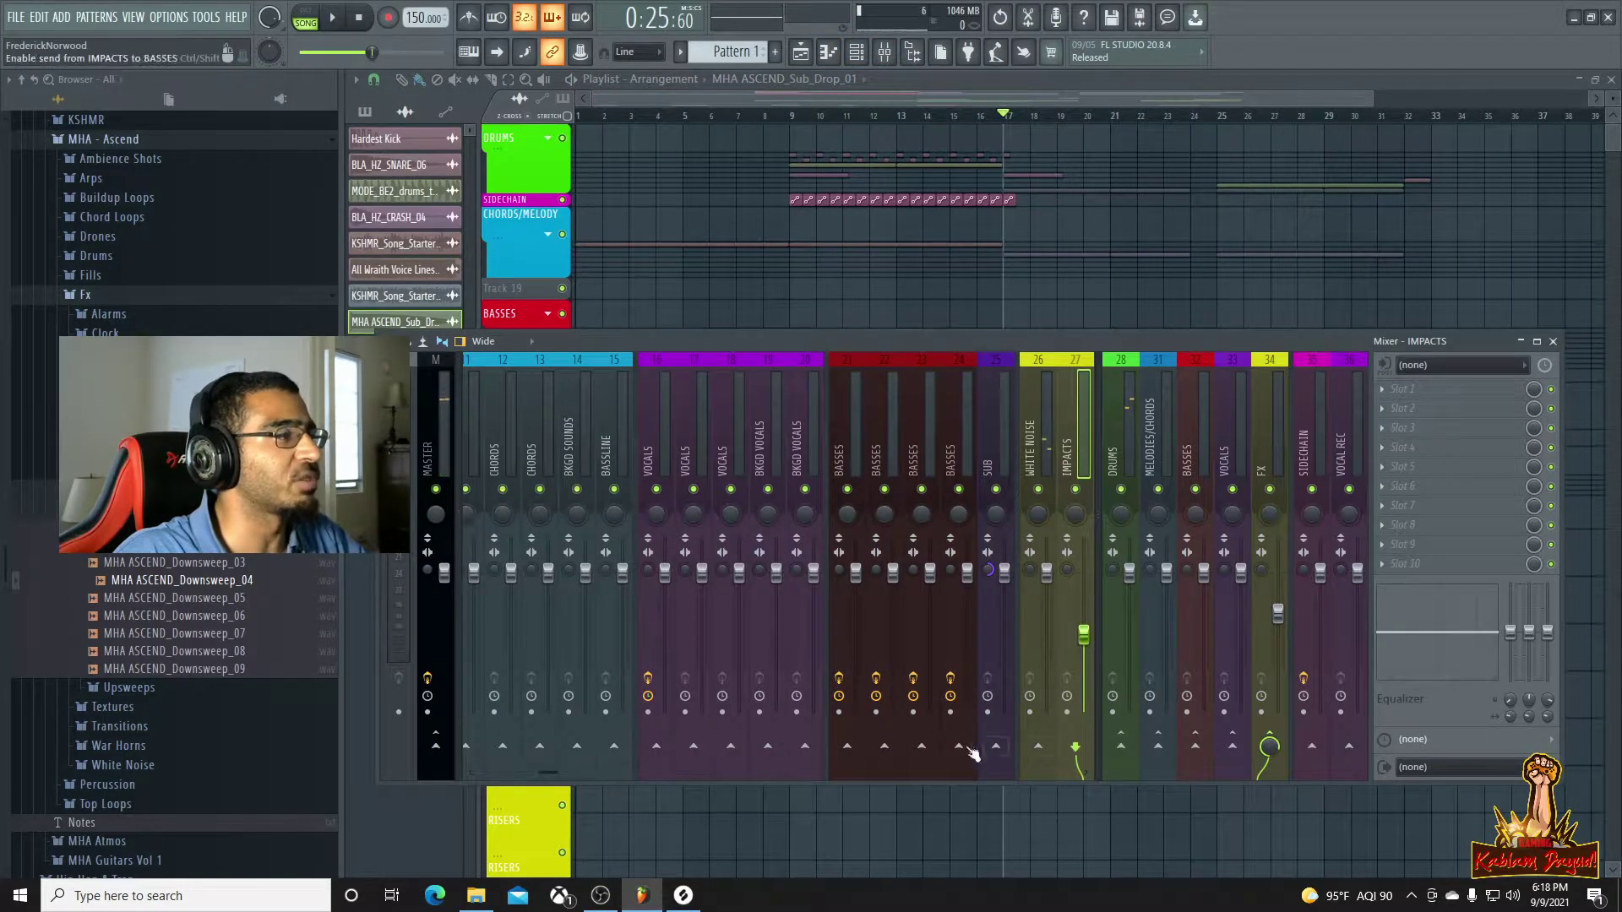
Raise the FX bus volume to about 90% while playing from bar 17
drag(1282, 617, 1283, 608)
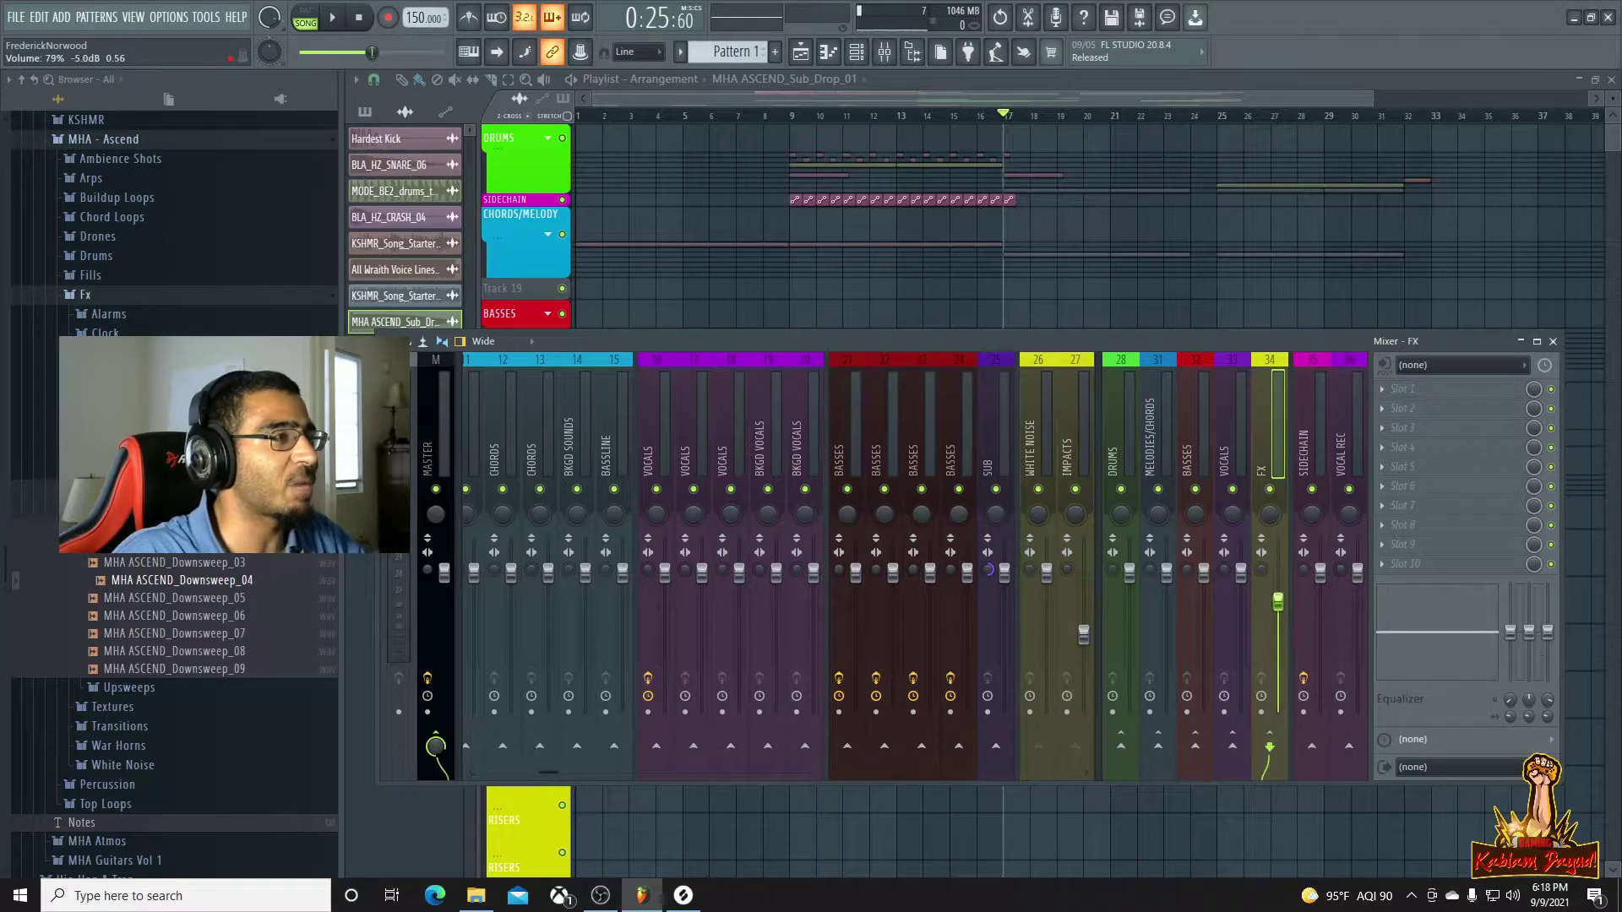
key(space)
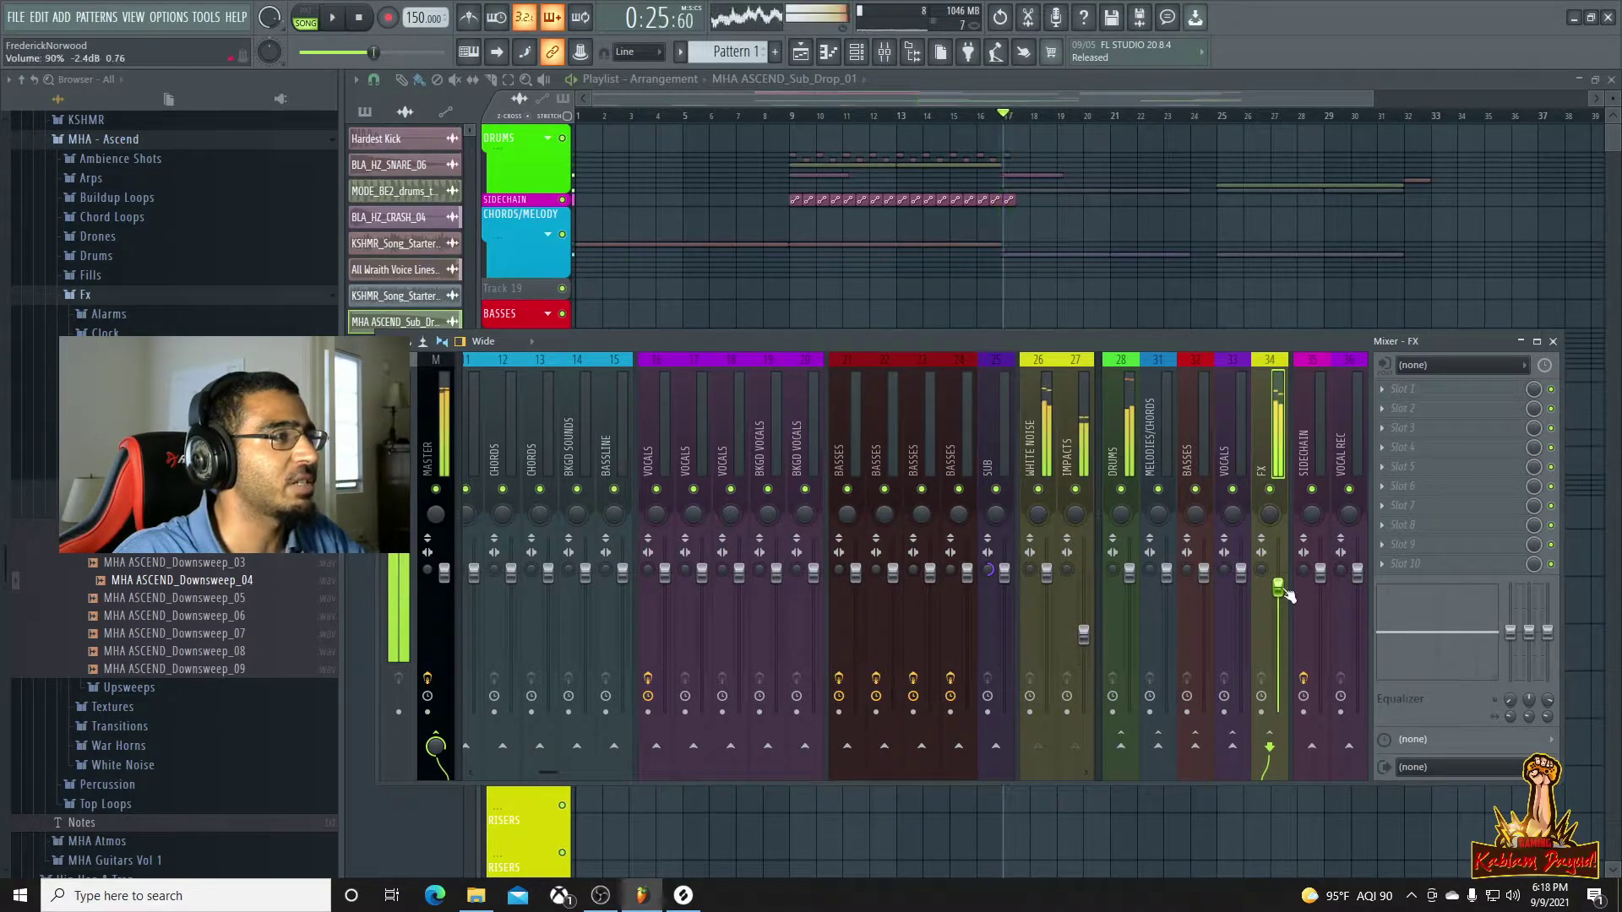
key(space)
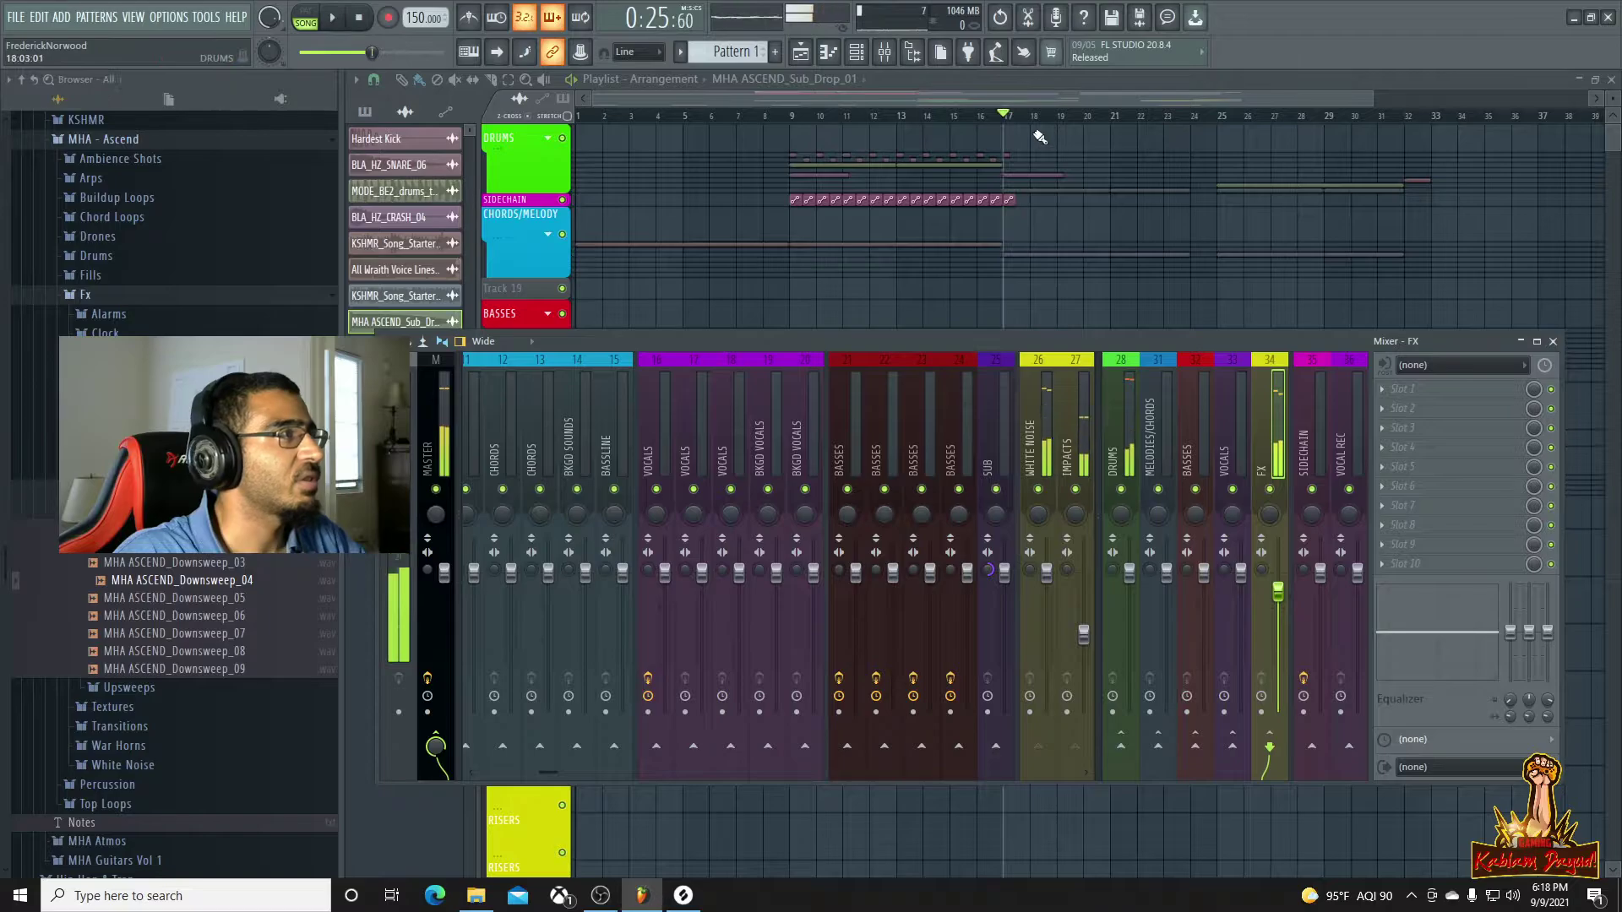
Open the second MHA ASCEND_Downsweep_04 clip's settings and lower its channel volume to about 61% during playback
click(1022, 95)
double_click(1055, 554)
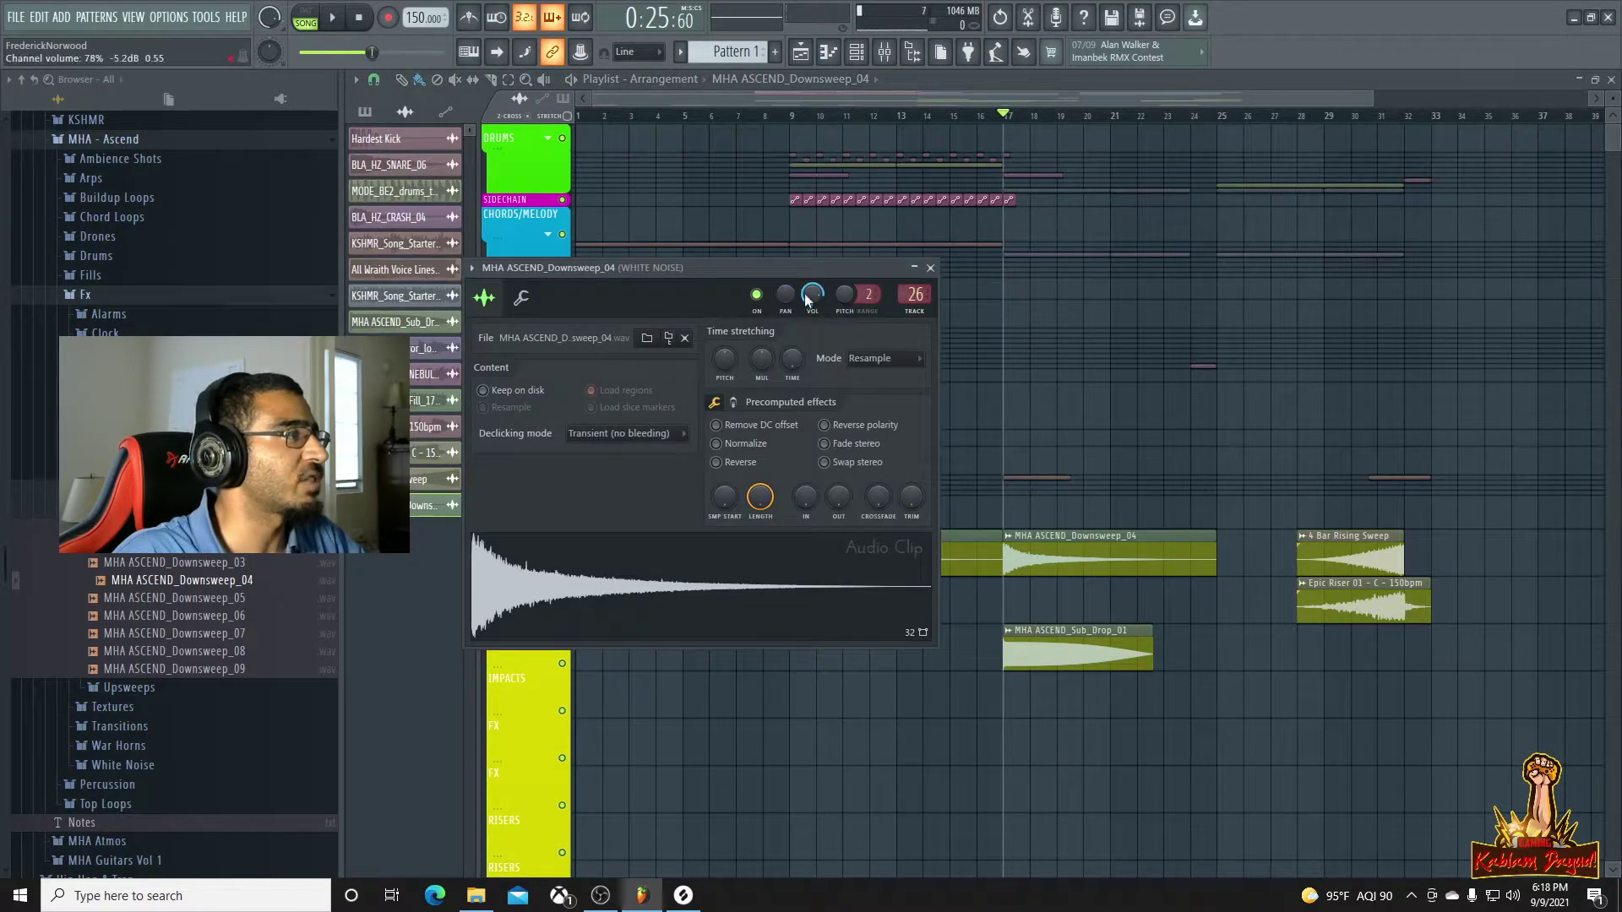
key(space)
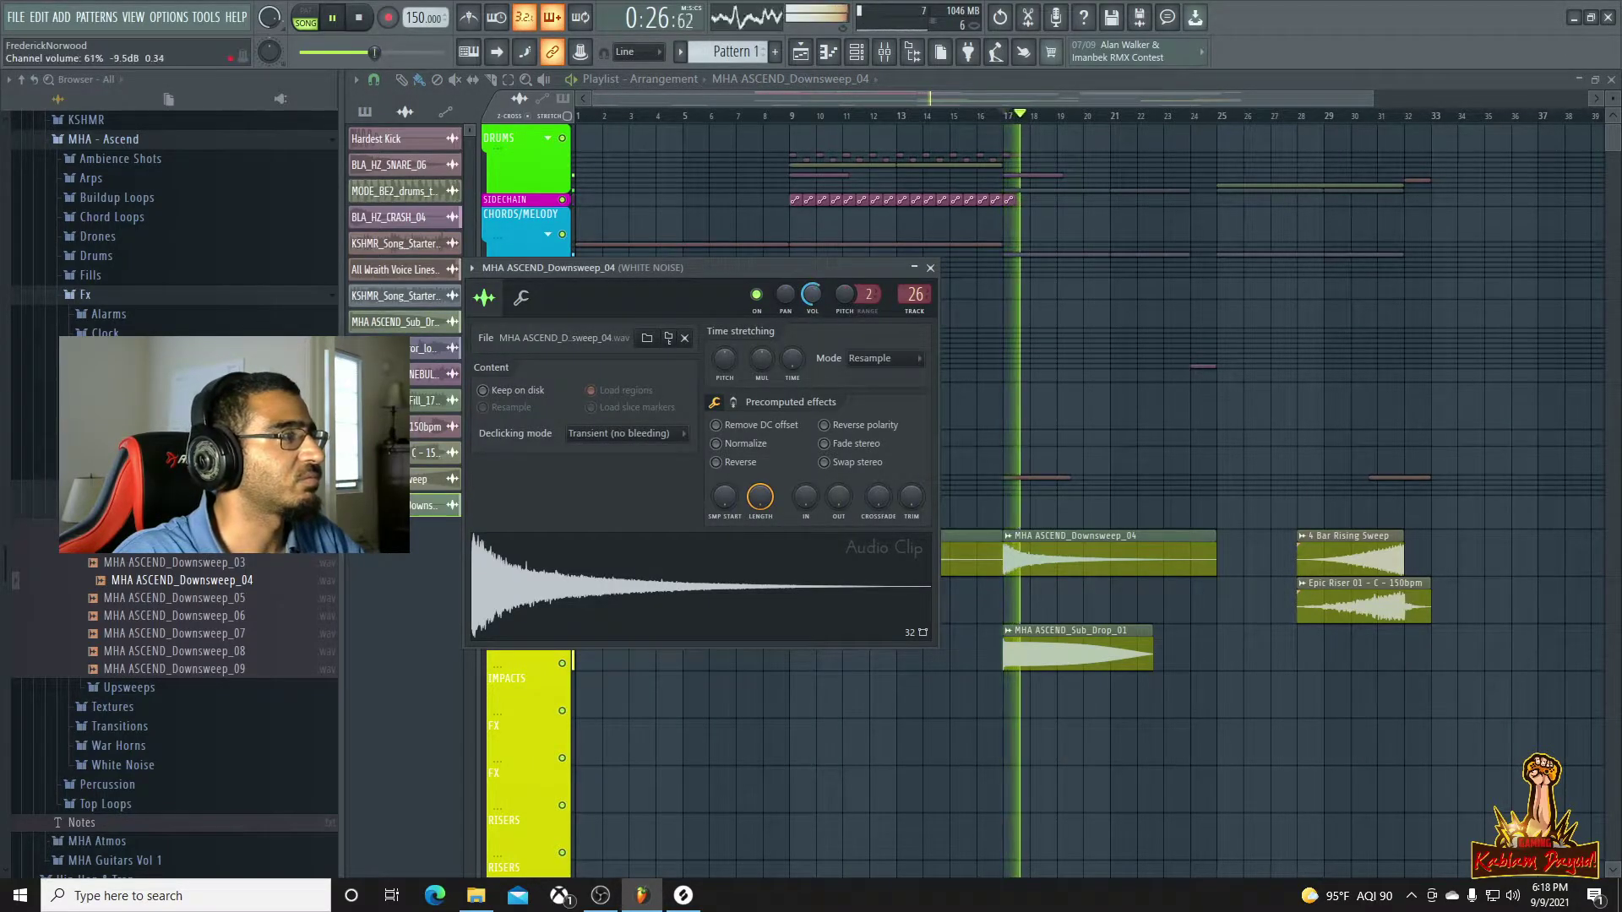
key(space)
key(space)
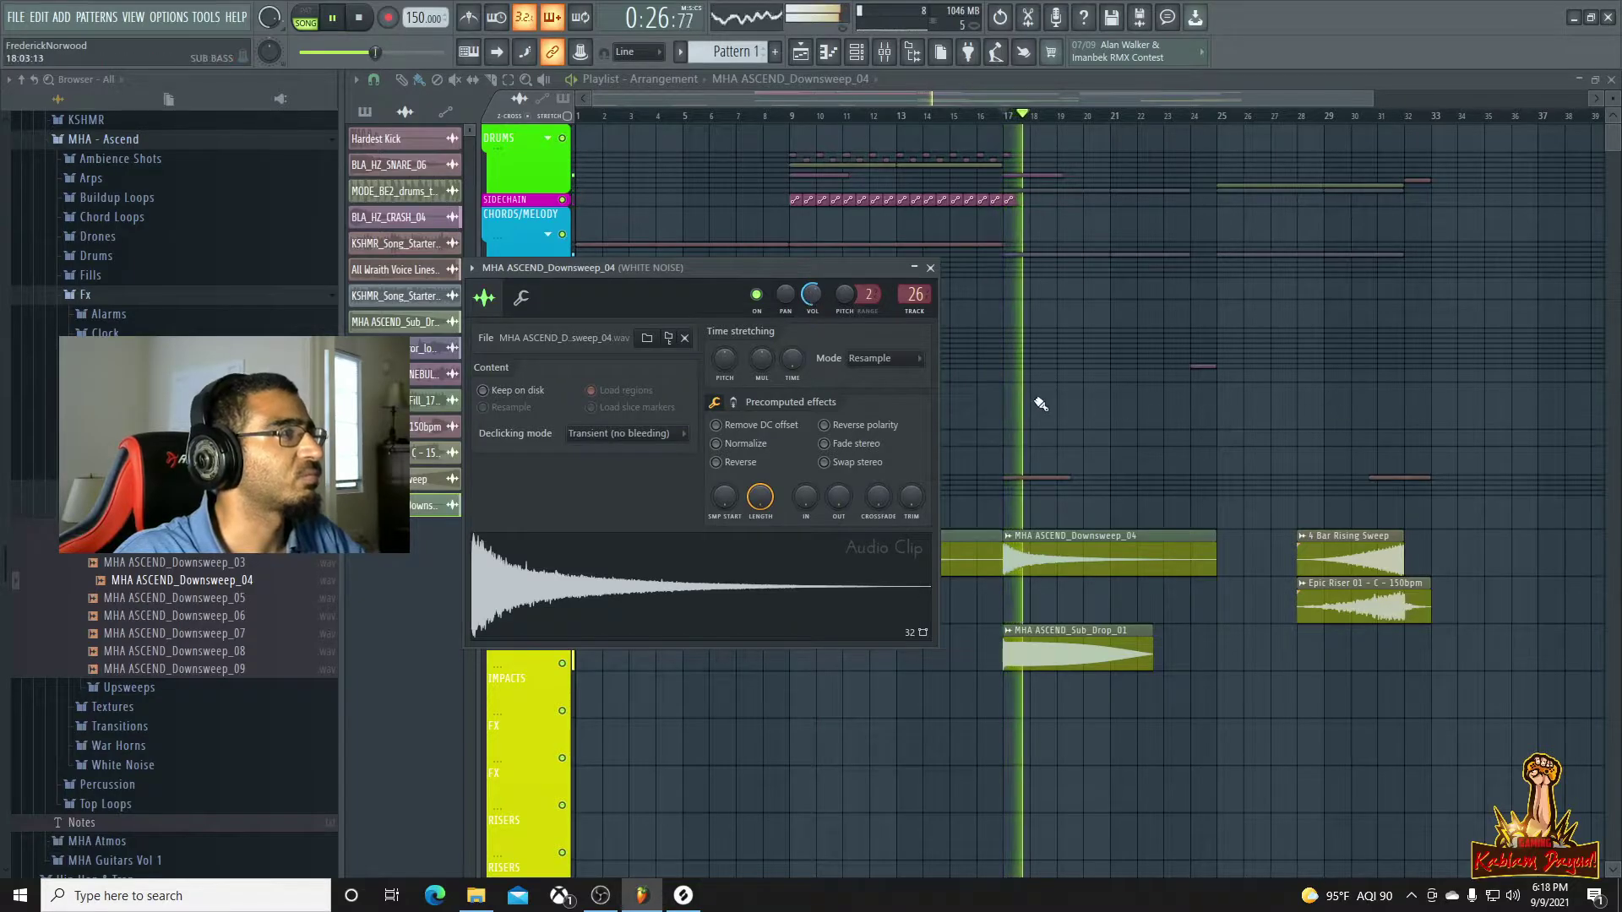
Examine the FX and BASSES bus levels in the mixer while playing on towards the riser clips
click(884, 52)
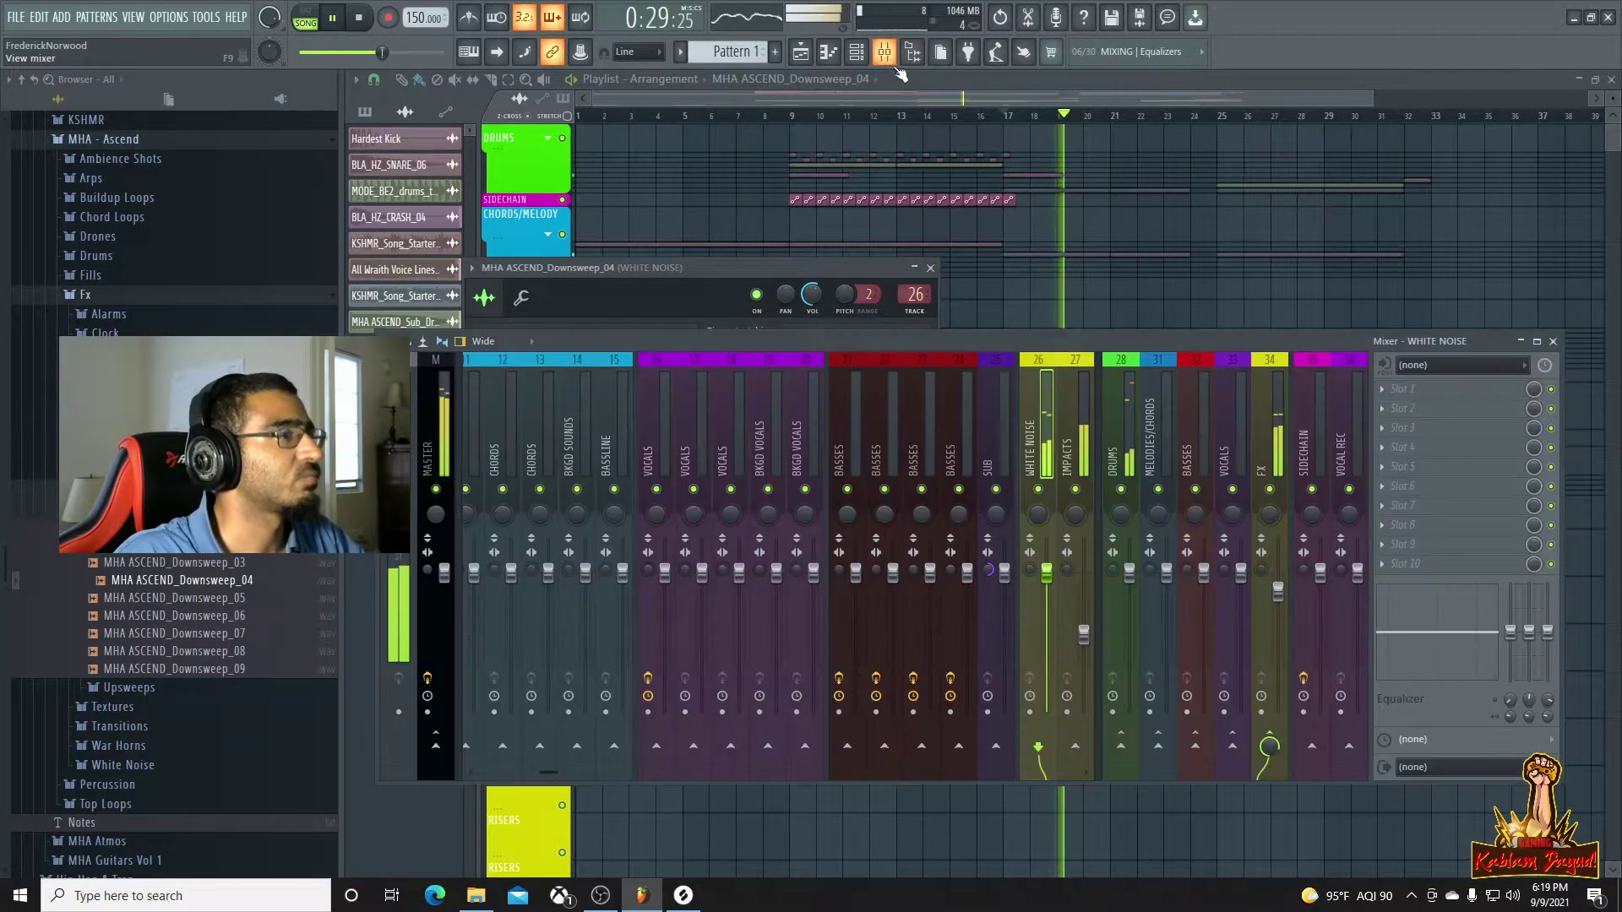
click(1268, 452)
click(1192, 462)
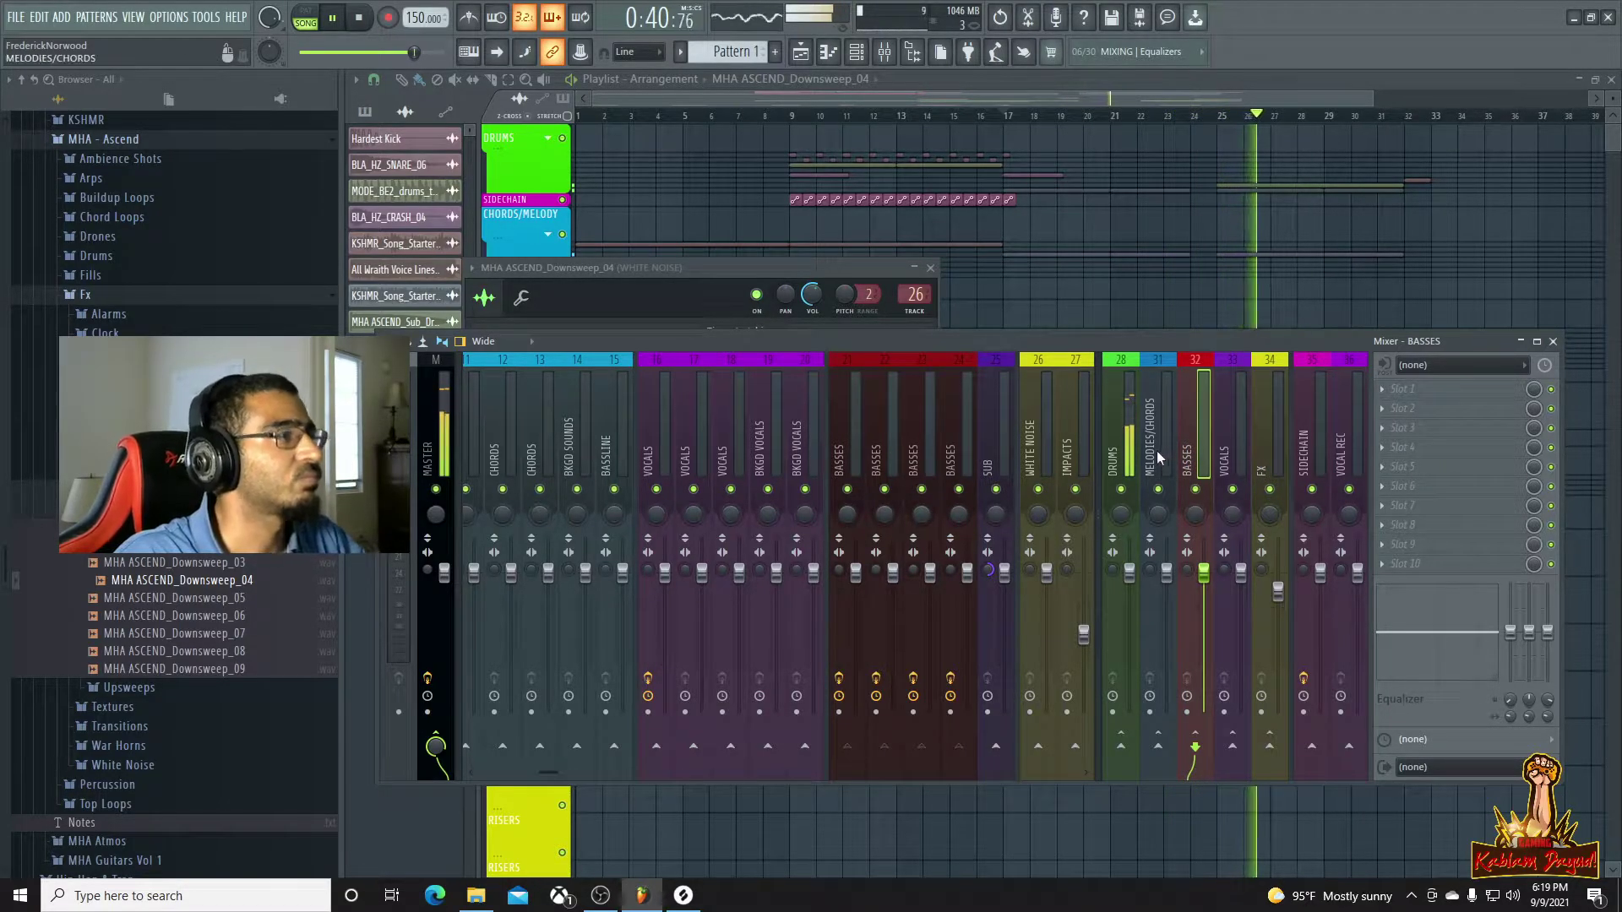
click(1169, 95)
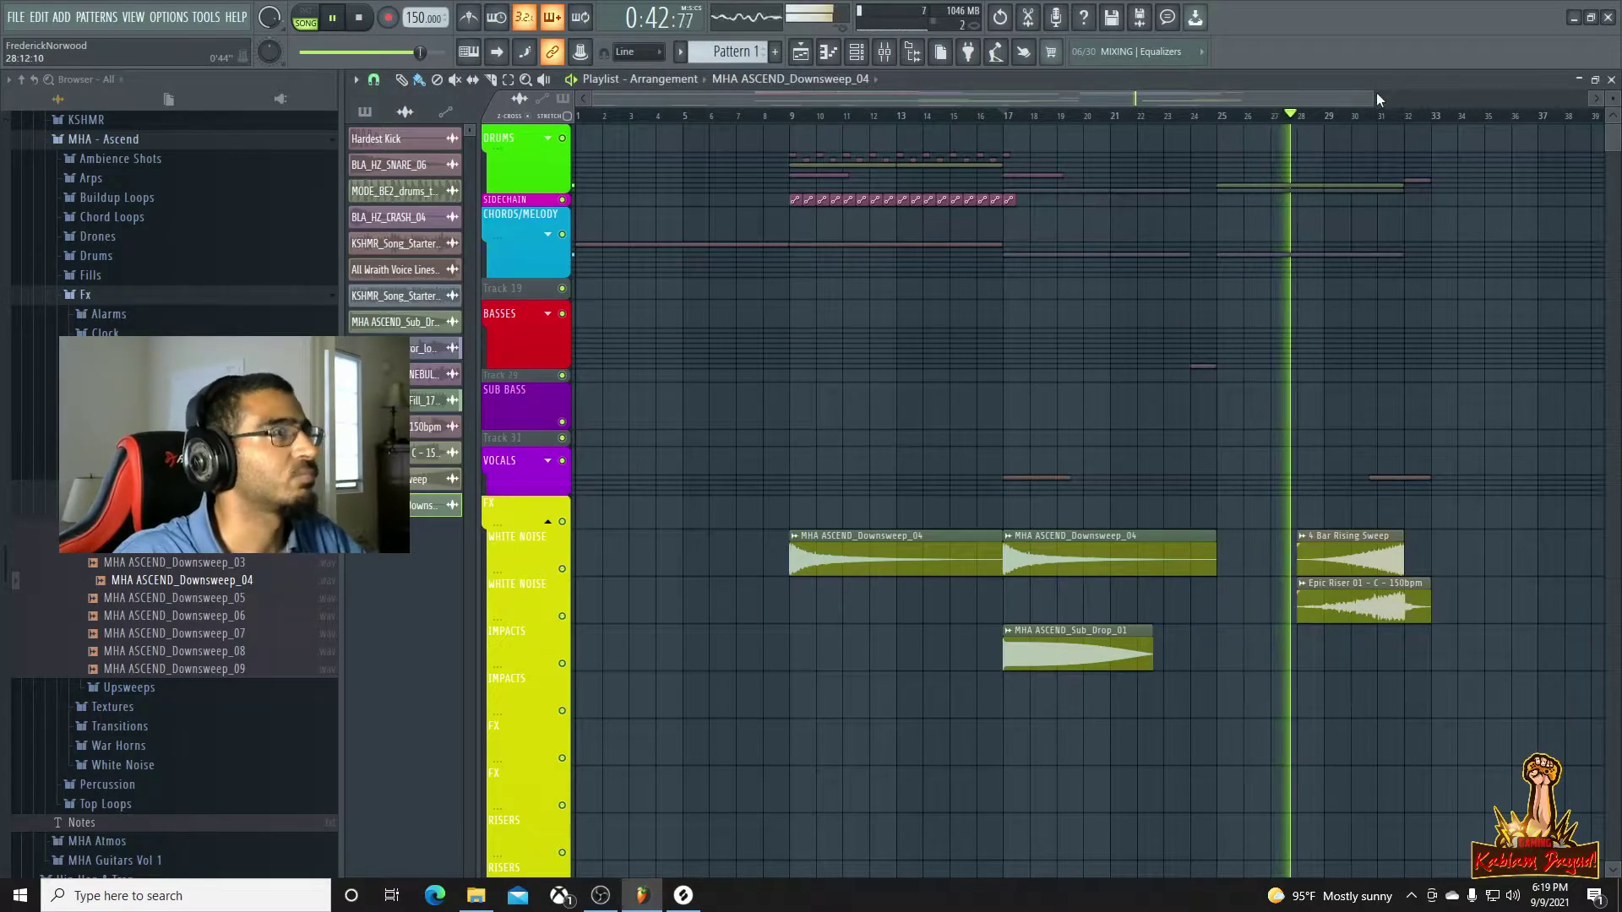
drag(1376, 97, 1382, 97)
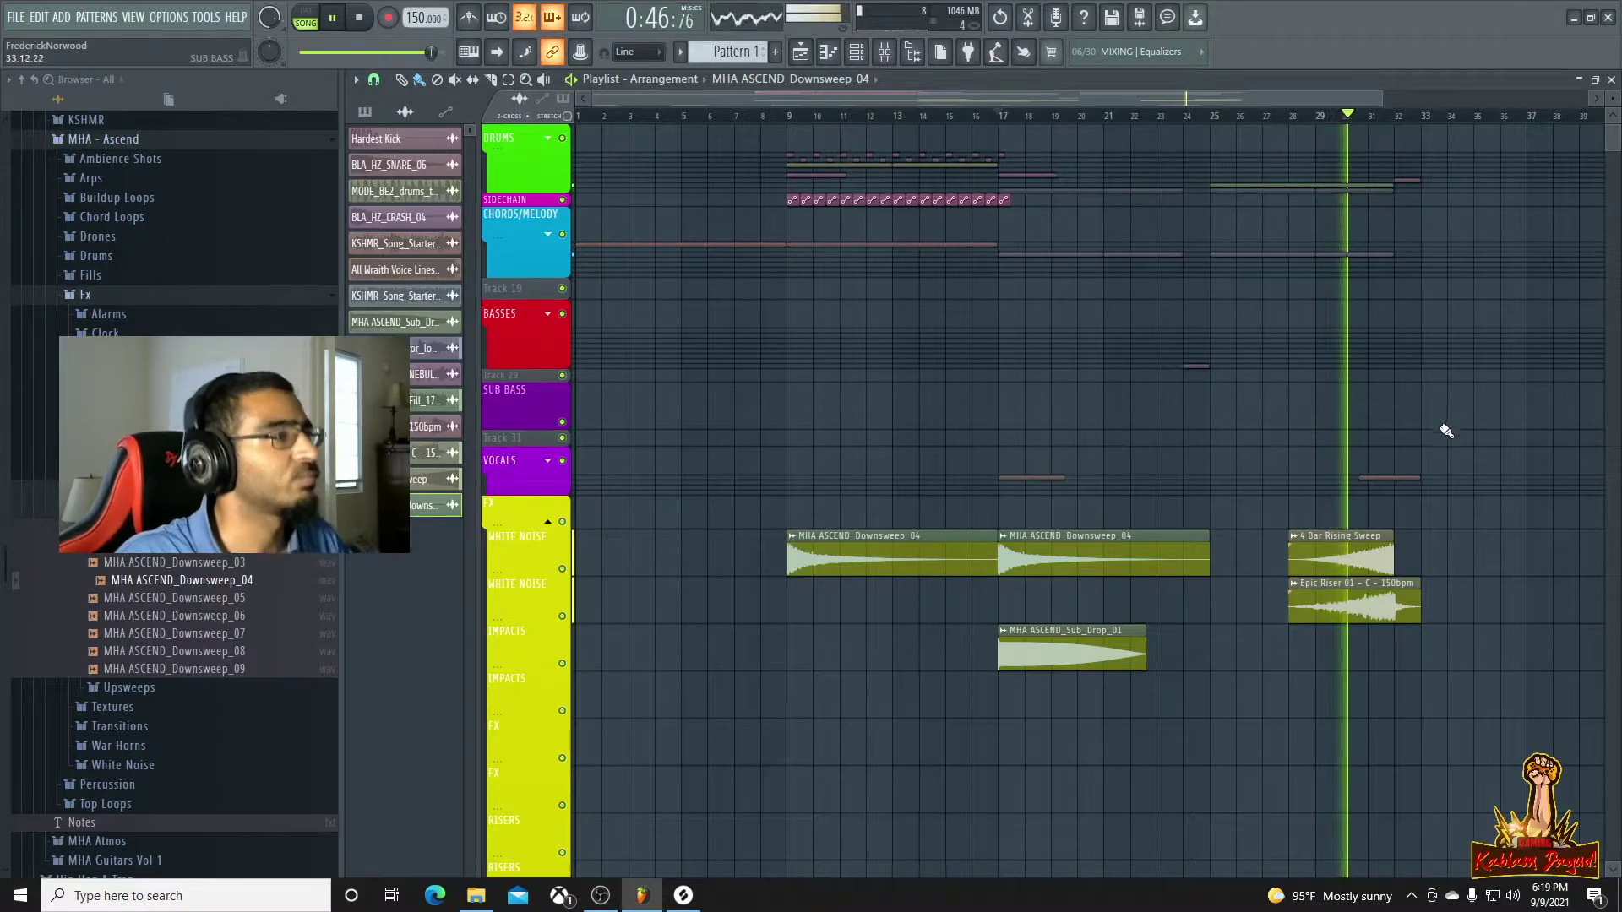
scroll(1474, 482, down, 1)
scroll(1436, 494, down, 1)
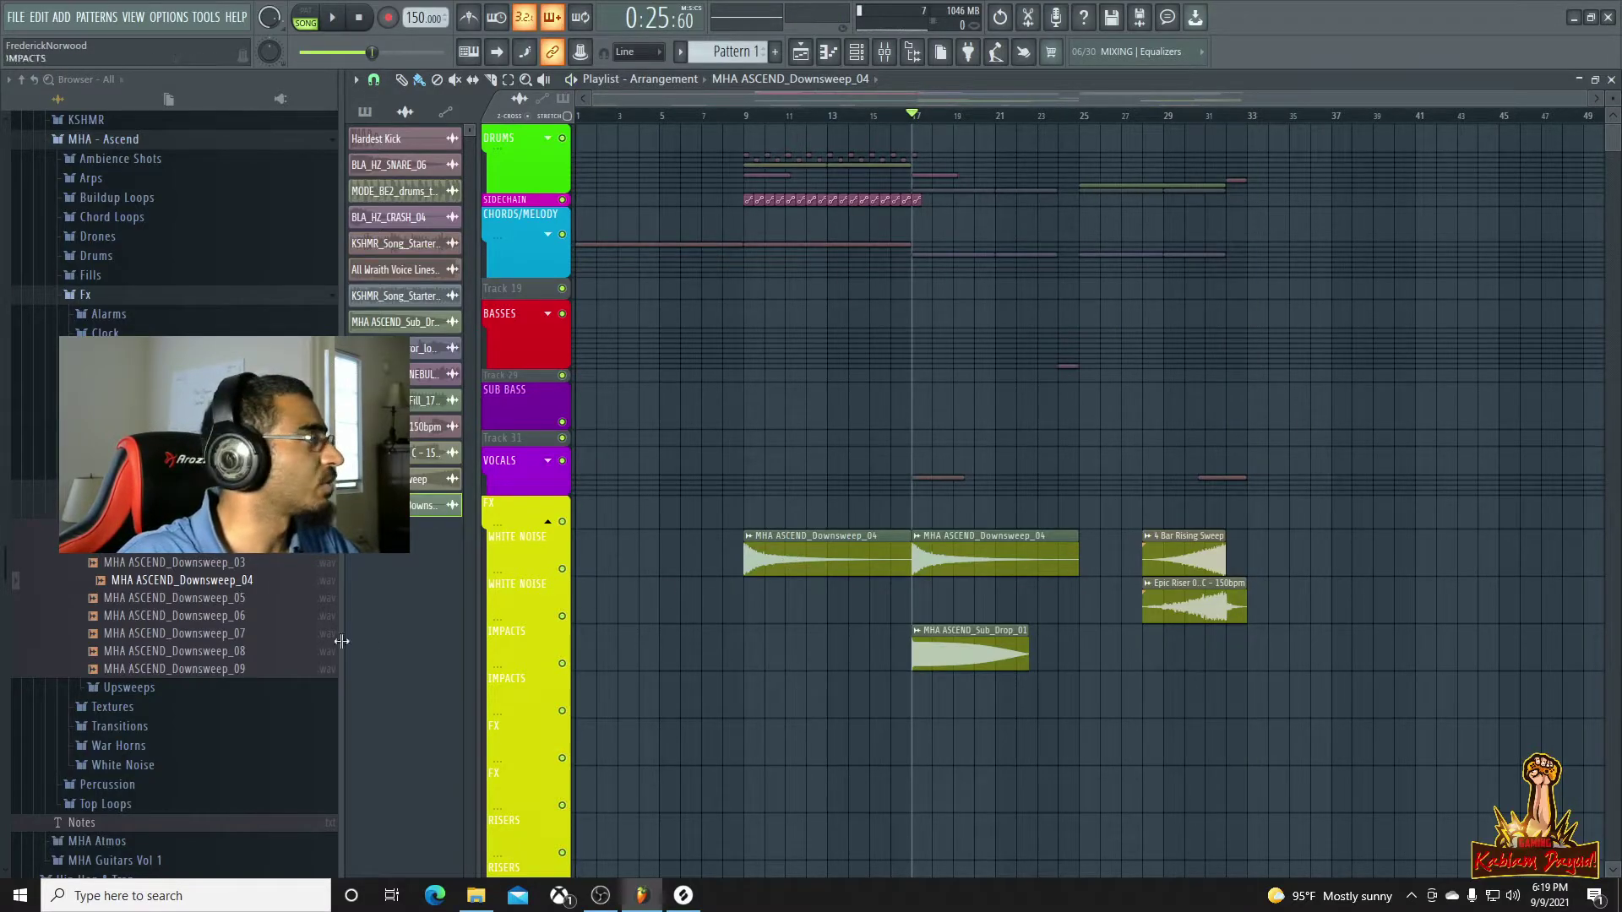
Add the MHA ASCEND_Medium_Upsweep_03 sample to the second WHITE NOISE playlist track so that it ends at bar 9
click(128, 509)
click(128, 528)
click(129, 550)
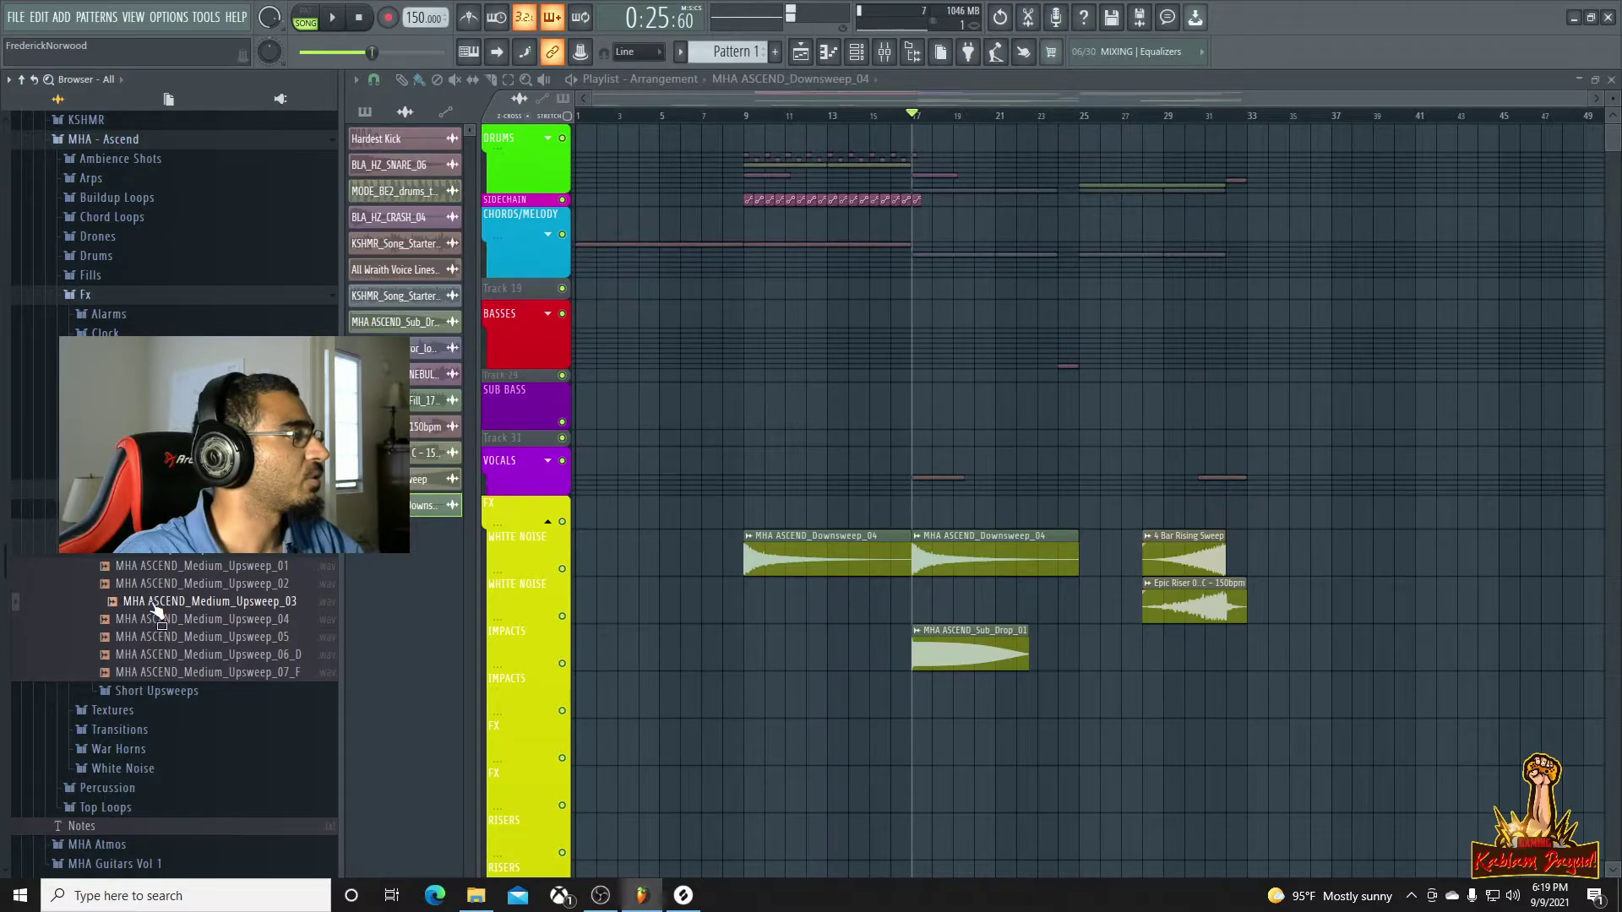
drag(157, 610, 585, 602)
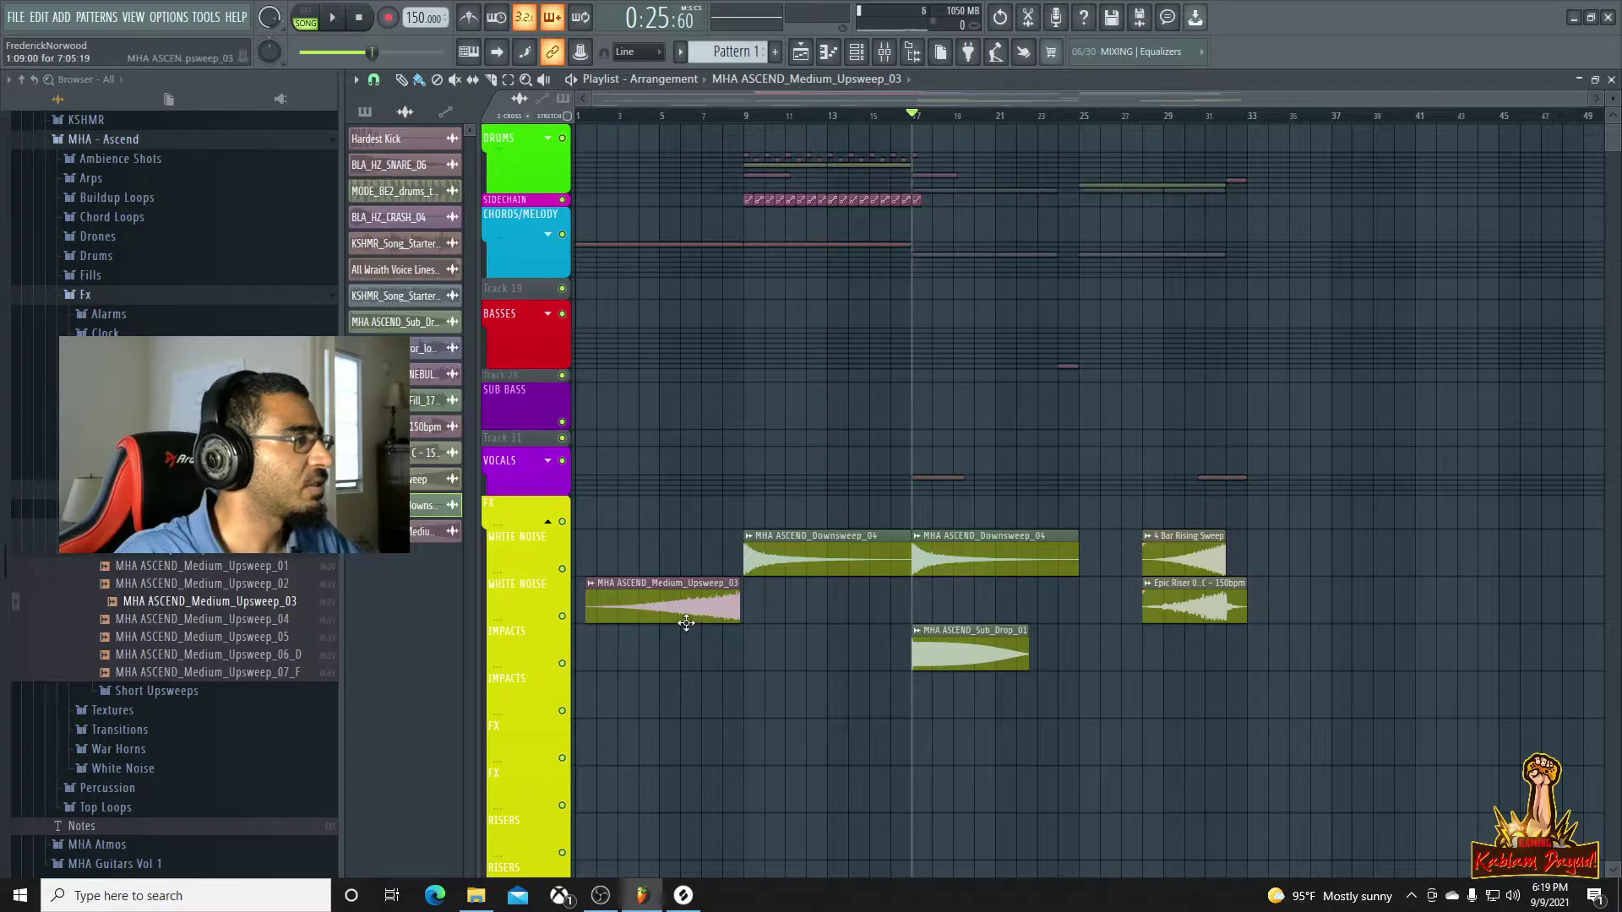
scroll(686, 623, up, 4)
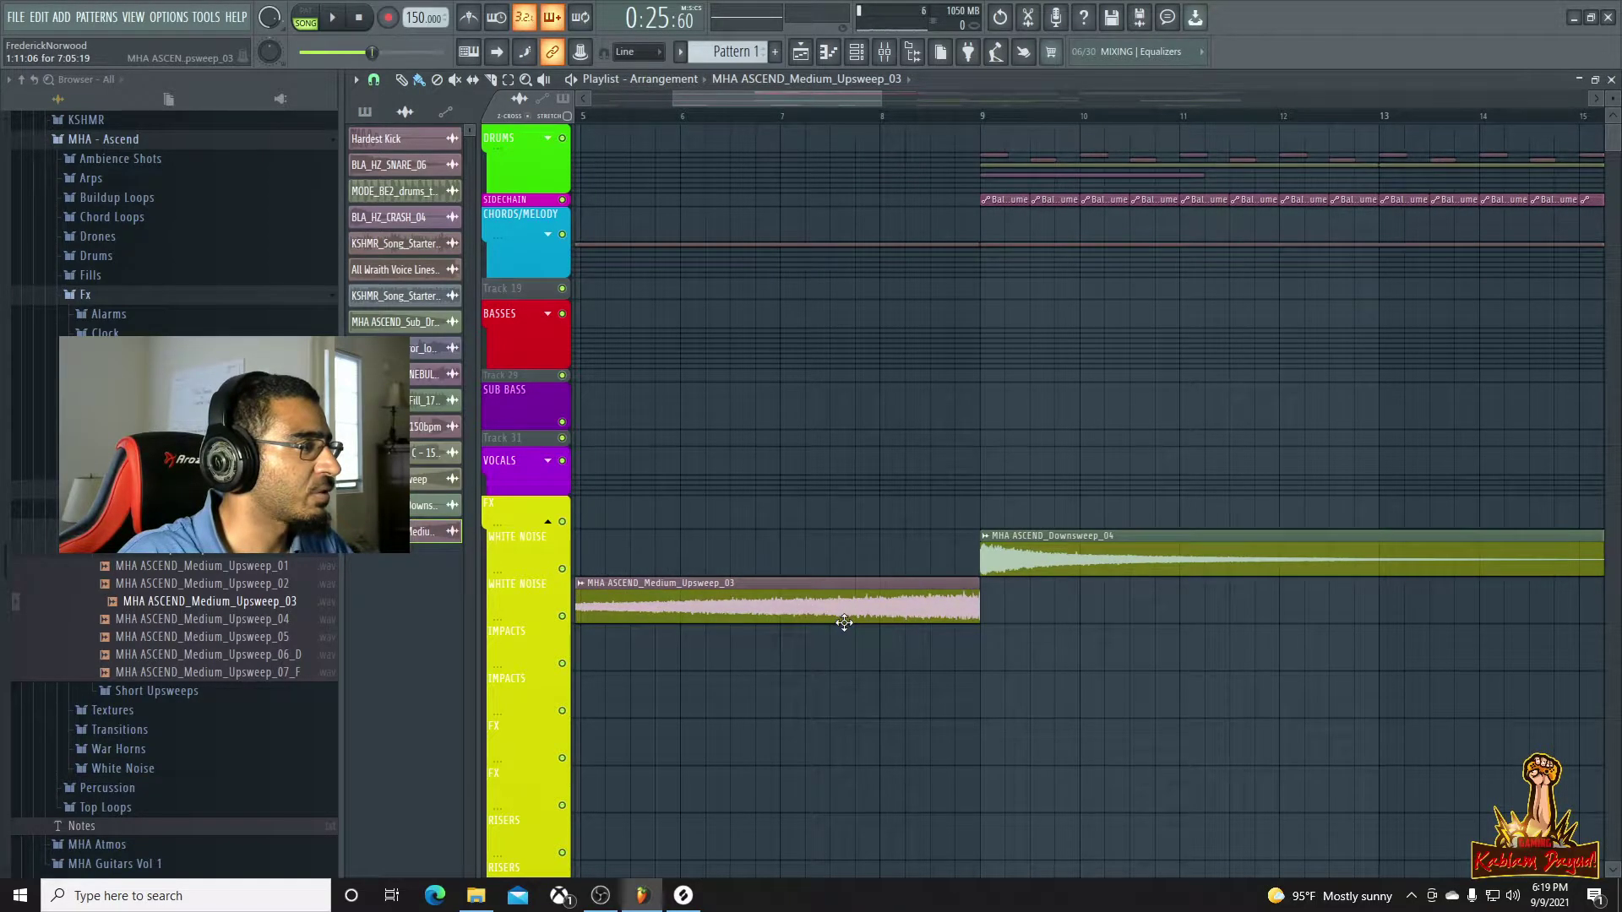
scroll(841, 616, down, 3)
Route the Medium_Upsweep_03 clip to WHITE NOISE mixer track 26 and set its channel volume to about 47% while playing around bar 9
double_click(836, 607)
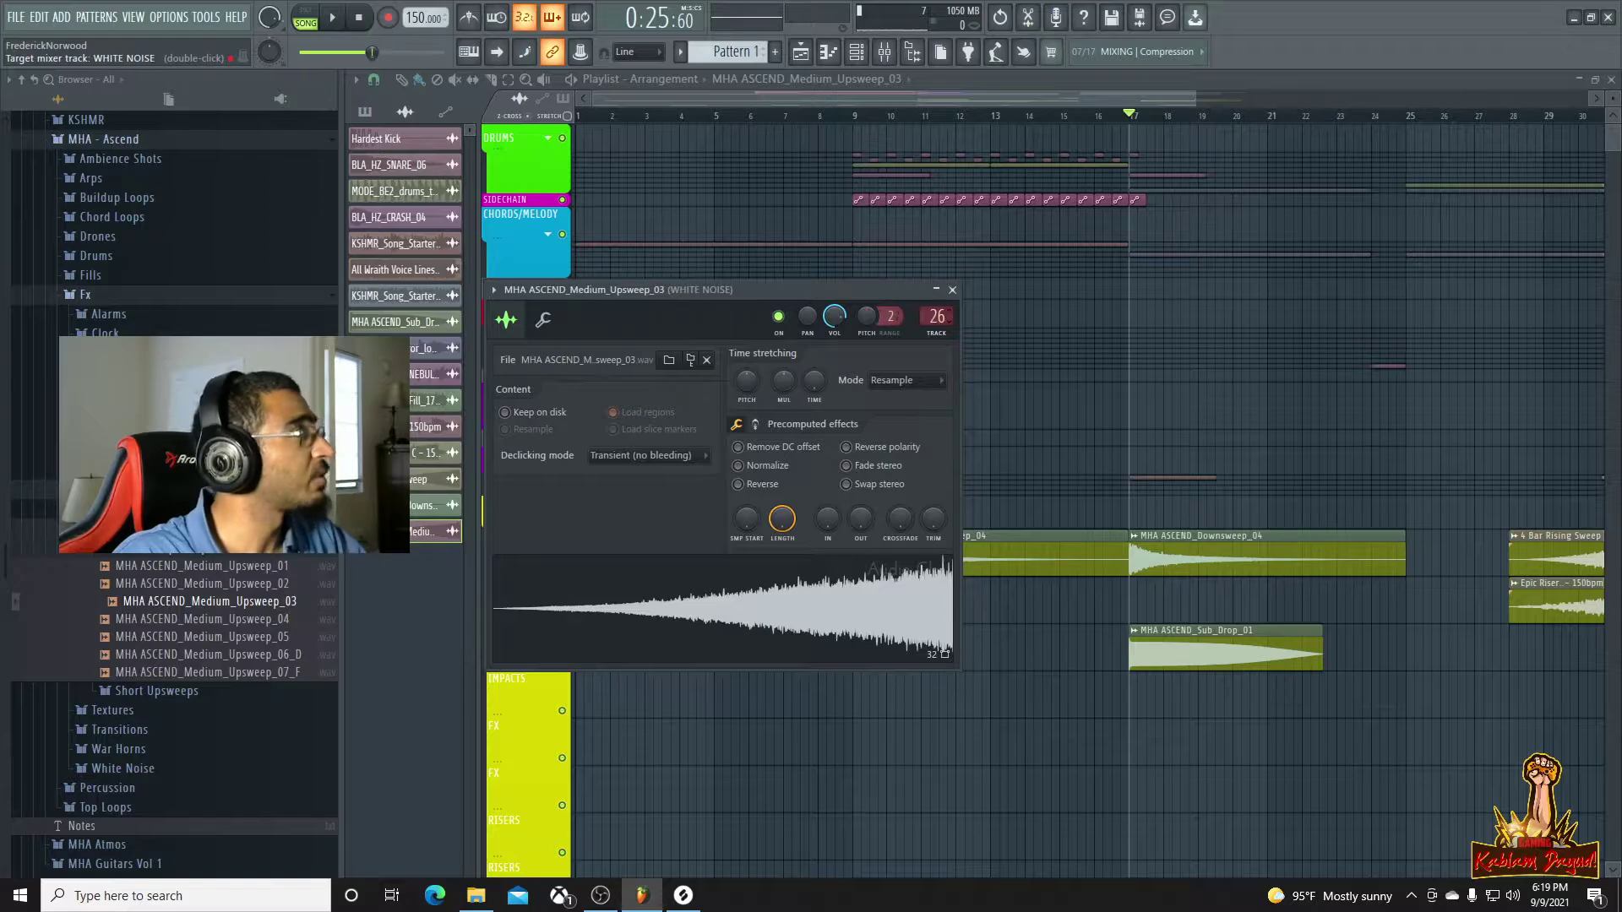
key(space)
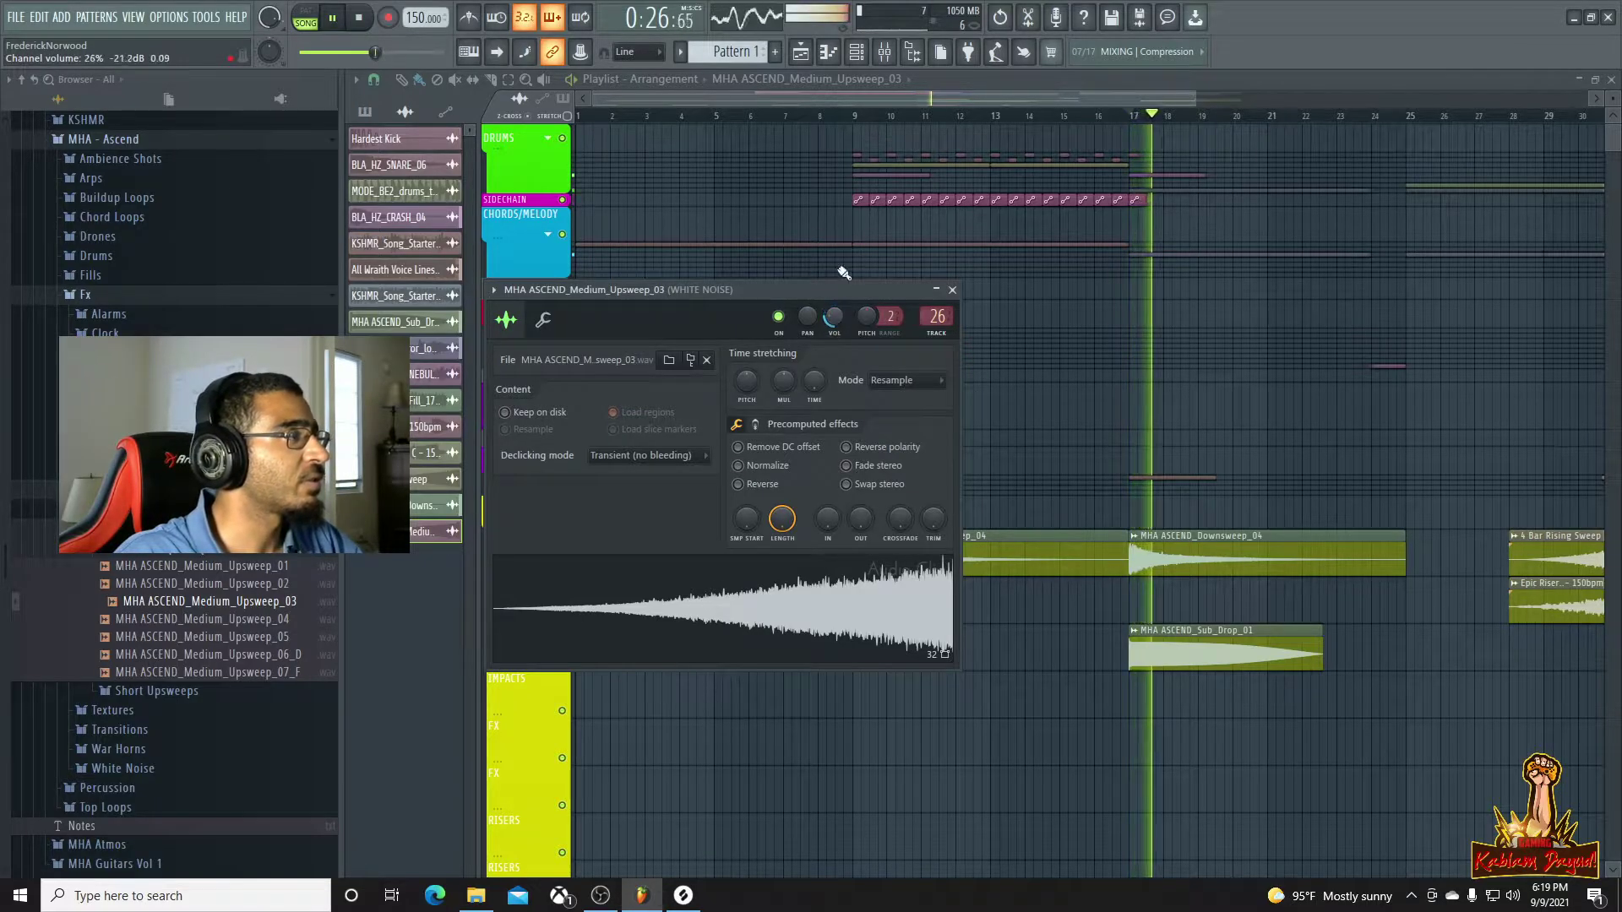
click(830, 117)
double_click(802, 591)
key(space)
key(space)
drag(834, 316, 833, 318)
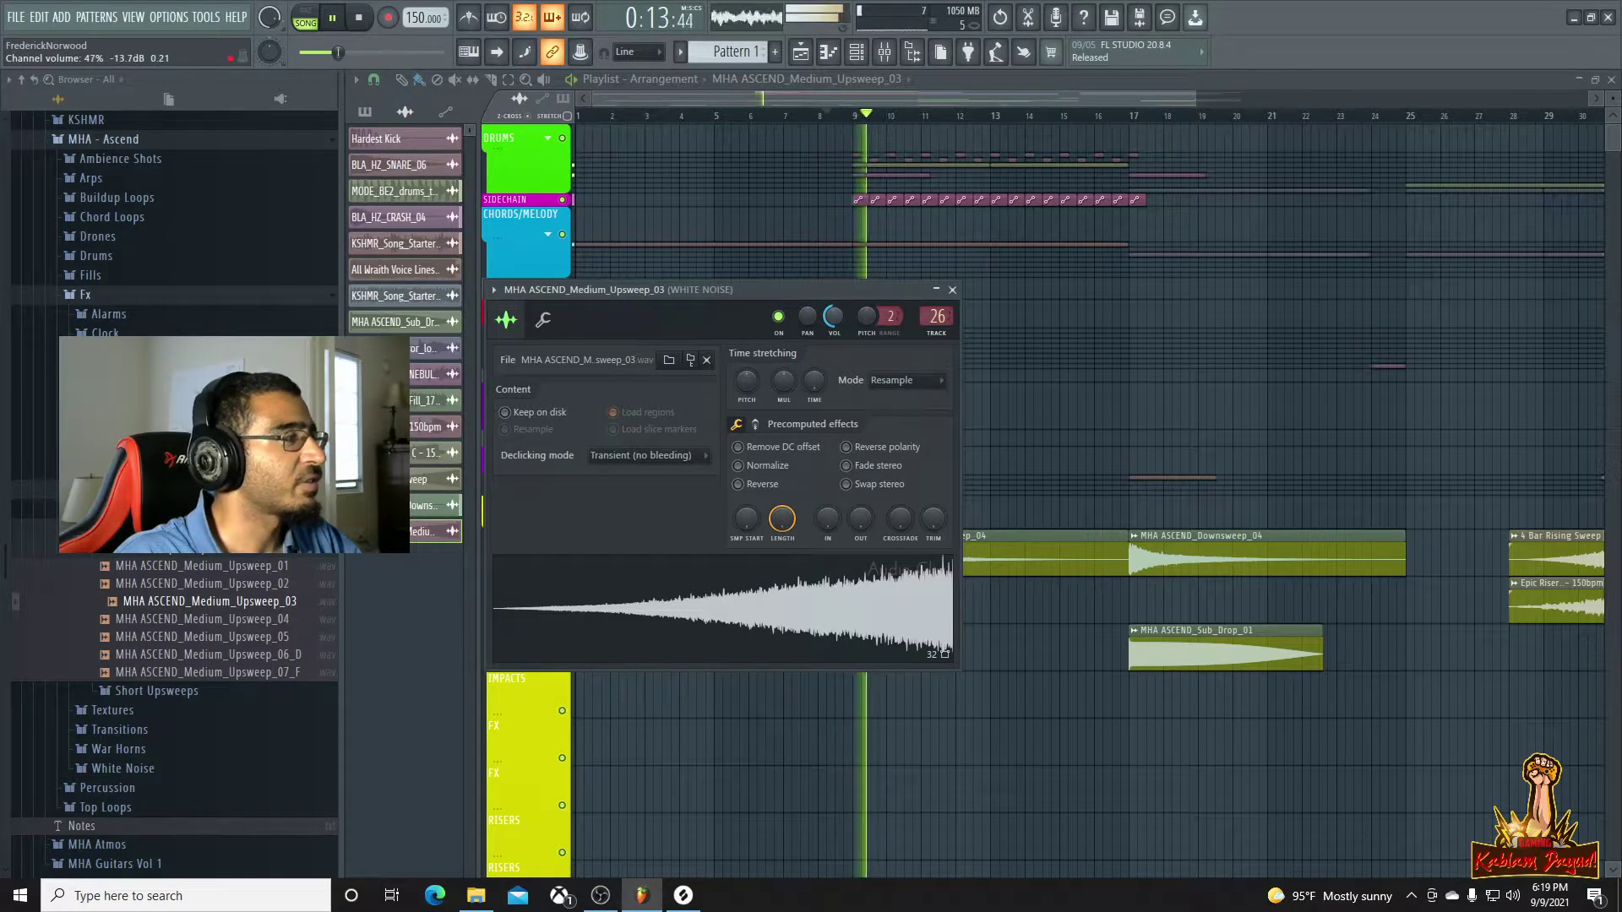
click(834, 118)
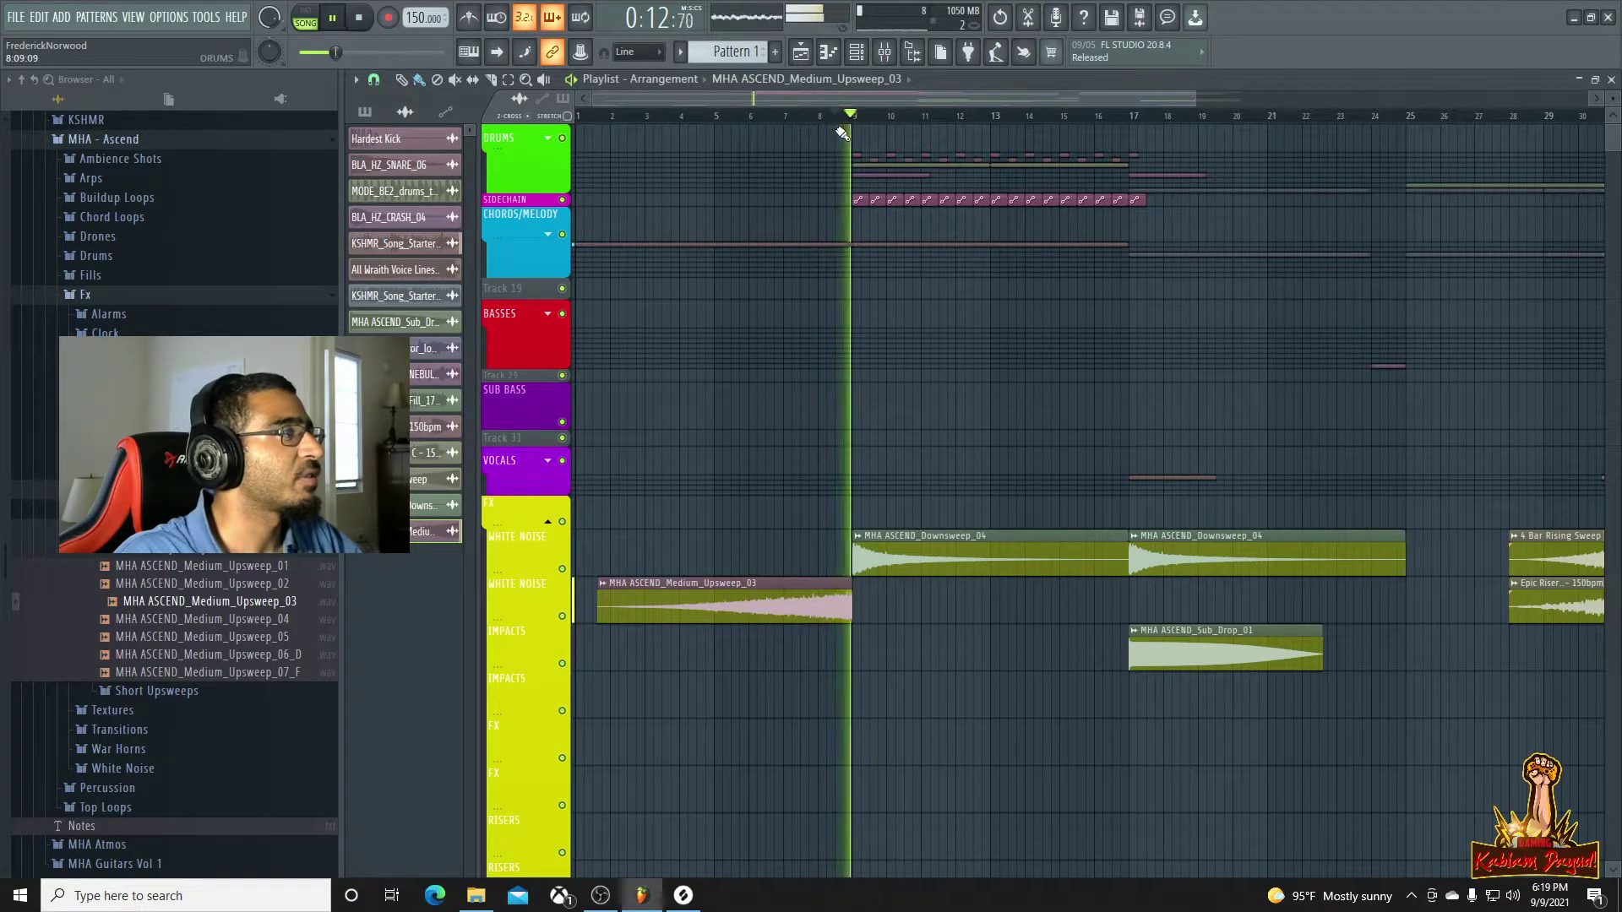
Solo playlist Track 56 and listen to its voice clips from bar 1 and bar 5
scroll(933, 428, down, 10)
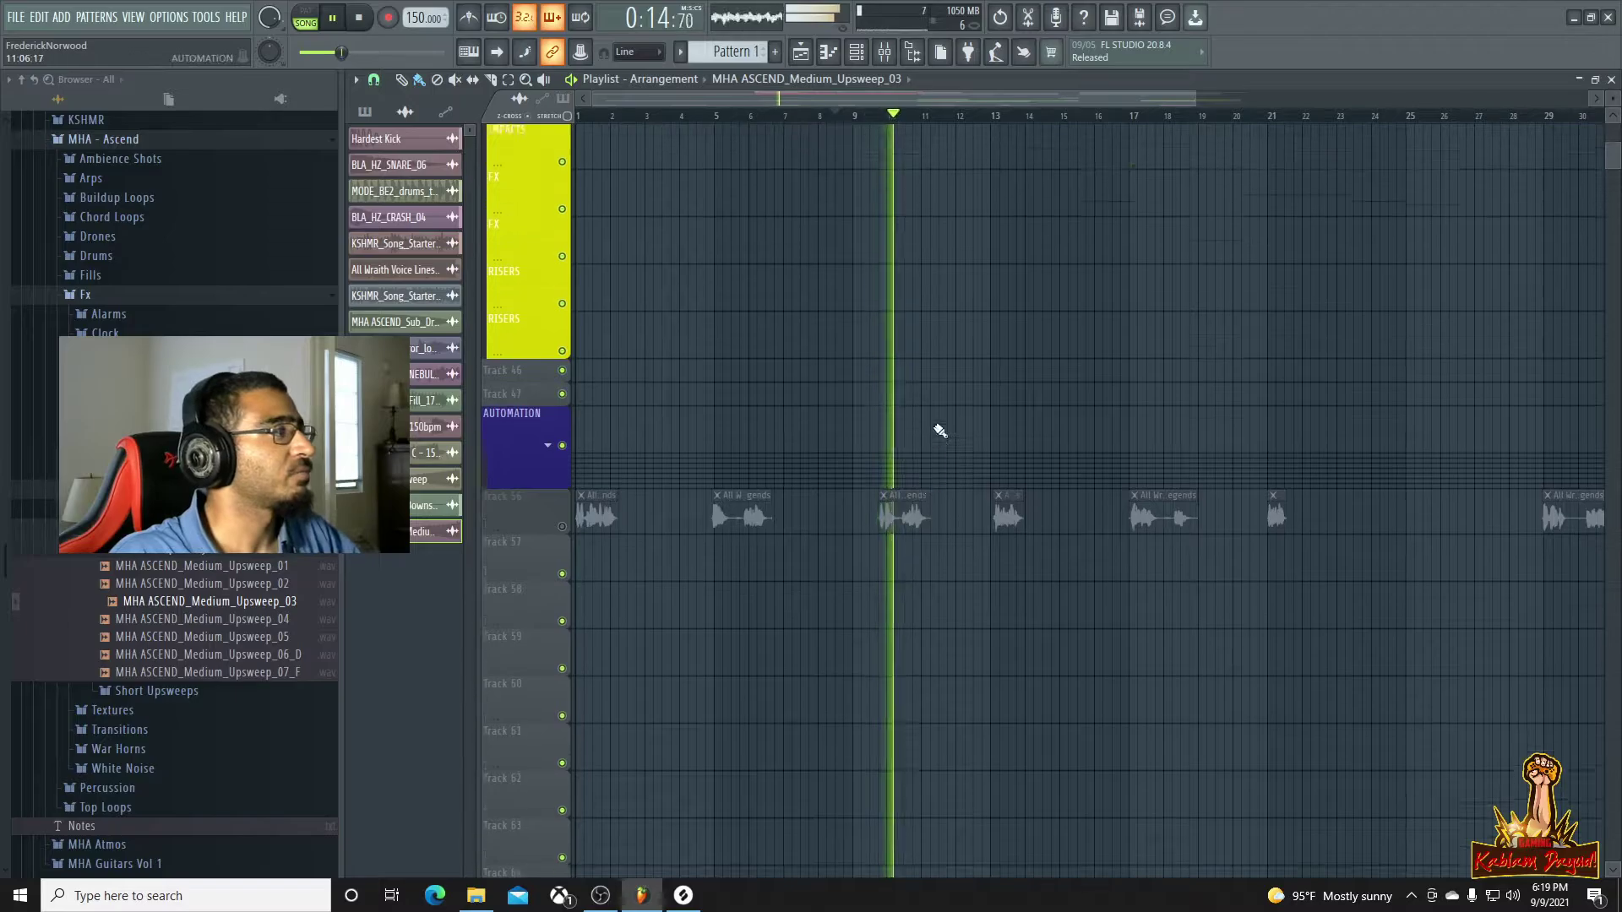
key(space)
scroll(940, 431, up, 2)
right_click(562, 603)
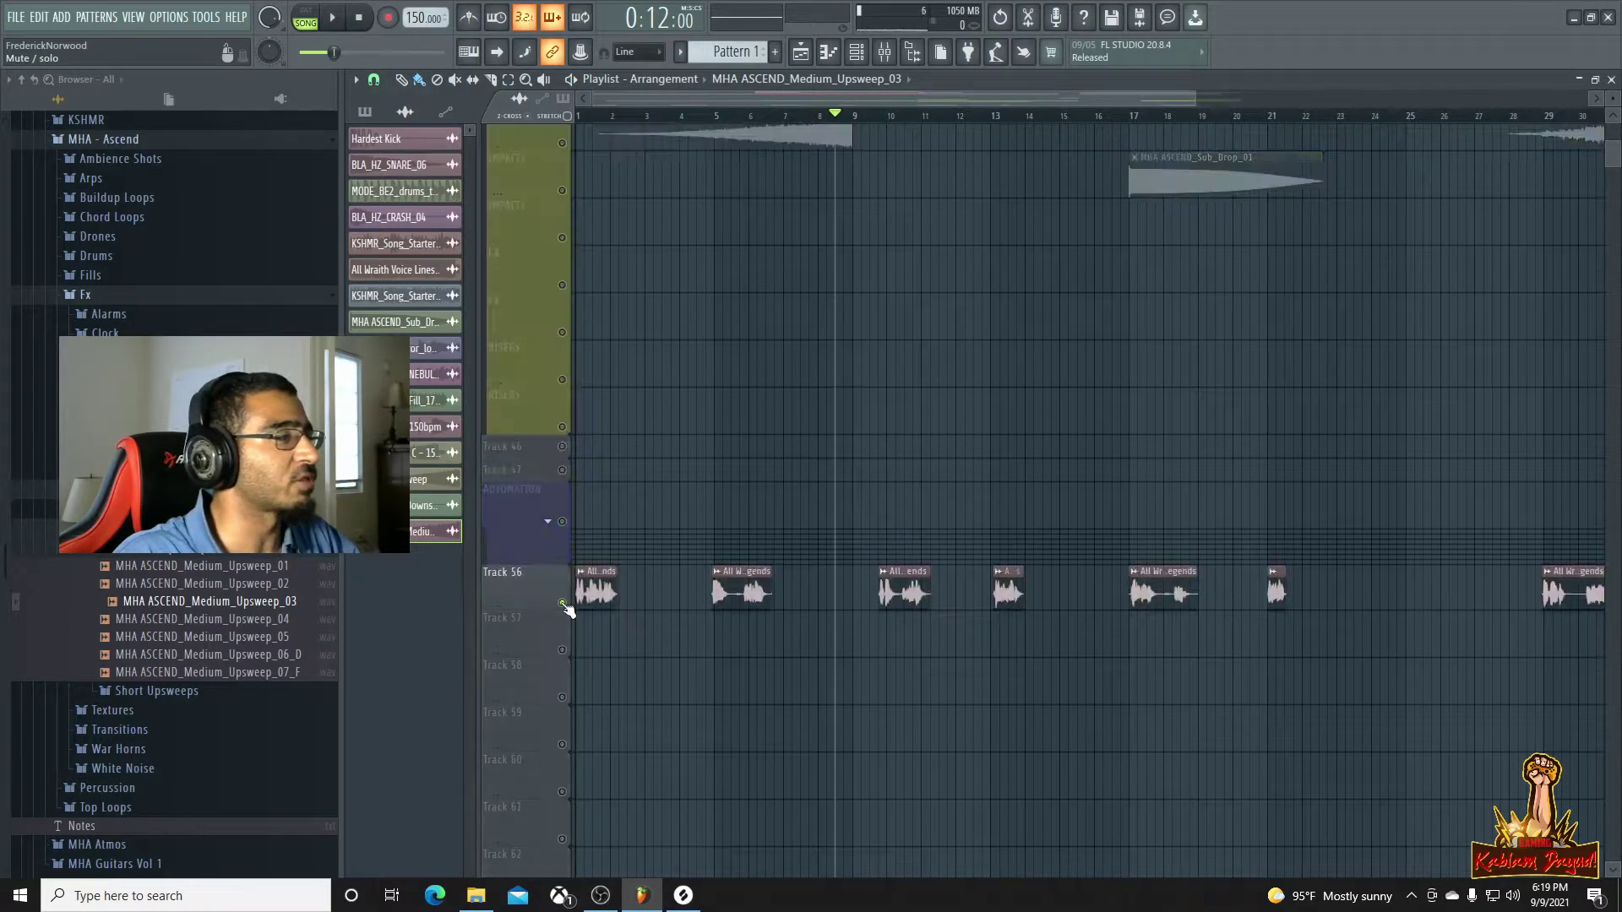
key(space)
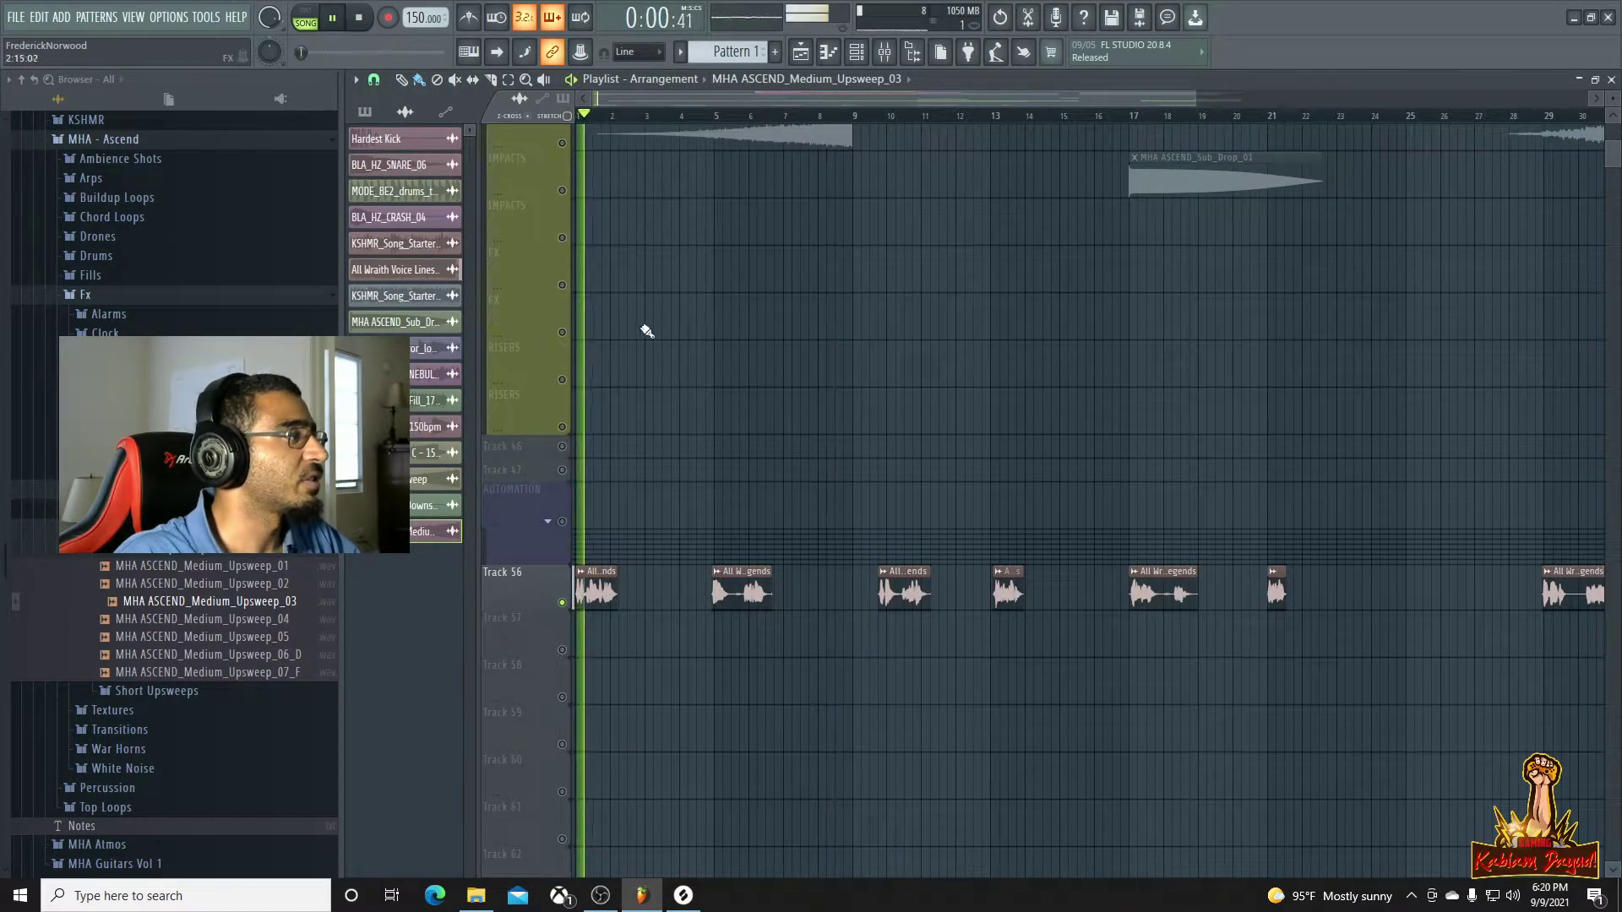
click(719, 120)
key(space)
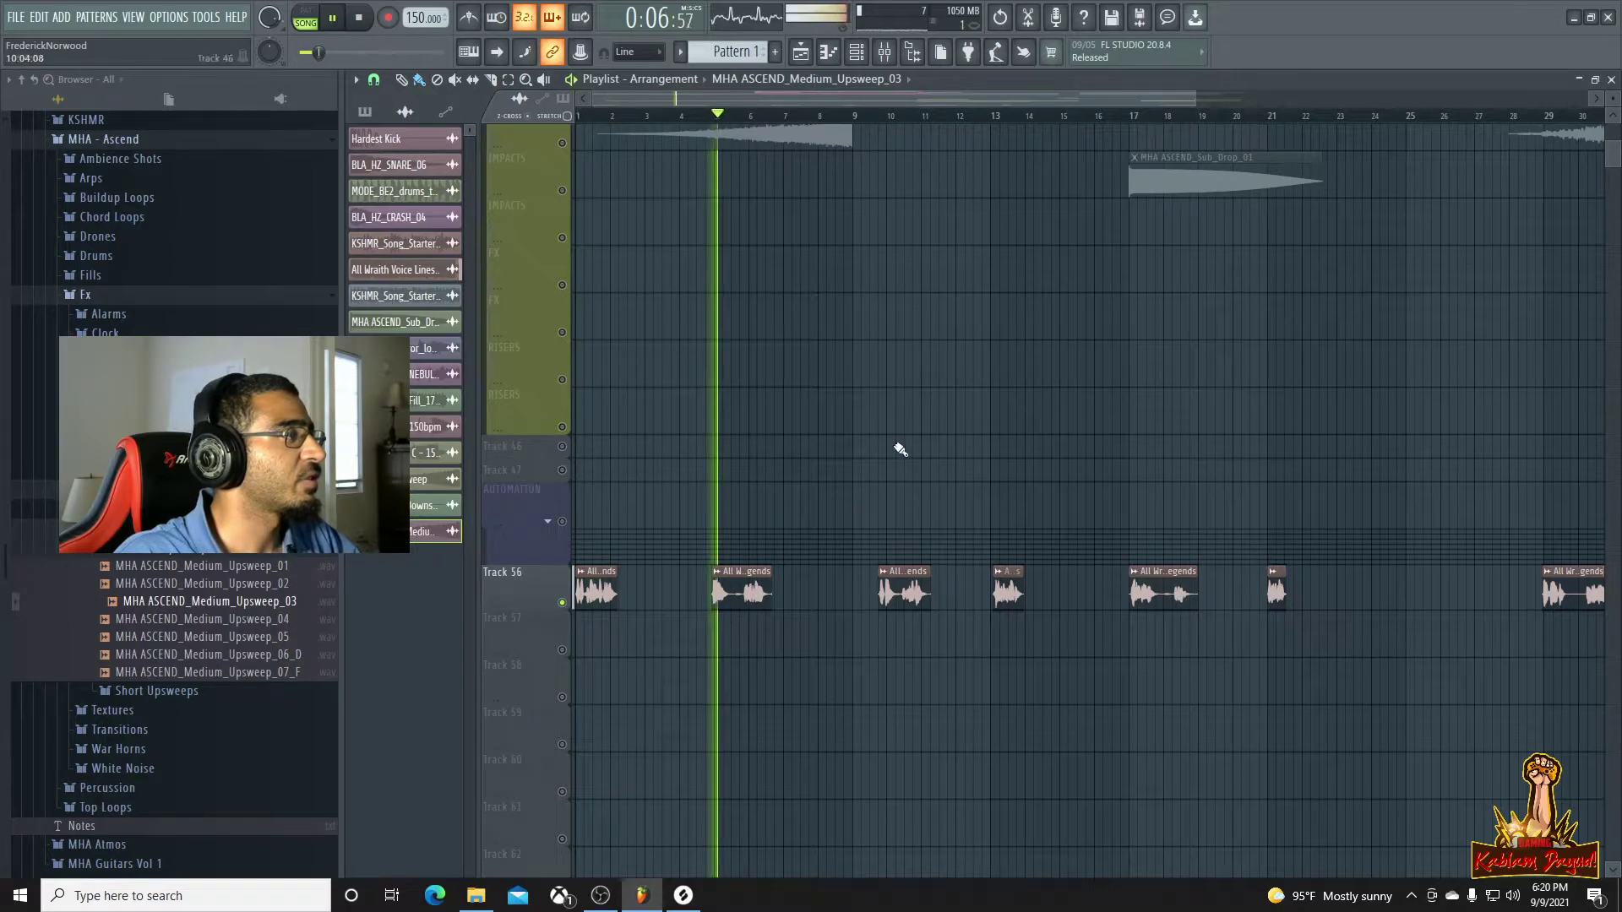
Listen to the remaining soloed voice clips on Track 56 around bars 9, 13, 17, 21 and 29
drag(845, 97, 879, 97)
click(805, 118)
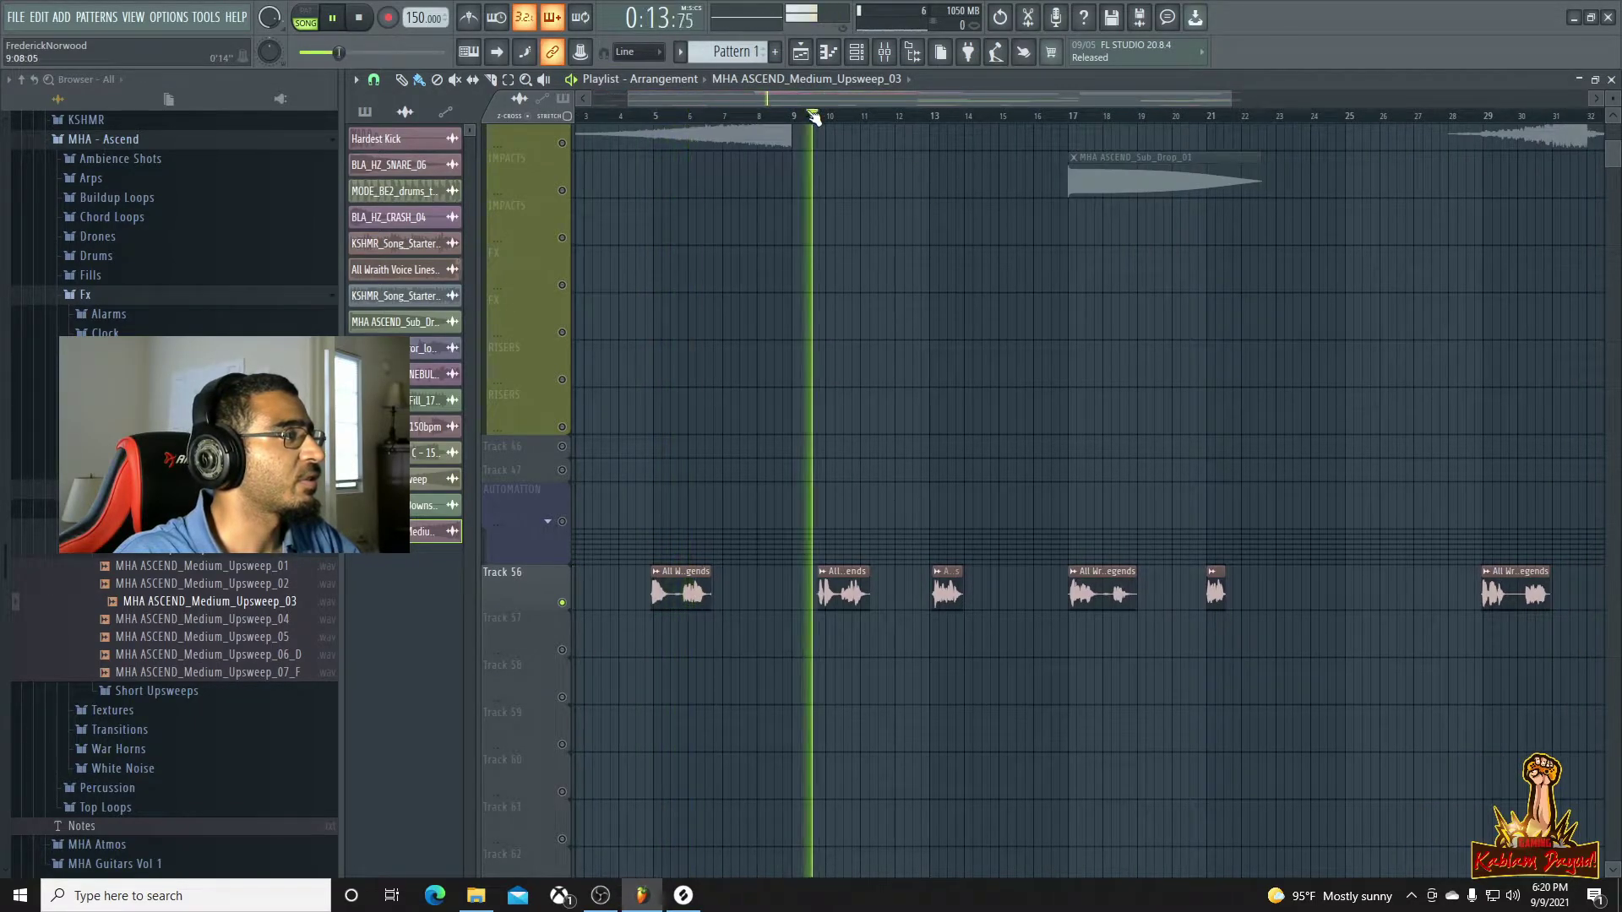
click(929, 120)
click(1070, 118)
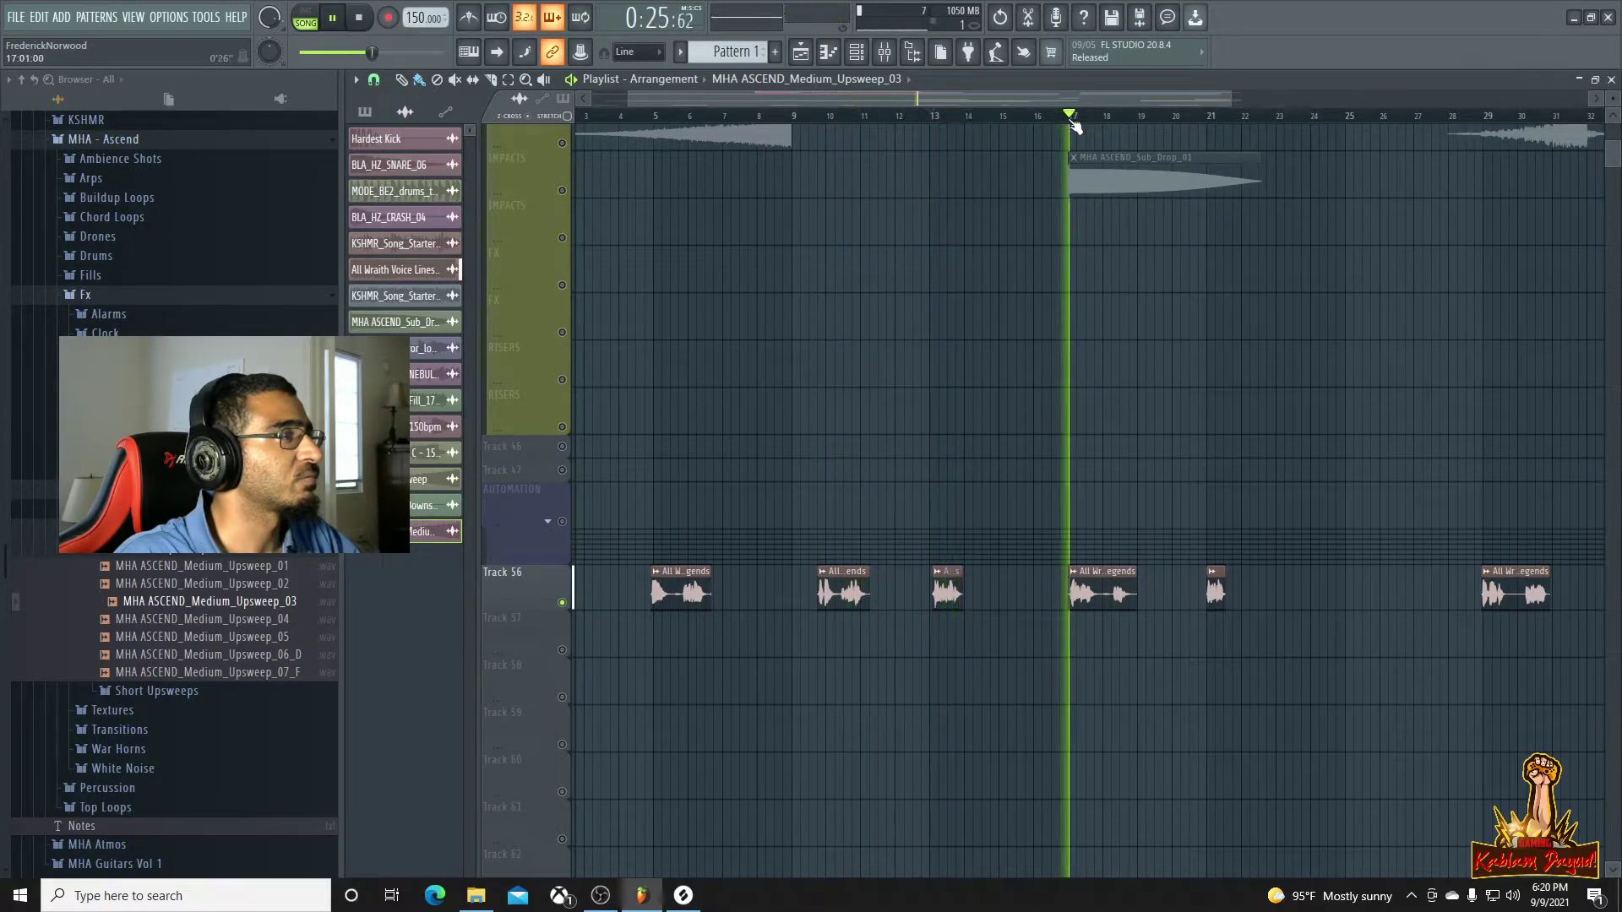
click(1206, 119)
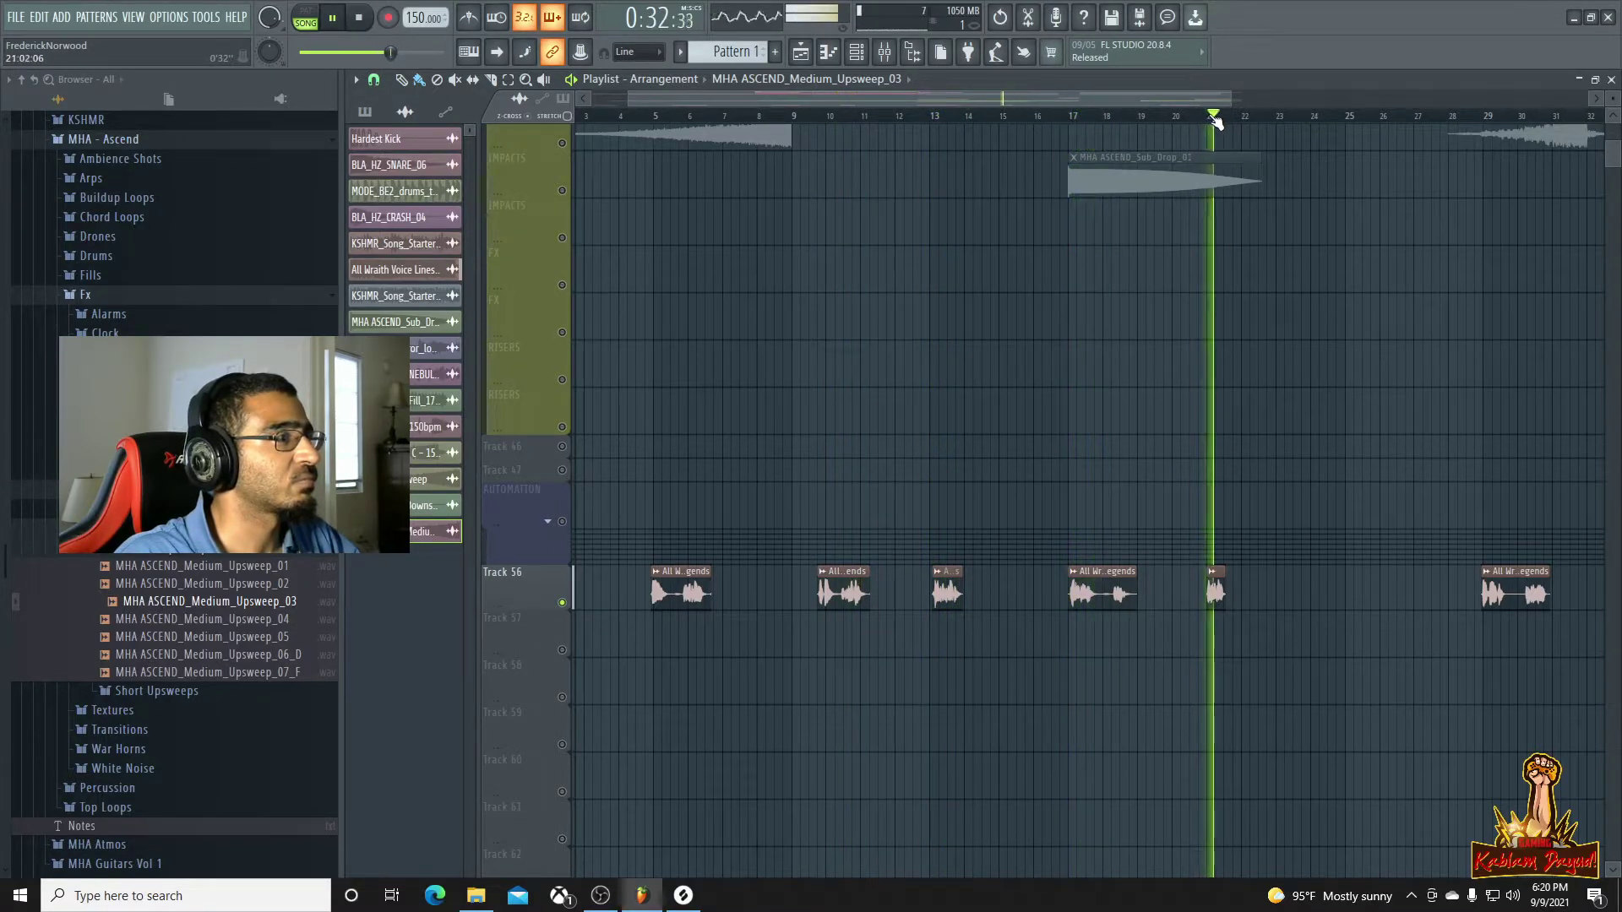
scroll(1394, 413, down, 1)
click(1343, 123)
scroll(1439, 442, down, 2)
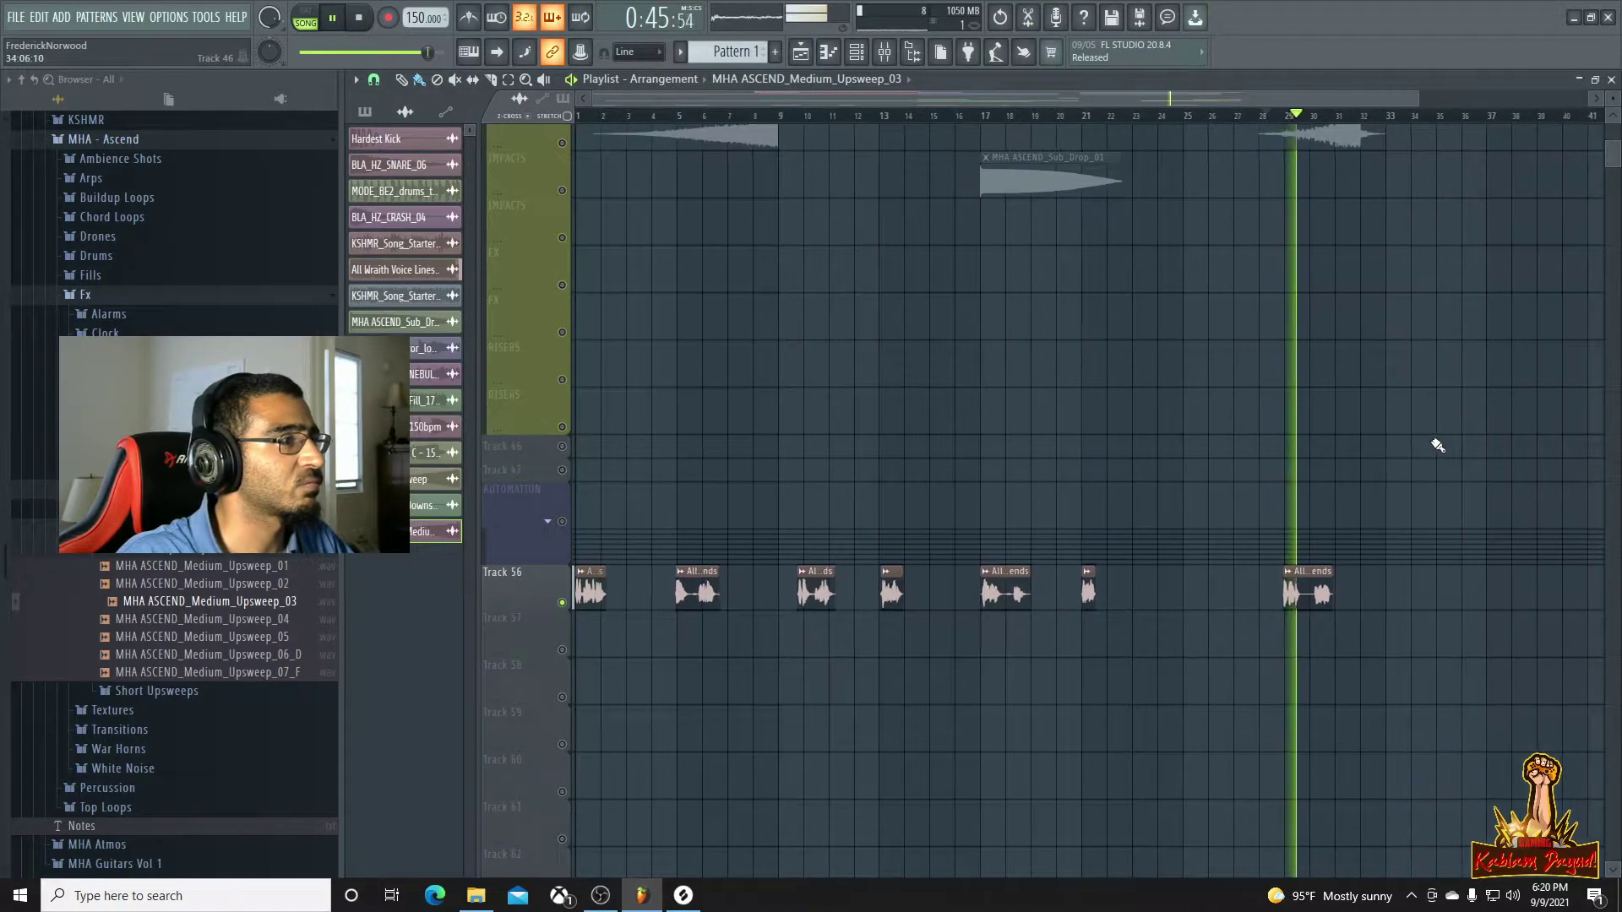
key(space)
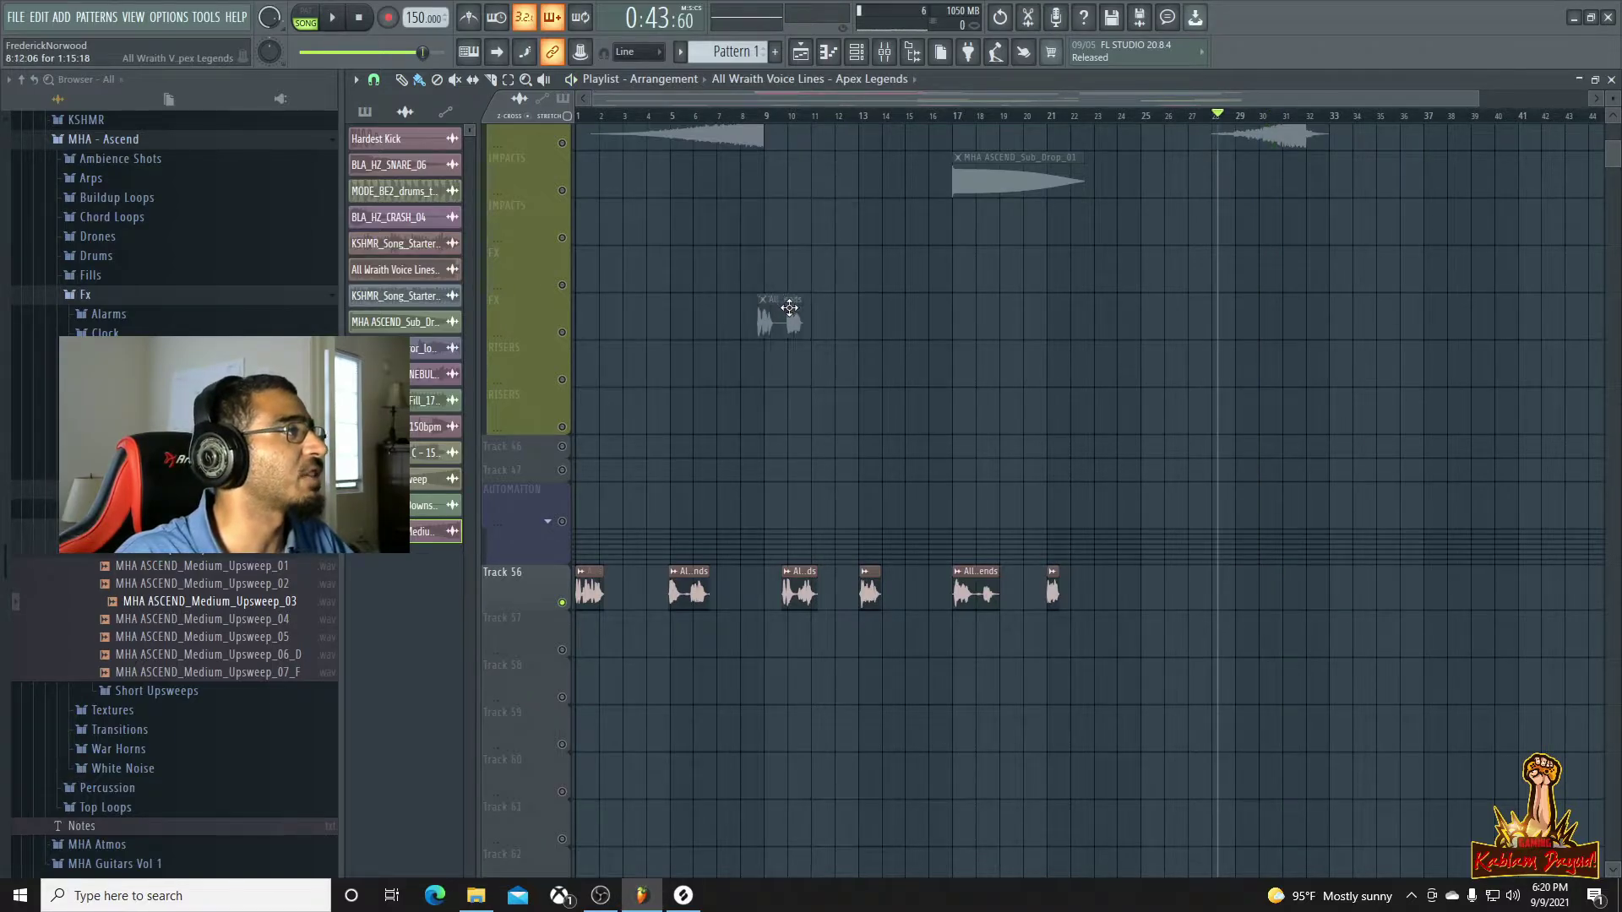
Move the voice clip at bar 29 of Track 56 to the second FX playlist track, starting just before bar 9
click(789, 311)
scroll(760, 252, up, 6)
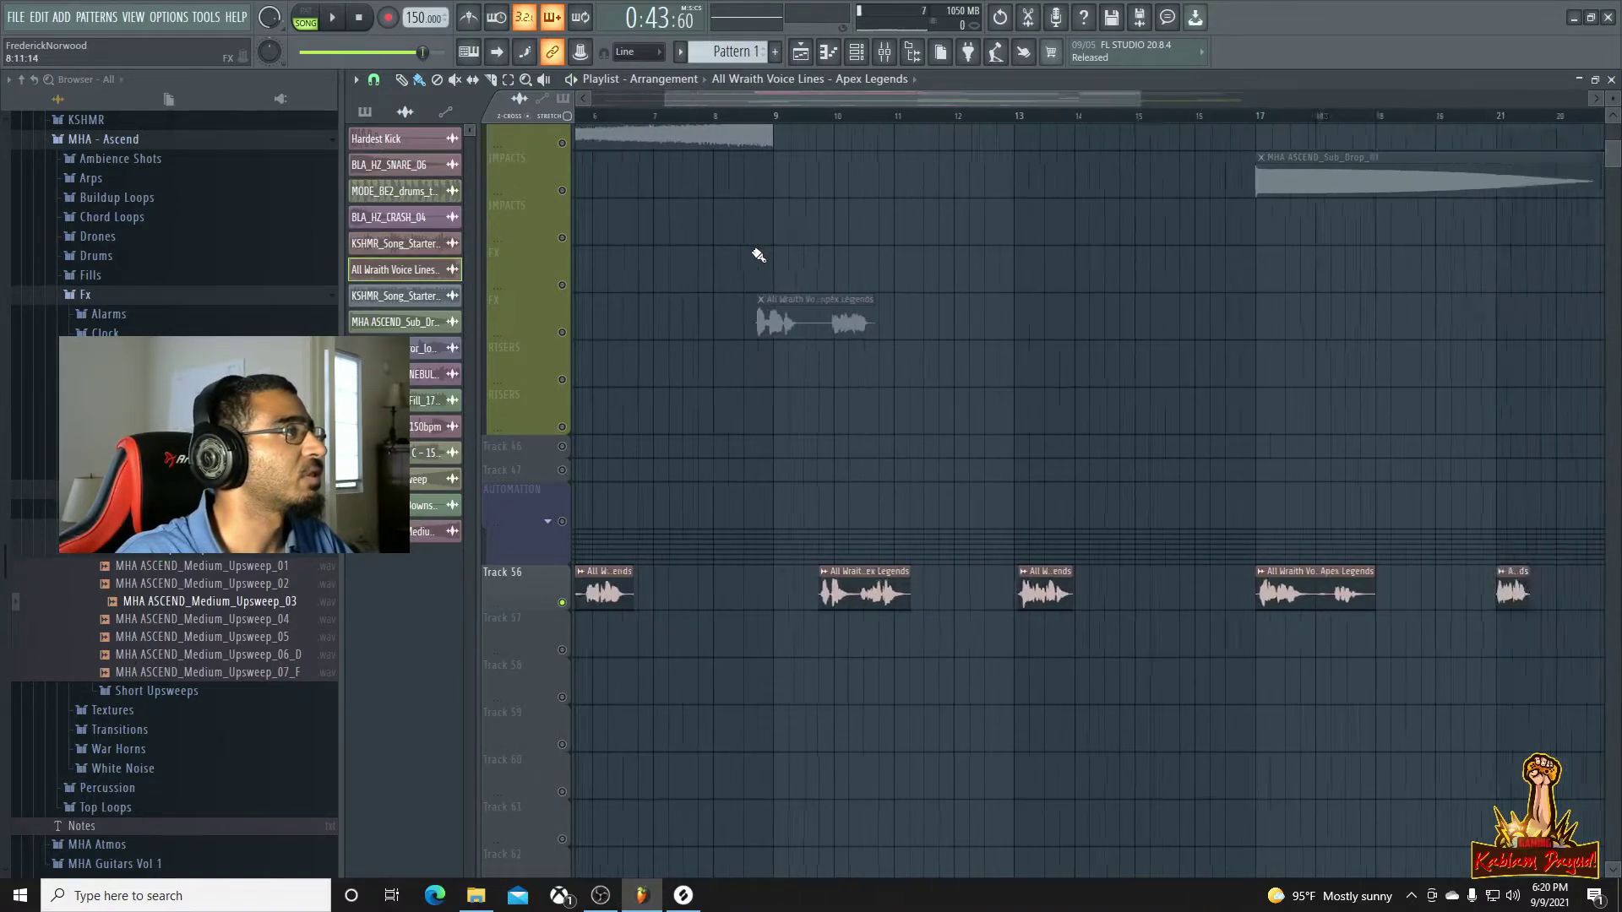
scroll(757, 252, down, 4)
click(717, 120)
key(space)
key(space)
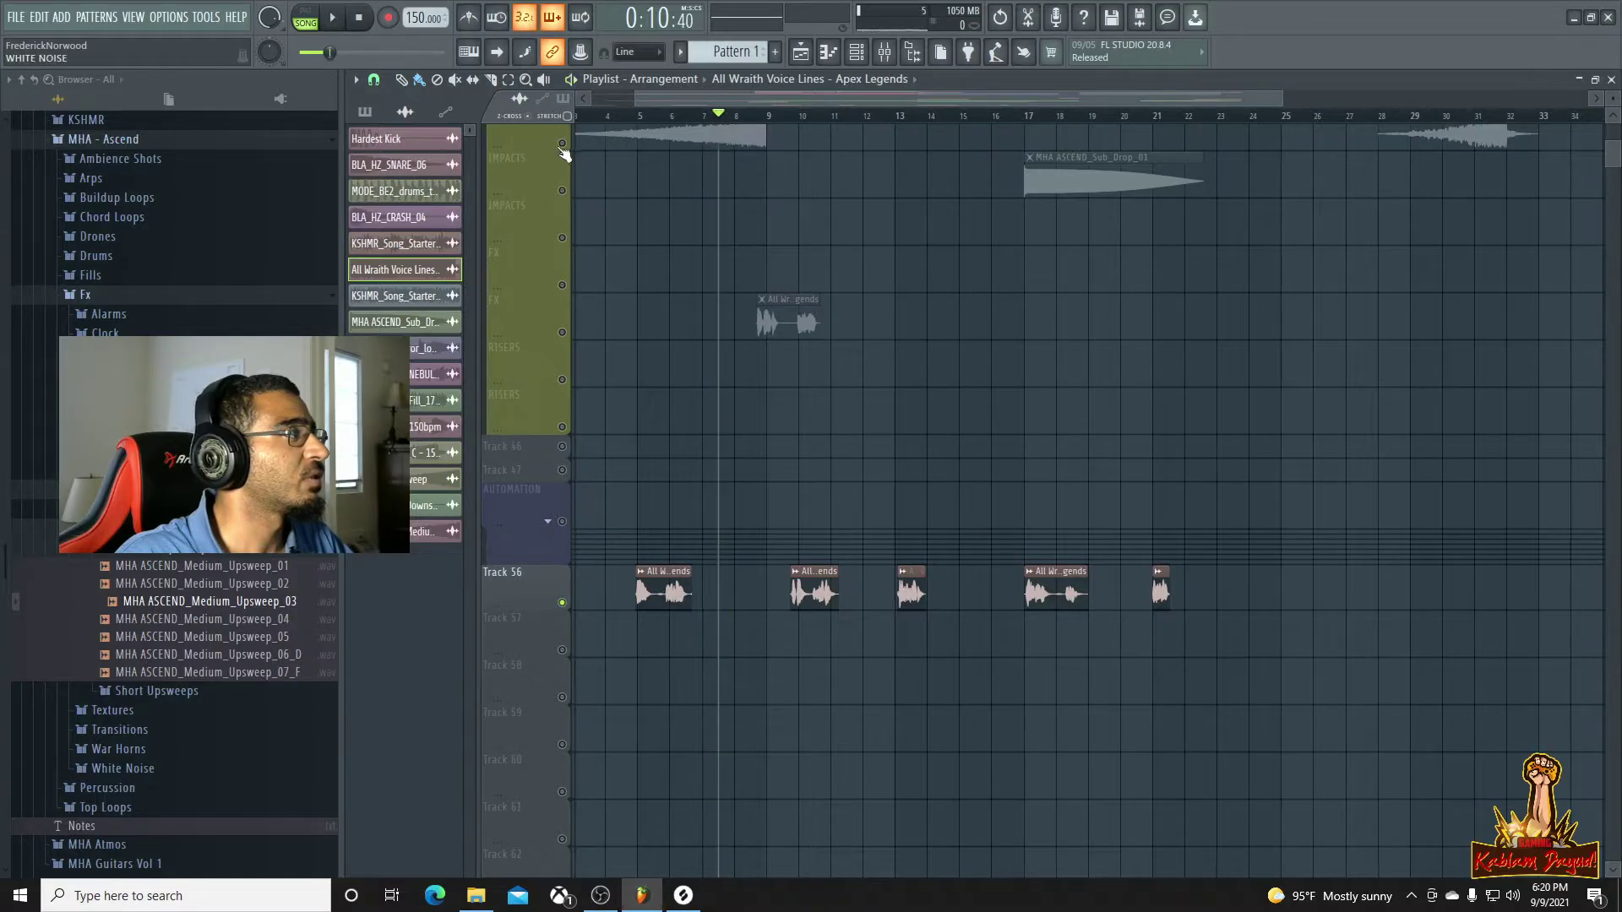
Turn off the solo on Track 56 and play the full arrangement into the relocated voice clip
click(562, 603)
key(space)
scroll(761, 436, up, 1)
scroll(759, 434, up, 2)
scroll(758, 433, down, 3)
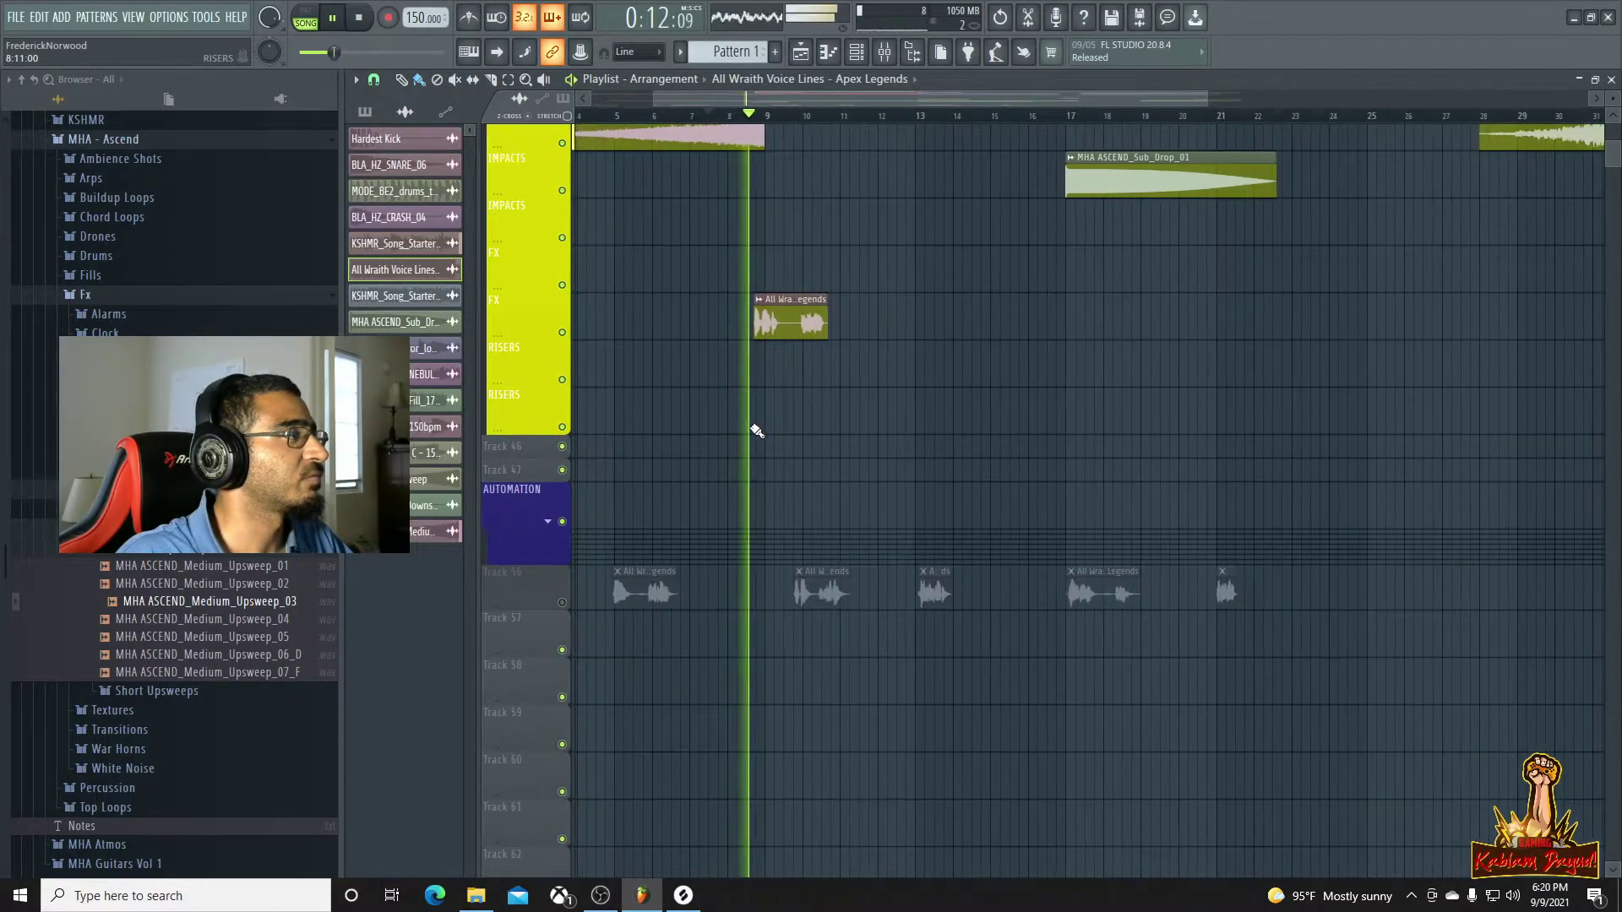
key(space)
Move the relocated voice clip to the VOCALS 3 track and adjust its timing by ear so that it ends at bar 9
scroll(735, 434, up, 4)
click(549, 370)
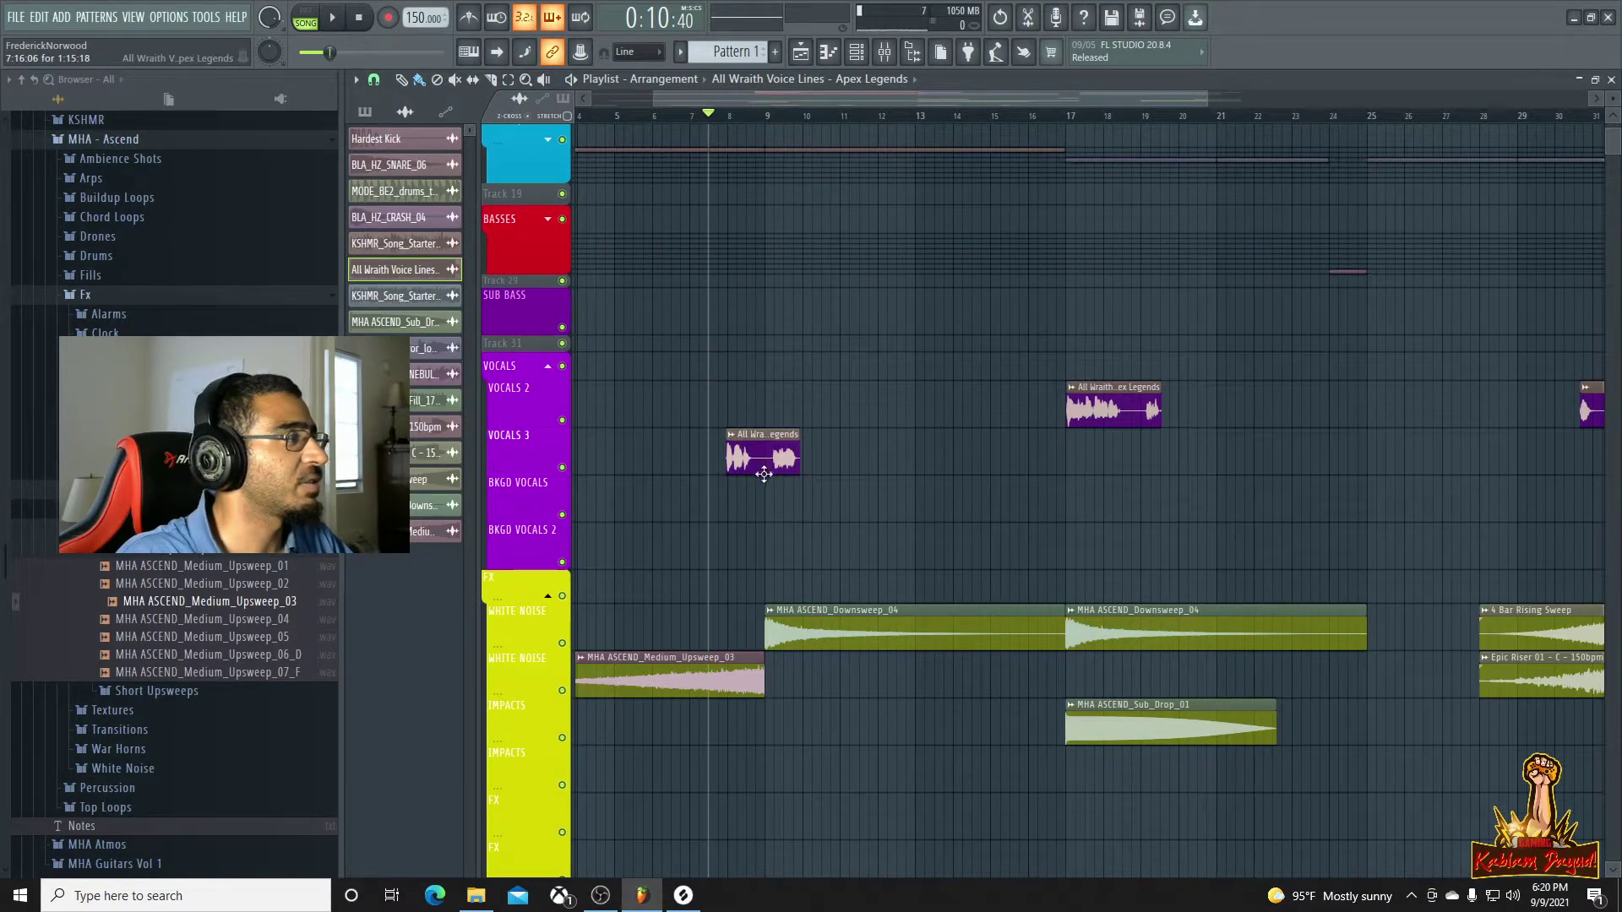
key(space)
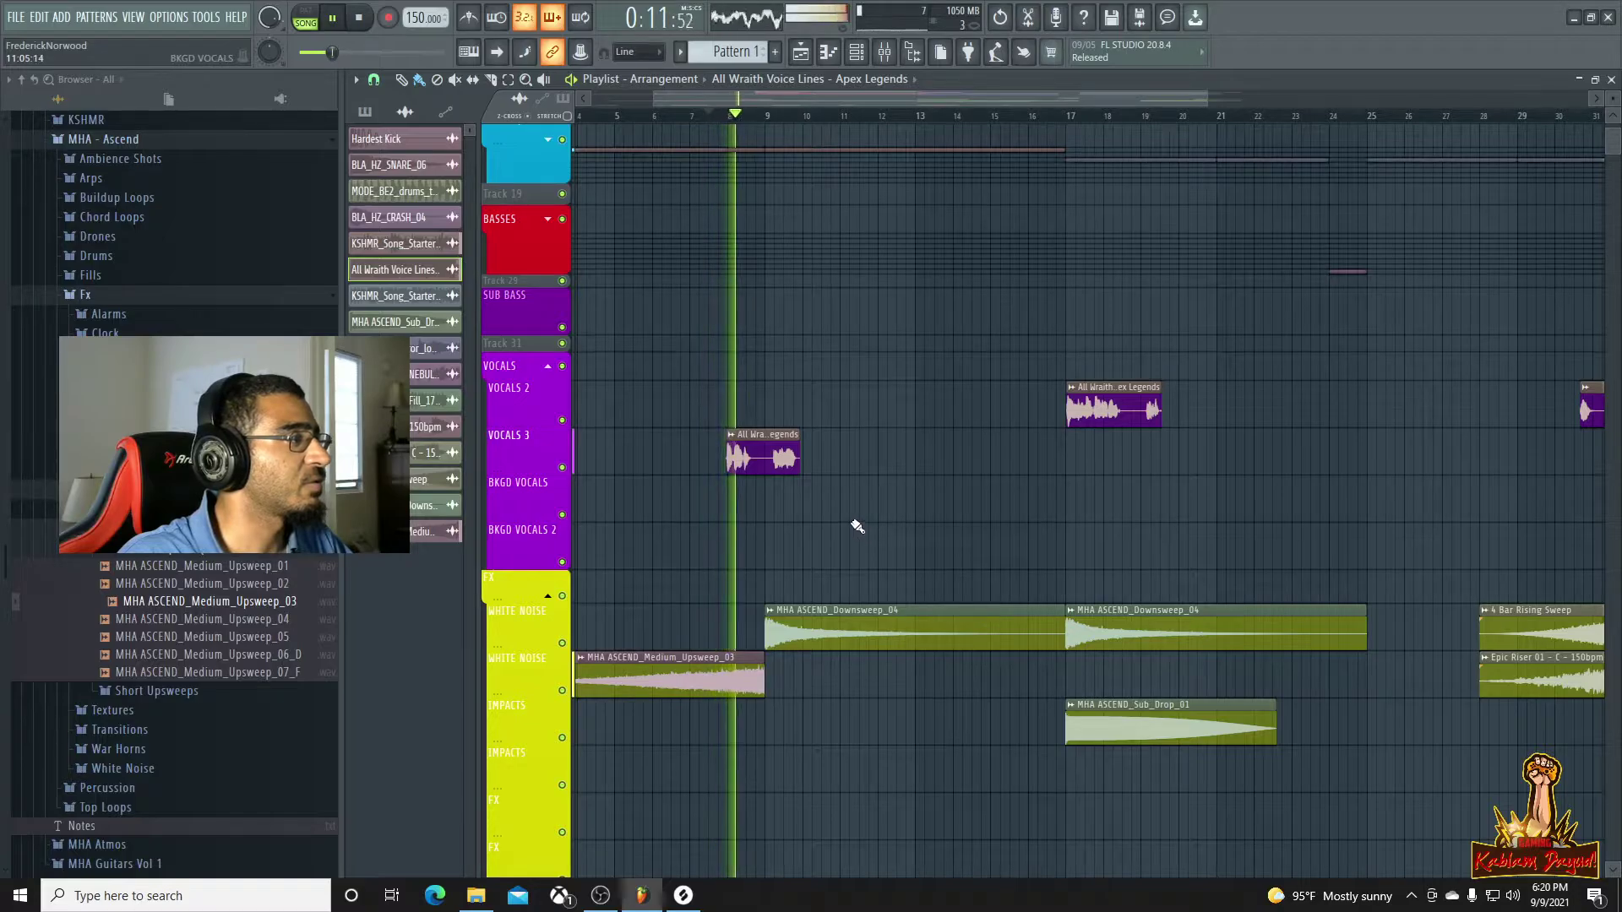
key(space)
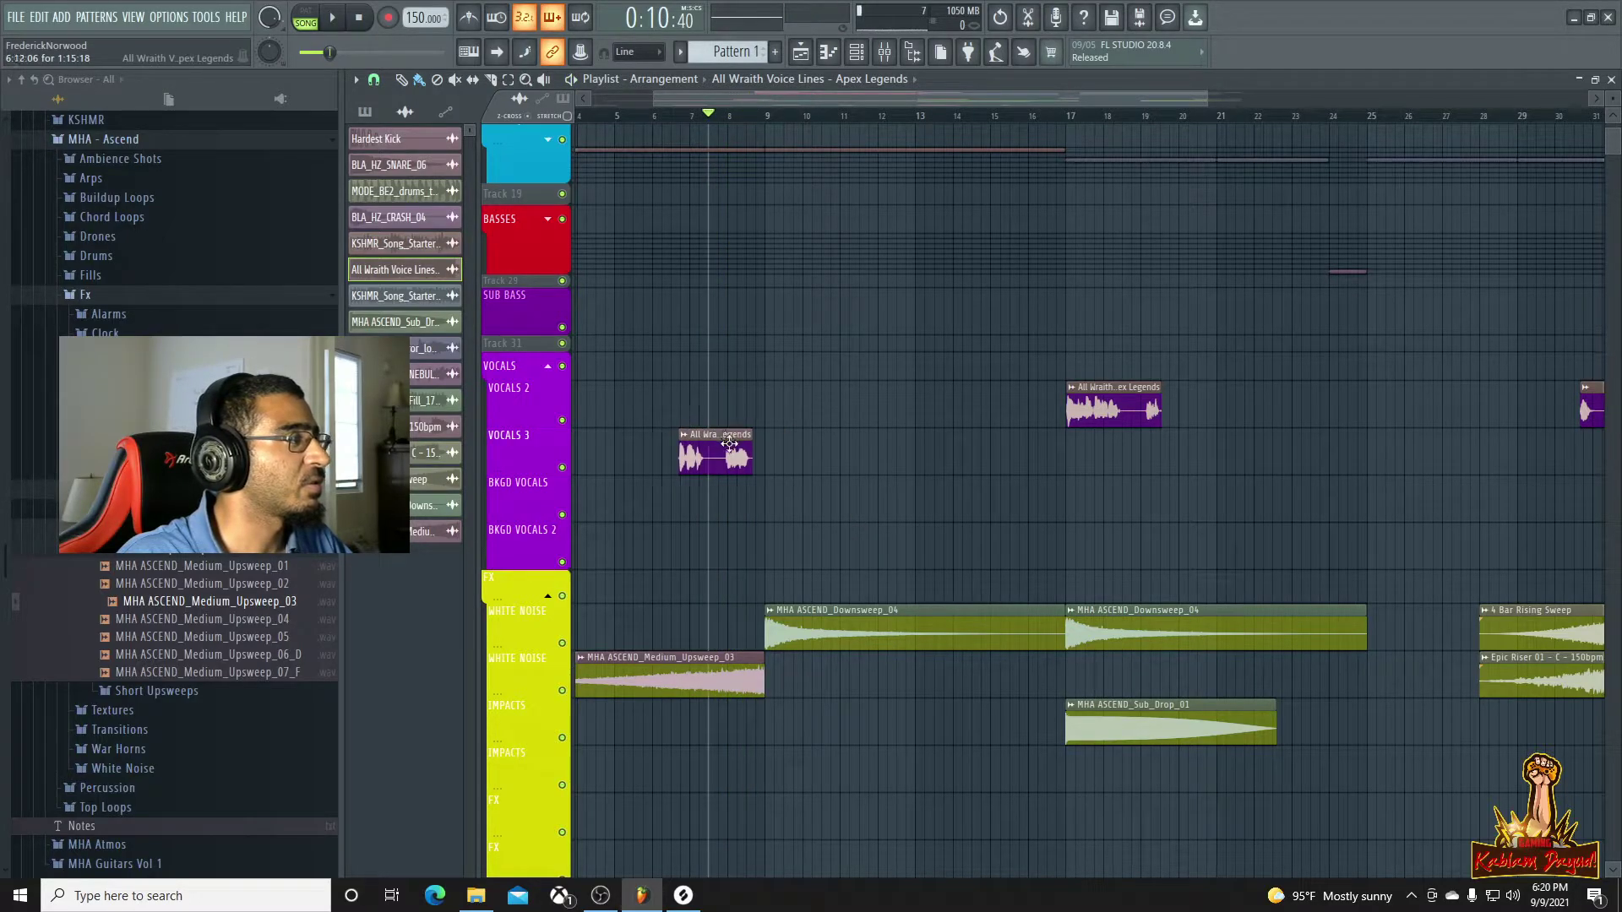
key(space)
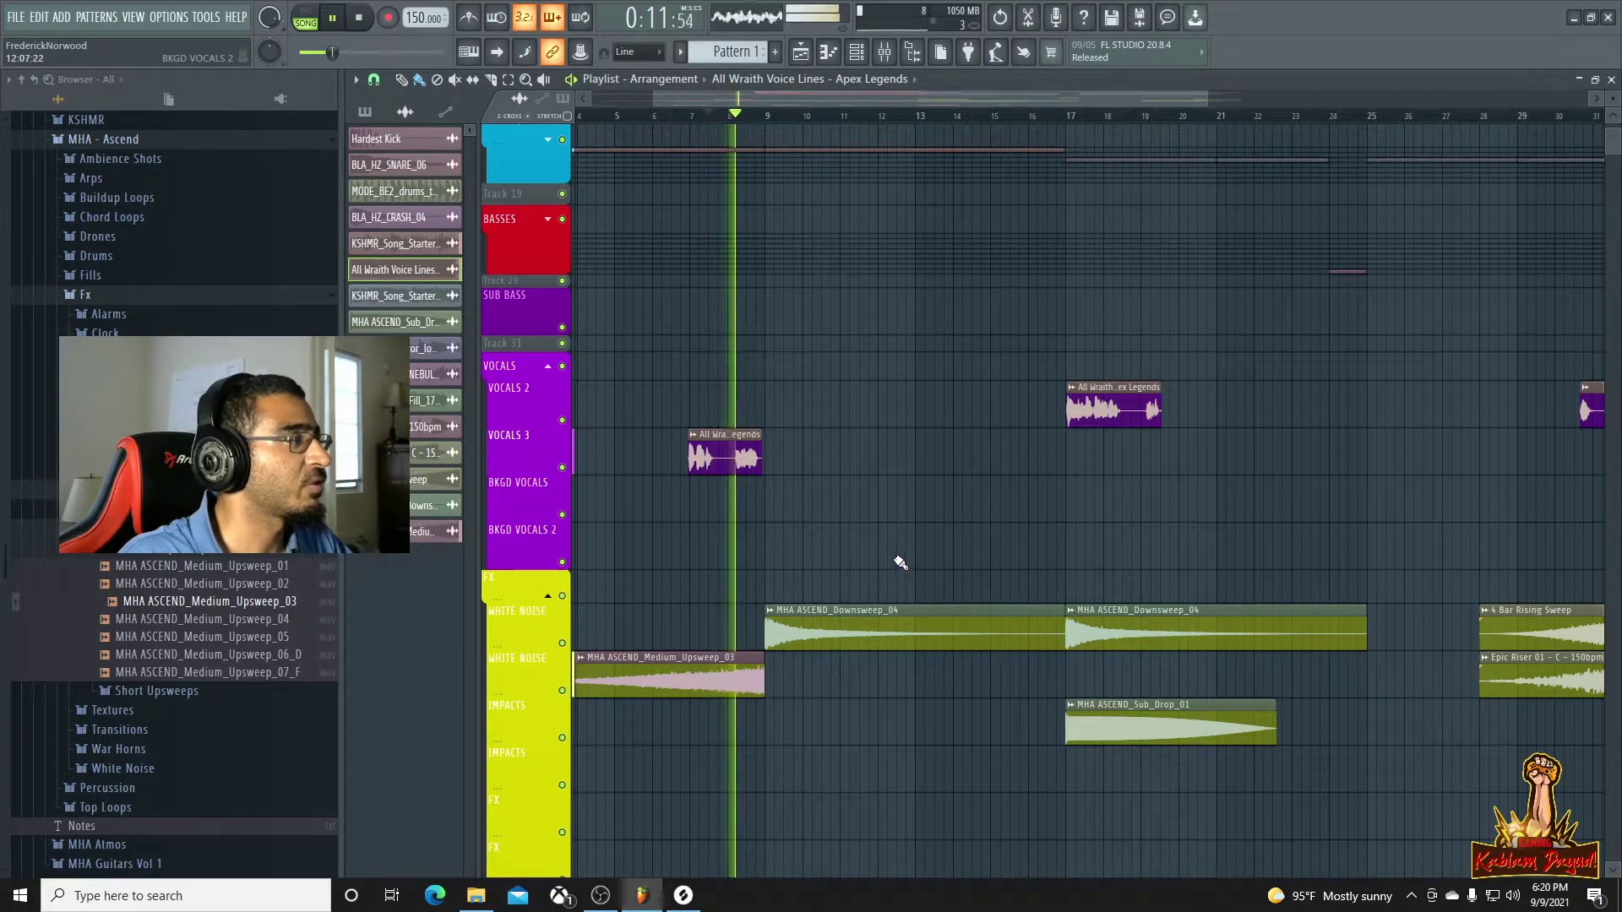
key(space)
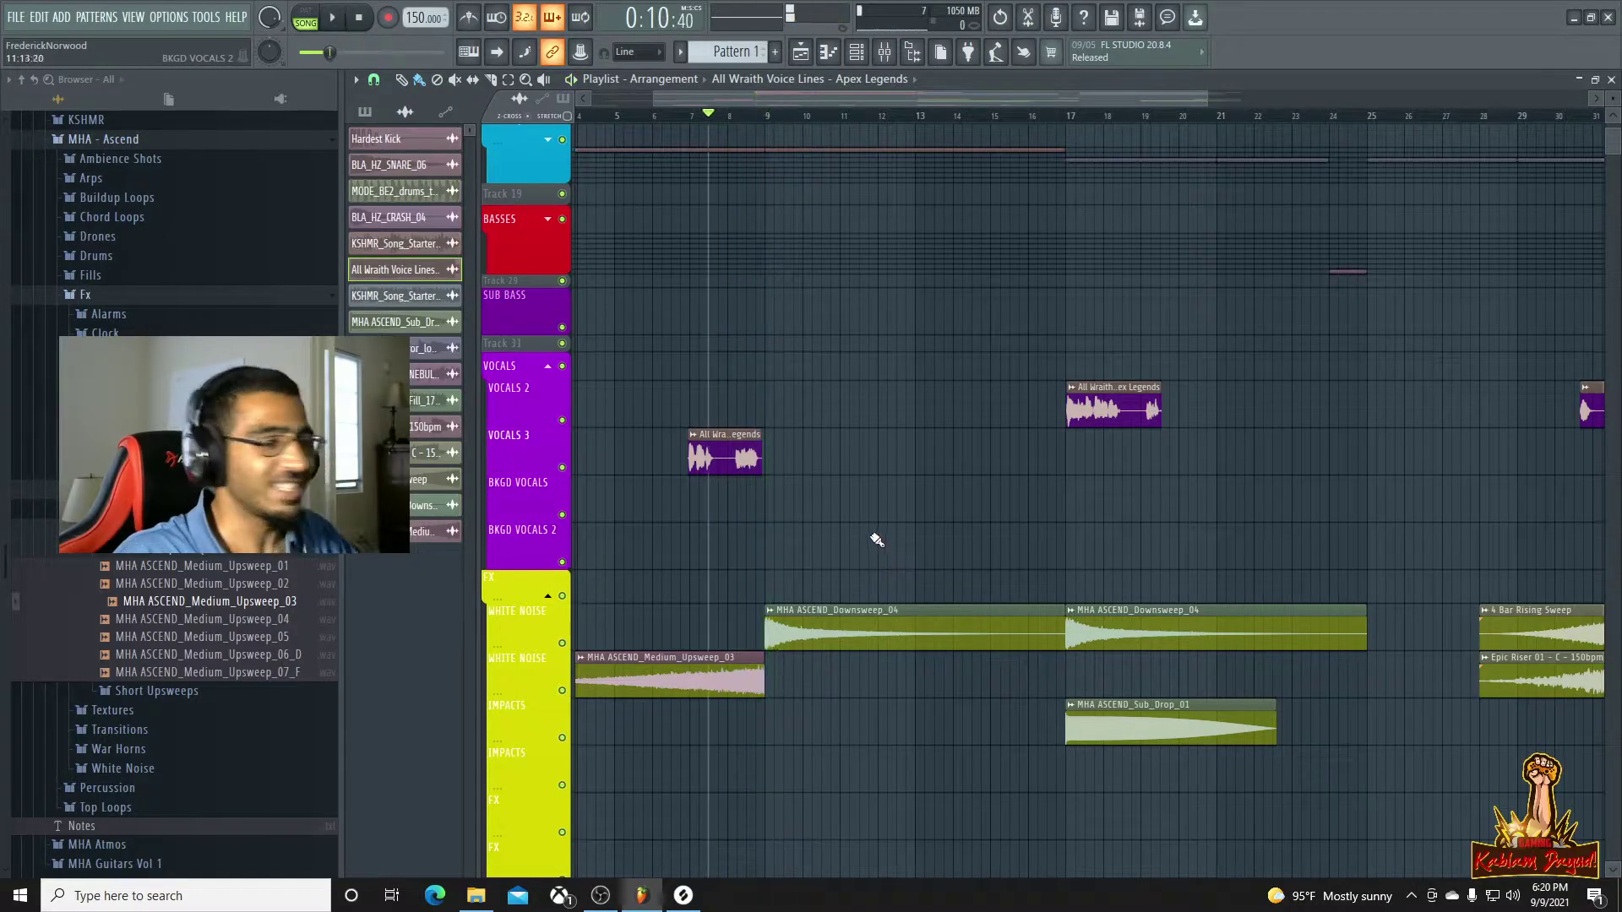
Replay the transition into bar 9, including from about bar 5, and collapse the Fx folder in the sample browser
scroll(879, 519, down, 3)
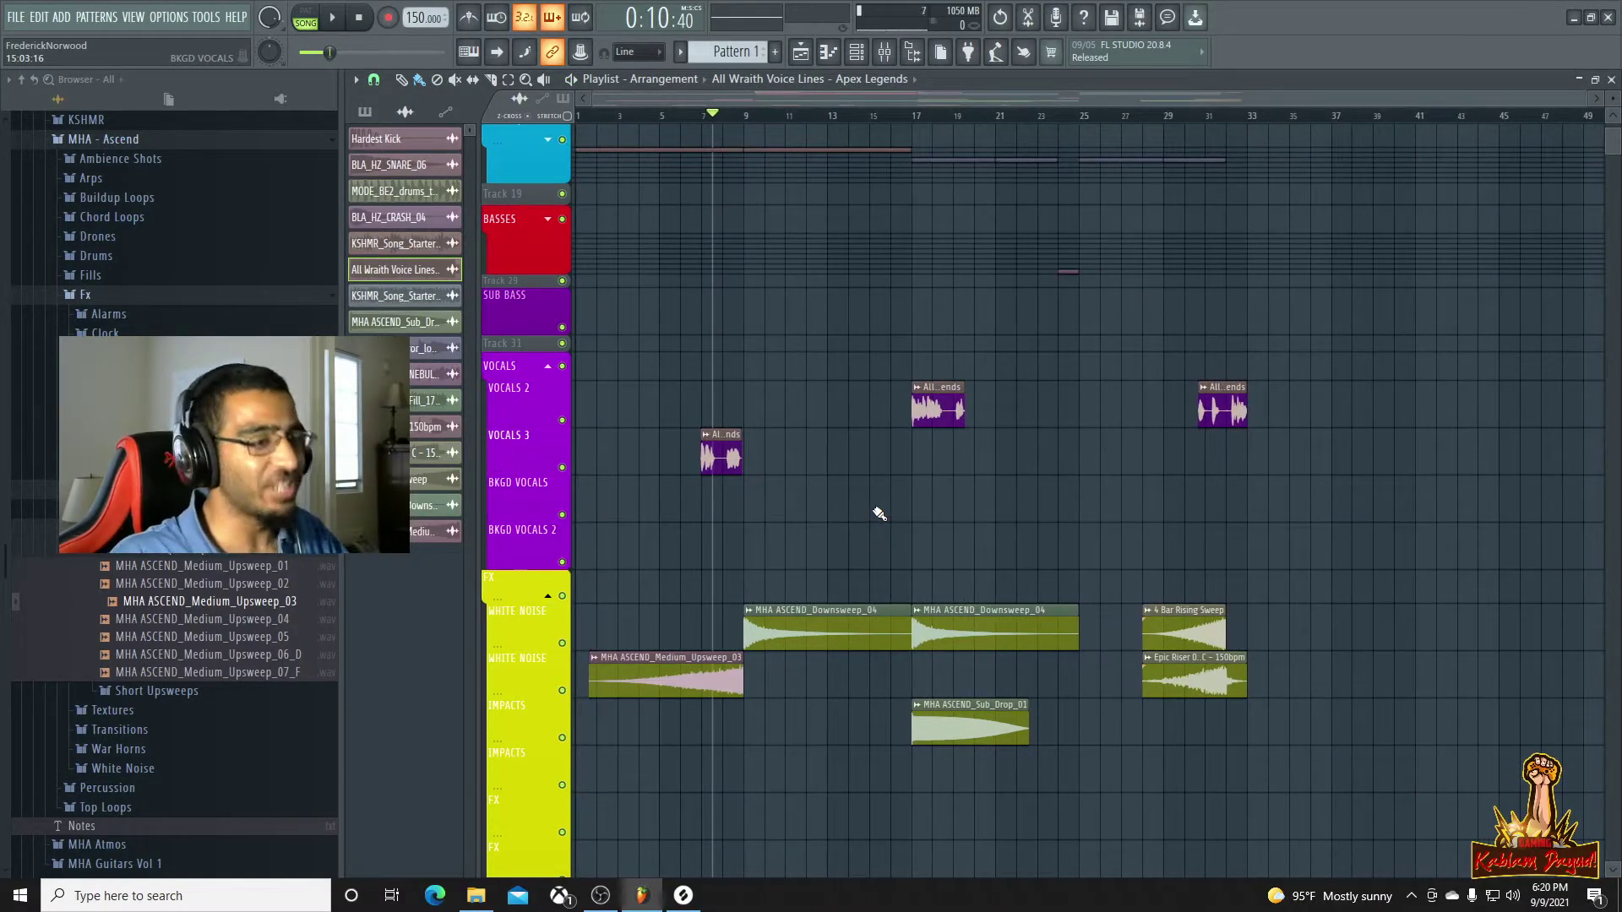
key(space)
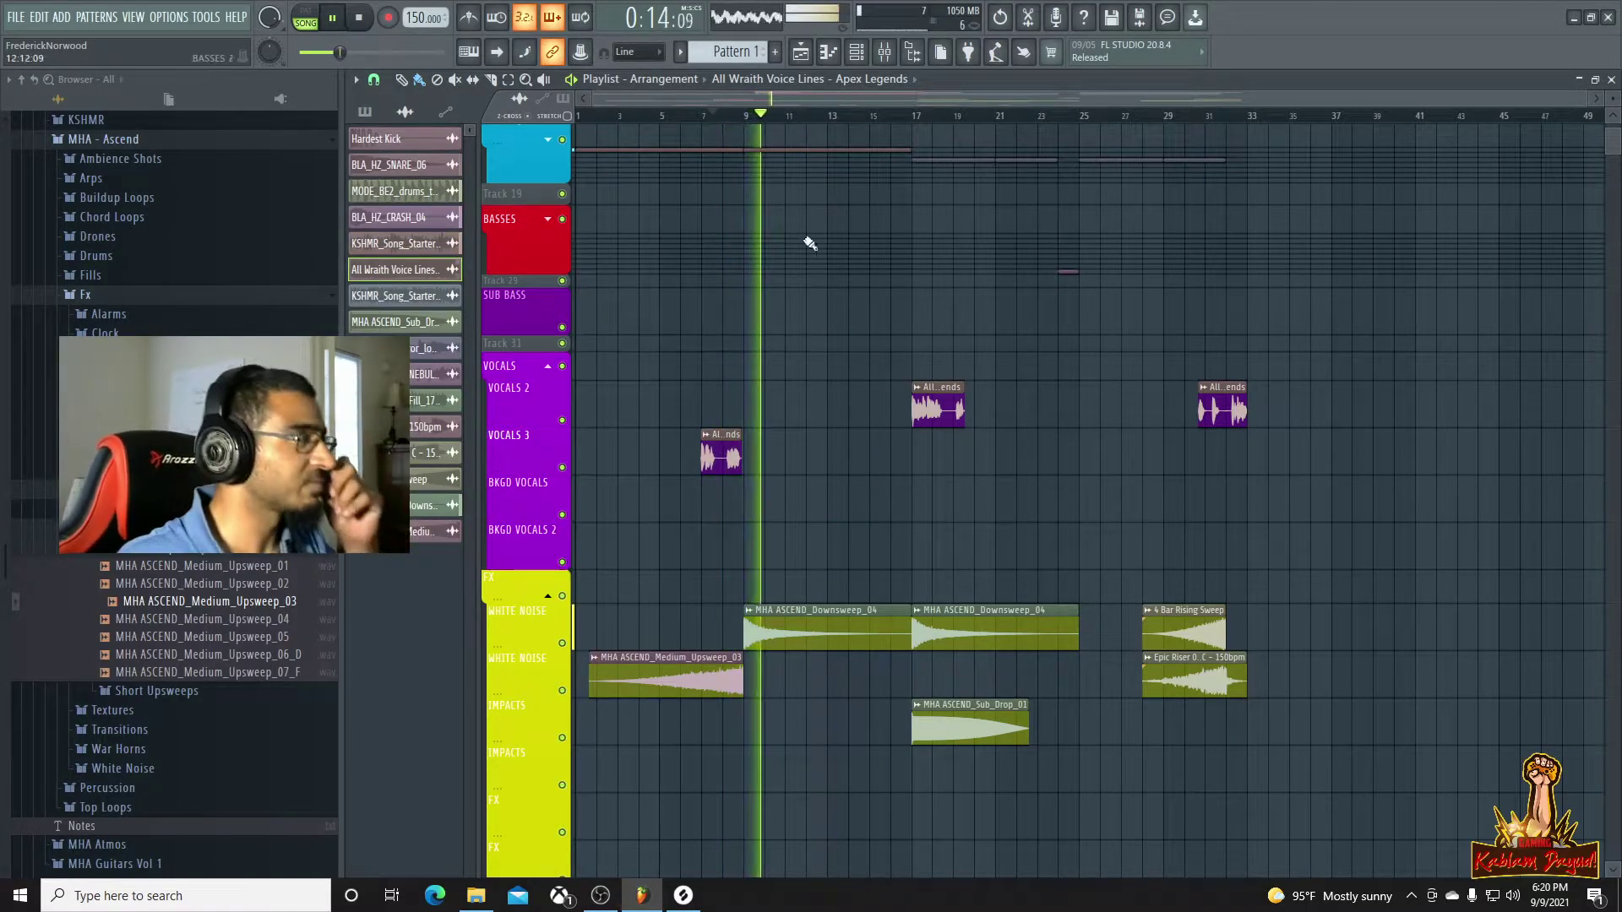
click(662, 115)
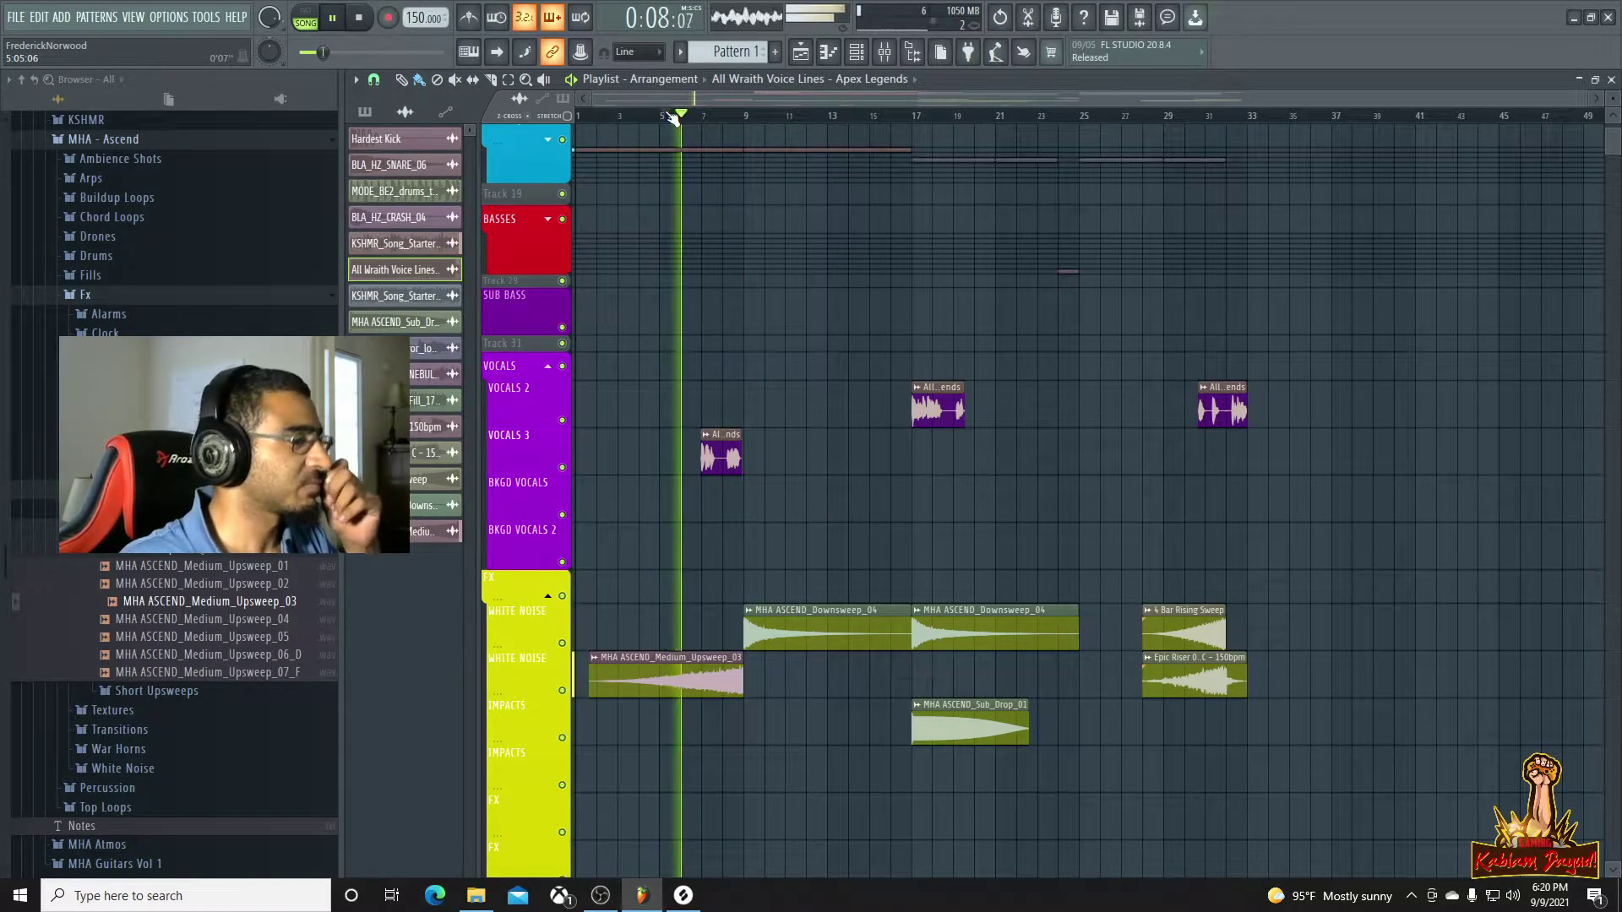
scroll(794, 538, down, 4)
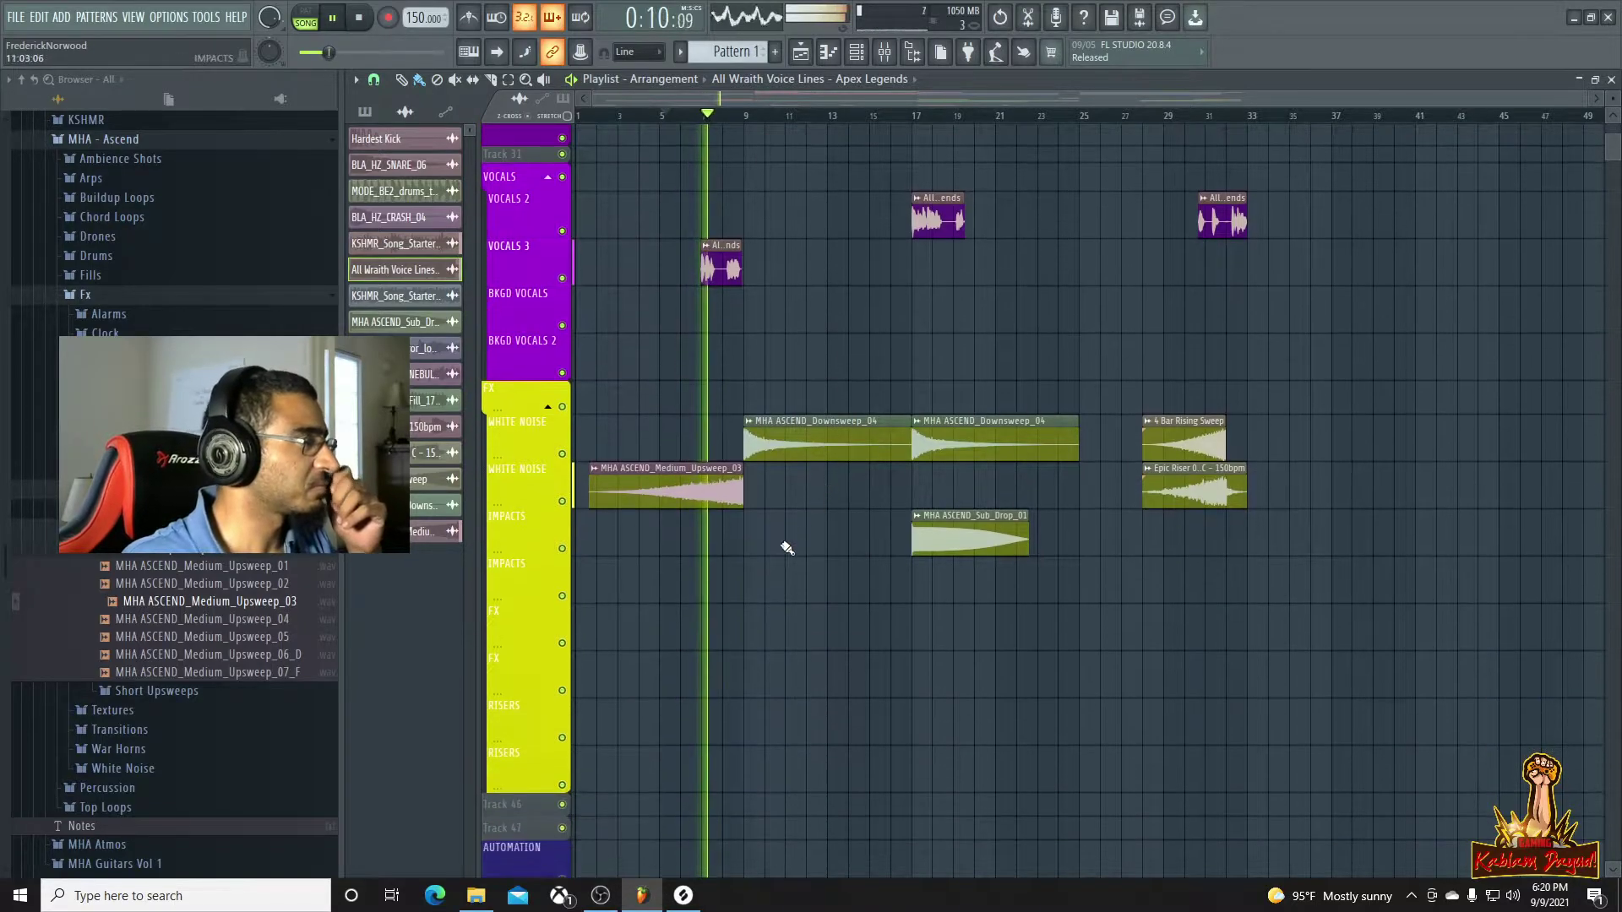
scroll(150, 558, down, 3)
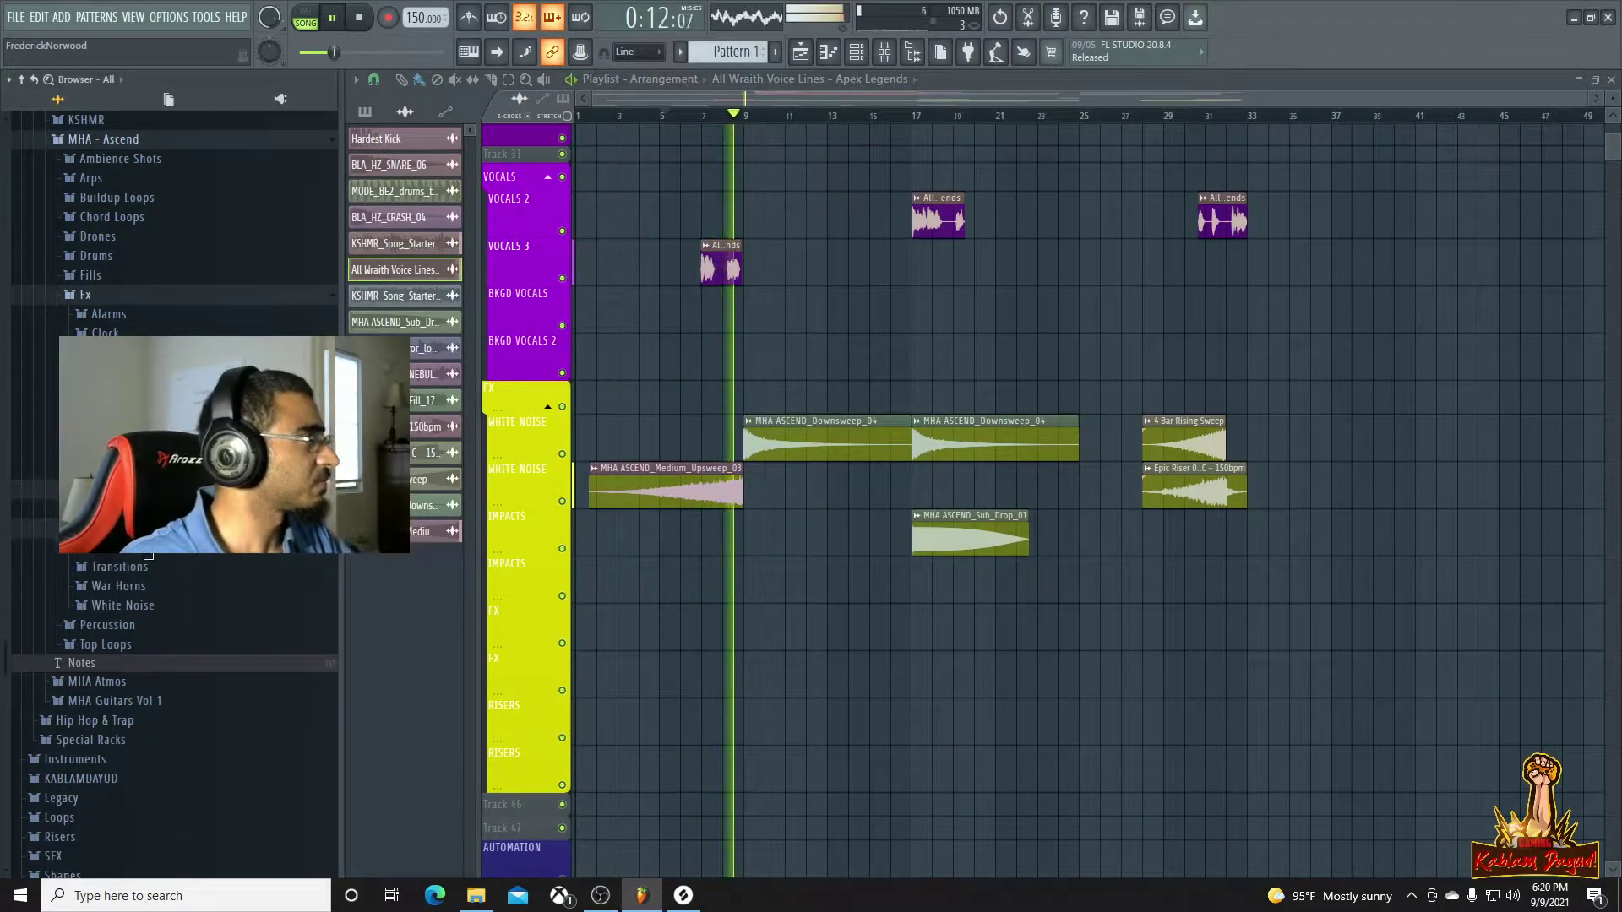
scroll(150, 558, down, 1)
key(space)
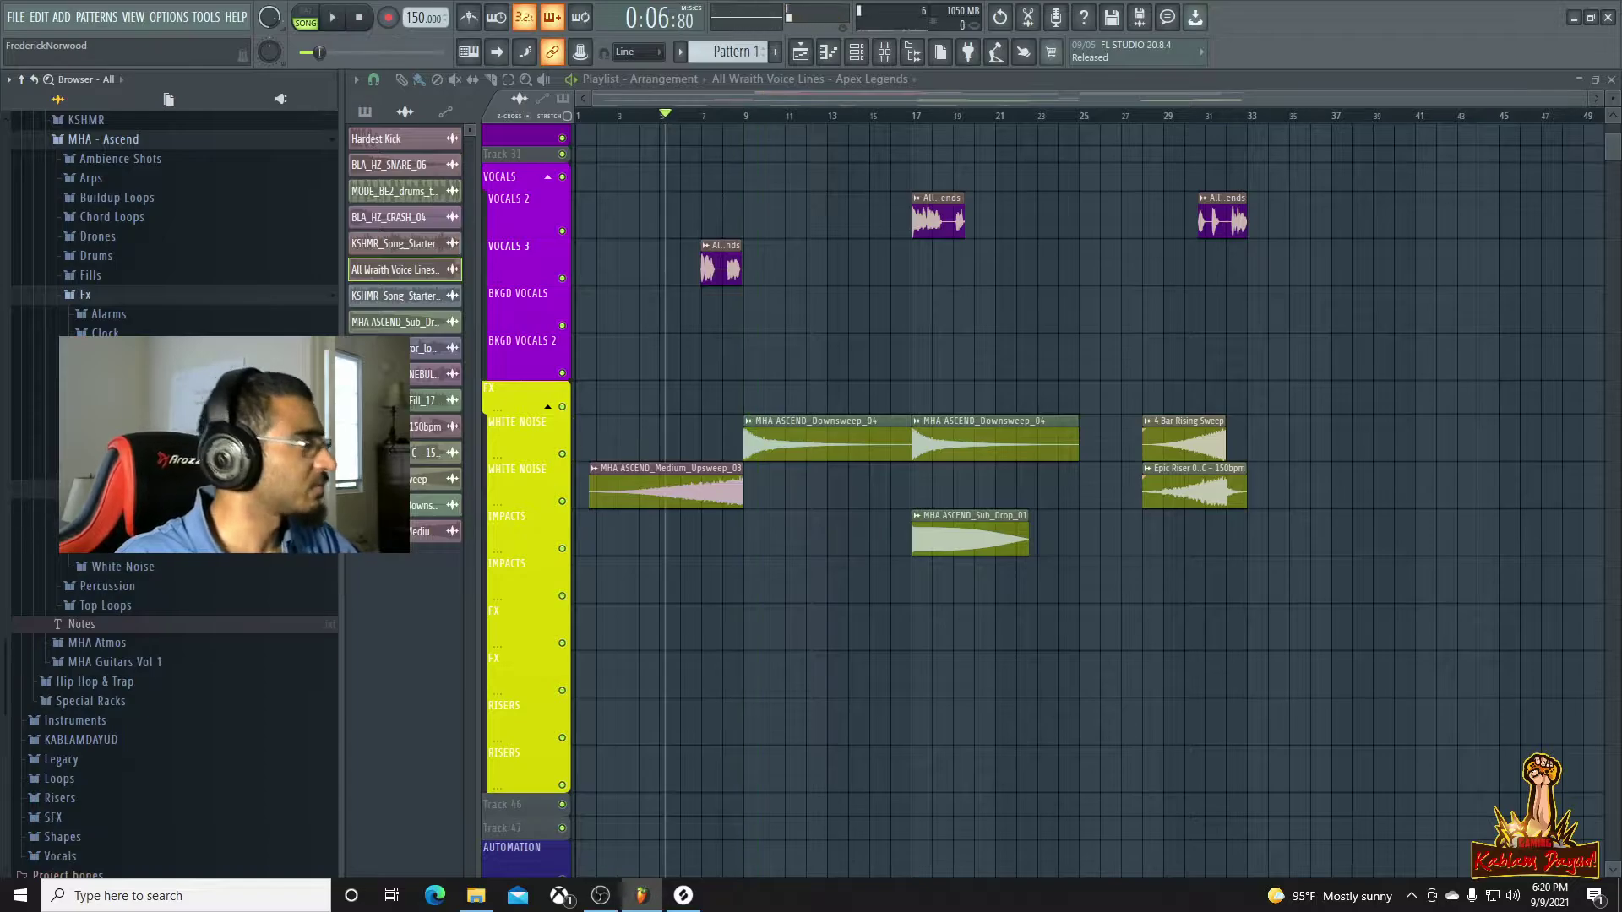
click(115, 296)
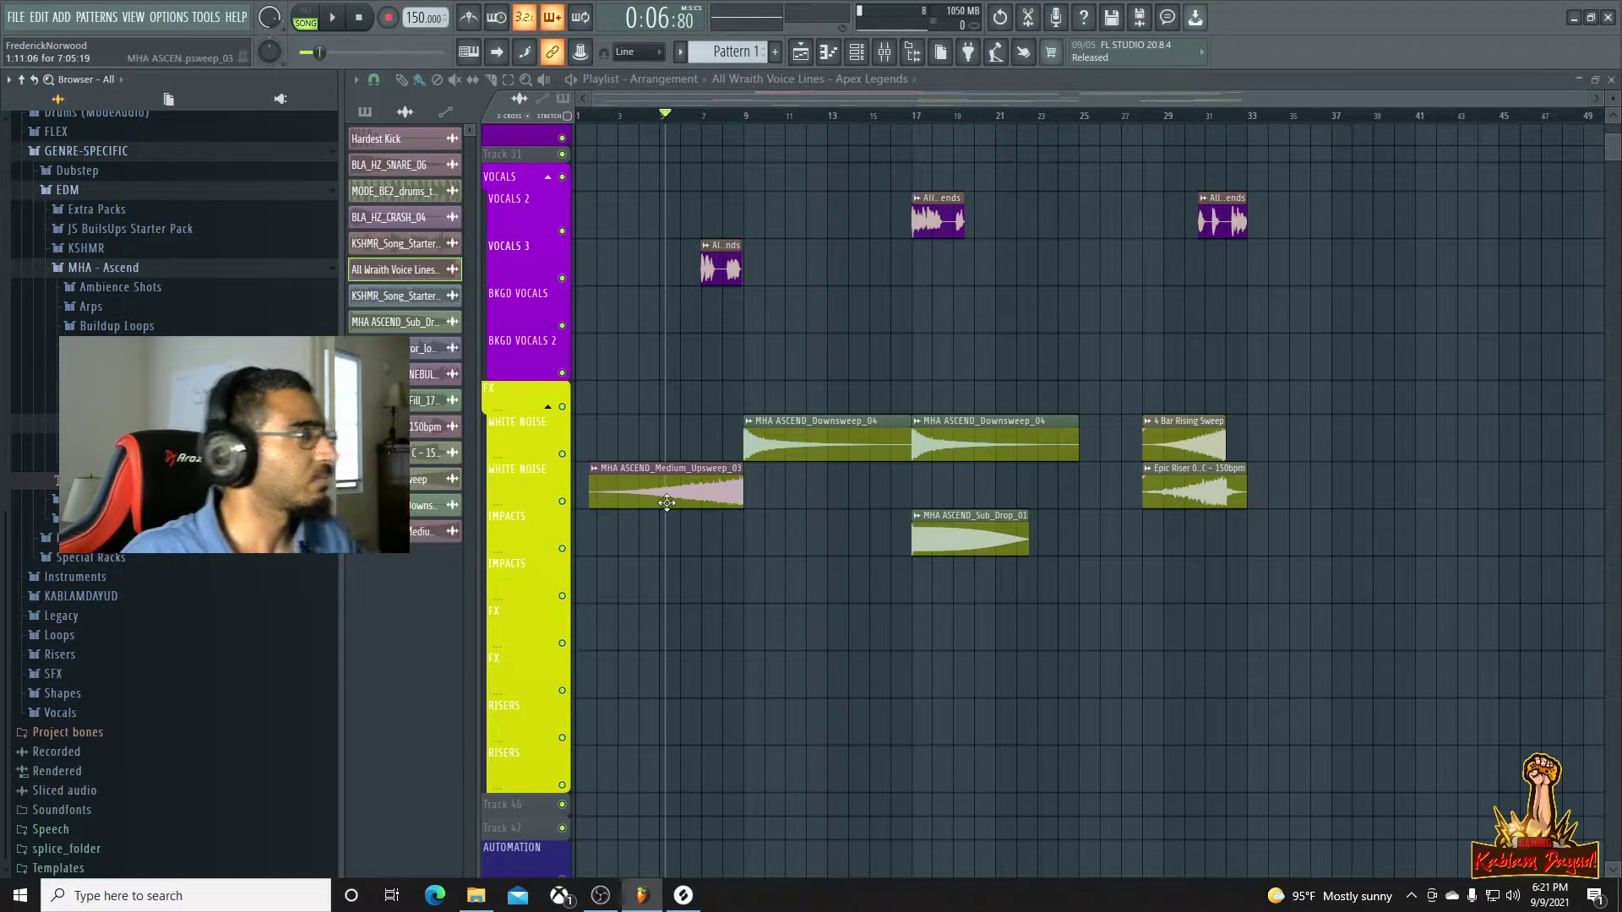
Move the Epic Riser clip from the second WHITE NOISE track down to the first RISERS track, keeping its timing
click(1199, 497)
key(shift+Down)
key(shift+Down)
key(shift+Down)
key(shift+Down)
key(shift+Down)
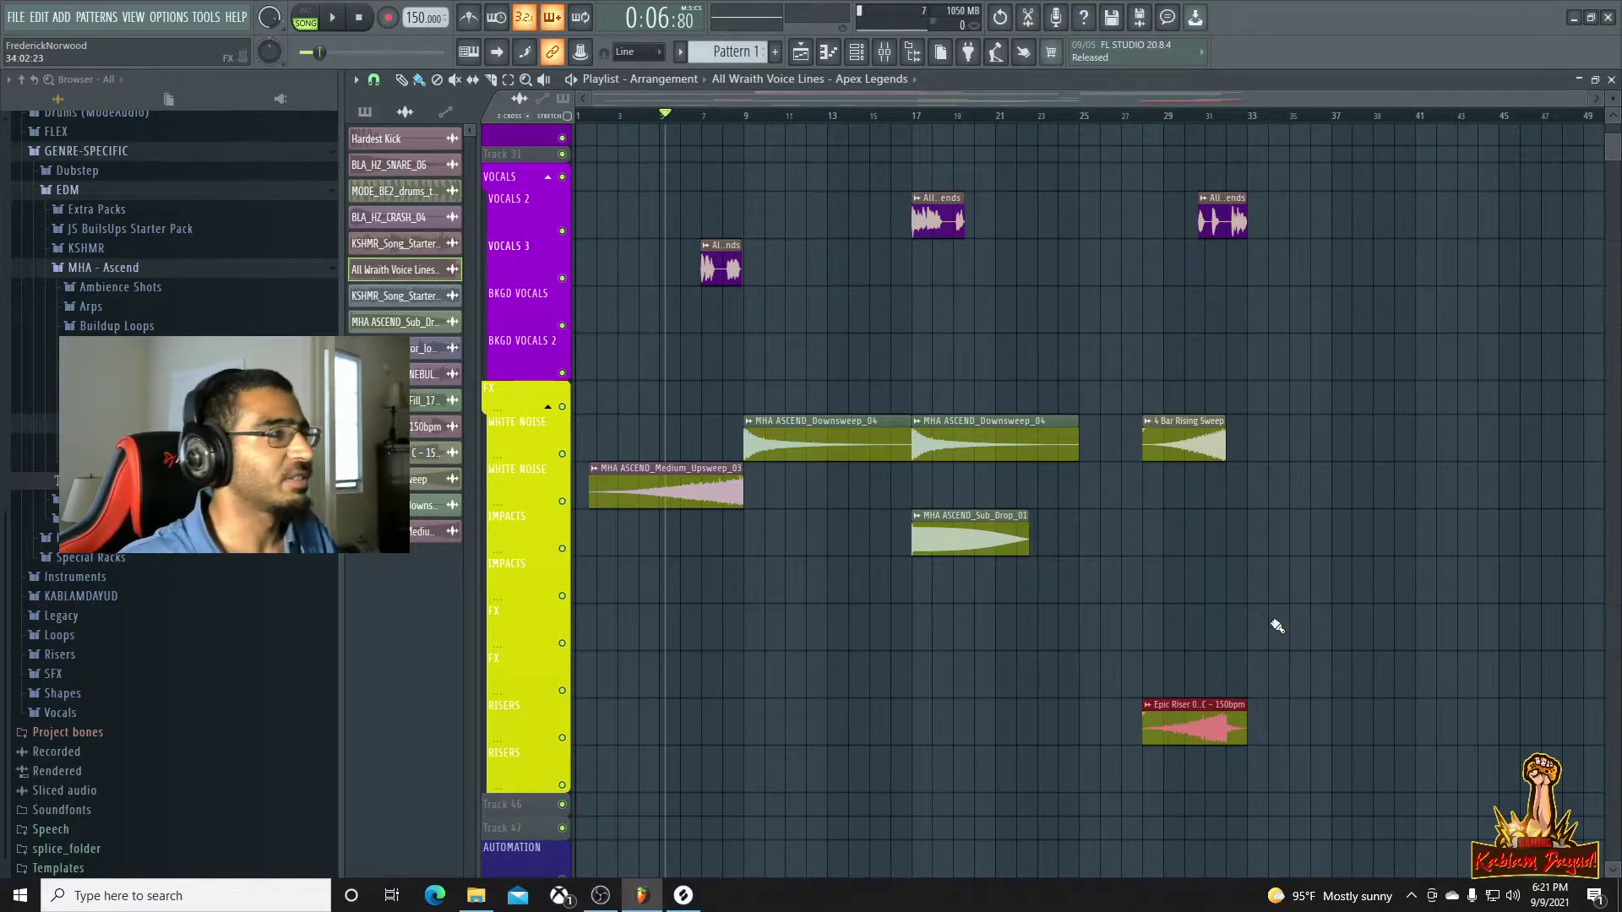
Add a copy of the crash clip at bar 1 in the DRUMS group while playing the arrangement from the start
scroll(1276, 626, up, 2)
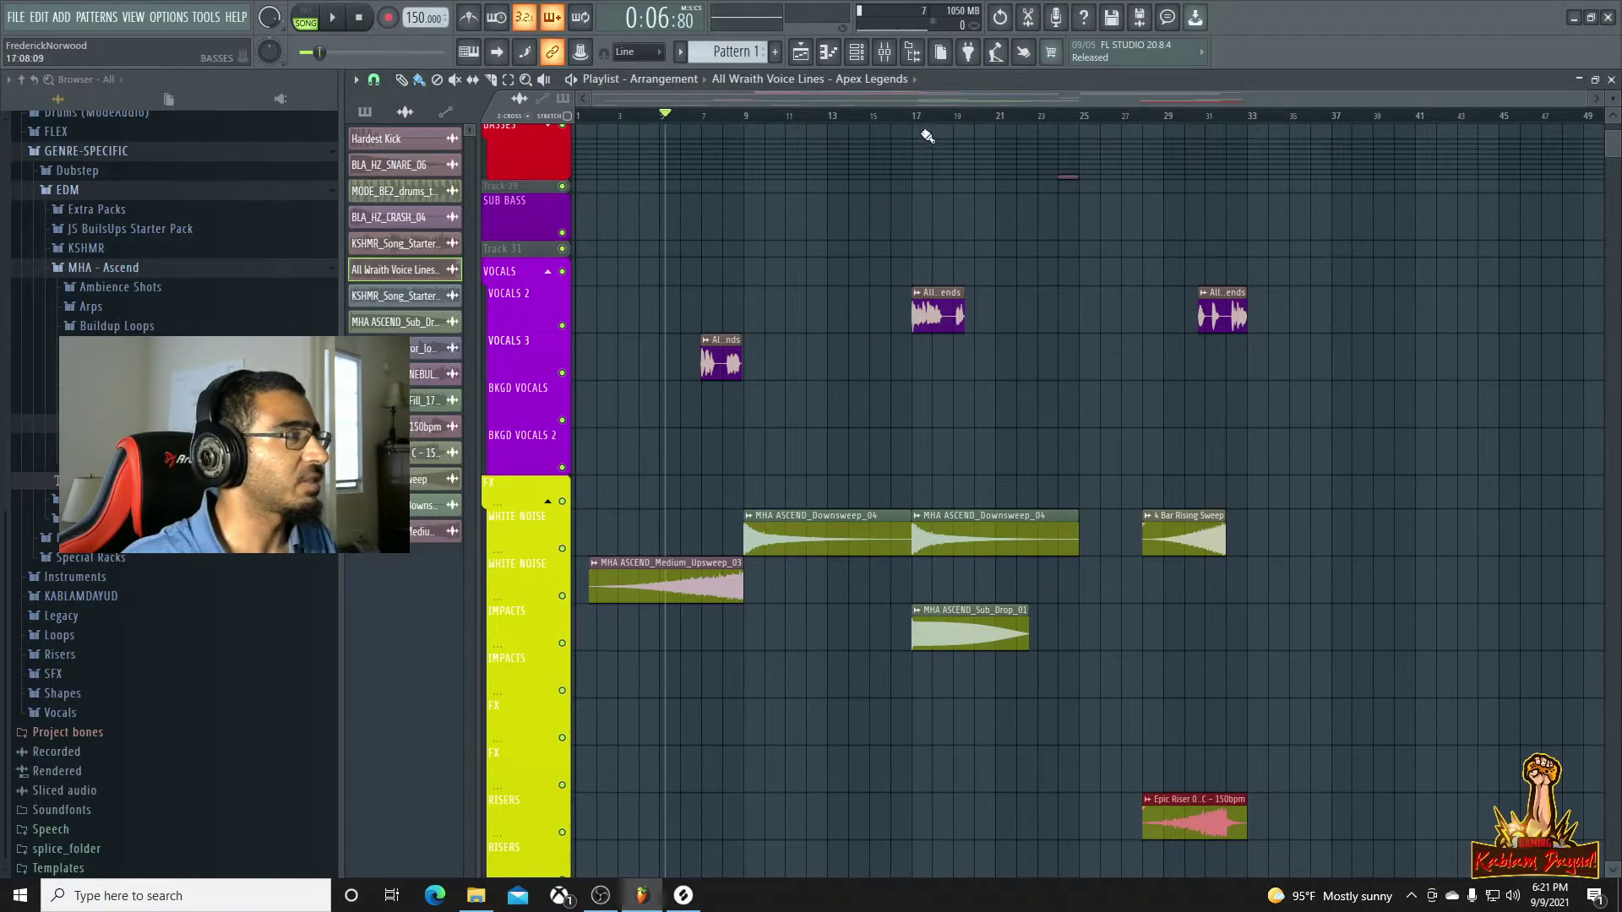
scroll(1086, 532, down, 2)
key(space)
key(space)
scroll(636, 427, up, 6)
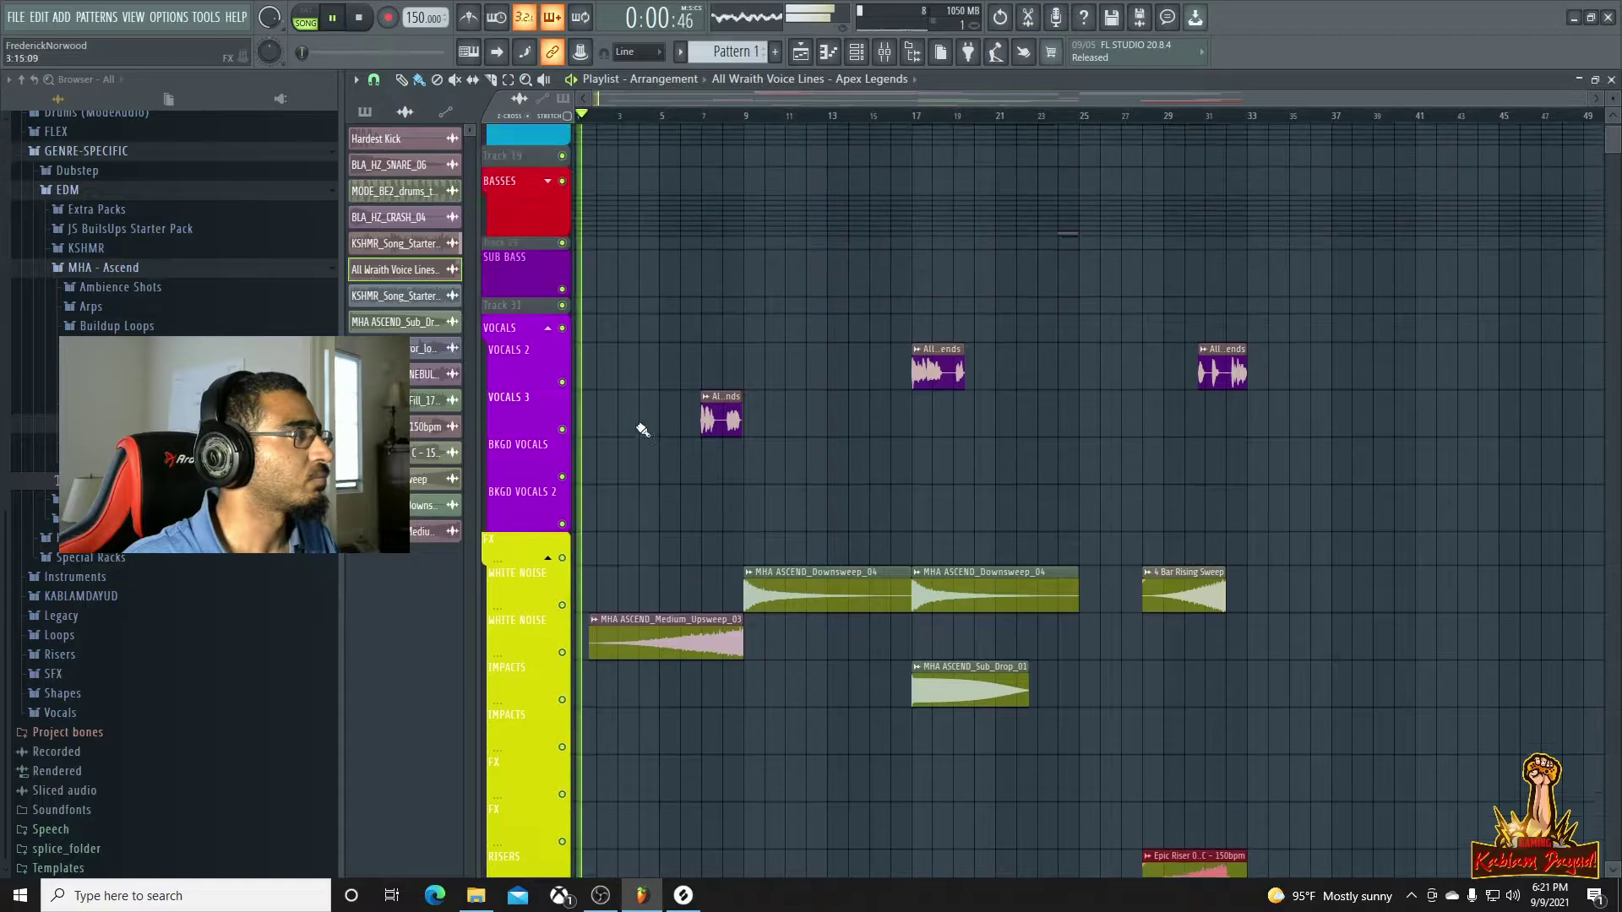
scroll(659, 347, up, 3)
scroll(740, 259, down, 3)
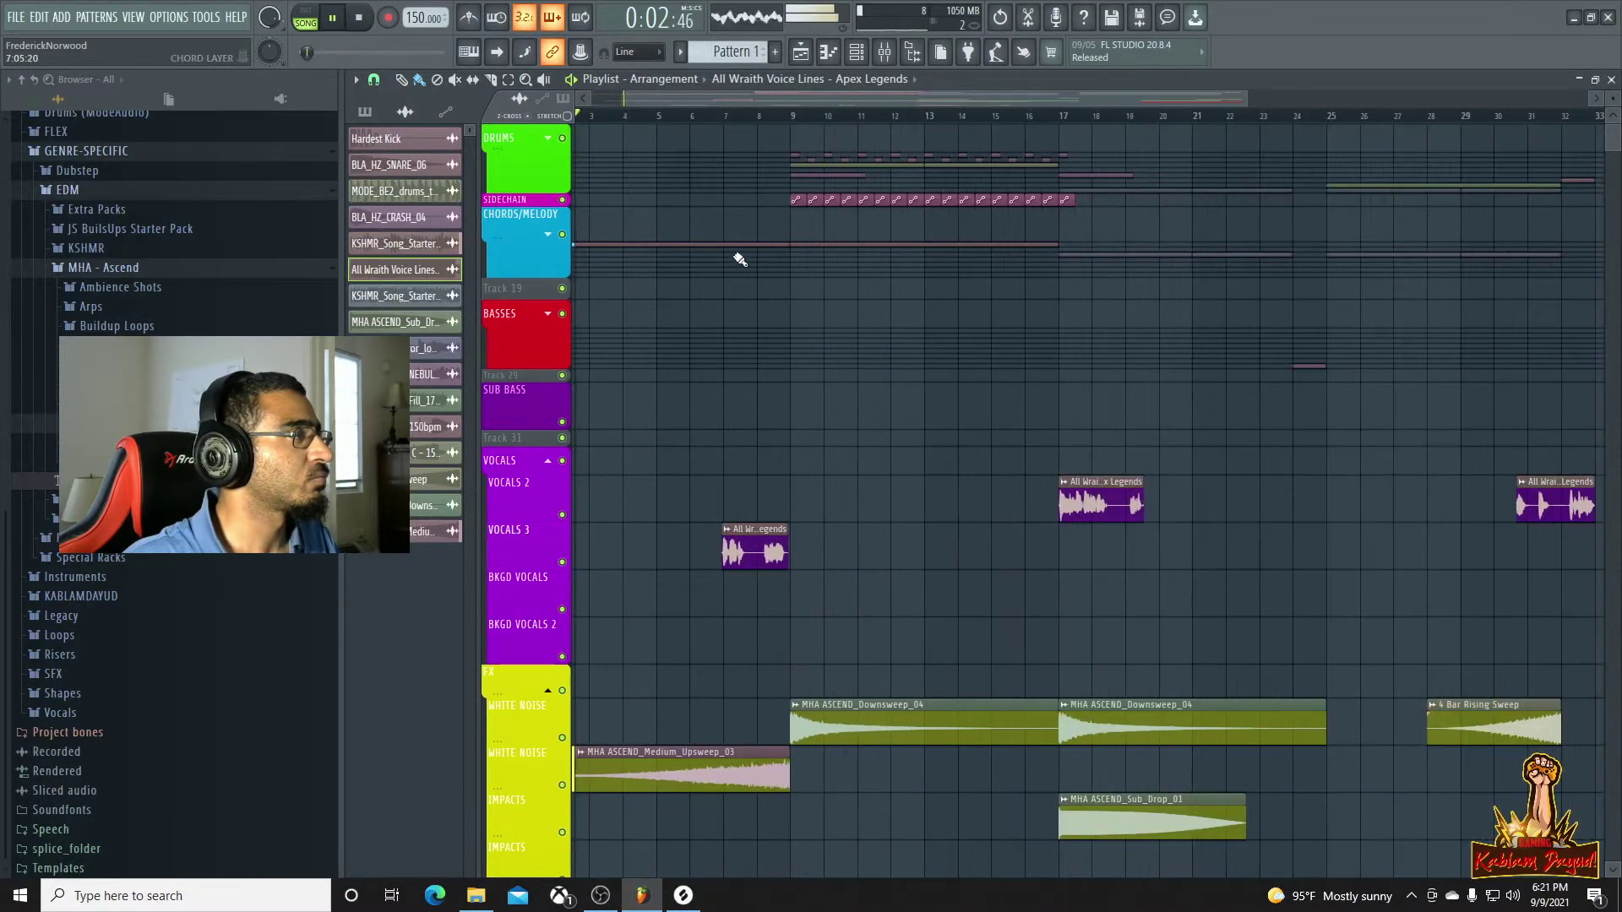
scroll(736, 222, down, 3)
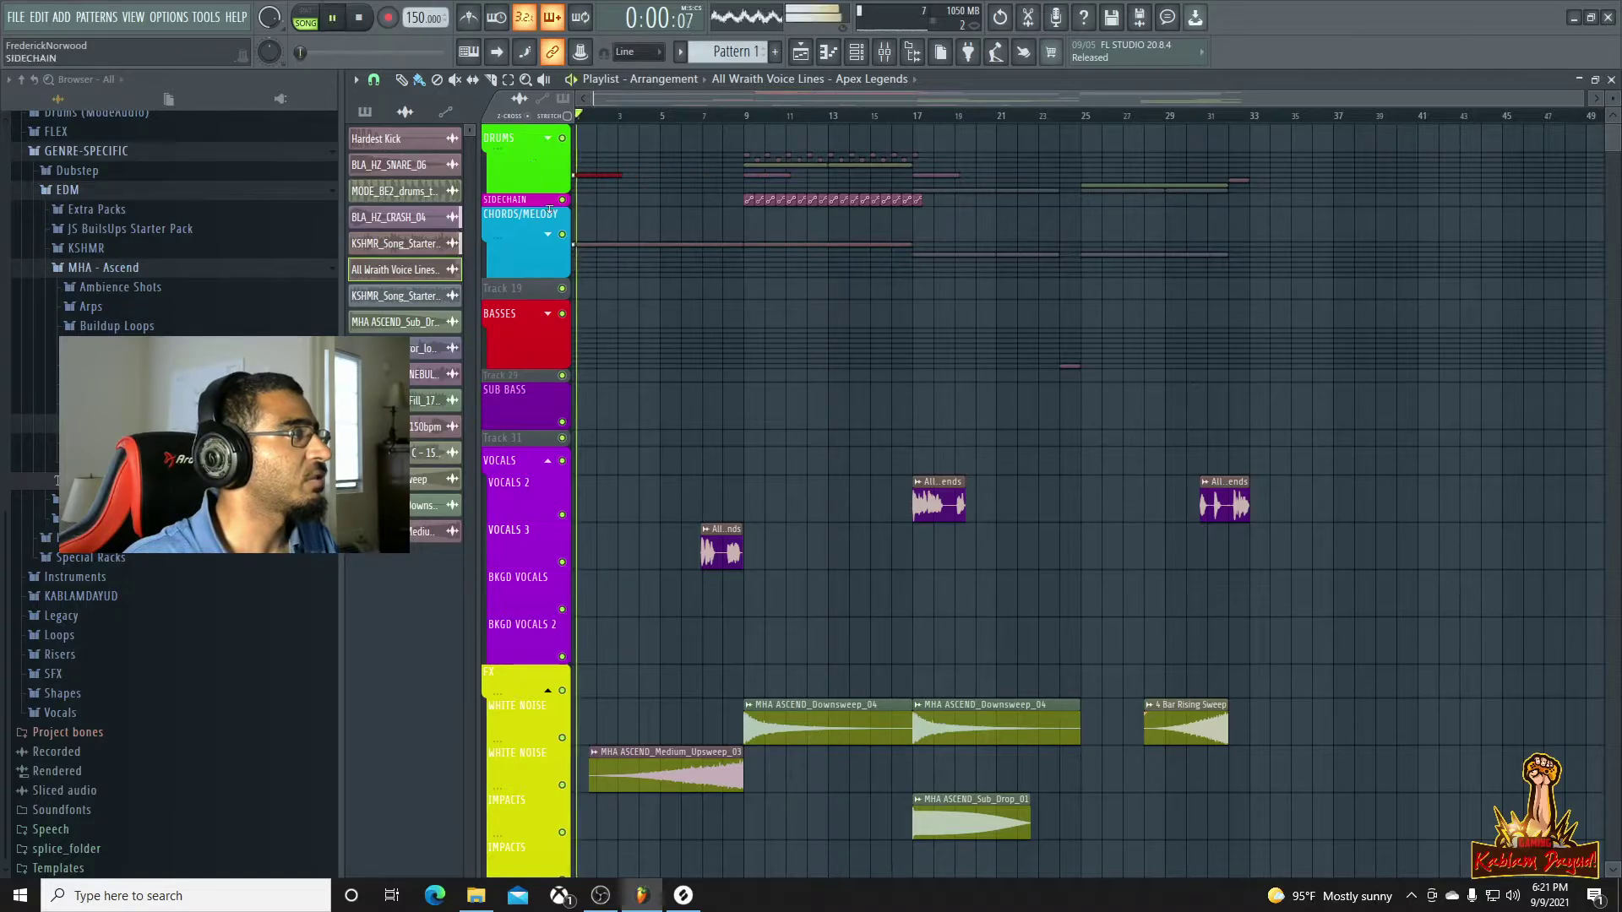
key(space)
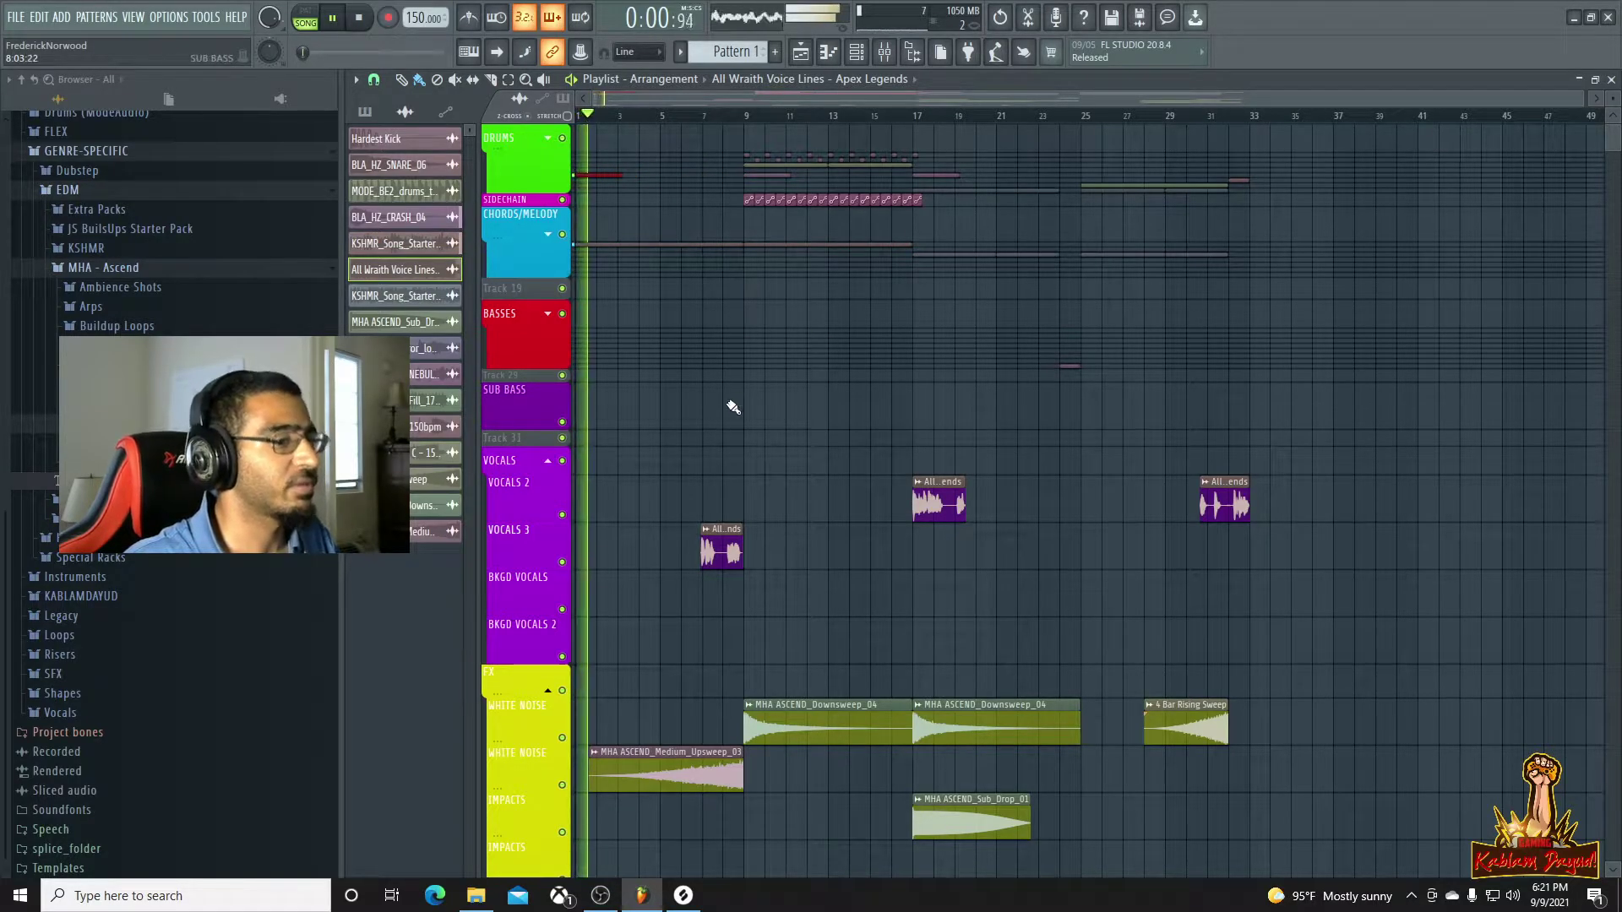
Add another MHA ASCEND_Sub_Drop_01 clip at bar 1 on the first IMPACTS track and play it from the start
scroll(732, 406, down, 3)
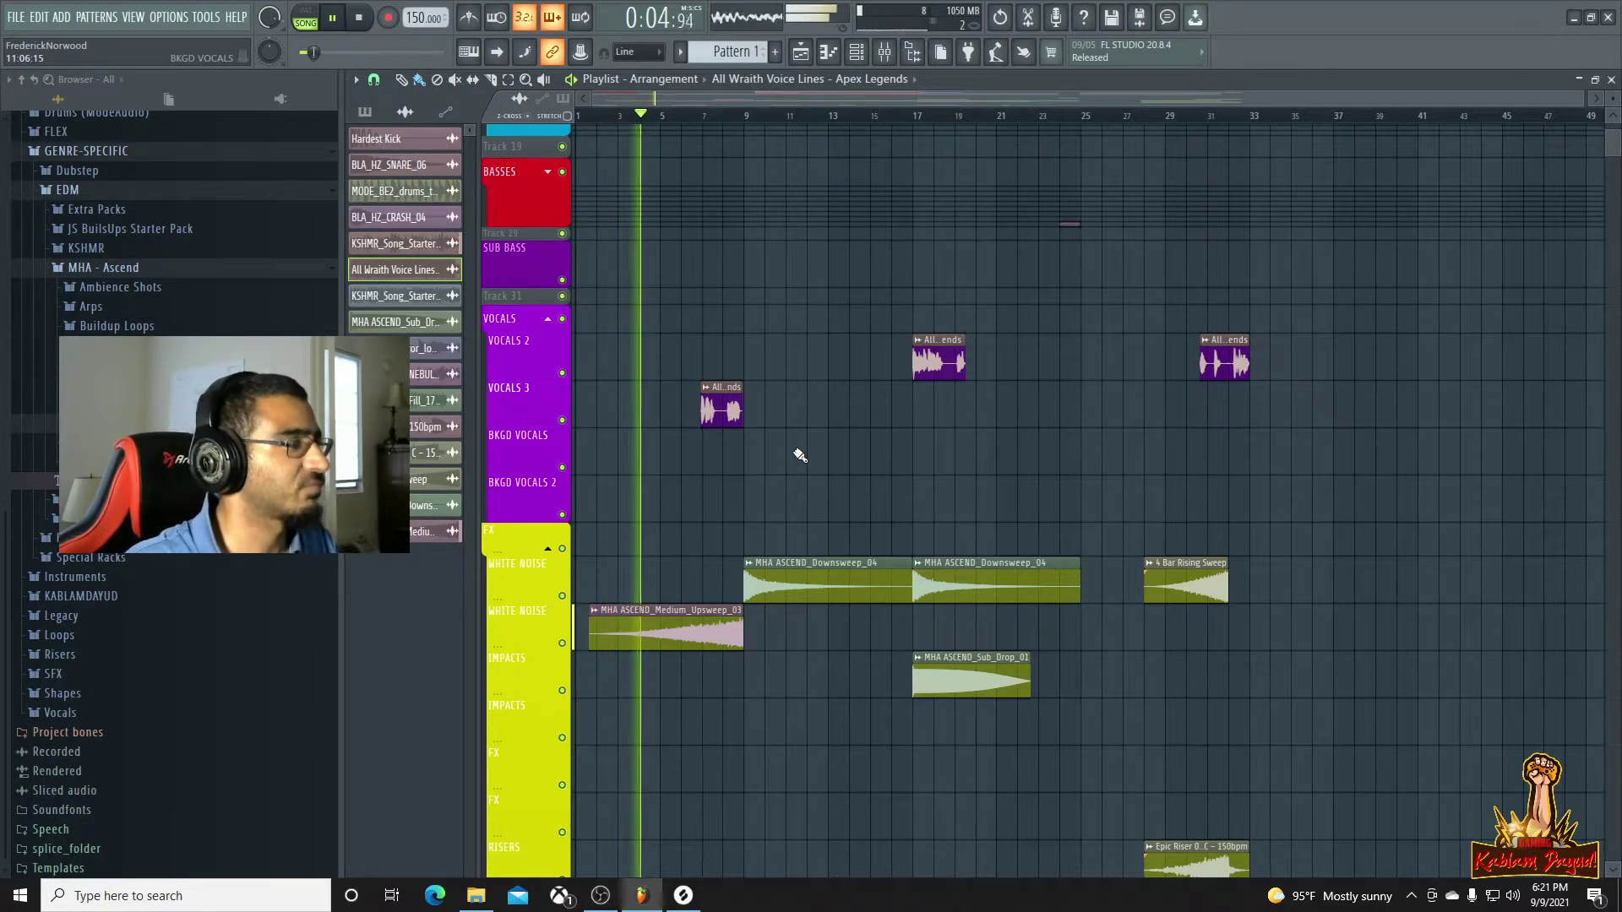
key(space)
double_click(957, 681)
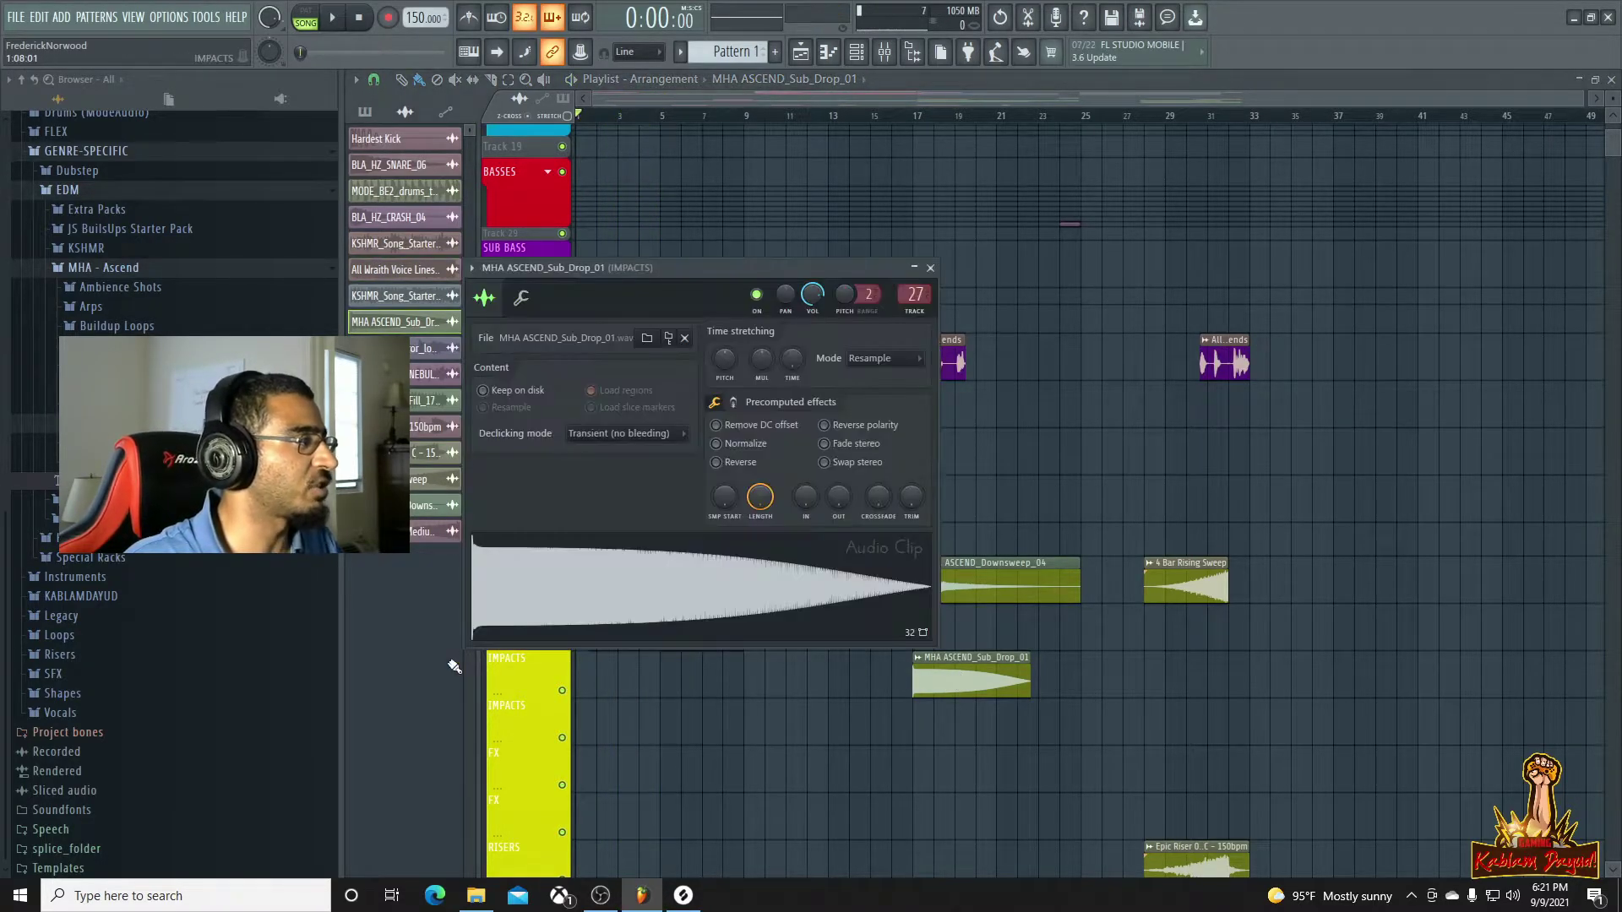
click(930, 268)
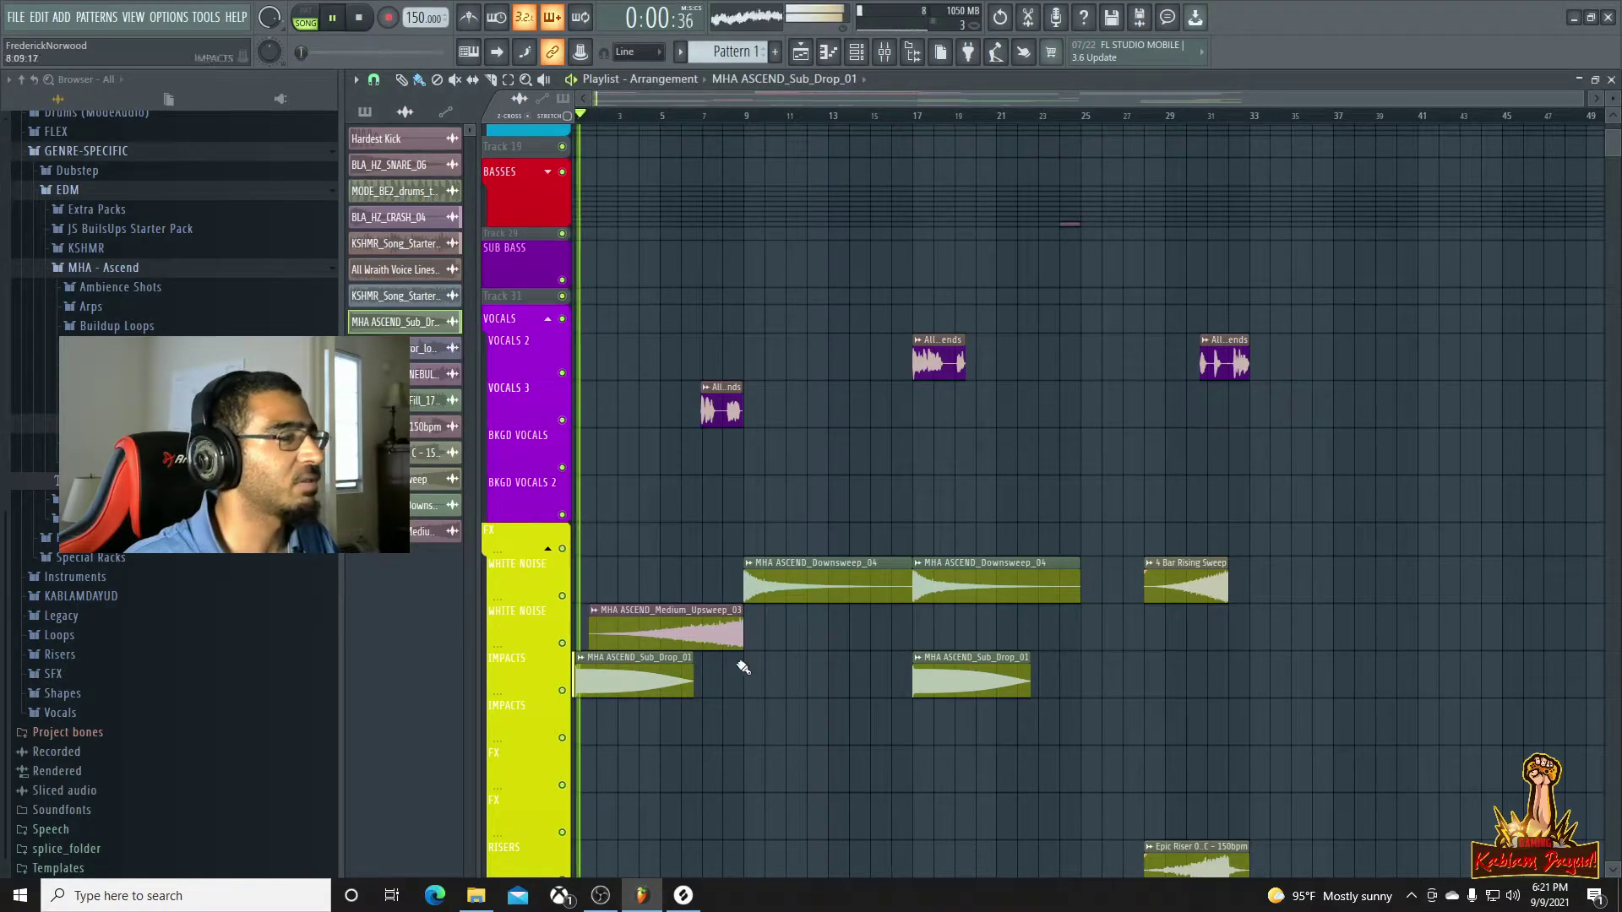
scroll(742, 388, up, 3)
key(space)
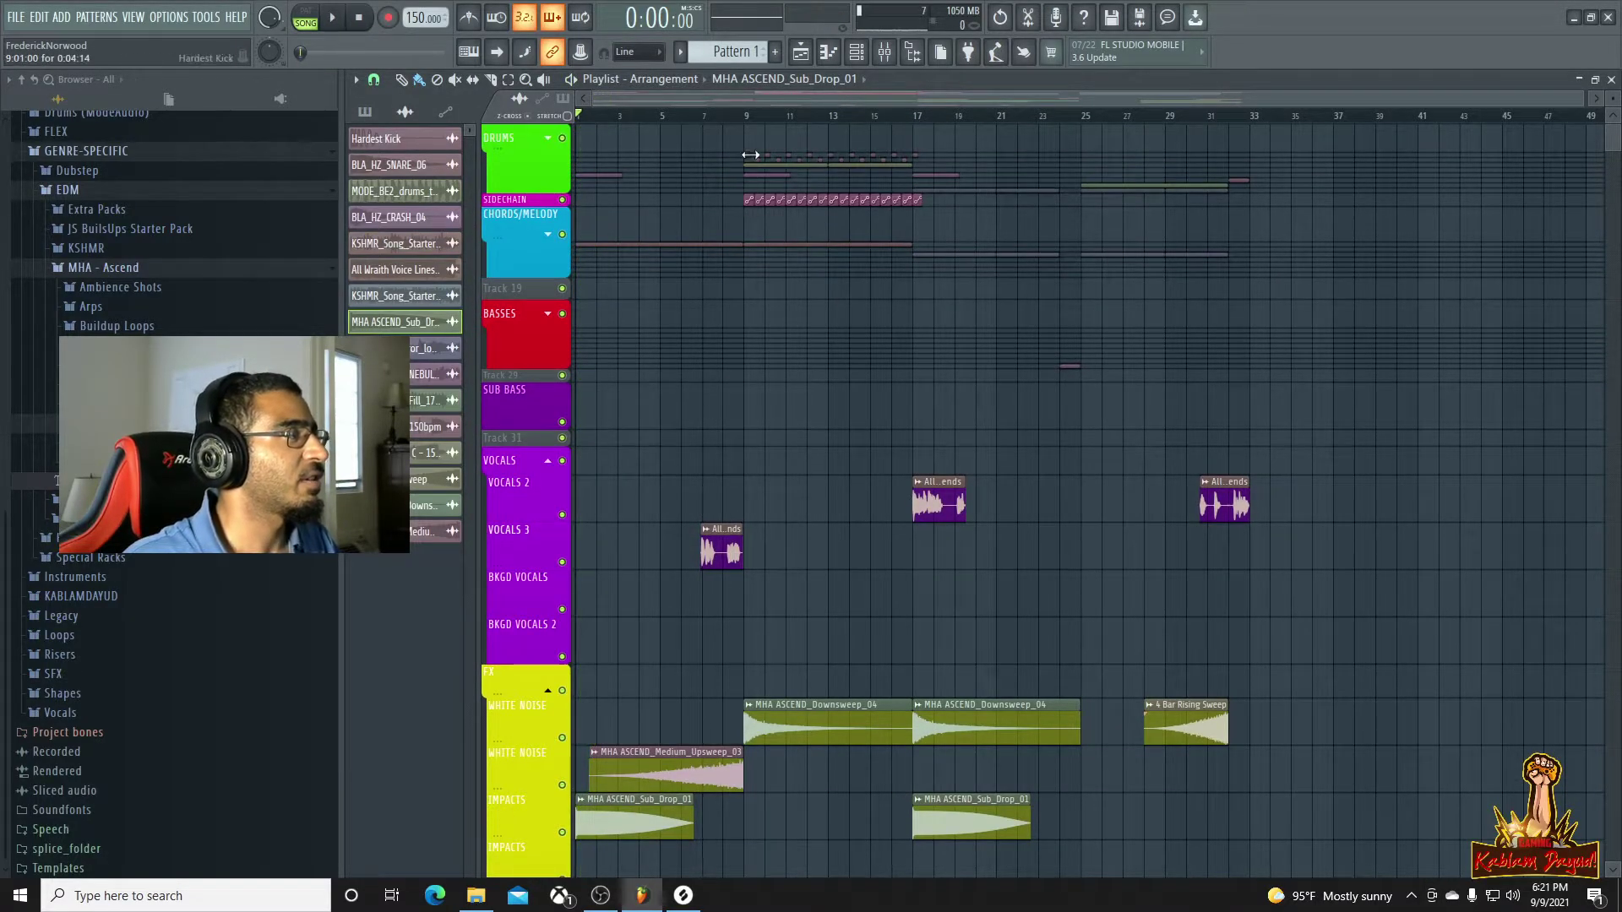
Copy the Hardest Kick clip from bar 9 to bar 1 and play the arrangement from the start past bar 9
scroll(752, 160, up, 3)
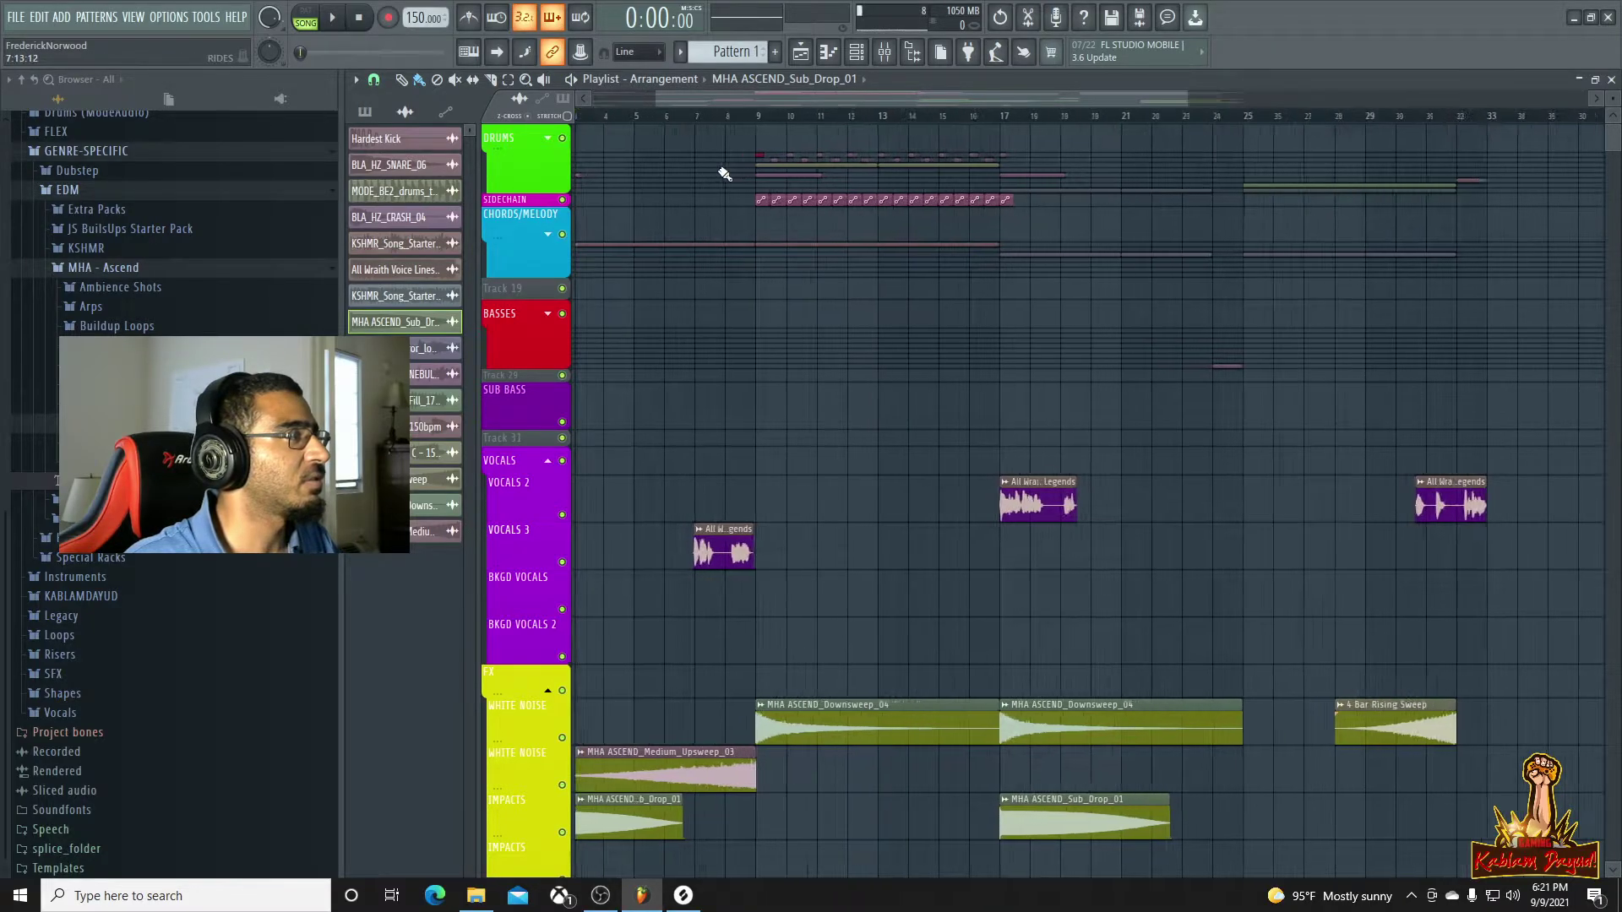
drag(705, 147, 393, 141)
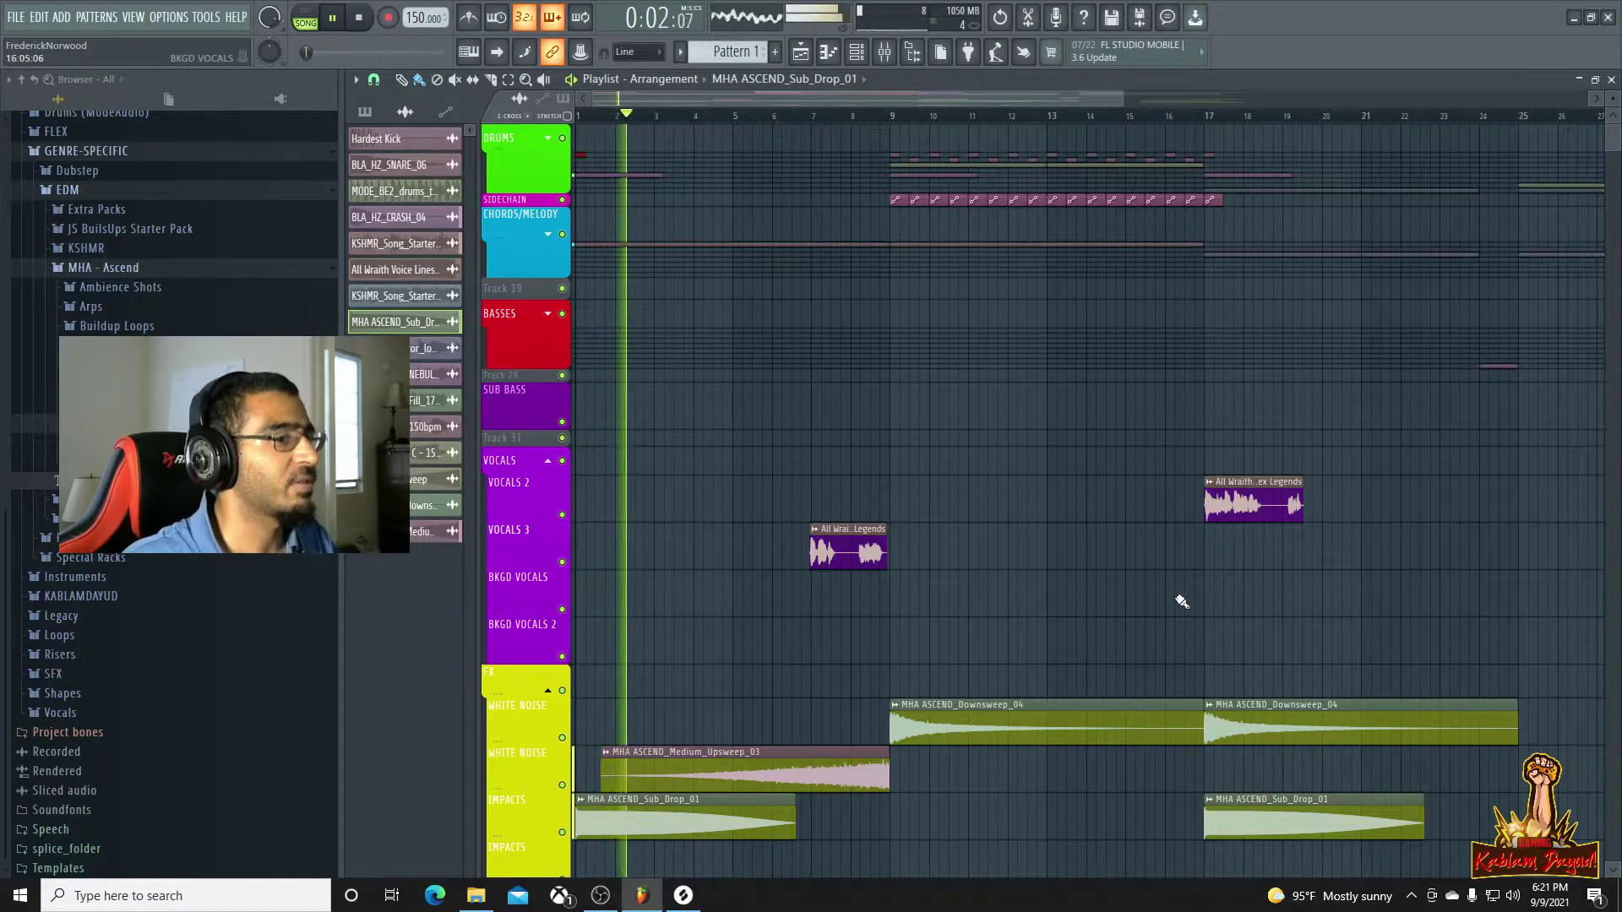
key(space)
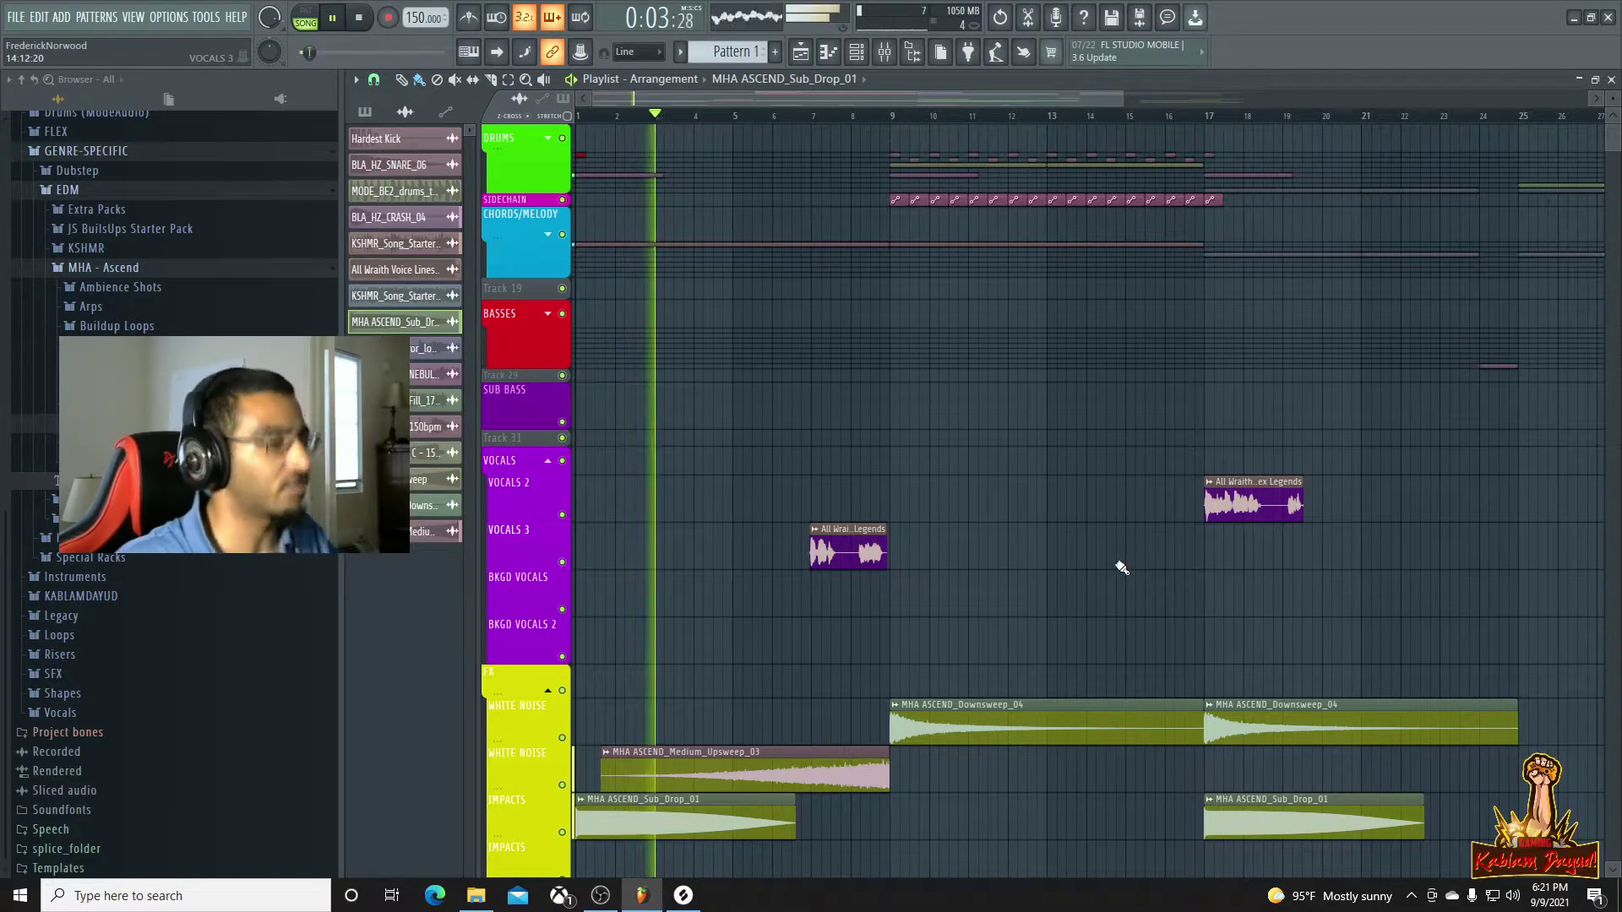
scroll(1122, 566, down, 2)
scroll(1122, 566, down, 2)
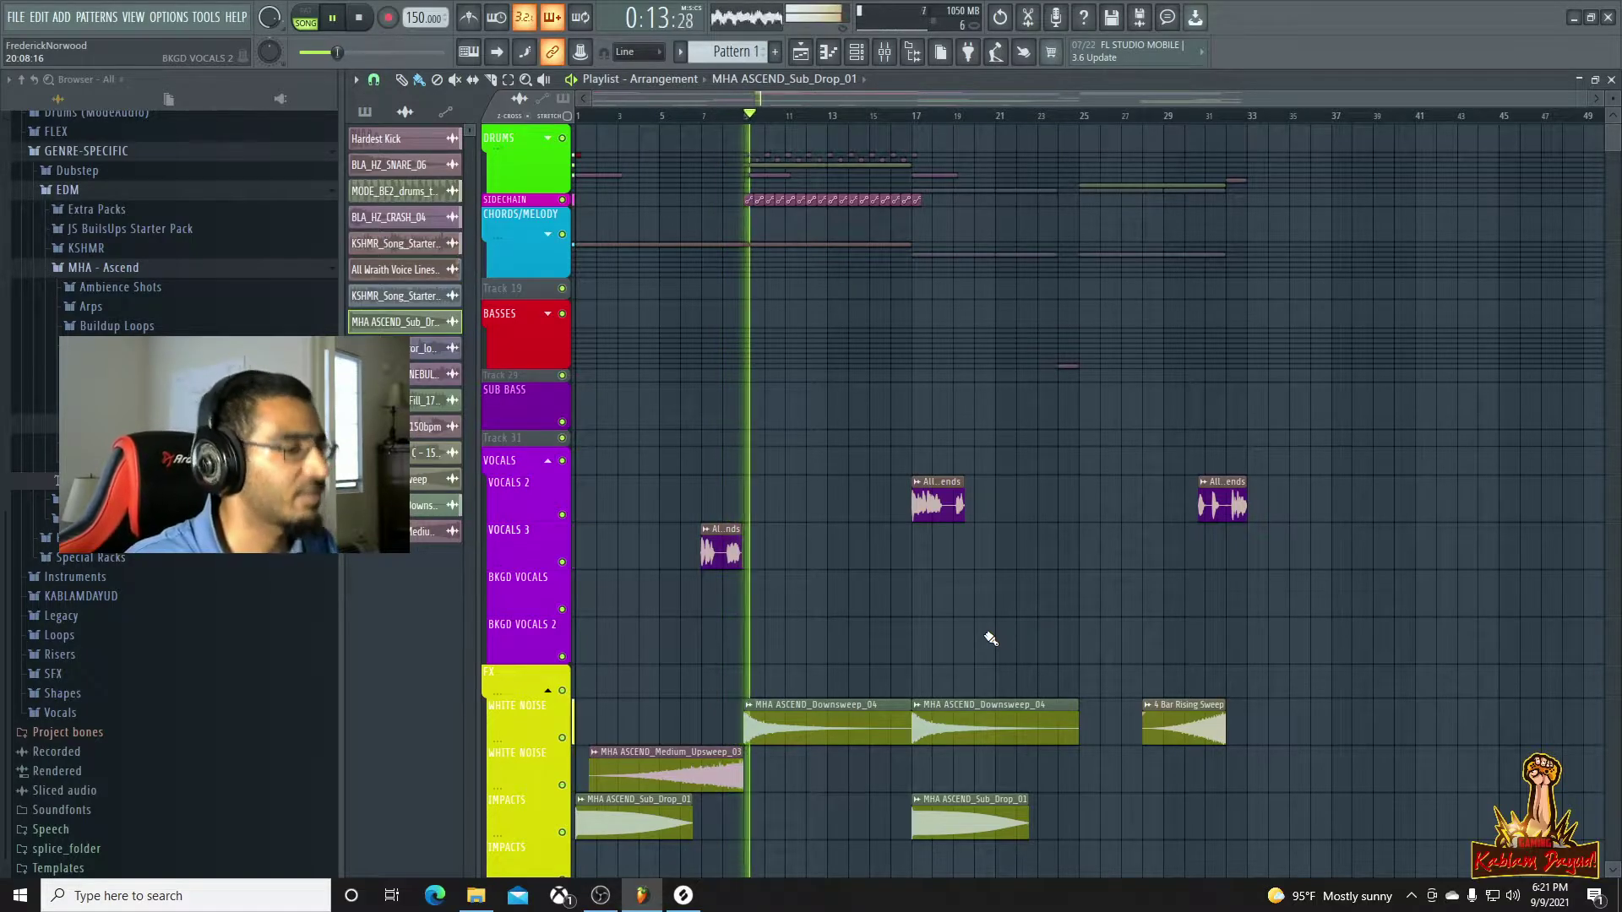
key(space)
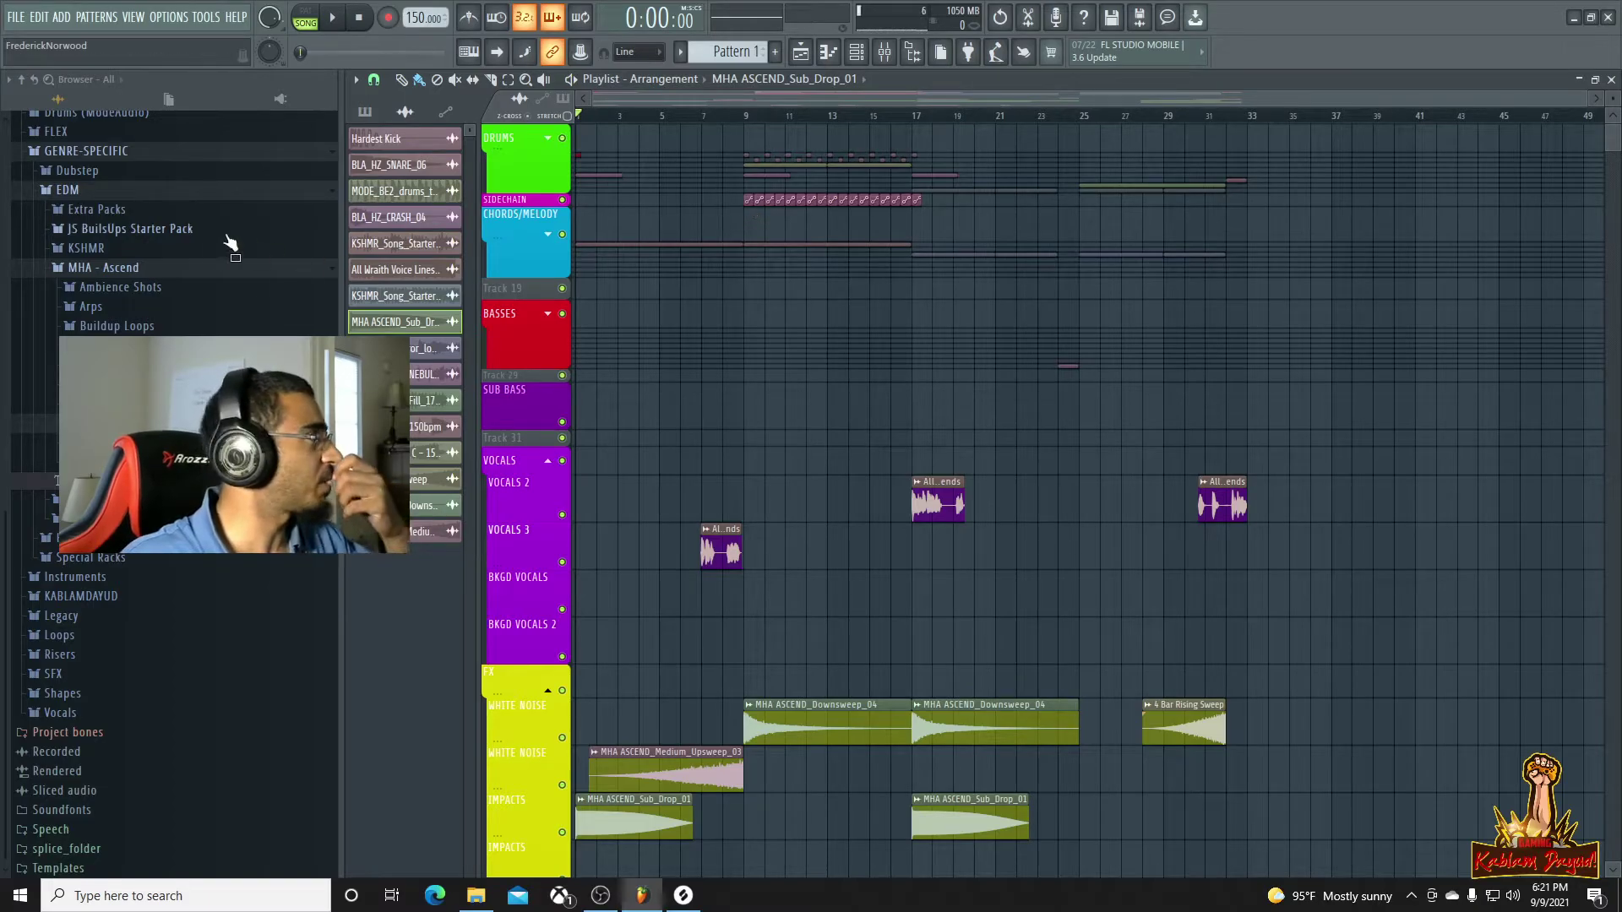
Find Trap Riser 02 - 150bpm in the KABLAMDAYUD sample pack and place it at about bar 8 on the second RISERS track
click(127, 271)
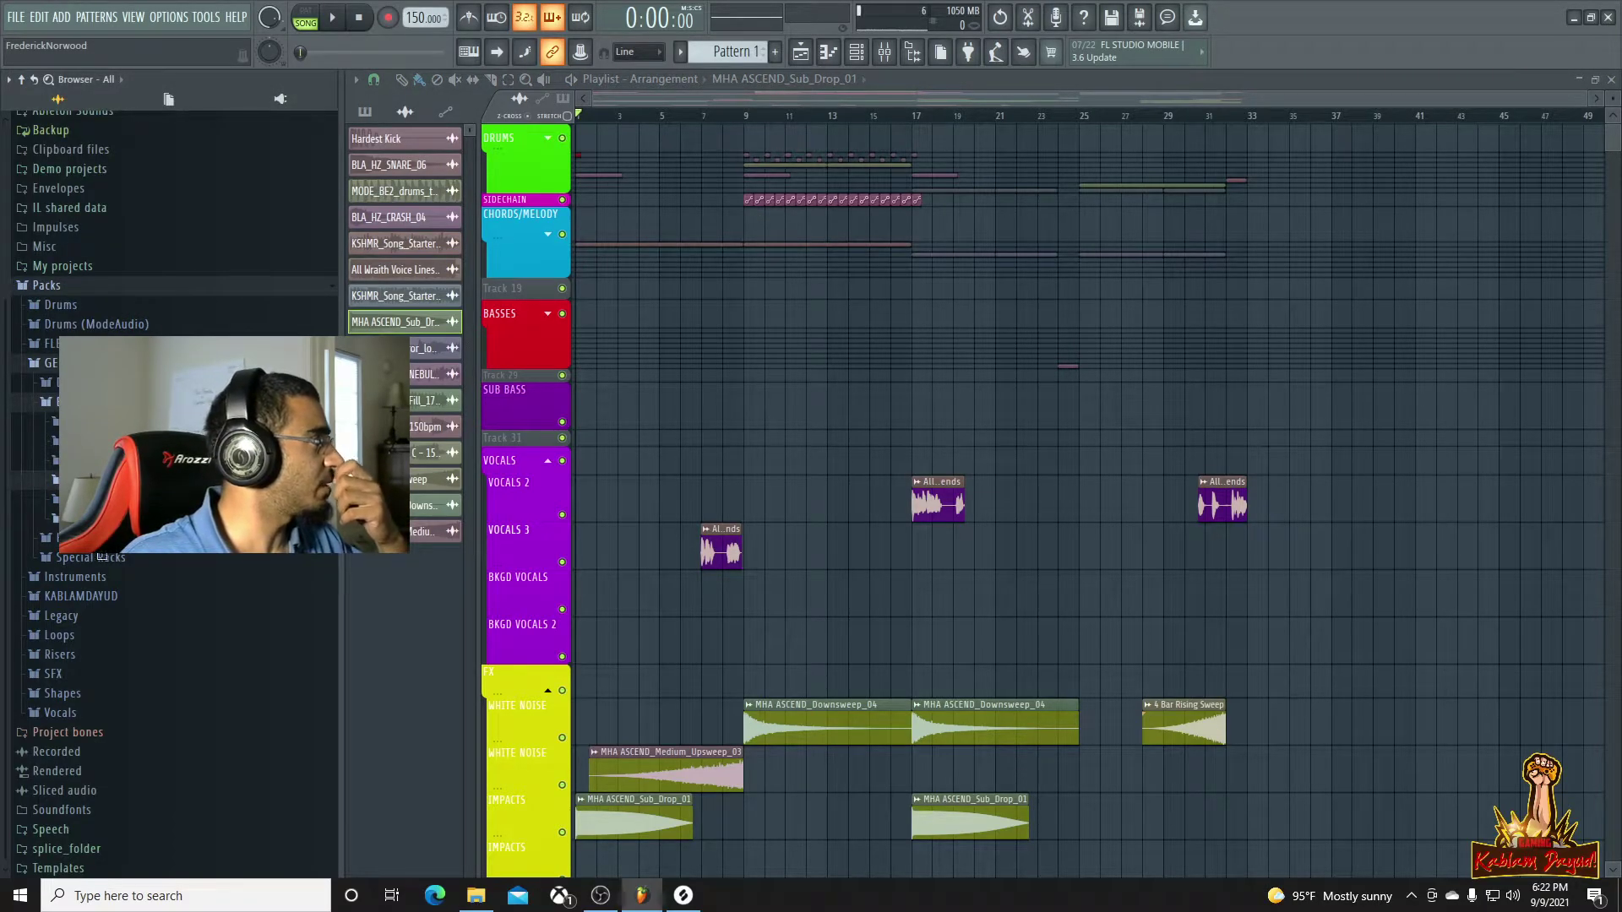
click(103, 402)
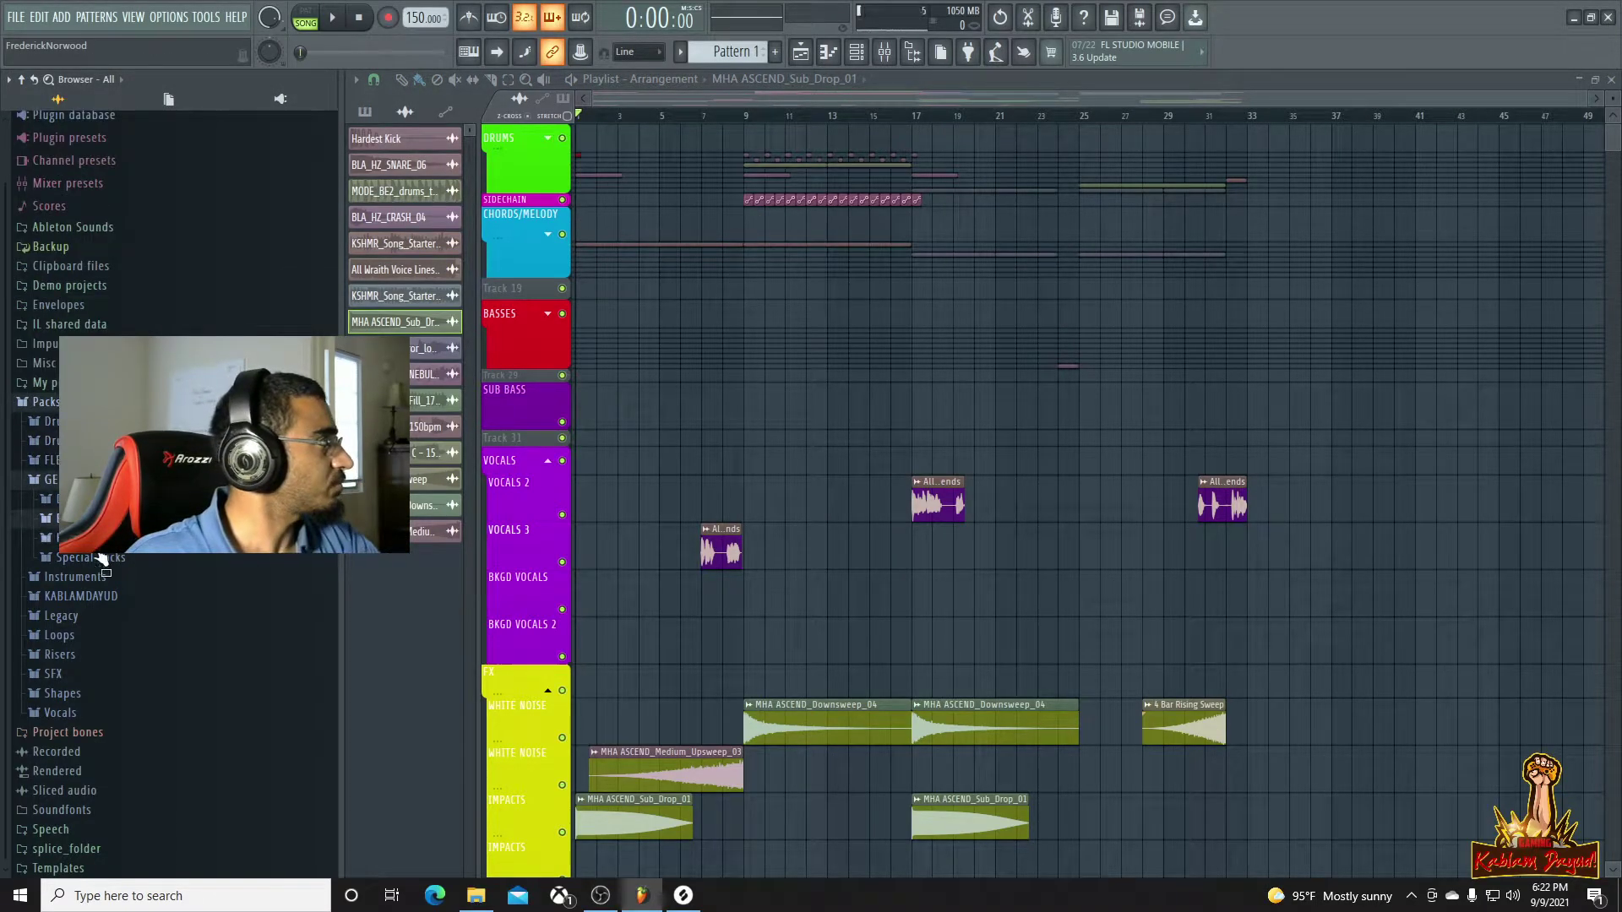
click(95, 602)
click(85, 372)
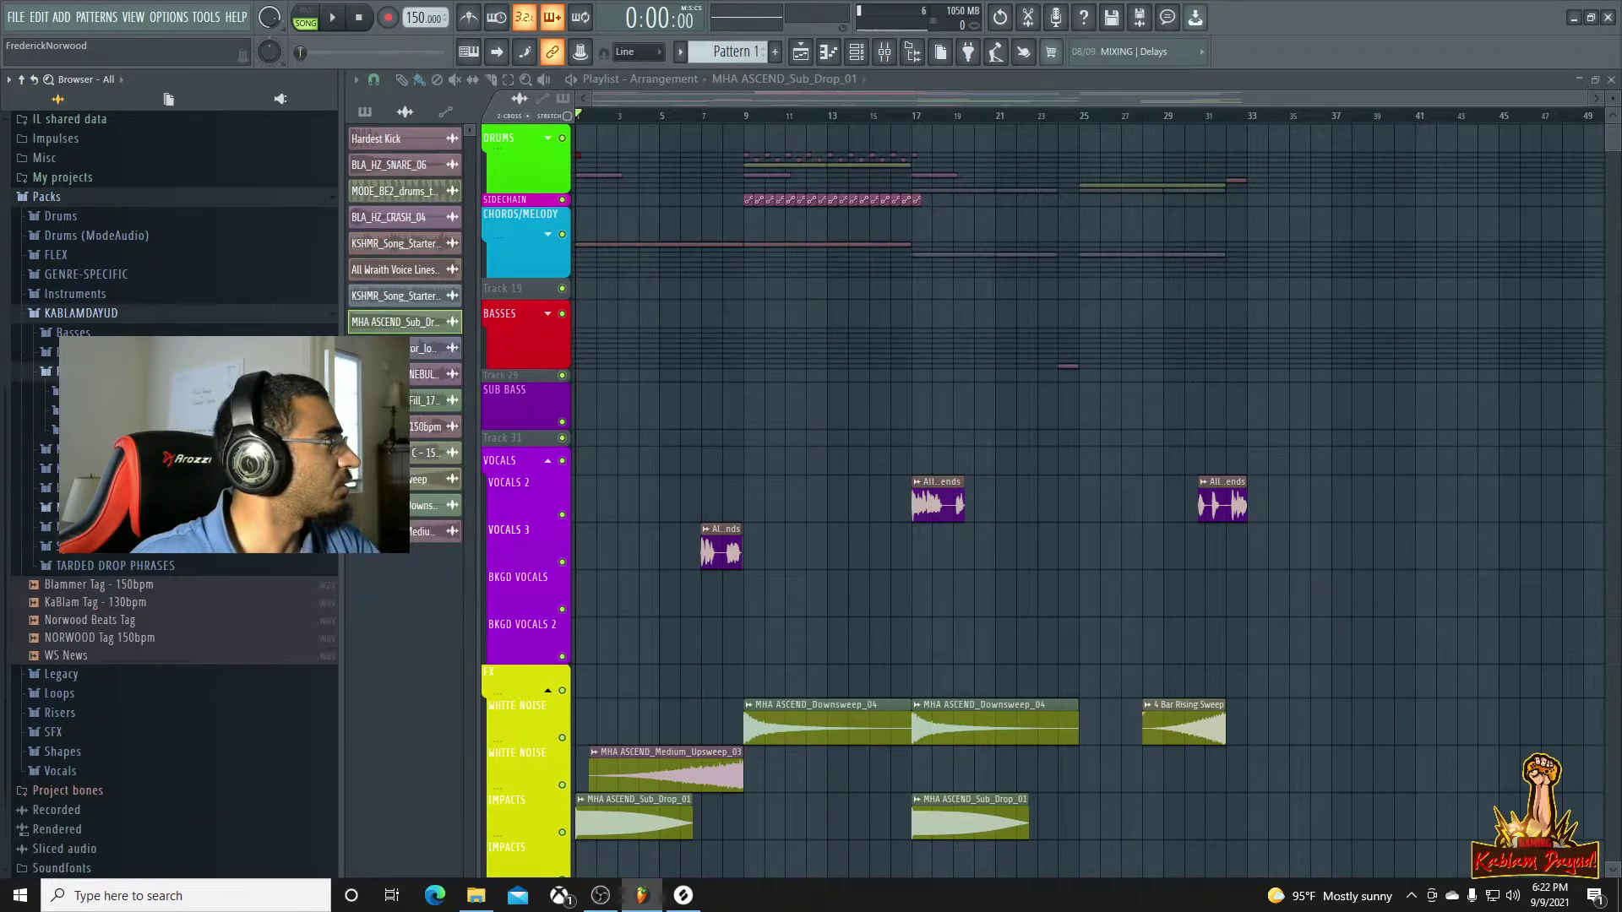
click(93, 430)
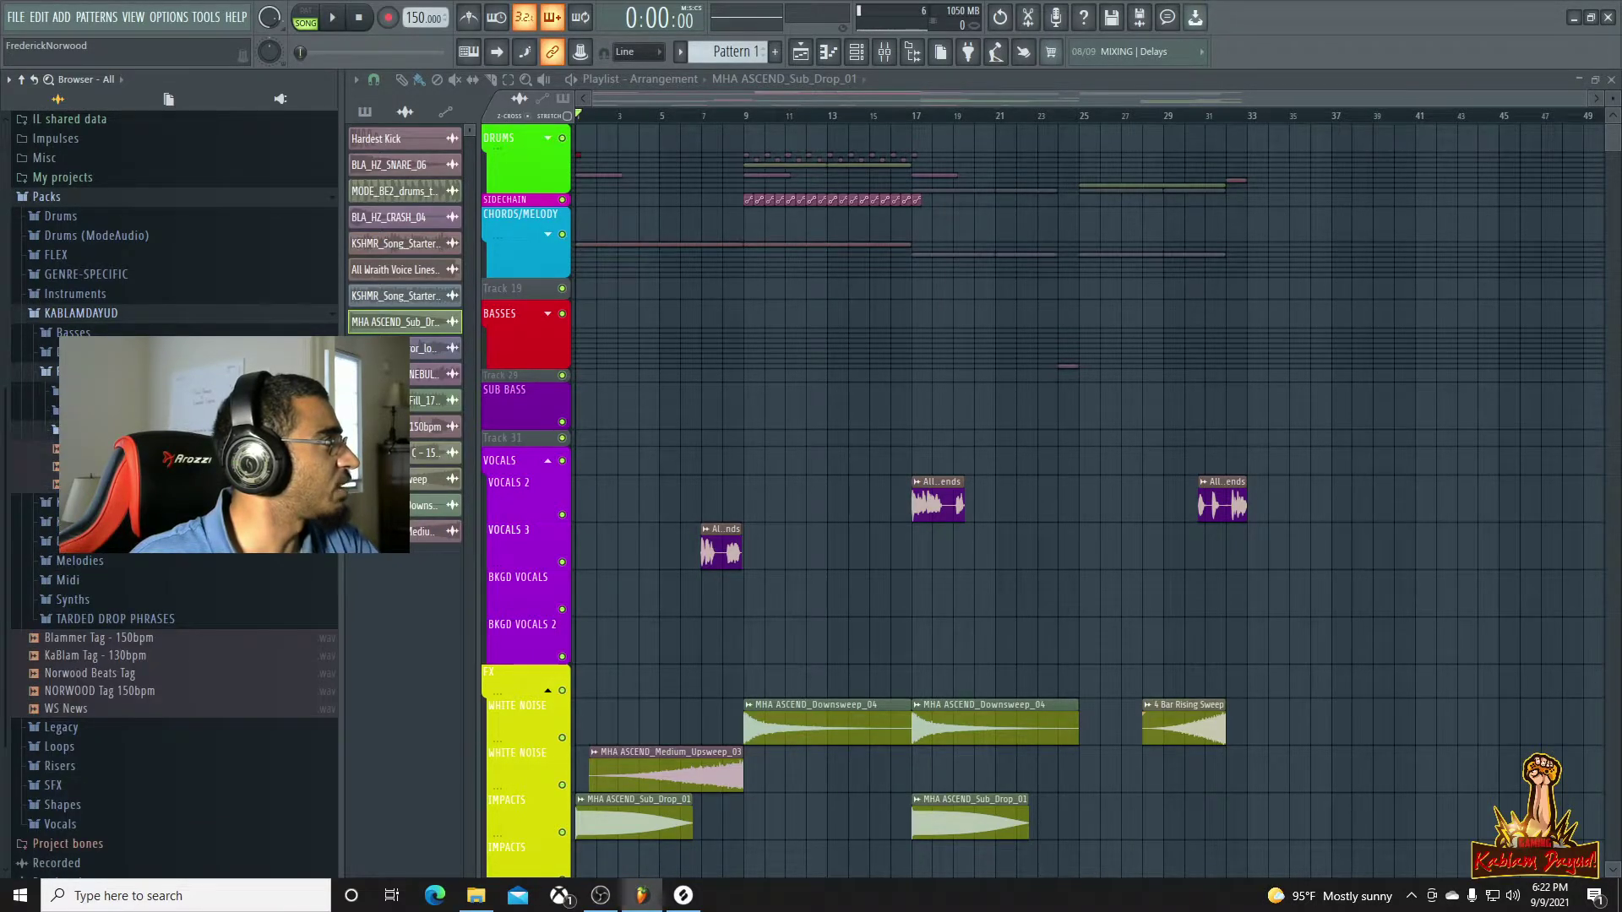
click(93, 430)
click(93, 411)
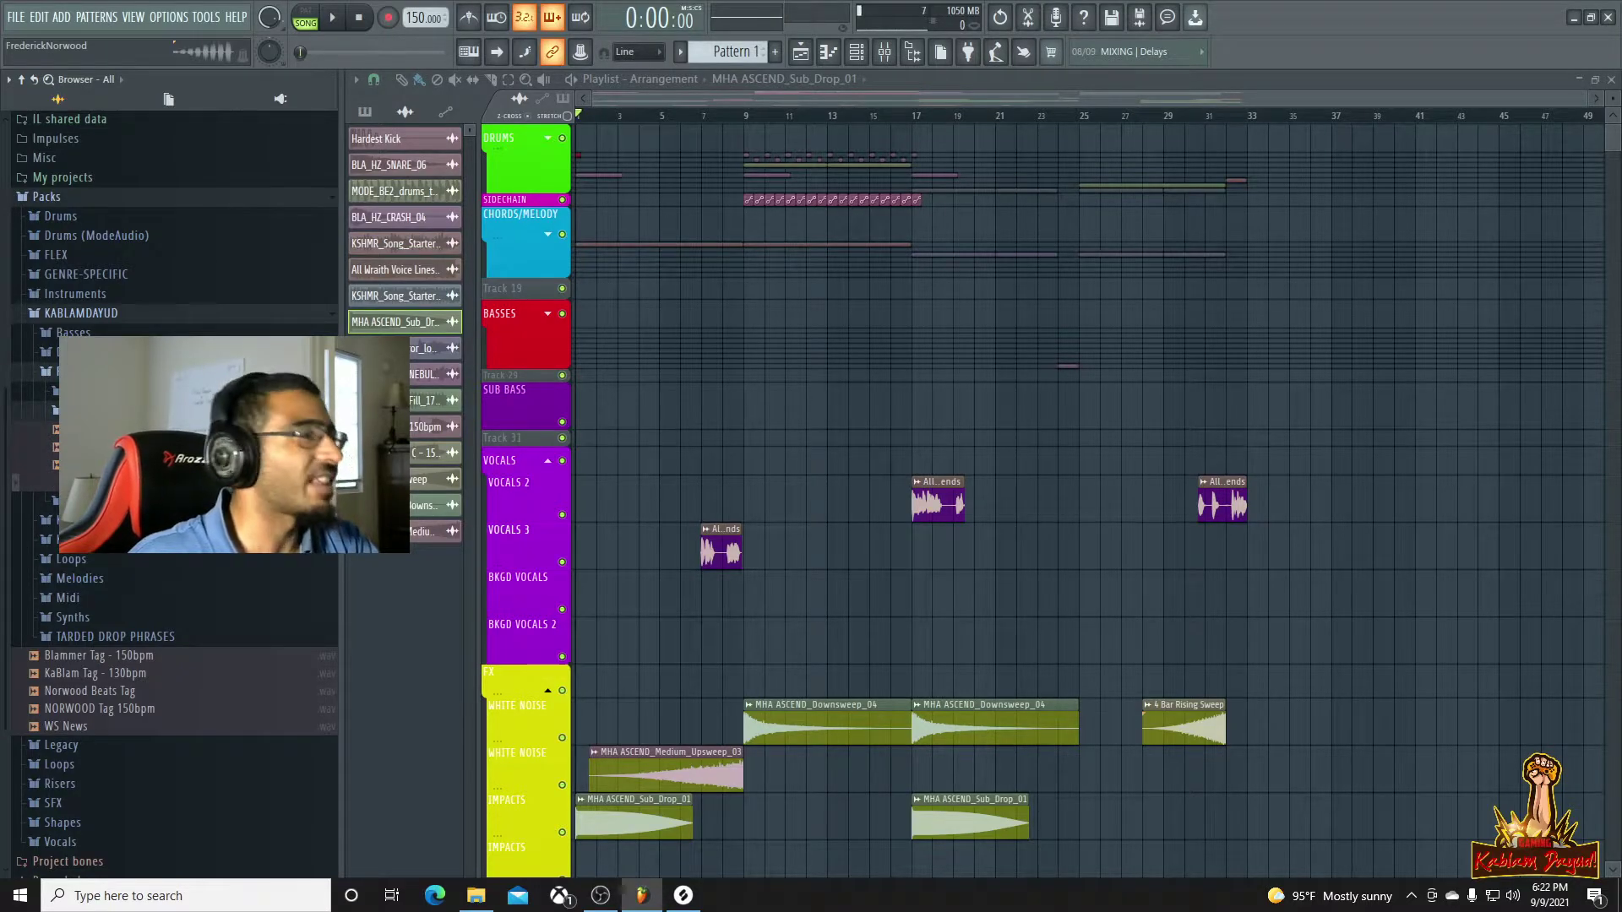
drag(569, 501, 726, 778)
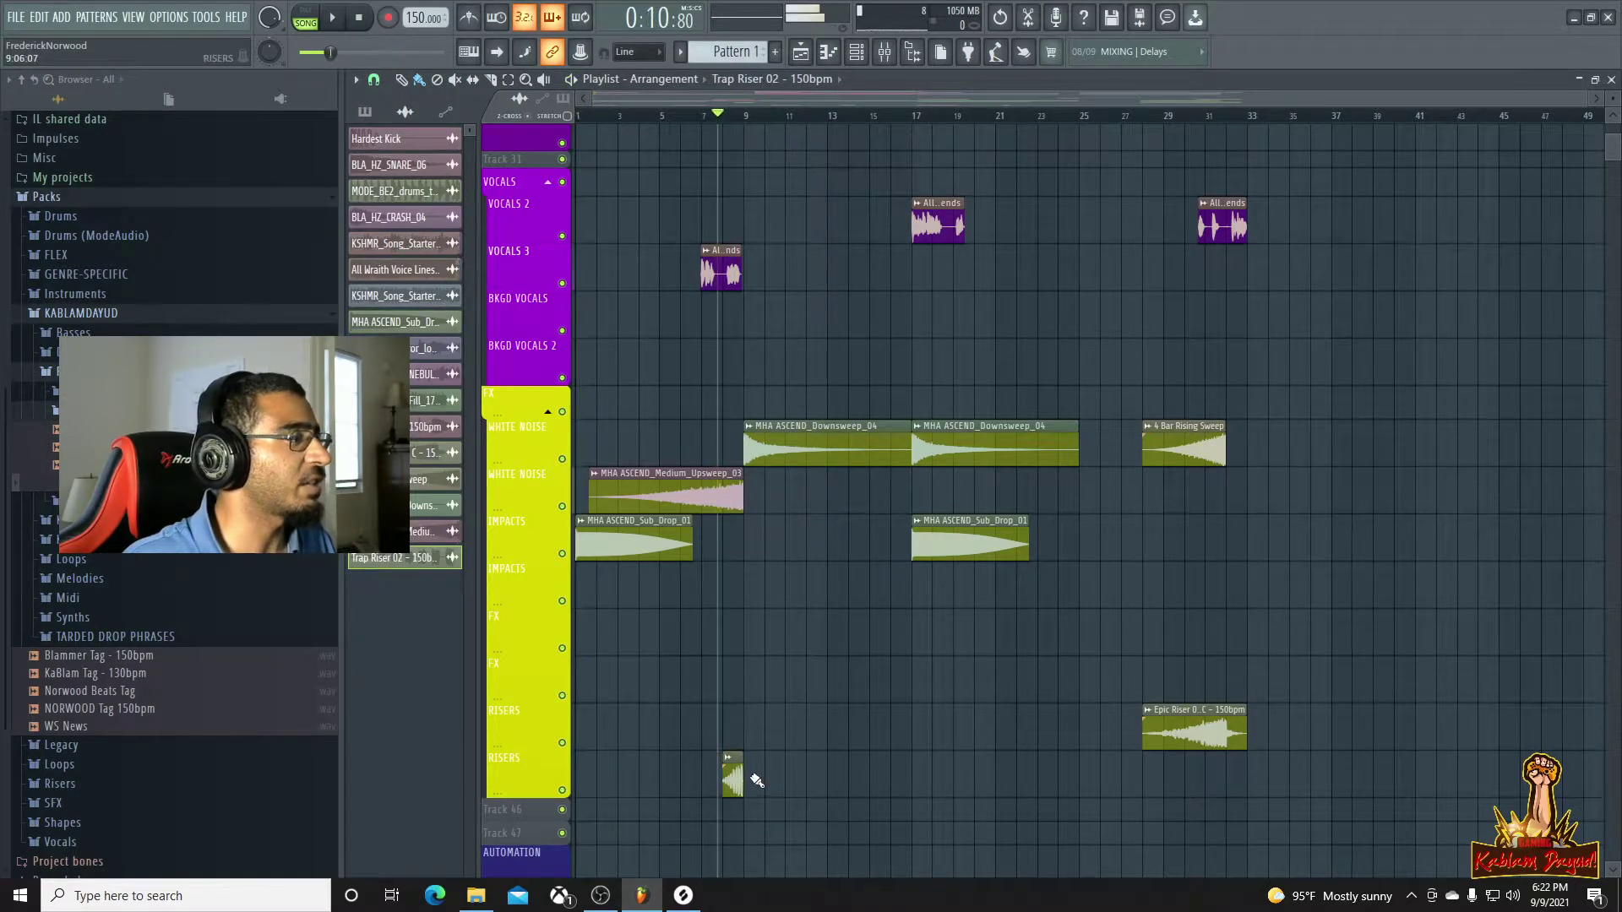
Check the Trap Riser 02 clip's channel settings and play the arrangement from just before bar 8 past bar 21
double_click(731, 781)
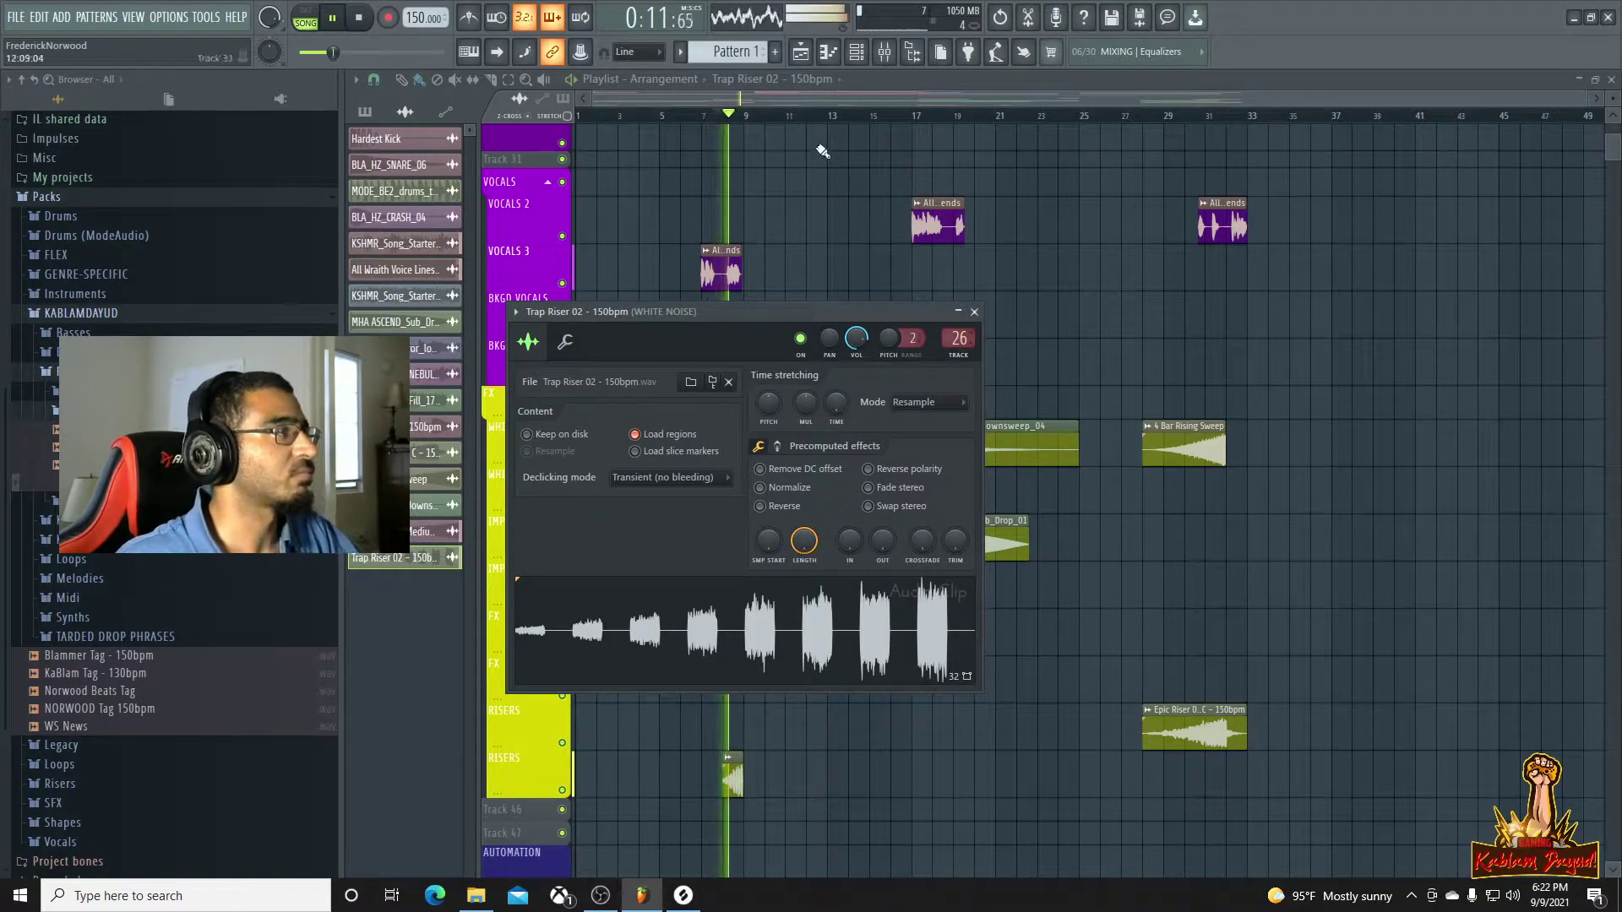
click(974, 312)
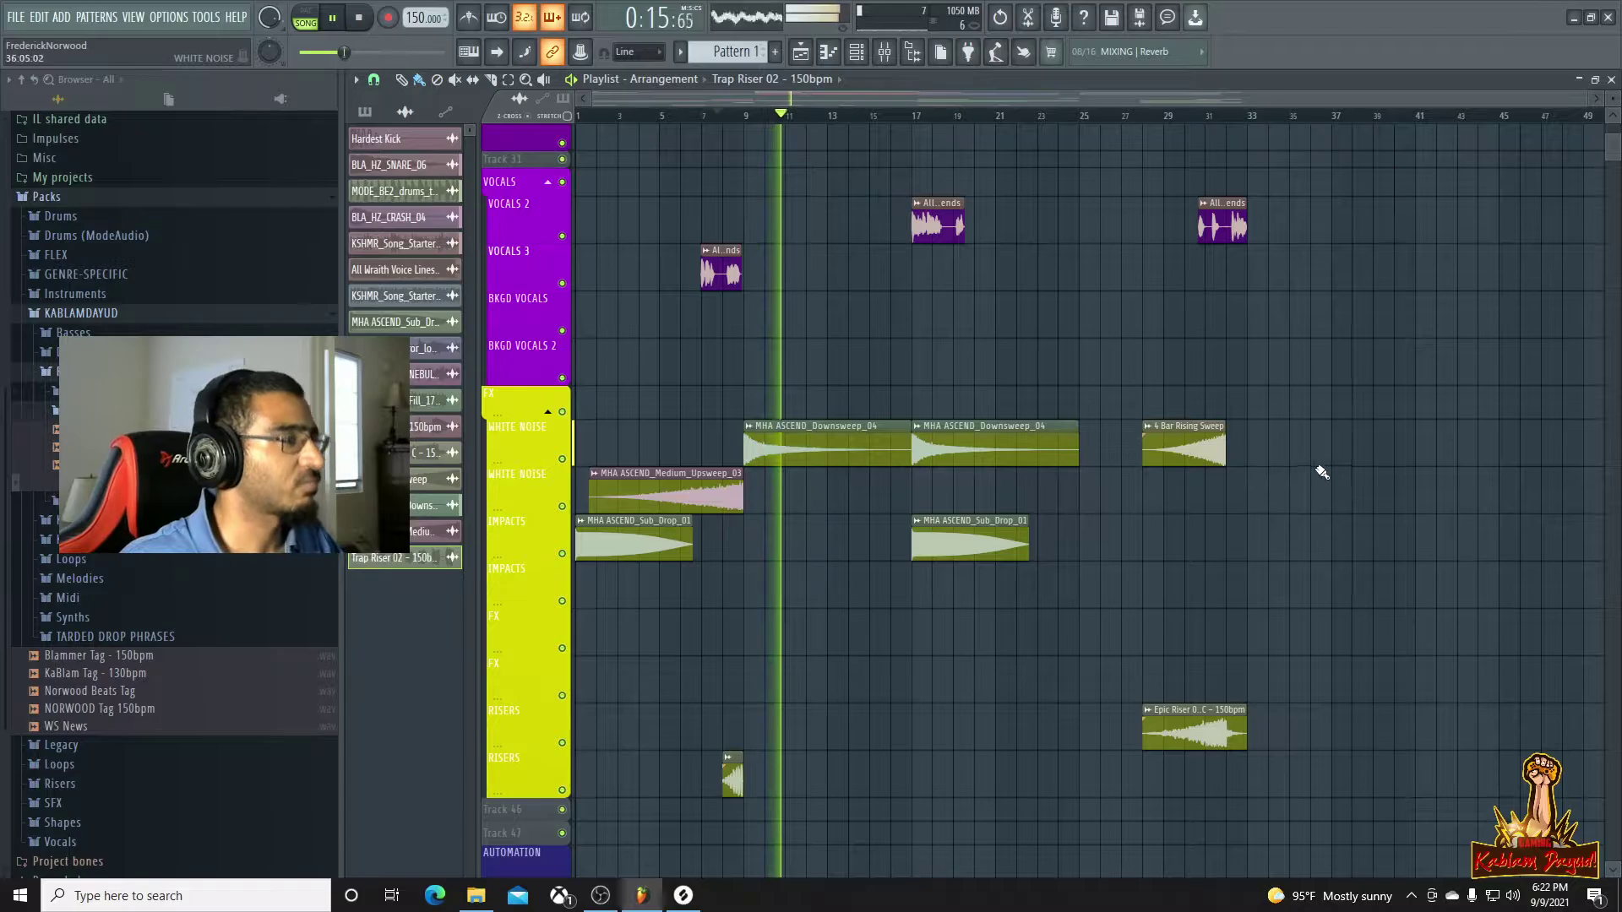
scroll(1321, 471, down, 4)
scroll(1322, 471, down, 3)
scroll(1322, 469, up, 12)
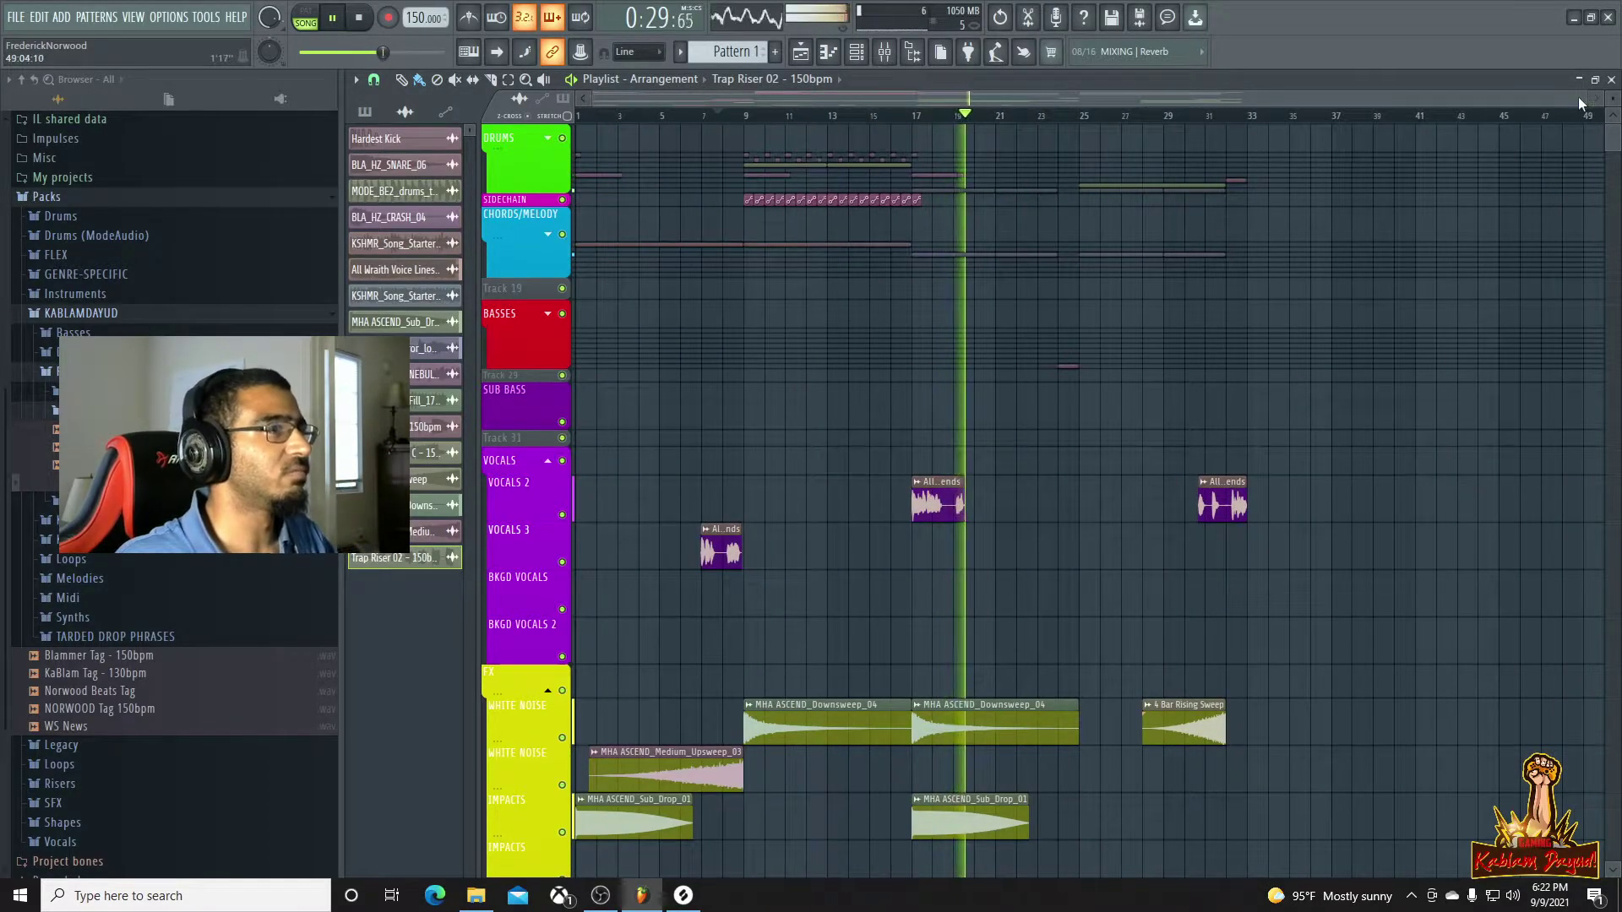
drag(1585, 99, 1615, 113)
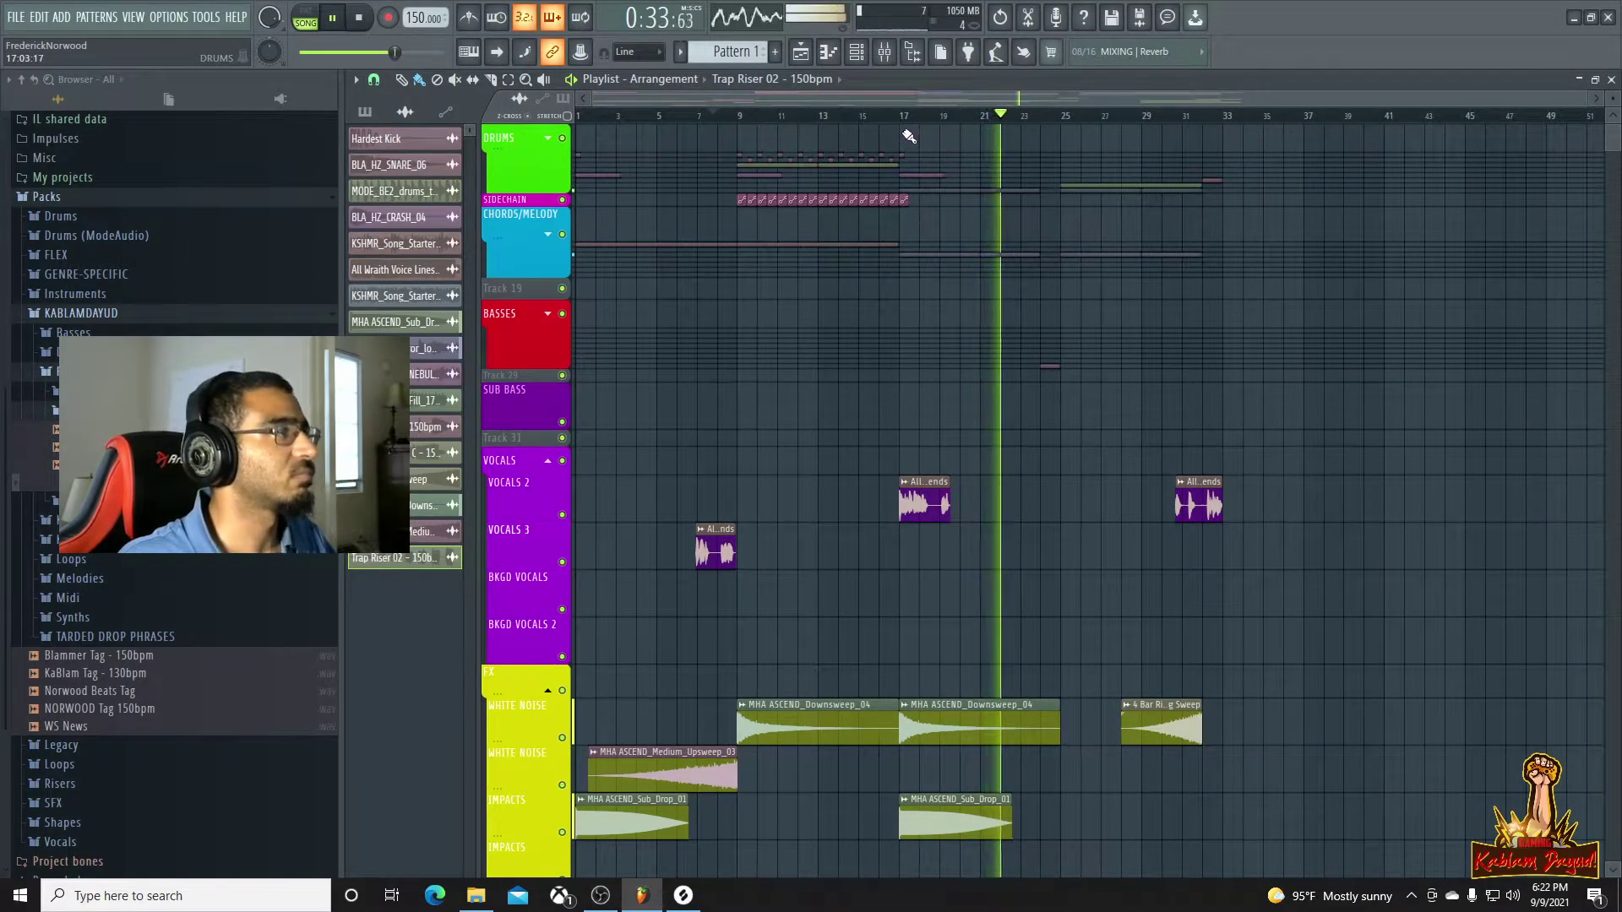
Stop playback and move all clips from bar 17 onward eight bars later, so that they start at bar 25
key(space)
drag(912, 137, 1271, 660)
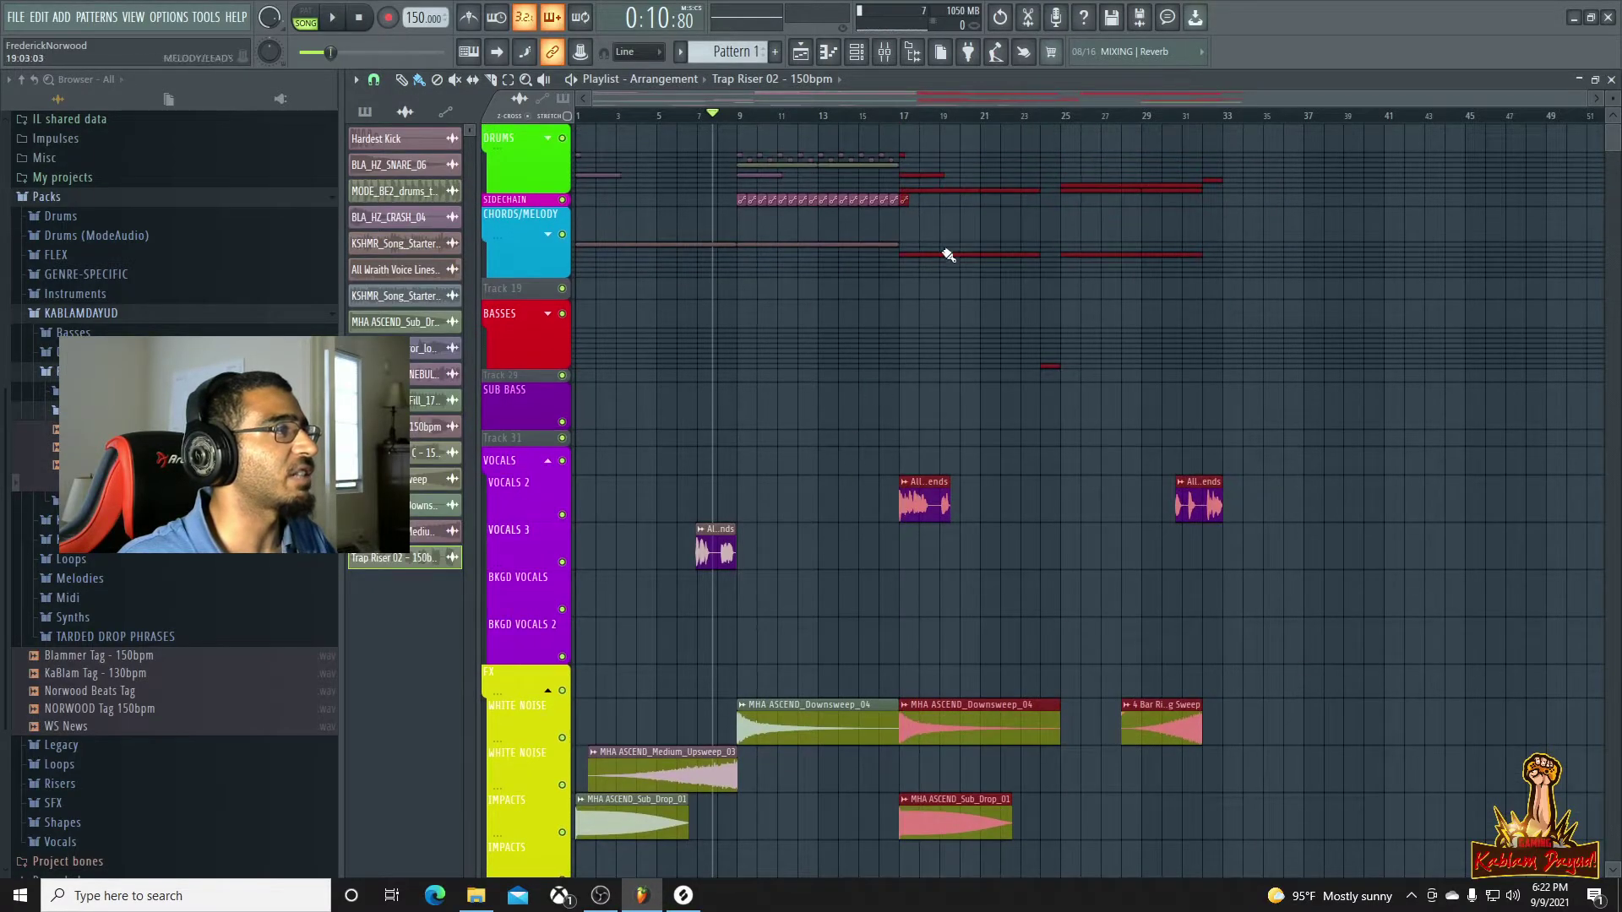
drag(929, 256, 1091, 252)
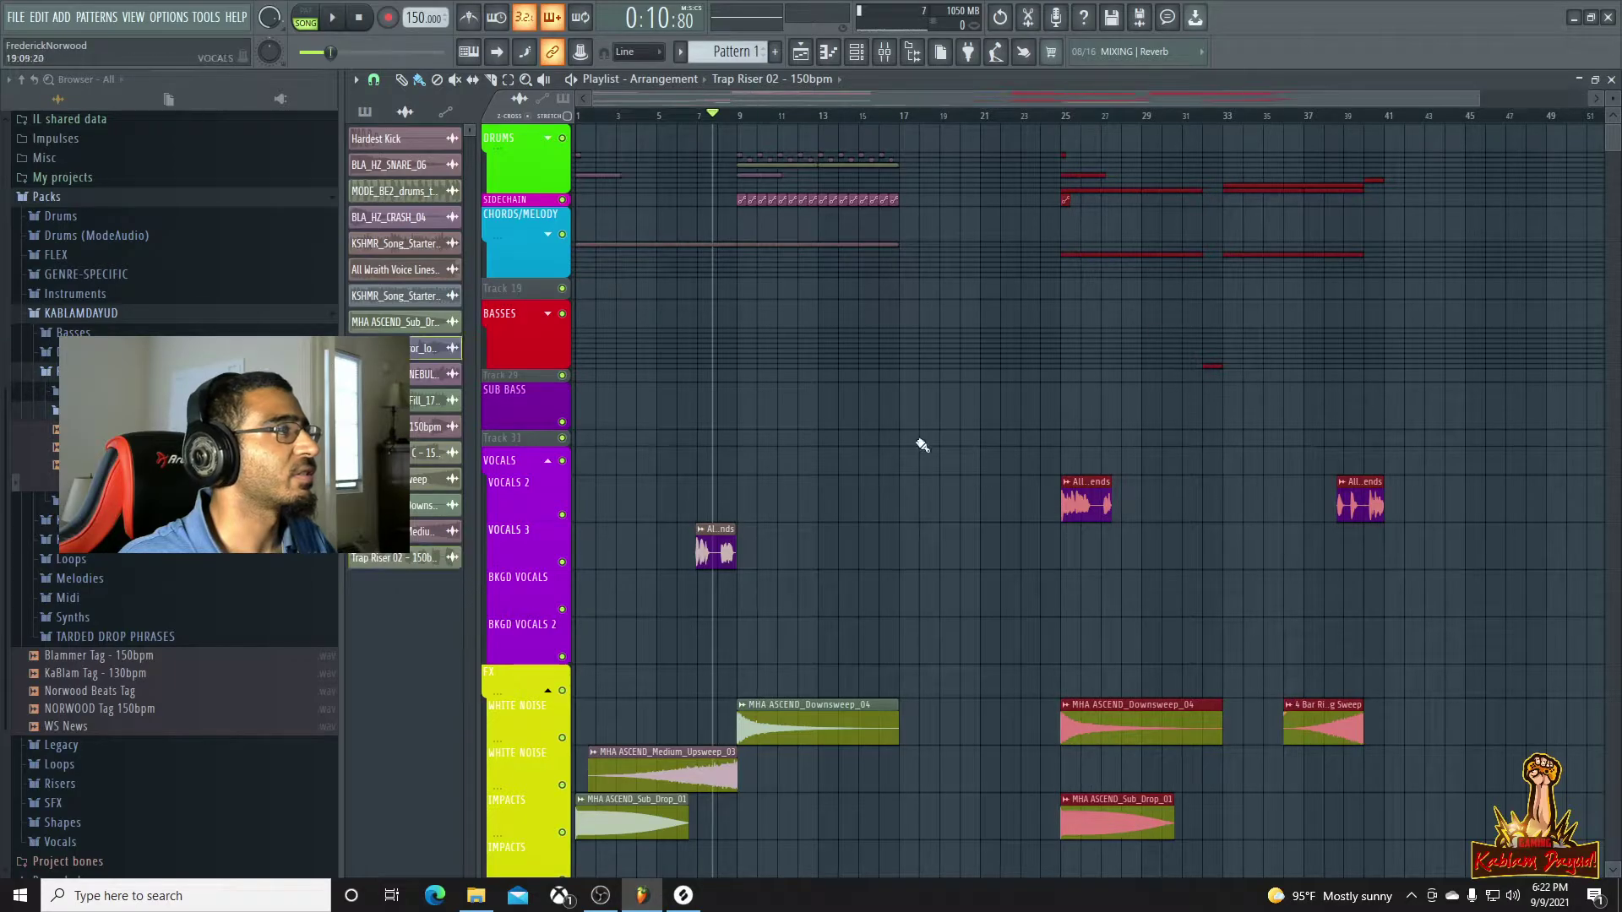
Duplicate the drum, sidechain and chord clips of bars 9 to 16 to bar 17 and play the arrangement from bar 17
drag(746, 145, 915, 310)
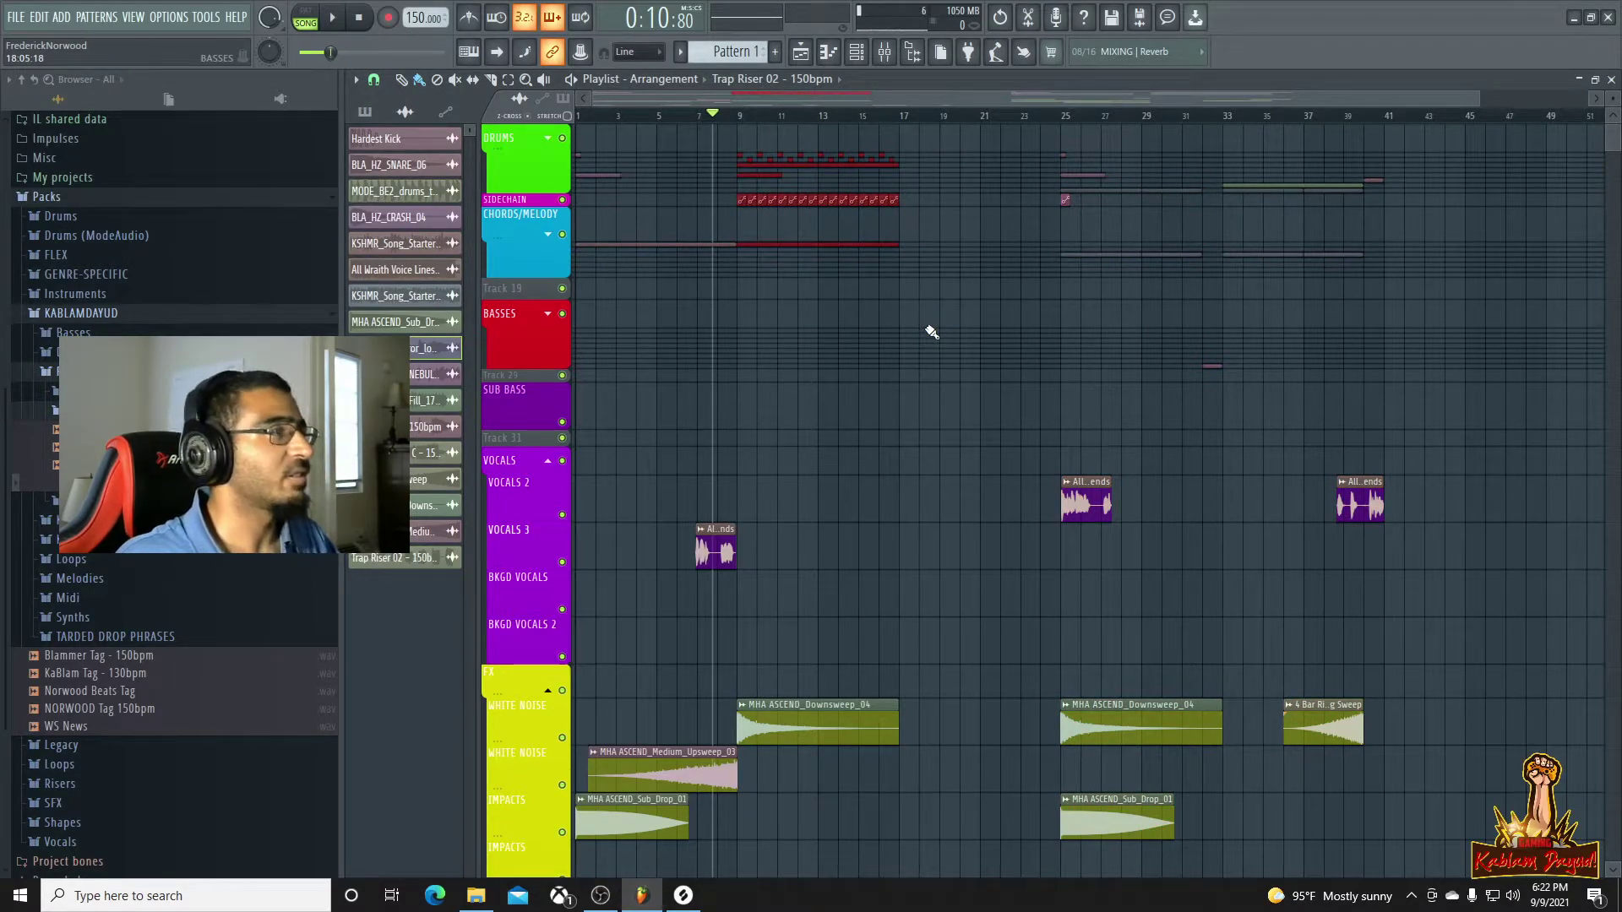
key(ctrl+b)
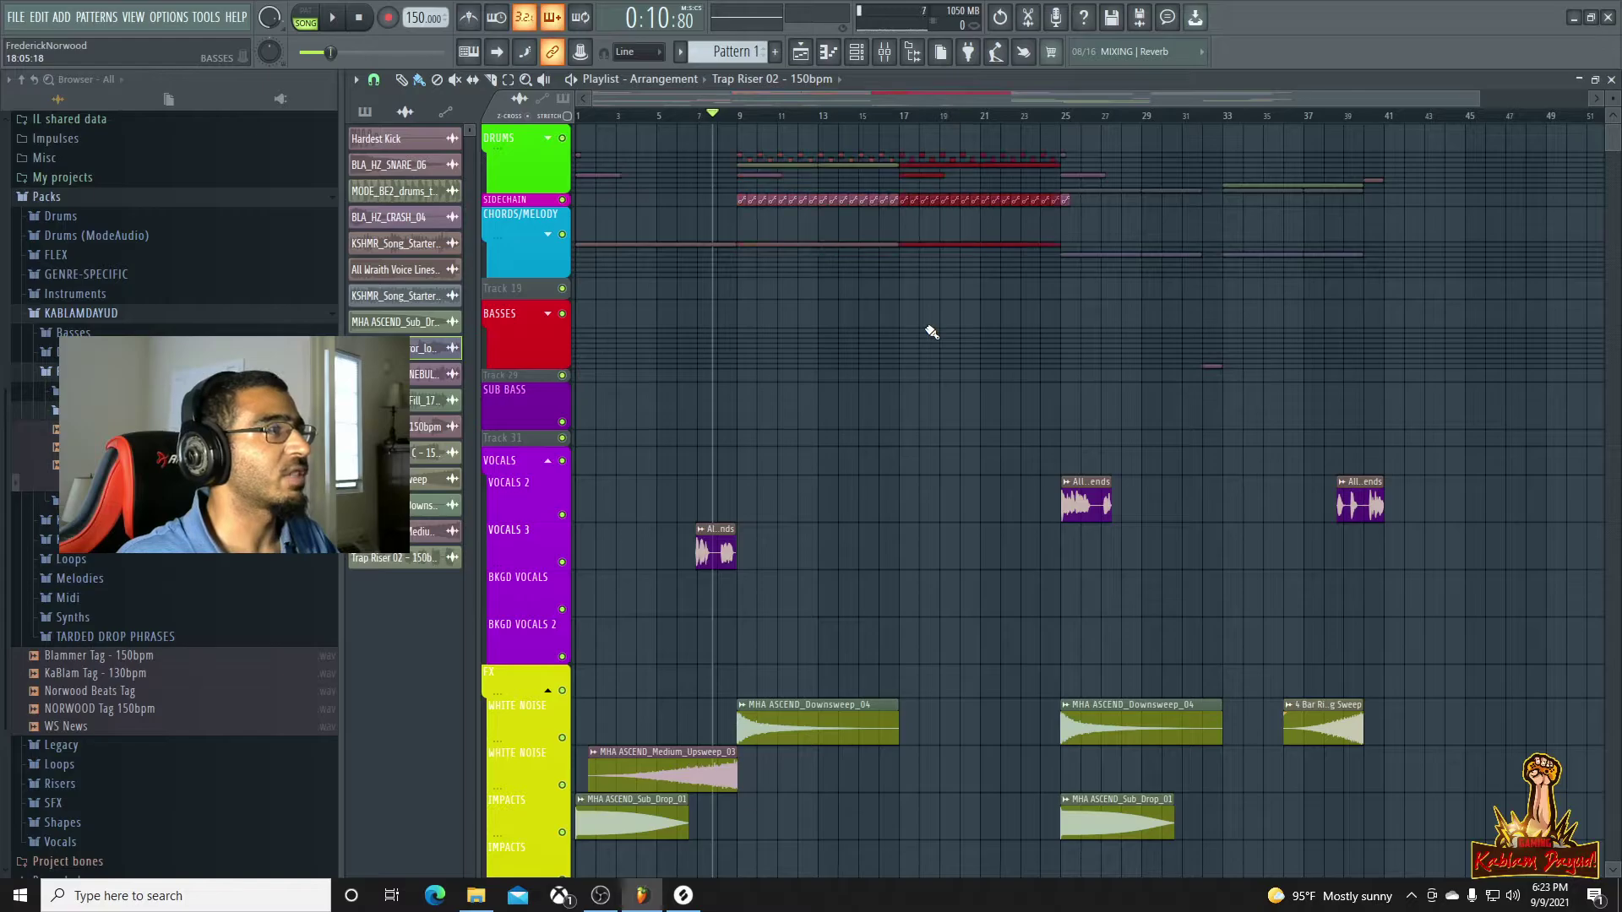
click(741, 118)
key(space)
click(905, 115)
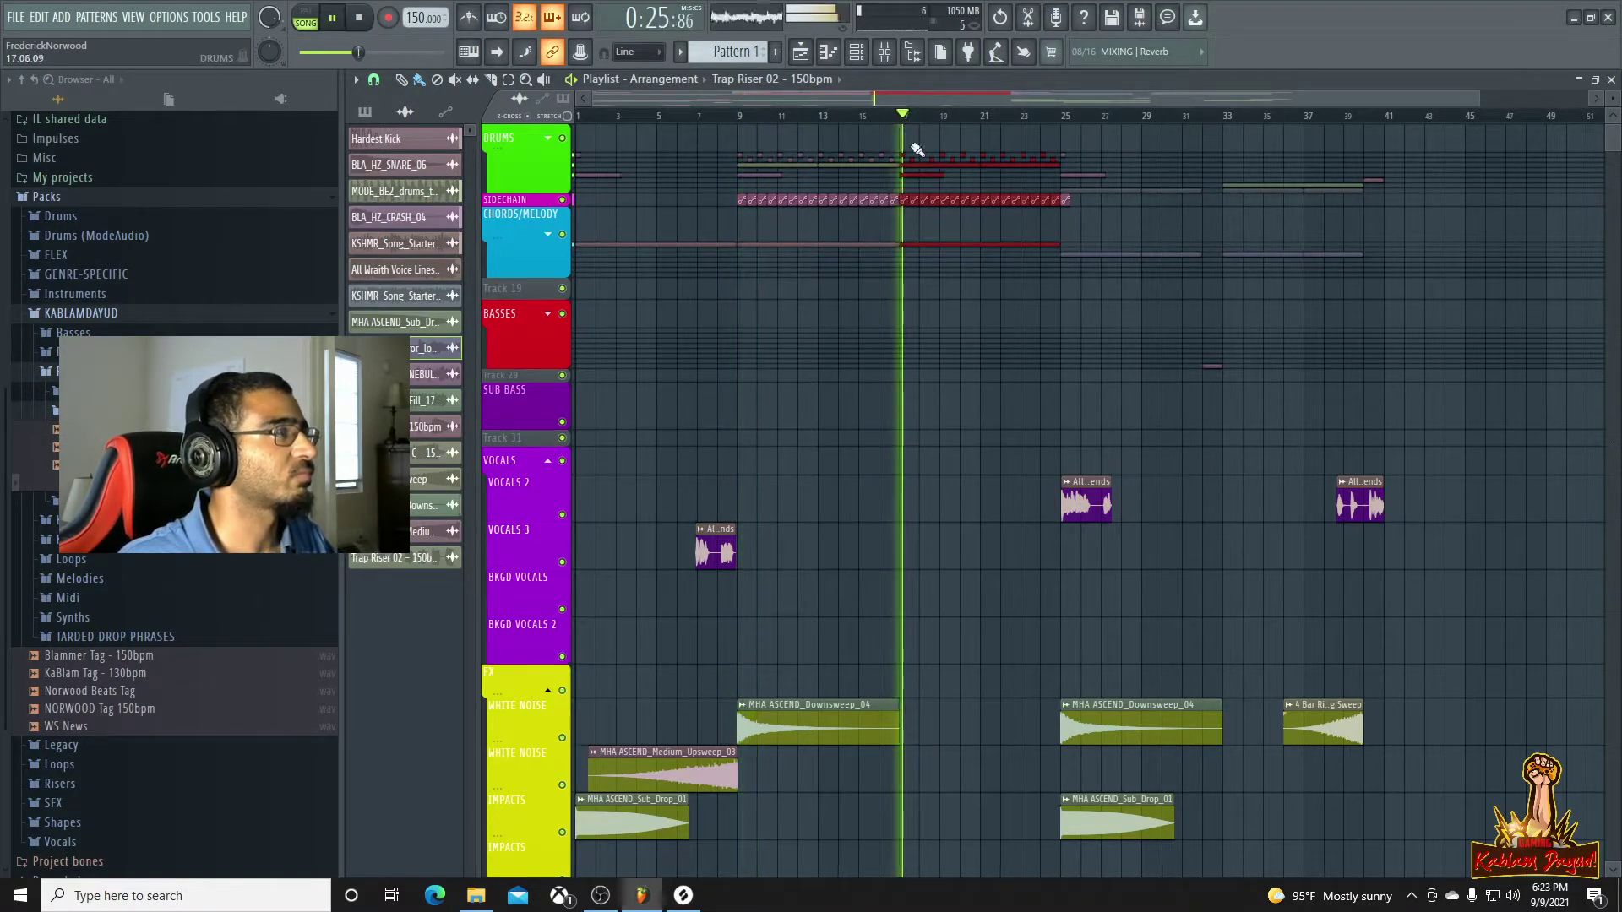
scroll(985, 453, down, 2)
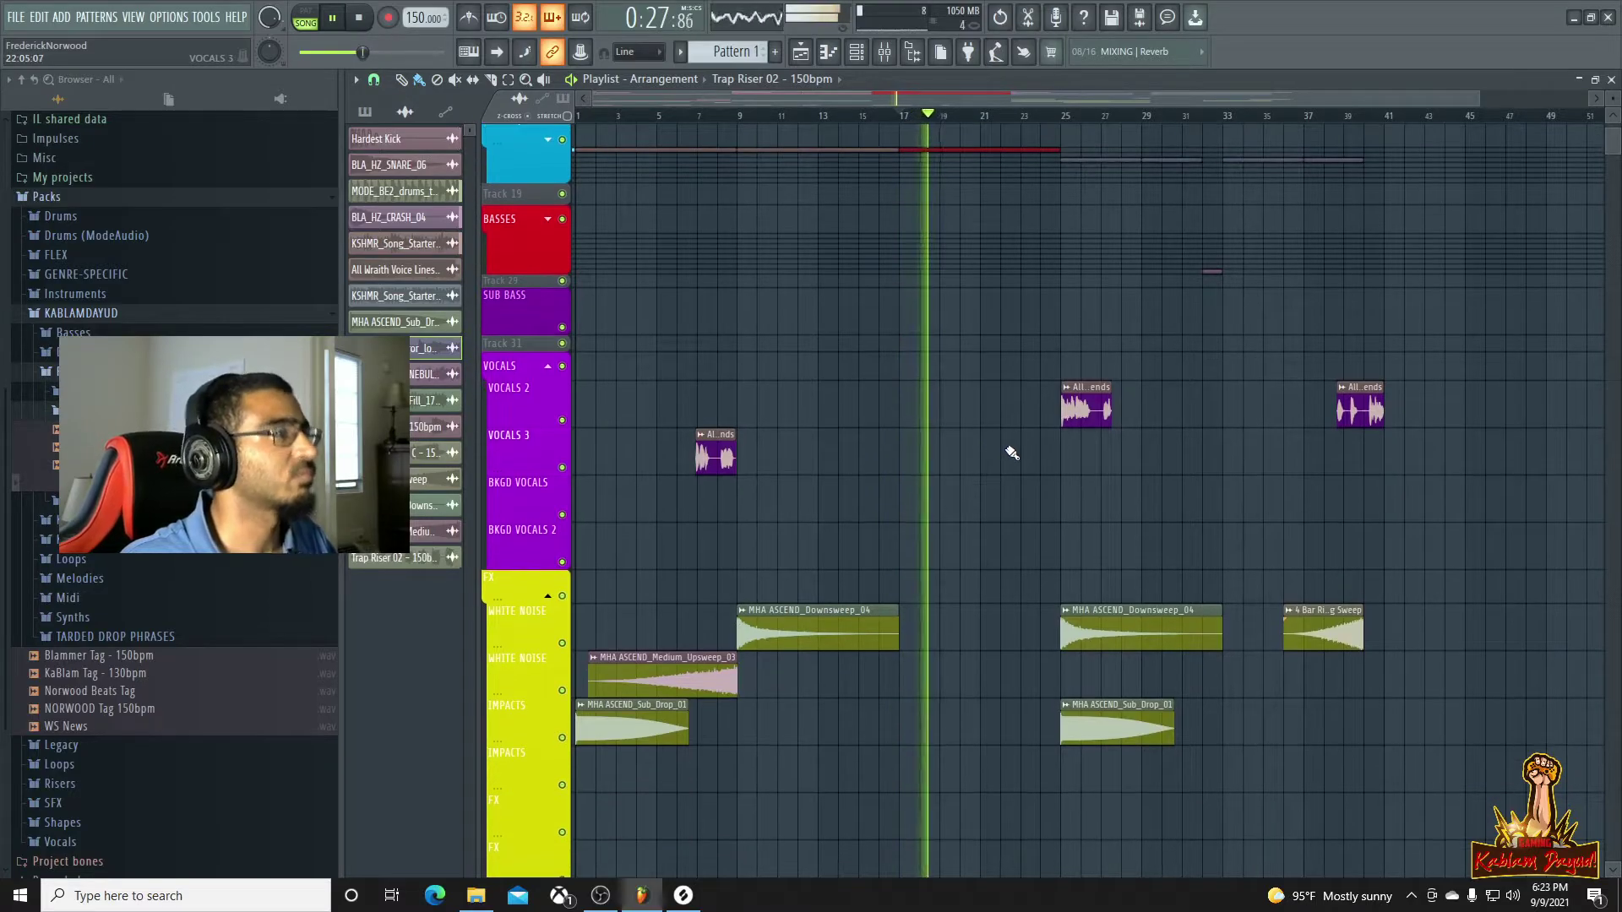
scroll(1018, 444, up, 2)
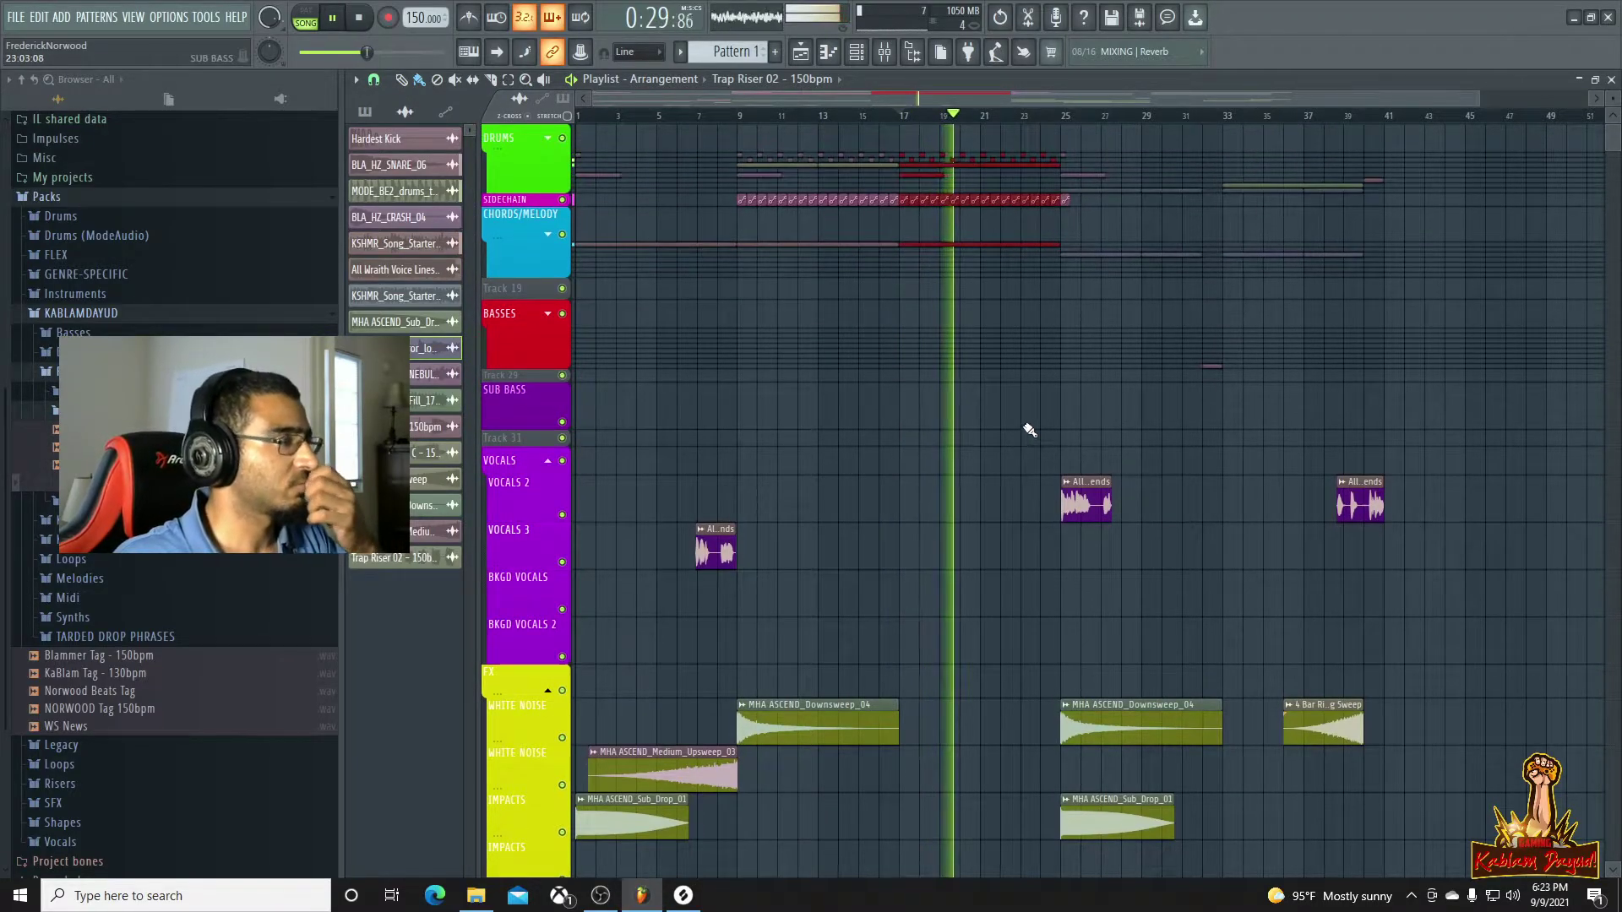
scroll(1026, 432, down, 6)
key(space)
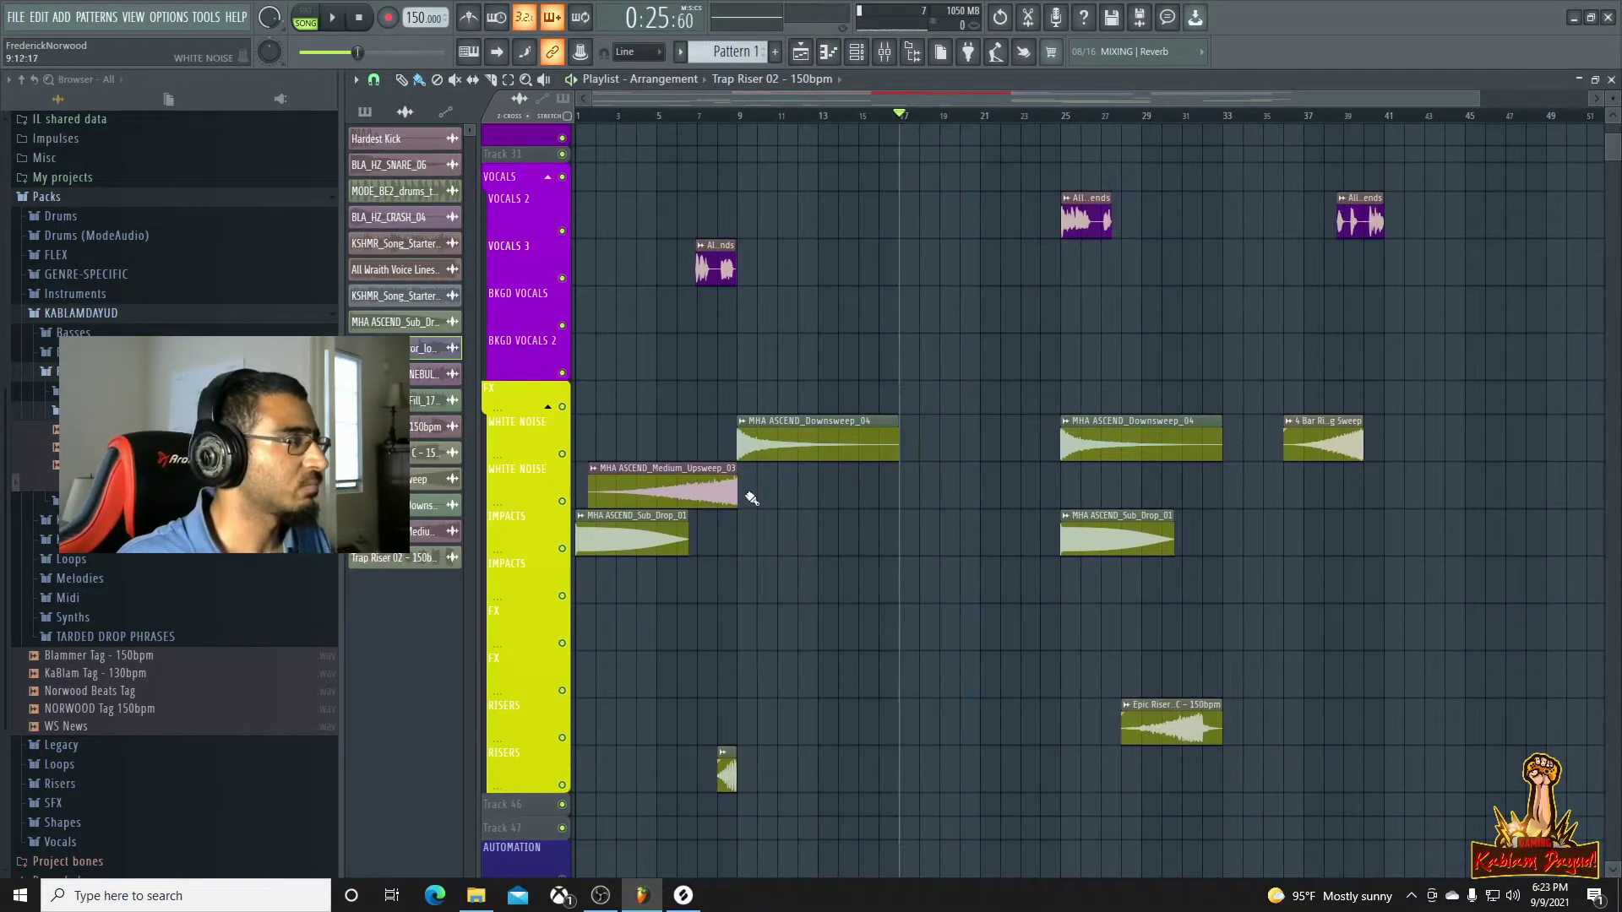
Copy the MHA ASCEND_Medium_Upsweep_03 and Trap Riser 02 clips on their own tracks so both end at bar 25, playing the arrangement from bar 17
drag(674, 492, 936, 505)
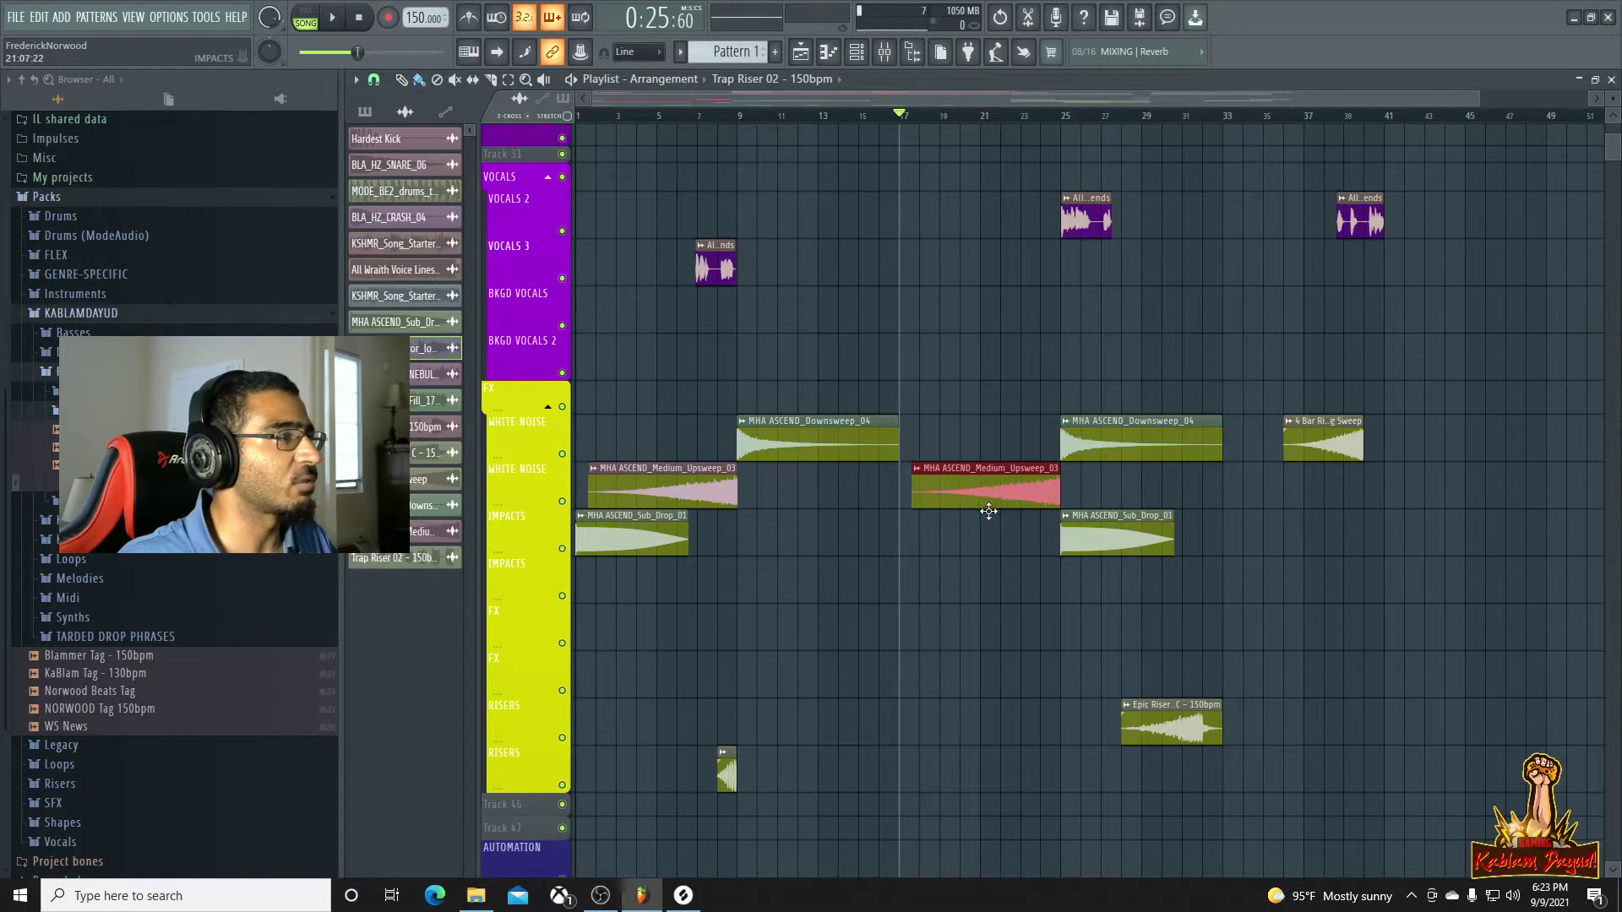
key(space)
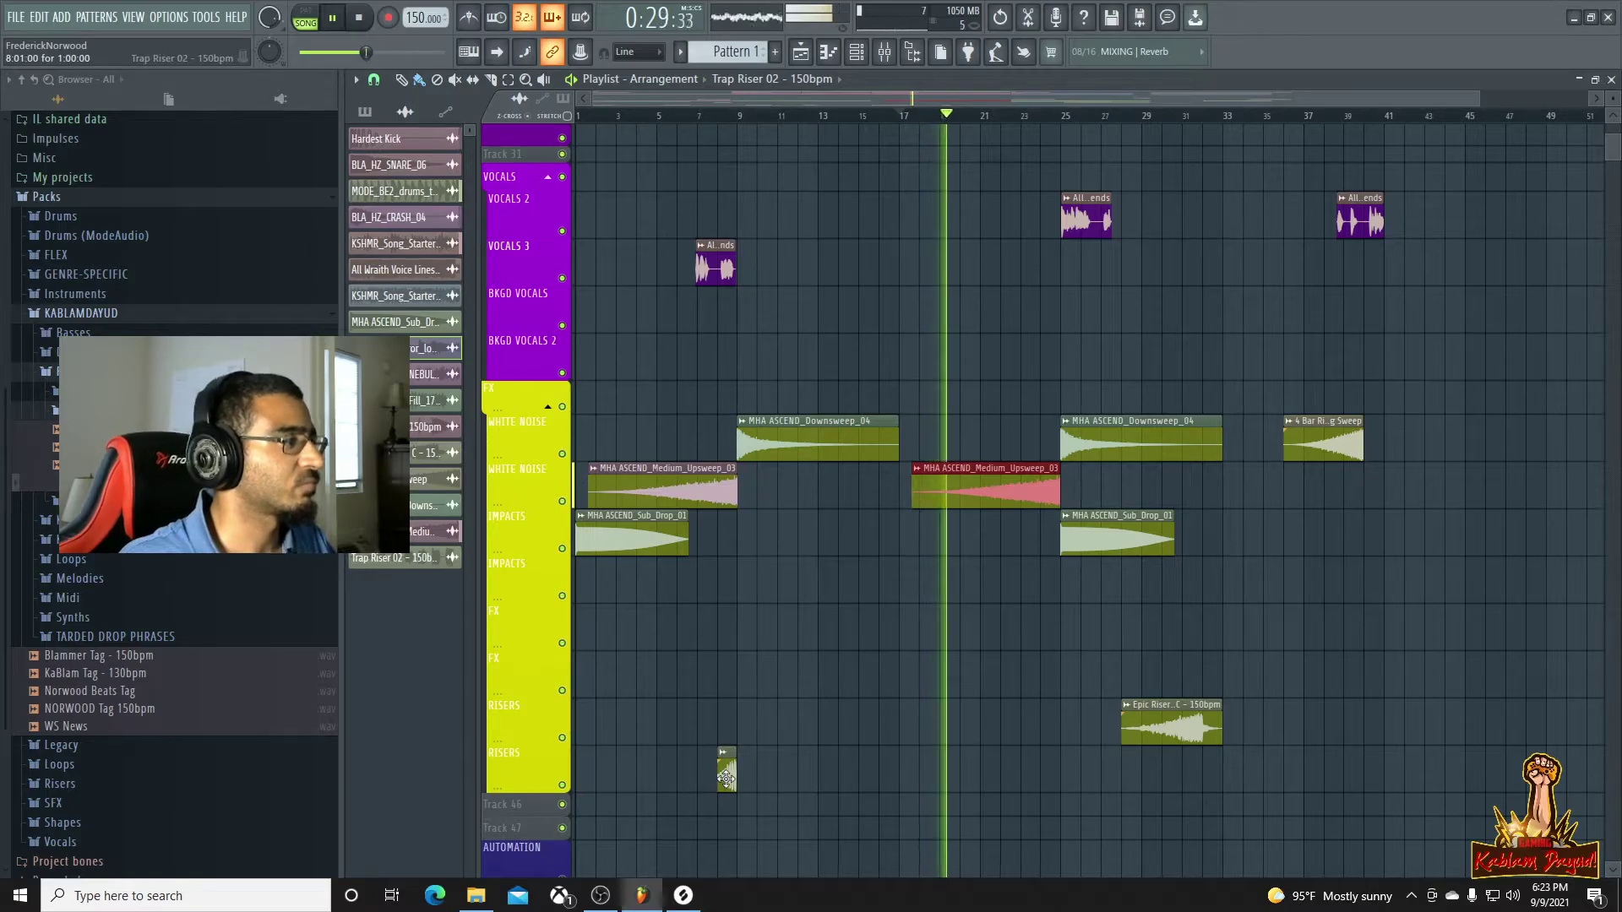
drag(726, 778, 1068, 748)
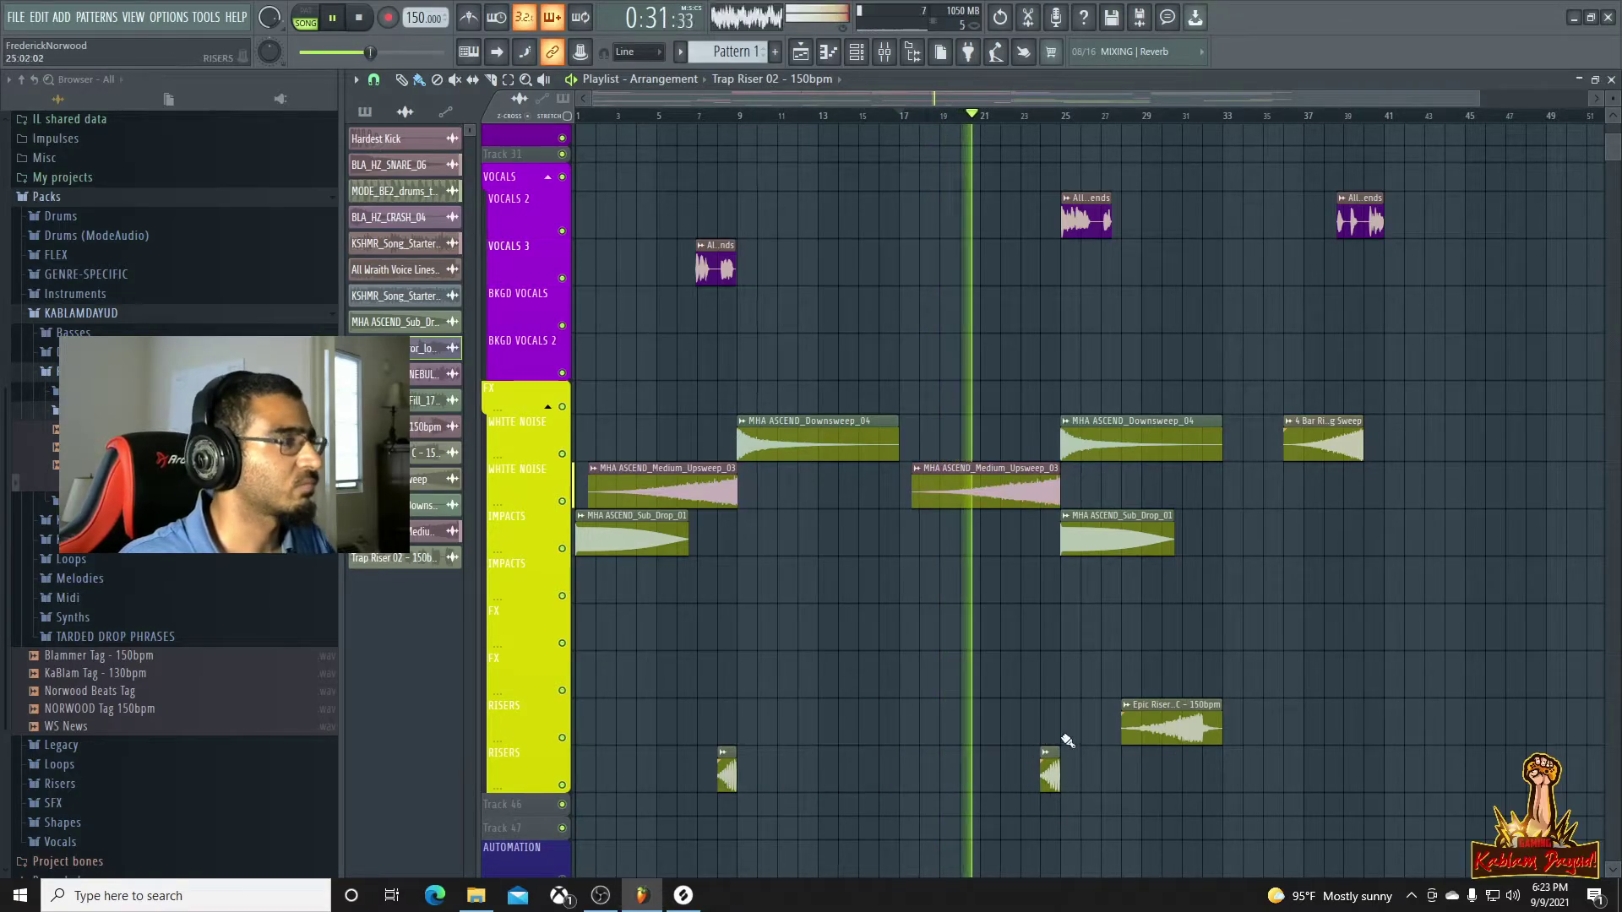
scroll(999, 667, down, 1)
scroll(978, 677, up, 6)
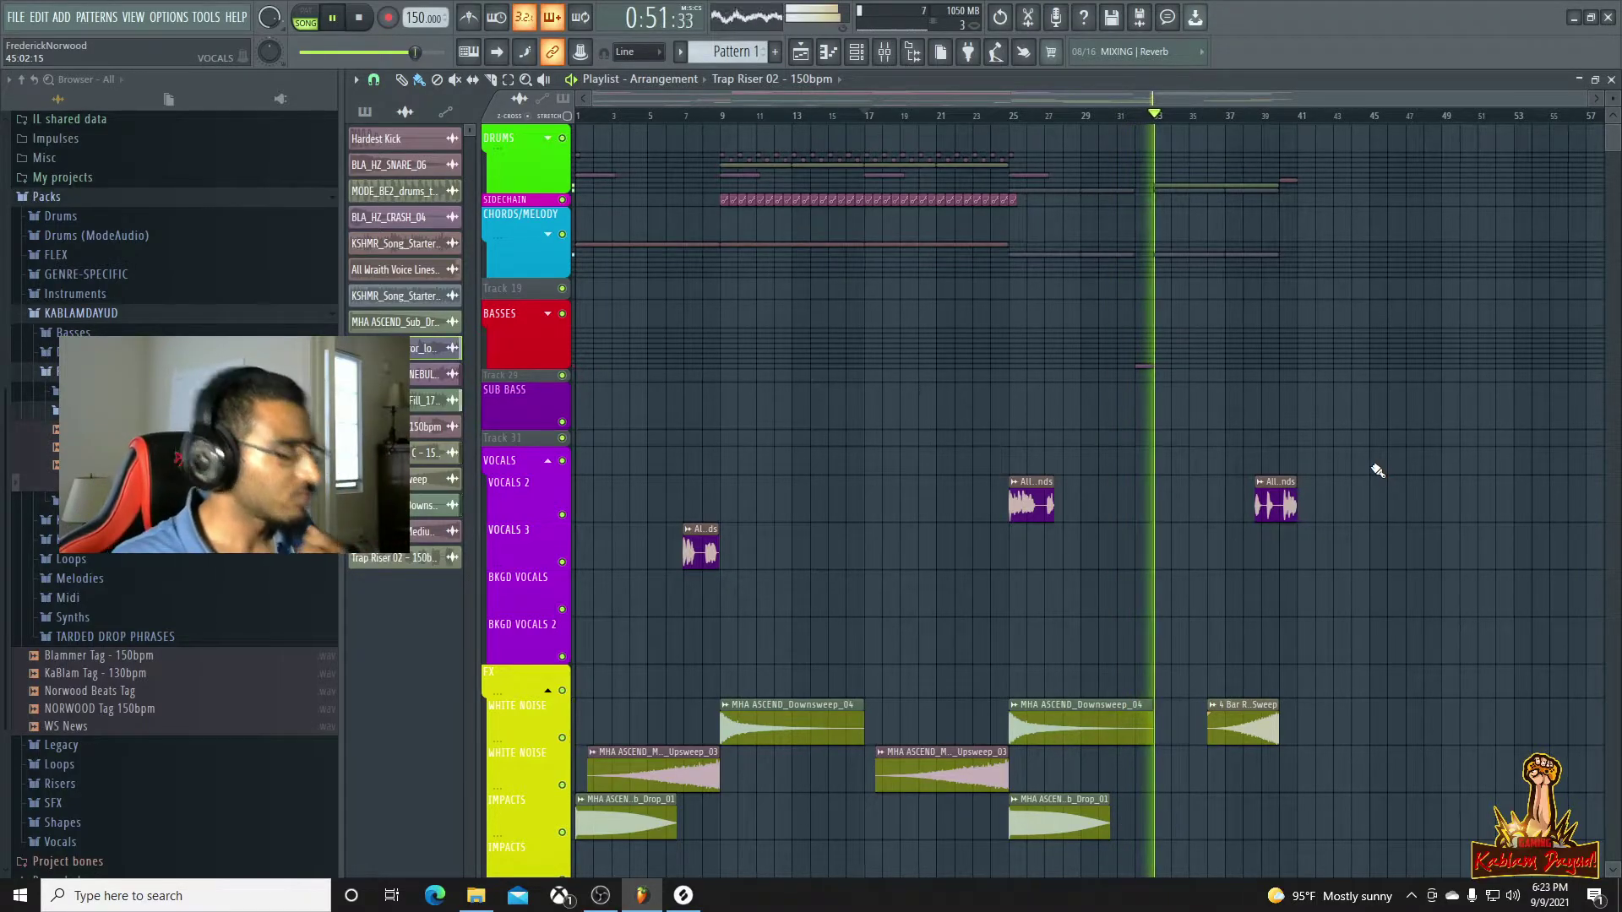
Copy the Epic Riser clip to bar 28 on the first RISERS track so it ends at bar 33, and play from bar 31
click(1120, 116)
key(space)
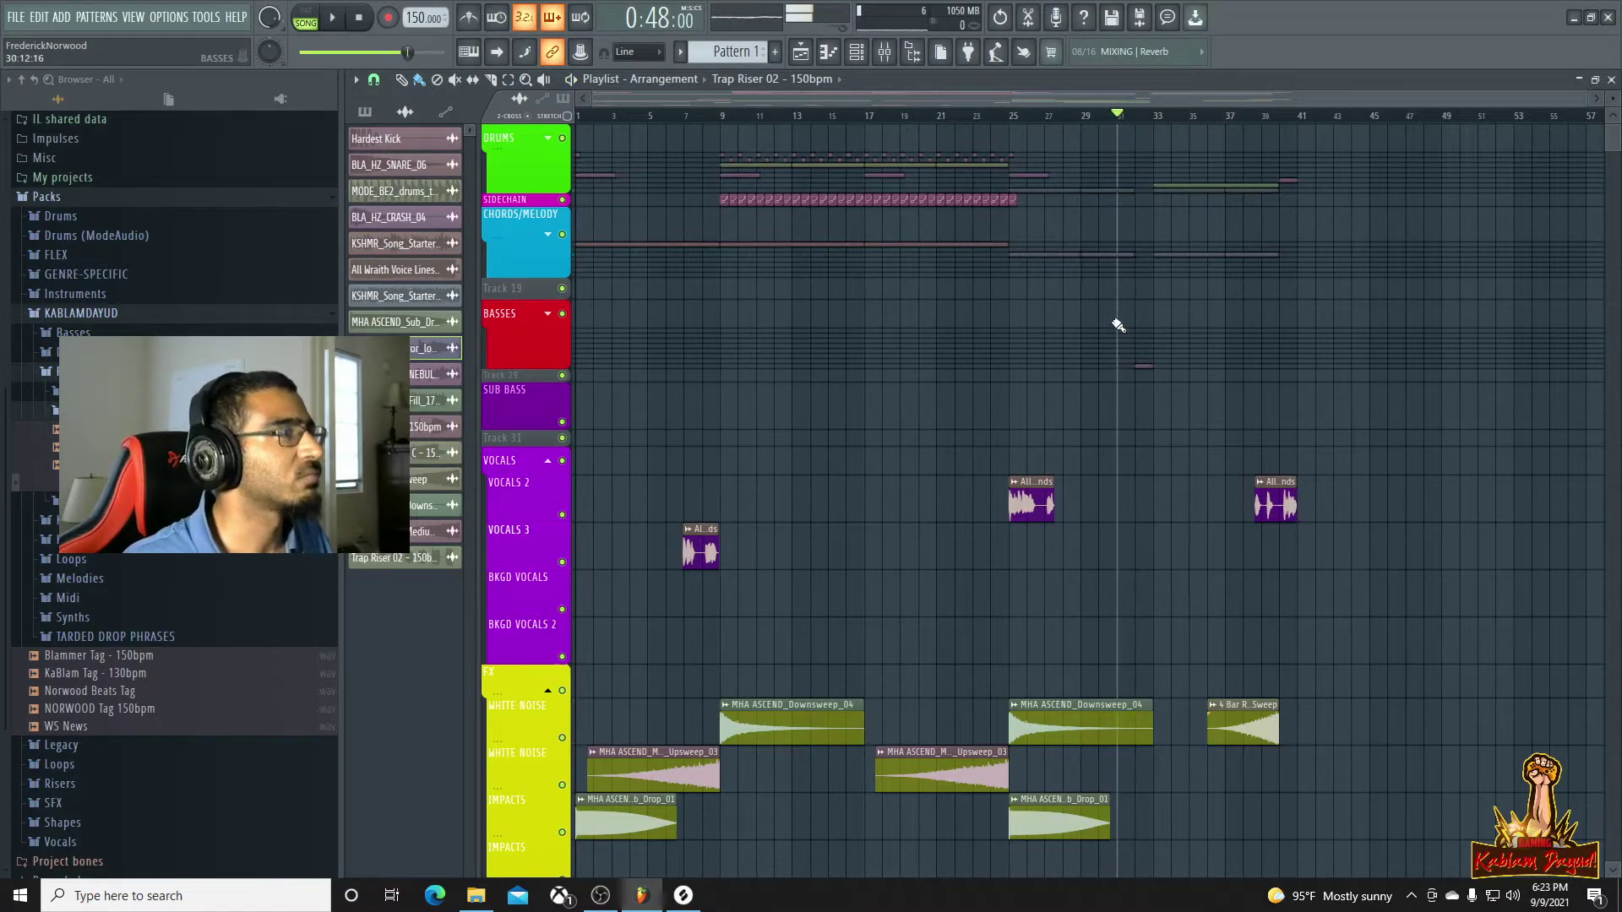
scroll(1125, 474, down, 5)
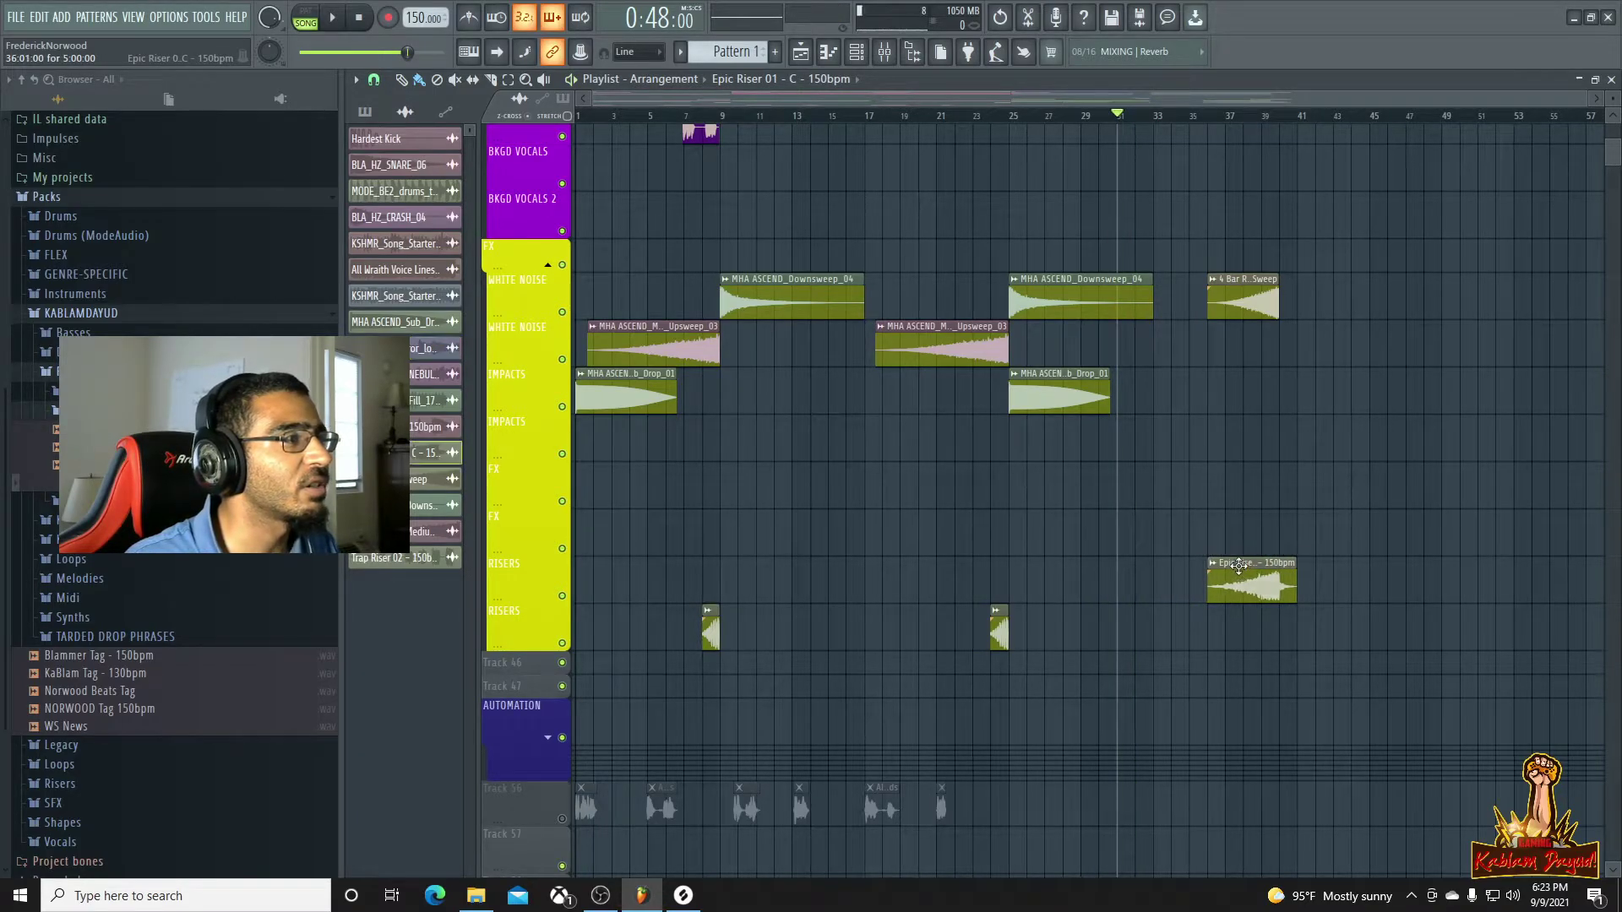
key(space)
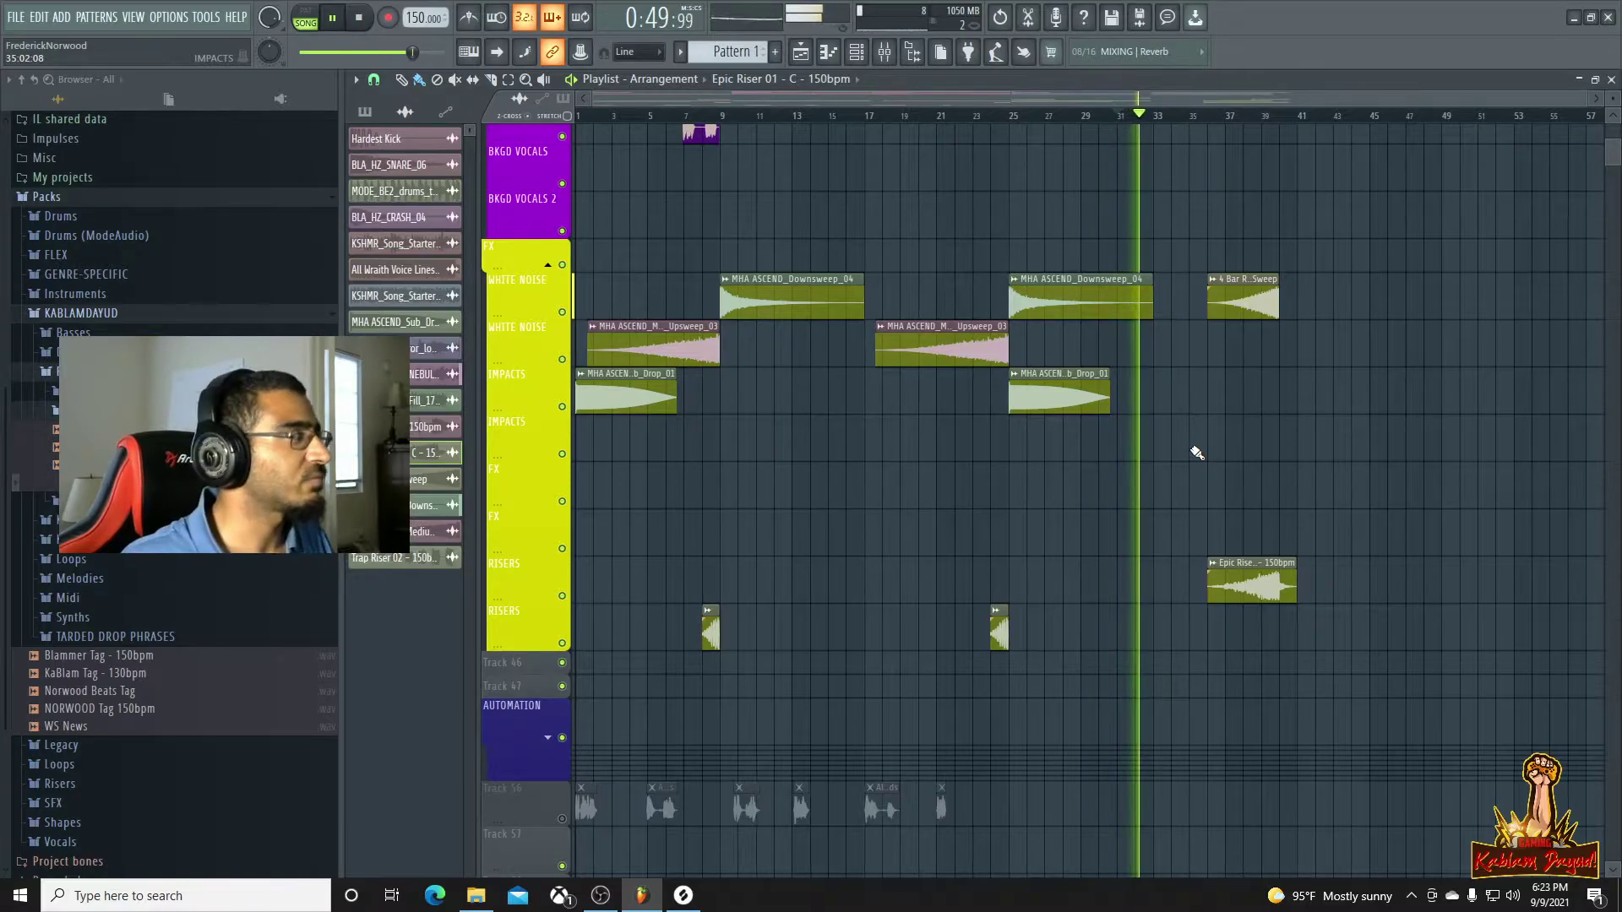
key(space)
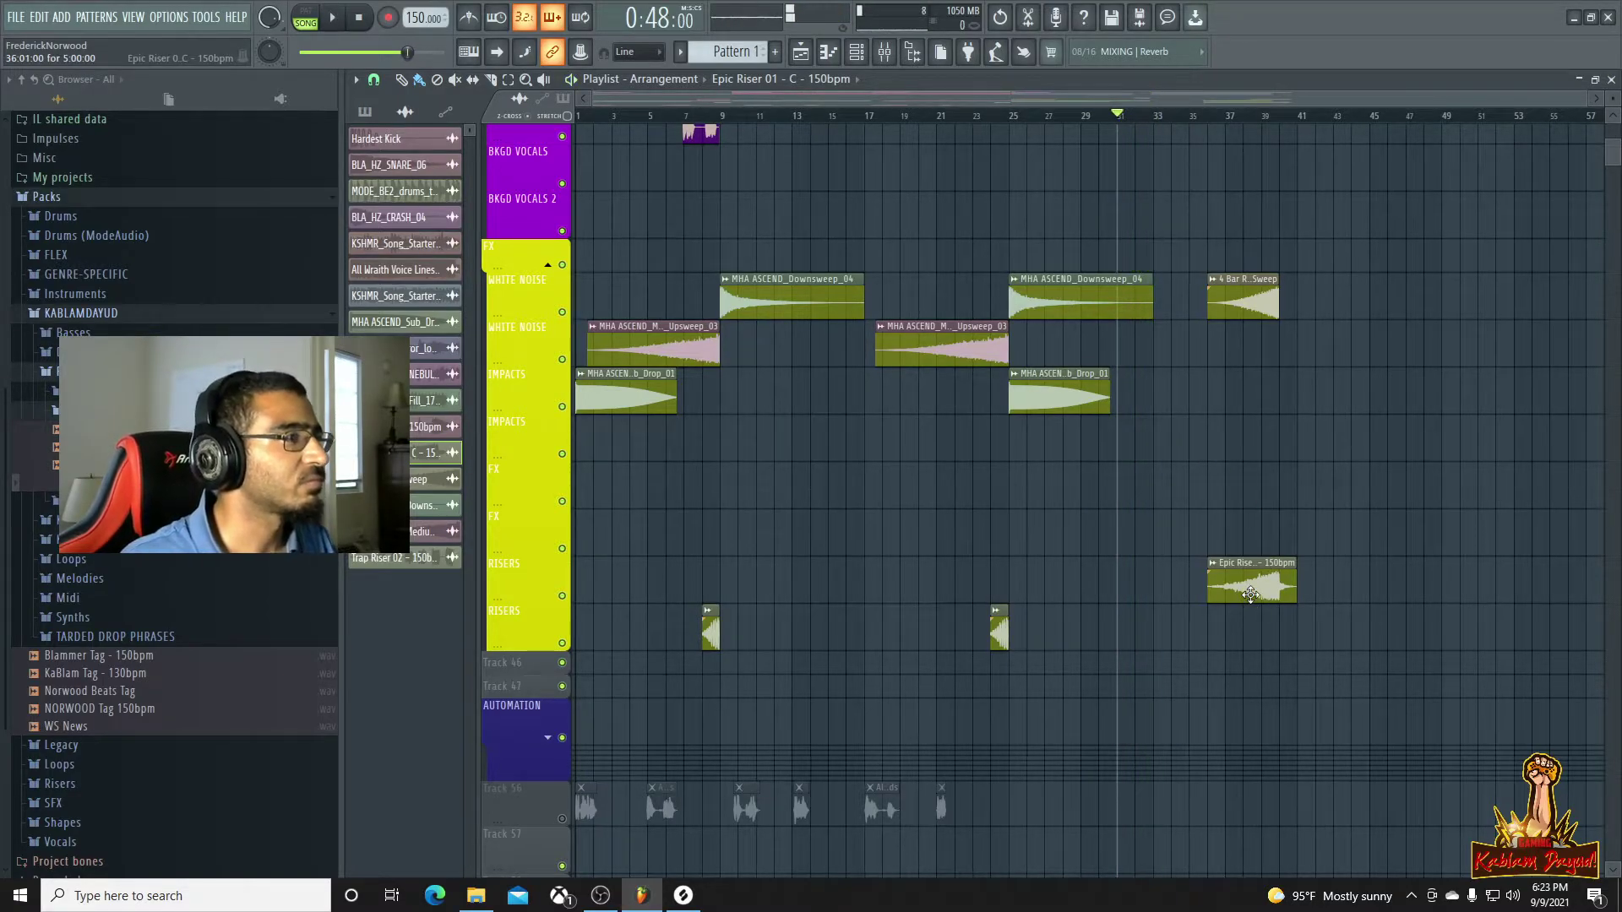
key(space)
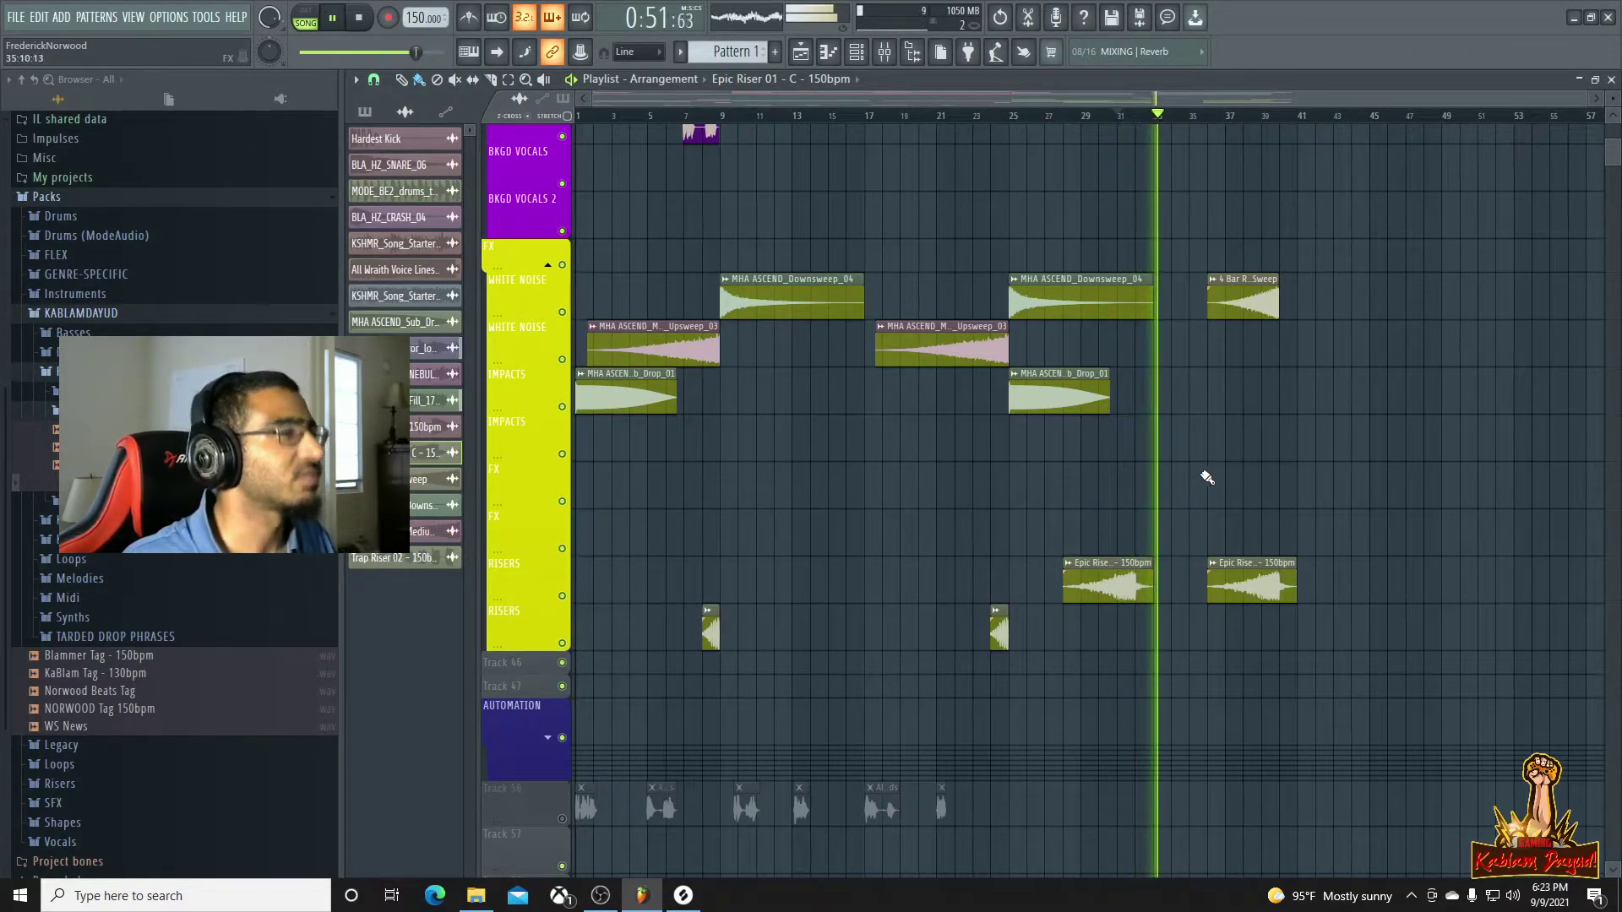
key(space)
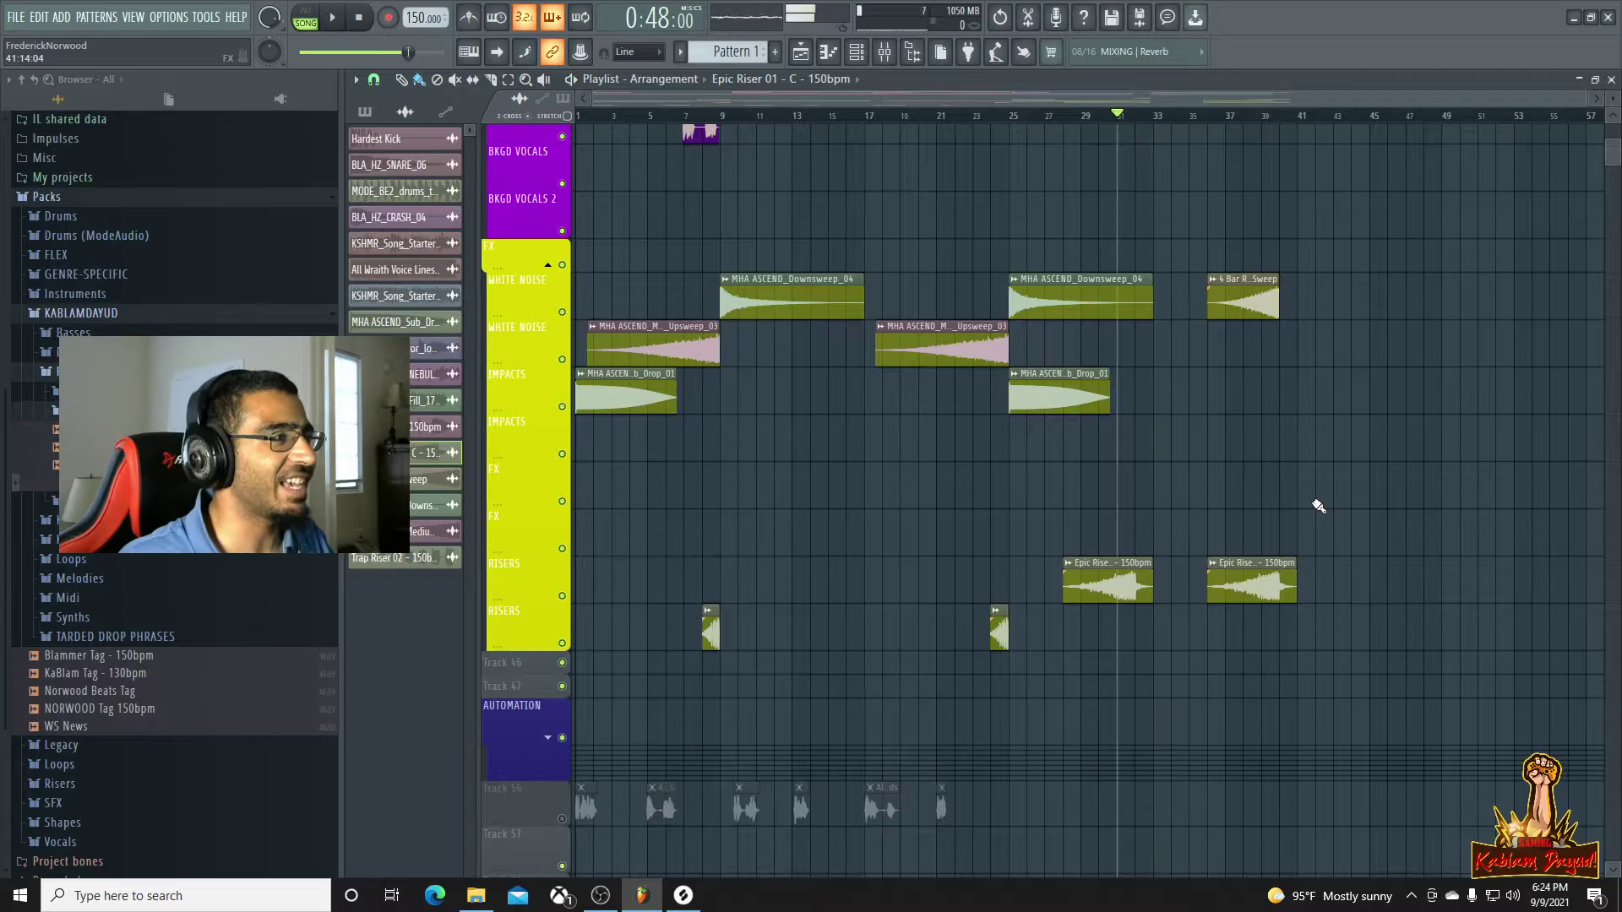
Make the Epic Riser copy at bar 28 unique, lengthen its fade-in, and play the arrangement from bar 28 past bar 33
click(1072, 566)
click(1139, 690)
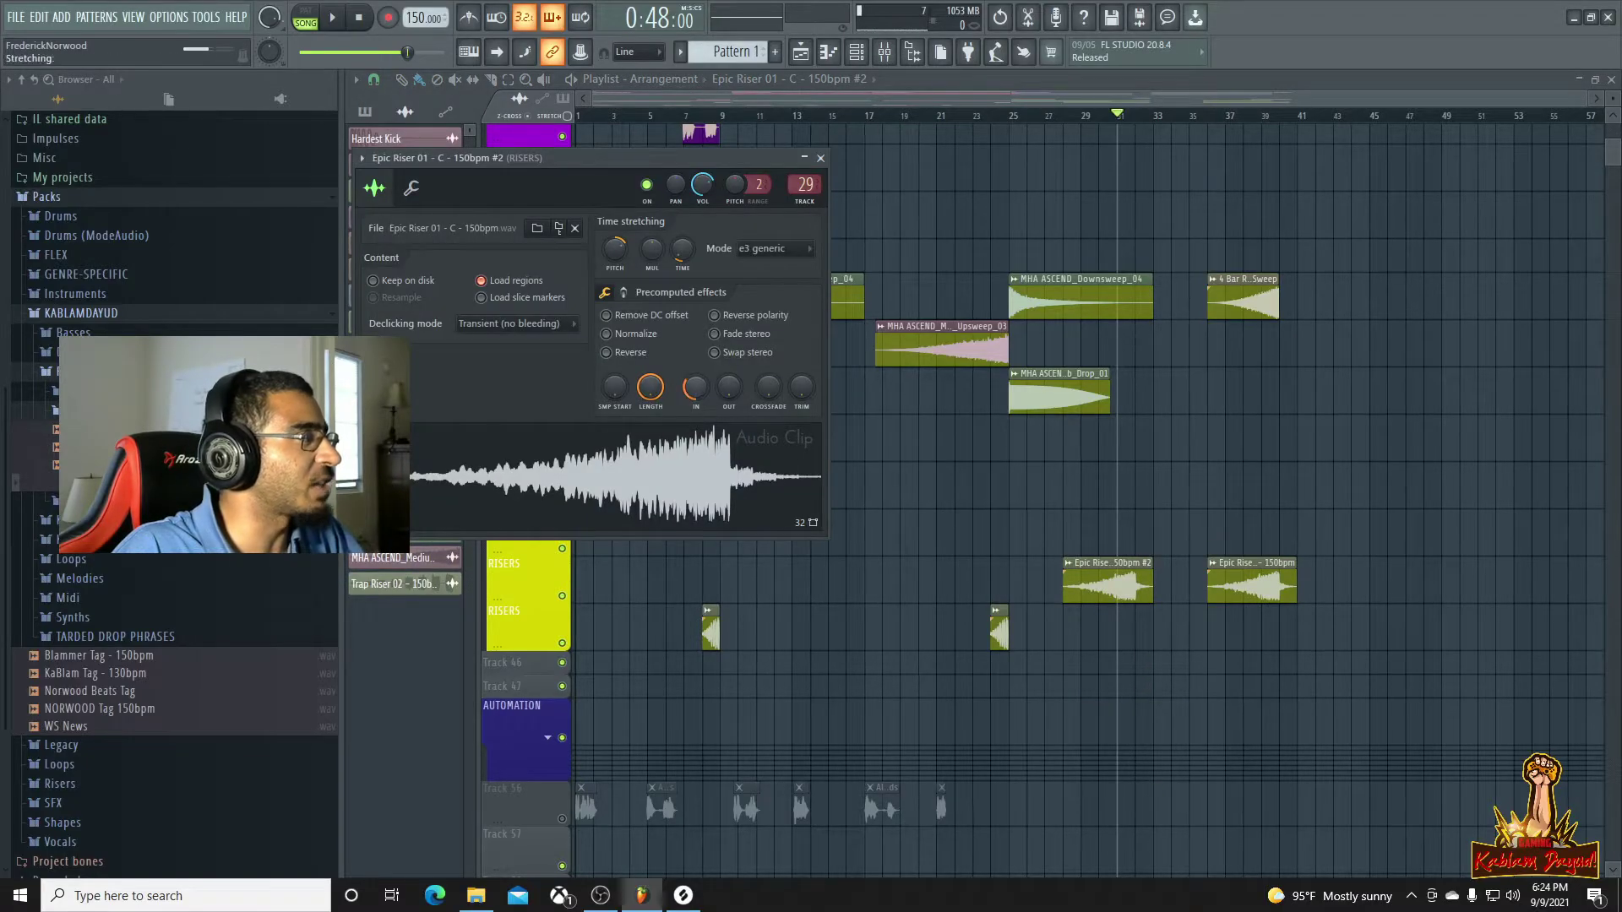
drag(695, 387, 695, 355)
key(space)
click(1060, 116)
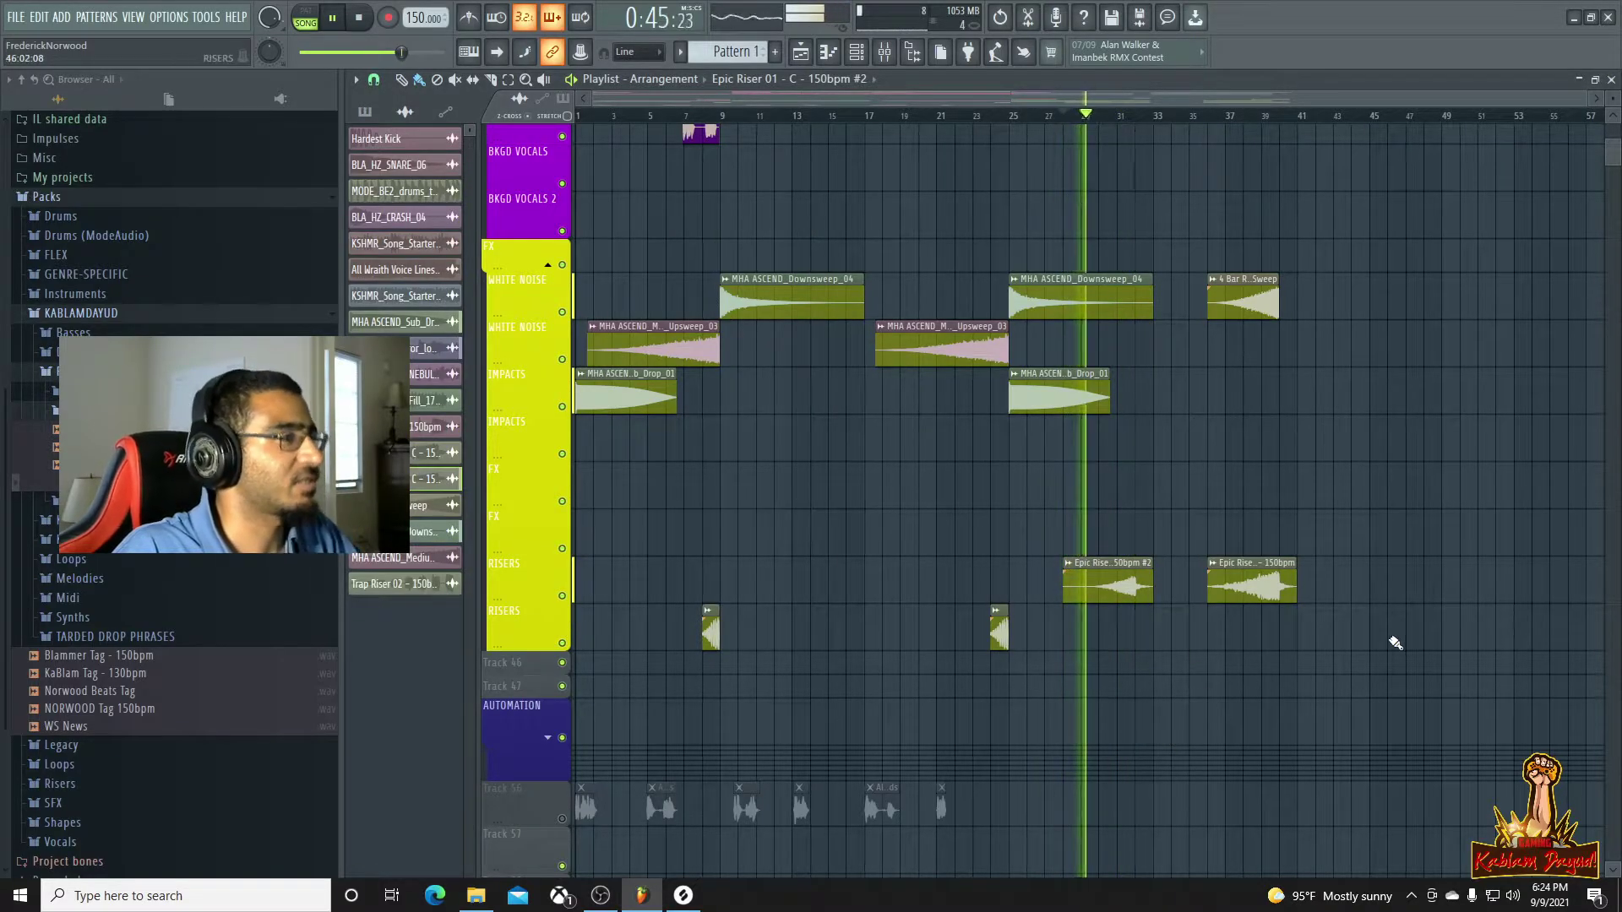
scroll(1352, 642, down, 3)
scroll(1352, 616, up, 6)
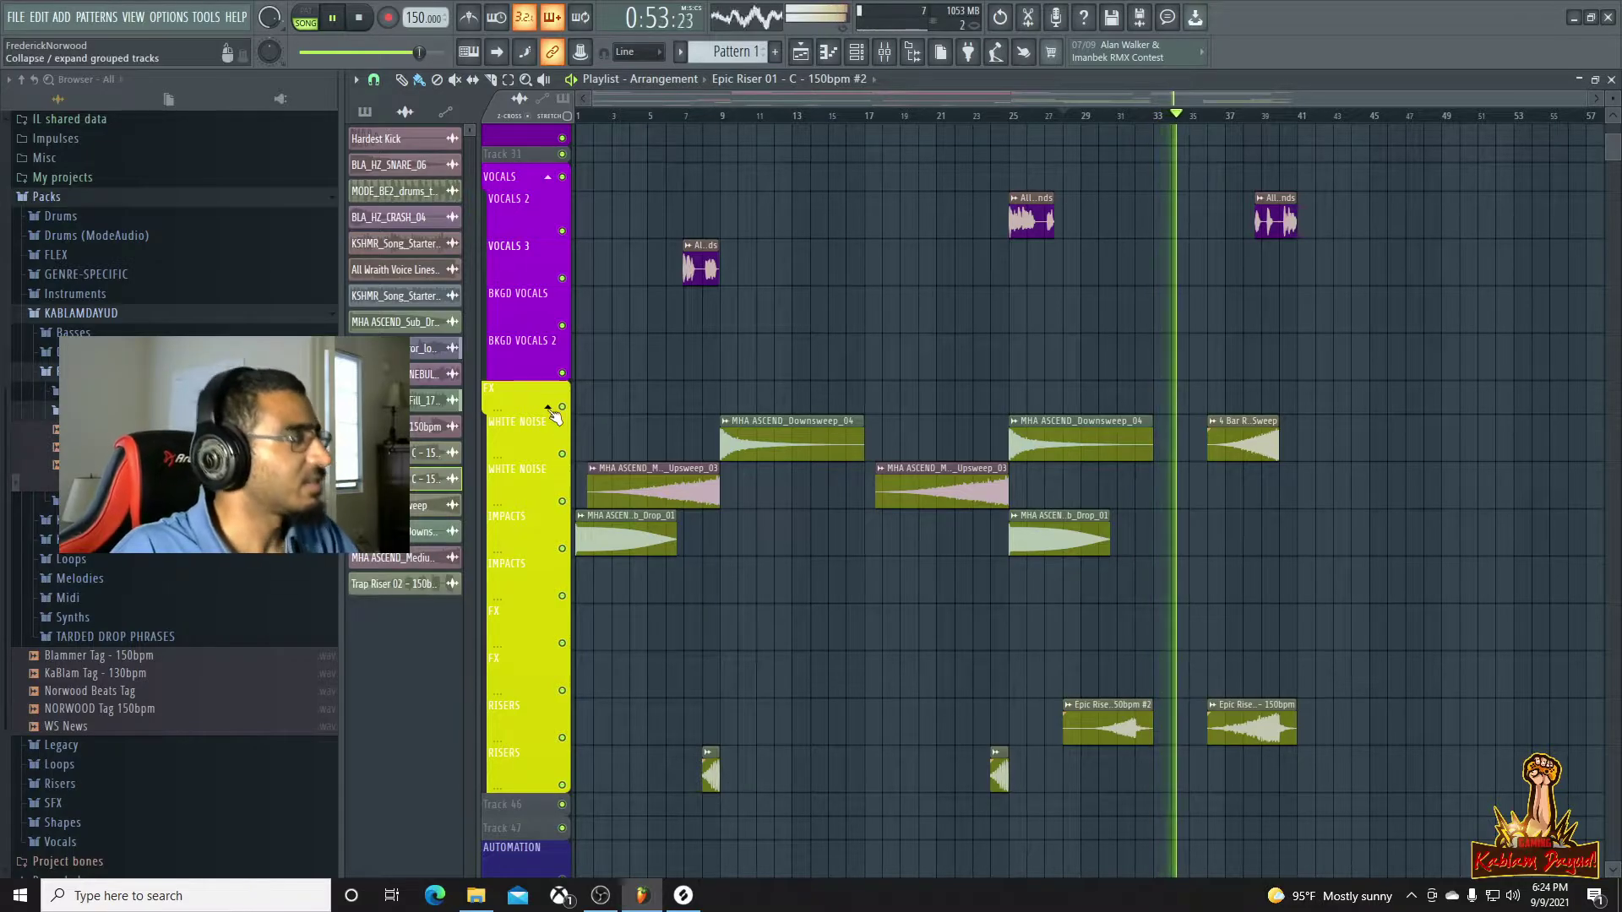
key(space)
Audition the voice clips on Track 56 from bars 17 and 5
scroll(1131, 252, down, 3)
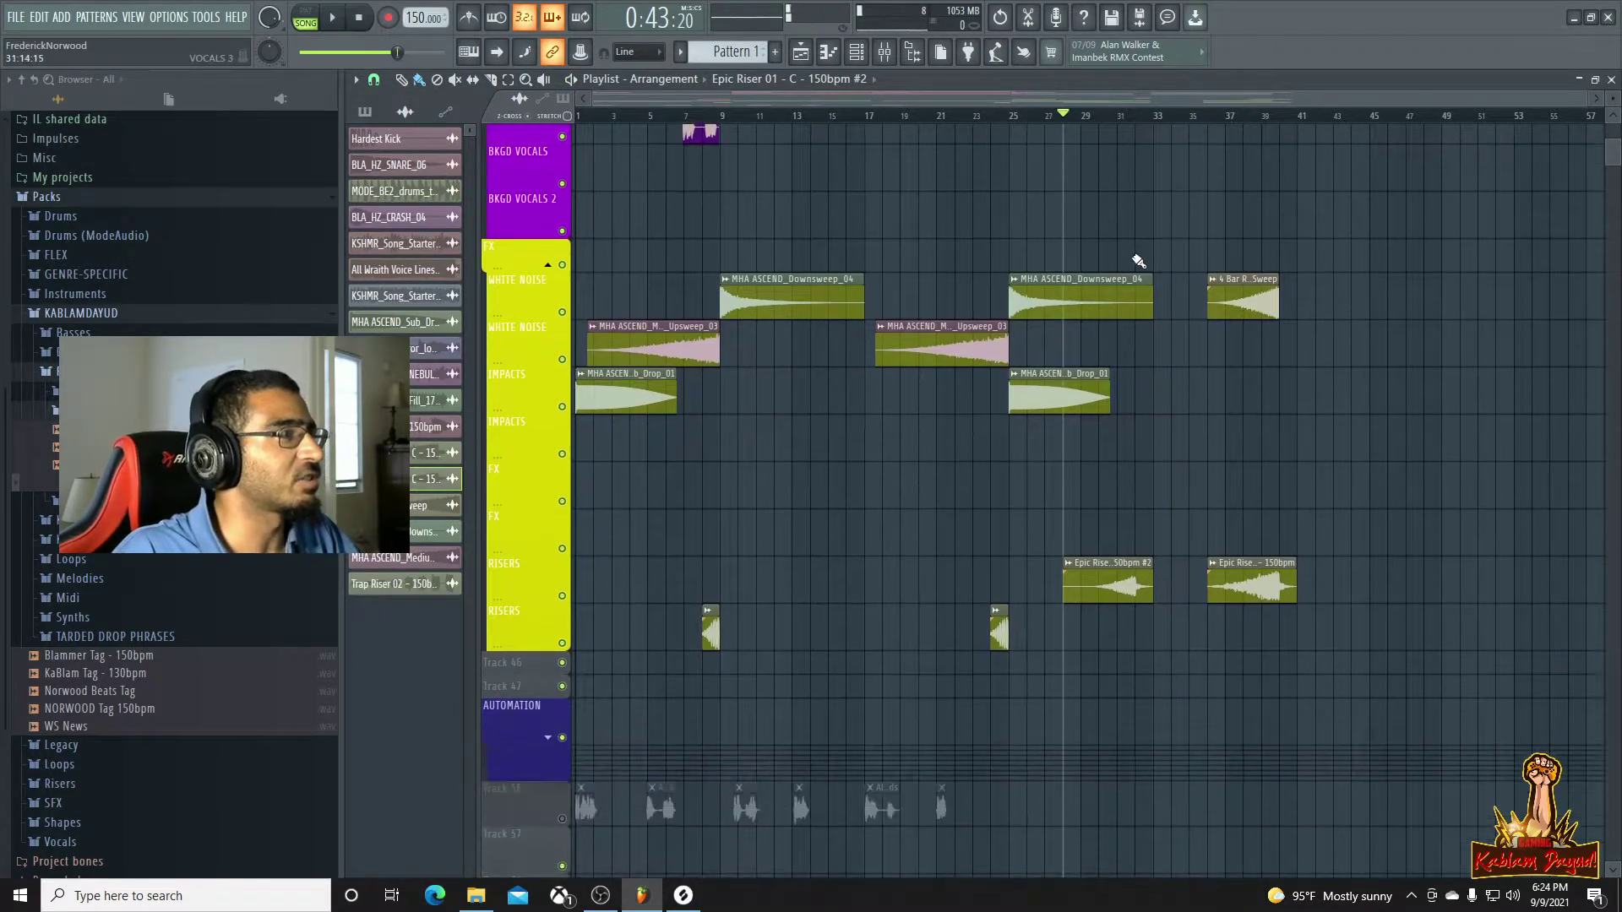
scroll(1034, 782, down, 4)
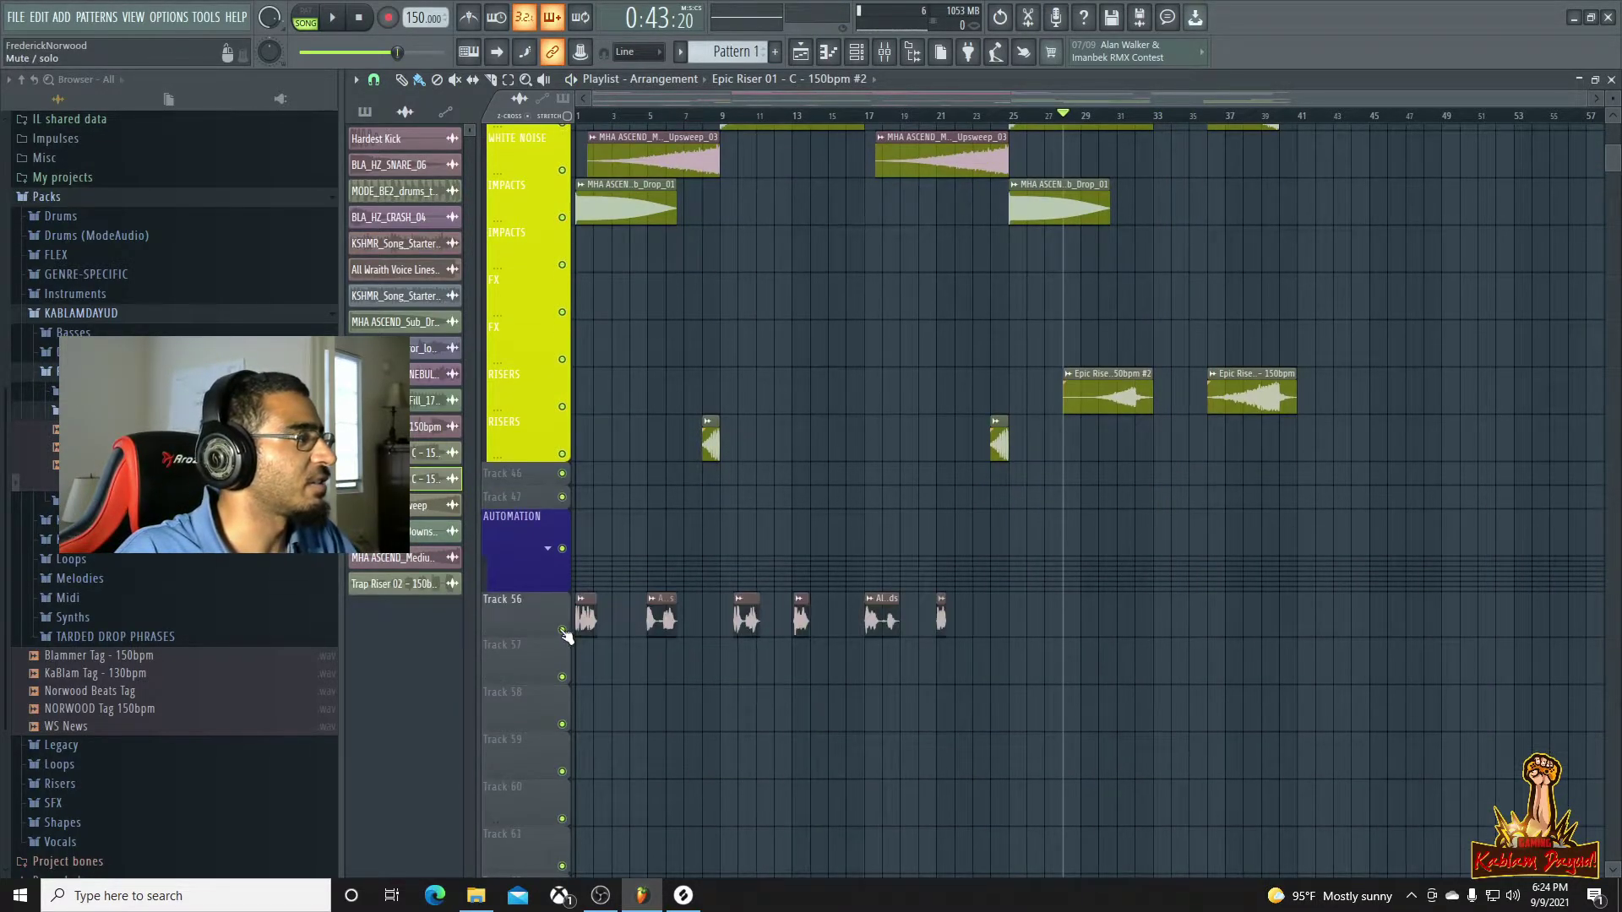
click(863, 119)
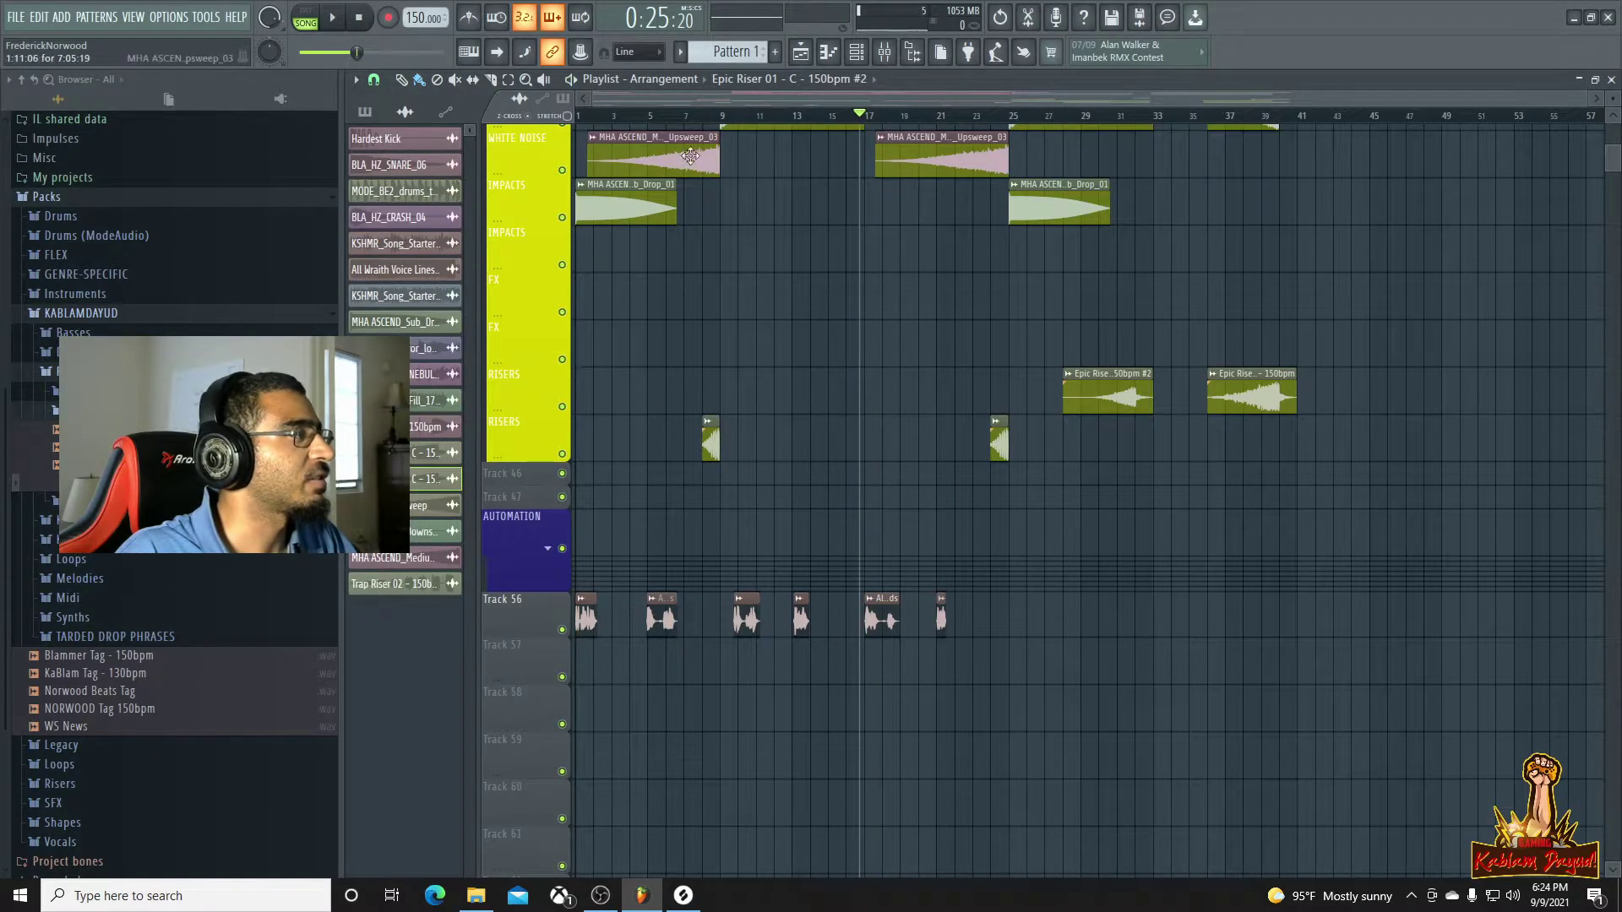
click(651, 119)
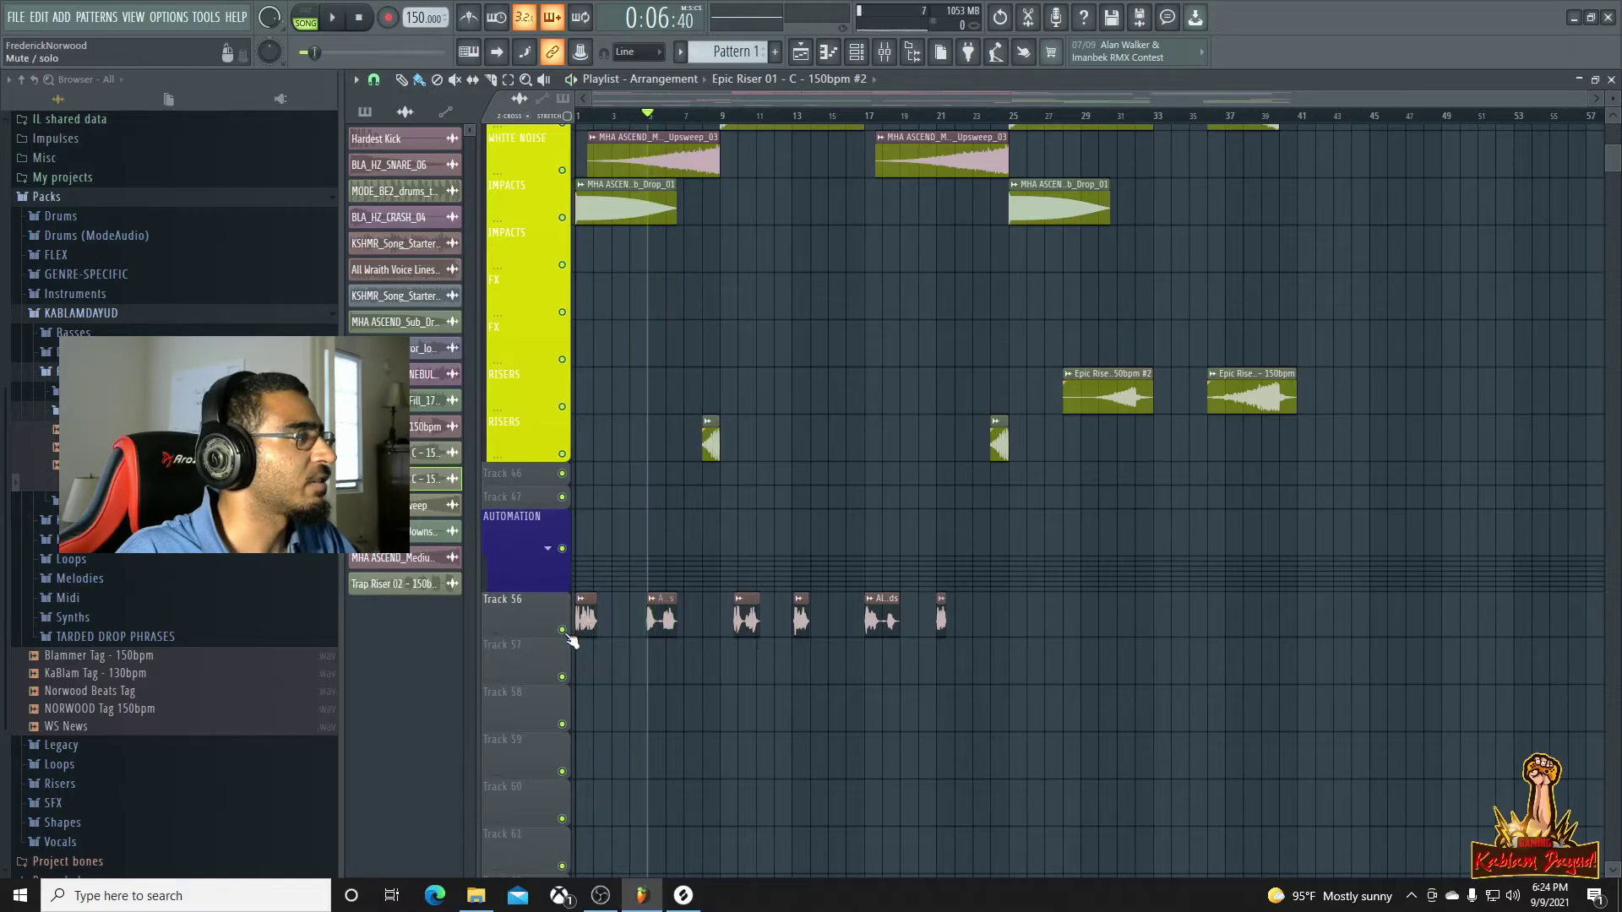
Place a copy of Track 56's bar 5 voice clip at bar 33 on VOCALS 3 and play the arrangement around it
drag(1163, 185, 1180, 402)
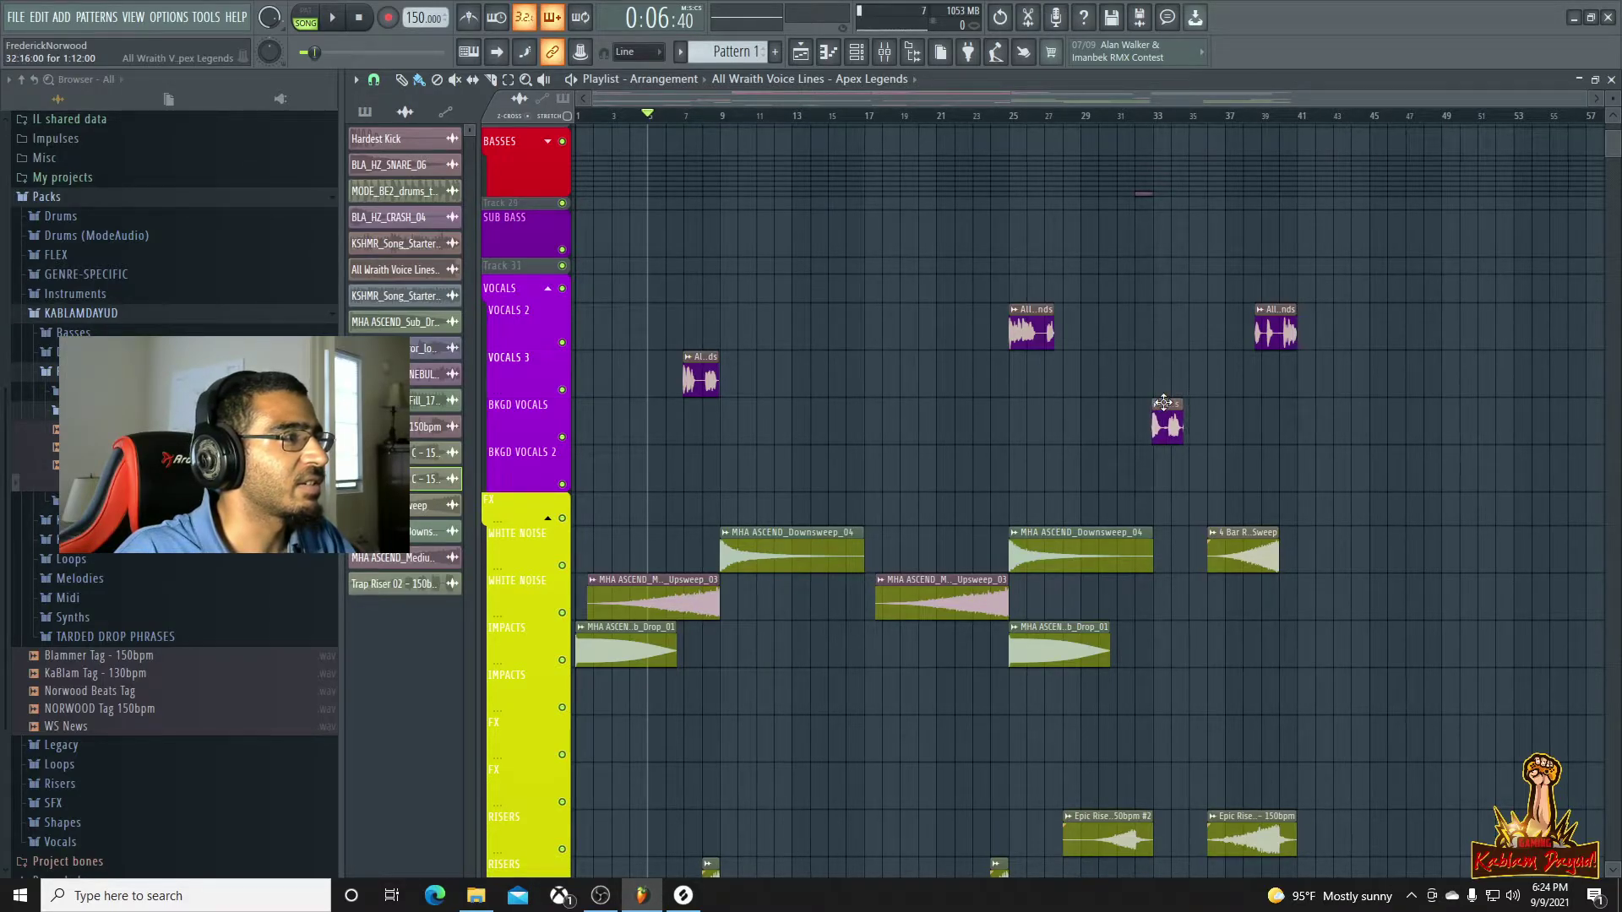
scroll(1200, 420, up, 3)
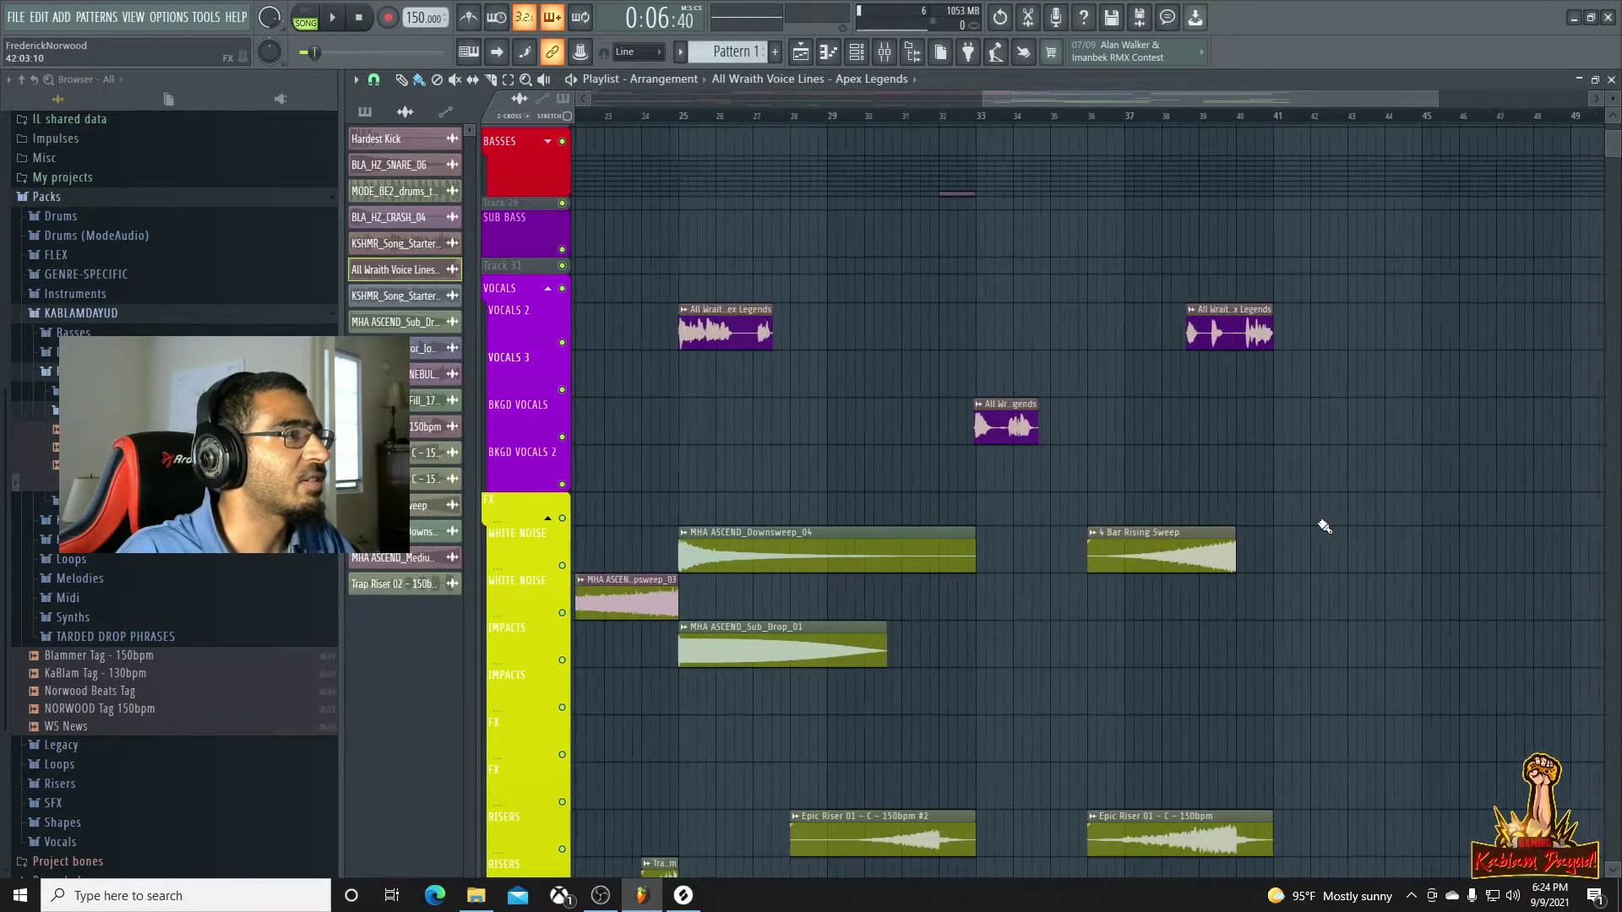
click(960, 115)
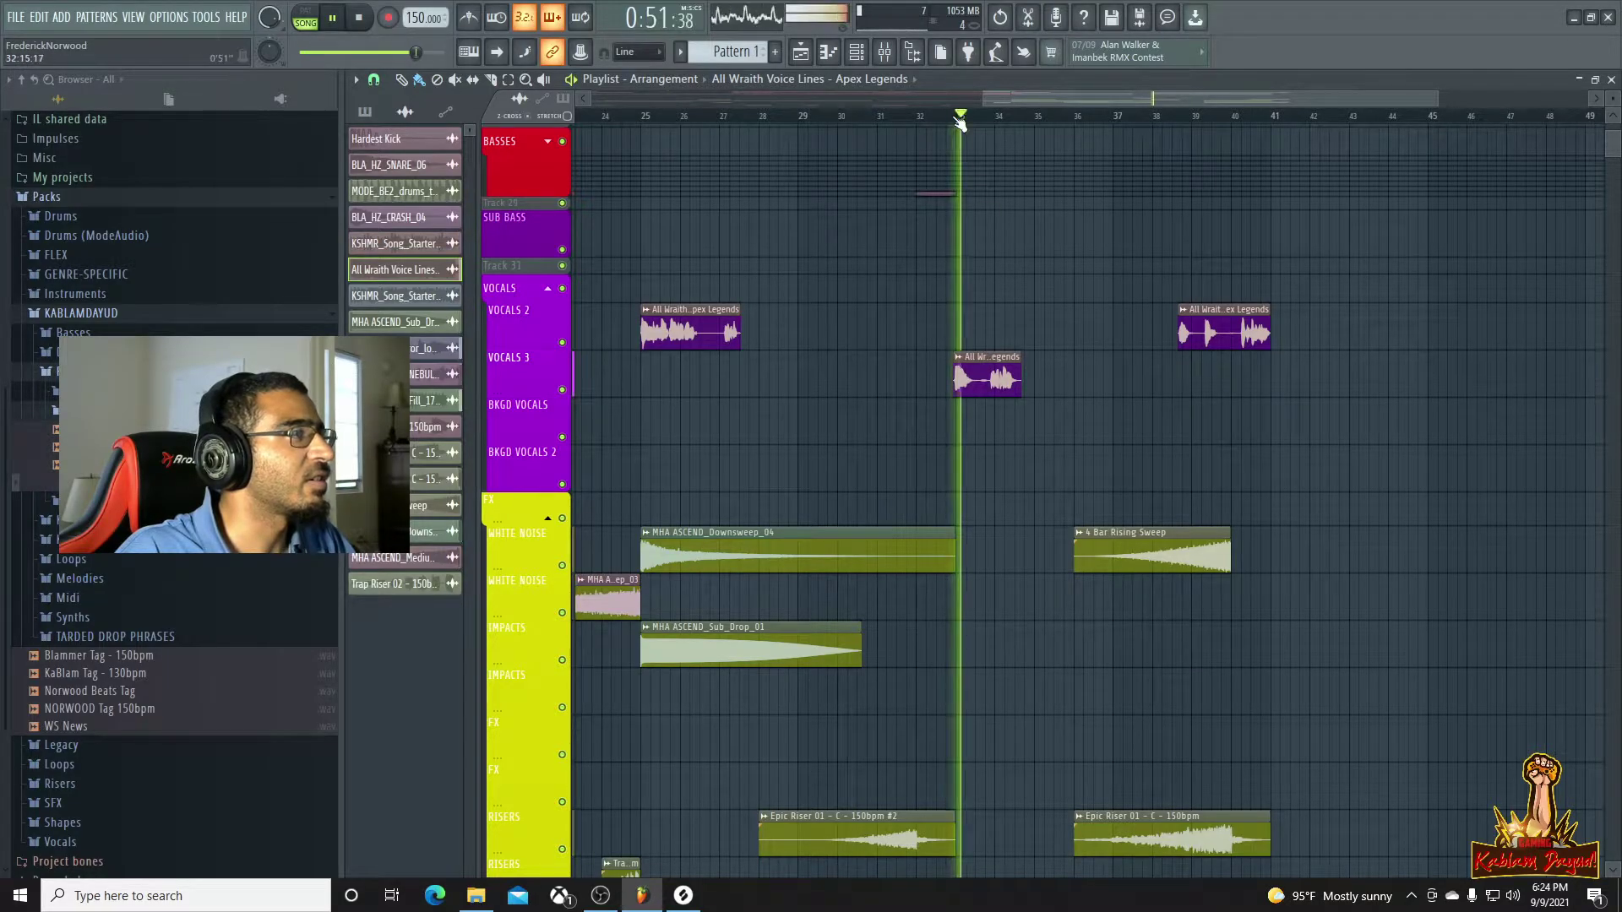
scroll(1005, 364, up, 2)
drag(1006, 372, 1011, 382)
click(969, 115)
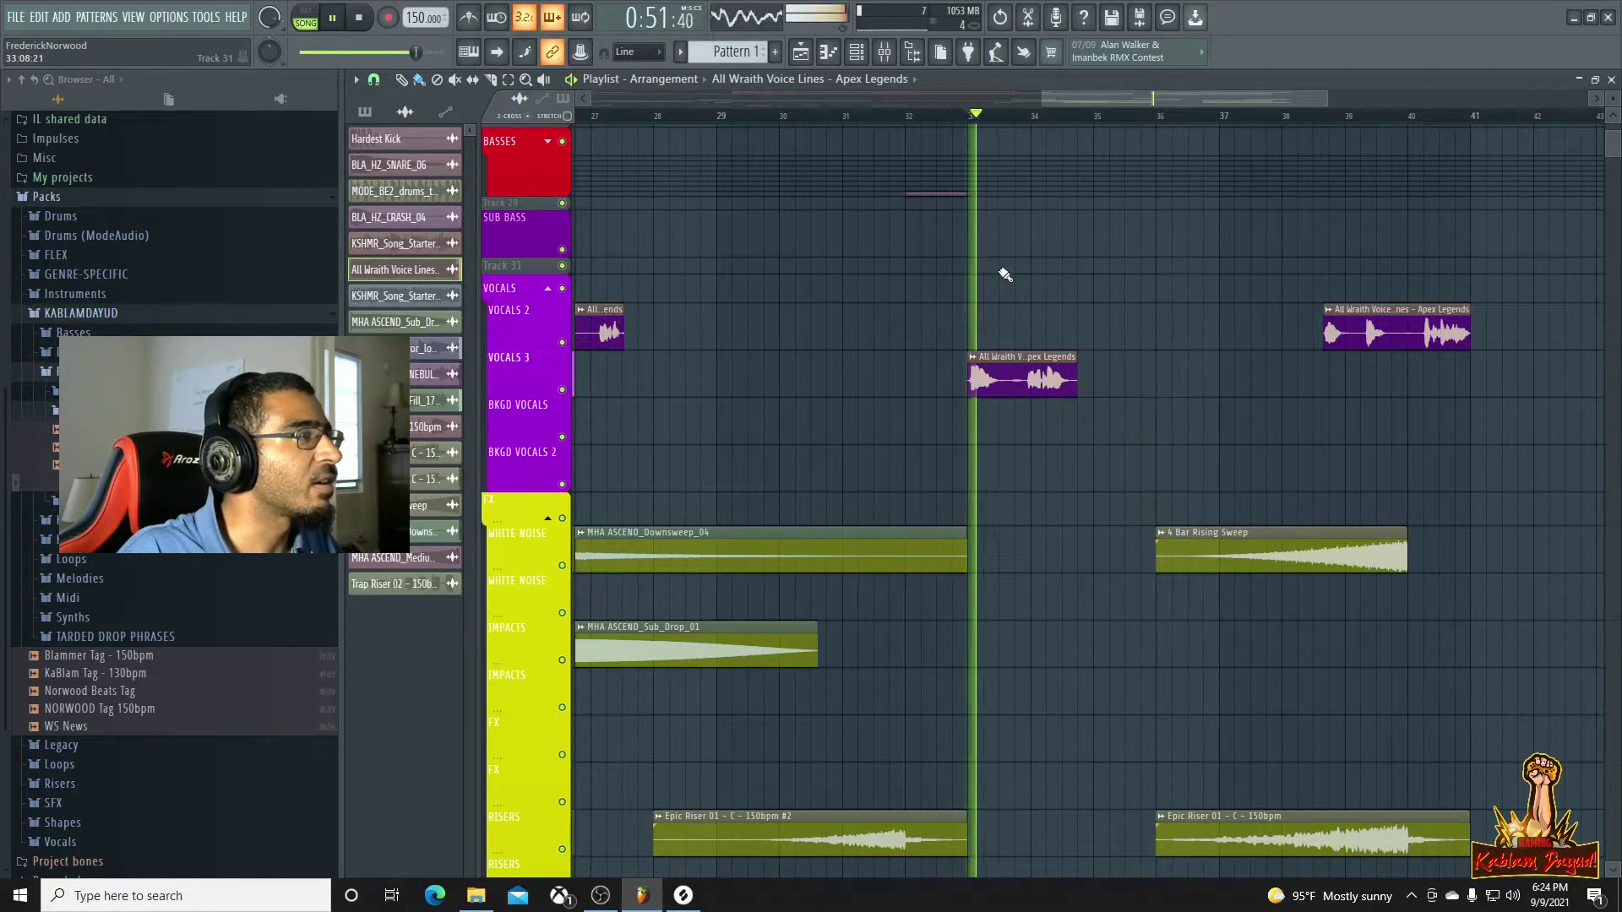
Play the arrangement from bar 32 through the bar 41 transition, then briefly from bar 25, checking the voice clips and risers
scroll(1142, 343, down, 3)
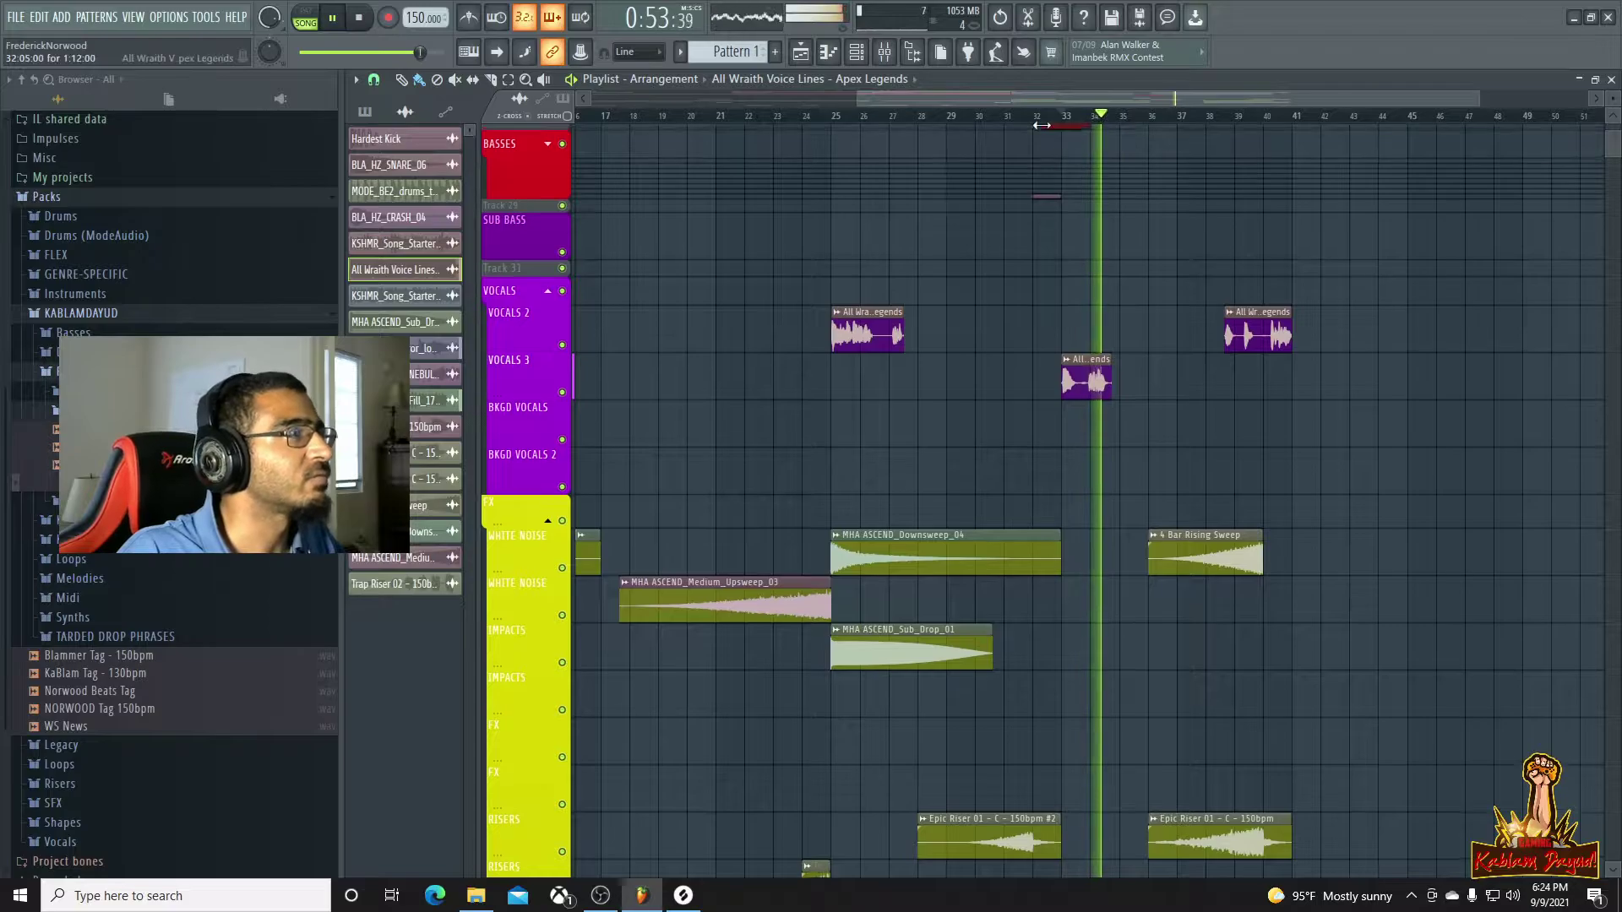
click(1036, 118)
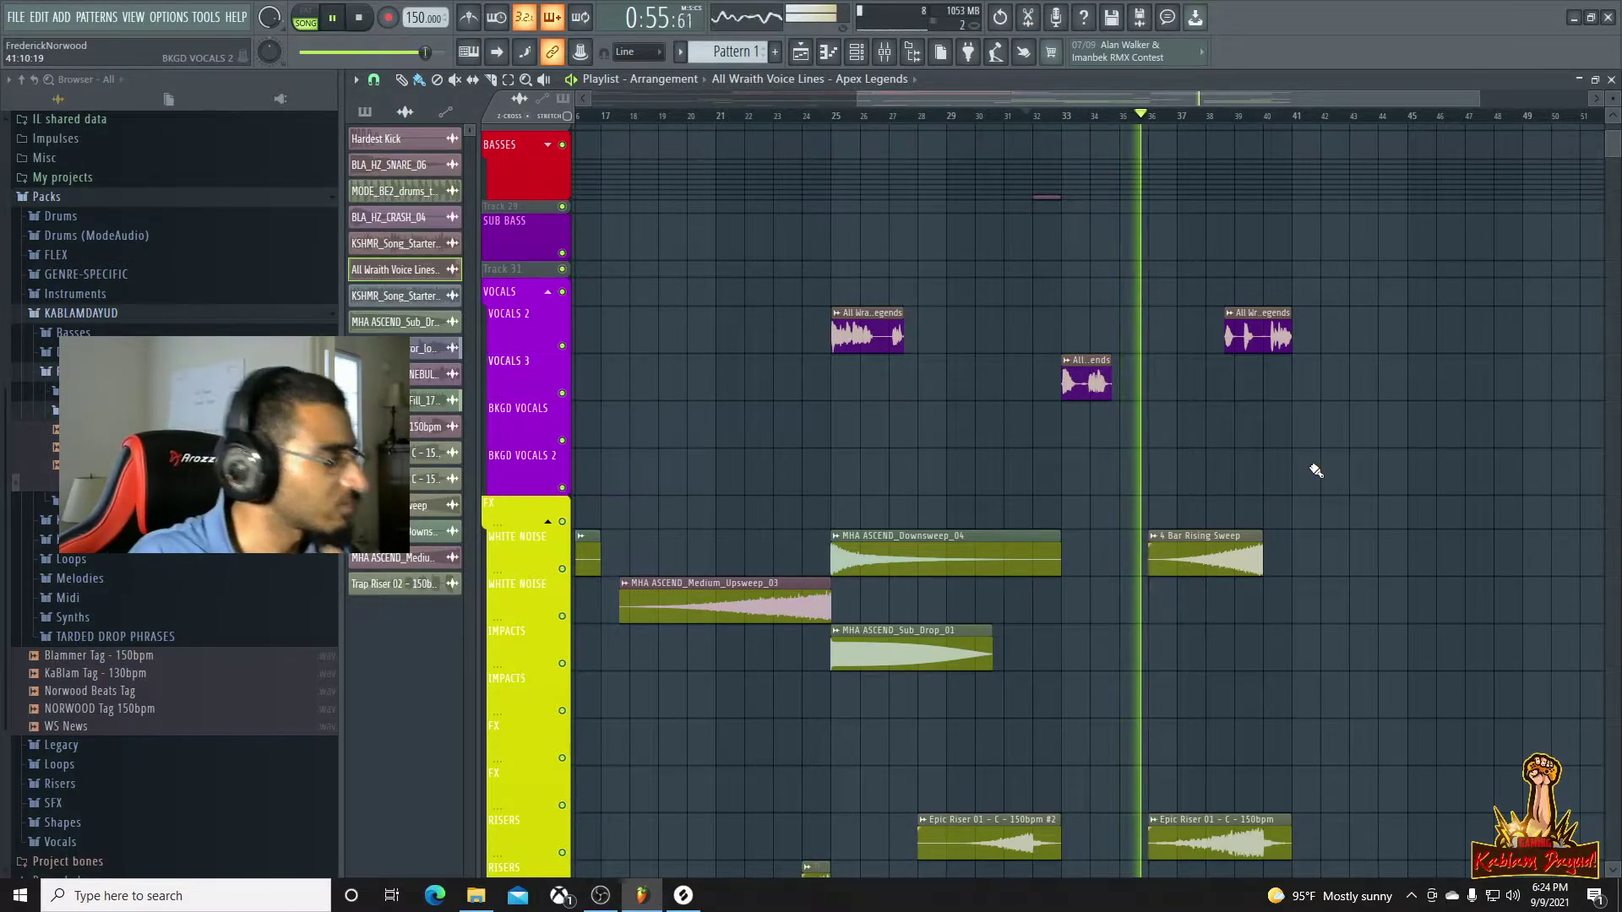
scroll(1315, 470, down, 2)
scroll(1315, 471, down, 1)
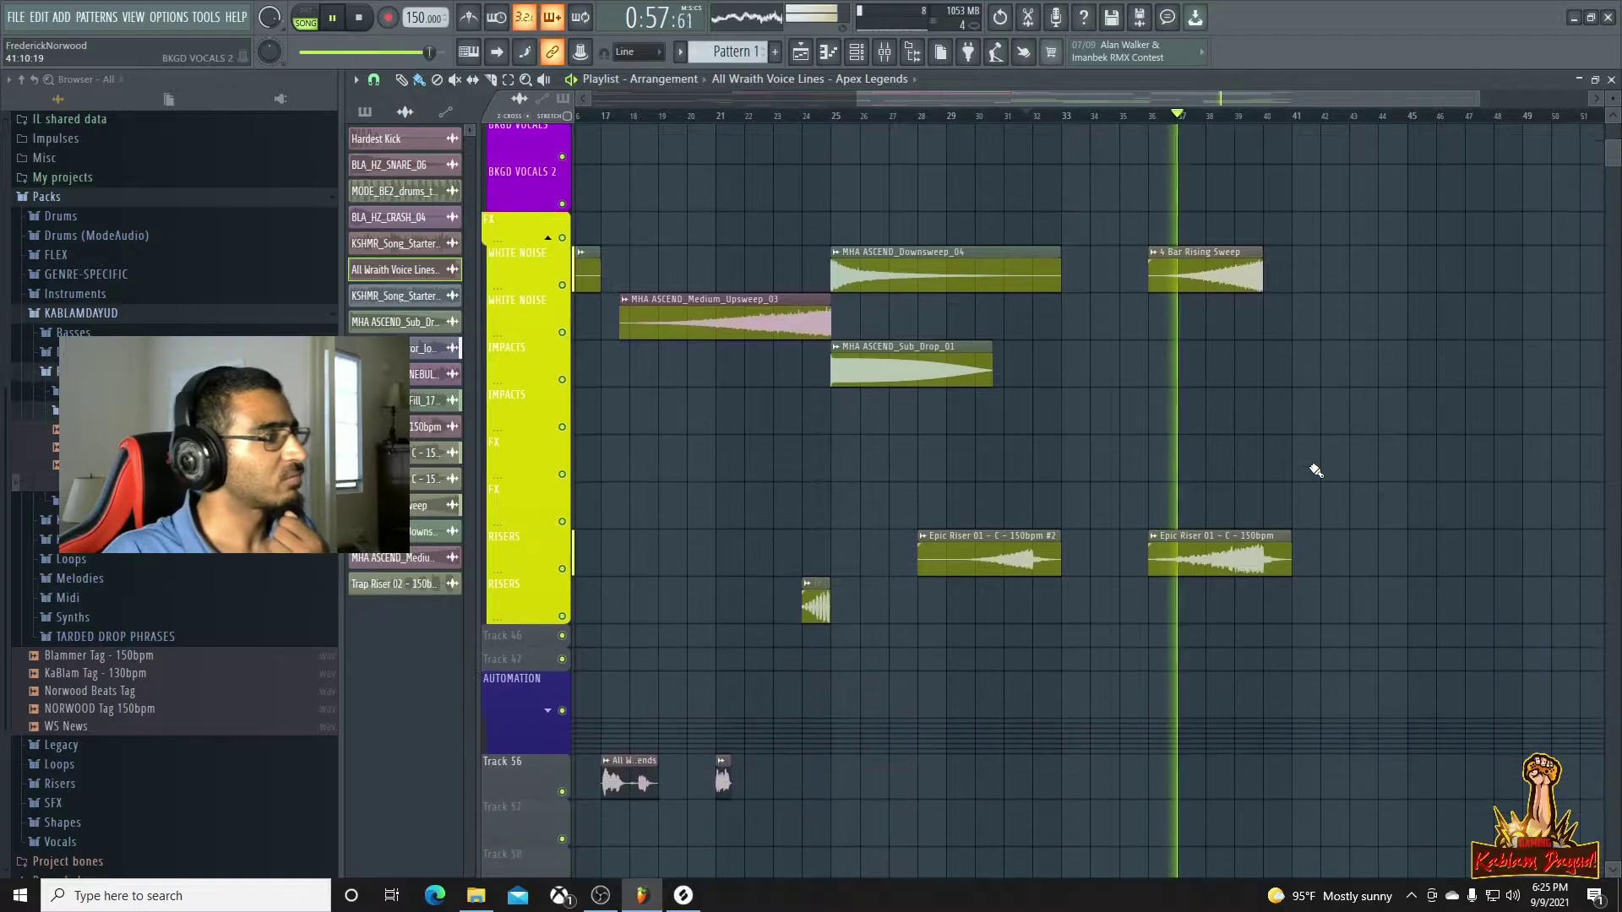
scroll(1318, 467, up, 3)
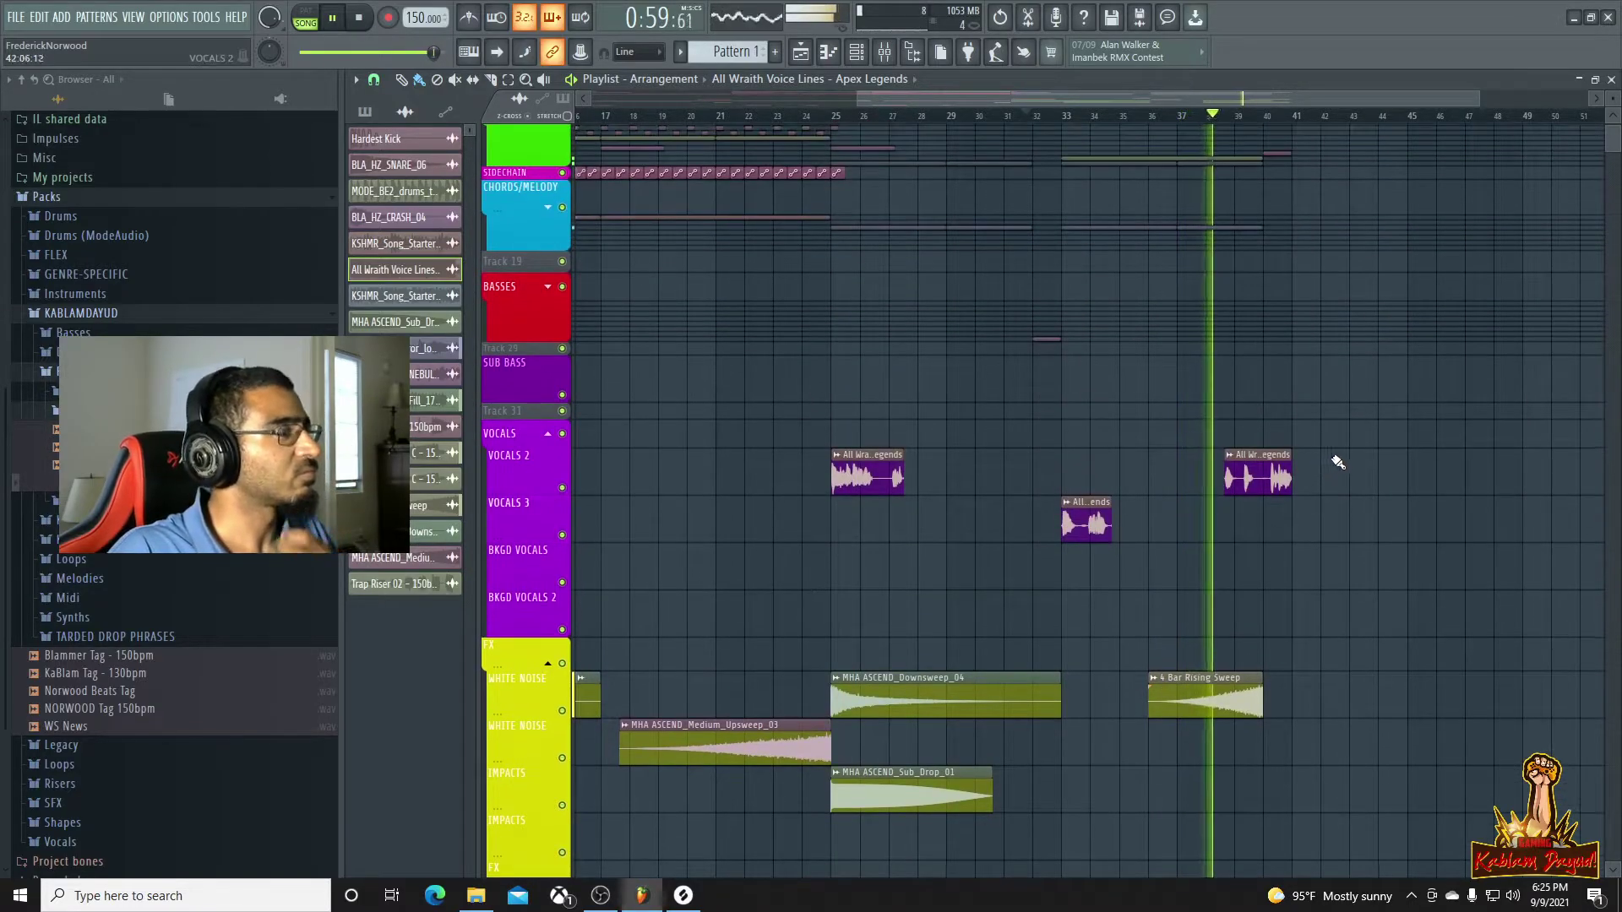
scroll(1347, 492, down, 2)
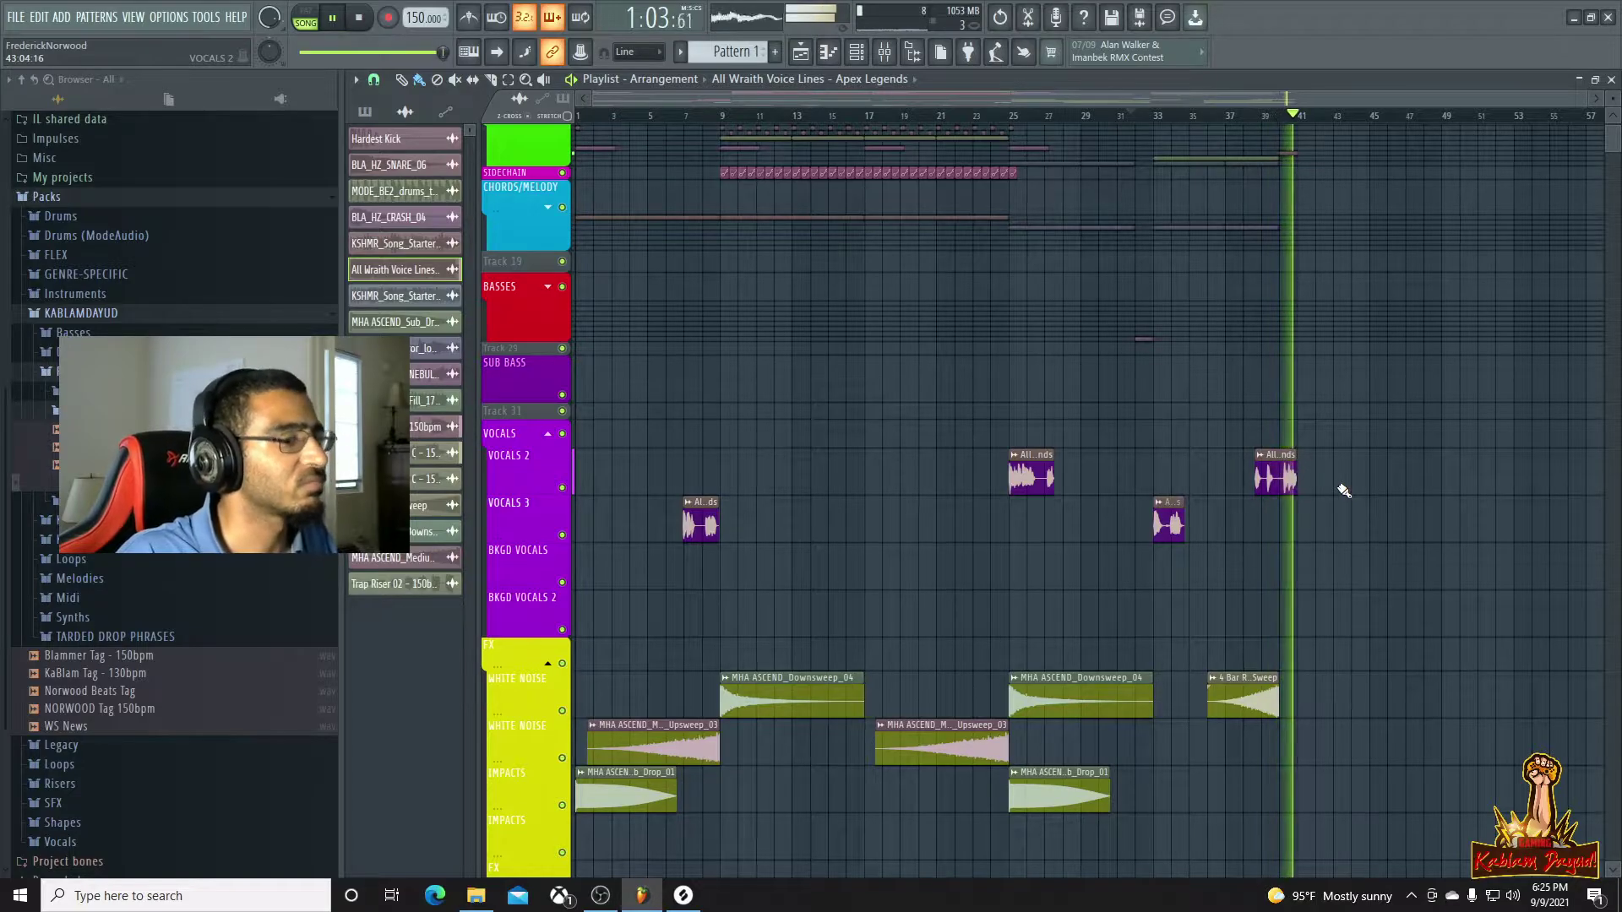
scroll(1344, 462, down, 6)
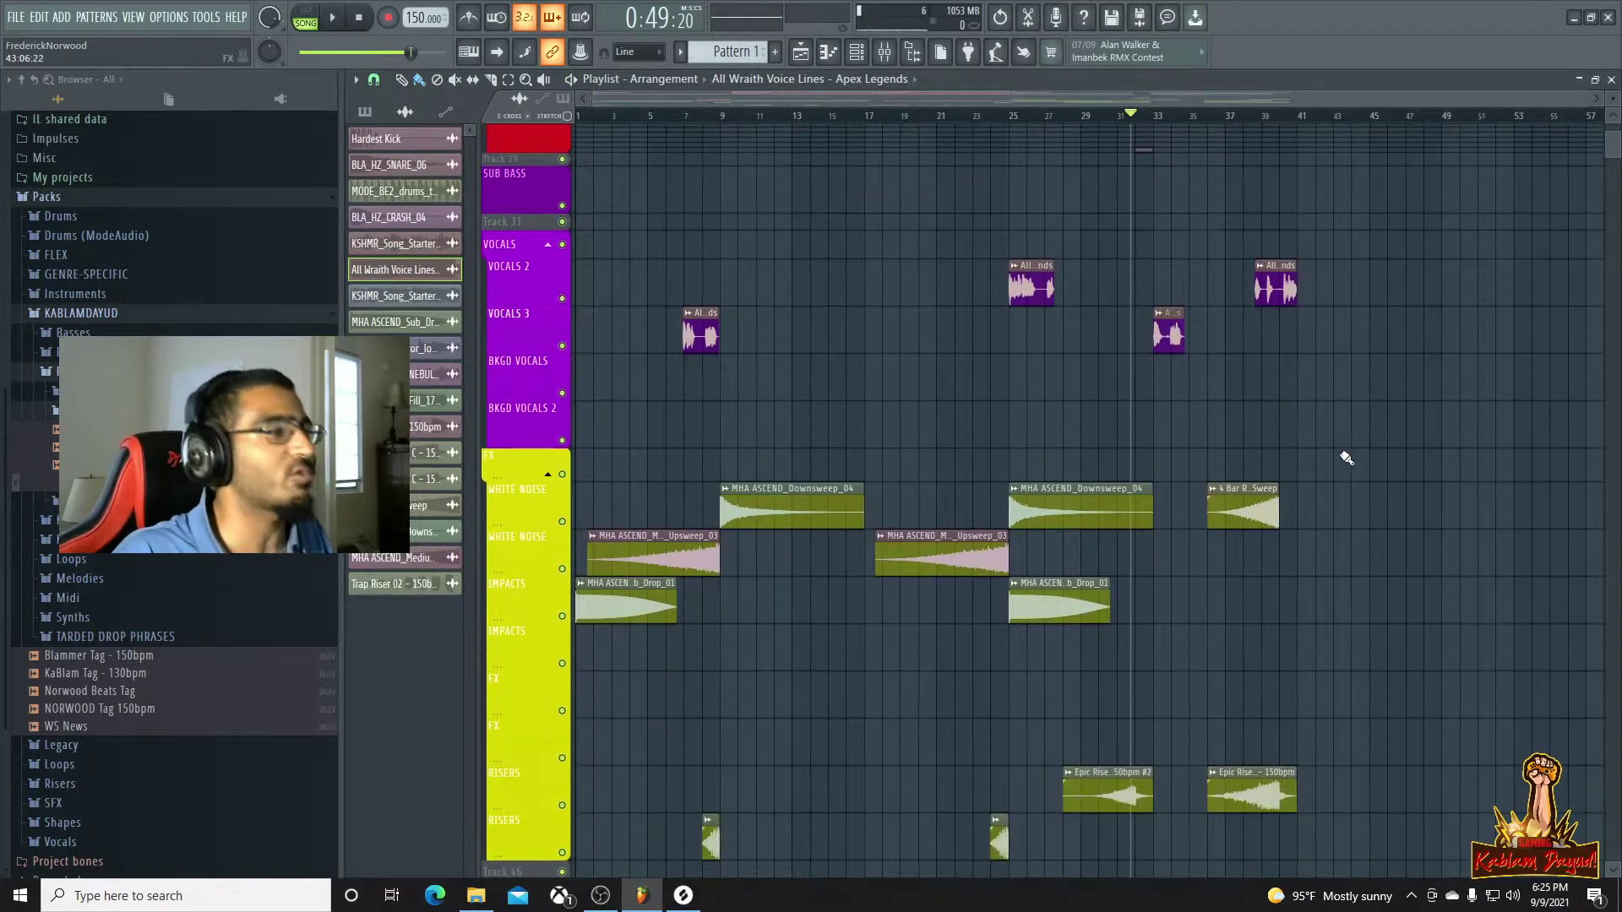
scroll(1350, 454, up, 2)
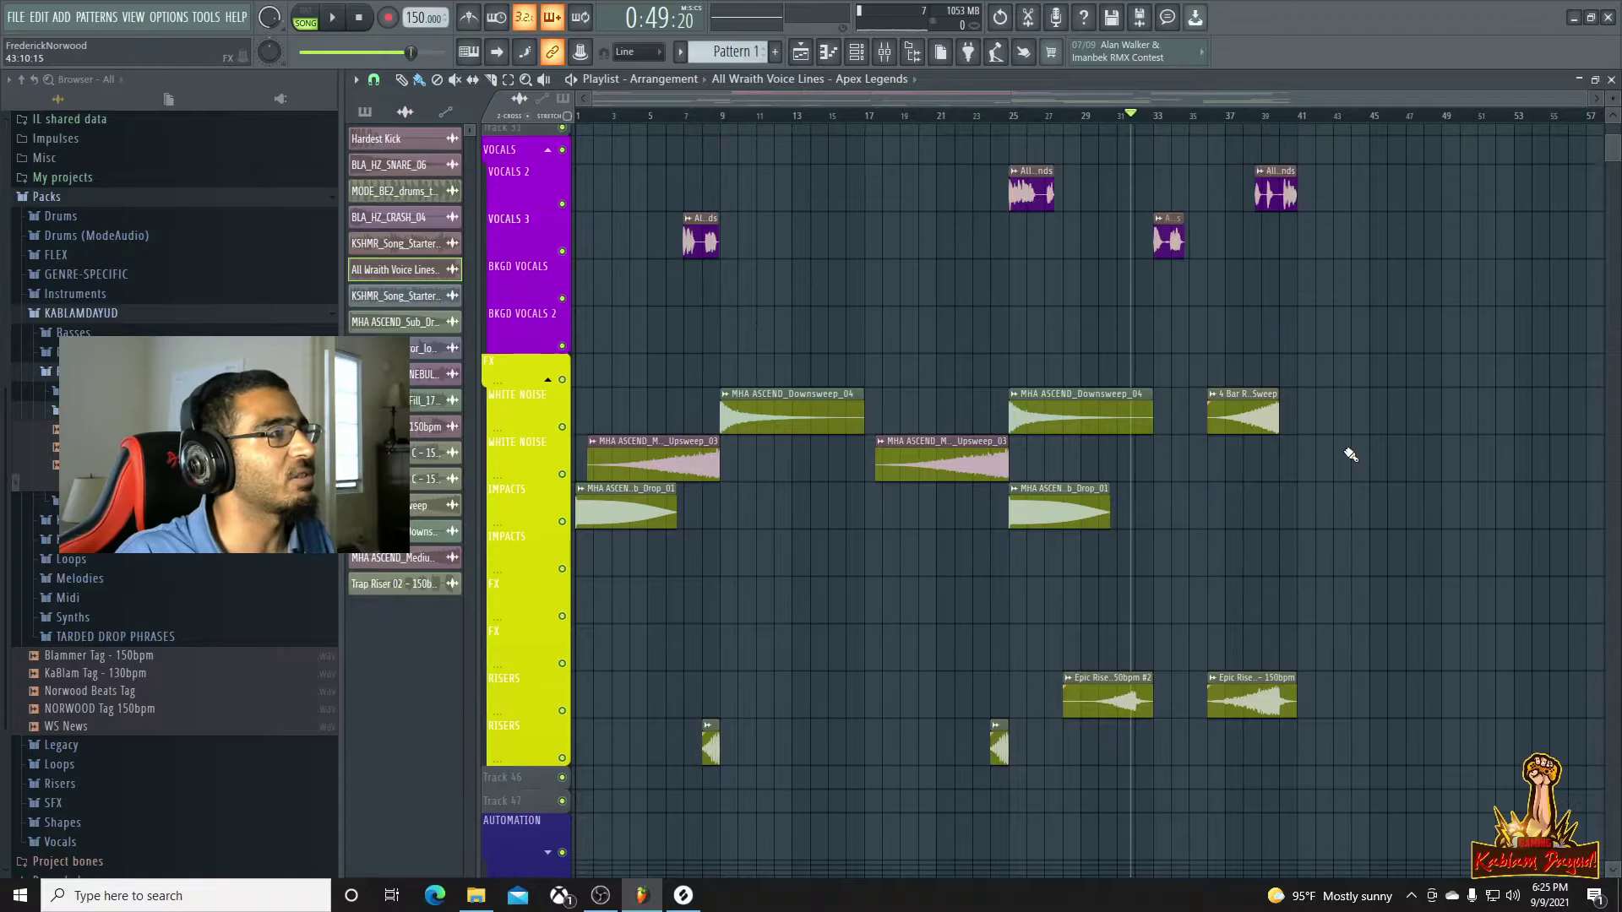
click(1010, 116)
key(space)
key(space)
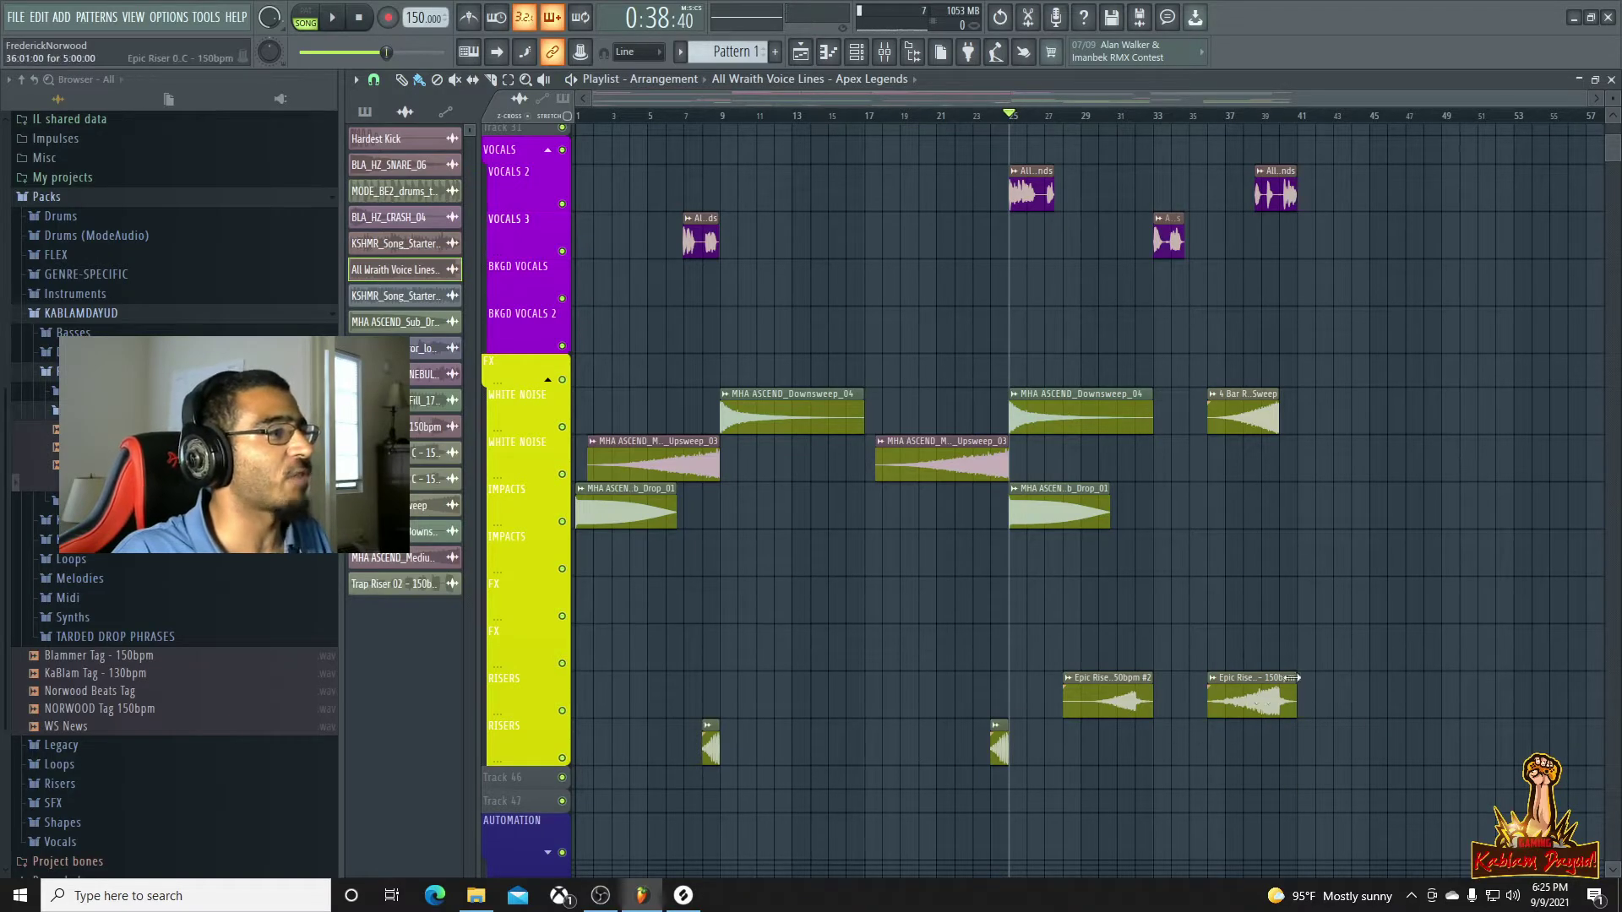
Add the KRANE_Silencio_Tense_Riser sample to the second RISERS track so it ends at bar 40, and play it from bar 36
scroll(169, 642, down, 2)
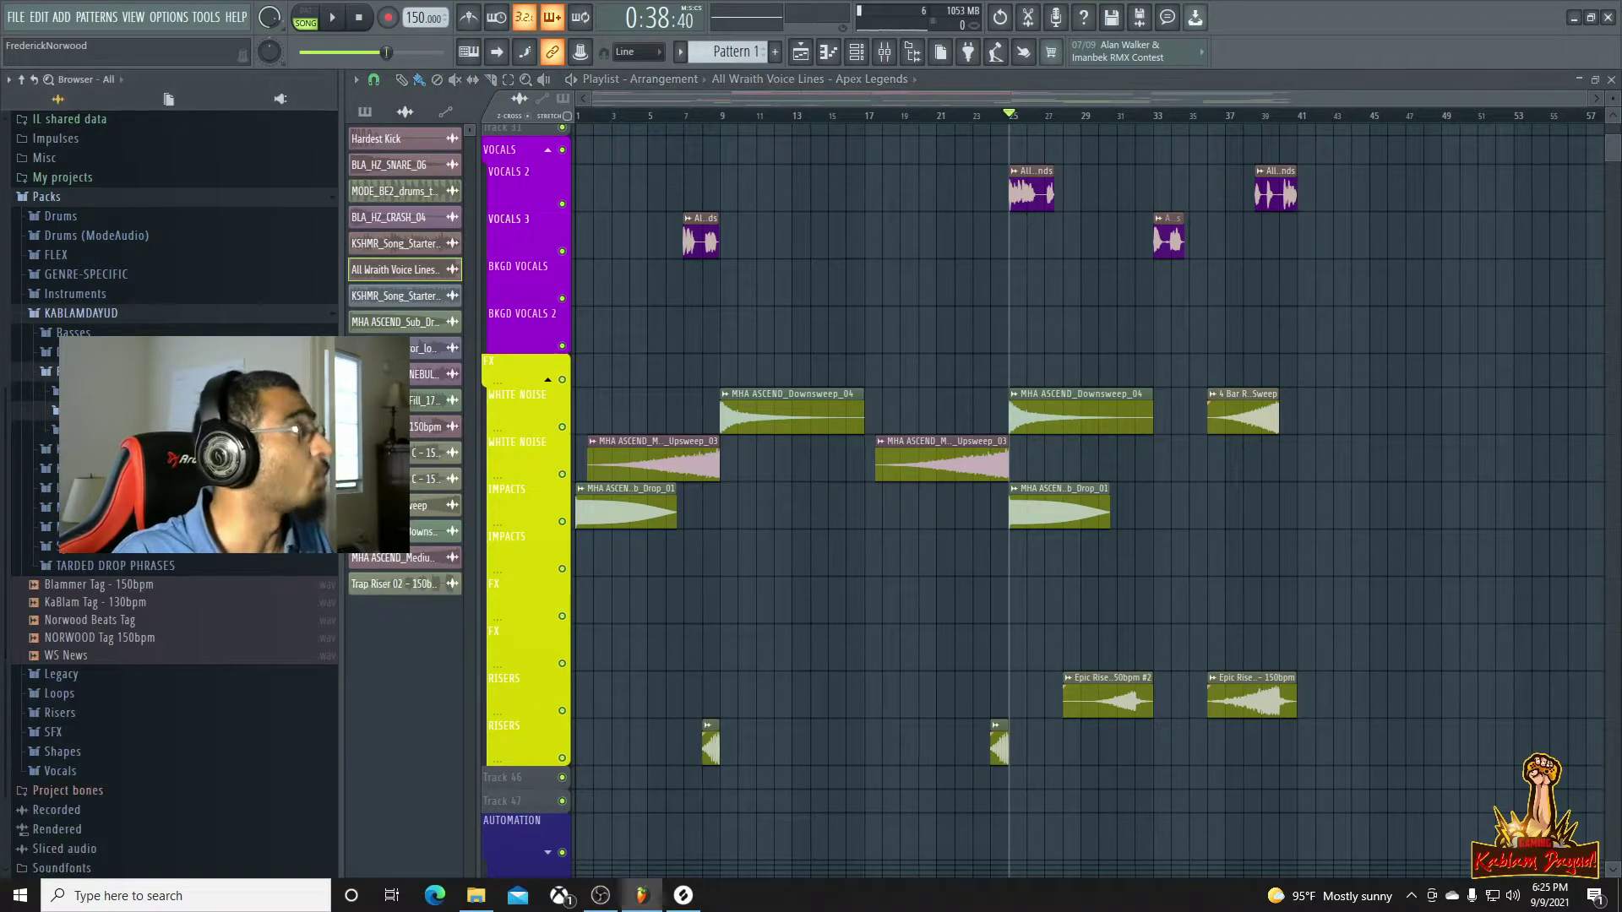
scroll(169, 642, down, 2)
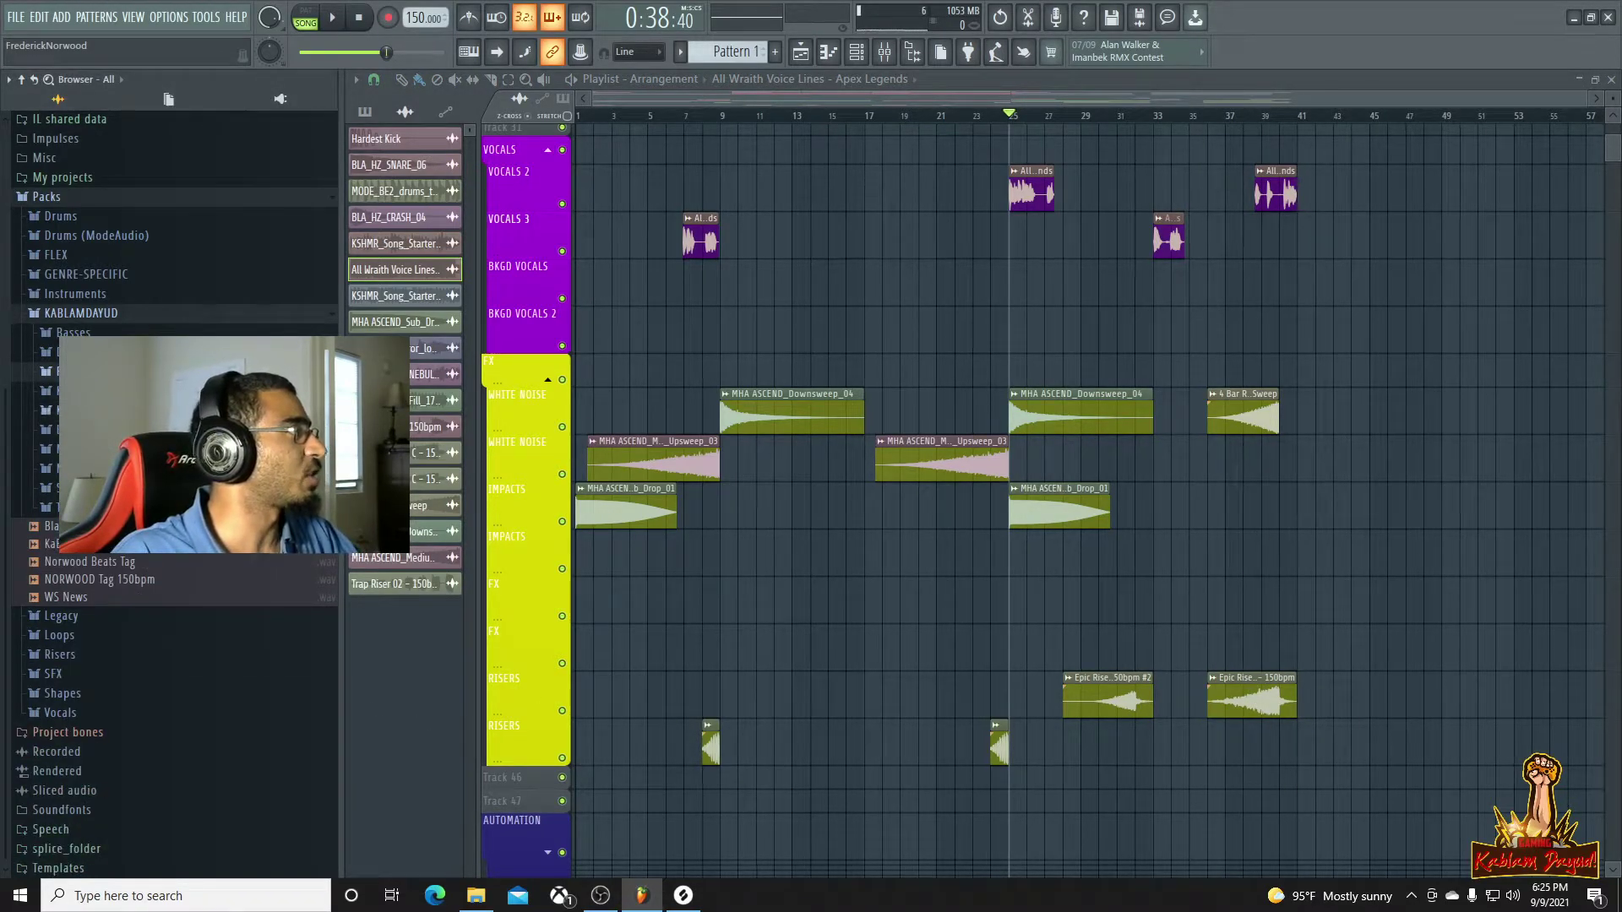
click(110, 391)
click(110, 430)
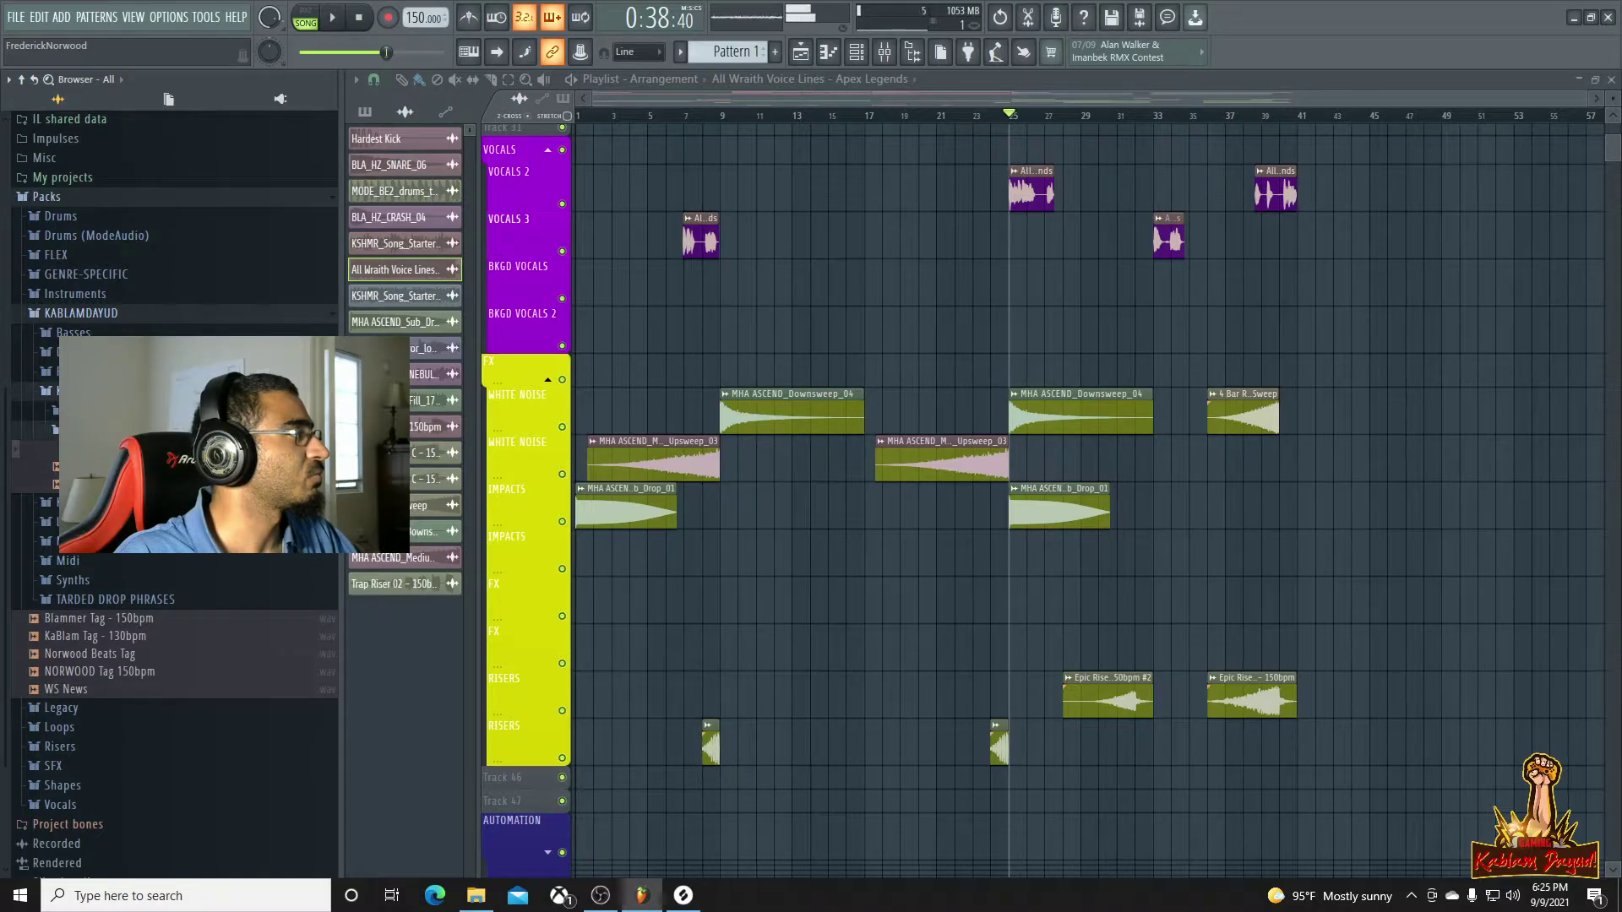
drag(152, 449, 1183, 740)
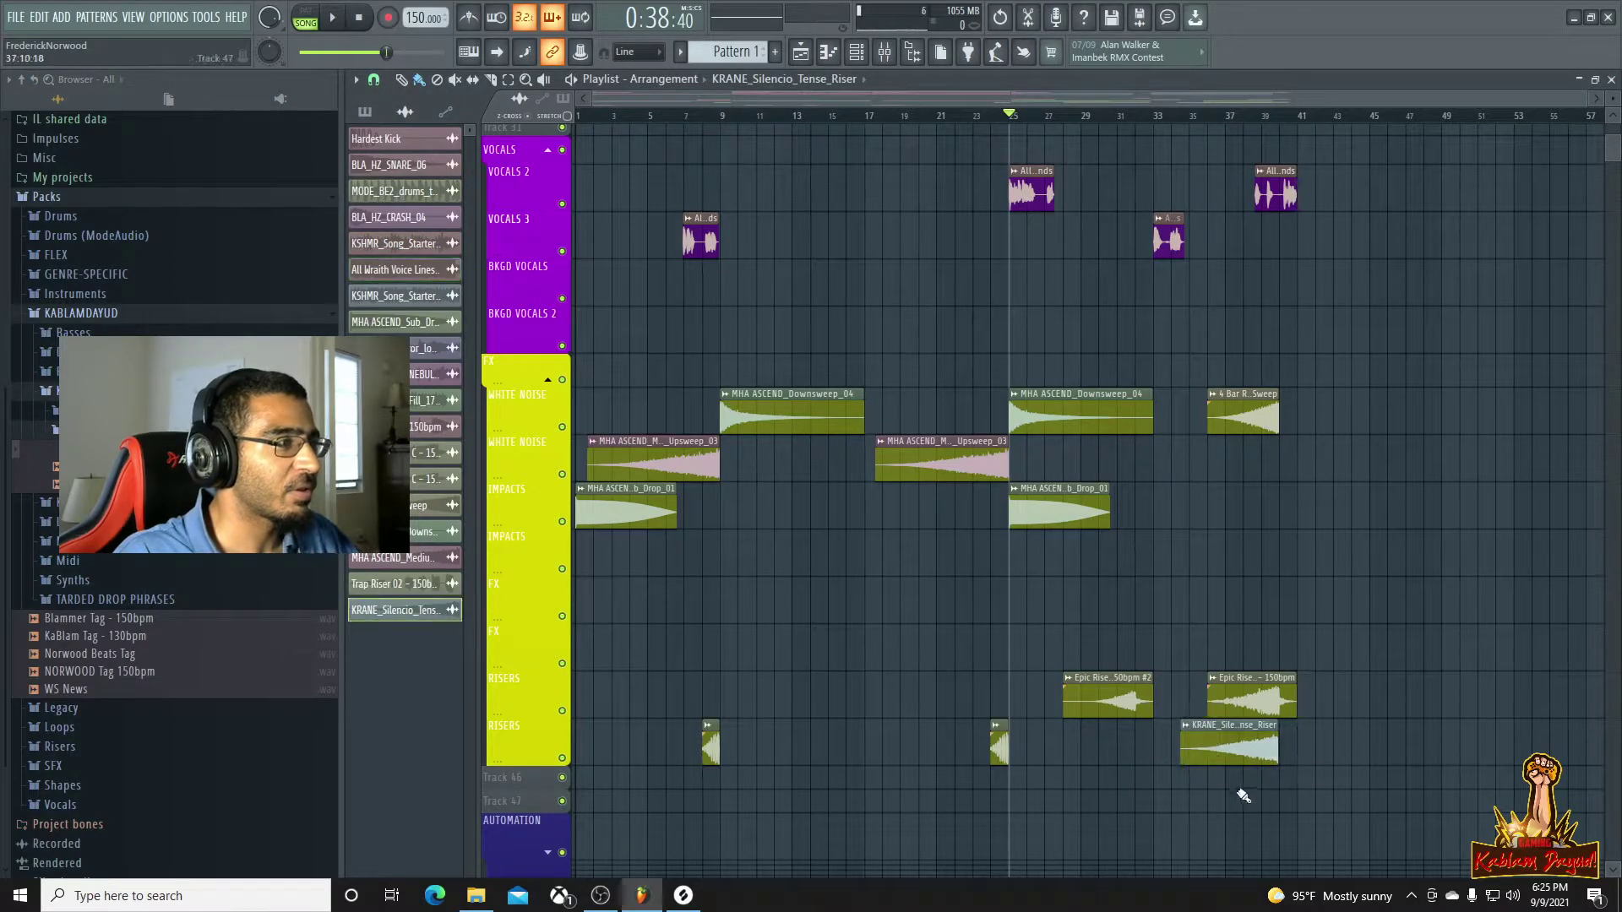
scroll(1284, 777, up, 5)
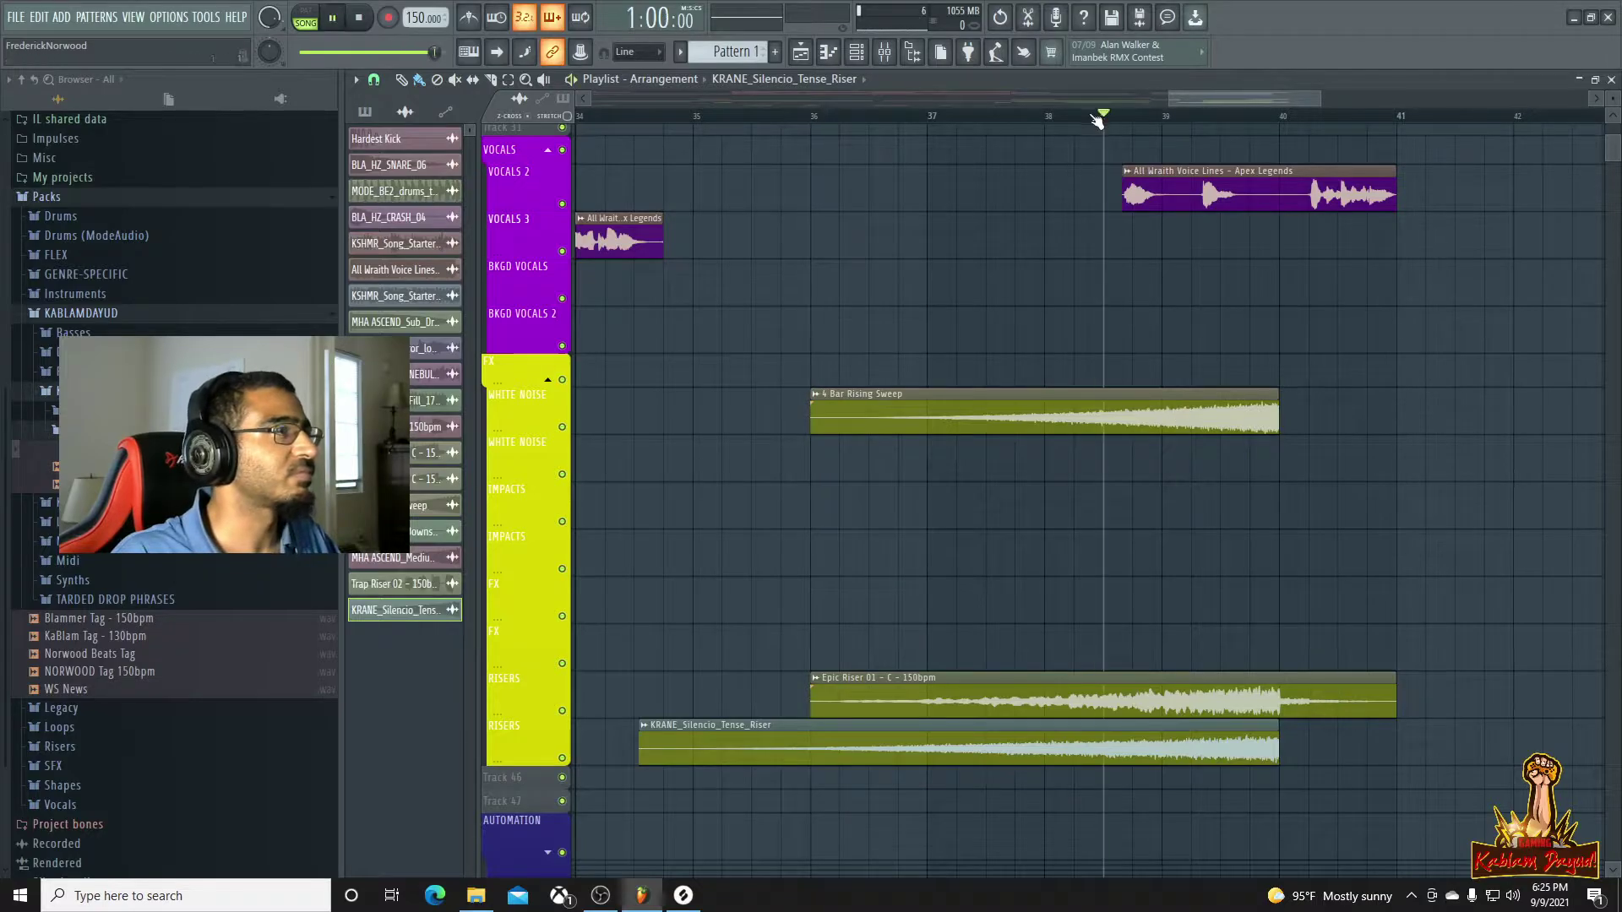
key(space)
key(space)
click(812, 117)
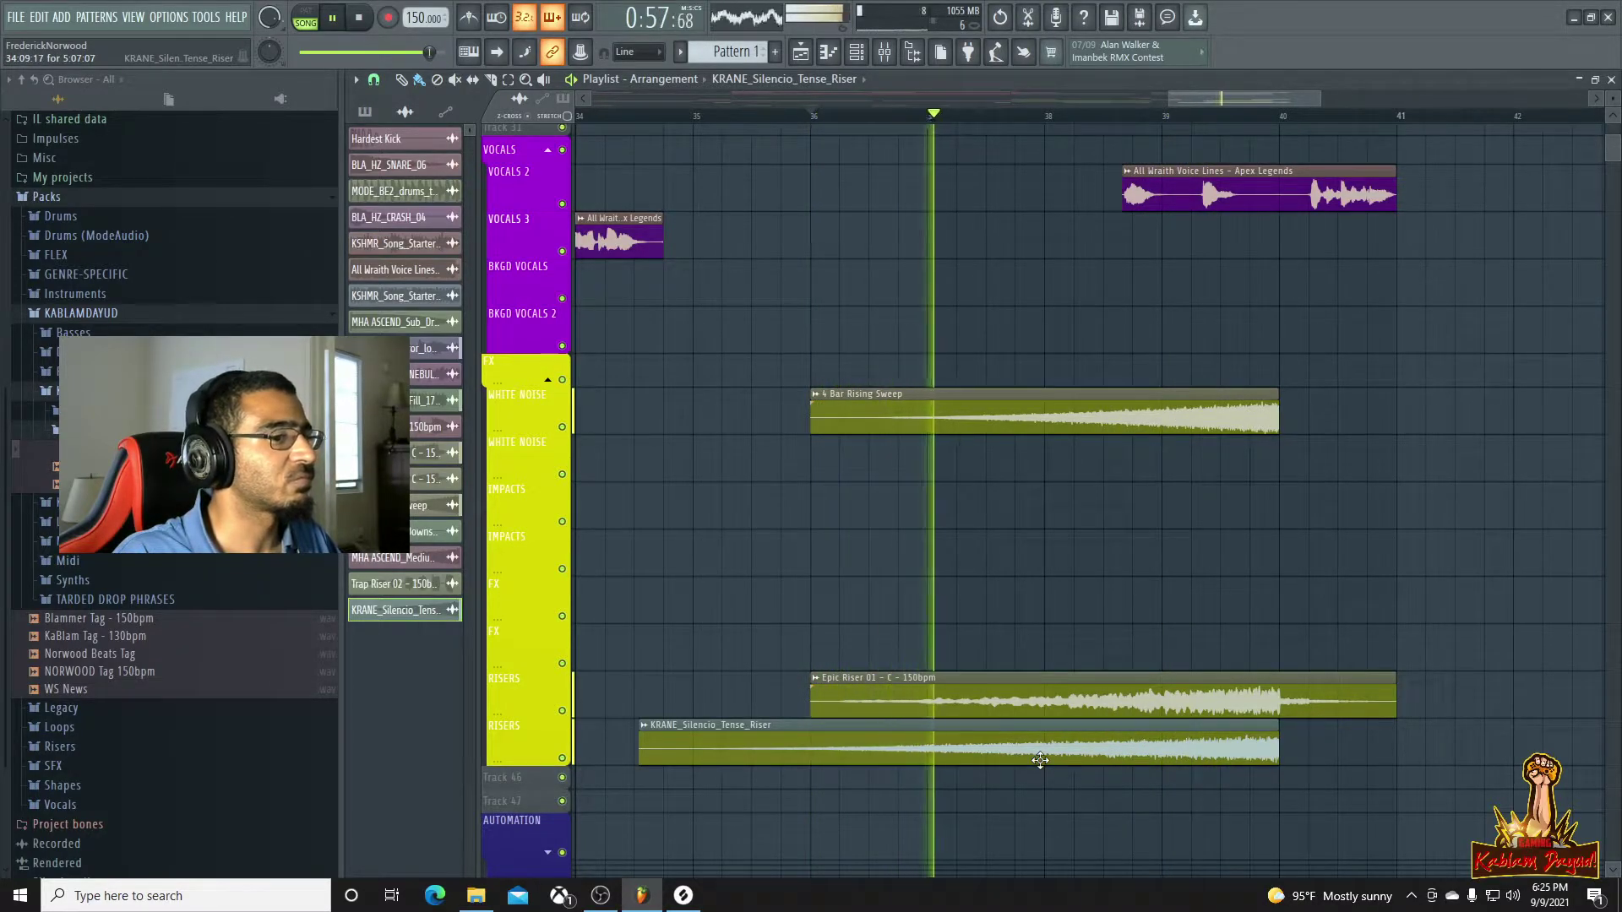
key(space)
Route the KRANE_Silencio_Tense_Riser clip to the RISERS mixer track 29 and play it from bar 36
double_click(1044, 754)
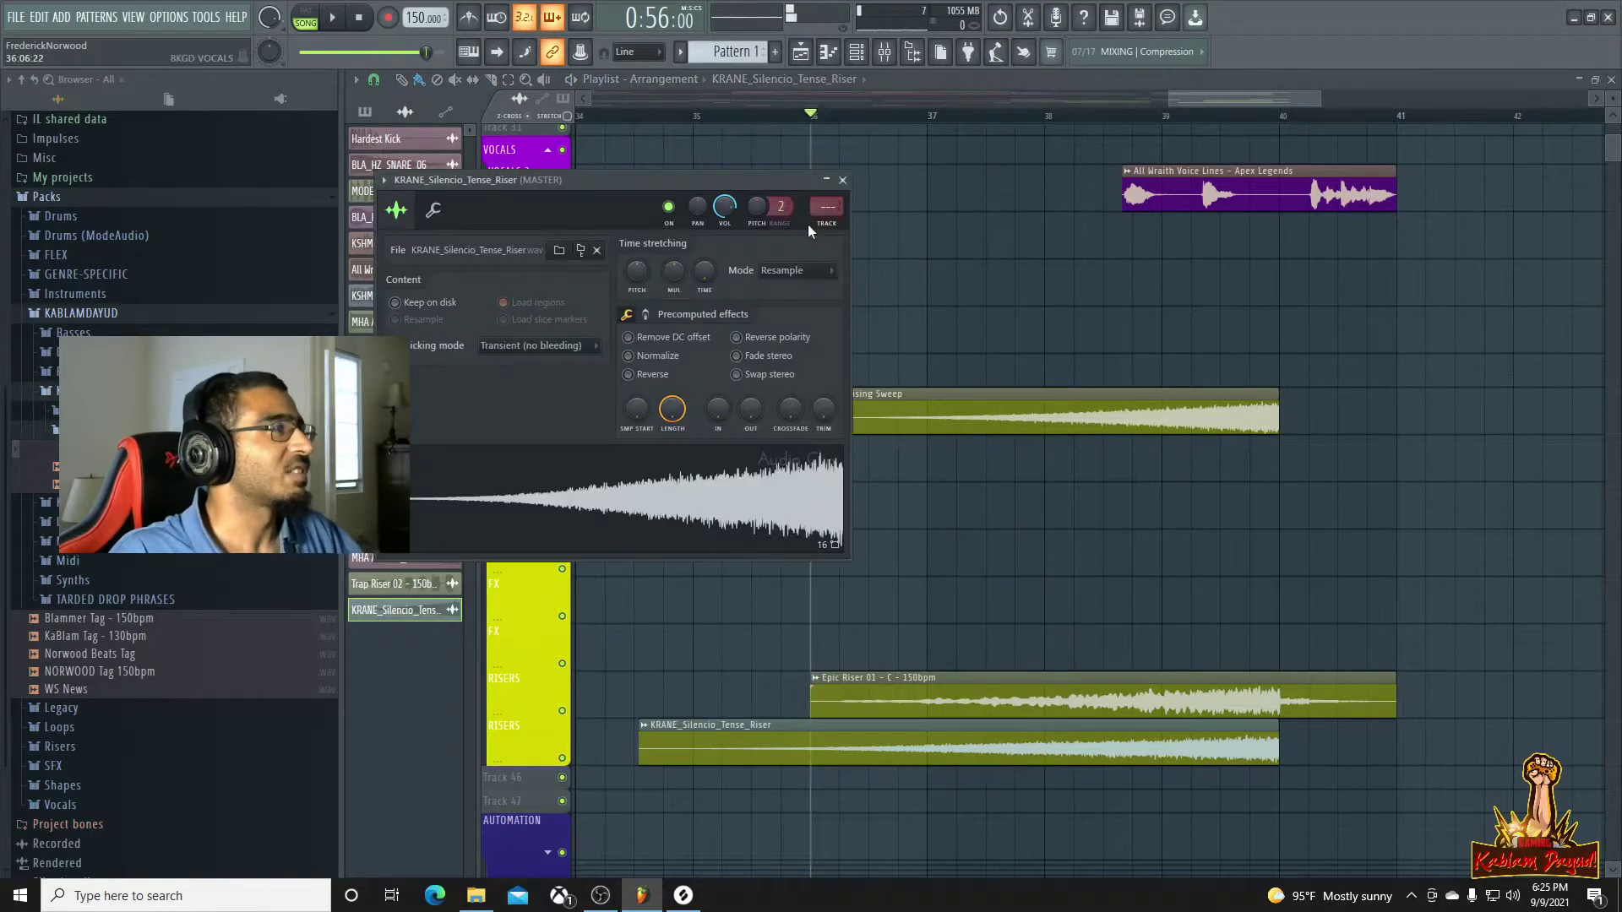
double_click(834, 207)
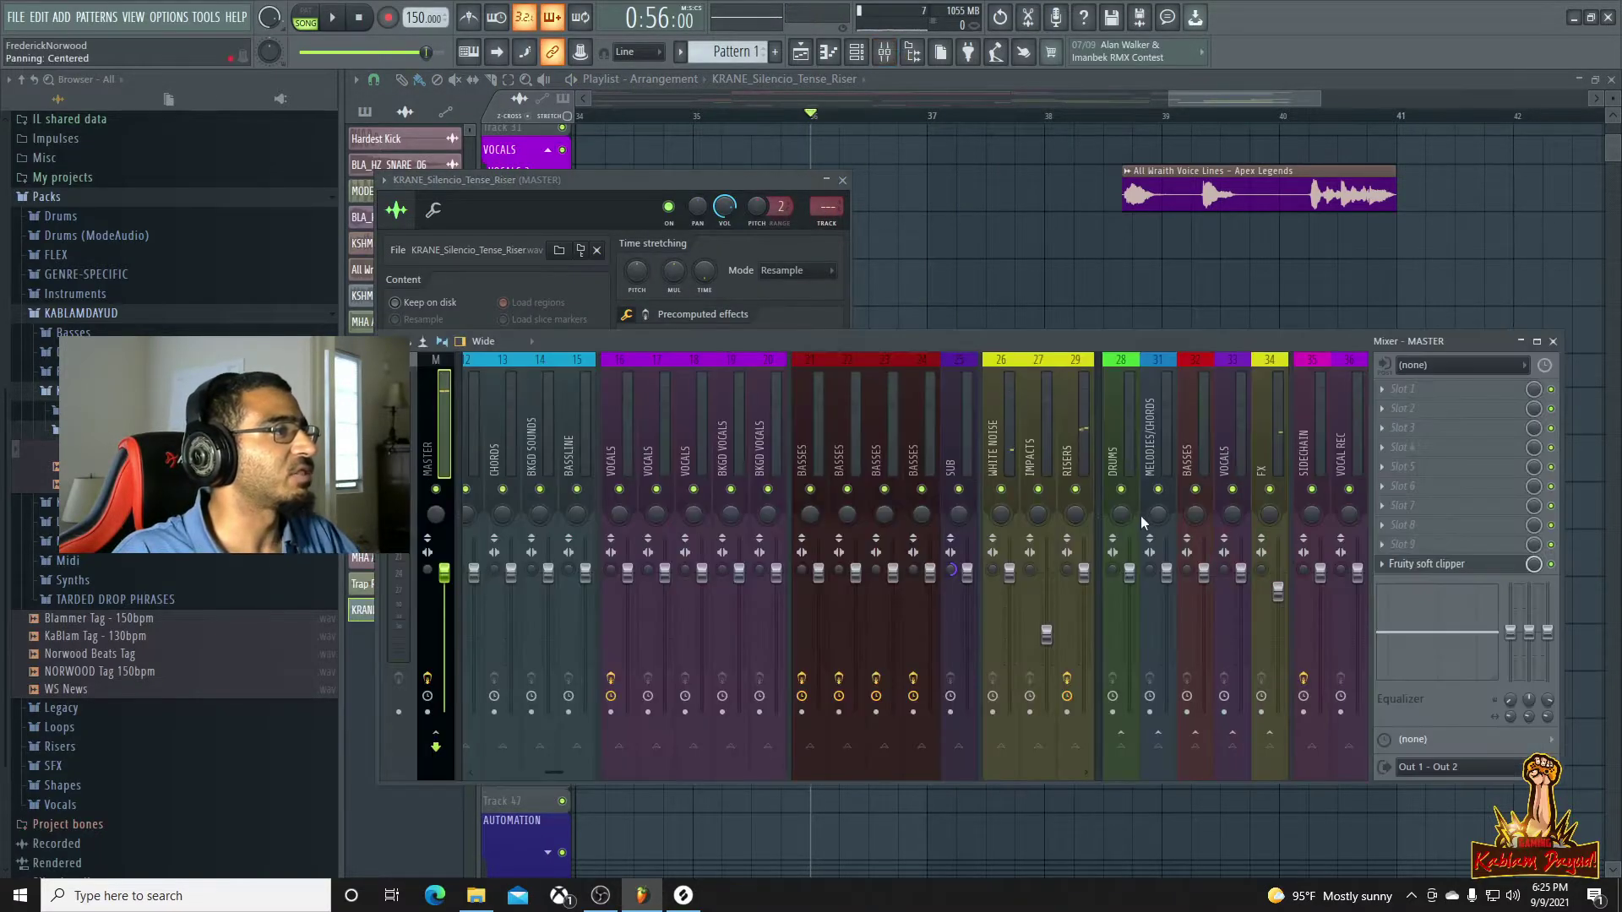
click(1069, 460)
key(ctrl+l)
key(space)
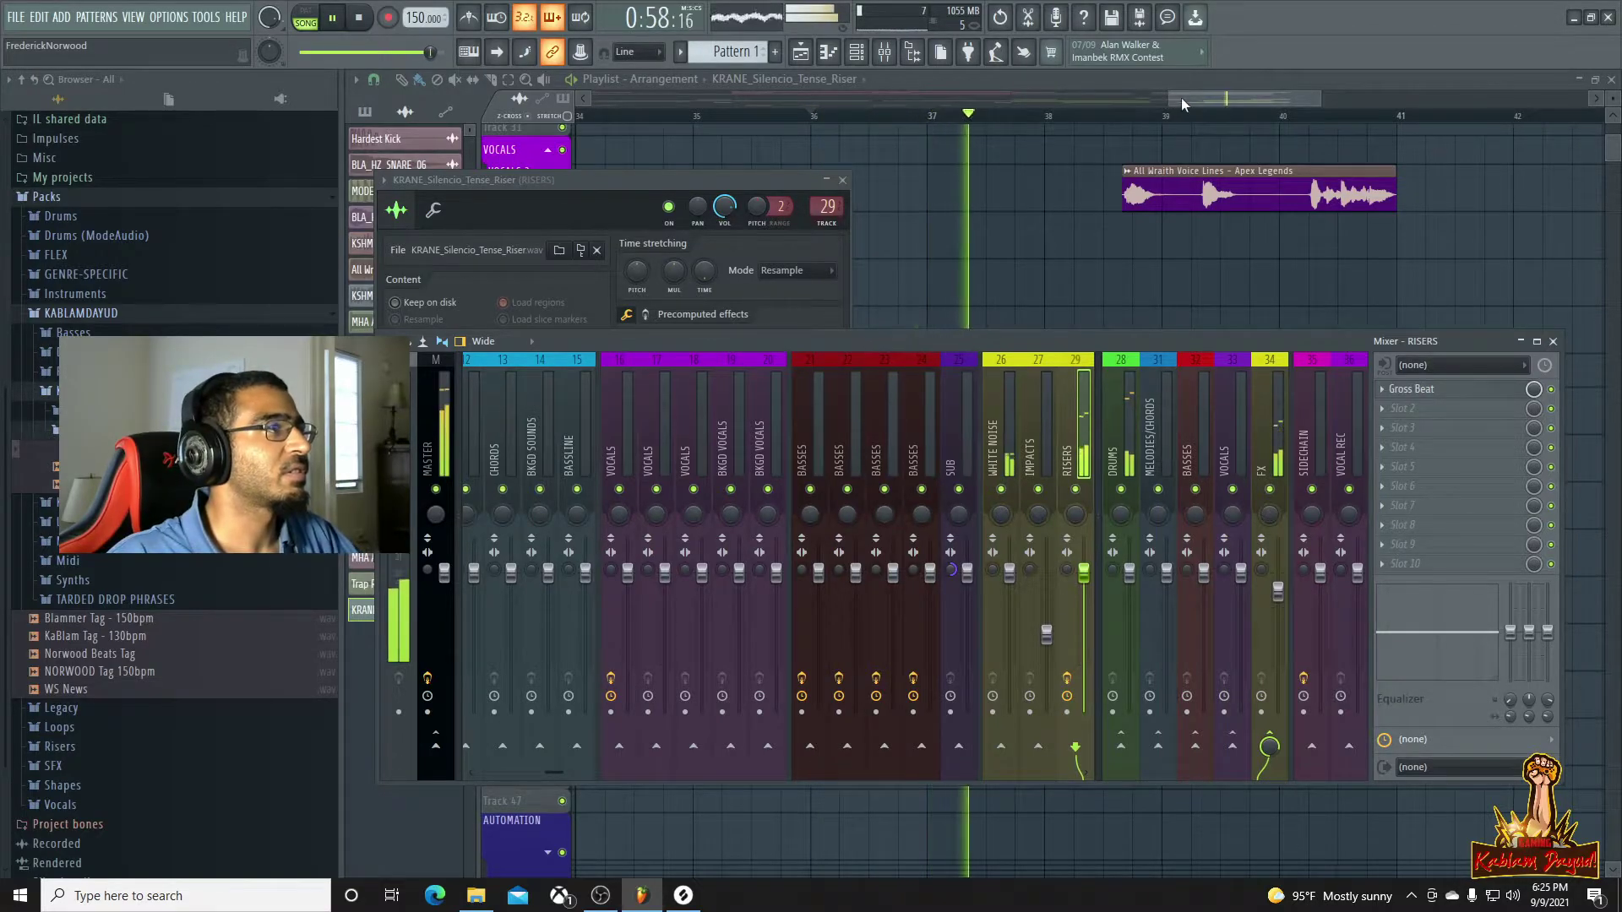
drag(1162, 98, 1117, 99)
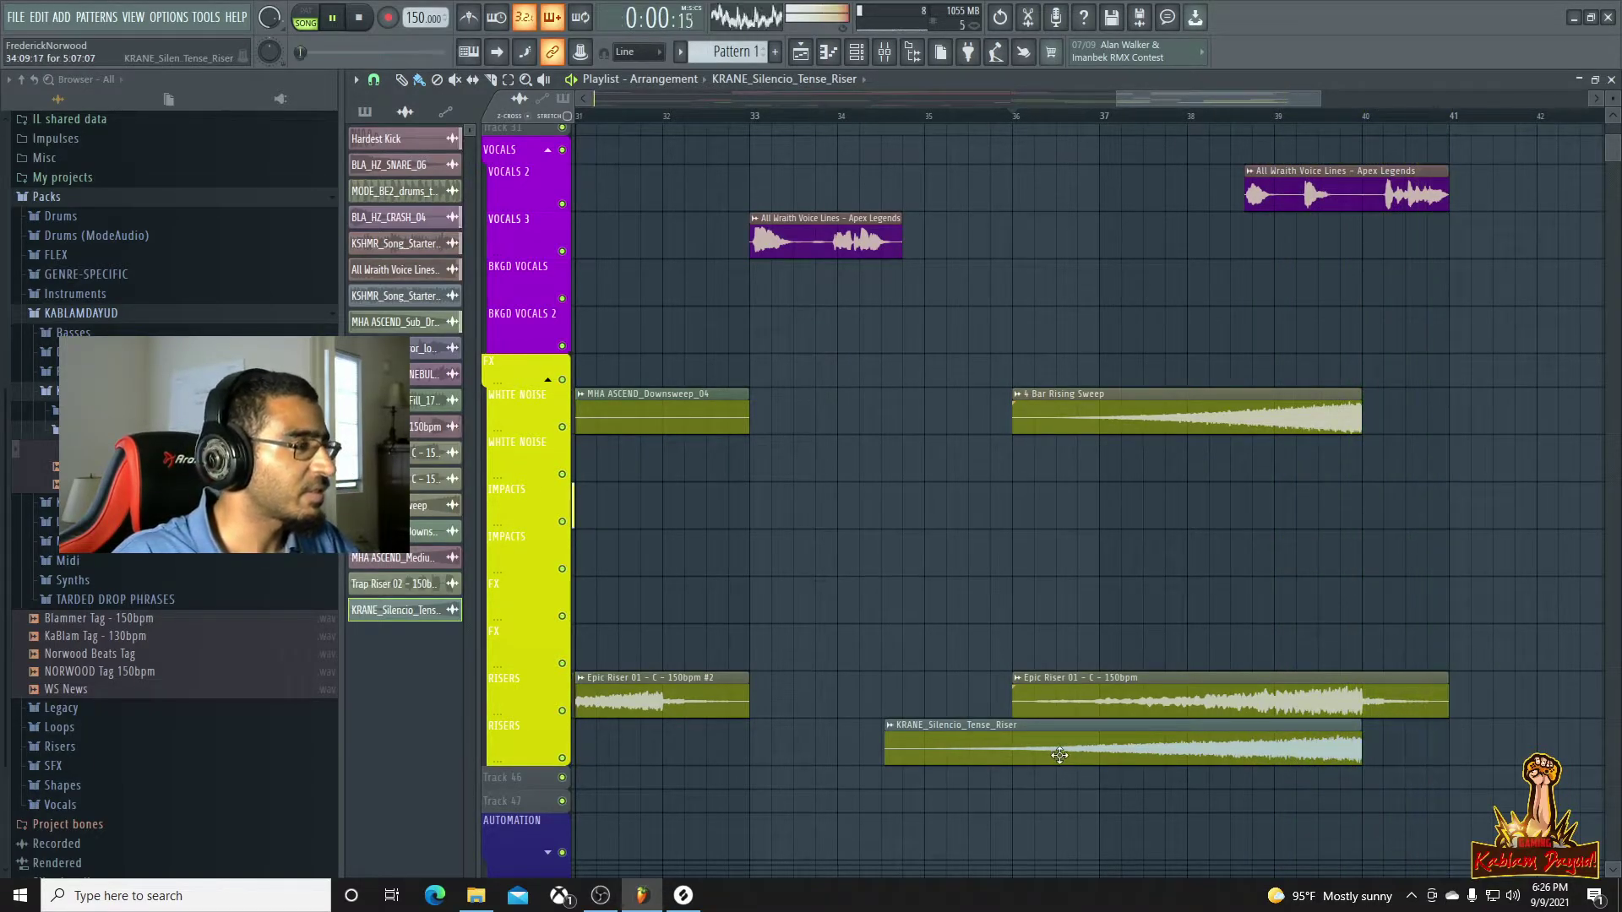
click(1024, 119)
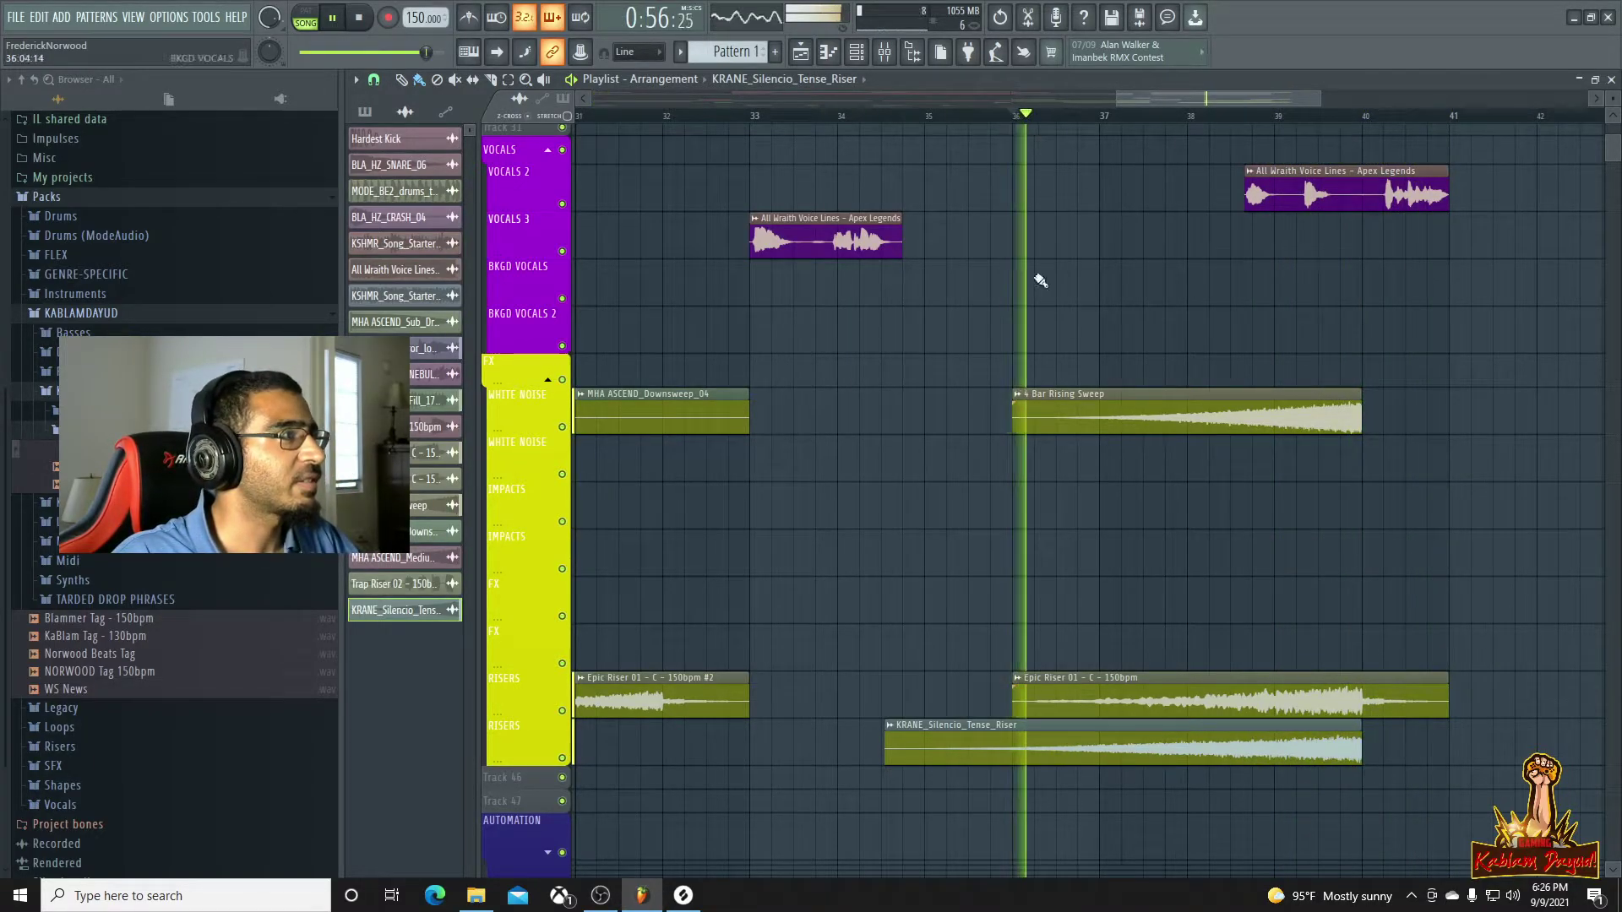
key(space)
Route the KRANE_Silencio_Tense_Riser clip to the FX mixer track 30 and play the arrangement from bar 36
double_click(1075, 746)
click(886, 54)
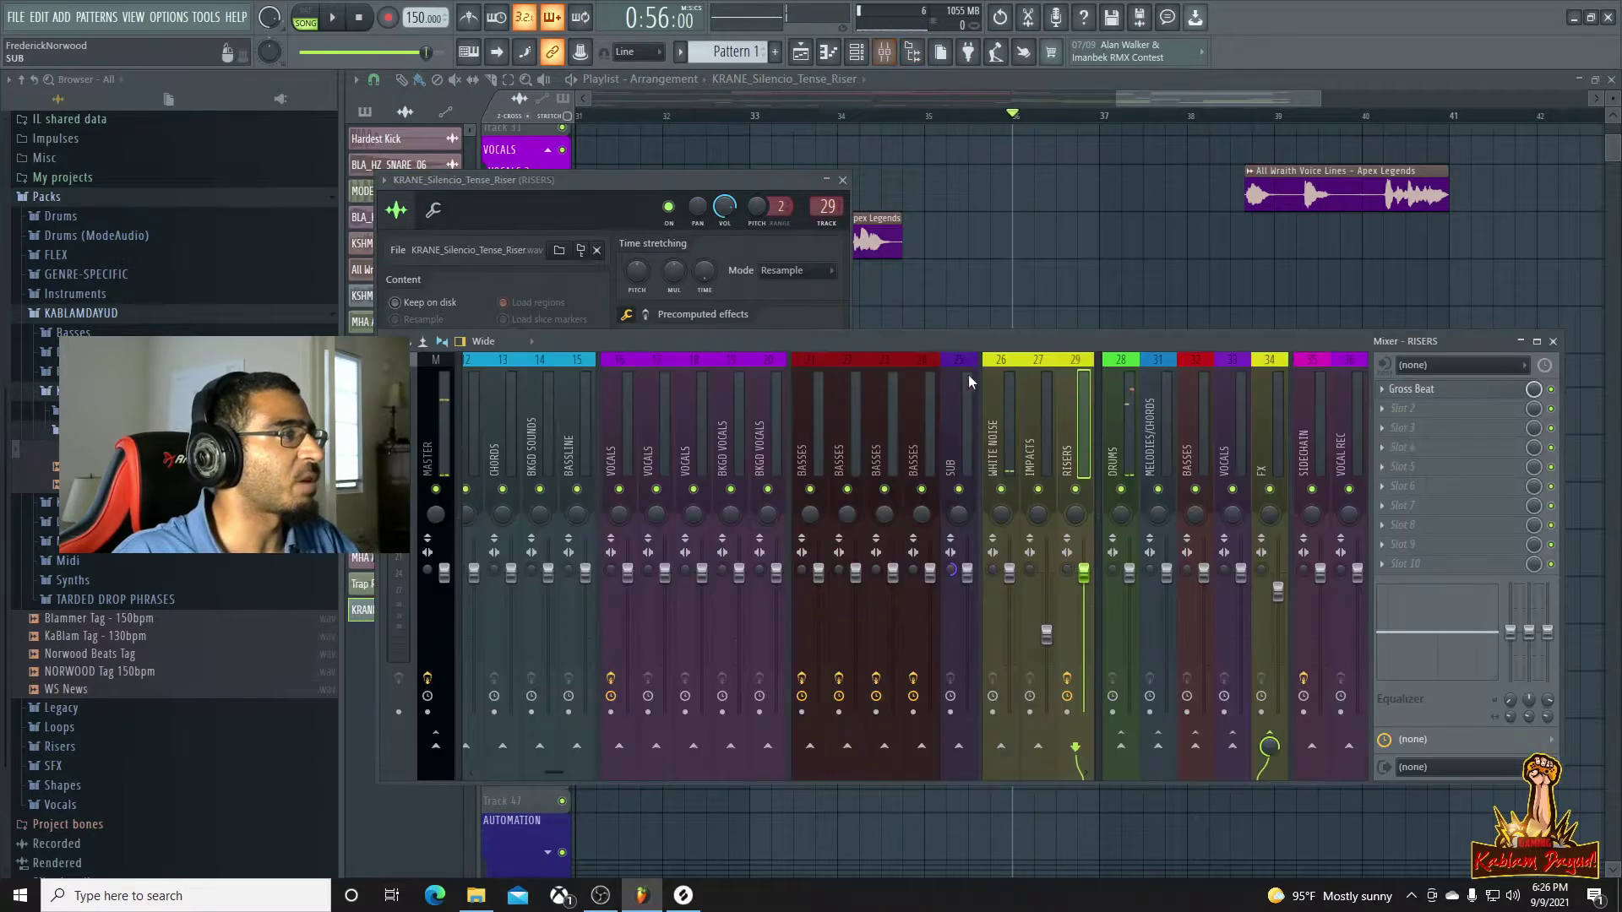
drag(554, 779, 580, 777)
click(963, 423)
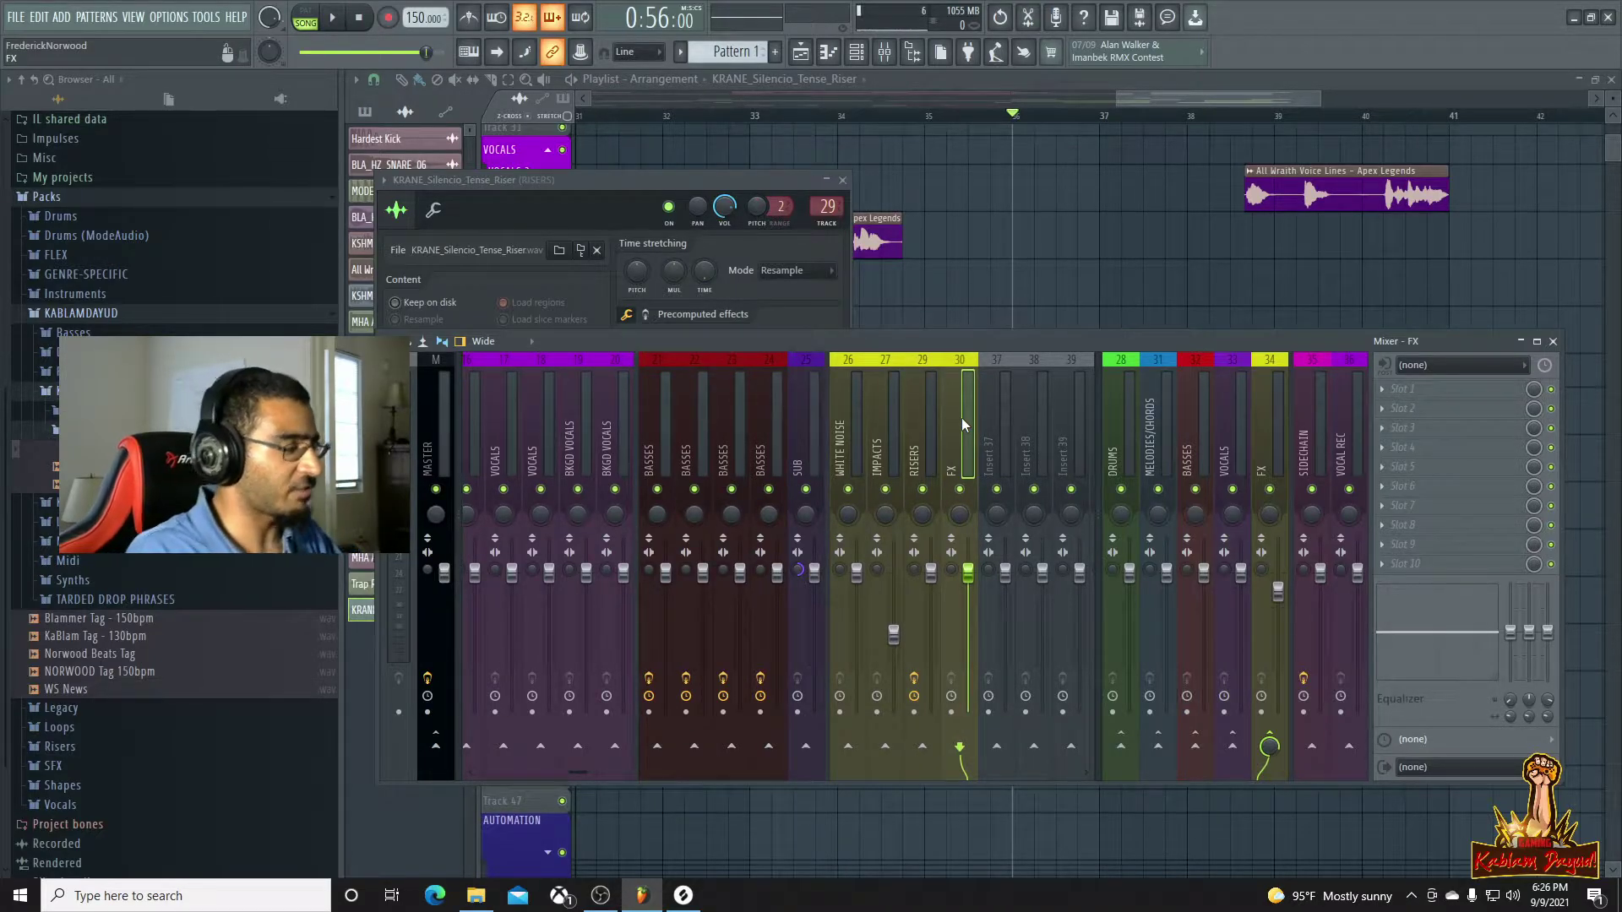
key(ctrl+l)
key(space)
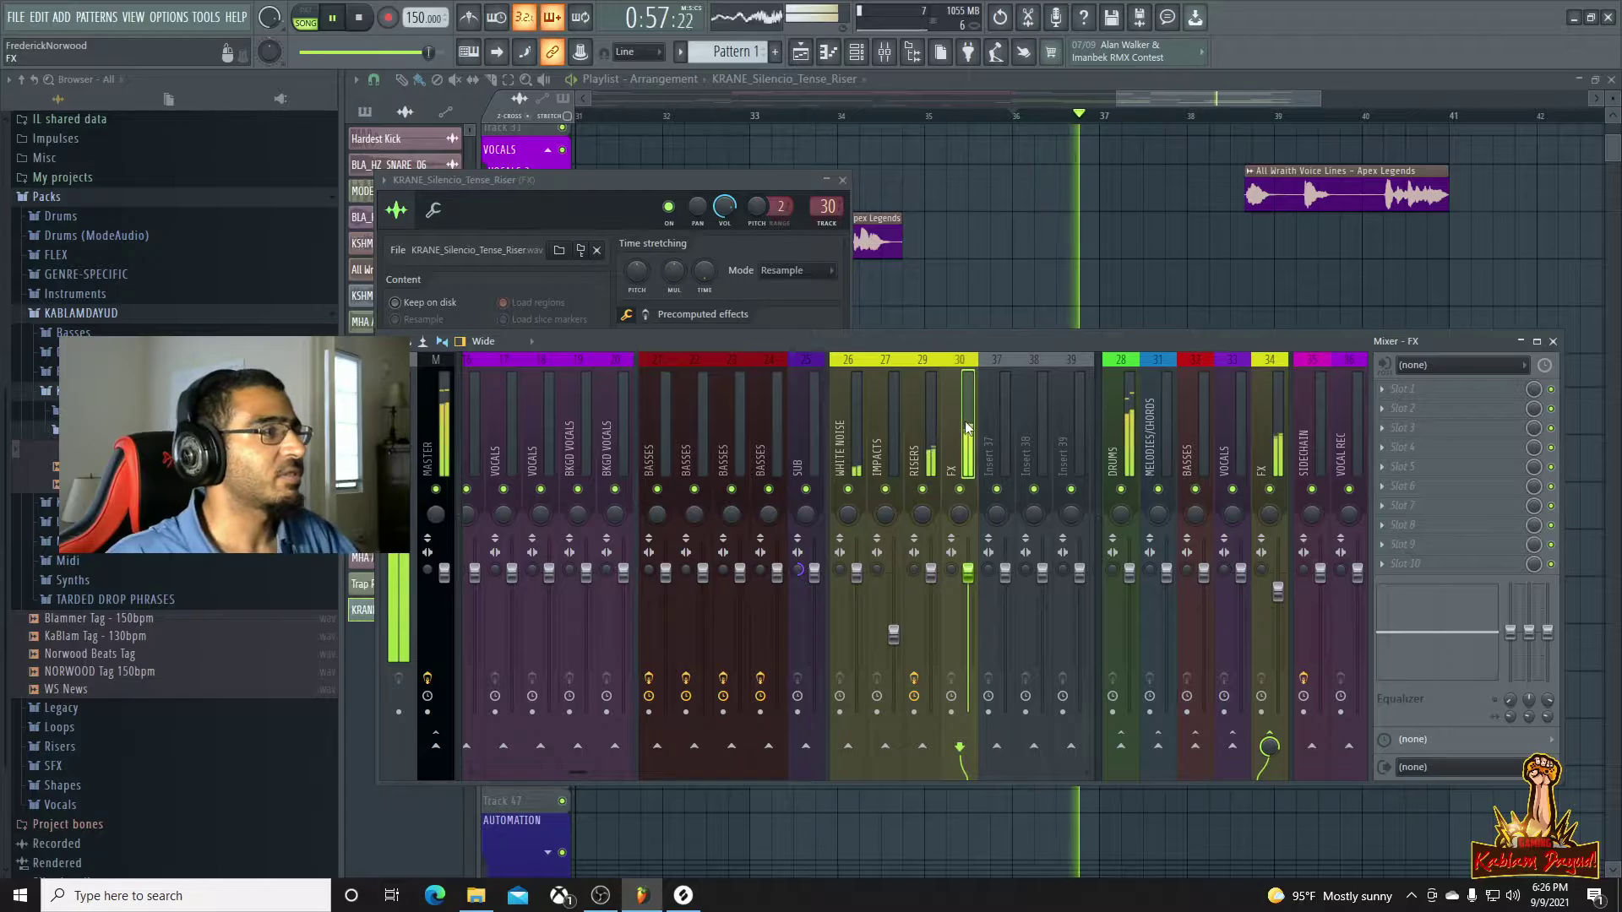
Balance the mixer during playback by lowering FX track 30, raising IMPACTS slightly and setting RISERS to about 93% volume
drag(972, 576, 932, 585)
key(space)
key(space)
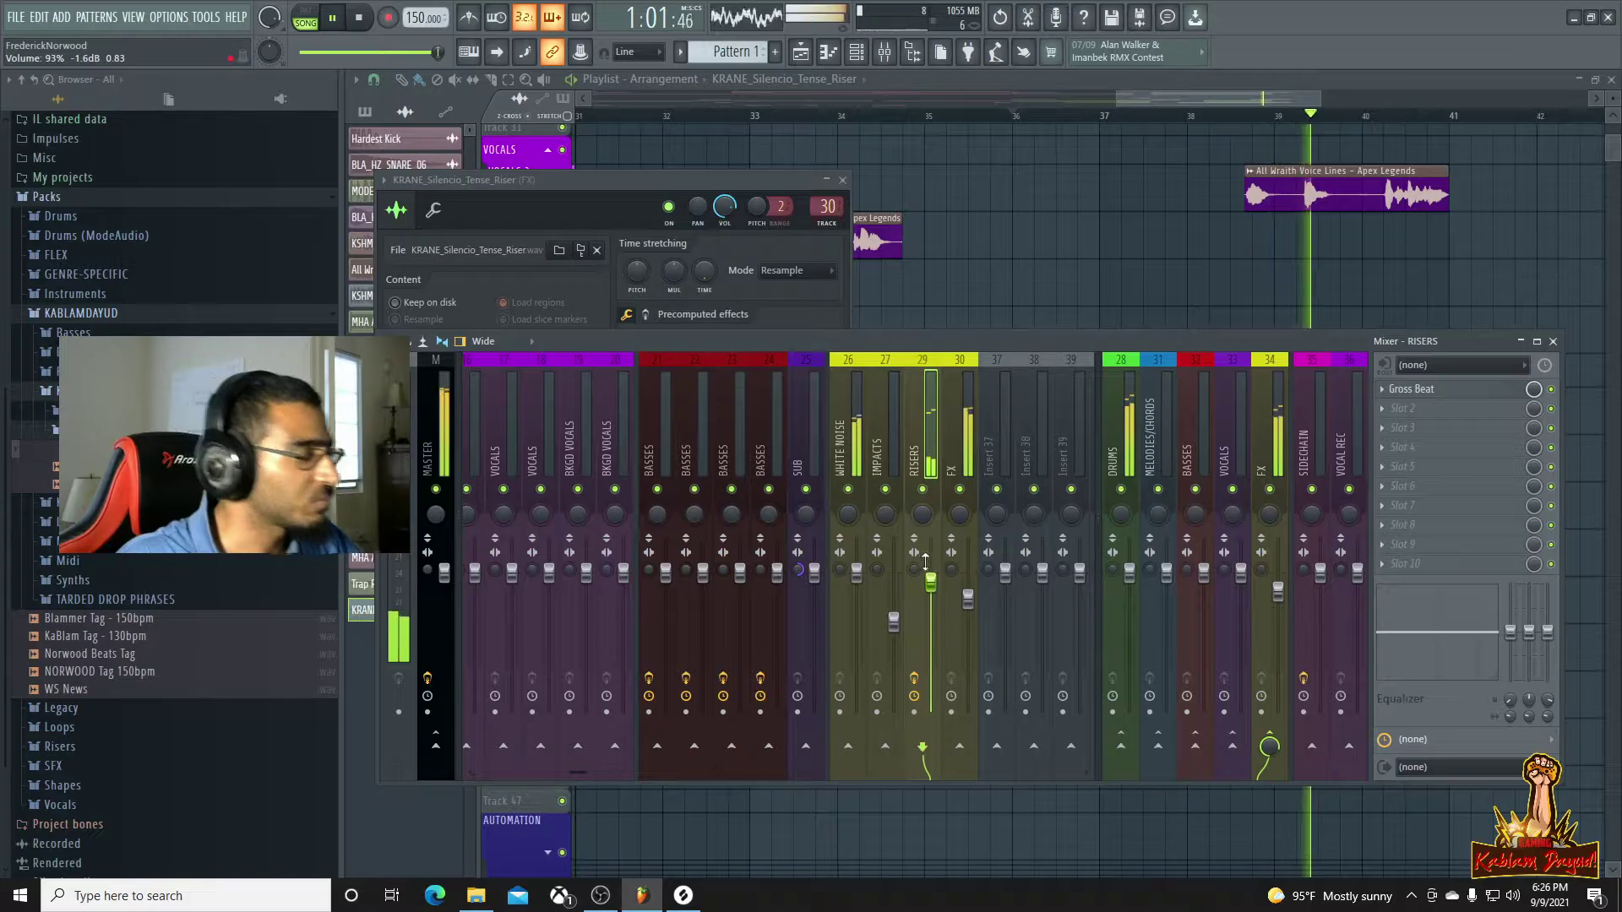
Play the arrangement from bar 40 to its end and look over the vocal, FX and drum tracks
click(1284, 104)
drag(1321, 100, 1404, 118)
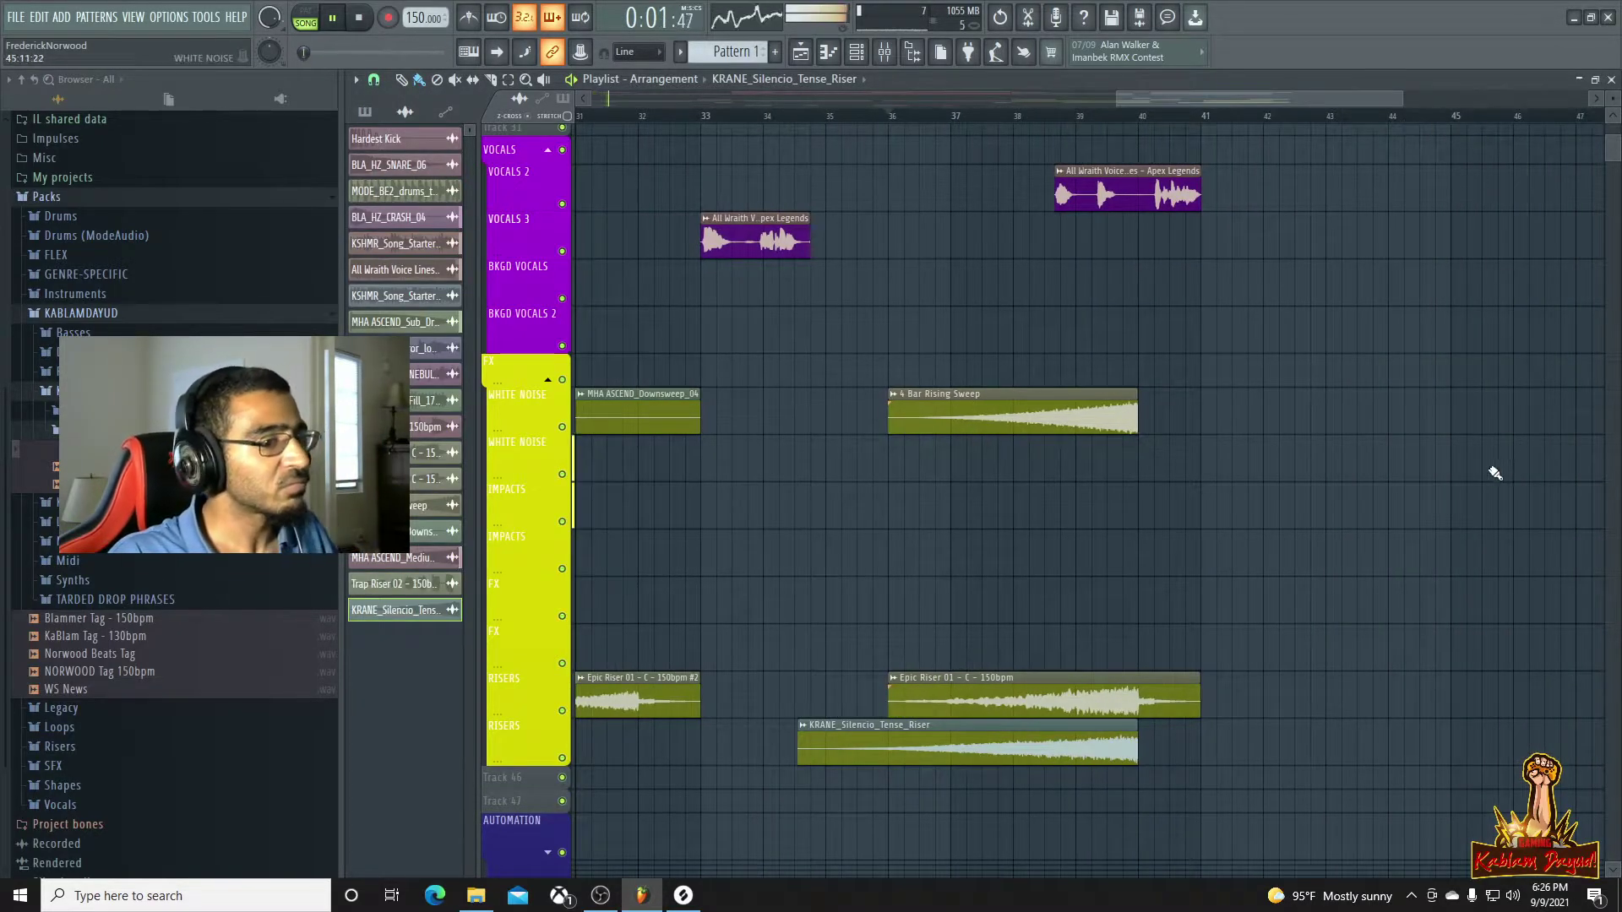
click(1142, 118)
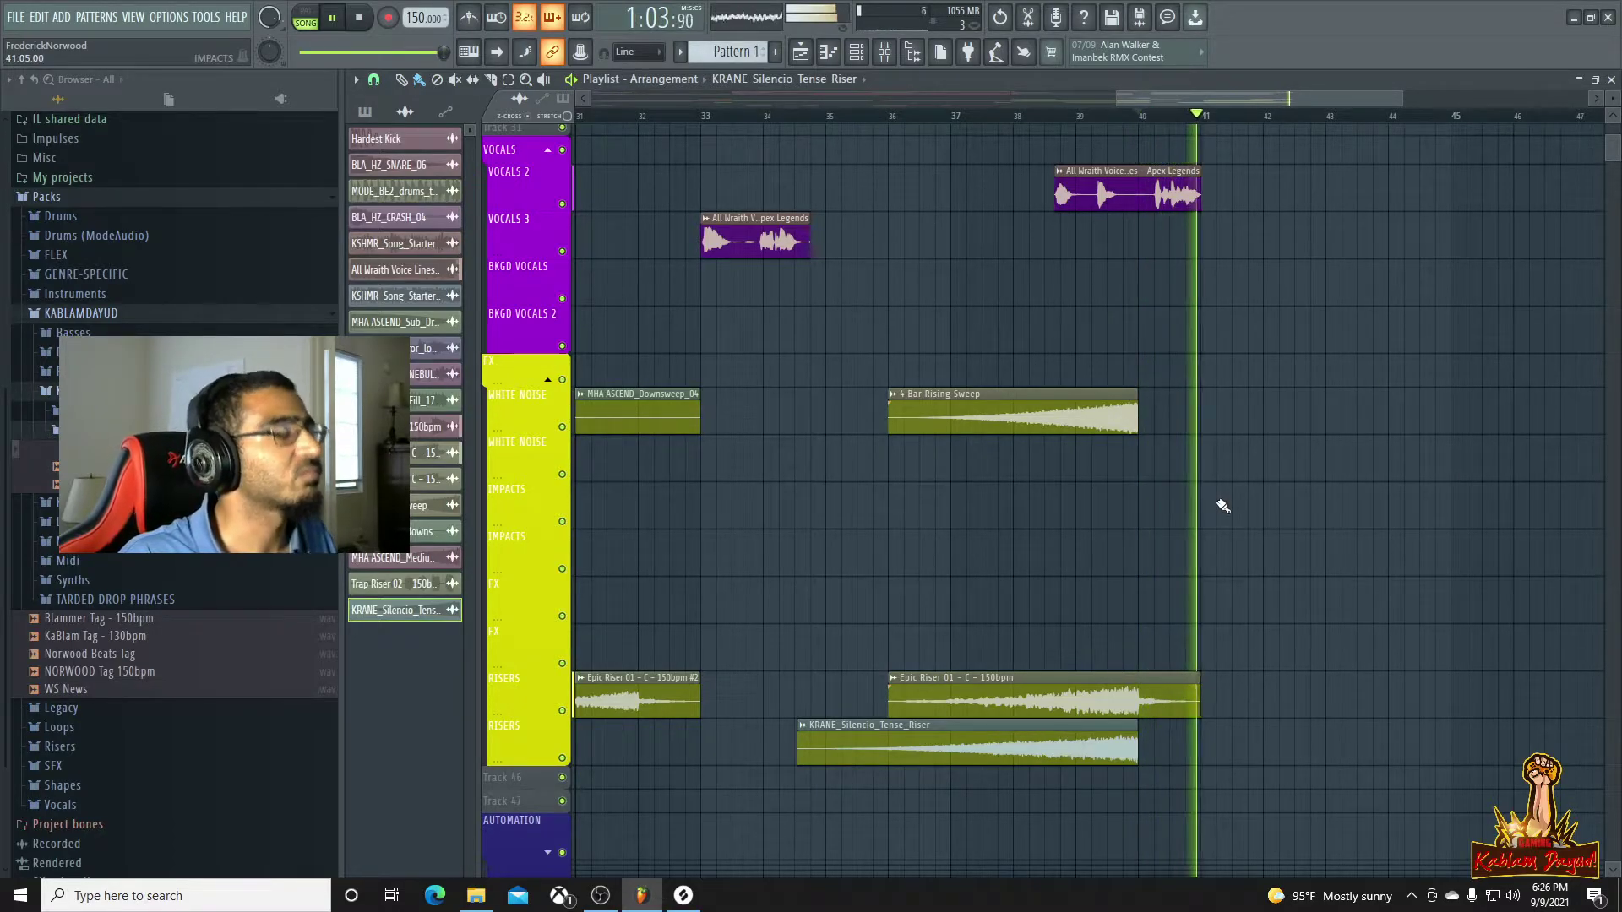
scroll(1223, 506, down, 4)
scroll(1342, 479, up, 2)
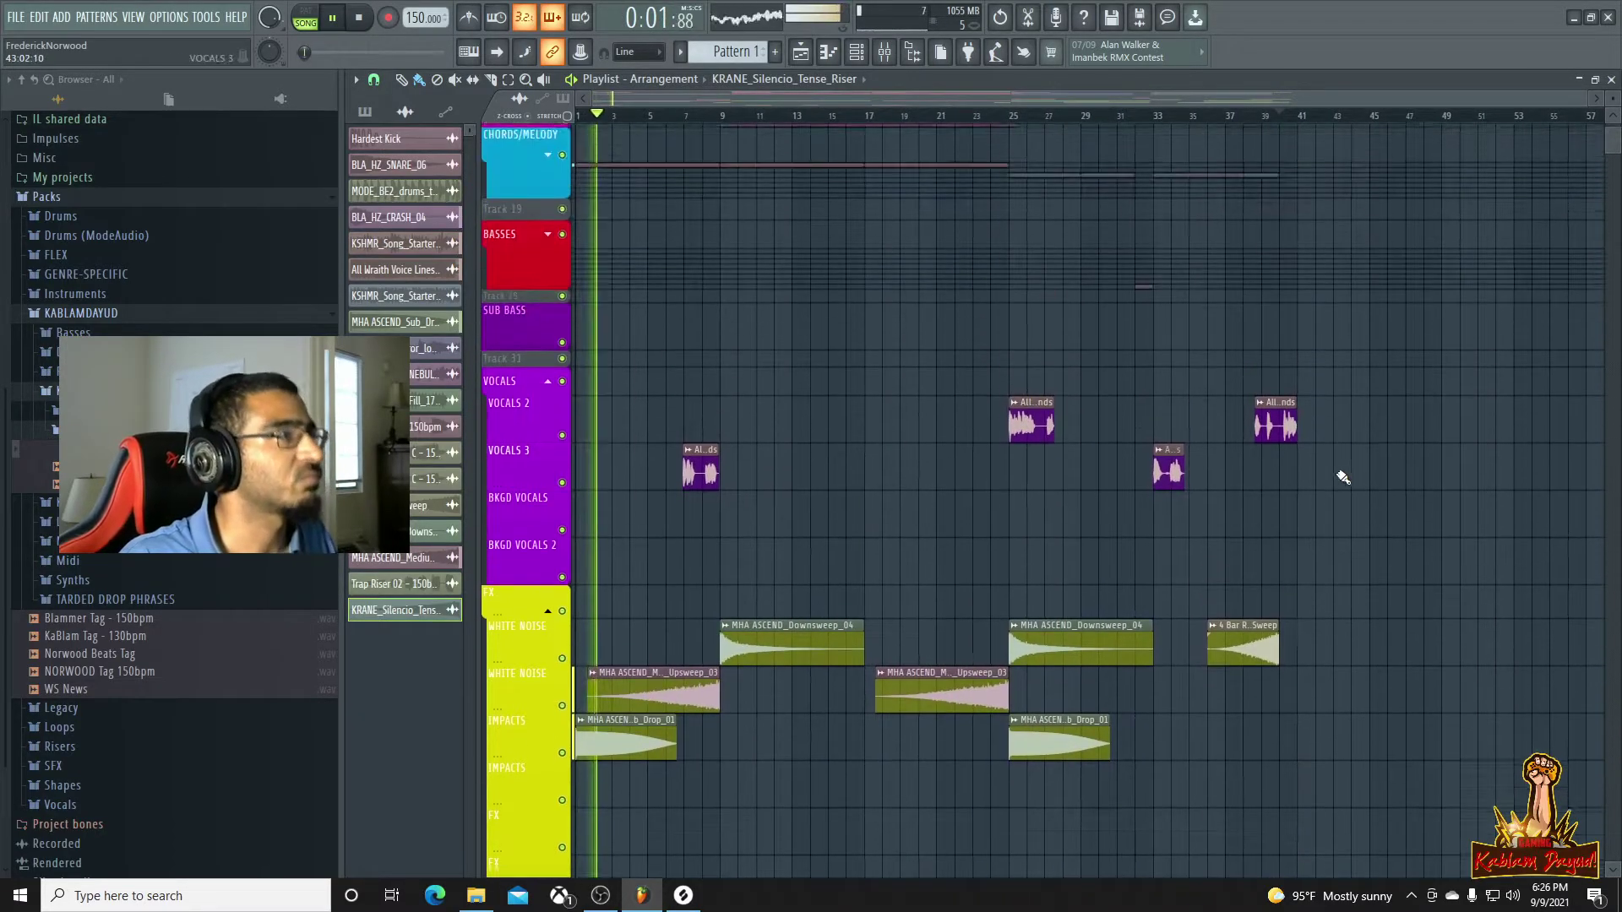
scroll(1352, 471, up, 2)
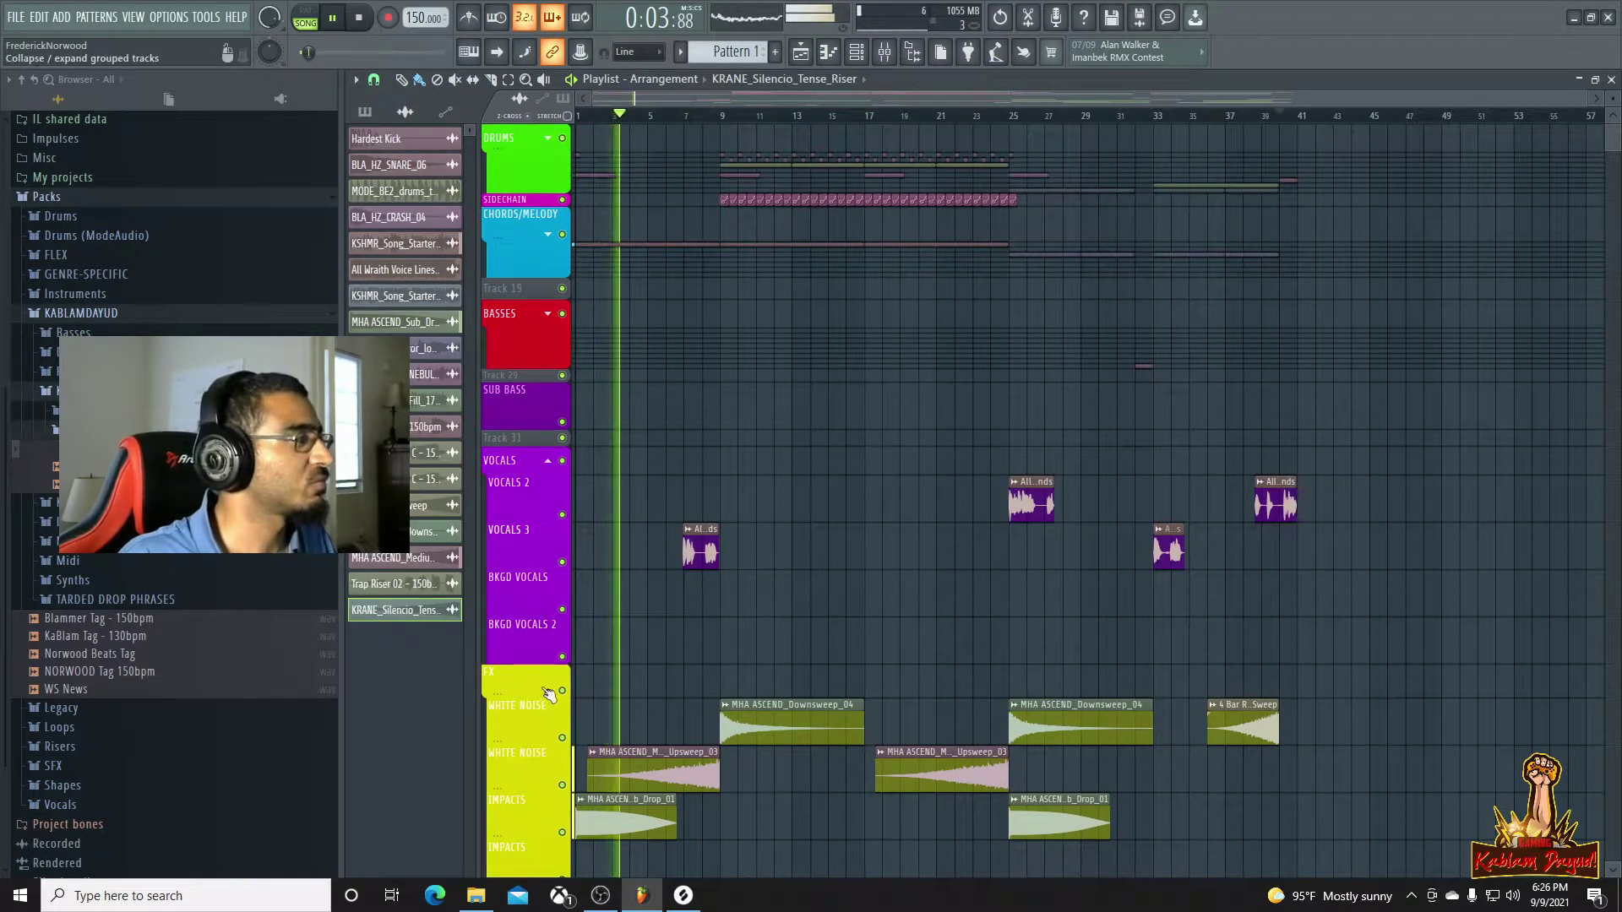
Collapse the FX track group and stop playback
click(548, 694)
scroll(1098, 629, down, 4)
scroll(1241, 677, up, 2)
key(space)
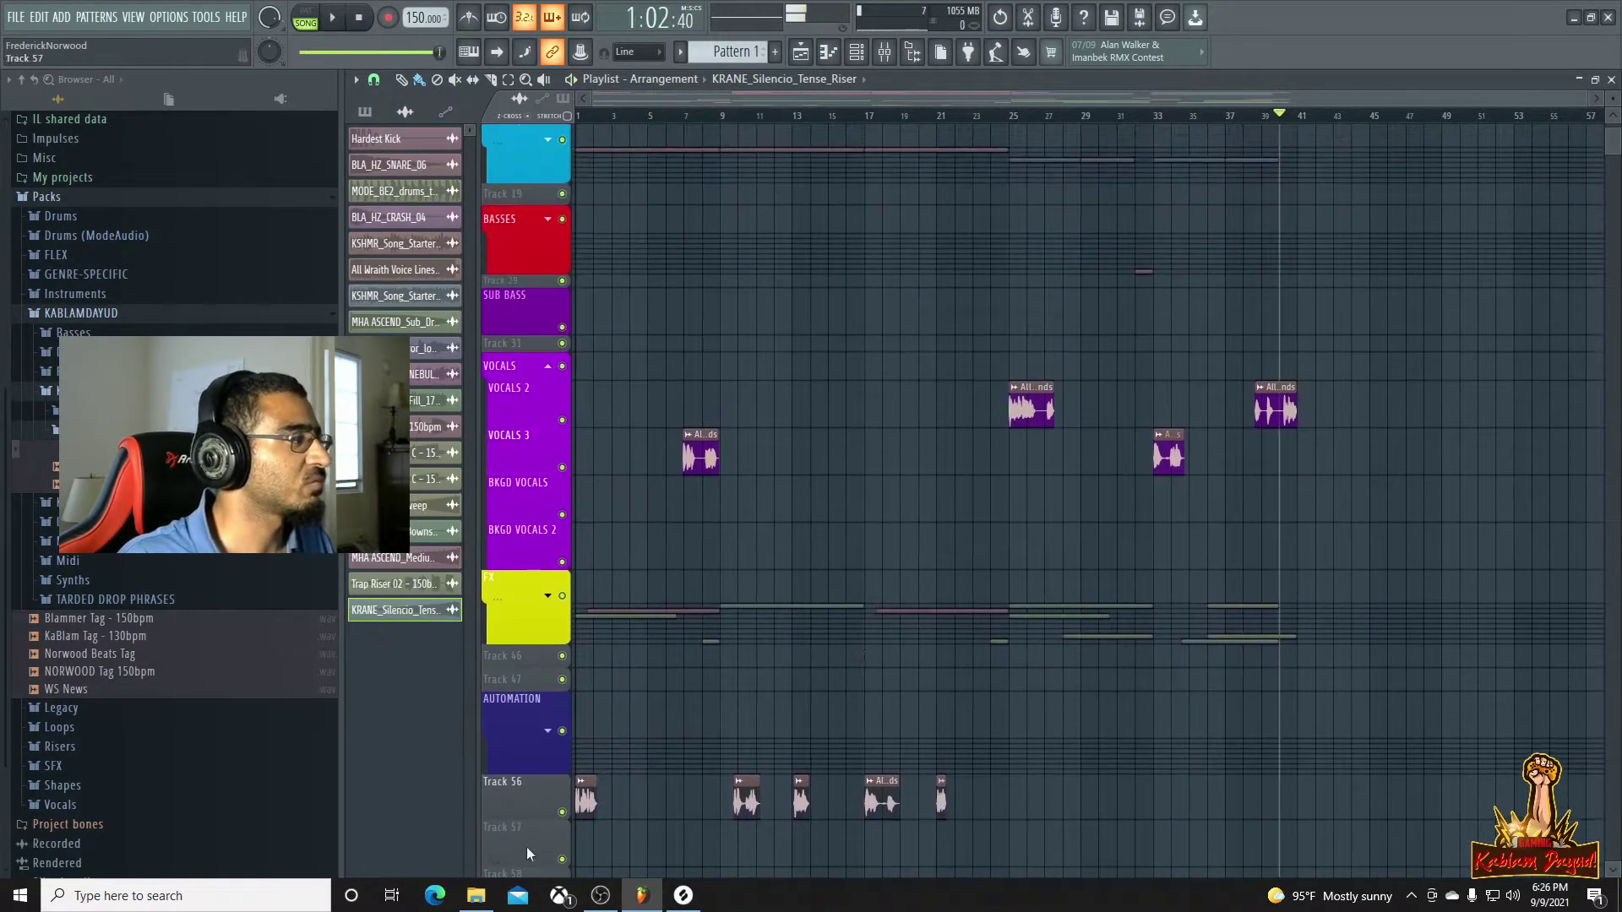
Mute Track 56 with the spare voice clips, check playback briefly, and collapse the VOCALS track group
right_click(562, 813)
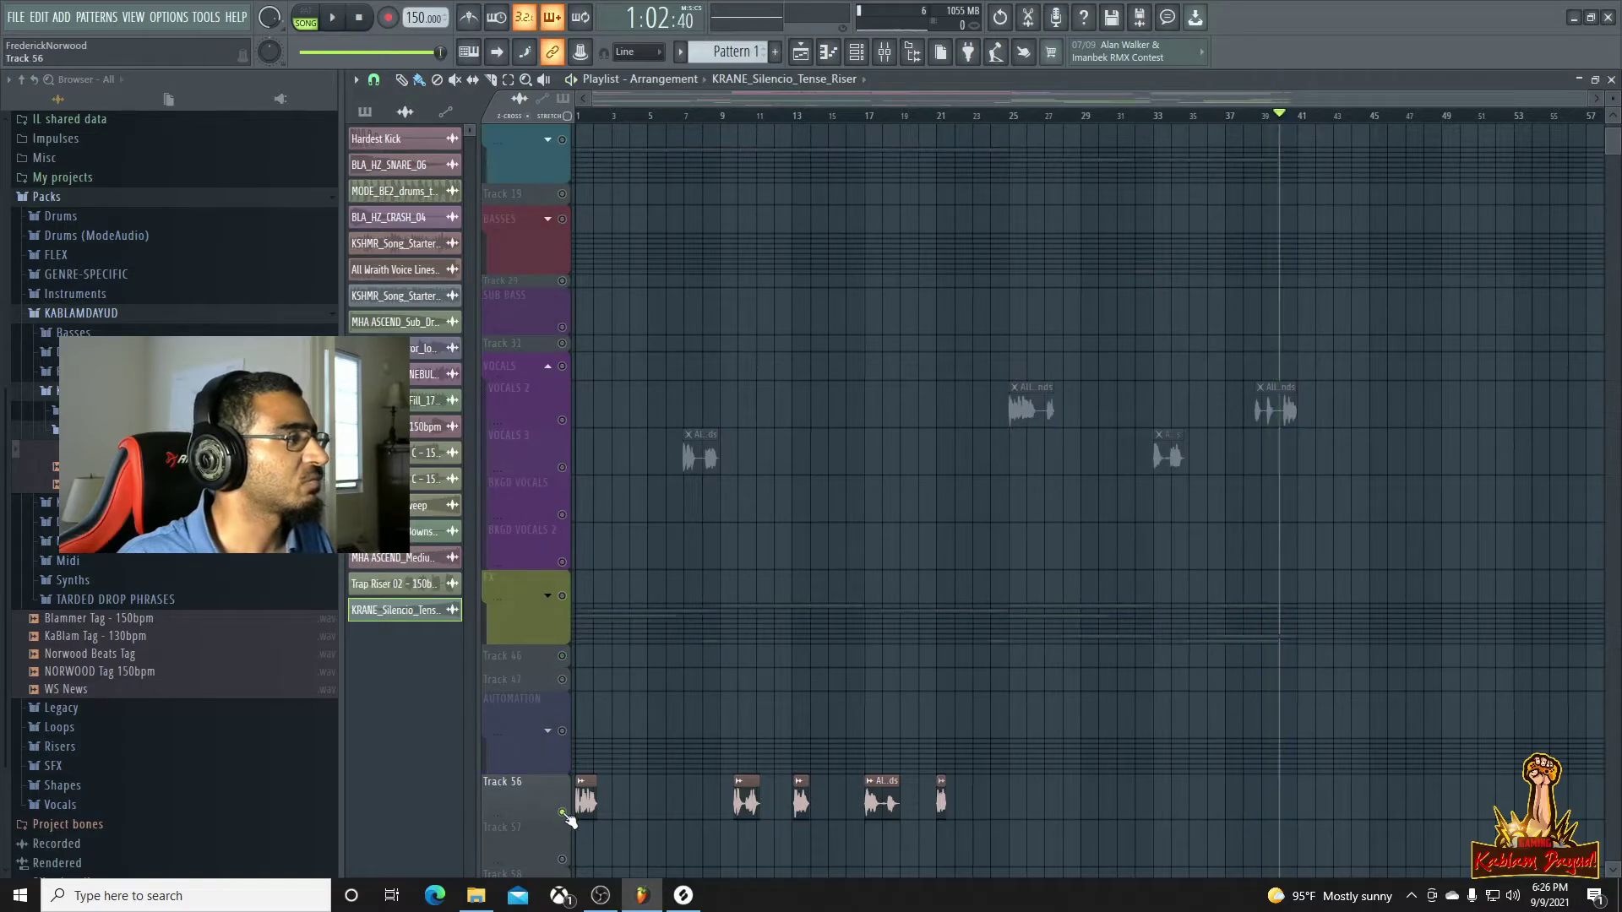
right_click(563, 813)
key(space)
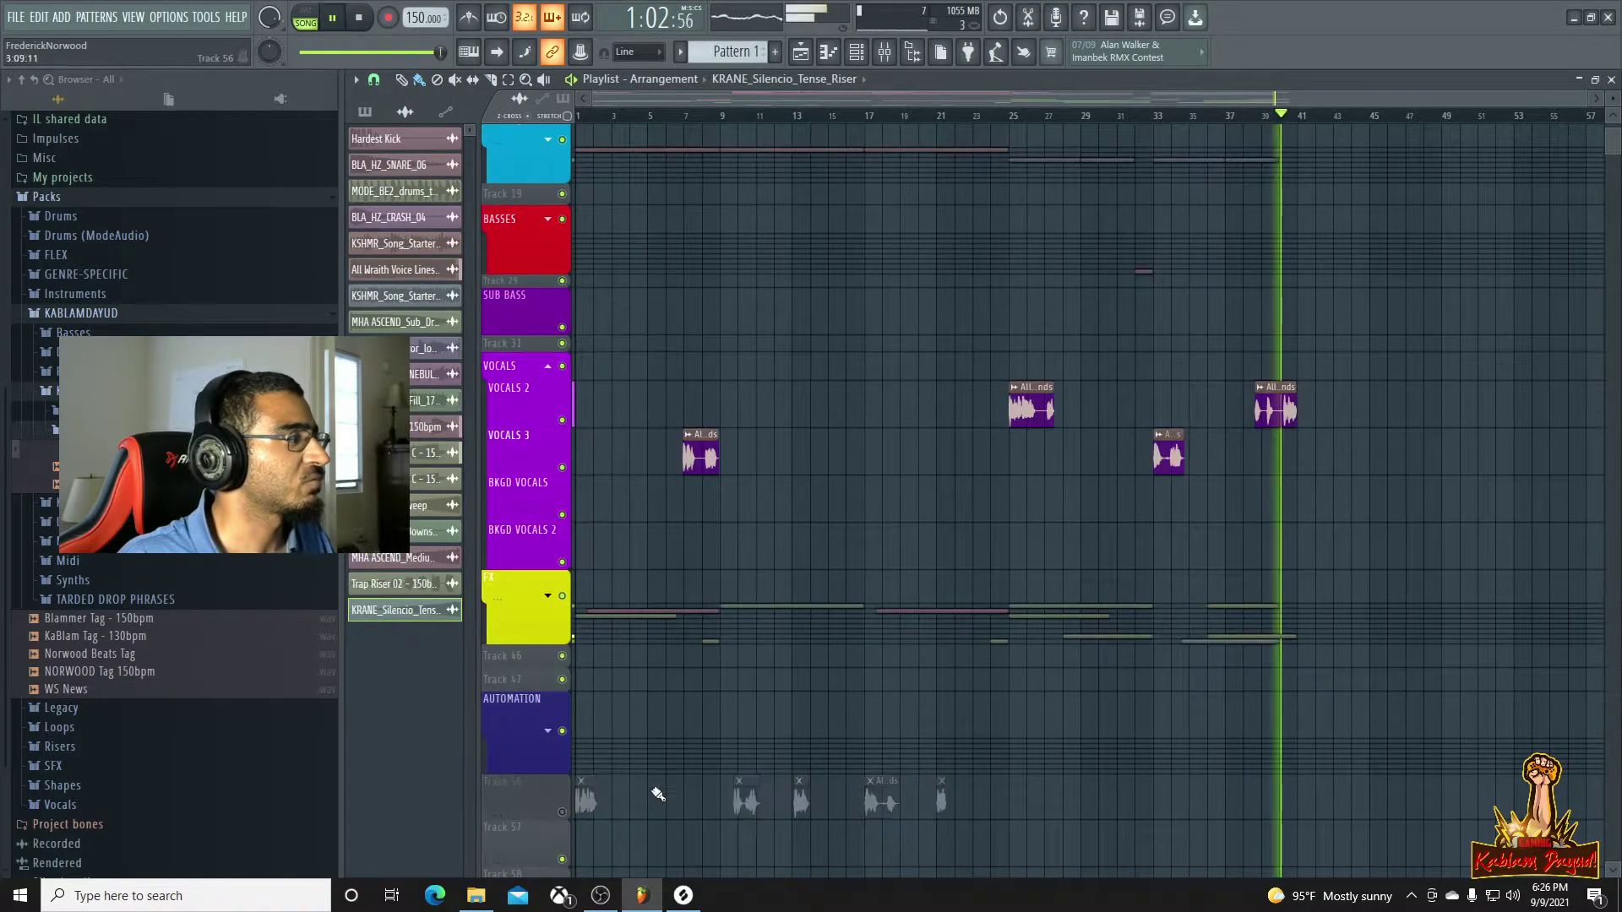
key(space)
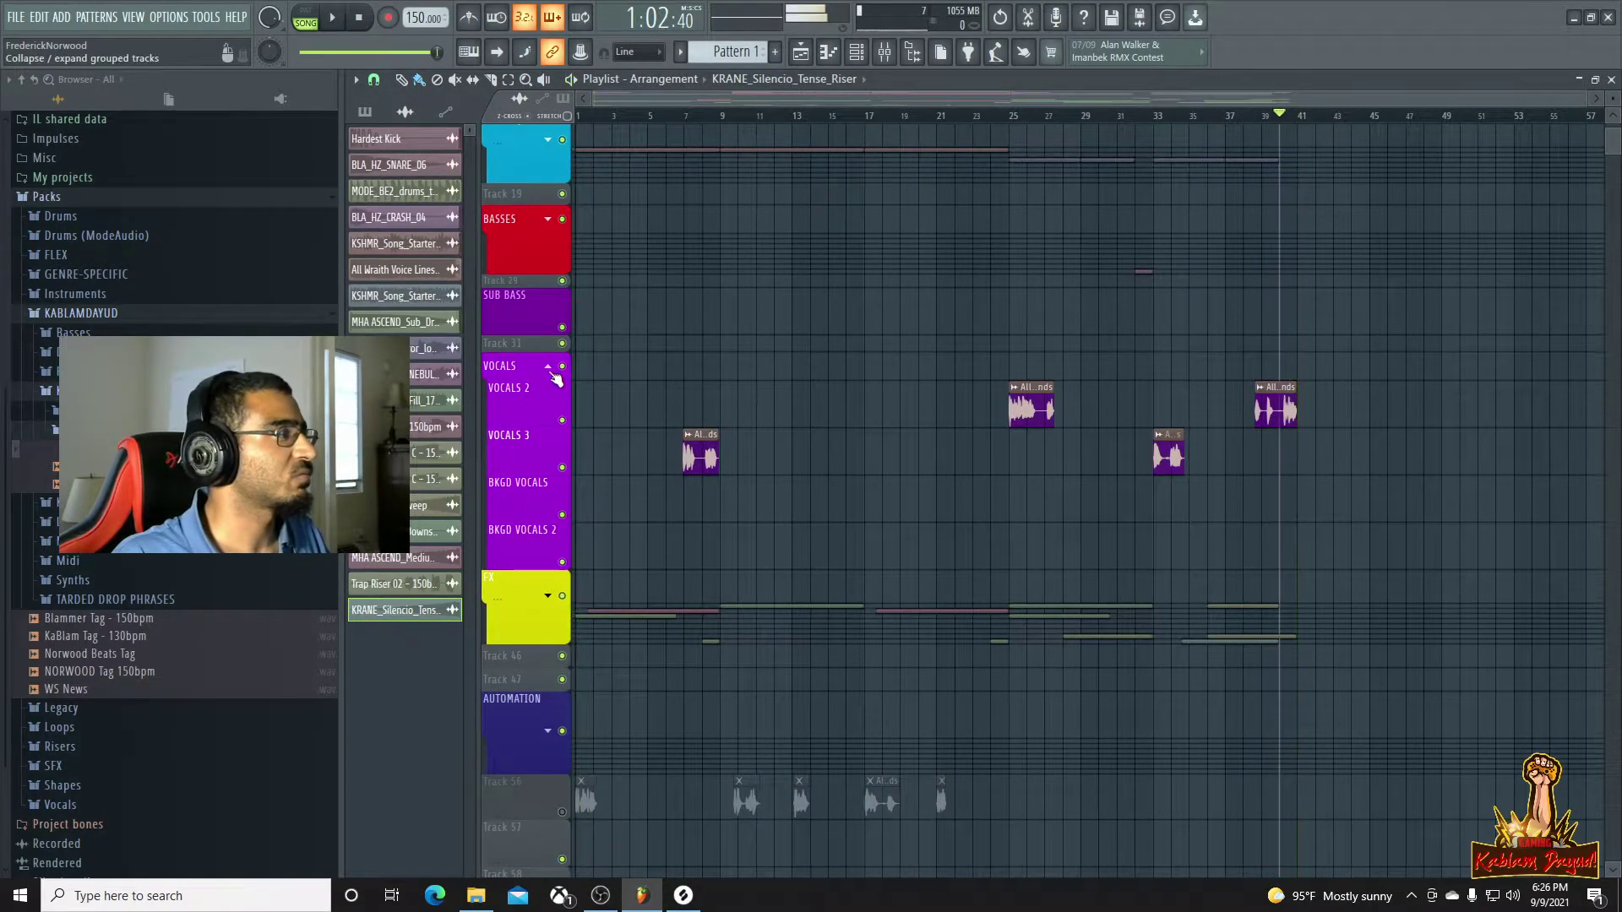
click(548, 368)
scroll(1098, 498, up, 2)
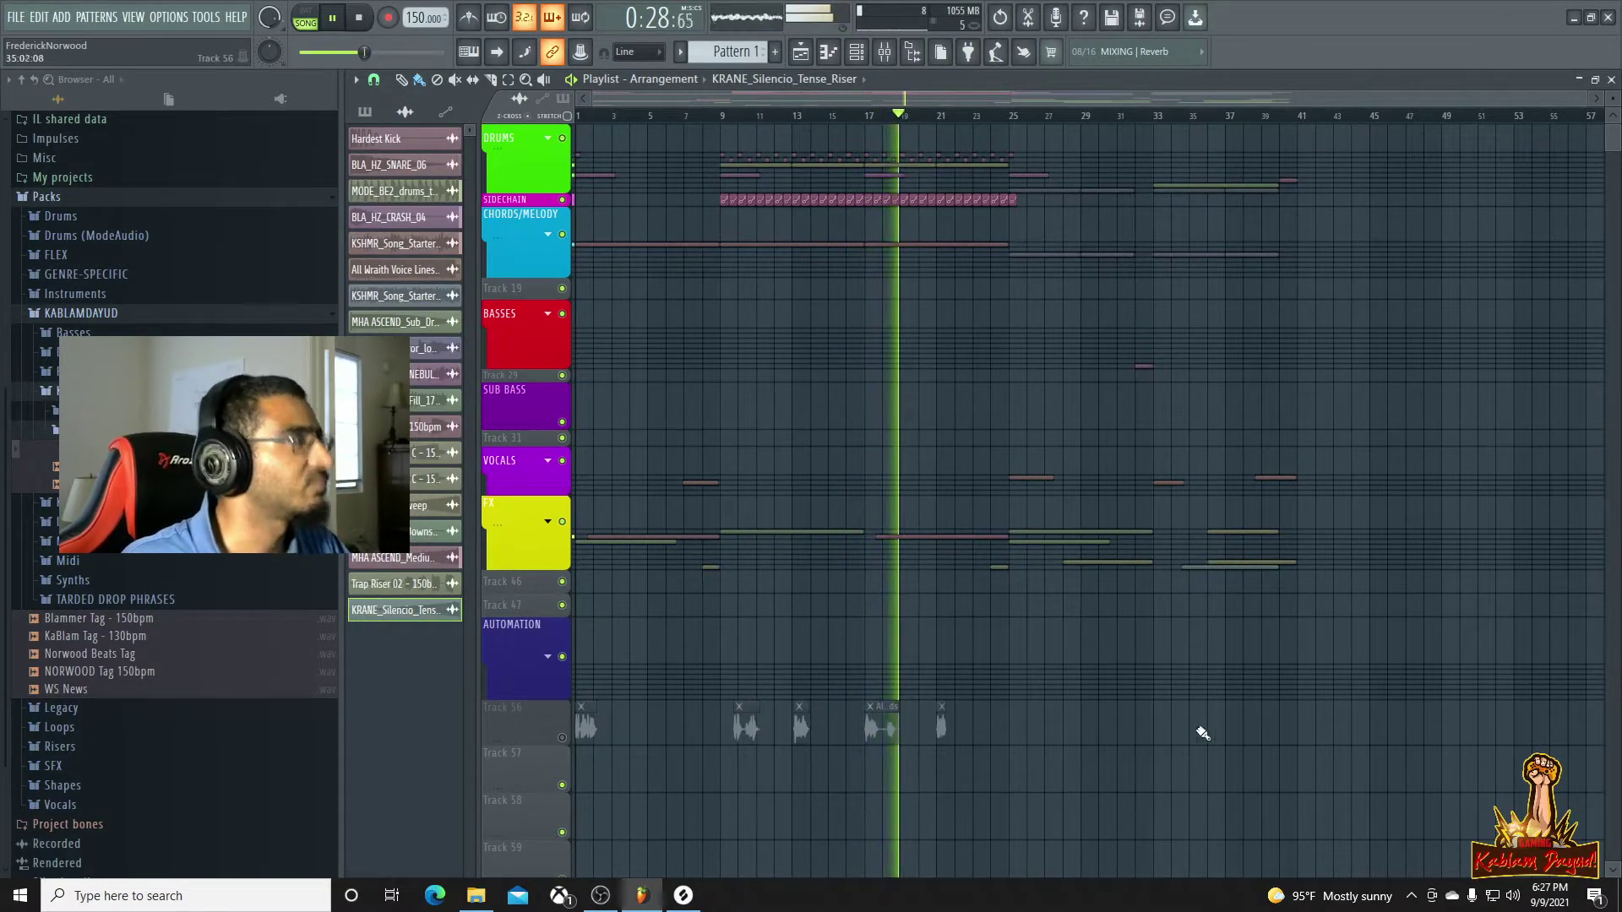
Play the arrangement from about bar 24 and examine the transition into bar 25
drag(1593, 99, 1521, 105)
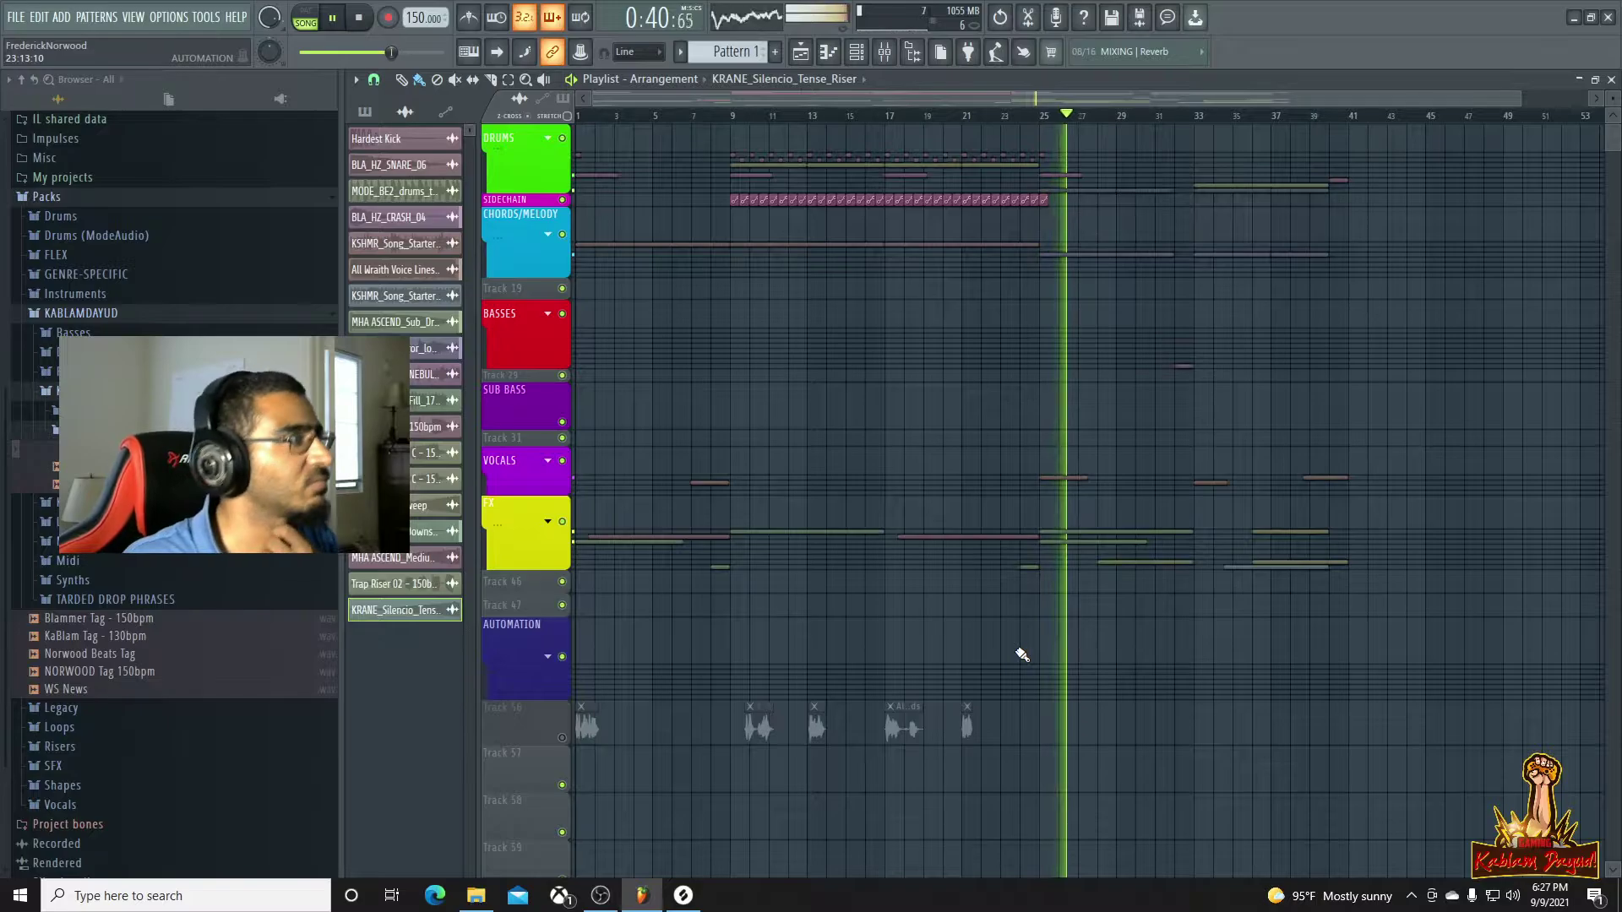
click(1021, 117)
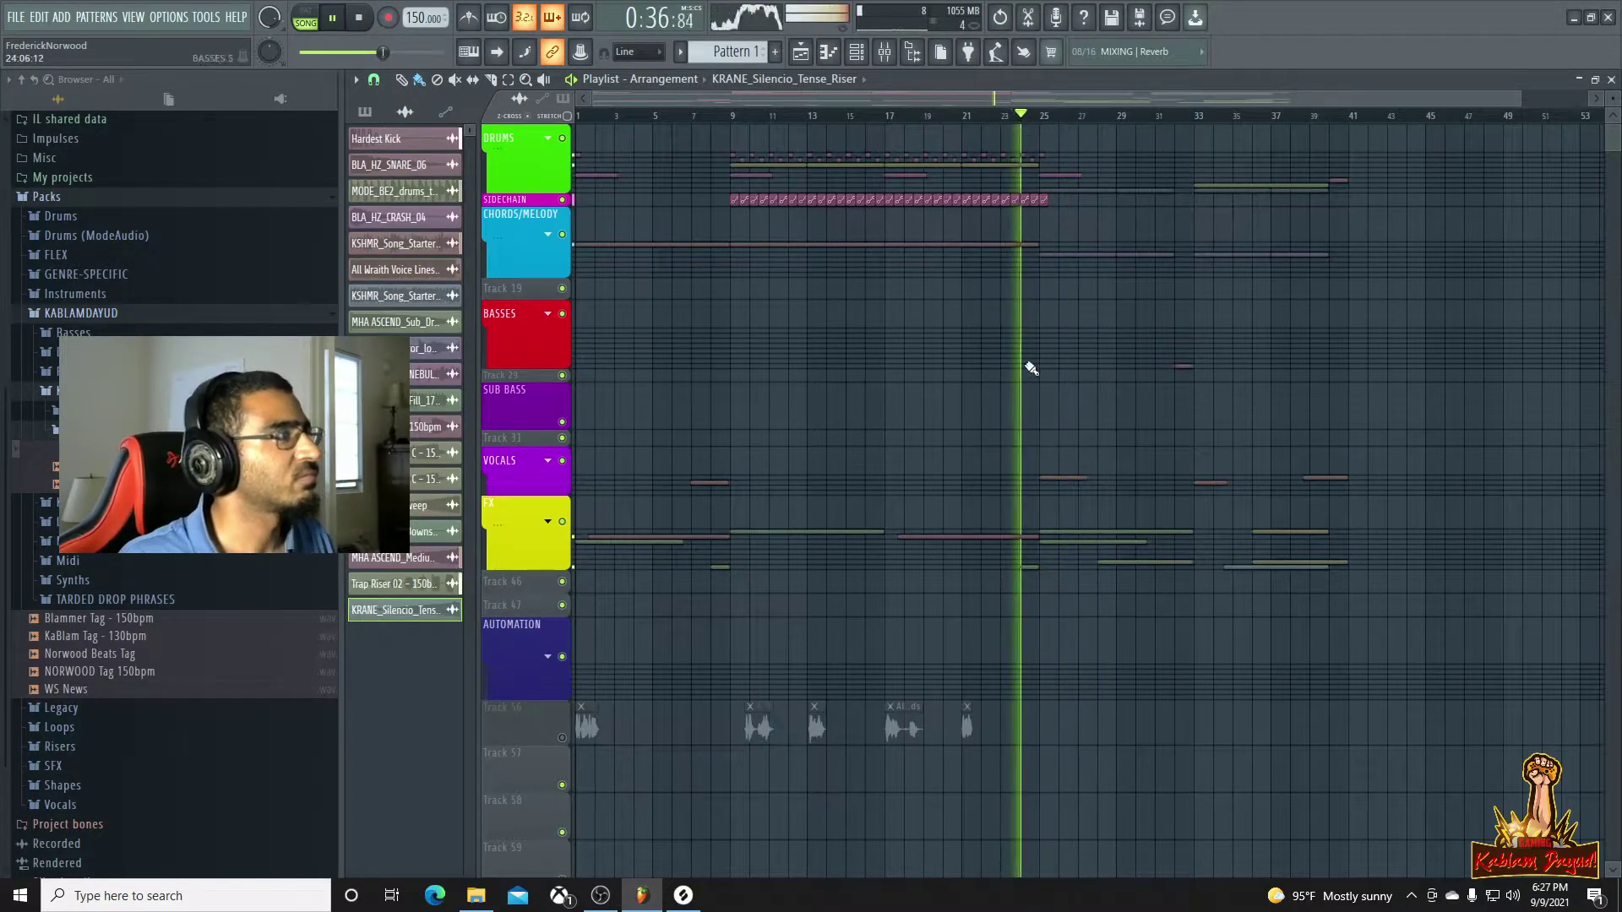
key(space)
scroll(1035, 326, up, 2)
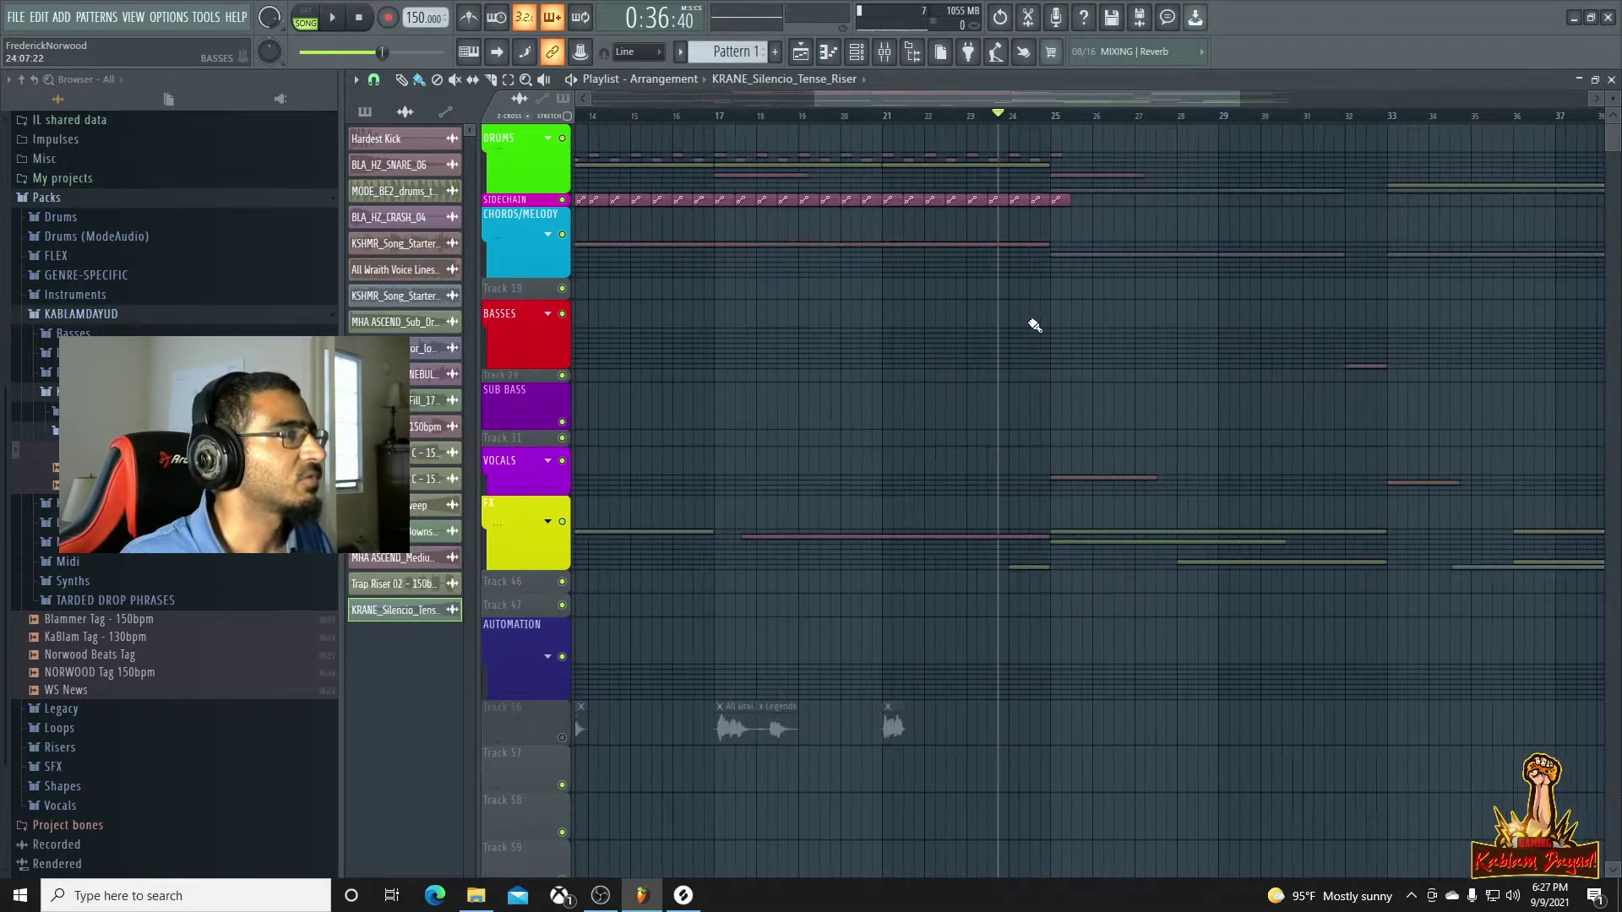
scroll(1036, 325, up, 2)
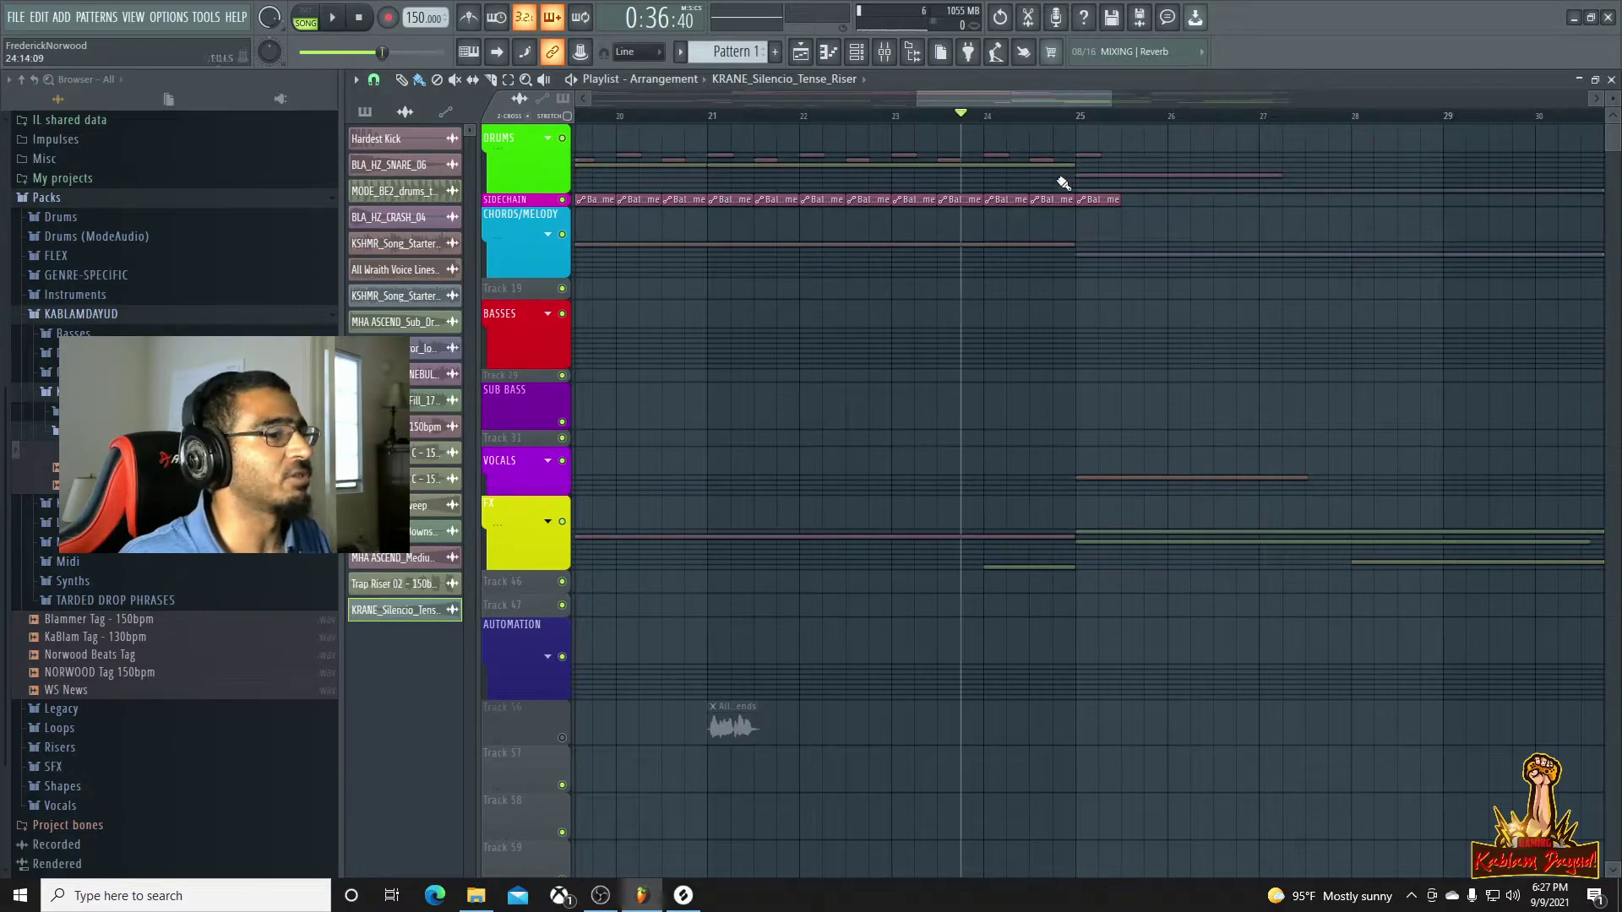
scroll(904, 426, down, 4)
key(space)
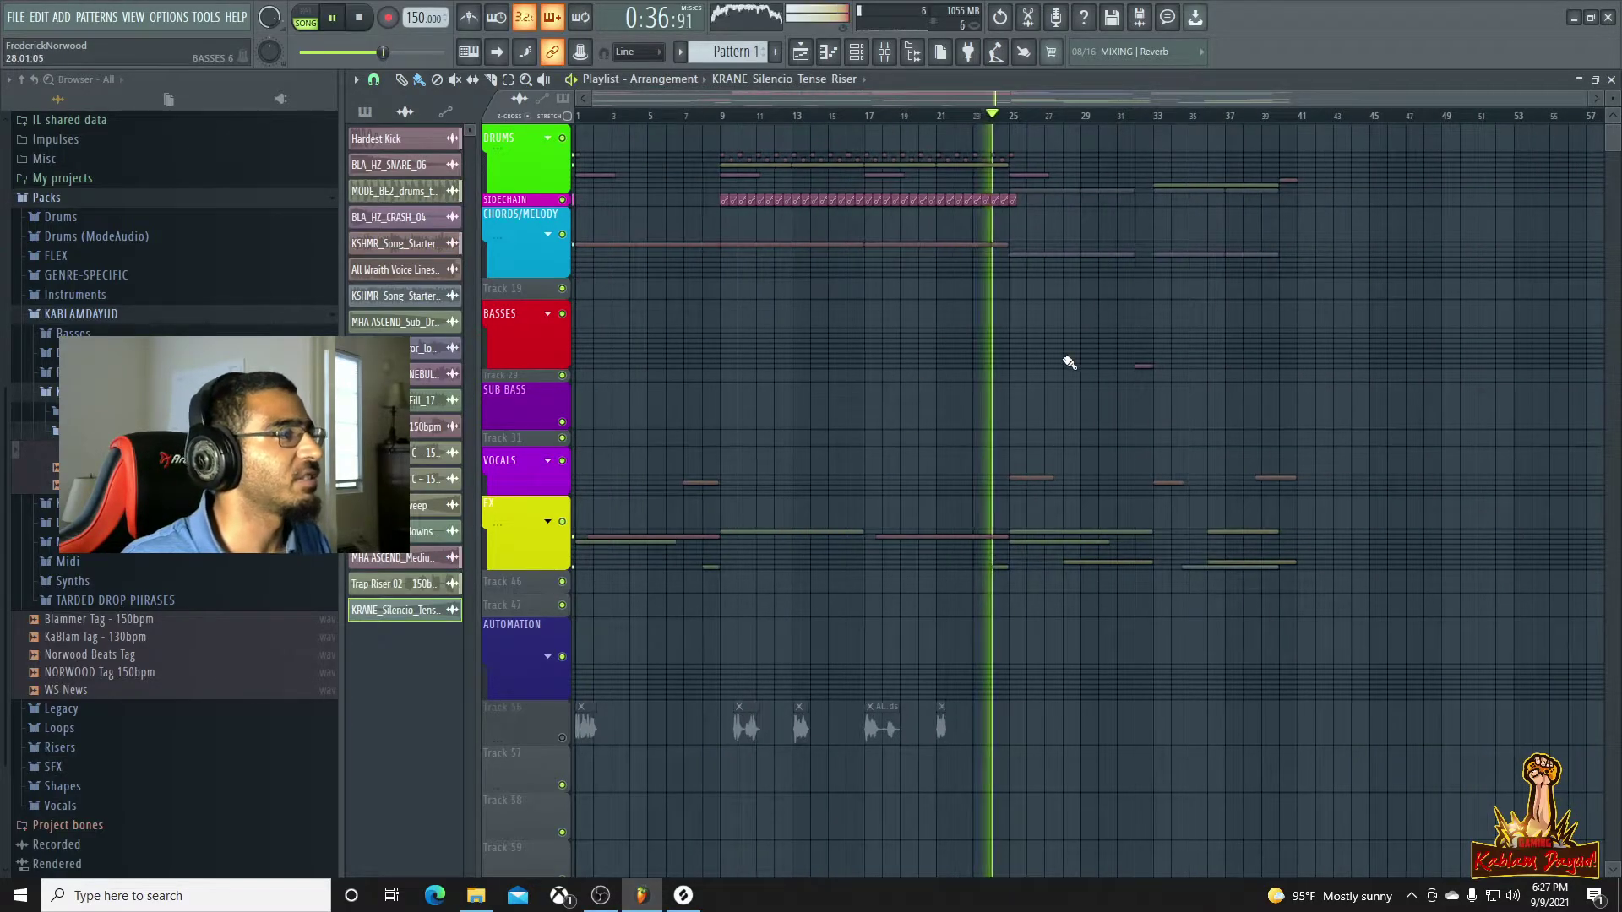
key(space)
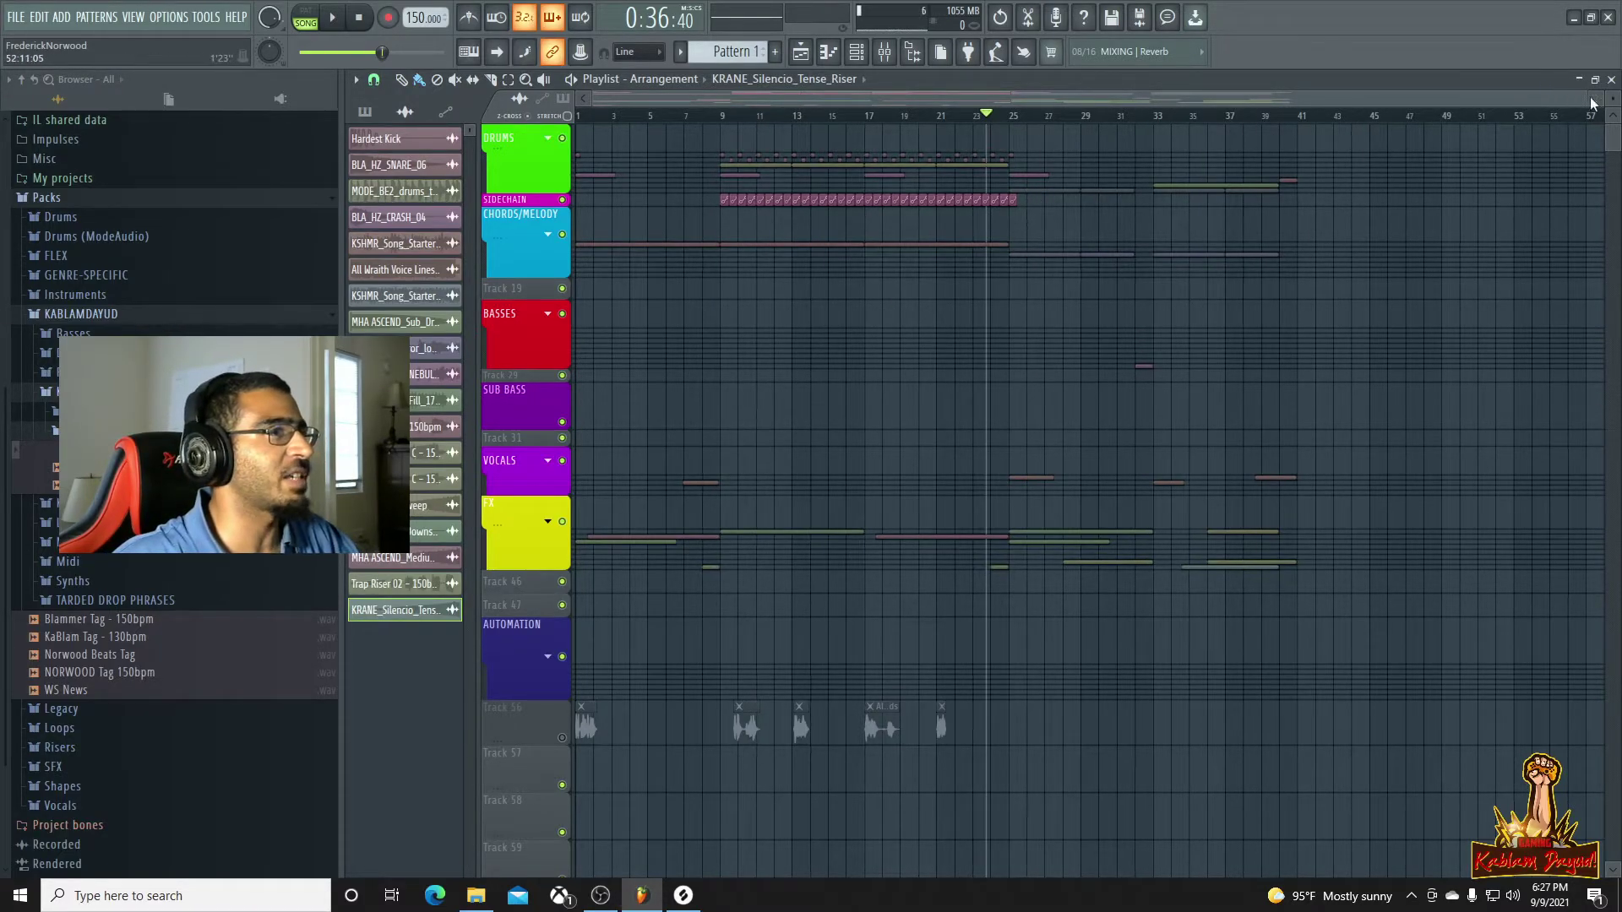
Show the Unsorted group in the channel rack and add a Serum instrument, moving its window clear of the track names
drag(1584, 96, 1222, 109)
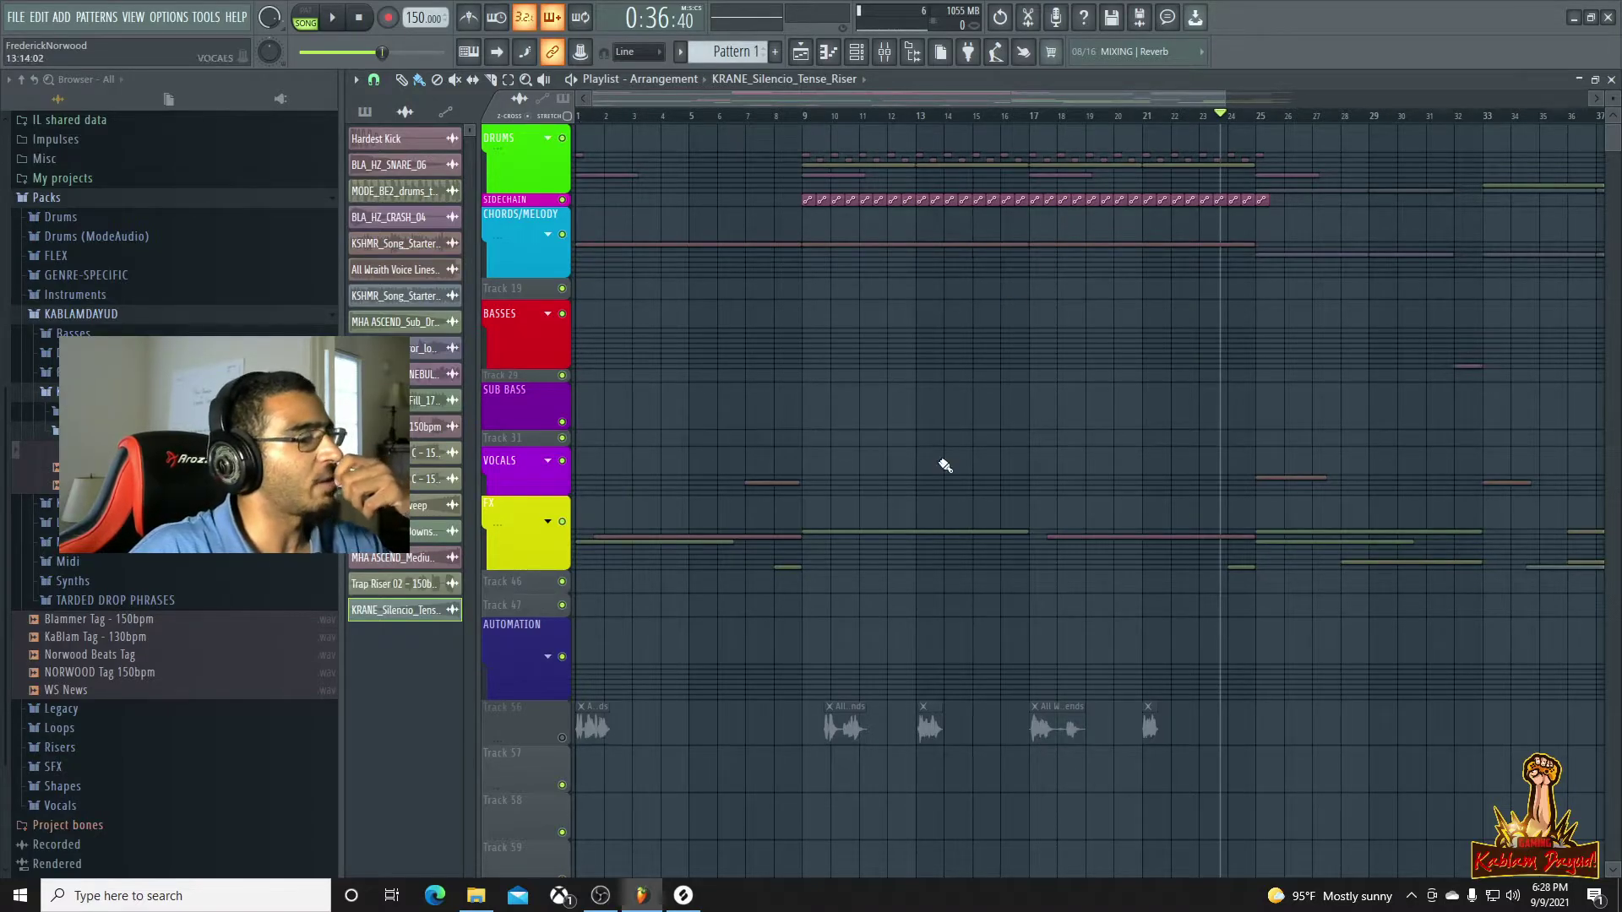
click(850, 54)
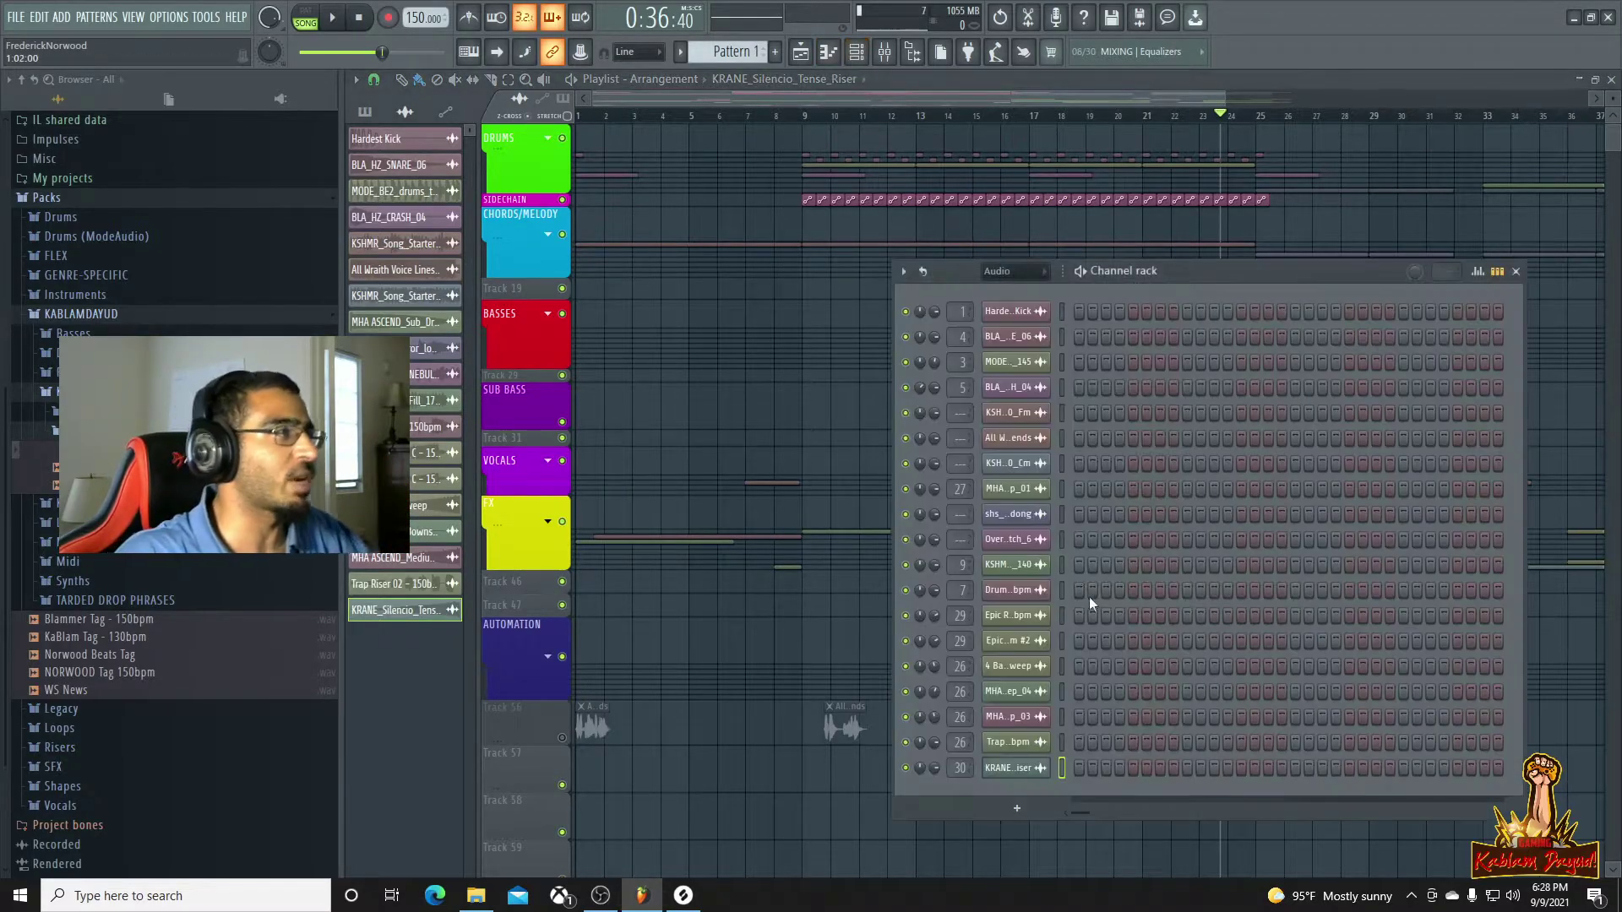
click(1037, 344)
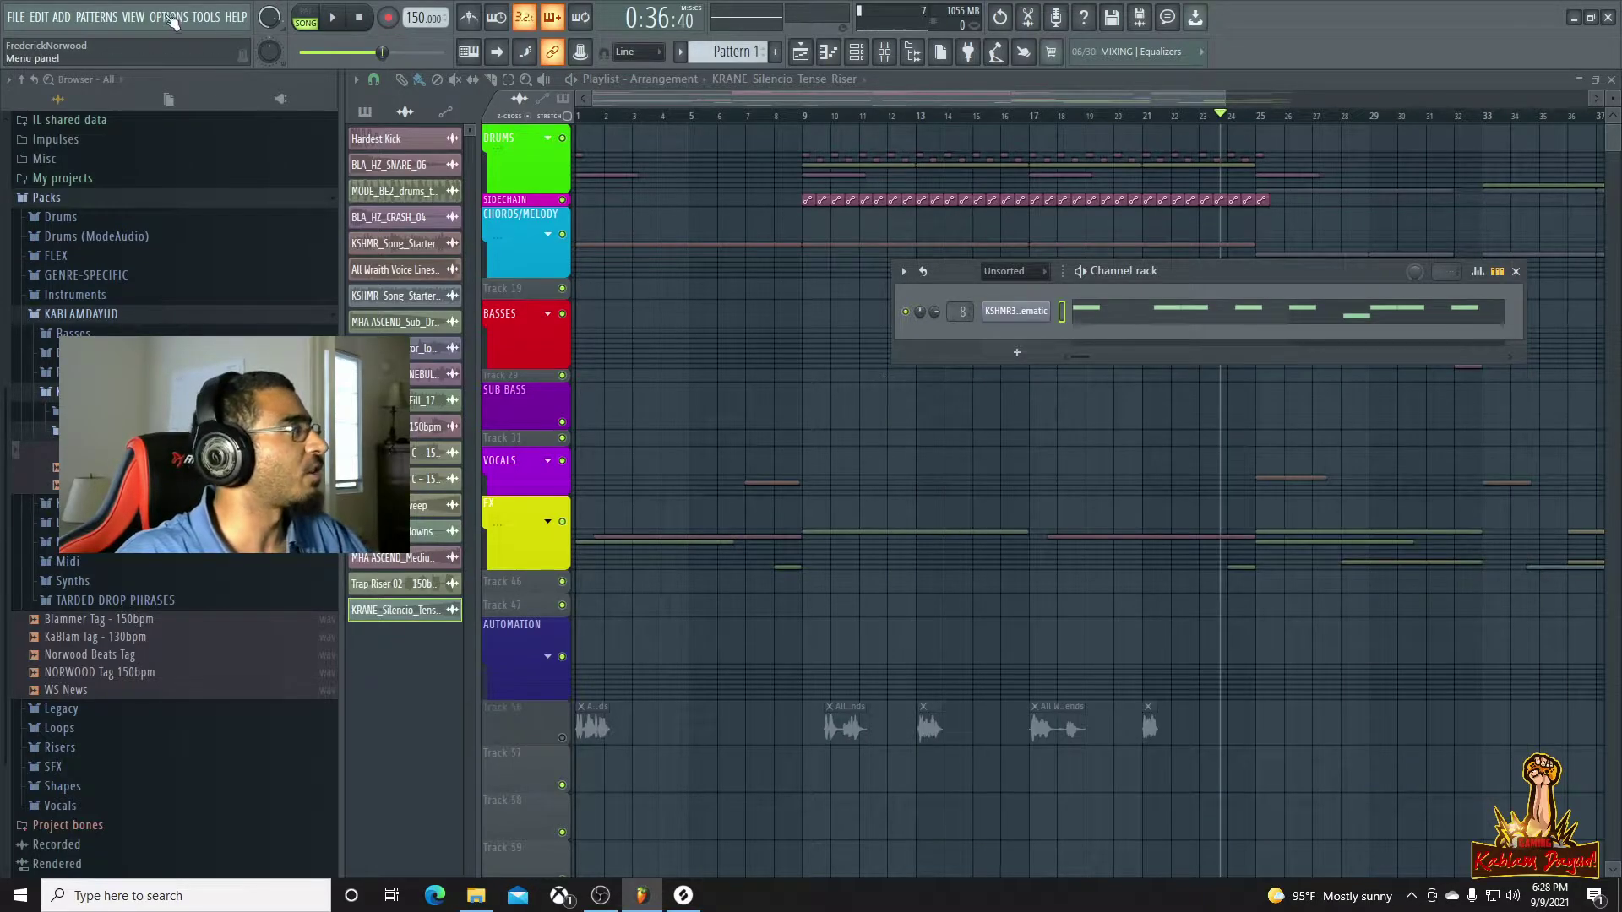
click(61, 17)
click(228, 374)
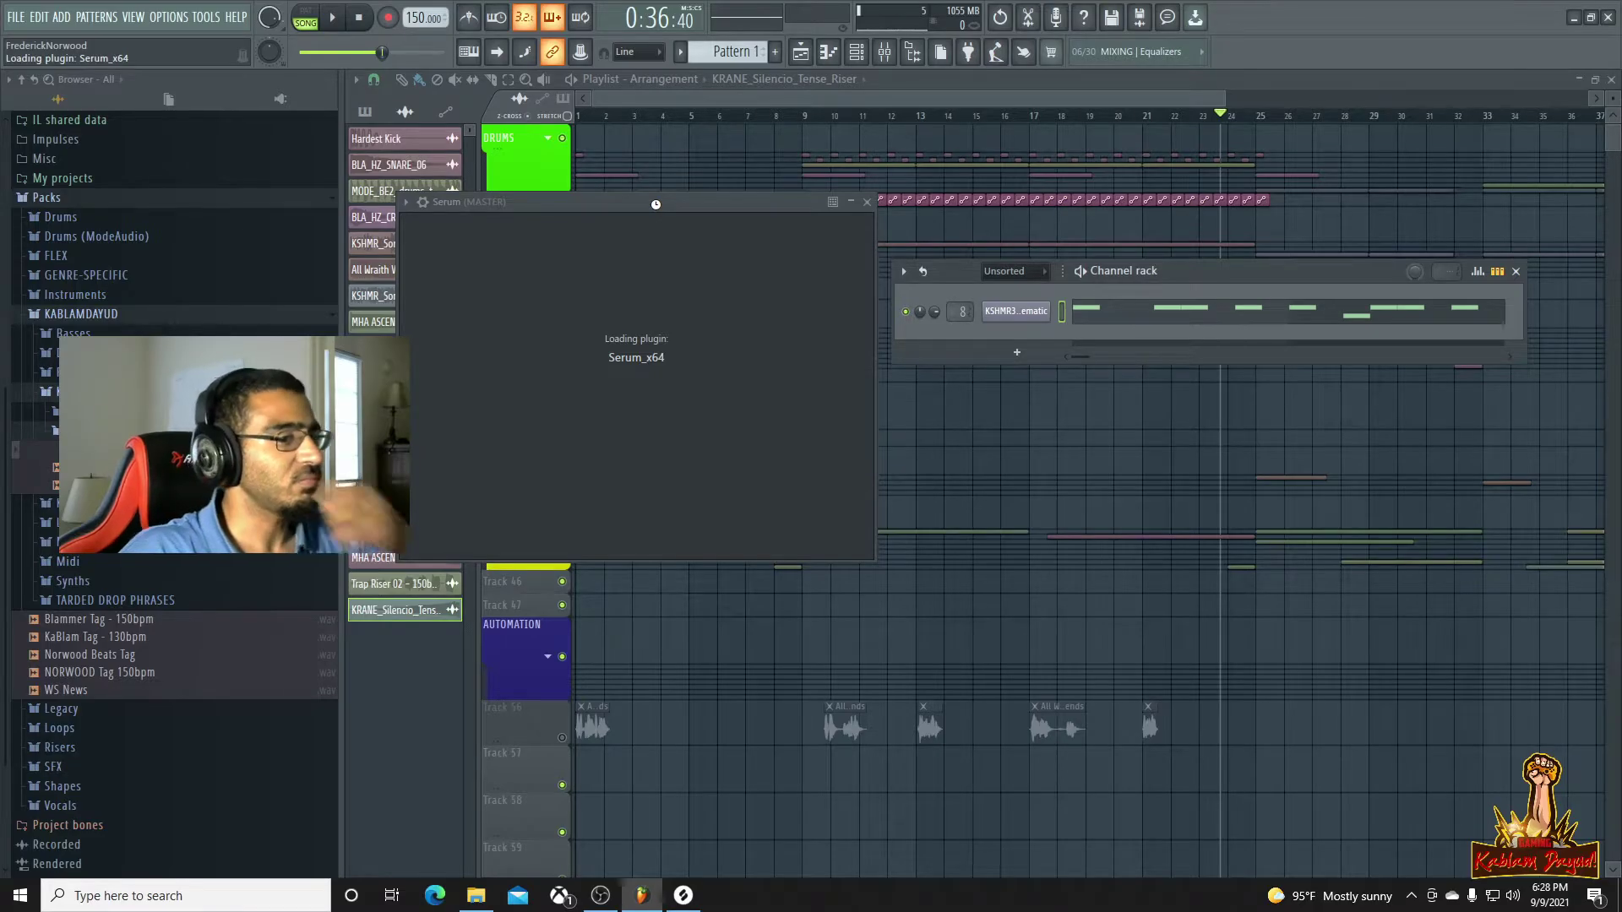
drag(655, 204, 1041, 297)
Load the SUB - Perfect Sub preset from the KBD - Serum Presets folder in Serum
click(1199, 319)
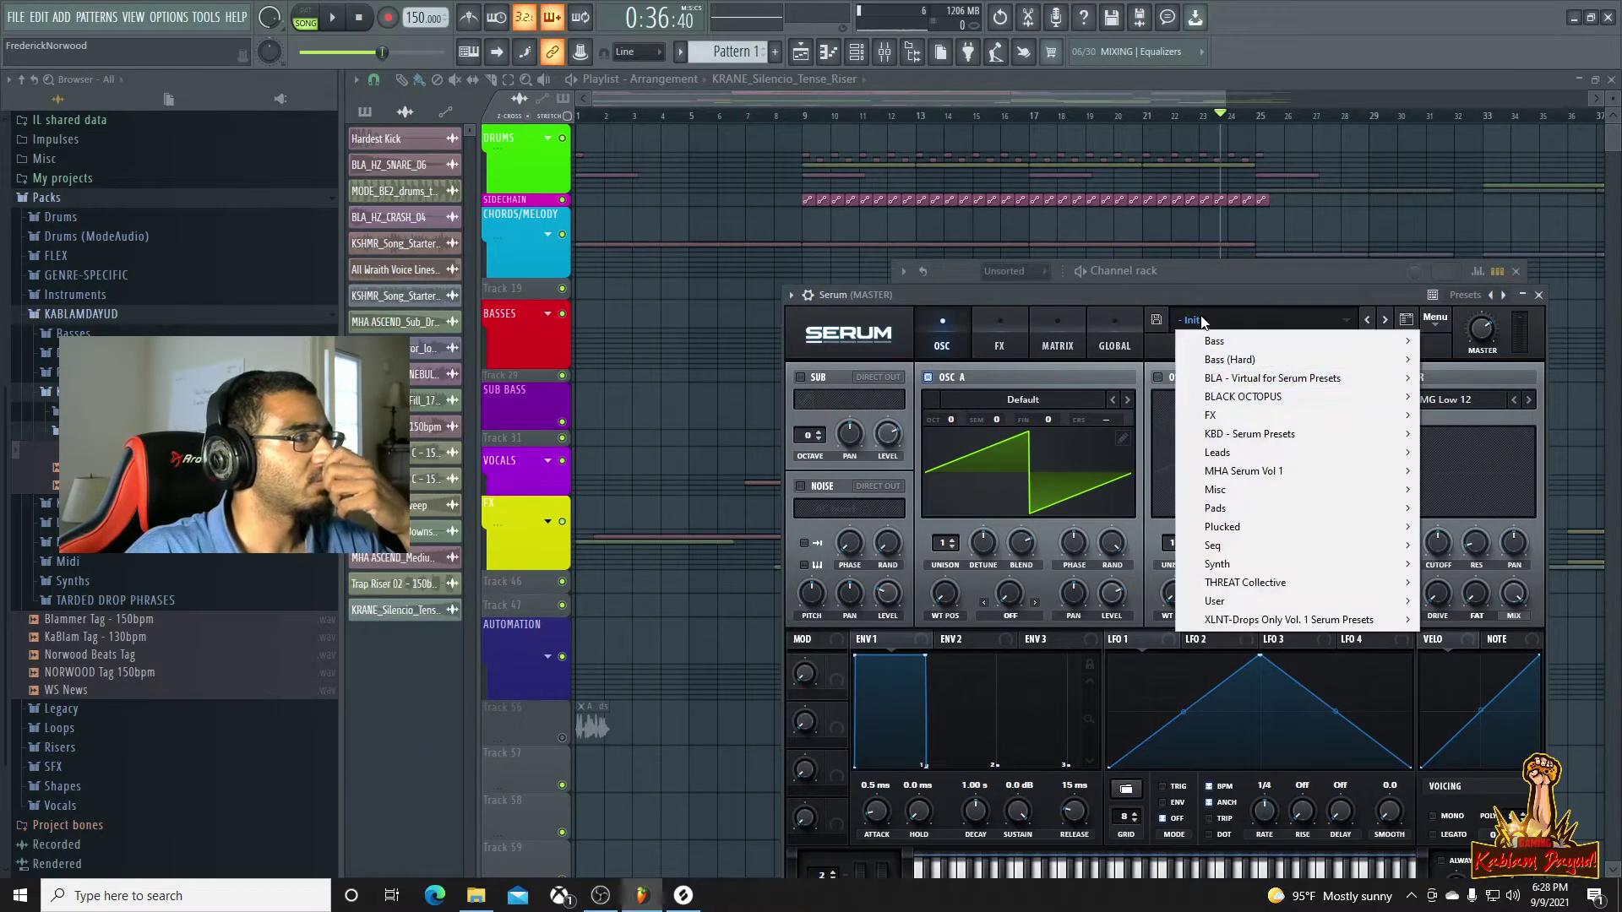
mouse_move(1240, 462)
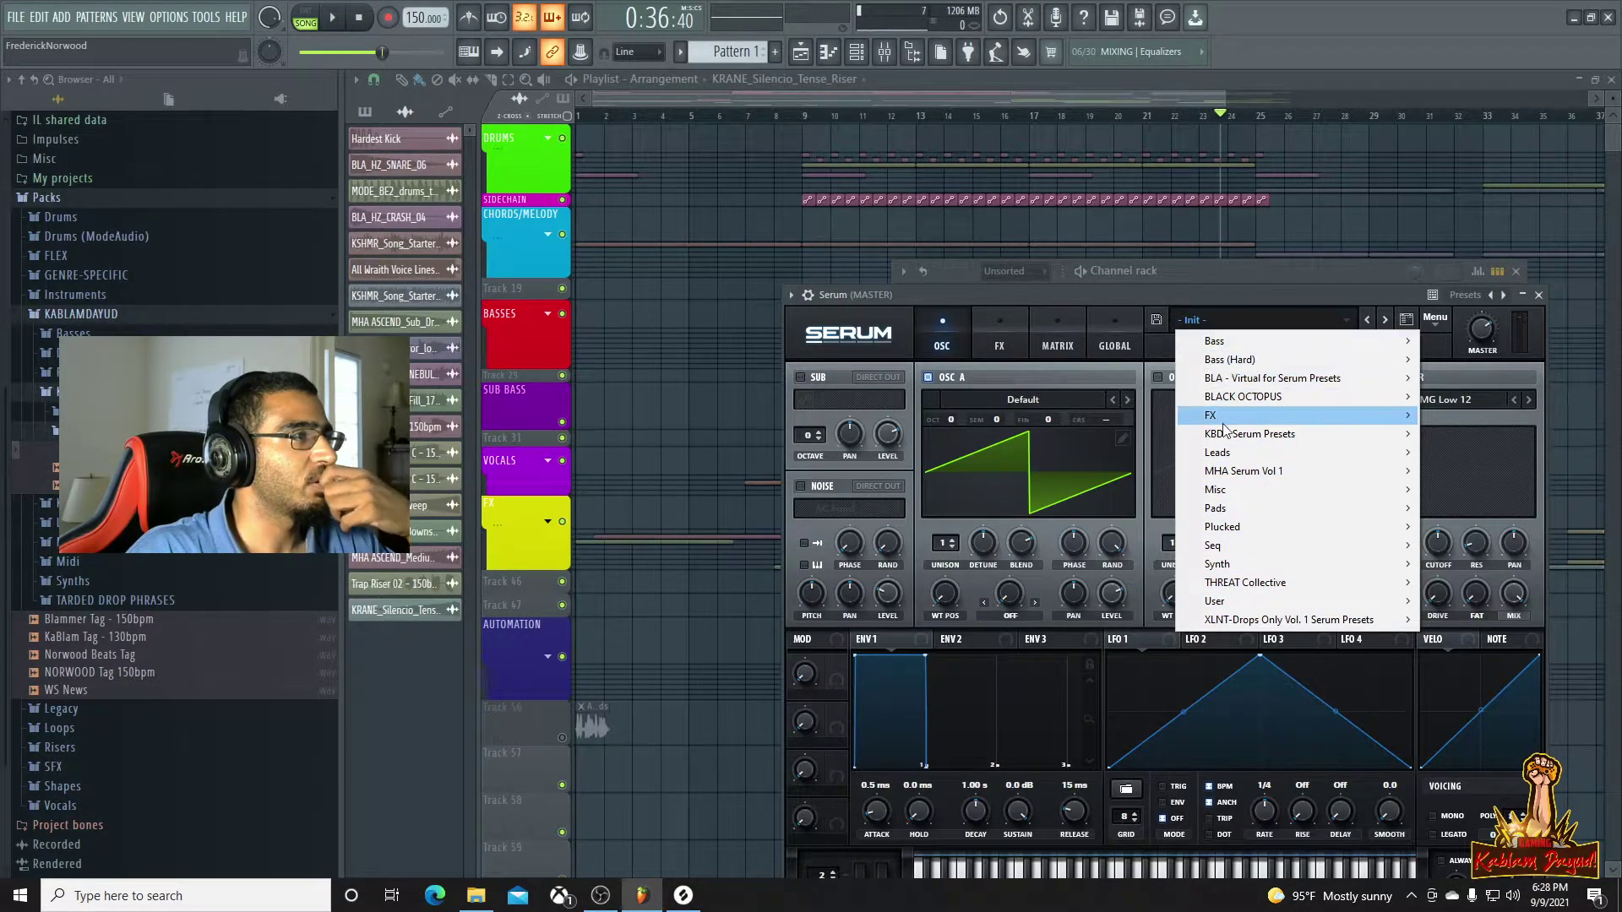
mouse_move(1250, 435)
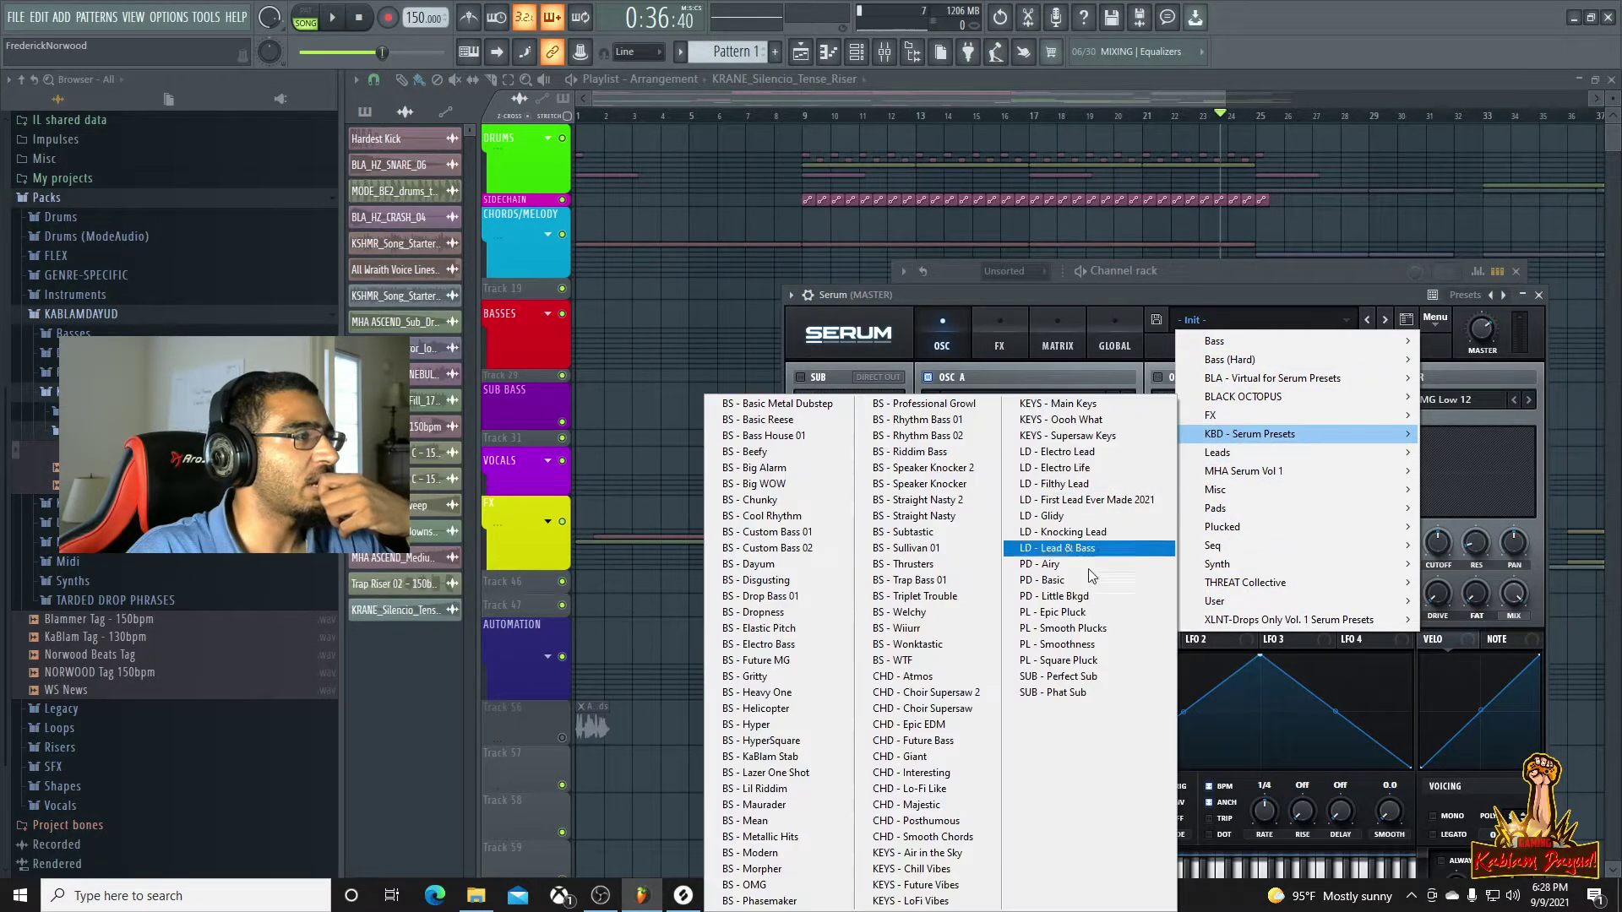
click(1054, 682)
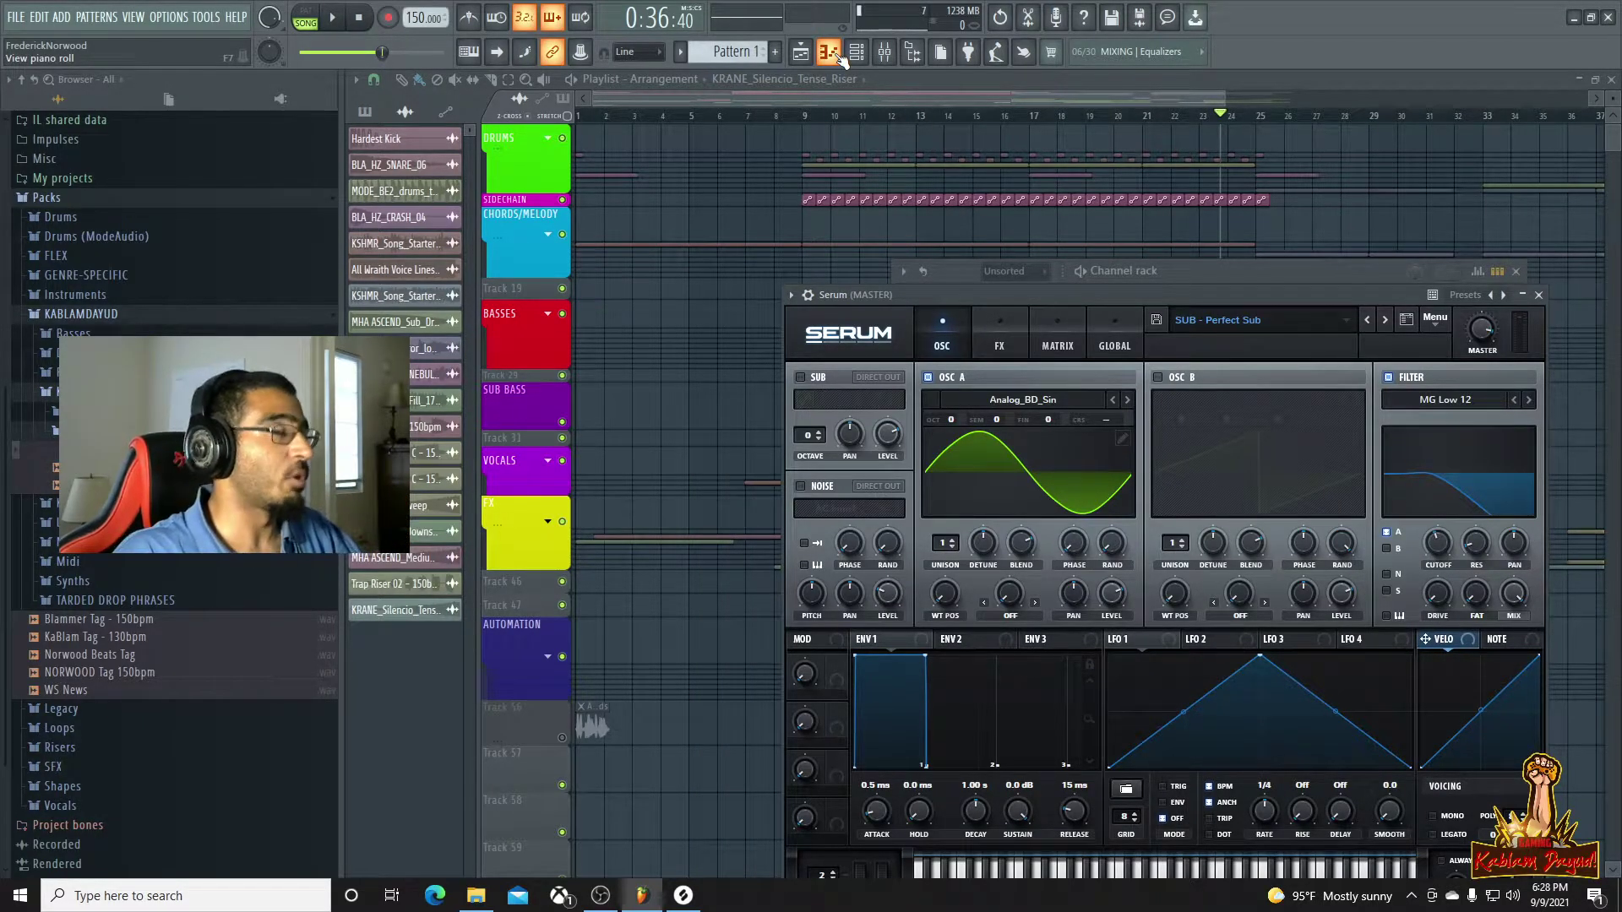
Set the playback position to bar 9 and create a new pattern named SUB
click(806, 117)
key(space)
key(space)
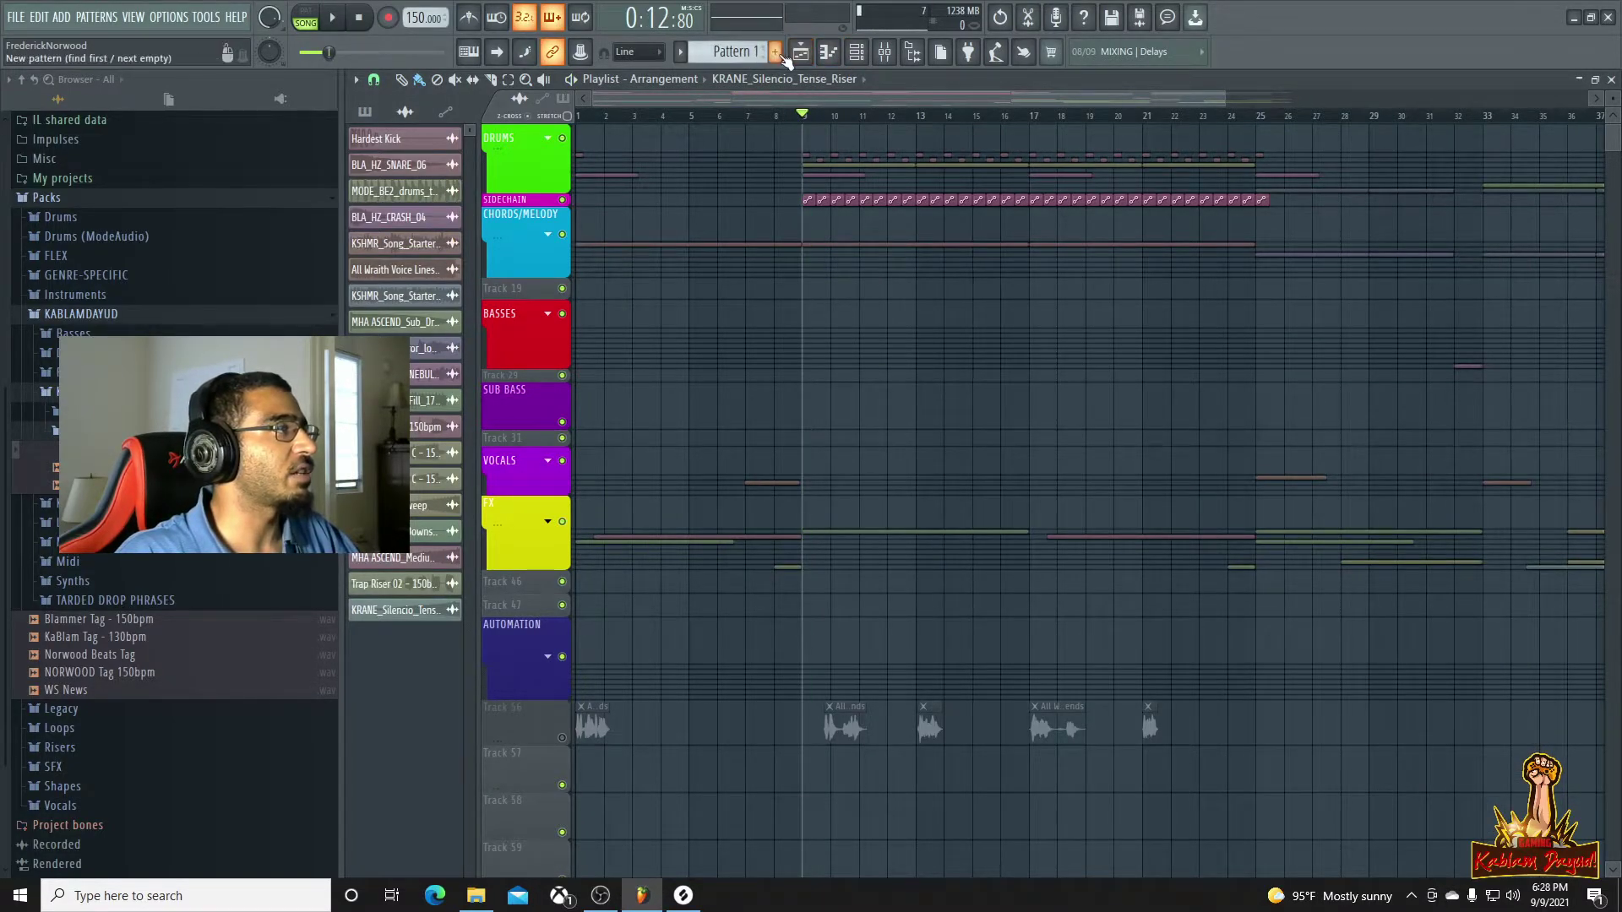
click(775, 52)
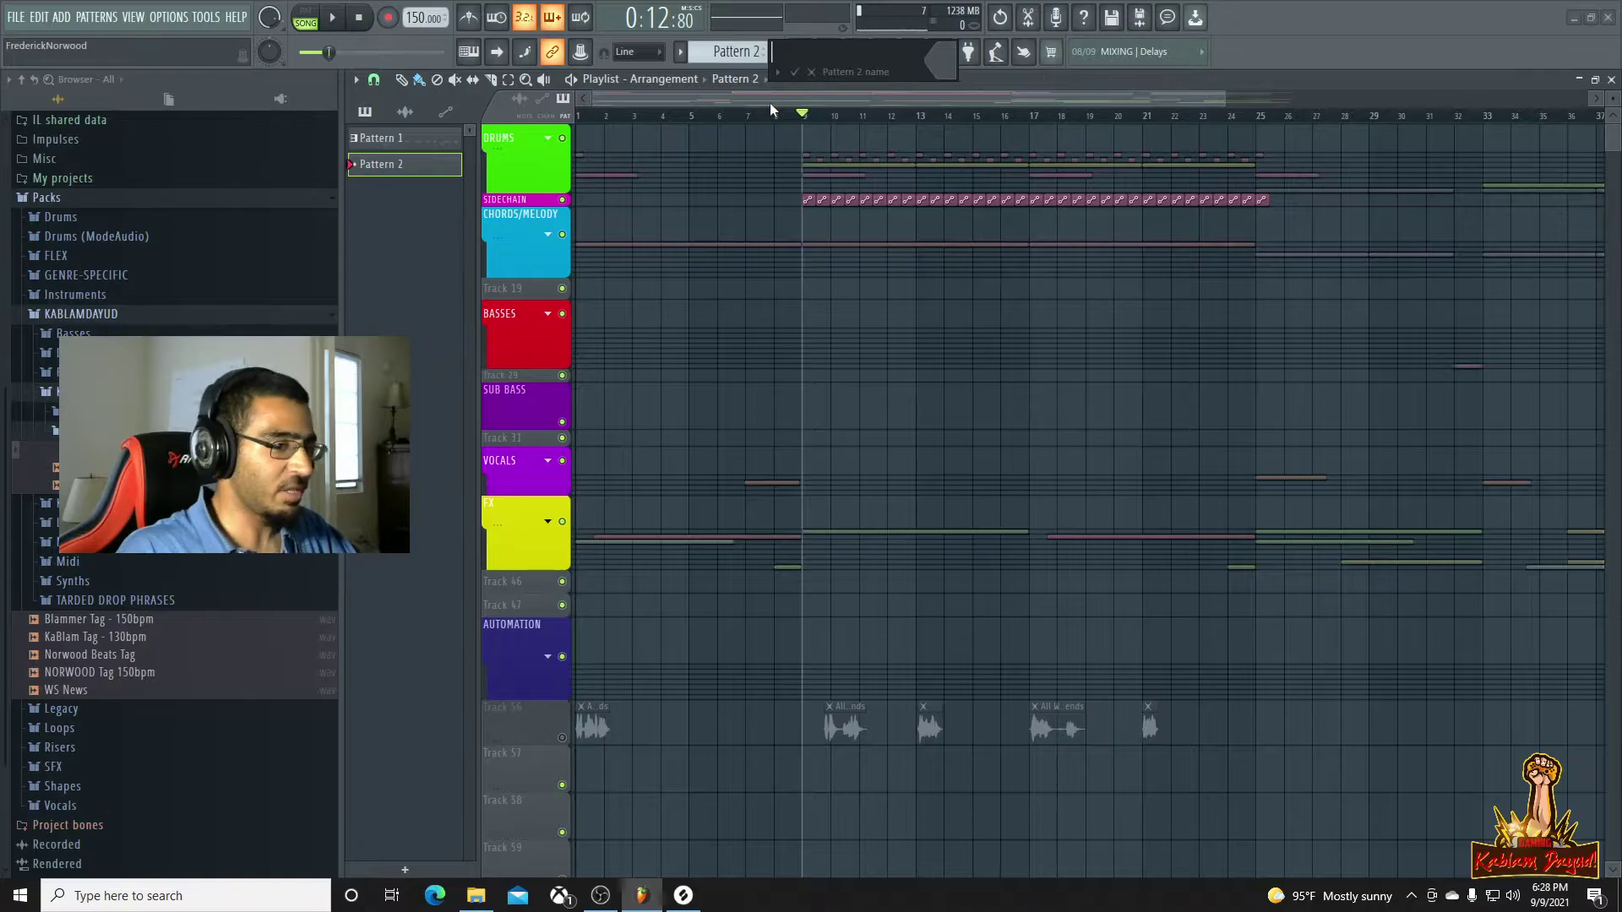
text(SUB)
key(Return)
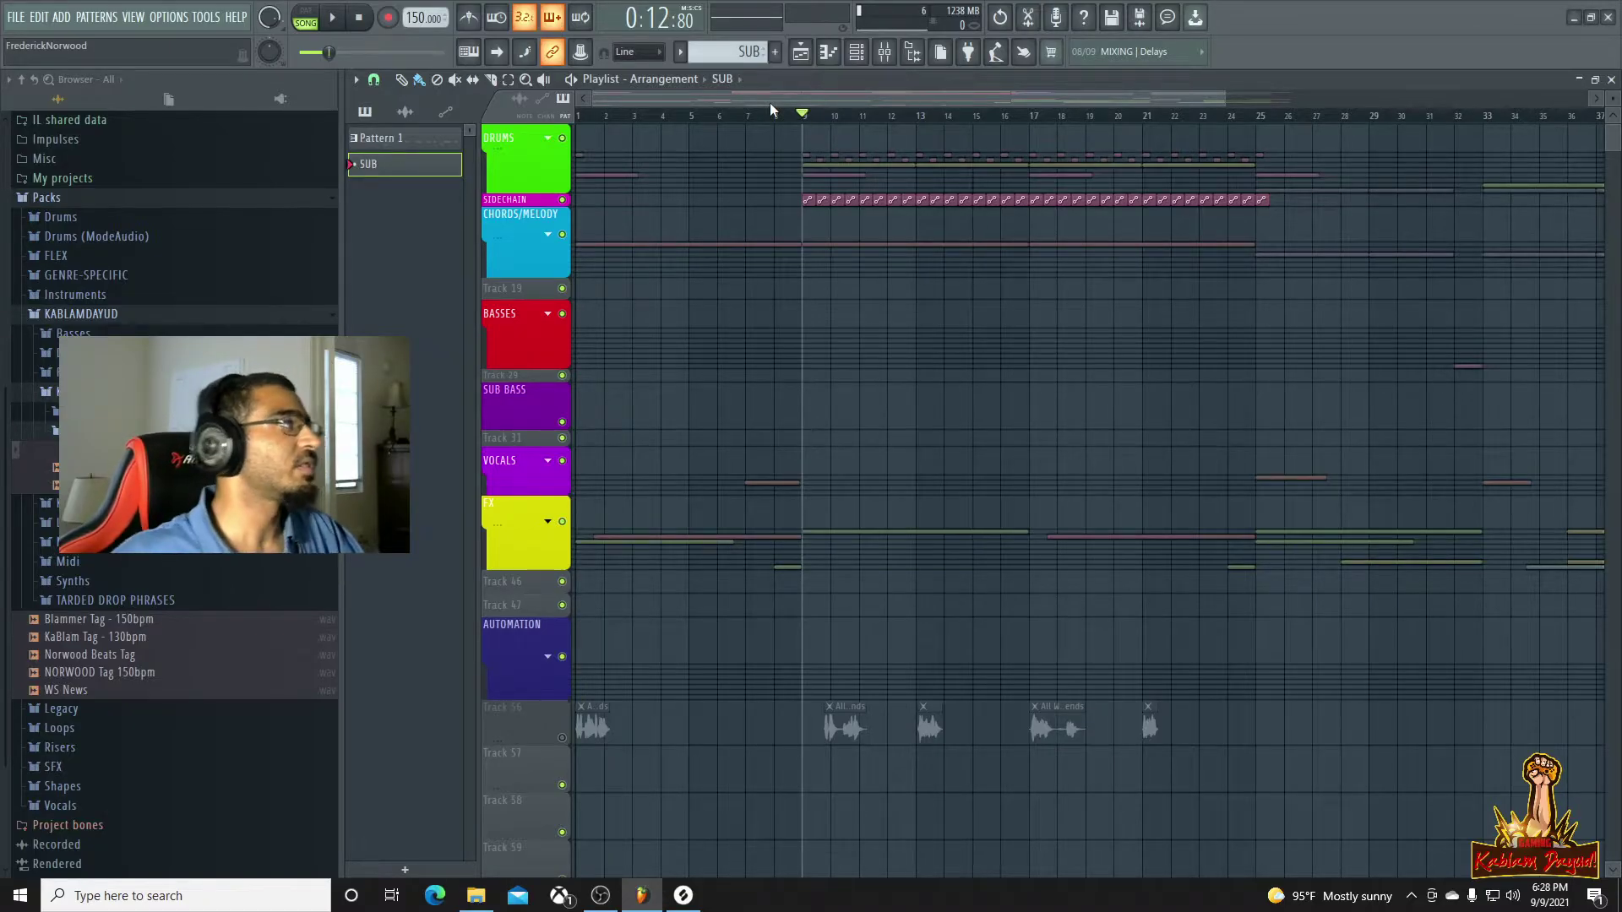
Rename Pattern 1 as CINEMATIC TOMS
right_click(363, 139)
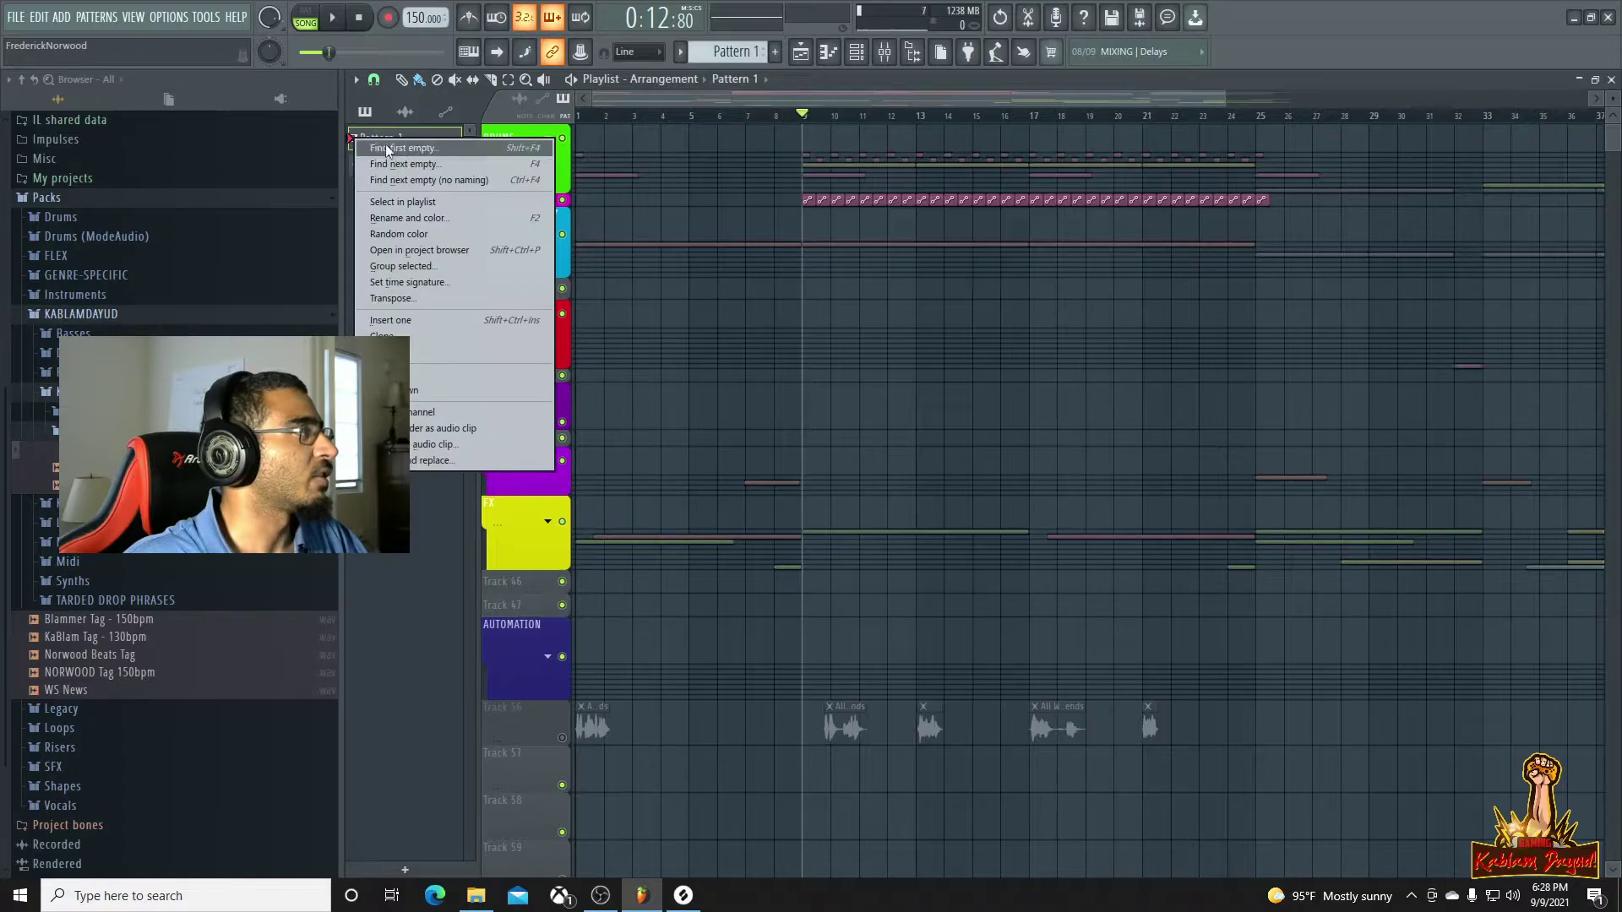
click(384, 218)
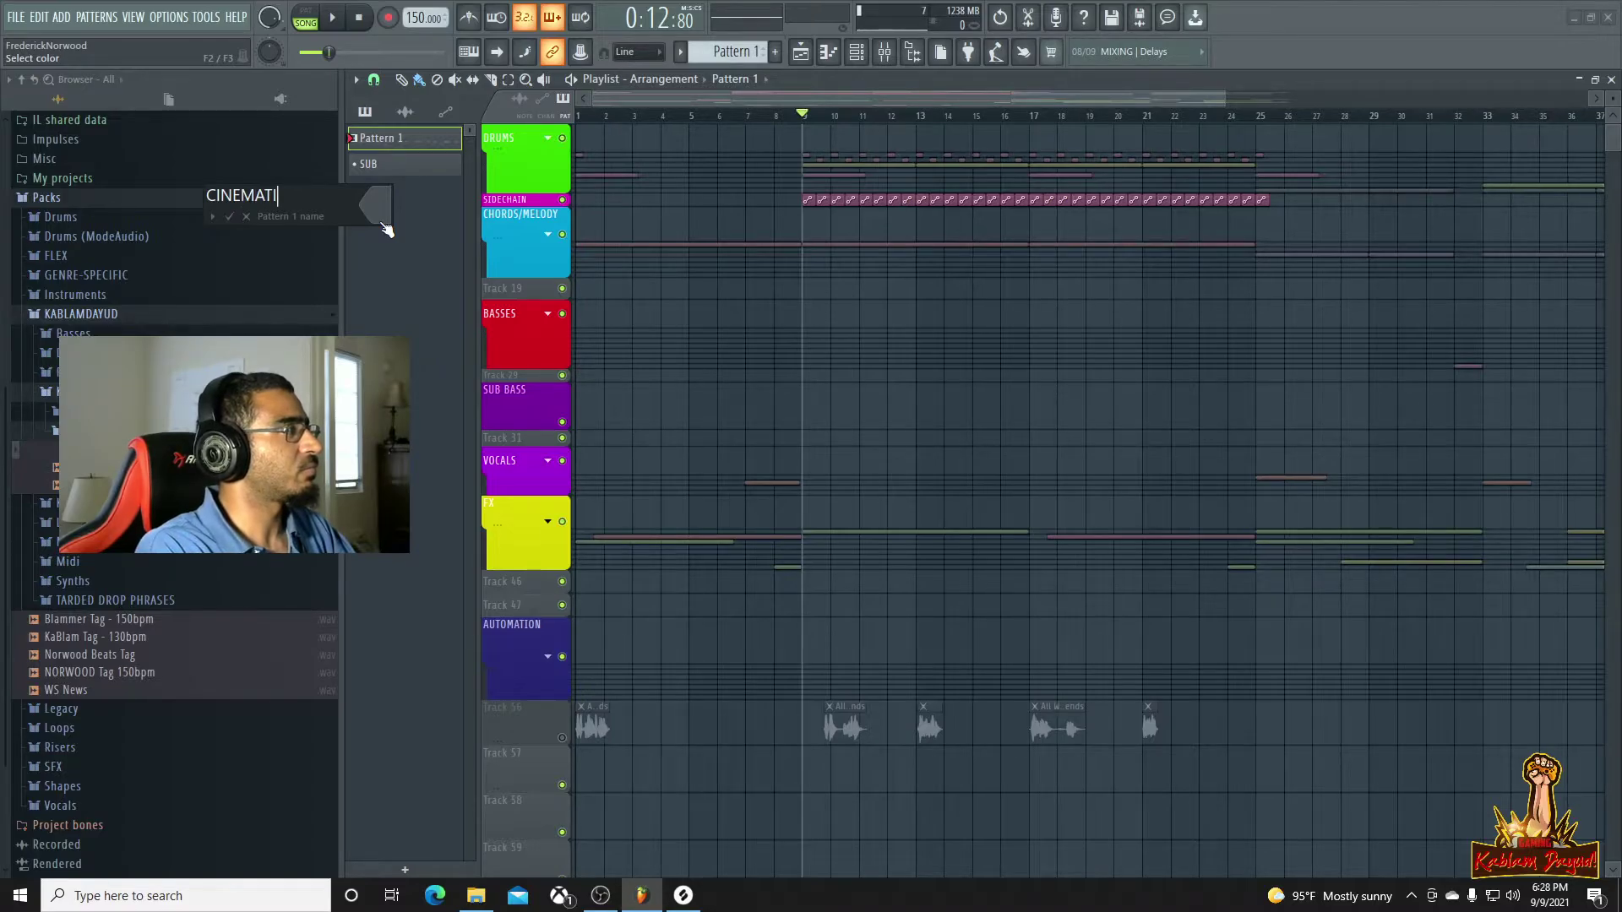
text(S)
key(Return)
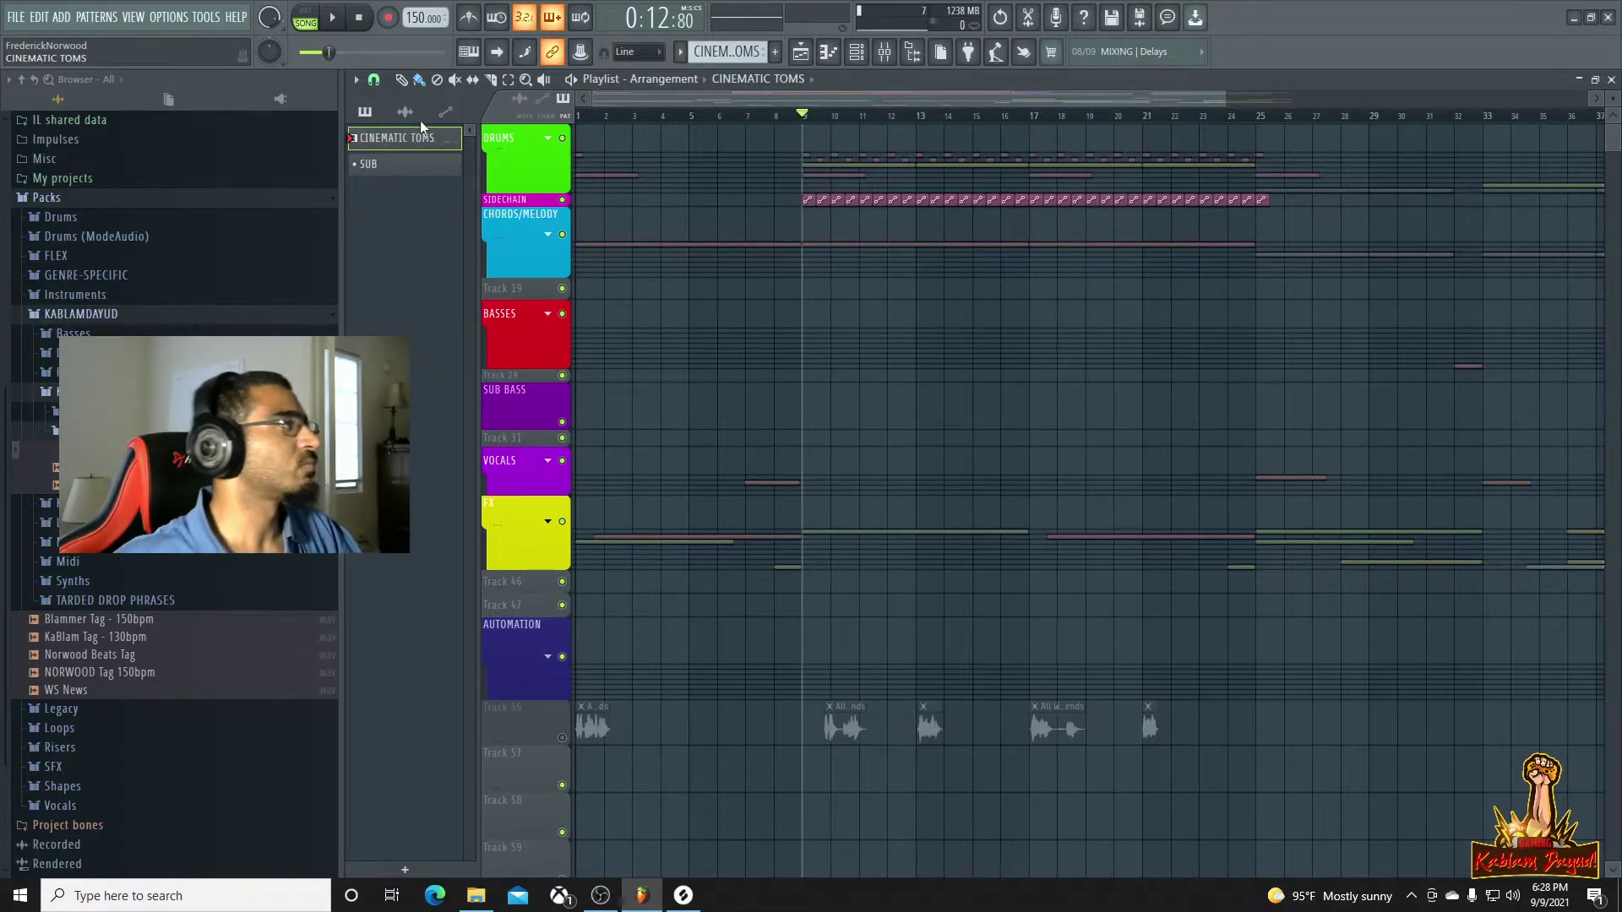
Place the SUB pattern on the SUB BASS track at bar 9 and play briefly from there
drag(839, 341, 797, 424)
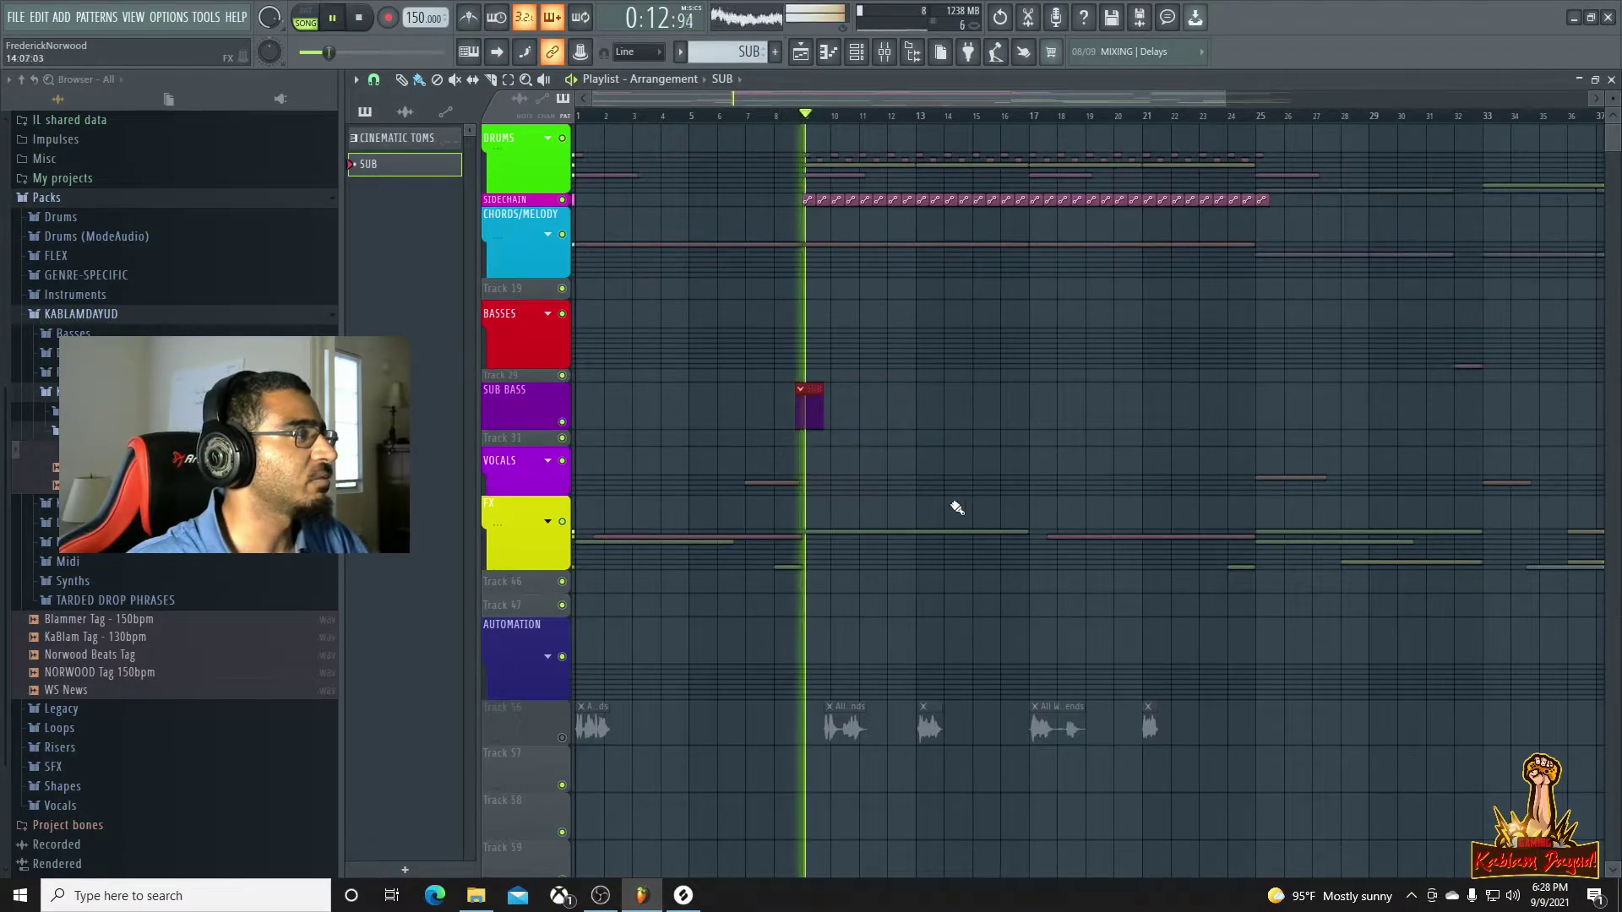
key(space)
key(space)
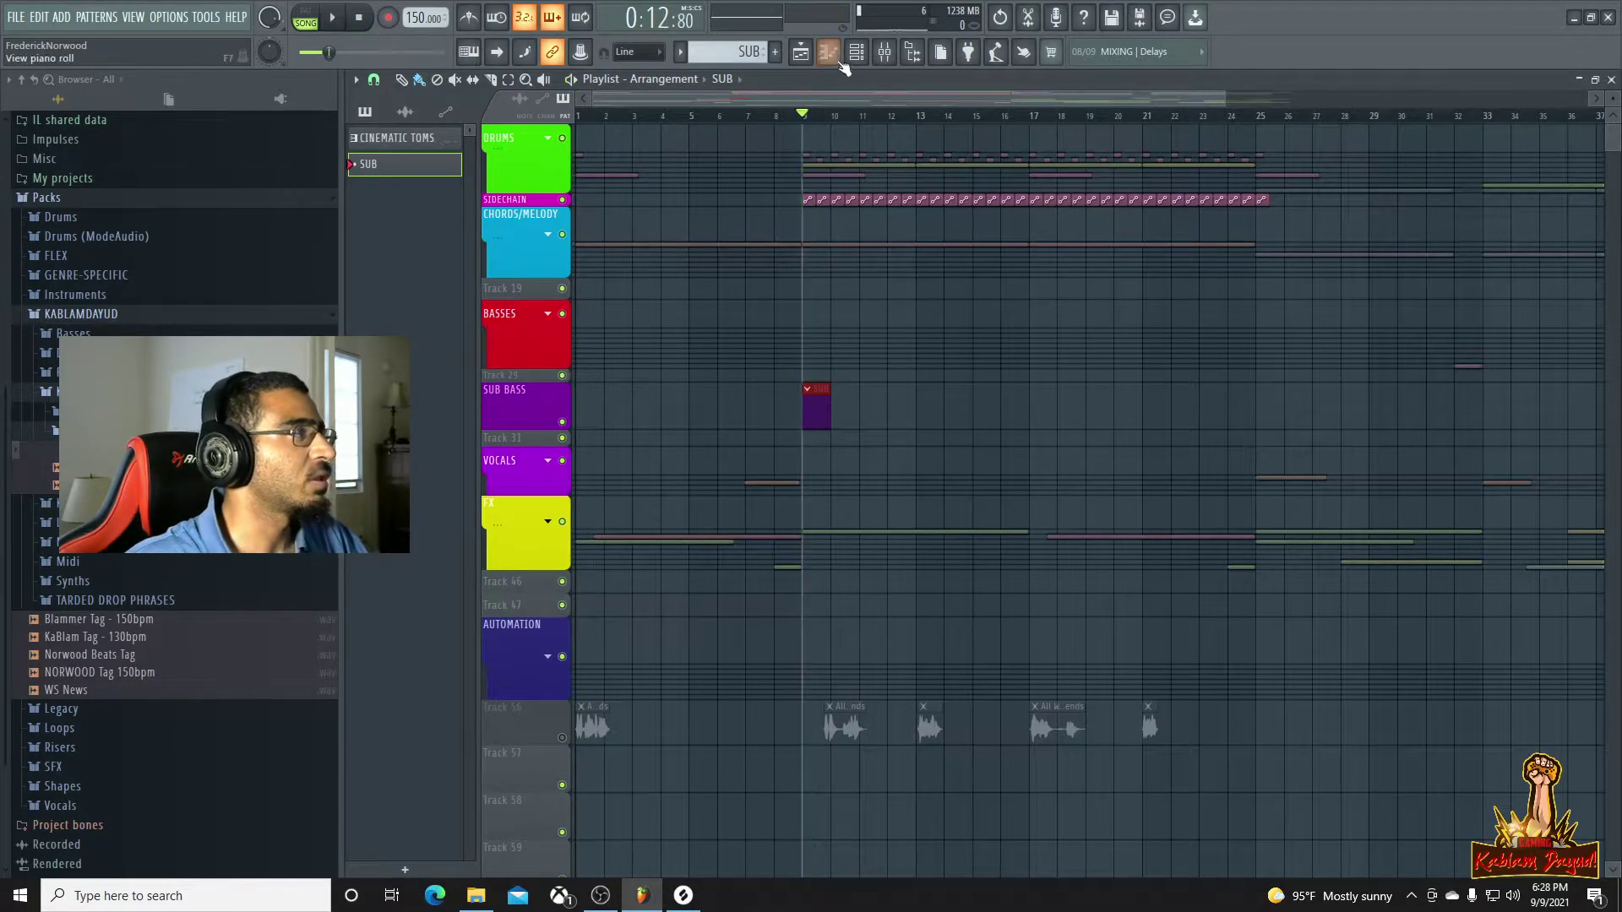
Draw a two-step D#2 note at the start of the SUB pattern's Serum piano roll with a velocity of about 77%
click(829, 52)
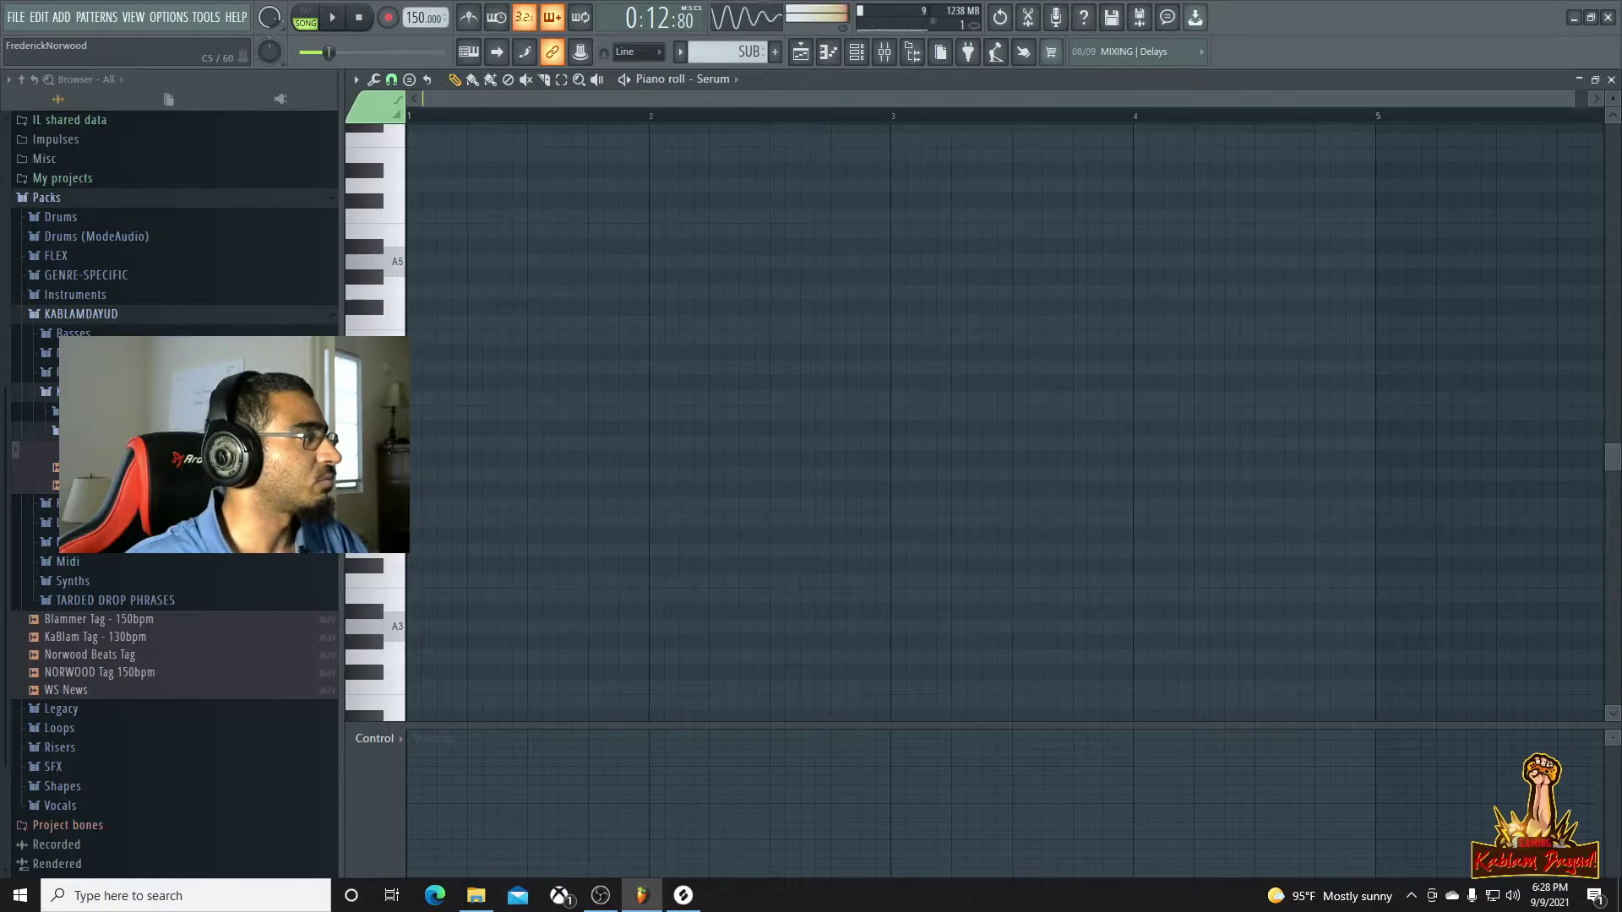
scroll(1005, 418, down, 6)
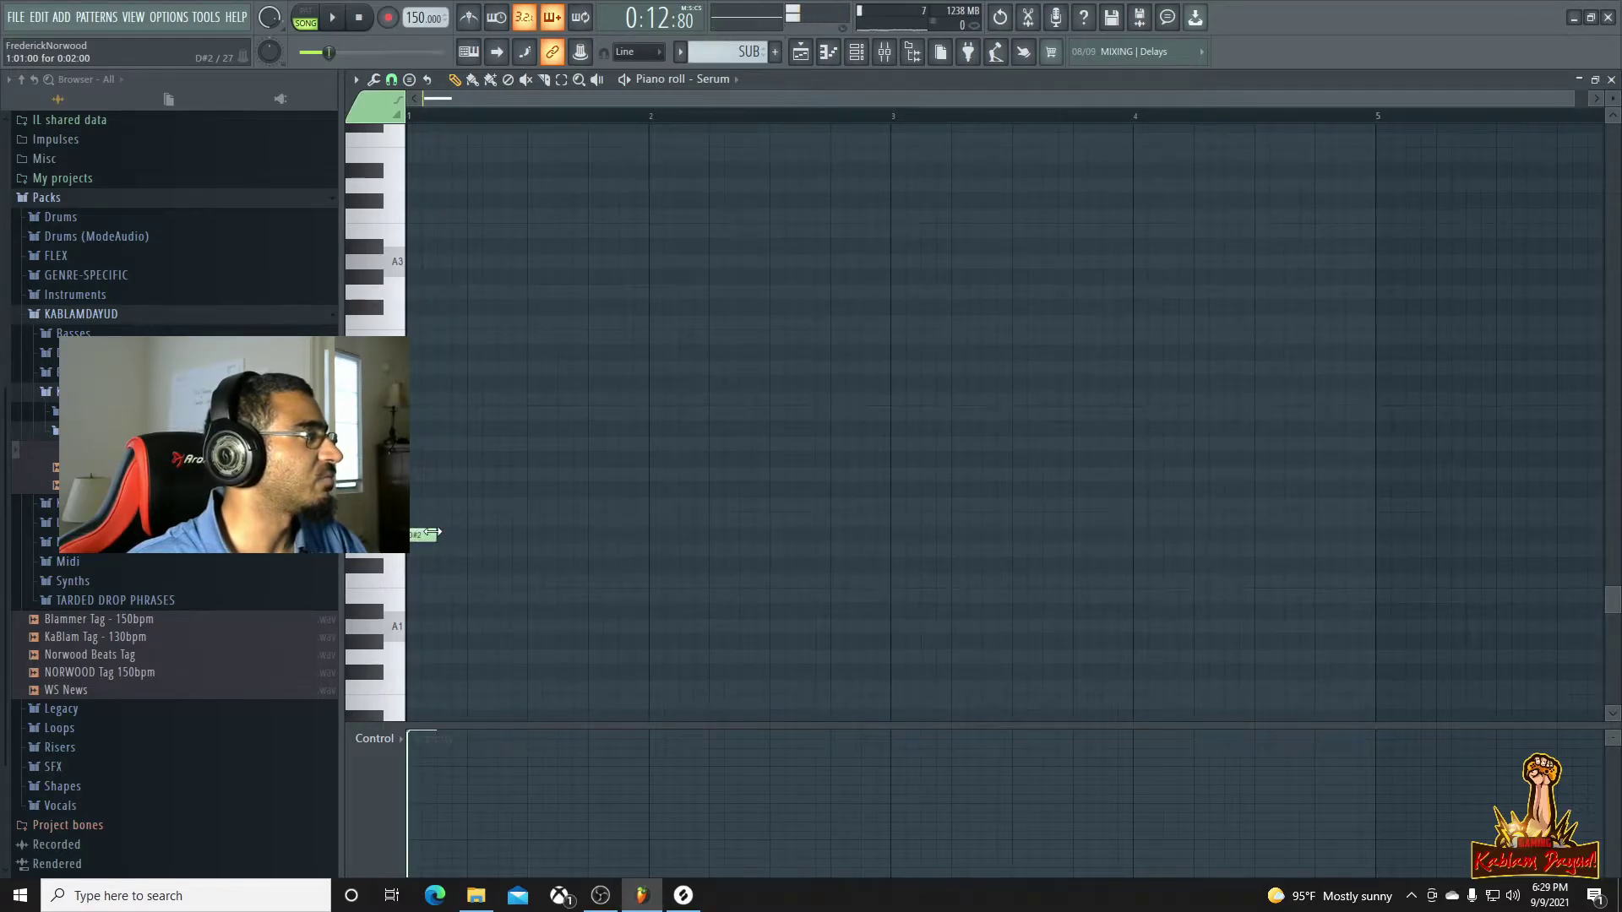
drag(411, 790, 416, 770)
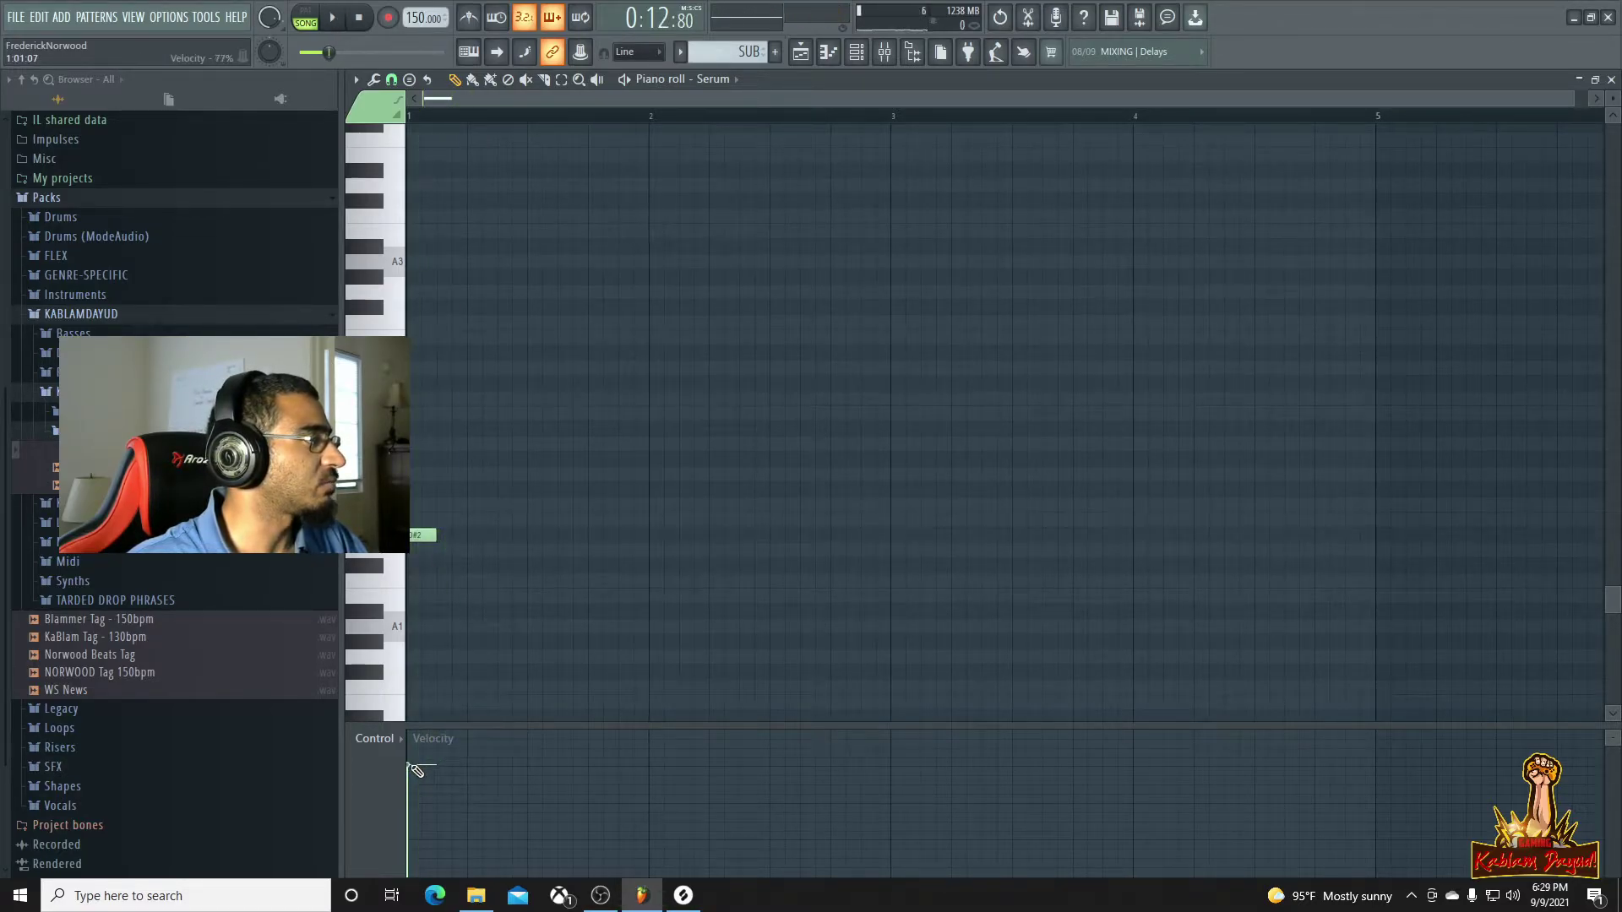
Lengthen the first D#2 note to eight steps and audition it with the arrangement
key(space)
drag(445, 538, 534, 561)
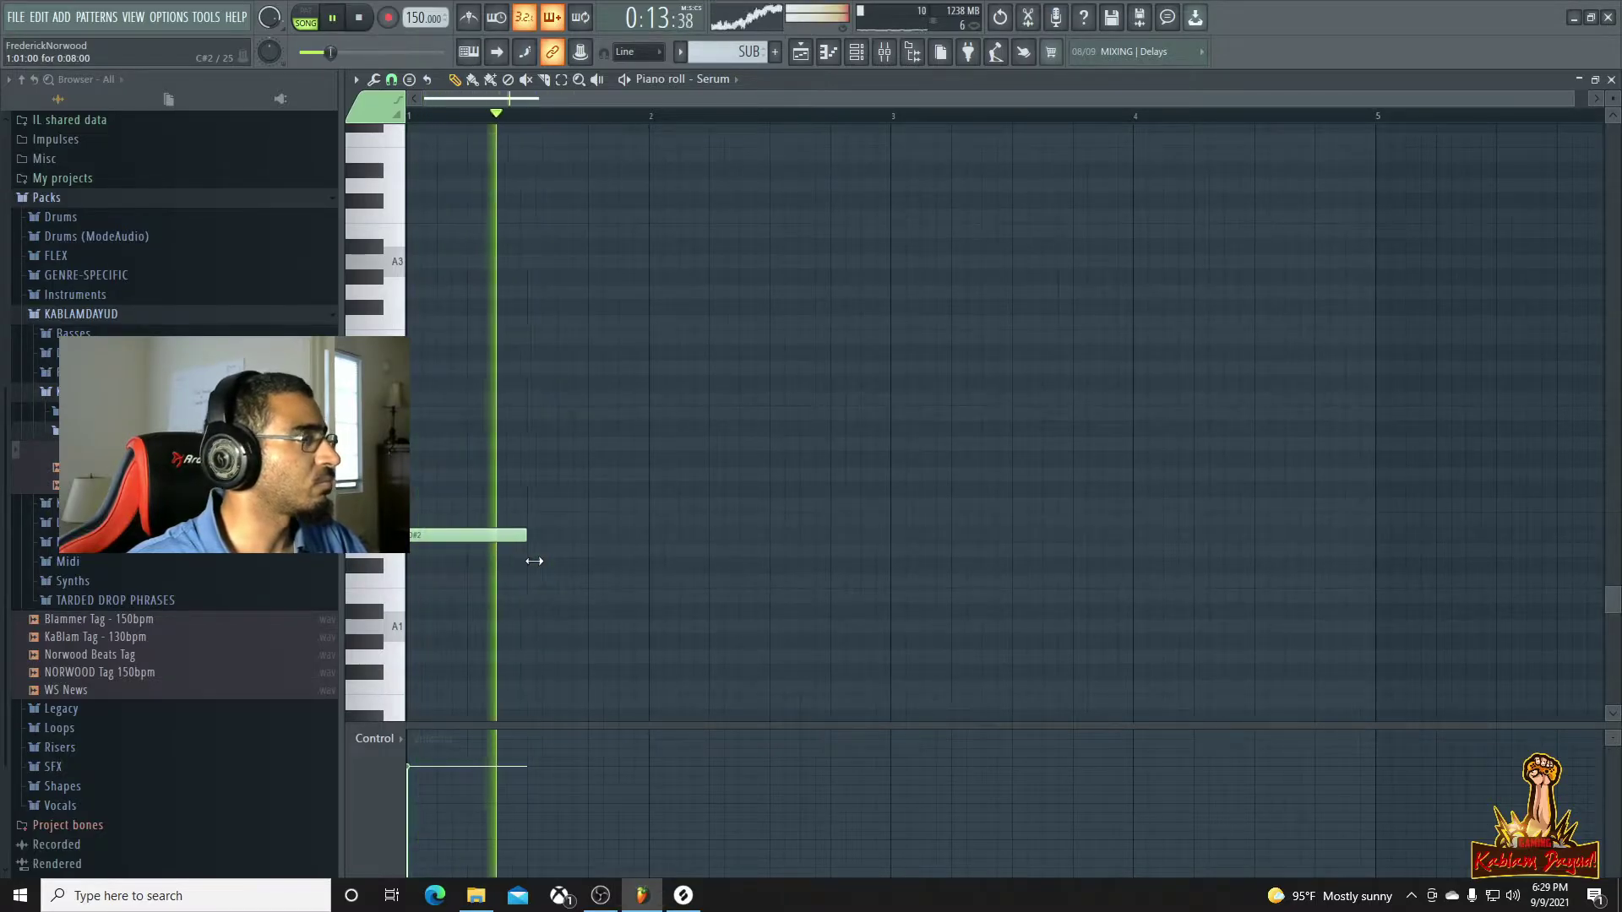
key(space)
key(space)
key(space)
key(space)
key(space)
Add a second eight-step D#2 note at the start of bar 2 and audition it with the arrangement
click(638, 535)
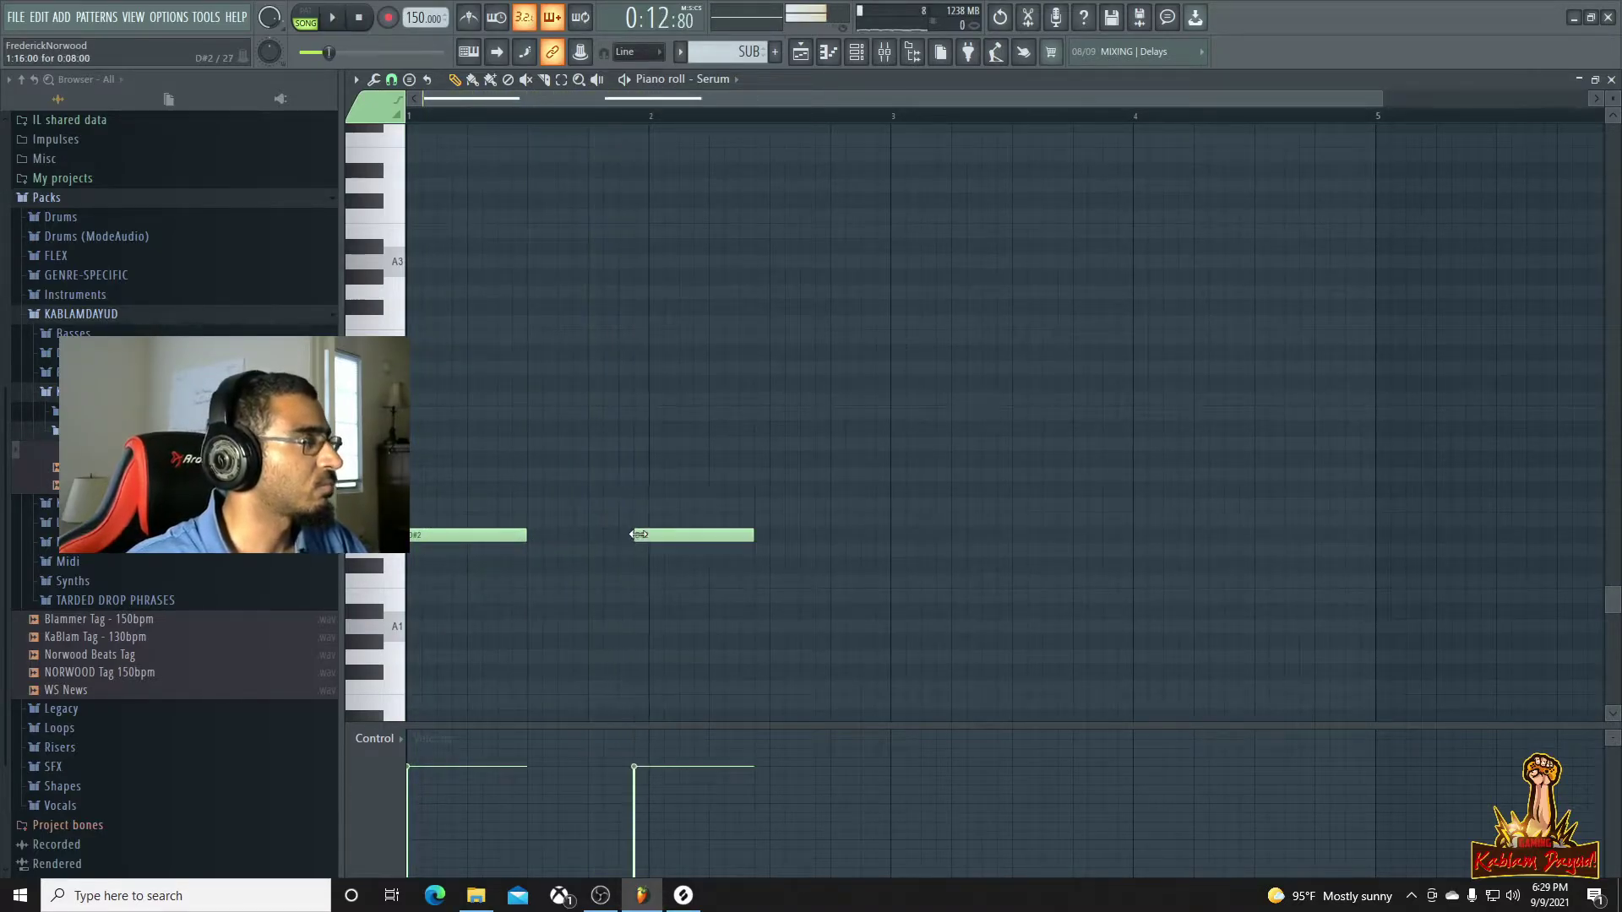
drag(680, 538, 695, 538)
key(space)
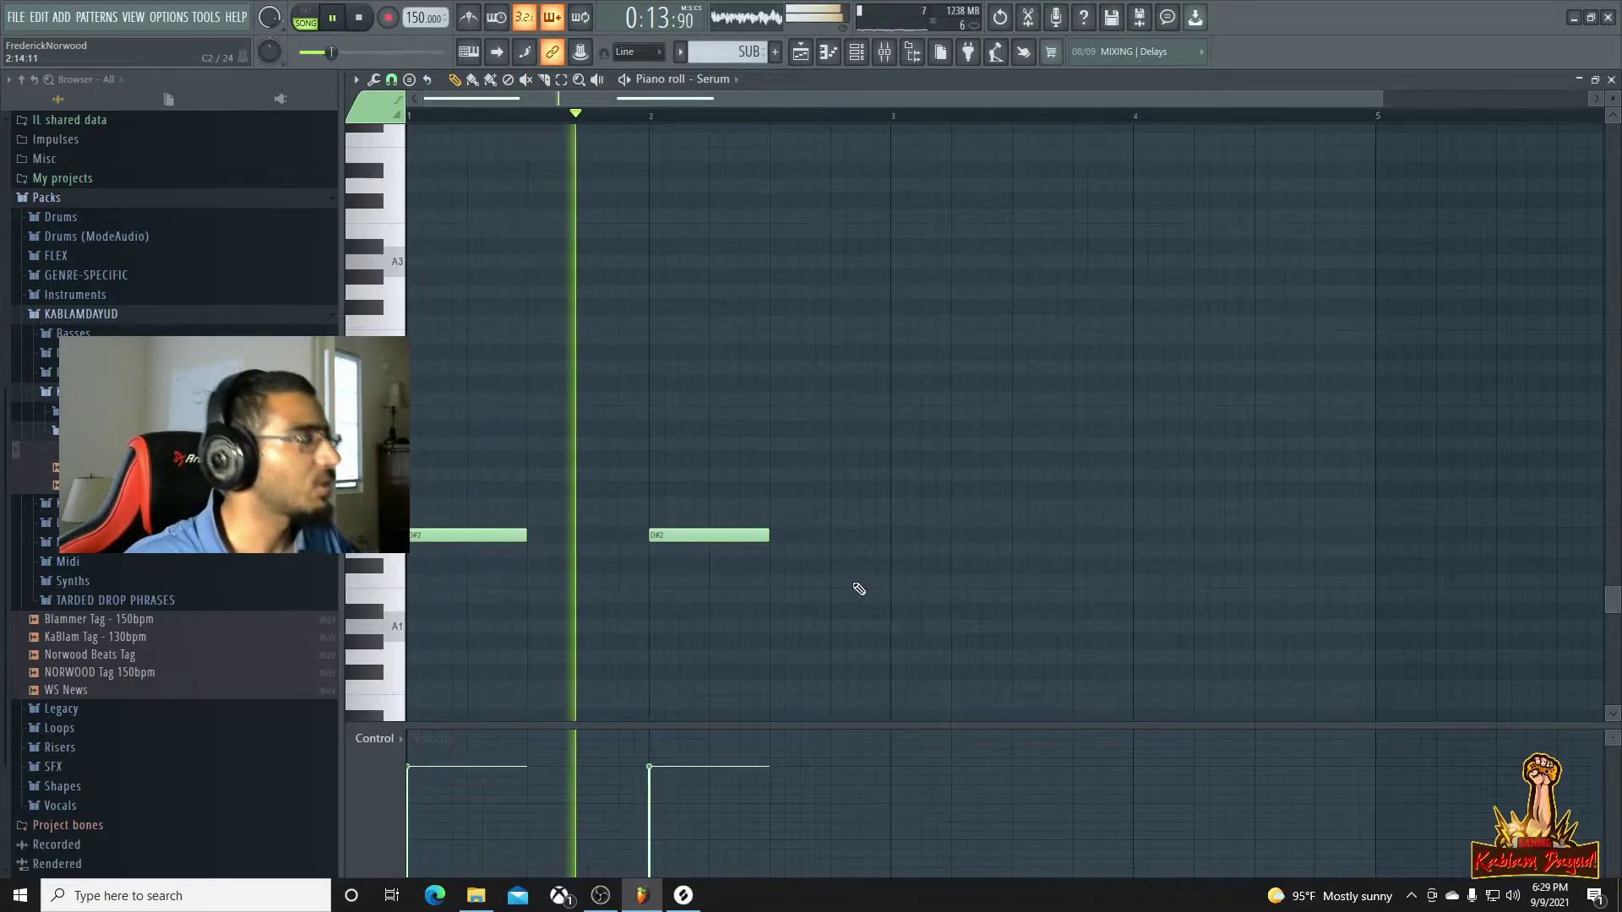
key(space)
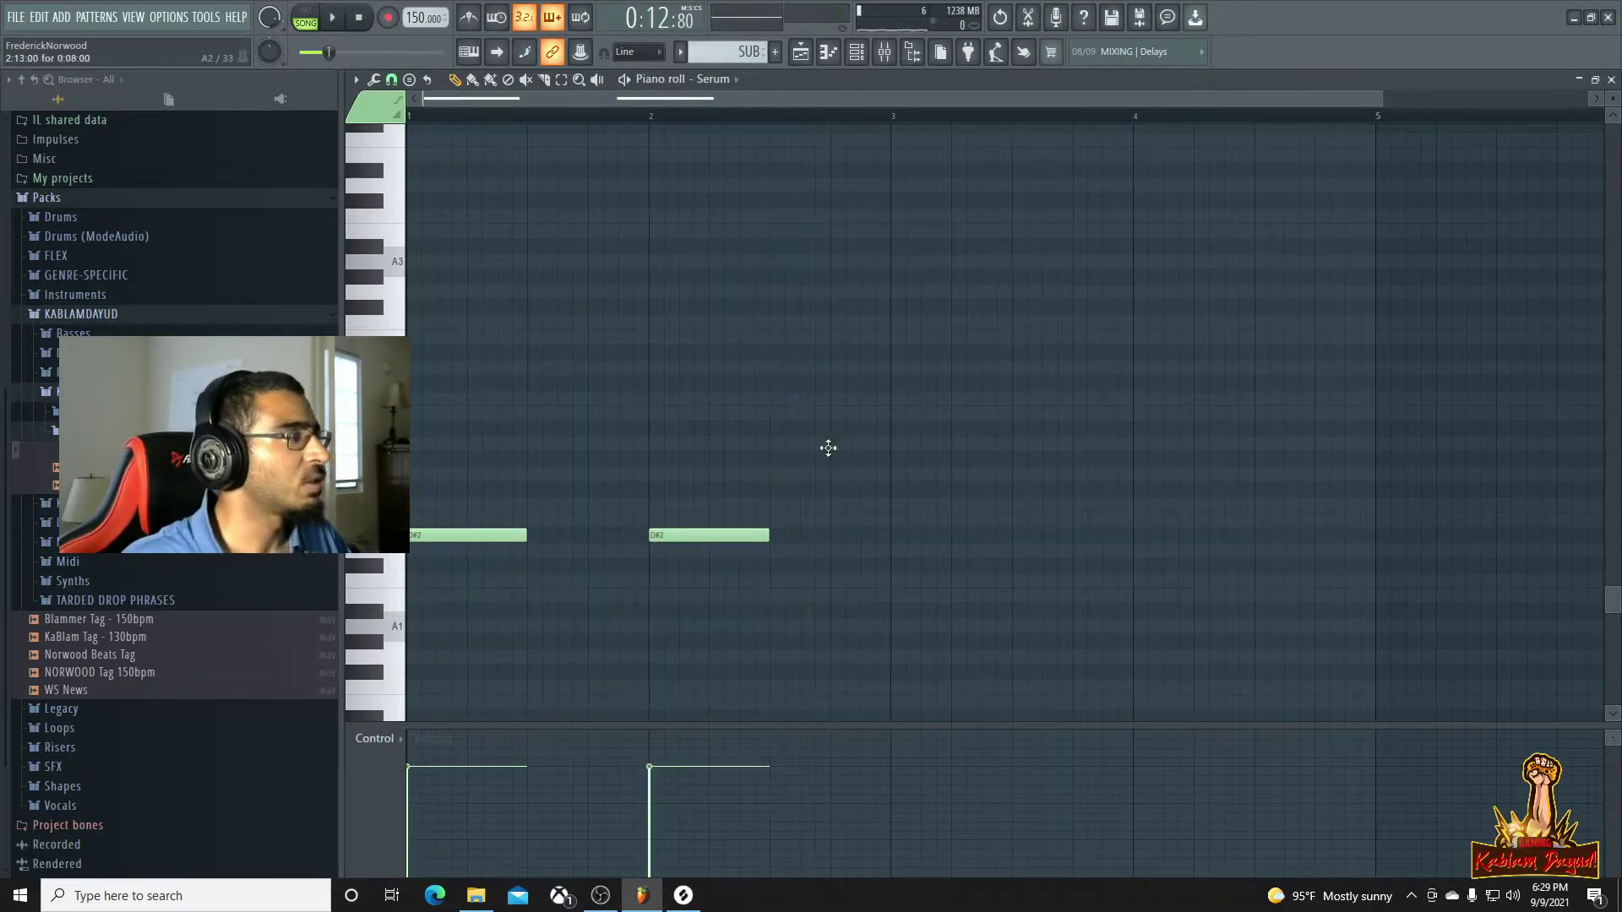
Add a four-step F#2 note on the last beat of bar 2 and audition the line
click(834, 446)
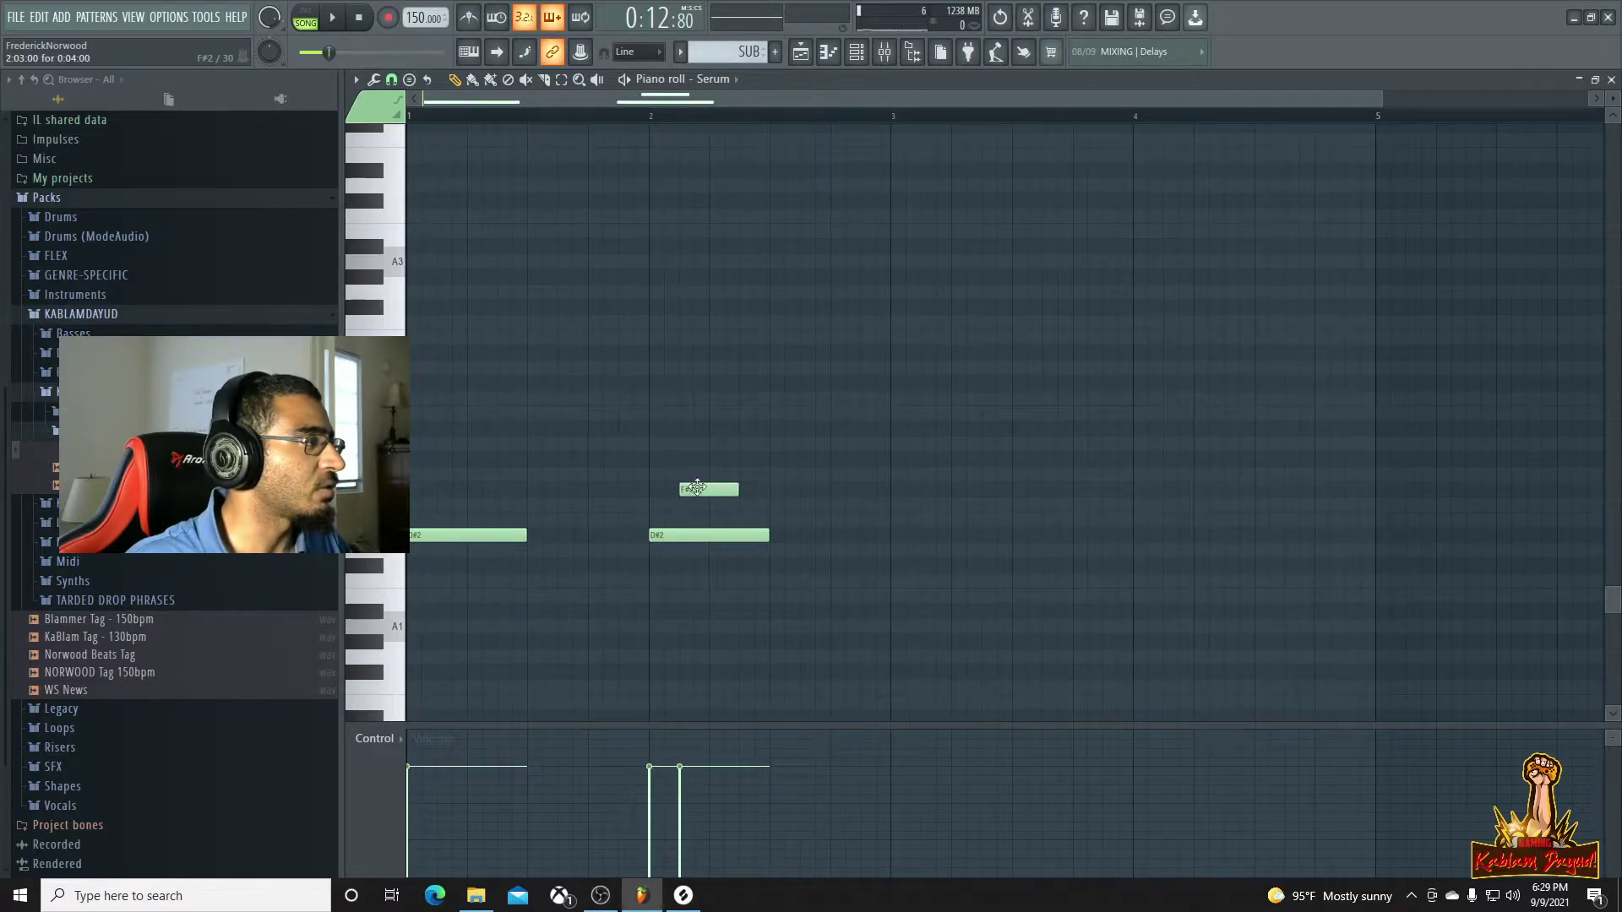
key(space)
scroll(955, 481, down, 1)
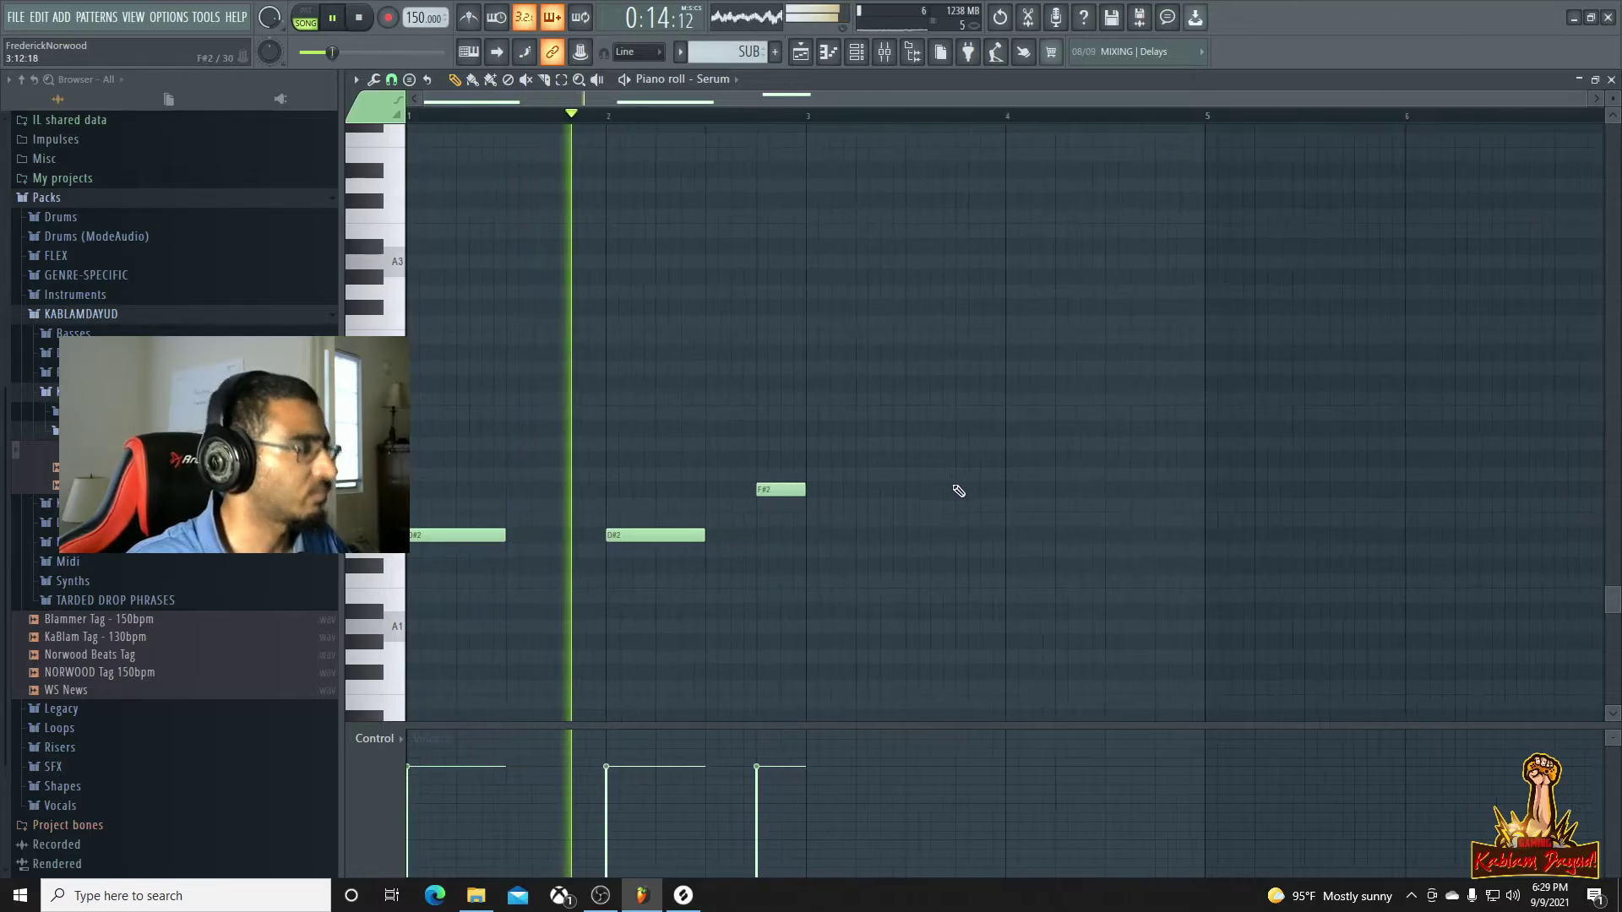
key(space)
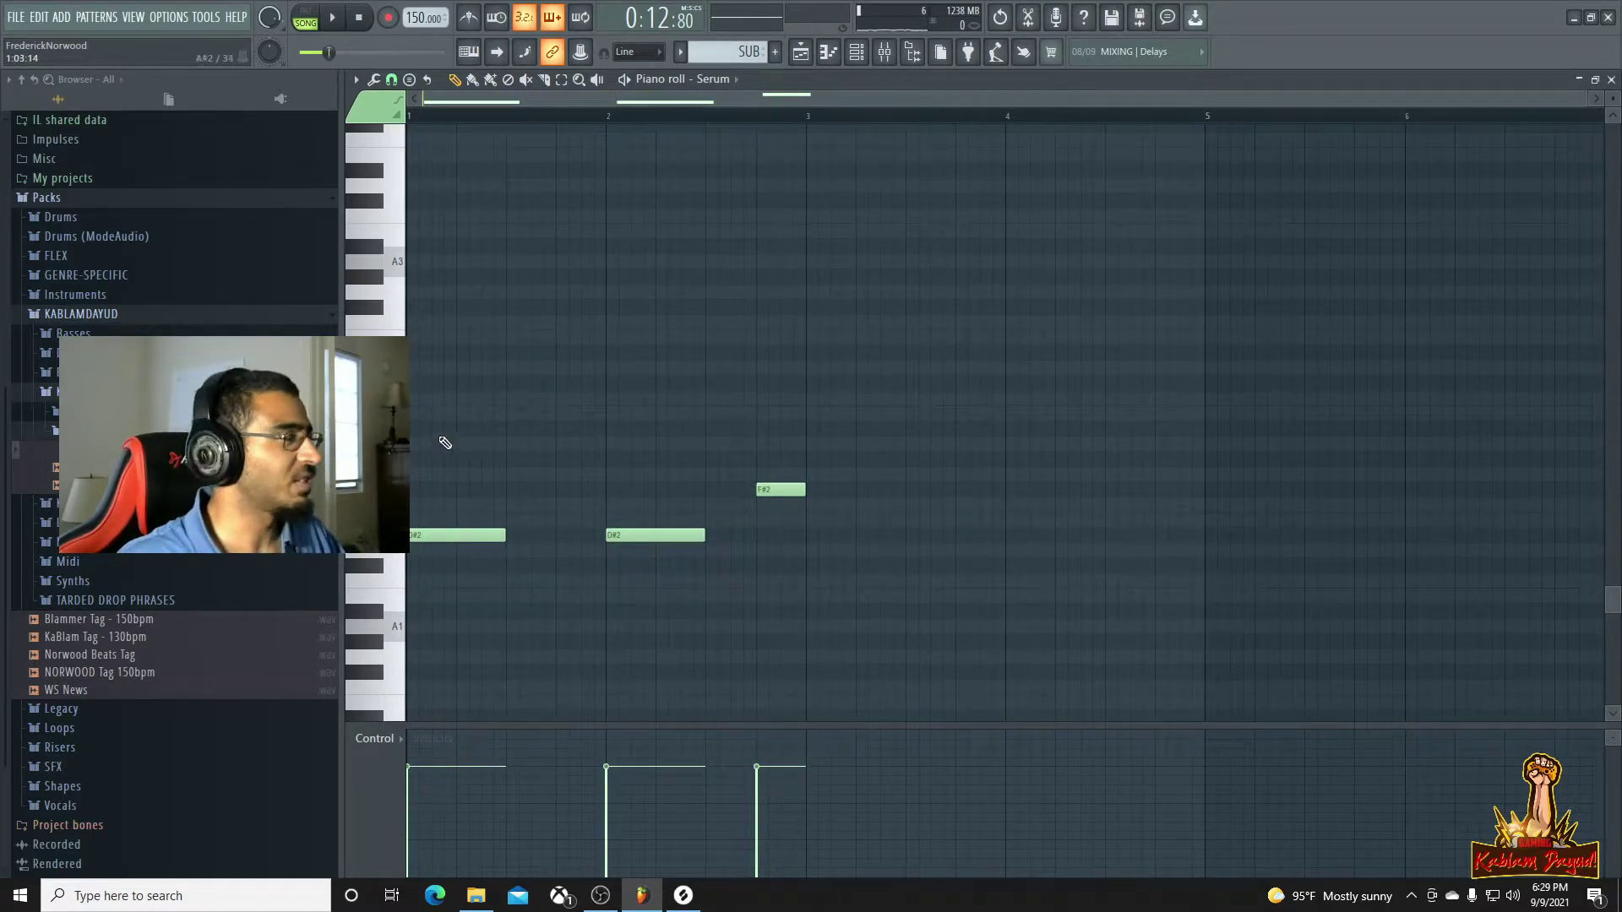
Duplicate the two-bar sub phrase into bars 3 and 4 and play it in the playlist from bar 9
key(ctrl+b)
key(space)
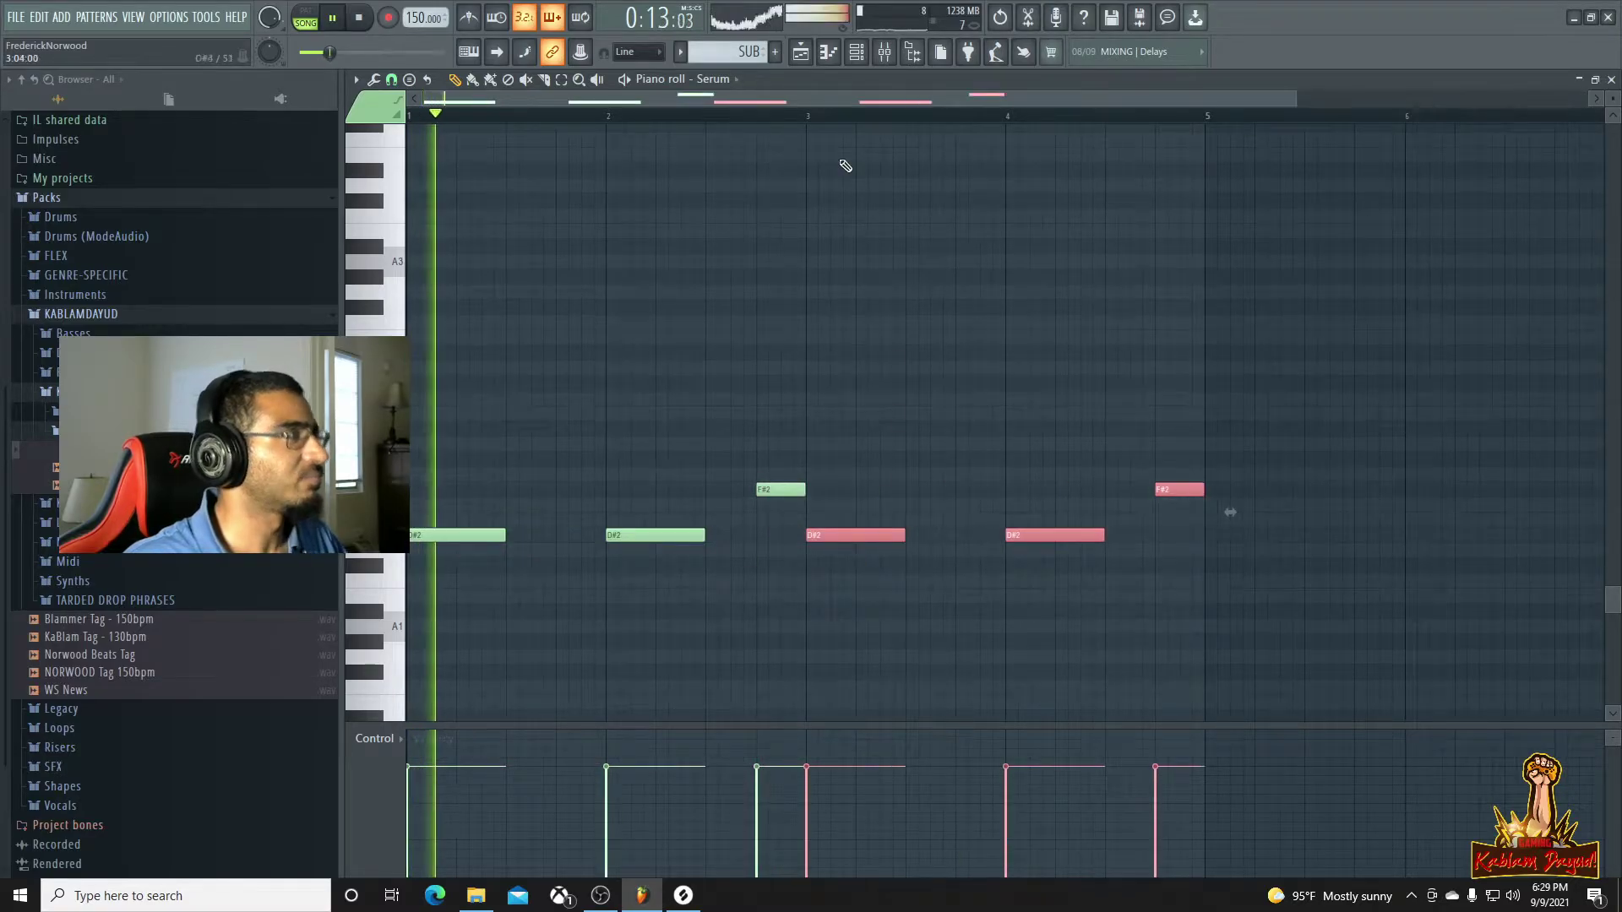
click(800, 53)
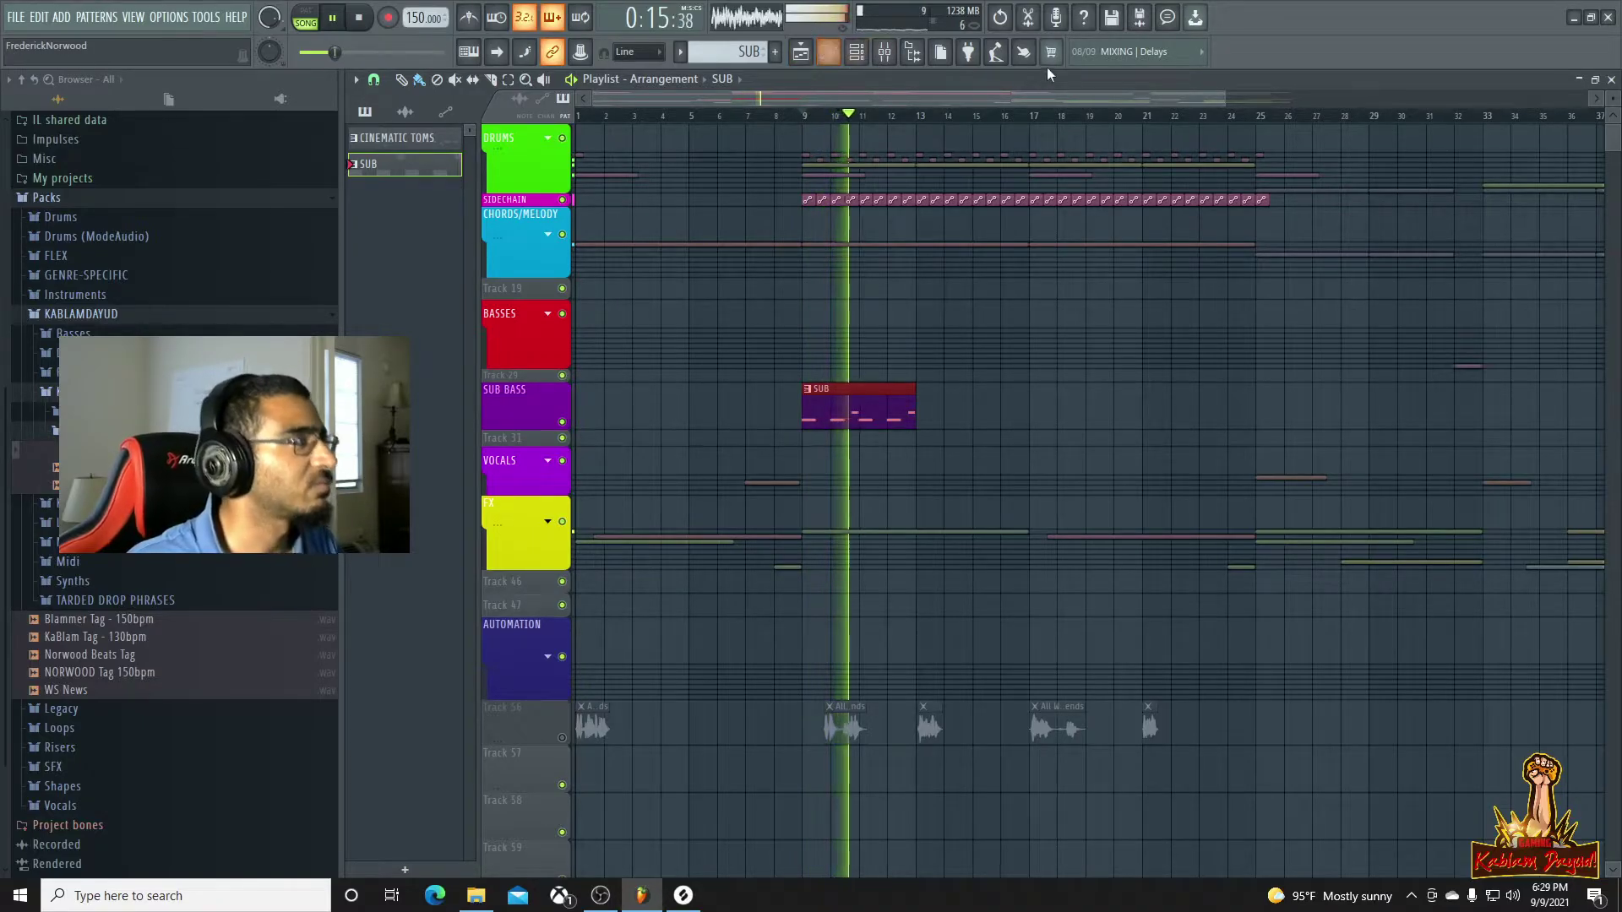
drag(1220, 99, 881, 93)
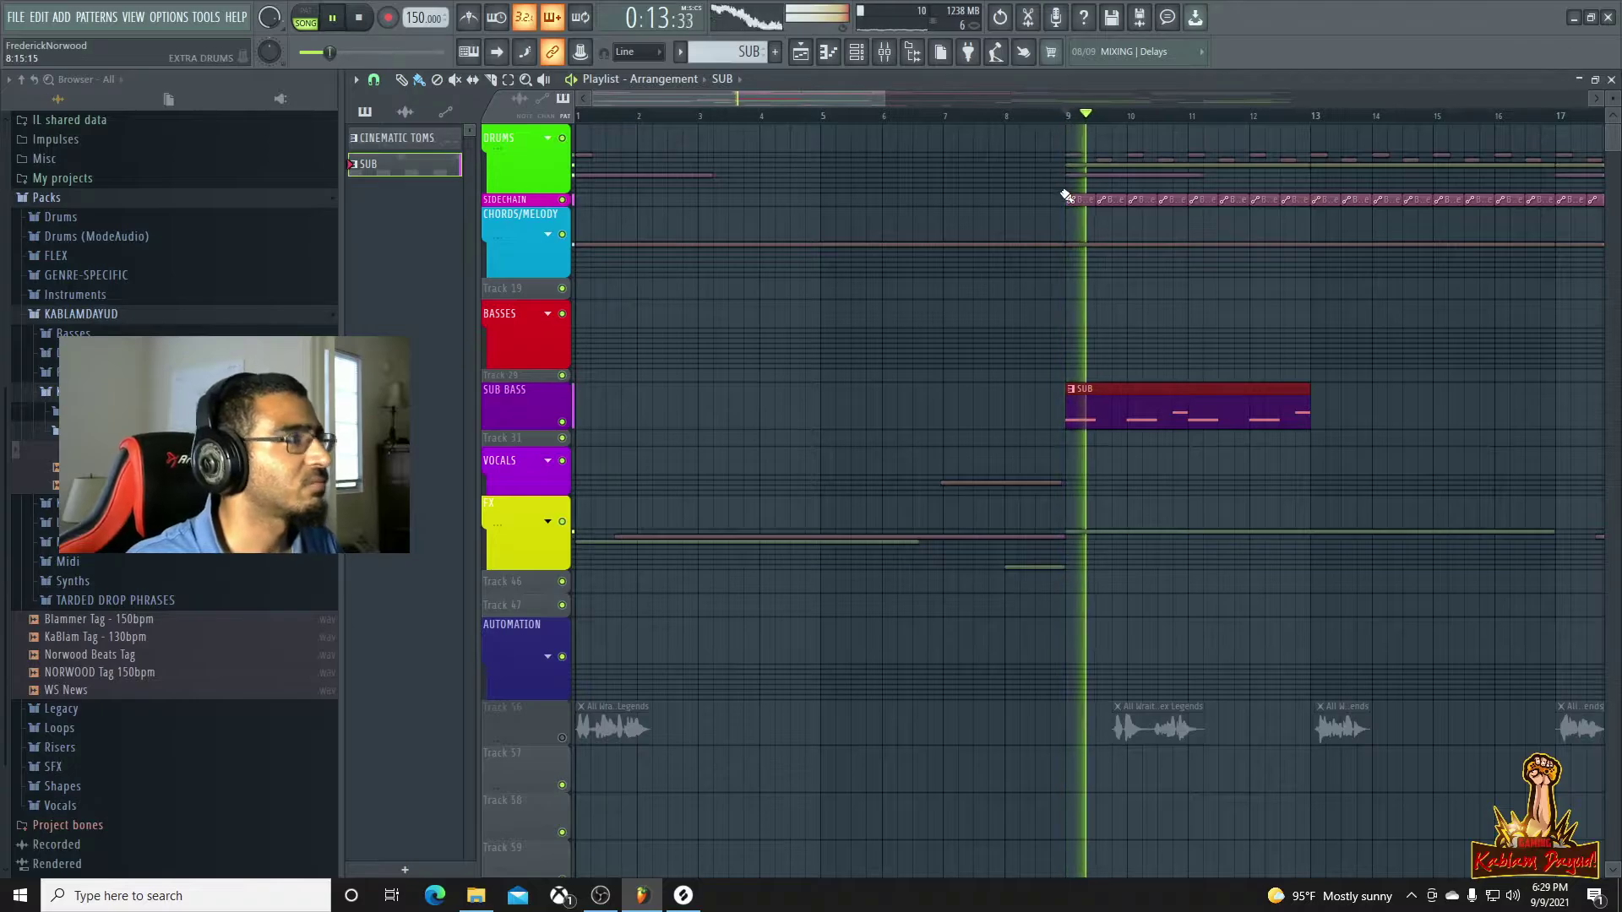
key(space)
Expand the DRUMS track group and play from bar 9 to compare the kick clip with the start of the SUB clip
click(550, 140)
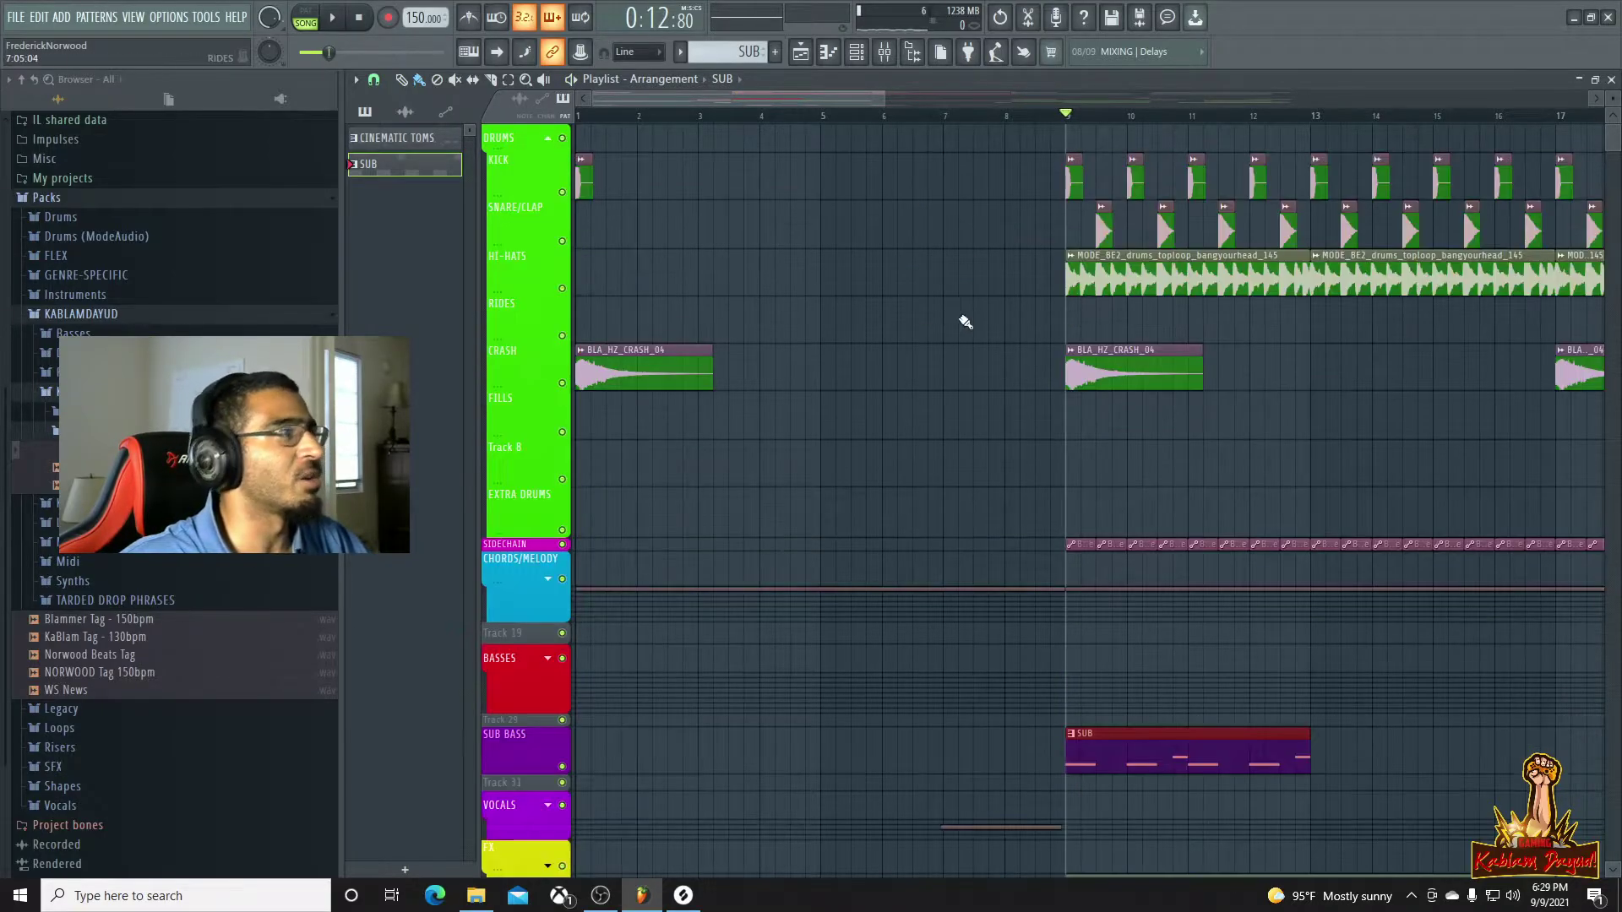
scroll(1035, 256, up, 5)
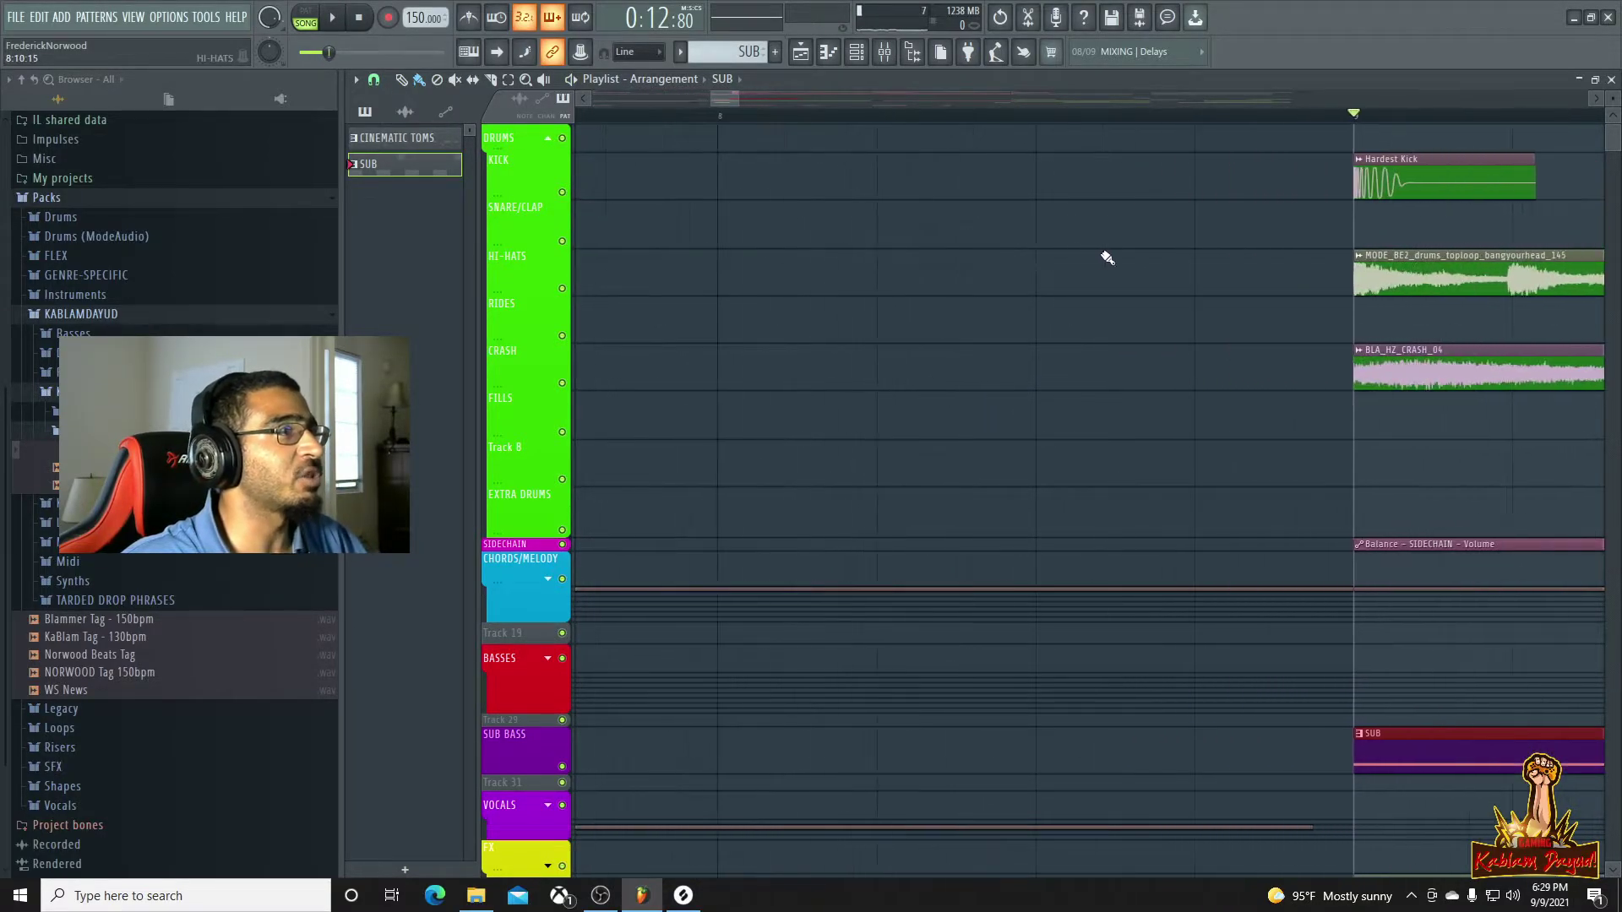
key(space)
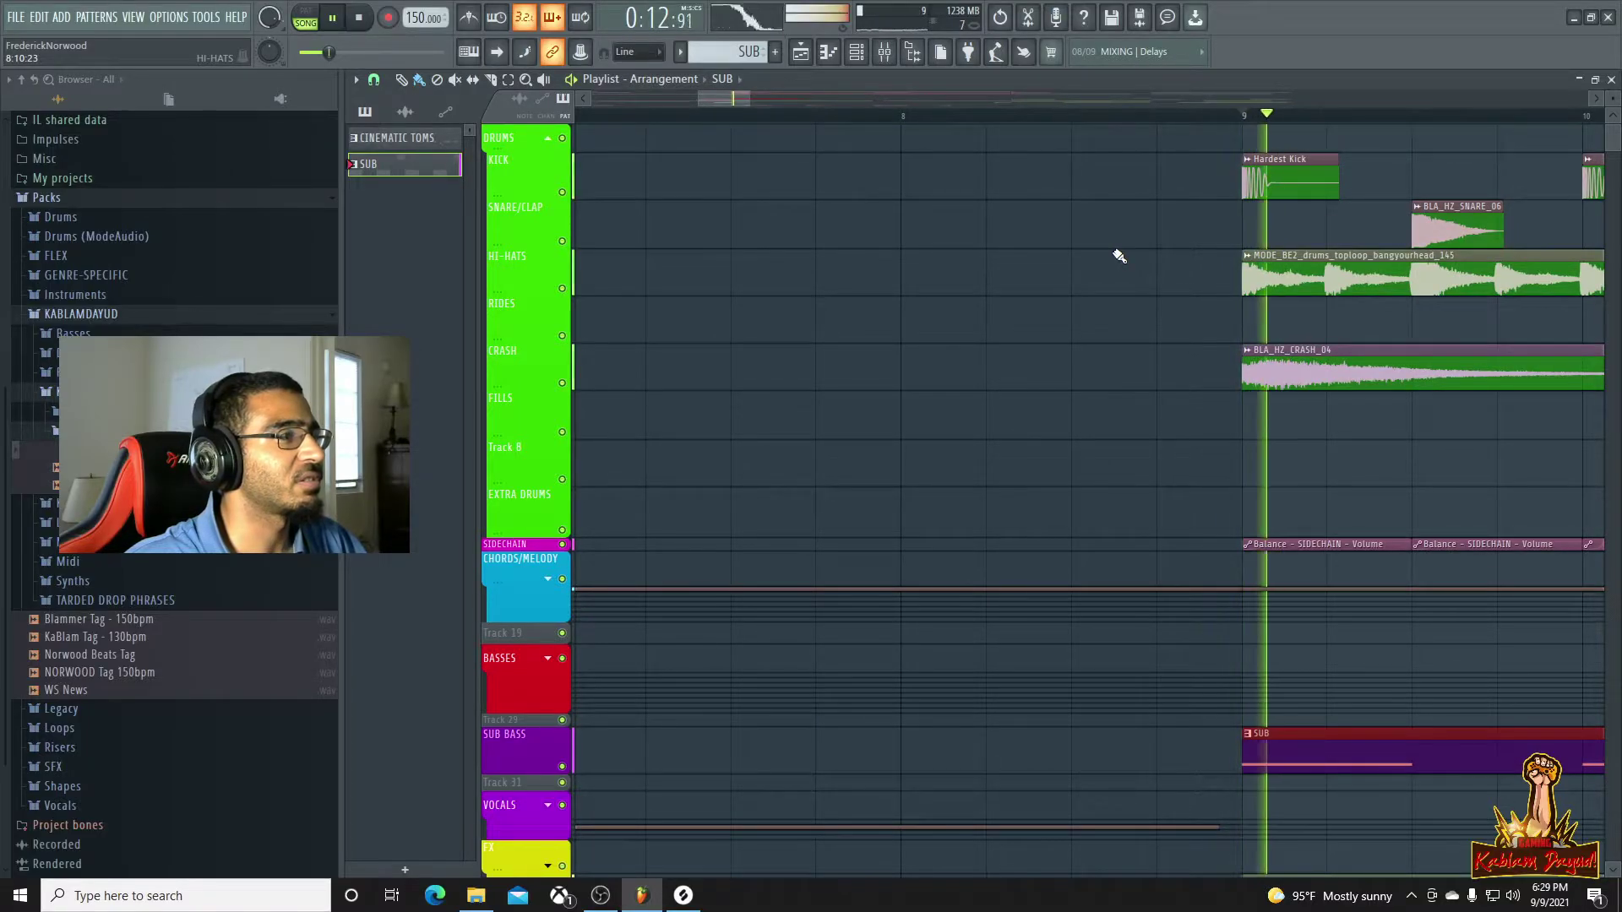
key(space)
drag(752, 98, 1044, 98)
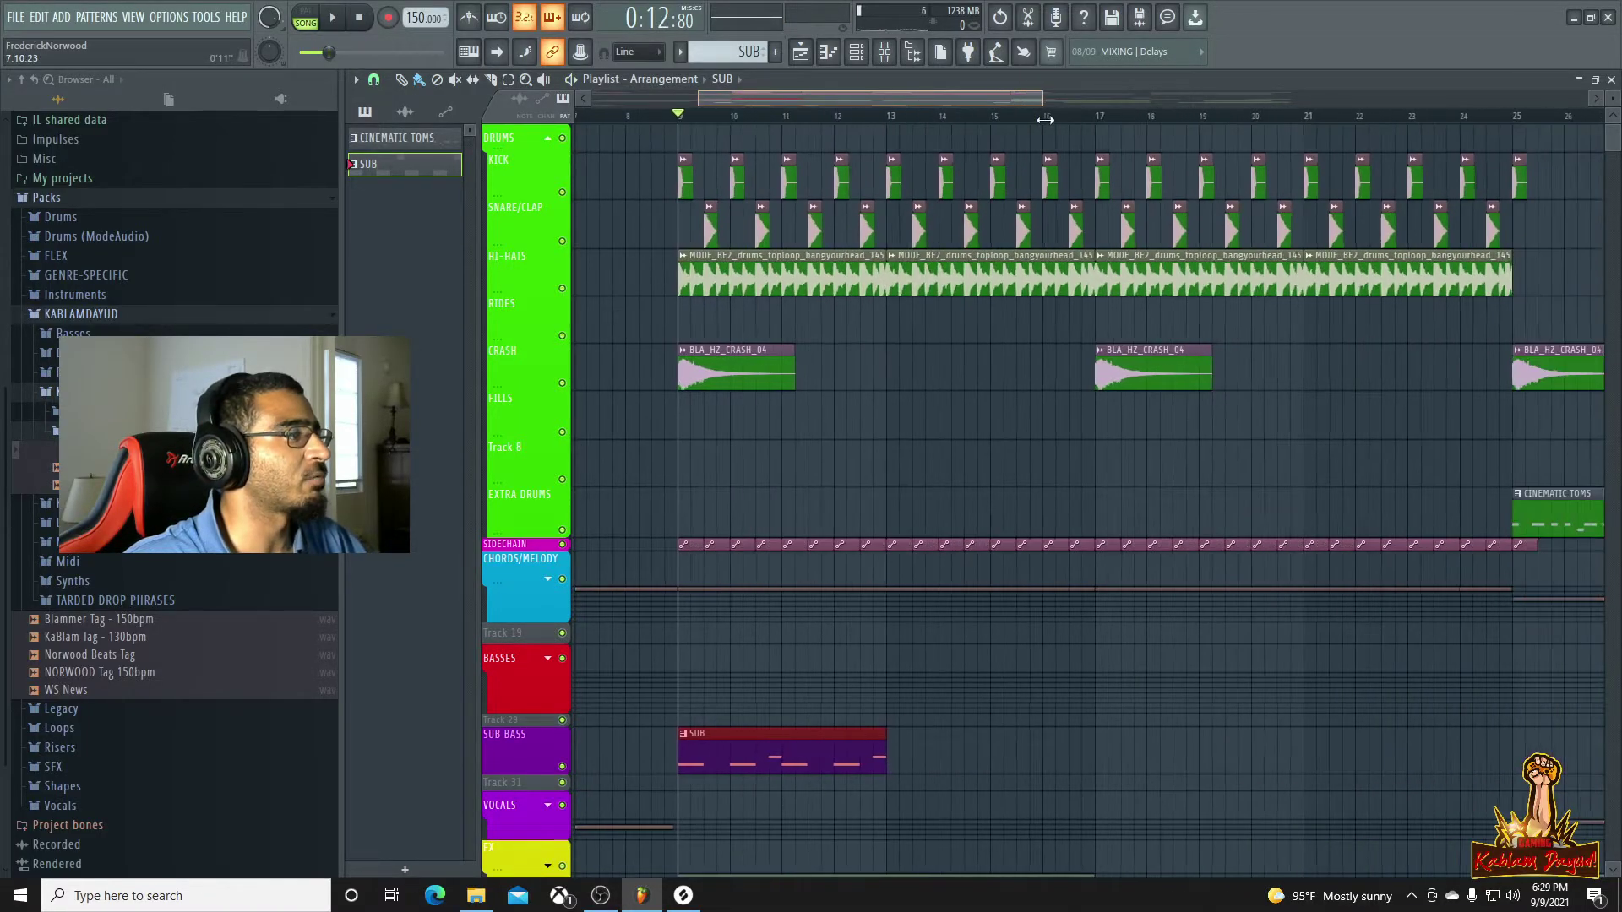
Route the SUB mixer track only to the SIDECHAIN track and play the section briefly
click(897, 53)
click(801, 466)
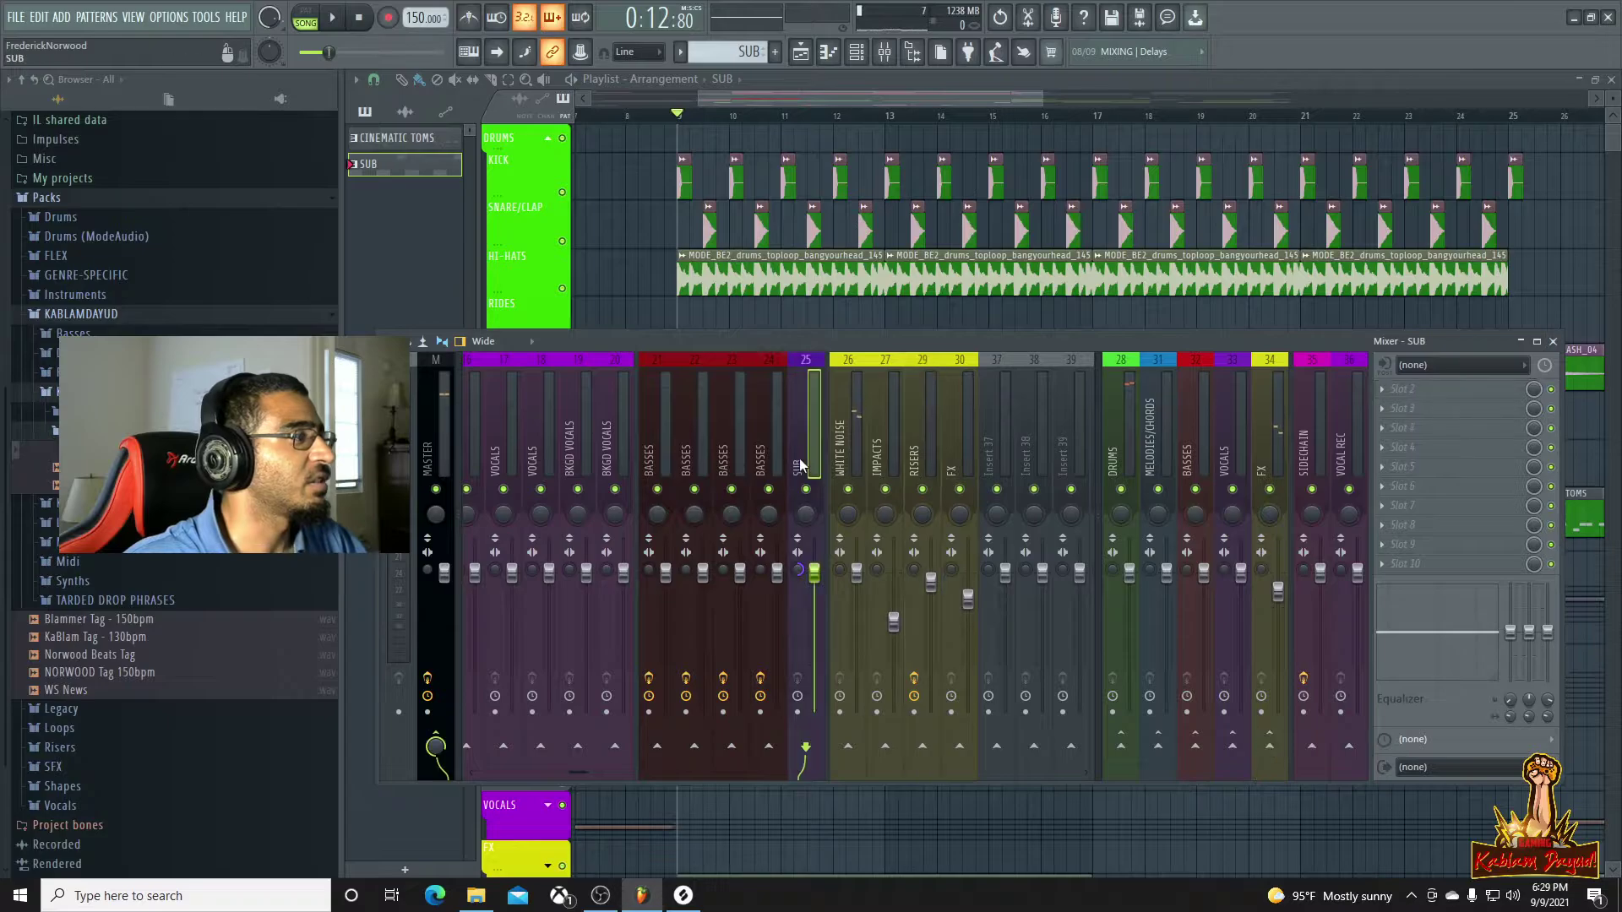
right_click(1315, 748)
click(1338, 764)
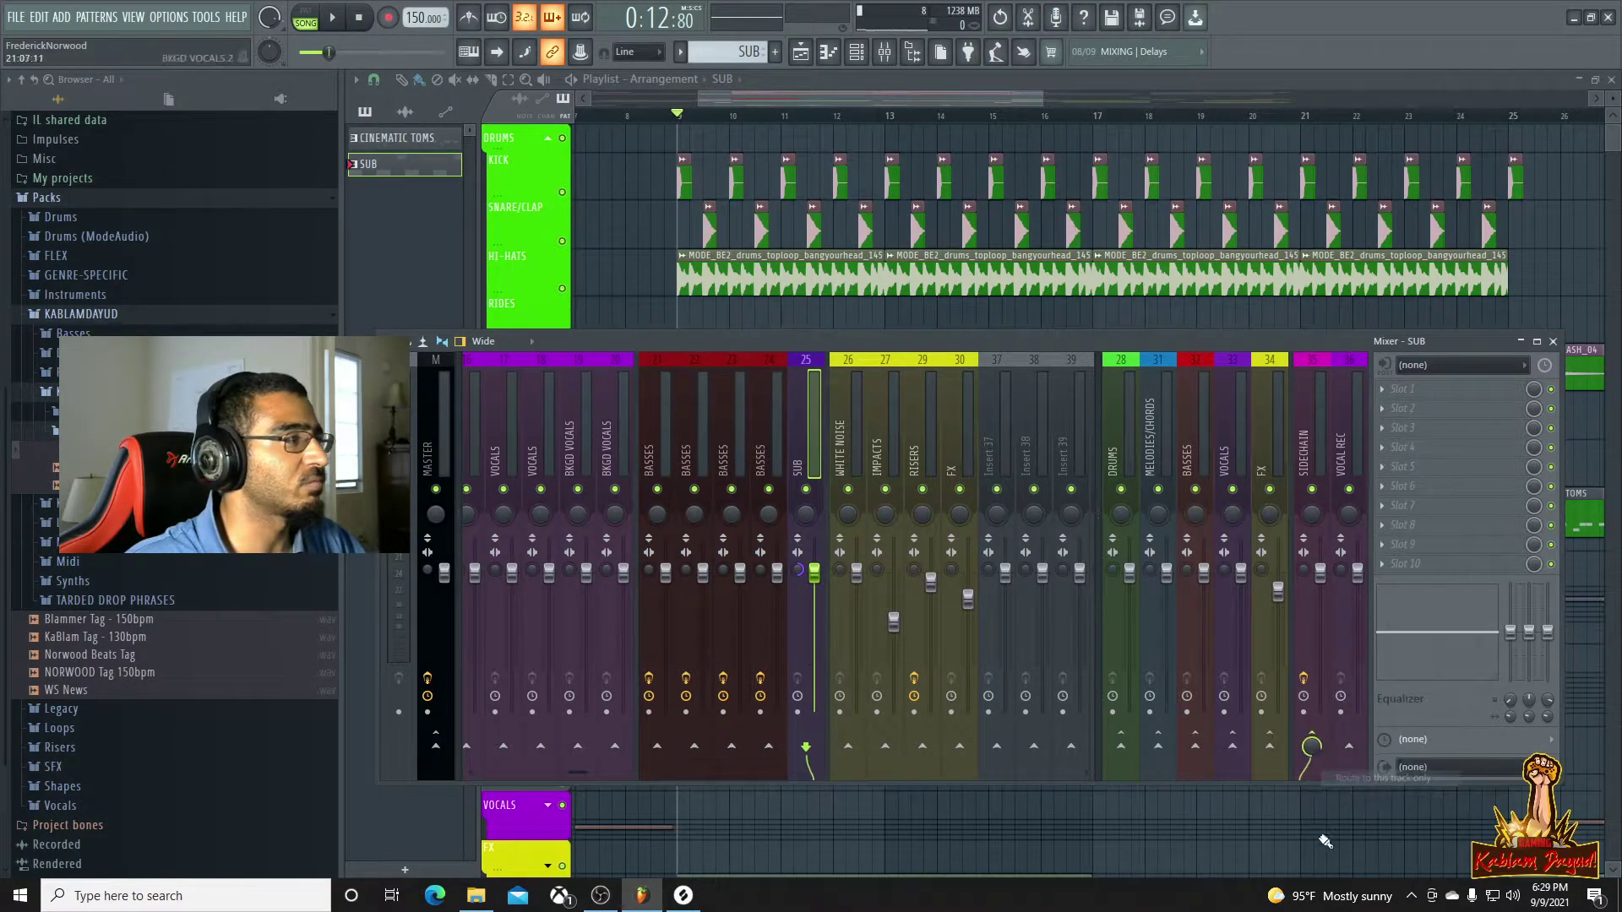
key(space)
key(space)
key(F9)
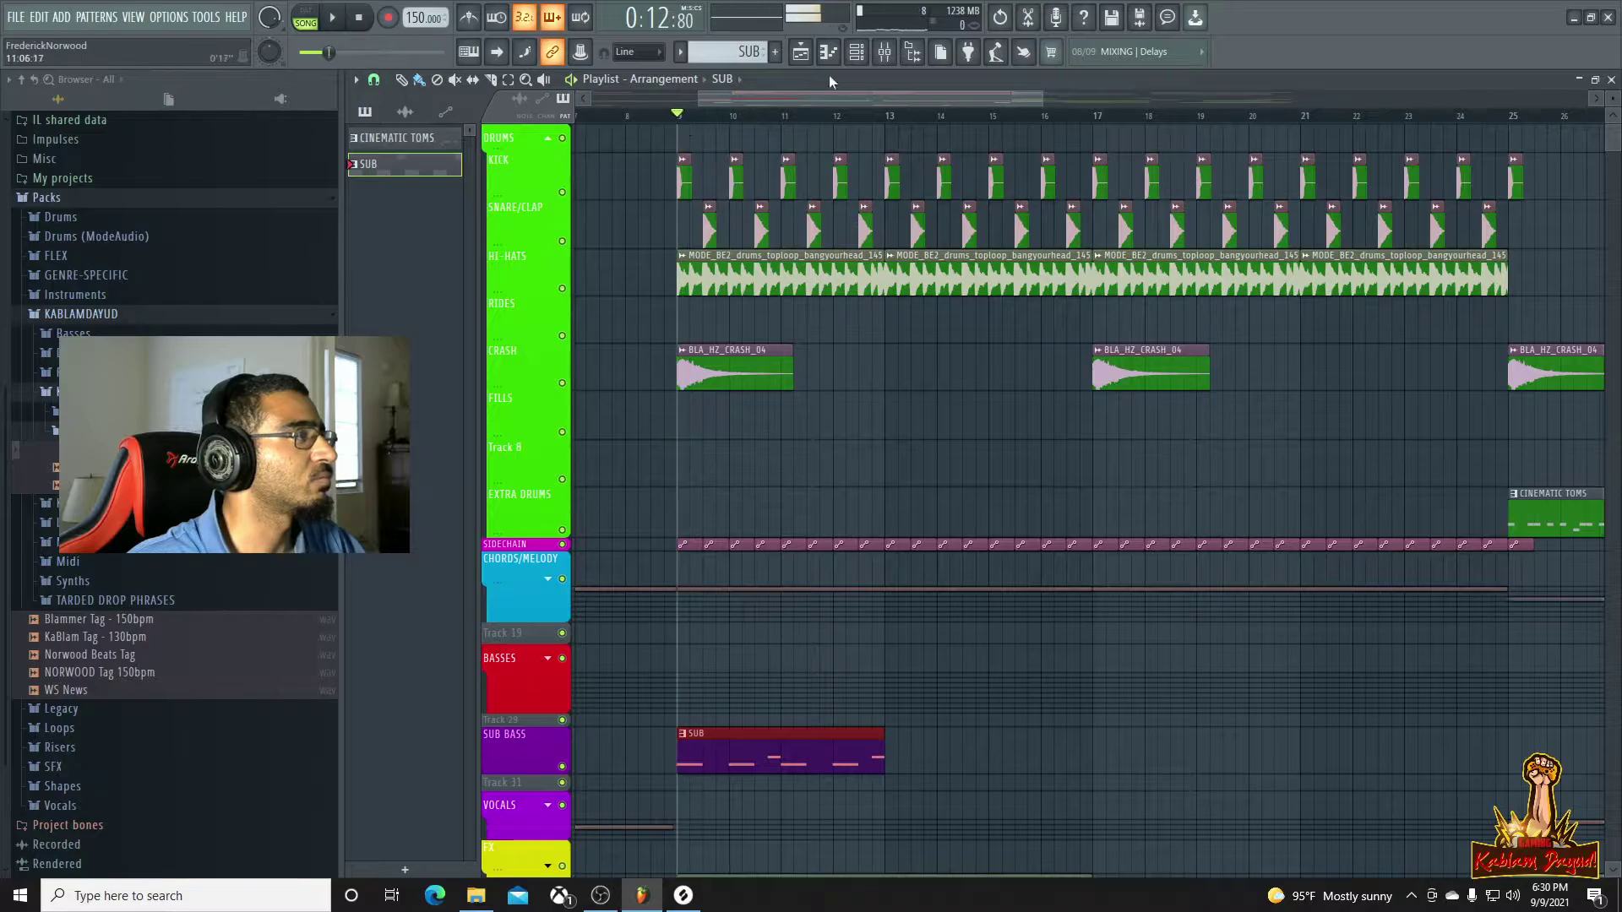
Play the section with the mixer open to check the SUB track's signal level
click(884, 52)
key(space)
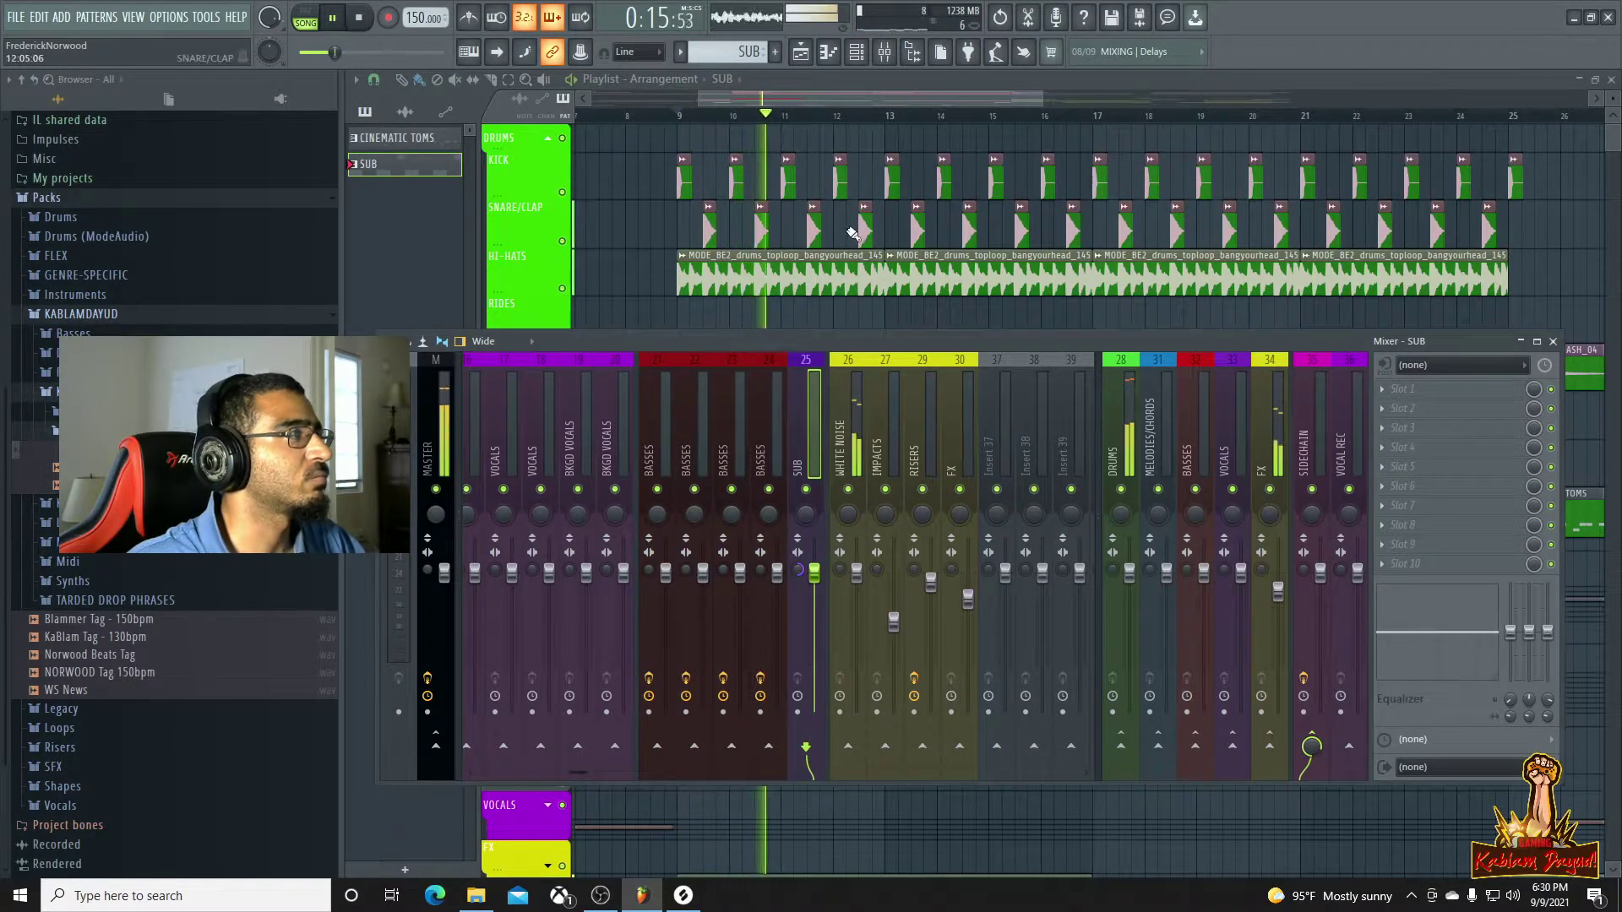
key(space)
key(F9)
Assign the Serum channel to mixer track 25 (SUB) and play the arrangement to check its level
double_click(708, 757)
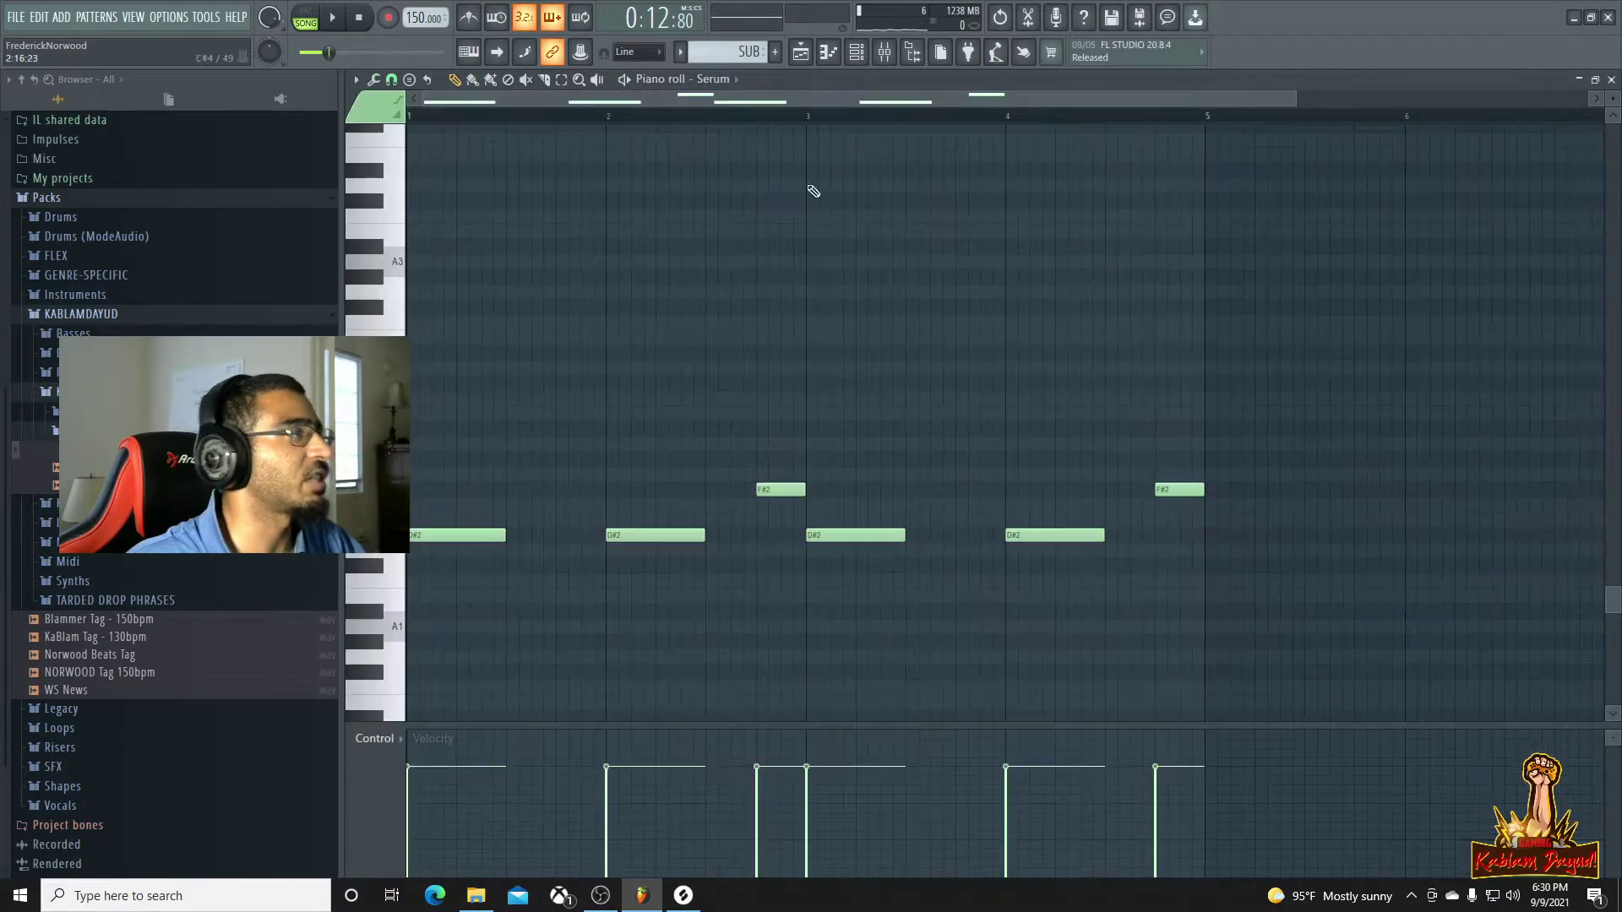
click(855, 52)
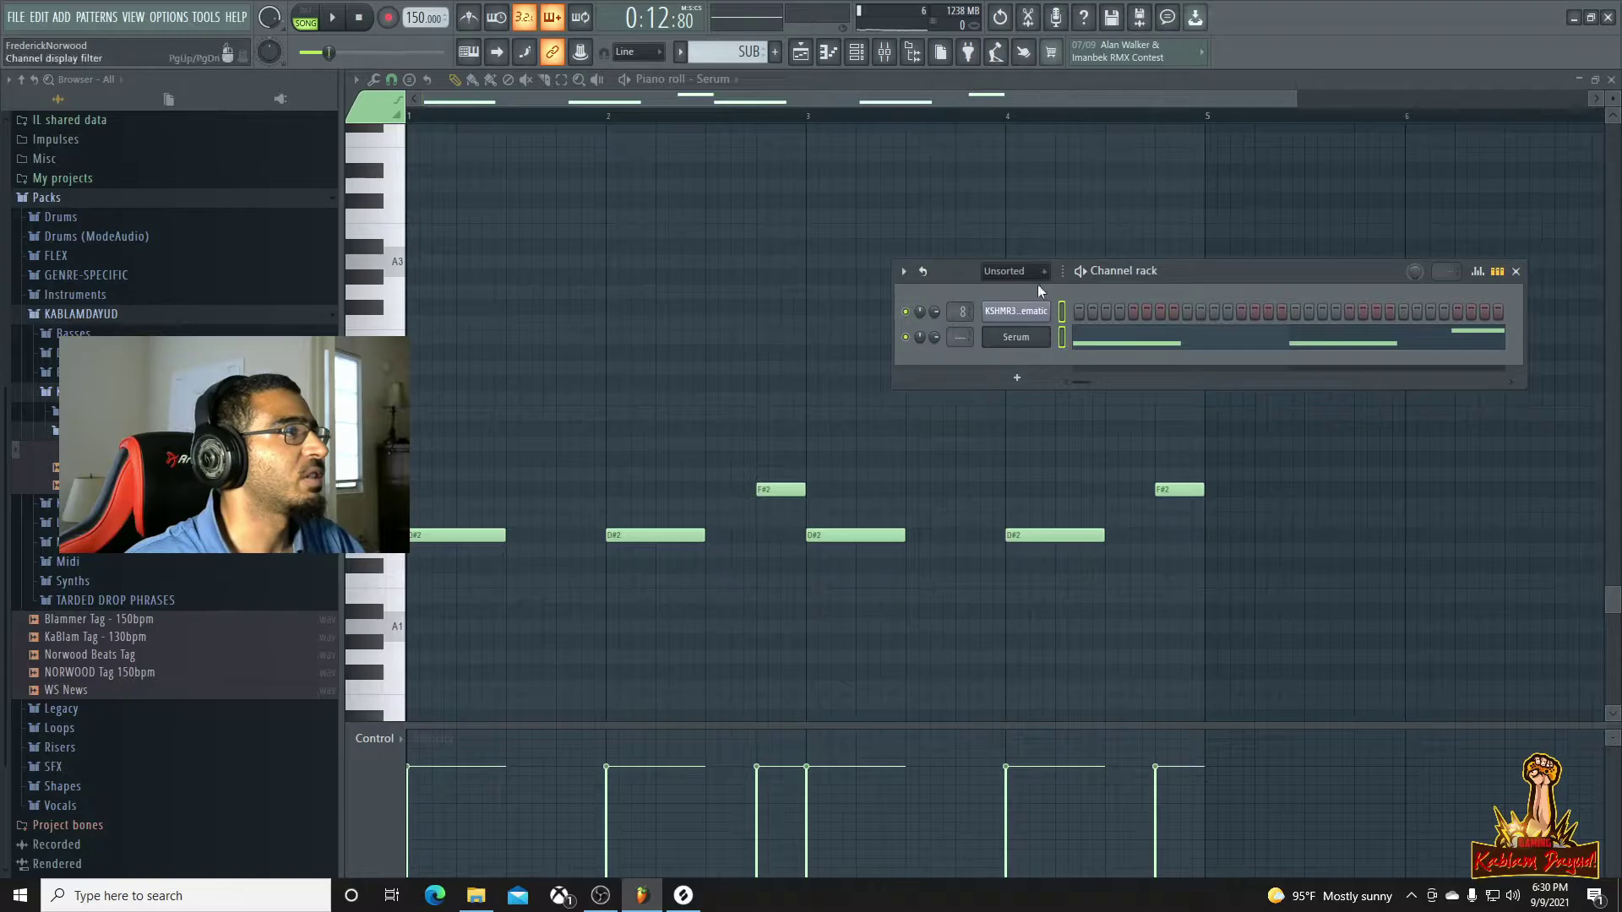
key(F9)
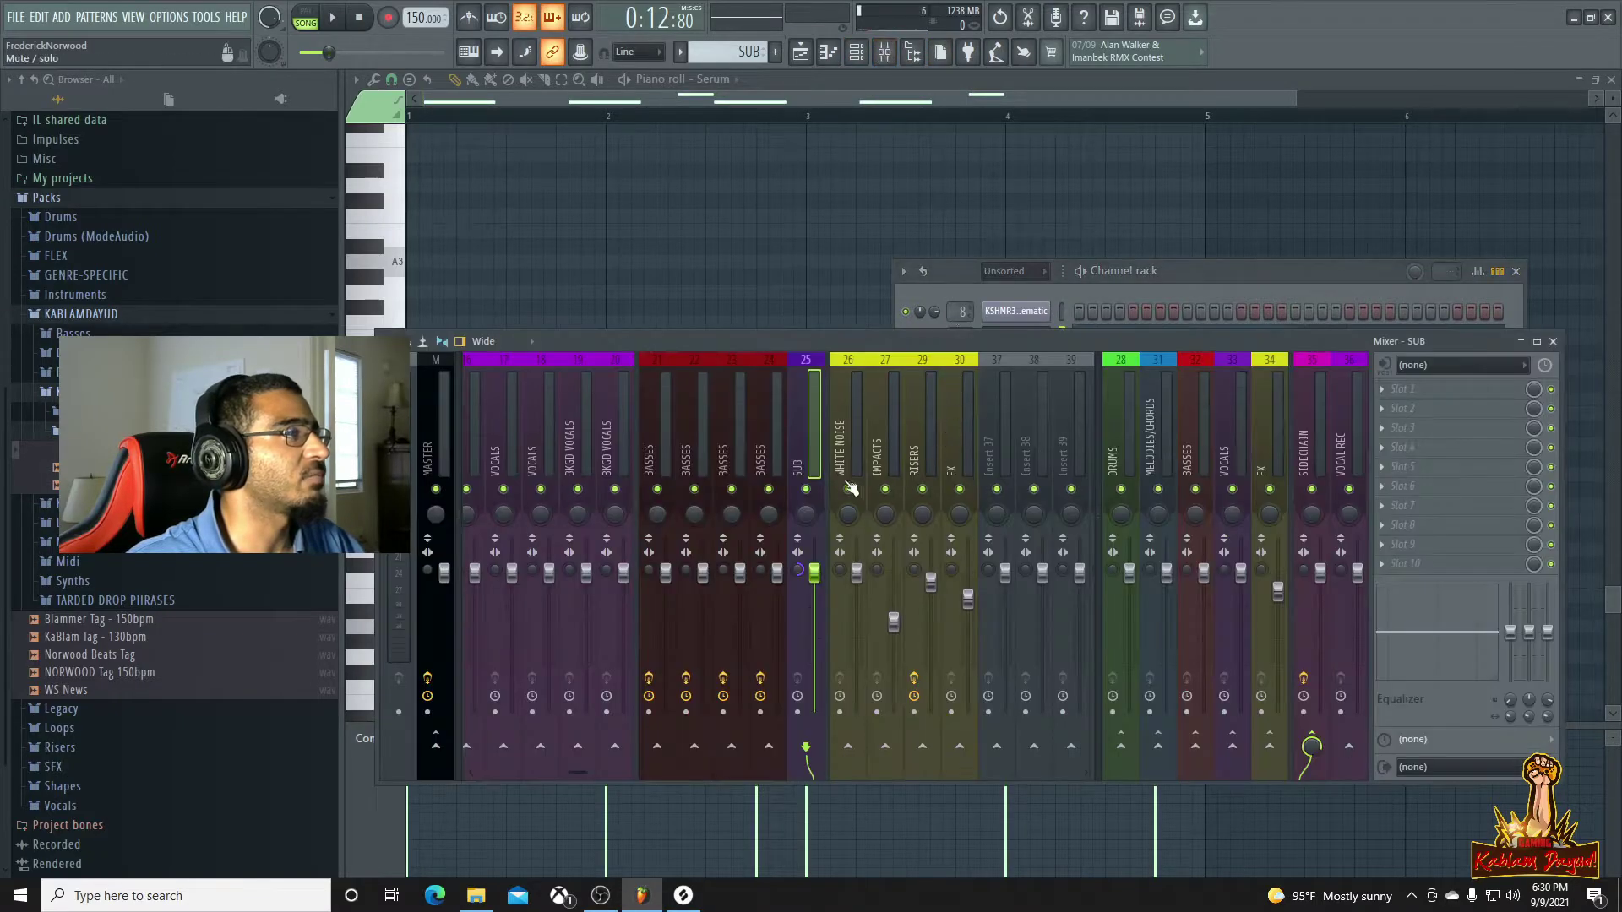
key(space)
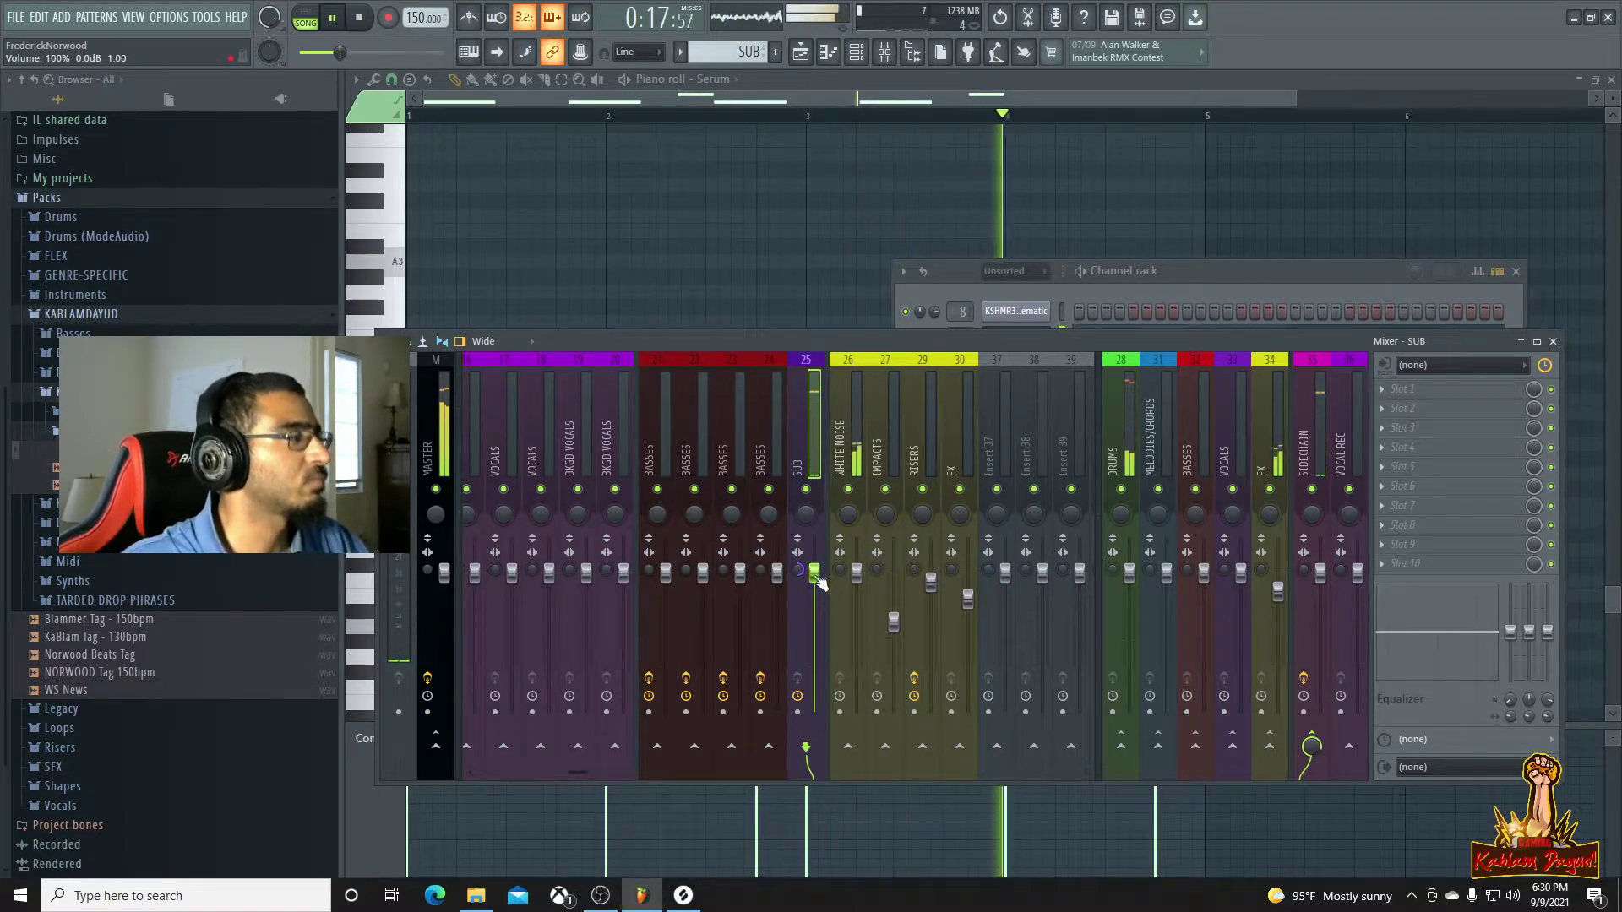
key(space)
Browse the drum sample folders in the KABLAMDAYUD pack and preview a sample as an alternative kick
click(830, 53)
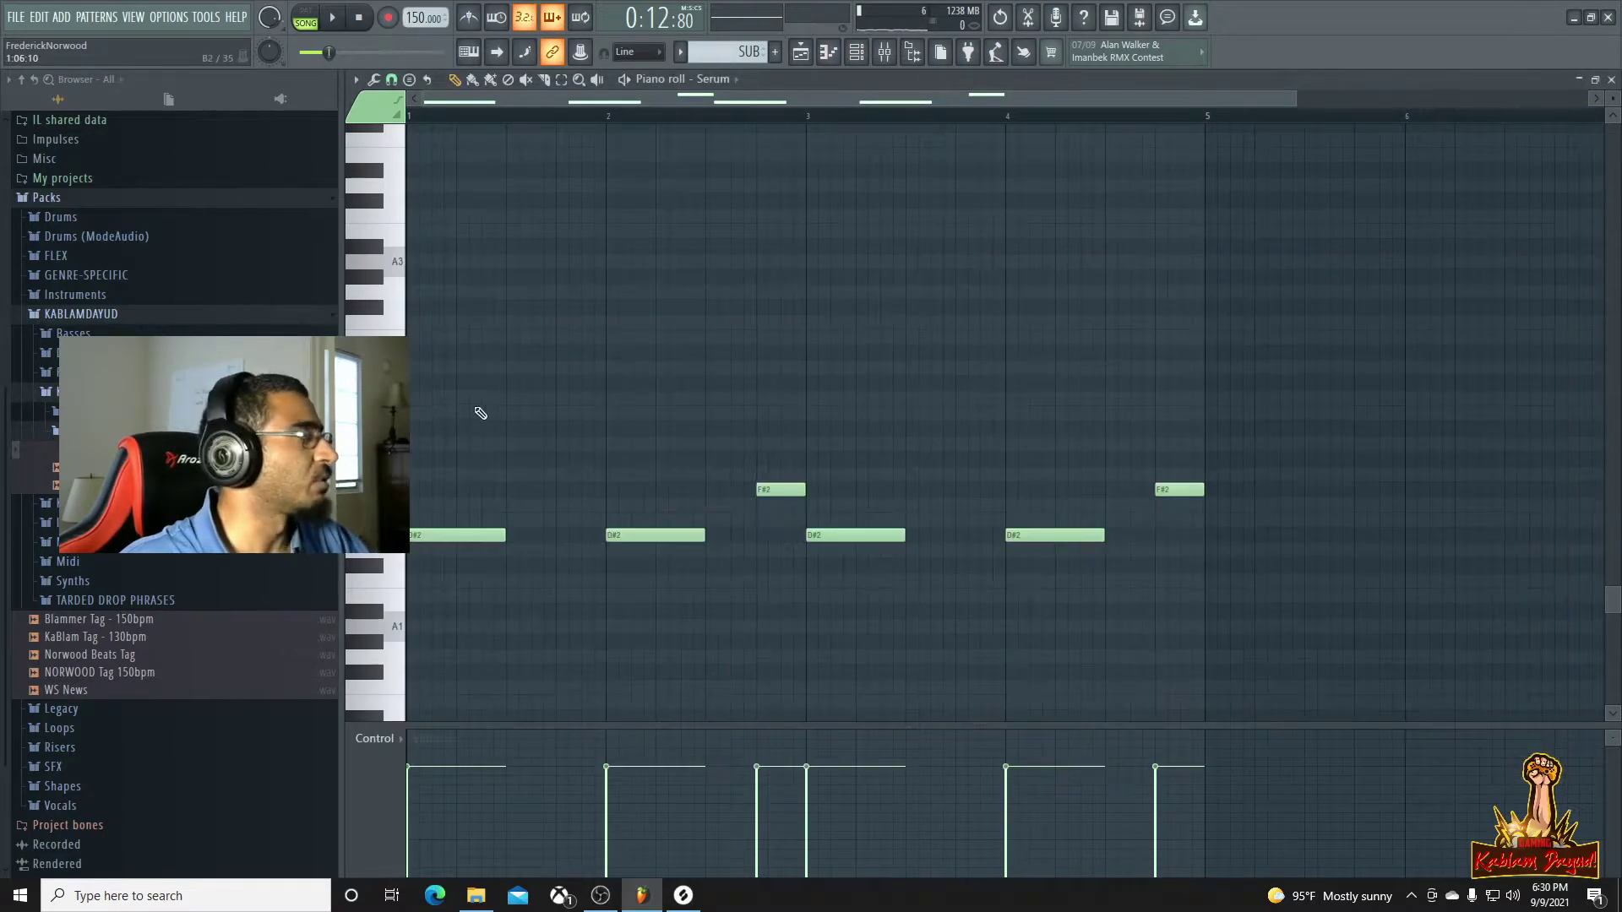
click(110, 431)
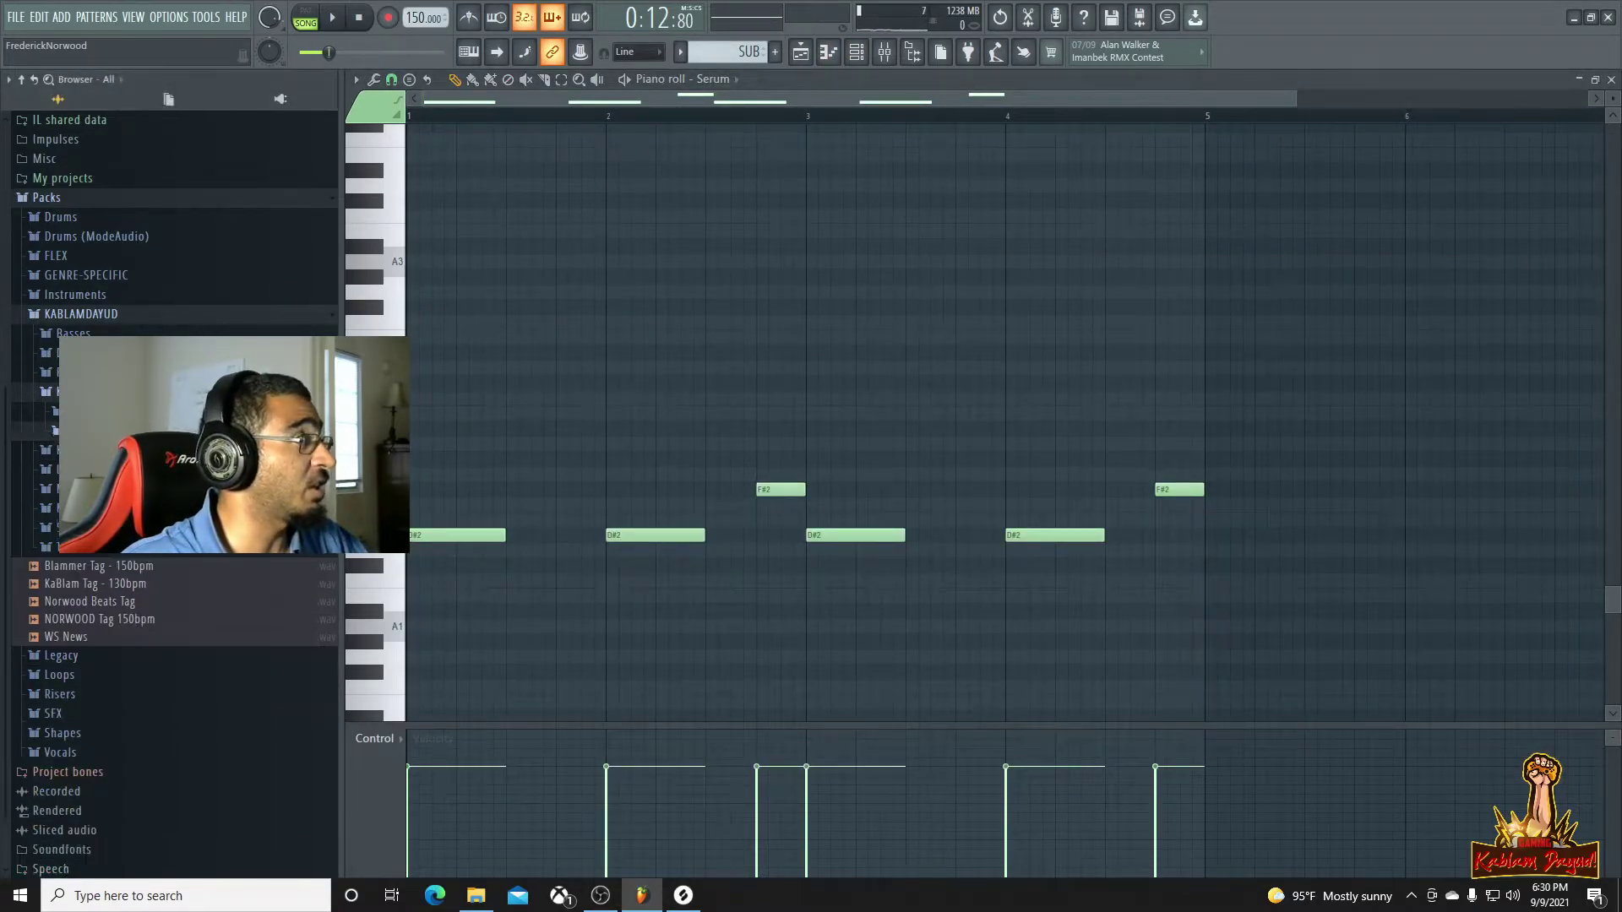
click(110, 411)
click(110, 450)
click(109, 450)
click(110, 431)
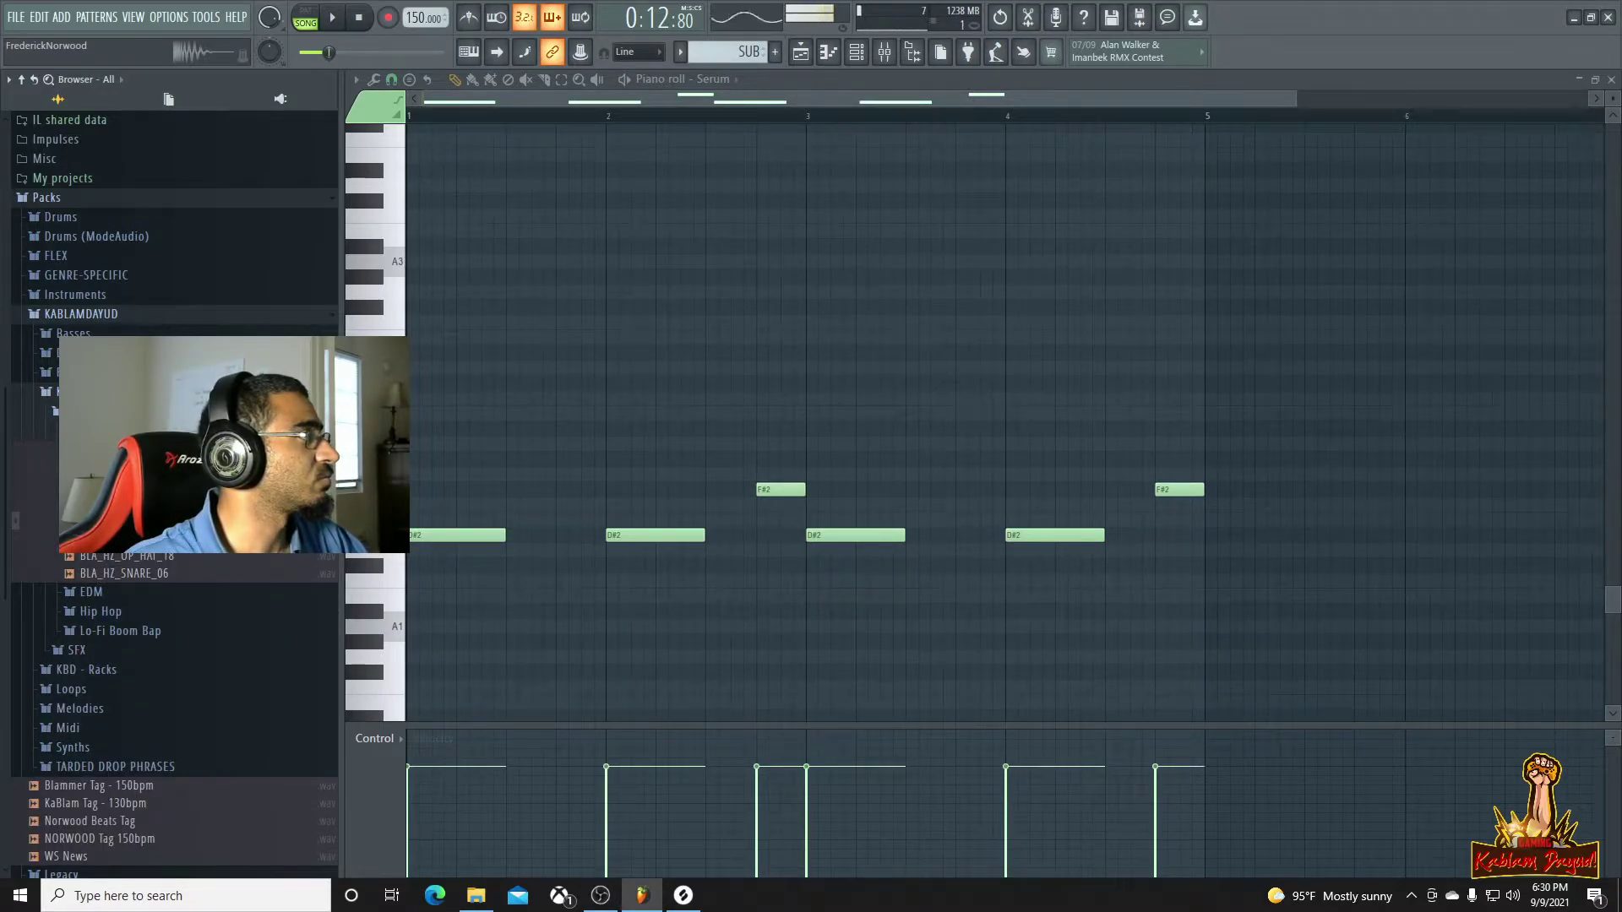
Open the sample settings of the Hardest Kick clip at bar 9 in the playlist
click(863, 57)
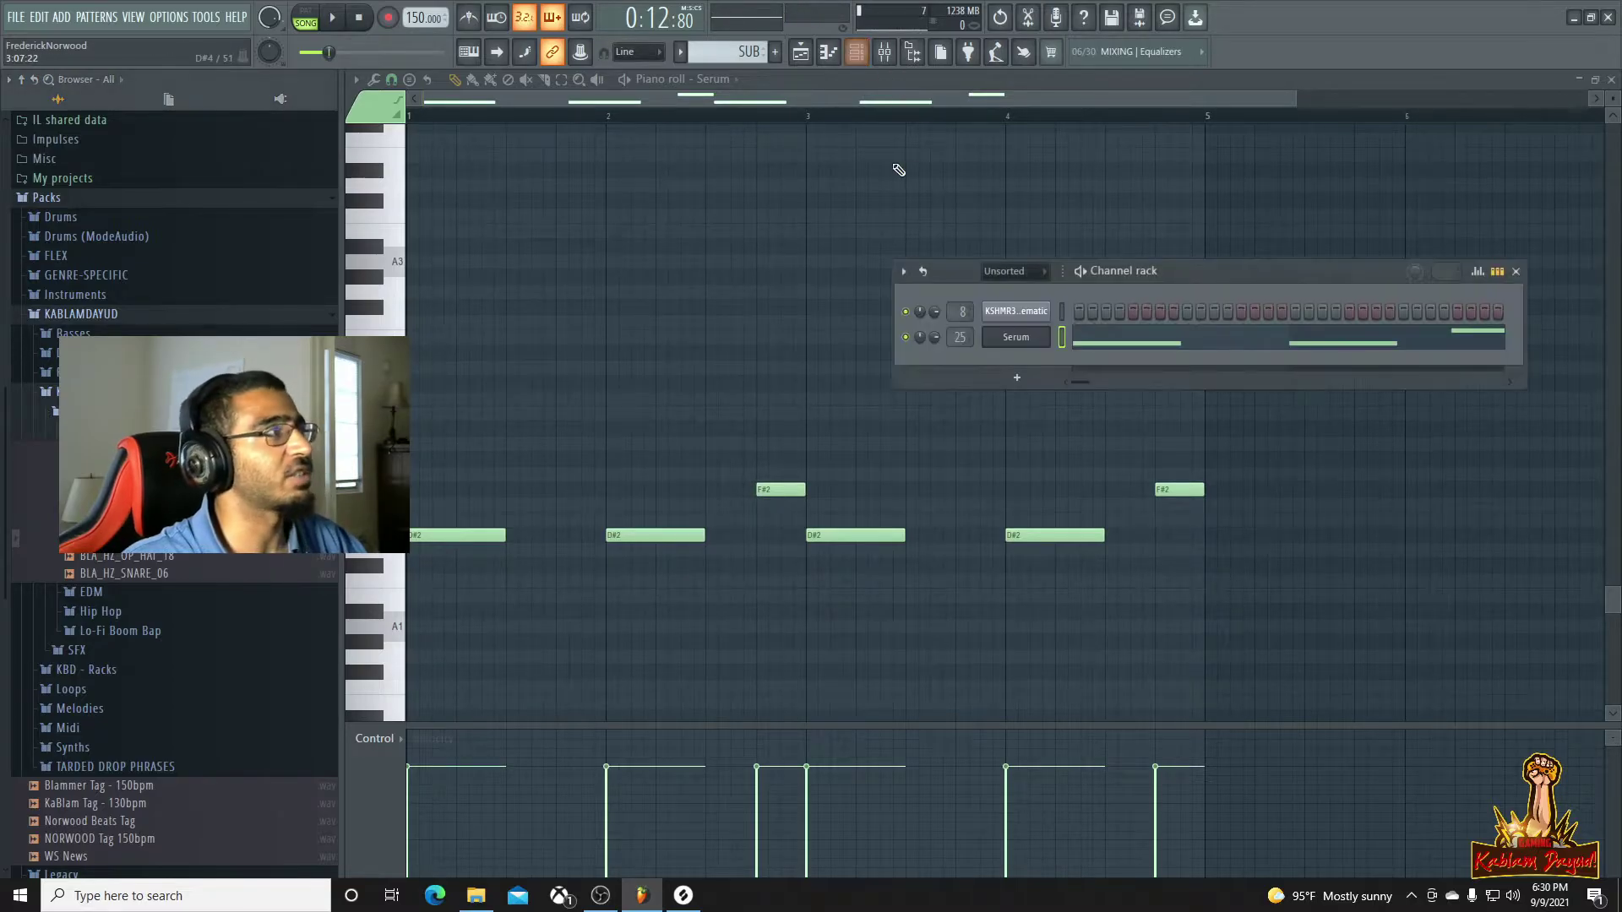
click(1015, 343)
click(800, 54)
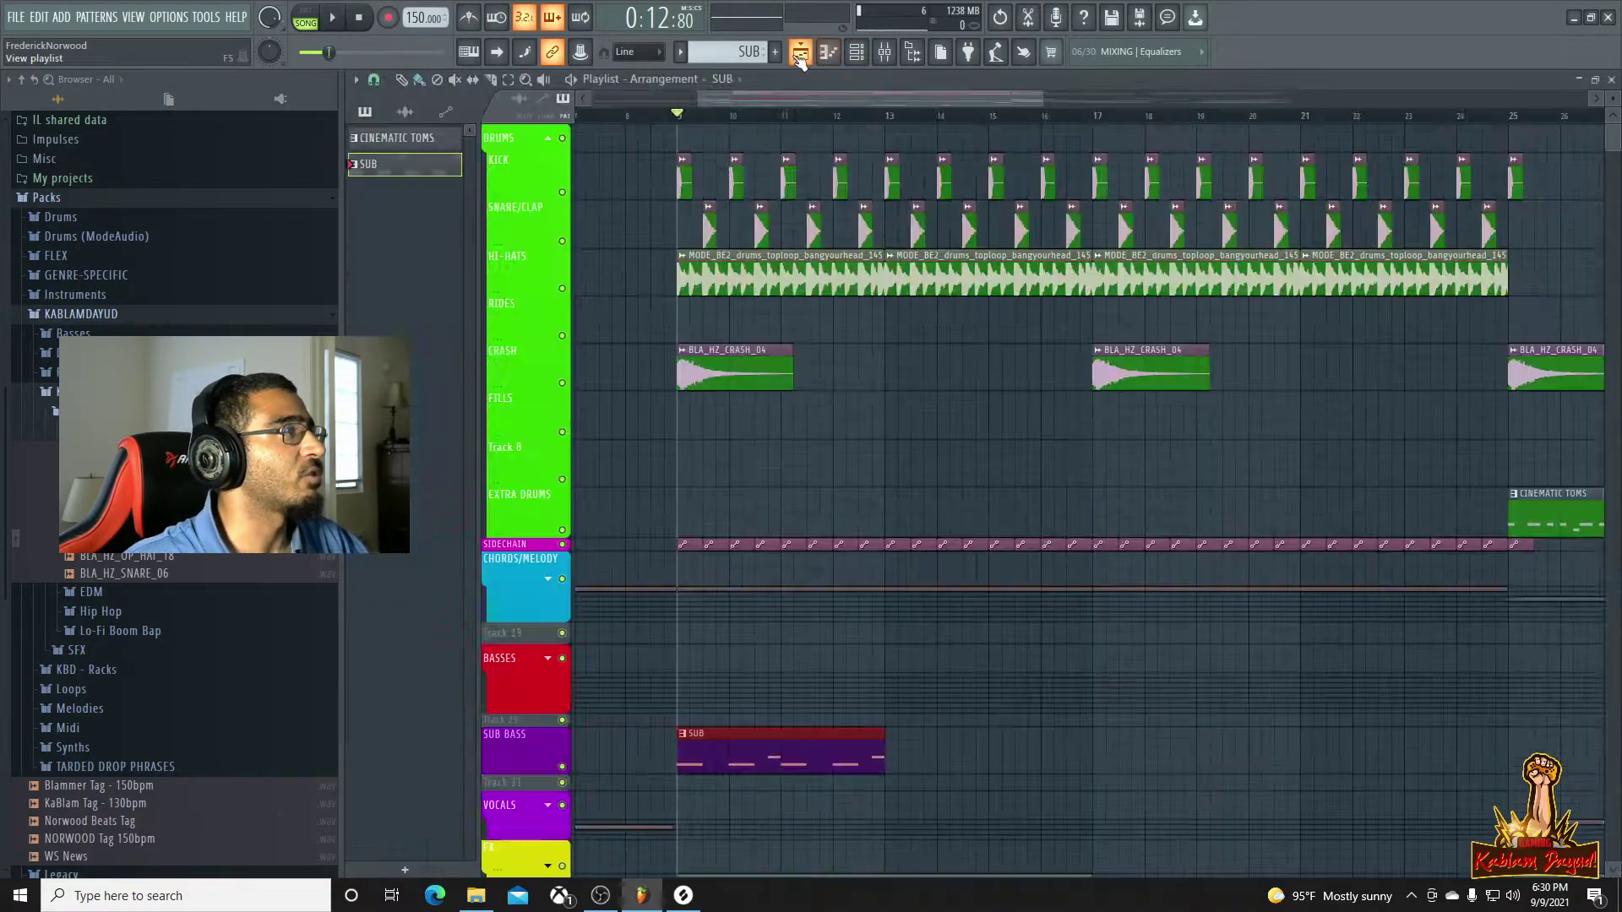
double_click(683, 179)
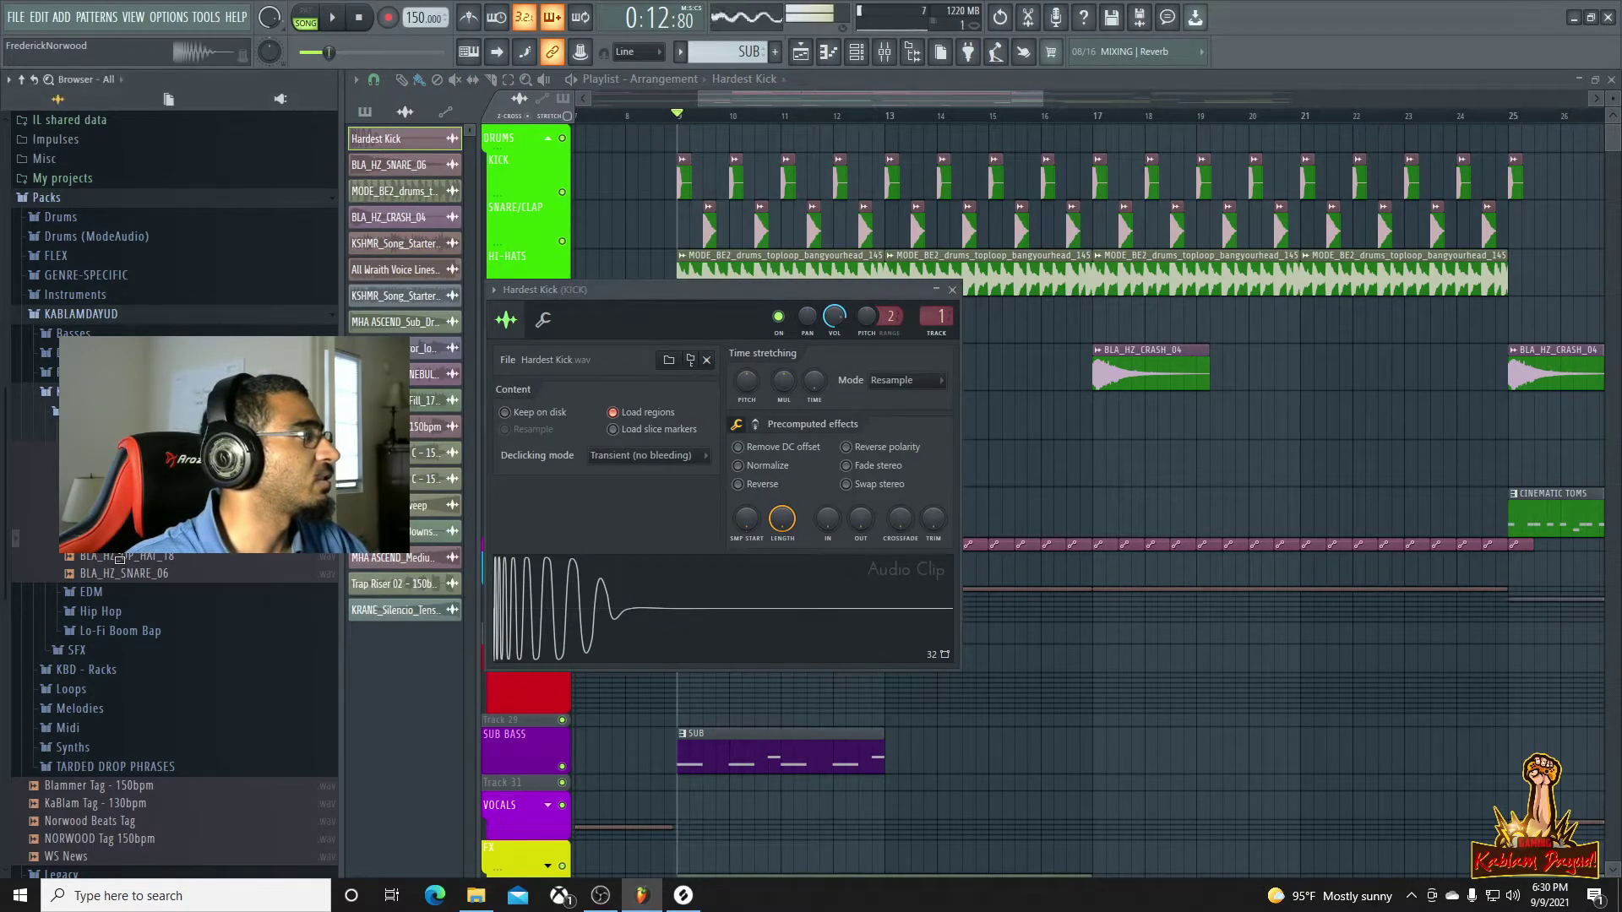
Try BLA_HZ_KICK_09 as the kick sample and audition it with different fade-out amounts
drag(118, 553, 656, 598)
key(space)
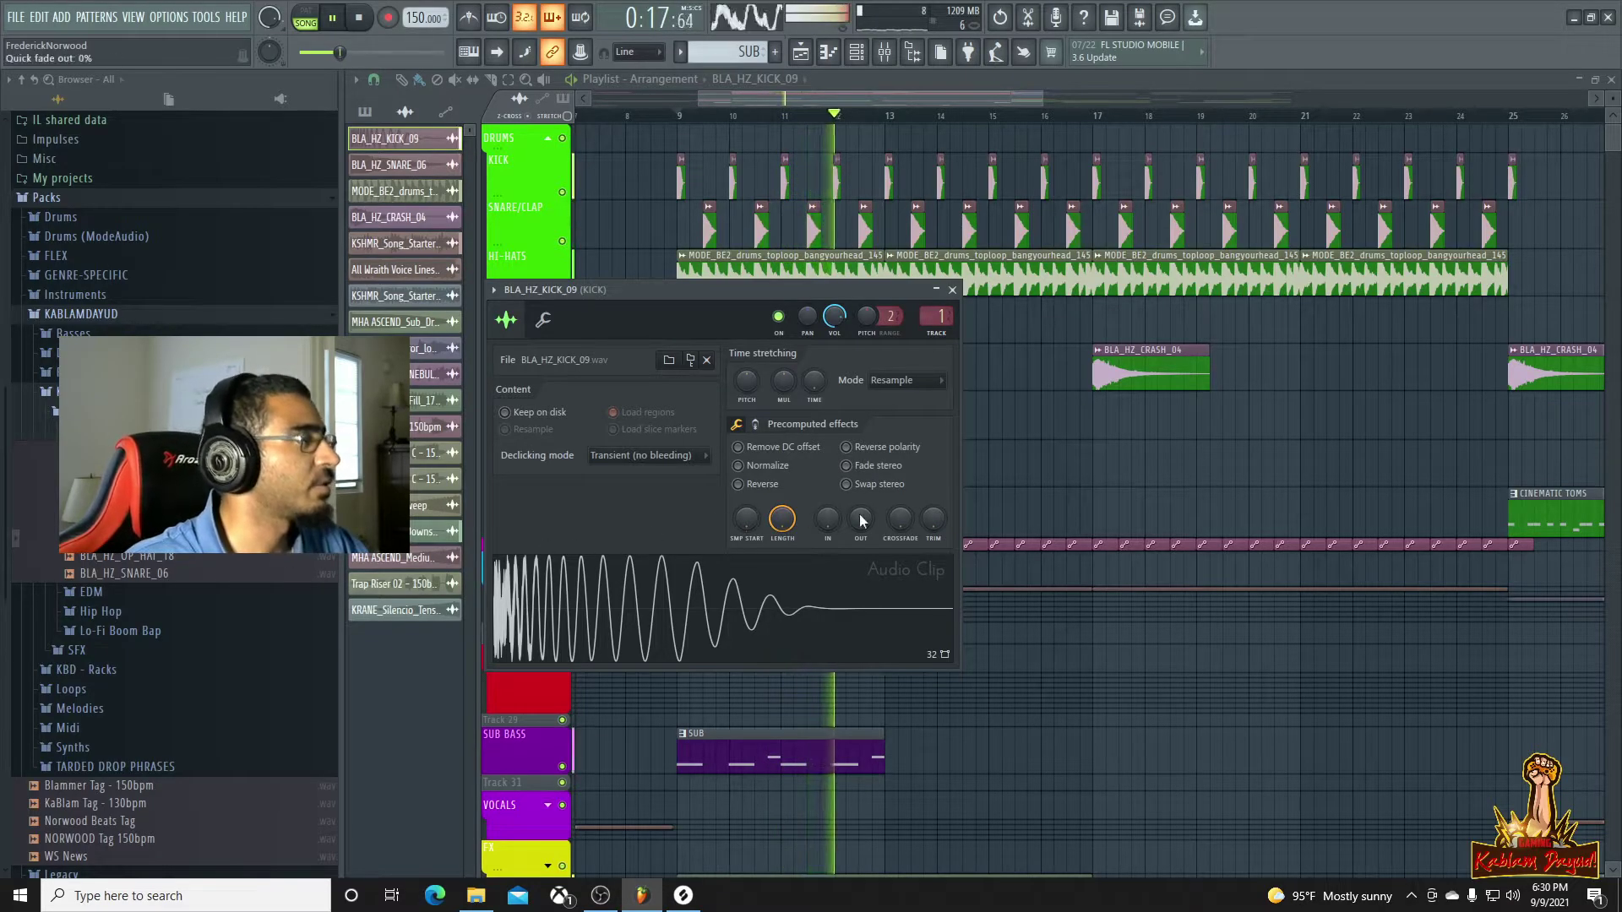
drag(861, 521, 861, 440)
key(space)
key(space)
key(space)
key(space)
drag(860, 522, 860, 603)
key(space)
key(space)
Load BLA_HZ_KICK_08 into the kick clip, audition it with the arrangement and close the sample settings
drag(528, 582, 528, 582)
key(space)
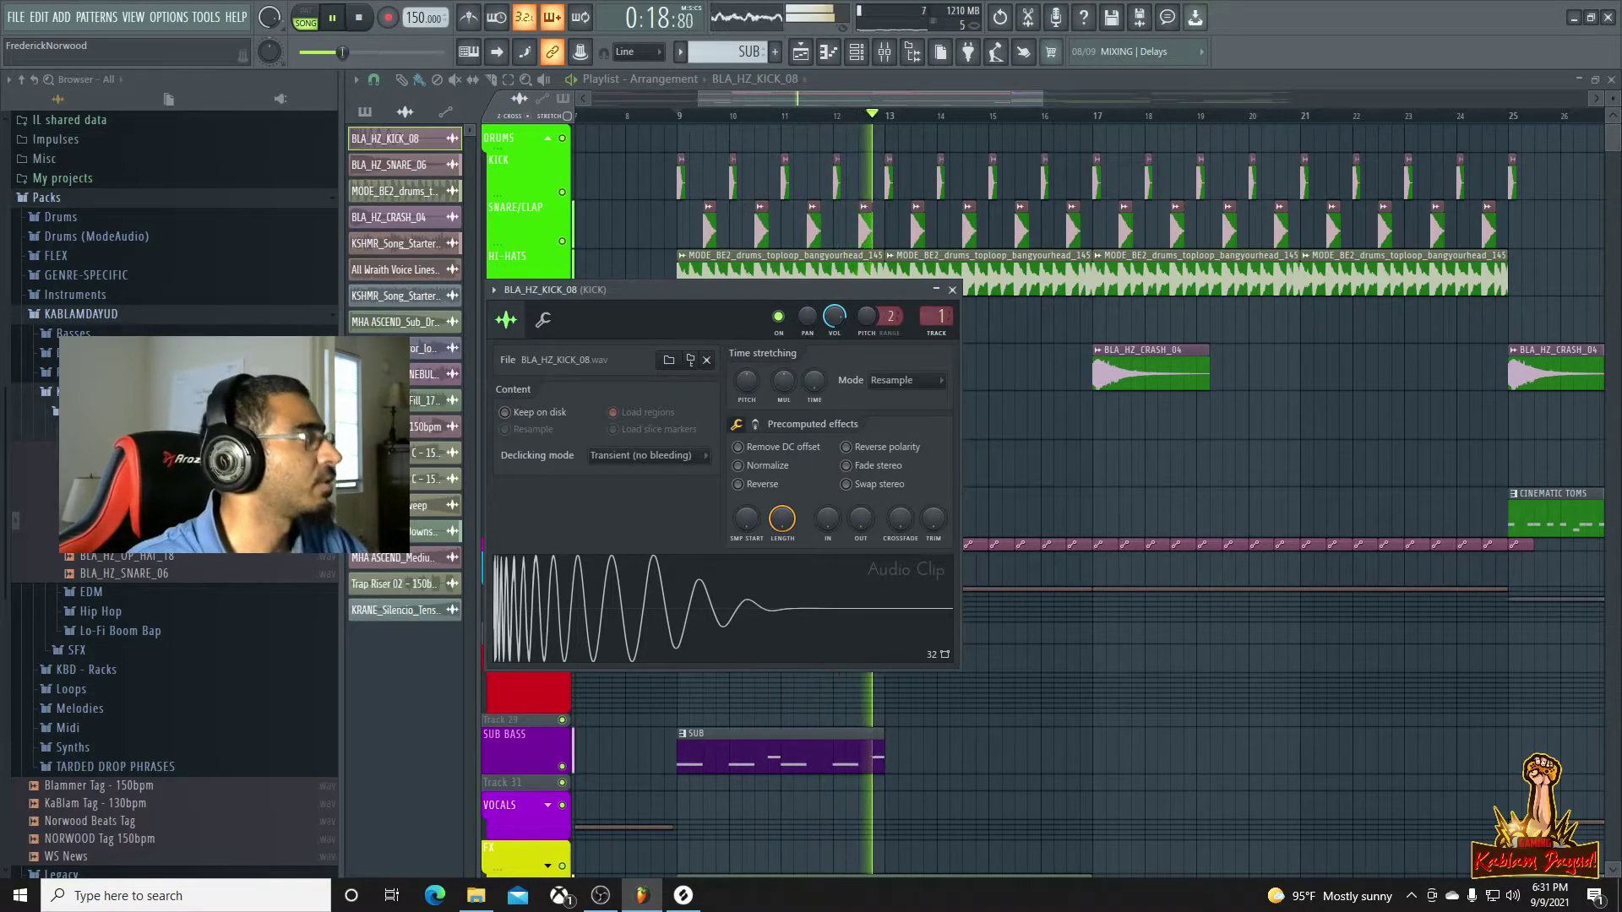
scroll(169, 659, down, 4)
key(space)
scroll(169, 658, down, 1)
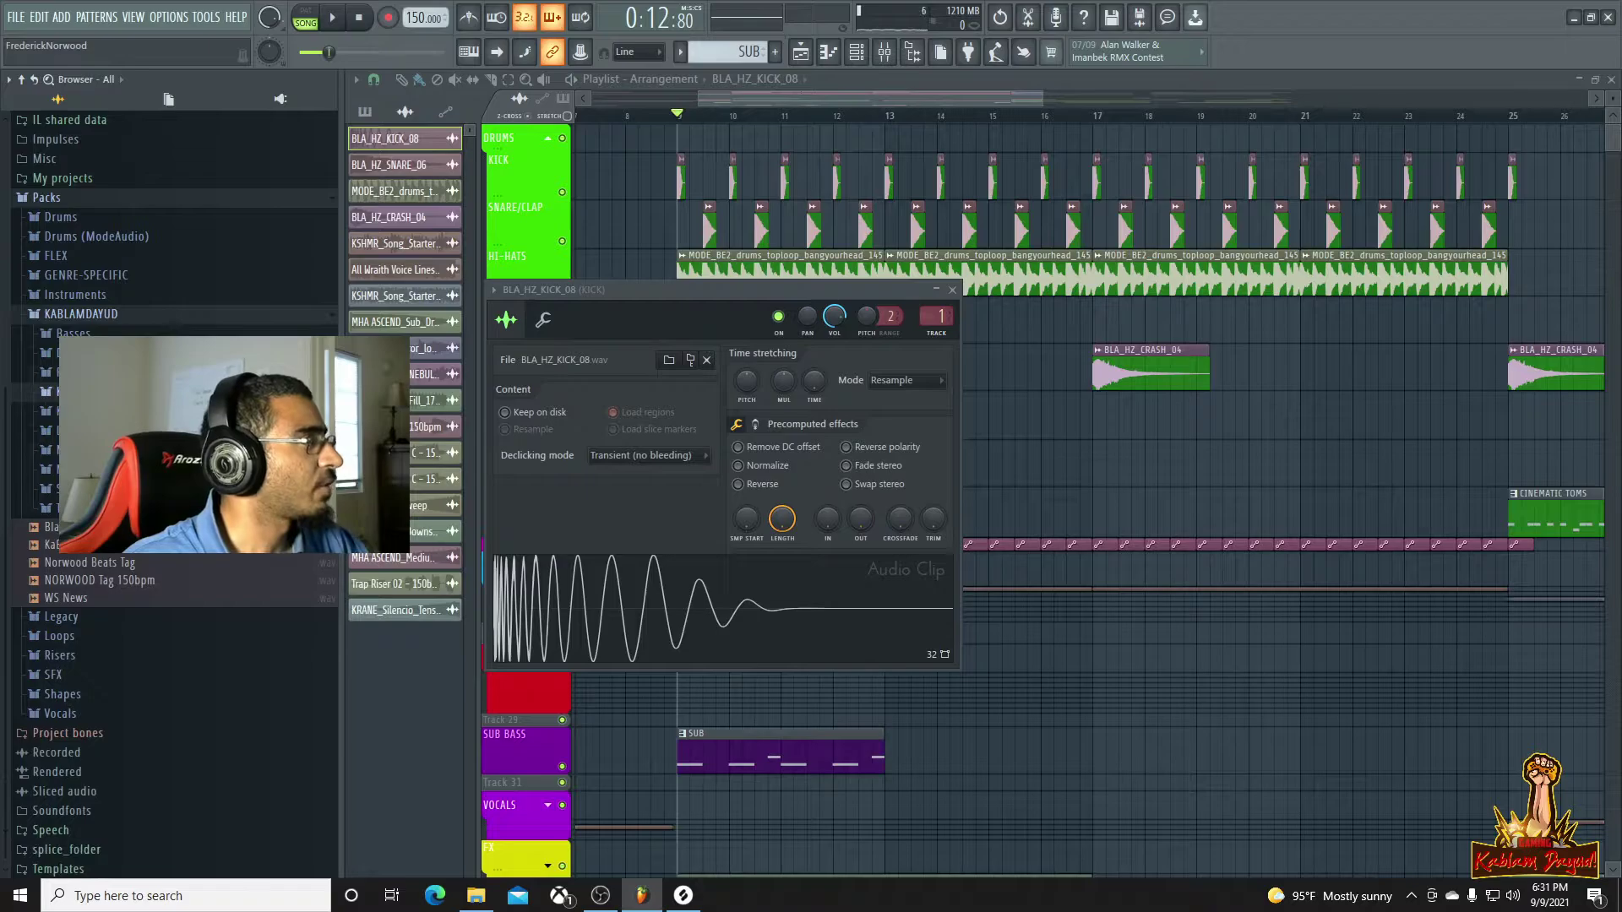
click(722, 98)
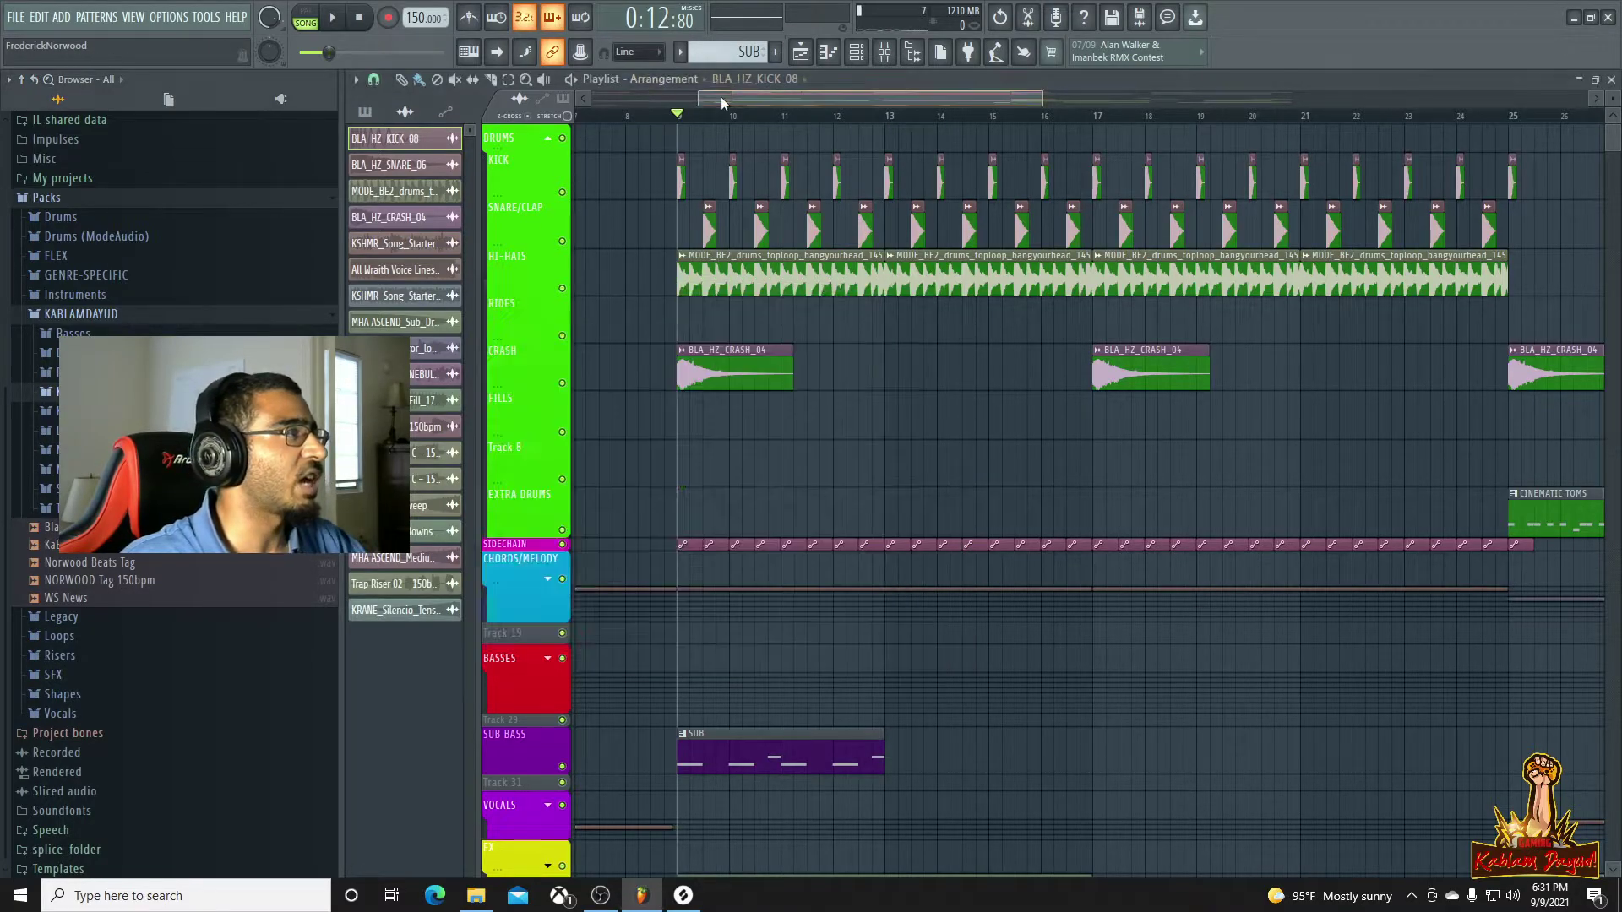
Set the SUB mixer track's volume to about 80% during playback, and return to the playlist
click(887, 54)
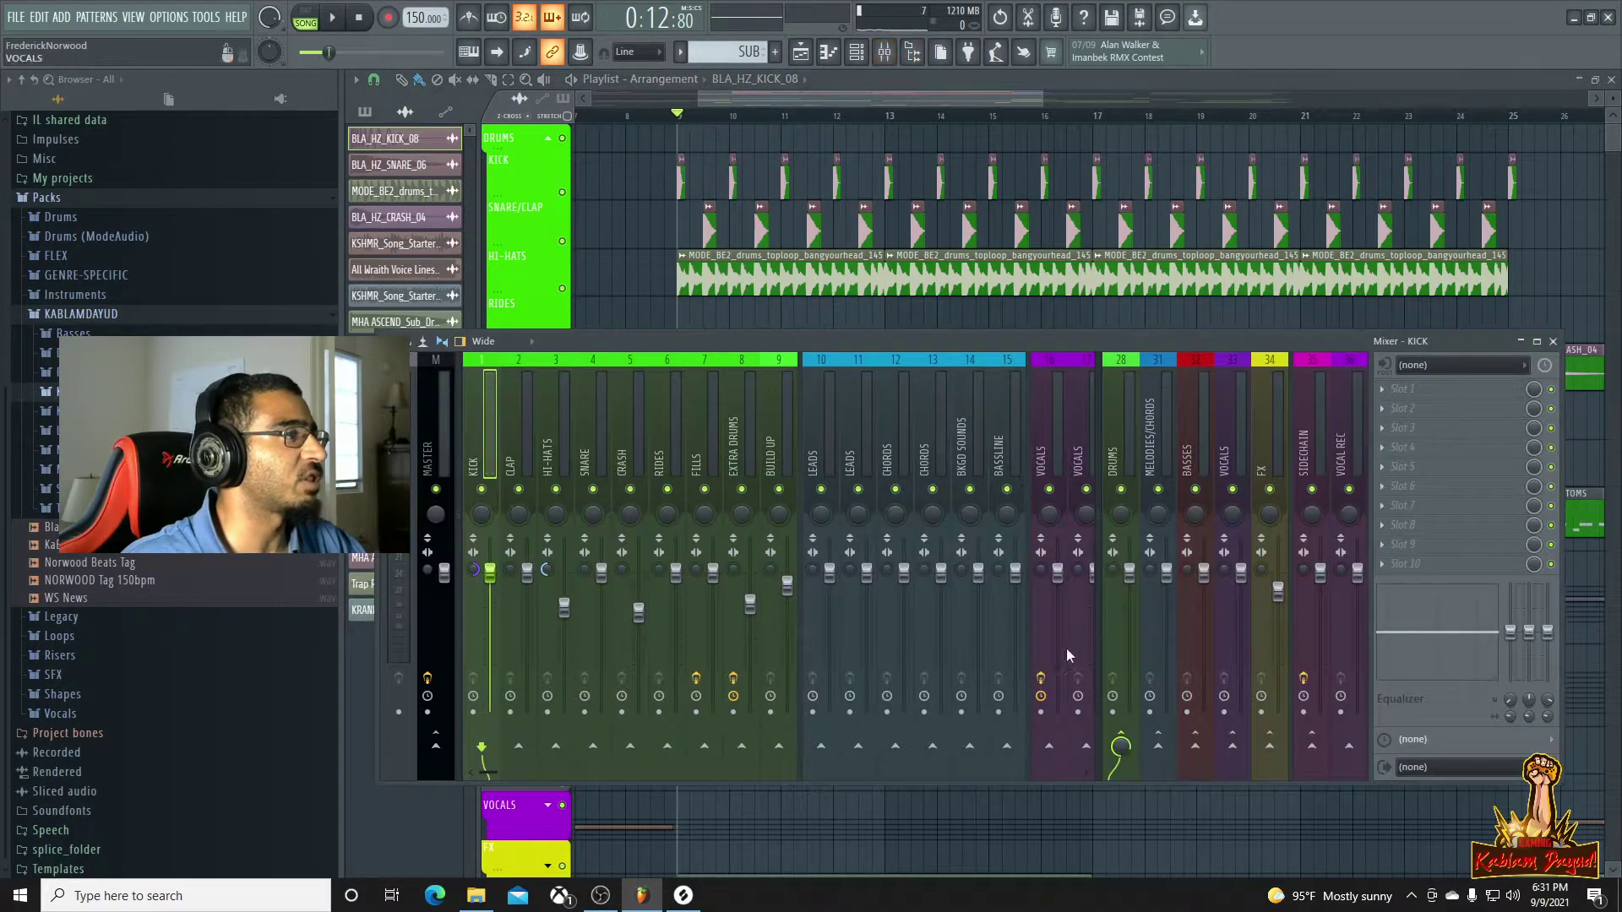
drag(489, 773, 564, 774)
key(space)
drag(897, 603, 897, 599)
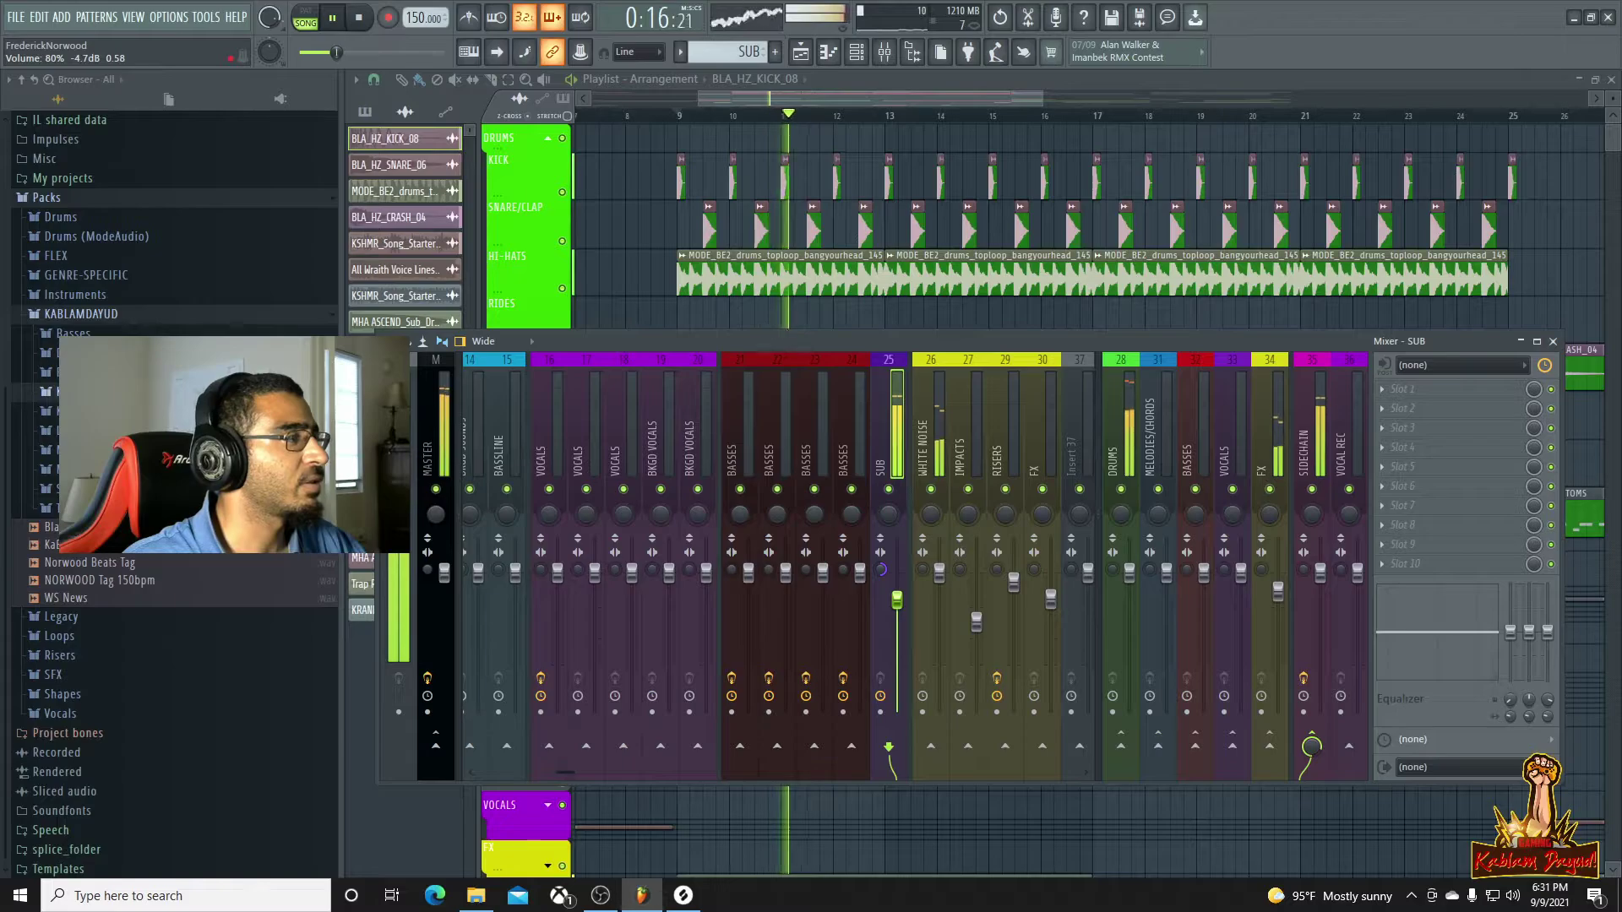
click(879, 94)
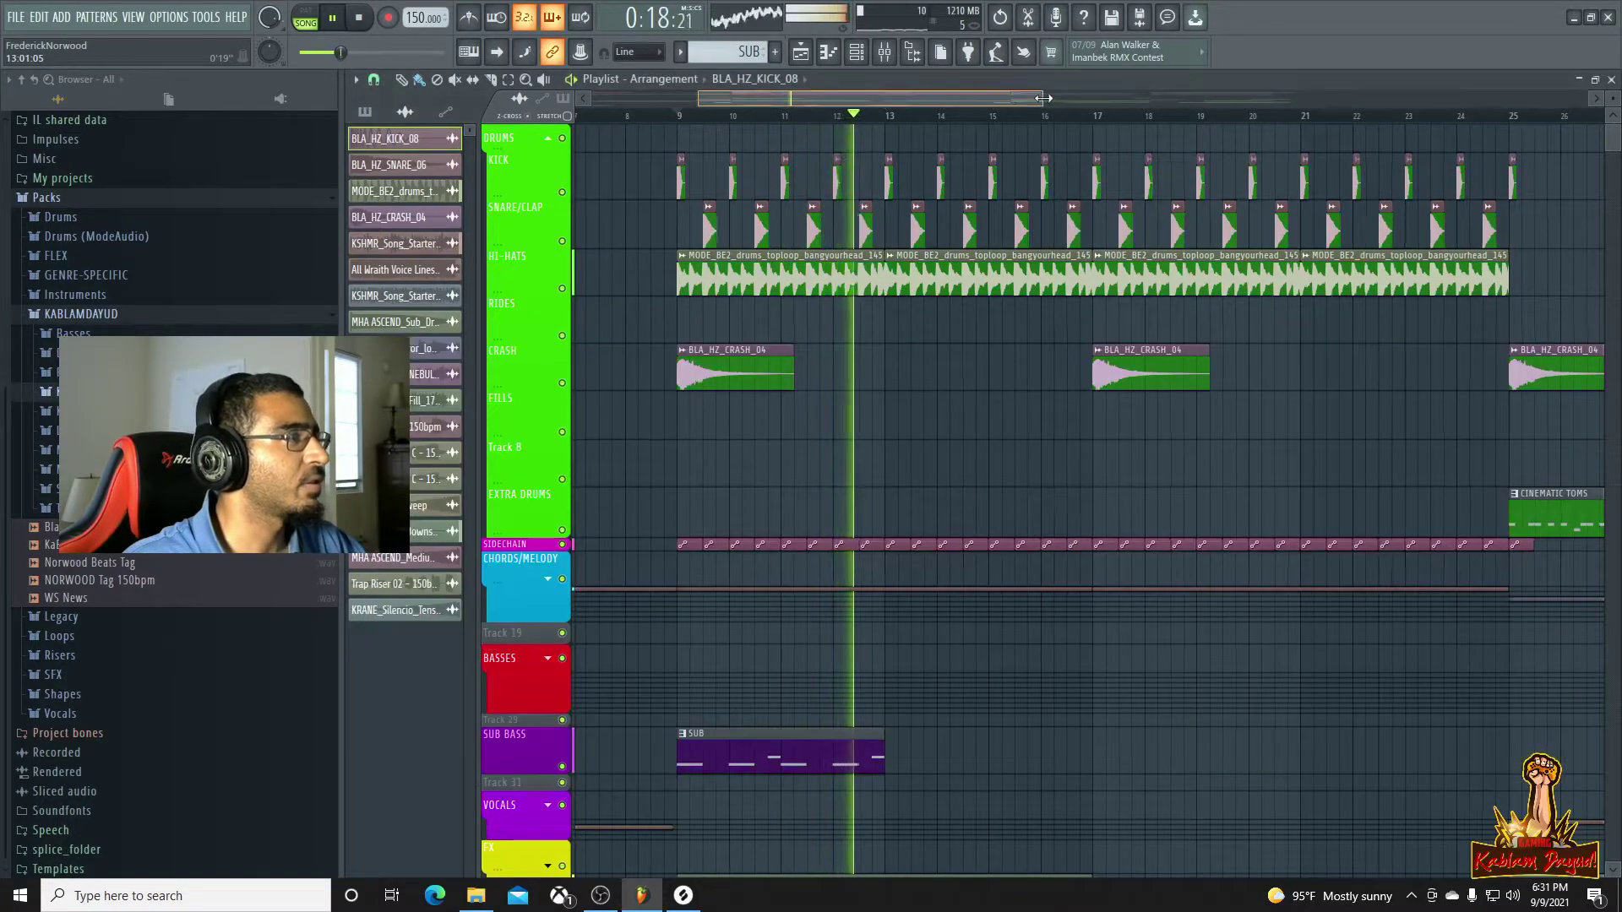
drag(1043, 99, 1127, 99)
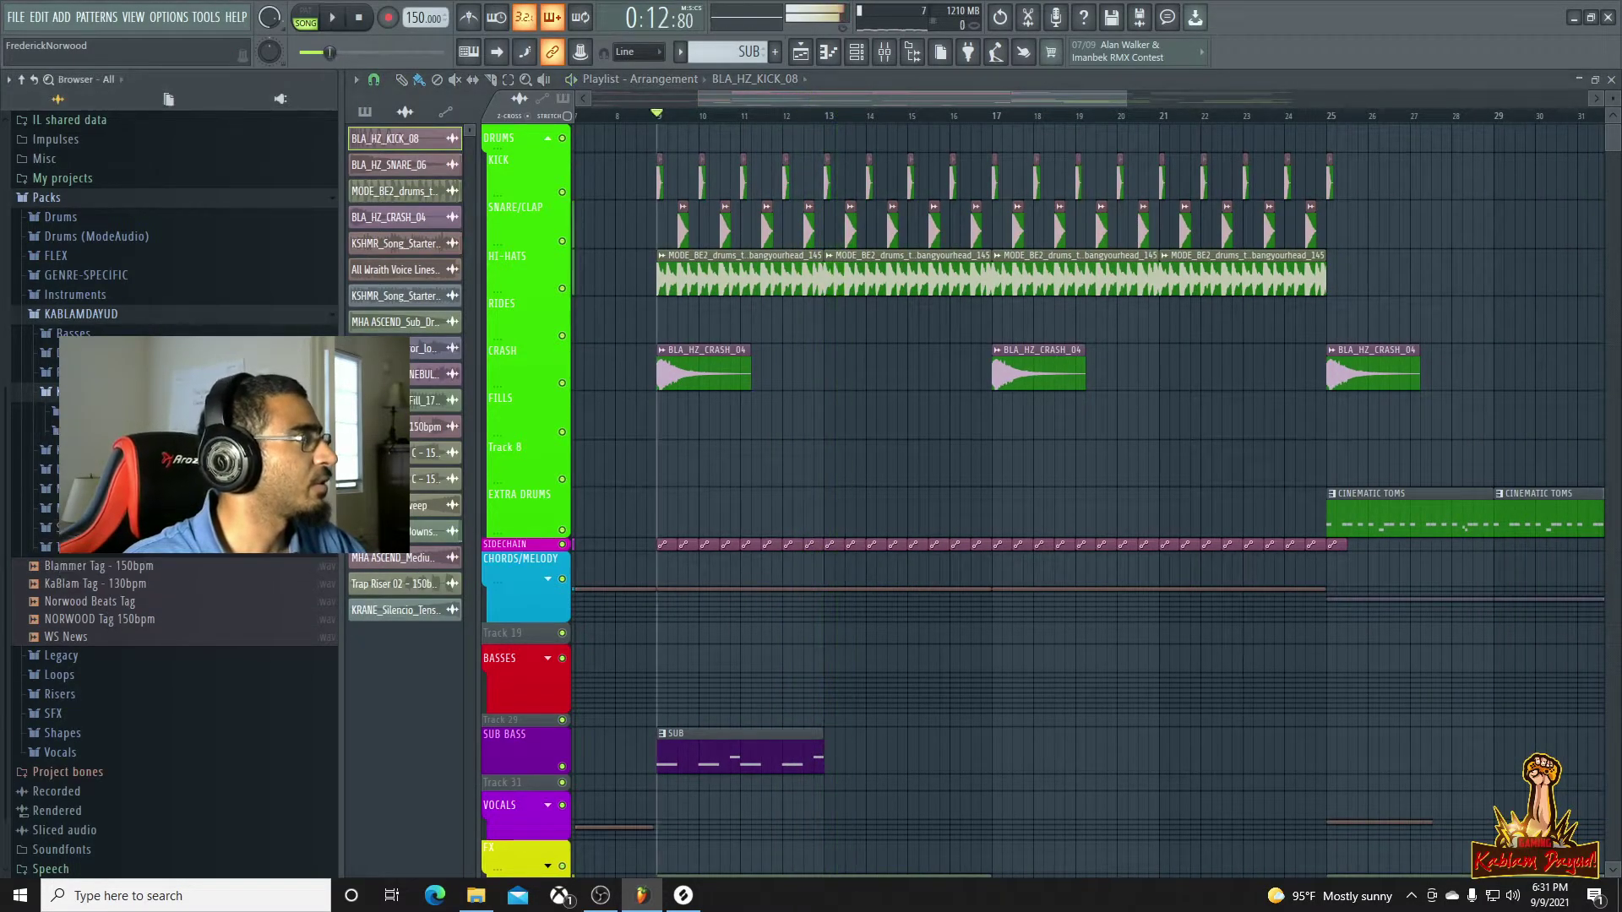
Load BLA_HZ_KICK_09 into the kick clip, audition it with the arrangement, collapse the KABLAMDAYUD sample folder and close the sample settings
key(space)
click(89, 411)
click(97, 431)
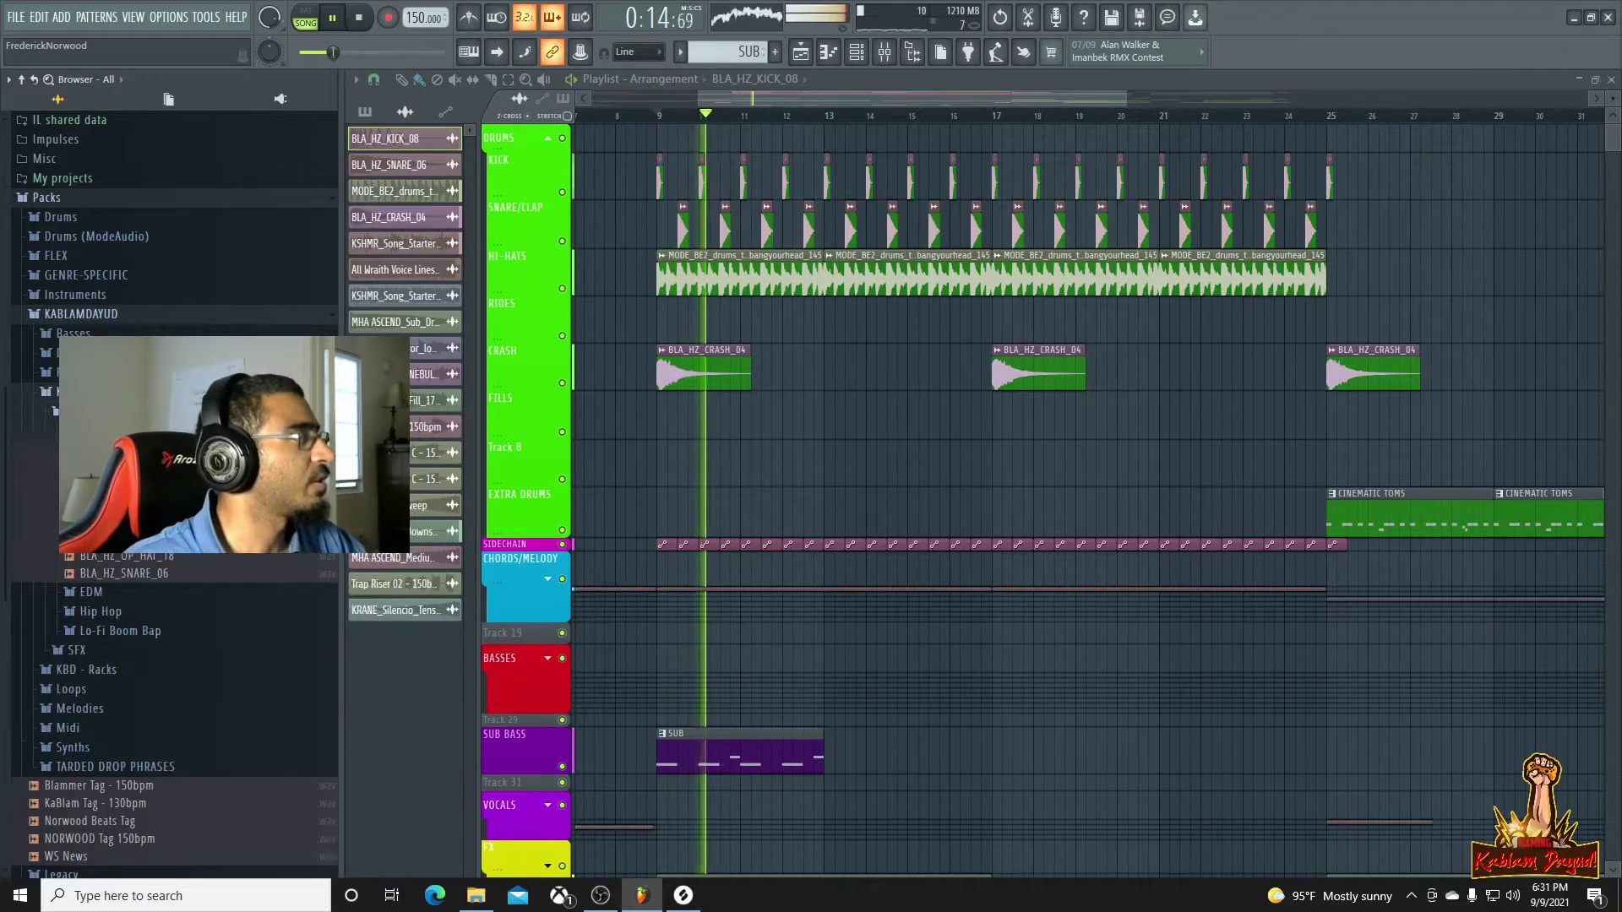
double_click(659, 175)
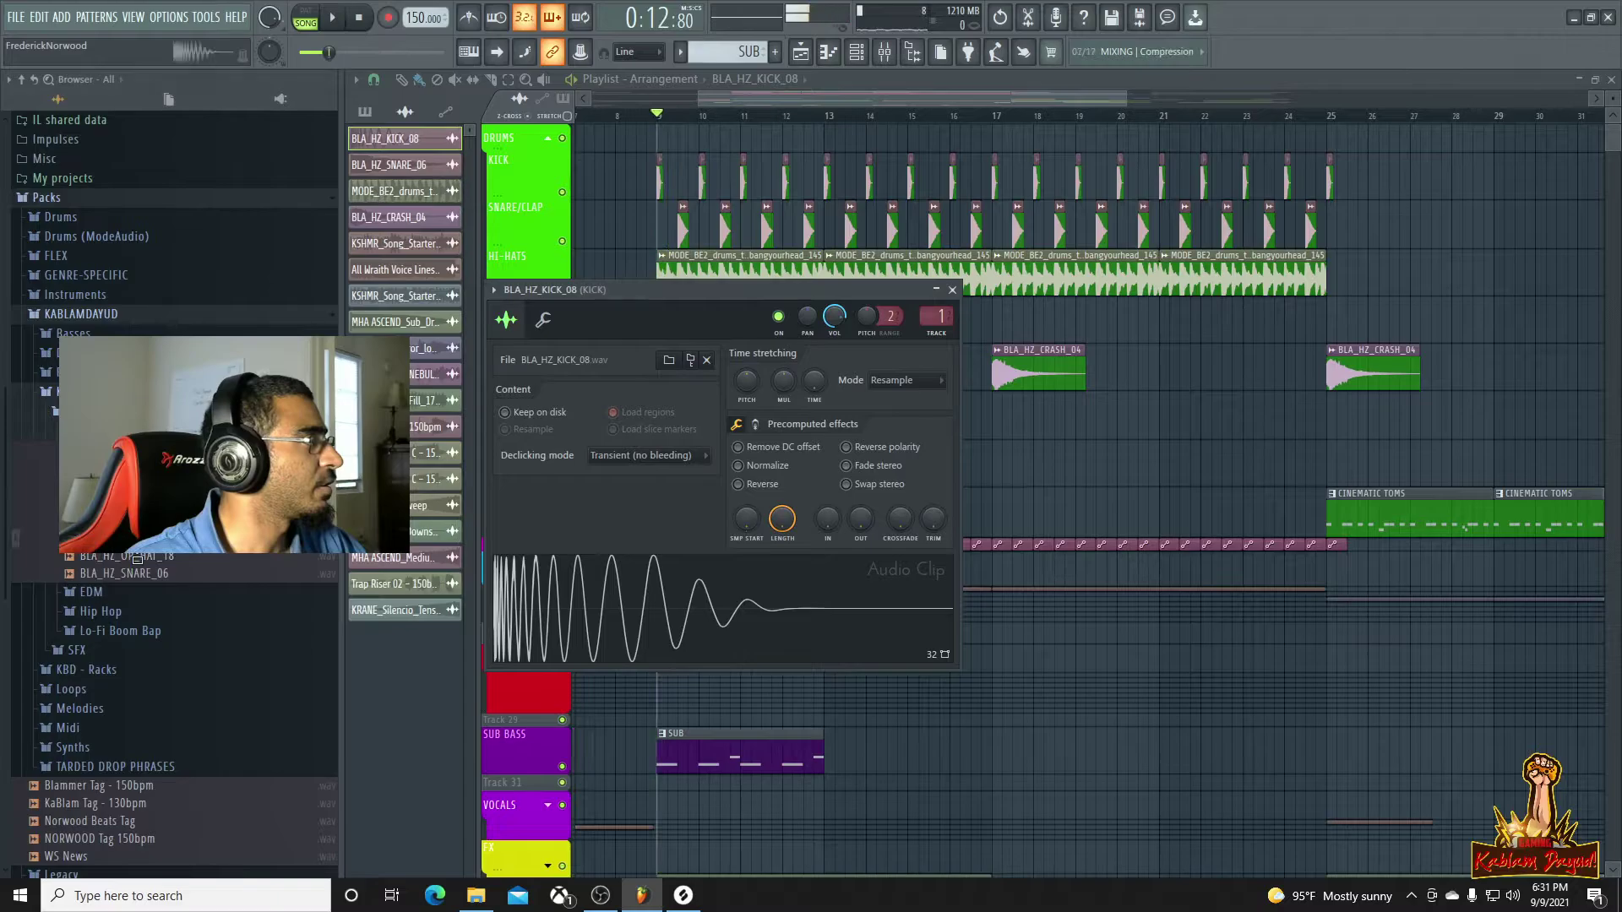
drag(697, 653, 698, 652)
key(space)
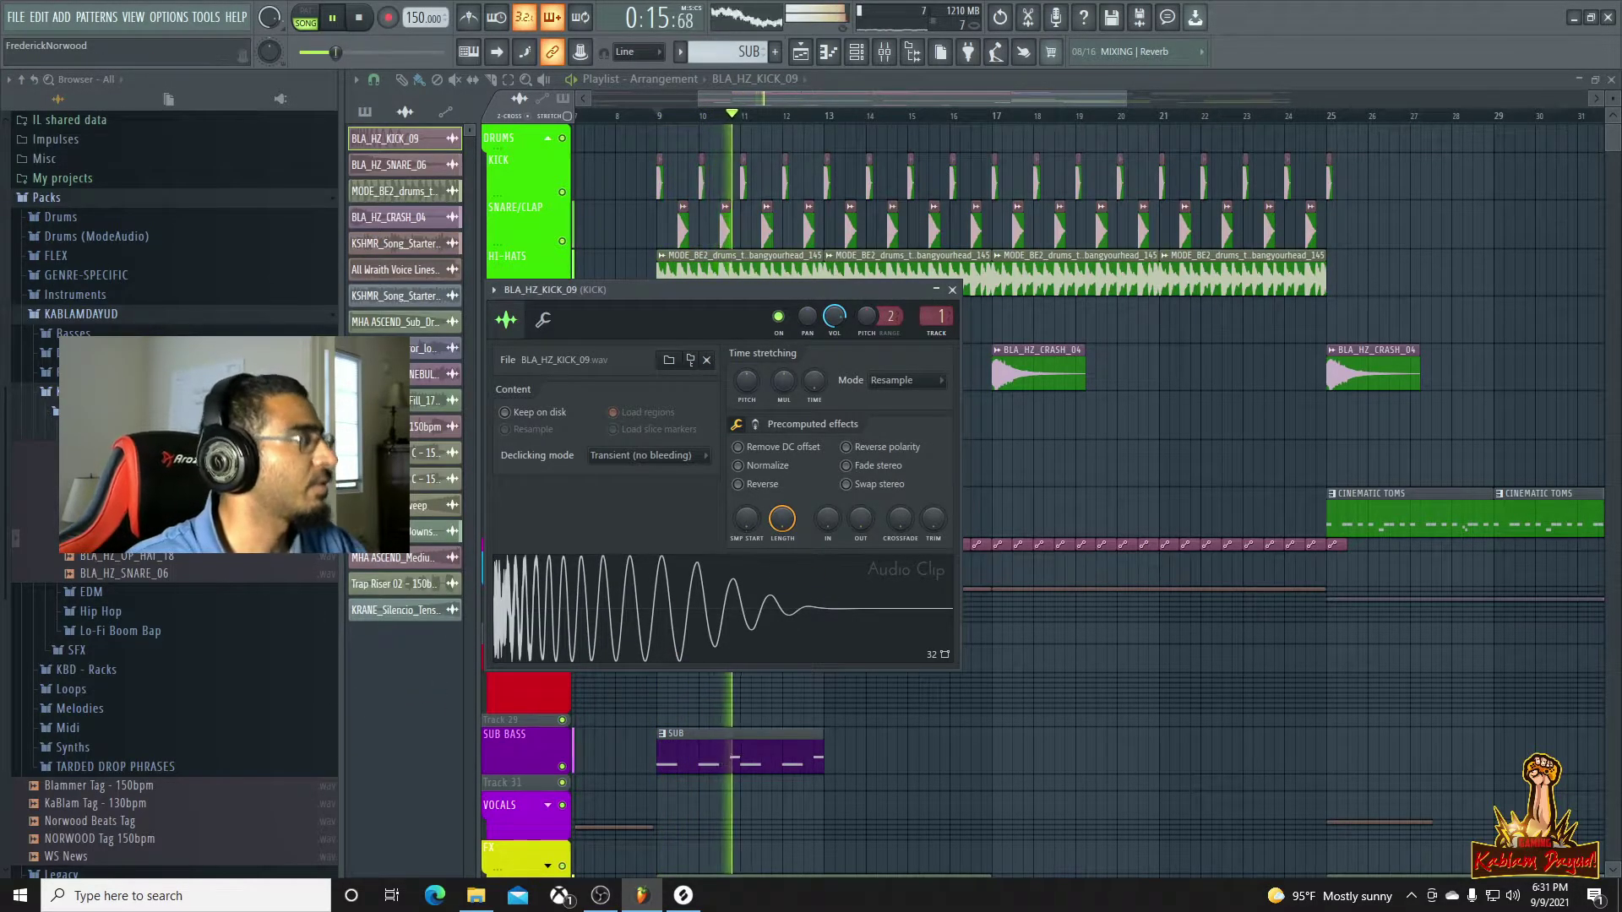
scroll(169, 625, down, 5)
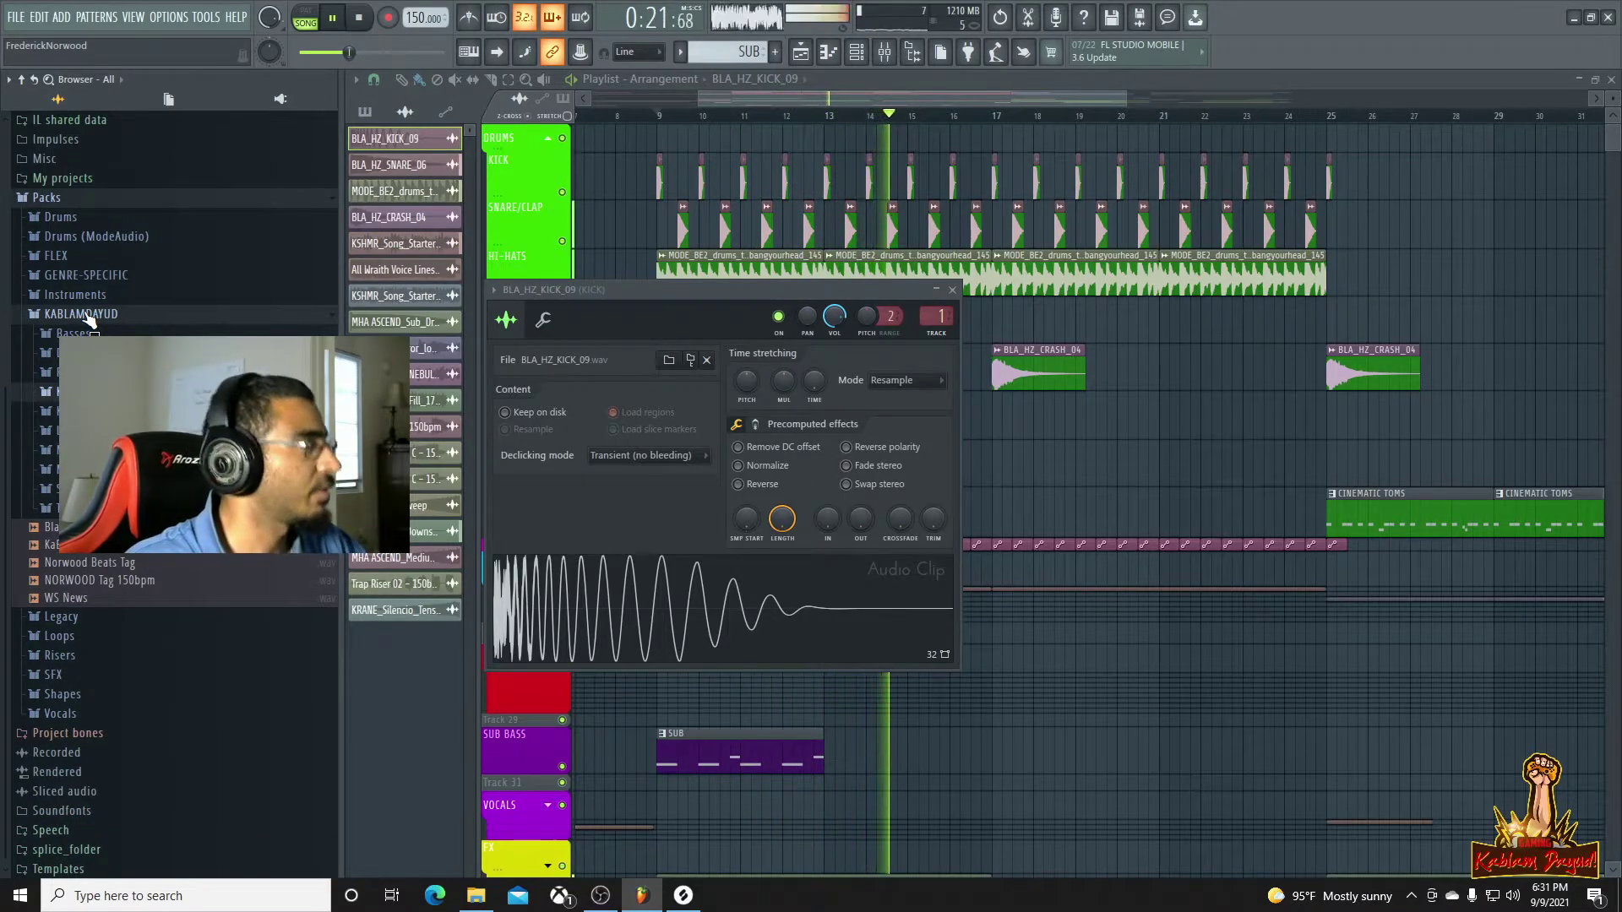
click(87, 314)
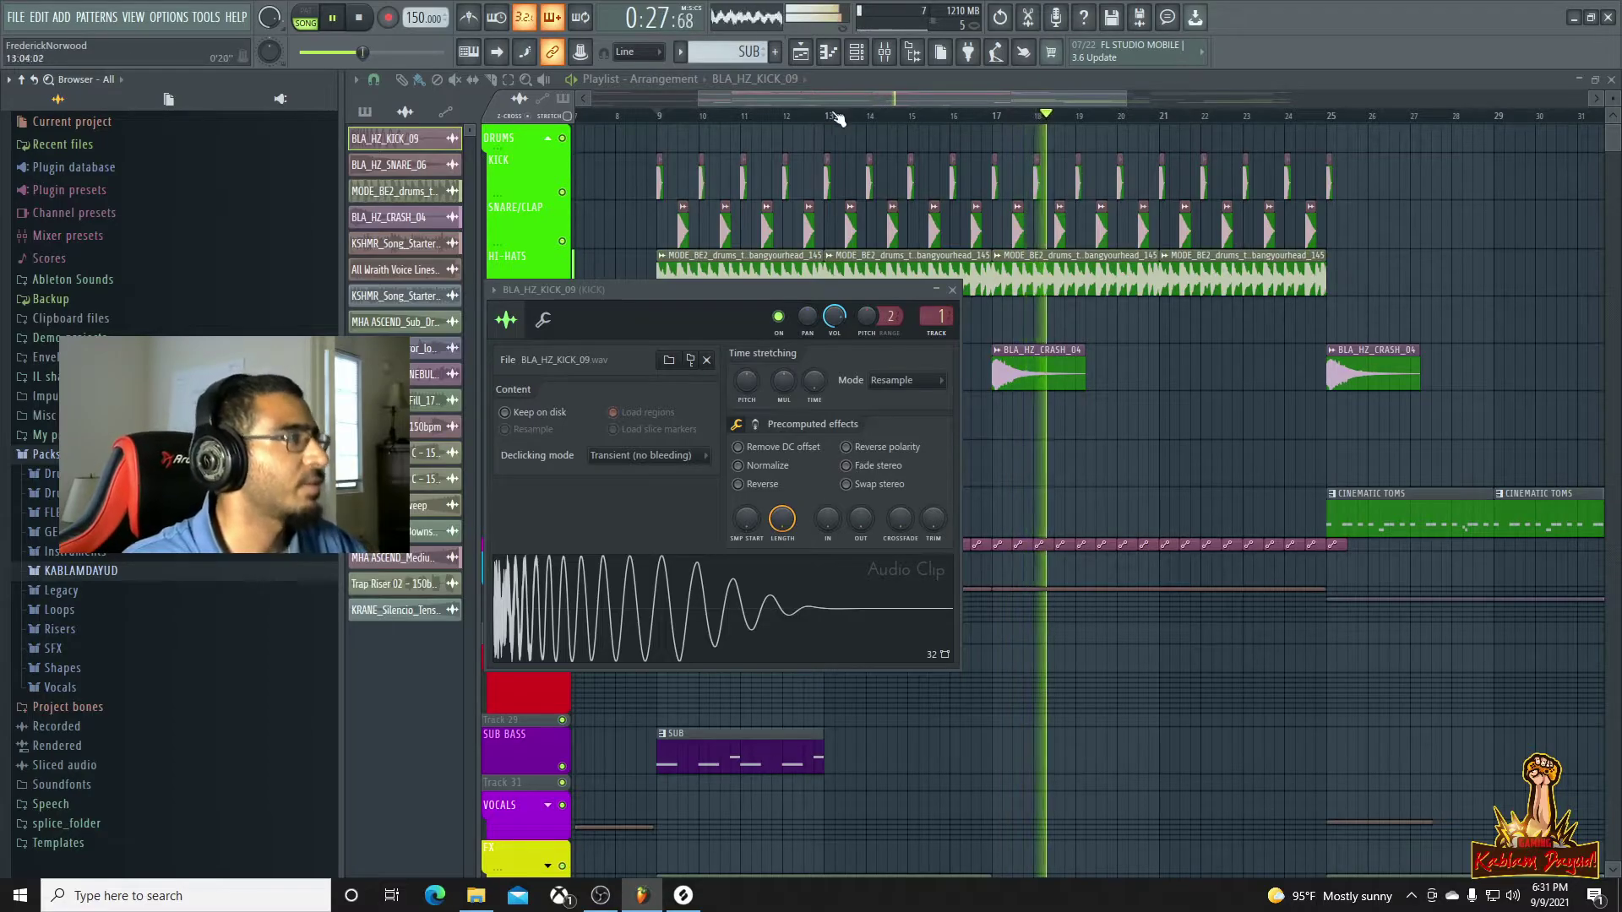
click(659, 116)
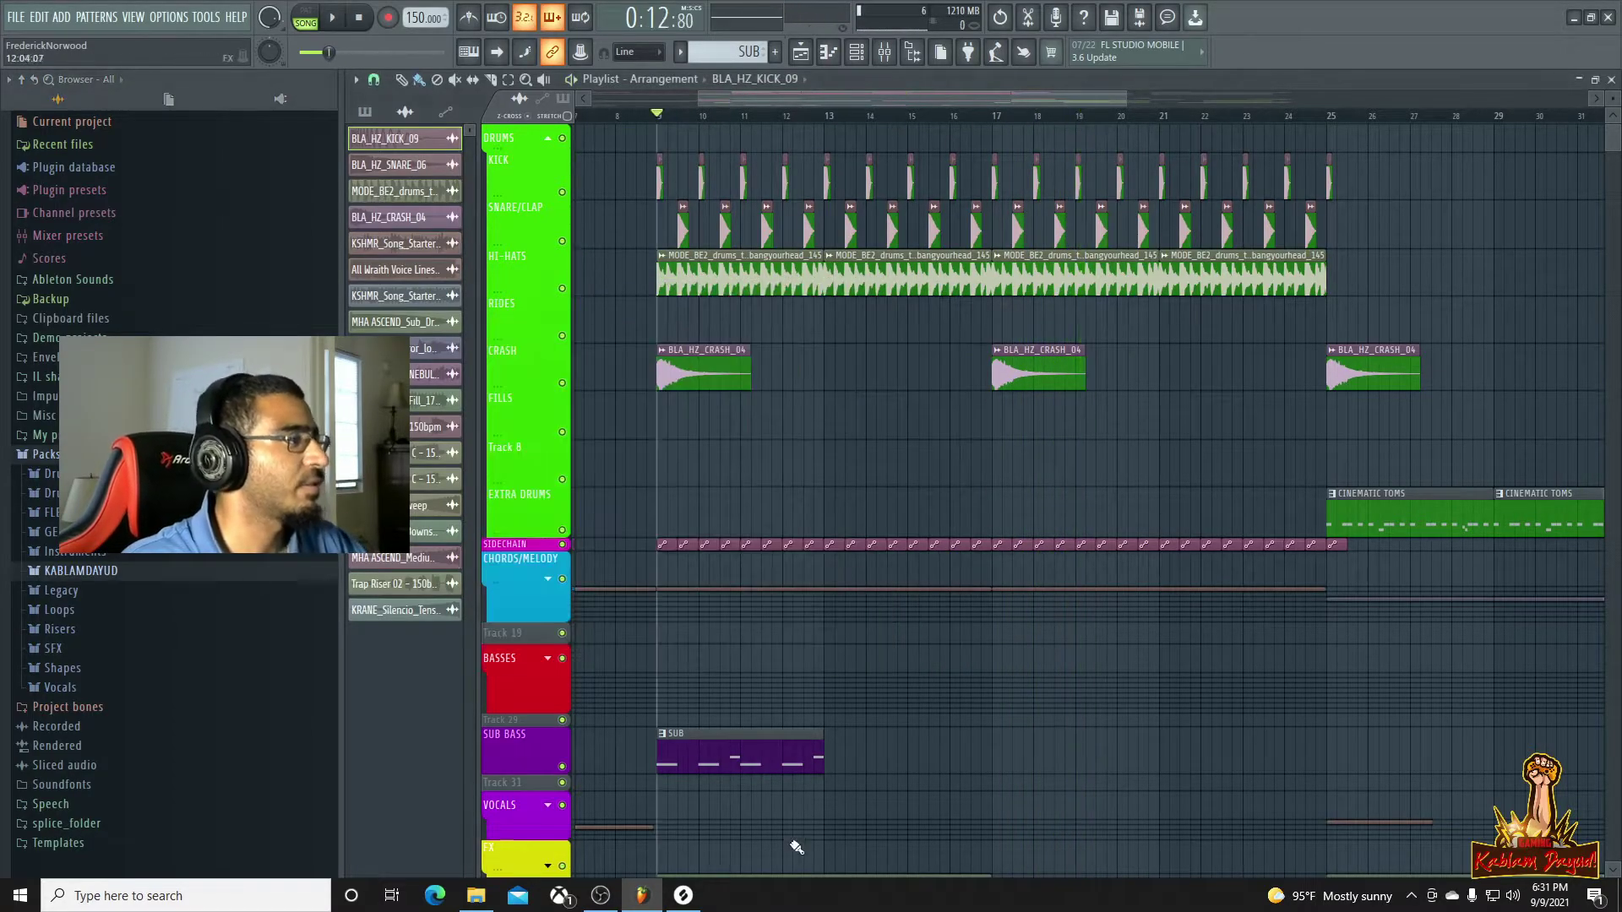
Open the SUB pattern's notes in the piano roll and raise the last note of bar 4 to G#2 while auditioning
key(space)
double_click(742, 753)
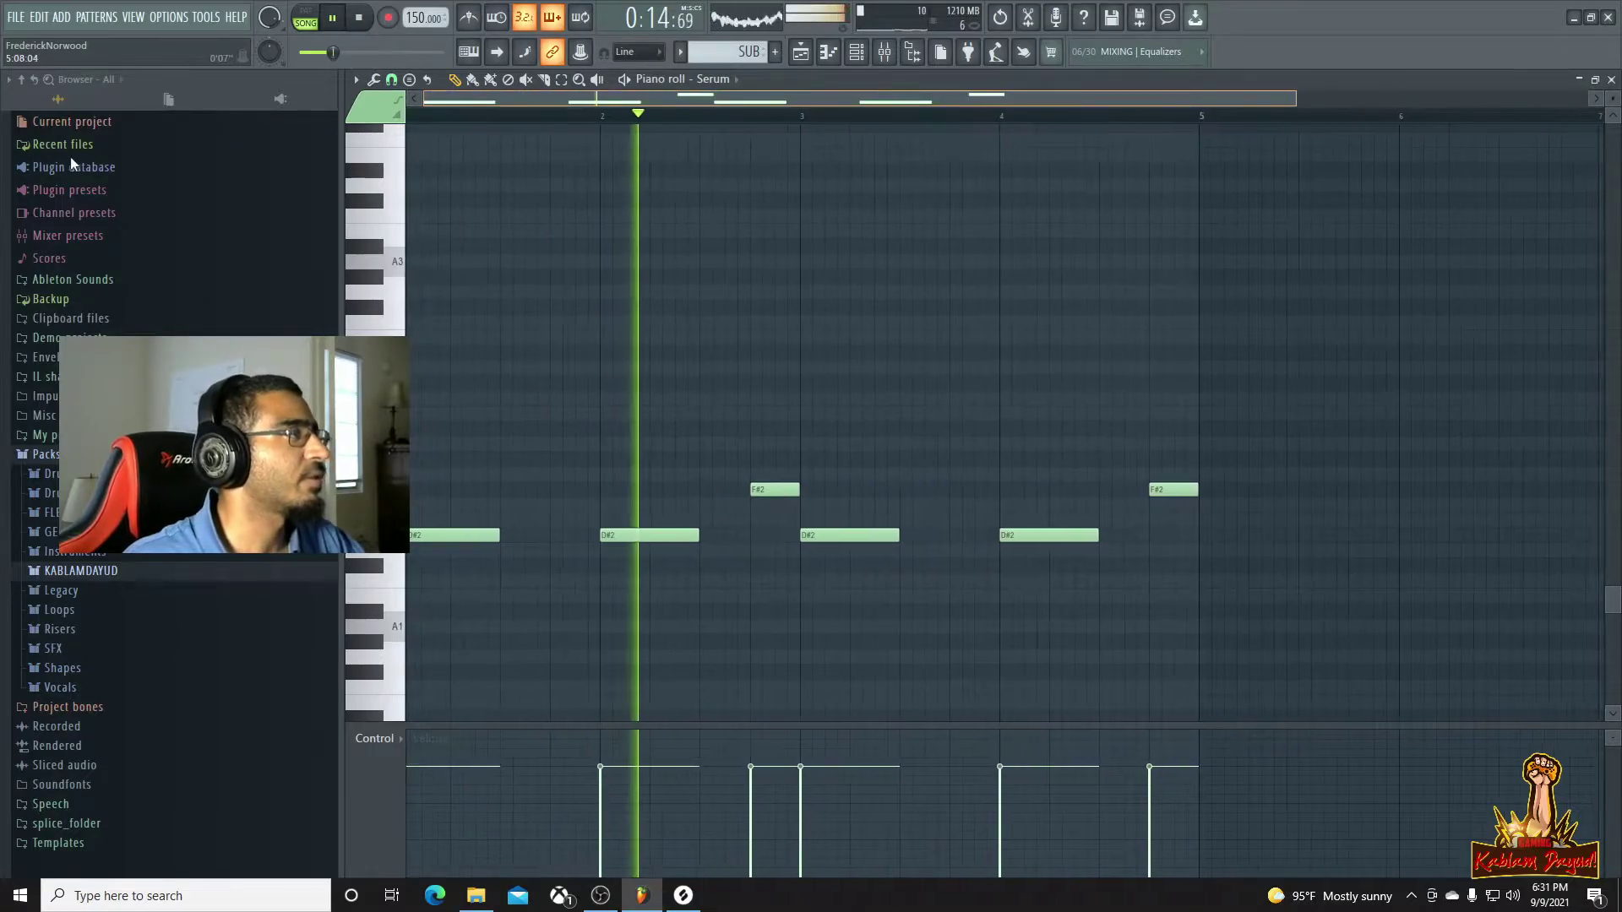
key(space)
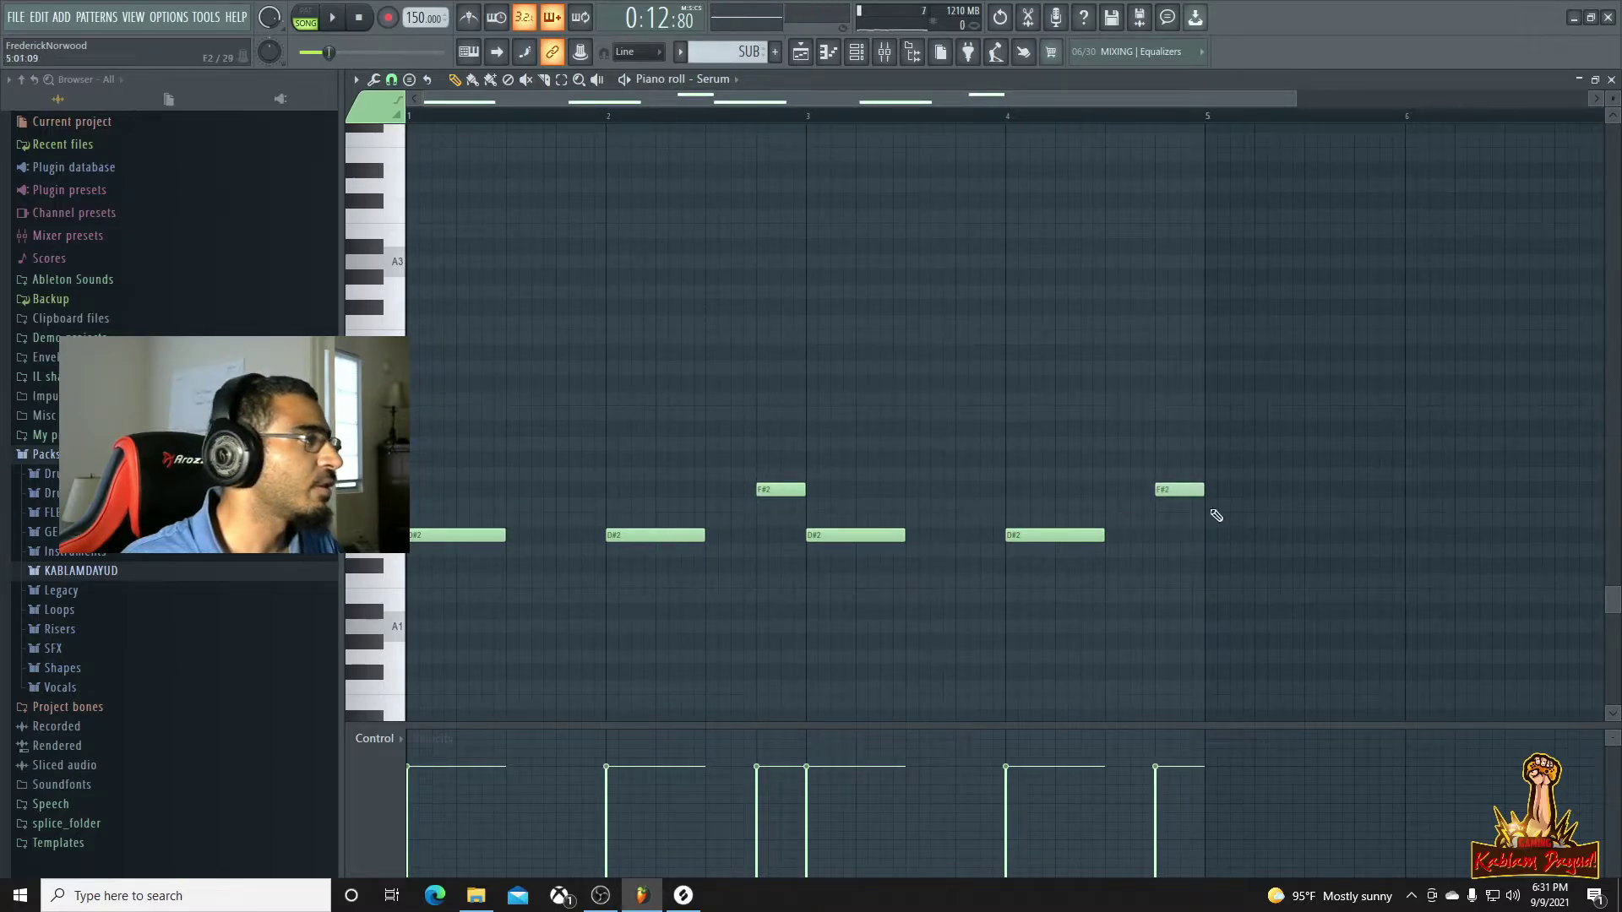
key(space)
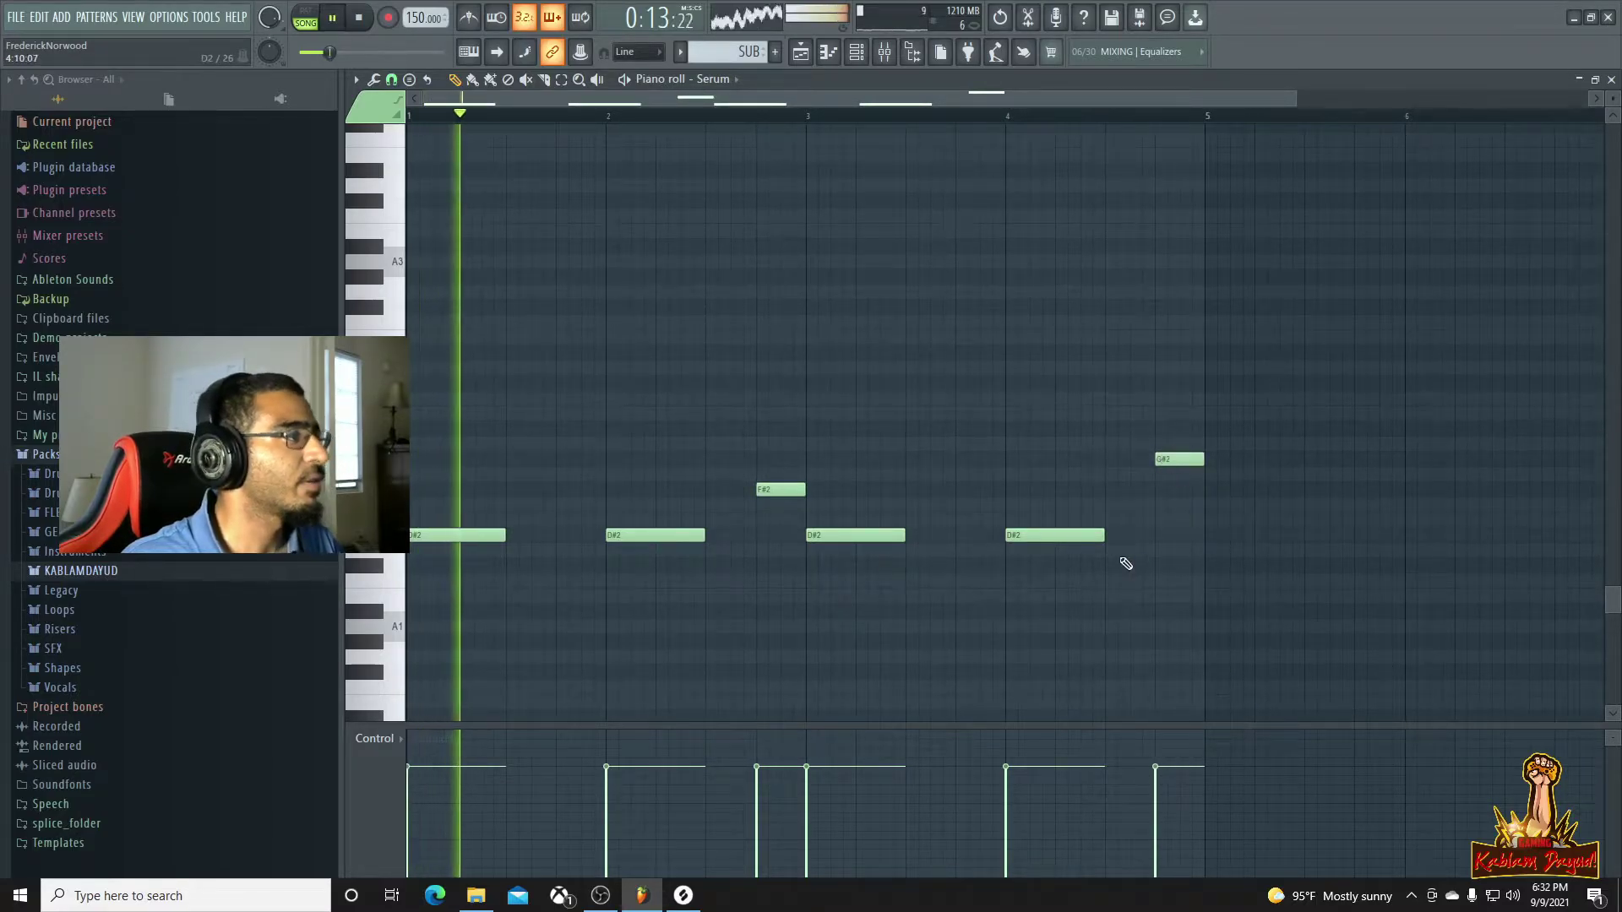
Duplicate the four-bar sub phrase into bars 5 to 8 and replace its final note with two shorter notes, F#2 and G#2
key(ctrl+a)
key(ctrl+b)
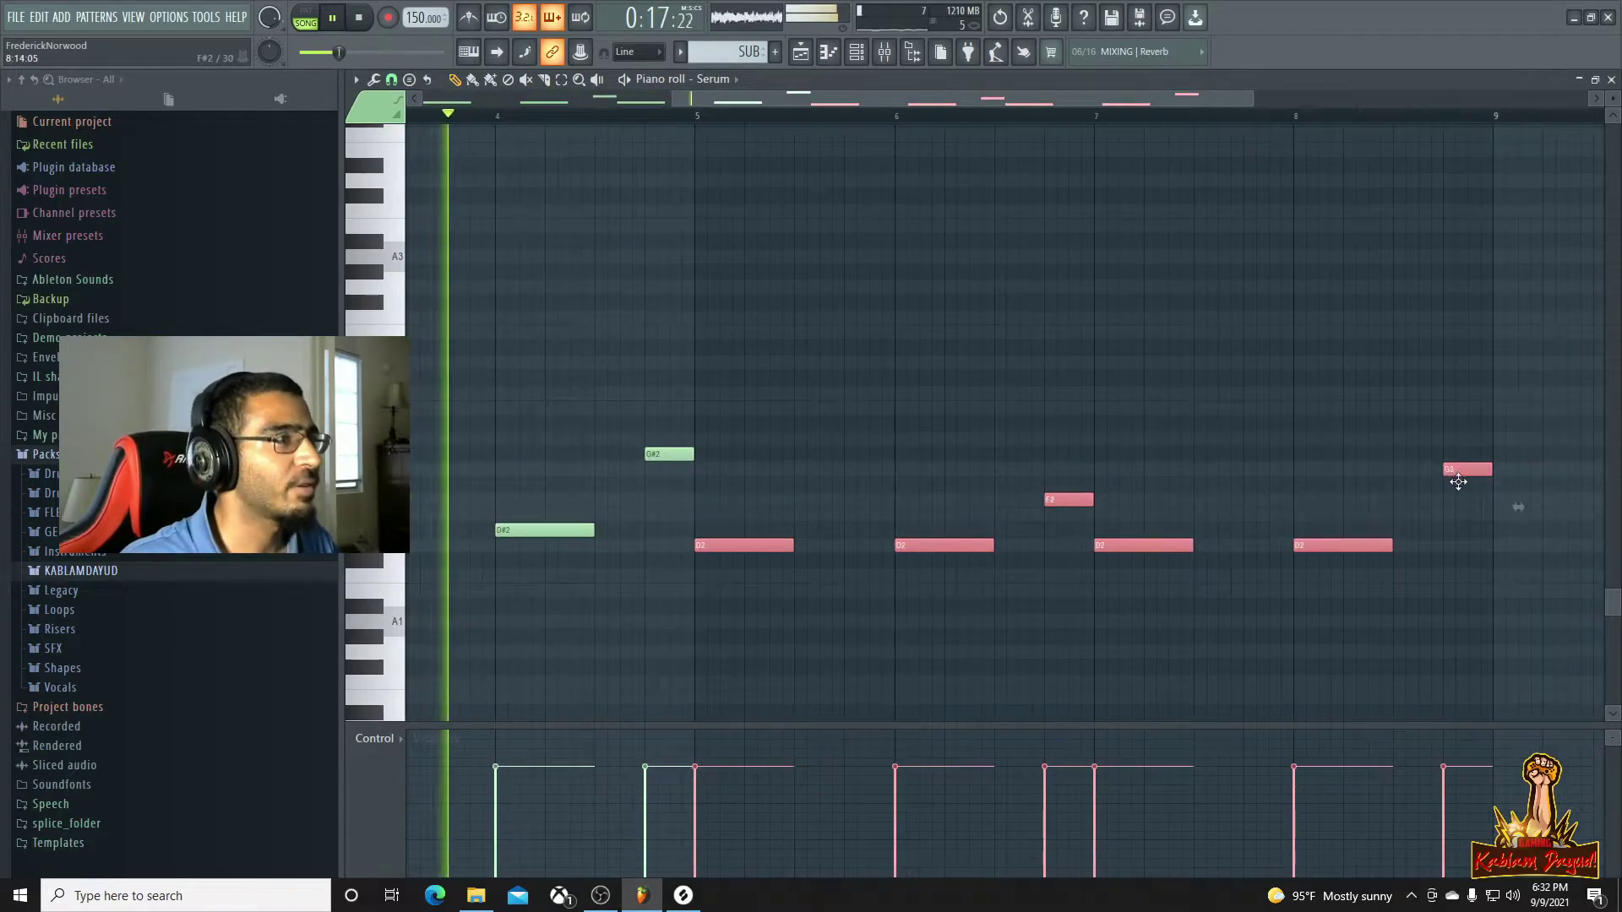
ctrl+click(1480, 439)
drag(1490, 457, 1458, 486)
click(1472, 454)
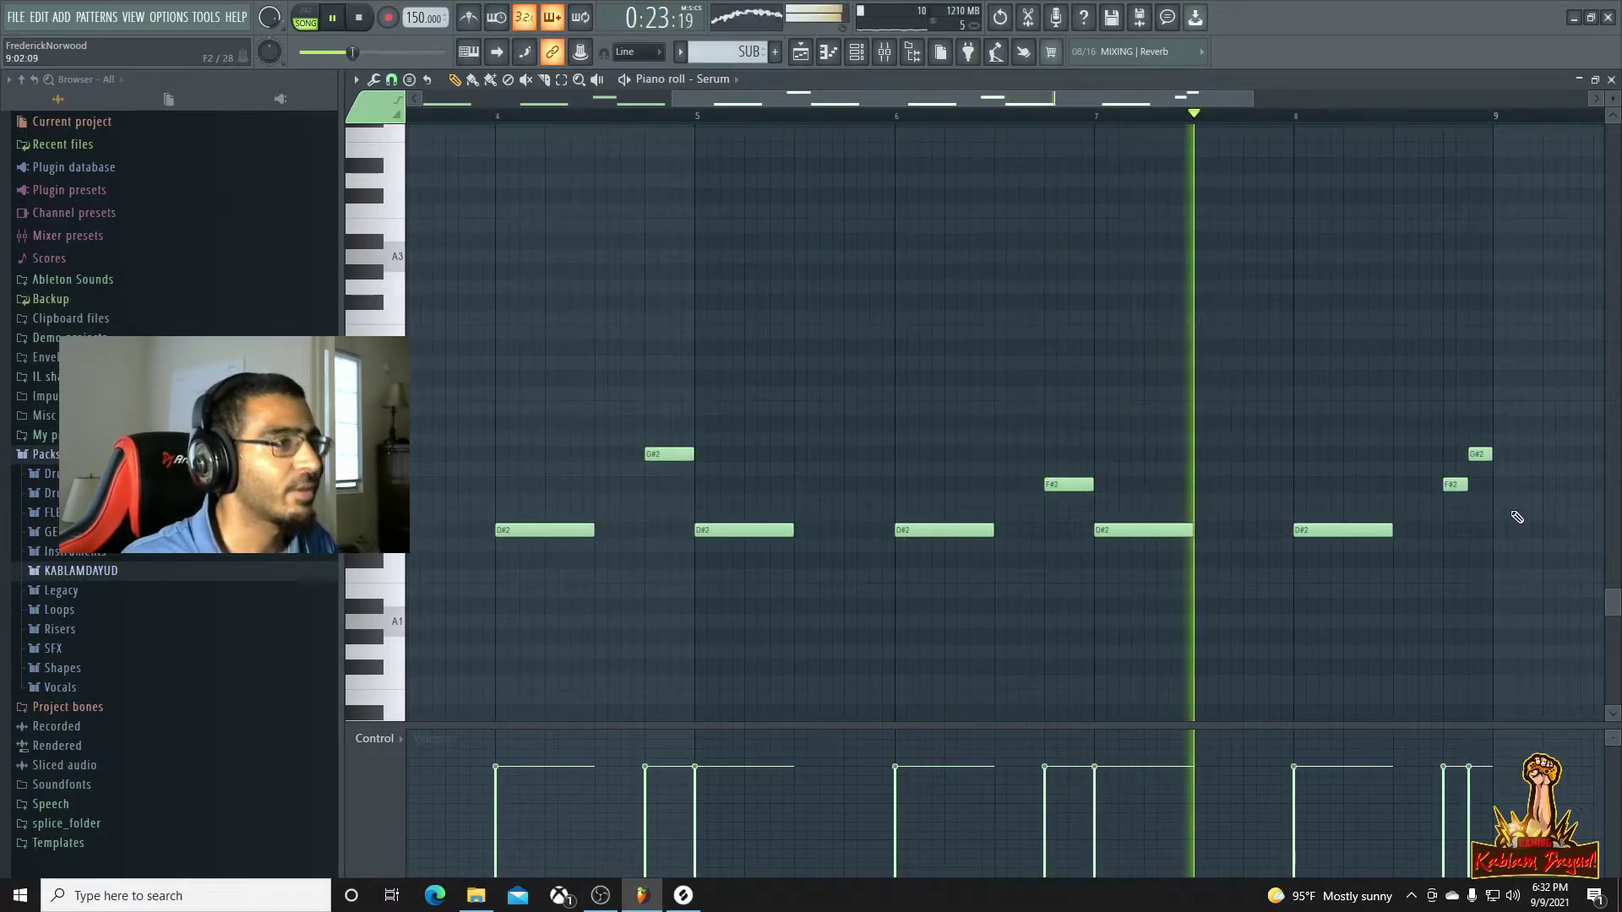
drag(1478, 438, 1478, 423)
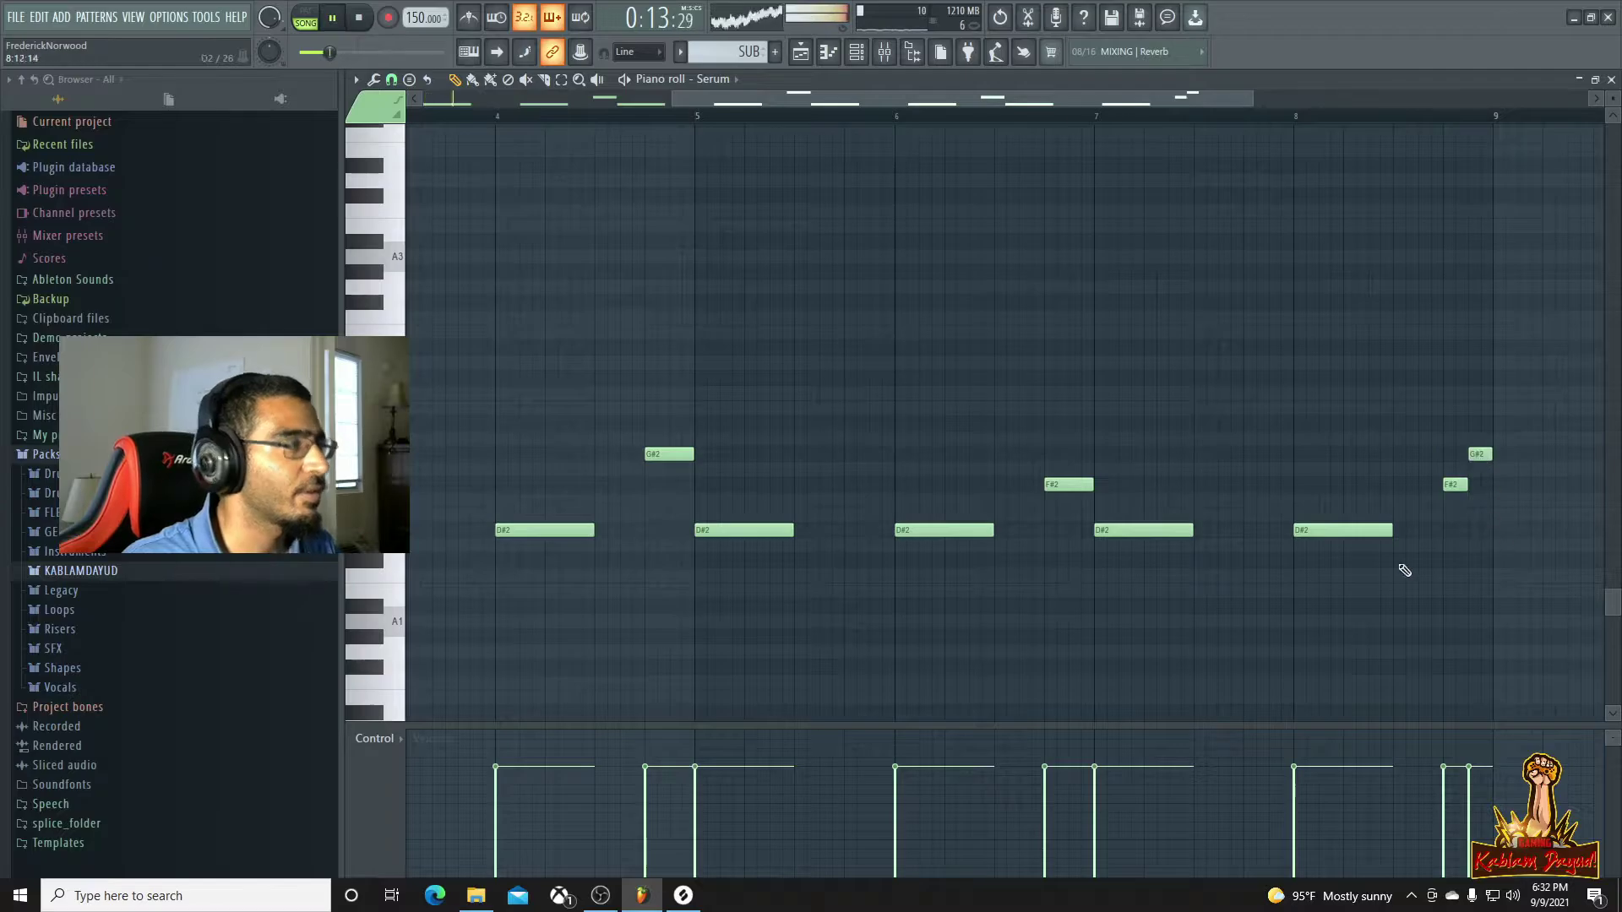
Check which root note and scale the piano roll's scale highlighting uses
scroll(769, 609, down, 3)
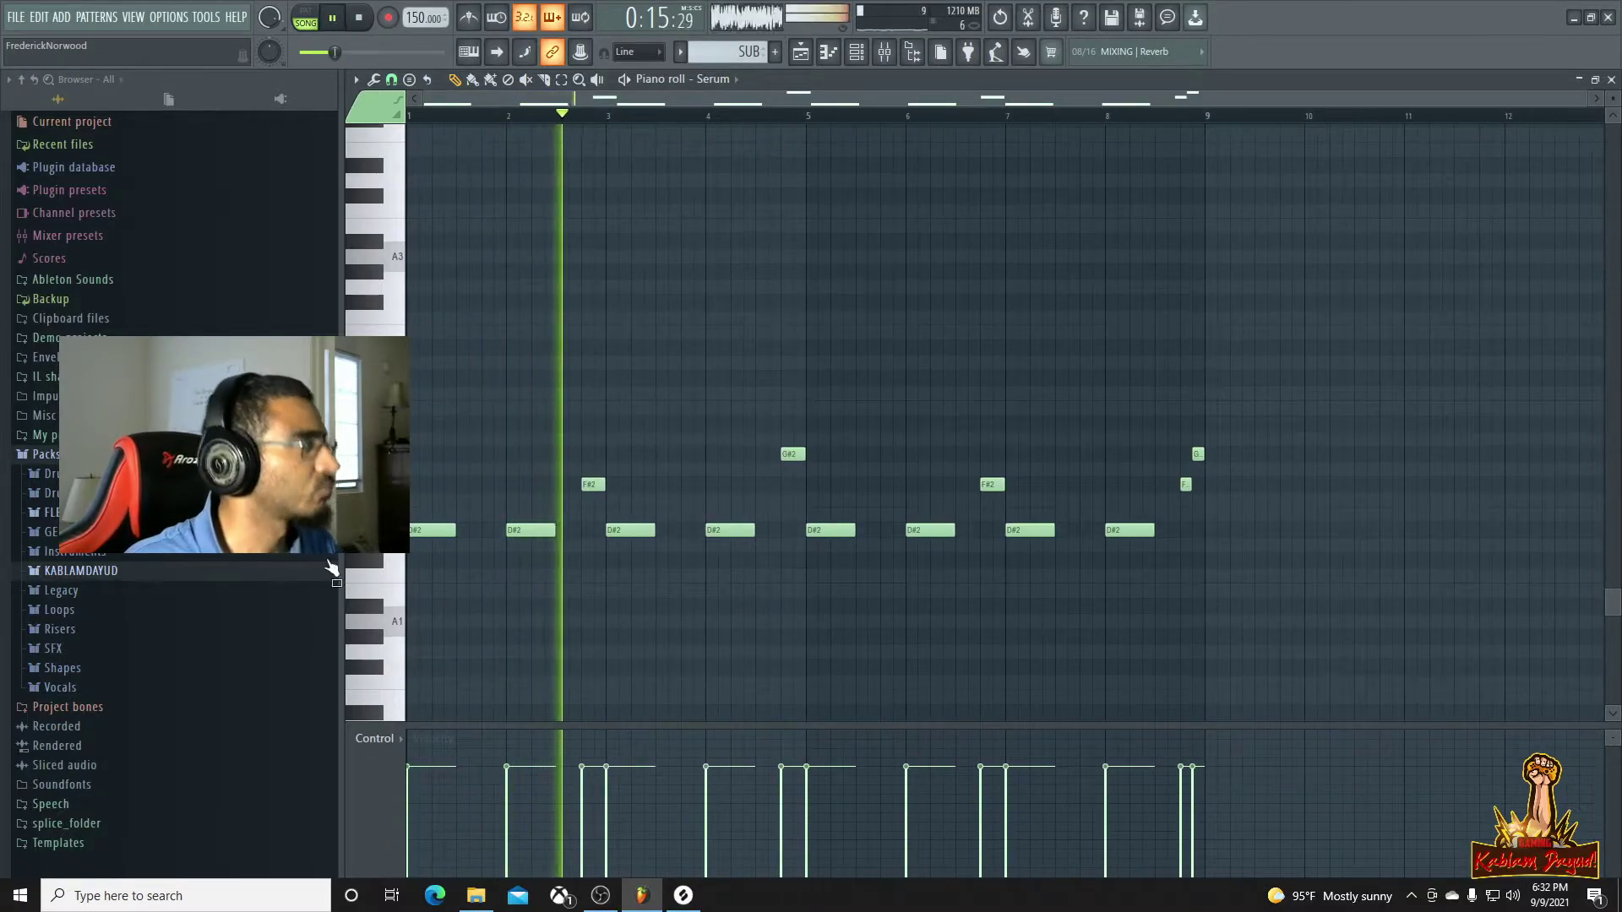
key(space)
click(355, 80)
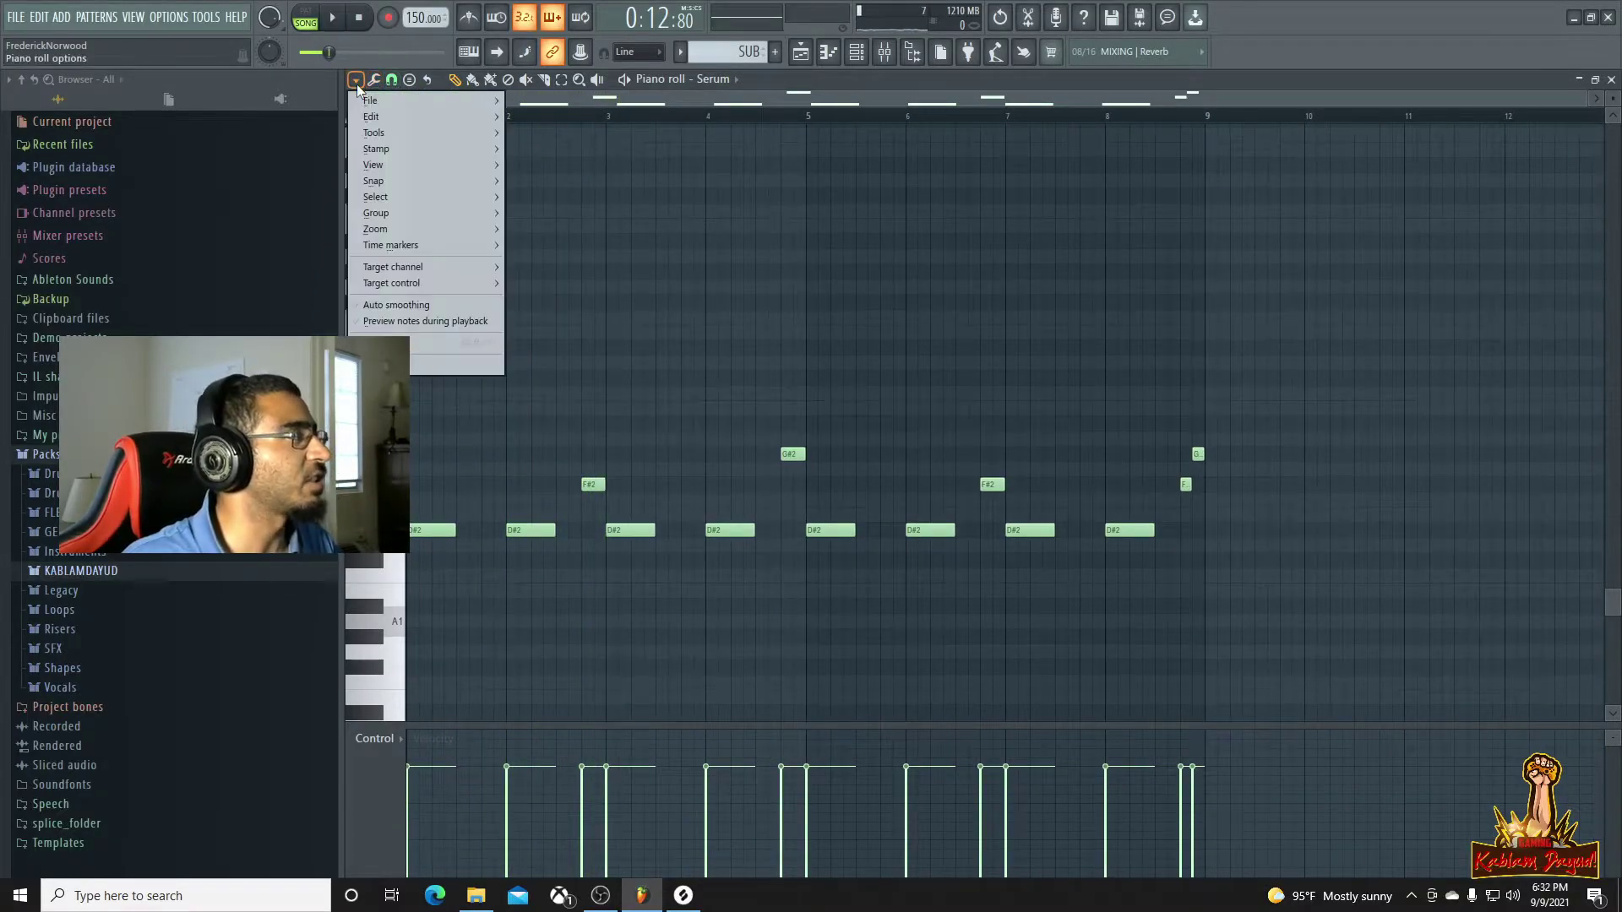
mouse_move(389, 173)
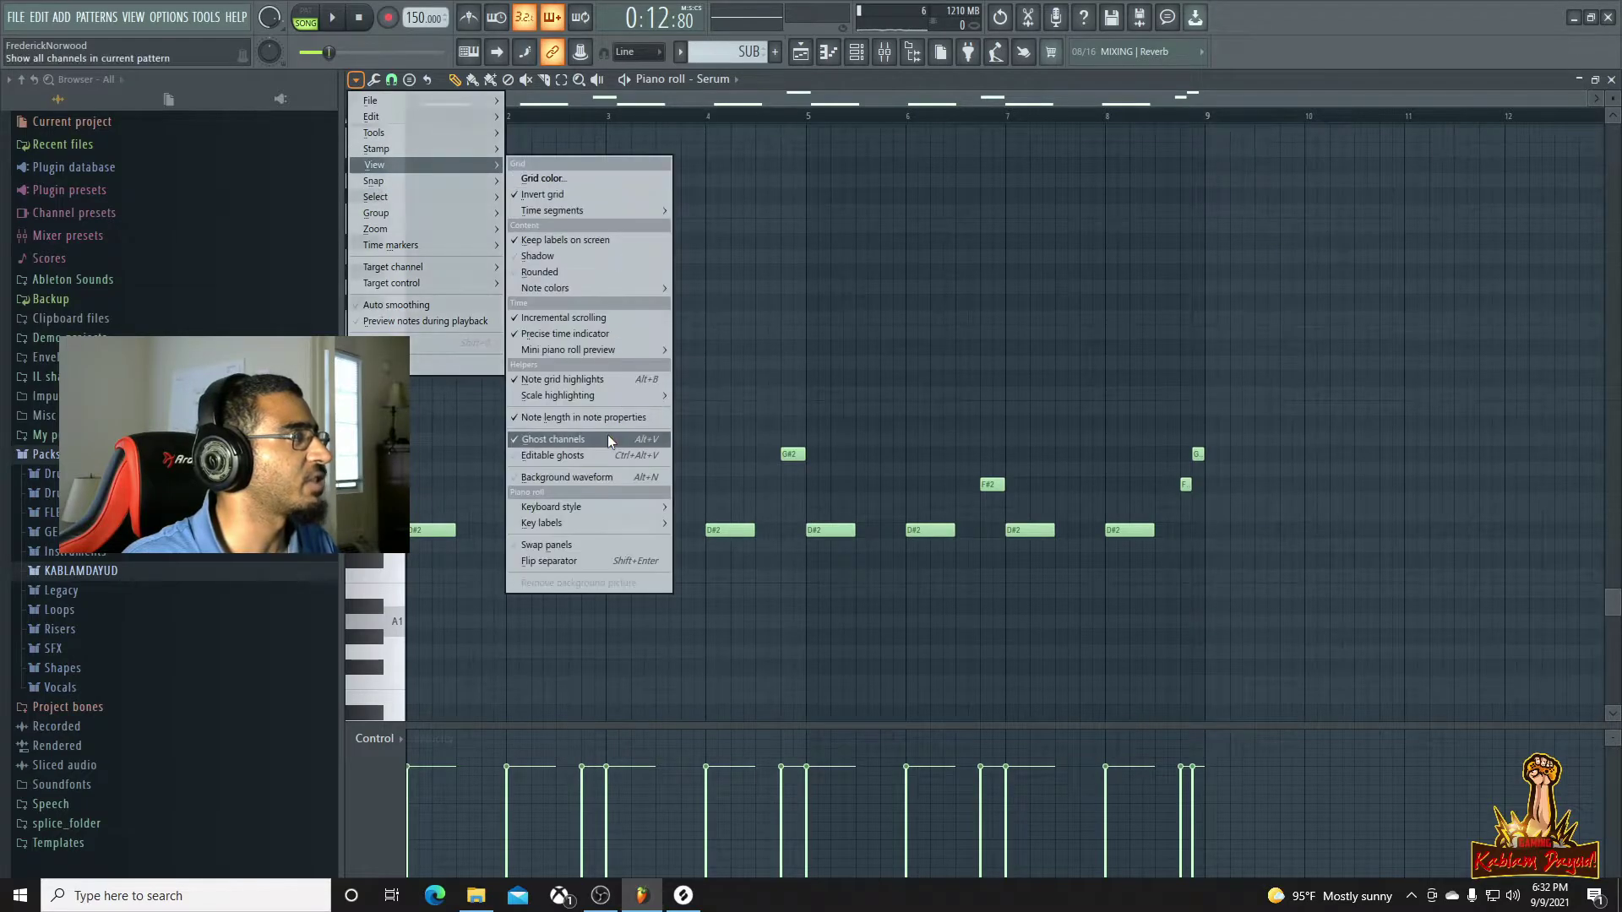
mouse_move(608, 395)
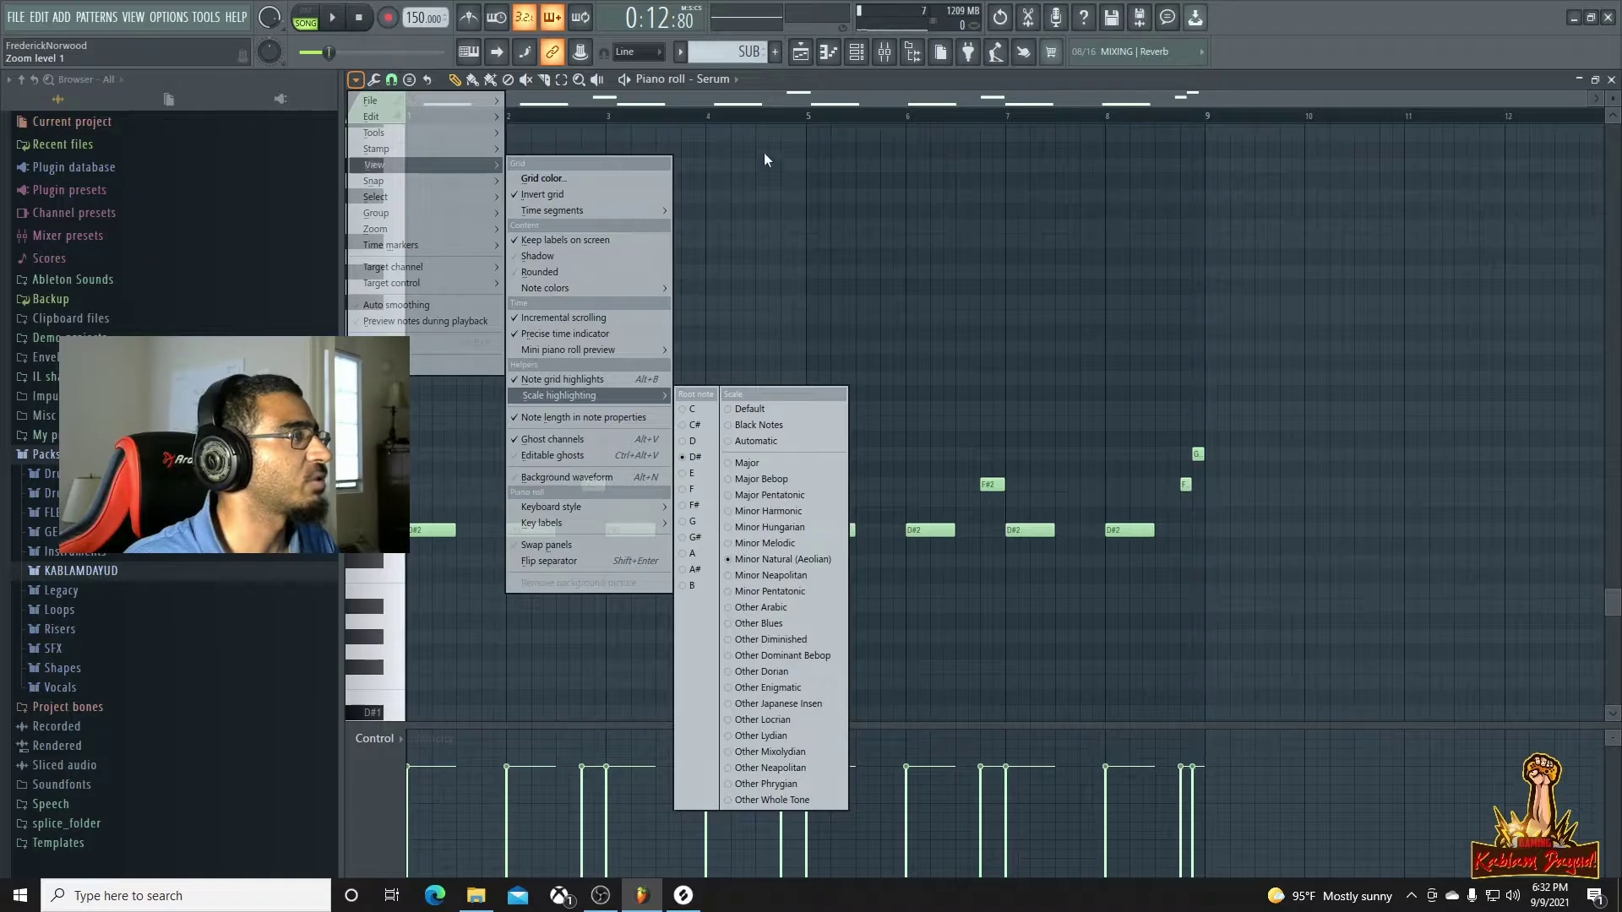
click(765, 119)
Audition the eight-bar sub line and raise its very last note from bar 8 to A#2
key(space)
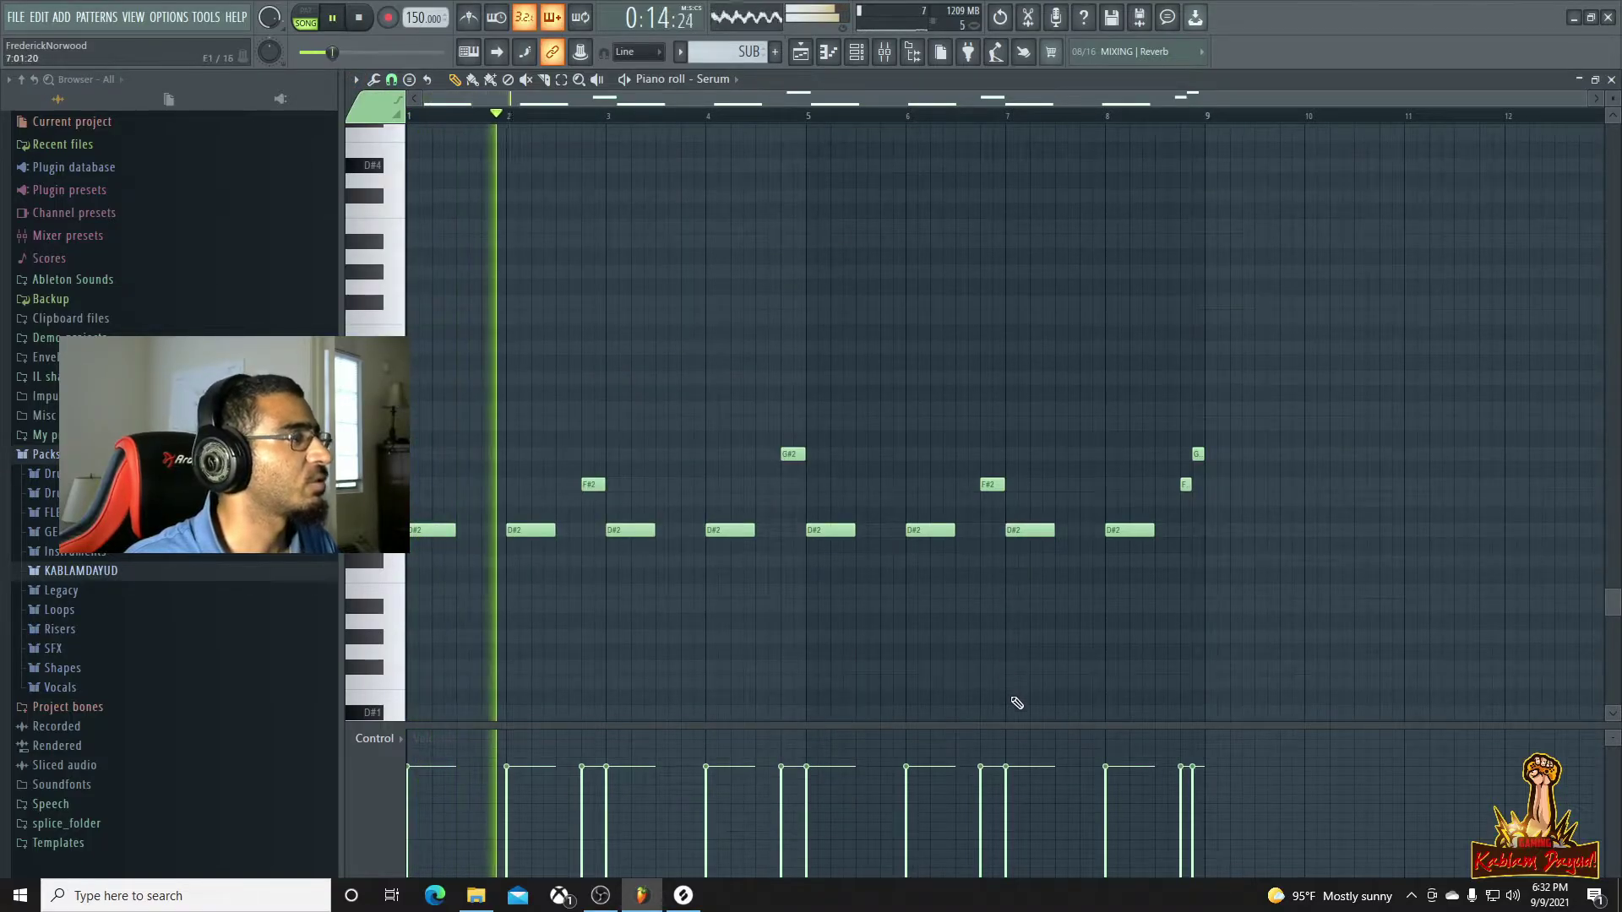
key(space)
key(space)
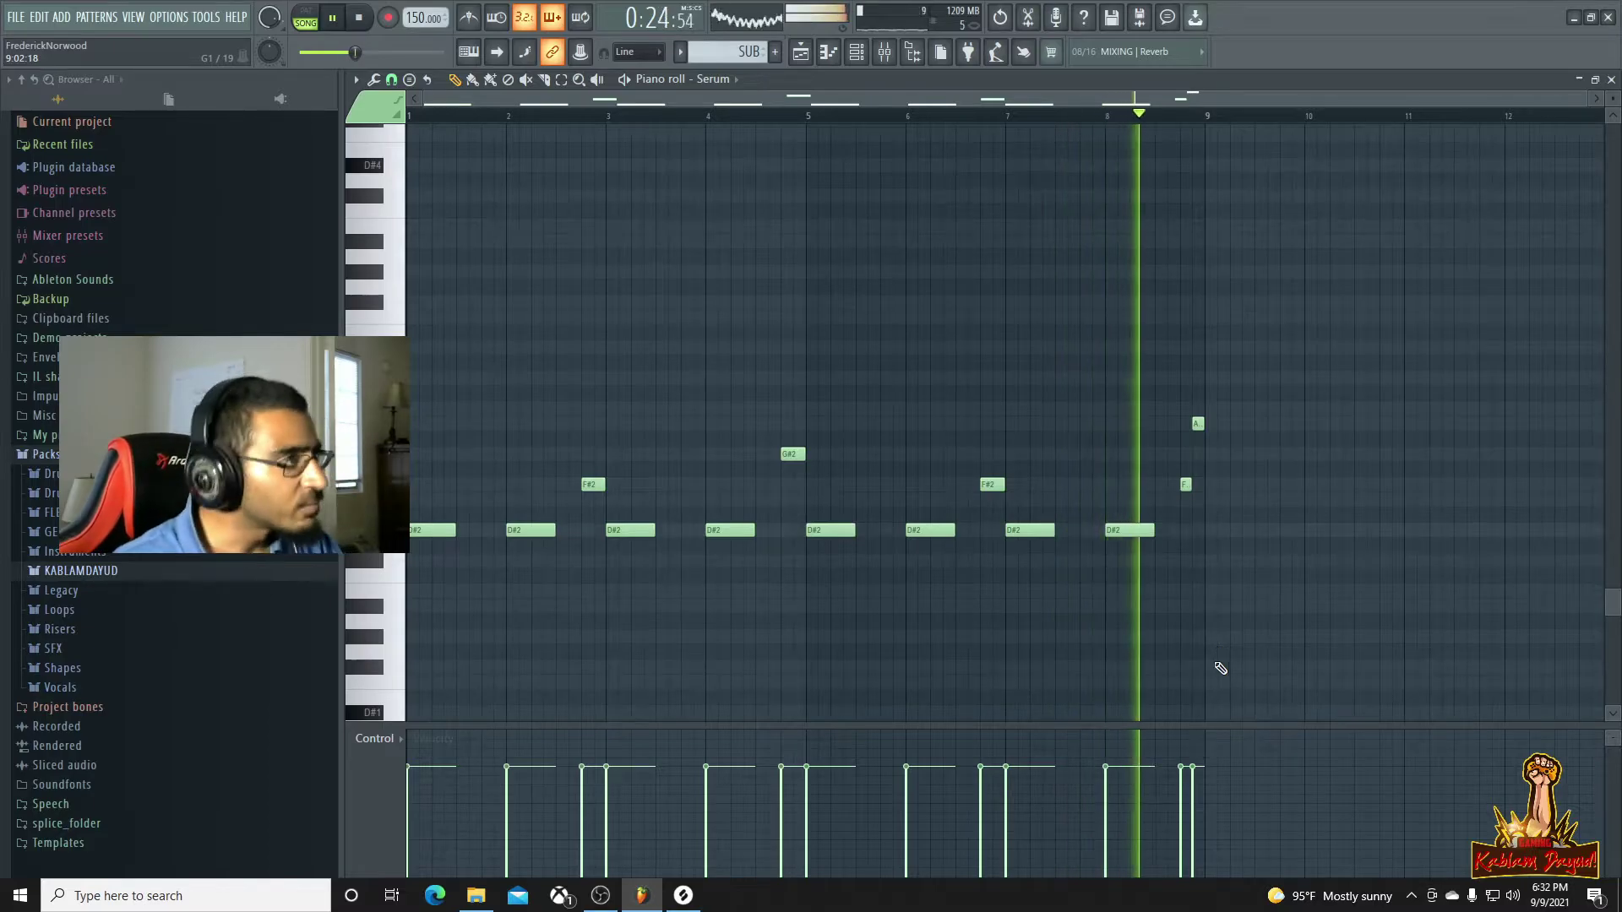
key(space)
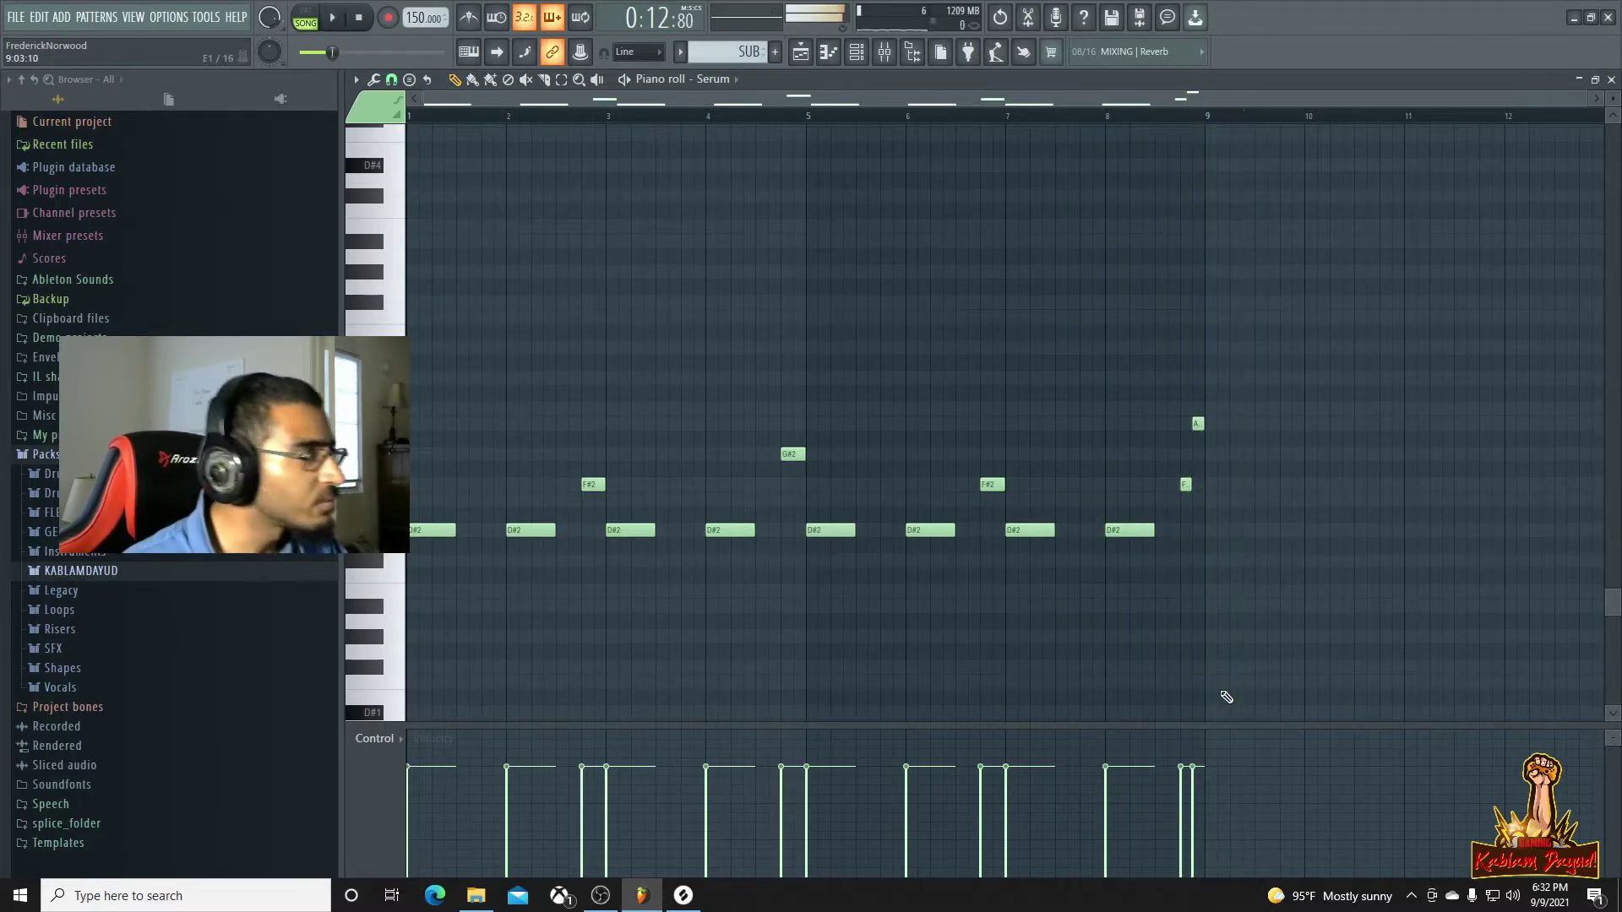
Duplicate the SUB clip in the playlist so it also covers bars 17 to 24, and reduce the SUB BASS track's height
key(F5)
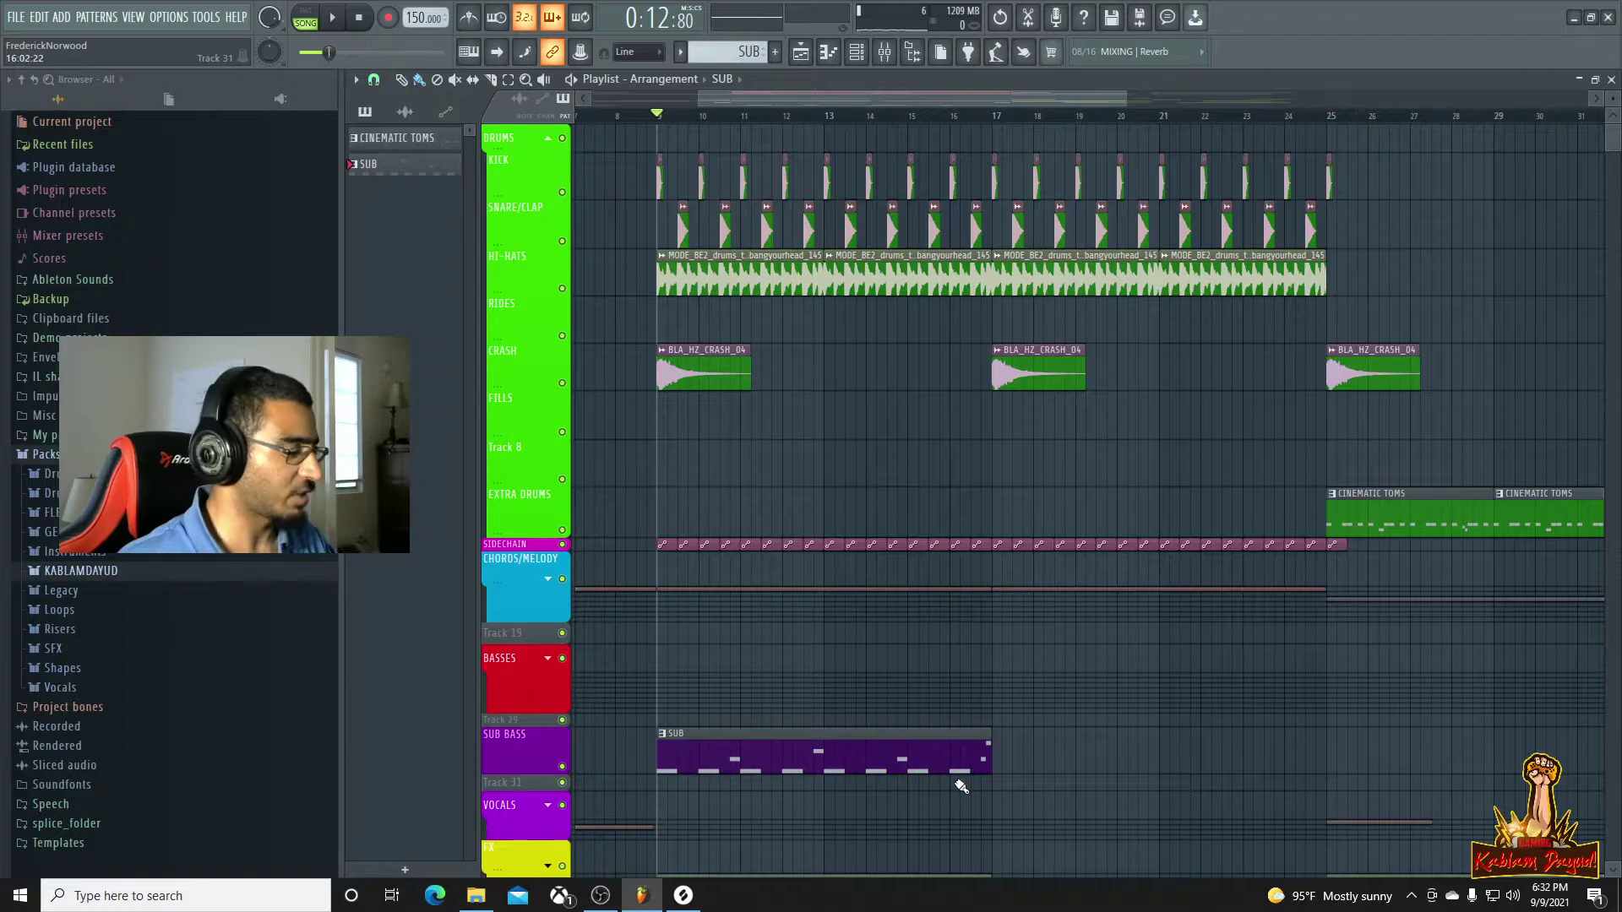
key(ctrl+b)
scroll(1062, 735, down, 4)
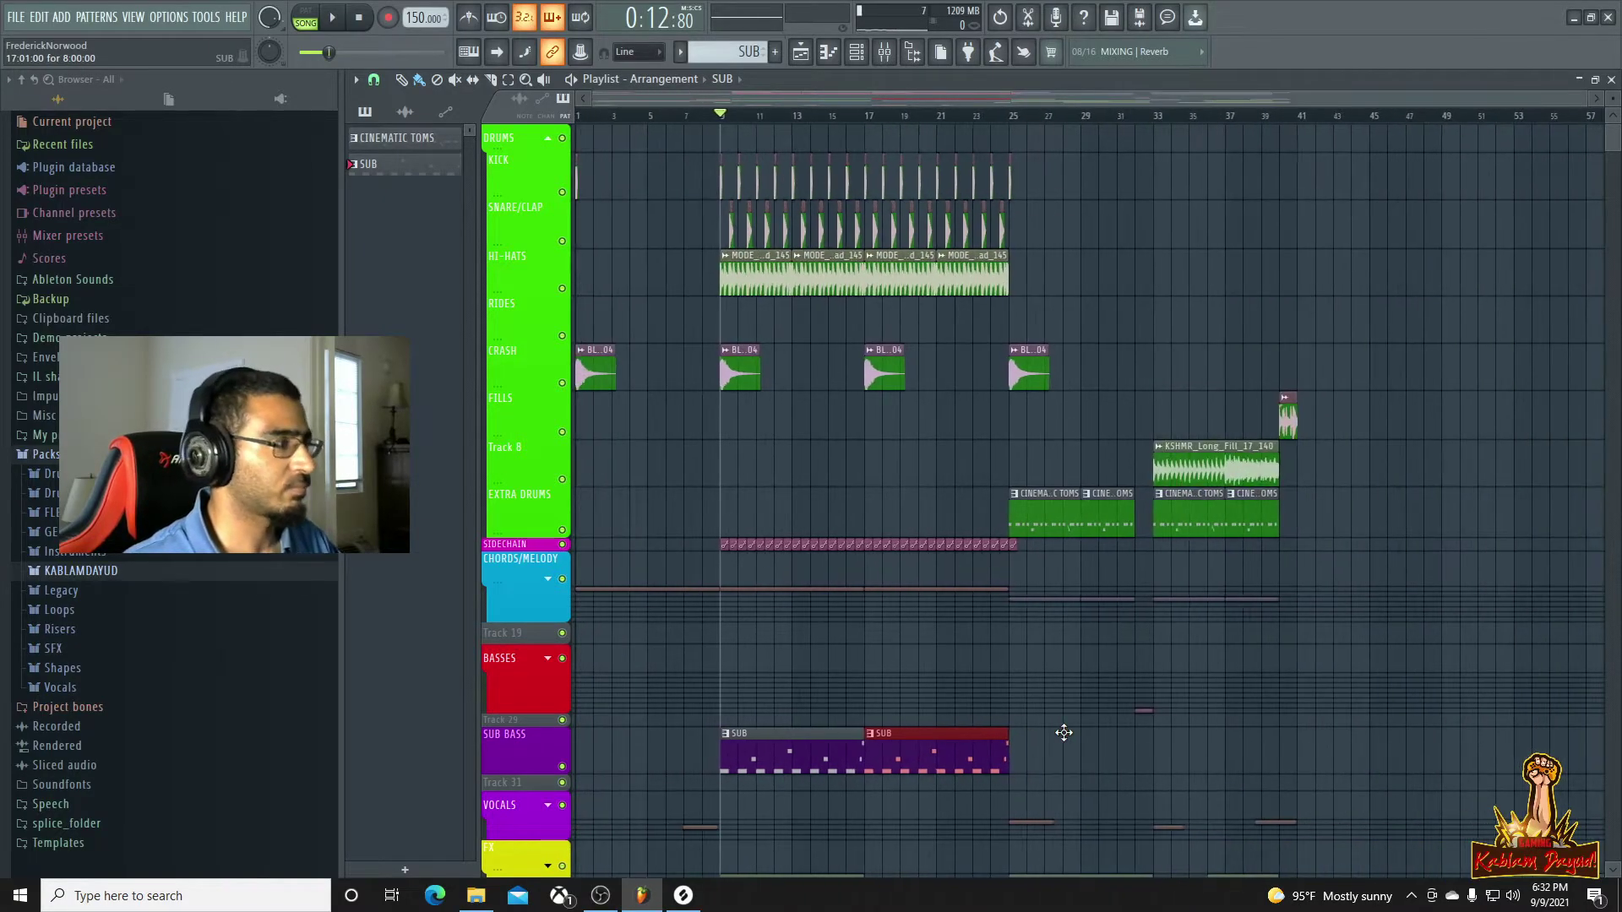
key(space)
drag(498, 773, 498, 741)
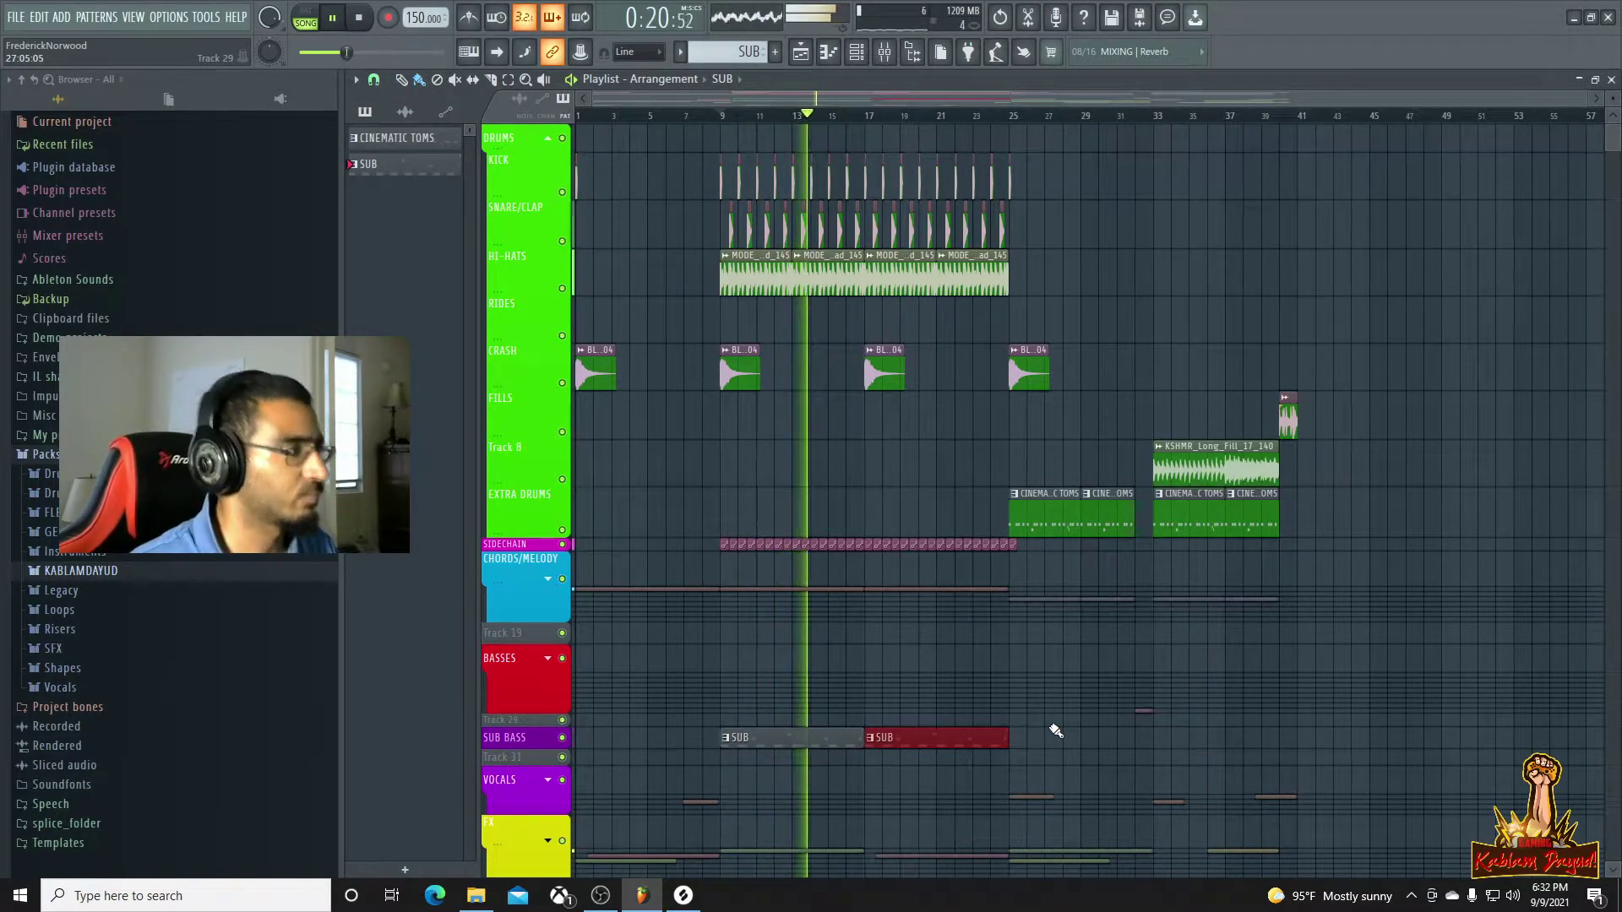
Set the IMPACTS mixer track's volume to about 85% while playing the transition from bar 24, and close the mixer
click(996, 116)
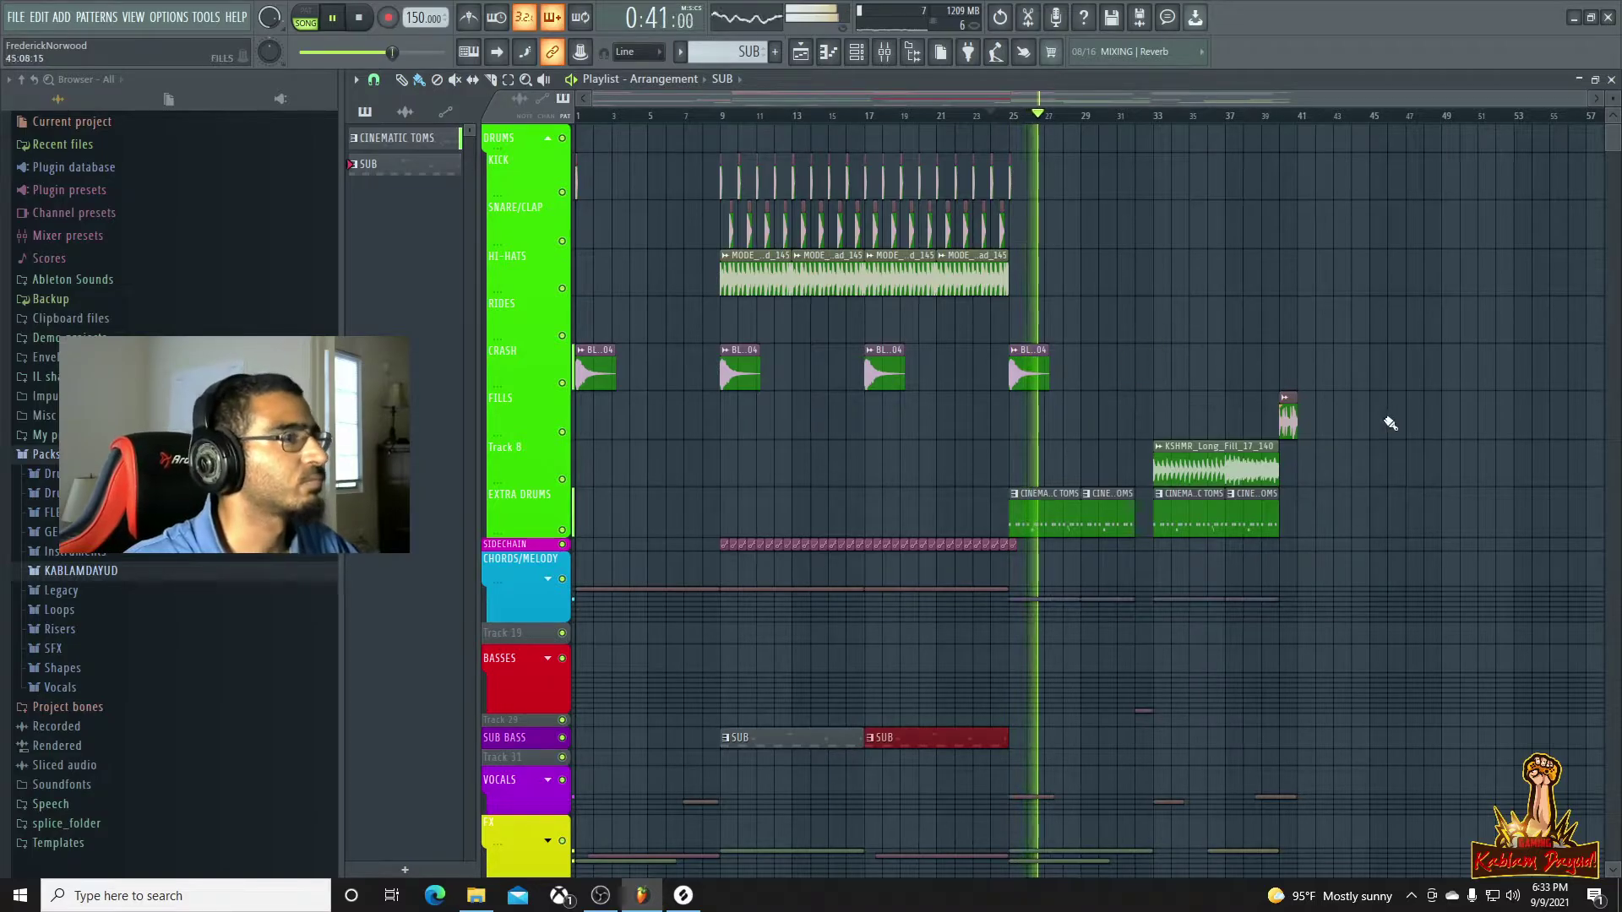
scroll(1386, 420, down, 4)
click(1005, 115)
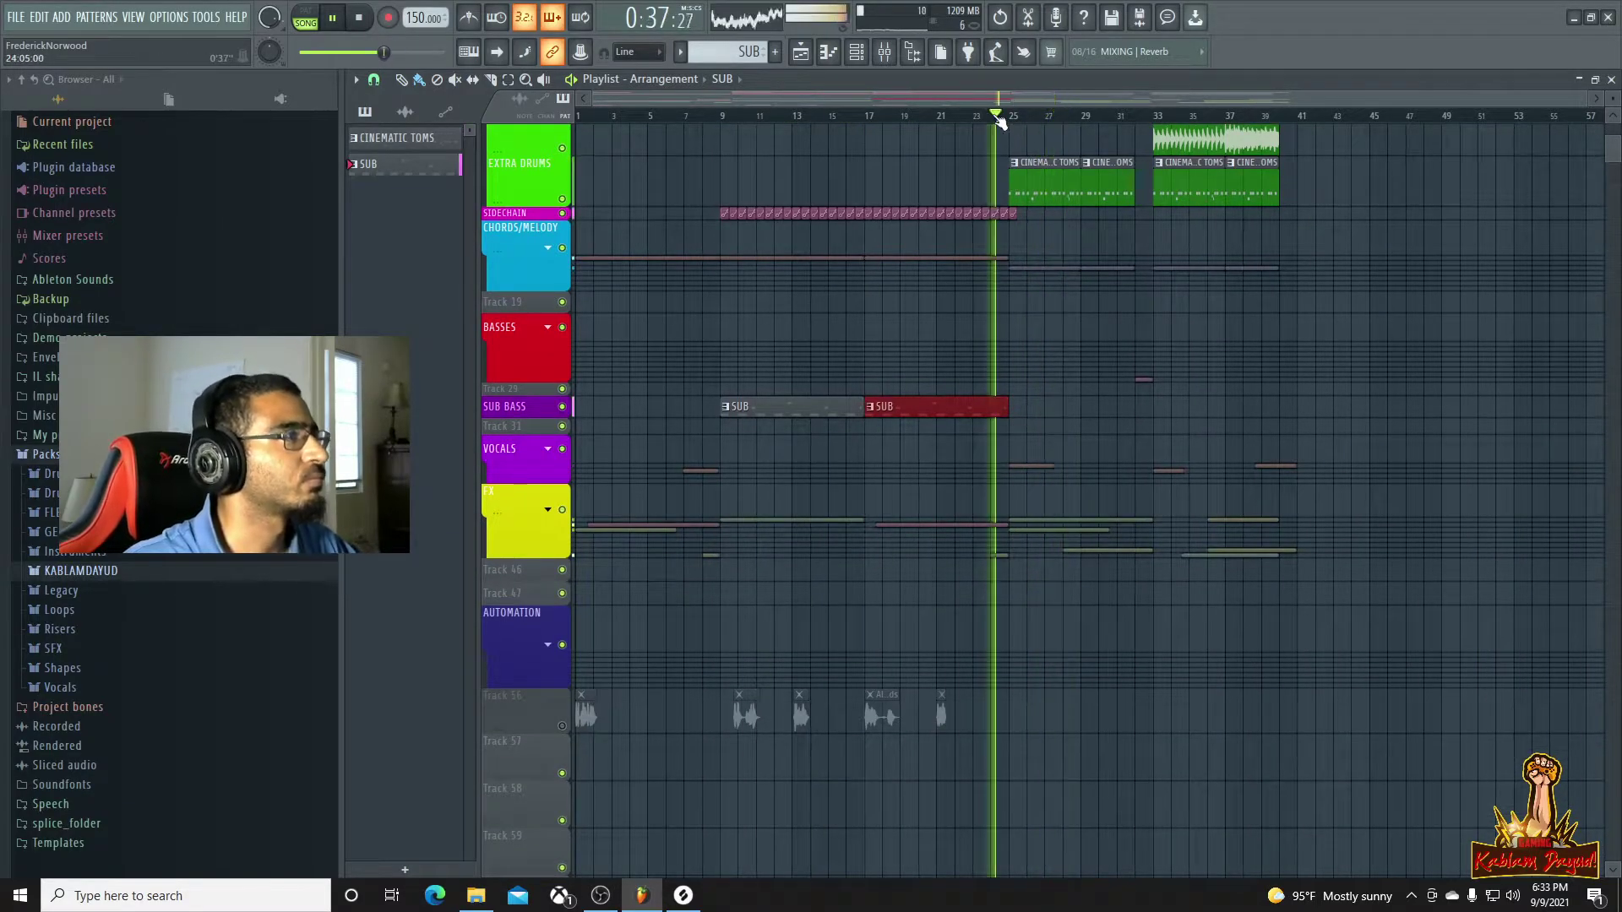
key(F9)
key(space)
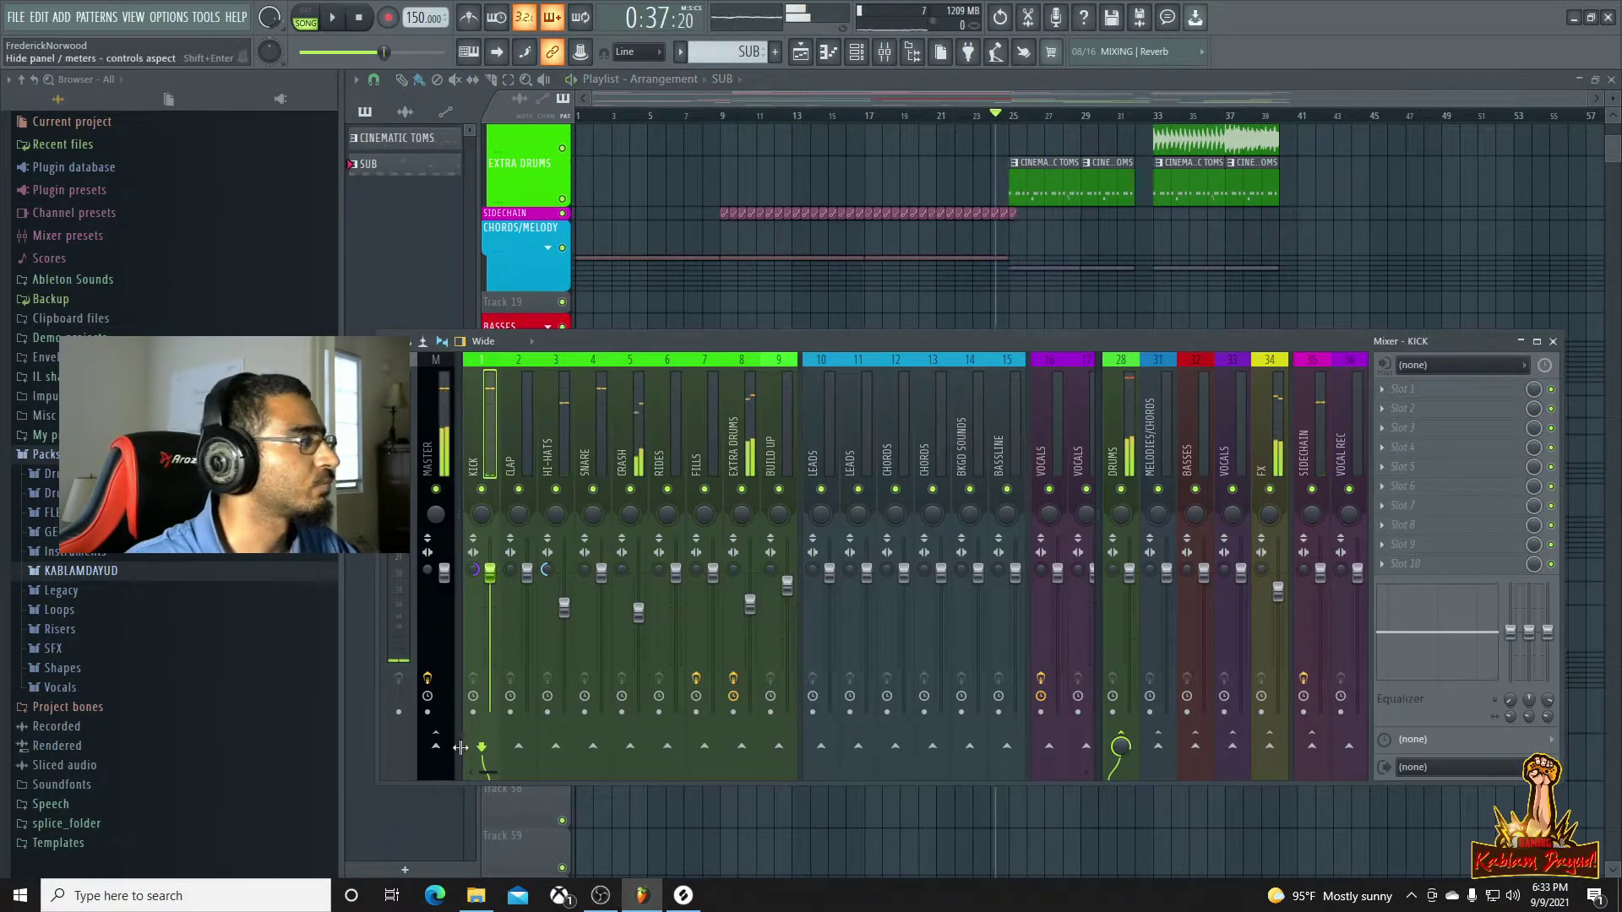
drag(487, 772, 588, 772)
key(space)
click(823, 622)
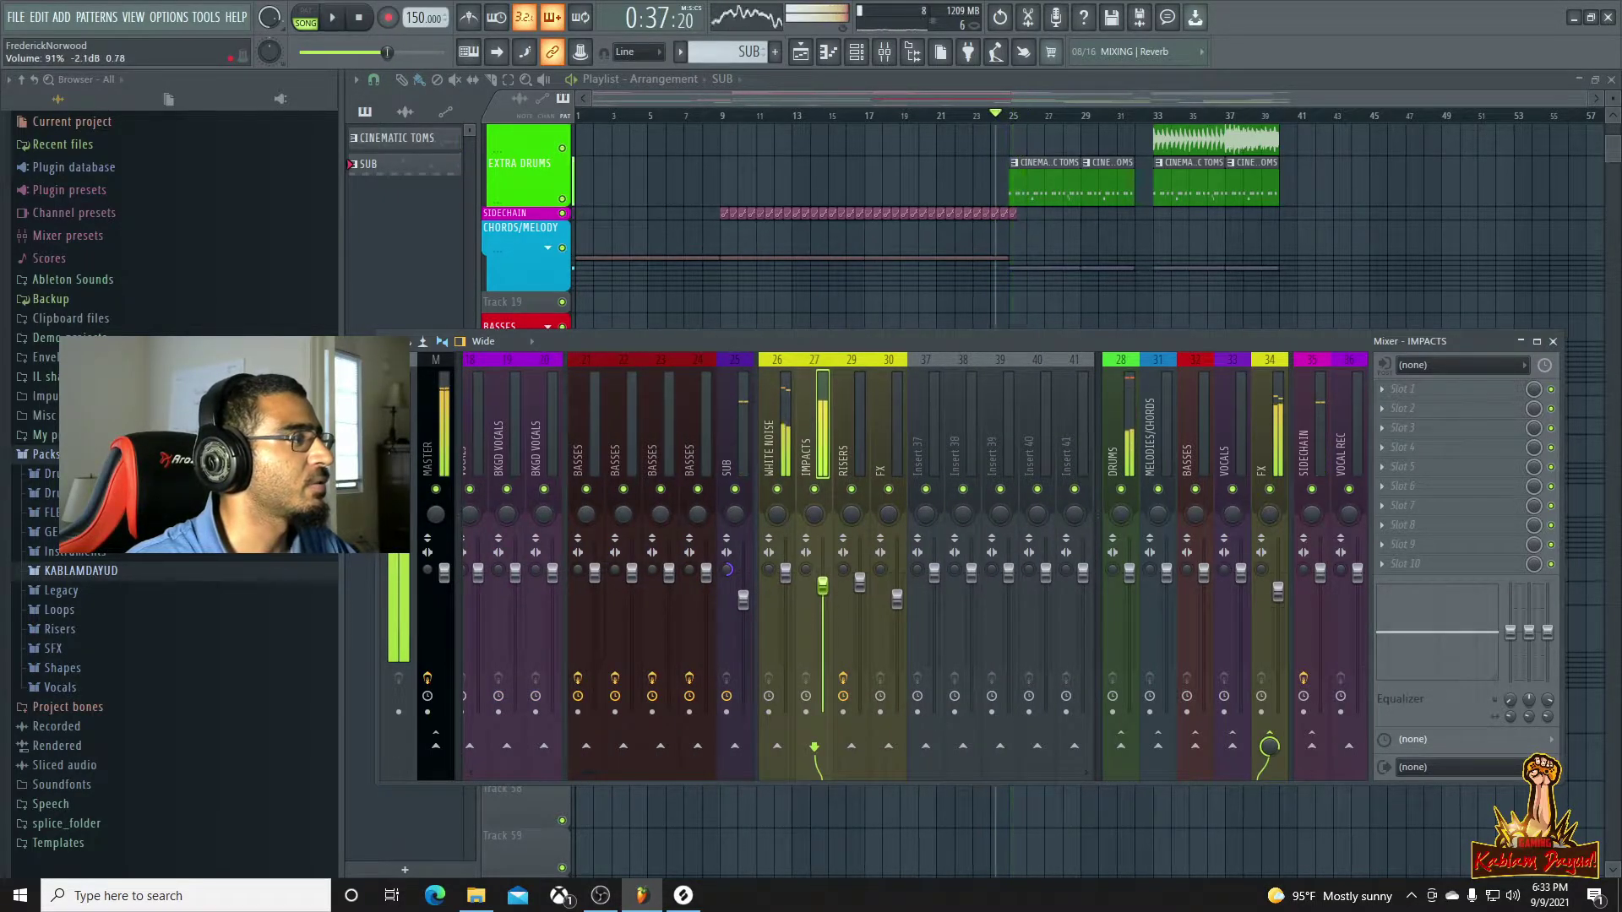
key(space)
key(space)
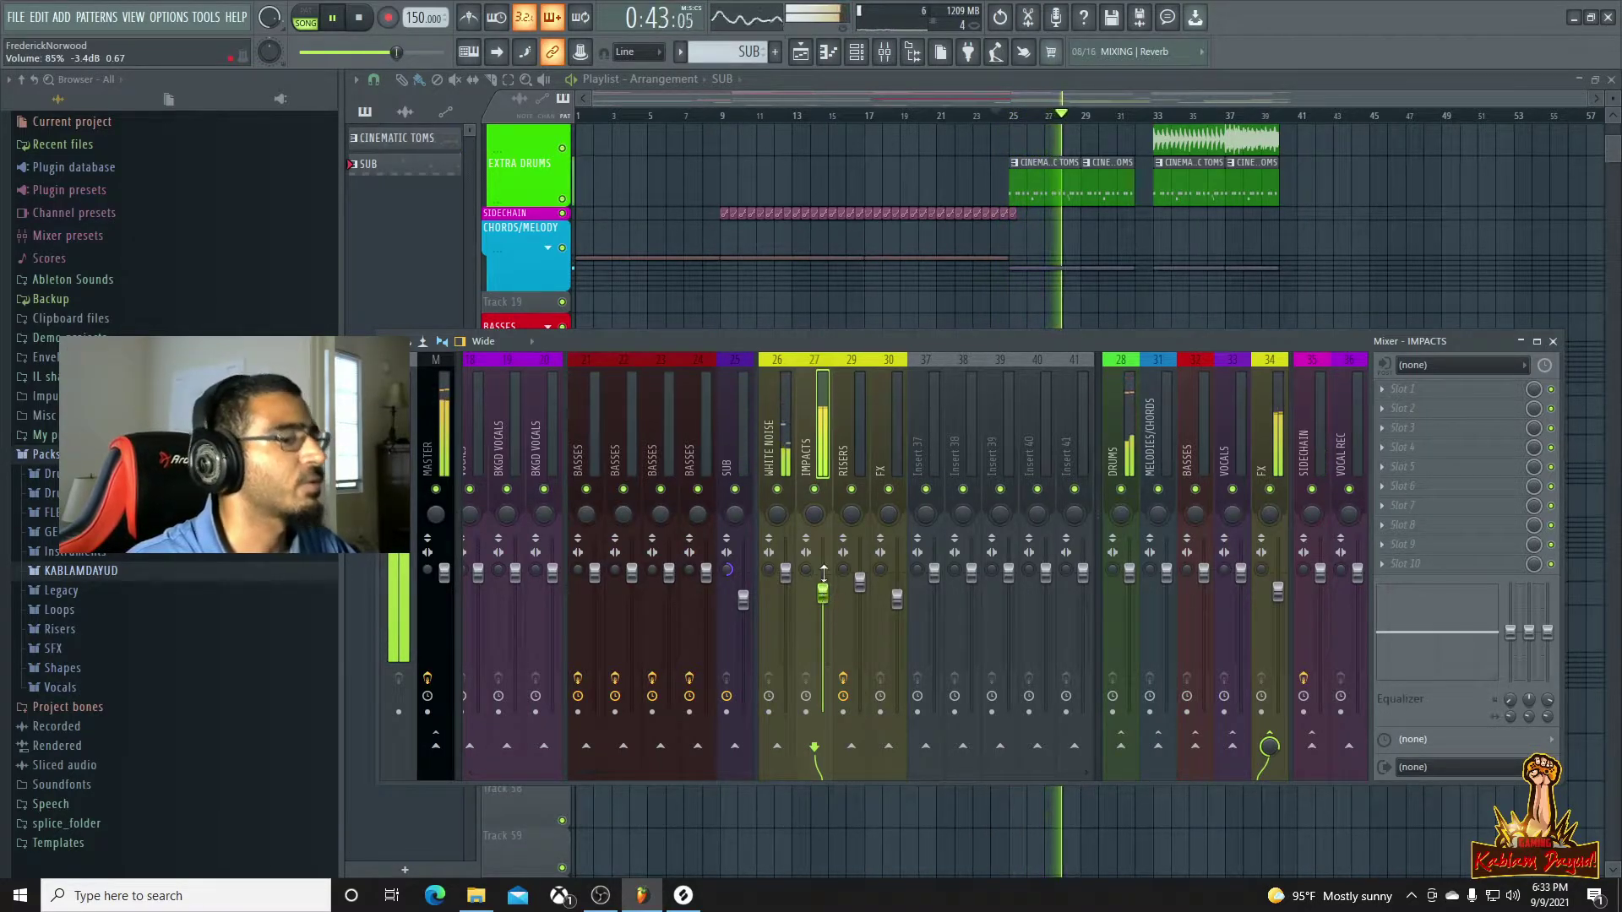
key(F9)
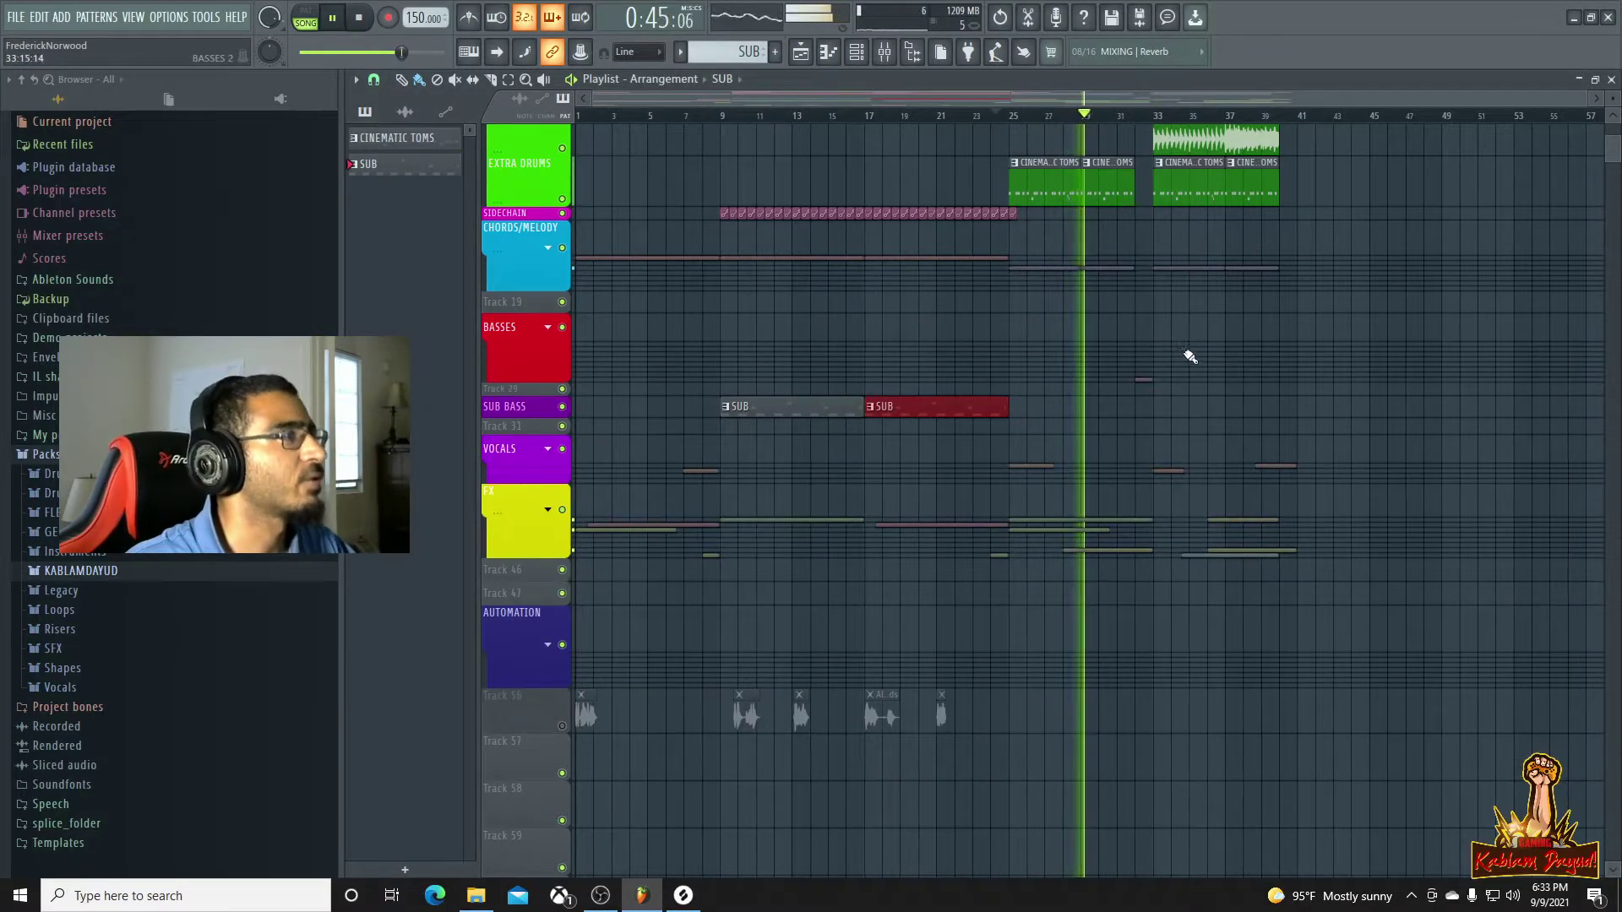
Listen through the build-up after bar 25 and examine the gap at bar 32 and the remaining playlist tracks
scroll(1351, 338, up, 3)
scroll(1359, 331, up, 1)
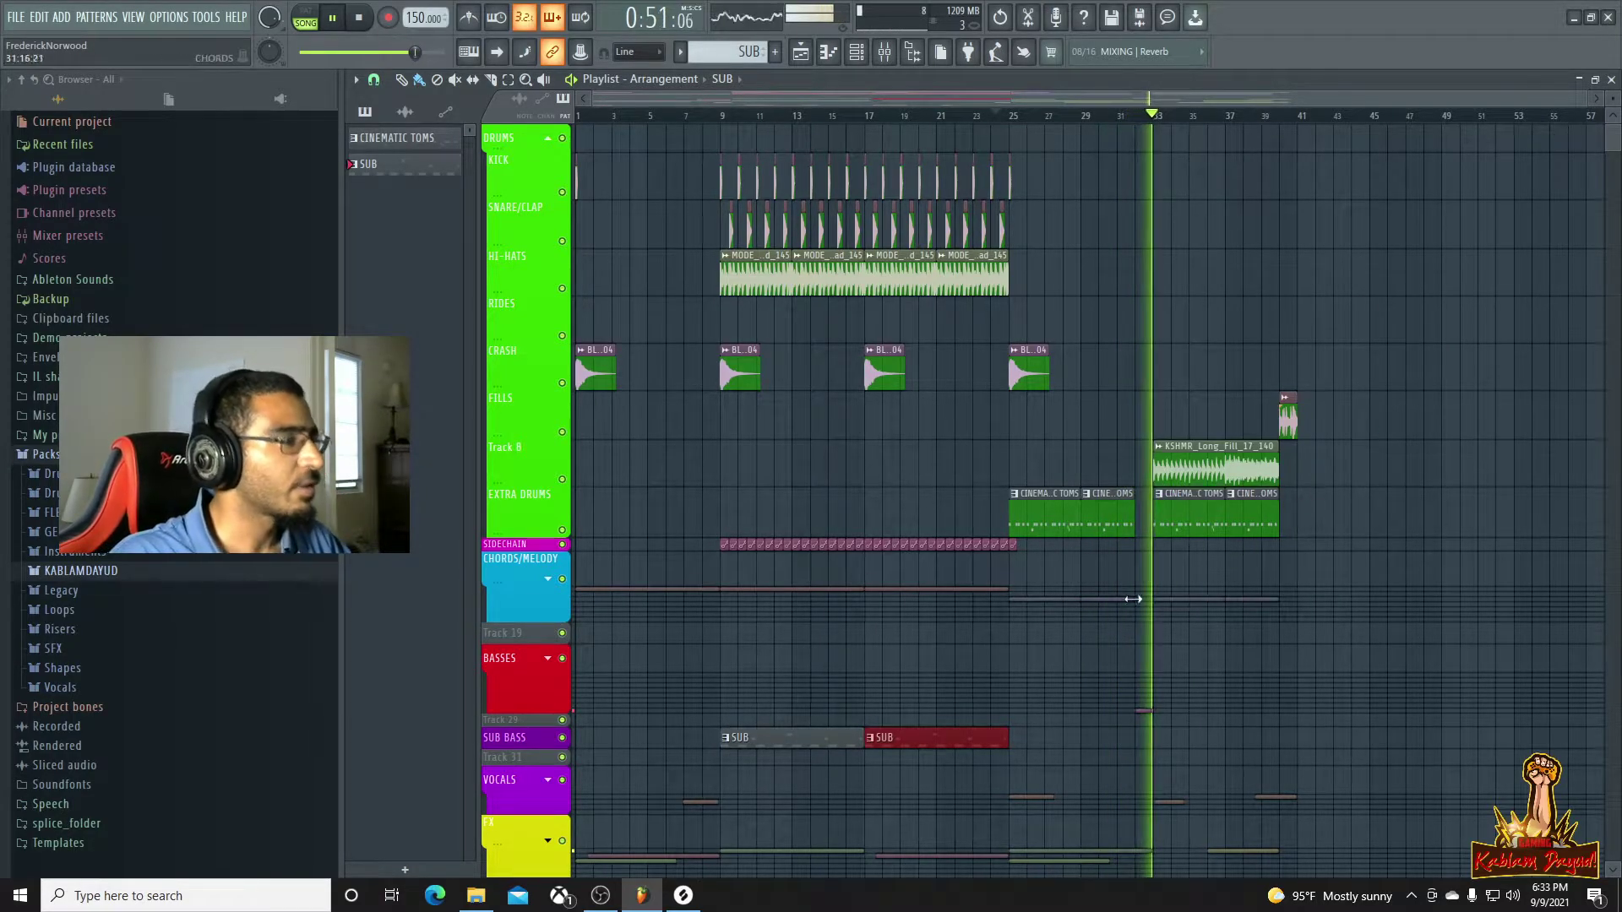
scroll(1183, 671, up, 3)
scroll(1188, 671, up, 4)
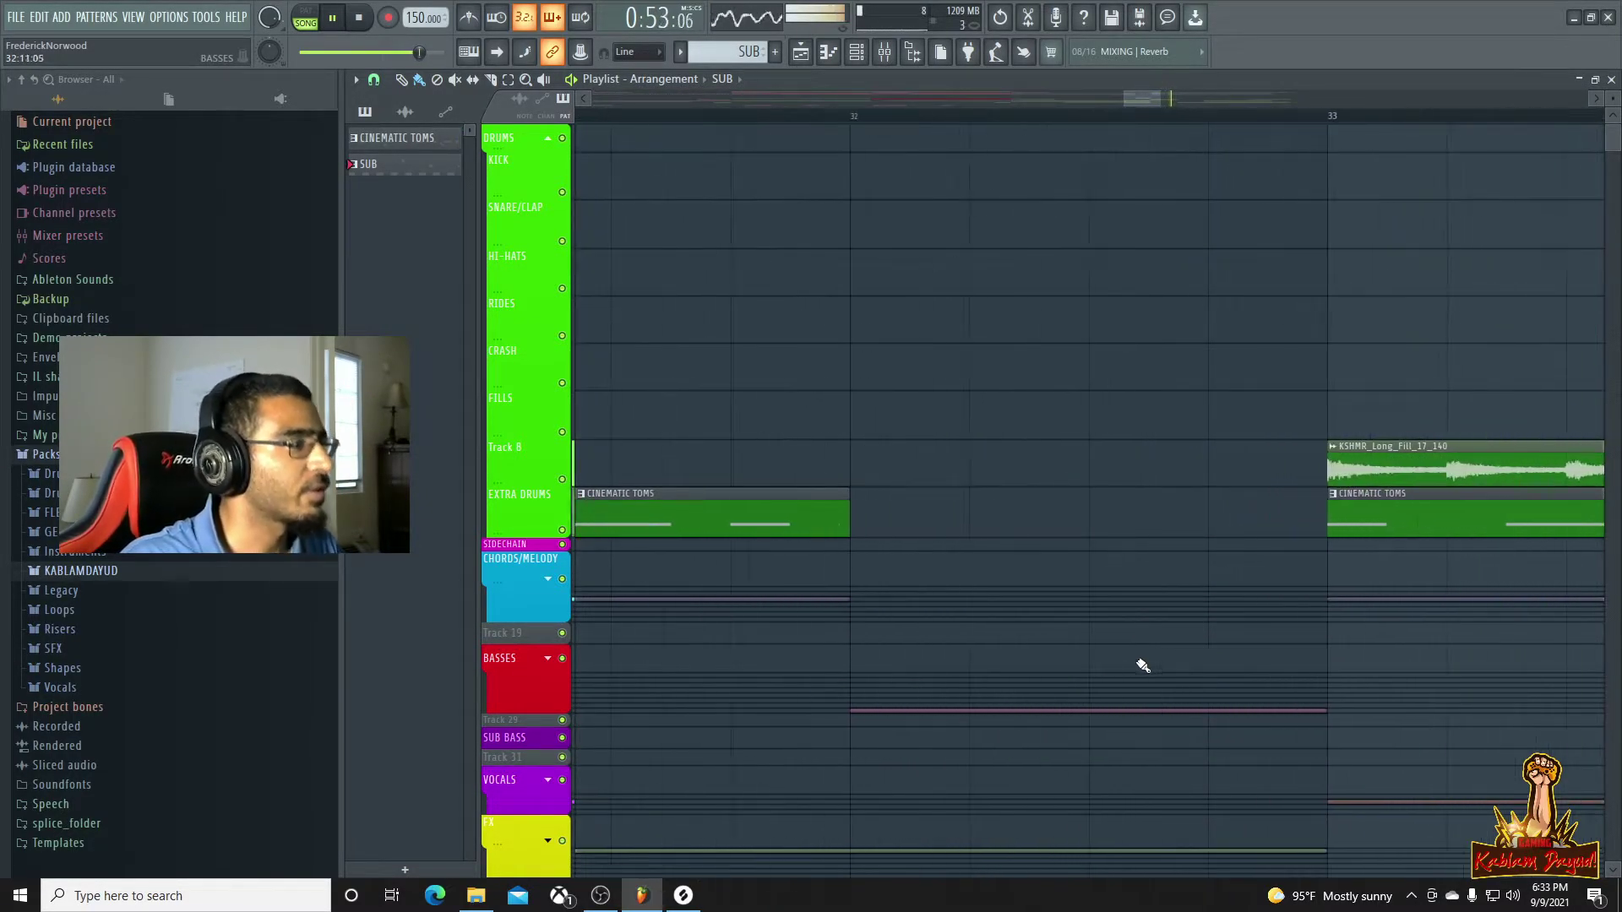
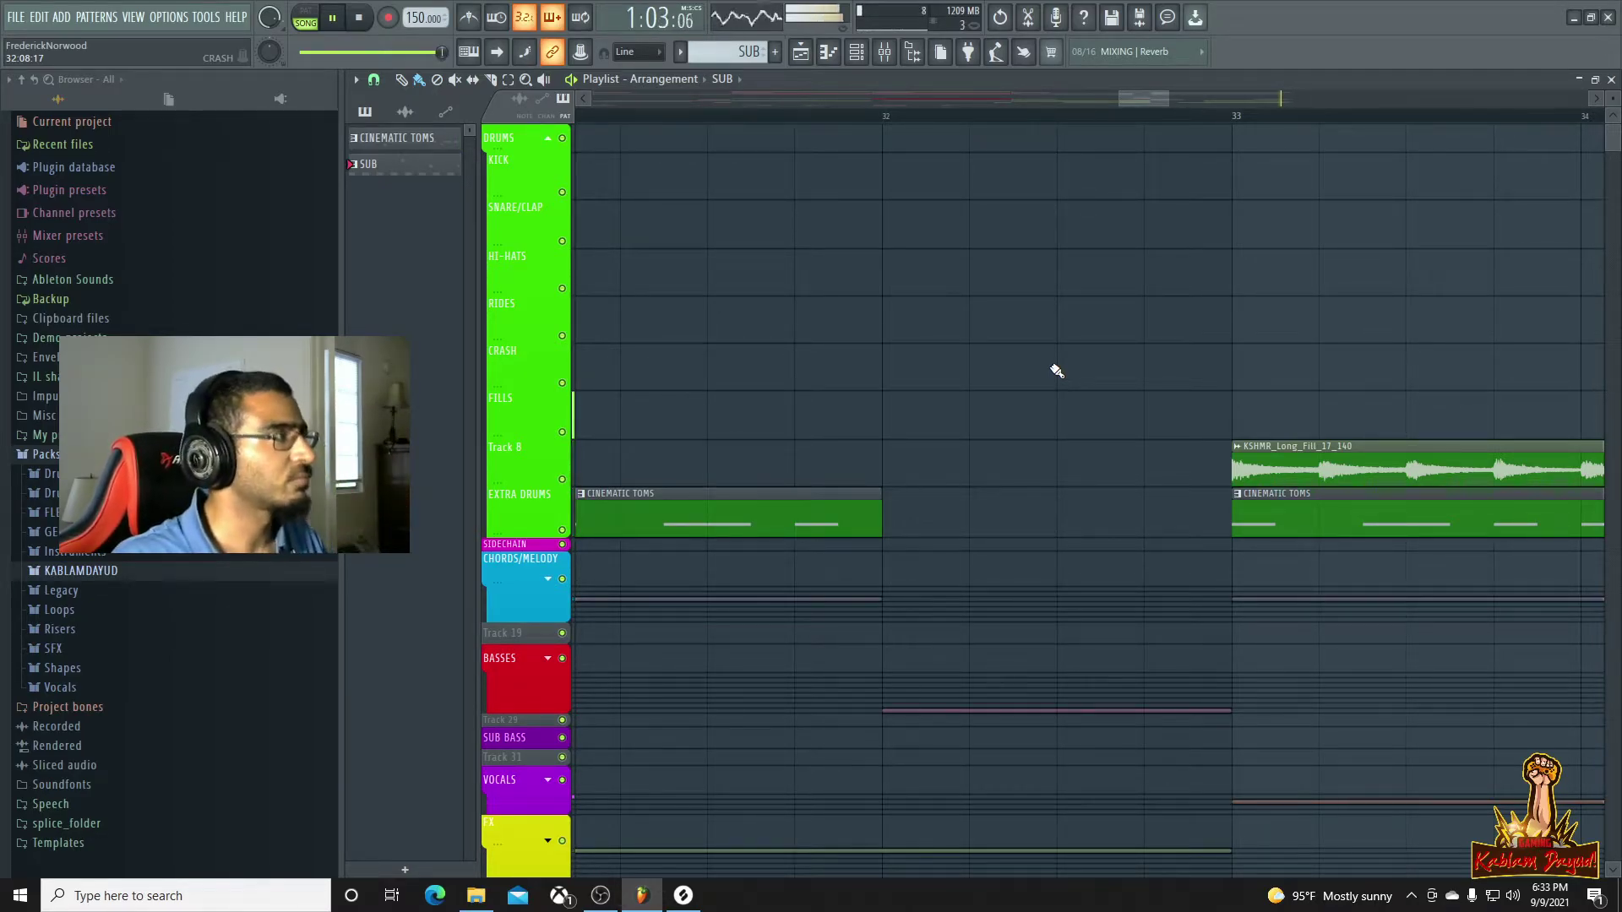
key(space)
scroll(1055, 370, down, 5)
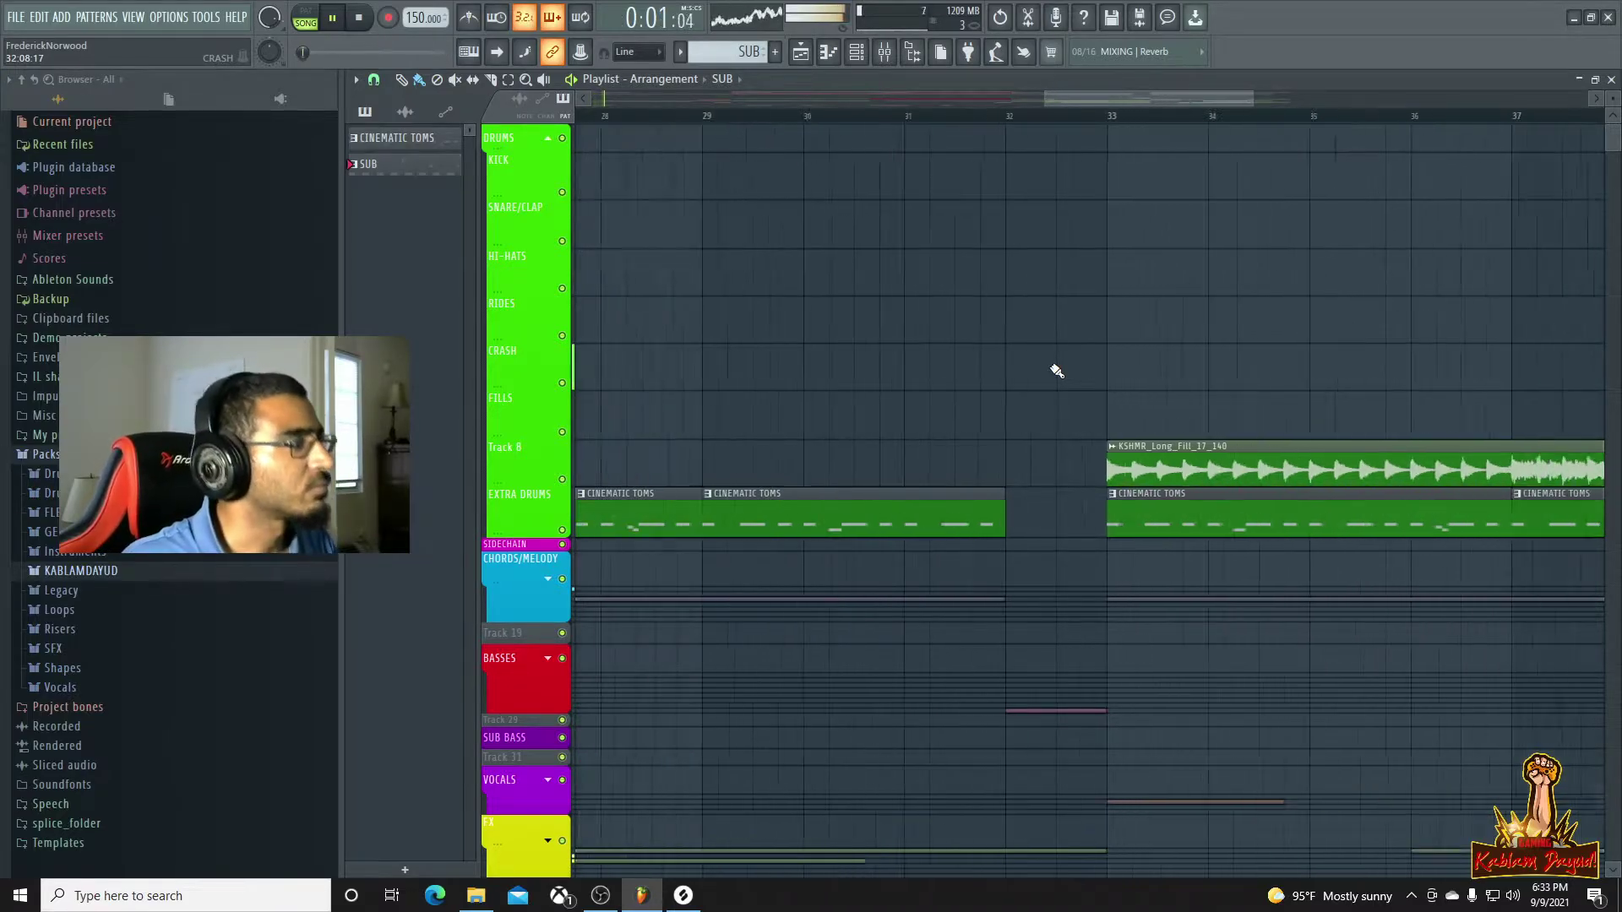
scroll(1398, 393, down, 4)
scroll(1398, 392, up, 4)
scroll(1402, 401, down, 7)
scroll(913, 687, down, 1)
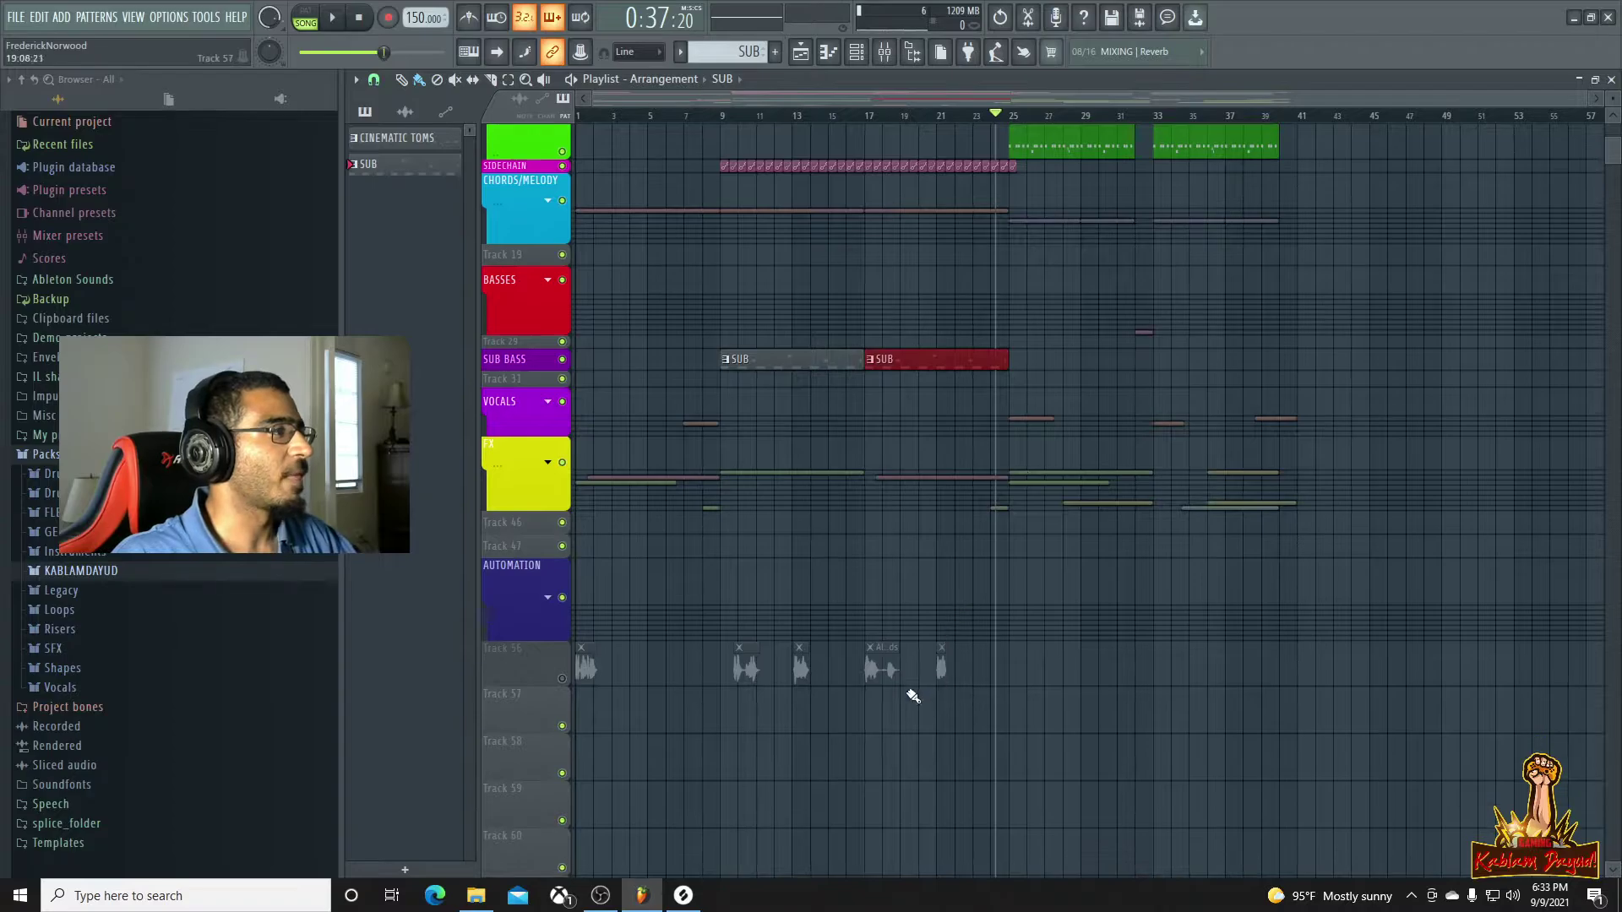
Copy the kick, snare, hi-hat and crash clips from bars 9–24 to start at bar 41, and play the lead-in
scroll(904, 687, up, 8)
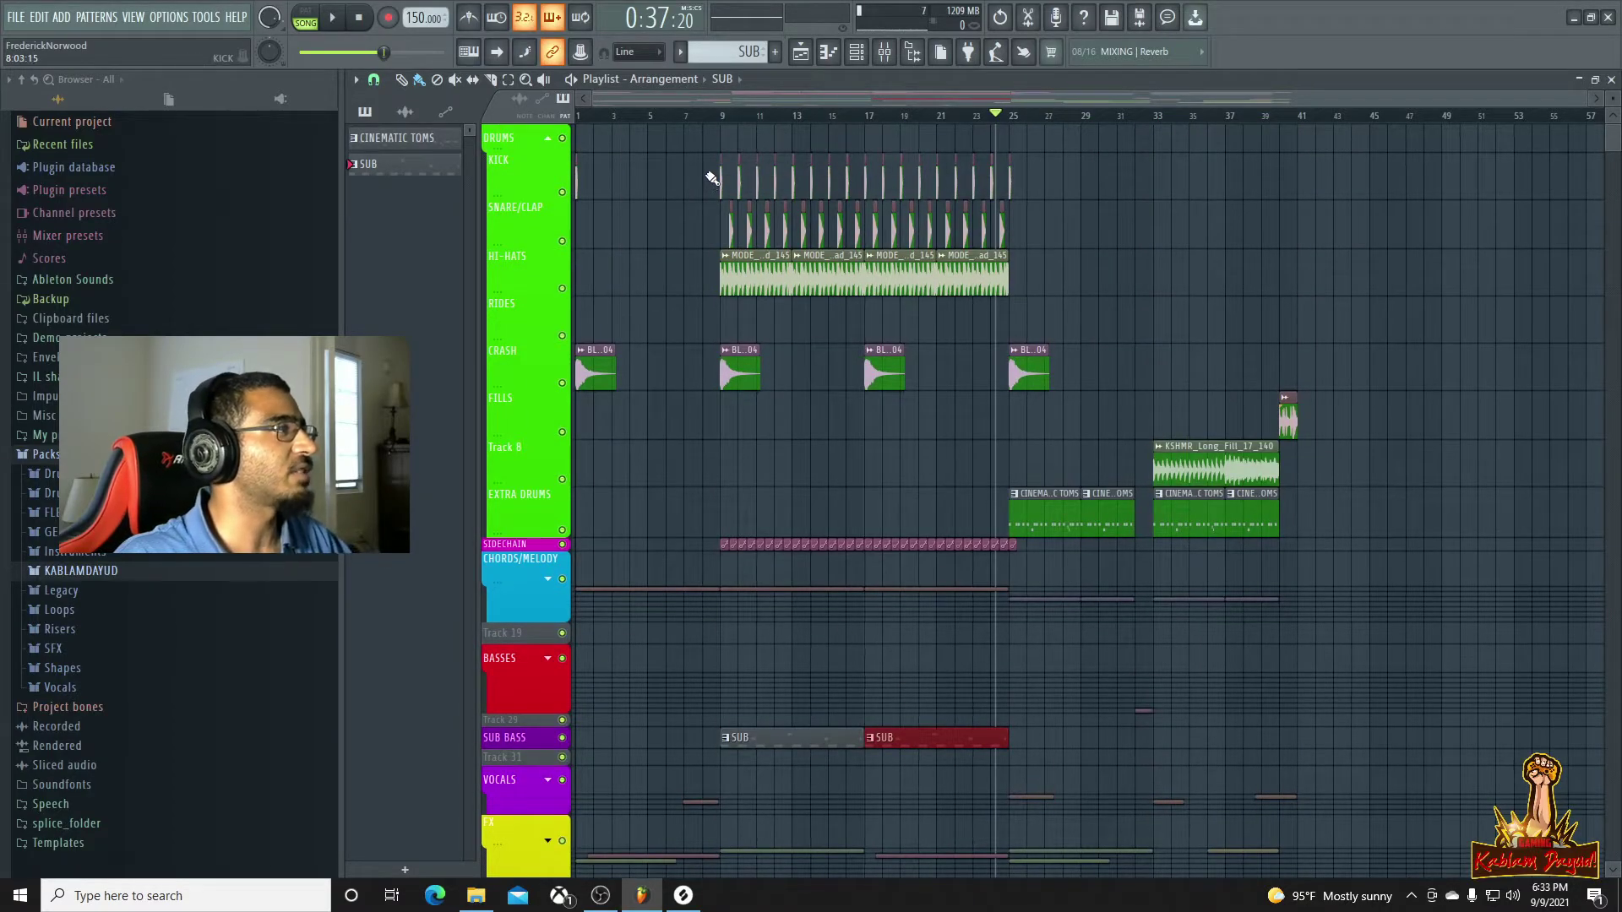
drag(717, 155, 1001, 406)
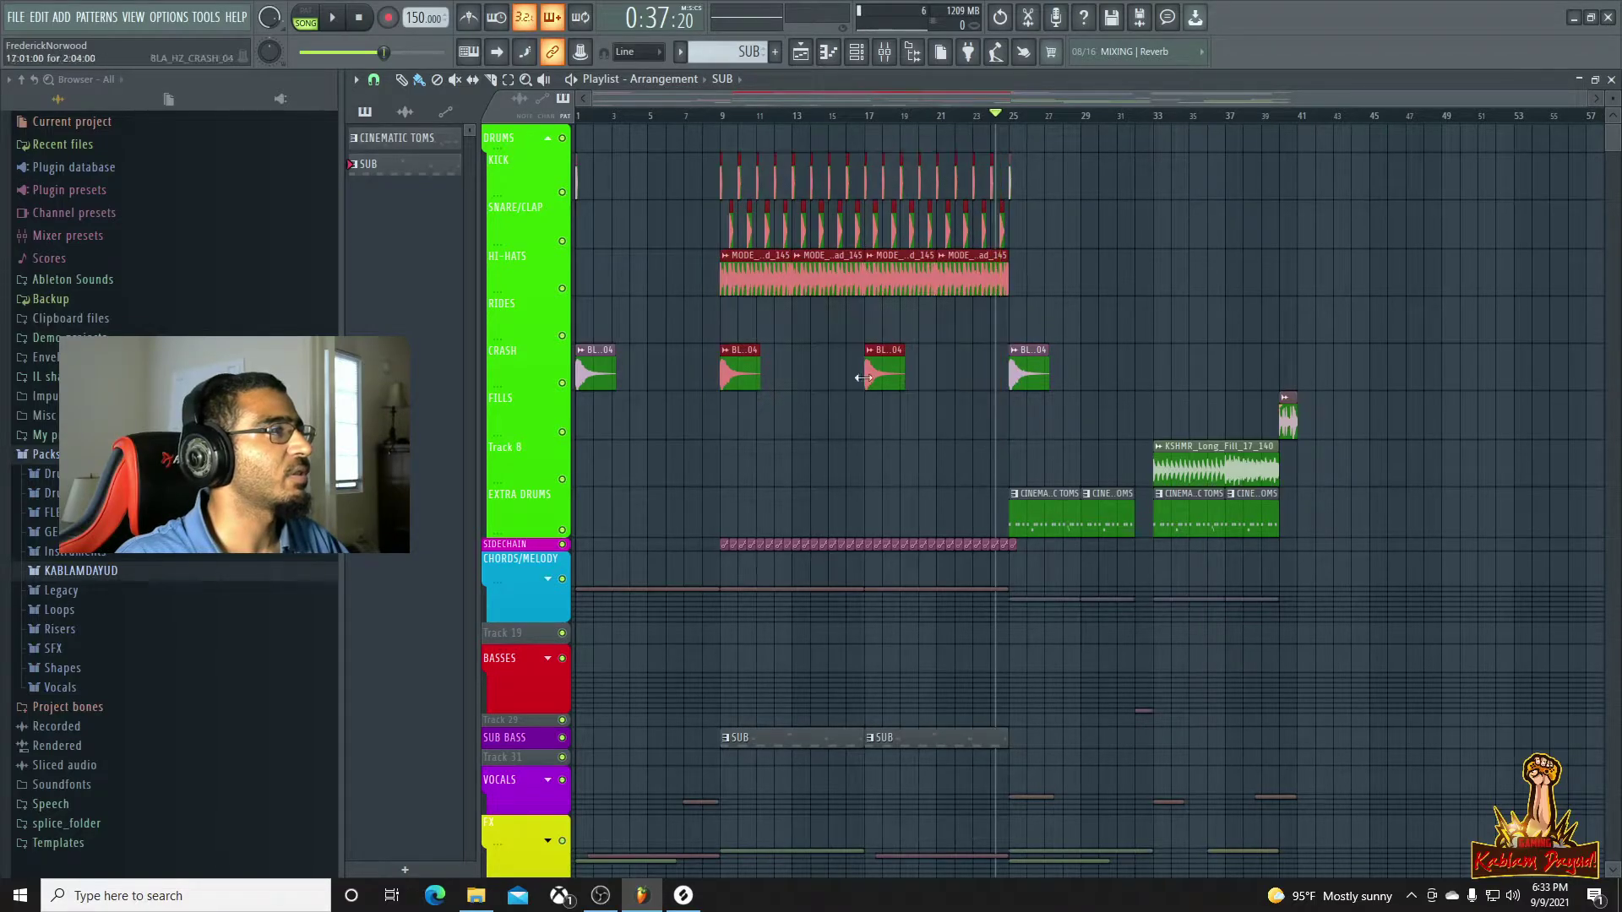
drag(744, 272, 1324, 287)
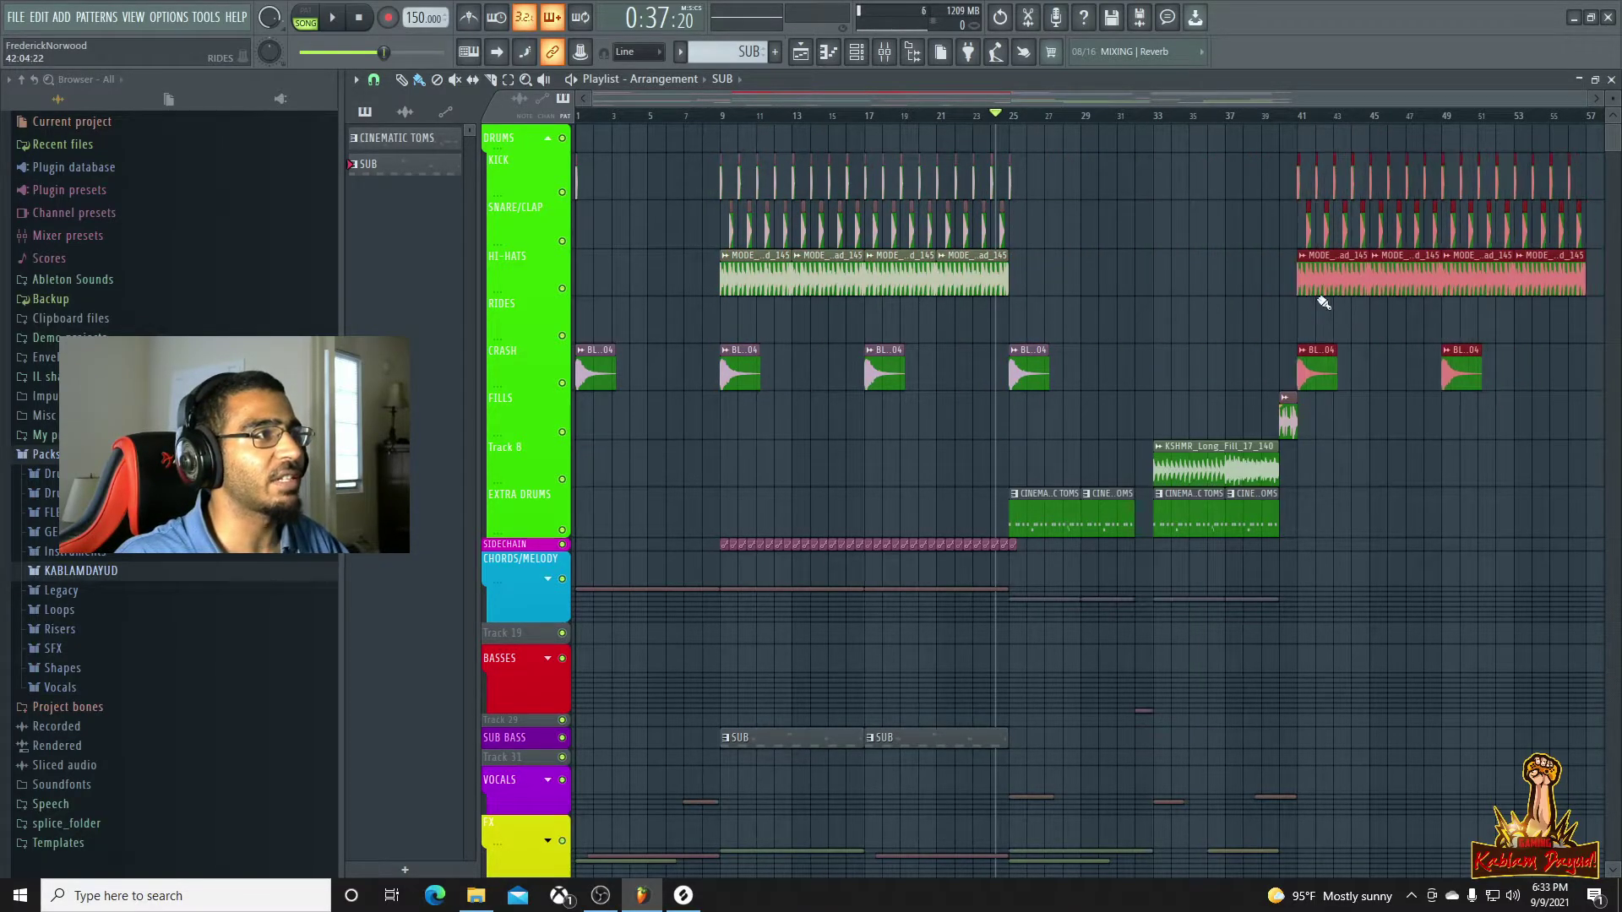
click(1271, 117)
key(space)
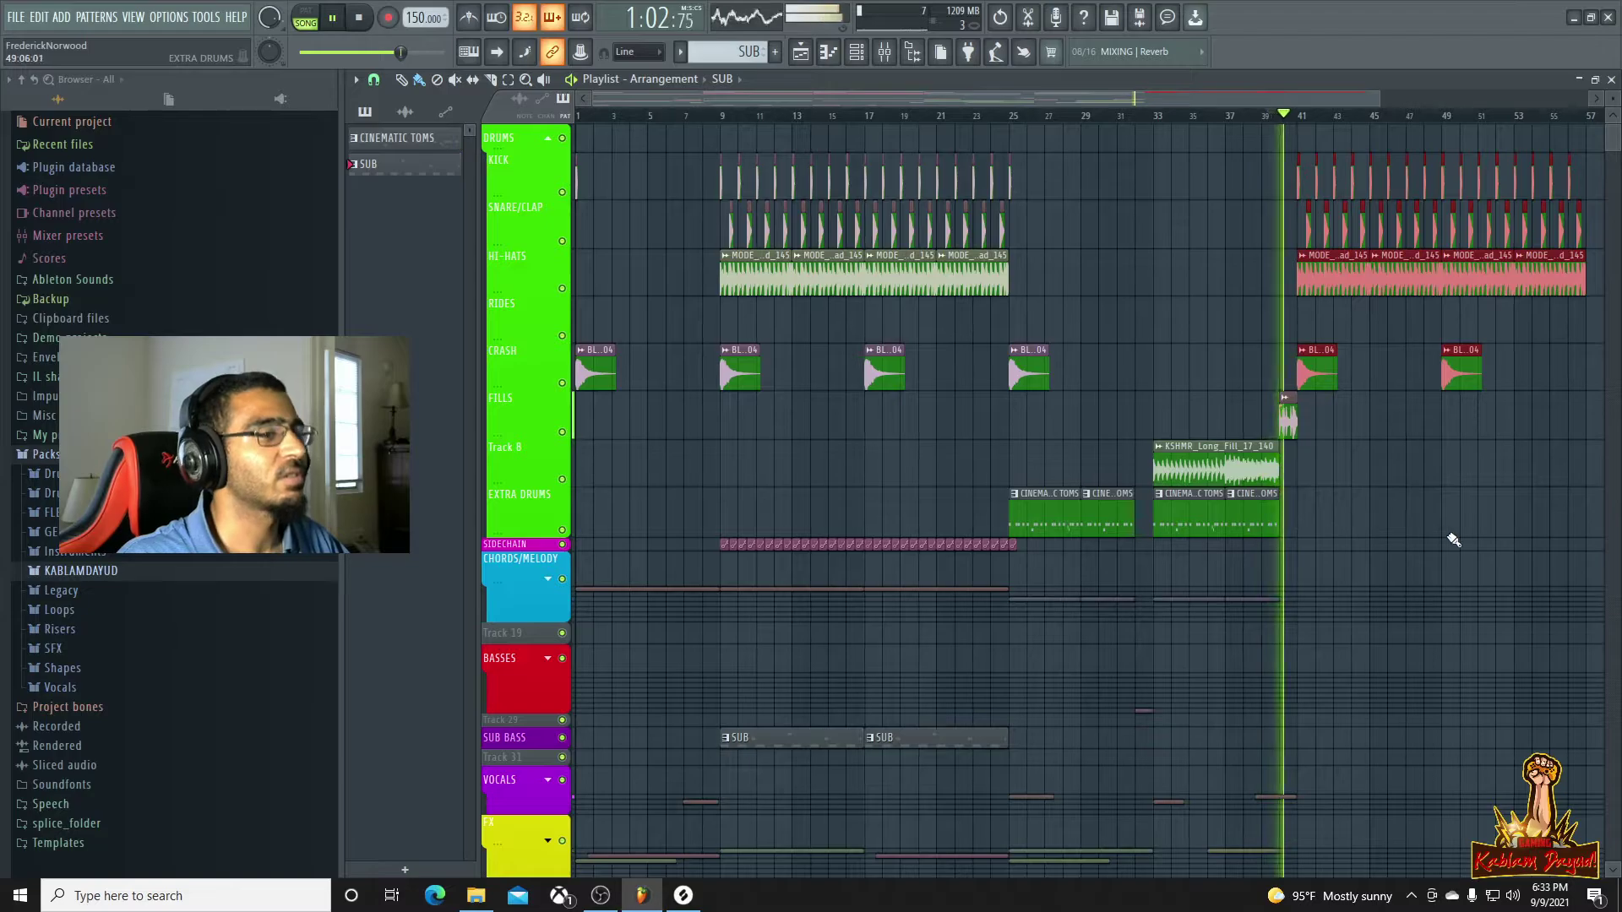
key(space)
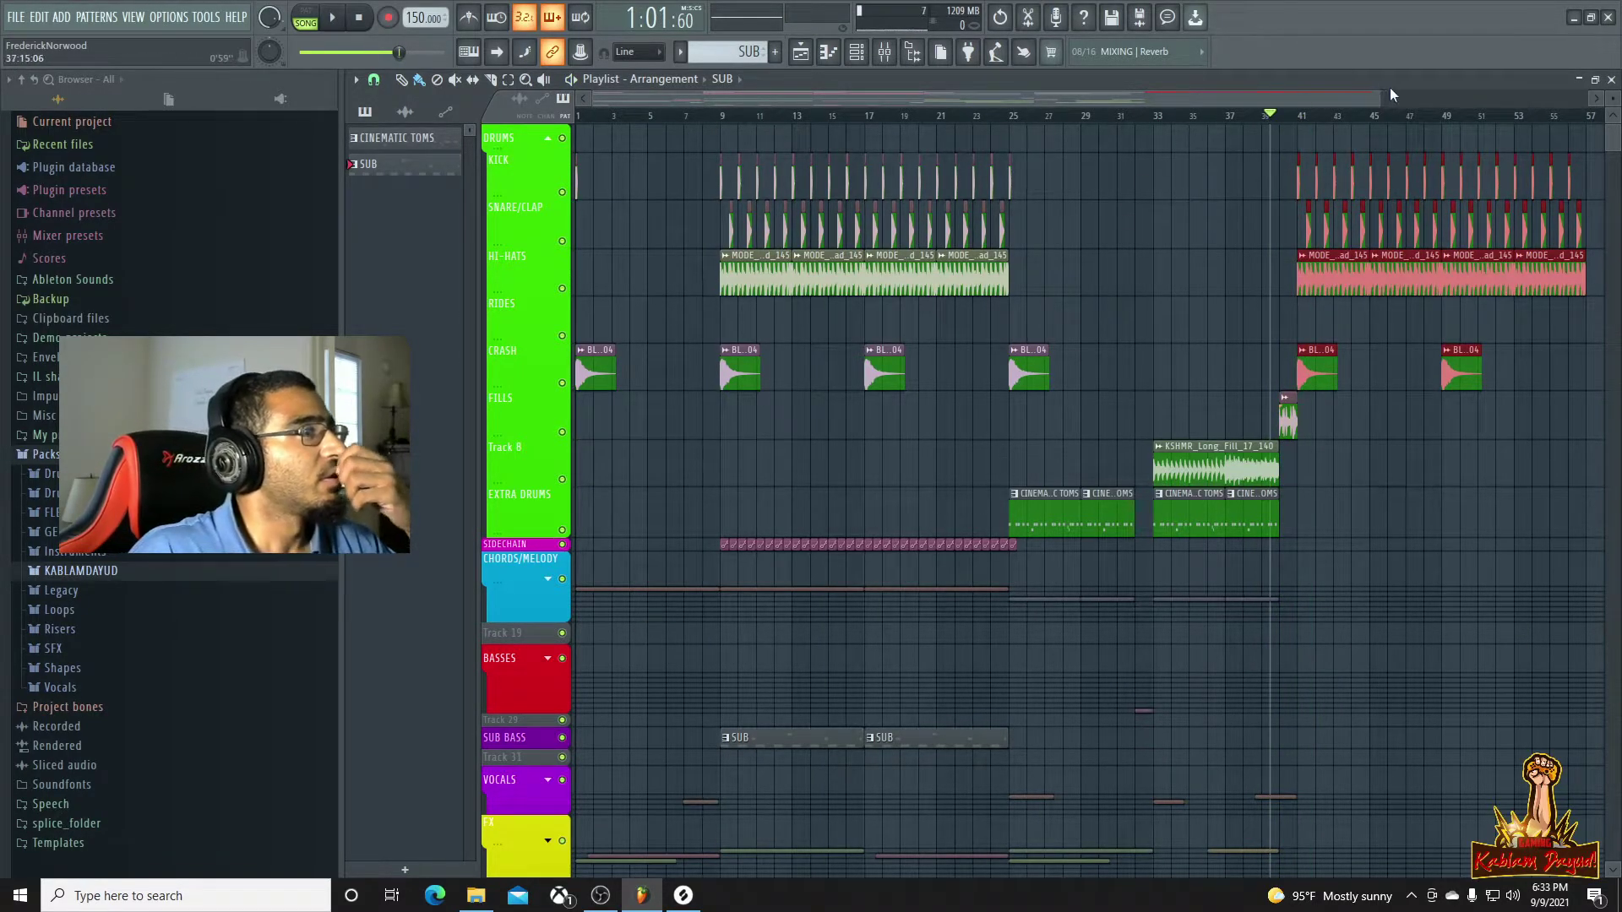
Browse to the Dubstep Fills among the KABLAMDAYUD pack's drums and audition drum fills for the transition into bar 25
drag(1379, 99, 1126, 100)
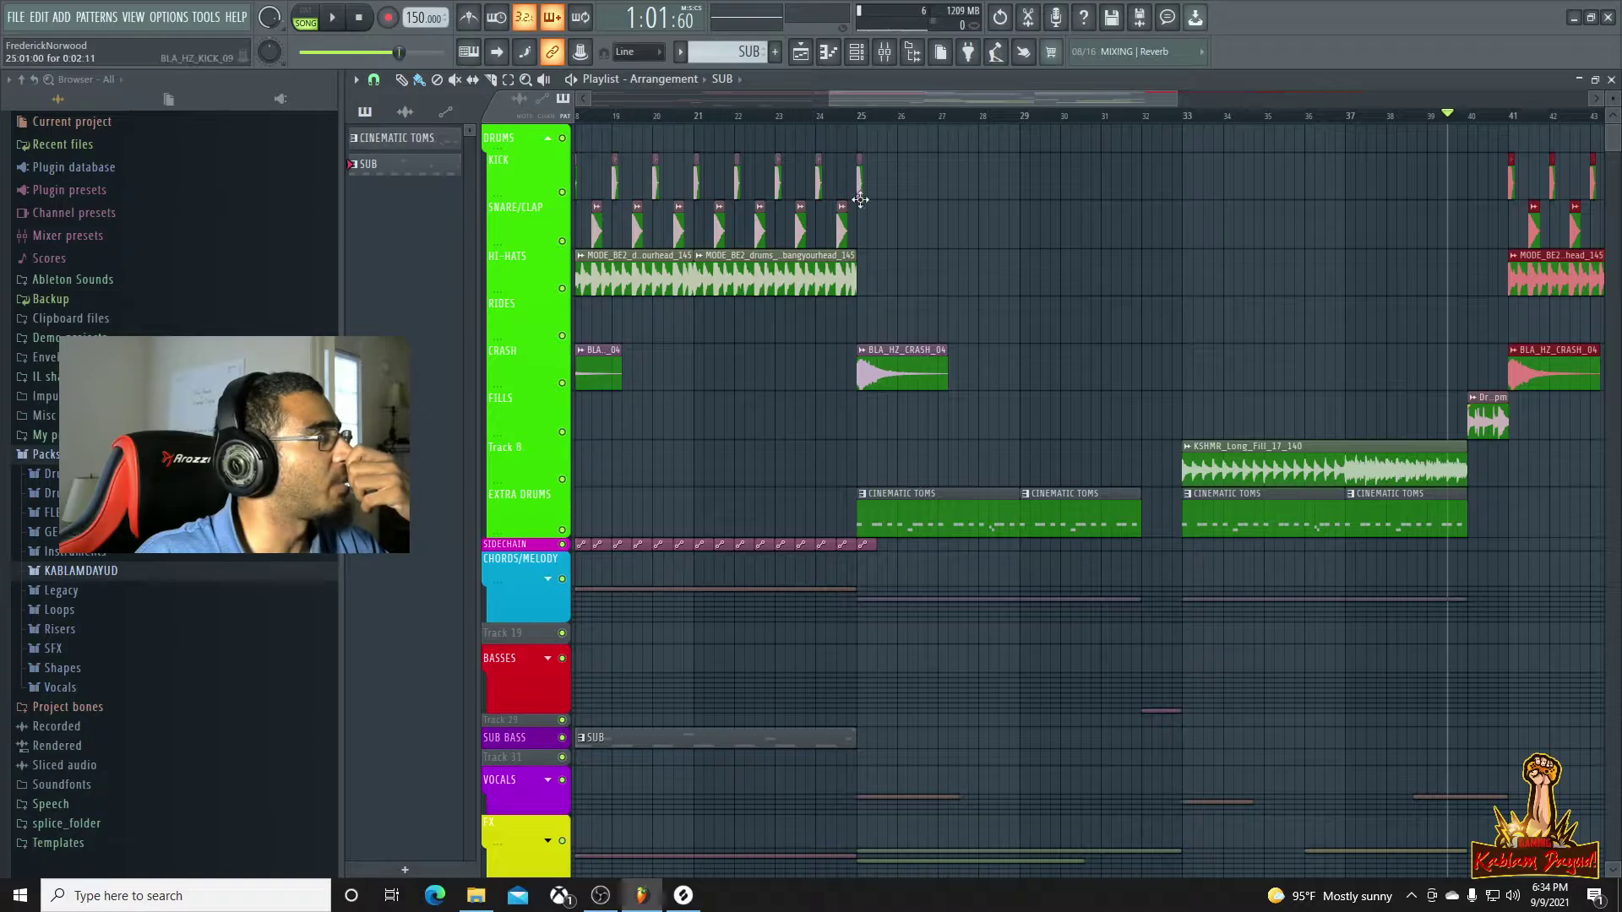
click(109, 455)
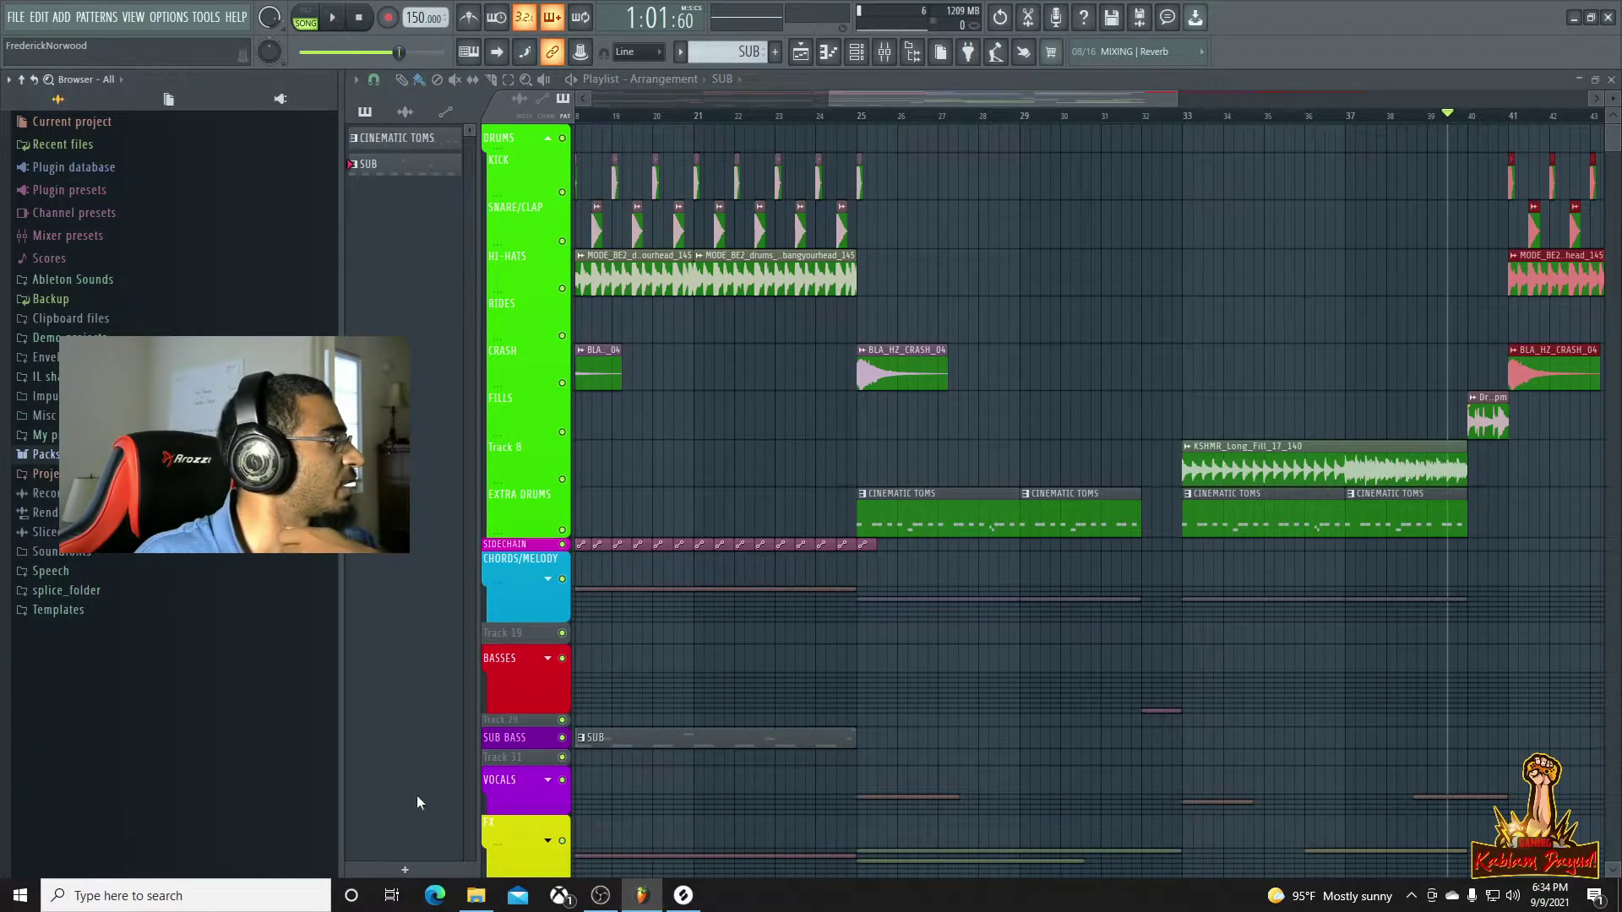
mouse_move(677, 909)
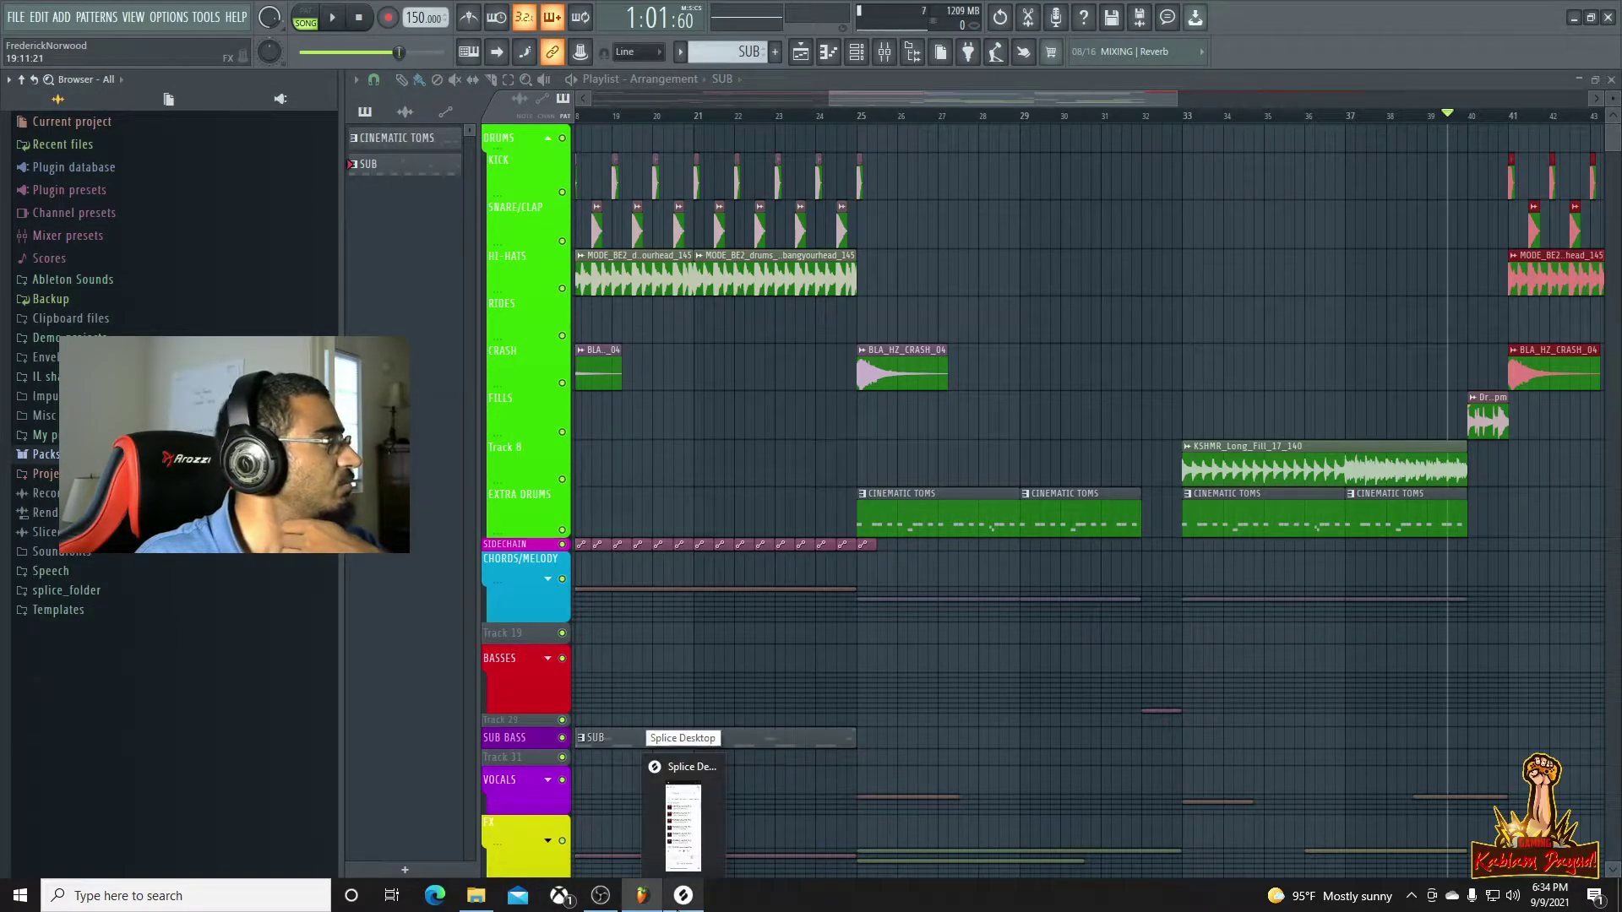
click(110, 455)
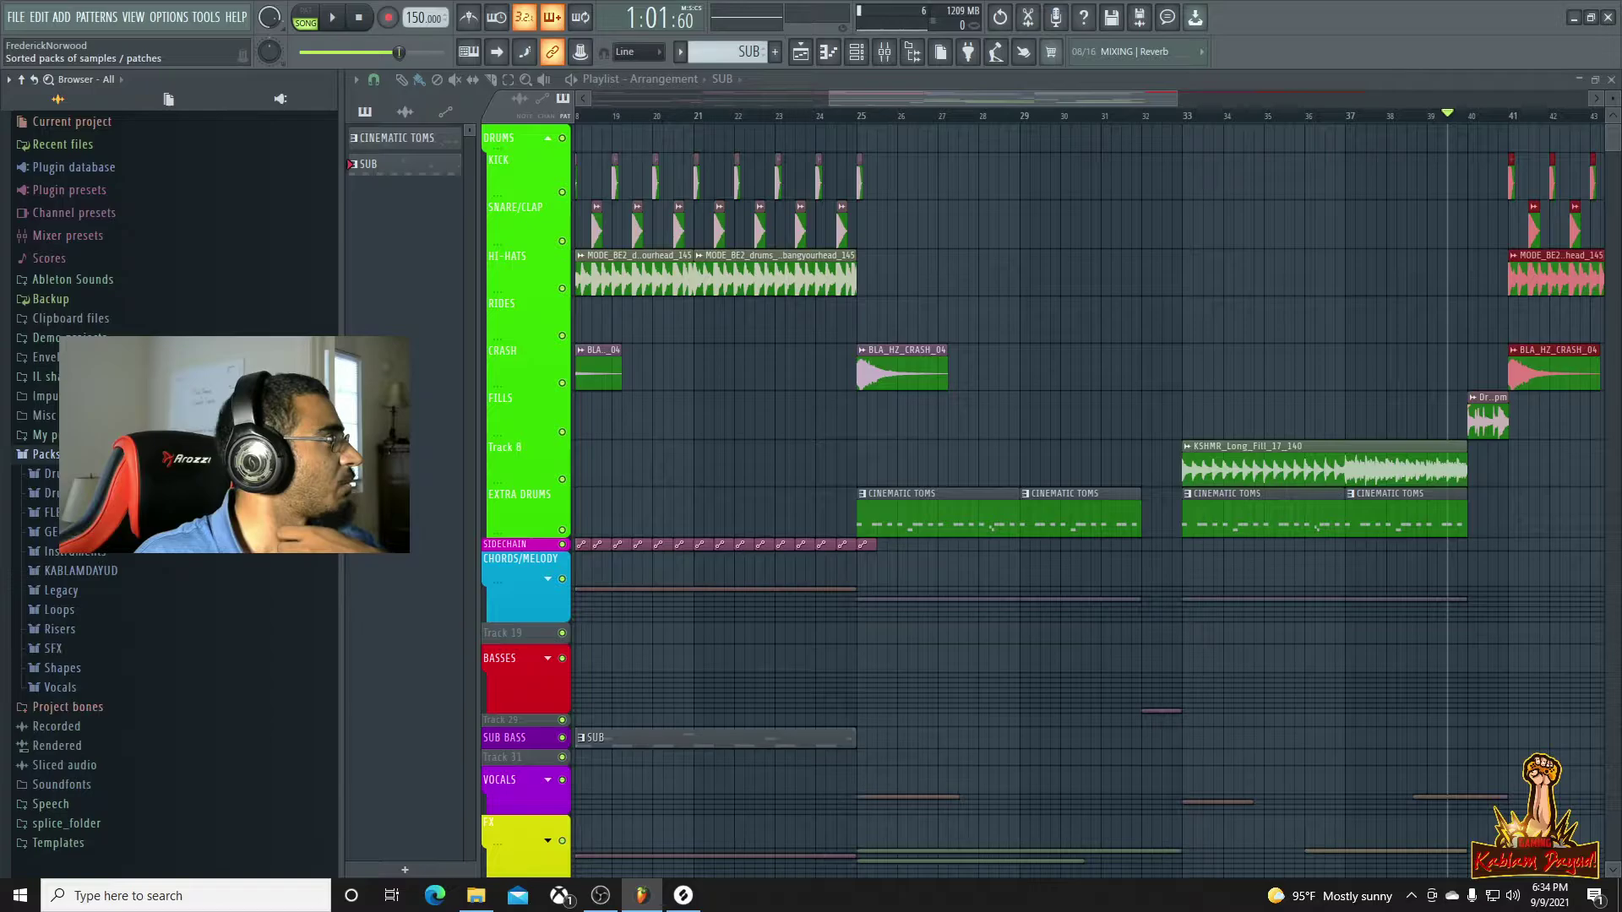
click(96, 572)
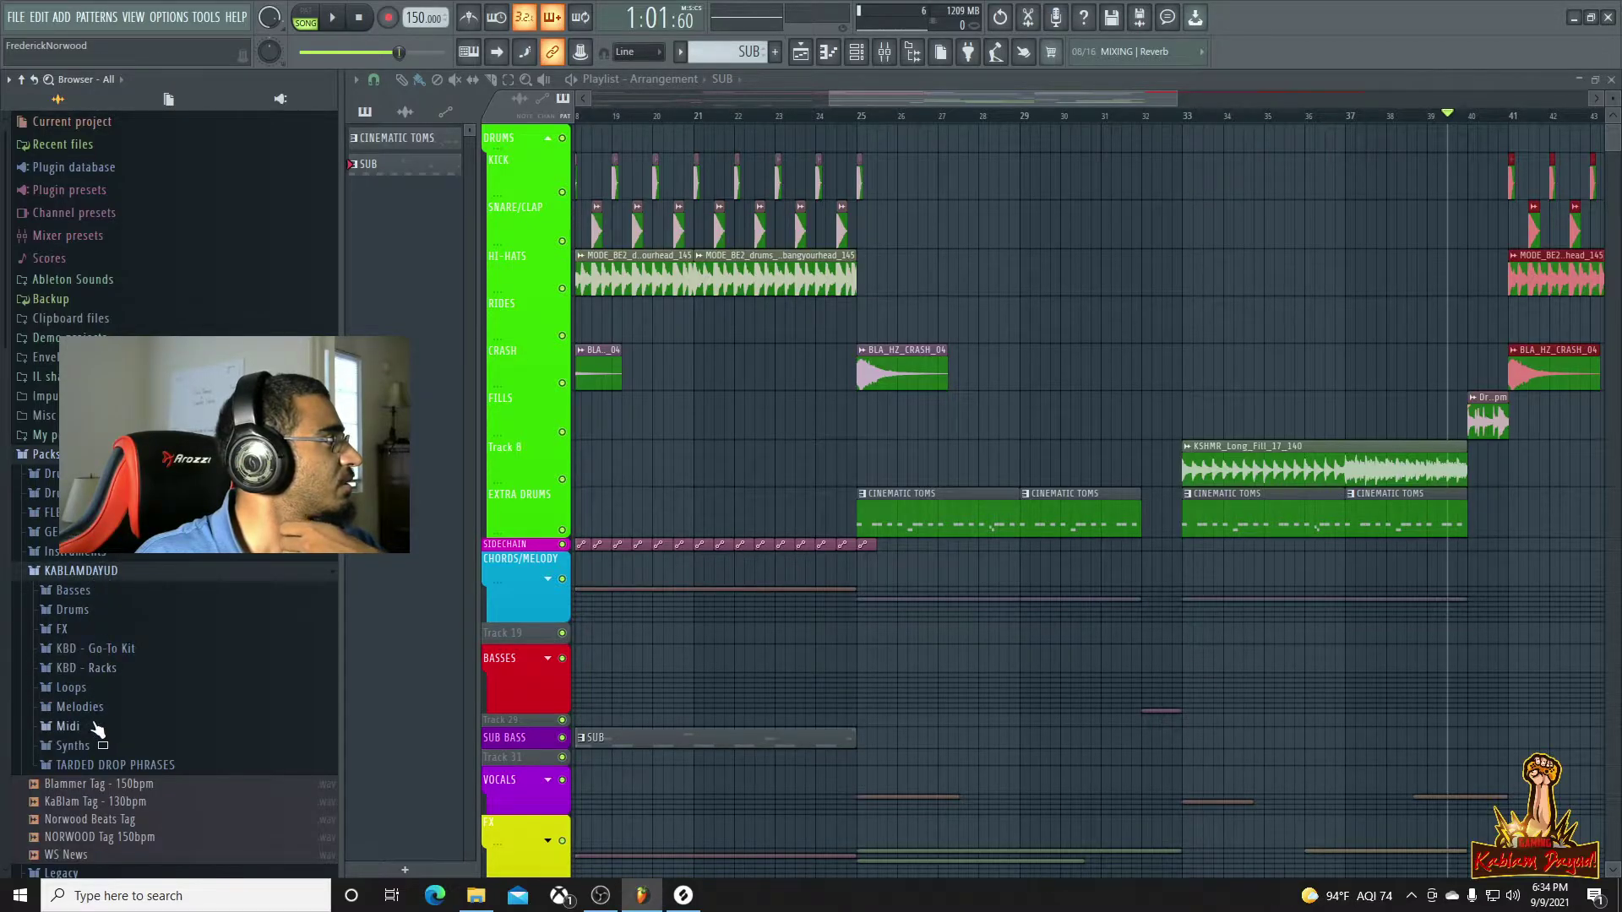
scroll(99, 728, down, 5)
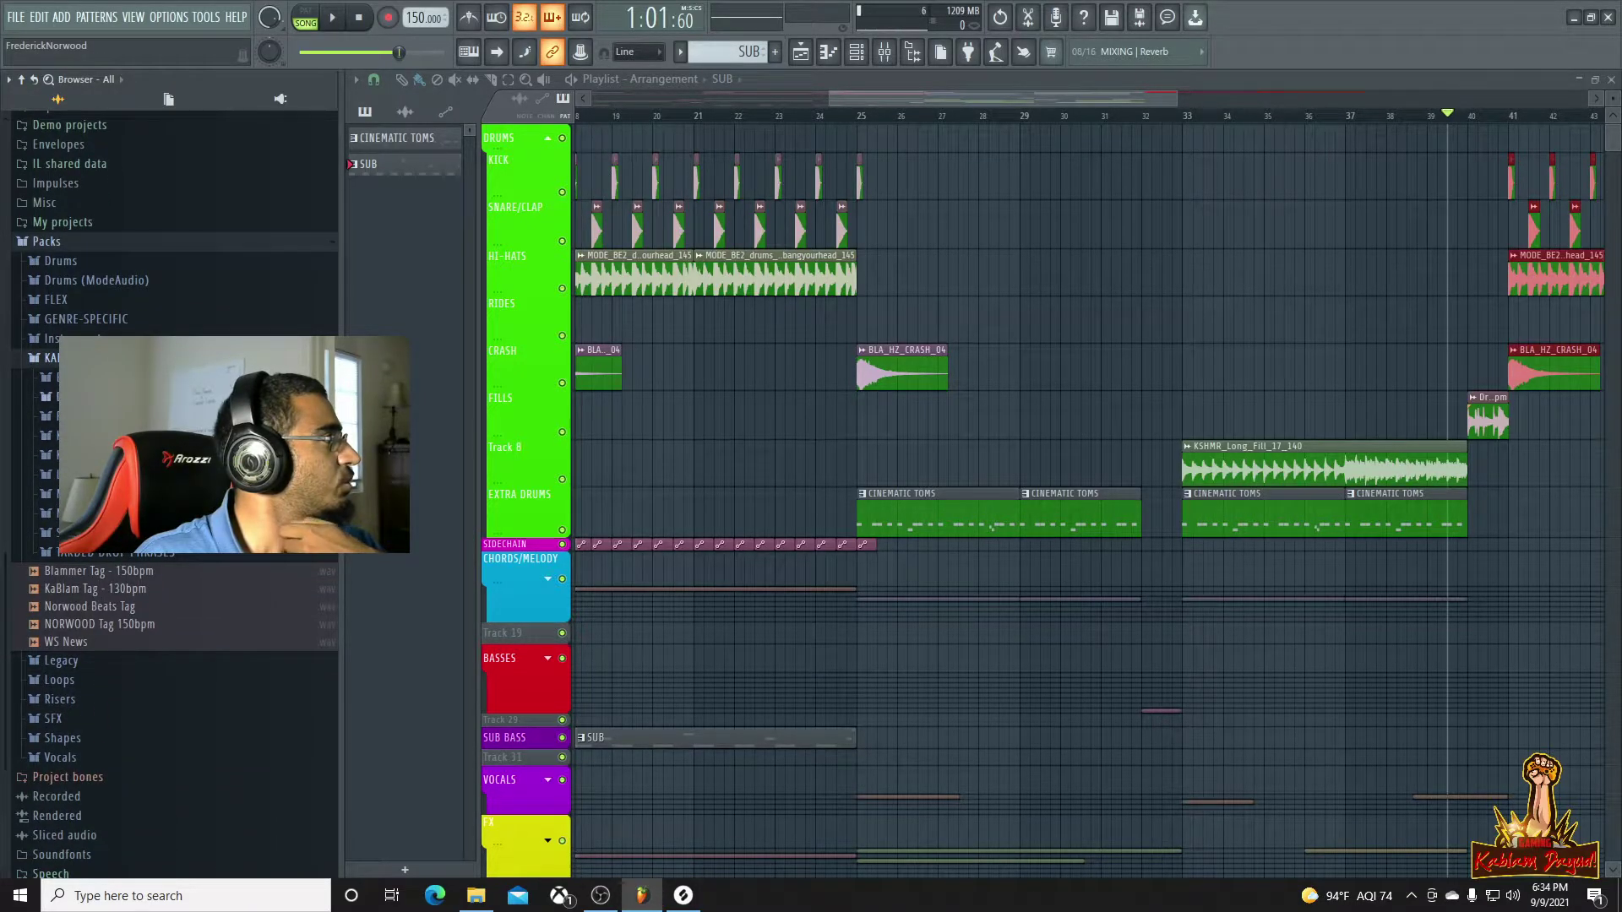
click(84, 396)
click(95, 514)
scroll(100, 624, down, 1)
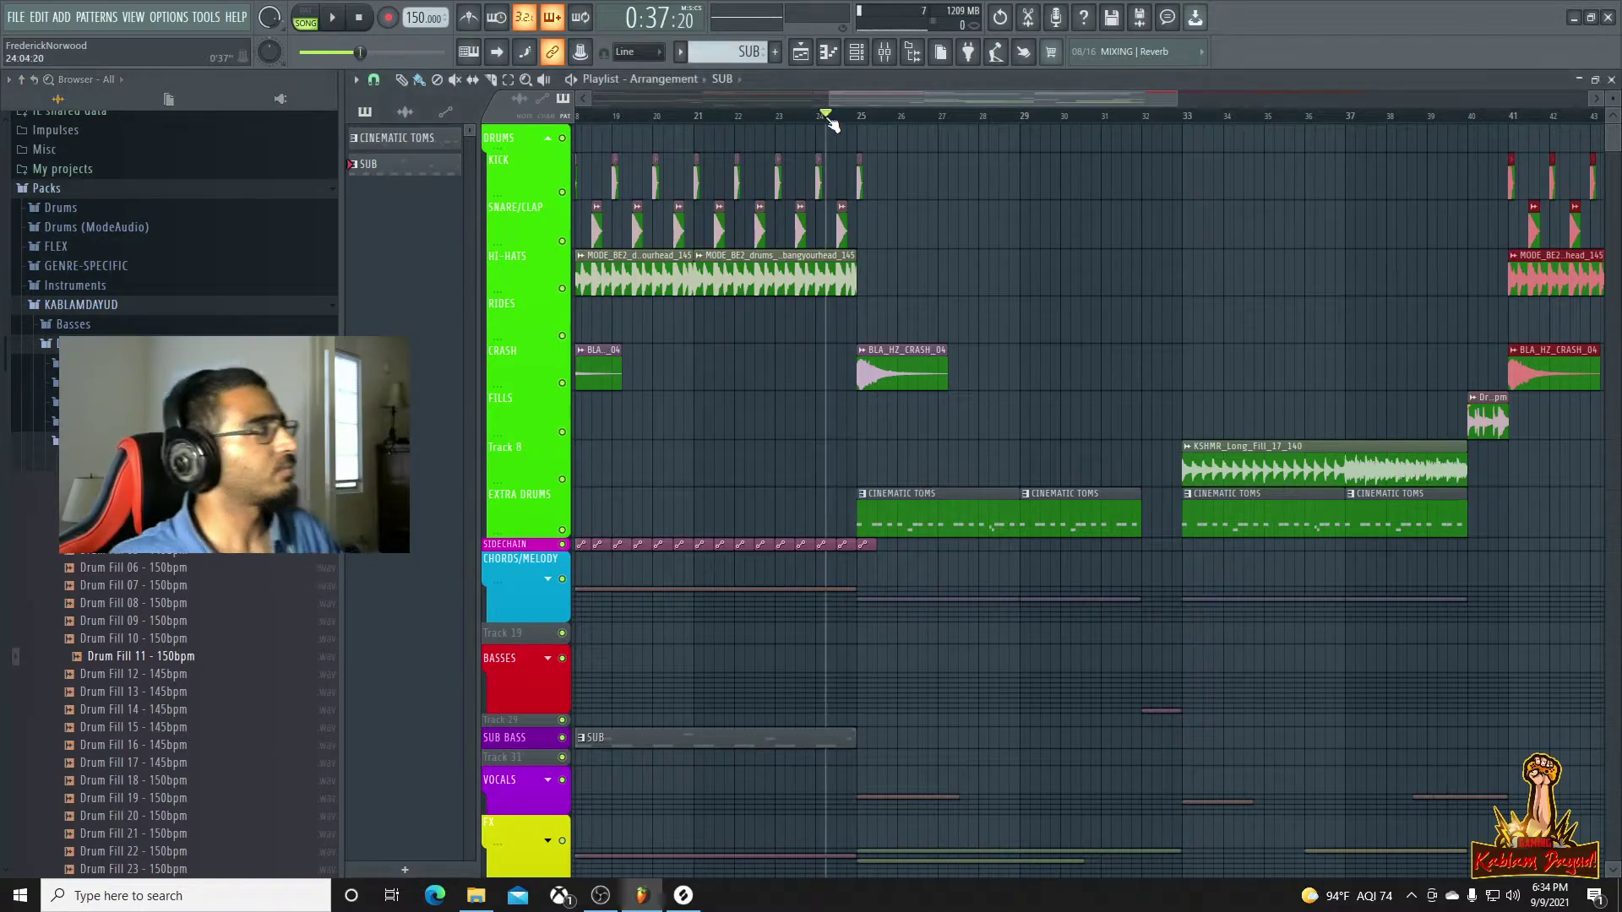
key(space)
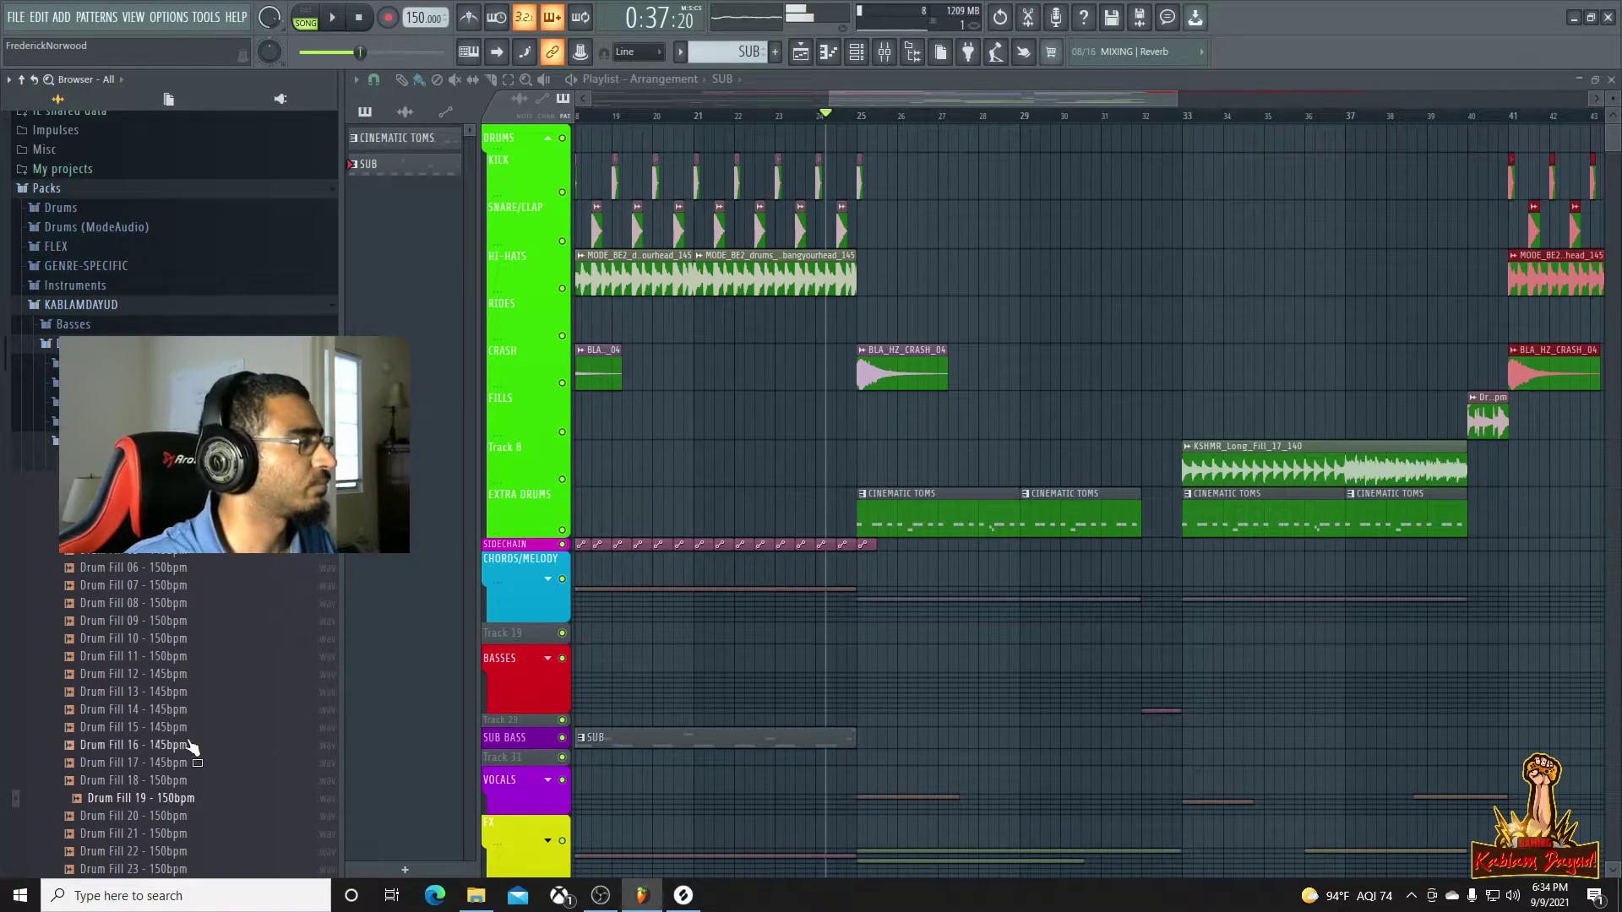
scroll(178, 743, down, 4)
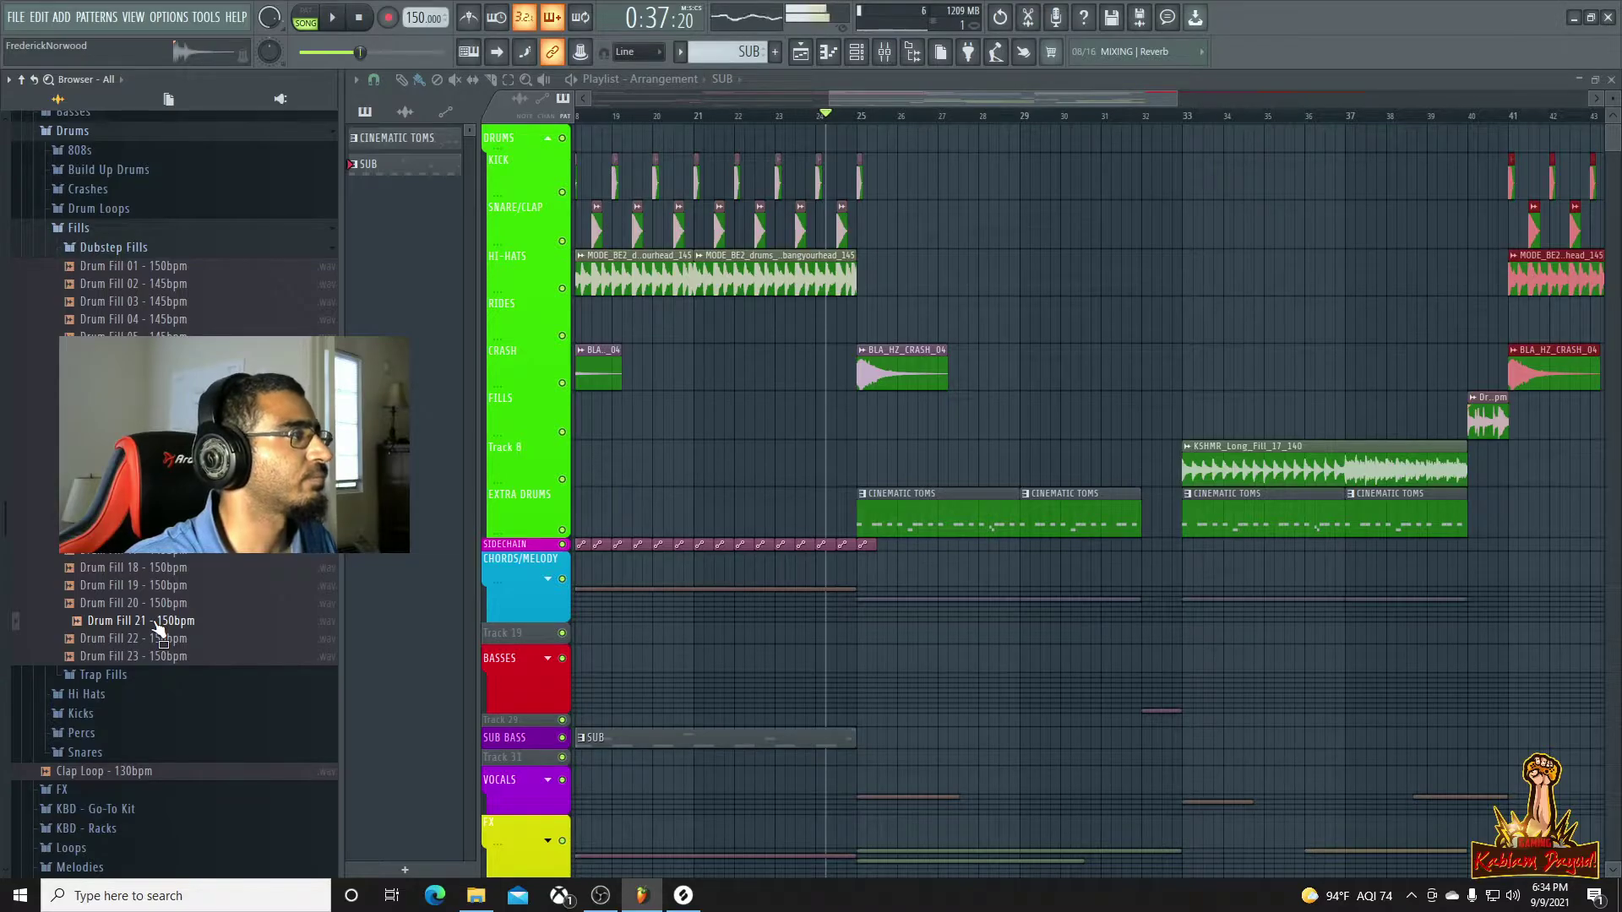
Try Drum Fill 21 on the FILLS track over the last beat of bar 24, and play the transition into bar 25
drag(829, 417, 835, 418)
key(space)
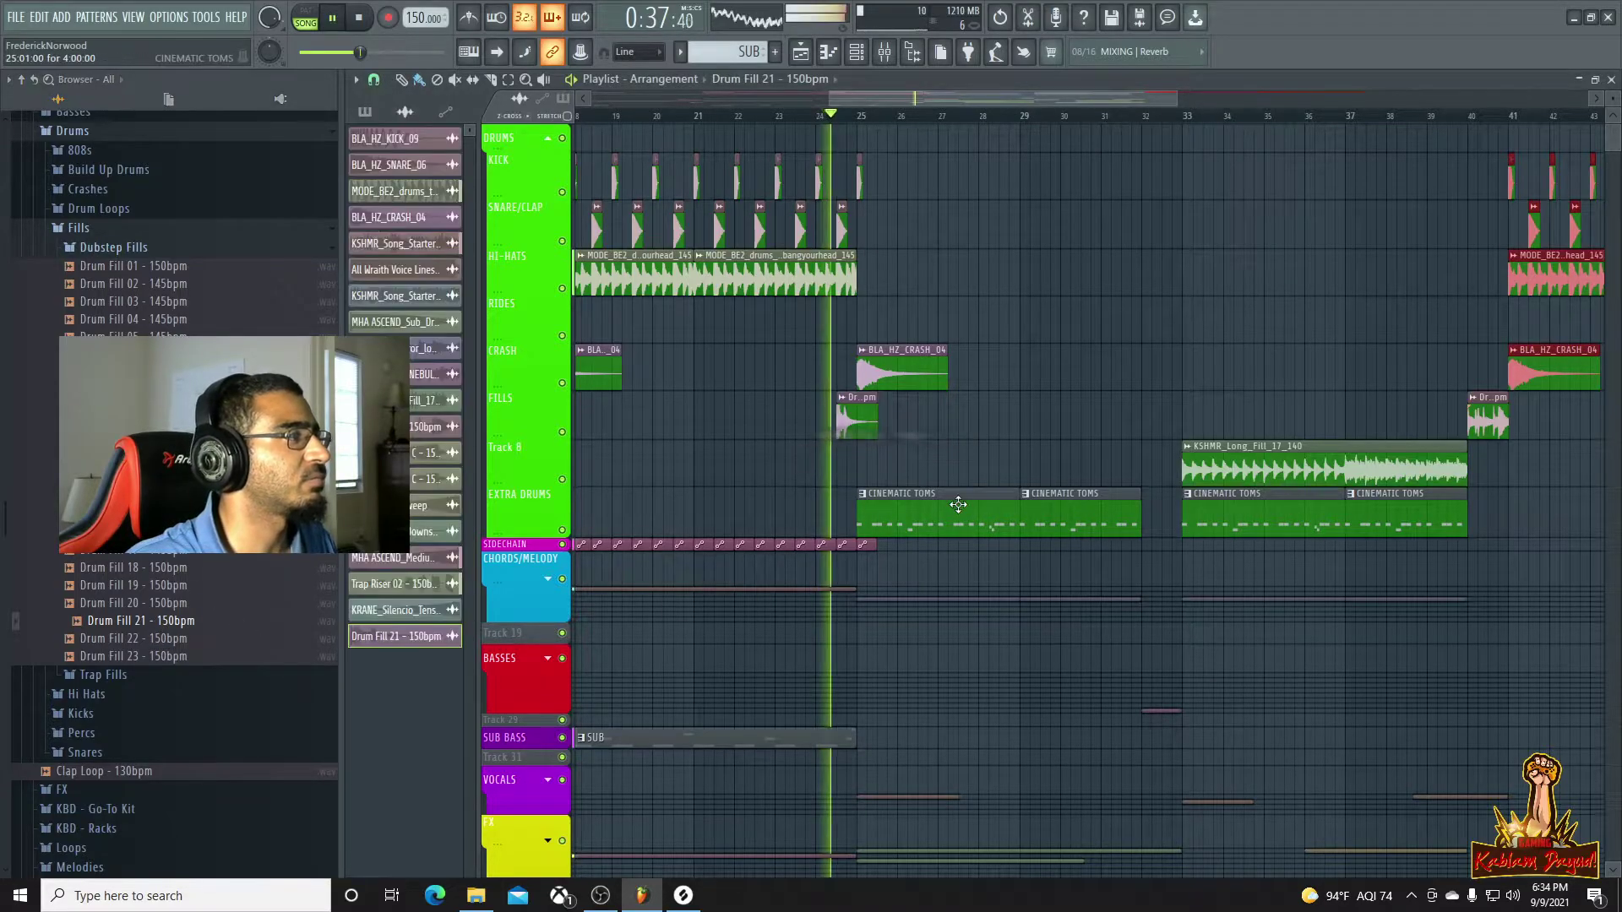
scroll(935, 488, up, 5)
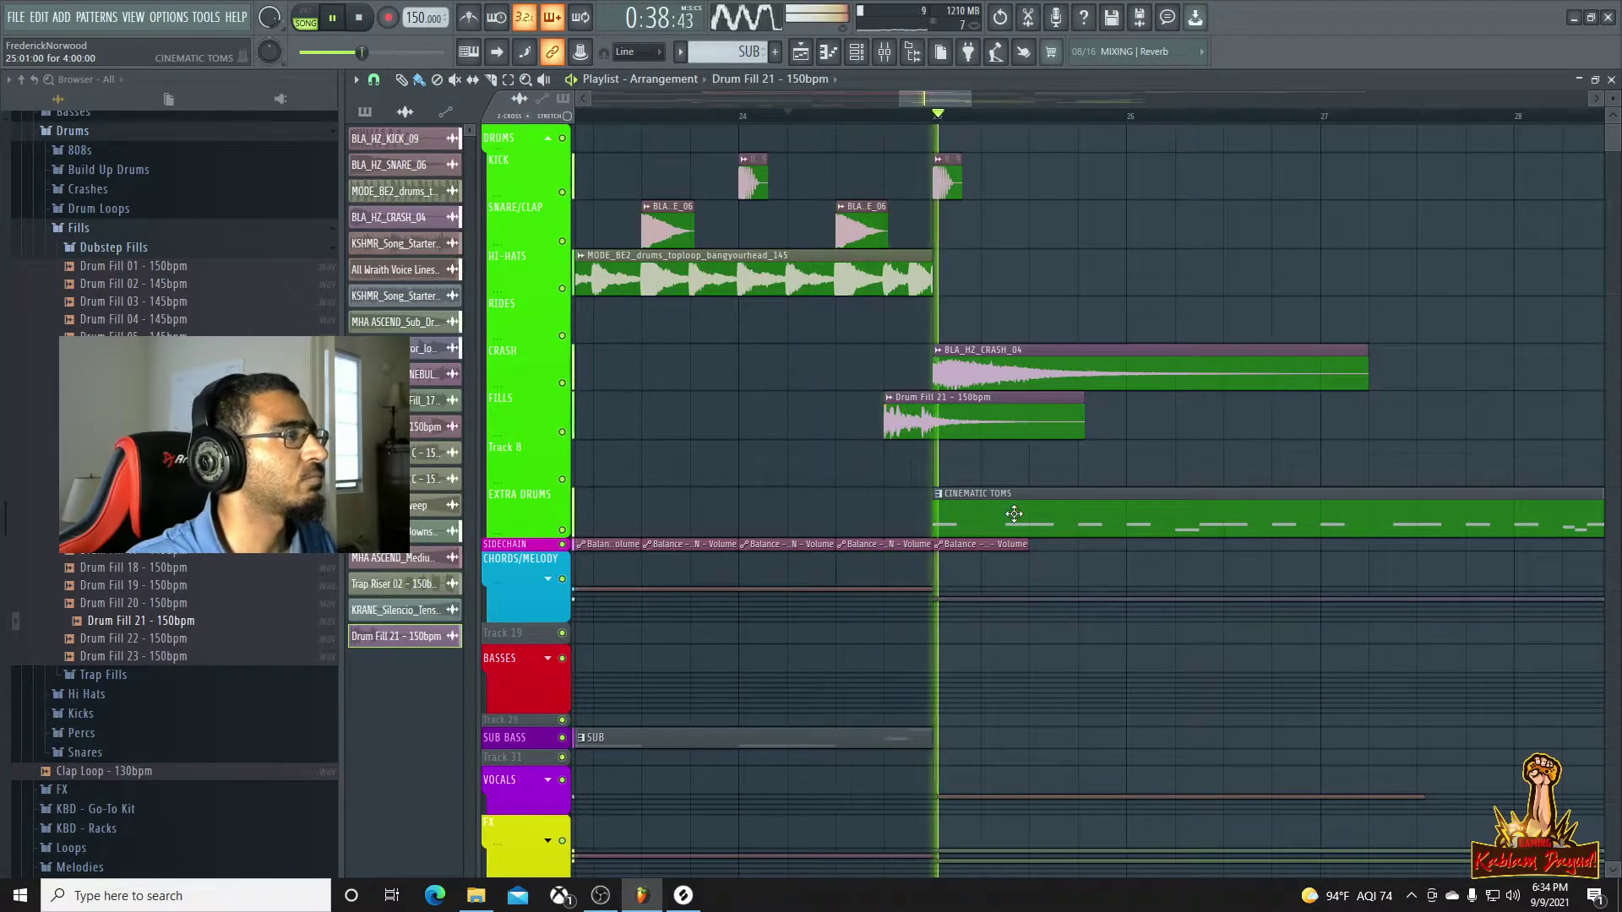
key(space)
key(space)
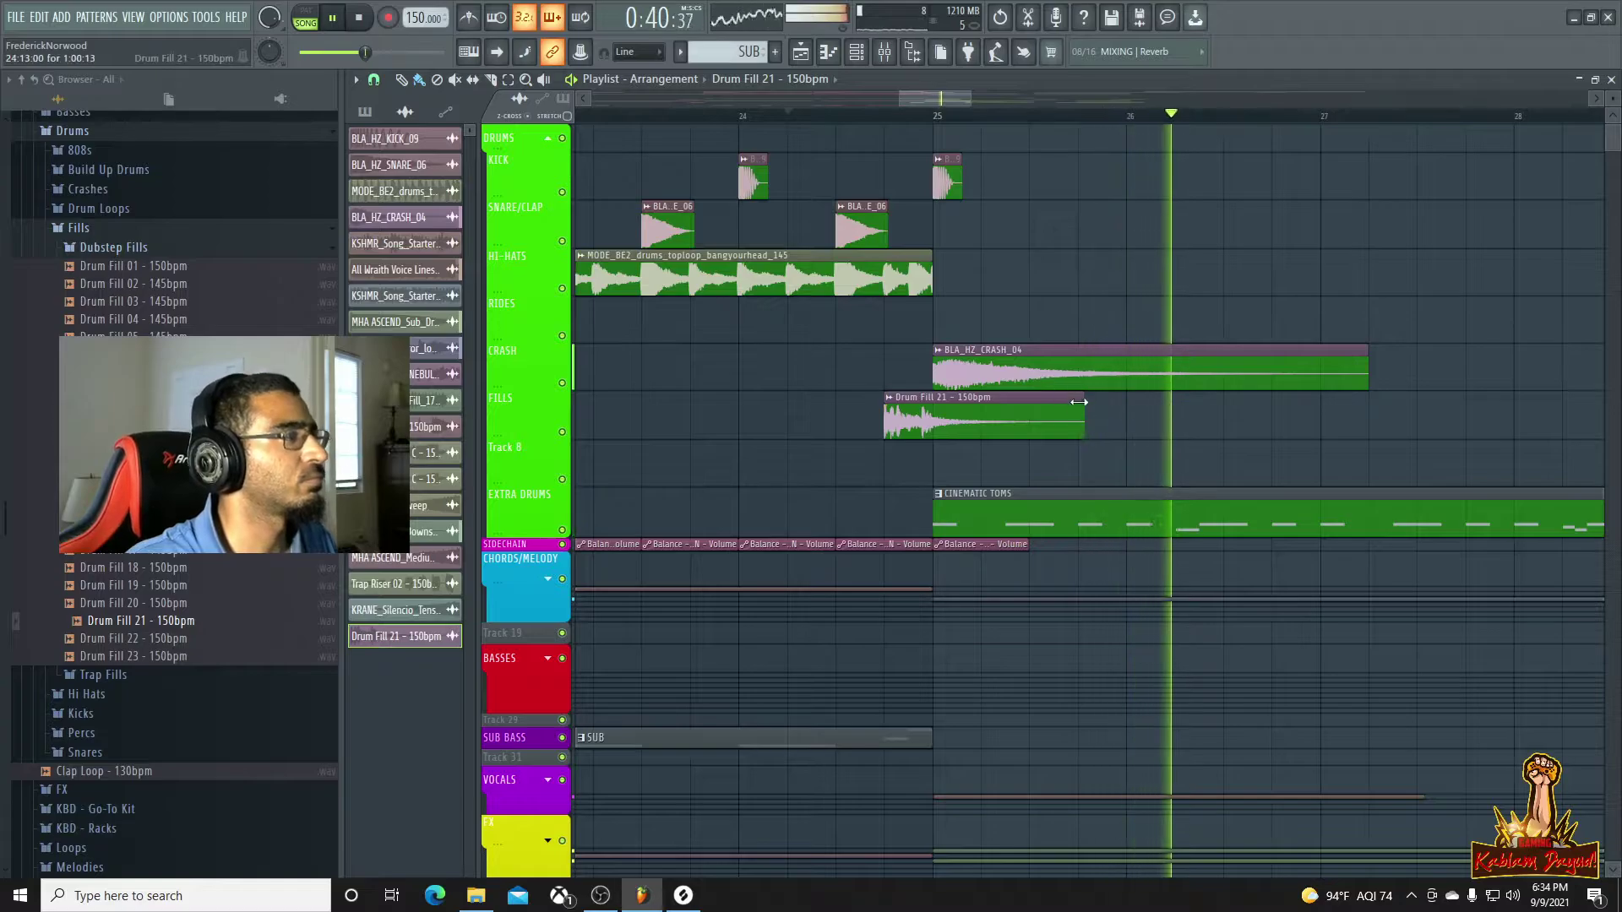
click(839, 116)
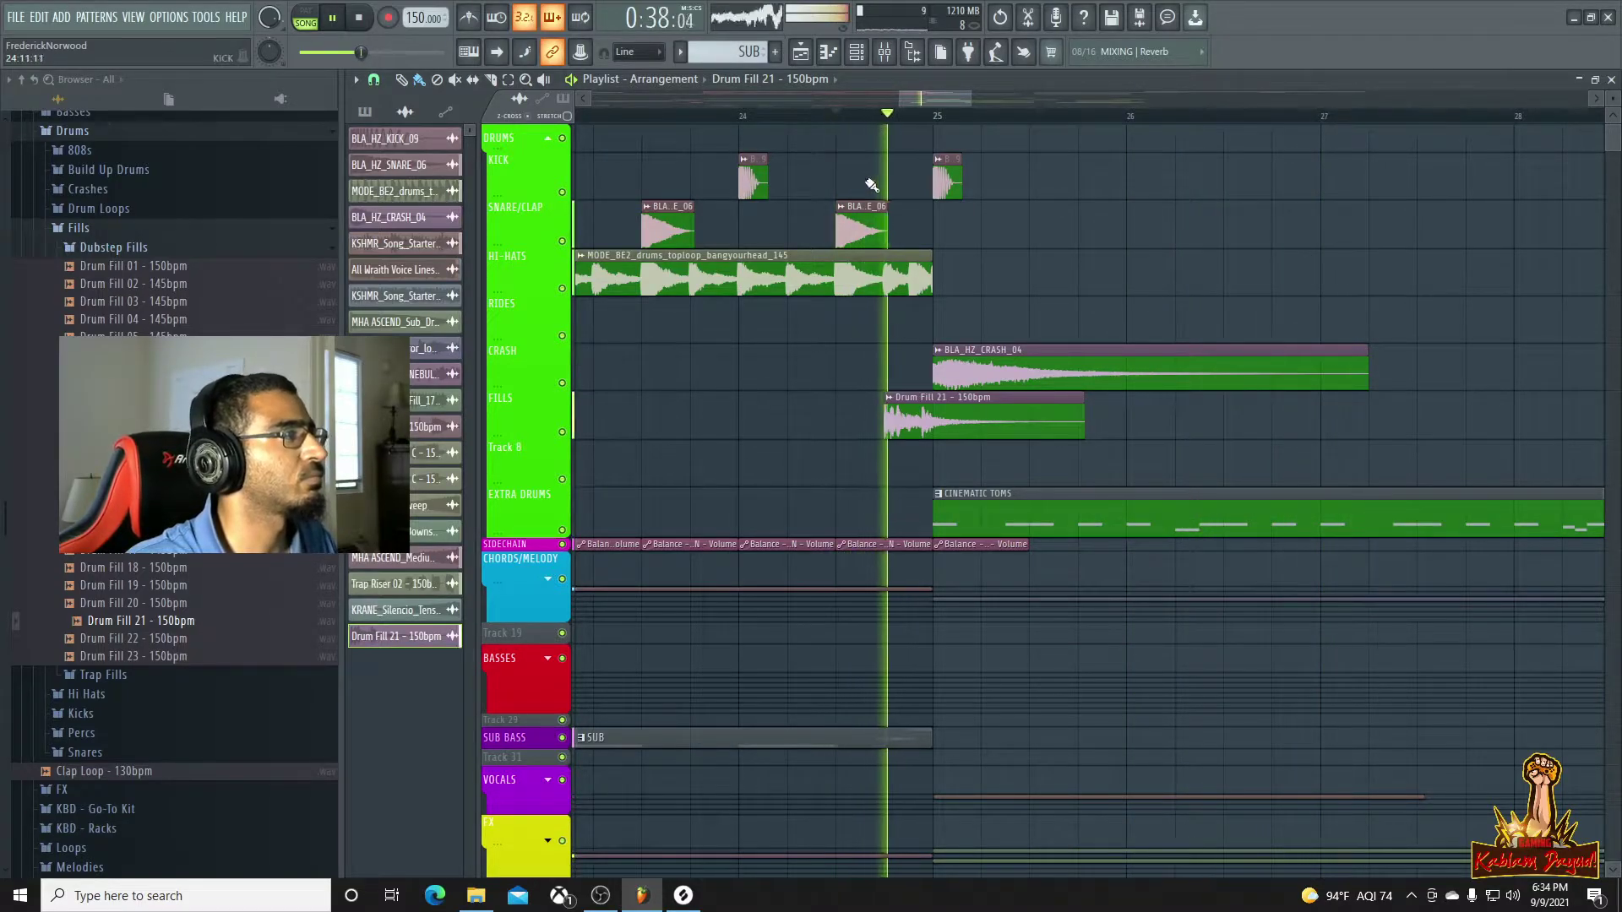
key(space)
key(space)
key(space)
Replace the fill before bar 25 with Drum Fill 20 on the FILLS track, shifting it to start at 24:05
click(125, 621)
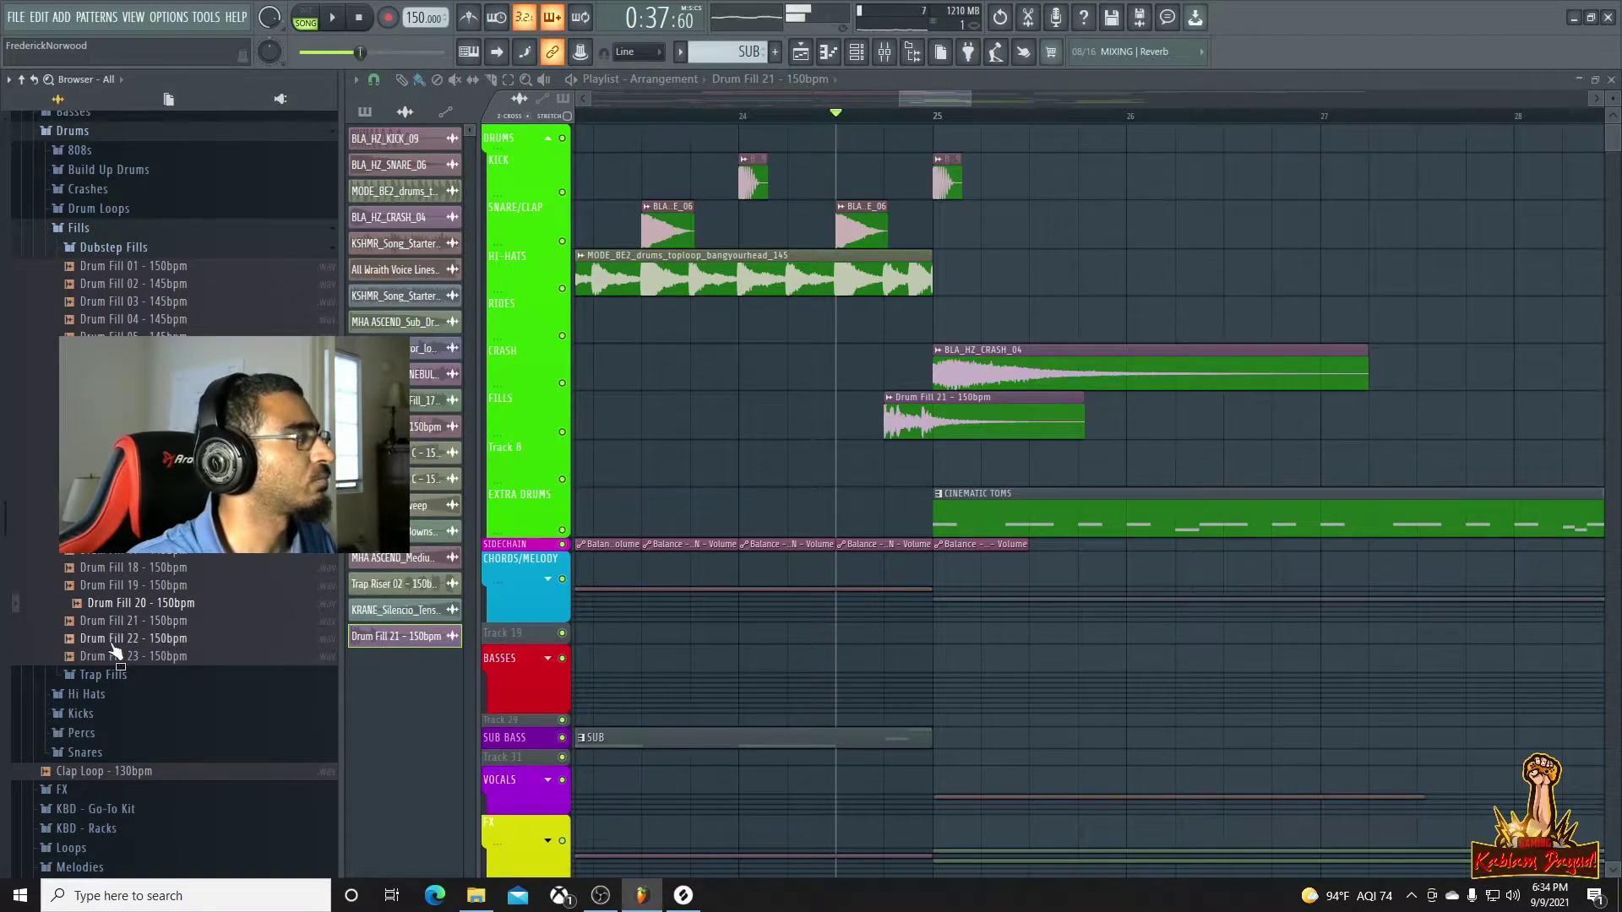
drag(125, 621, 895, 418)
key(space)
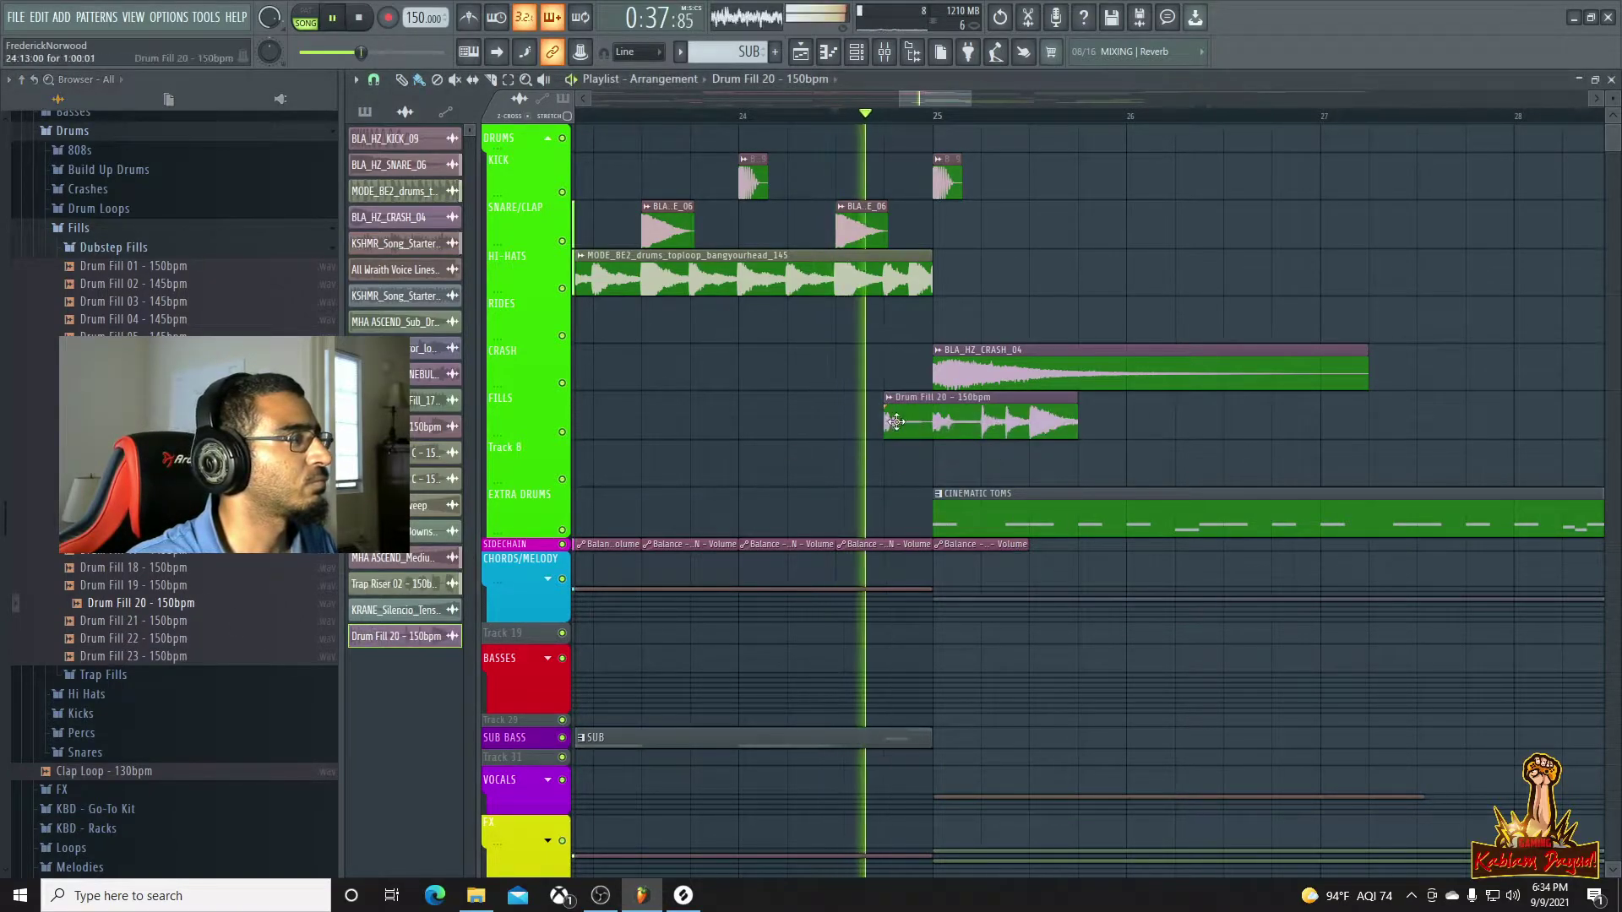
drag(998, 424, 887, 412)
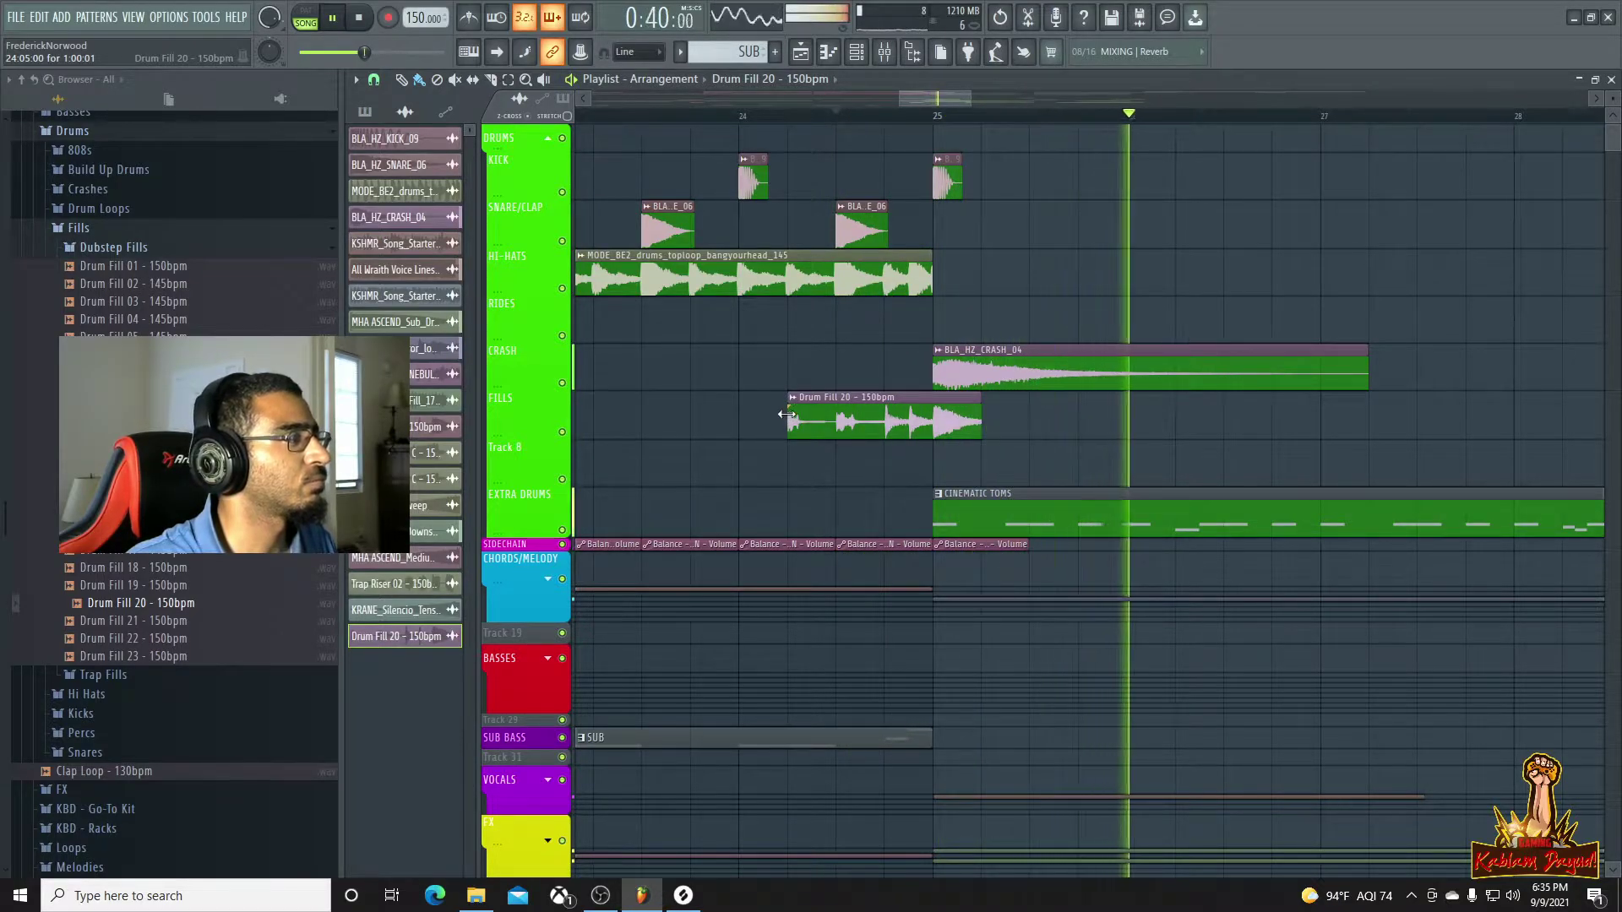
Try trimming the start of the Drum Fill 20 clip to 24:13, and play the transition into bar 25
drag(788, 418, 884, 420)
key(space)
key(space)
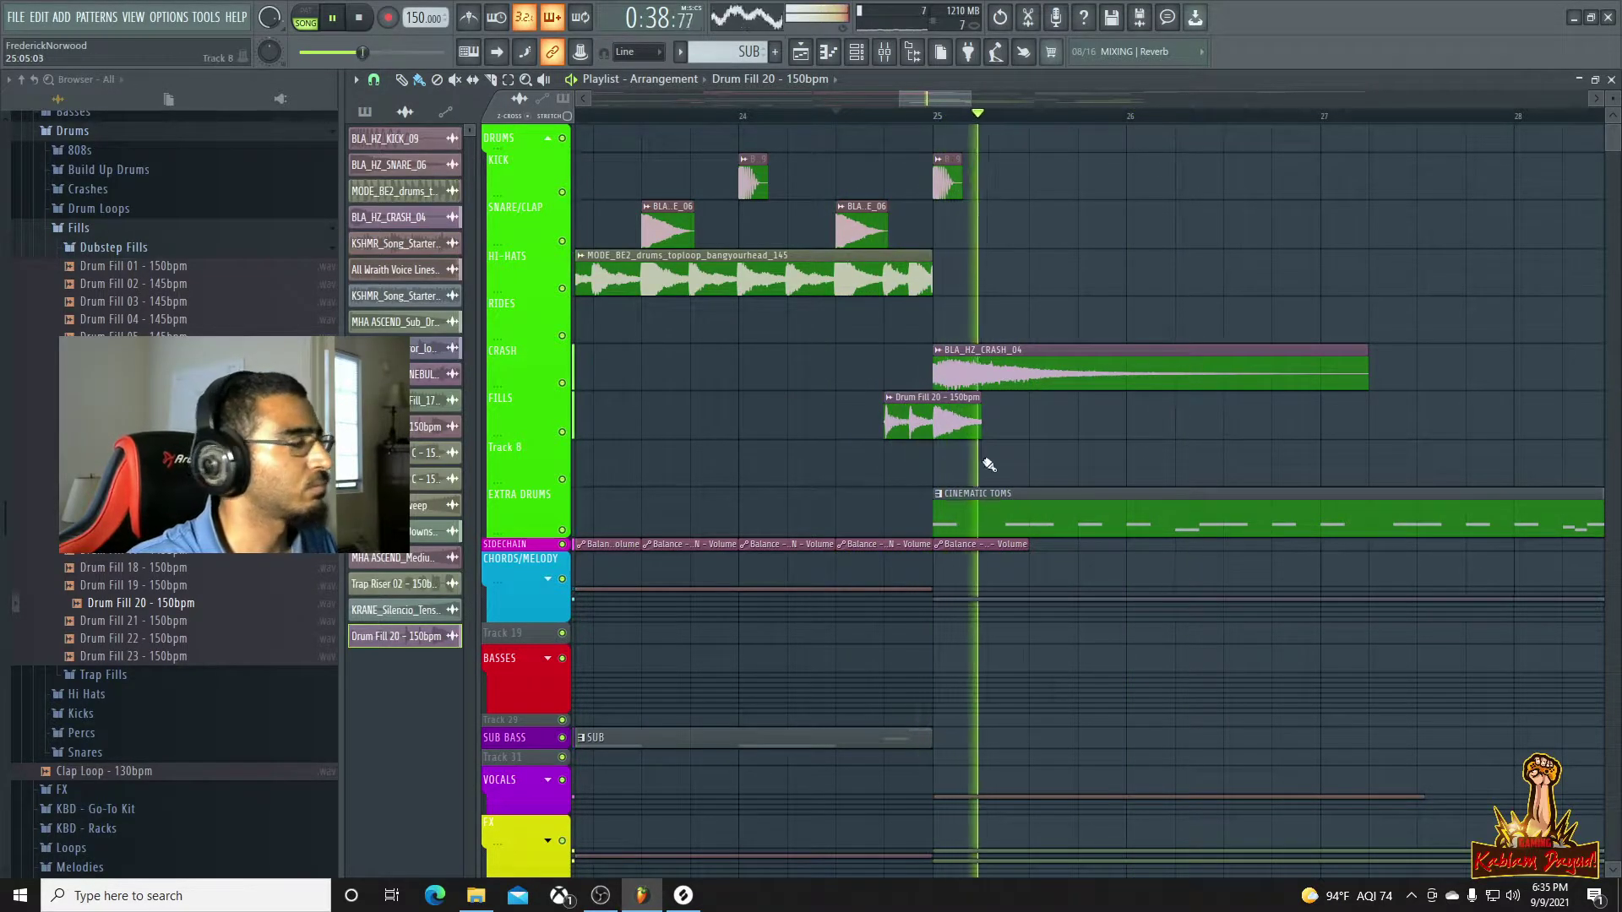
mouse_move(942, 428)
mouse_down()
mouse_move(894, 427)
mouse_move(924, 434)
mouse_up()
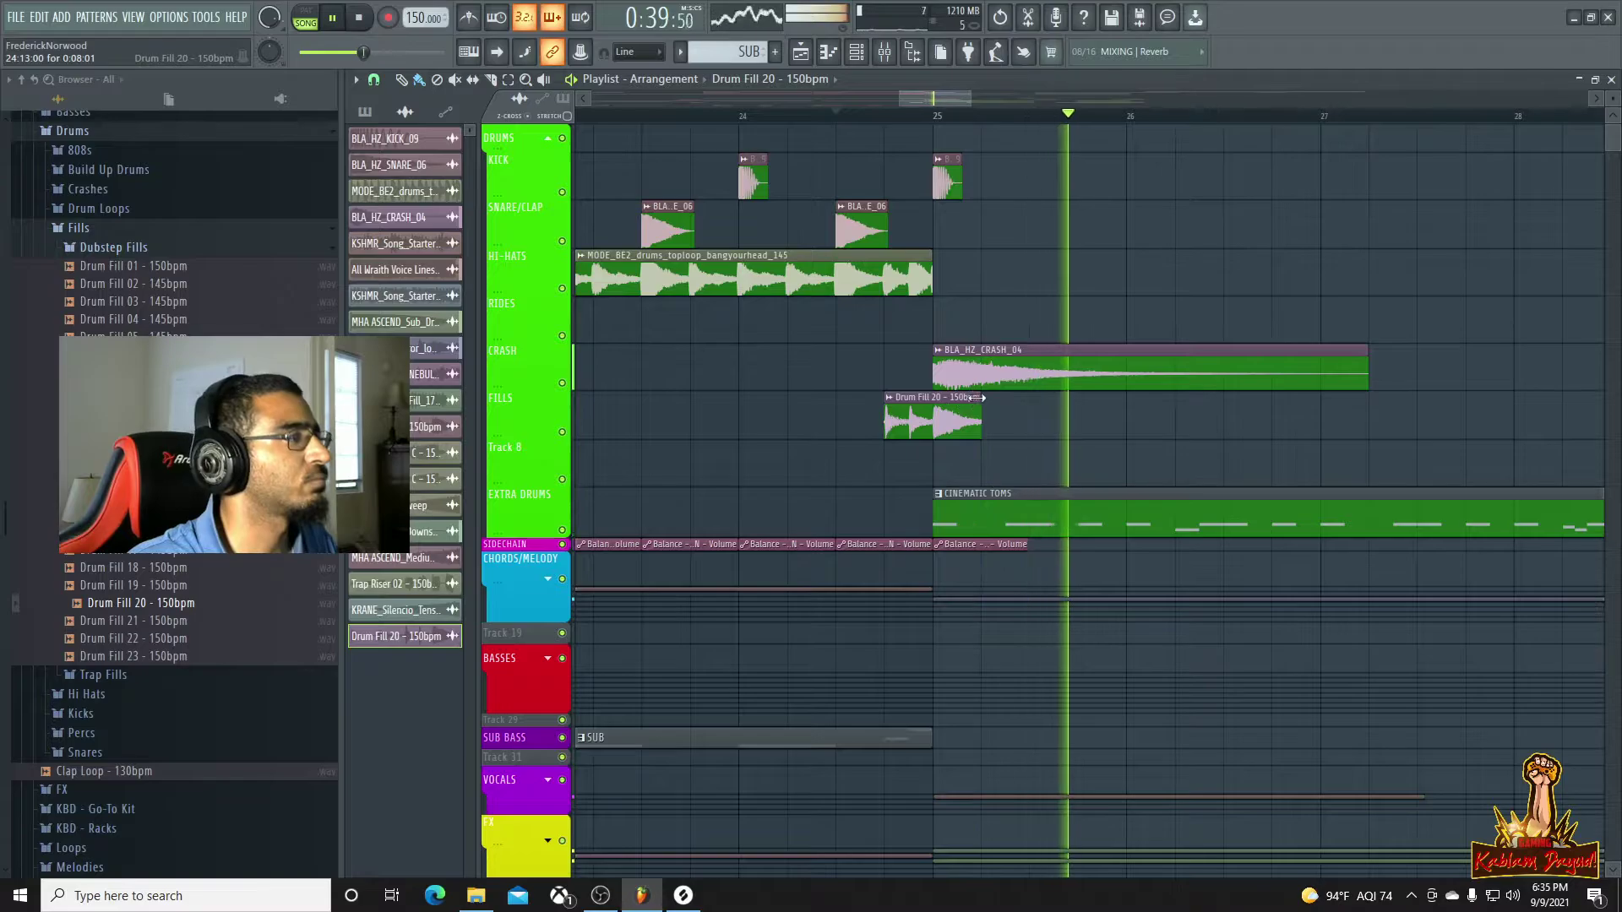
Trim the end of the Drum Fill 20 clip to bar 25 and extend its start back to 24:05
drag(980, 397, 929, 397)
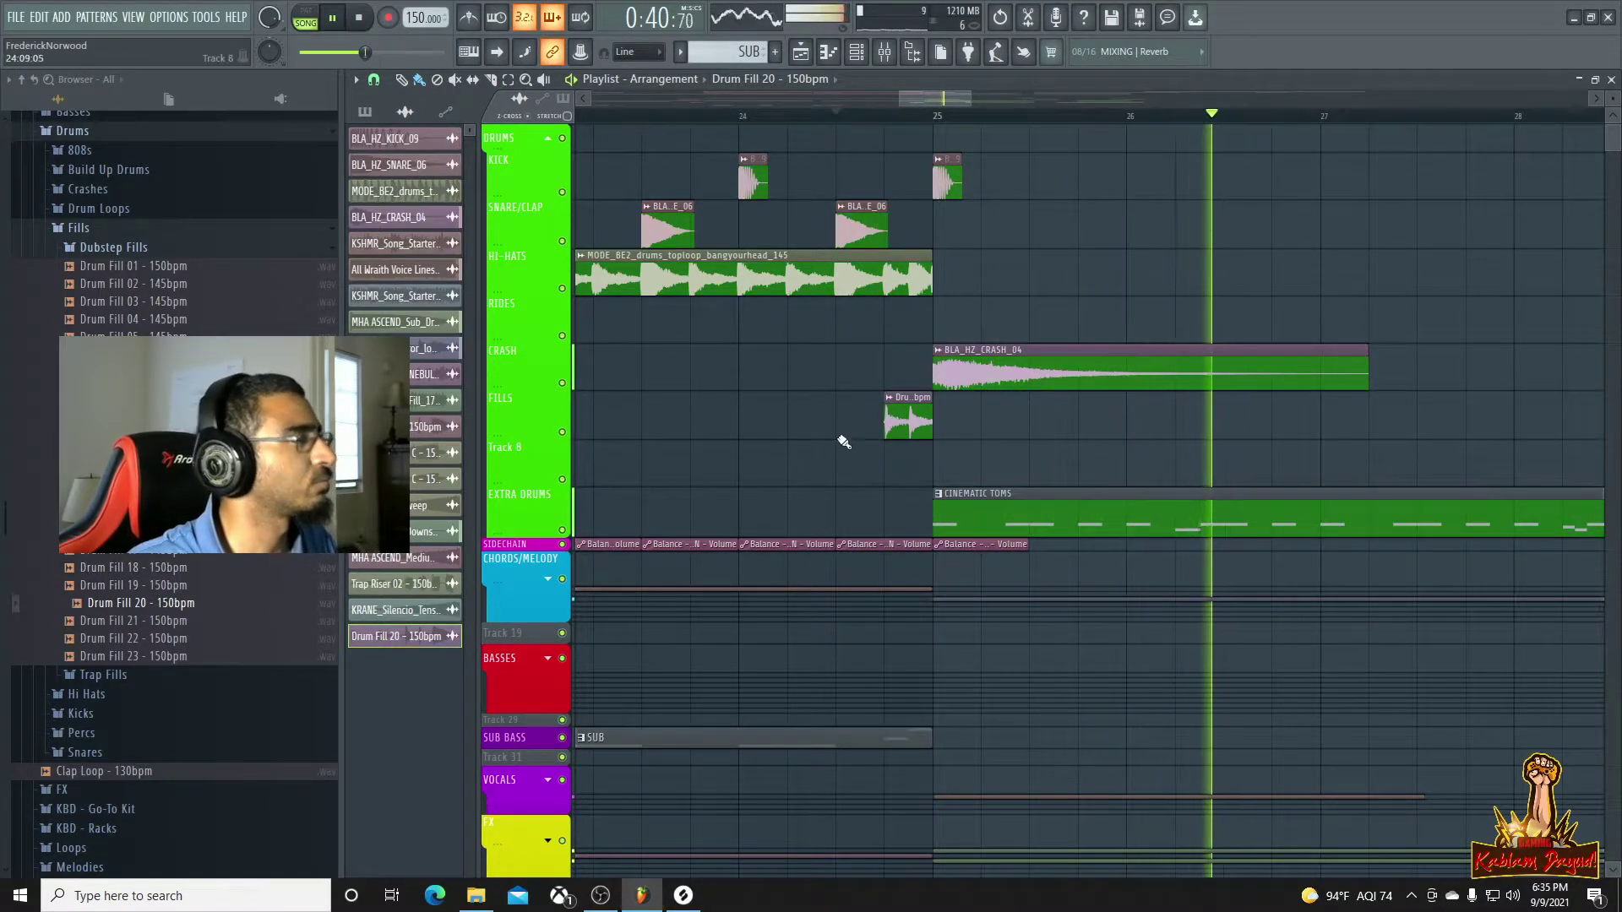
double_click(919, 420)
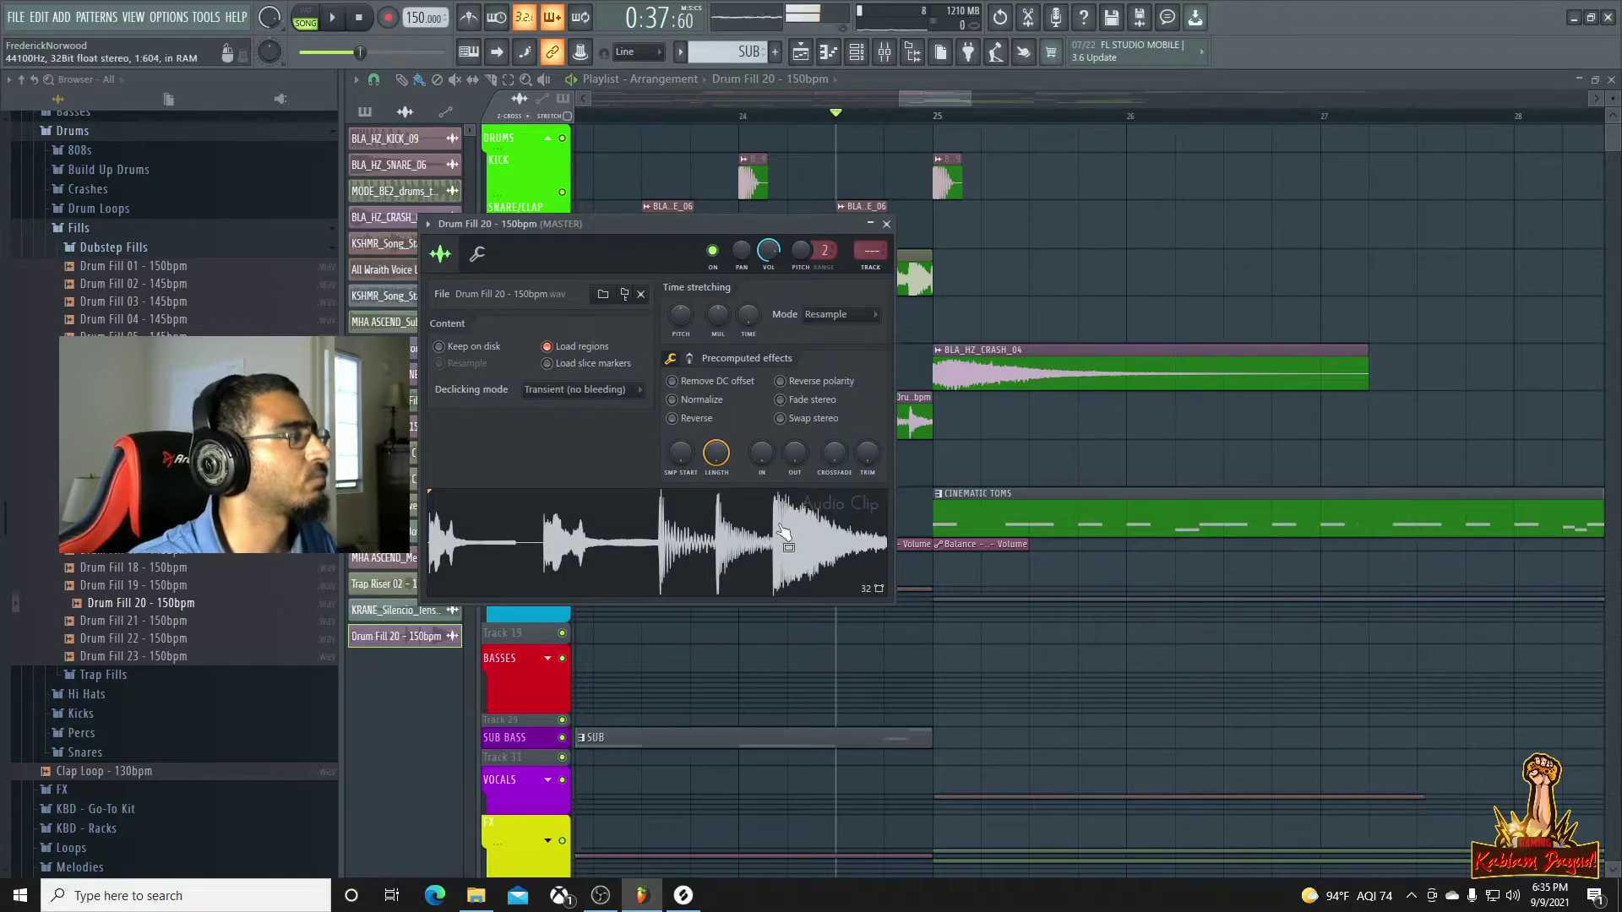
key(Escape)
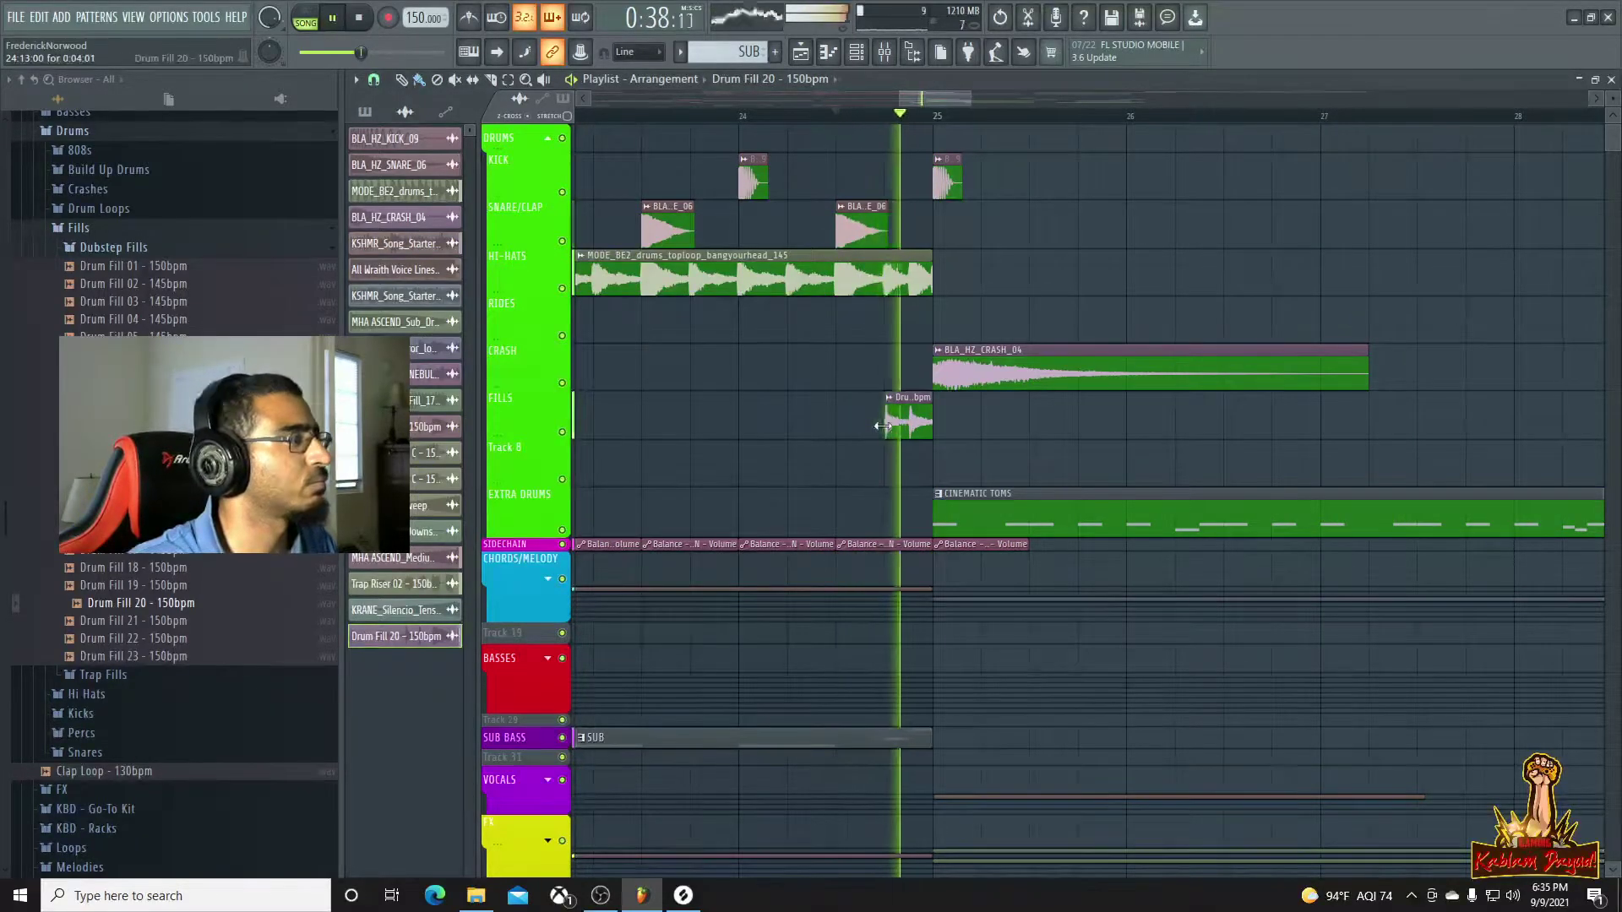
drag(892, 433, 796, 432)
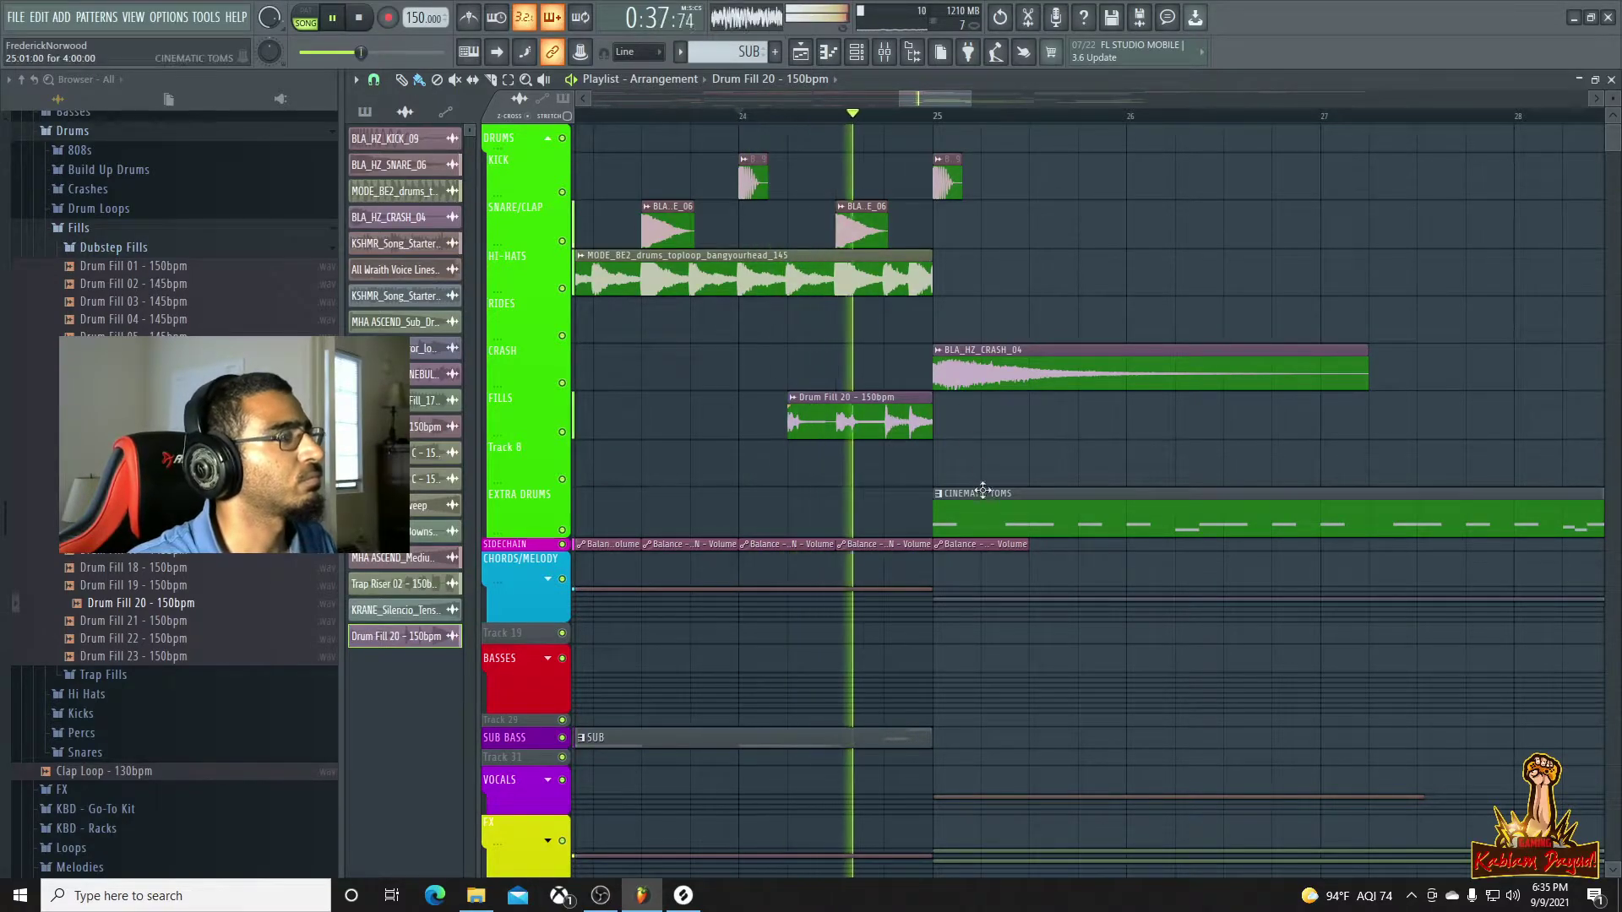
Play from bar 24 through the build-up and examine the drum tracks' levels in the mixer
scroll(1050, 409, down, 6)
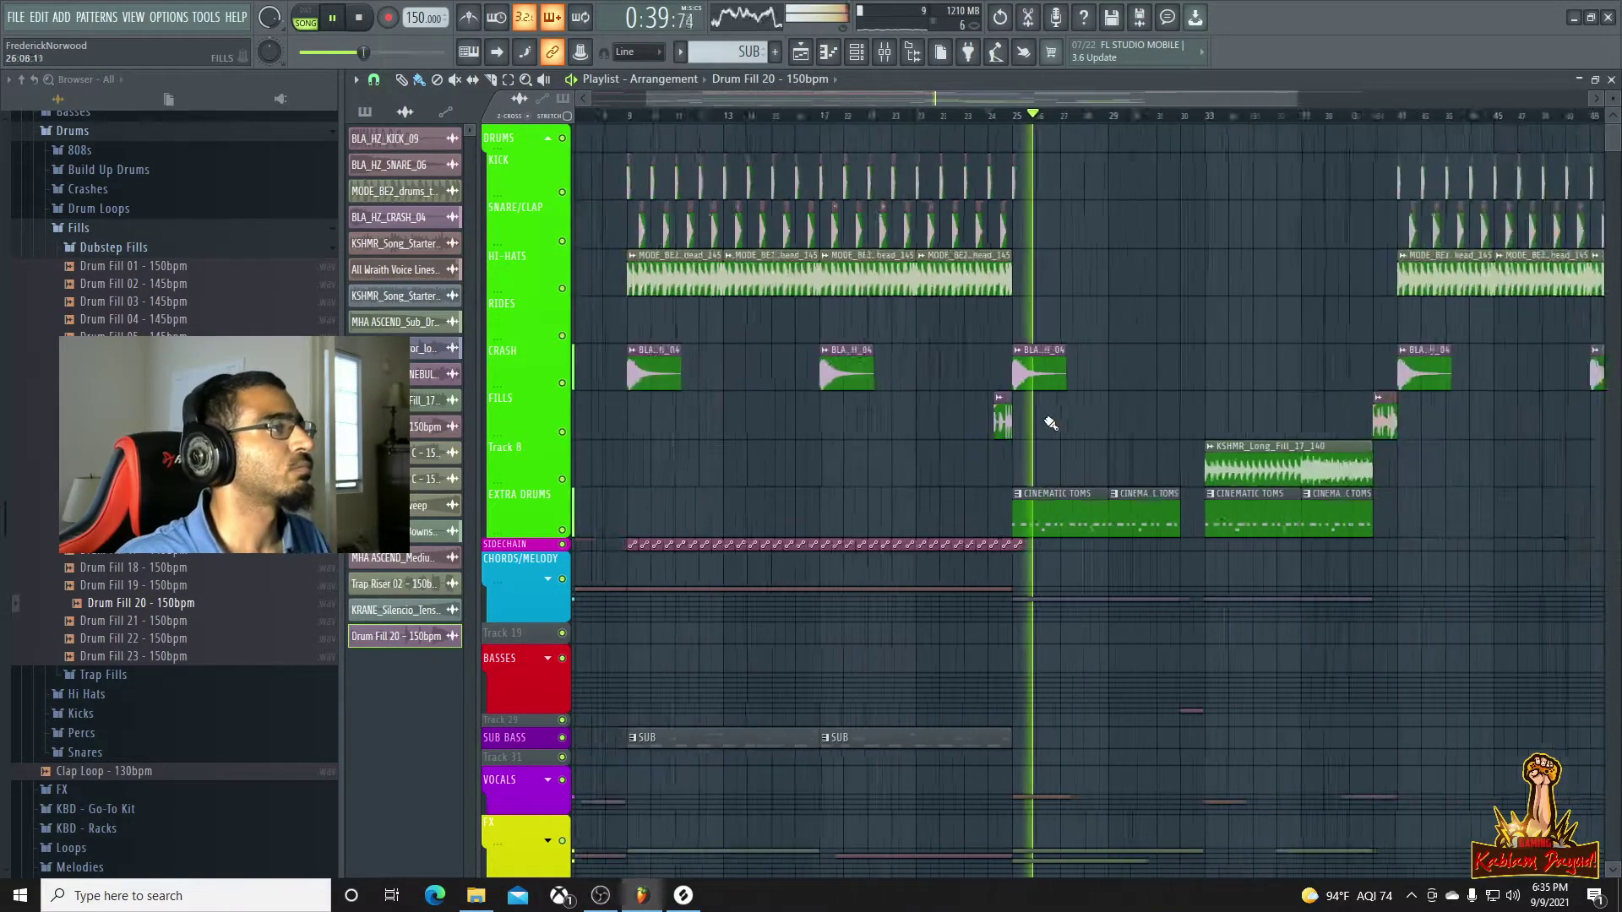
key(space)
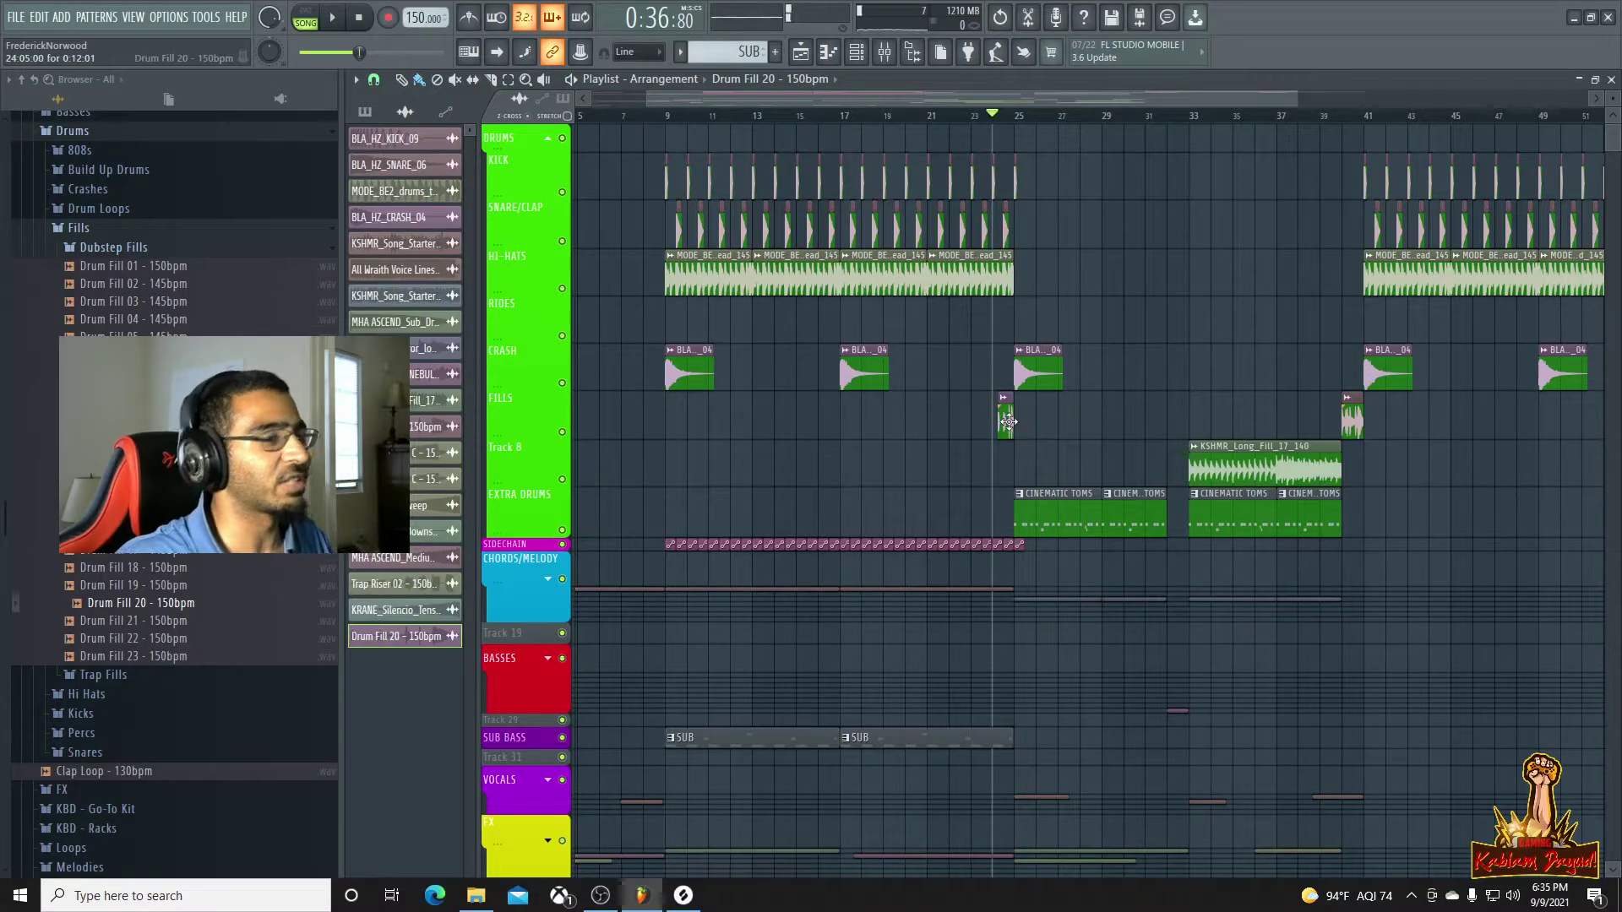
key(space)
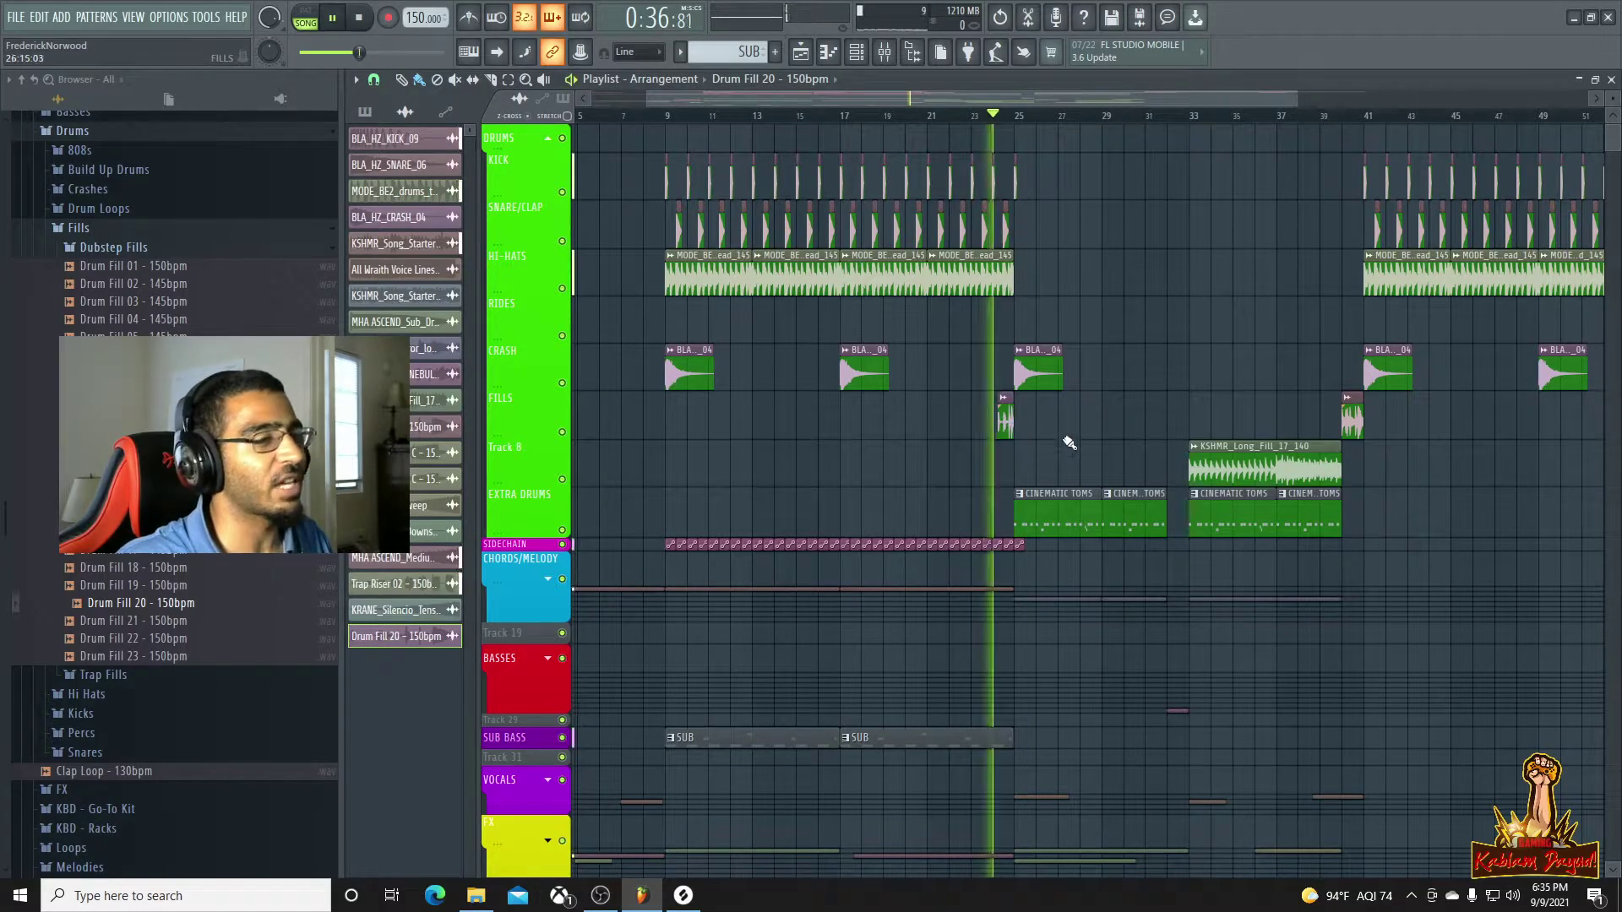
click(897, 60)
drag(600, 768, 505, 771)
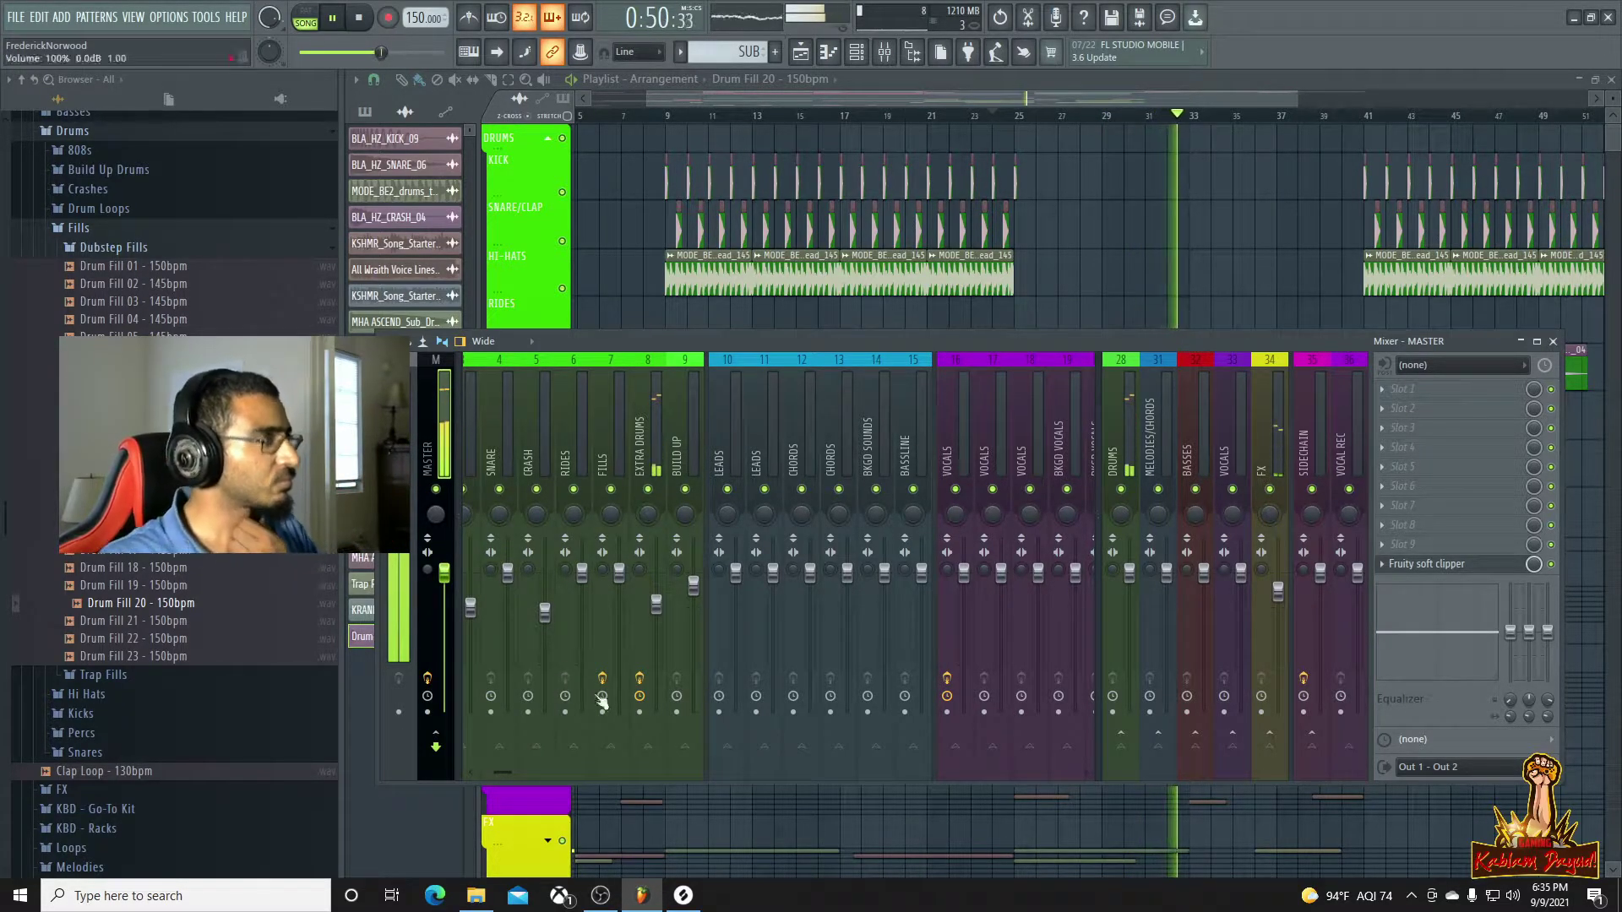
Copy the bar 25 kick hit to the start of bar 32 on the KICK track, and play the build-up from there
drag(1296, 94, 1190, 98)
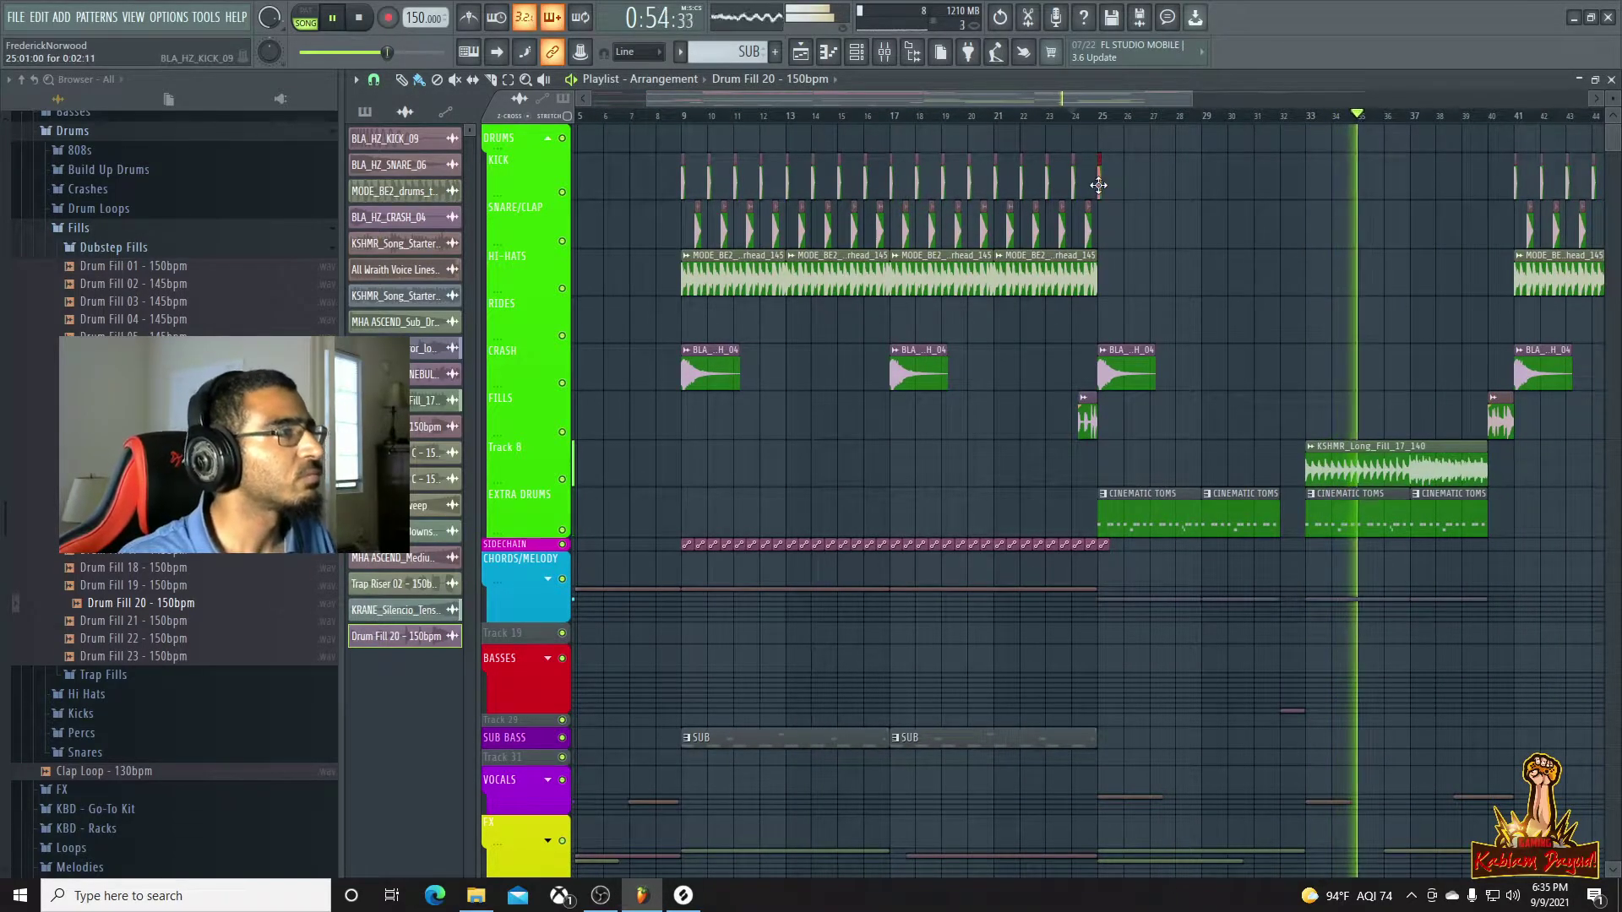
click(1289, 190)
drag(1288, 190, 1280, 189)
click(1277, 117)
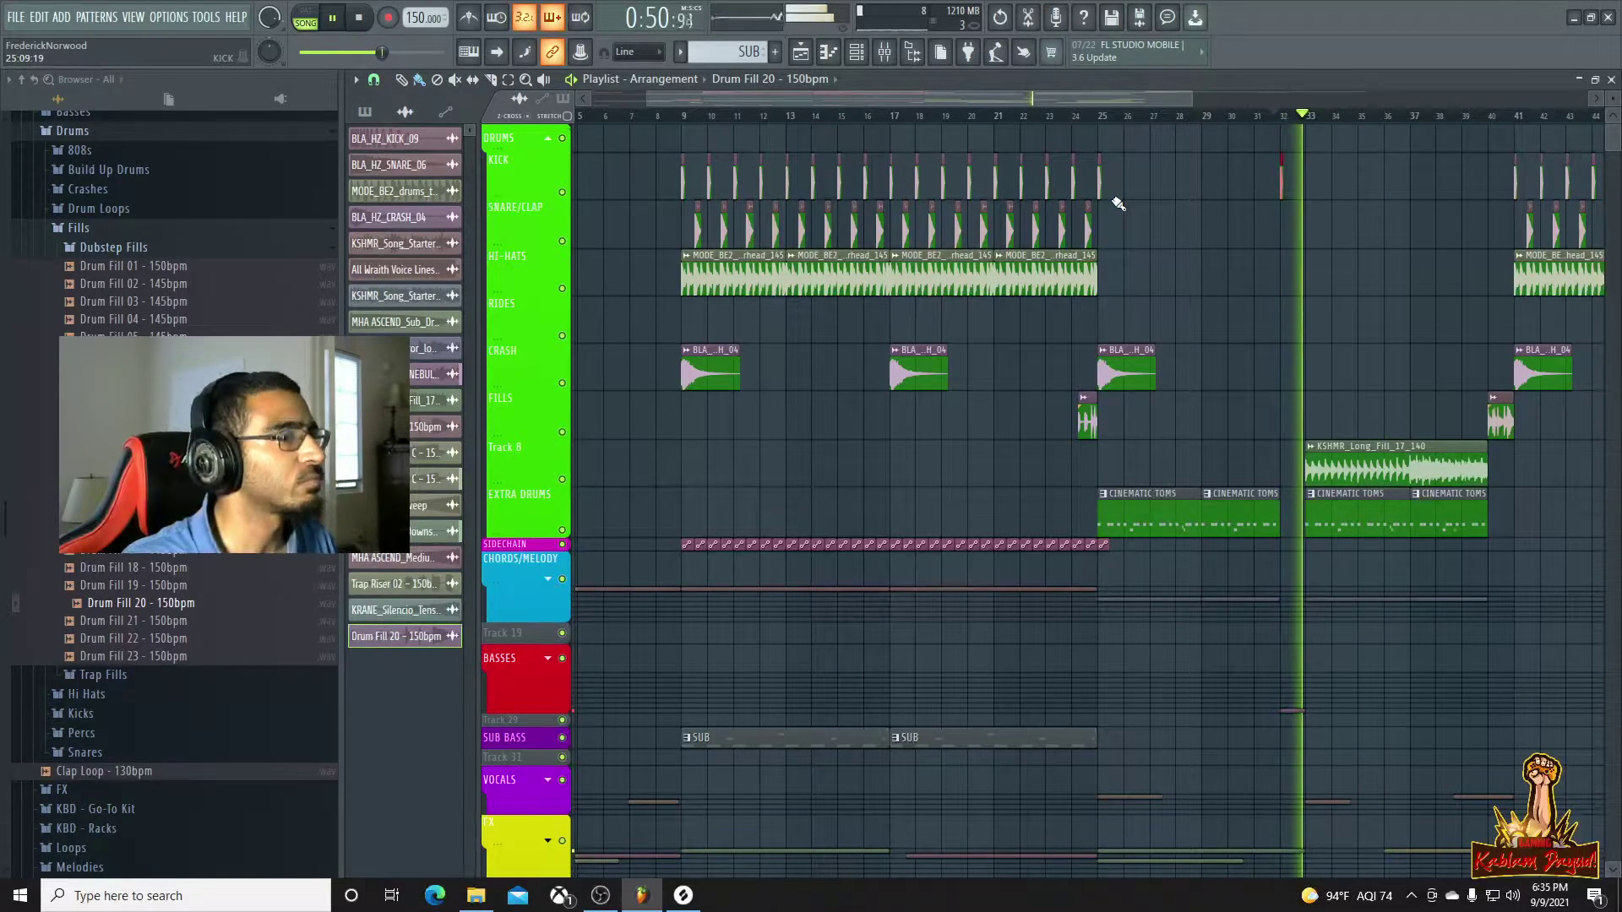
key(space)
key(space)
key(space)
scroll(1282, 273, up, 3)
scroll(1330, 277, down, 3)
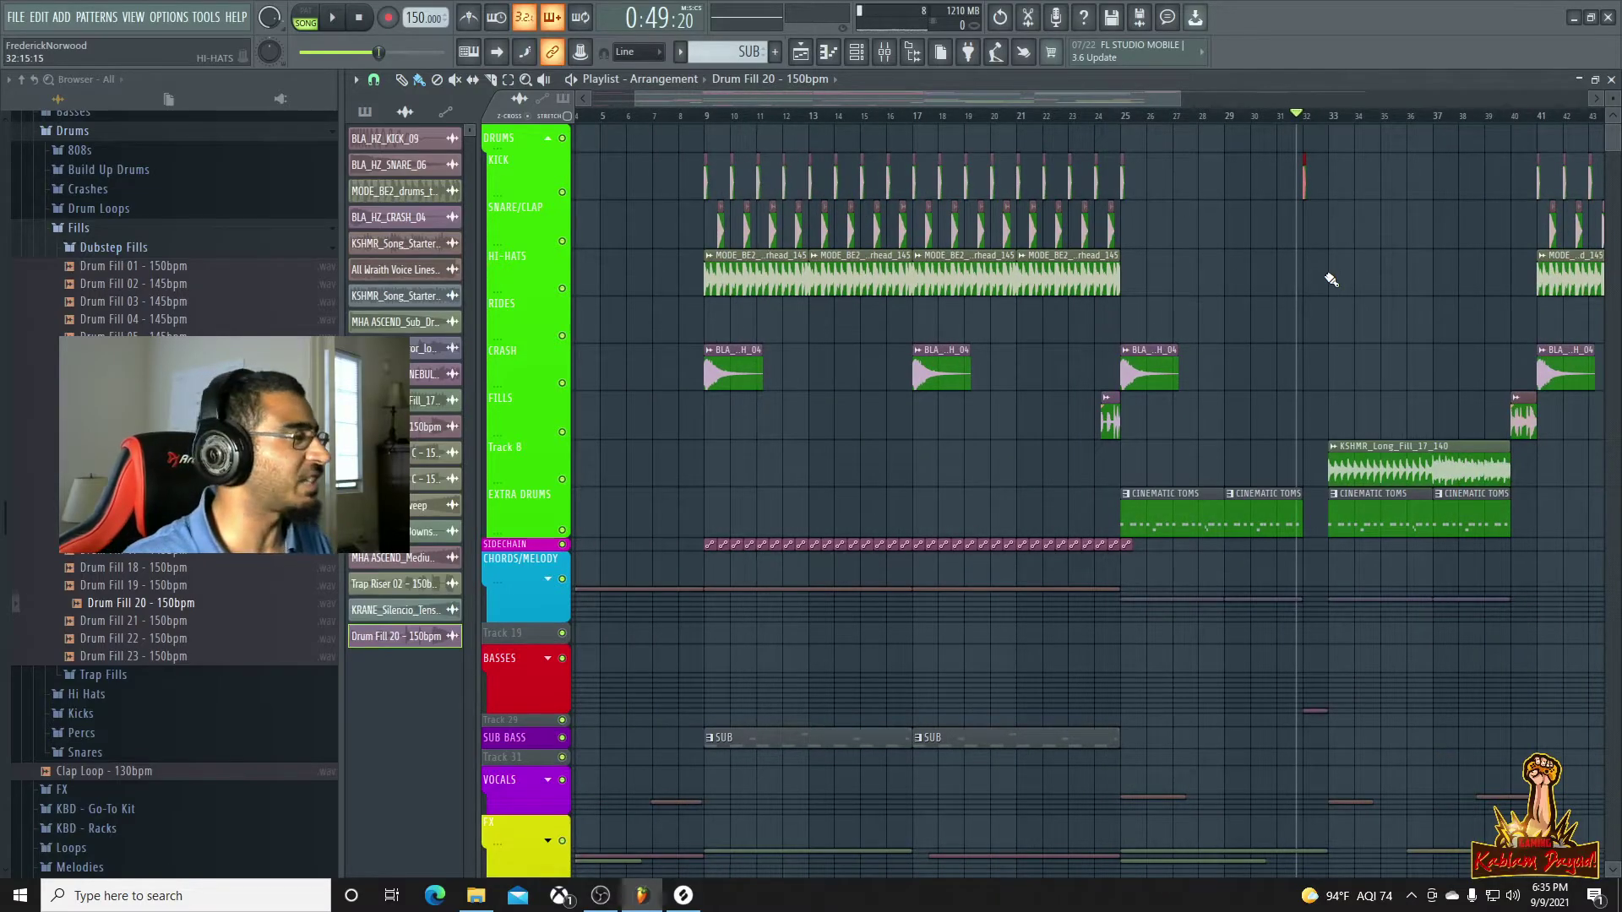
key(space)
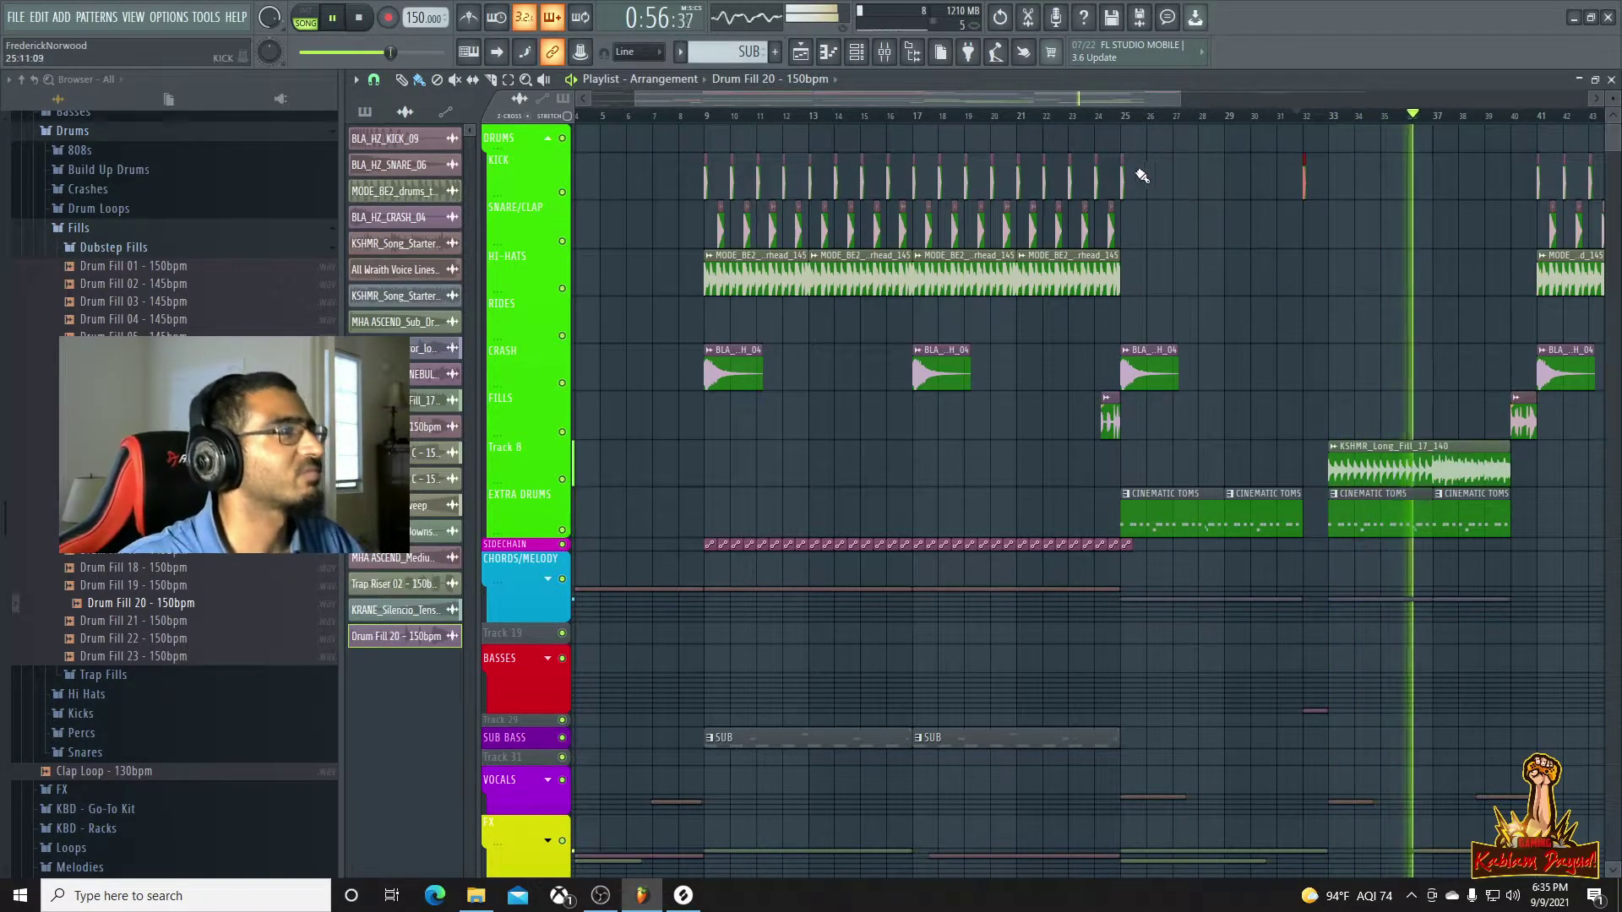
Play from bar 25, try a copy of the bar 25 kick hit at bar 29 on the KICK track, and delete it
click(1126, 117)
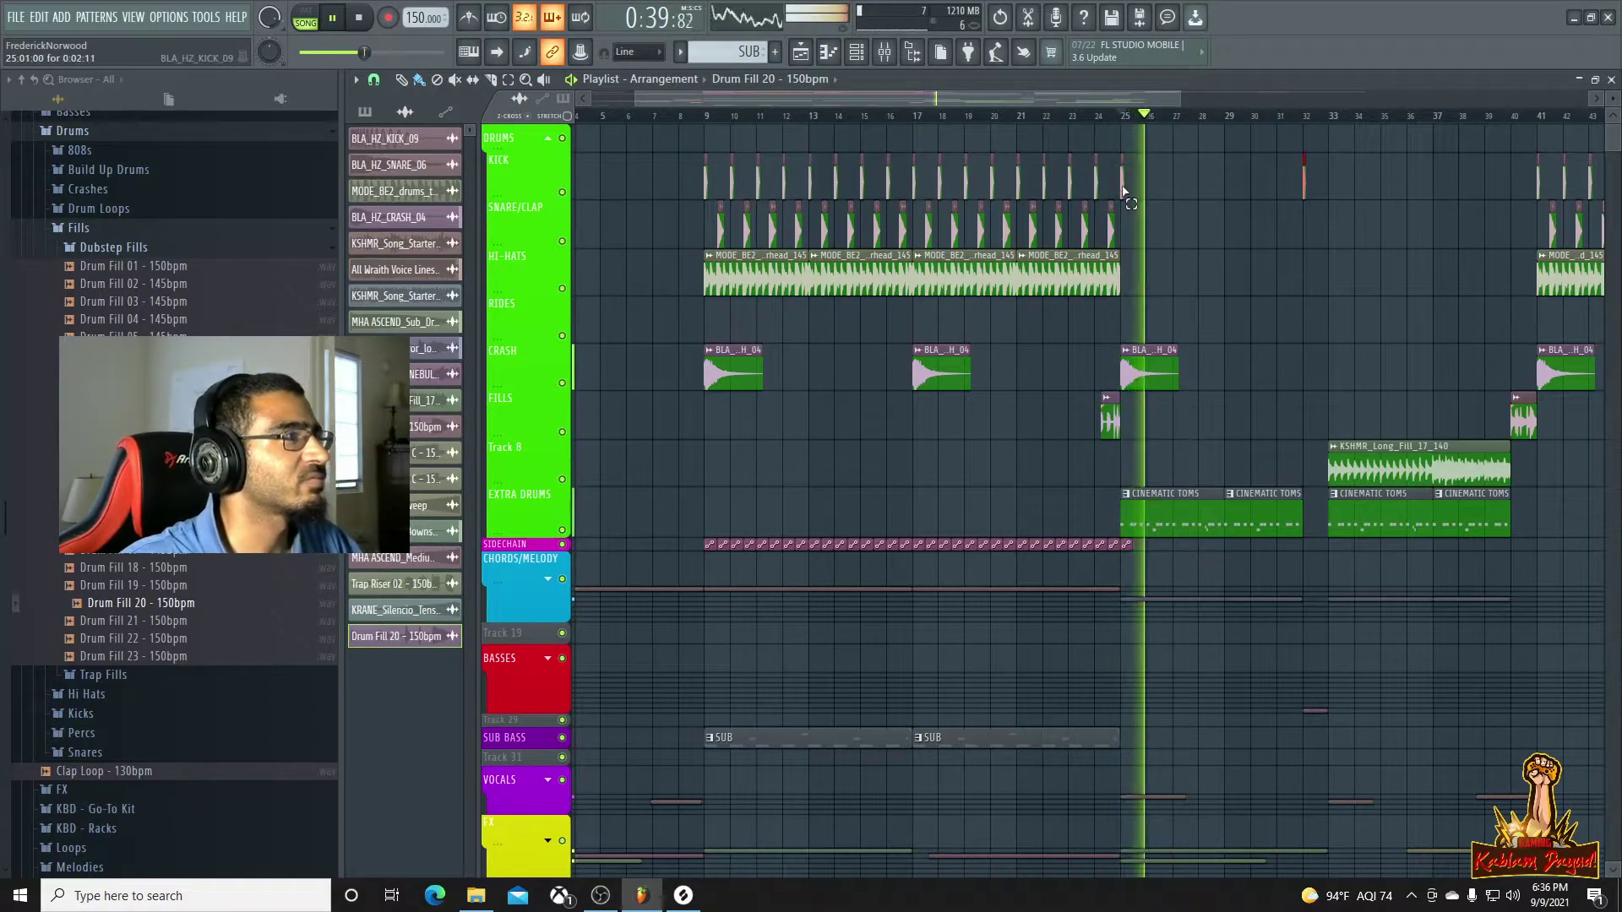
drag(1121, 183, 1227, 194)
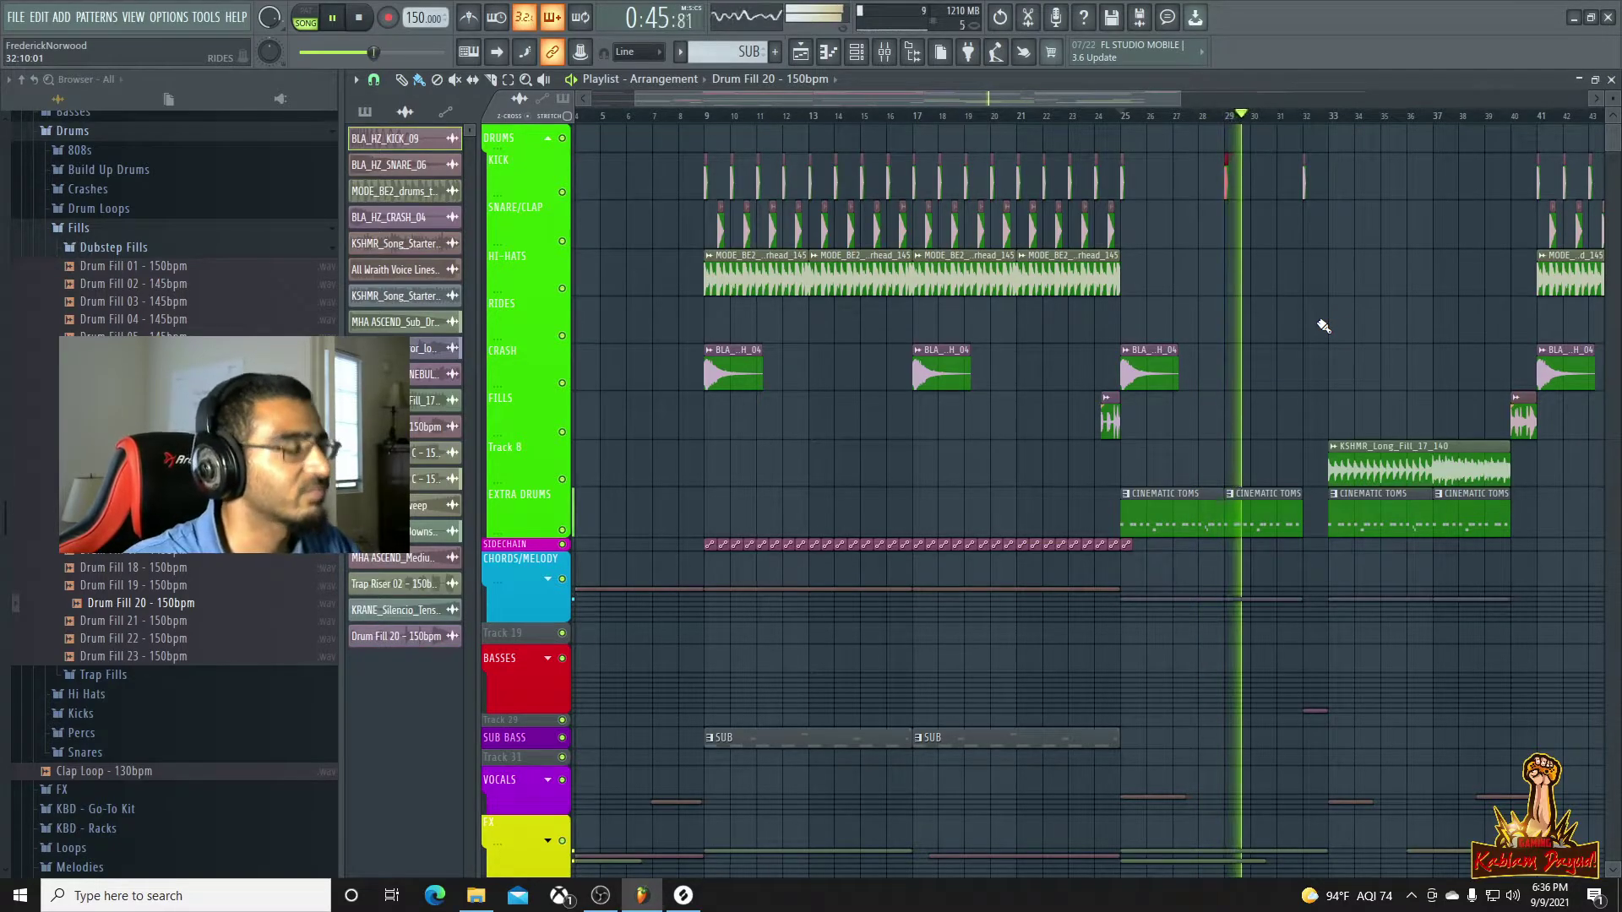
scroll(1258, 351, down, 1)
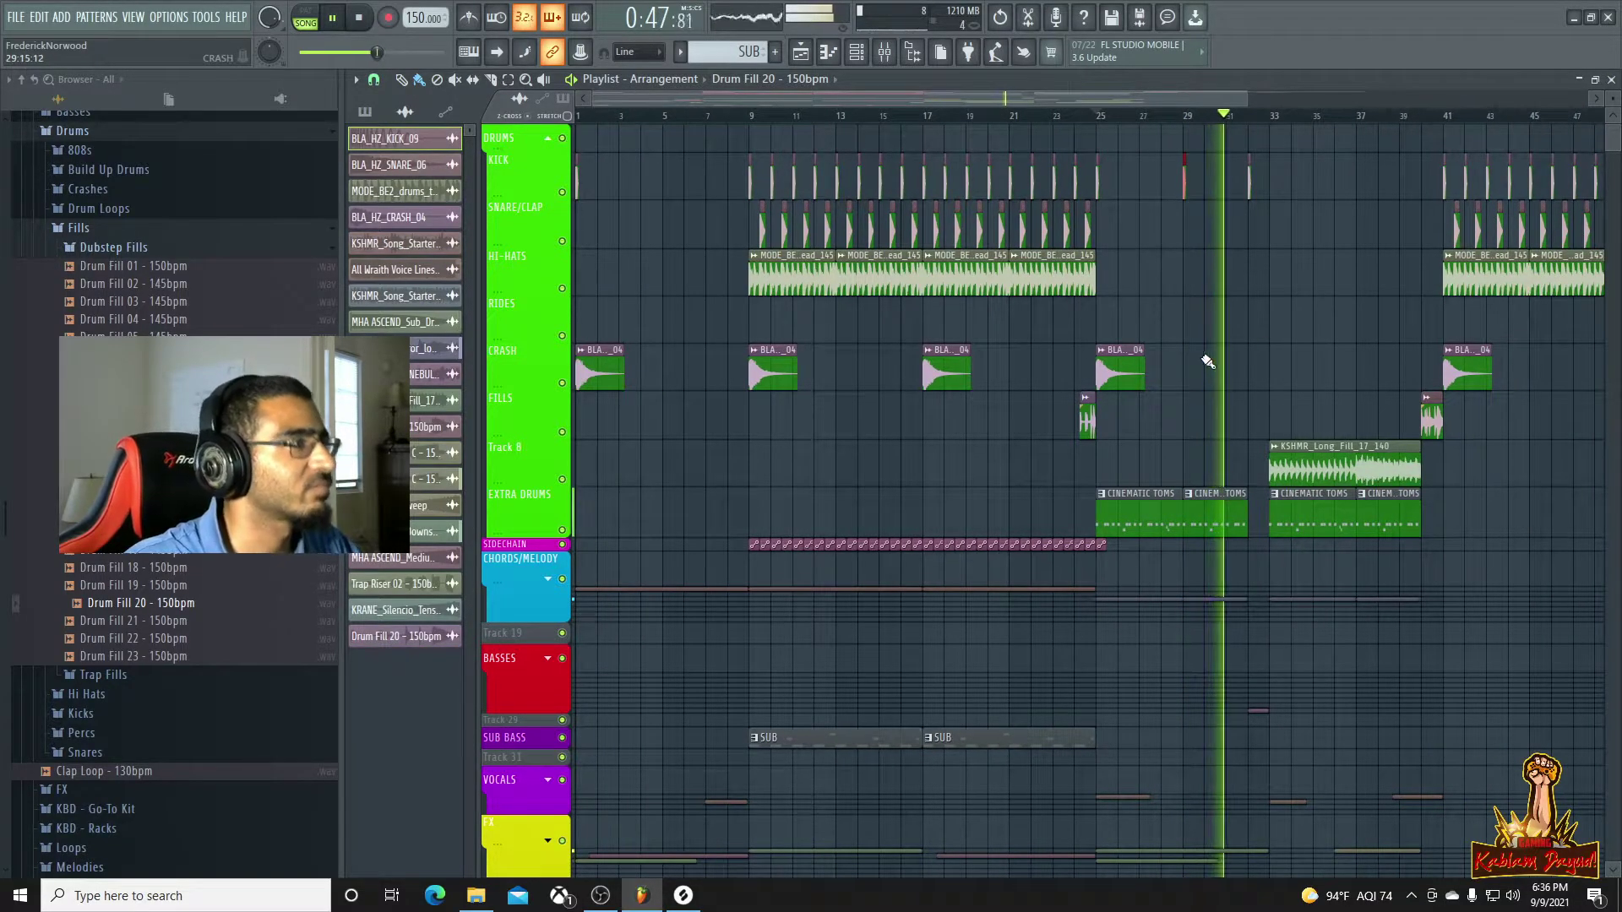
scroll(1199, 351, up, 4)
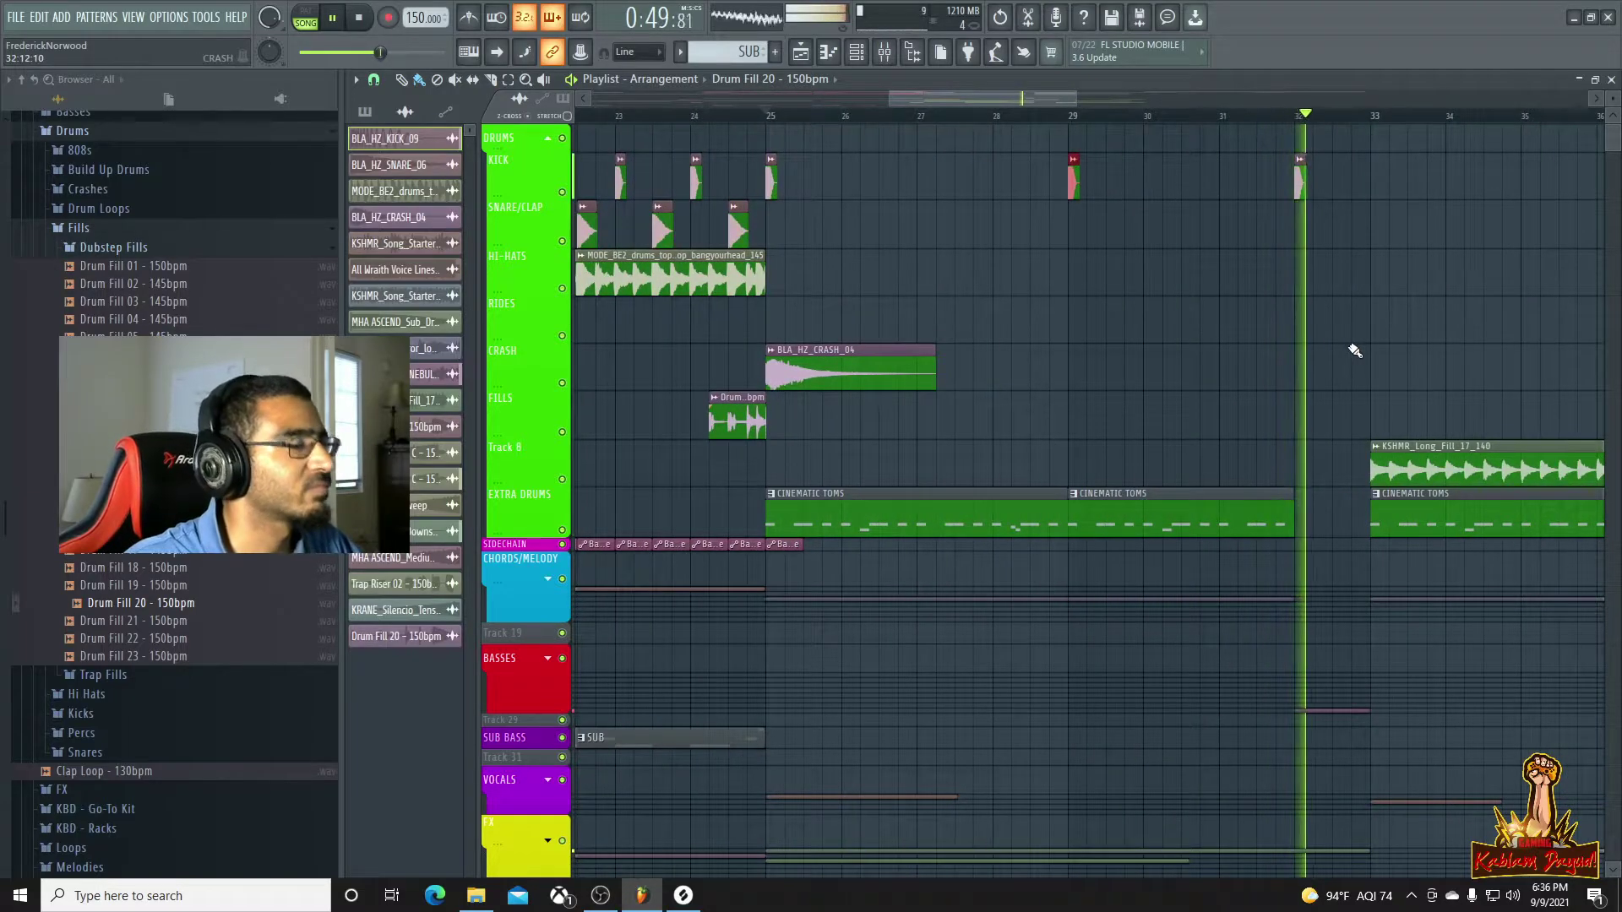
scroll(1350, 351, down, 2)
key(Delete)
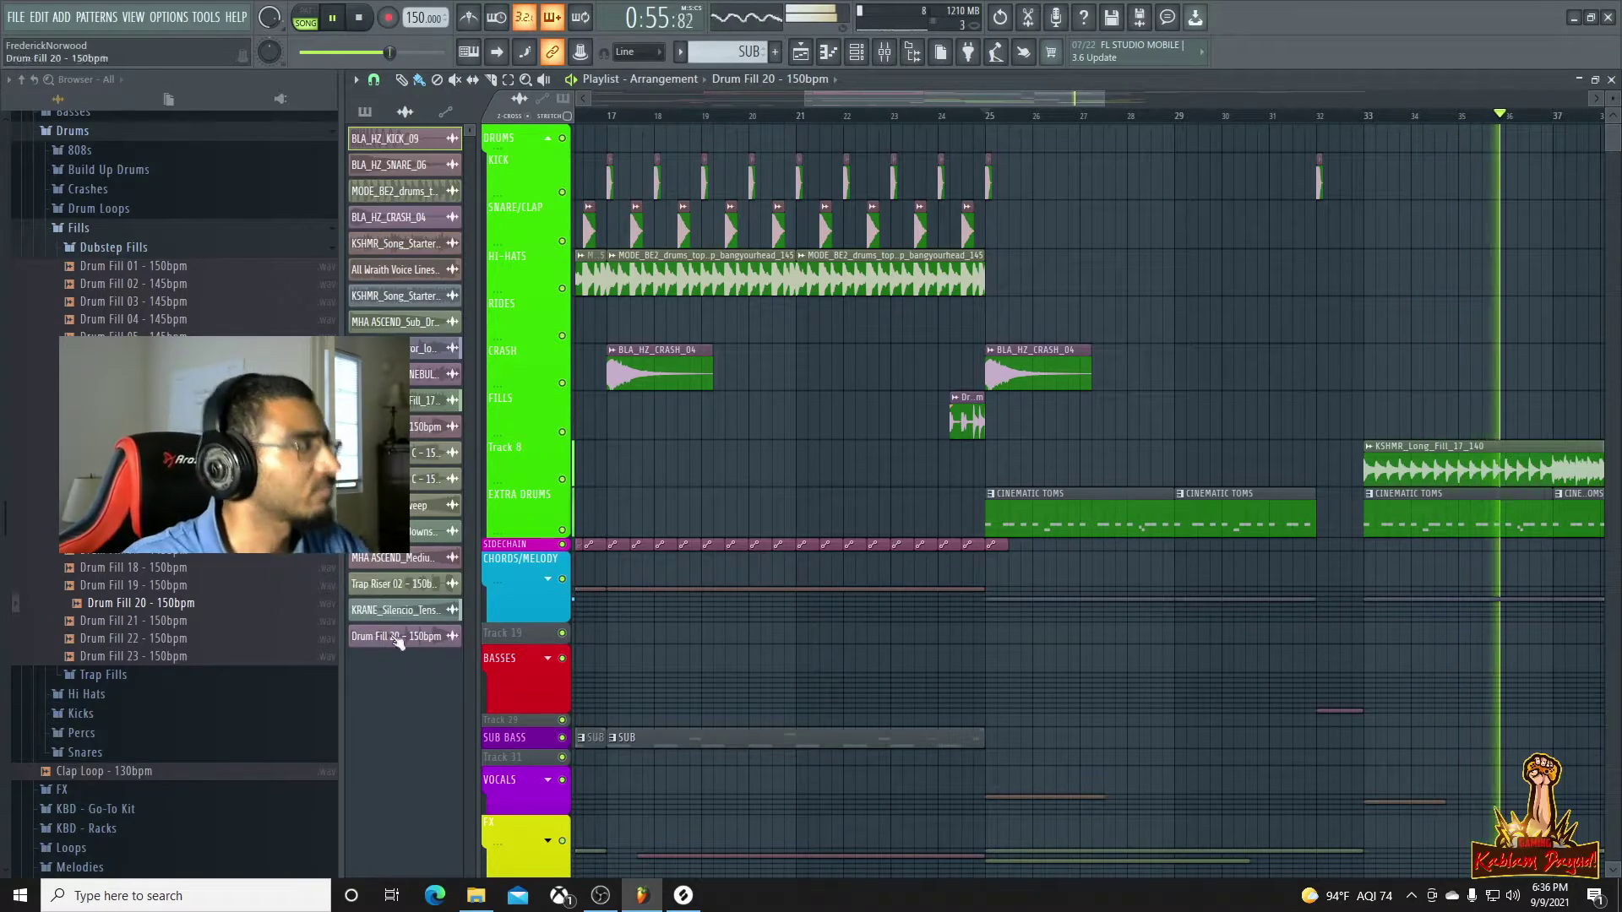
Set the channel rack to display all channels, and briefly play from bar 25
click(858, 56)
key(space)
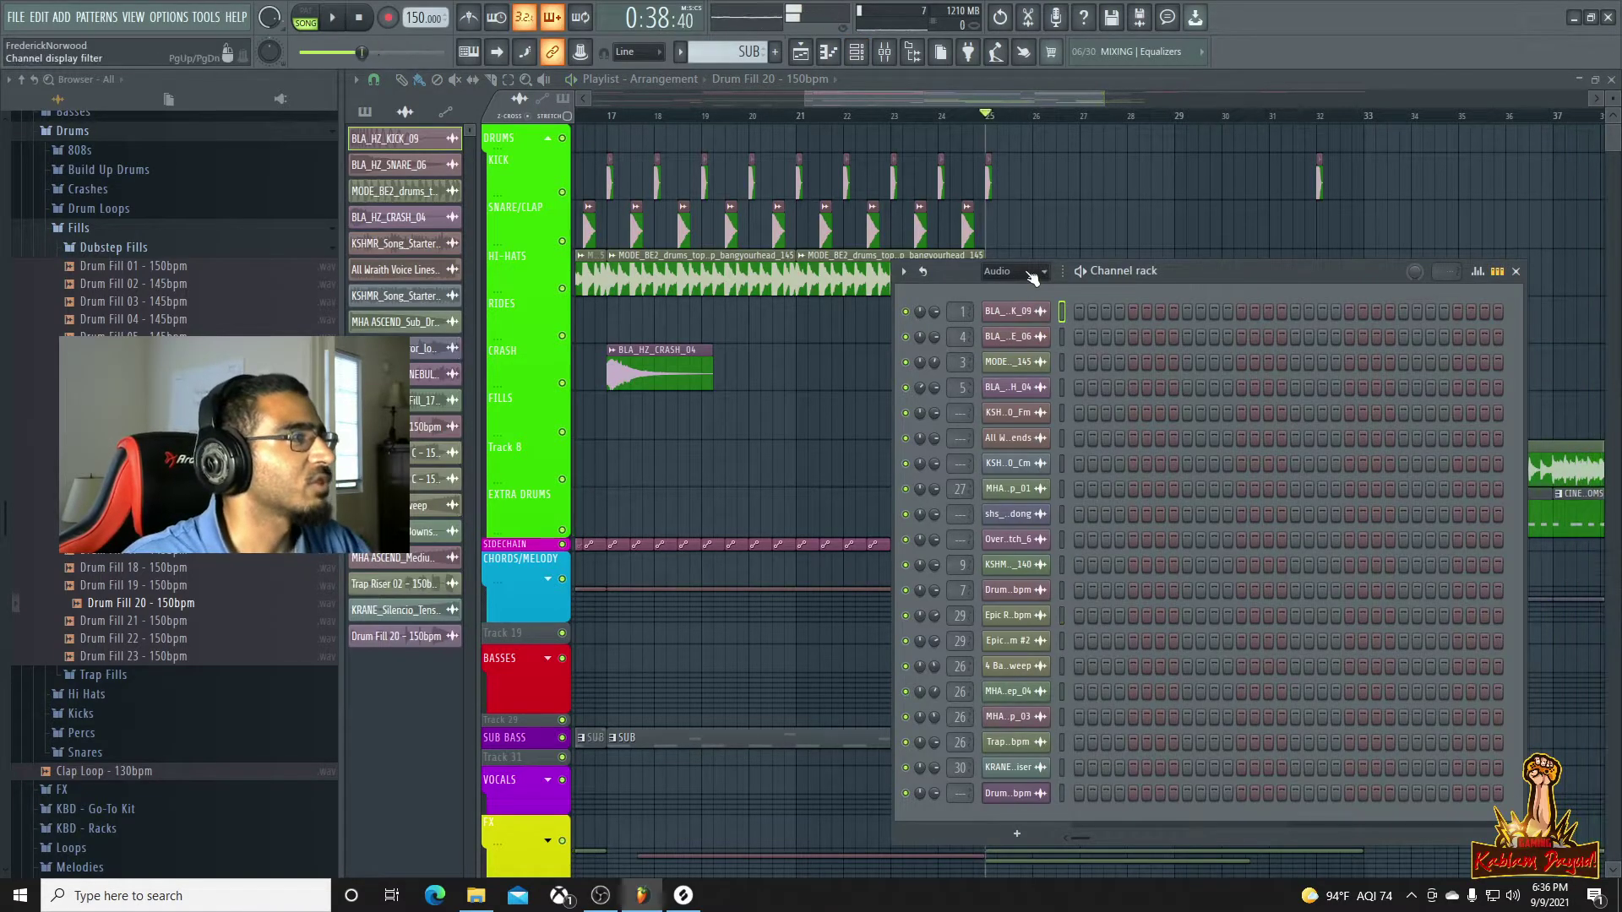
click(1022, 345)
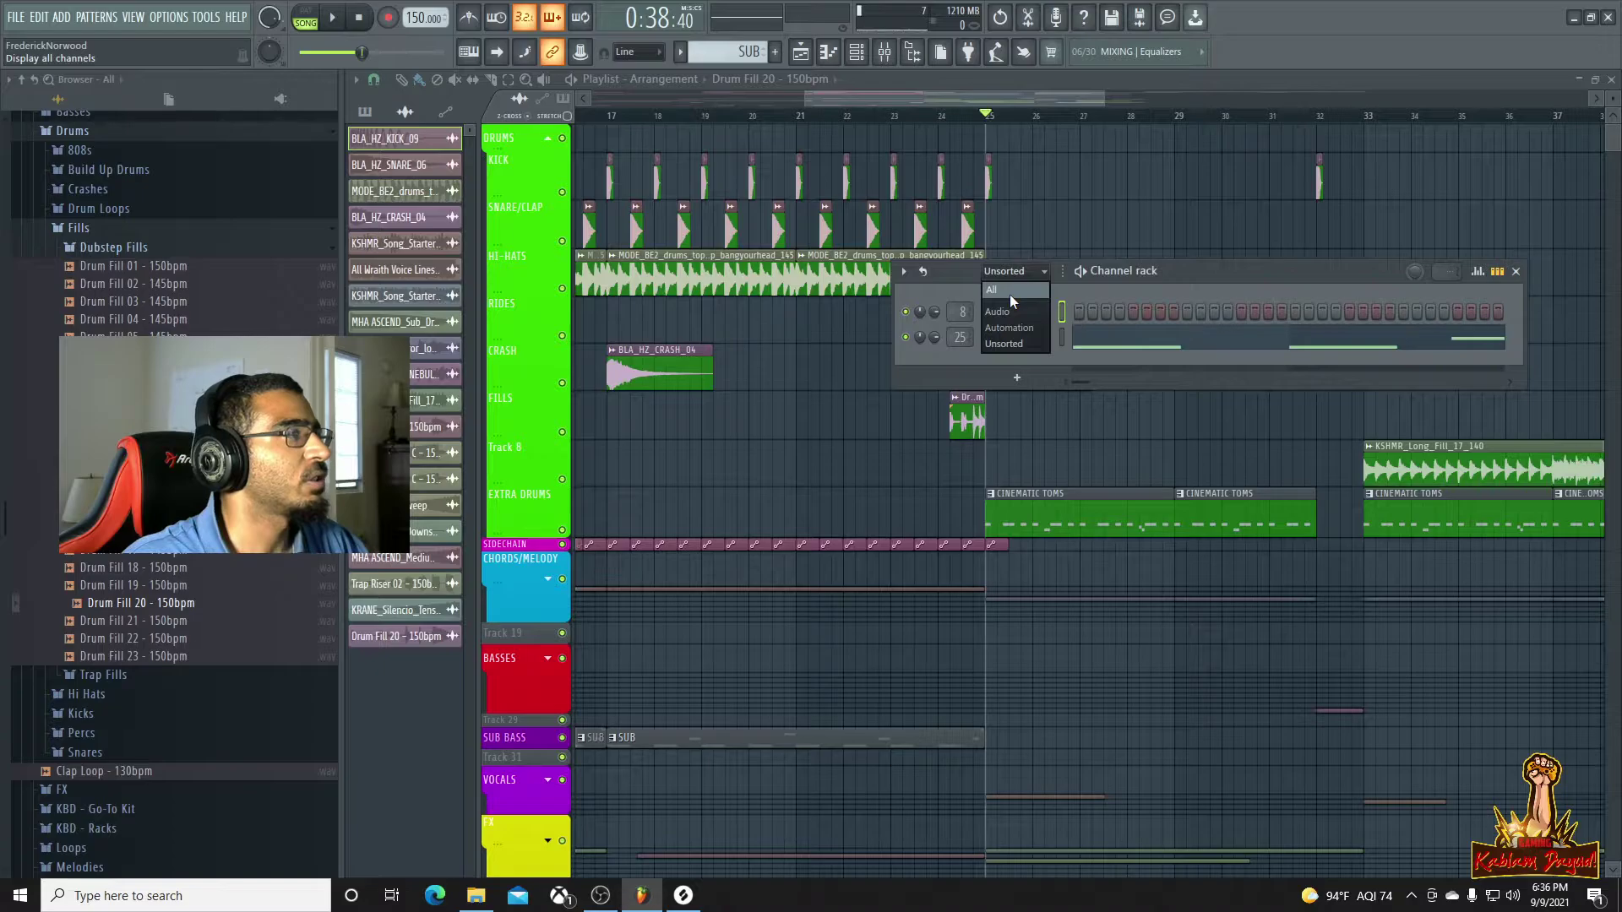
click(1010, 292)
key(space)
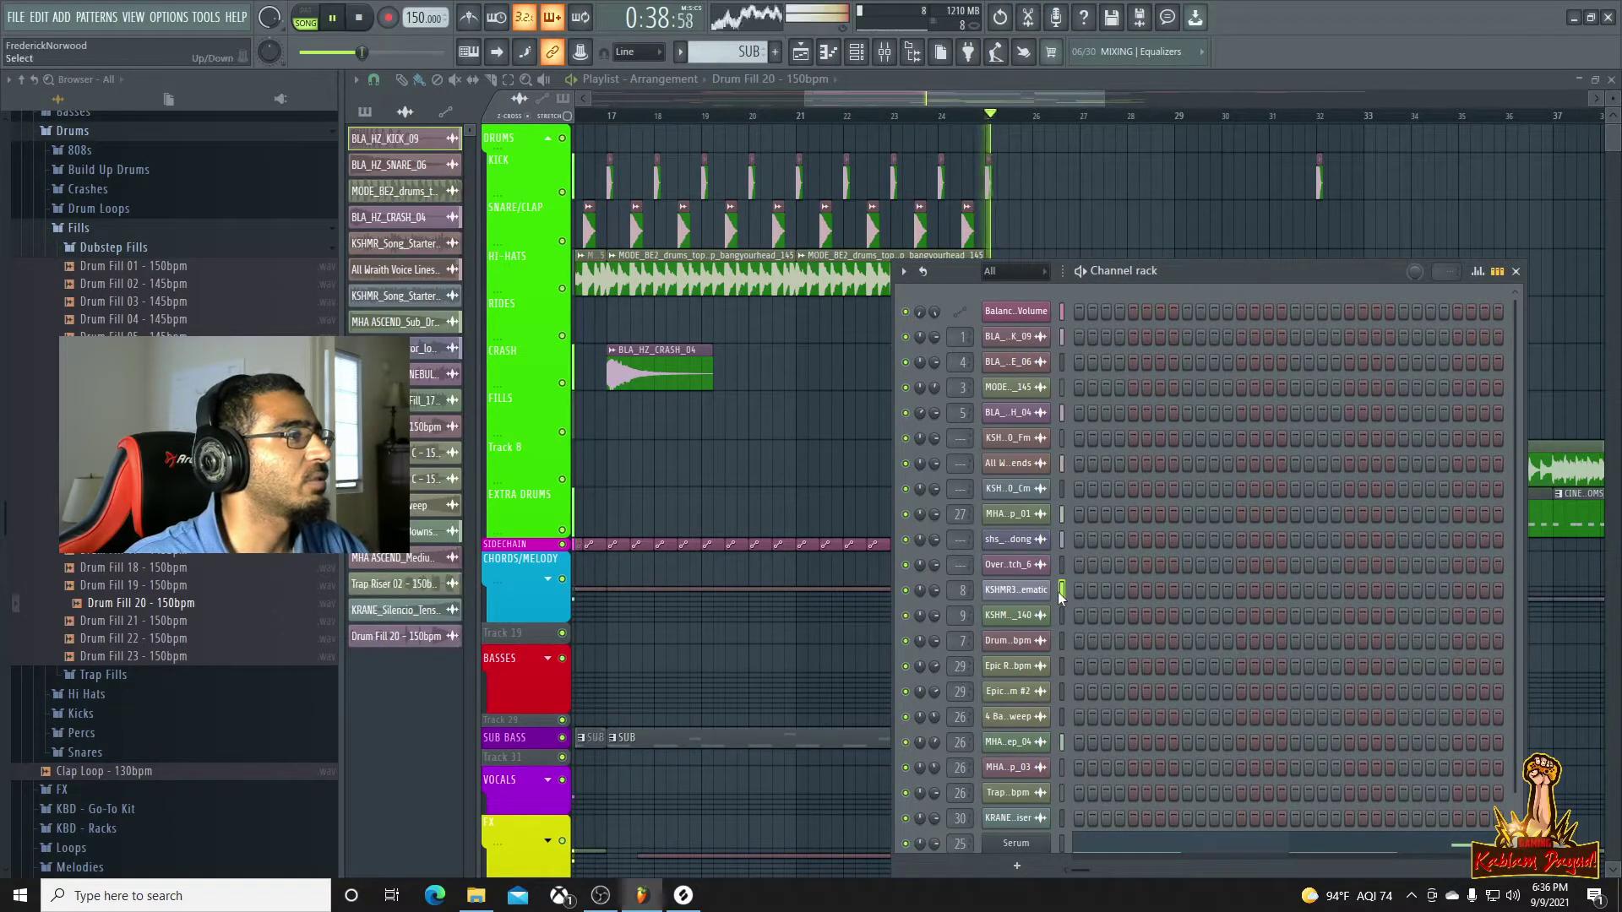
key(space)
Select the BLA_HZ_KICK_09 channel and create a new pattern named KICK BUILD
click(1319, 183)
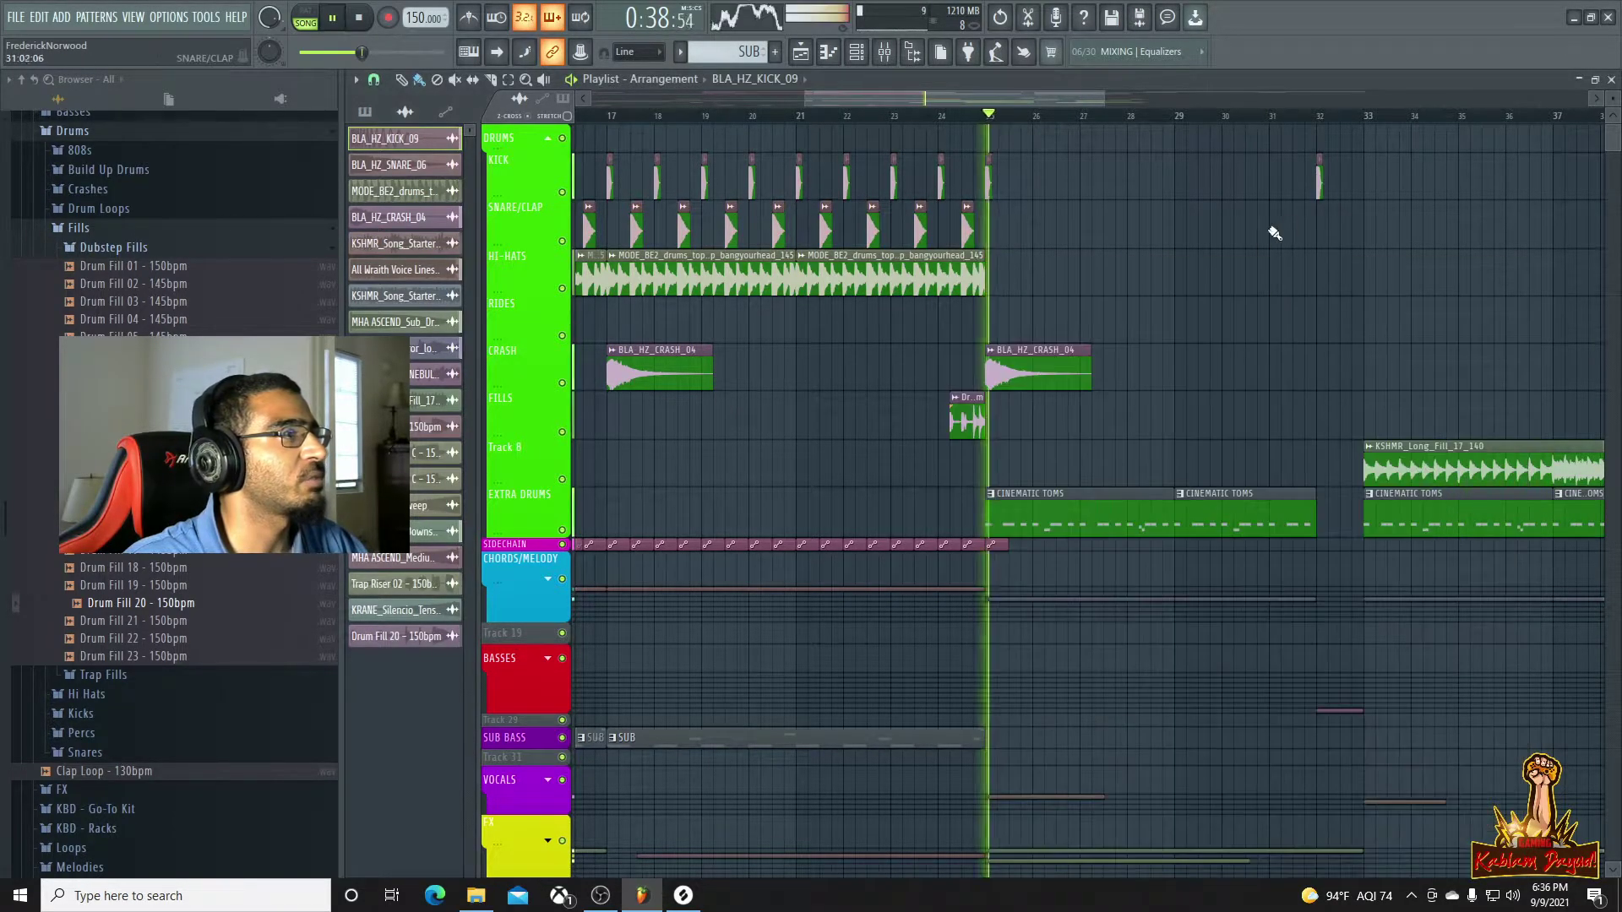
click(856, 52)
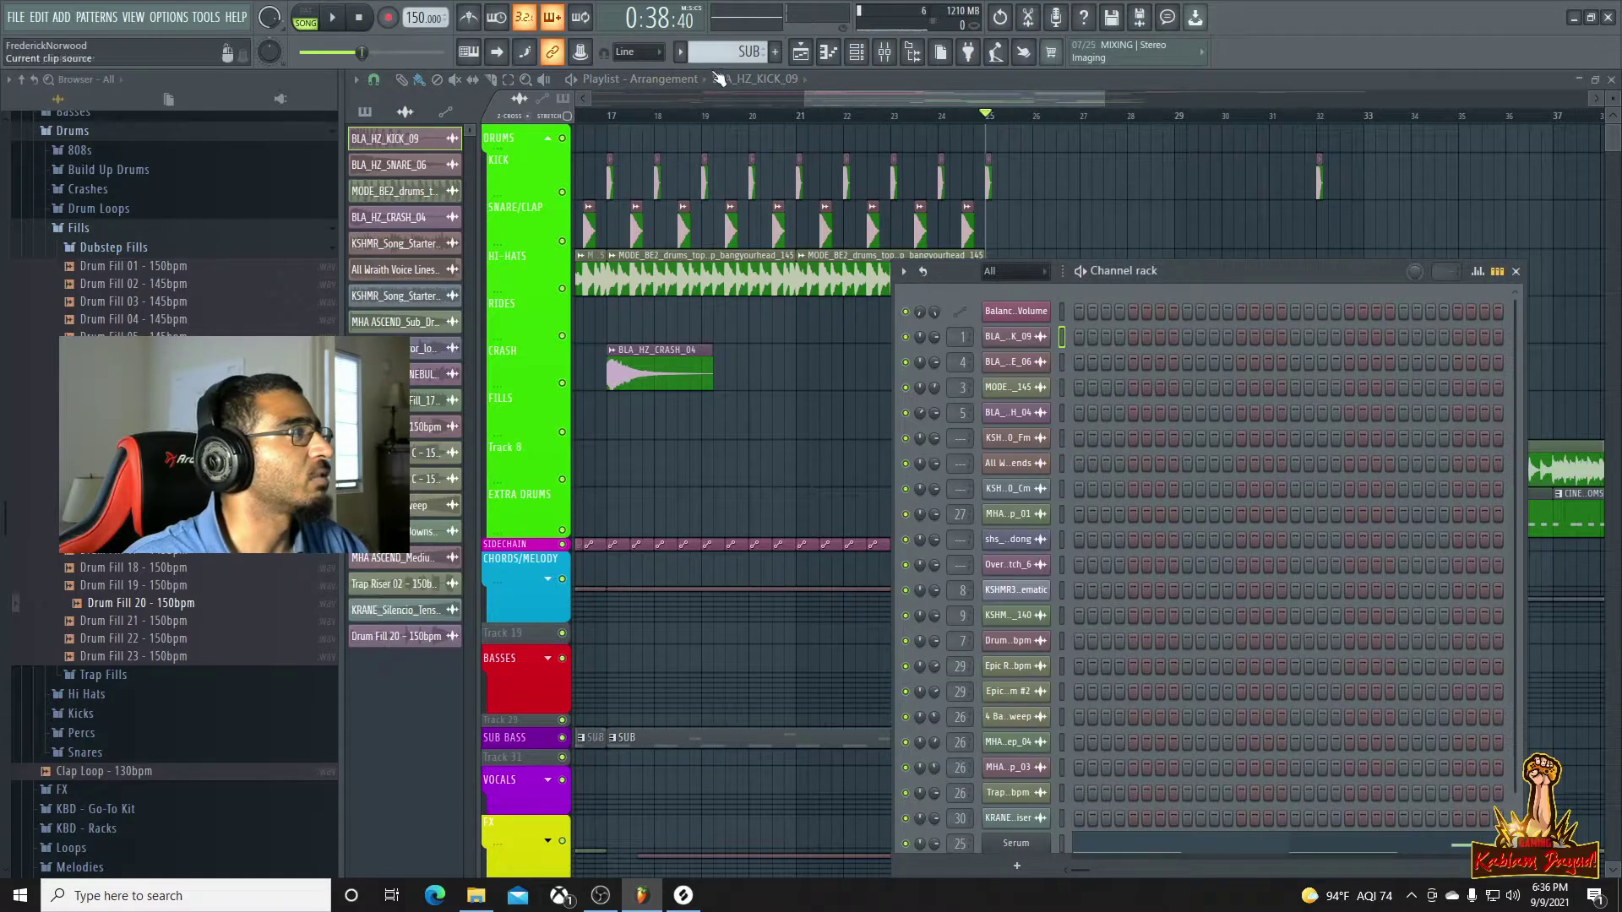
click(776, 53)
text(KICK)
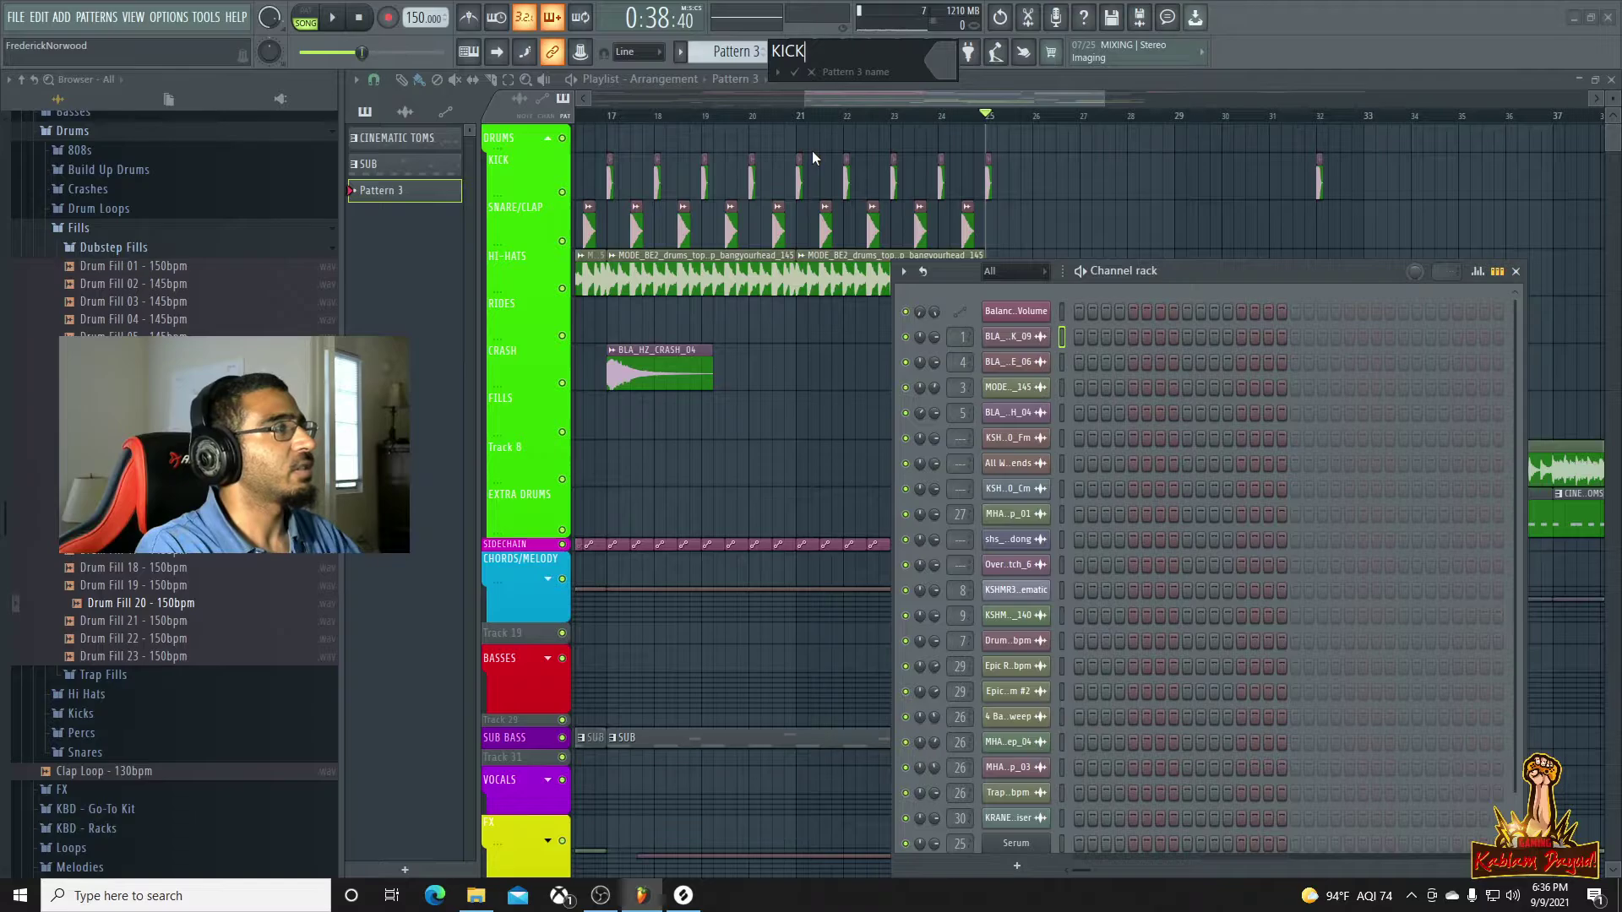
text( B)
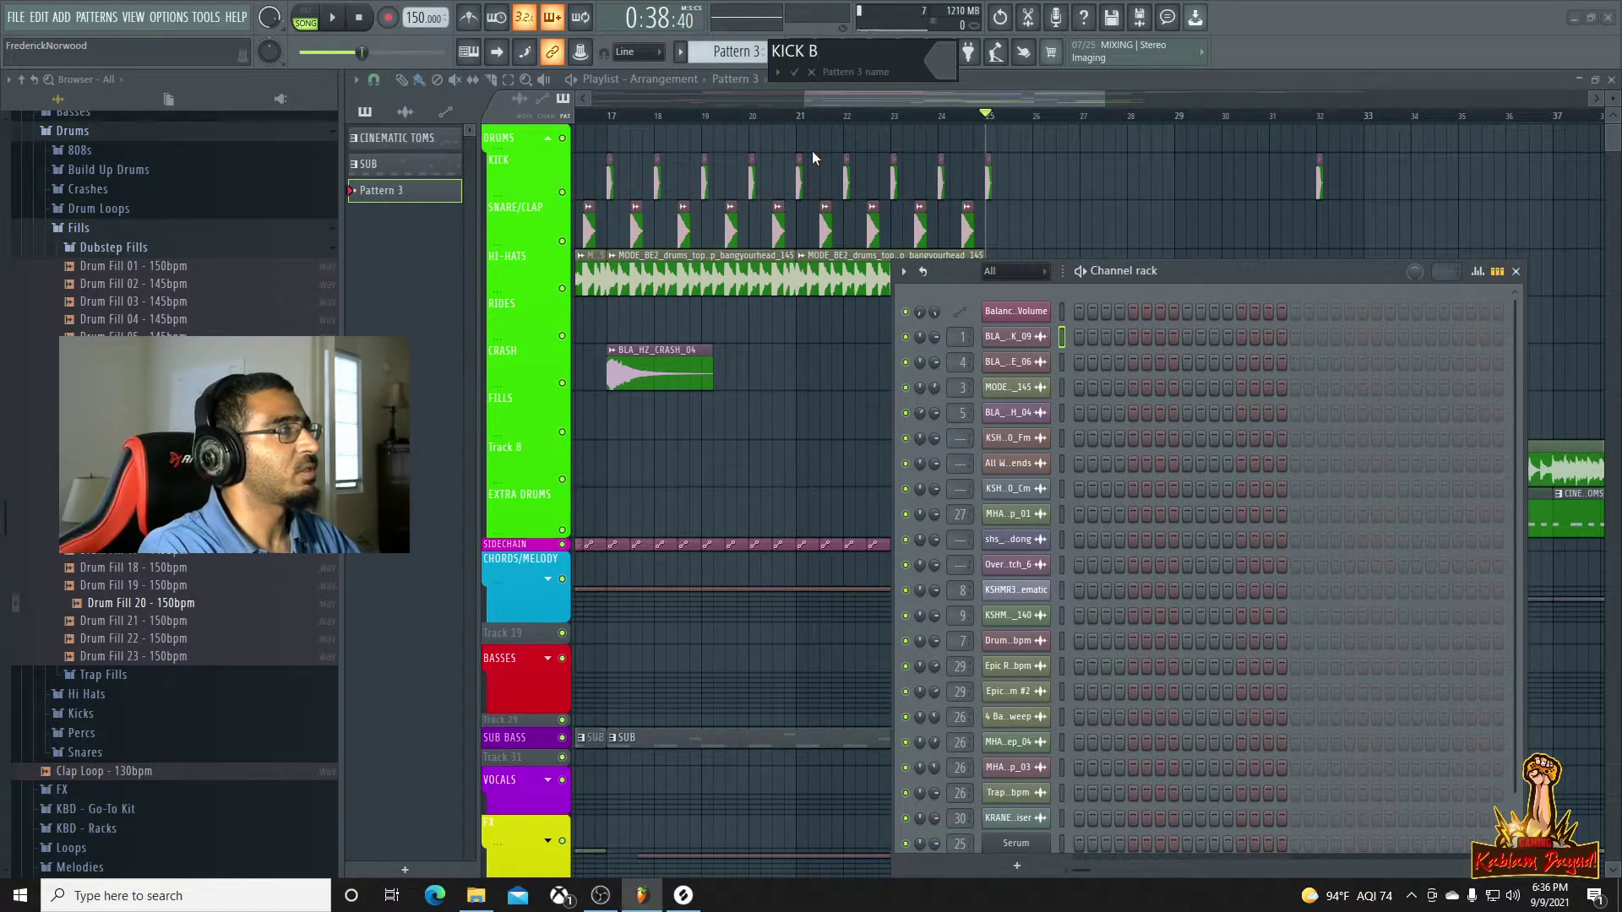
text(UILD)
key(Return)
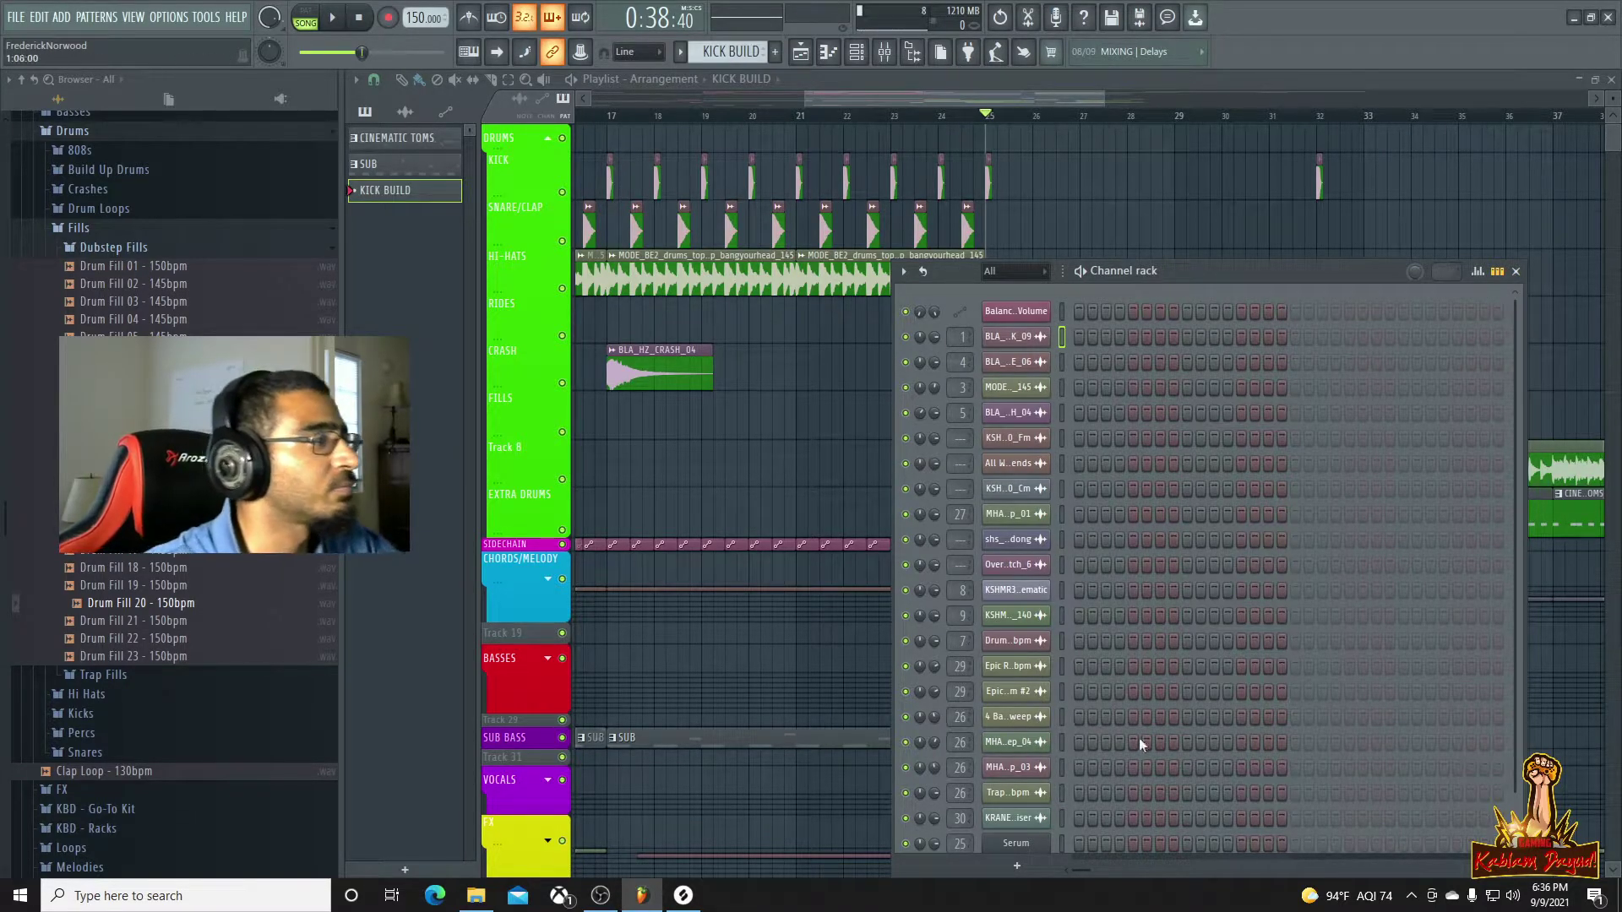
Program BLA_HZ_KICK_09 on steps 1, 5, 9 and 13, and place KICK BUILD at bar 33 on the KICK track for playback
click(1079, 337)
click(1187, 337)
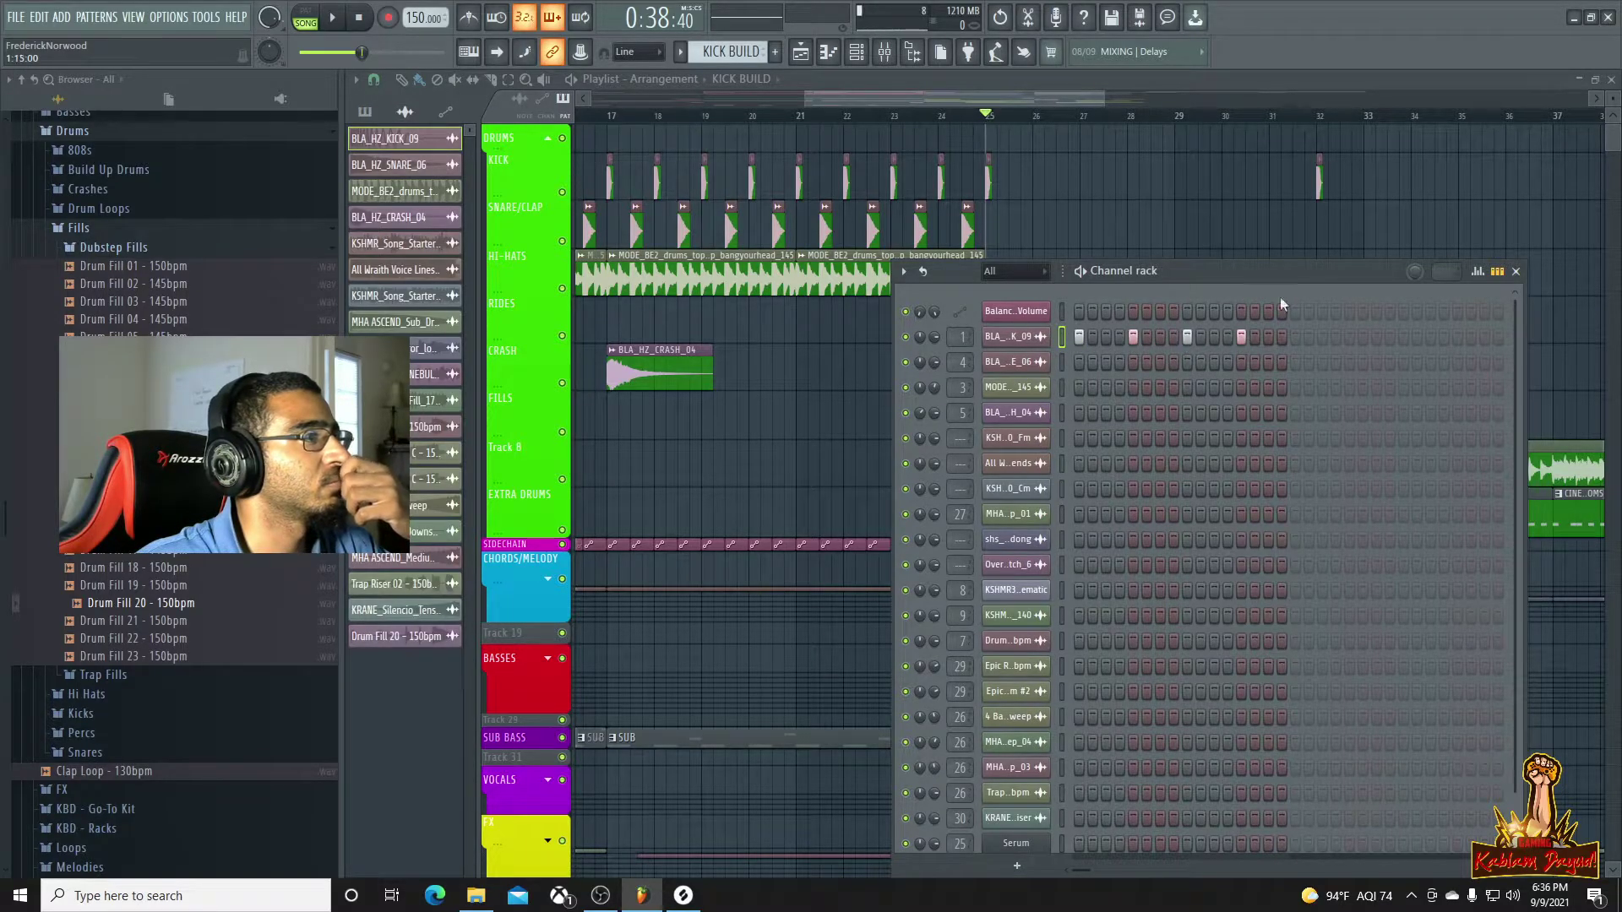
click(1400, 205)
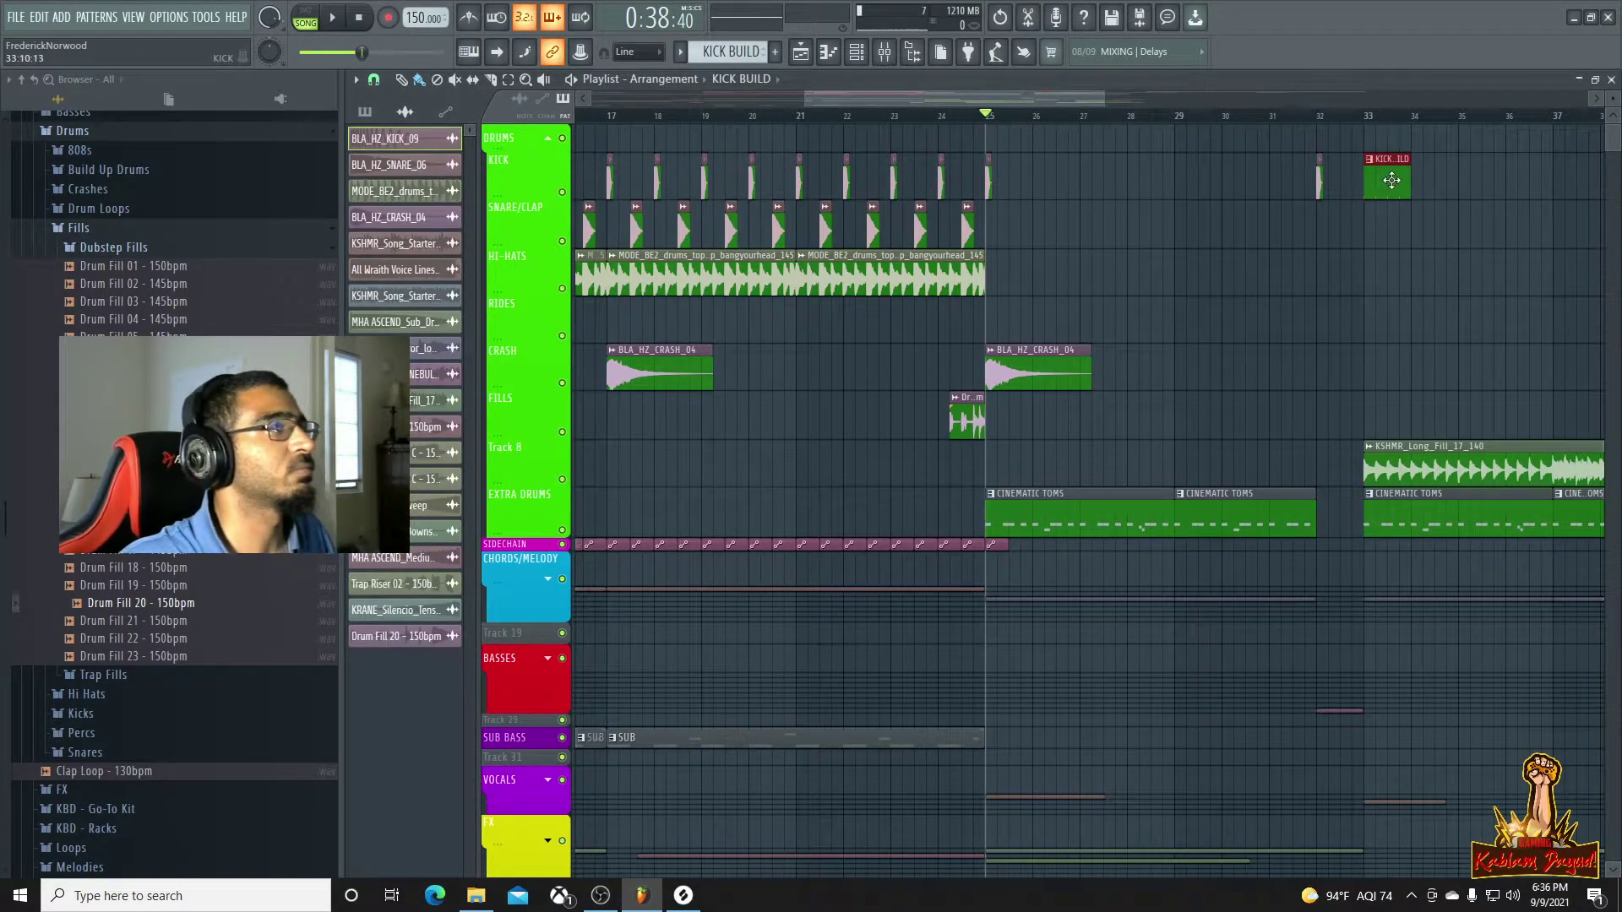
click(1392, 180)
key(space)
click(1367, 117)
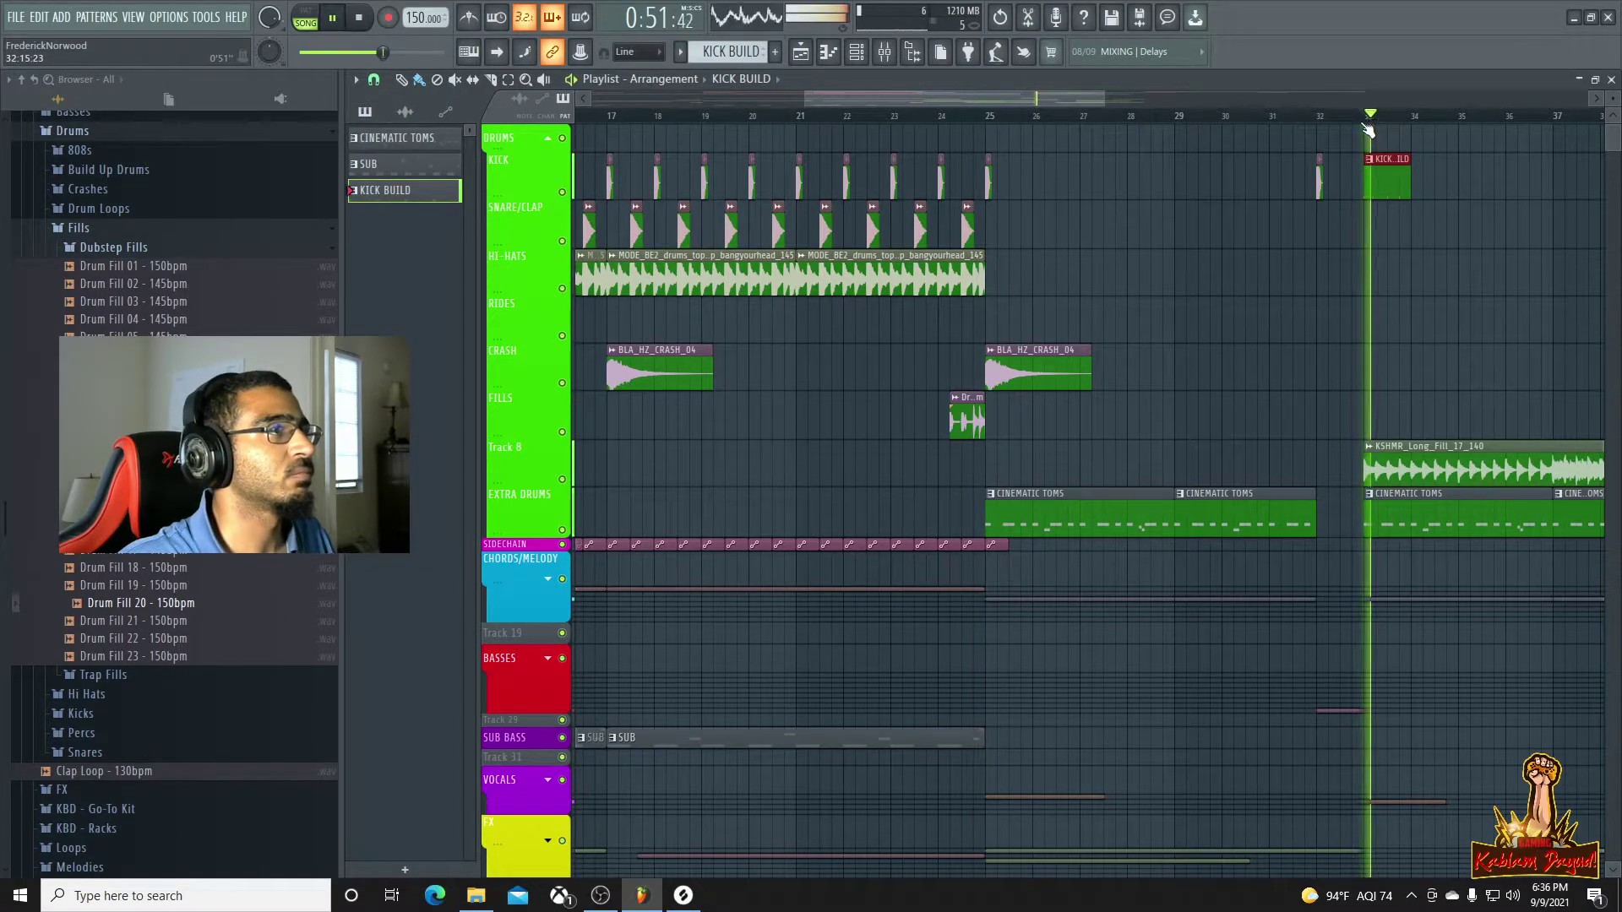
Extend the KICK BUILD pattern to two bars with BLA_HZ_KICK_09 hits on steps 17, 21, 25 and 29
double_click(1390, 186)
key(F6)
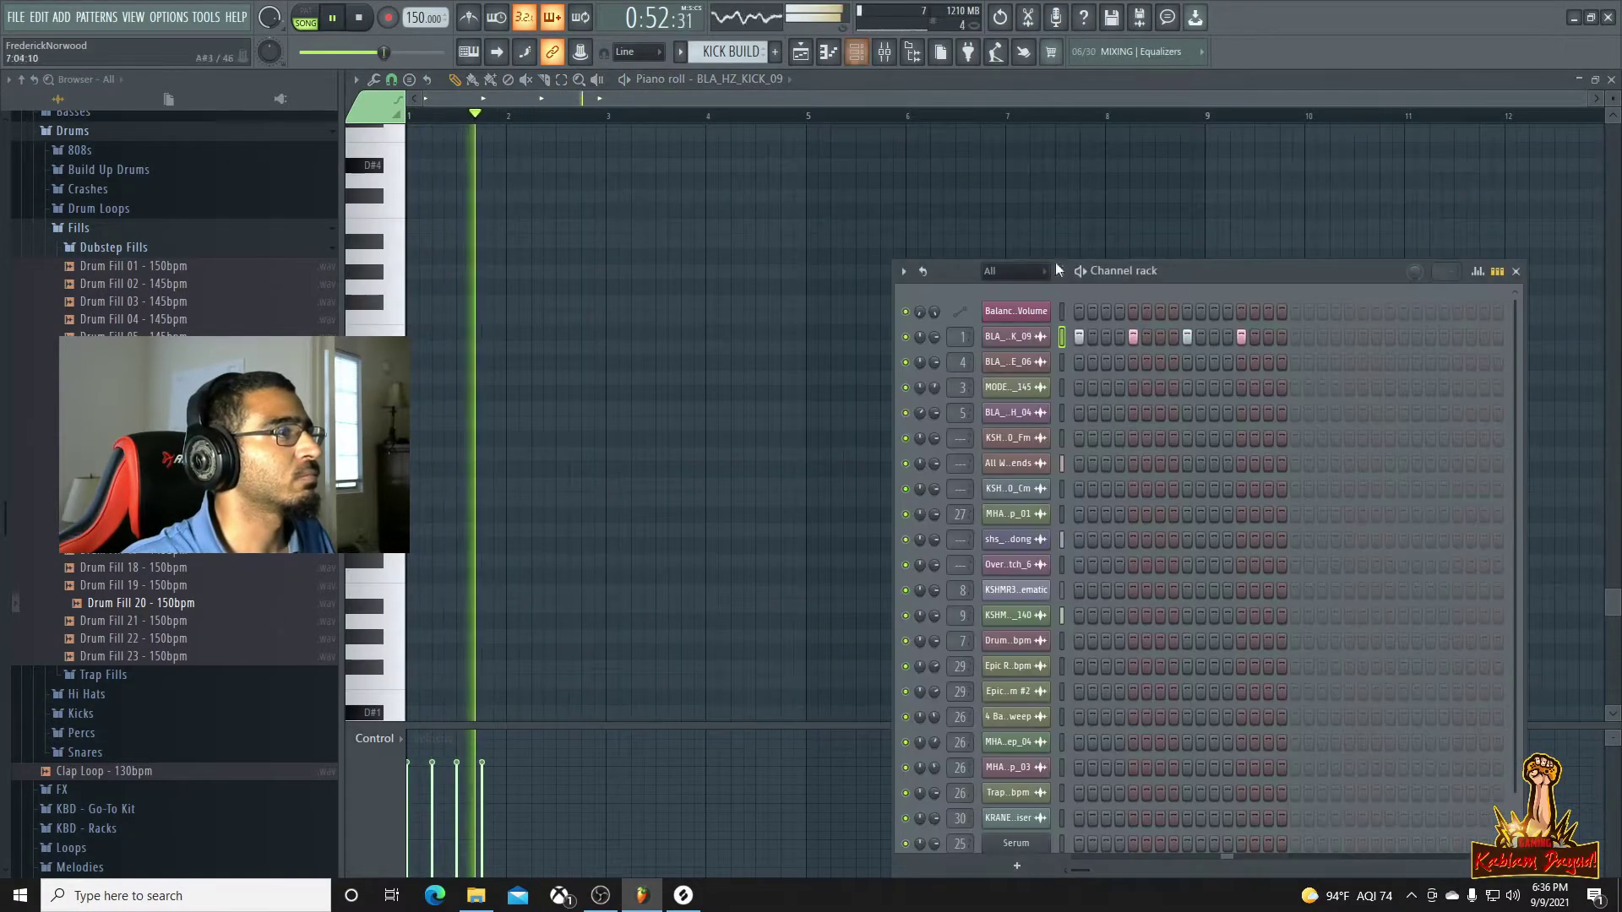
click(1295, 338)
click(1349, 337)
click(1403, 337)
click(1457, 337)
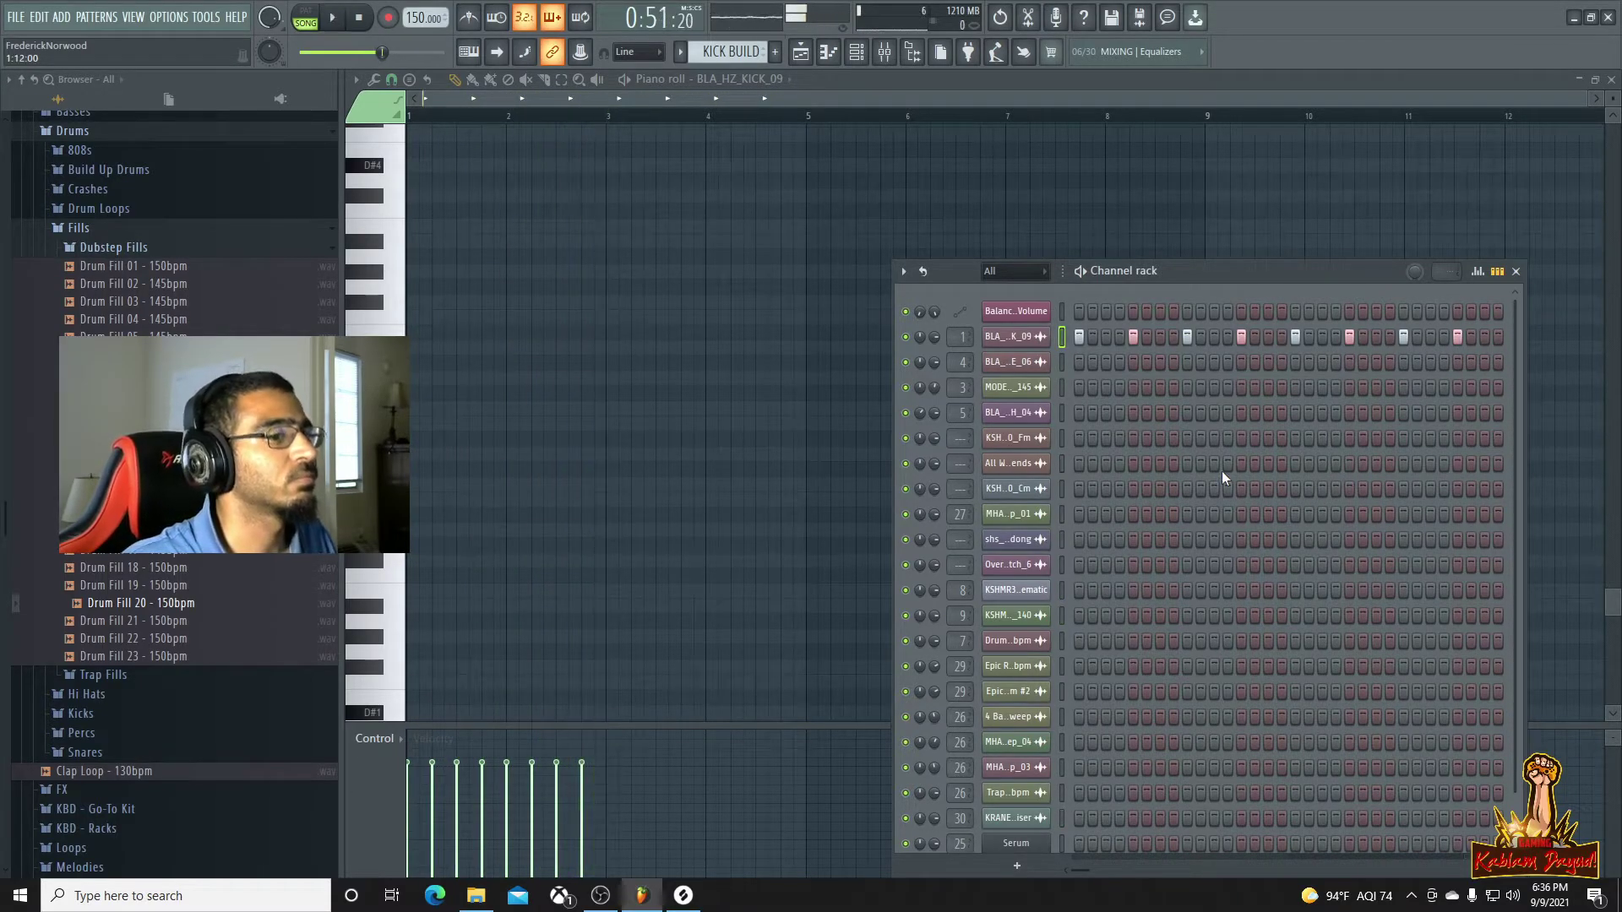
click(827, 52)
key(F6)
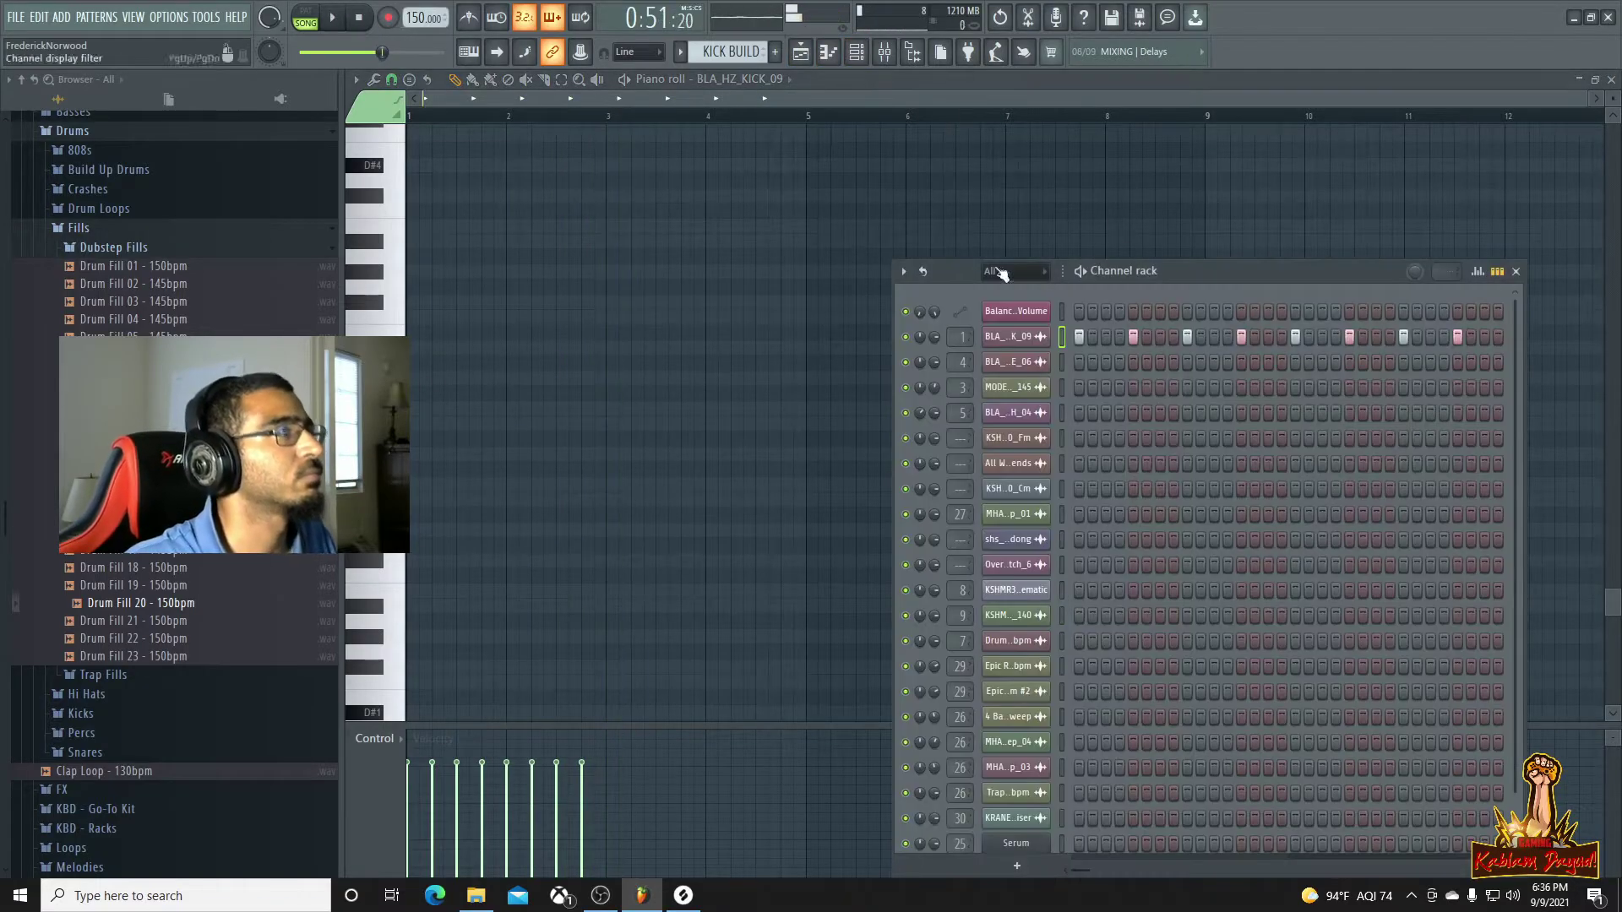
Duplicate the KICK BUILD clip twice along the KICK track, at bars 35 and 37
key(F5)
drag(986, 91, 1137, 96)
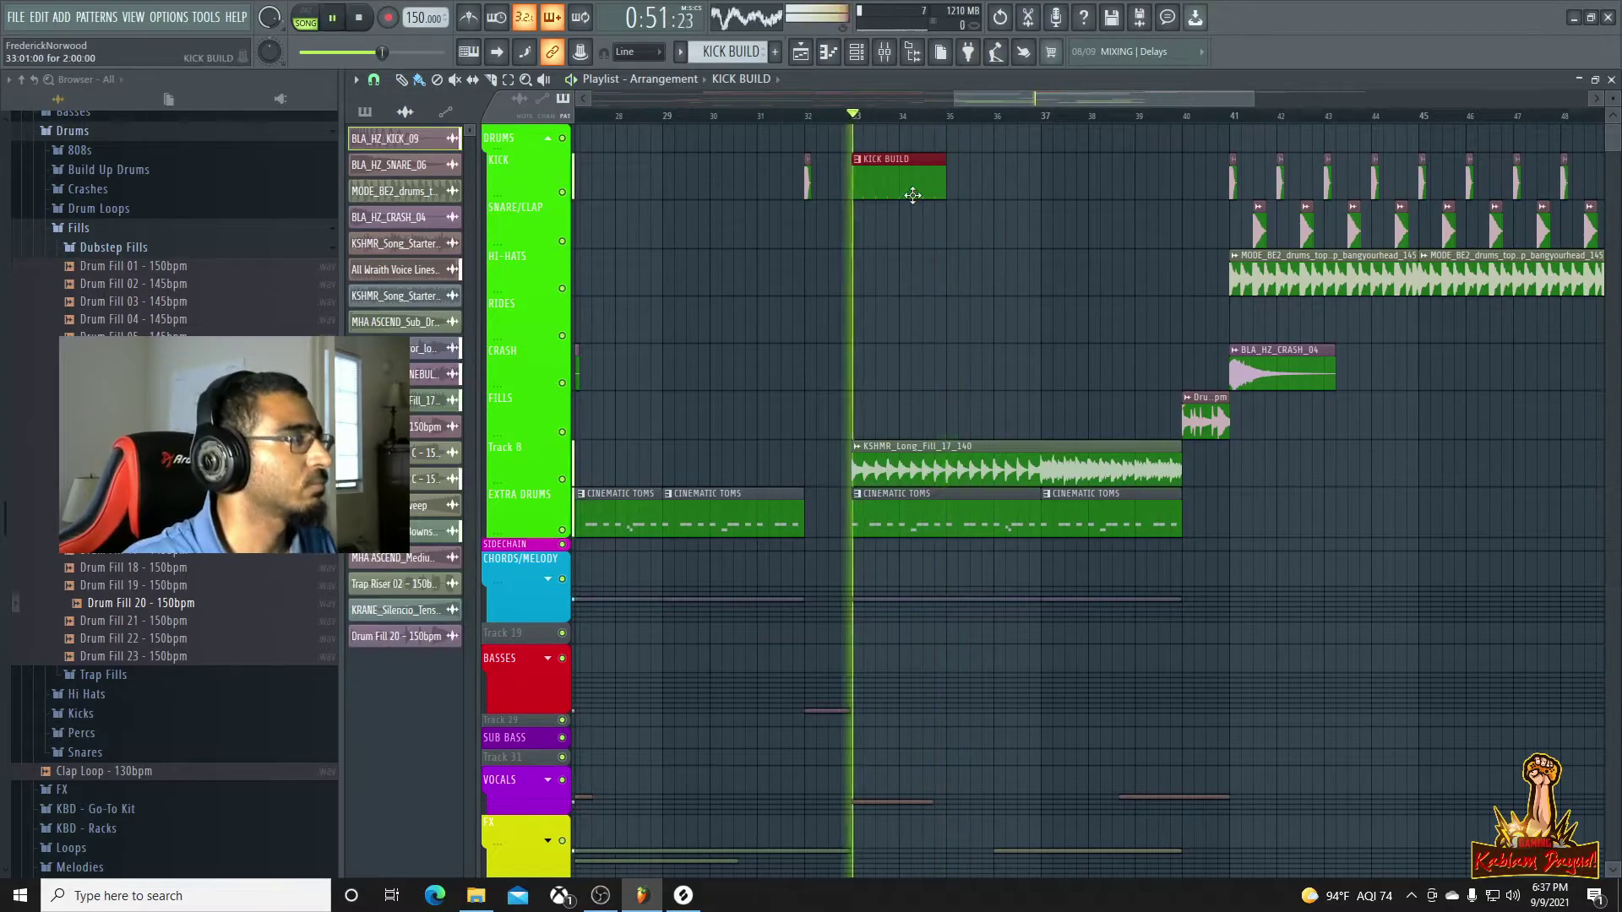
key(ctrl+b)
key(ctrl+b)
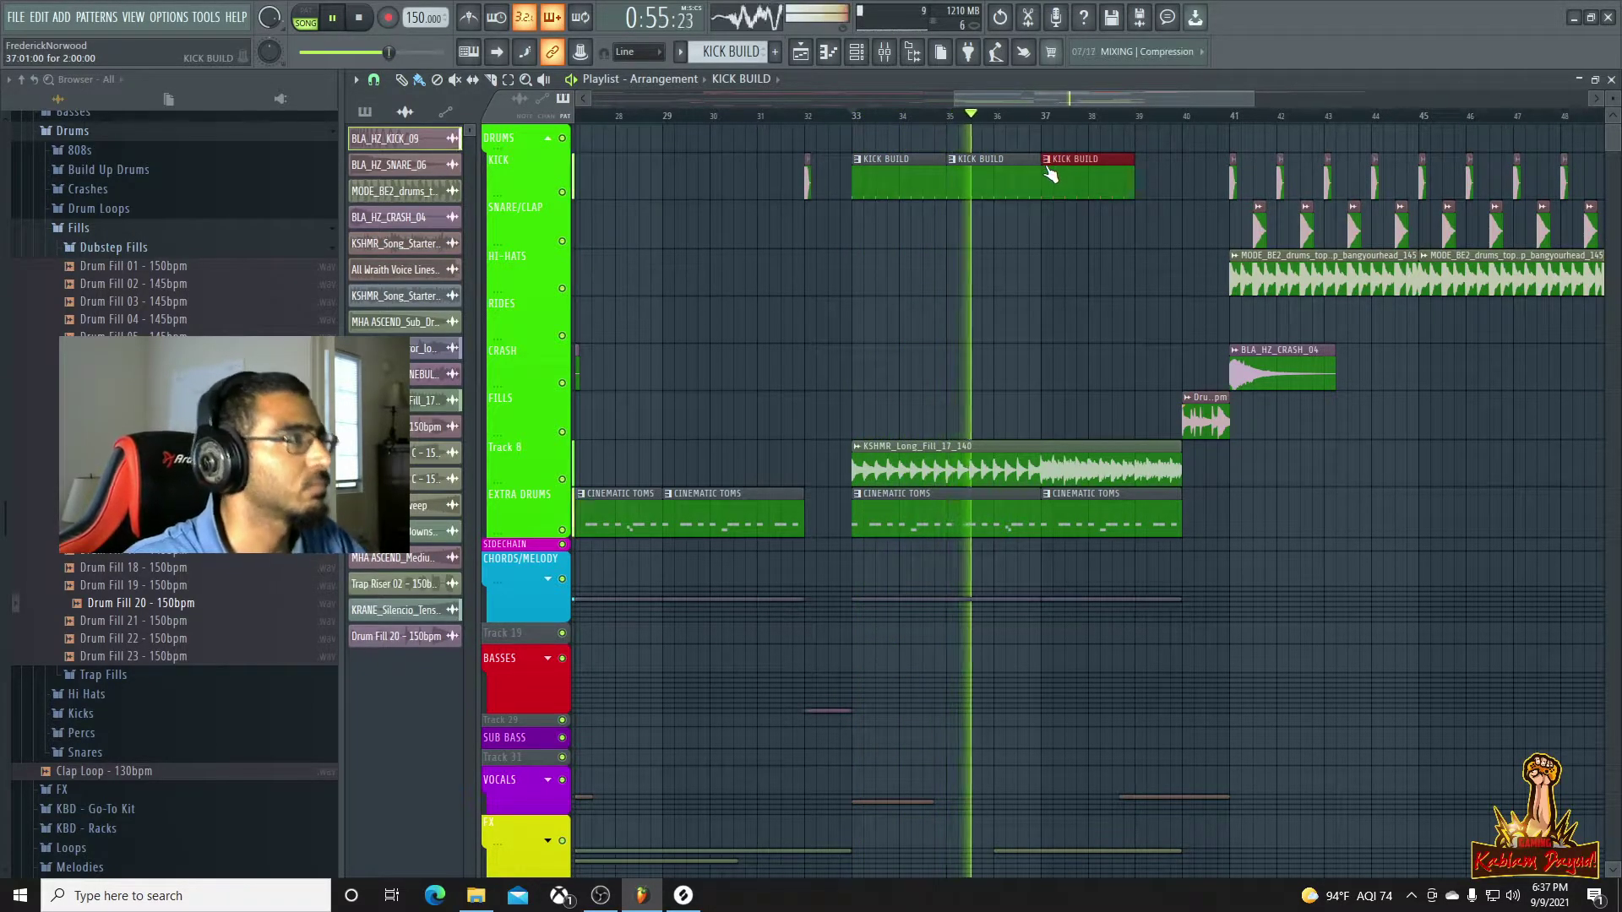
Make the bar 37 clip a unique KICK BUILD #2 pattern with kick hits on every second step
double_click(1051, 169)
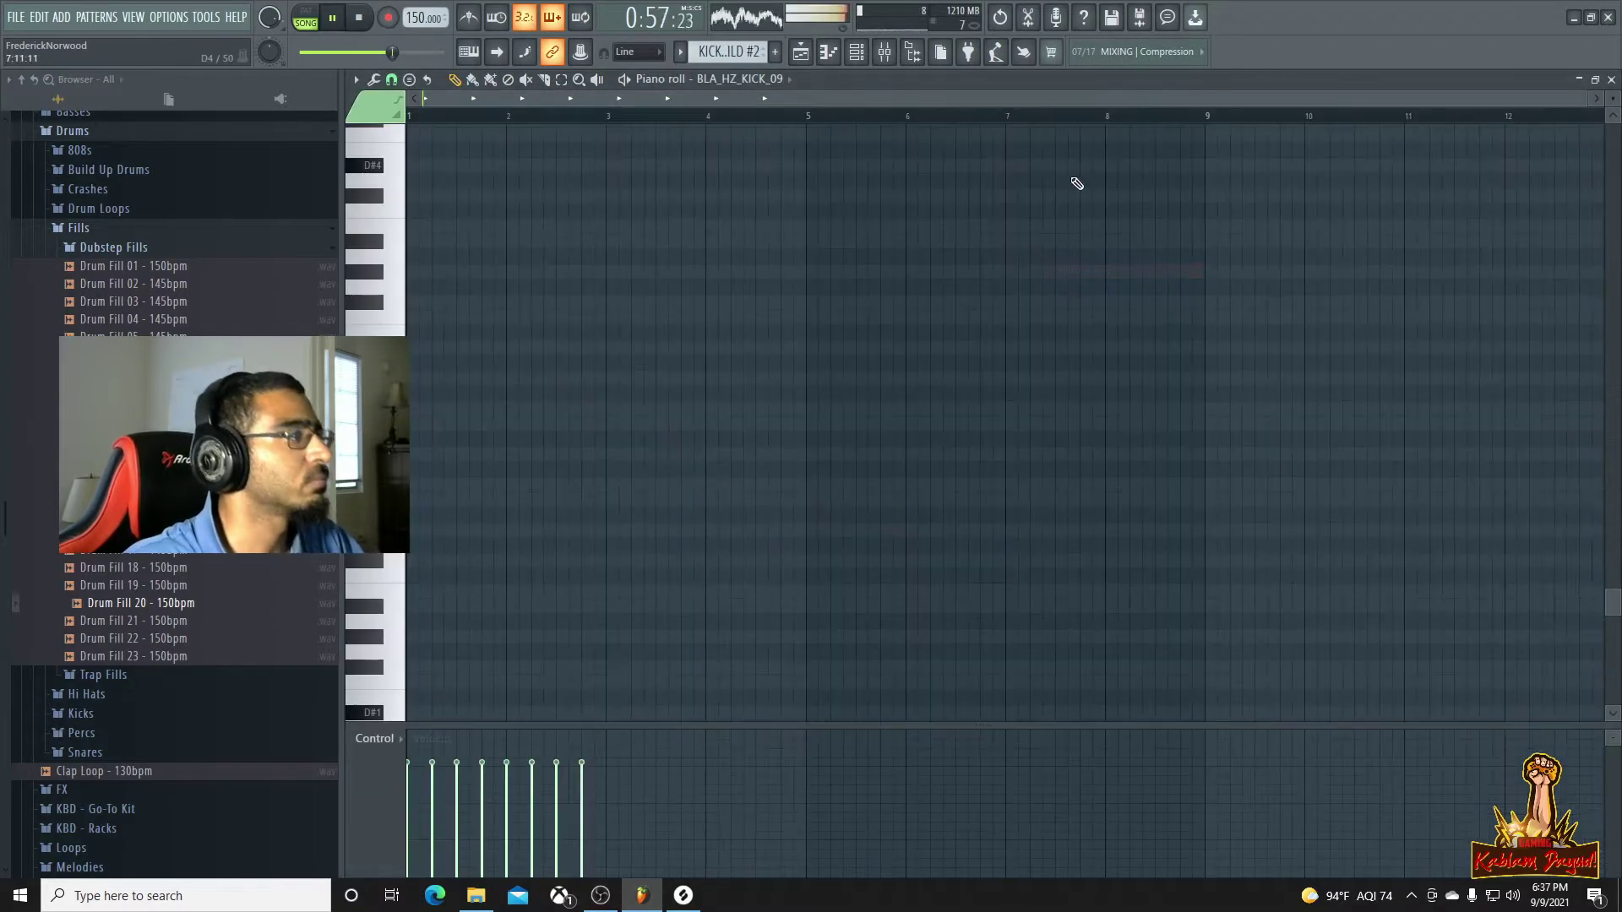
click(856, 51)
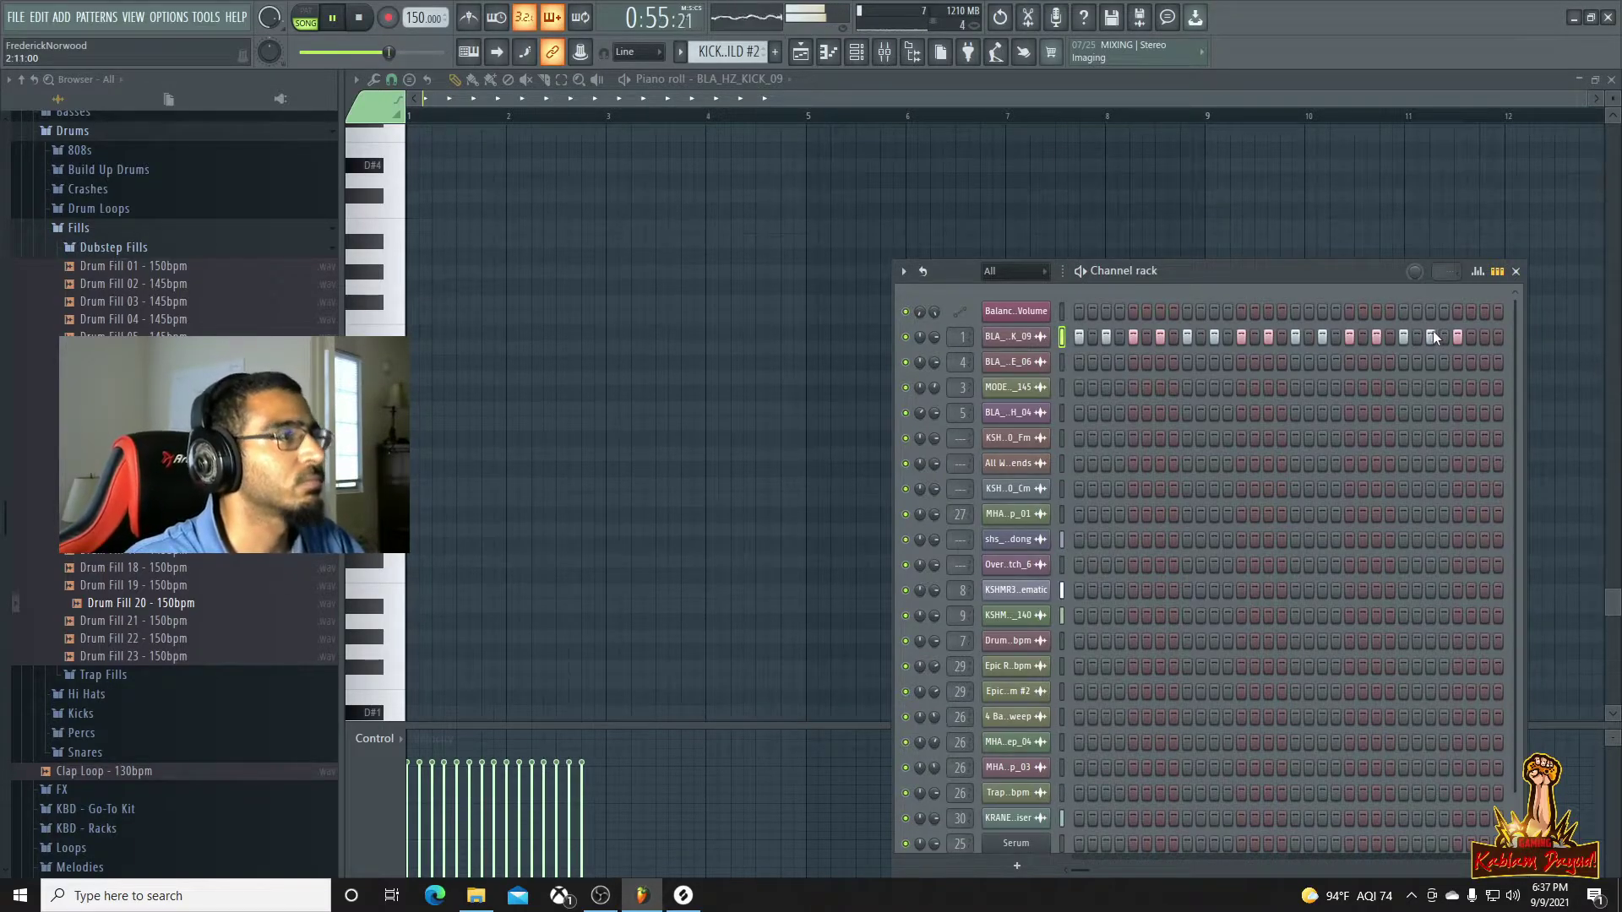
click(857, 55)
key(space)
click(856, 54)
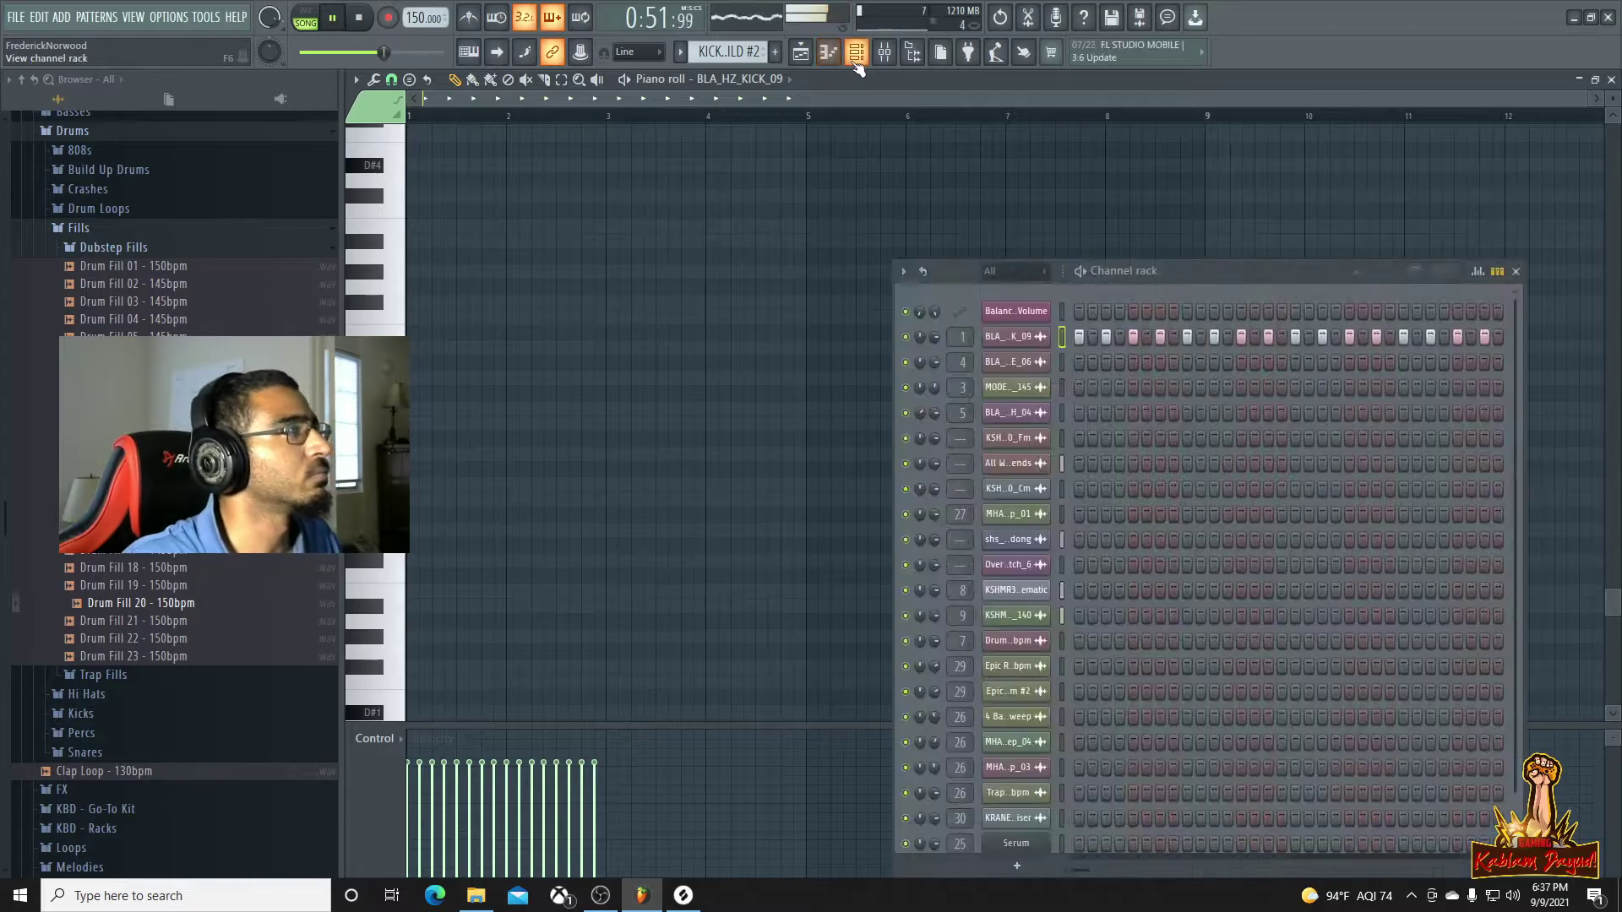
Add another KICK BUILD #2 clip at bar 39, trim its end to bar 40, and play the build-up from bar 33
click(803, 57)
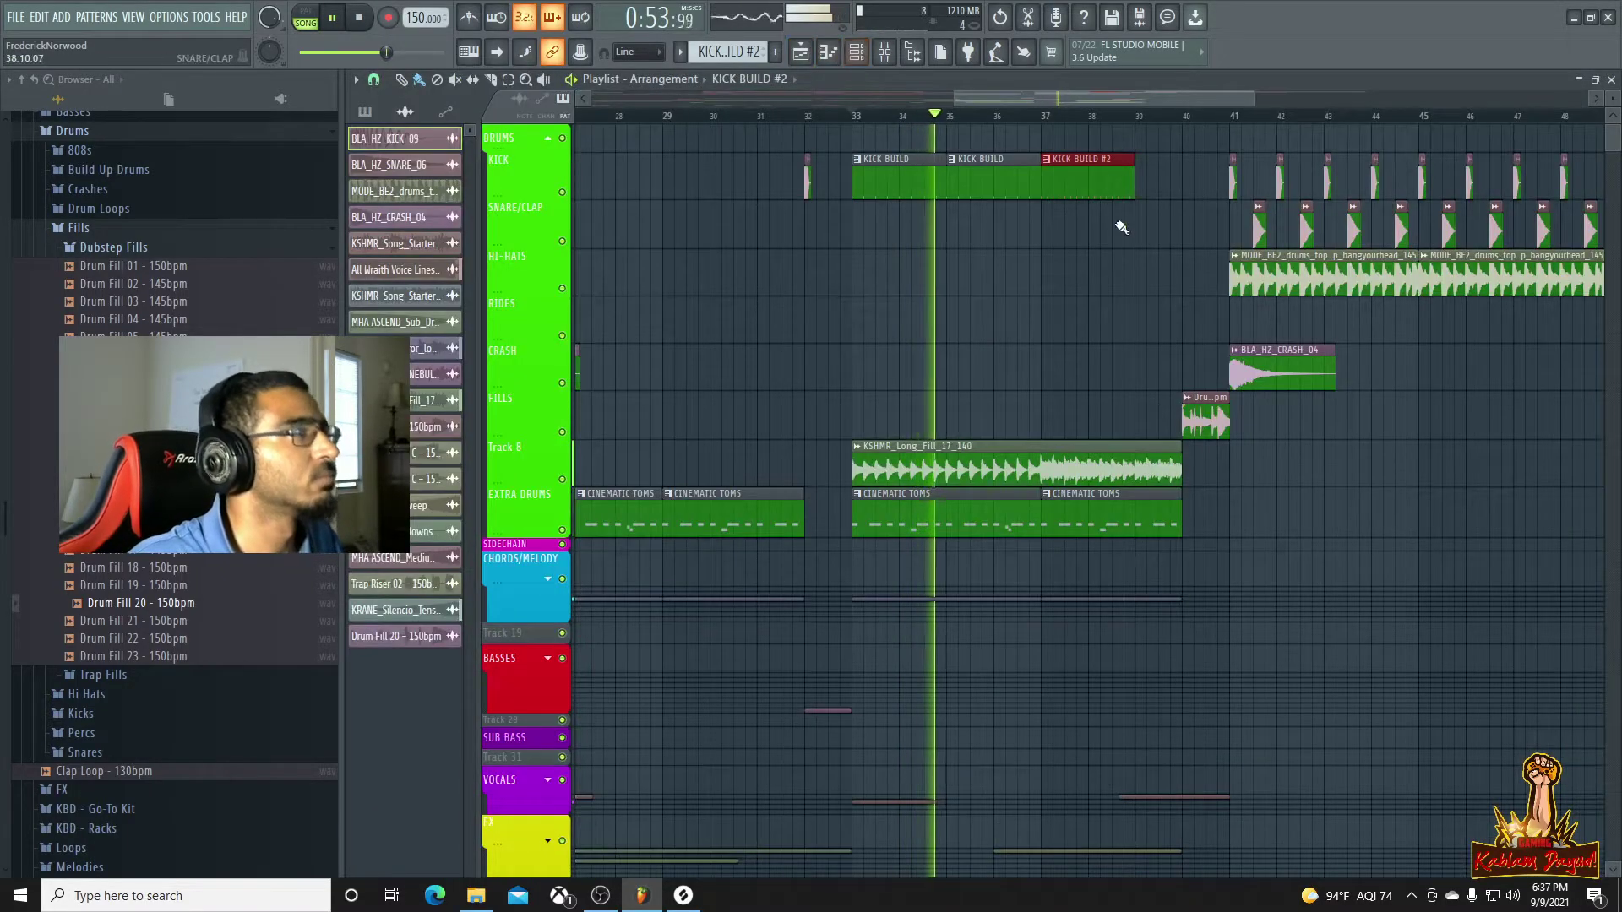
click(1150, 190)
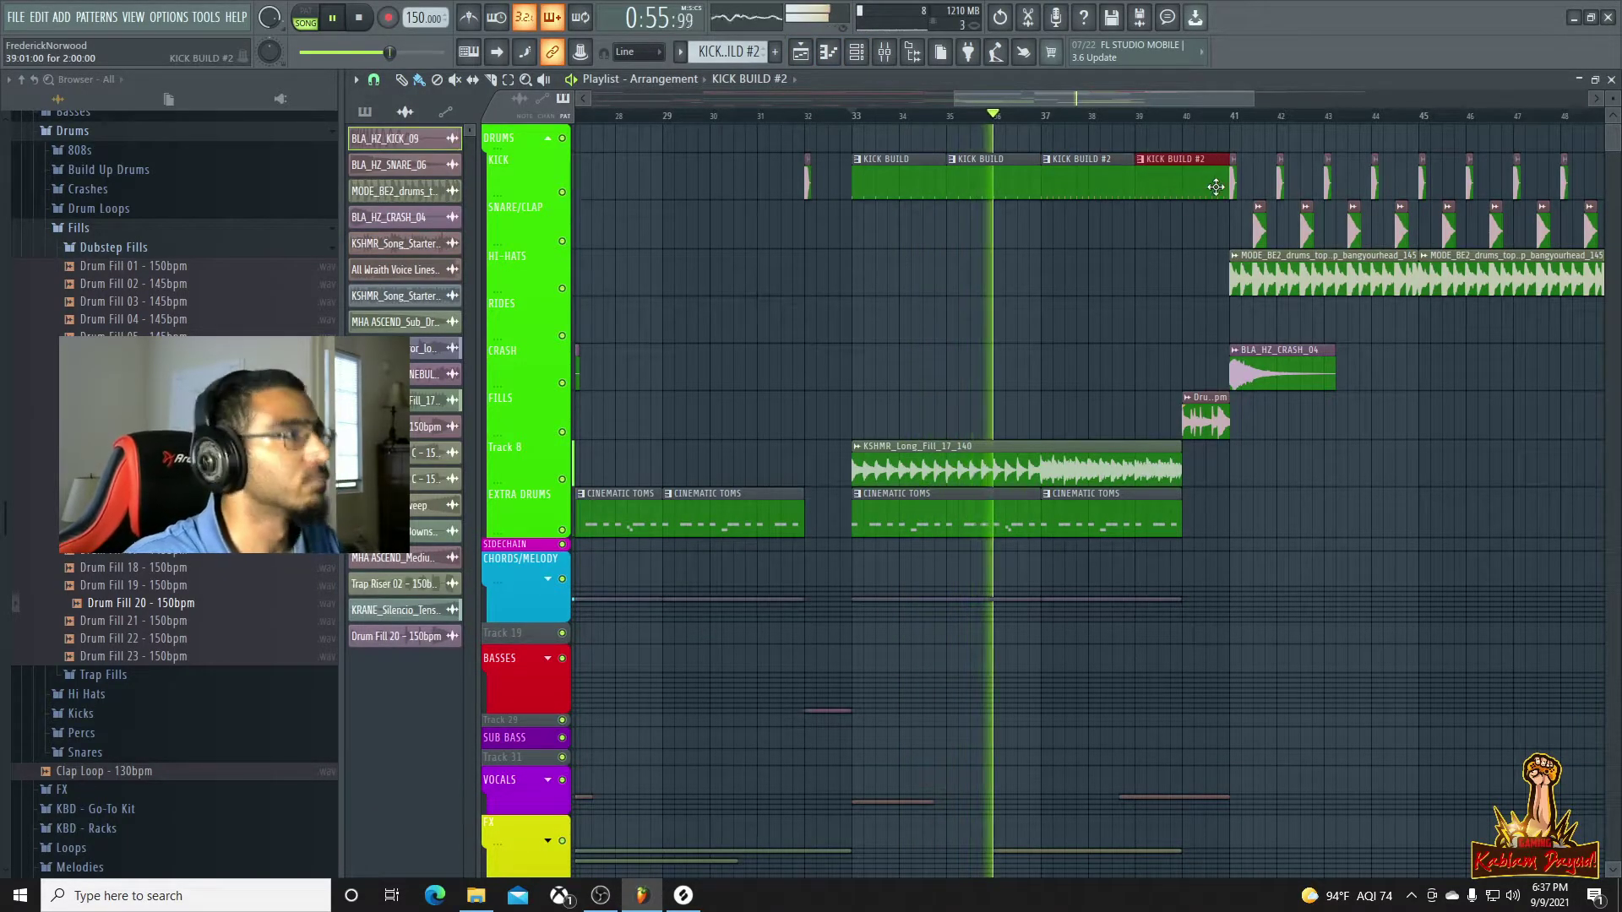
drag(1224, 160, 1204, 162)
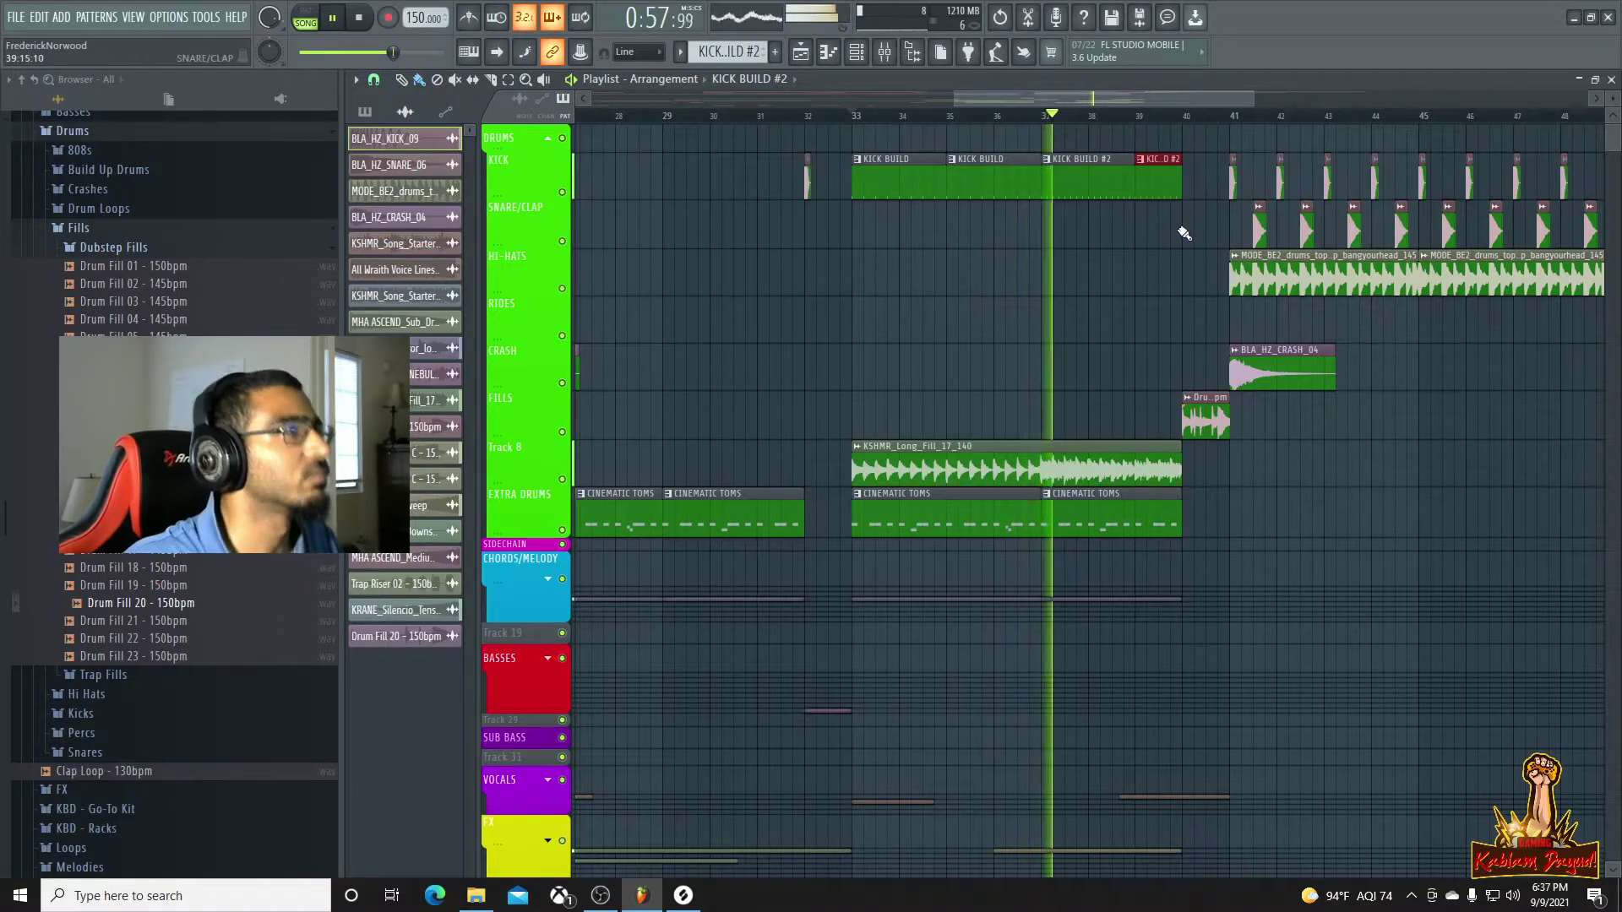
scroll(1180, 228, down, 4)
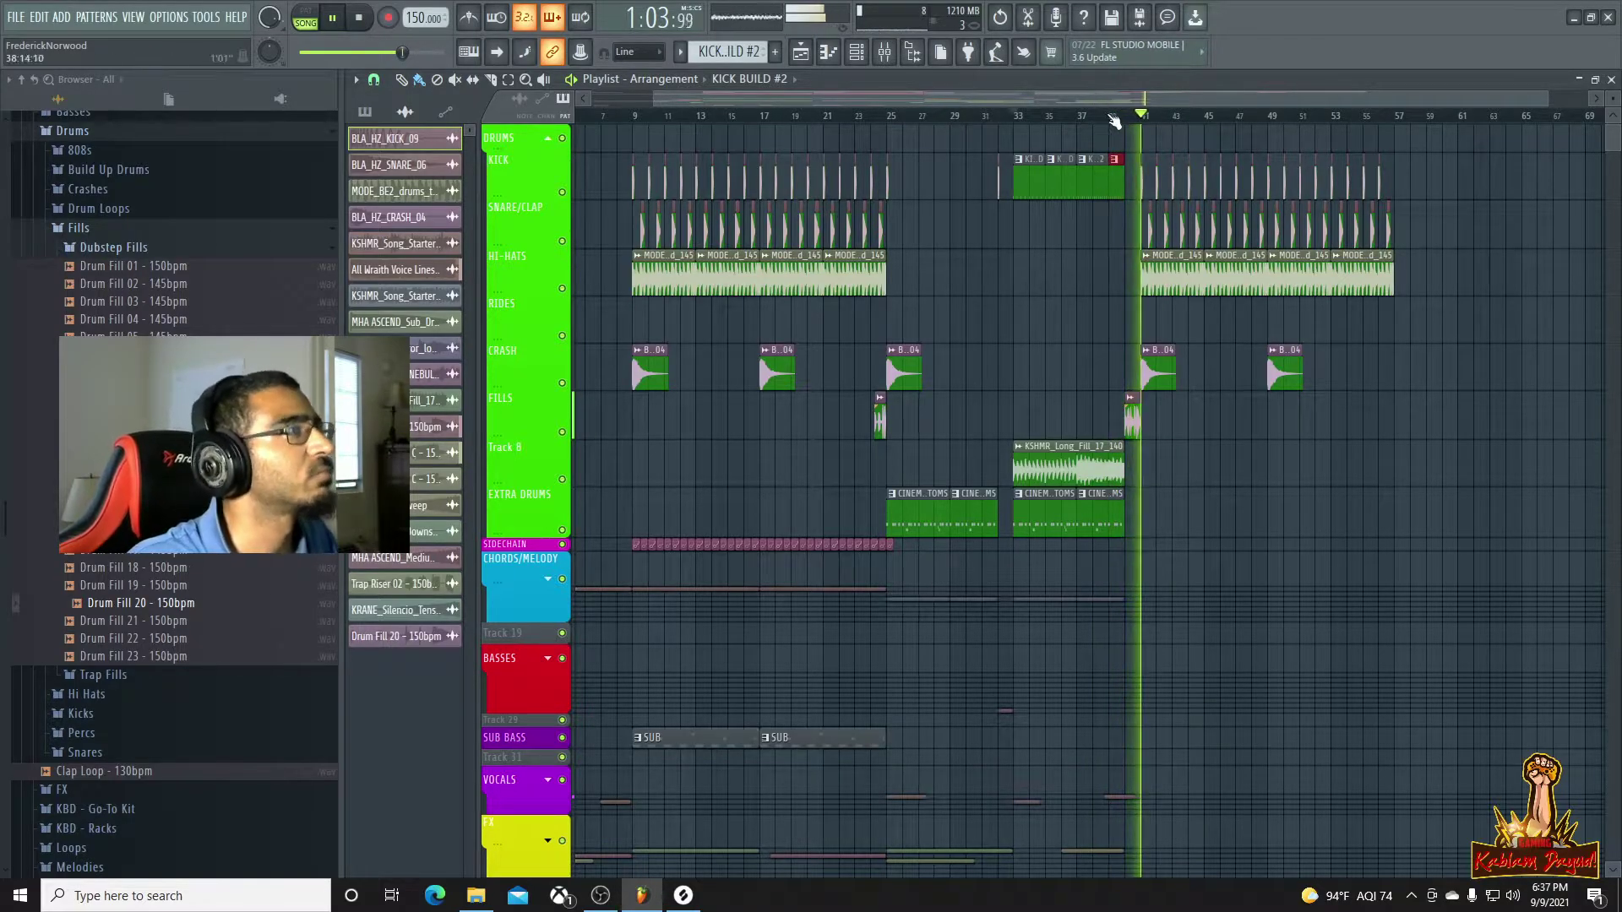
key(space)
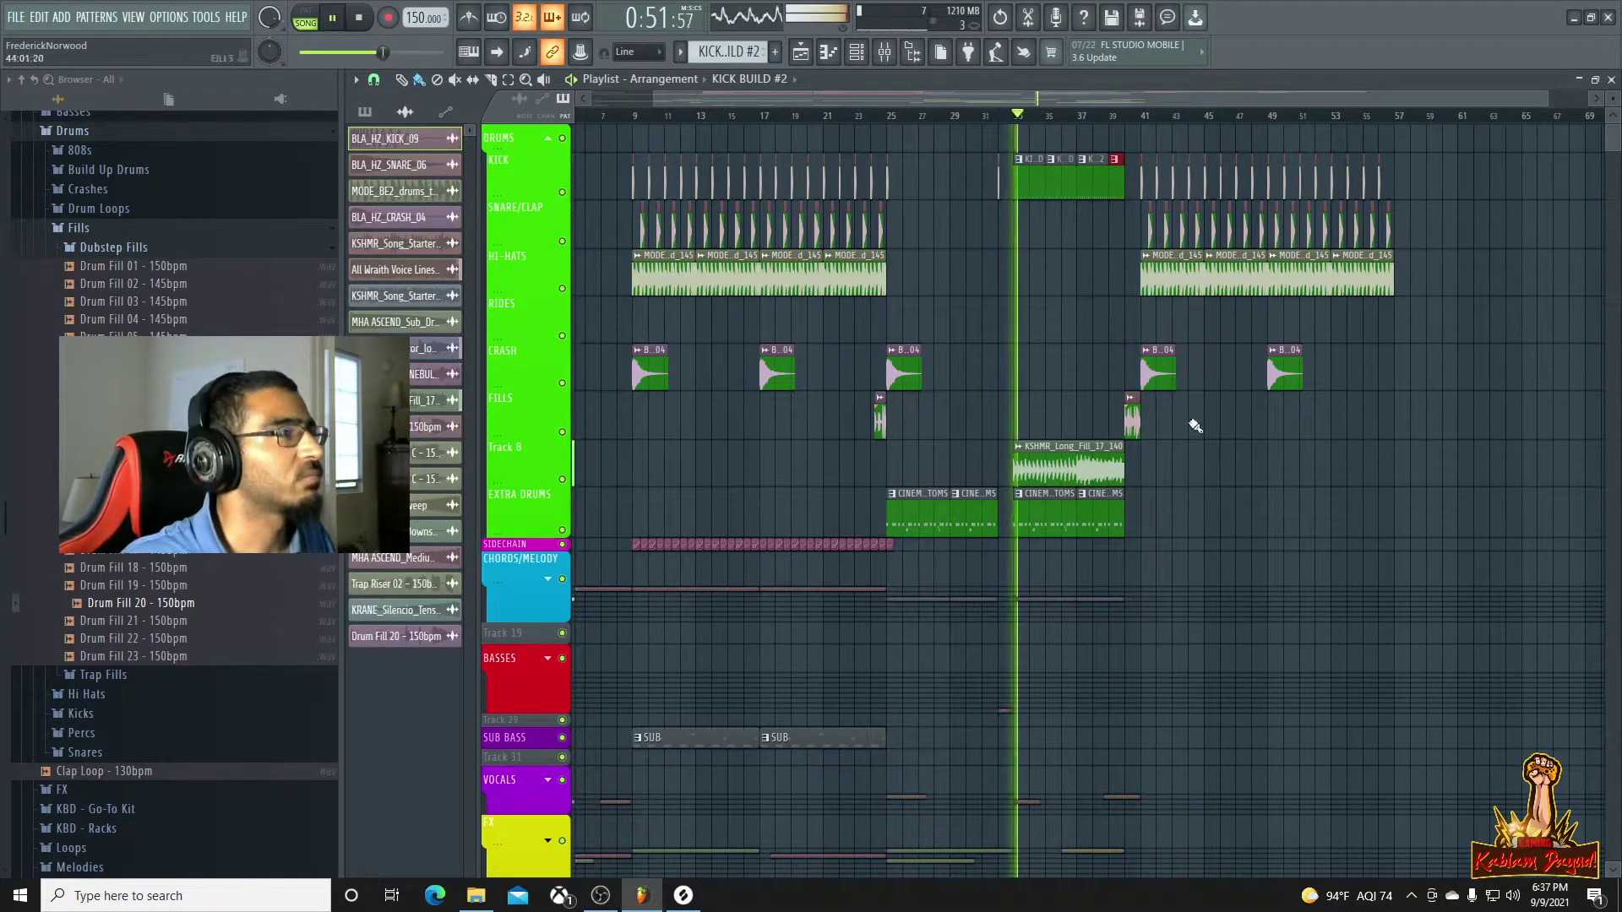
Delete the bar 41 crash, first snare and bar 42 kick, trim the toploop's start to about 42:13, and play from bar 41
scroll(1149, 304, up, 5)
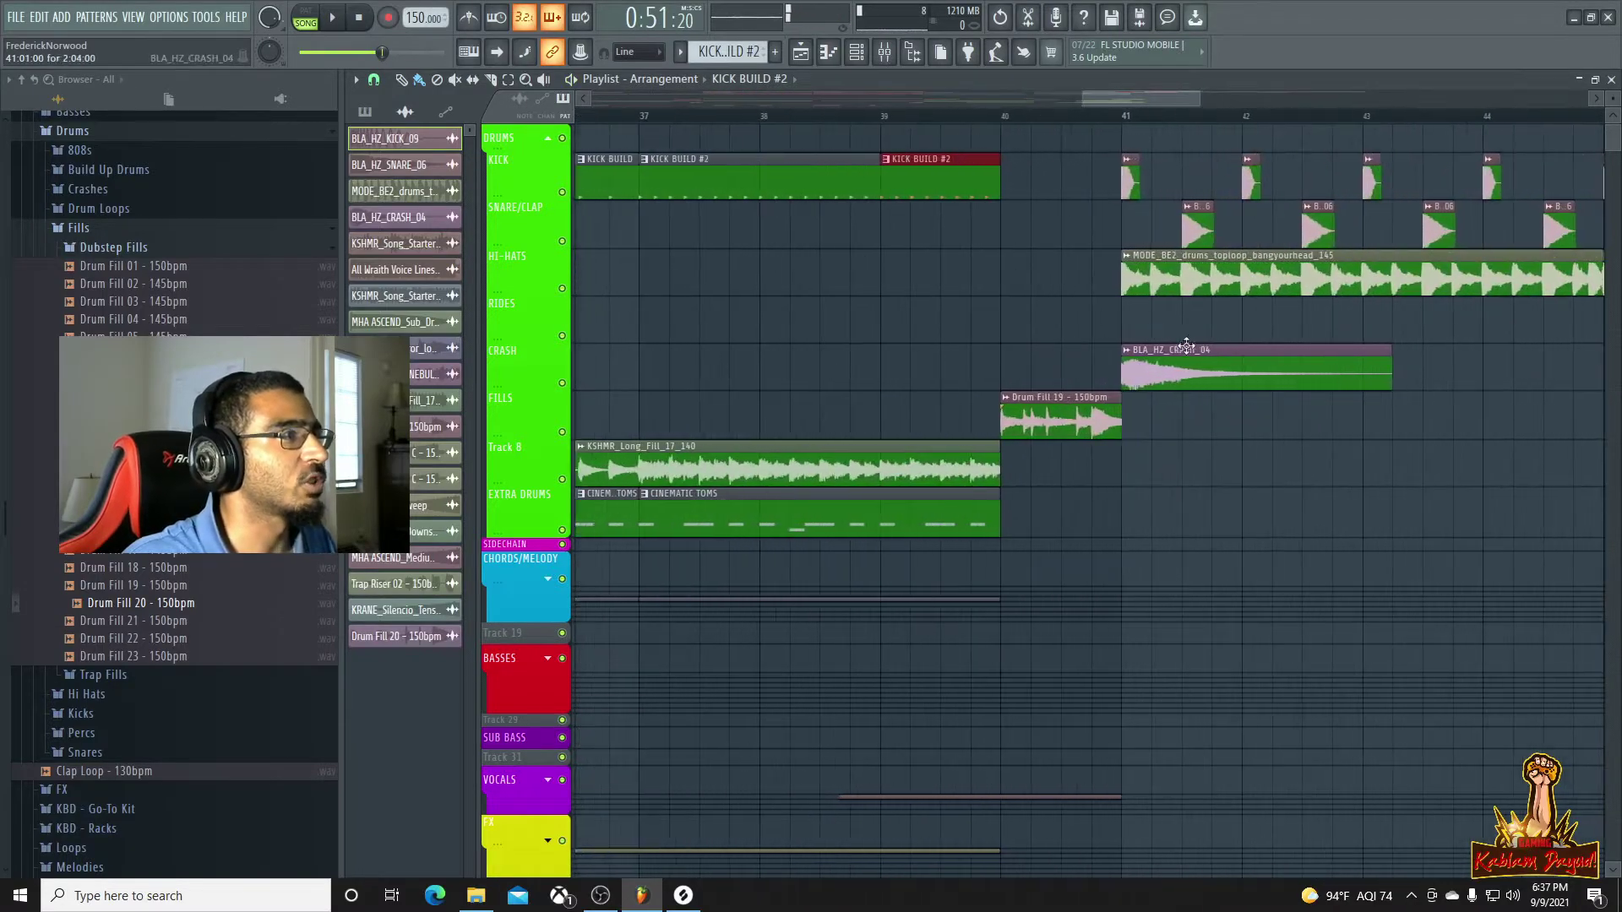
right_click(1194, 367)
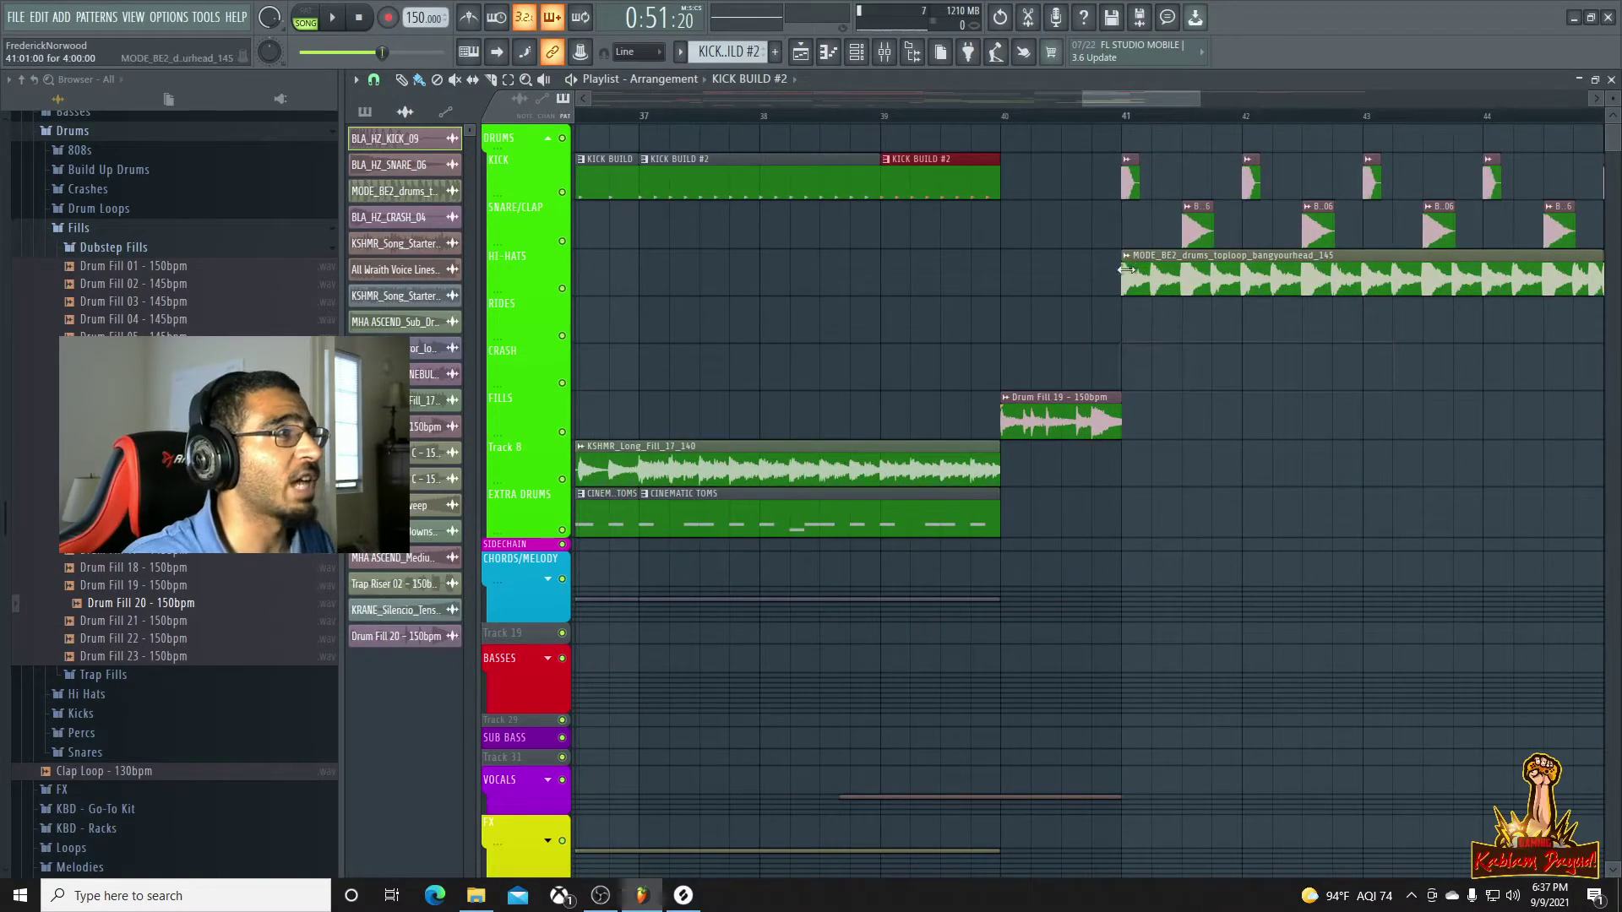
drag(1126, 269, 1310, 307)
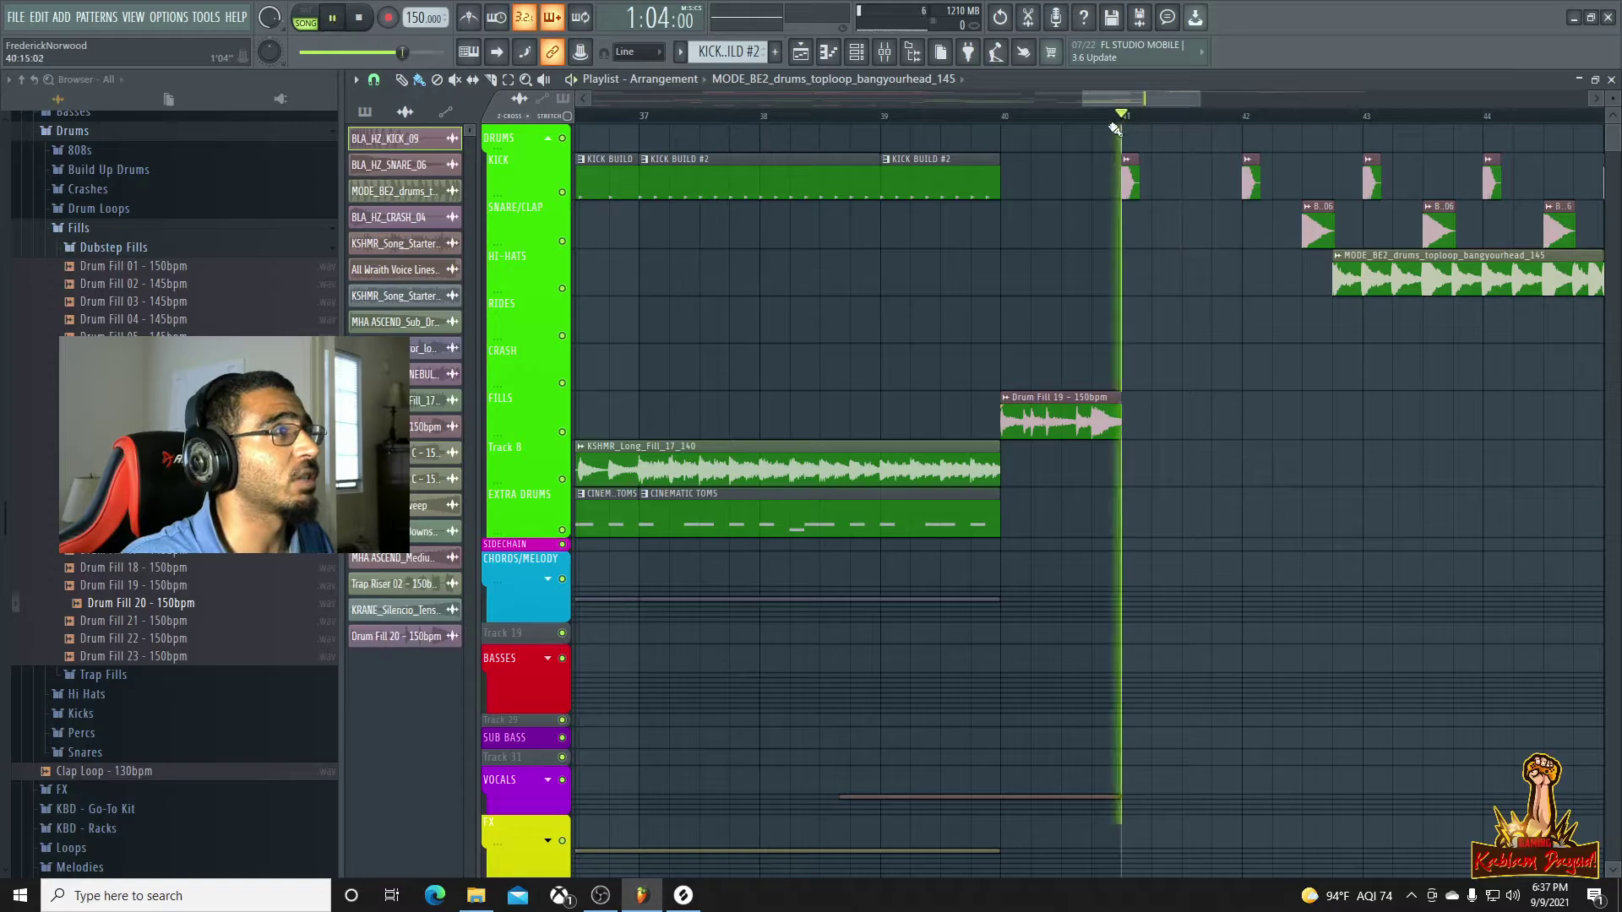
drag(1196, 96, 1240, 106)
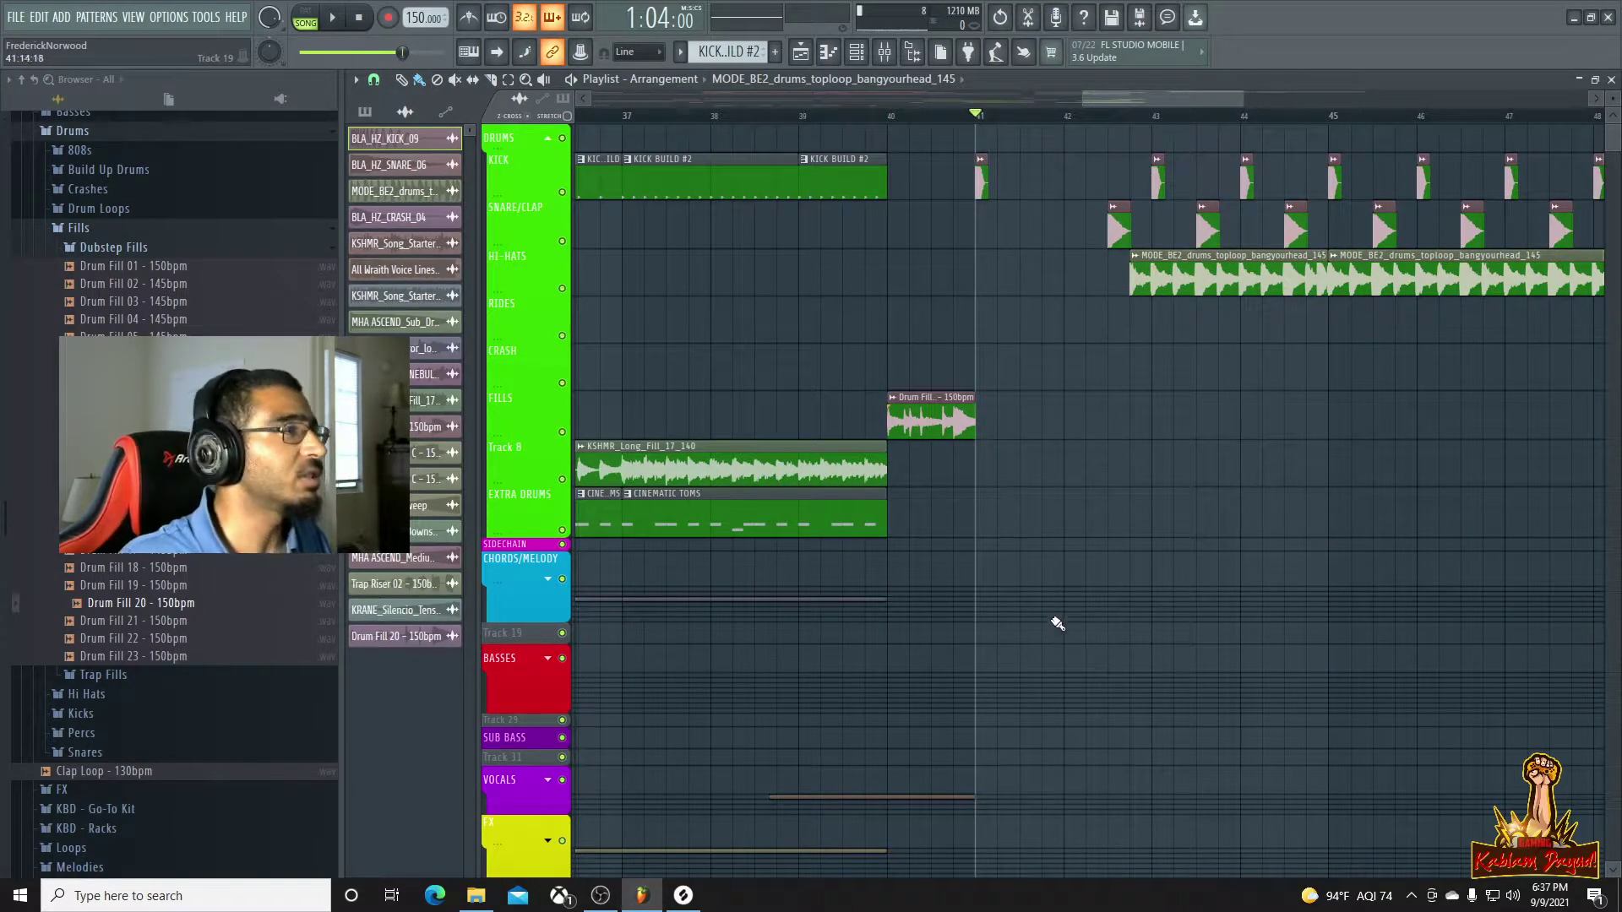
key(space)
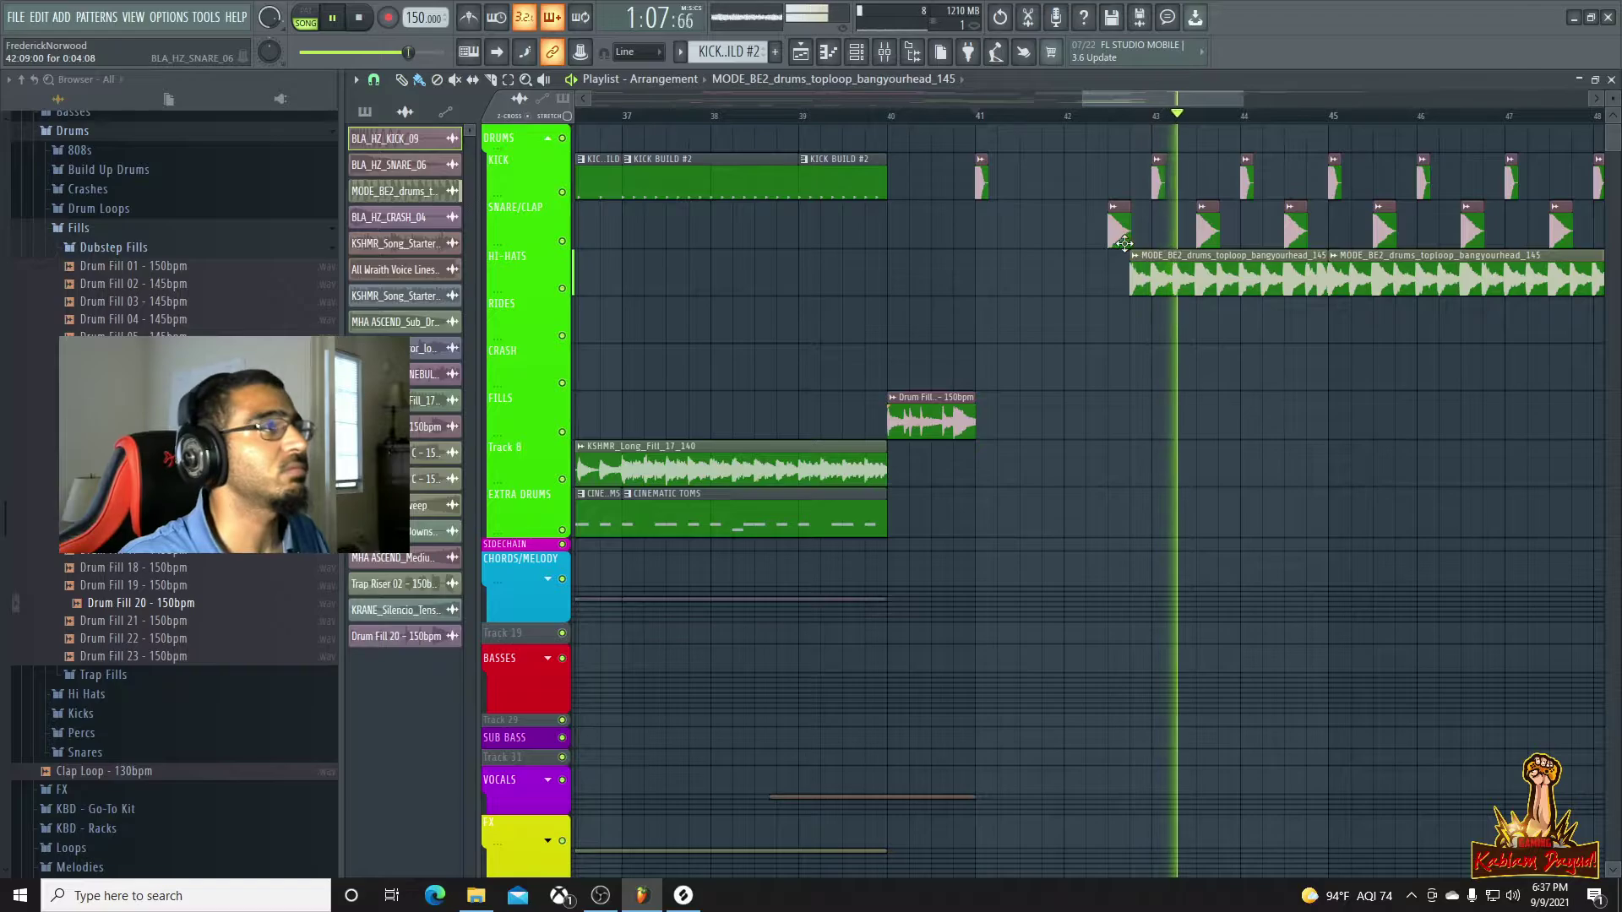
key(space)
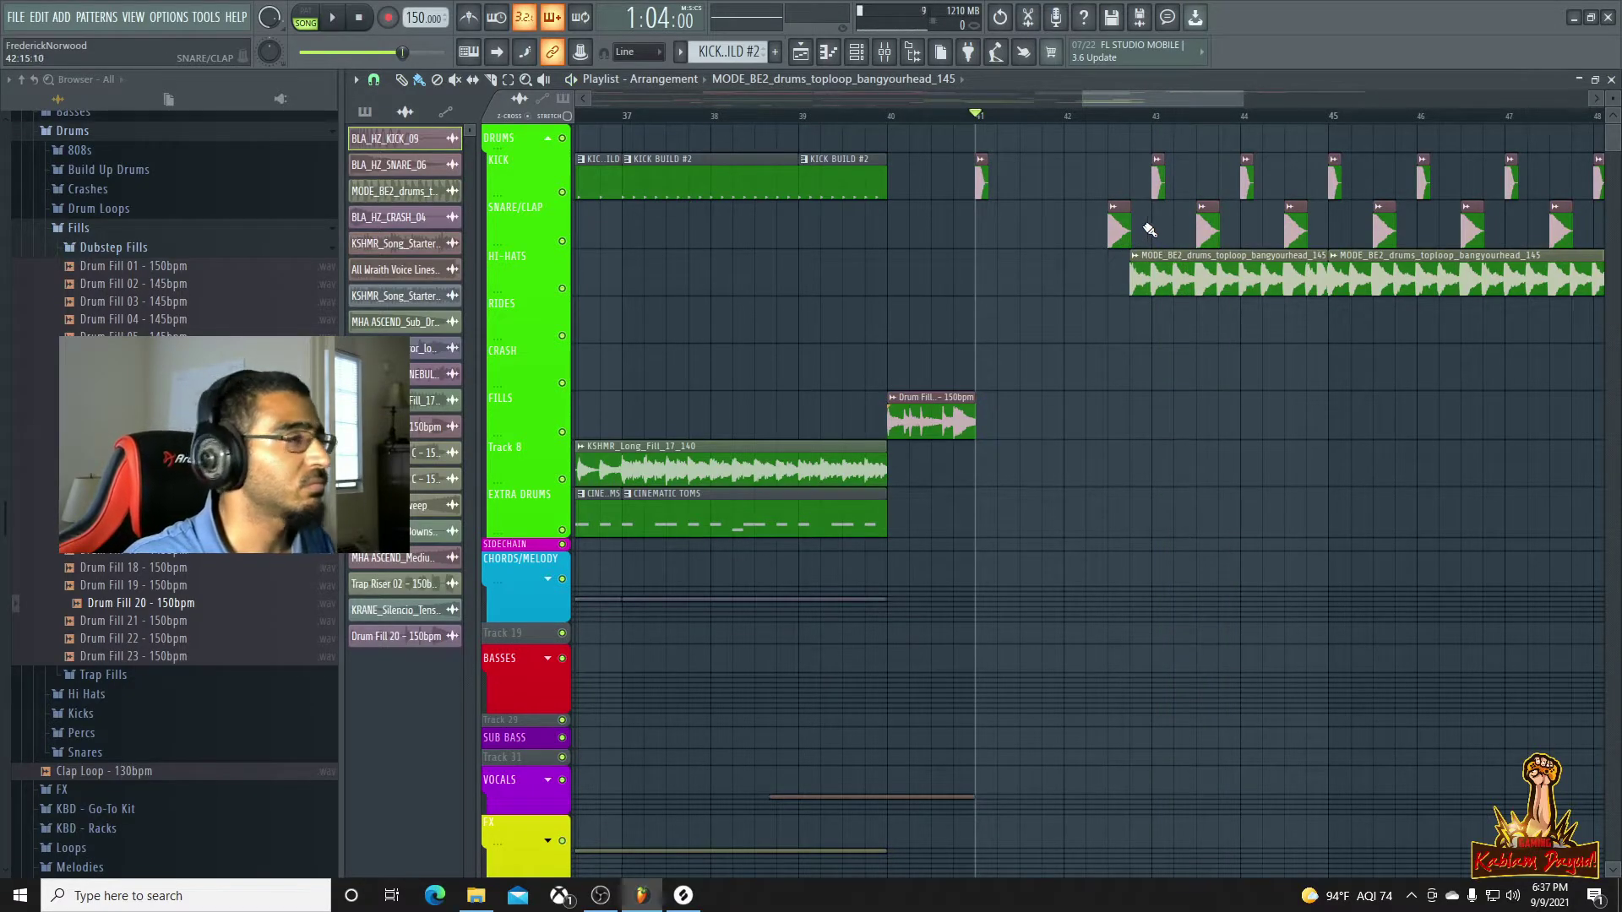
Trim the first toploop clip's start to bar 43 on the HI-HATS track and check it by playback
drag(1131, 288, 1153, 291)
key(space)
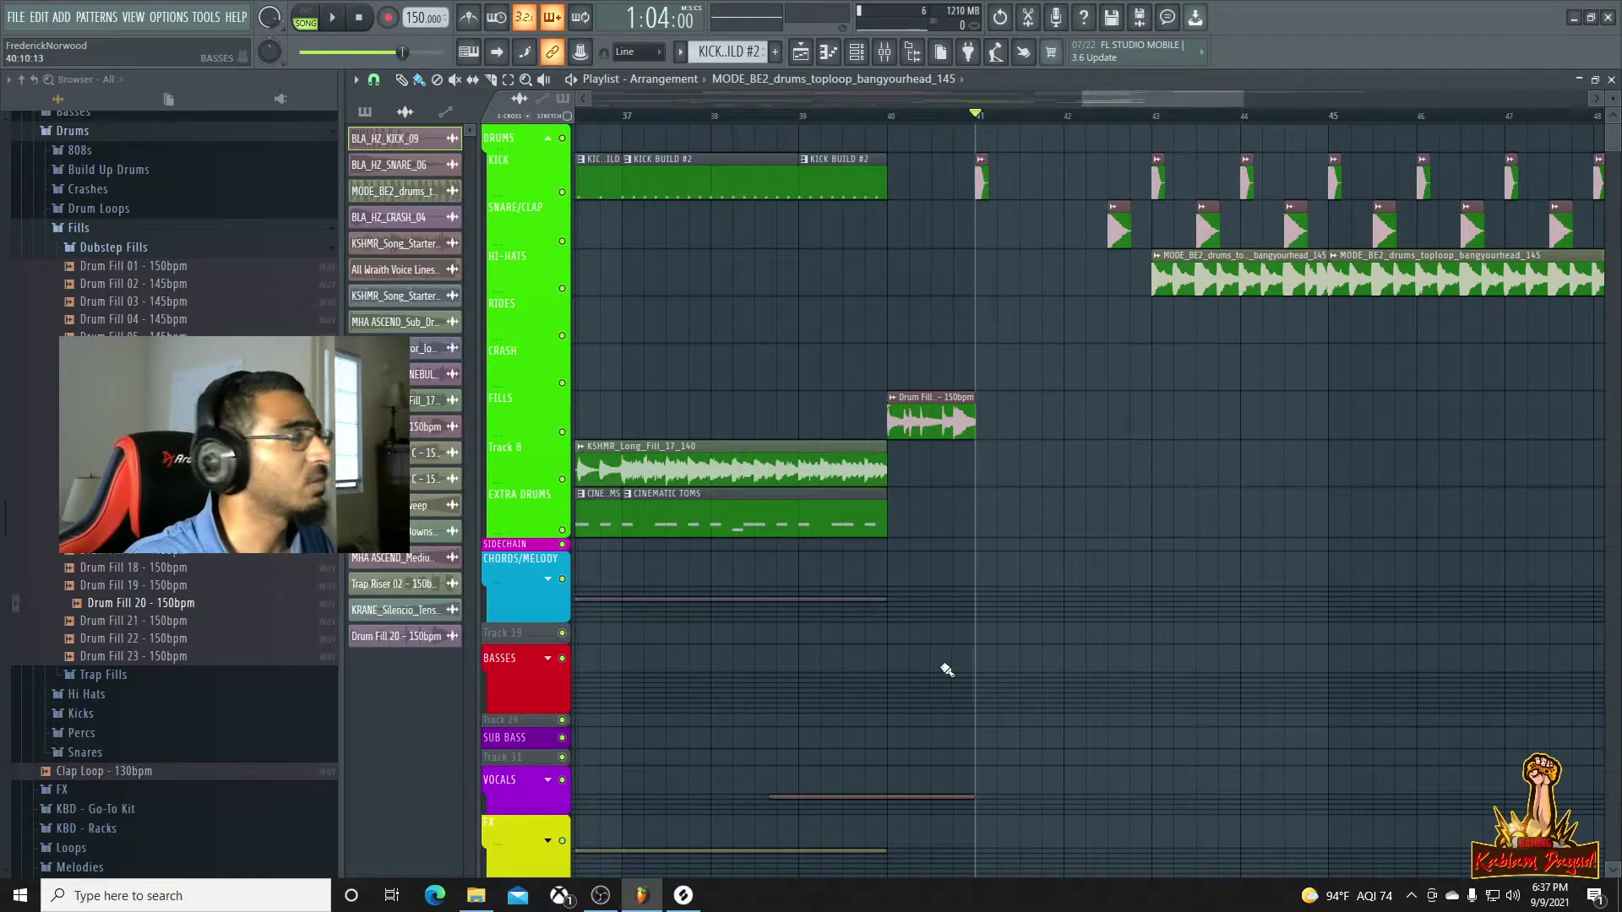
Unmute Track 56 and play its All Wraith Voice Lines clips from bar 13
scroll(1037, 568, down, 2)
scroll(1169, 408, down, 5)
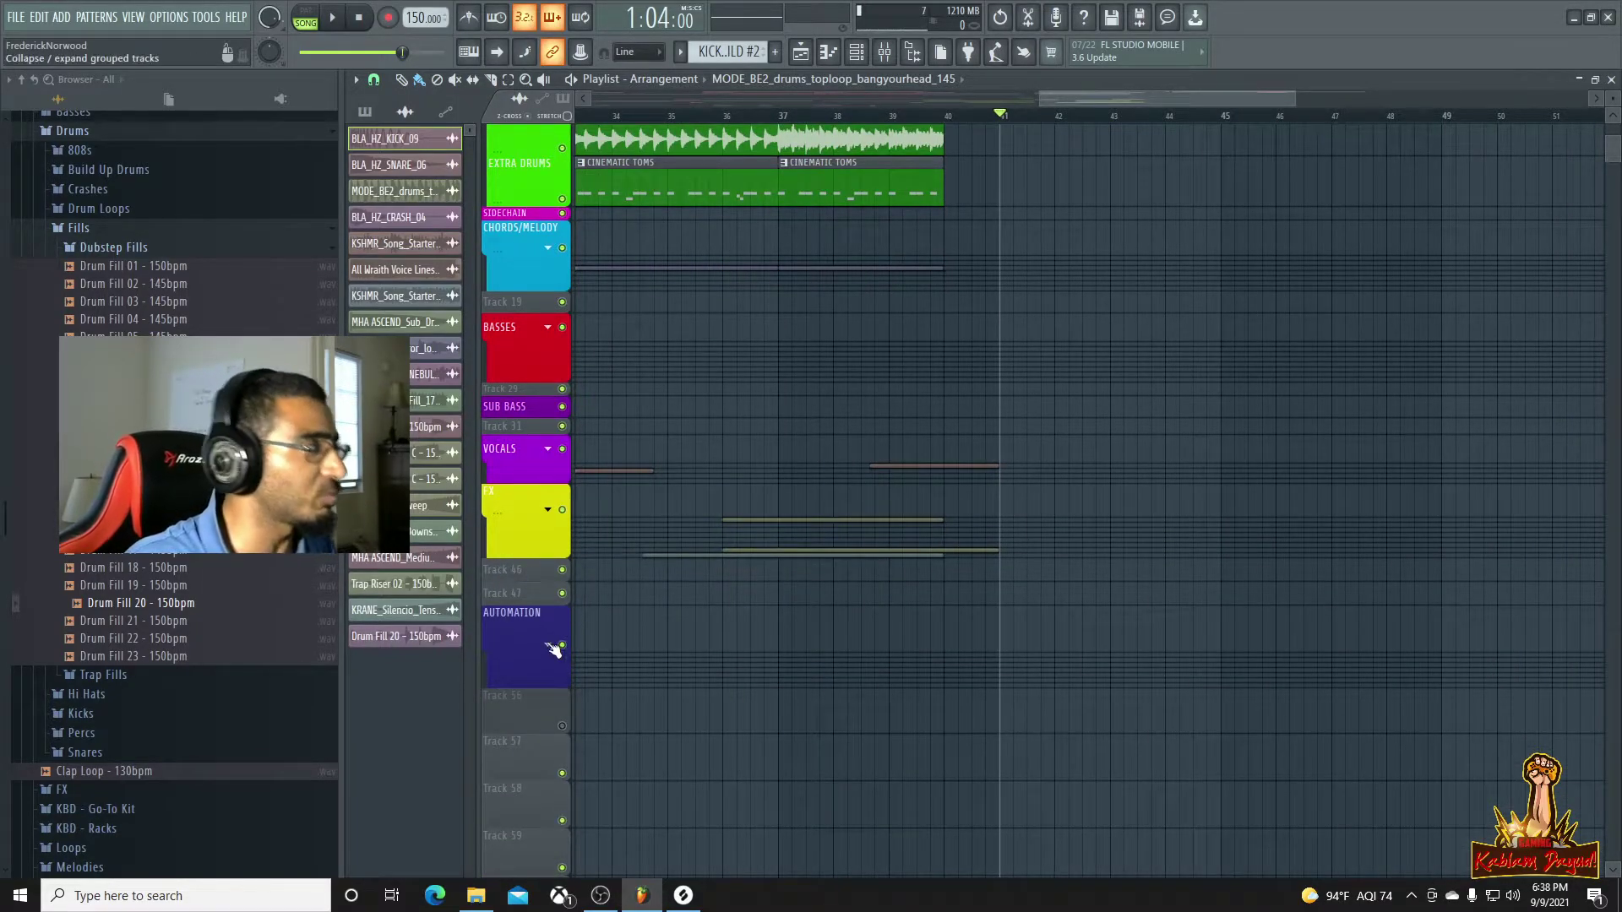
scroll(583, 633, down, 2)
drag(1112, 100, 125, 134)
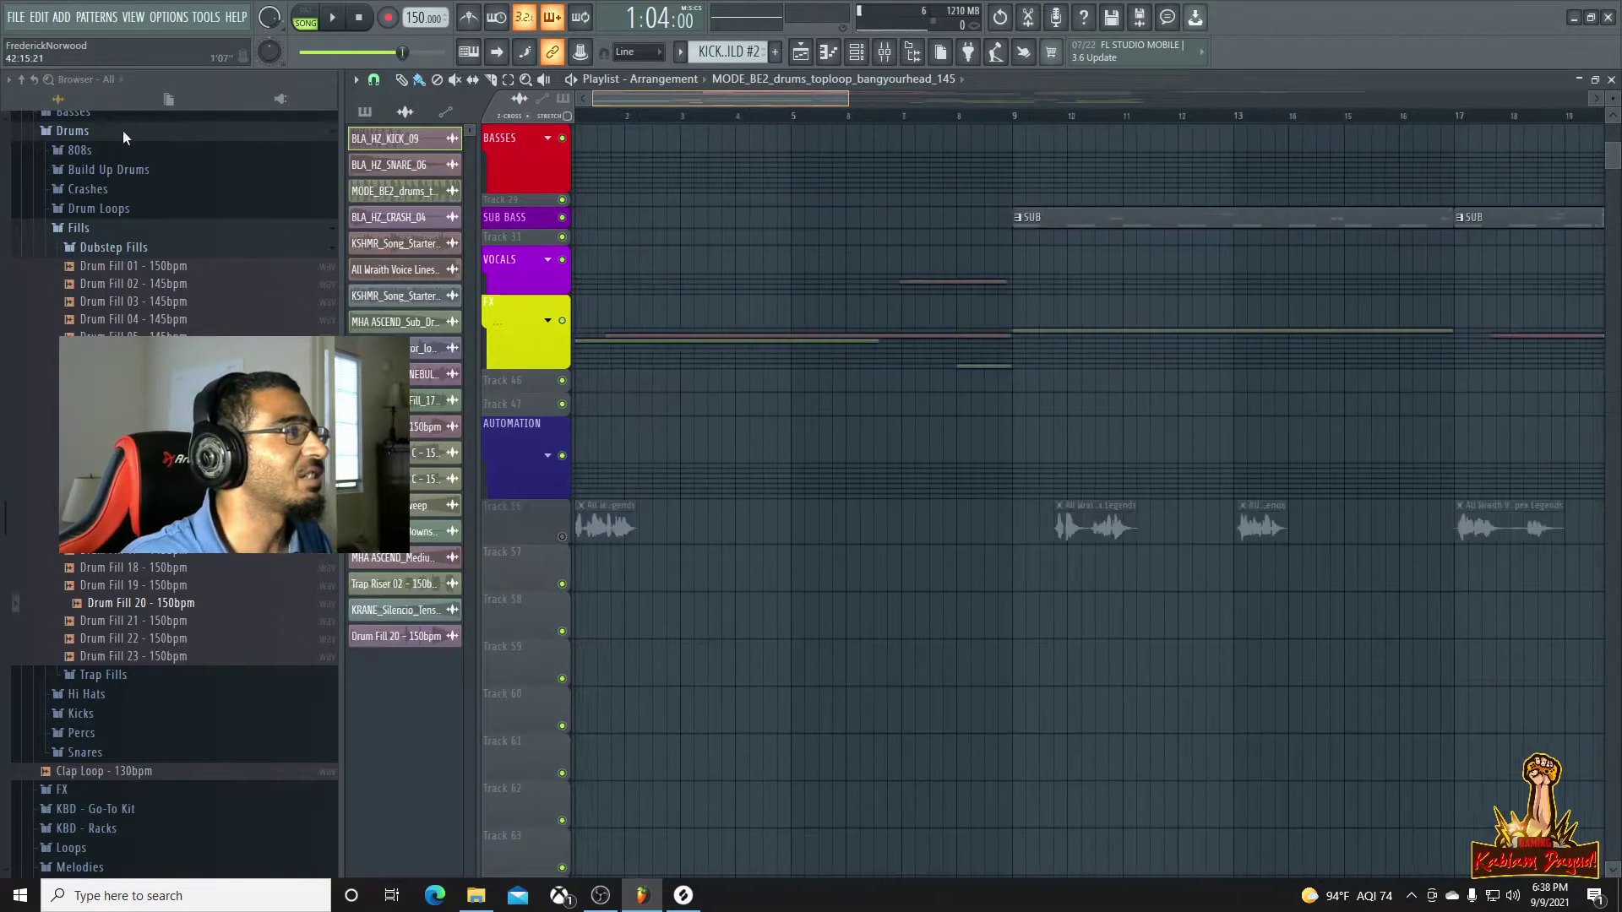
click(561, 536)
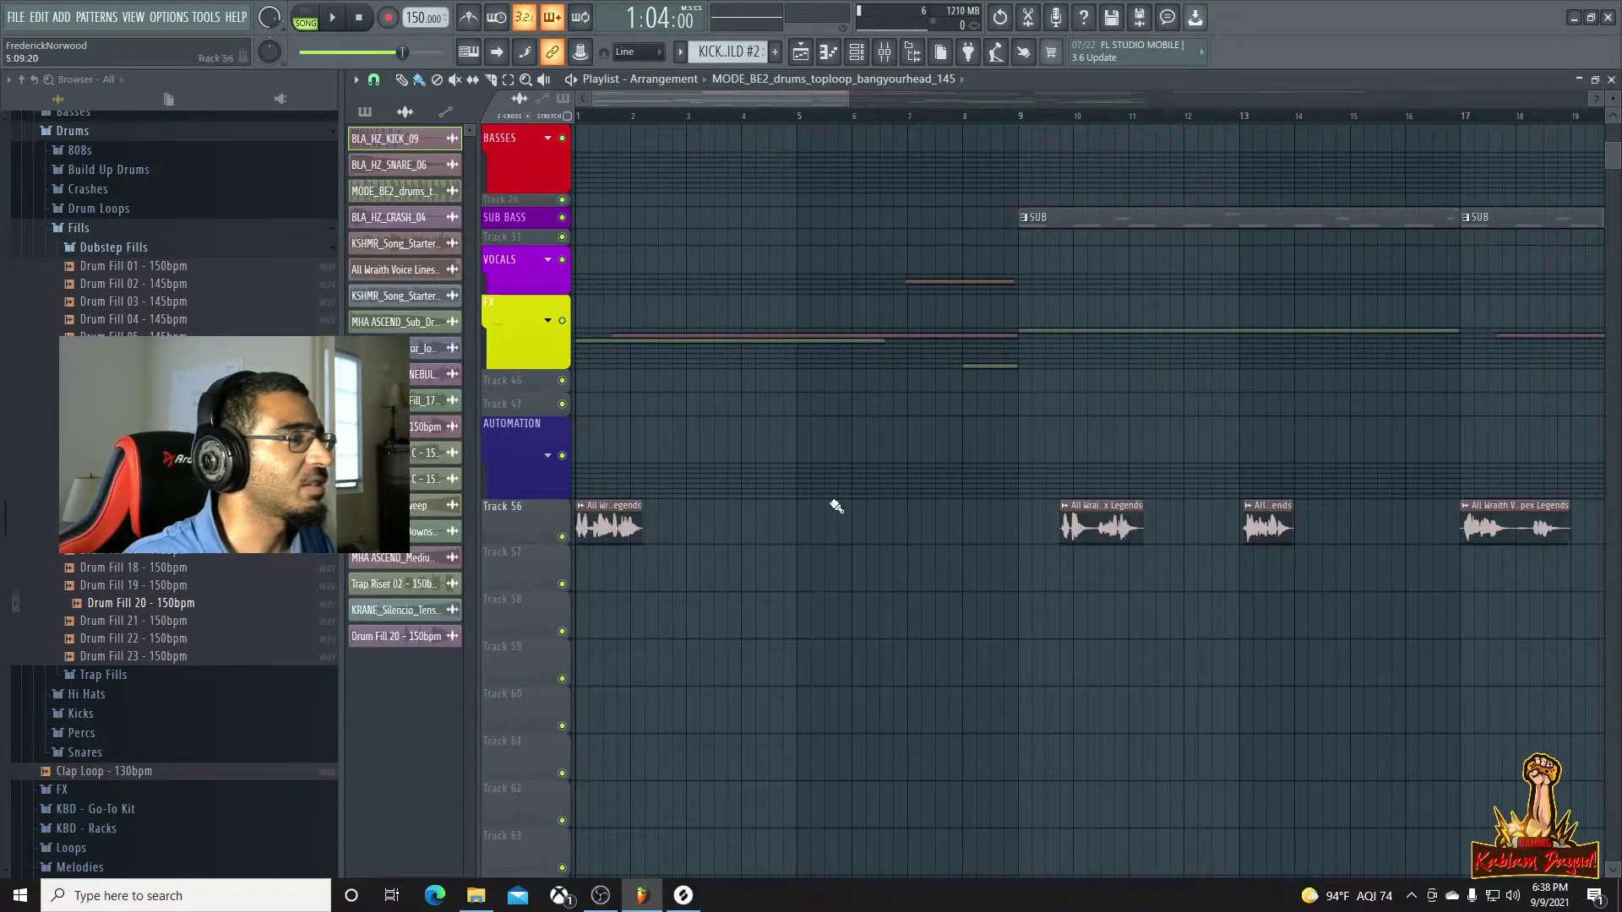
drag(799, 99, 895, 113)
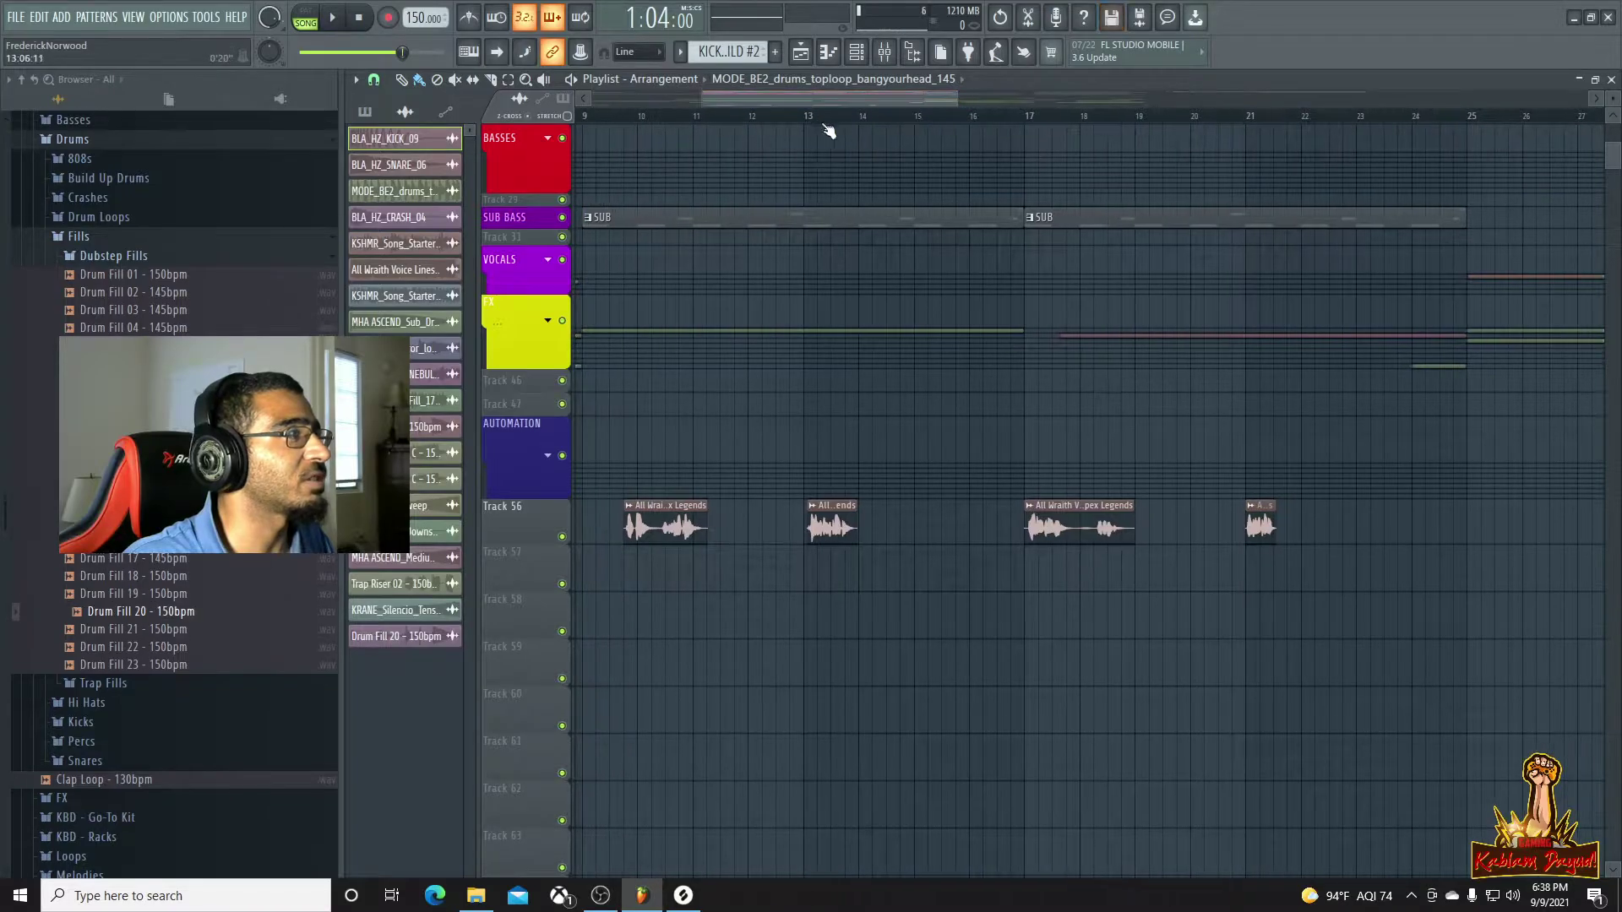
click(811, 125)
key(space)
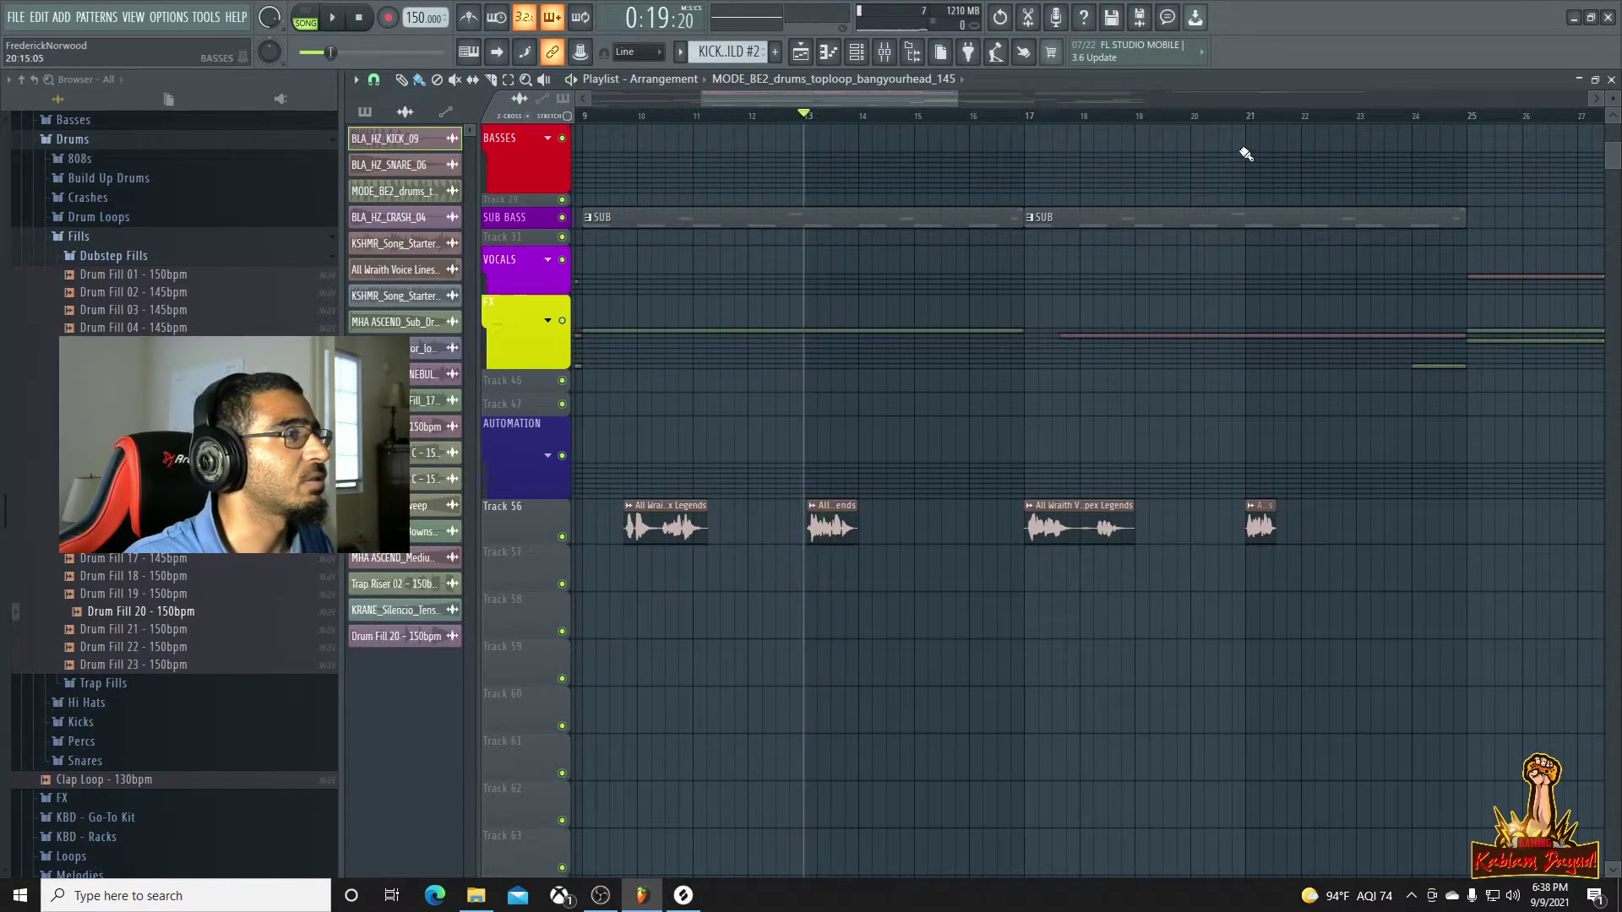
Move the short Wraith voice clip at bar 21 from Track 56 into the VOCALS group at bar 43
scroll(1356, 483, down, 5)
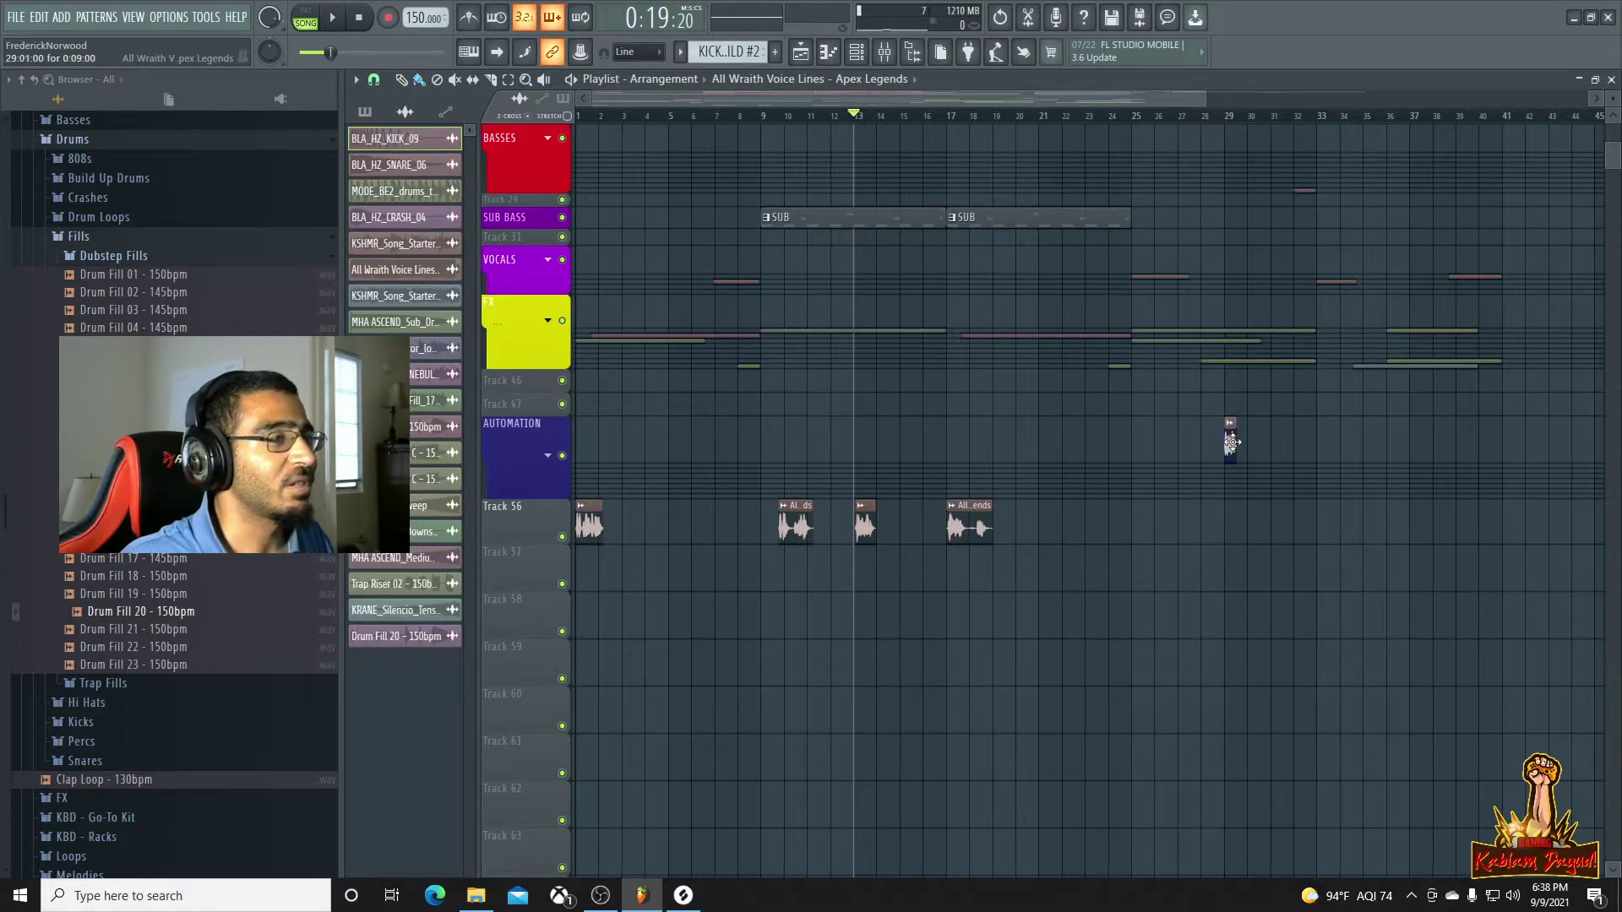
click(1232, 442)
scroll(1262, 494, up, 3)
scroll(1153, 514, down, 4)
scroll(1224, 414, up, 4)
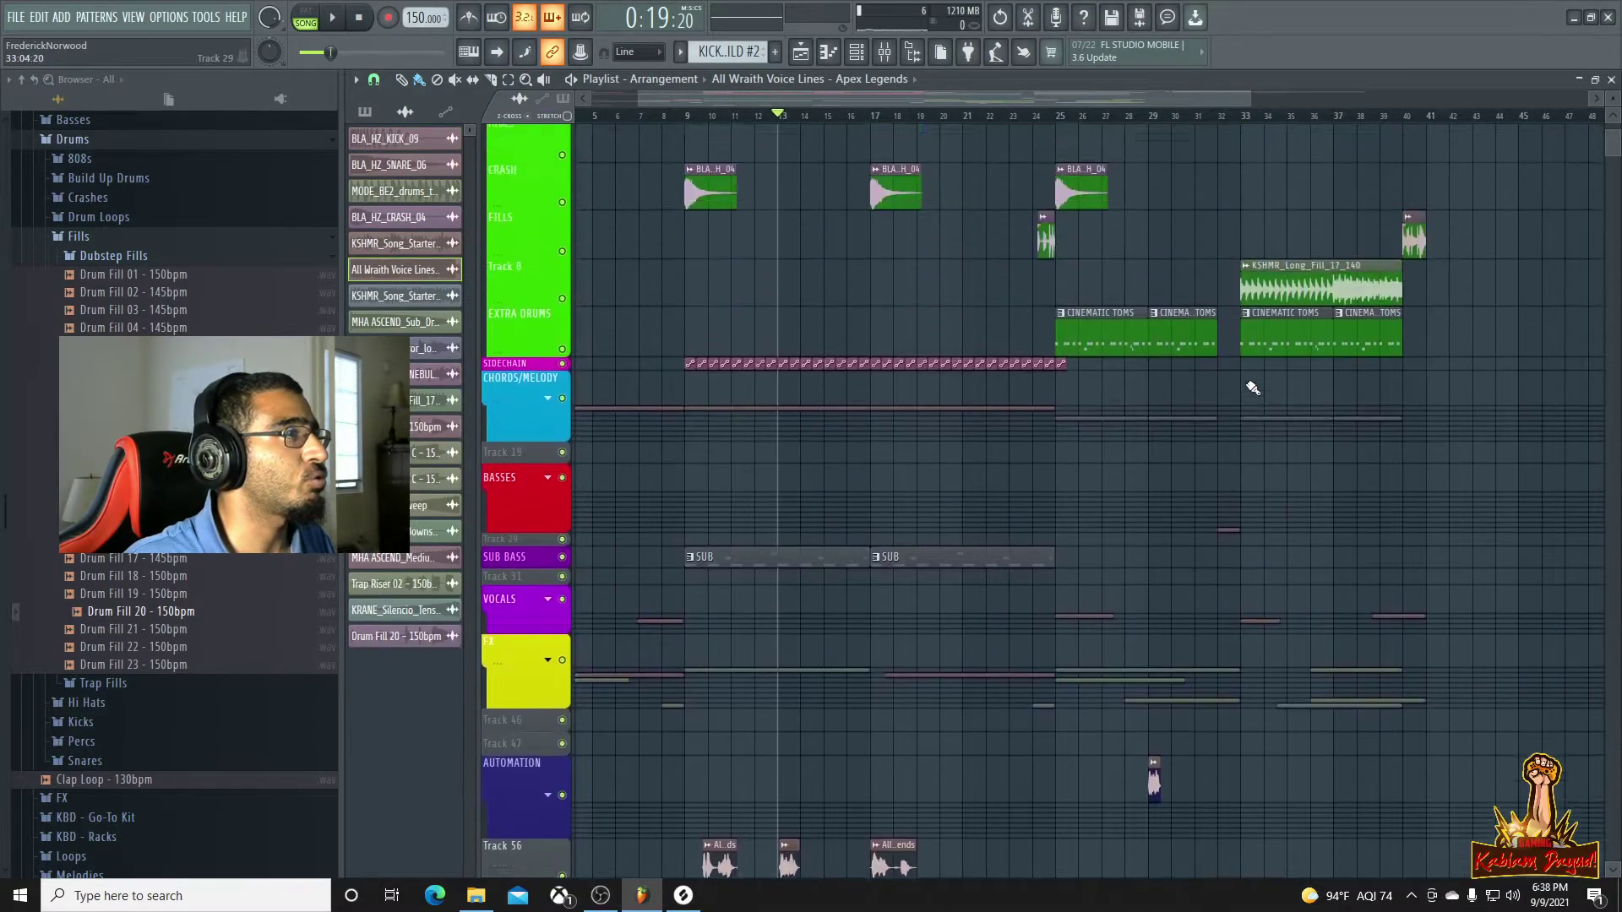
scroll(1252, 388, down, 2)
drag(1152, 683, 1153, 527)
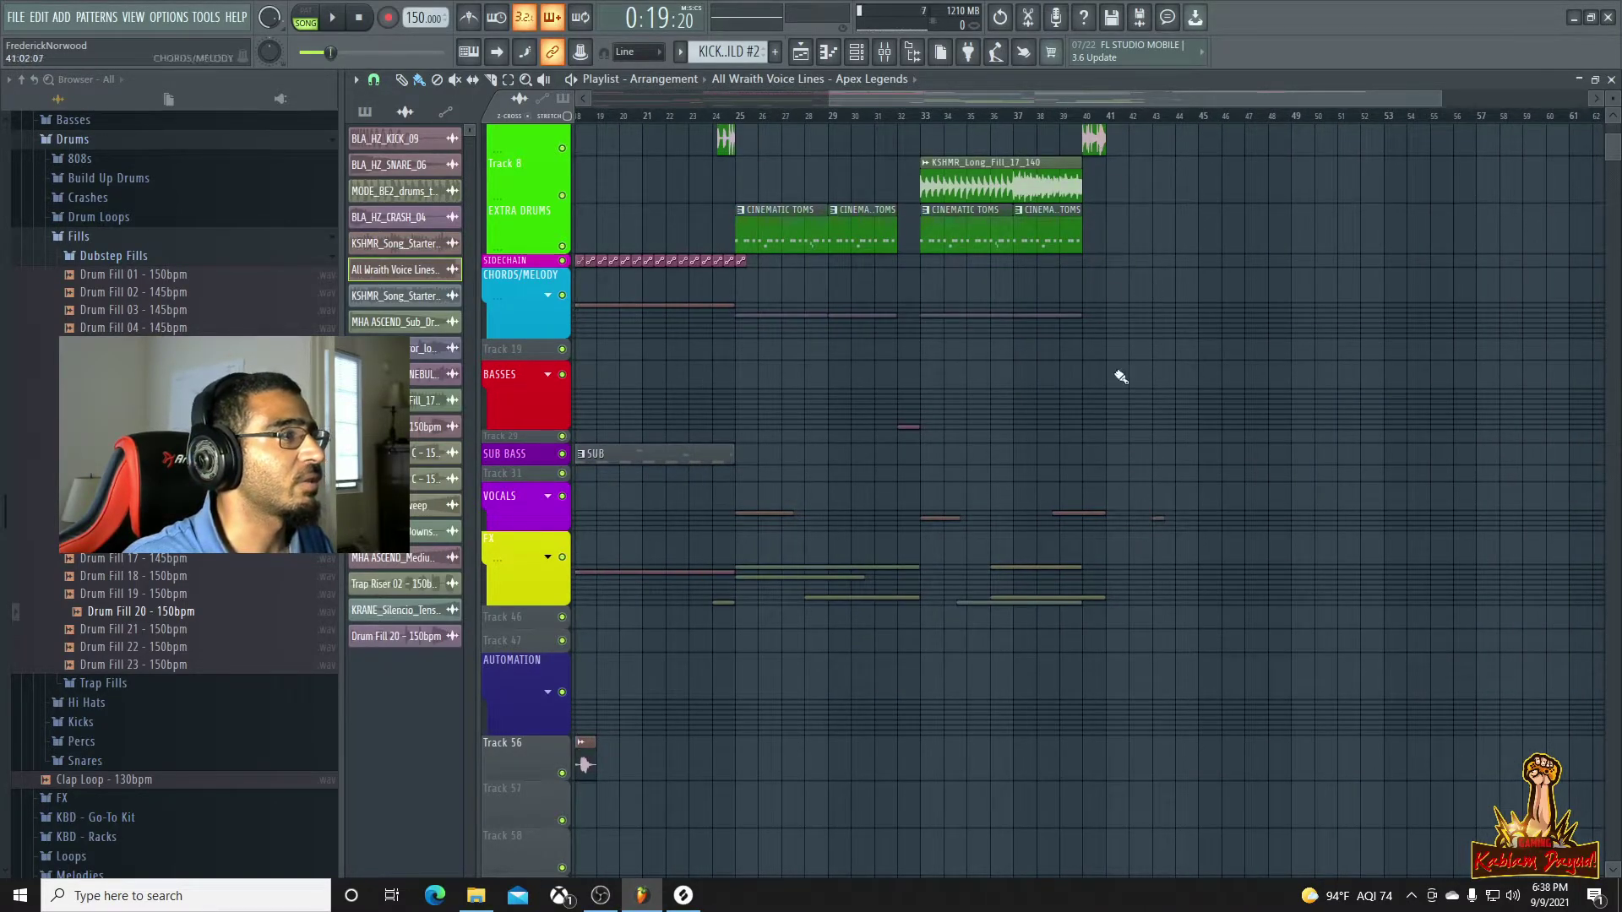
Move the bar 43 voice clip earlier so it starts at 42:09, and play the passage from bar 41
scroll(1140, 303, up, 4)
click(1099, 116)
scroll(1157, 747, up, 6)
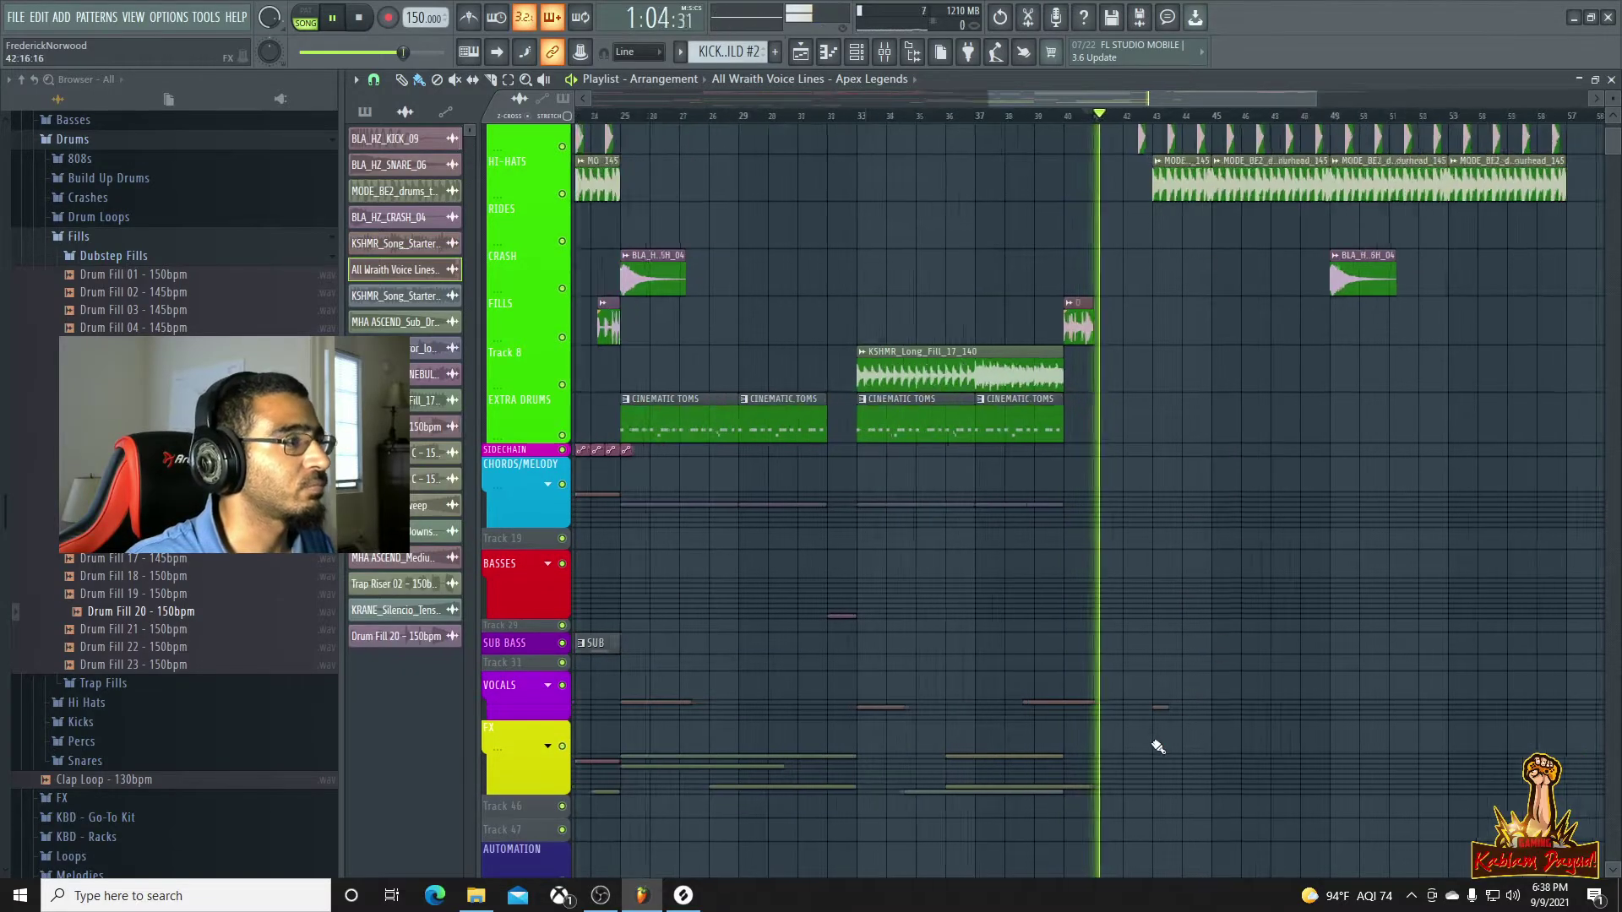
scroll(1158, 747, up, 3)
key(space)
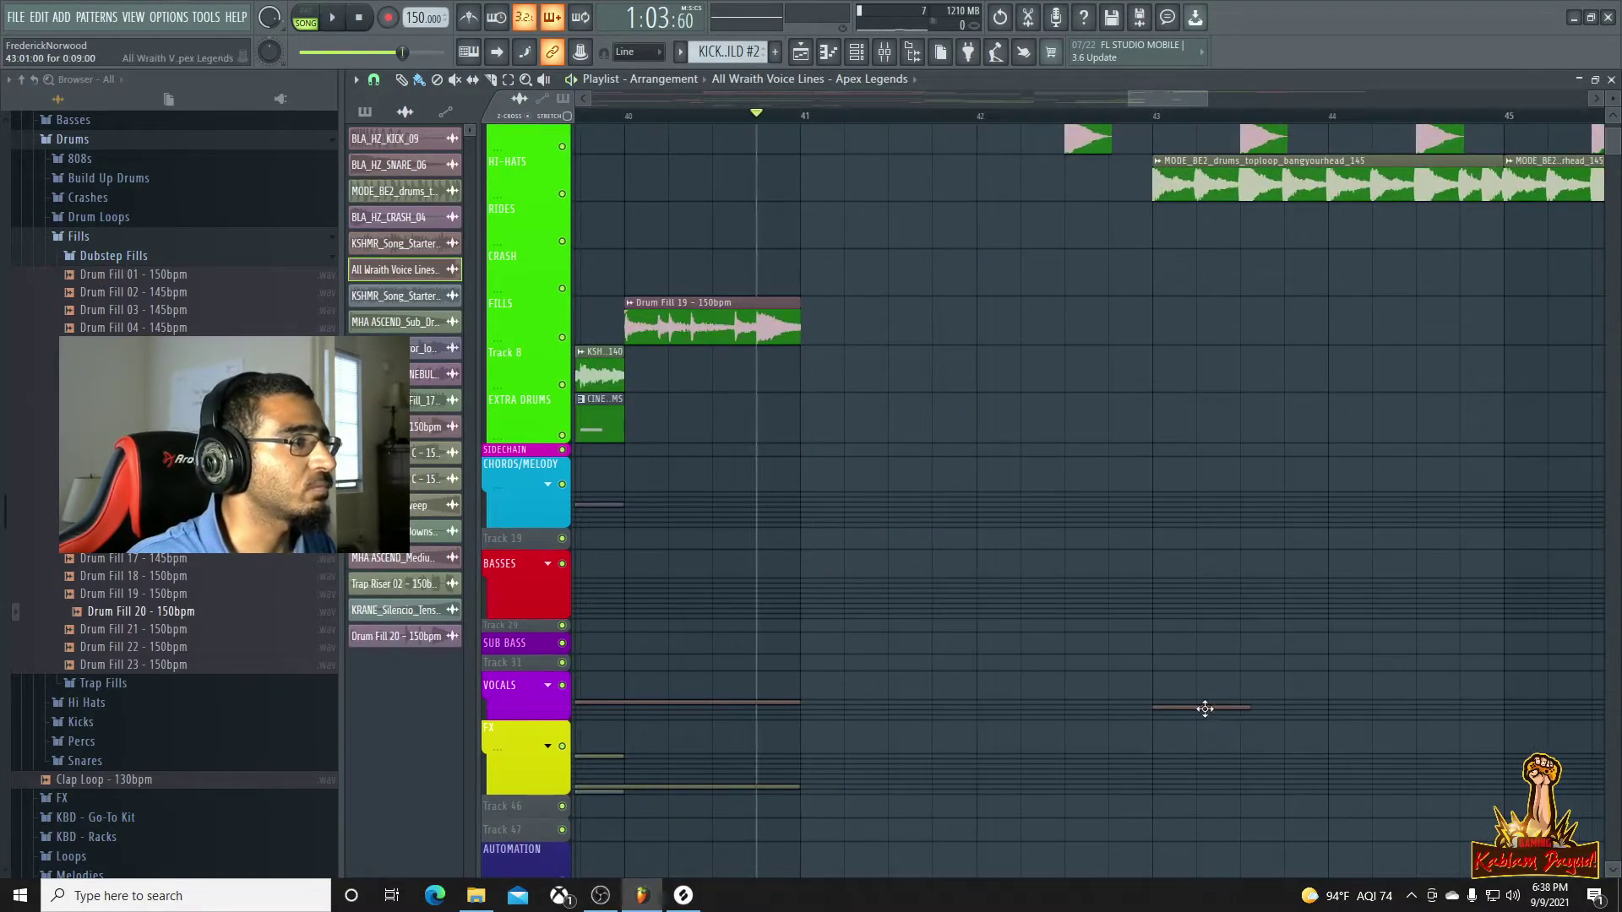
key(space)
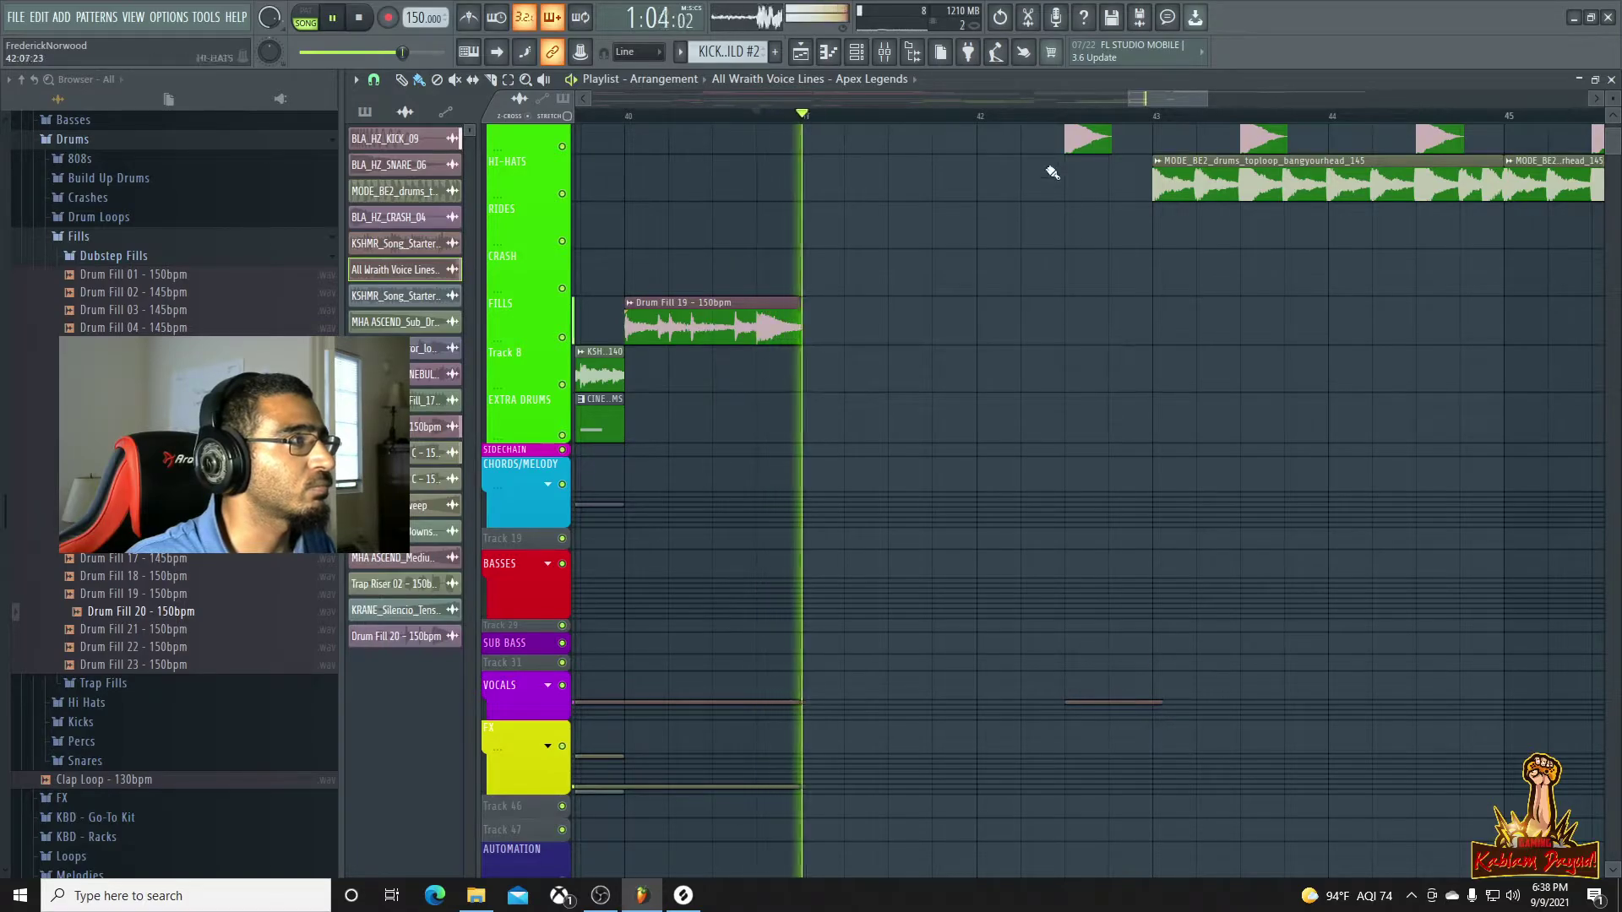
key(space)
key(space)
scroll(1193, 706, up, 3)
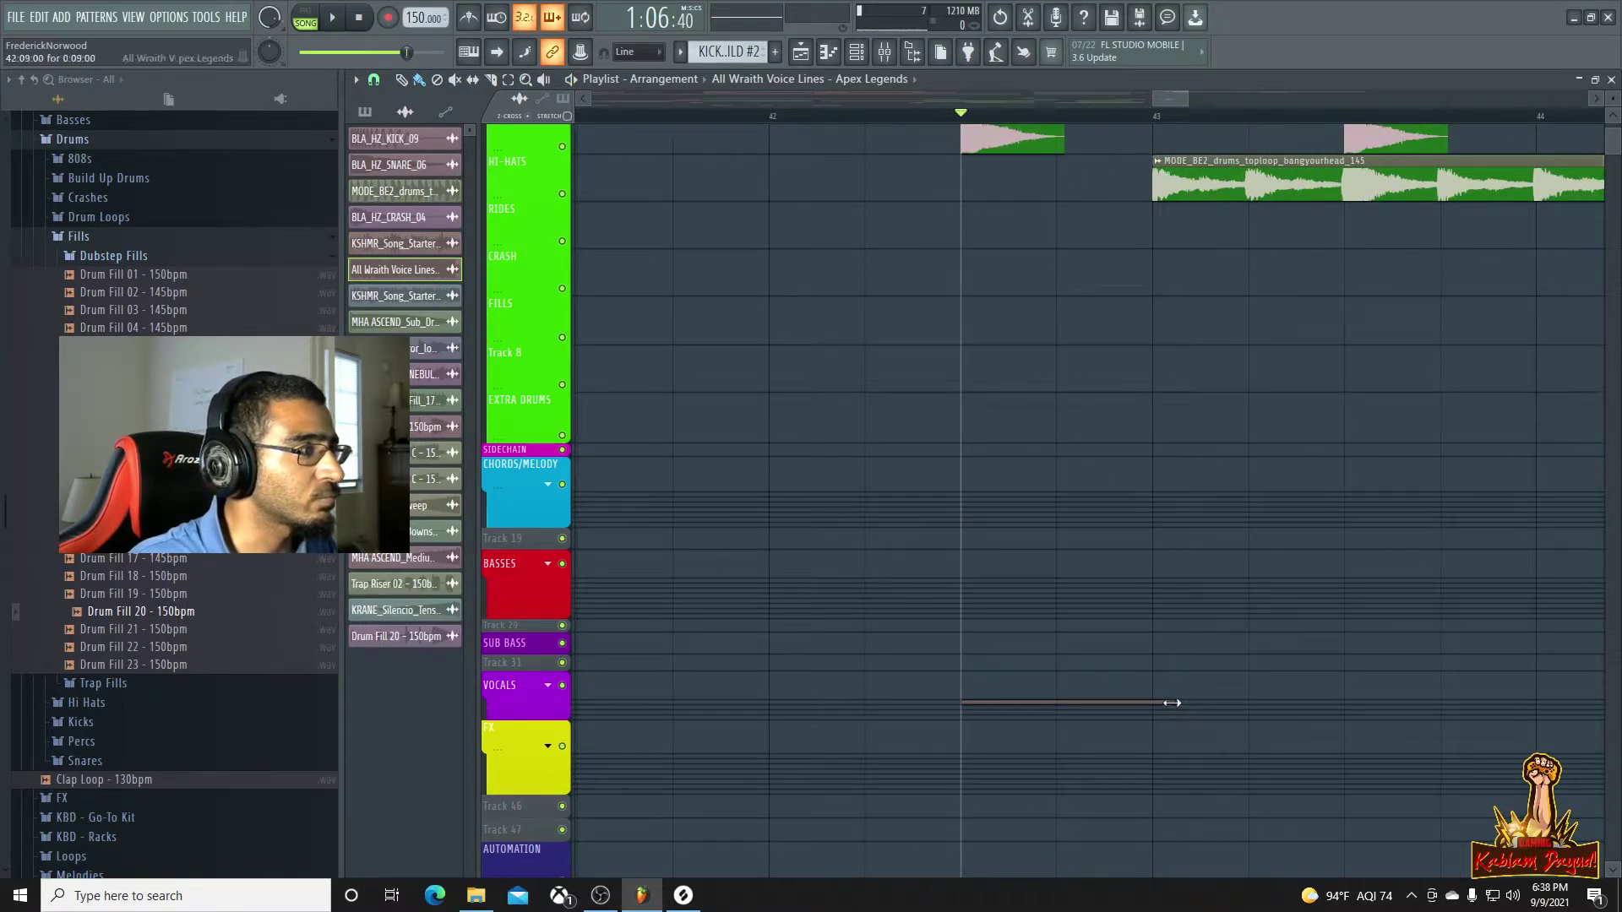
key(space)
key(space)
scroll(1167, 700, down, 3)
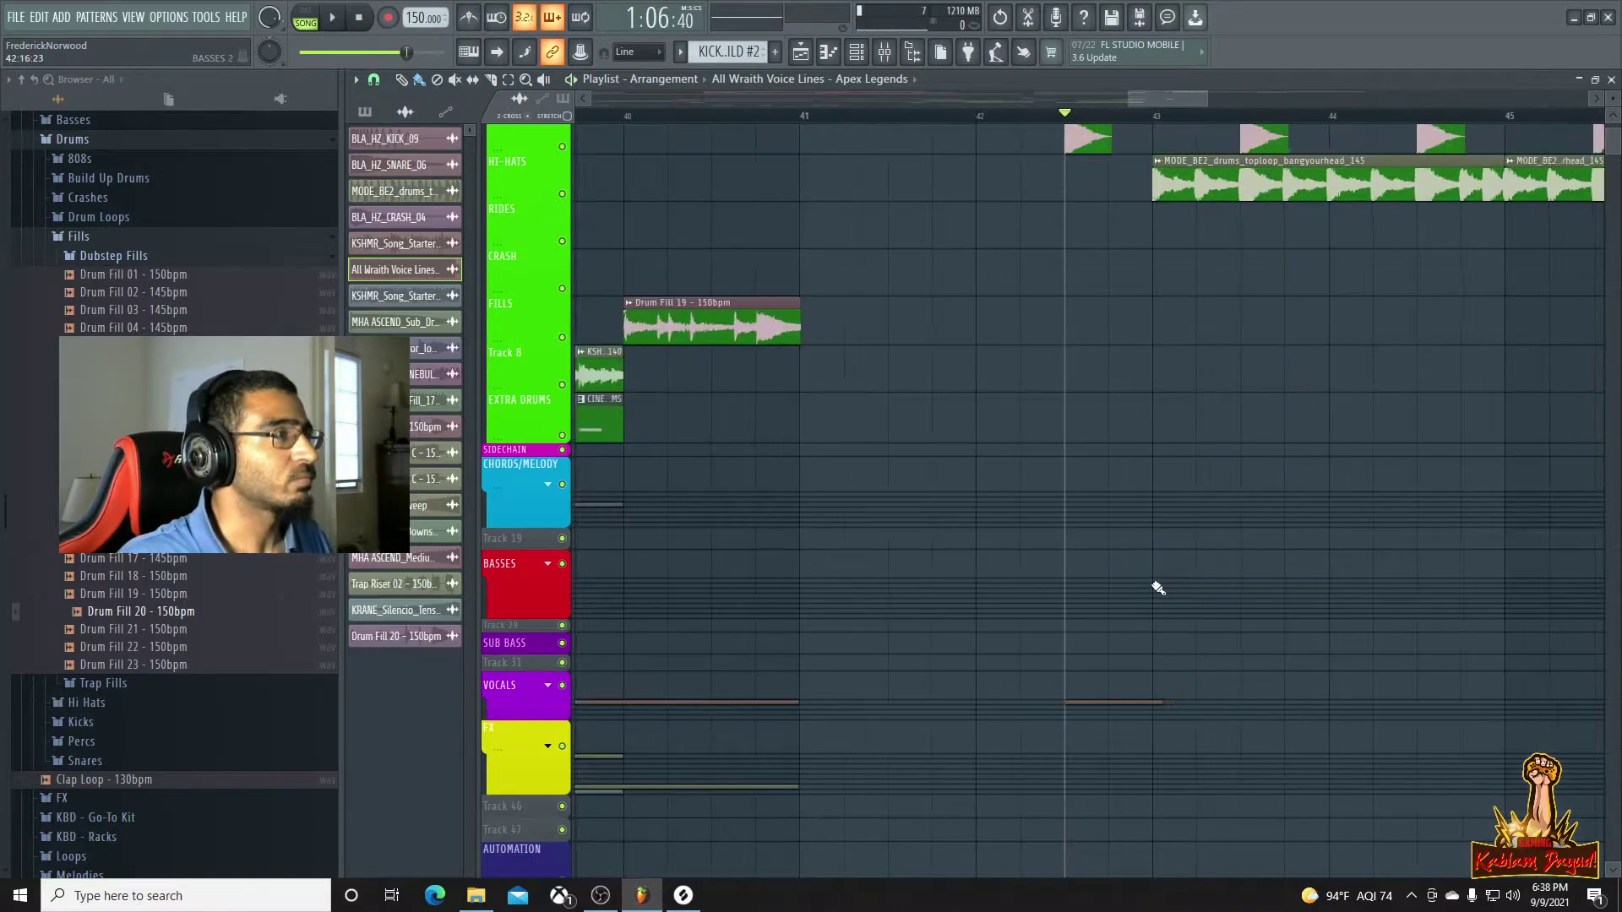
scroll(1158, 588, down, 3)
click(1038, 118)
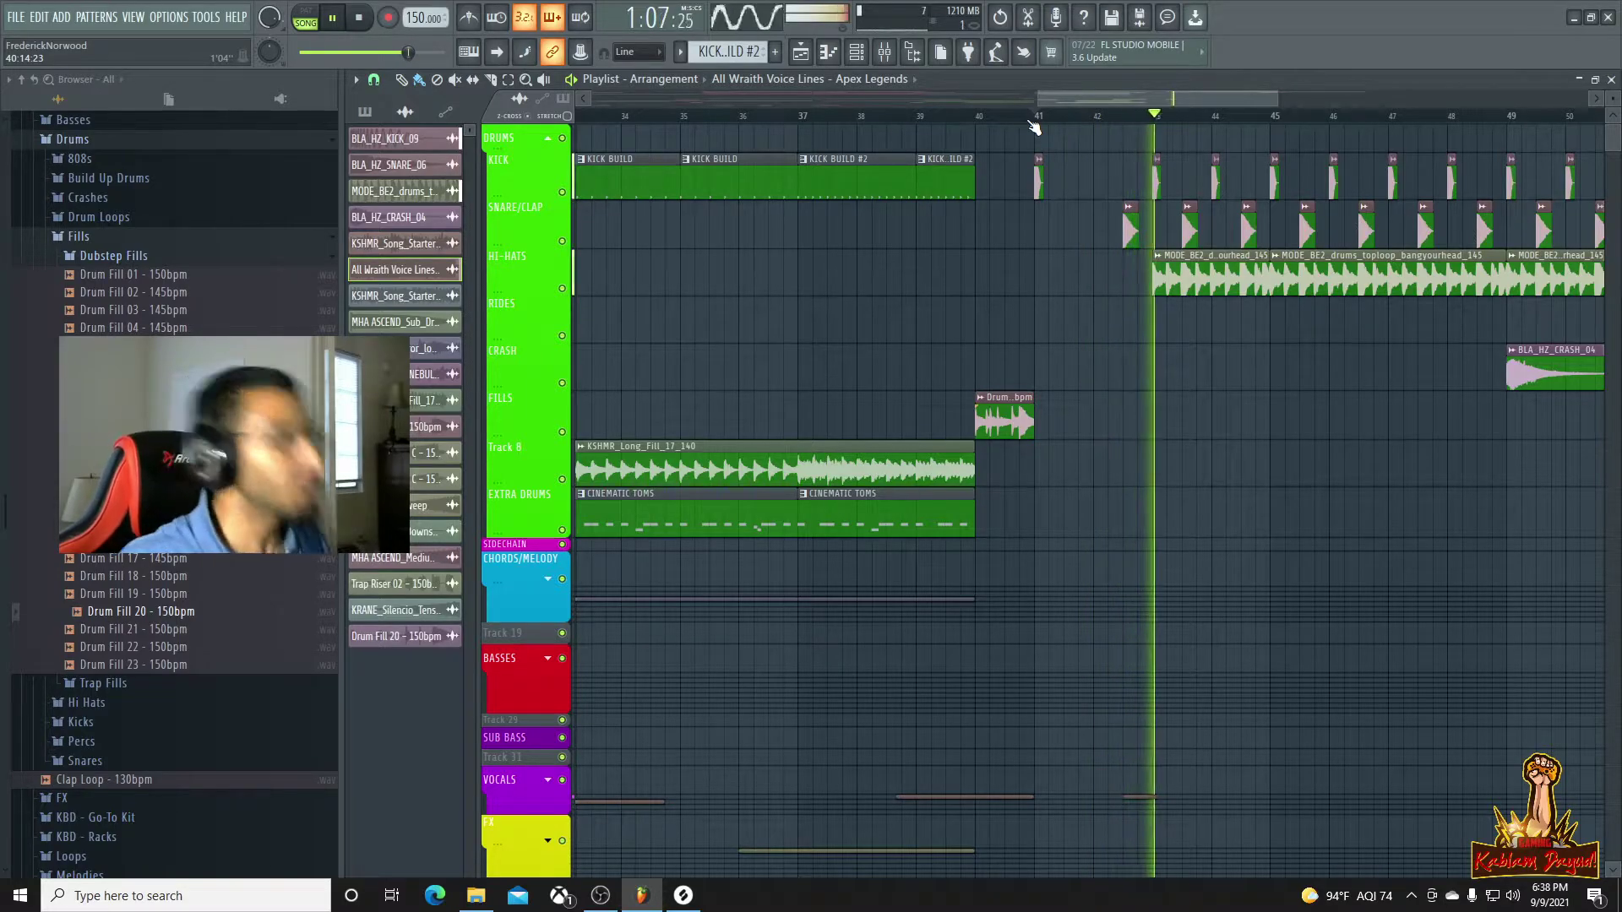
Copy the bar 49 BLA_HZ_CRASH_04 clip to bar 43 on the CRASH track and play the drop from bar 43
key(space)
mouse_move(1539, 369)
mouse_down()
mouse_move(1184, 369)
mouse_move(1539, 374)
mouse_up()
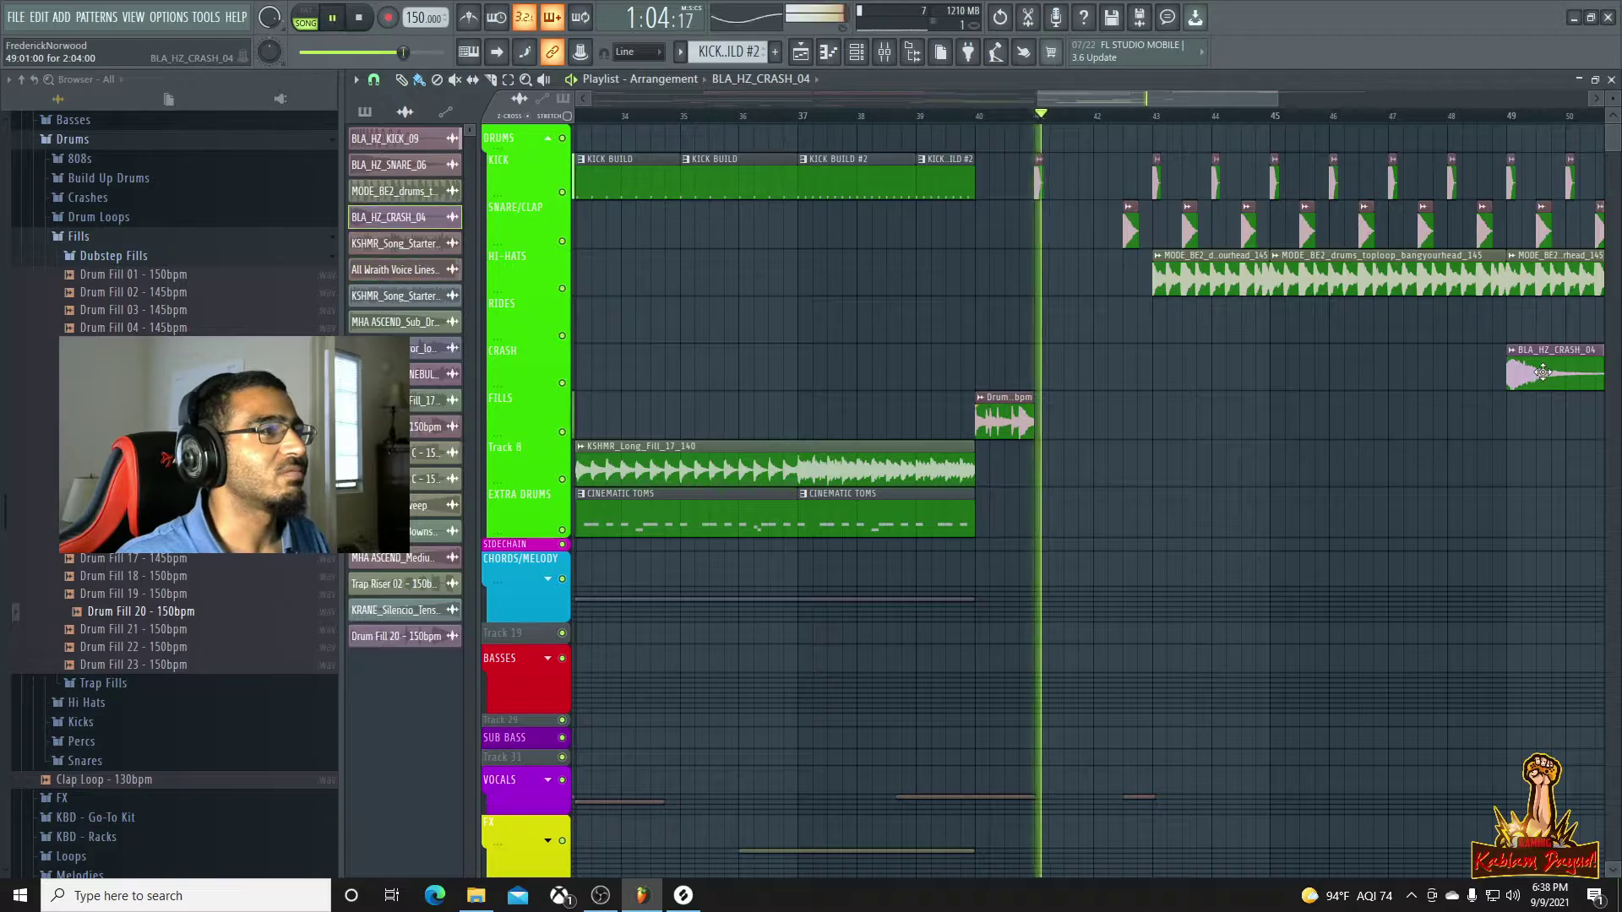
key(space)
drag(1278, 379, 1188, 379)
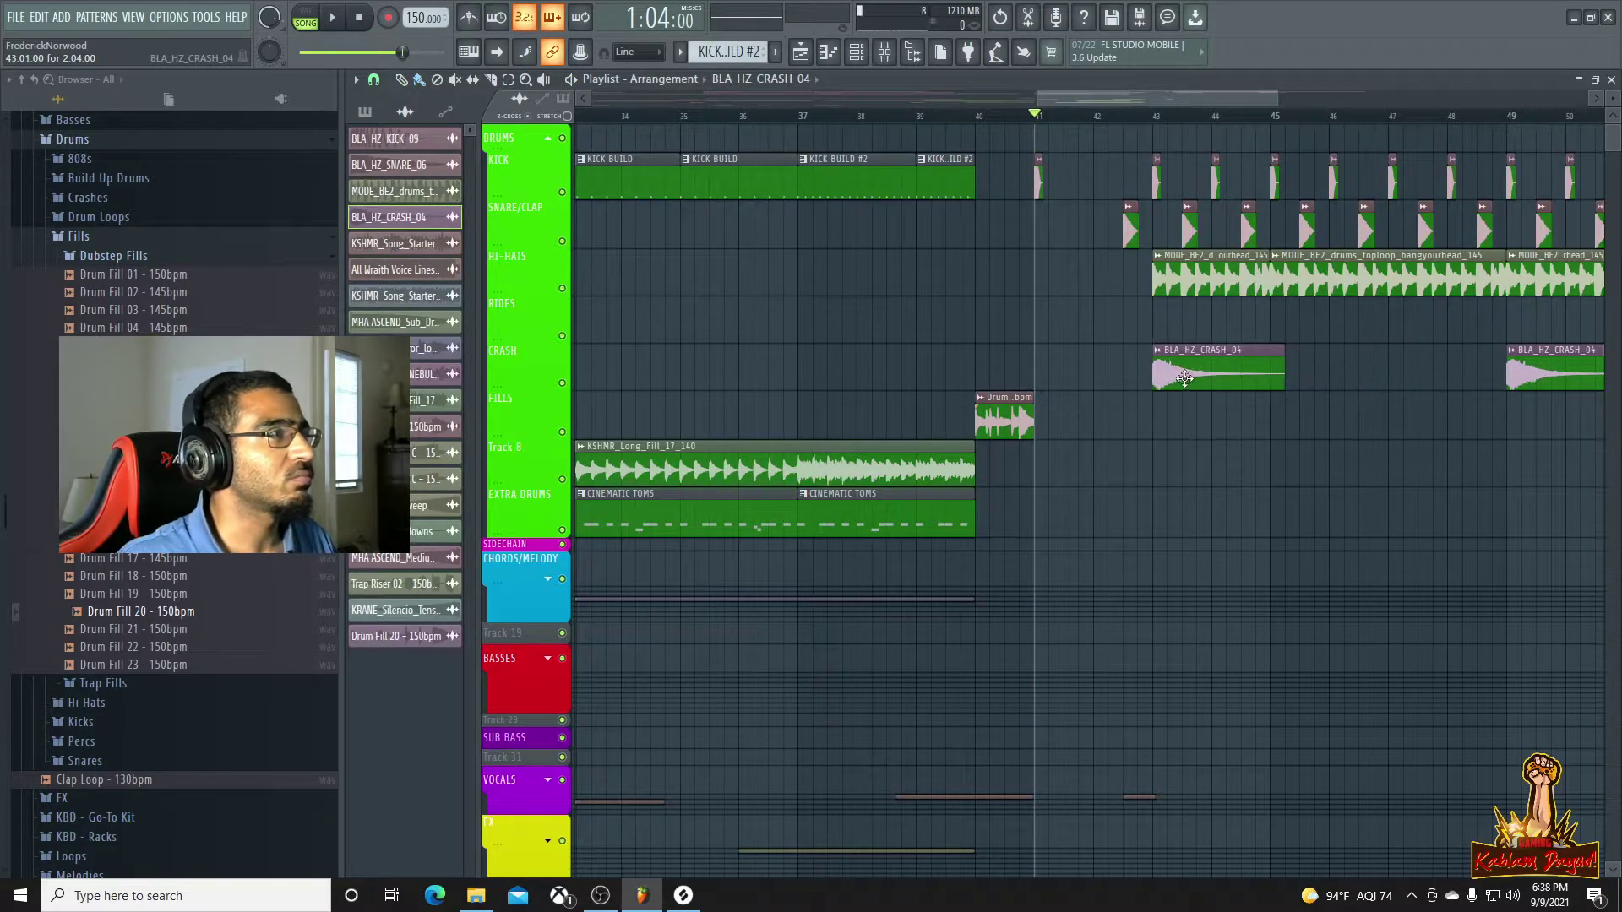
key(space)
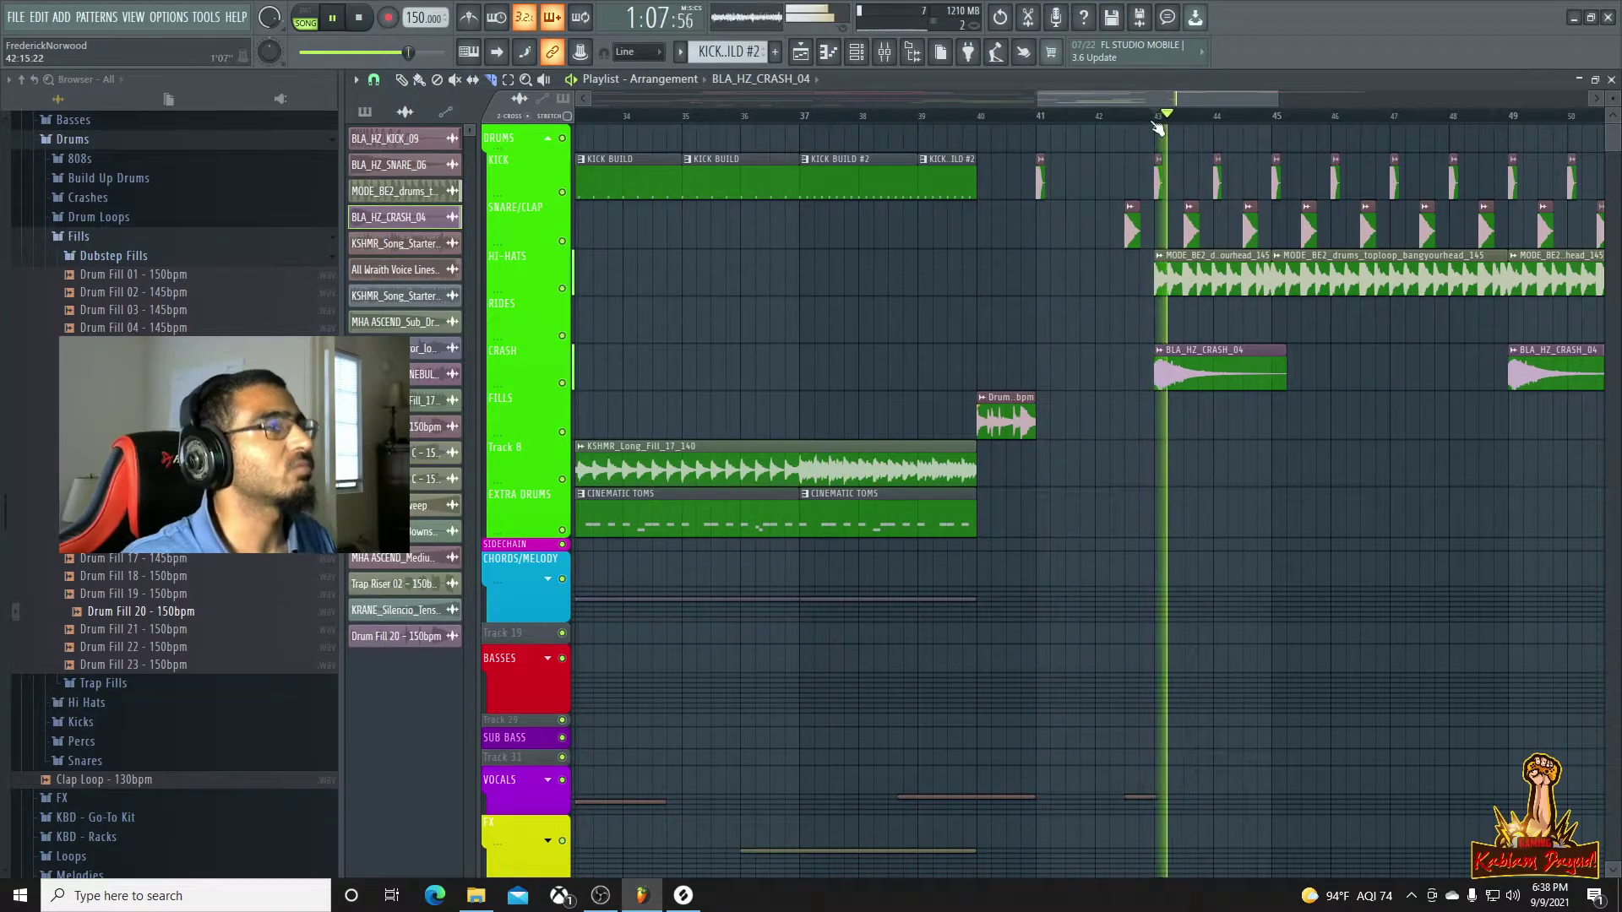
scroll(1315, 354, down, 3)
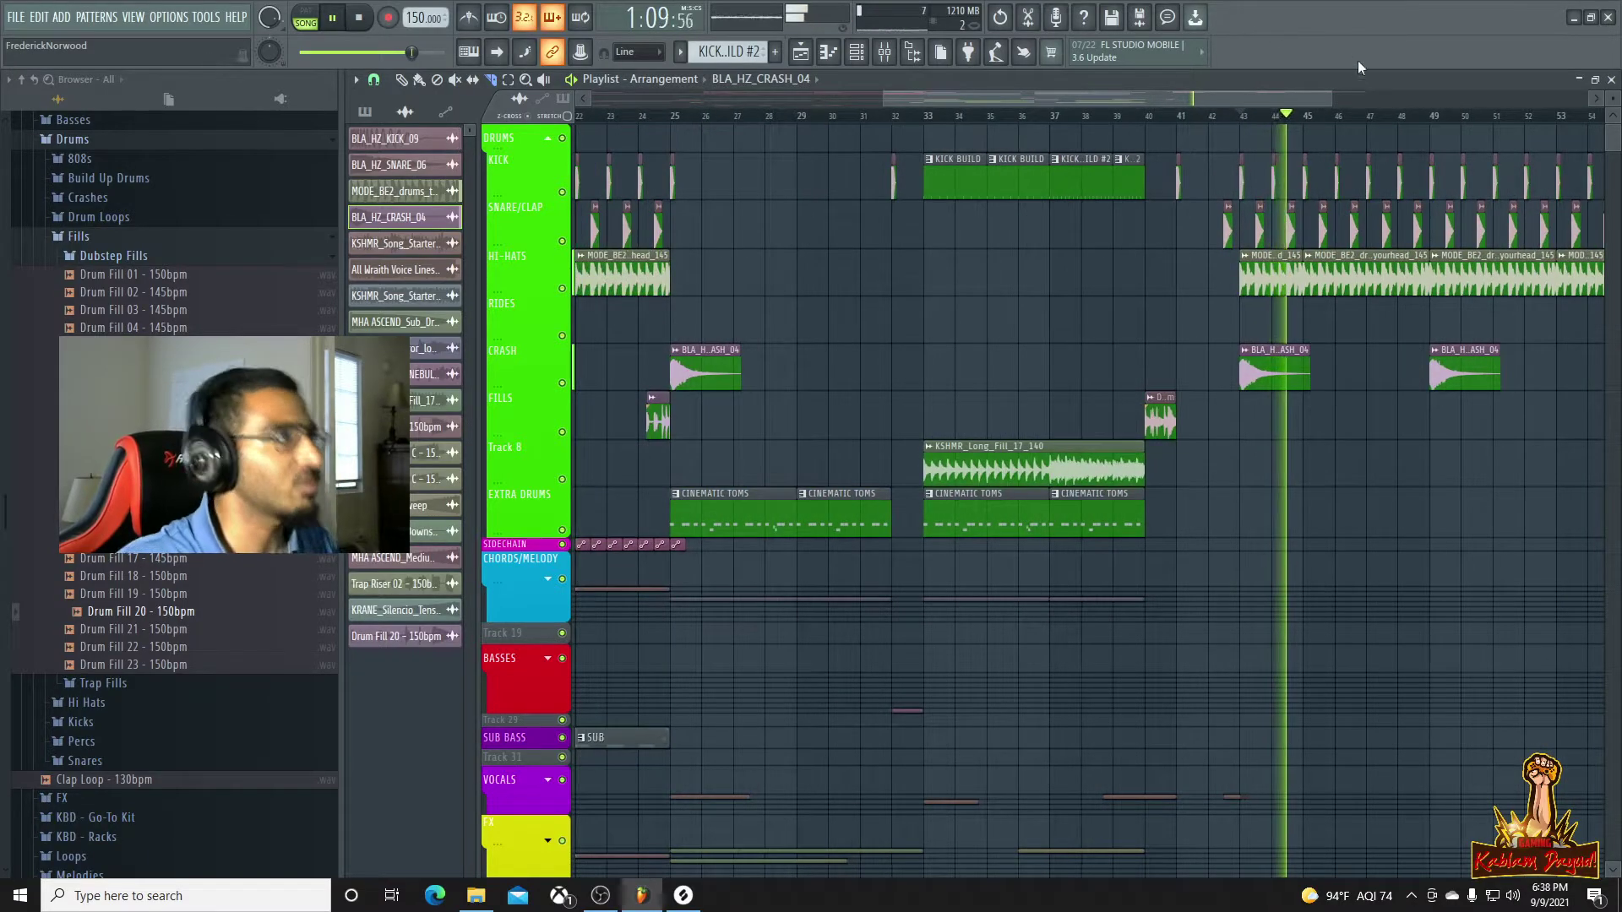
drag(1326, 97, 1369, 100)
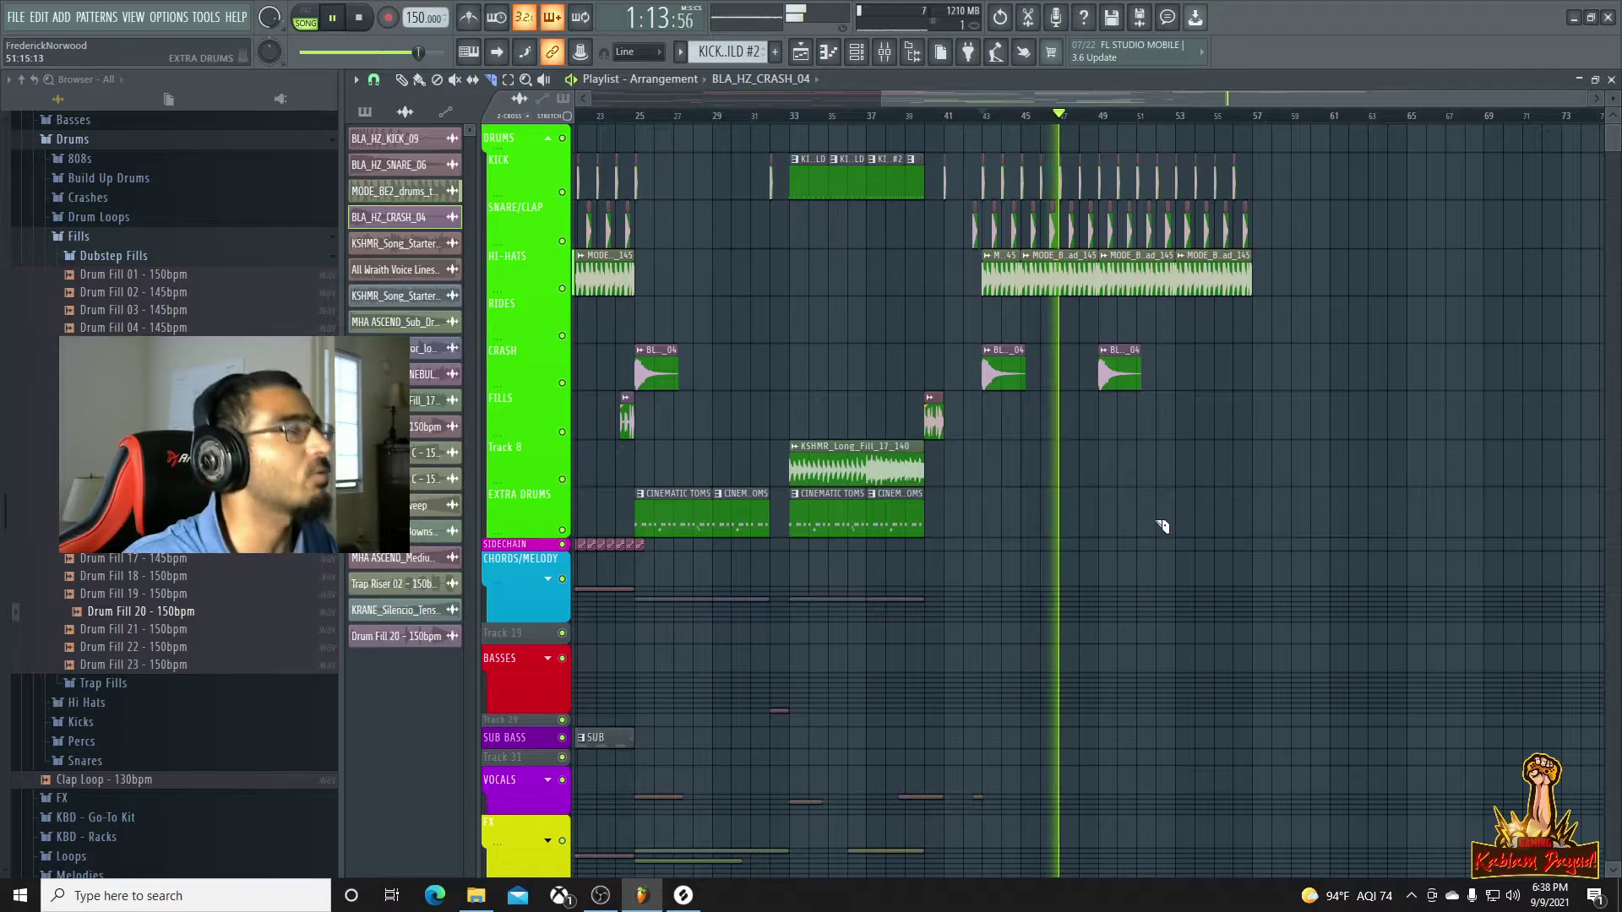
key(space)
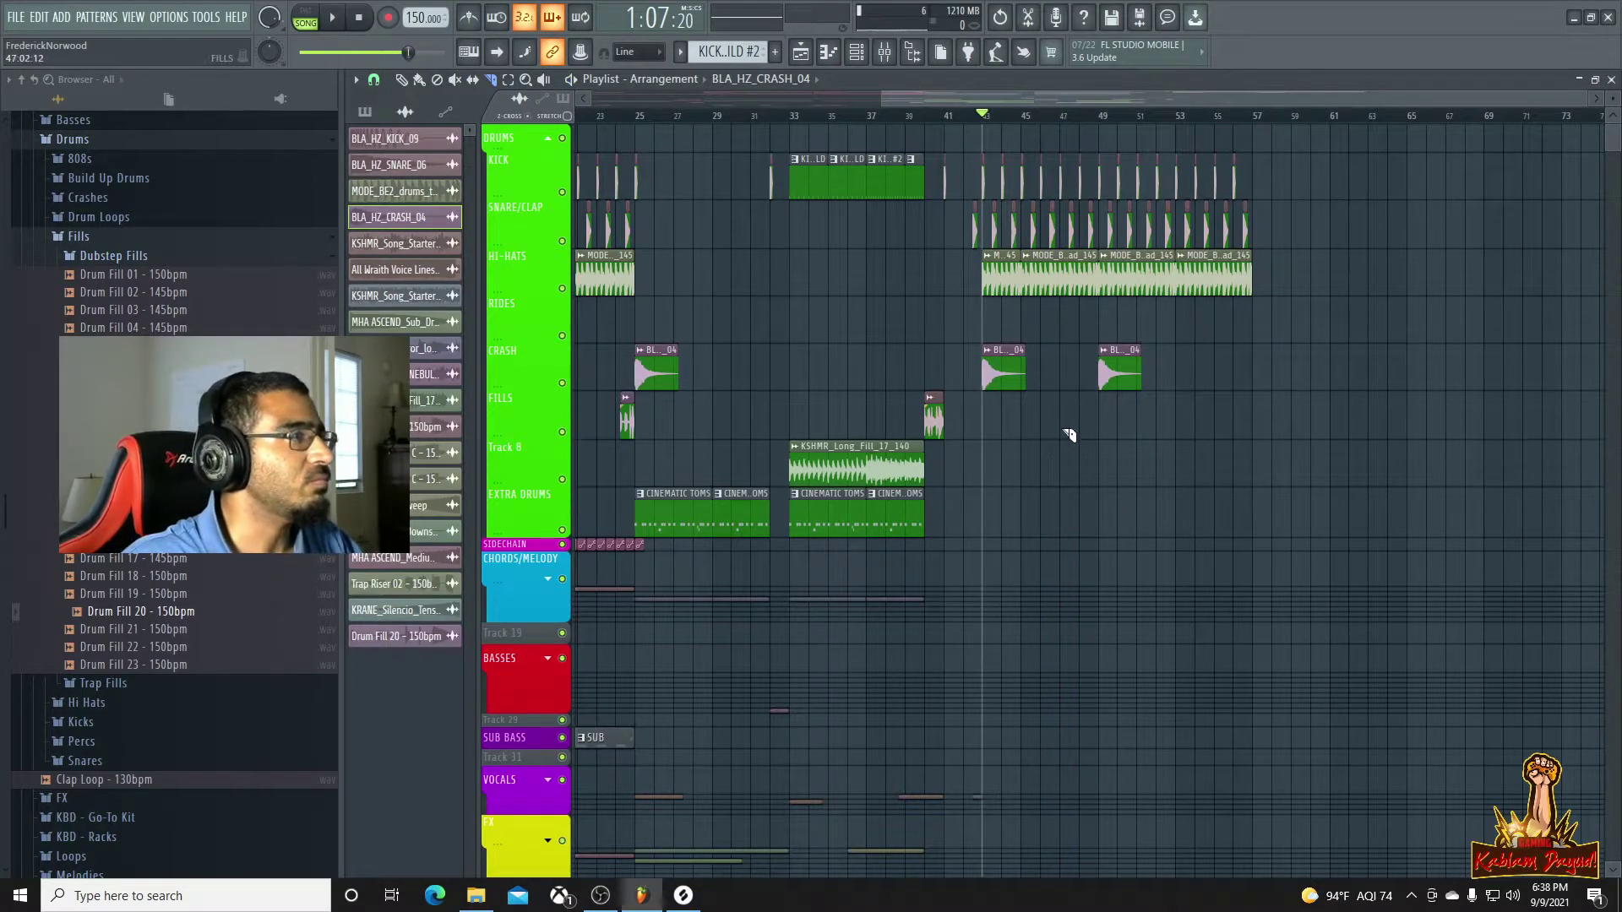
Collapse the DRUMS track group and expand the BASSES group around the start of the drop
scroll(1055, 445, up, 4)
drag(1177, 98, 1126, 105)
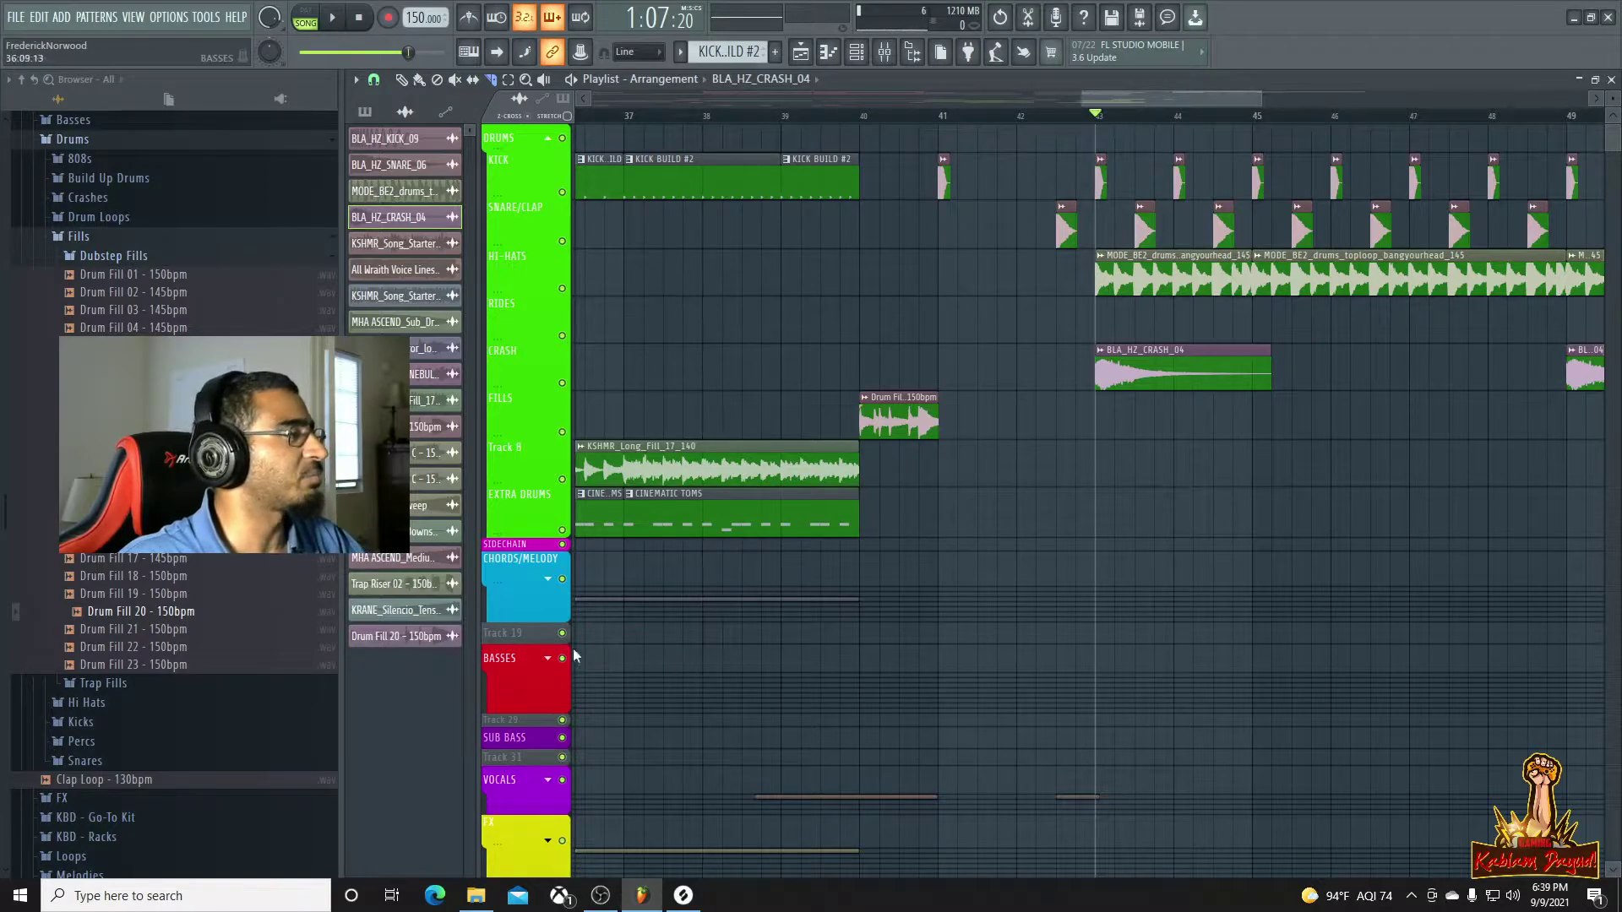
click(558, 138)
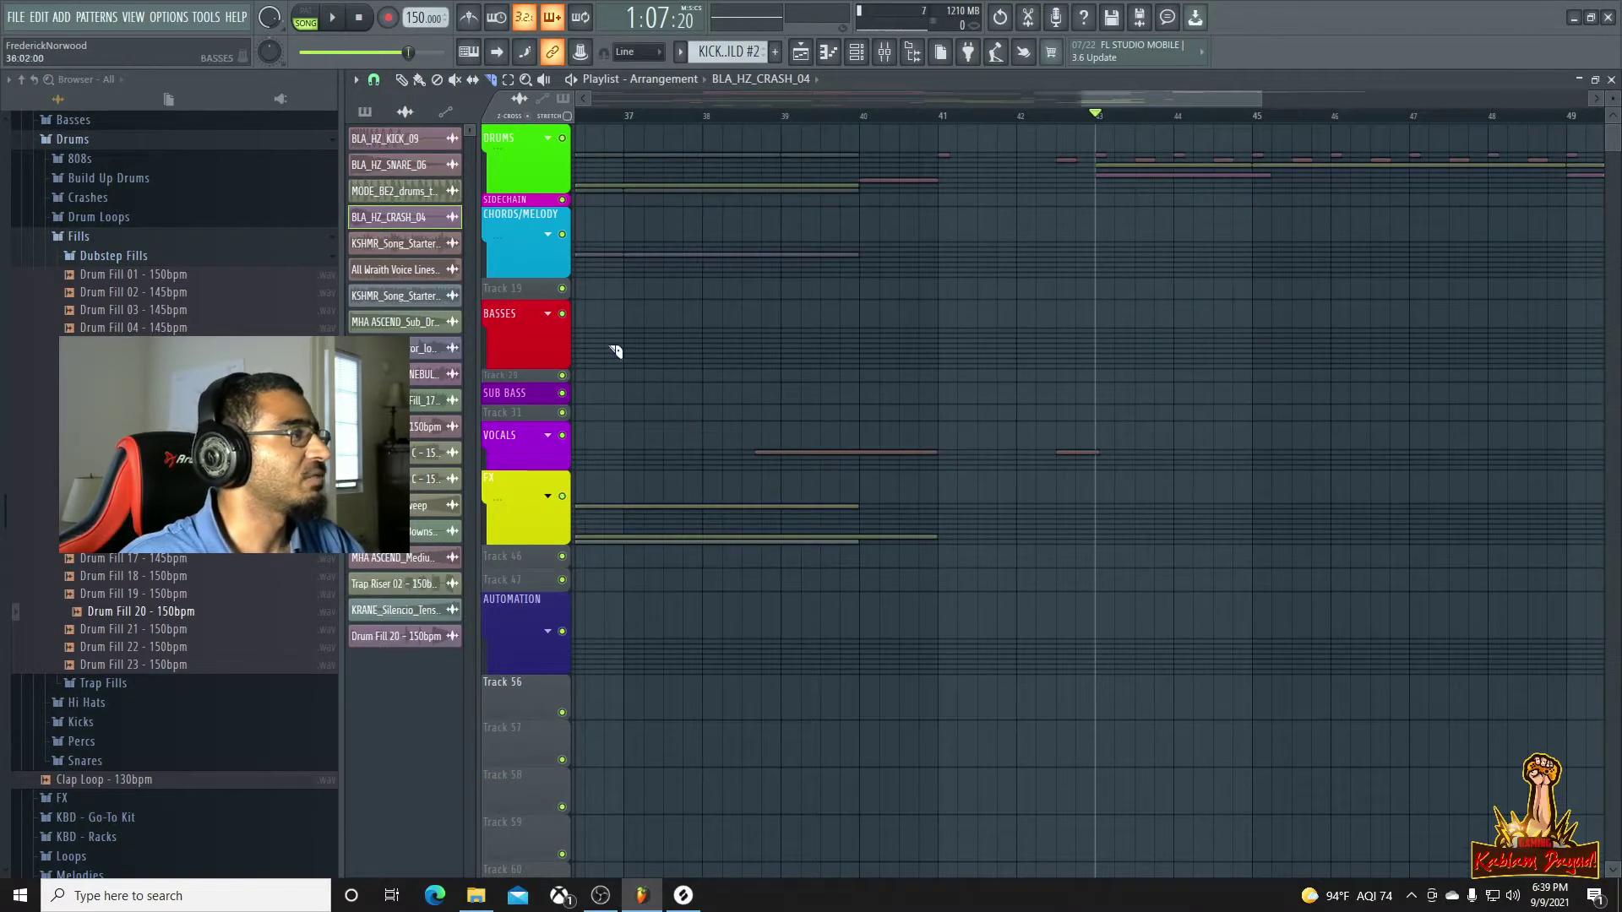
click(551, 314)
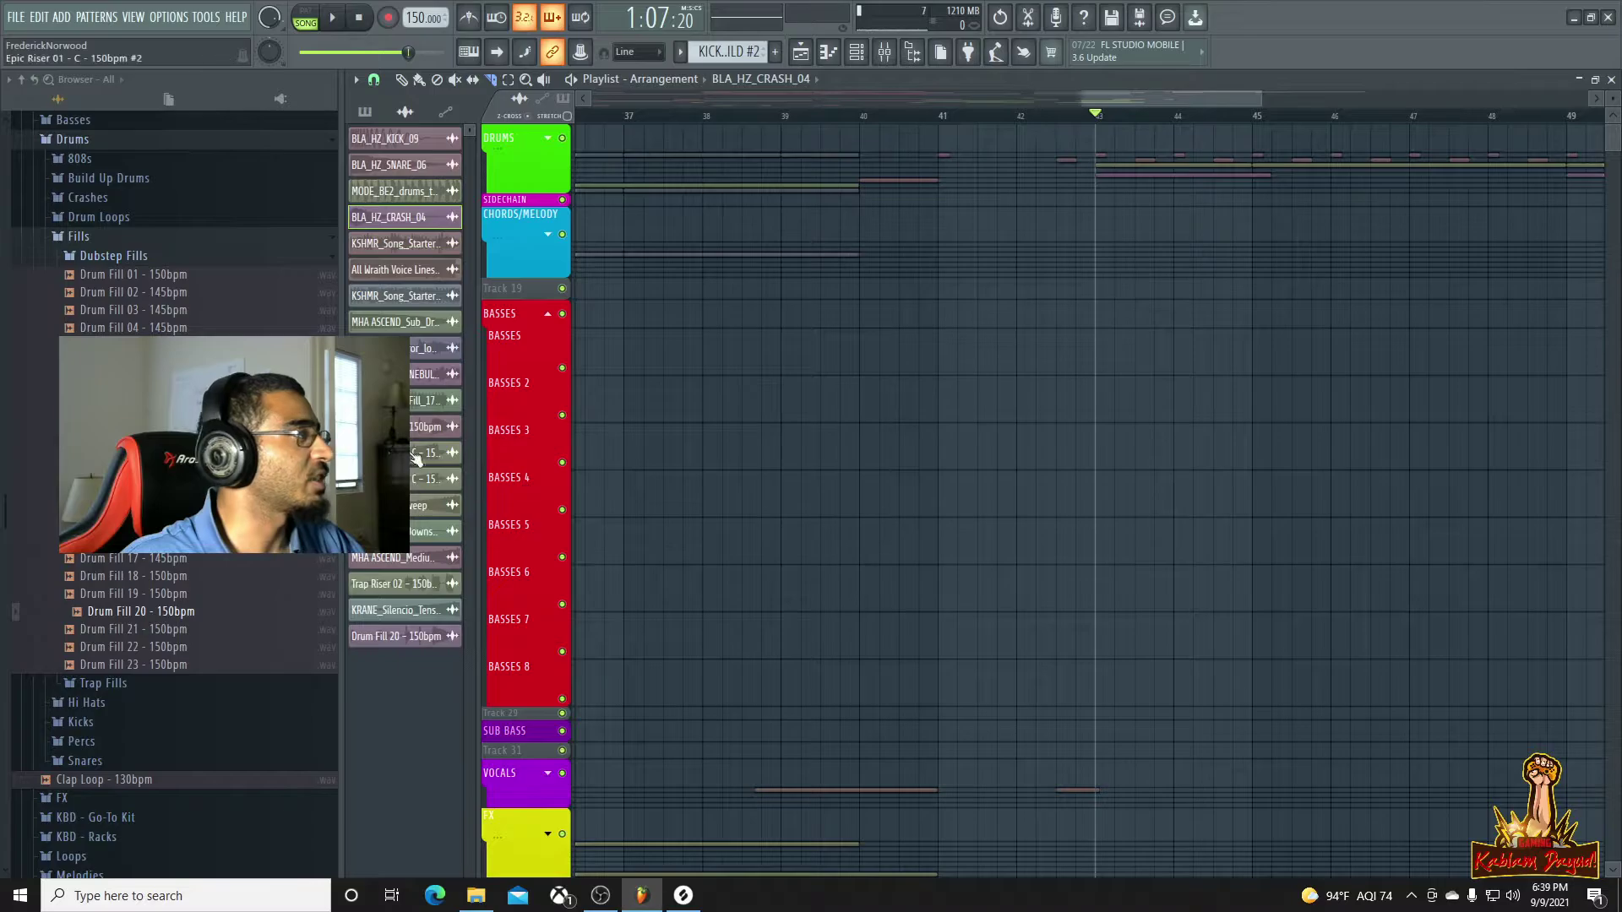
Close the Dubstep Fills folder, open the Basses folder in the KABLAMDAYUD pack, and audition the Drop Basses samples
click(105, 258)
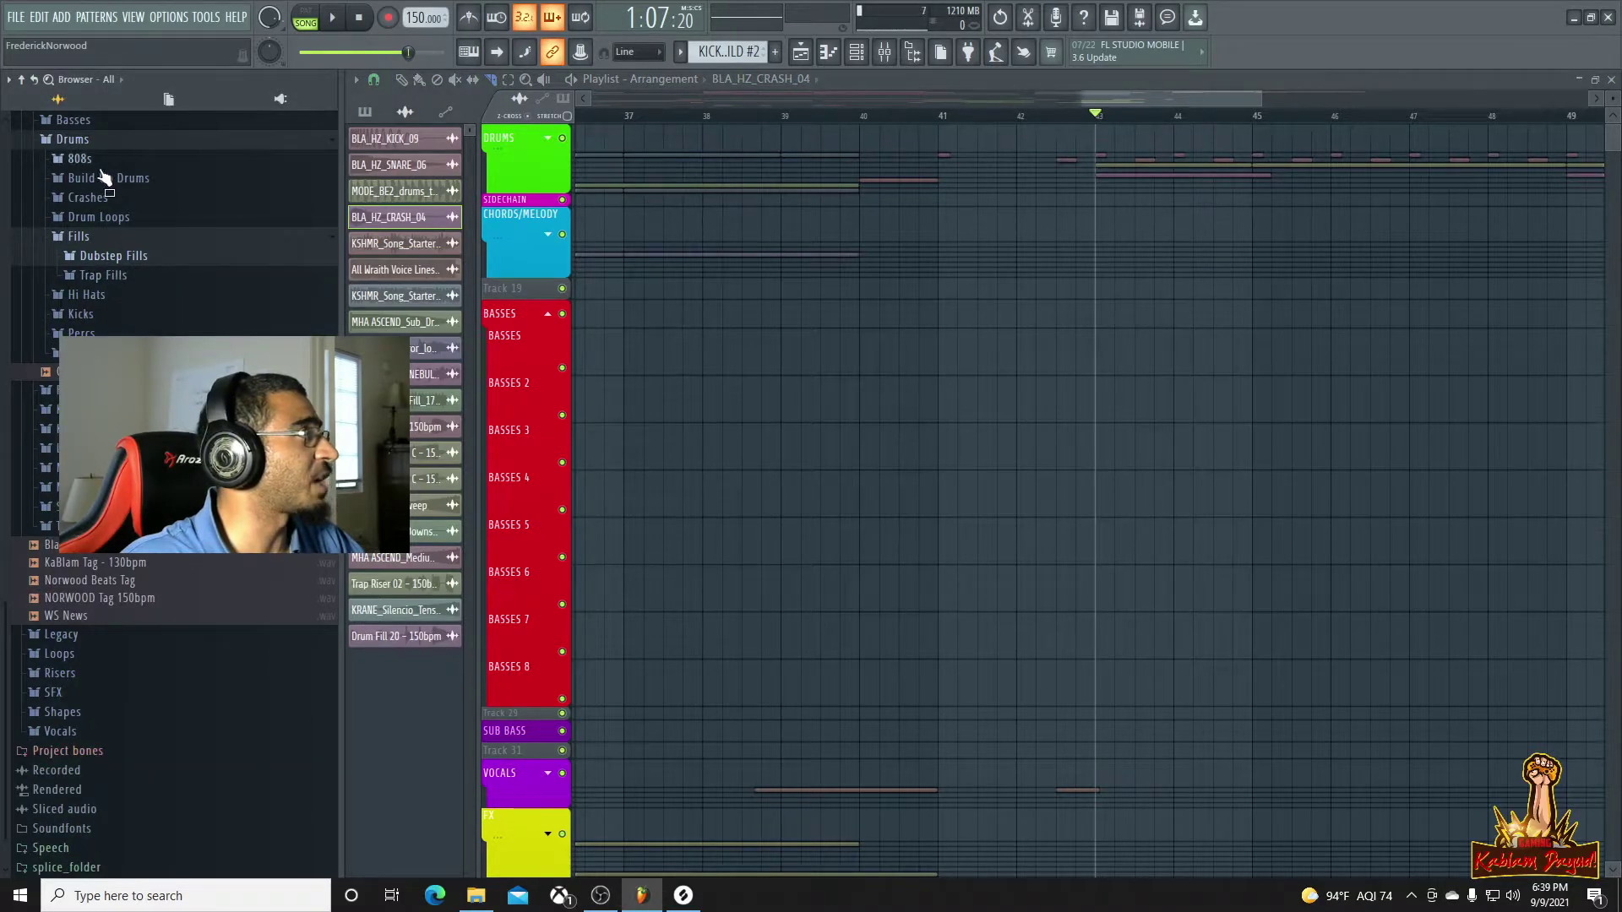
scroll(103, 161, up, 4)
click(93, 457)
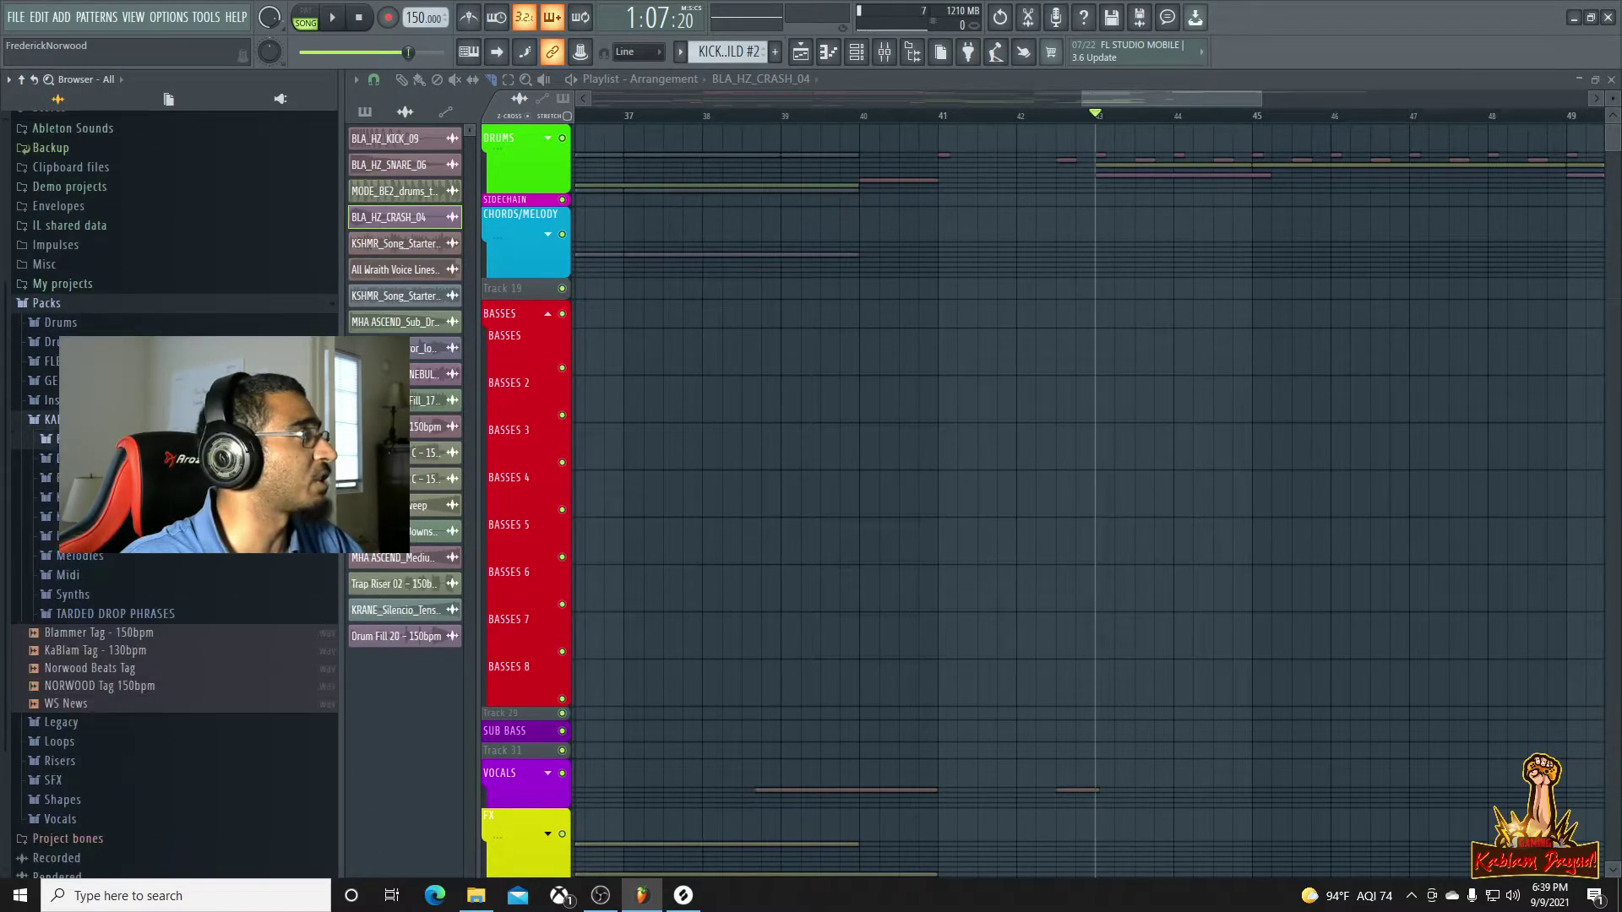
click(93, 439)
click(160, 478)
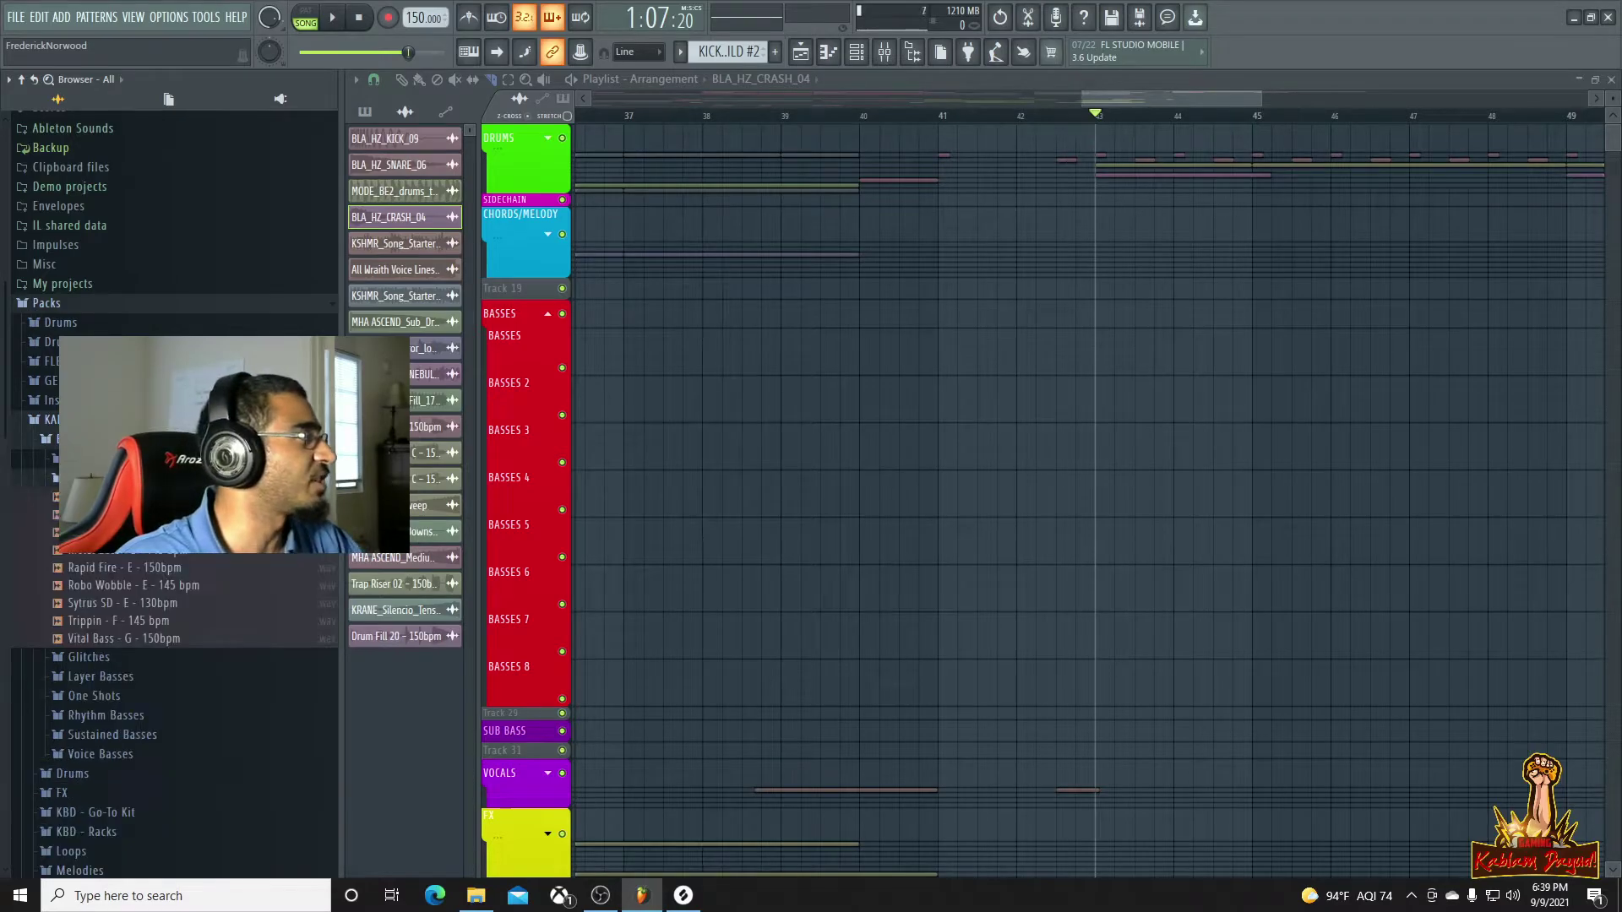
click(127, 478)
click(126, 459)
click(126, 512)
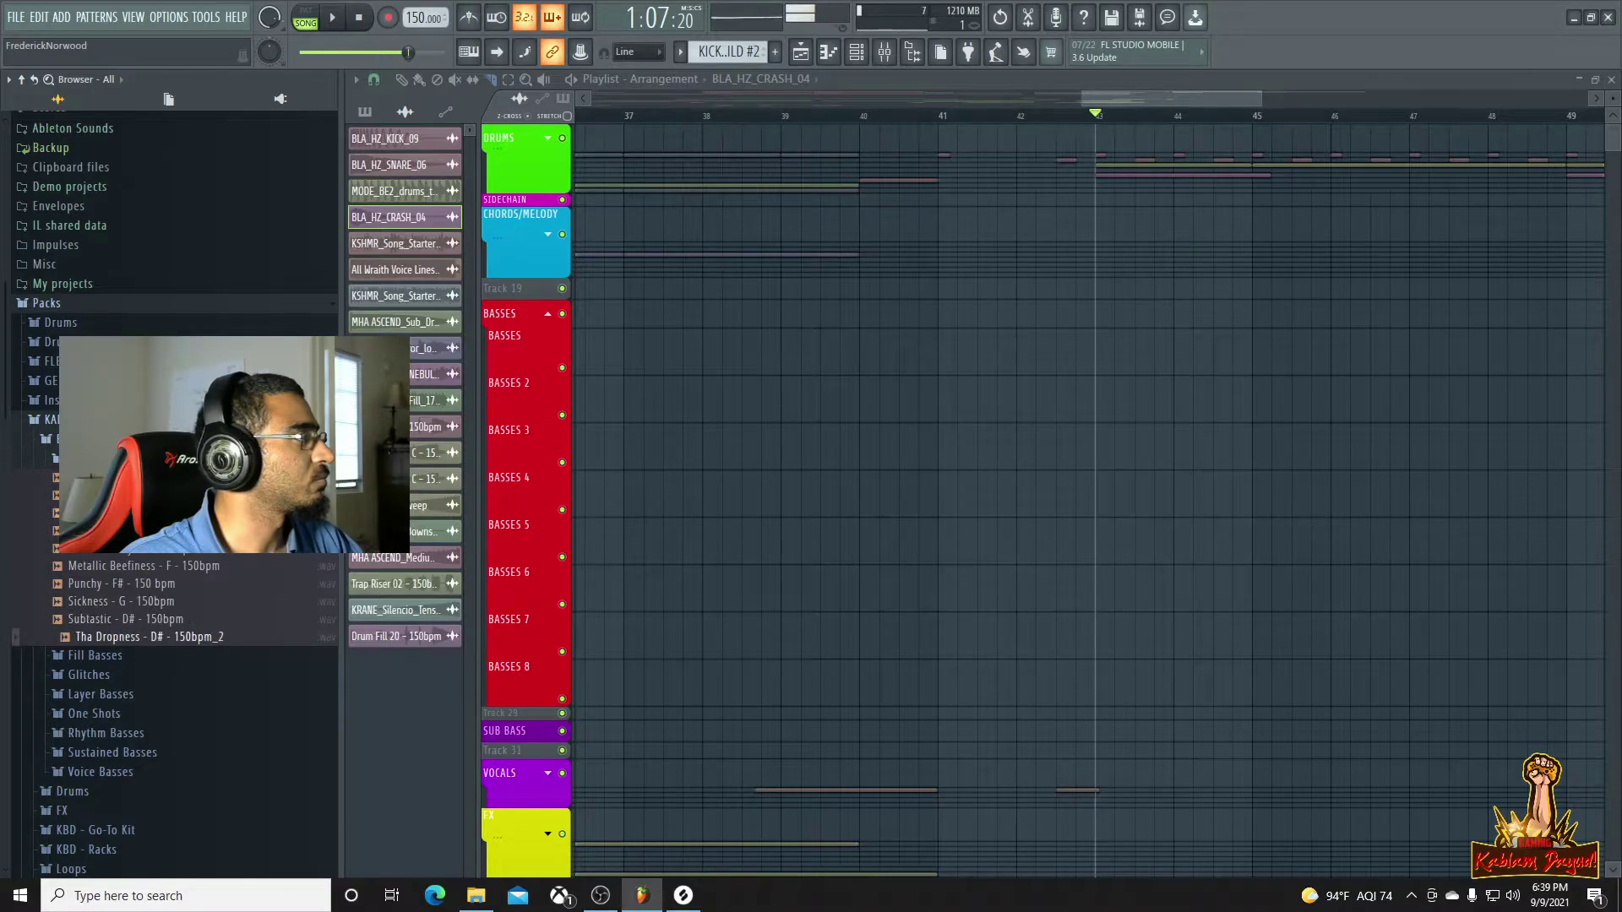
scroll(169, 675, down, 3)
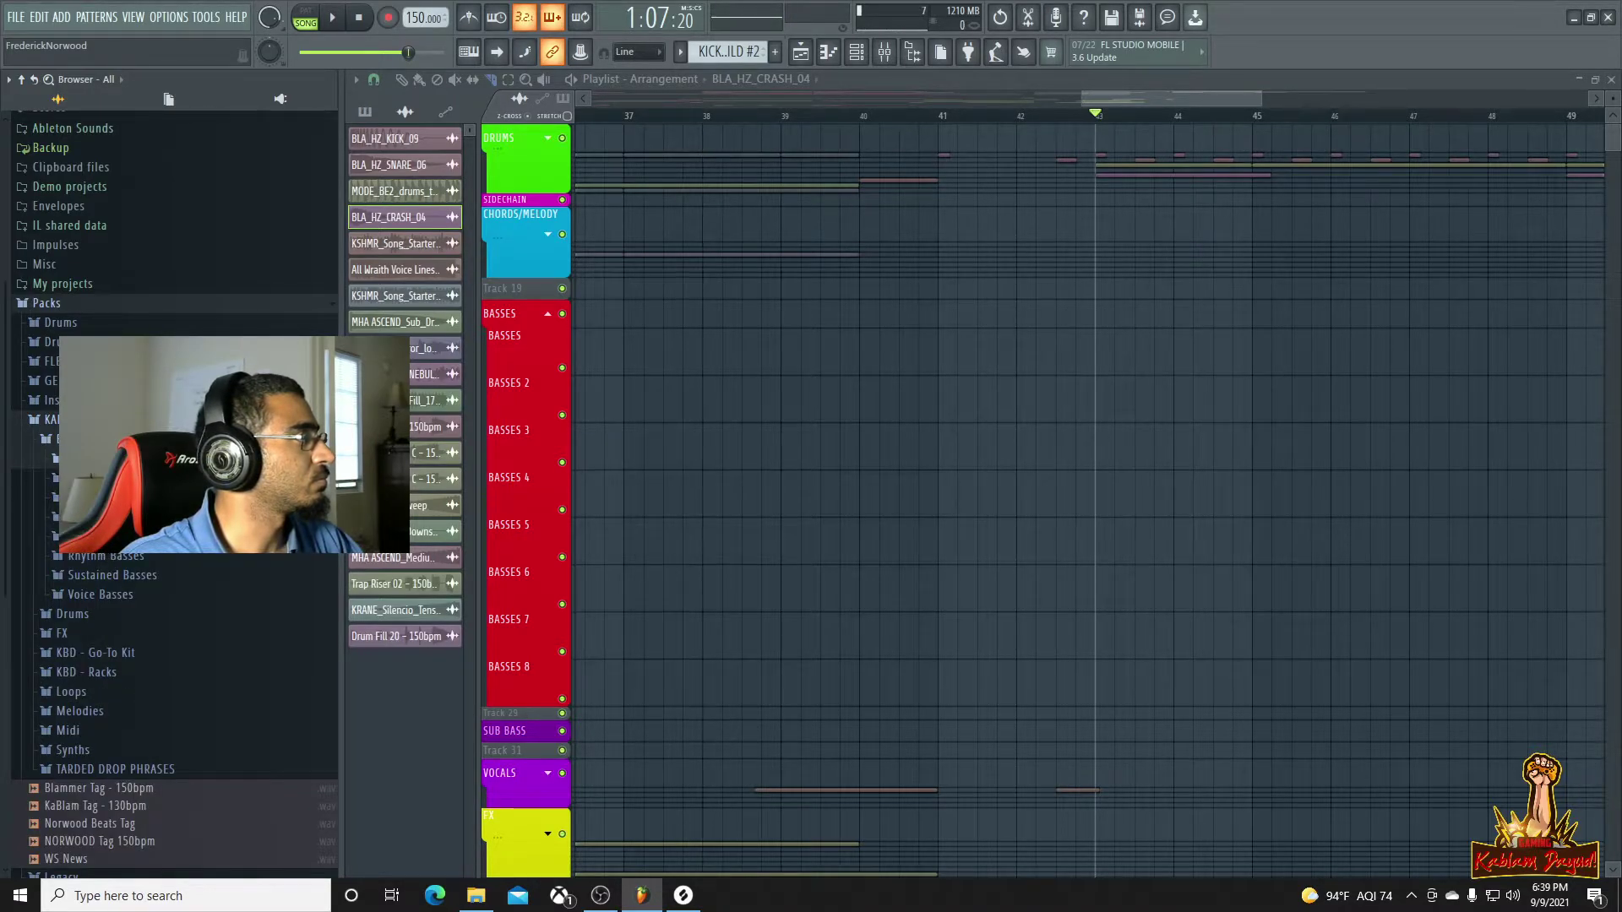
scroll(89, 624, up, 3)
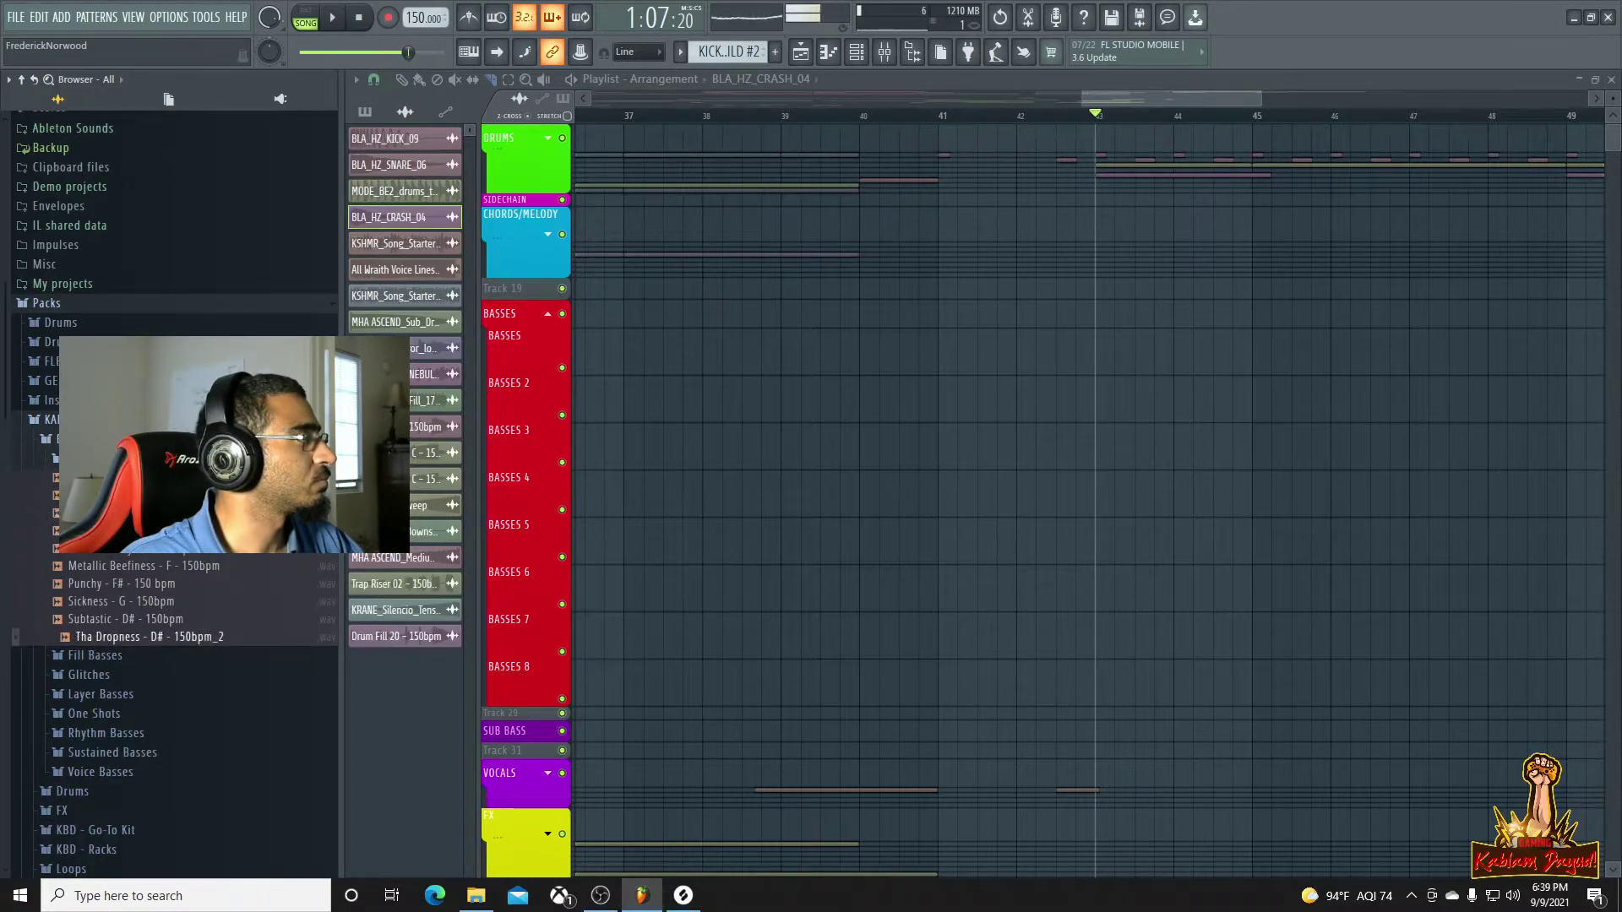
Audition samples from the Fill Basses, Layer Basses and One Shots folders, and open the Rhythm Basses folder
scroll(169, 676, down, 3)
scroll(169, 676, up, 3)
scroll(169, 675, down, 3)
scroll(169, 676, up, 3)
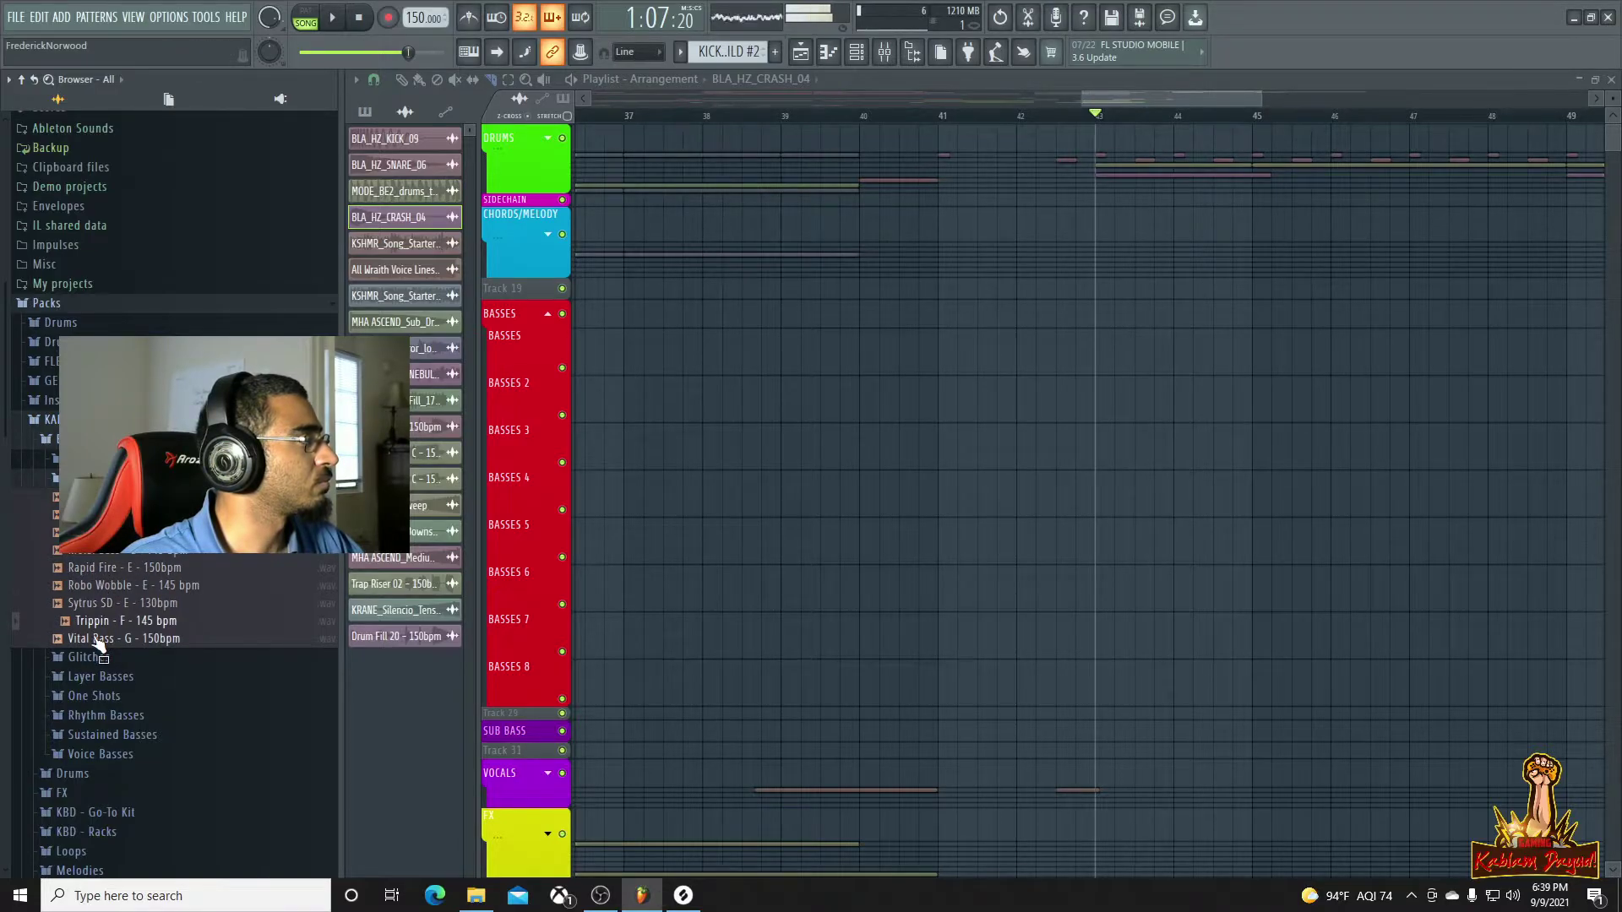
scroll(169, 676, down, 3)
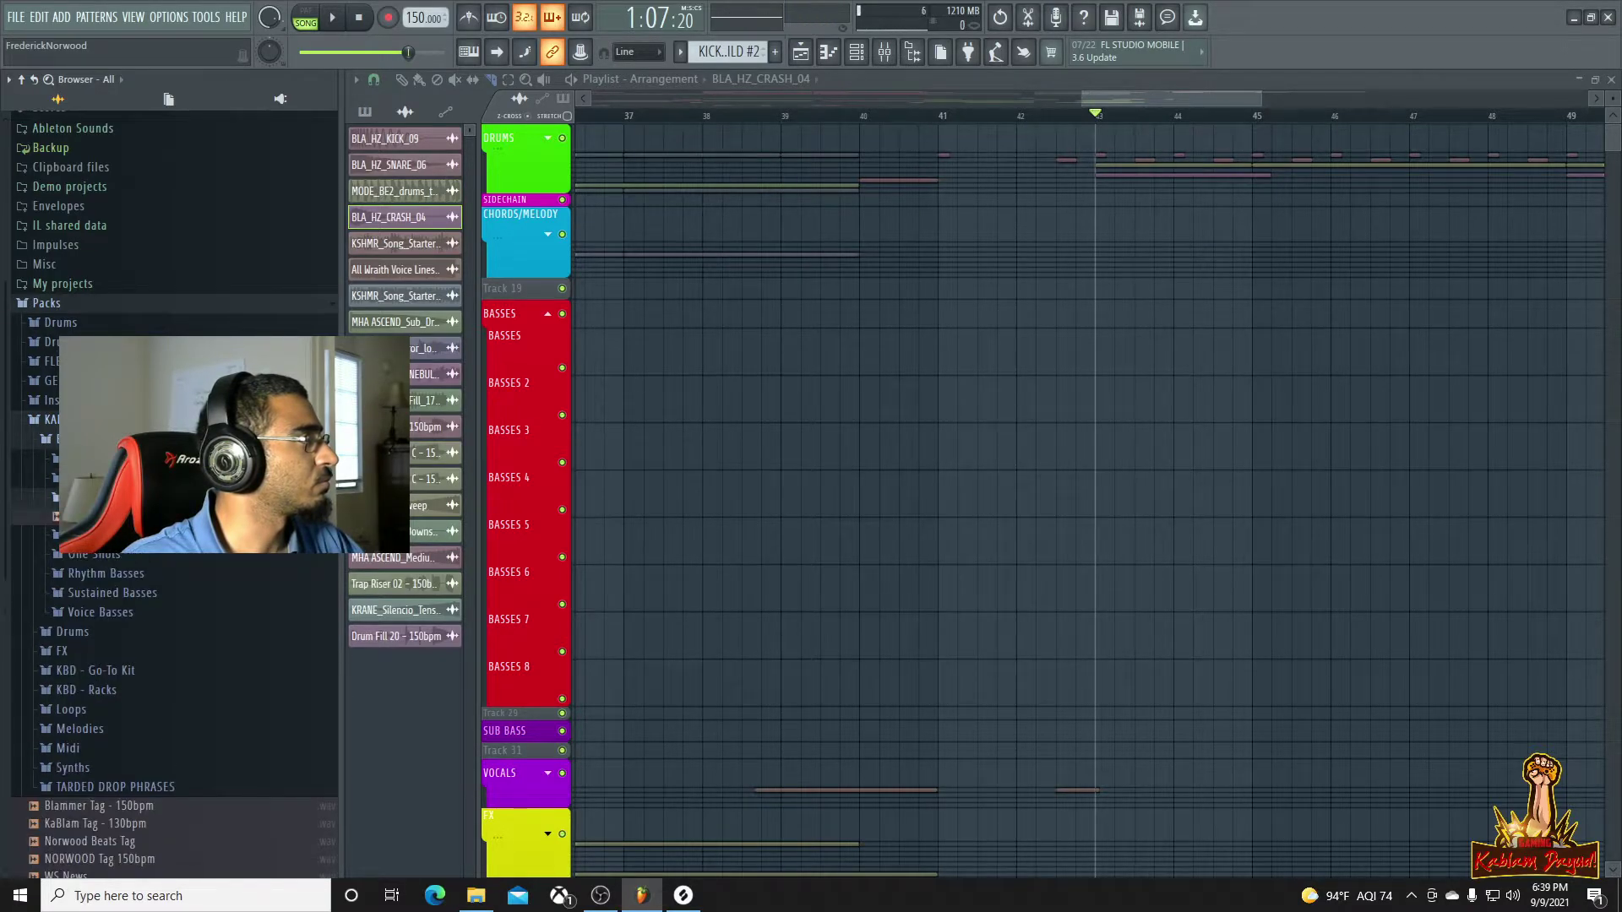
click(92, 497)
click(91, 517)
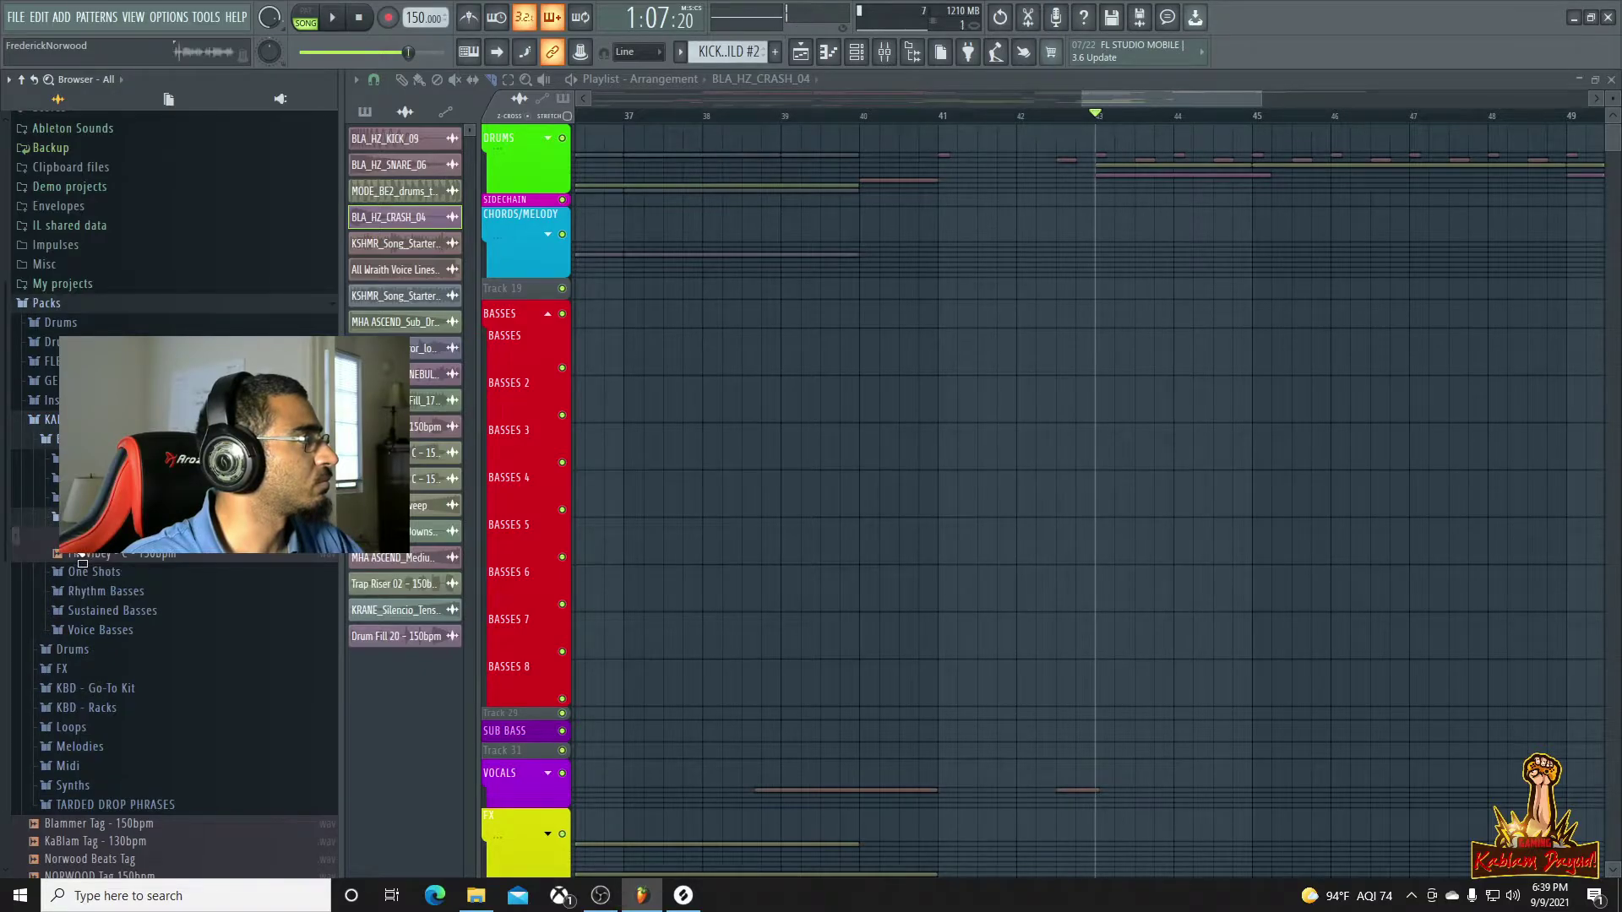
click(86, 571)
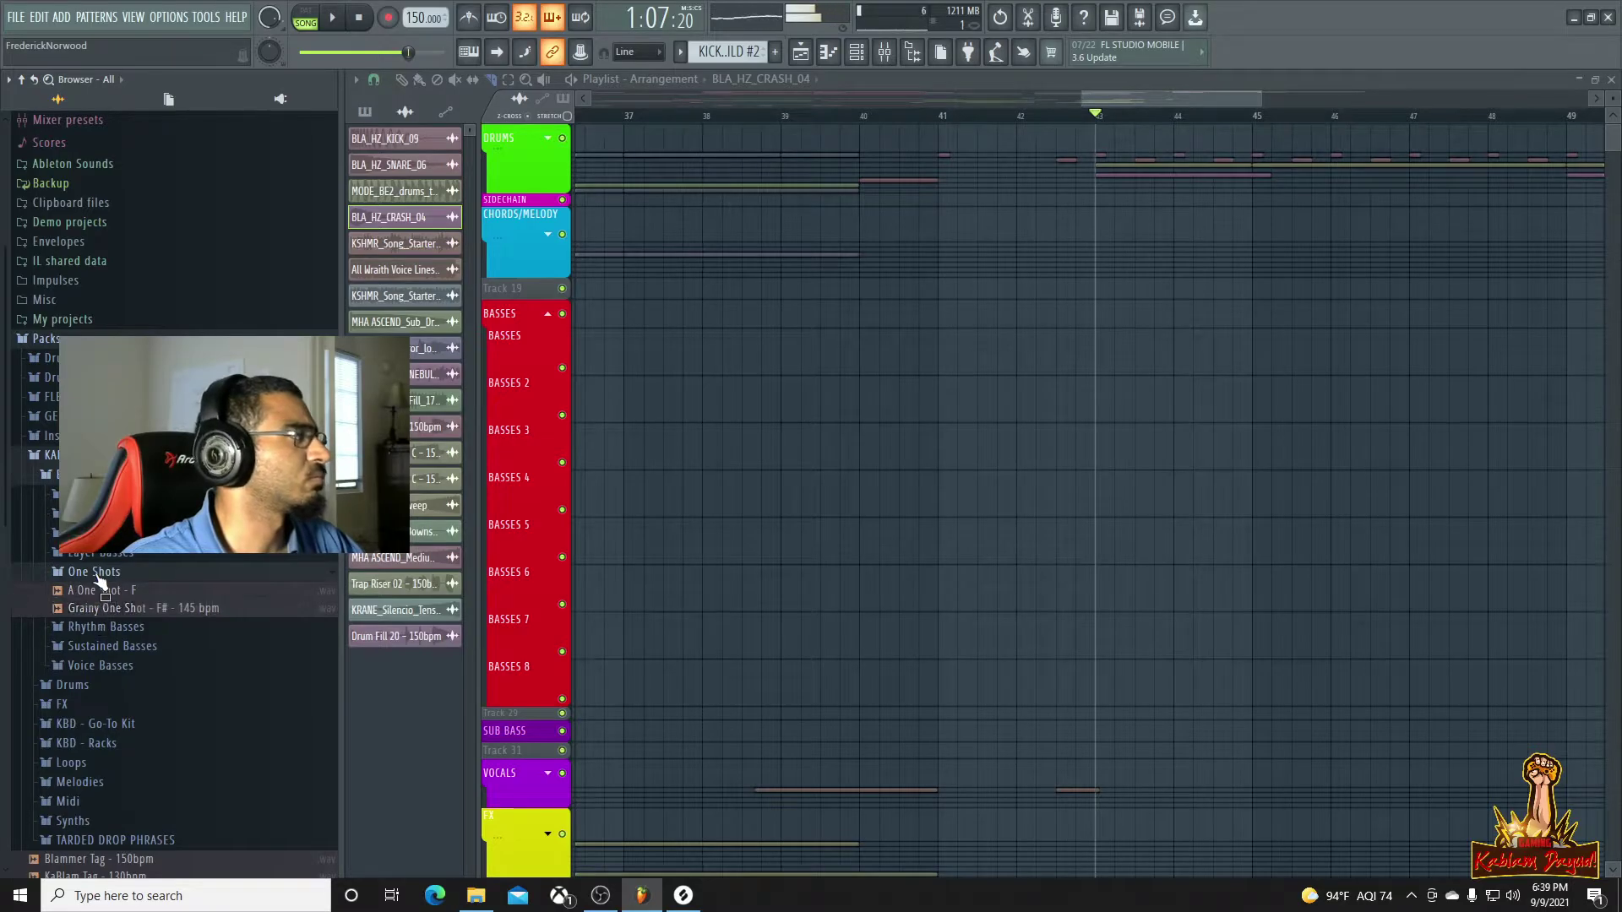
click(95, 577)
click(96, 595)
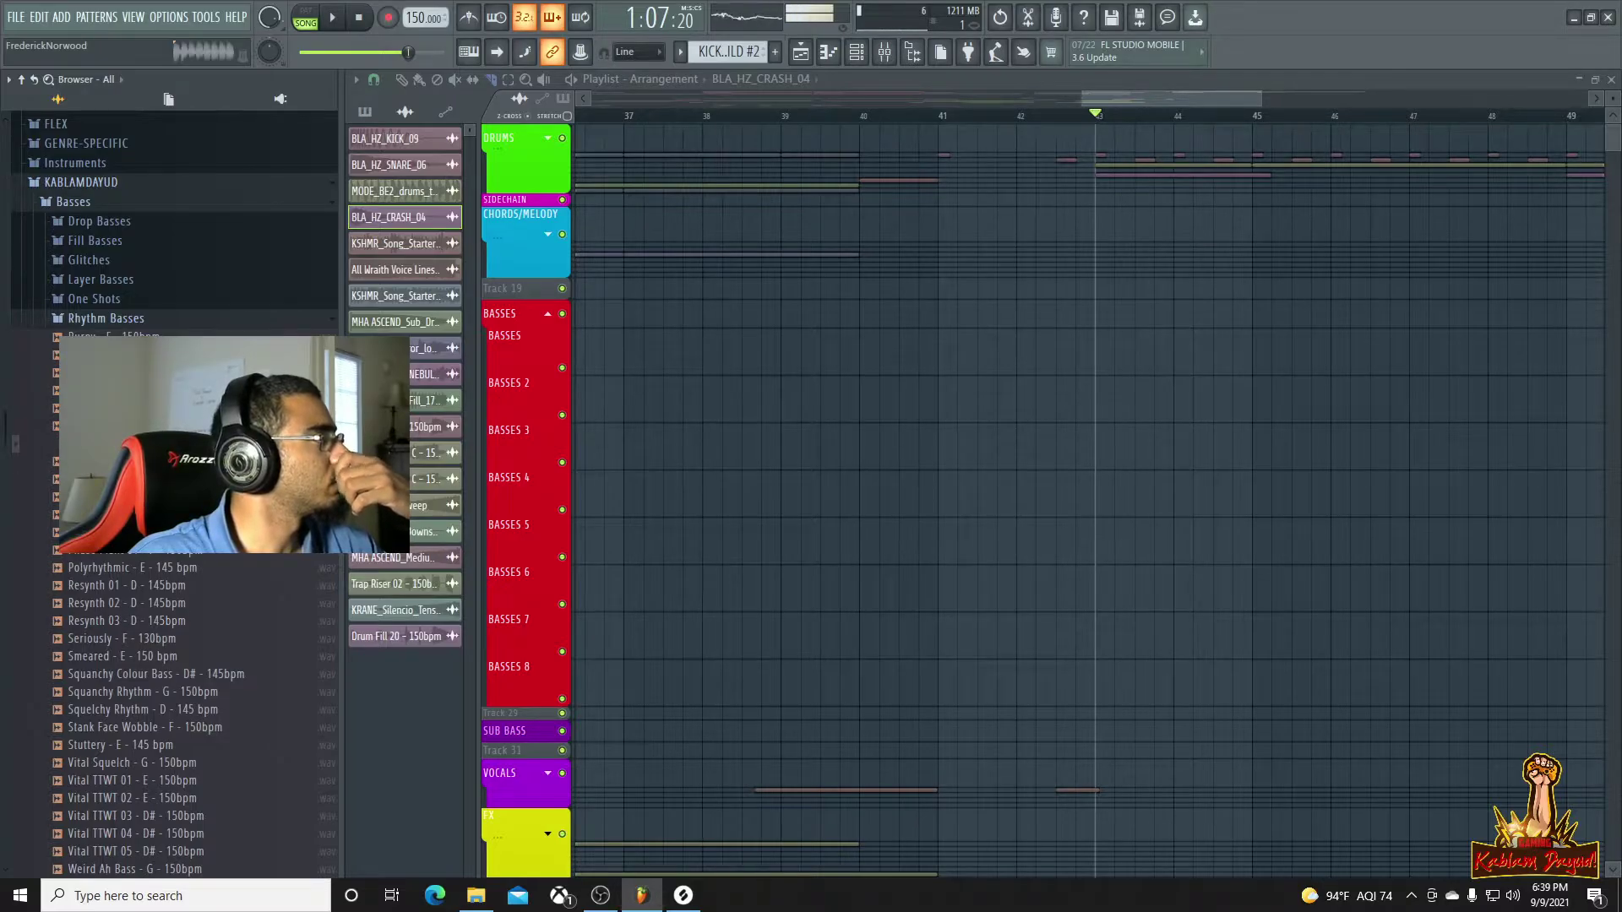
Place the Vital TTWT 01 - E - 150bpm sample from Rhythm Basses at bar 41 on the BASSES track and play it from just before bar 41
scroll(110, 681, down, 3)
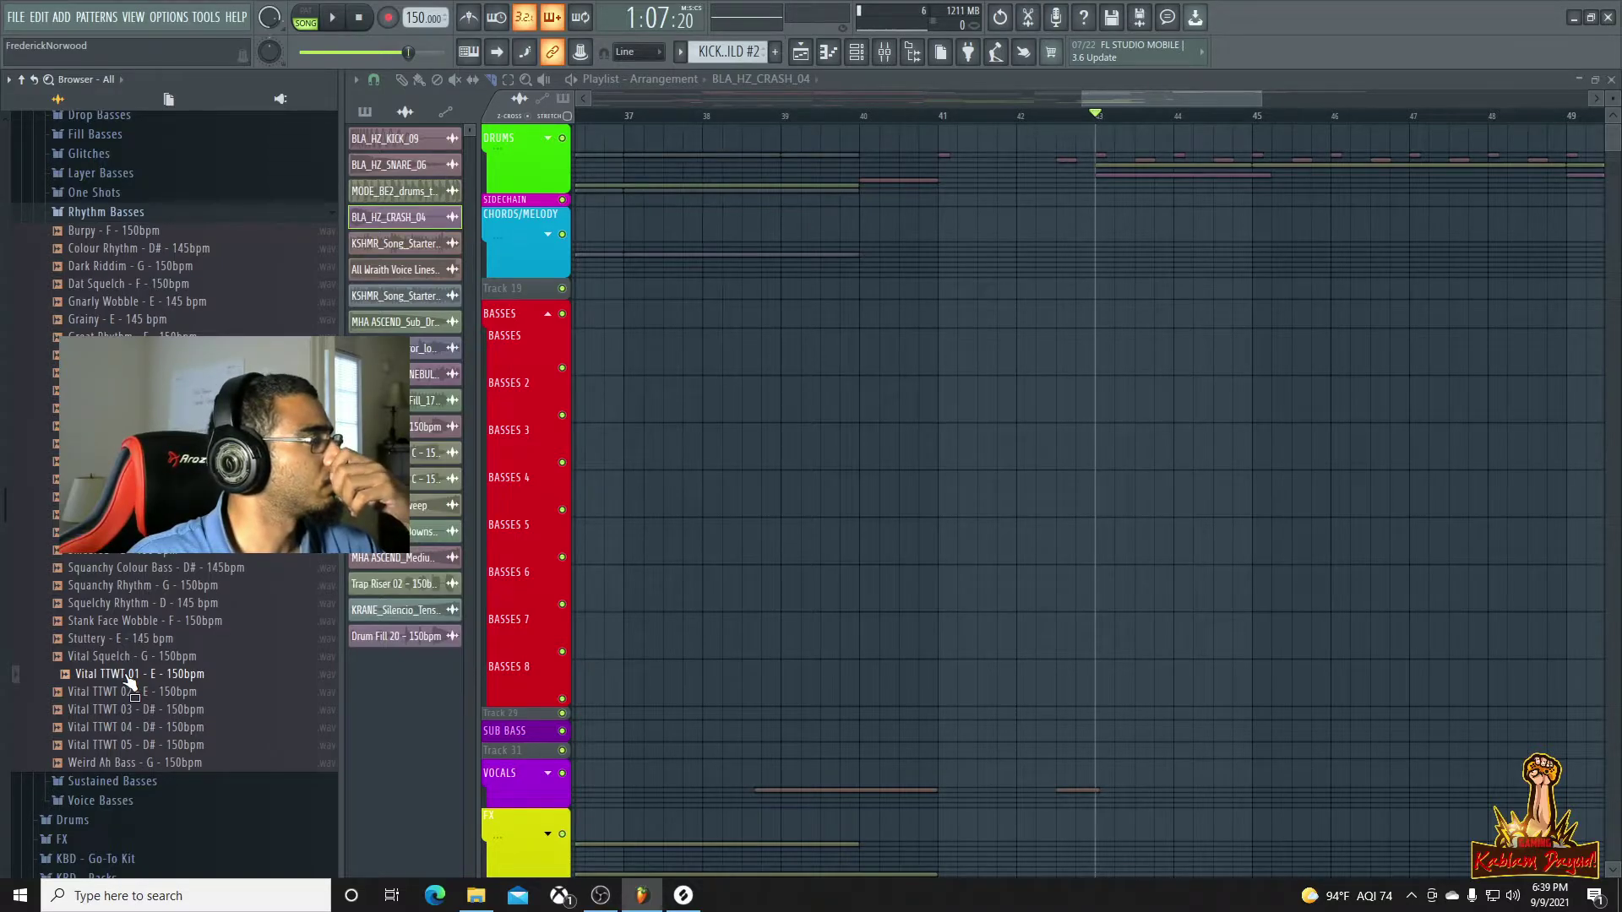
click(918, 116)
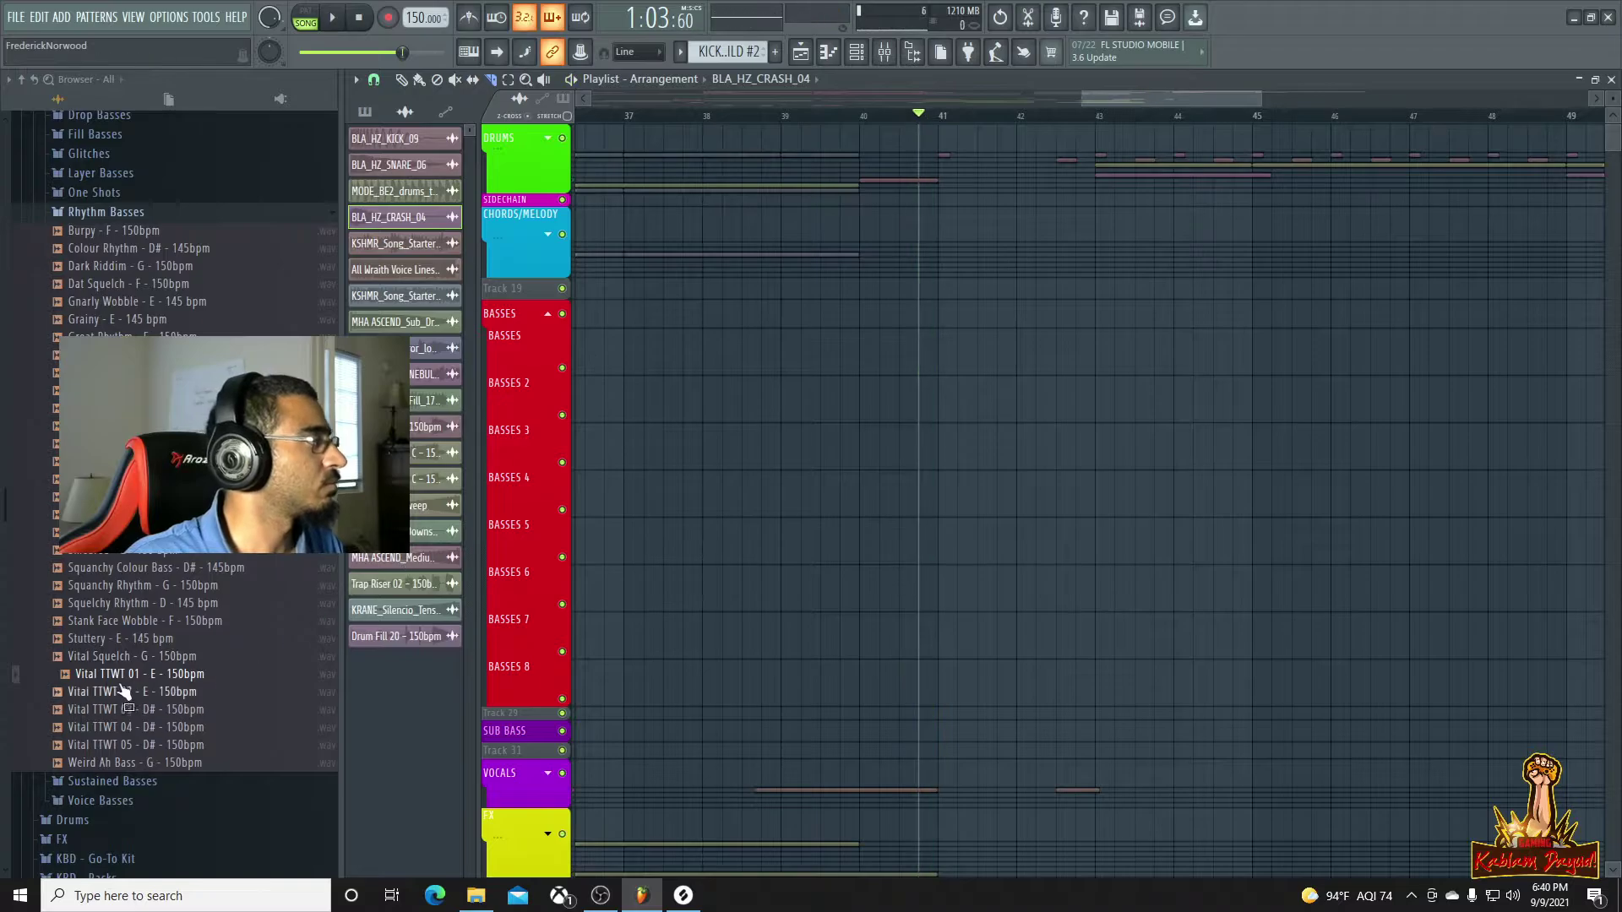
drag(925, 356, 936, 359)
key(space)
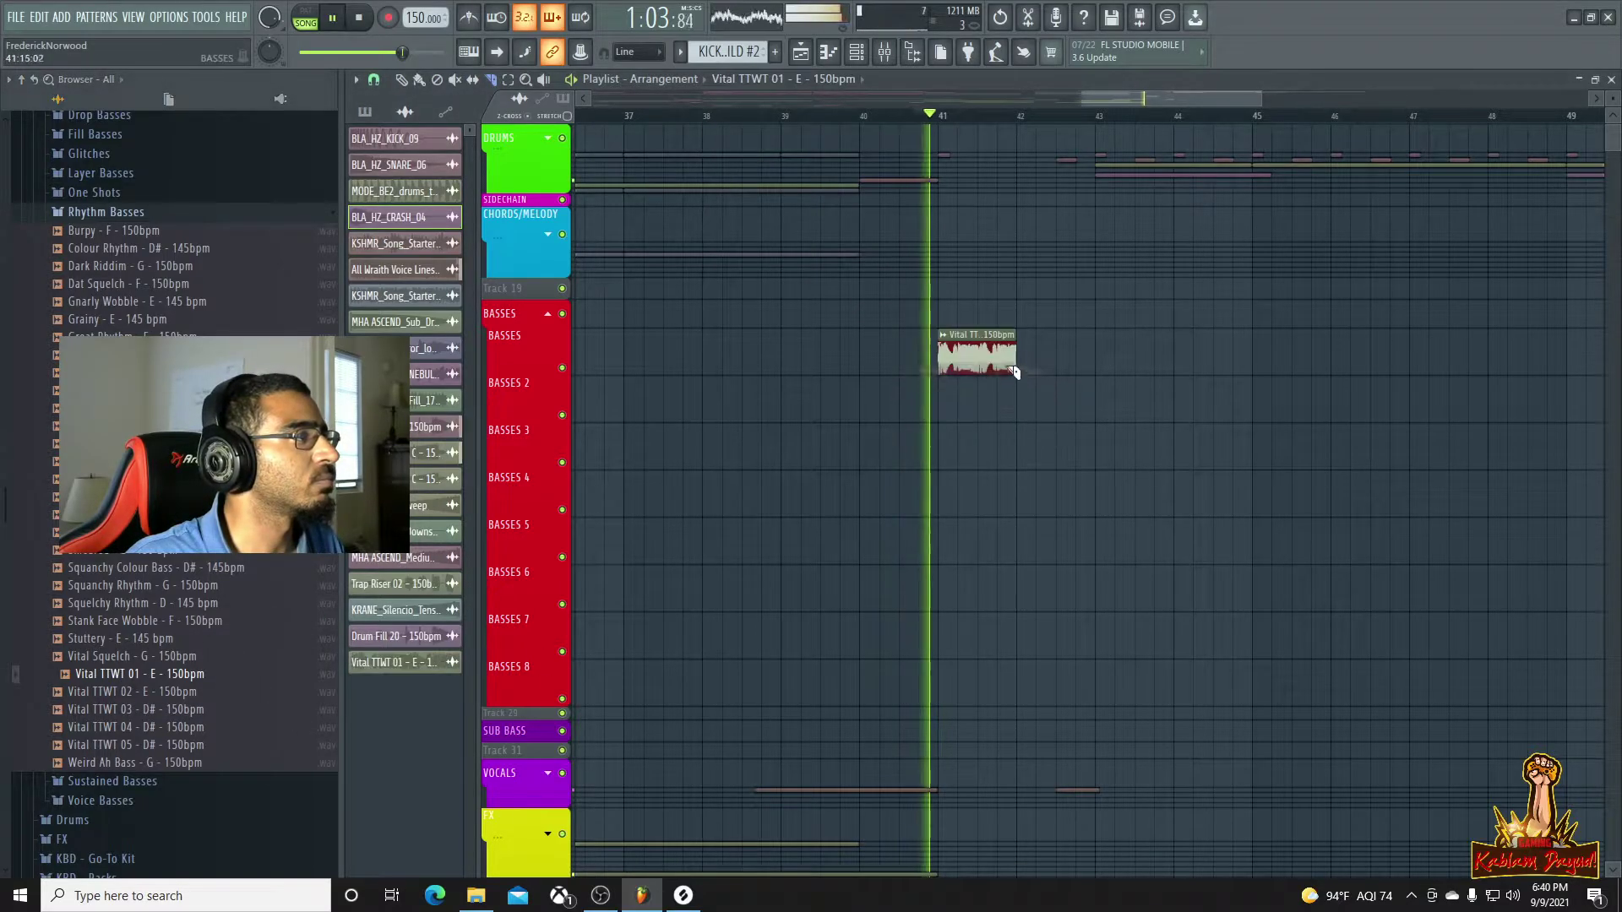
key(space)
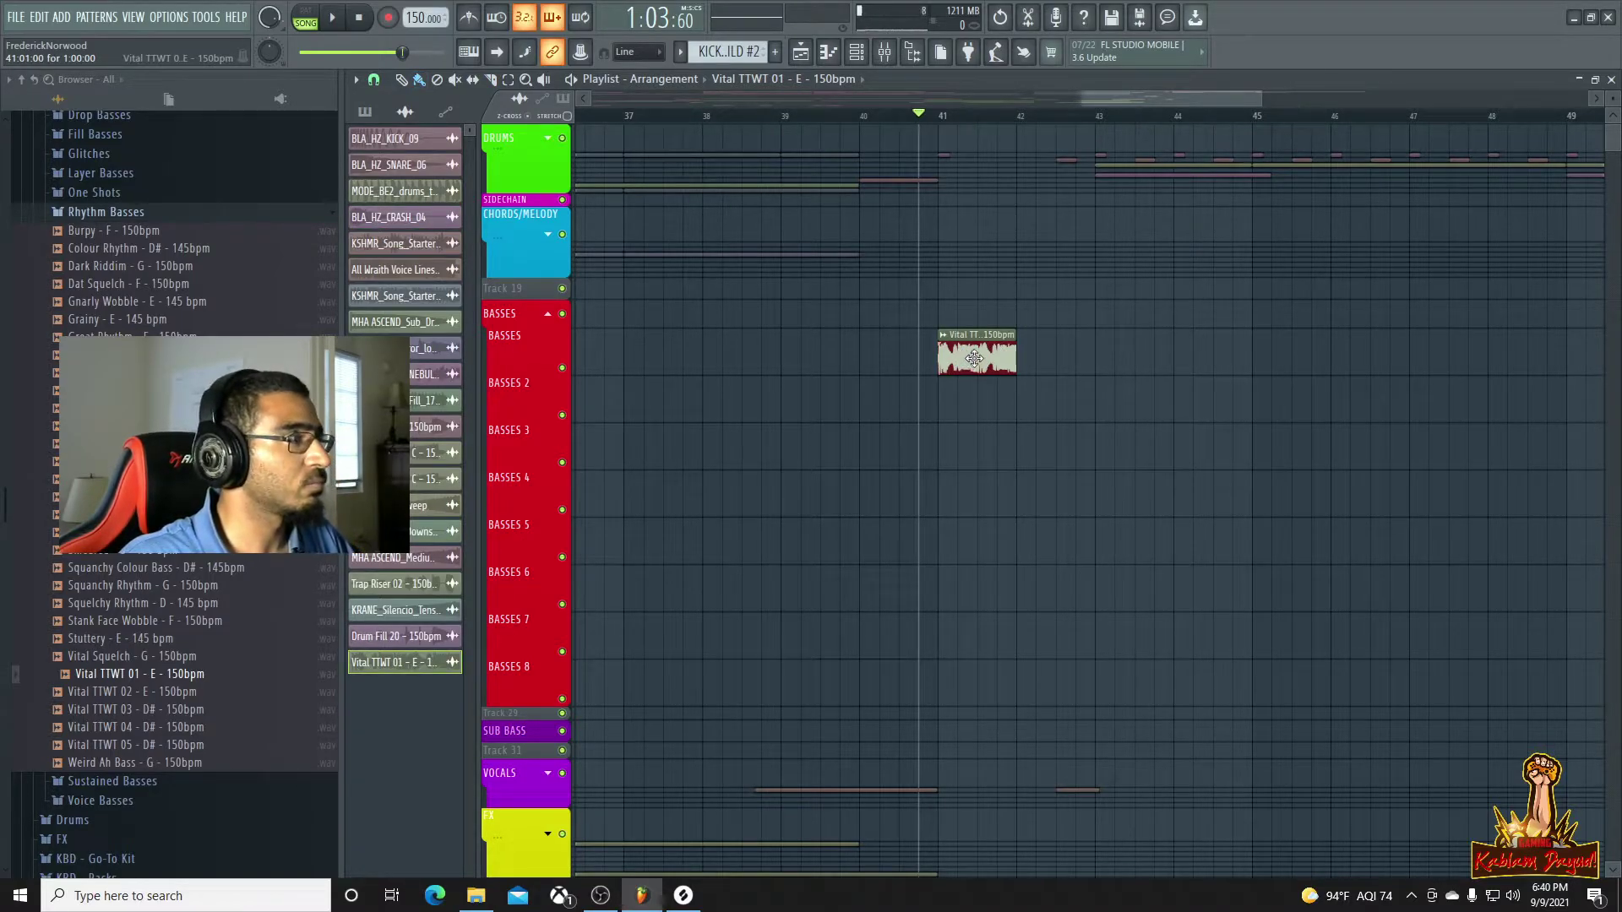
Copy the Vital TTWT 01 clip to bar 42, shorten the copy to half a bar, and play the fill from just before bar 41
key(space)
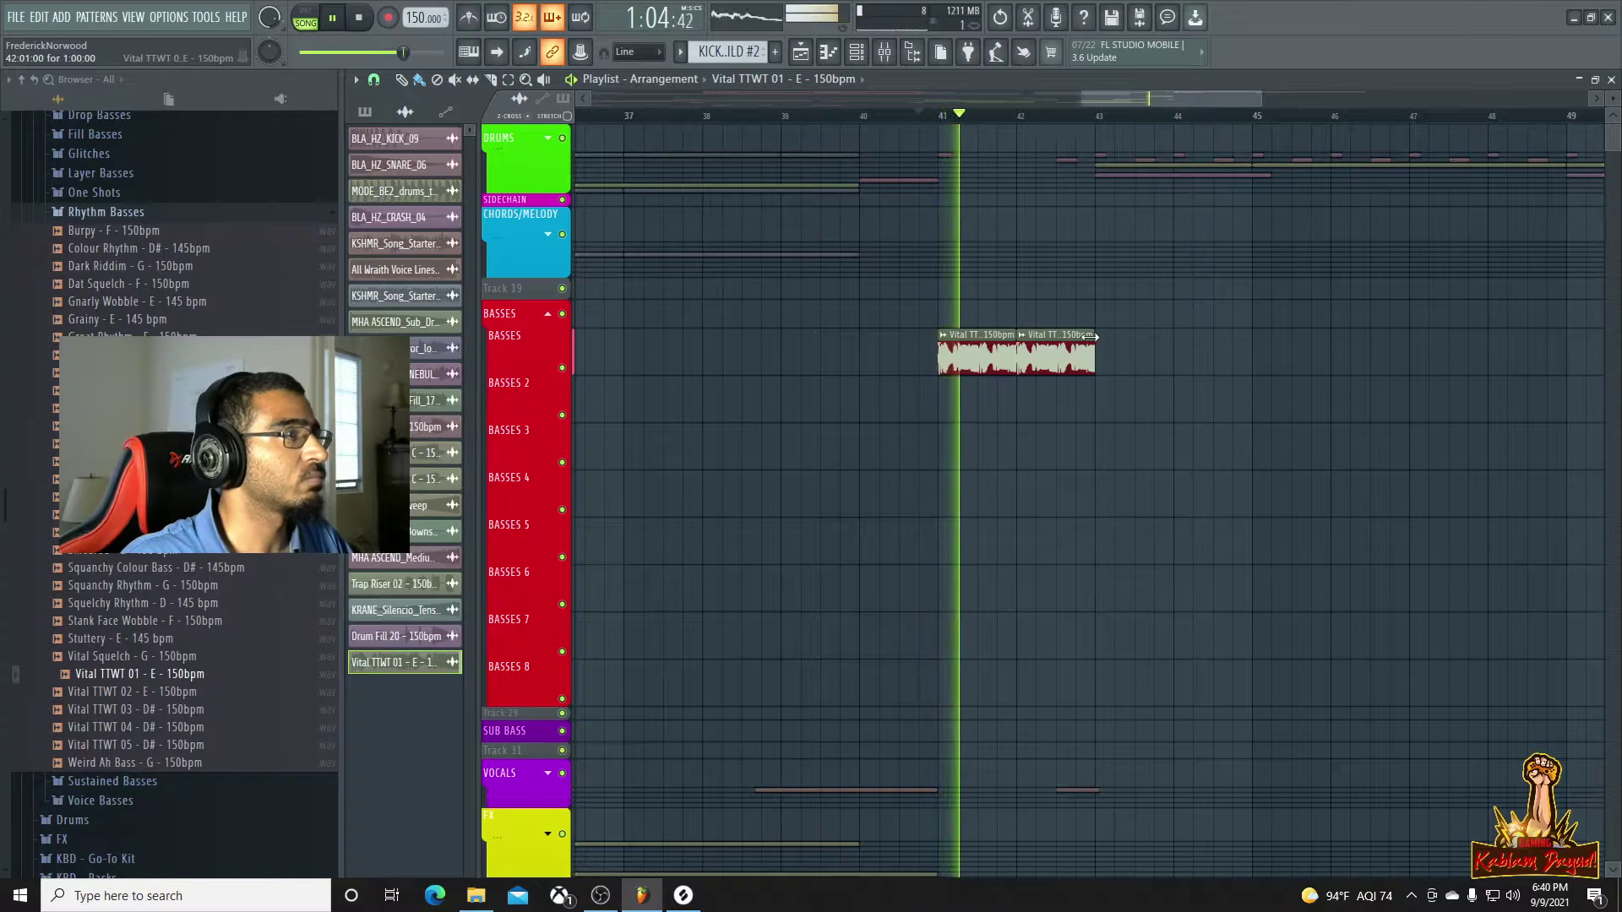
key(space)
drag(1095, 335, 1074, 335)
key(space)
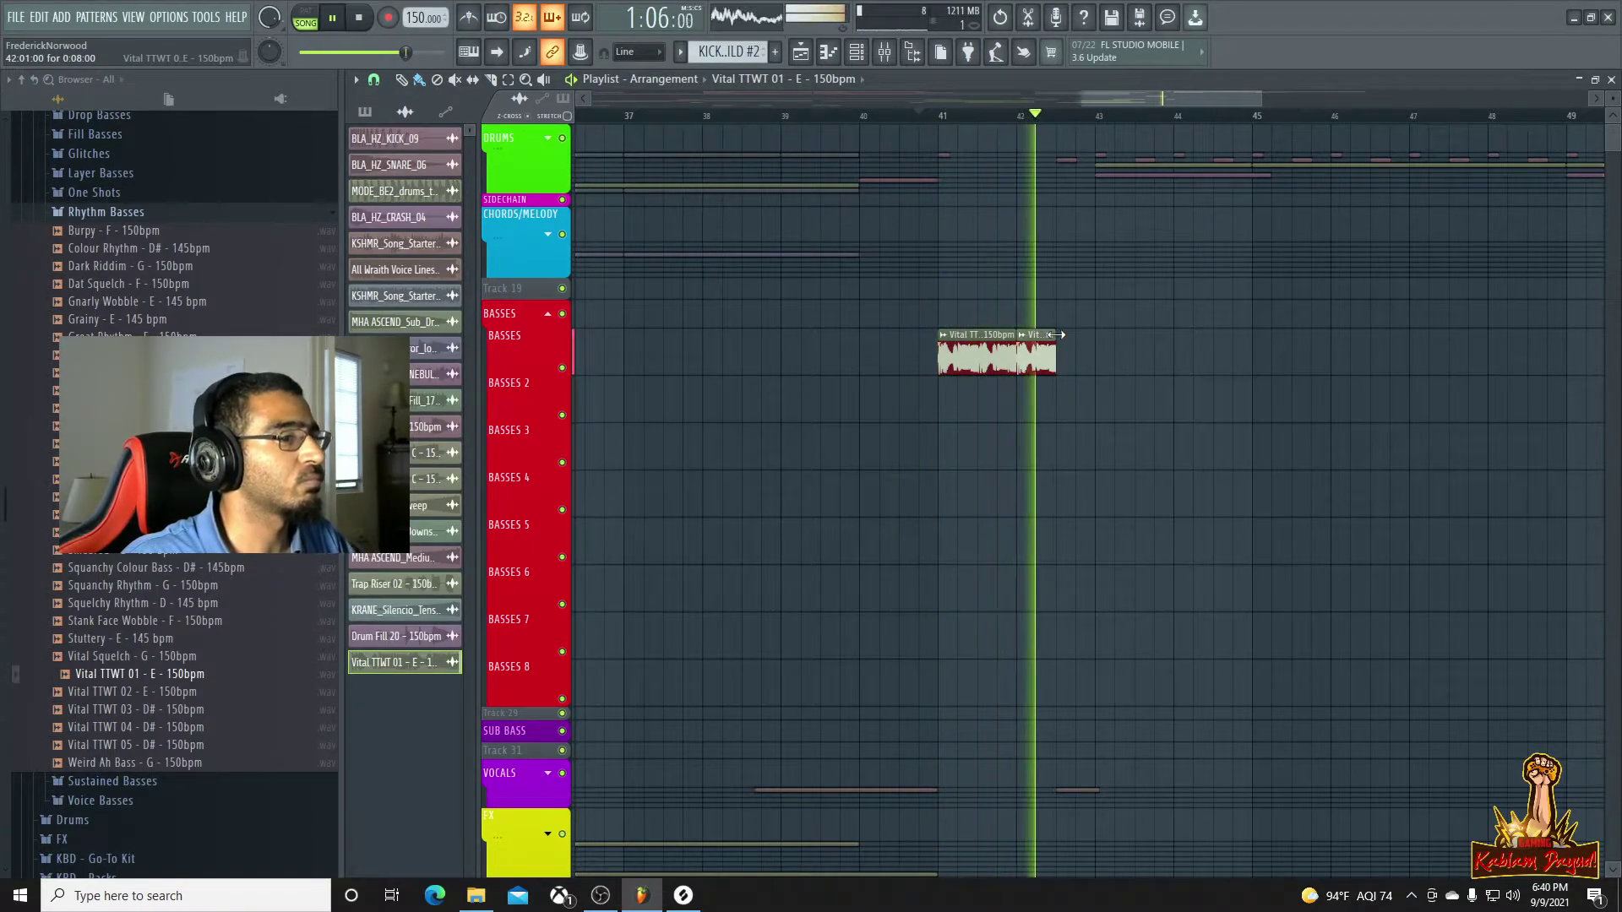
key(space)
key(space)
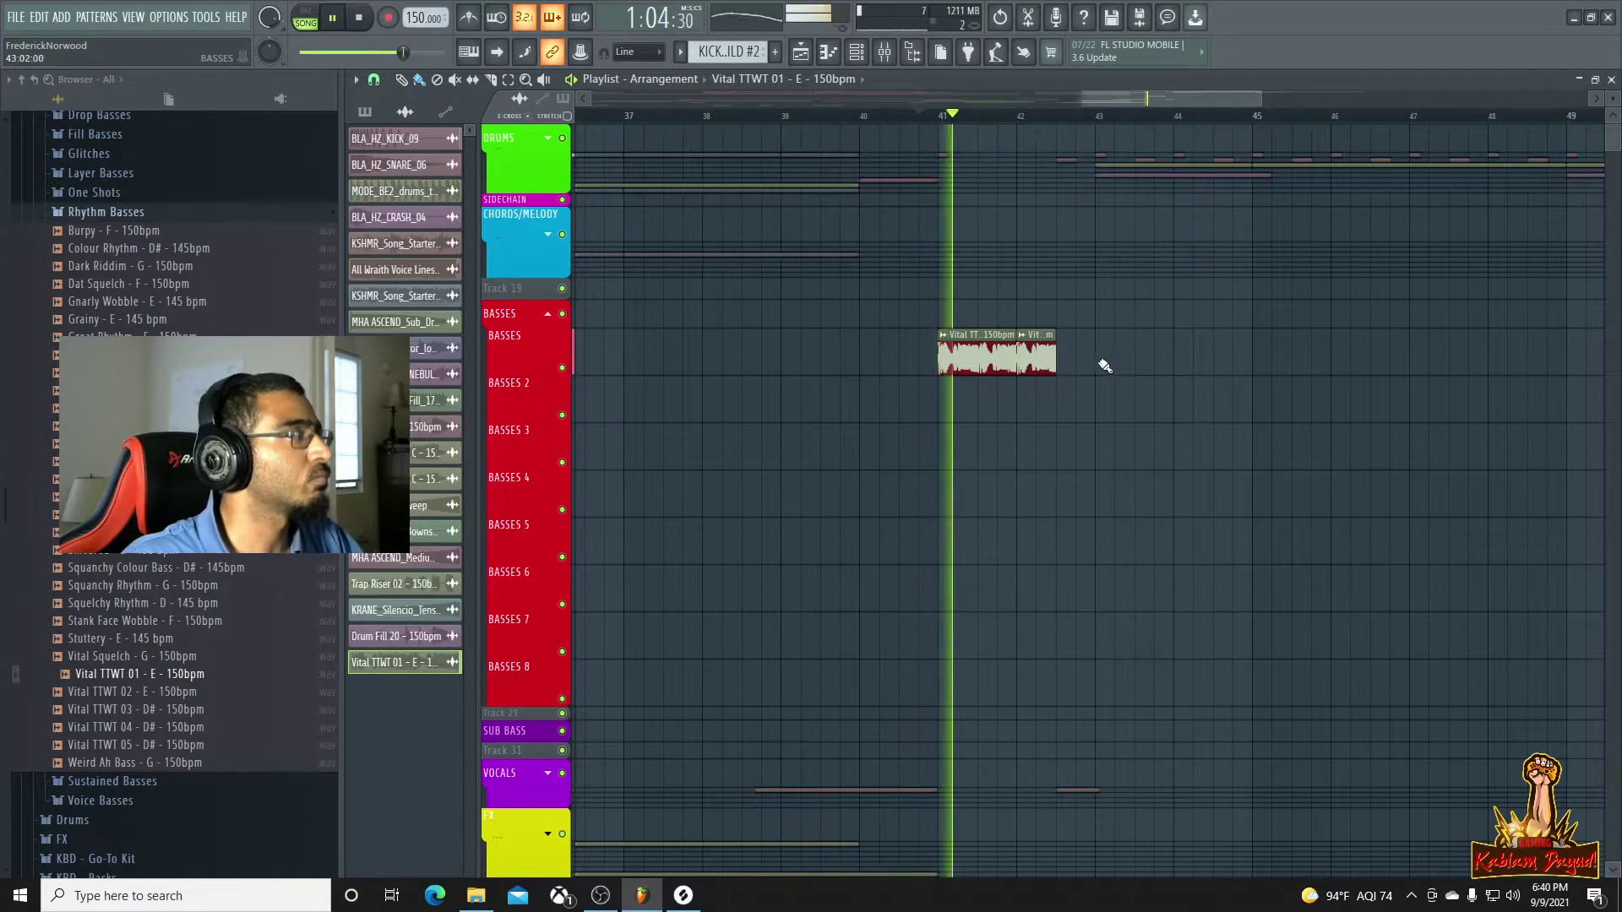
key(space)
key(space)
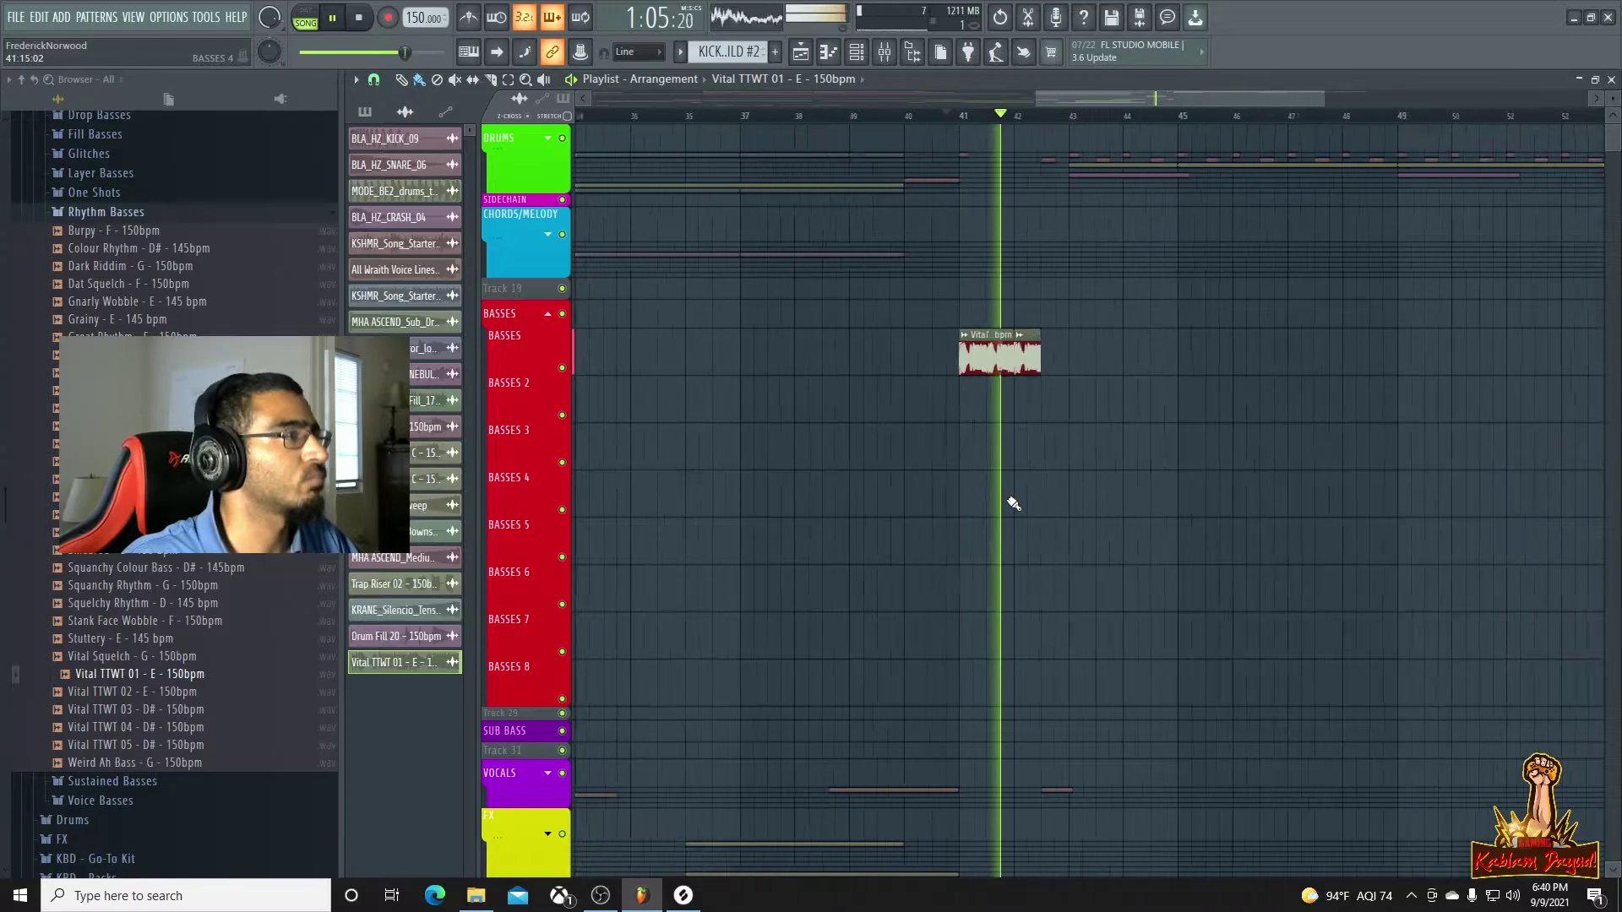
Lower the time-stretching pitch of the Vital TTWT 01 sample slightly in its channel settings and play the bass fill again
scroll(981, 478, up, 4)
scroll(1026, 473, down, 1)
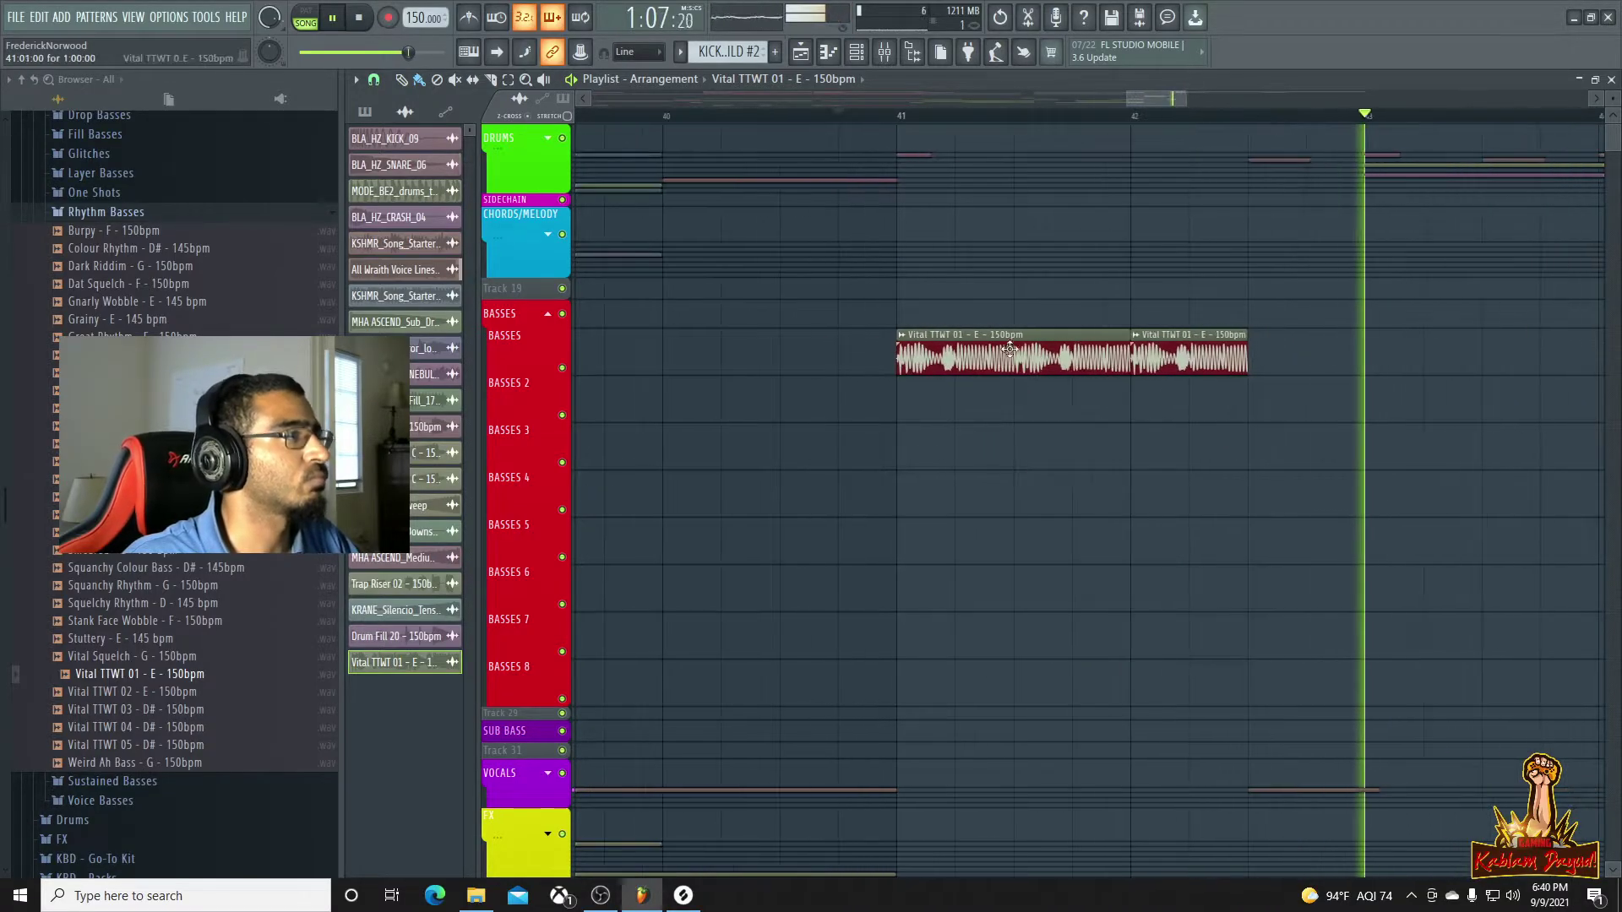
key(space)
double_click(1020, 359)
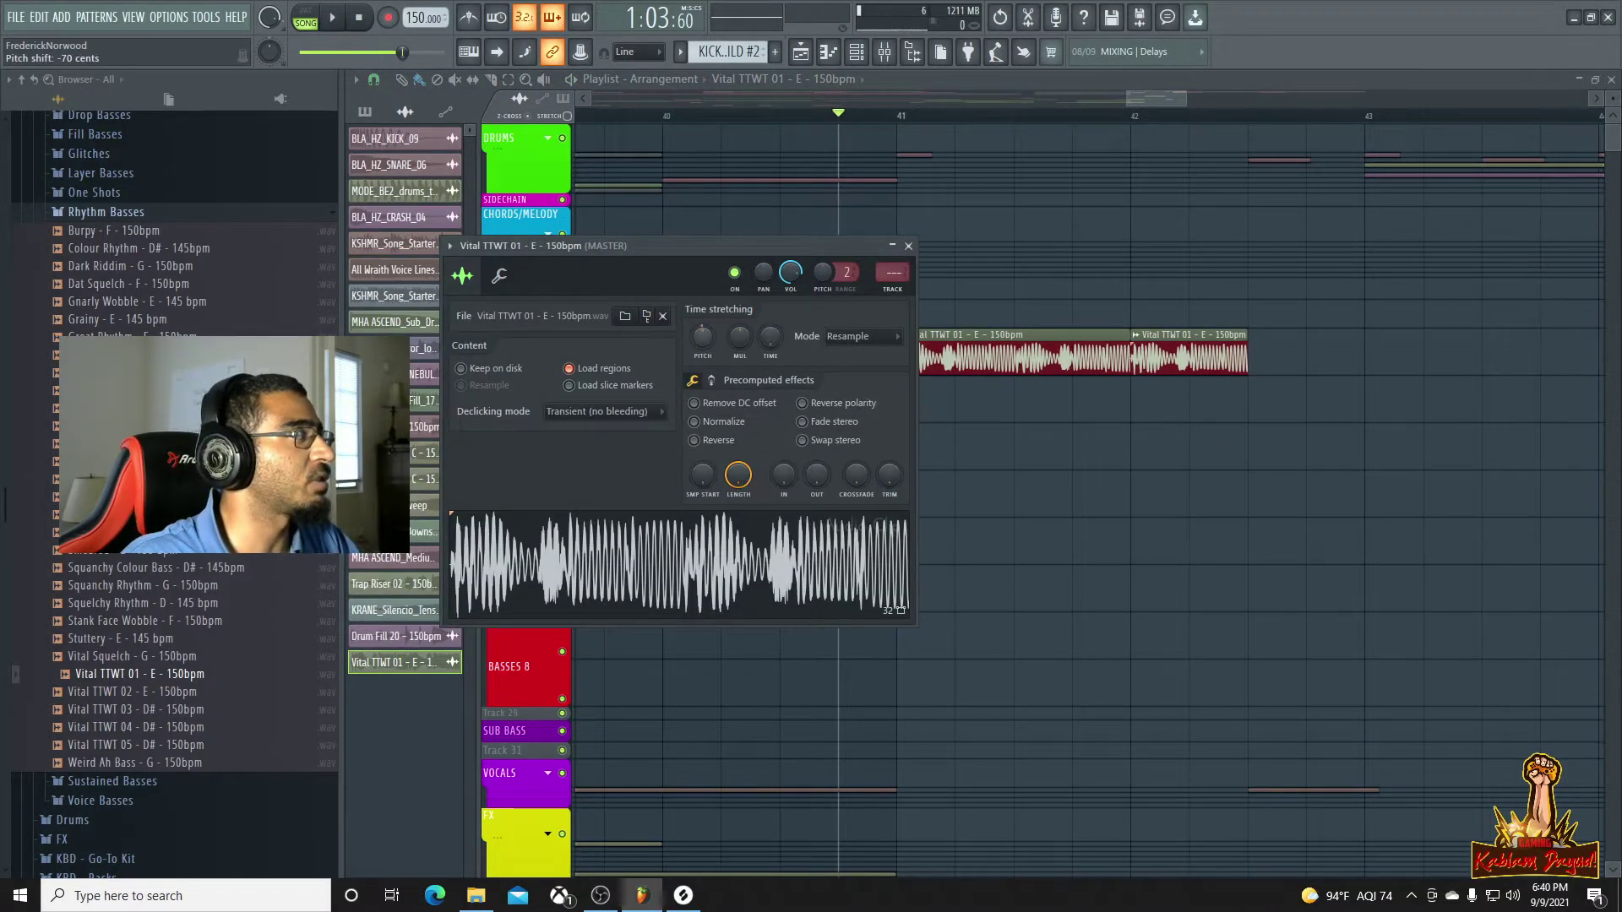
drag(702, 337, 702, 345)
key(space)
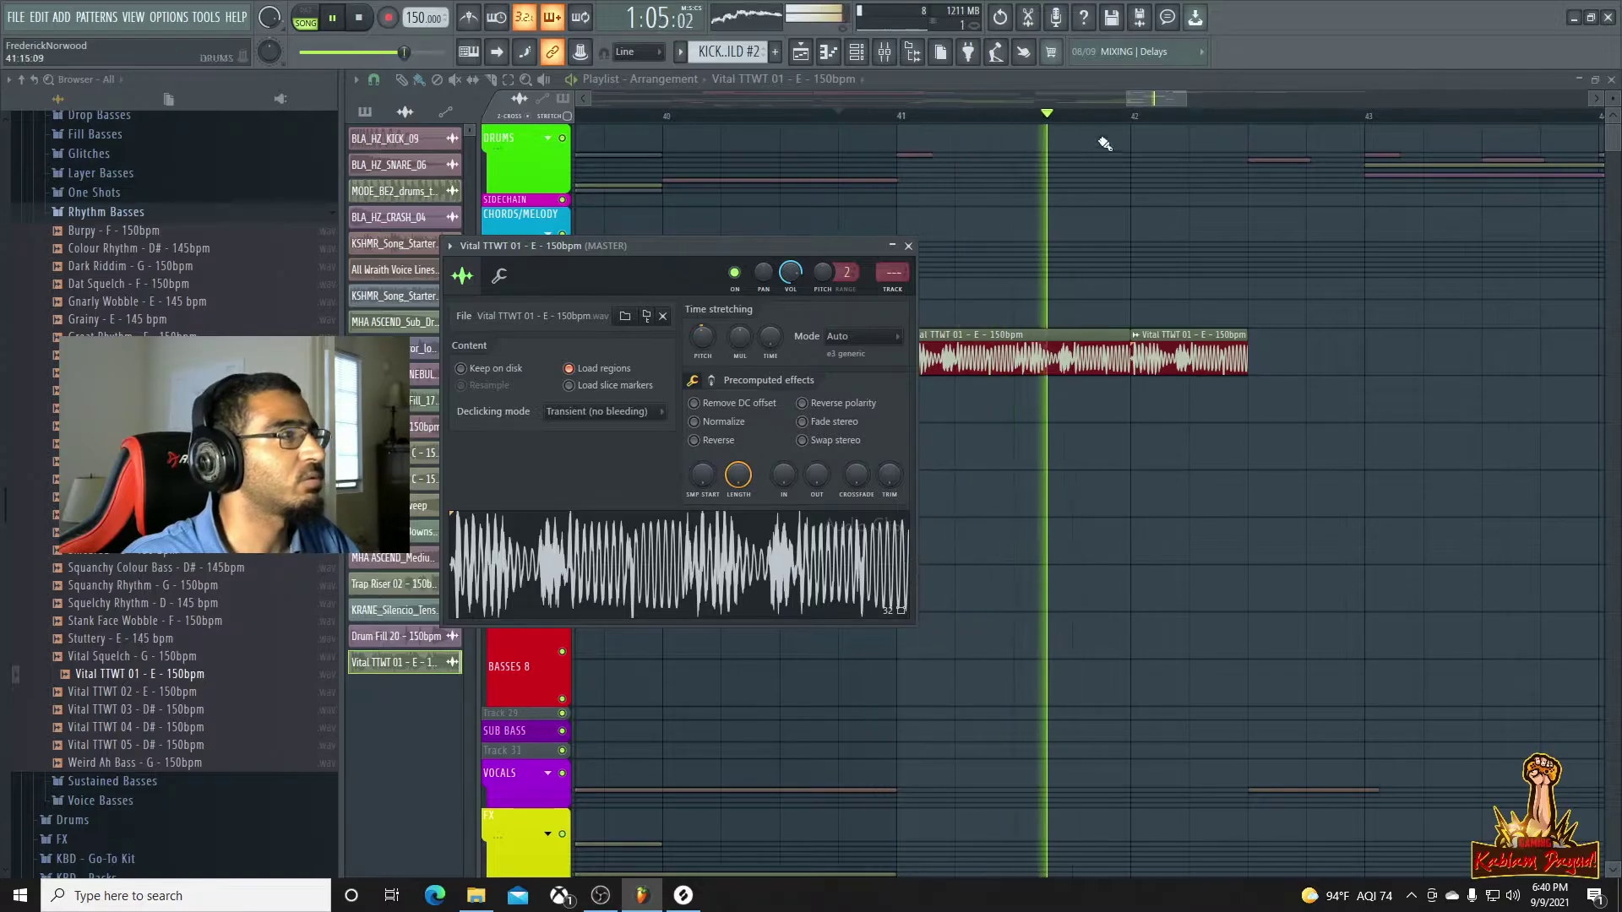
Copy the Vital TTWT 01 clips to bar 43 on the BASSES track and play them back
drag(1186, 101, 1322, 101)
key(space)
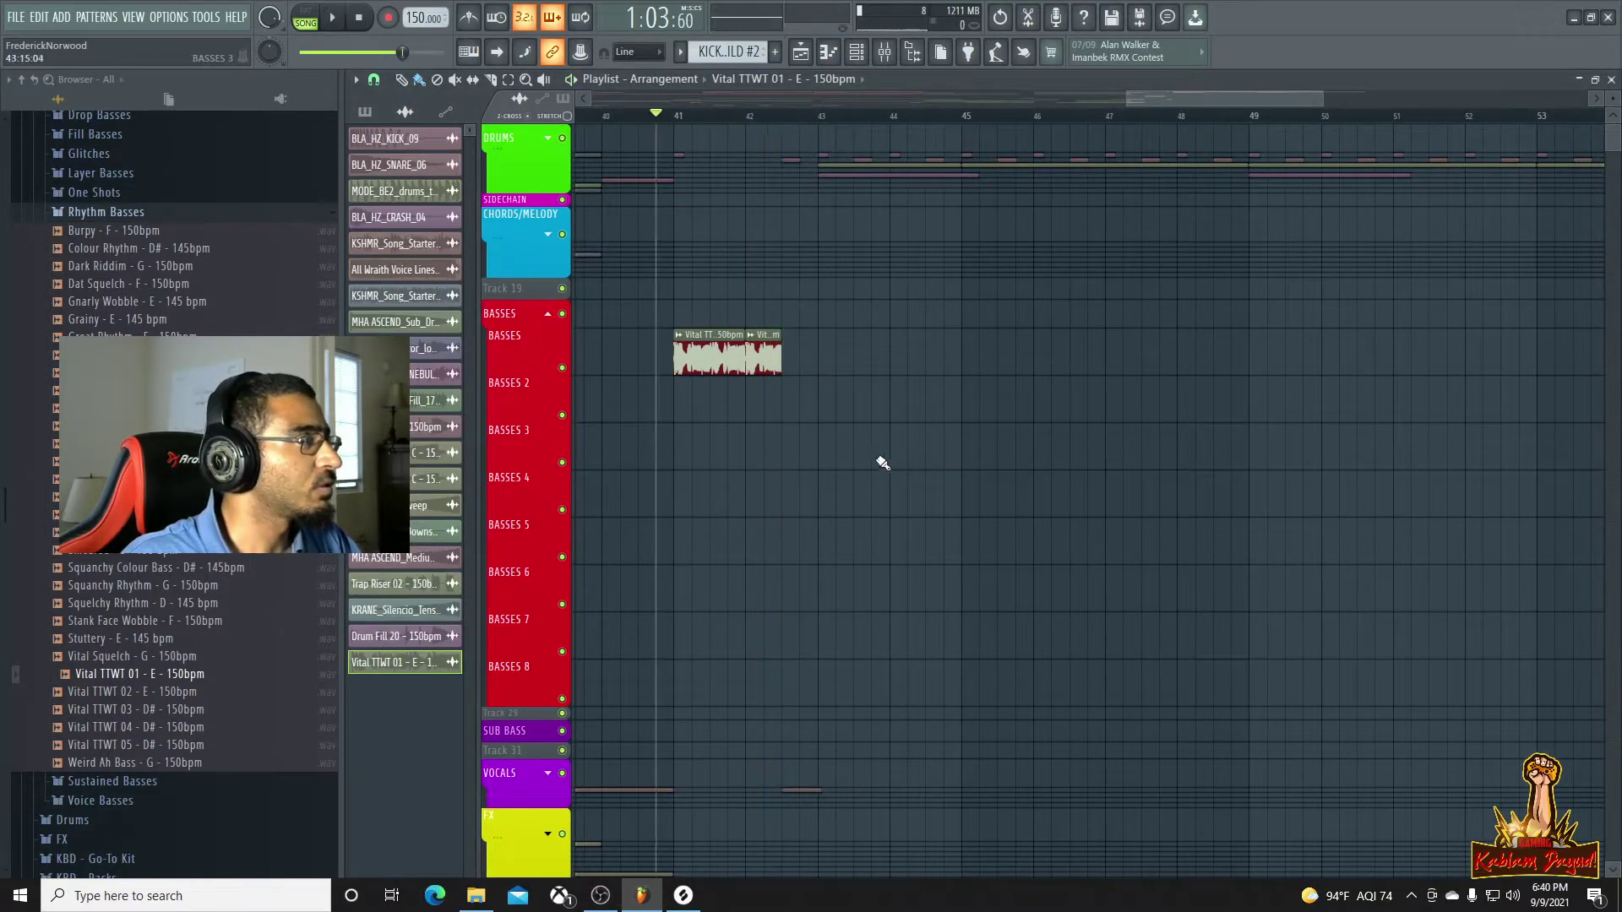
drag(702, 363, 847, 364)
key(space)
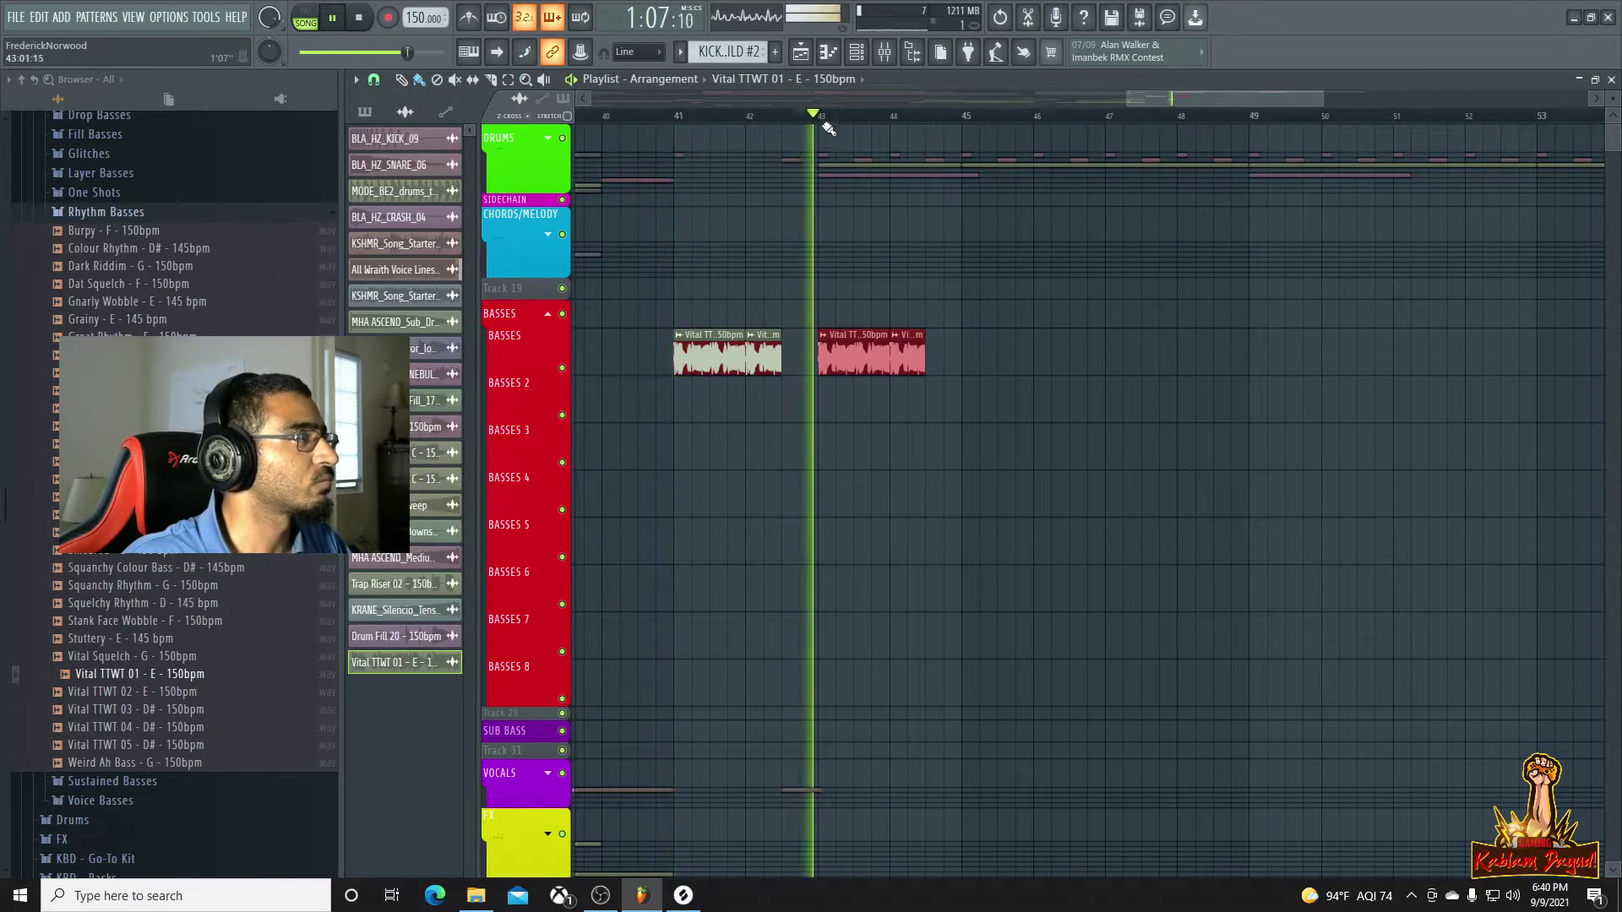
Place the Vital TTWT 02 - E - 150bpm sample at bar 43 on BASSES 2 and delete the Vital TTWT 01 copies there
click(140, 691)
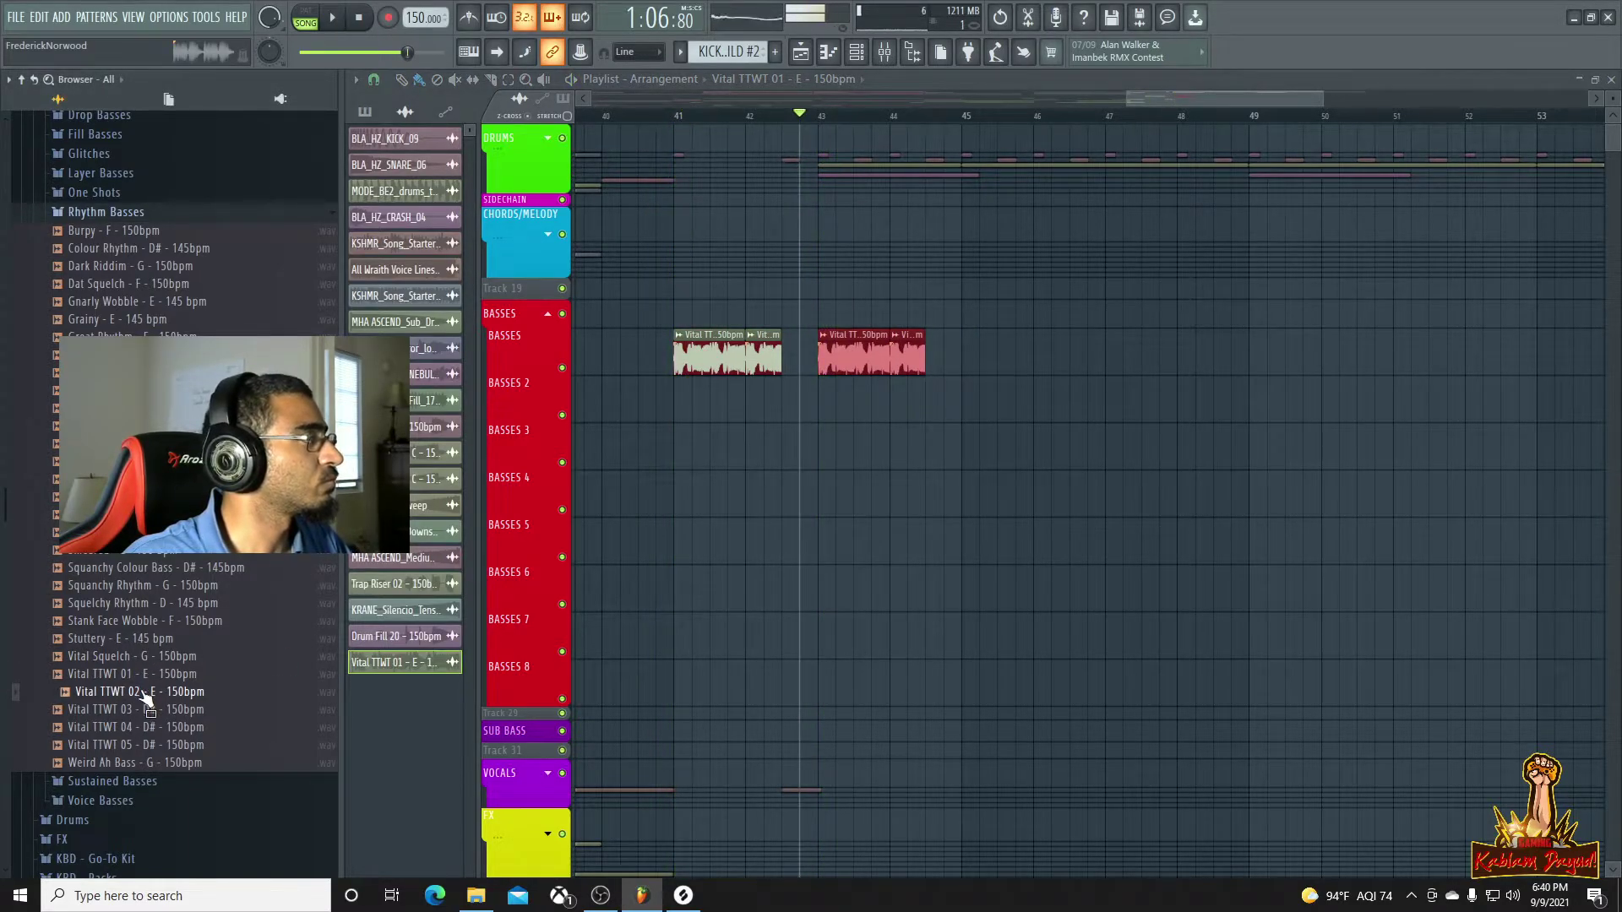
drag(647, 408, 938, 405)
key(Delete)
Set the Vital TTWT 02 clip's pitch shift to -100 cents with Auto time stretching, and play it back
double_click(966, 396)
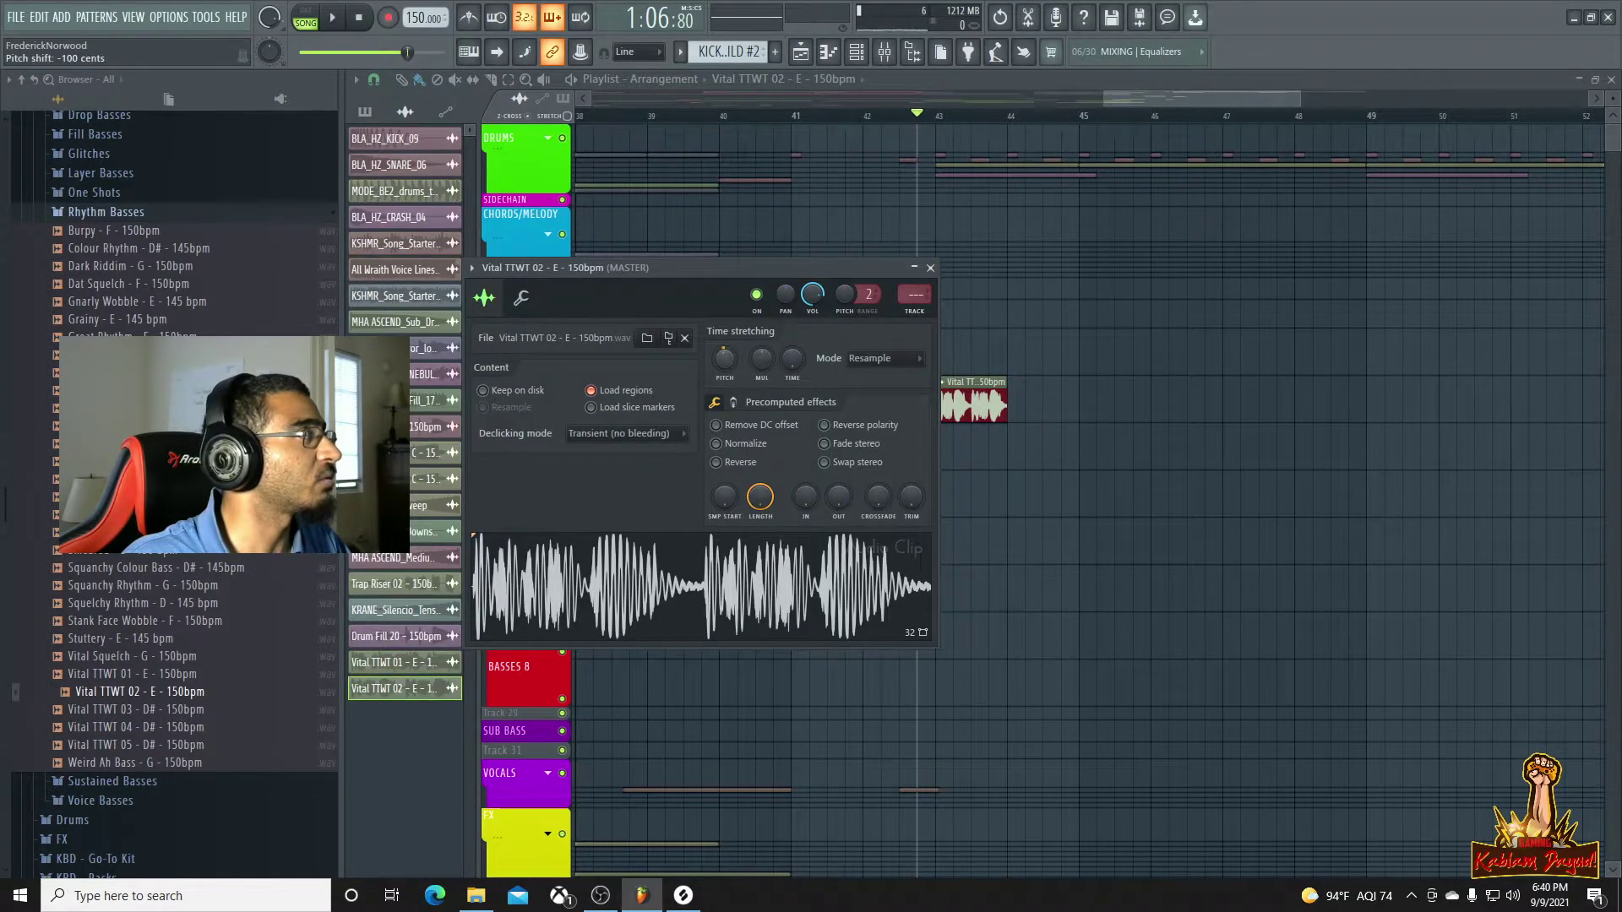
key(space)
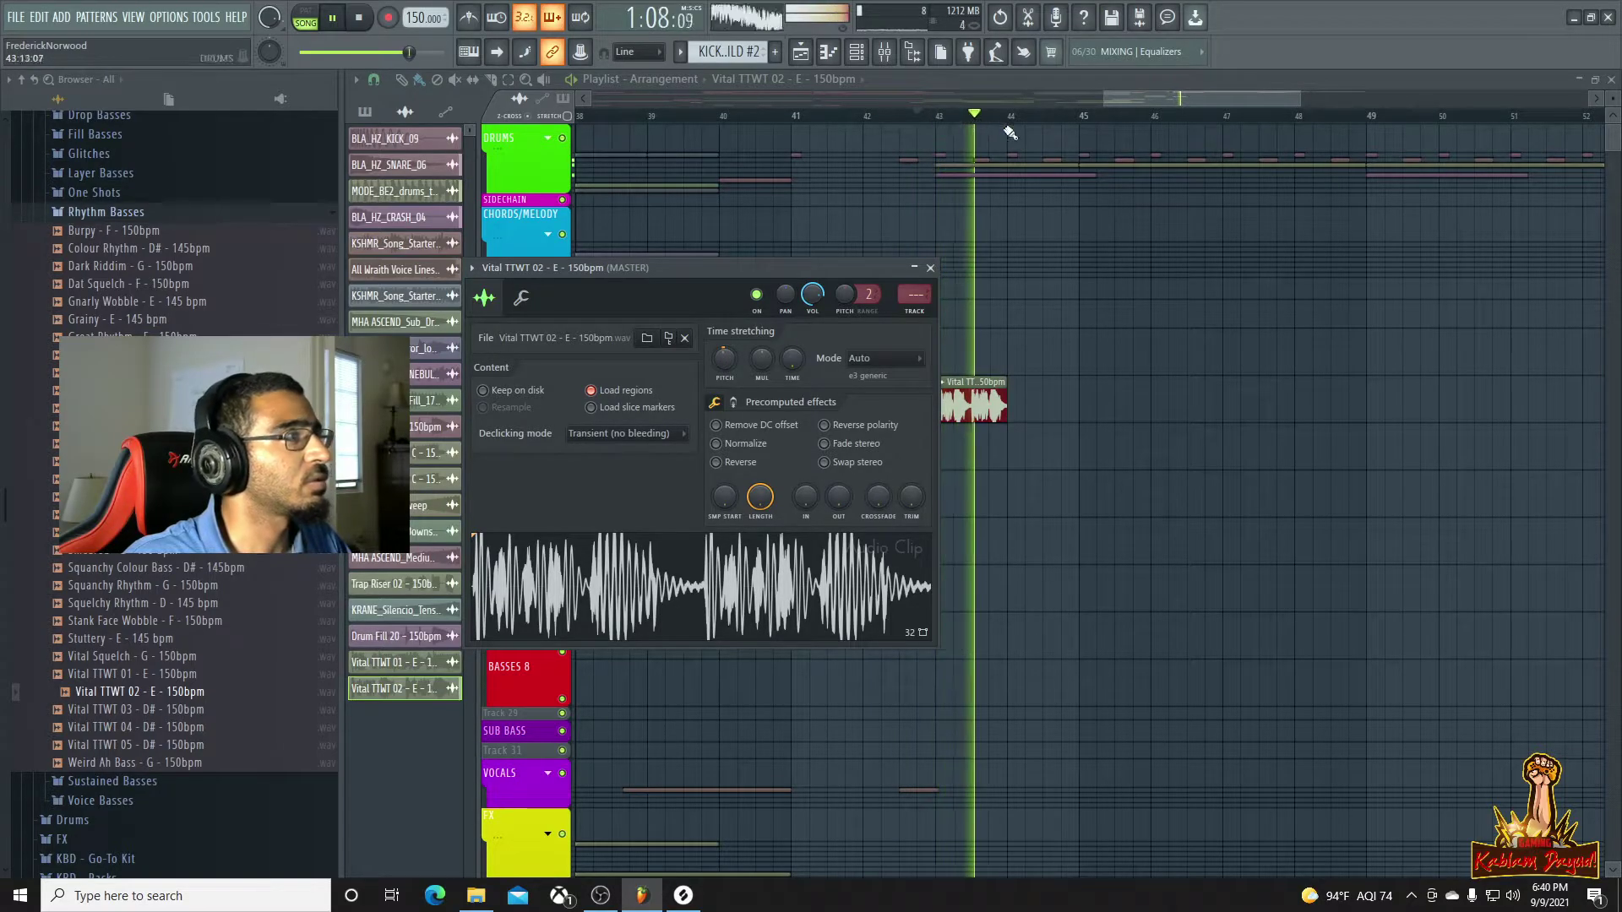
click(1244, 116)
click(921, 116)
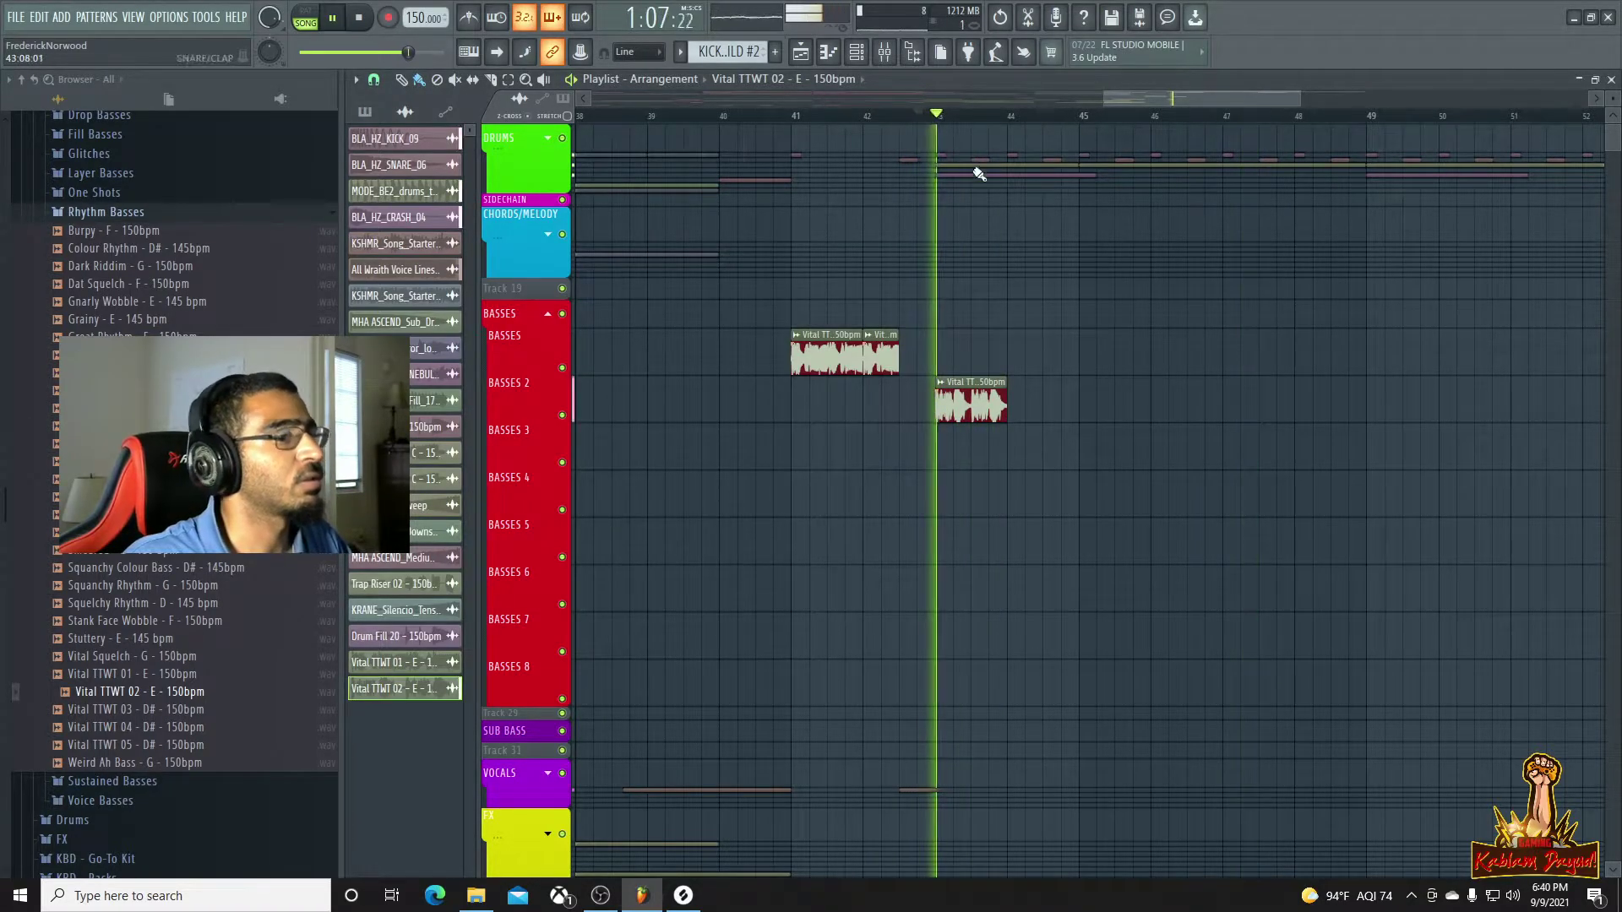
Duplicate the Vital TTWT 02 clip directly after the original on BASSES 2 and listen to the result
drag(1300, 99, 1438, 99)
key(space)
key(space)
ctrl+click(804, 409)
key(ctrl+b)
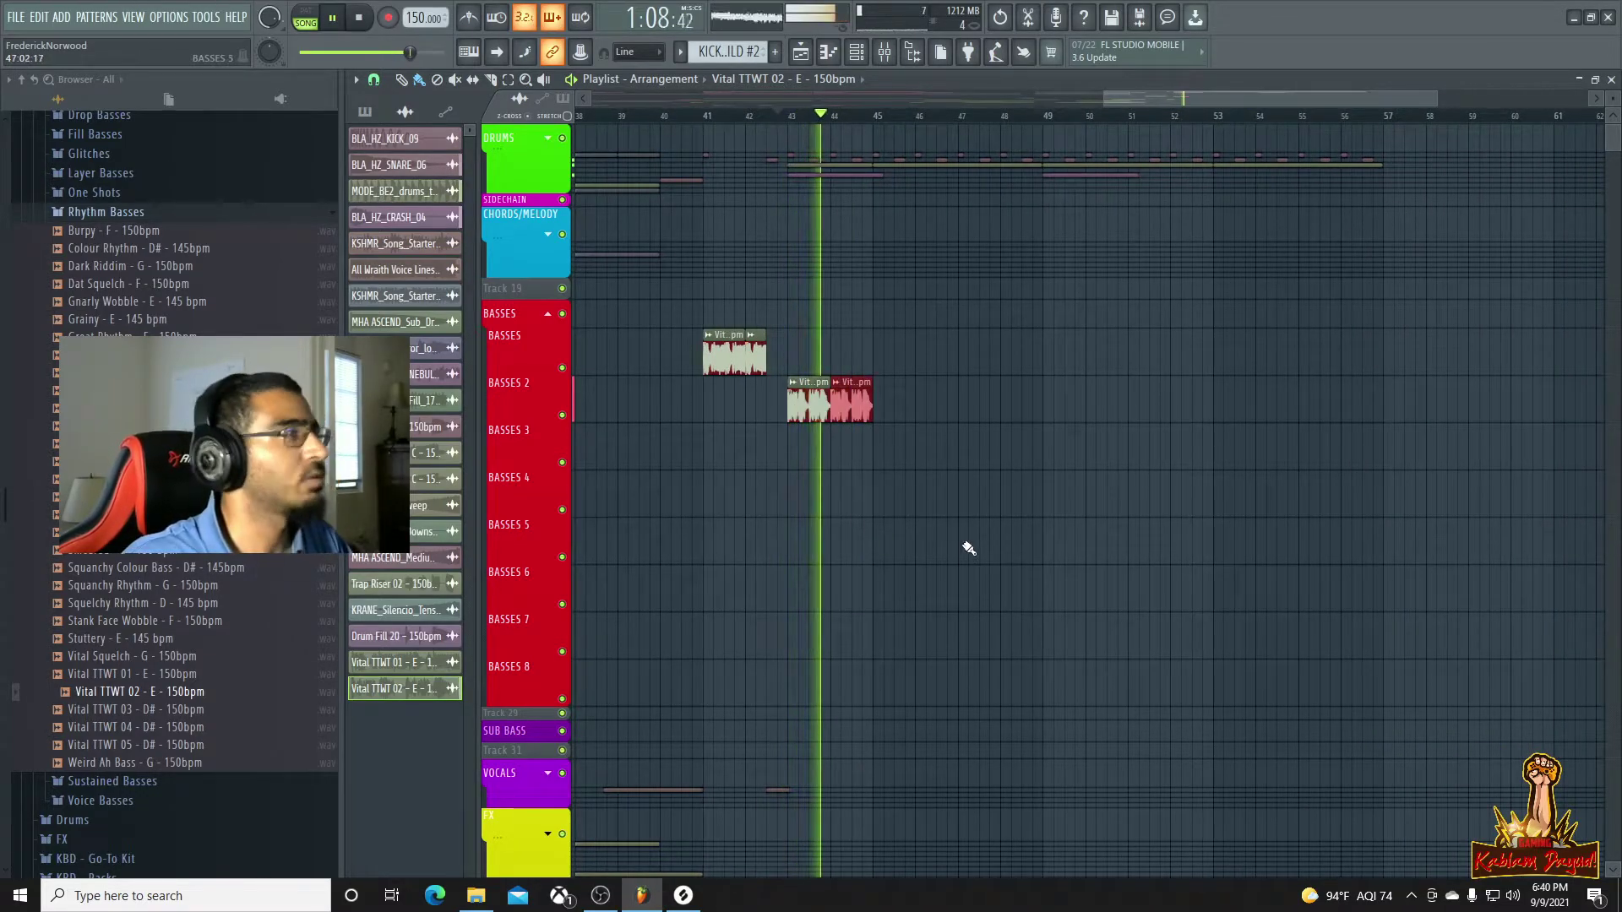
scroll(972, 548, down, 2)
key(space)
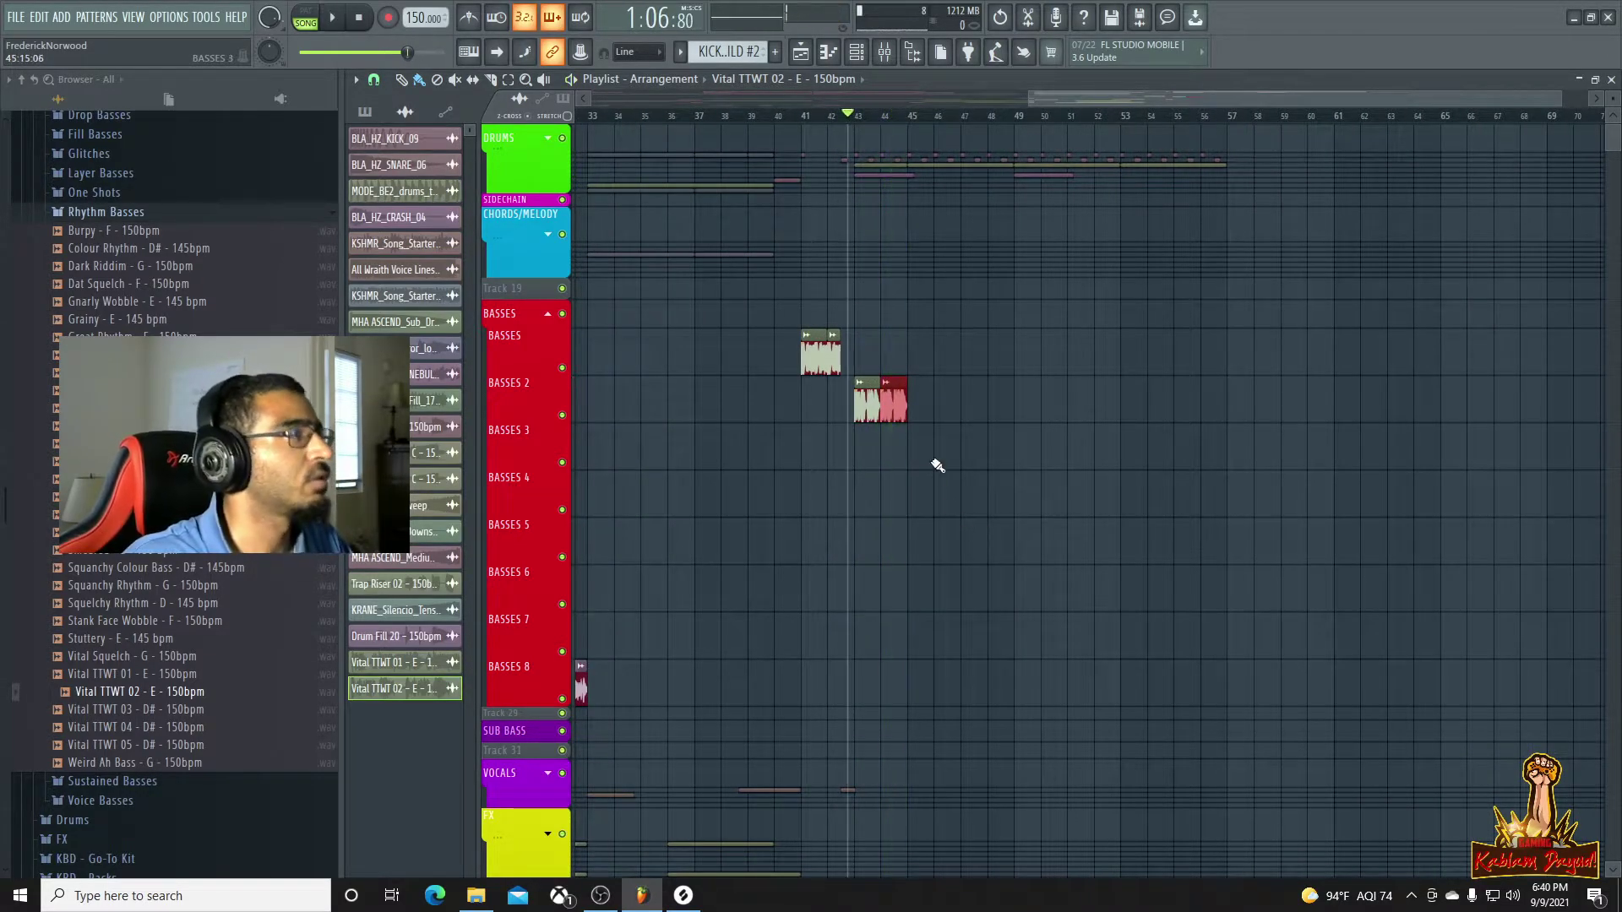
Trim the second Vital TTWT 02 clip on BASSES 2 to half a bar and play the section
scroll(946, 461, up, 2)
scroll(951, 461, up, 1)
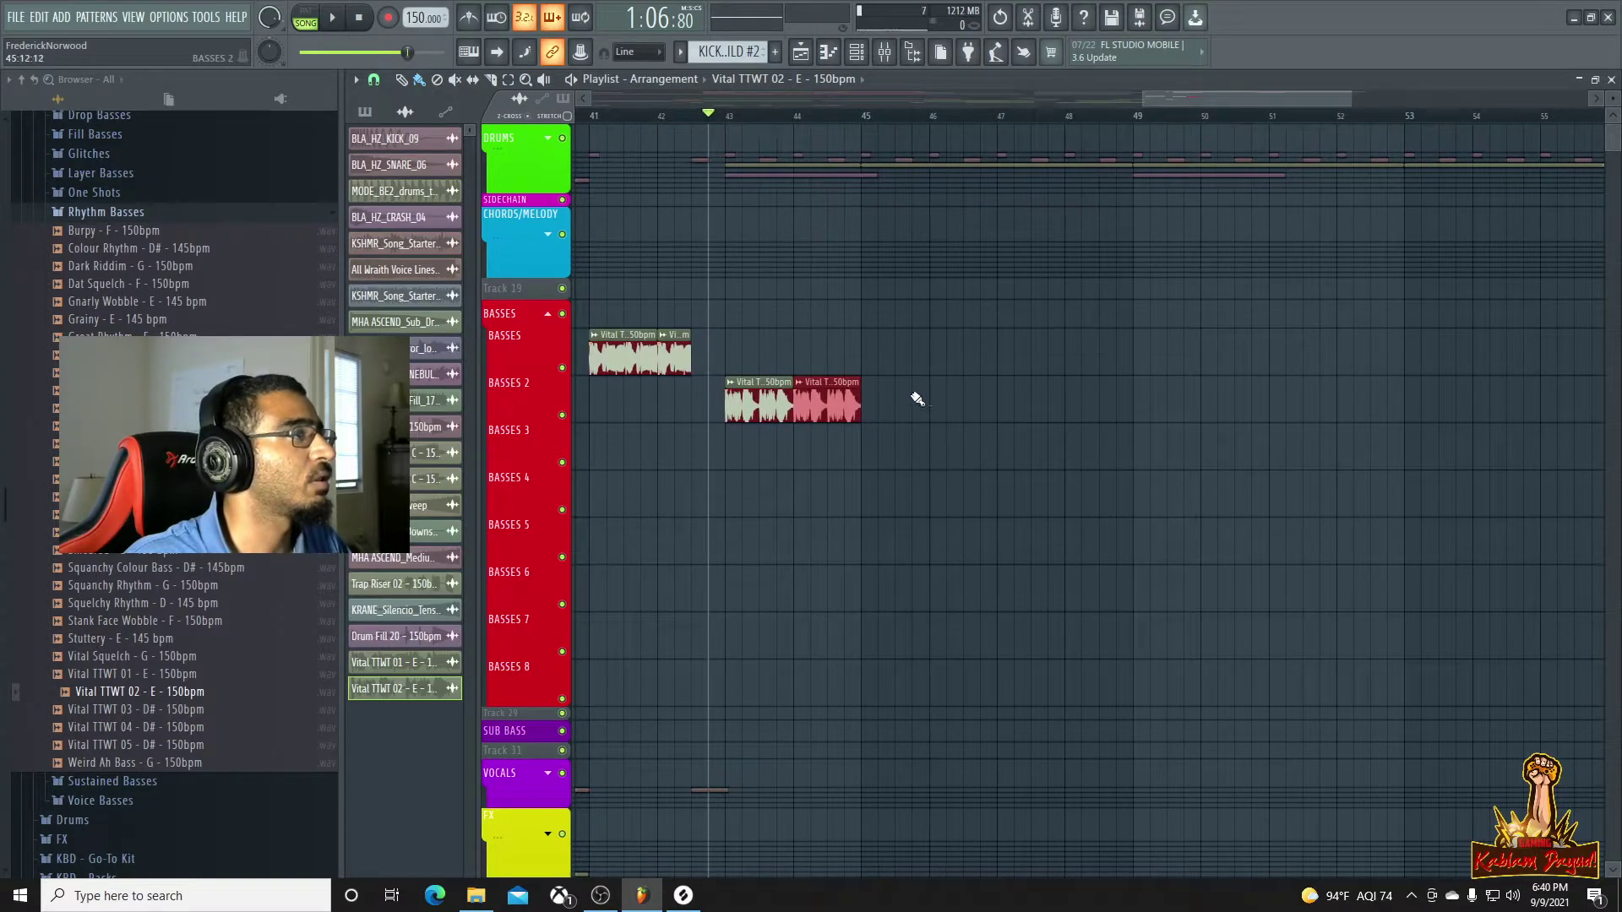
key(space)
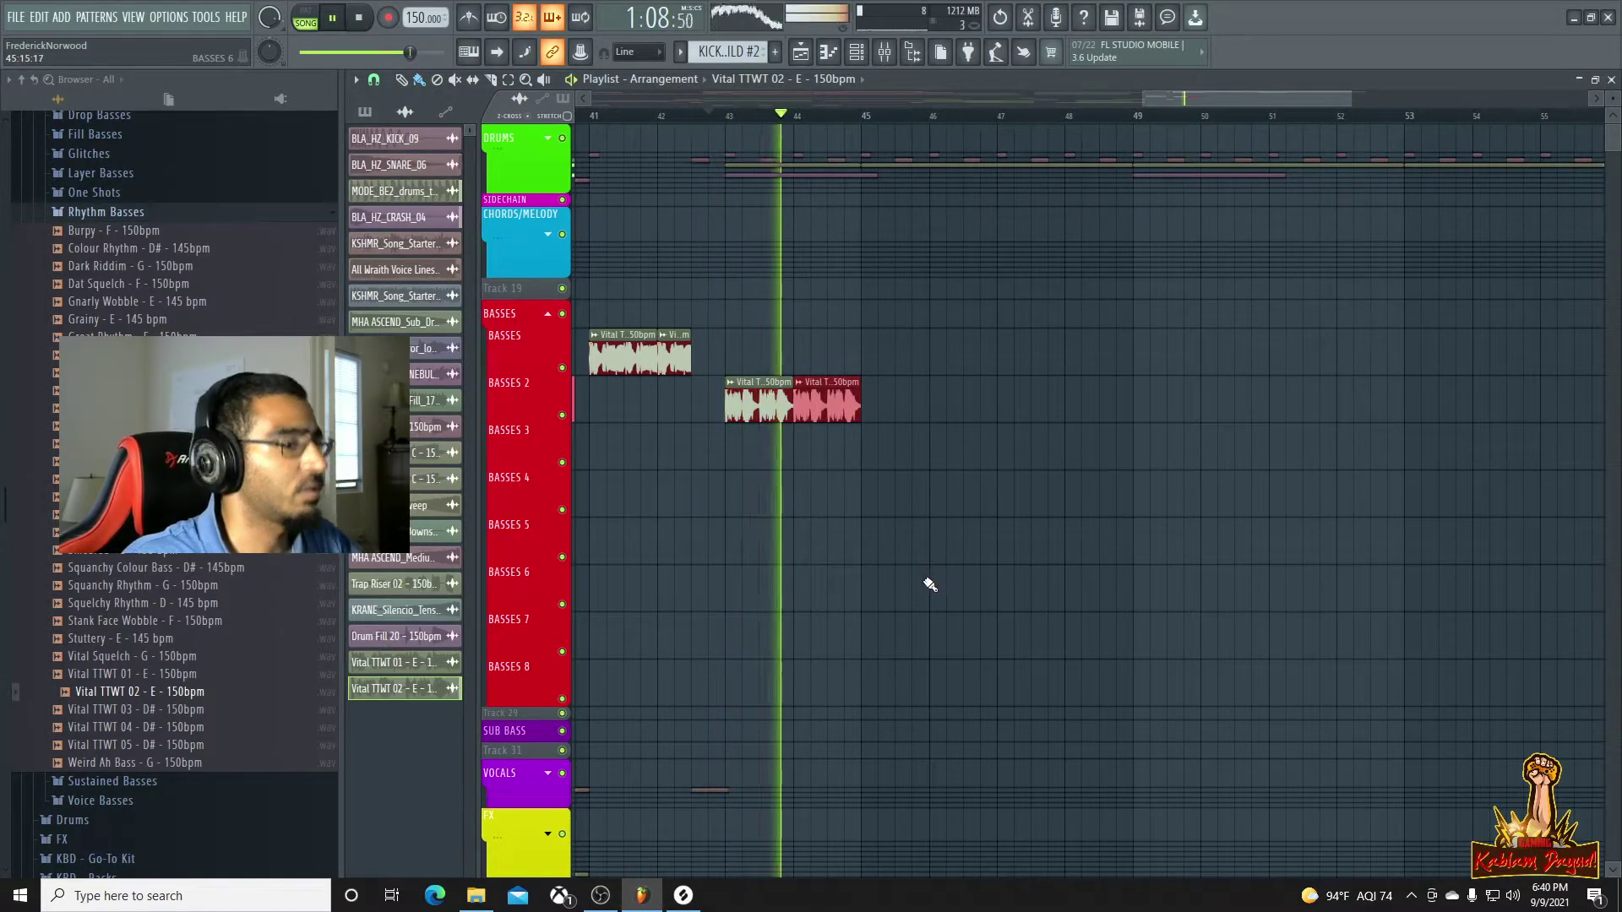
key(space)
key(space)
mouse_move(860, 402)
mouse_down()
mouse_move(813, 407)
mouse_move(837, 410)
mouse_up()
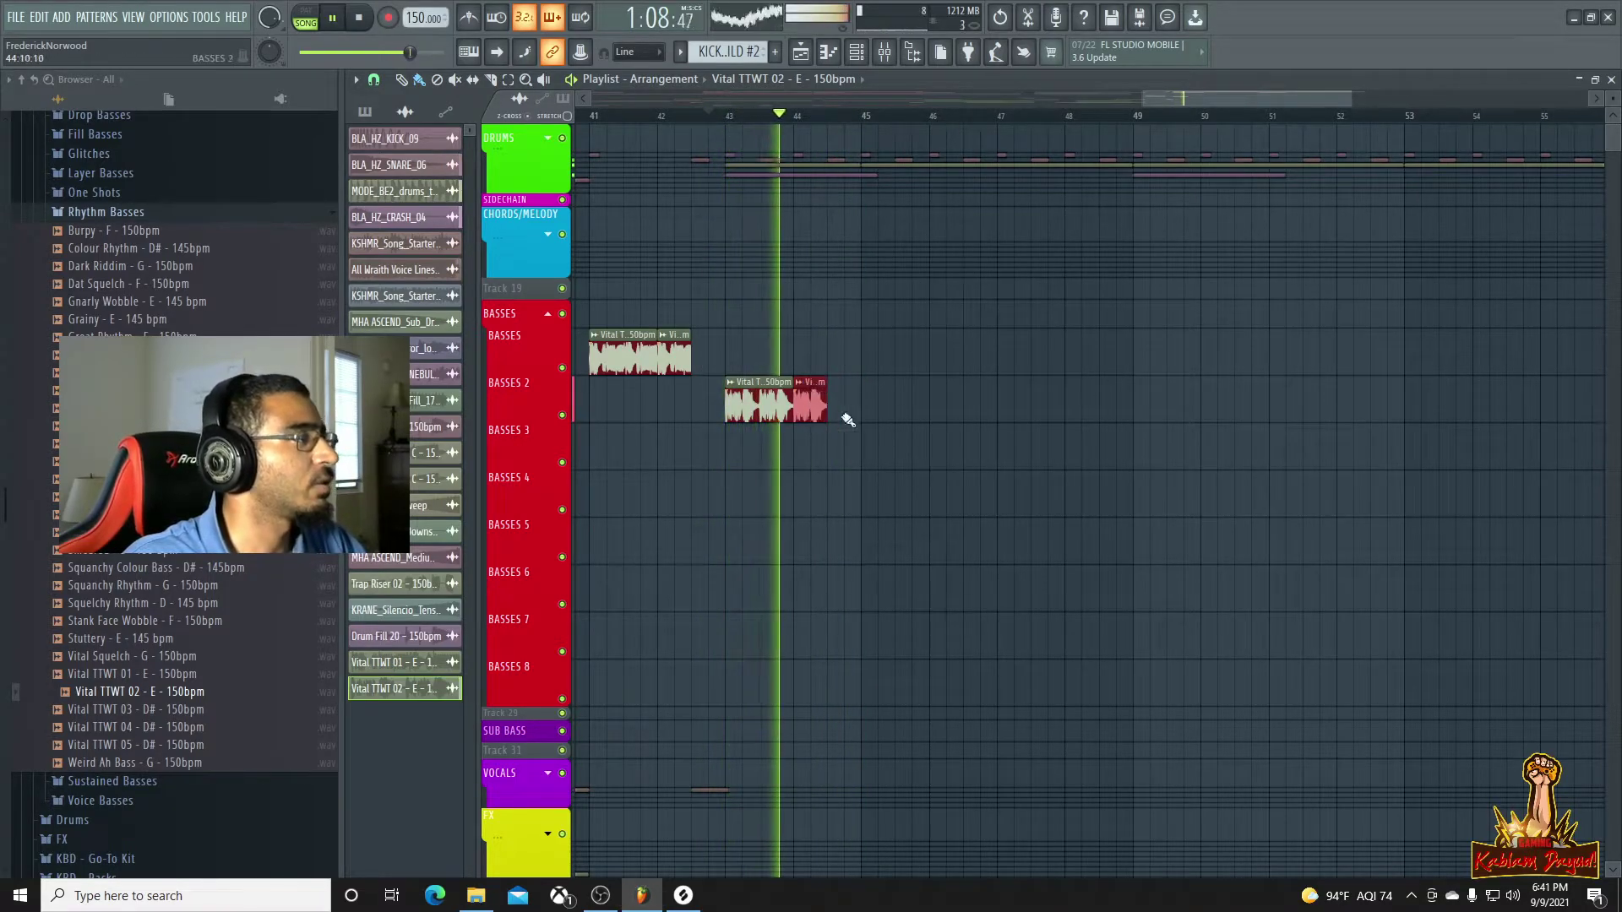
key(space)
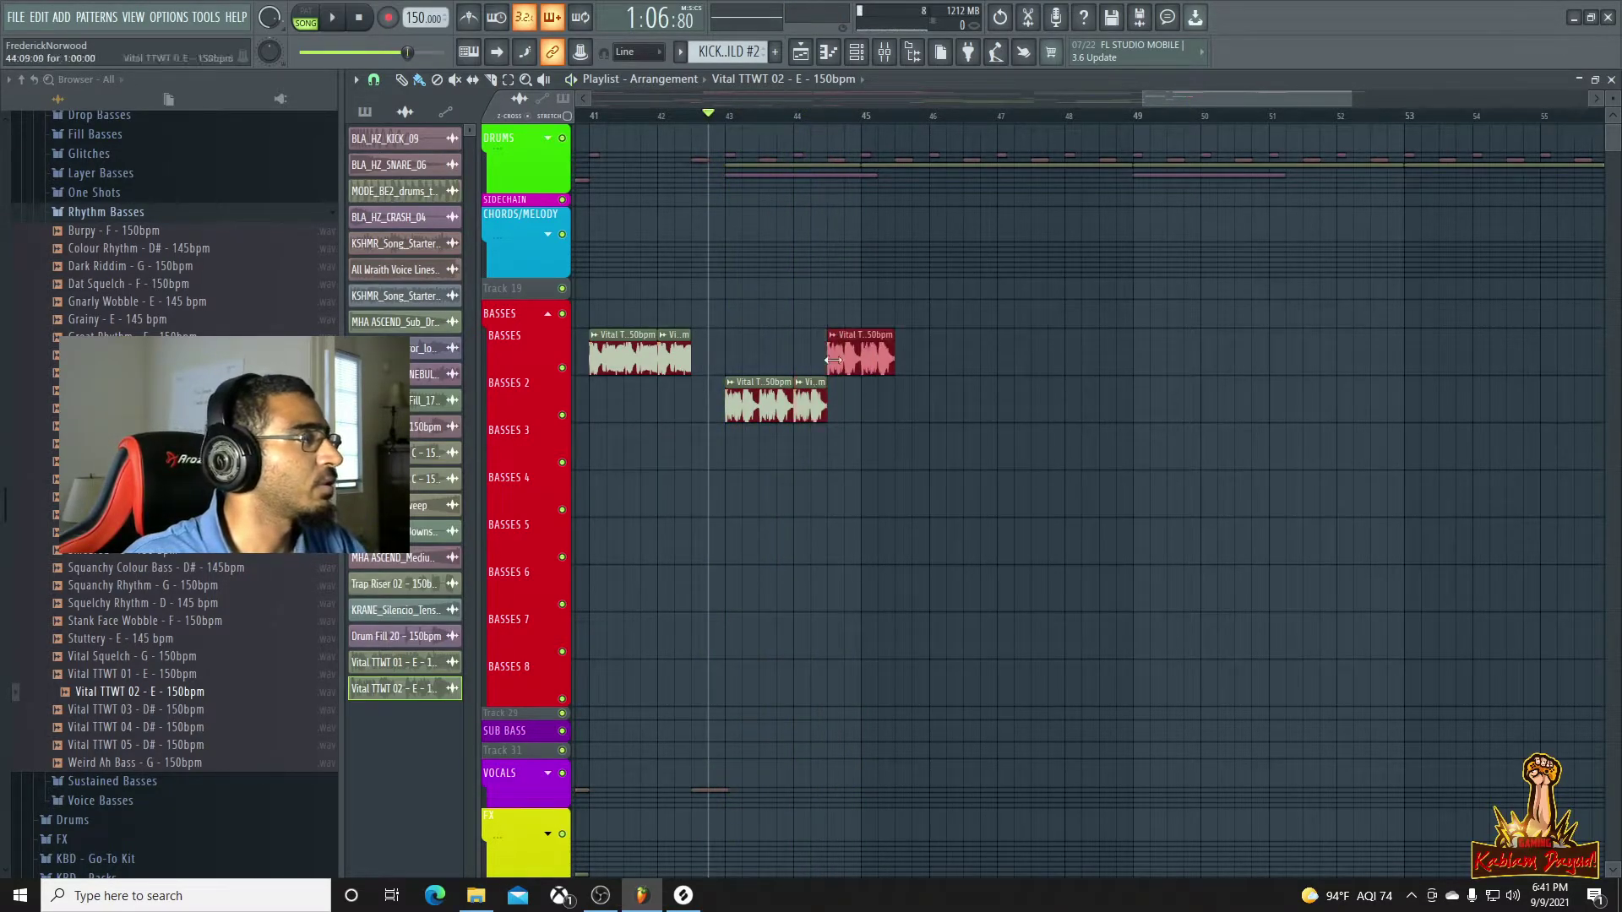
Audition the Vital TTWT 03, 04 and 05 samples and replace the Vital TTWT 02 sample on BASSES 2 with Vital TTWT 04 - D# - 150bpm
click(205, 643)
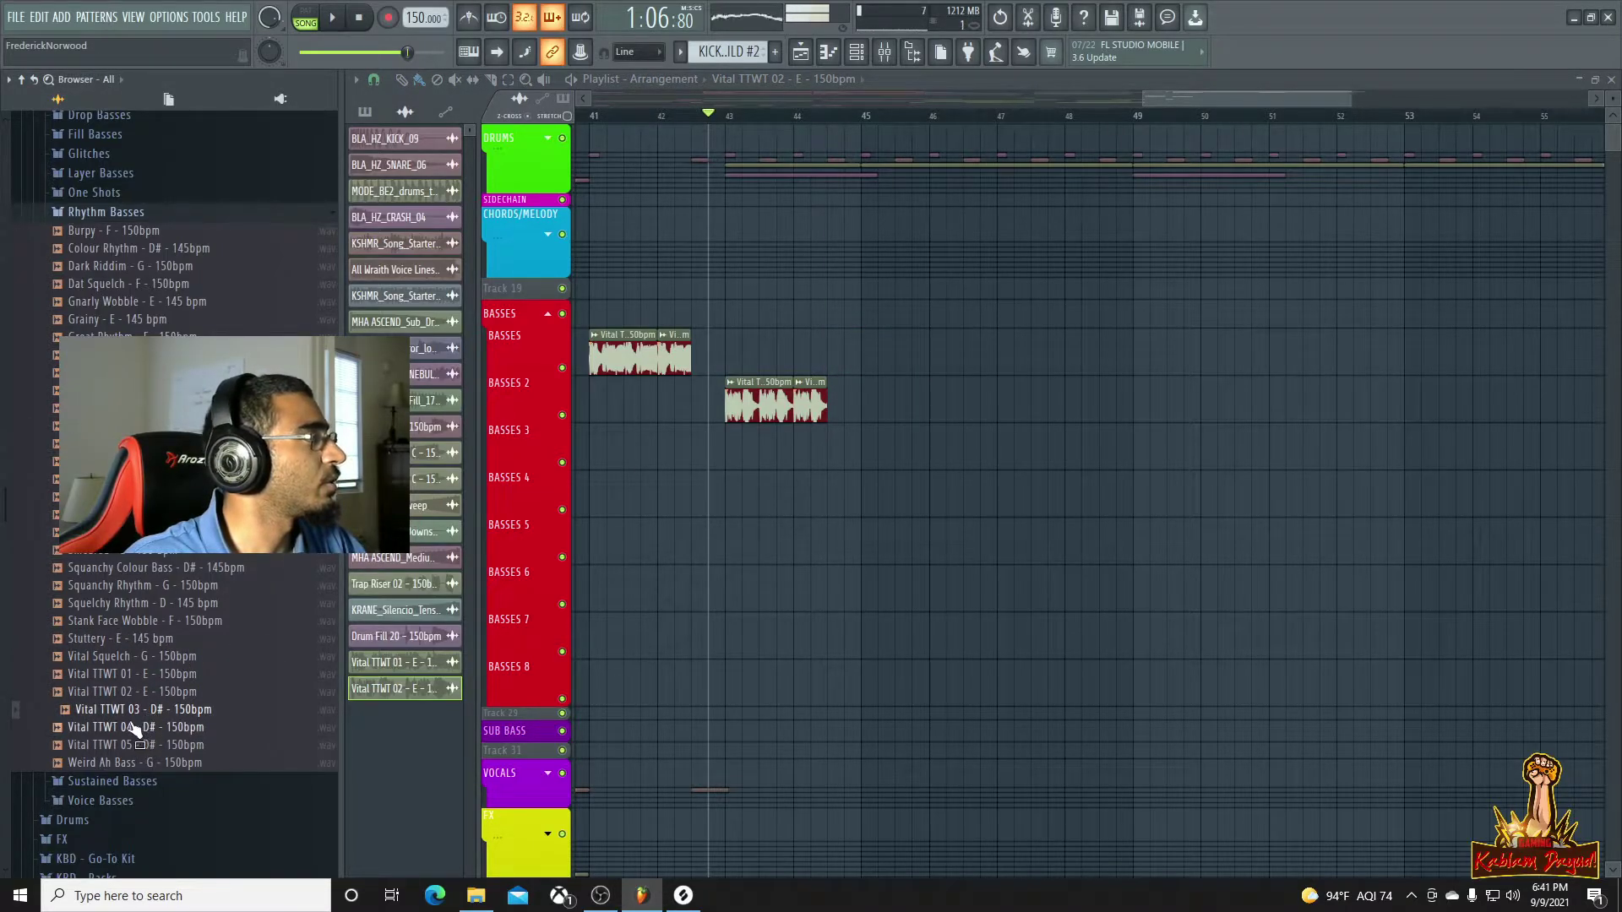
click(131, 730)
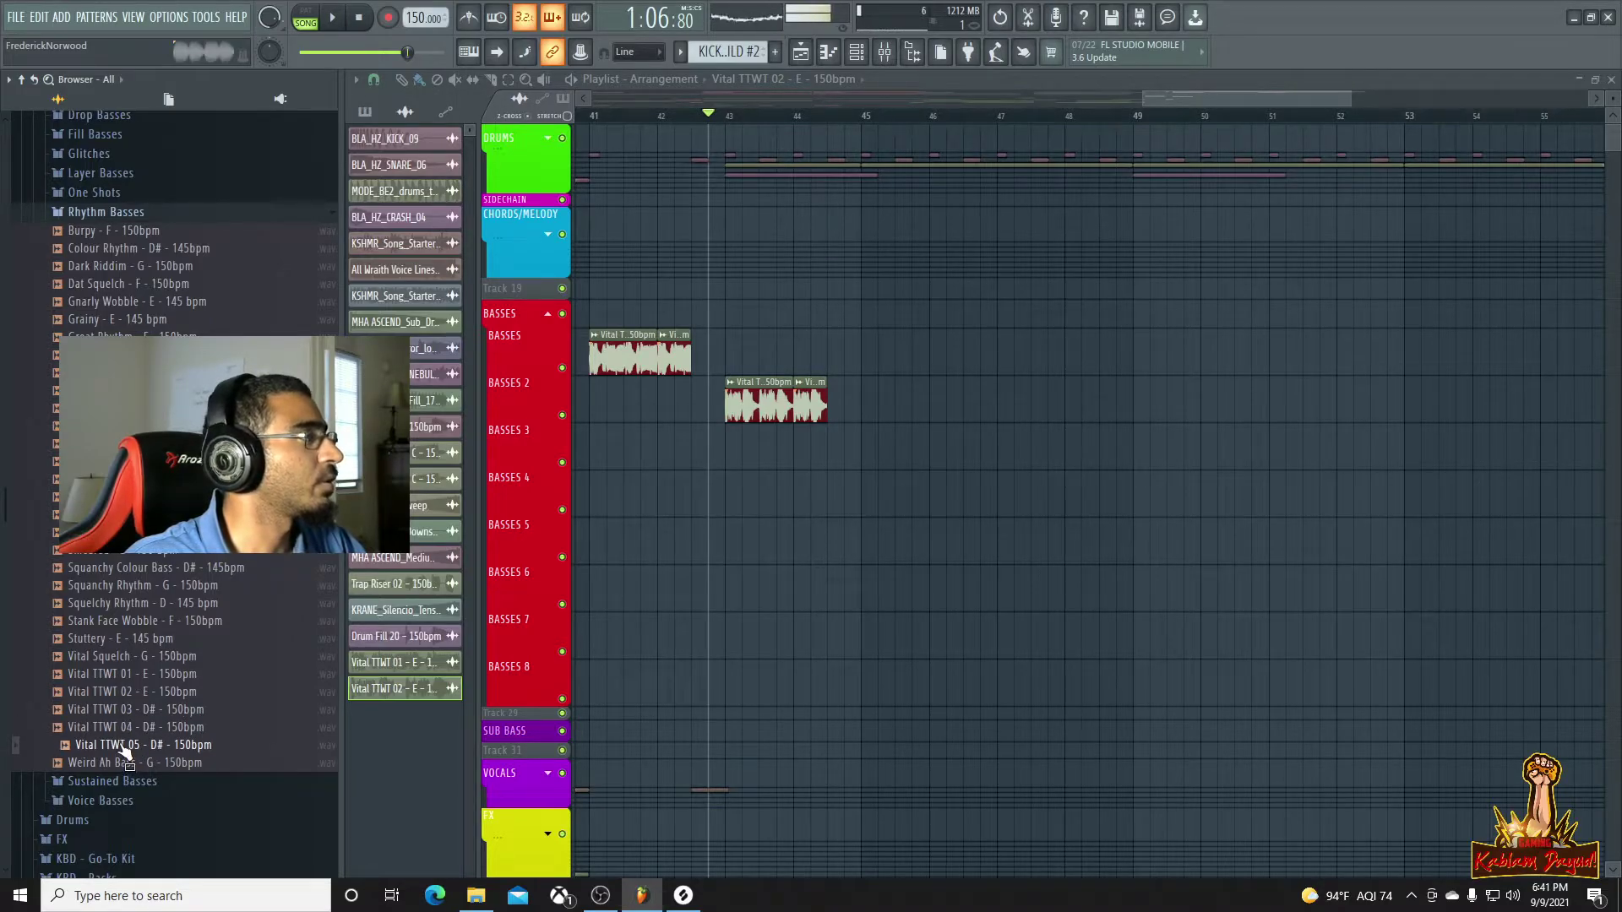
click(123, 728)
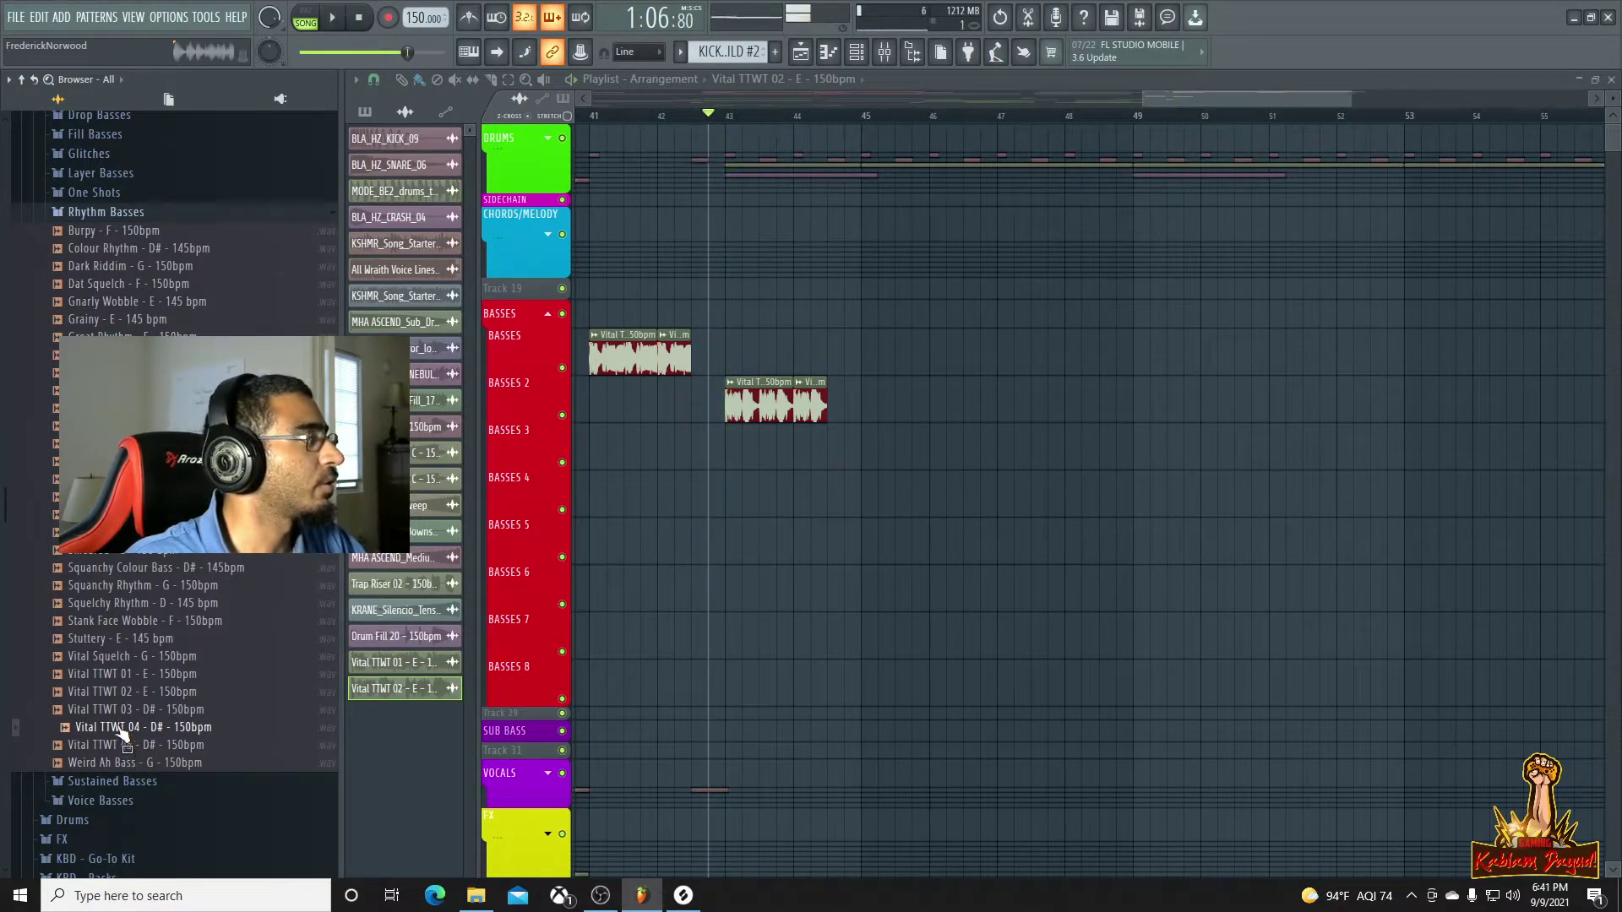
drag(692, 510, 785, 406)
key(space)
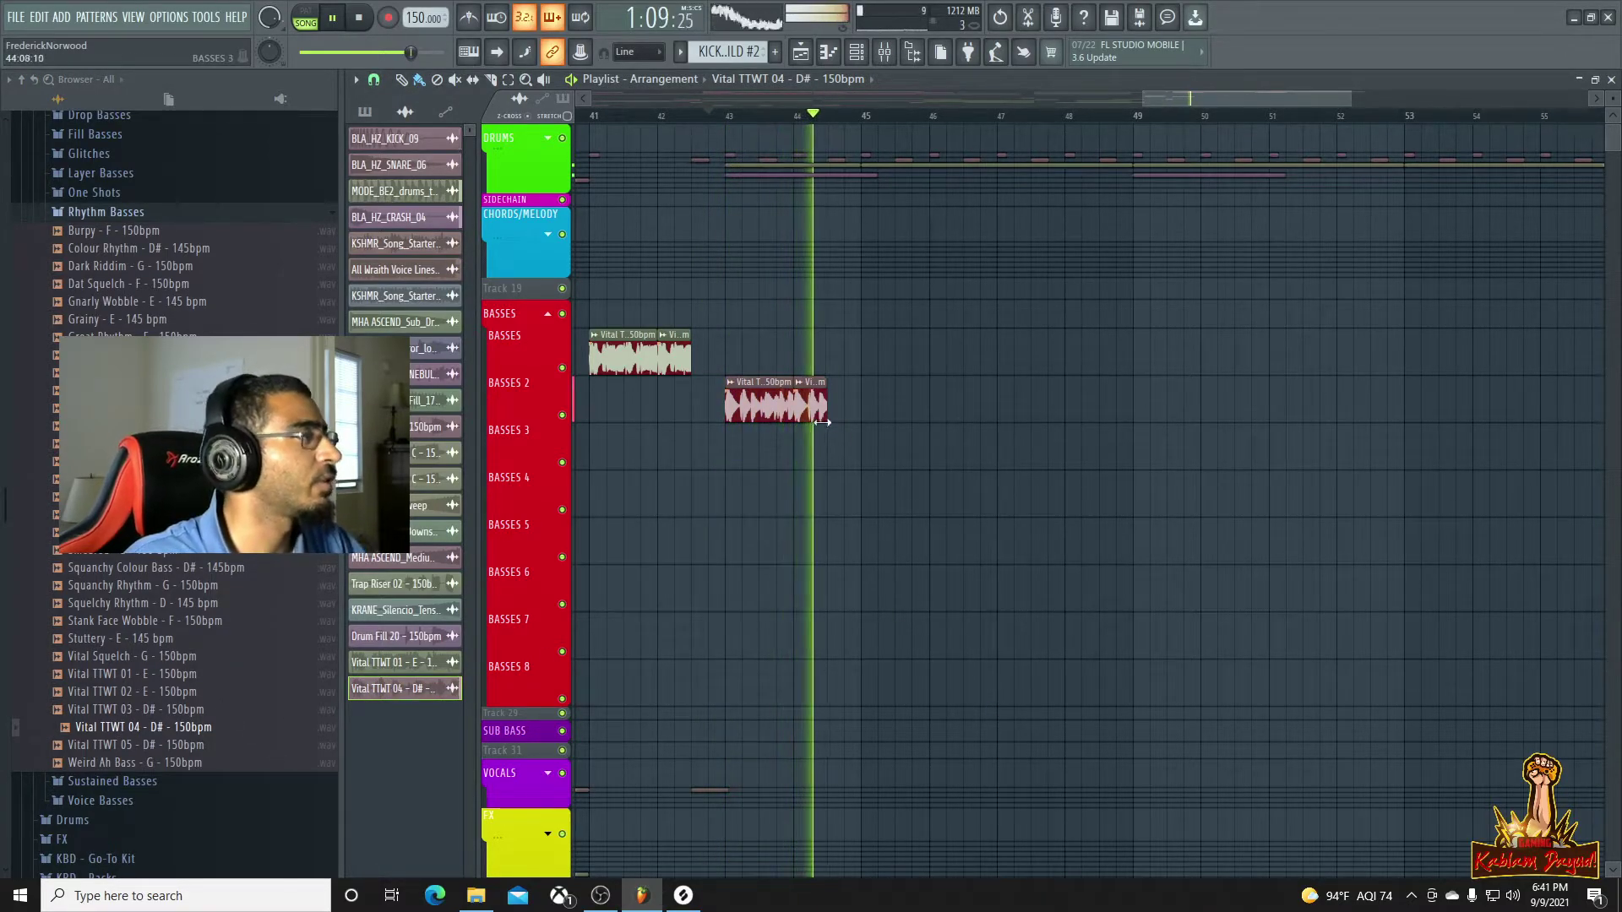
key(space)
key(space)
Check the Vital TTWT 04 clip's settings and extend the second clip on BASSES 2 to end at bar 45
double_click(773, 407)
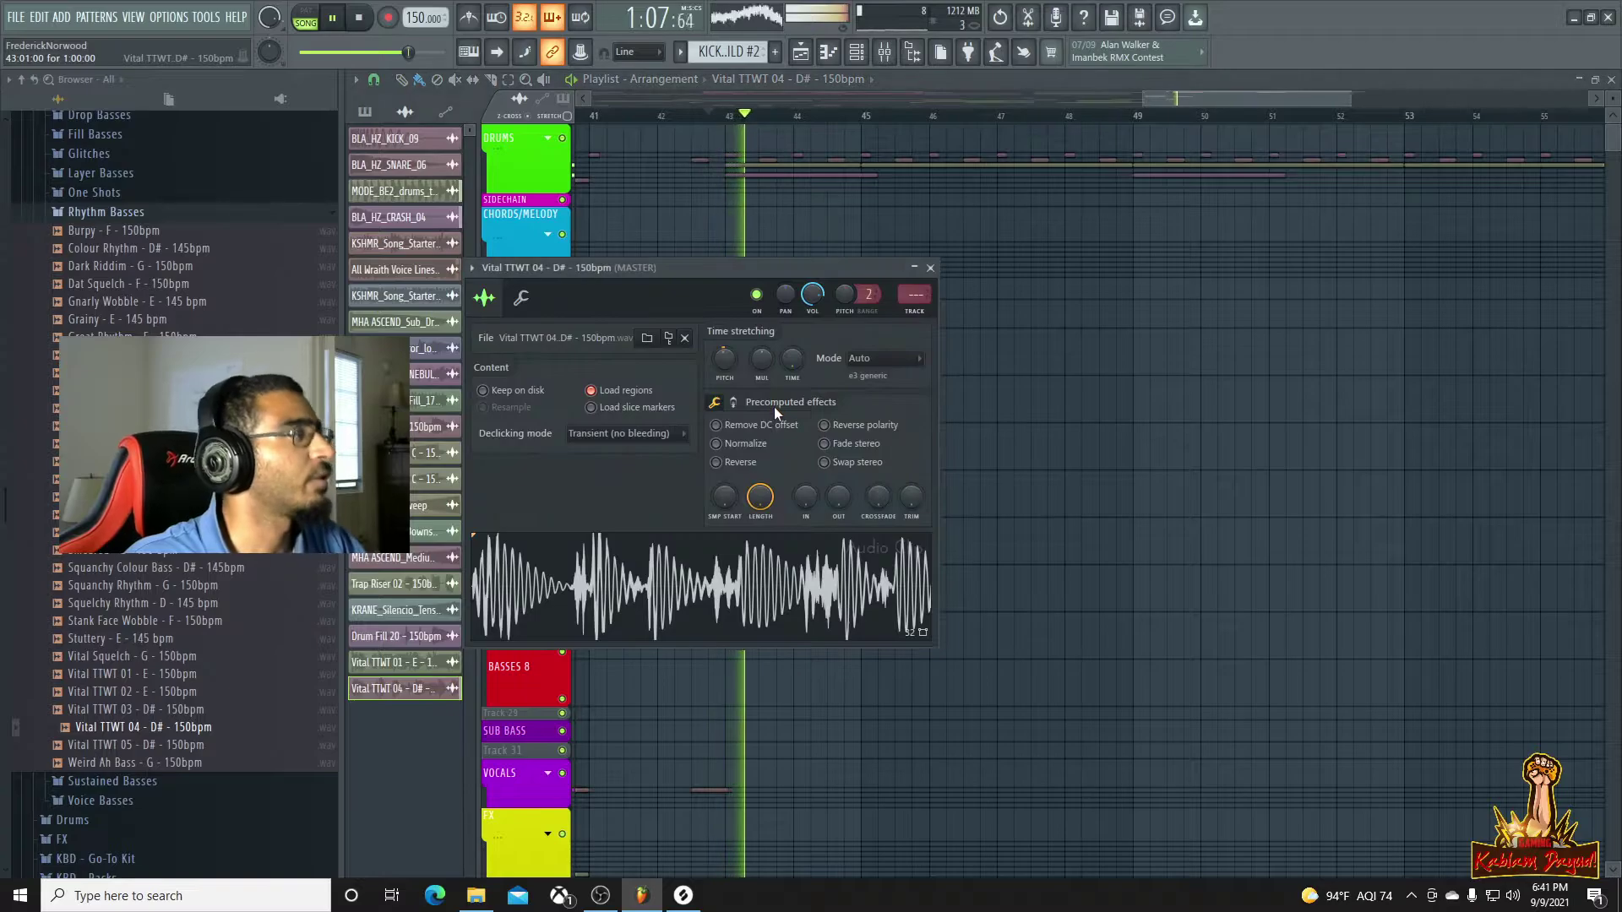
click(930, 268)
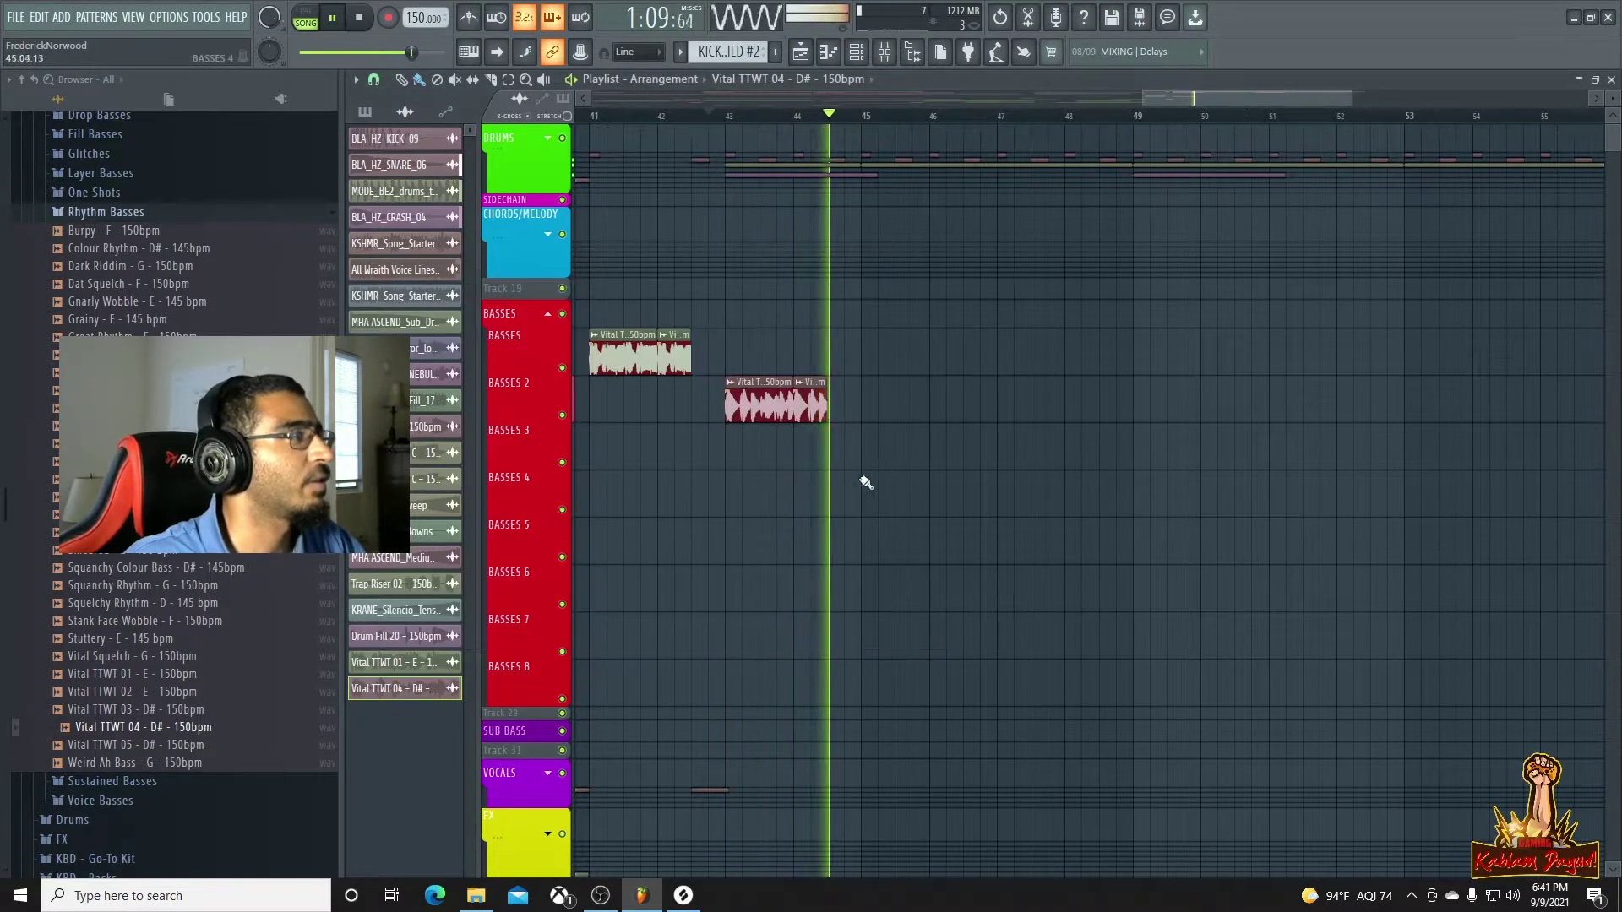
key(space)
drag(835, 384, 861, 385)
key(space)
key(space)
Add the Vital TTWT 05 - D# - 150bpm sample at bar 45 on the BASSES track
click(148, 711)
click(163, 744)
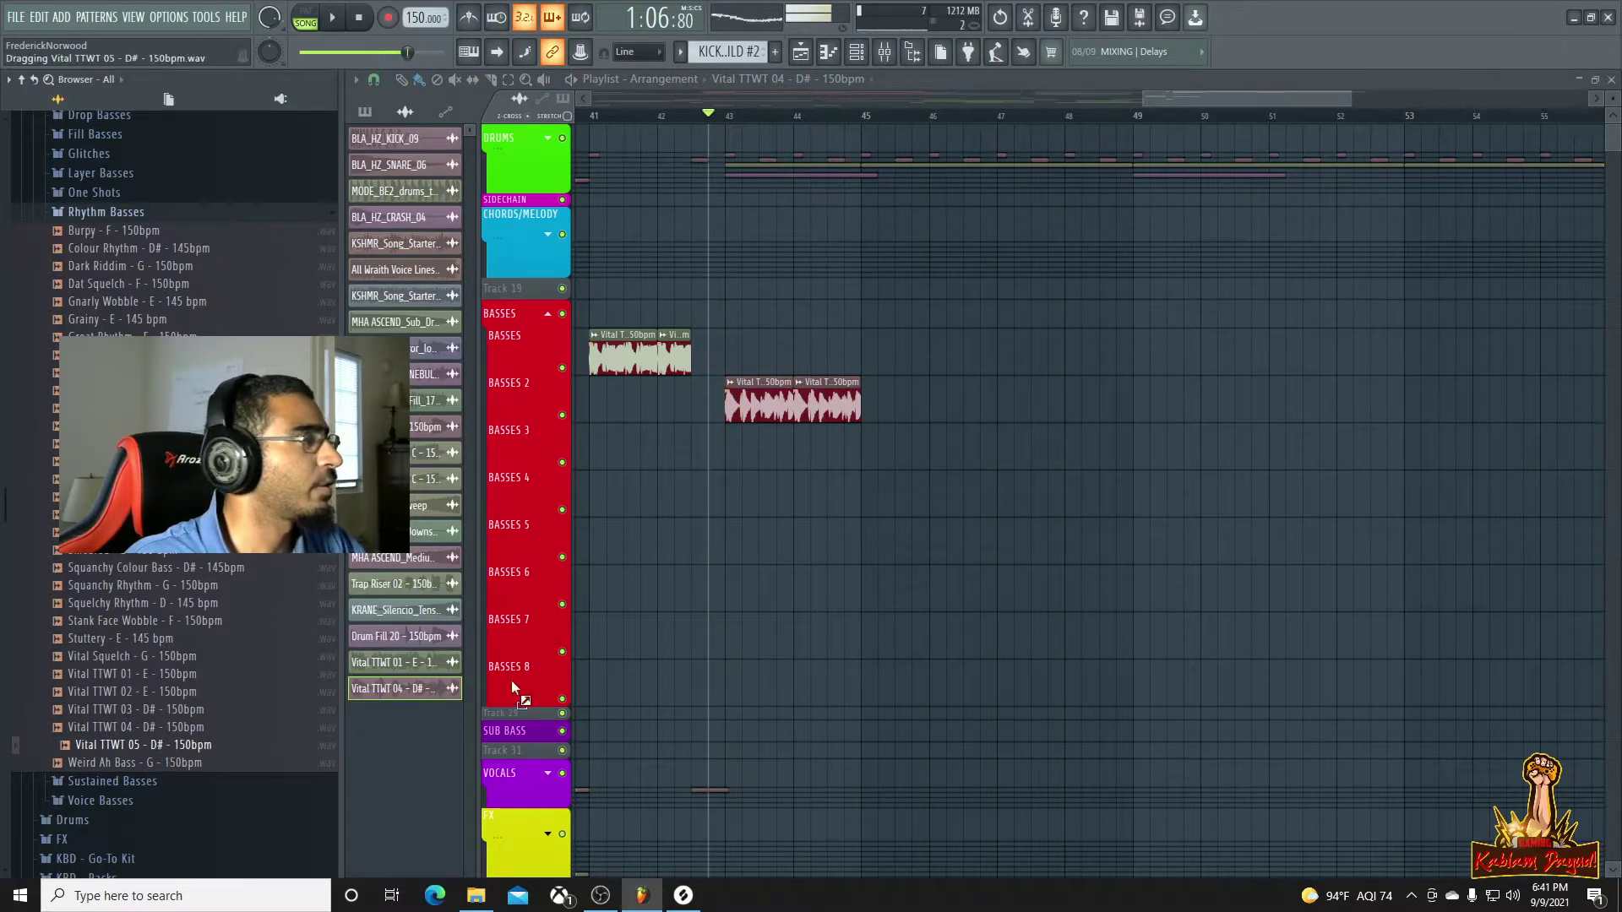
drag(861, 326, 864, 363)
Reset the Vital TTWT 04 clip's pitch shift to 0 cents and play the section
double_click(849, 401)
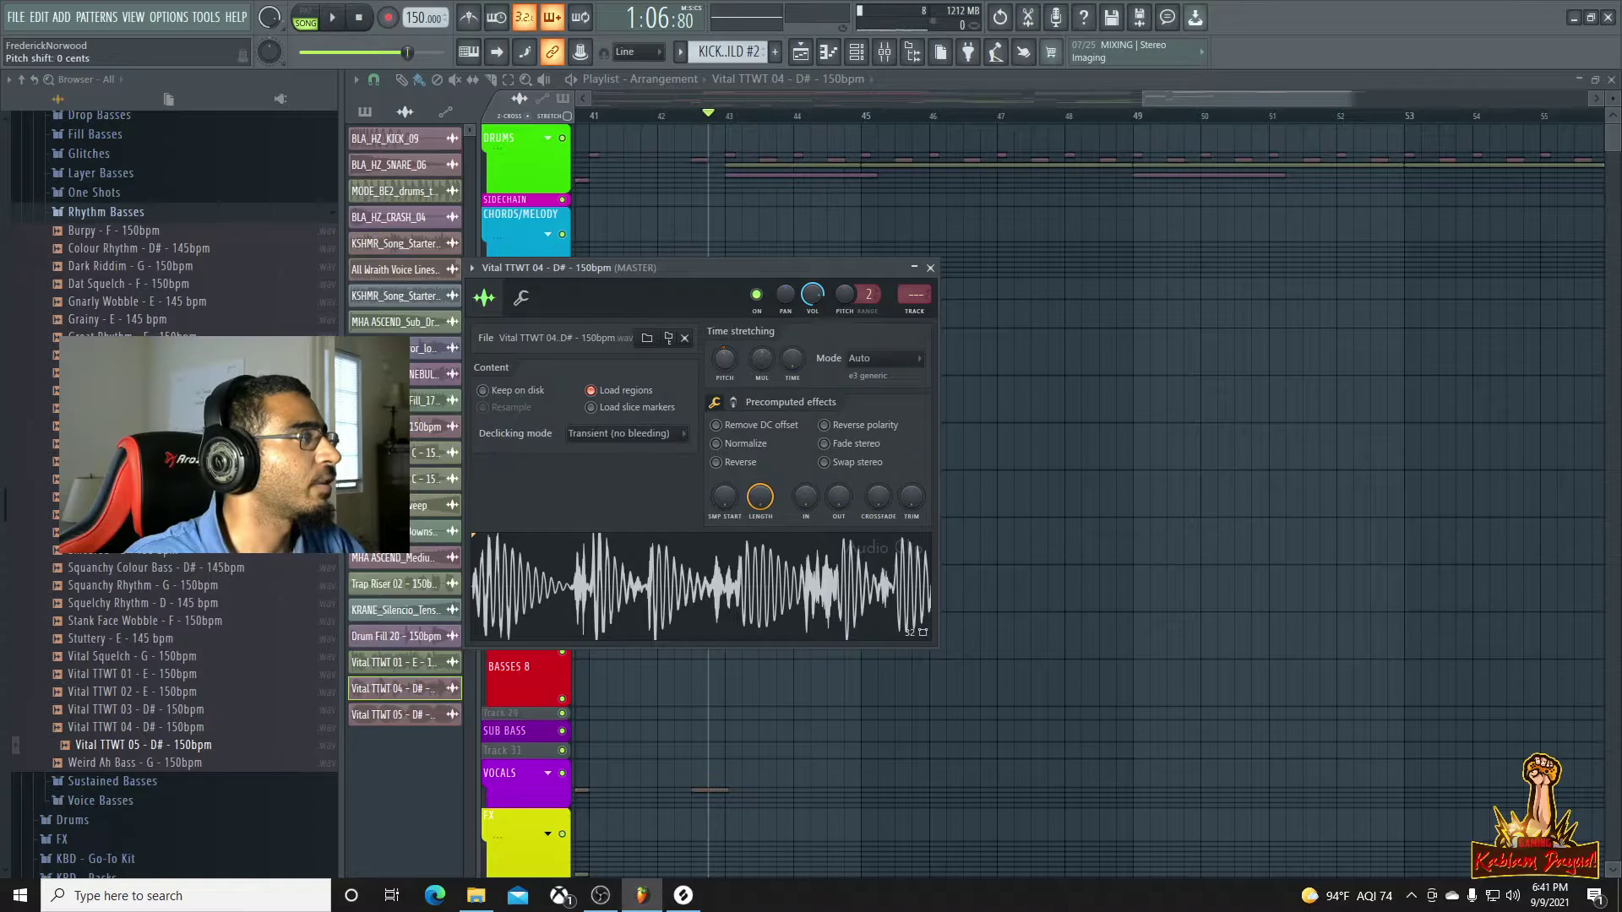
key(space)
click(1181, 81)
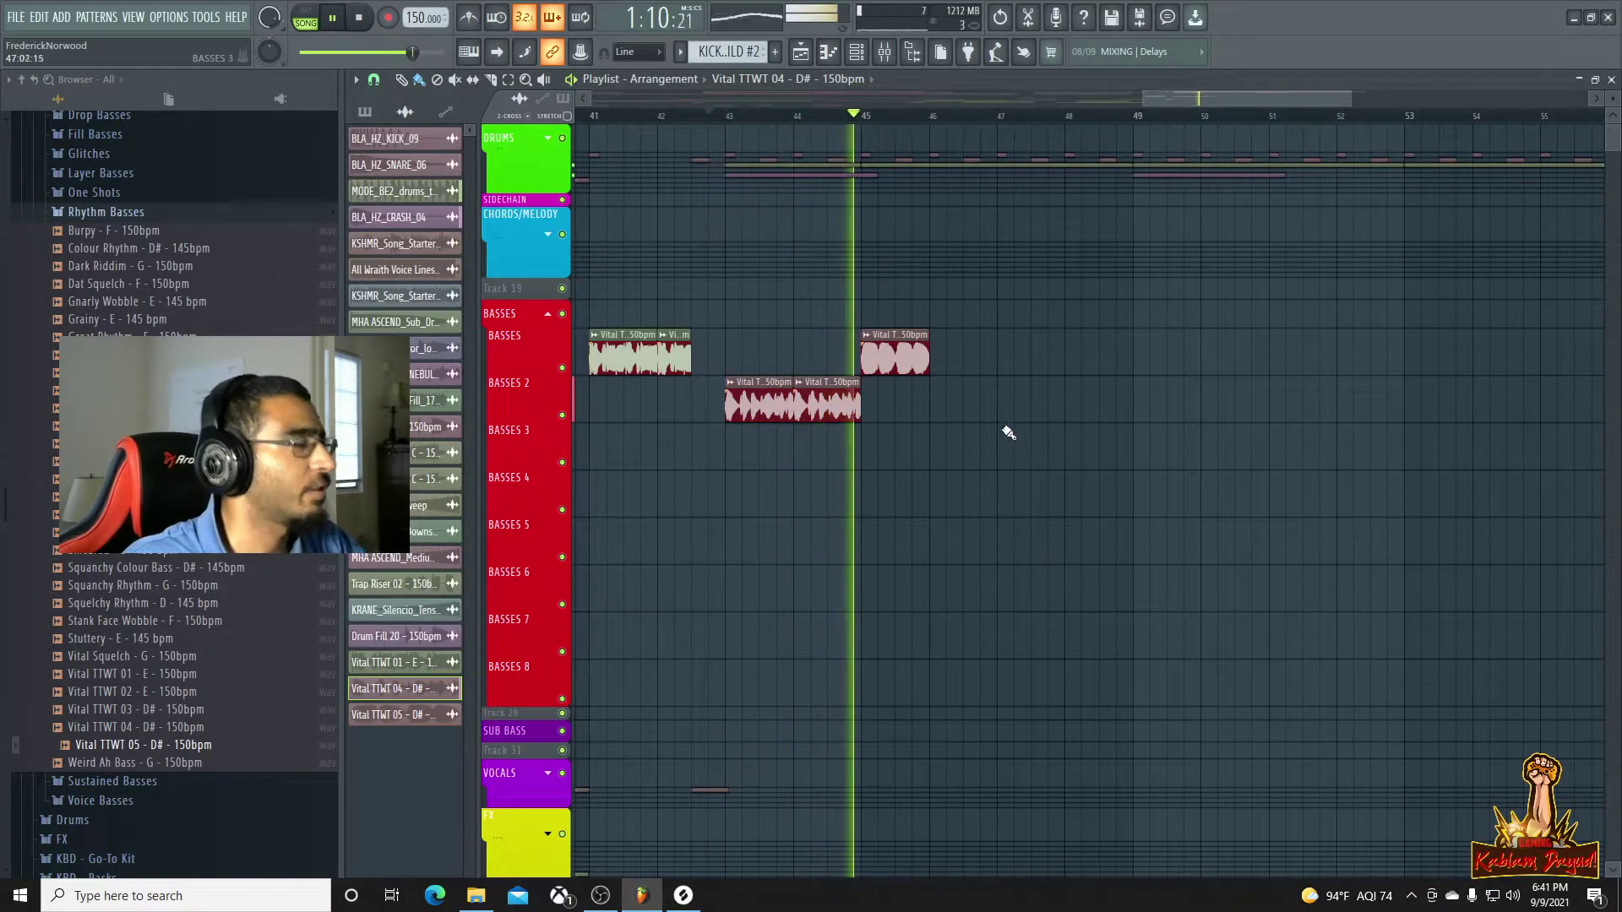
Duplicate the Vital TTWT 05 clip at bar 46, trim the copy to half a bar and play it back
key(space)
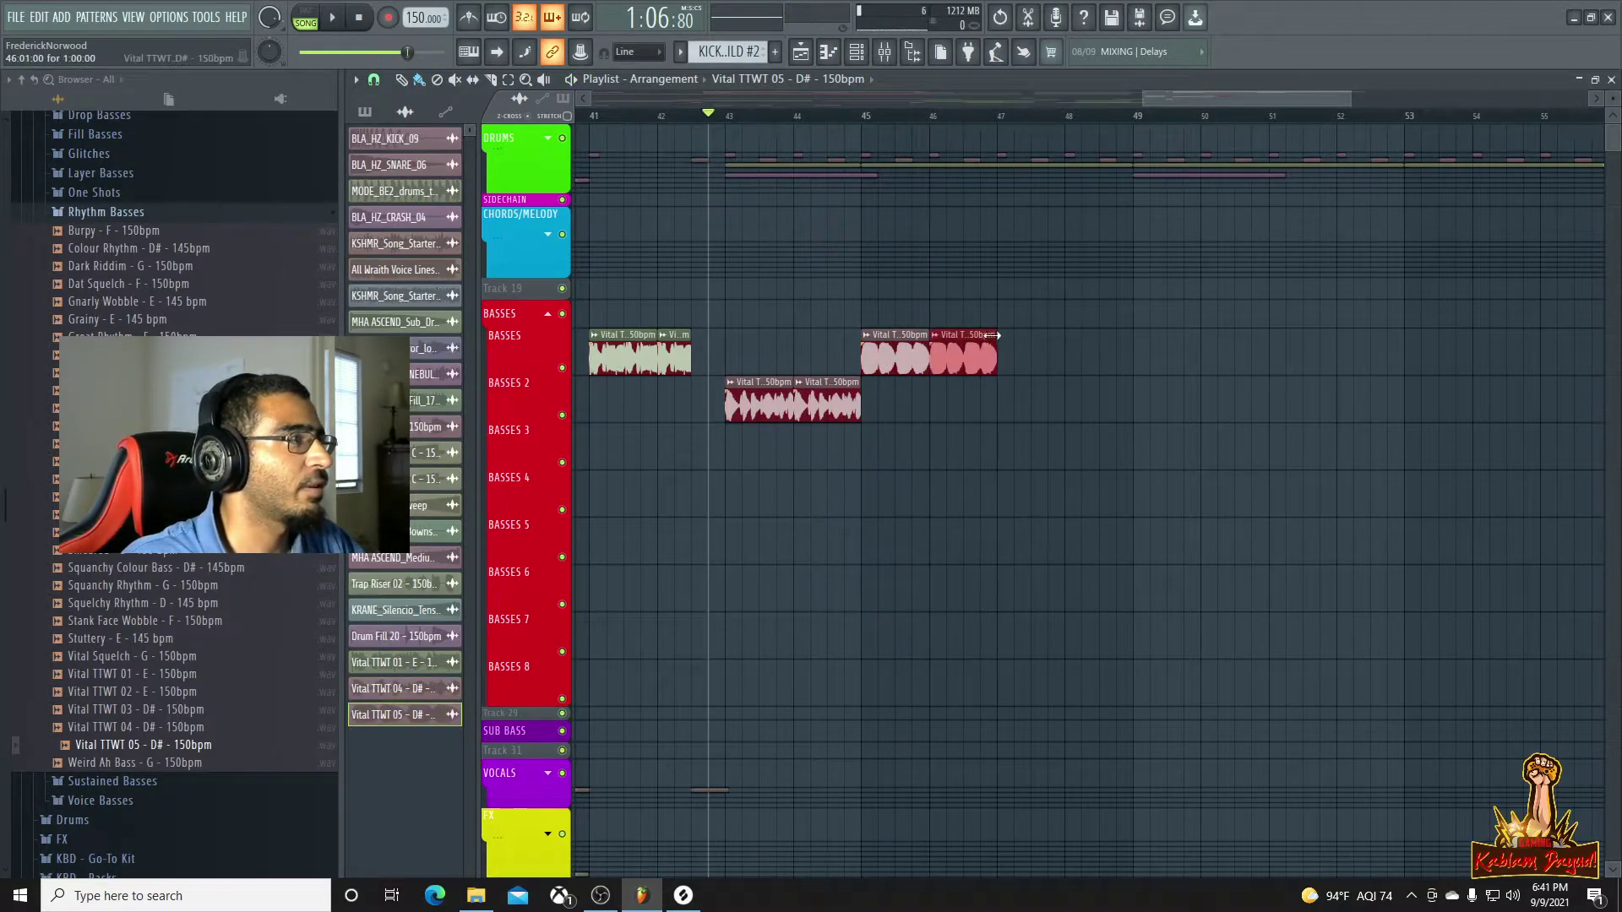
key(space)
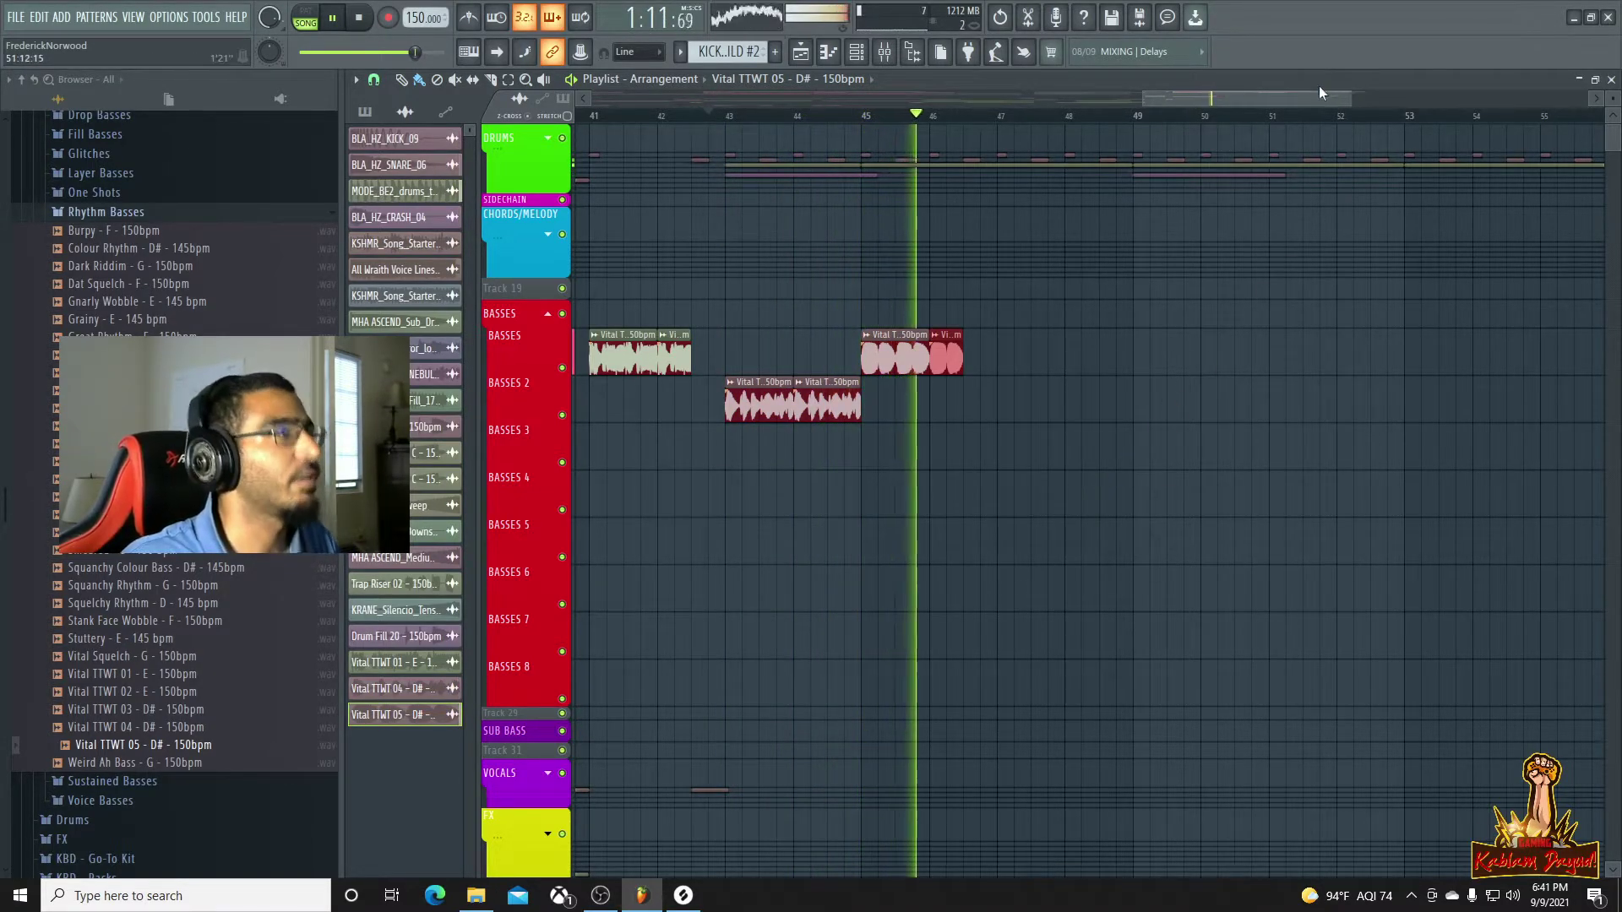
key(space)
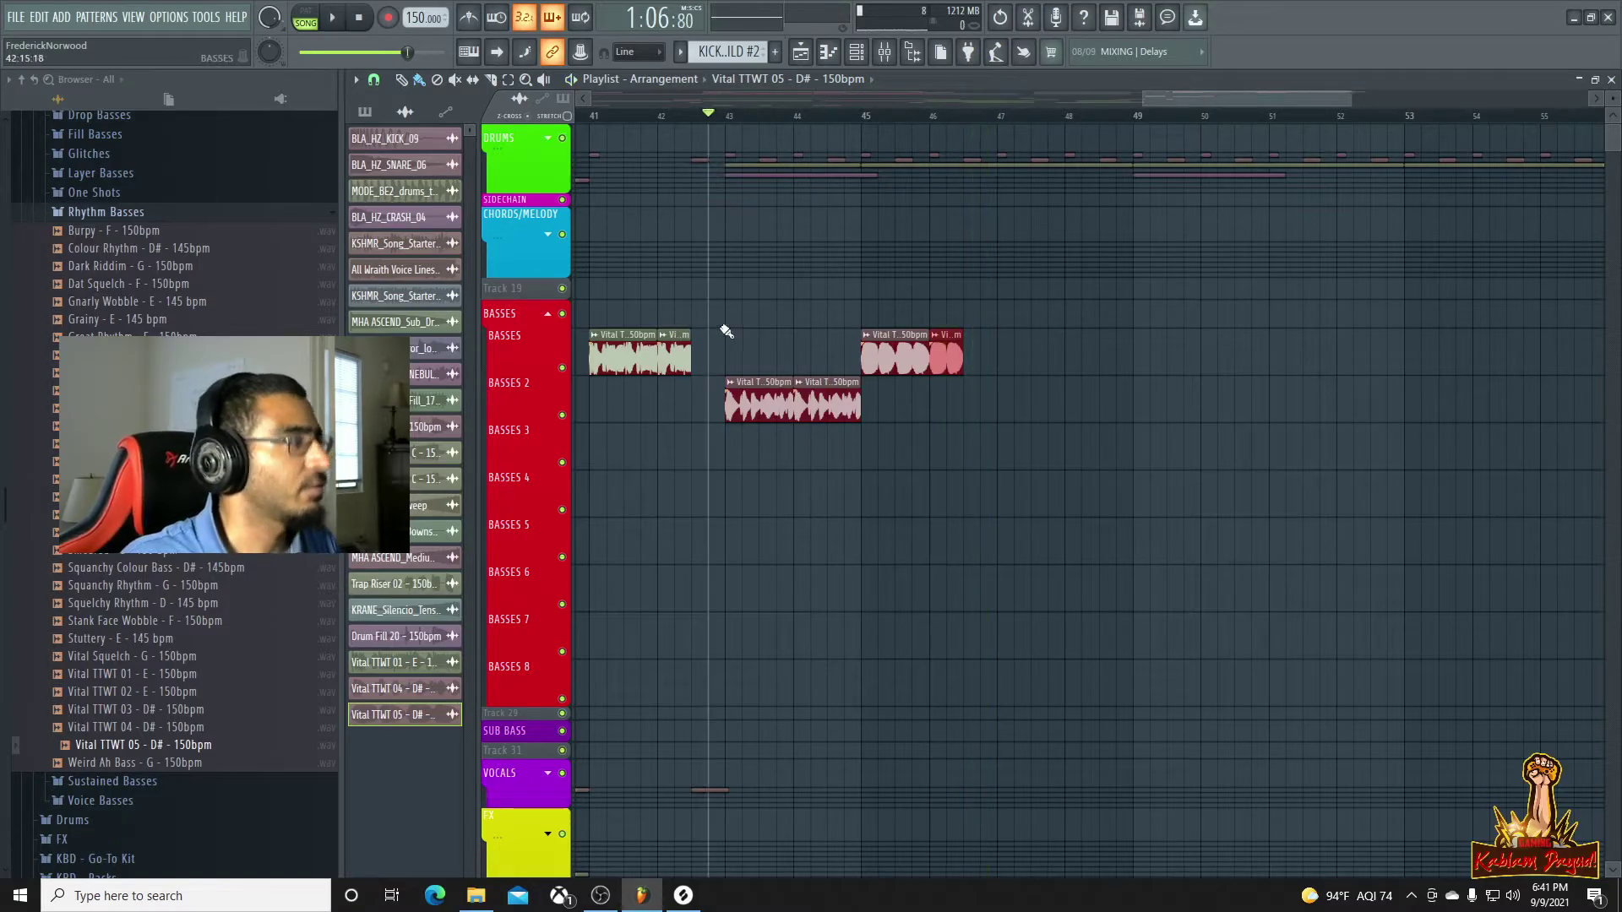
Copy the Vital TTWT 04 and 05 clips four bars further along, starting at bar 47, and play the sequence
drag(761, 395, 1032, 396)
key(space)
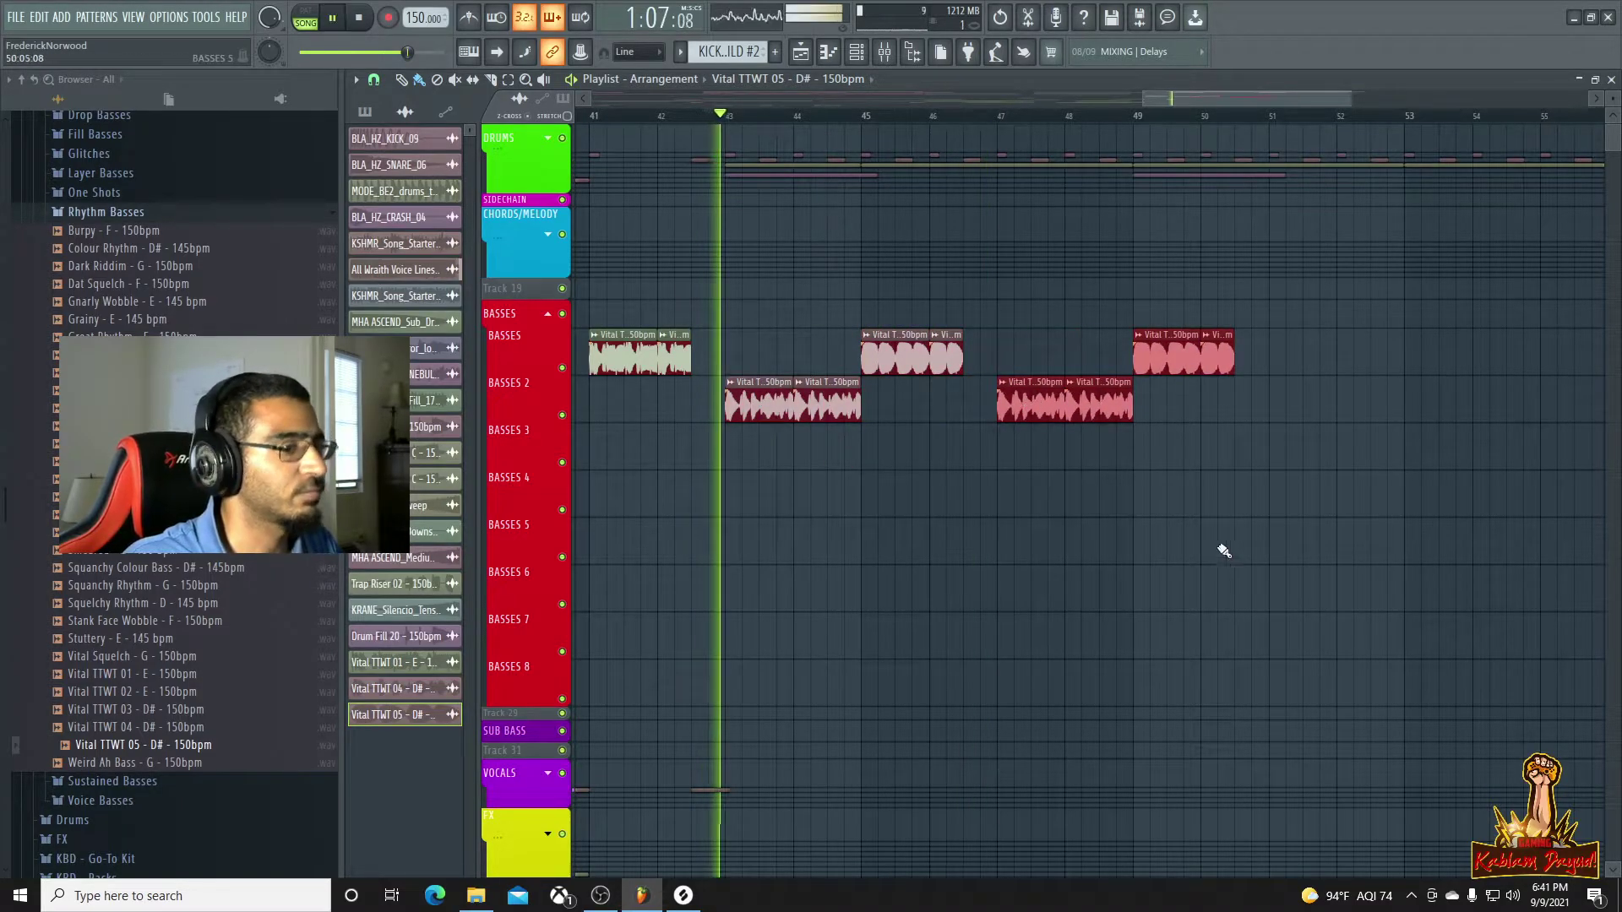
scroll(1209, 539, down, 3)
scroll(1209, 539, up, 2)
scroll(1209, 539, up, 3)
scroll(1209, 539, down, 2)
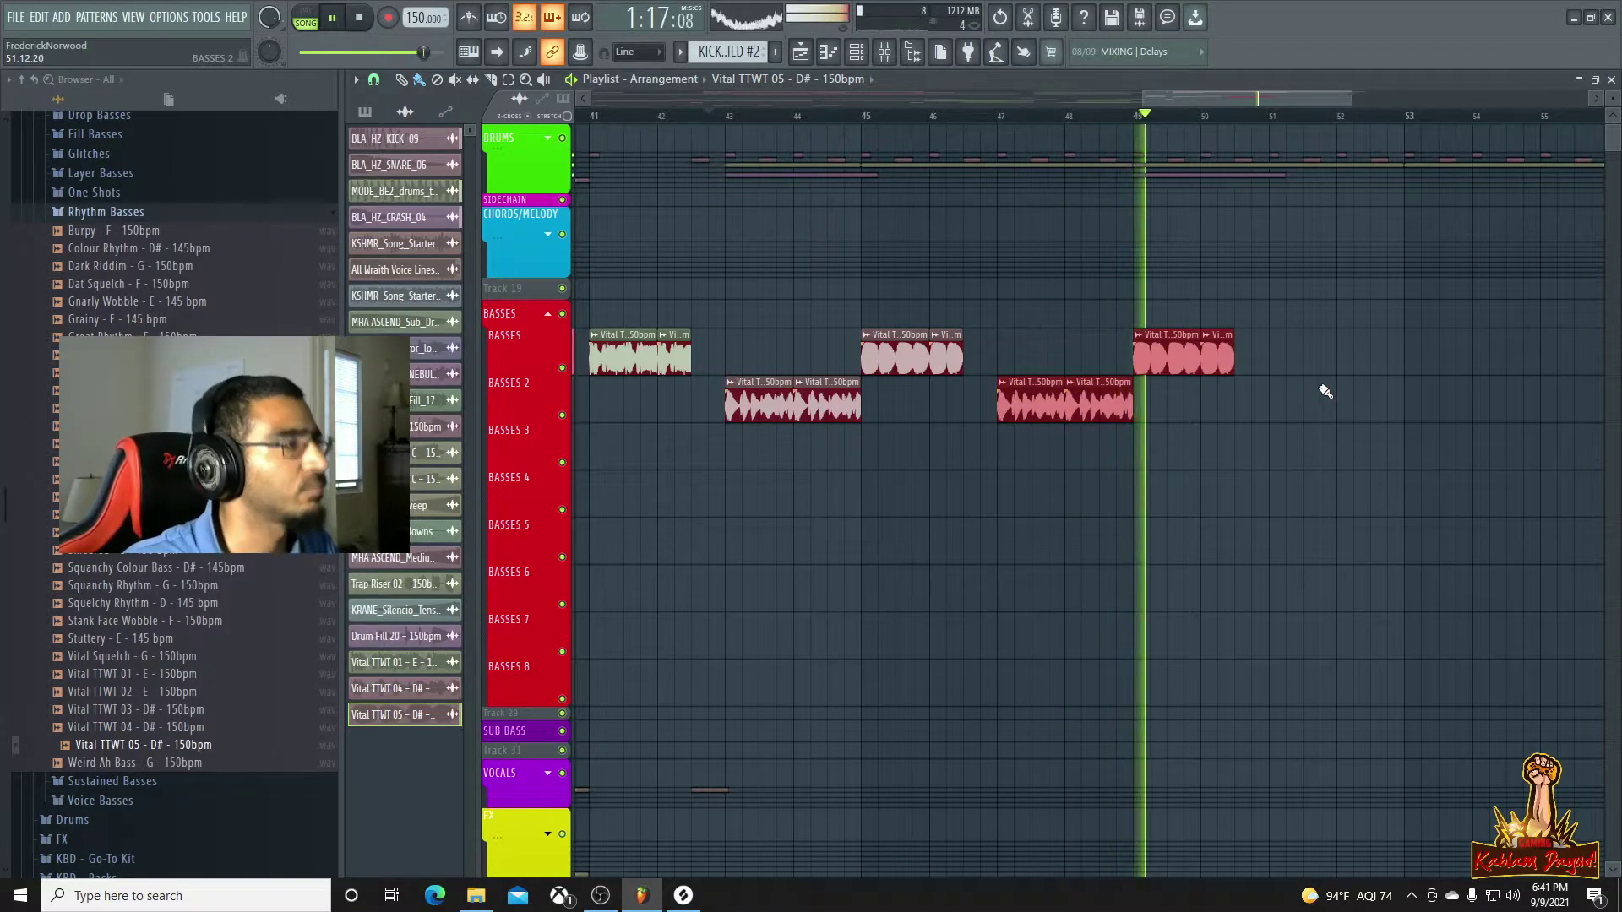
key(space)
Play the bass arrangement from bar 41 and set the playback position to bar 43
ctrl+scroll(1188, 424, down, 4)
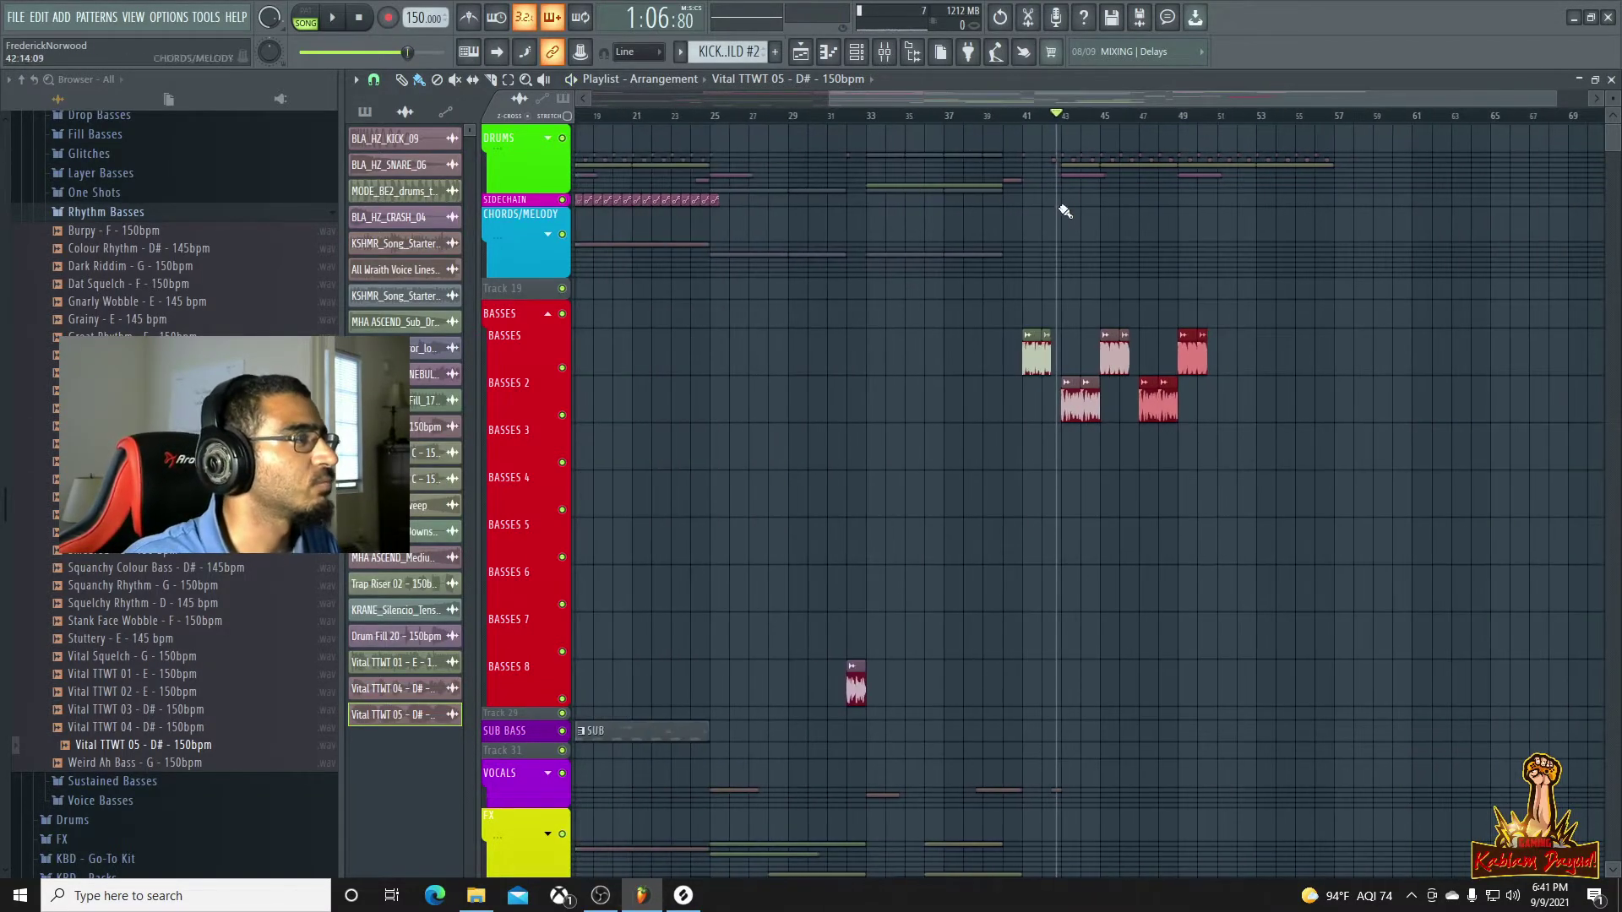
click(1030, 125)
key(space)
ctrl+scroll(1079, 597, up, 4)
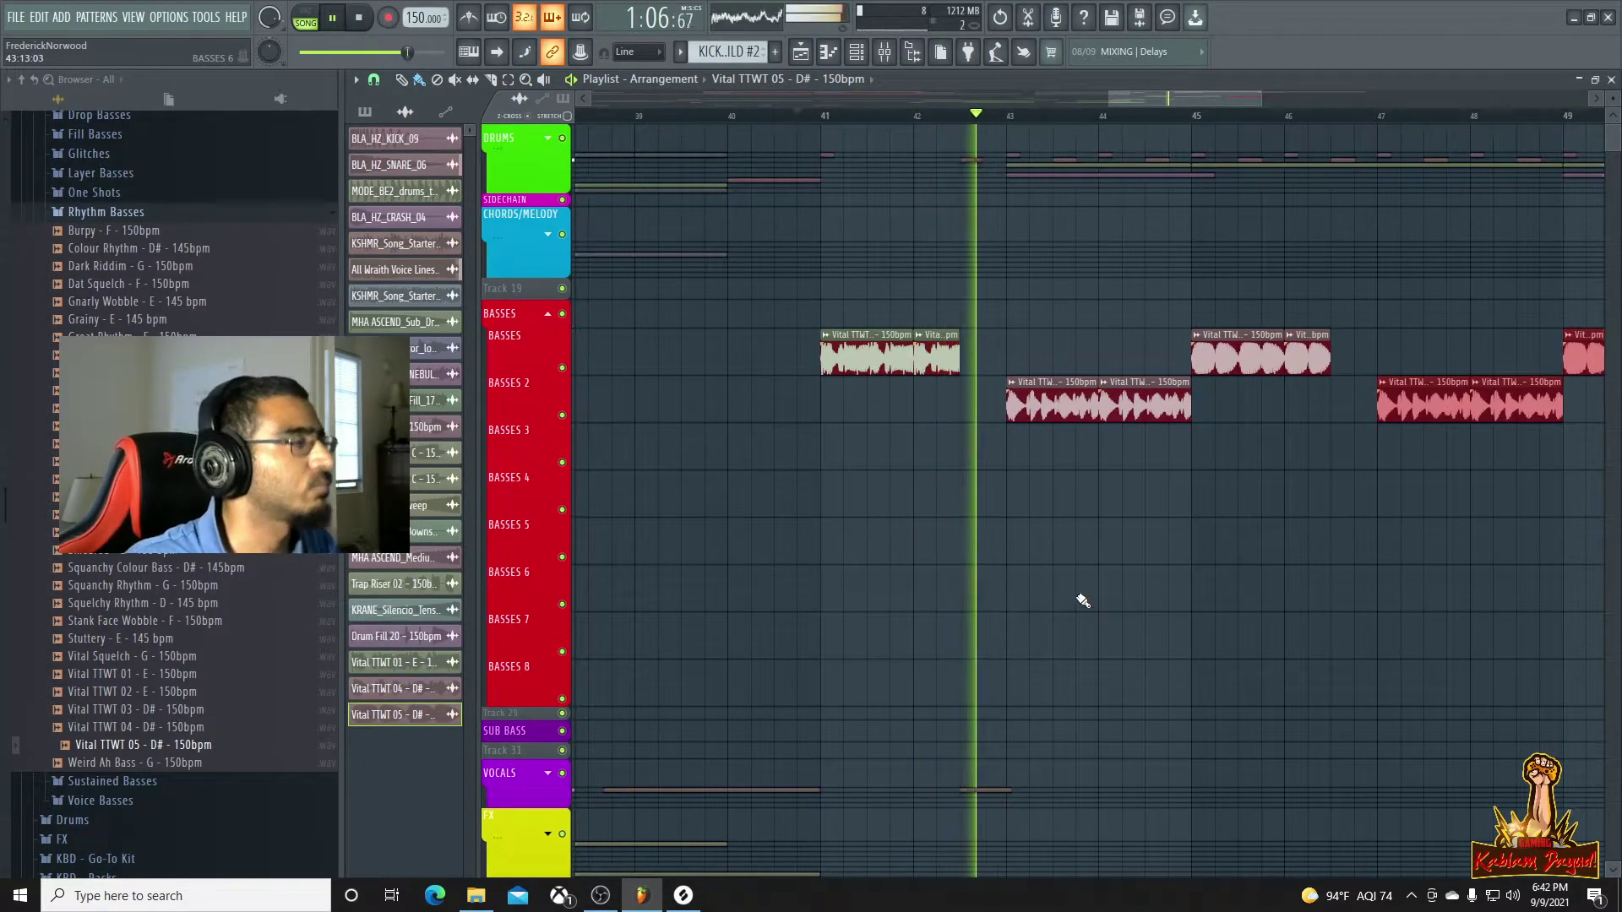
click(1010, 118)
key(space)
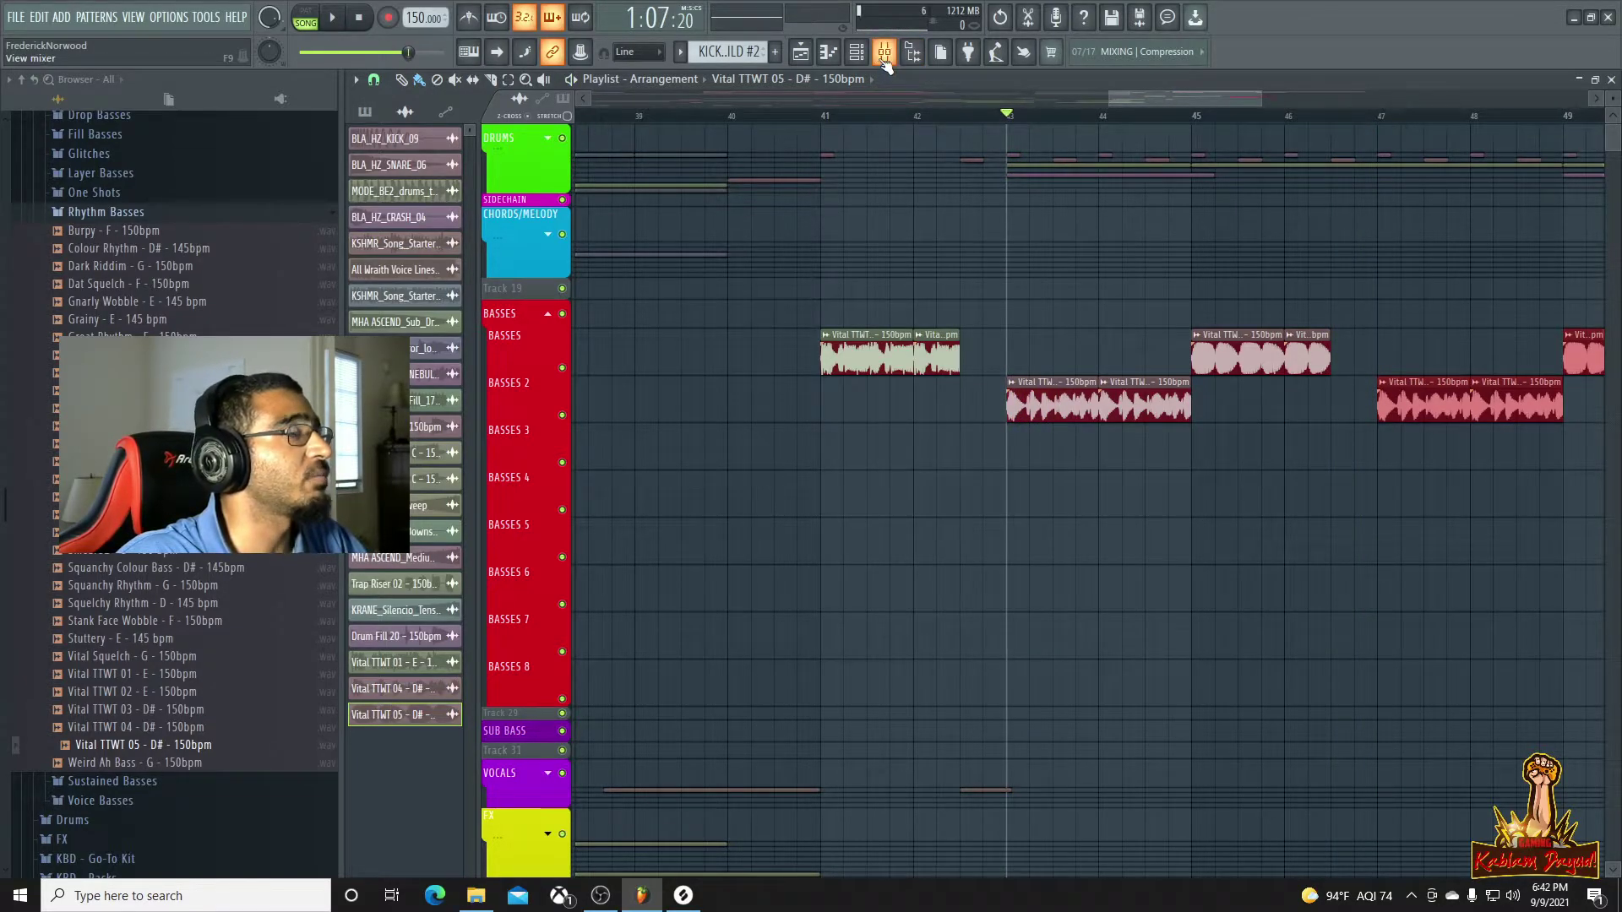
Route the Vital TTWT 01 channel to the first BASSES mixer track, number 21, and play its clips from bar 41
double_click(874, 355)
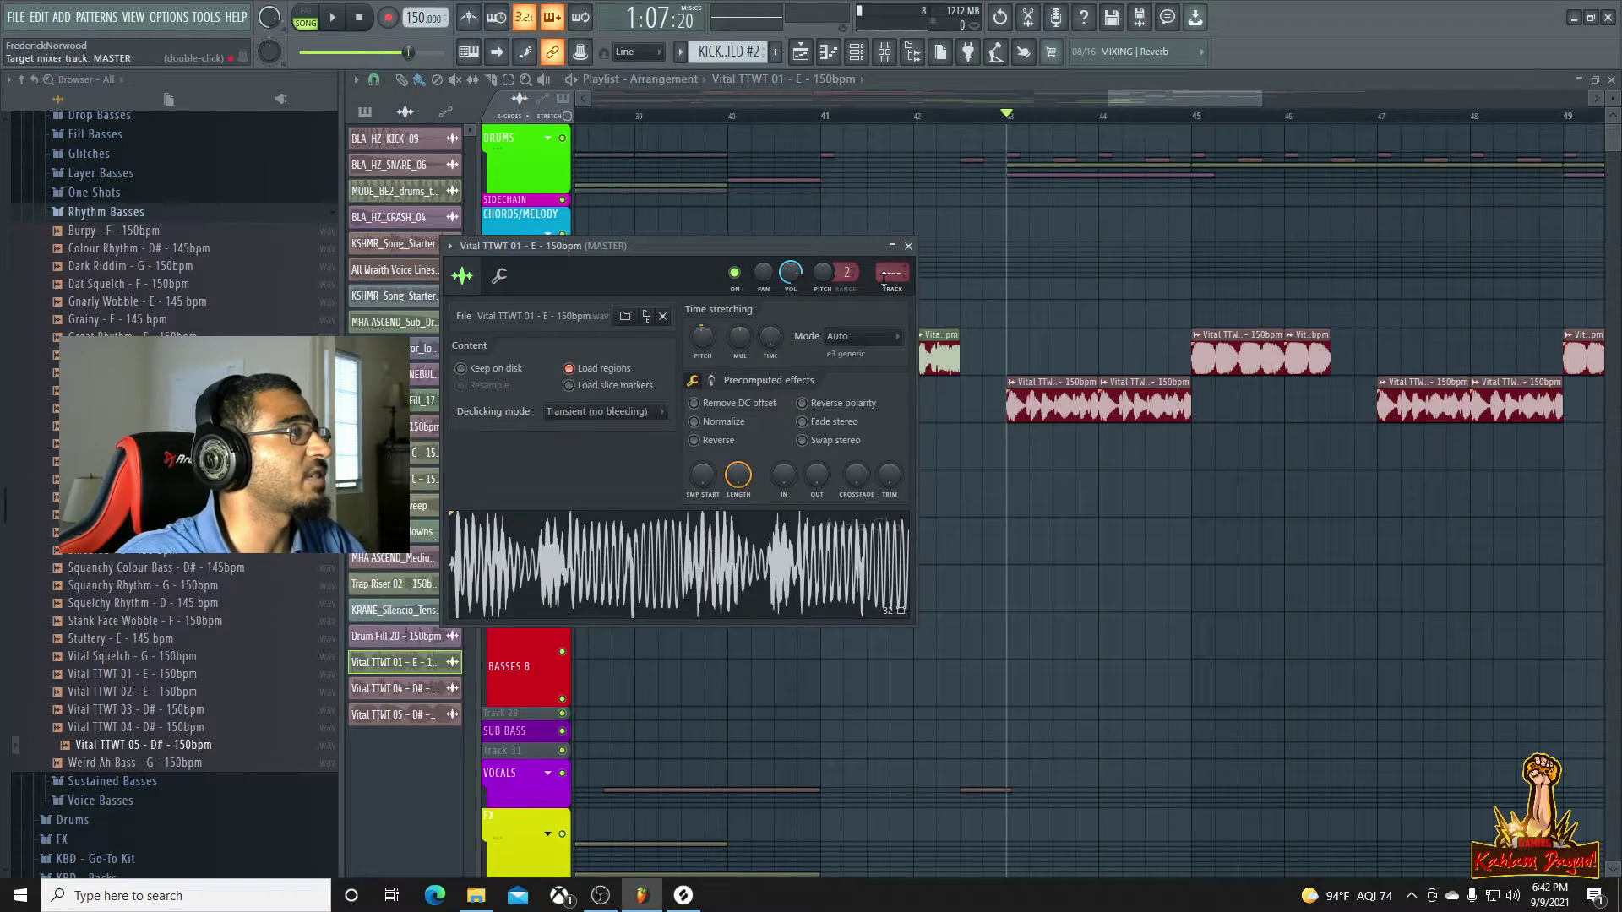
click(893, 57)
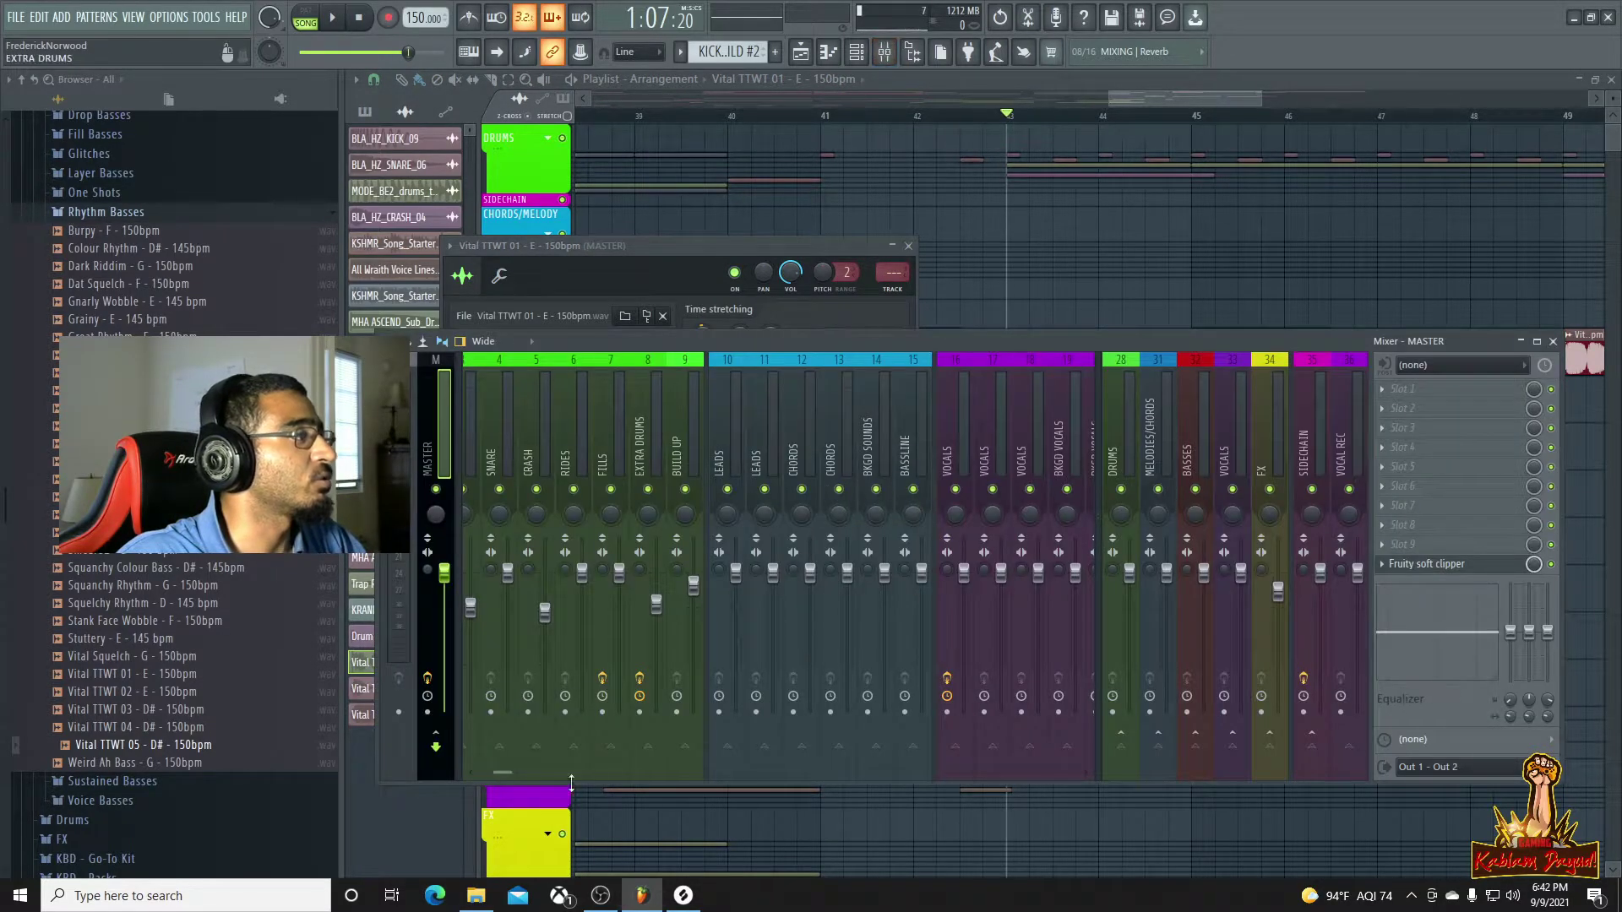
drag(505, 774, 593, 773)
click(581, 458)
key(ctrl+l)
key(space)
key(space)
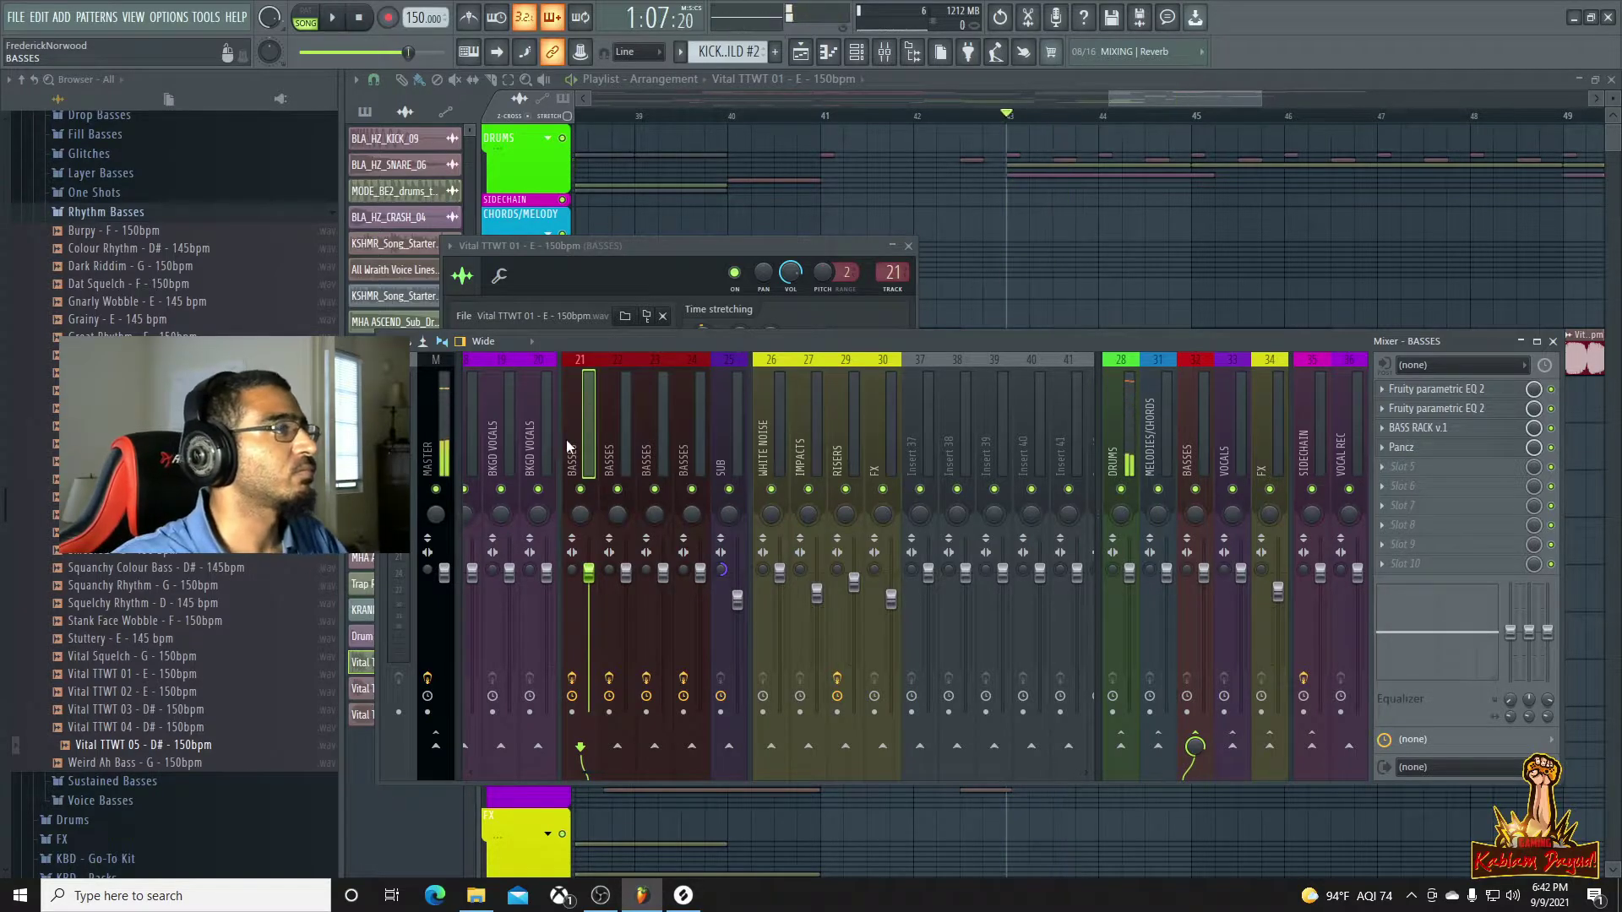
click(1119, 101)
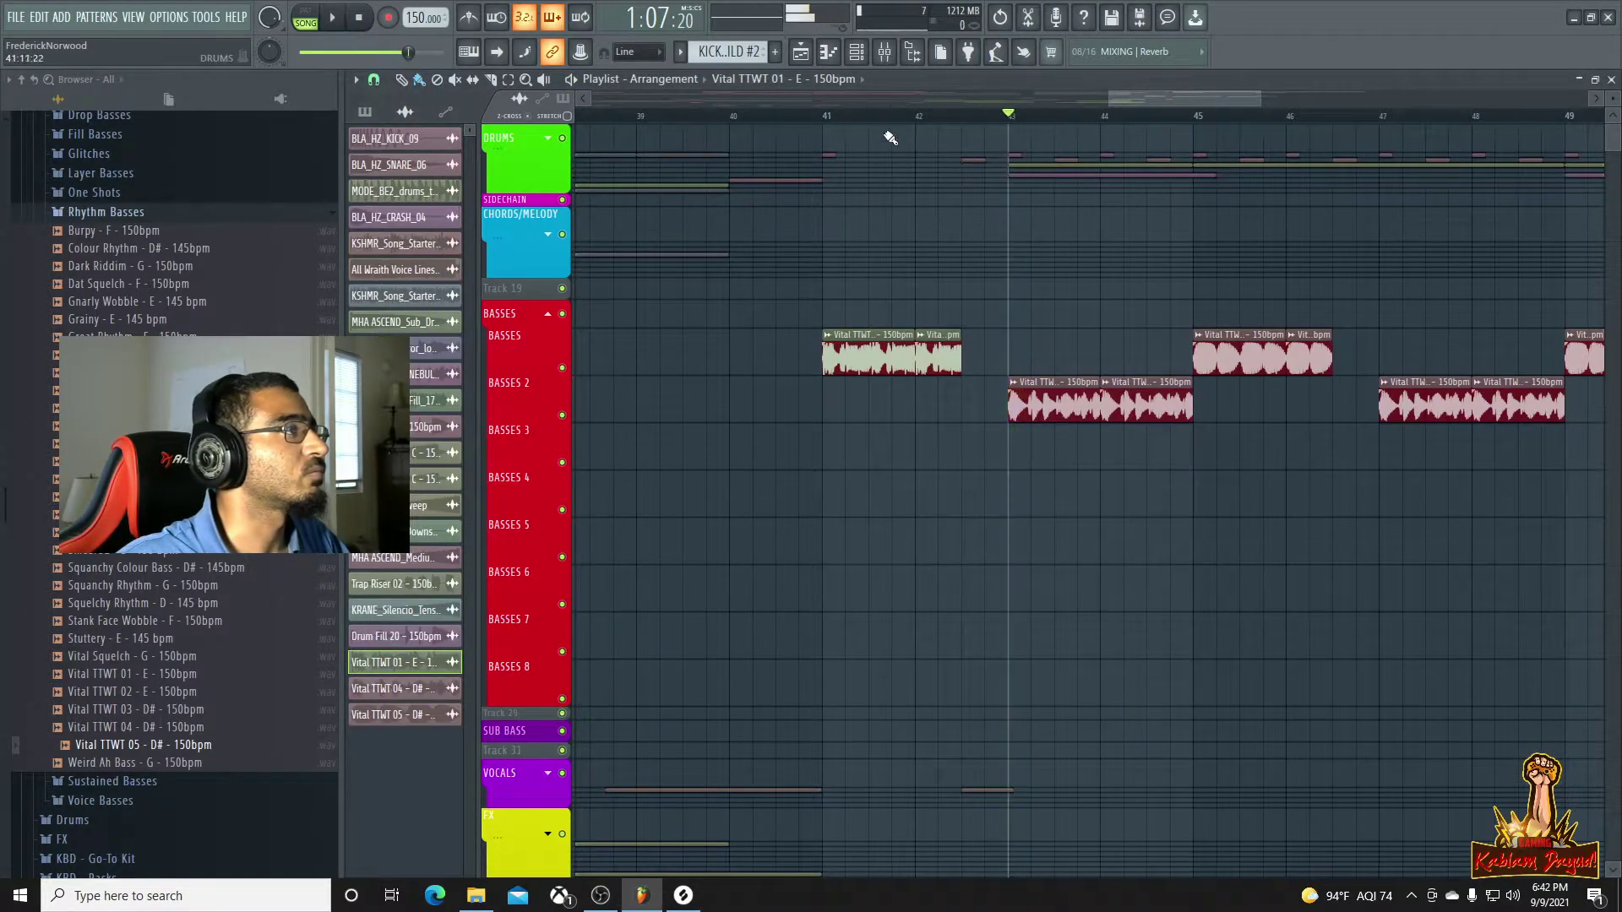
click(828, 118)
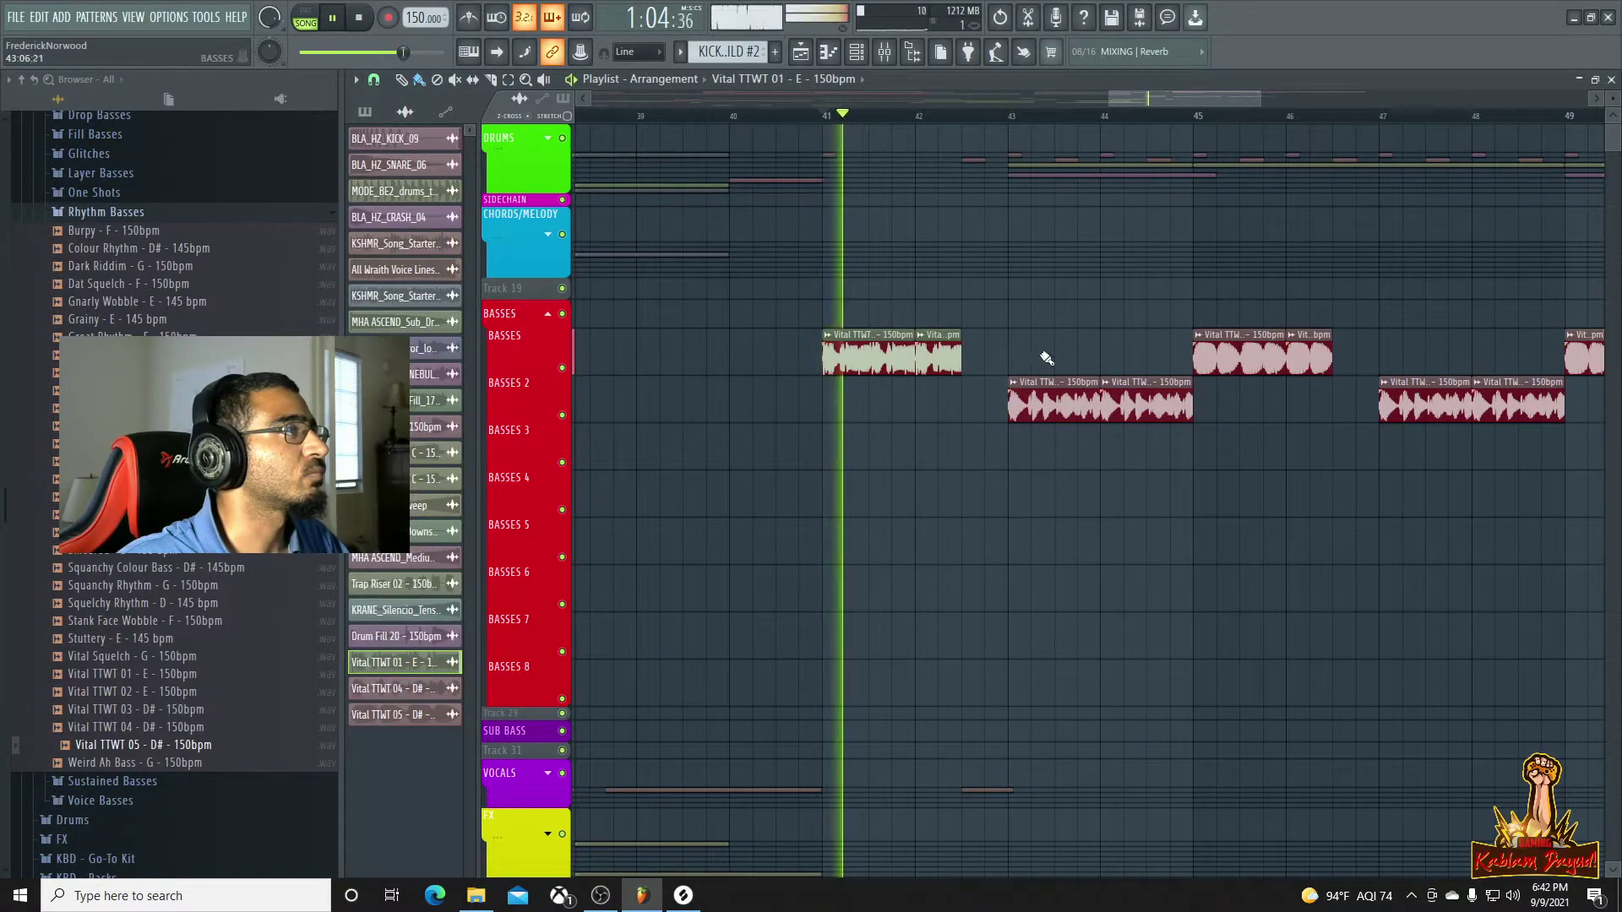
Bypass the effects on the Vital TTWT 01 mixer track, number 21, and switch single ones back on during playback to compare the sound
double_click(873, 355)
click(902, 57)
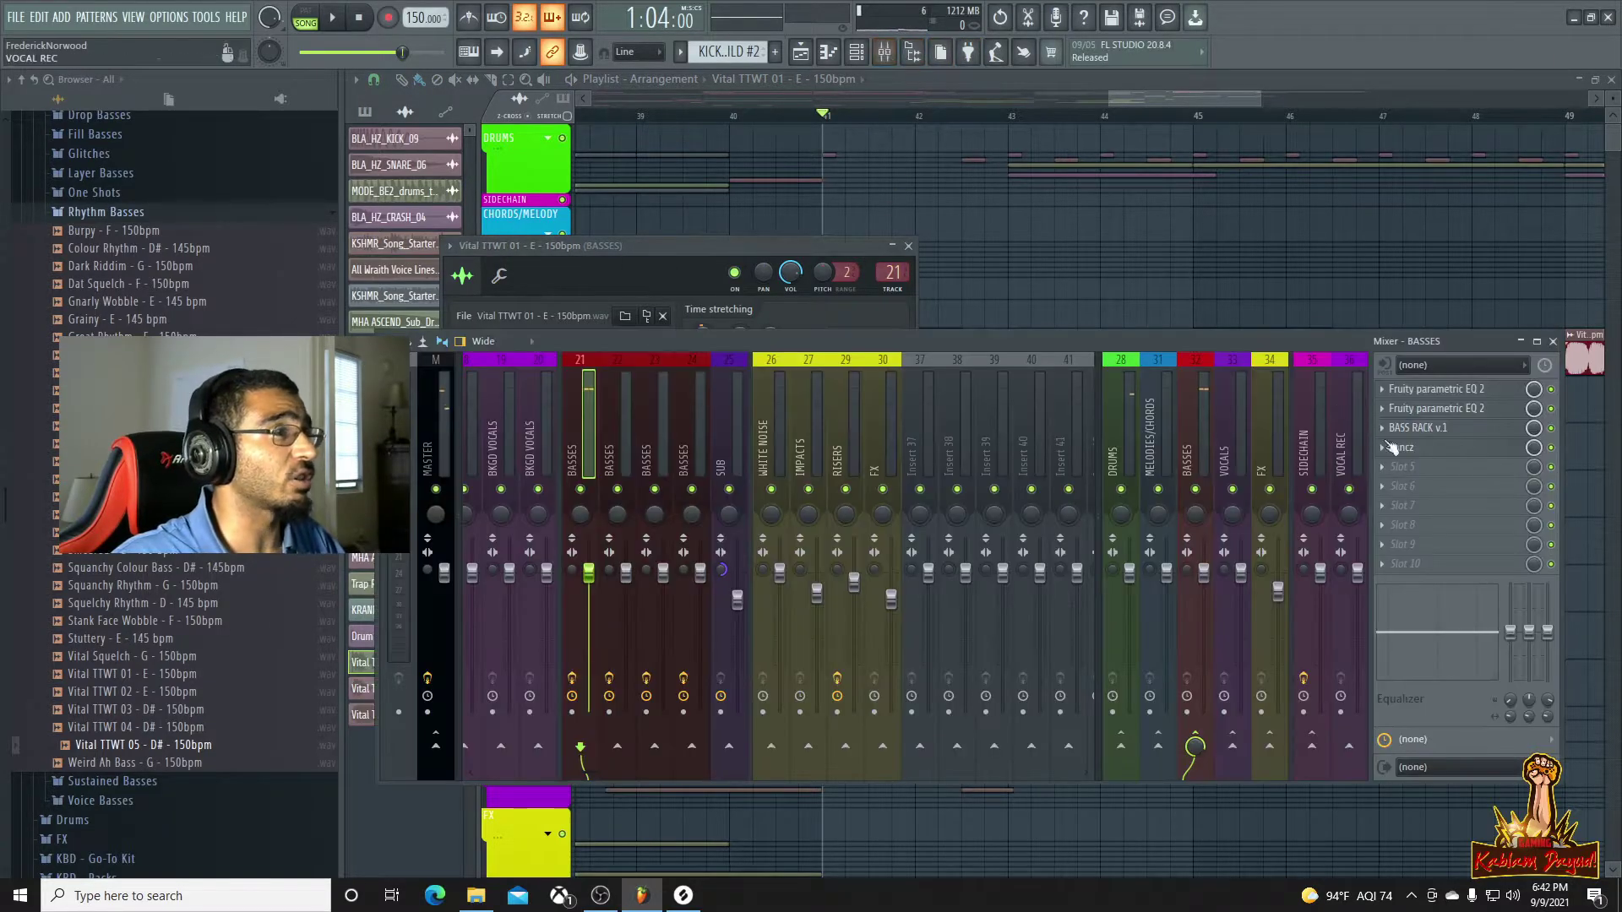
click(1551, 448)
click(1551, 408)
click(1552, 389)
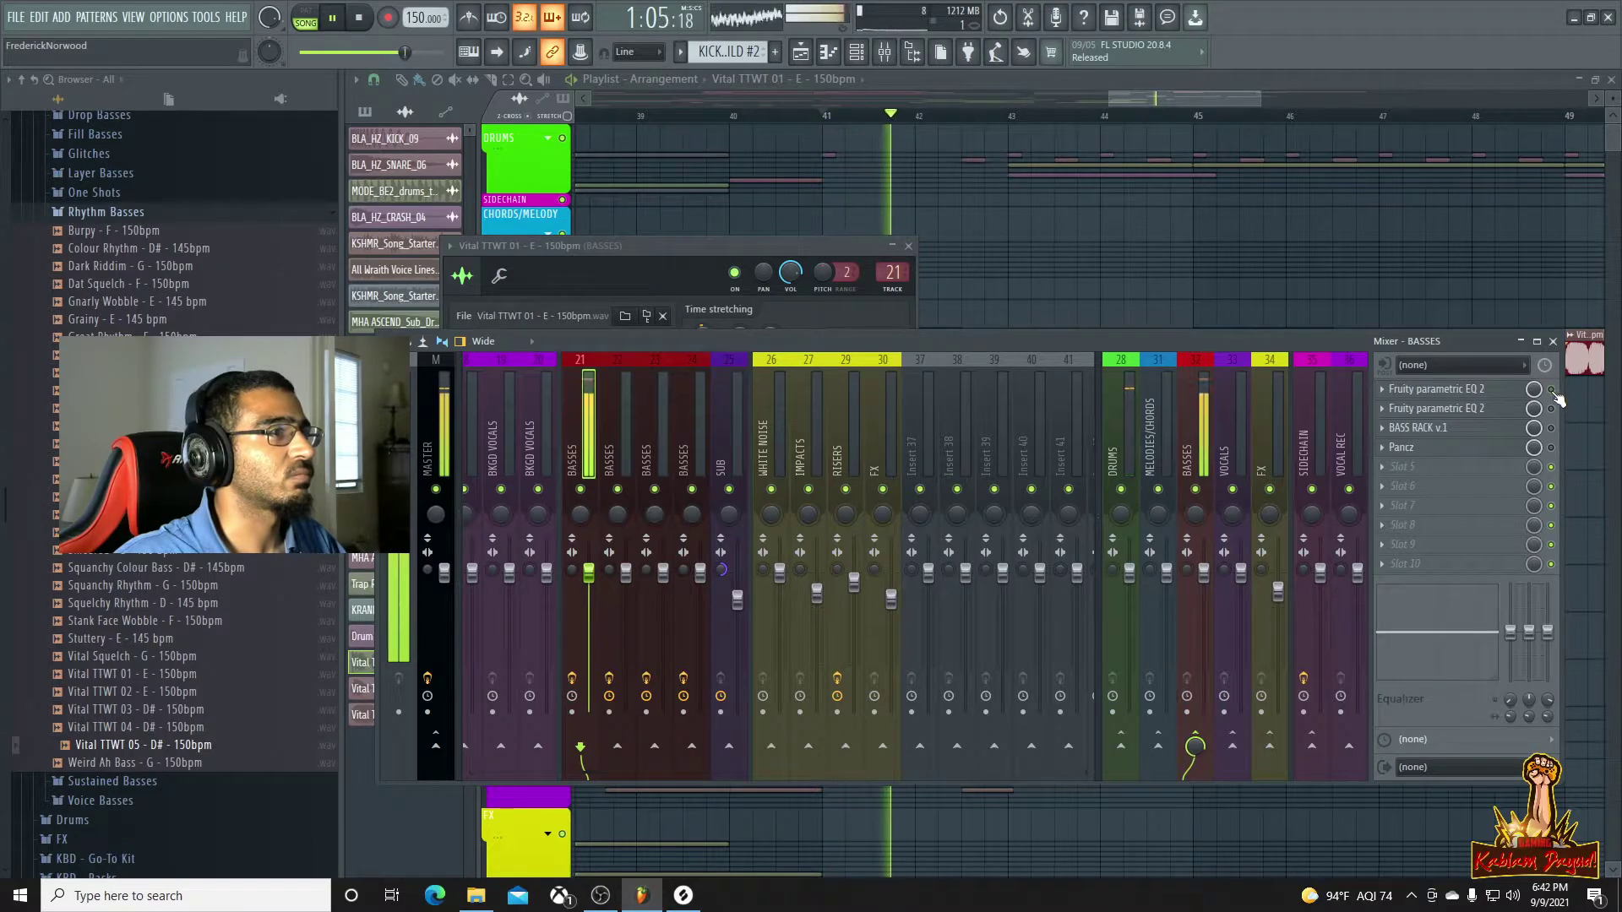
click(1551, 448)
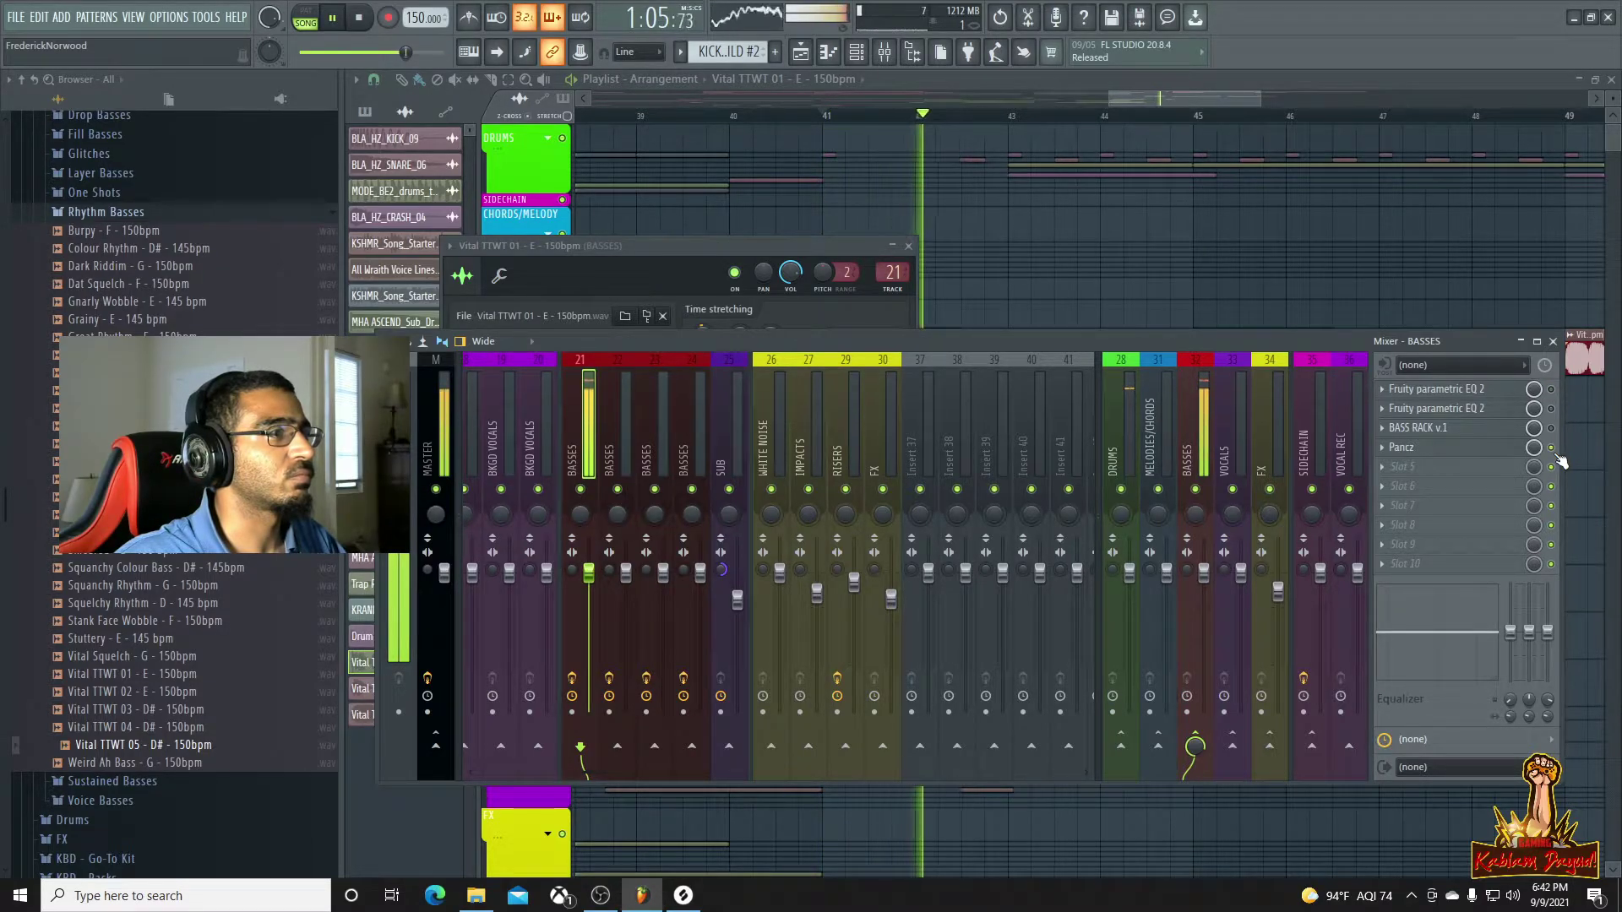
key(space)
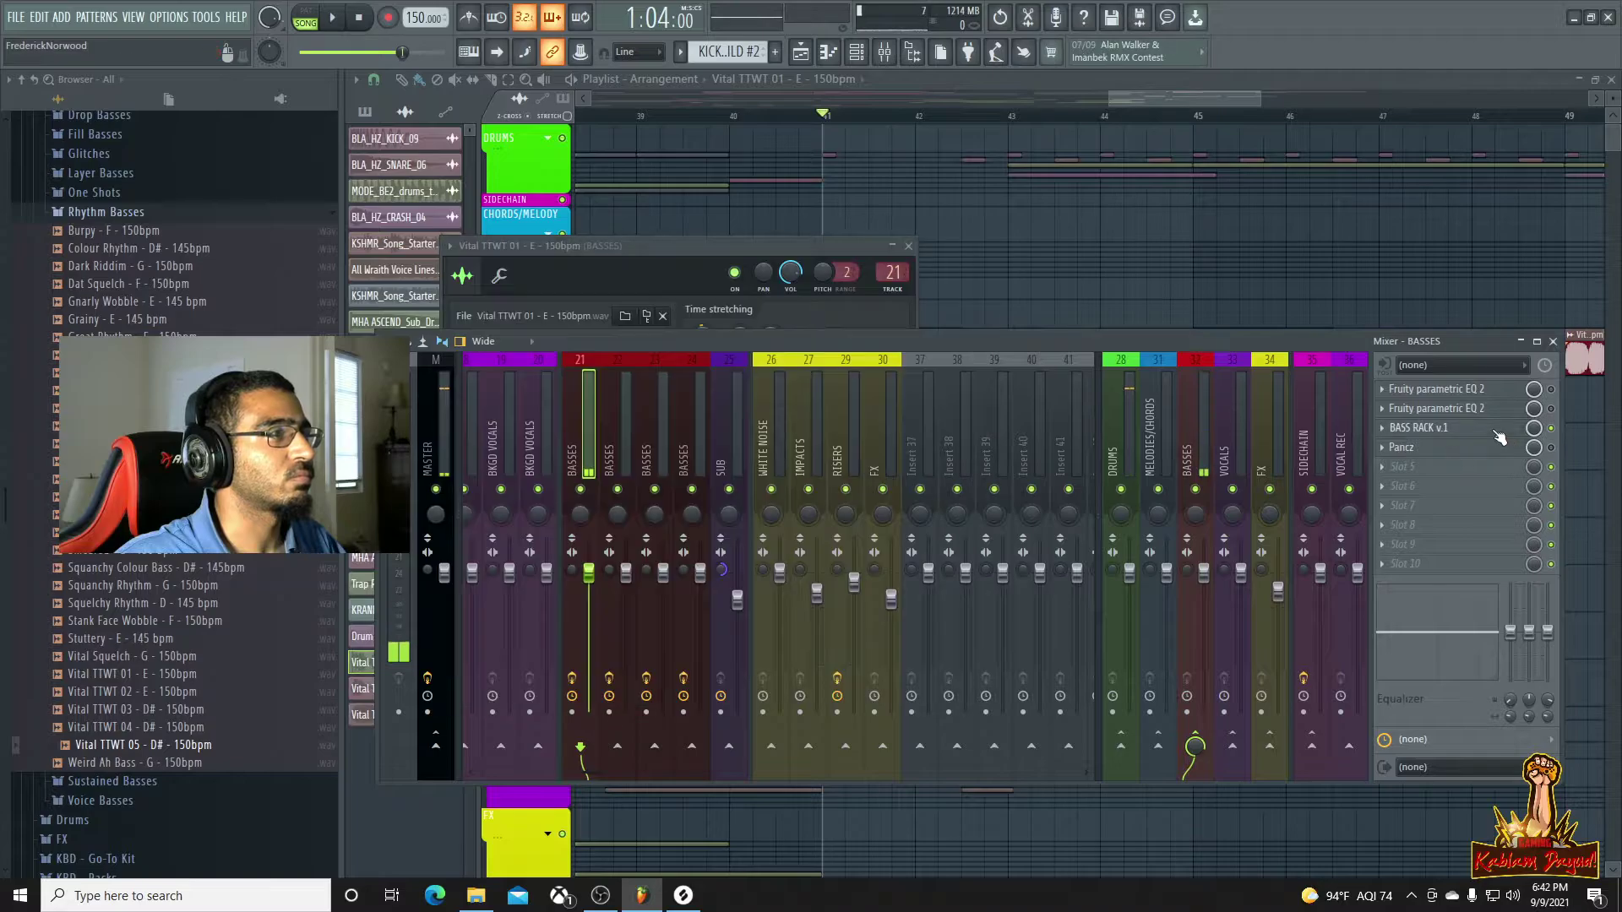
In BASS RACK v.1 on mixer track 21, turn STEREO down to zero and PHAT down to almost zero
click(1500, 431)
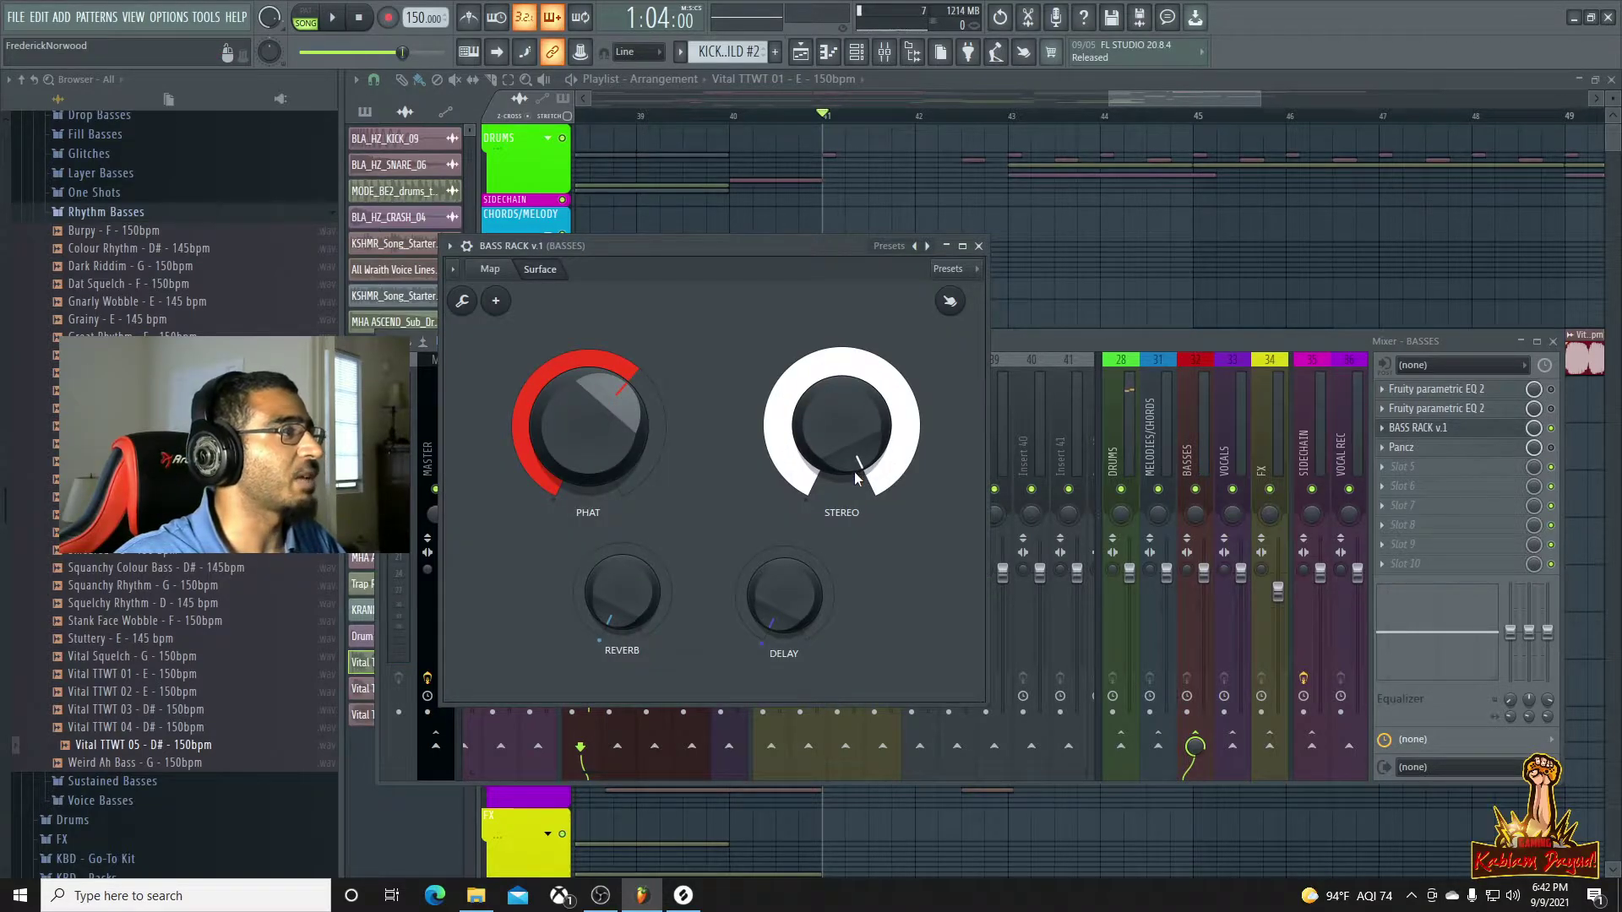
drag(854, 471, 849, 642)
drag(601, 406, 600, 549)
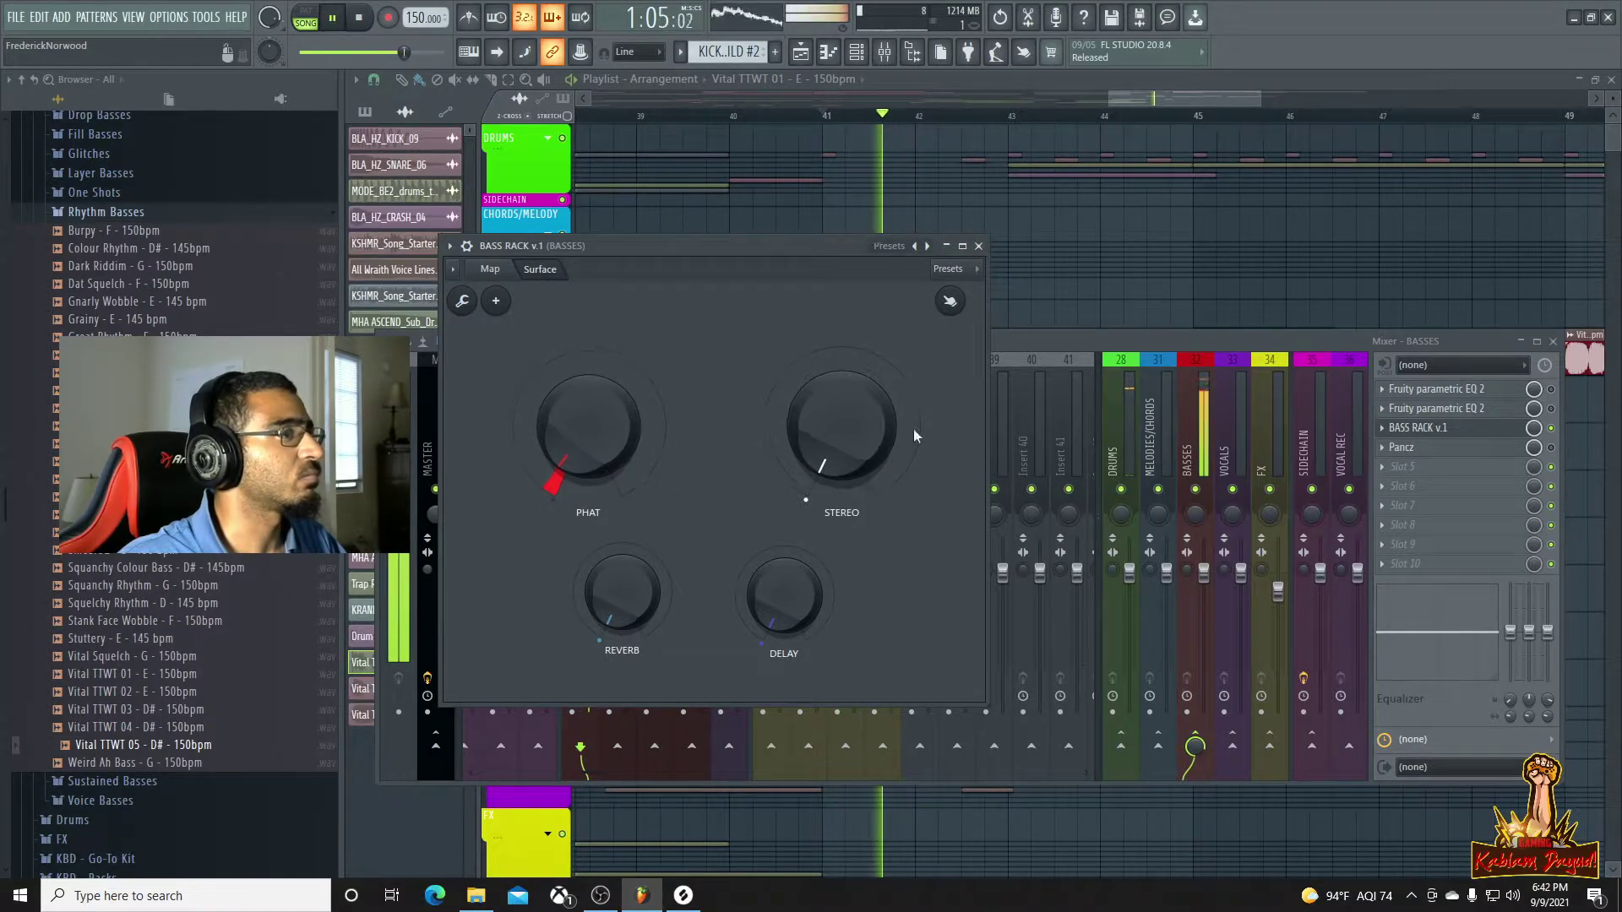
Check the curve of the second Fruity parametric EQ 2 on mixer track 21 and switch both EQs back on during playback
click(1552, 406)
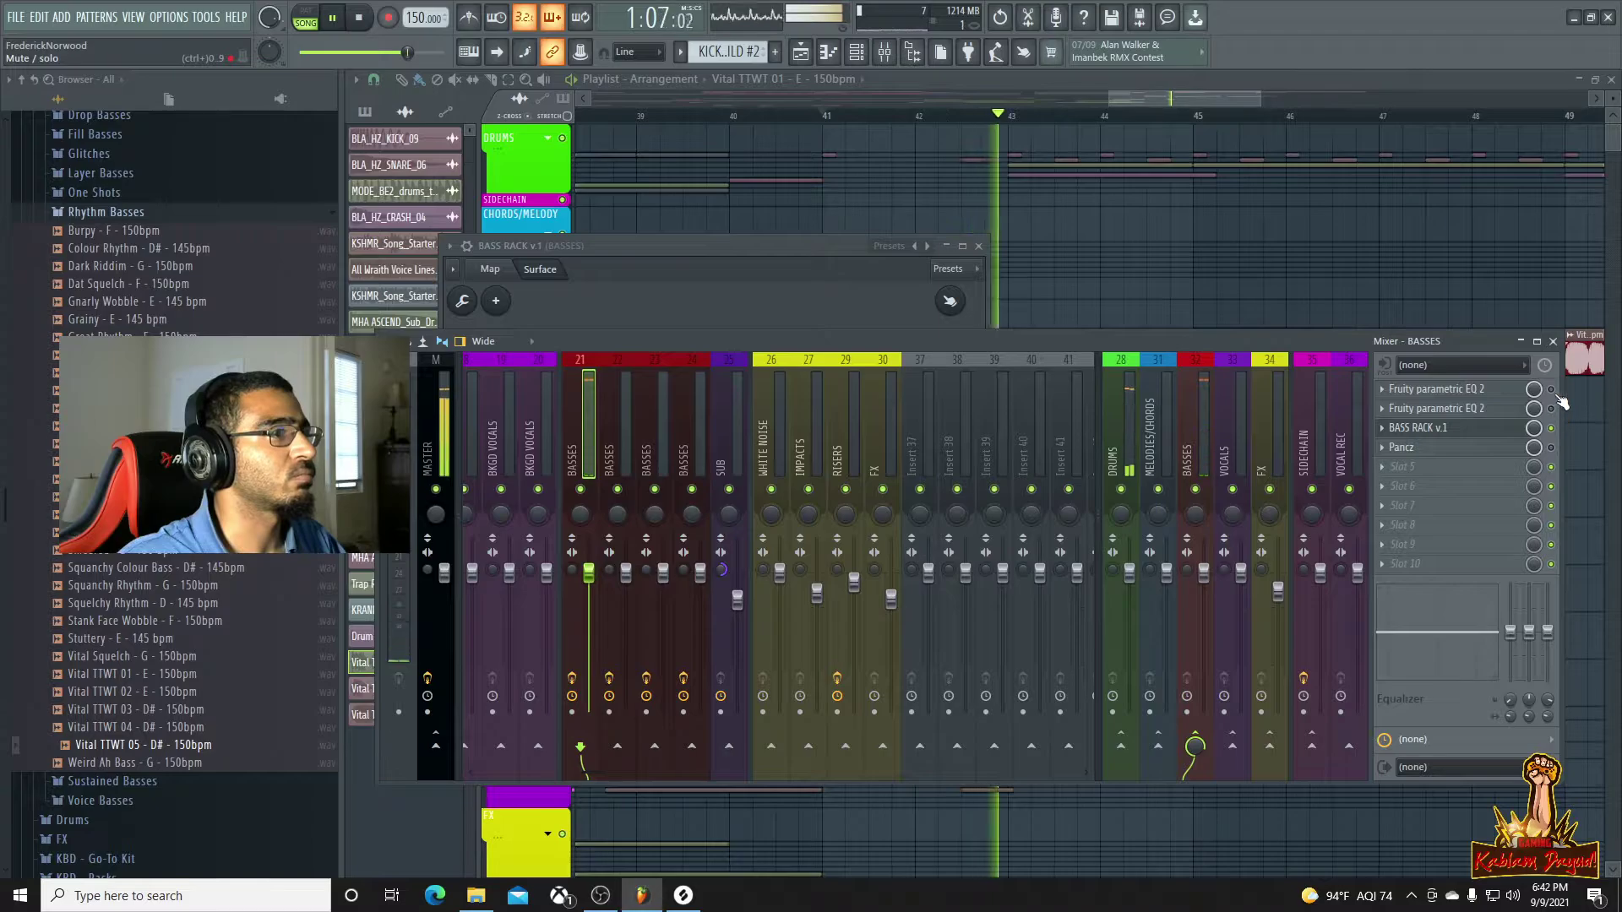
click(1492, 412)
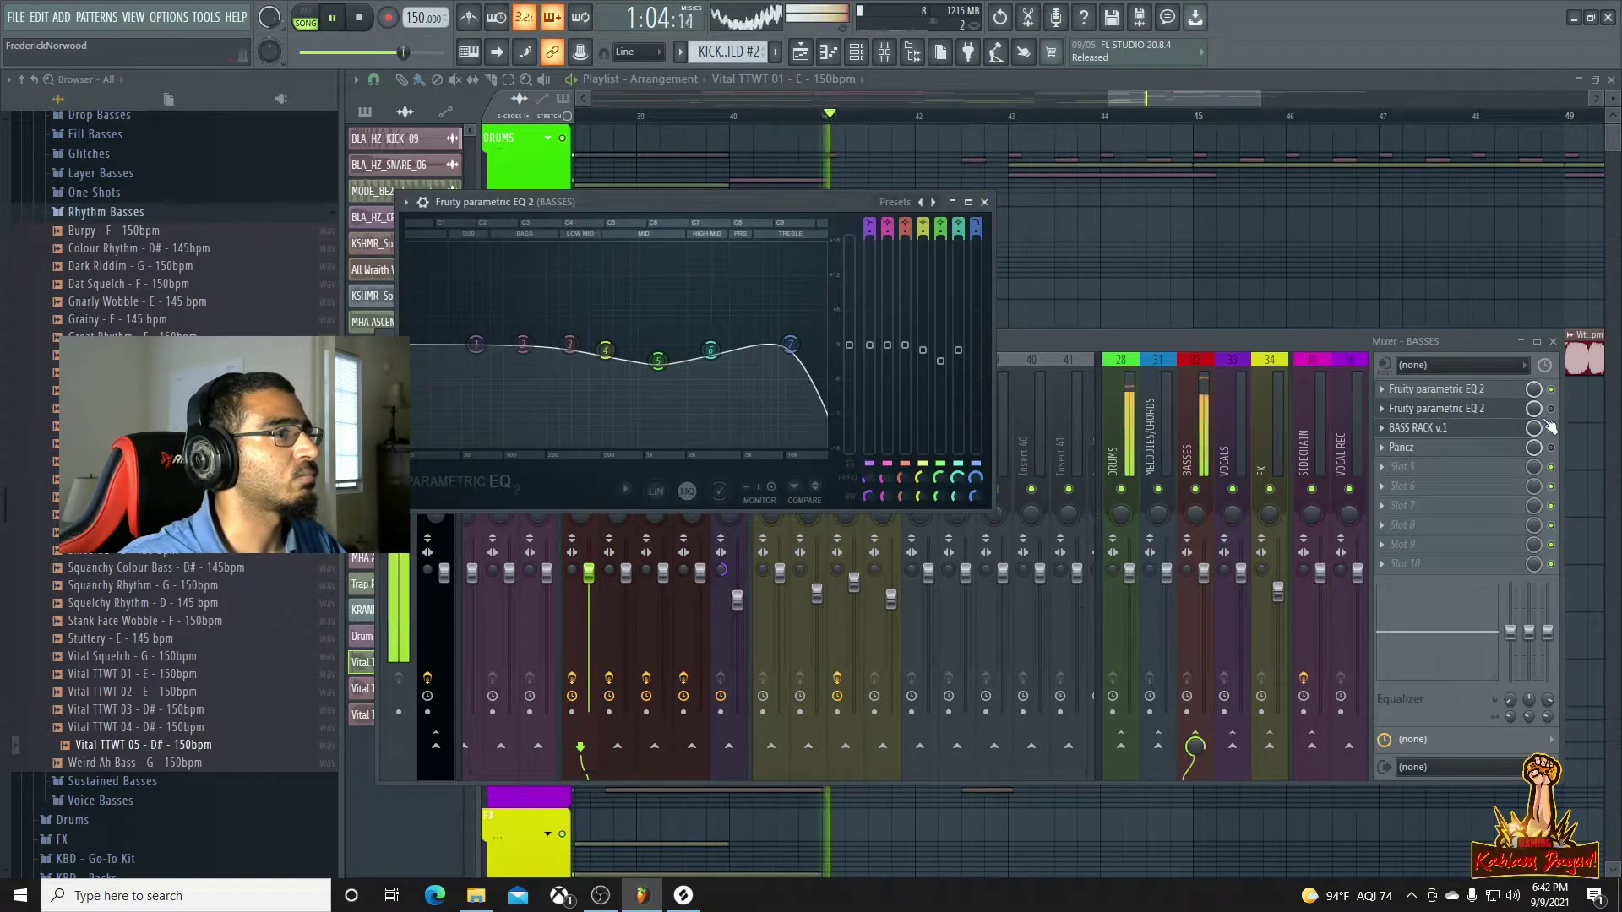
click(1535, 427)
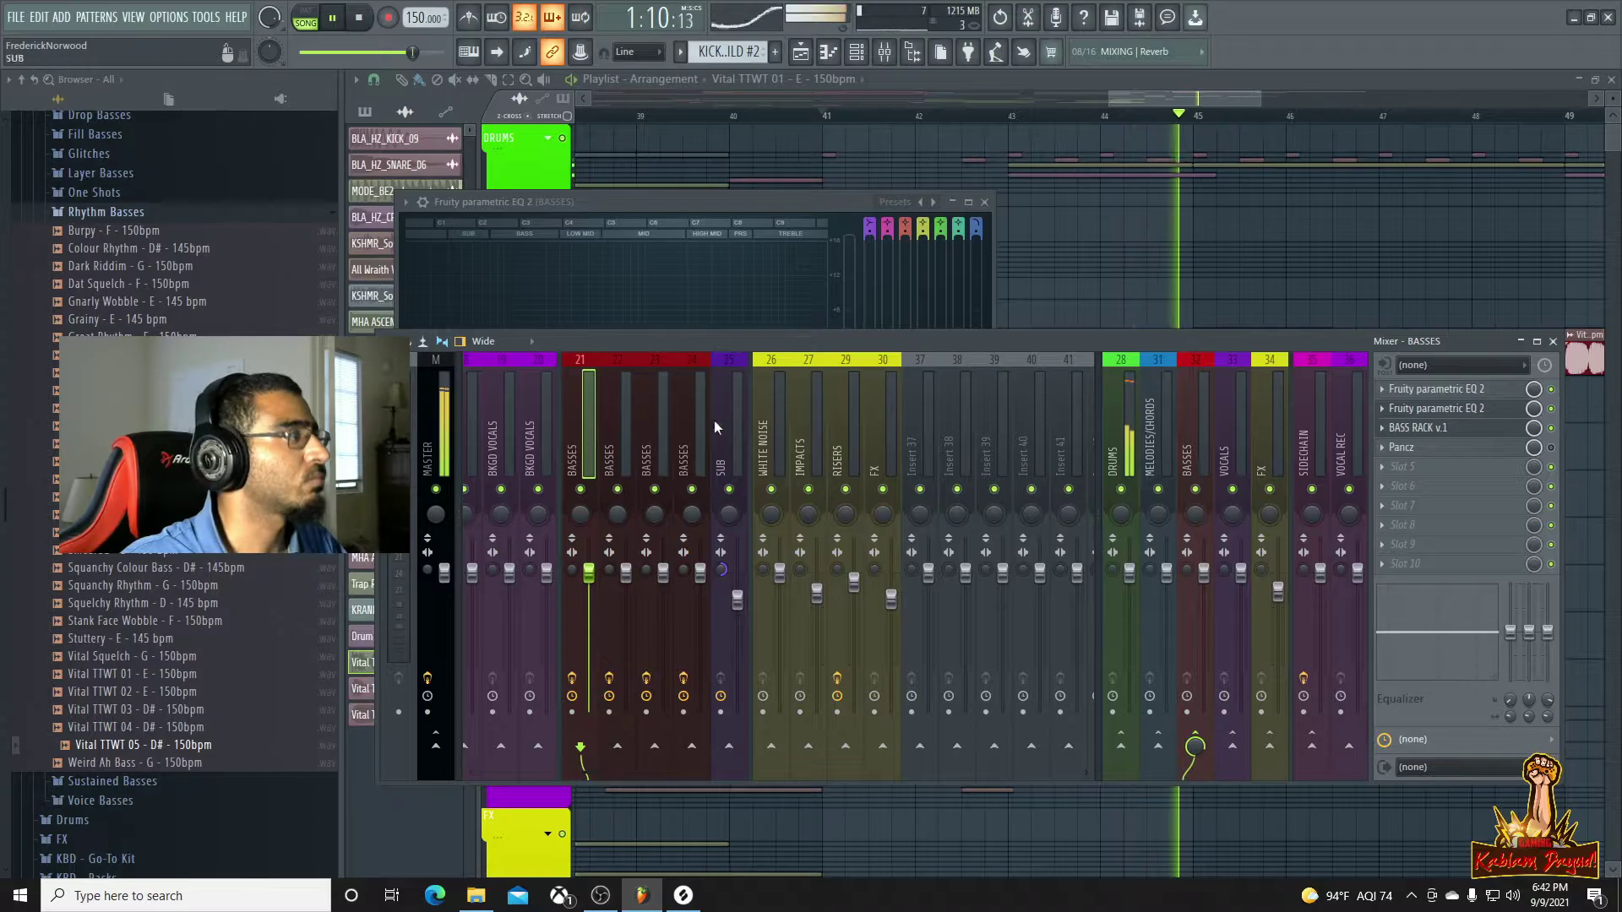
On BASSES mixer track 22, switch off Pancz and turn STEREO down to zero in BASS RACK v.1
click(616, 419)
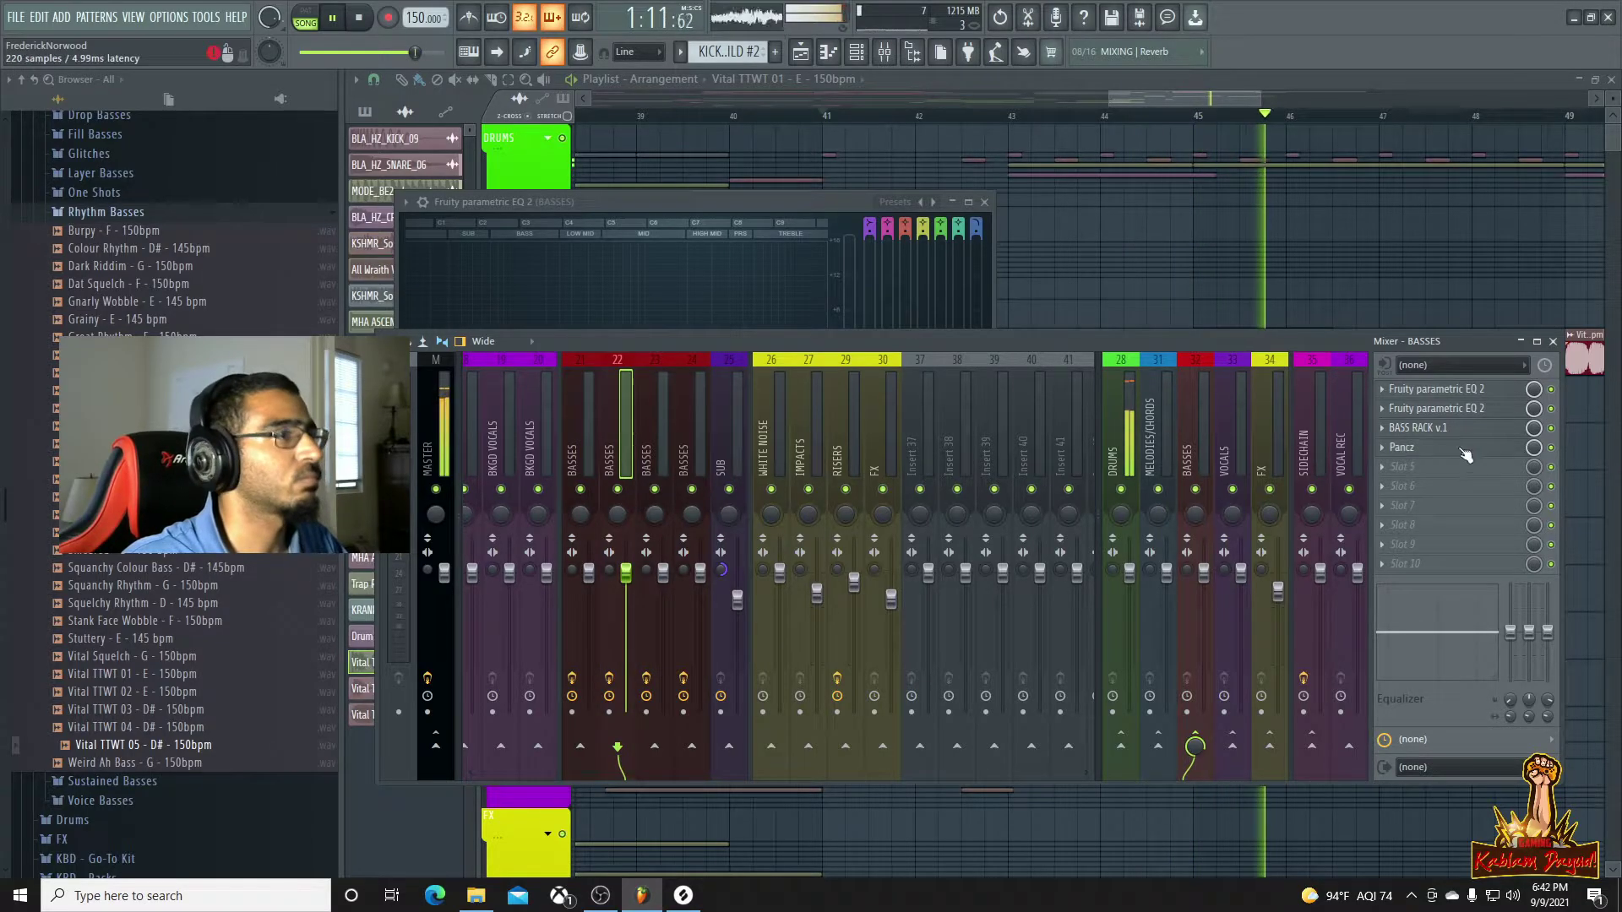
click(1552, 448)
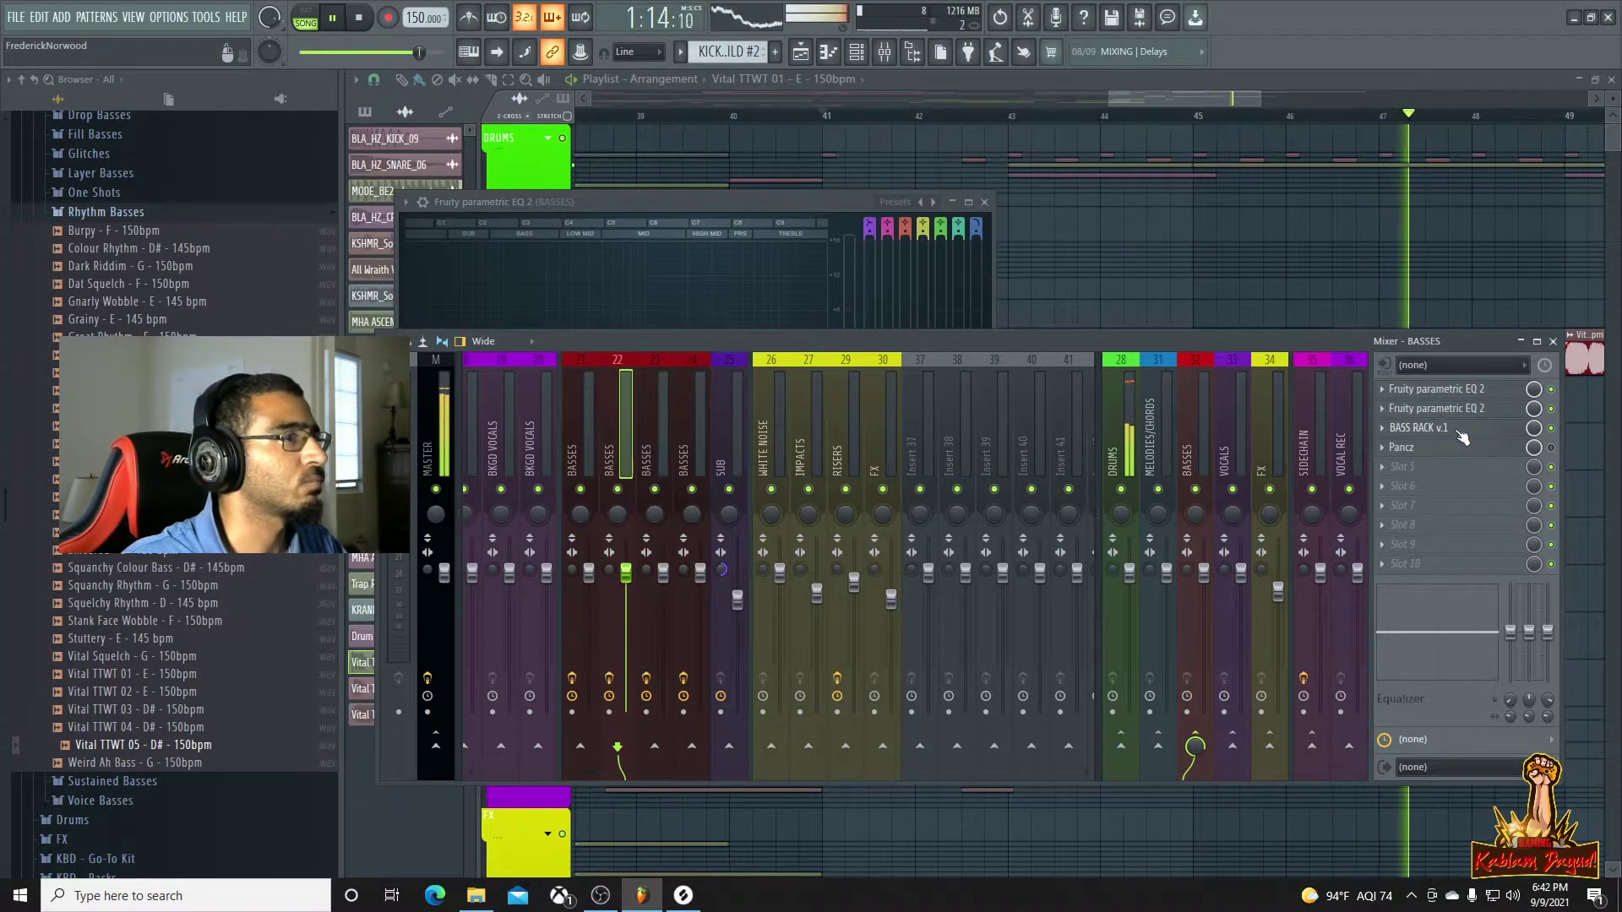
click(1462, 431)
key(space)
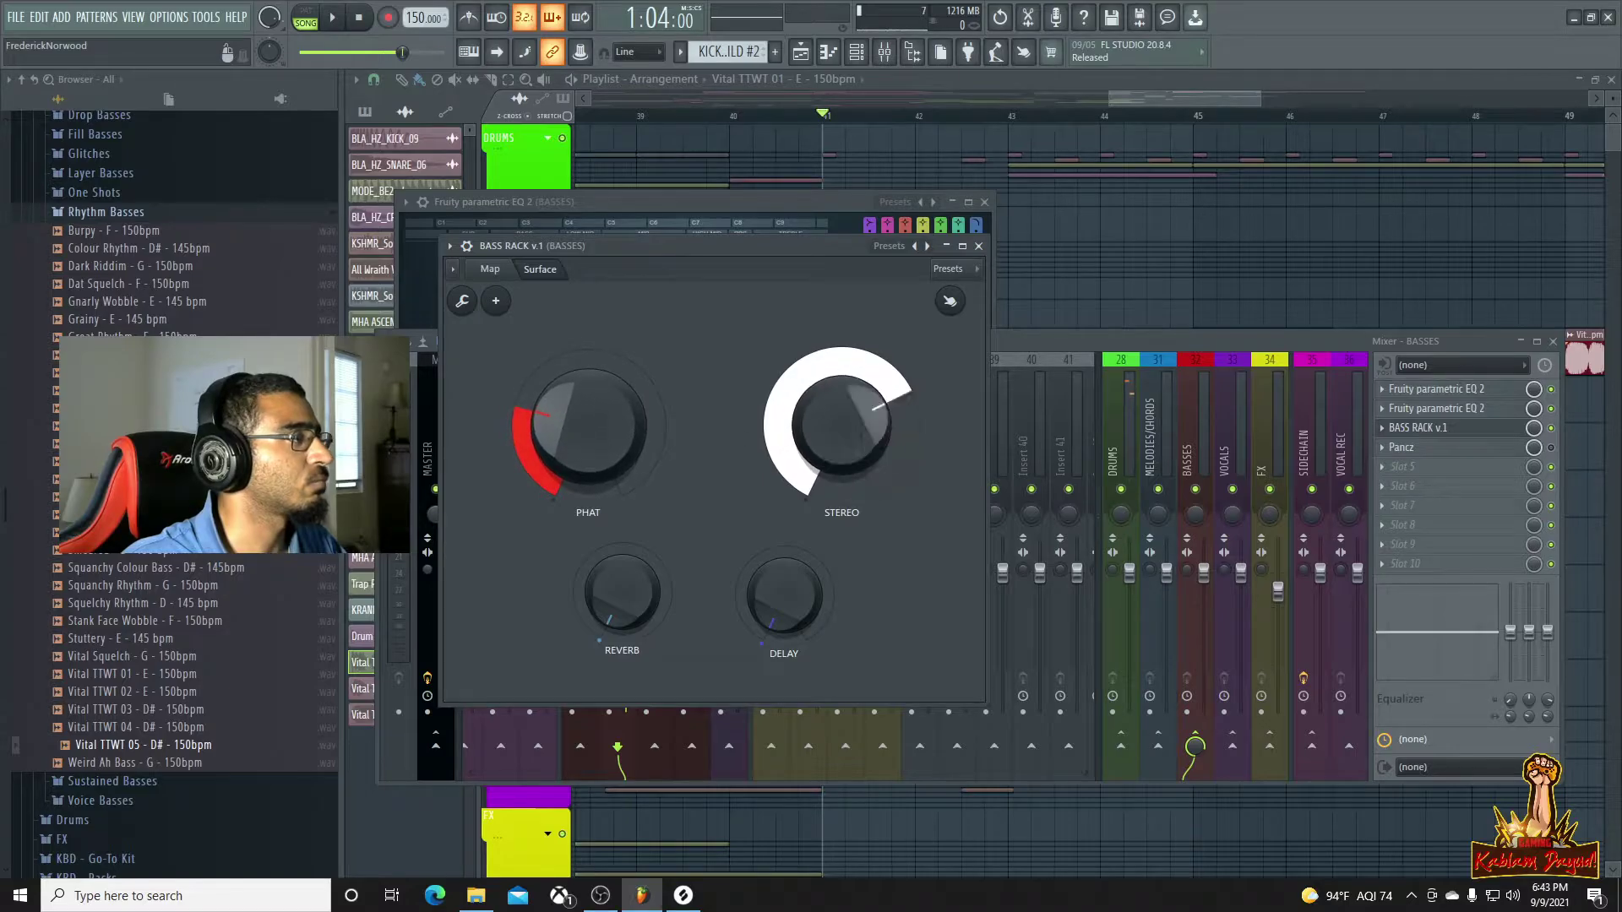
drag(839, 426, 838, 506)
key(space)
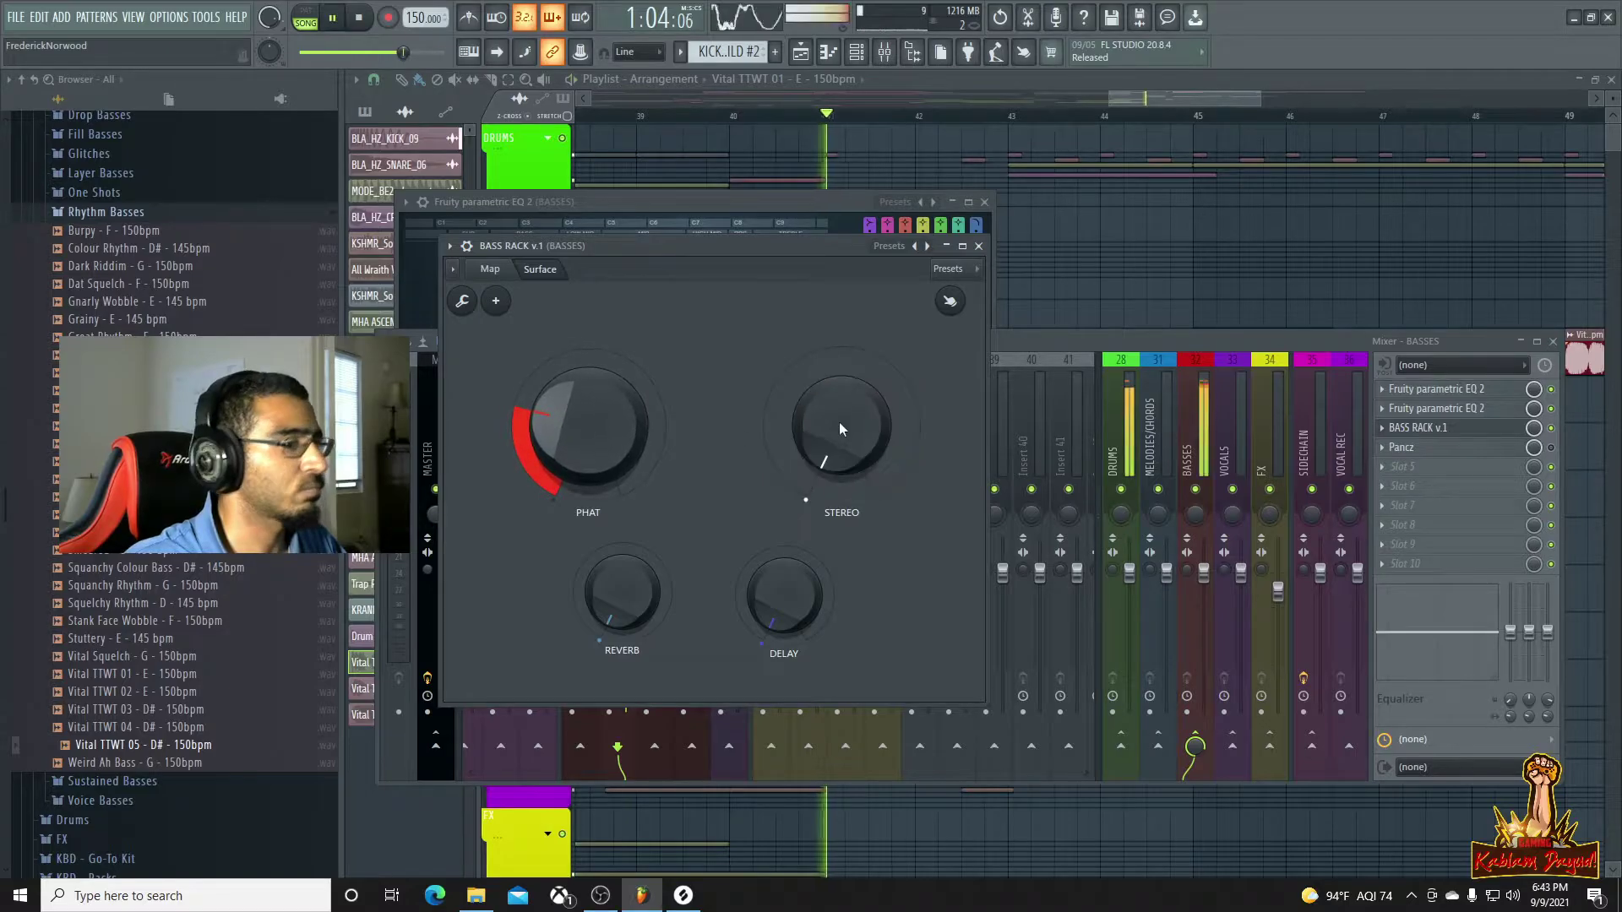
Route the Vital TTWT 04 channel to BASSES mixer track 22 and play the bass arrangement
key(F12)
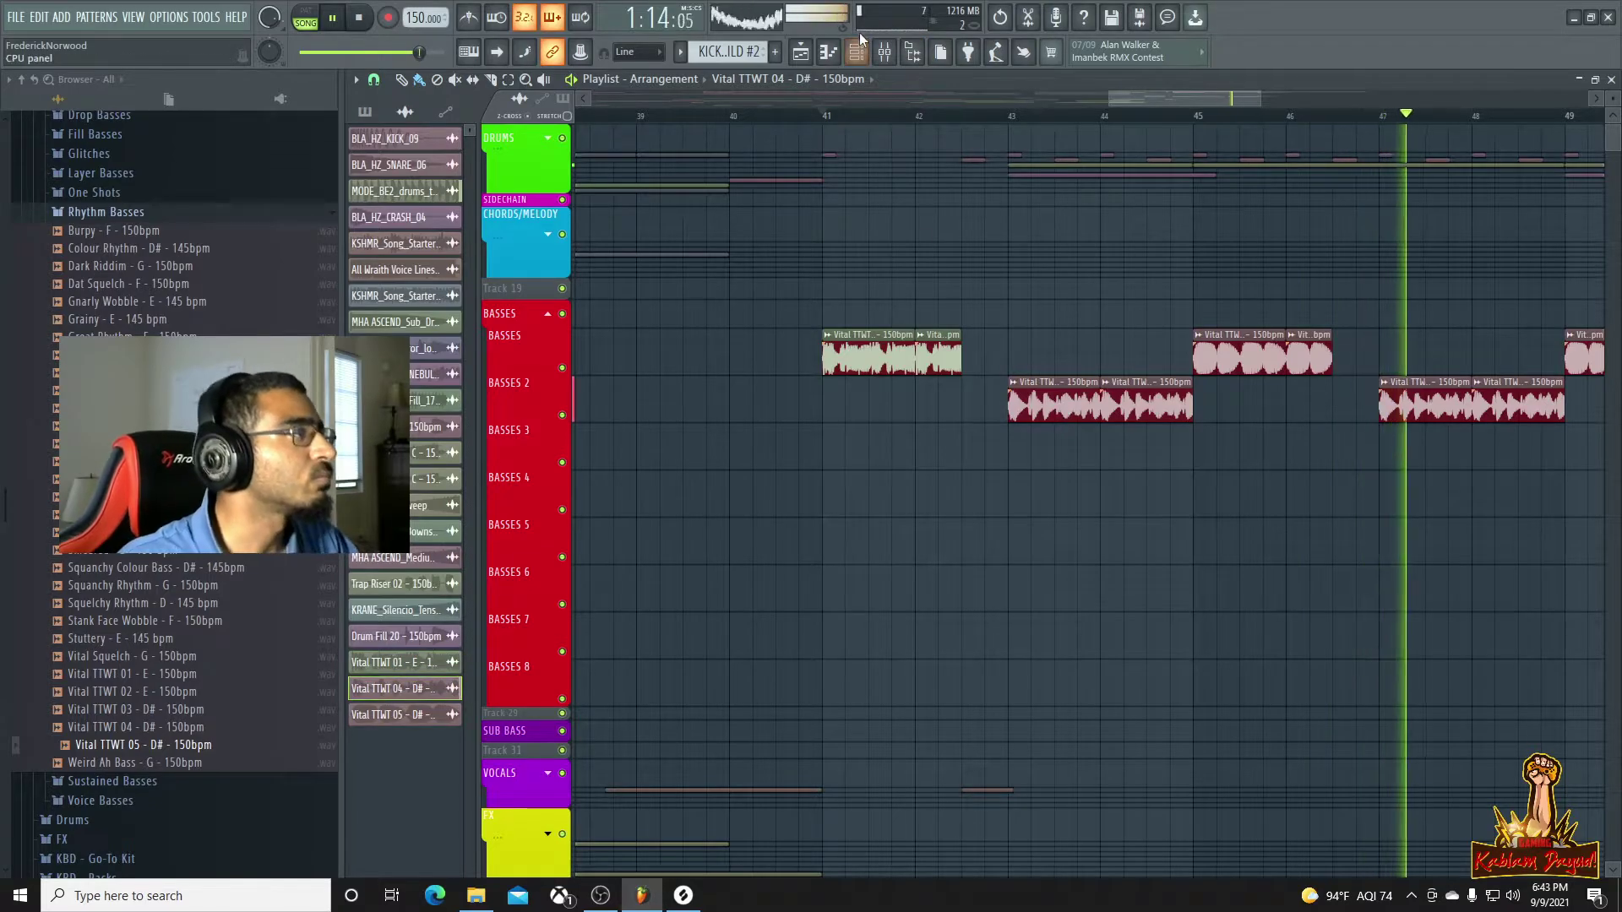
key(F9)
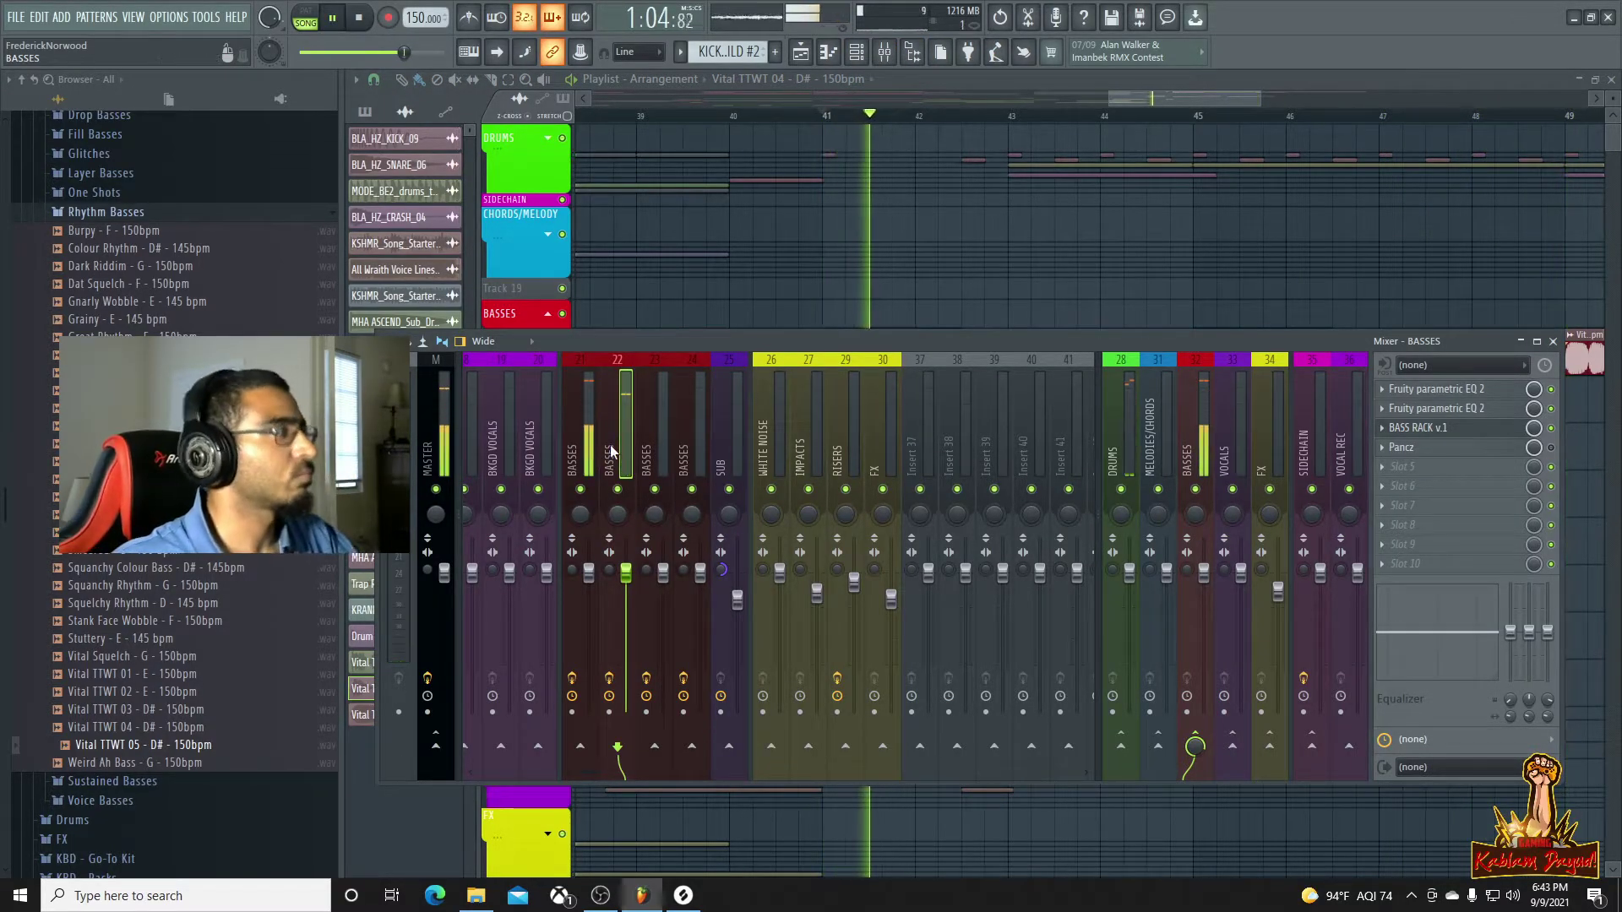
key(F9)
drag(1196, 98, 1213, 94)
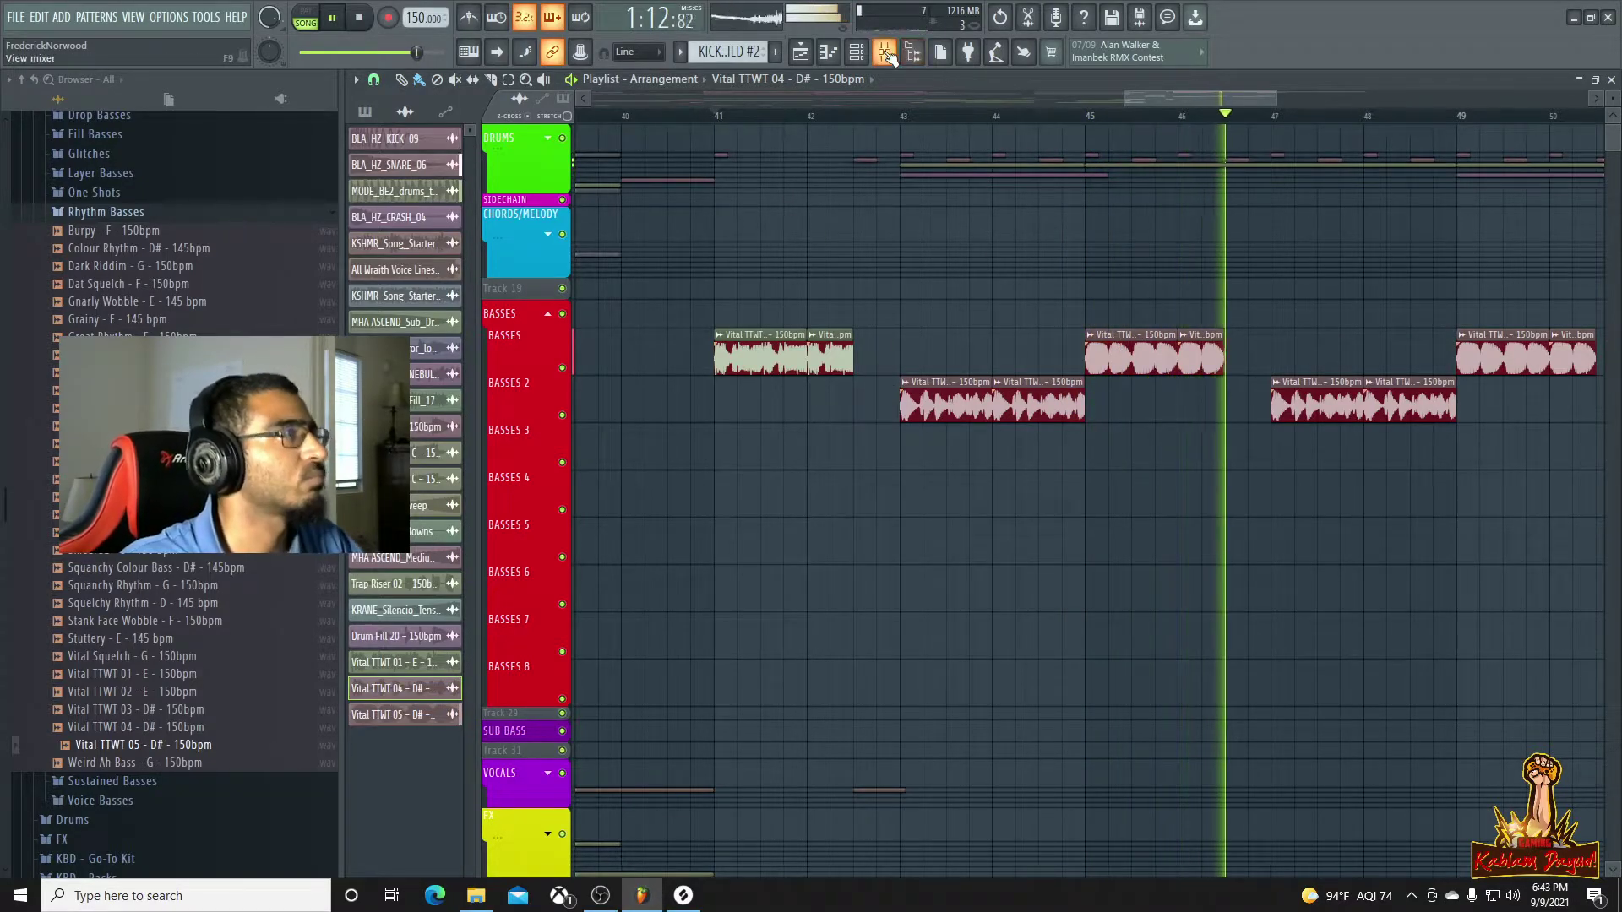
On mixer track 22, switch off the first Fruity parametric EQ 2 and lower PHAT to almost zero in BASS RACK v.1
key(space)
key(F9)
key(space)
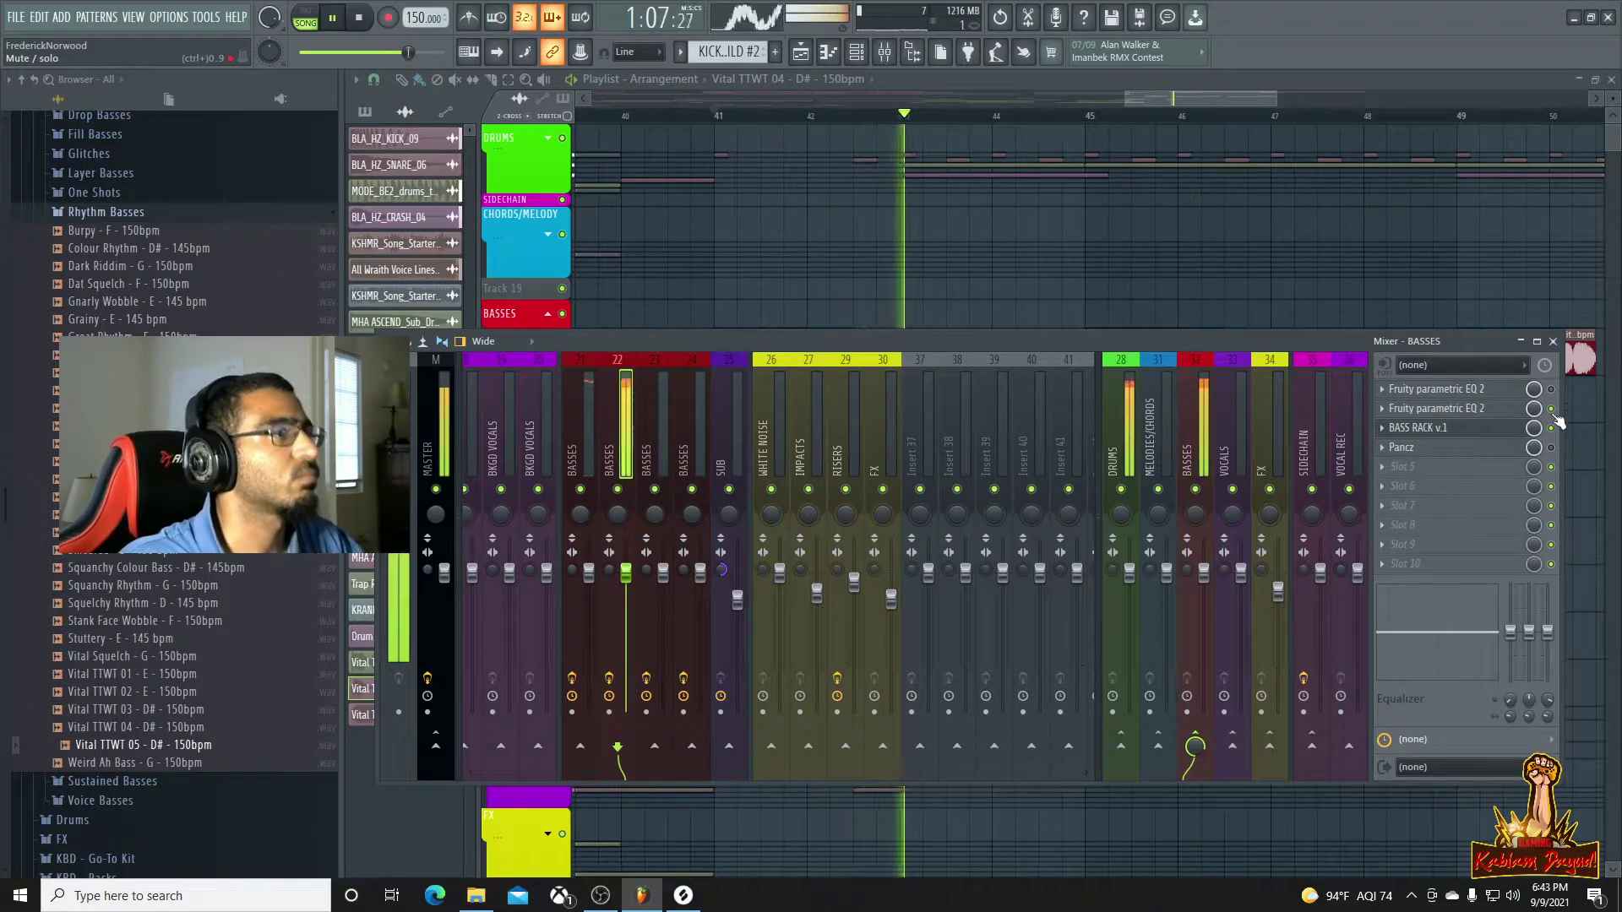
click(1457, 429)
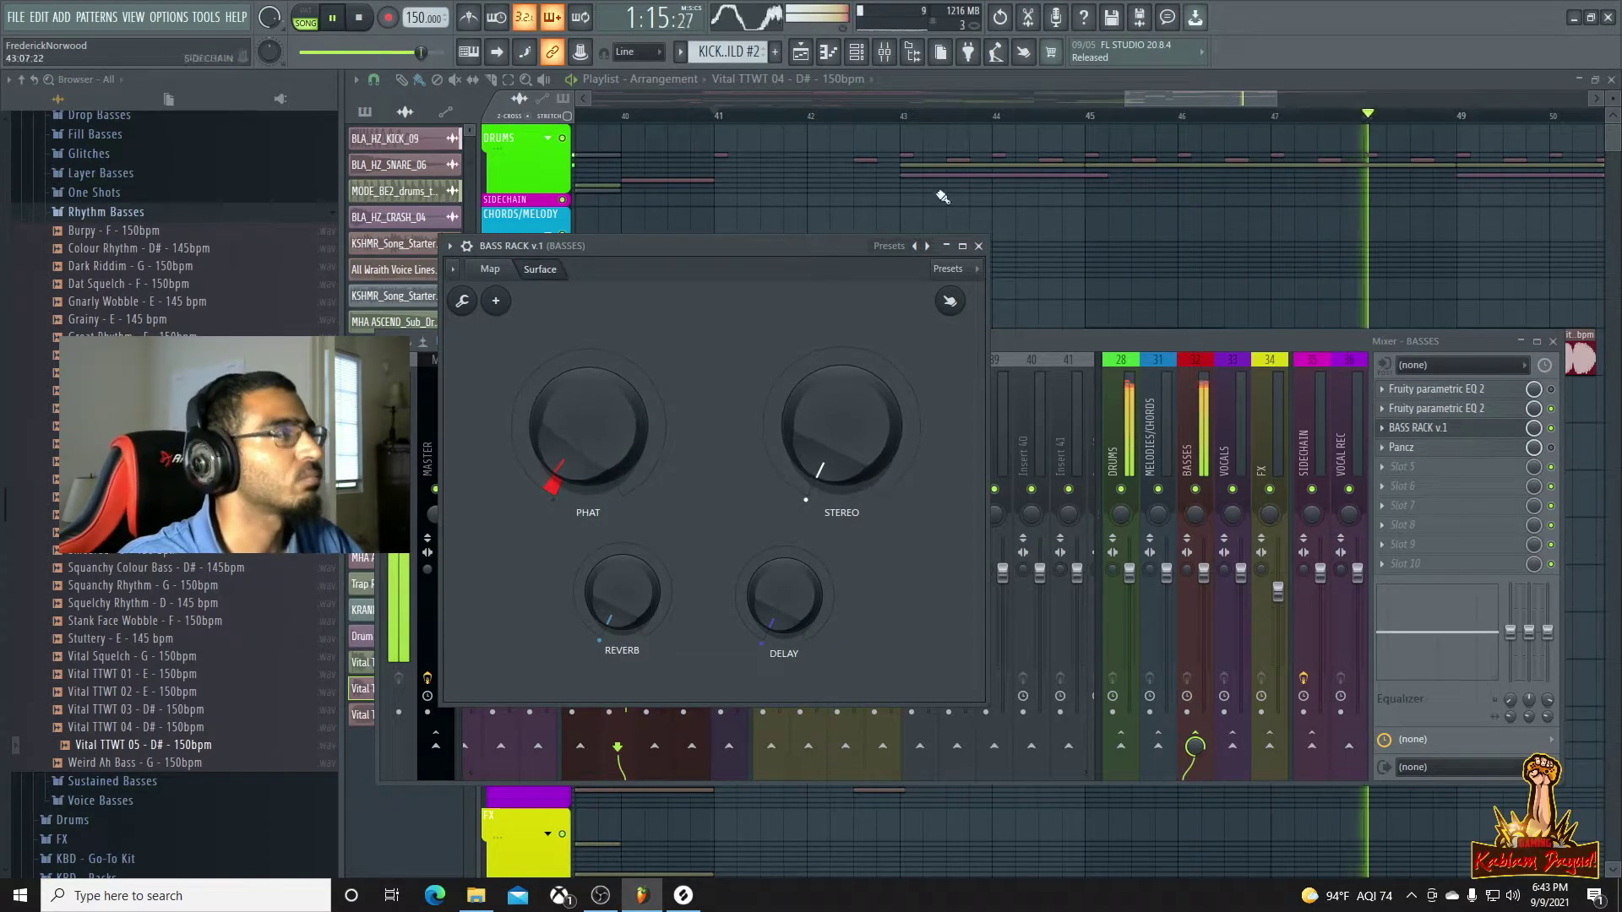
click(1188, 98)
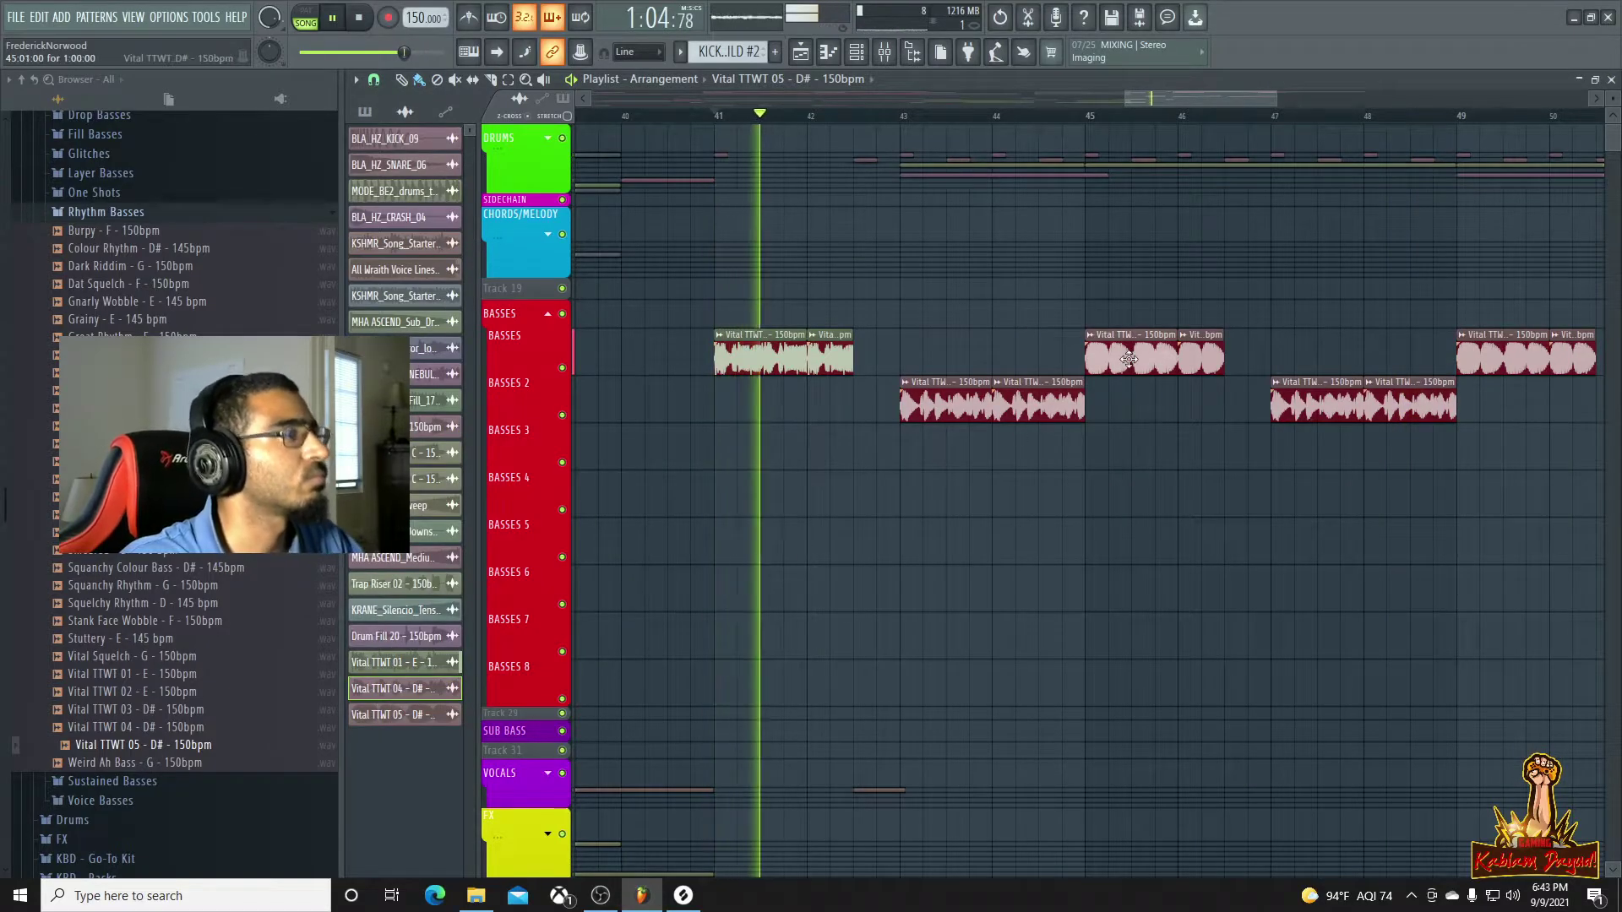
Route the Vital TTWT 05 channel to BASSES mixer track 22 and restart playback from bar 41
double_click(1095, 369)
double_click(1048, 395)
click(1122, 359)
double_click(1123, 358)
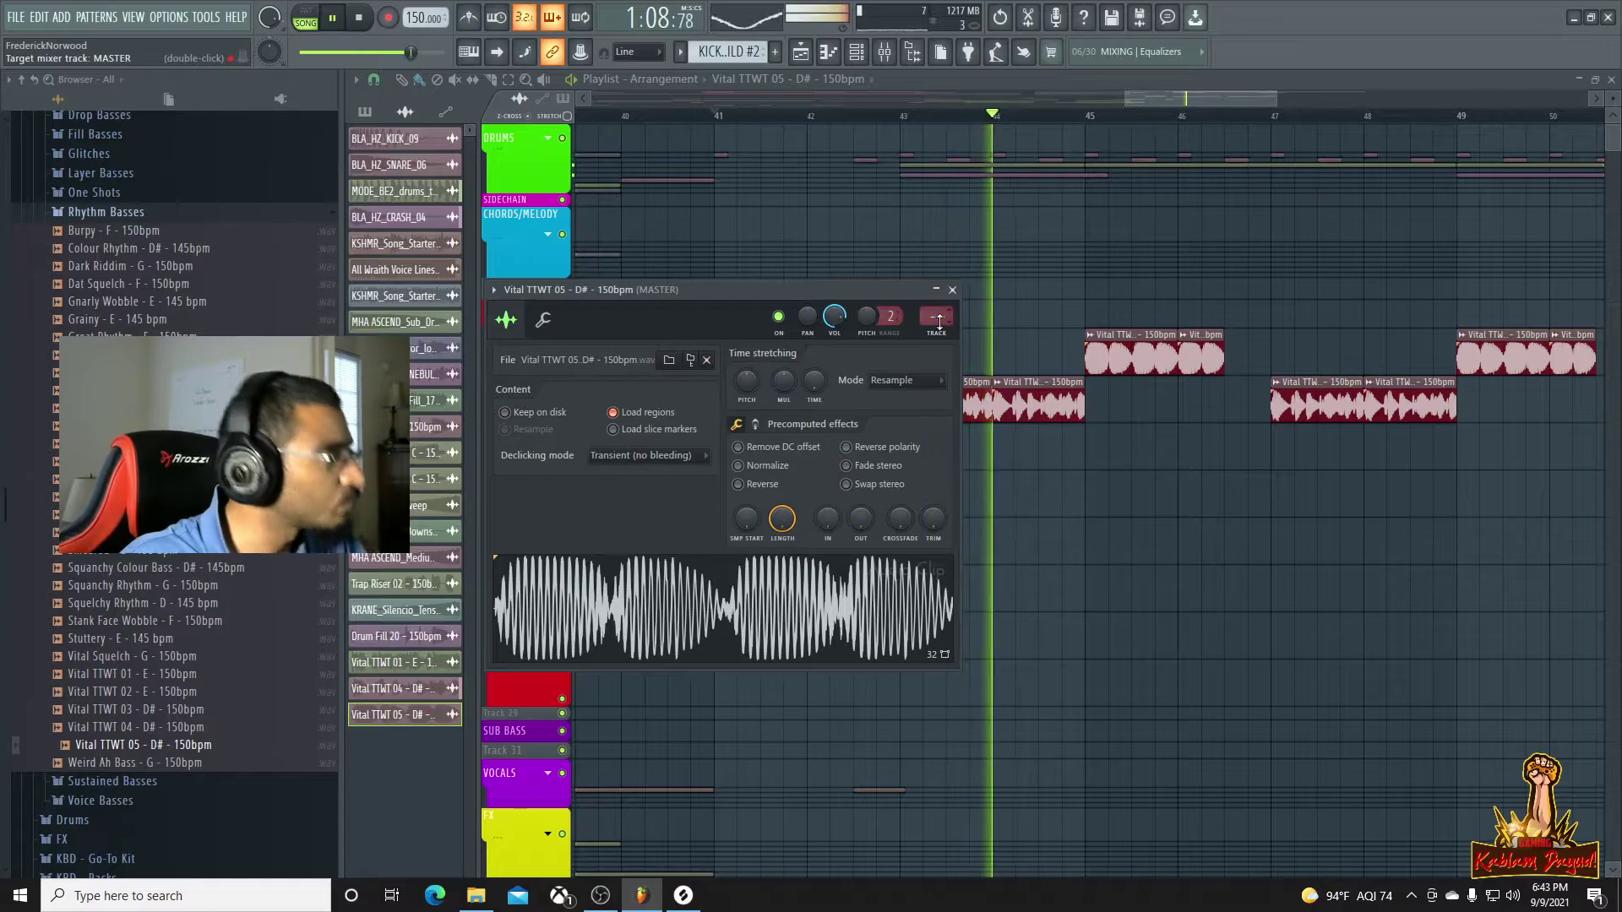
key(space)
key(space)
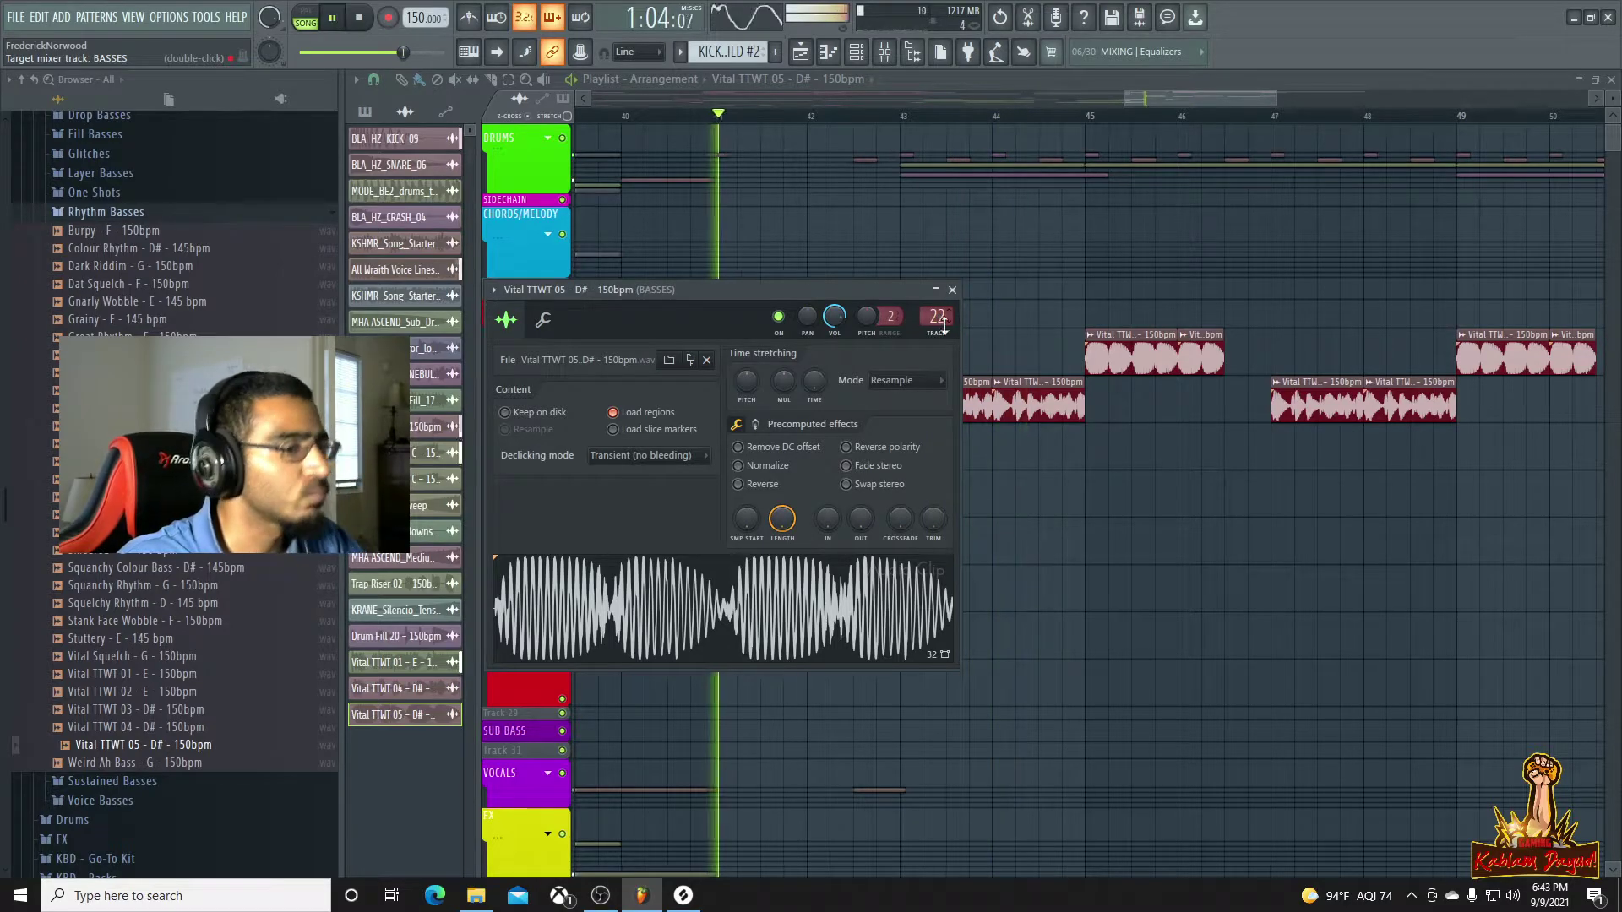
click(1197, 101)
key(space)
key(space)
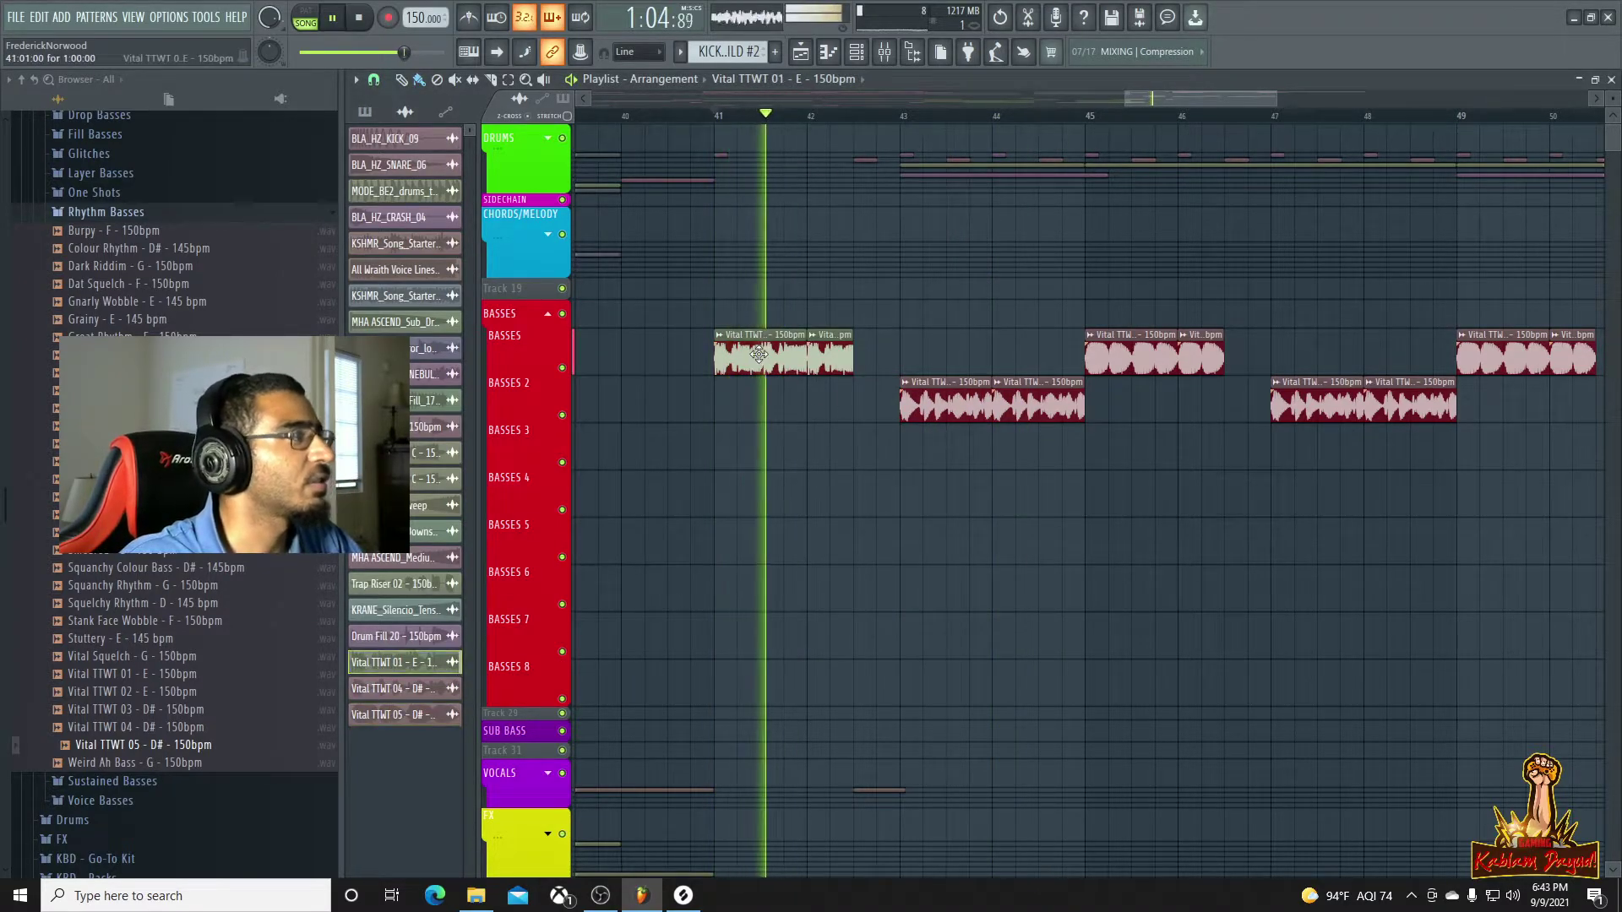
Bypass the first Fruity parametric EQ 2 and Pancz on the Vital TTWT 01 mixer track, number 21, and play the drop from bar 41
double_click(845, 361)
click(1147, 98)
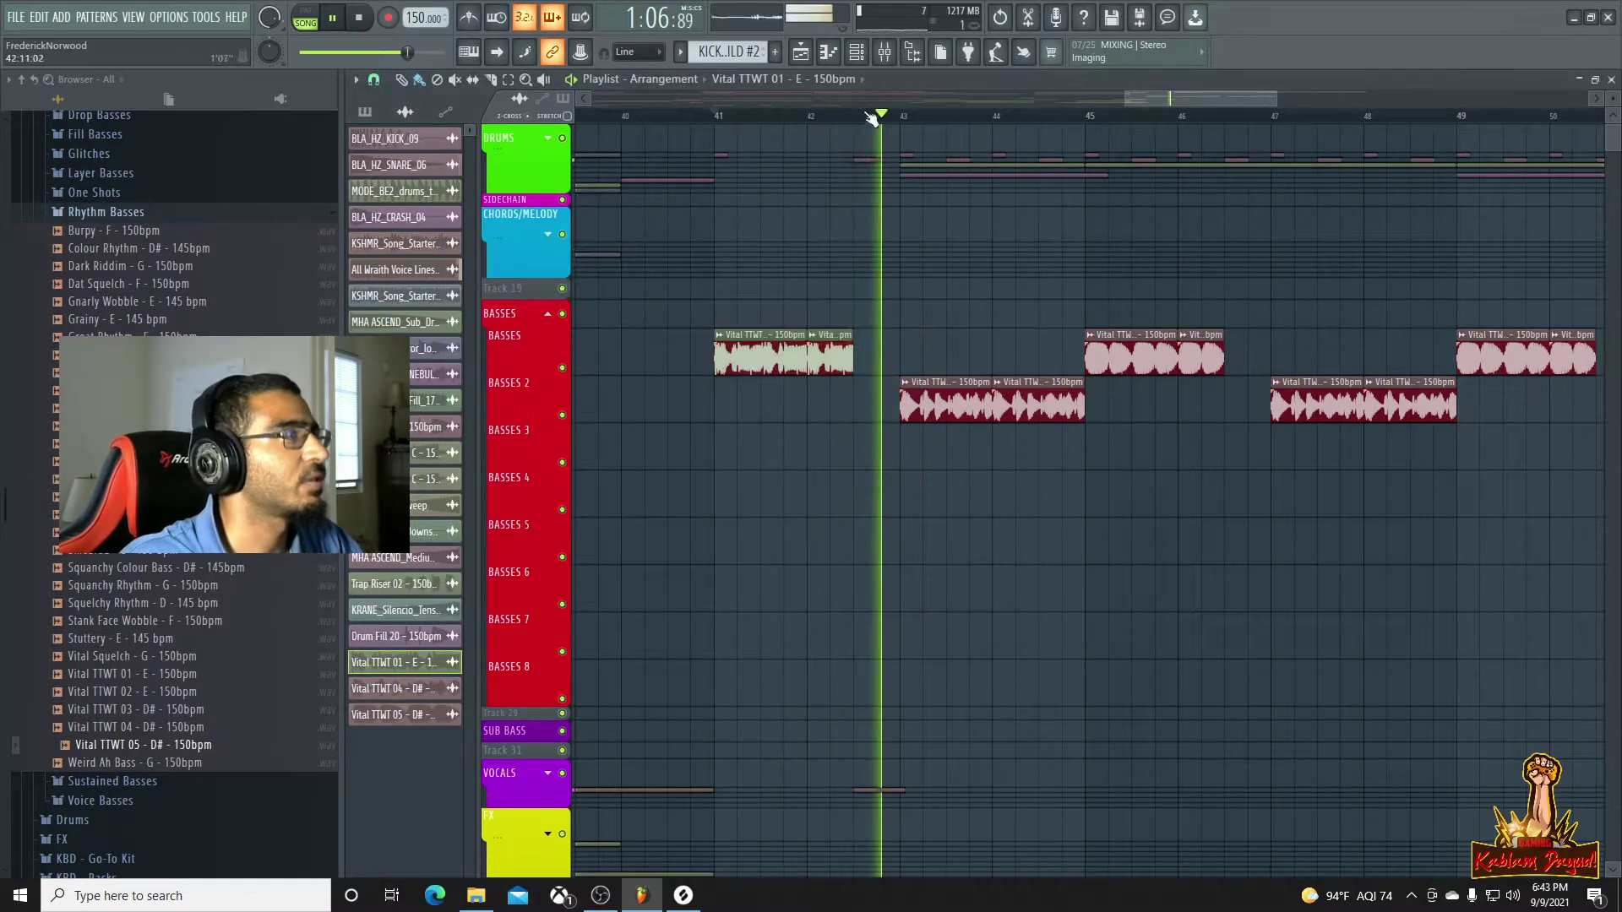
key(F9)
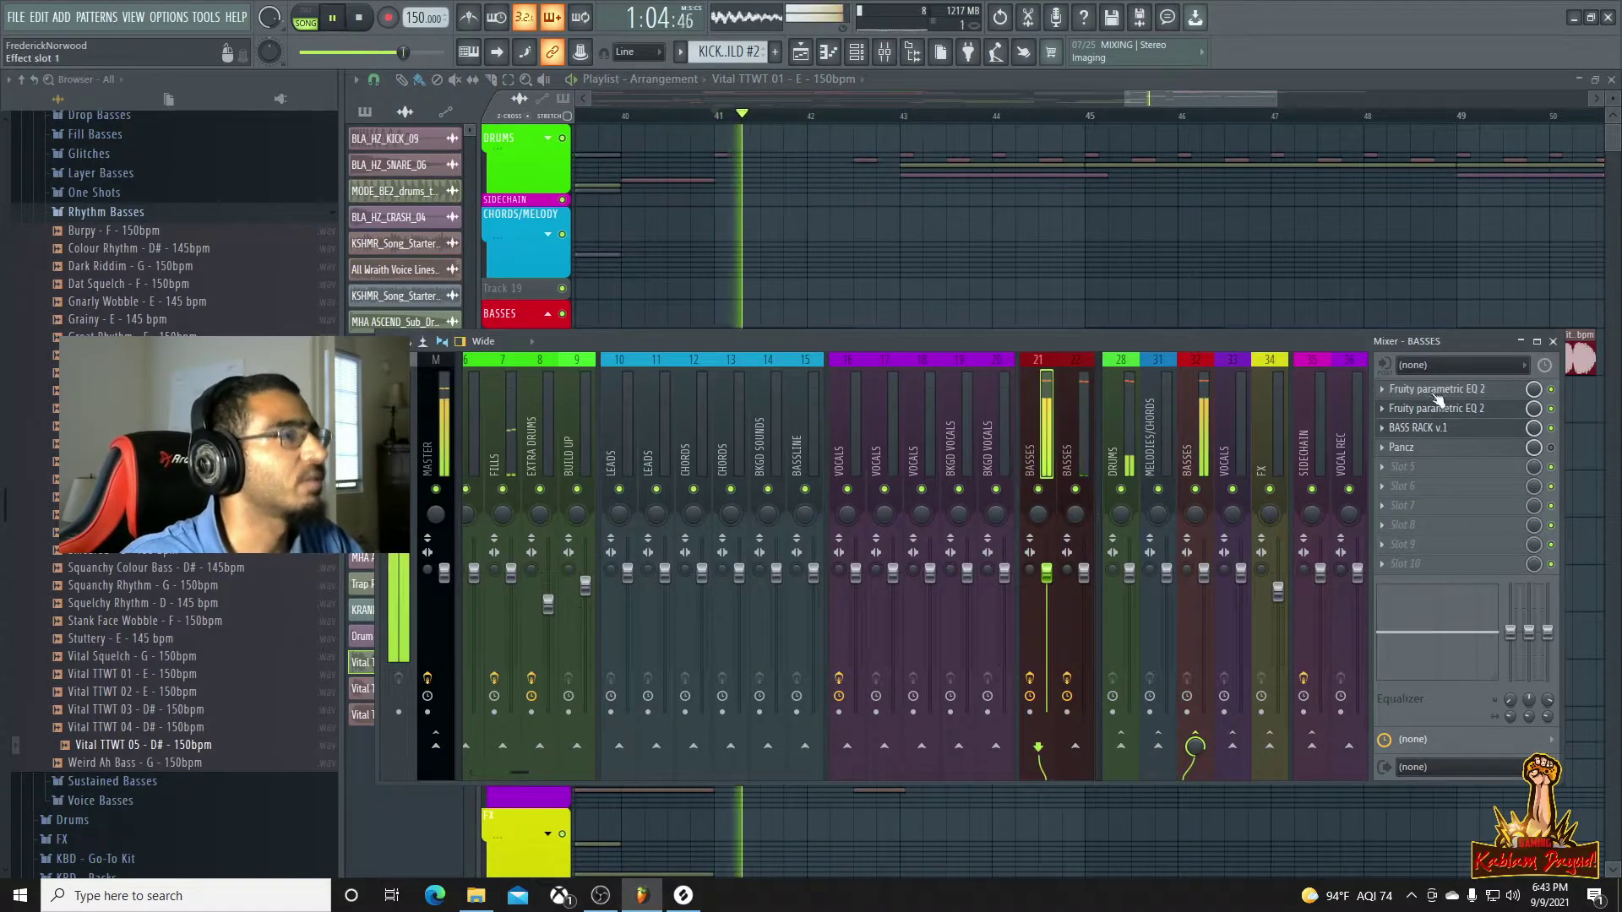
click(1551, 447)
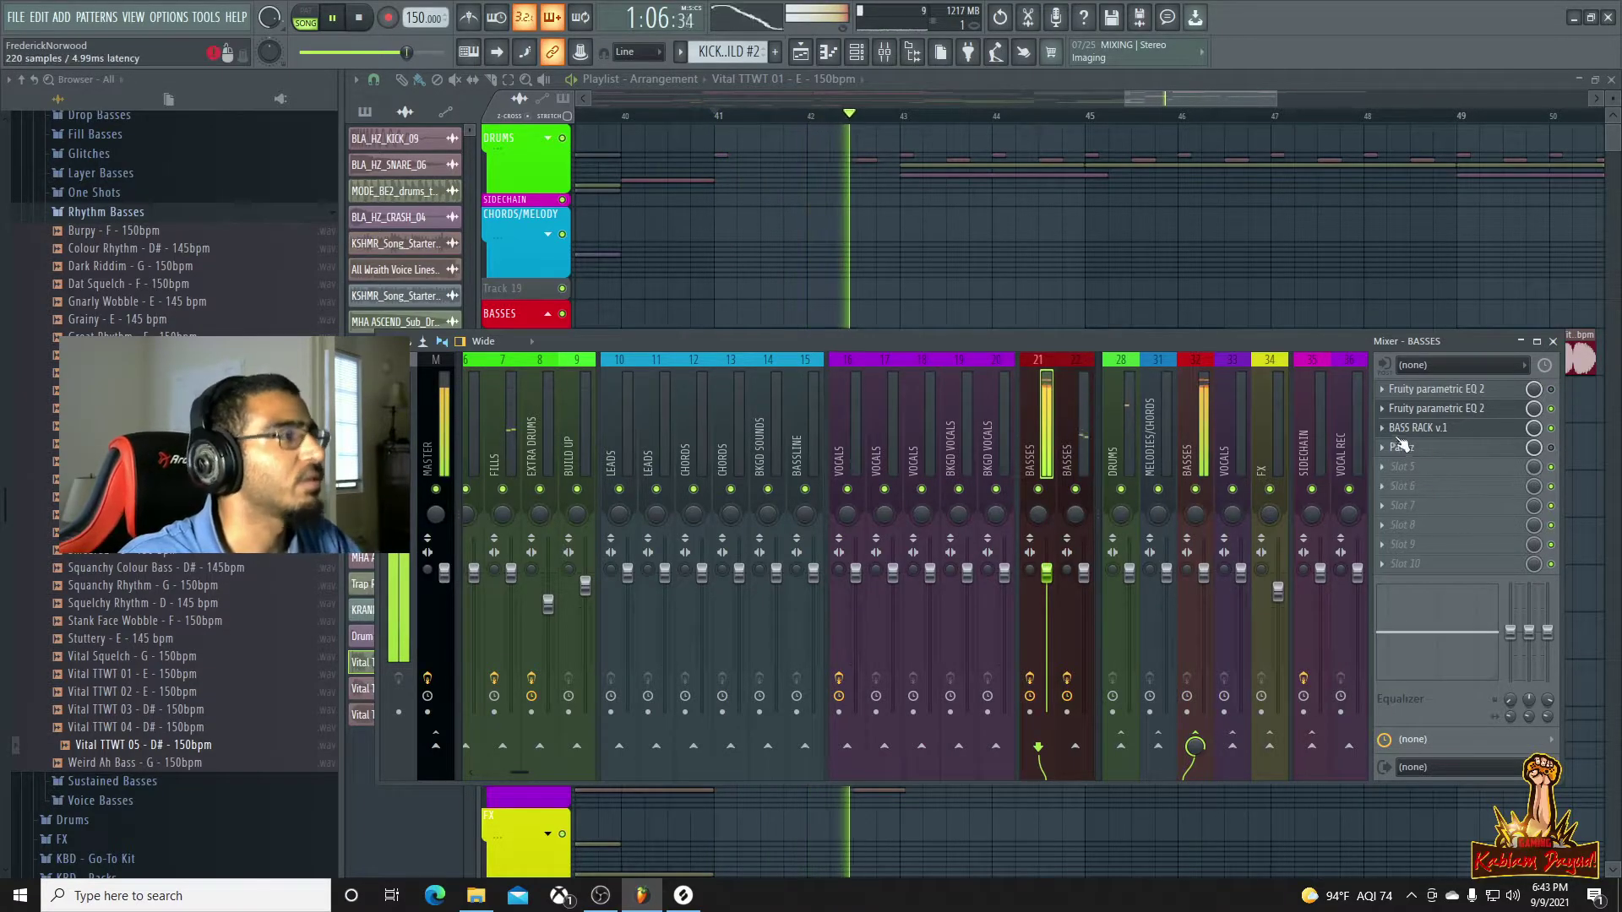
click(1132, 98)
mouse_move(1124, 96)
mouse_down()
mouse_move(1039, 97)
mouse_move(1110, 100)
mouse_up()
key(space)
key(space)
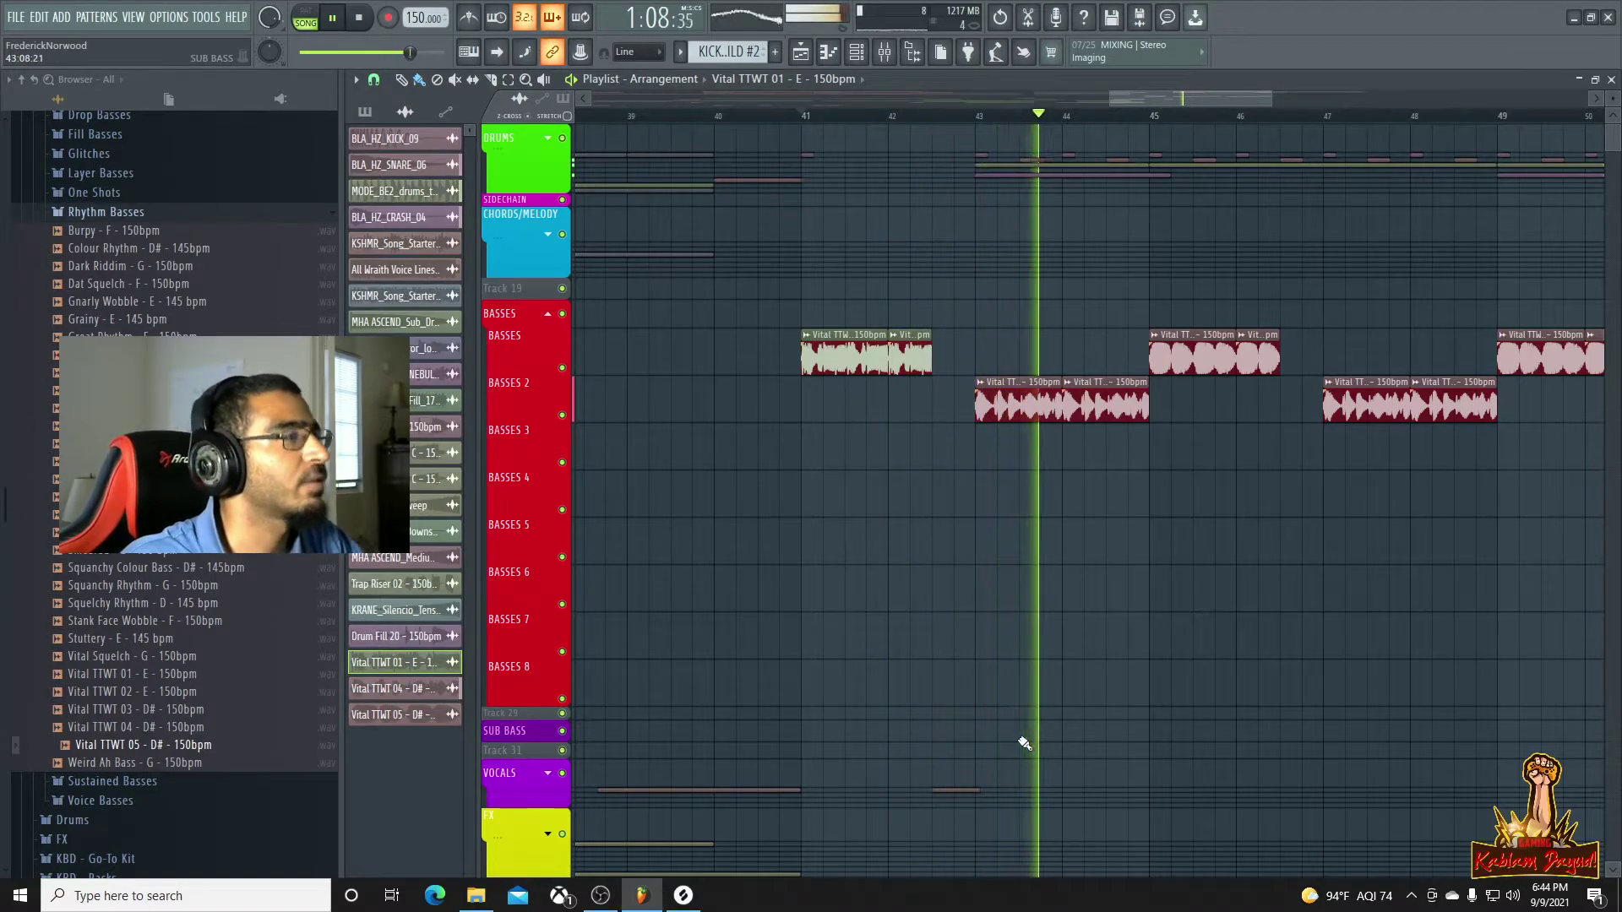
Extend the second Vital TTWT 01 clip to three quarters of bar 42, move the vocal clip to its end and play the passage
drag(930, 349, 952, 350)
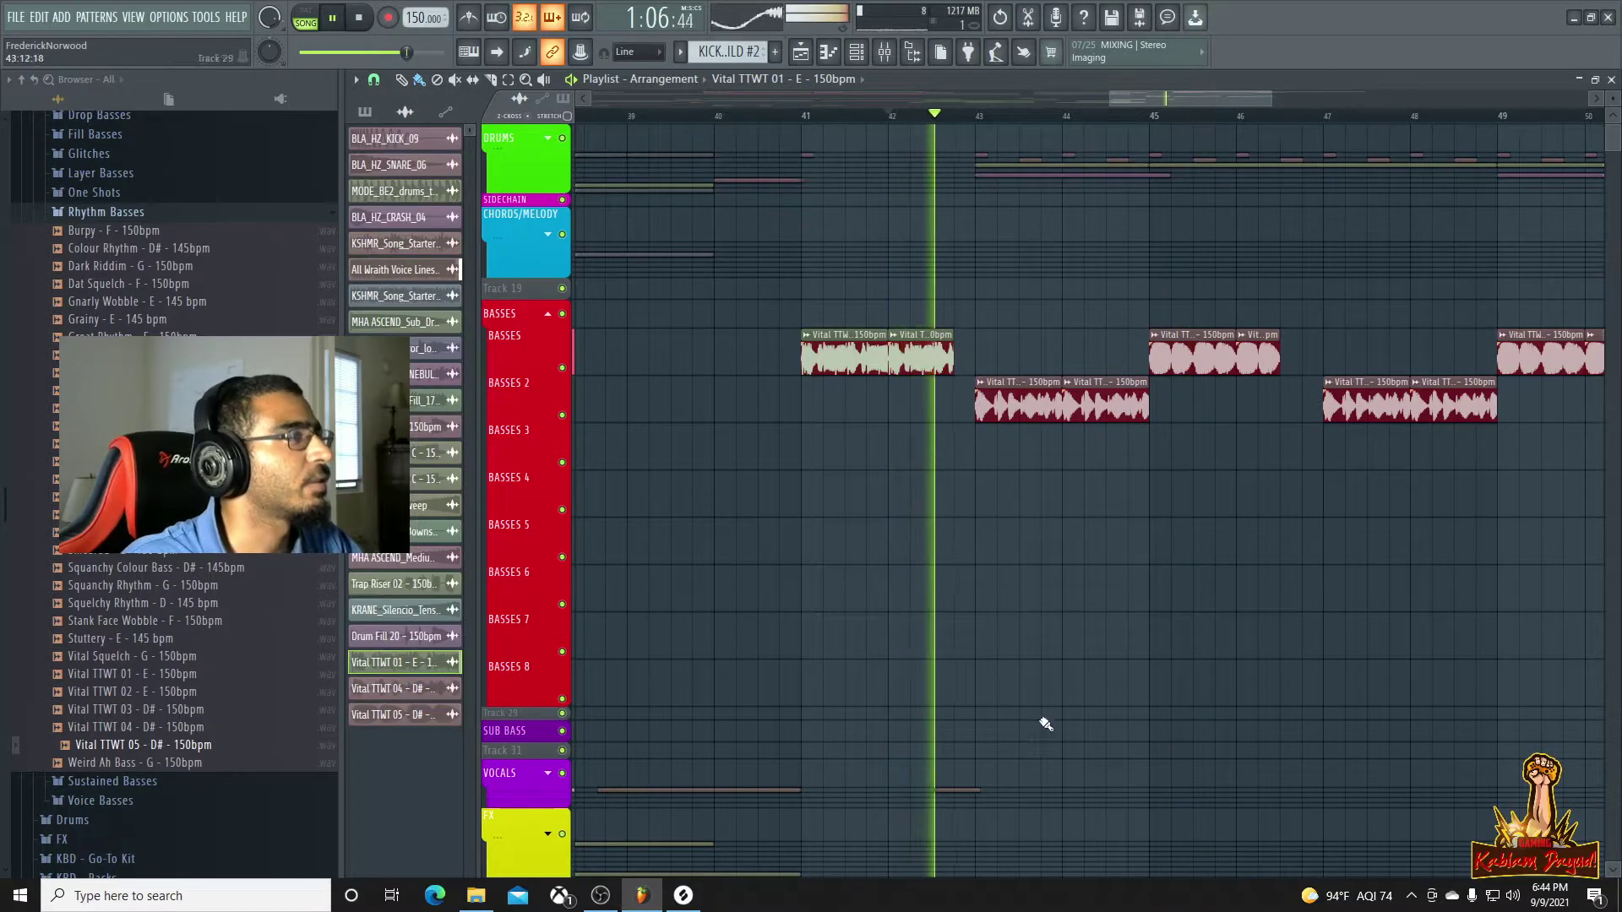
key(space)
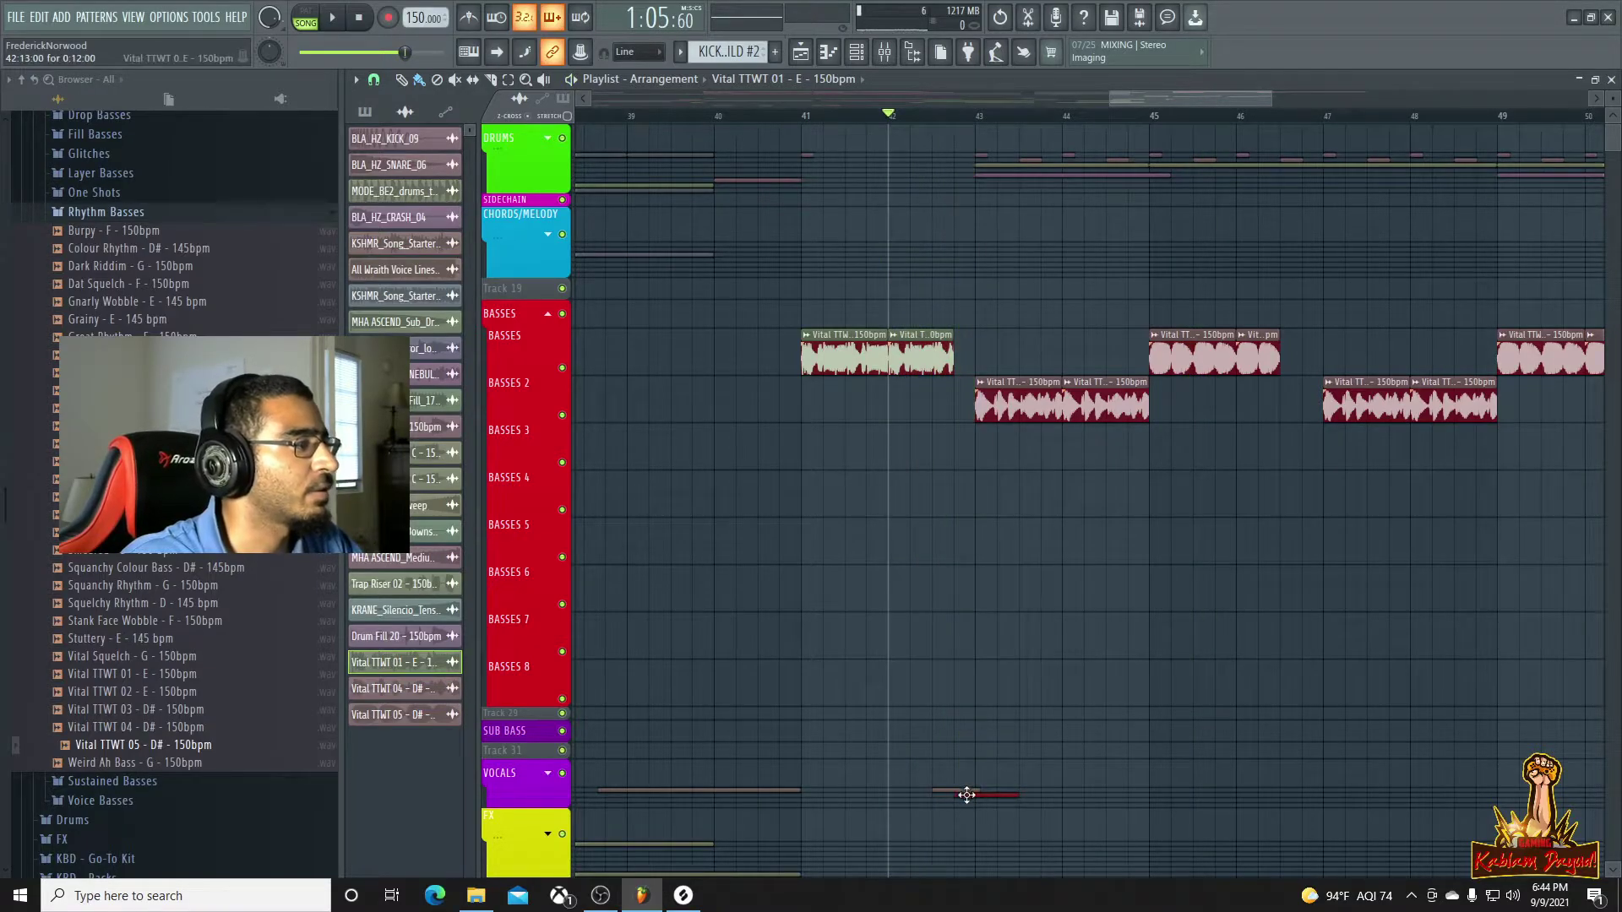
scroll(969, 797, up, 4)
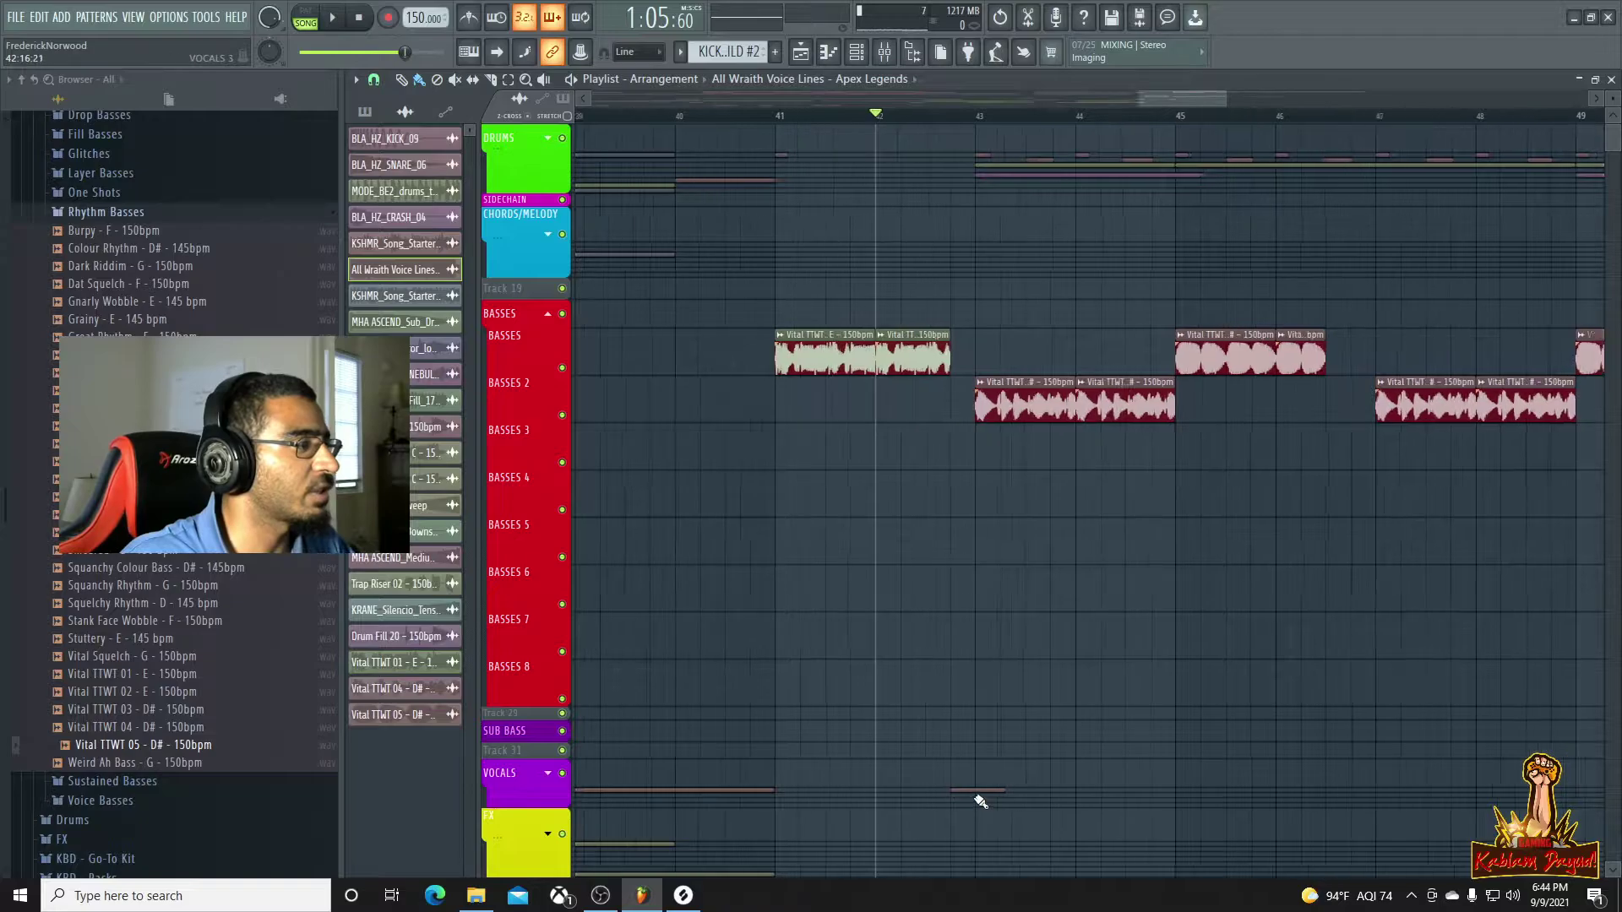
click(900, 119)
key(space)
key(space)
scroll(1043, 768, down, 2)
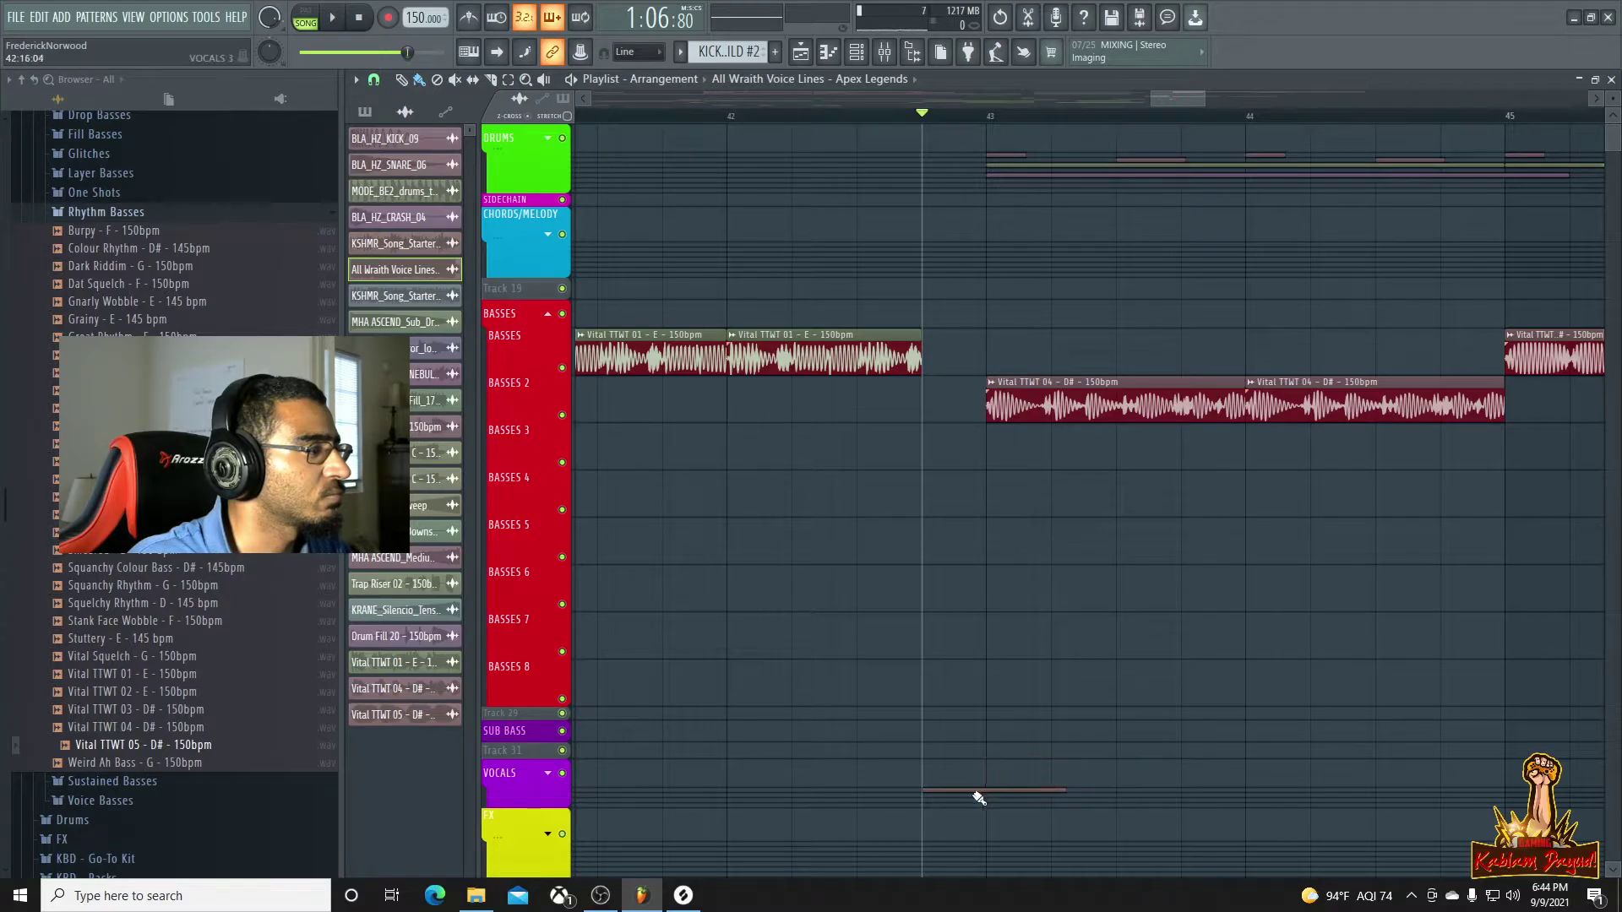
Move the vocal clip back to the middle of bar 42 and trim the second Vital TTWT 01 clip back to half a bar
key(space)
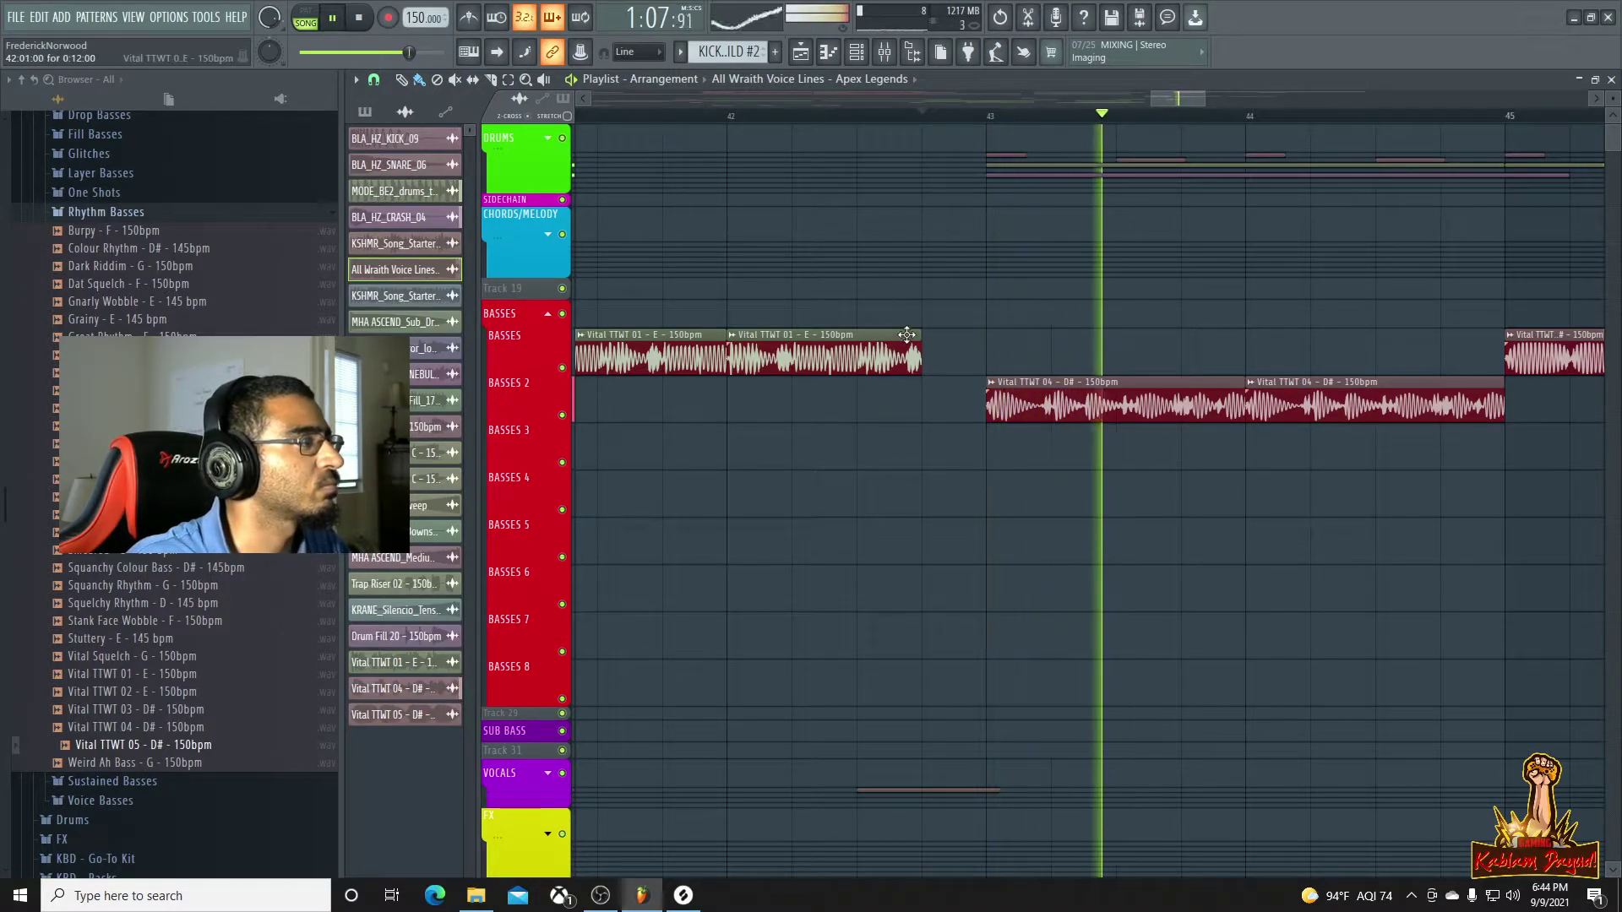
click(732, 117)
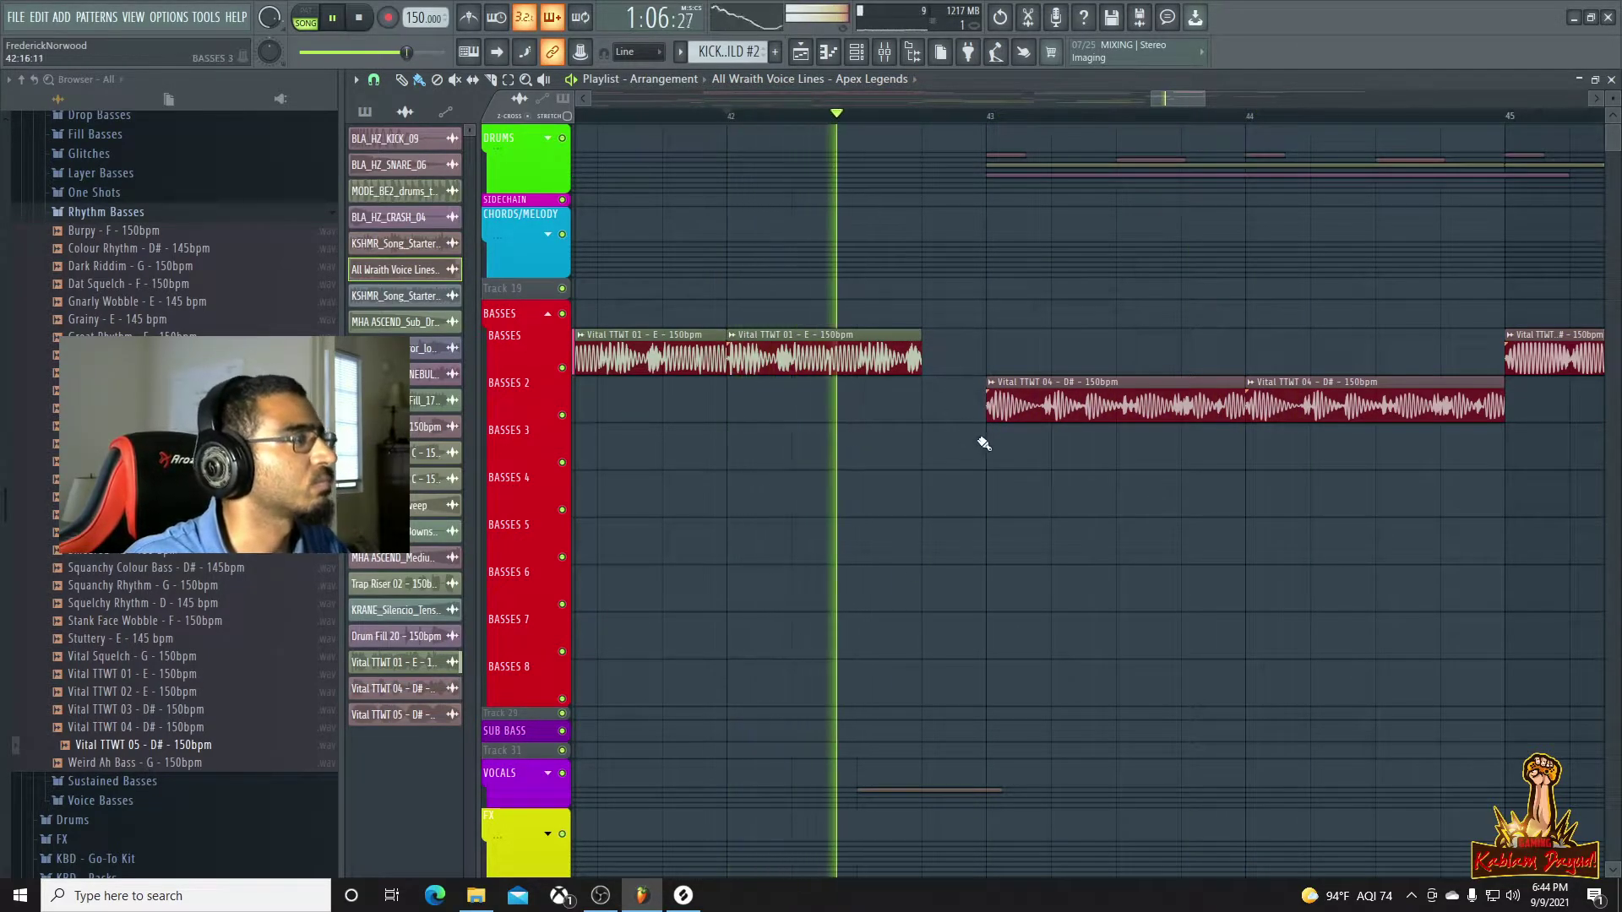
scroll(929, 456, down, 3)
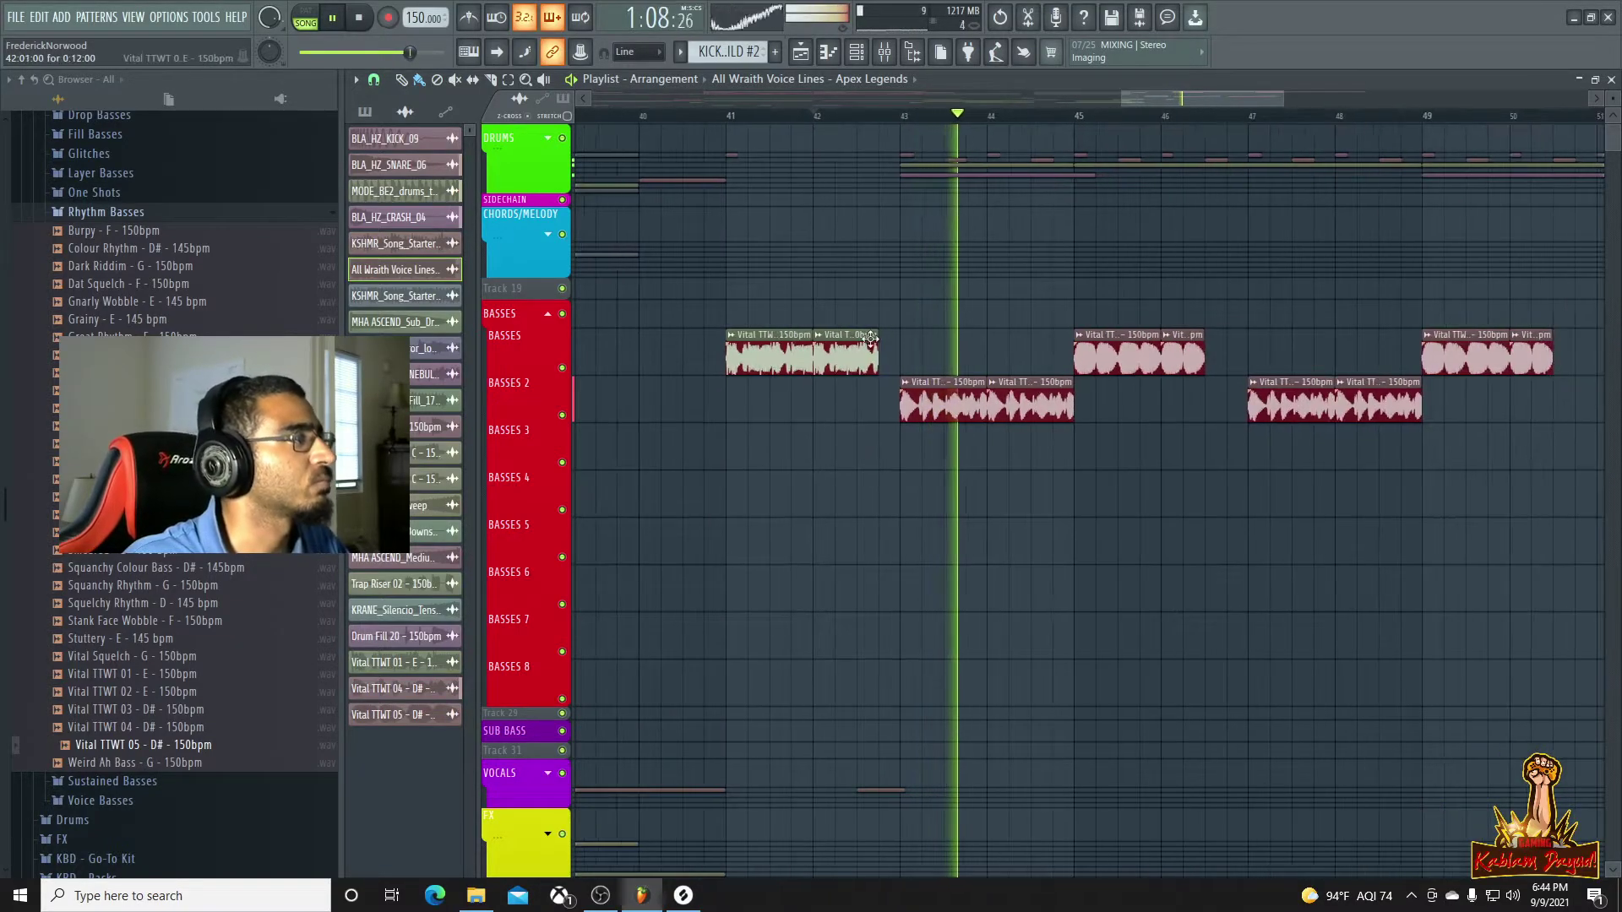
scroll(879, 333, up, 2)
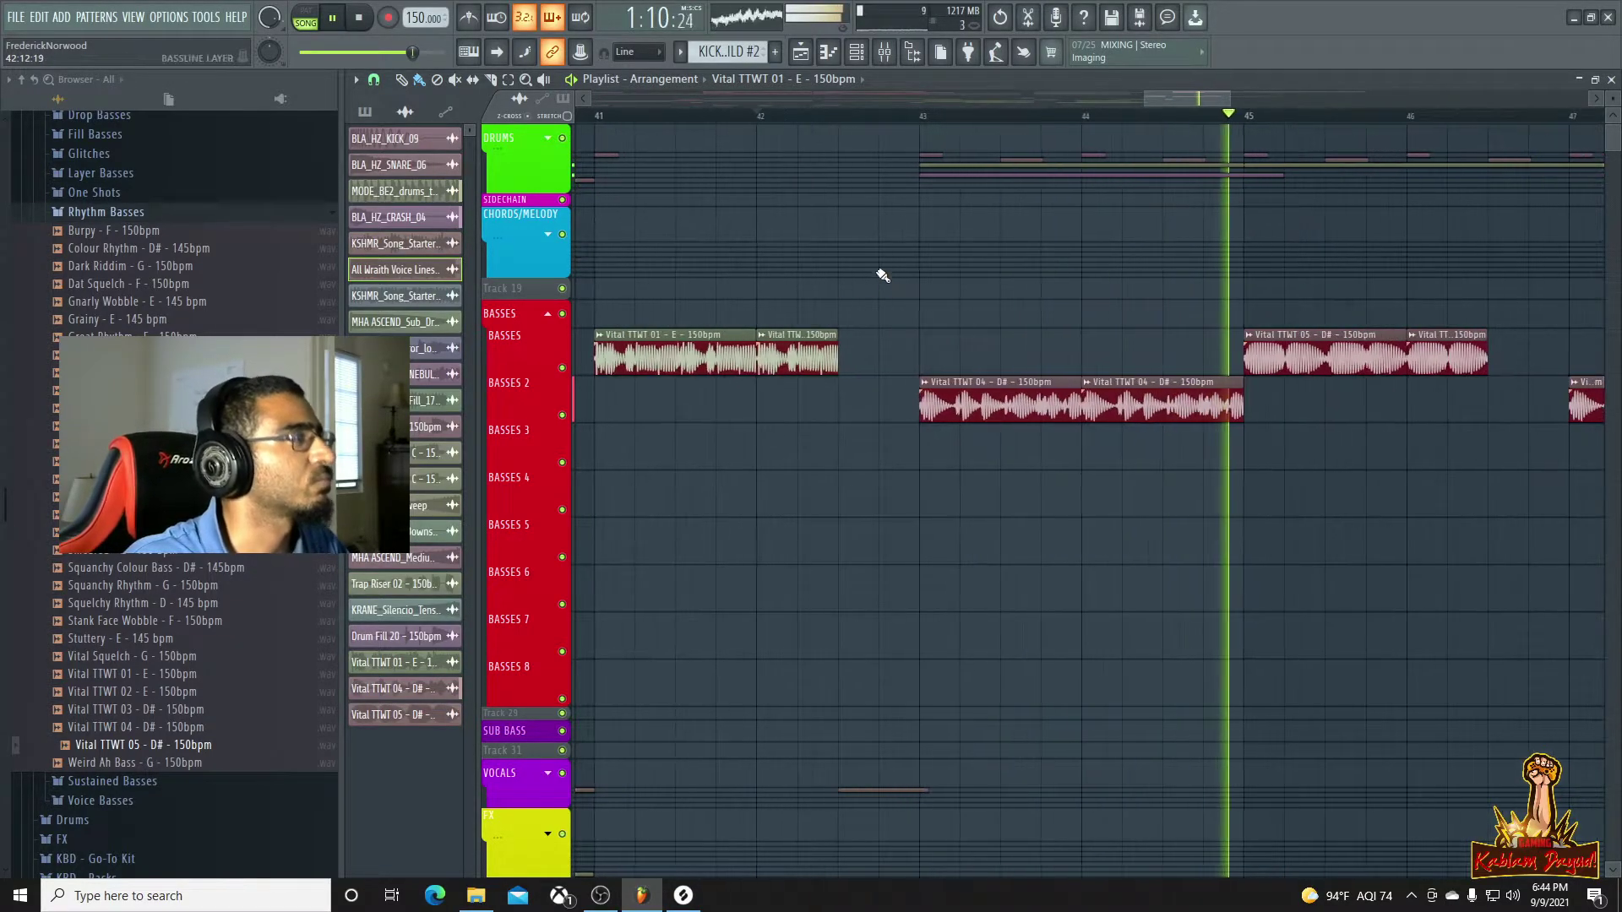
scroll(879, 271, down, 3)
Stop playback and open the Dubstep Fills folder within the Fills of the Drums sample pack
key(space)
click(119, 212)
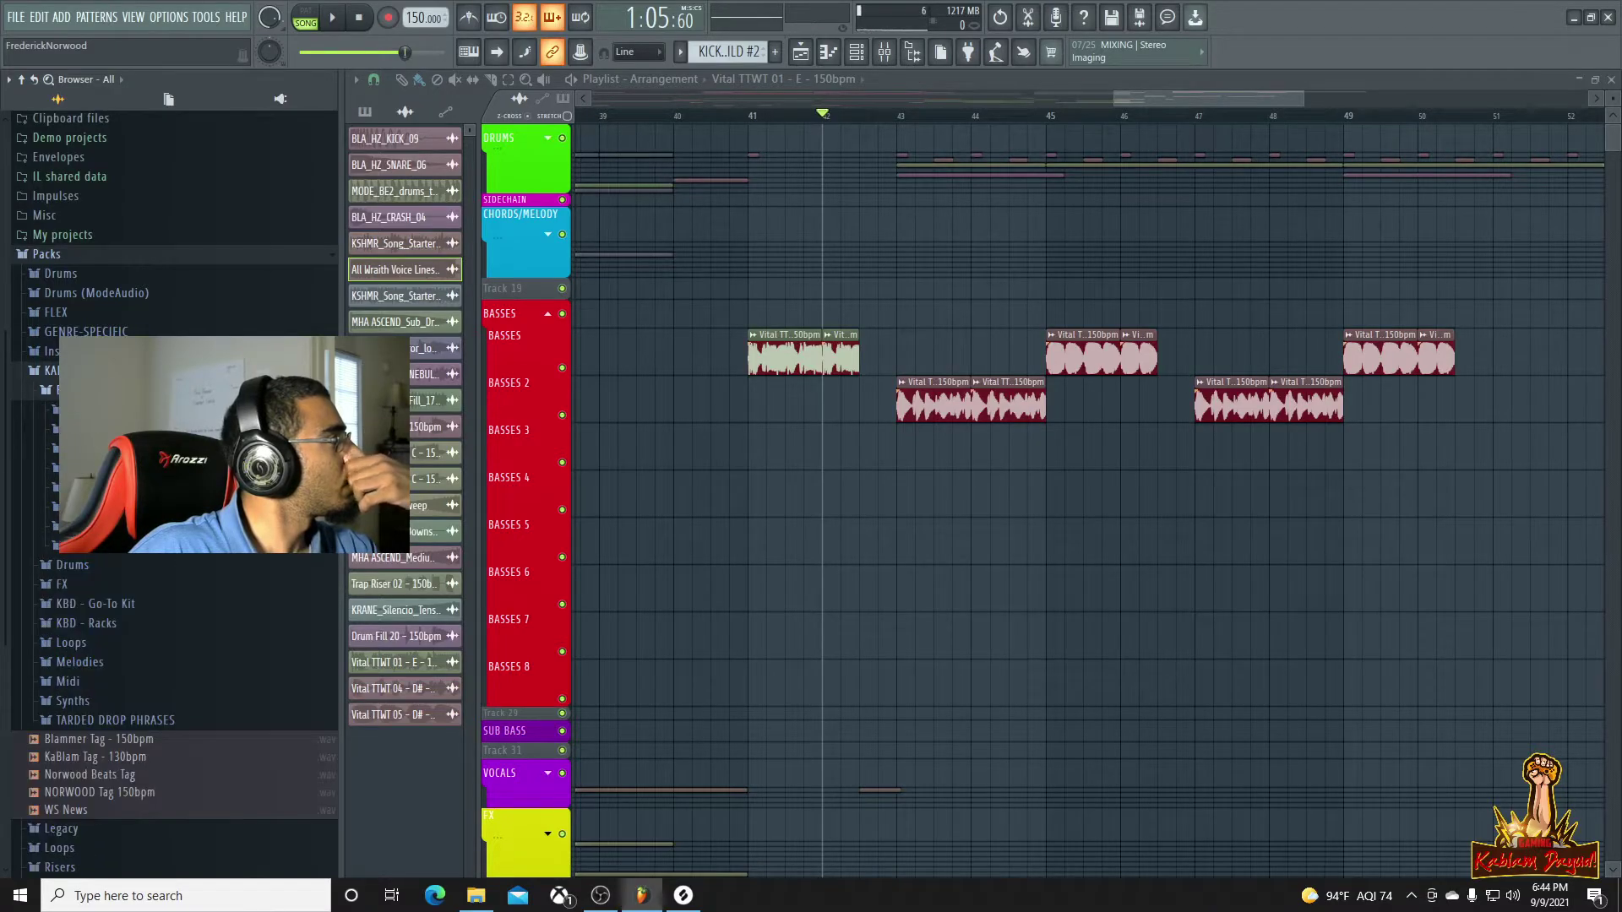
scroll(169, 591, down, 4)
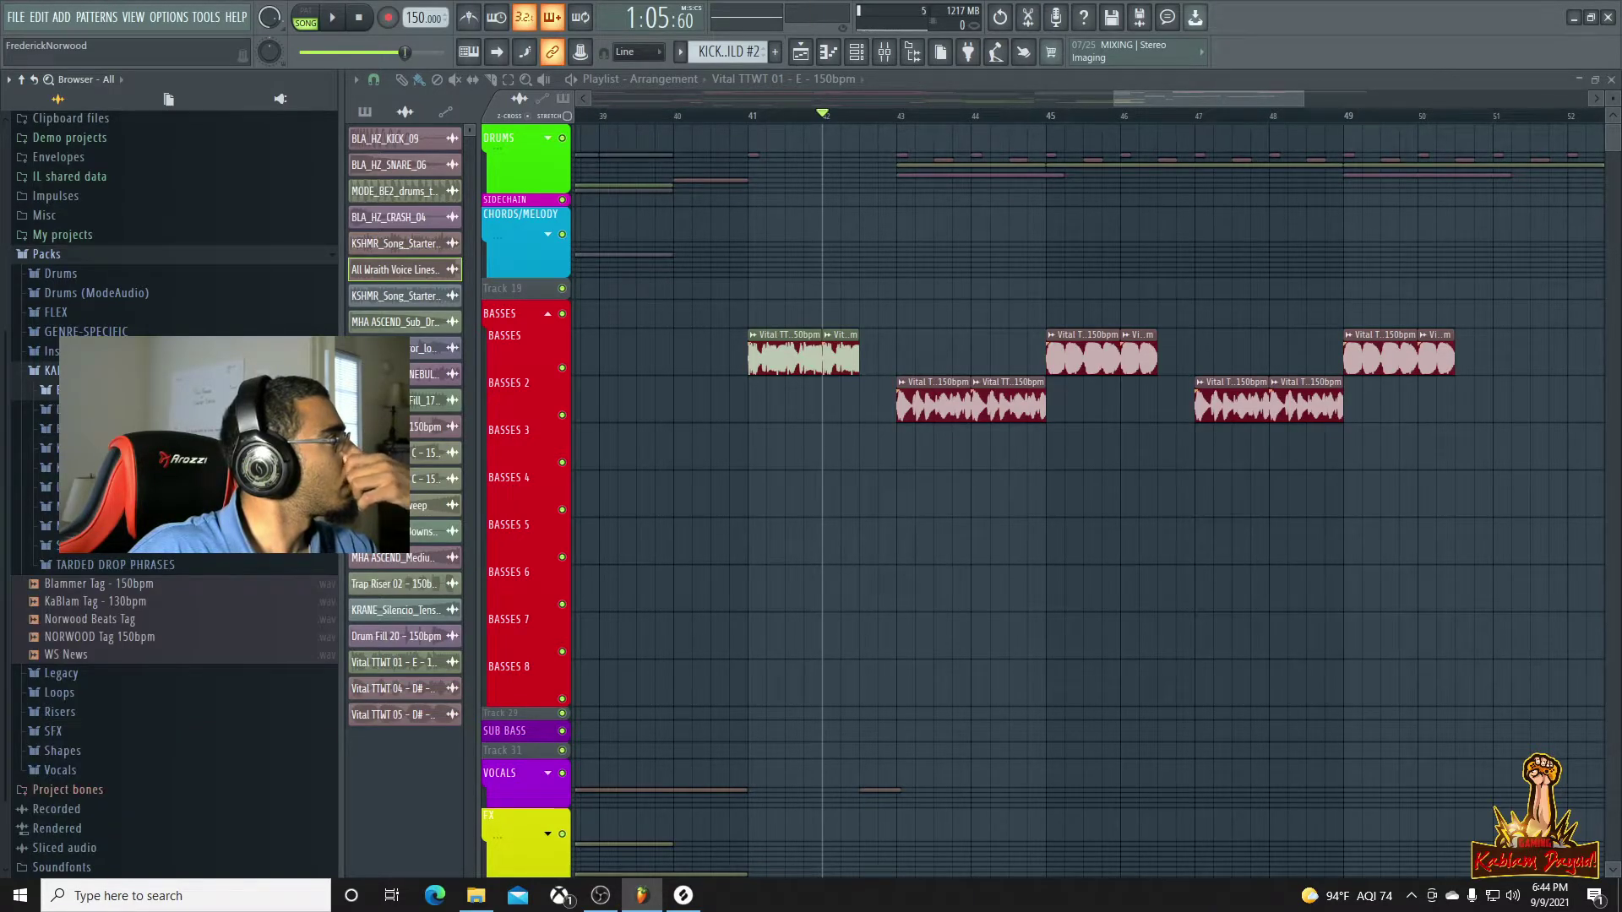
click(100, 390)
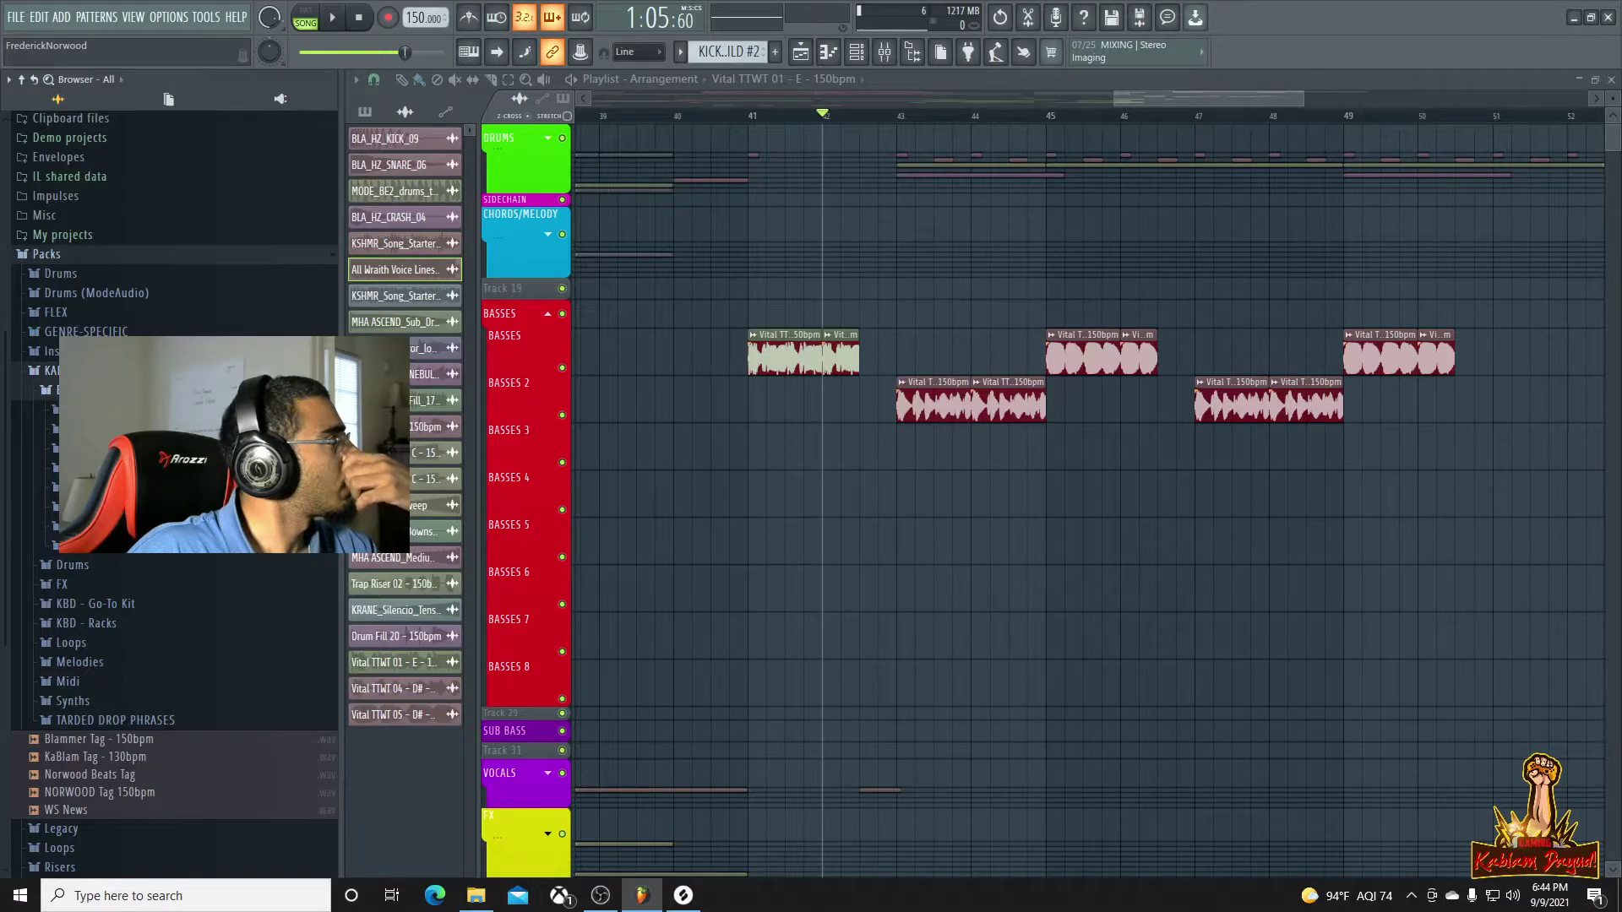
scroll(169, 676, down, 4)
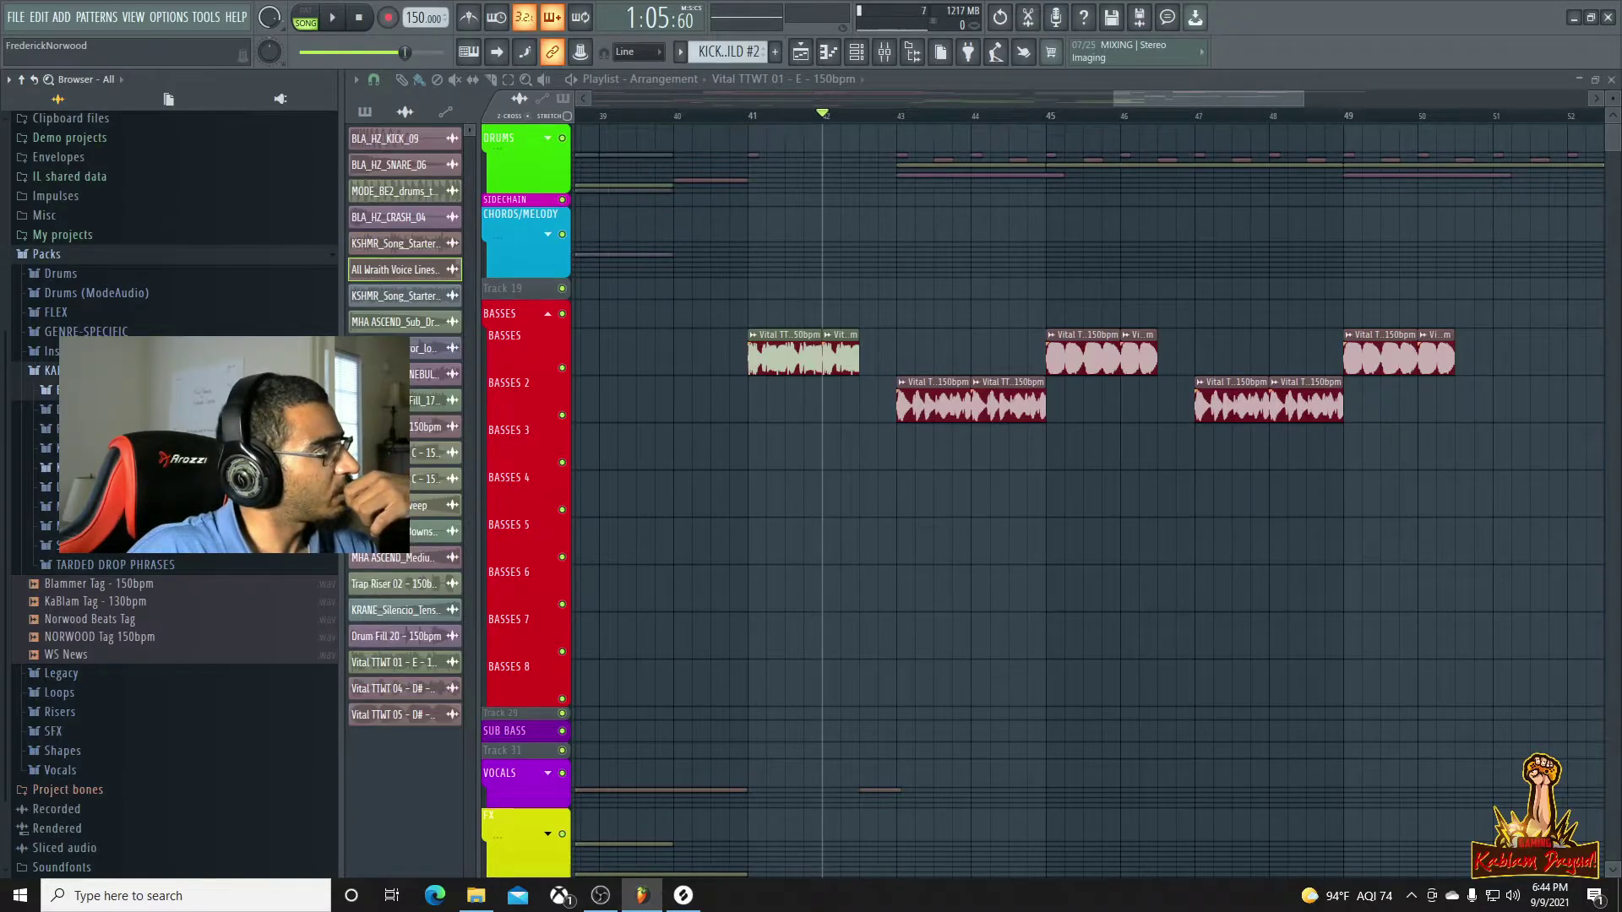
click(101, 410)
click(110, 554)
click(125, 625)
scroll(134, 668, down, 4)
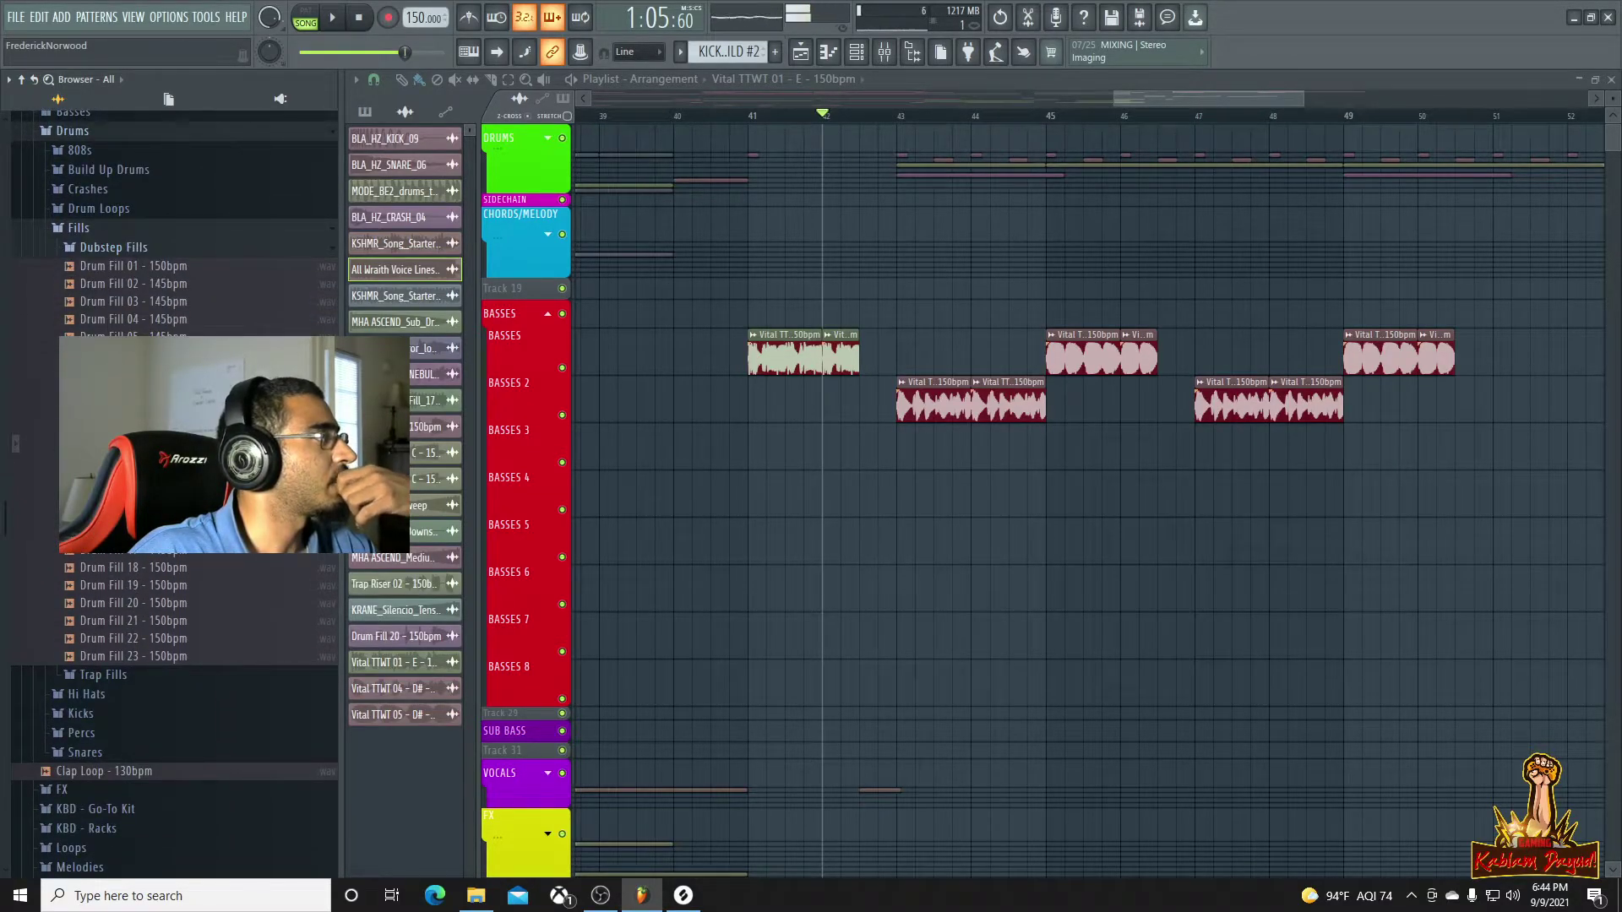
Place Drum Fill 11 on the FILLS track from the middle of bar 42 and play it
drag(869, 291, 901, 315)
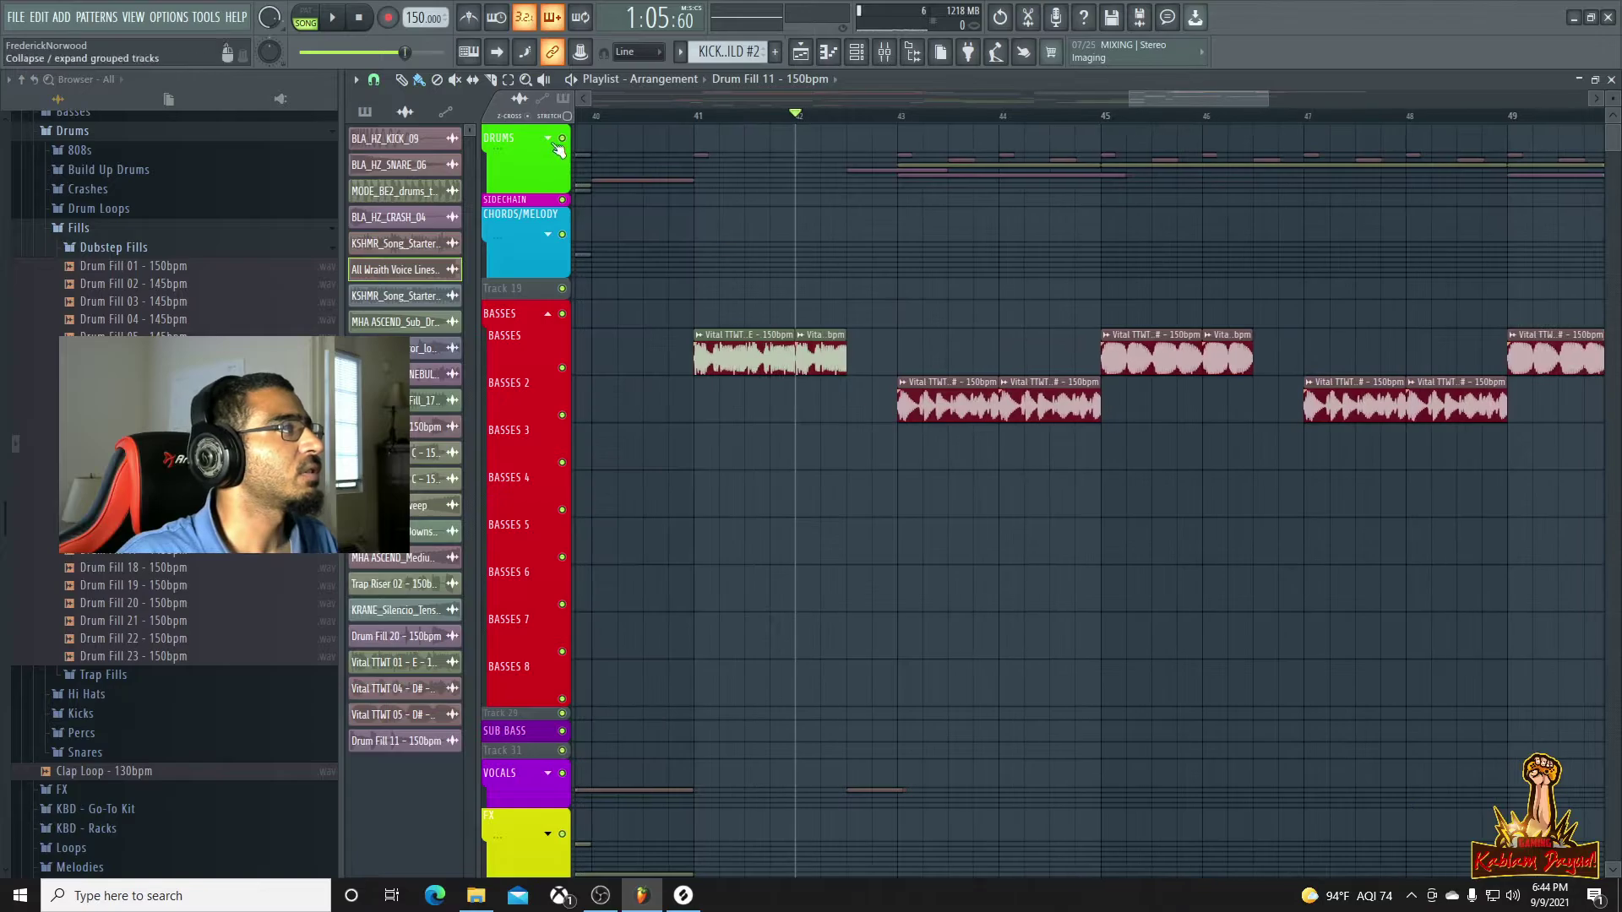
click(547, 137)
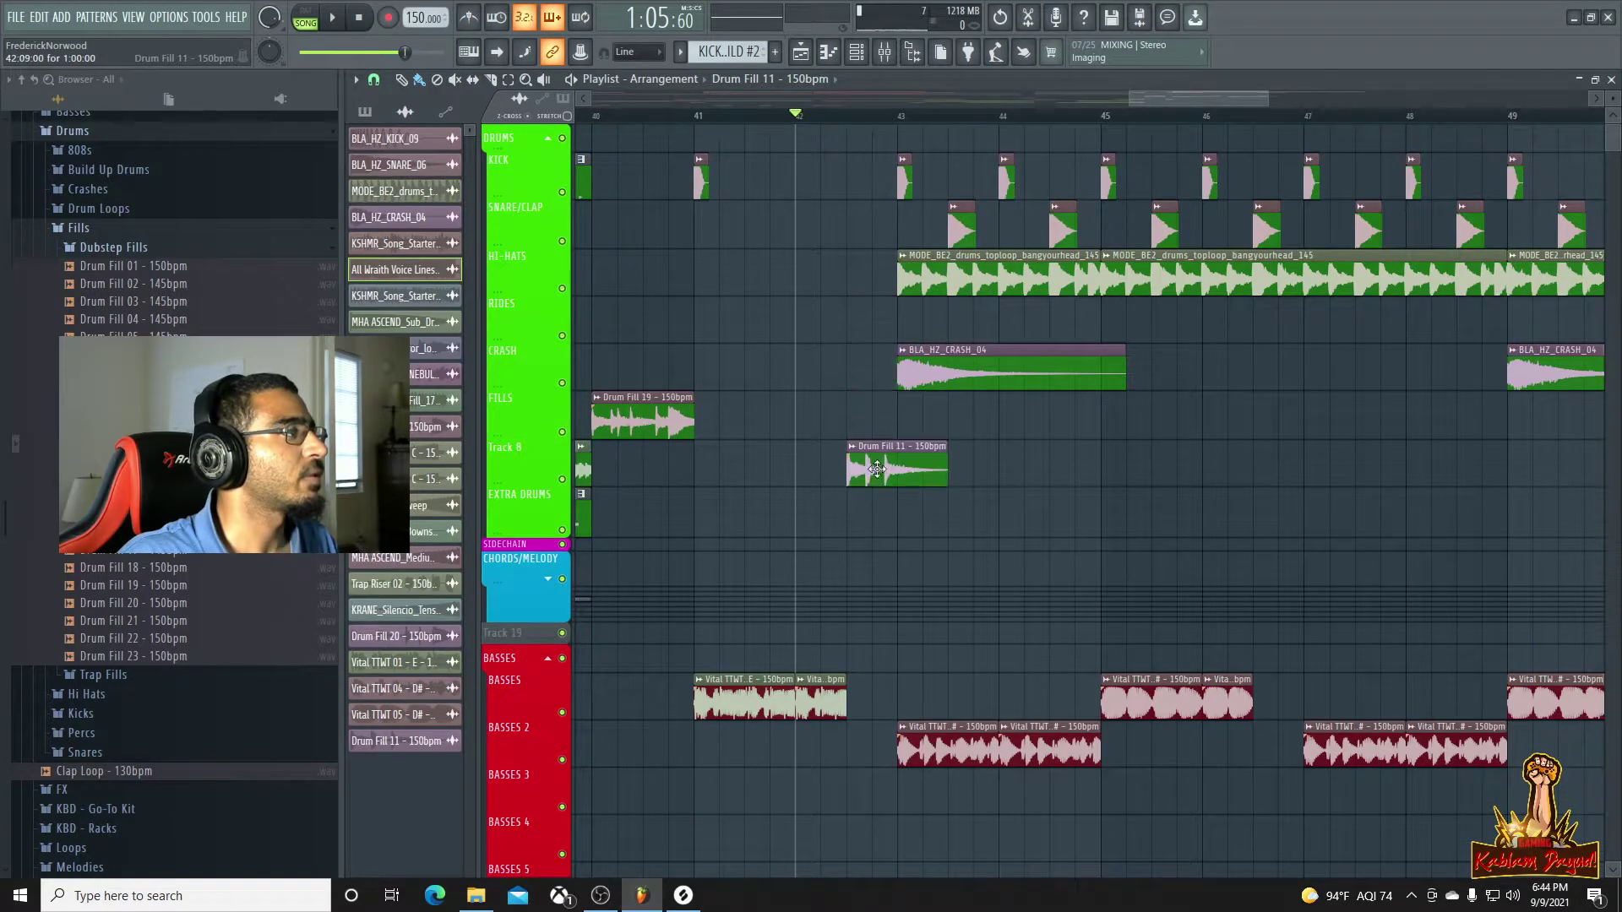
drag(877, 469, 877, 419)
key(space)
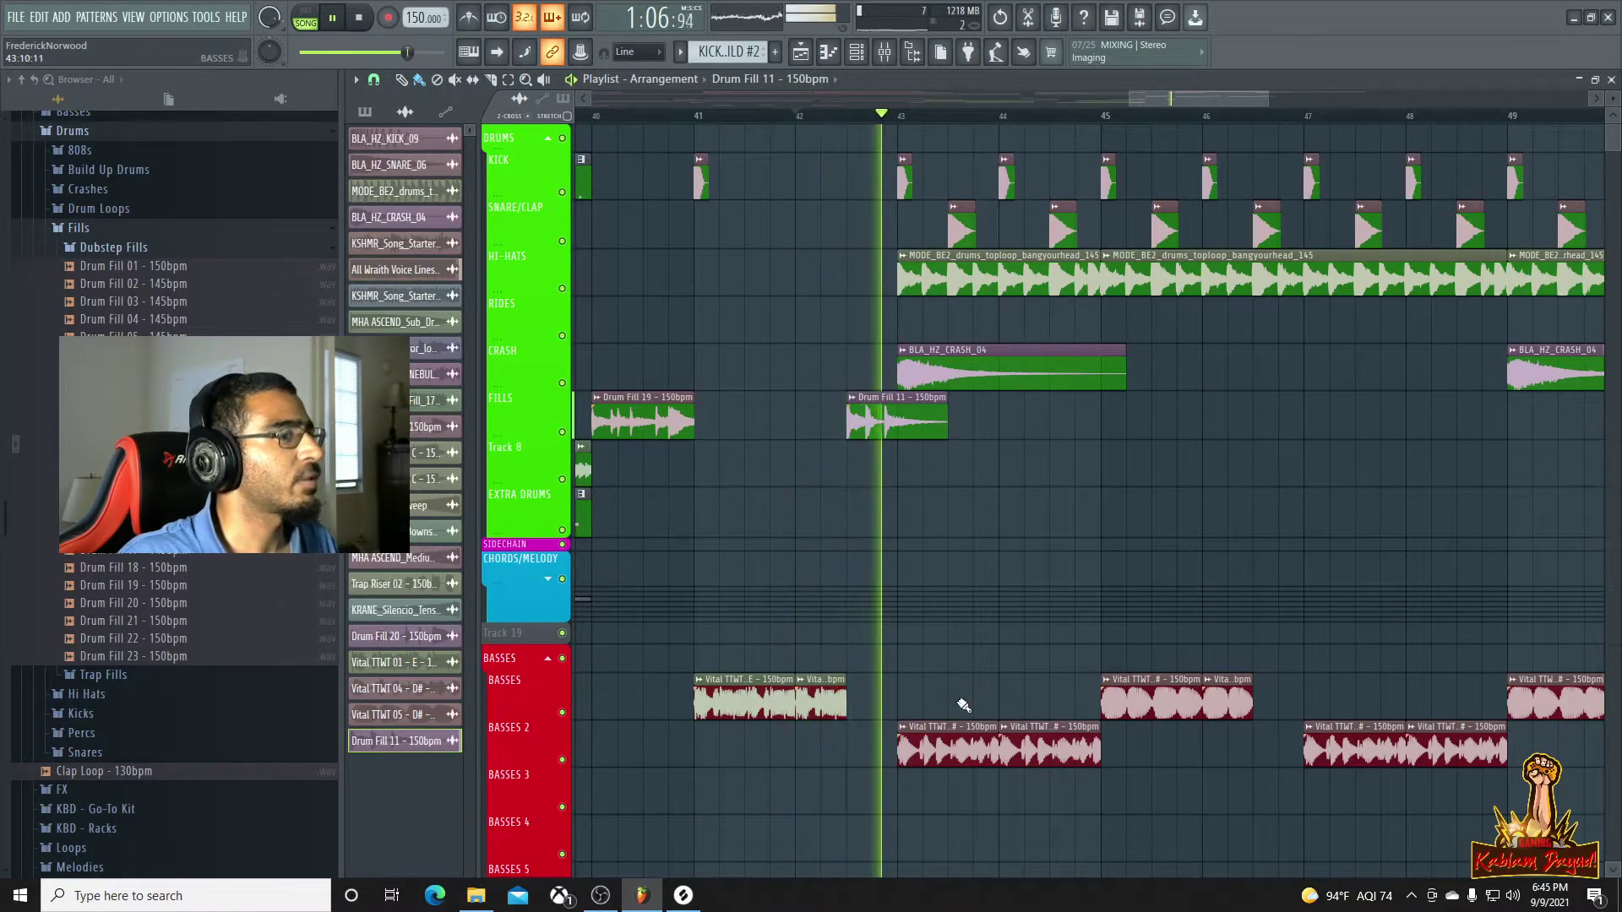
key(space)
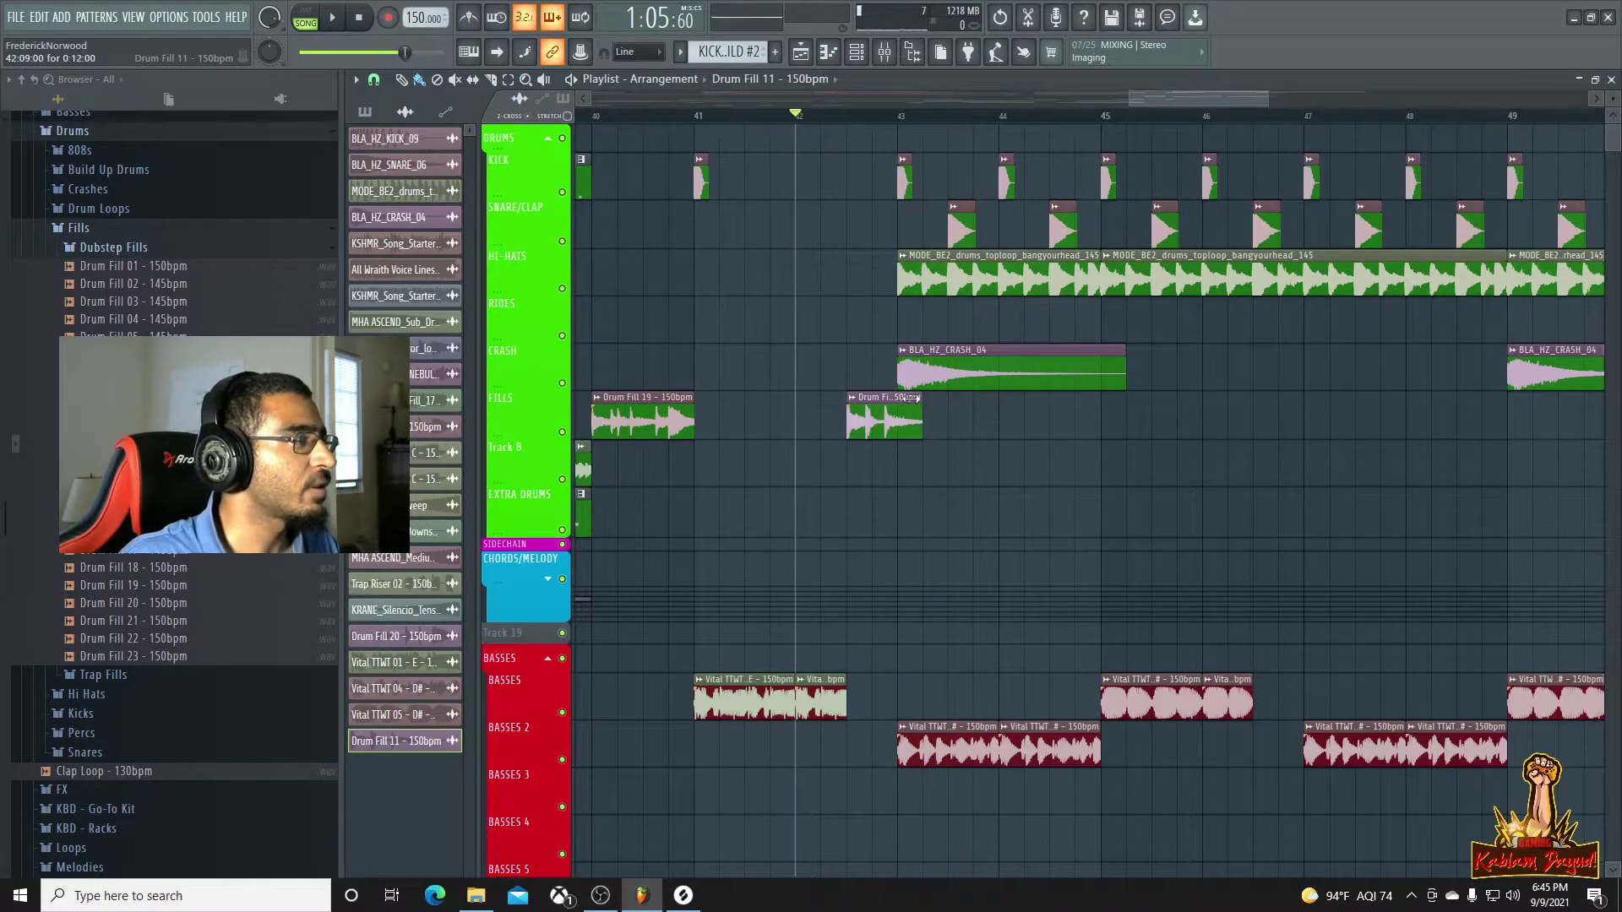
Trim the Drum Fill 11 clip to end at the start of bar 43 and play the passage
drag(911, 397, 893, 399)
key(space)
scroll(933, 590, down, 3)
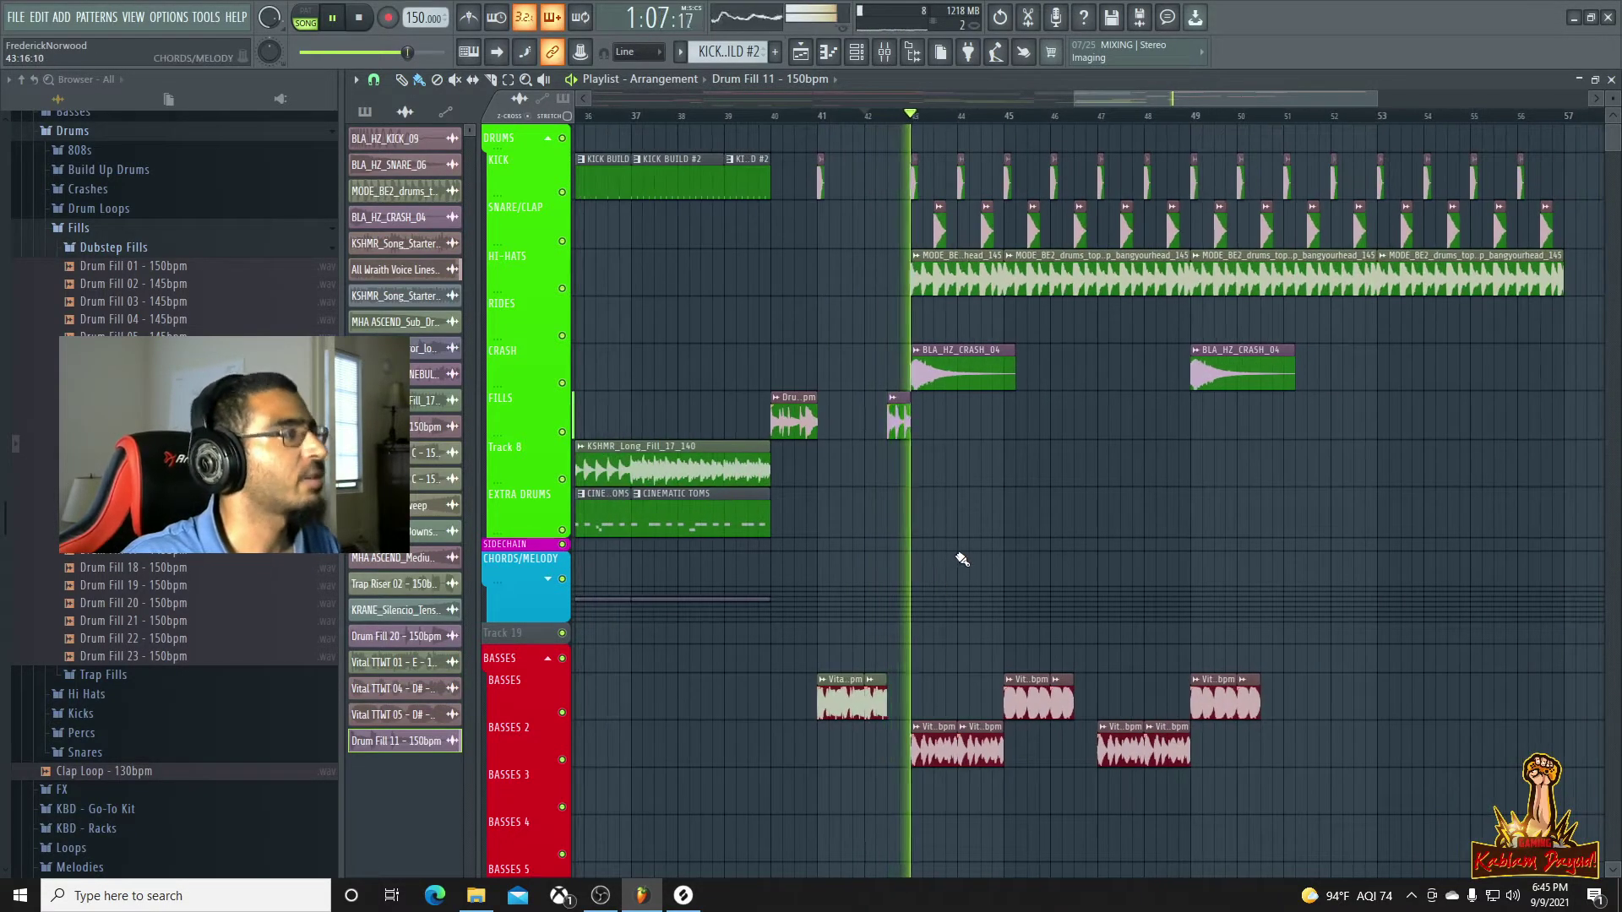
Route the Drum Fill 11 channel to FILLS mixer track 17 and close its channel settings
double_click(897, 422)
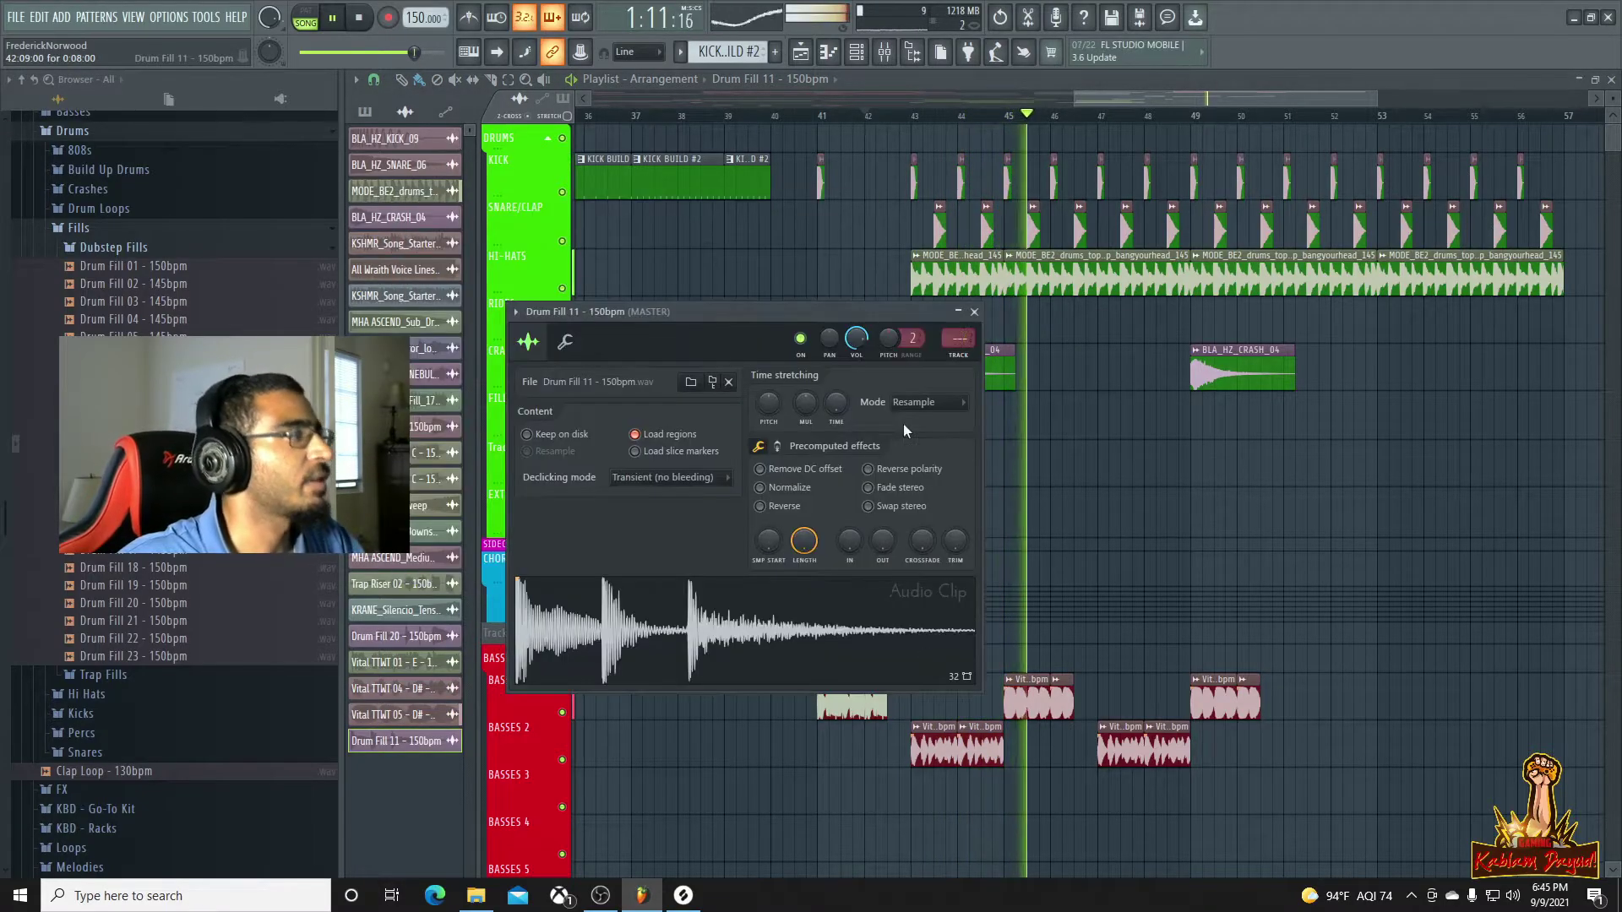
scroll(956, 338, up, 7)
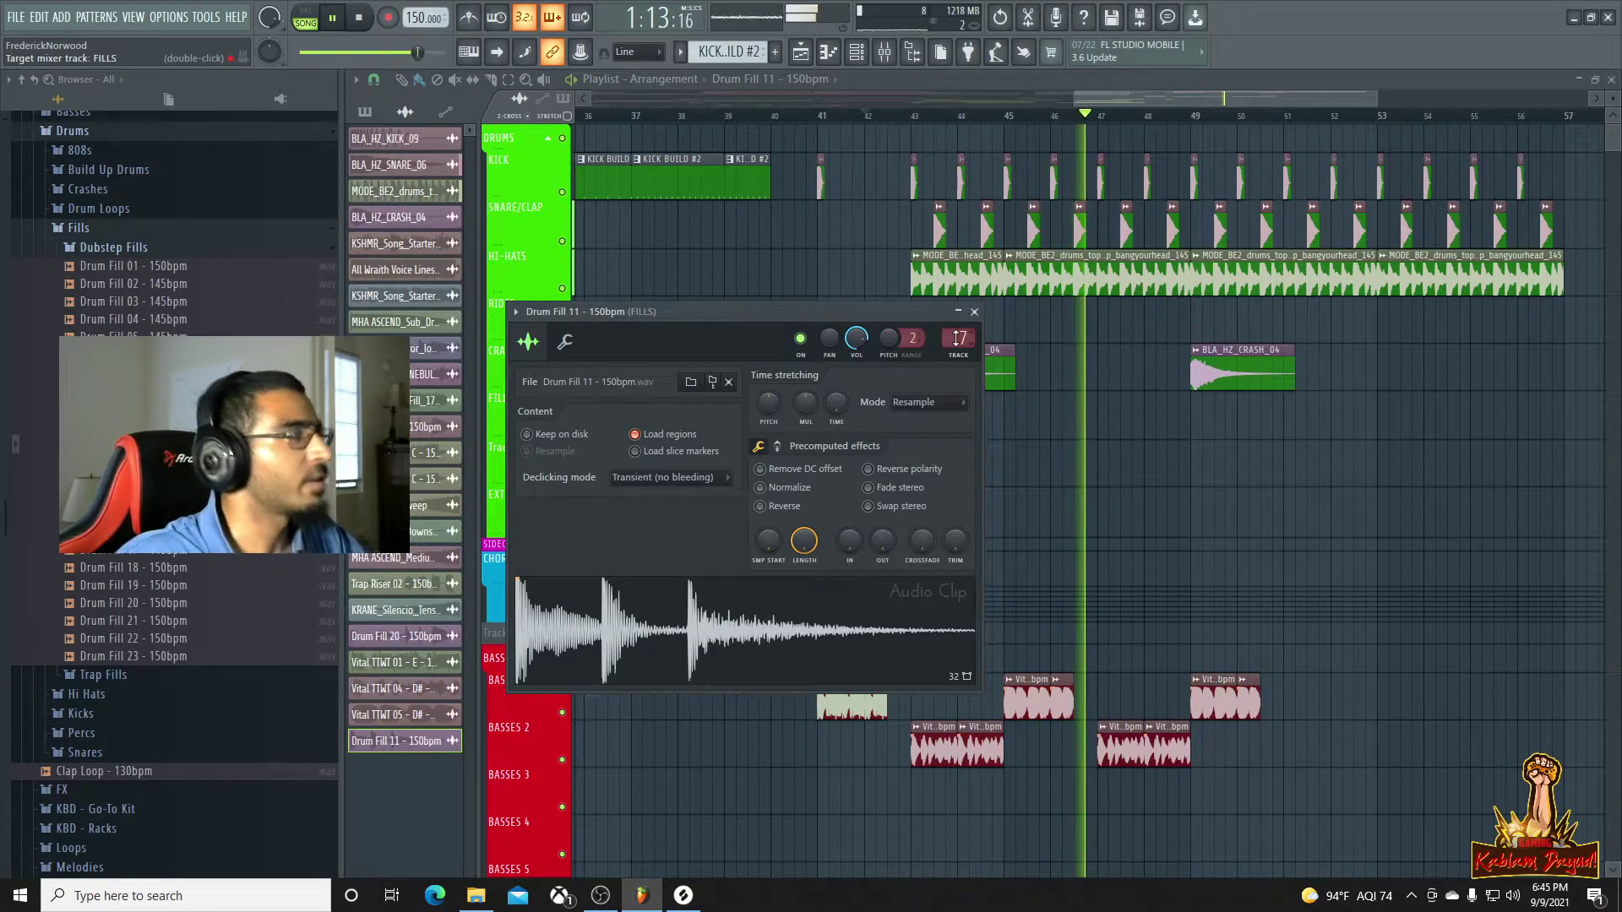
click(1289, 101)
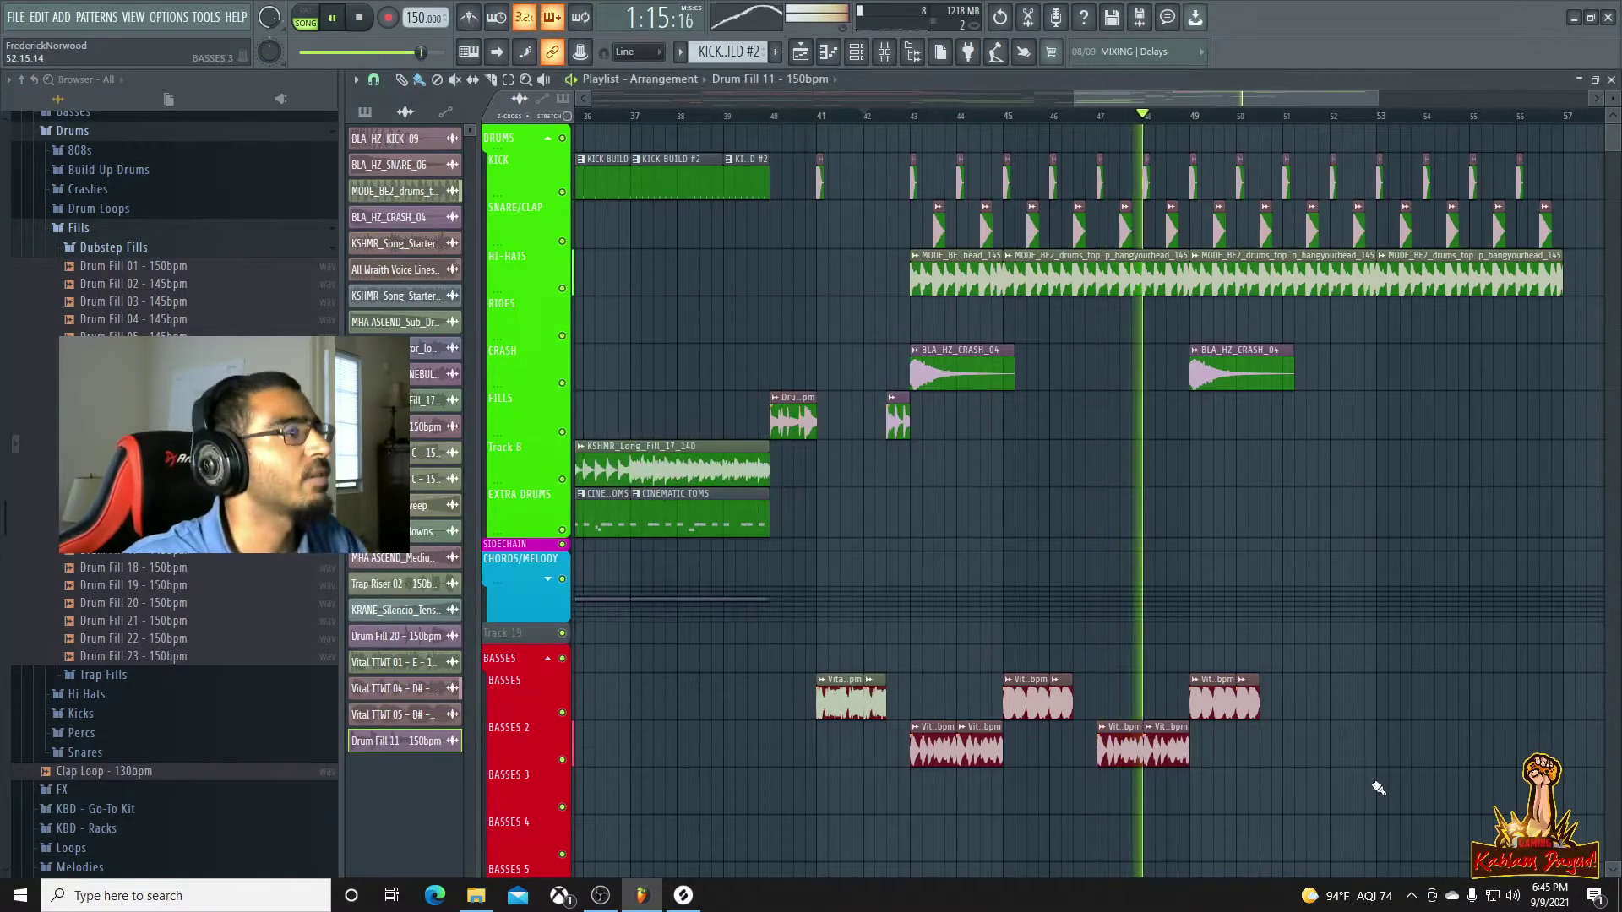
Delete the crash and Vital TTWT 05 clips at bar 49 and clear the snare and hi-hats from bar 50
key(space)
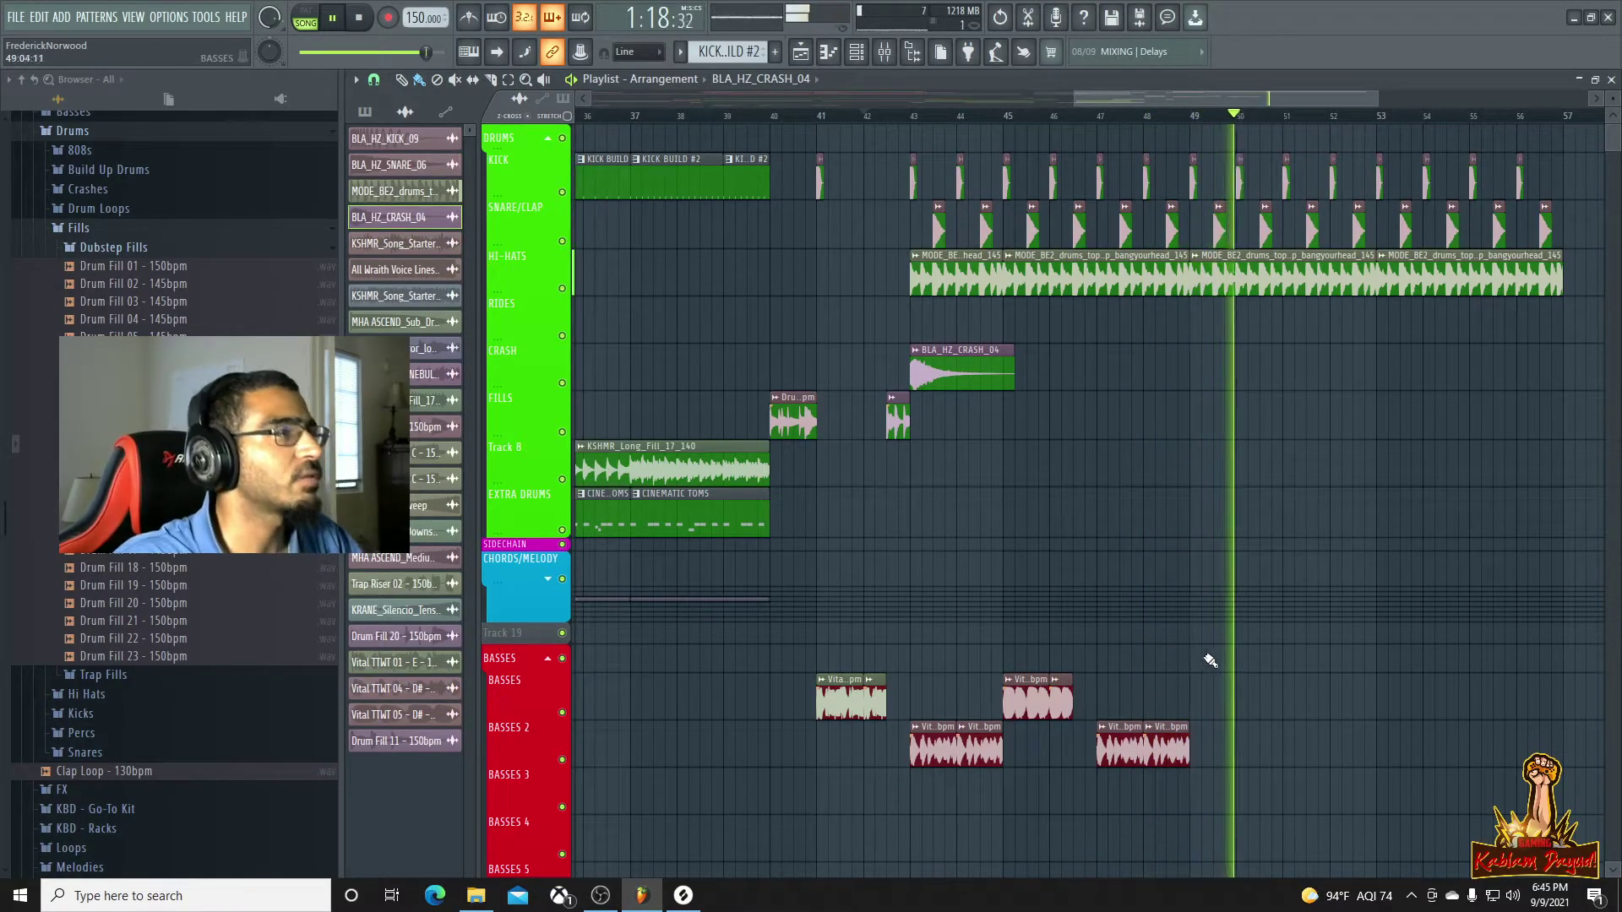
key(space)
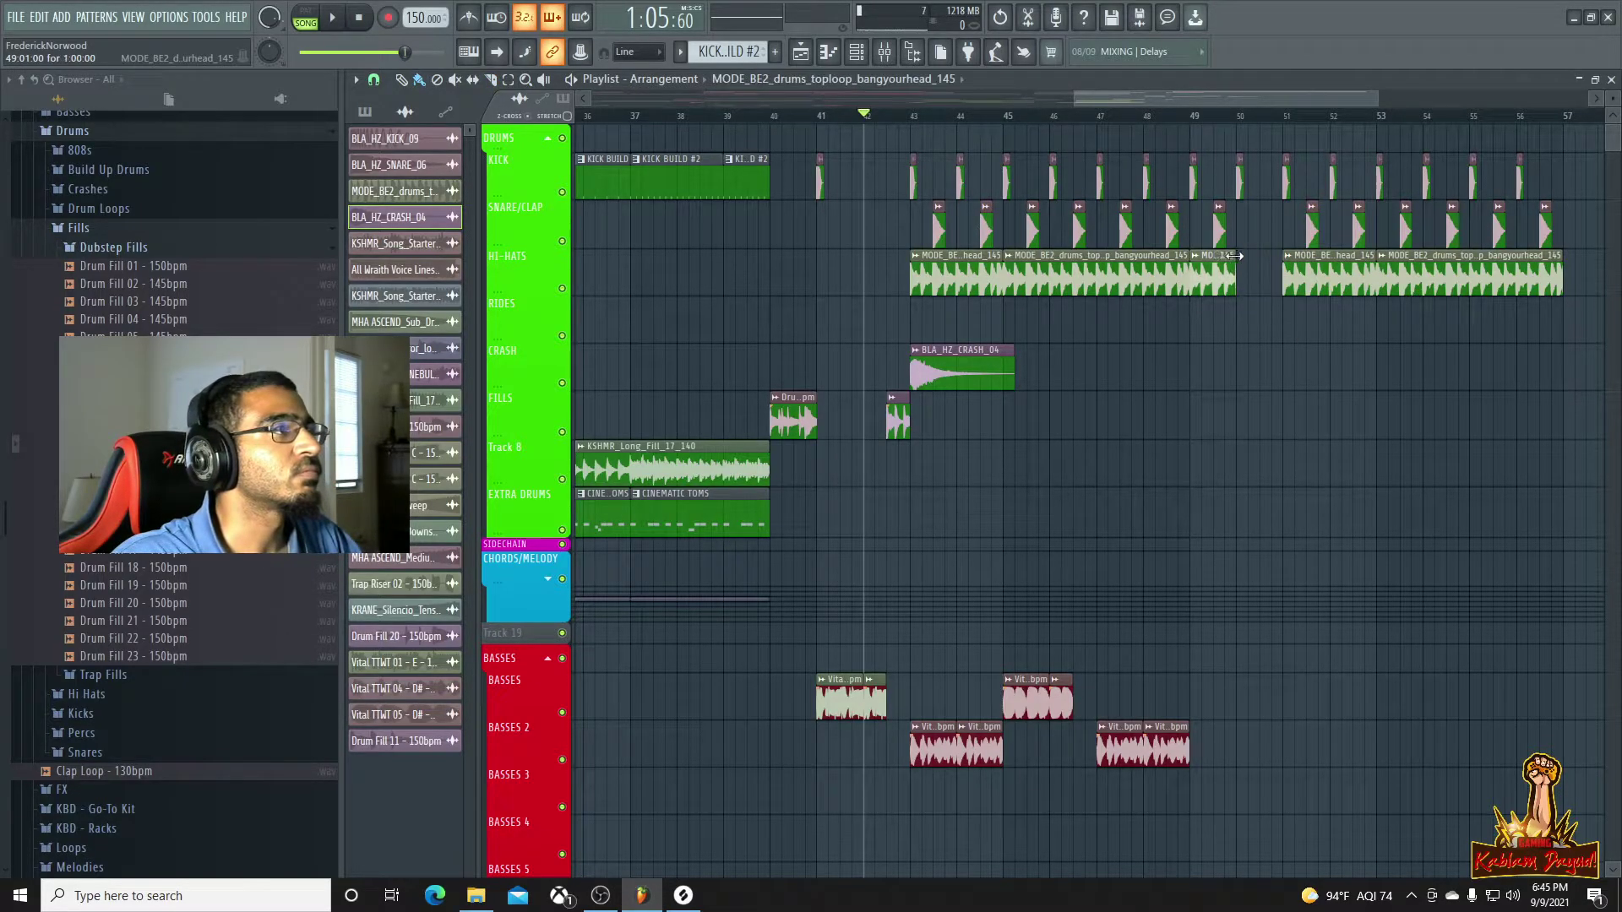
Place BLA_HZ_CRASH_04 at bar 51, add kick, snare and hi-hat clips in bar 57, and play the drop
key(space)
key(space)
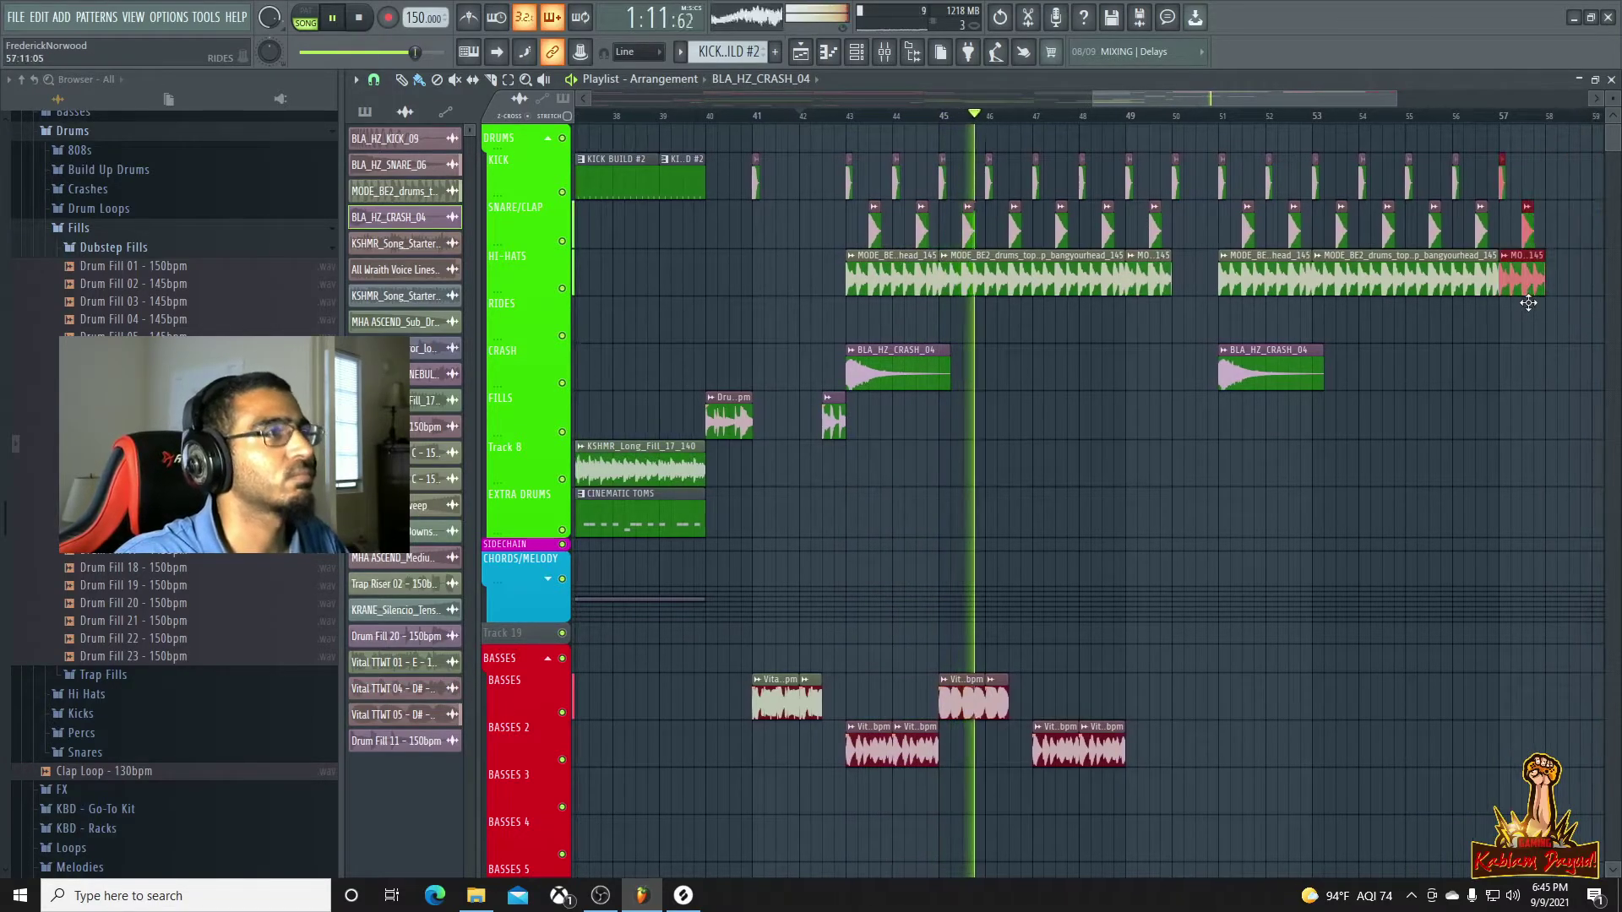
scroll(1412, 409, down, 2)
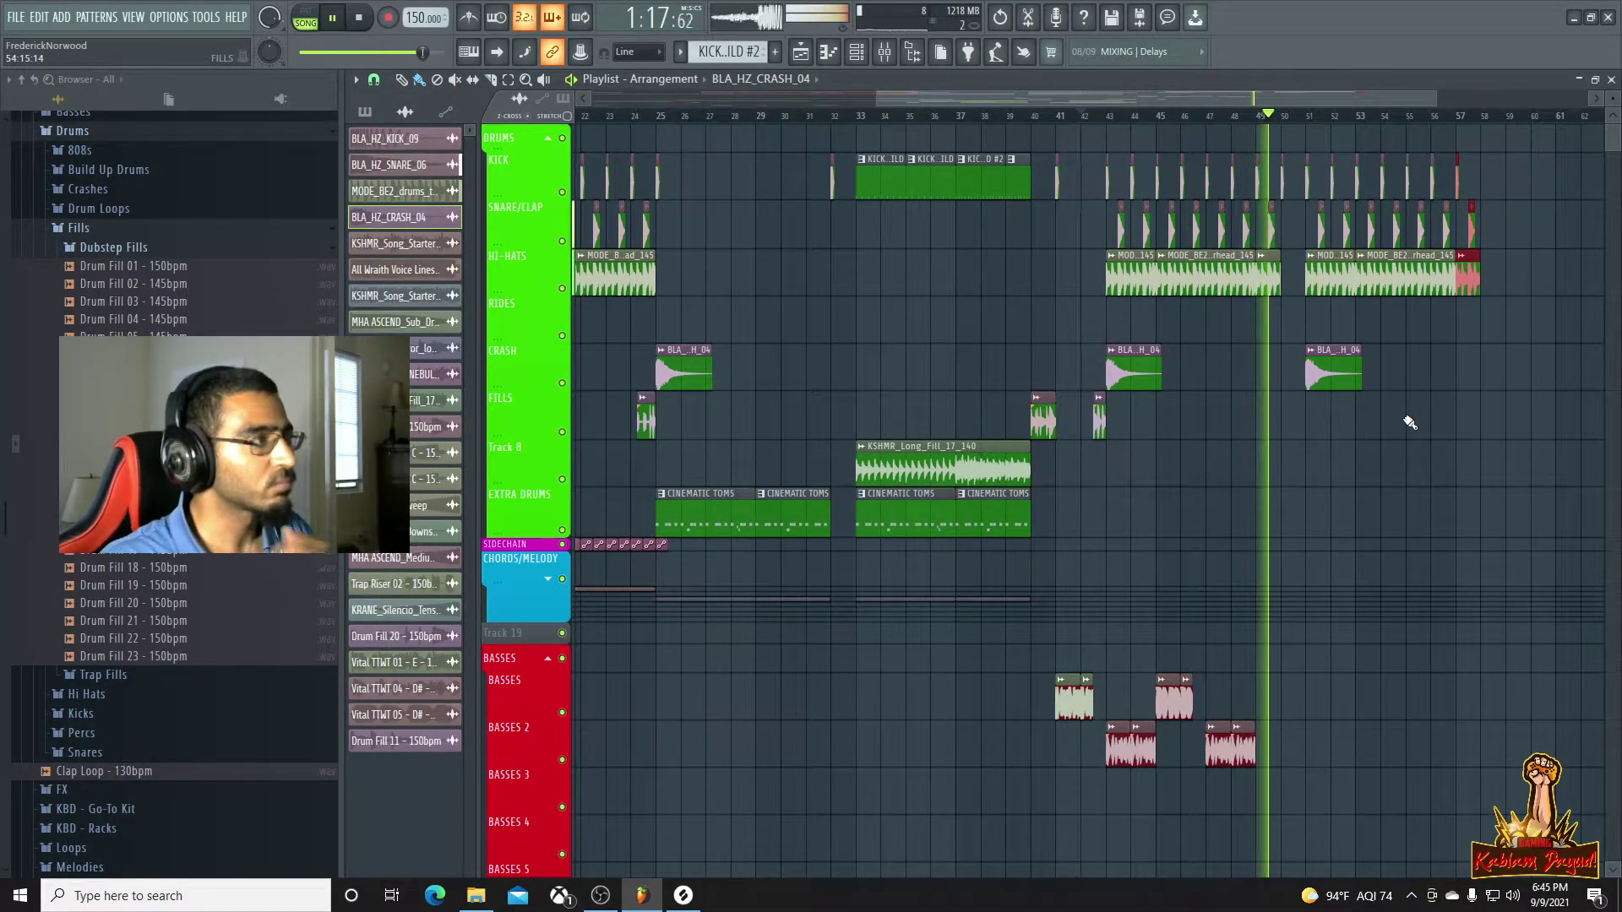
key(space)
Find the spare All Wraith Voice Lines clips on Track 56 and audition those near bars 10 and 17
scroll(590, 692, down, 5)
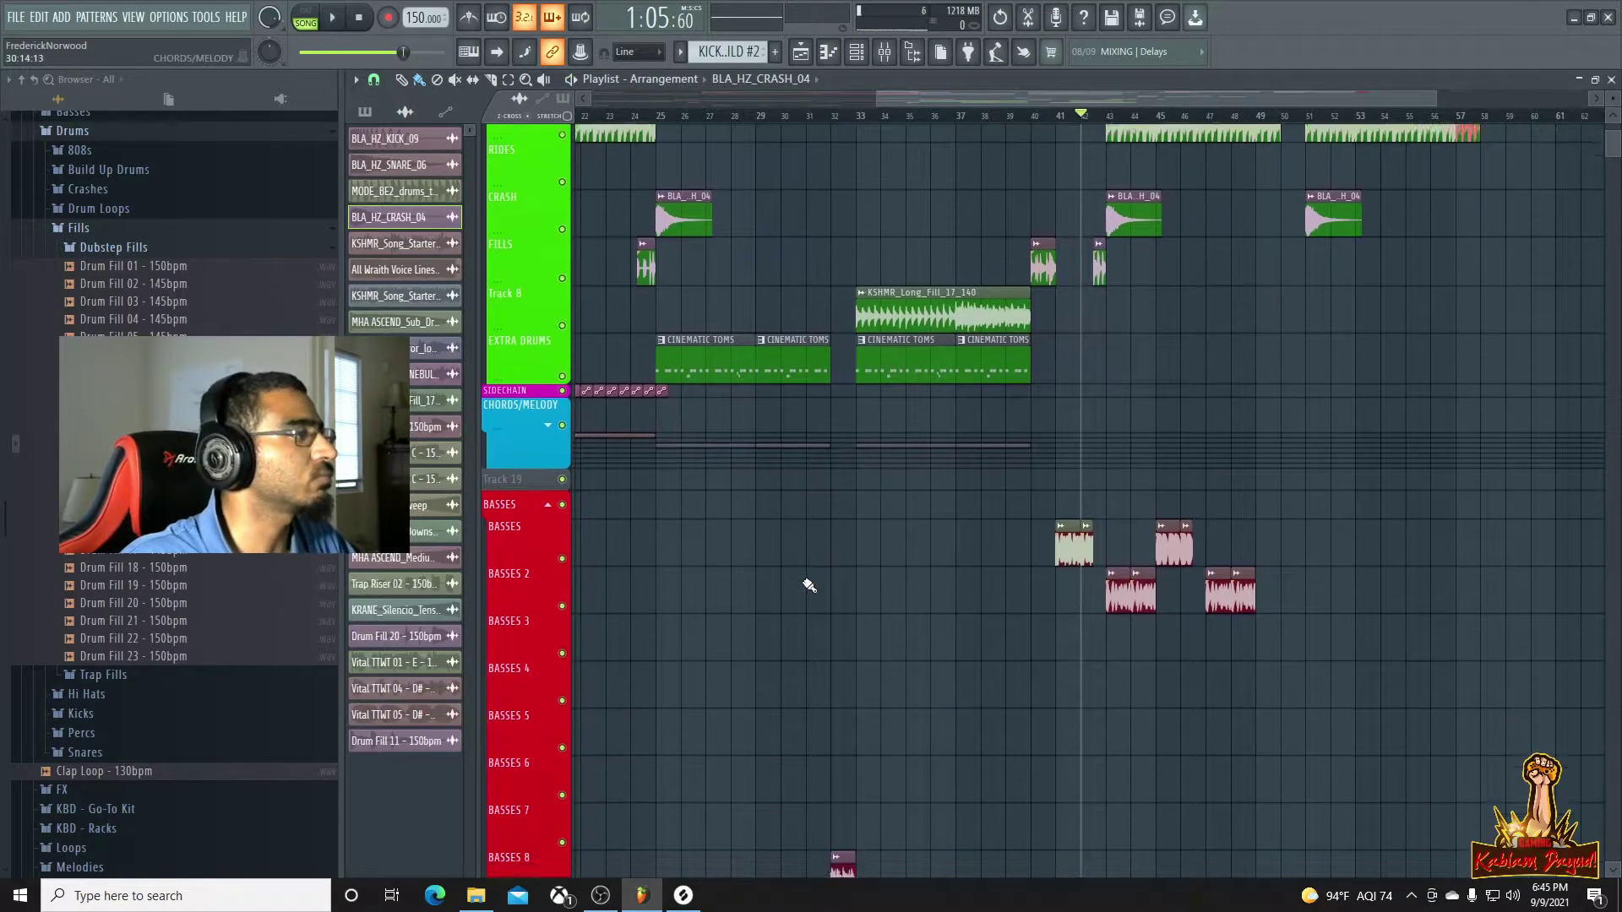
scroll(579, 730, down, 7)
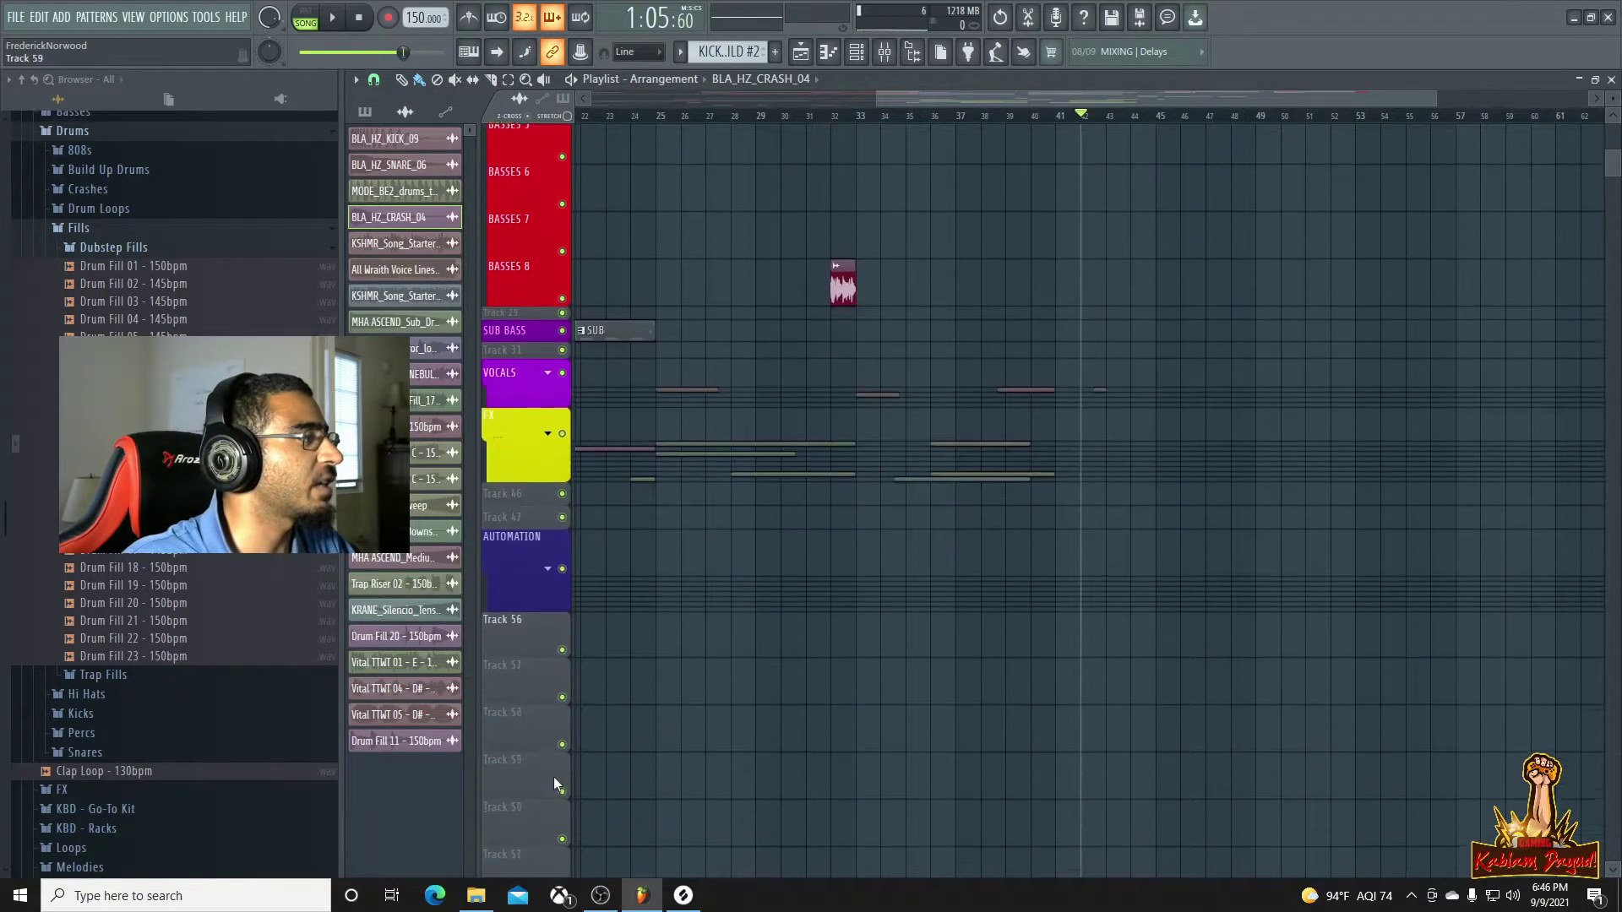
scroll(563, 498, up, 15)
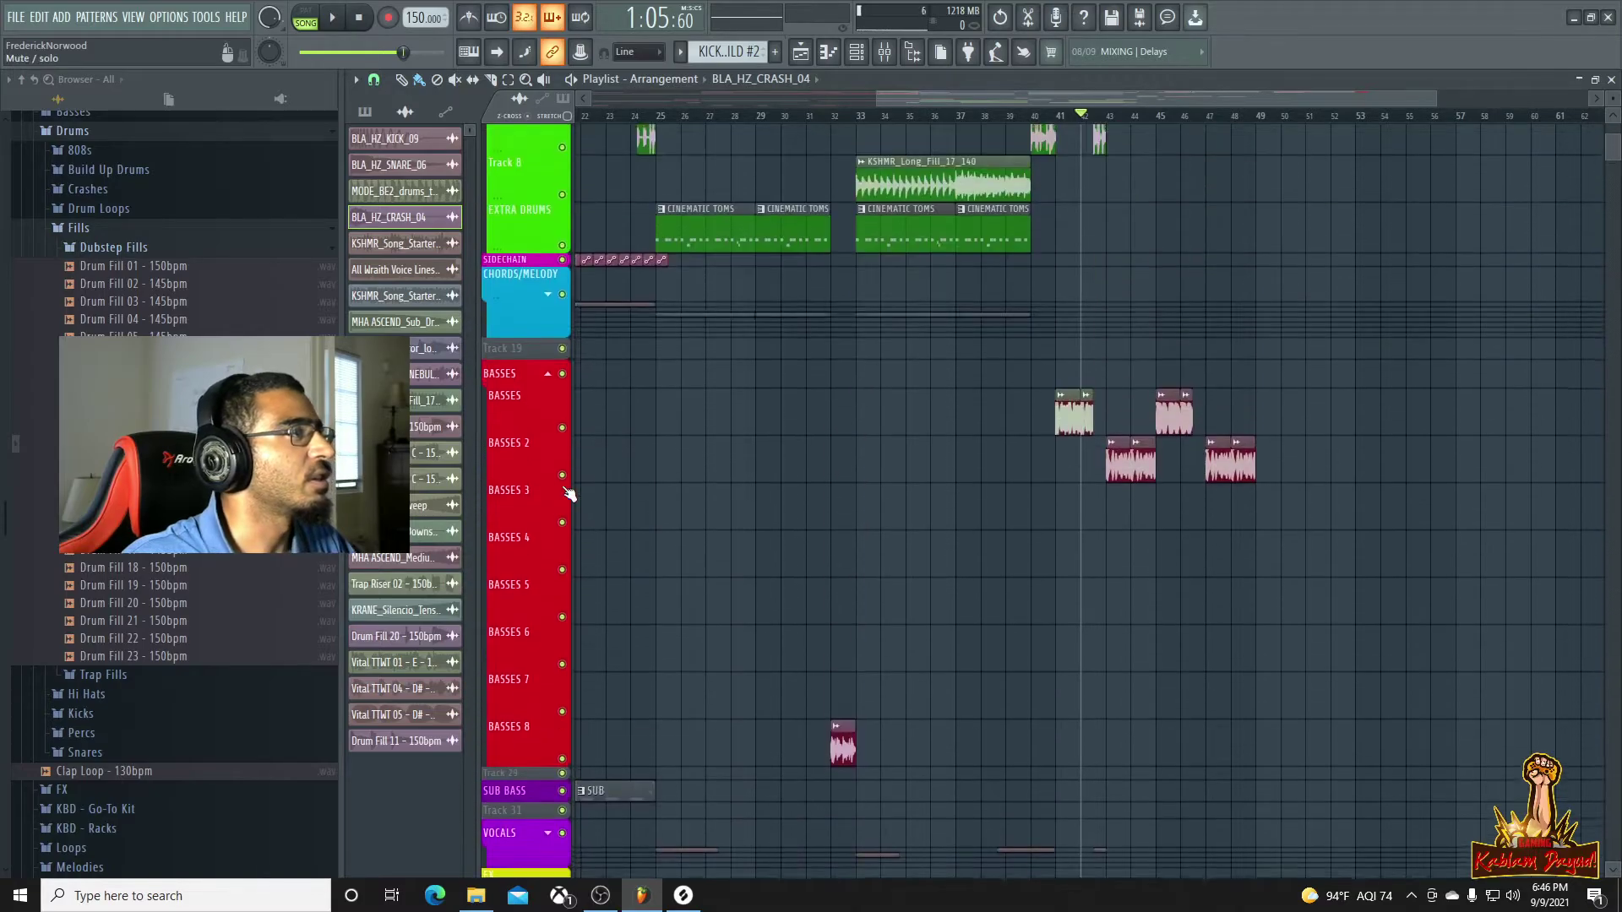
click(1285, 116)
drag(1286, 100, 545, 135)
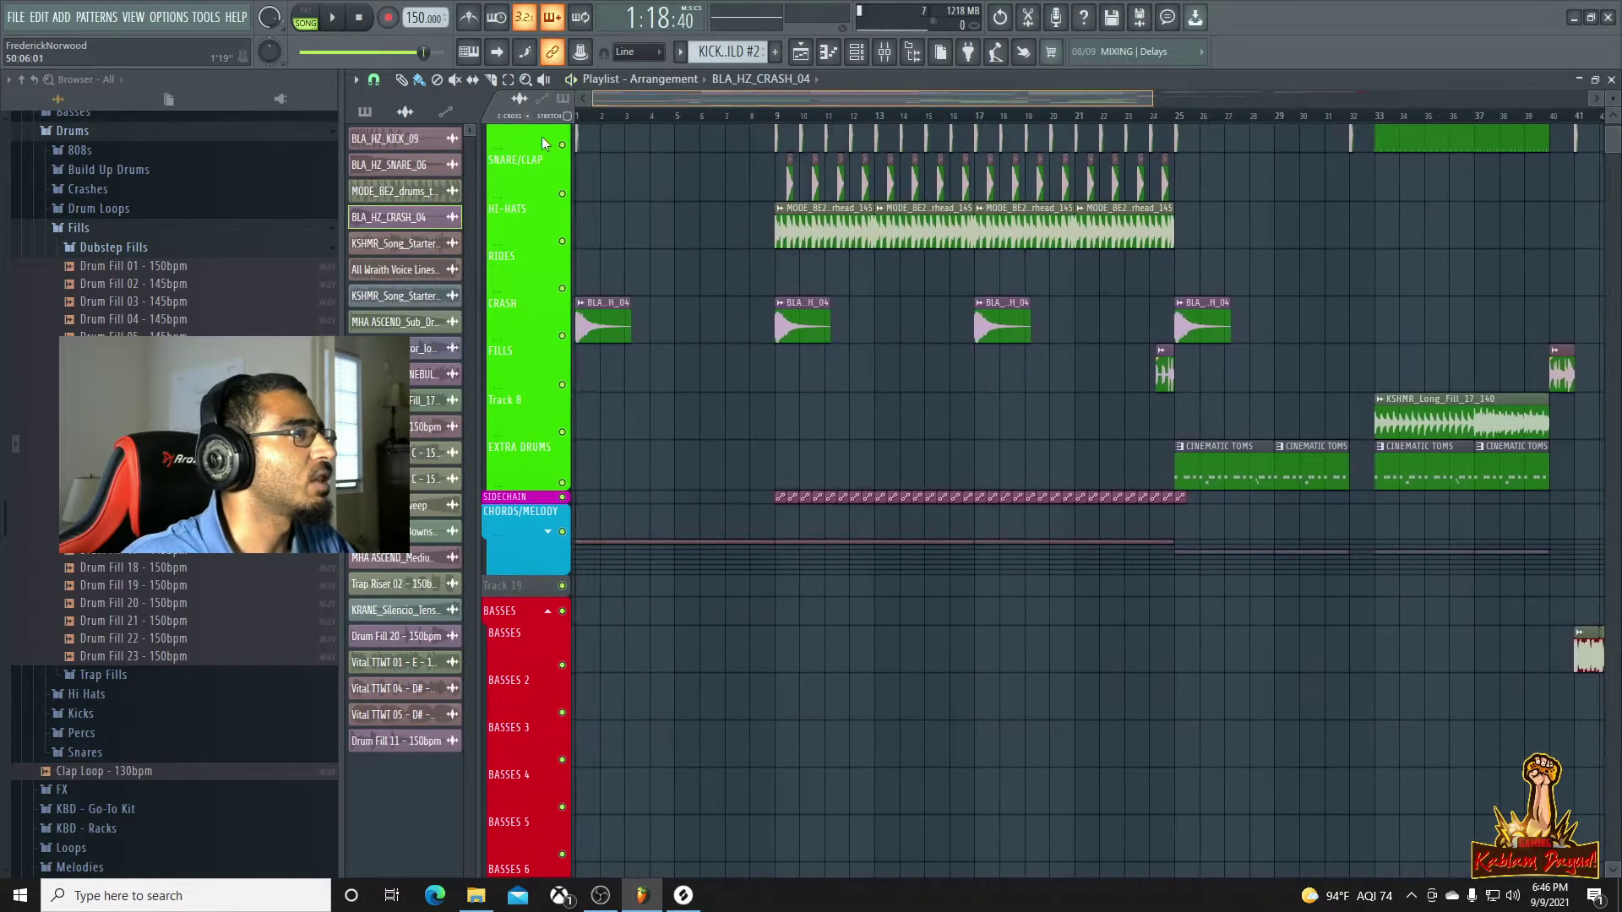
scroll(738, 420, down, 7)
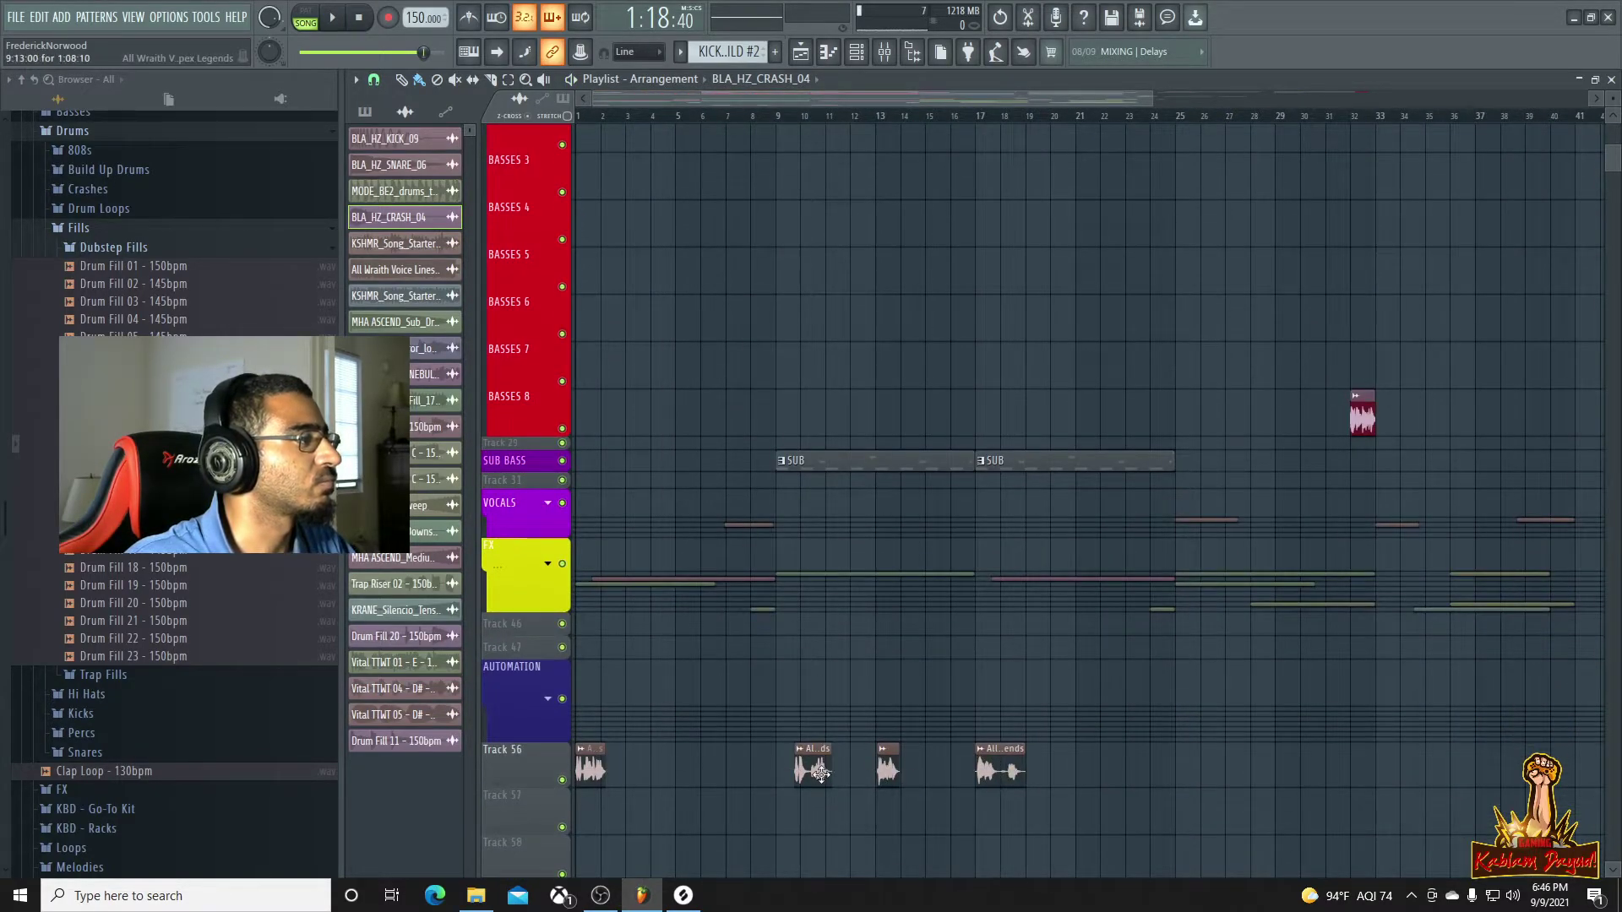
click(797, 117)
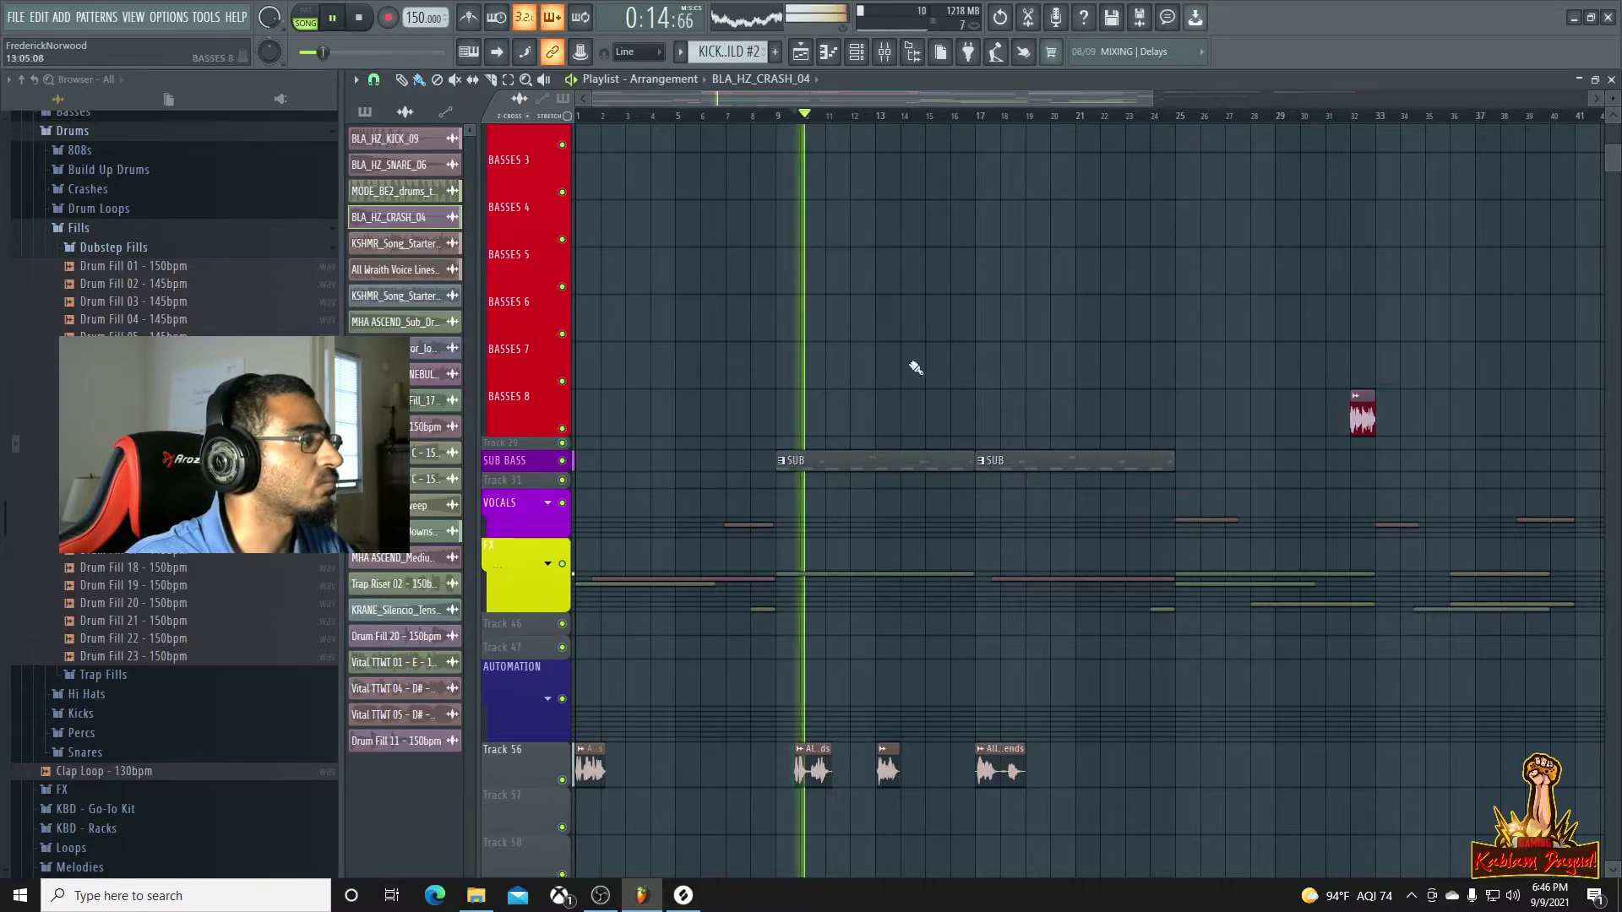
click(981, 118)
key(space)
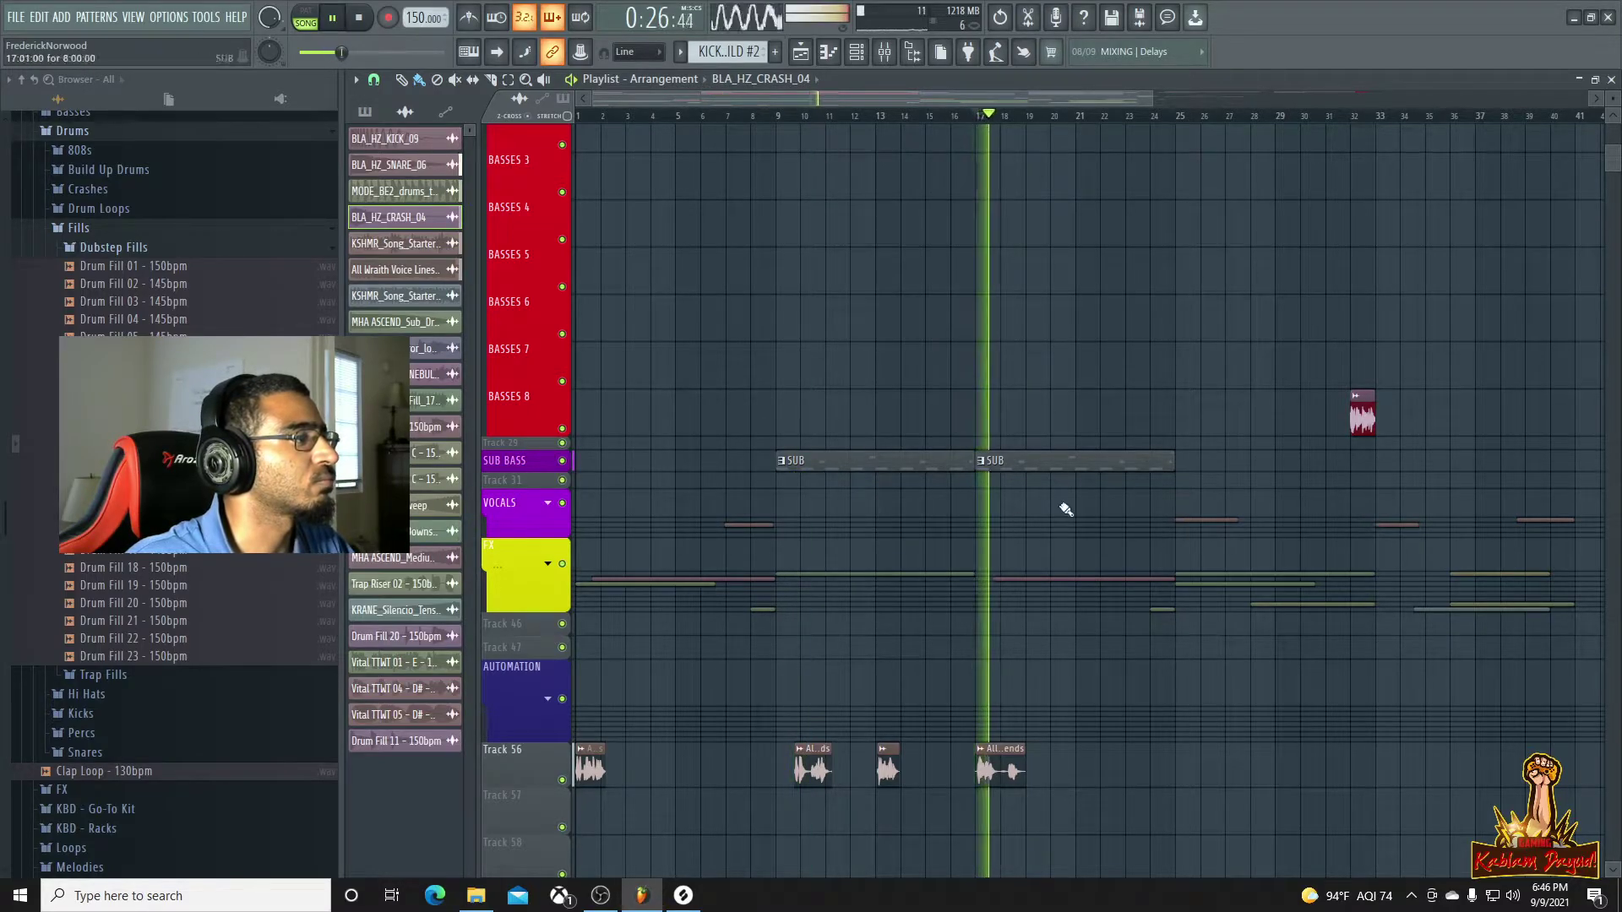
Play the vocal from bar 7 and replay the Track 56 voice-line clip near bar 10
click(732, 125)
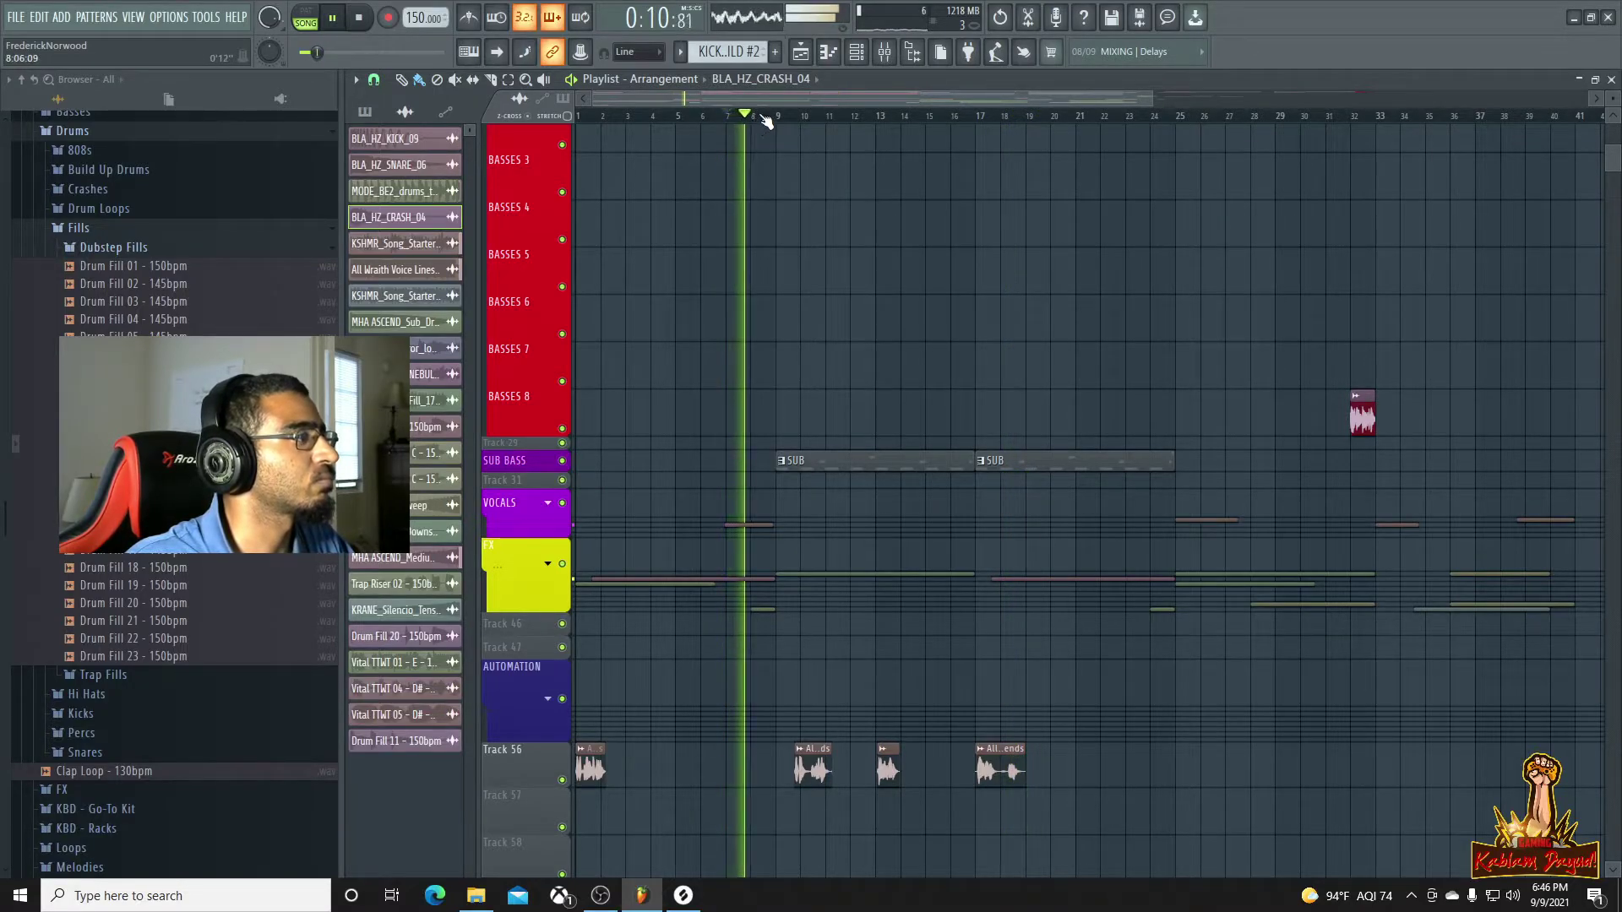
key(space)
scroll(686, 549, down, 3)
scroll(688, 549, up, 2)
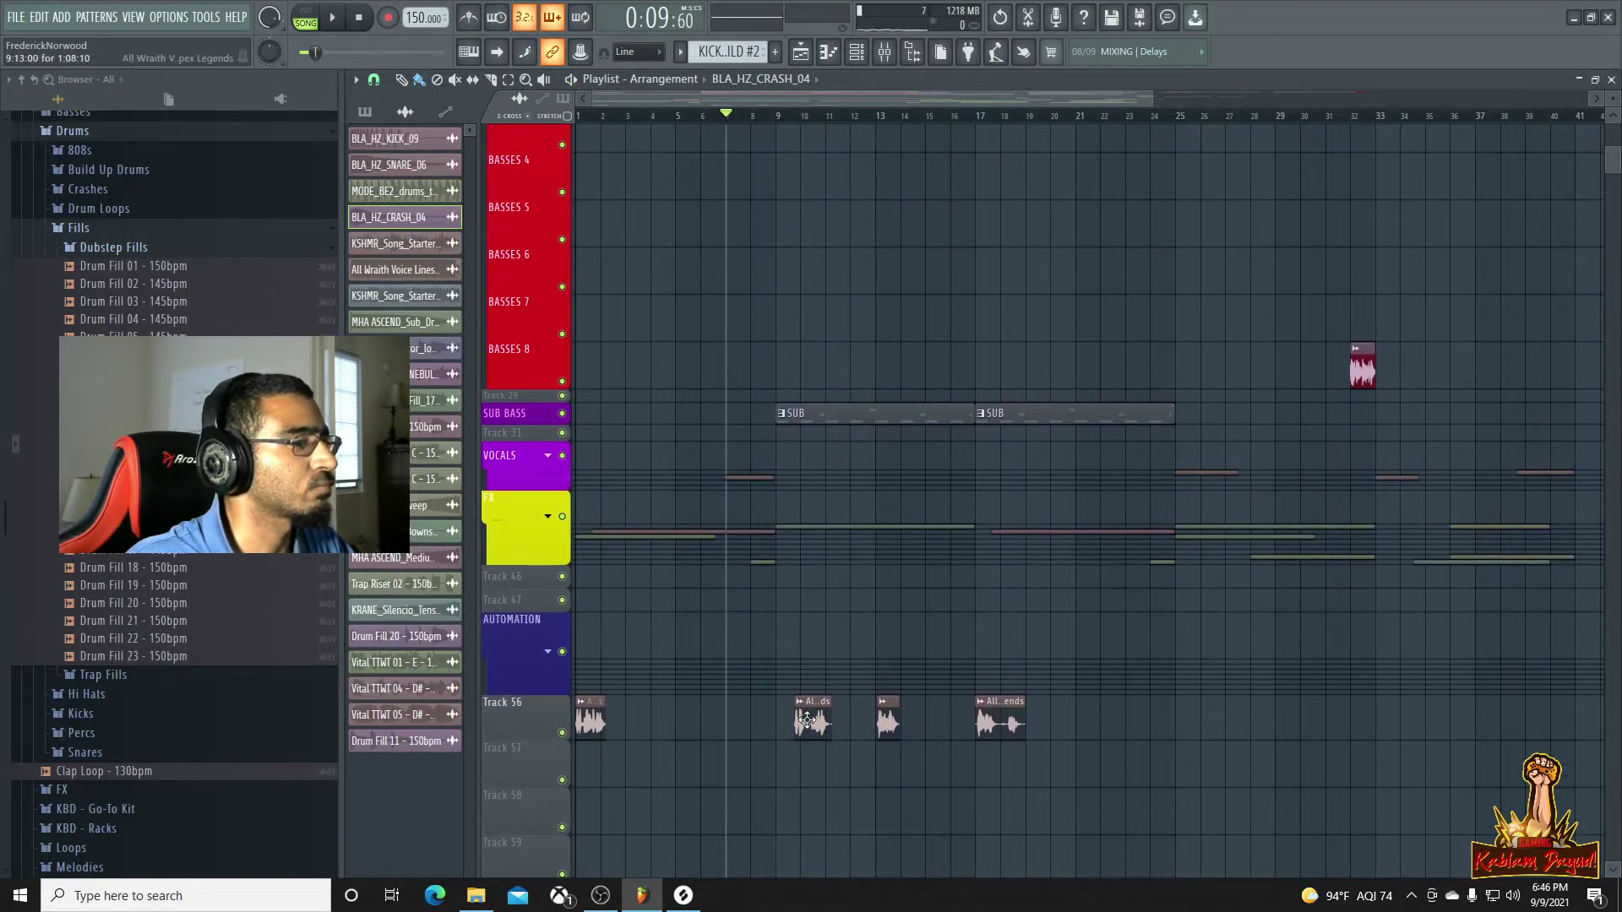
click(803, 131)
key(space)
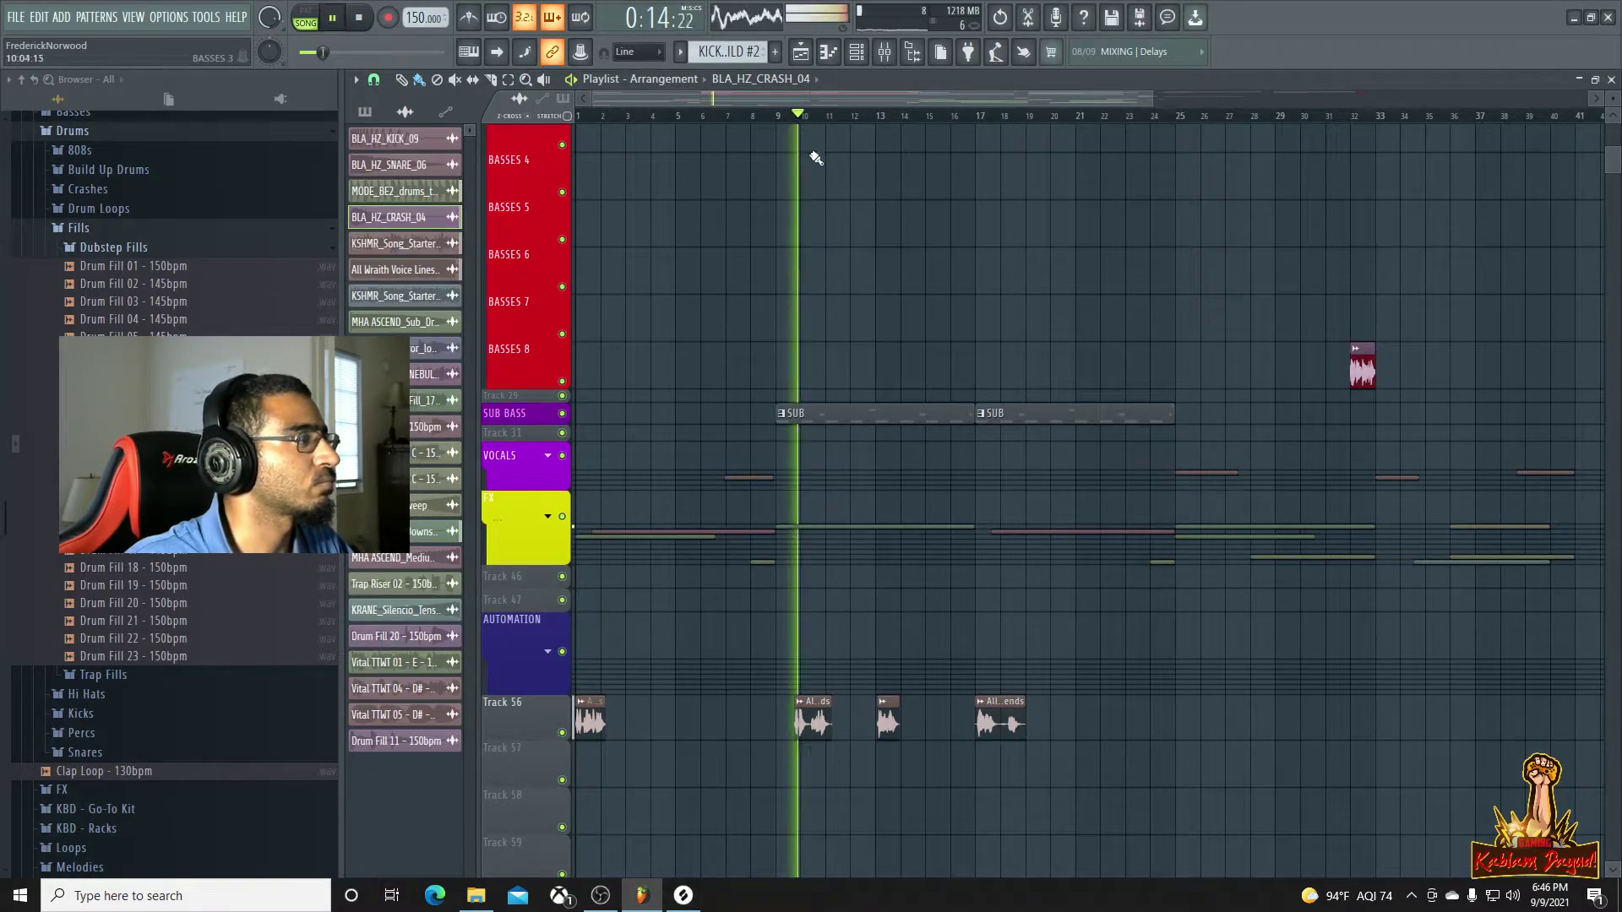
key(space)
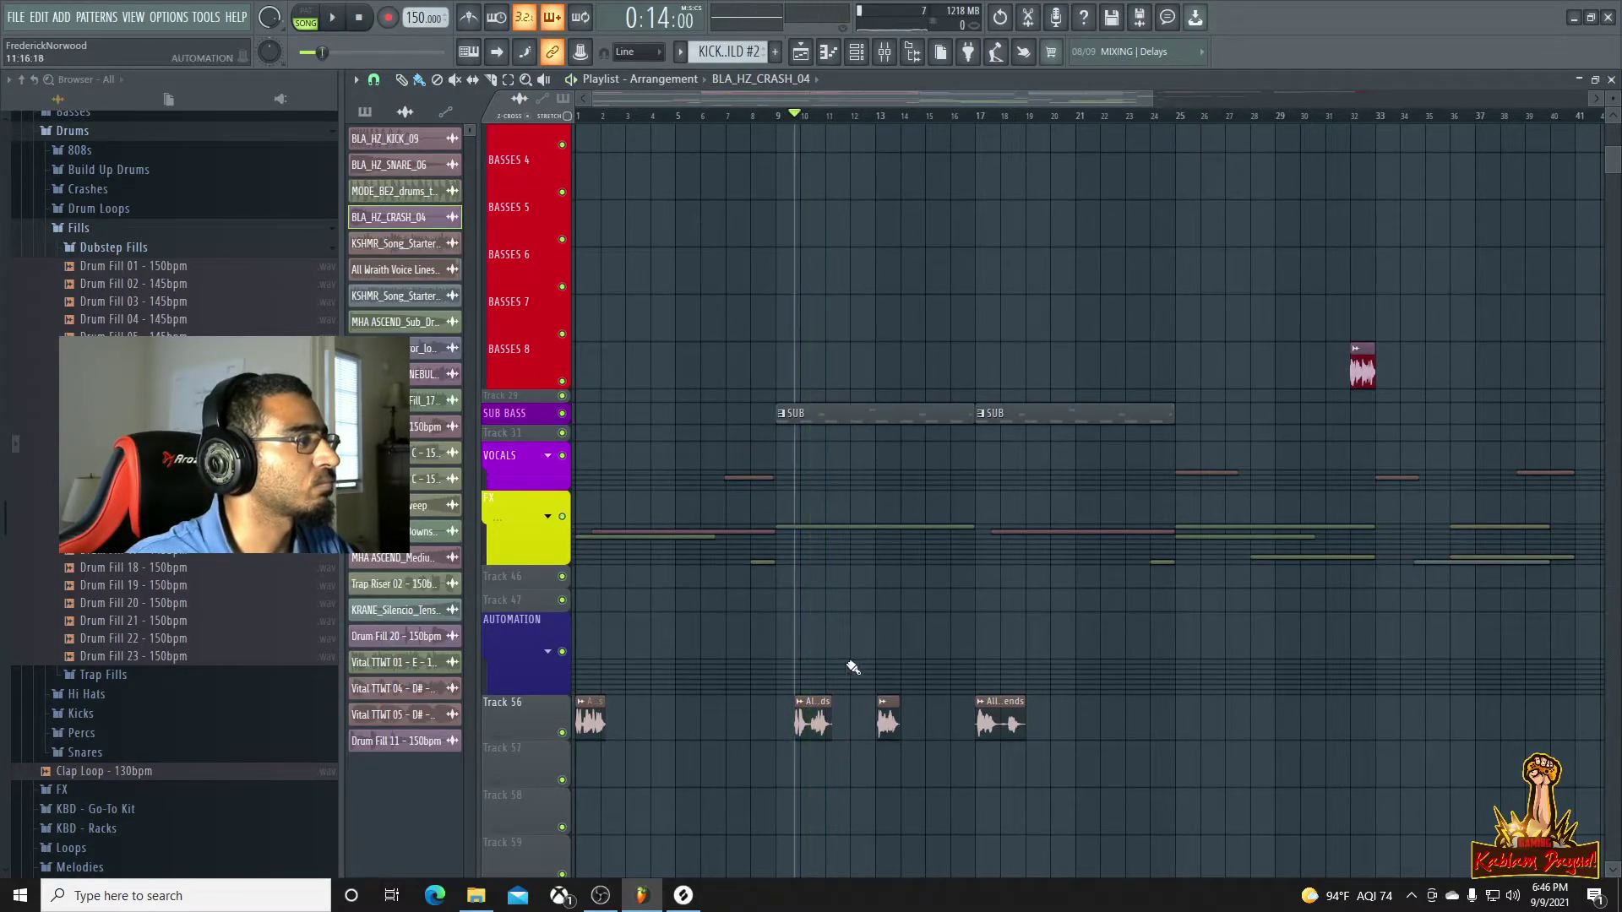
Move the All Wraith Voice Lines clip near bar 10 on Track 56 to the middle of bar 50 on VOCALS 3
ctrl+scroll(695, 733, down, 2)
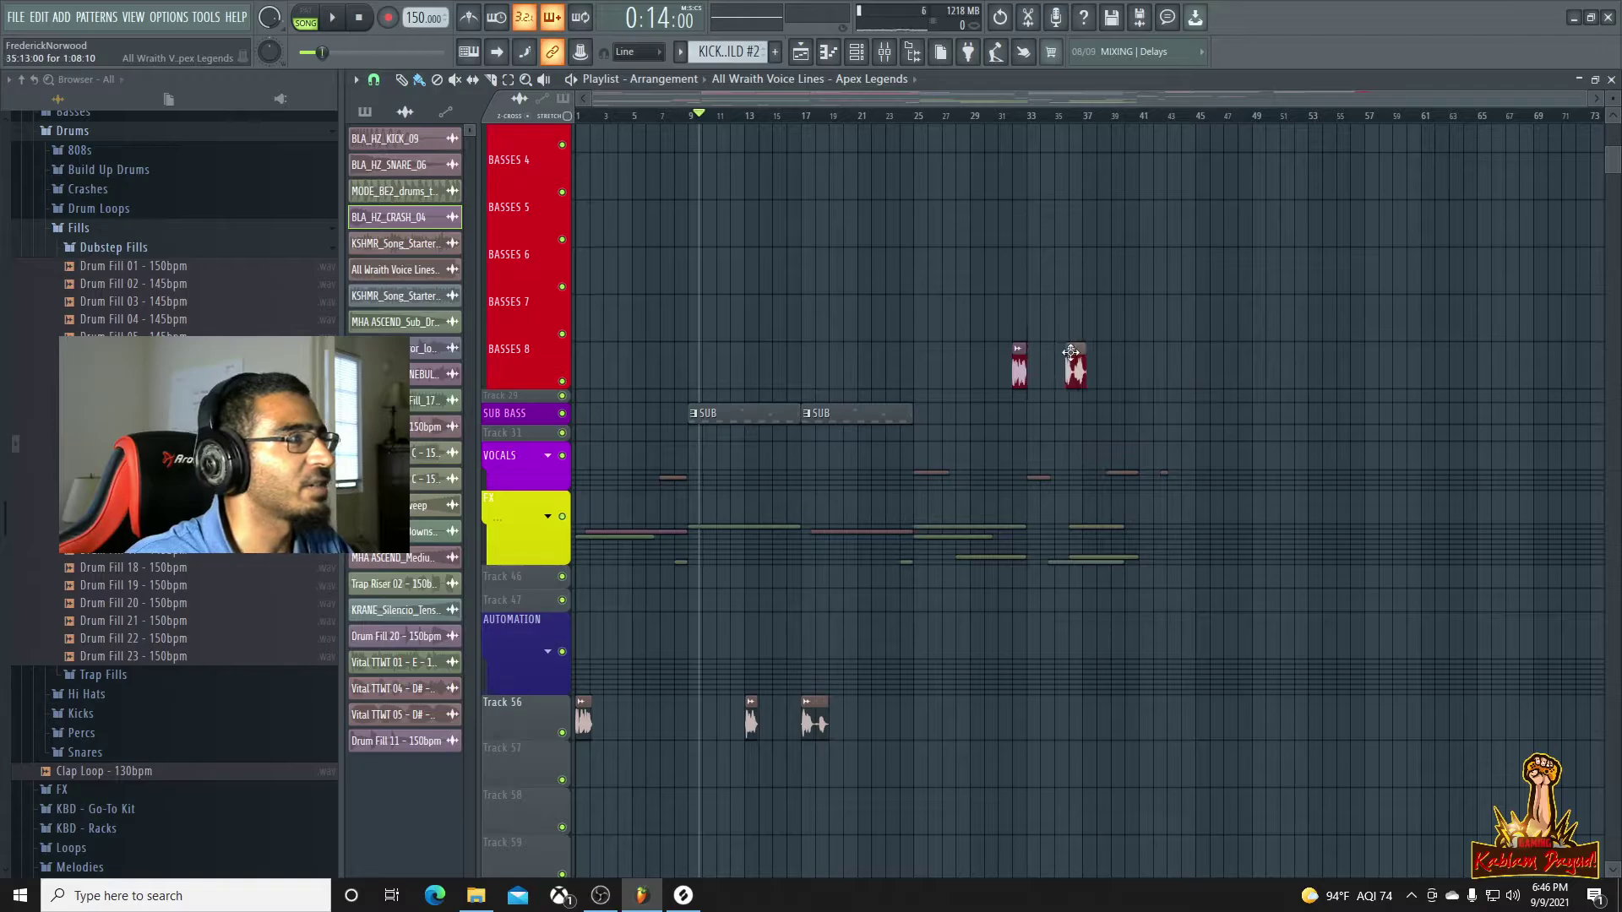
click(1070, 352)
ctrl+scroll(1144, 453, up, 3)
ctrl+scroll(1144, 453, down, 2)
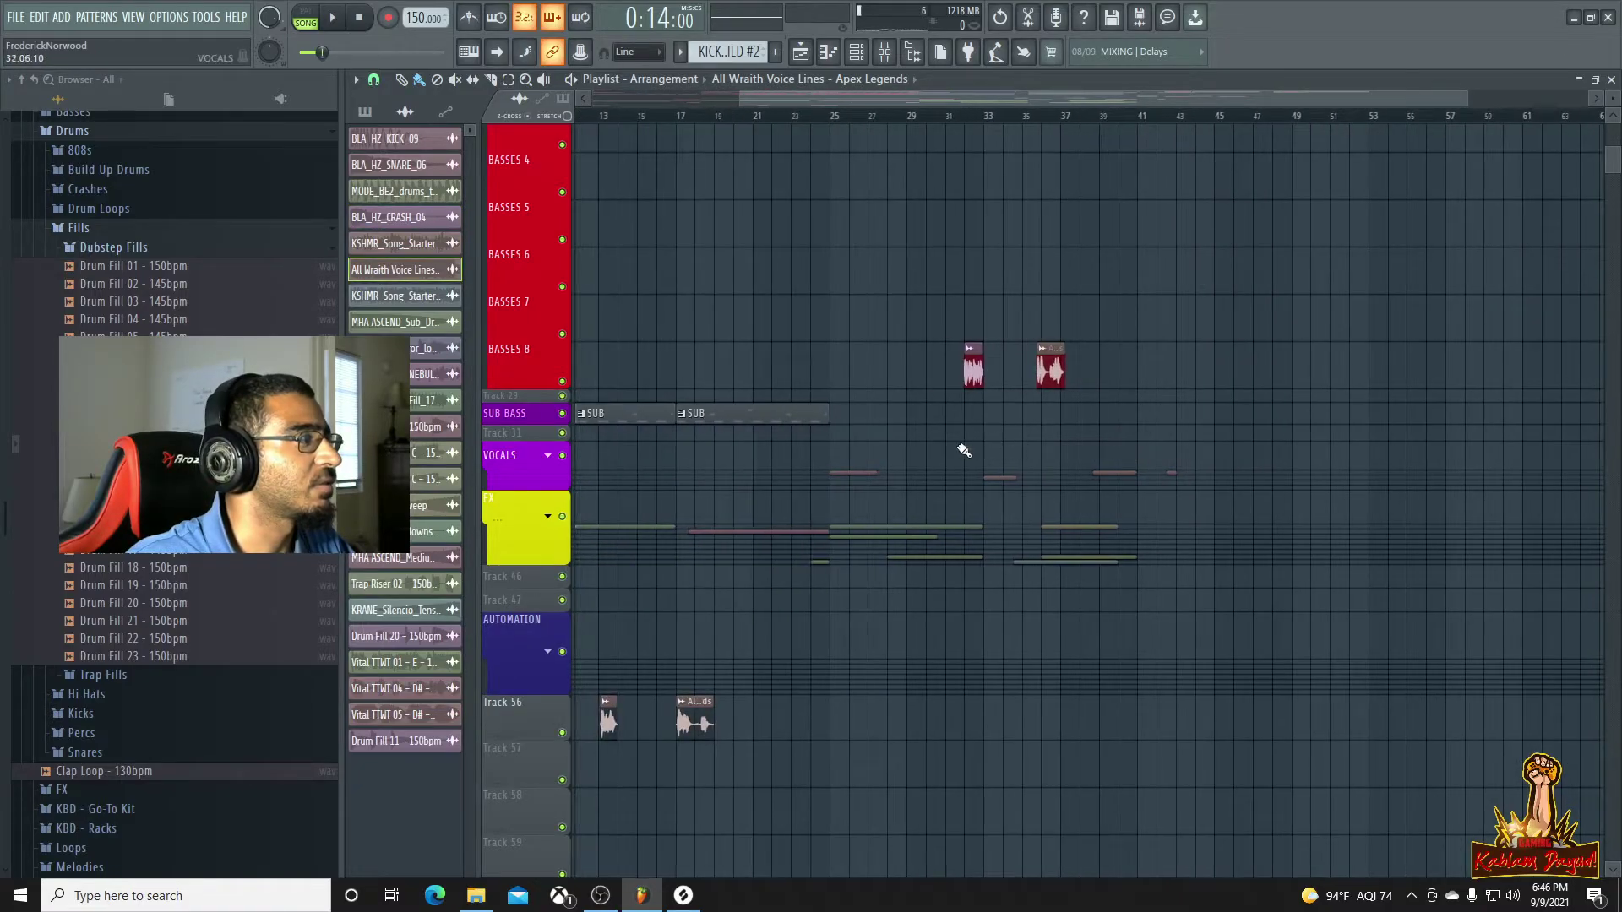
click(555, 464)
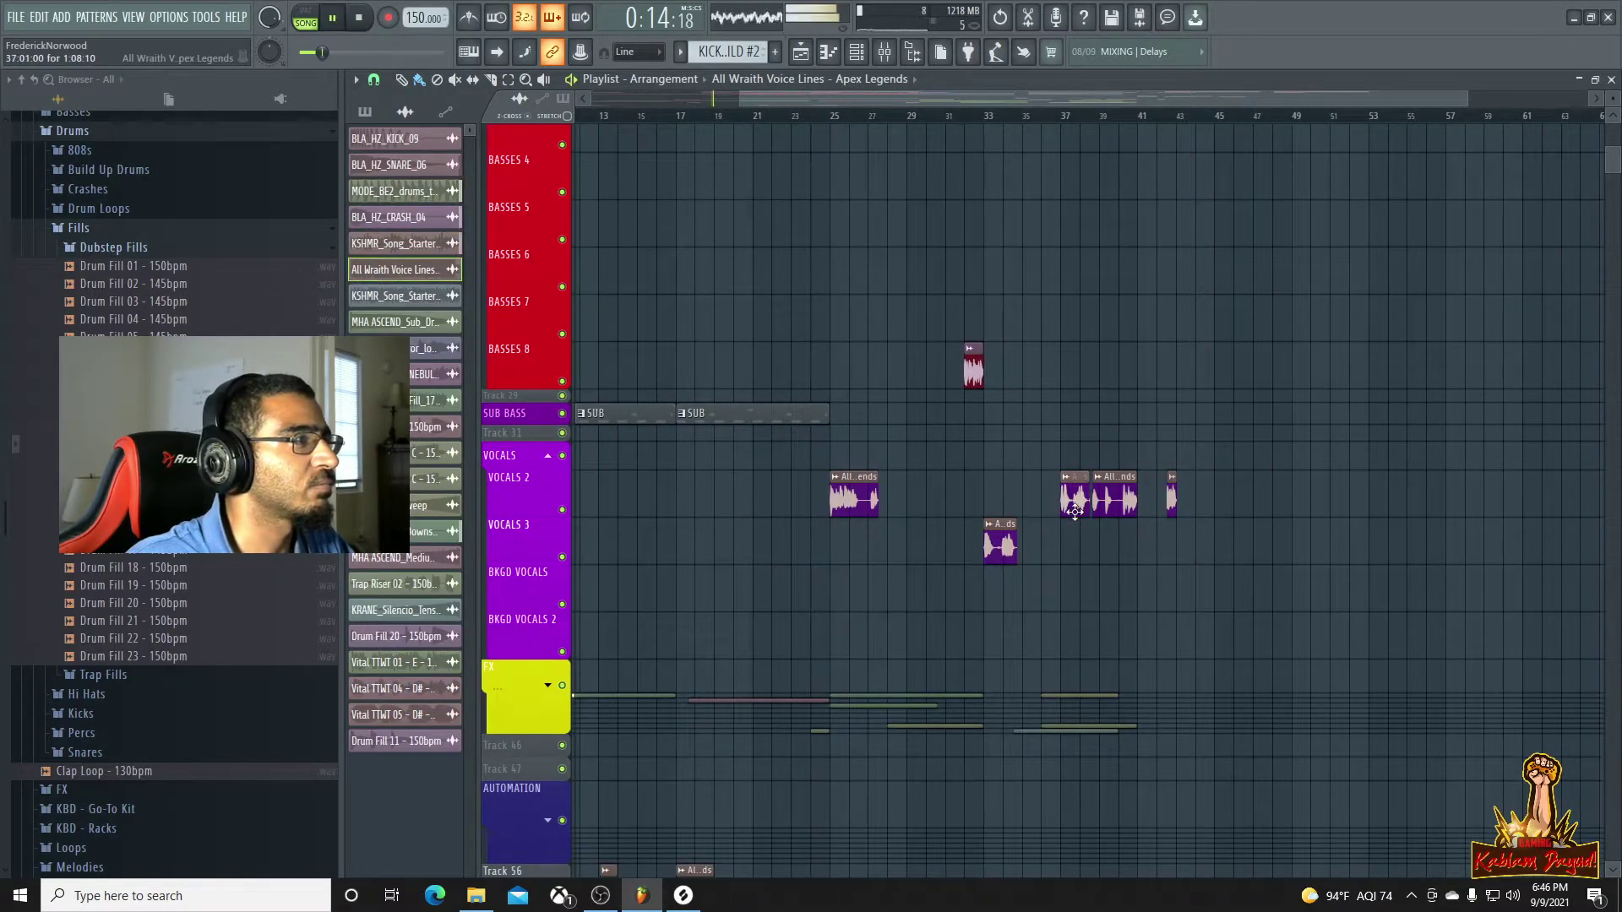
click(965, 115)
click(1054, 116)
drag(1061, 499, 1350, 551)
Play the drop with the relocated voice line, shift that clip to the start of bar 50 and replay from bar 49
click(1168, 116)
scroll(1453, 431, up, 2)
scroll(1470, 447, down, 2)
scroll(1482, 464, up, 6)
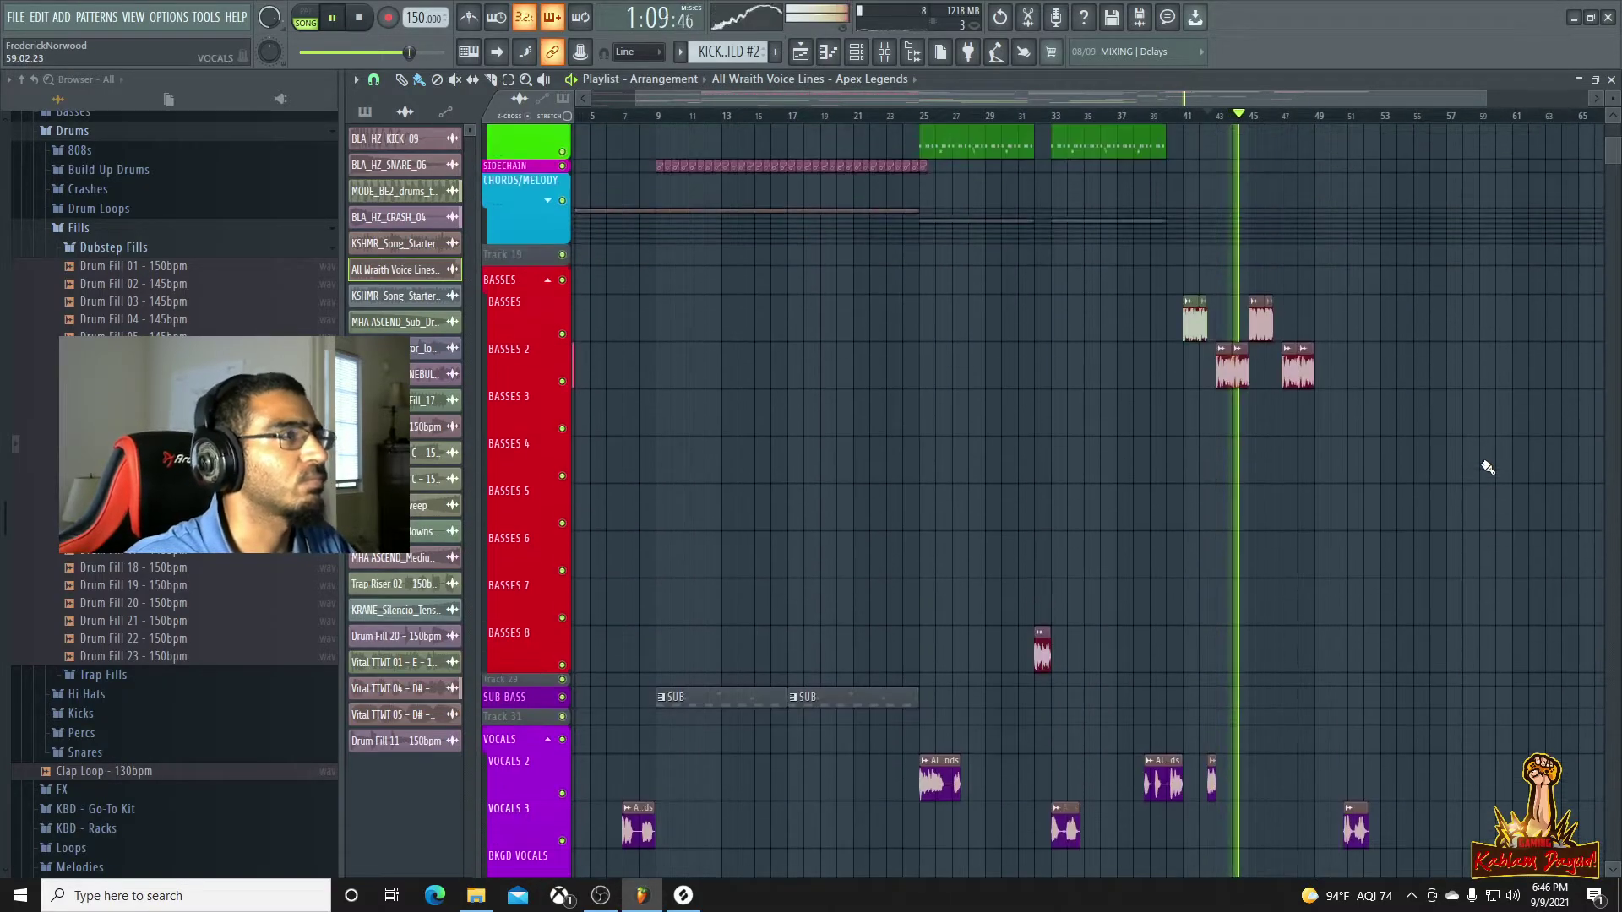
scroll(1481, 473, down, 6)
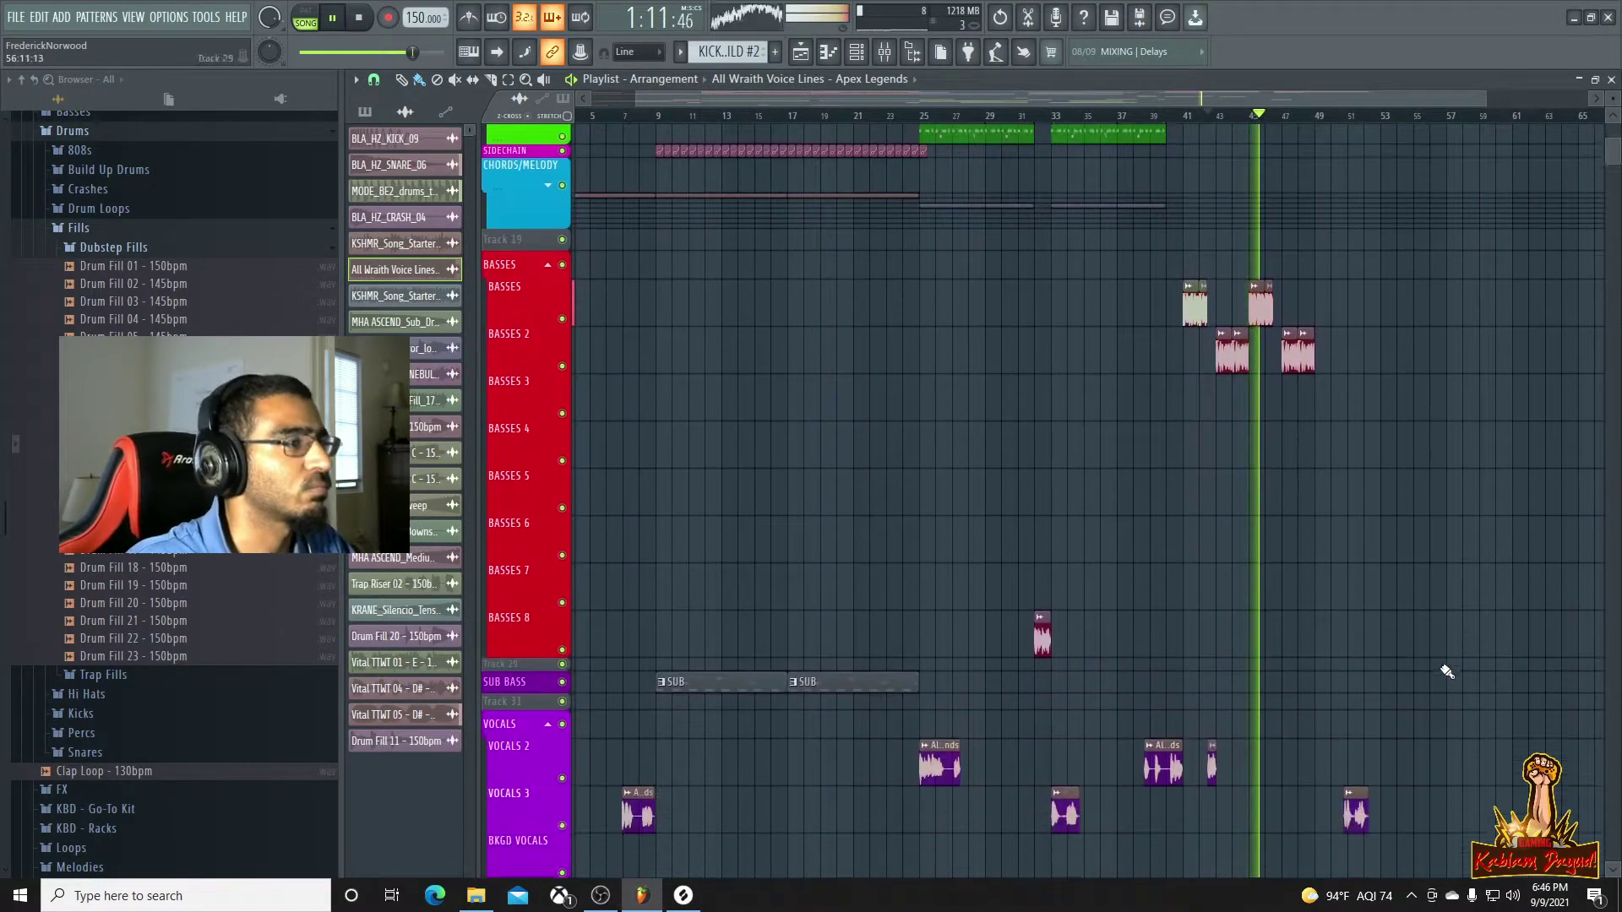
click(1314, 116)
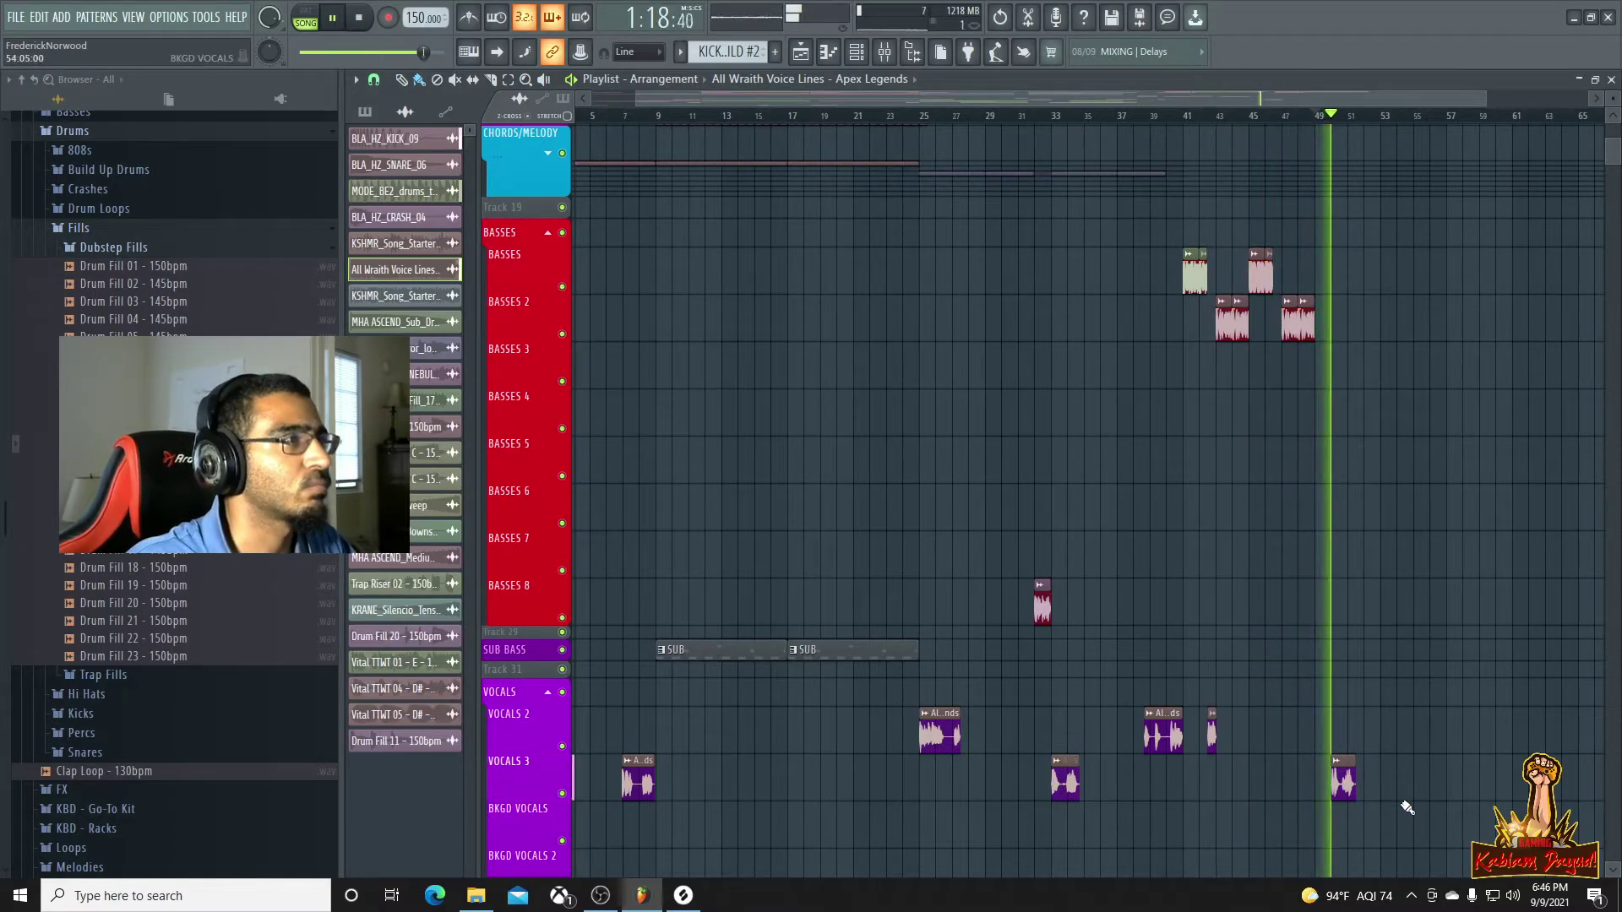
scroll(1364, 839, up, 5)
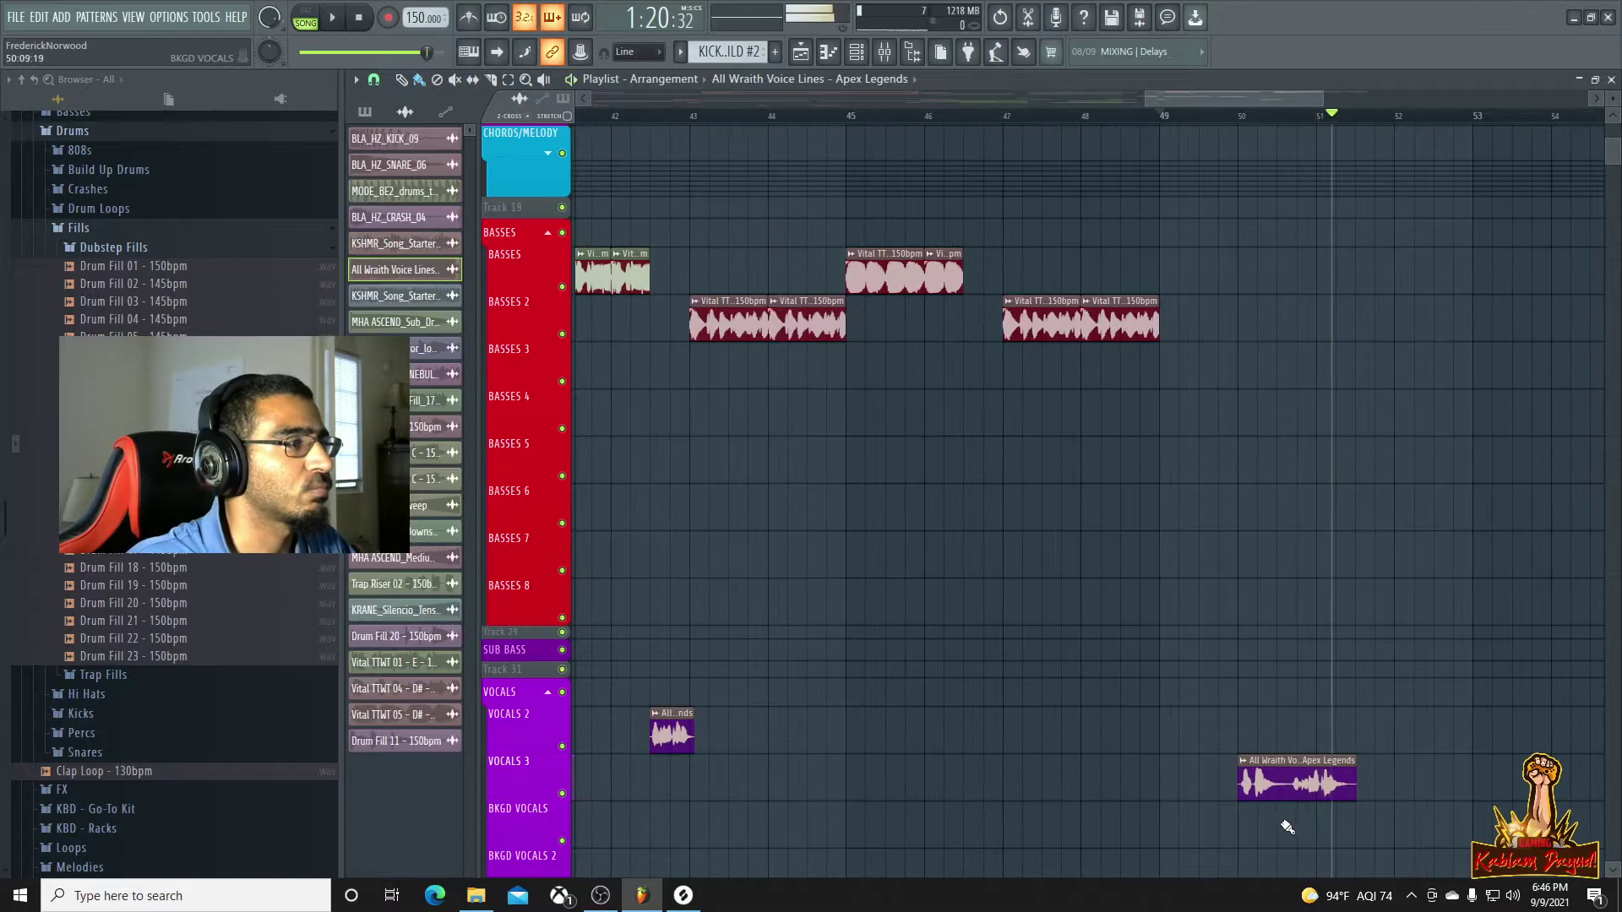
Split the All Wraith Voice Lines clip at bar 50 on VOCALS 3, cut out its middle gap, rejoin both parts and replay from bar 49
key(space)
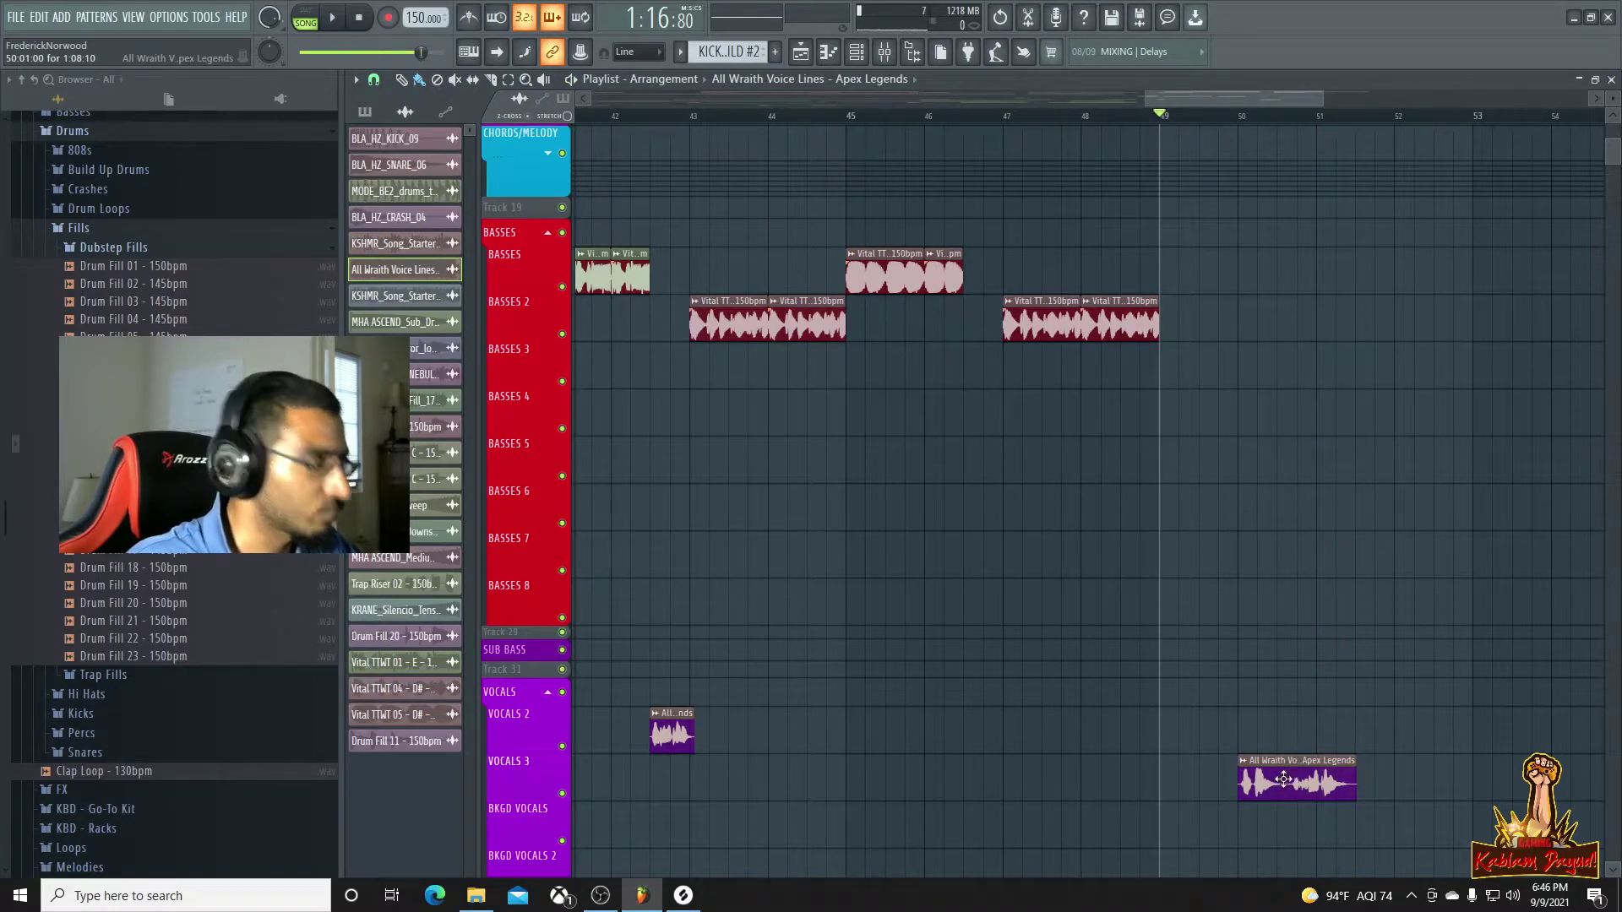
scroll(1289, 817, up, 3)
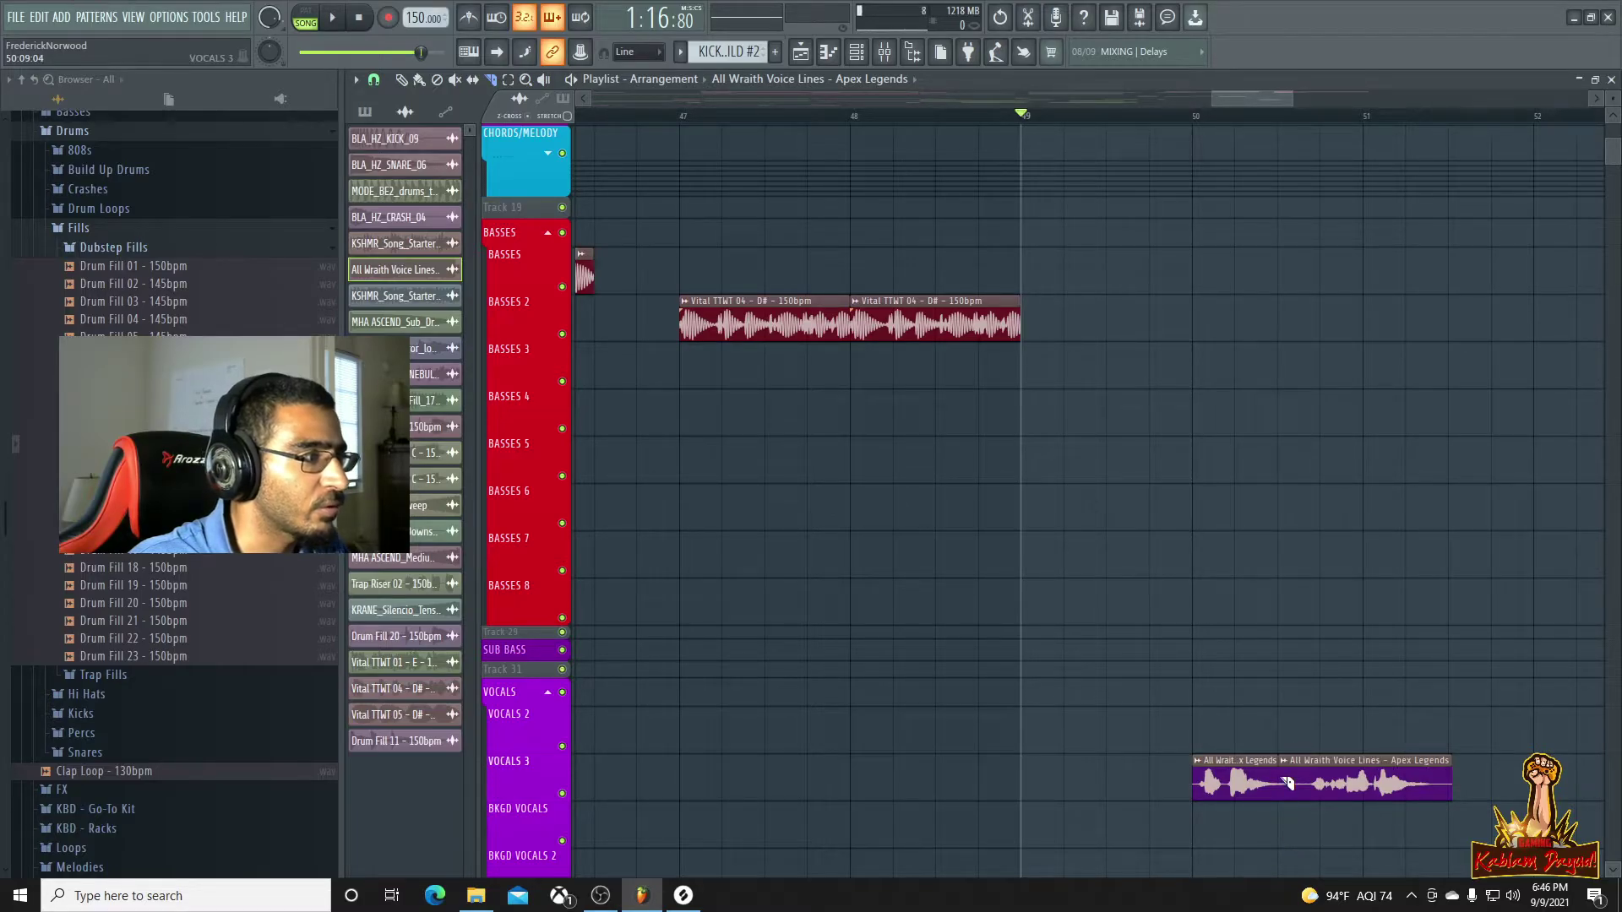
key(space)
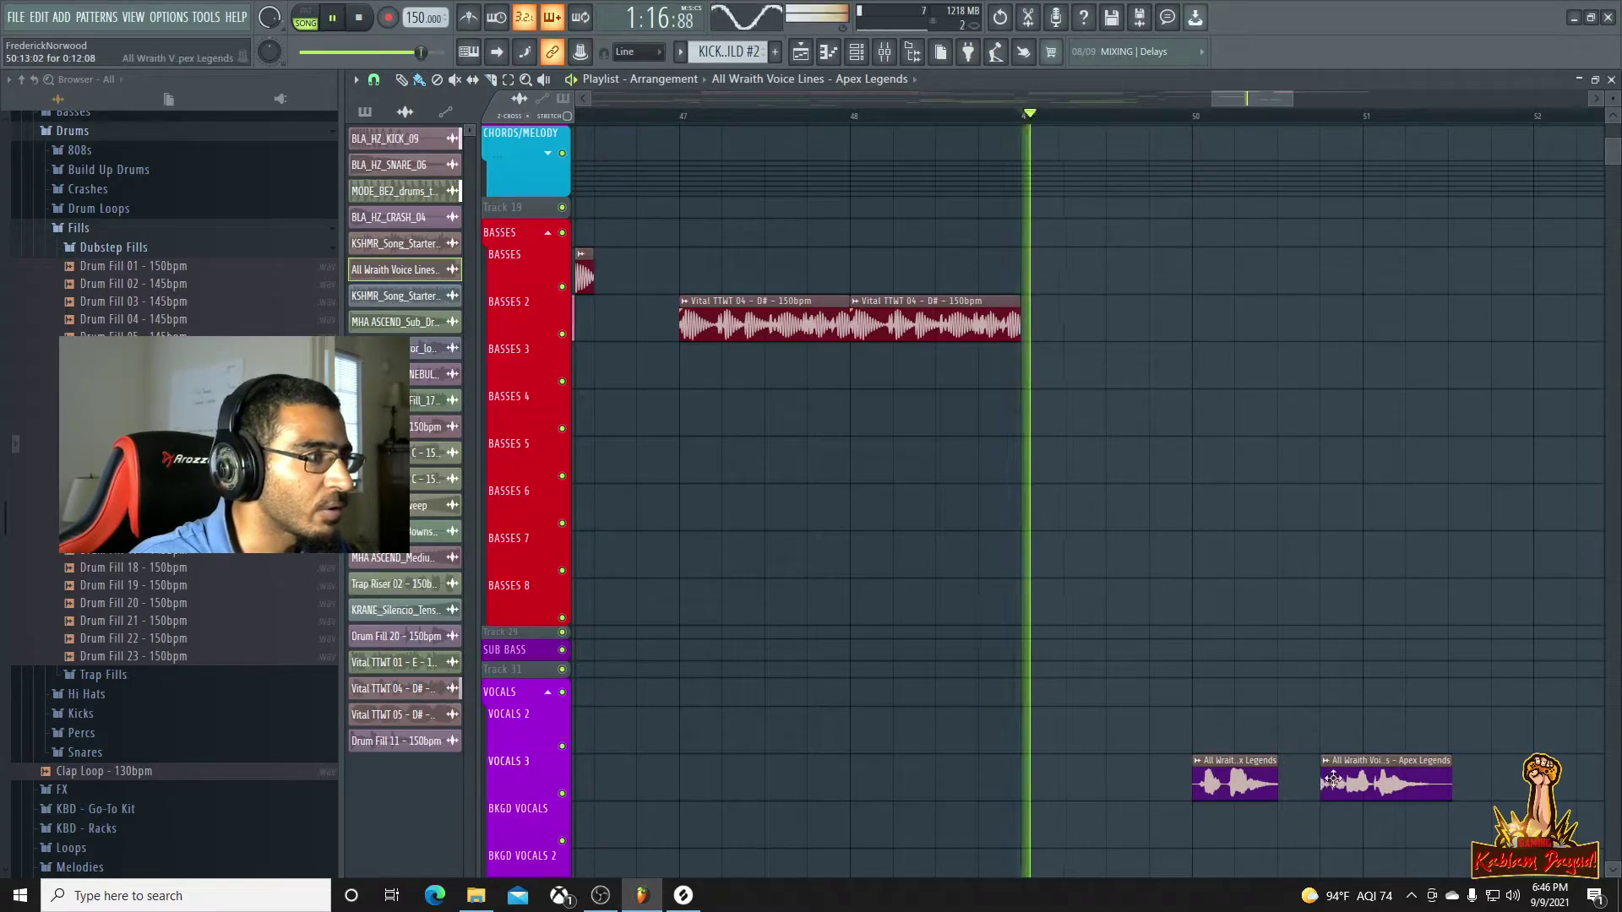
drag(1357, 786, 1315, 786)
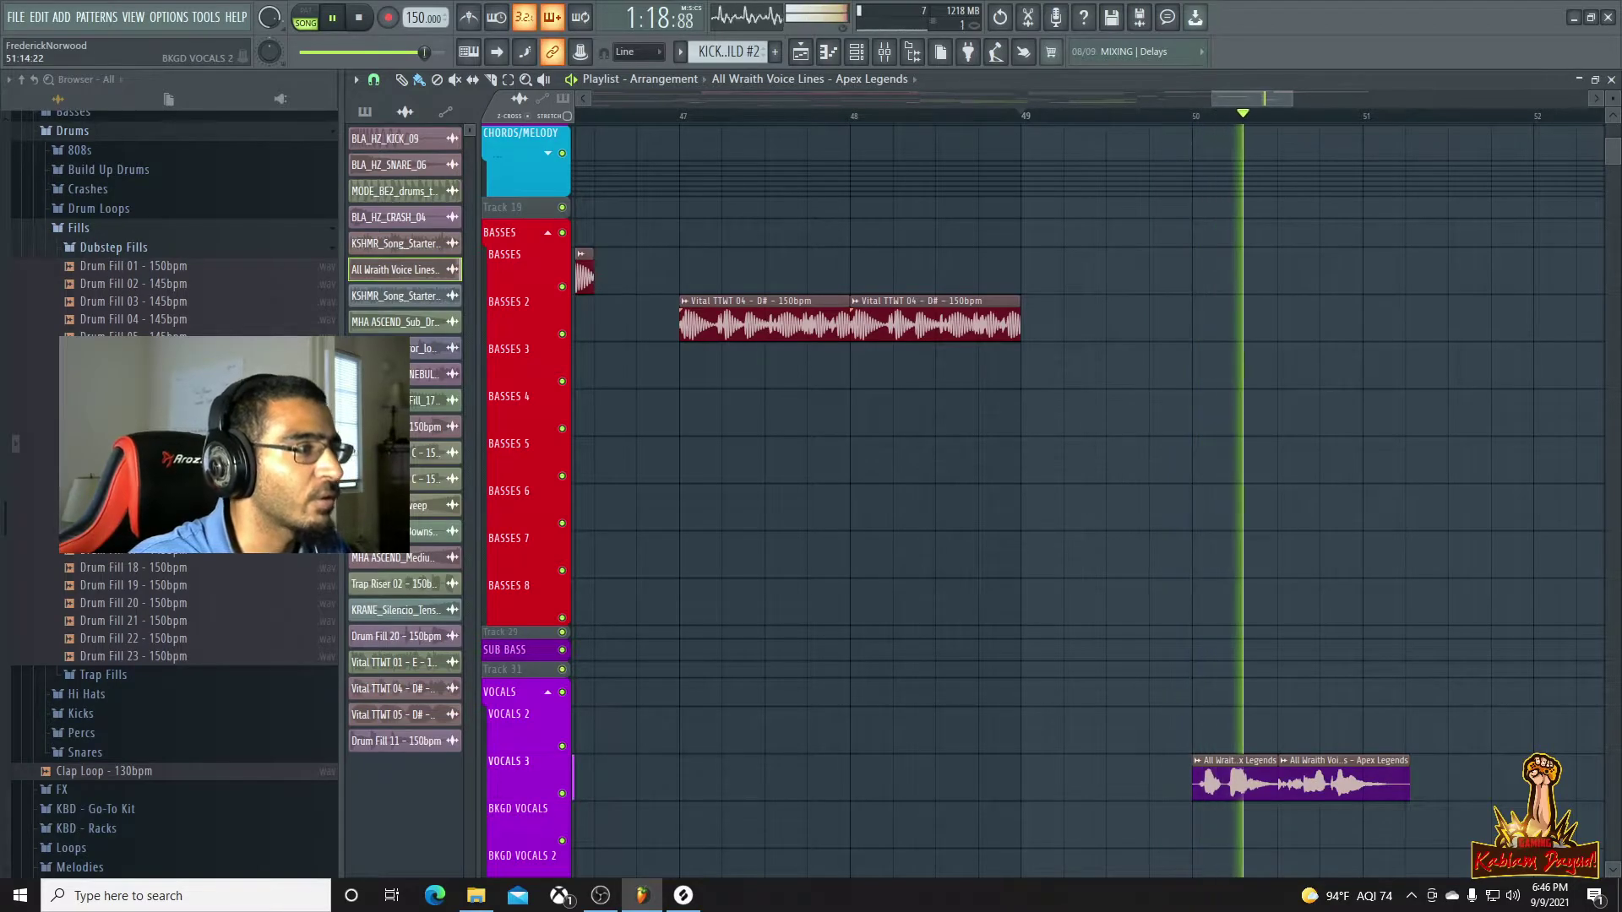
key(space)
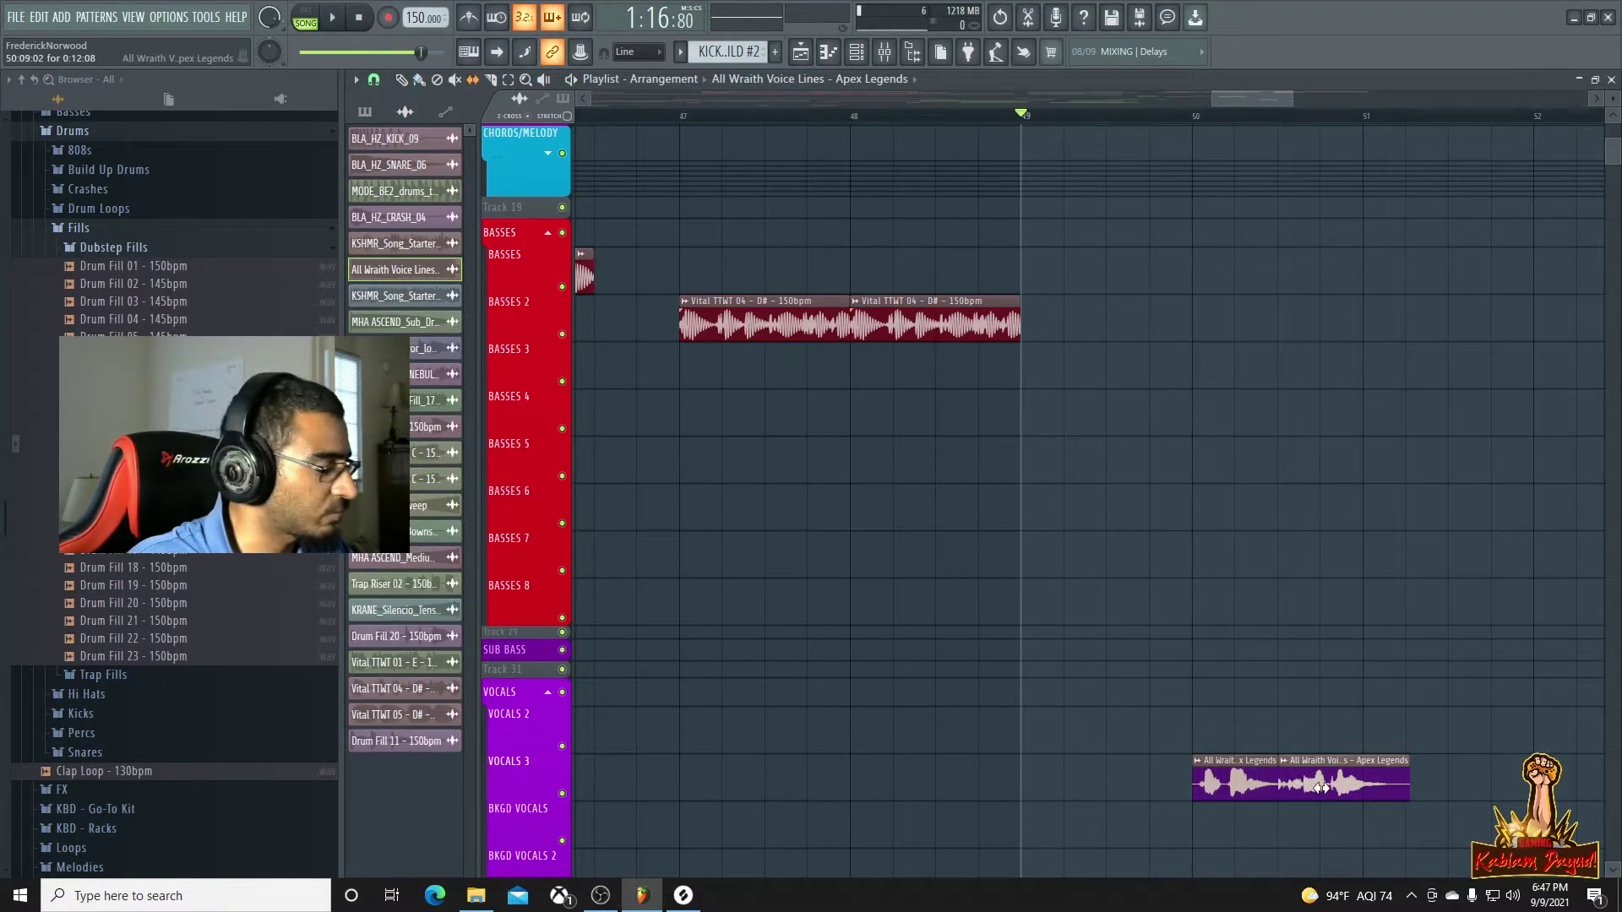
key(space)
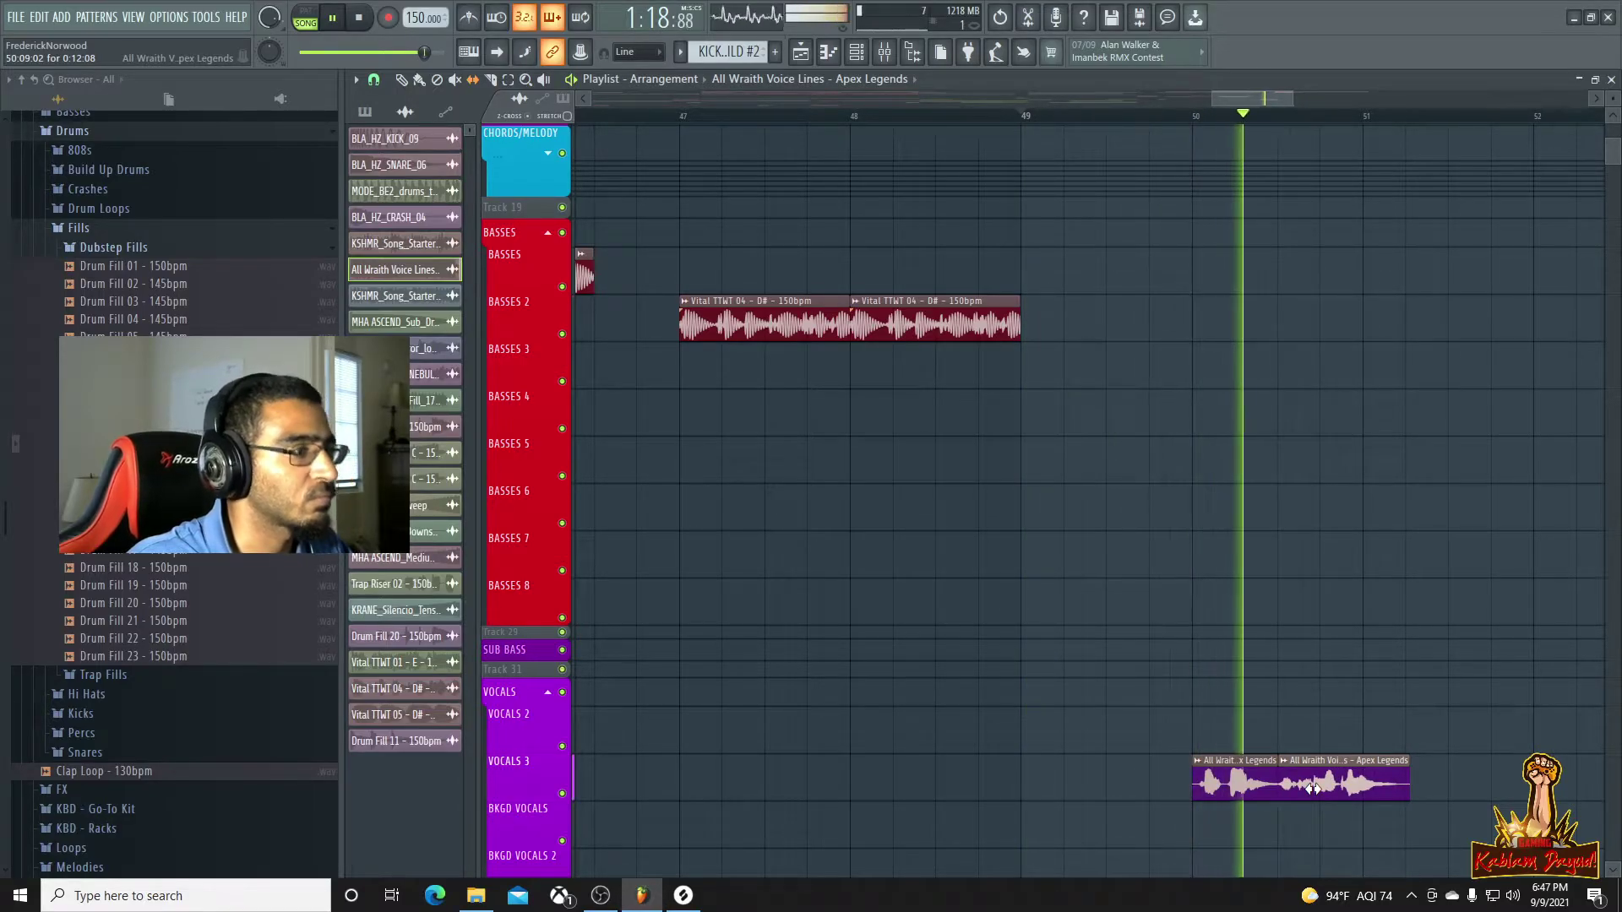
key(space)
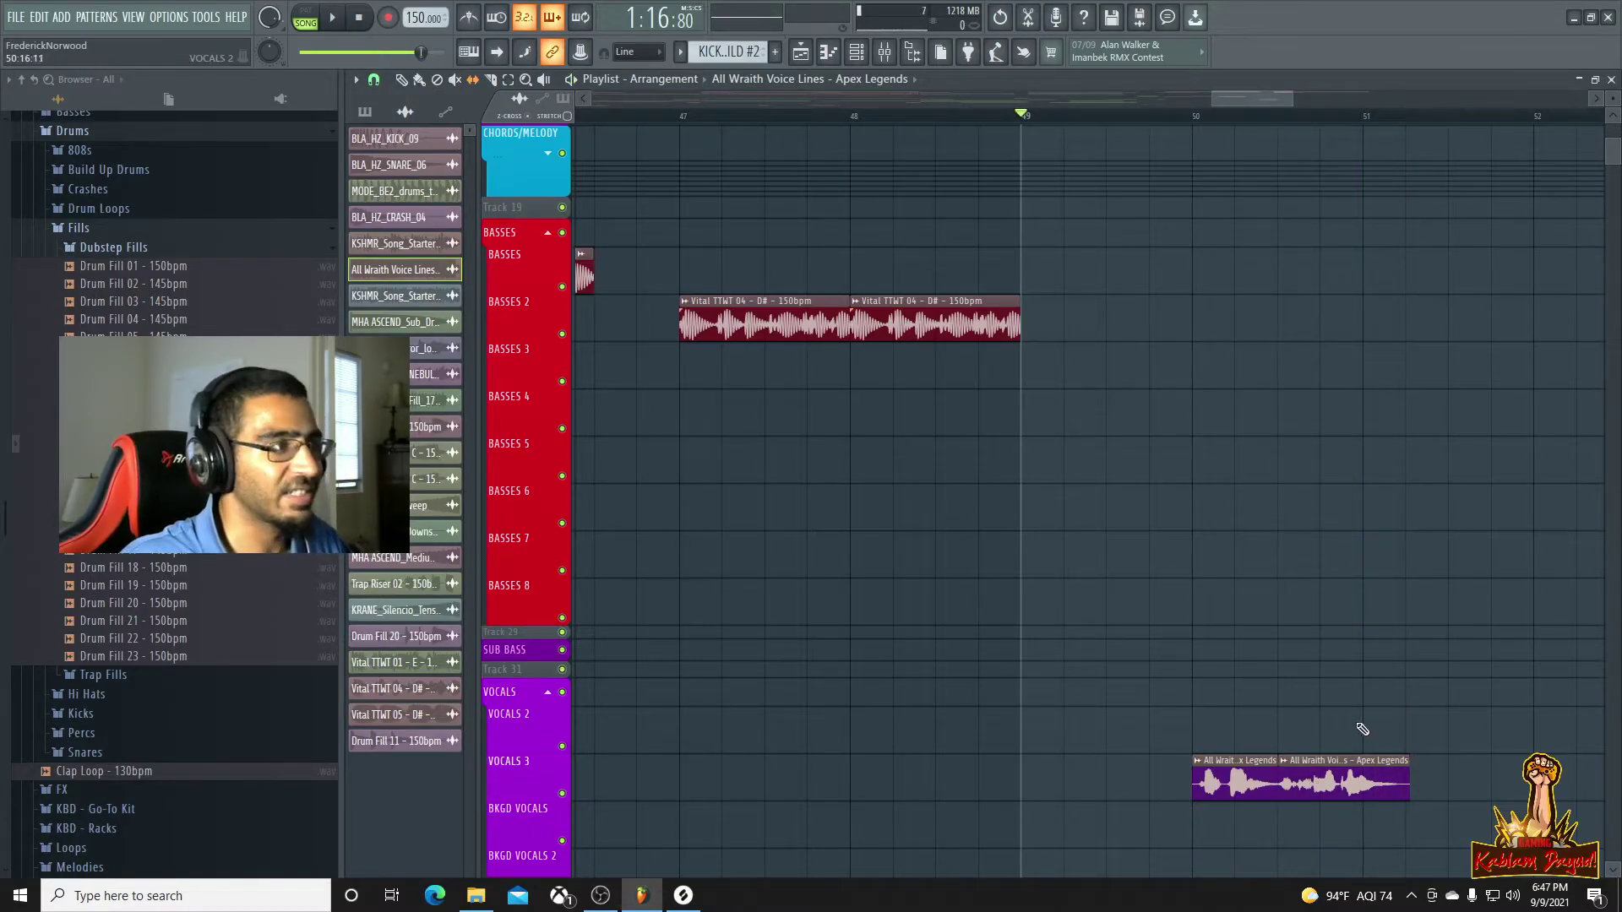
Add a Vital TTWT 05 - D# clip at bar 49 on BASSES and play the drop from bar 48
scroll(1358, 725, down, 7)
click(1302, 118)
key(space)
scroll(1343, 470, up, 6)
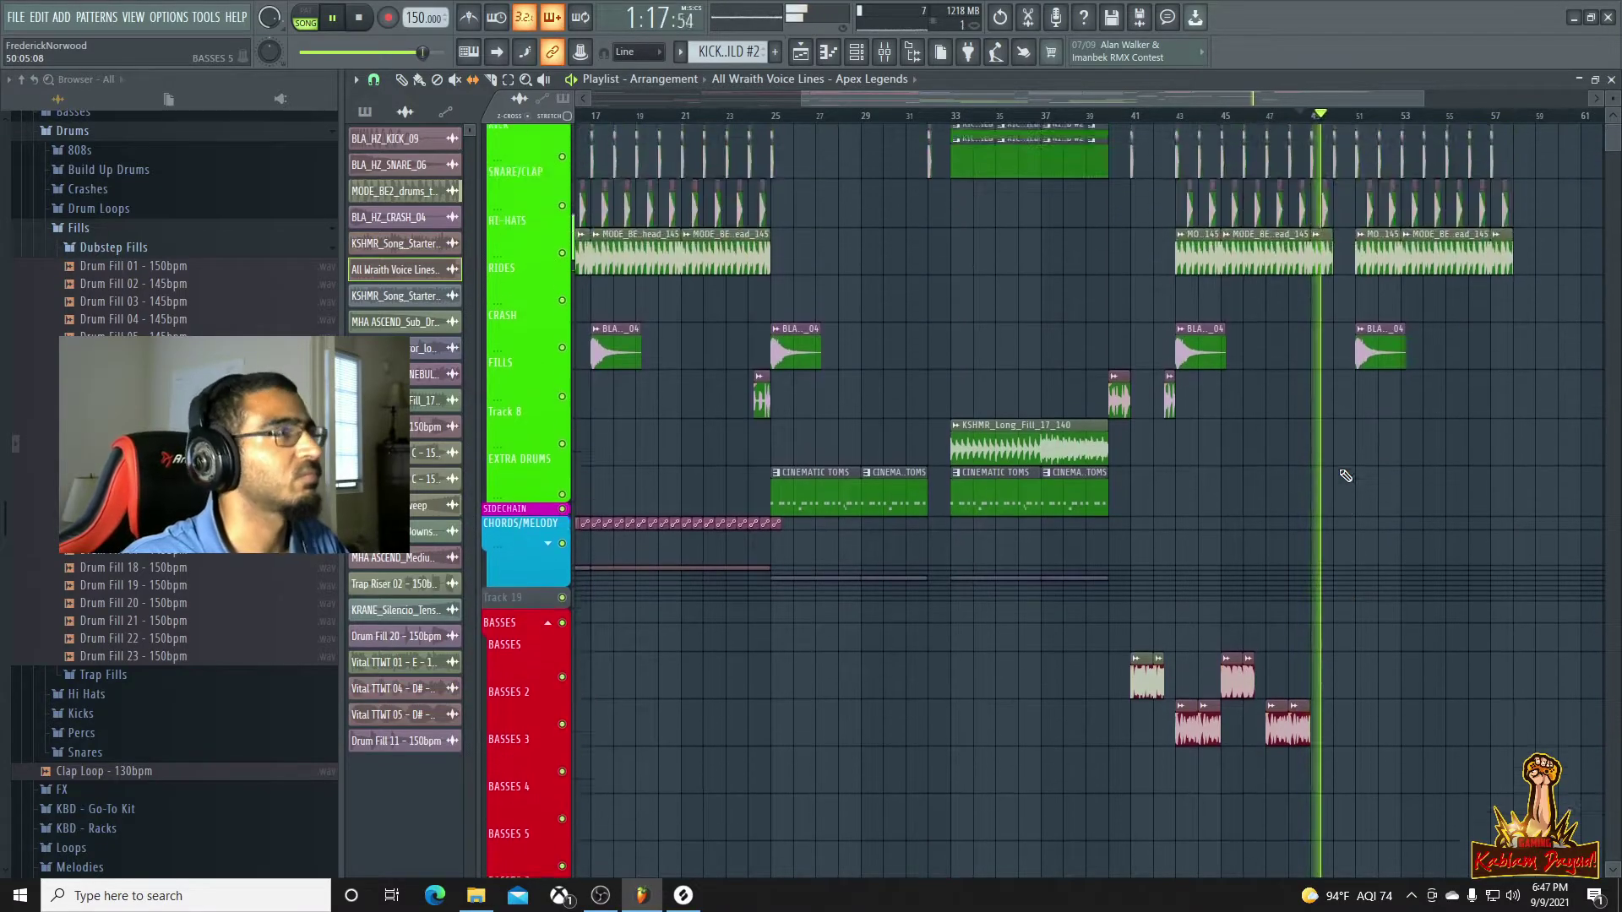
scroll(1345, 473, down, 4)
key(space)
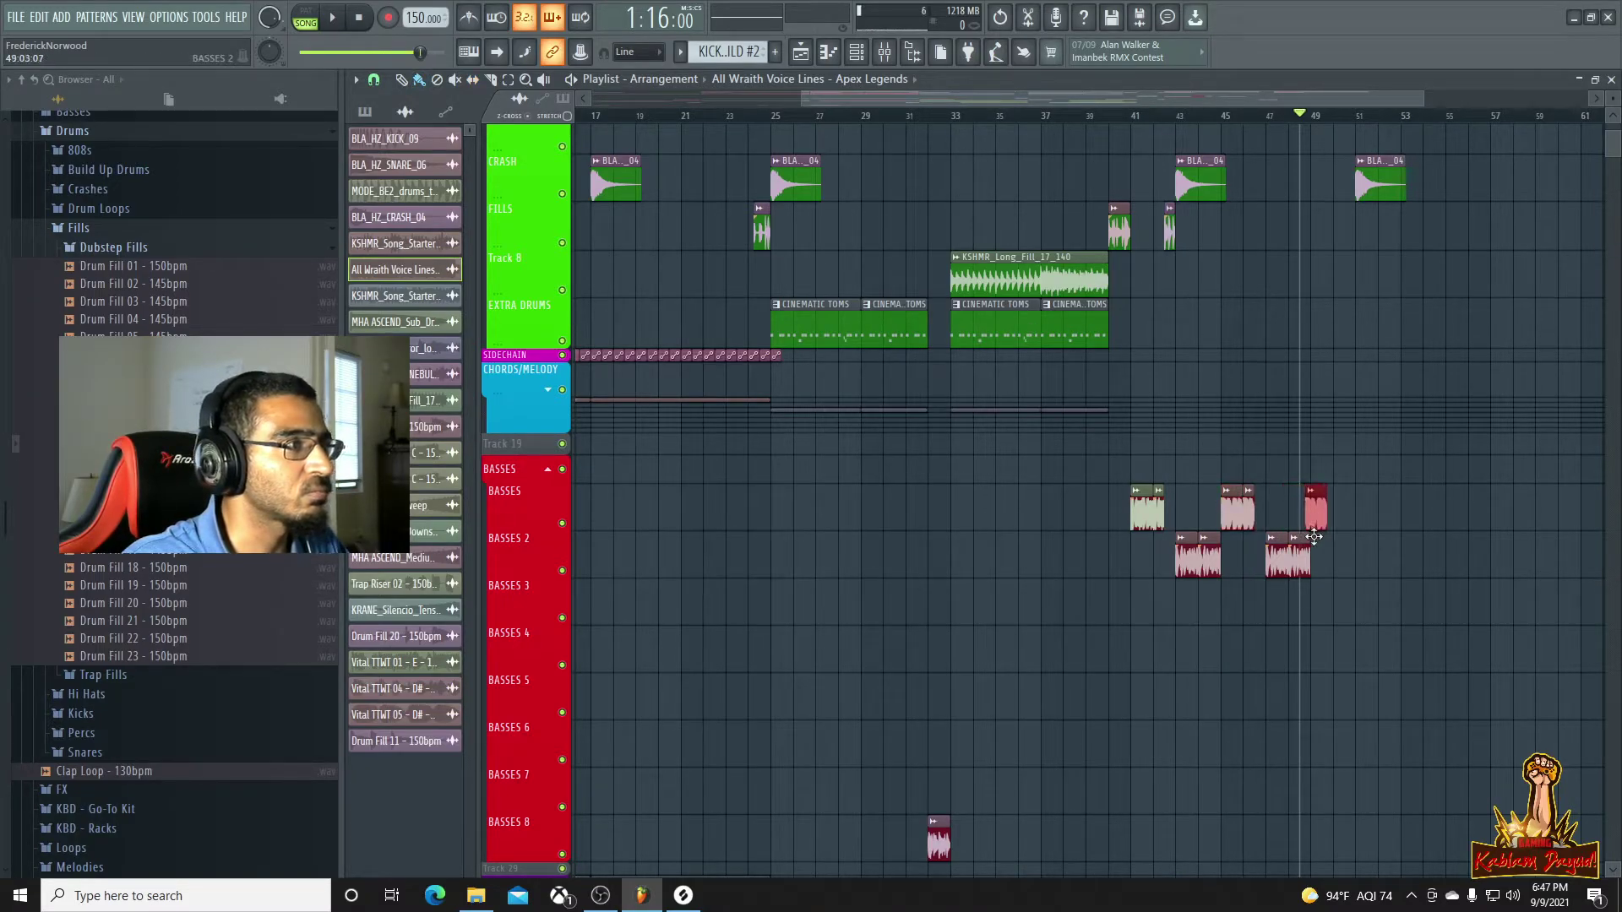
key(space)
scroll(1352, 553, down, 2)
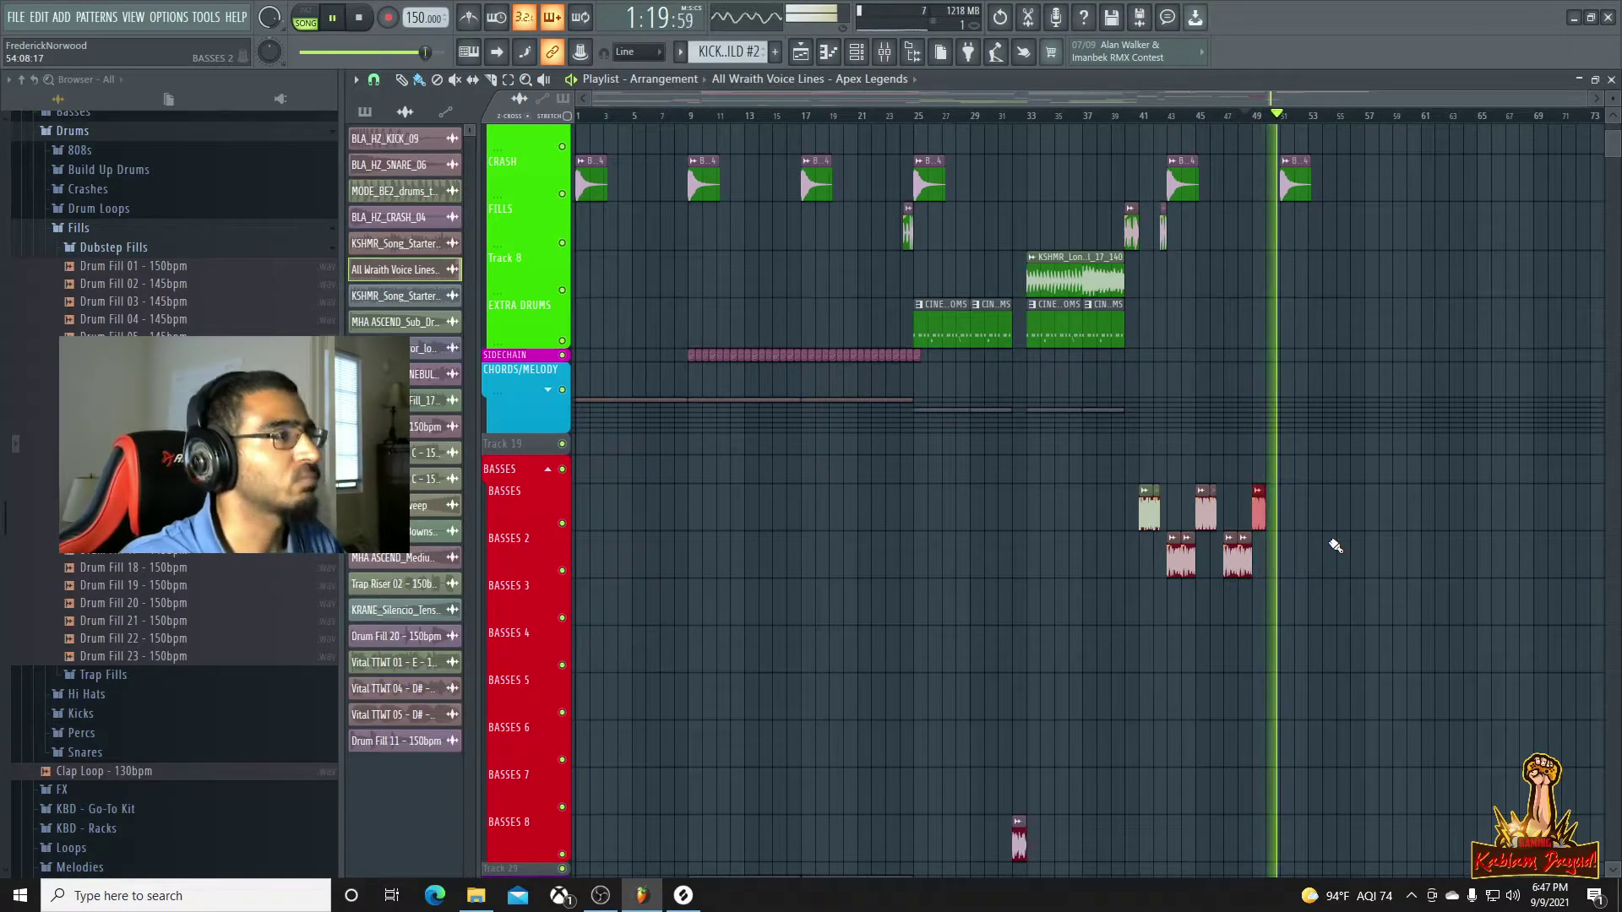
scroll(1343, 535, up, 2)
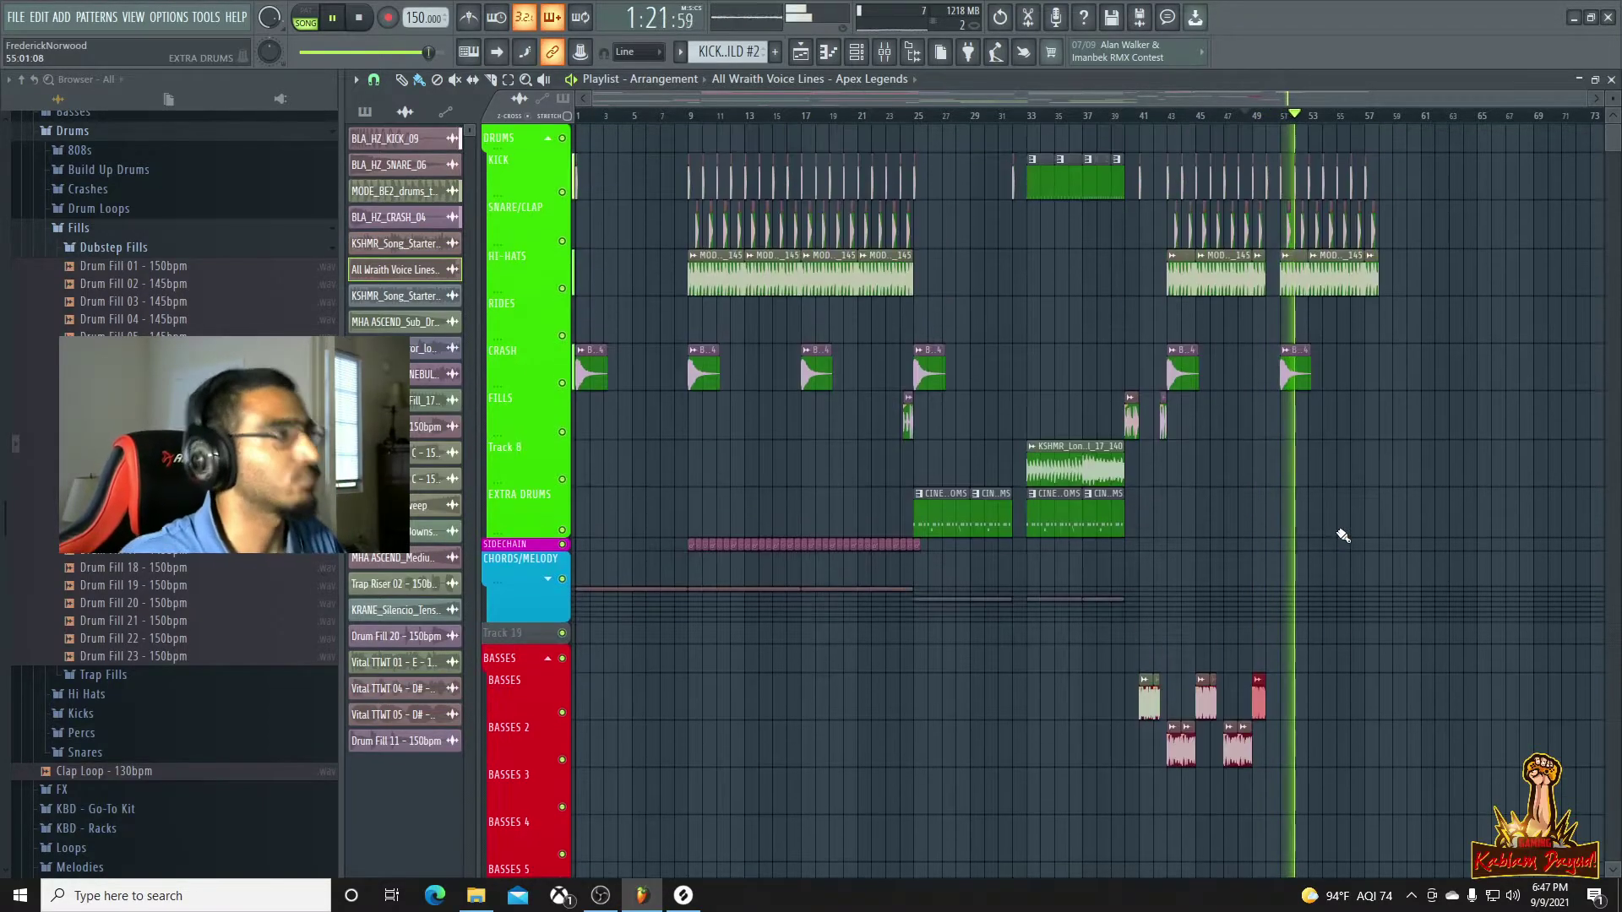
key(space)
Copy the BASSES and BASSES 2 clips of bars 41 to 49 to start at bar 51 and play the drop from bar 48
drag(1145, 676, 1272, 798)
drag(1144, 702, 1289, 722)
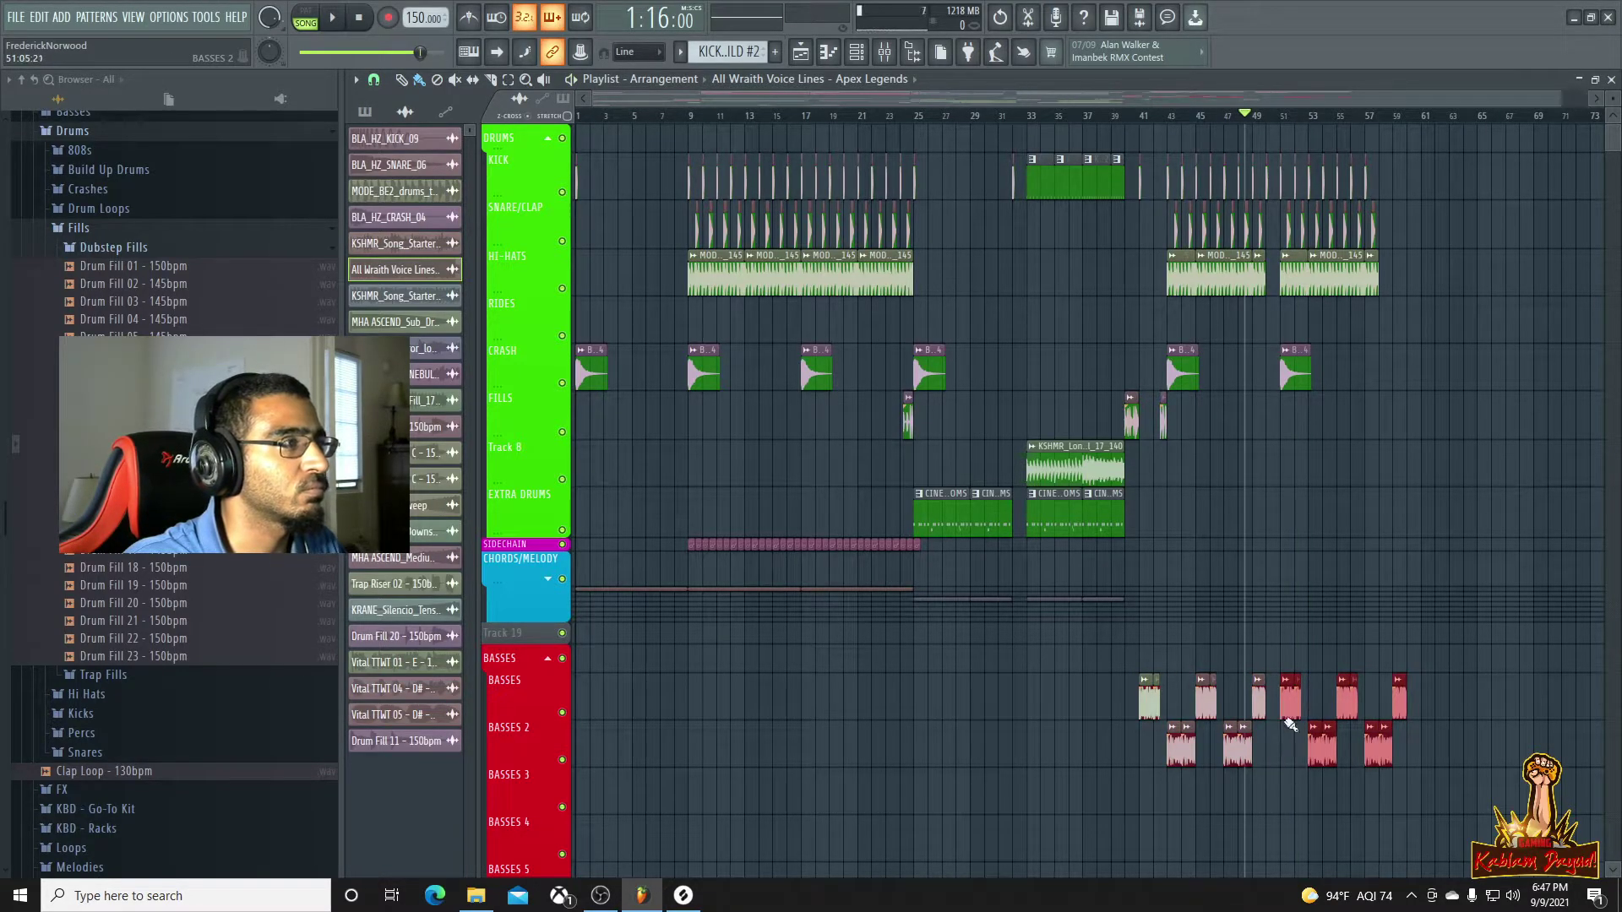
key(space)
scroll(1401, 589, down, 1)
scroll(1397, 585, down, 5)
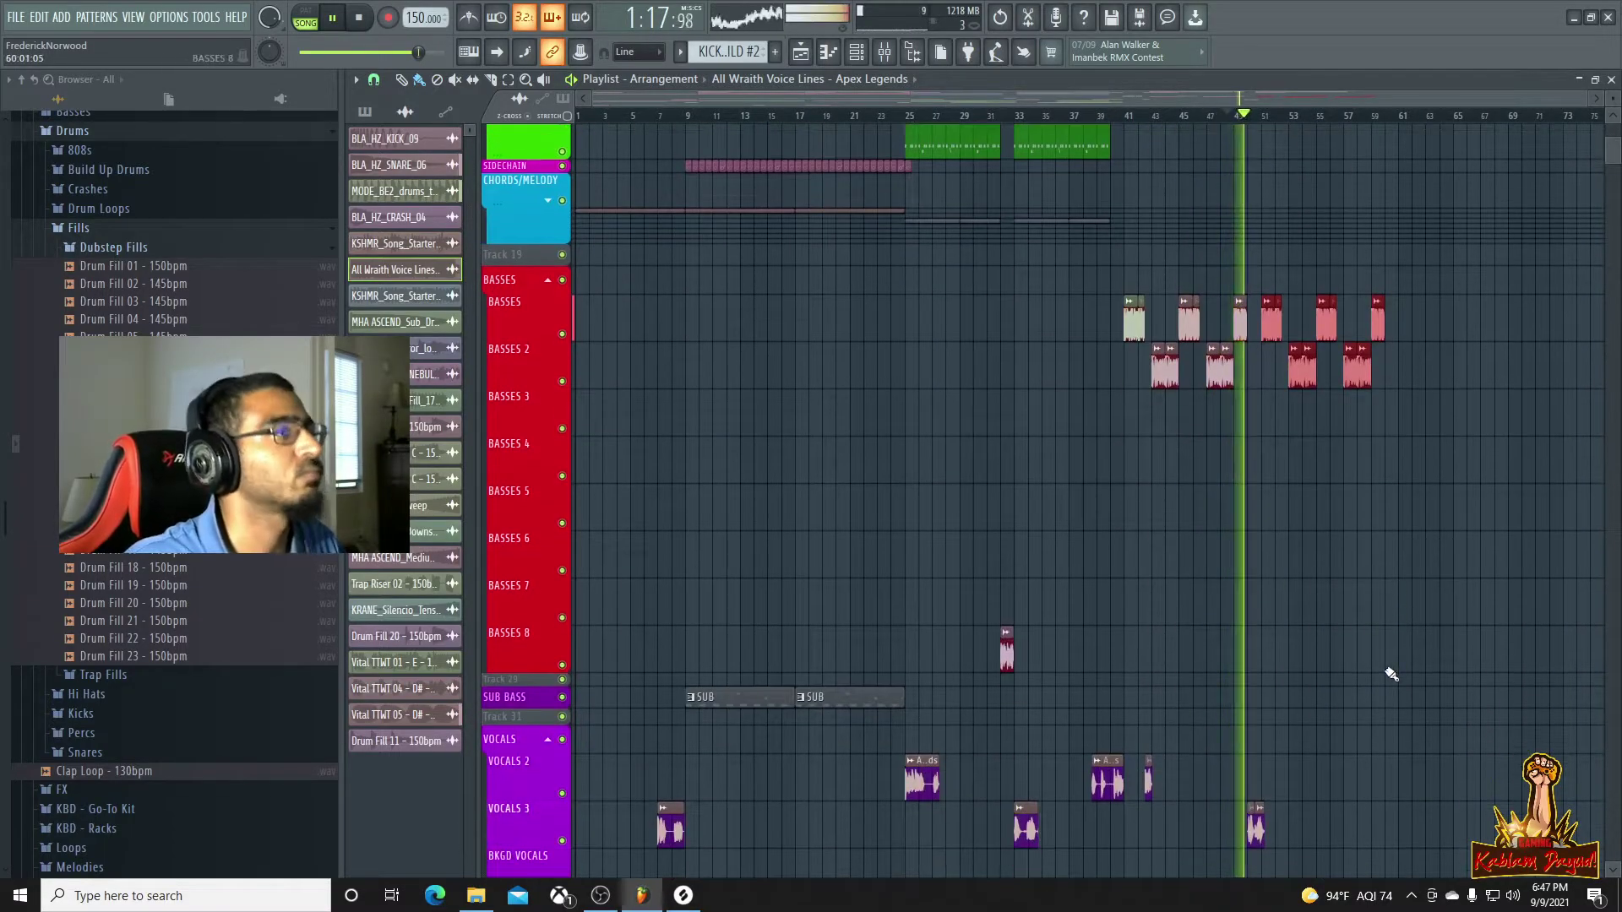
scroll(1386, 670, up, 3)
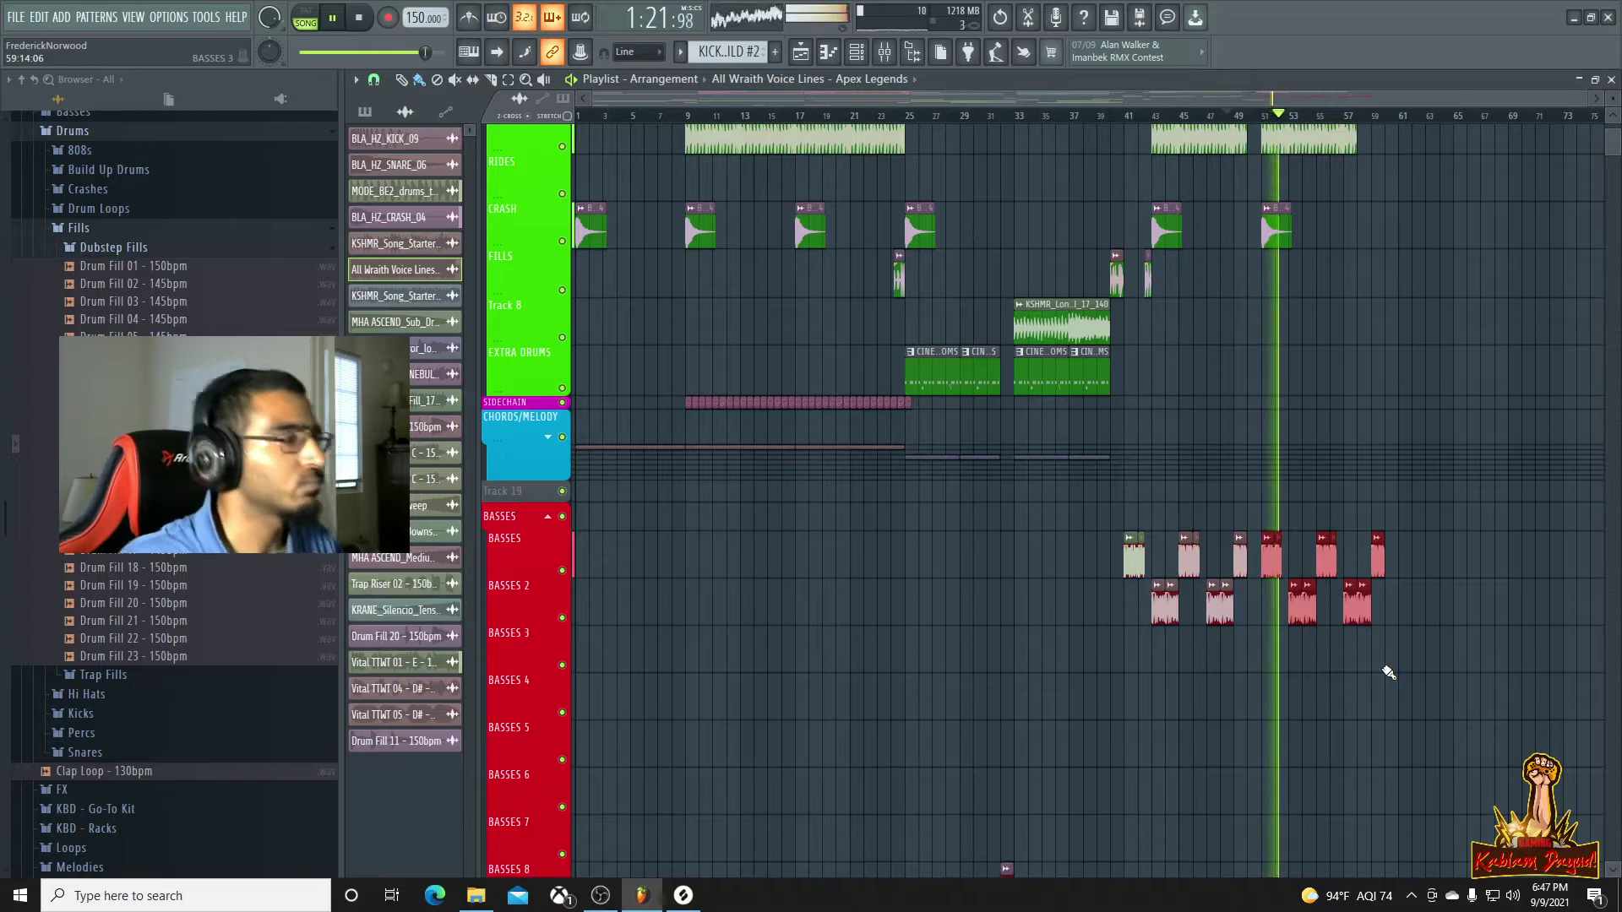
Stop playback and delete the copied Vital TTWT 01 - E clips at bar 51 on BASSES
key(space)
scroll(1279, 642, up, 2)
scroll(1280, 642, up, 4)
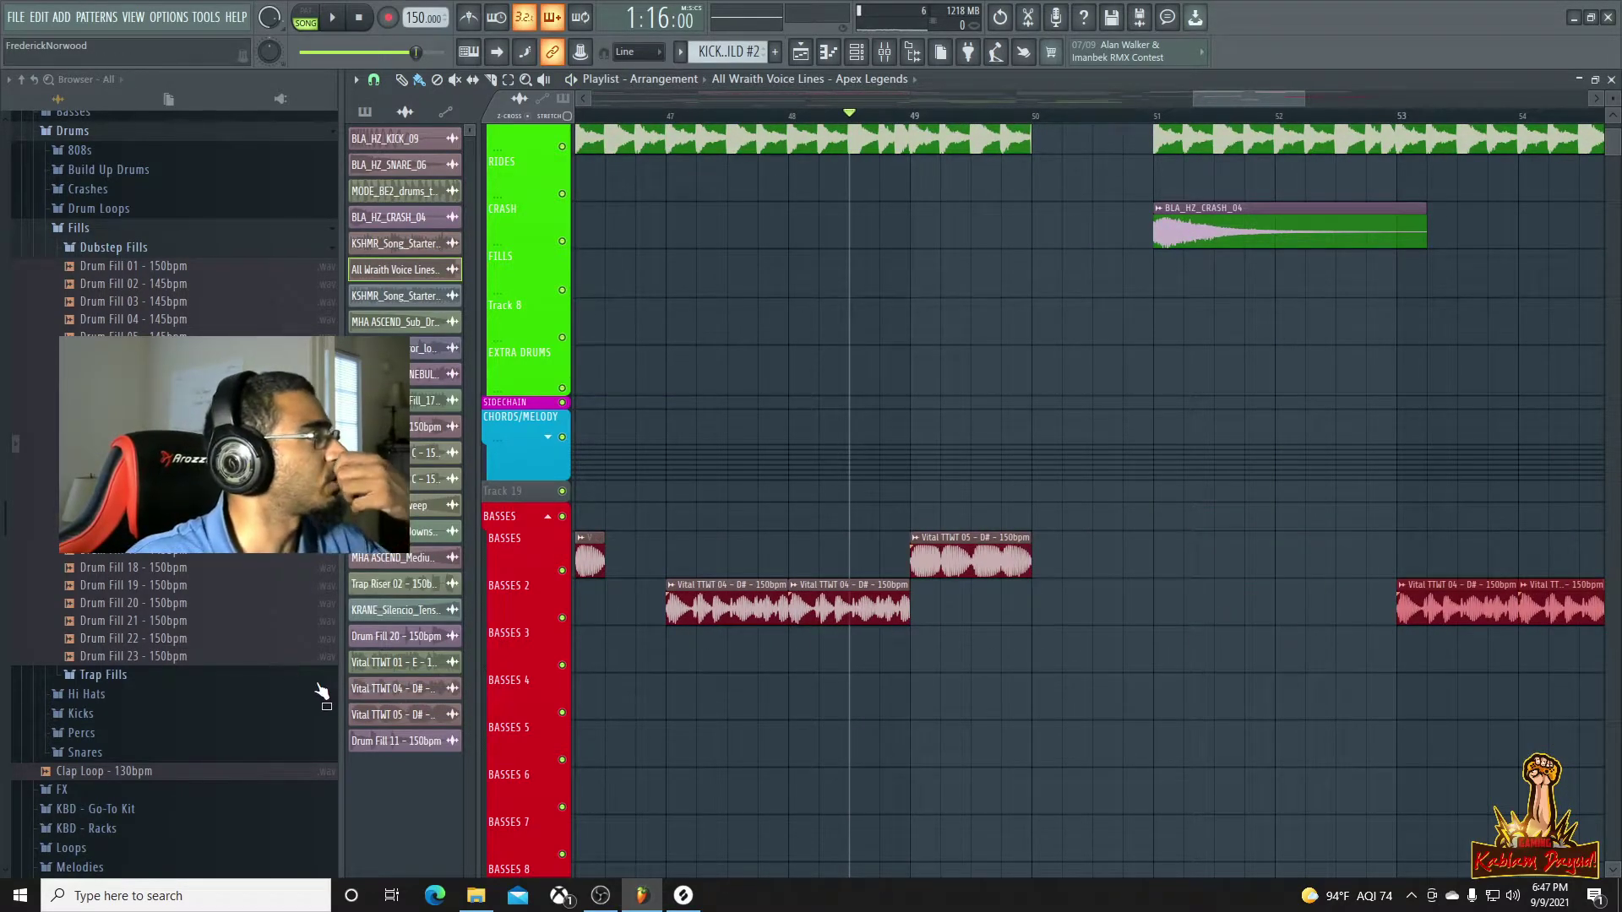
Try a Vital TTWT 01 - E clip at bar 51 on BASSES and undo its placement
click(383, 663)
drag(531, 573, 1150, 548)
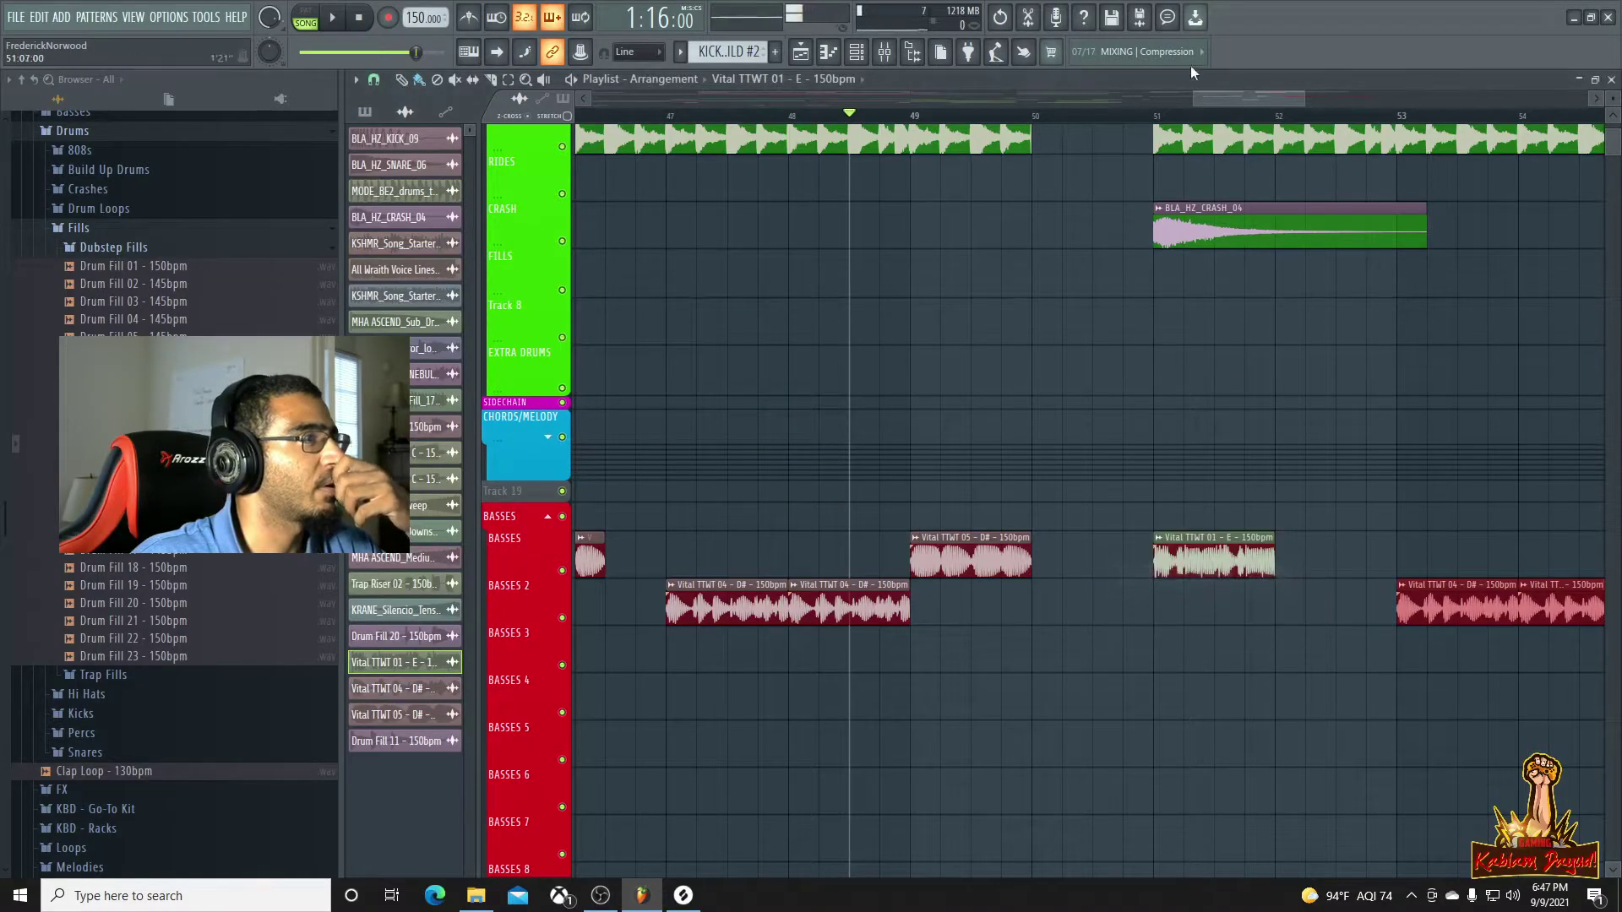
key(ctrl+z)
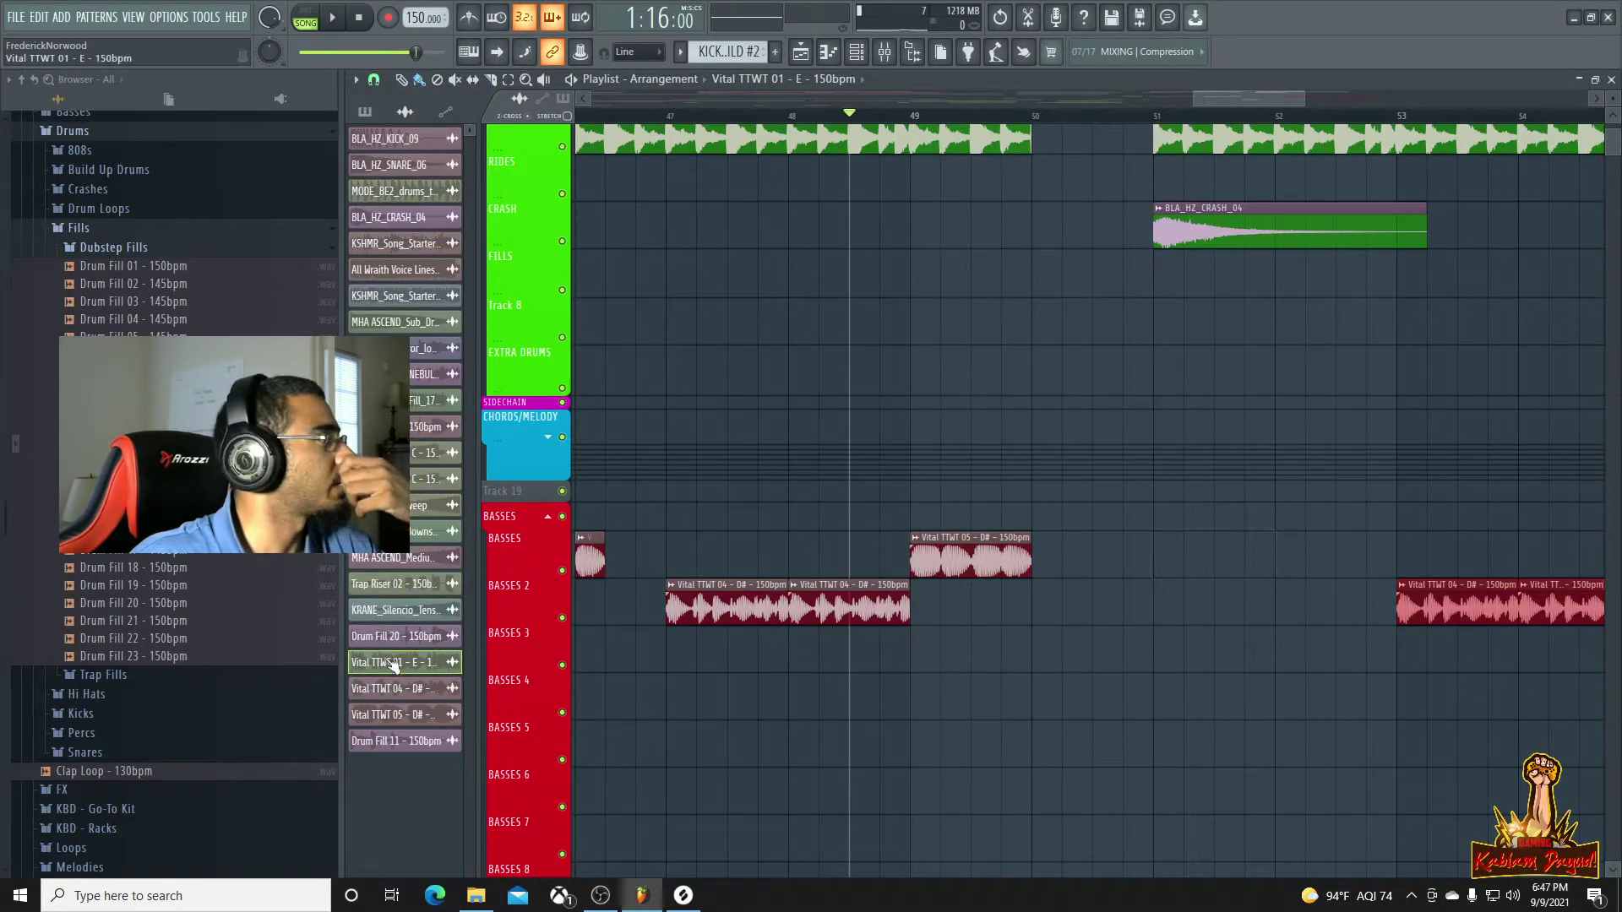
Browse the Rhythm Basses samples in the Basses folder of the KABLAMDAYUD pack
click(80, 229)
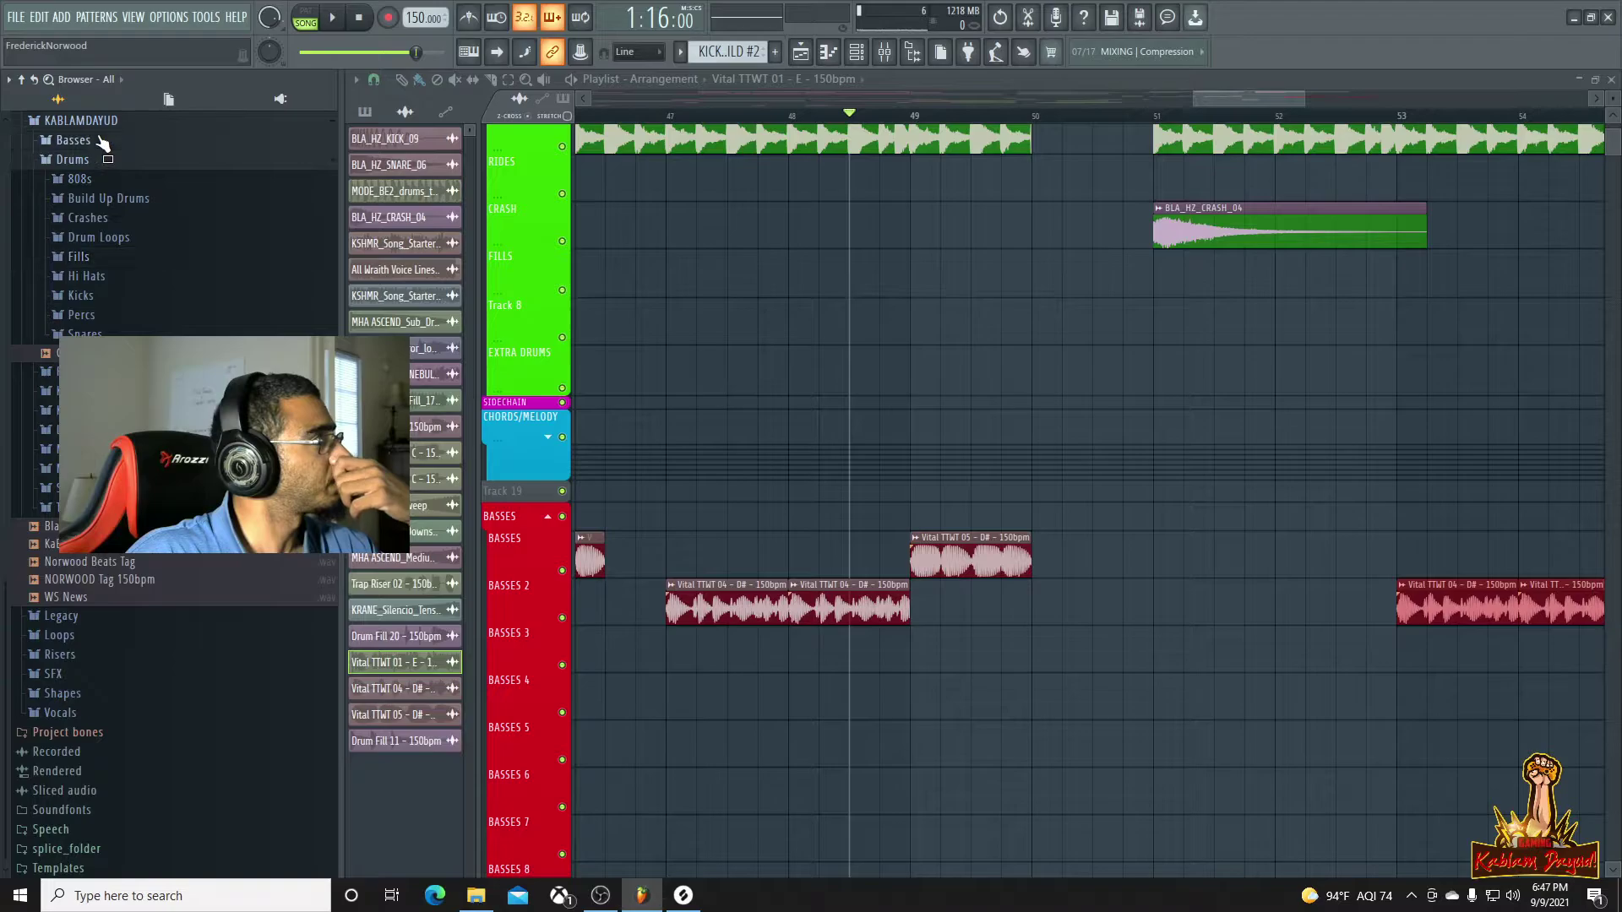
scroll(83, 296, up, 4)
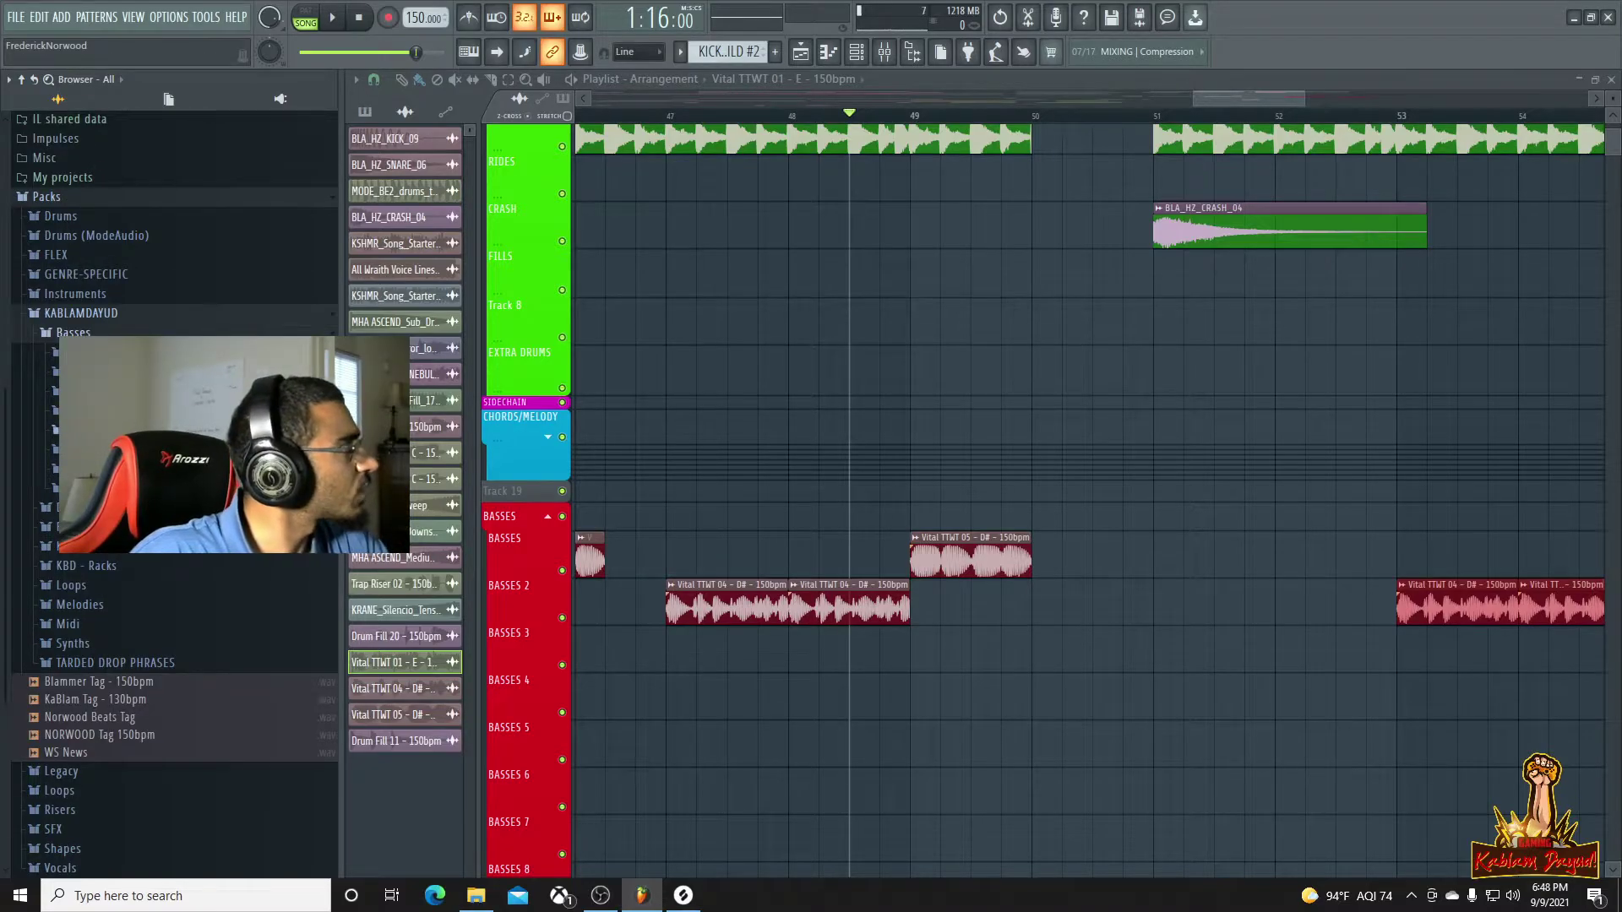
click(102, 449)
scroll(105, 473, down, 5)
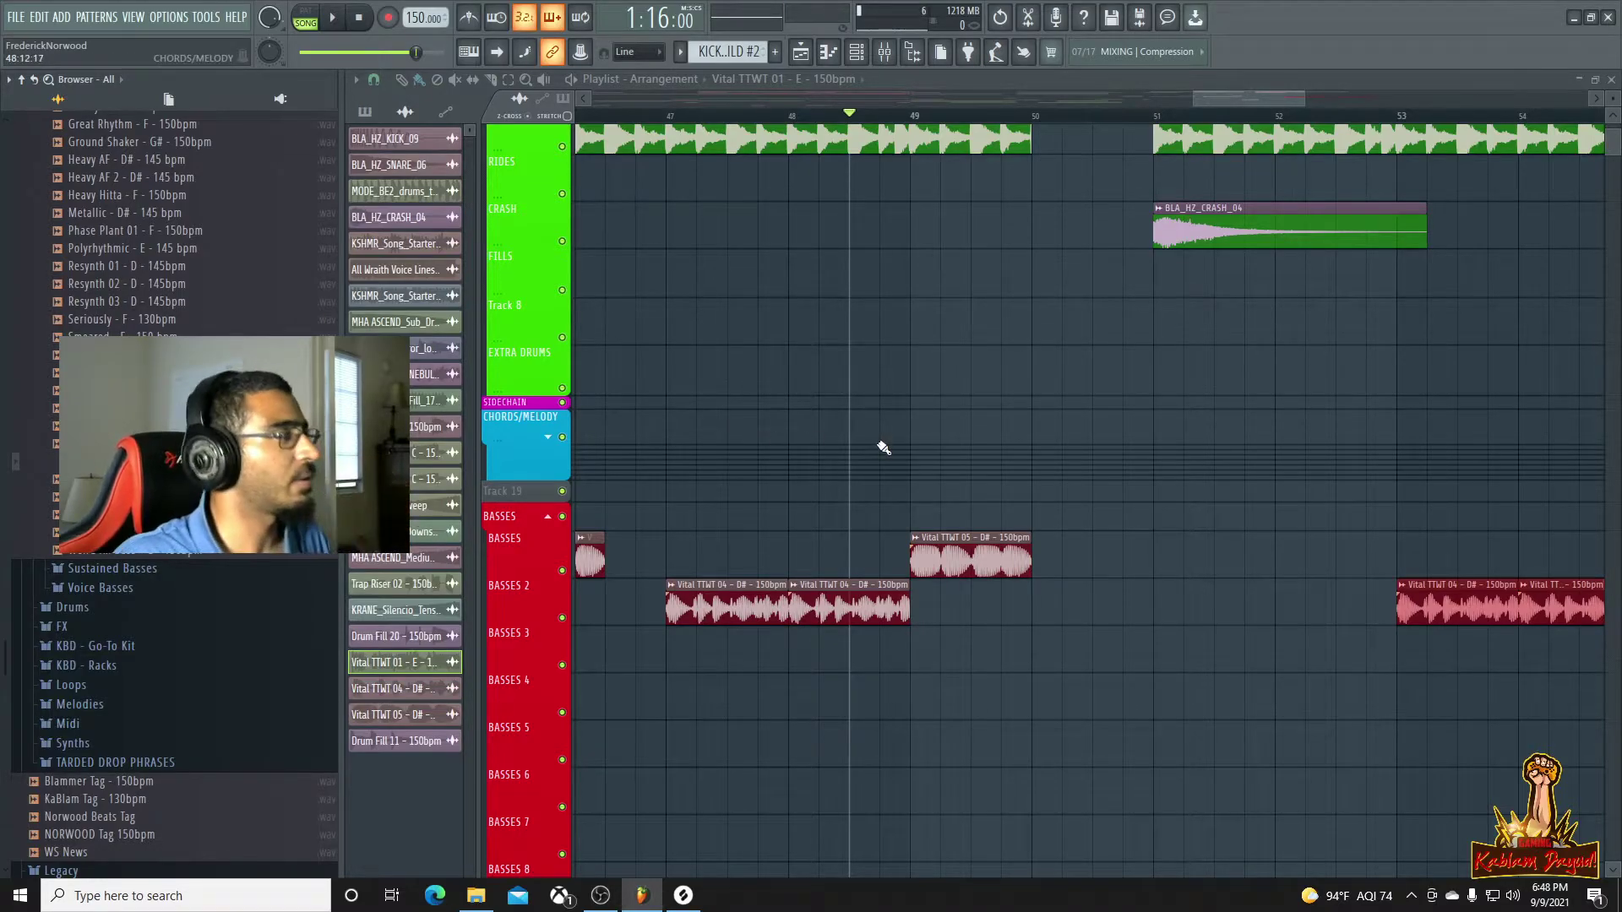
Play the drop from bar 40 through bar 51 to review the bass arrangement
scroll(883, 447, down, 5)
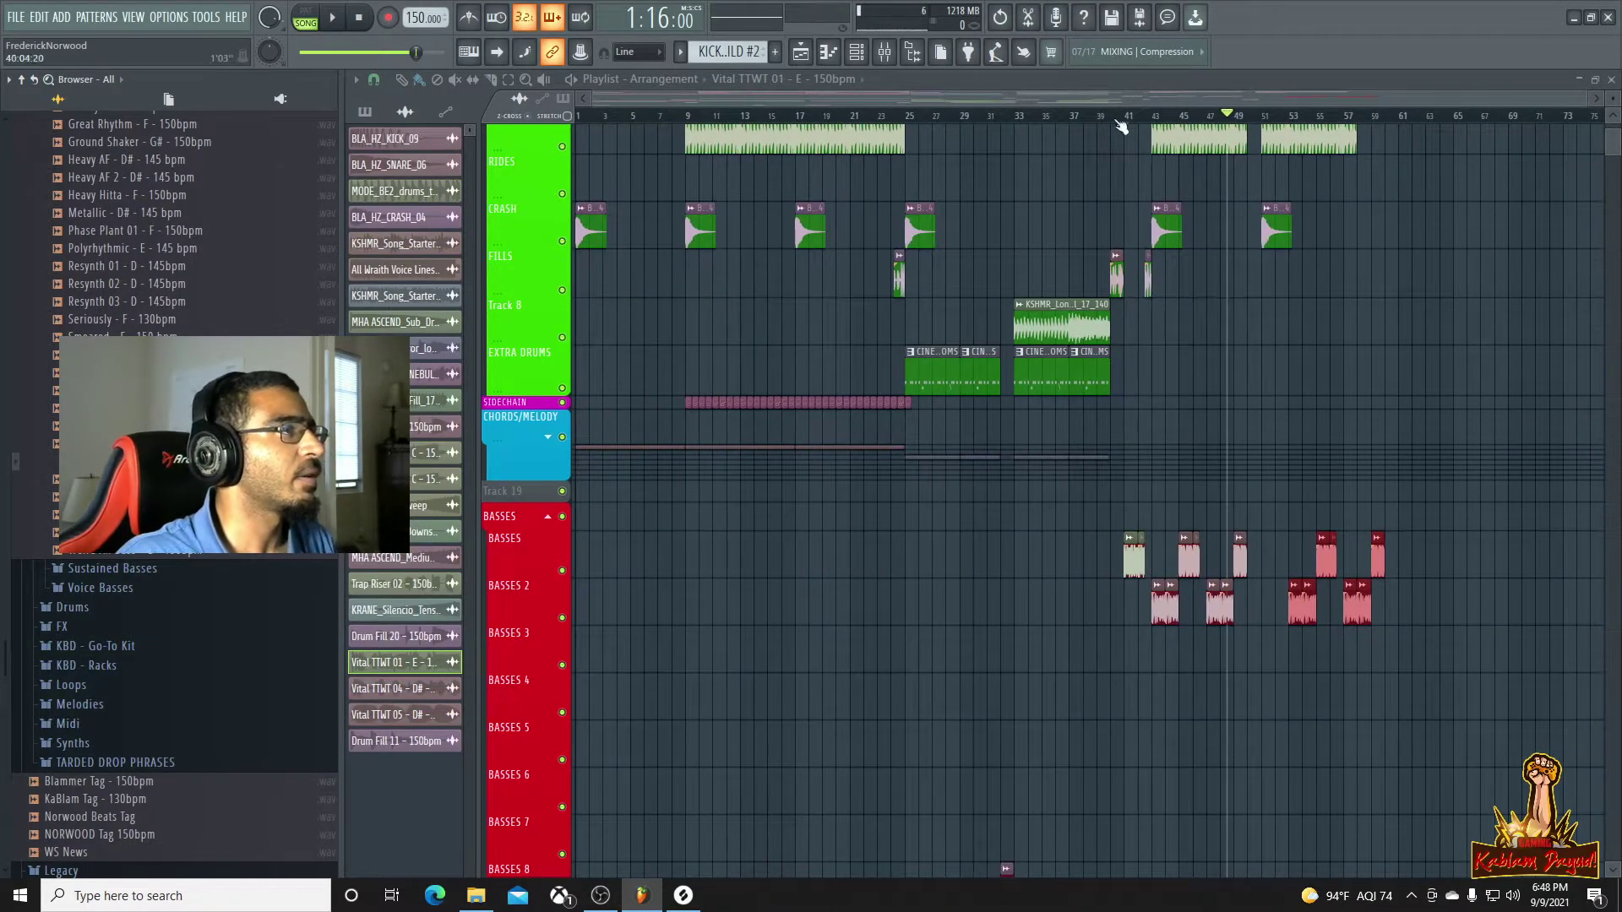
click(1122, 116)
key(space)
click(1116, 116)
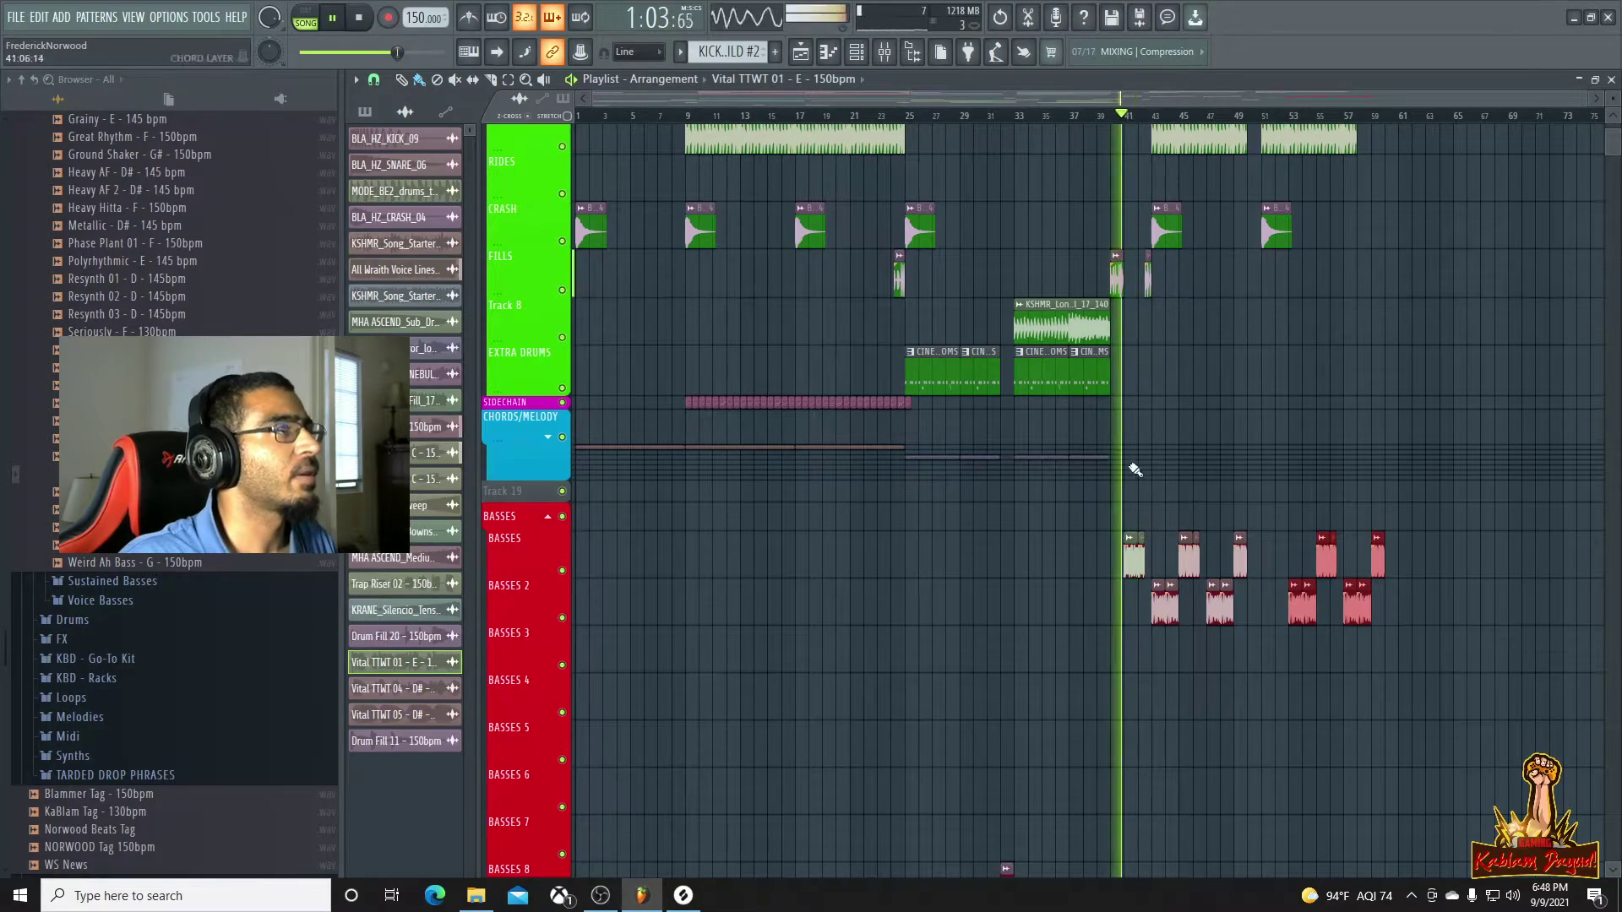
scroll(1149, 469, up, 4)
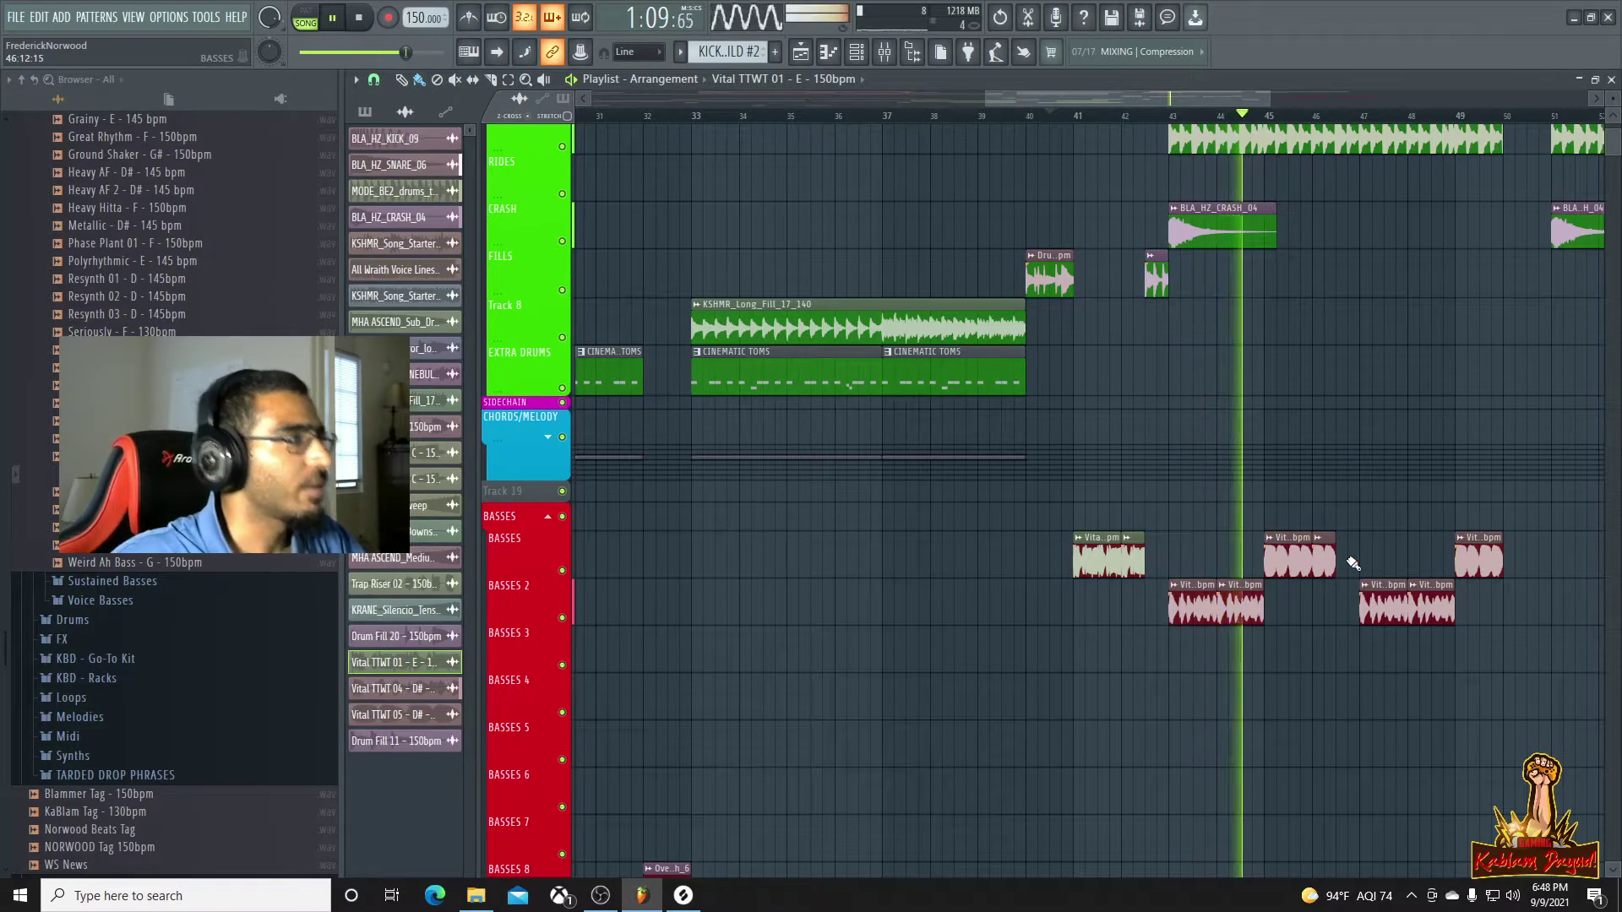
drag(1270, 99, 1381, 104)
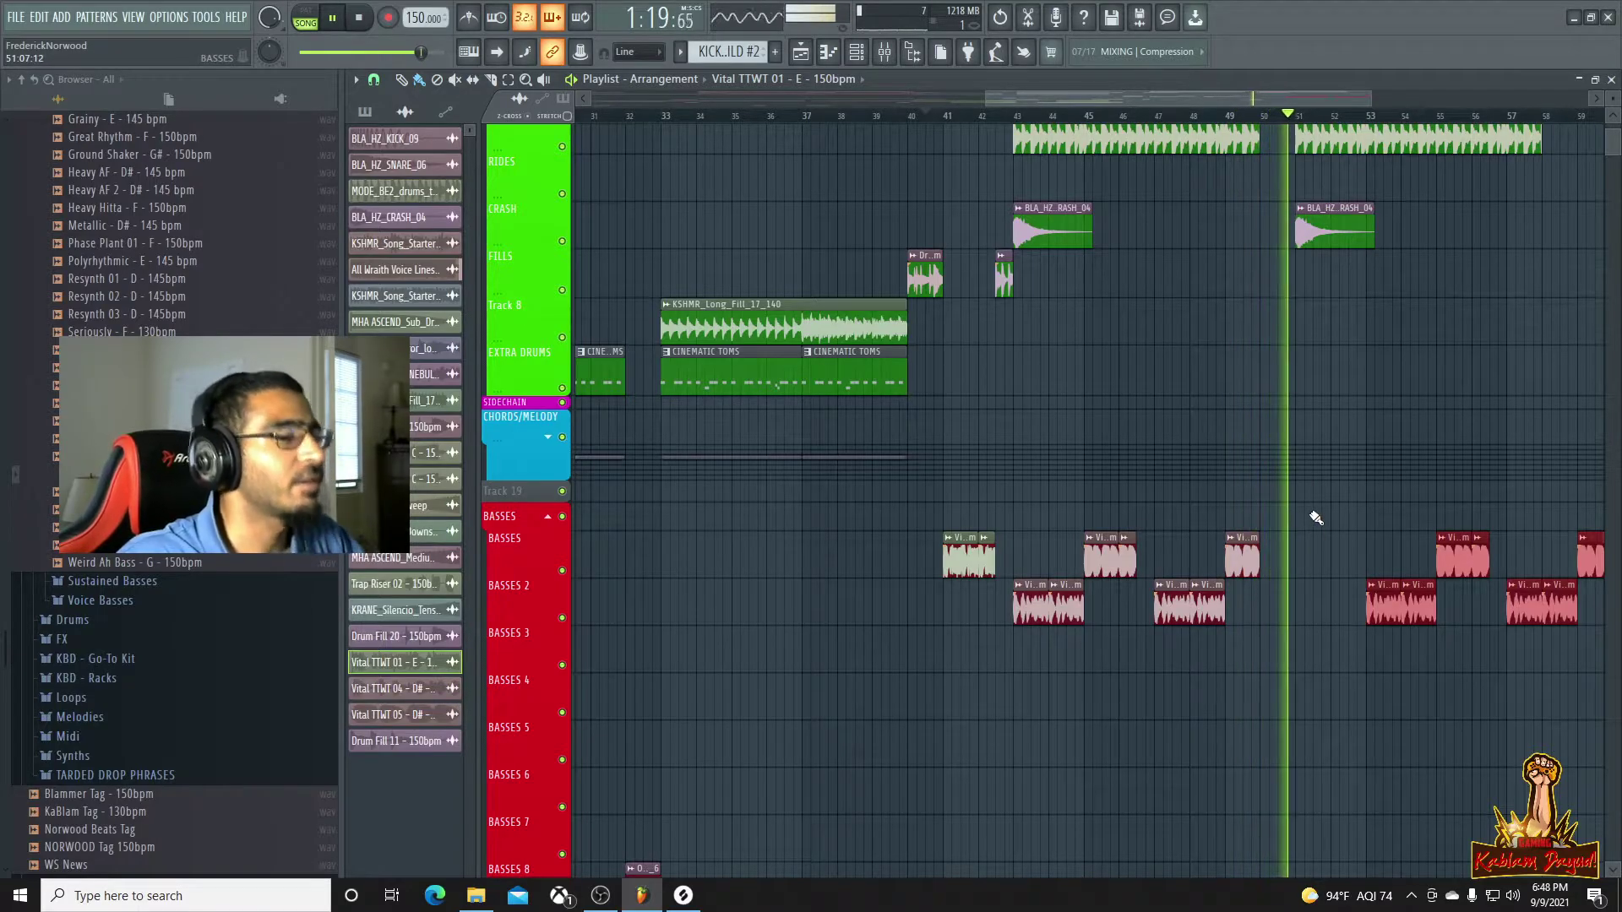
scroll(1314, 515, down, 2)
scroll(1322, 510, up, 3)
key(space)
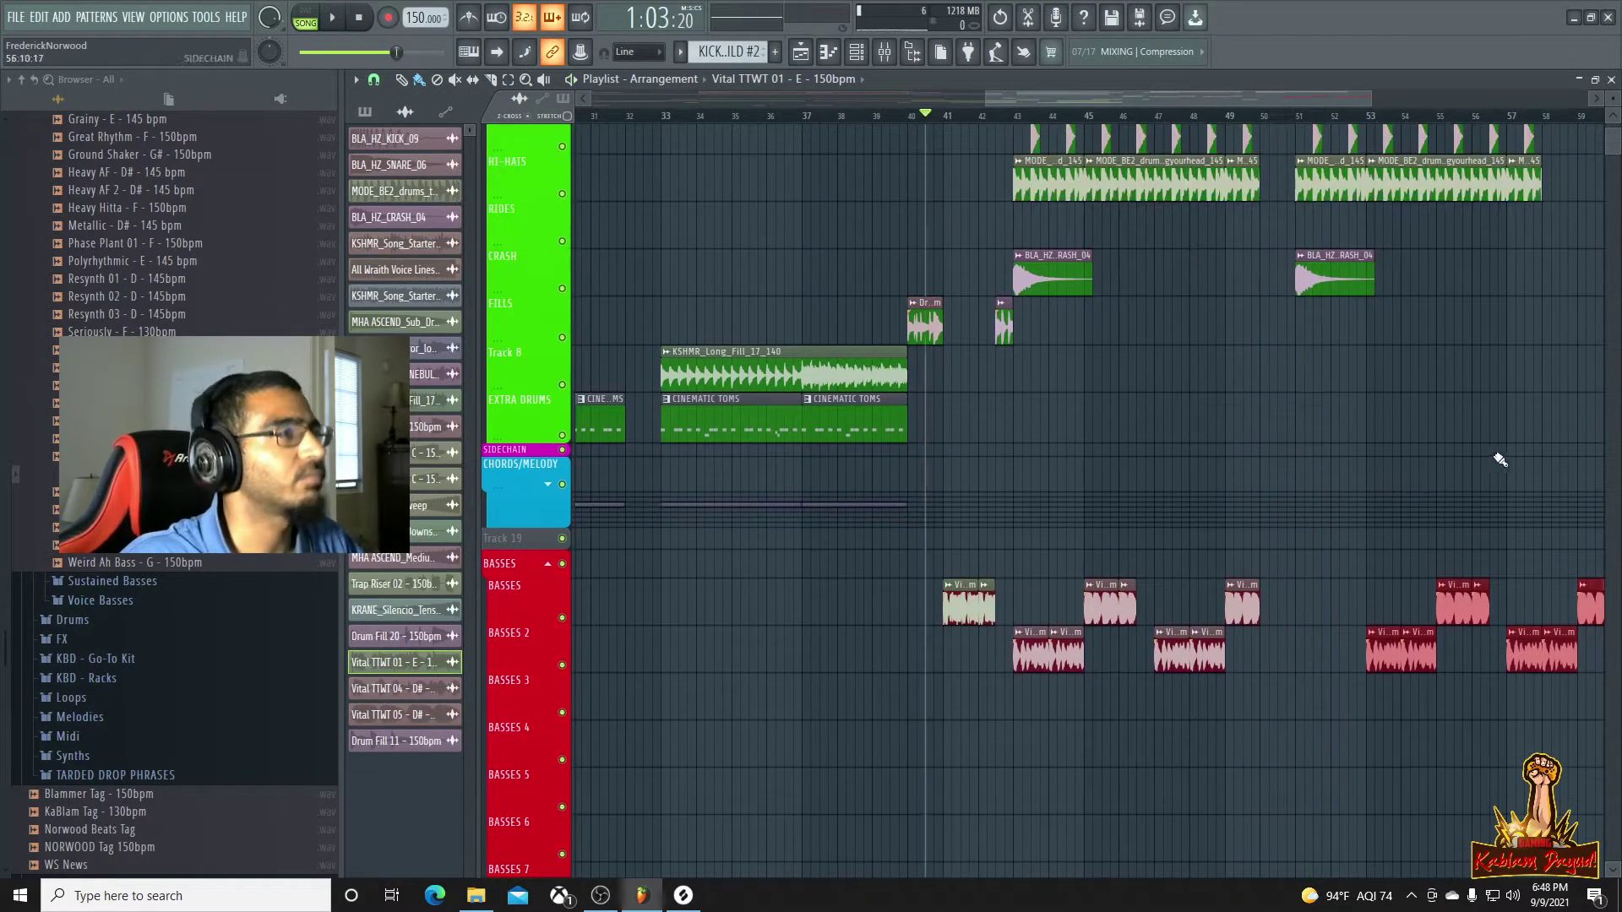
Shift the copied bass clips two bars earlier so they start at bar 51 on BASSES 2, and play from bar 50
scroll(1497, 460, down, 3)
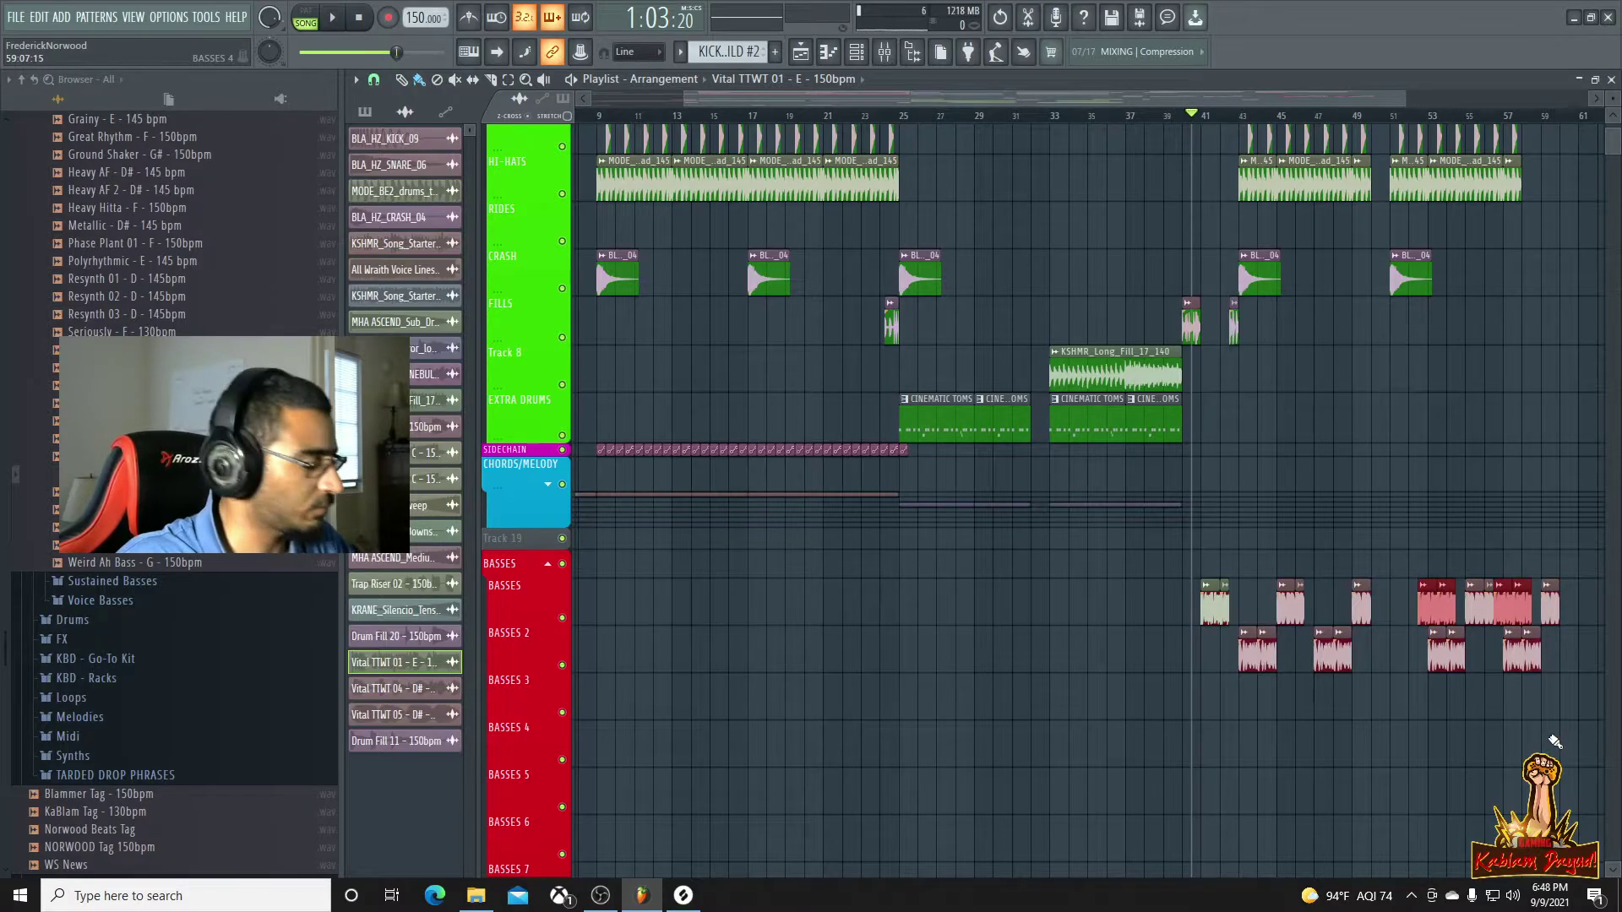
key(ctrl+z)
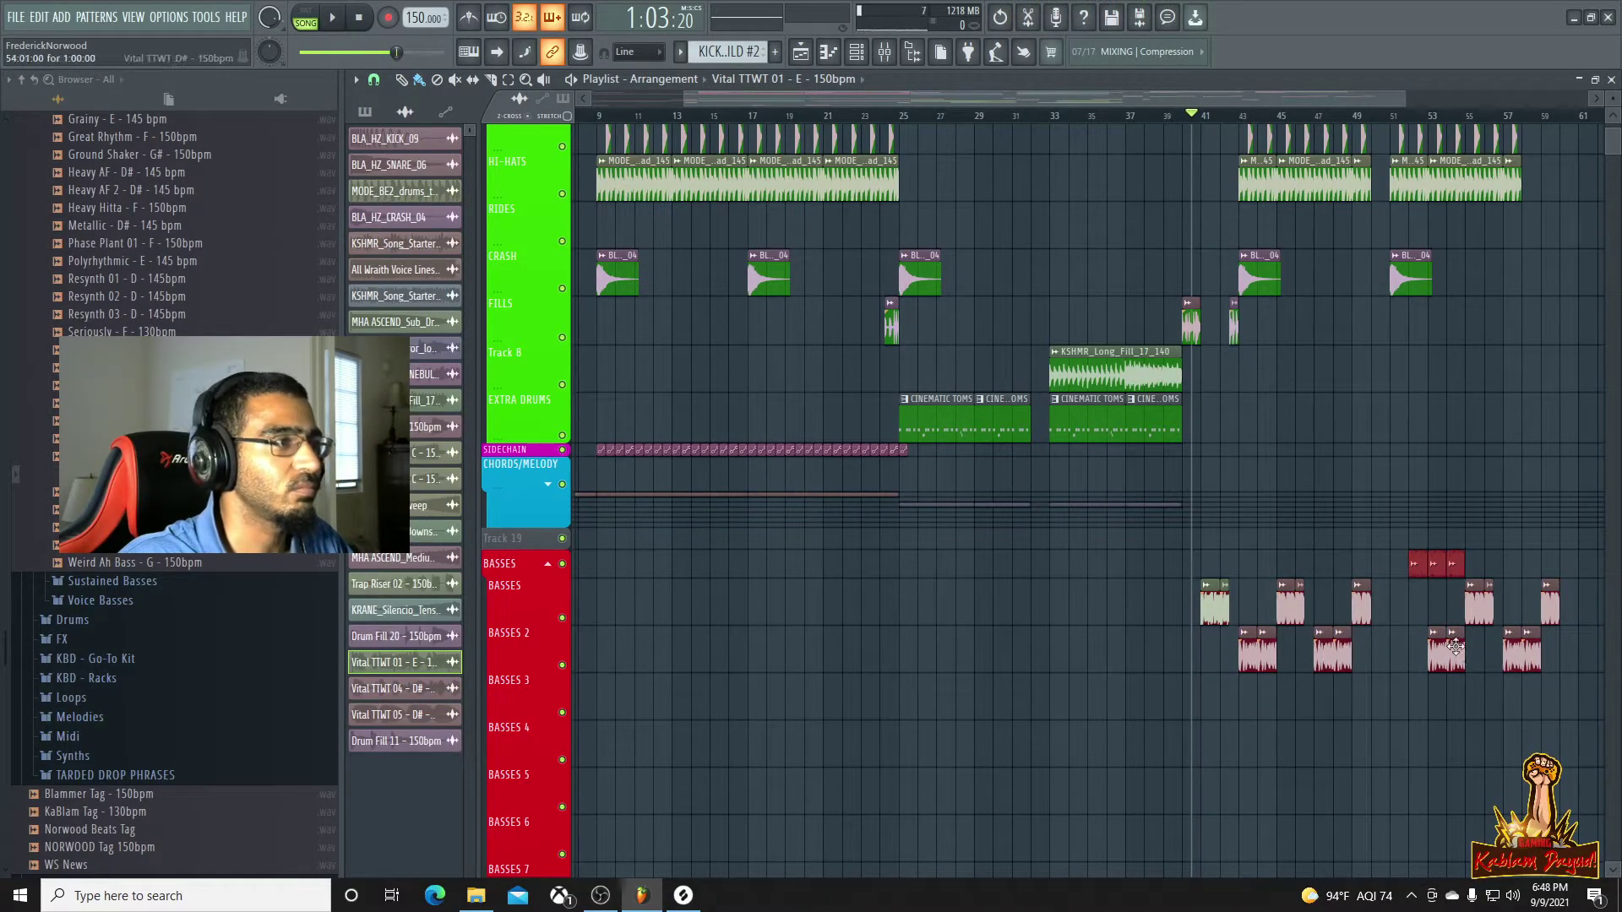
drag(1453, 645, 1394, 649)
key(space)
click(1384, 117)
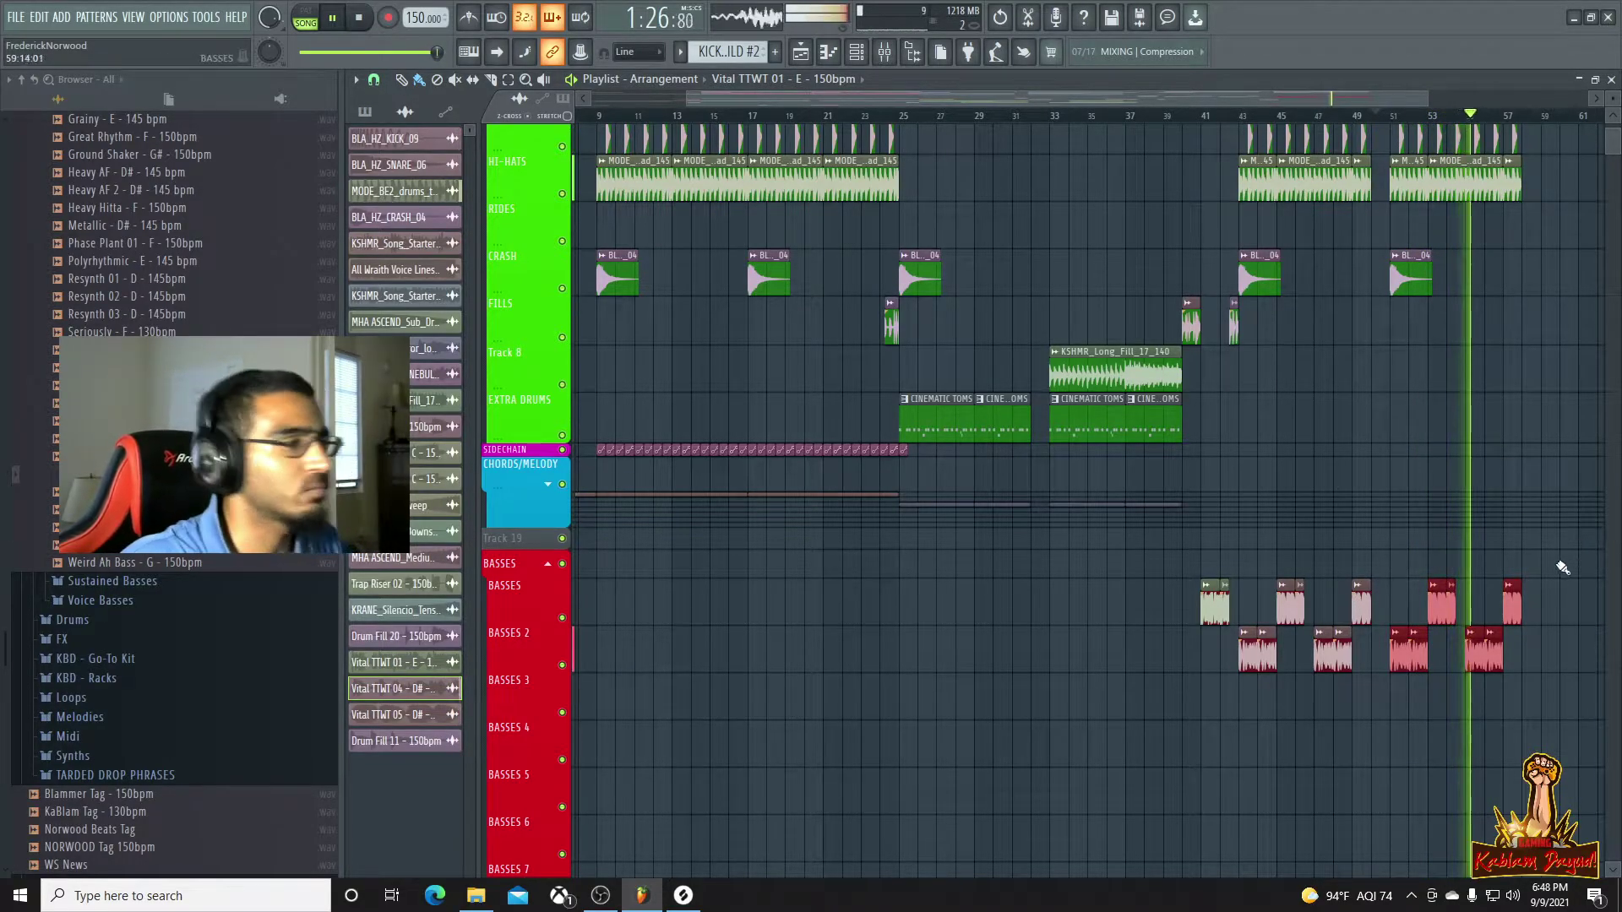
scroll(1546, 589, up, 3)
key(space)
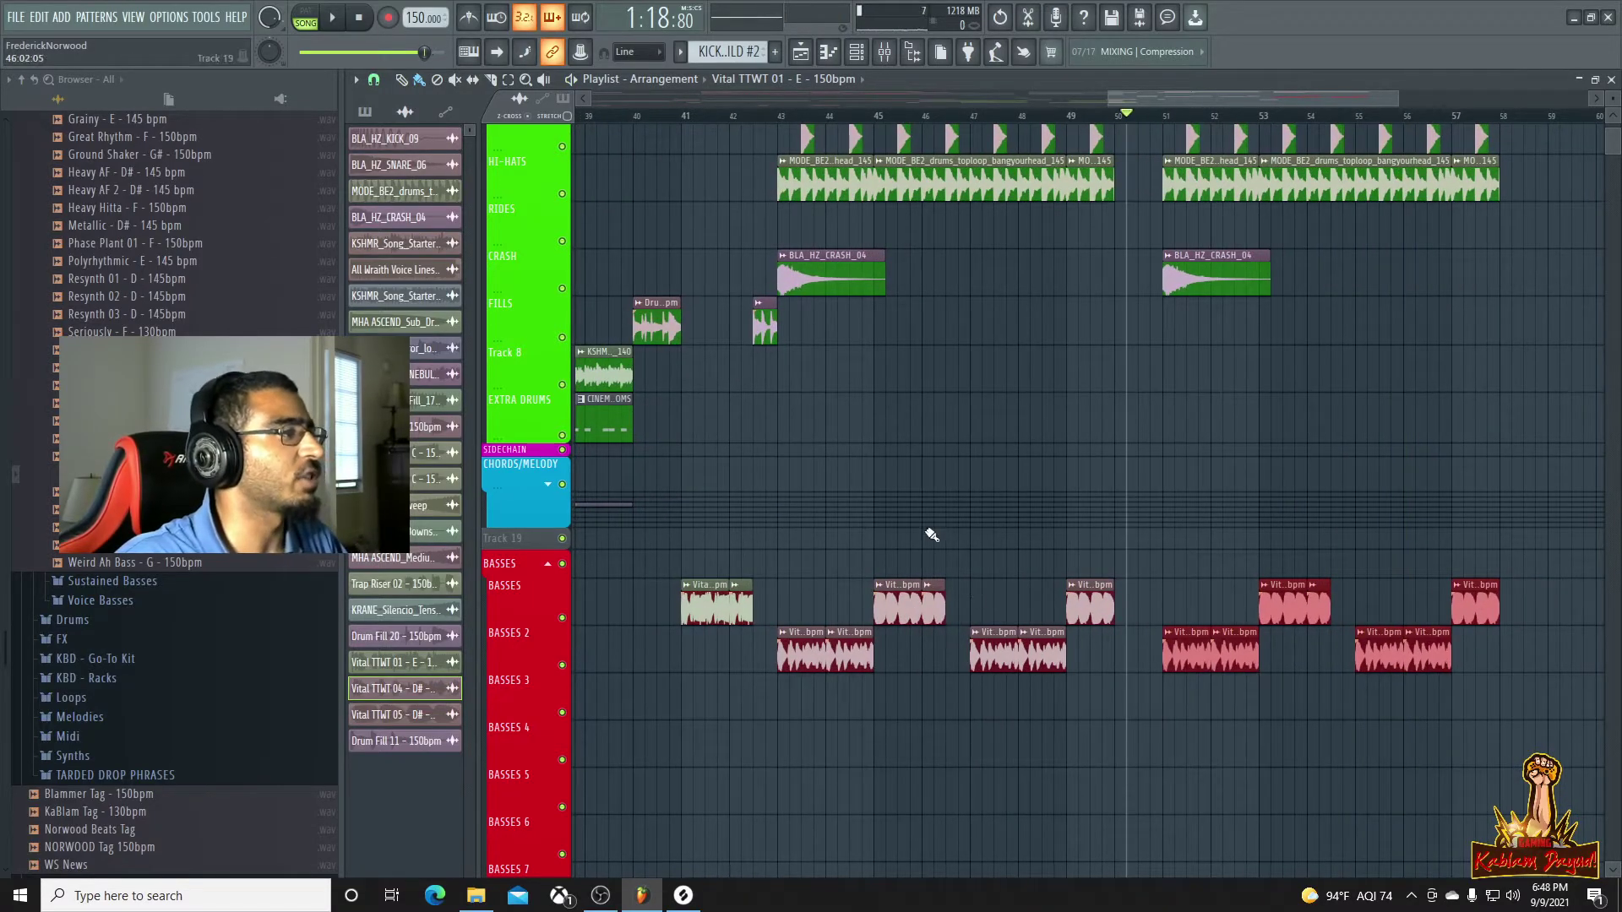
Audition the Weird Ah Bass - G sample and look through the Drums subfolders of the KABLAMDAYUD pack
click(184, 564)
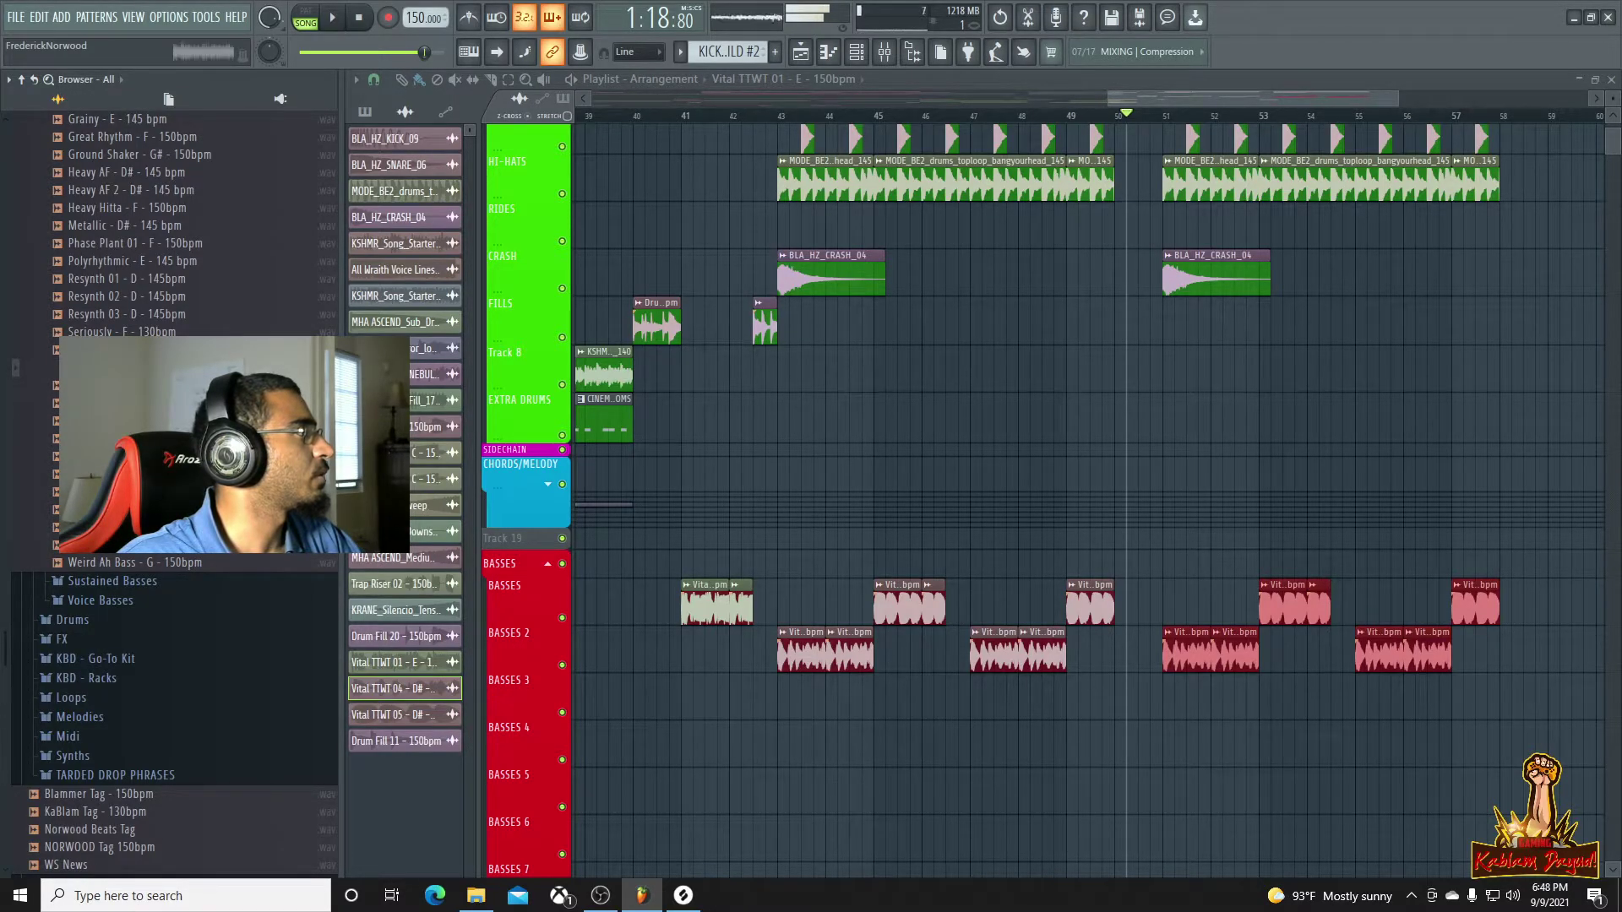
scroll(118, 363, up, 4)
click(95, 226)
click(94, 316)
click(94, 317)
click(95, 336)
click(95, 370)
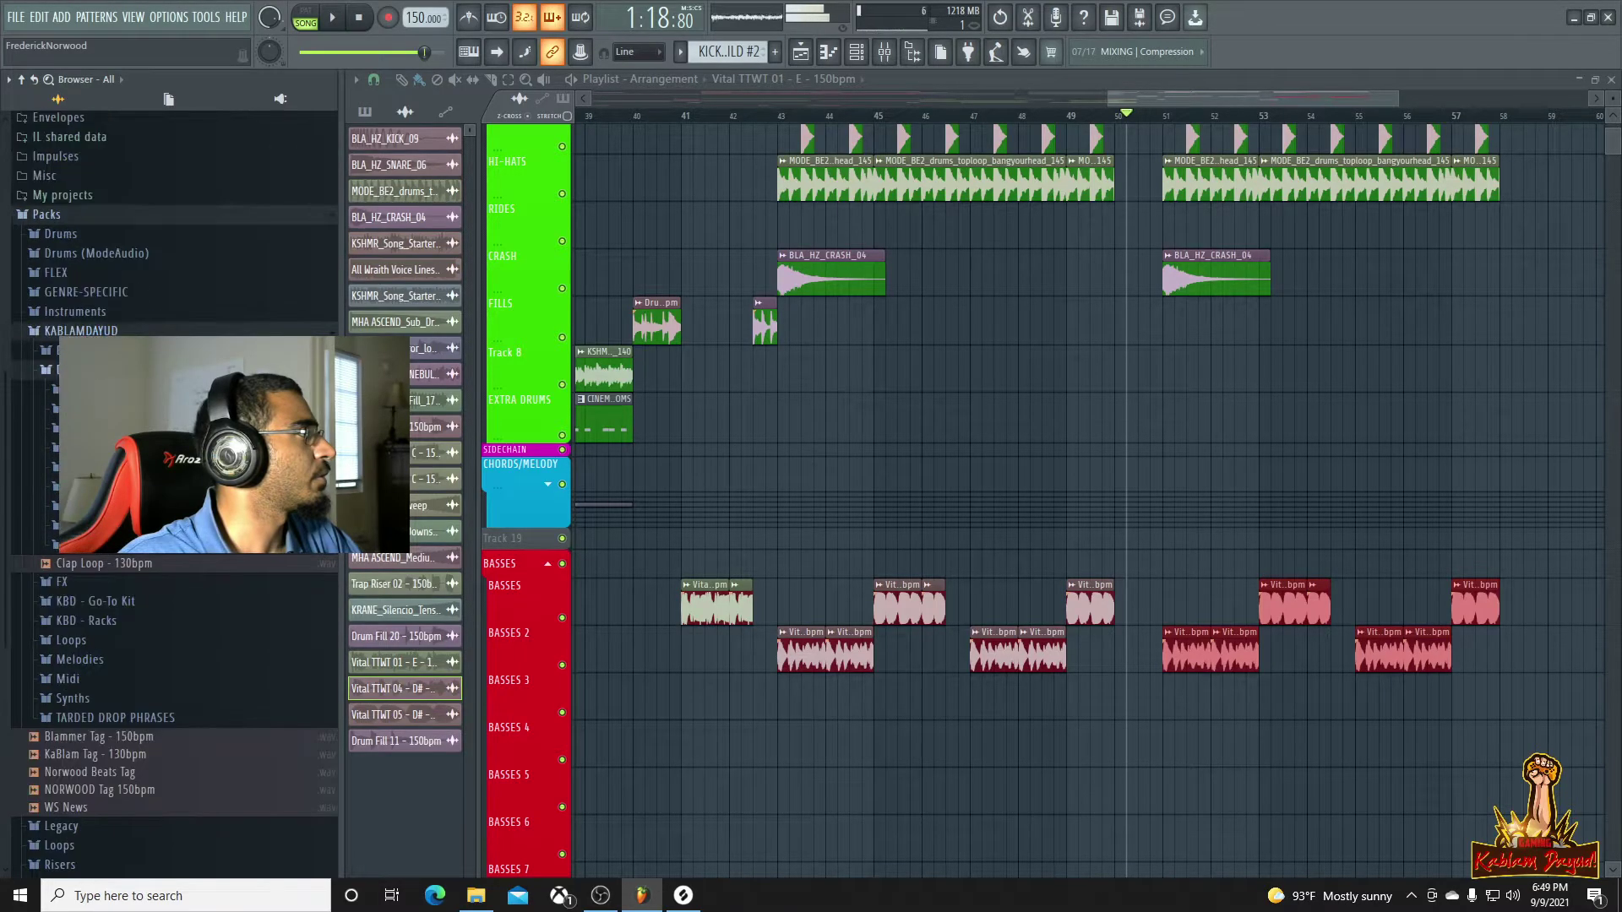
click(89, 546)
click(90, 527)
click(87, 551)
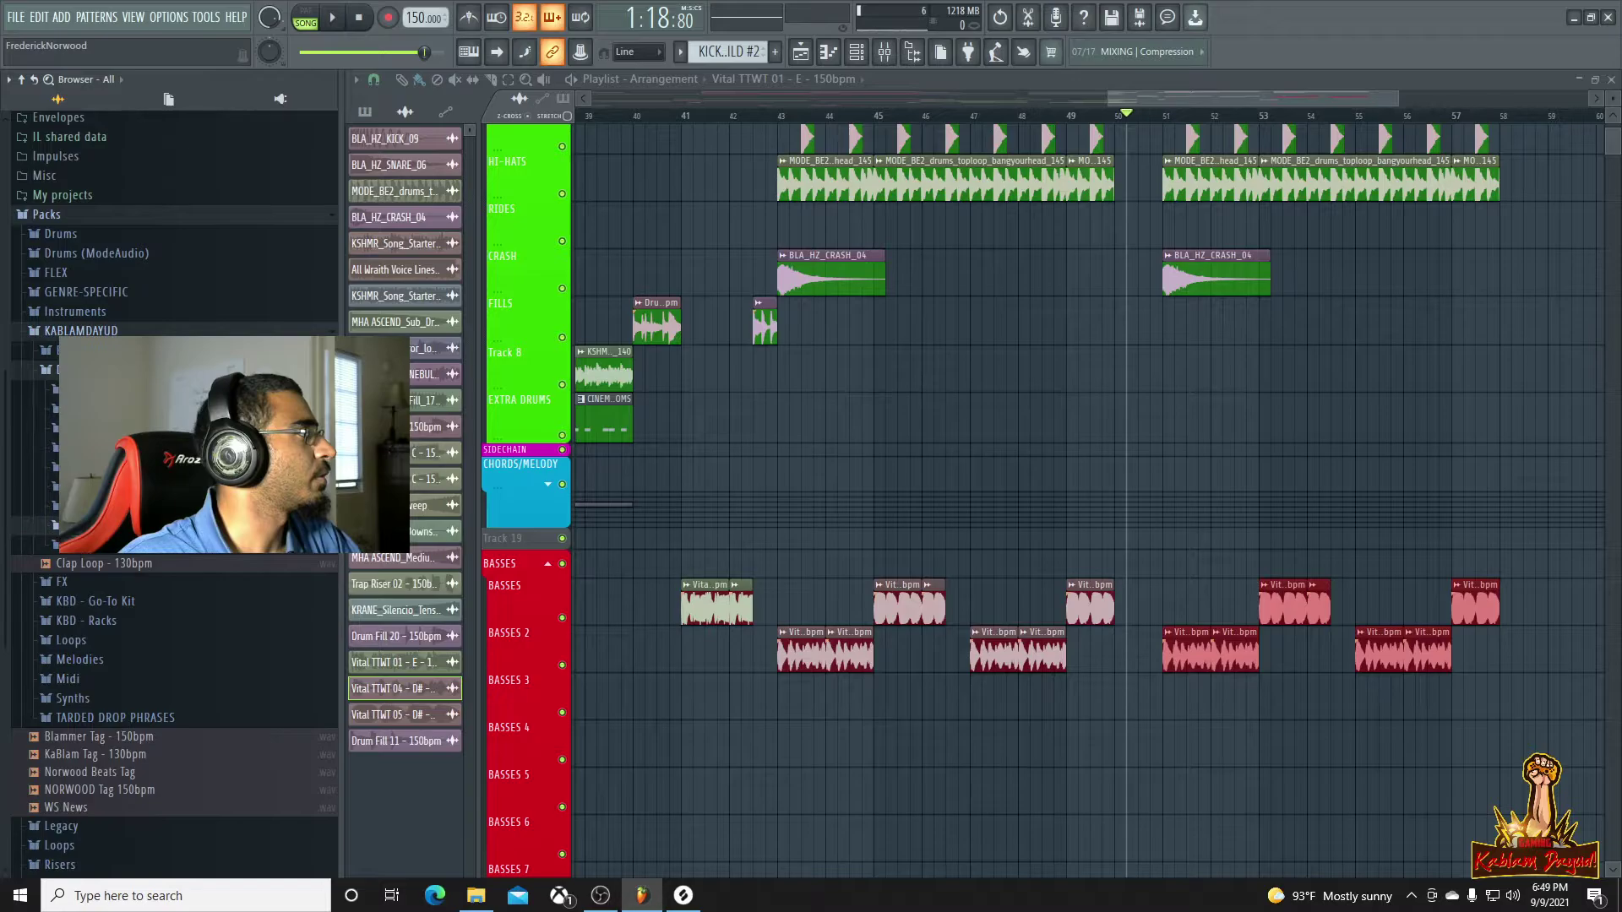
Find the Freaking Gnarly - E - 150bpm sample in the pack's Basses folder and place it on BASSES 3 in the half-bar gap before bar 47
click(95, 370)
click(92, 350)
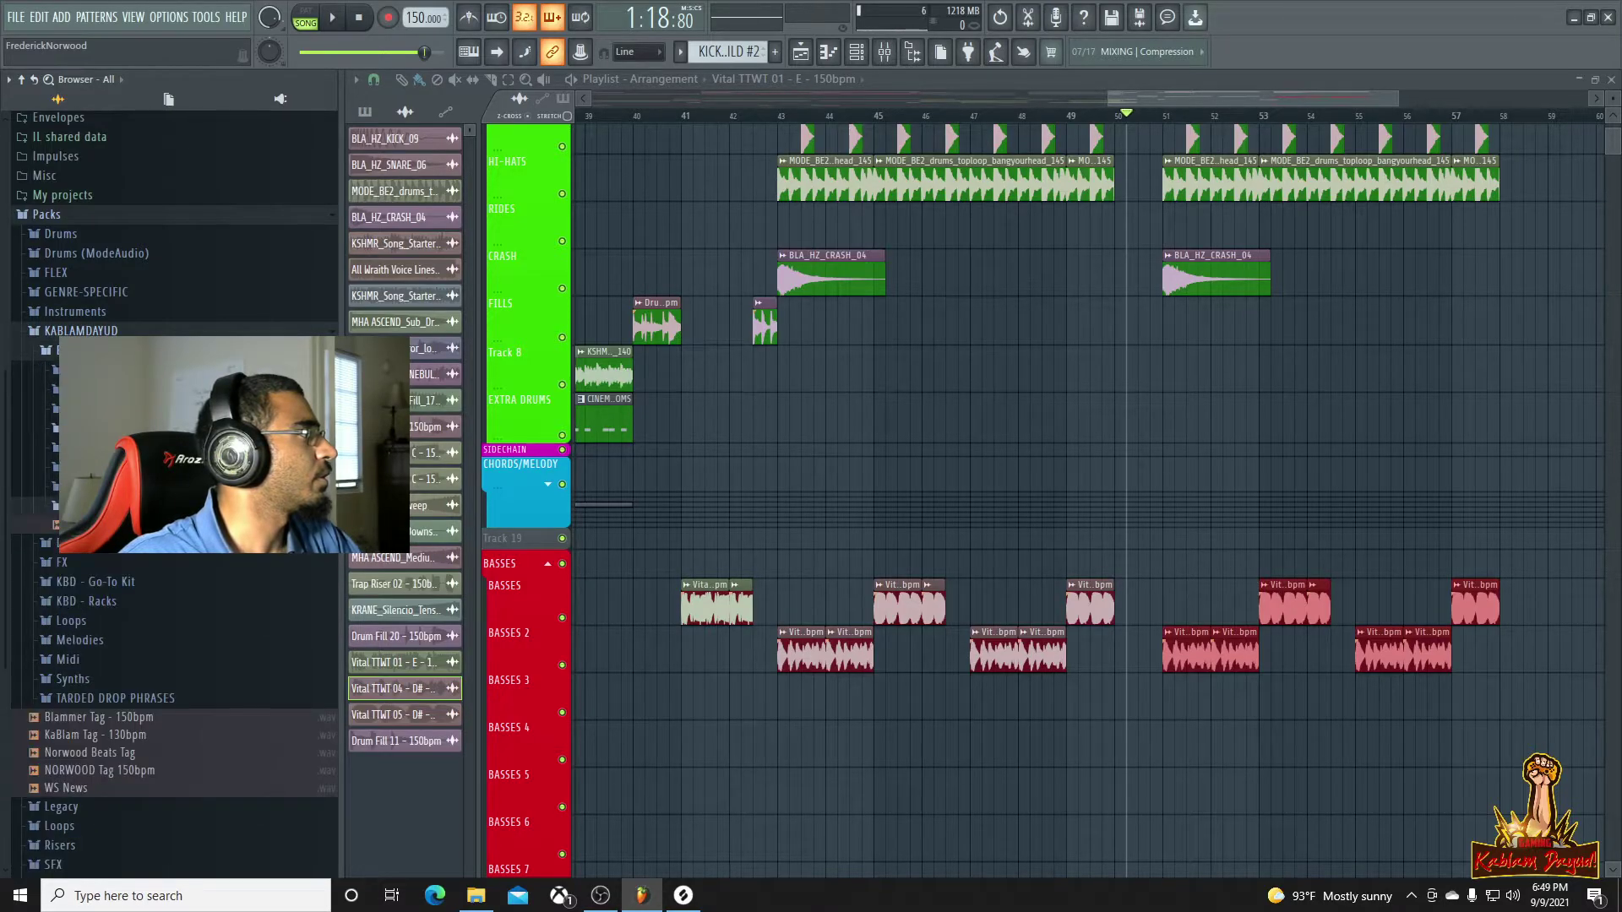
click(93, 389)
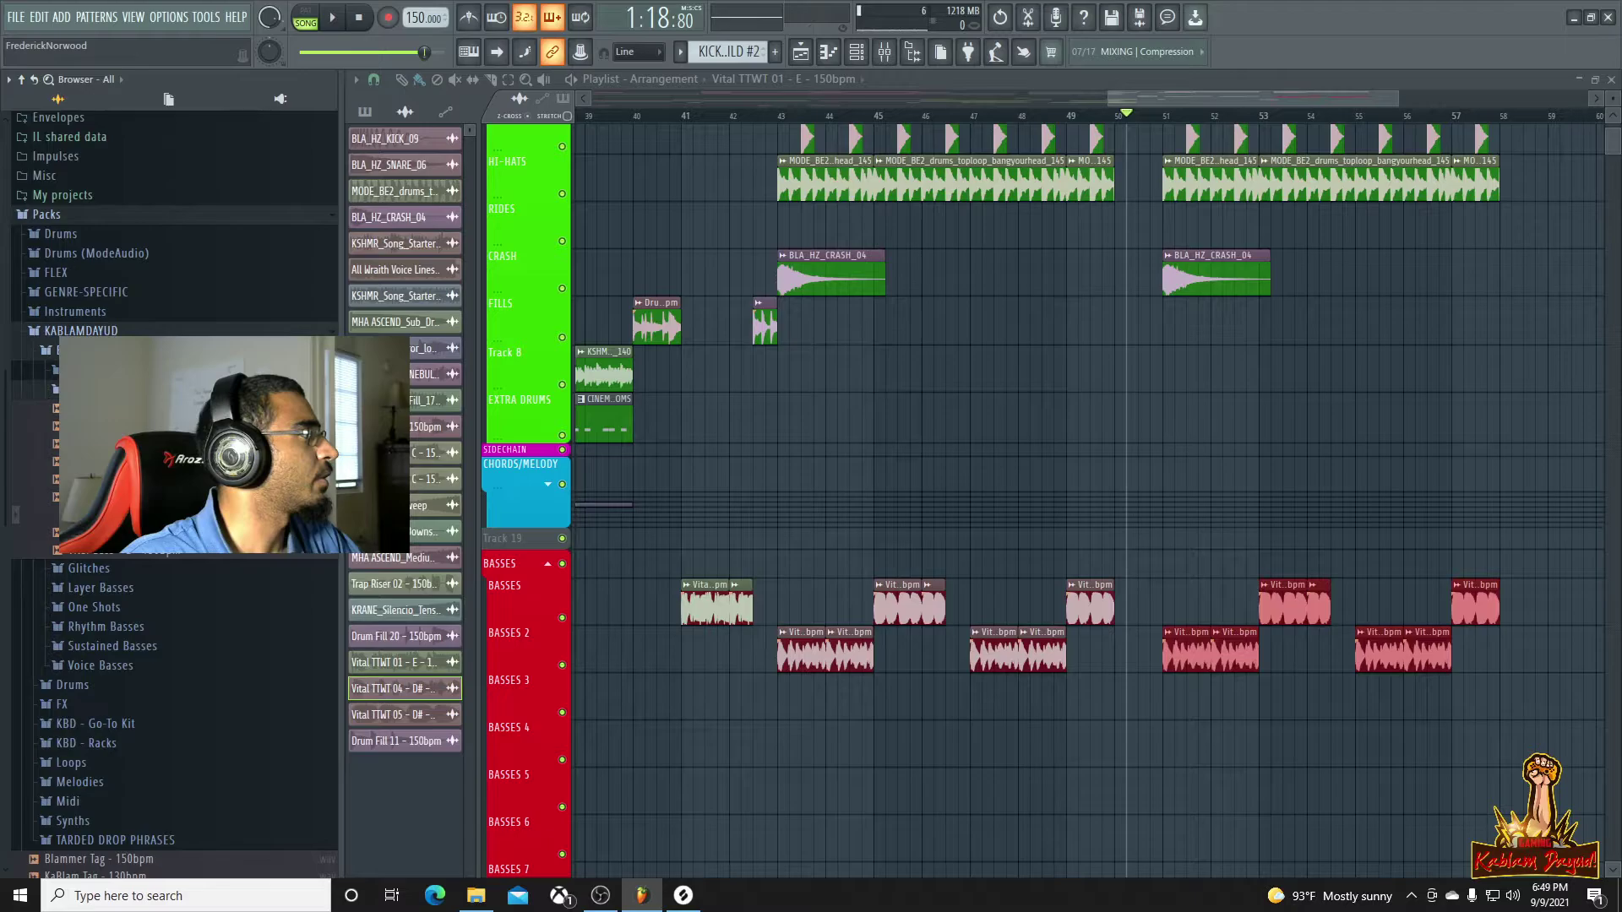
click(93, 370)
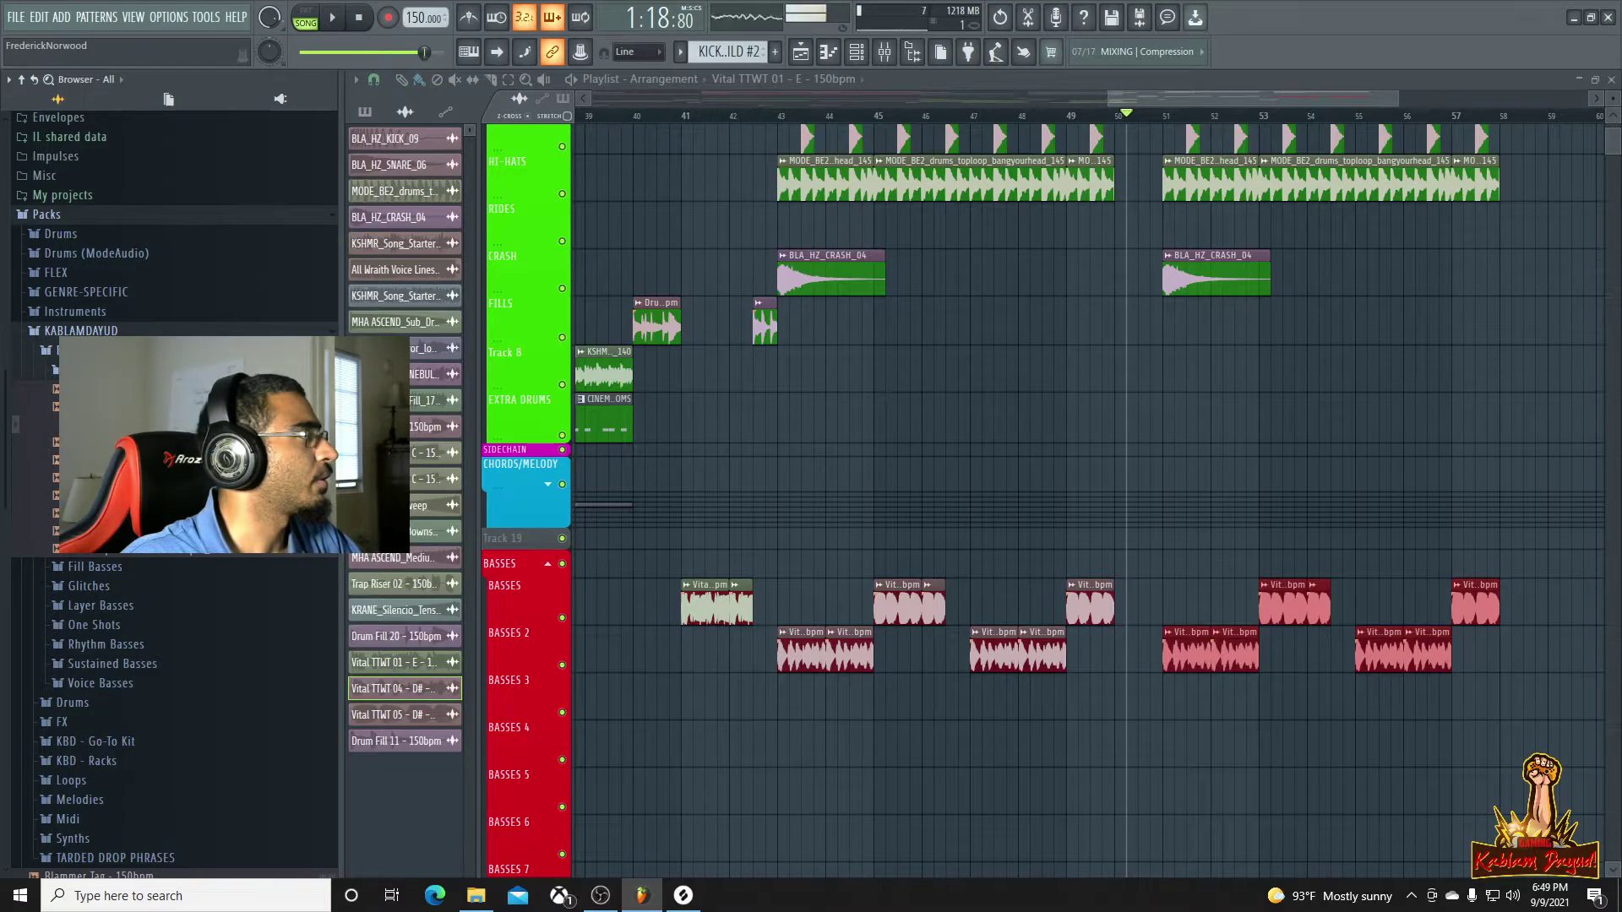
drag(152, 408, 980, 682)
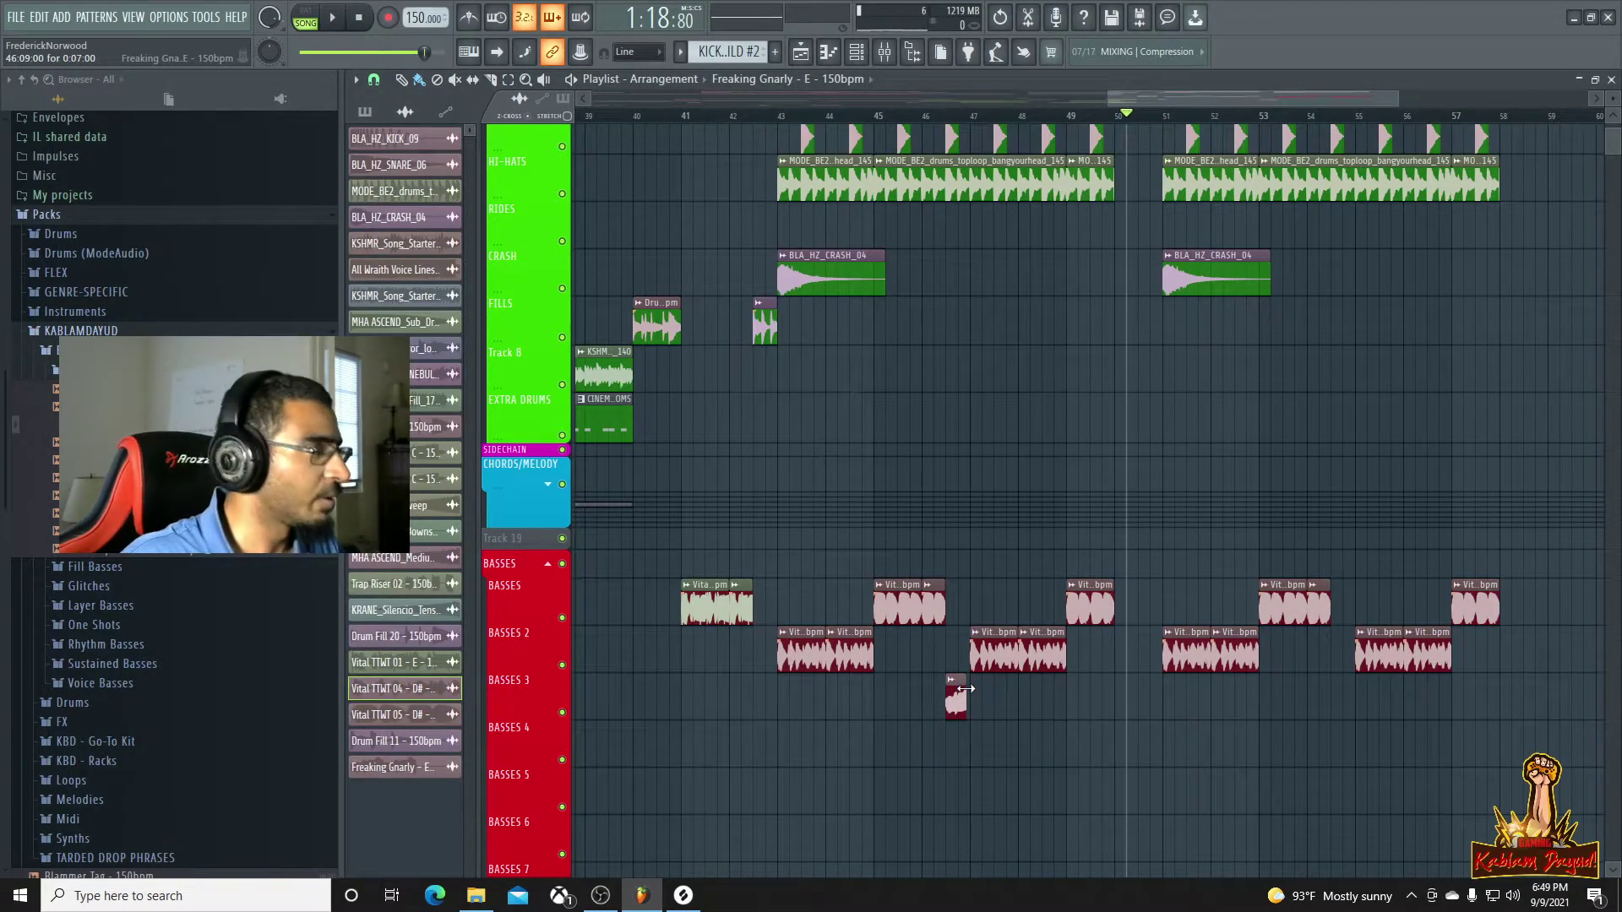
scroll(966, 689, up, 5)
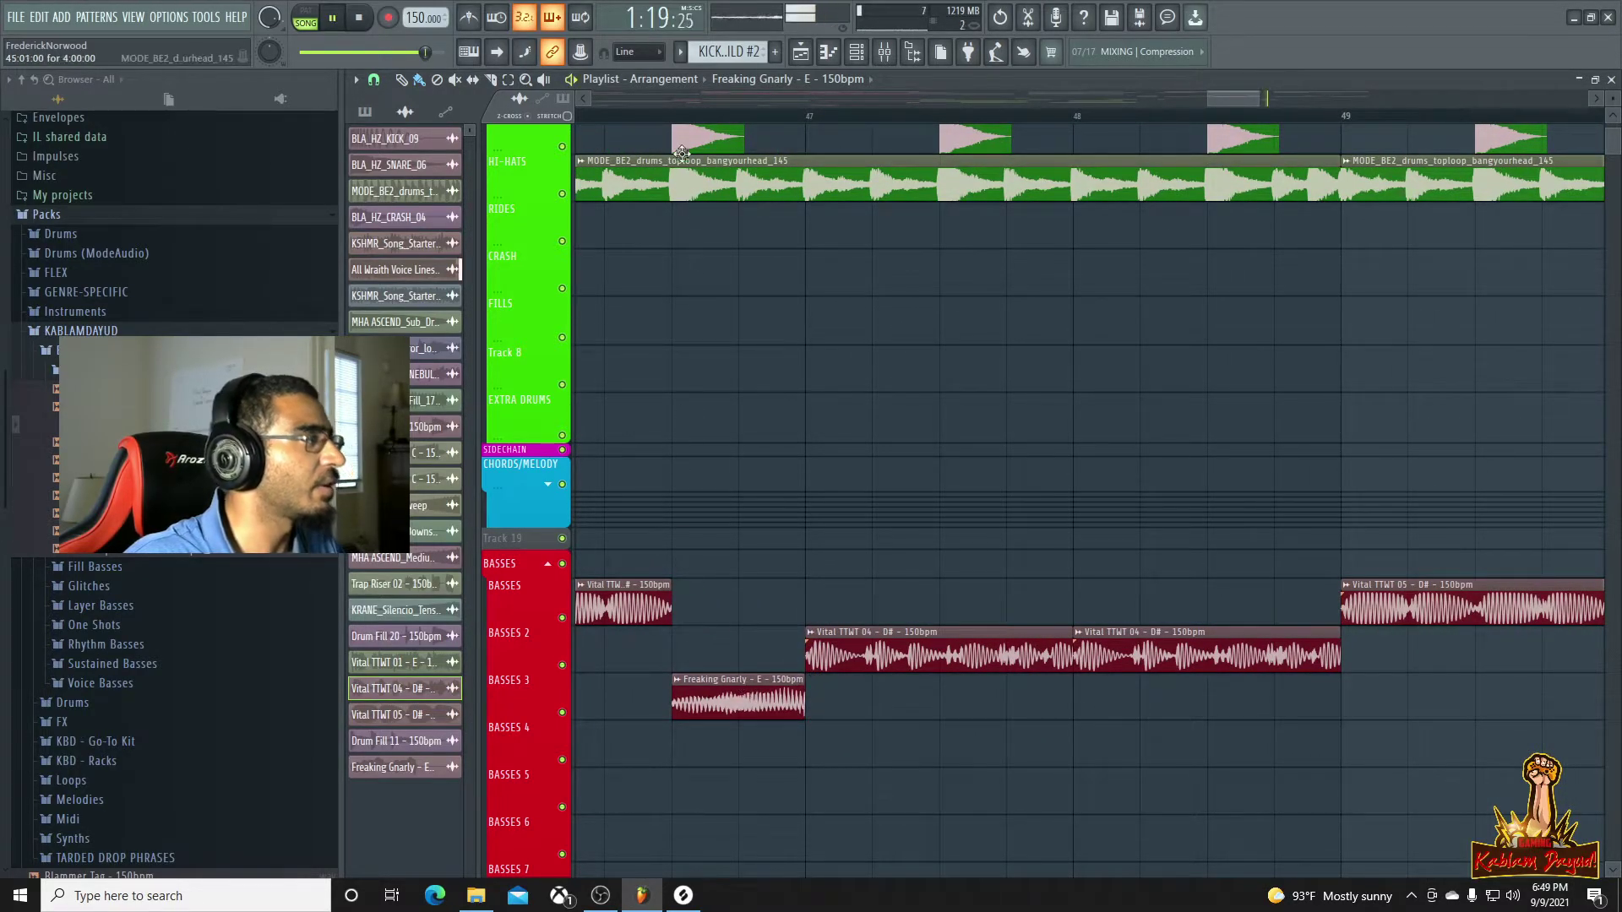
Play the drop from bar 46 to hear the Freaking Gnarly clip in context
scroll(687, 236, down, 5)
click(699, 121)
key(space)
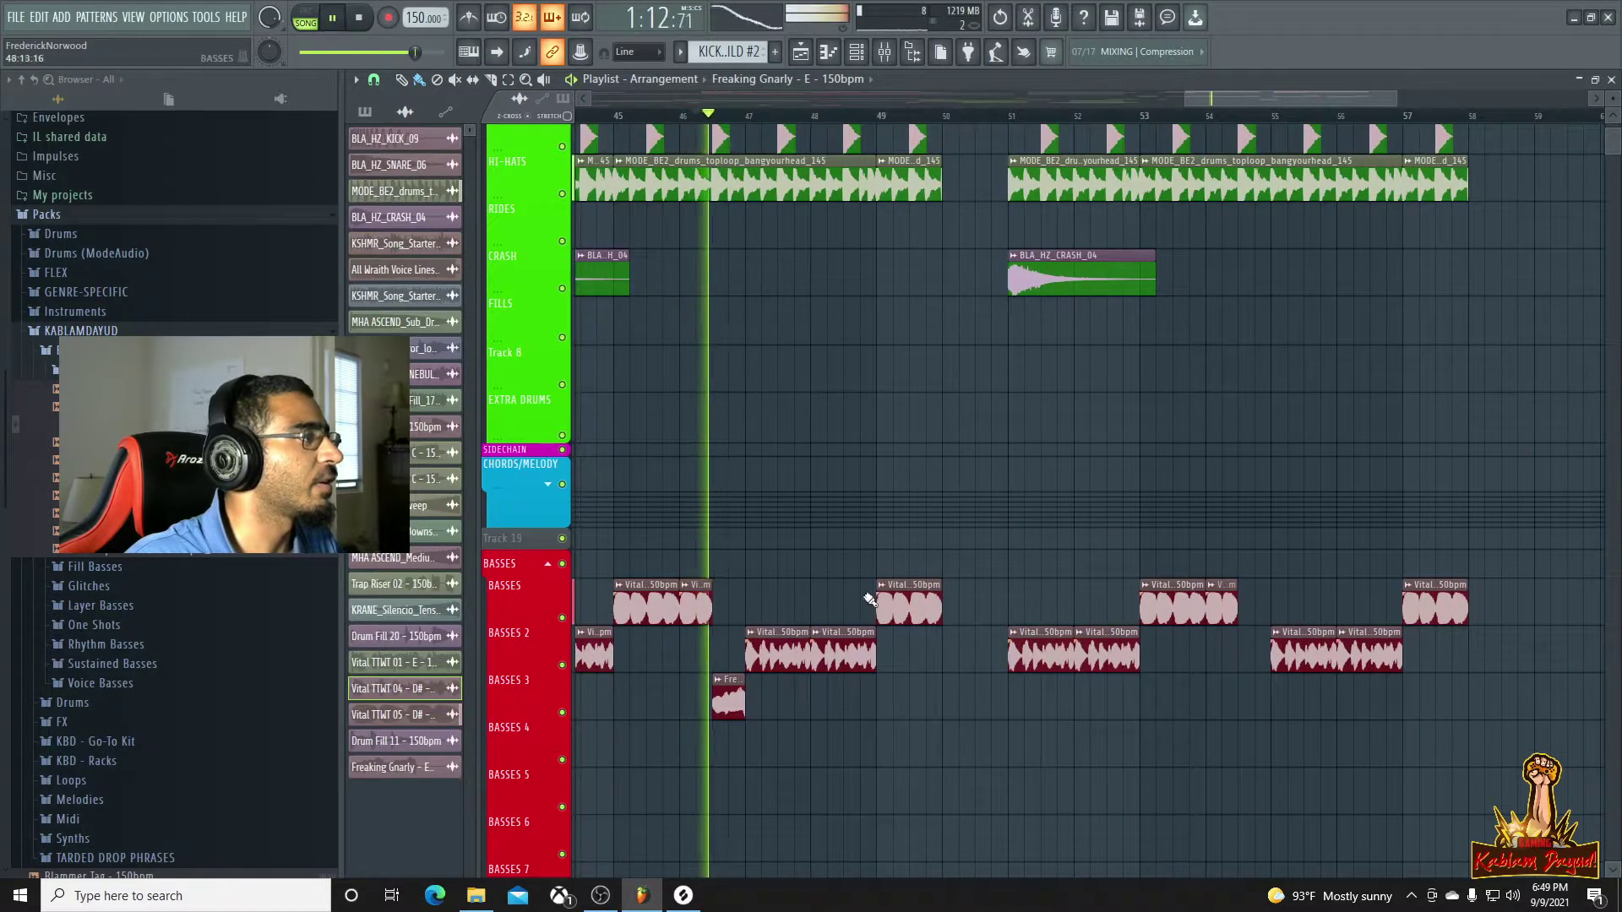
key(space)
Route the Freaking Gnarly clip to the BASSES mixer track 21 and shift its pitch by -100 cents with Auto time stretching
double_click(737, 710)
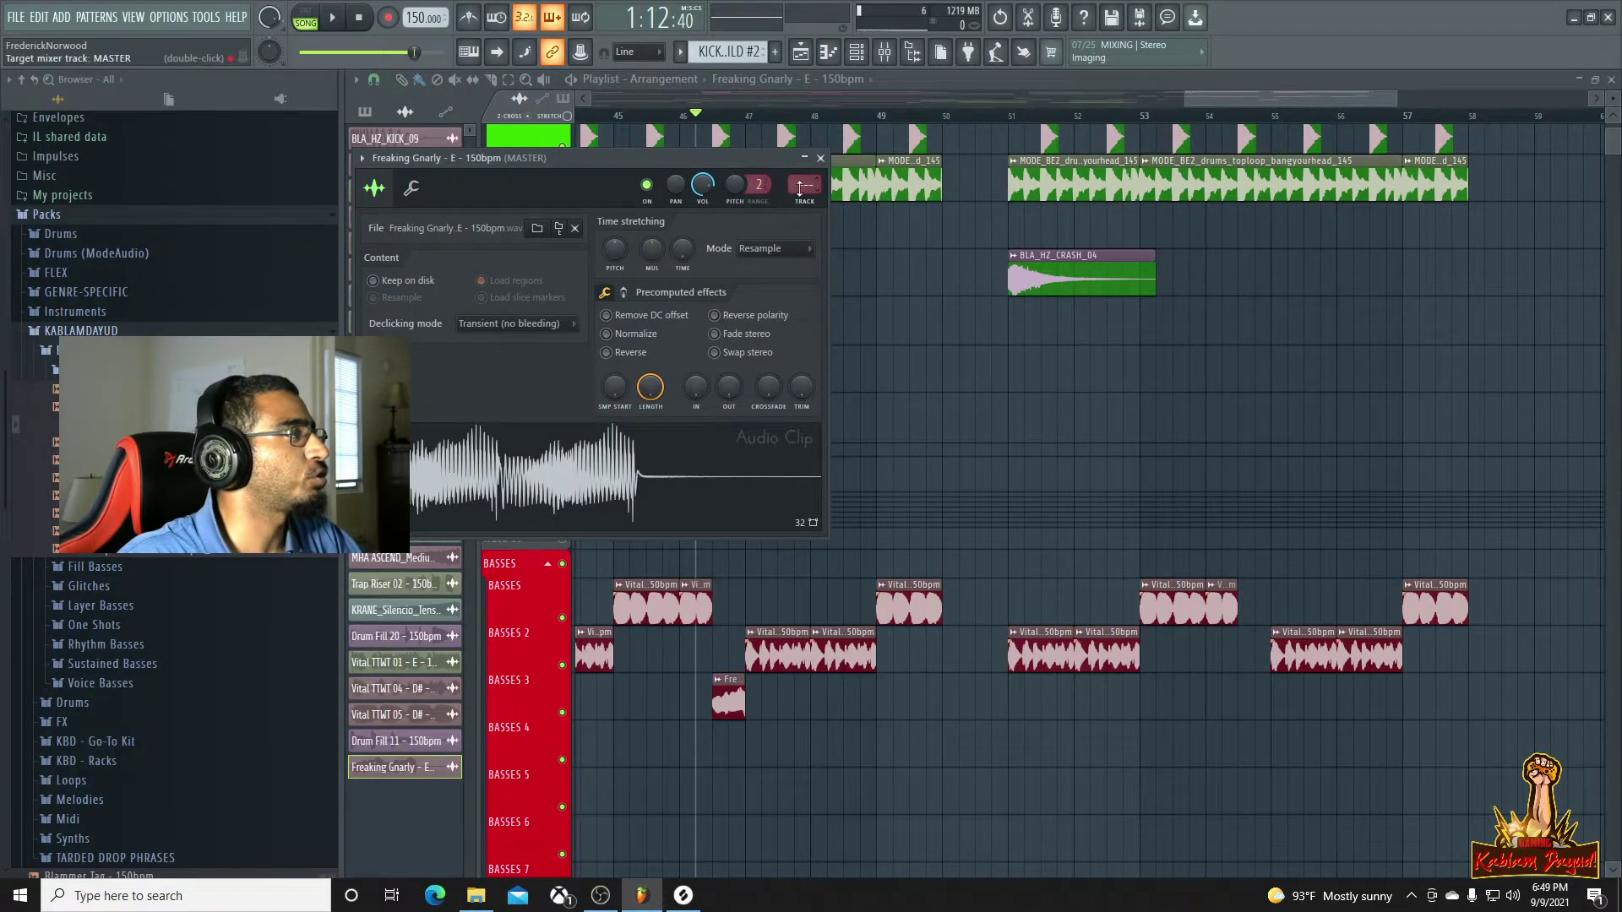
click(899, 64)
click(1029, 459)
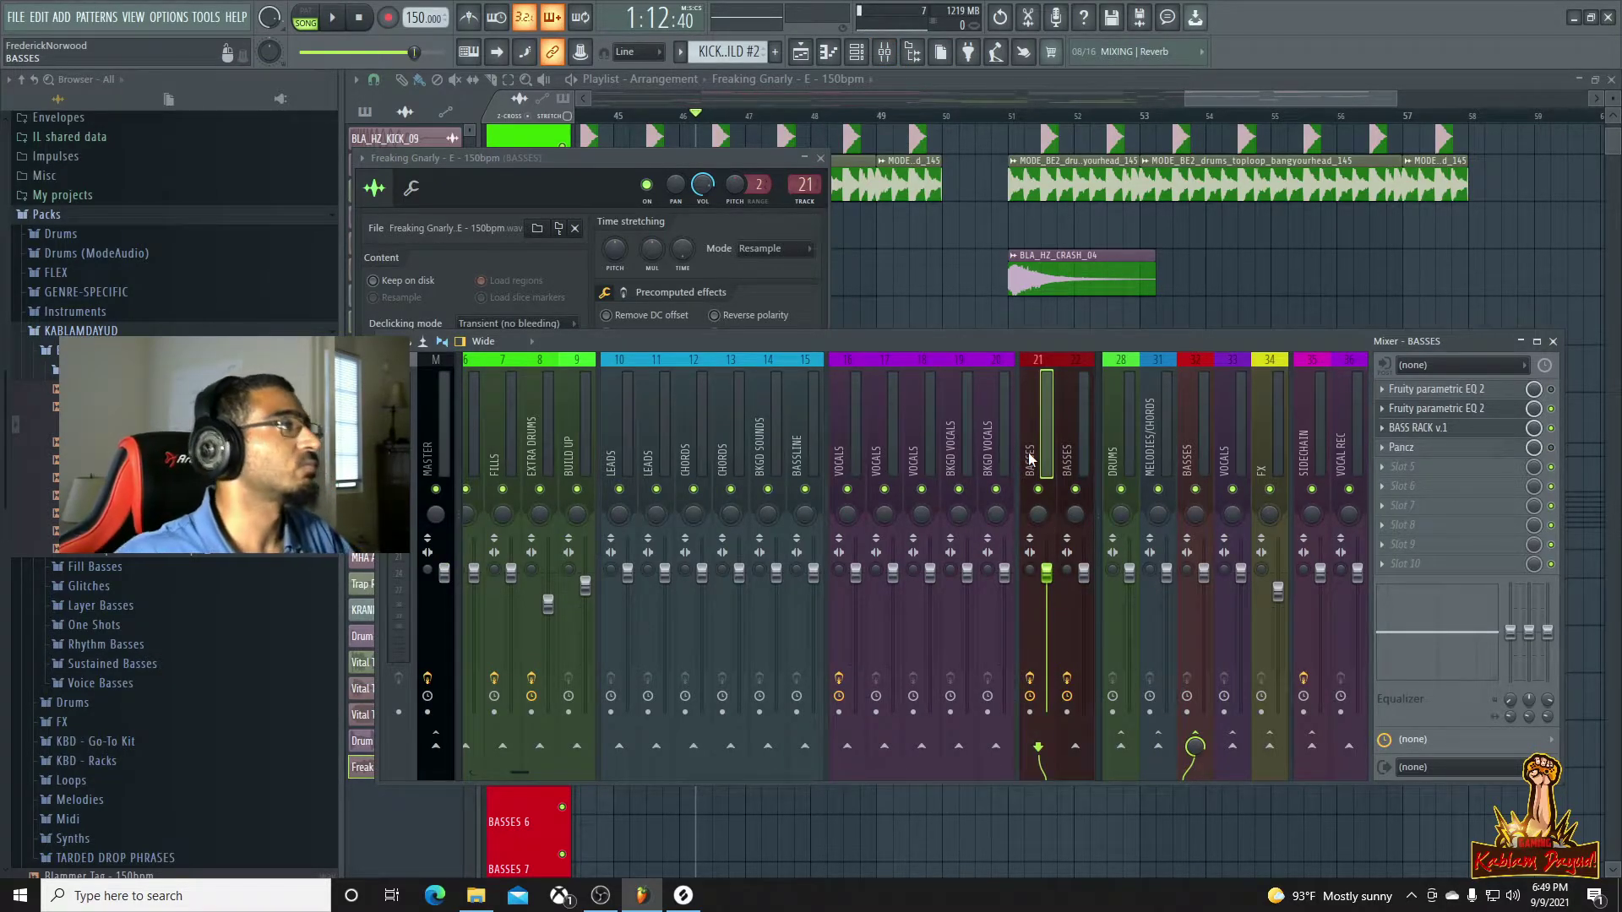
key(space)
click(627, 164)
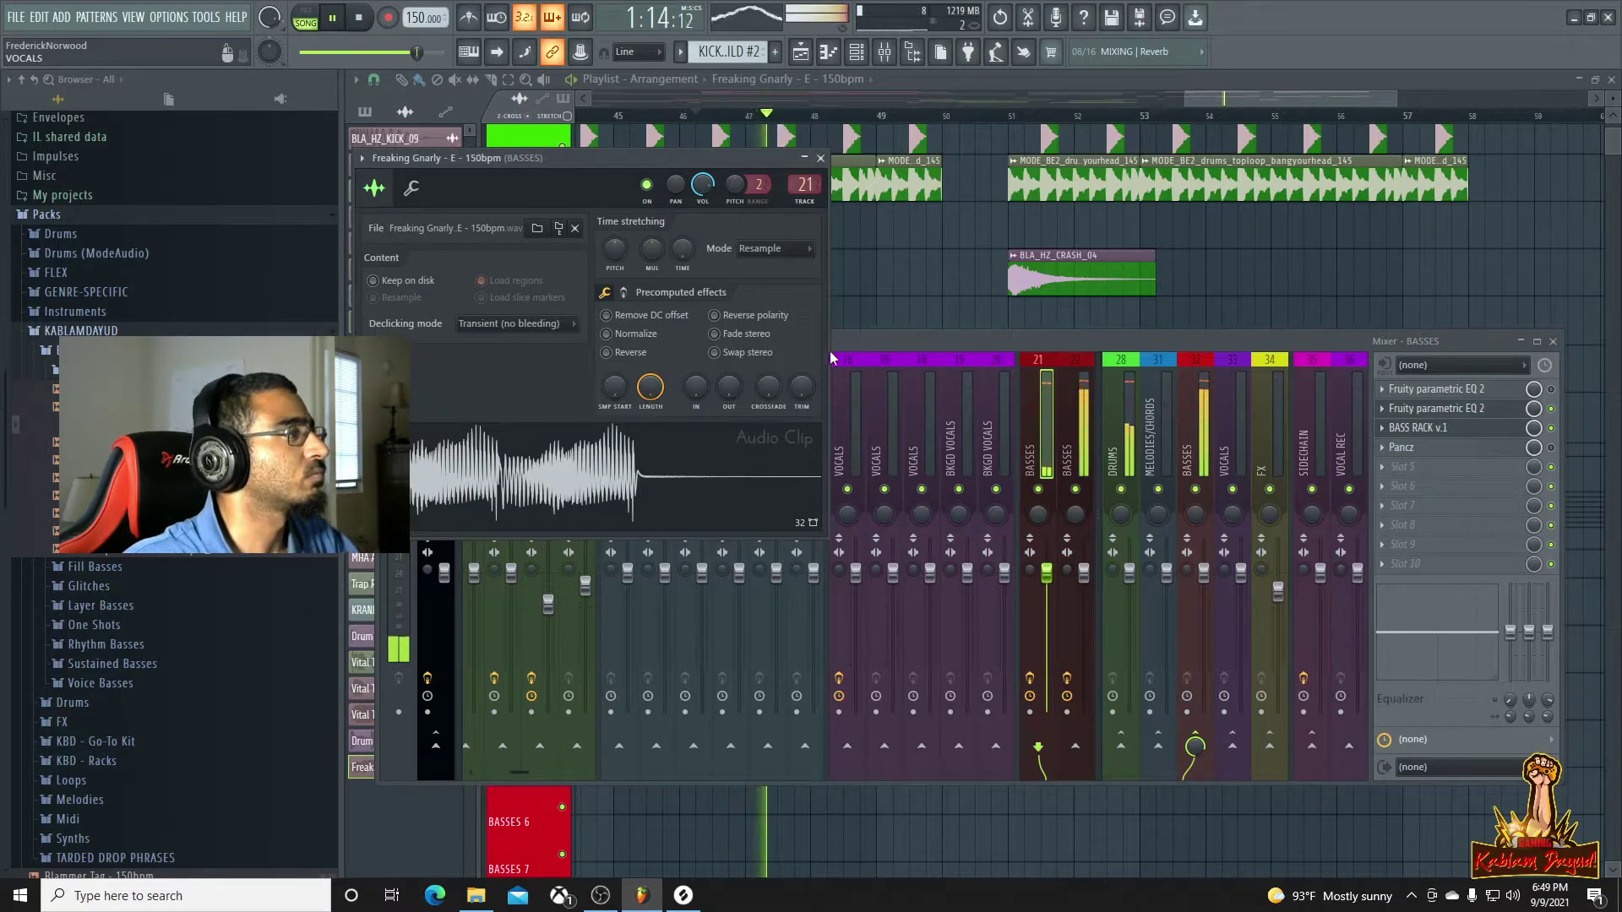
key(space)
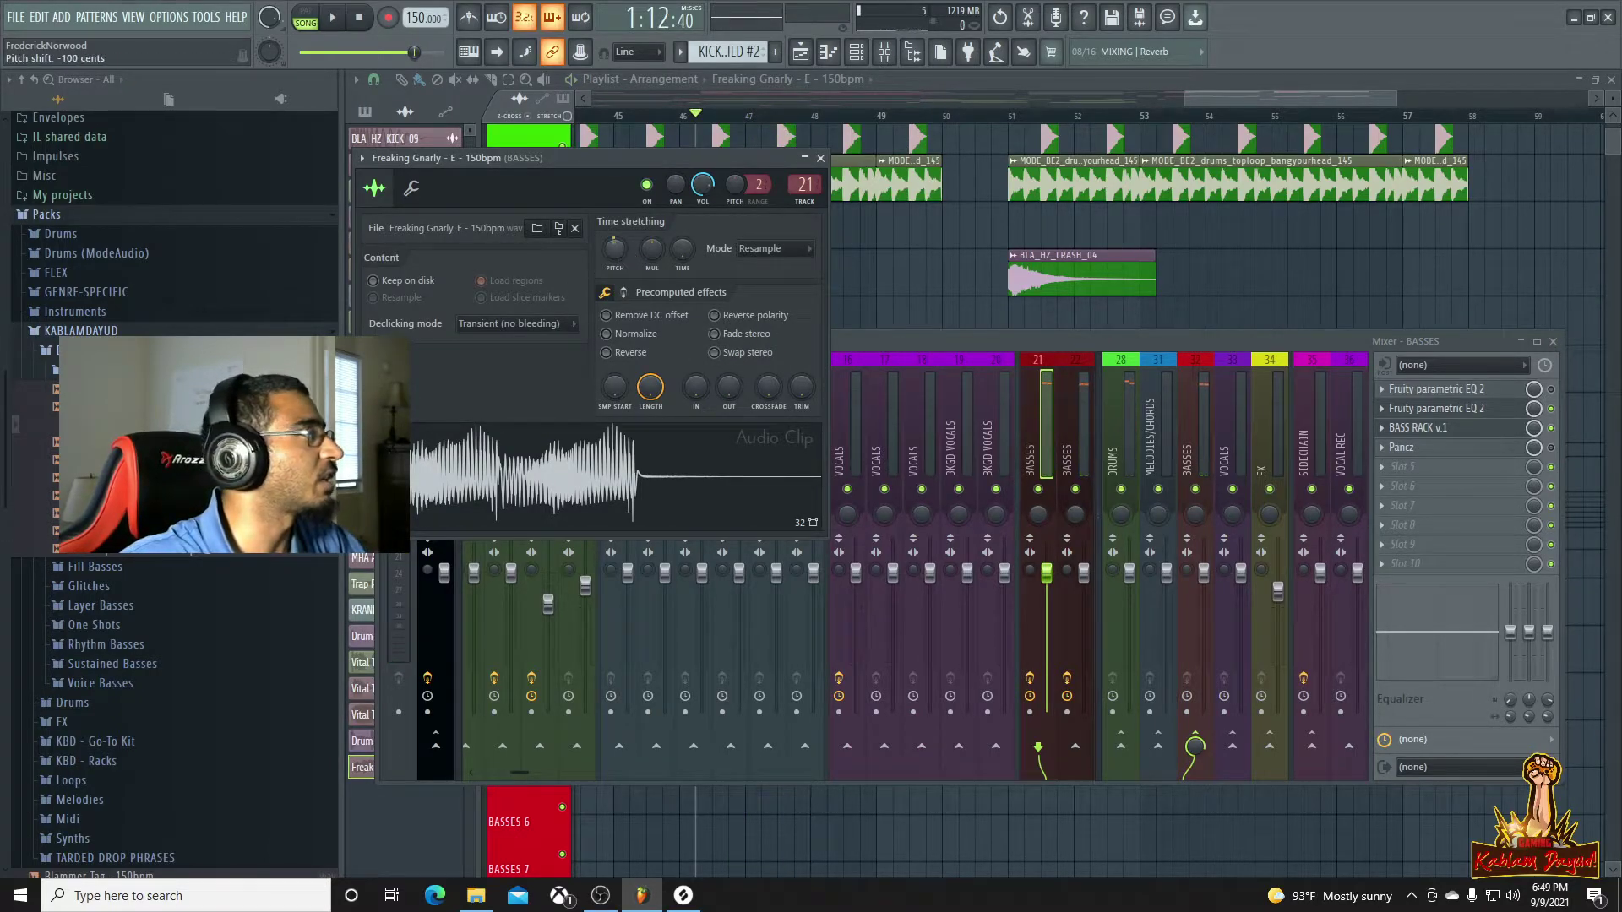
Play the arrangement from bar 46 to bar 58 to review both drop phrases
key(space)
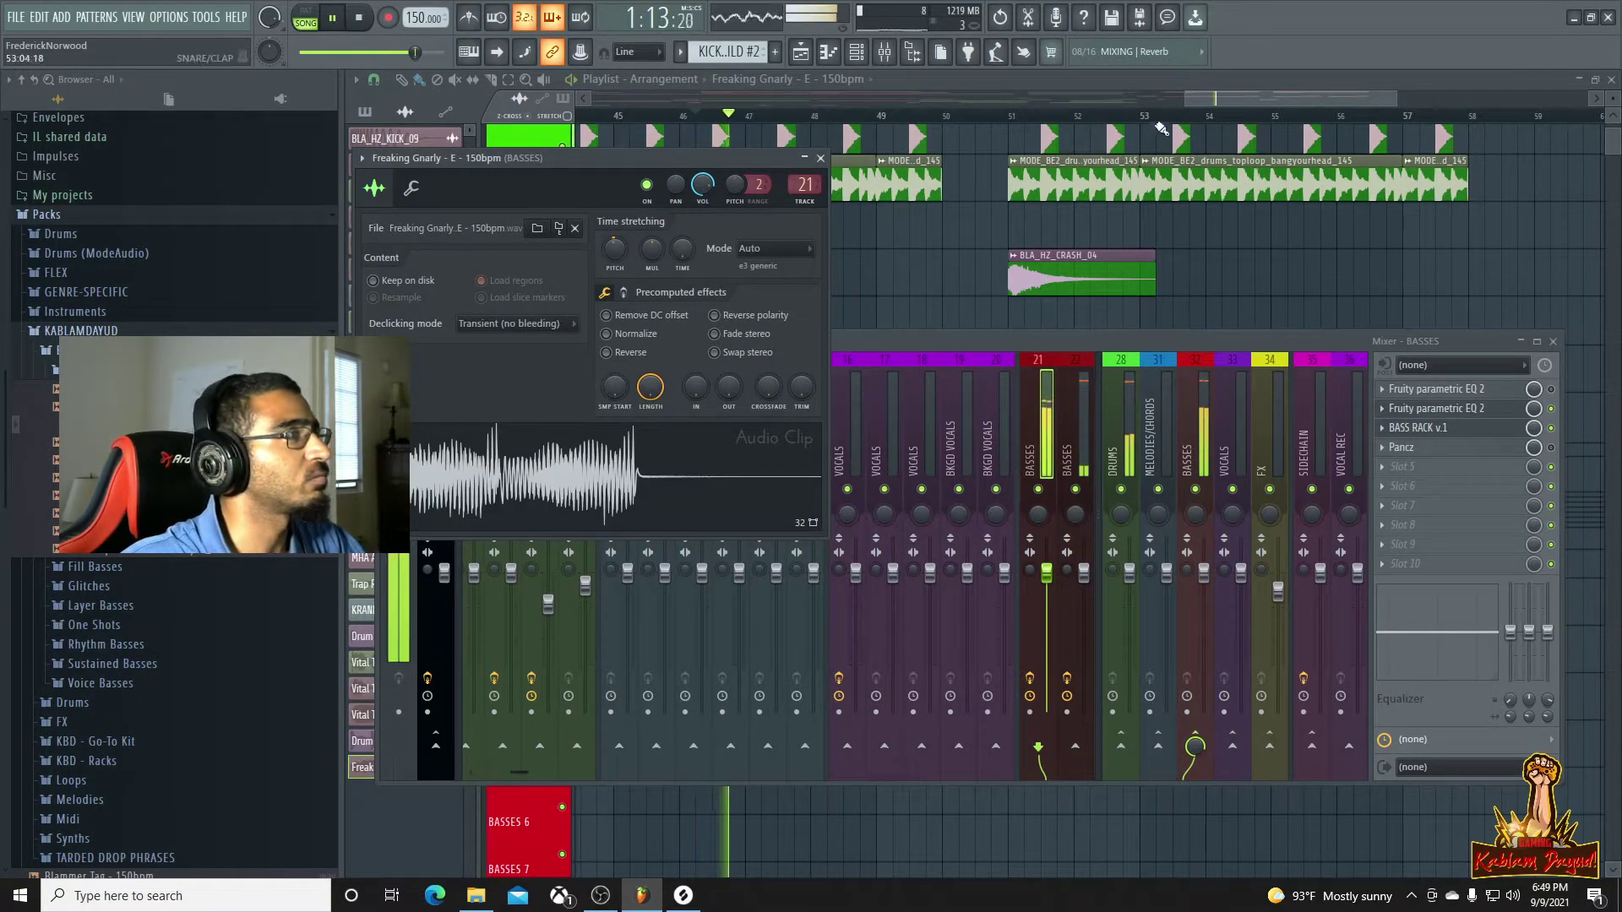
drag(1189, 98, 1104, 94)
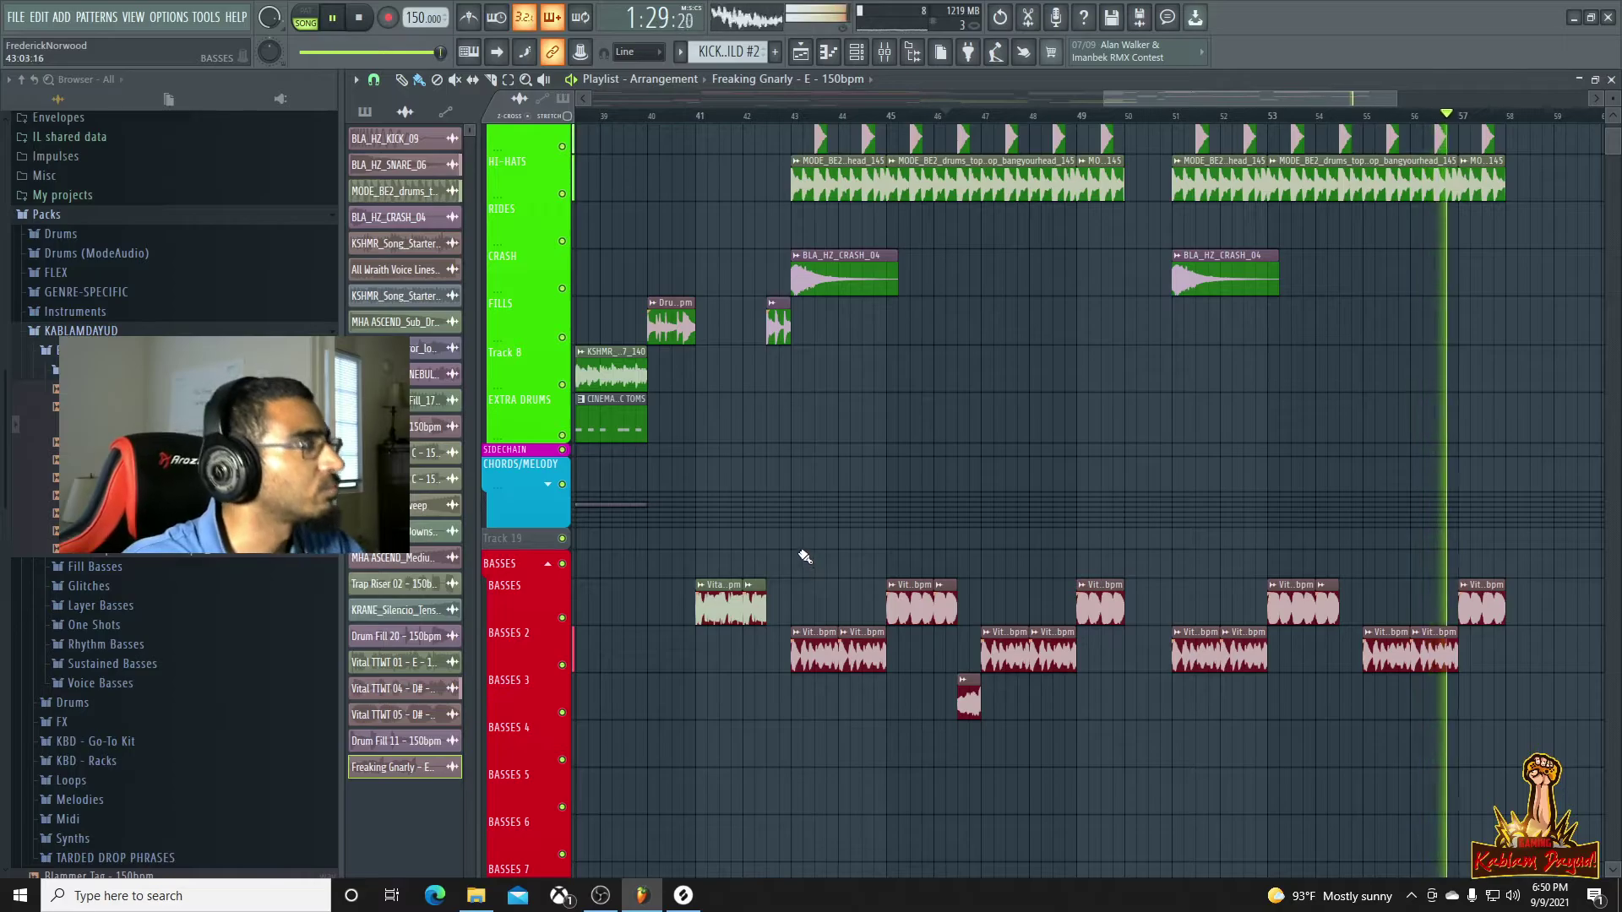
scroll(1517, 516, down, 3)
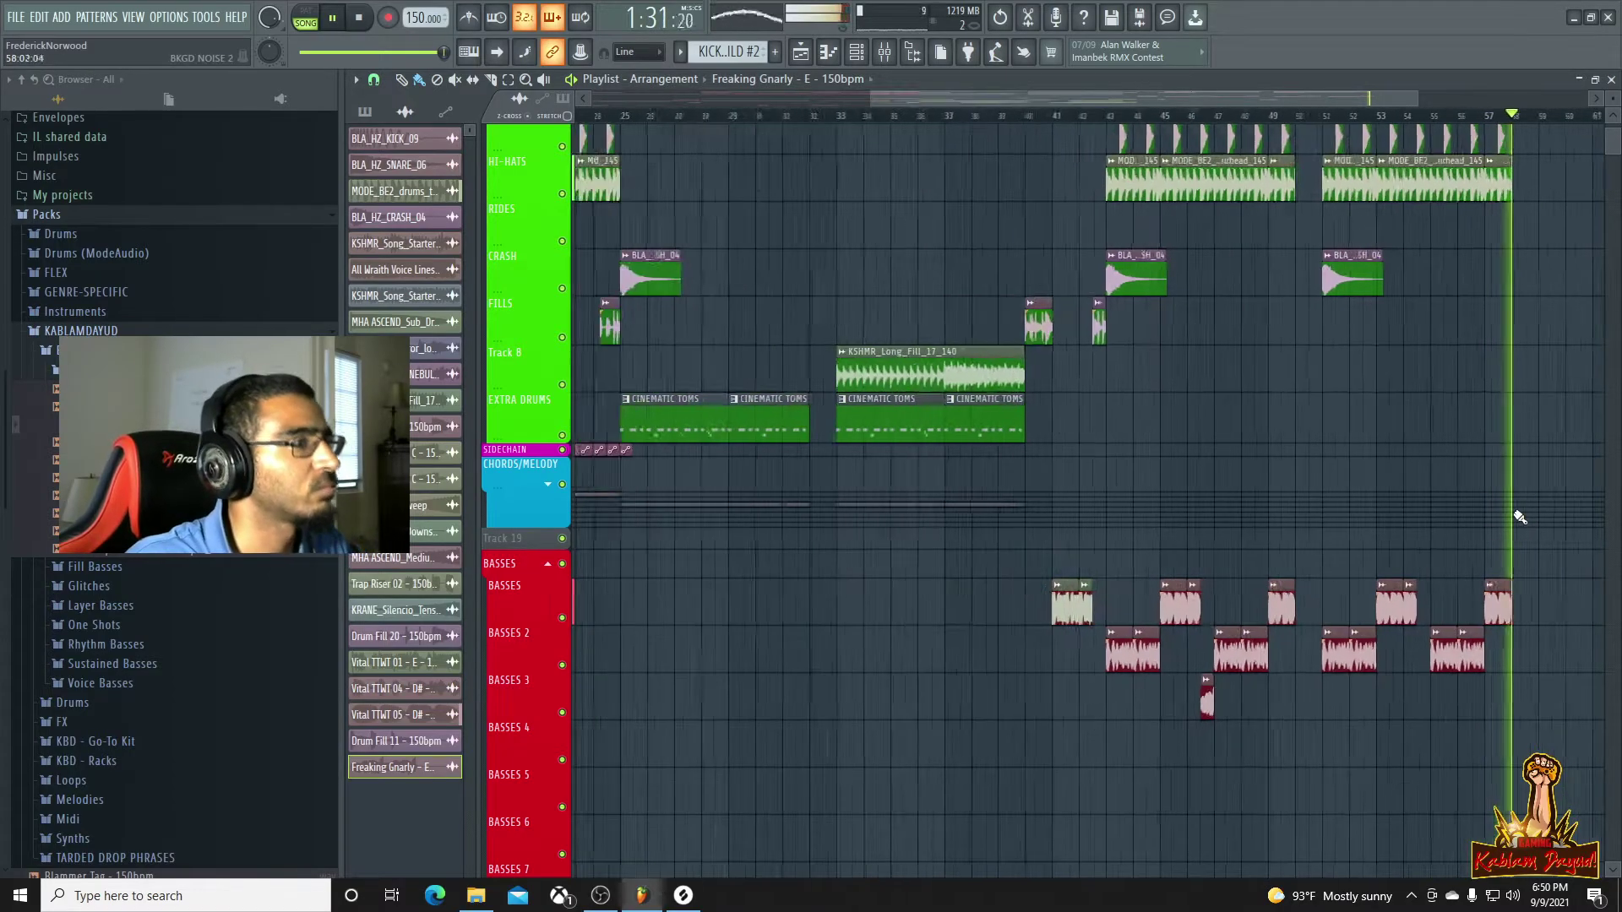
key(space)
Add a kick at bar 58 and trim the second phrase's hi-hat loop to end at bar 58
scroll(1459, 507, up, 3)
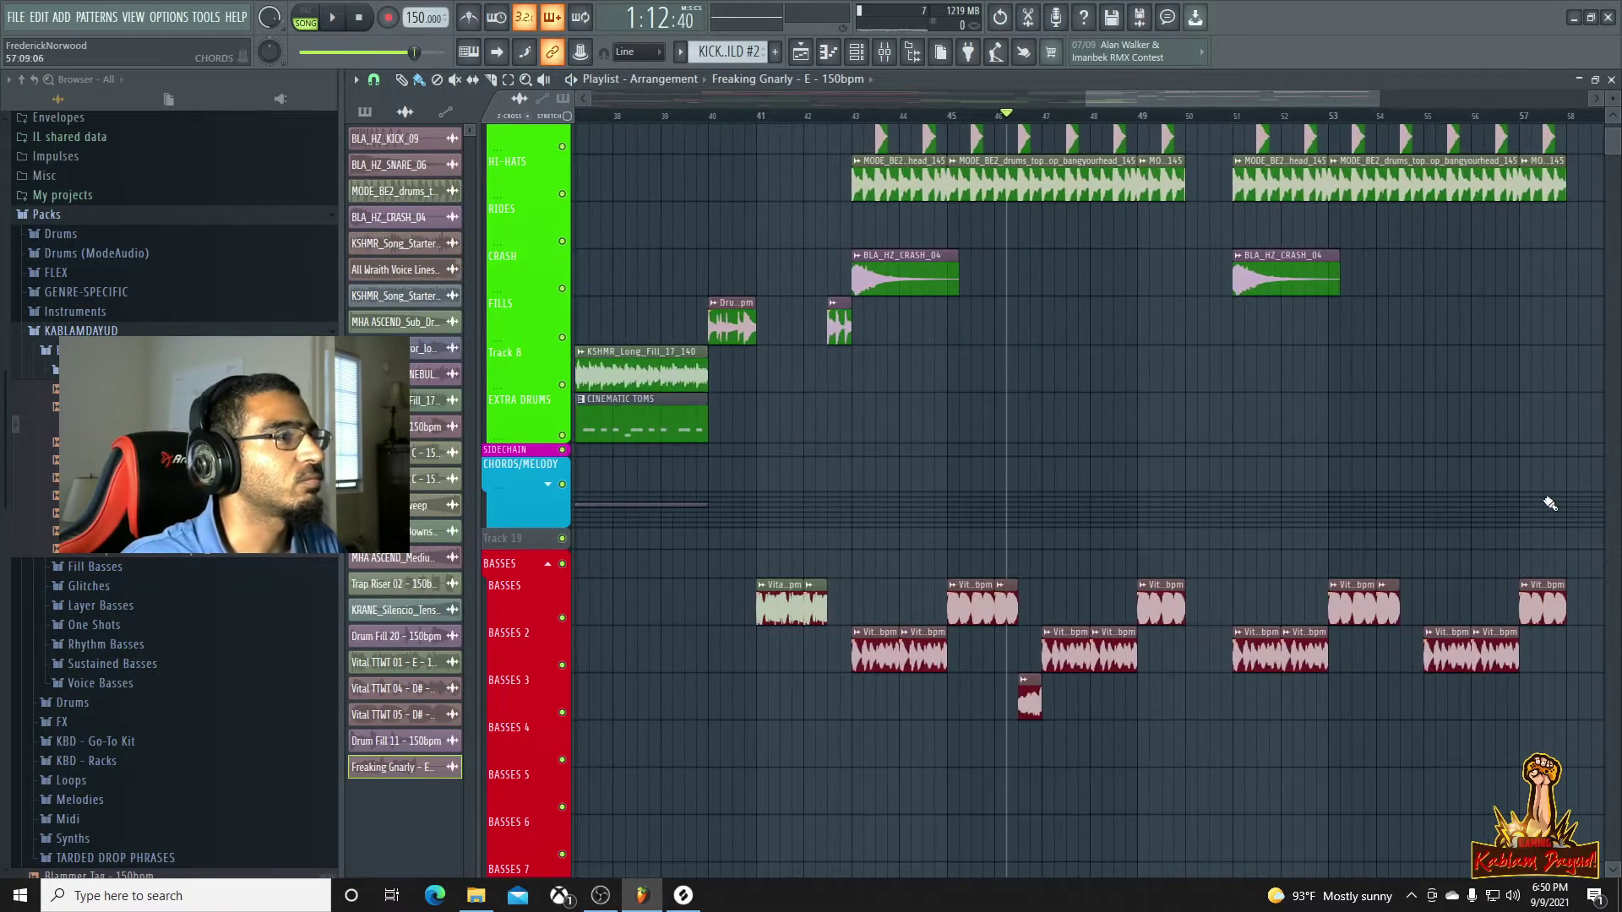
scroll(1553, 497, down, 1)
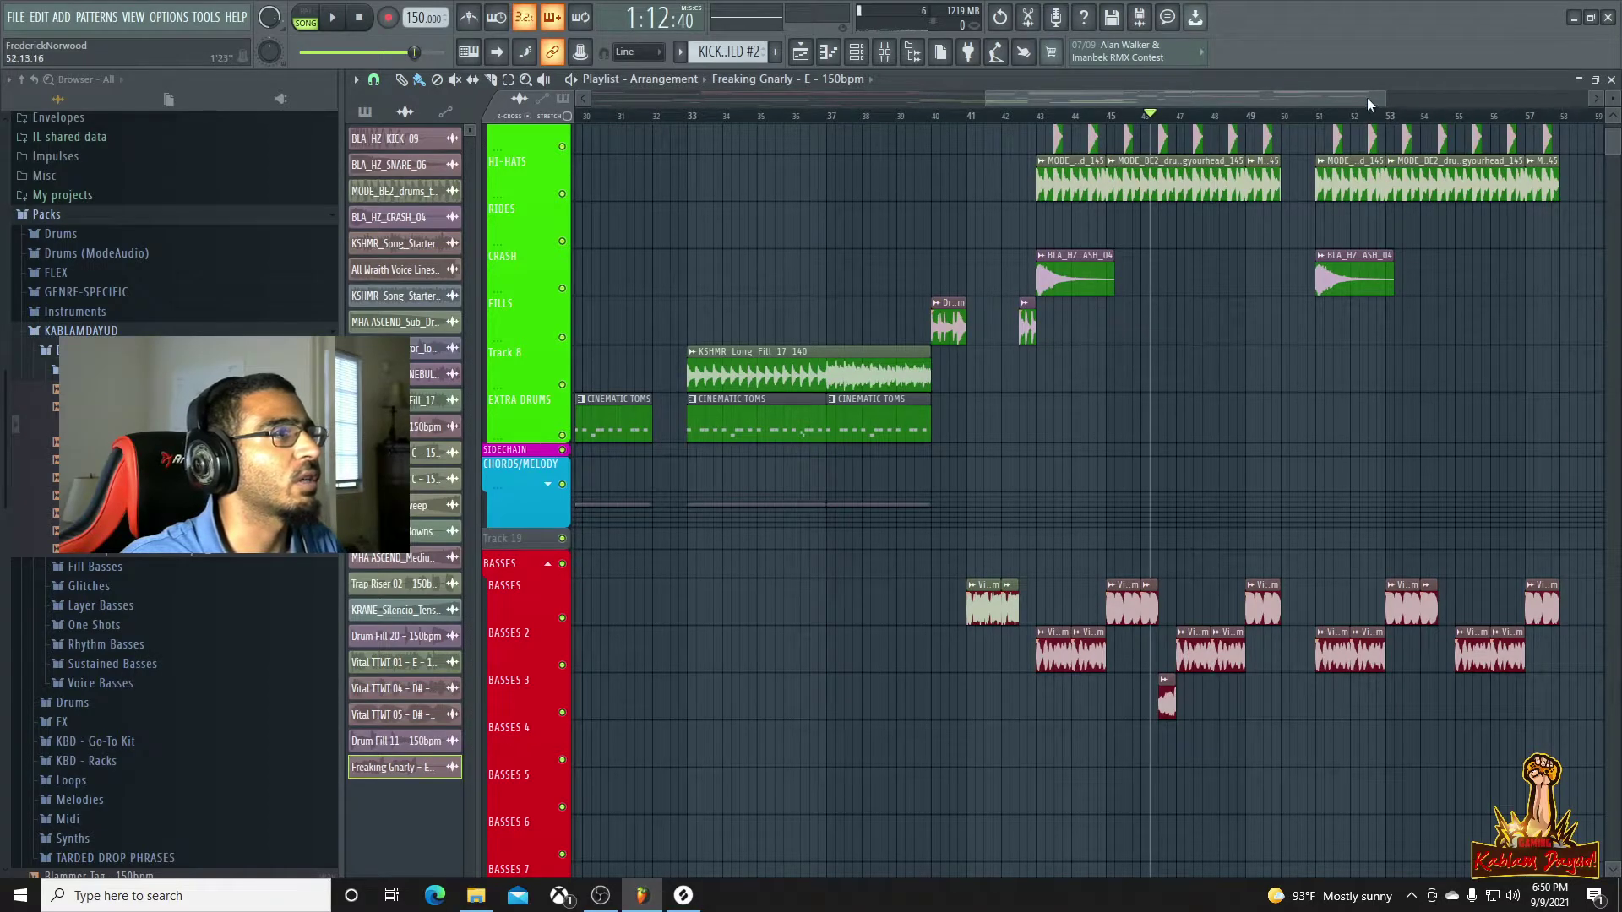
drag(1367, 98, 1402, 100)
drag(1467, 161, 1501, 162)
scroll(1490, 271, up, 2)
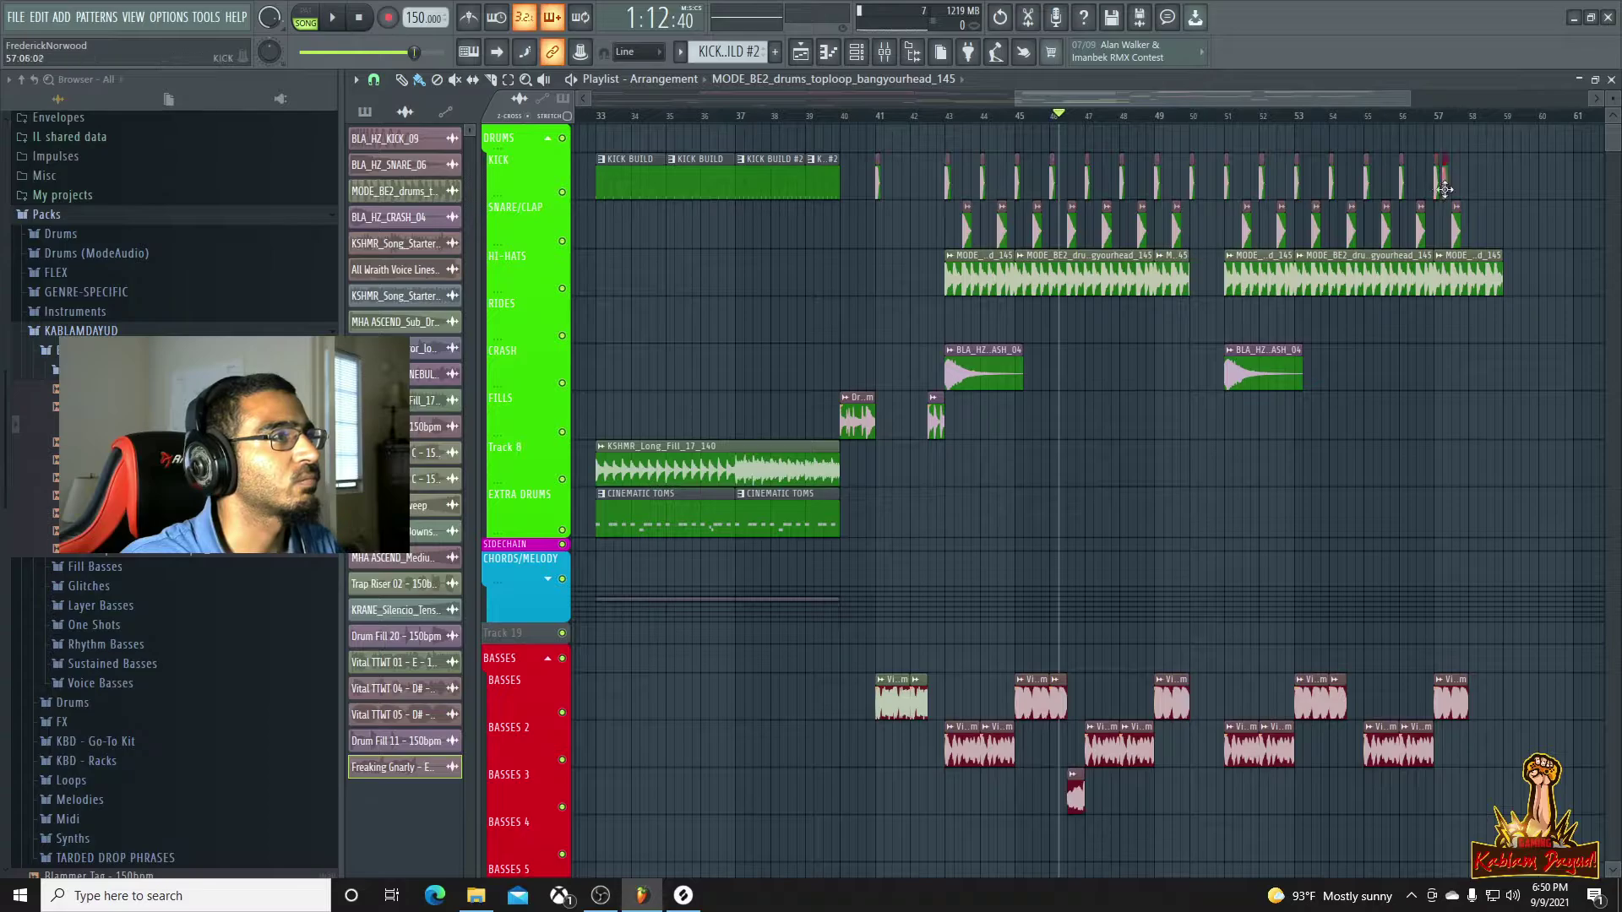
drag(1496, 271, 1465, 259)
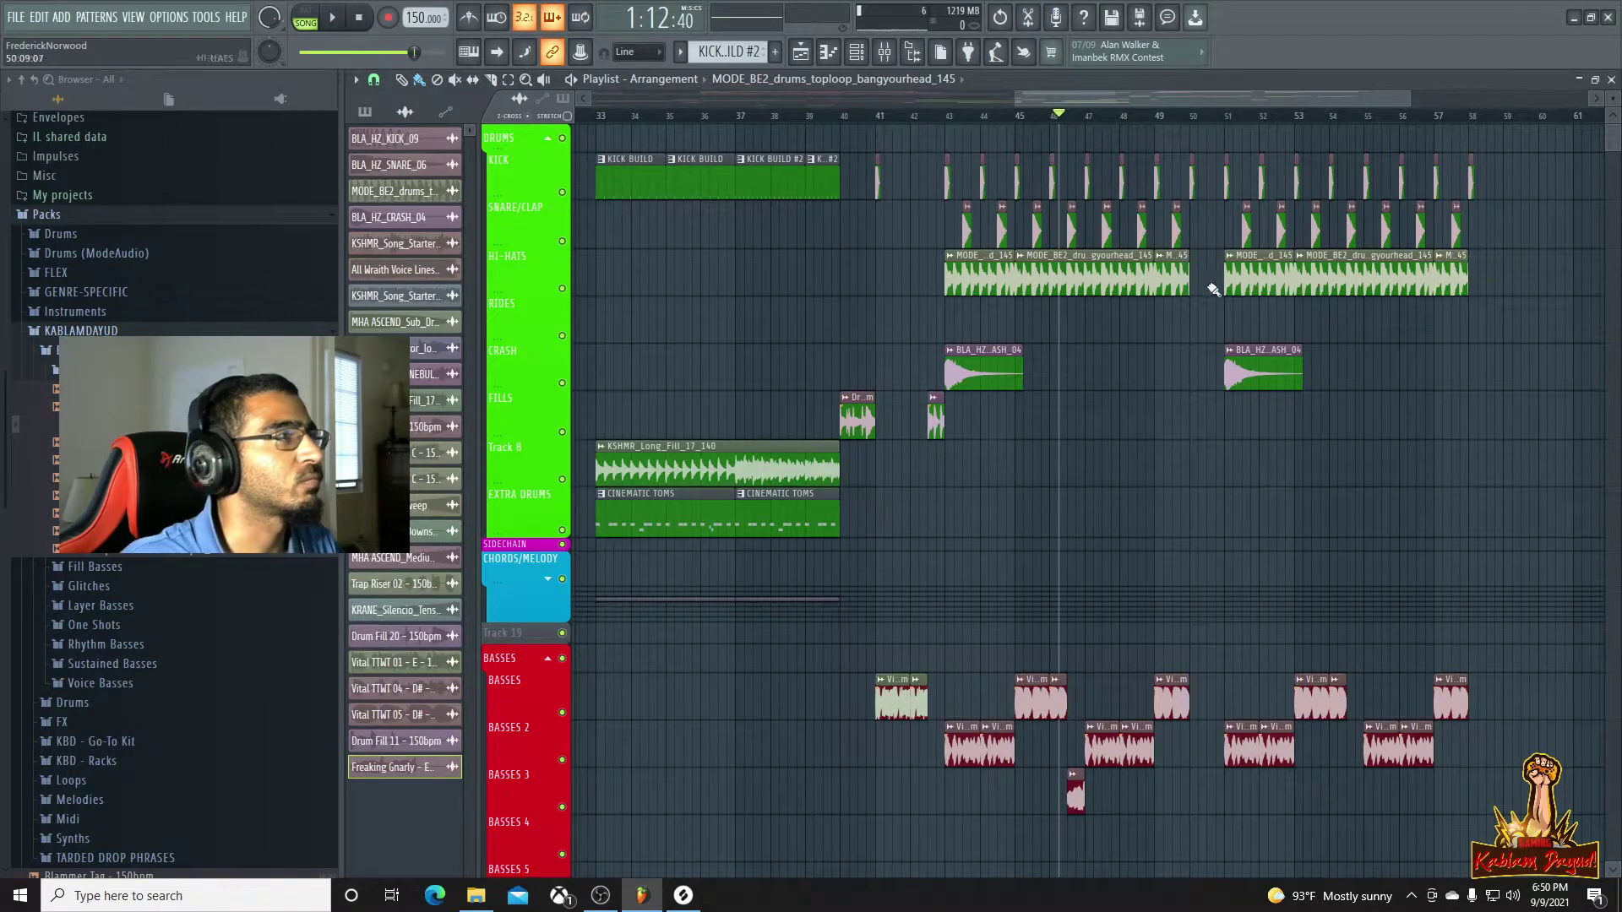
Play the transition from just before bar 50 into the second phrase
key(space)
click(1182, 118)
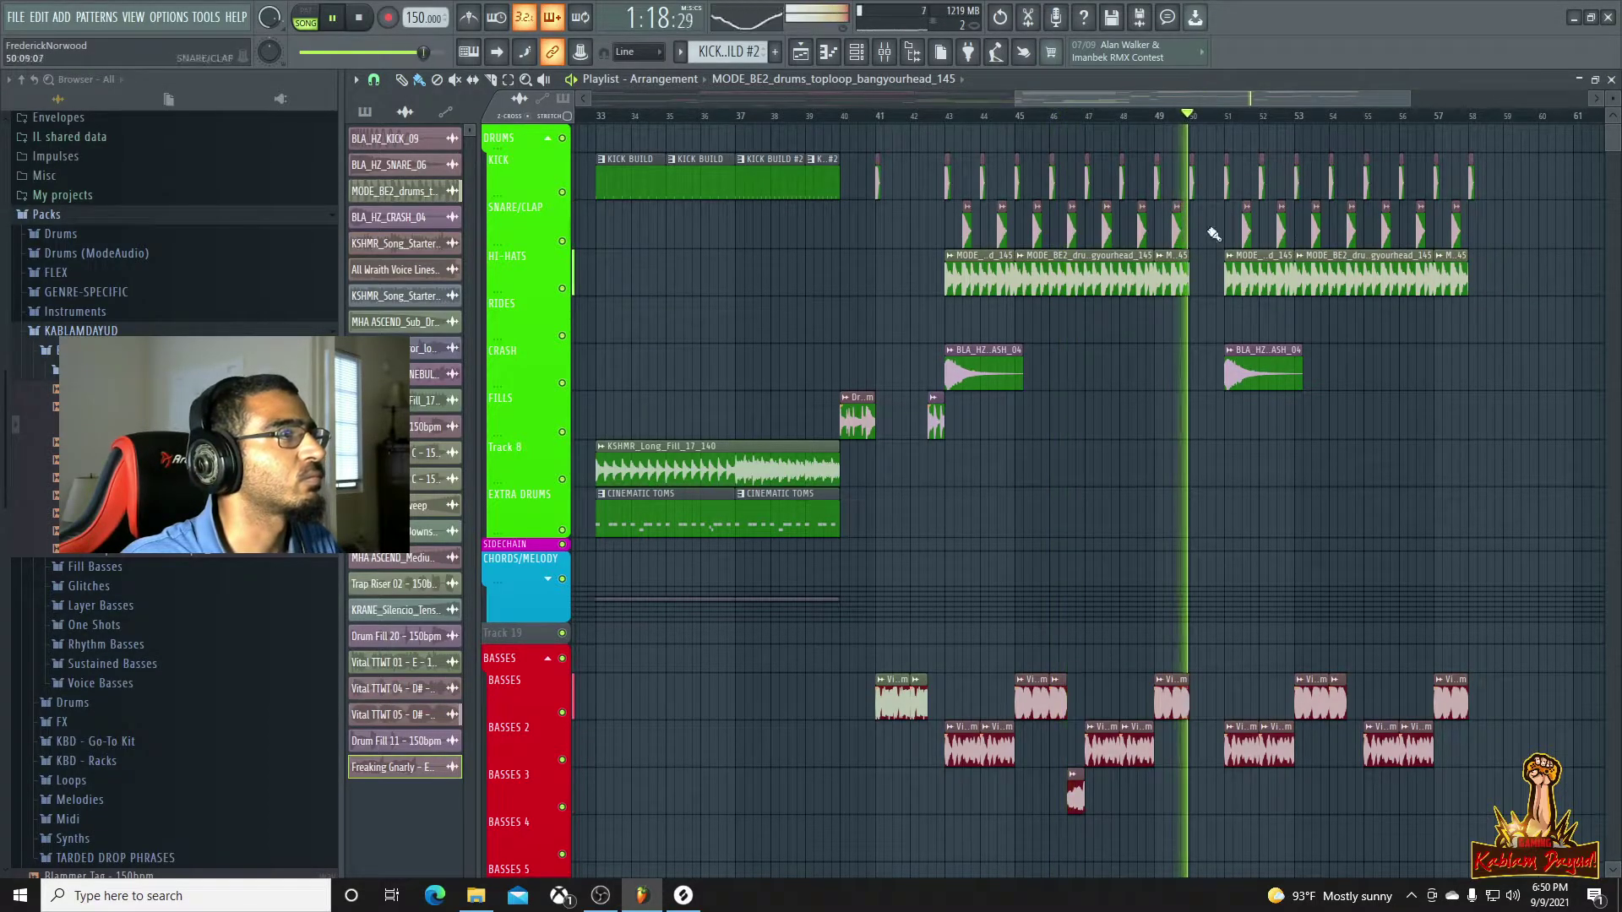
key(space)
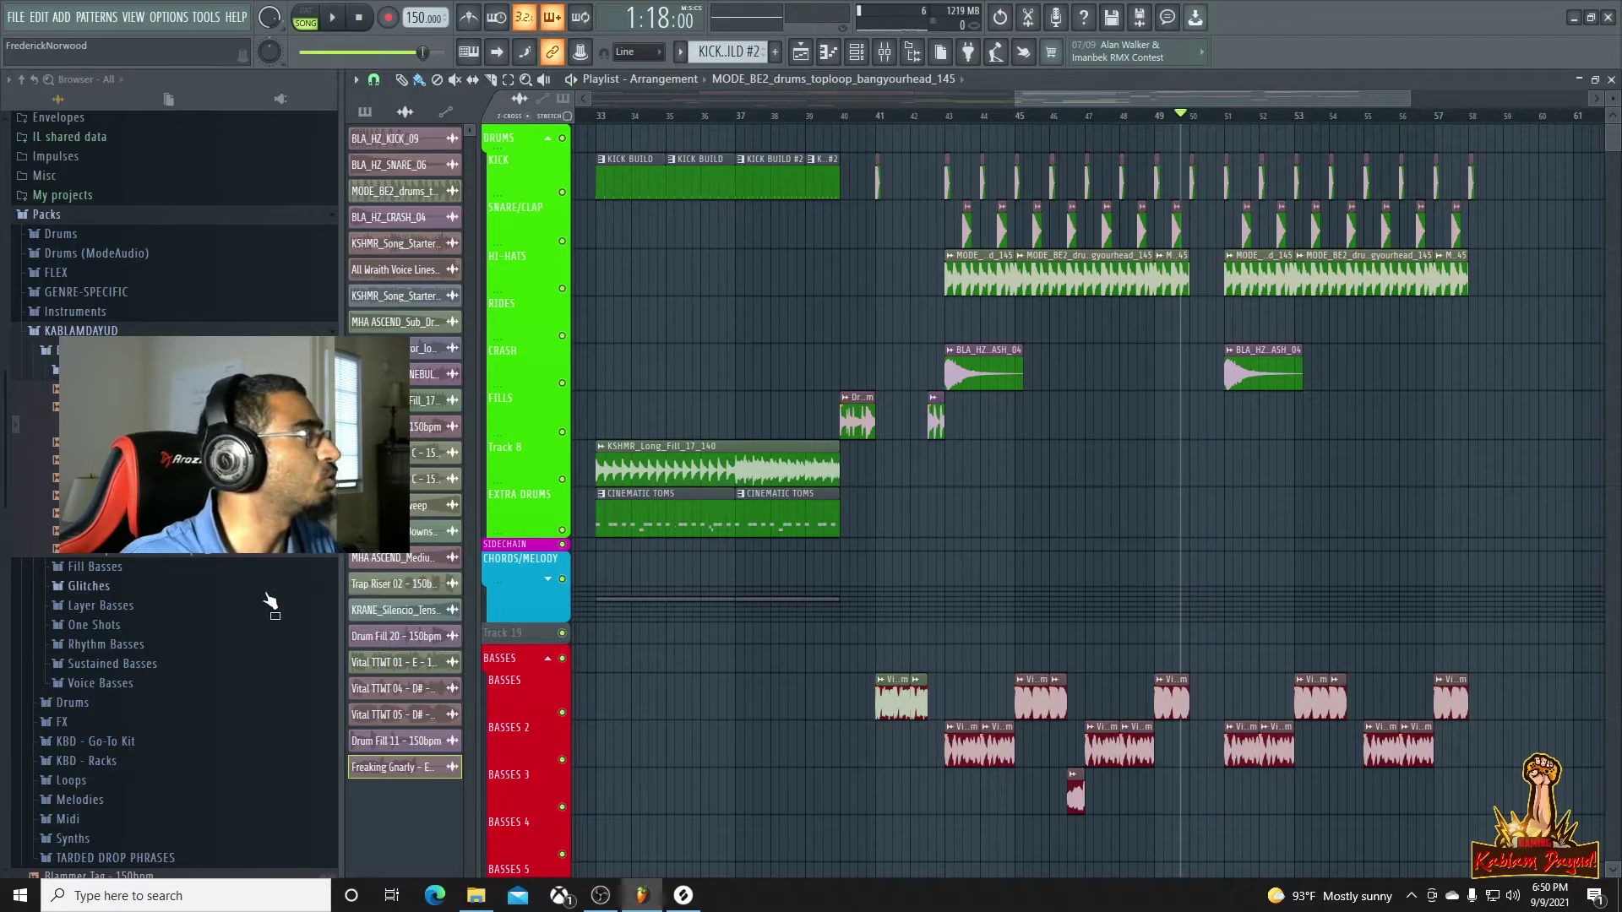
Collapse the KABLAMDAYUD pack folder, switch to Splice and search the sample library for FILLS
click(102, 370)
click(102, 335)
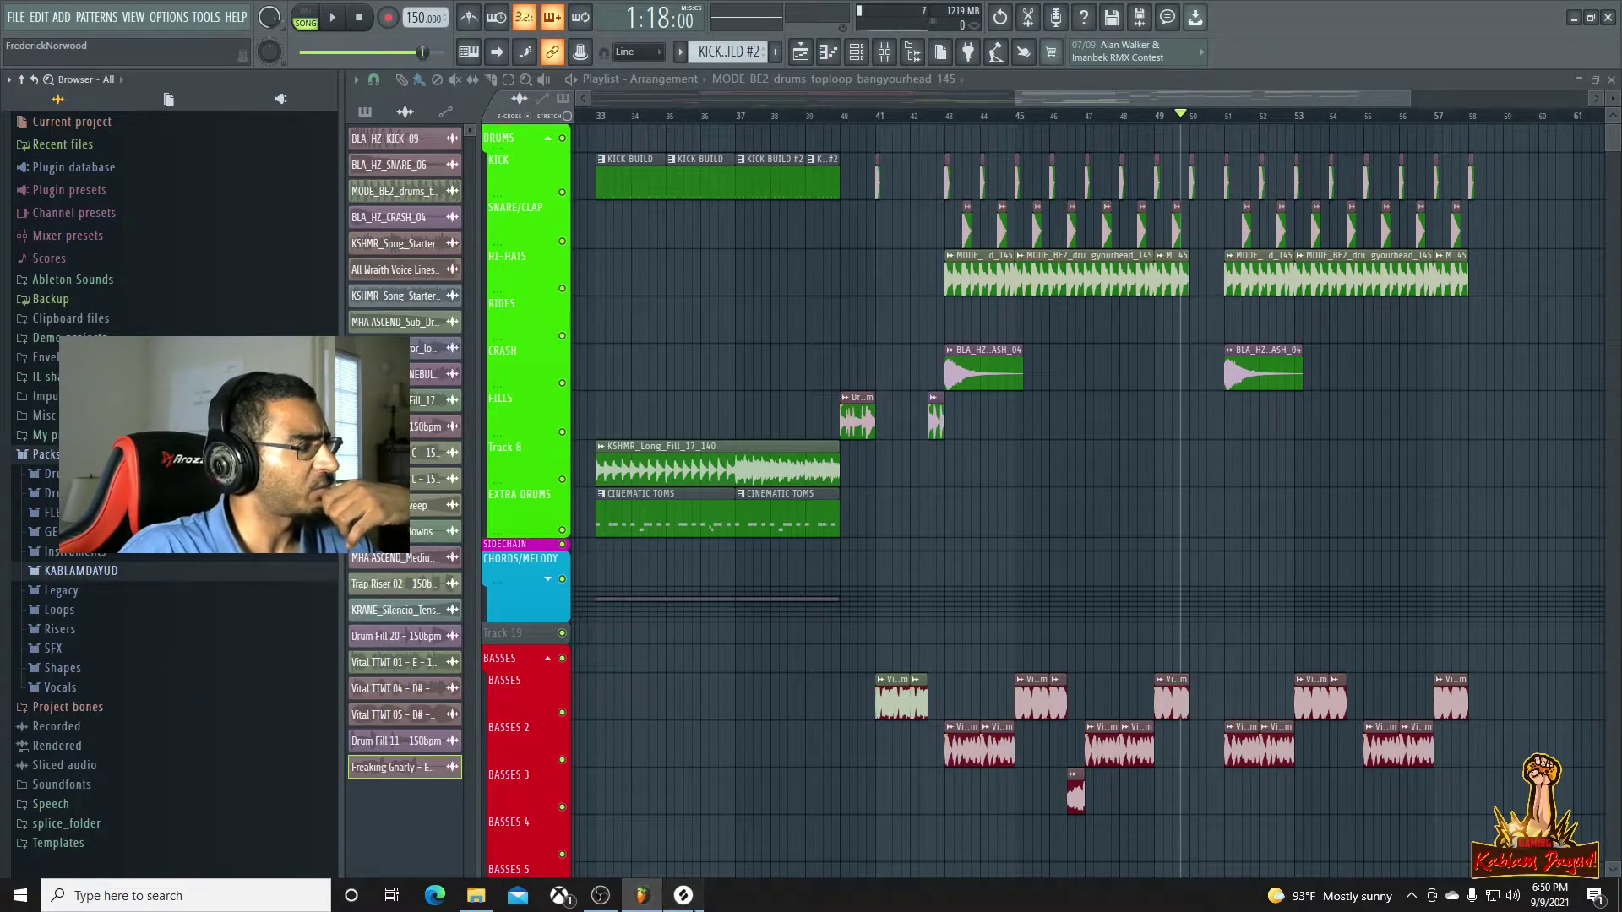
click(683, 894)
click(1375, 234)
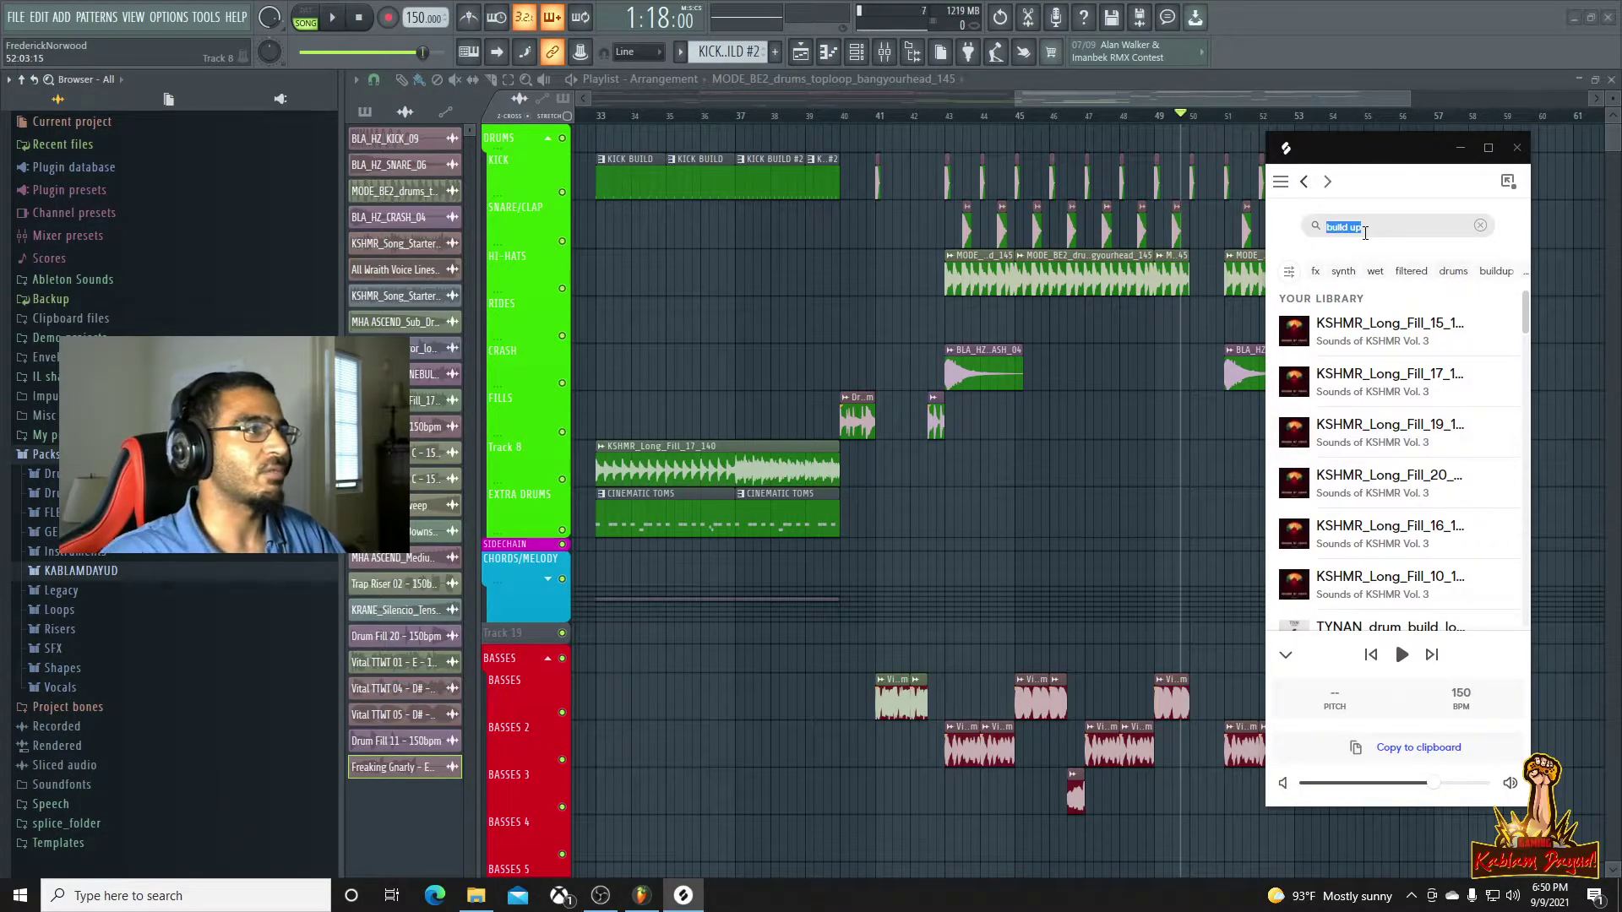
text(FILLS)
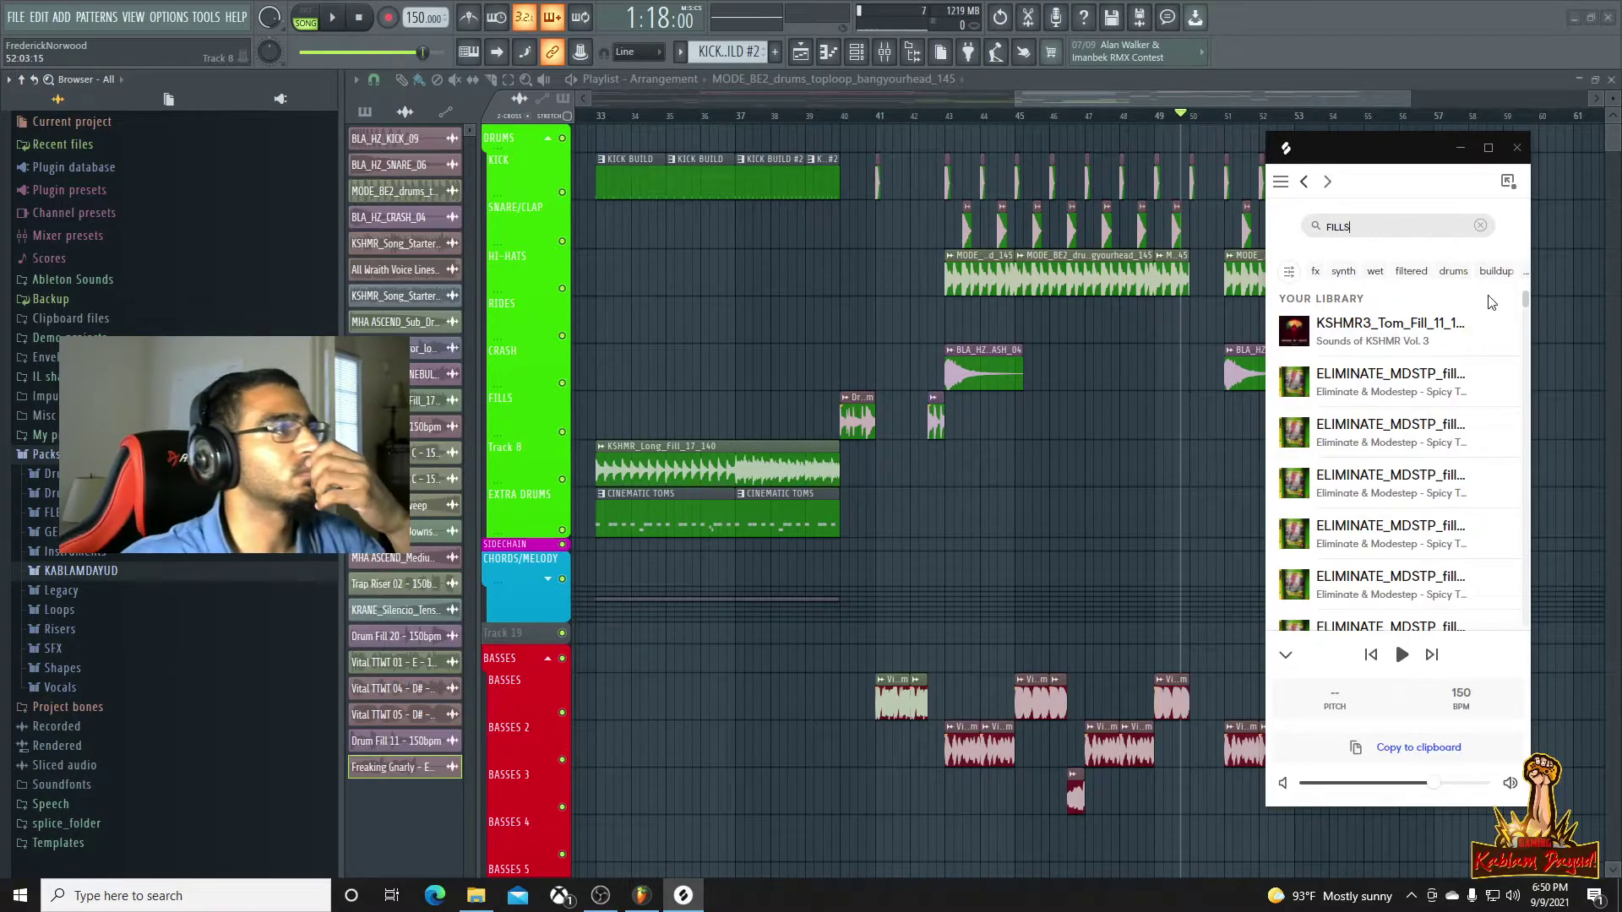
Audition the KSHMR3_Tom_Fill_11 and ELIMINATE_MDSTP fill samples in the Splice results
click(1294, 342)
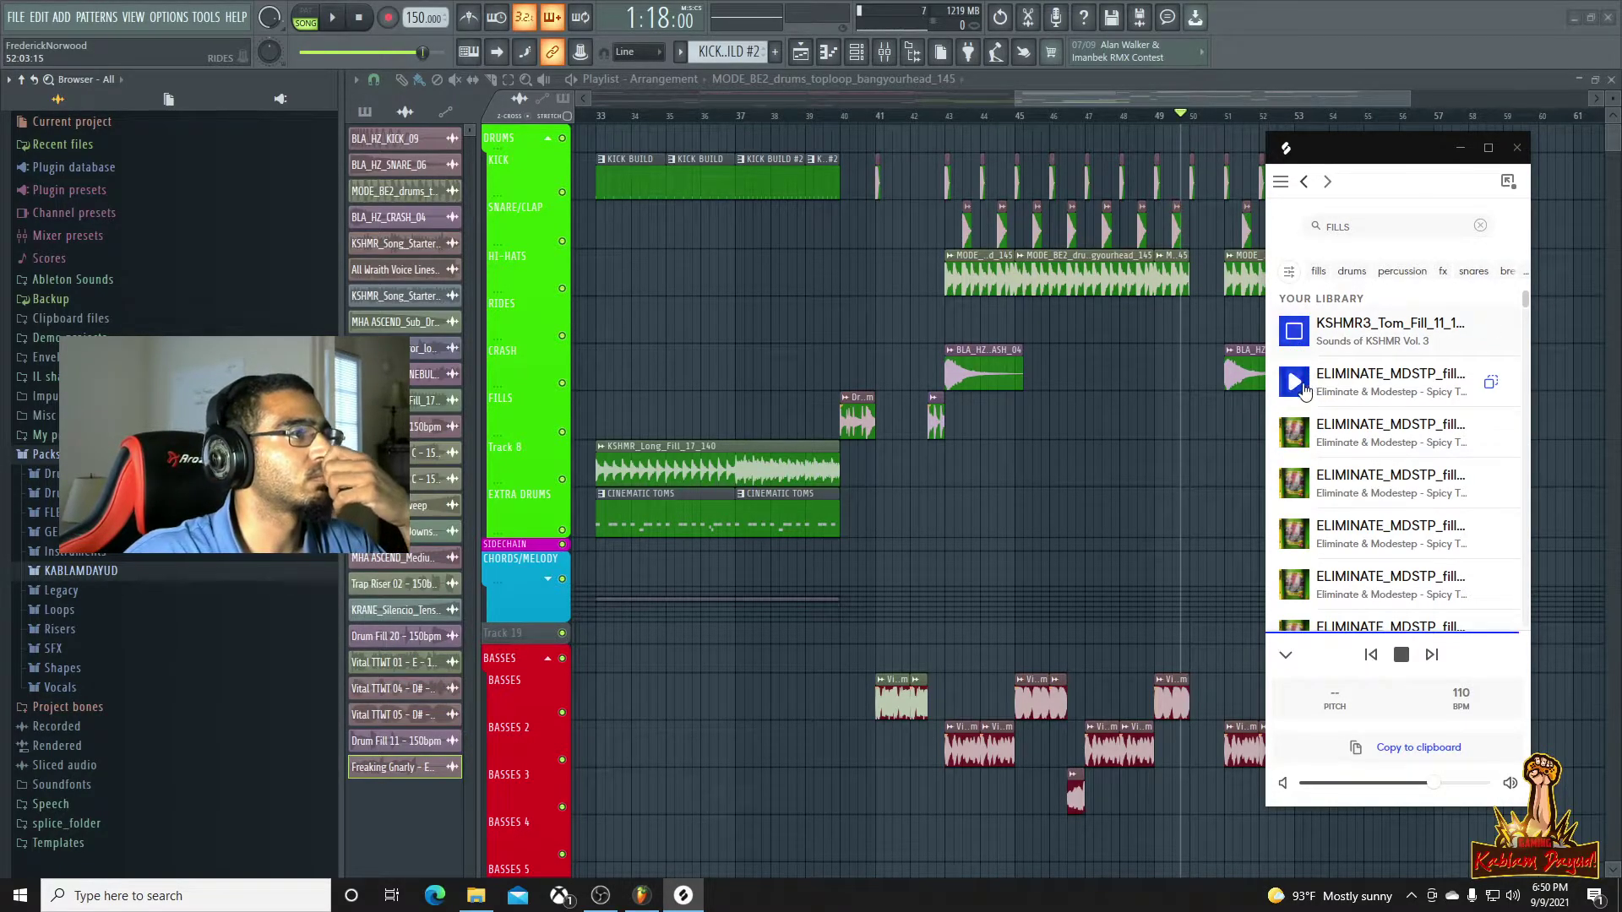
click(1294, 432)
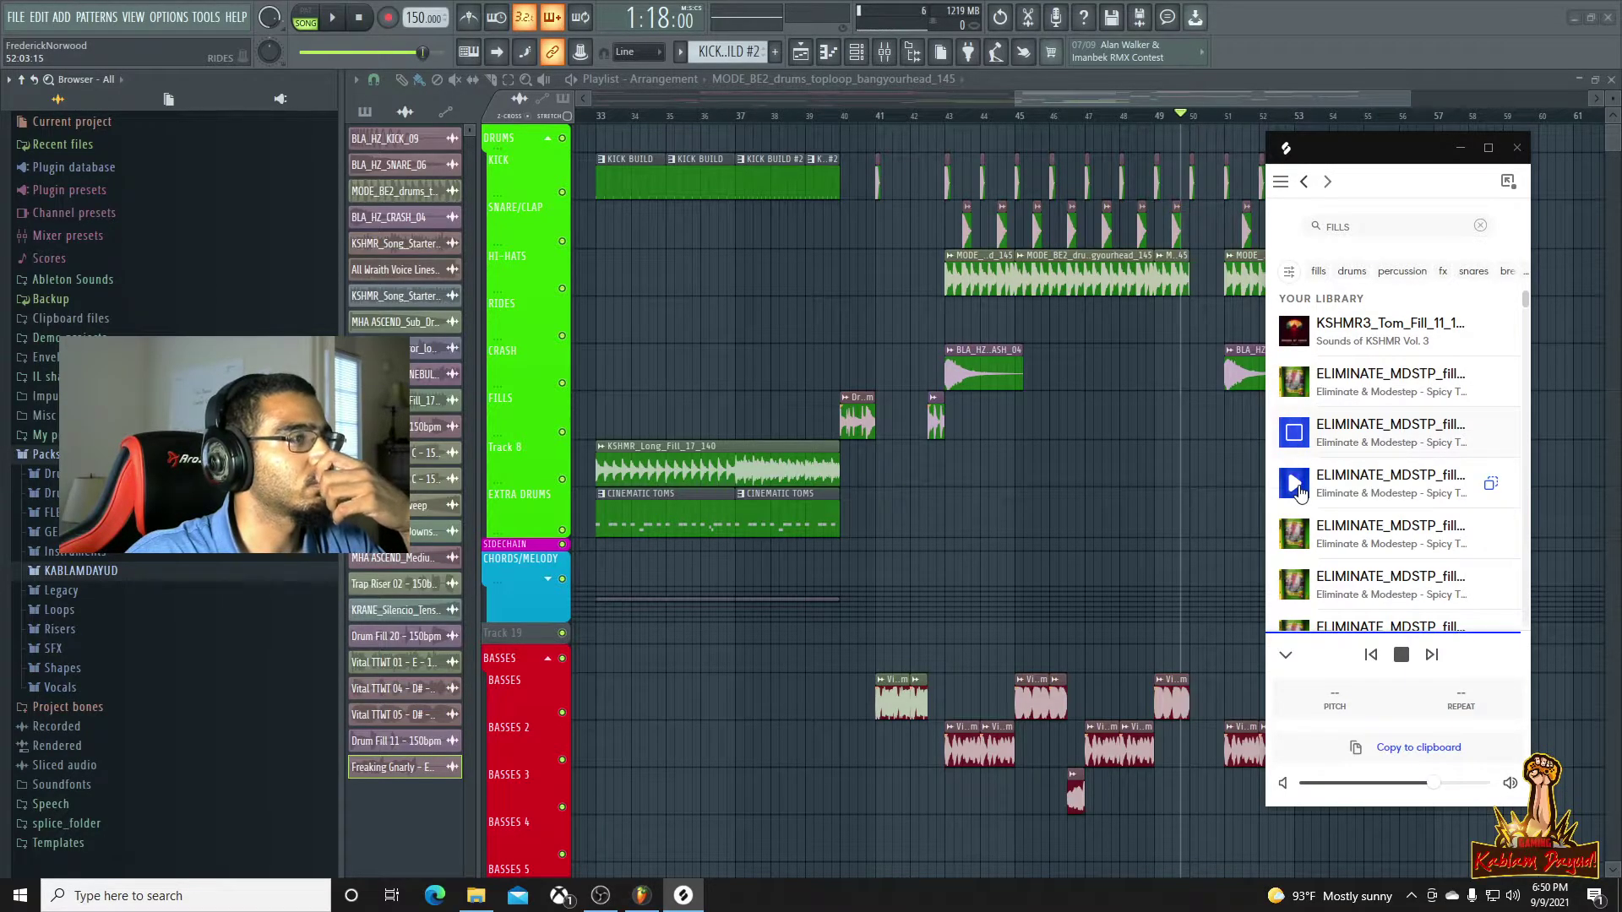
scroll(1299, 456, down, 1)
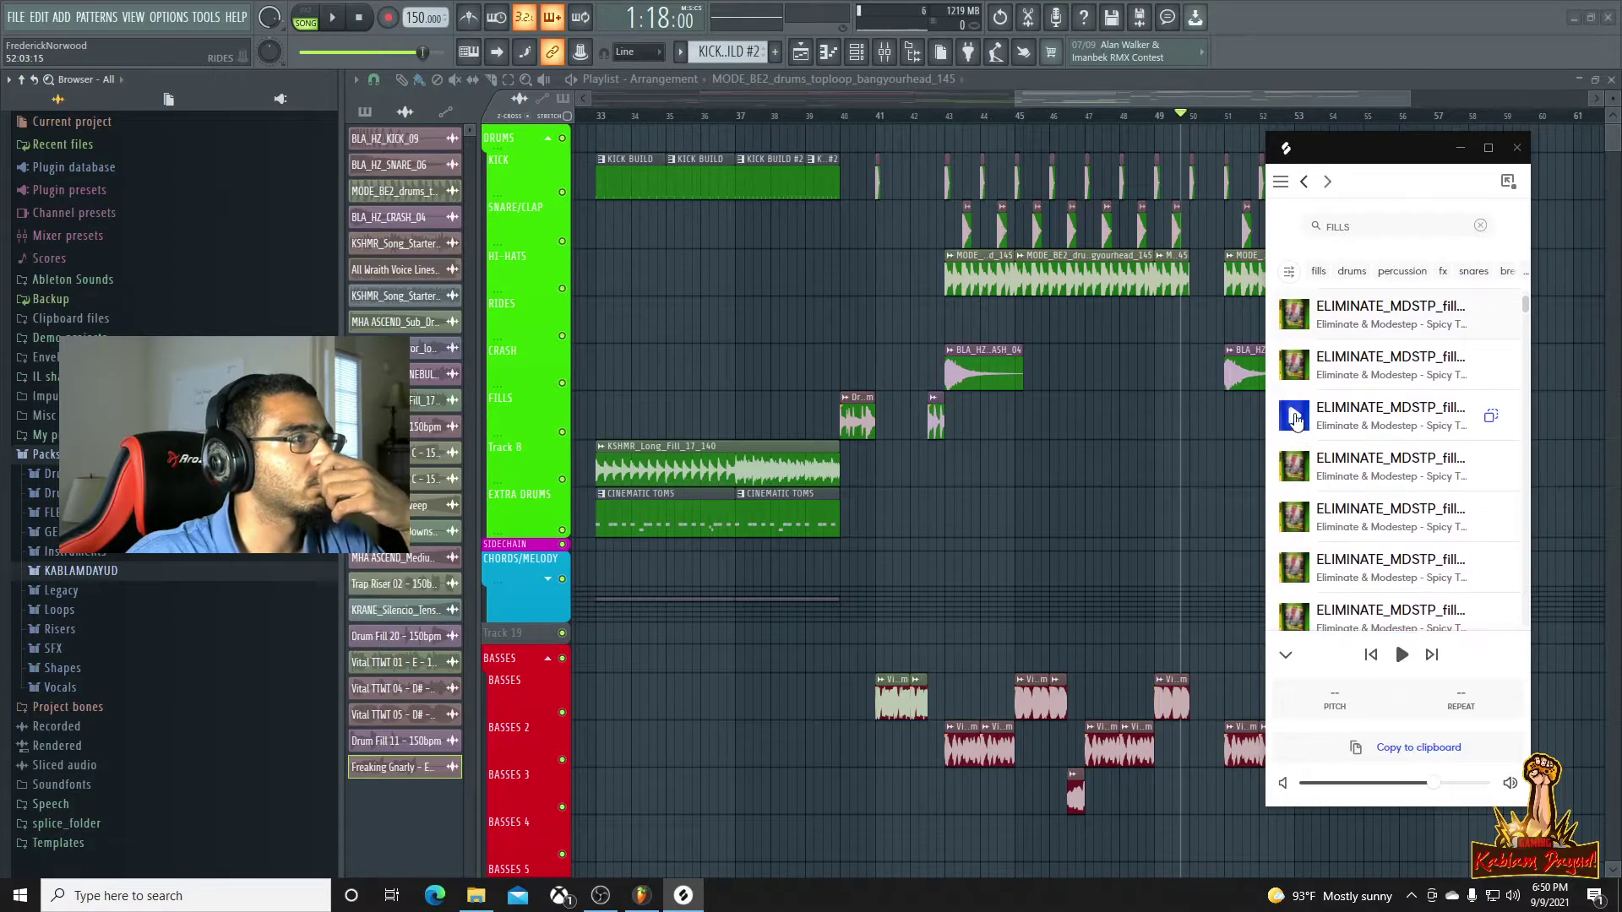
drag(1399, 190, 1504, 236)
scroll(1457, 496, down, 2)
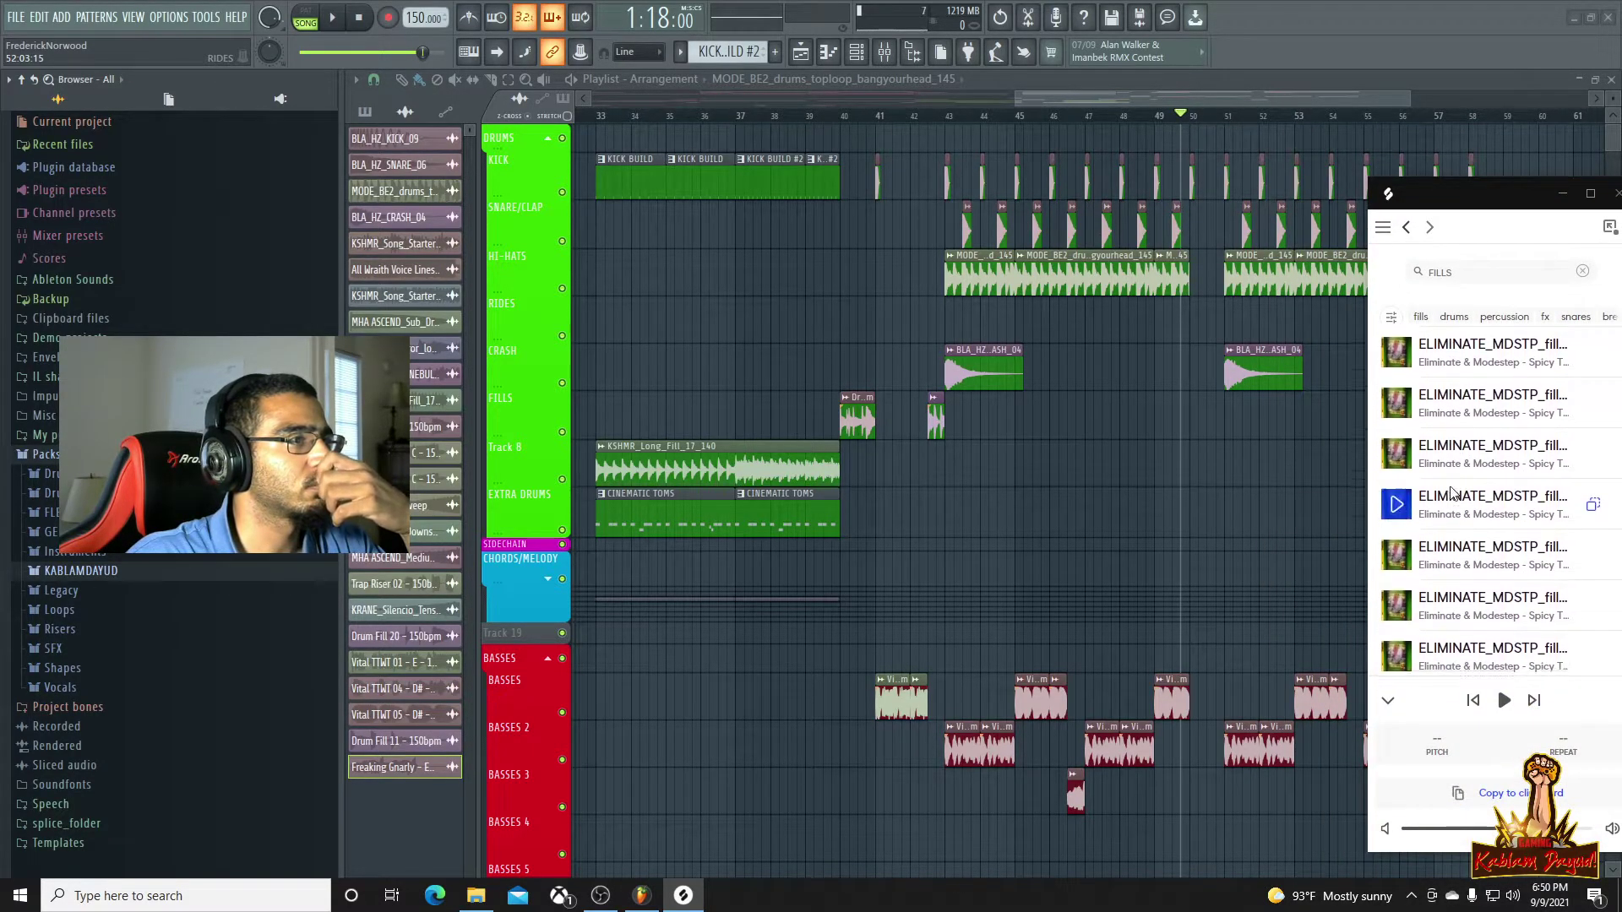
click(1395, 427)
click(1409, 429)
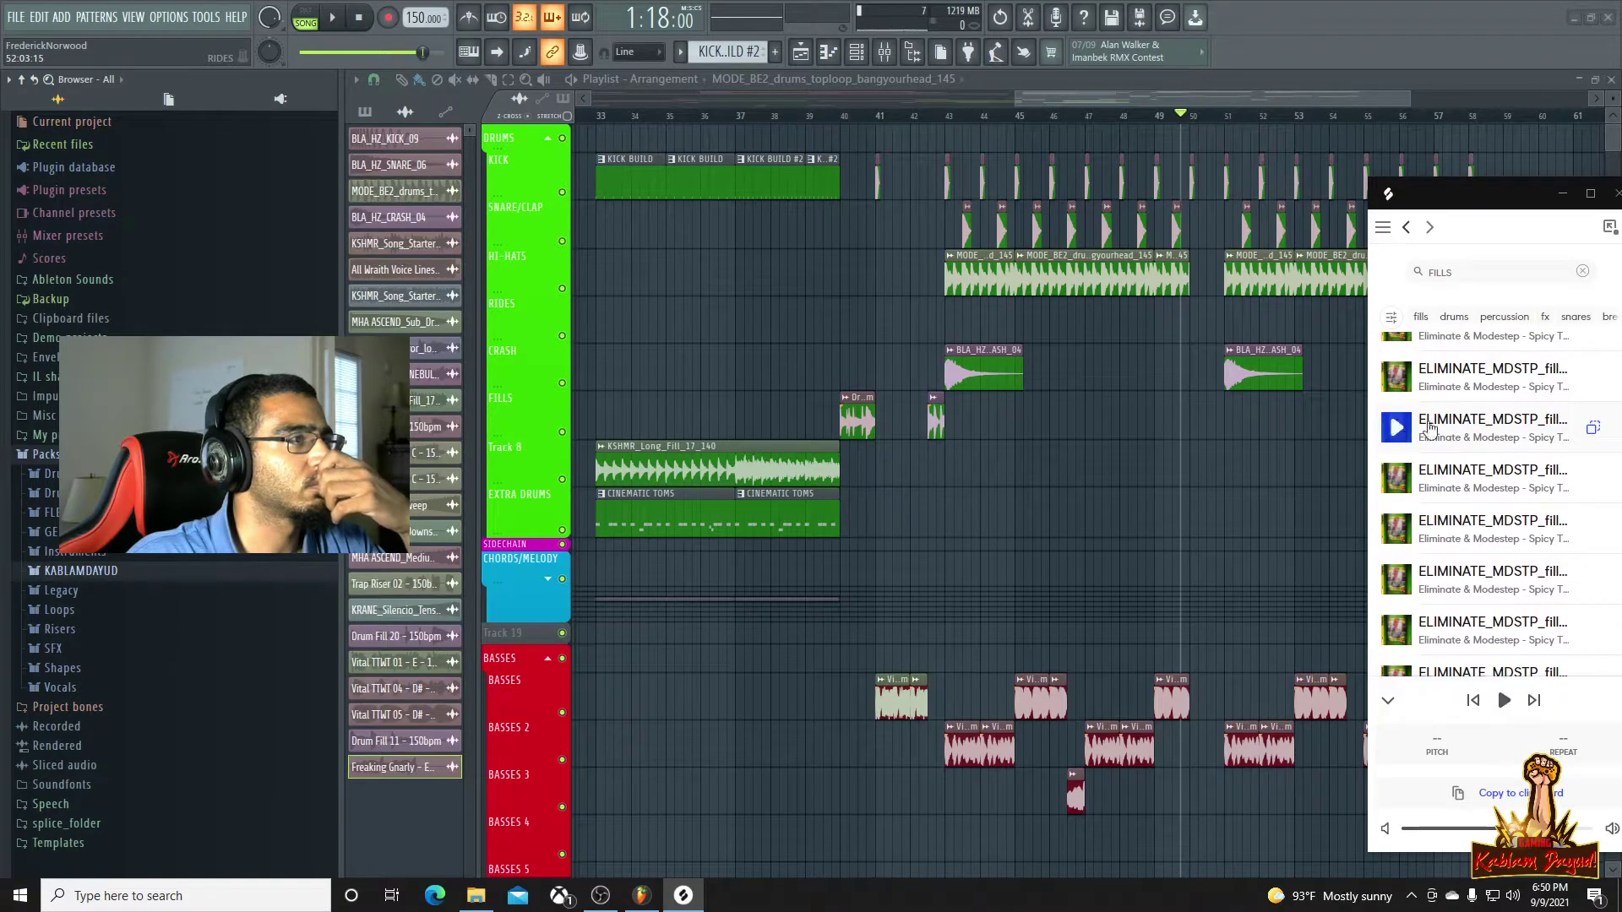
Place ELIMINATE_MDSTP_fill_frozenpizza_150 on the FILLS track halfway through bar 50 and play the transition into bar 51
drag(1478, 433, 1224, 438)
scroll(1224, 438, up, 4)
key(space)
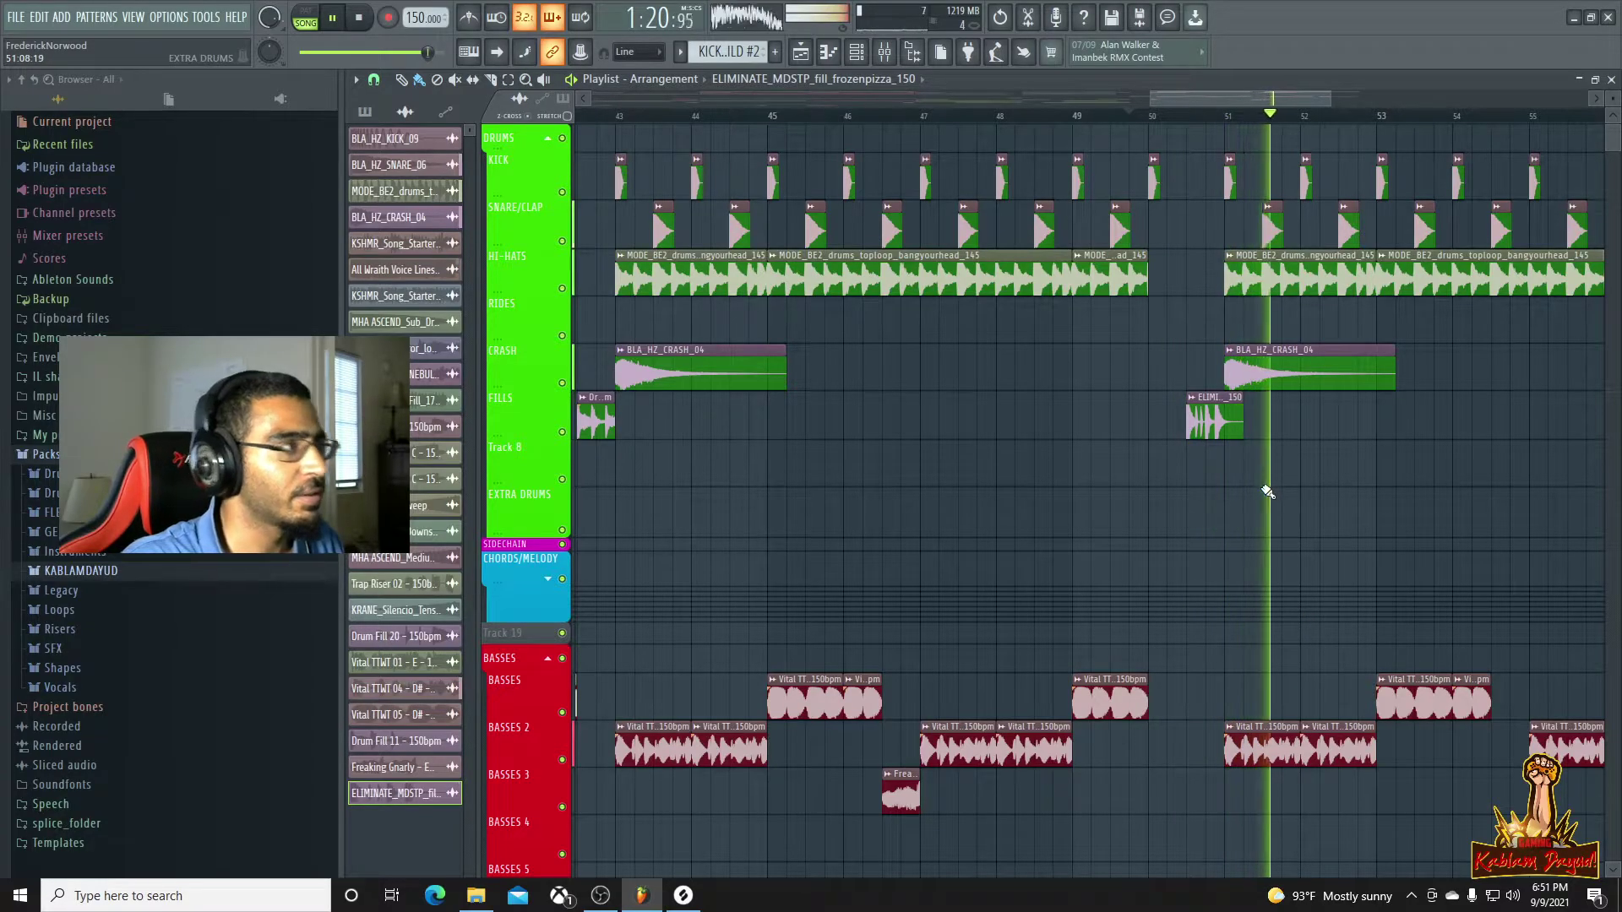
scroll(1221, 407, down, 3)
key(space)
Adjust the pitch shift of the frozenpizza fill with Auto time stretching and play the transition into bar 51
double_click(1230, 416)
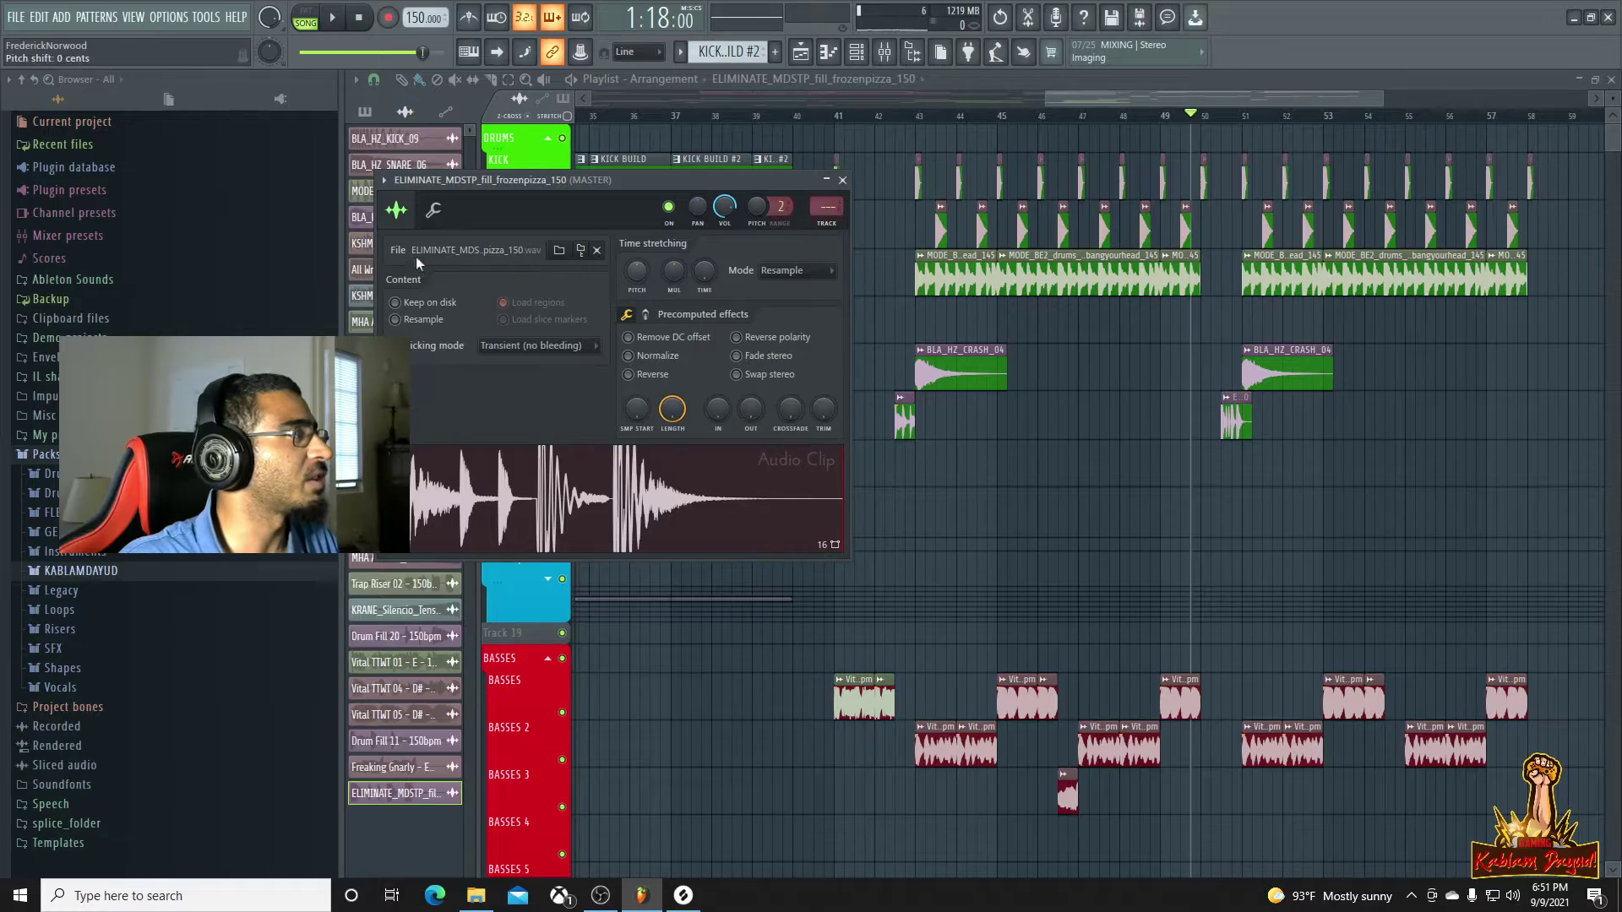
key(space)
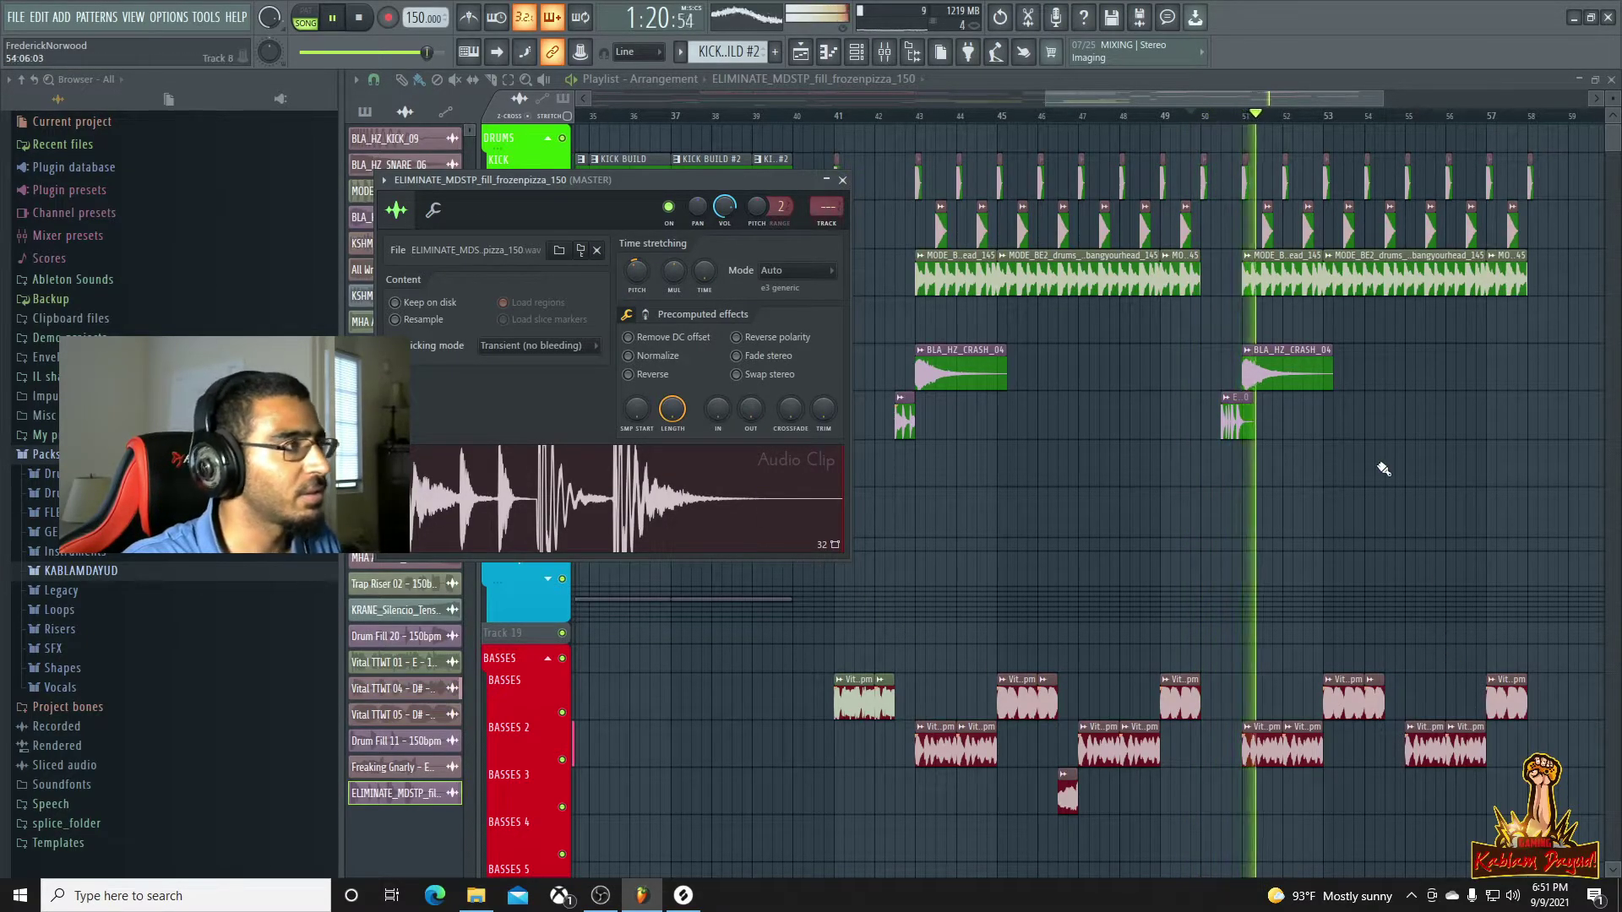
scroll(1379, 464, down, 3)
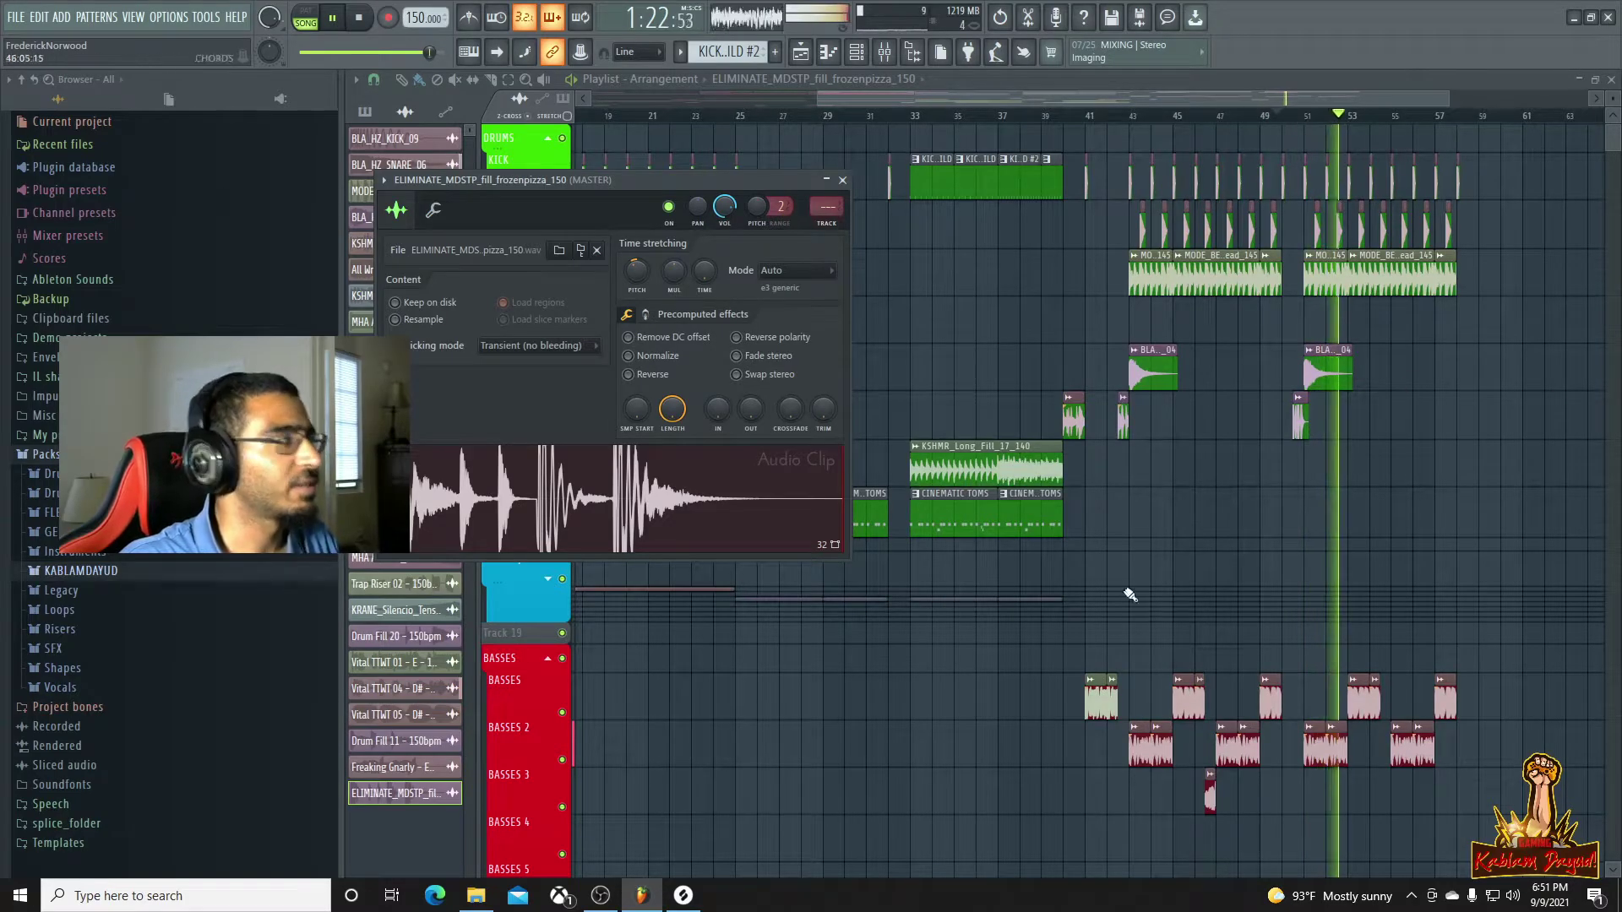
key(space)
Switch back to Splice and look through more ELIMINATE_MDSTP fills, auditioning some of them
click(682, 897)
click(1493, 564)
scroll(1493, 545, down, 1)
scroll(1493, 542, down, 2)
click(1400, 531)
scroll(1472, 530, down, 3)
scroll(1445, 515, down, 7)
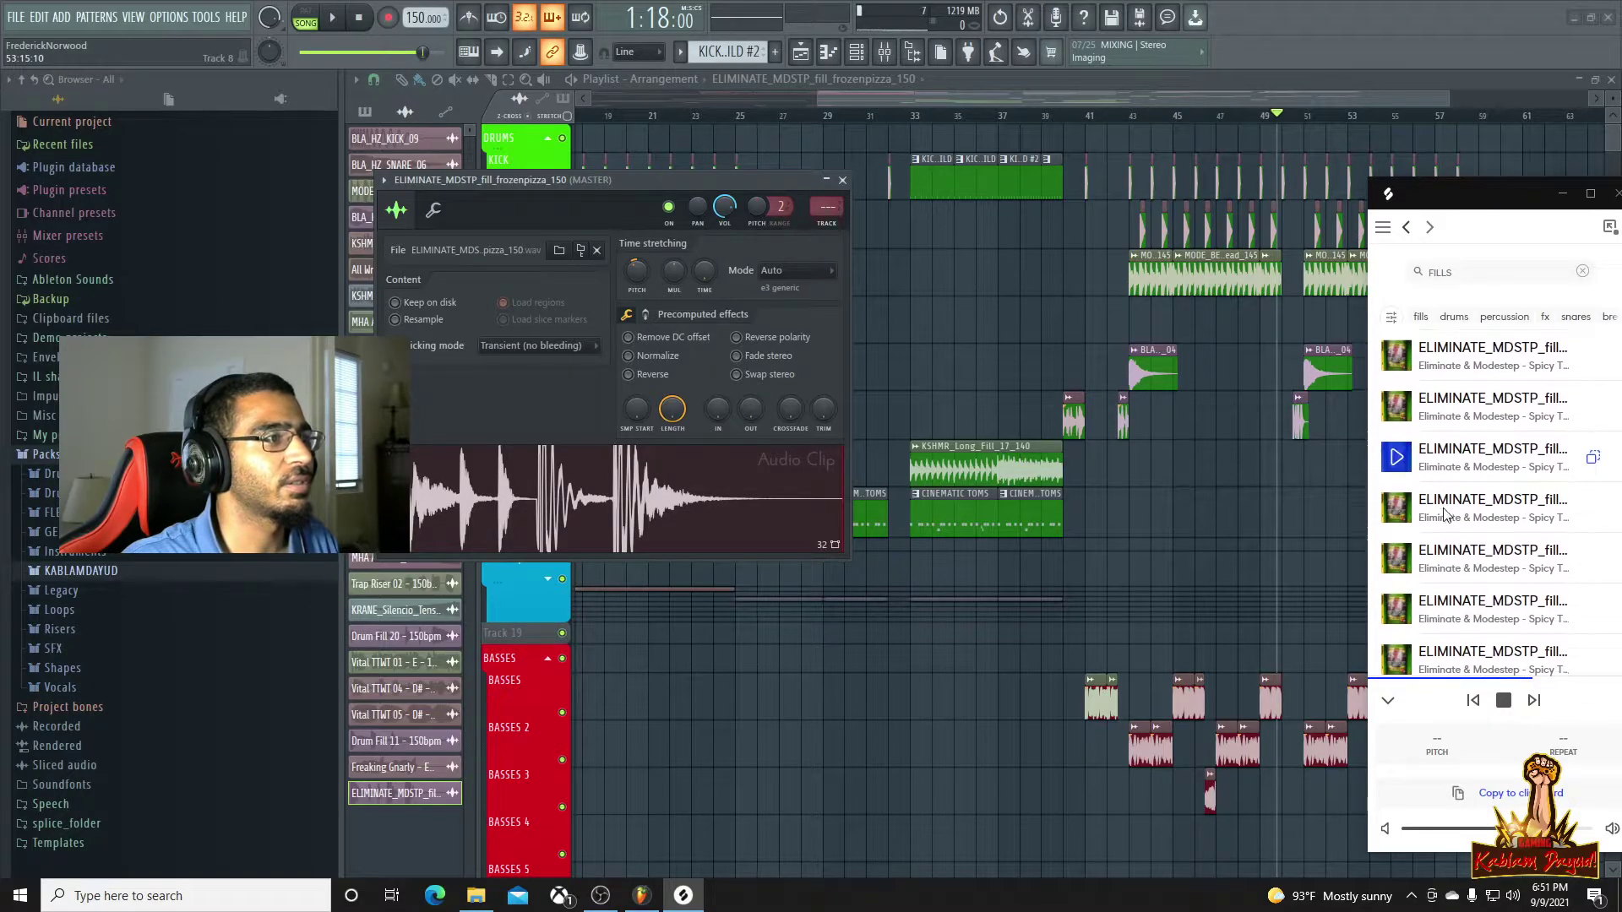
scroll(1446, 517, down, 8)
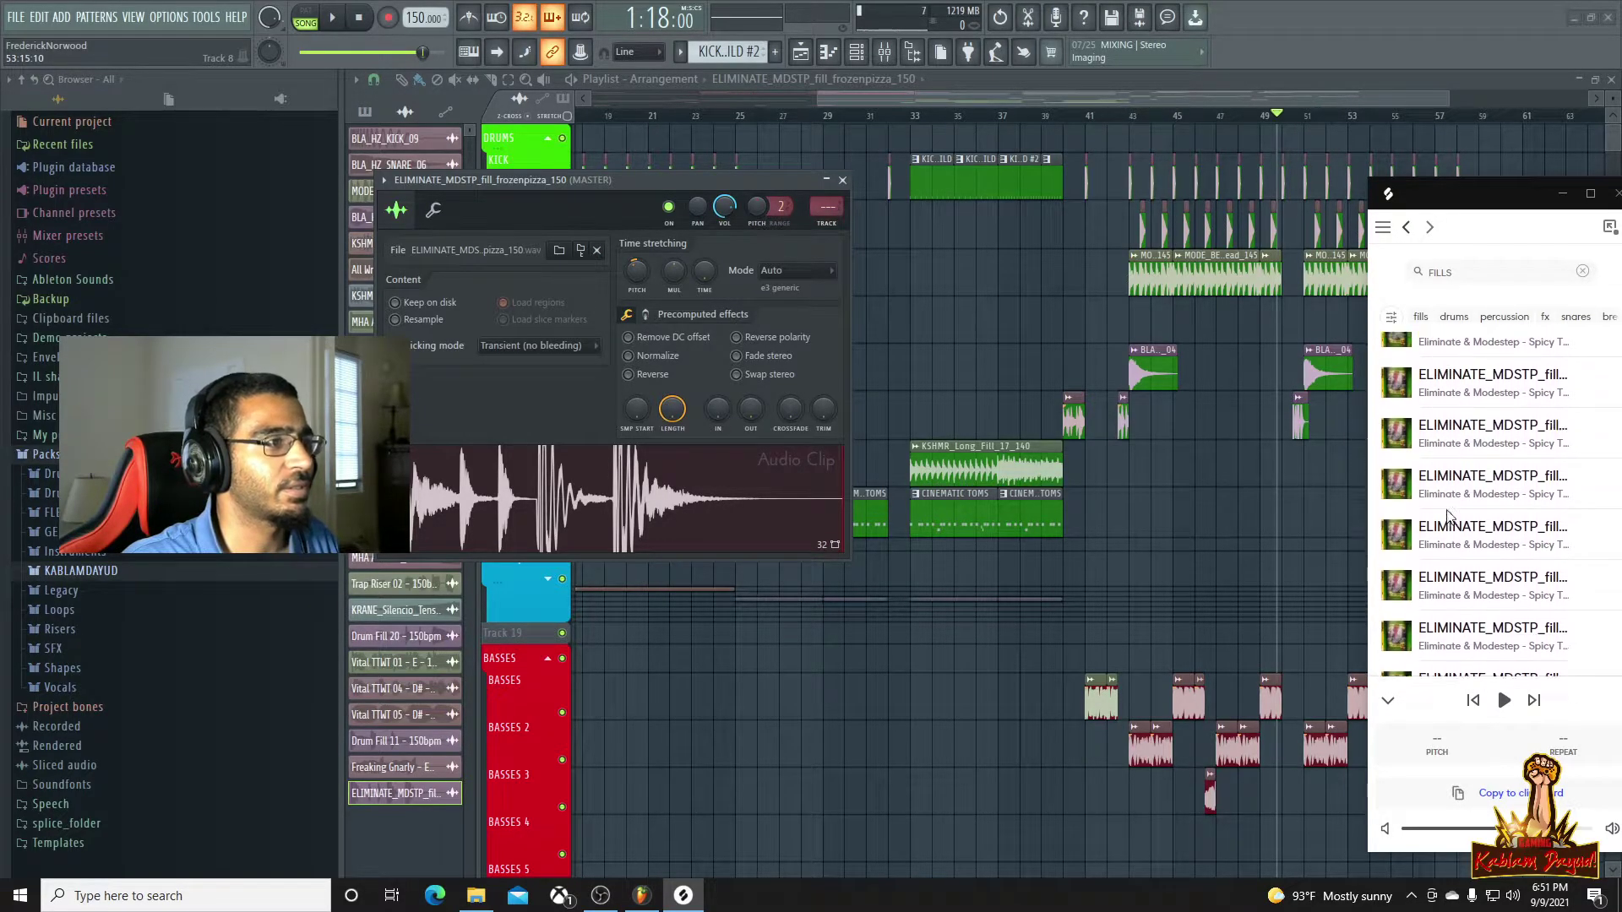
scroll(1447, 538, down, 3)
Audition the SS_BR_Fill and KSHMR_Long_Fill samples in the Splice fill results
click(1402, 532)
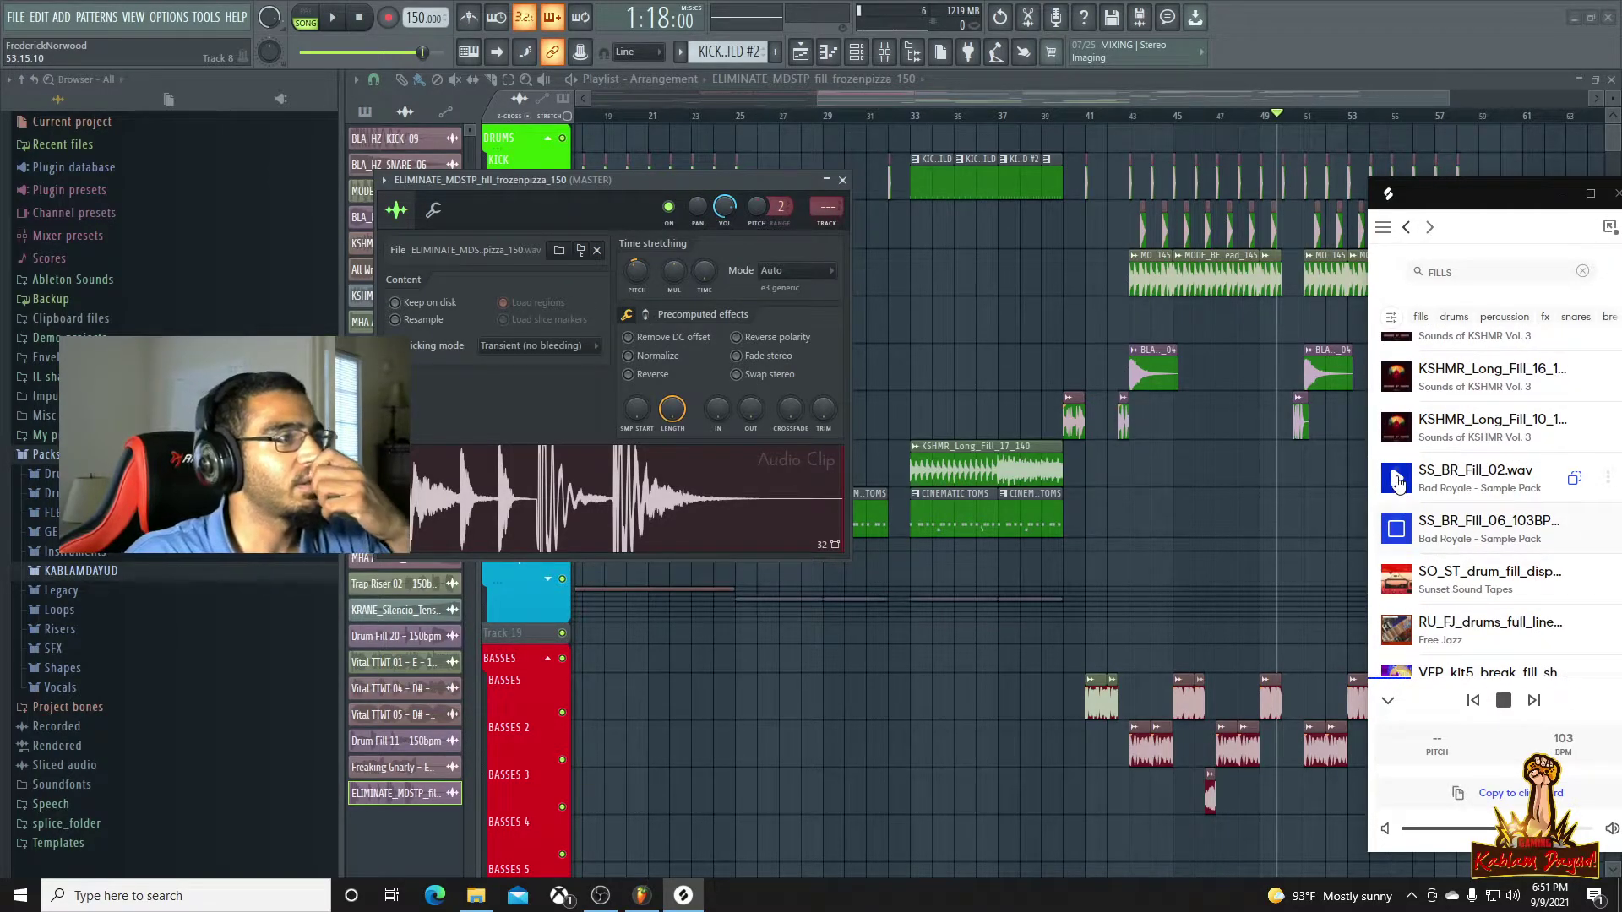
click(1397, 480)
click(1398, 434)
scroll(1399, 488, up, 2)
click(1400, 548)
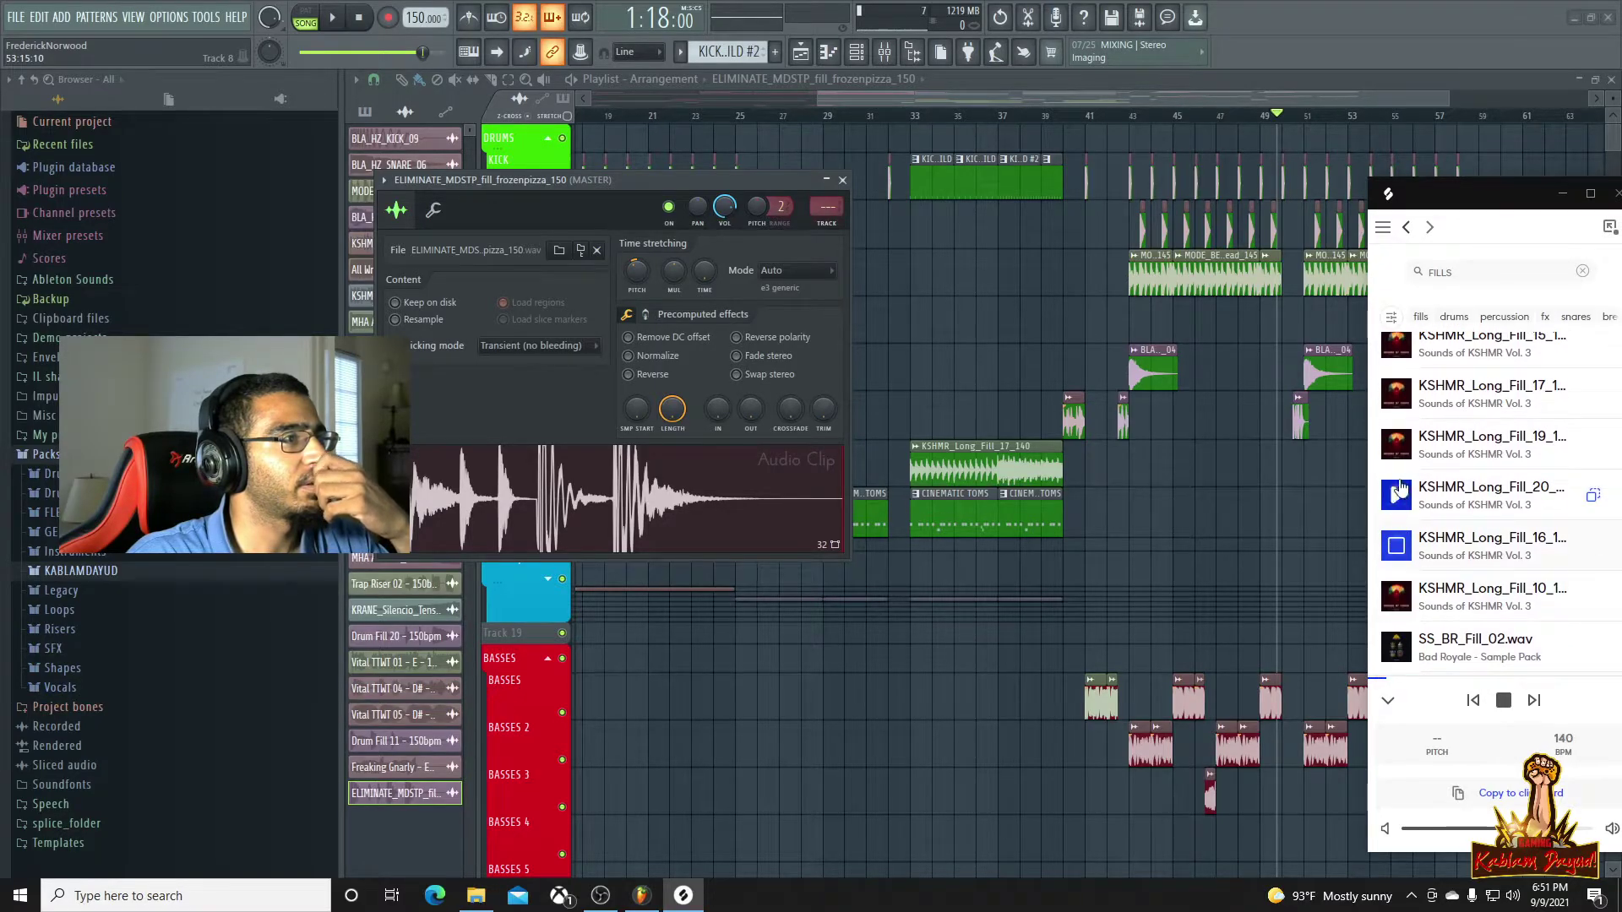
click(1398, 443)
scroll(1398, 444, up, 2)
click(1409, 511)
scroll(1412, 541, down, 3)
click(1400, 622)
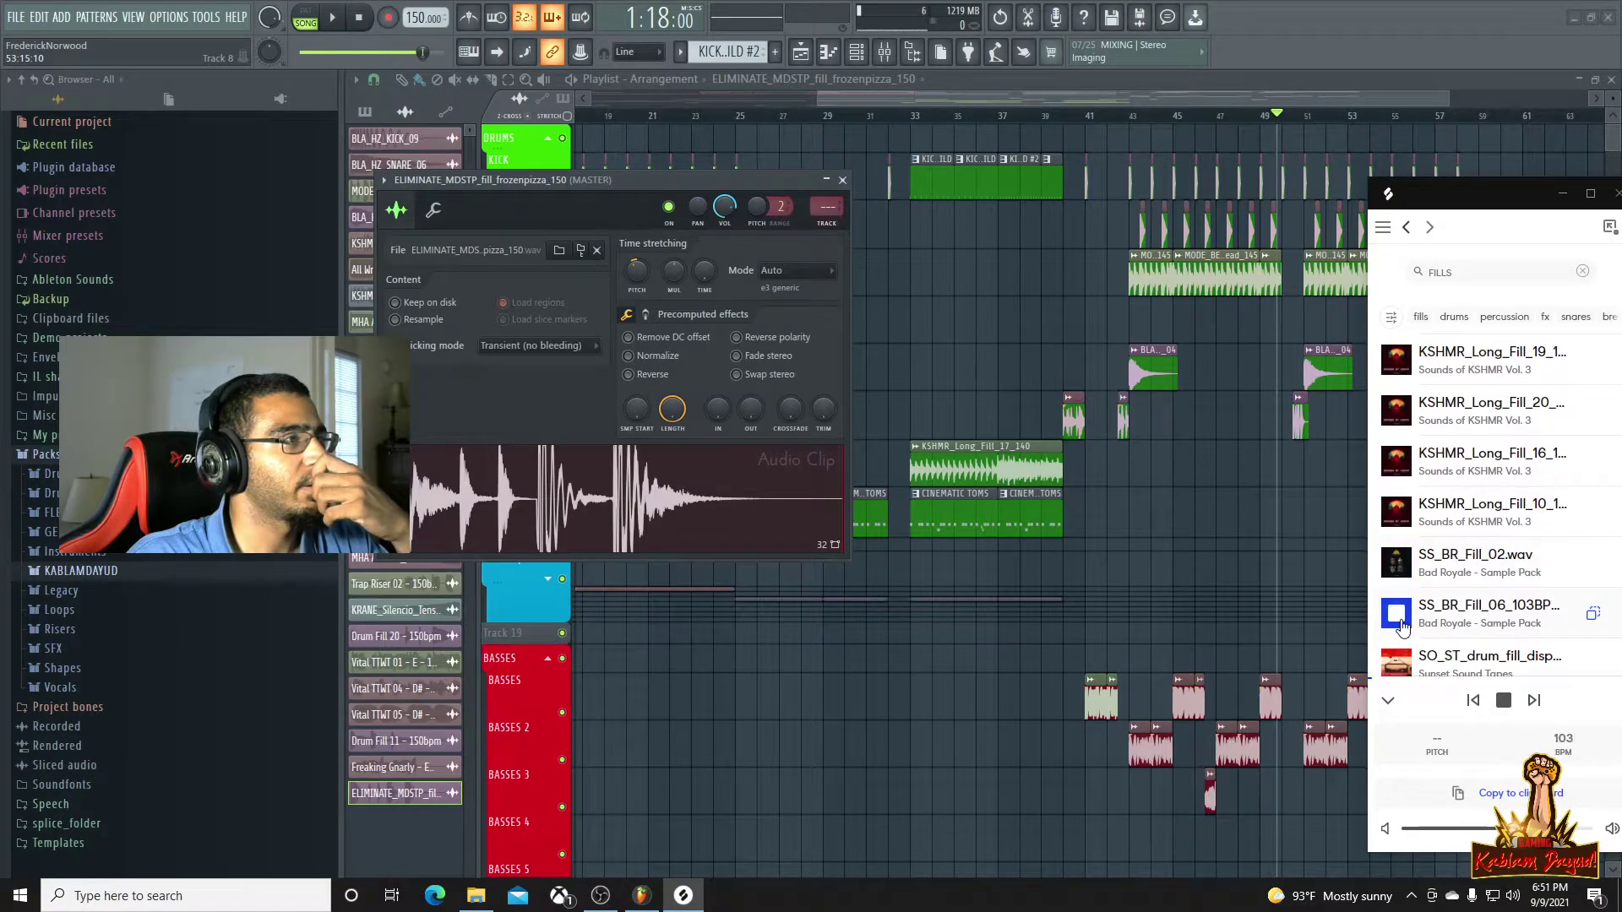
Audition the SO_ST, RU_FJ, VFP_kit5, VFB_kit4, BR_fill_08_145 and JPGC fills in Splice, moving its window clear of the playlist's end
scroll(1405, 632, down, 3)
click(1398, 426)
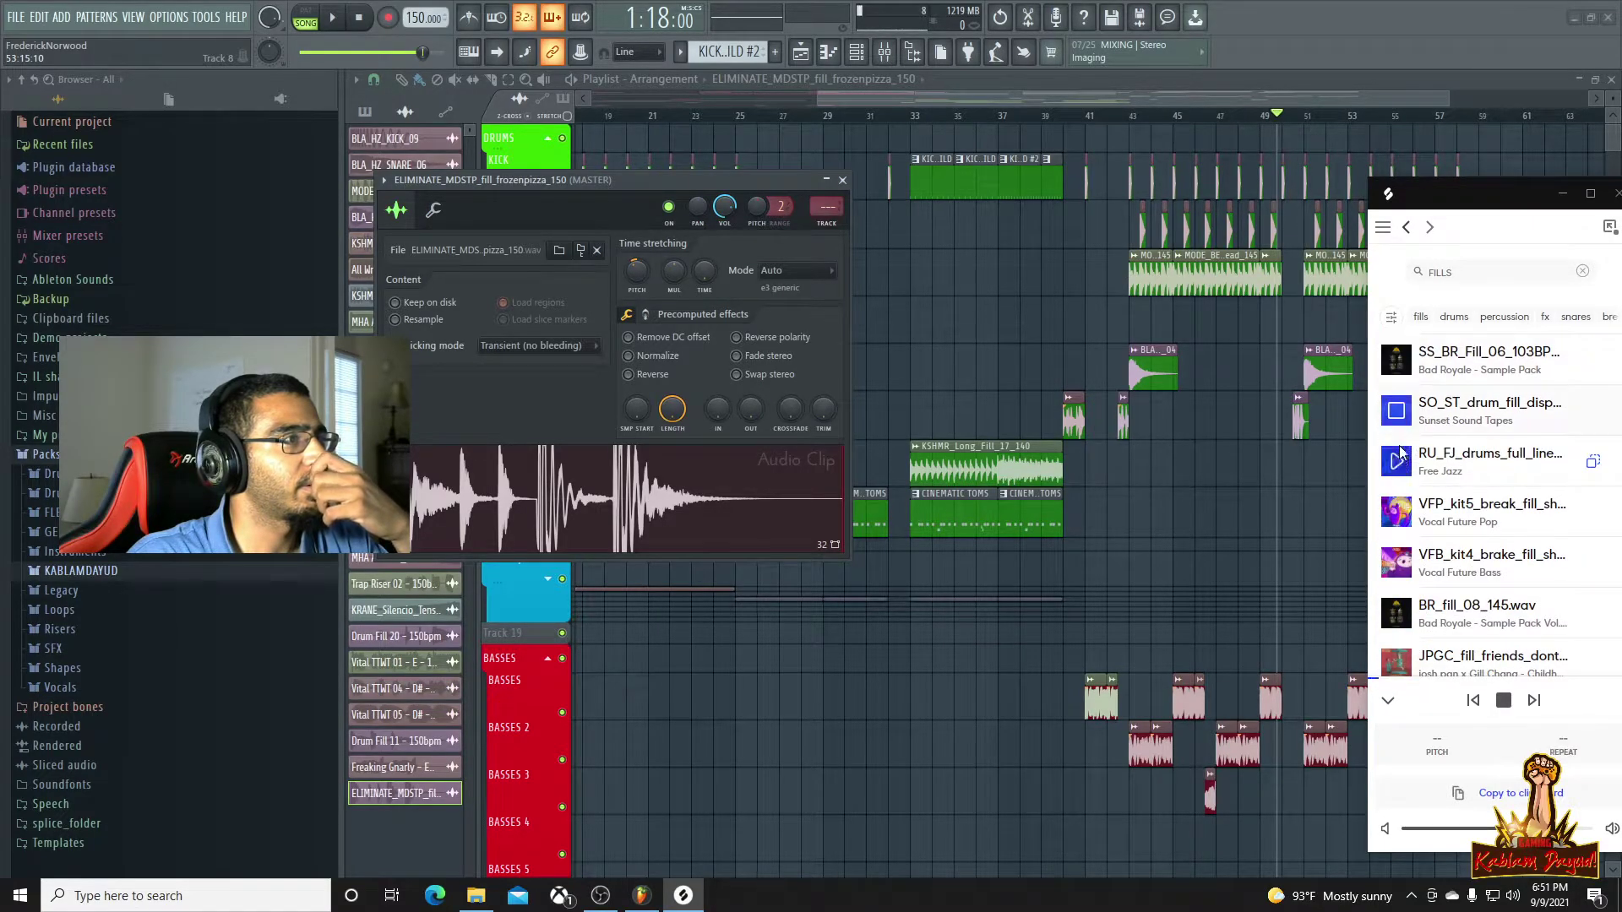
click(1398, 463)
click(1401, 515)
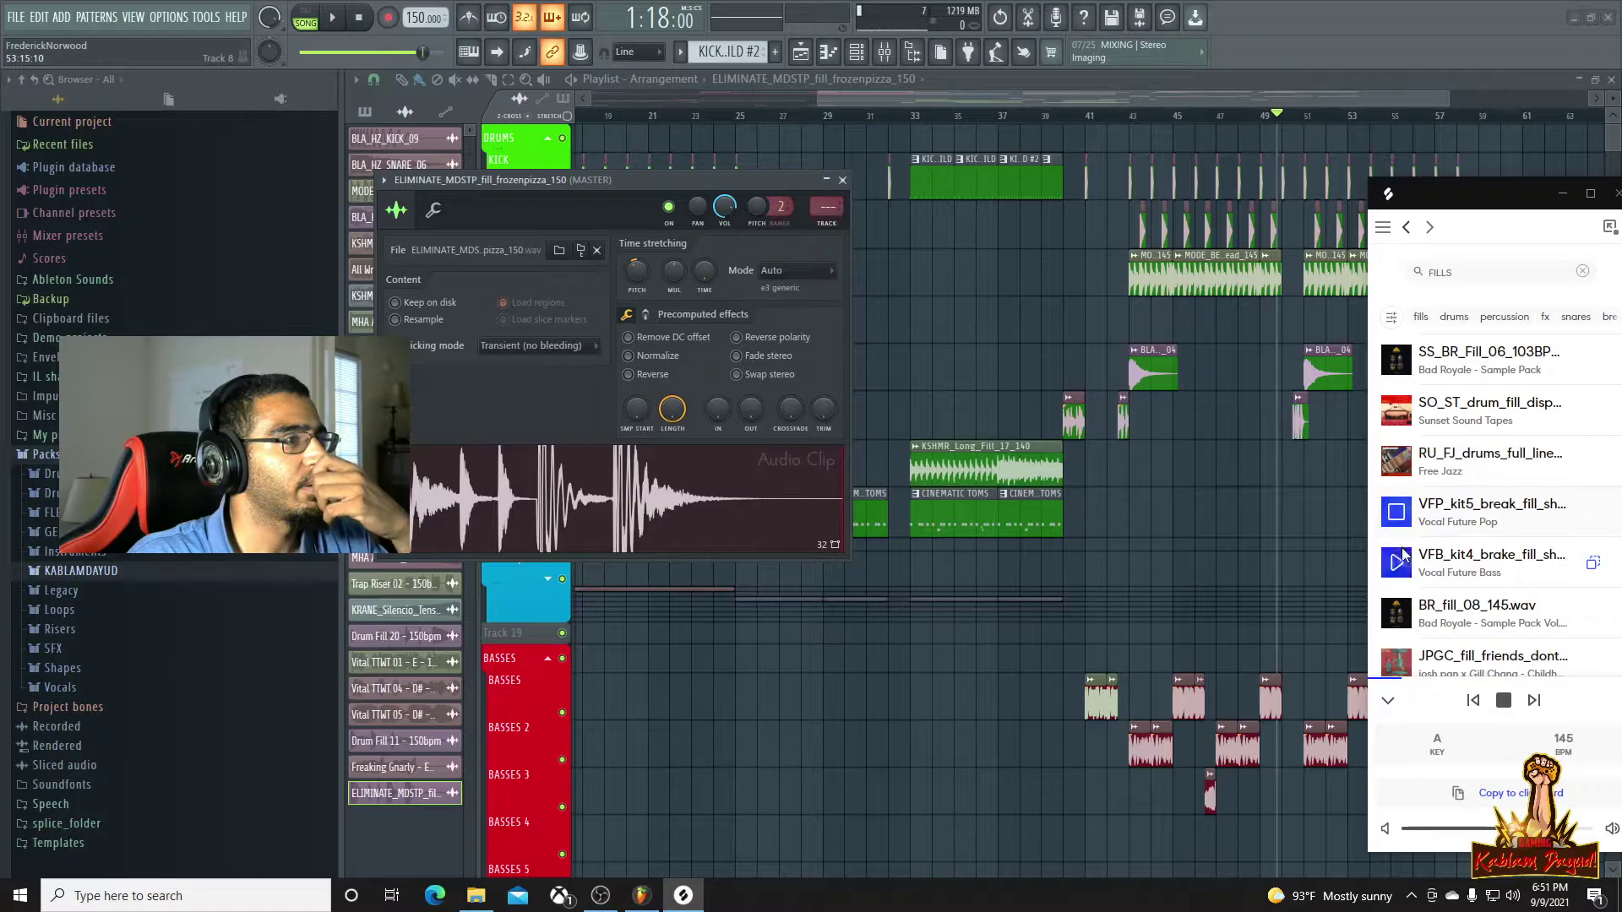
click(1399, 566)
click(1396, 623)
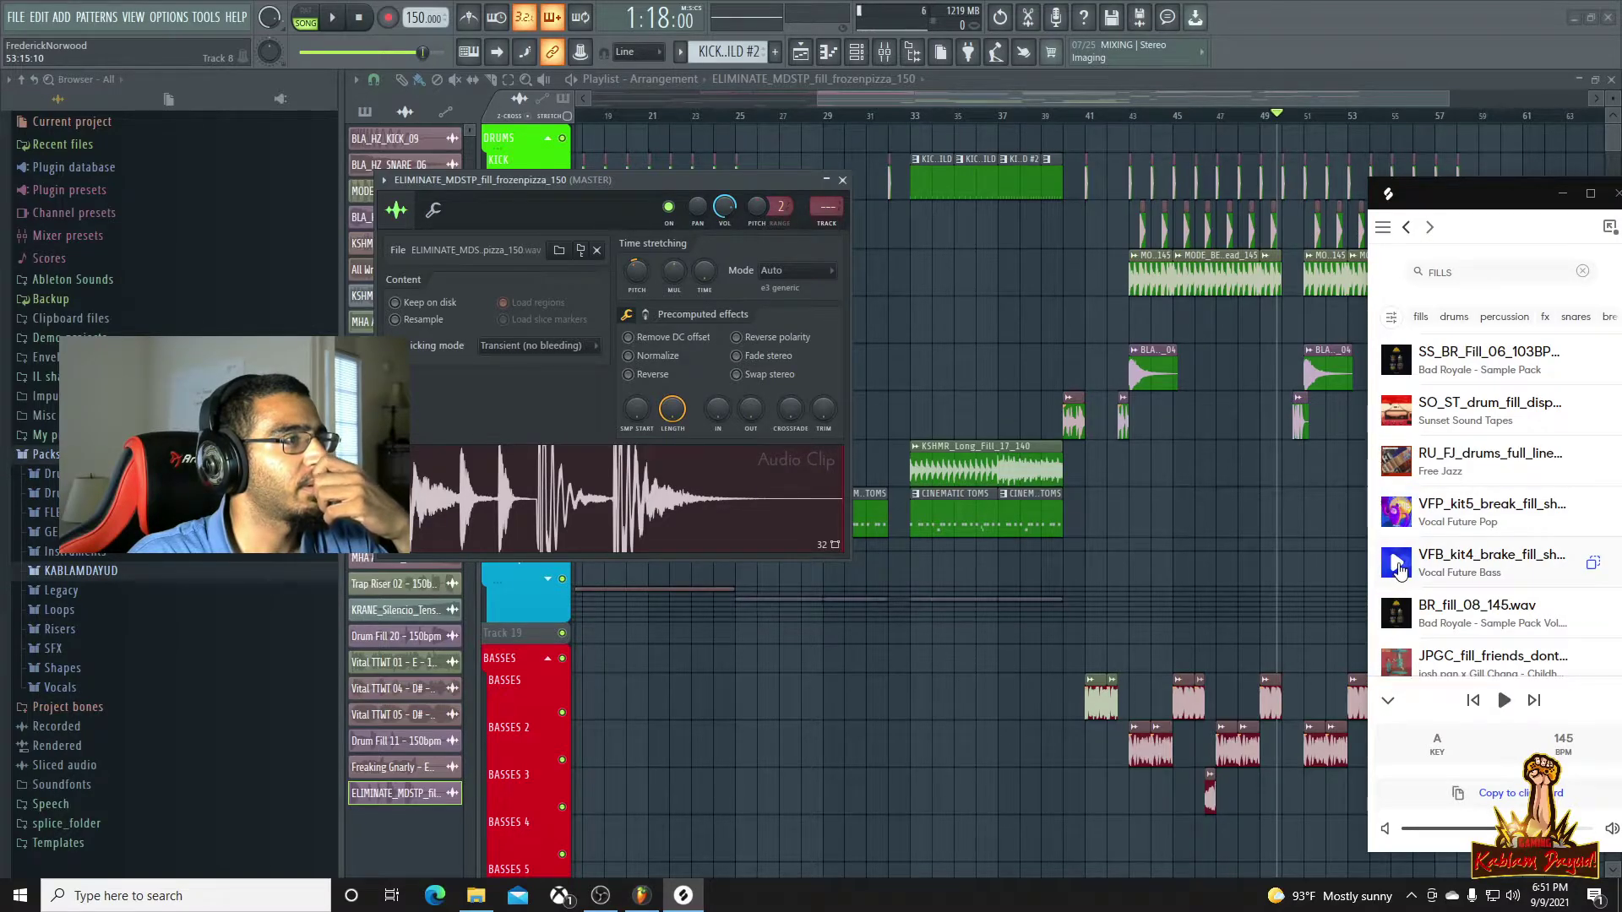
drag(1522, 197, 1001, 300)
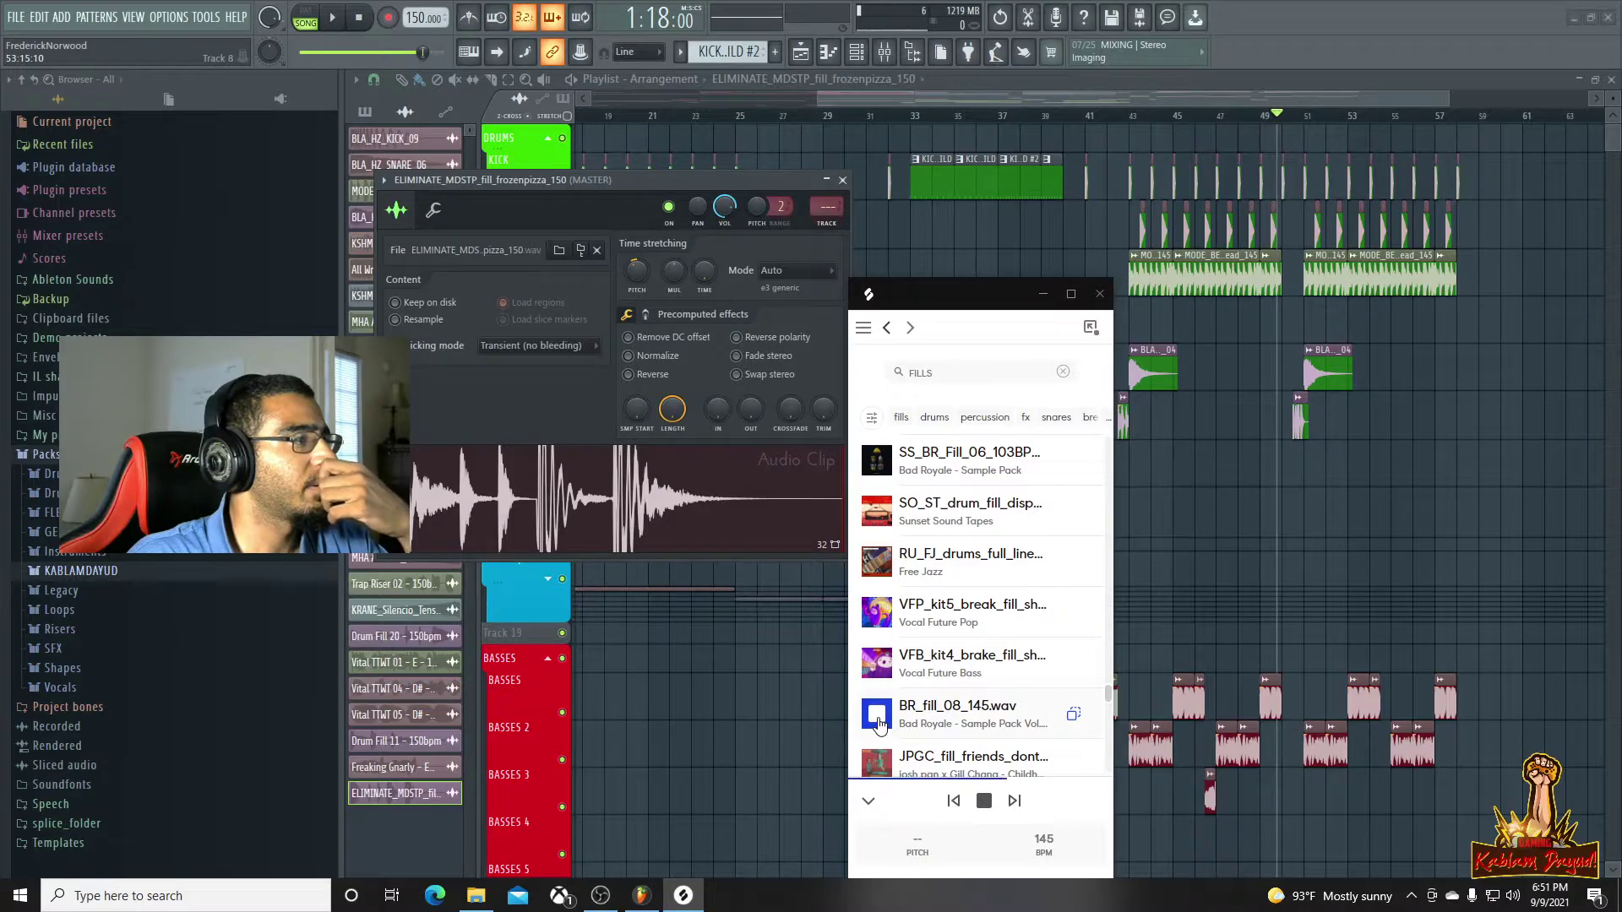
click(878, 765)
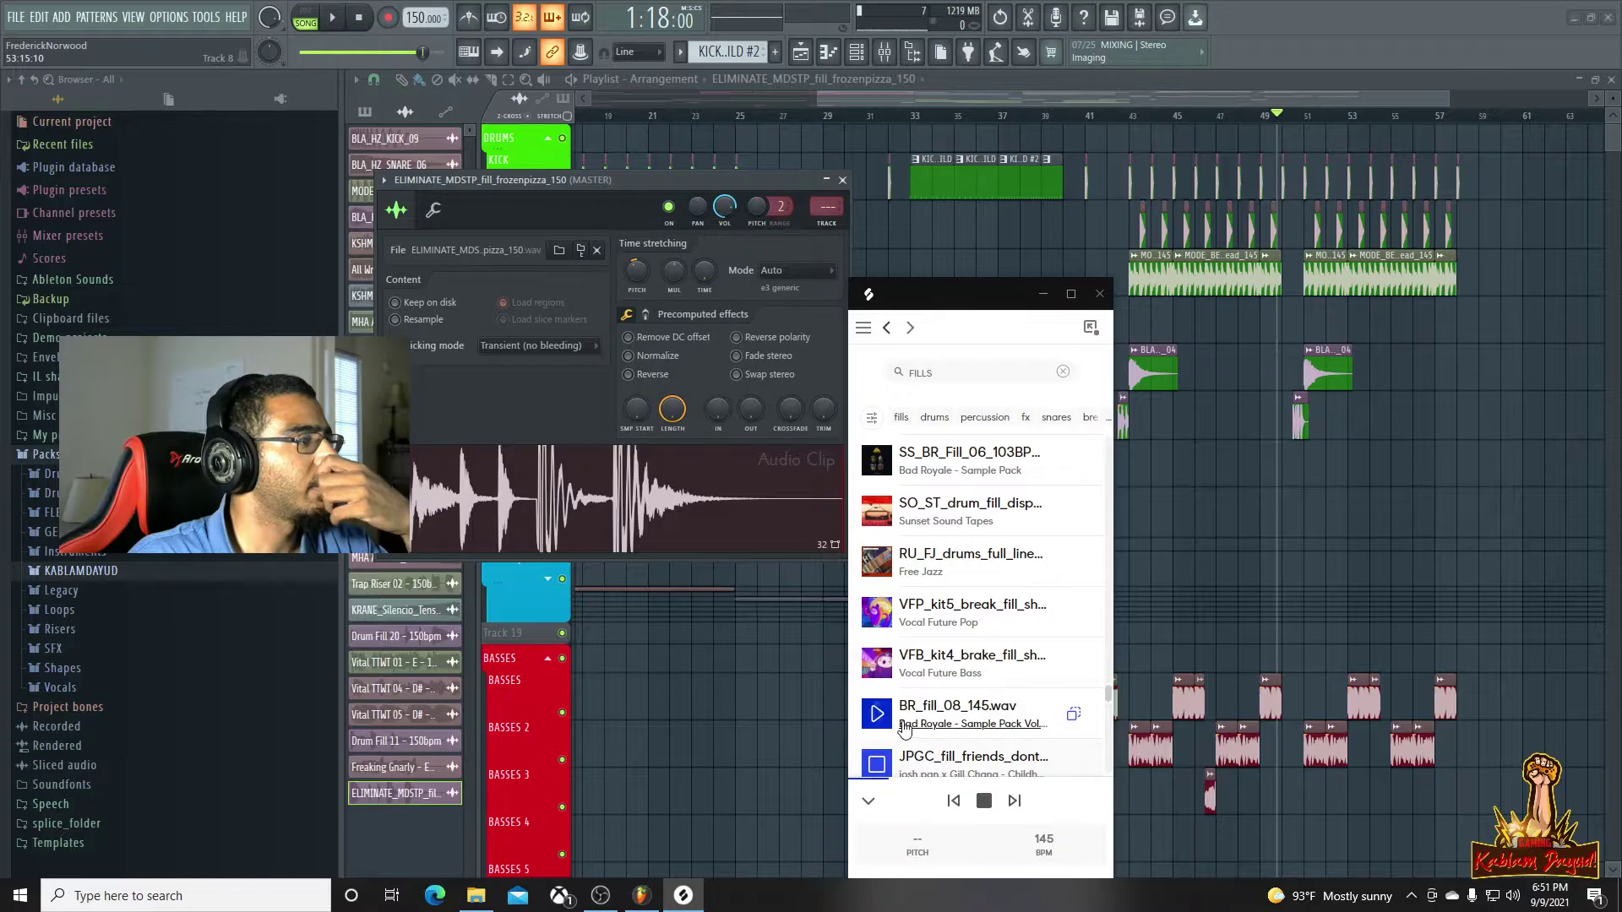
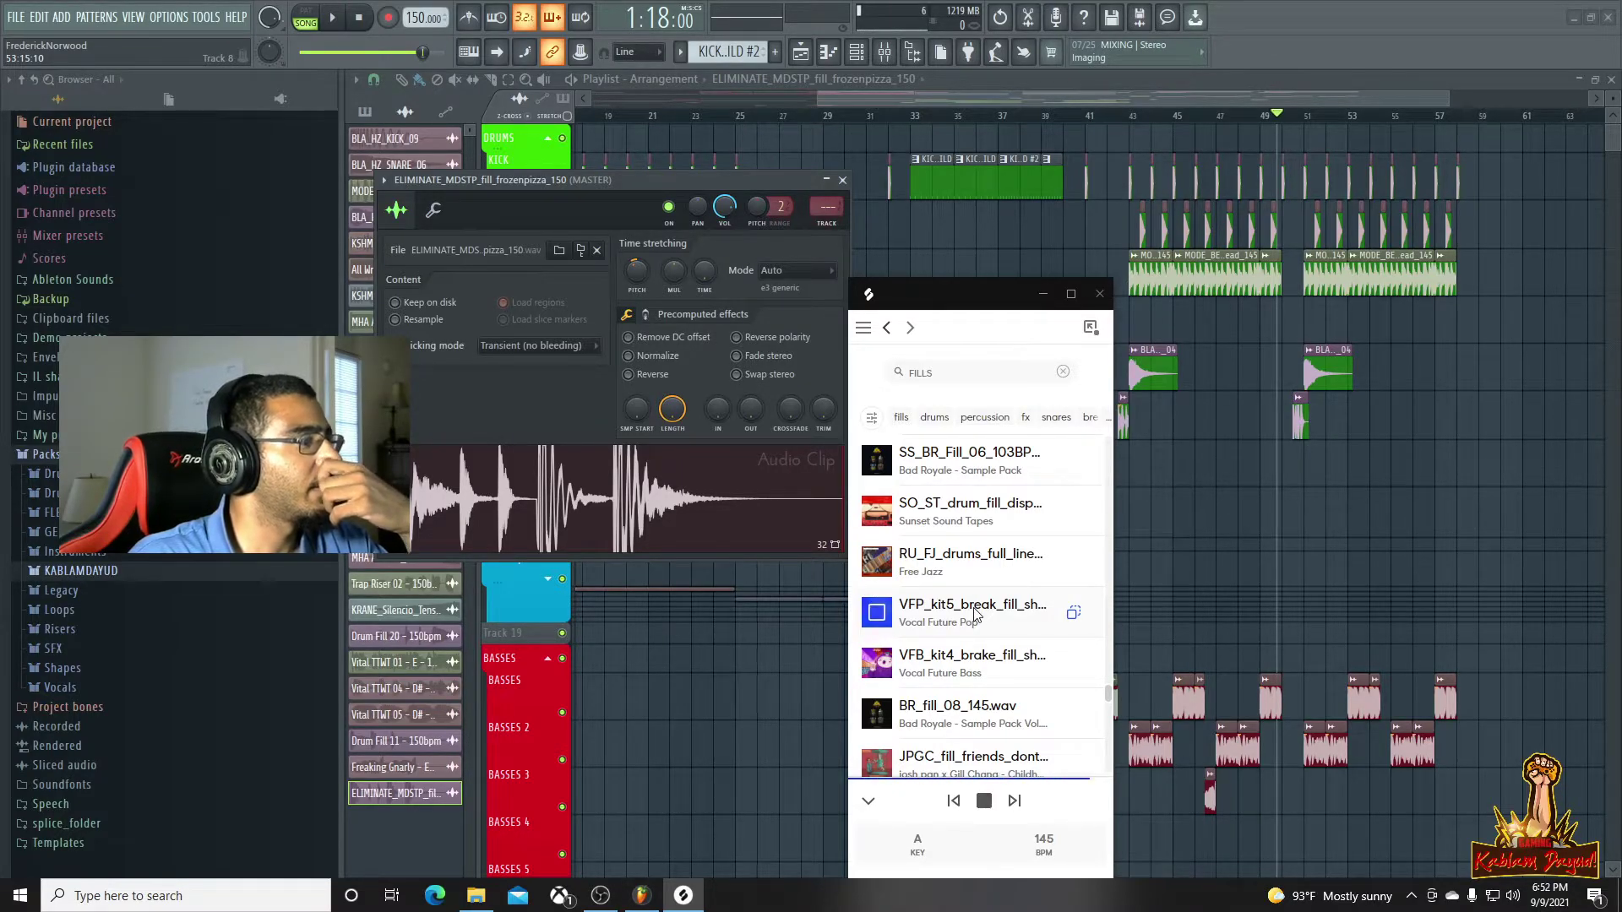
Place VFP_kit5_break_fill_short_bonus_145_a_minor on the FILLS track at bar 58 and play the end of the phrase
drag(975, 614, 1308, 431)
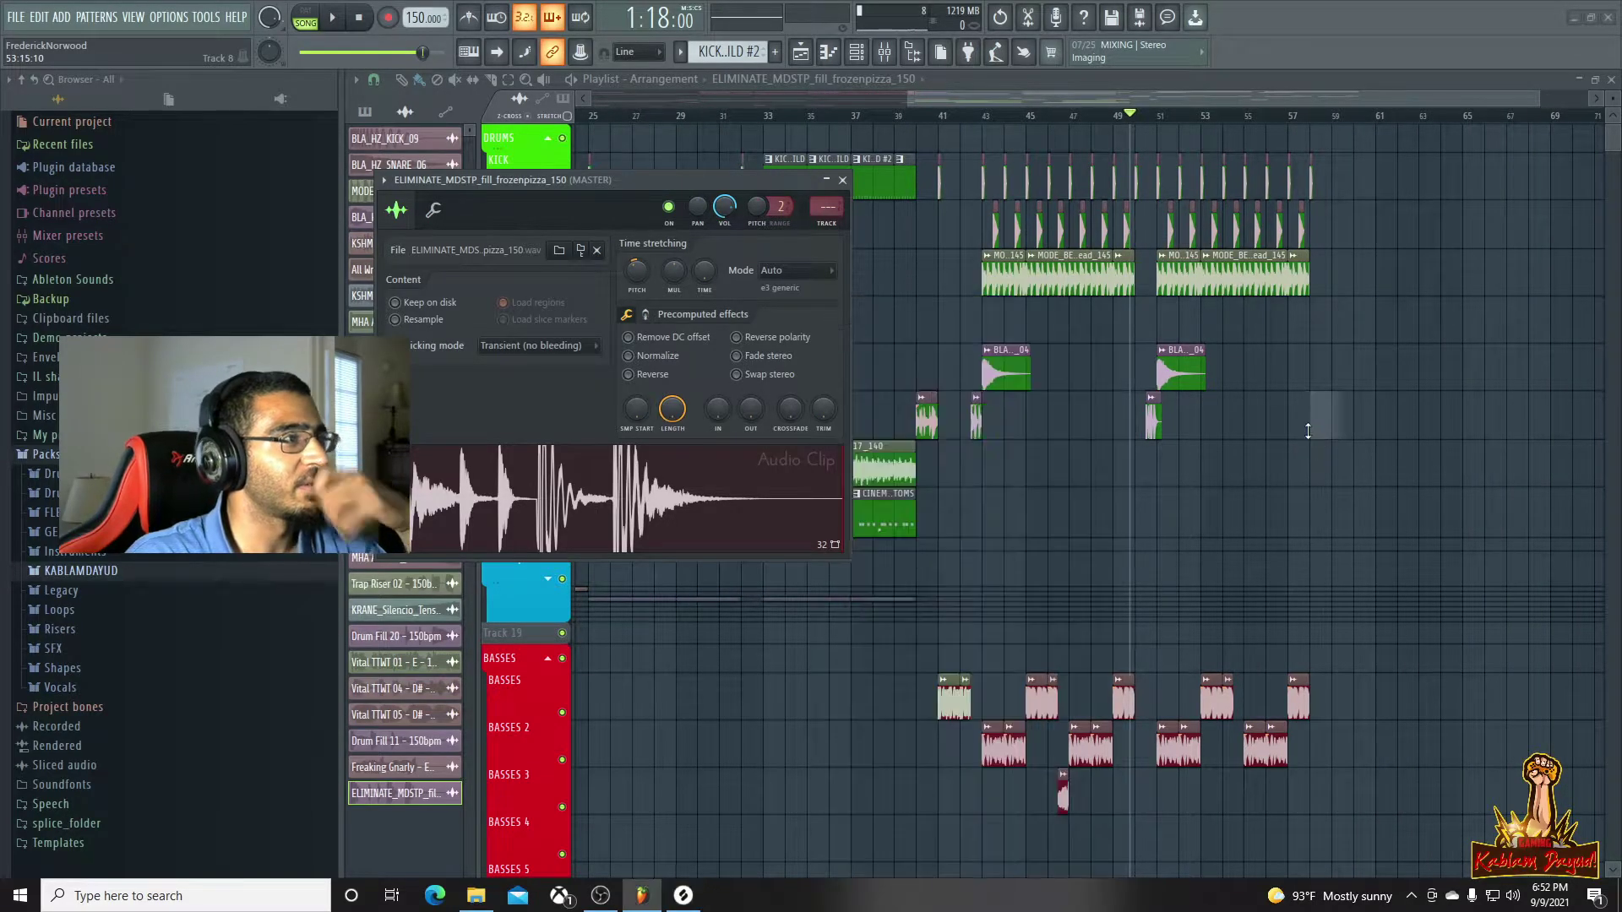
click(1307, 124)
key(space)
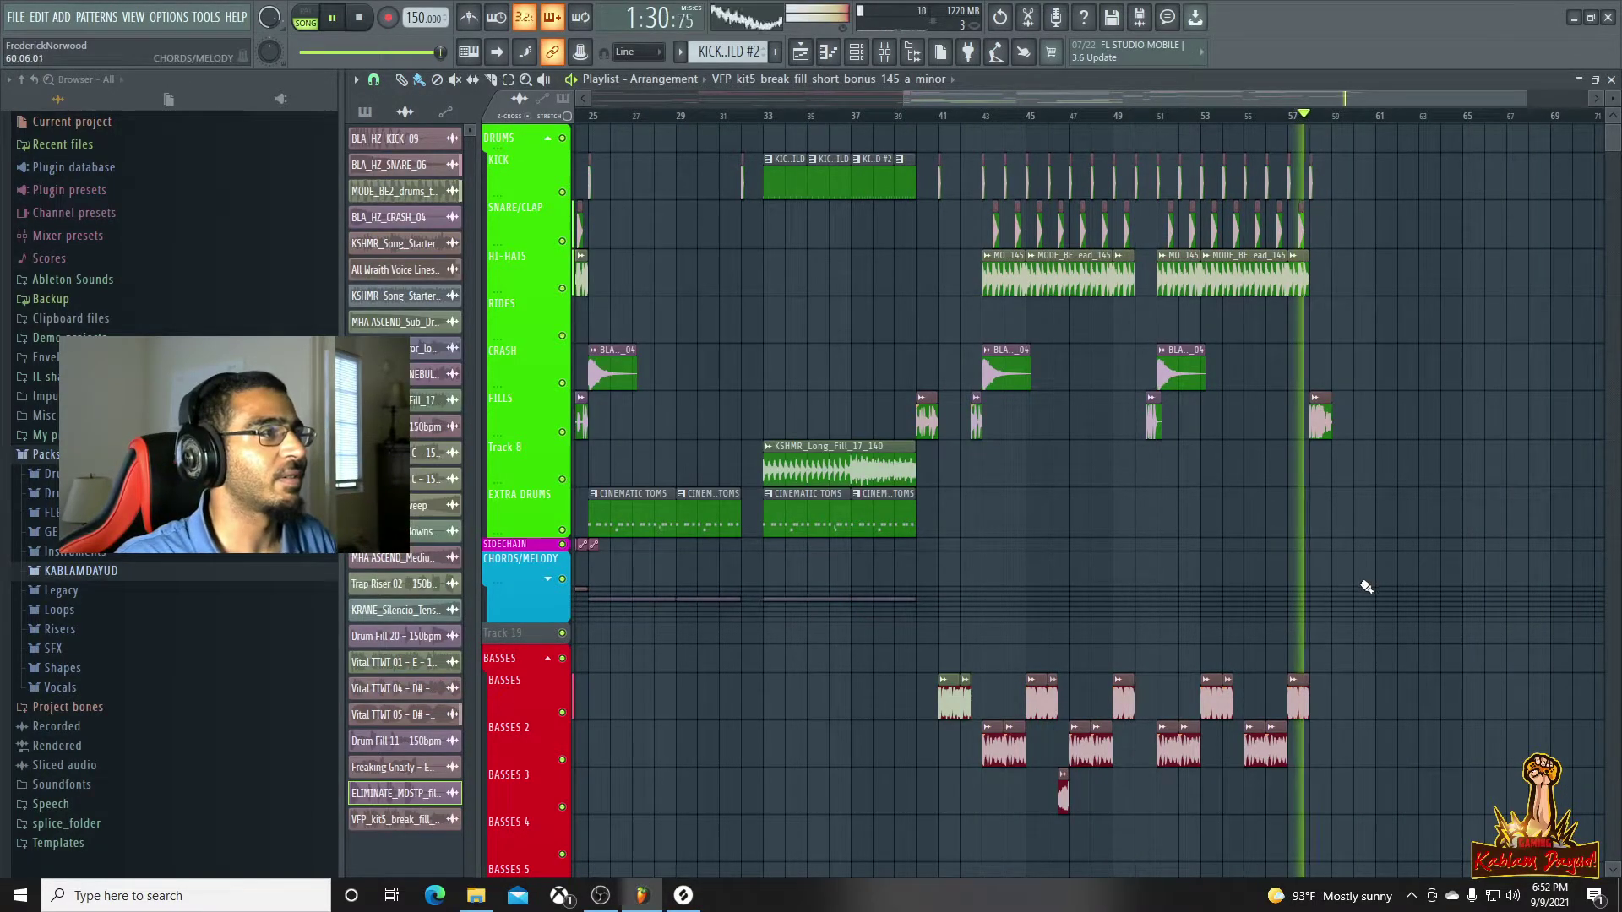
key(space)
Route the VFP_kit5 break fill to the FILLS mixer track 7 and play it
double_click(1316, 421)
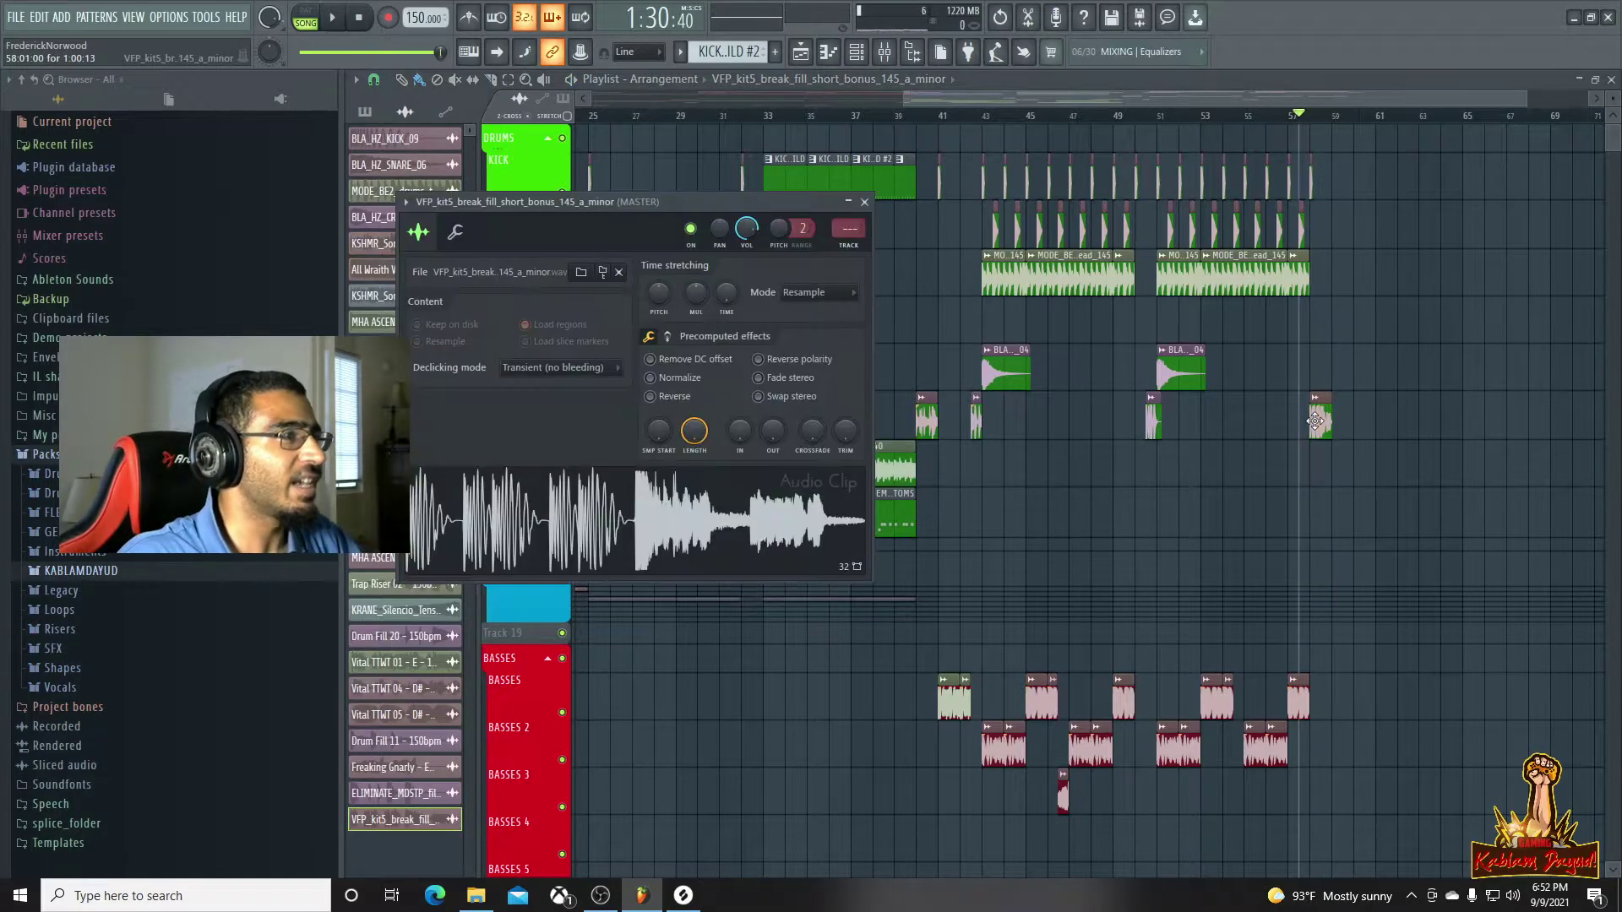
click(884, 51)
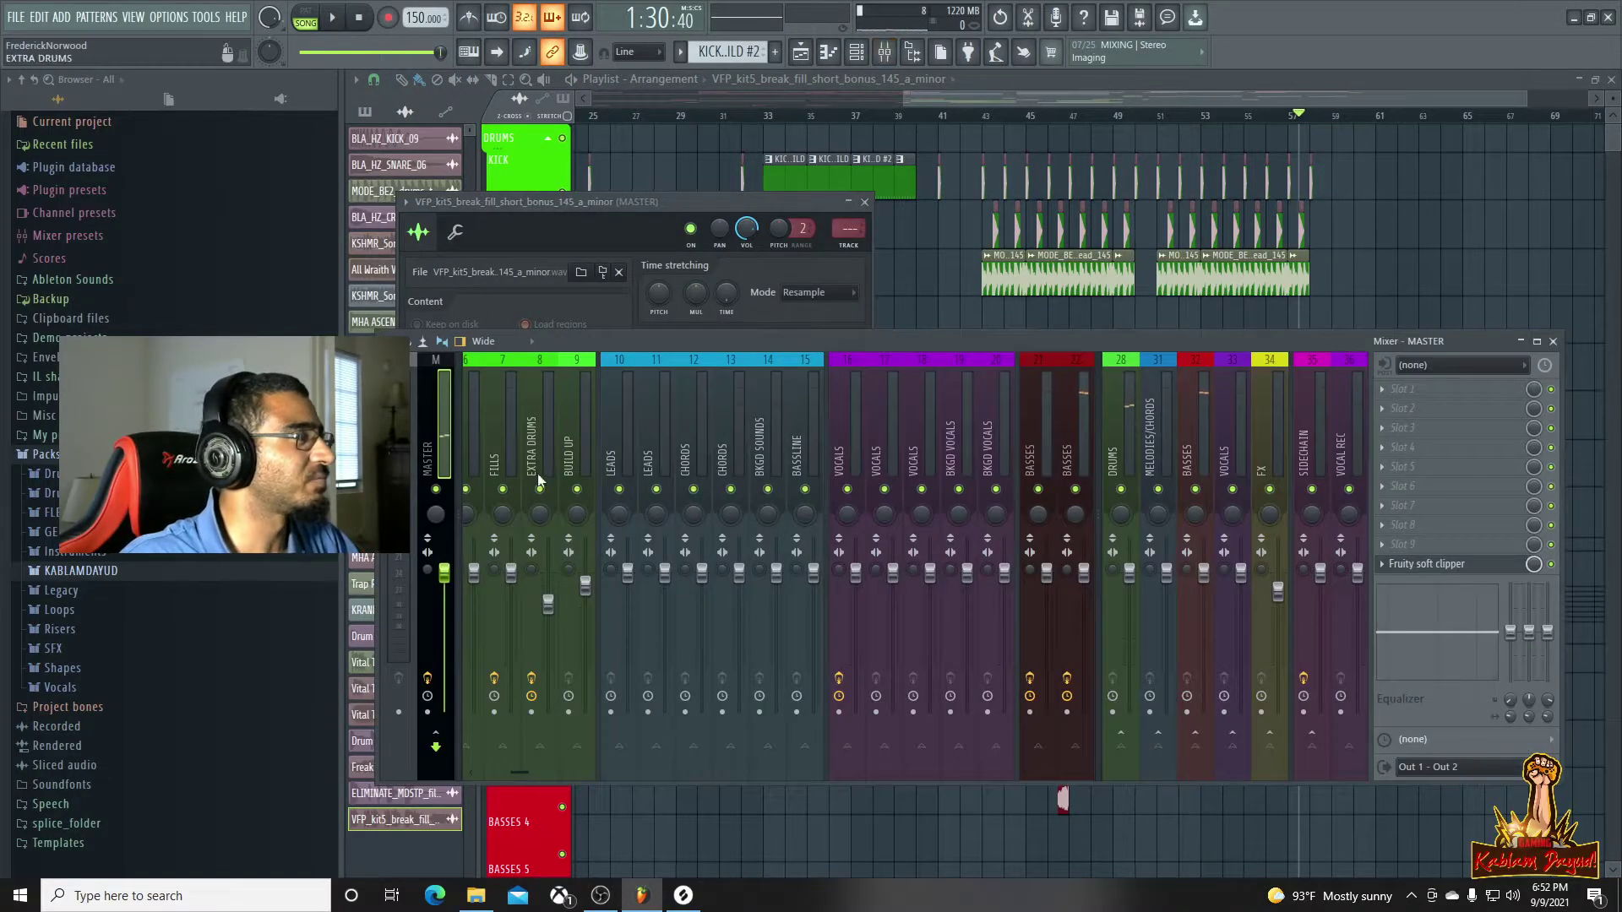
click(504, 447)
key(ctrl+l)
key(space)
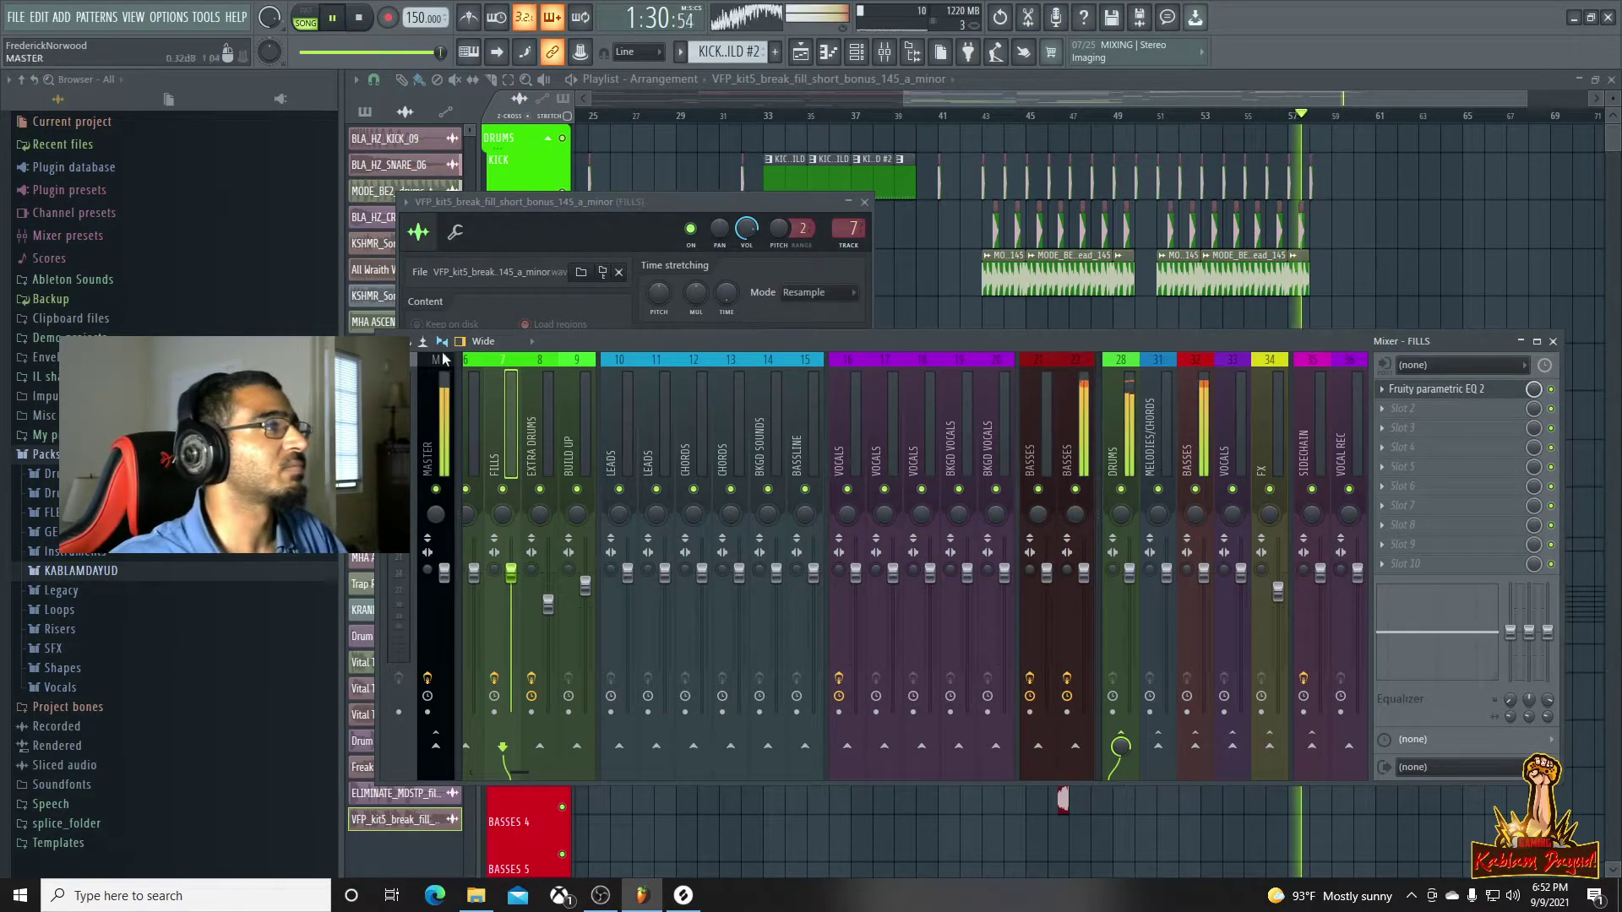
Route the ELIMINATE_MDSTP_fill_frozenpizza_150 clip before bar 51 to the FILLS mixer track and resume playback
click(1256, 118)
click(1147, 117)
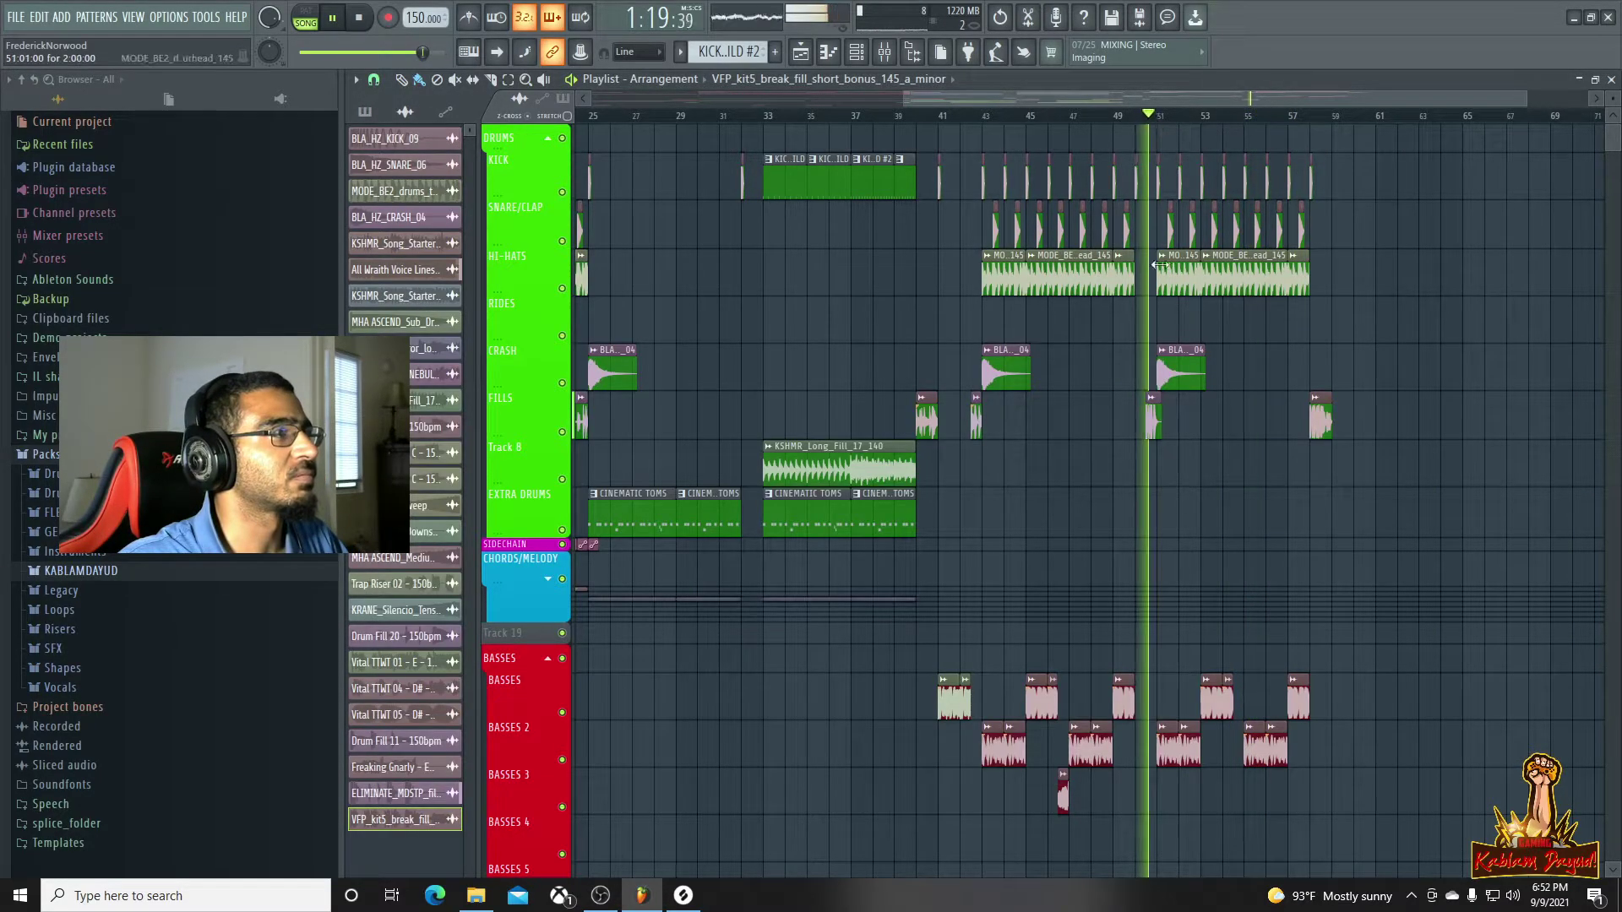
double_click(1151, 414)
key(space)
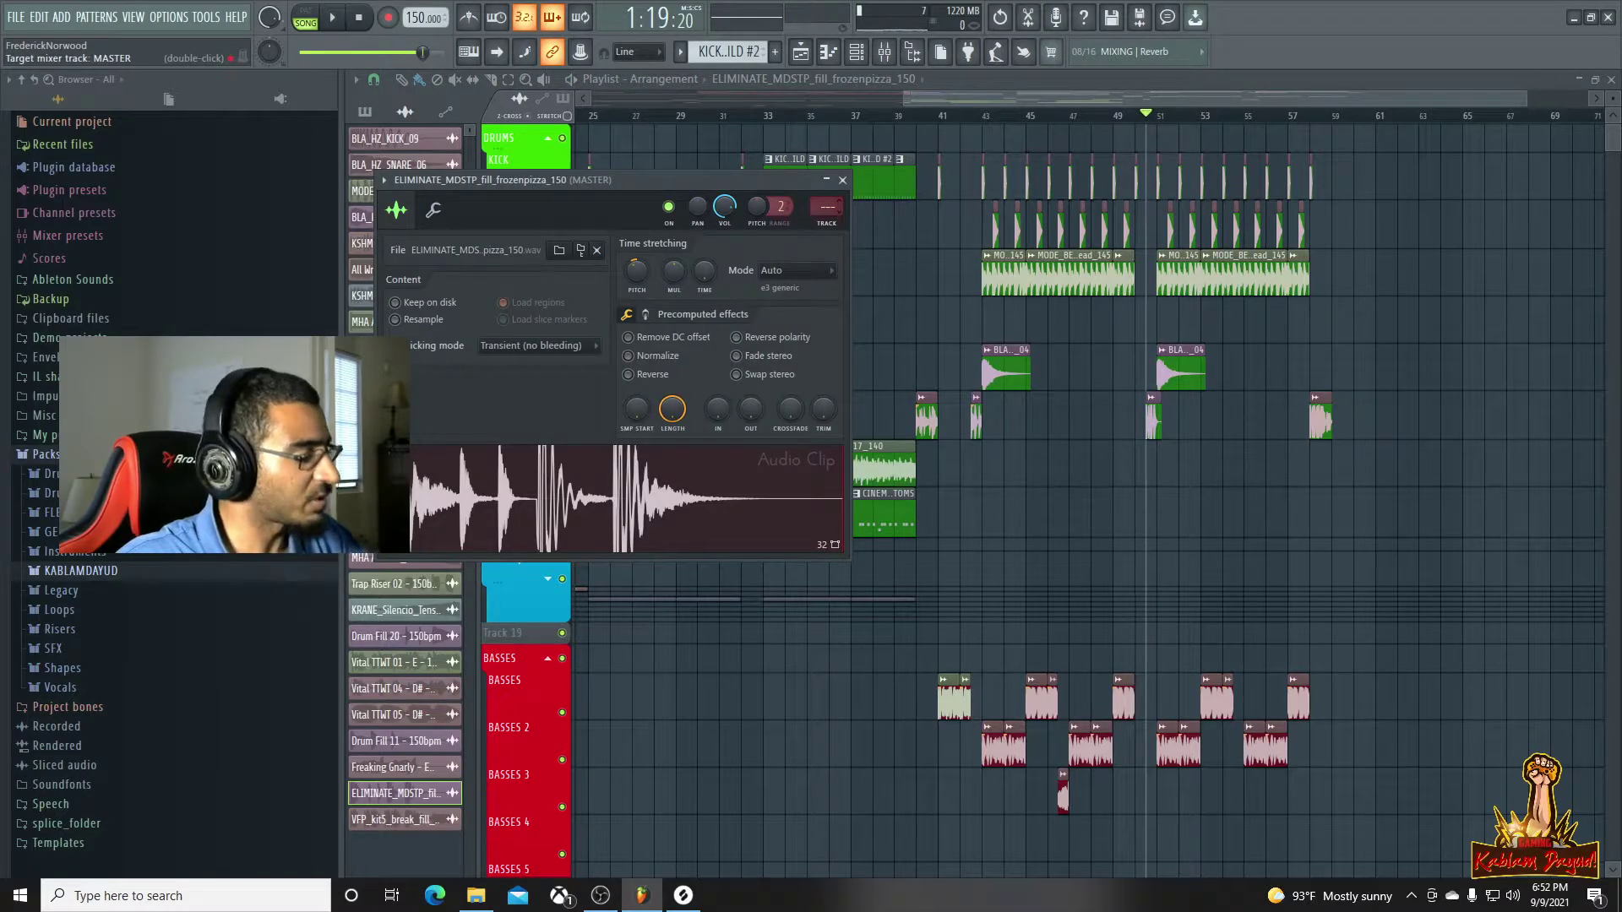
key(ctrl+l)
key(space)
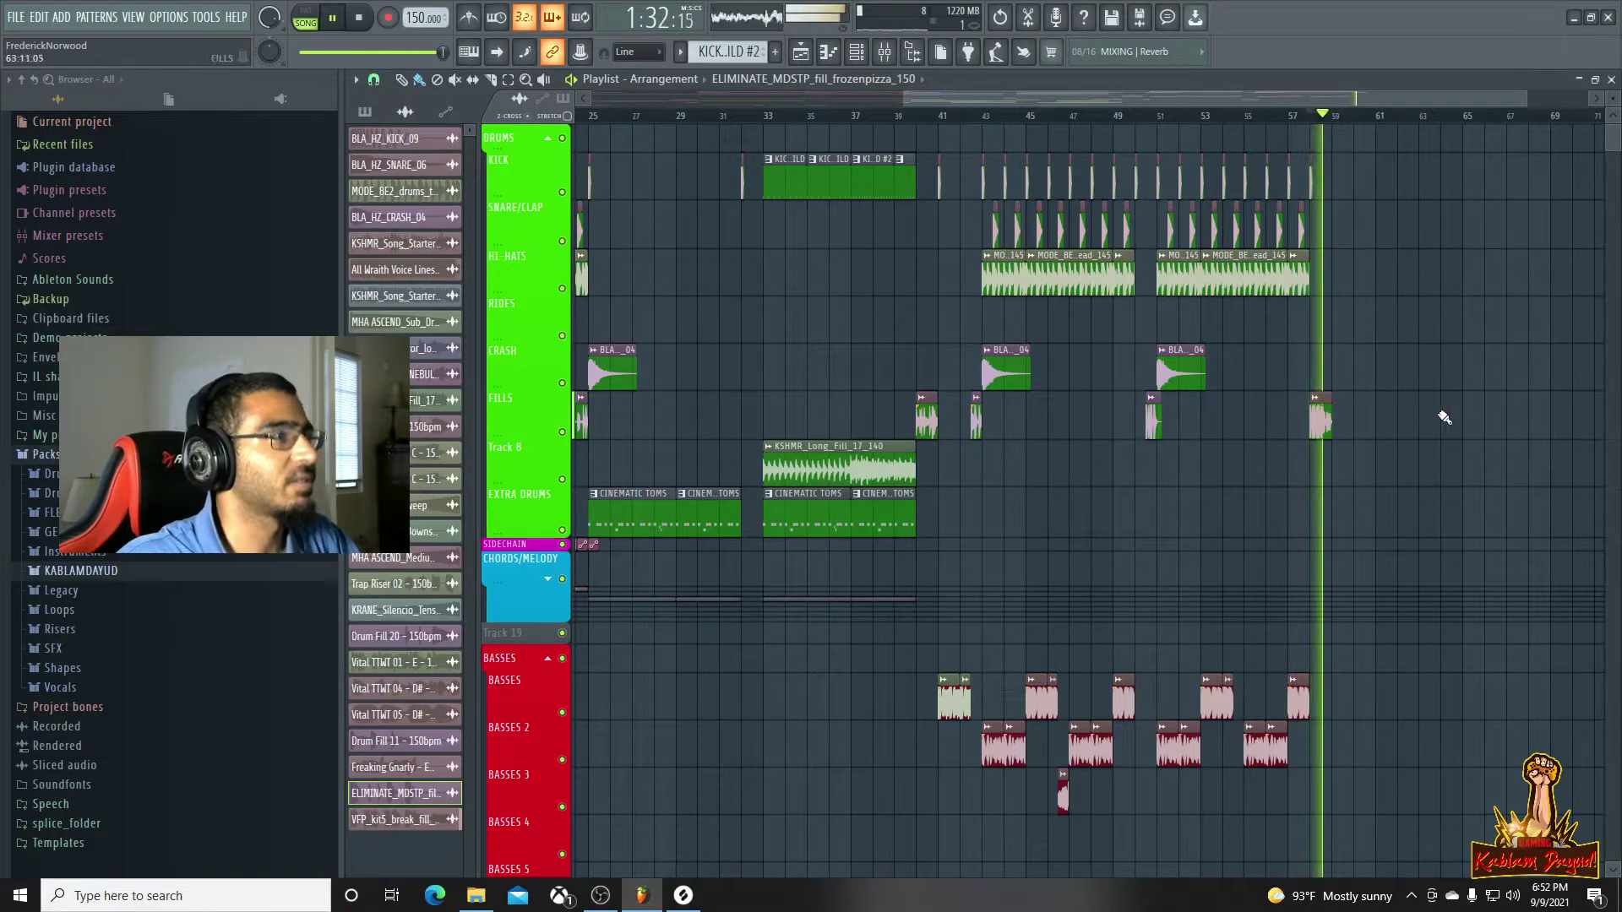
Try a BLA_HZ_CRASH_04 clip at bar 59 on the CRASH track and remove it
double_click(1188, 377)
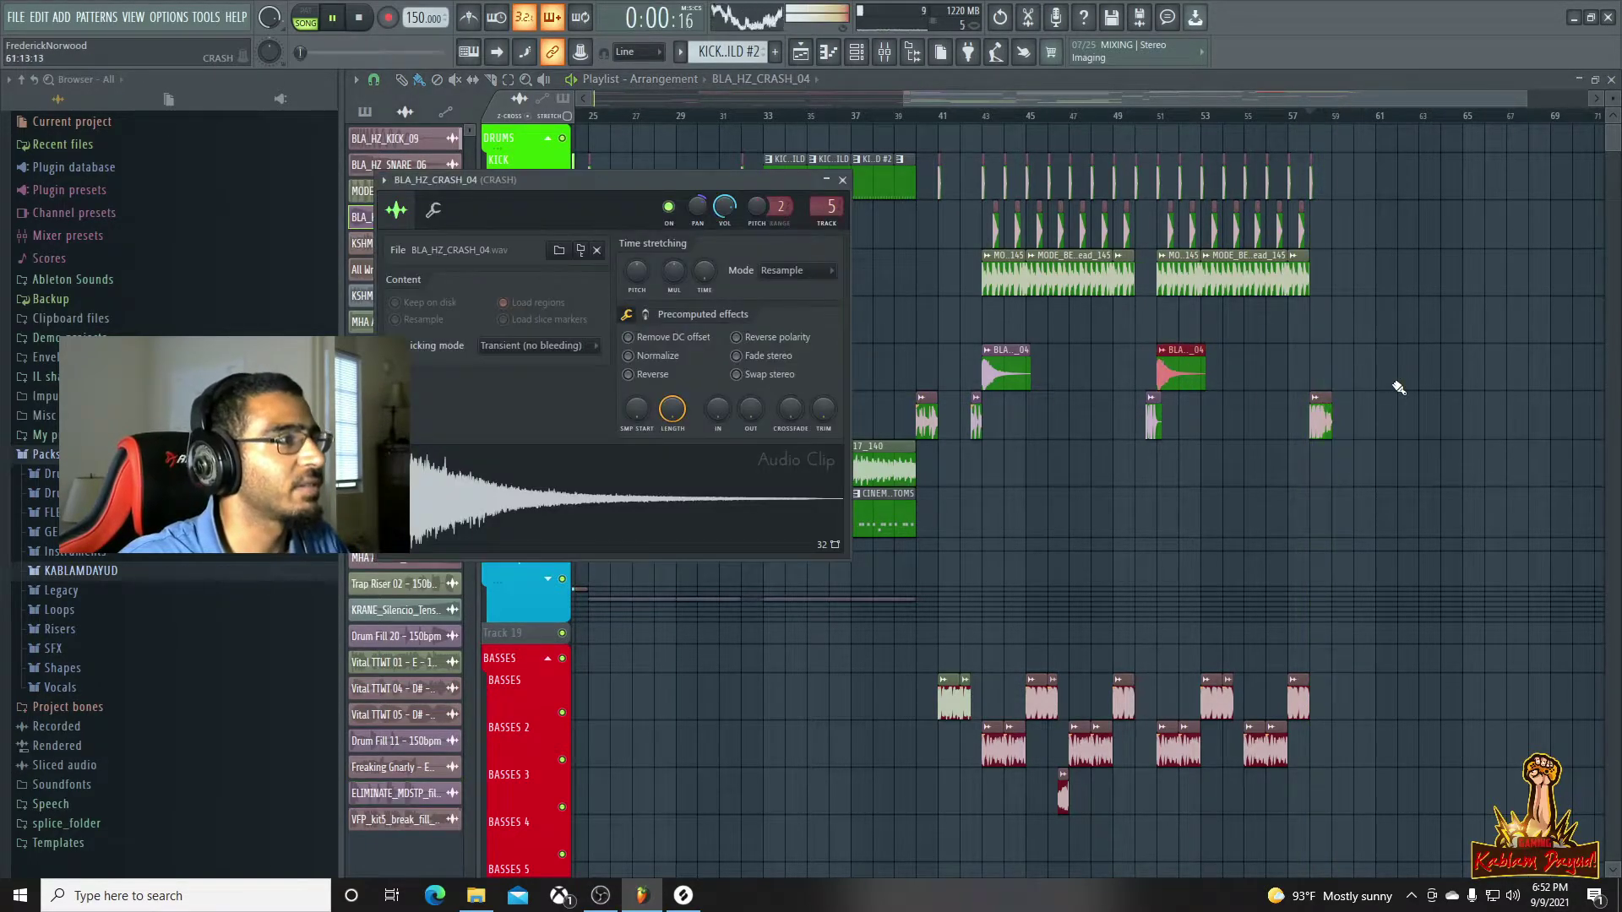
click(843, 182)
drag(1188, 365, 1364, 365)
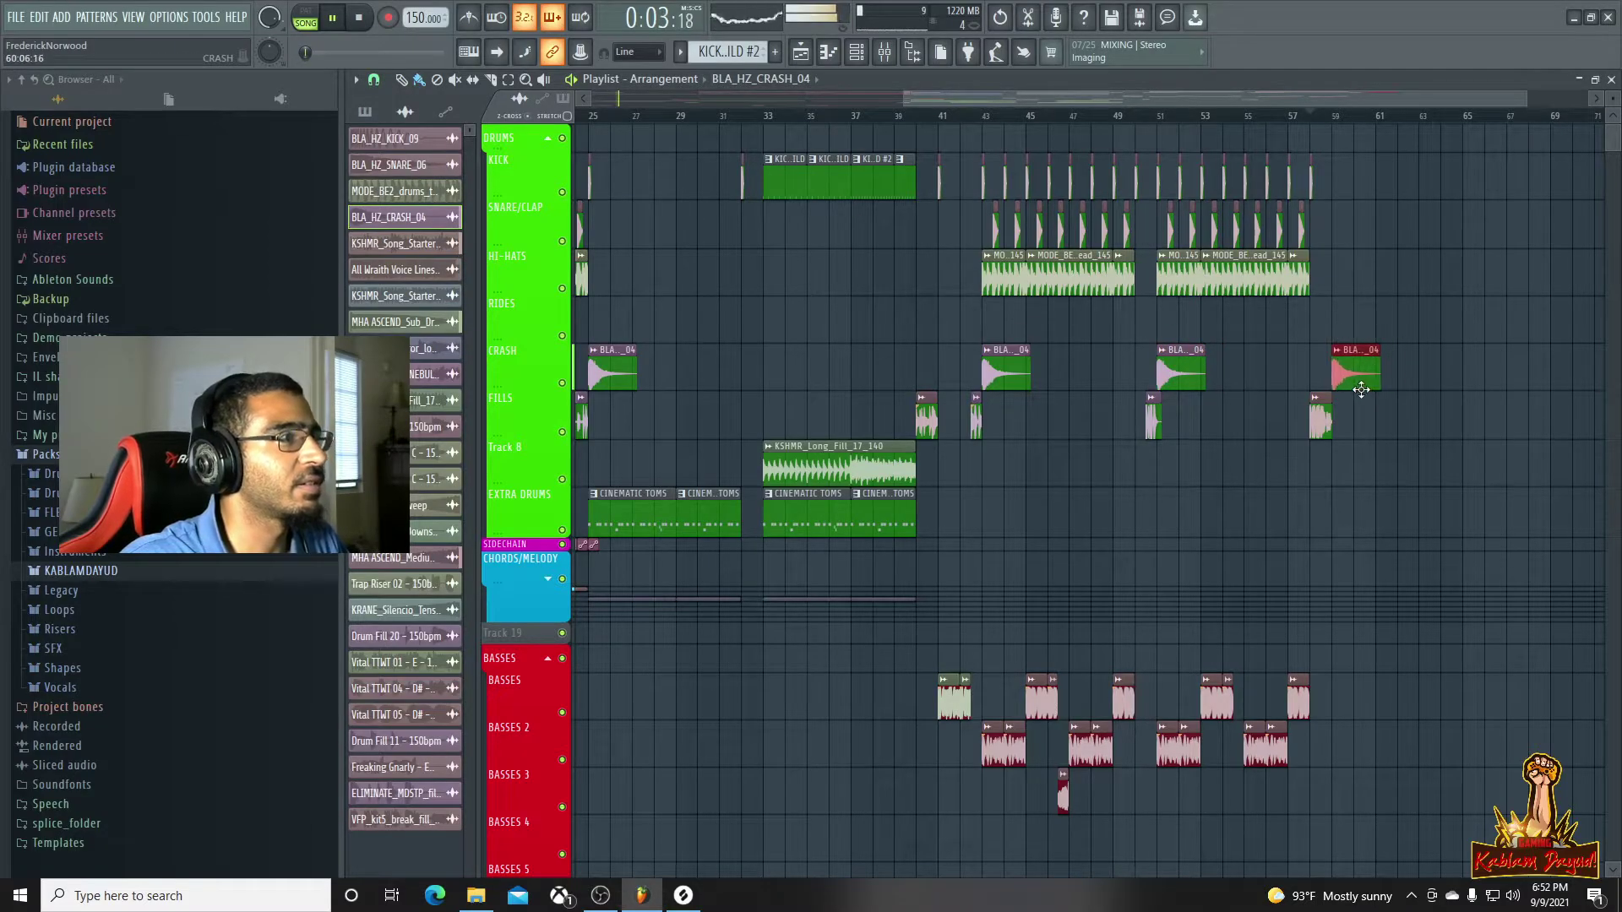
scroll(1274, 404, down, 3)
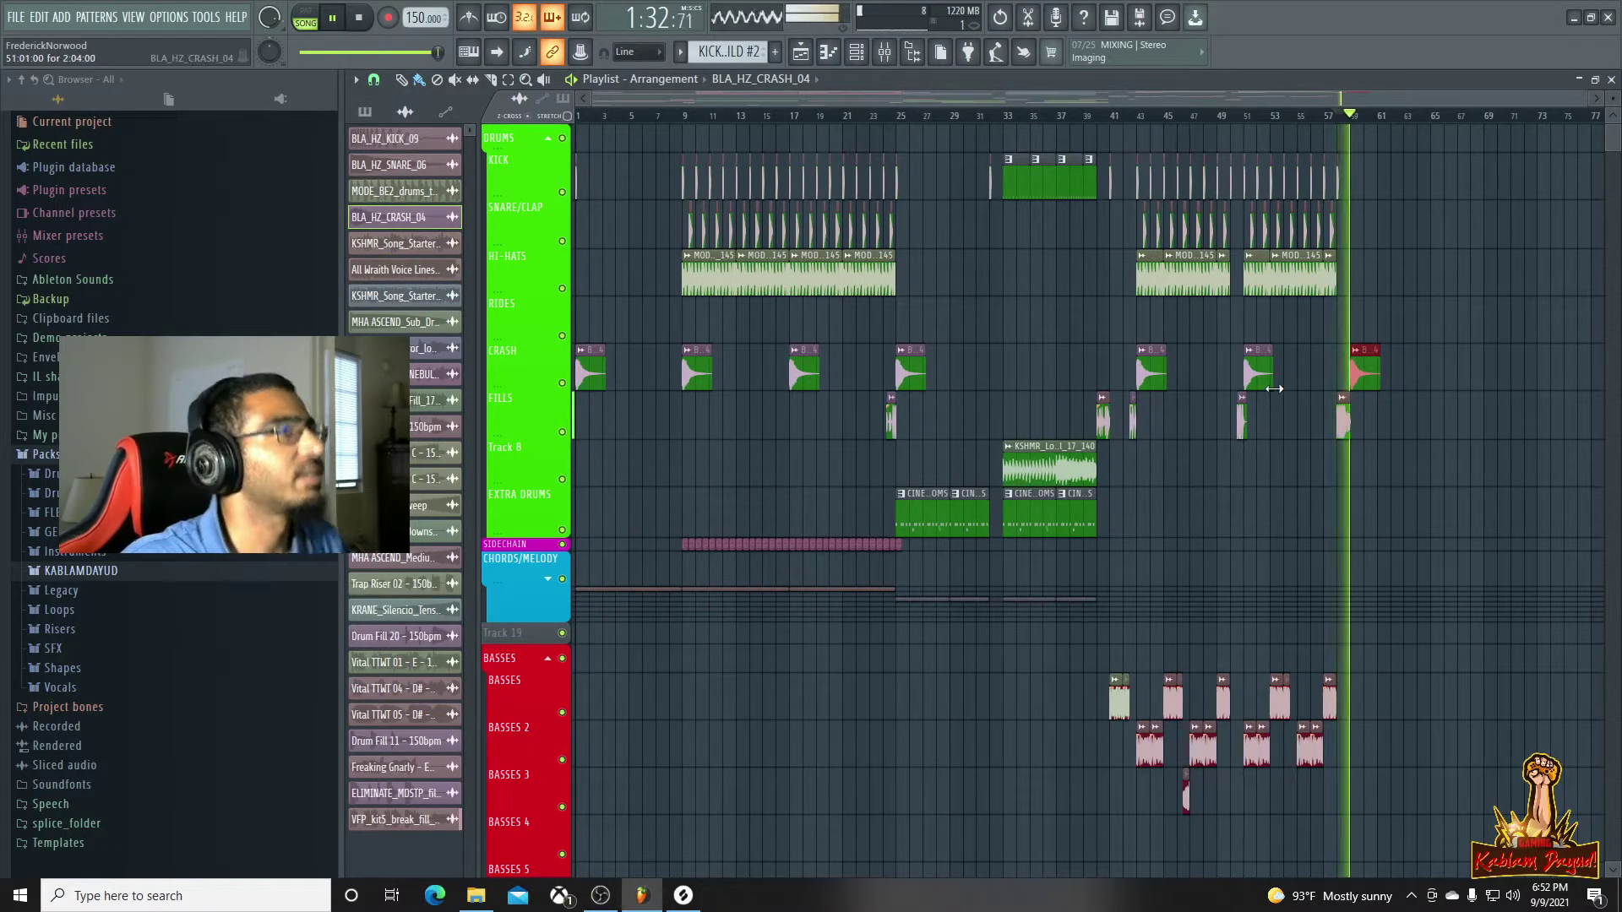
key(space)
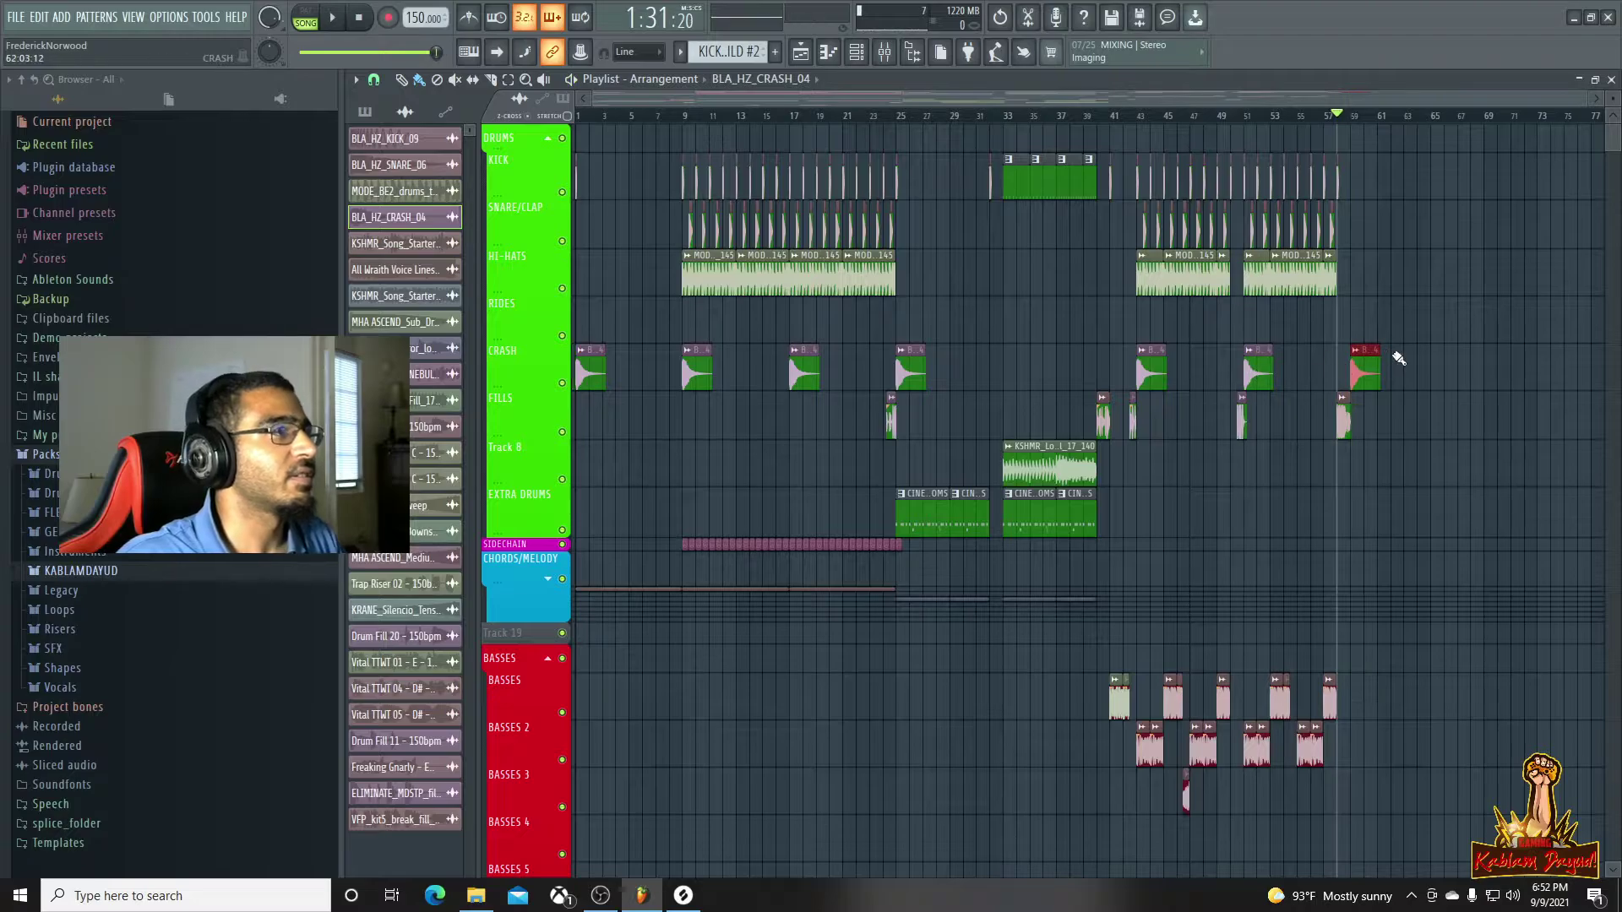
scroll(1318, 321, up, 3)
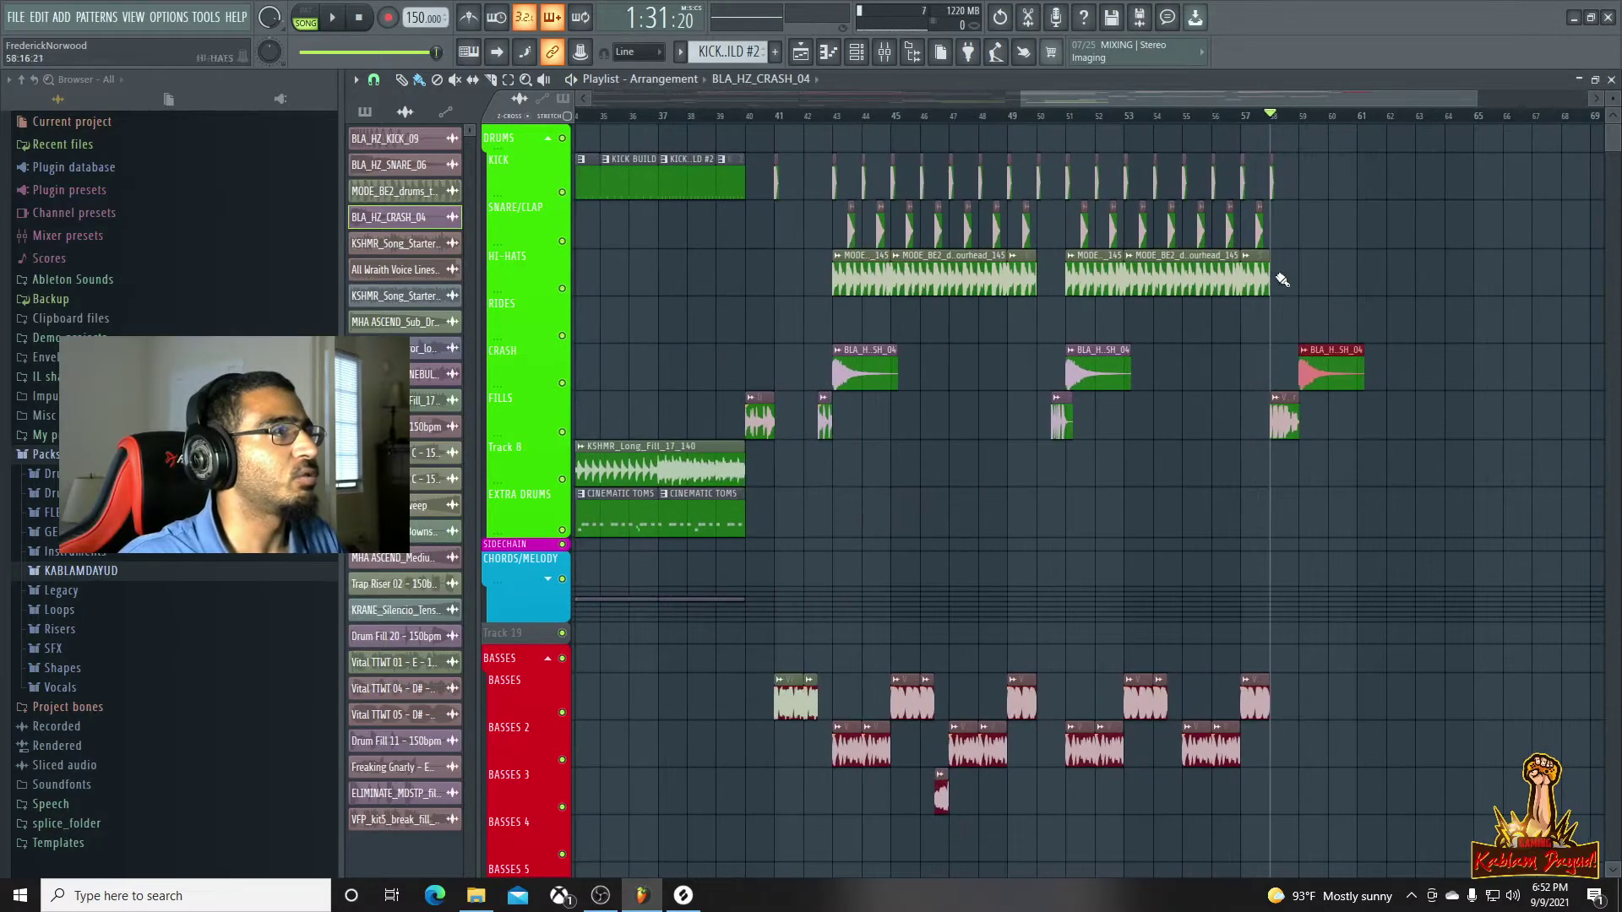
right_click(1332, 361)
Place a BLA_HZ_CRASH_04 clip at bar 33 on the CRASH track and delete the stray copy on the DRUMS track
scroll(1339, 355, down, 4)
scroll(1326, 352, down, 3)
scroll(1293, 359, up, 1)
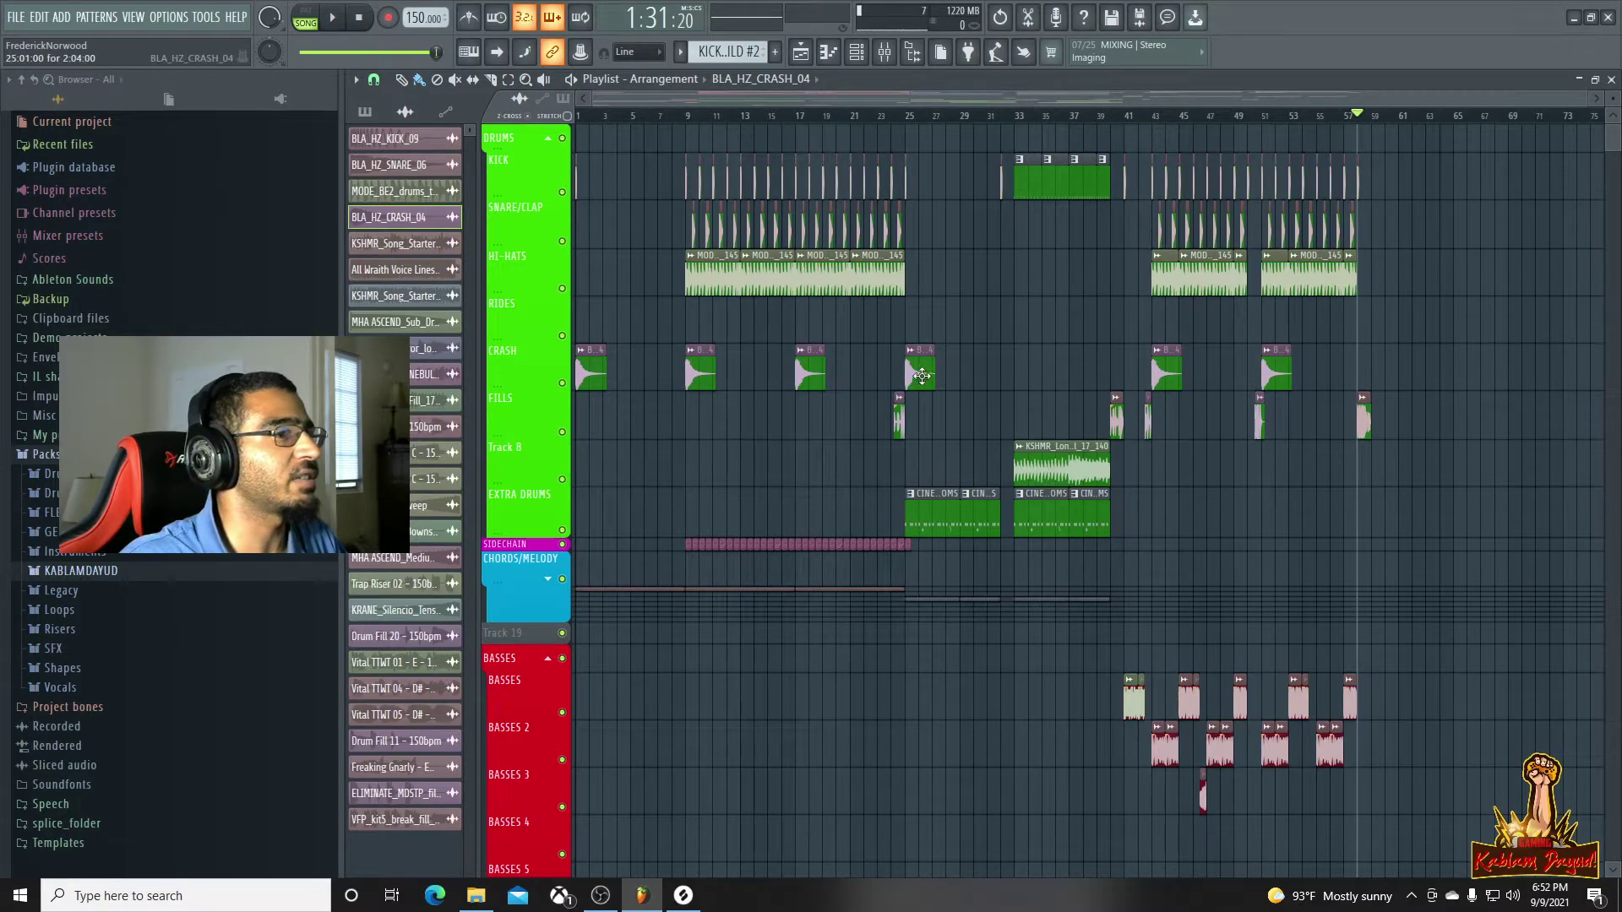
drag(1071, 372, 1035, 385)
click(1009, 131)
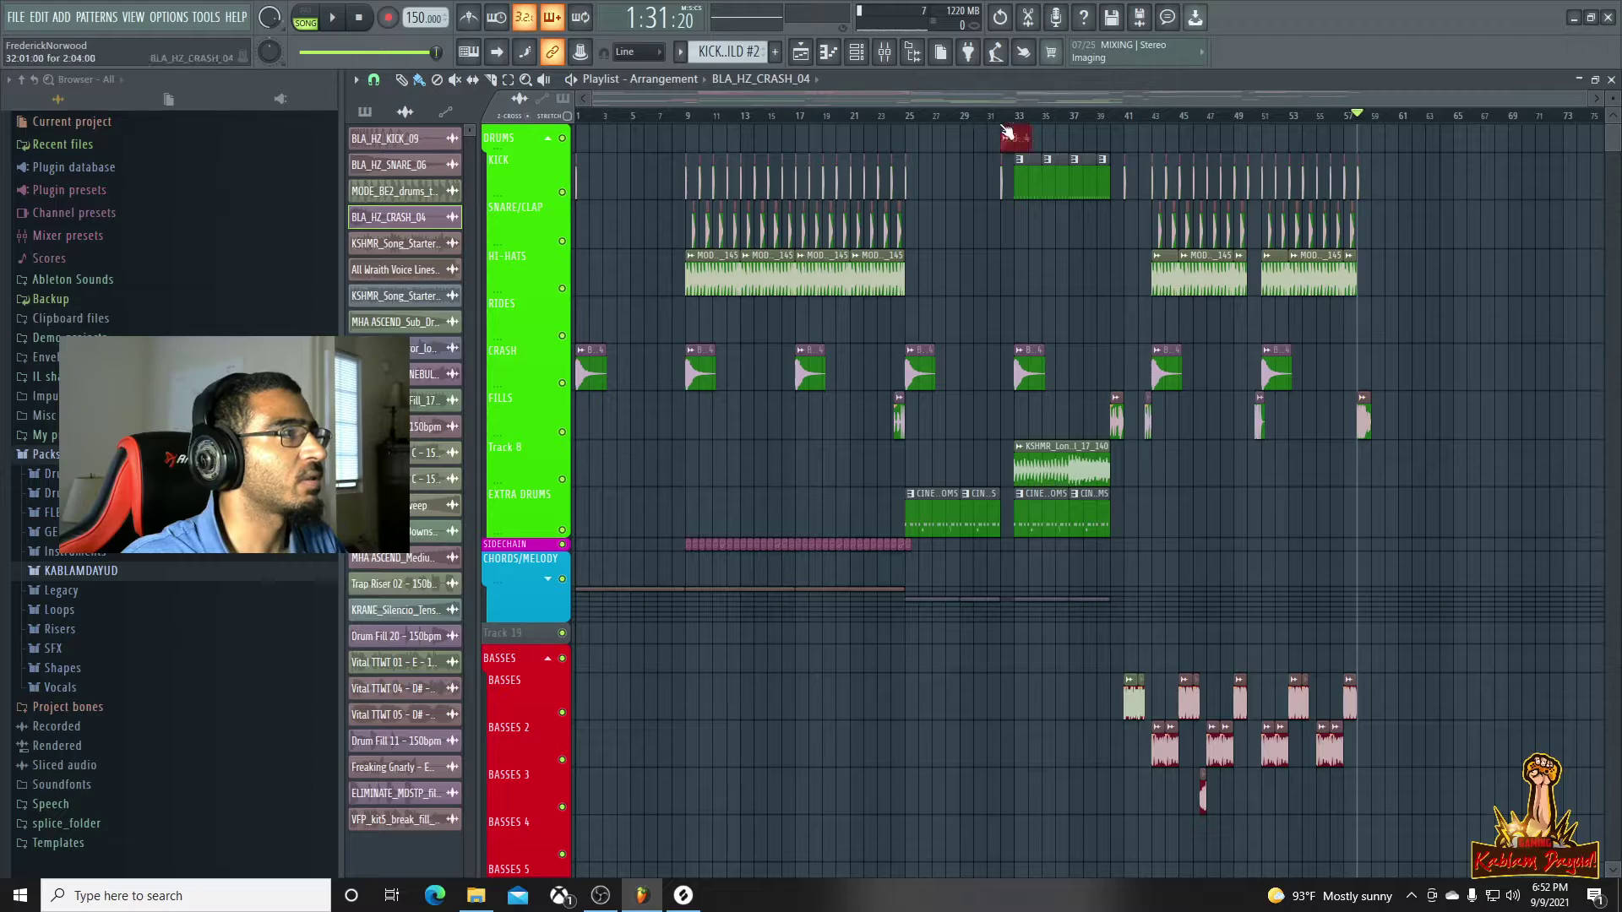
click(1009, 138)
click(1037, 143)
right_click(1024, 140)
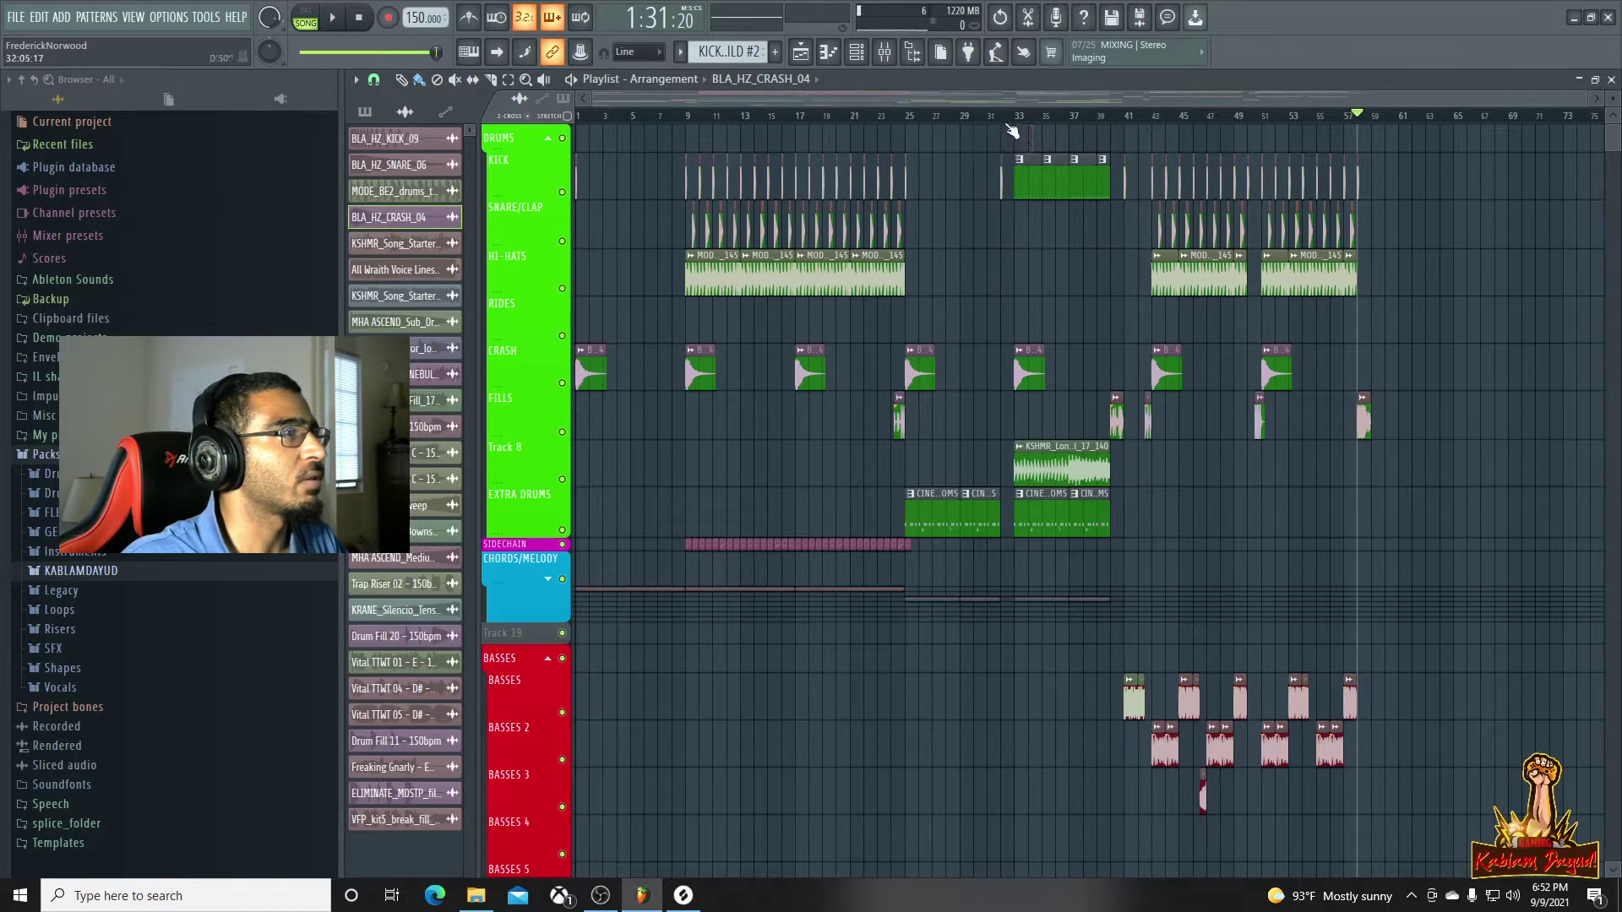
Select all drum, melody and bass clips from bar 33 to the final fill and duplicate them from bar 59
click(1007, 116)
key(space)
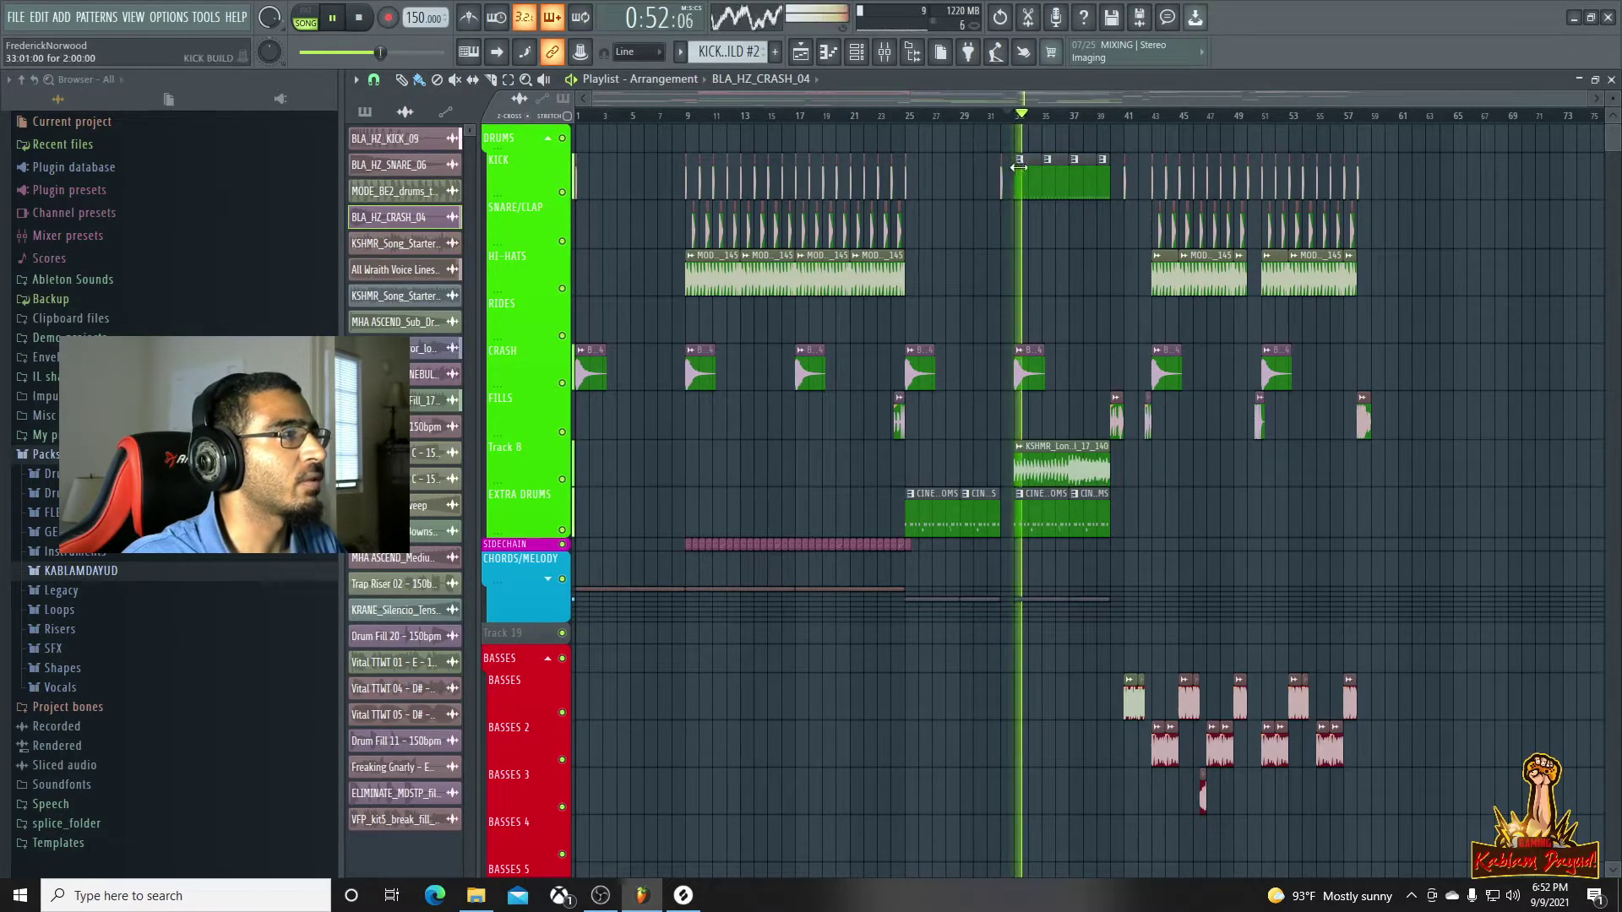
drag(1021, 156, 1432, 781)
scroll(1433, 778, down, 6)
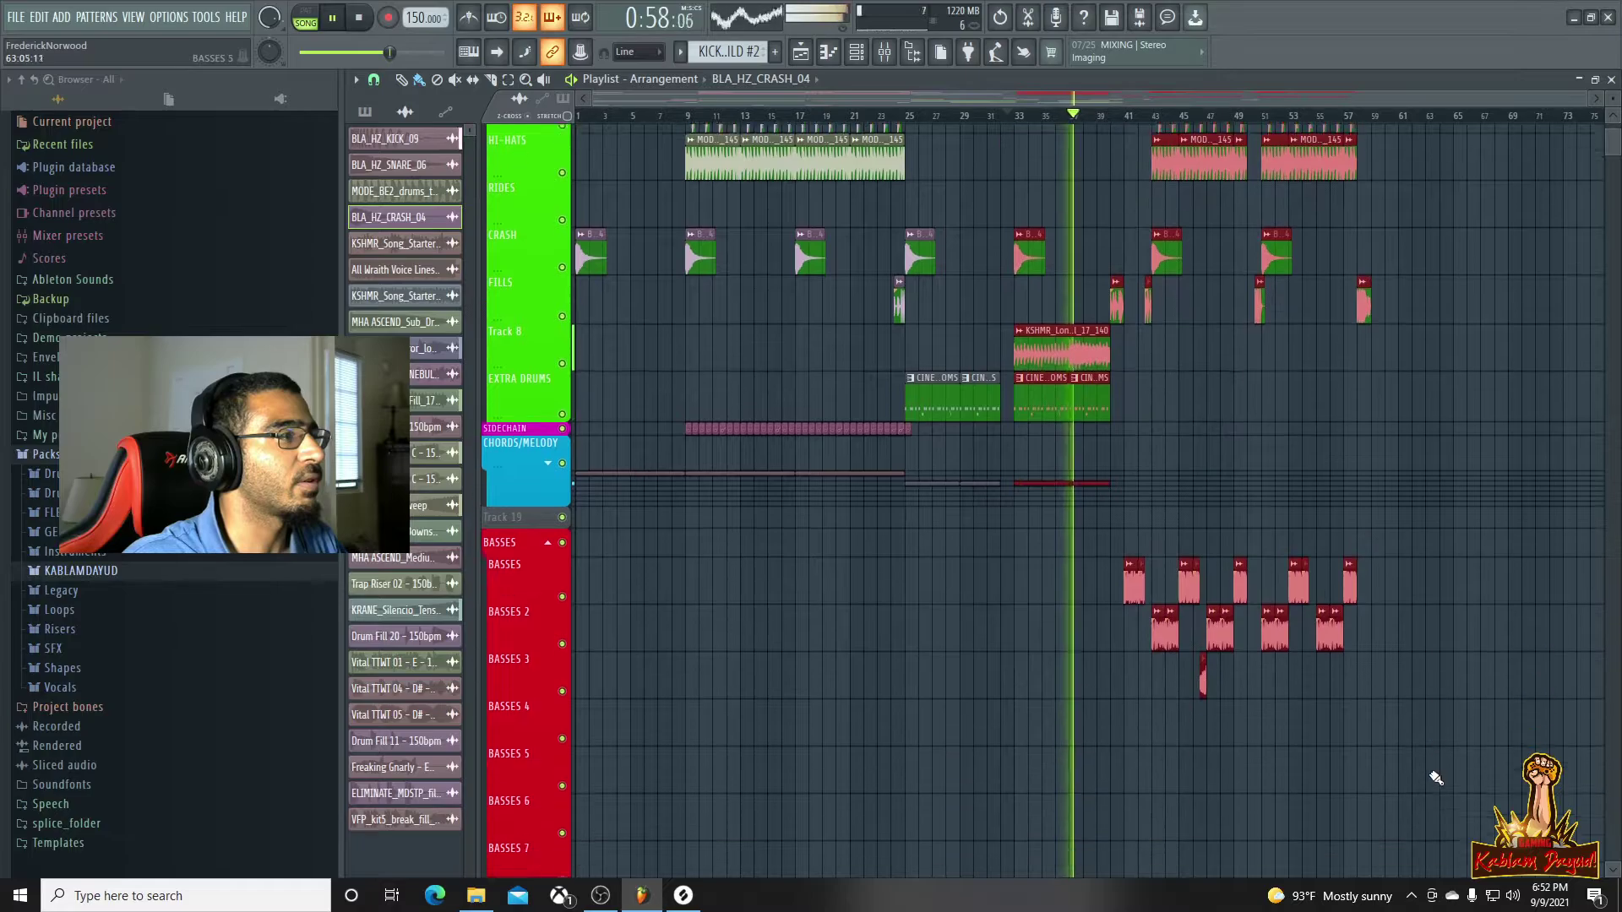
scroll(1428, 759, up, 6)
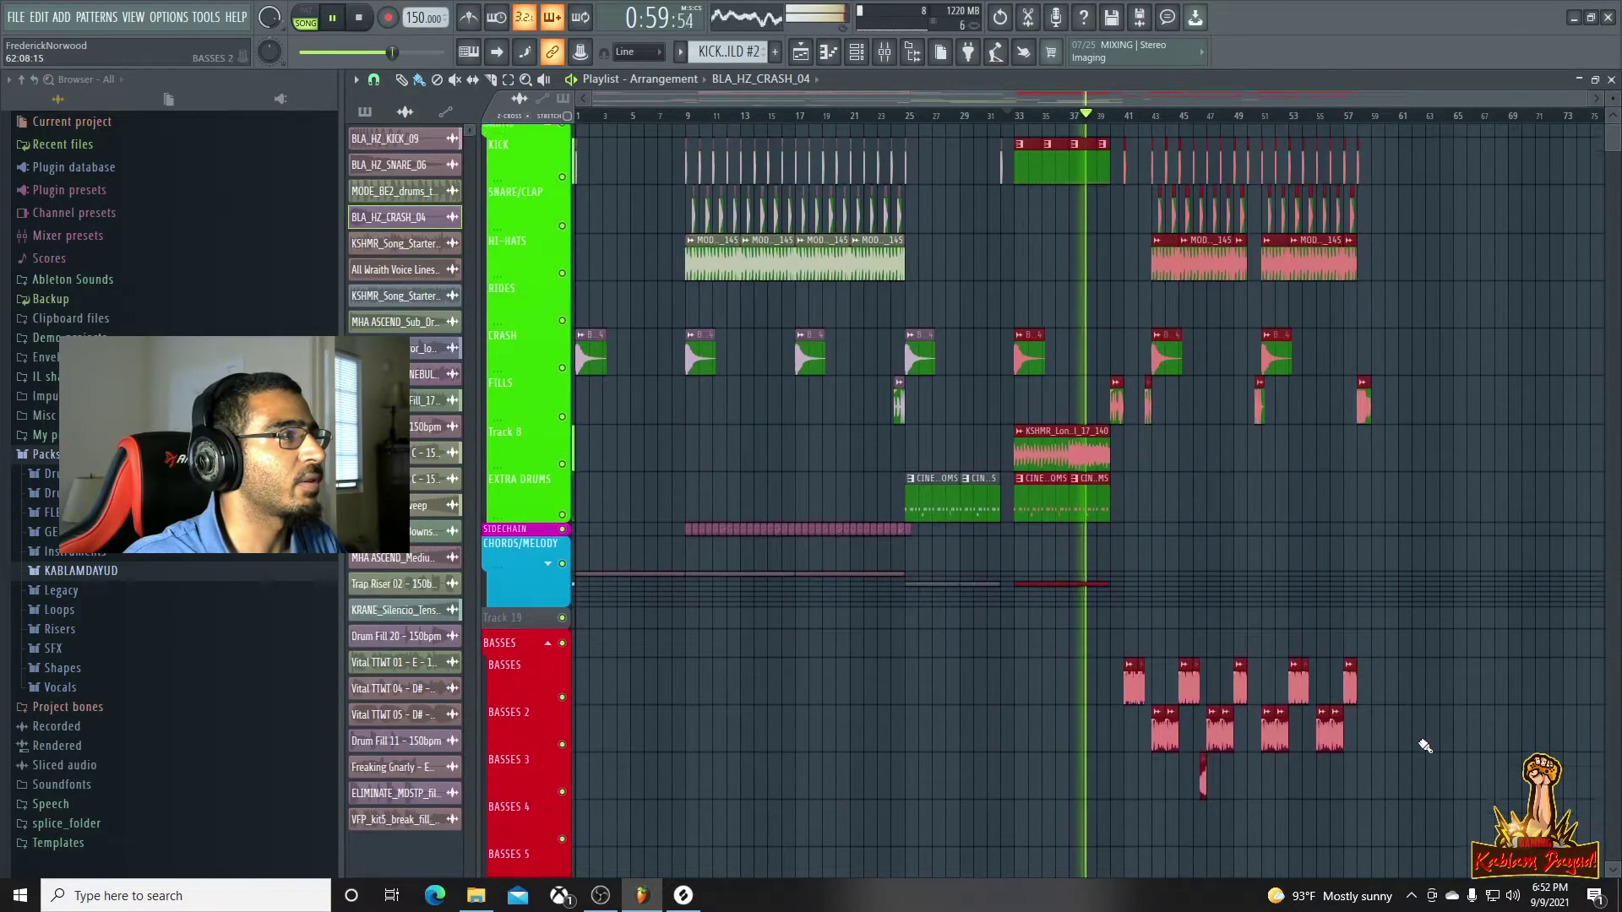
key(space)
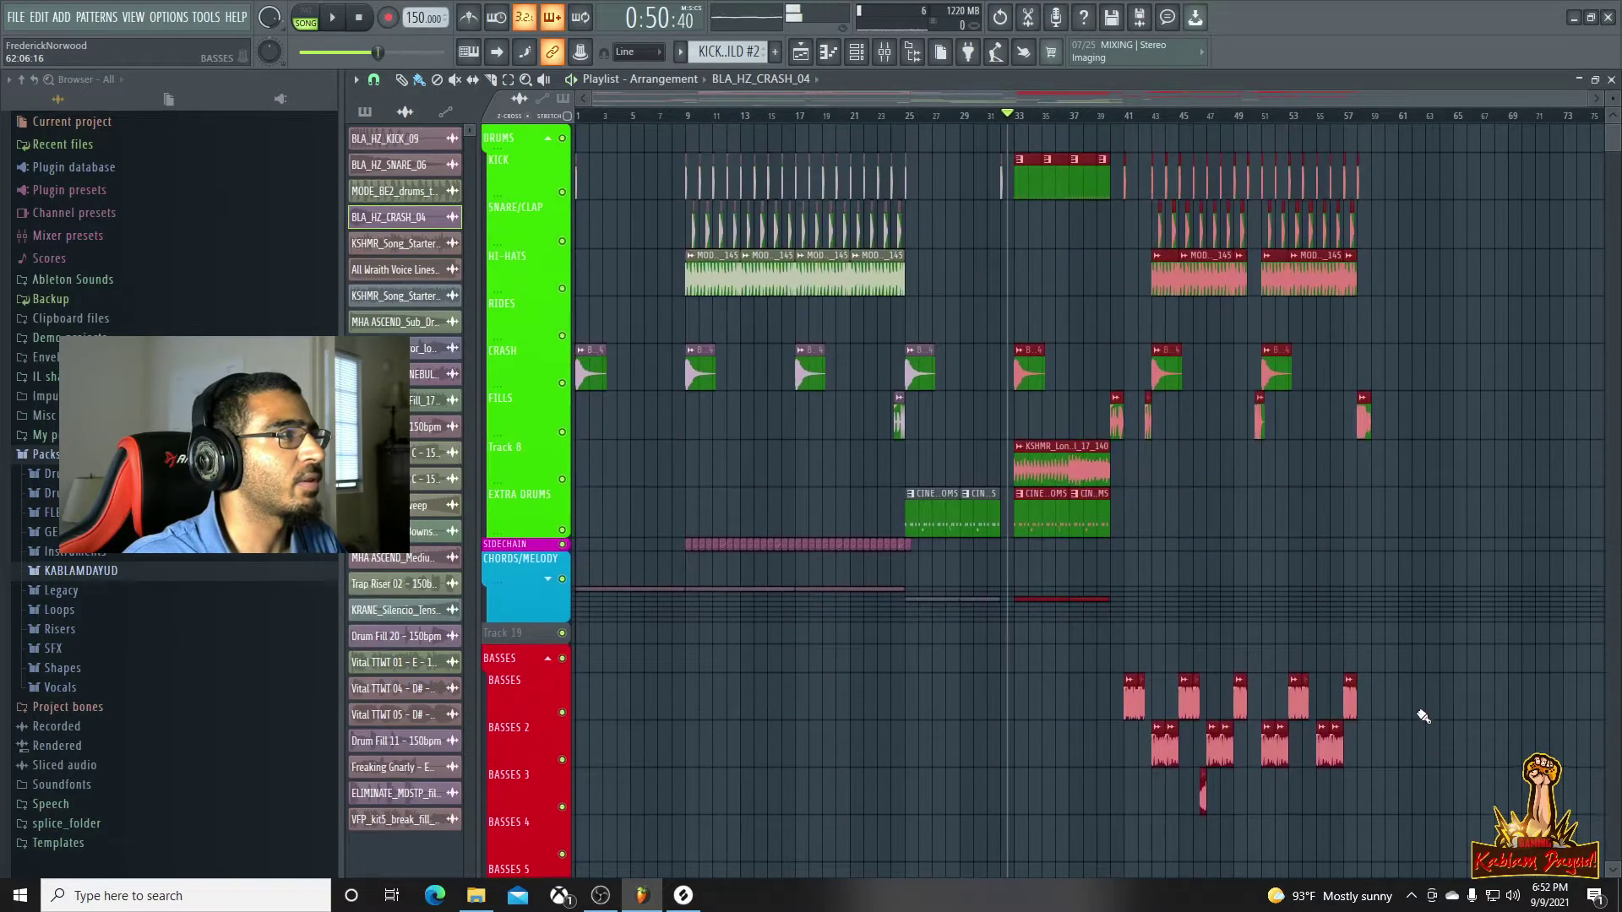
key(ctrl+b)
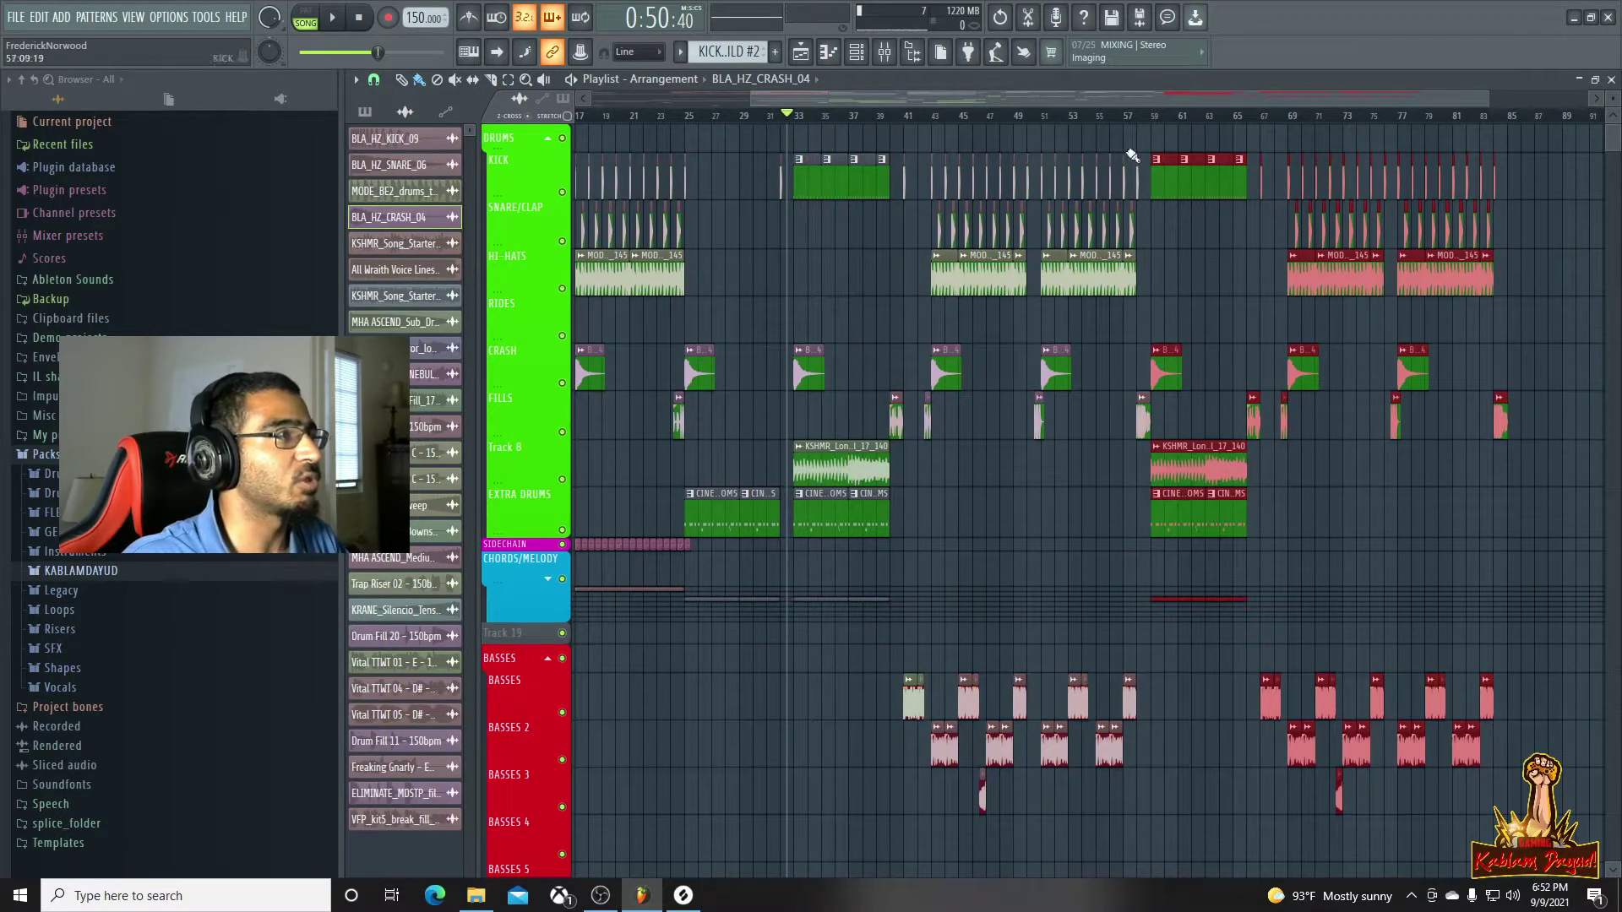
Play the transition from bar 57 into the duplicated build-up at bar 59
click(1129, 116)
key(space)
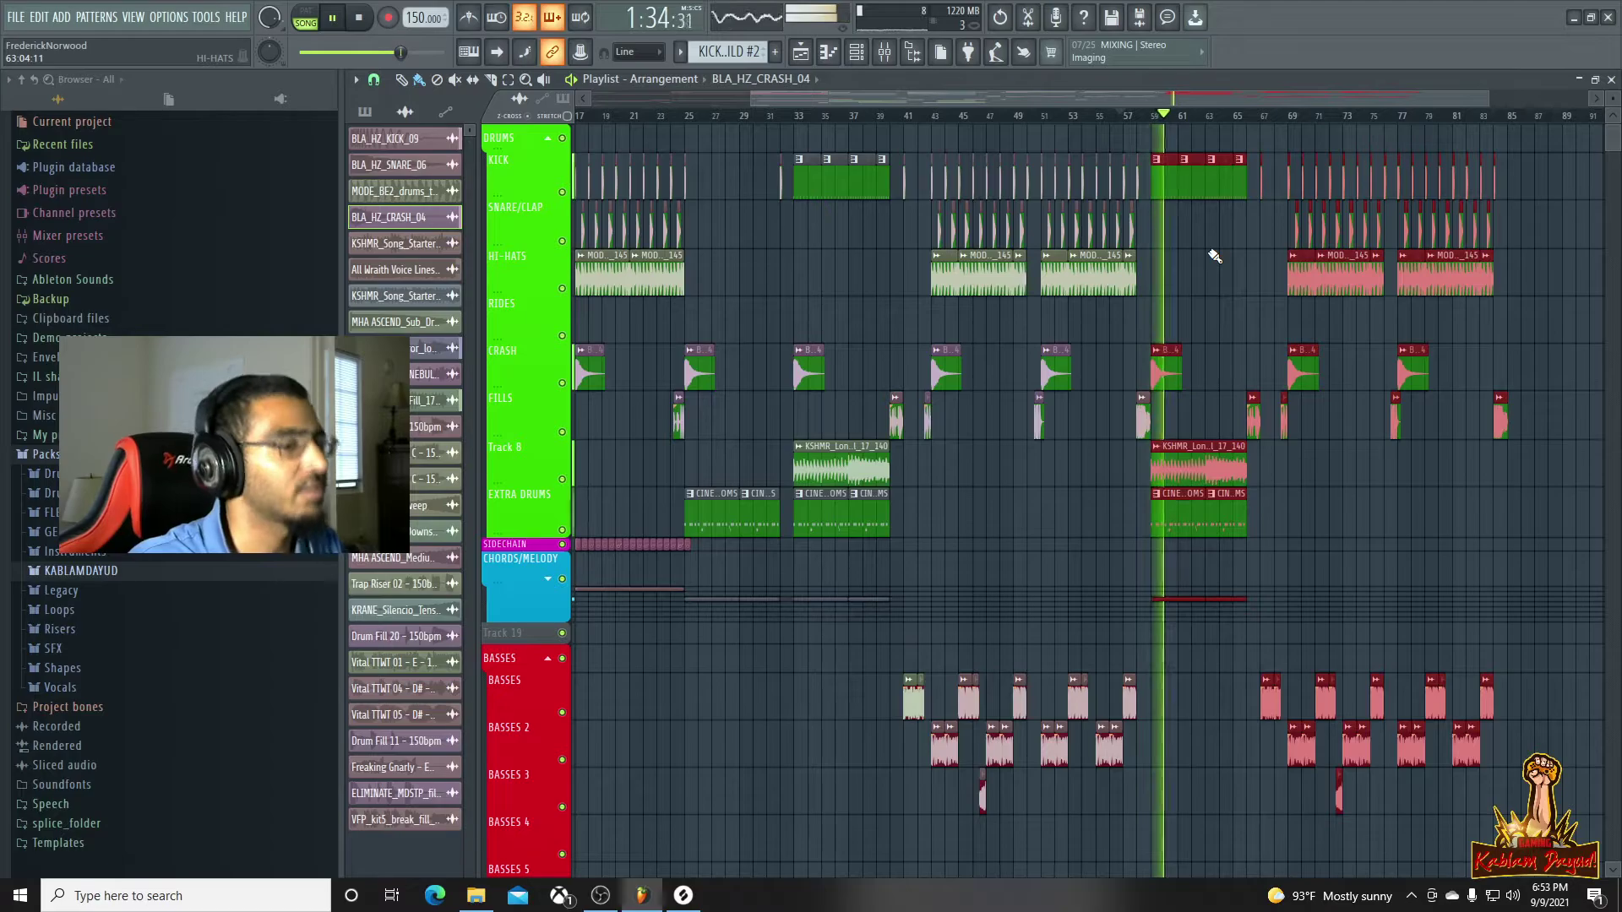
key(space)
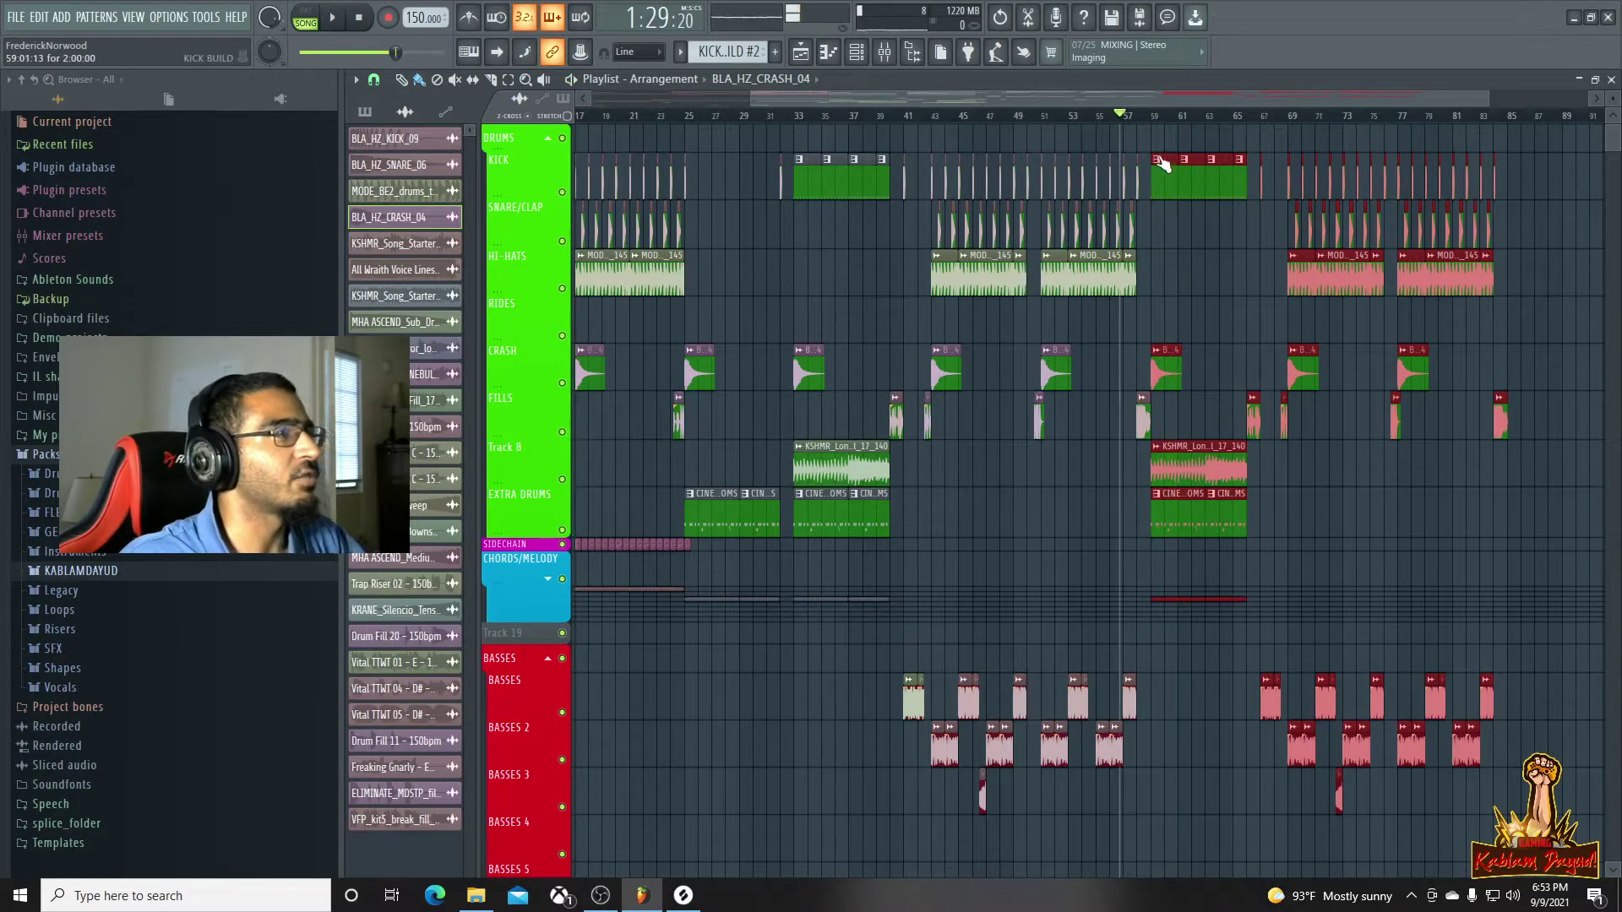
Make the first KICK BUILD clip at bar 59 a unique pattern and fill its BLA_HZ_KICK_09 channel every 2 steps
click(1158, 160)
click(1184, 271)
double_click(1168, 184)
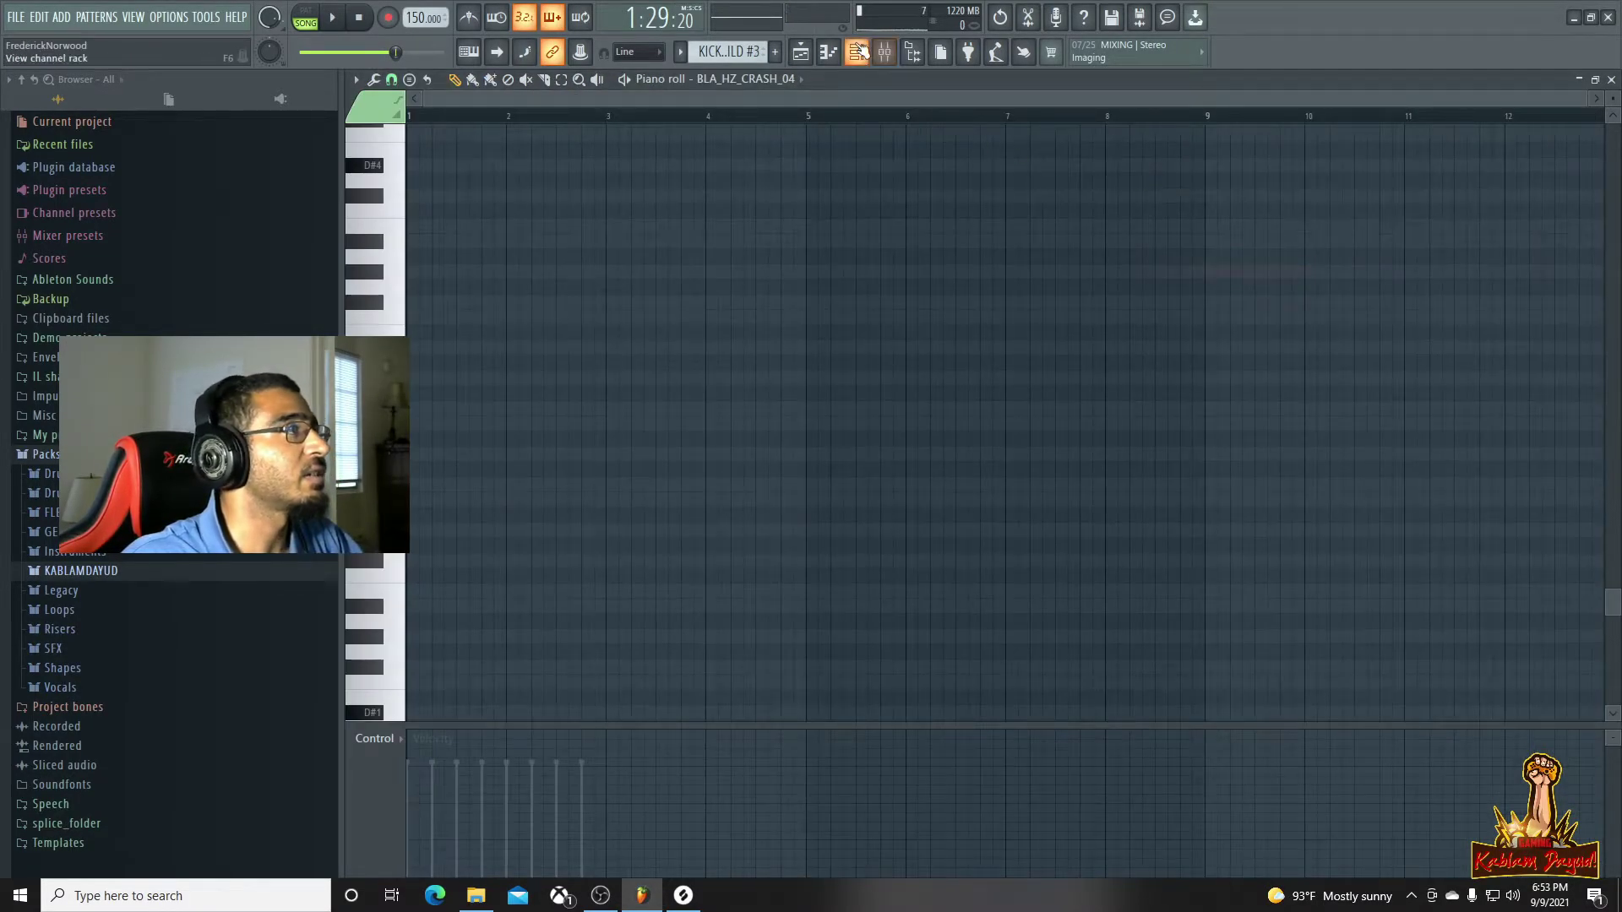
click(884, 57)
click(855, 52)
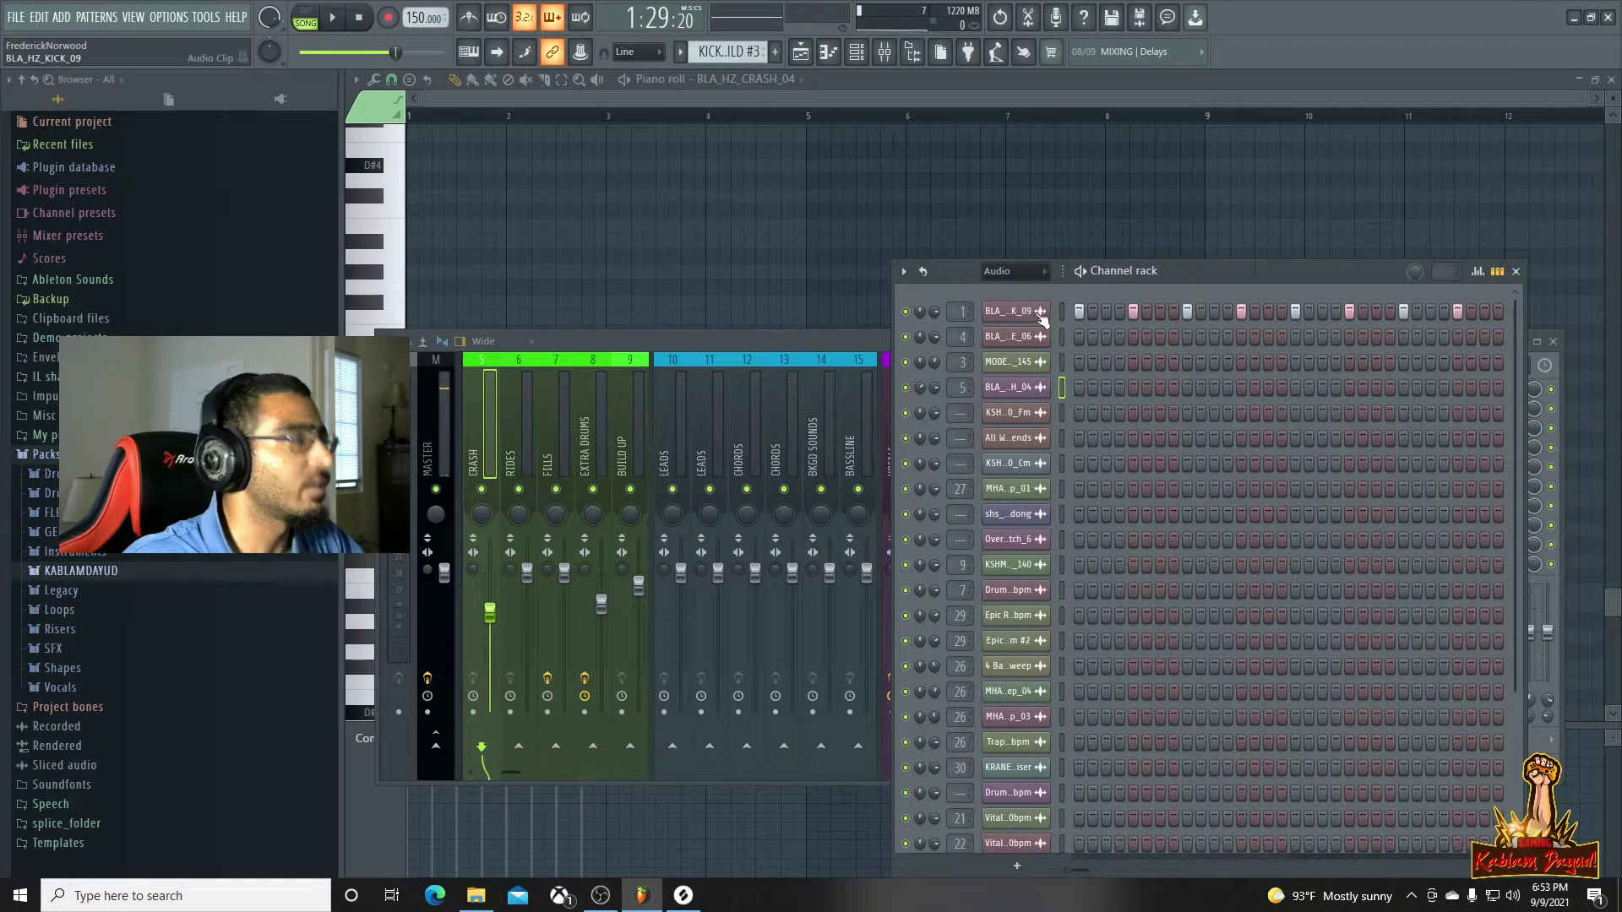
click(1036, 317)
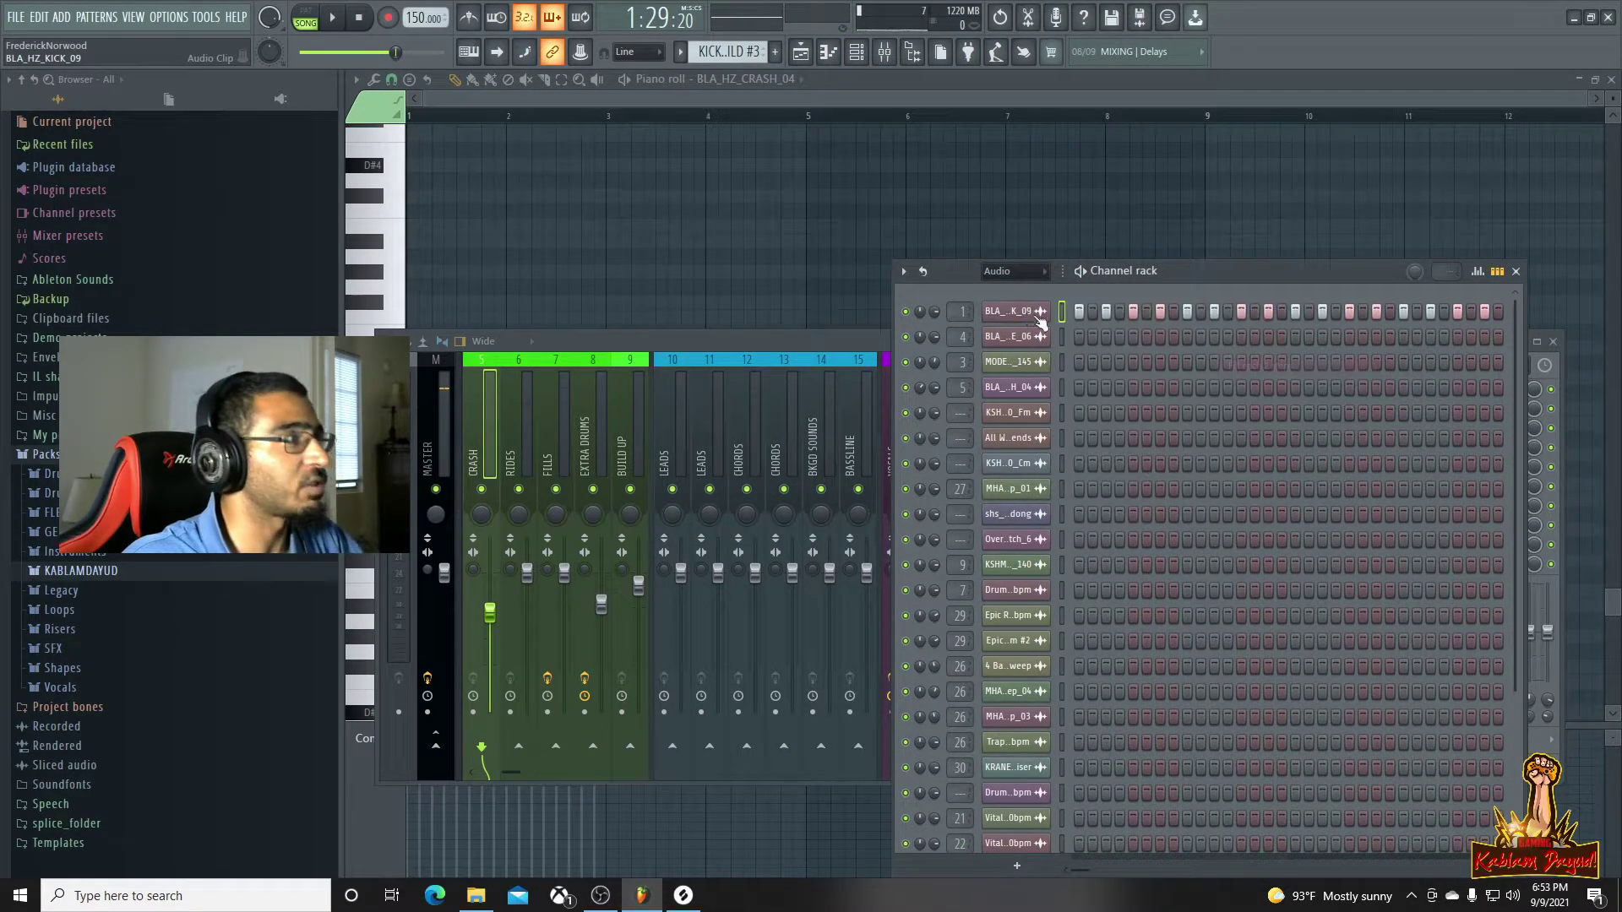
Replace the kick clip at bar 61 with a copy of KICK BUILD #3 and play the build-up from bar 59
click(799, 56)
click(1156, 116)
key(space)
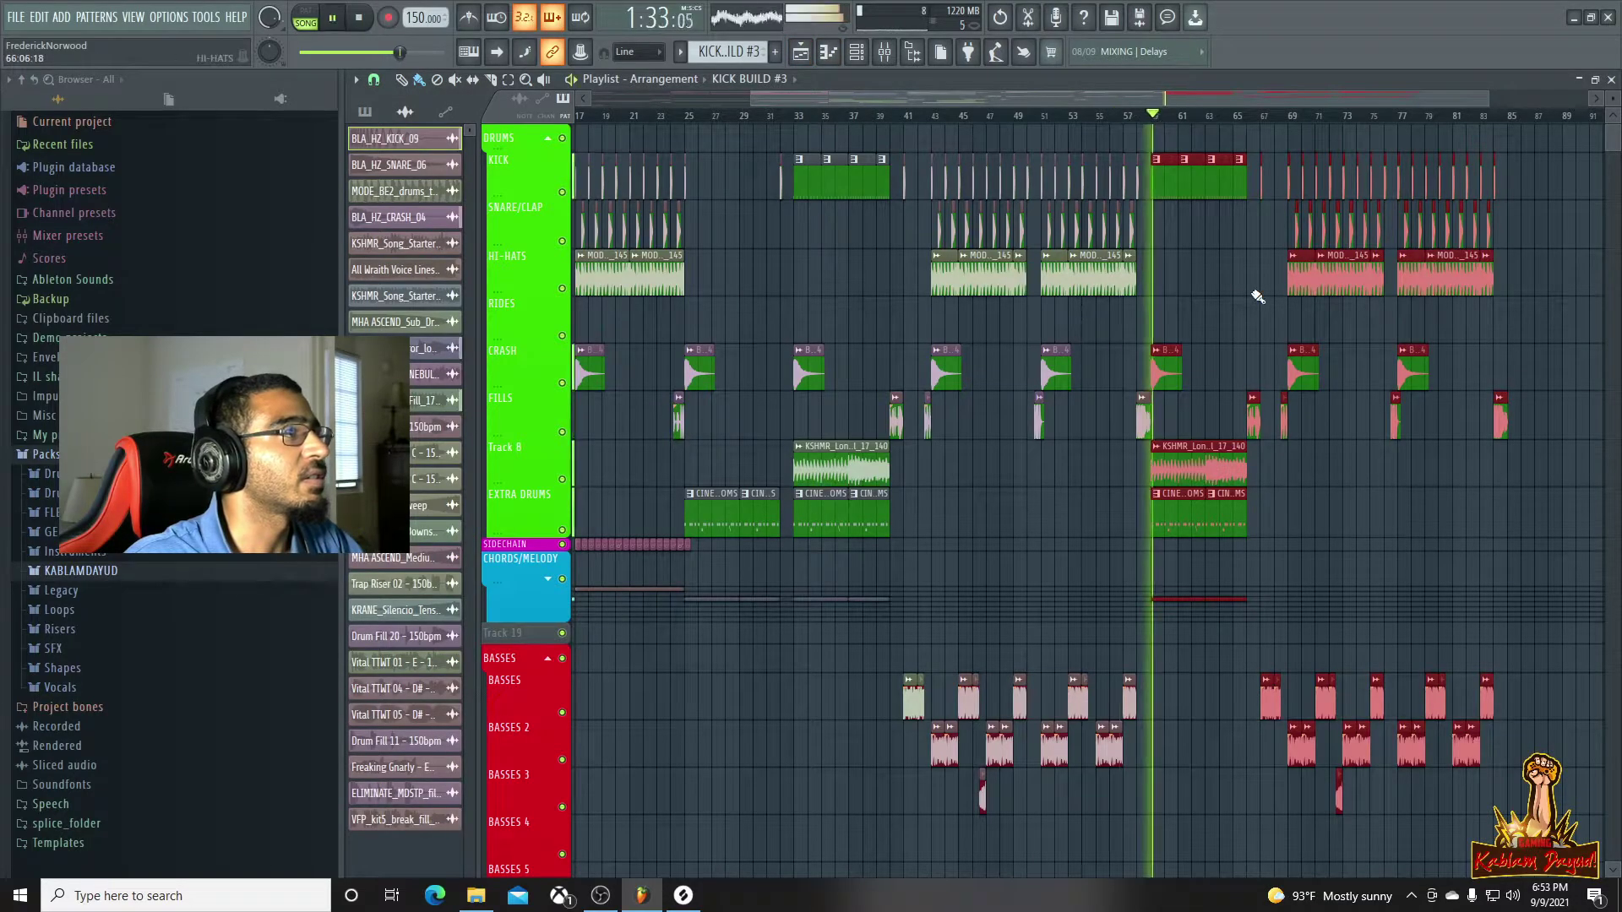
right_click(1194, 193)
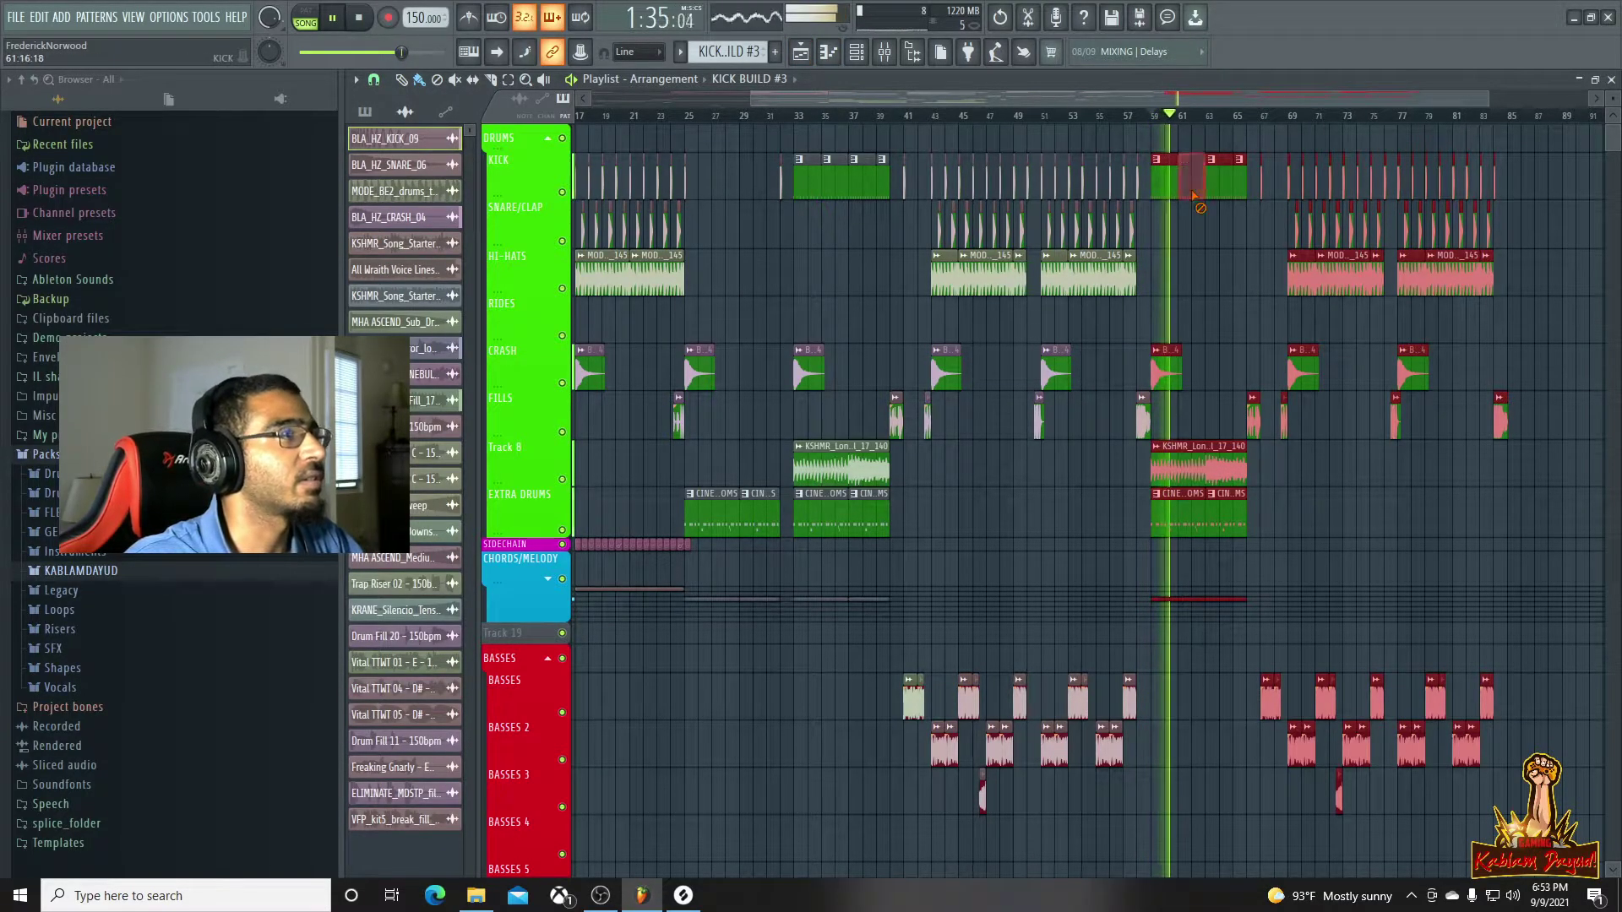
mouse_move(1224, 187)
mouse_down()
mouse_move(1198, 186)
mouse_move(1224, 192)
mouse_up()
key(space)
key(space)
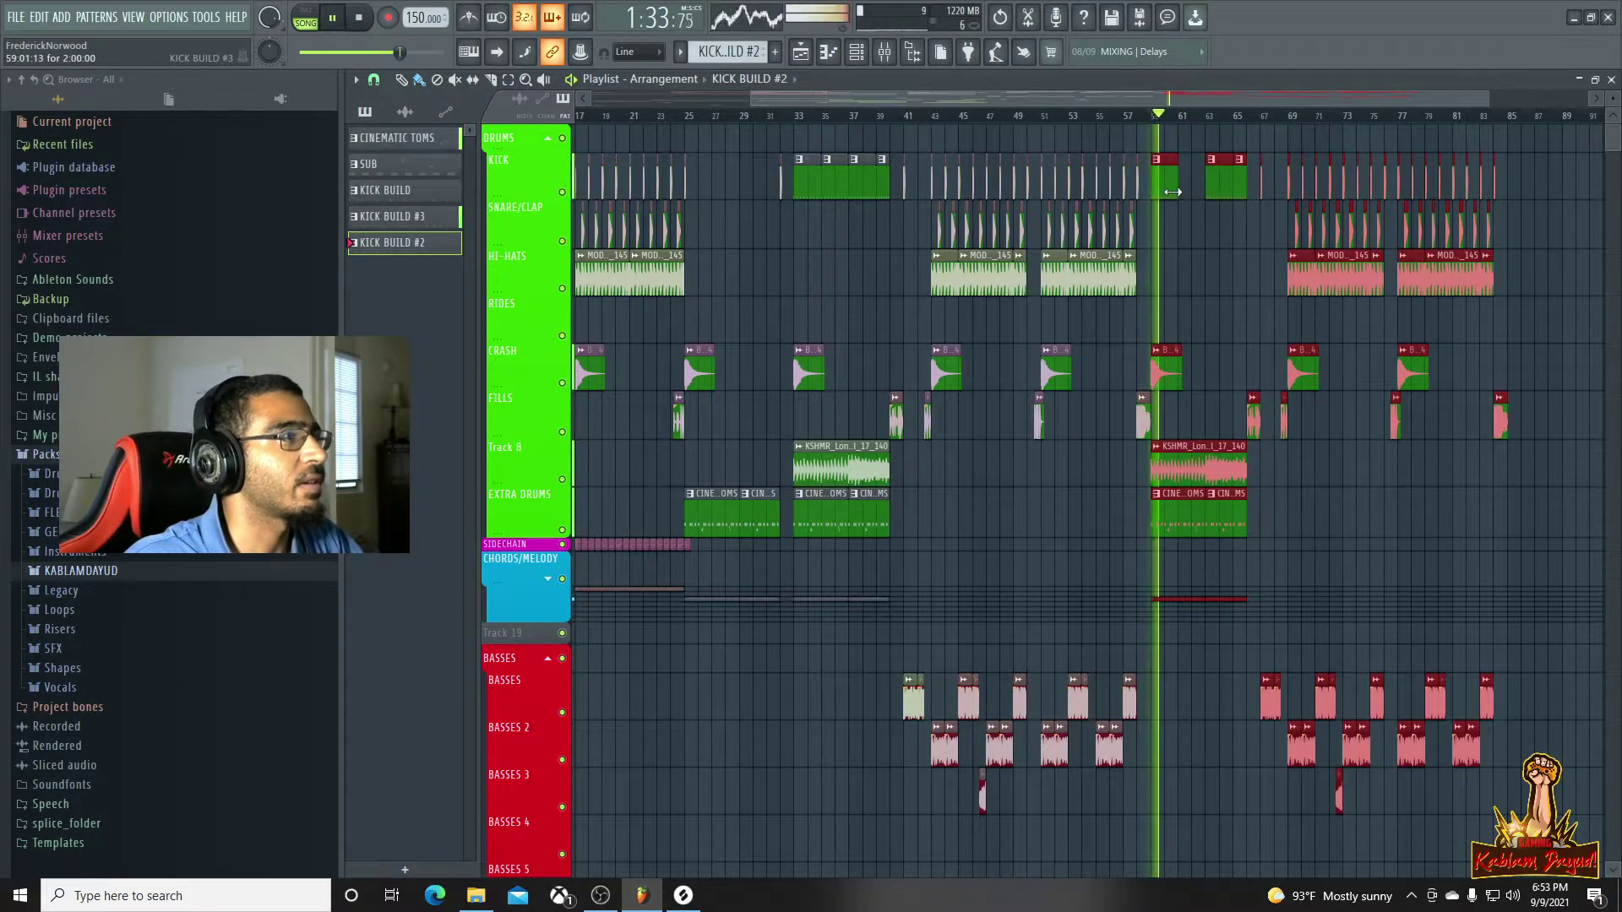
click(1168, 192)
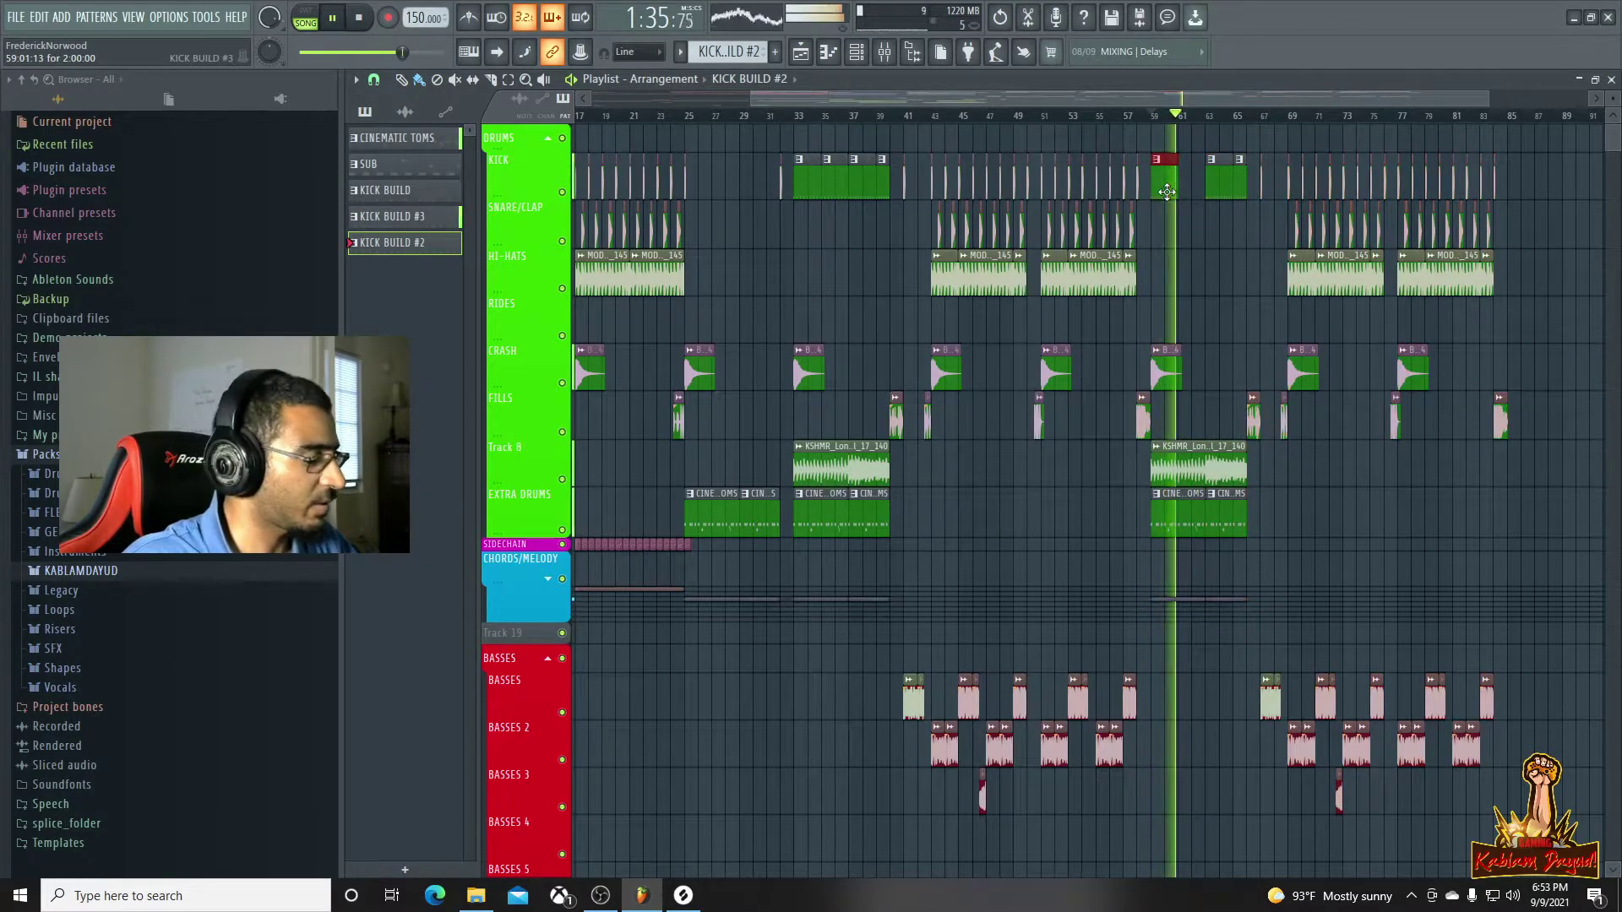
scroll(1220, 254, up, 8)
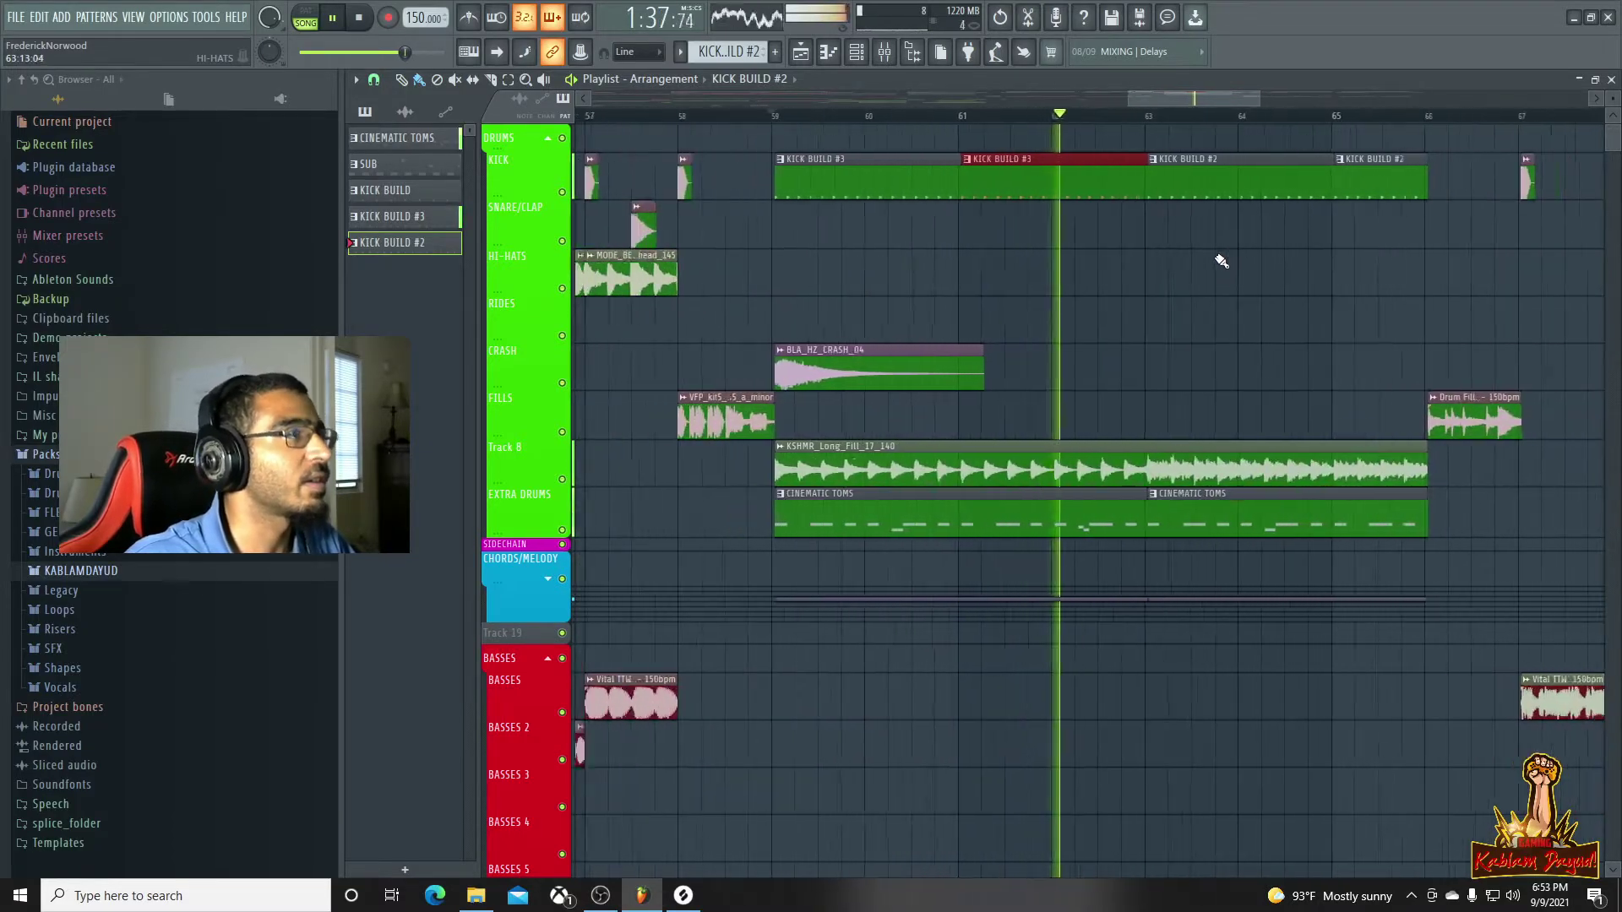
scroll(1213, 249, down, 2)
key(space)
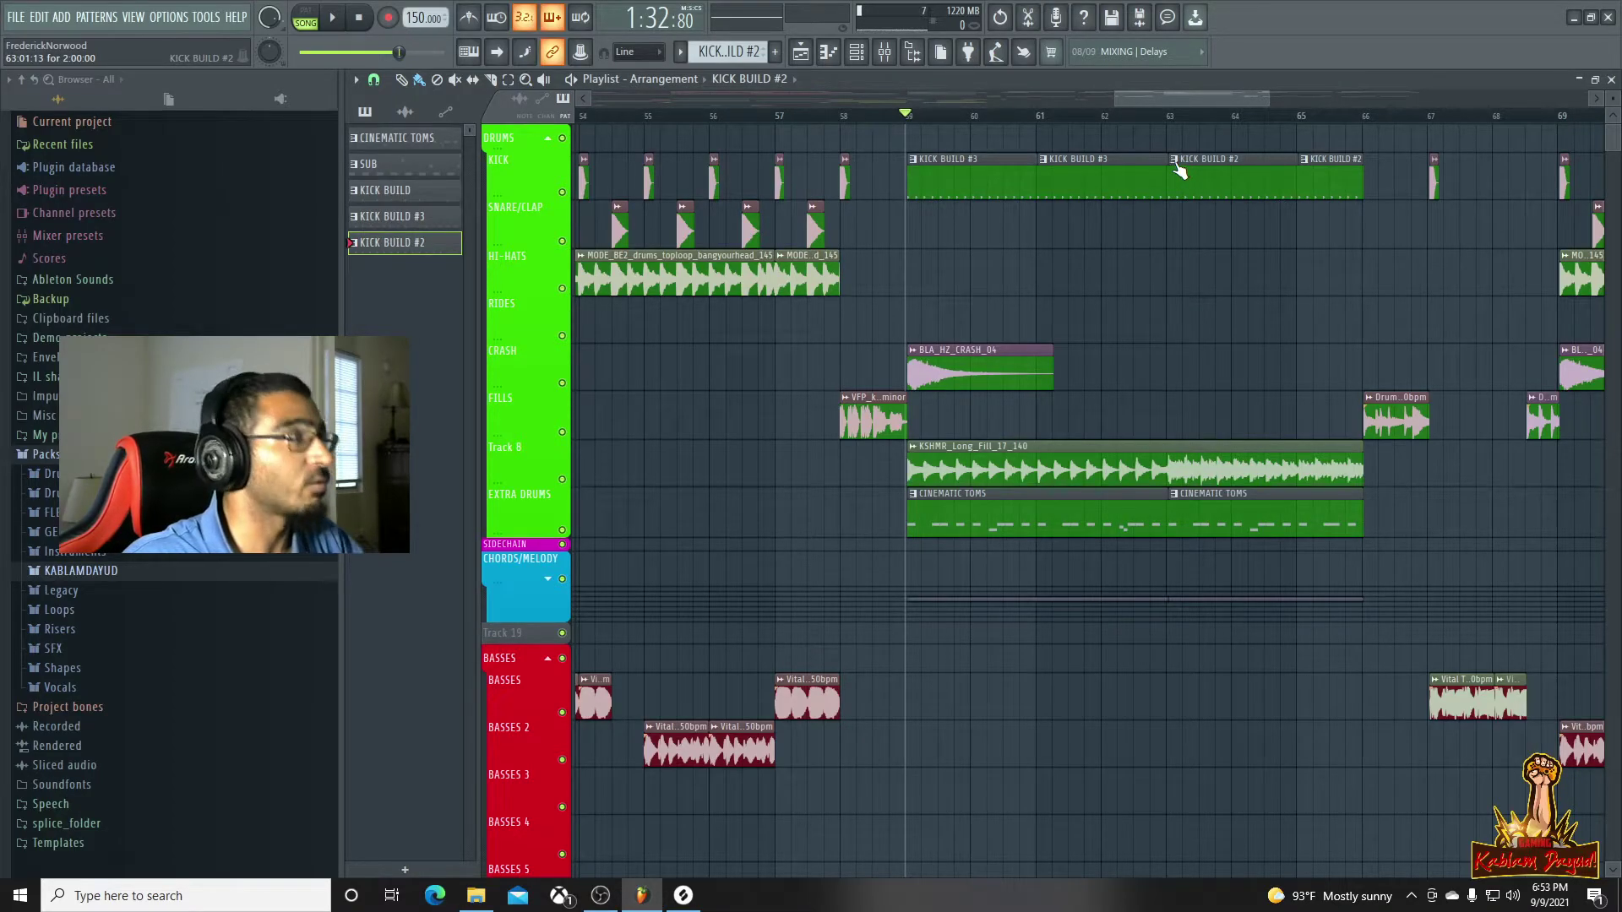
Move both KICK BUILD #3 clips off the KICK track, place a KICK BUILD #2 clip at bar 59 and play it
drag(1066, 188, 1247, 326)
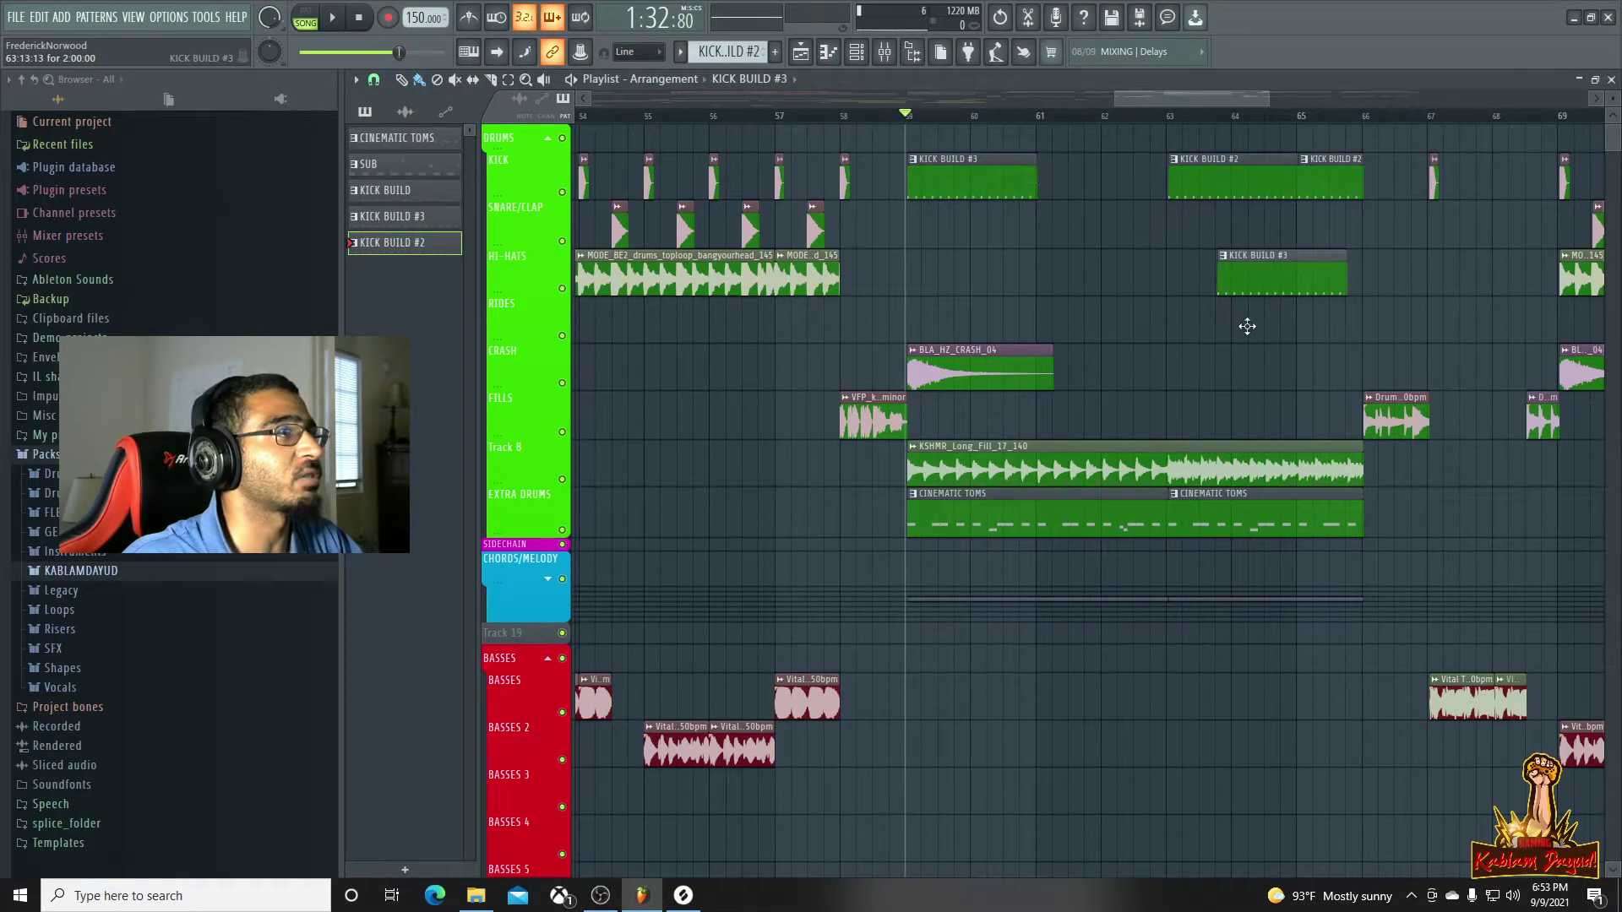
drag(990, 198, 1235, 381)
drag(1225, 190, 963, 190)
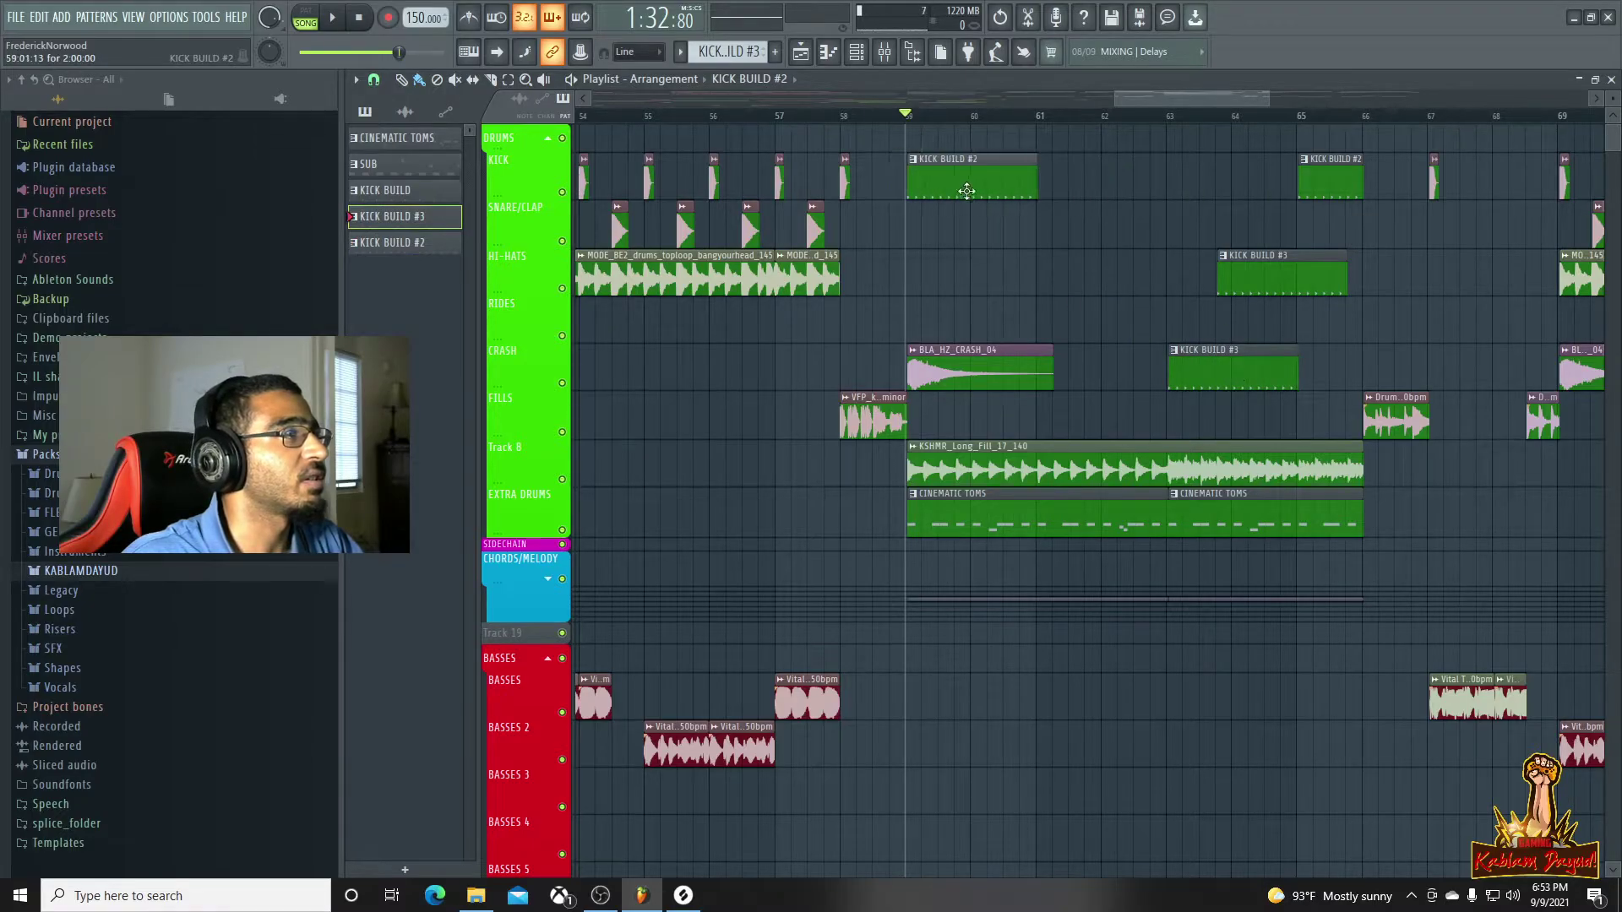
scroll(1034, 234, up, 3)
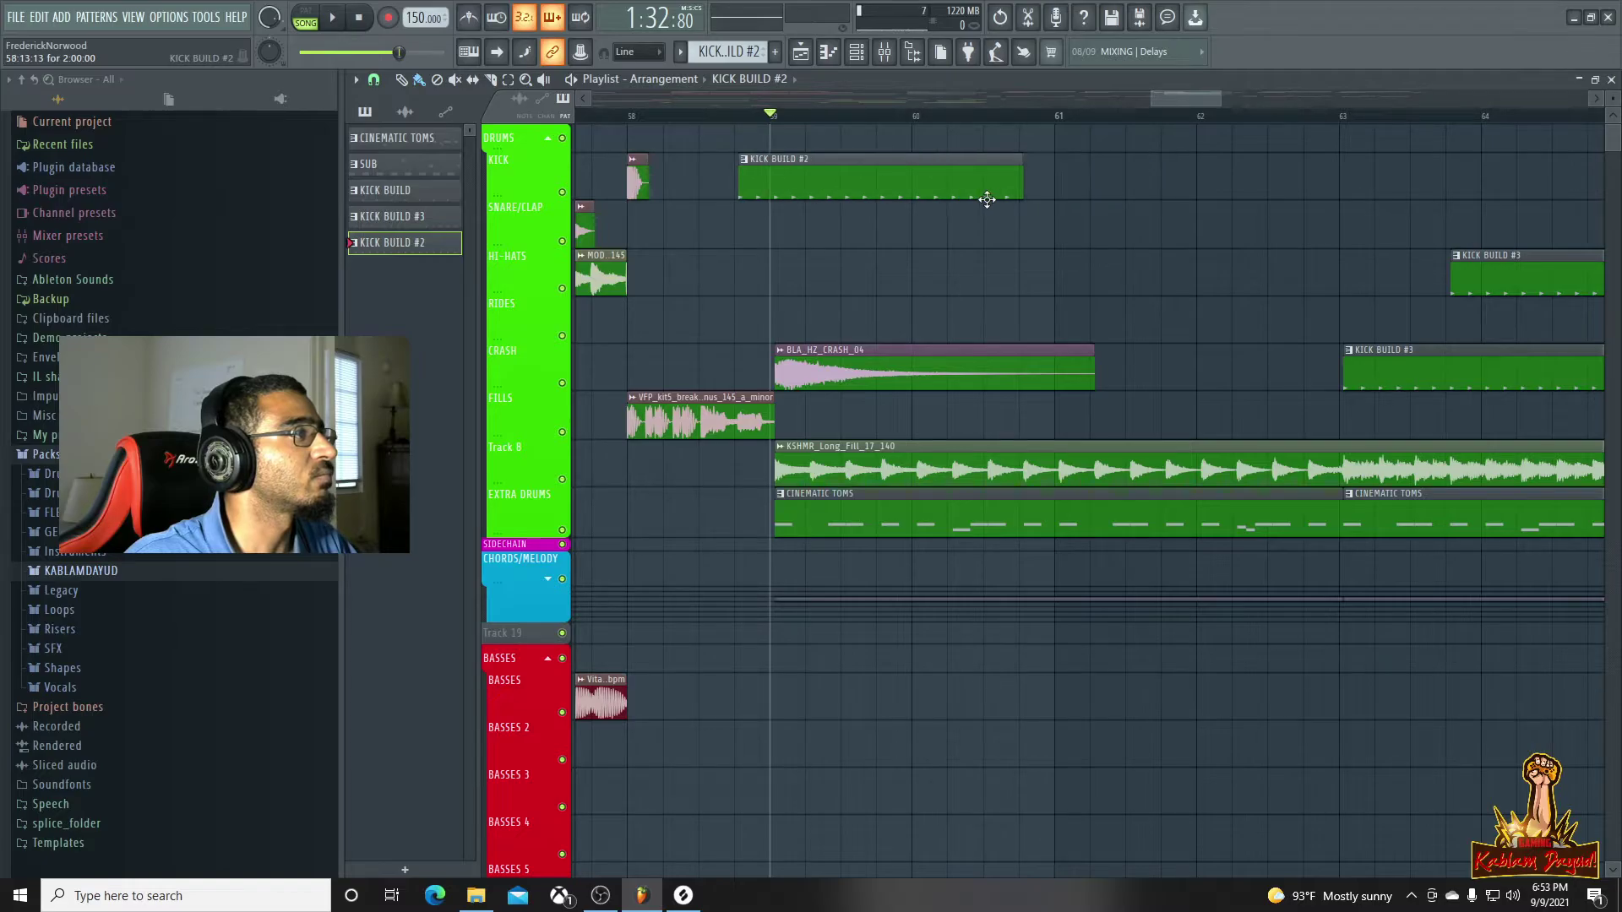
key(space)
scroll(1004, 219, down, 4)
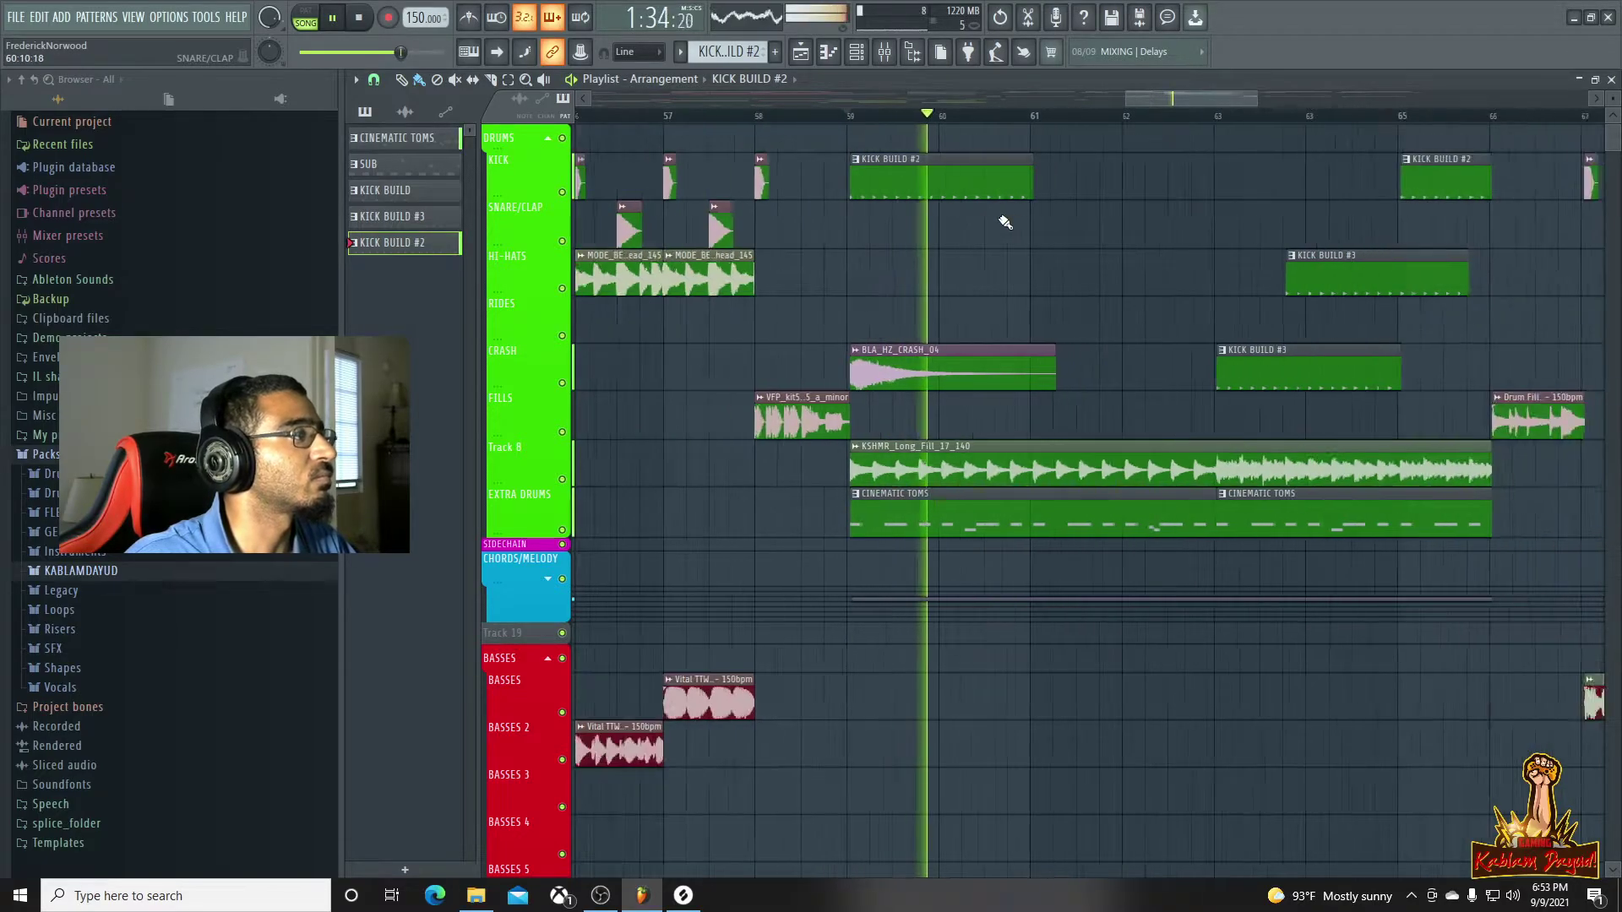
scroll(1004, 220, down, 1)
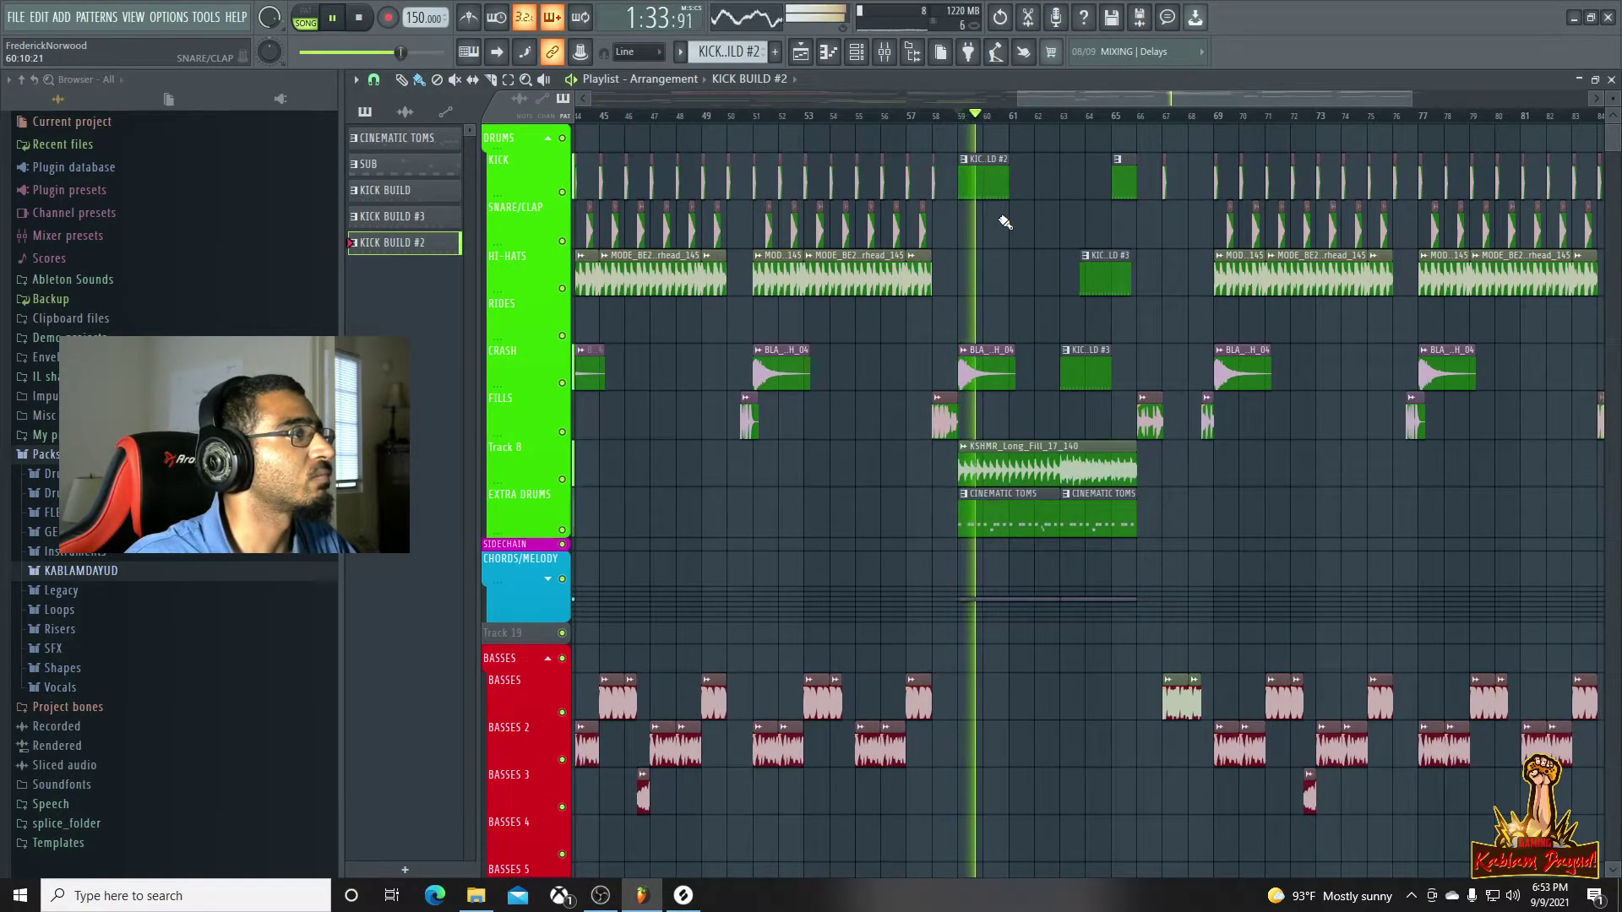
scroll(988, 304, up, 6)
key(space)
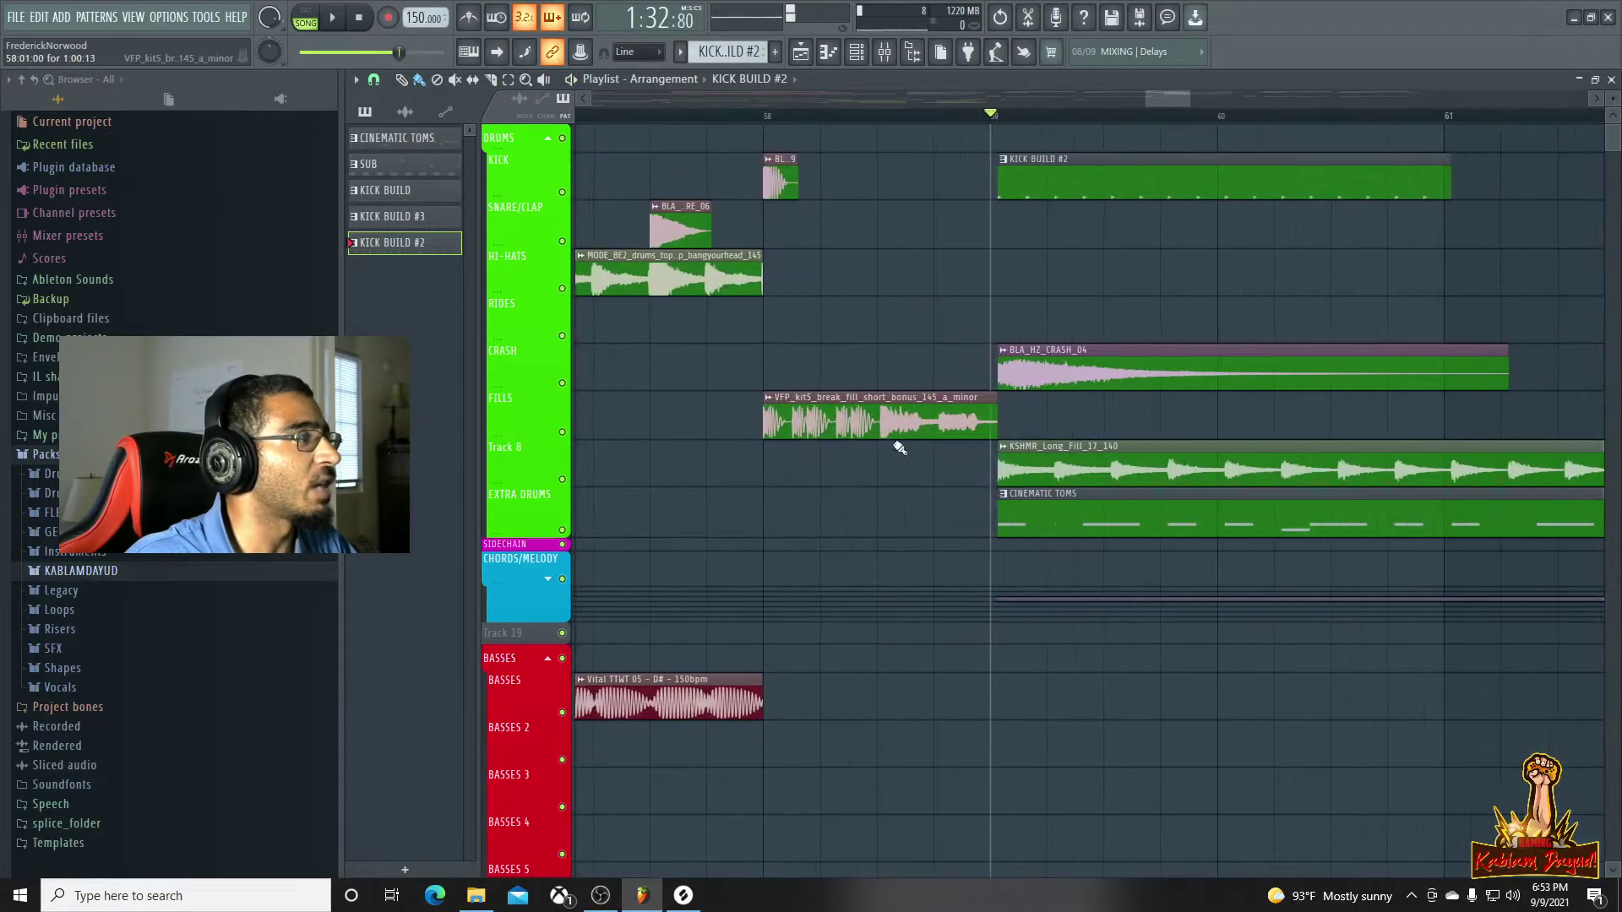
Select all duplicated drum, melody and bass clips from bar 59 onward and delete them
scroll(992, 483, down, 3)
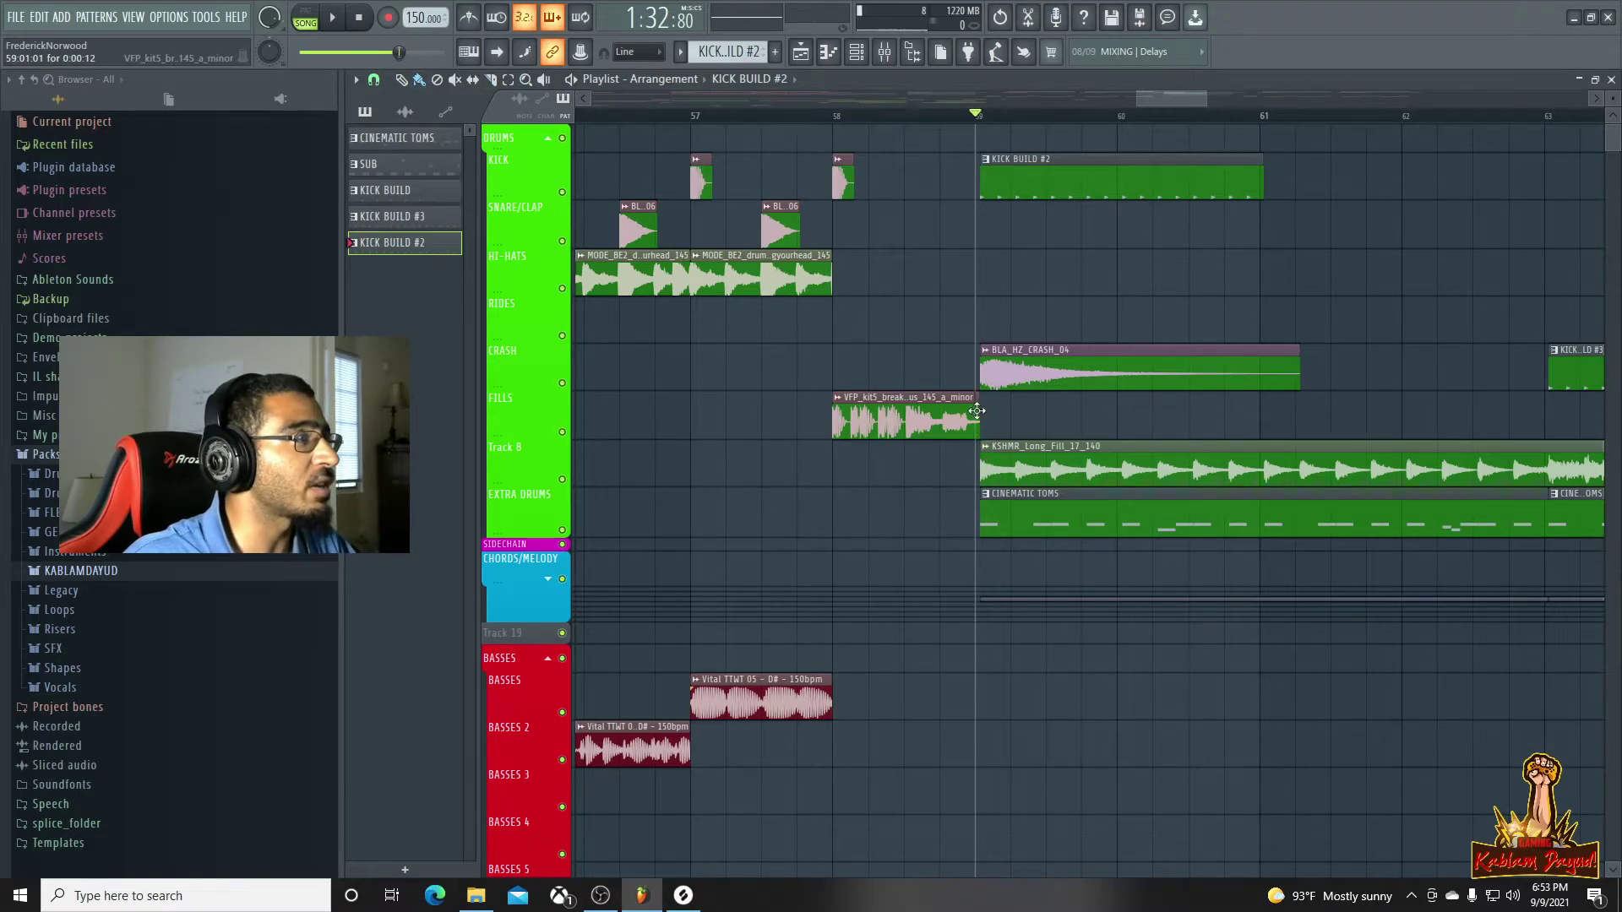
scroll(1028, 465, down, 6)
drag(1029, 154, 1548, 855)
scroll(1512, 697, up, 2)
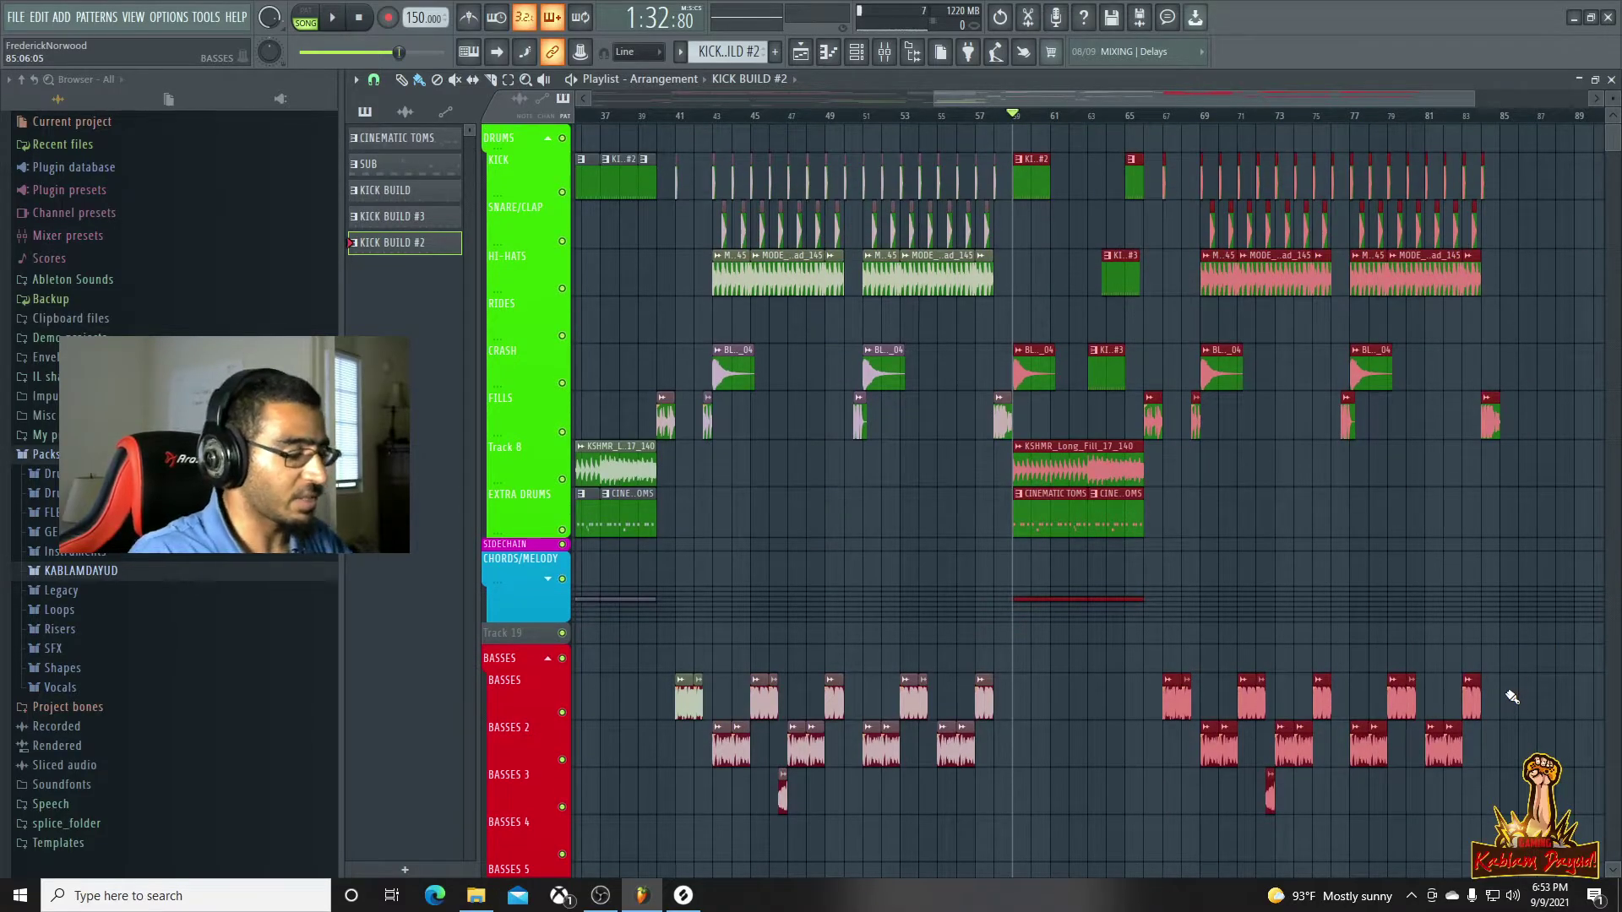
key(Delete)
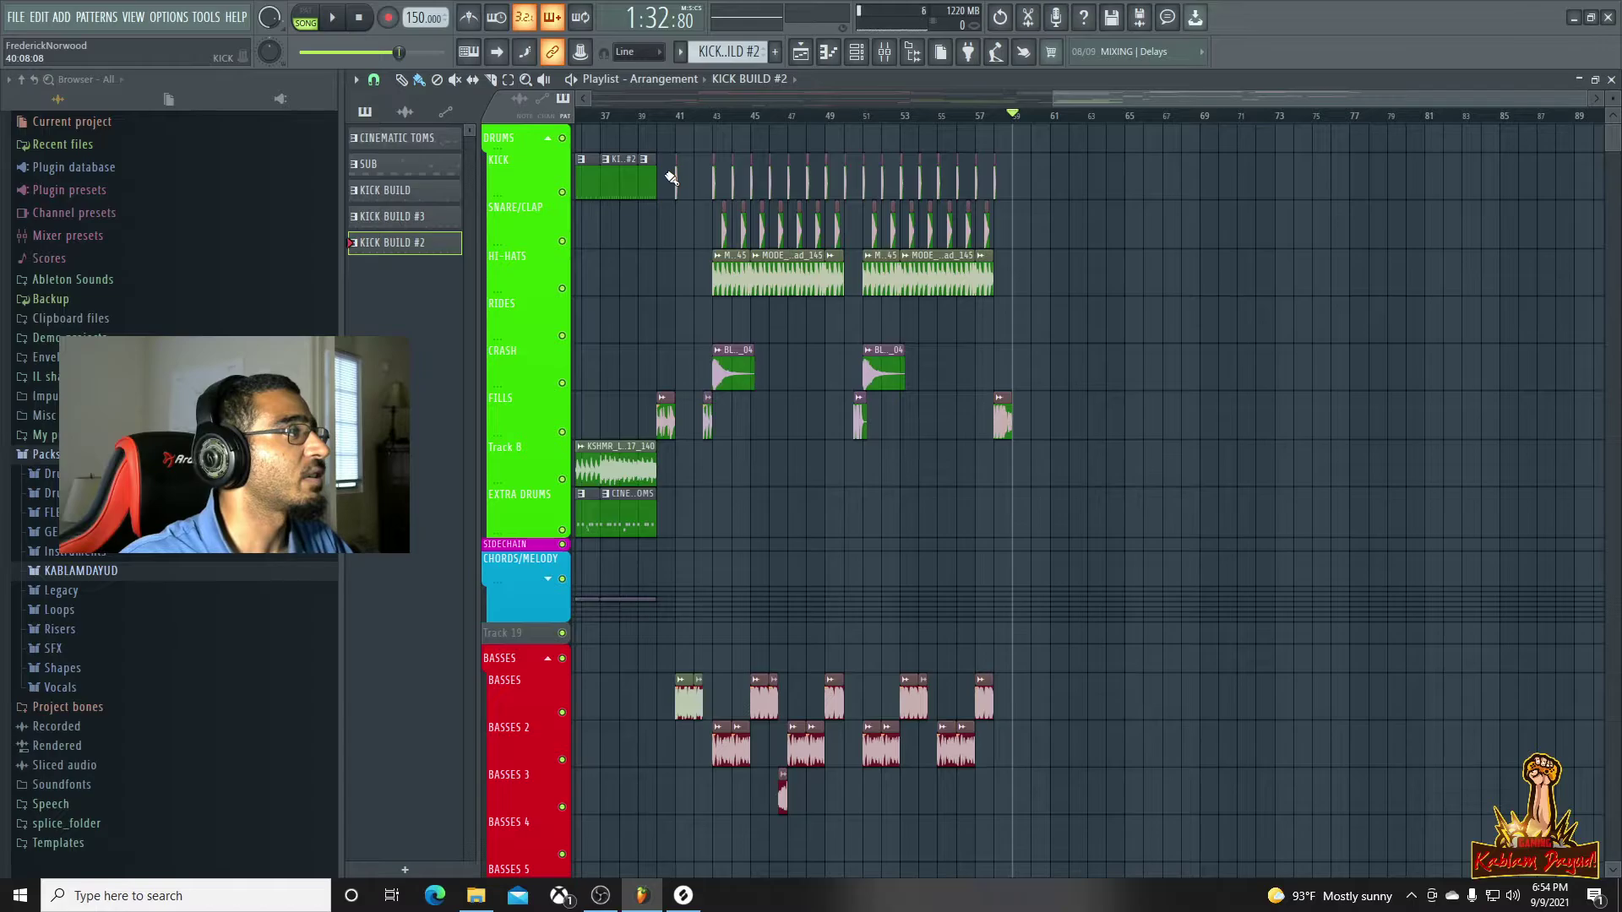
Select all clips from bar 33 through the final fill before bar 59 and duplicate them from bar 59
scroll(646, 244, down, 3)
drag(1023, 165, 1423, 791)
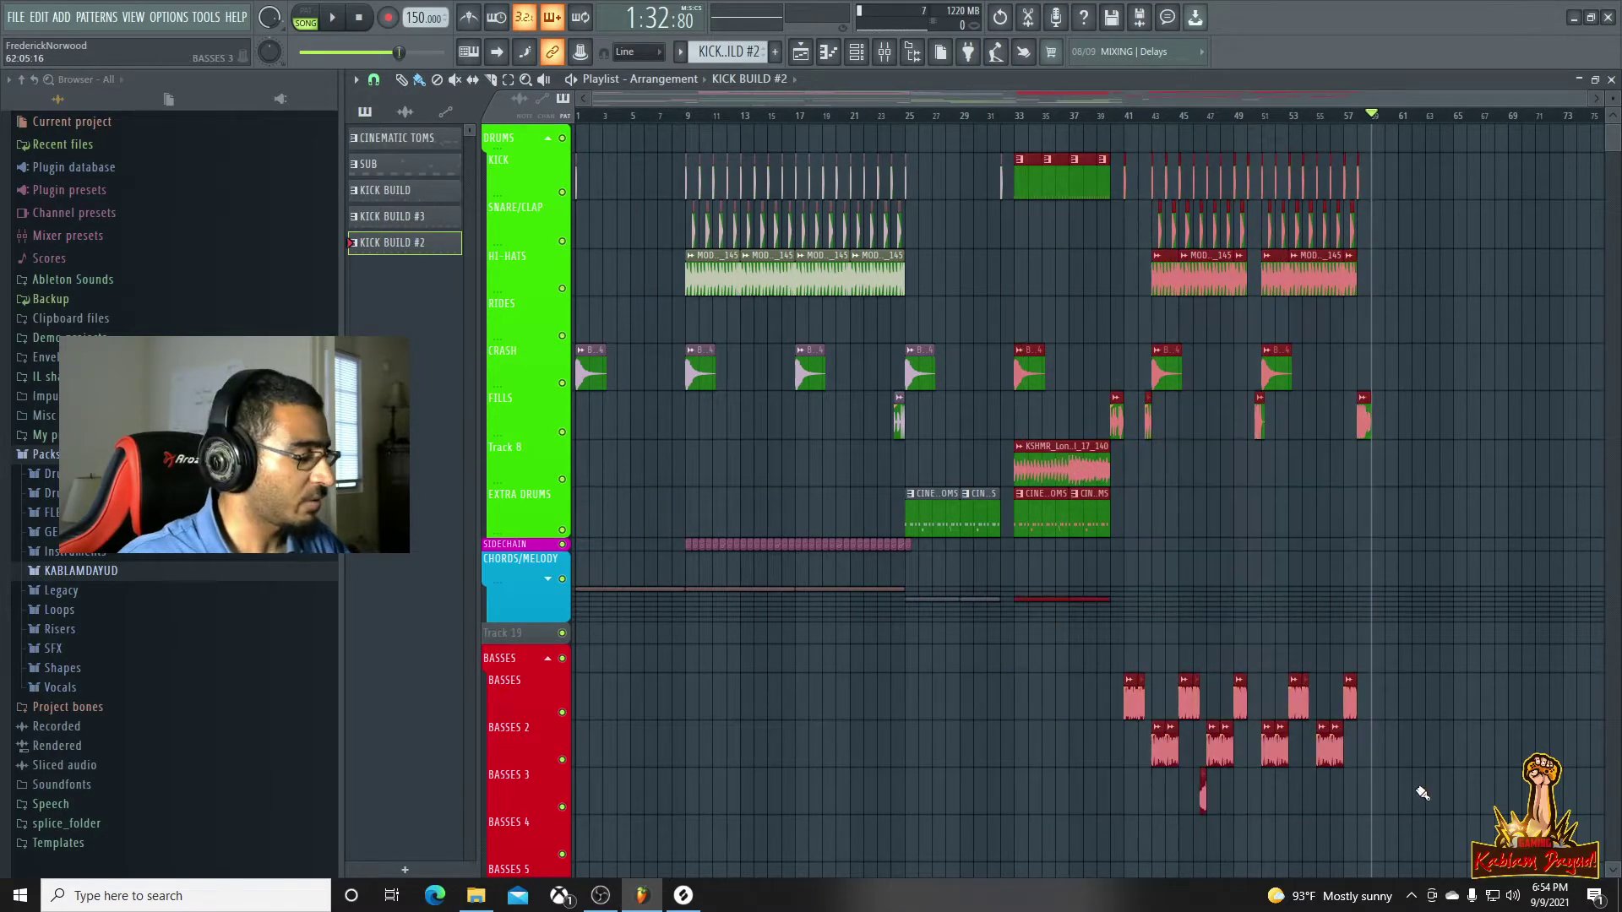
key(ctrl+b)
scroll(1288, 705, up, 6)
scroll(950, 640, down, 2)
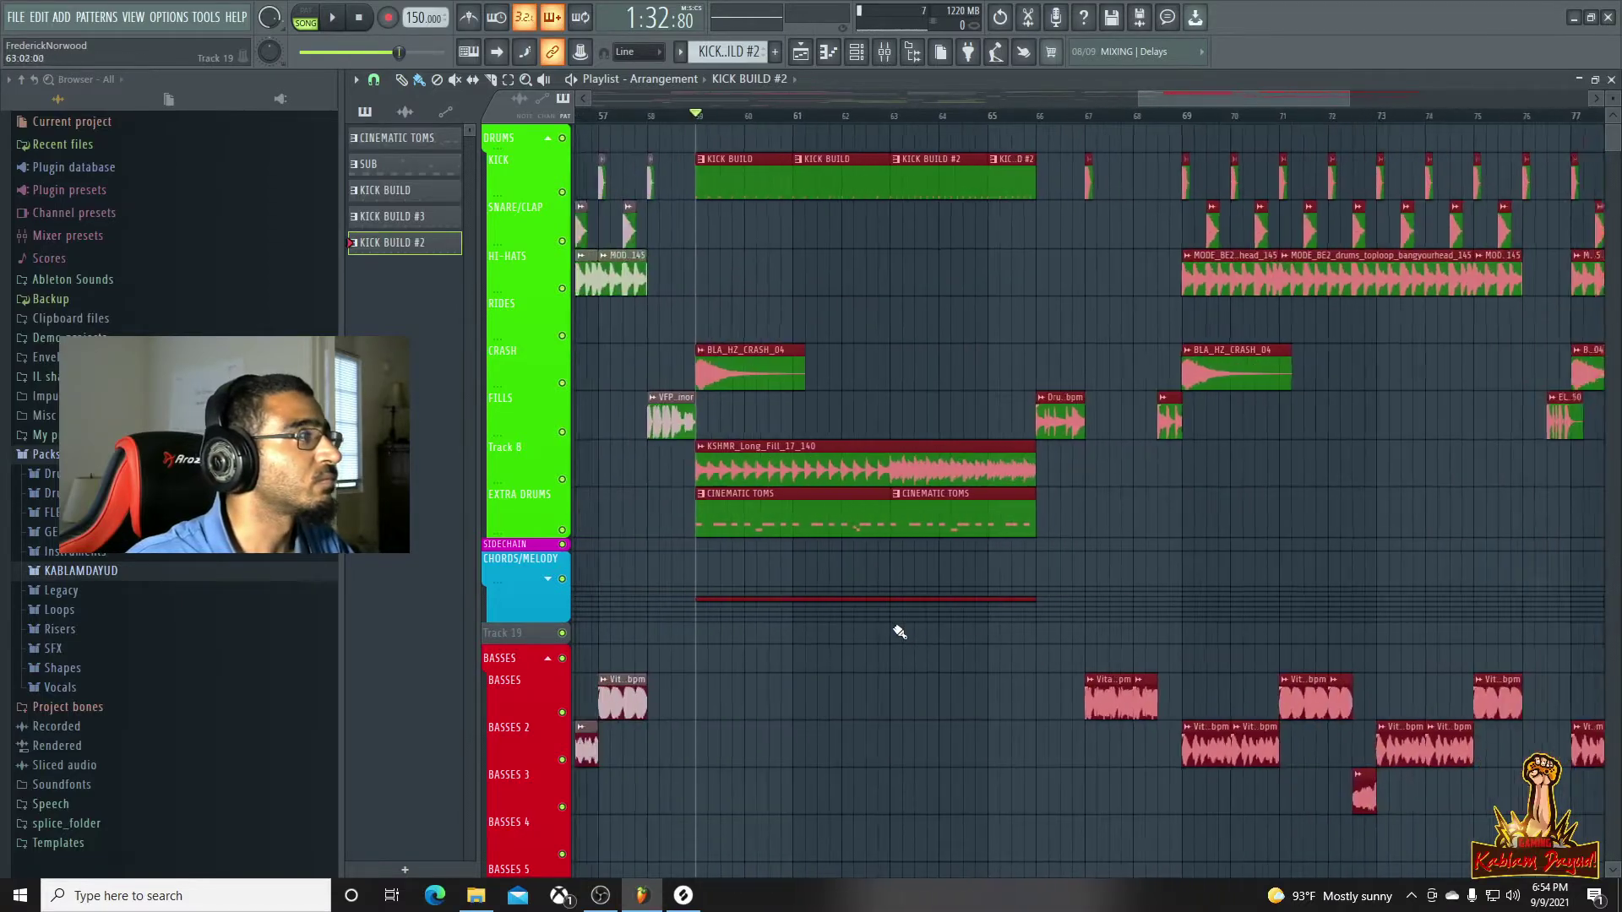
Try to rearrange the duplicated KICK BUILD clips, then undo the shift of the duplicated section down one track
mouse_move(1182, 98)
mouse_down()
mouse_move(1011, 93)
mouse_move(1167, 110)
mouse_up()
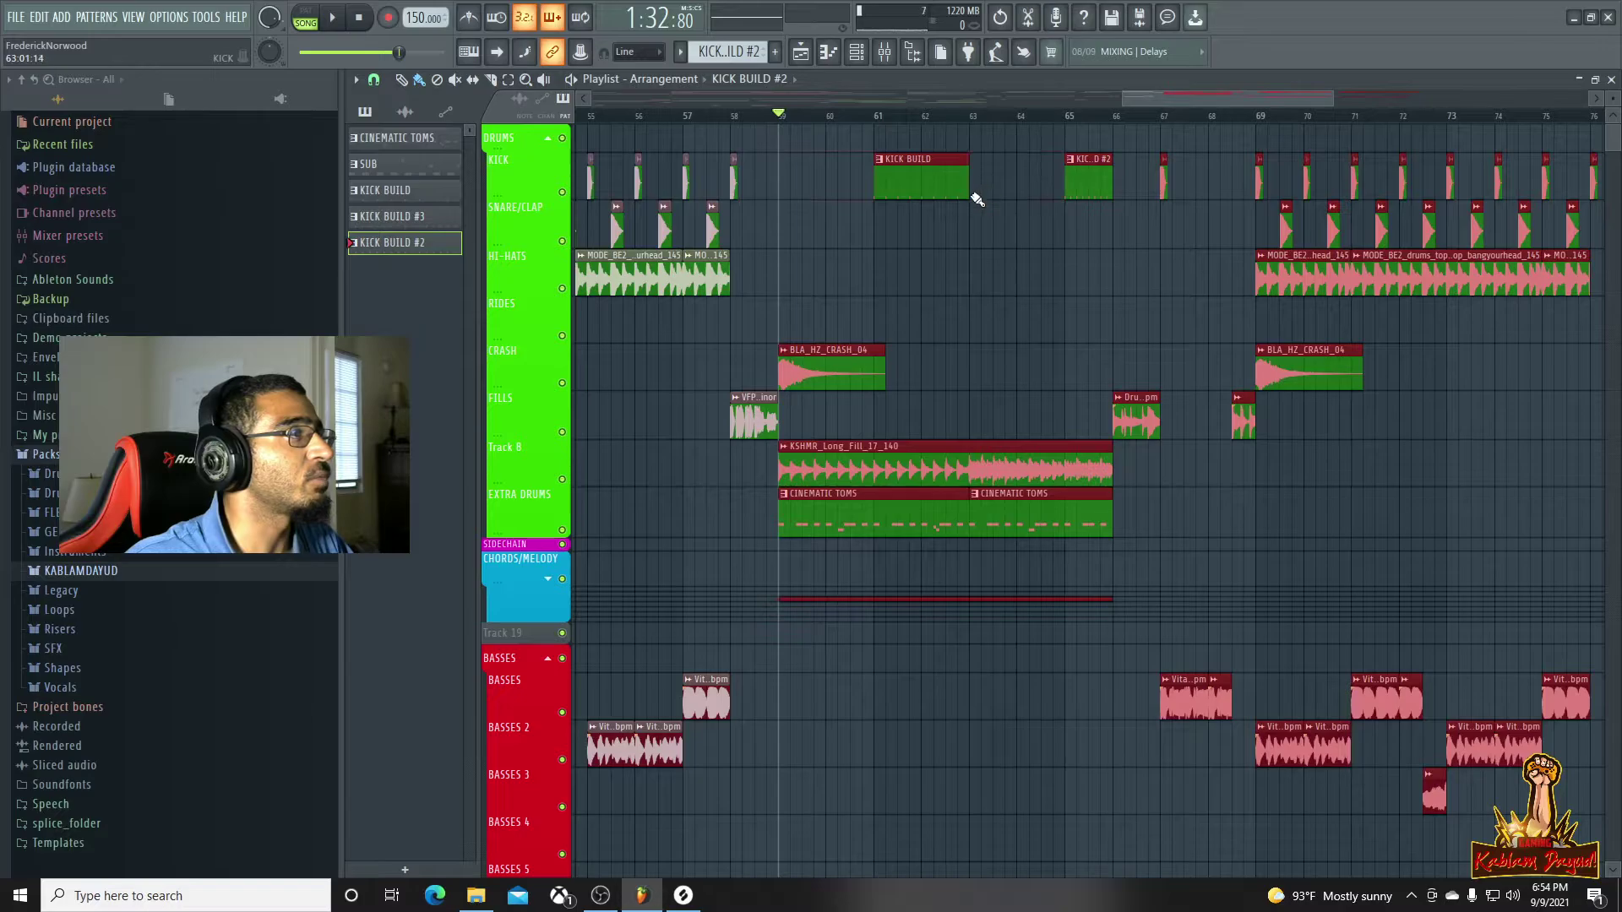
click(978, 189)
mouse_move(1010, 184)
mouse_down()
mouse_move(1006, 265)
mouse_move(1018, 188)
mouse_up()
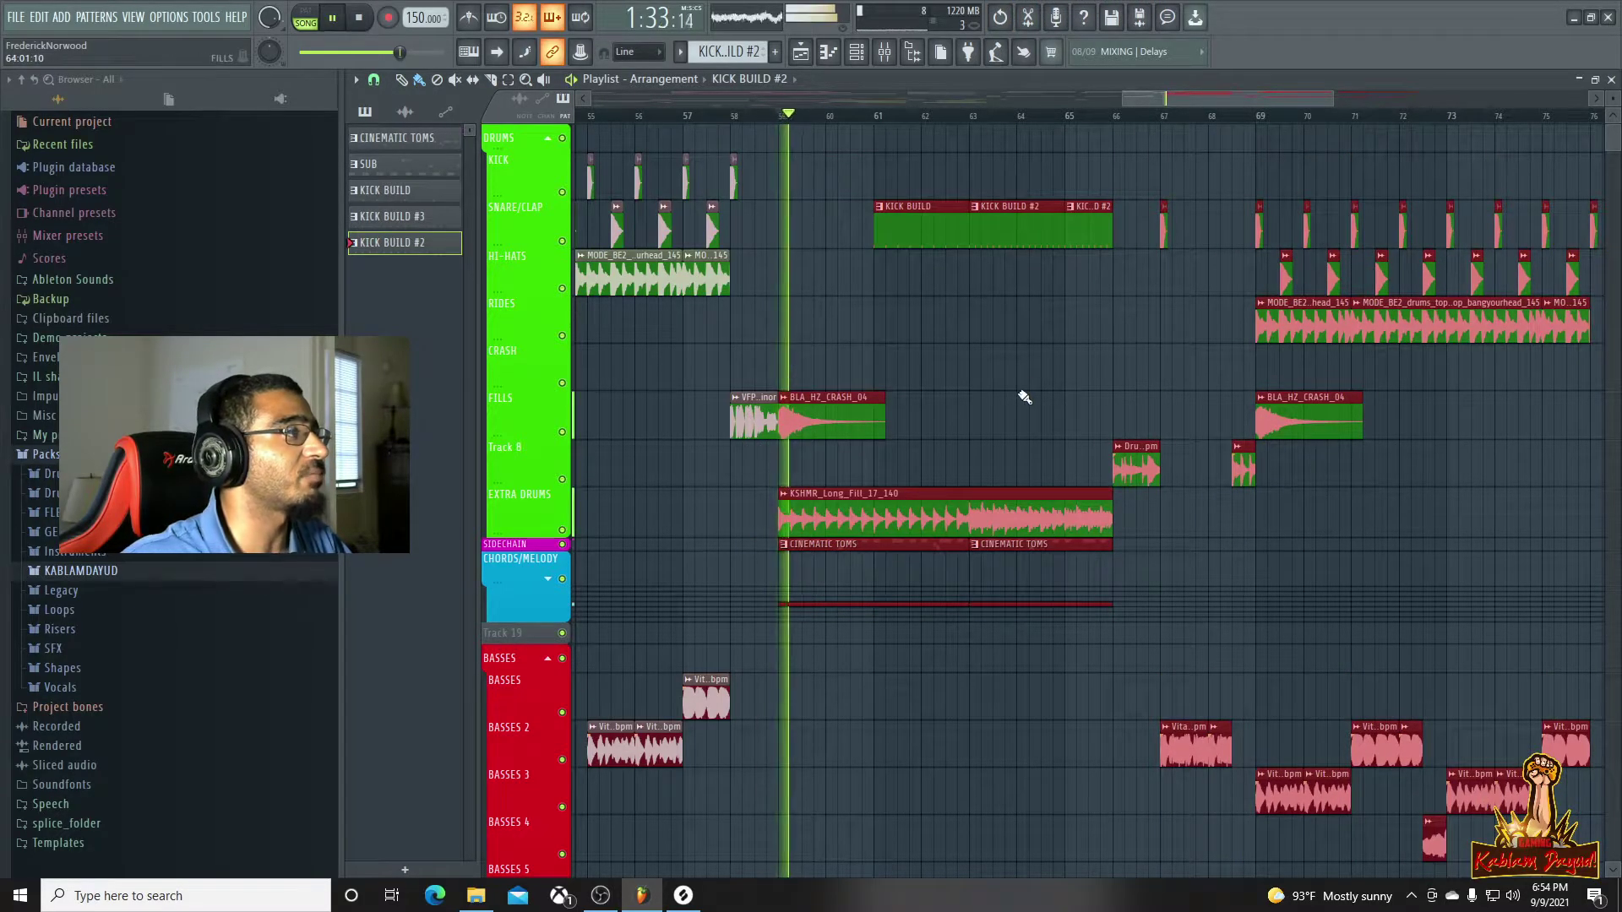
key(space)
click(1012, 471)
key(space)
key(ctrl+z)
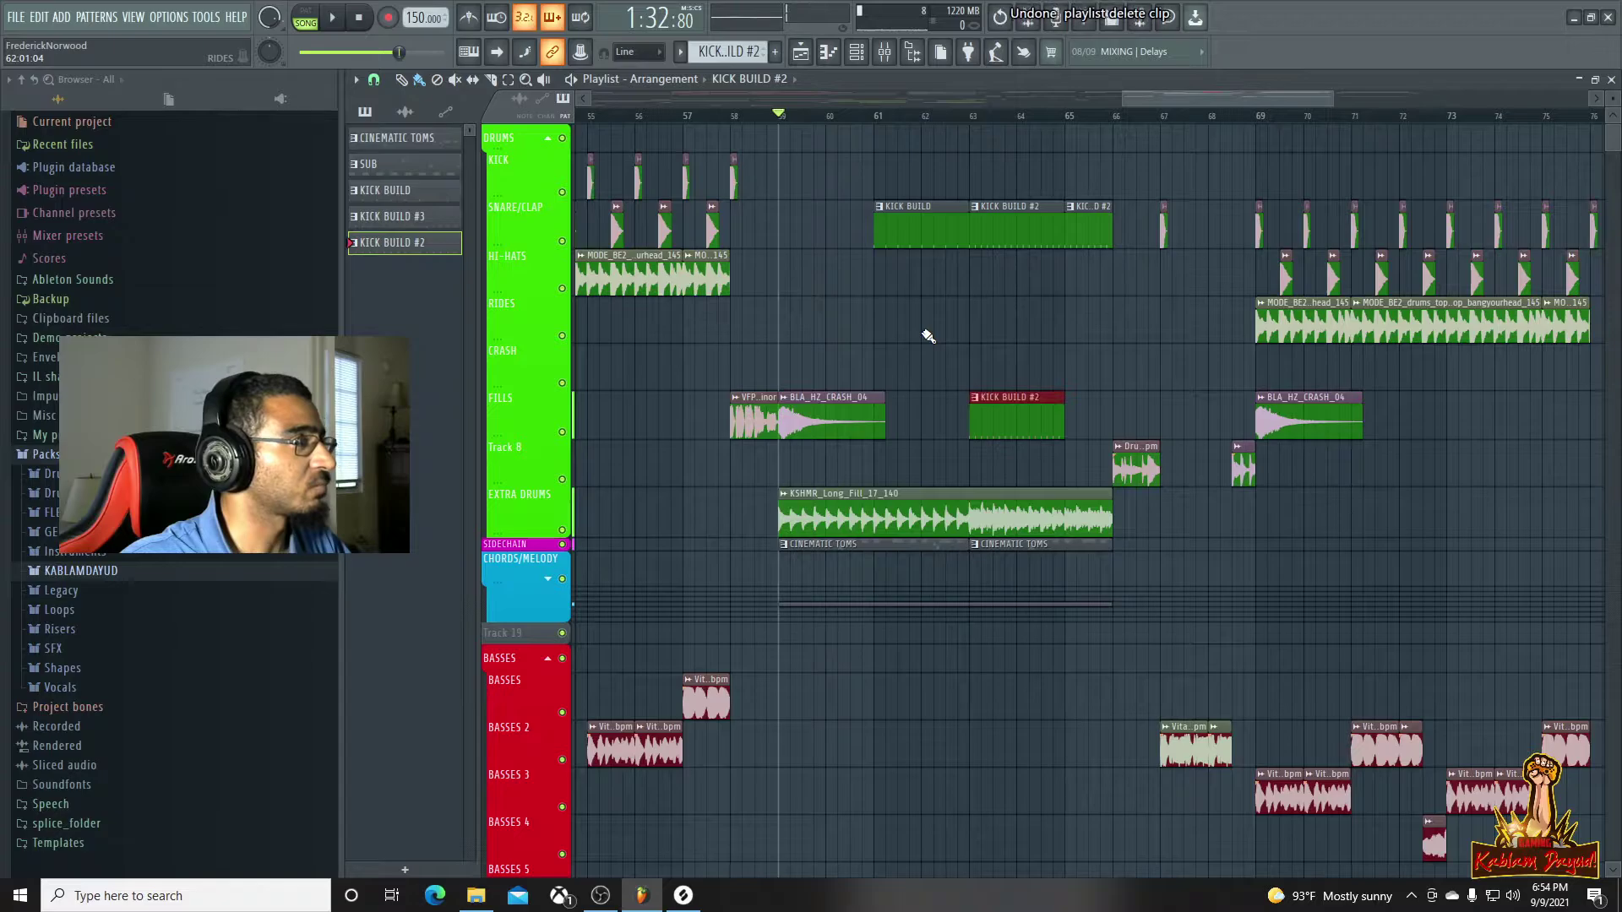
key(ctrl+z)
key(ctrl+alt+z)
key(ctrl+alt+z)
key(ctrl+alt+z)
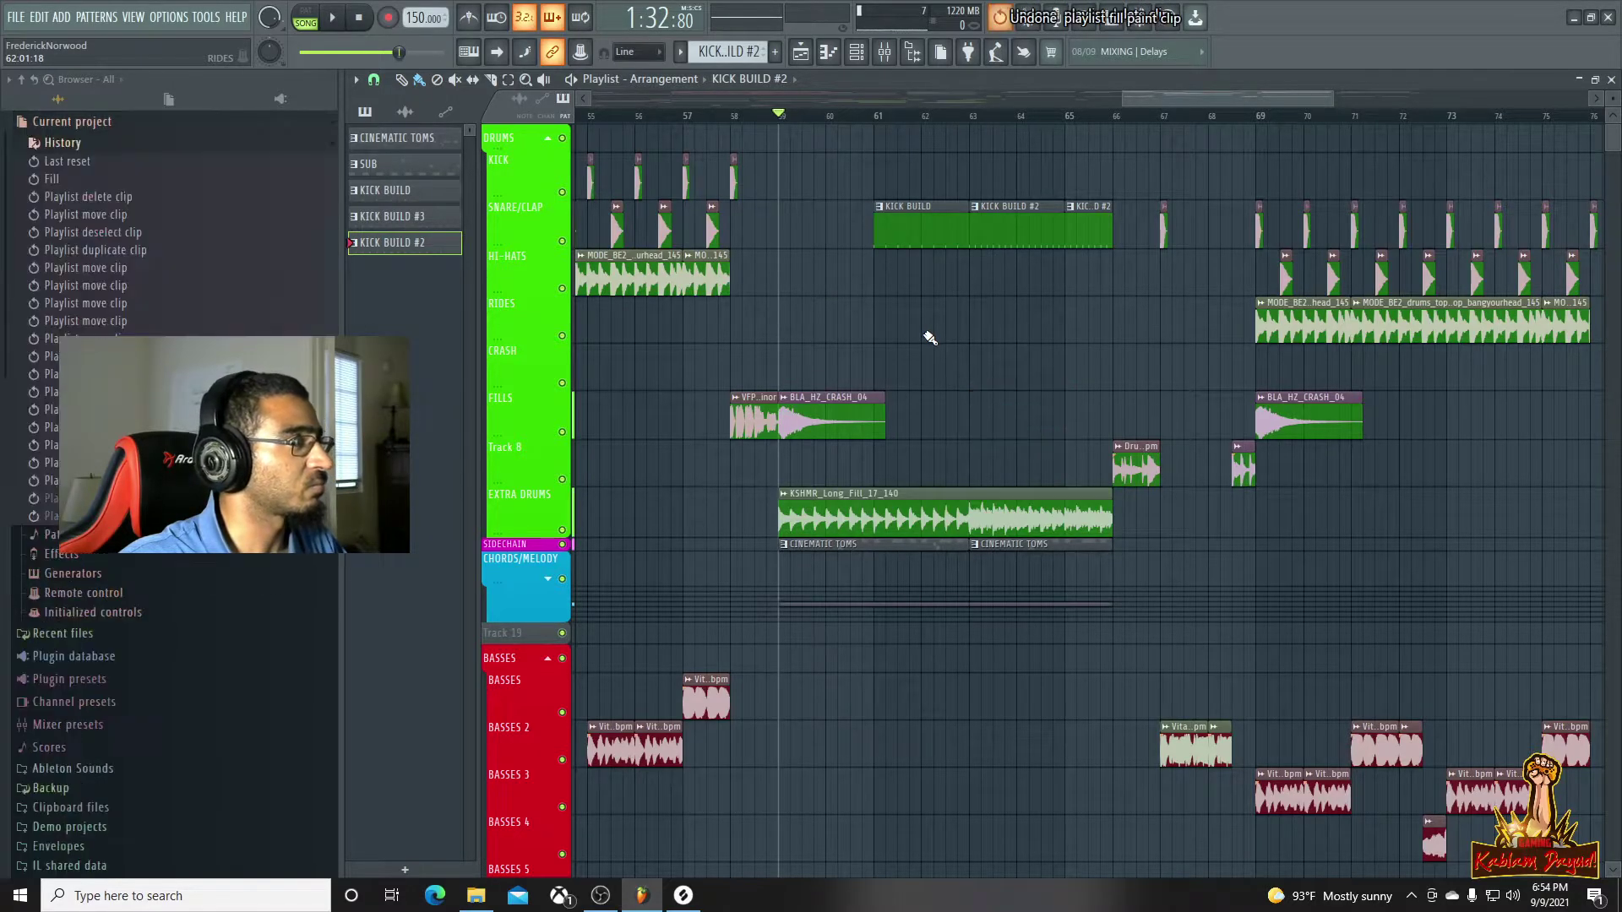
Fill bars 59 and 61 of the KICK track with KICK BUILD #2 clips, removing the KICK BUILD clip at bar 61
key(space)
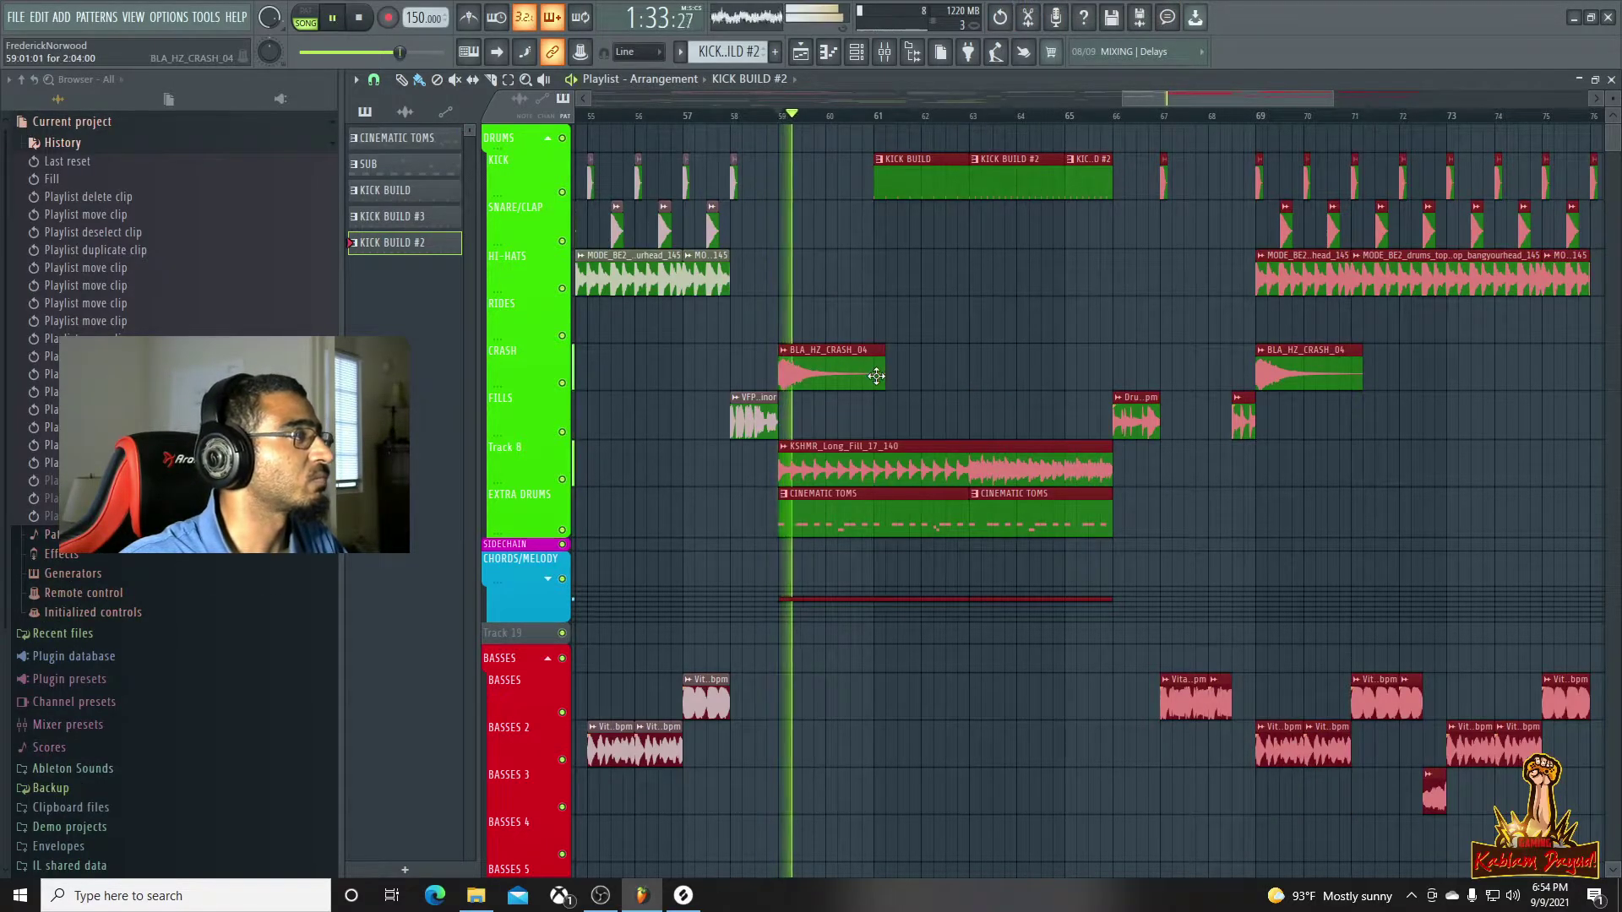
click(950, 363)
right_click(969, 355)
key(space)
right_click(924, 190)
click(989, 182)
drag(999, 189, 821, 178)
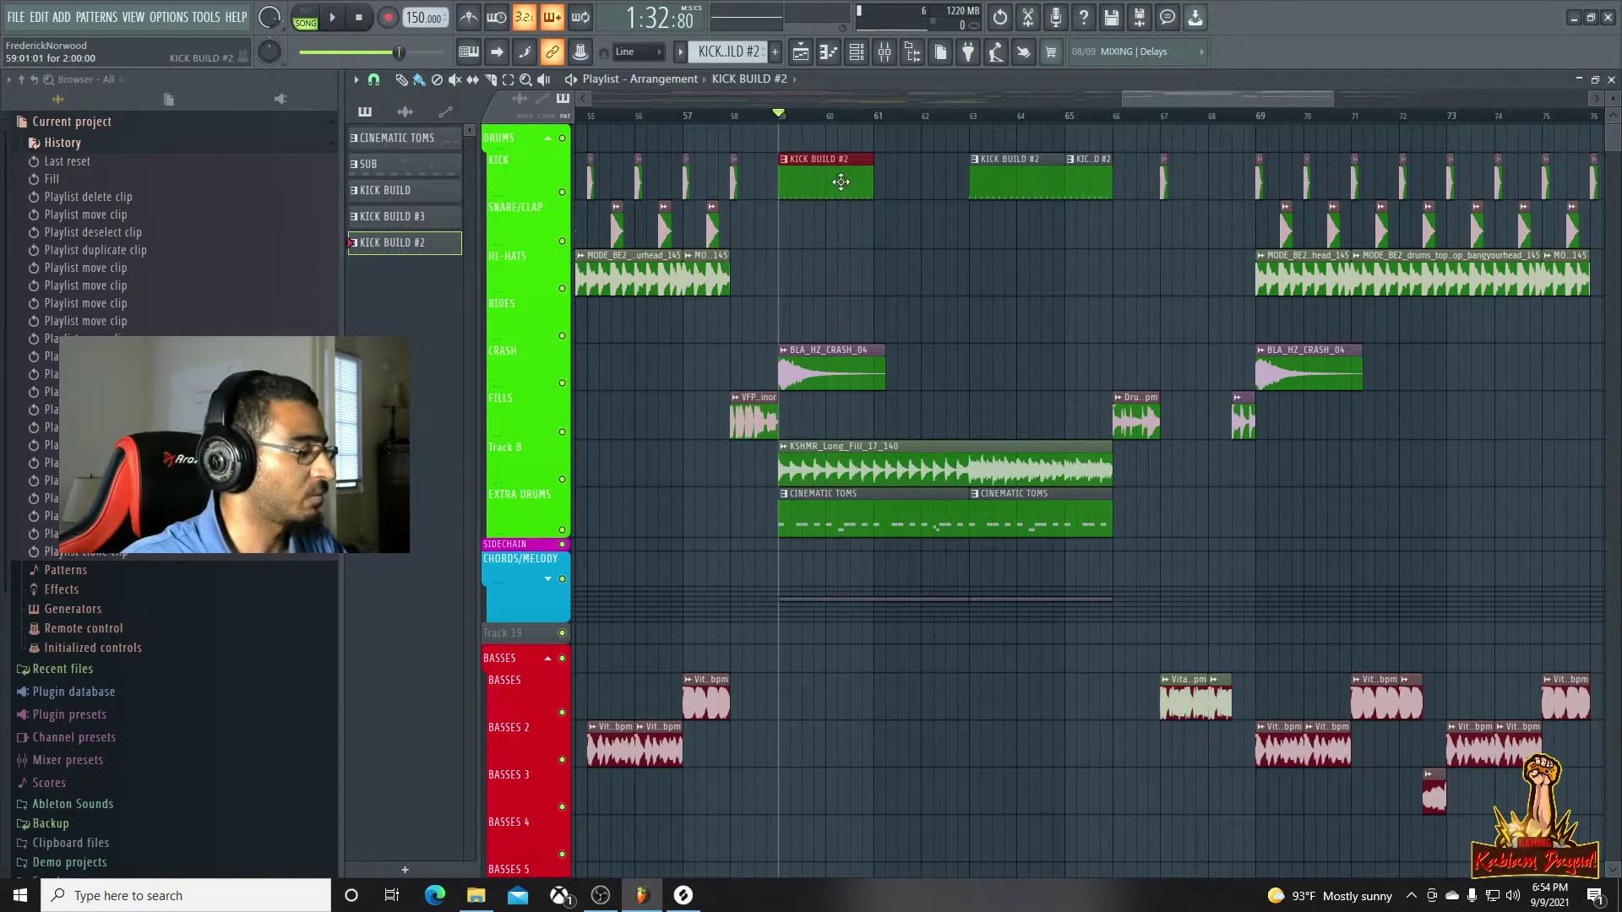
key(ctrl+b)
click(287, 144)
Replace the KICK BUILD #2 clip at bar 63 with a KICK BUILD #3 clip
key(space)
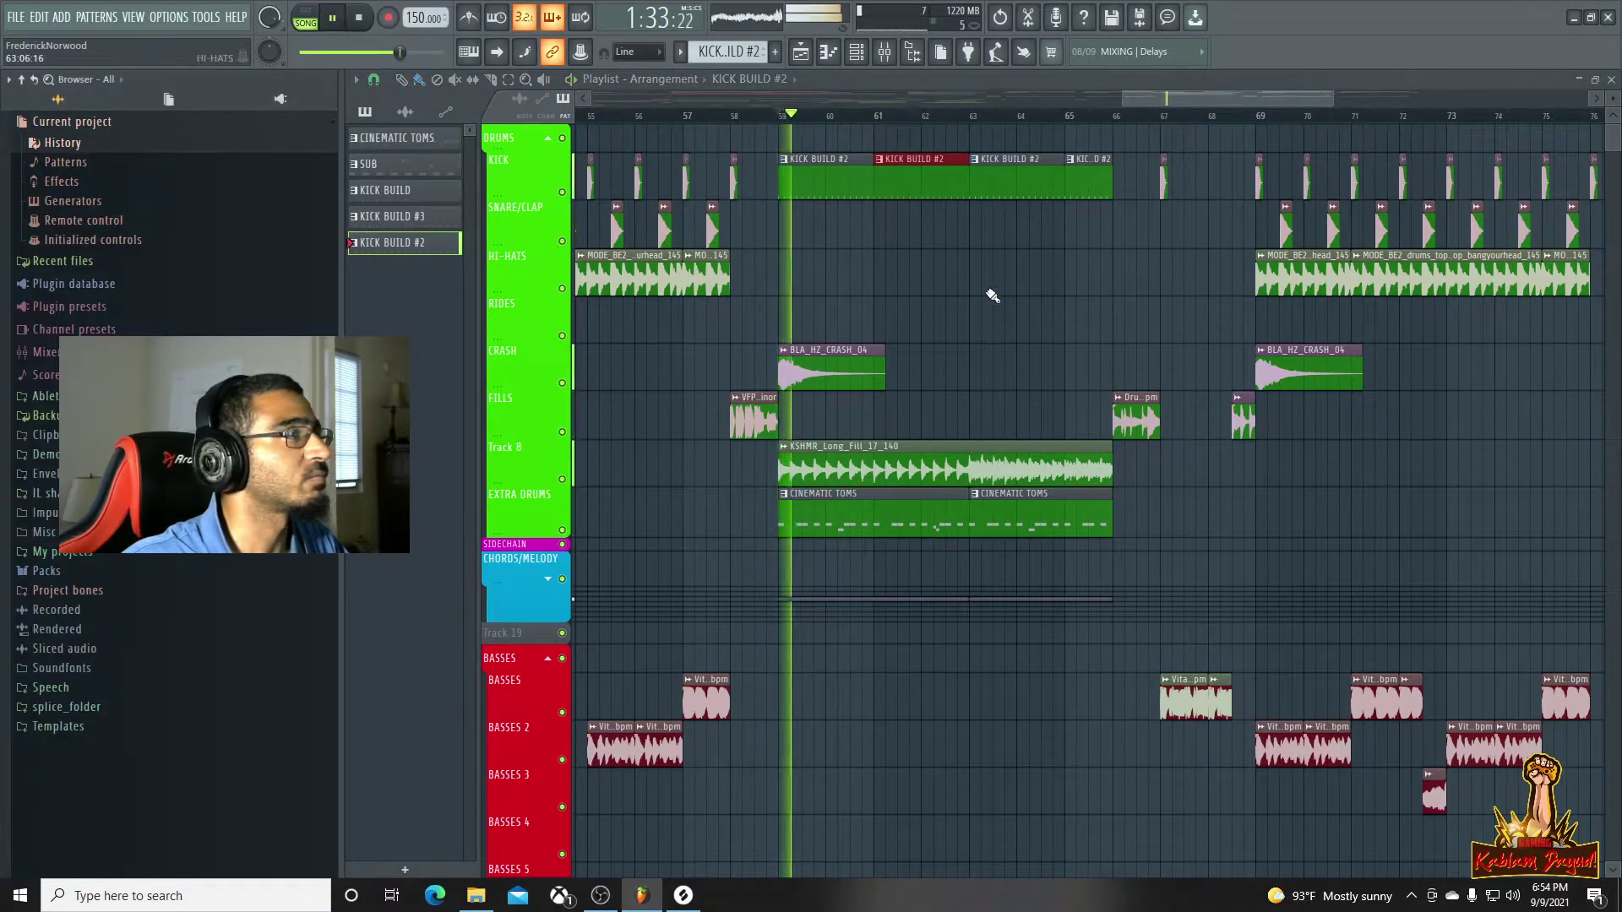
right_click(1020, 177)
key(space)
drag(408, 222, 984, 173)
Fill every step of the BLA_HZ_KICK_09 channel in KICK BUILD #3 and play the build-up from bar 59
double_click(984, 174)
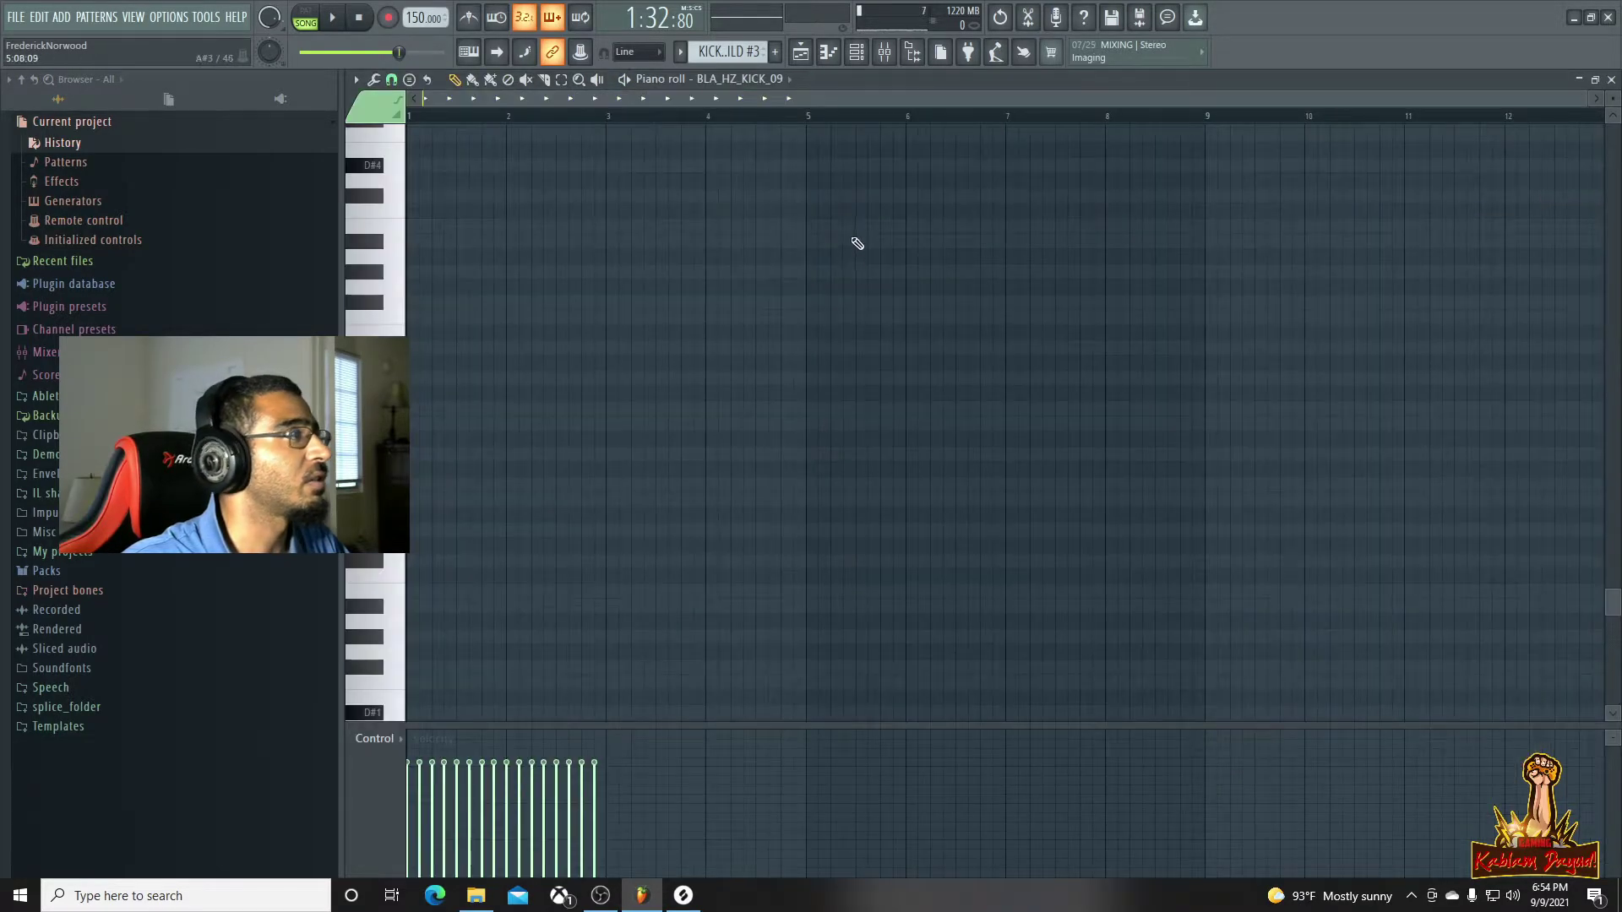
click(857, 52)
key(space)
drag(1091, 316, 1497, 316)
key(space)
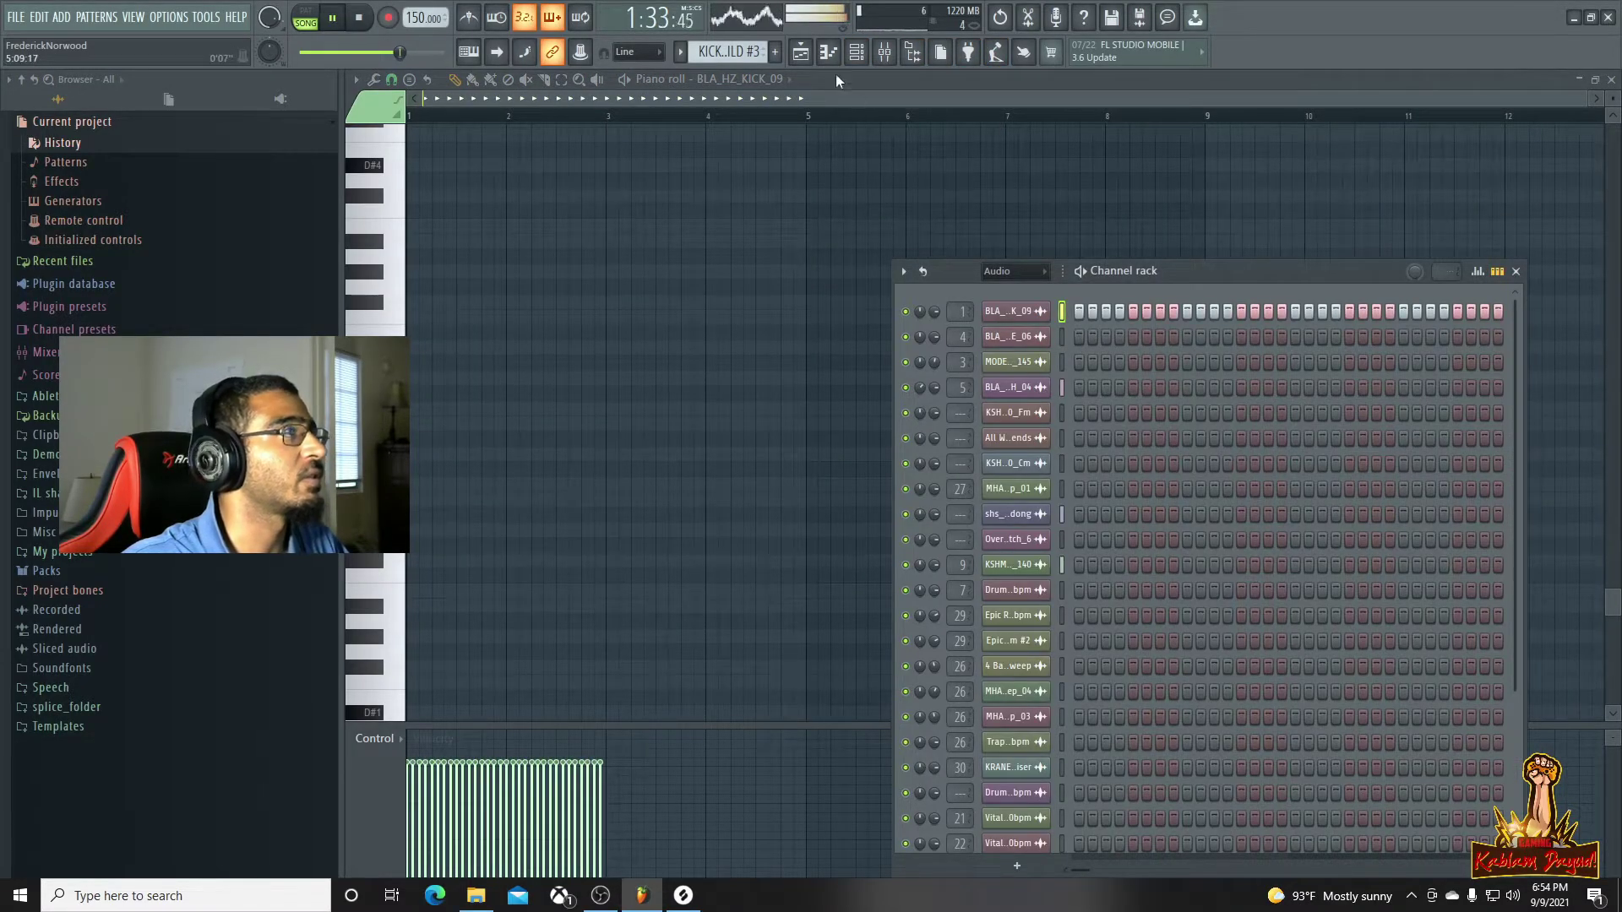
click(1479, 272)
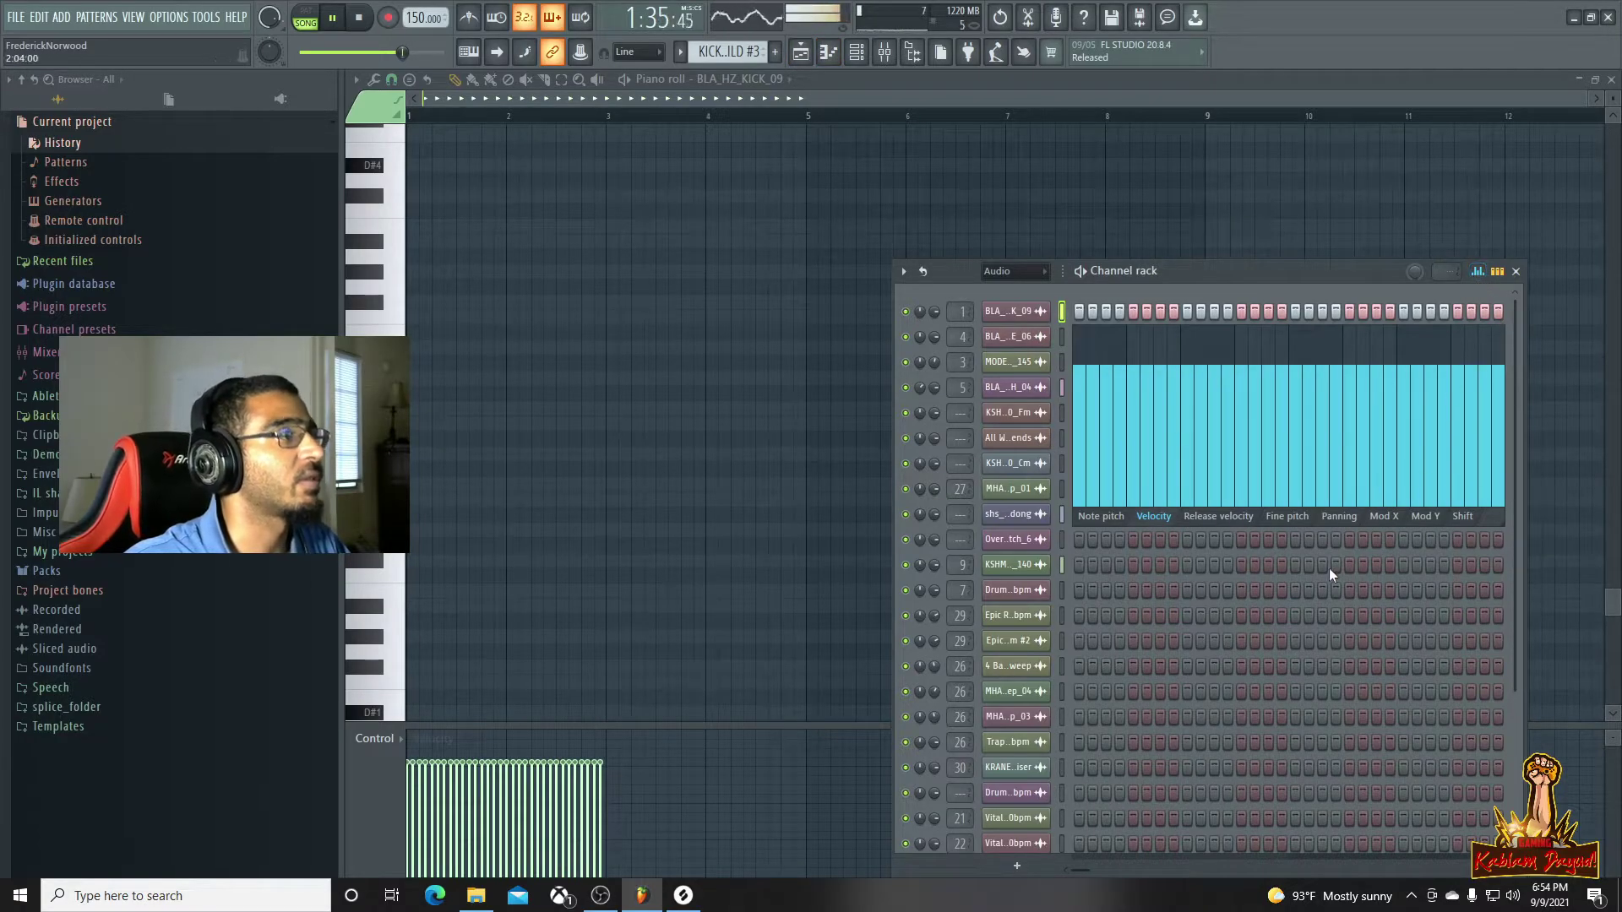
click(801, 56)
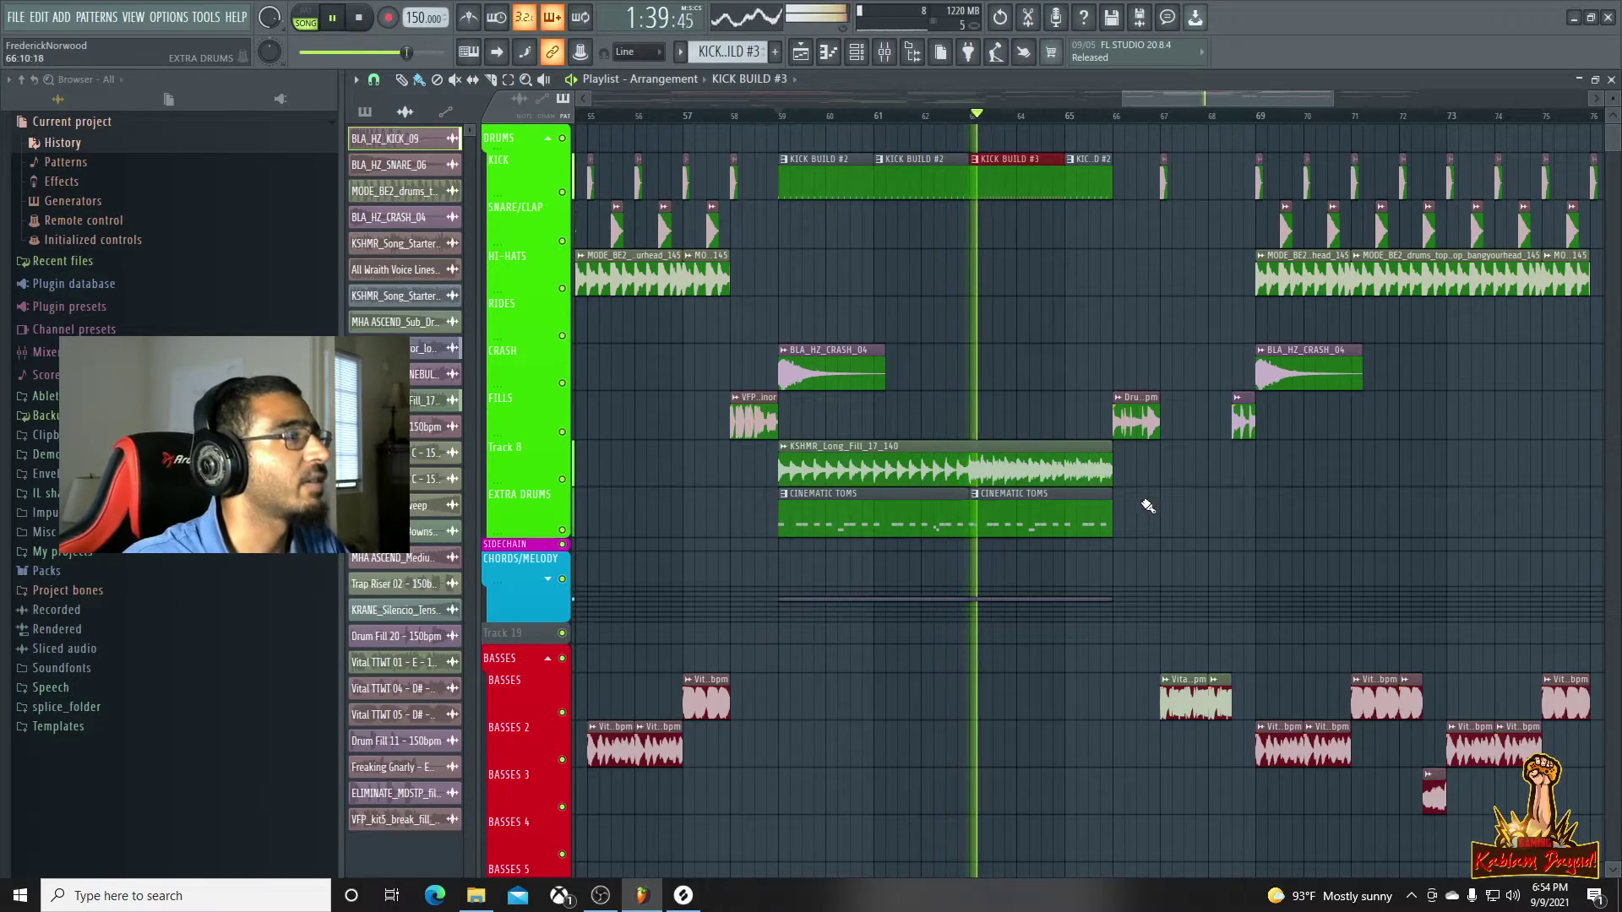
Replace the short KICK BUILD #2 clip at bar 65 with a KICK BUILD #3 clip trimmed to end at bar 66
right_click(1089, 179)
key(space)
click(1049, 174)
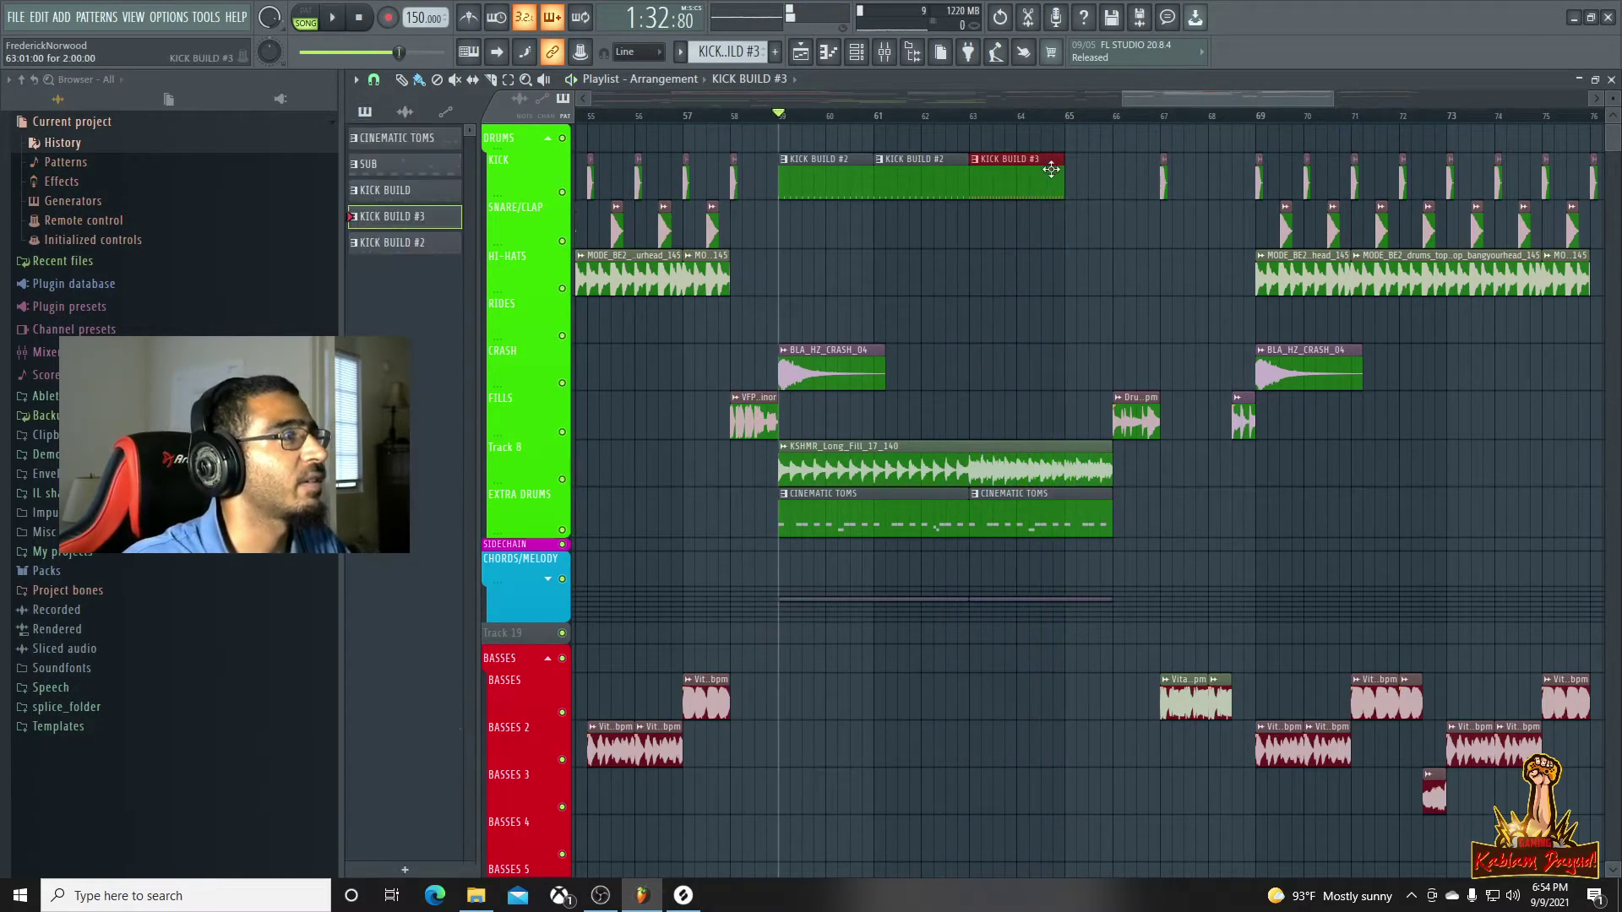
click(1088, 236)
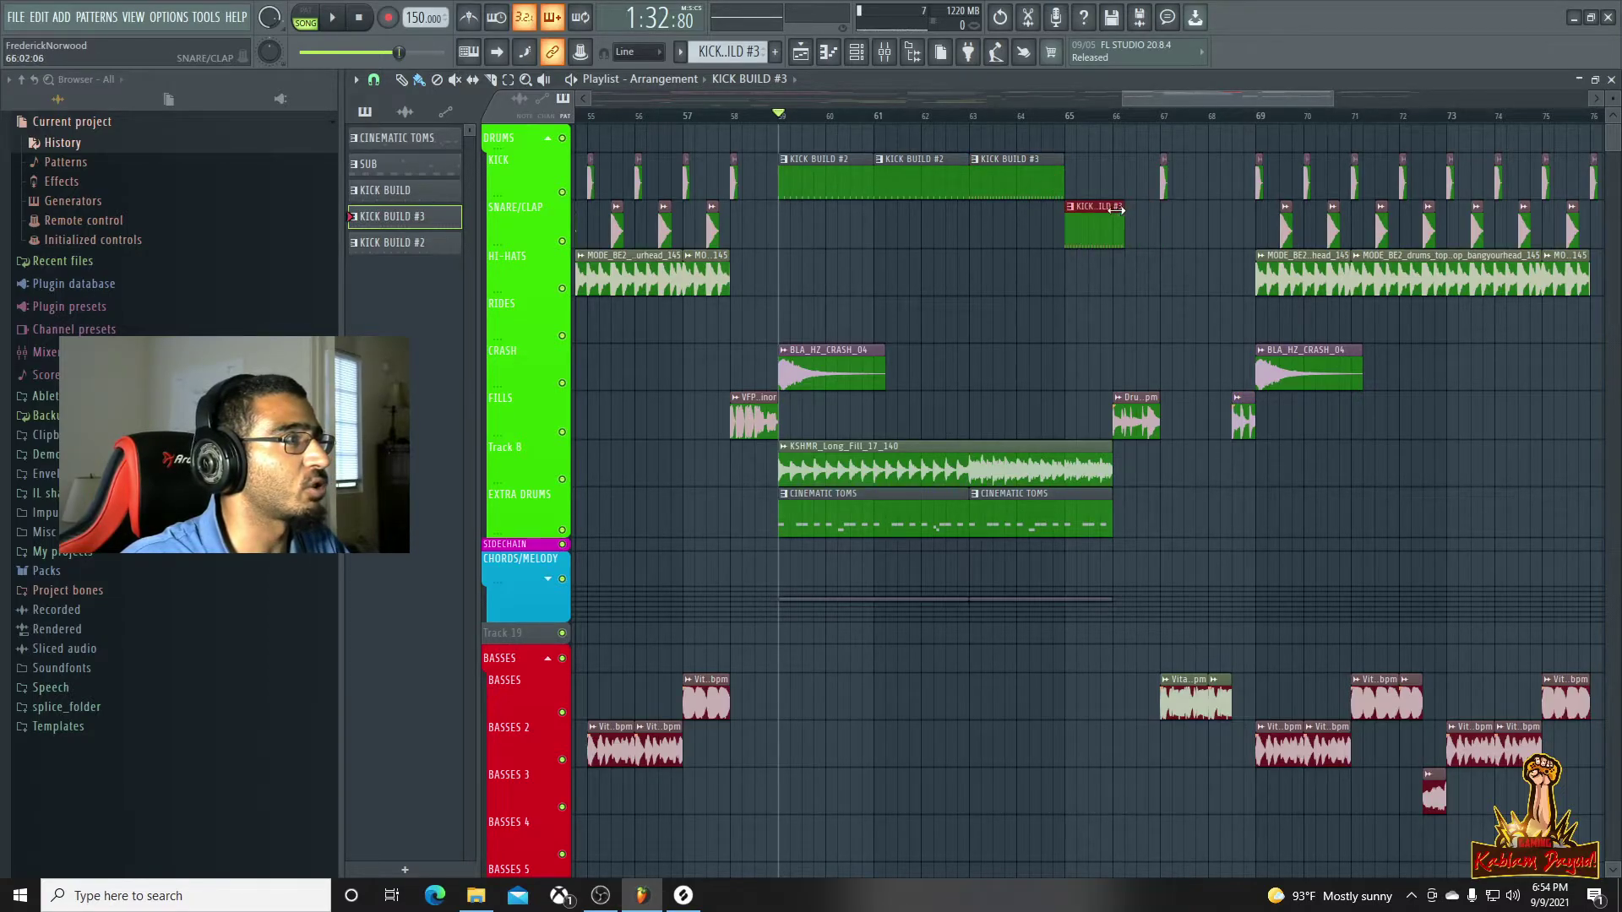
Play from bar 59 through the second drop and review the layout of the whole arrangement
key(space)
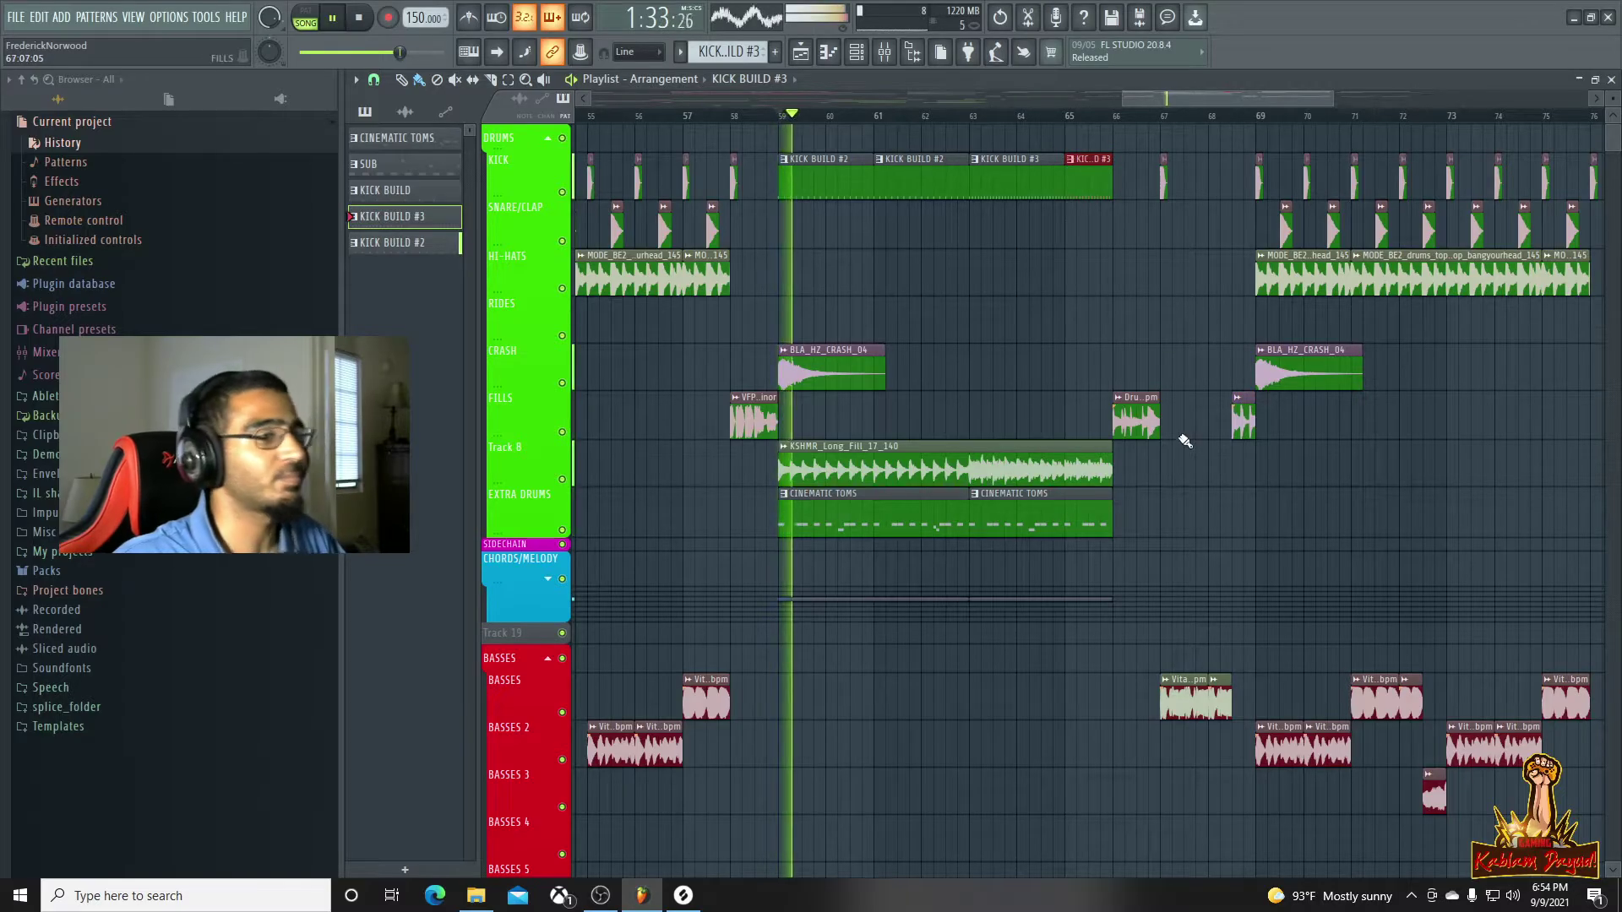
scroll(1031, 388, down, 3)
scroll(1020, 312, down, 1)
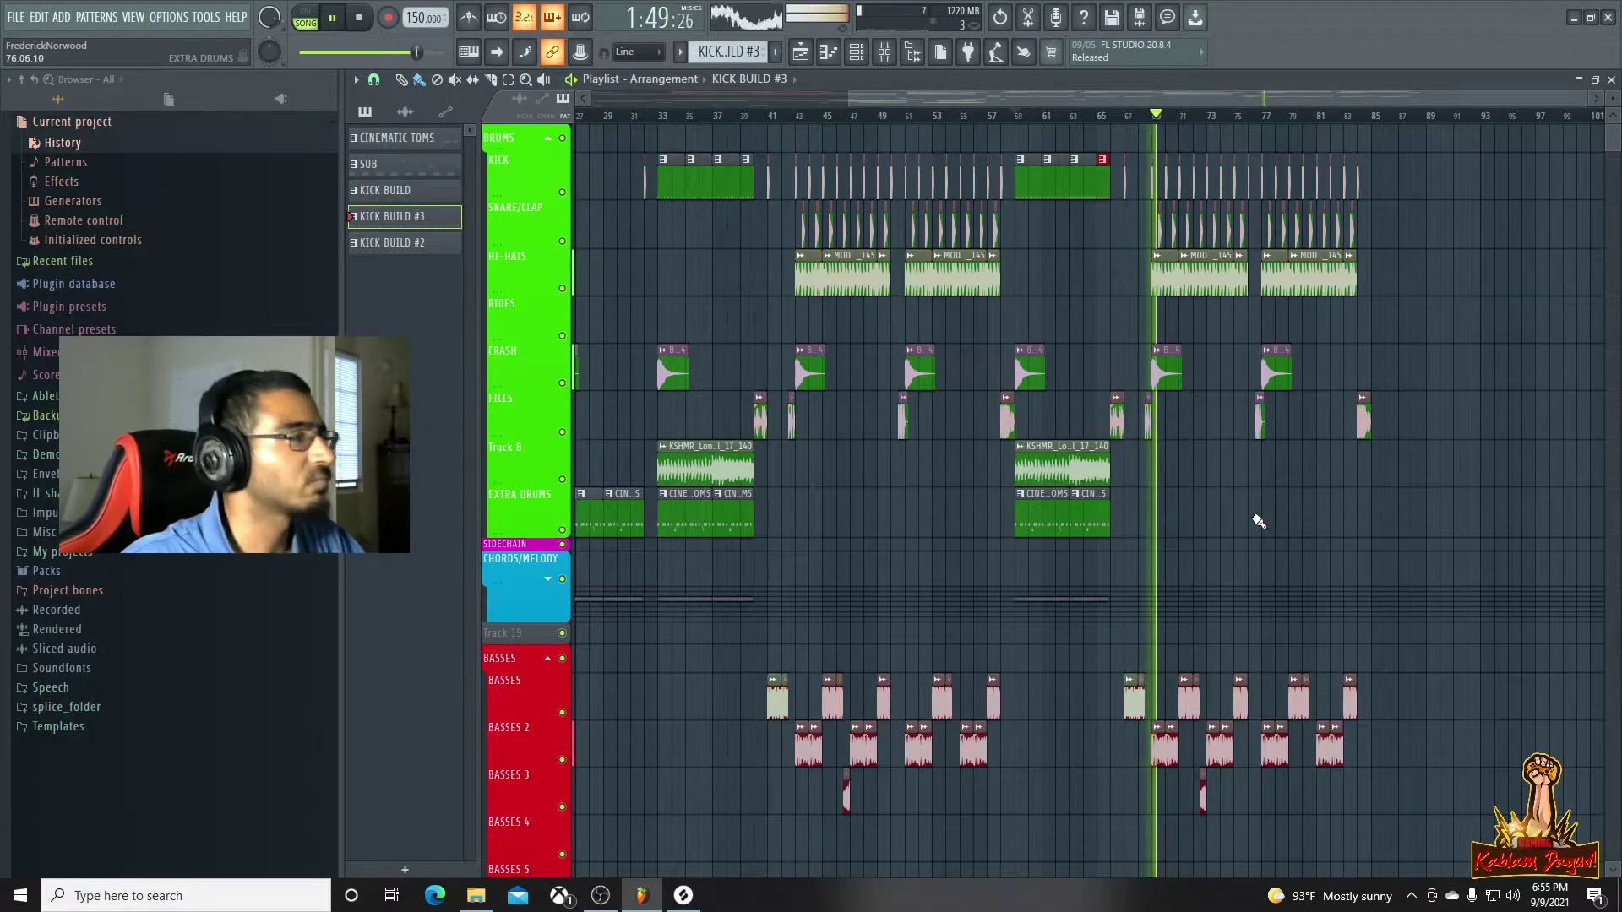
scroll(1243, 535, down, 5)
scroll(1064, 522, up, 1)
scroll(1046, 522, up, 4)
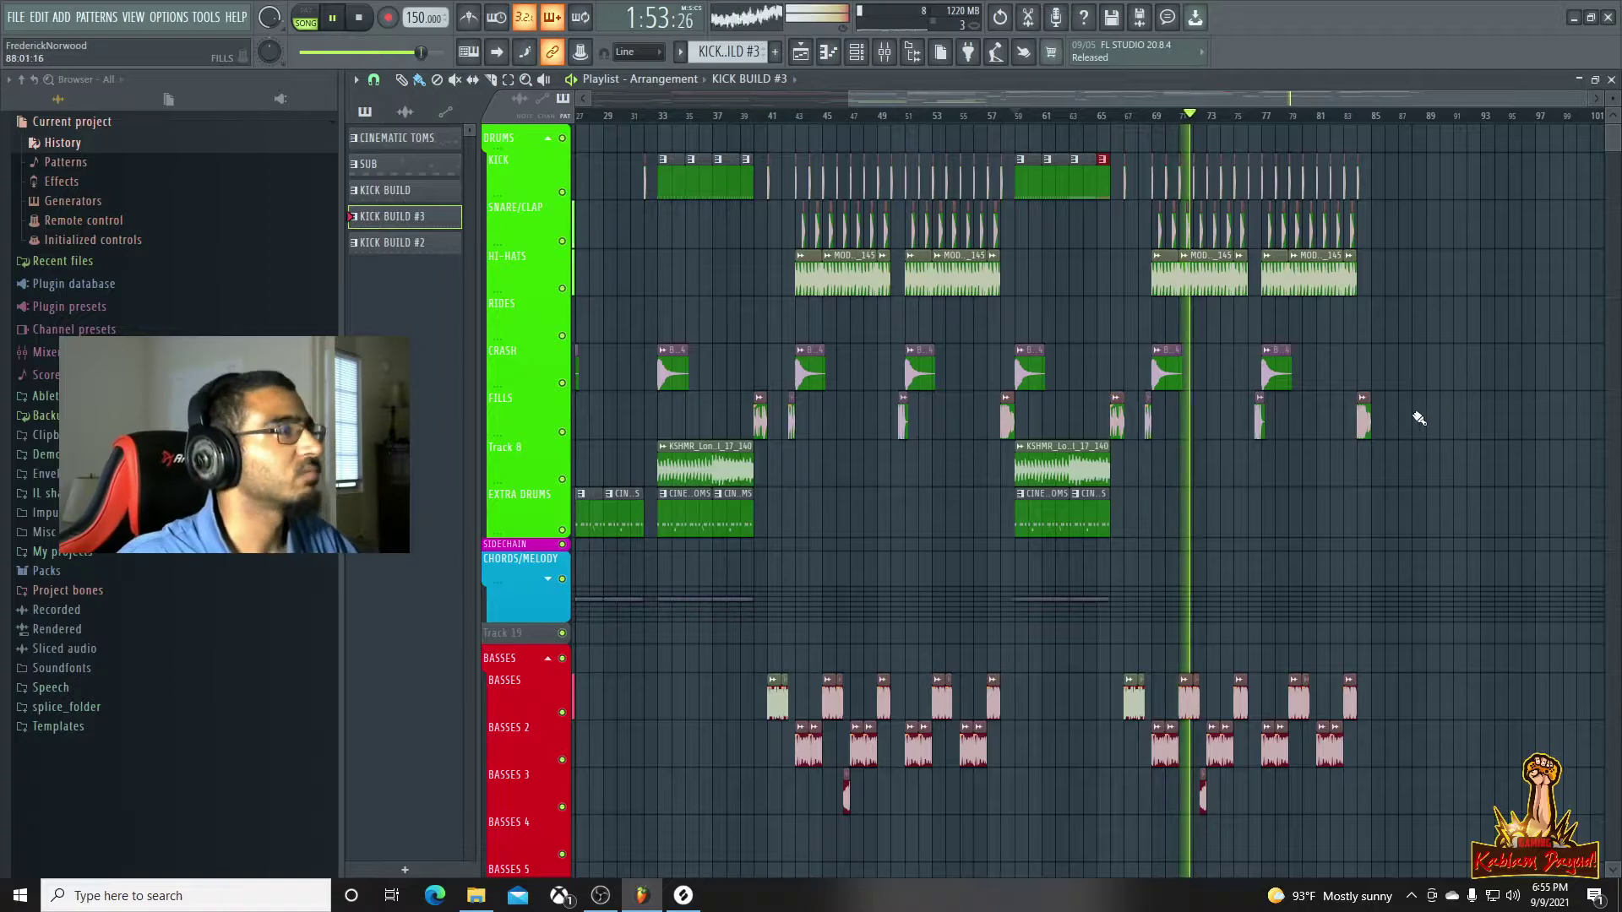
drag(958, 98, 688, 95)
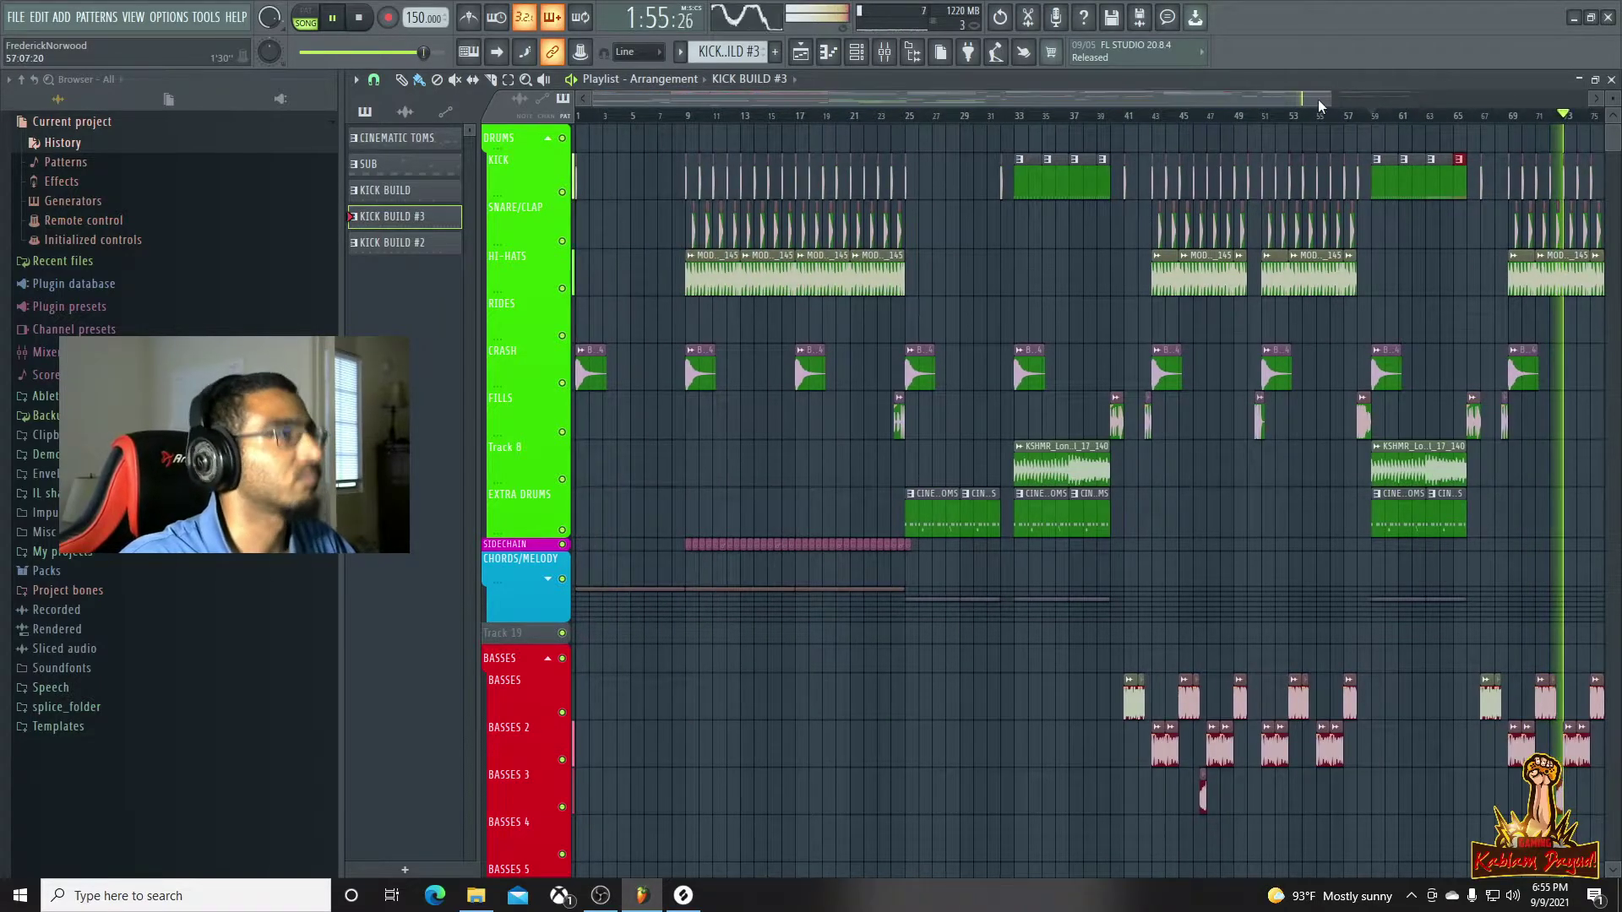
drag(1329, 99, 1562, 101)
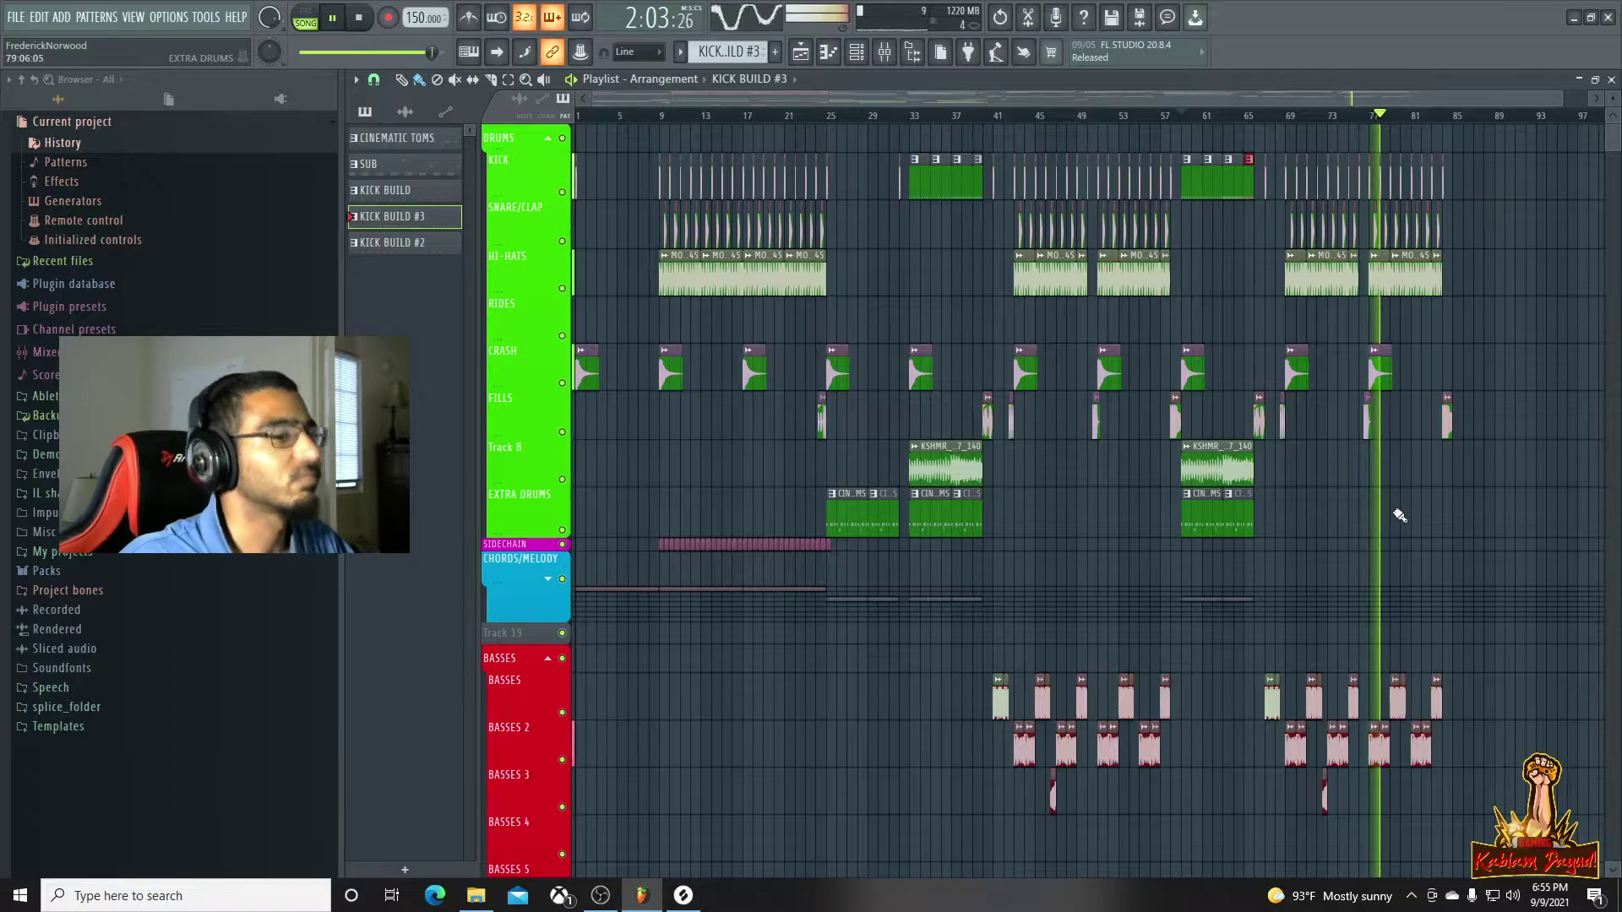
Place the KSHMR_Song_Starter_Hip_Hop_Lost_in_Space_150_Fm clip on the CHORDS/MELODY track from bar 85, right after the second drop
scroll(1398, 511, down, 6)
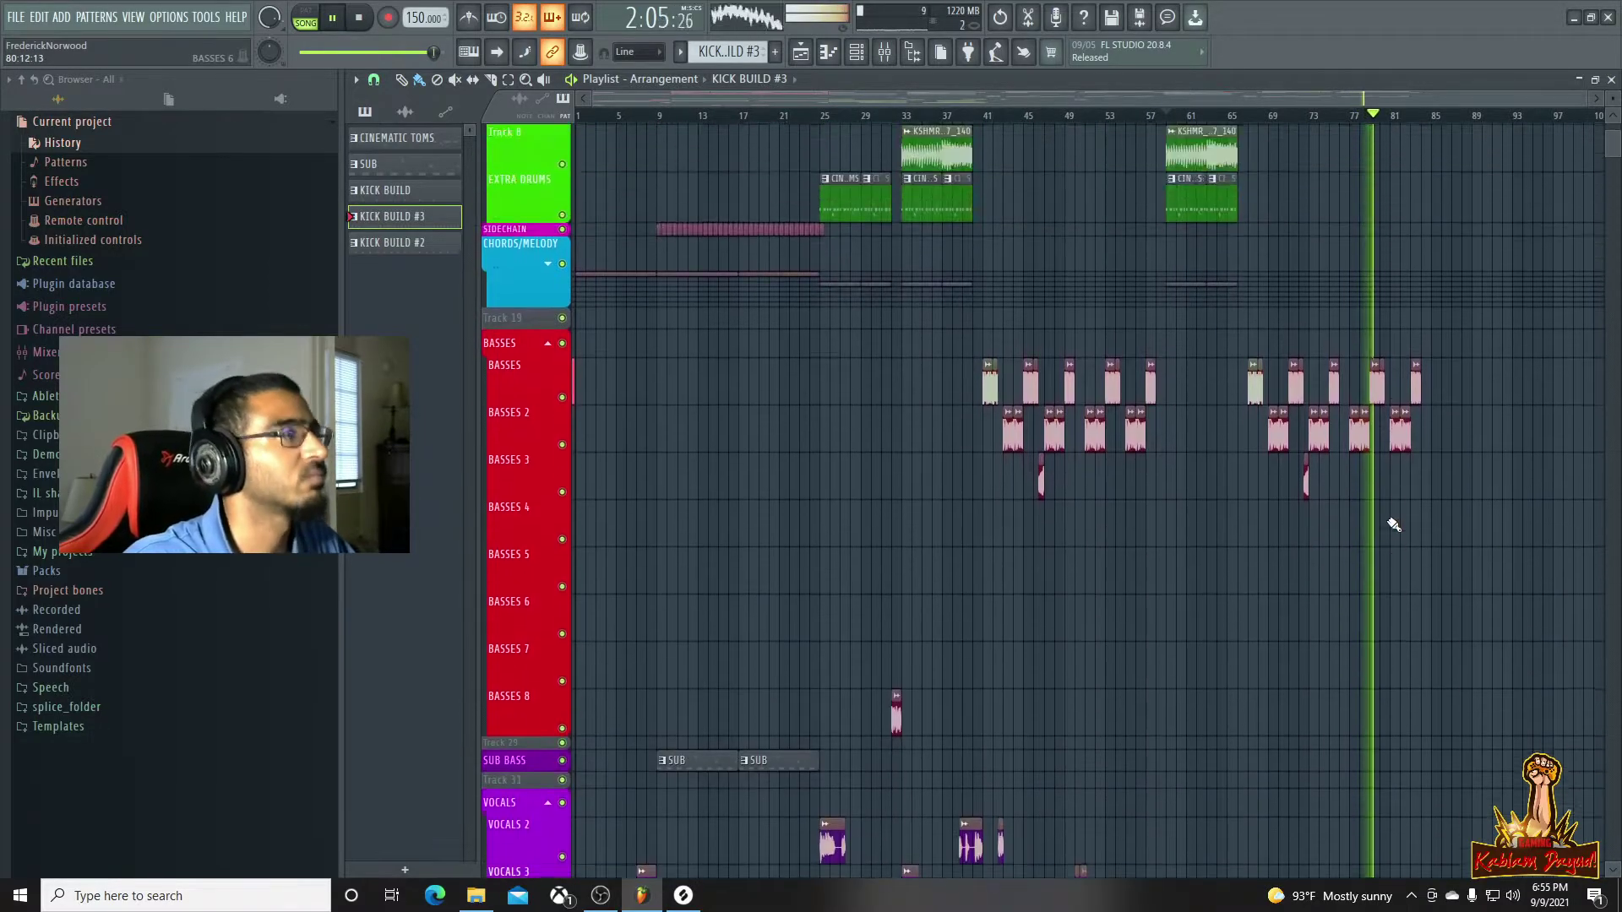
scroll(1394, 519, up, 5)
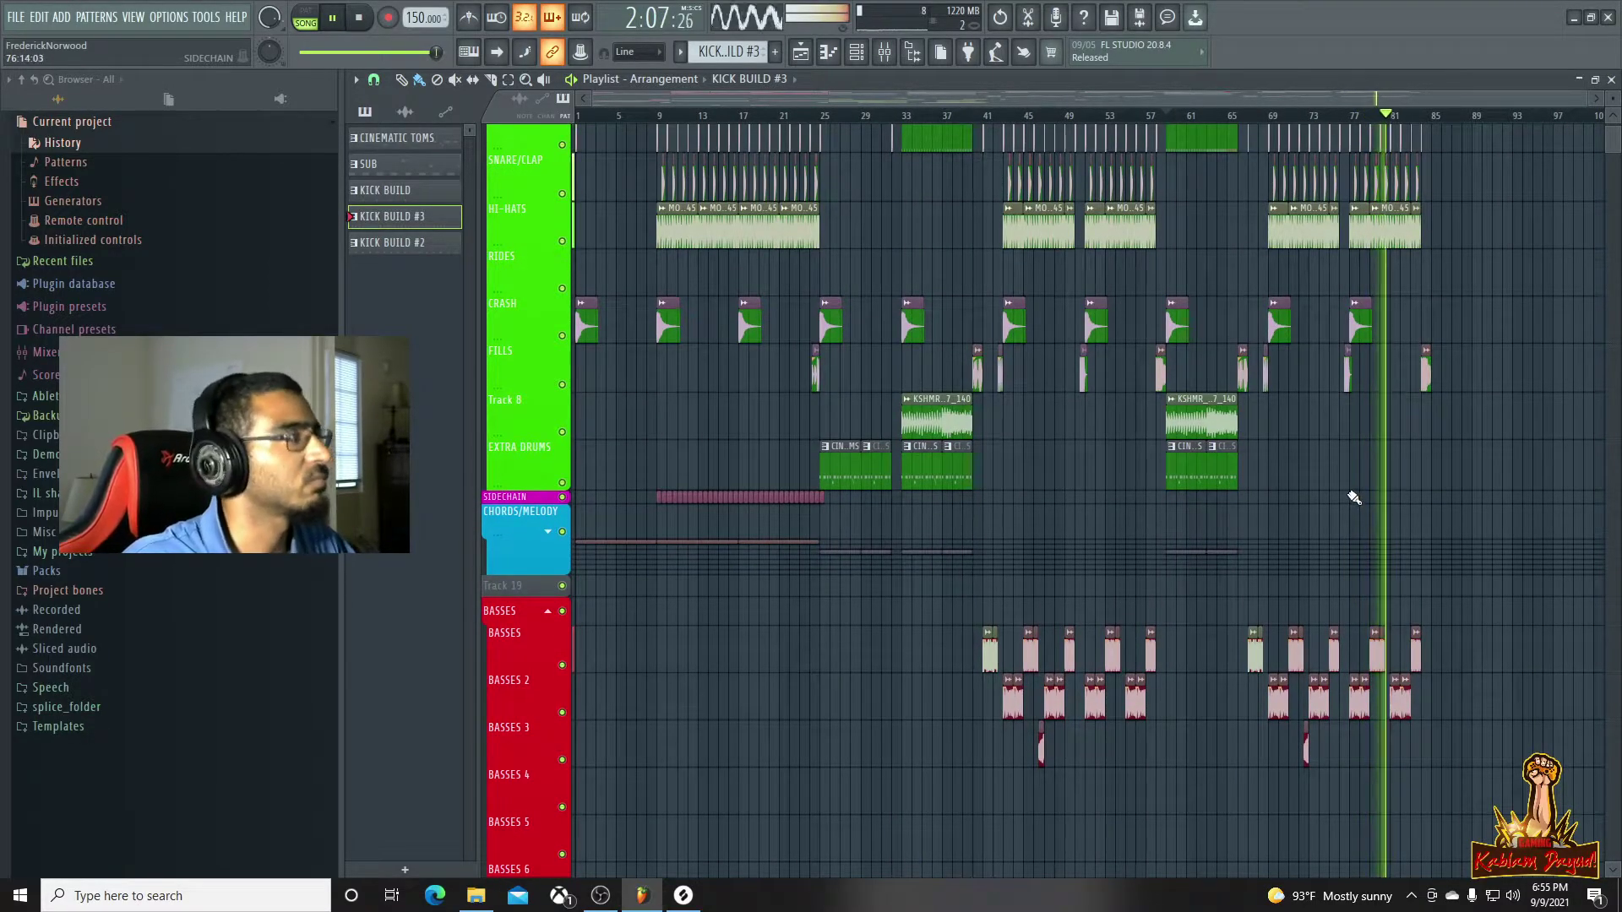
double_click(689, 542)
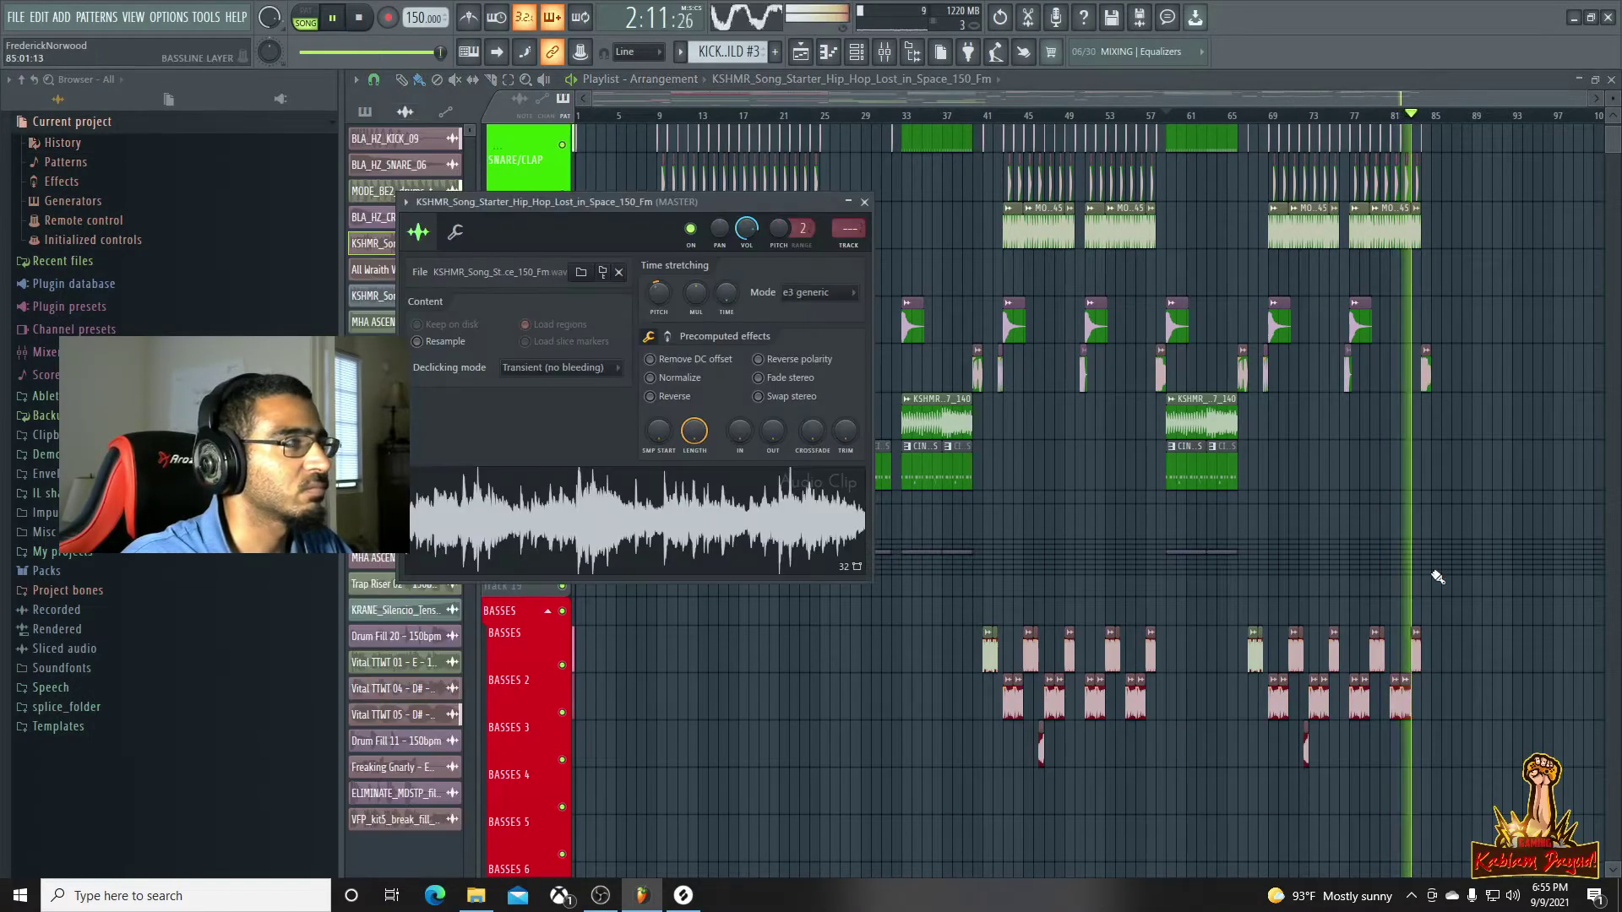
click(864, 205)
key(space)
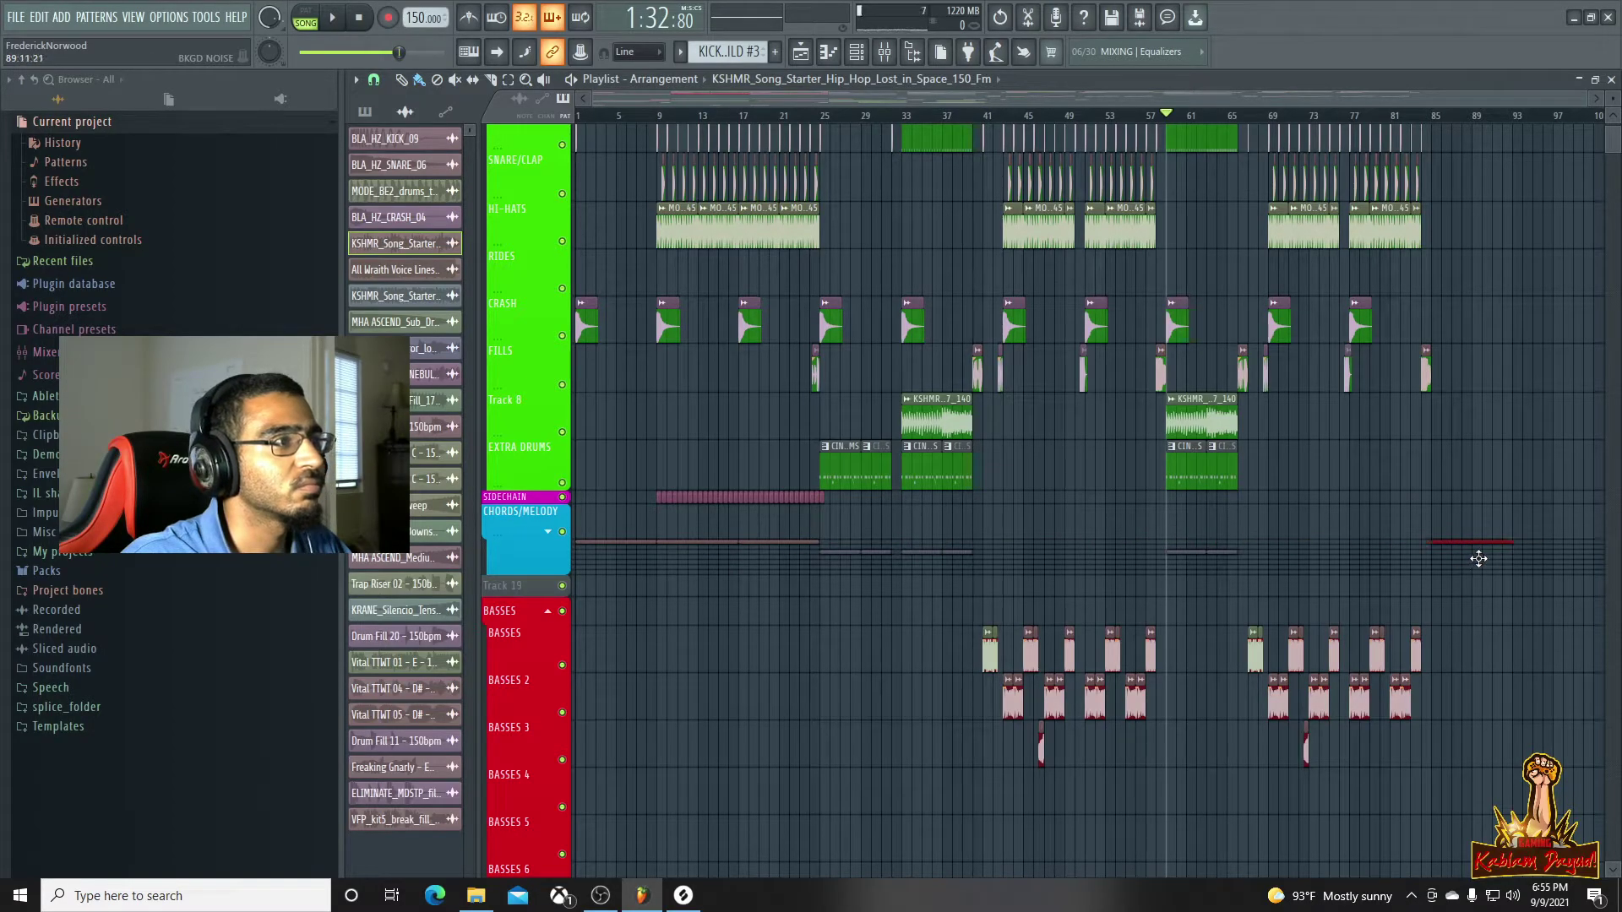
ctrl+scroll(1478, 409, down, 1)
scroll(1441, 423, up, 1)
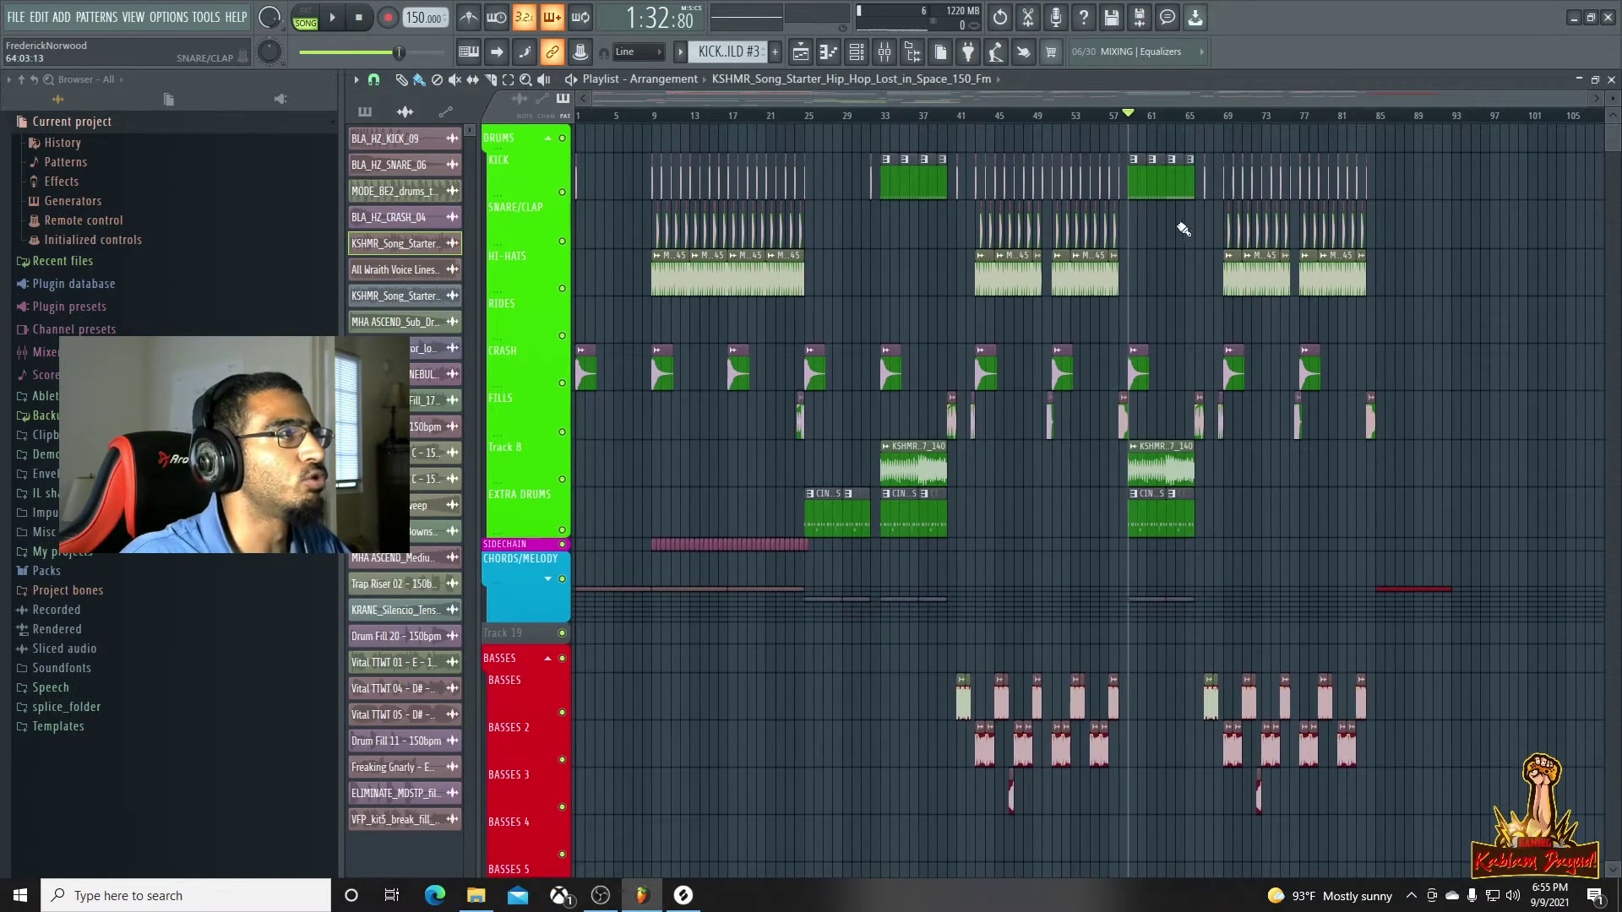
Add a BLA_HZ_CRASH_04 clip on the CRASH track and a BLA_HZ_KICK_09 clip on the KICK track at bar 85
ctrl+scroll(1068, 347, up, 3)
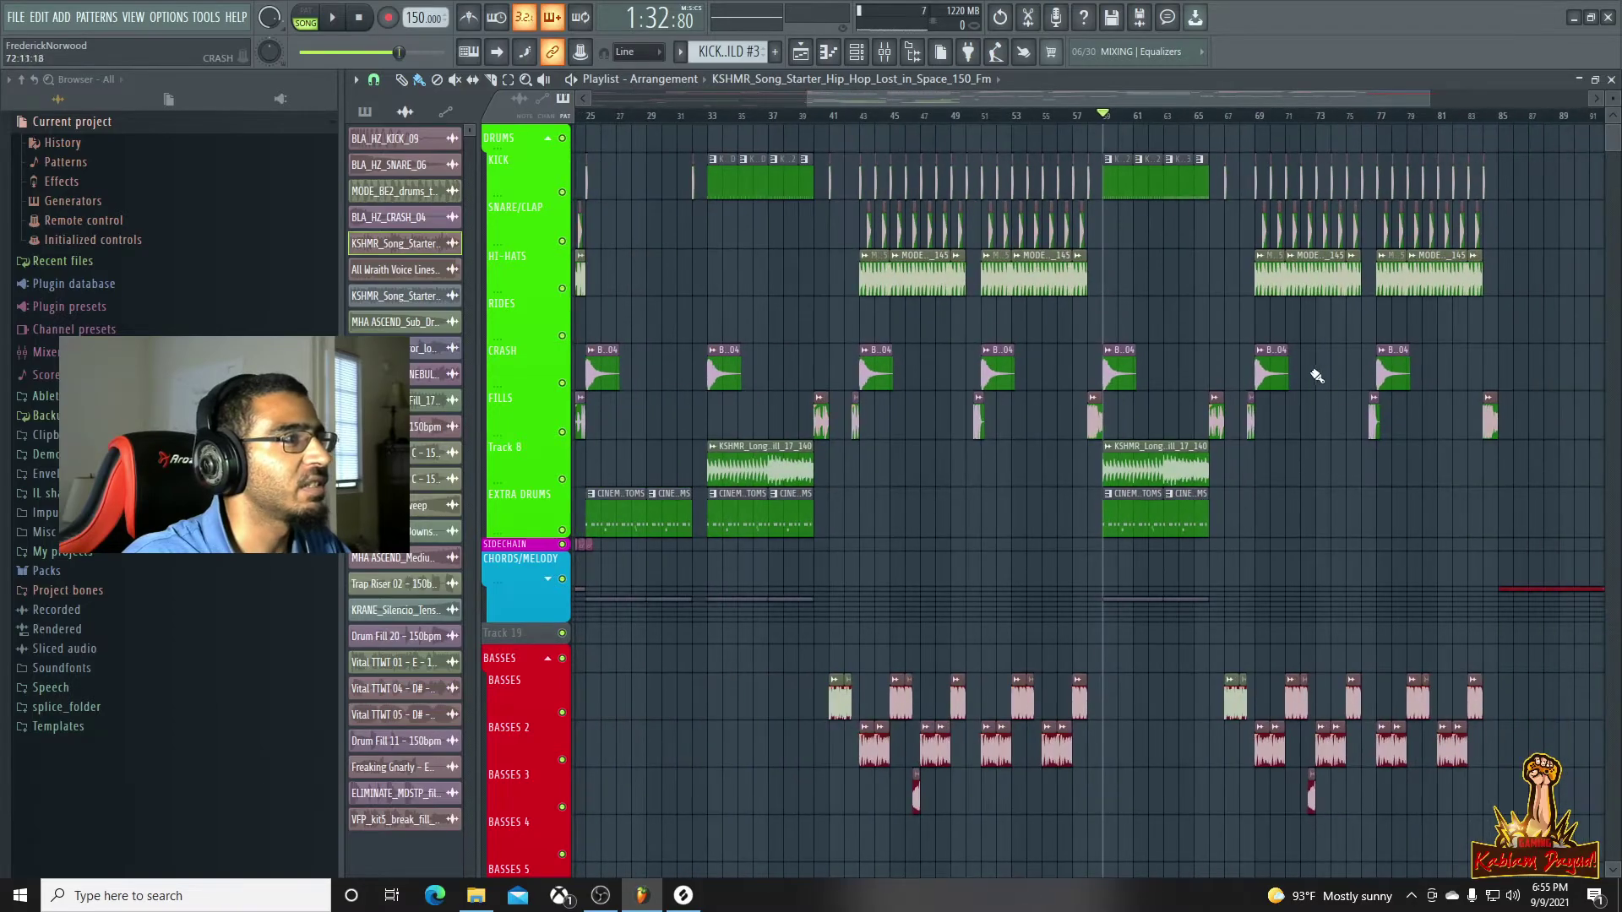
double_click(1269, 374)
shift+drag(1273, 373, 1393, 372)
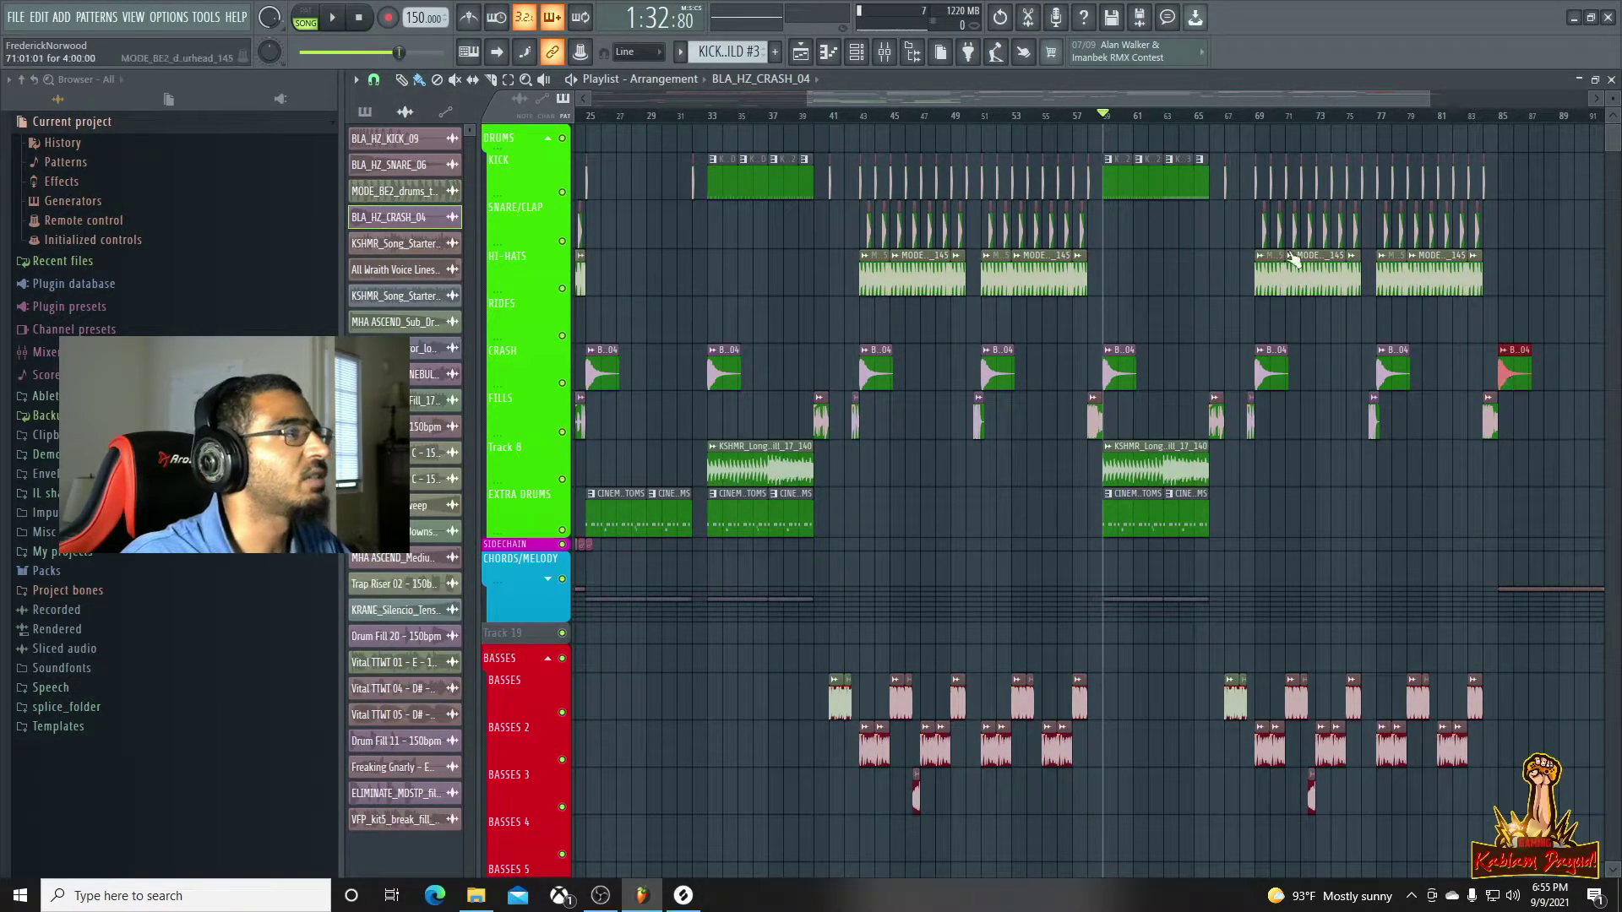
double_click(1484, 179)
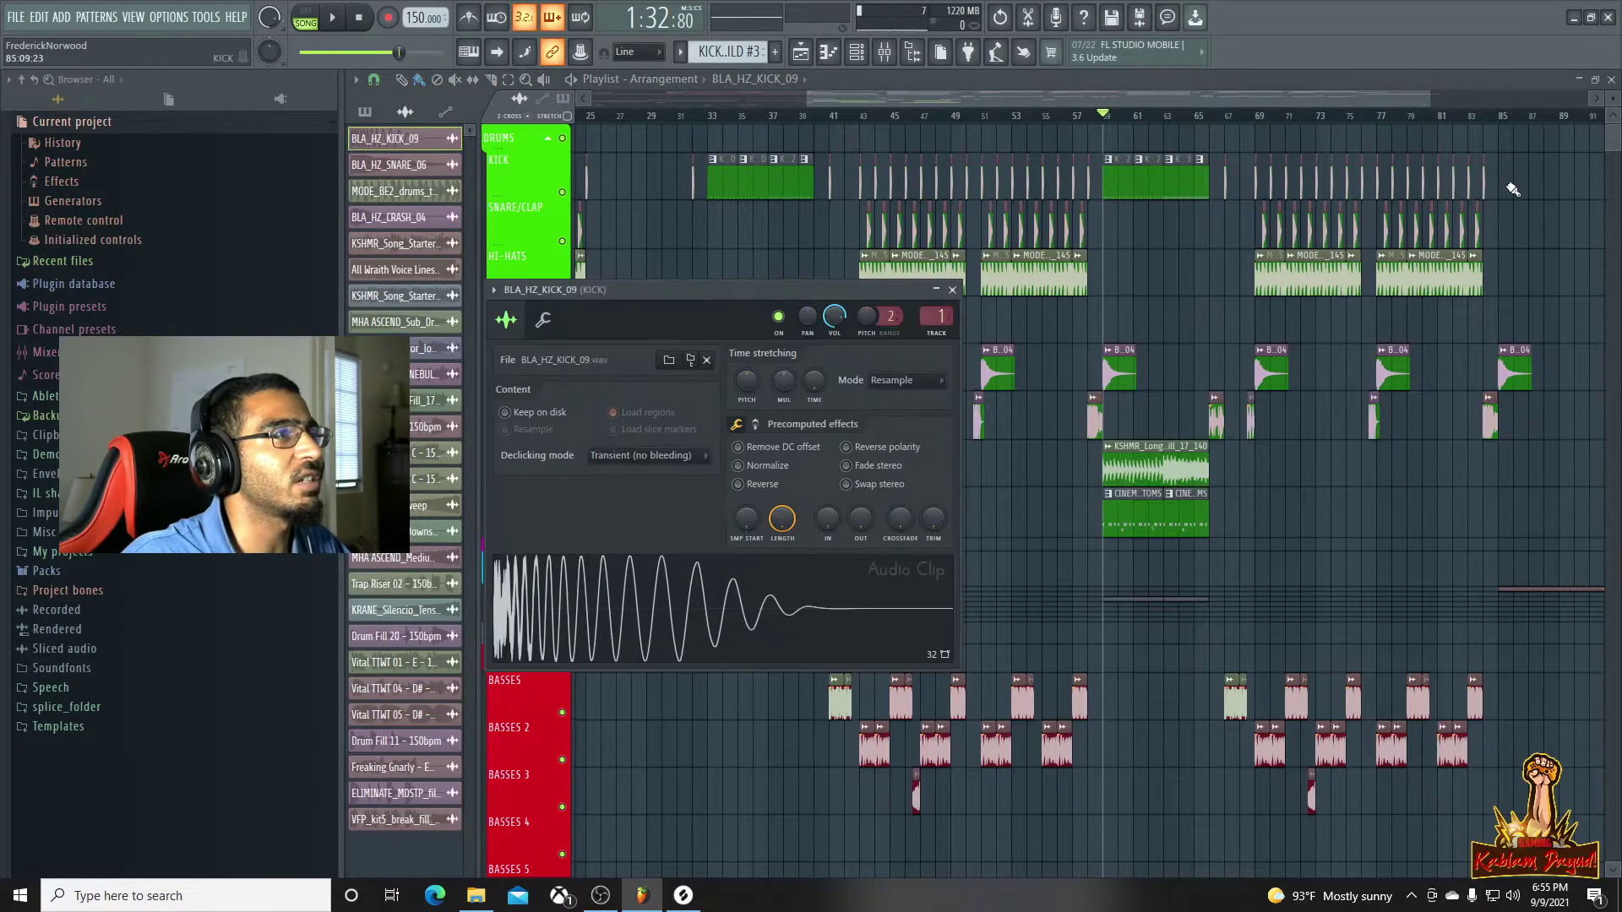
click(1482, 185)
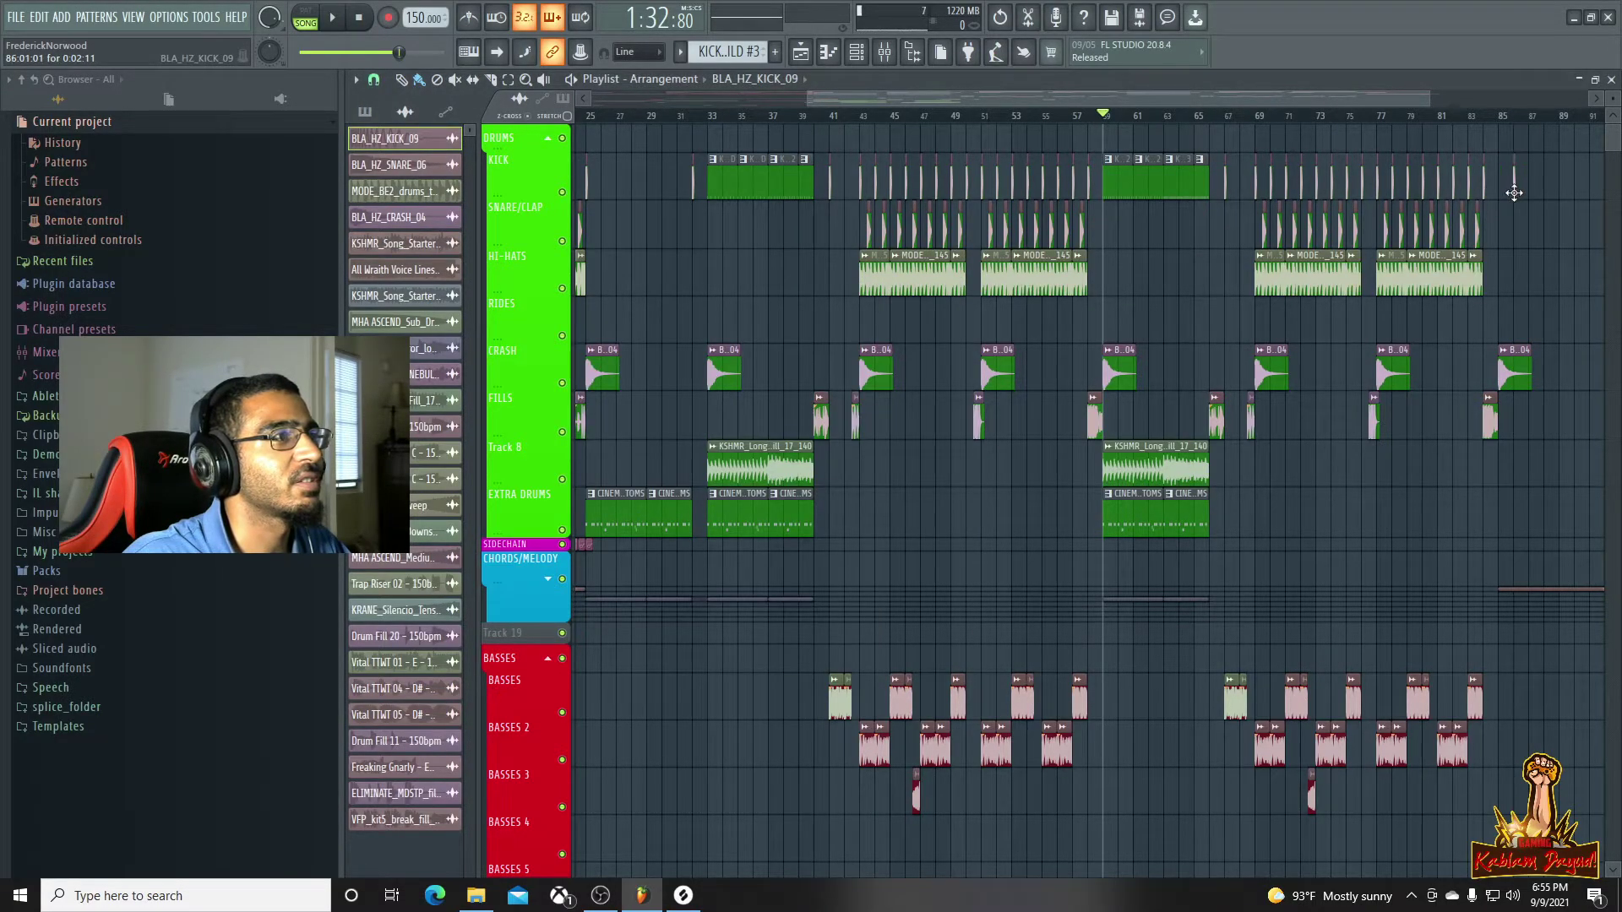
scroll(1497, 192, up, 4)
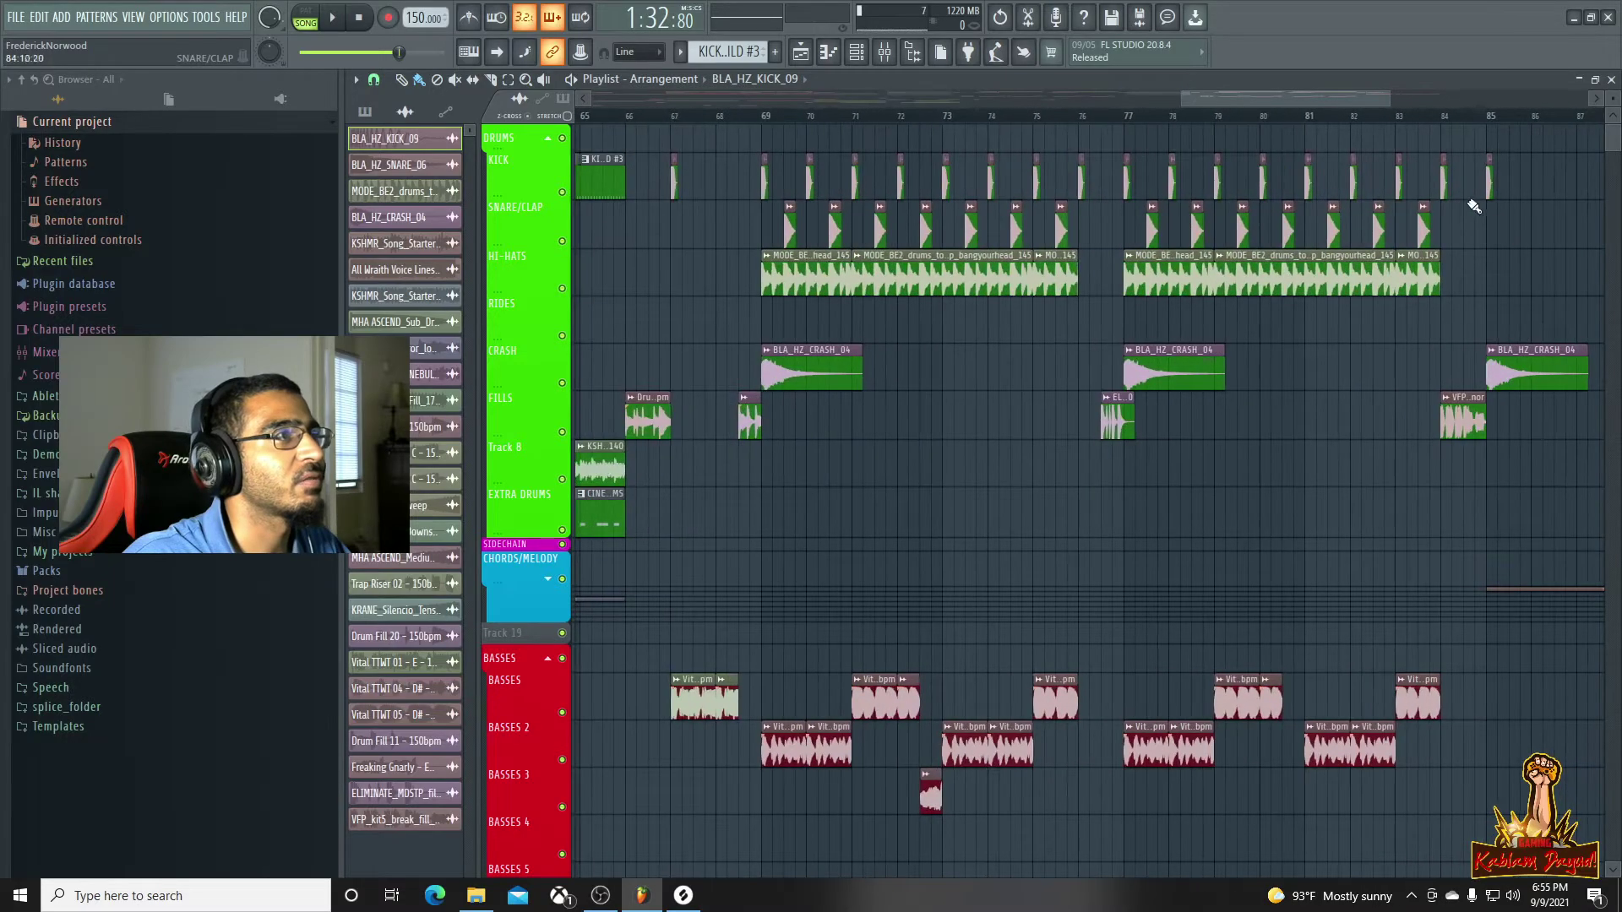
Play the end of the second drop from about bar 83 to check the transition into bar 85
key(space)
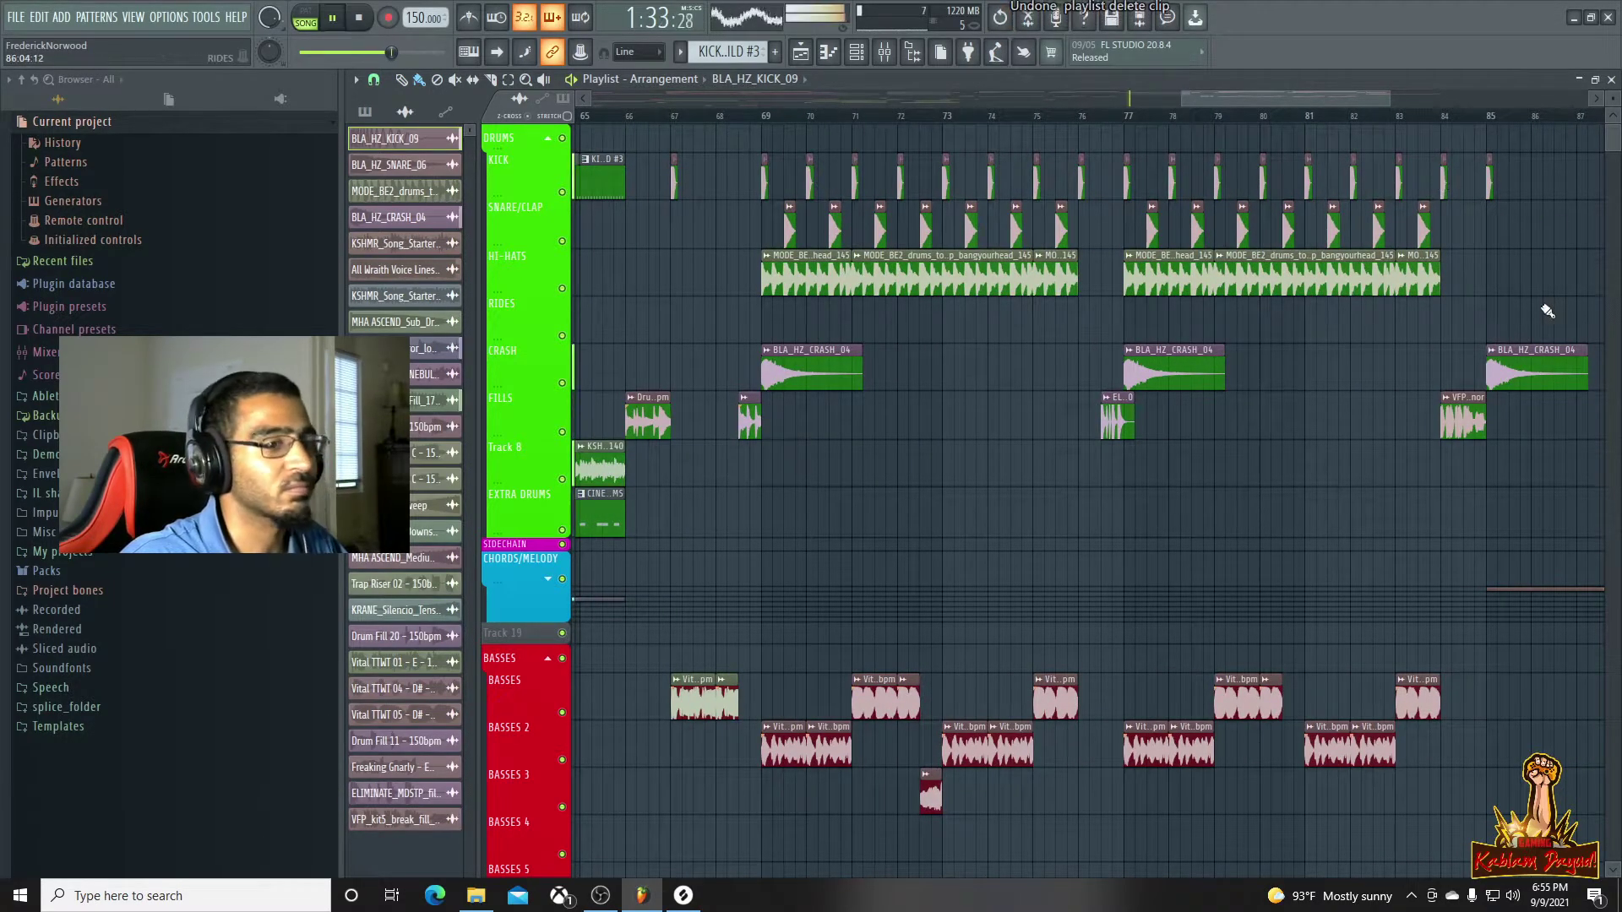
scroll(1544, 309, down, 4)
click(1503, 116)
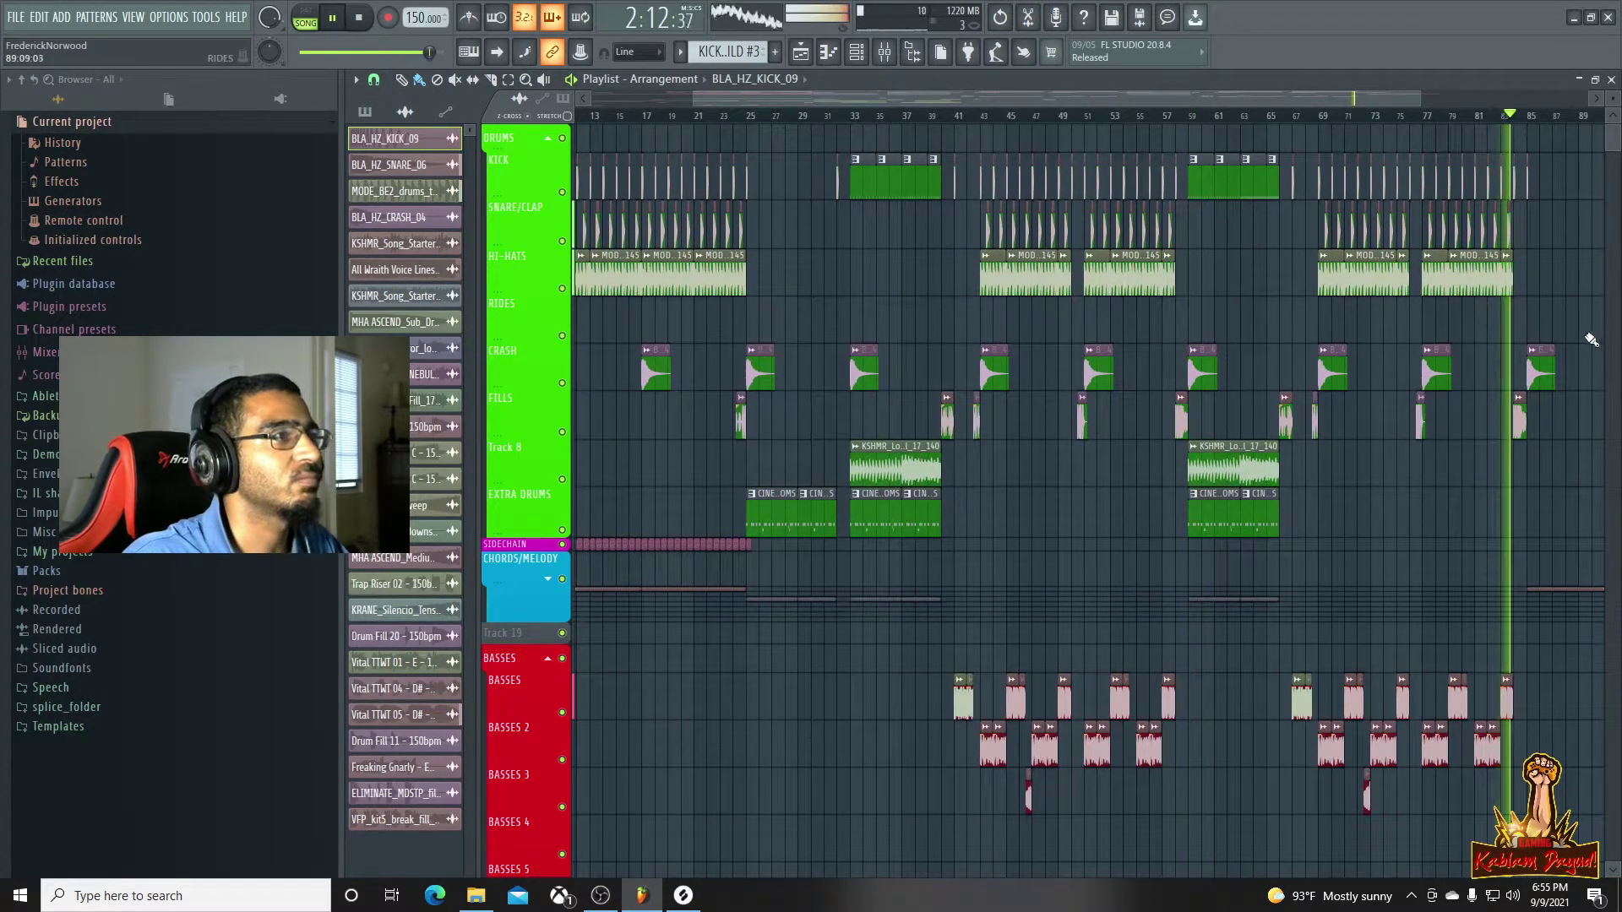
drag(1425, 103, 1591, 102)
key(space)
scroll(1420, 334, up, 3)
scroll(1423, 337, up, 5)
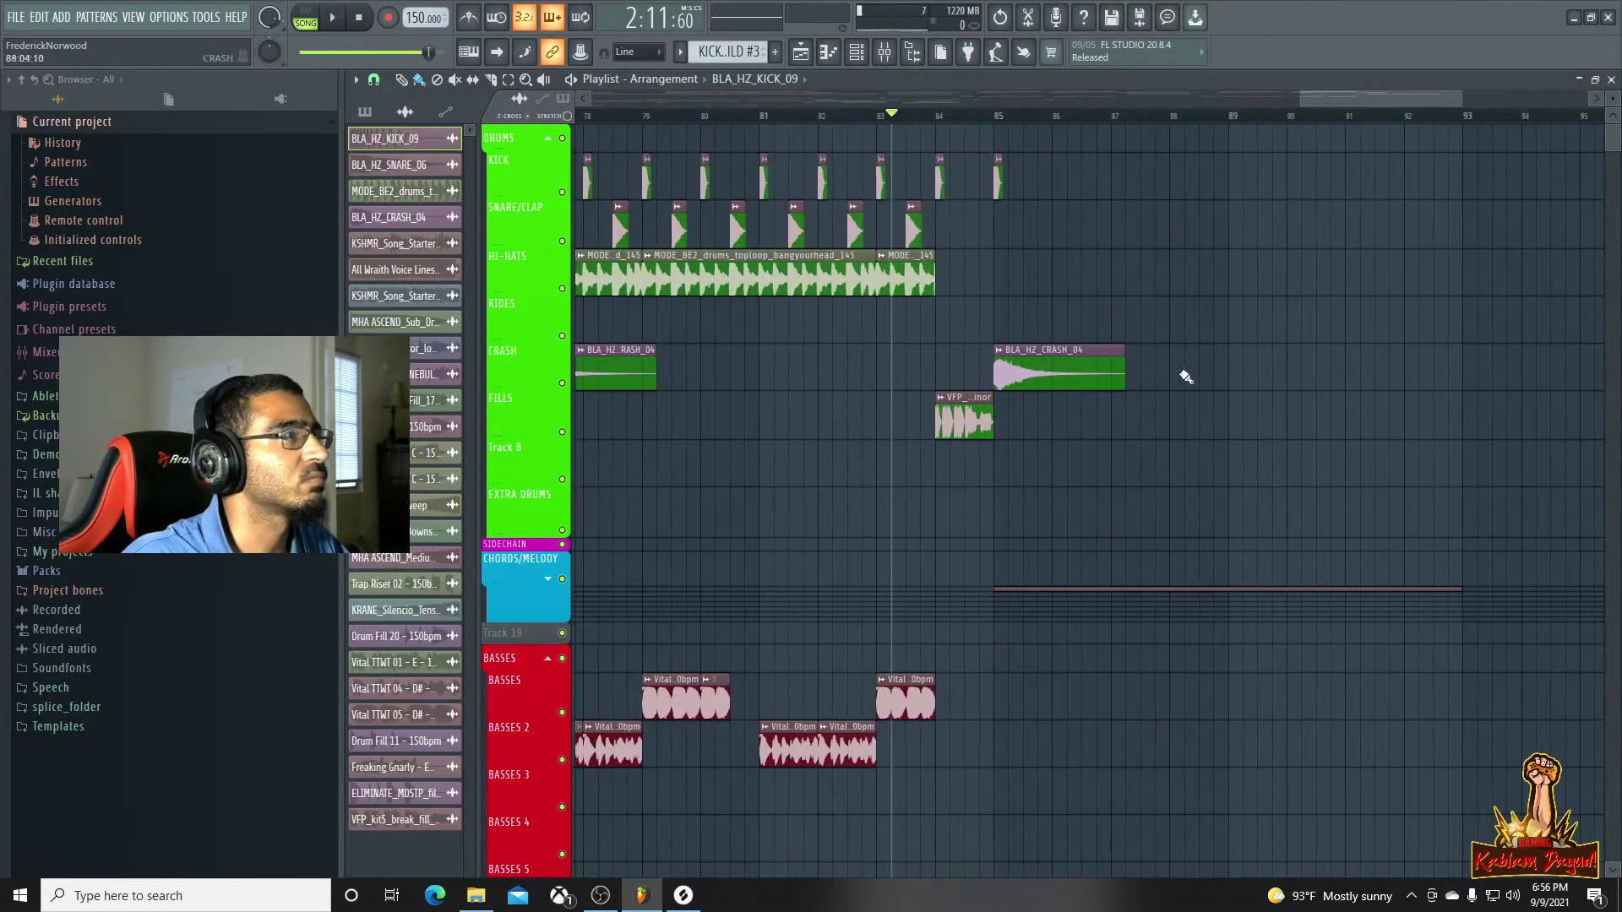
key(space)
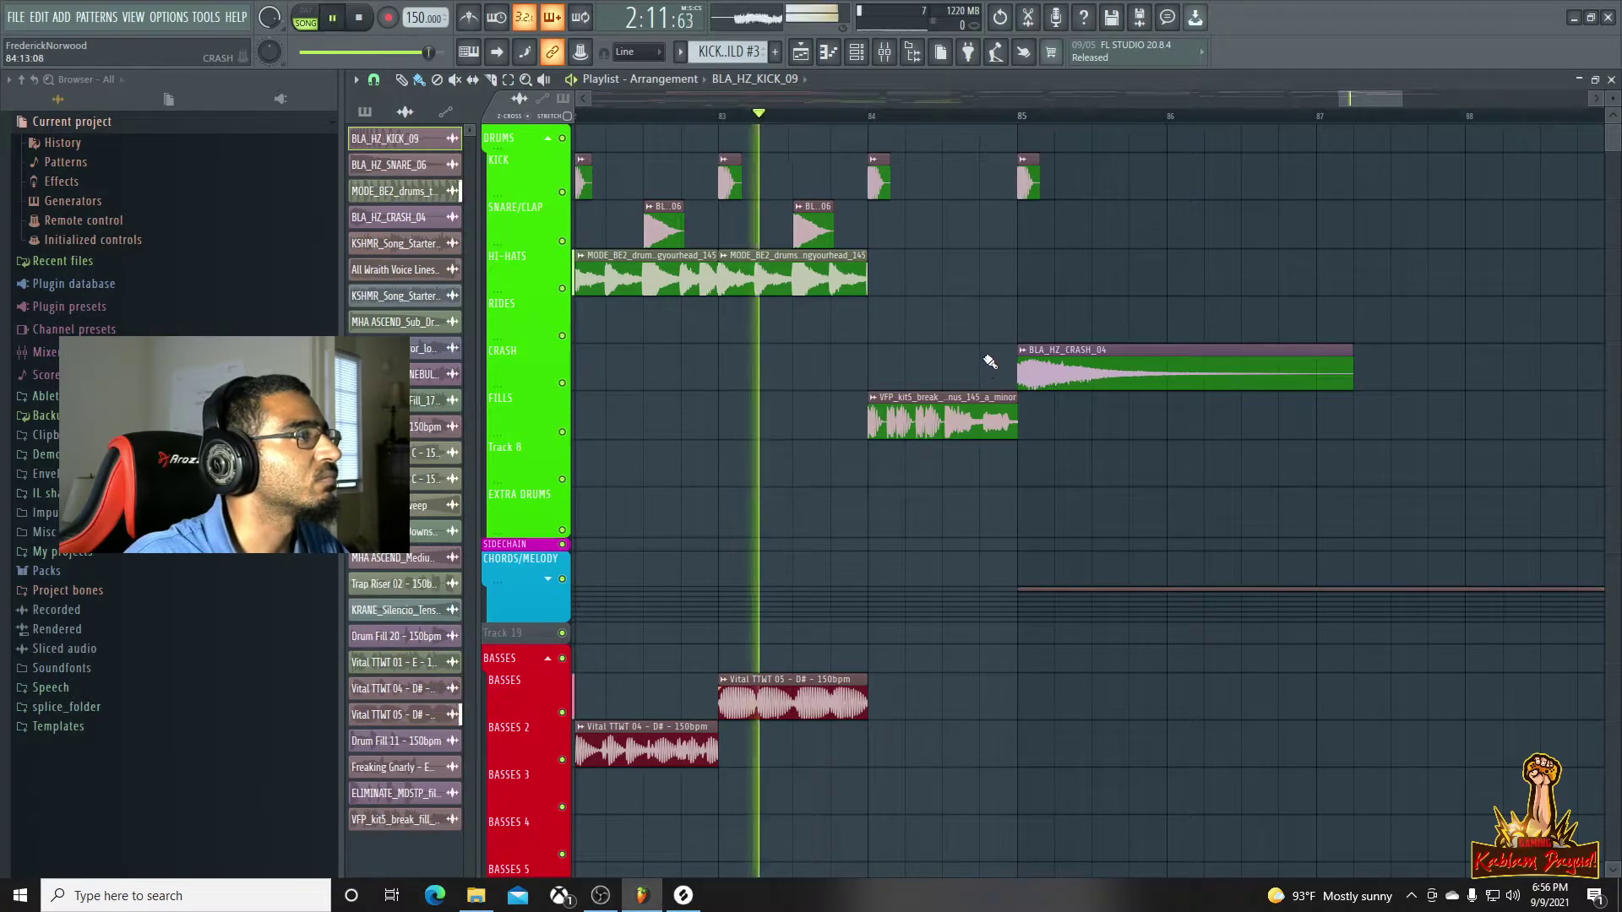
key(space)
Fit the VFP_kit5_break_fill clip at bar 84 to the tempo, extend it to end at bar 85, and play it
click(871, 402)
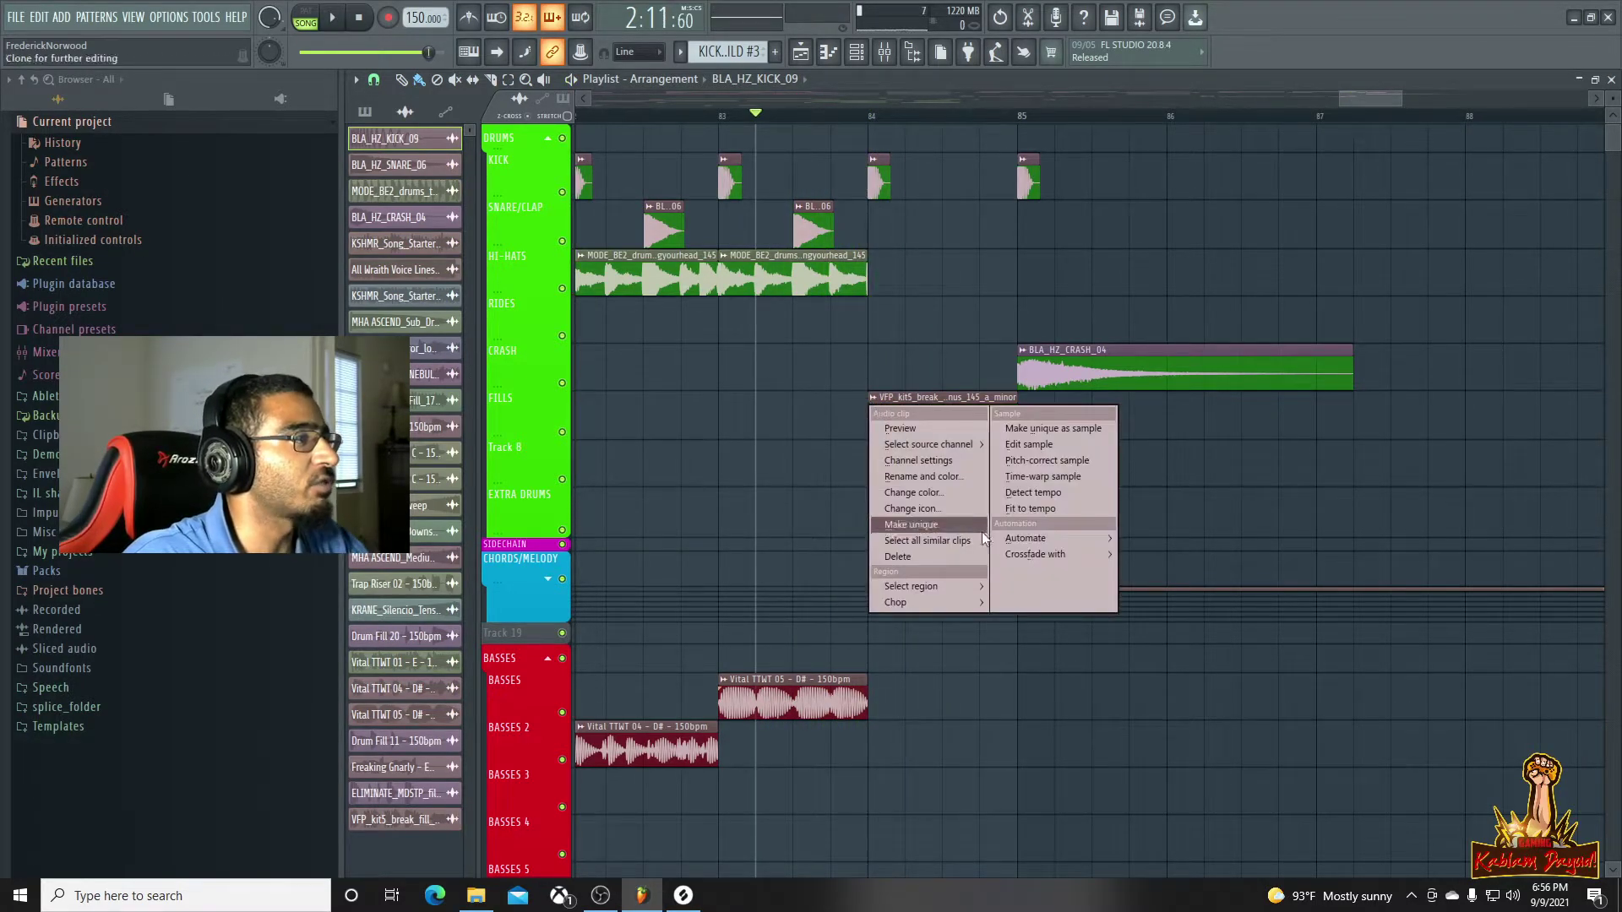
click(1052, 510)
click(848, 470)
key(space)
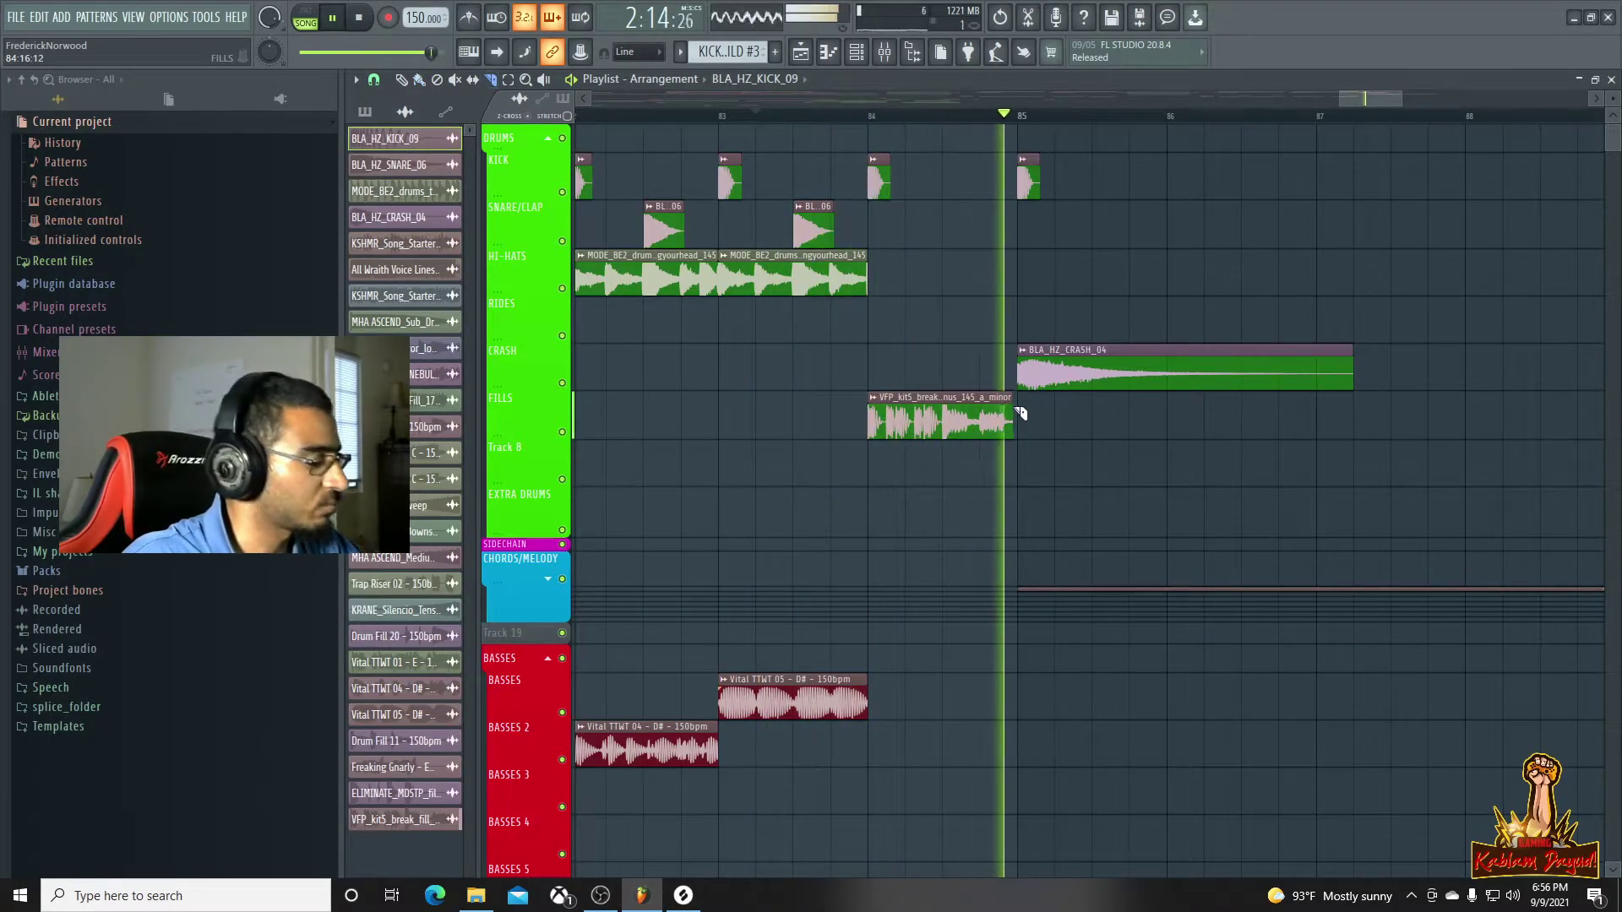
key(space)
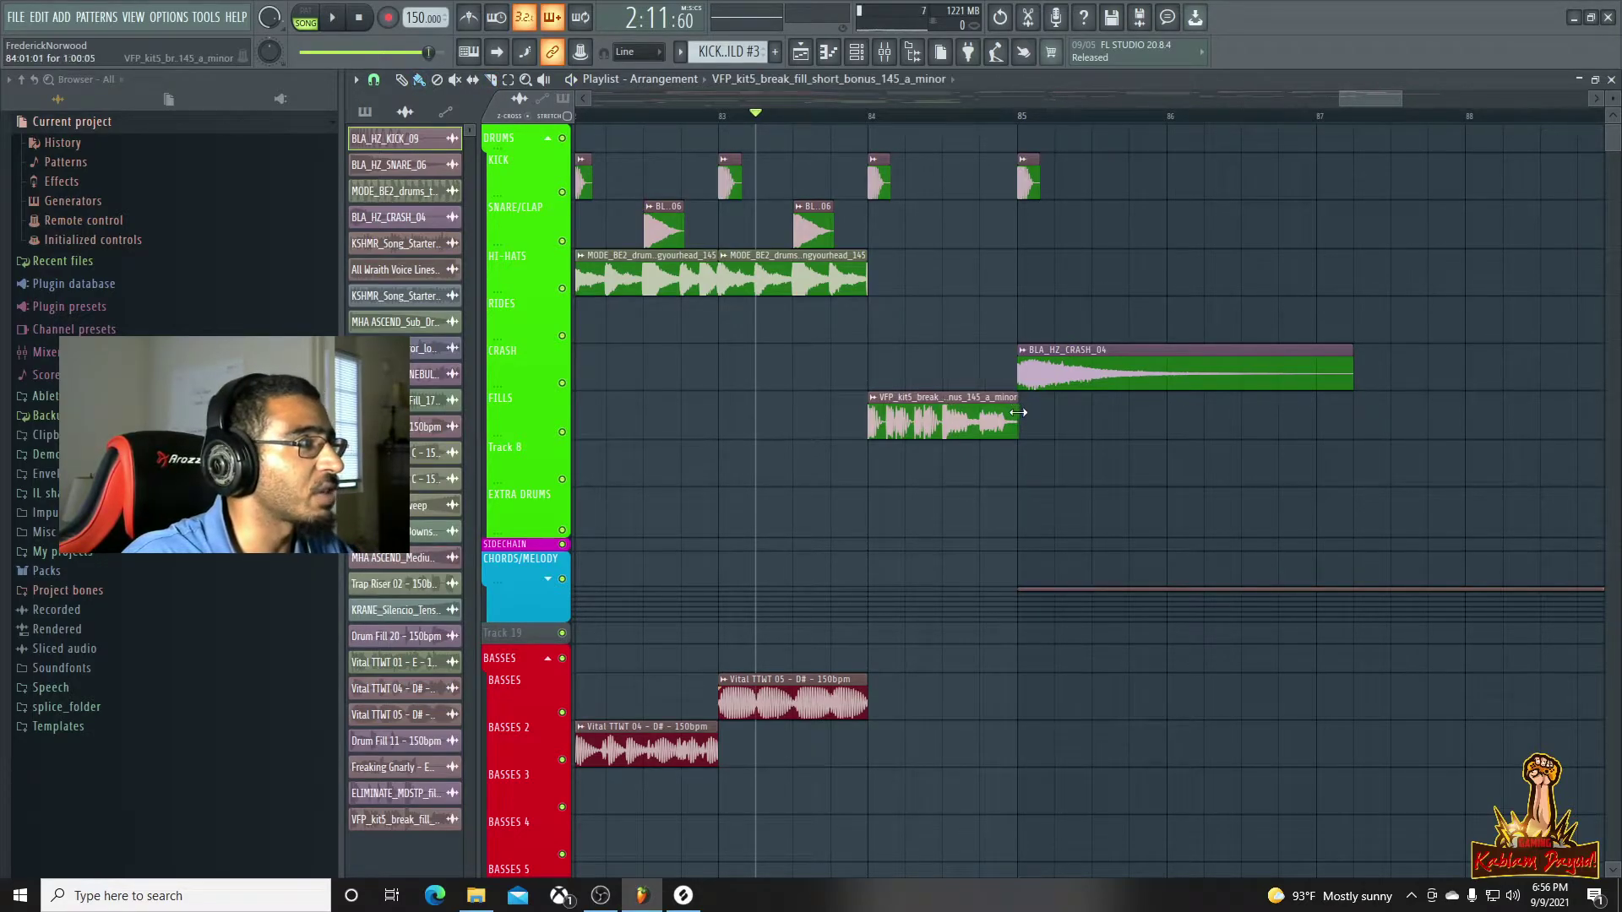
key(space)
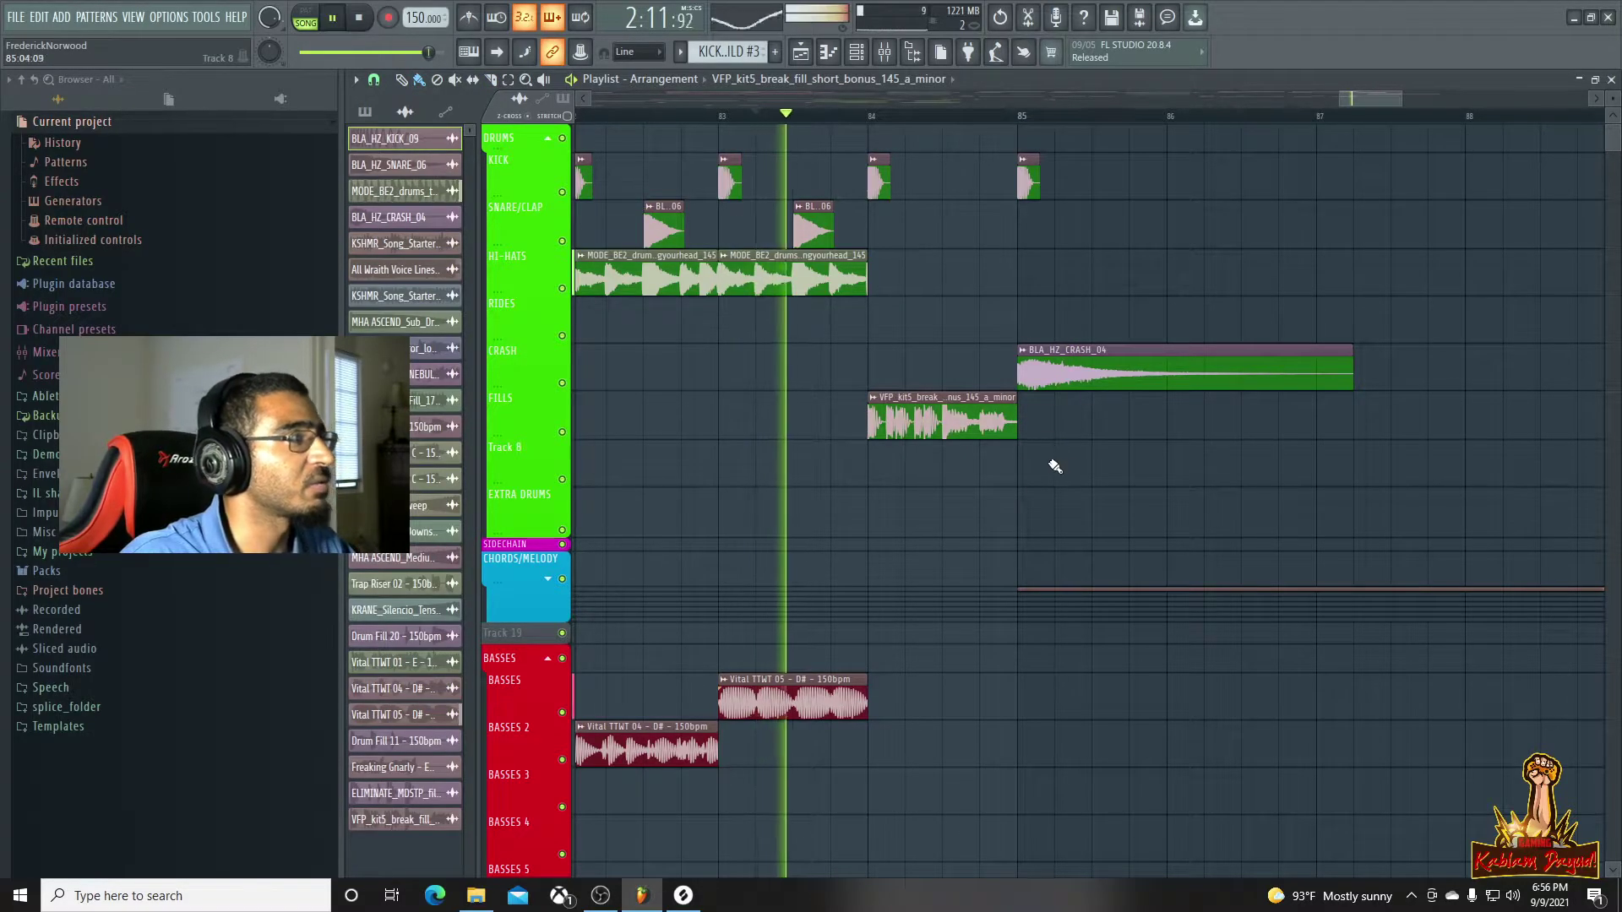
Extend the VFP_kit5_break_fill clip at bar 58 on the FILLS track to end at bar 59
scroll(906, 453, down, 6)
drag(1352, 121, 1113, 135)
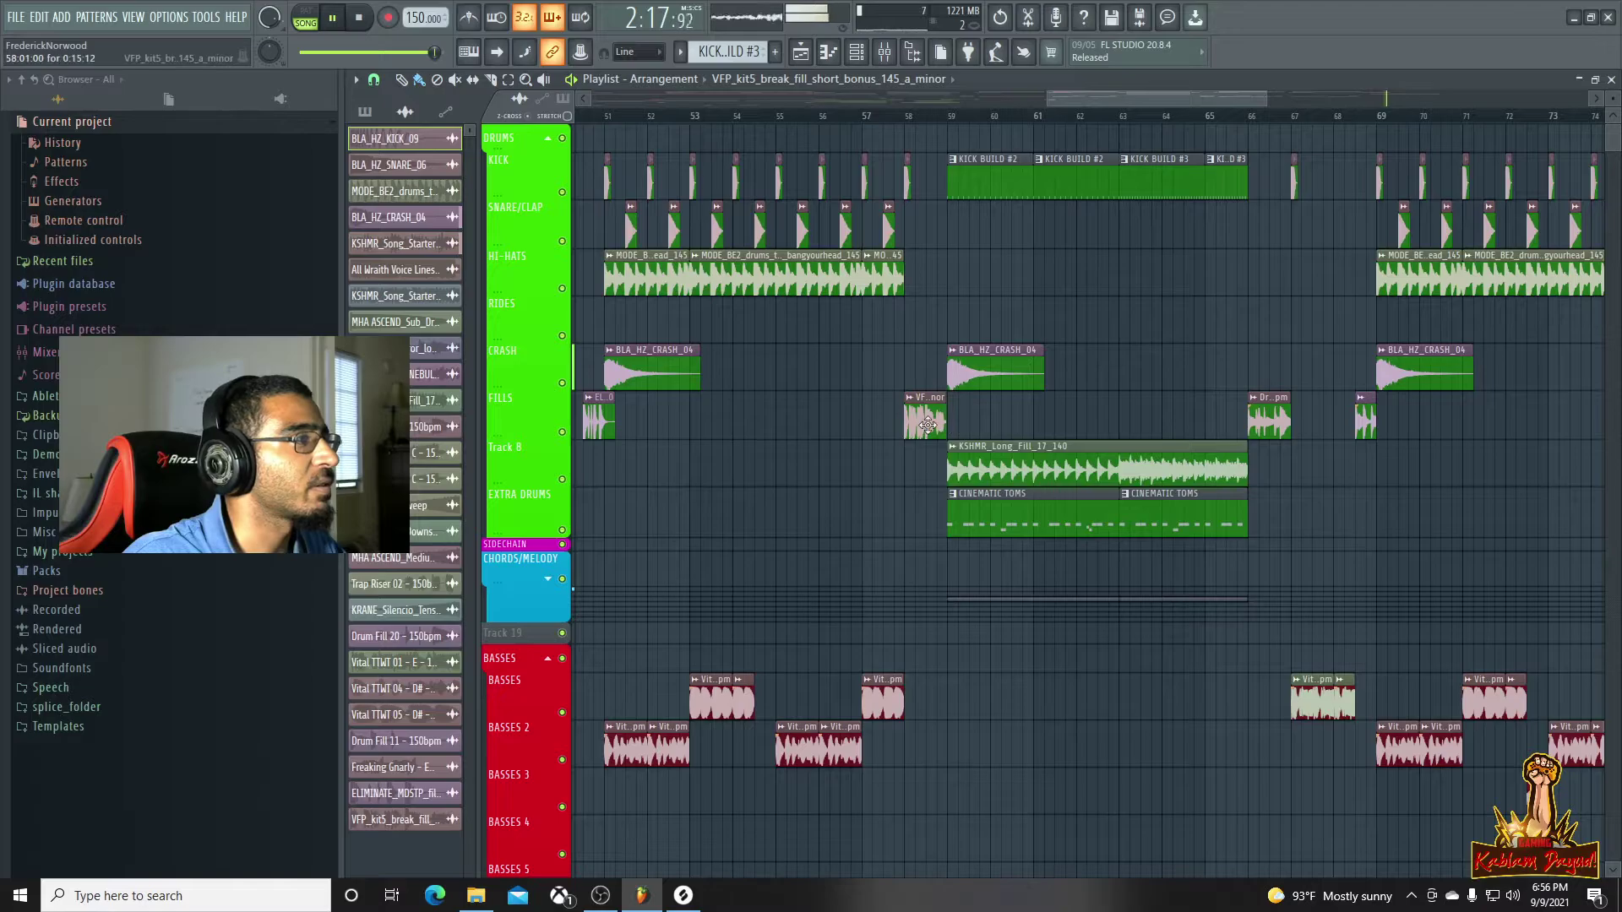
scroll(928, 425, up, 7)
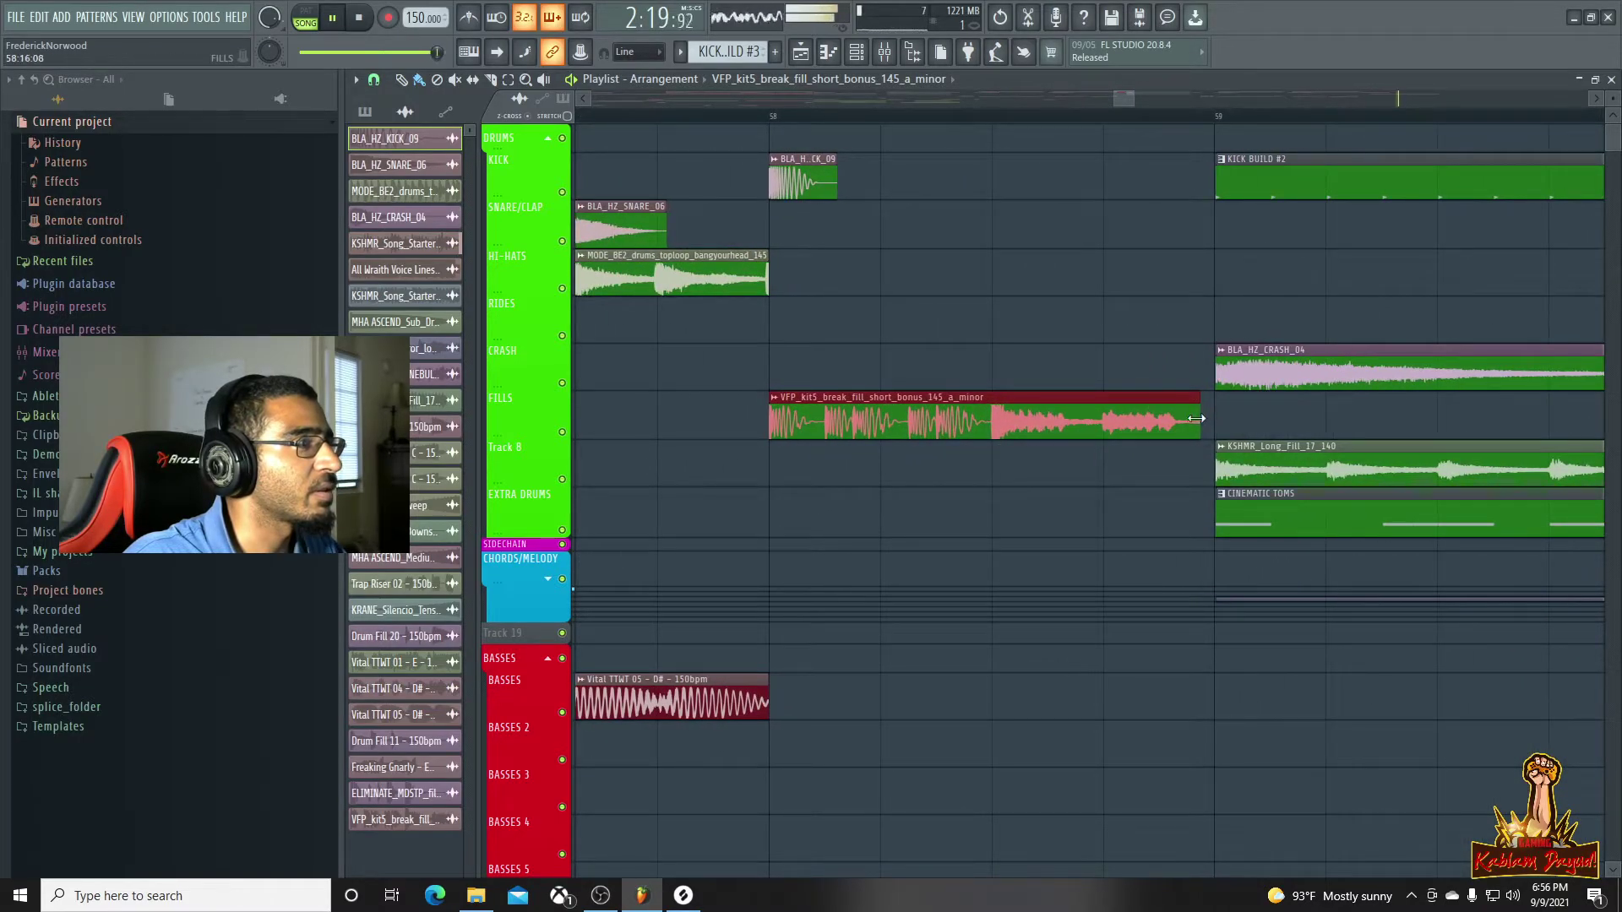
scroll(1210, 437, down, 10)
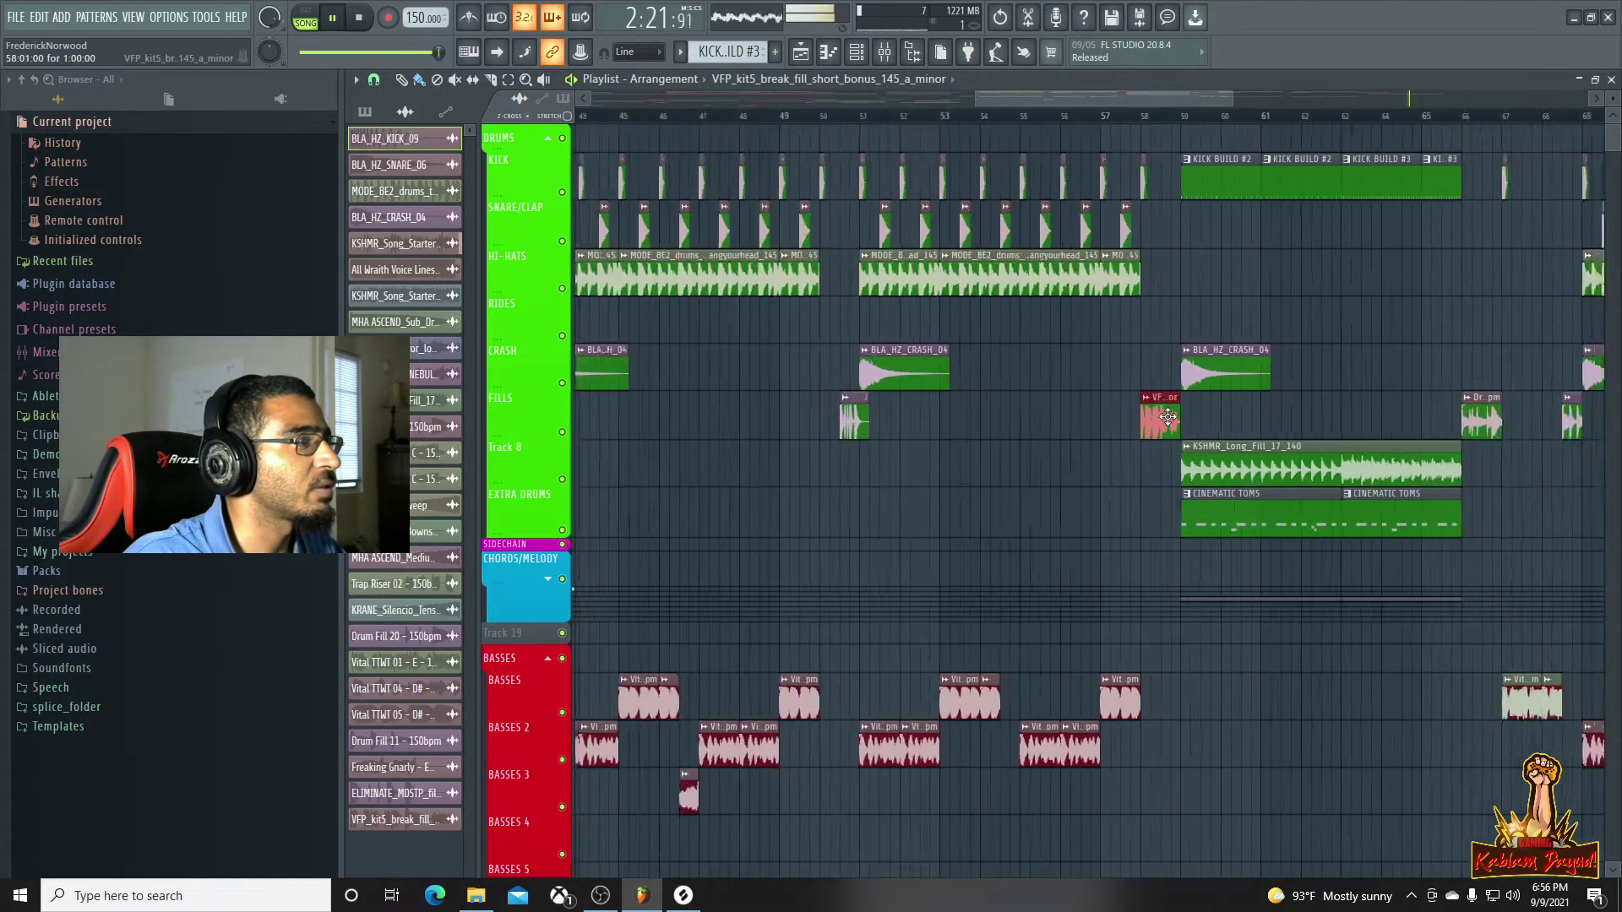
Play the first drop from about bar 39 to bar 58 and examine its bass, drum and fill clips
click(934, 118)
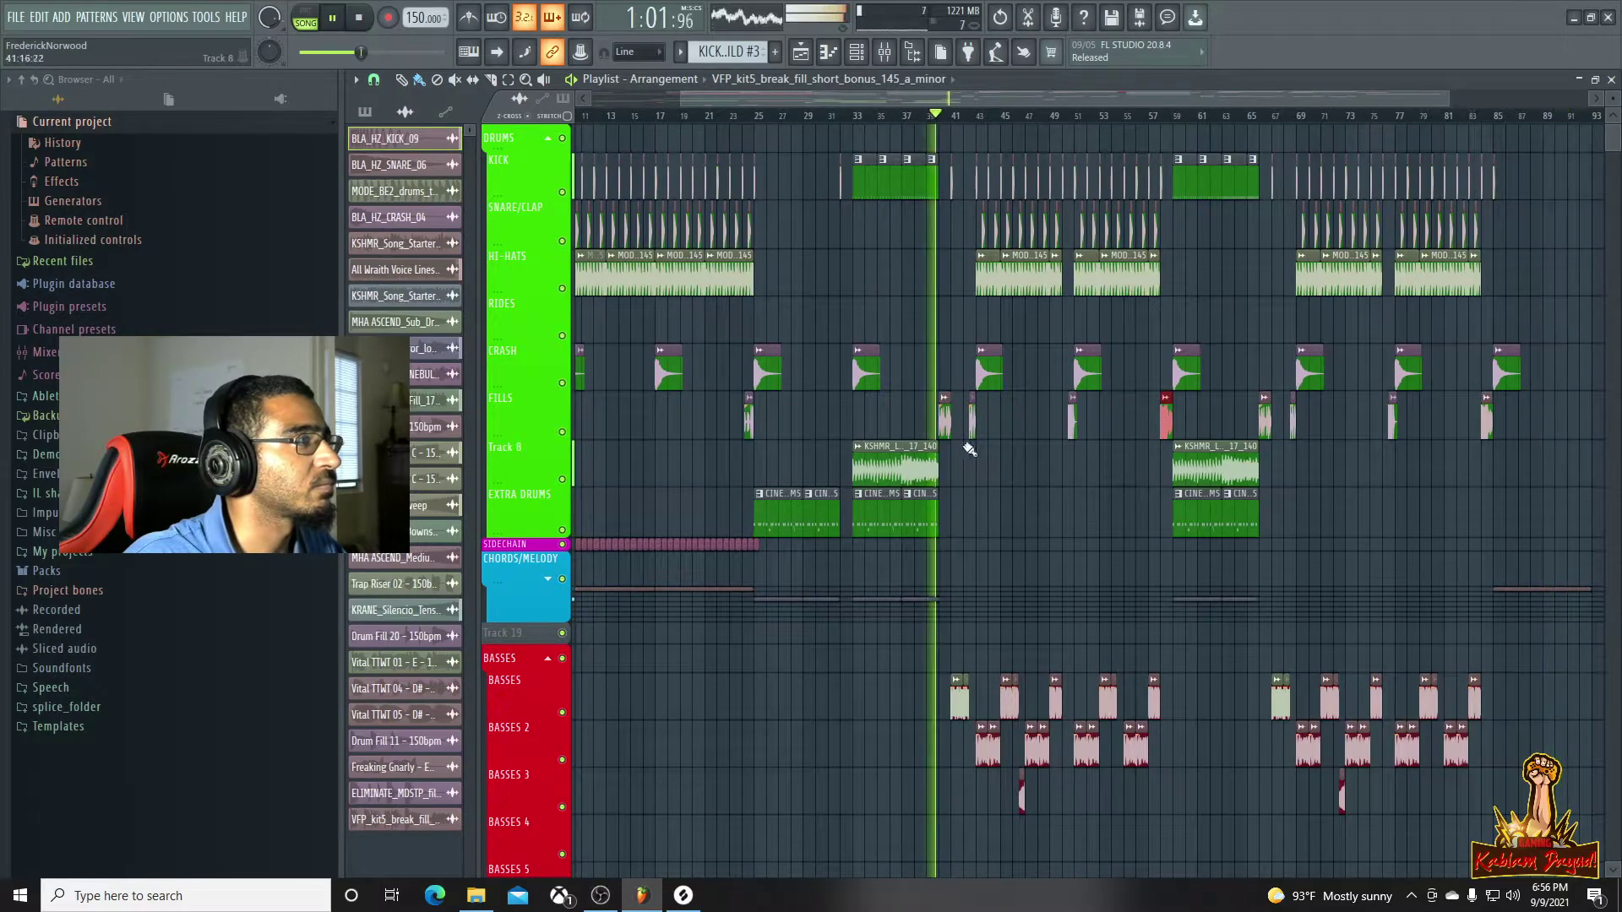
scroll(1190, 504, up, 5)
scroll(1190, 505, down, 1)
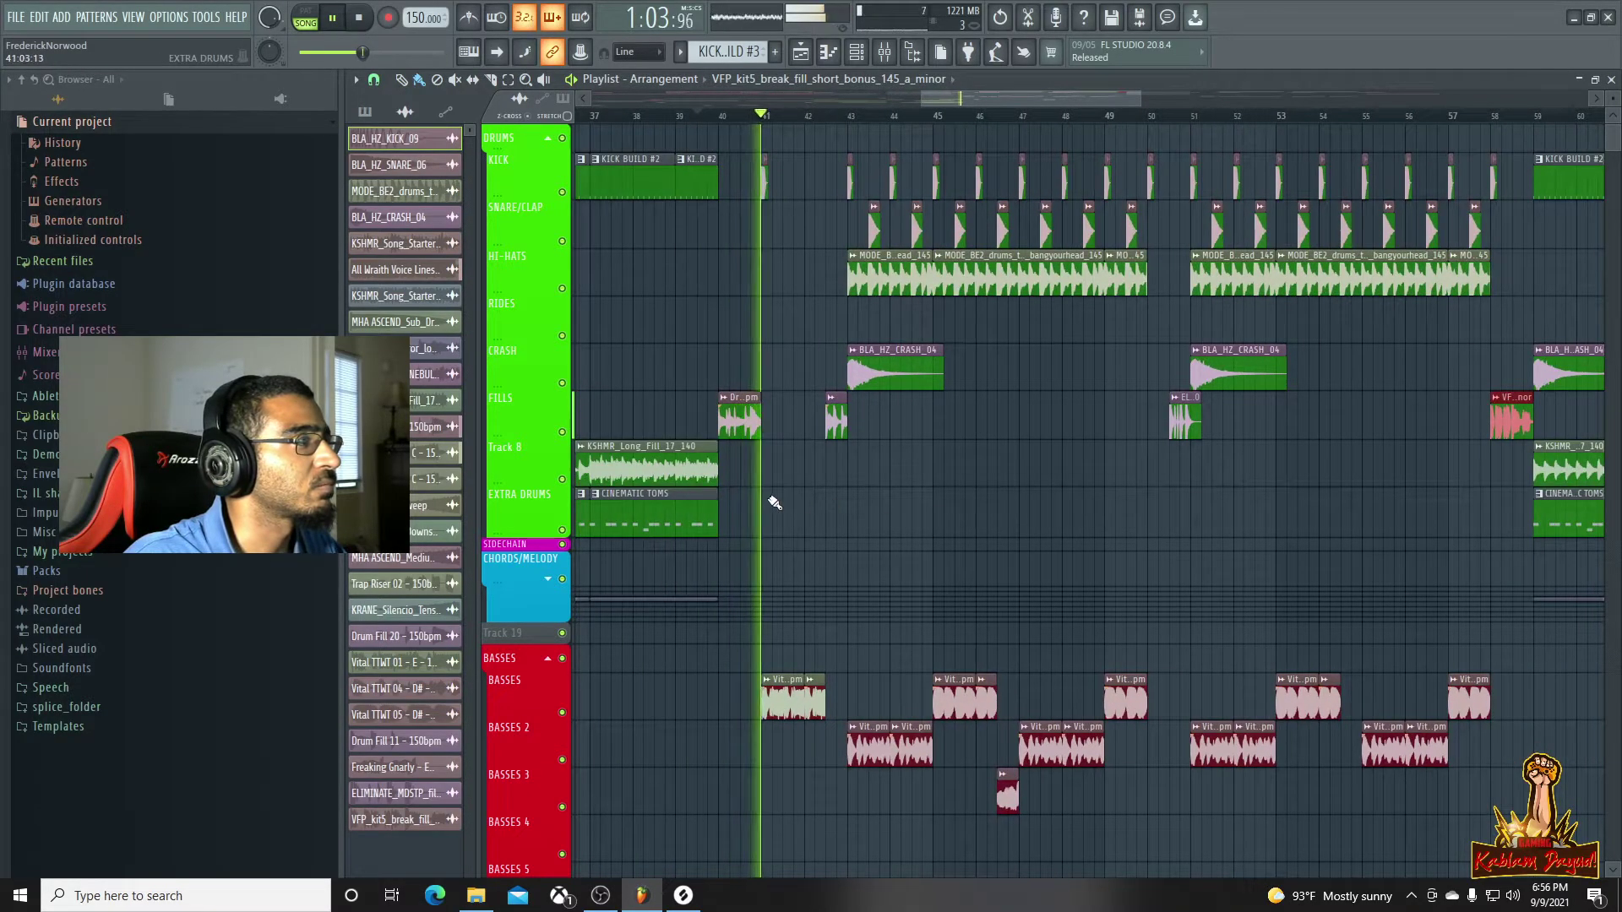
scroll(771, 499, down, 2)
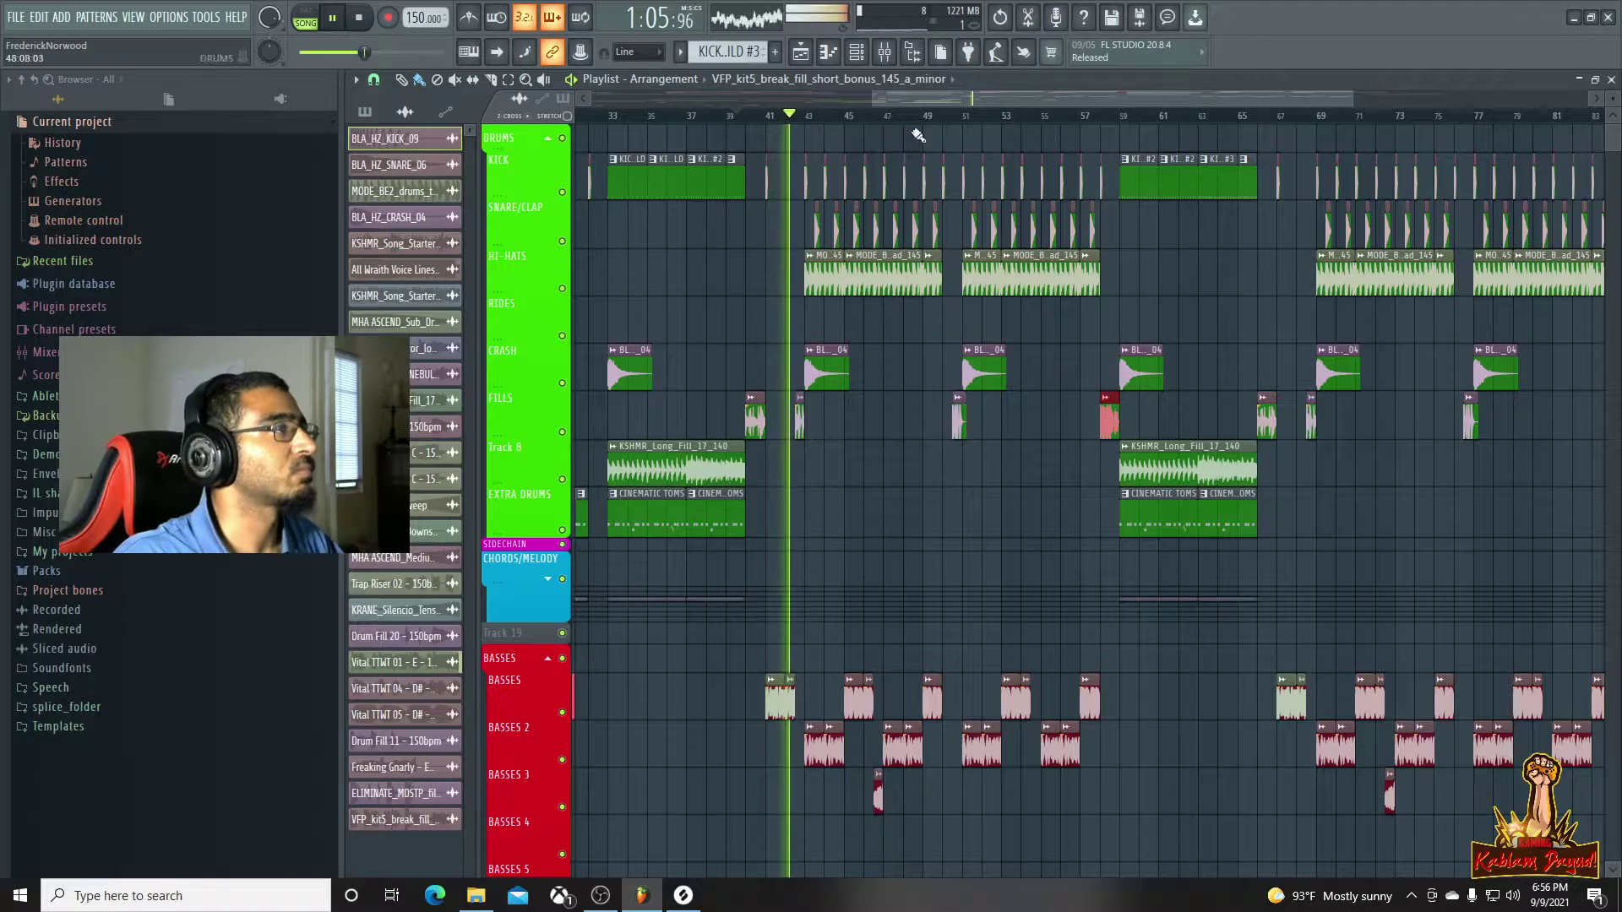
drag(1052, 97, 798, 91)
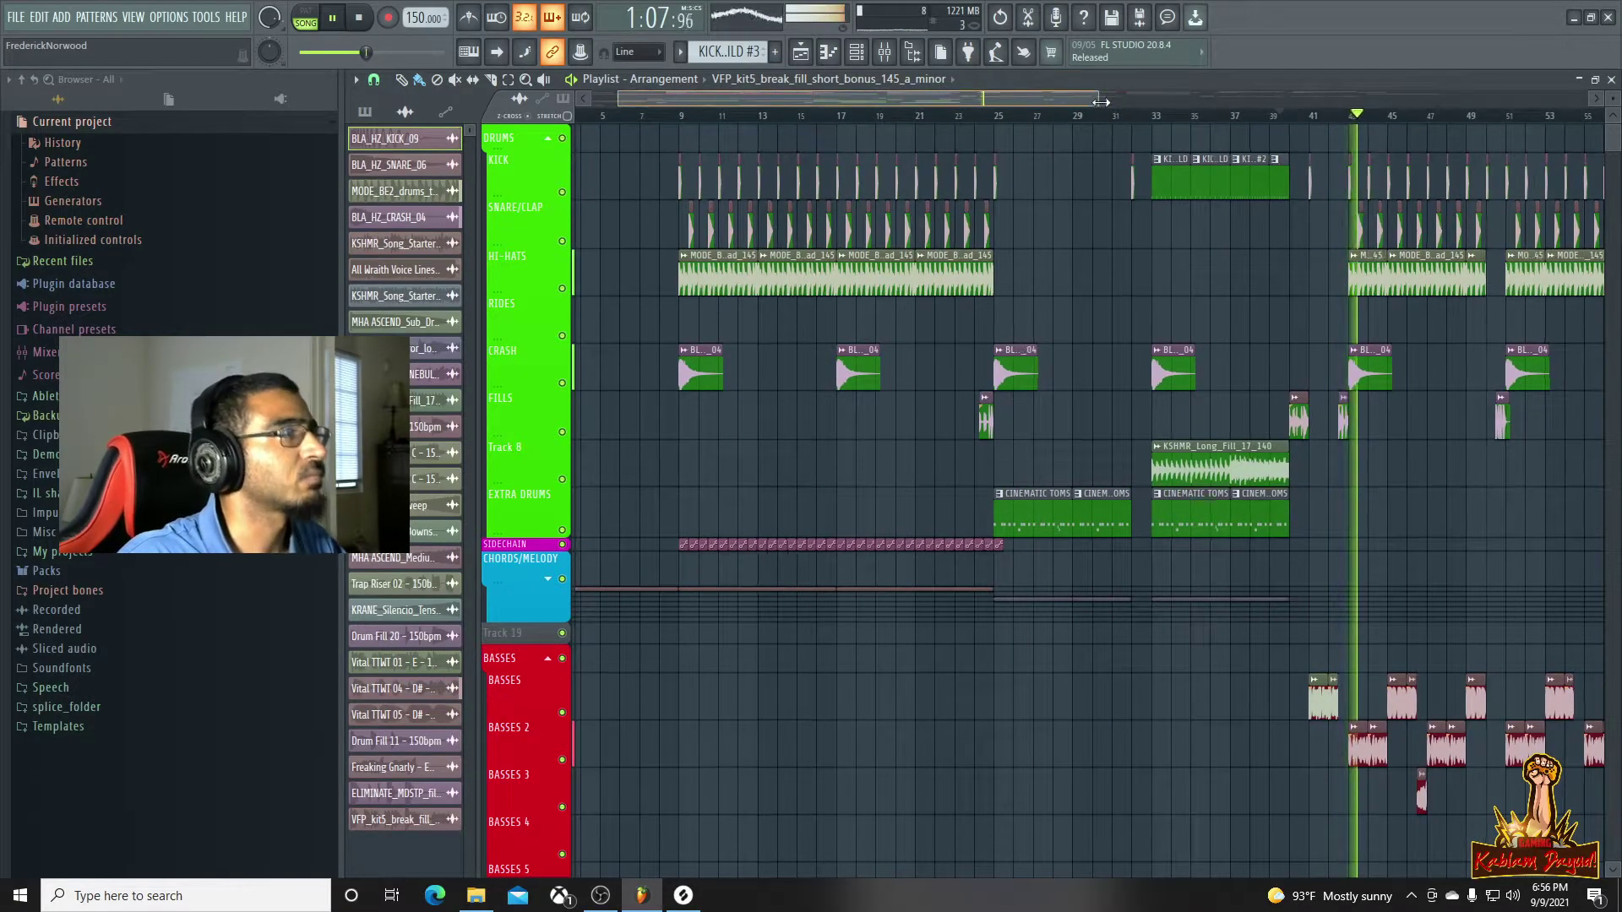
scroll(1281, 490, down, 2)
scroll(1285, 499, down, 3)
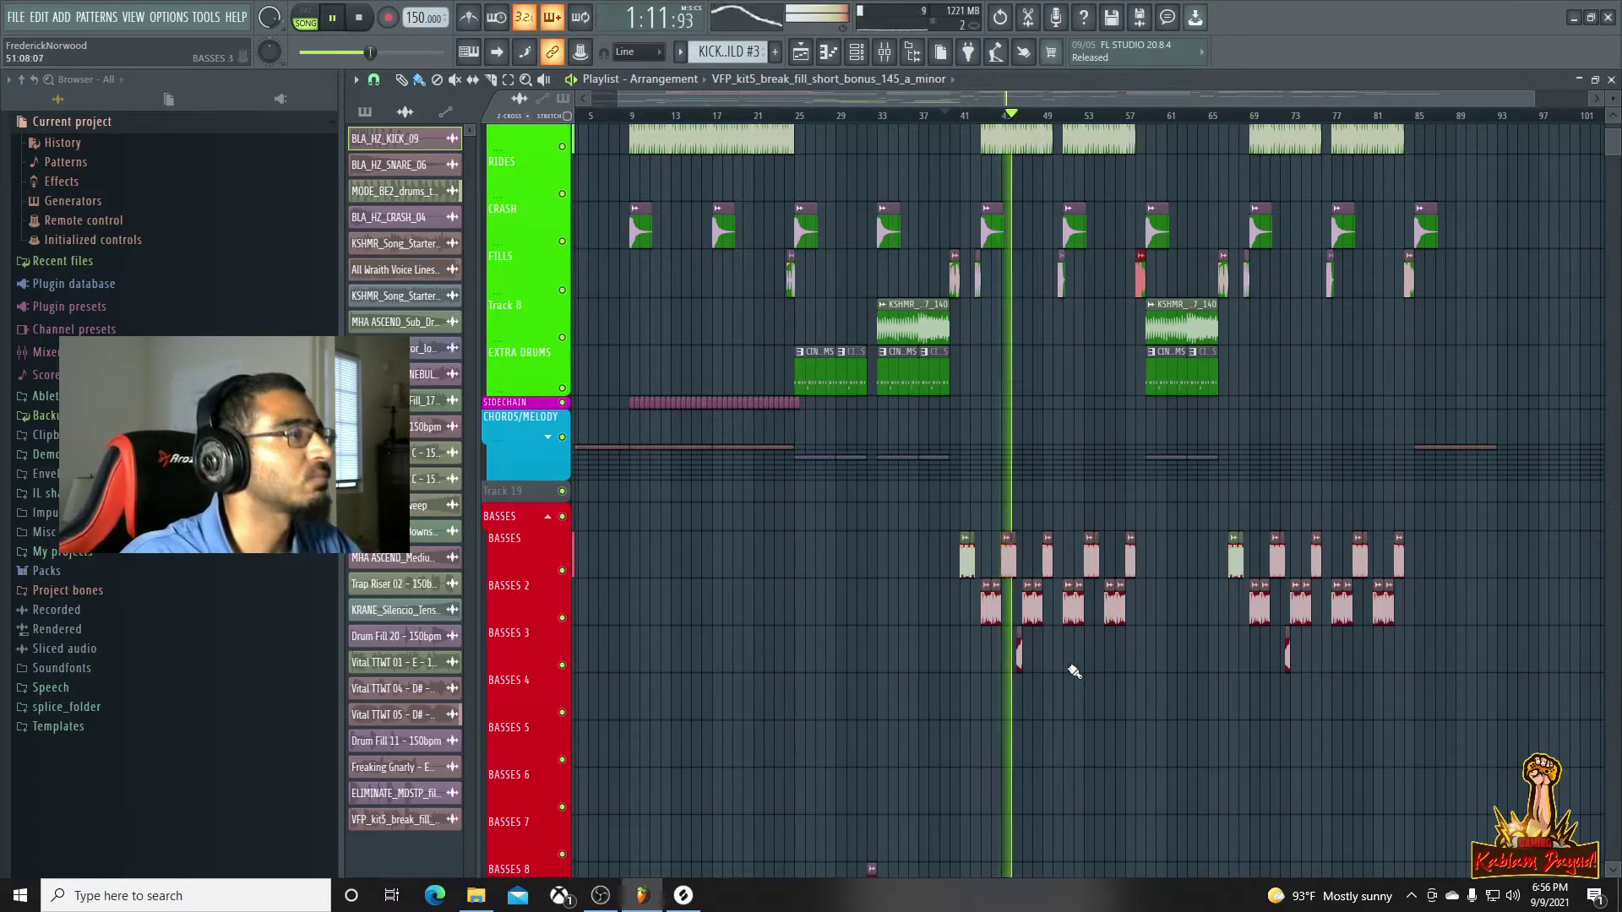
scroll(1074, 671, up, 5)
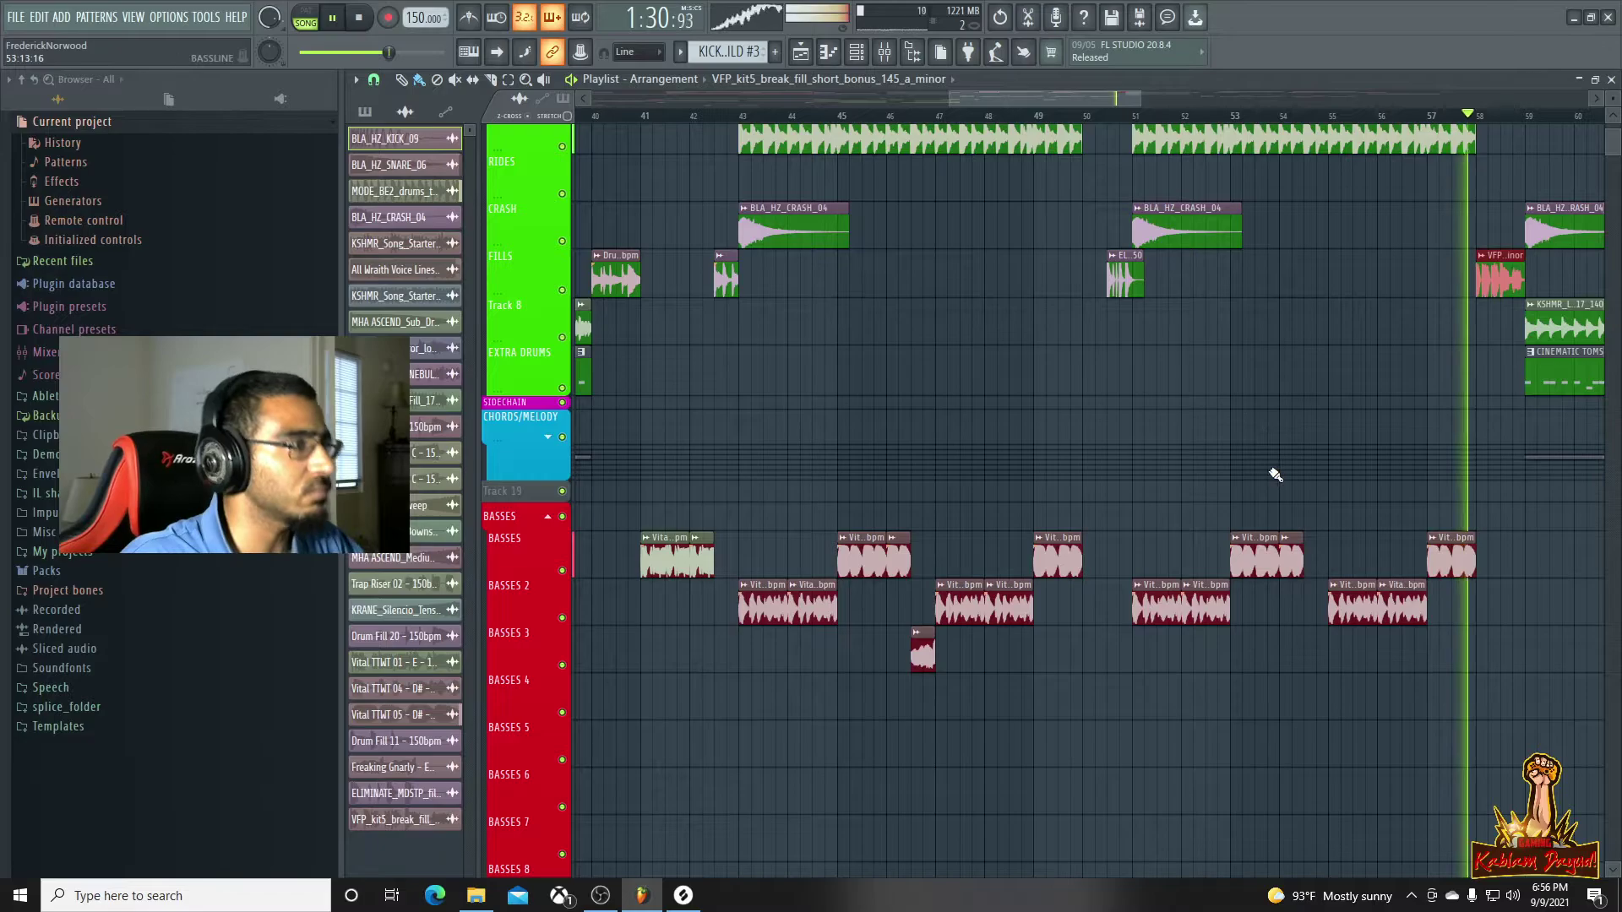
scroll(1309, 465, up, 3)
key(space)
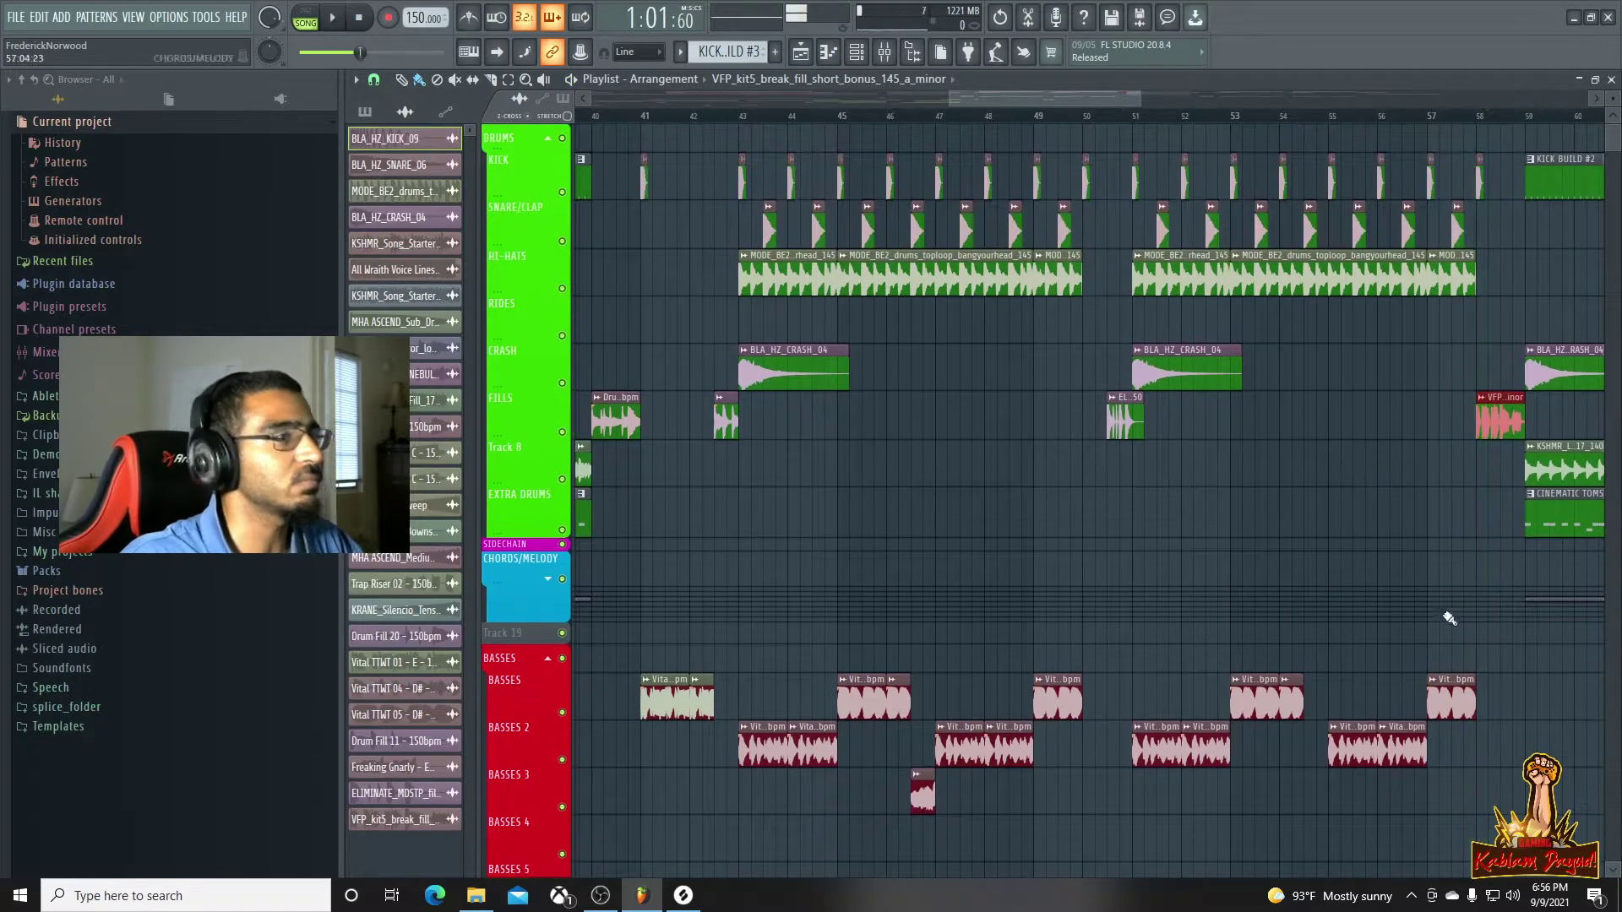
Open the Basses folder of the KABLAMDAYUD pack in the sample browser and expand one of its subfolders
scroll(906, 566, down, 2)
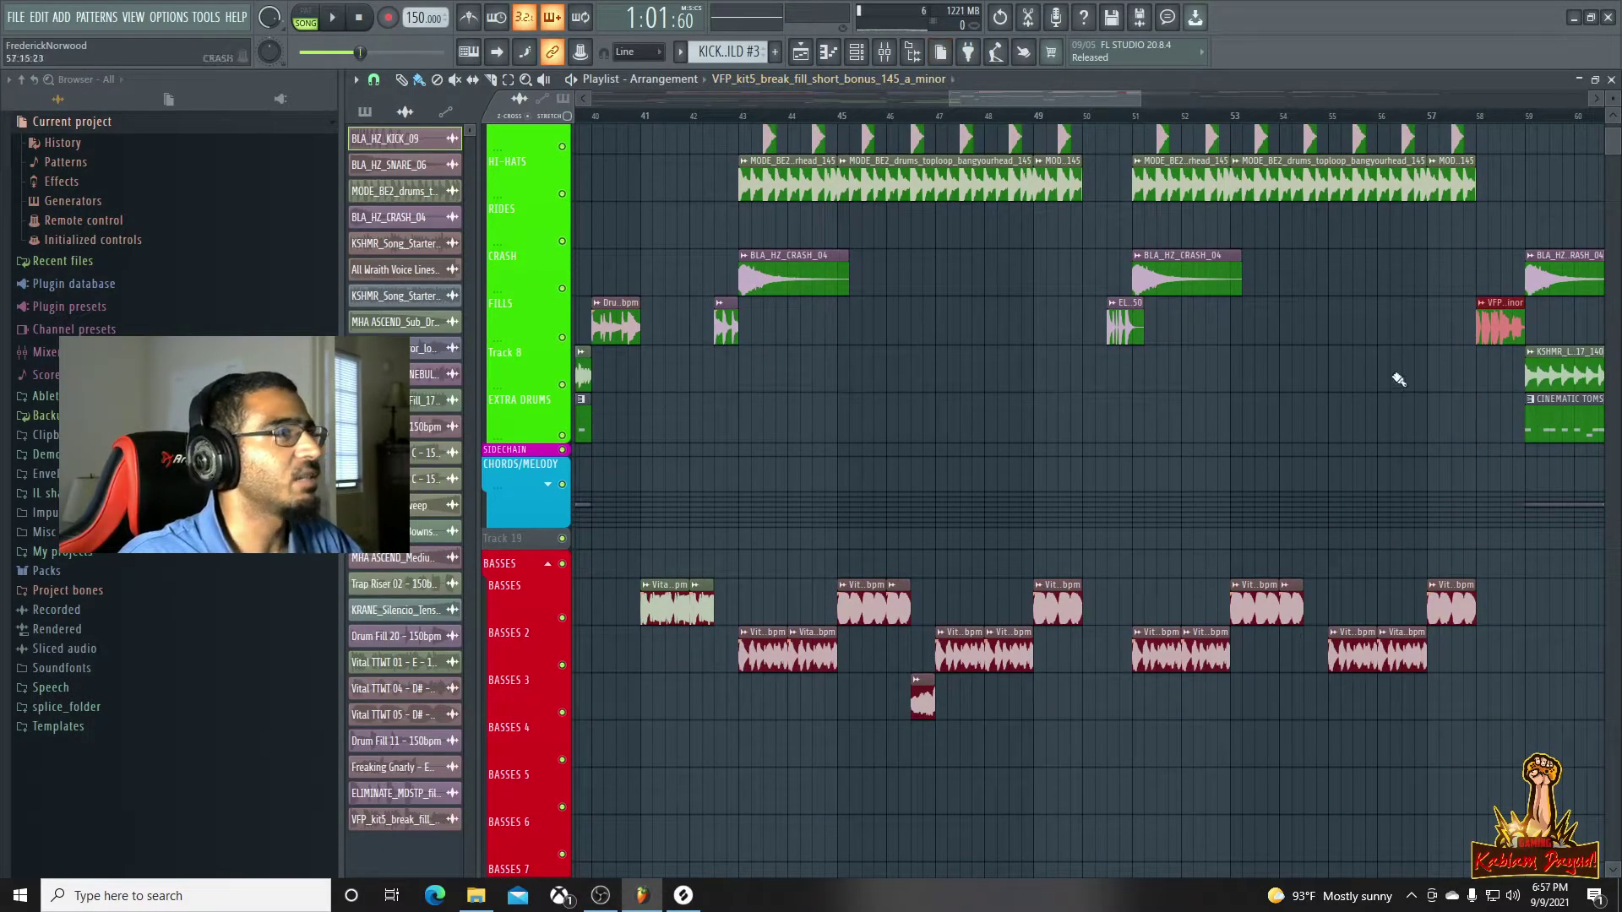
click(859, 54)
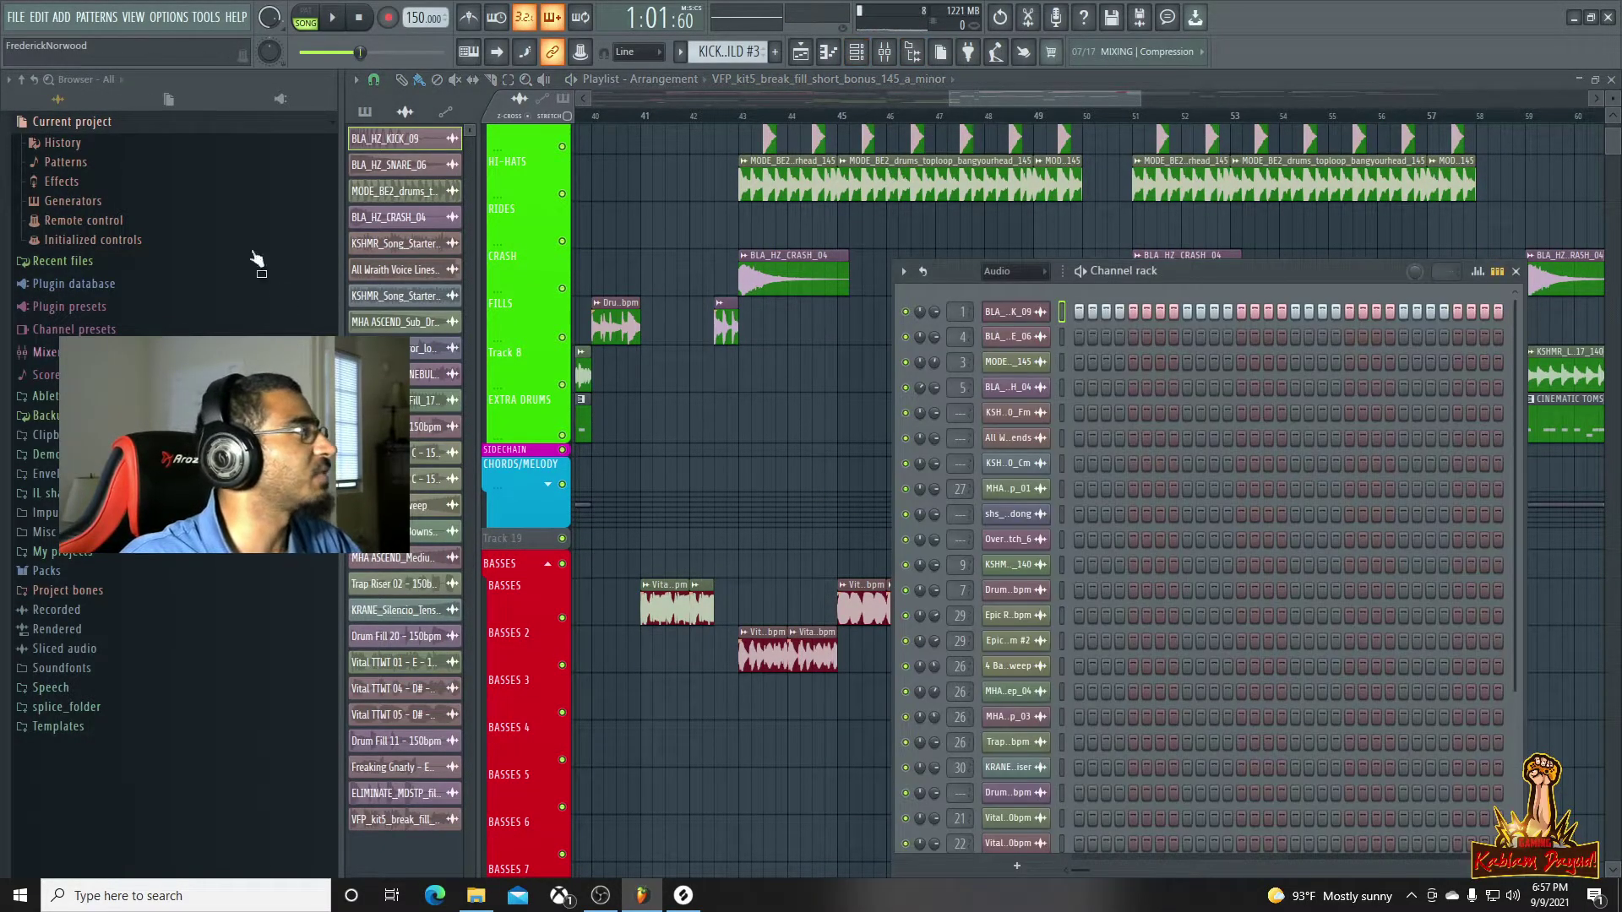
click(158, 101)
click(115, 81)
click(134, 147)
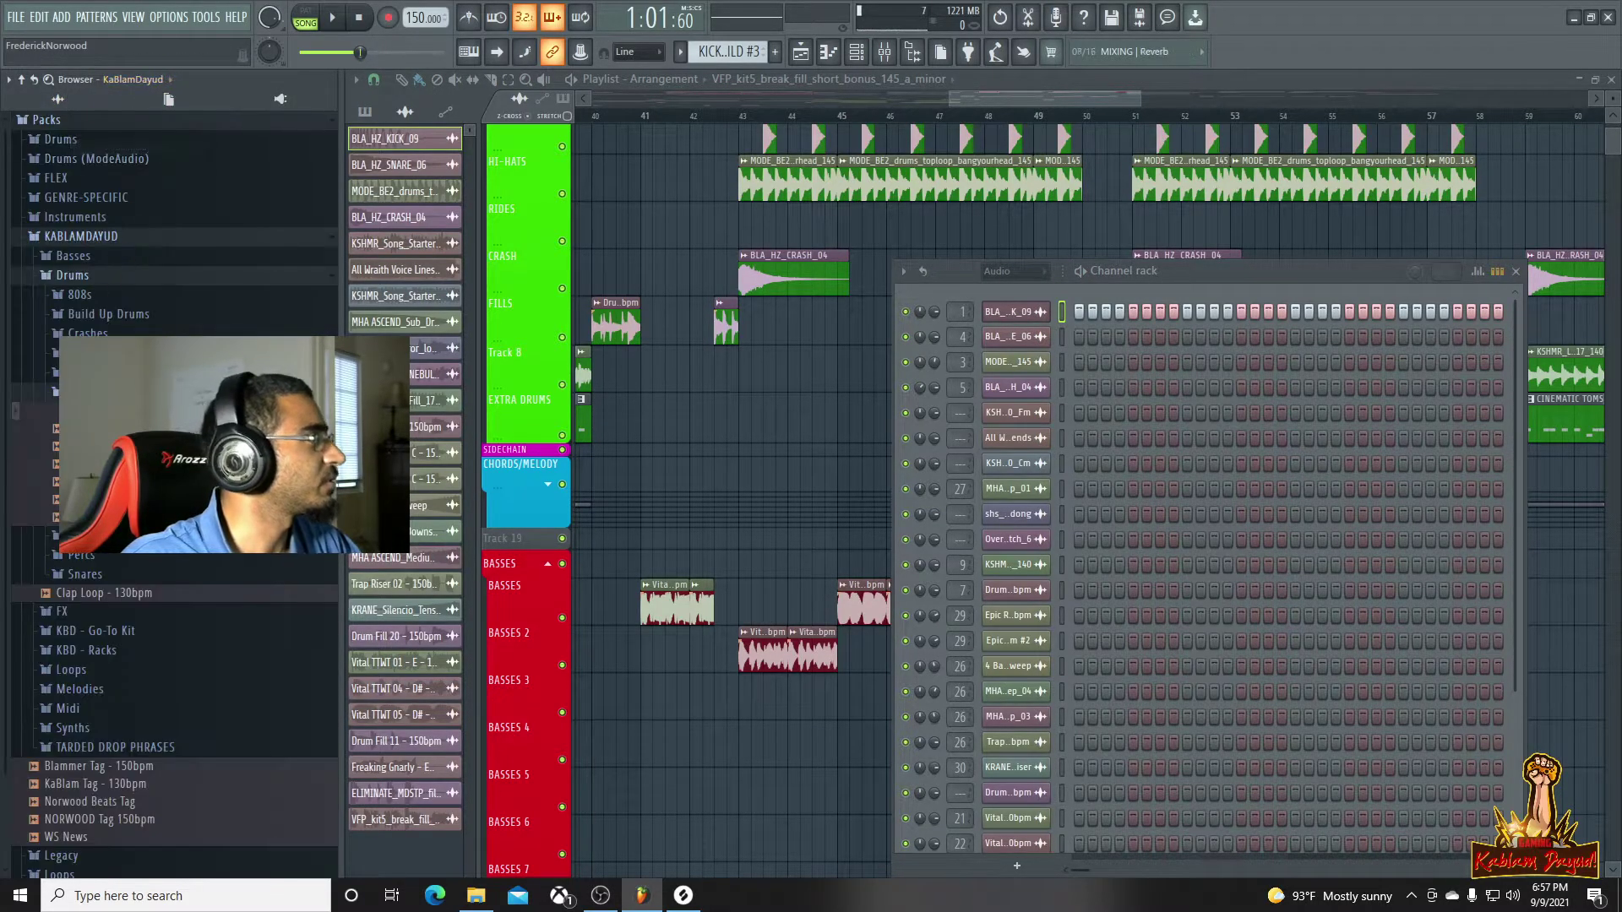
click(80, 392)
click(73, 256)
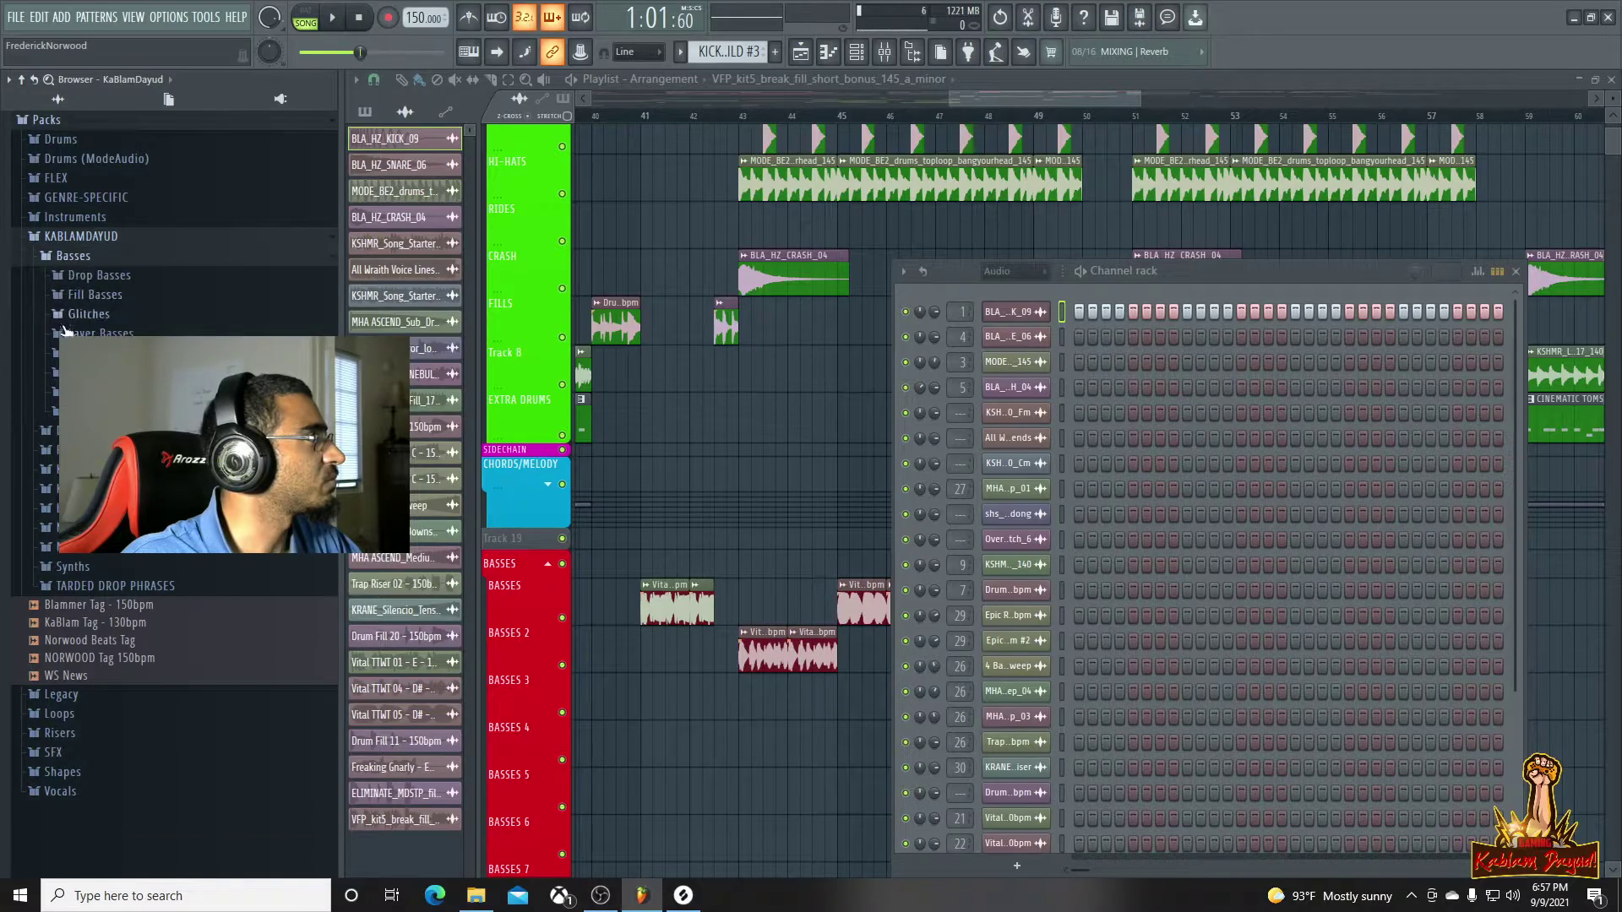
click(93, 392)
Audition bass samples and place Robo Siren - F - 150bpm on the BASSES 3 track from bar 57 to bar 58
click(102, 446)
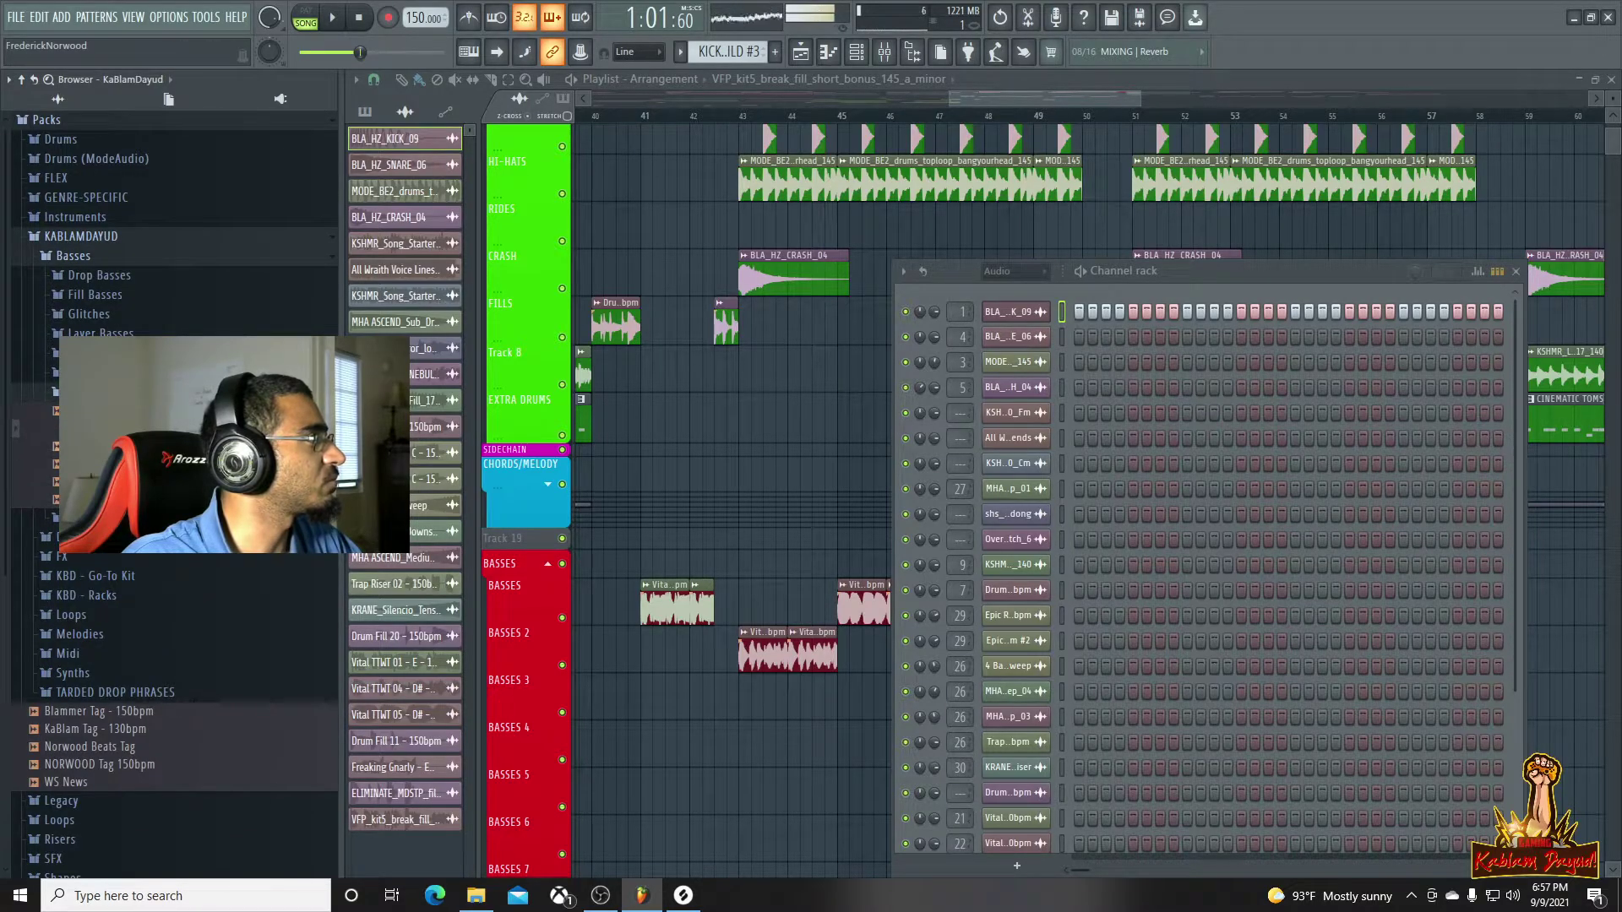
drag(1245, 267, 1304, 827)
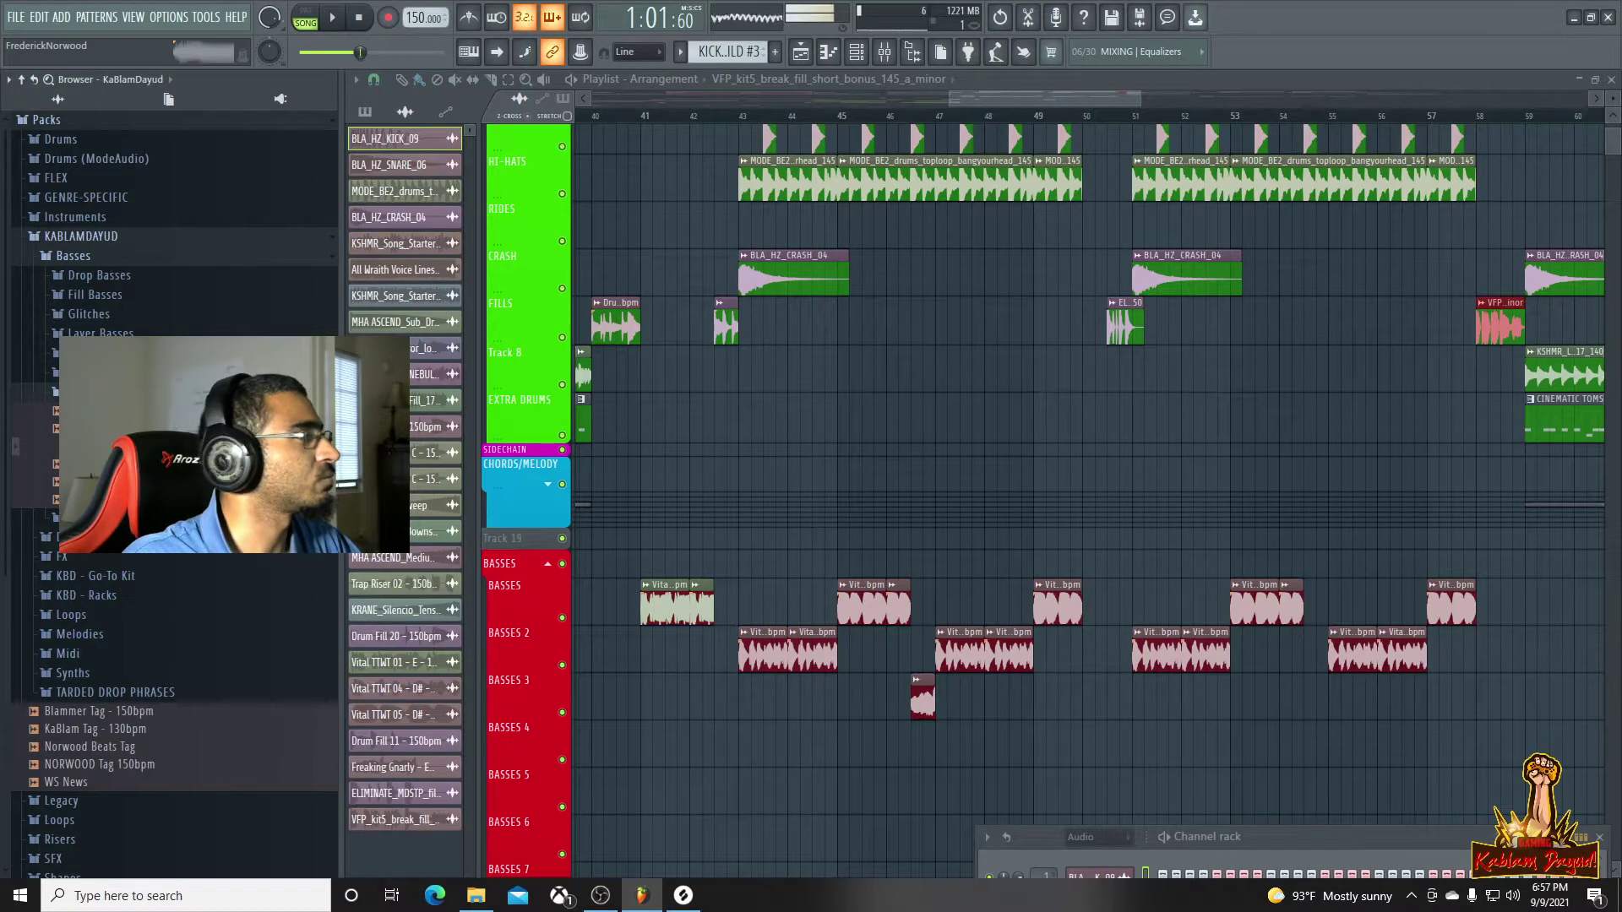
drag(1329, 703, 1470, 716)
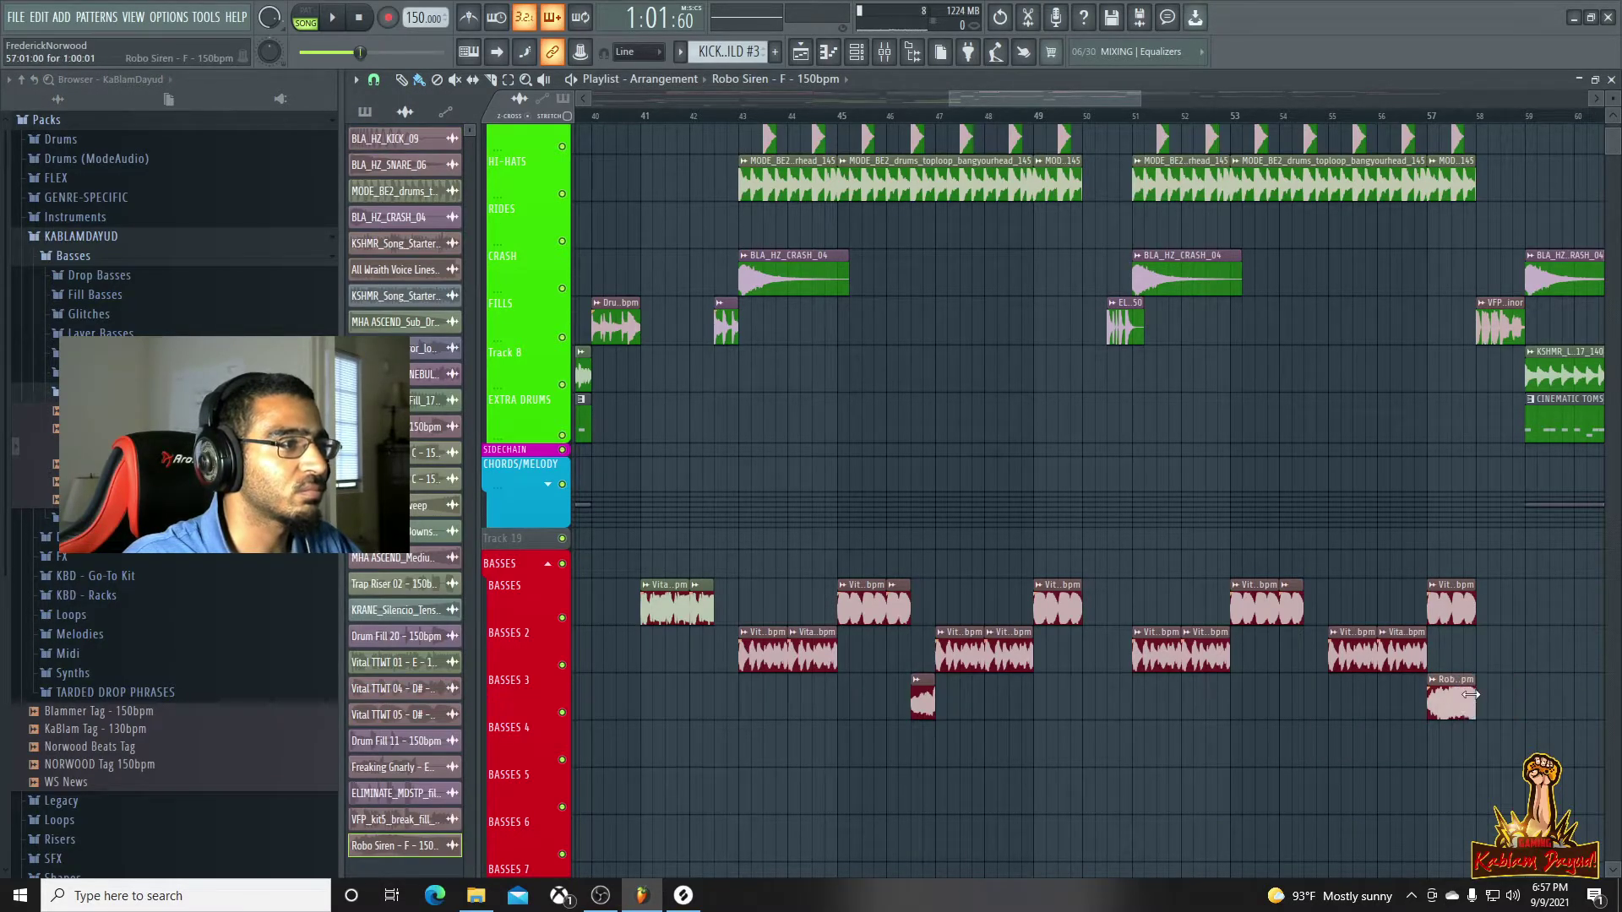
Pitch the Robo Siren clip down 200 cents with the Auto stretch mode and play it from bar 57
double_click(1450, 698)
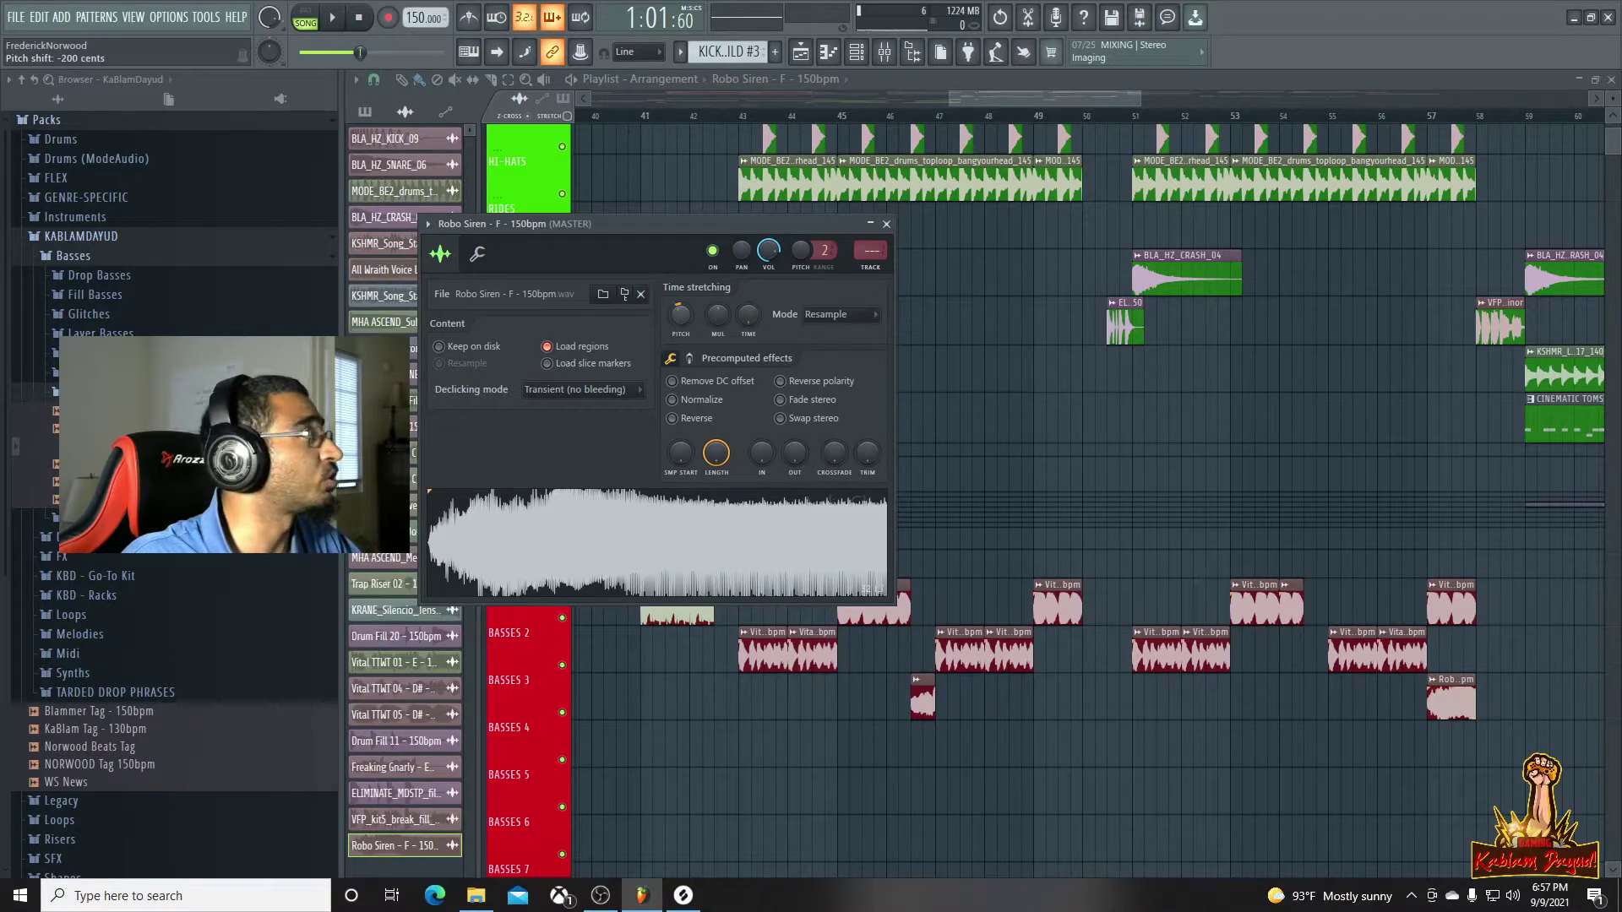
drag(680, 315, 680, 323)
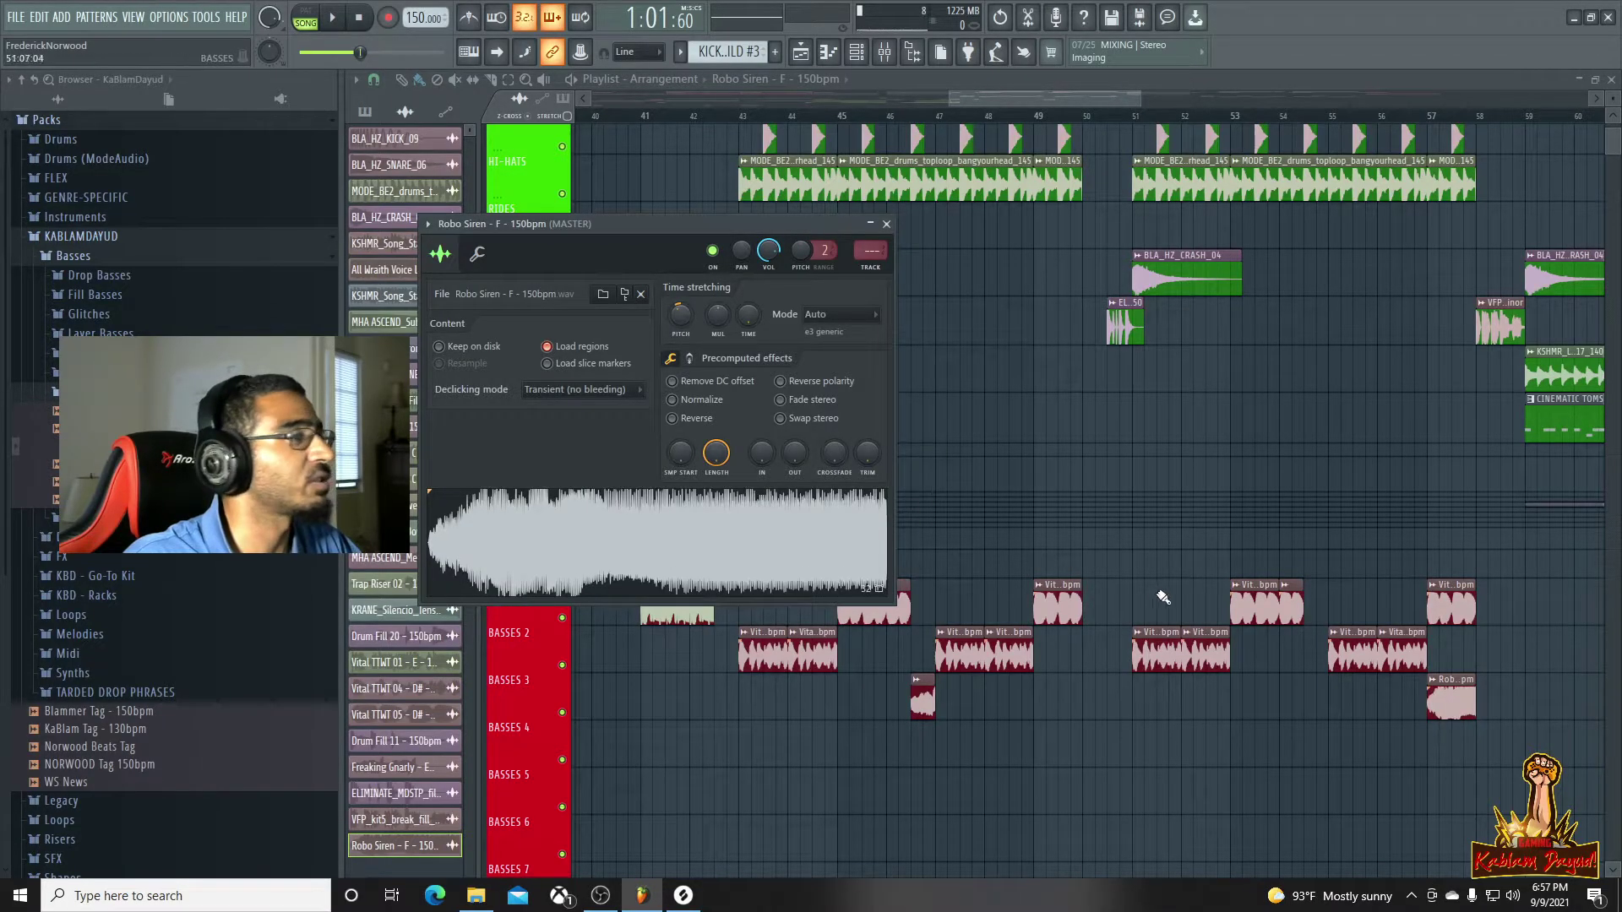
key(space)
click(1428, 116)
key(space)
key(space)
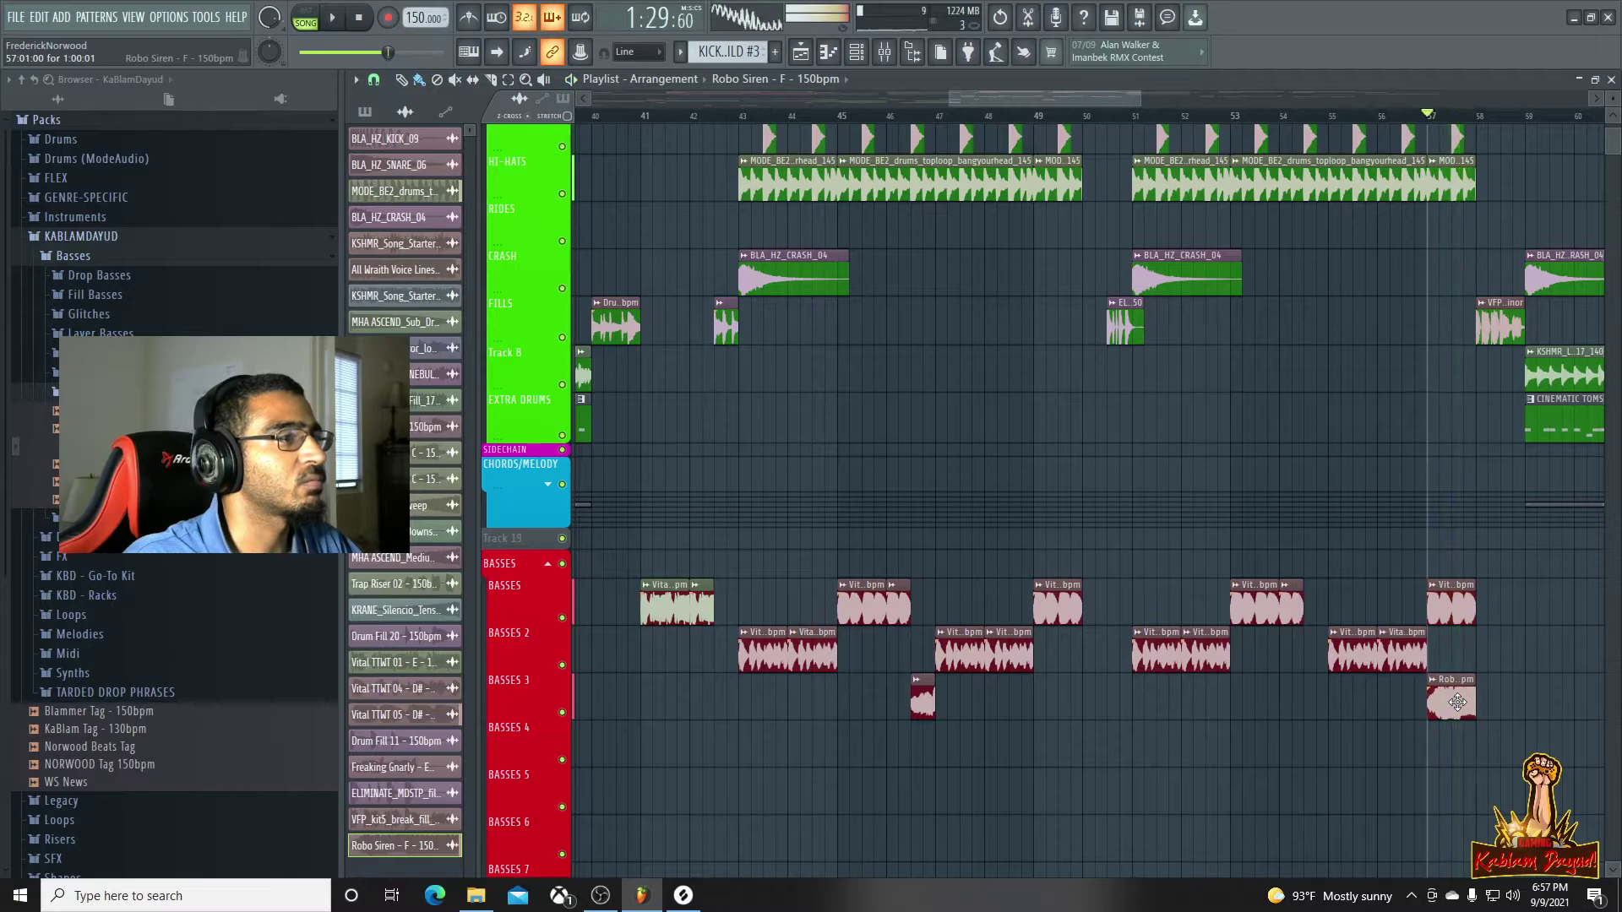
Try a higher MOD X level on the Robo Siren channel during playback from bar 57, and reset it
double_click(1457, 702)
click(476, 254)
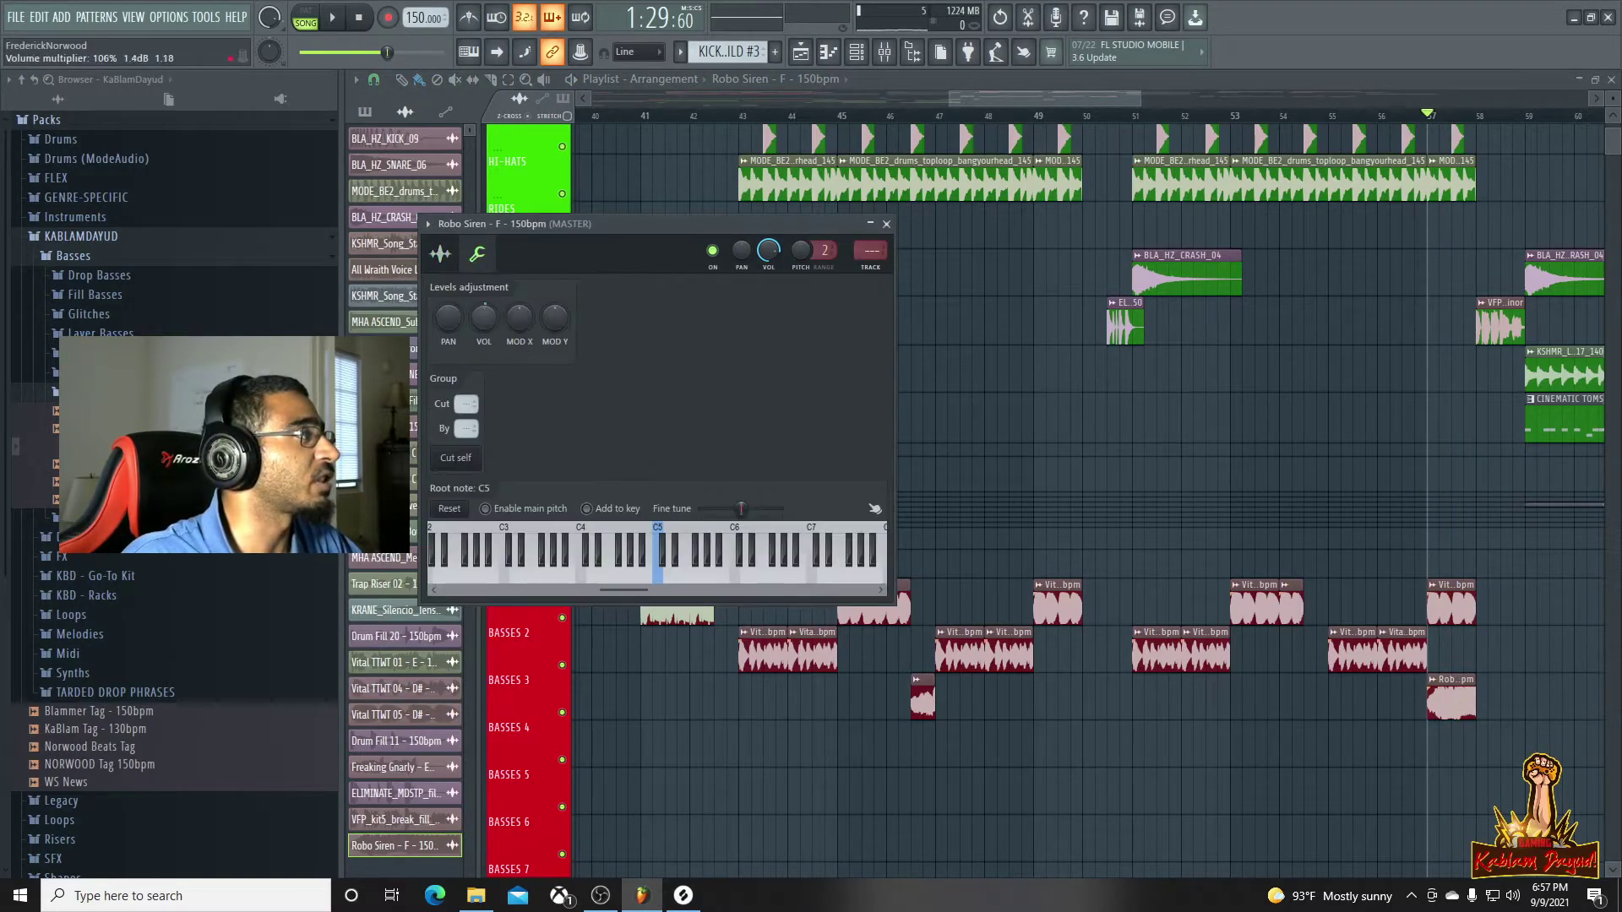
key(space)
drag(520, 318, 519, 297)
key(space)
key(space)
key(space)
key(space)
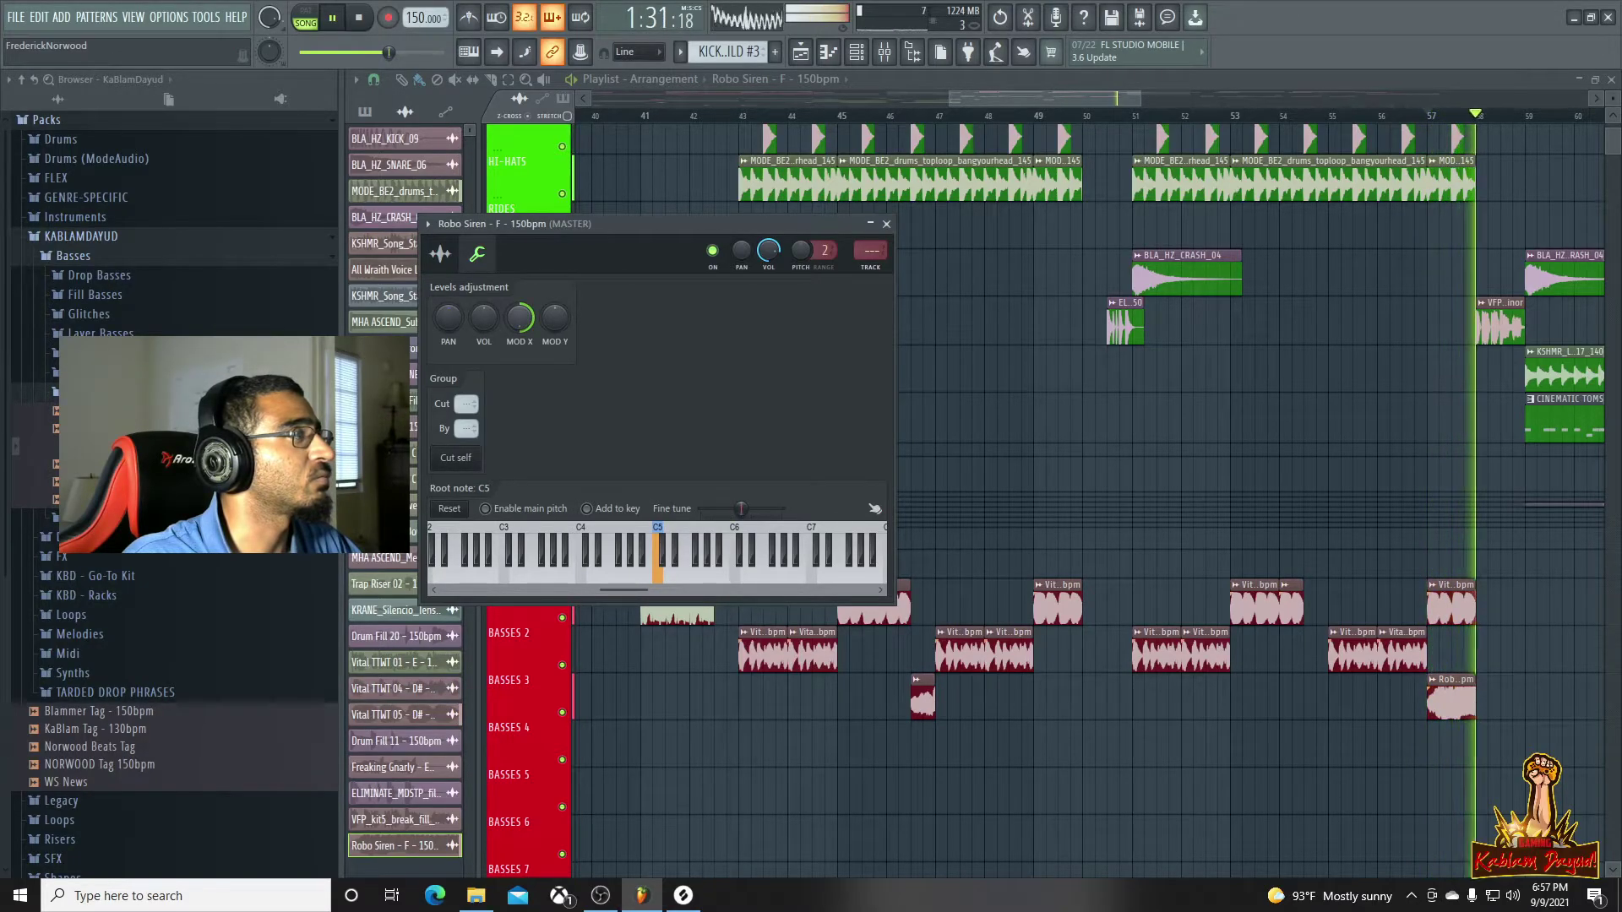
alt+click(519, 318)
key(space)
key(space)
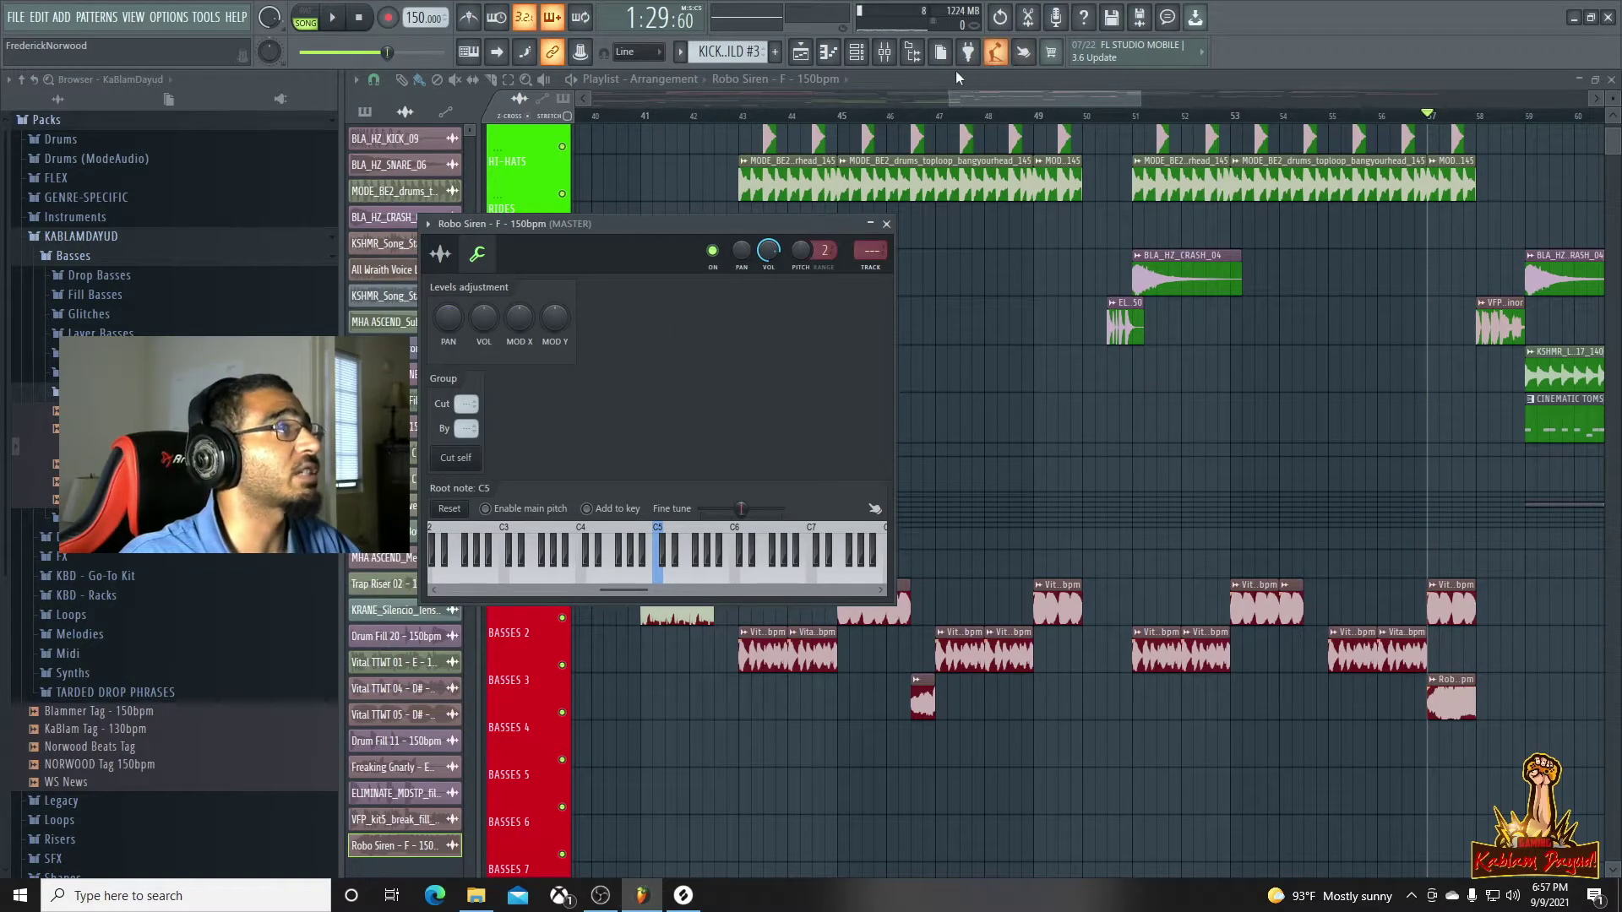
Route the Robo Siren channel to mixer insert 23 (BASSES) and play it through the insert's effects
click(887, 56)
drag(486, 773, 601, 732)
click(928, 452)
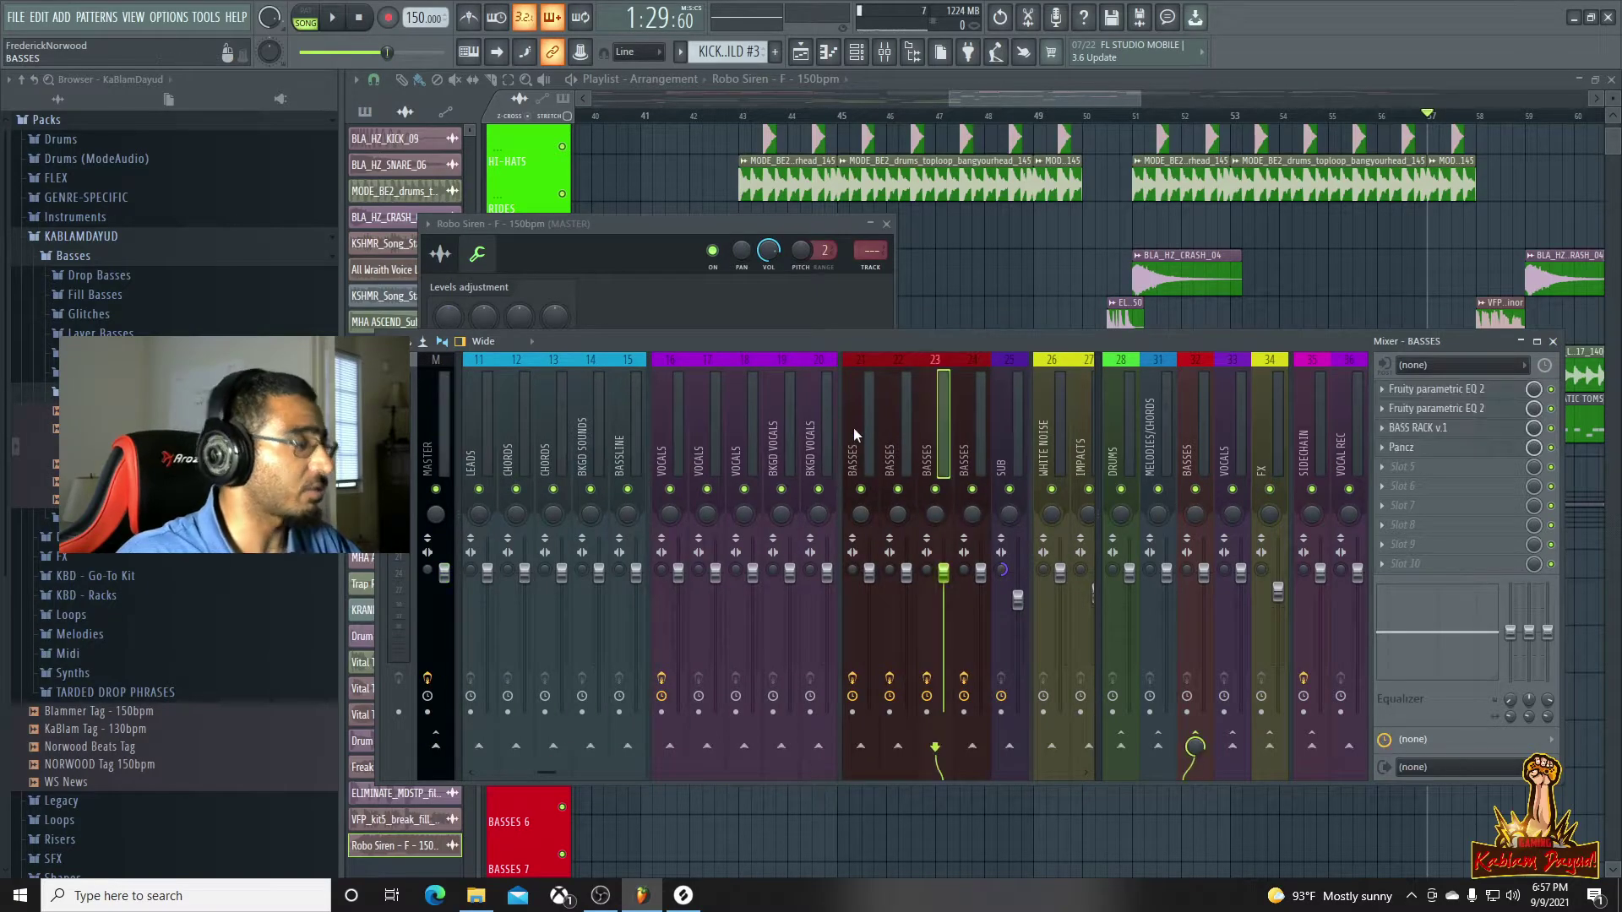
key(ctrl+l)
key(space)
key(space)
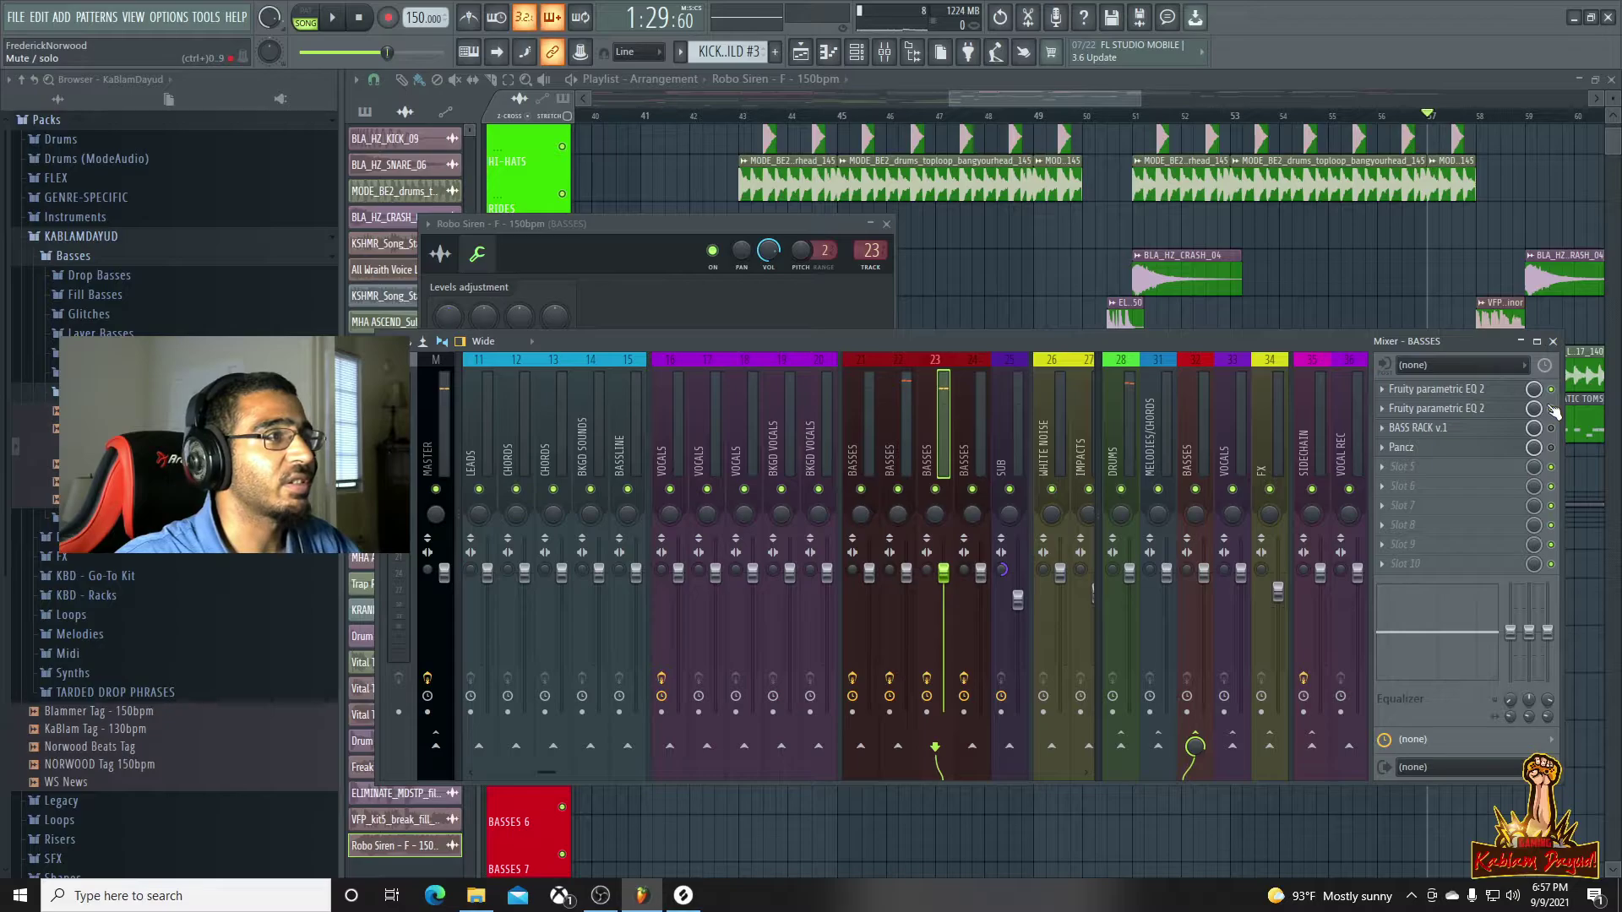
key(space)
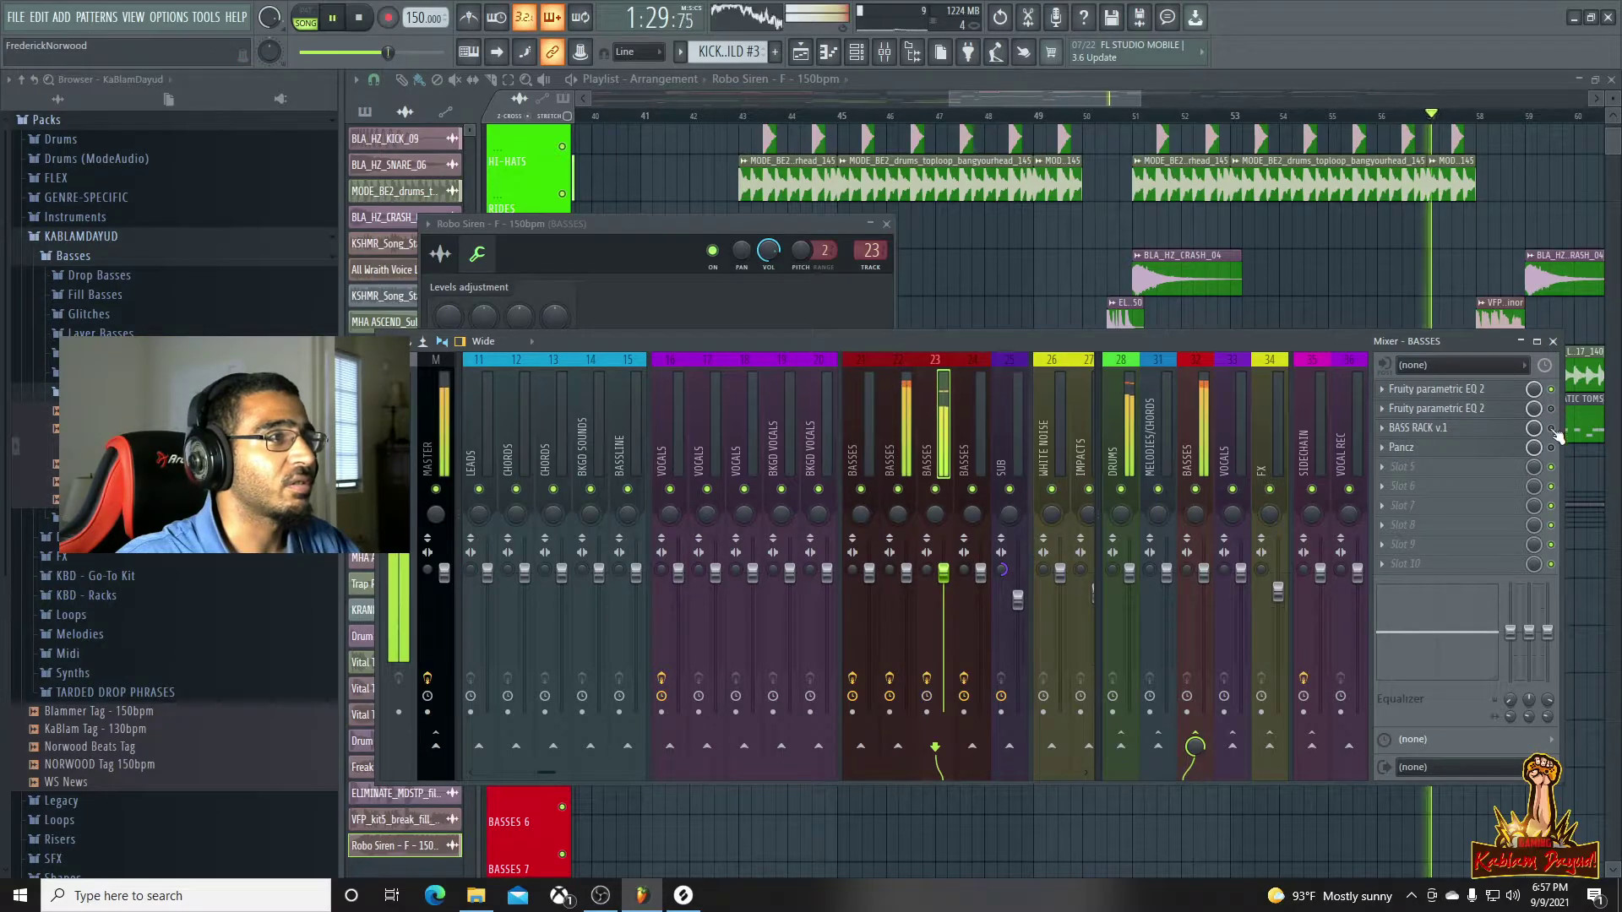
In insert 23's first Fruity parametric EQ 2, set the high-pass to about 219 Hz and the low-pass to about 7180 Hz
click(1503, 392)
key(space)
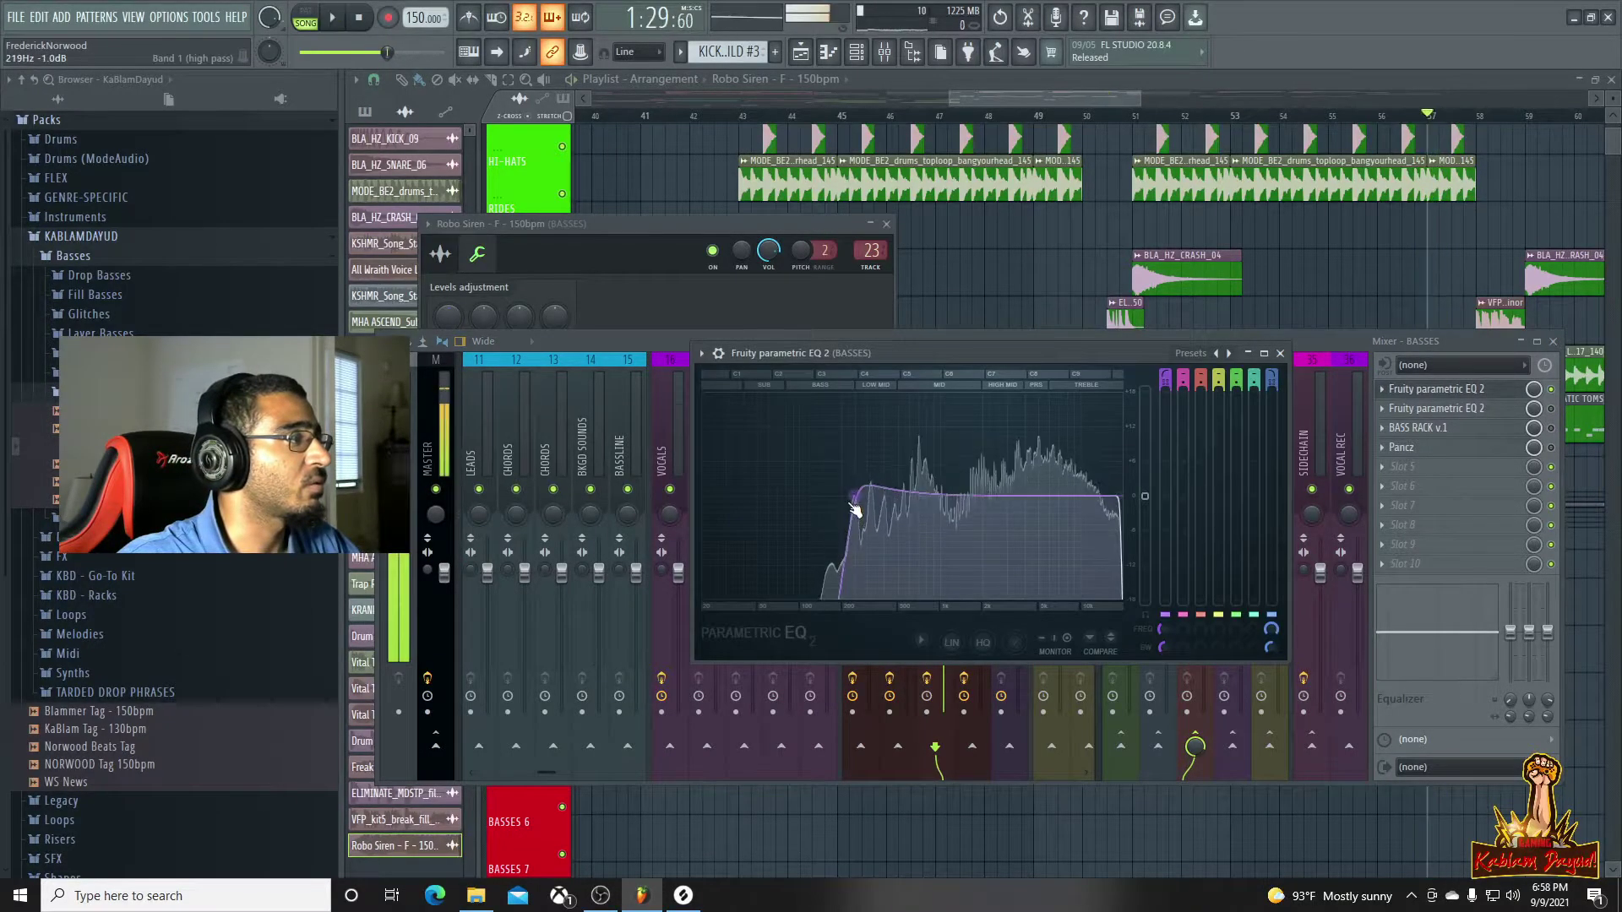
drag(851, 504, 854, 503)
key(space)
drag(944, 355, 910, 553)
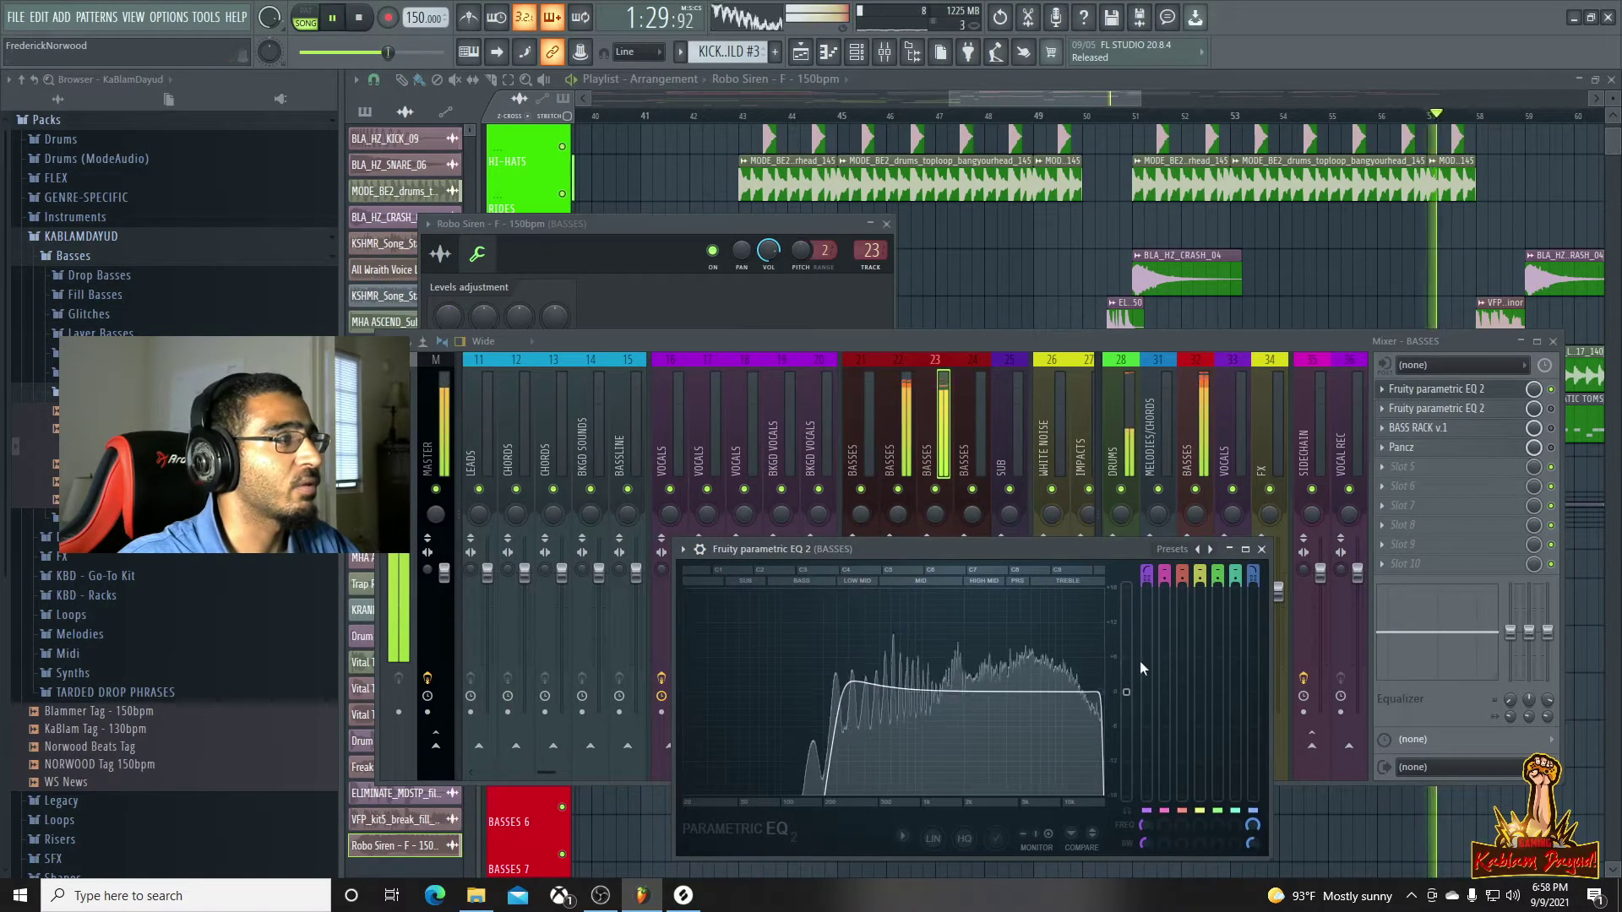
key(space)
key(space)
drag(1100, 692, 1035, 692)
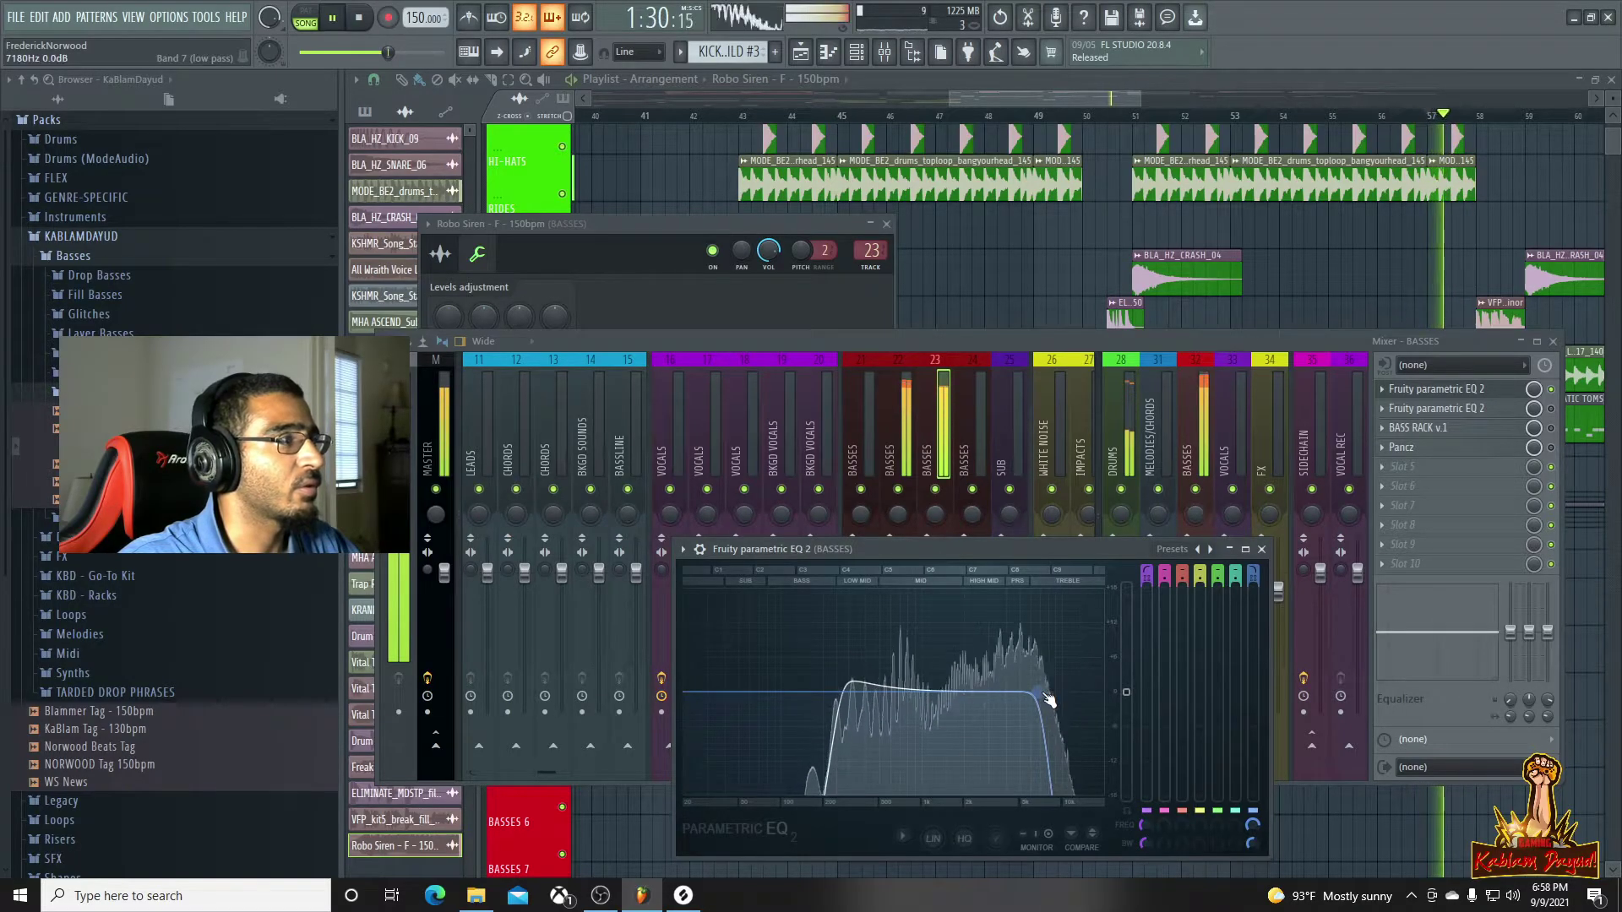
Toggle insert 23's second Fruity parametric EQ 2 and check its curve during playback
click(1469, 409)
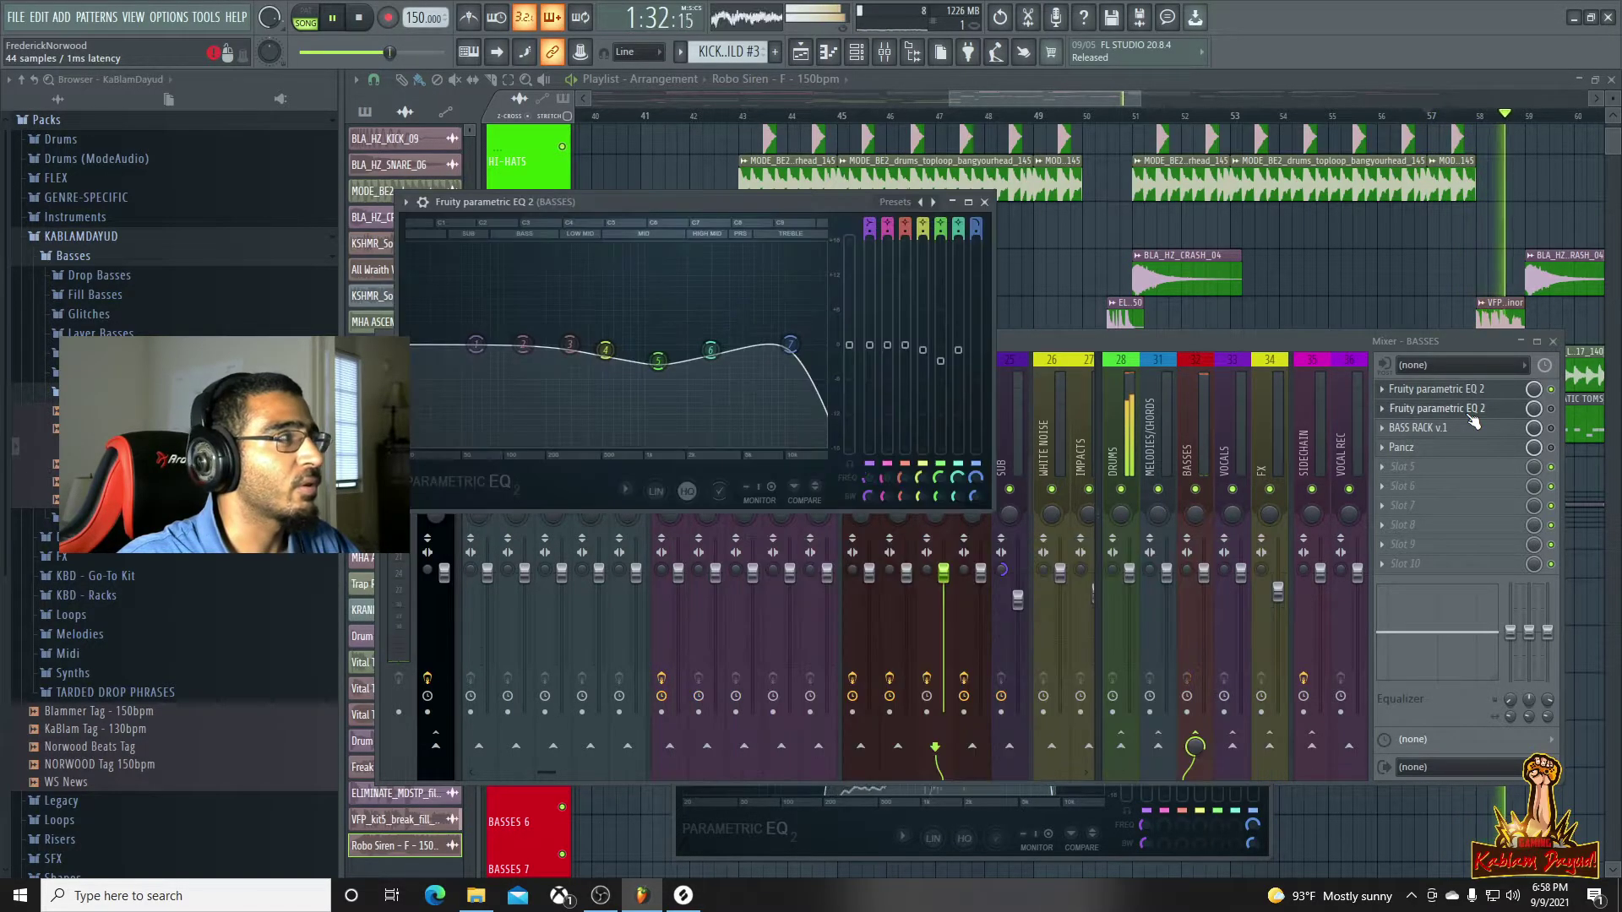
key(space)
click(1553, 409)
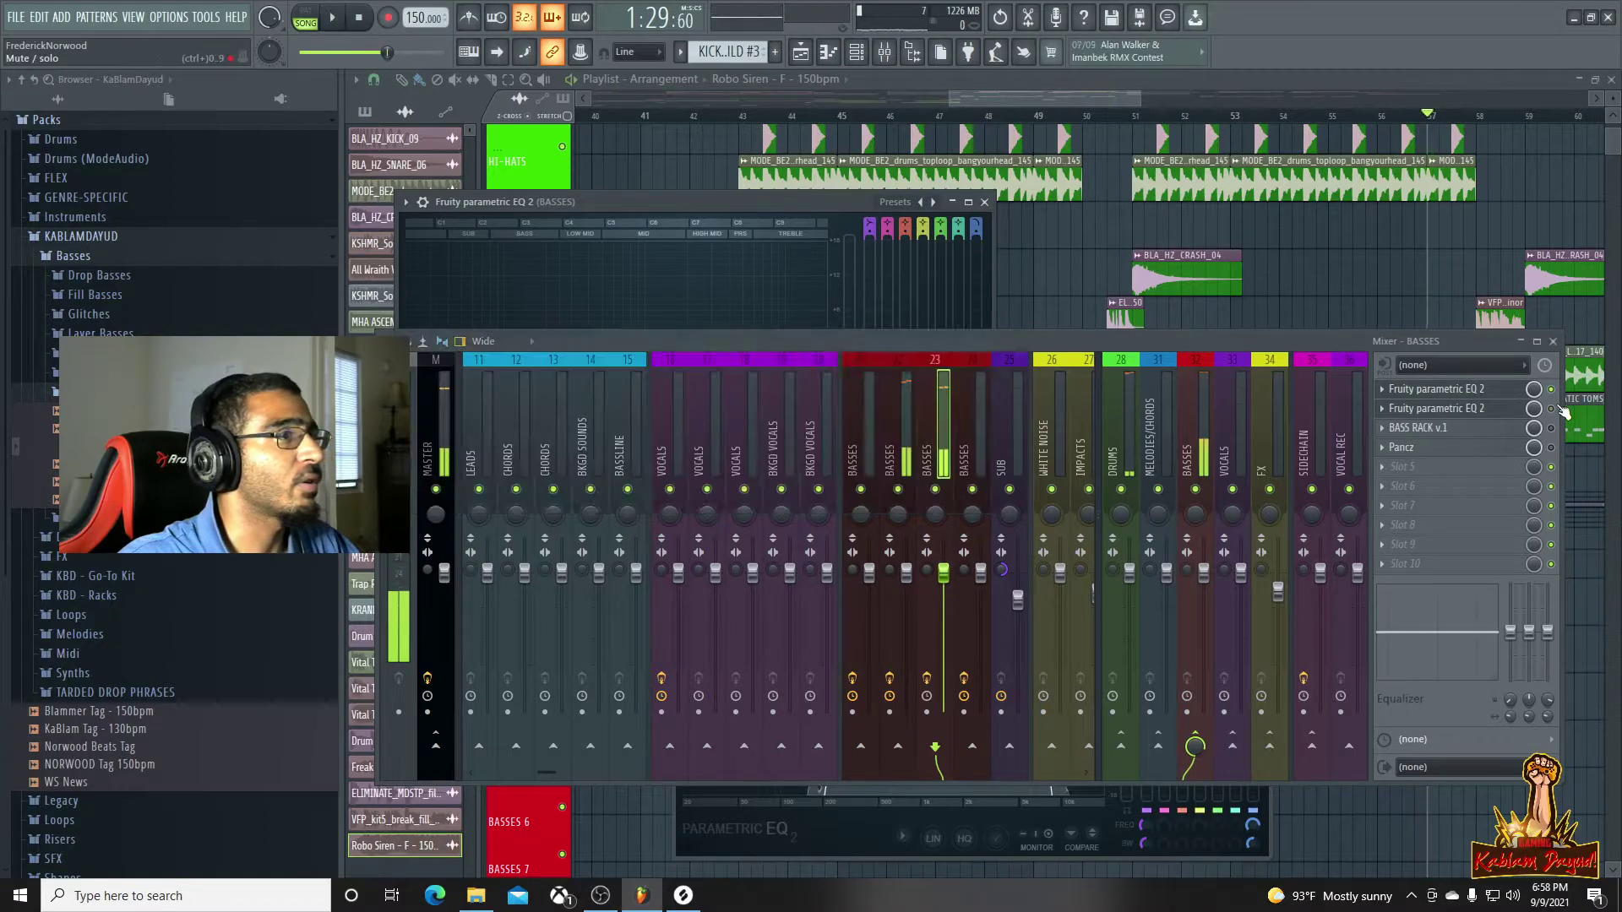
click(1468, 410)
click(1468, 410)
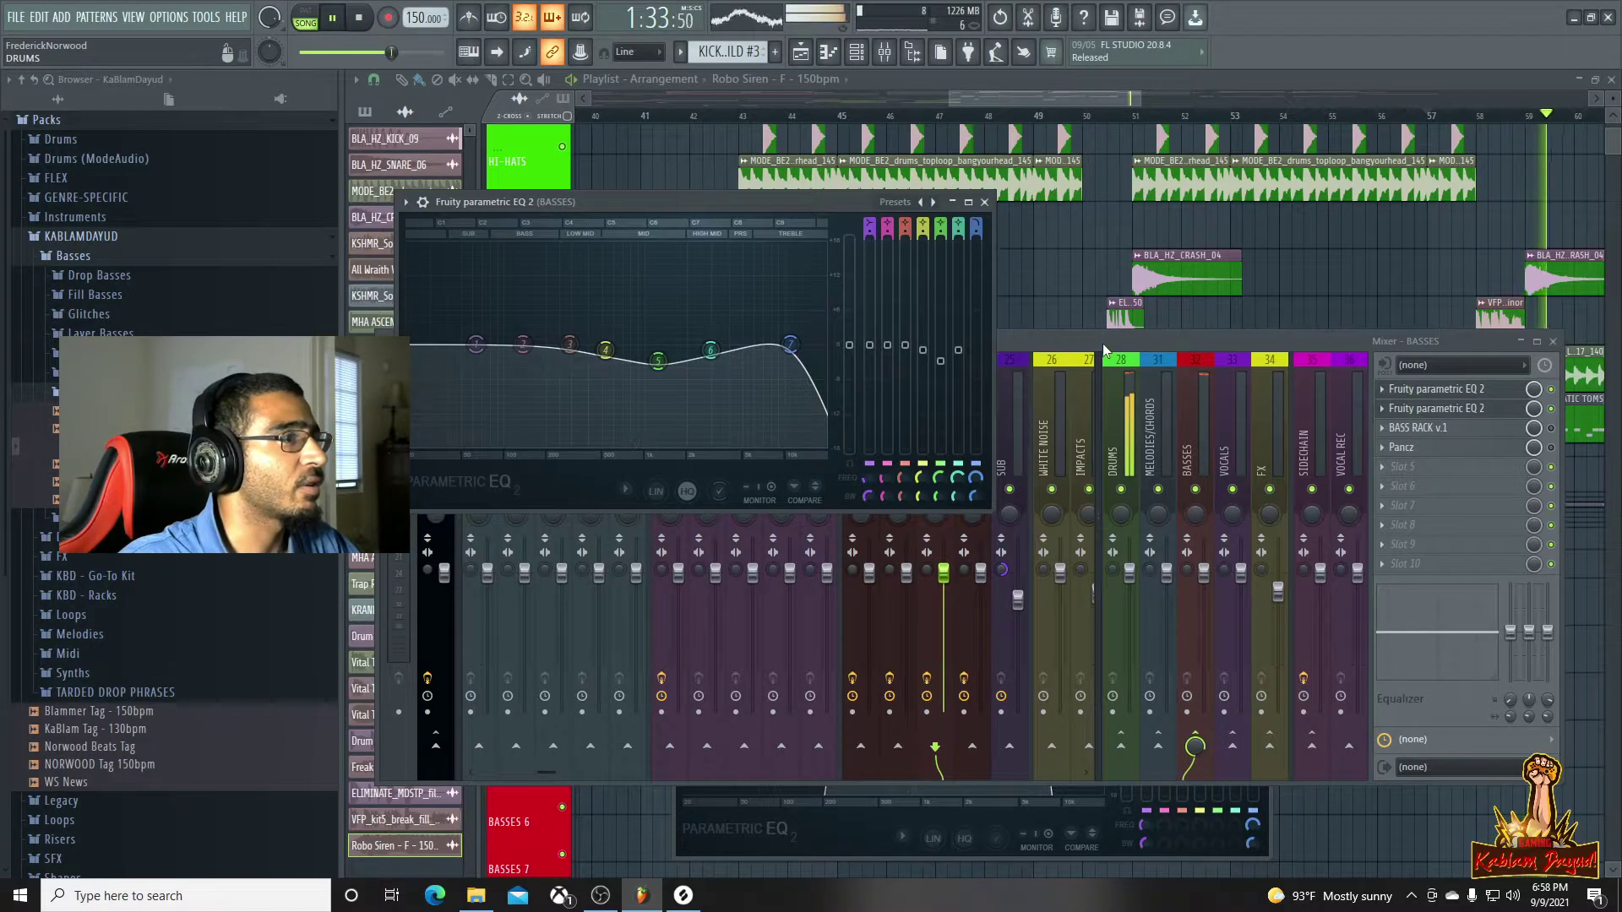
Toggle BASS RACK v.1 on insert 23 and turn its STEREO knob down to the minimum
click(1552, 429)
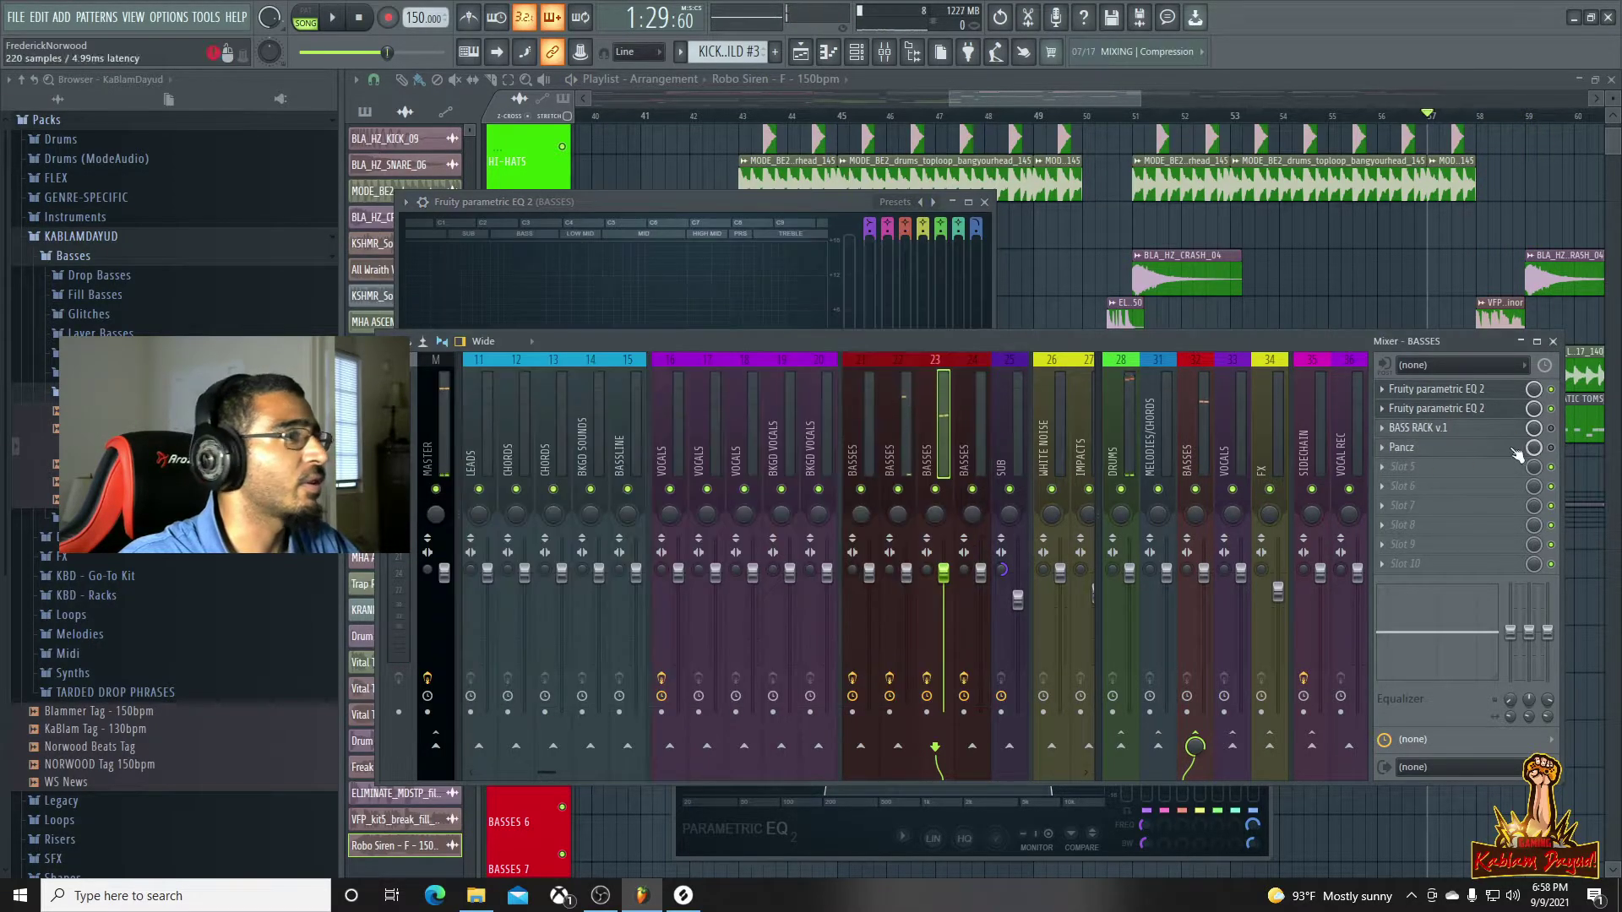
click(1427, 429)
drag(845, 429, 845, 506)
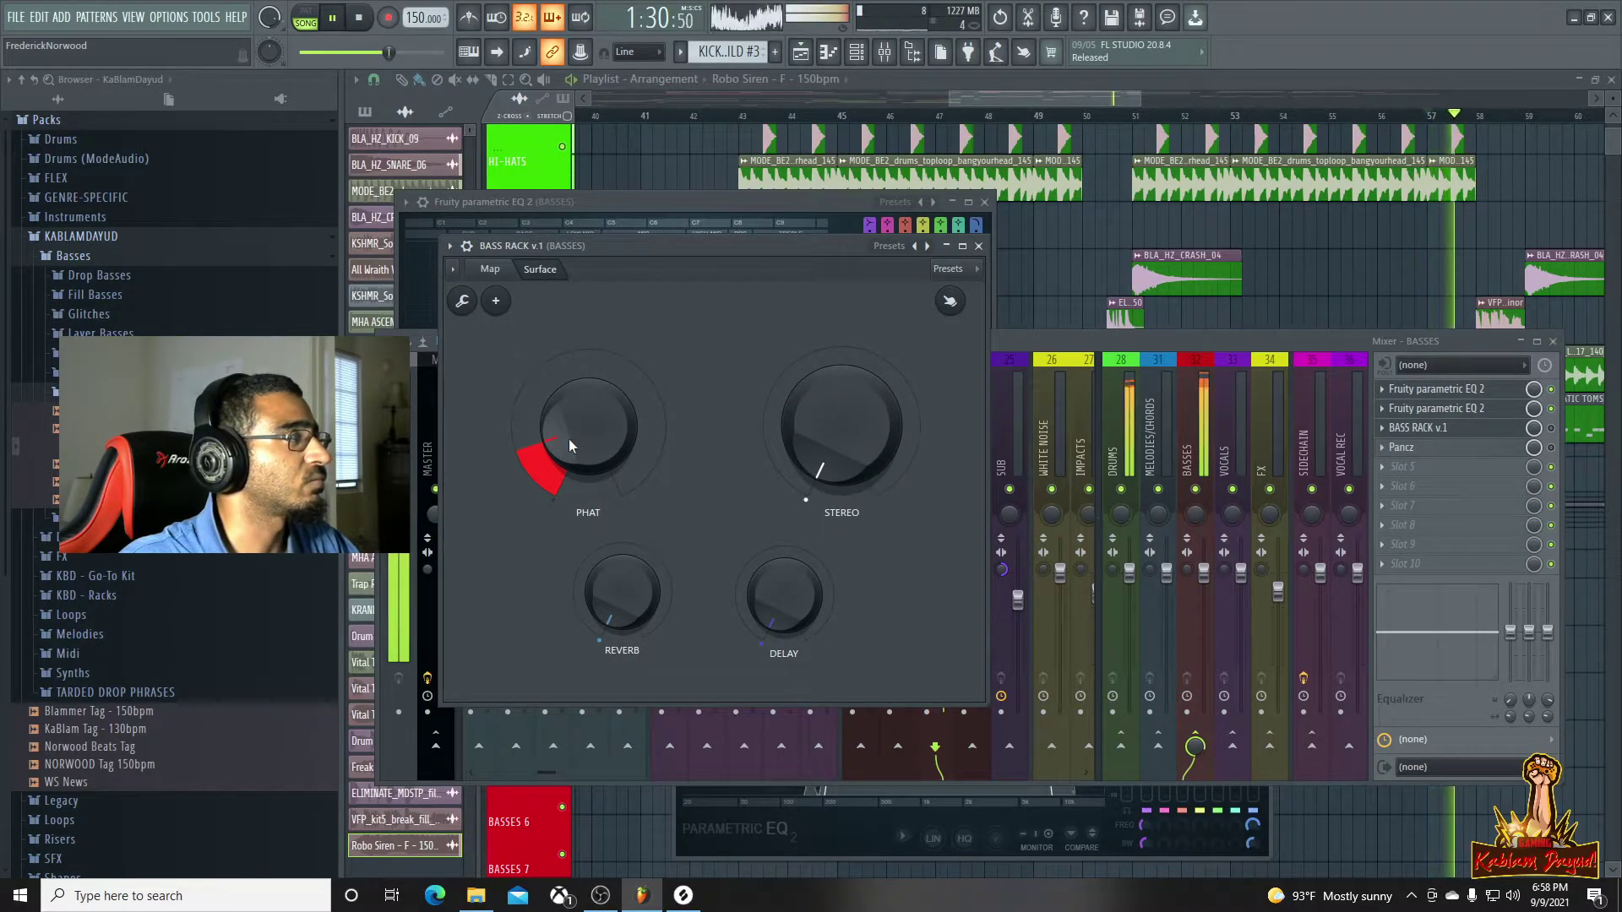
Lower the volume of mixer insert 23 to 58% (-10.3 dB)
click(1208, 343)
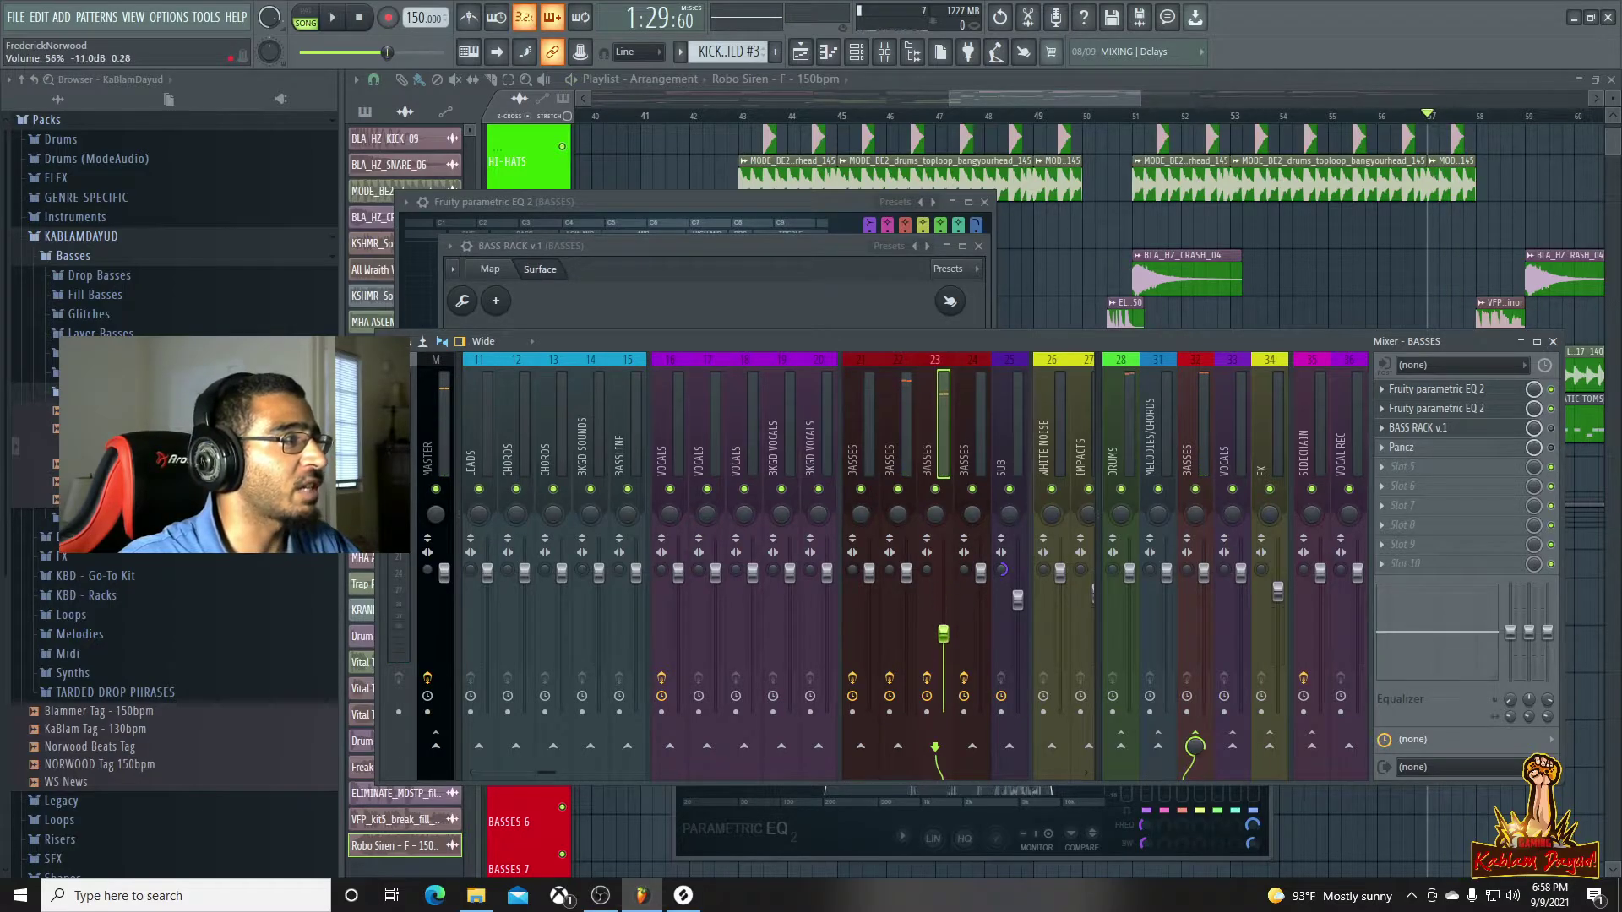
key(space)
drag(944, 634, 943, 646)
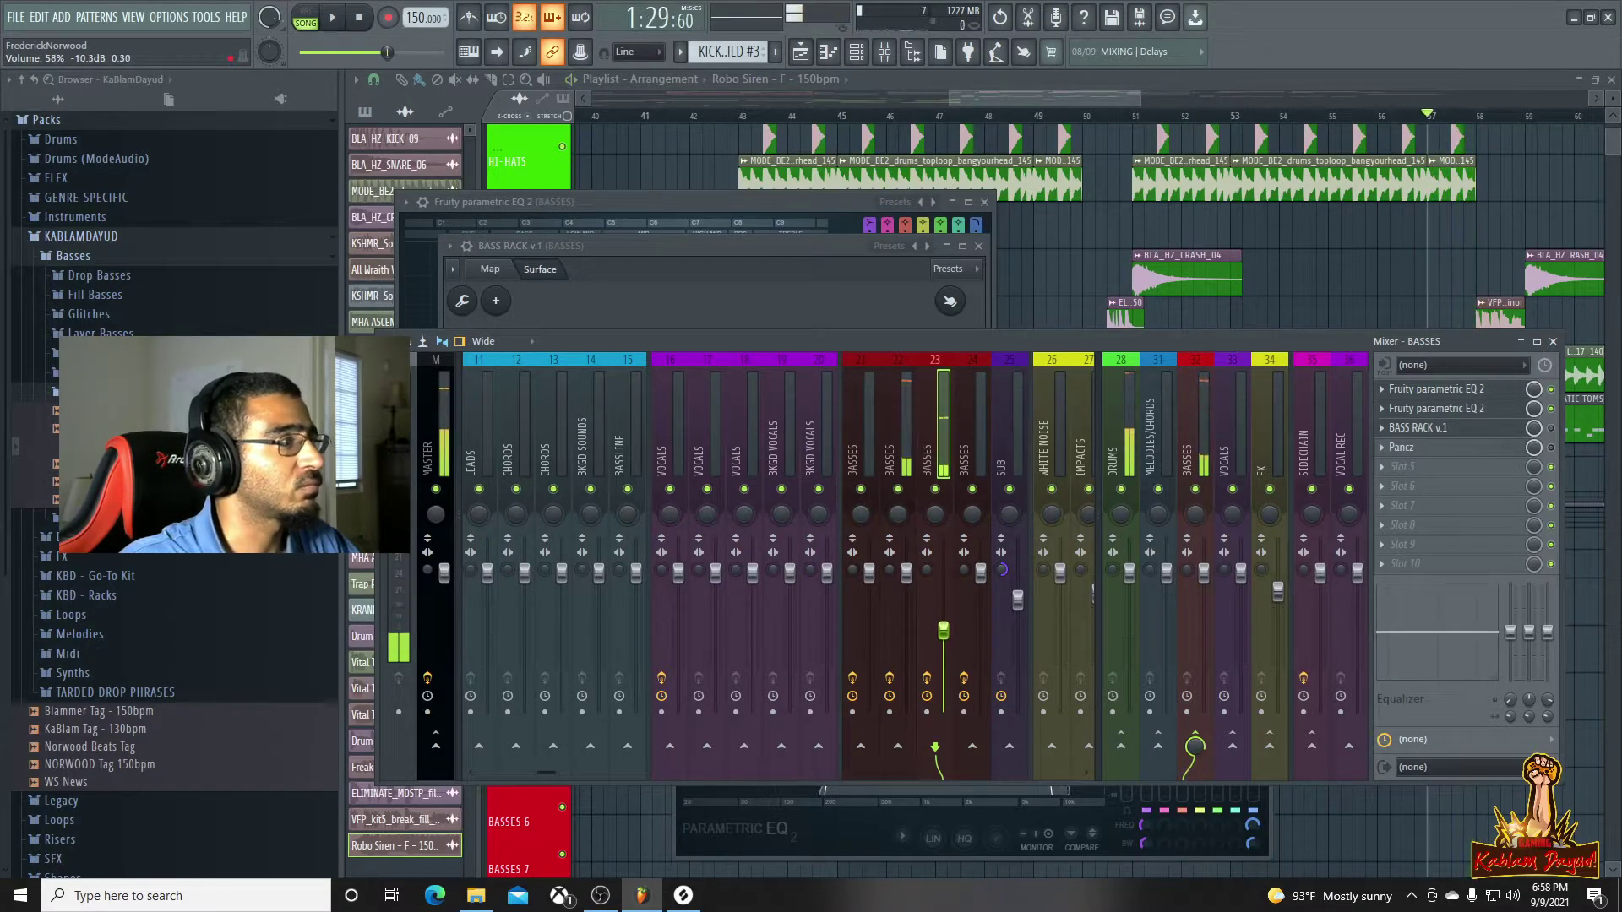
Copy the Robo Siren clip to bar 45 and move both Robo Siren clips down to the BASSES 4 track
click(1045, 78)
key(space)
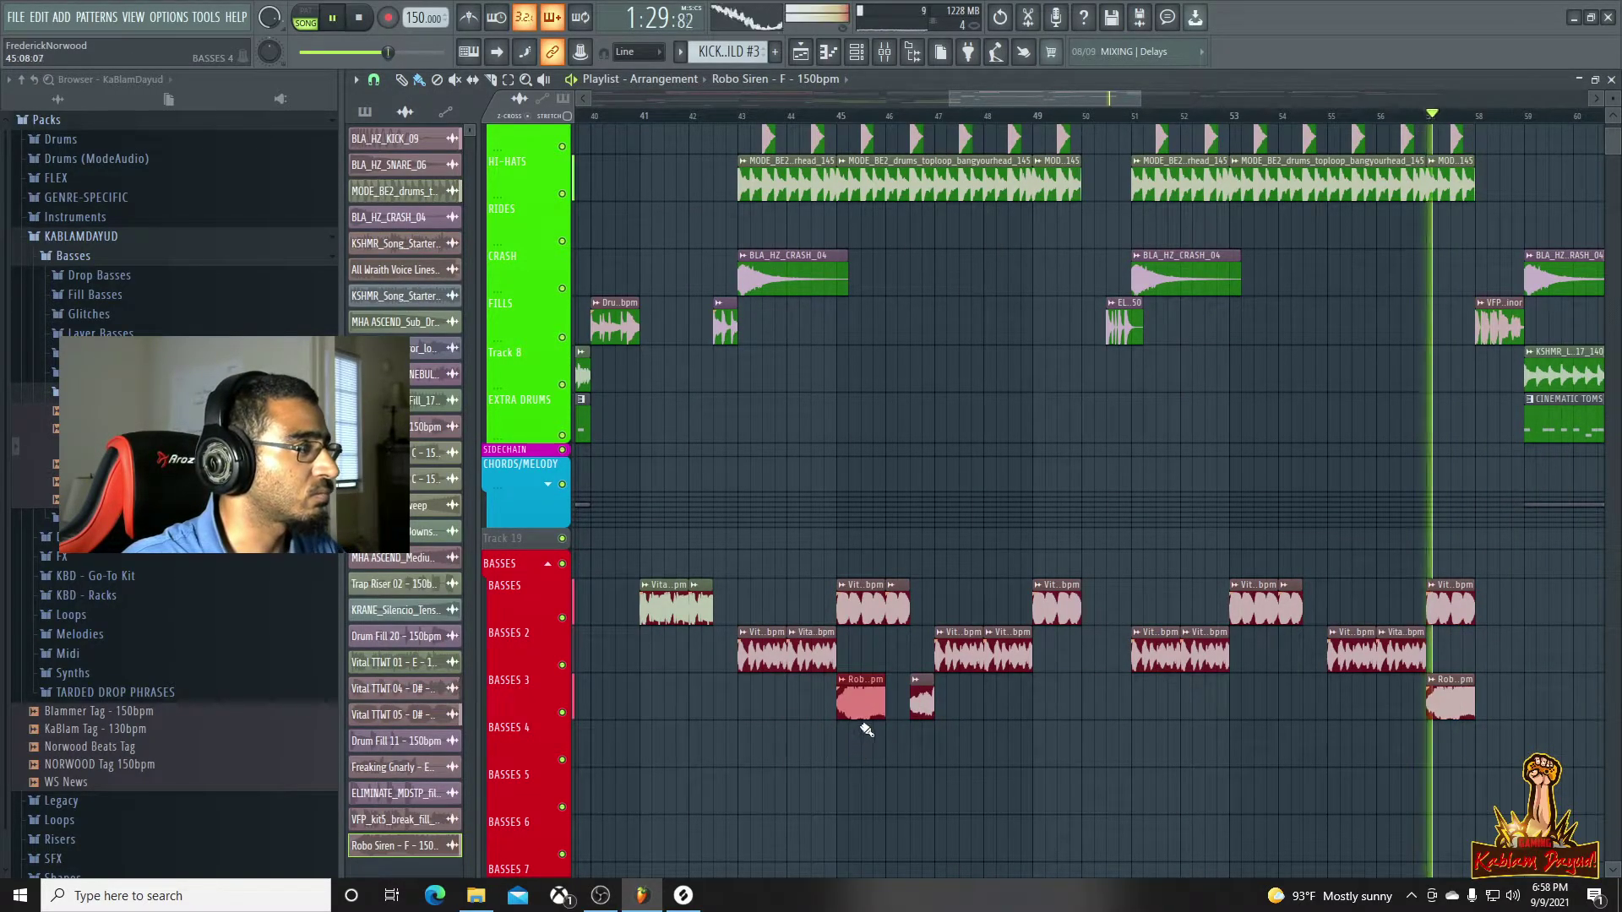
key(space)
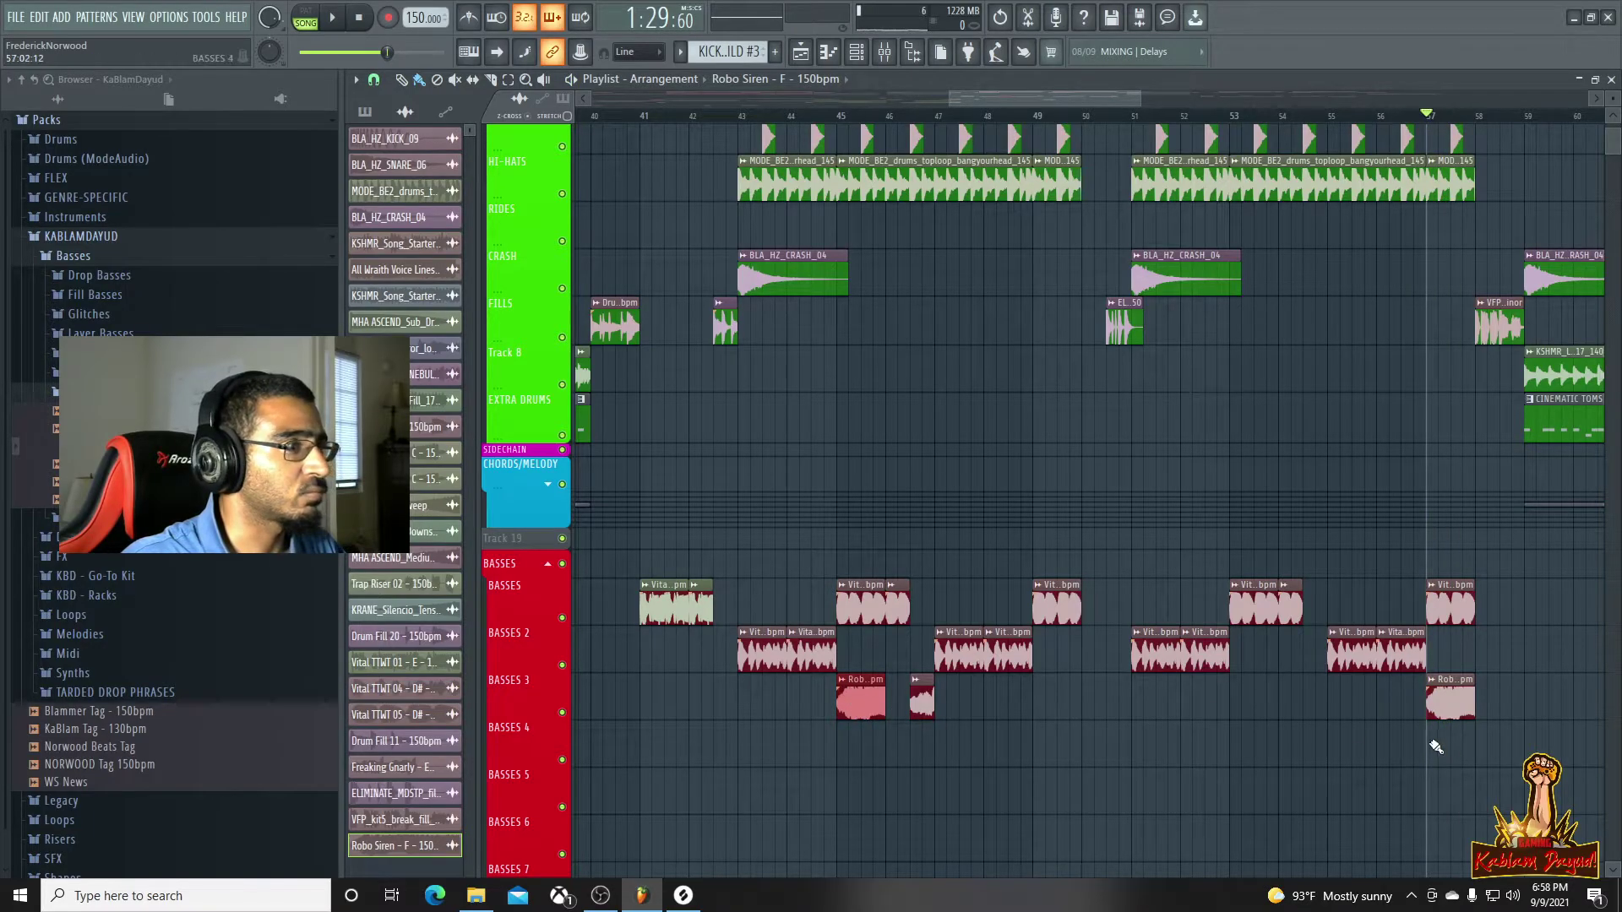
key(shift+Down)
key(space)
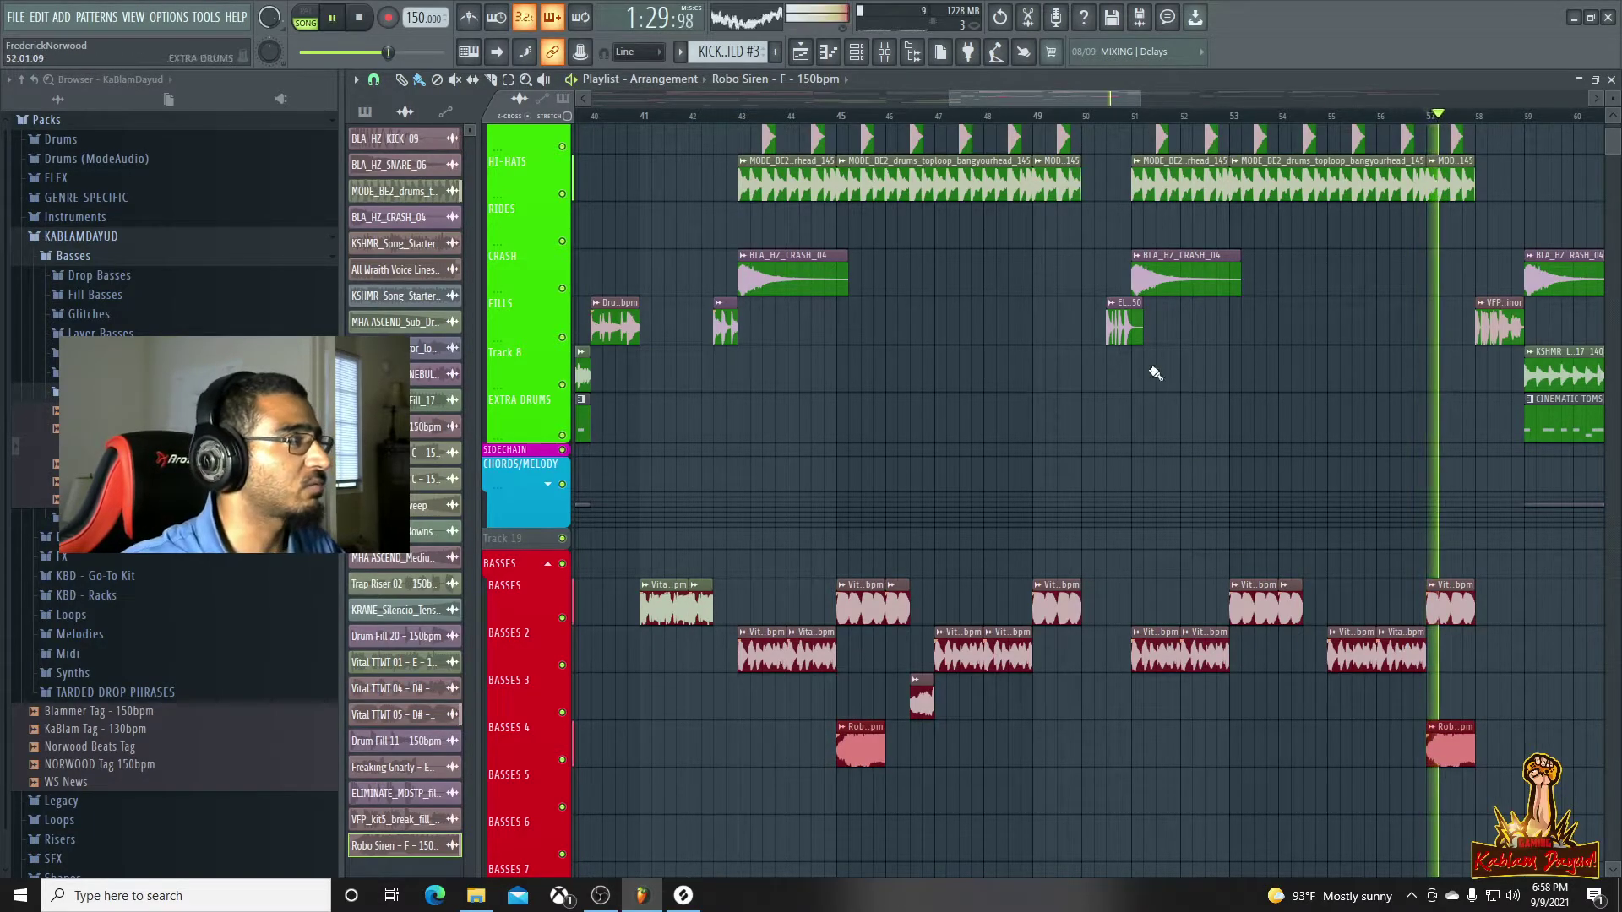
Extend the Robo Siren clip at bar 45 to one and a half bars and play it in context
click(835, 119)
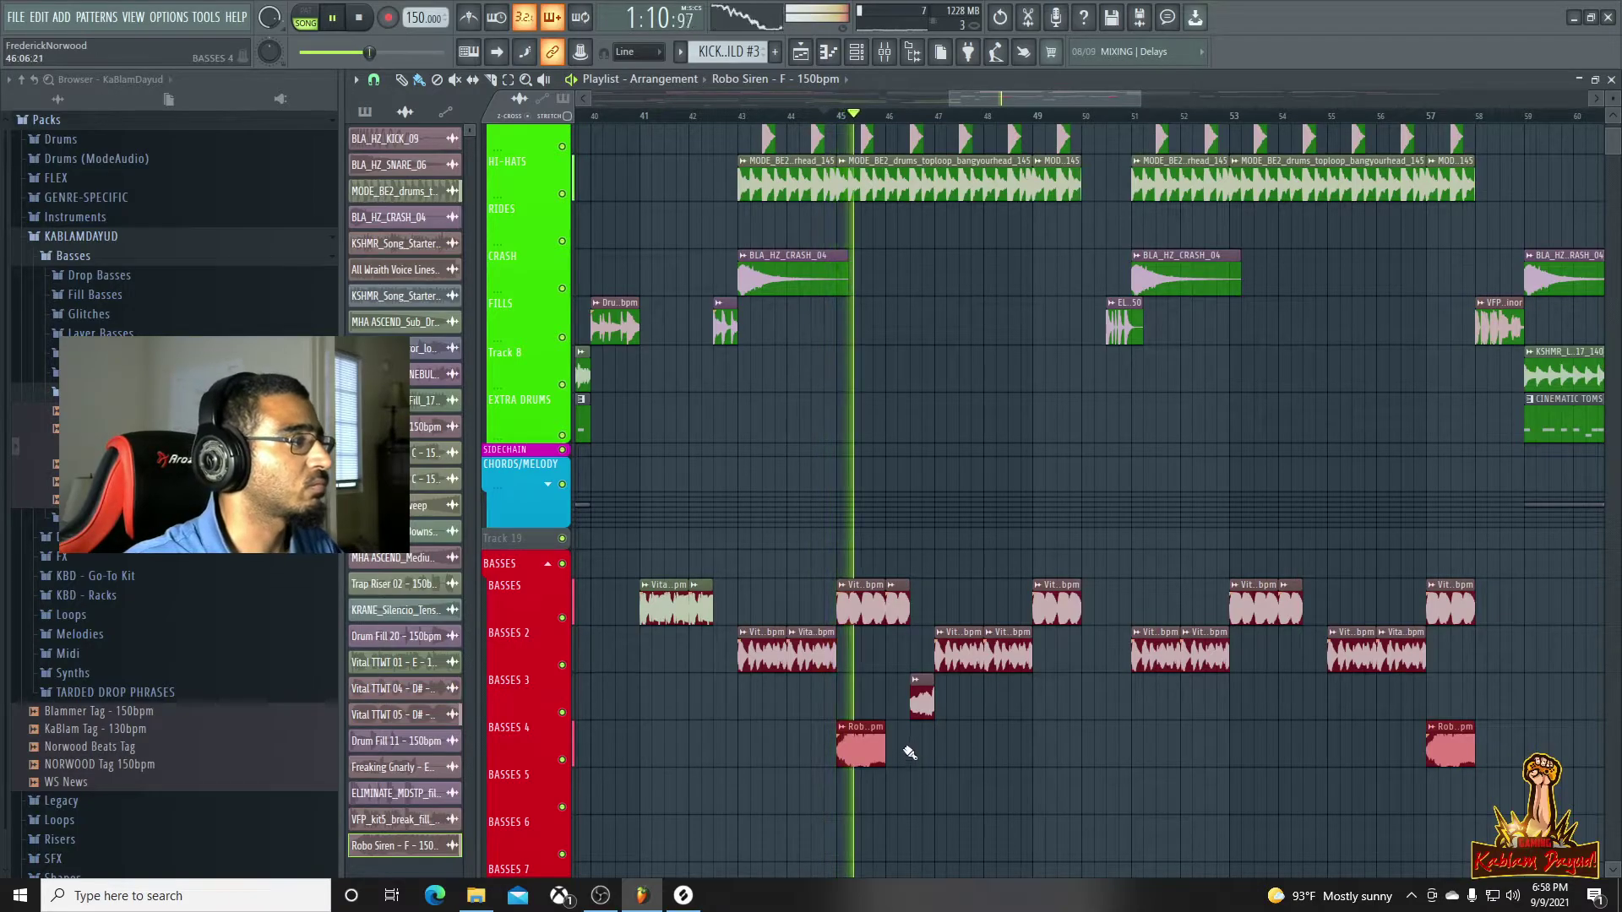
mouse_move(886, 746)
mouse_down()
mouse_move(907, 746)
mouse_move(885, 746)
mouse_up()
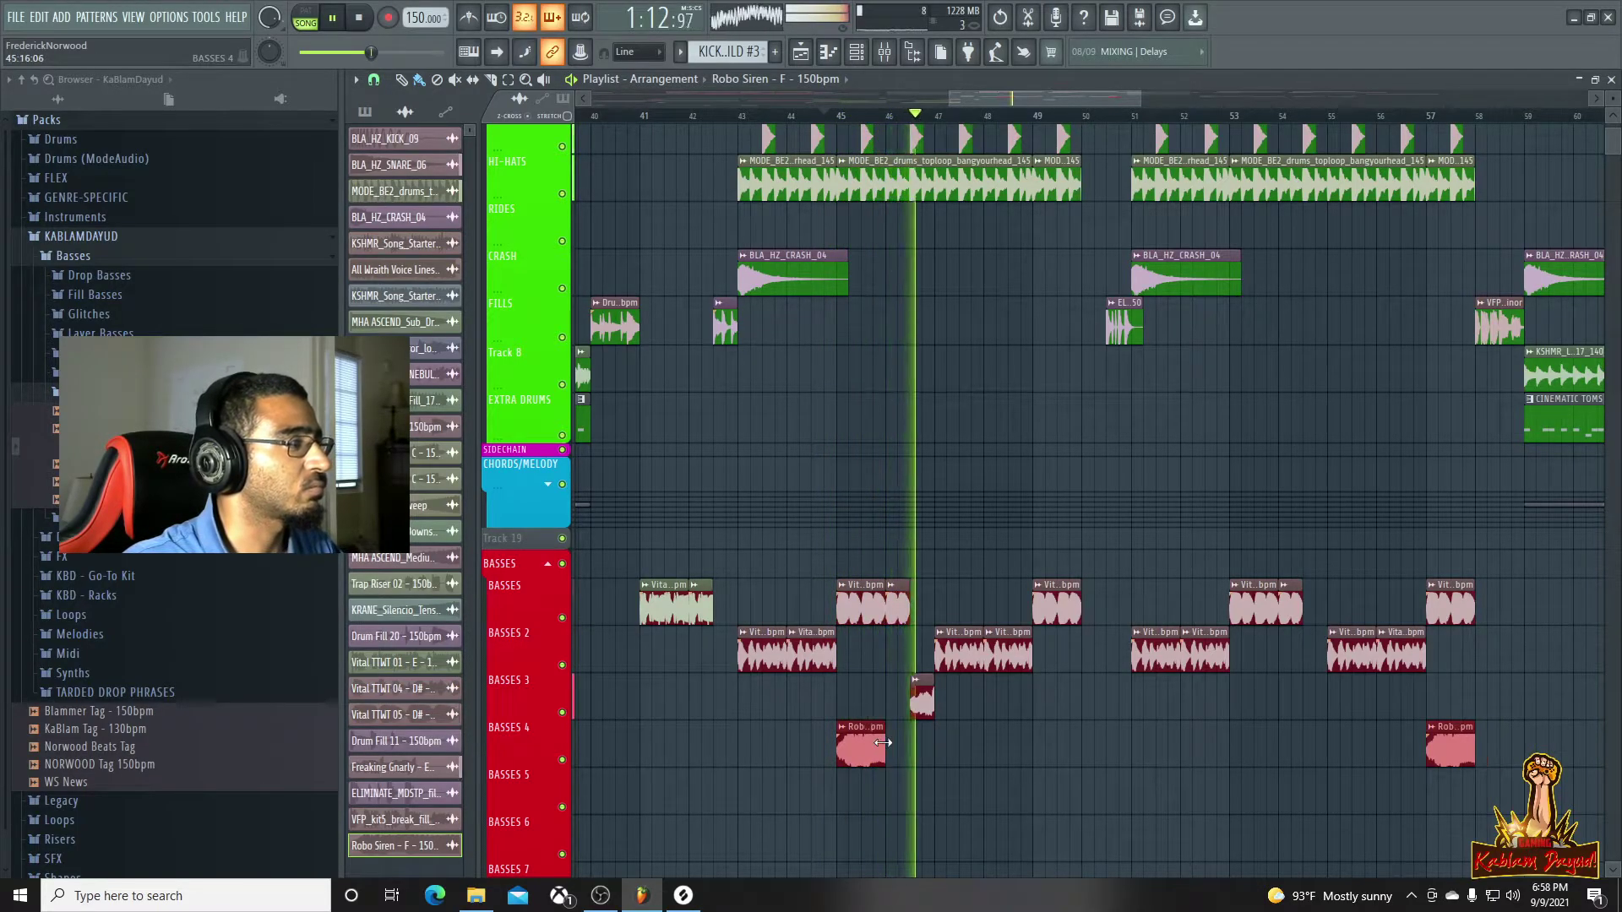
key(space)
click(905, 746)
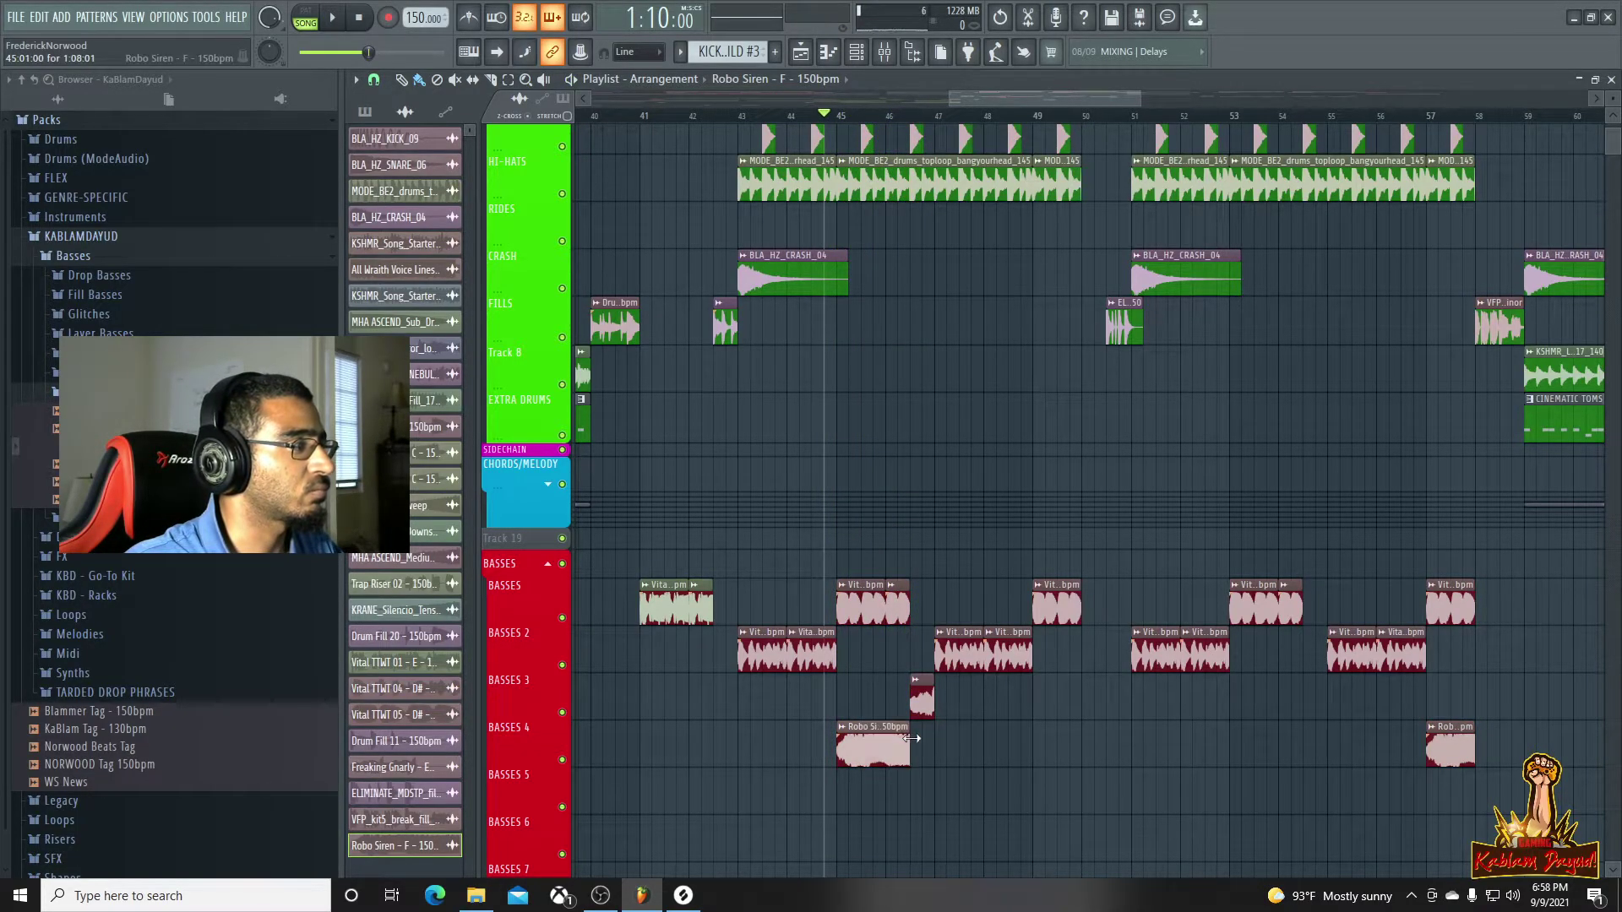
key(space)
Copy the extended Robo Siren clip to bar 53 on BASSES 4 and delete the one at bar 45
scroll(1123, 727, down, 2)
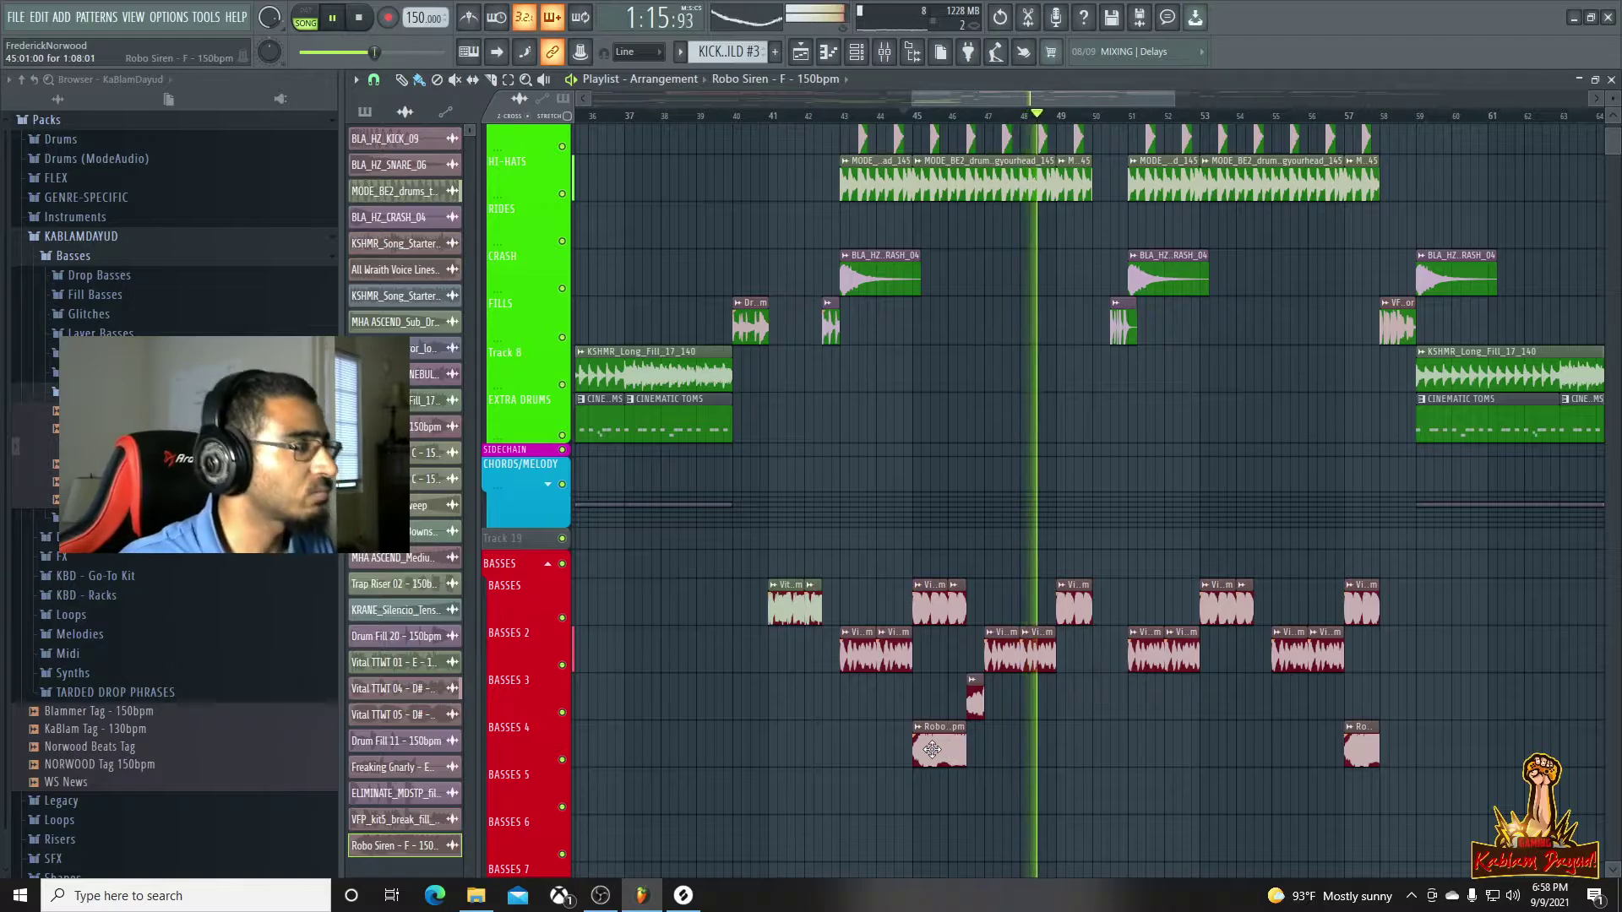
key(space)
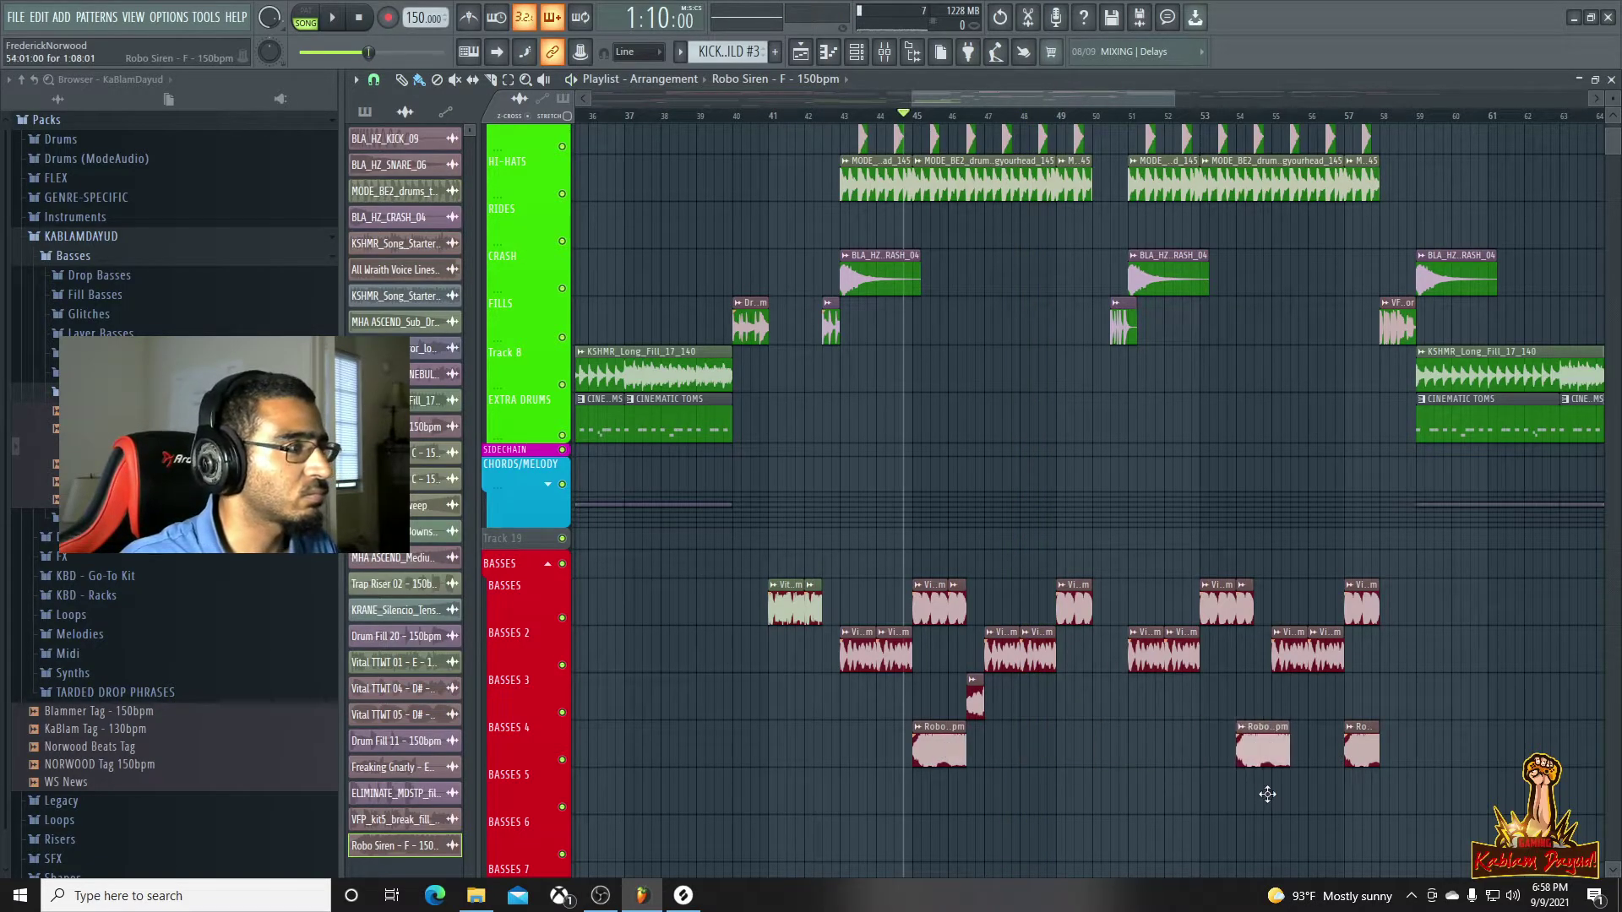
key(space)
right_click(955, 747)
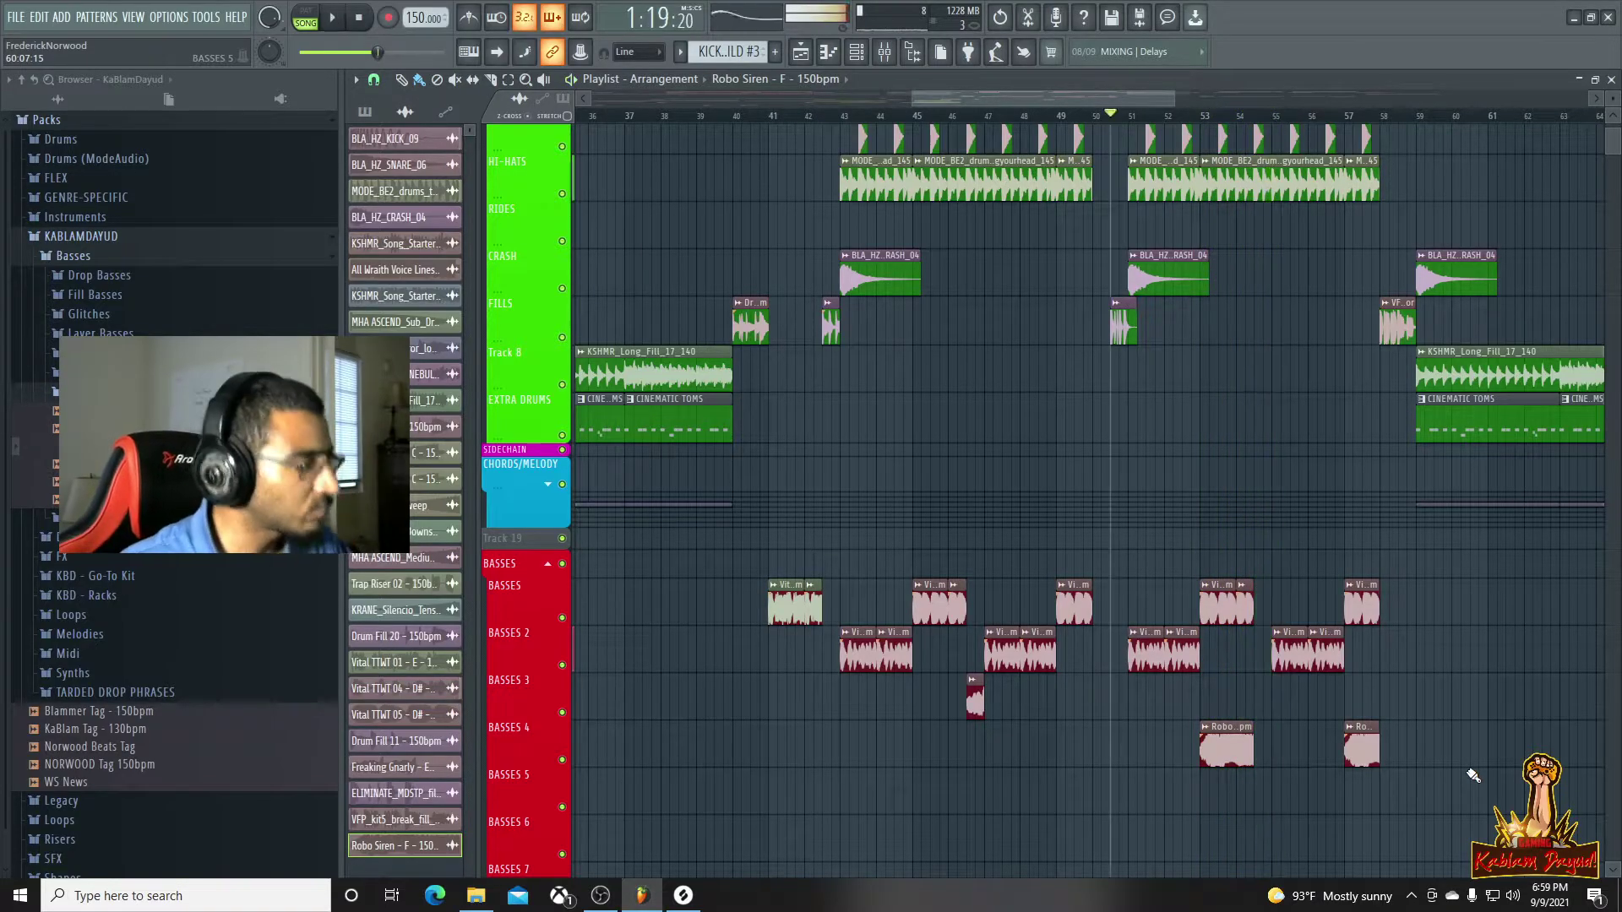
key(space)
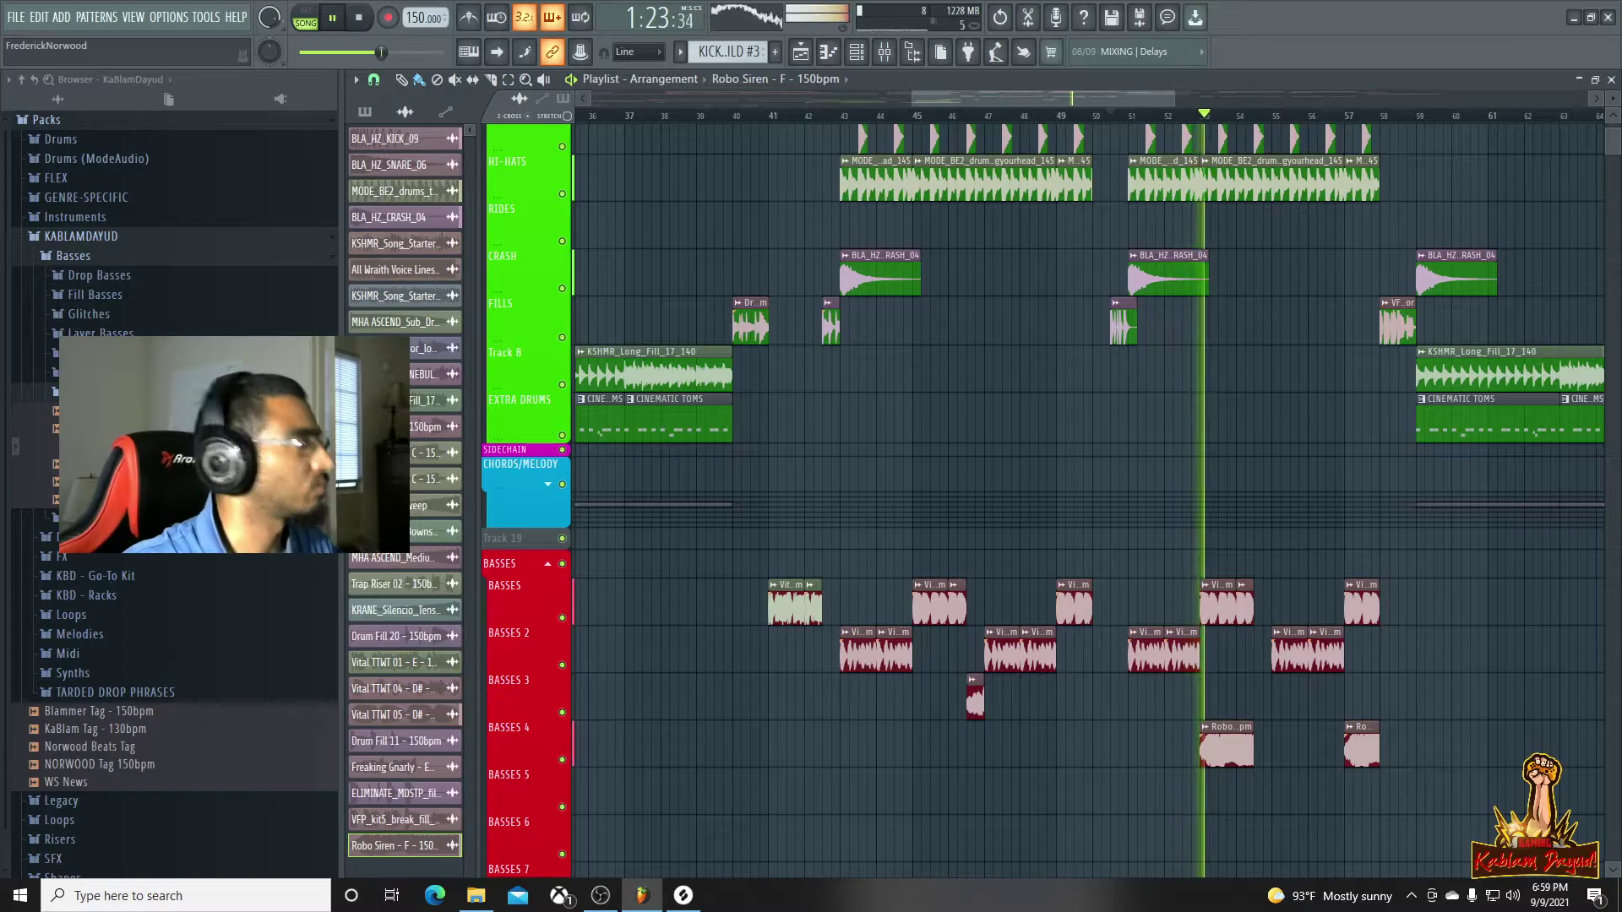
Find Heavy Hitta - F - 150bpm in the Basses samples and place it on BASSES 3 midway through bar 54
scroll(173, 668, down, 2)
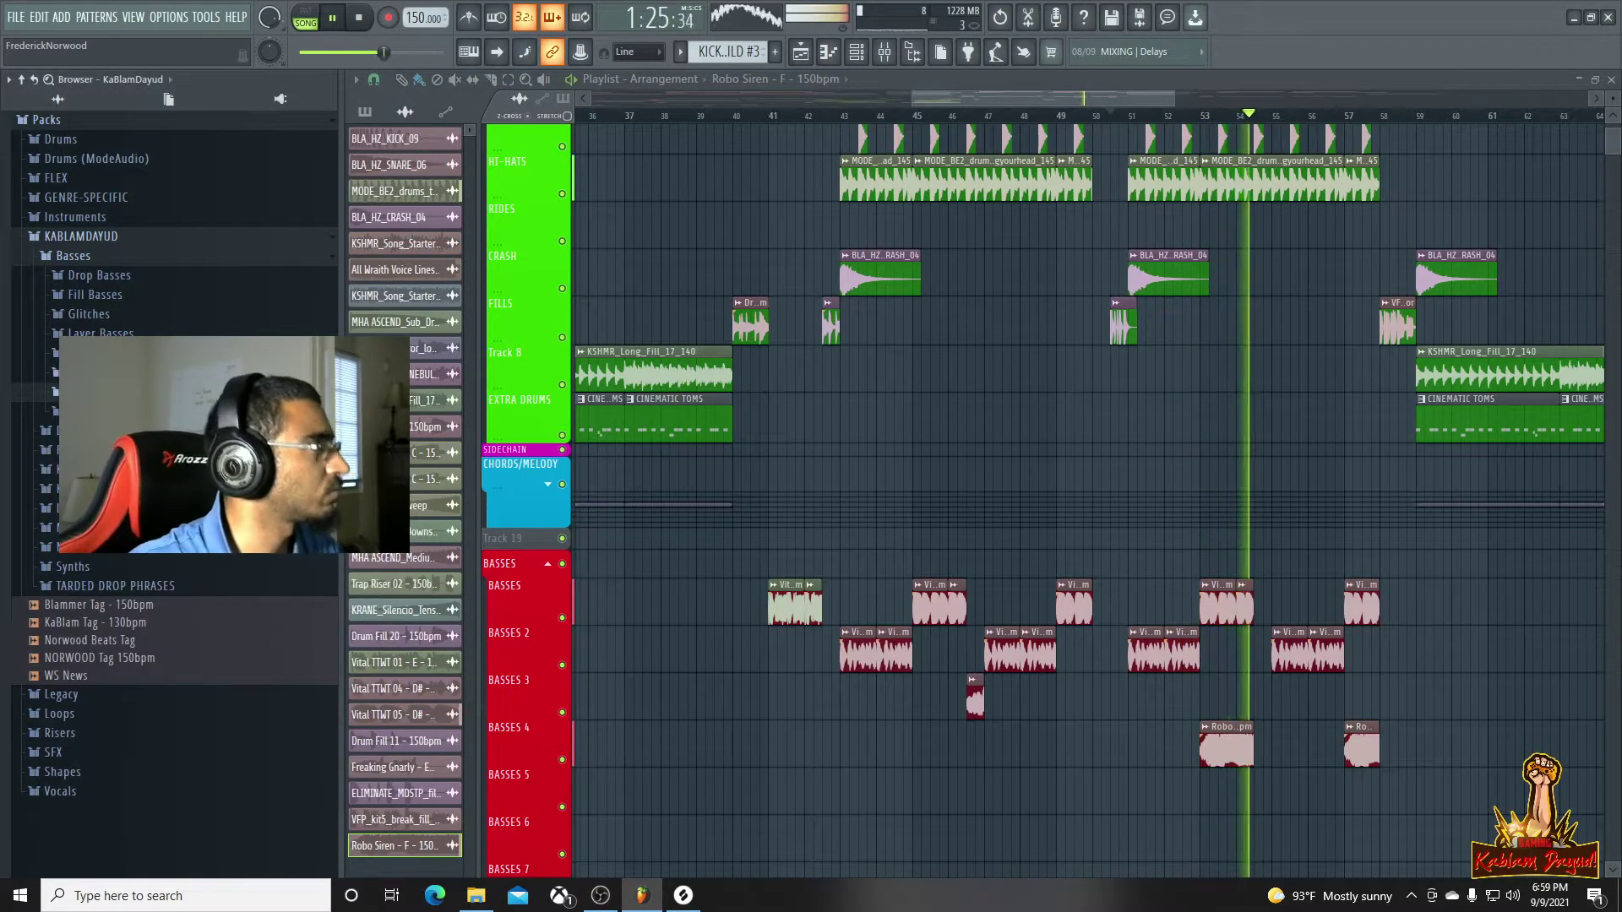
key(space)
click(95, 372)
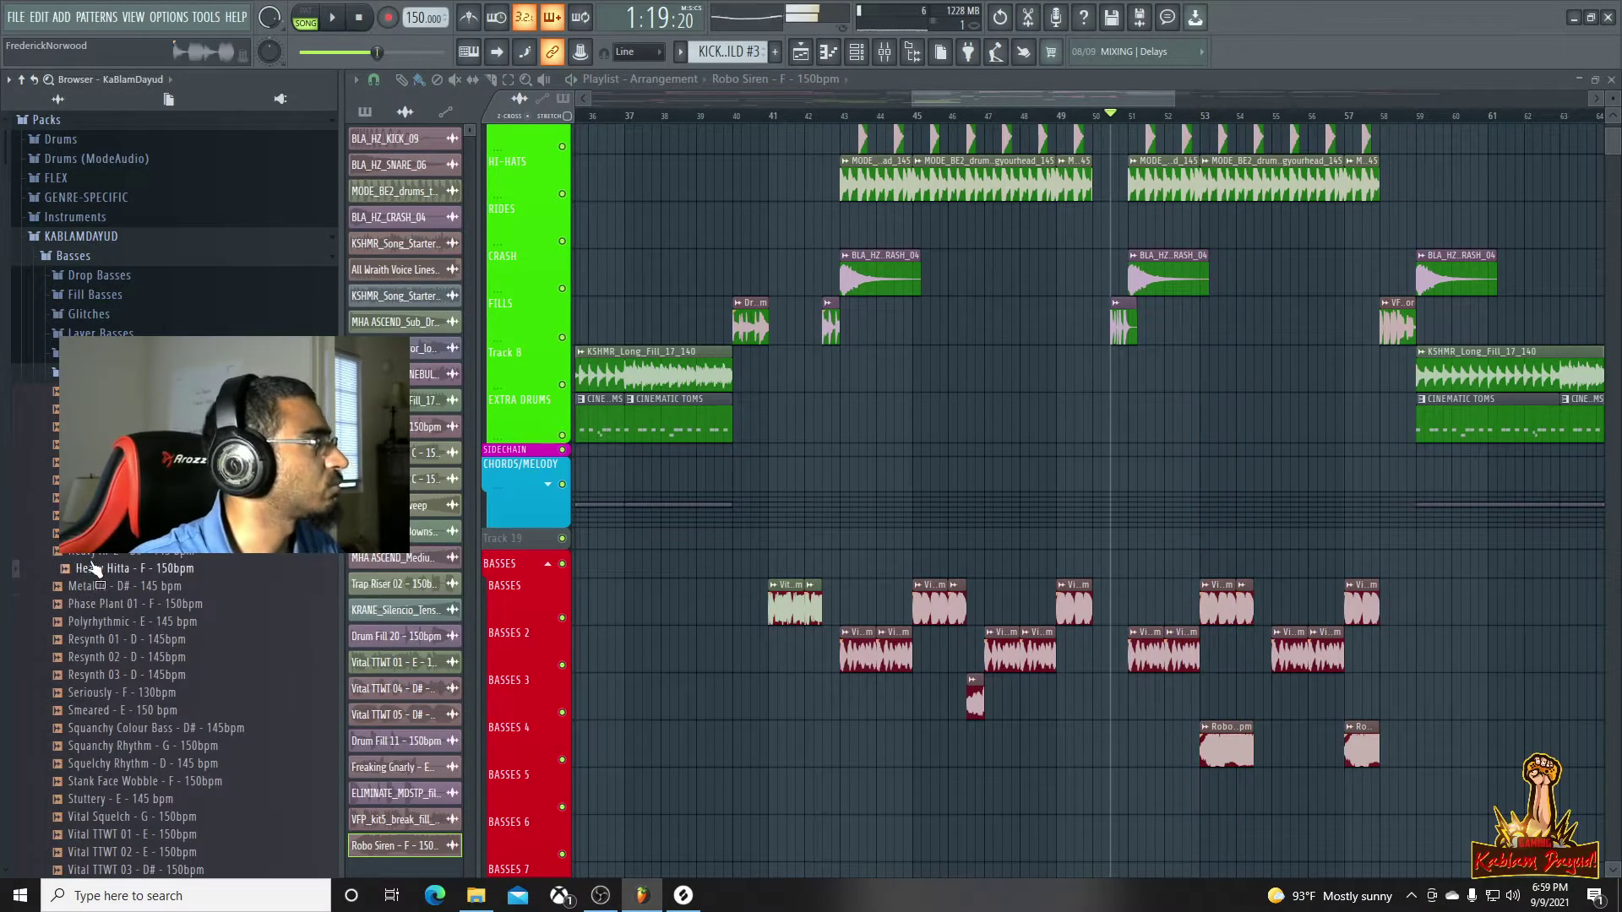
drag(105, 574, 1086, 775)
drag(1099, 687, 1252, 700)
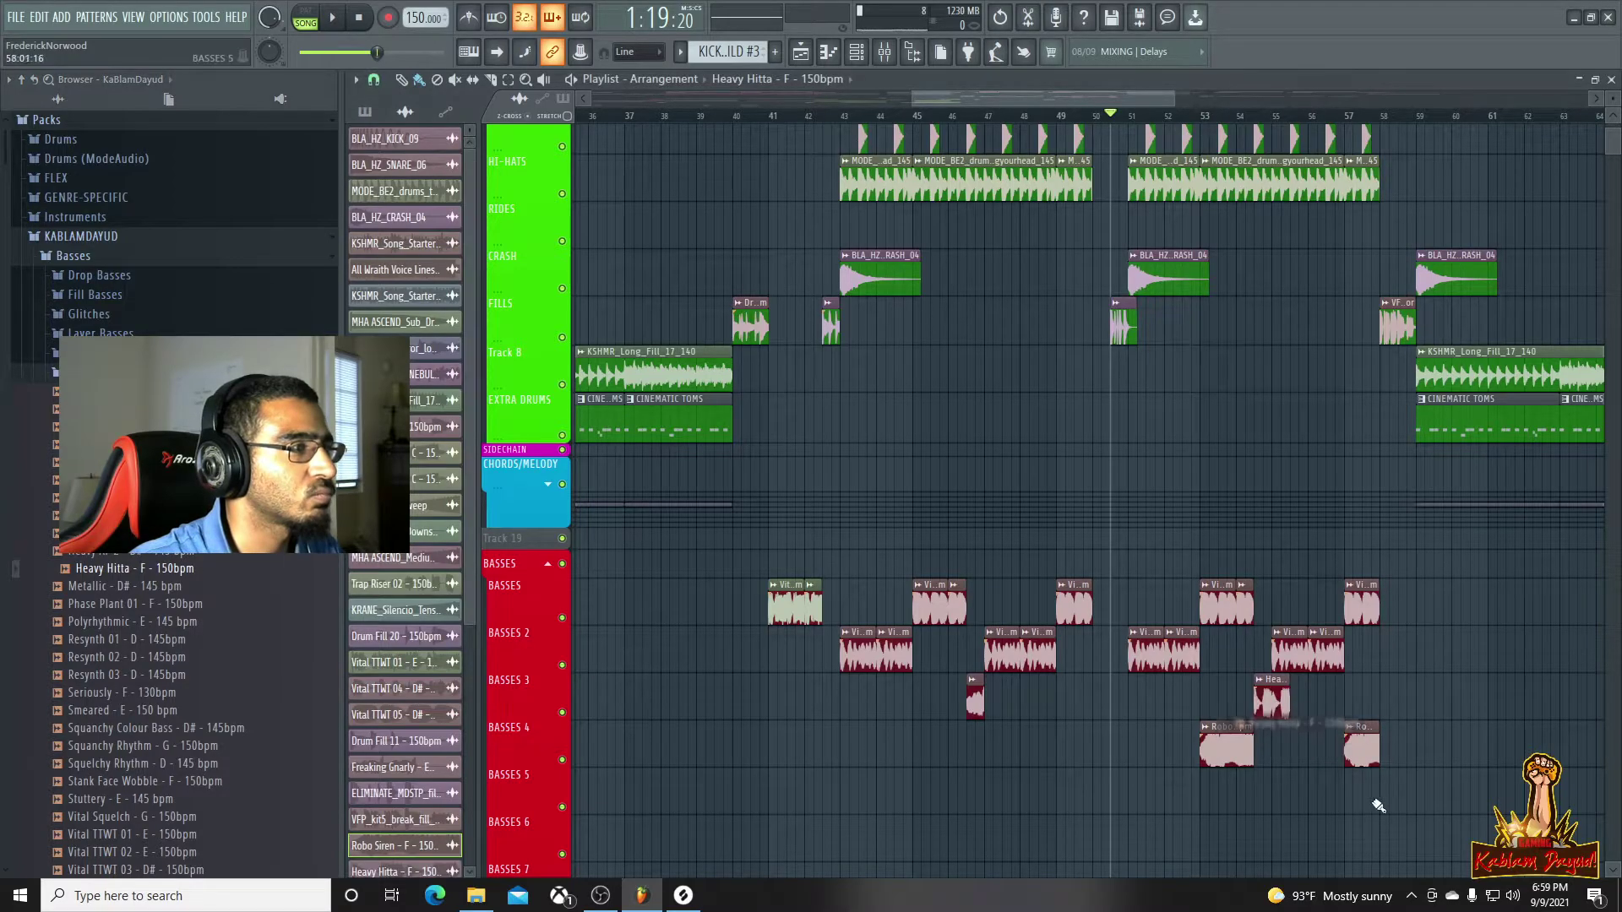
Trim the Heavy Hitta clip on BASSES 3 to half a bar, ending at bar 55
click(1235, 117)
key(space)
scroll(1303, 787, up, 4)
drag(1265, 700, 1189, 700)
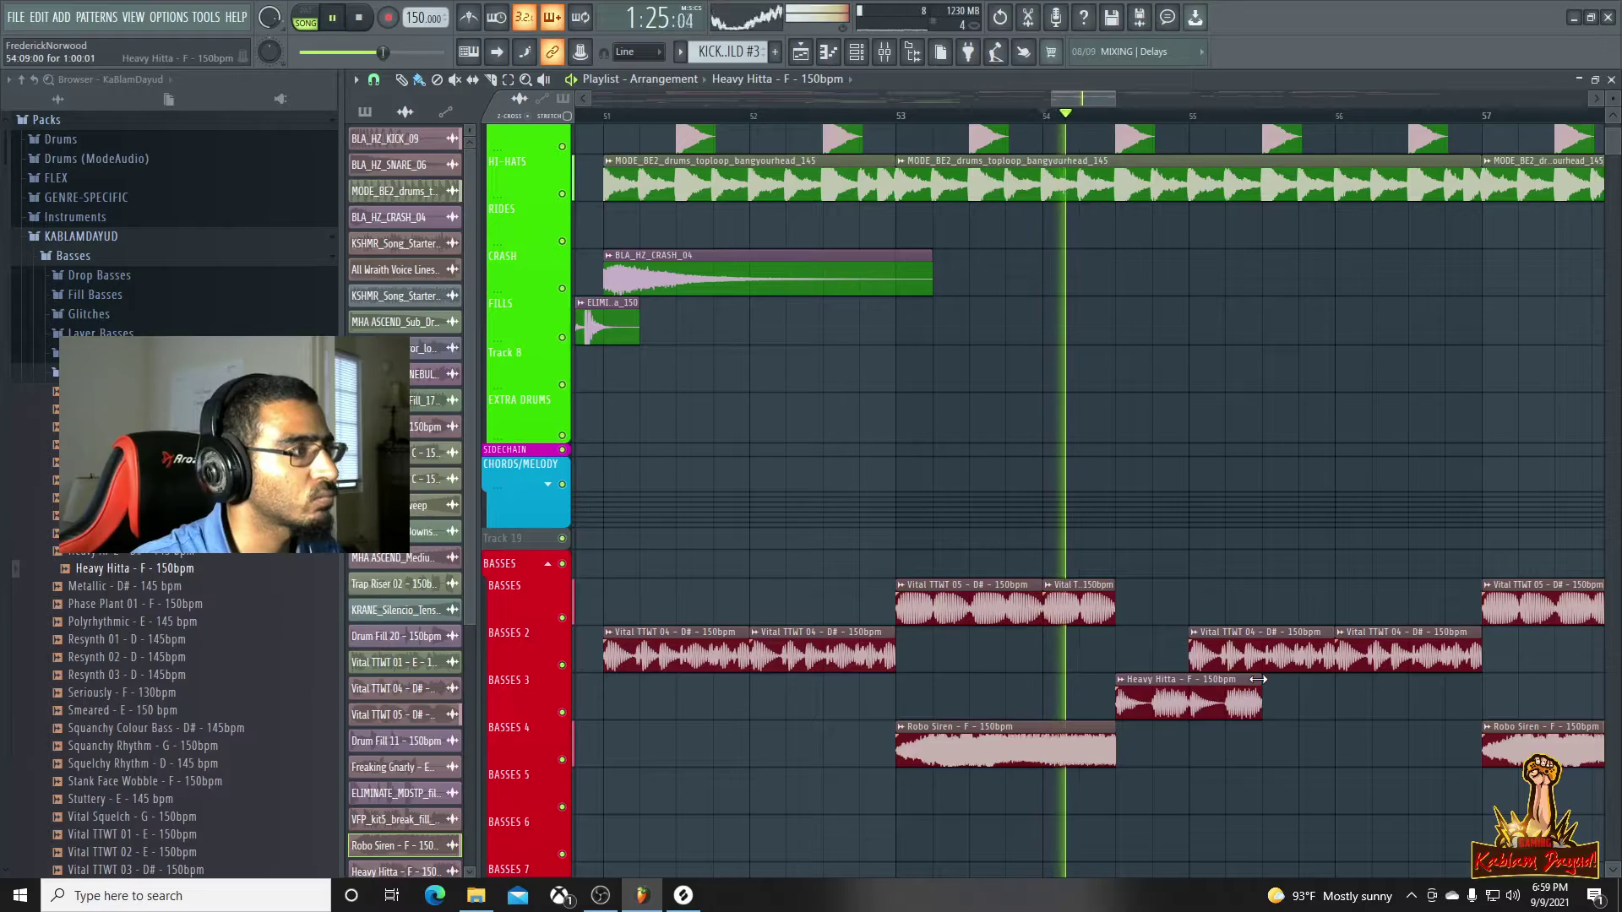
Pitch the Heavy Hitta clip down 200 cents with the Auto stretch mode and play it
key(space)
double_click(1175, 680)
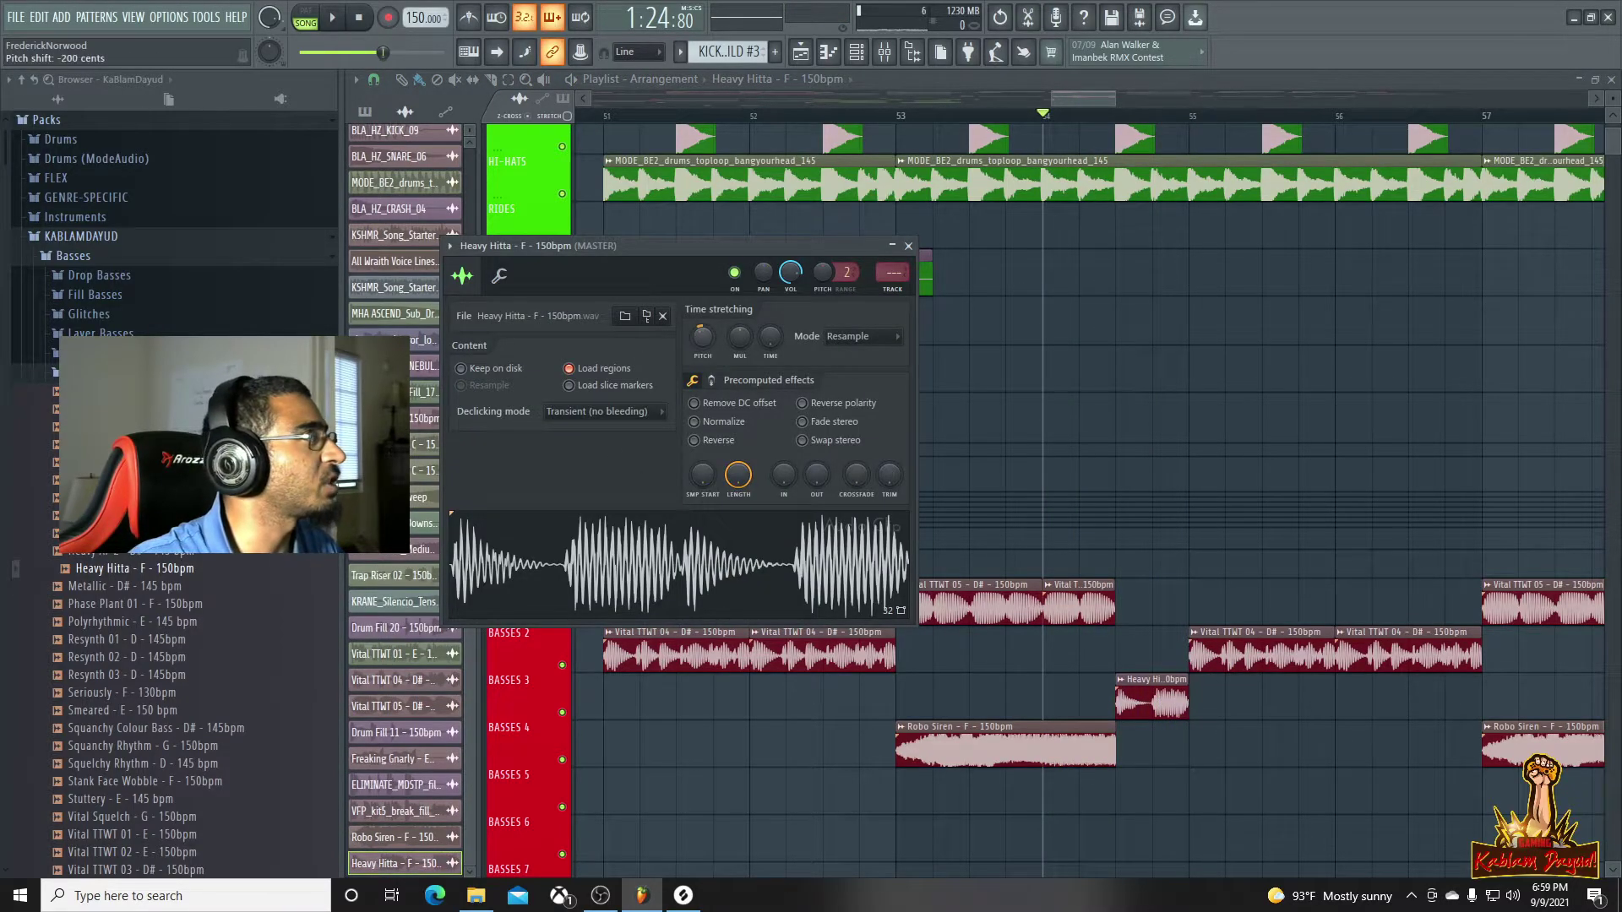
key(space)
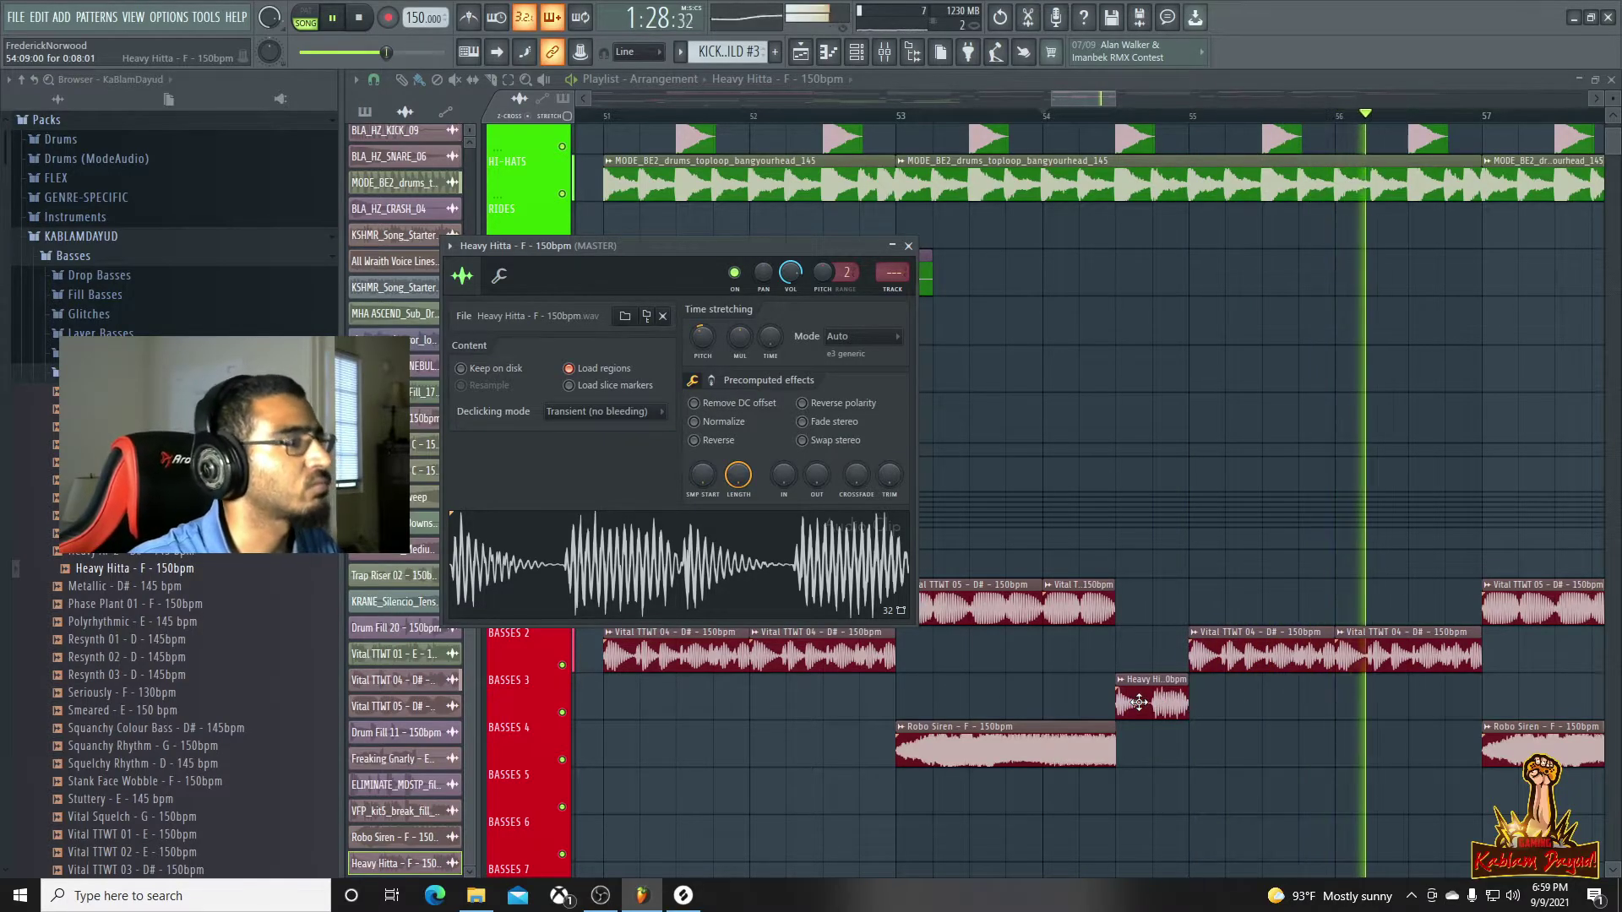
Find Seriously - F - 130bpm in the Basses samples and place it on BASSES 5 at bar 58
scroll(1230, 768, down, 1)
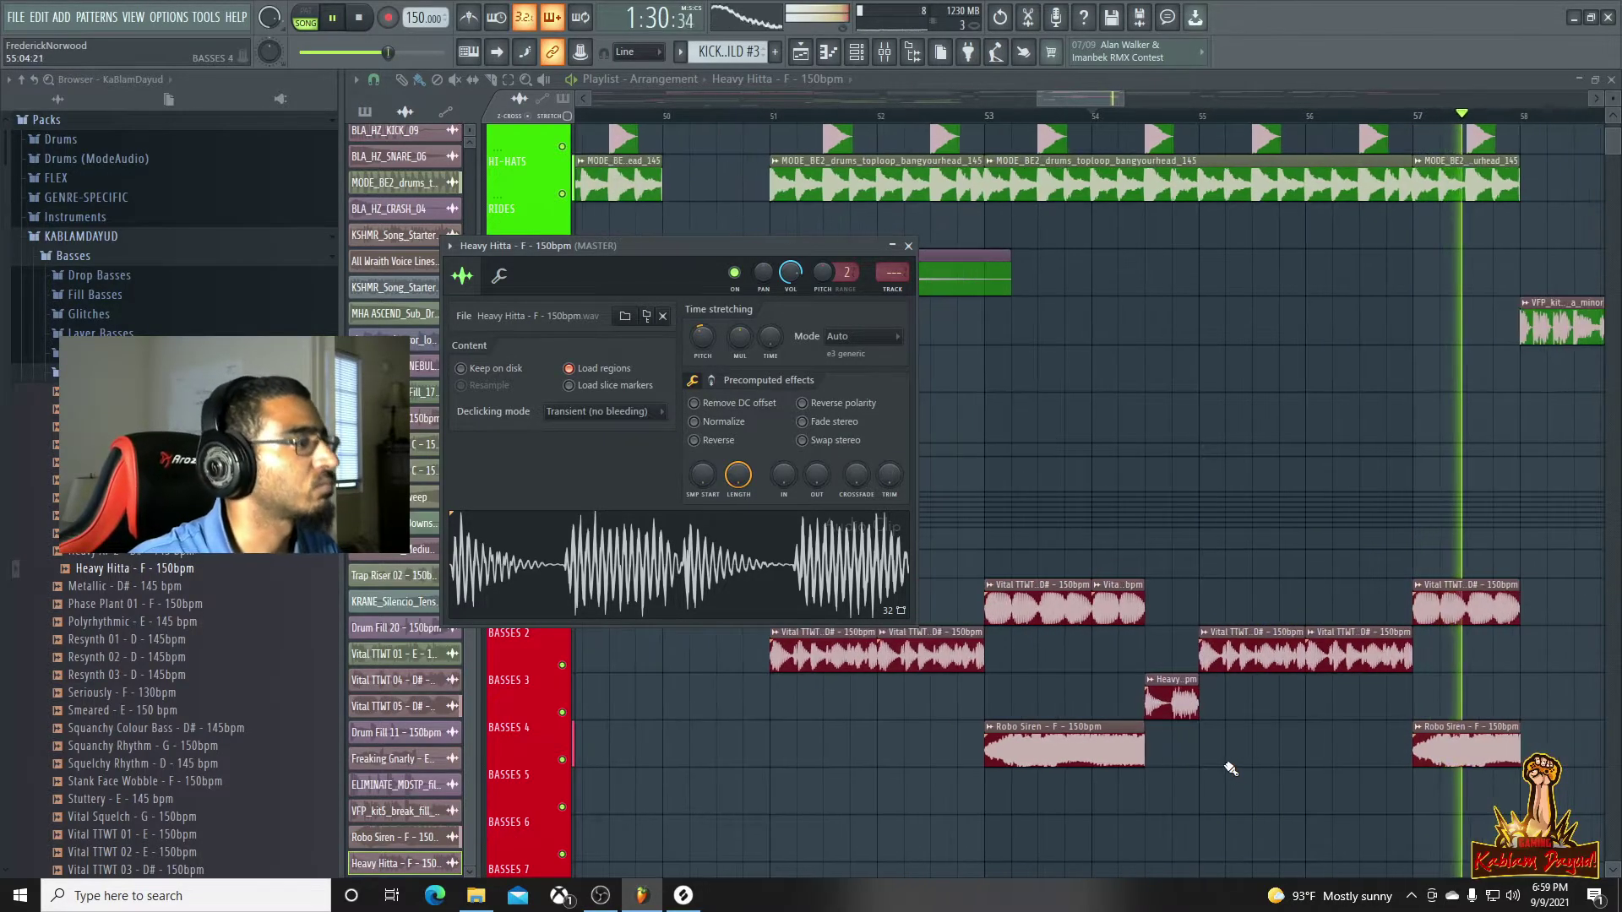
scroll(1230, 768, down, 1)
scroll(1263, 709, down, 1)
scroll(1264, 708, down, 1)
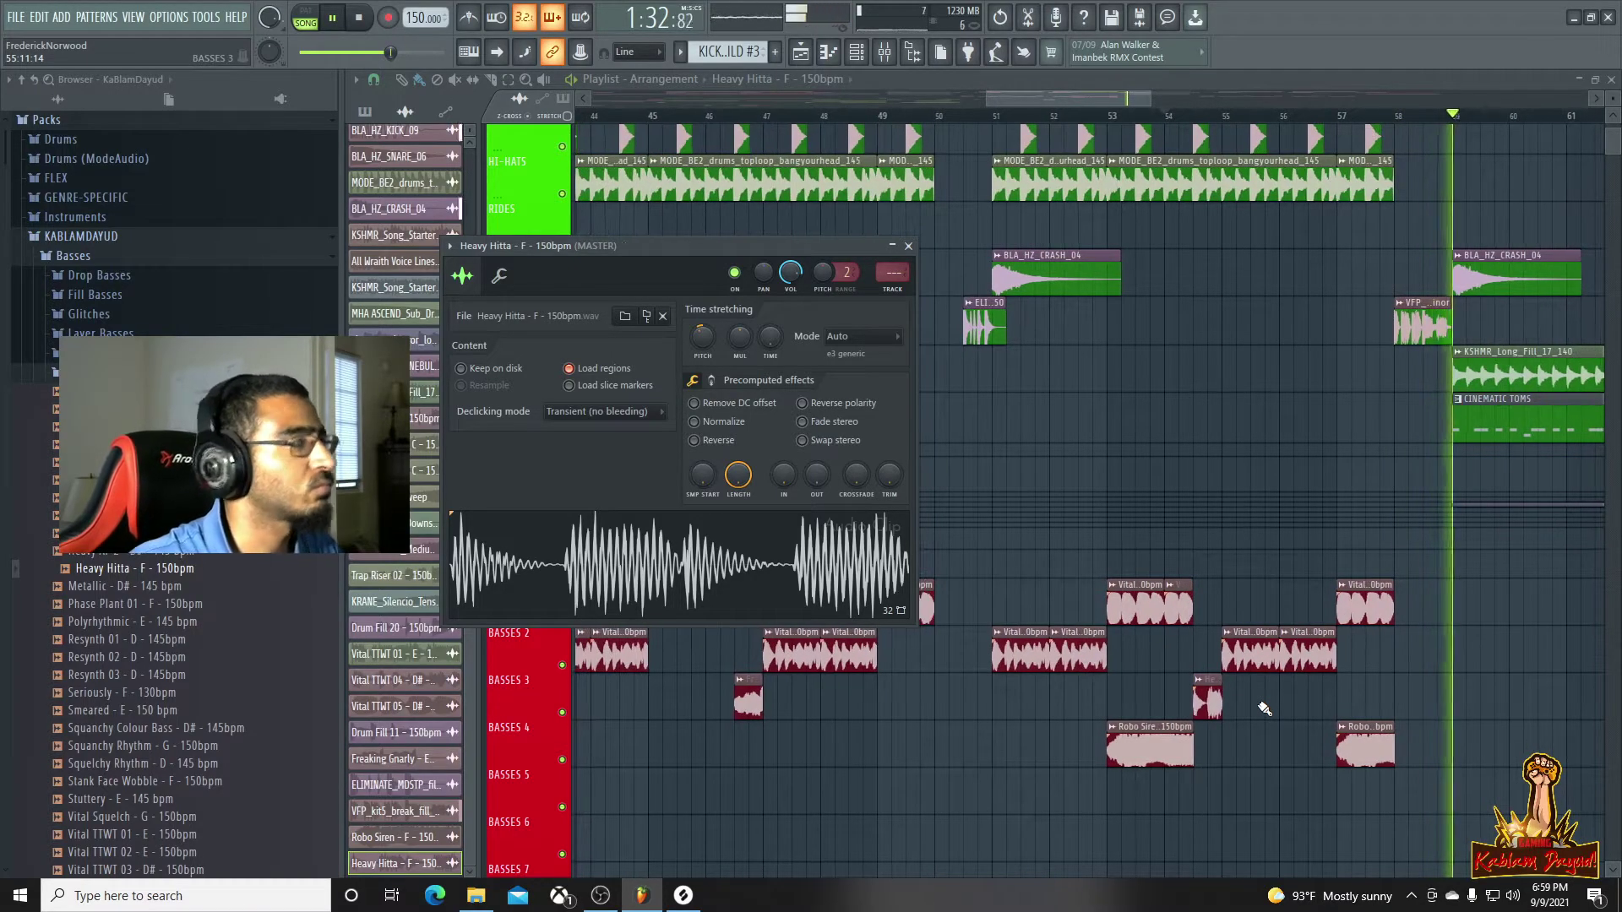
key(space)
click(118, 711)
click(127, 693)
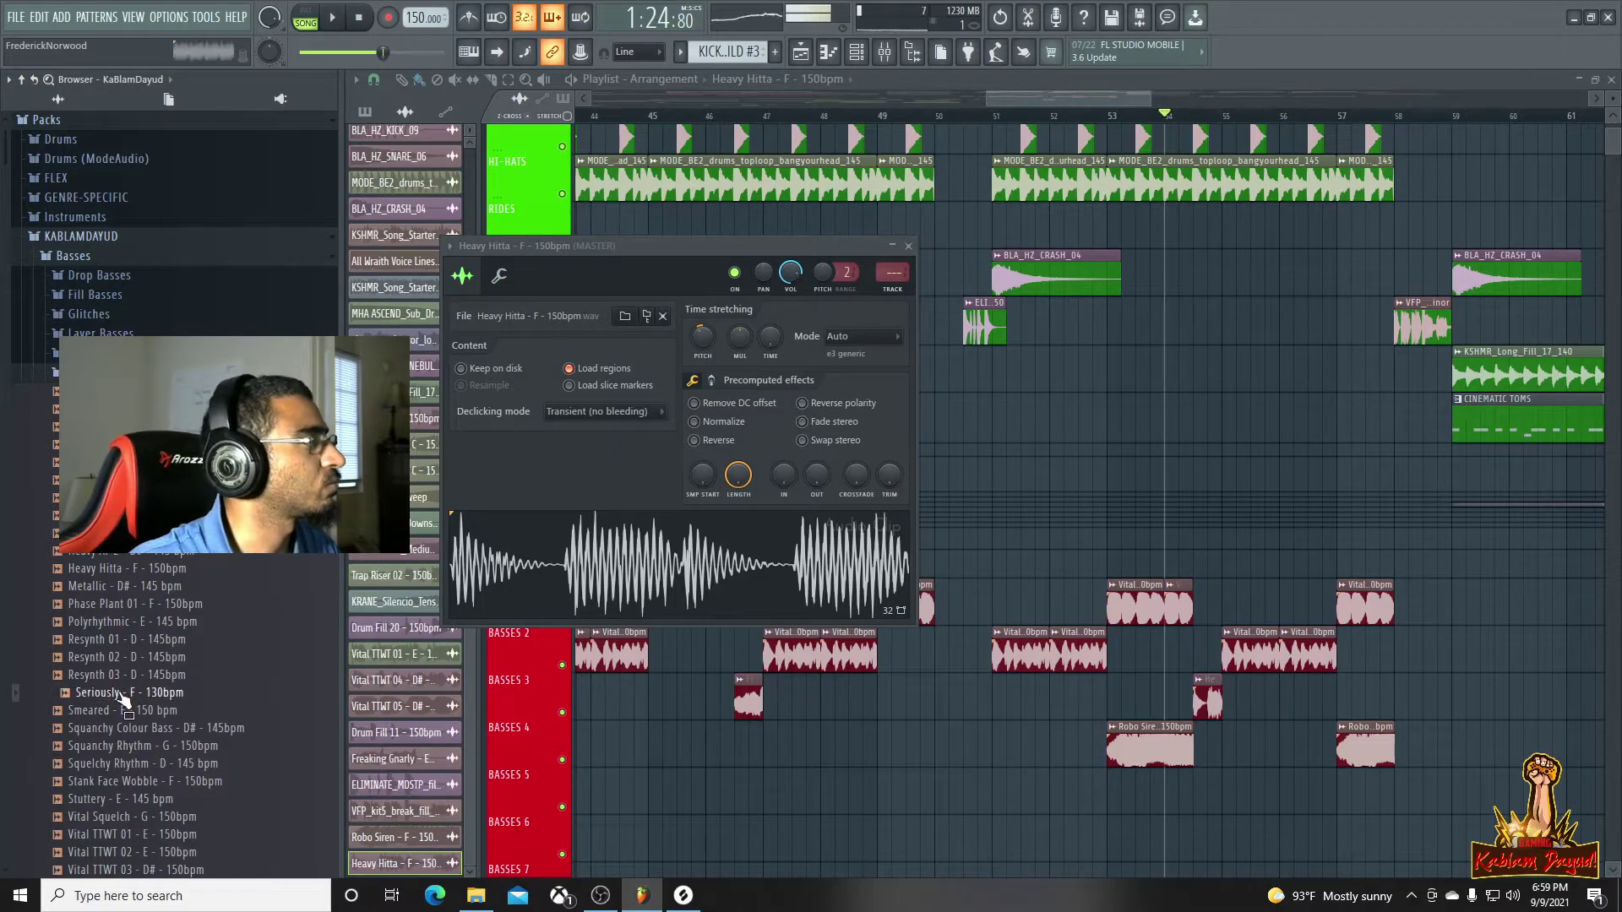
drag(122, 699, 1395, 798)
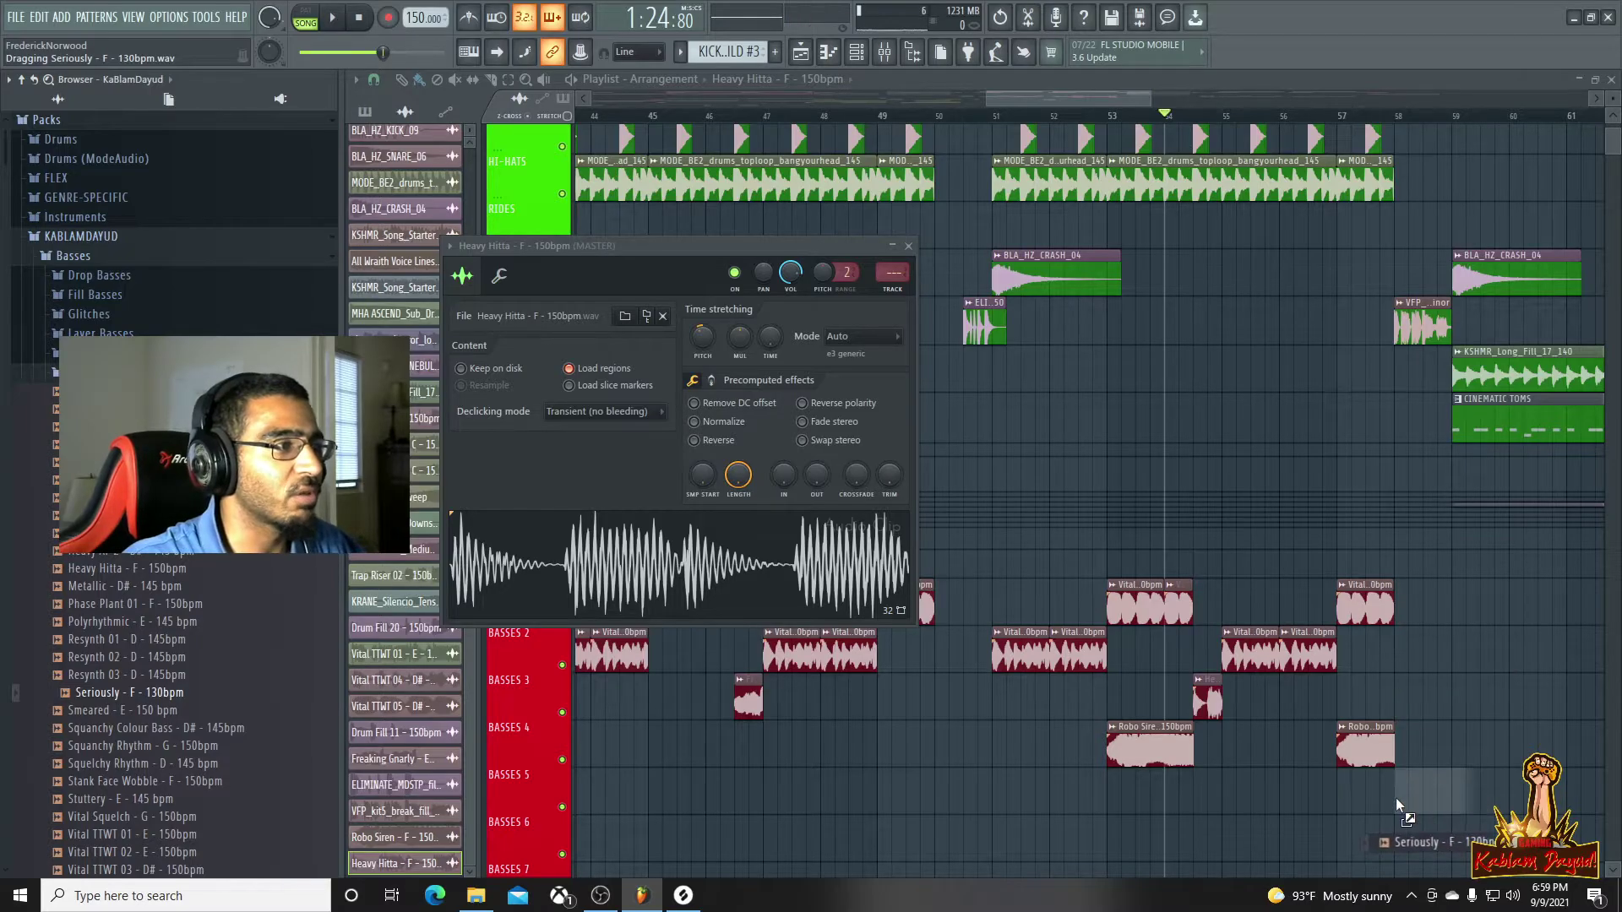
Fit the Seriously clip to the project tempo so it spans bar 58, and play it
click(1398, 779)
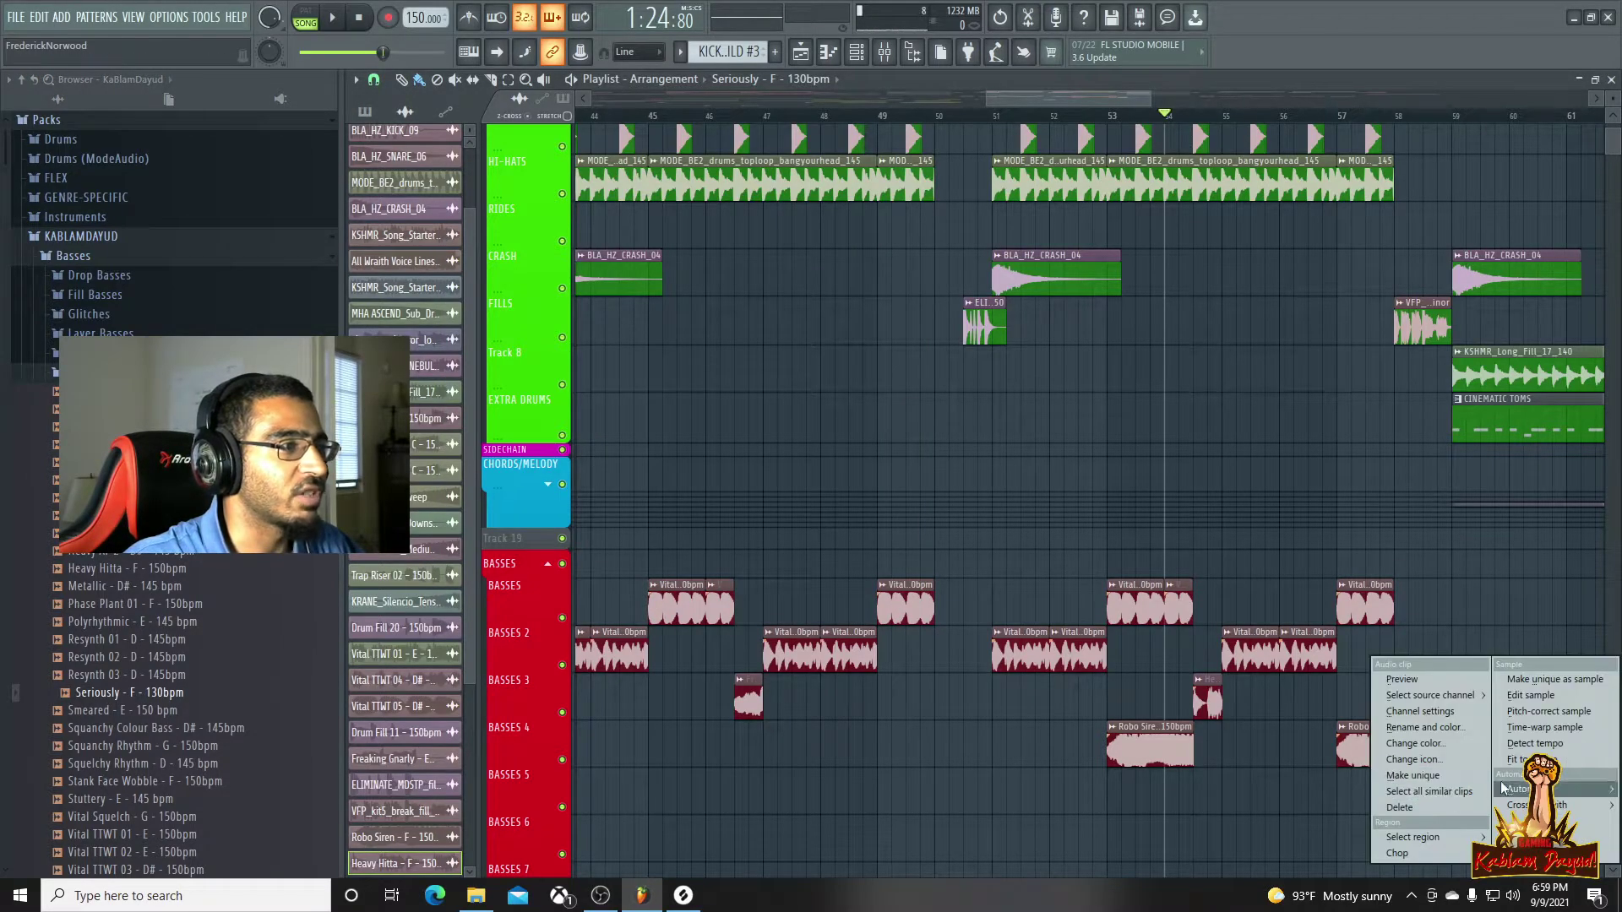
click(1520, 760)
click(787, 469)
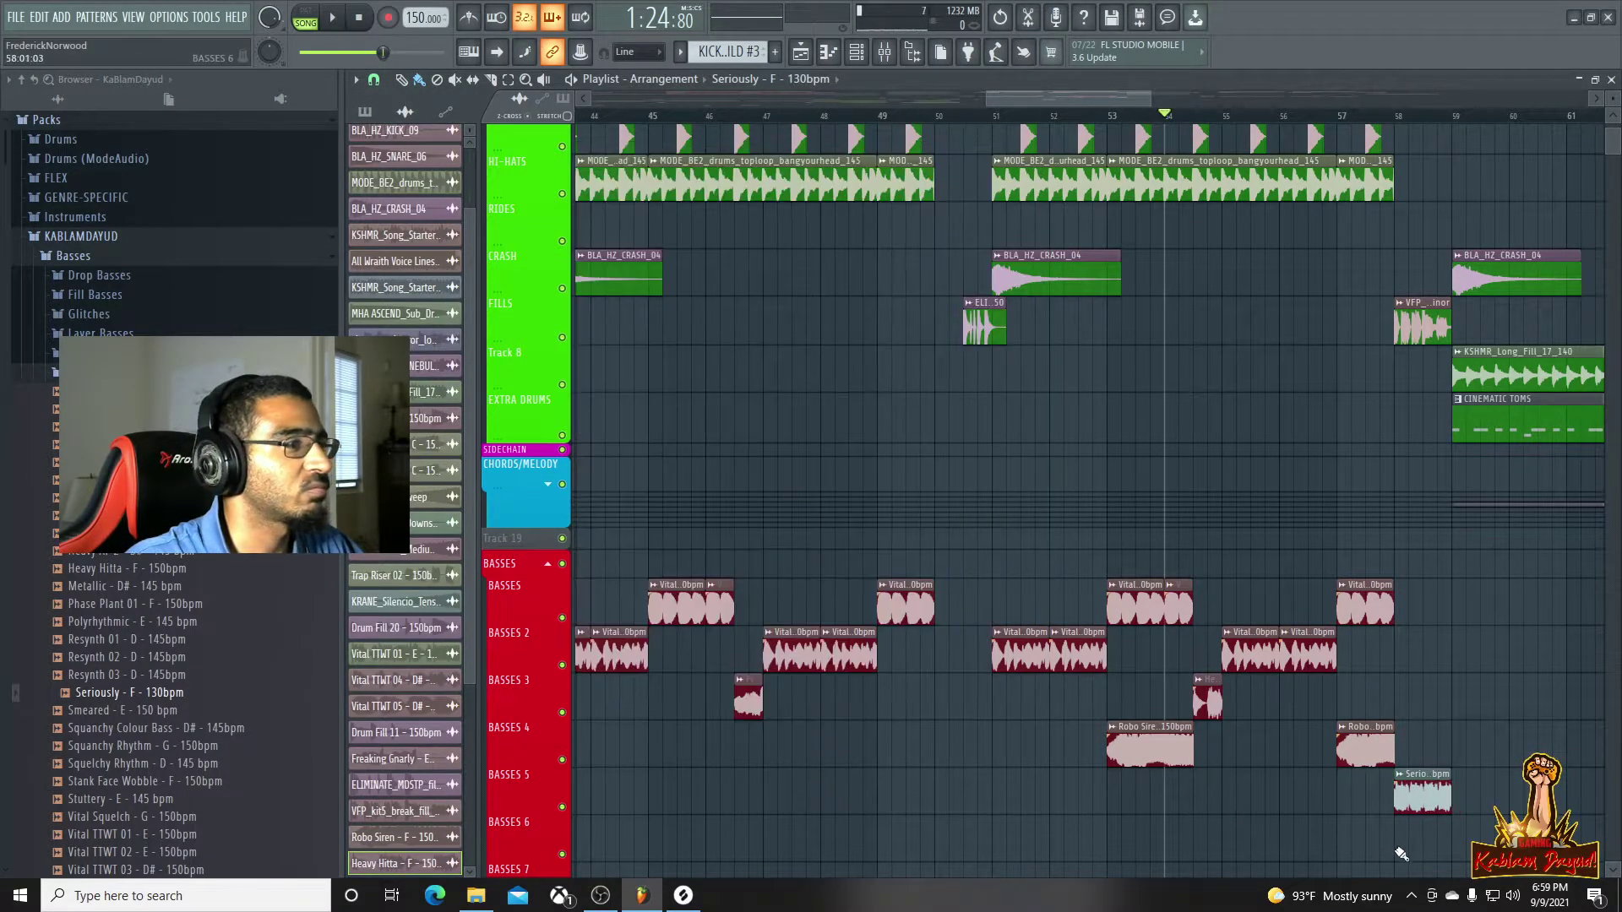
key(space)
click(1396, 116)
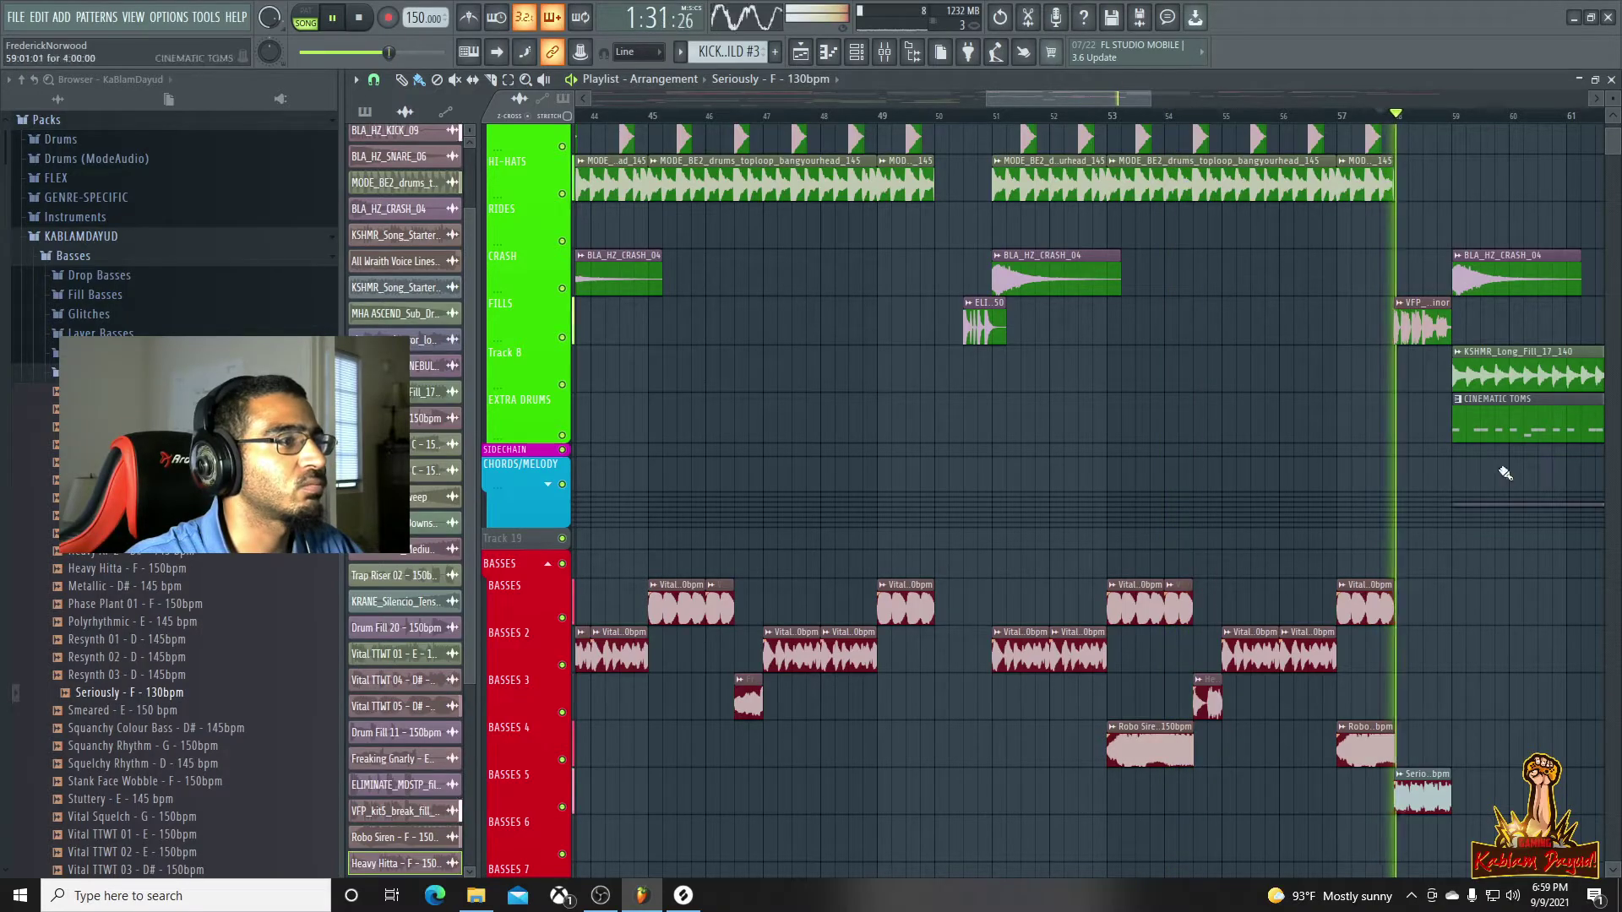
key(space)
Route the Seriously channel to BASSES mixer track 23 and play the lead-in to bar 58
double_click(1423, 802)
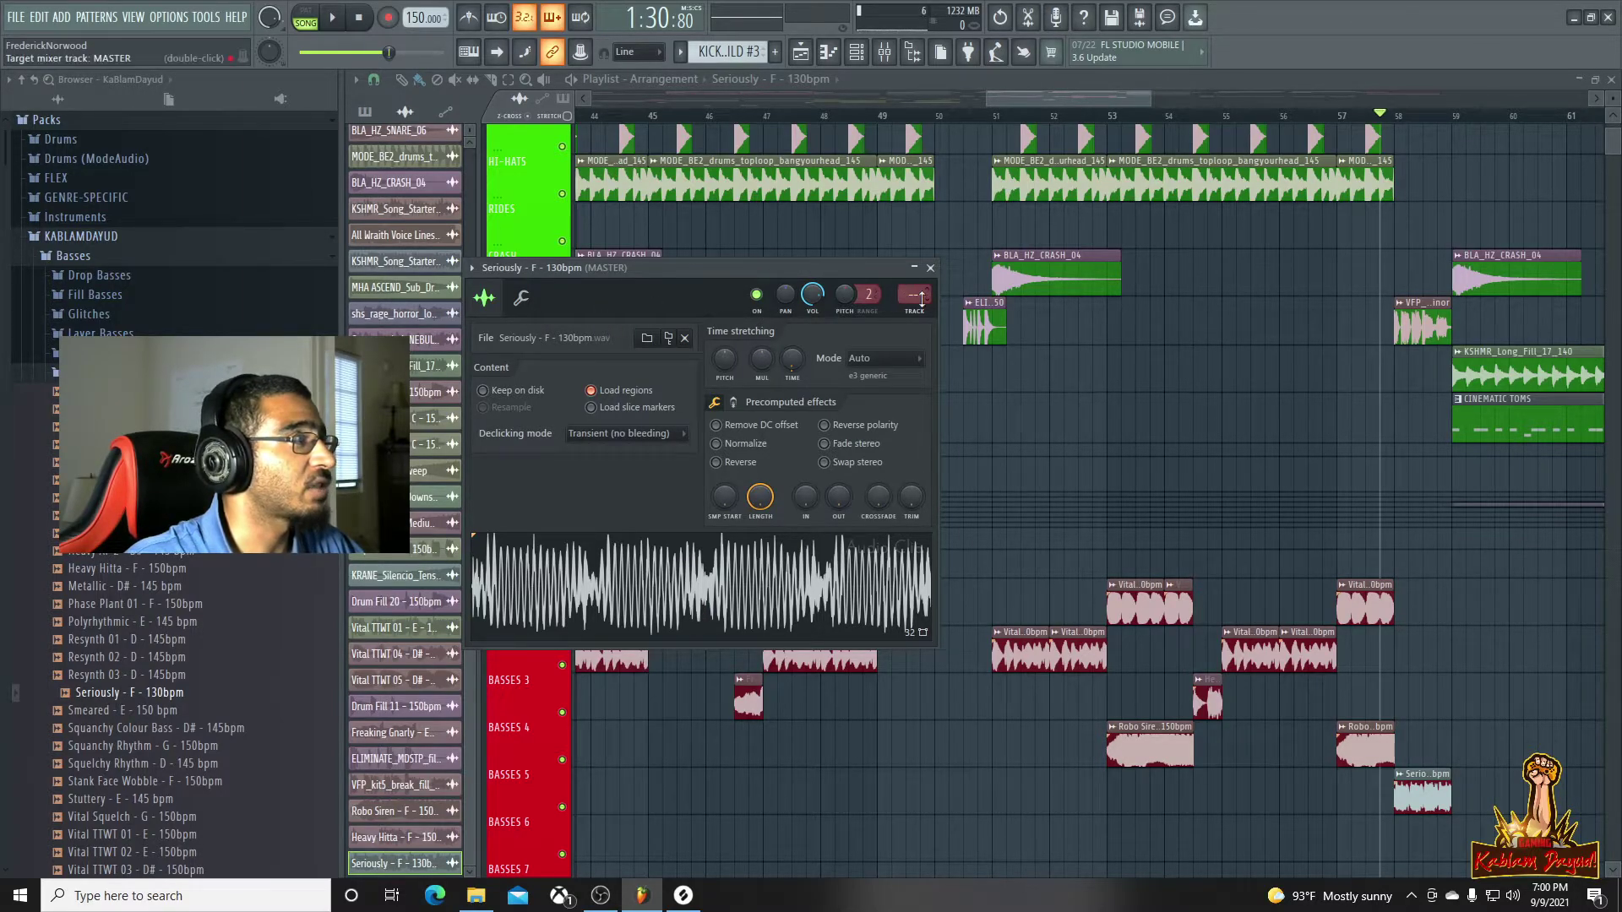
key(F9)
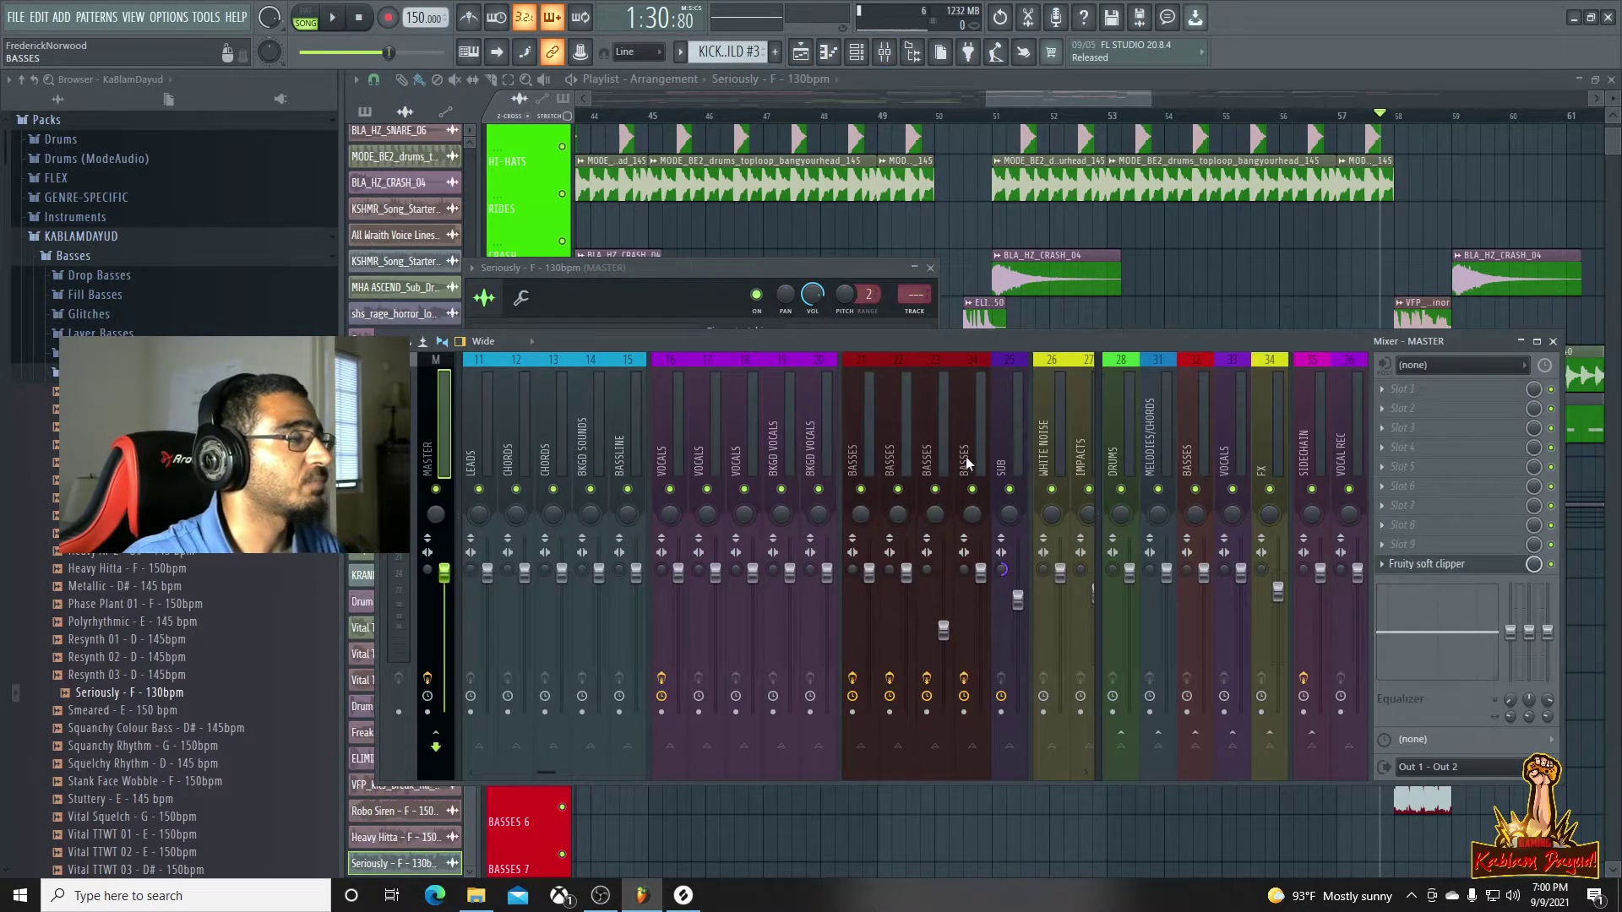
click(935, 461)
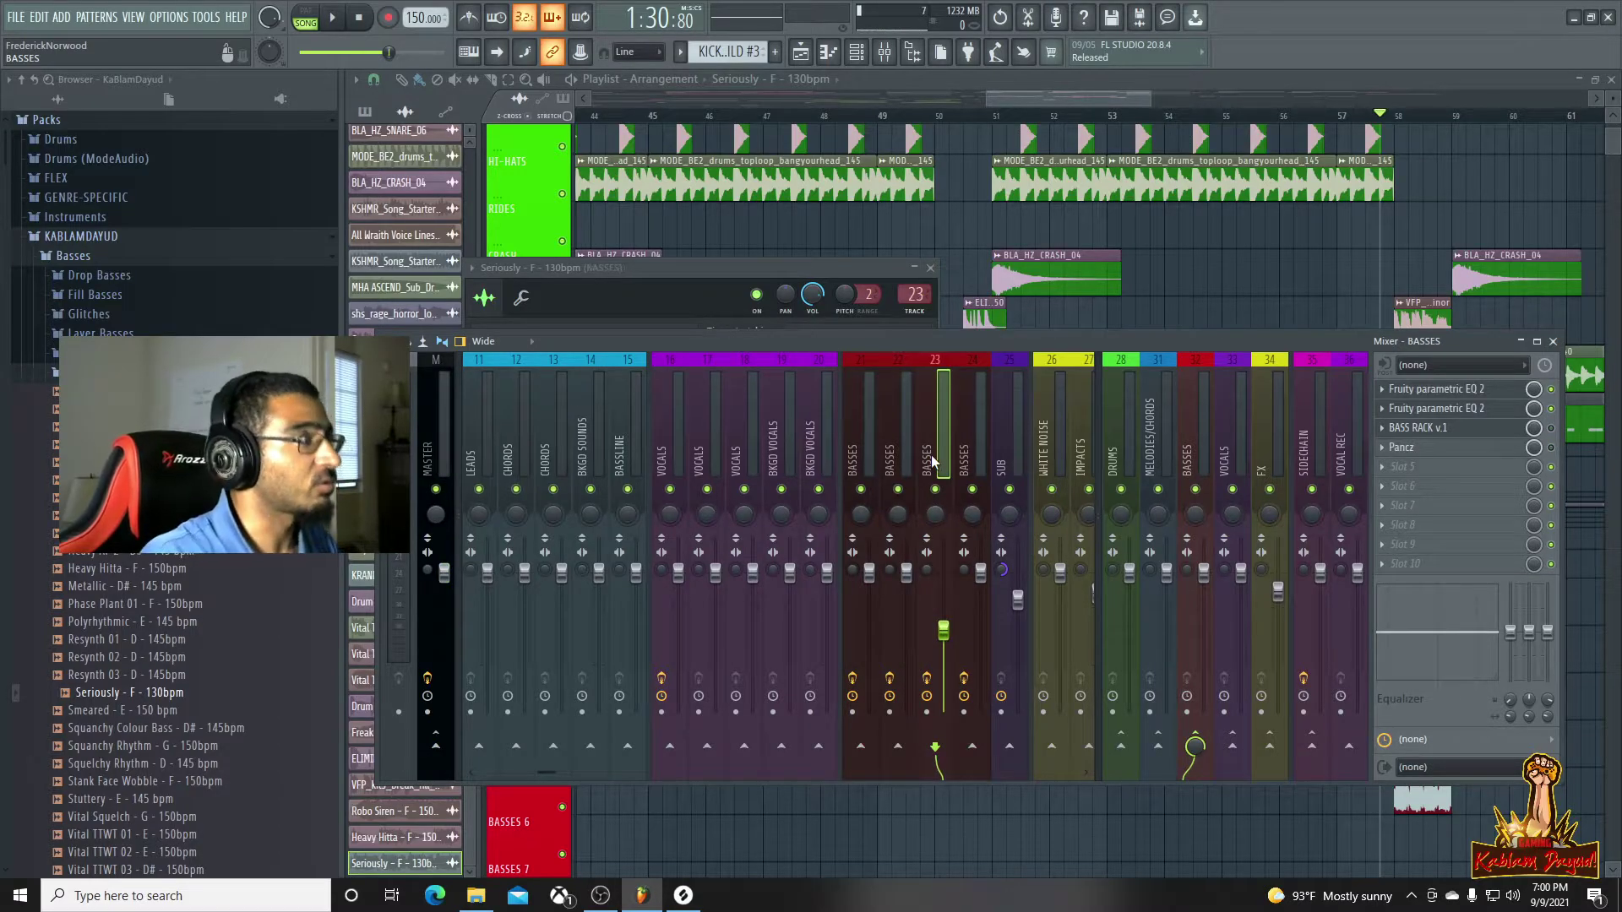
key(space)
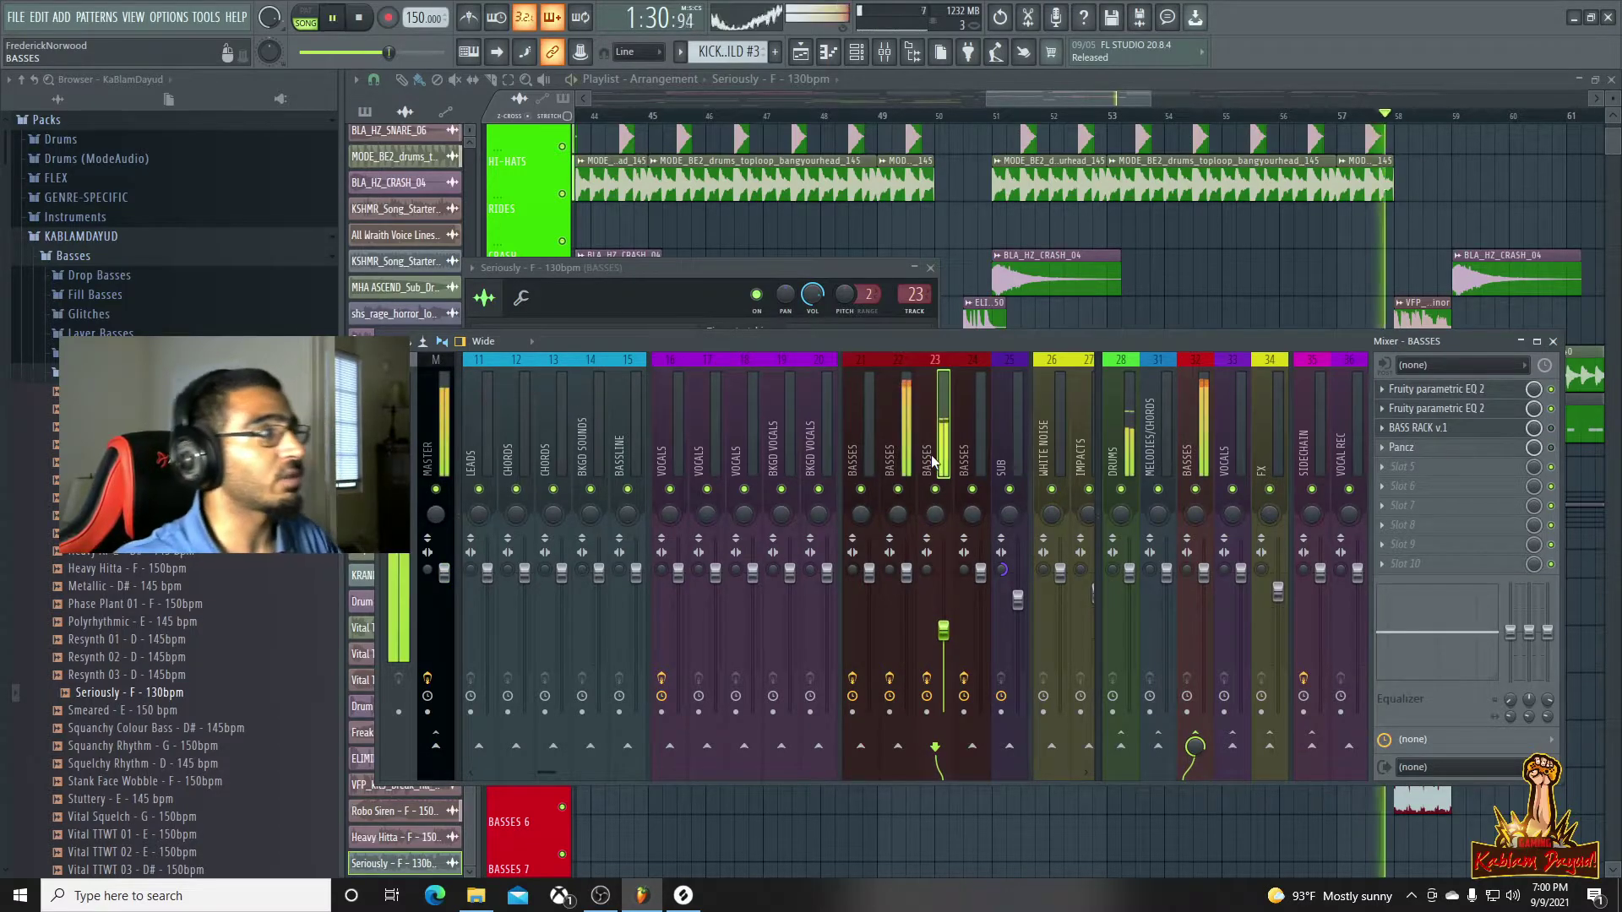
click(1072, 99)
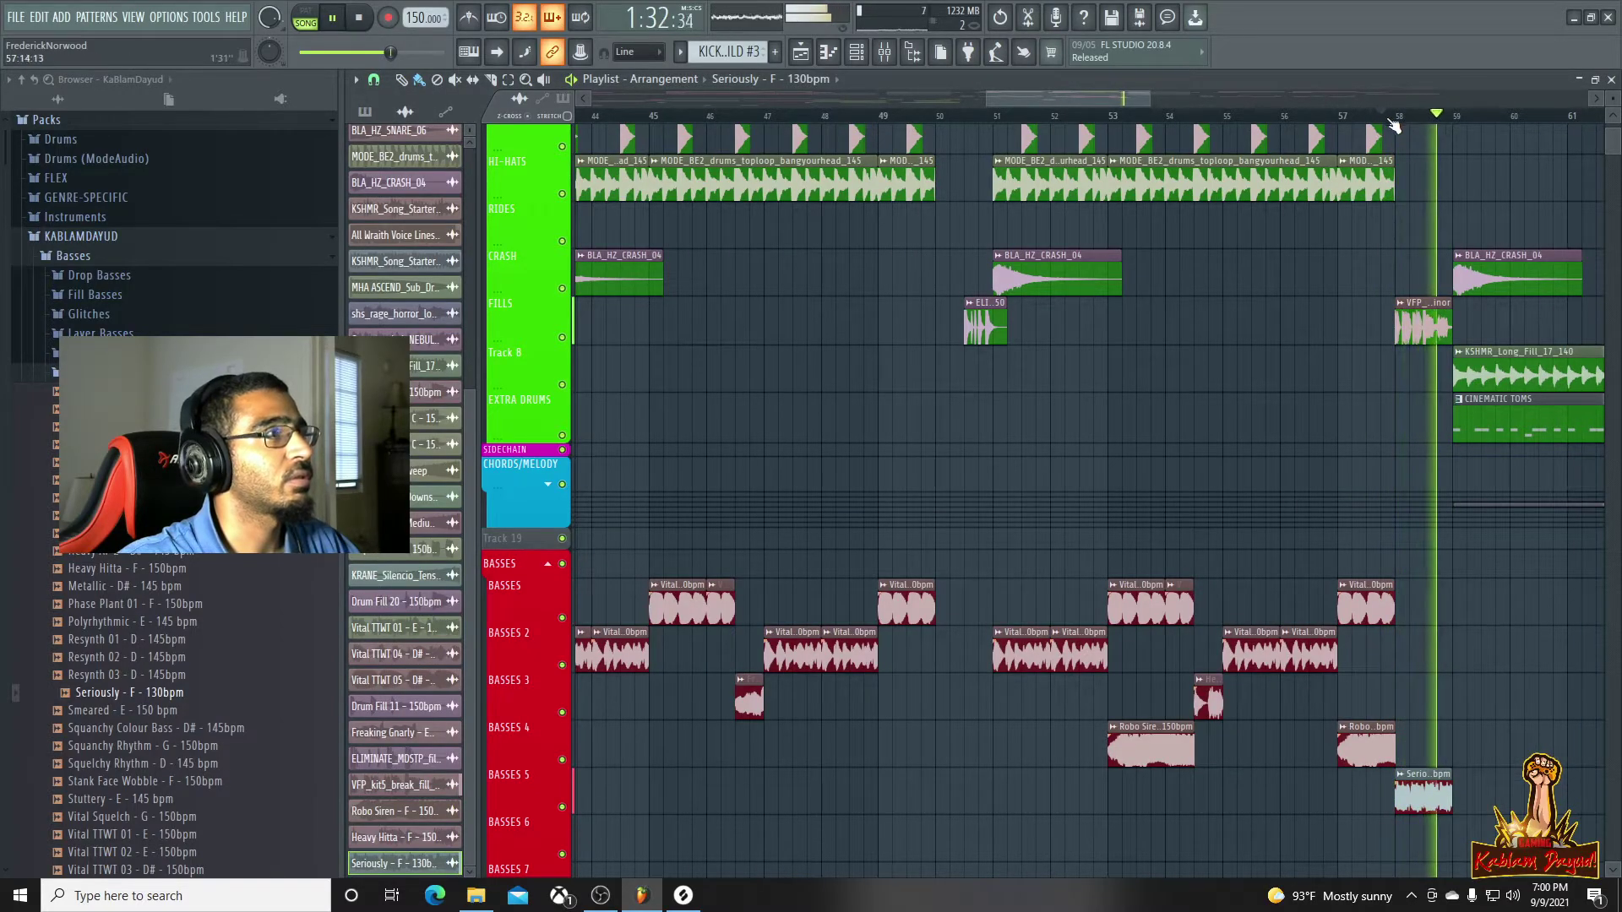
click(1391, 118)
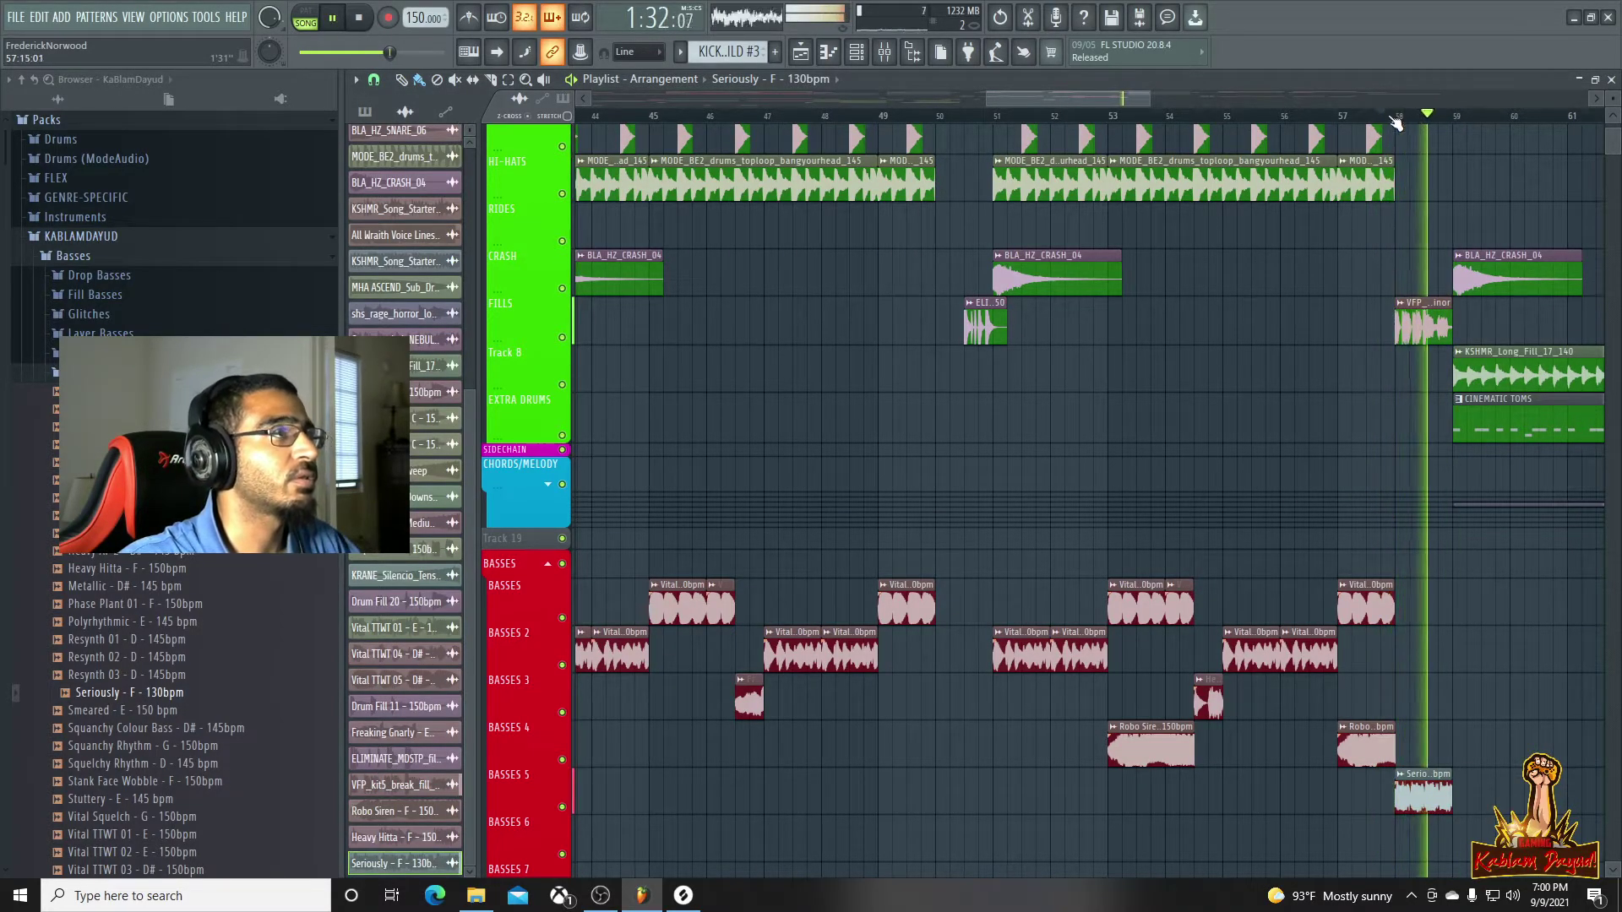
key(space)
Set the Seriously channel's pitch range to 24 and select bar 58 on the timeline
double_click(1429, 791)
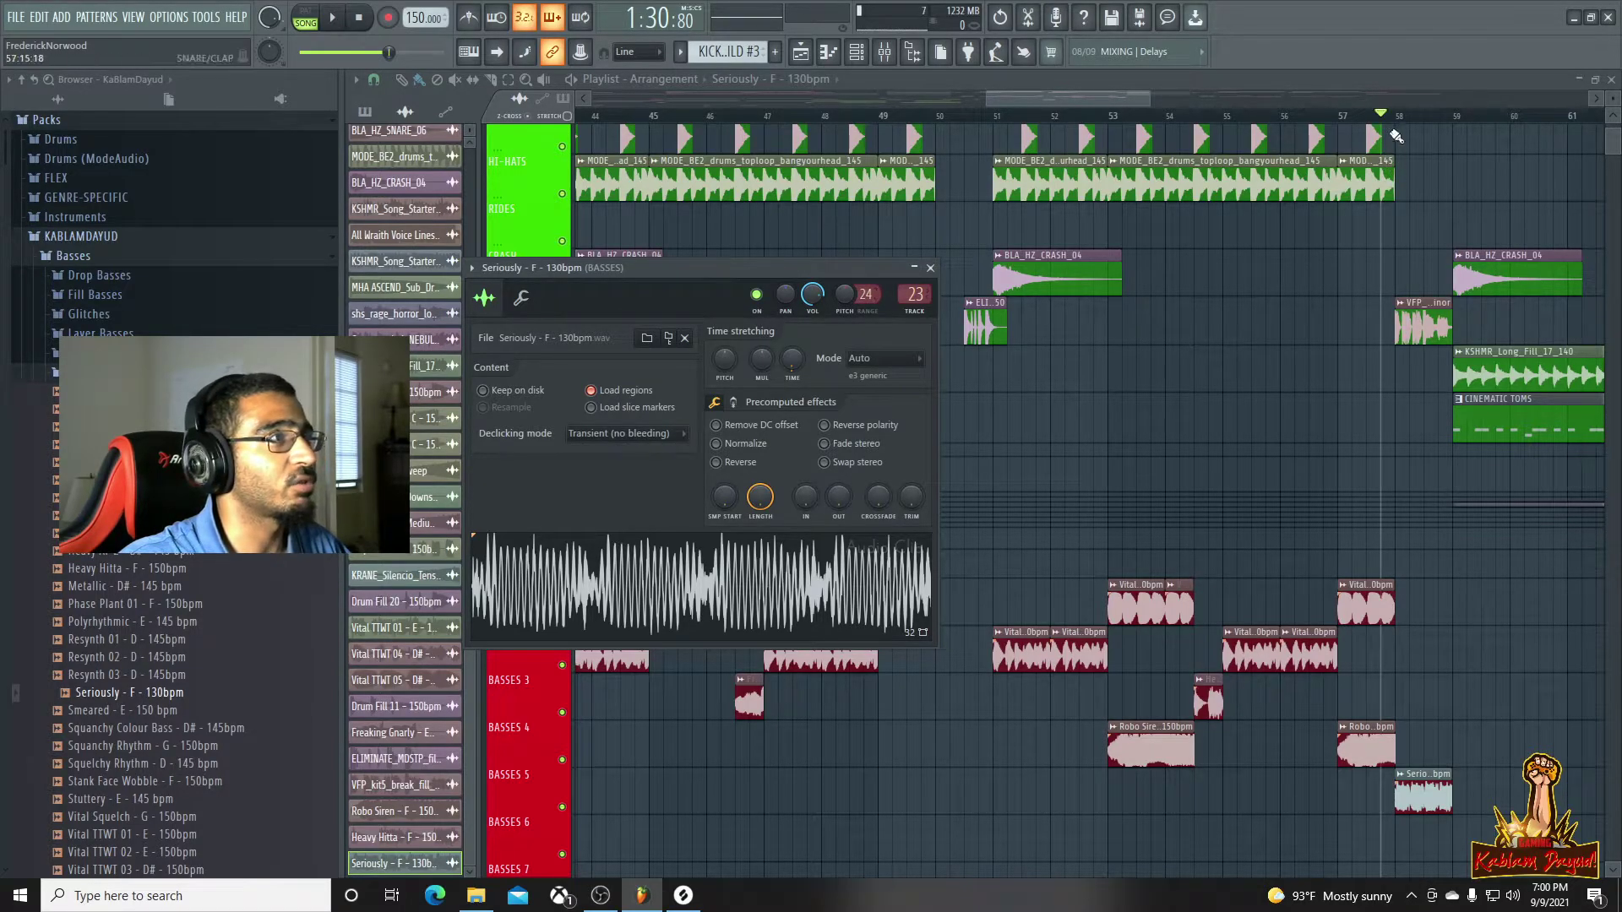
scroll(1395, 148, up, 5)
key(Escape)
drag(1256, 144, 1368, 163)
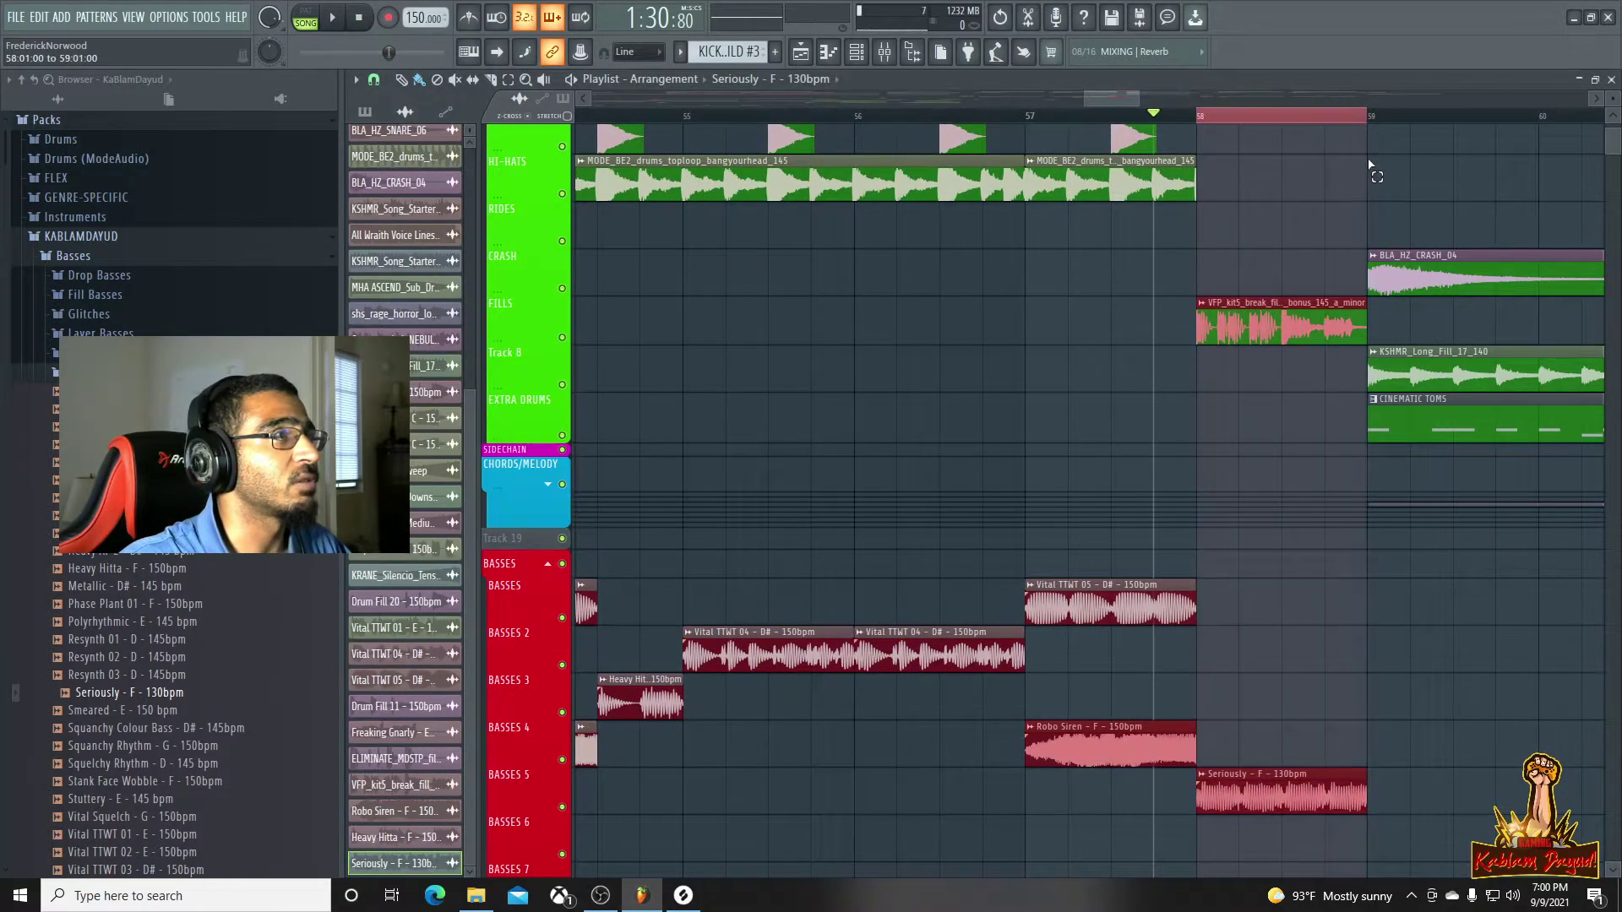
Set the Seriously channel's time stretching mode to Stretch and play the selected bar
double_click(1268, 771)
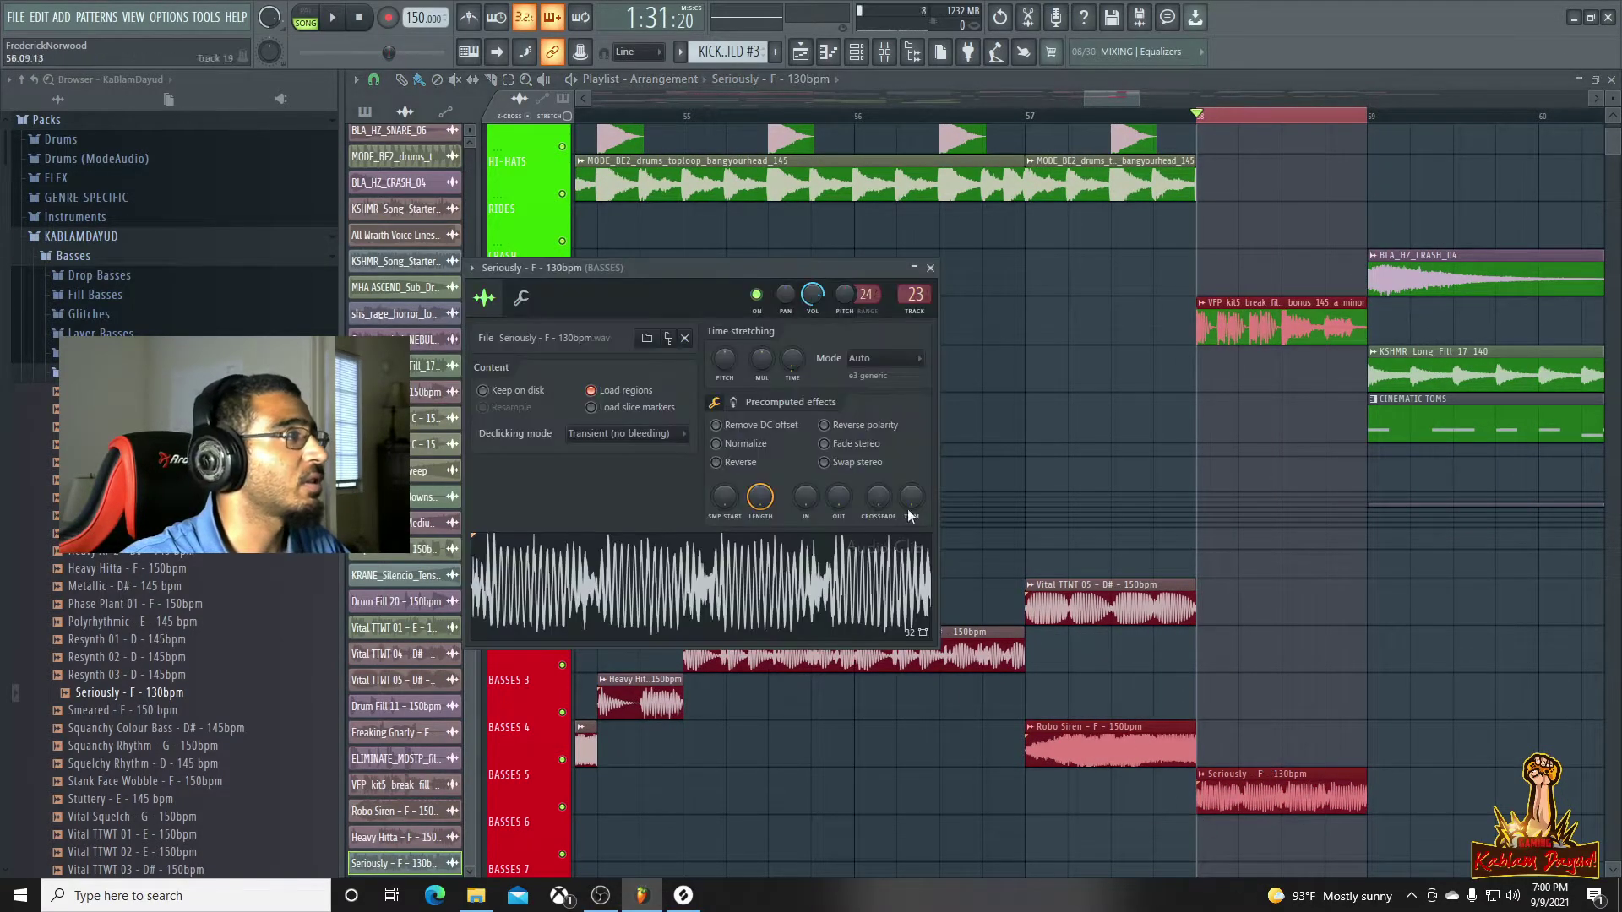
click(887, 359)
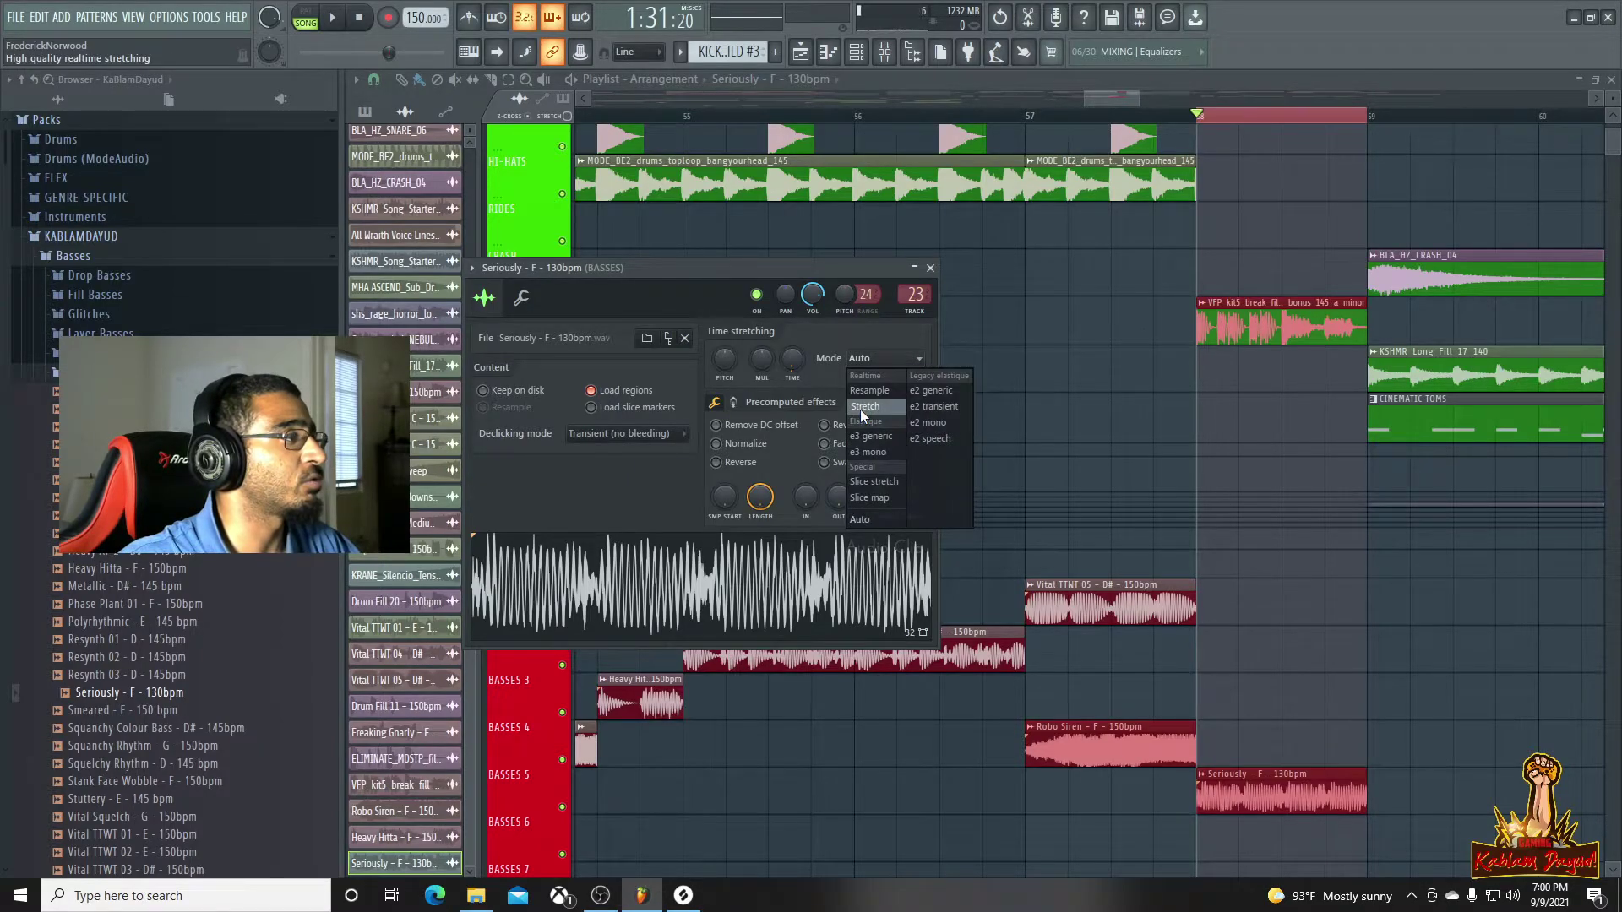
click(860, 409)
key(space)
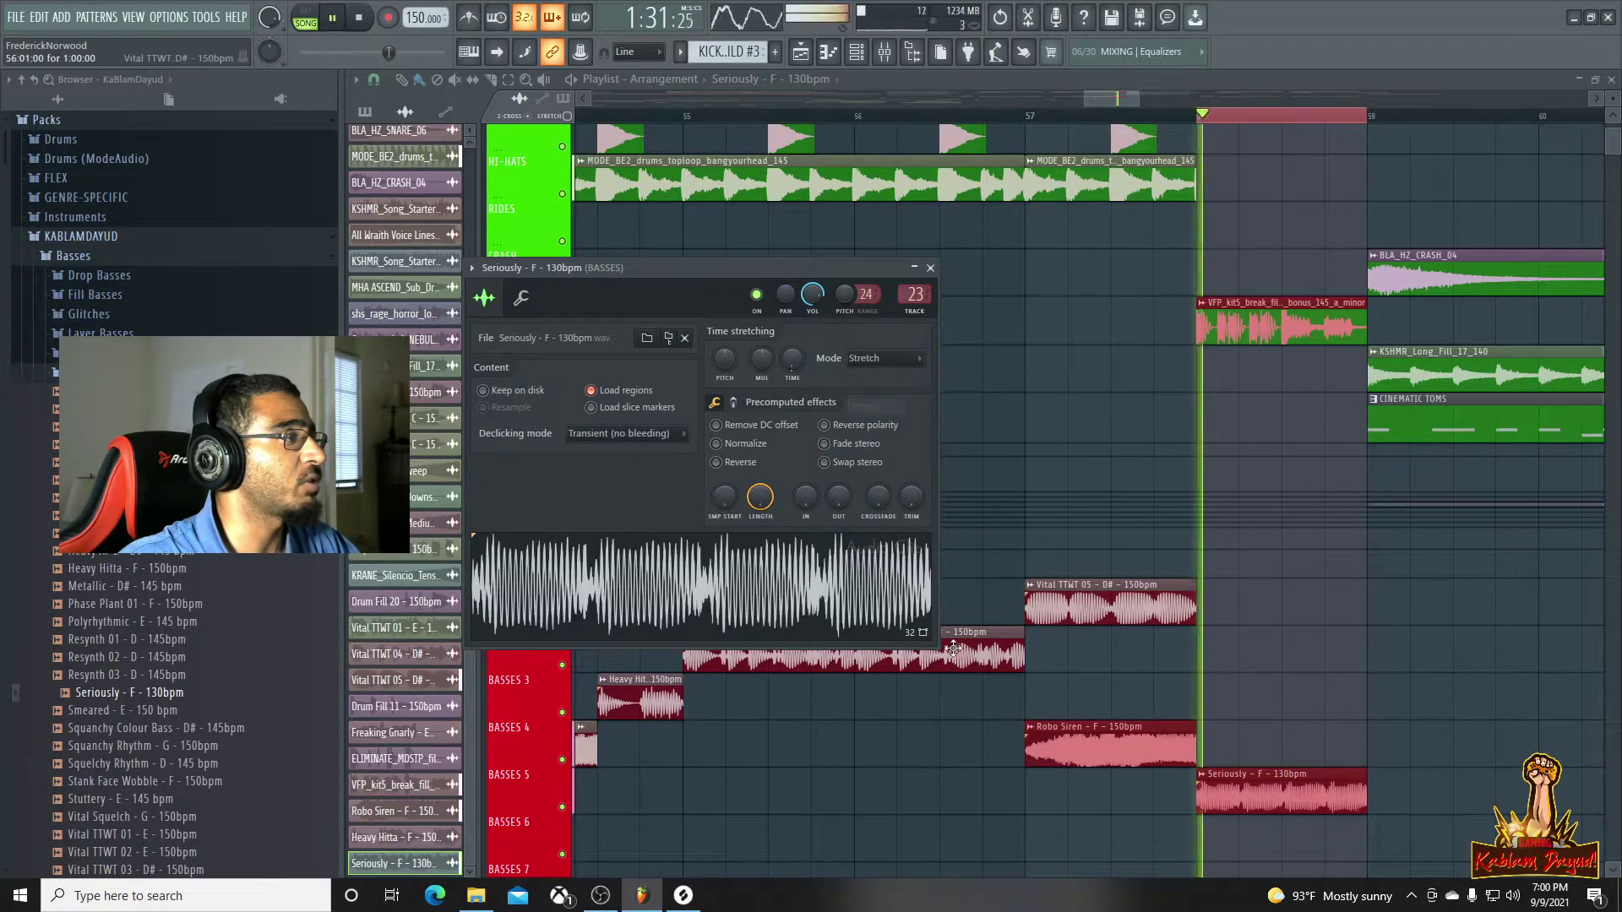
key(space)
Switch the Seriously channel's time stretching mode to e3 generic and play the selected bar
click(871, 362)
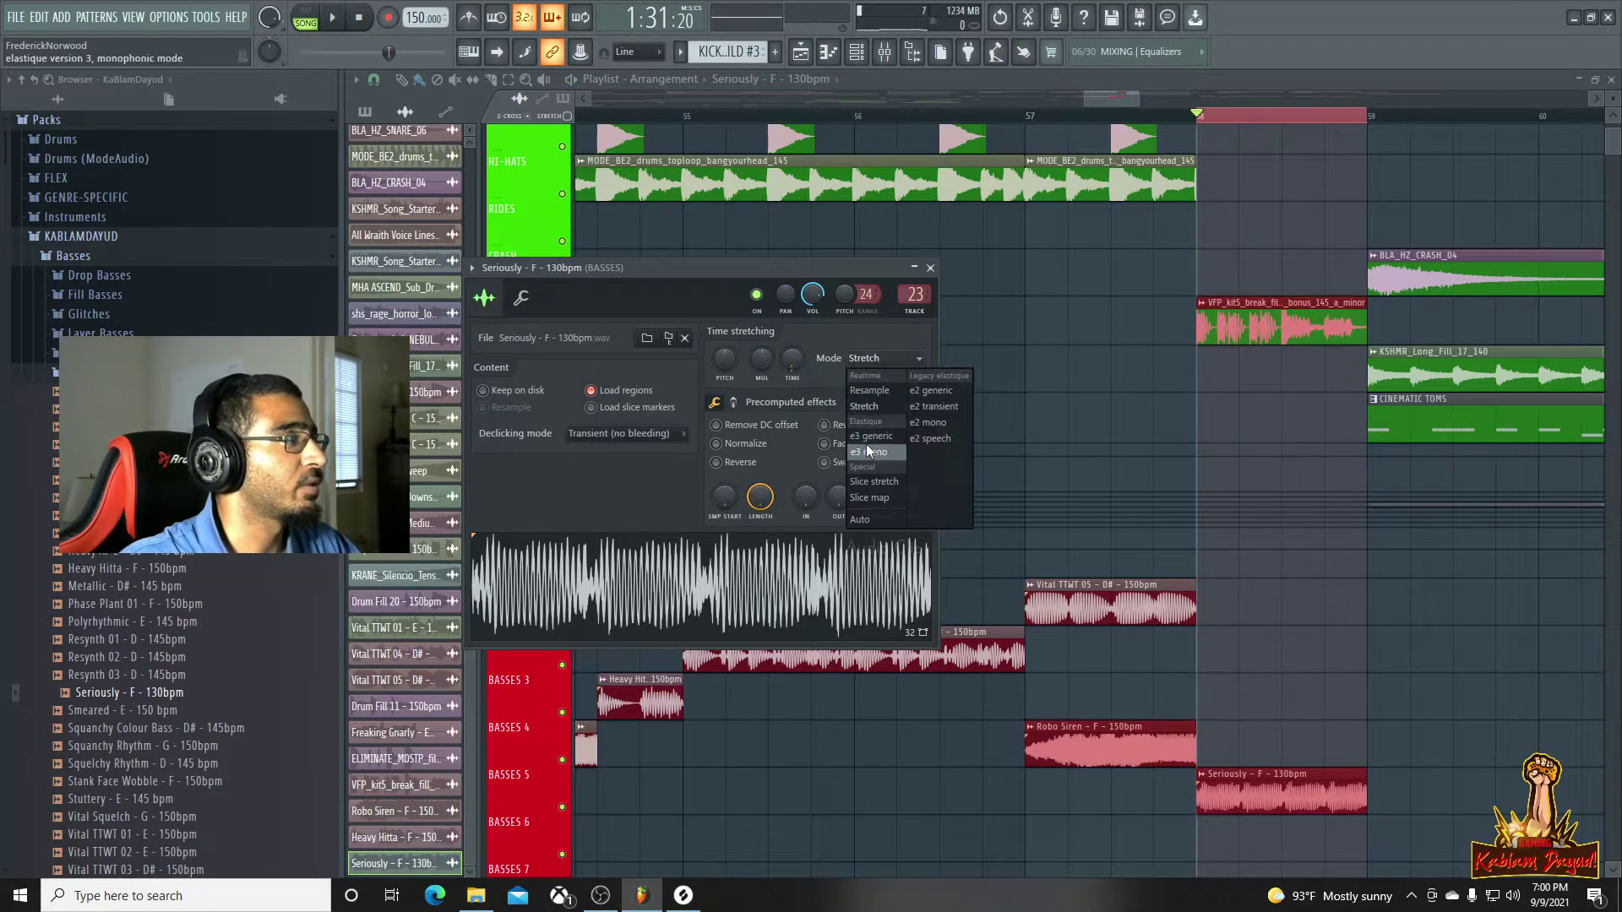
click(870, 438)
key(space)
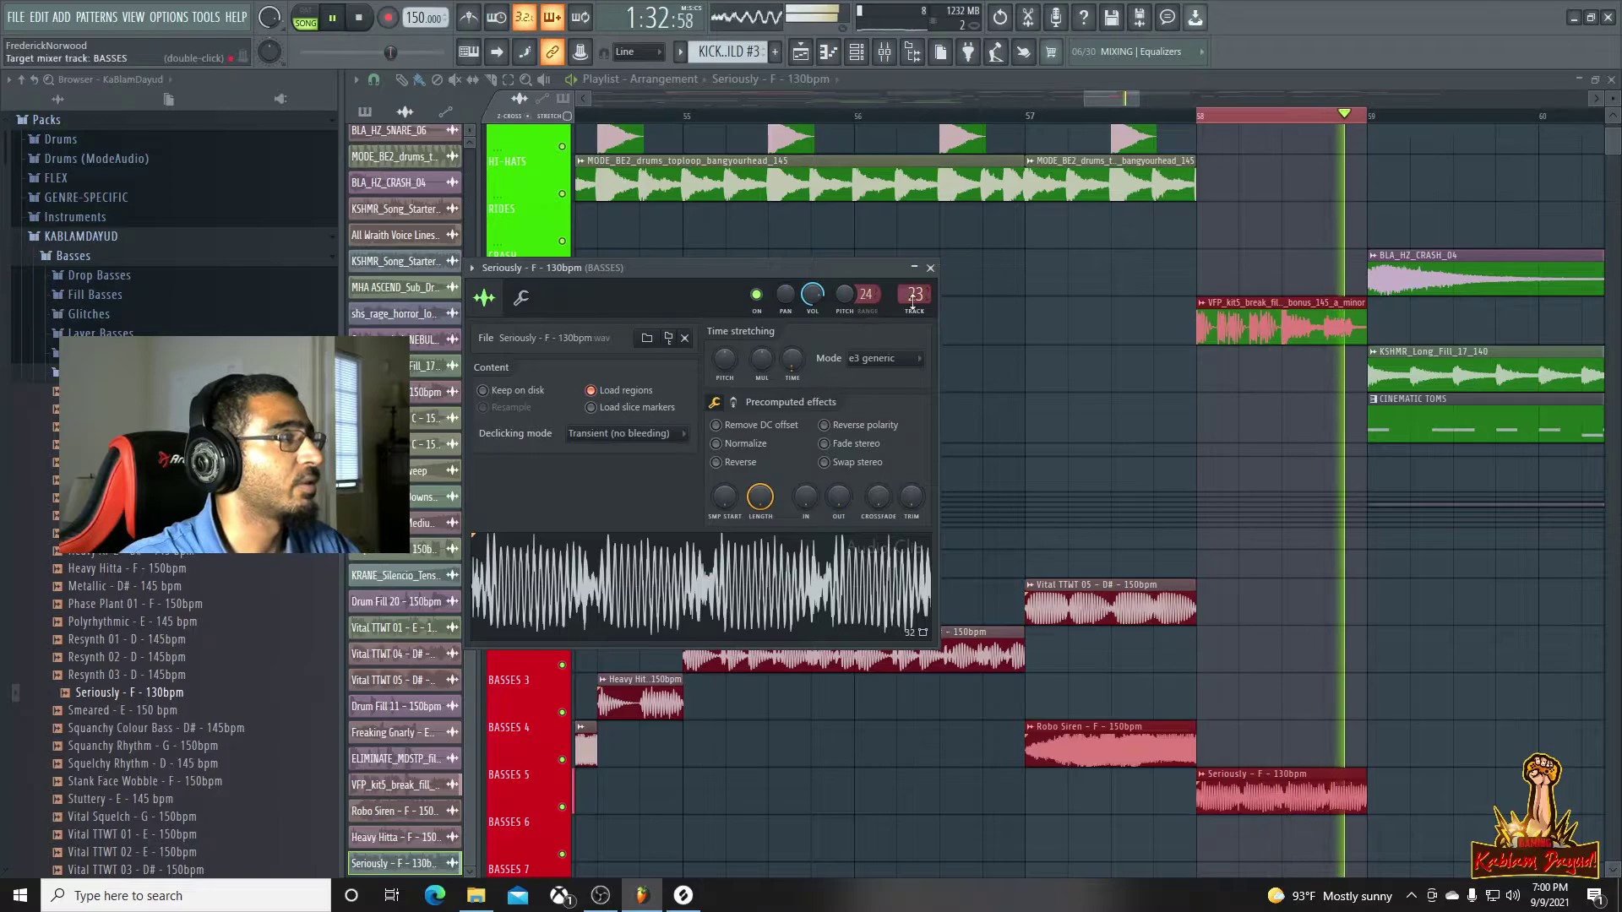
key(space)
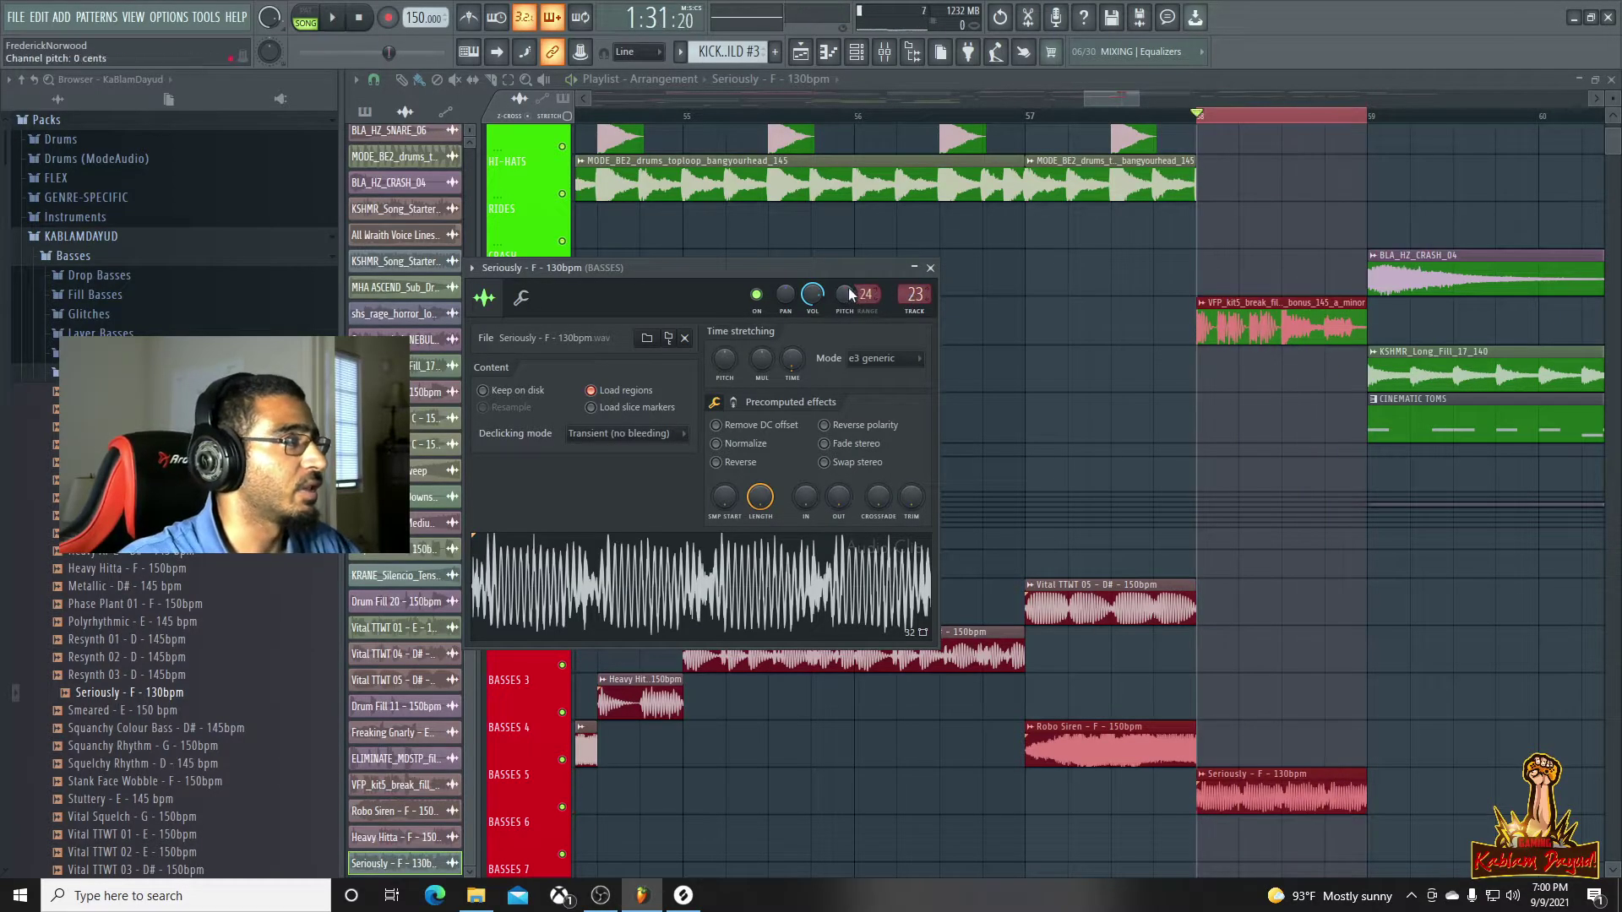
Create an automation clip for the Seriously channel pitch over bar 58, ramp it down to the minimum, and play it
right_click(844, 294)
click(906, 415)
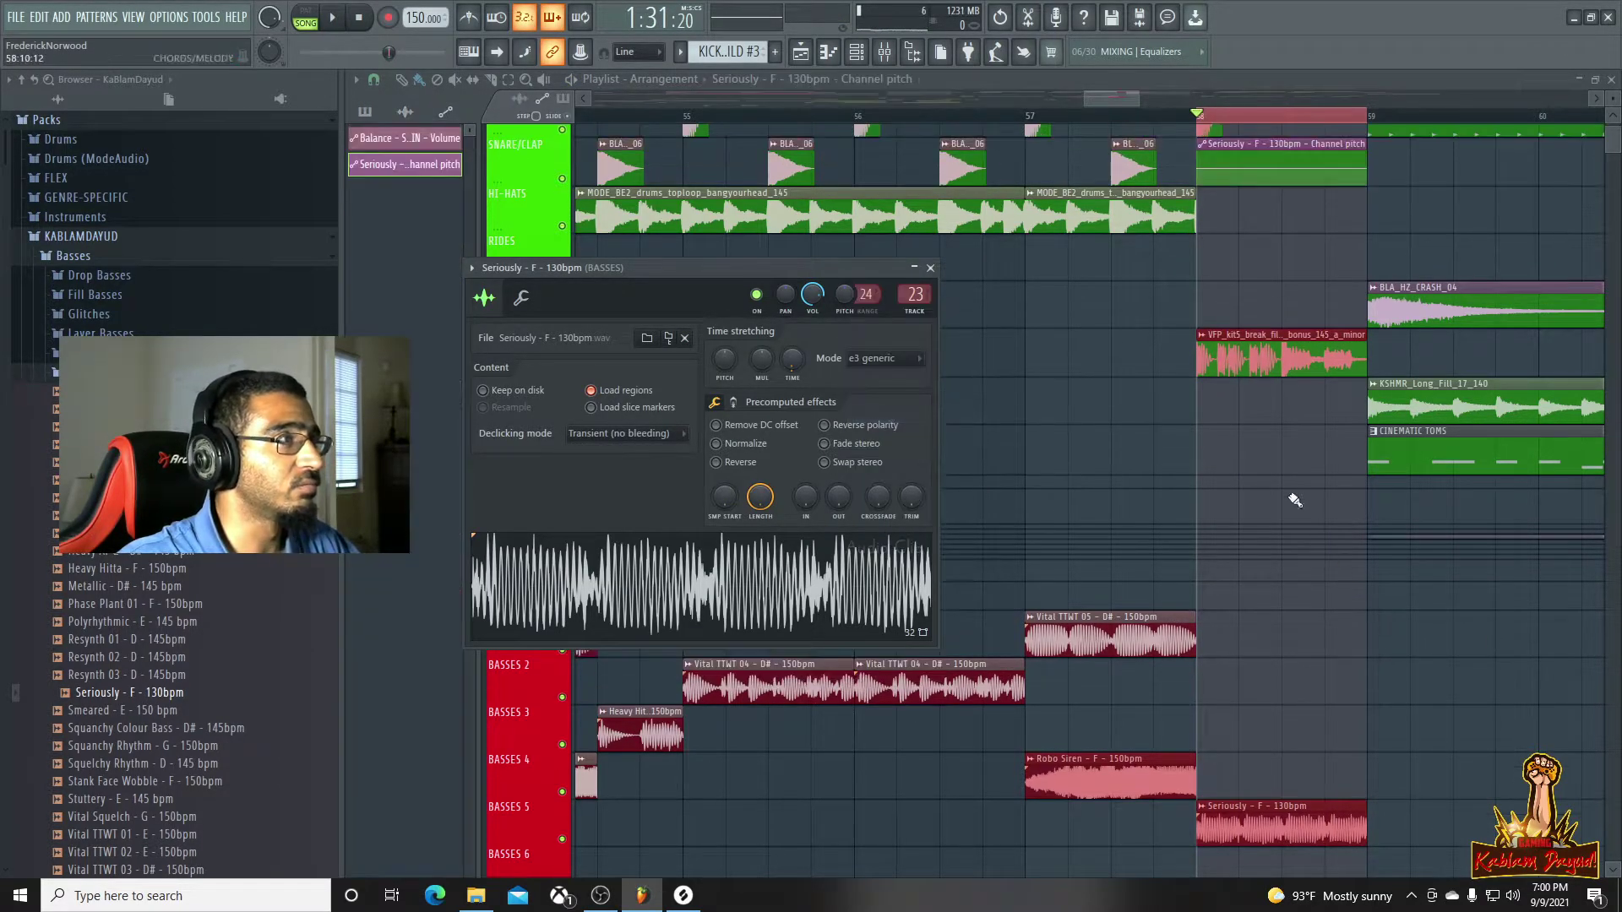
key(space)
drag(1362, 176, 1365, 206)
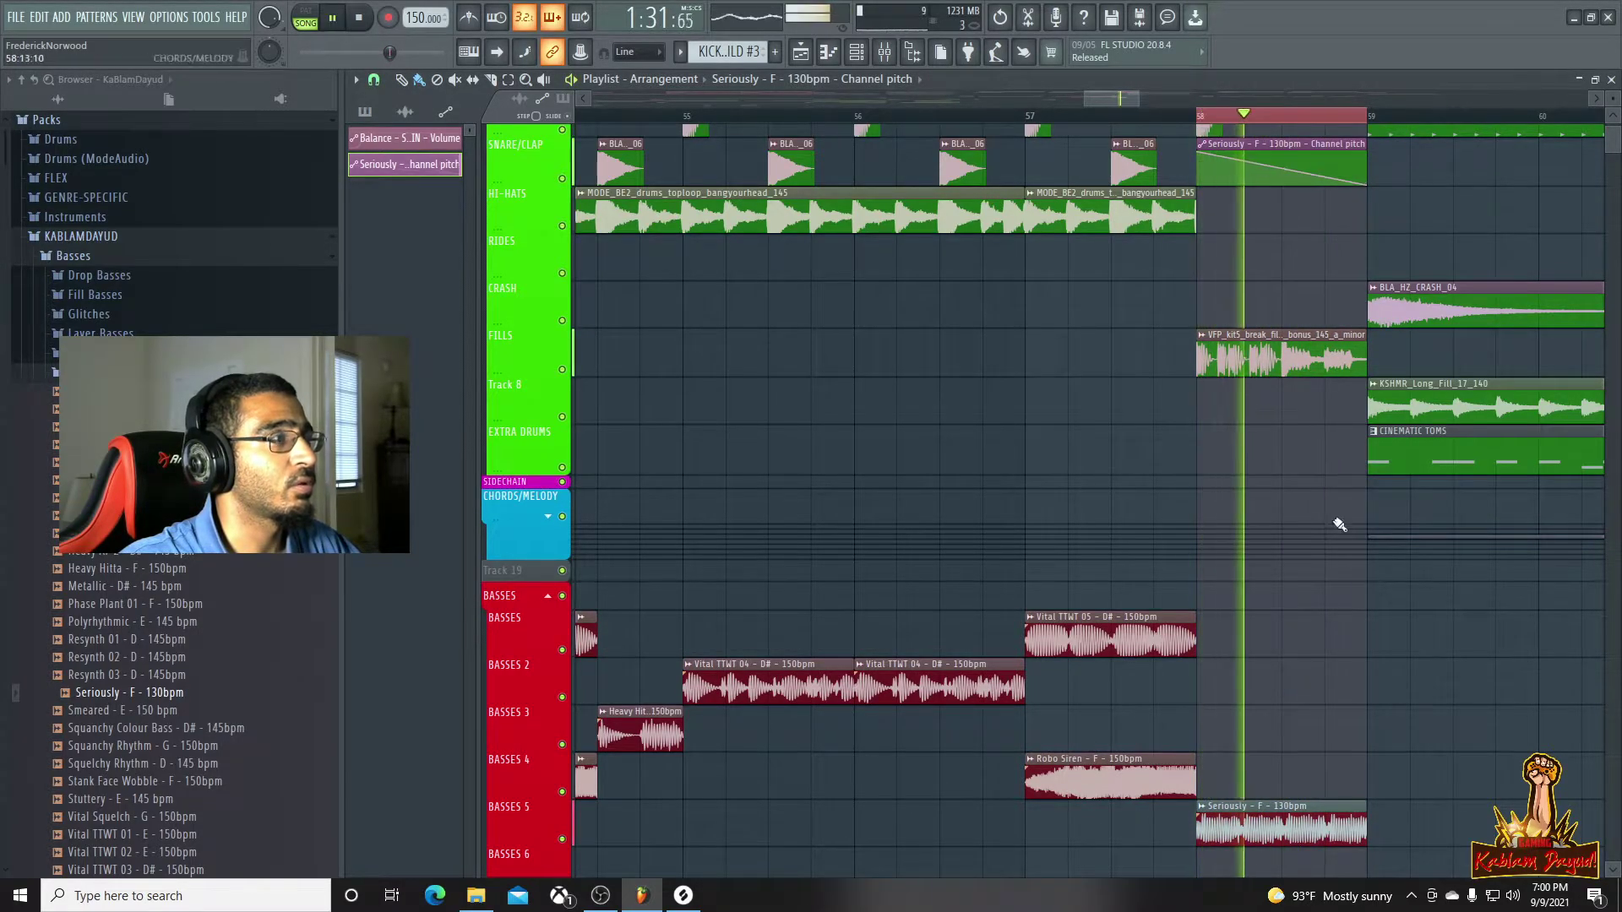
key(space)
Return the Seriously channel to the Stretch mode and play bar 58 with the falling pitch
double_click(1273, 827)
click(868, 358)
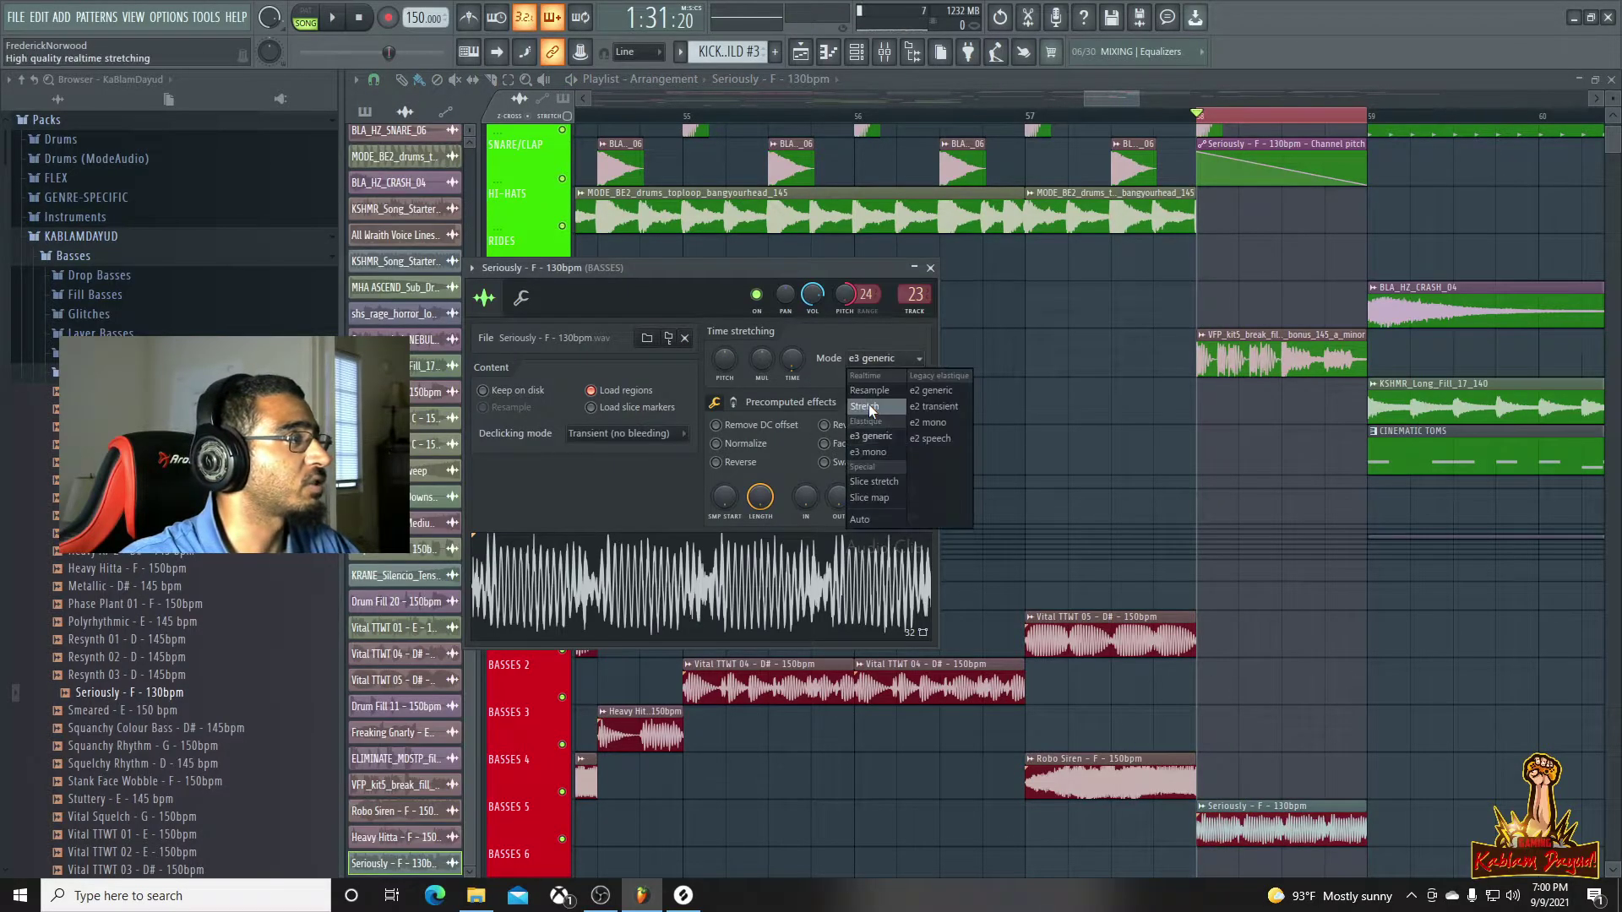
click(868, 404)
key(space)
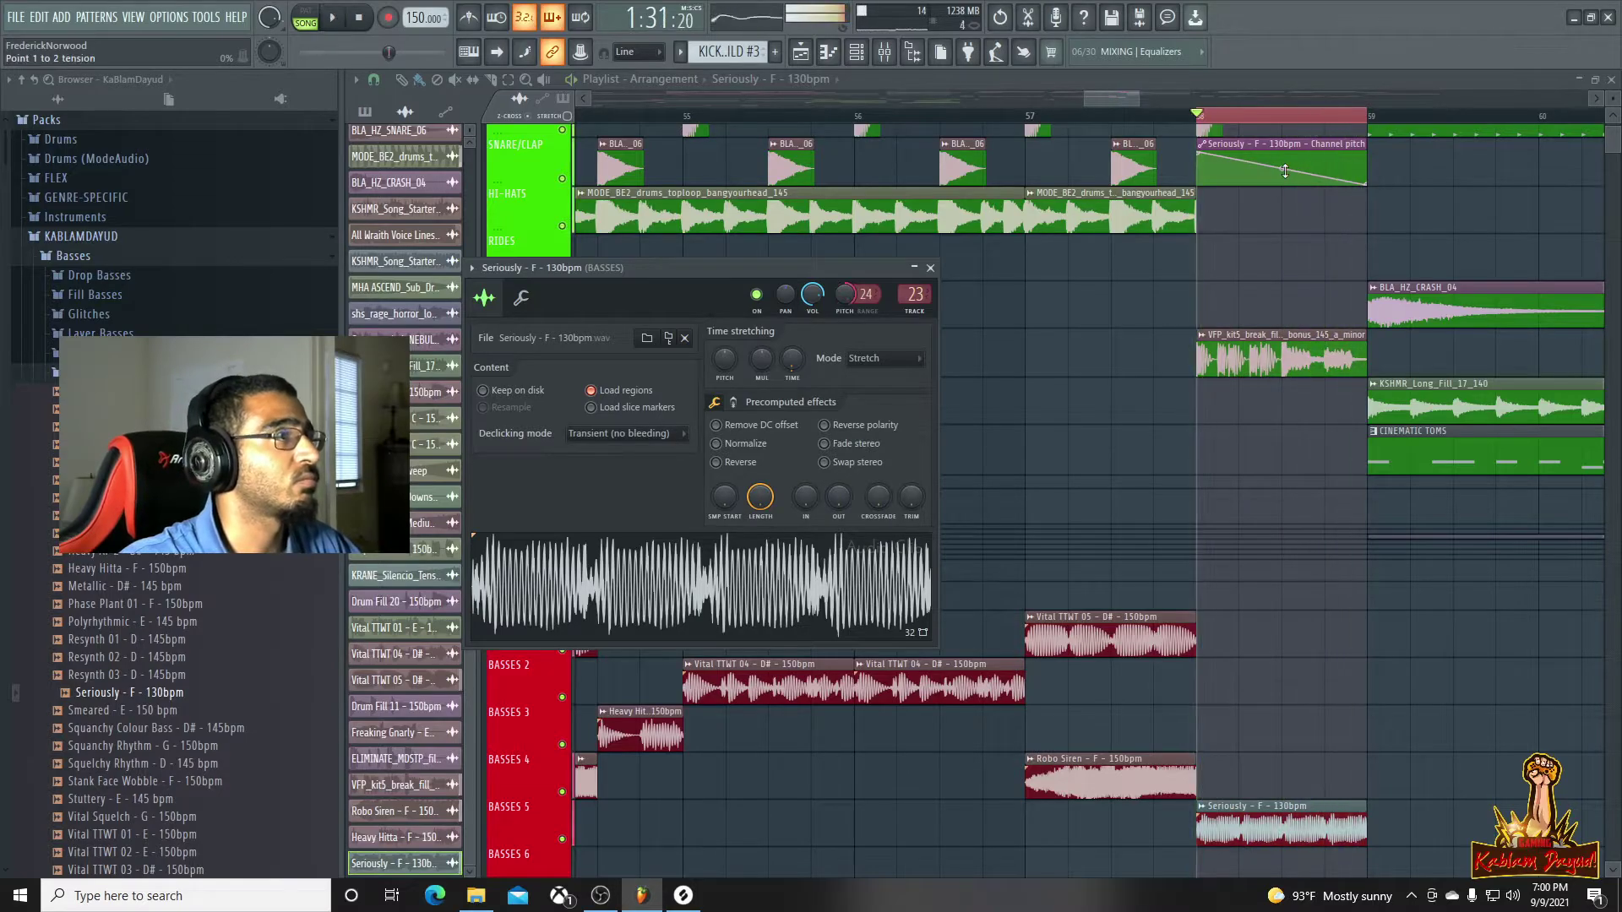
key(space)
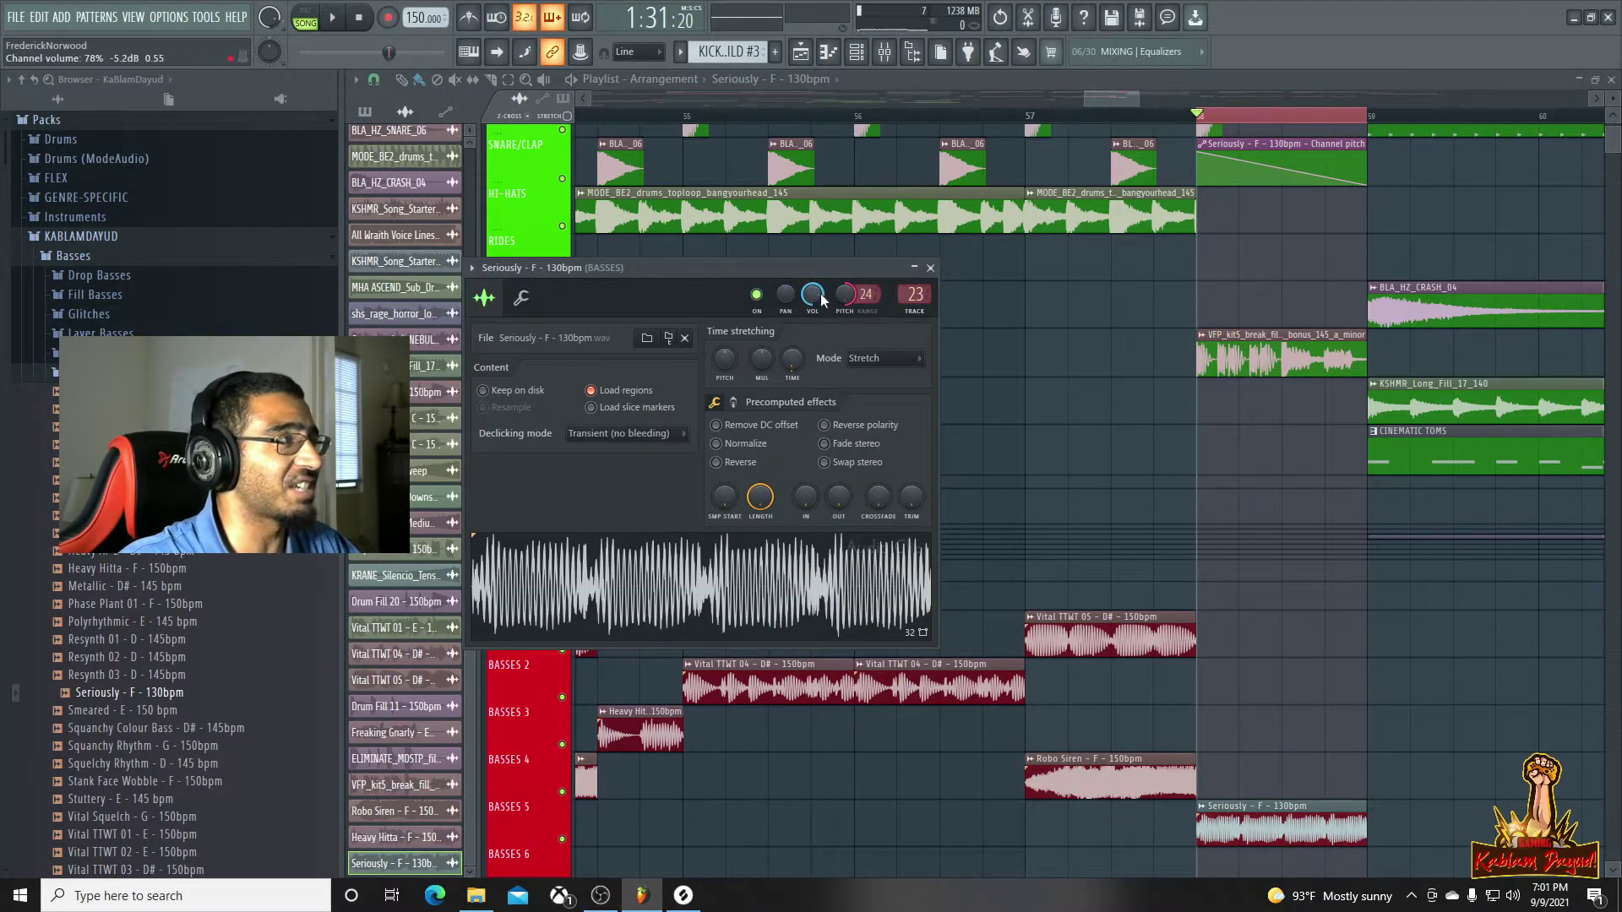
click(521, 297)
key(space)
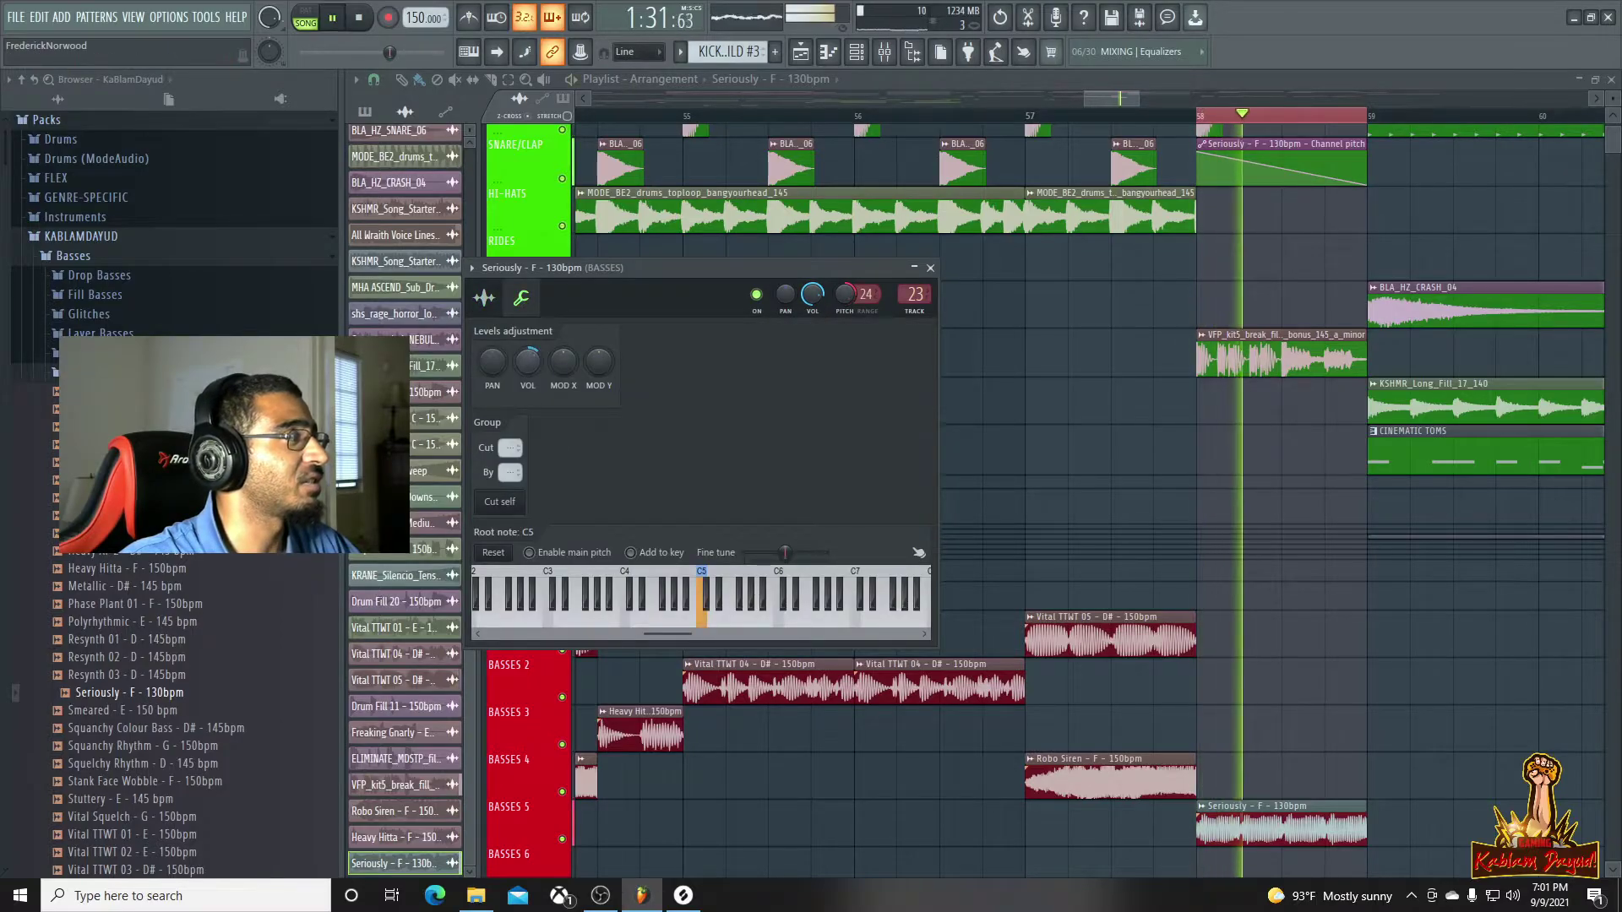
Copy the Seriously clip to bar 84 on BASSES 5
drag(1139, 98, 1290, 105)
key(space)
scroll(893, 384, down, 3)
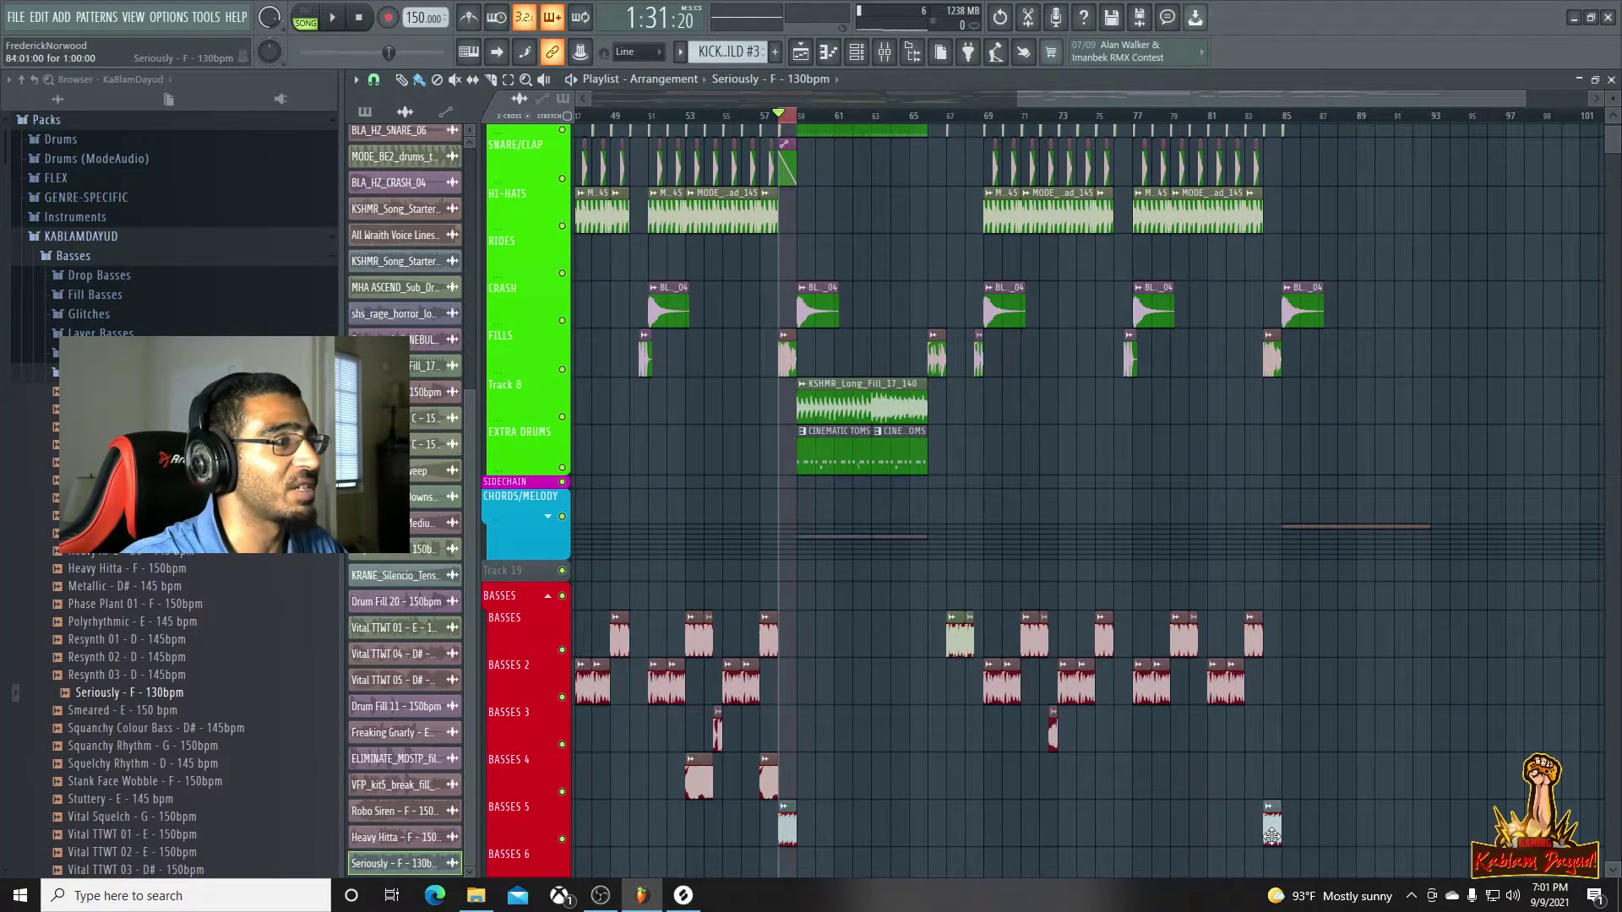
Move the Seriously channel pitch clip down to the AUTOMATION tracks at bar 58 and copy it to bar 84
key(space)
scroll(930, 721, down, 3)
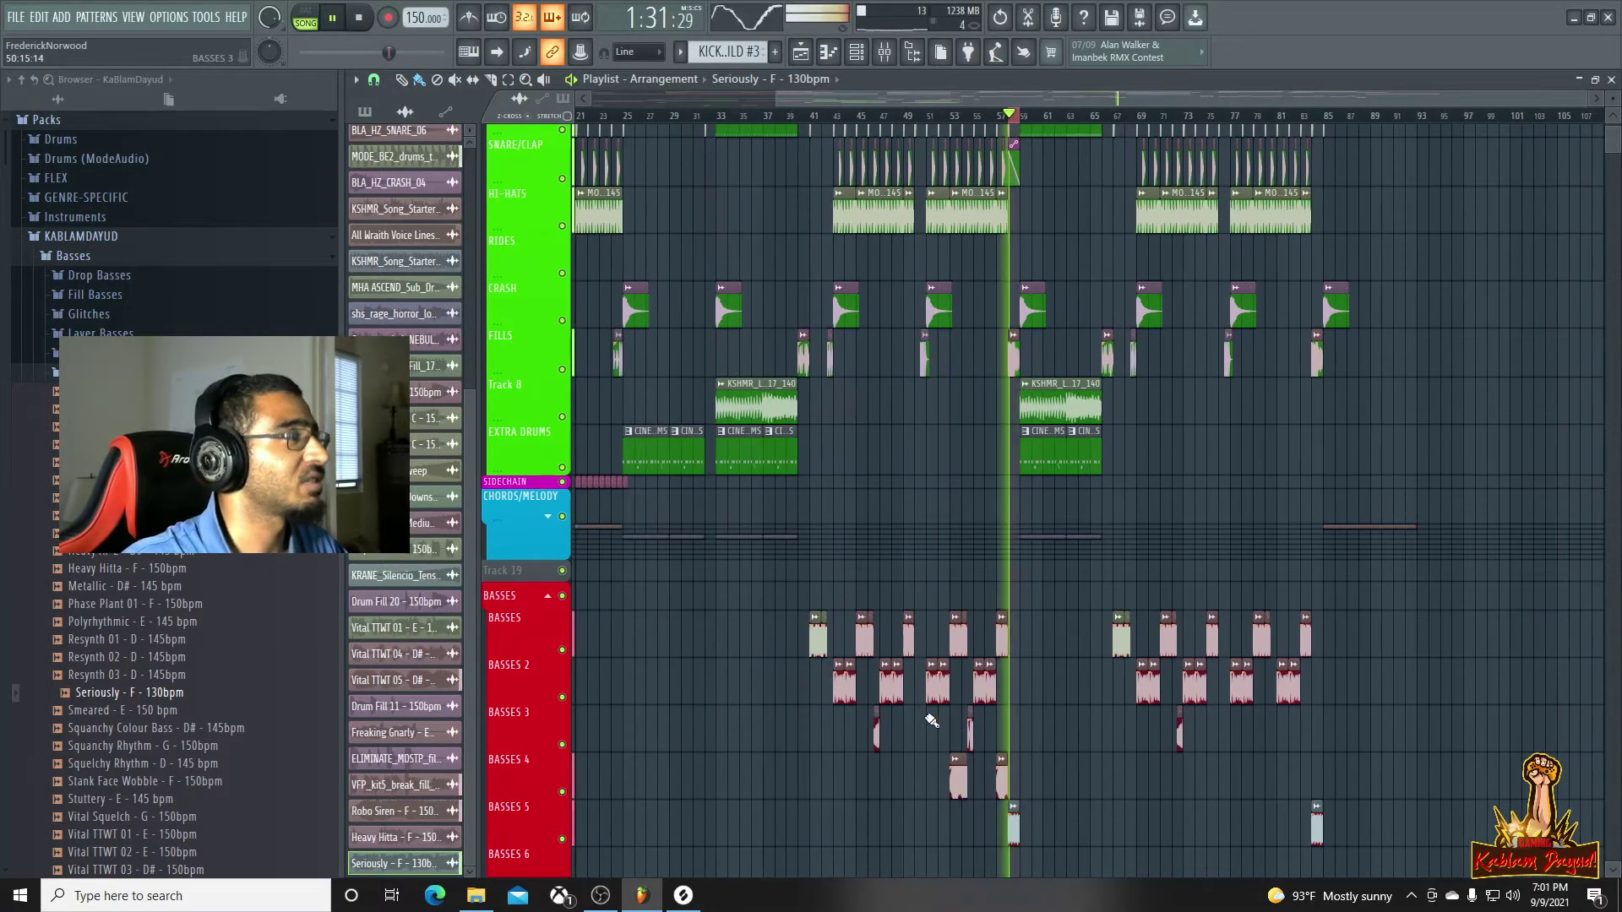
key(space)
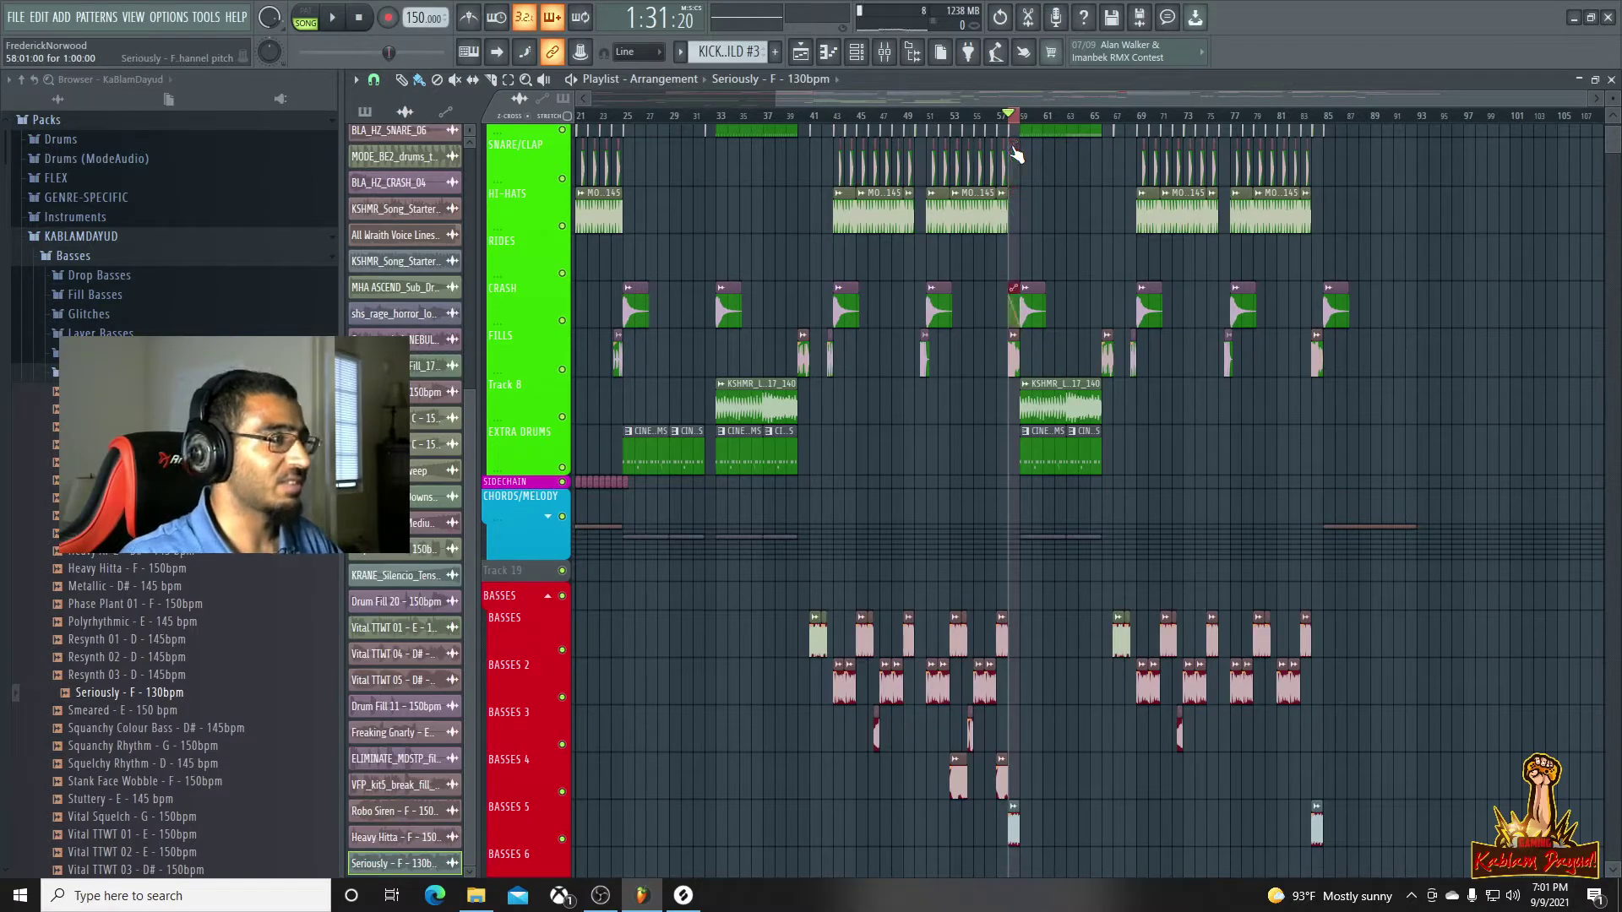
scroll(1016, 155, down, 5)
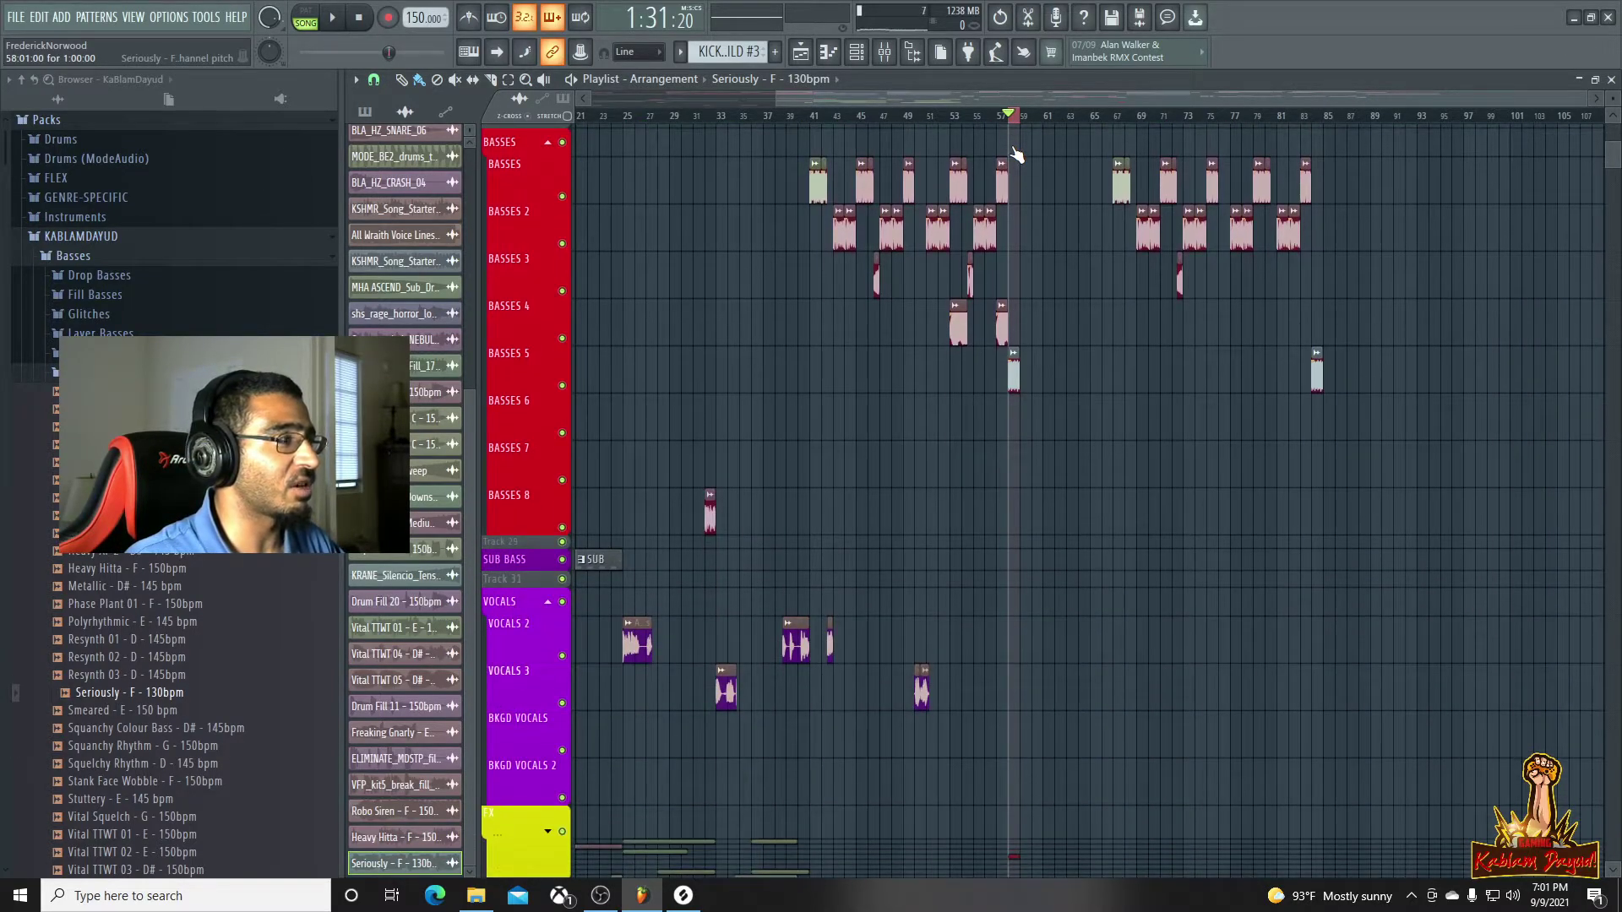
scroll(1016, 155, down, 2)
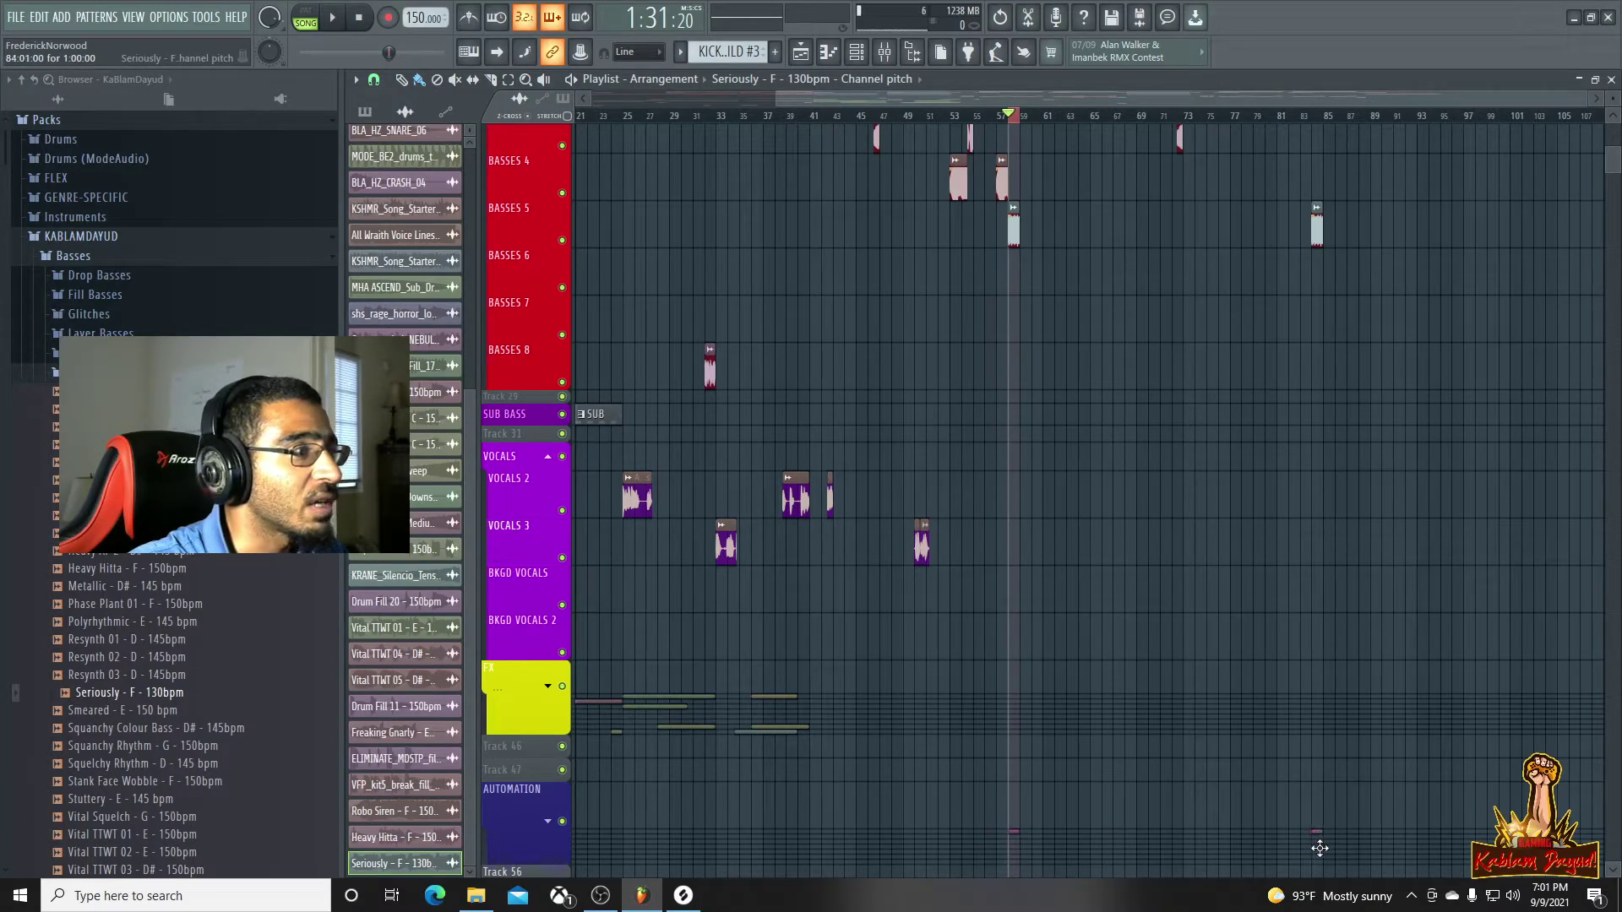
Play the Seriously bass fill at bar 58 and its copy at bar 84
ctrl+scroll(1326, 852, down, 1)
scroll(1314, 655, up, 5)
key(space)
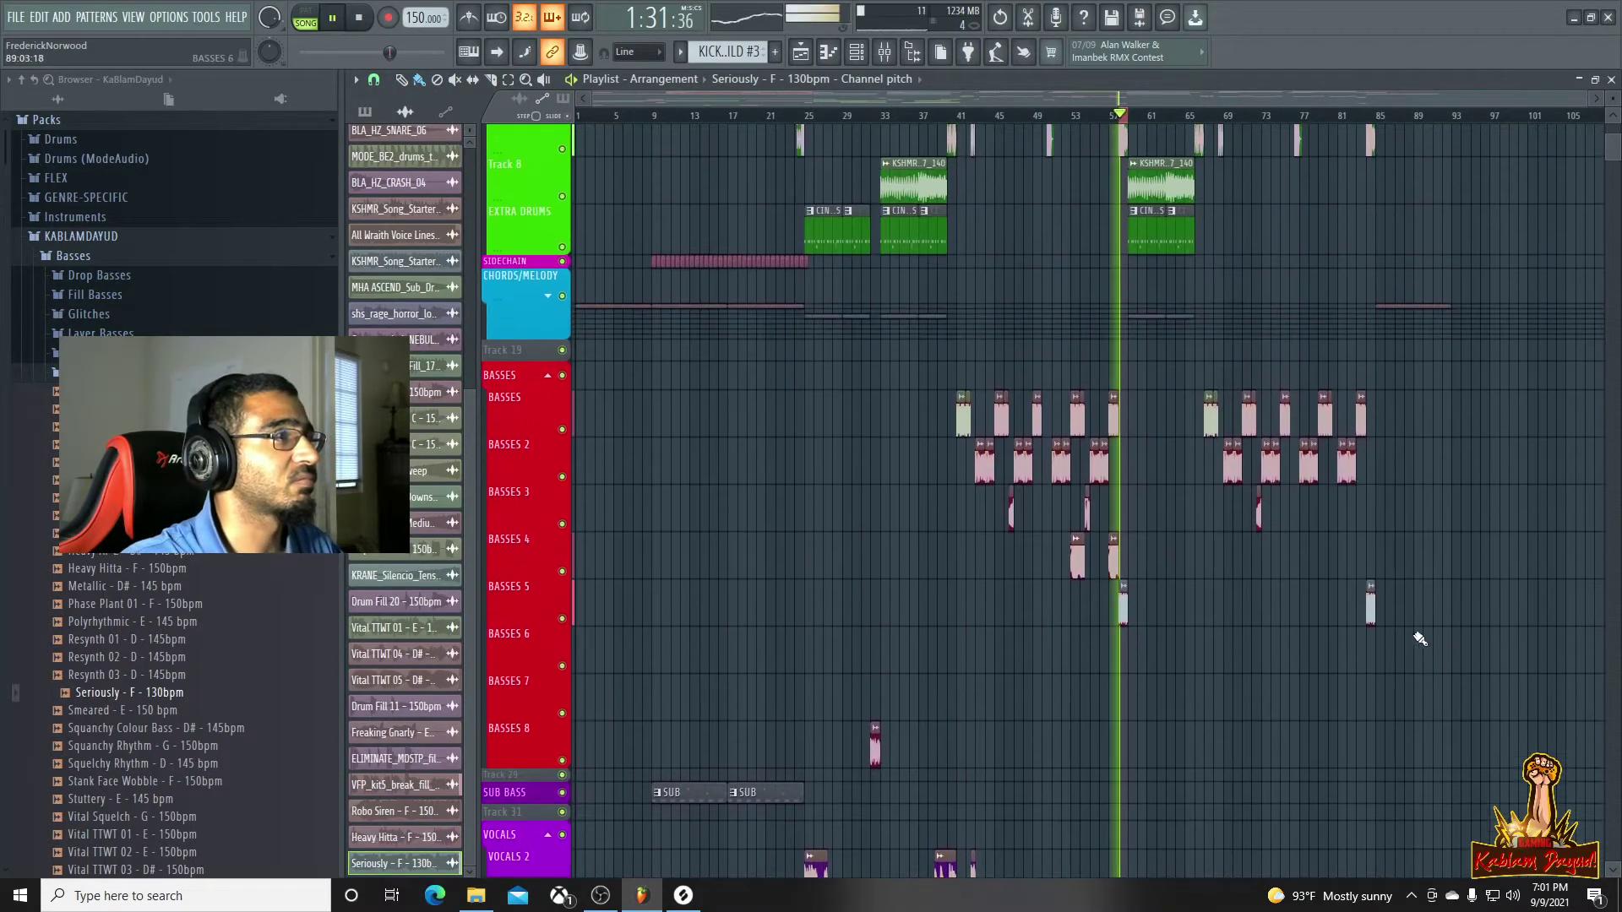
scroll(1377, 570, down, 2)
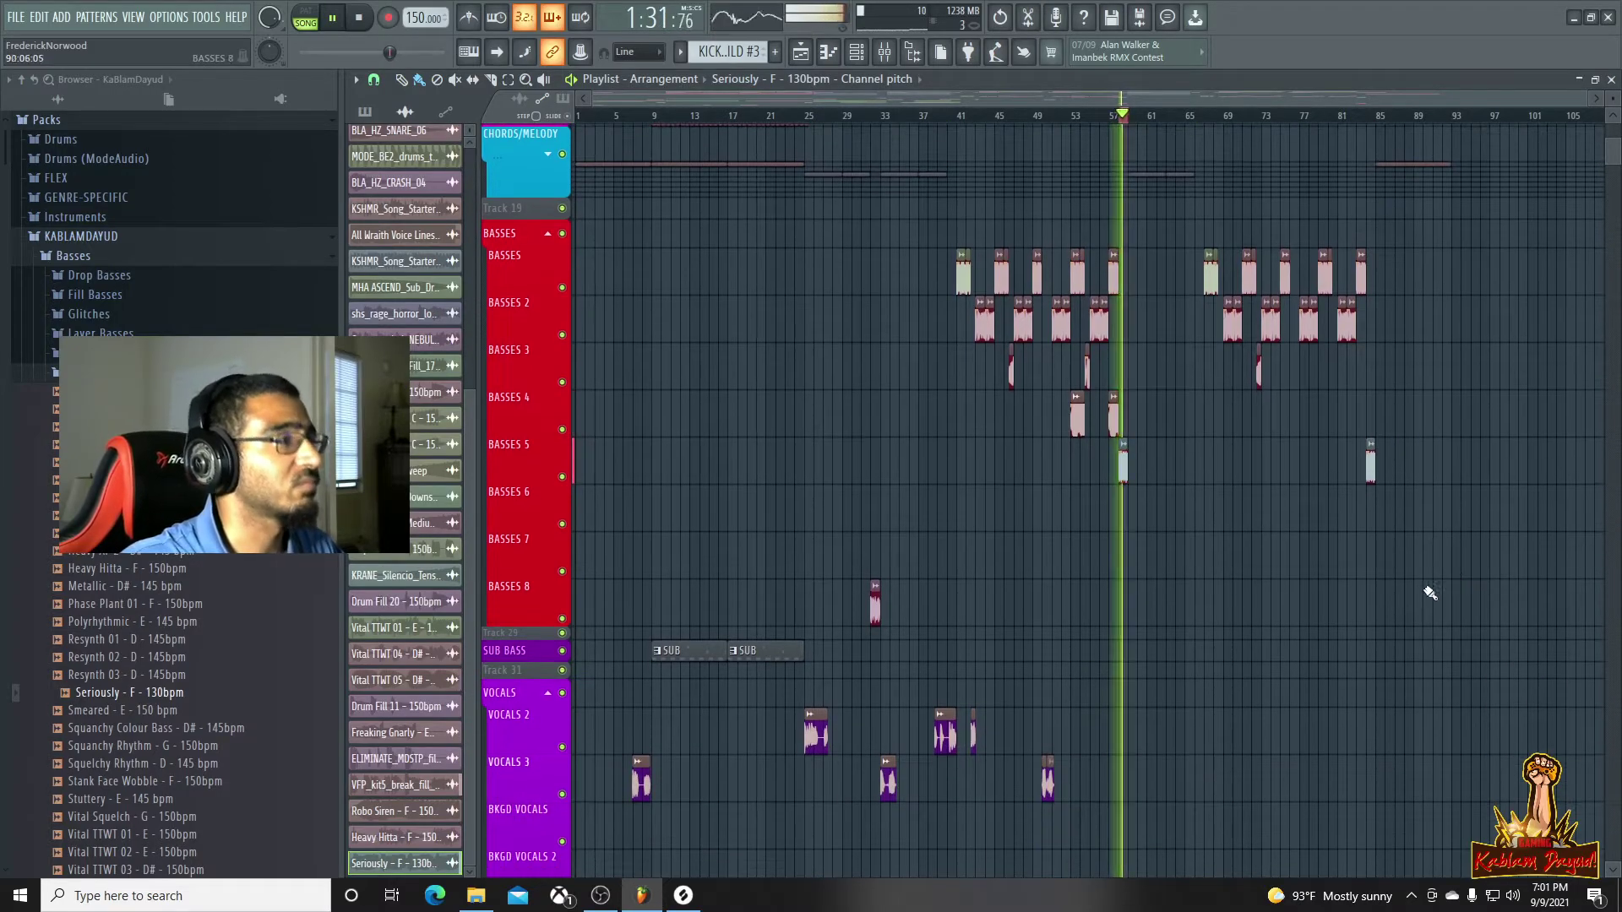
click(1119, 118)
click(1364, 123)
key(space)
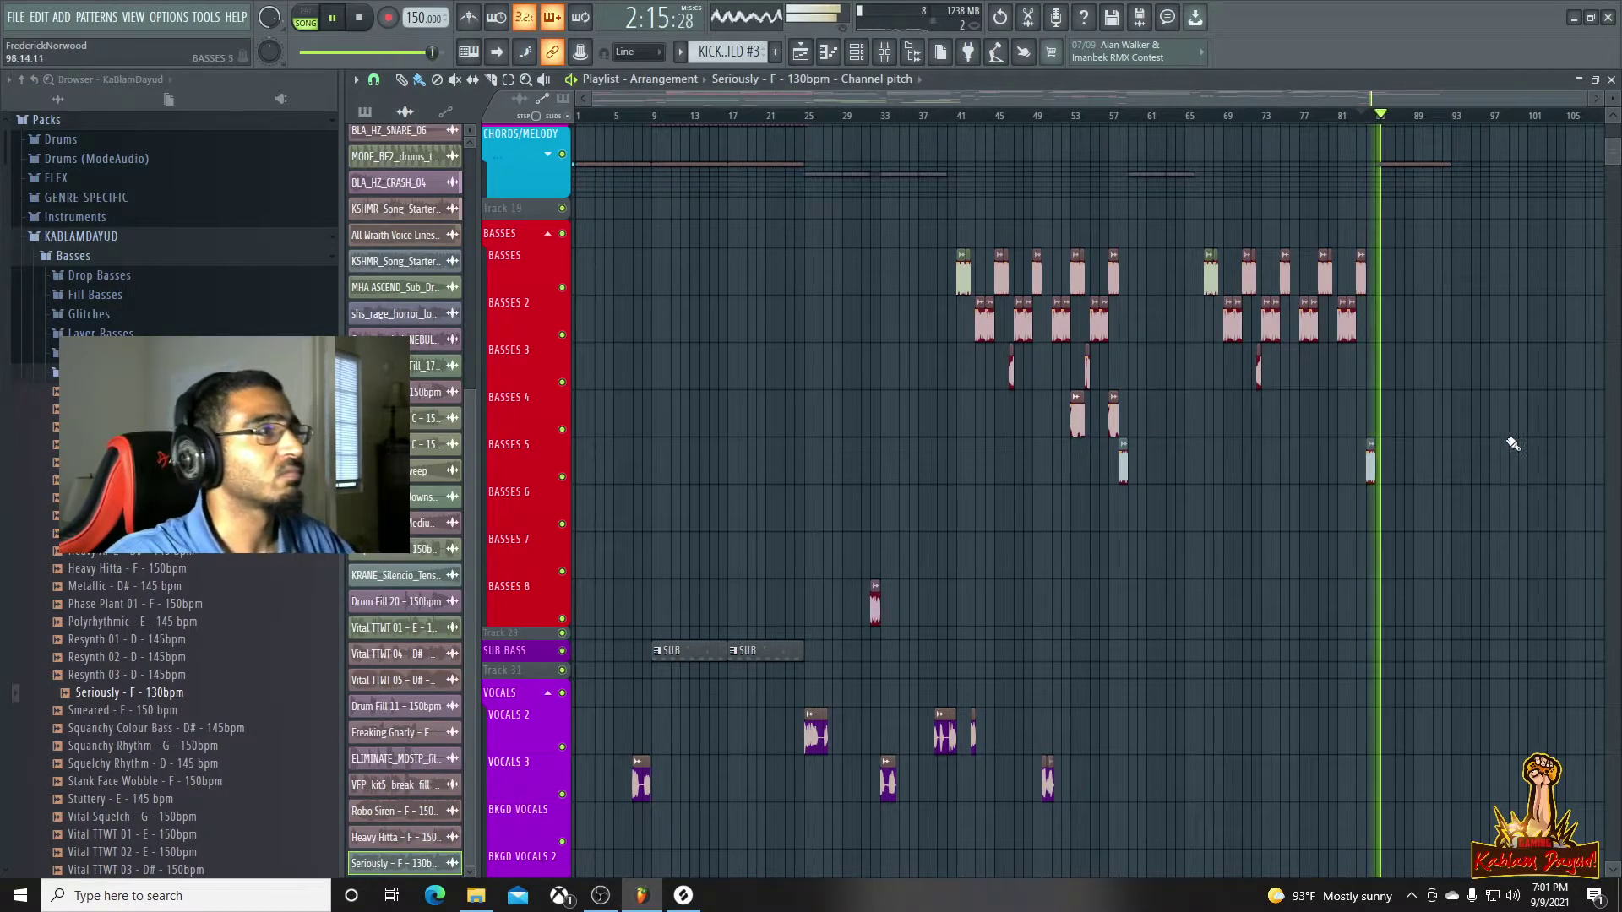
Stop playback, collapse the BASSES track group and expand the FX track group
scroll(1495, 405, up, 5)
key(space)
scroll(1516, 650, down, 5)
click(549, 280)
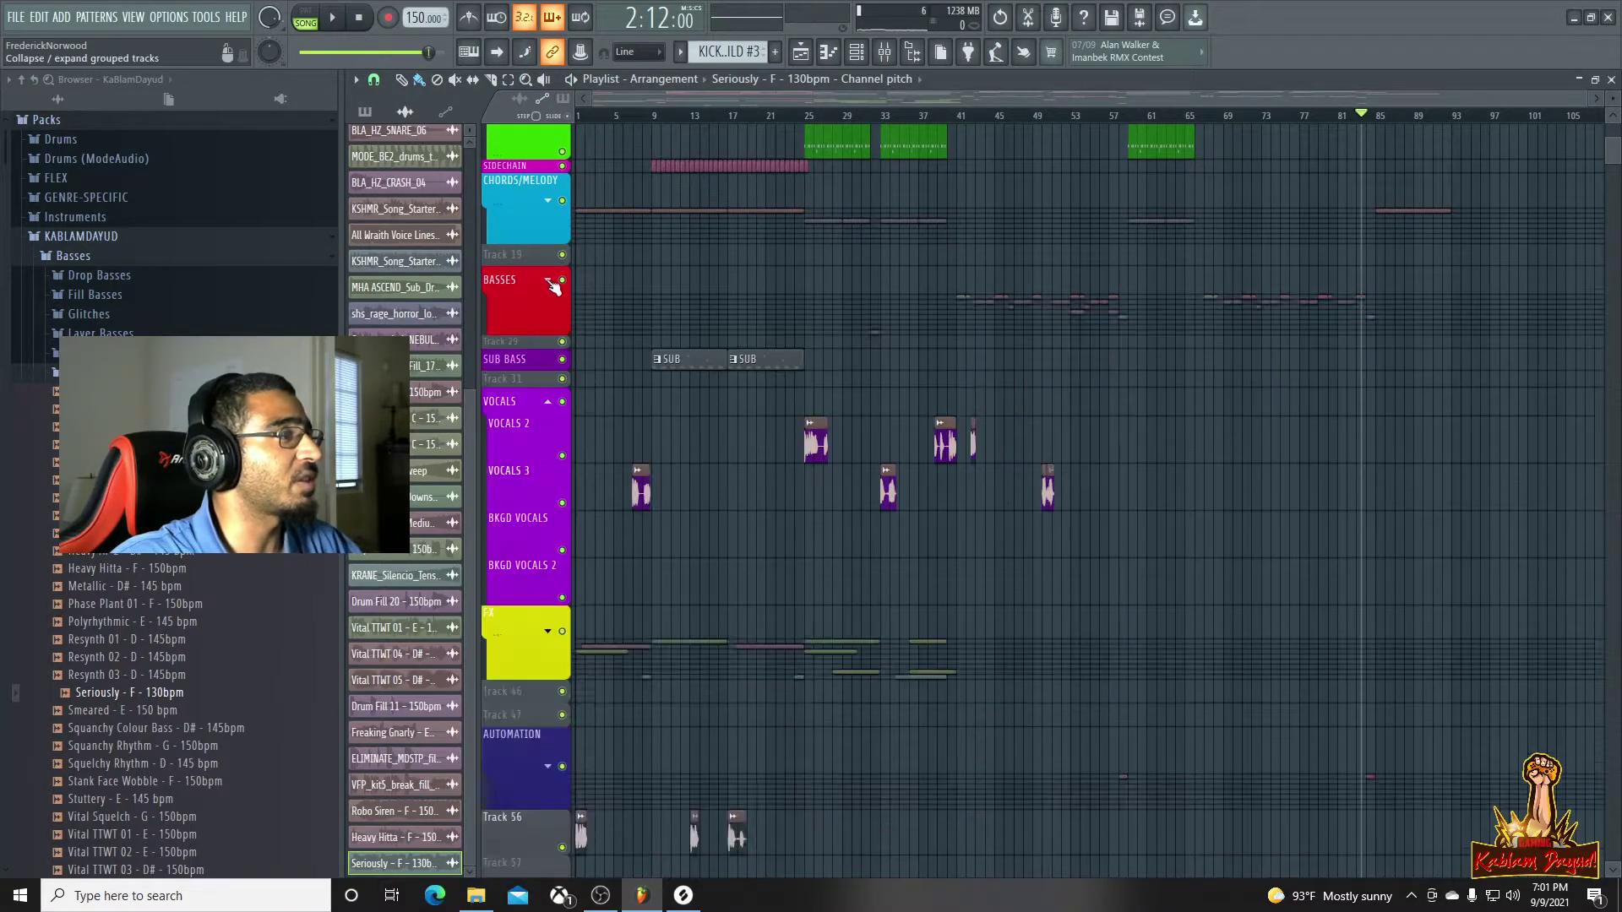
click(548, 631)
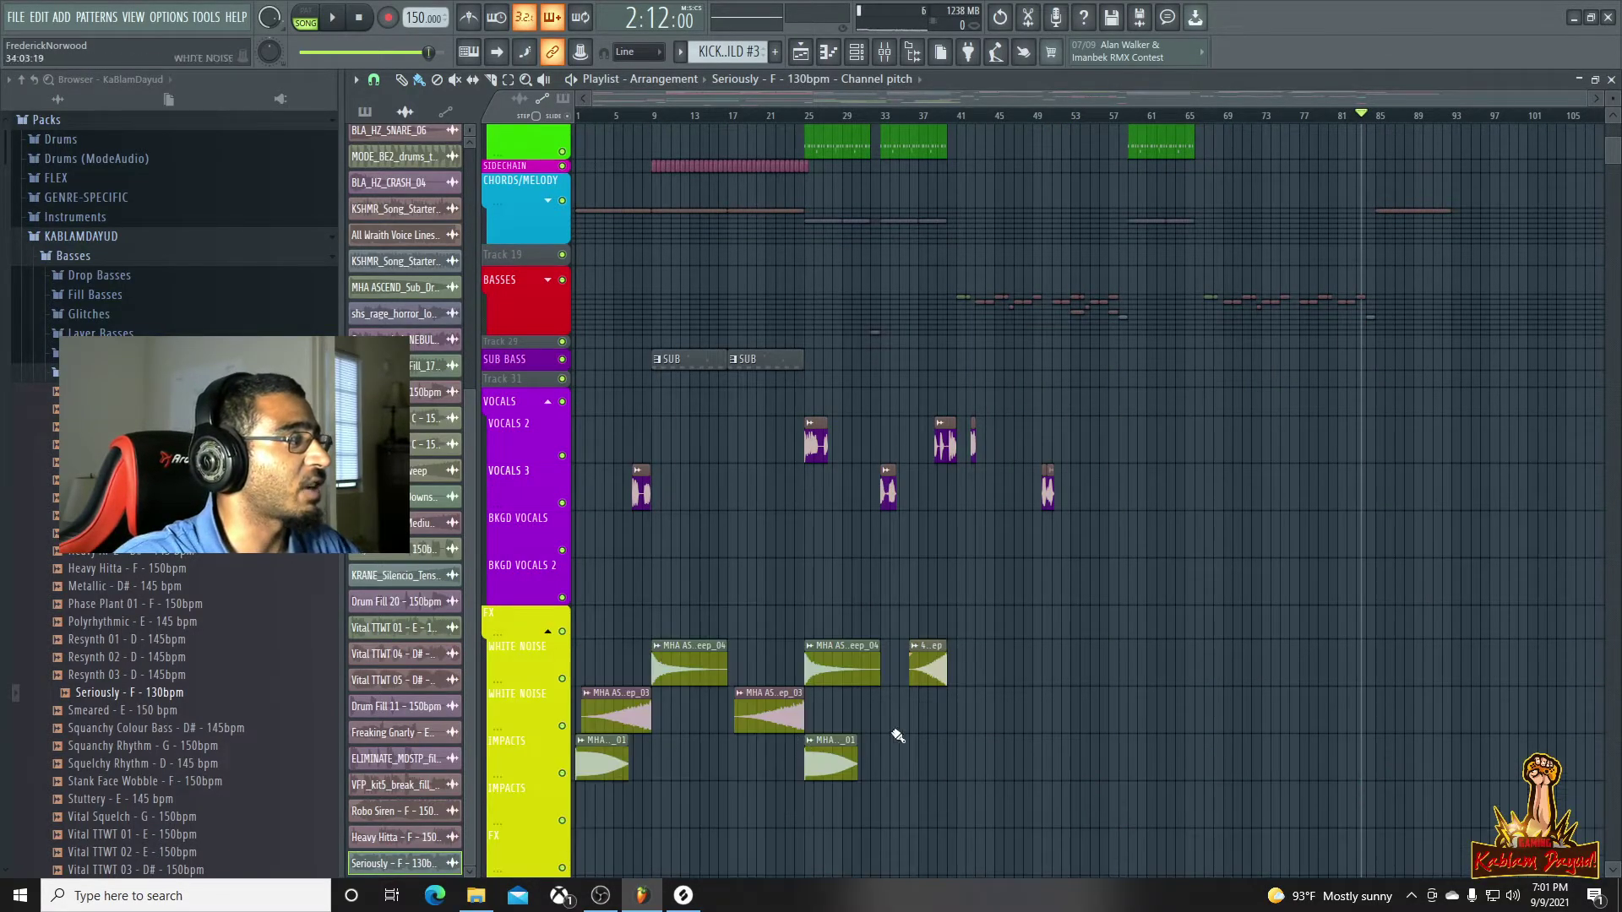
Copy the MHA ASCEND_Sub_Drop_01 clip from bar 25 to bar 85 on the IMPACTS track
scroll(898, 736, down, 2)
drag(832, 616, 1378, 645)
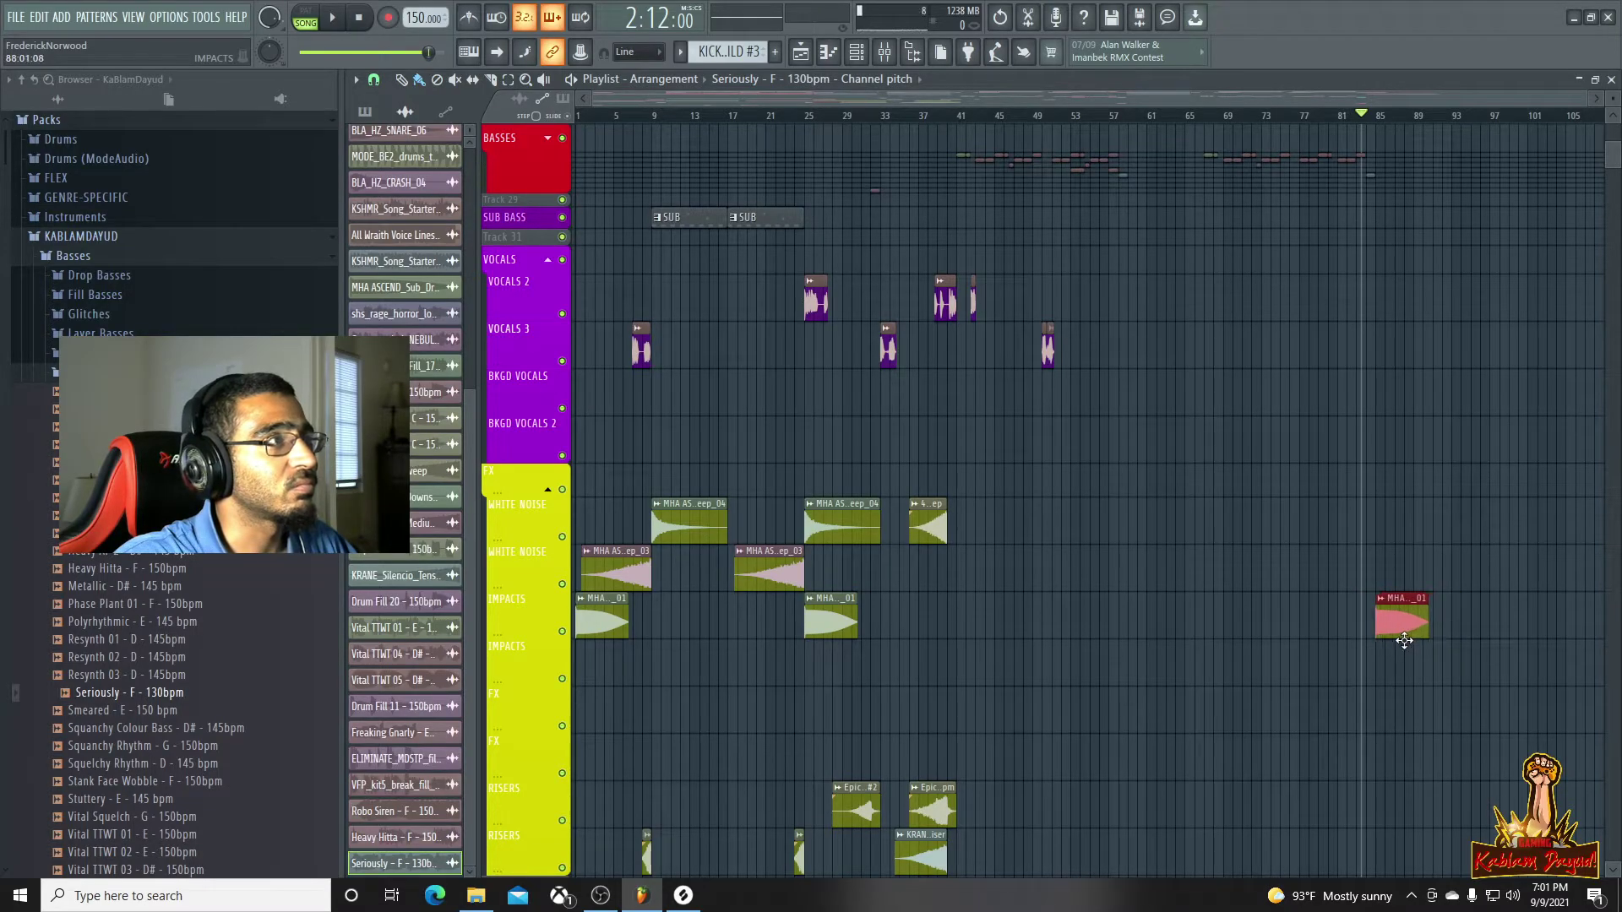
scroll(1457, 625, up, 1)
ctrl+scroll(1453, 565, up, 3)
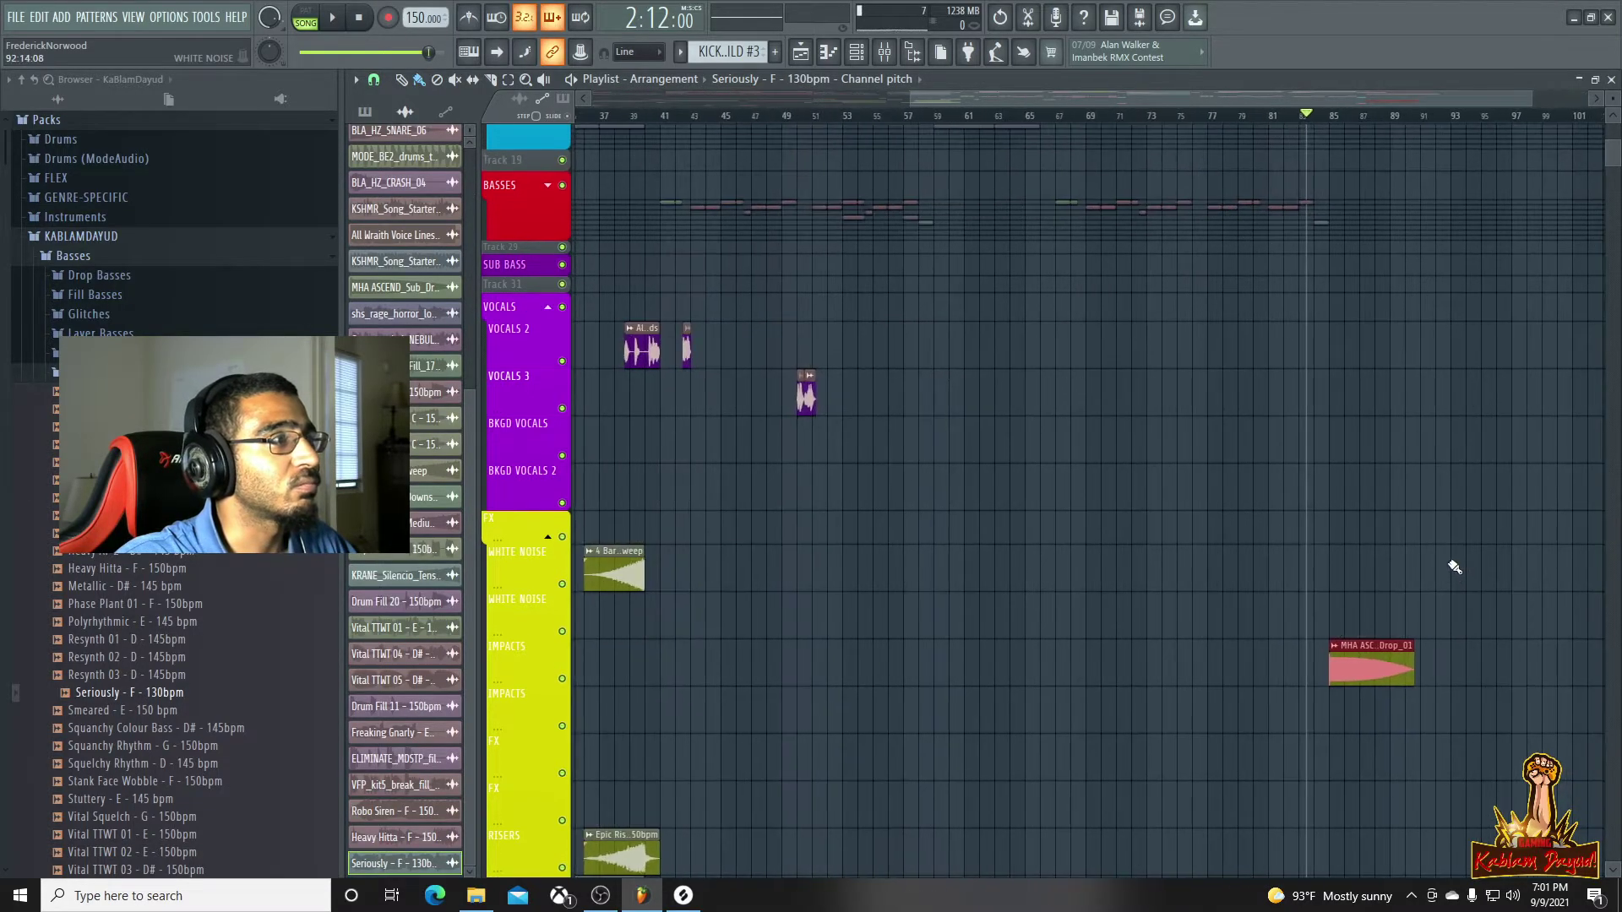
Try the copied sub drop one bar earlier at bar 84, play it, and move it back to bar 85
drag(1321, 669, 1309, 669)
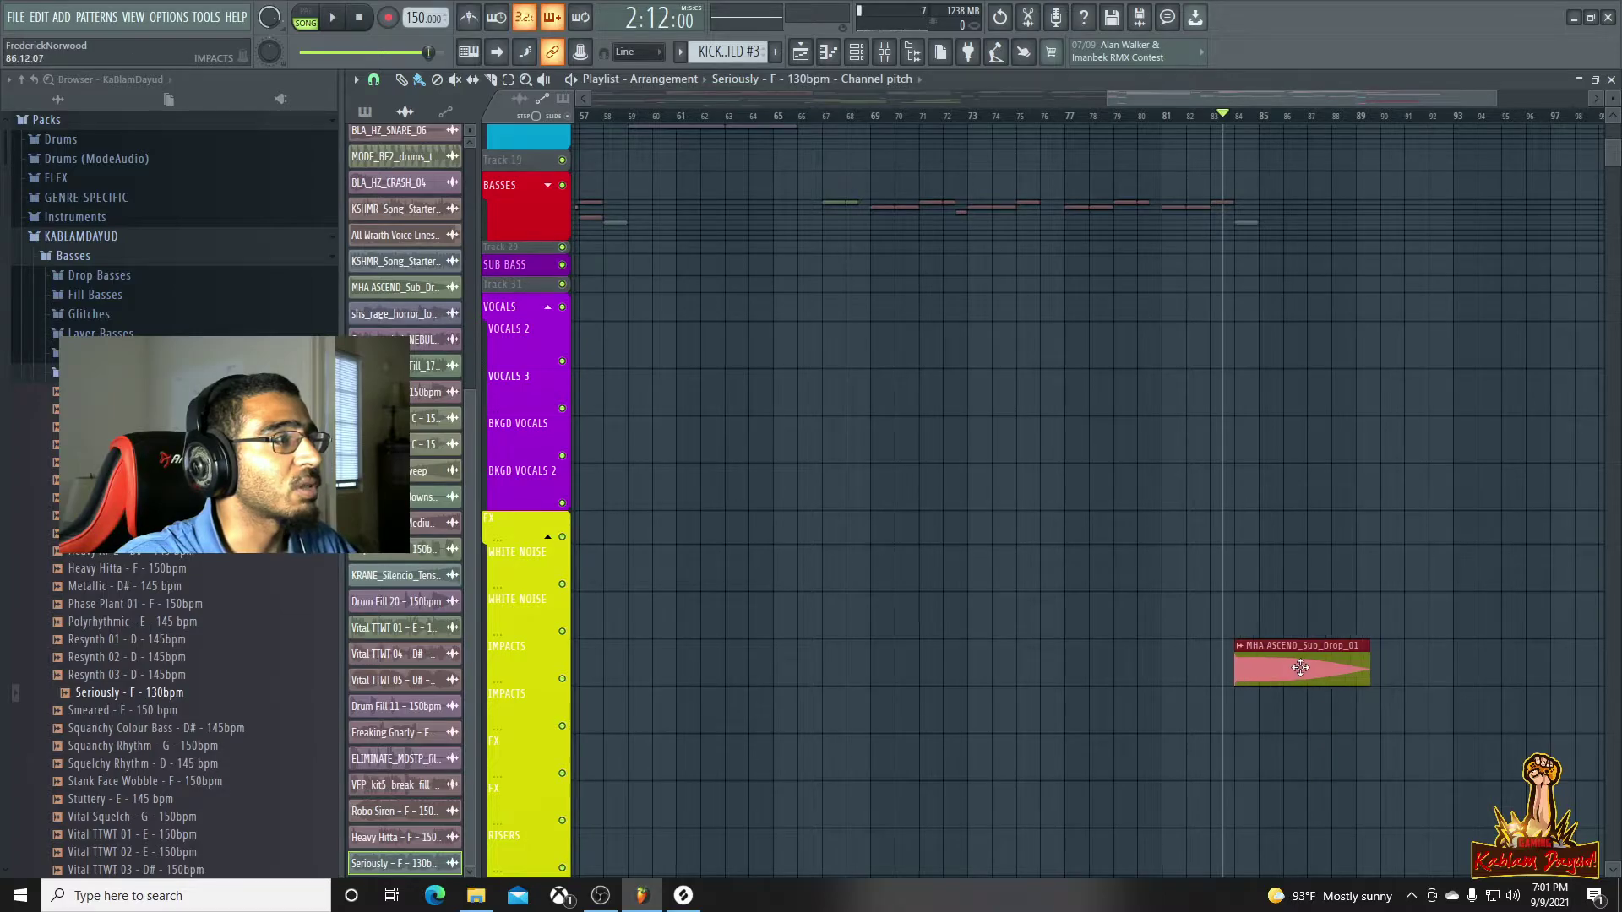
key(space)
ctrl+scroll(1300, 554, down, 3)
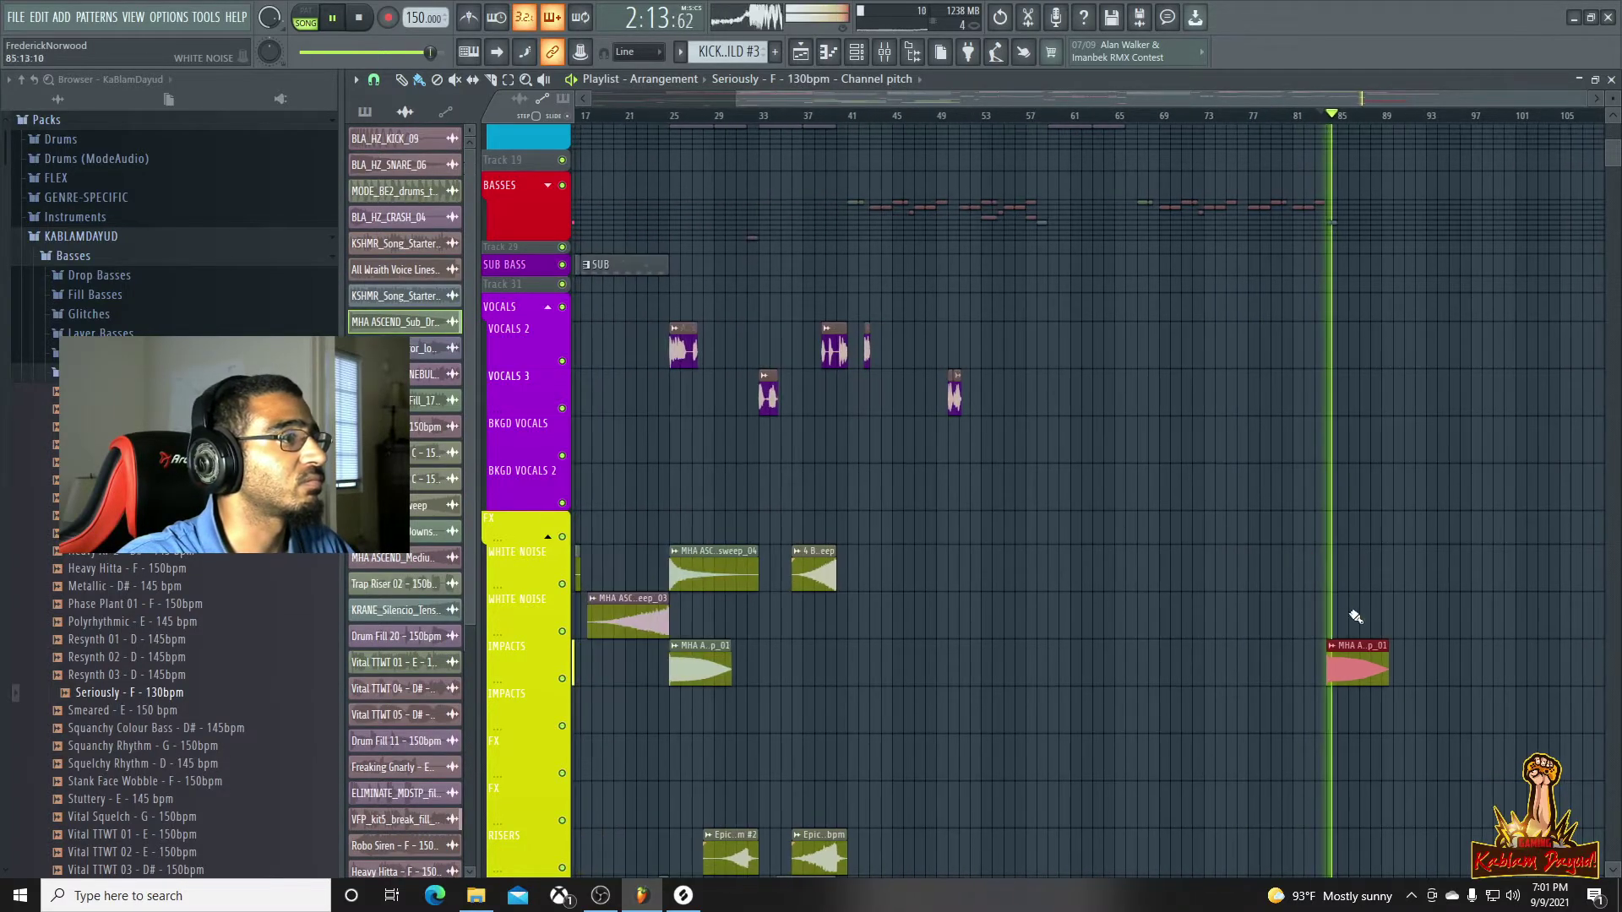
drag(1360, 670, 1371, 670)
key(space)
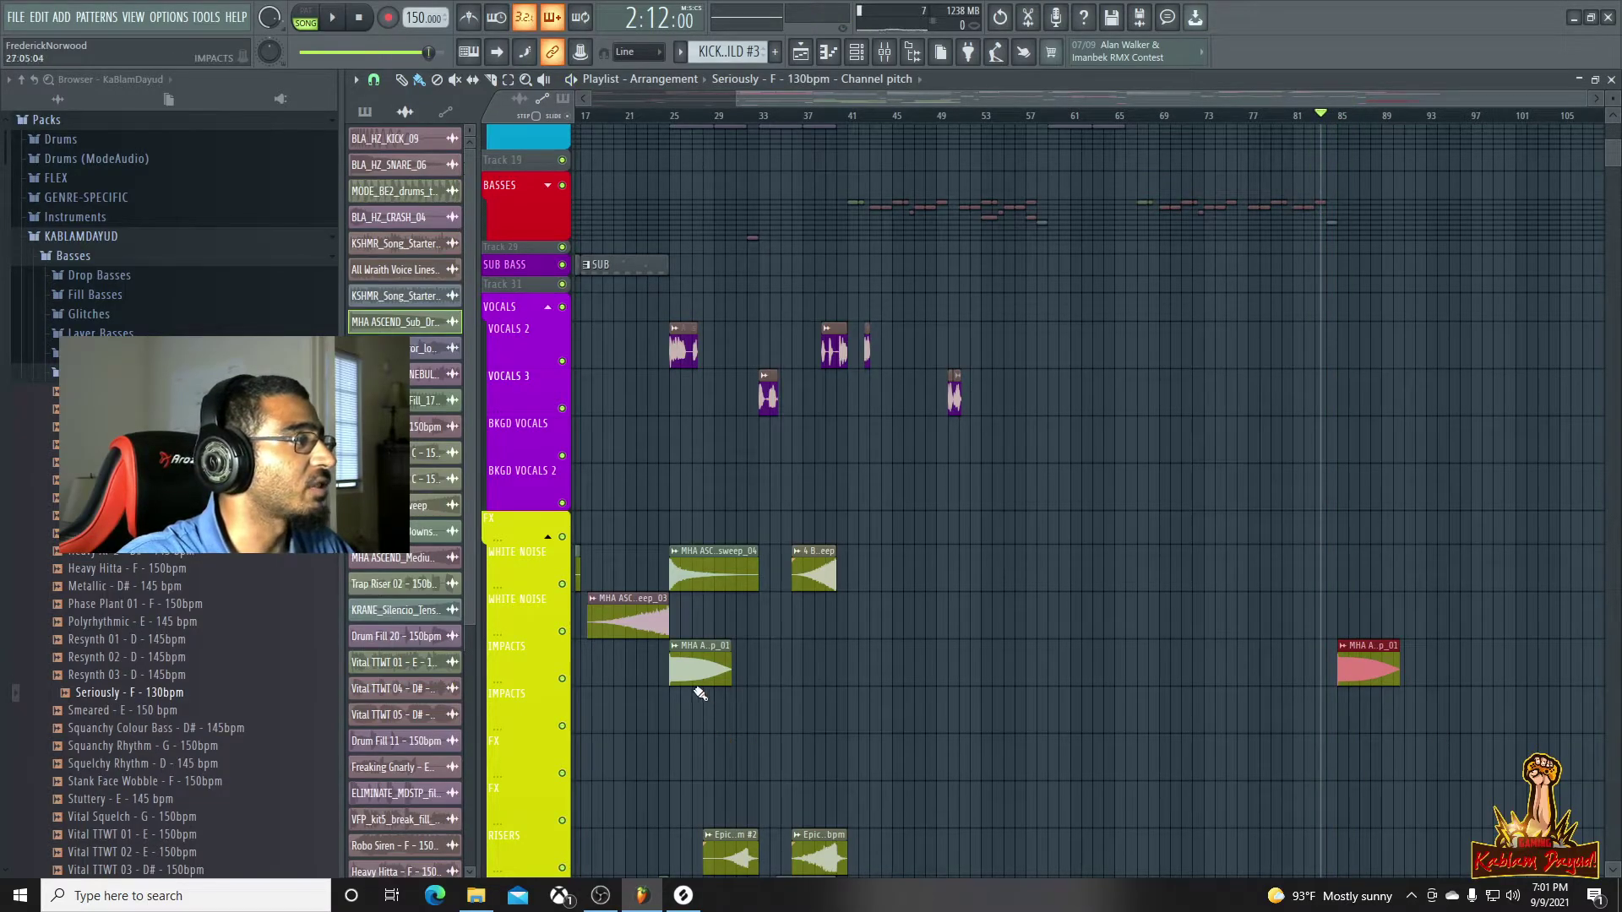
Copy the sub drop to bar 59 on the IMPACTS track and play the start of the second build-up
shift+drag(701, 669, 1113, 696)
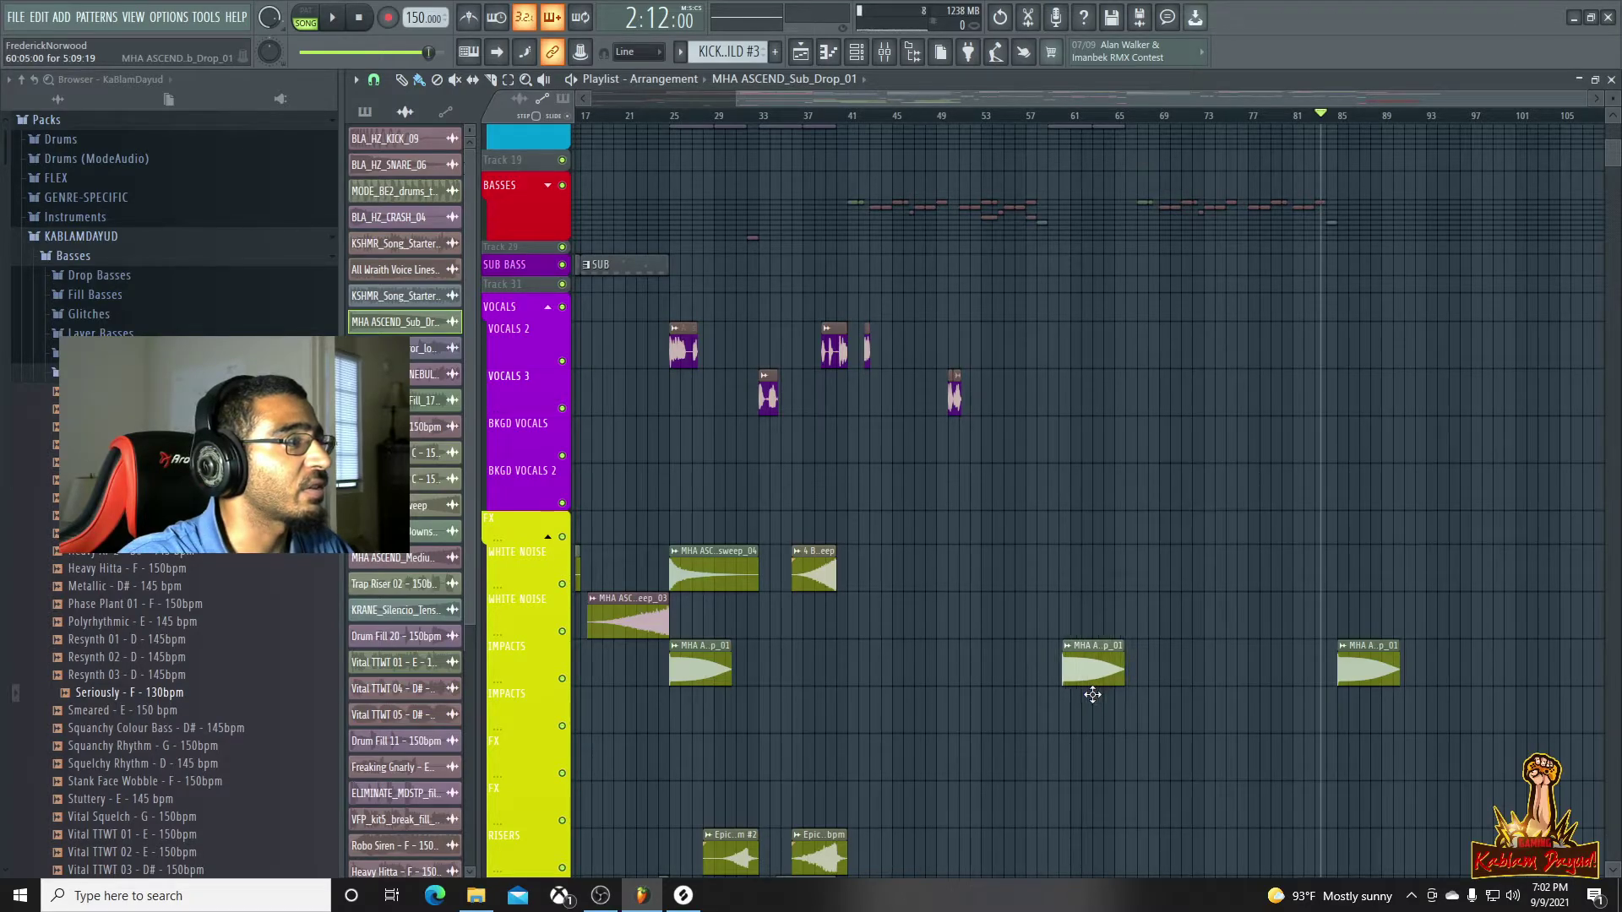
key(space)
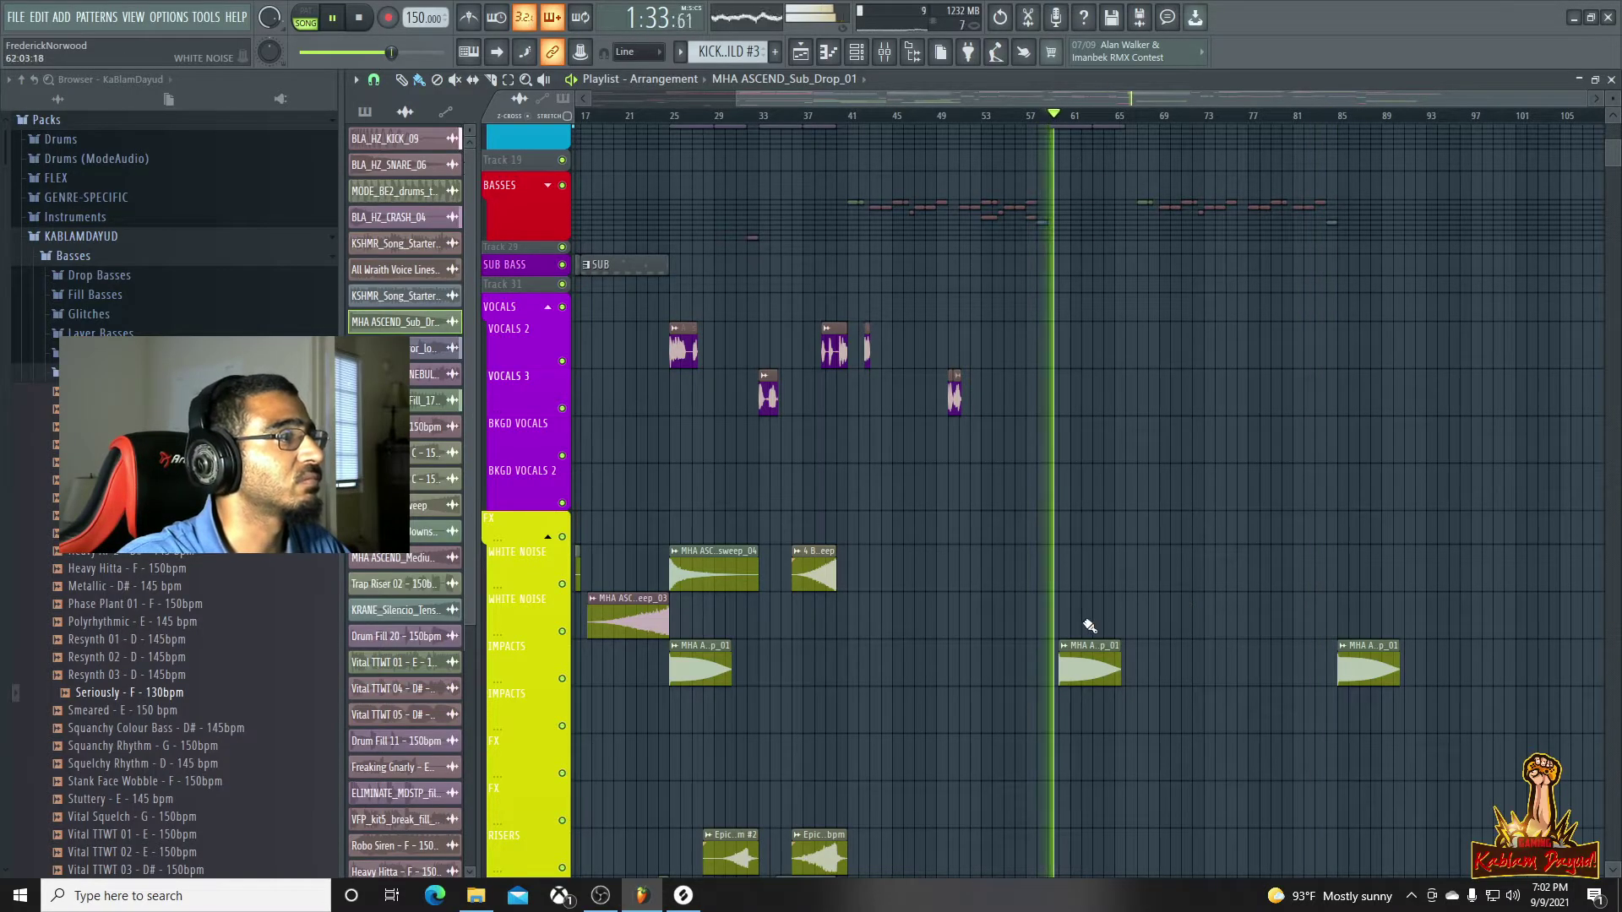
scroll(1087, 626, up, 3)
key(space)
key(space)
key(space)
drag(1106, 664, 1088, 662)
key(space)
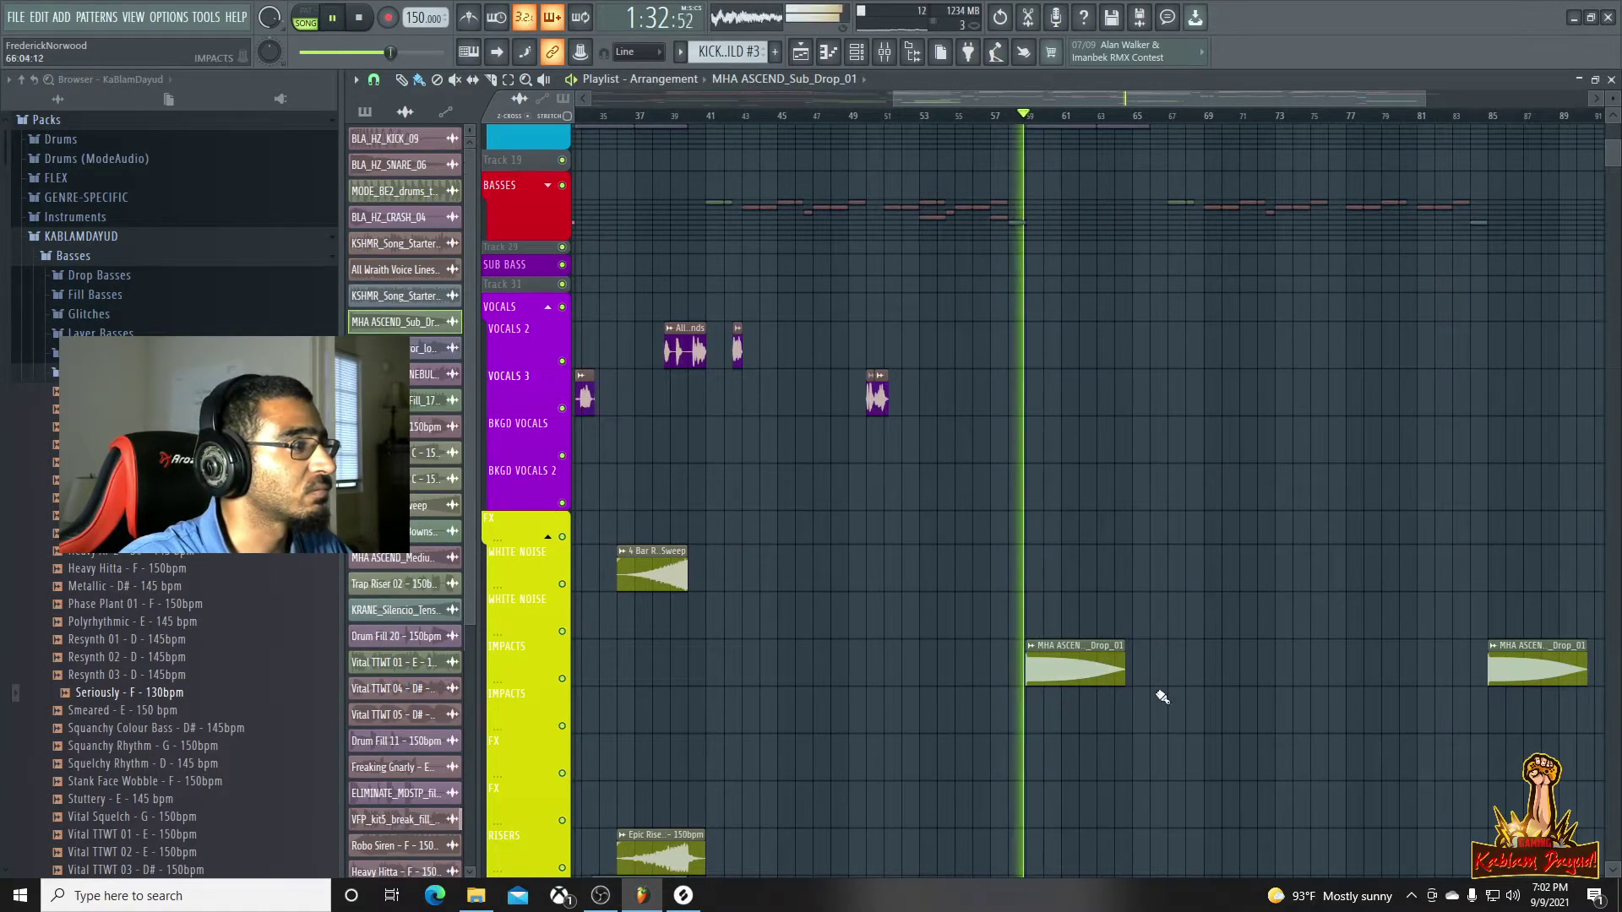
scroll(1132, 650, up, 5)
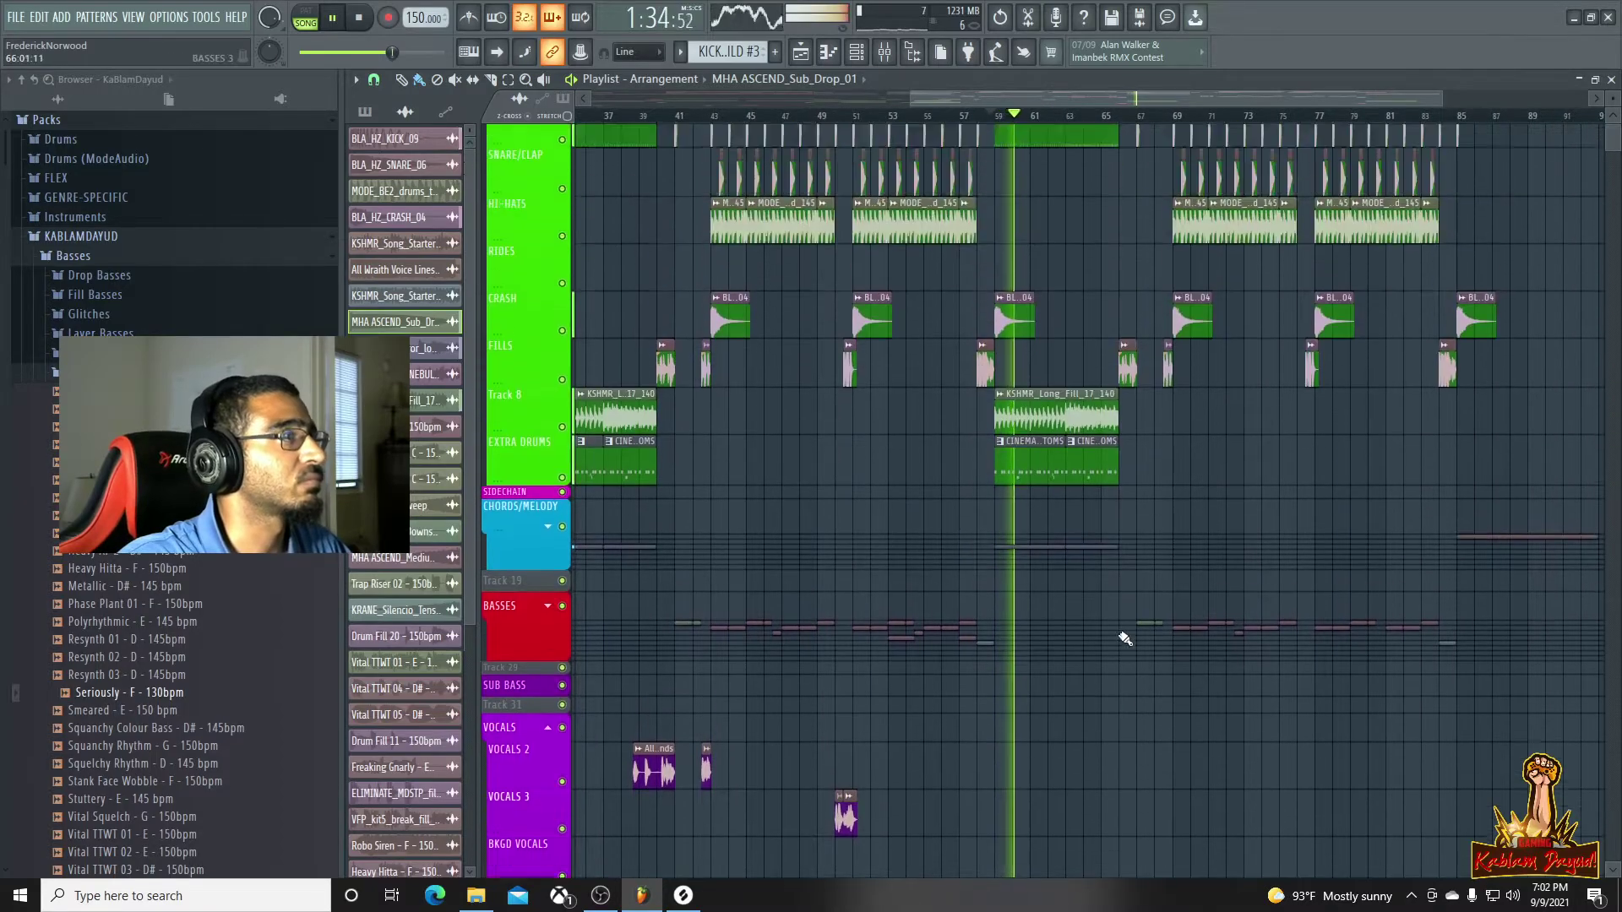
key(space)
key(space)
Copy the intro's SIDECHAIN volume automation clips to the first drop, starting at bar 43
drag(1047, 98, 864, 95)
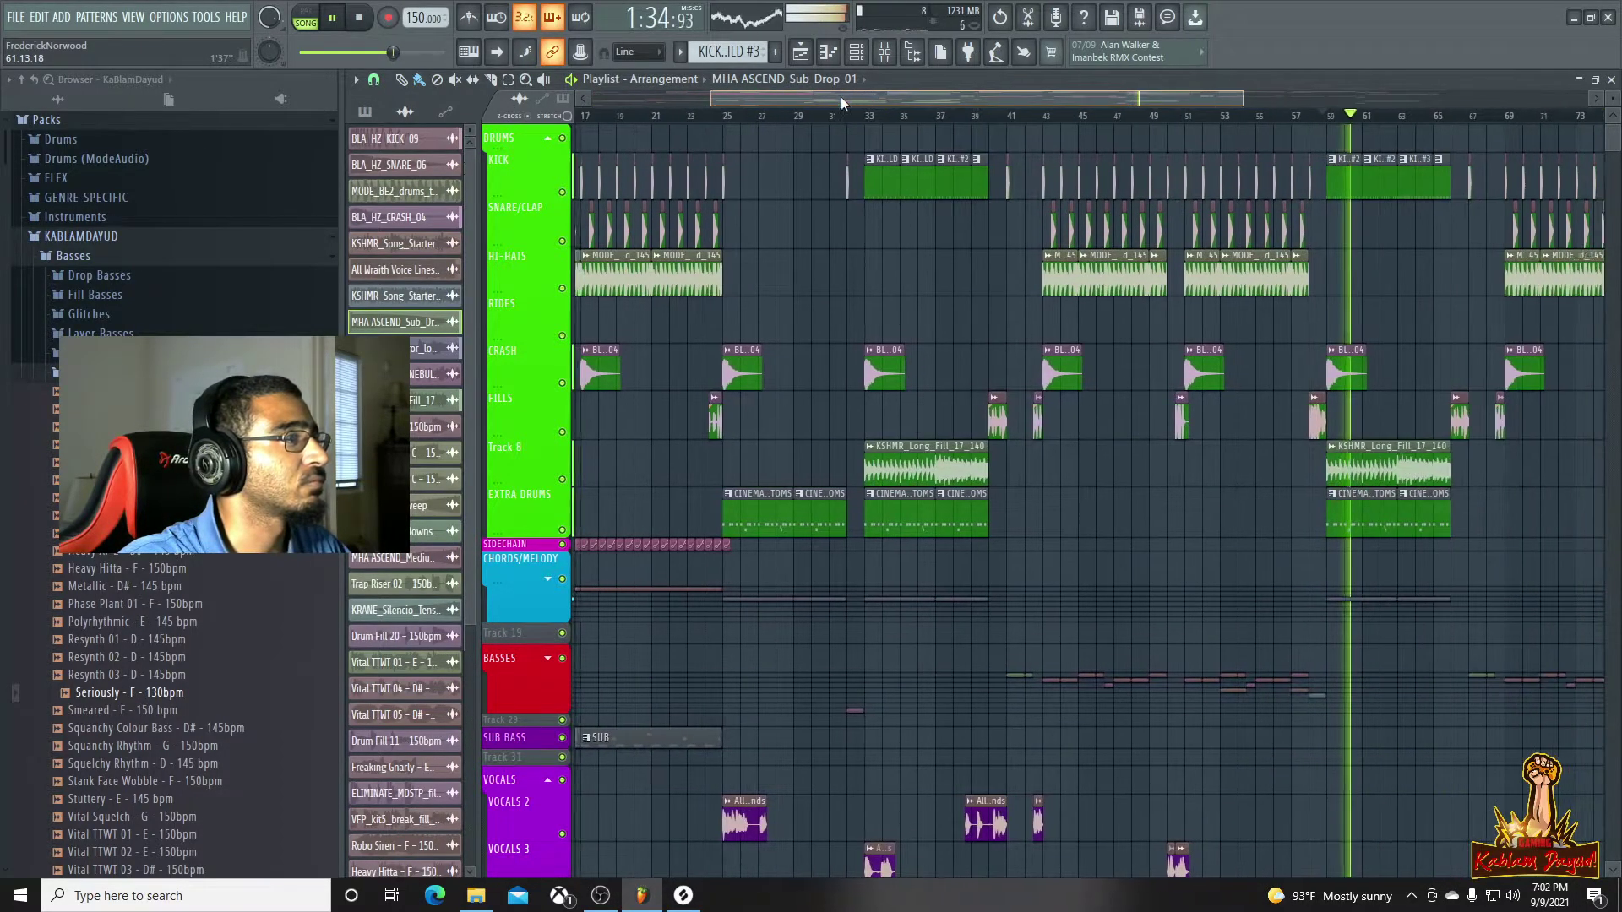
key(space)
drag(664, 542, 680, 545)
click(537, 546)
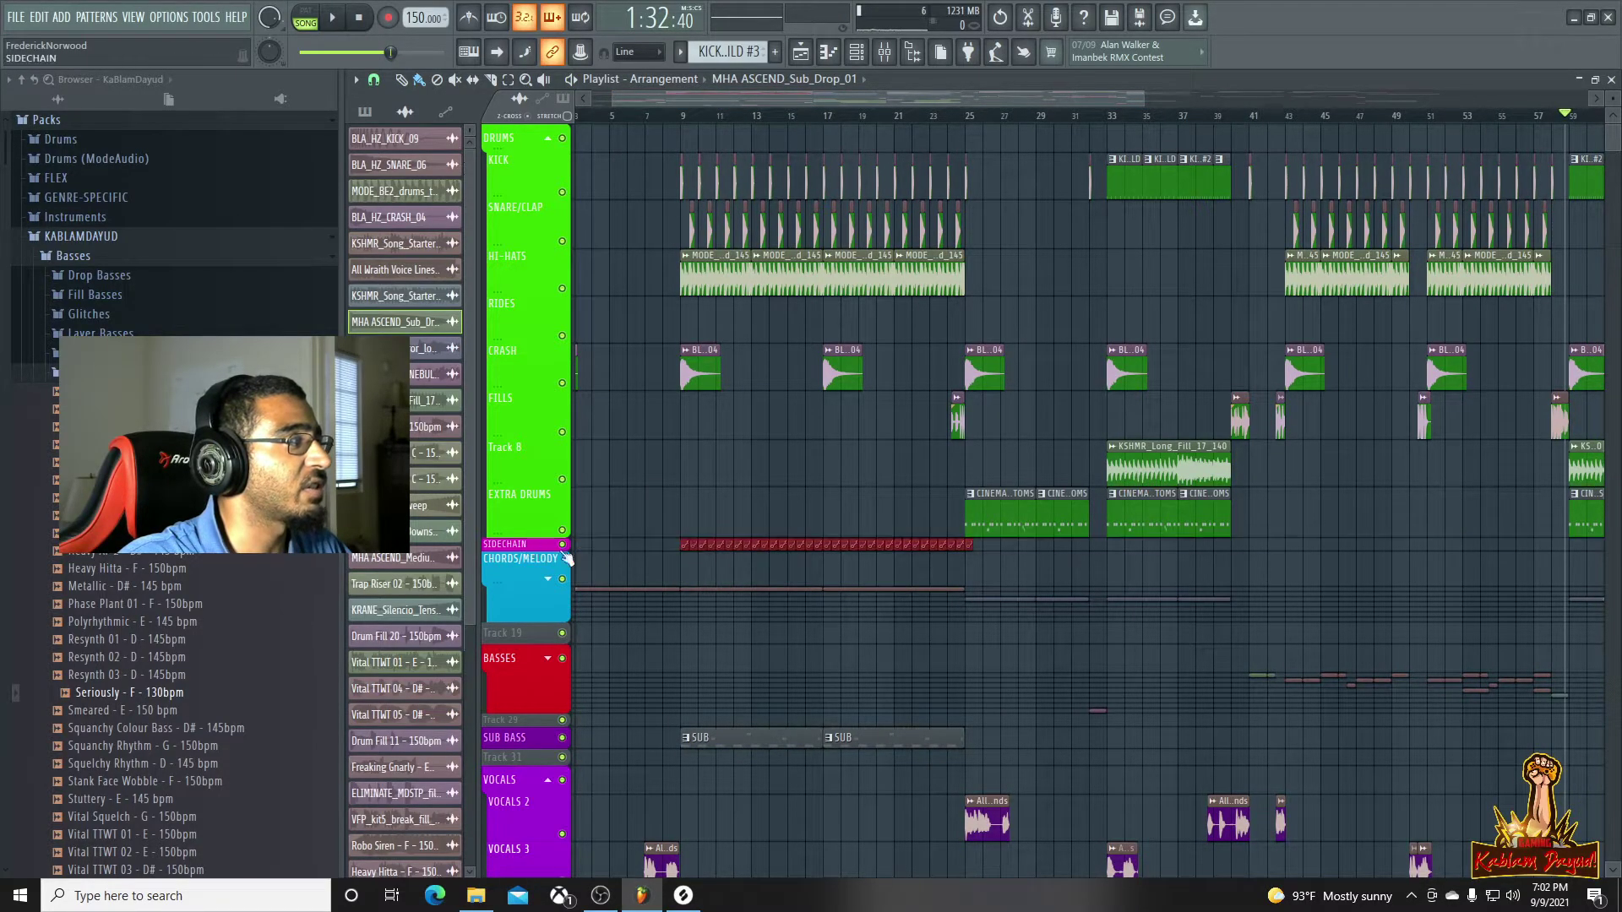
scroll(815, 570, up, 2)
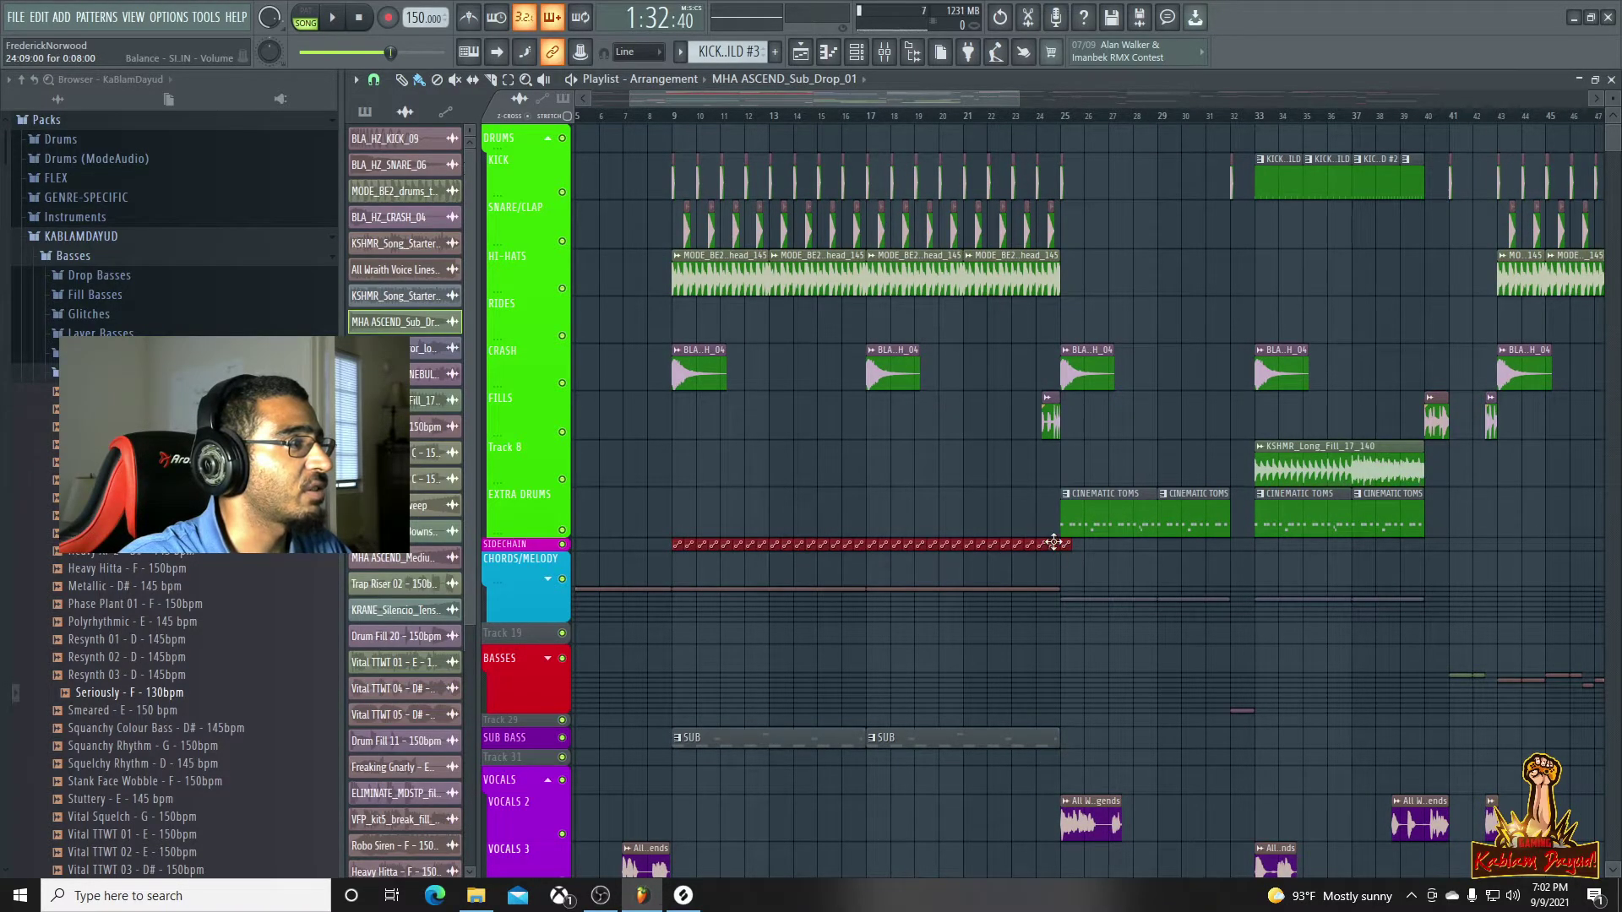
drag(1054, 542, 1493, 589)
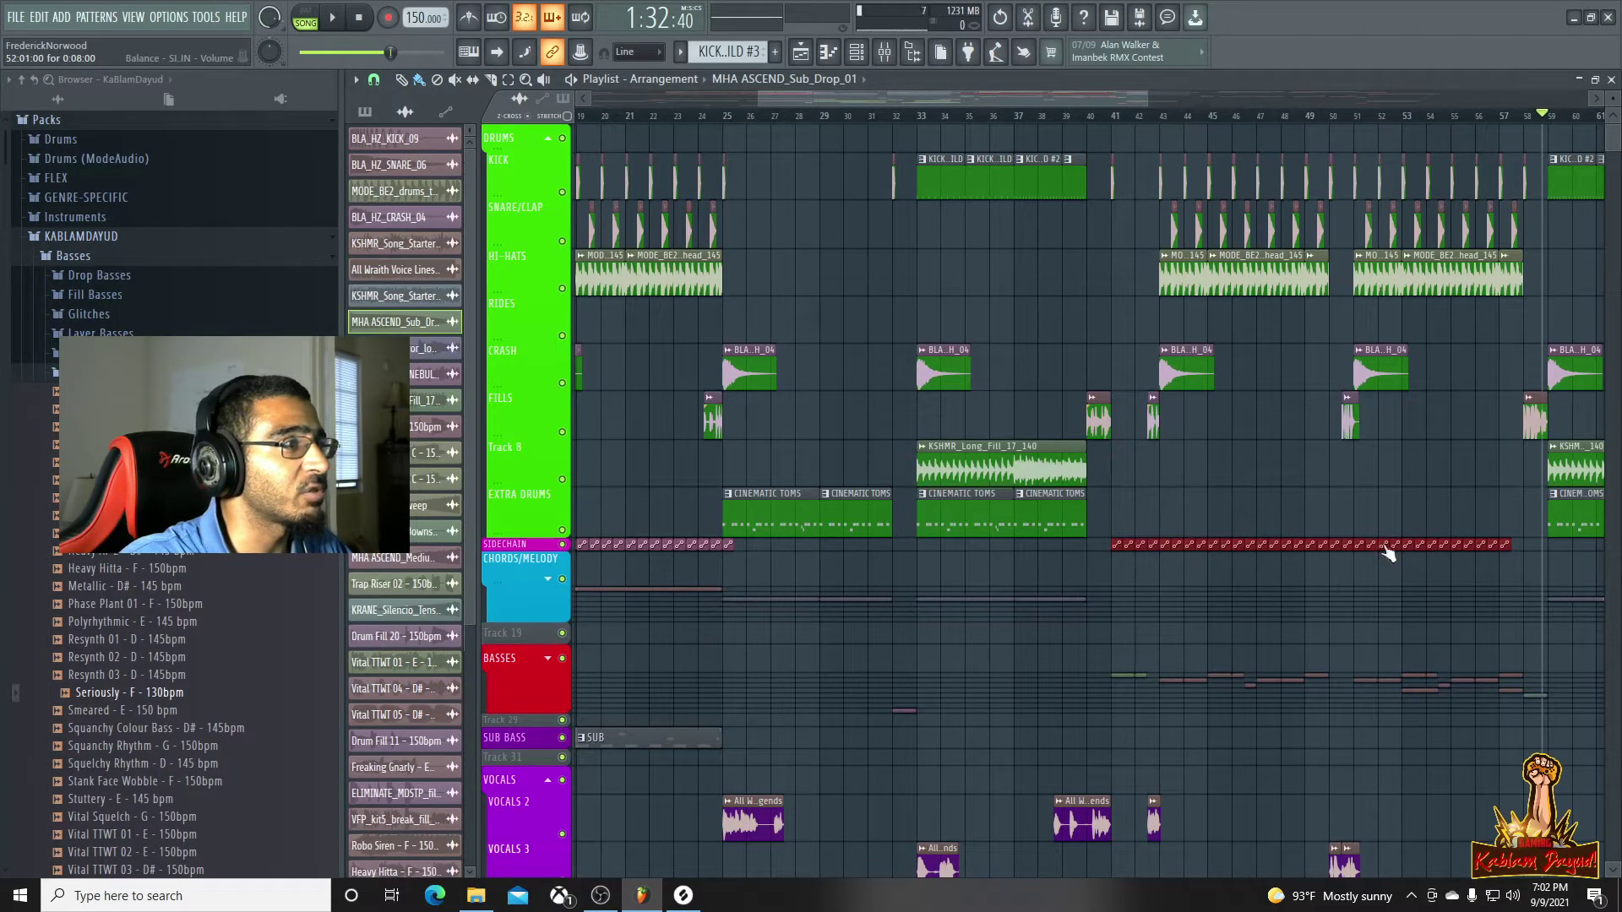
drag(1491, 543, 1514, 543)
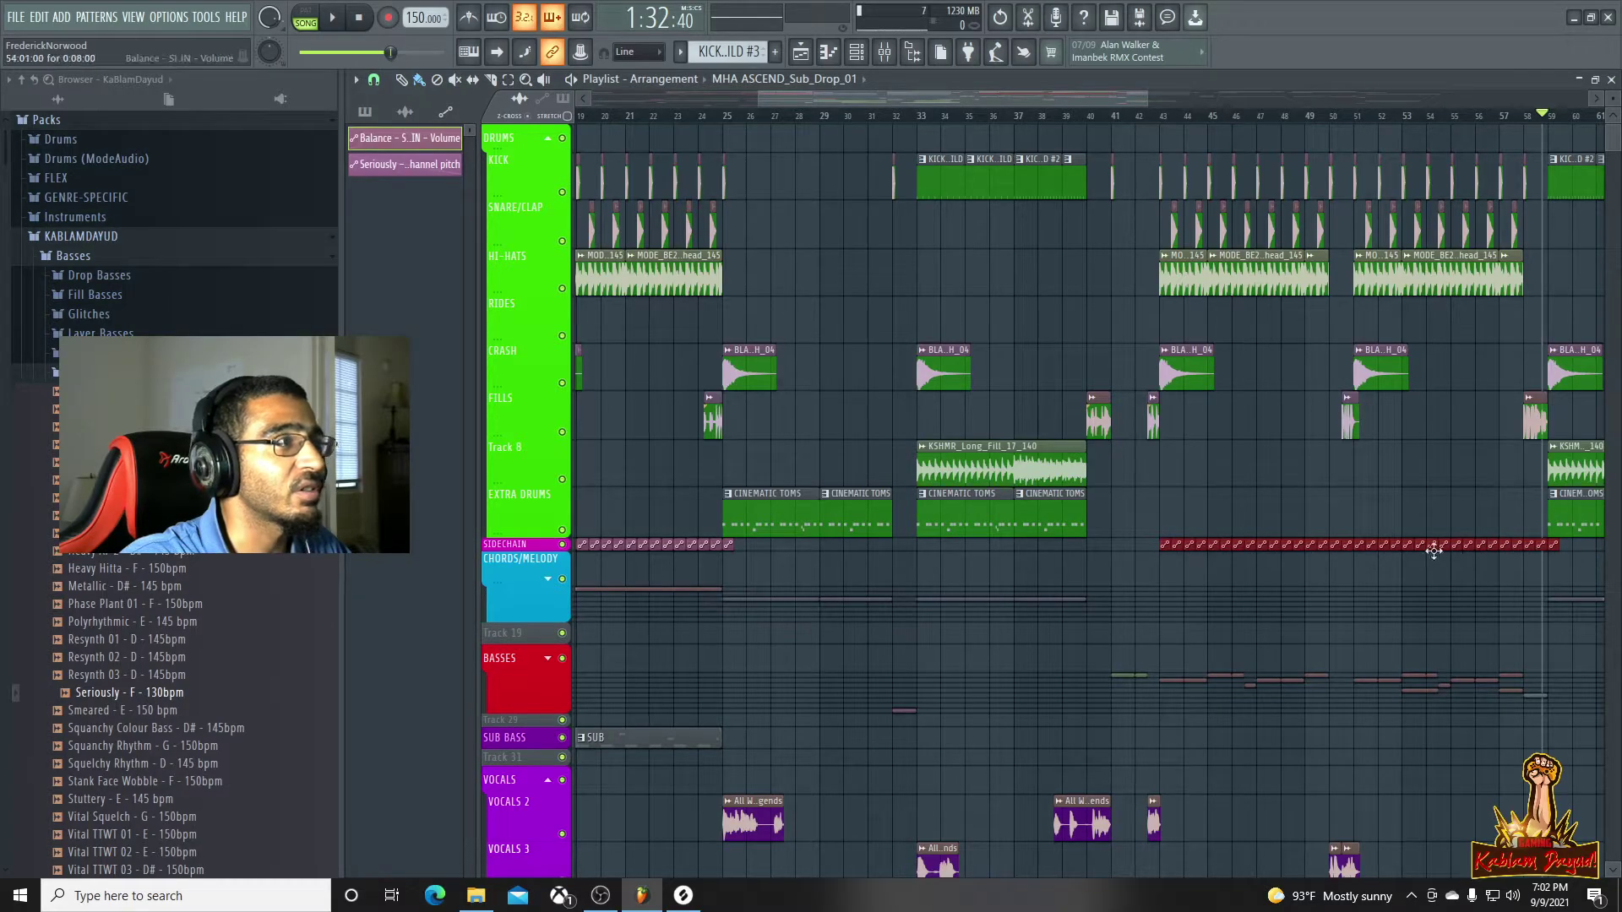
Delete the sidechain clip just before bar 51, add a single one at bar 41, and check playback
right_click(1337, 522)
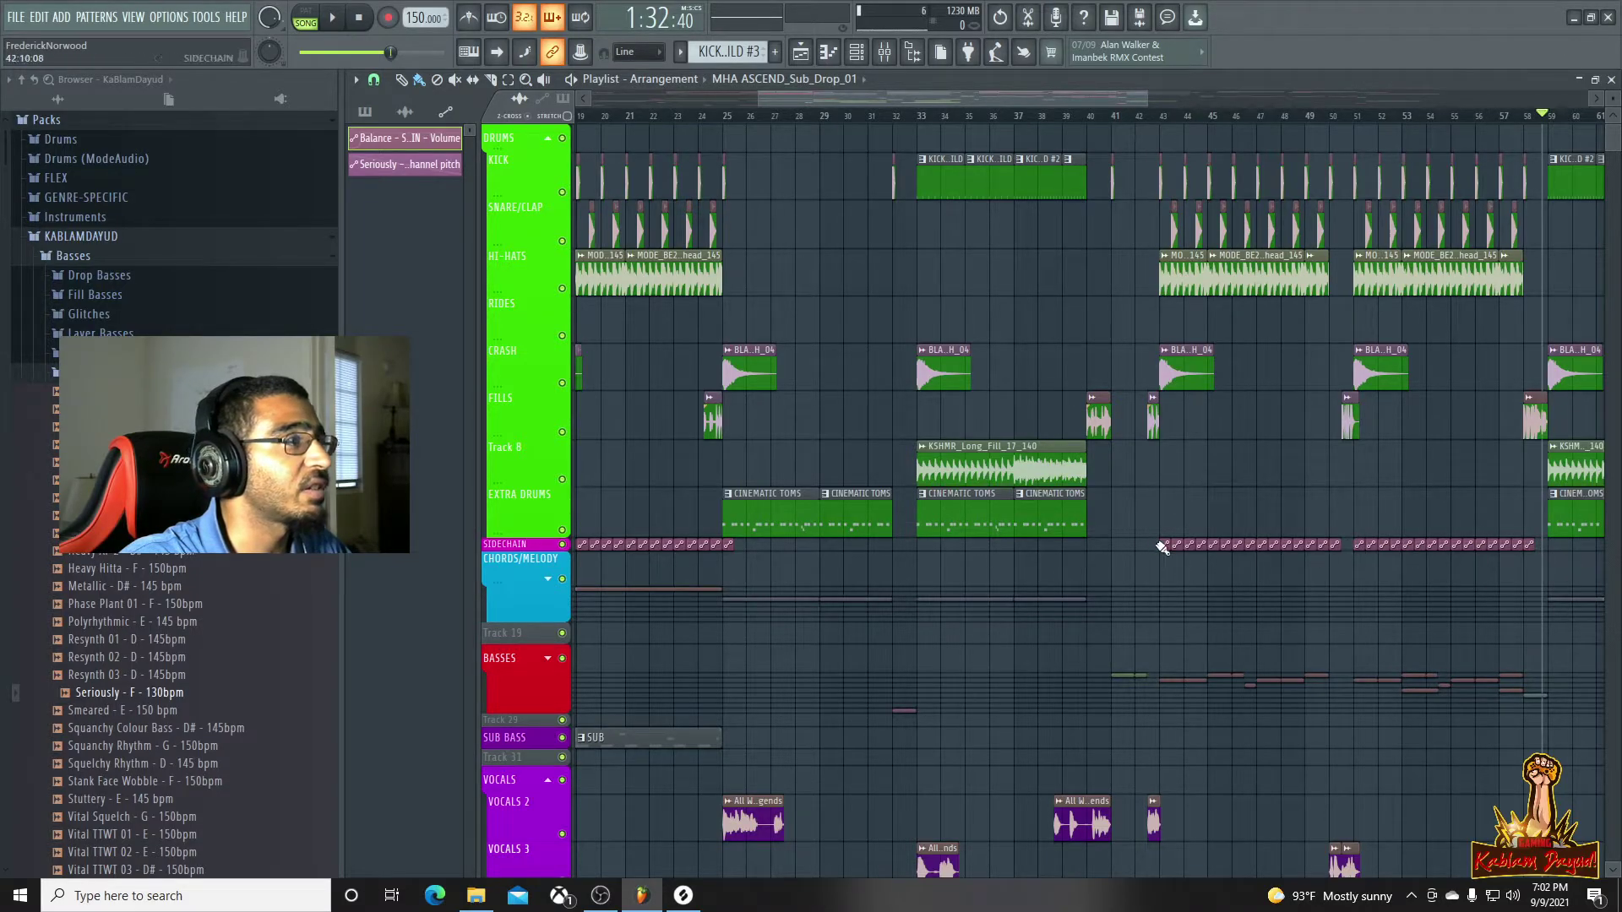
scroll(1173, 570, up, 5)
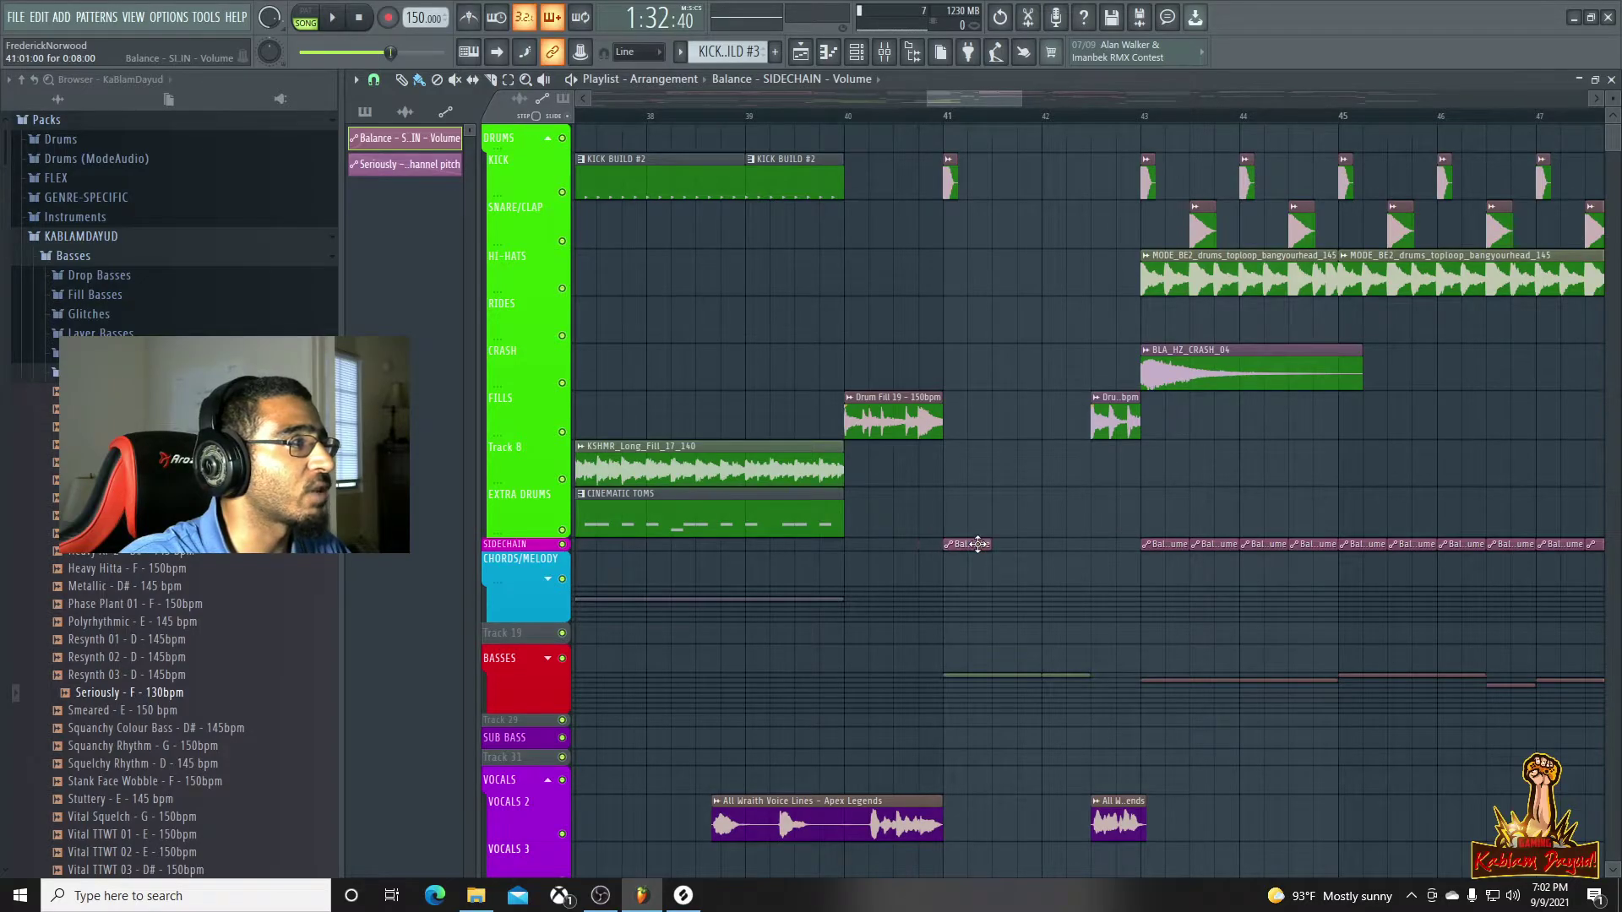
key(space)
scroll(1077, 534, down, 3)
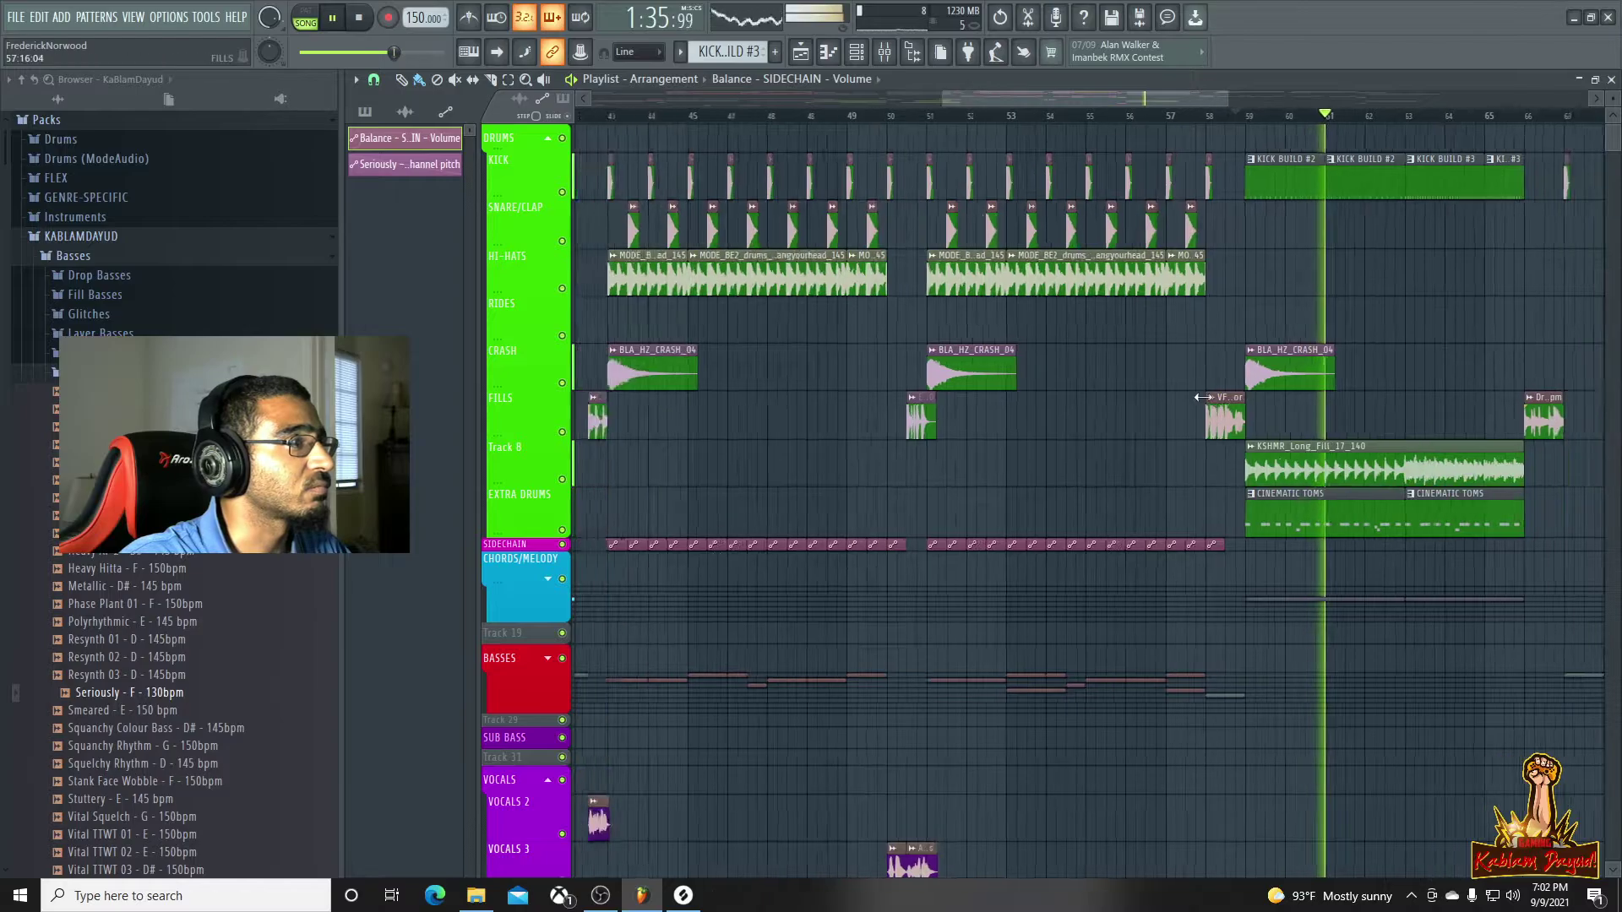
scroll(1210, 398, down, 4)
key(space)
Copy the first drop's sidechain clips to the second drop so they start at bar 67, and play
drag(984, 542, 1297, 566)
drag(1077, 545, 1451, 559)
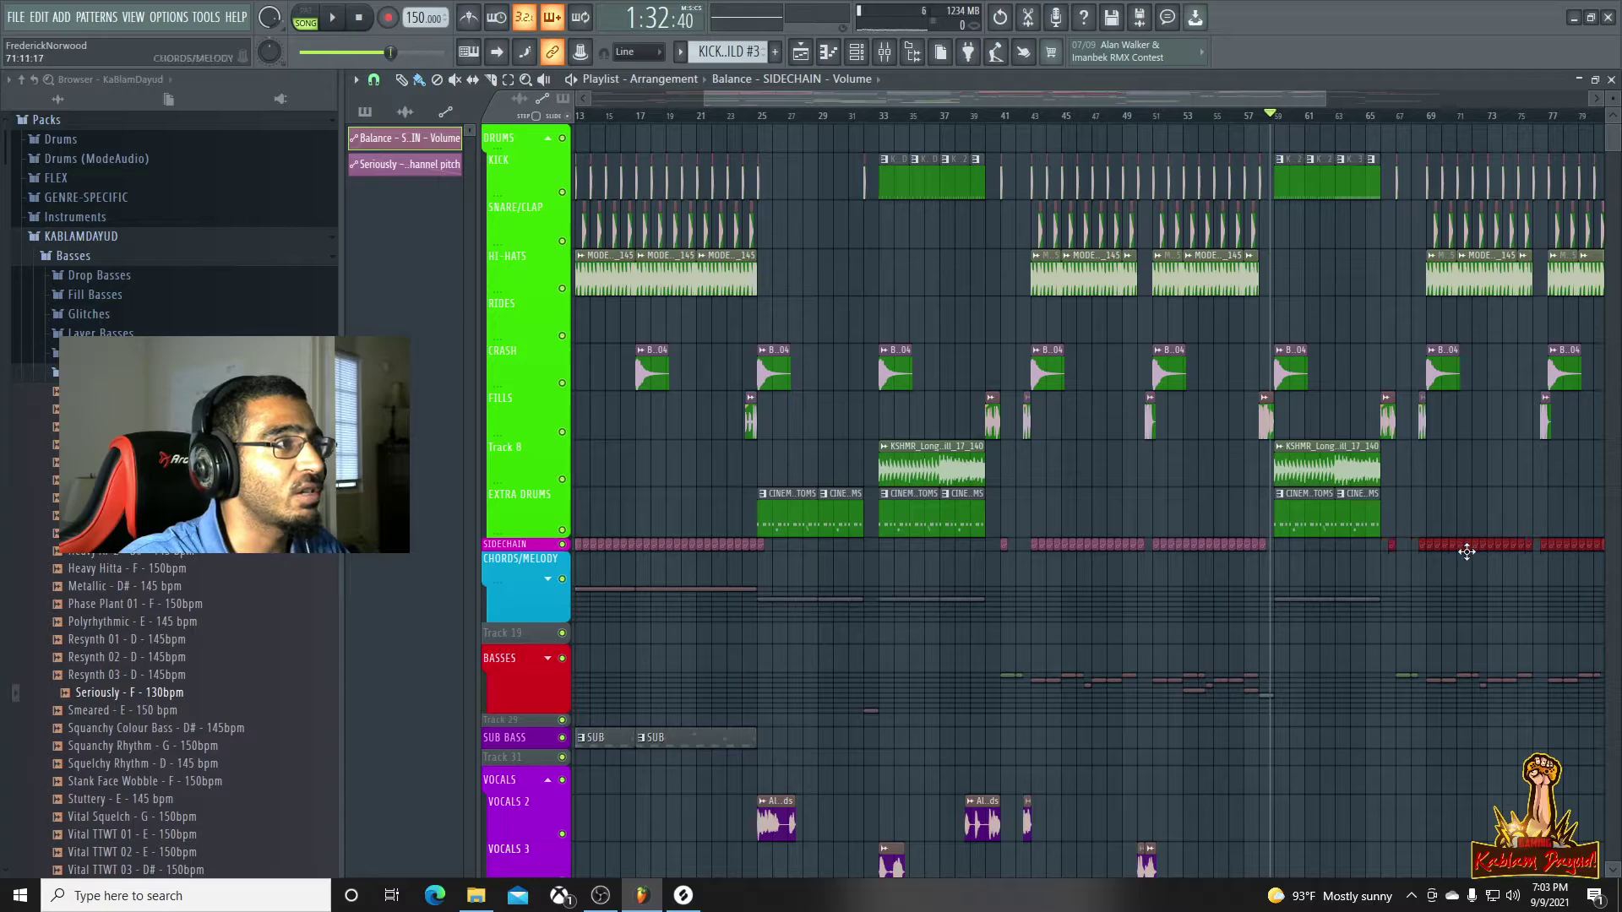
key(space)
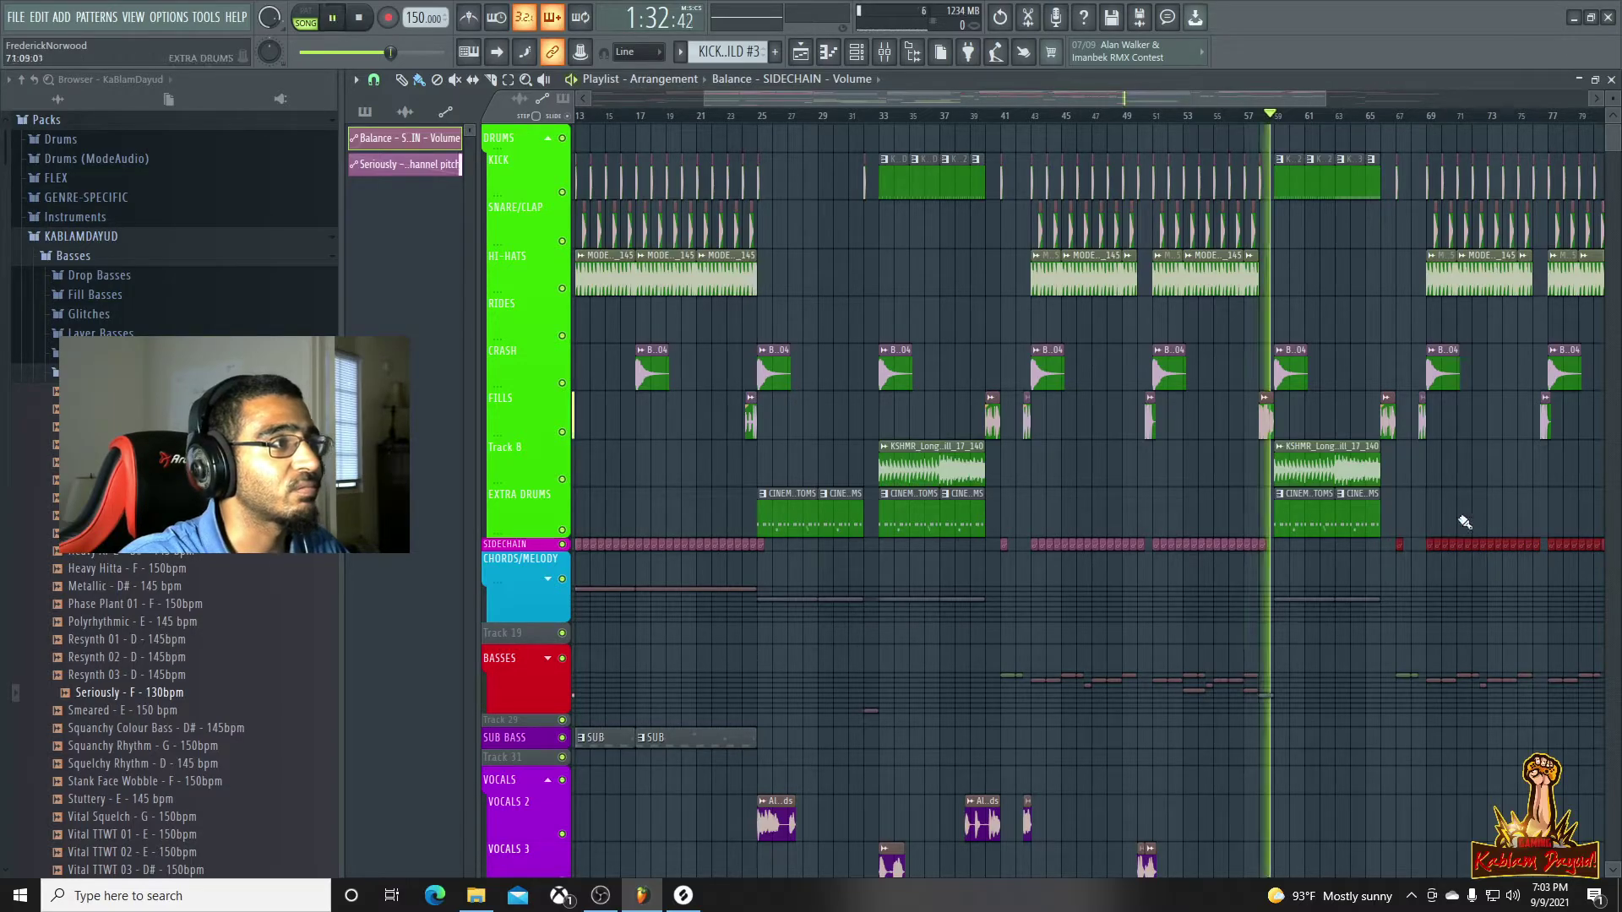
scroll(1562, 497, down, 2)
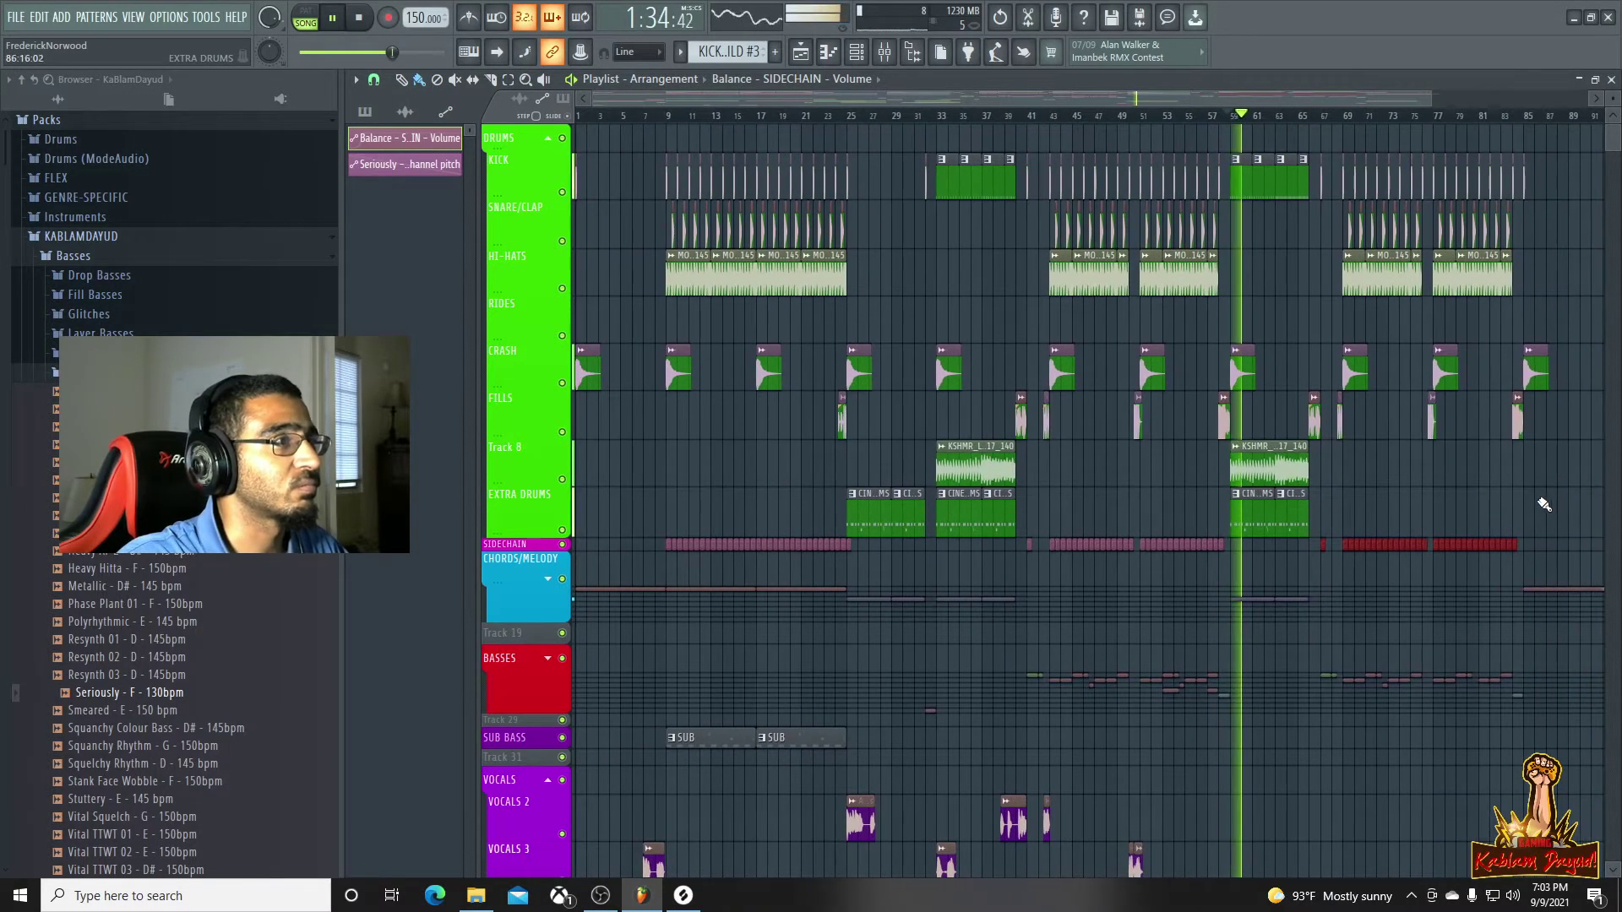
Add one more sidechain volume clip at bar 85 on the SIDECHAIN track and play the transition into the melodic section
scroll(1525, 543, up, 5)
click(1235, 524)
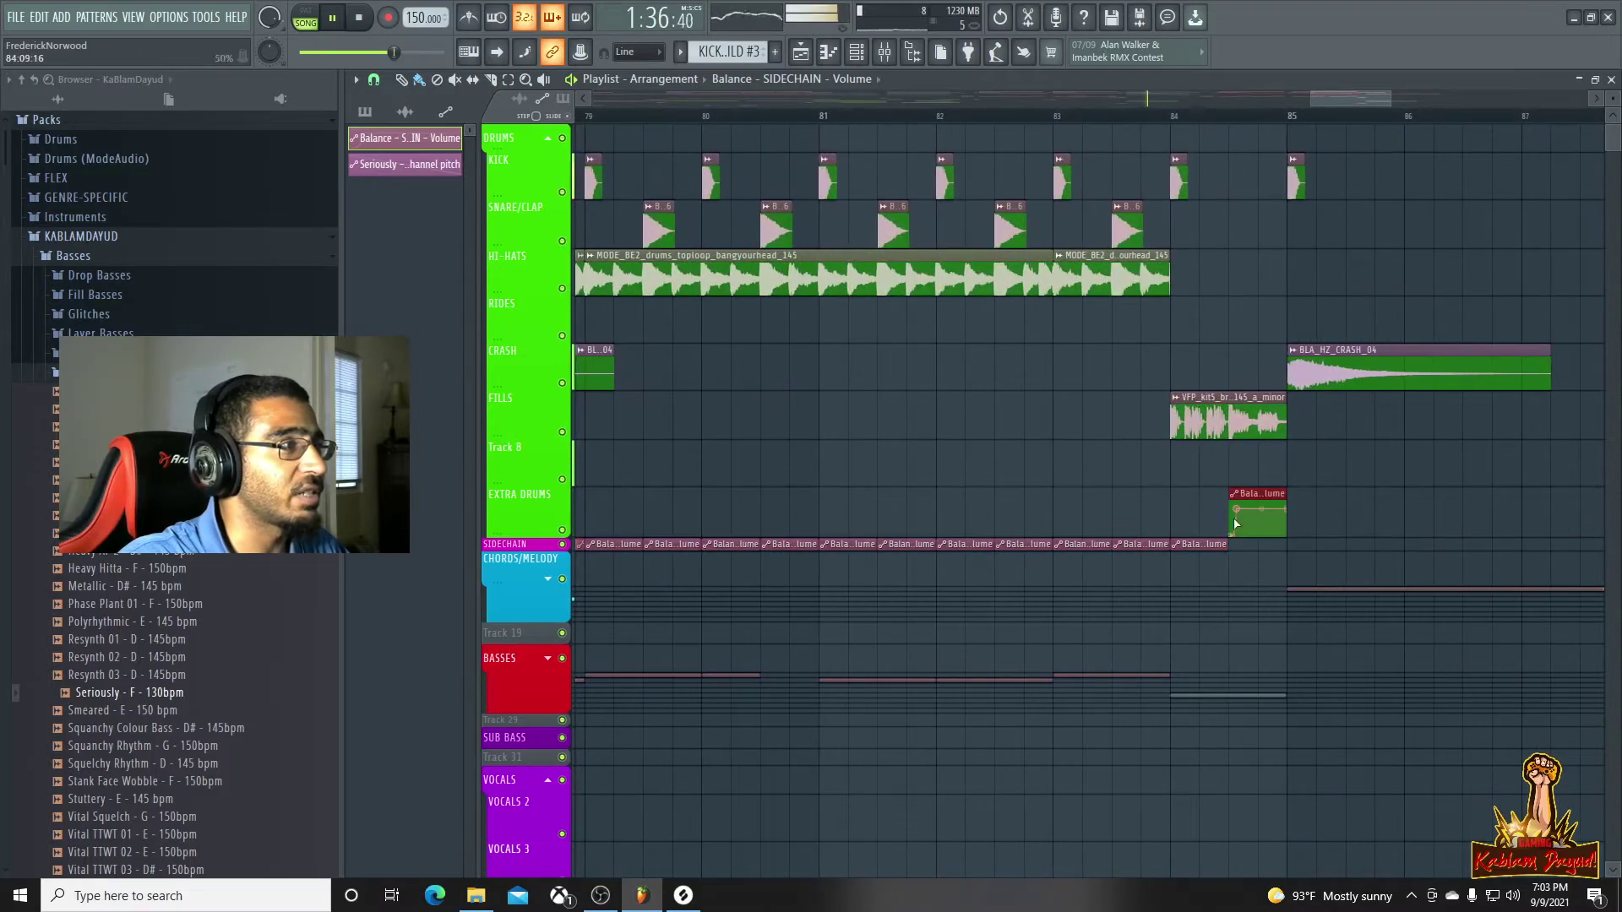
drag(1262, 494, 1317, 546)
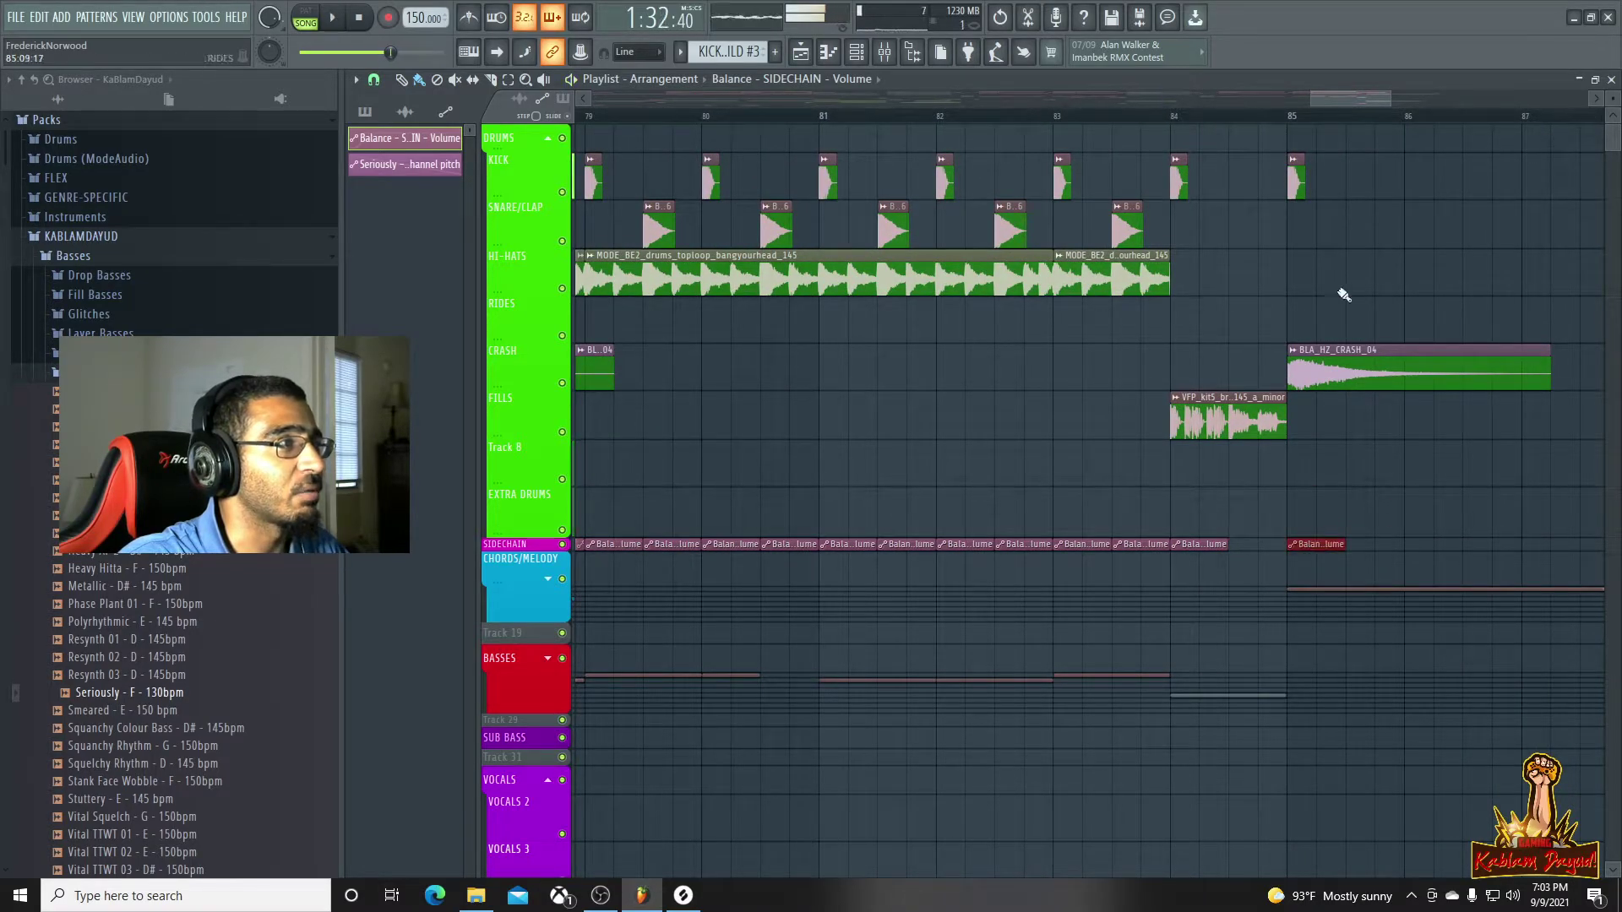
click(1274, 118)
key(space)
scroll(1403, 385, down, 3)
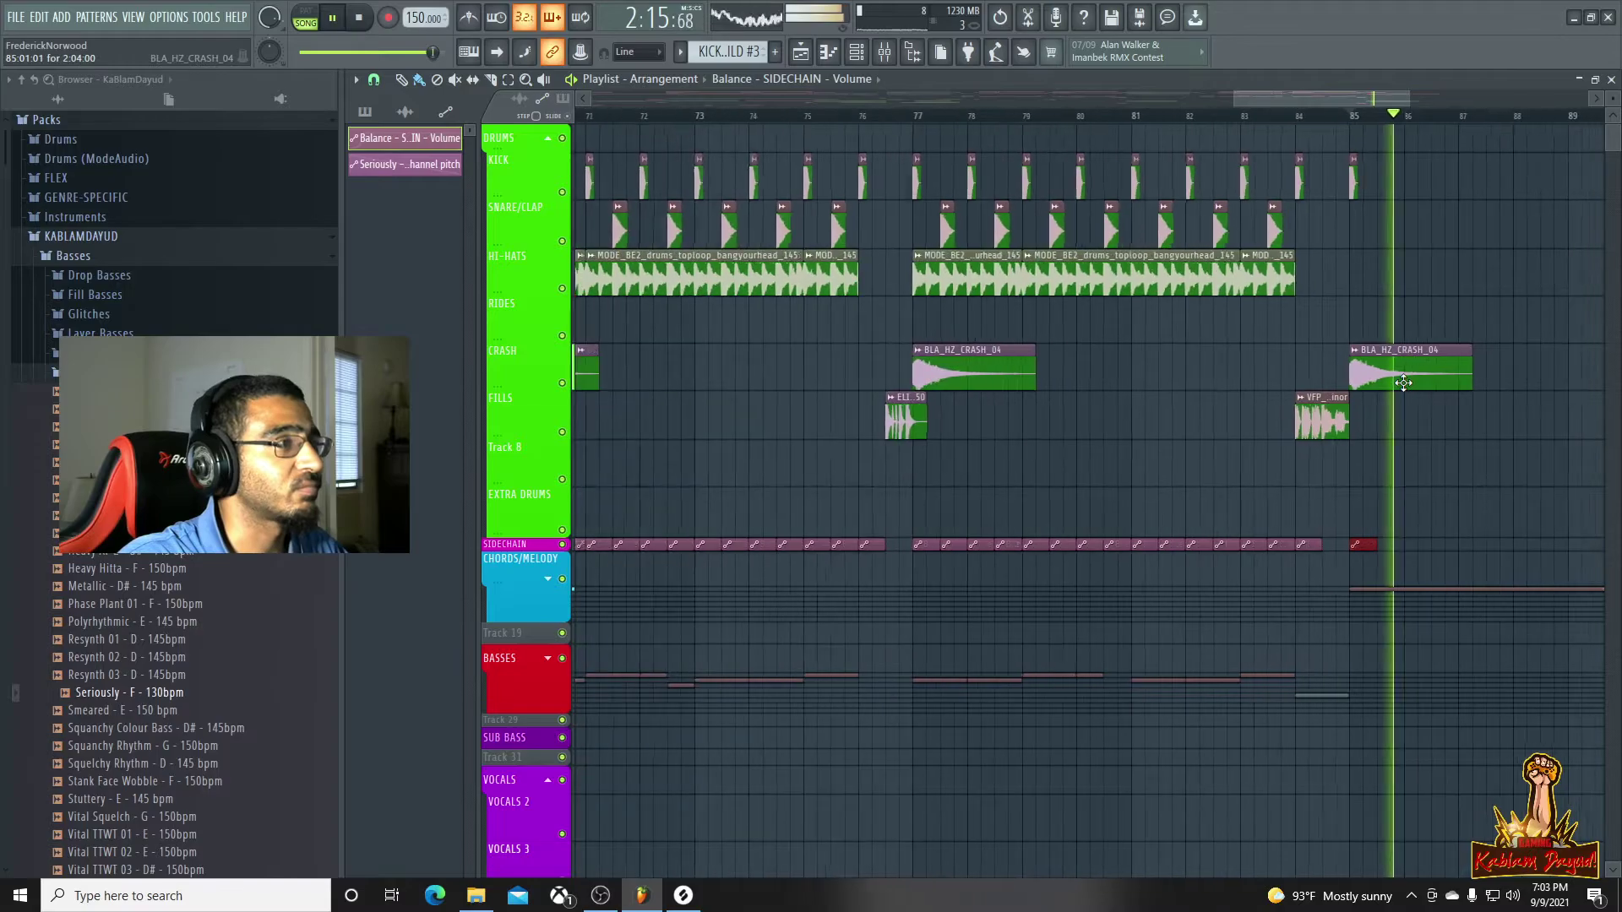
scroll(1403, 384, down, 4)
scroll(1453, 552, down, 1)
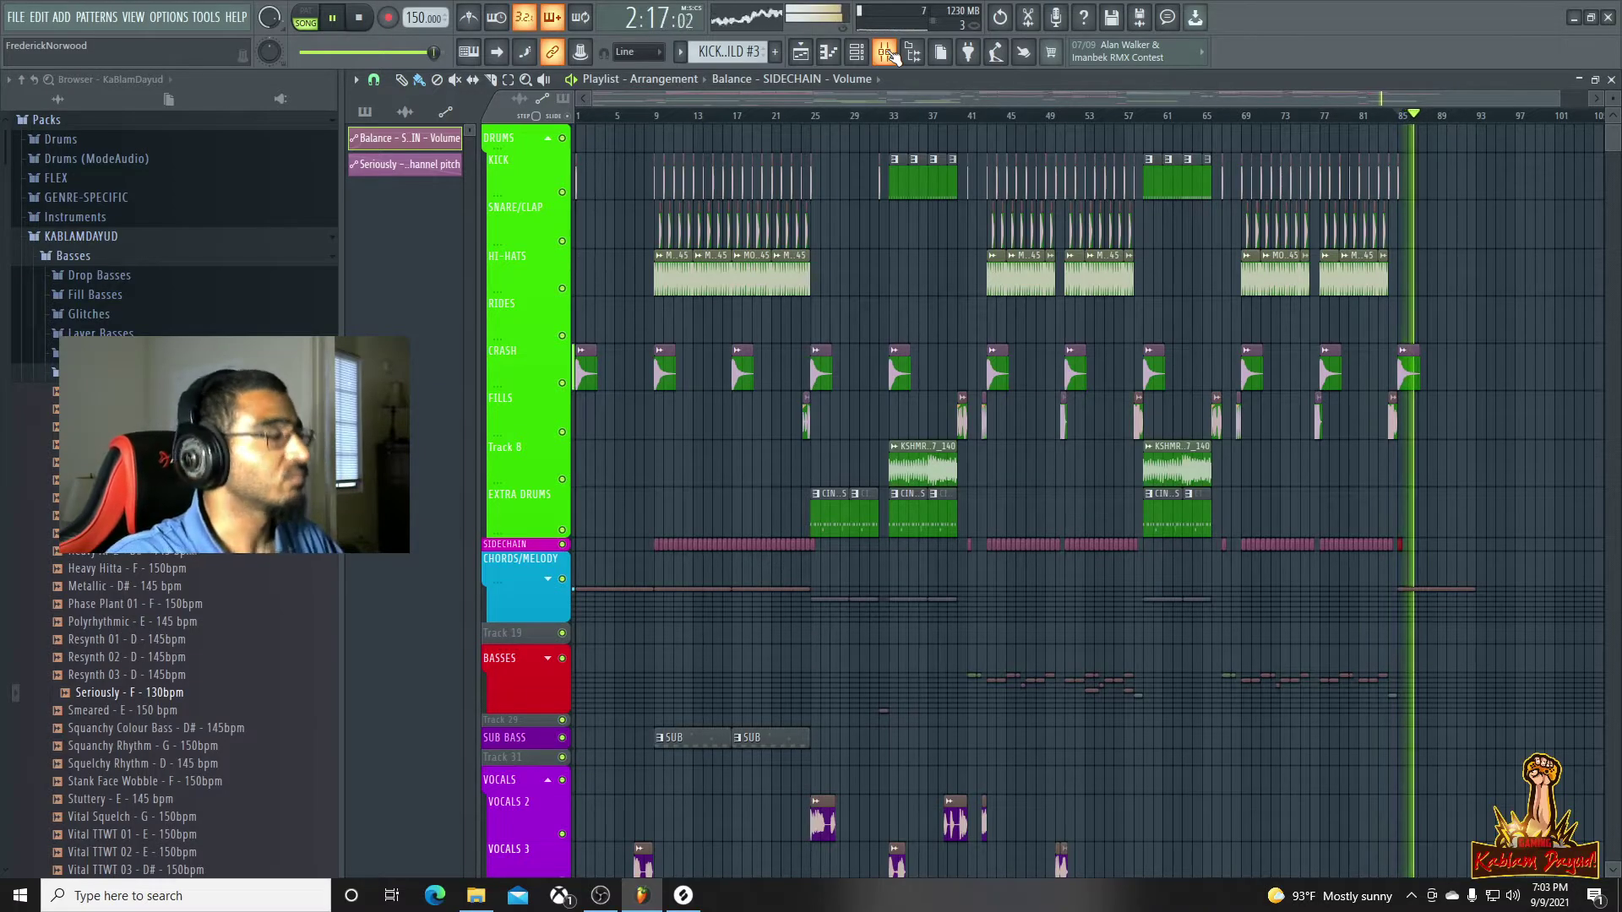
Duplicate the CHORDS/MELODY clip at bar 85 so it repeats from bar 93, and listen to it
scroll(1491, 575, up, 3)
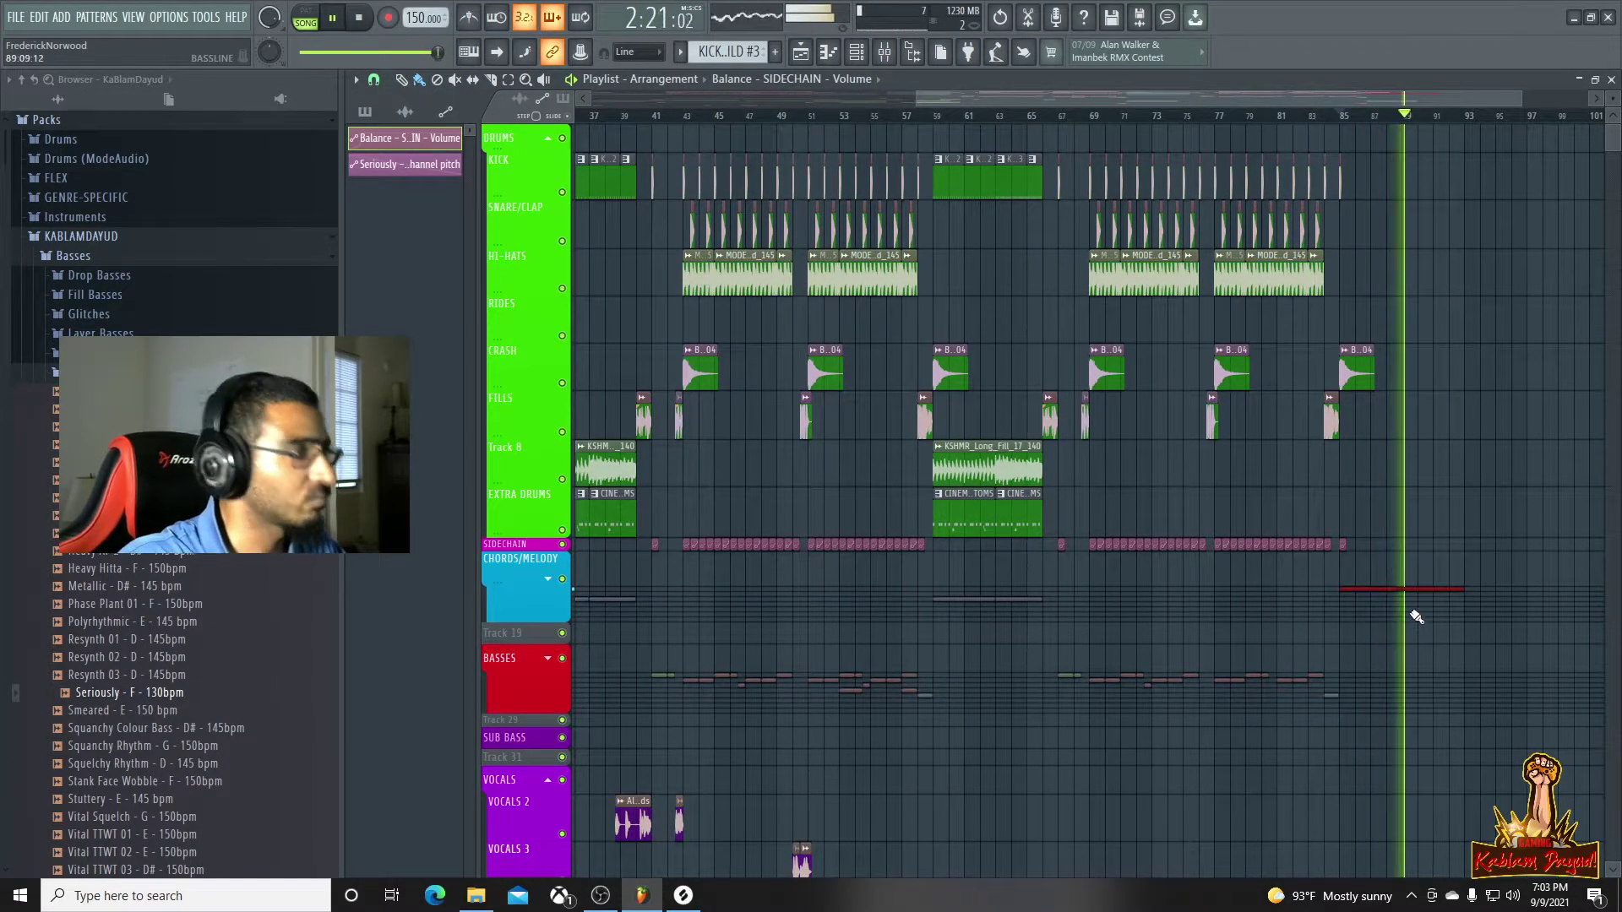
key(ctrl+b)
scroll(1552, 625, down, 3)
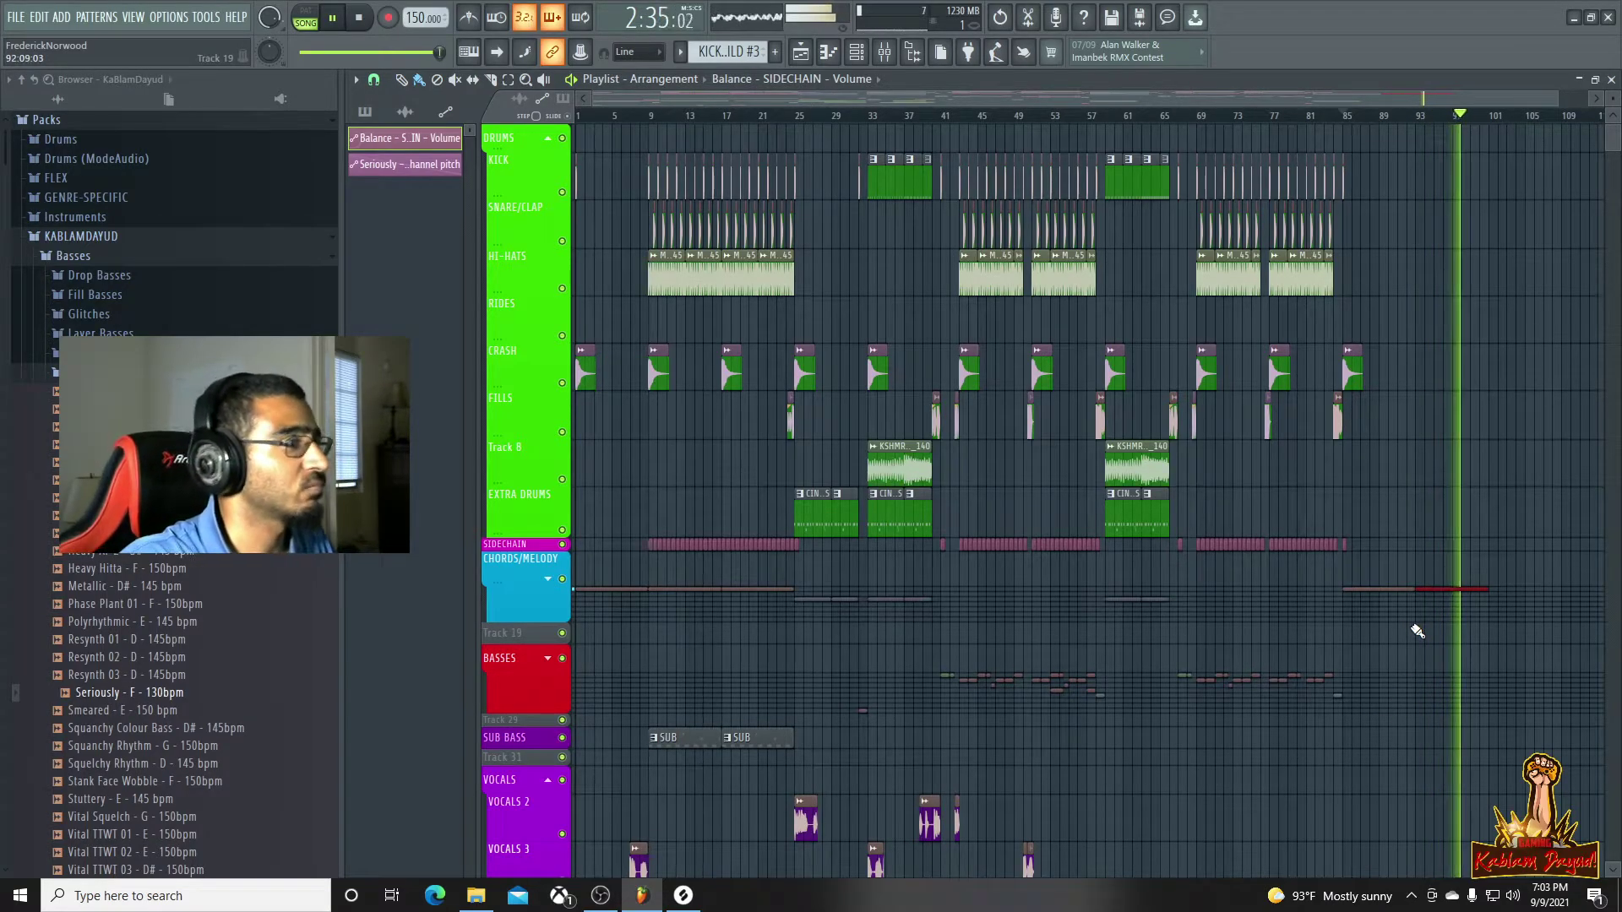
key(space)
Save the project as Wraith in the Projects folder
key(ctrl+shift+s)
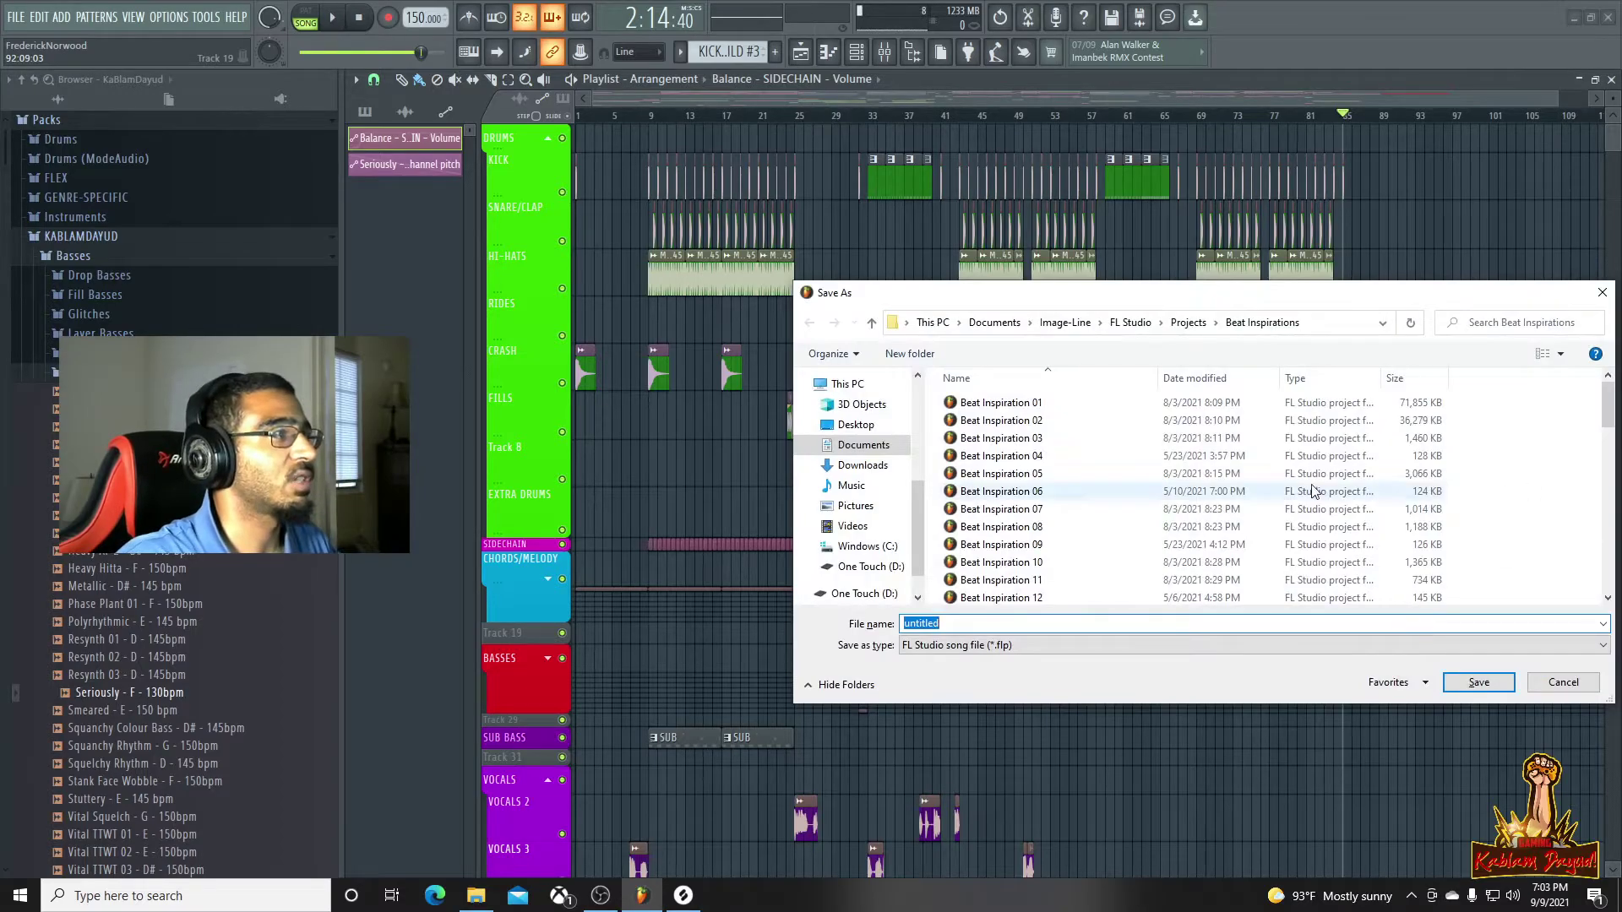
click(1189, 321)
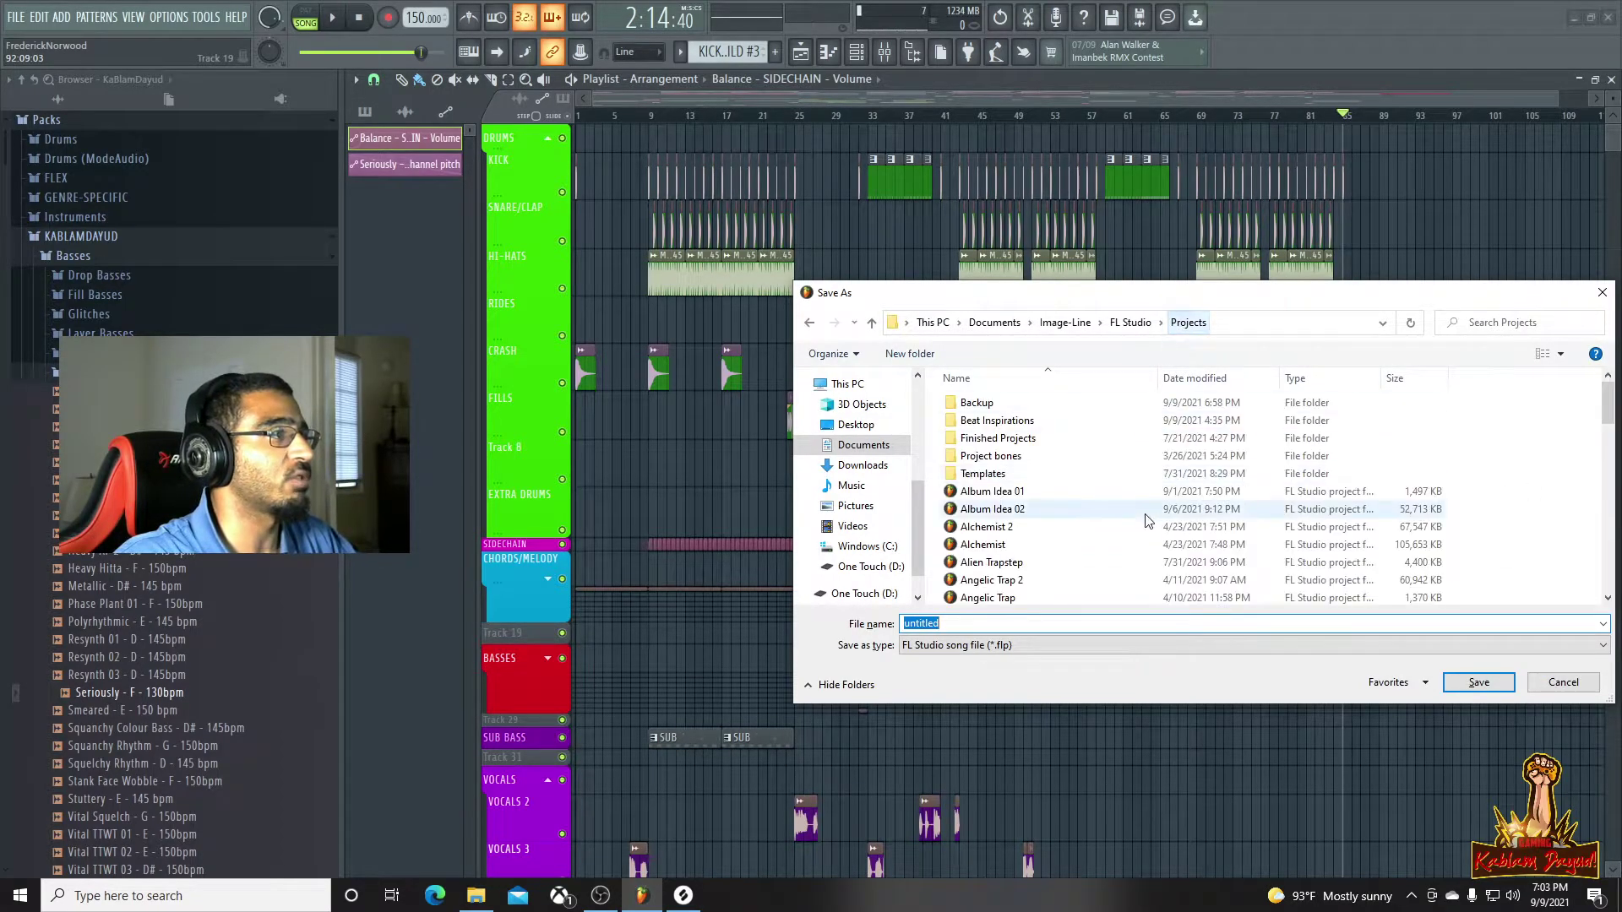
text(wR)
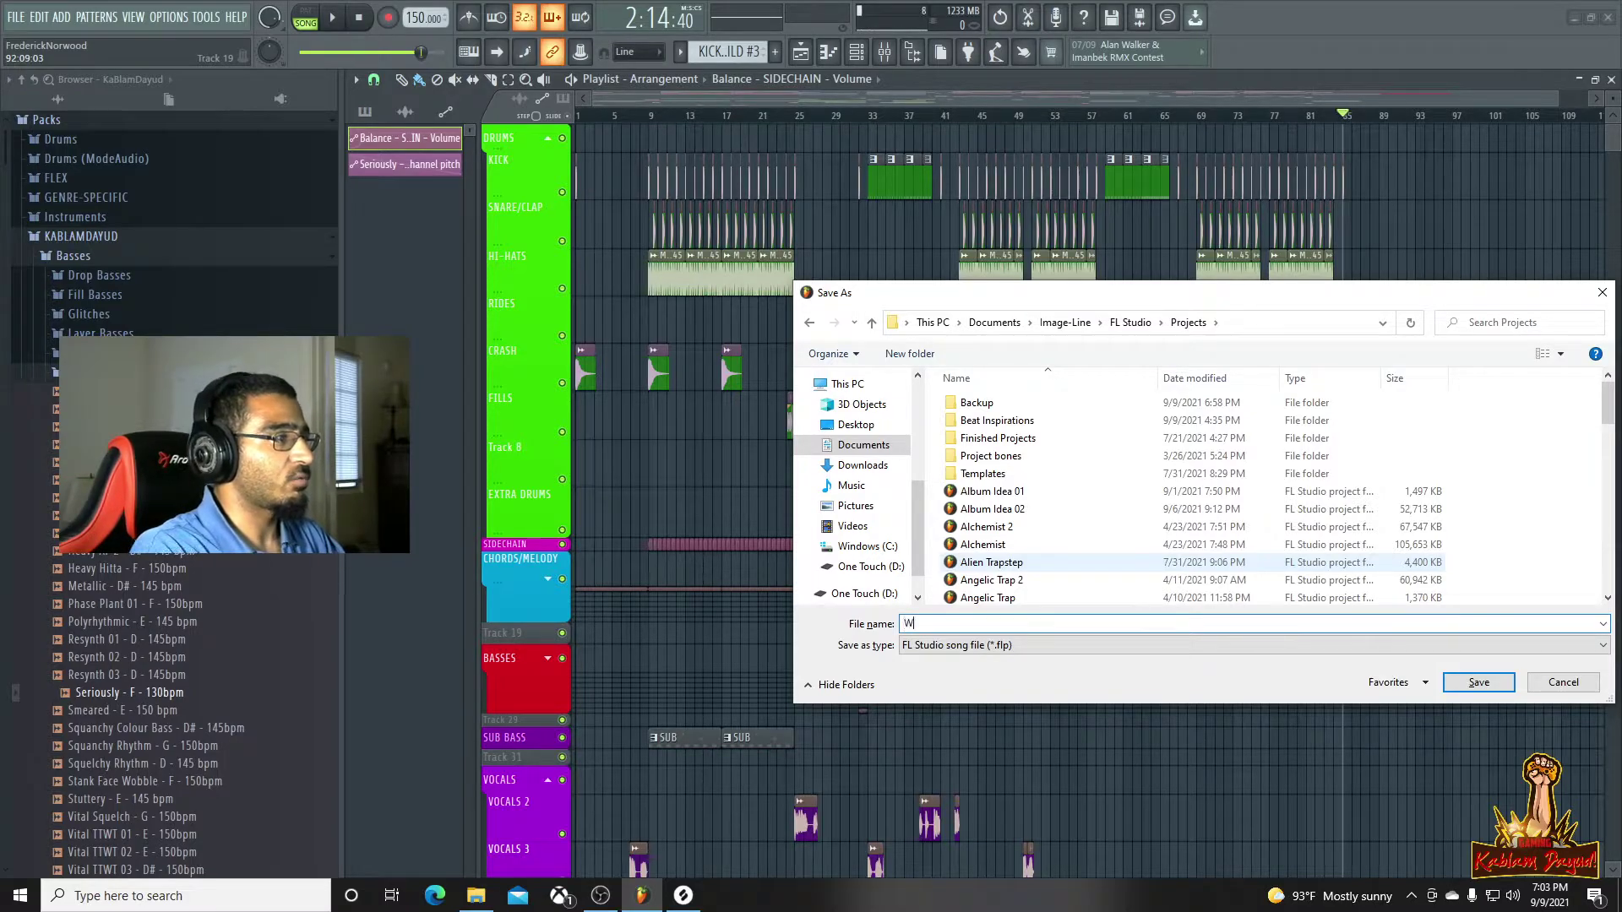
text(aith)
key(Return)
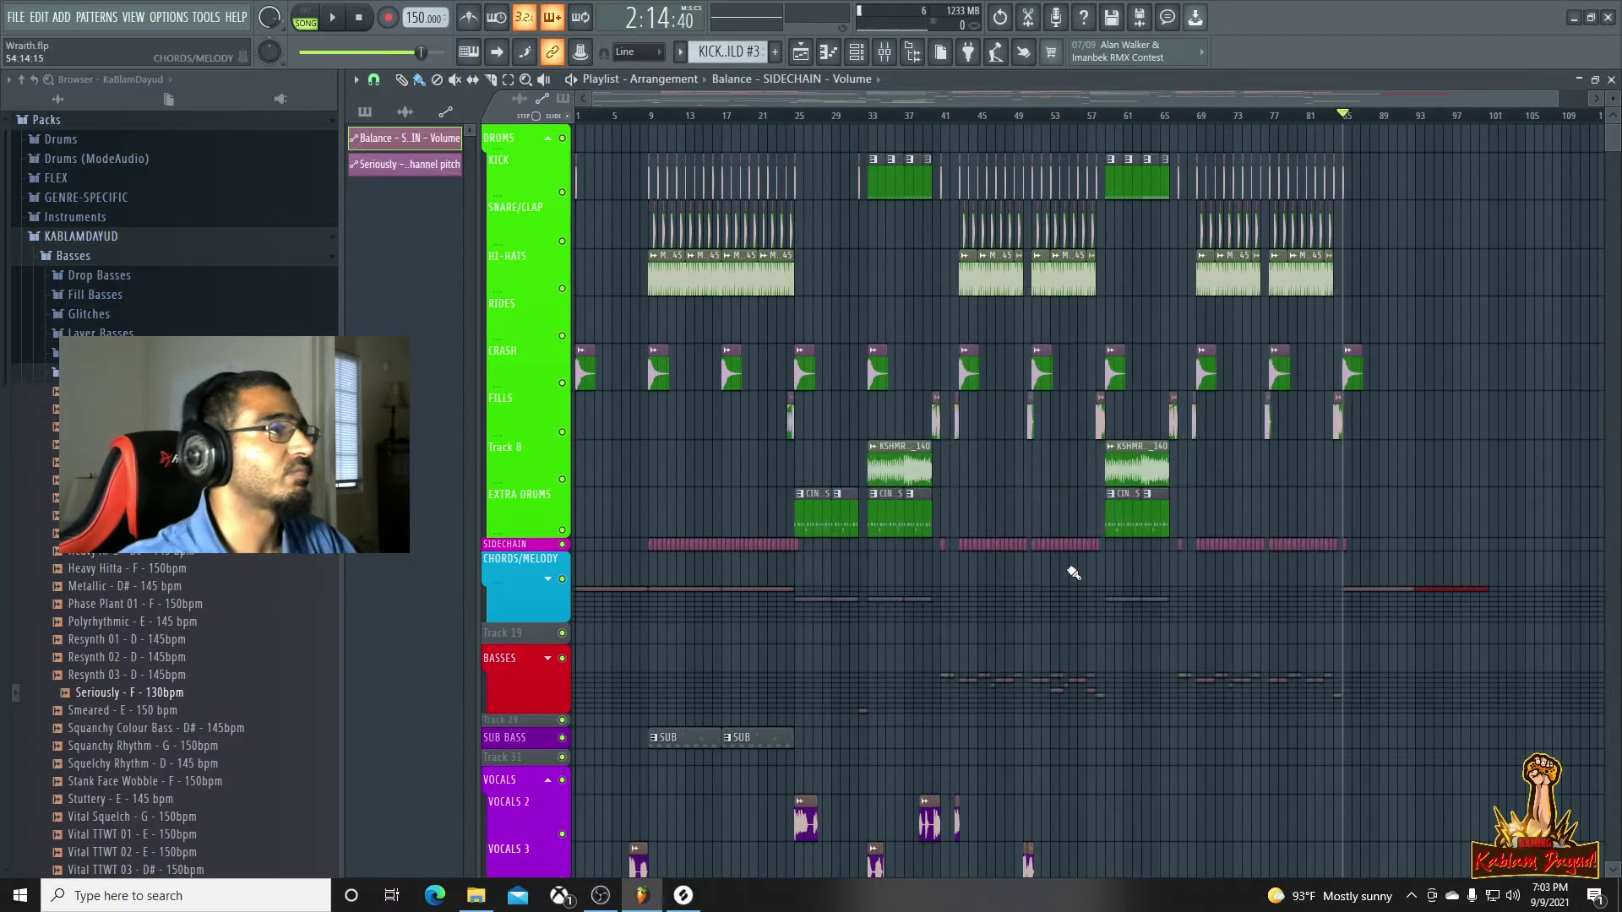
Collapse the FX track group in the playlist
scroll(998, 440, down, 3)
scroll(998, 441, up, 2)
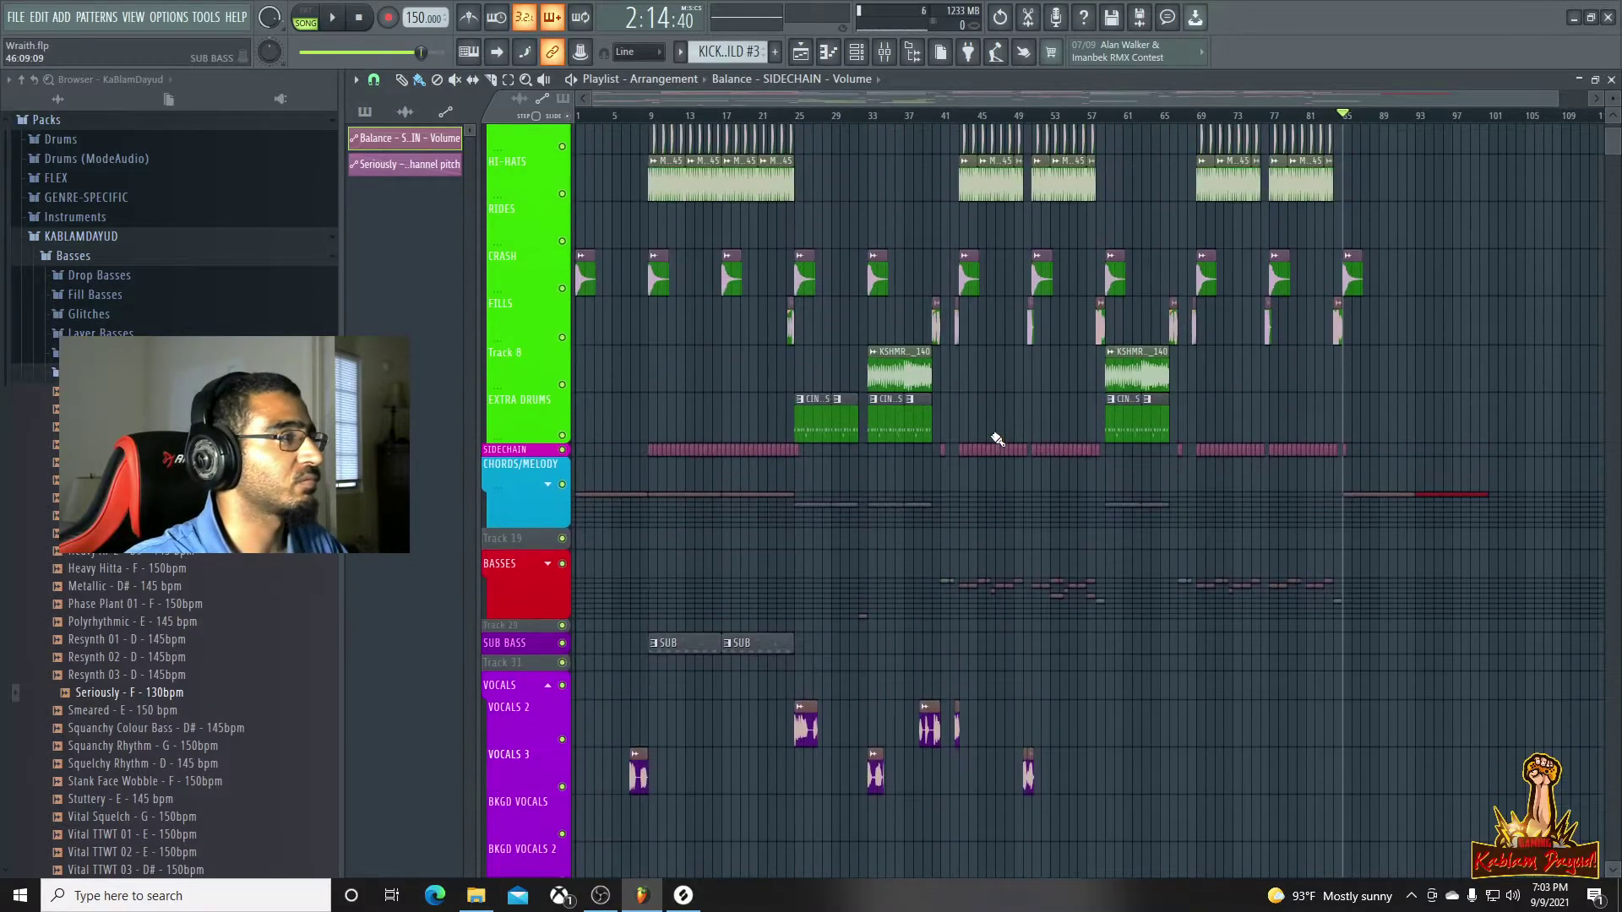
scroll(998, 440, down, 7)
scroll(998, 440, down, 3)
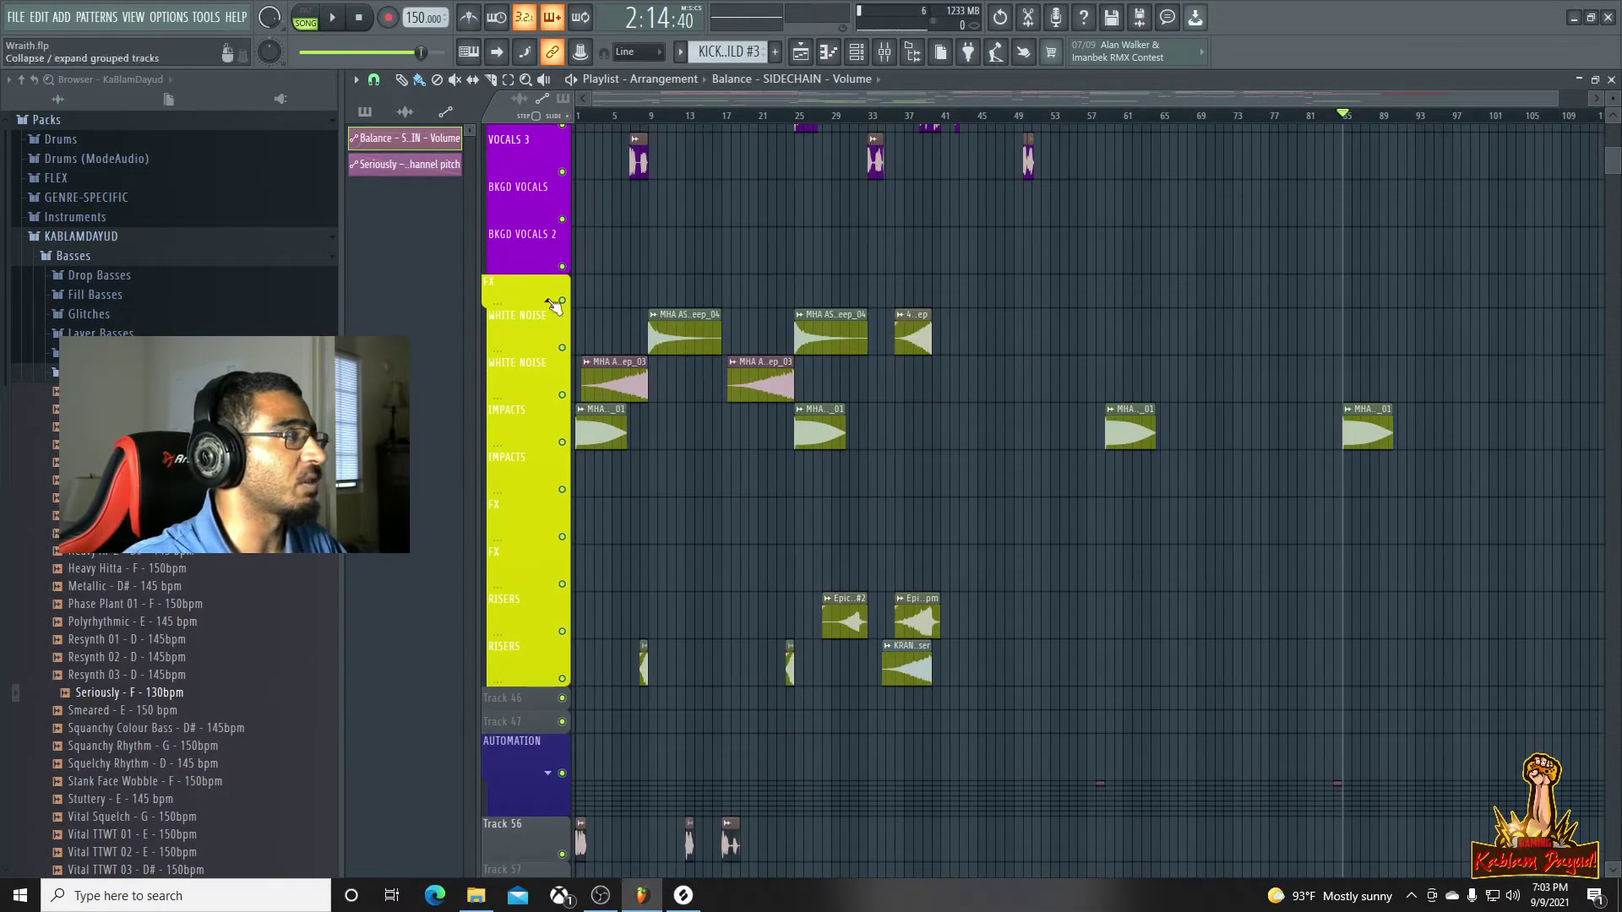
click(550, 301)
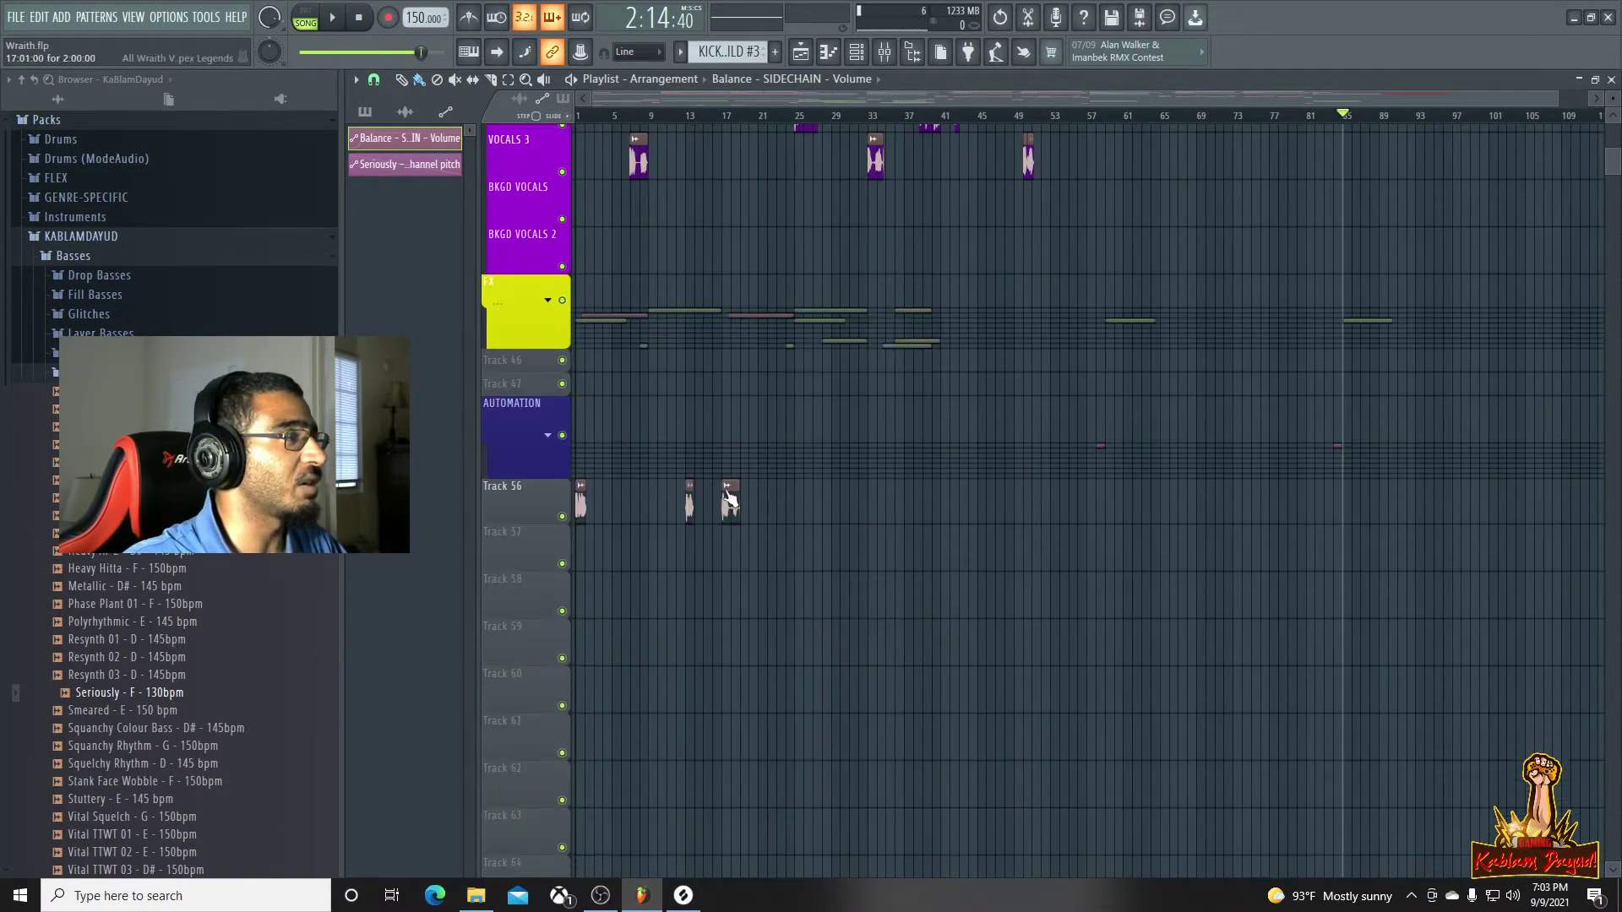
Expand the FX track group and copy the 4 Bar Rising Sweep clip on the WHITE NOISE track to bar 47
click(550, 302)
drag(1557, 99, 1296, 99)
scroll(1202, 362, up, 6)
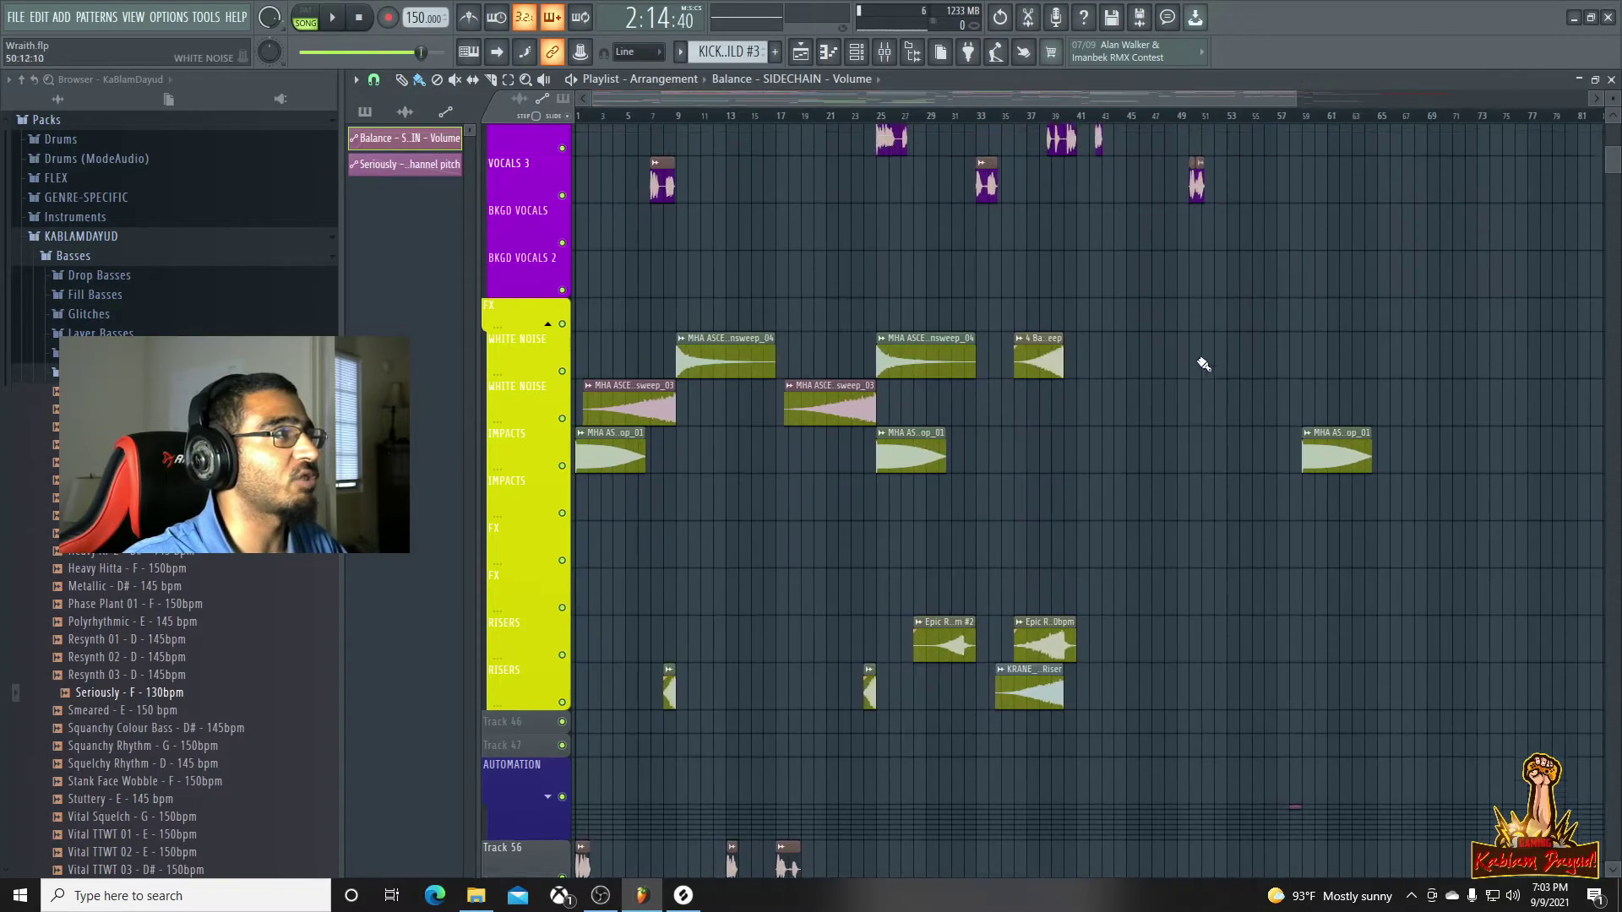
scroll(1186, 355, down, 2)
scroll(1094, 655, down, 2)
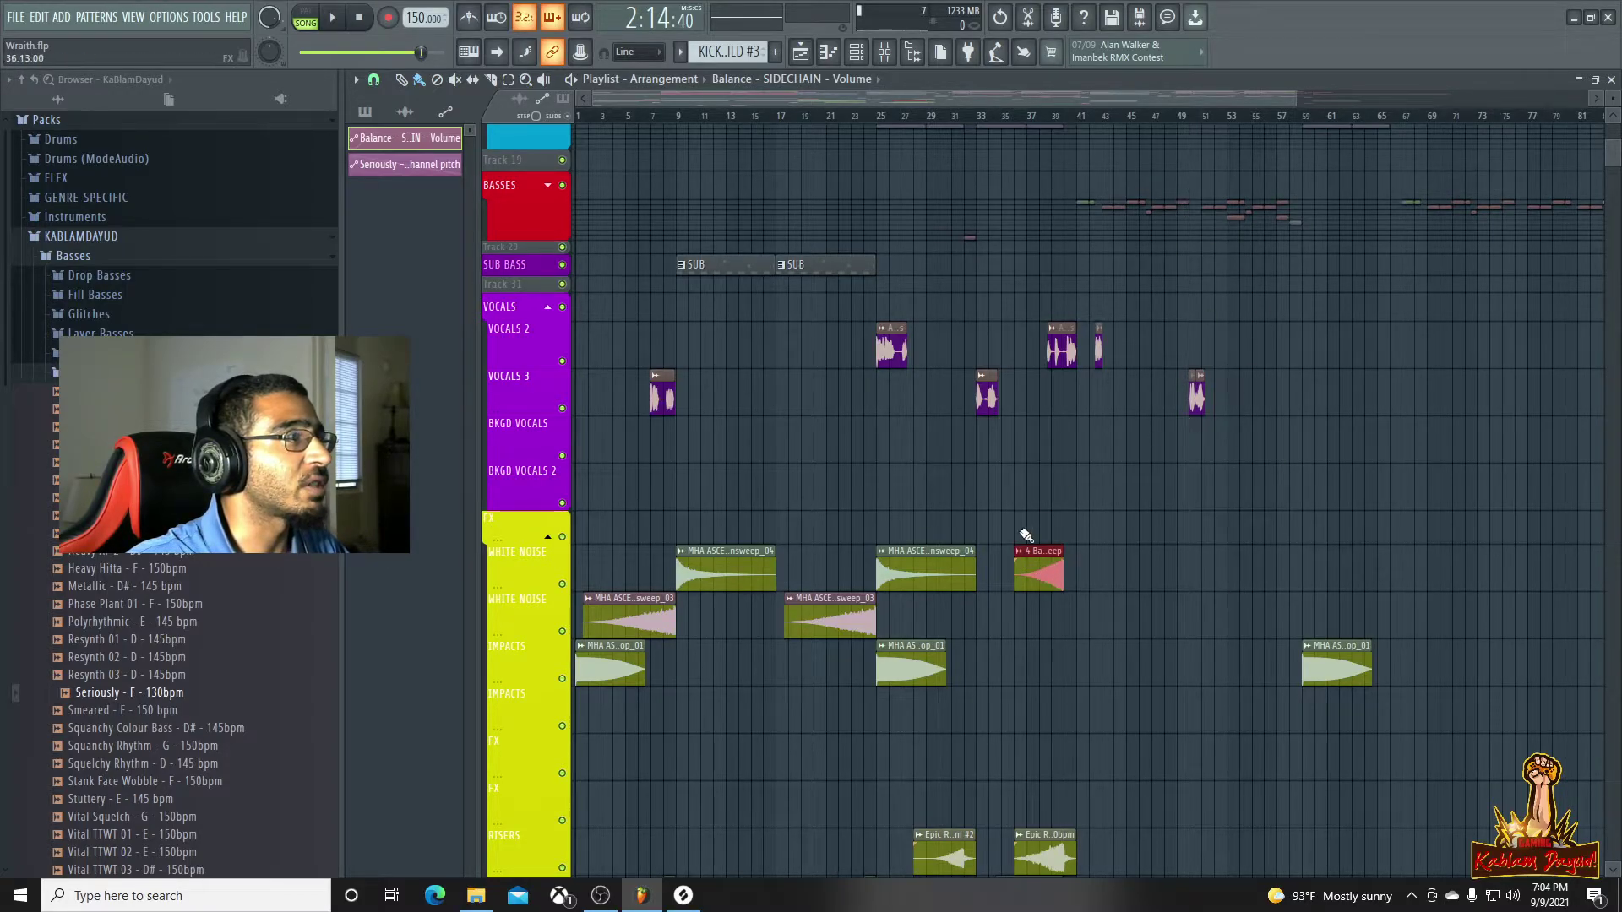
drag(1046, 578, 1167, 590)
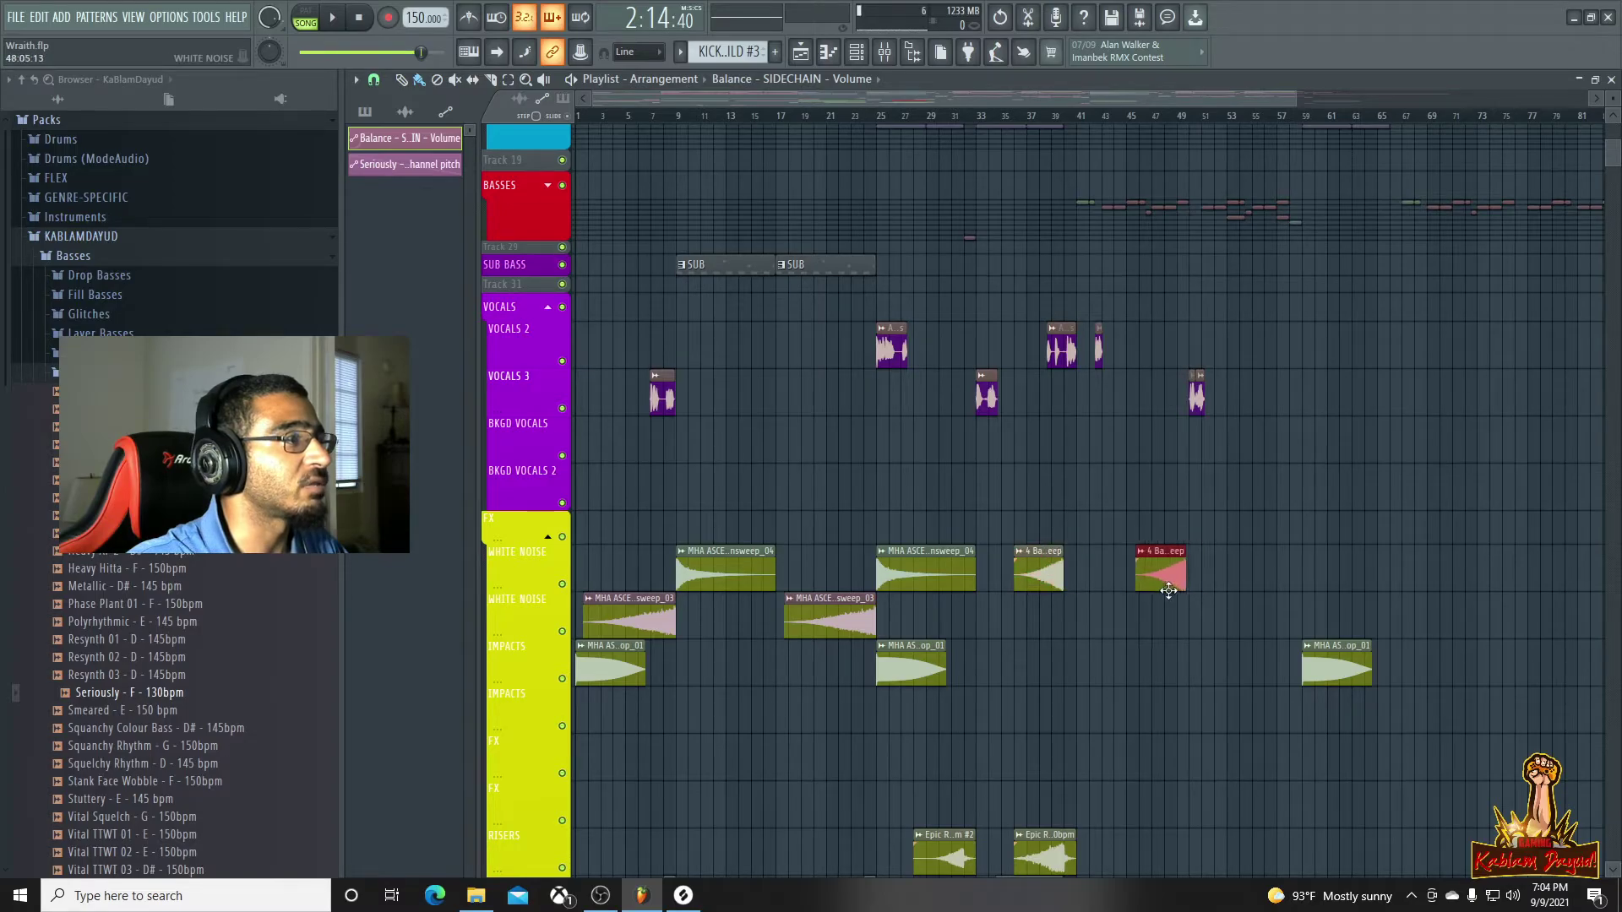
Place another copy of the 4 Bar Rising Sweep clip at bar 51, directly after the one at bar 47
scroll(1220, 593, up, 6)
drag(950, 571, 1096, 581)
scroll(1044, 578, down, 6)
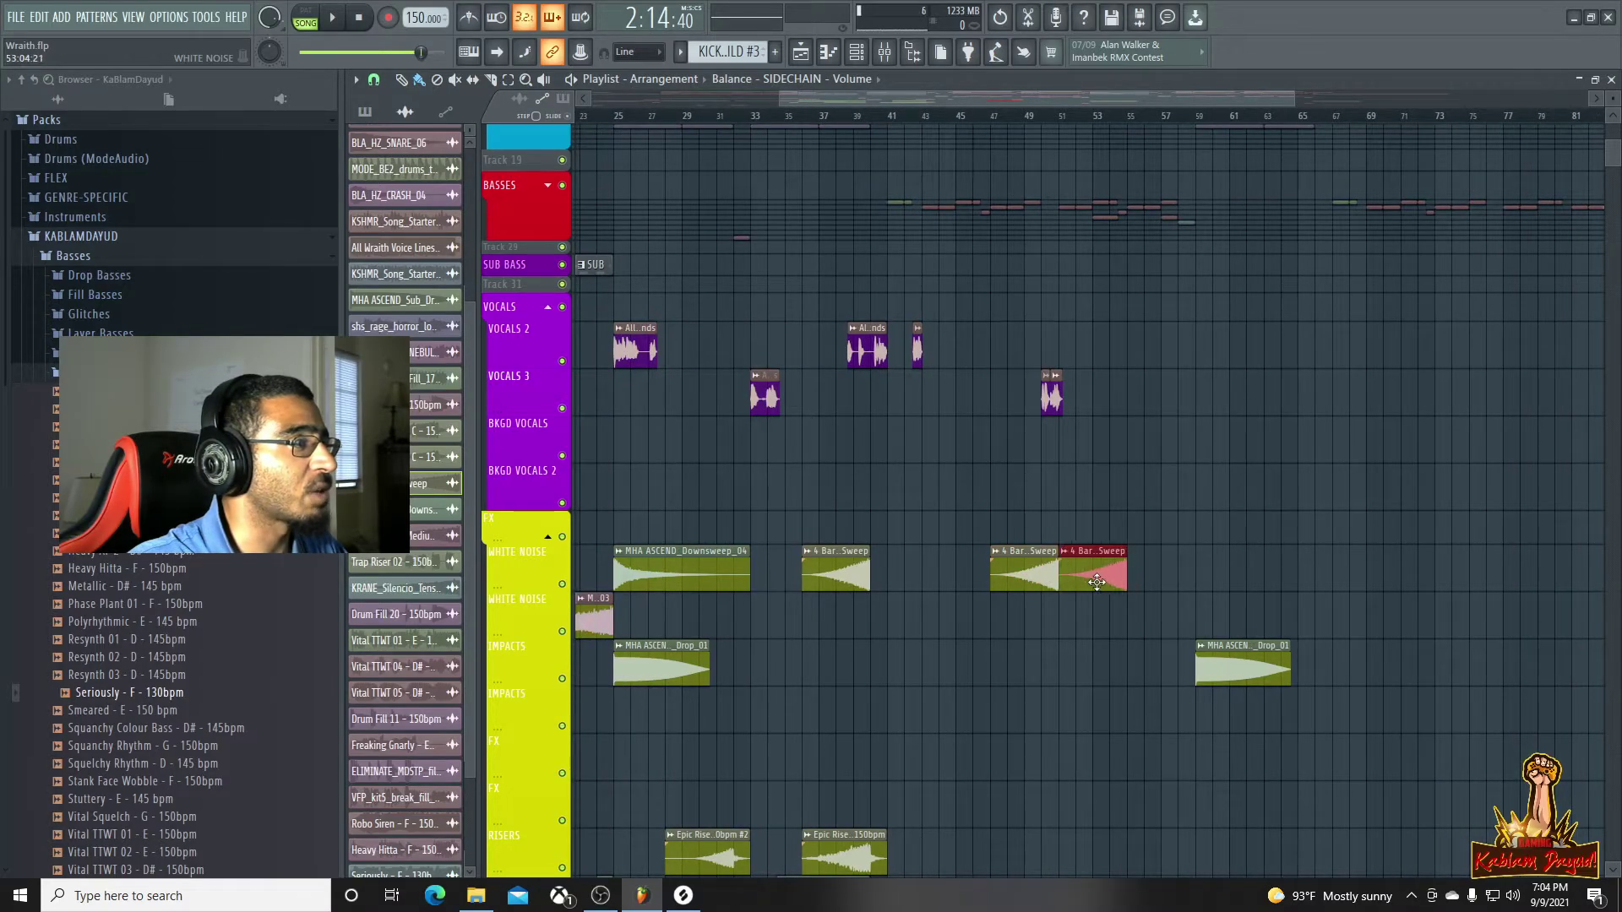
Make the rising sweep clip at bar 51 unique, reverse its sample, and play the transition from about bar 48
click(1066, 552)
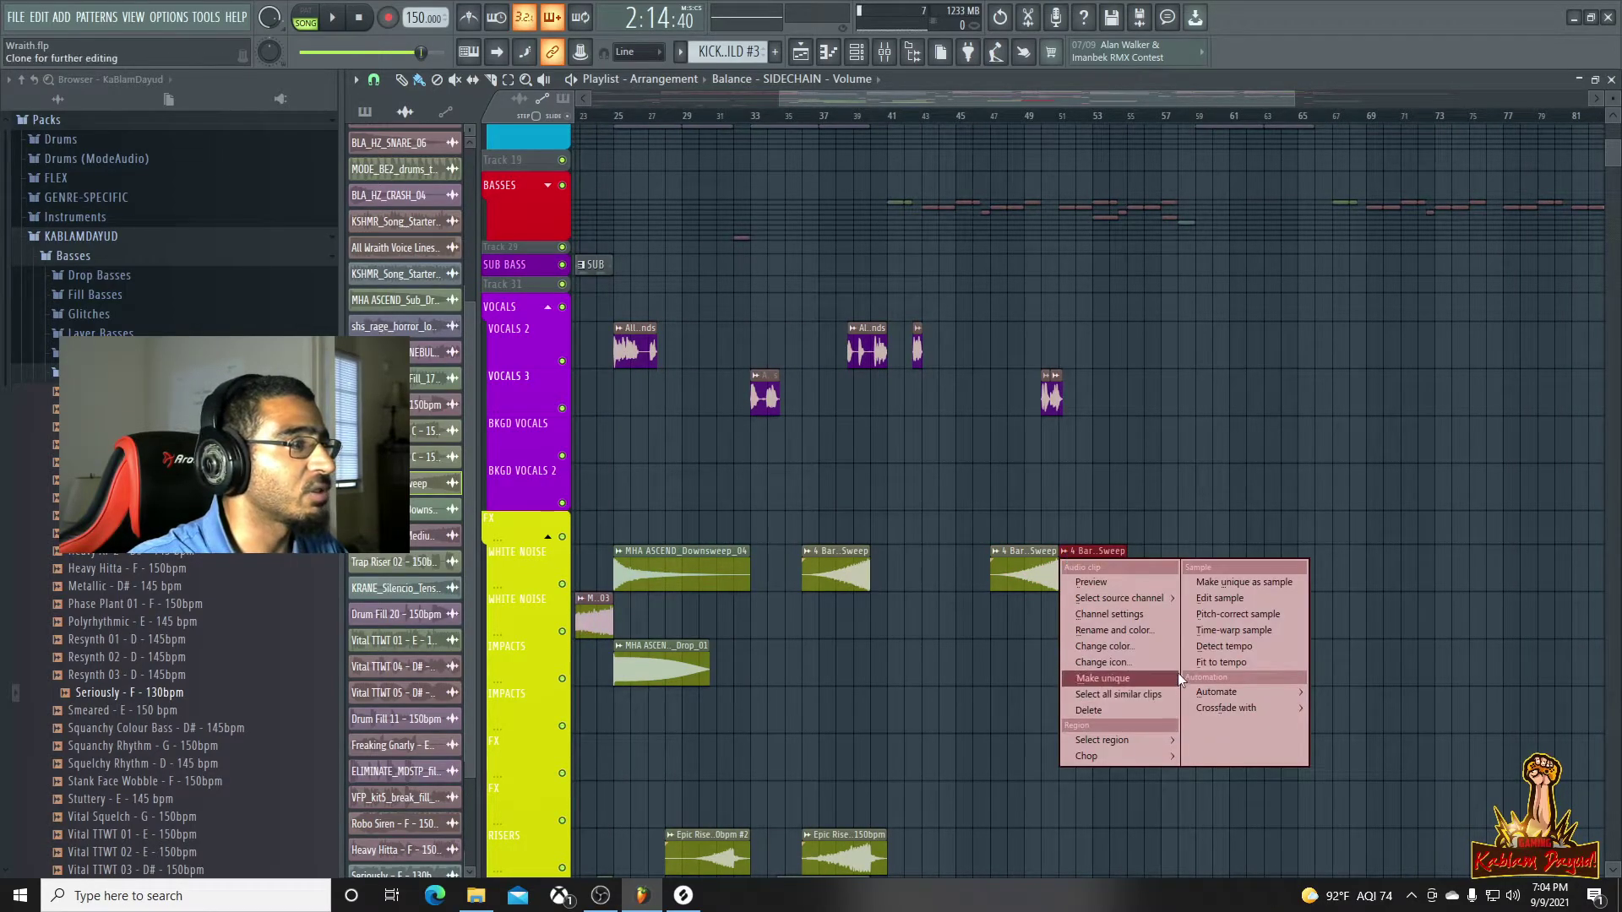
click(1149, 678)
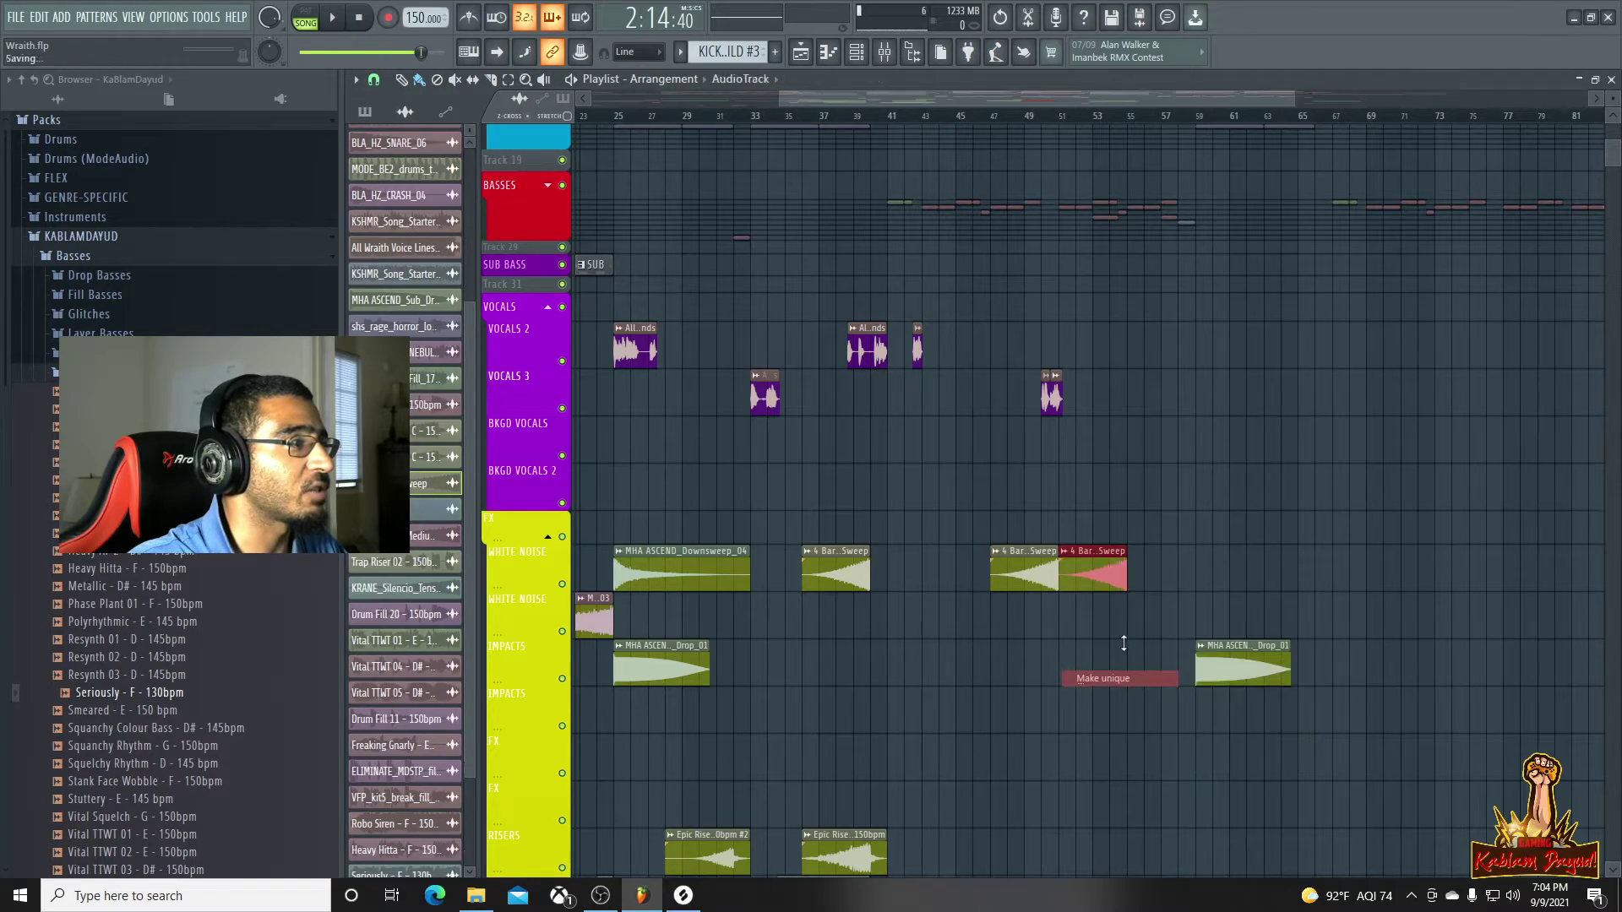
double_click(1087, 551)
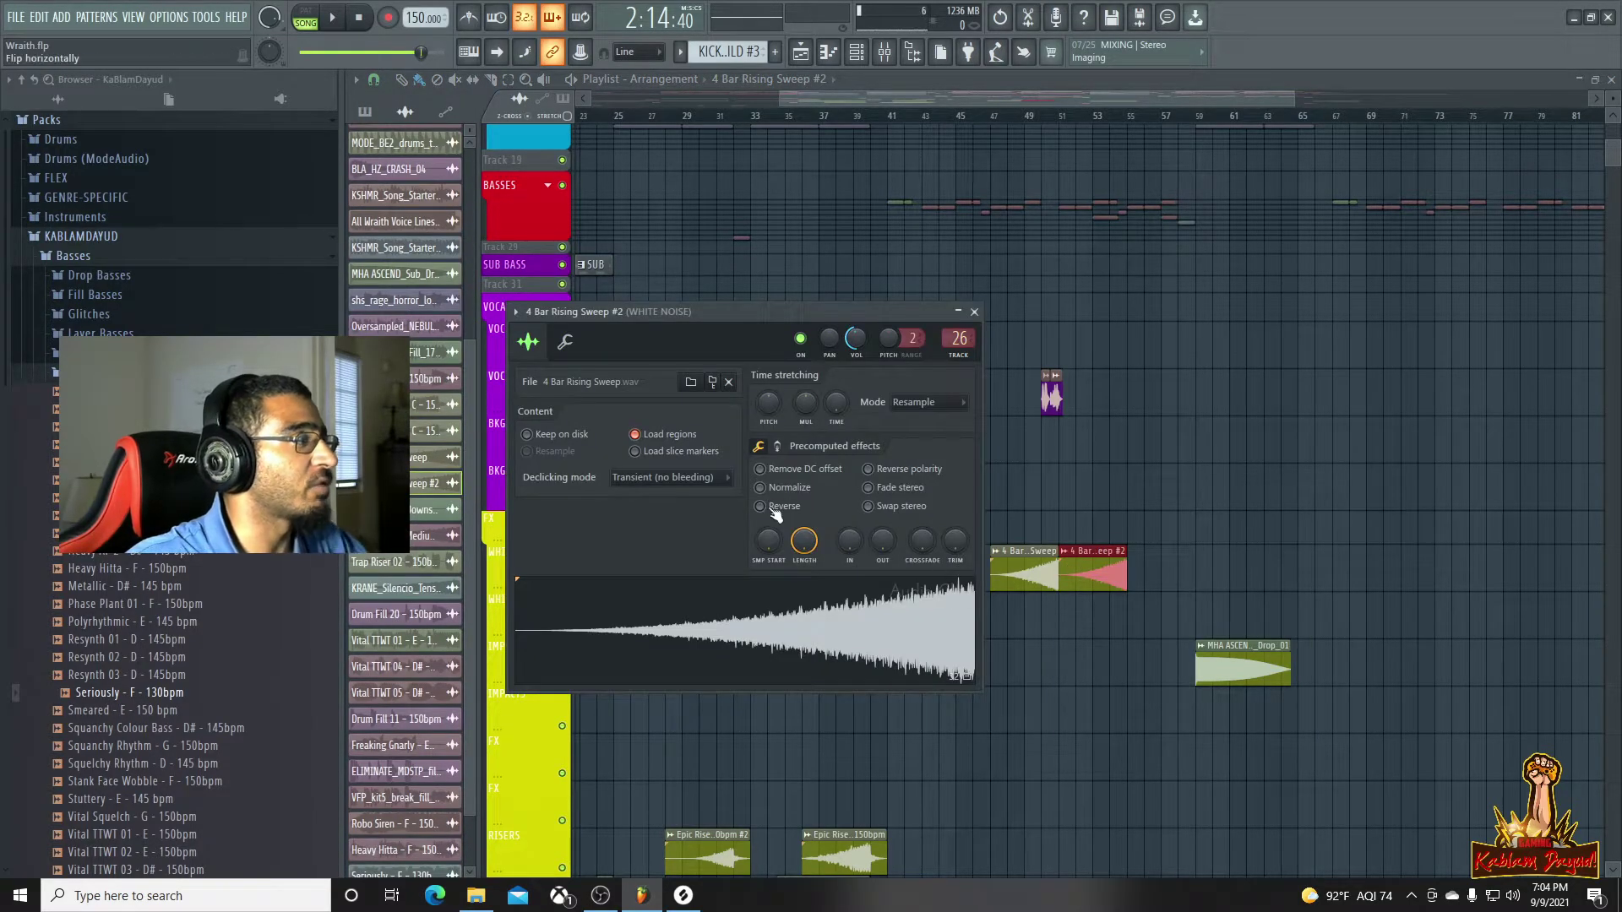
click(762, 506)
click(1016, 116)
key(space)
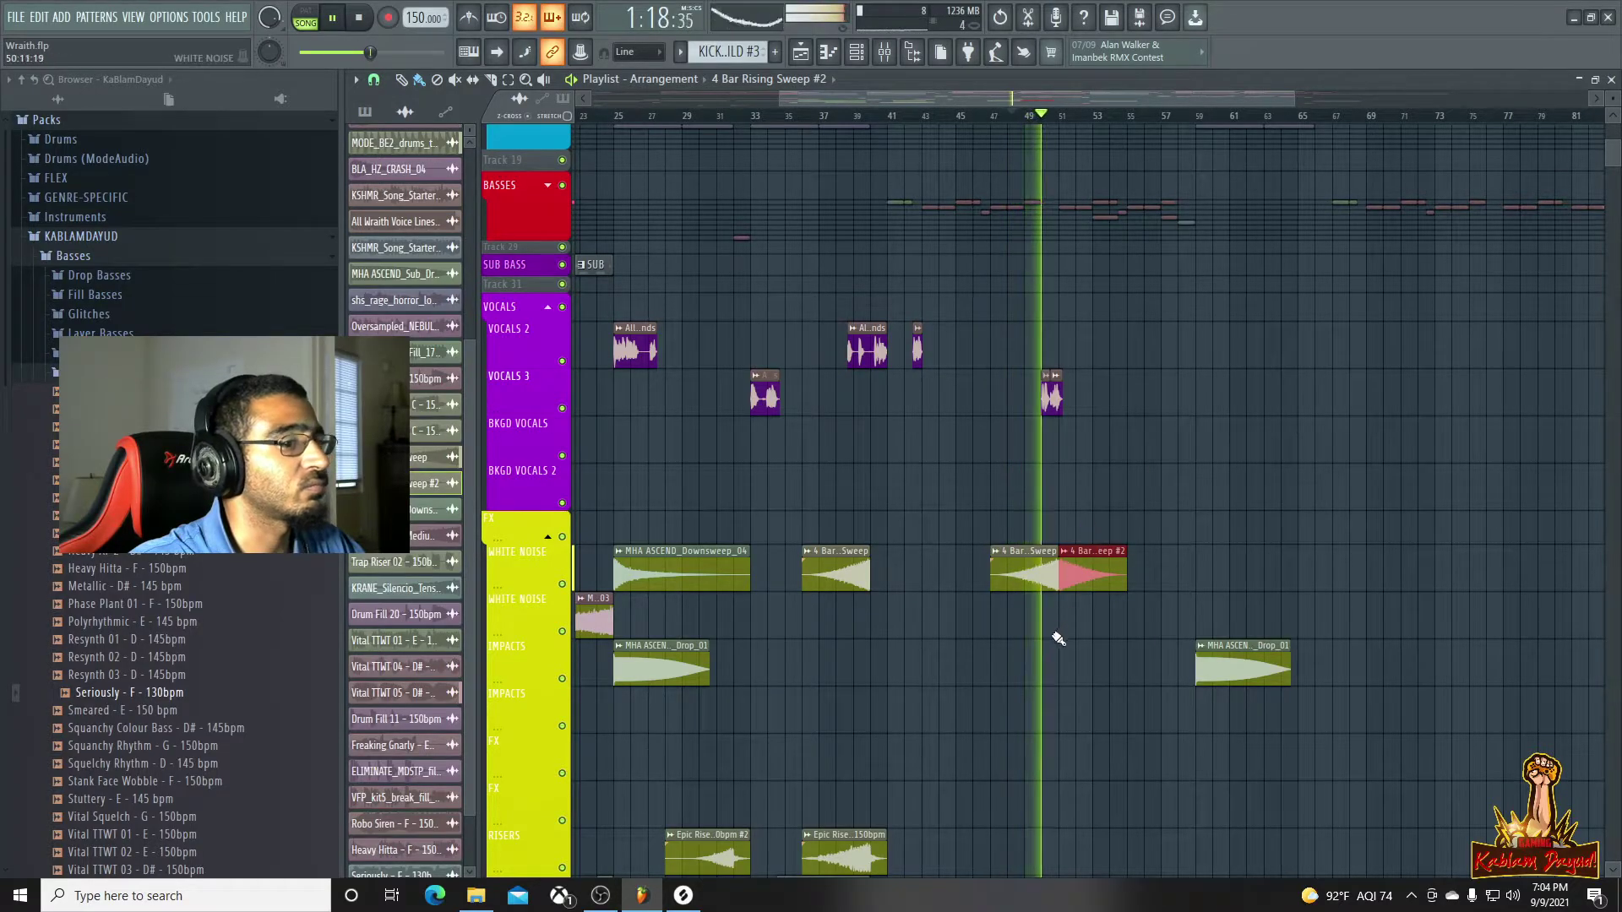
Trim the end of the 4 Bar Rising Sweep clip before bar 51 to bar 50 and play it back
scroll(1038, 657, up, 2)
scroll(1056, 642, up, 2)
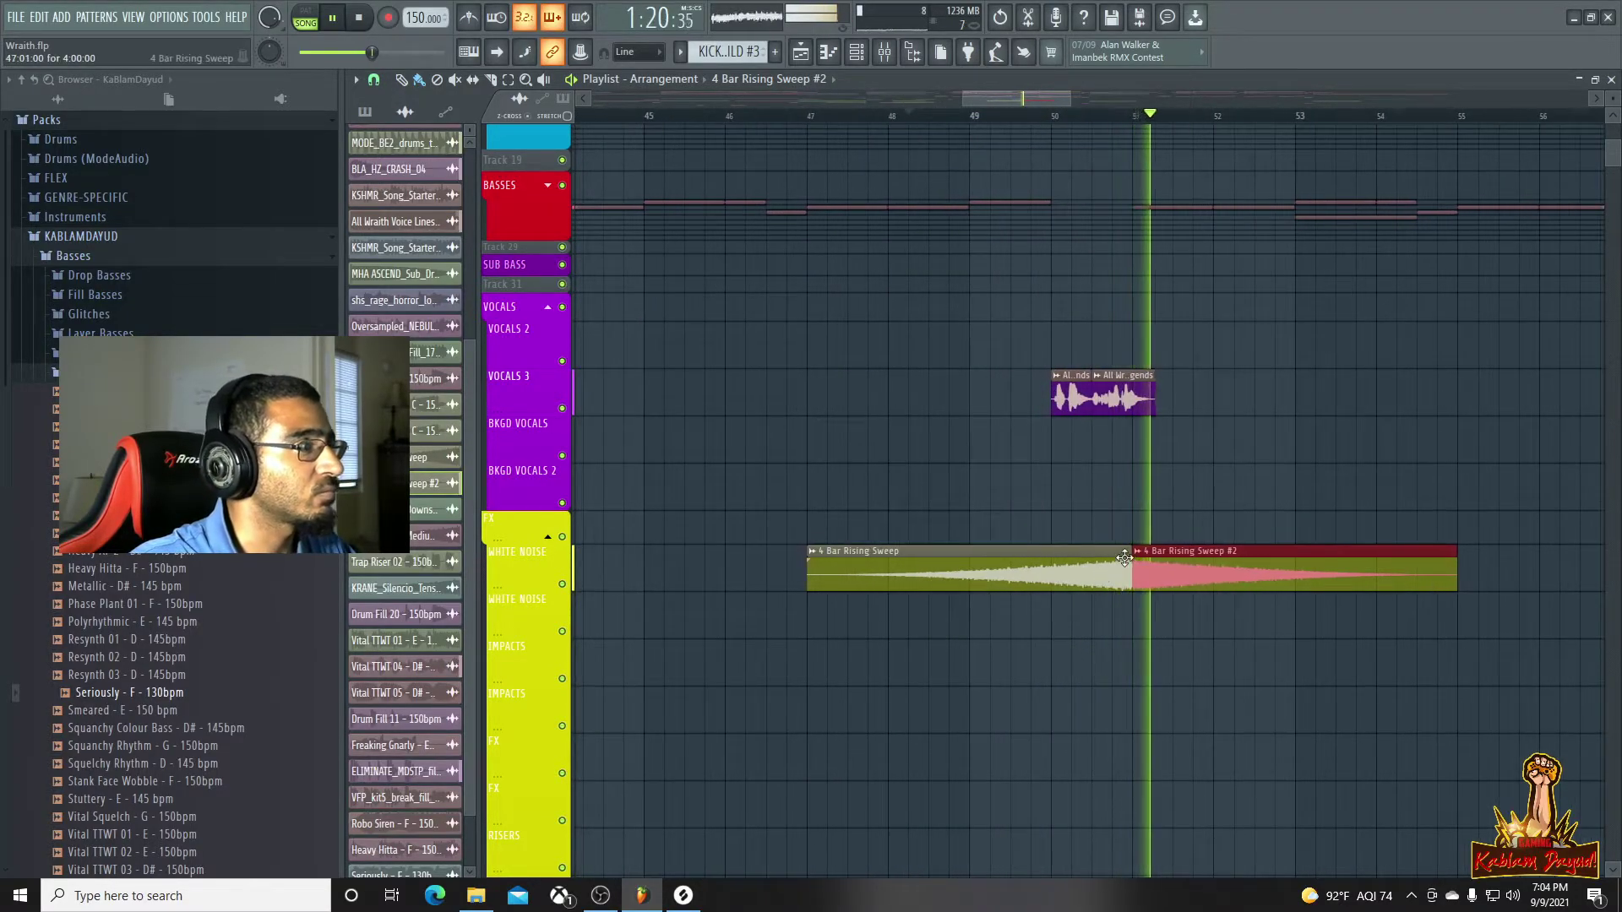
key(space)
drag(1133, 549, 1052, 549)
key(space)
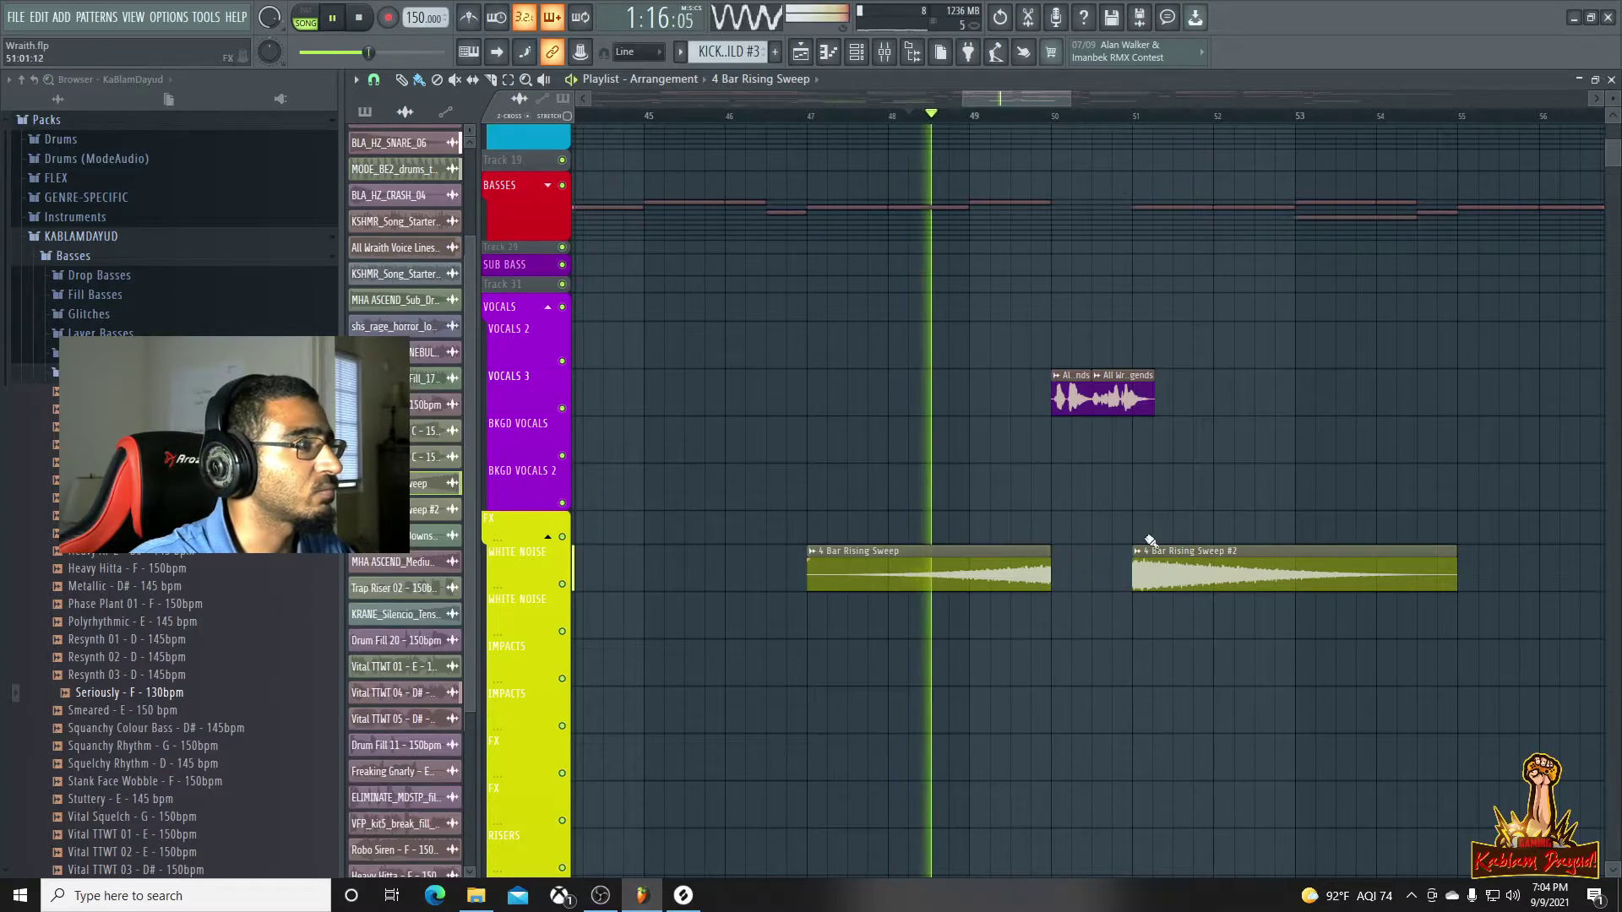
Duplicate the full 4 Bar Rising Sweep pair to bar 55, keeping the first sweep trimmed at bar 50, and play it back
scroll(1226, 513, down, 2)
scroll(1226, 513, down, 1)
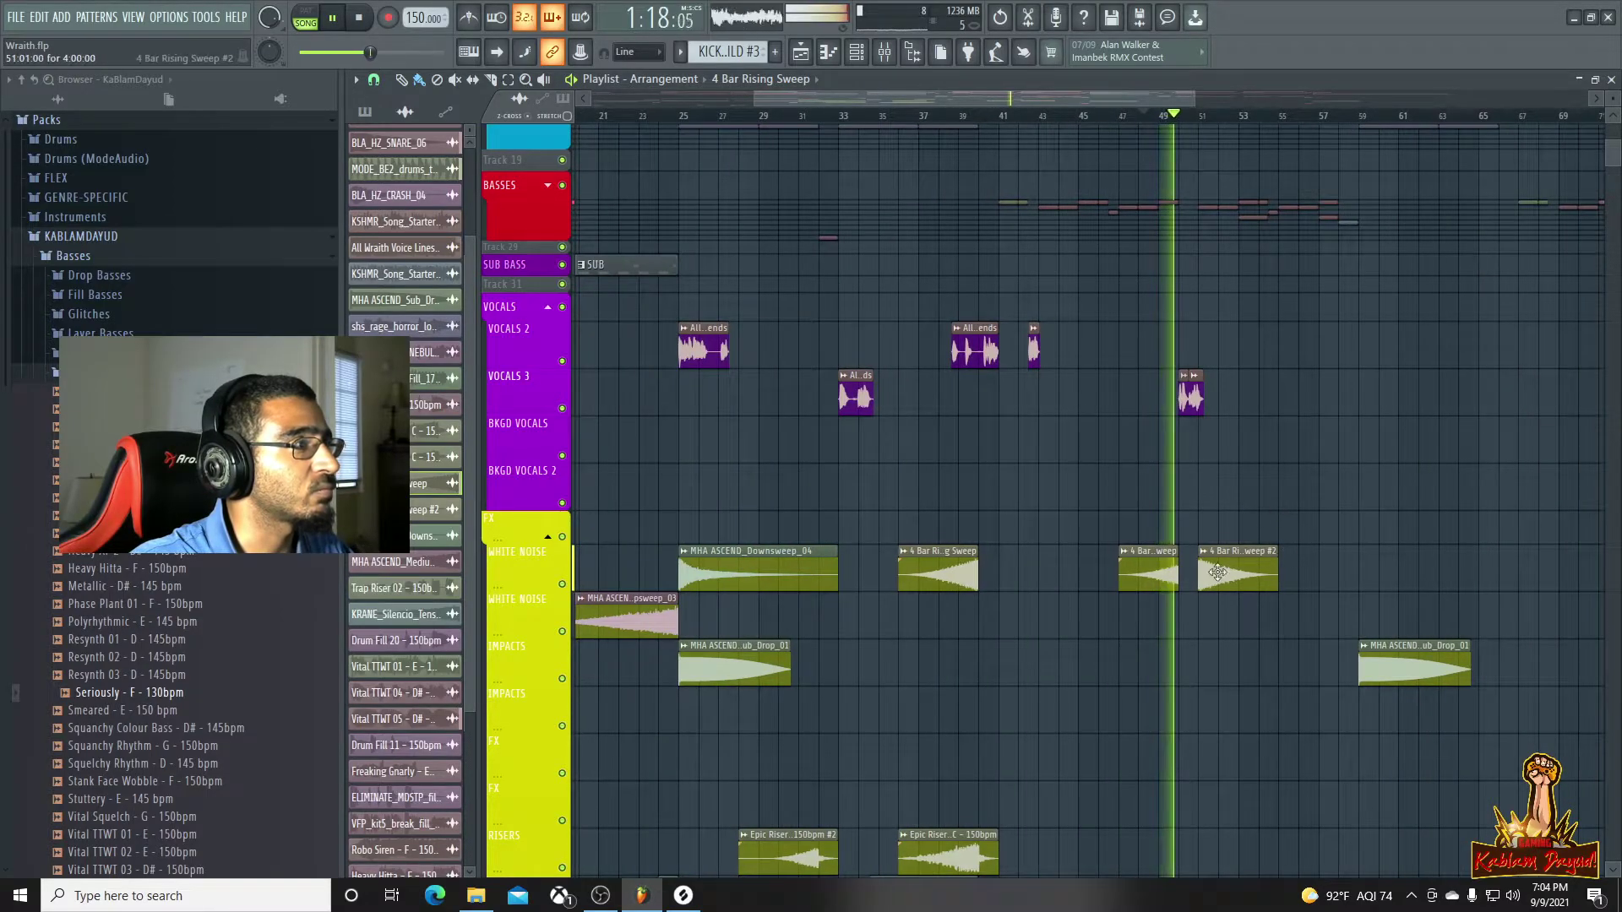
drag(1177, 550, 1293, 601)
key(space)
drag(1190, 585, 1348, 595)
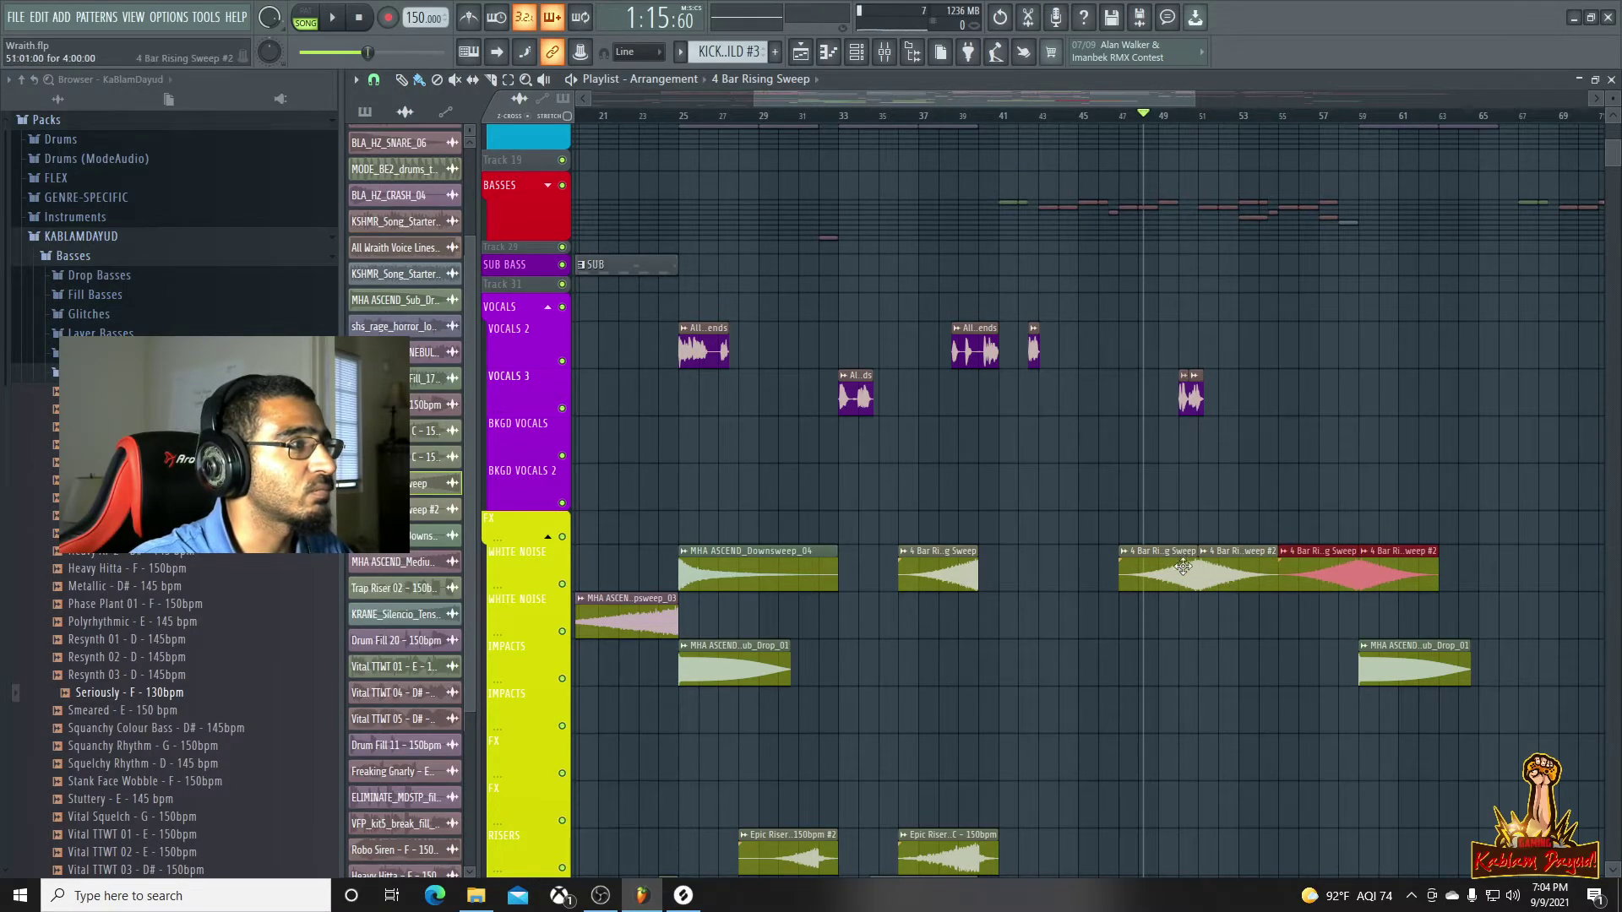
drag(1197, 550, 1187, 549)
key(space)
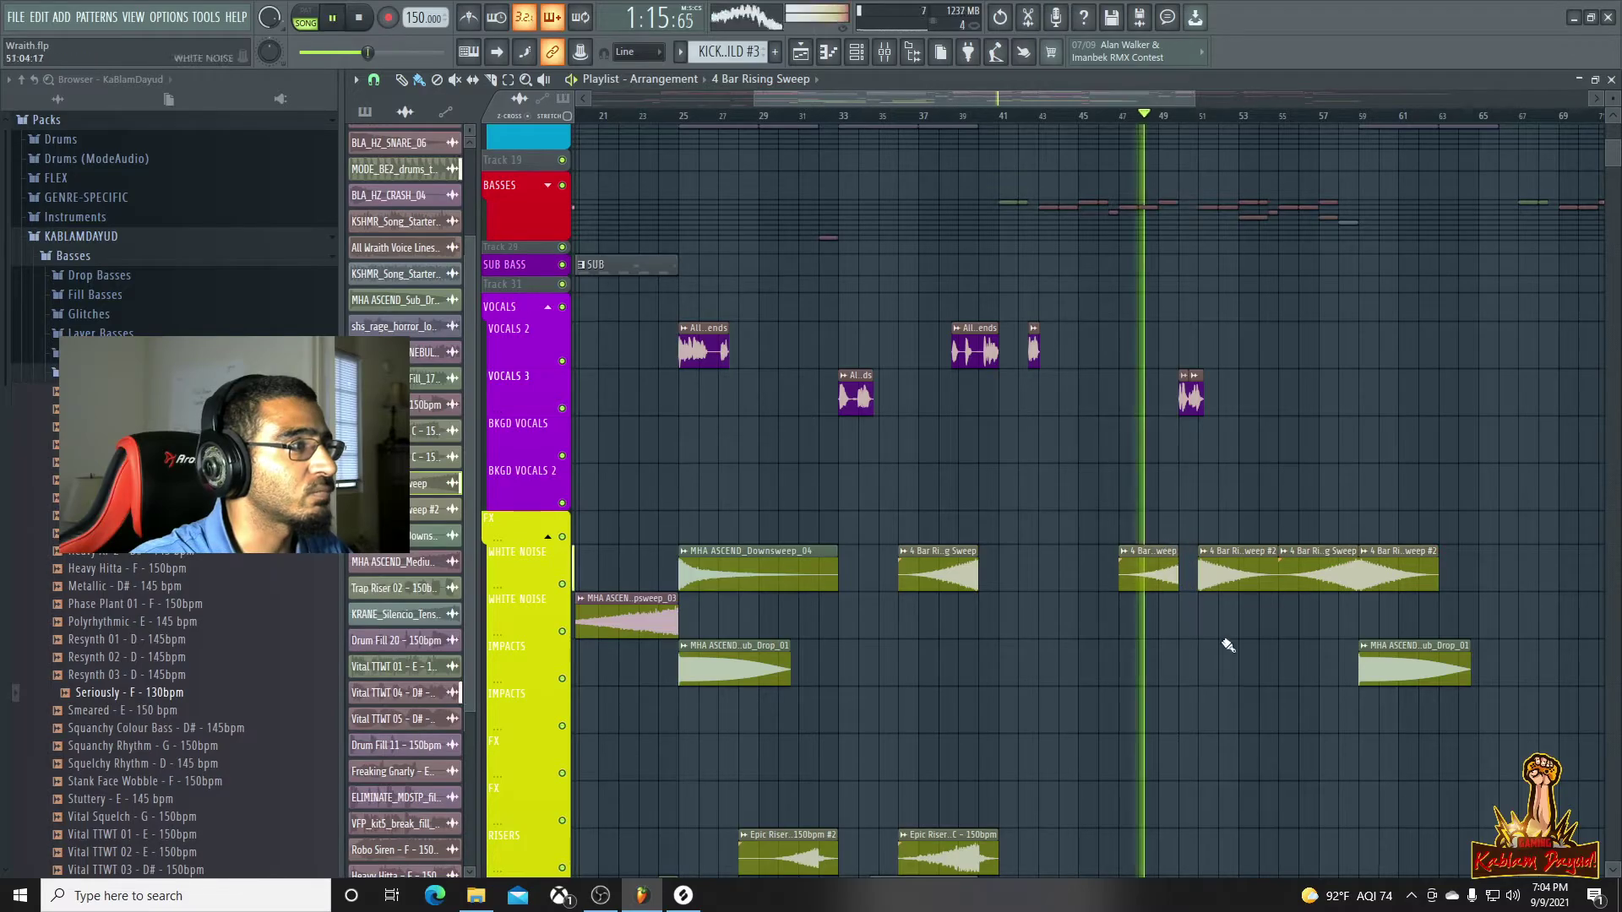
Duplicate the four sweep clips from bars 47 to 63 on the White Noise track so the copies start at bar 73
scroll(1240, 663, down, 4)
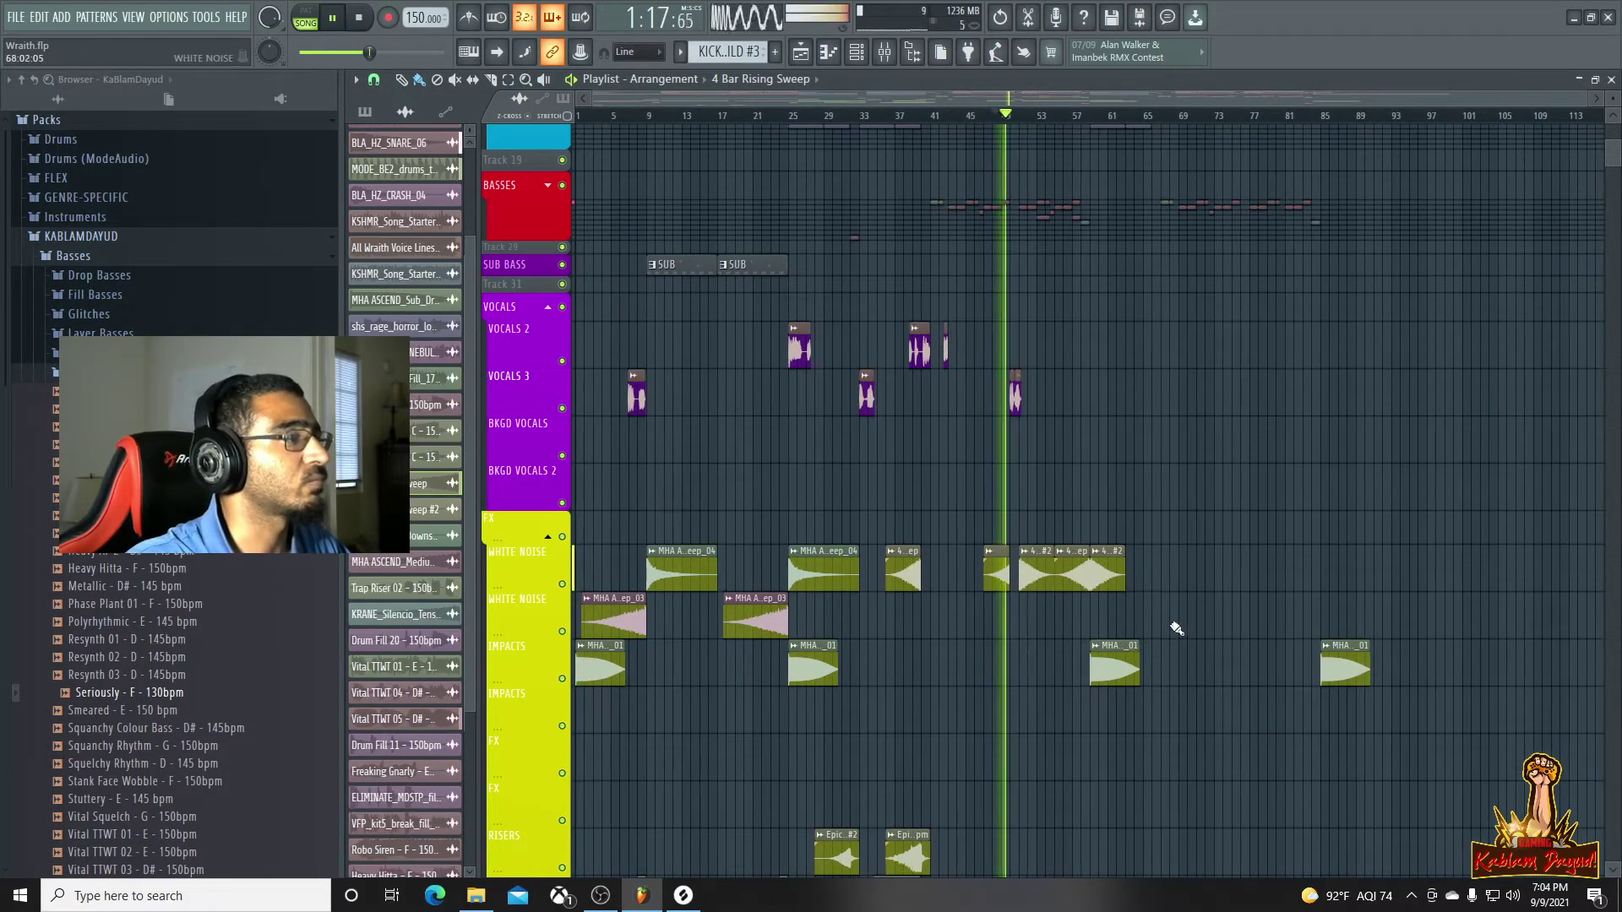
drag(995, 576, 1159, 573)
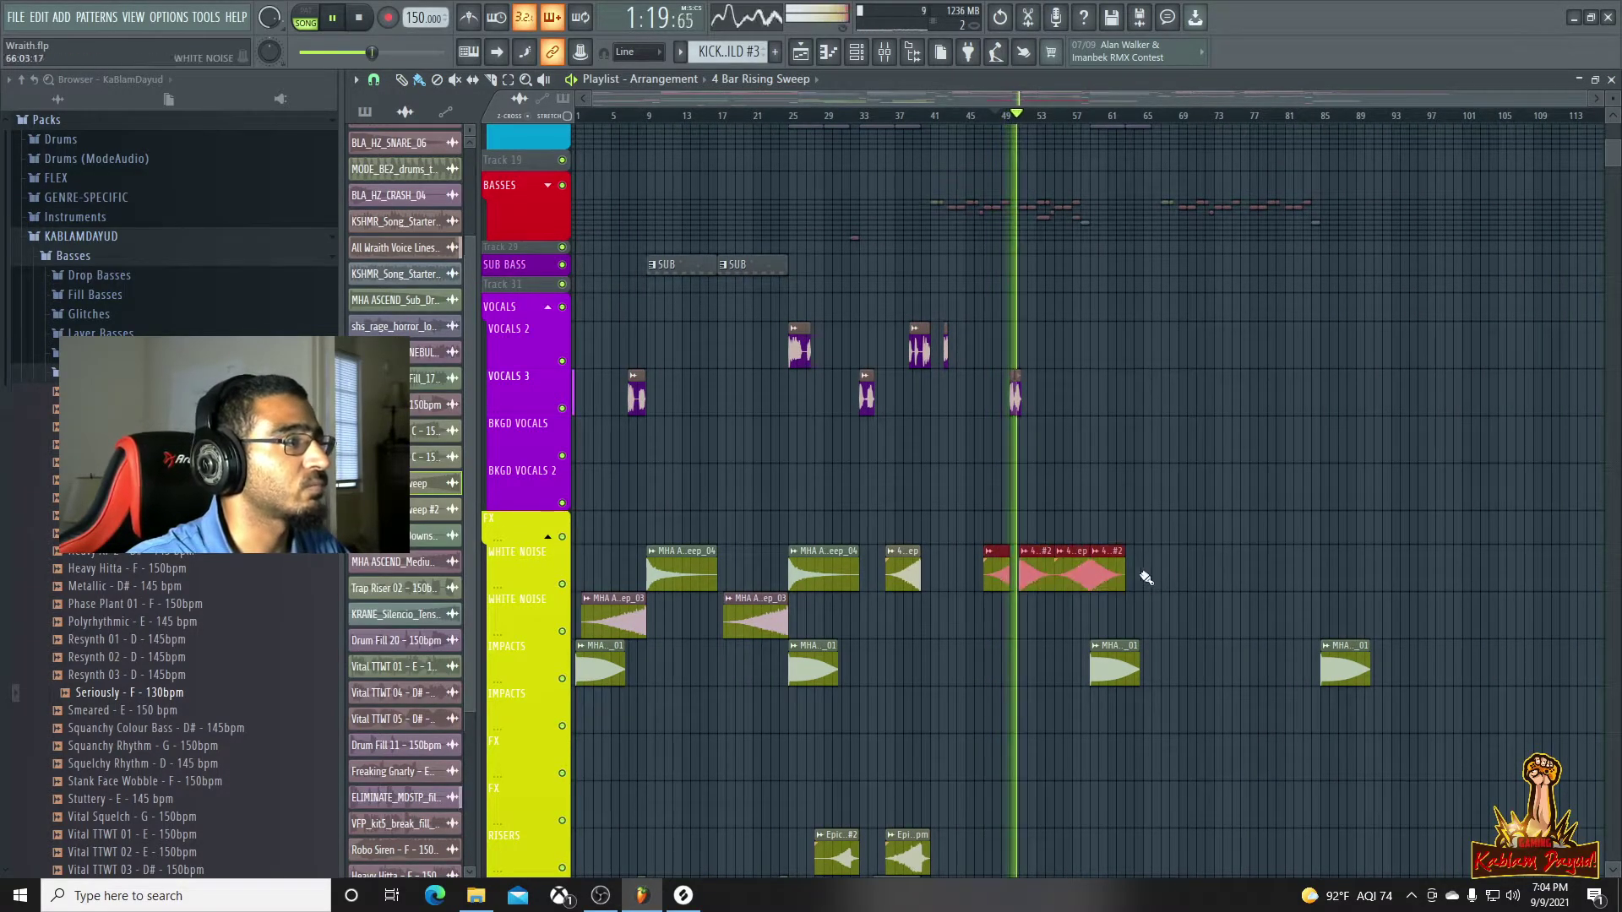
key(ctrl+b)
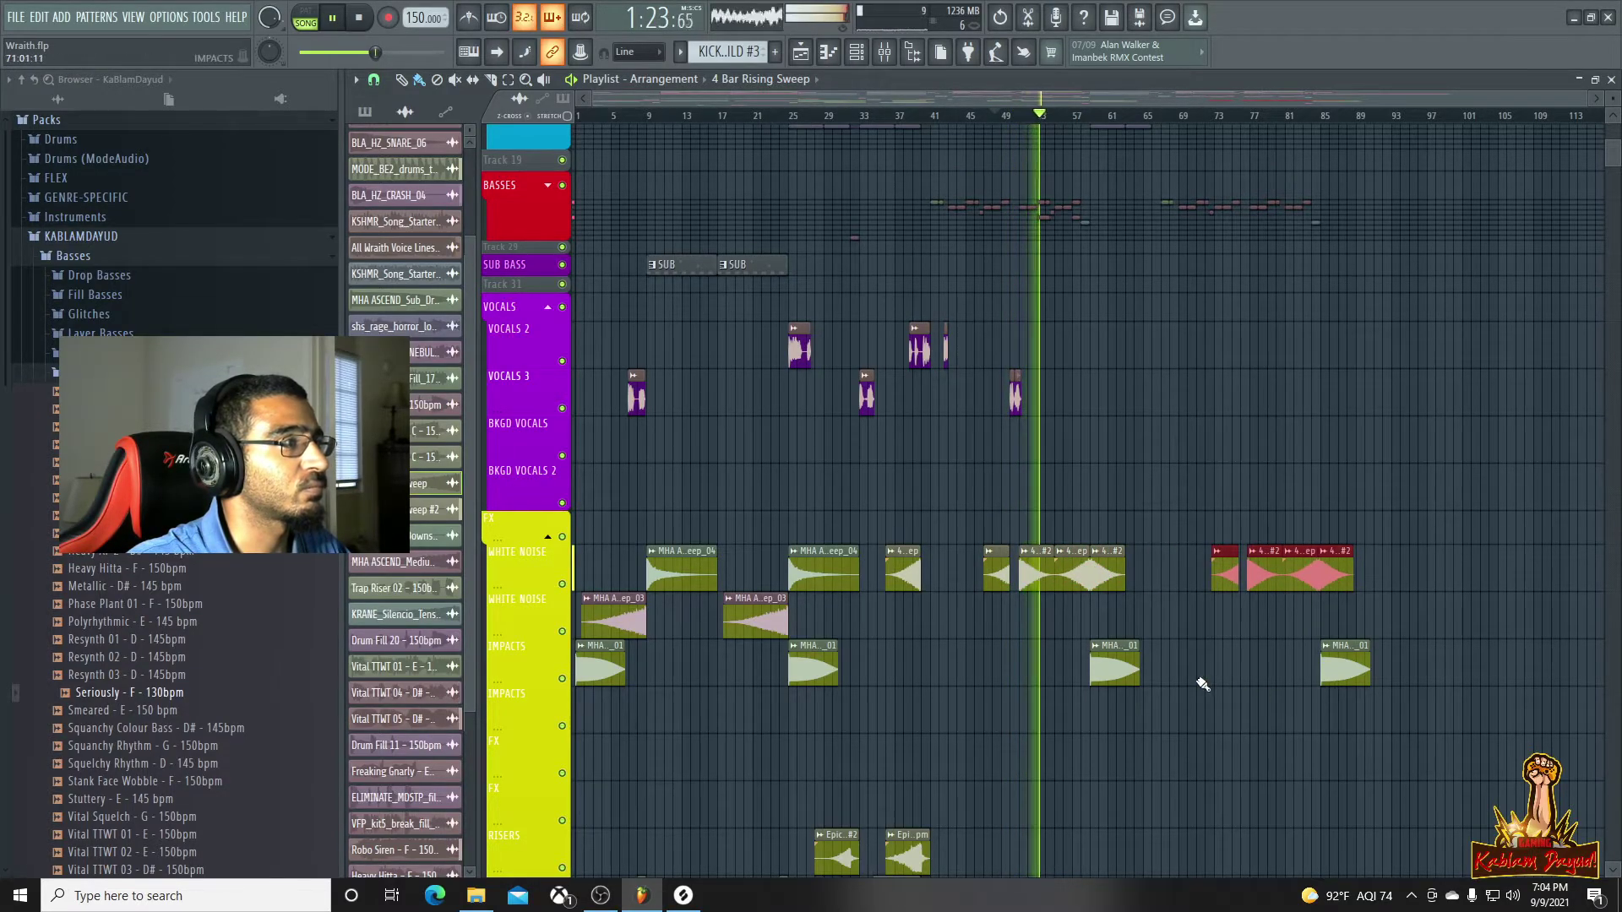
ctrl+scroll(1198, 677, up, 3)
drag(1349, 573, 1355, 575)
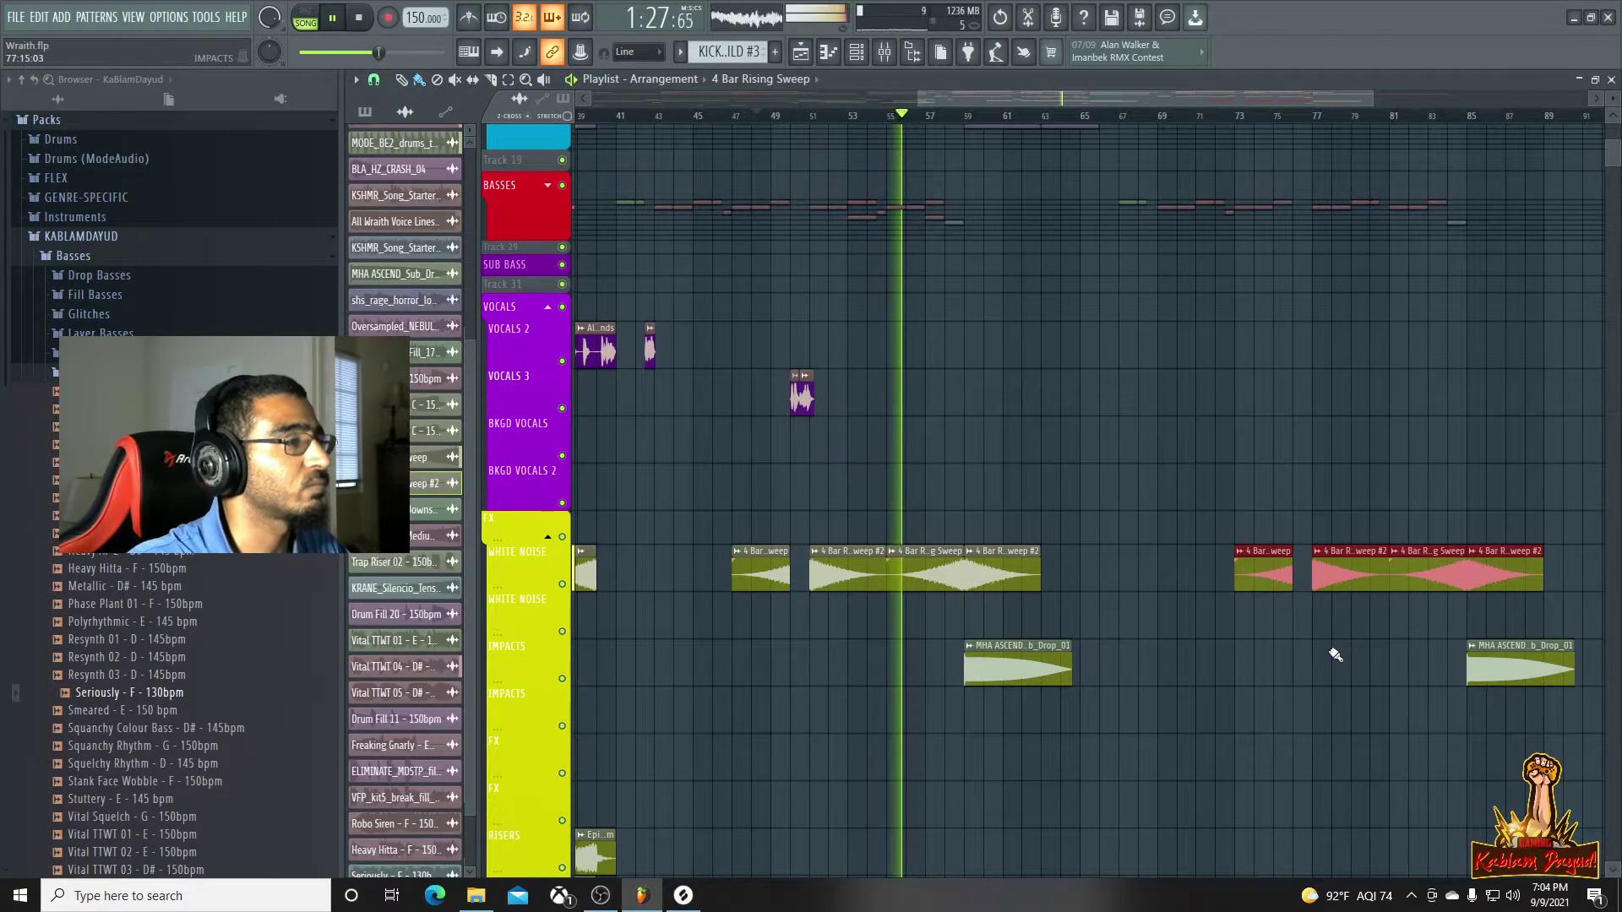
ctrl+scroll(1335, 655, down, 1)
scroll(1263, 698, down, 1)
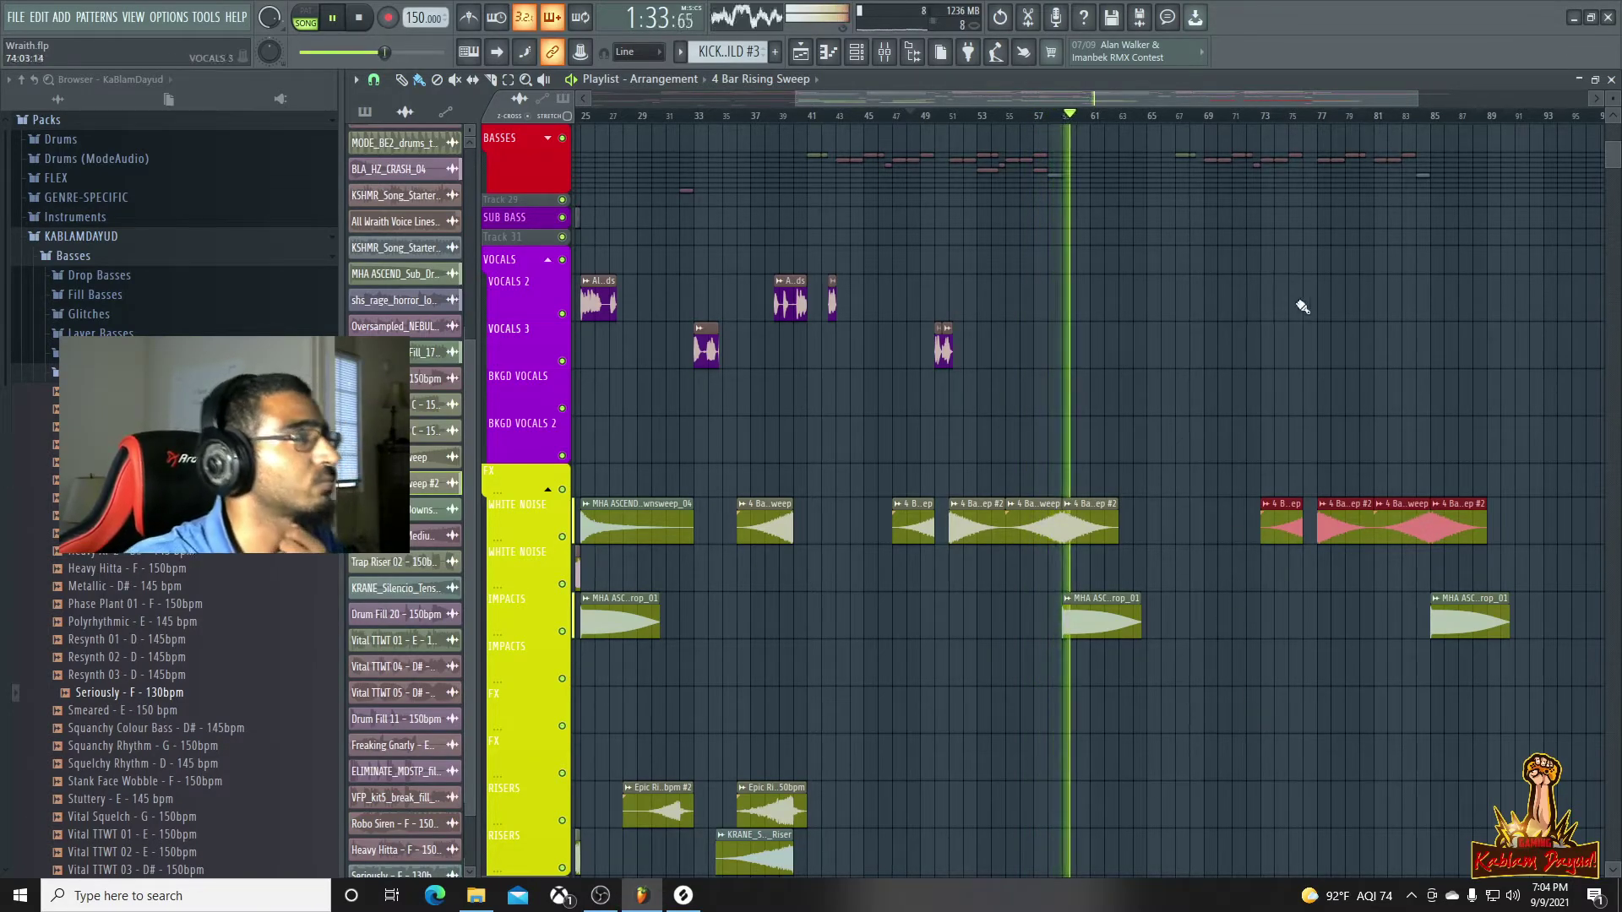
Expand the BASSES track group and play the arrangement from bar 57
mouse_move(1415, 100)
mouse_down()
mouse_move(1275, 103)
mouse_move(1420, 107)
mouse_up()
scroll(1456, 362, up, 4)
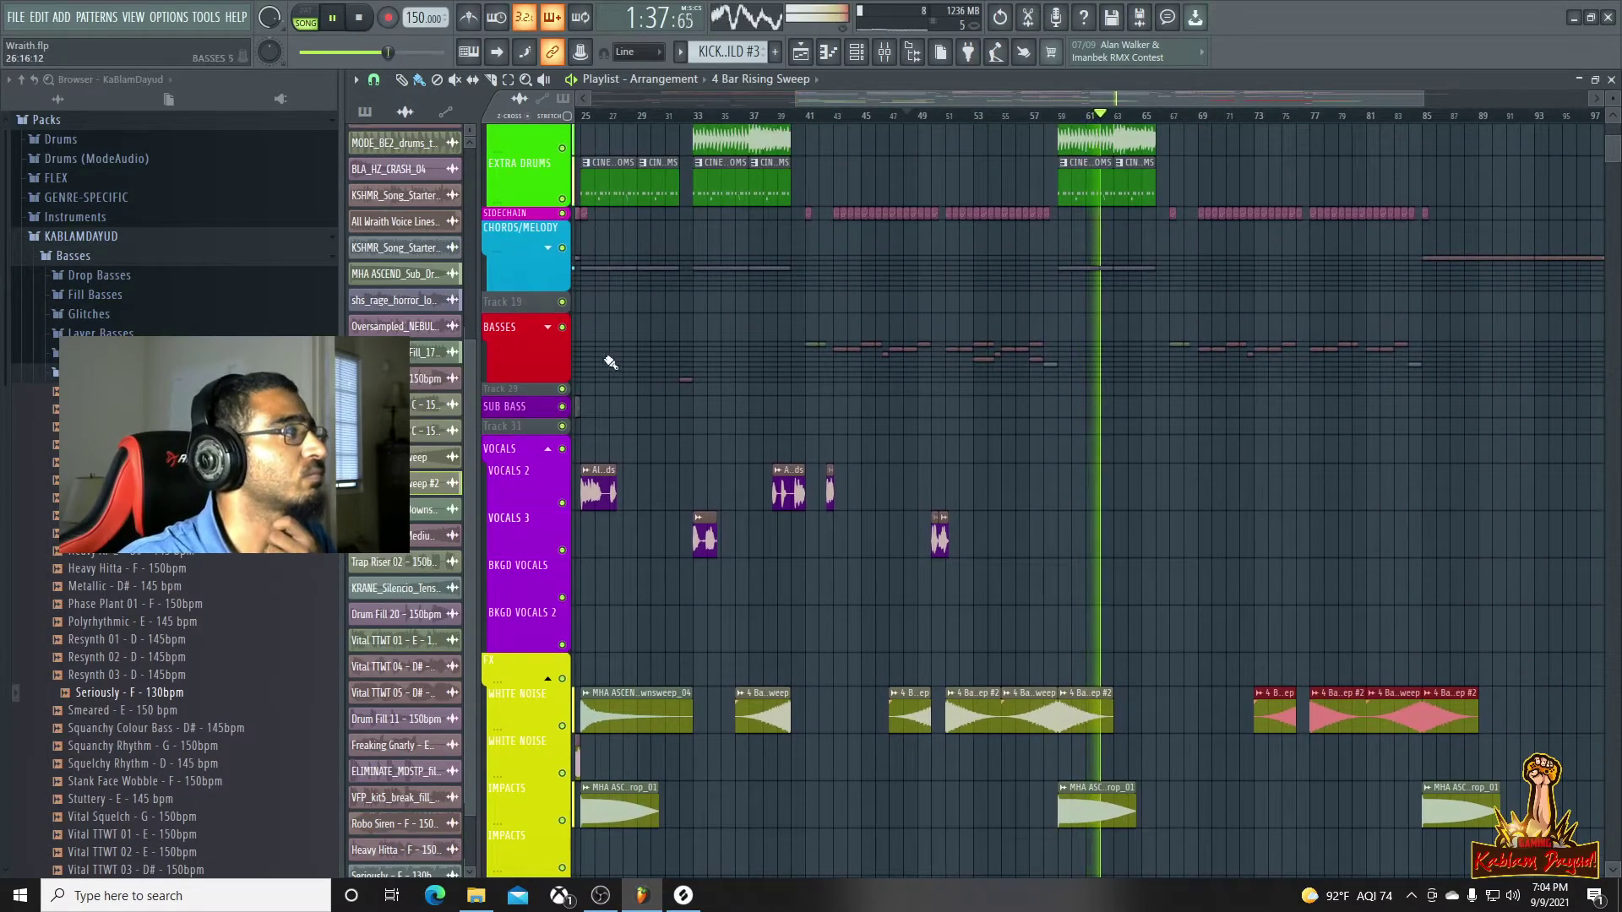
click(549, 328)
click(1032, 116)
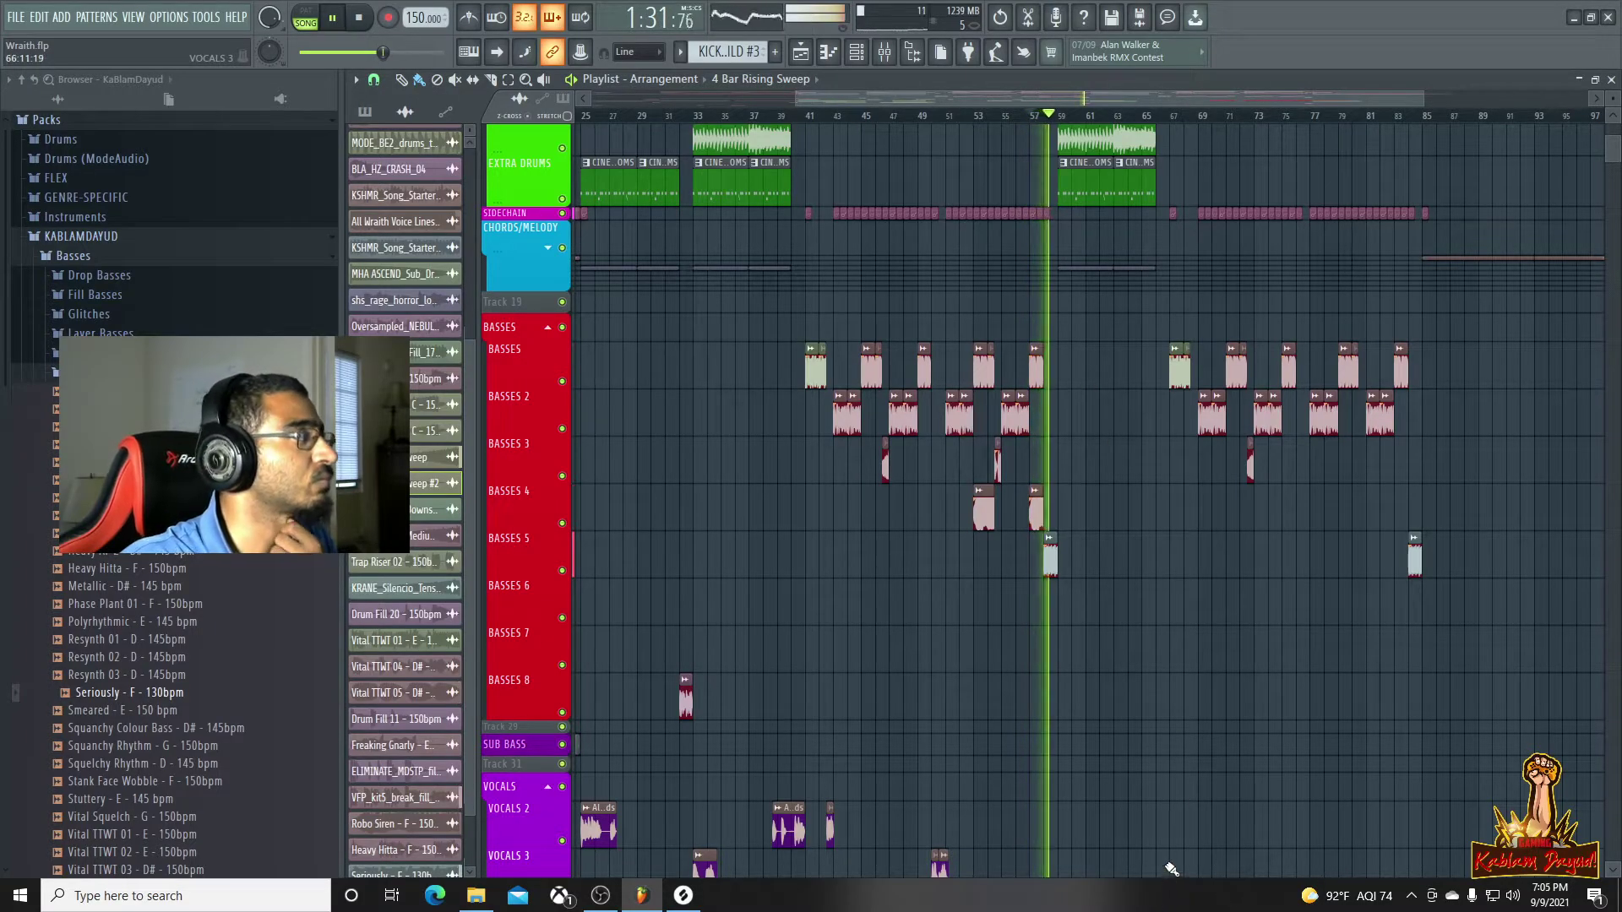
Try a higher volume on mixer track 23 for the Seriously - F - 130bpm bass clip while listening to playback
double_click(1051, 565)
key(F9)
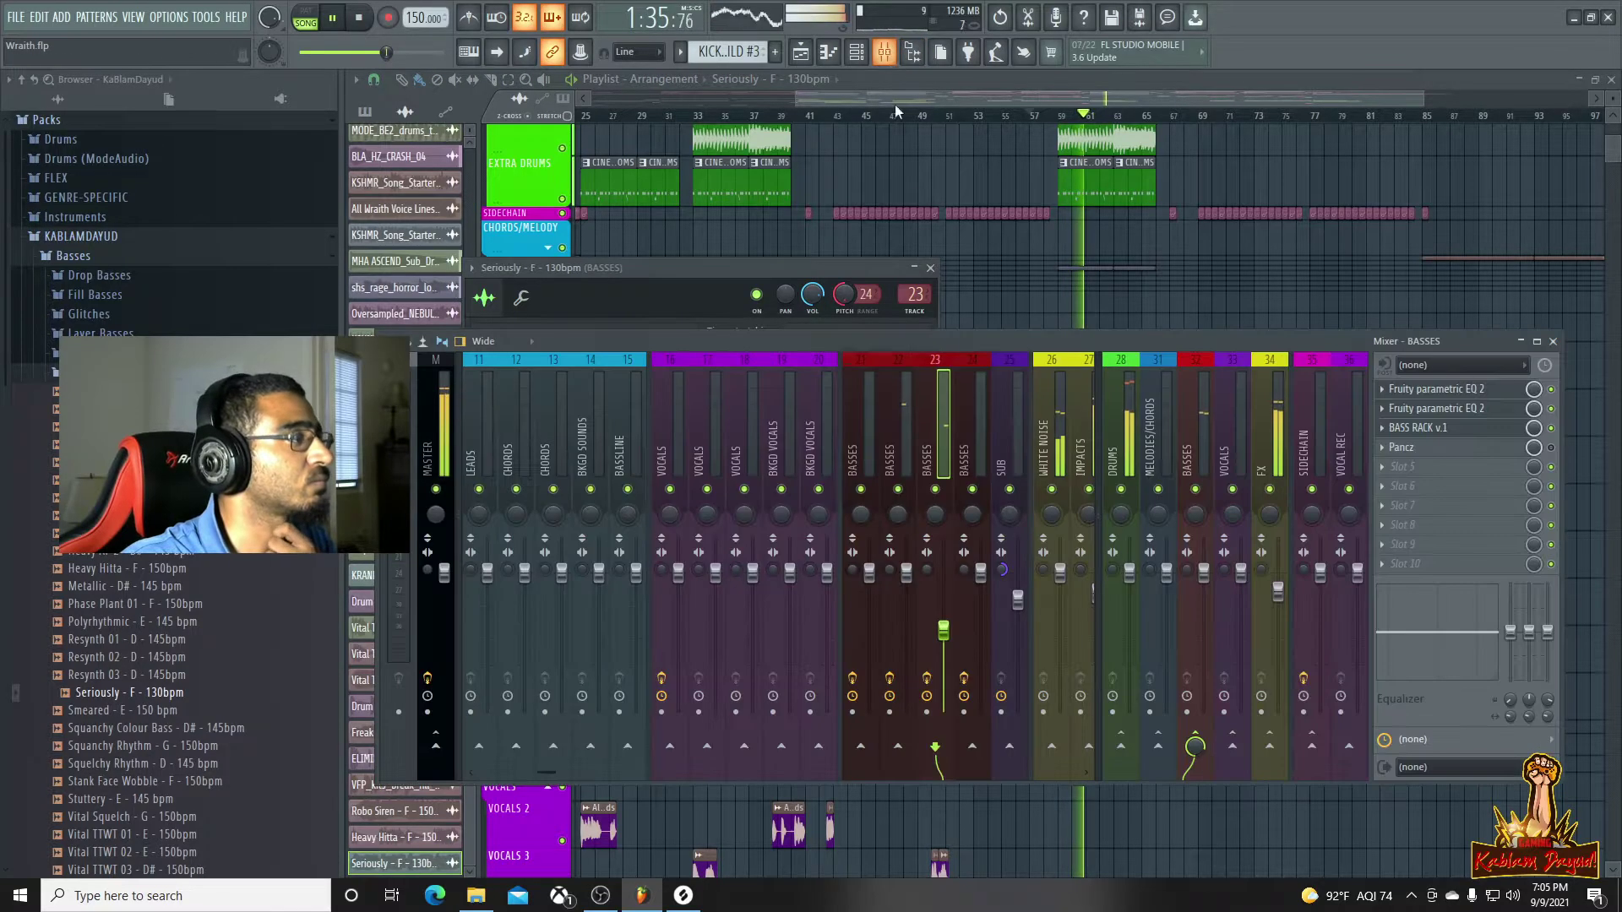
drag(944, 630, 943, 619)
key(space)
key(space)
key(space)
key(space)
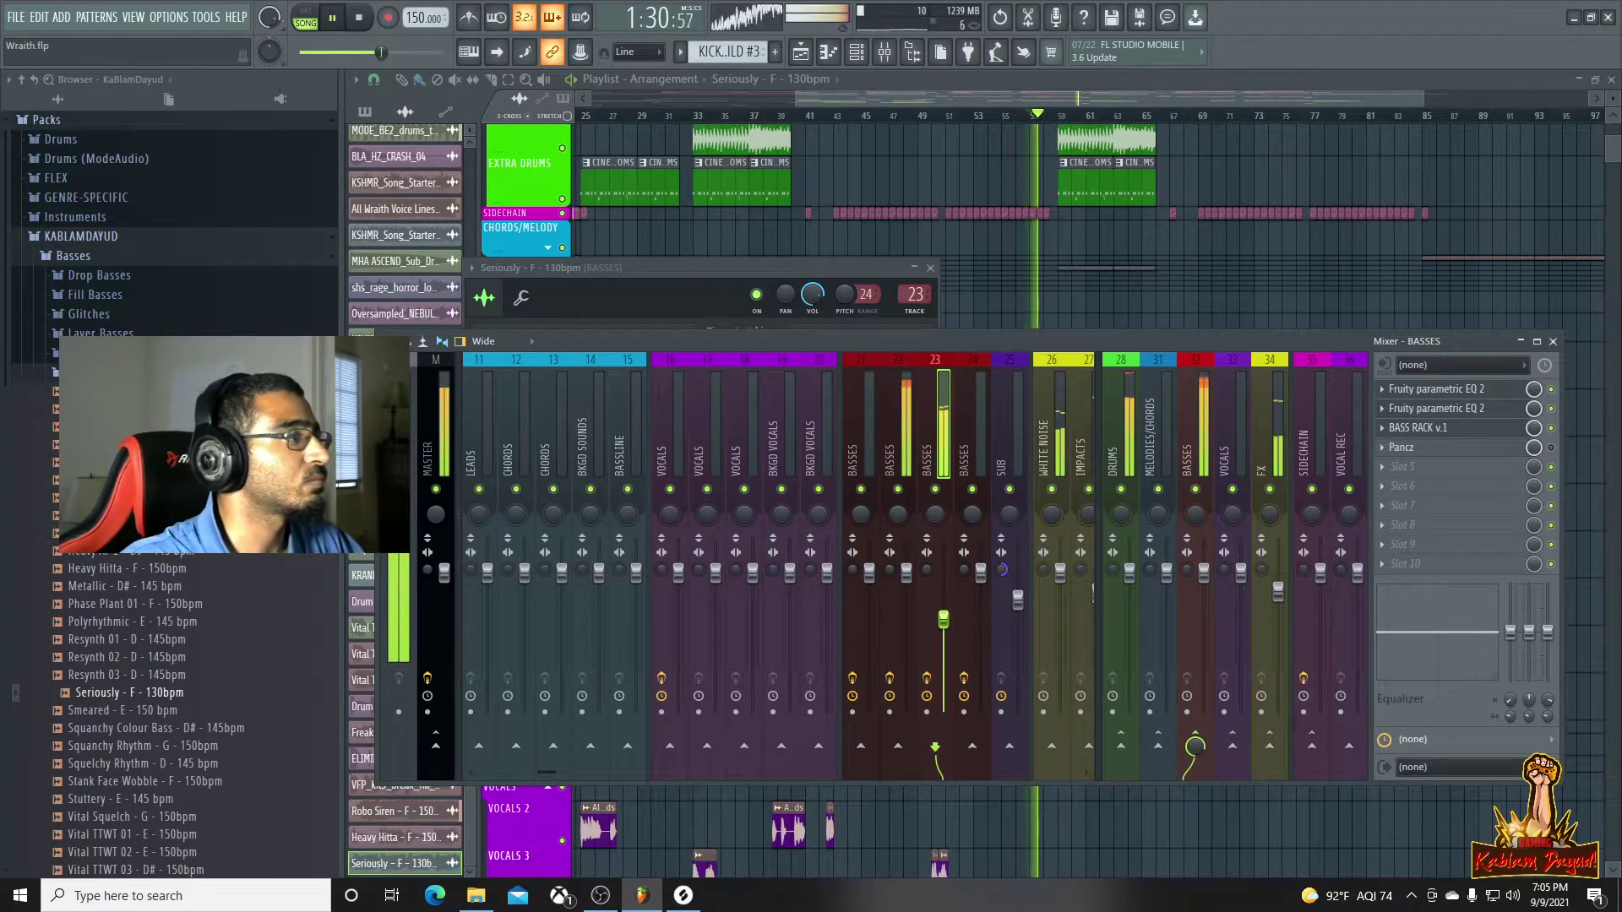
drag(943, 619, 943, 613)
key(space)
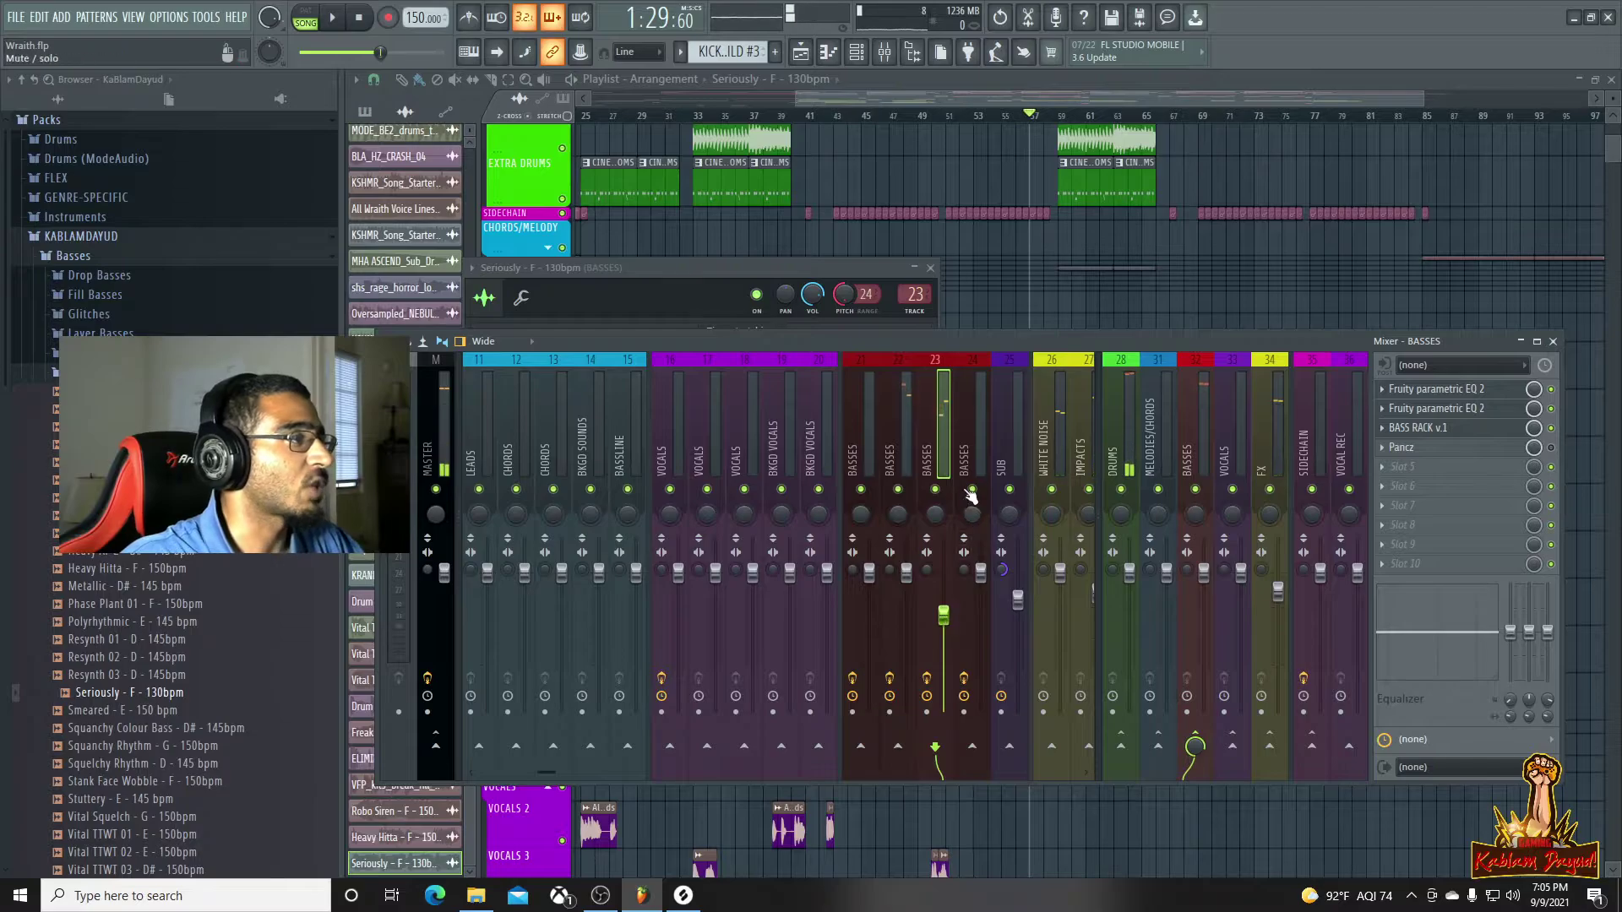
Route the Seriously - F - 130bpm channel to mixer track 24 and bring up that track in the mixer
click(1094, 98)
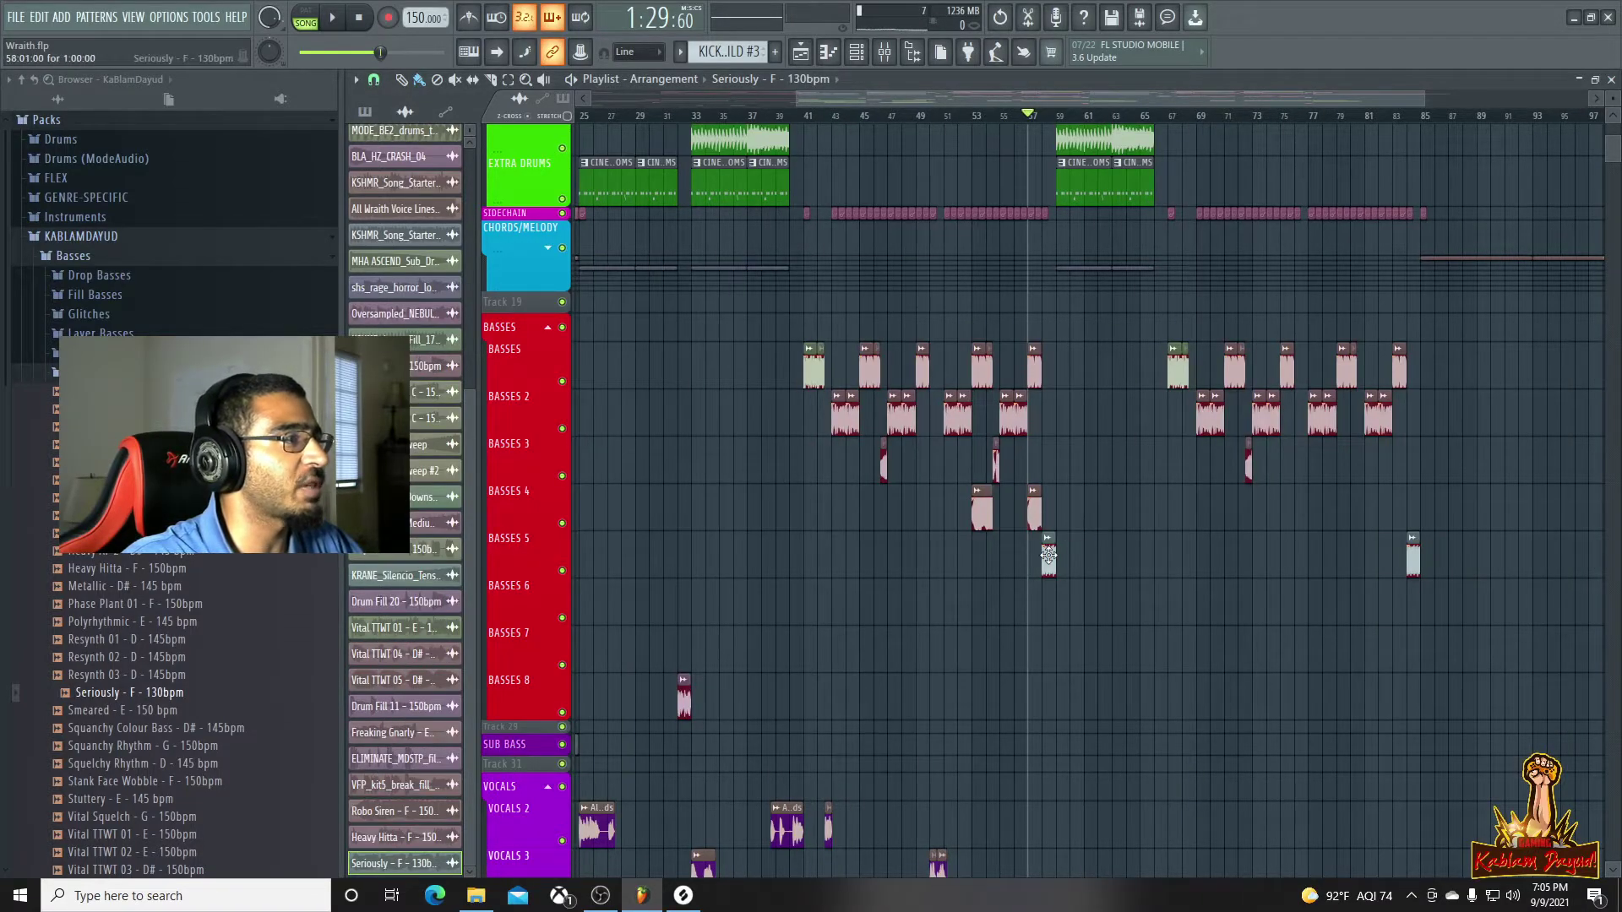
double_click(1047, 555)
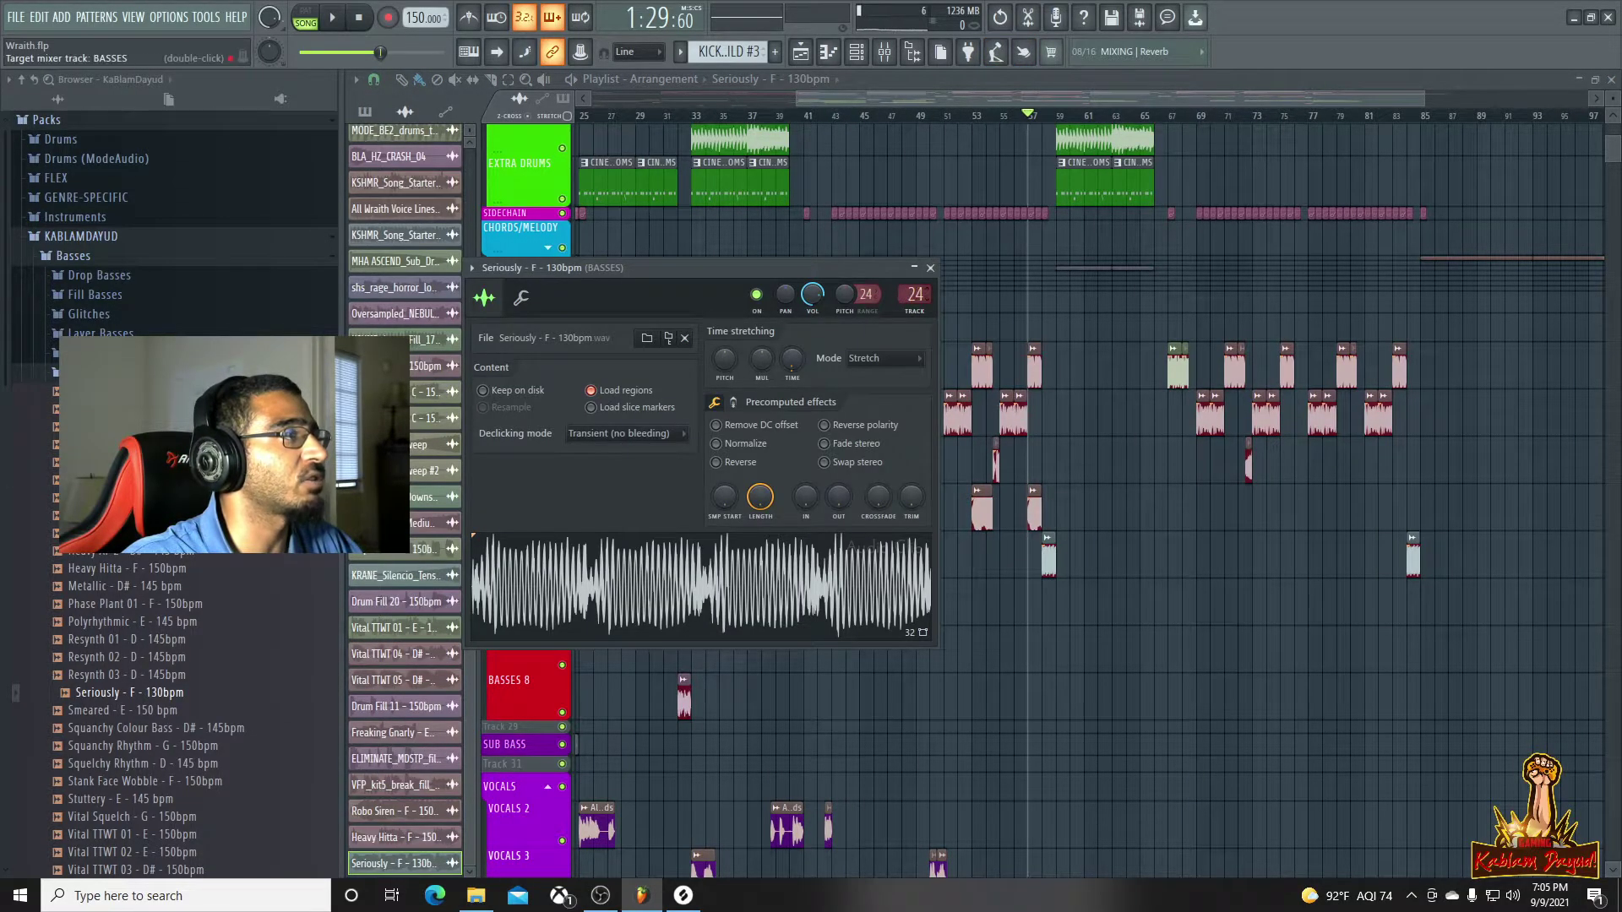
click(884, 52)
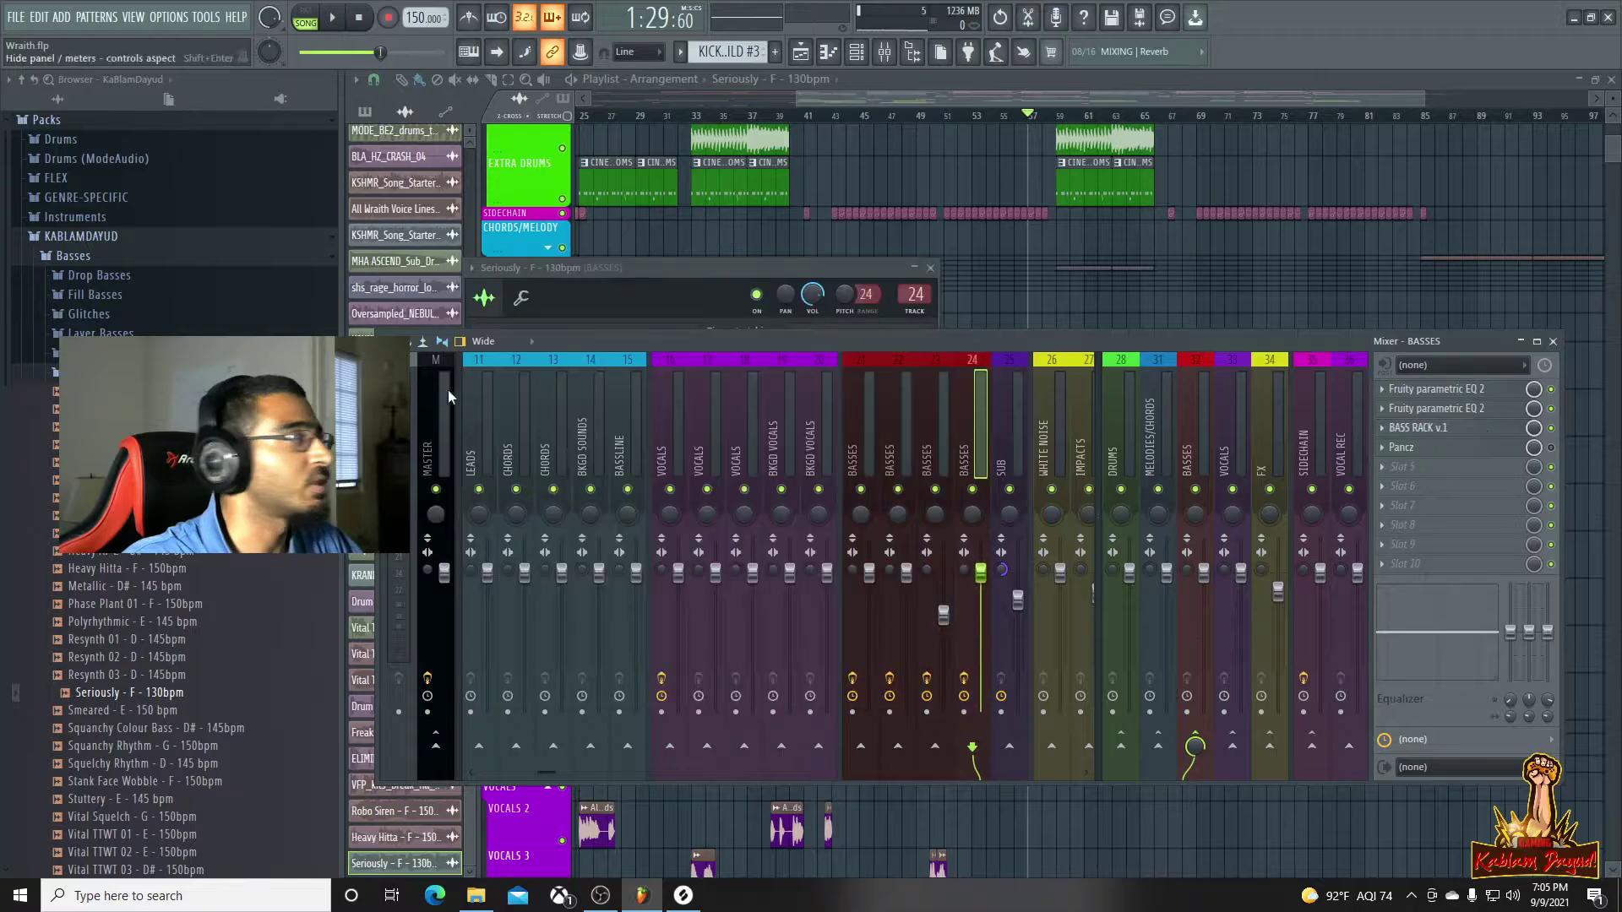
Reduce the PHAT amount in the BASS RACK v.1 effect on mixer track 24 during playback
click(1436, 427)
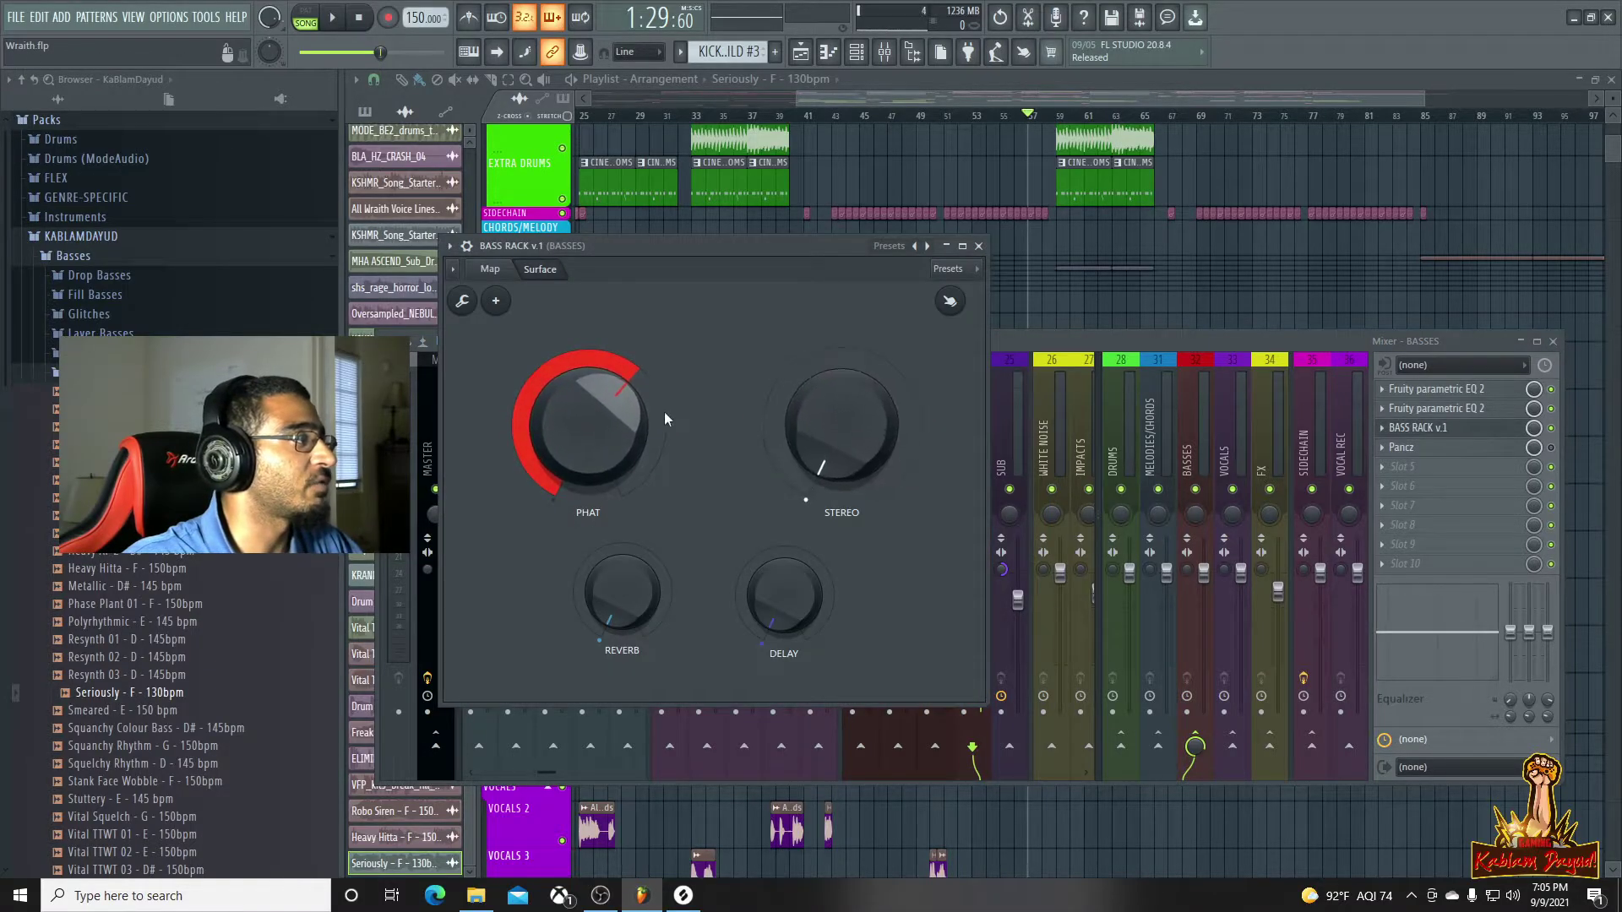
key(space)
drag(639, 434, 639, 397)
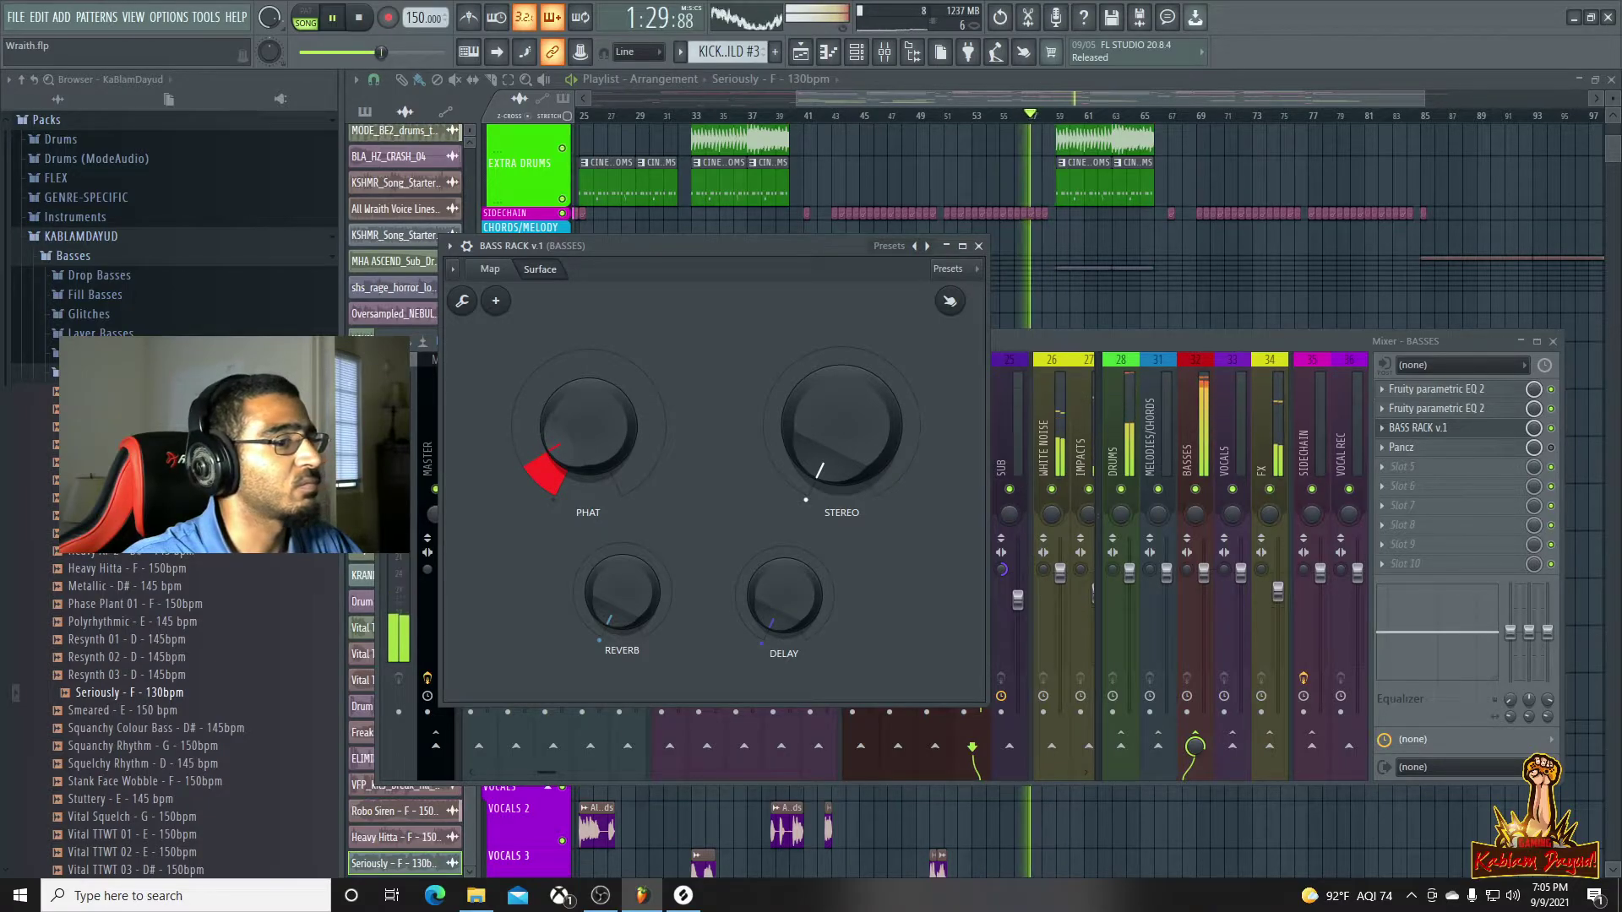
Lower mixer track 24's volume to about 85% and pull down the volume of mixer track 23
click(1092, 343)
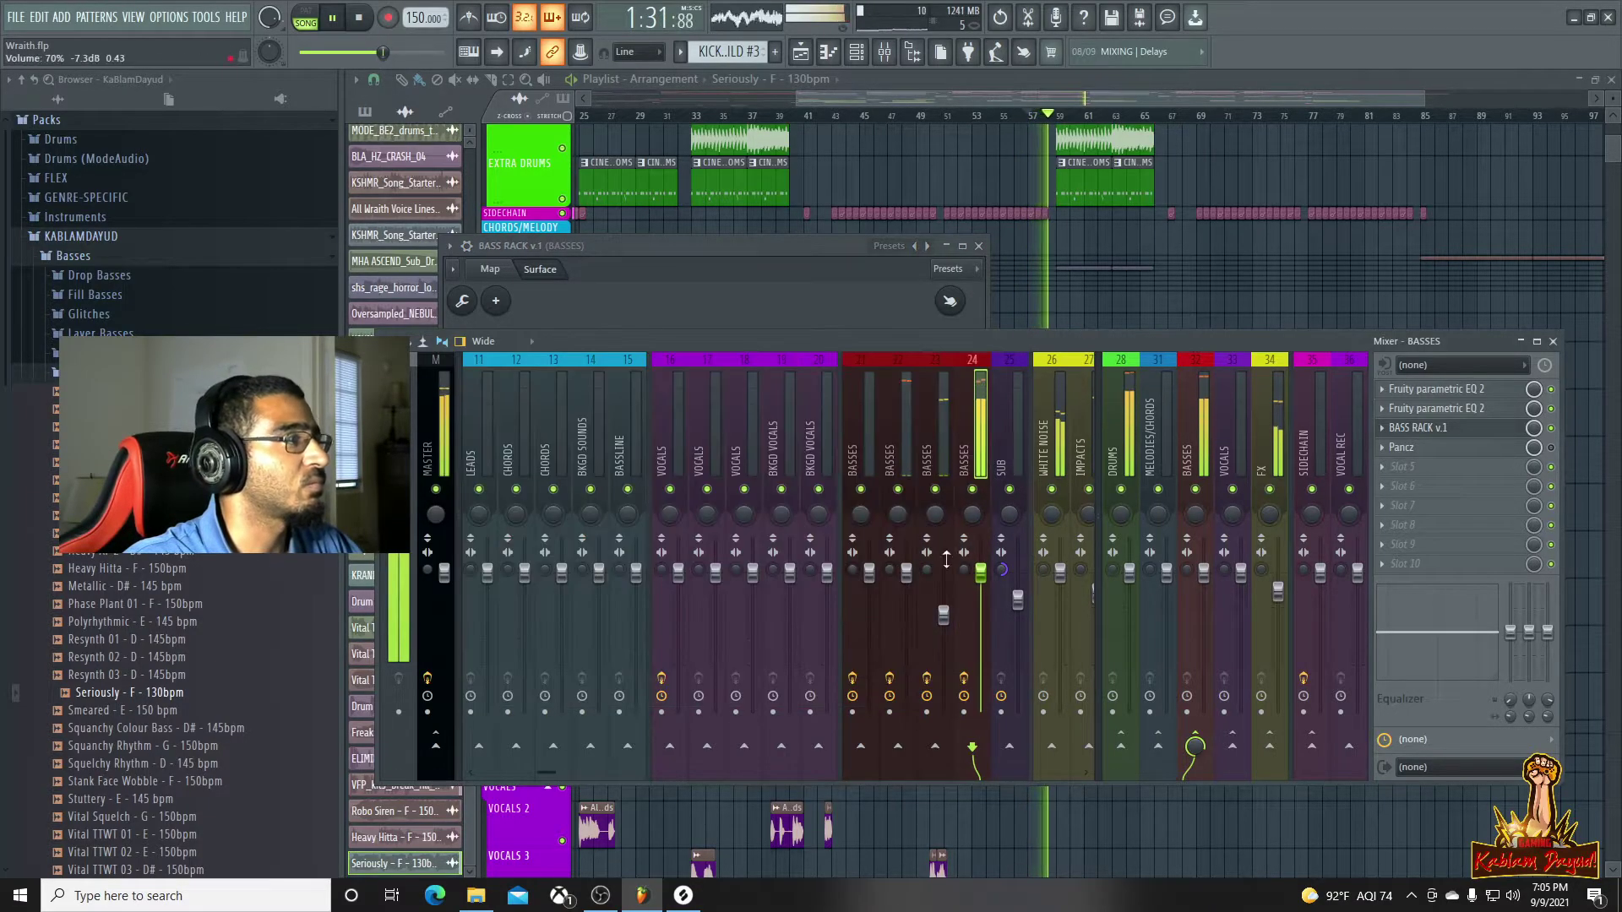
drag(979, 574, 979, 597)
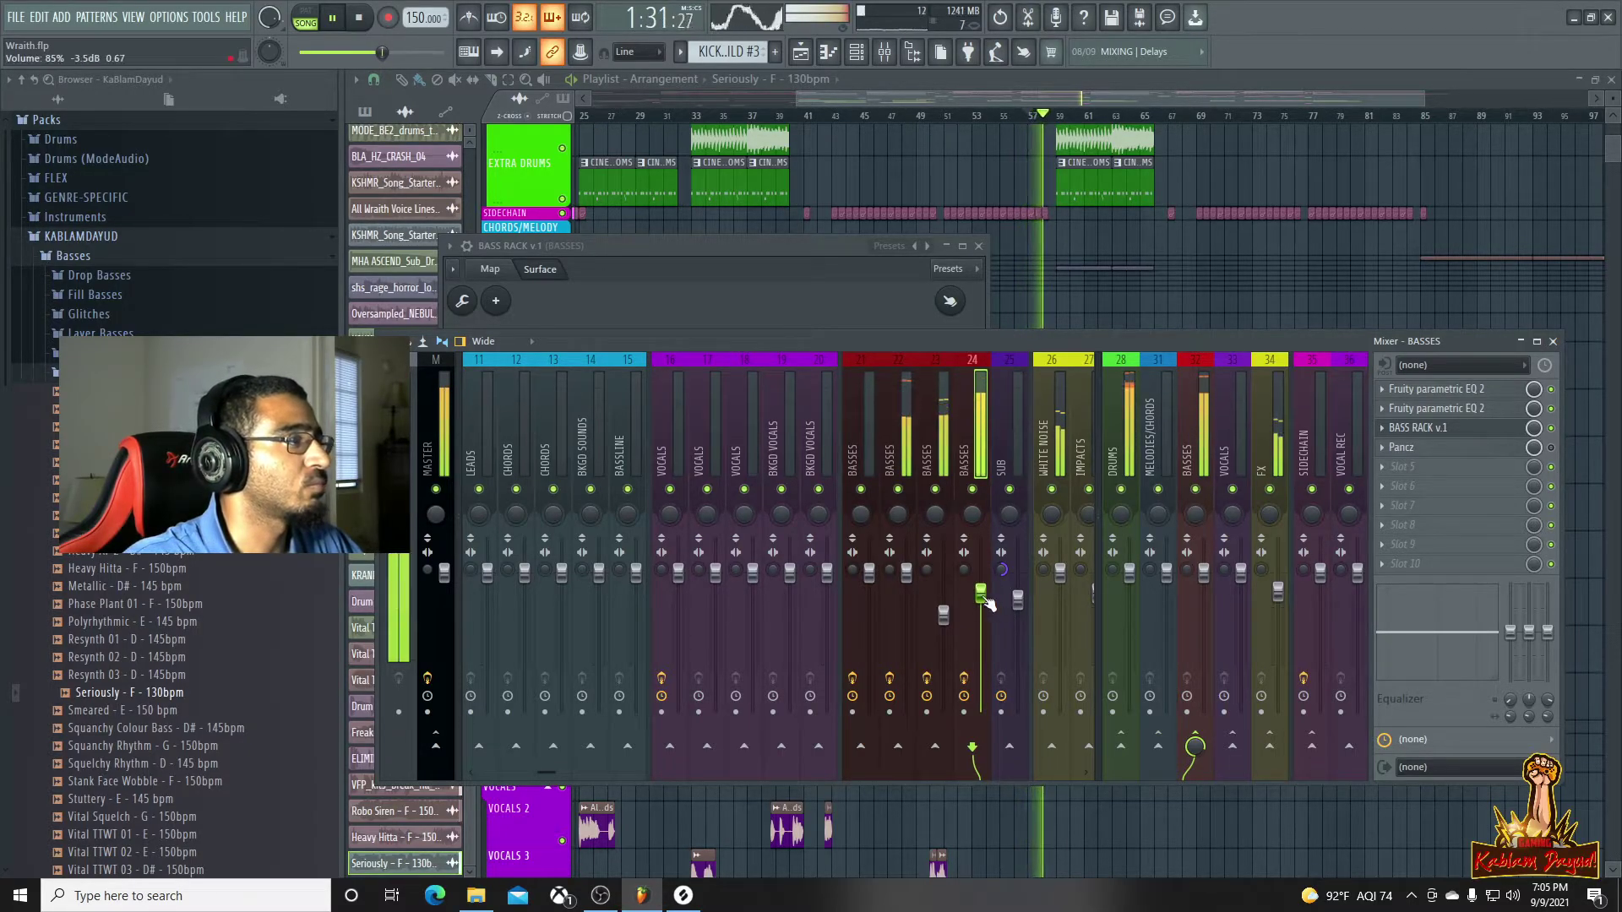
drag(943, 615, 980, 596)
key(space)
click(912, 103)
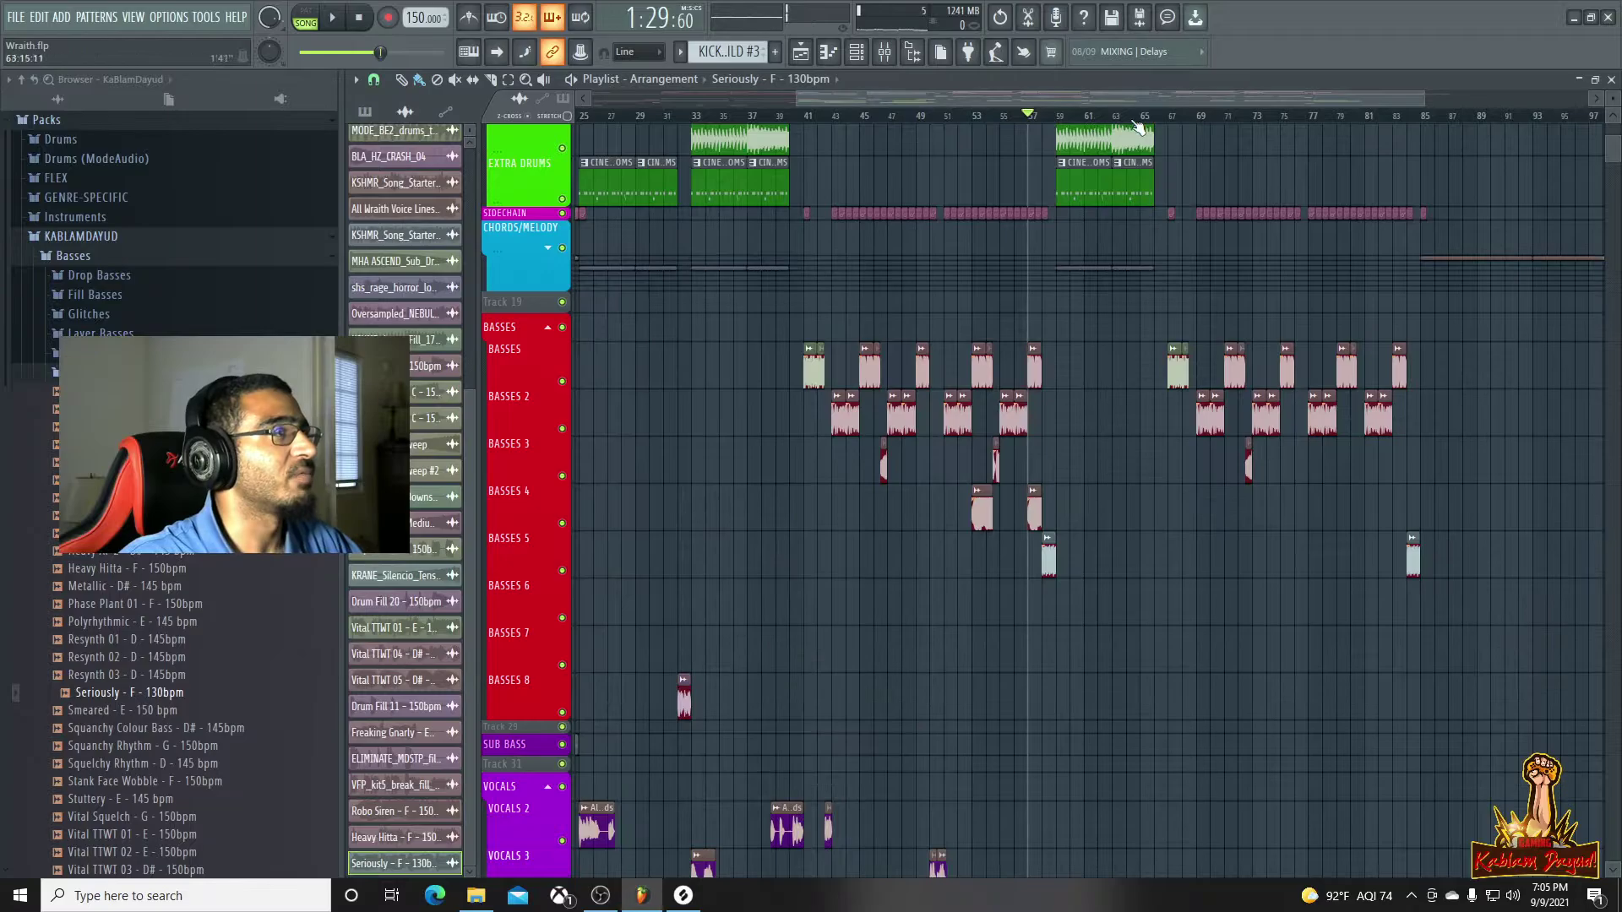
Play the section with the Seriously - F - 130bpm clip and raise mixer track 24's volume slightly
double_click(1048, 557)
right_click(536, 363)
key(space)
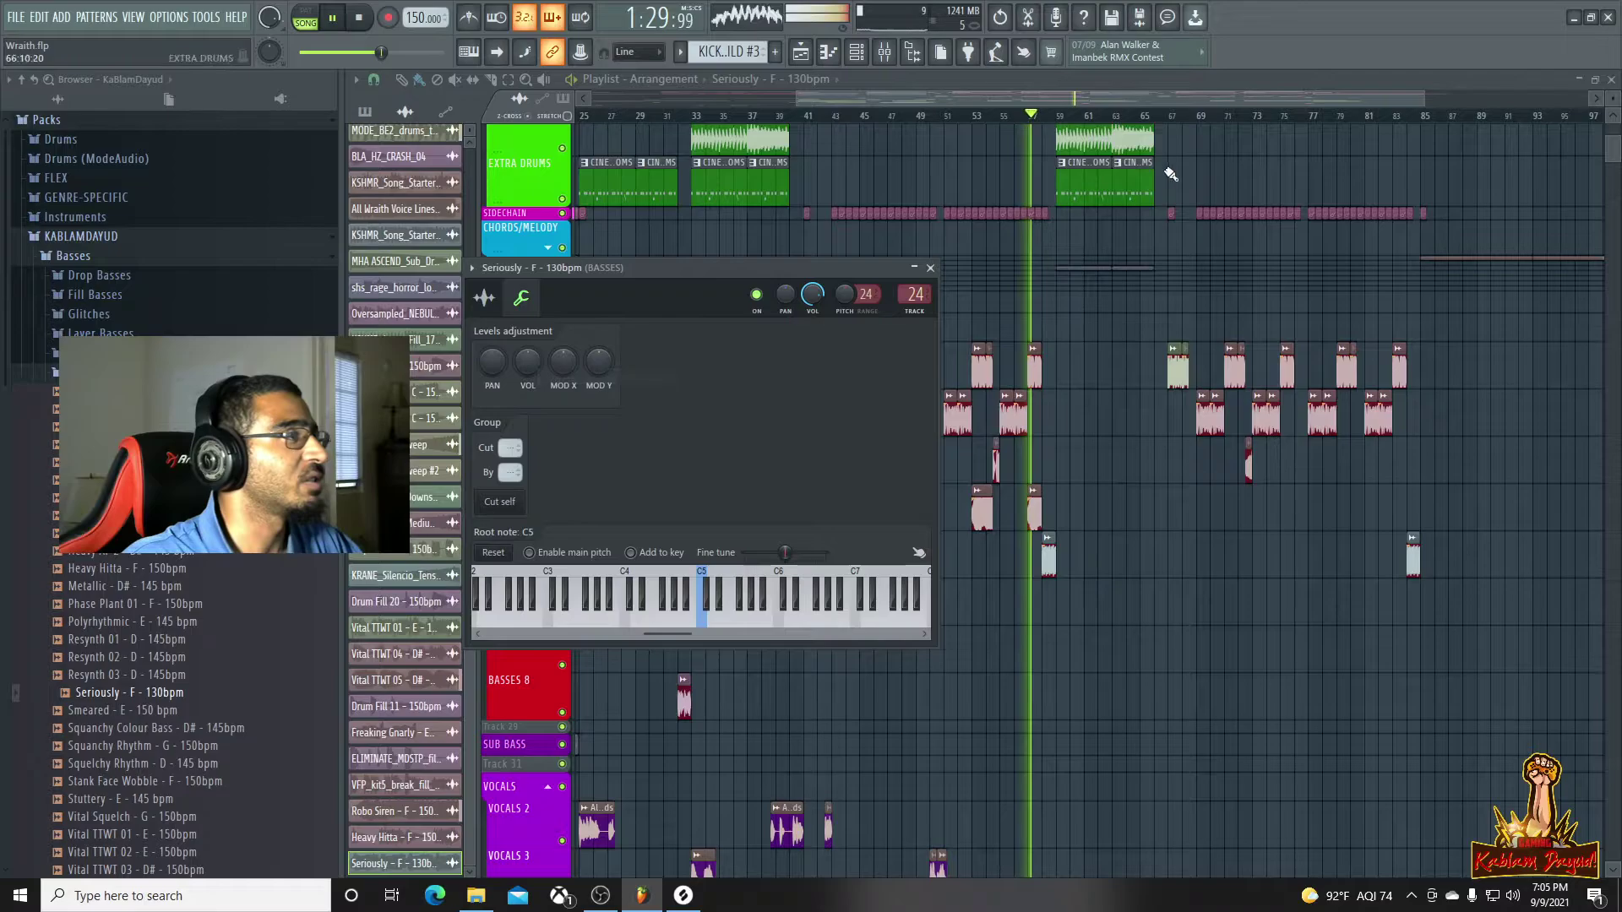
click(895, 54)
drag(980, 587, 980, 585)
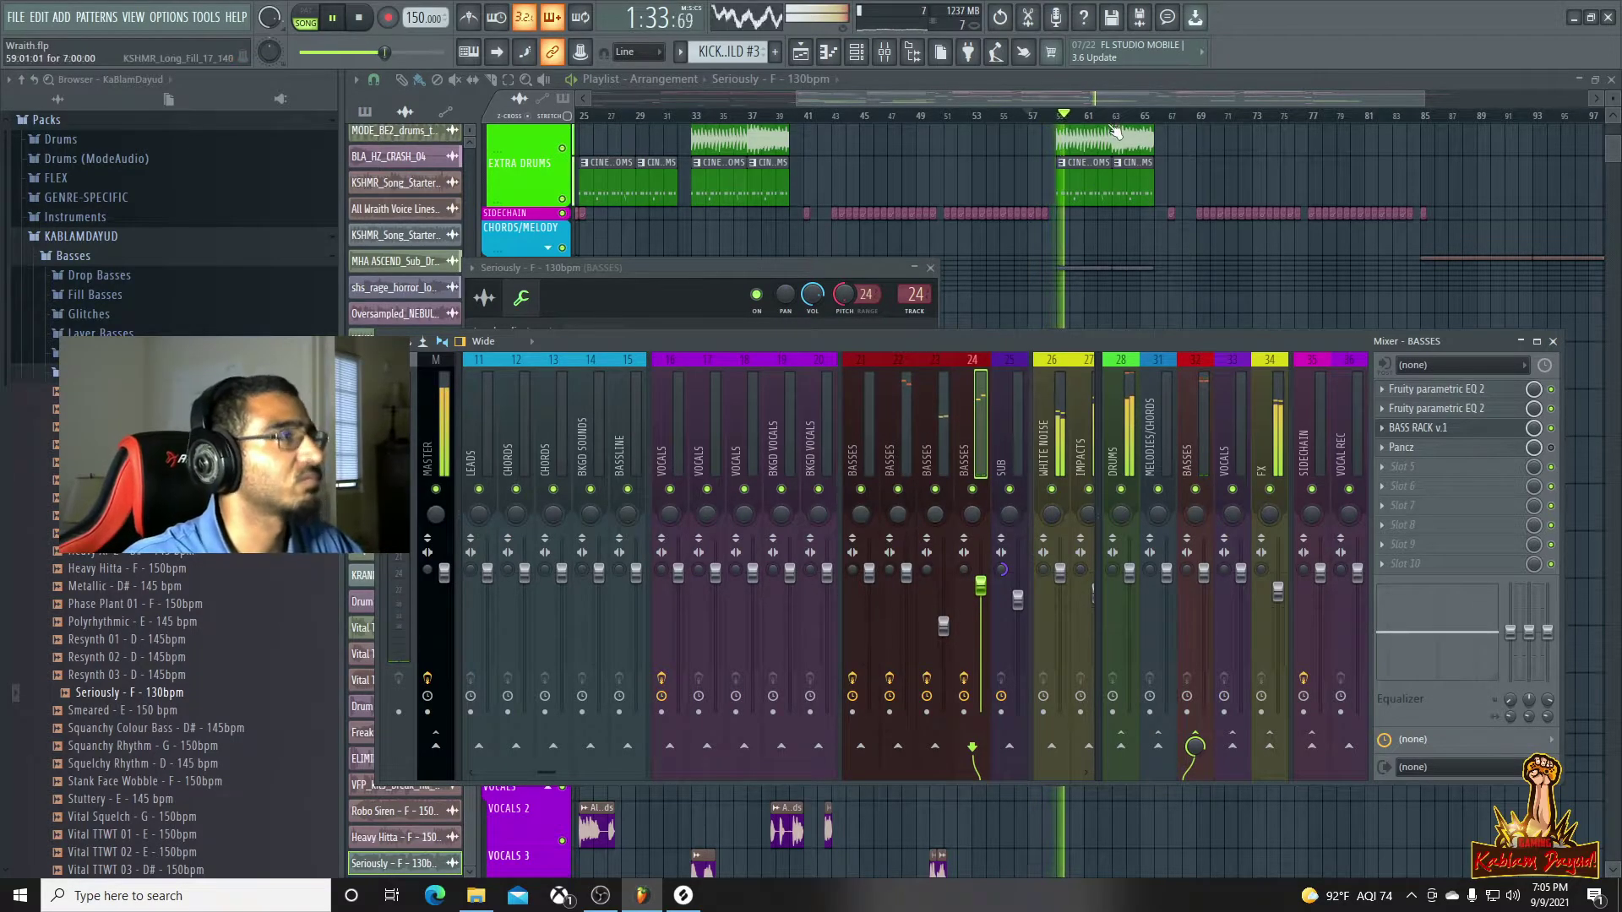
click(1102, 100)
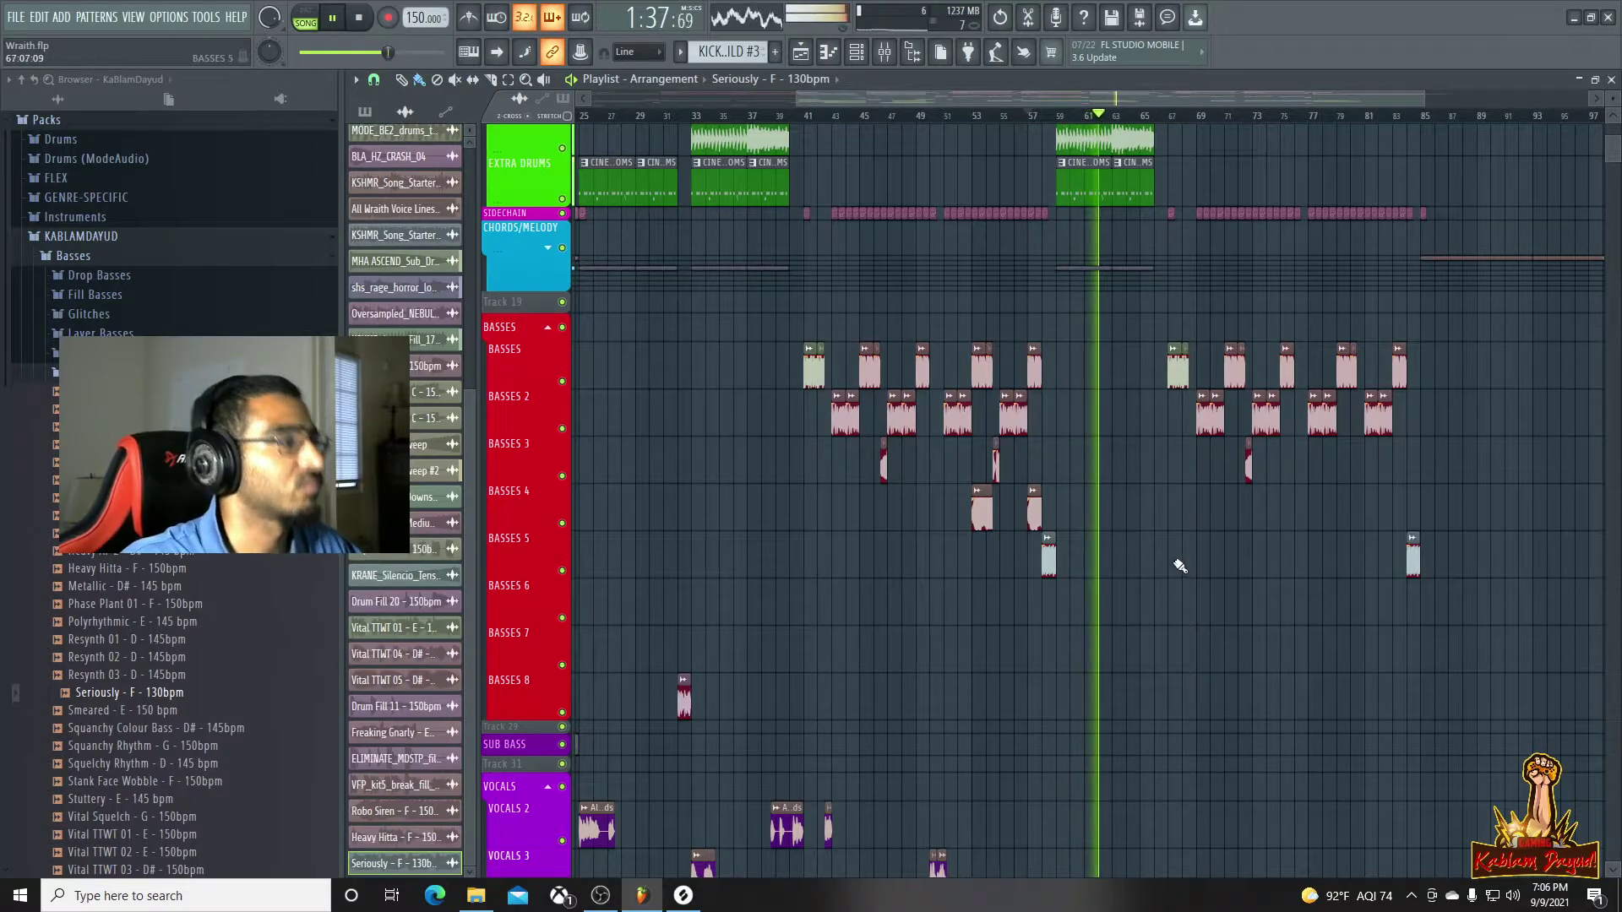
Copy the Epic Riser and KRANE riser clips that end around bar 41 so the Epic Riser copy starts at bar 62
scroll(1132, 592, up, 3)
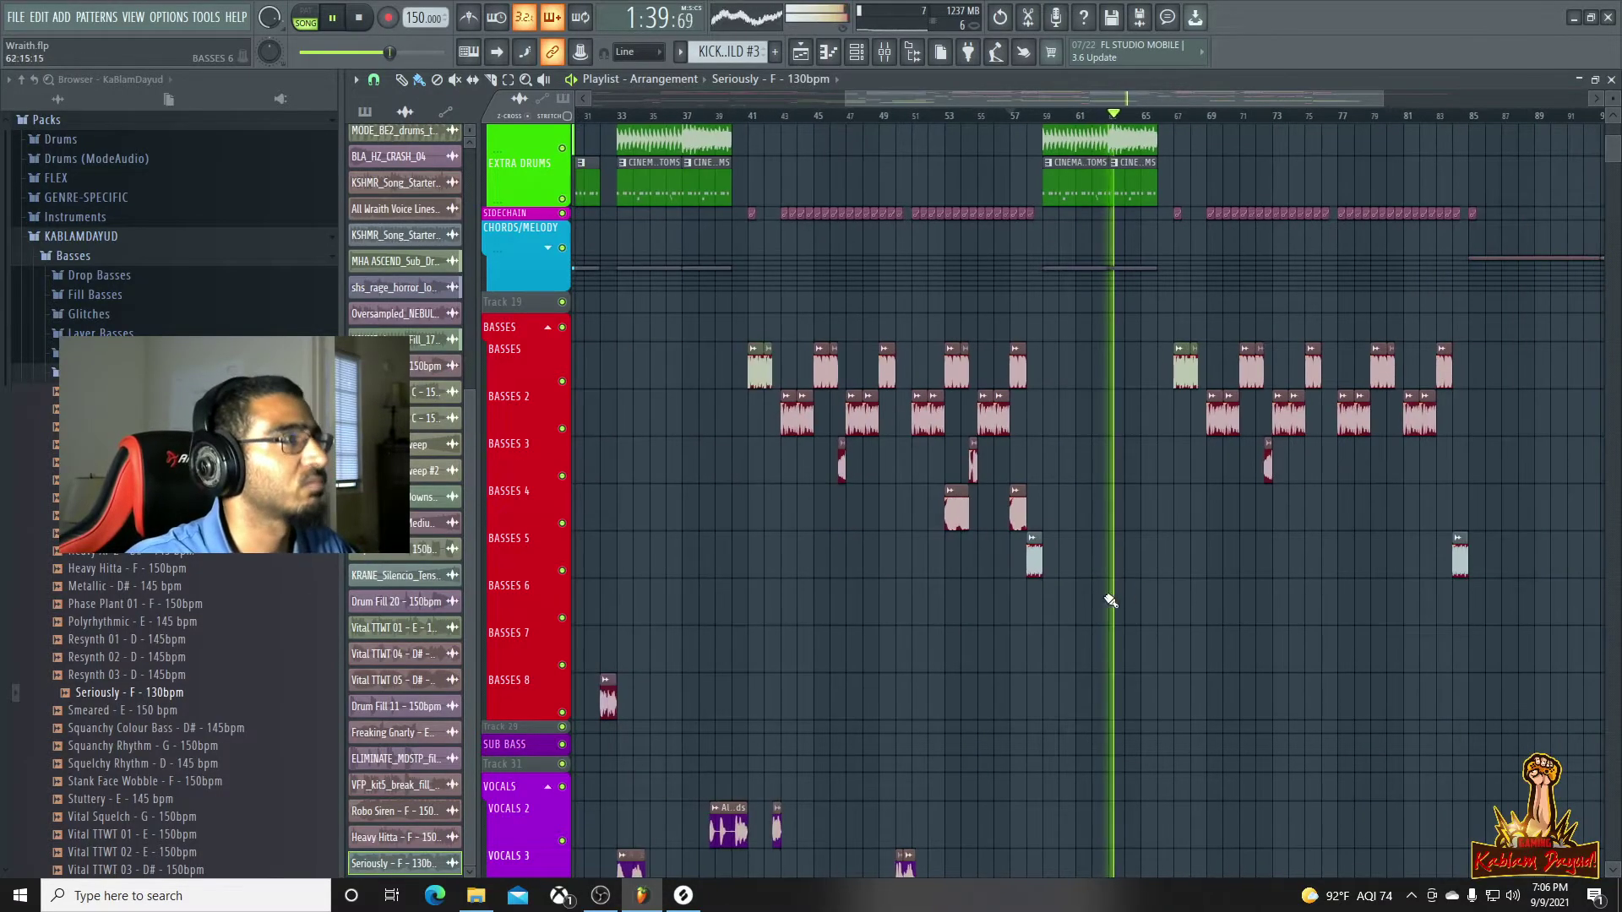
scroll(1089, 584, up, 5)
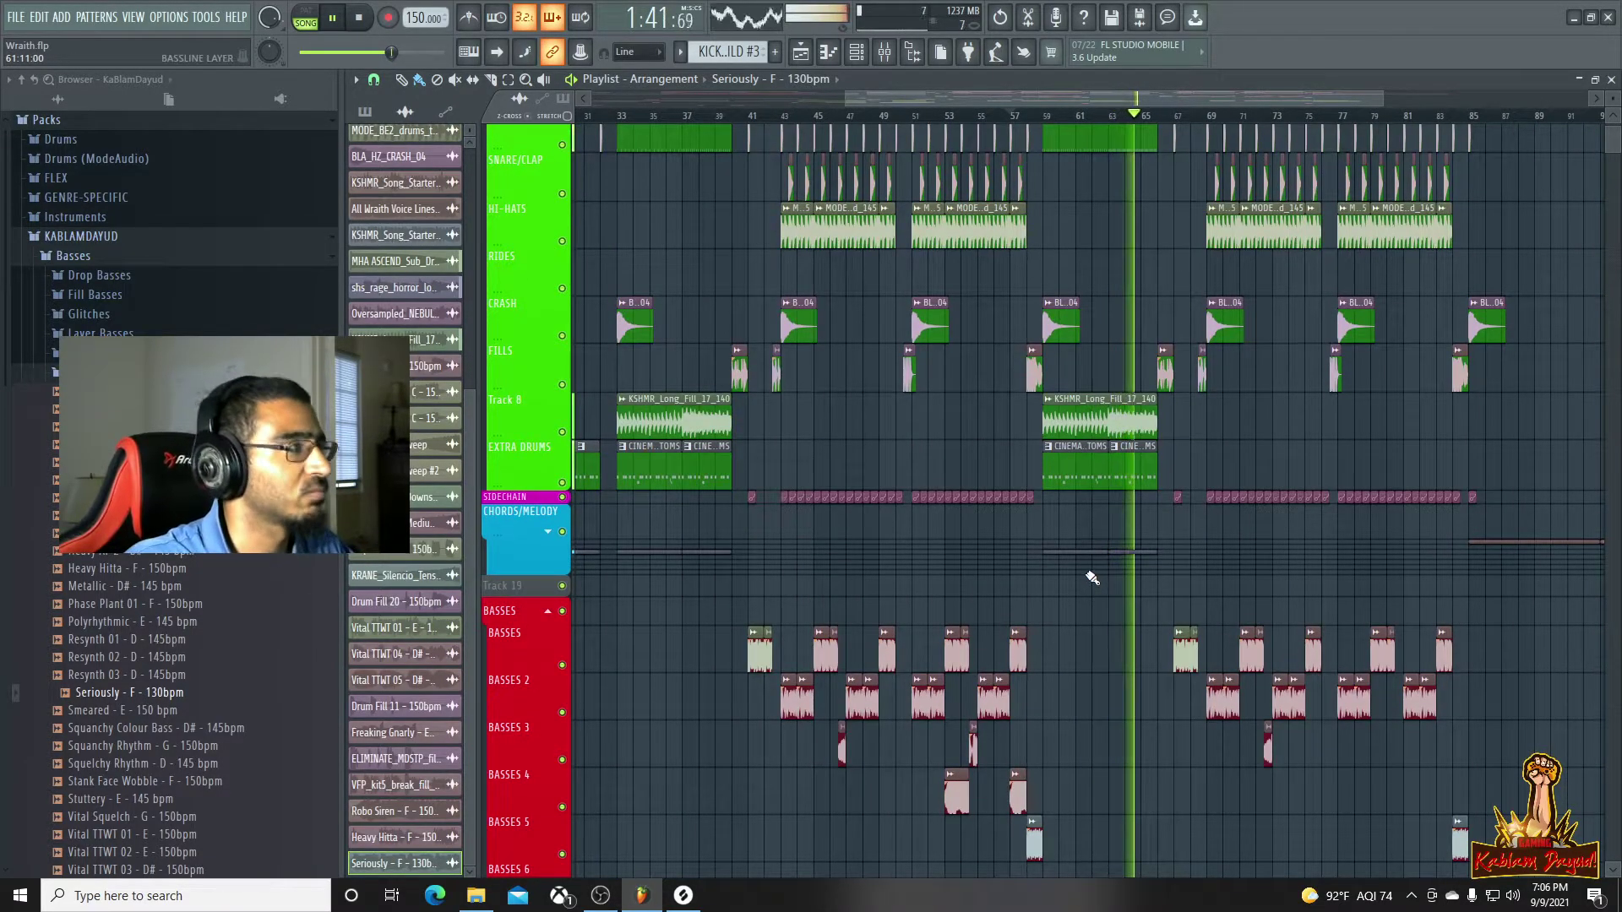
scroll(1092, 583, down, 5)
scroll(1098, 591, down, 7)
key(space)
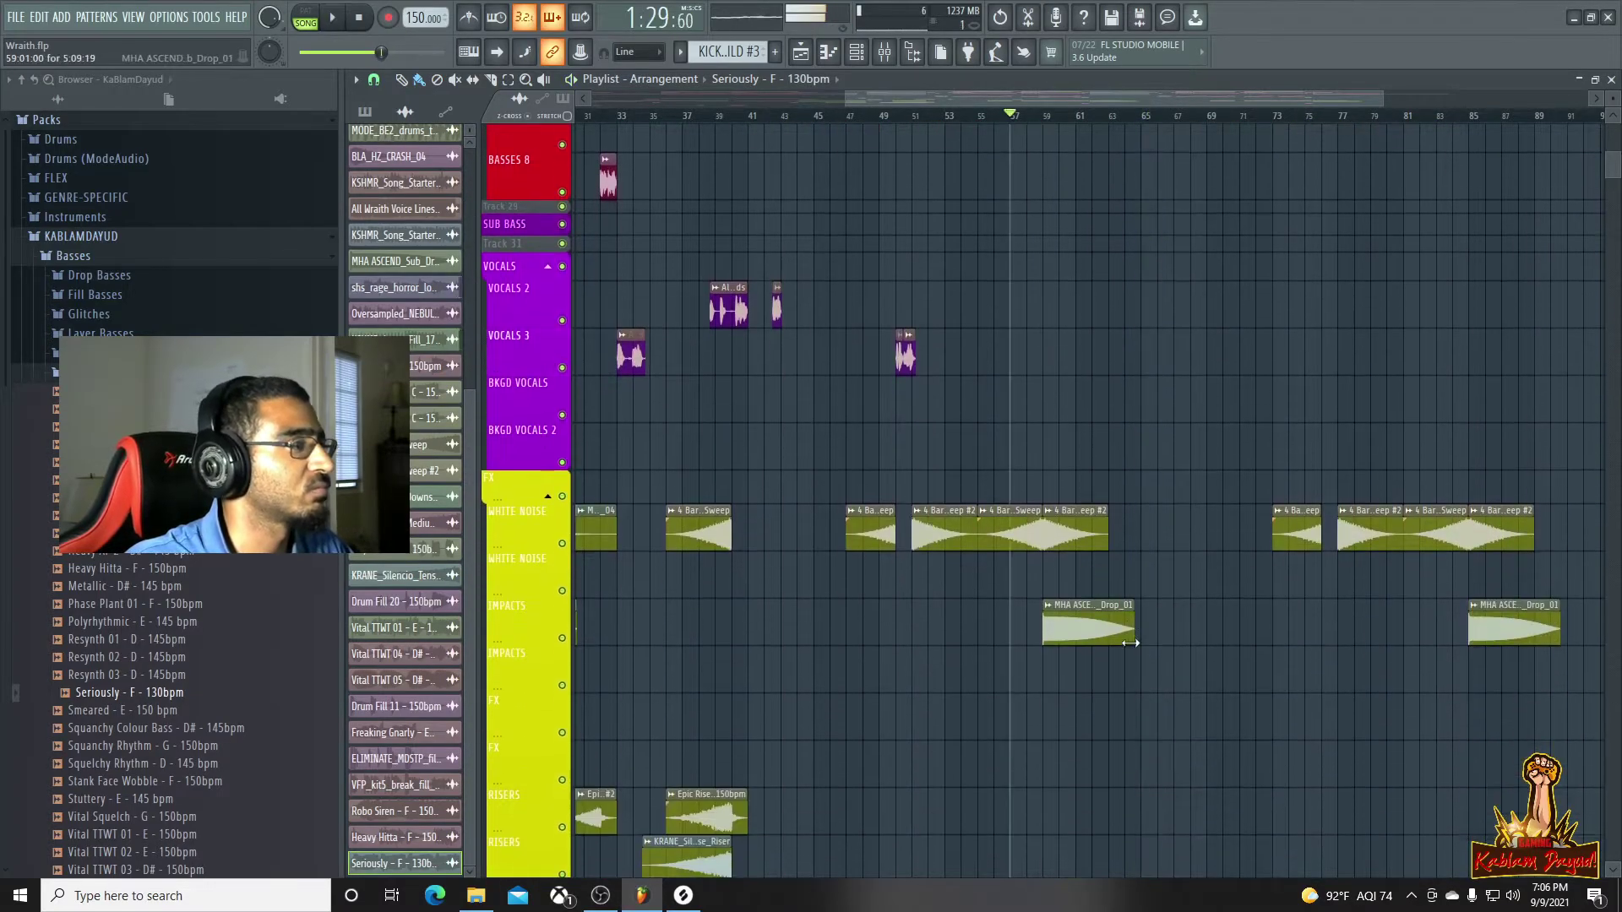
mouse_move(1016, 105)
mouse_down()
mouse_move(956, 96)
mouse_move(1066, 109)
mouse_move(986, 113)
mouse_up()
scroll(1026, 664, down, 1)
scroll(1026, 665, down, 3)
drag(782, 597, 831, 698)
drag(802, 626, 1187, 629)
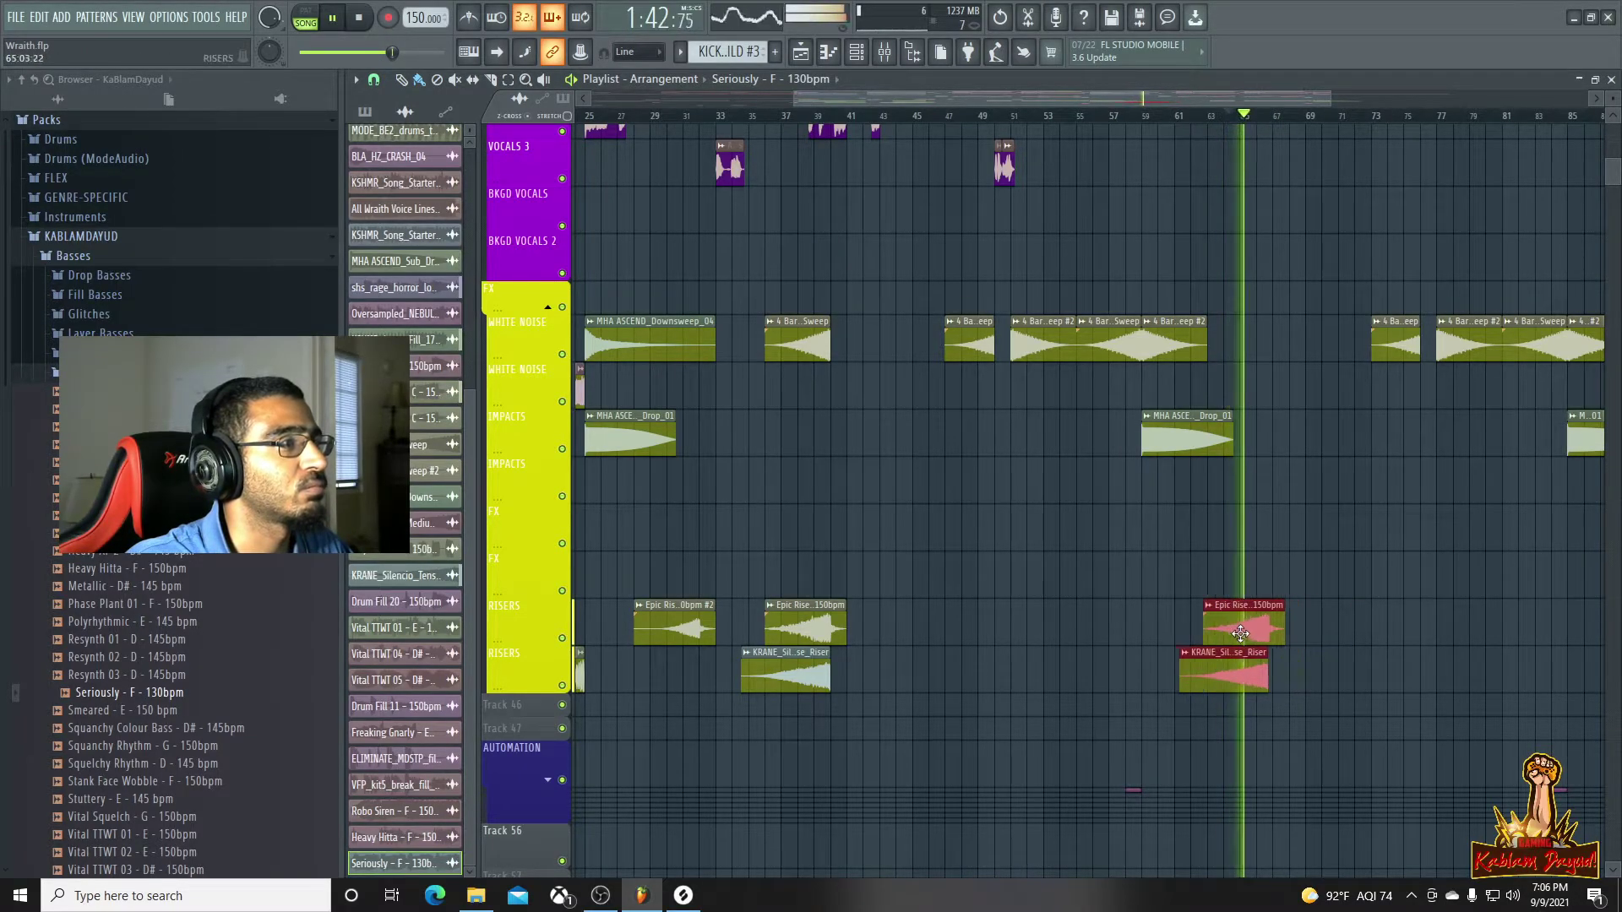
Play back the copied risers and the second drop while reviewing the drum, bass and effects tracks
key(space)
key(space)
scroll(1303, 524, down, 2)
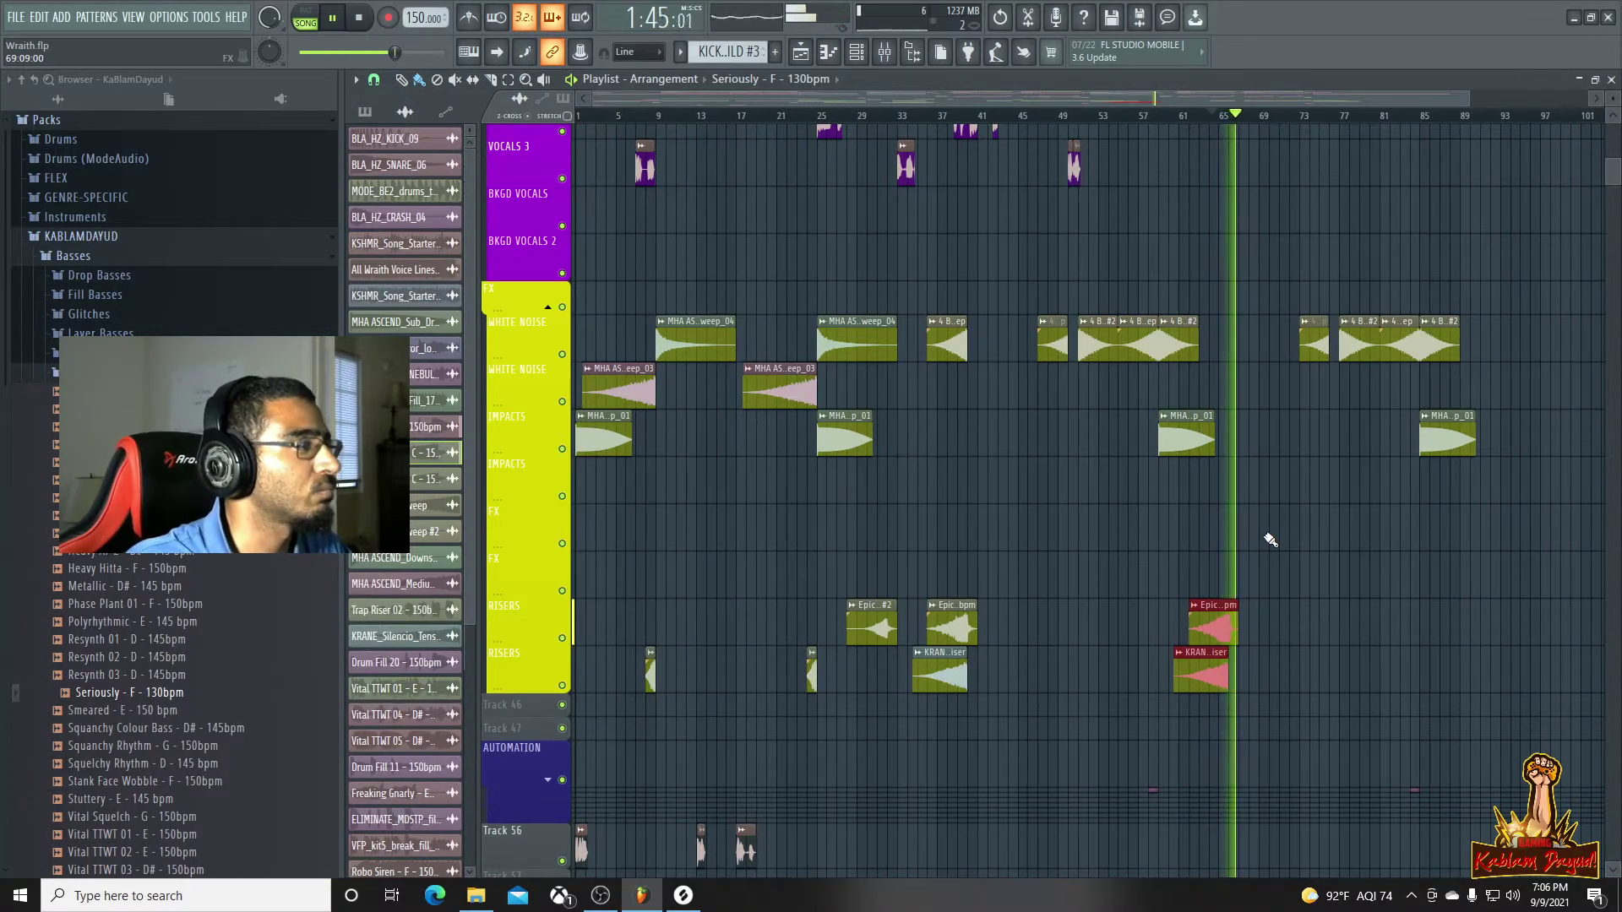
scroll(1280, 519, up, 2)
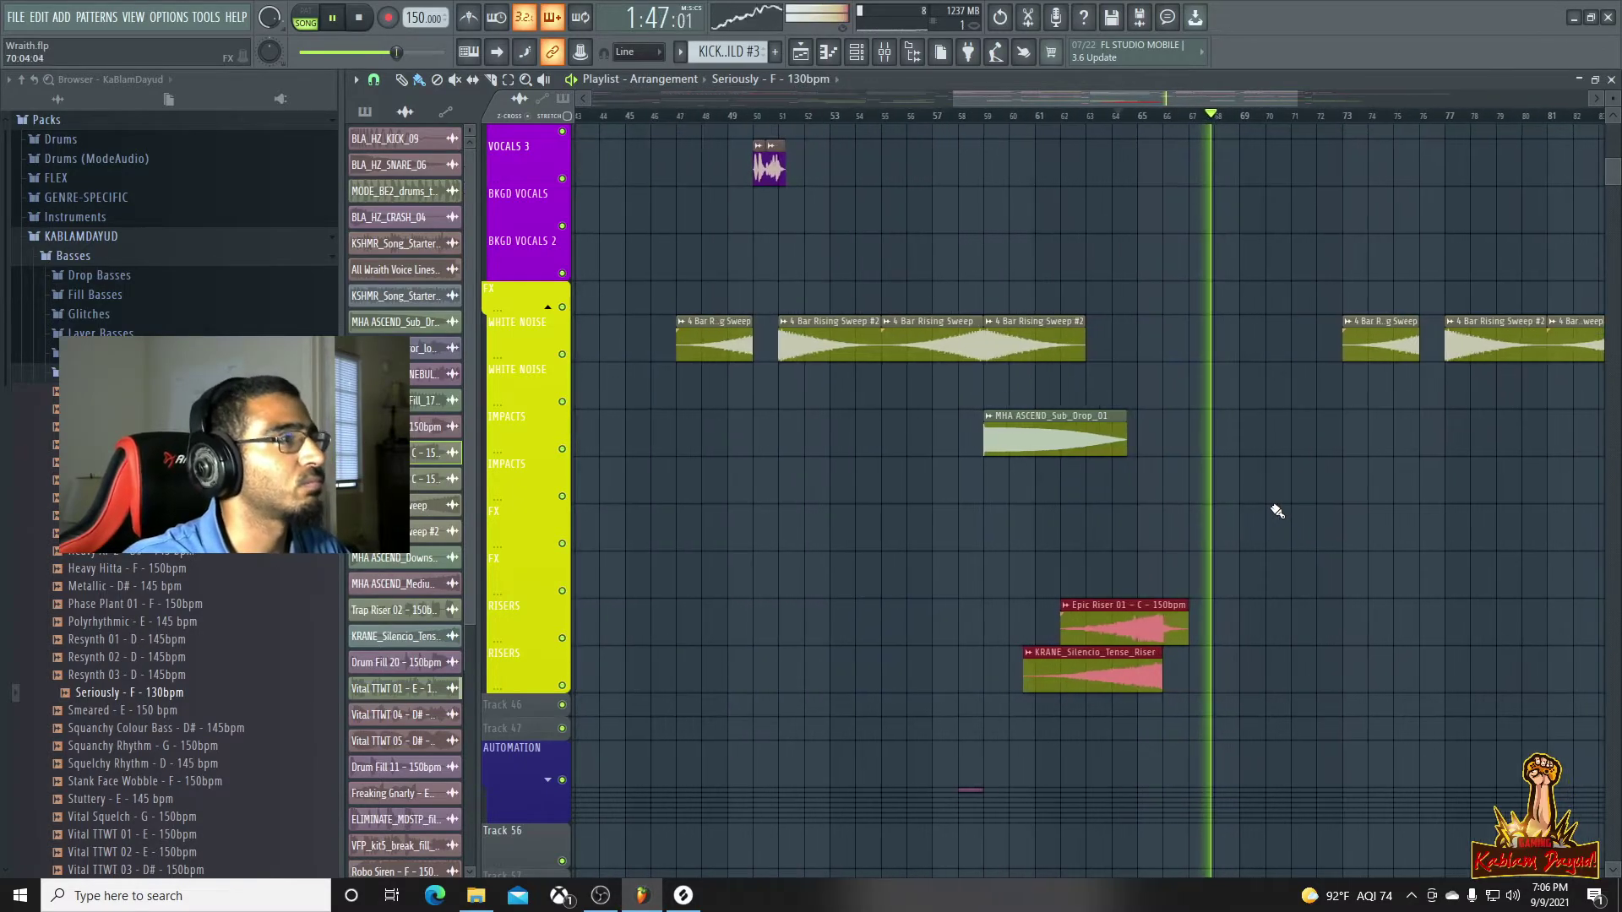
scroll(1275, 514, up, 5)
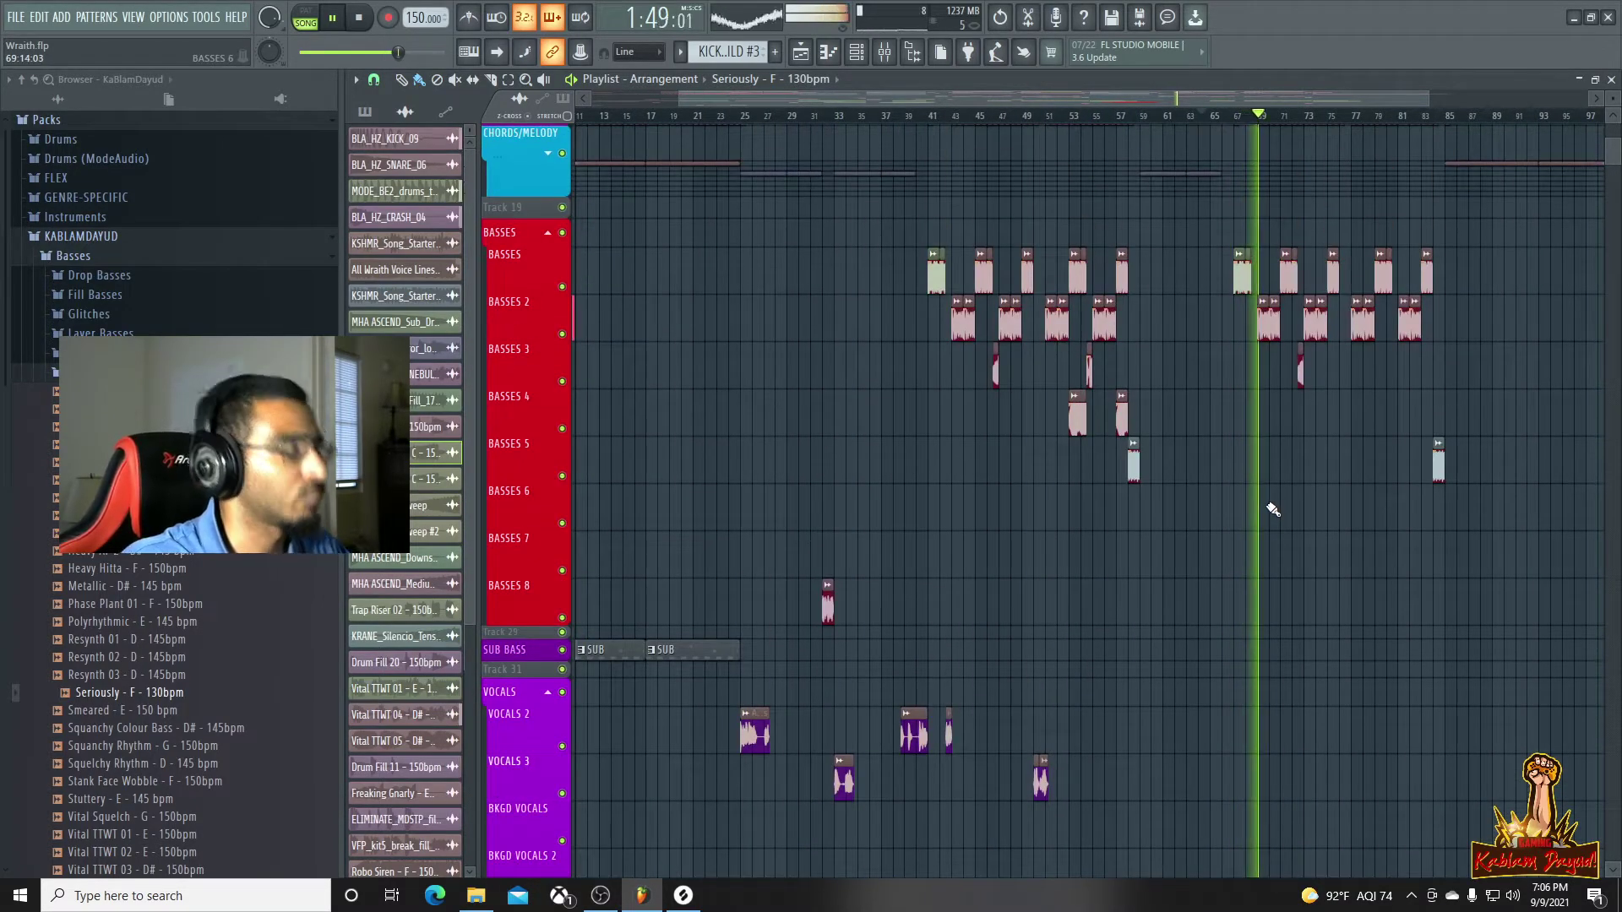
scroll(1269, 496, up, 4)
scroll(1267, 482, up, 2)
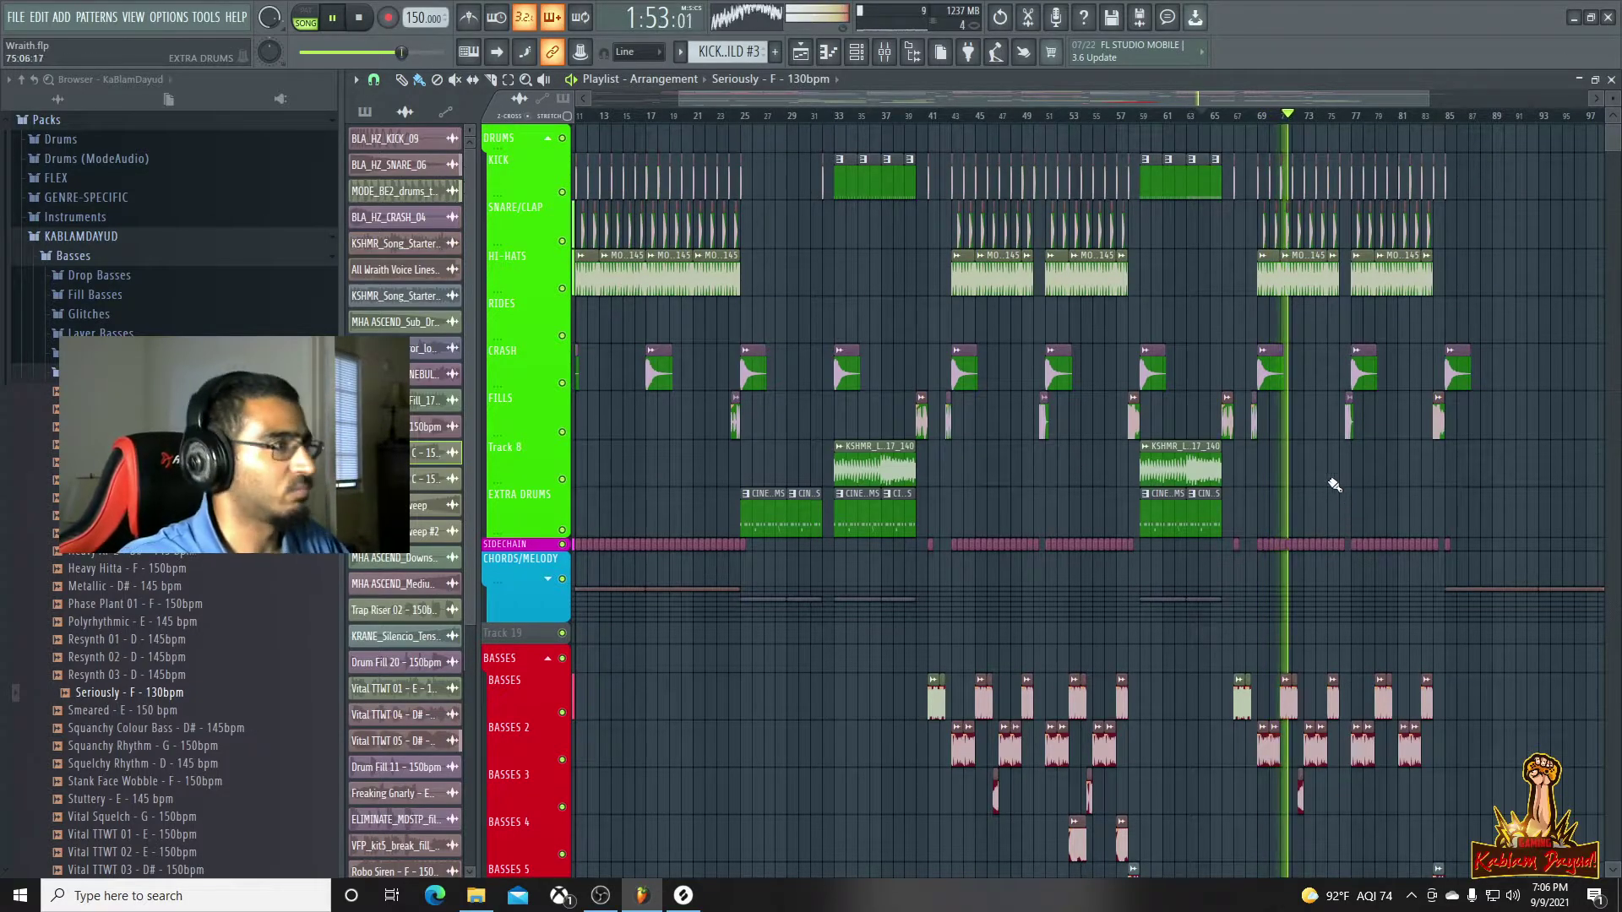
drag(1430, 103, 1612, 110)
scroll(1461, 333, down, 2)
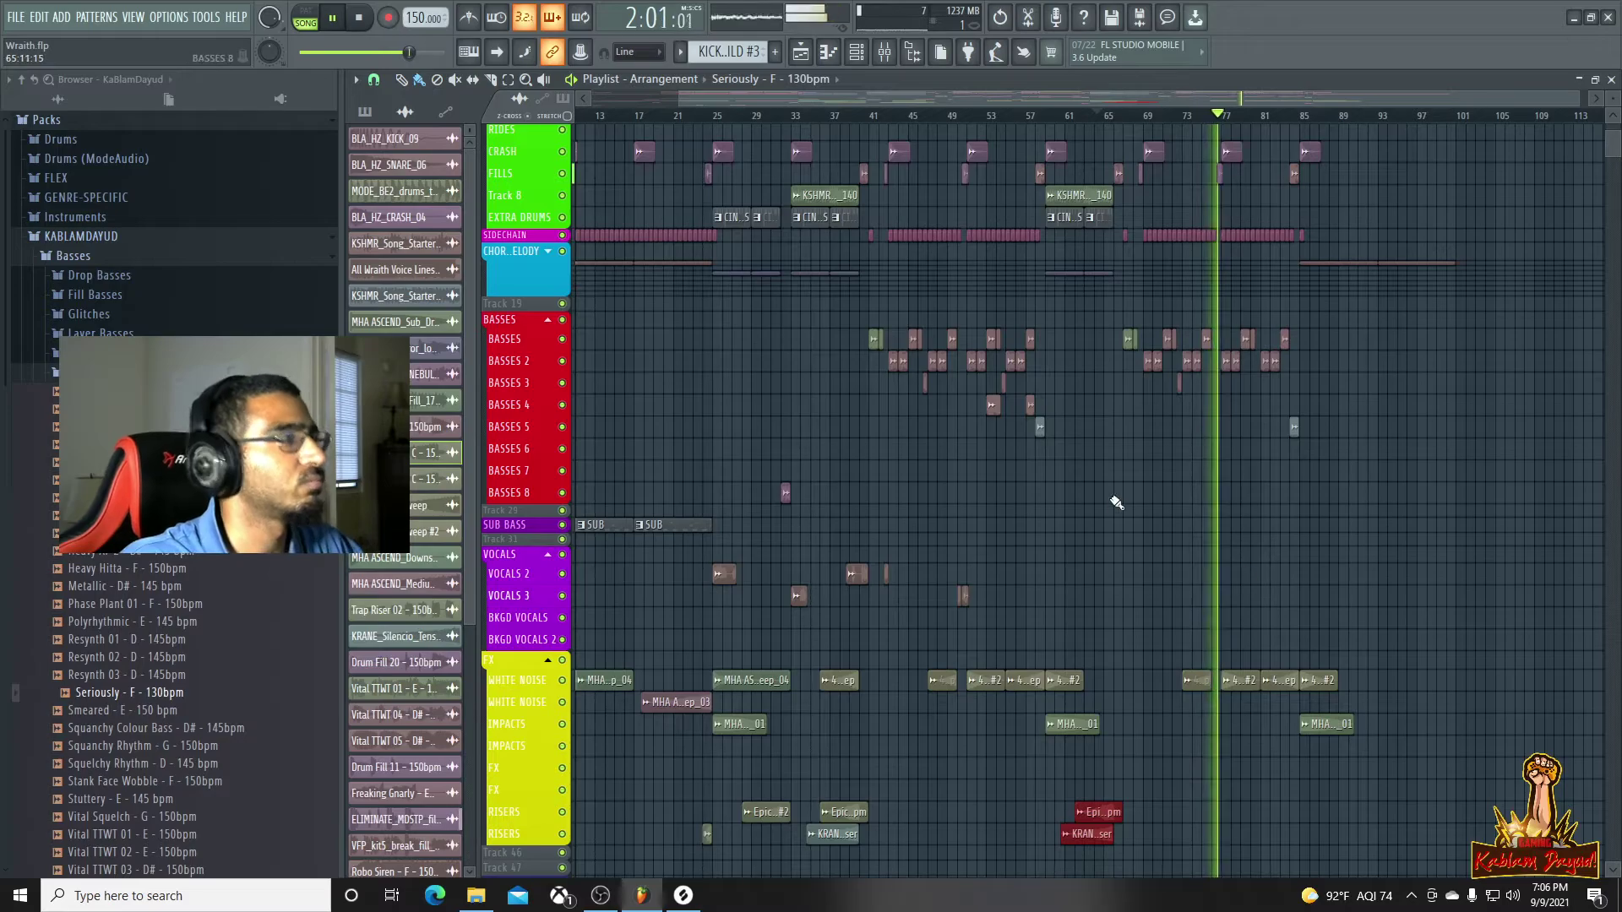
Copy the first drop's BASSES 3 and BASSES 4 clips from bars 53–57 to the second drop starting at bar 79, and play the result
scroll(1108, 518, up, 2)
drag(908, 405, 1374, 406)
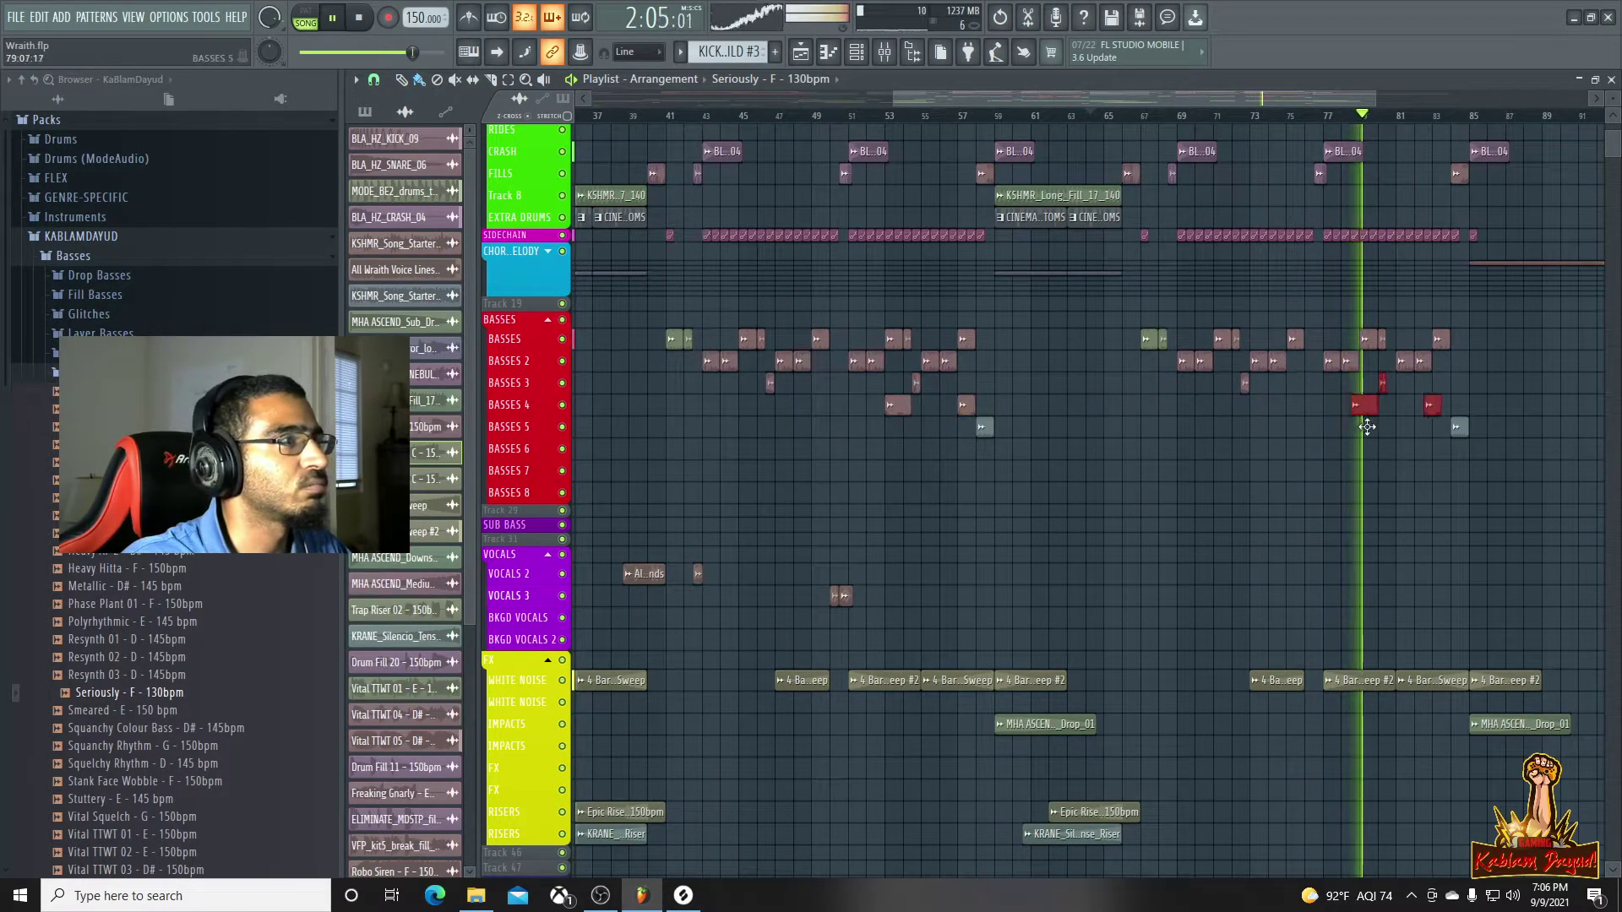
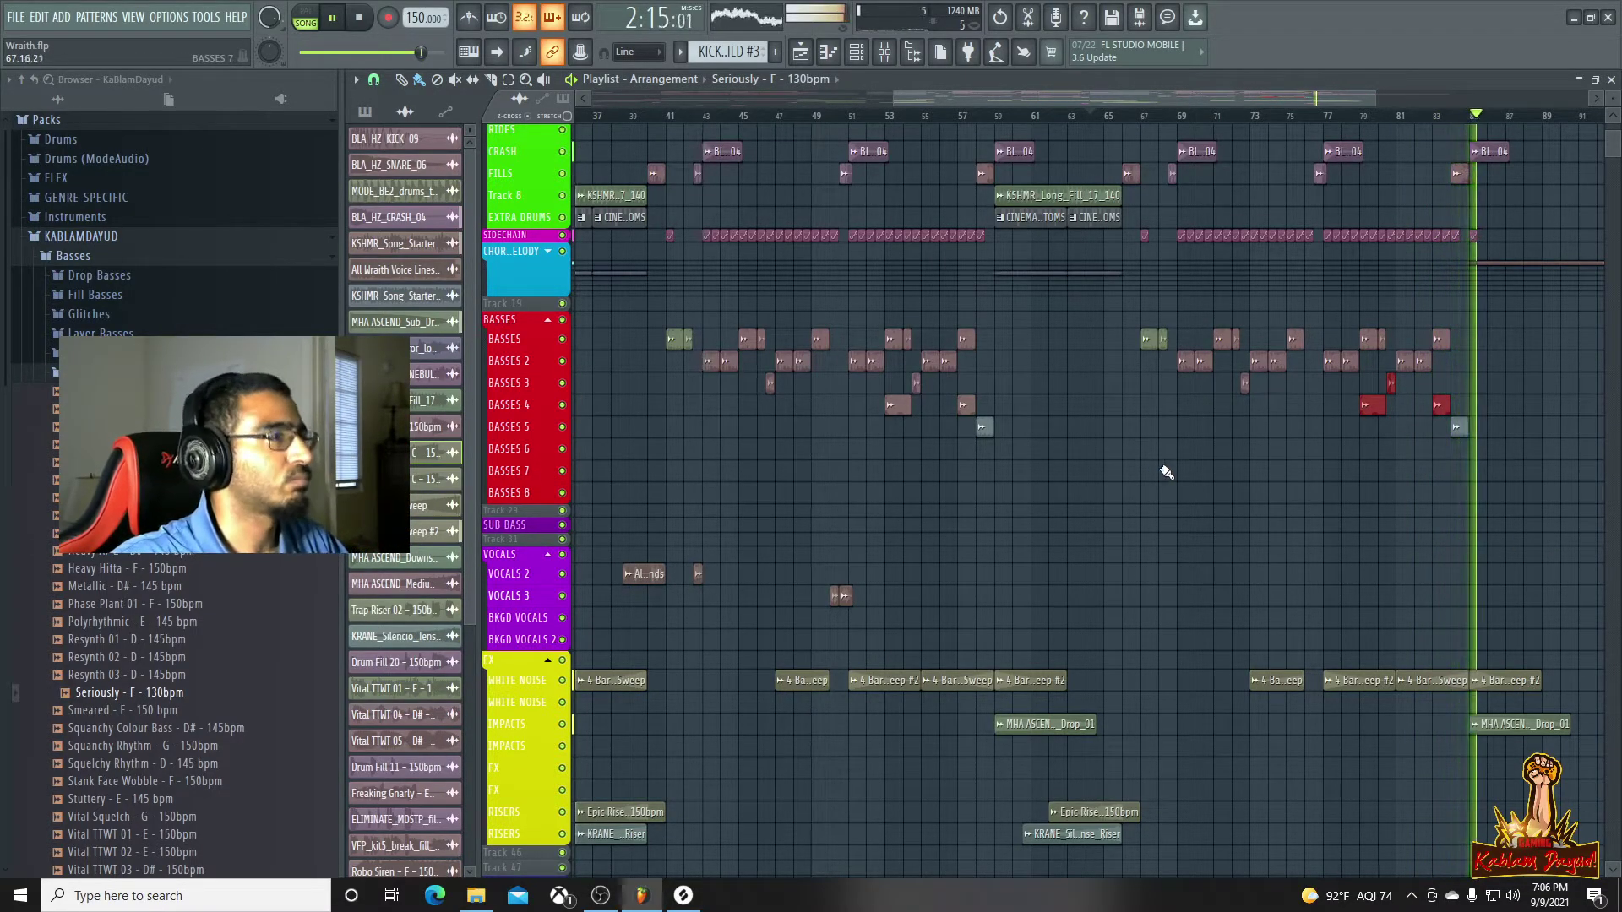
scroll(1224, 459, down, 3)
scroll(1100, 574, down, 1)
scroll(1183, 601, down, 4)
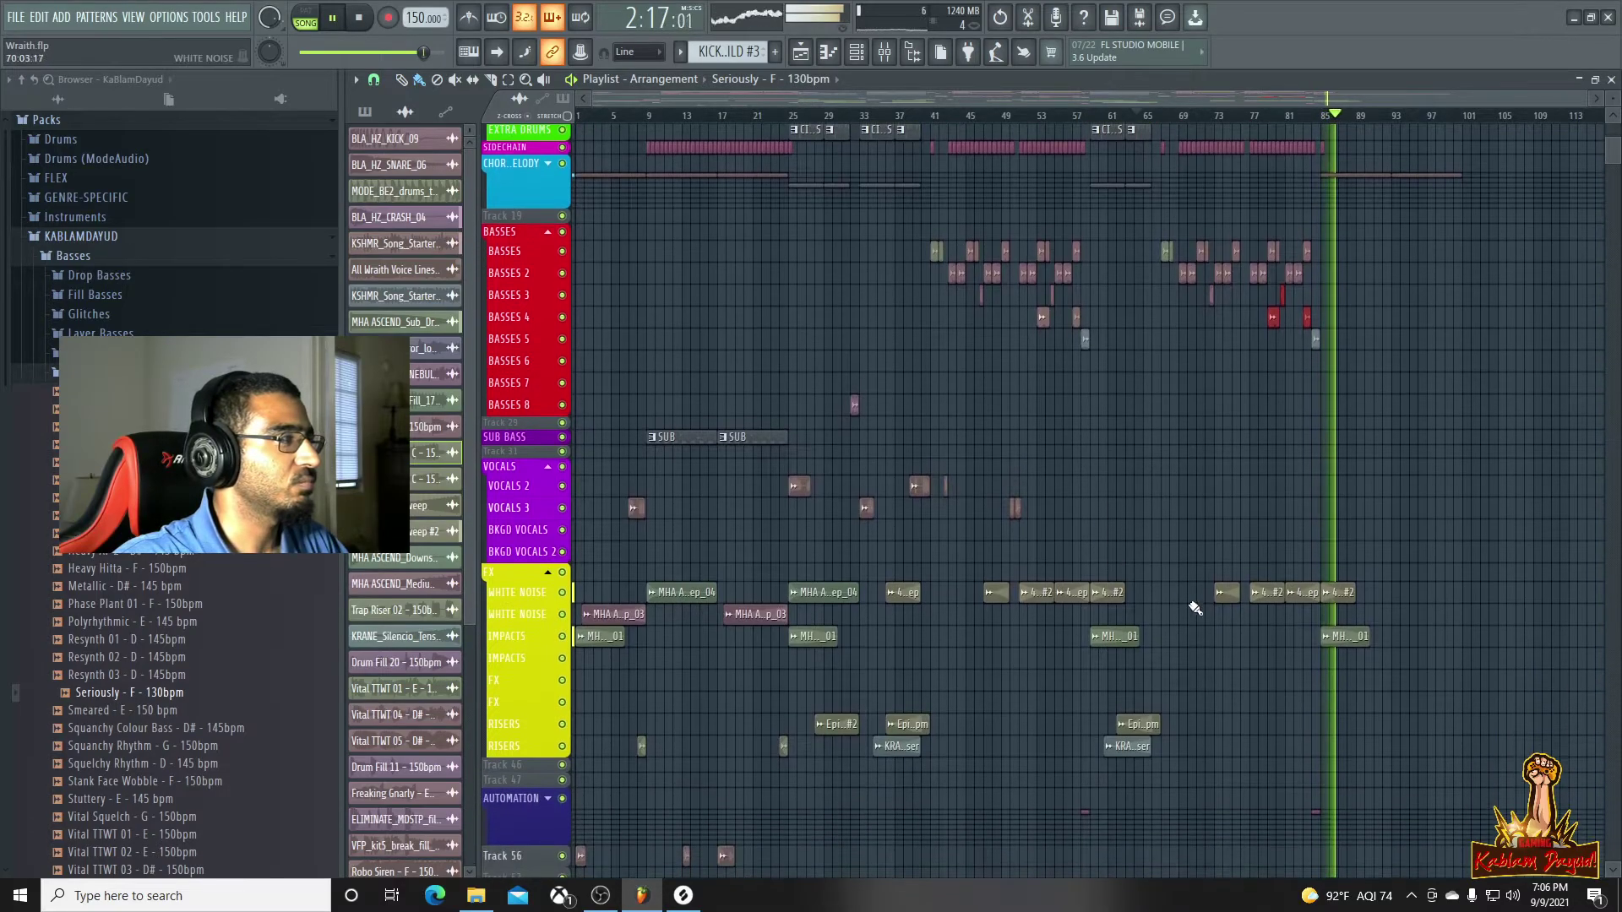
scroll(1210, 693, up, 4)
scroll(1203, 688, up, 3)
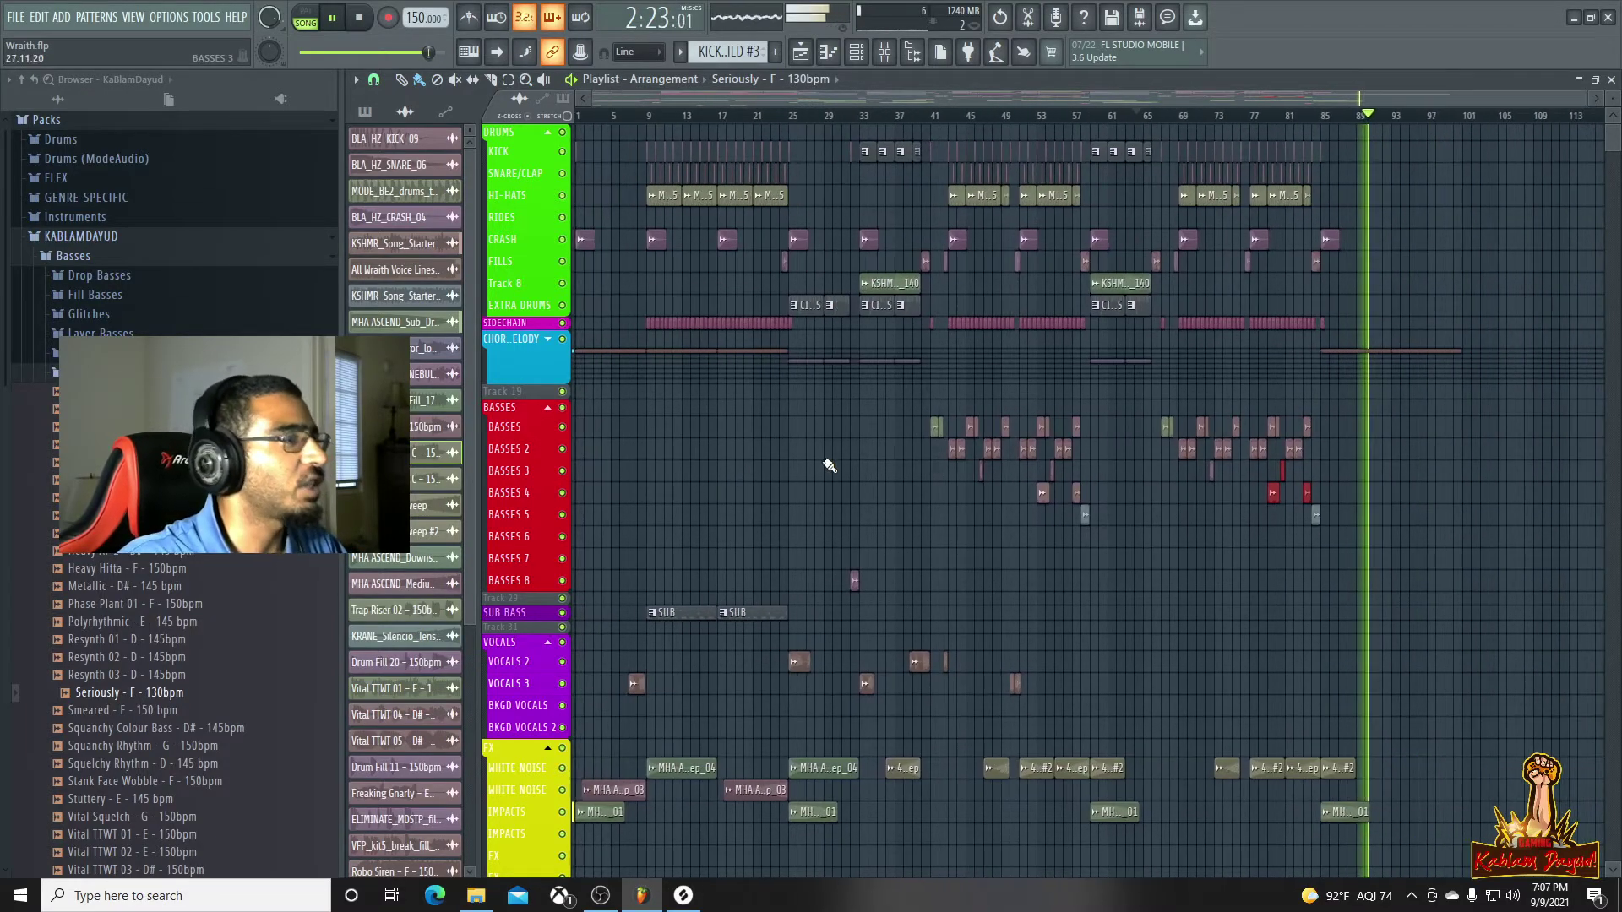
Increase the playlist track height and collapse the BASSES, VOCALS, FX and DRUMS track groups
drag(1616, 102, 1620, 97)
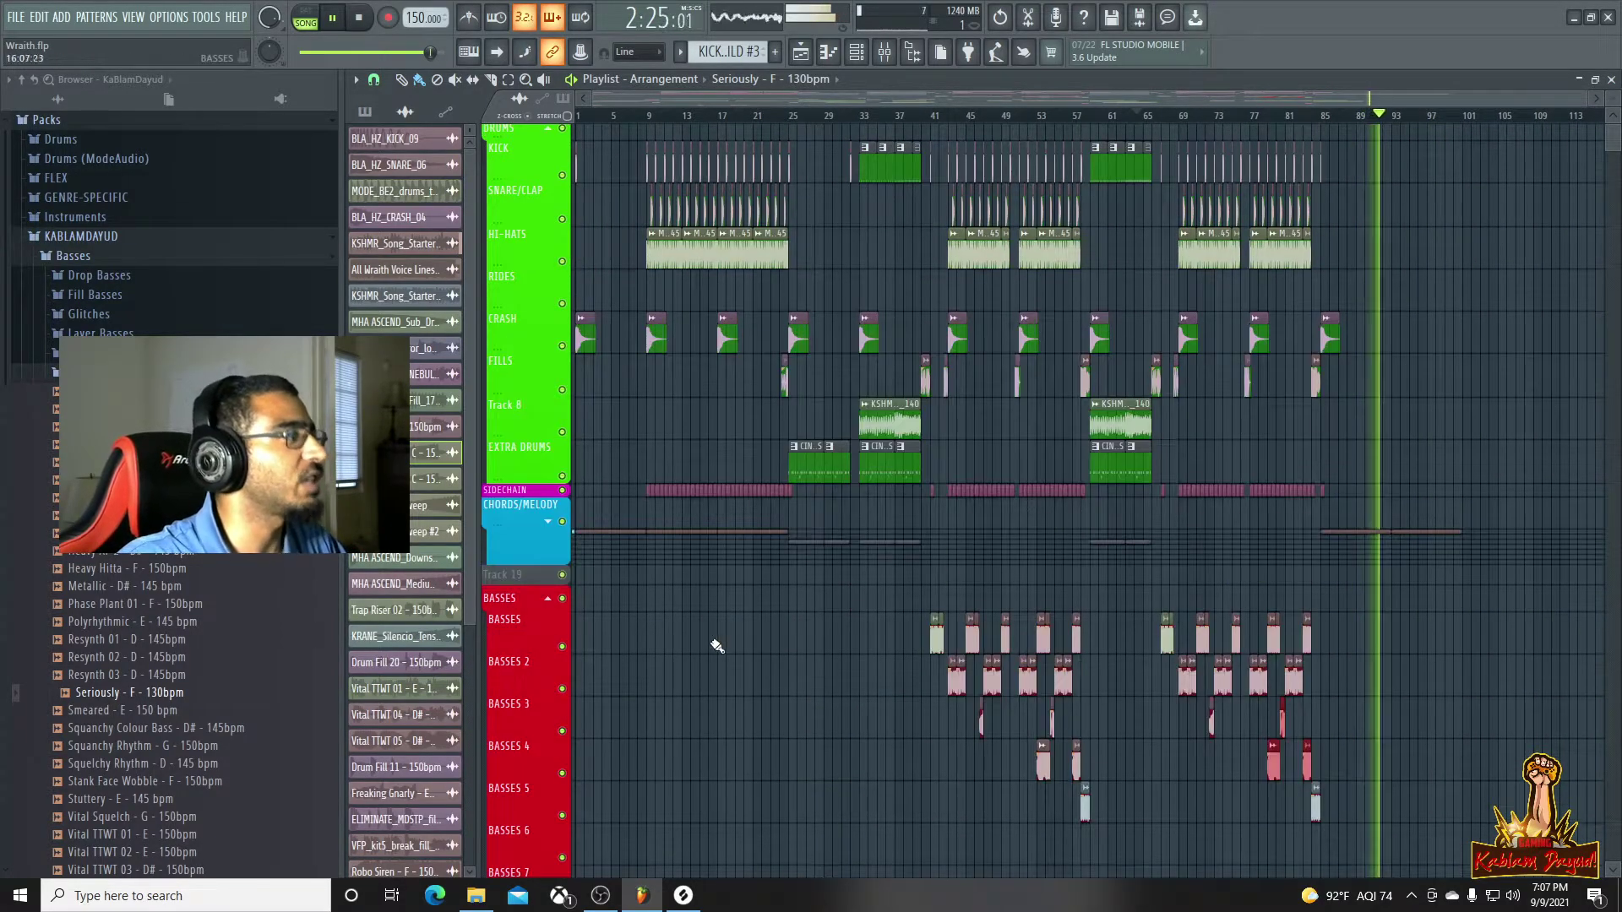
scroll(722, 644, down, 1)
click(551, 559)
scroll(583, 541, down, 2)
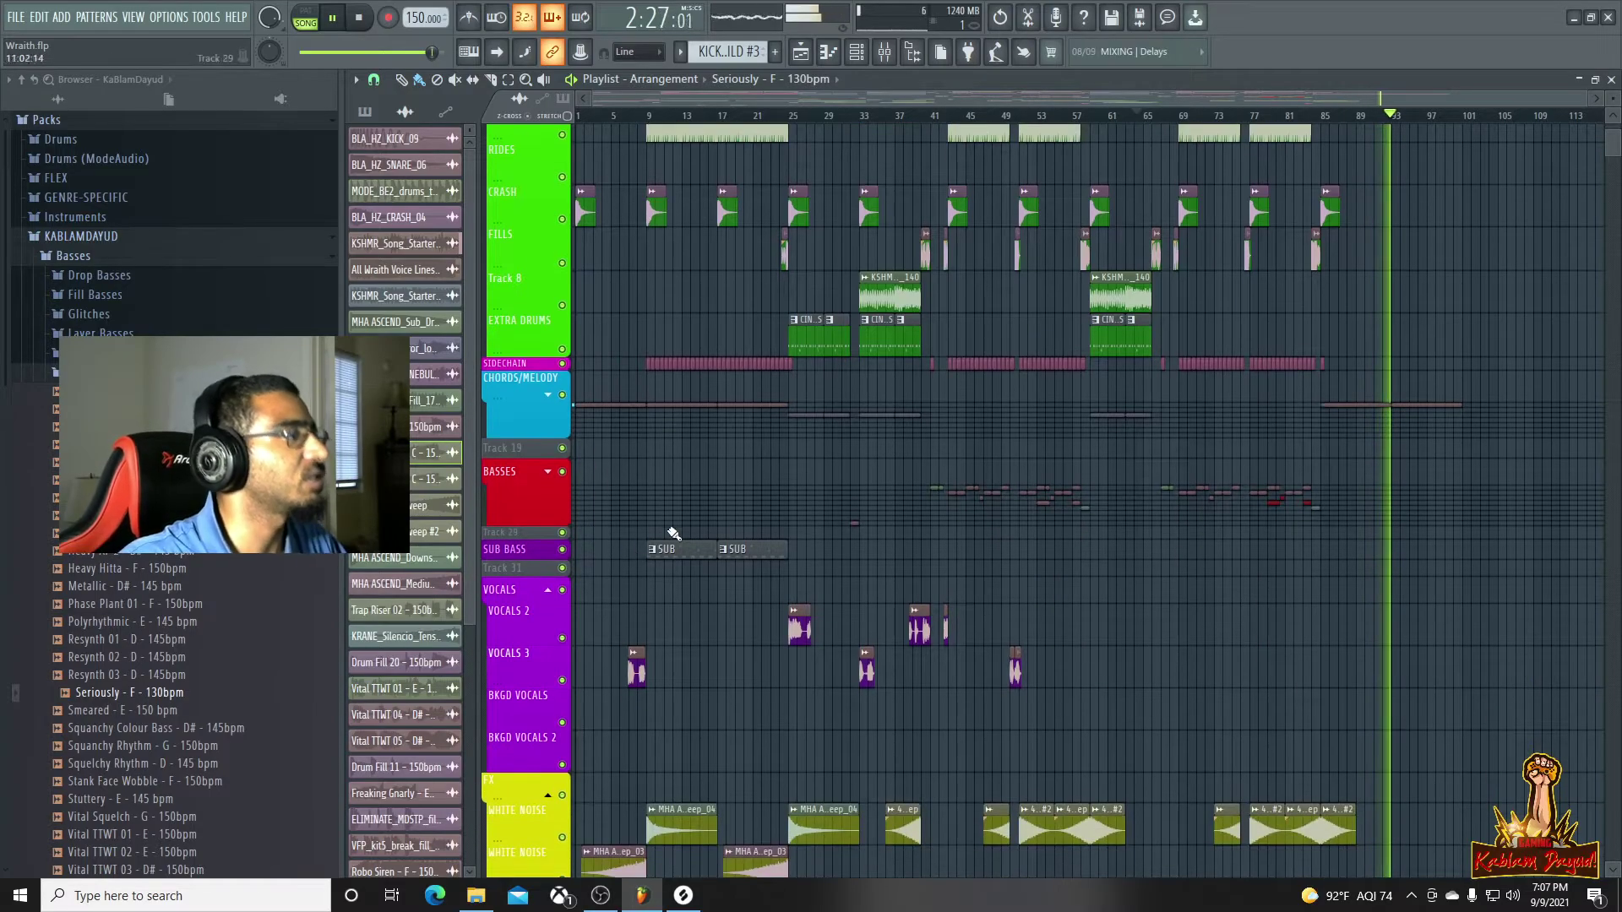
click(548, 589)
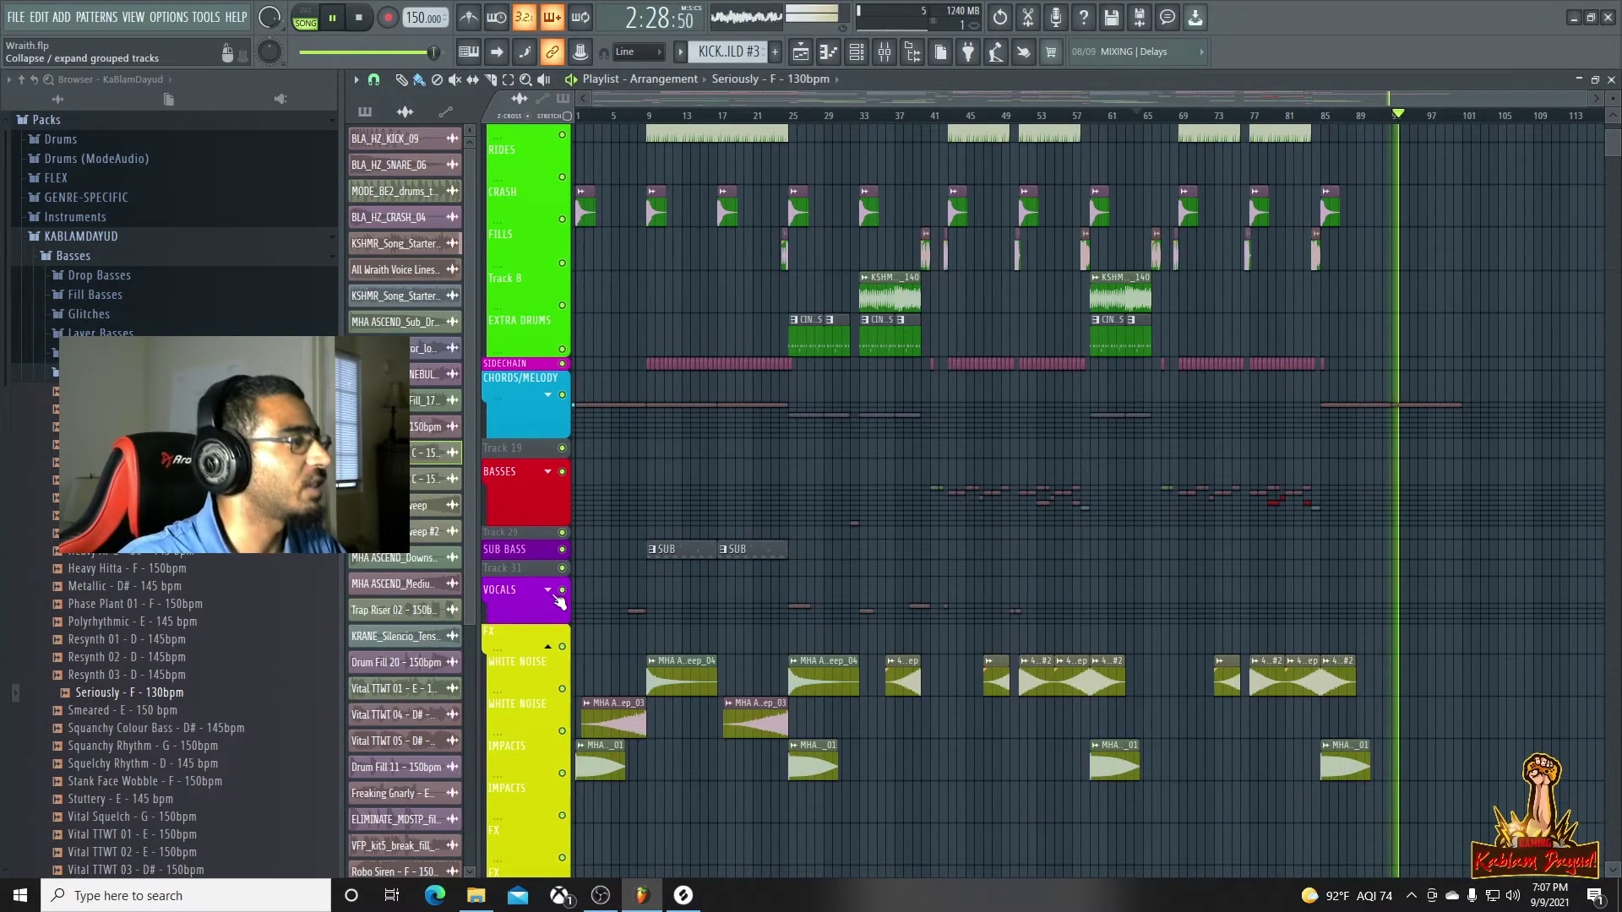
click(549, 650)
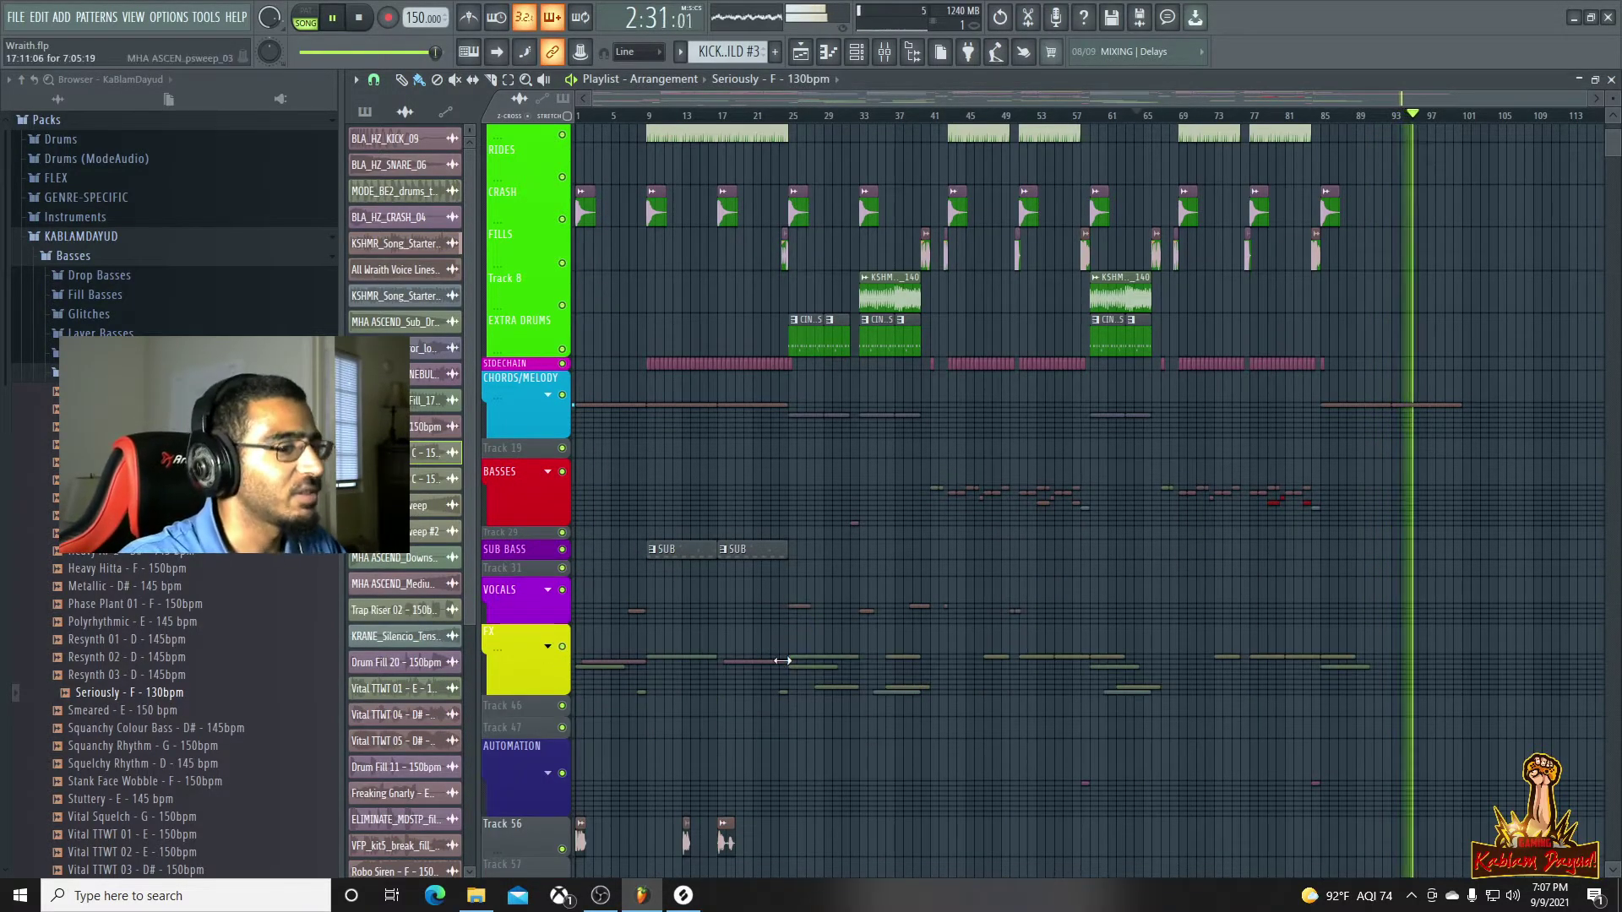
scroll(557, 591, down, 5)
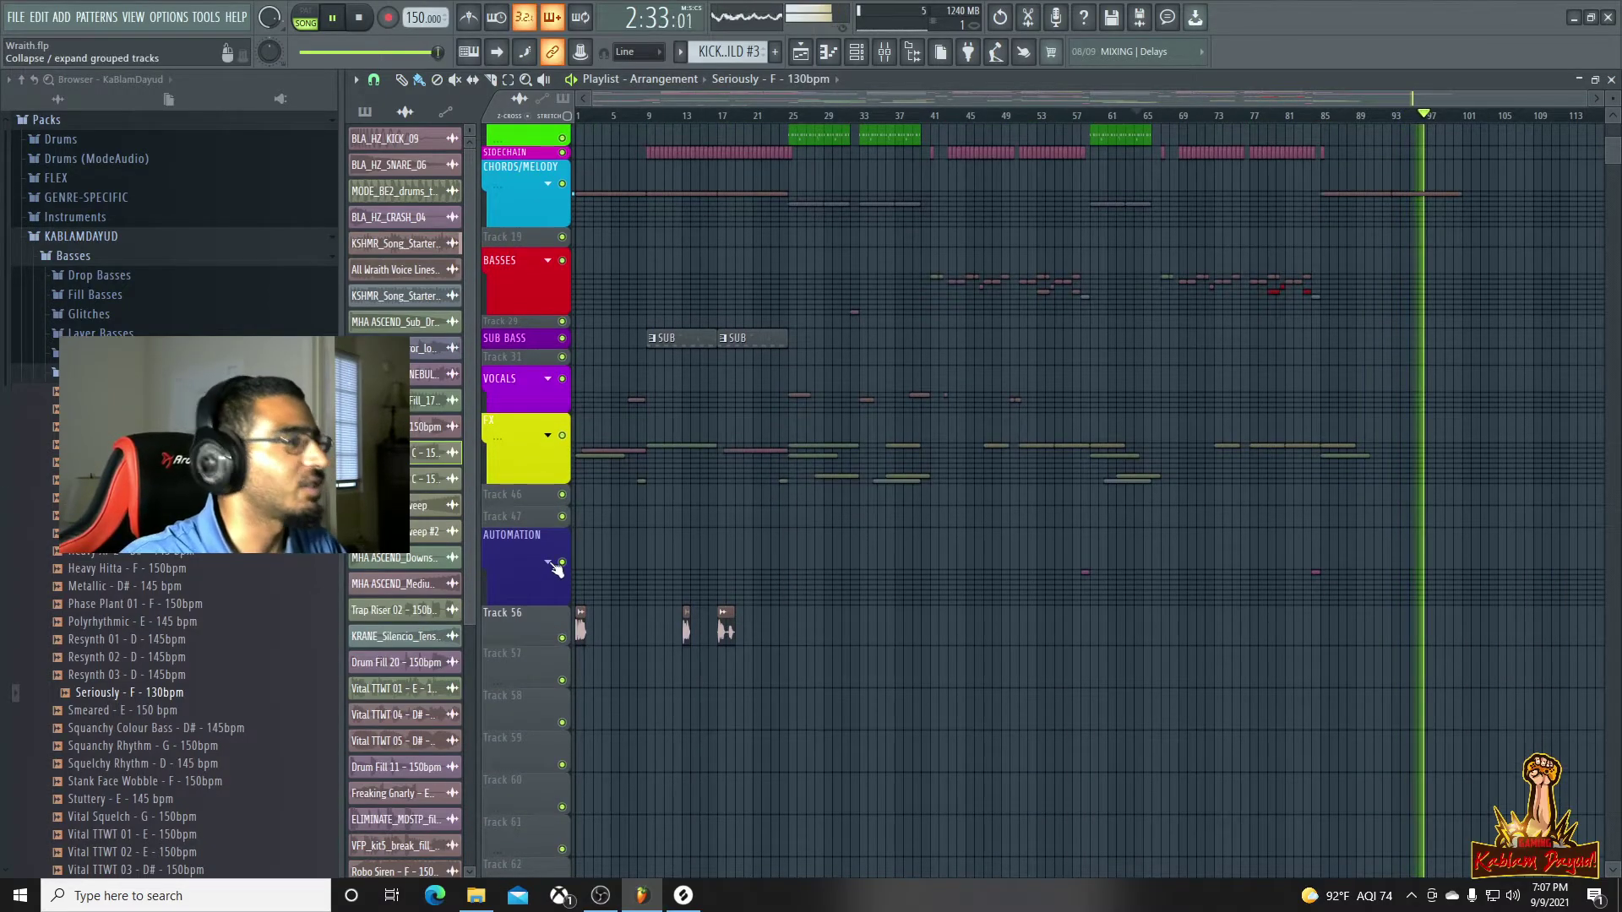
scroll(752, 566, up, 4)
scroll(550, 219, up, 4)
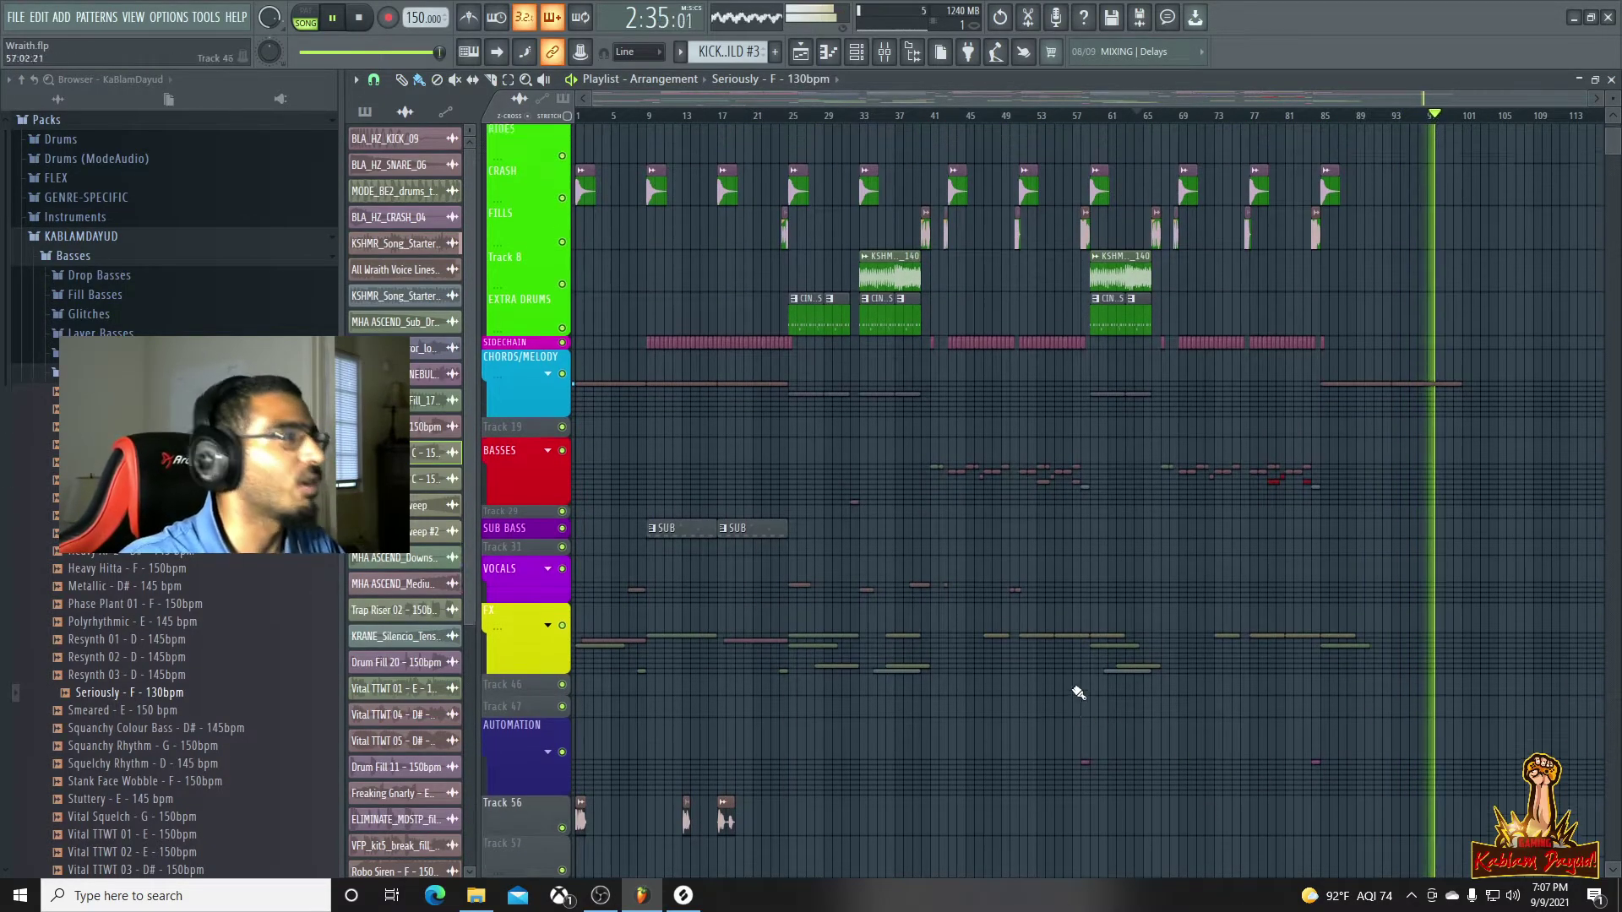
click(548, 138)
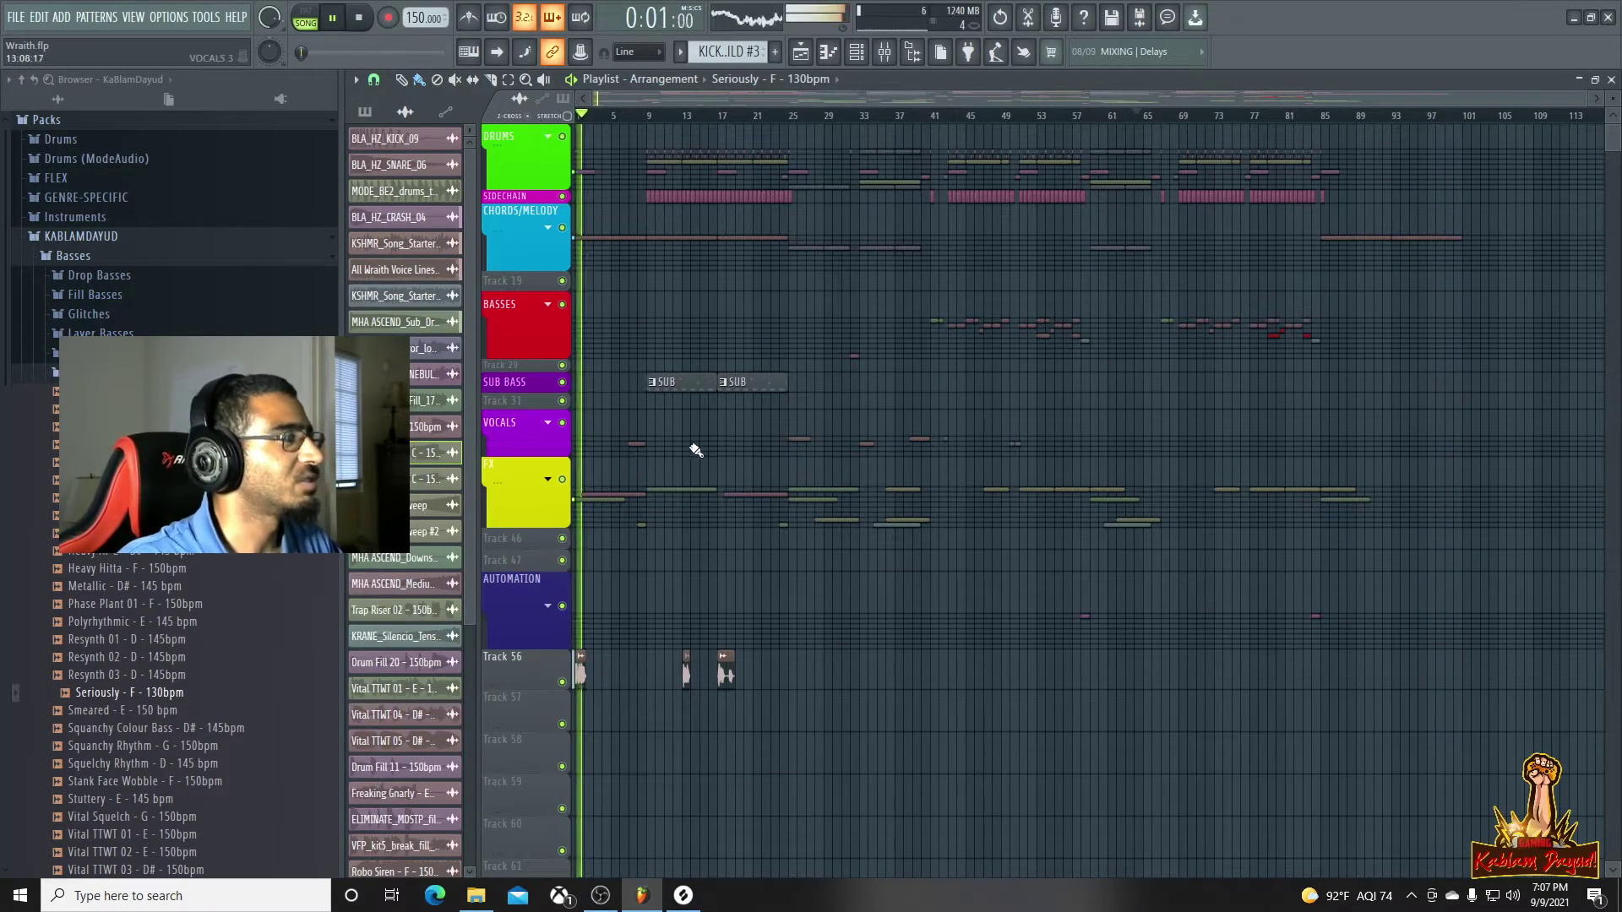
Move the Wraith voice line clip at the start of Track 56 to bar 66, just before the second drop
key(space)
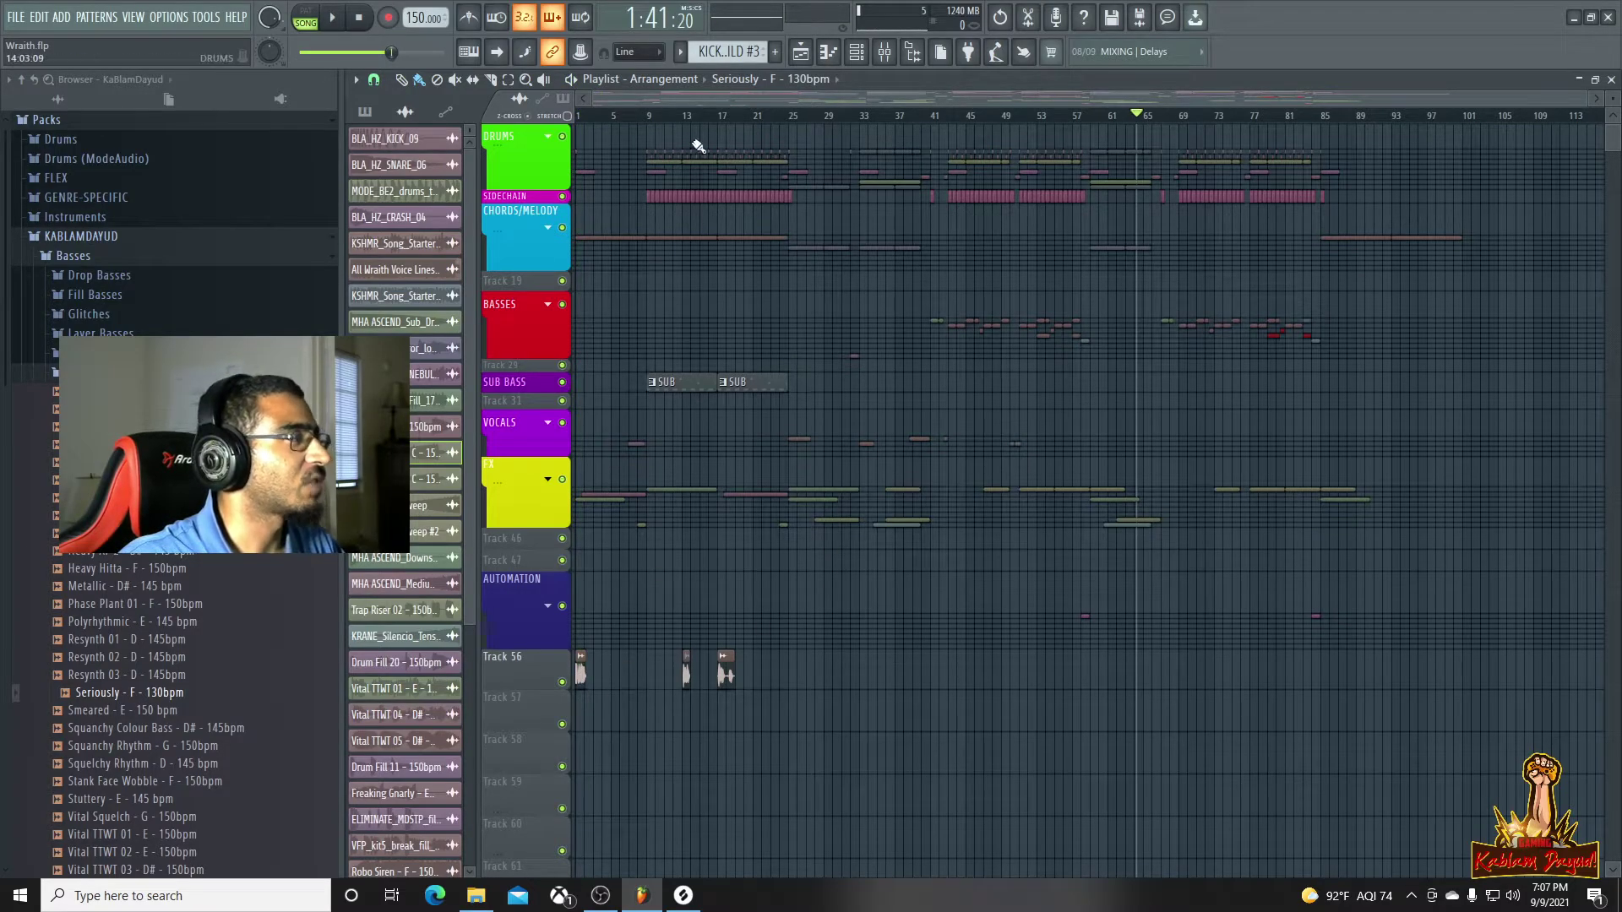
drag(703, 119, 680, 118)
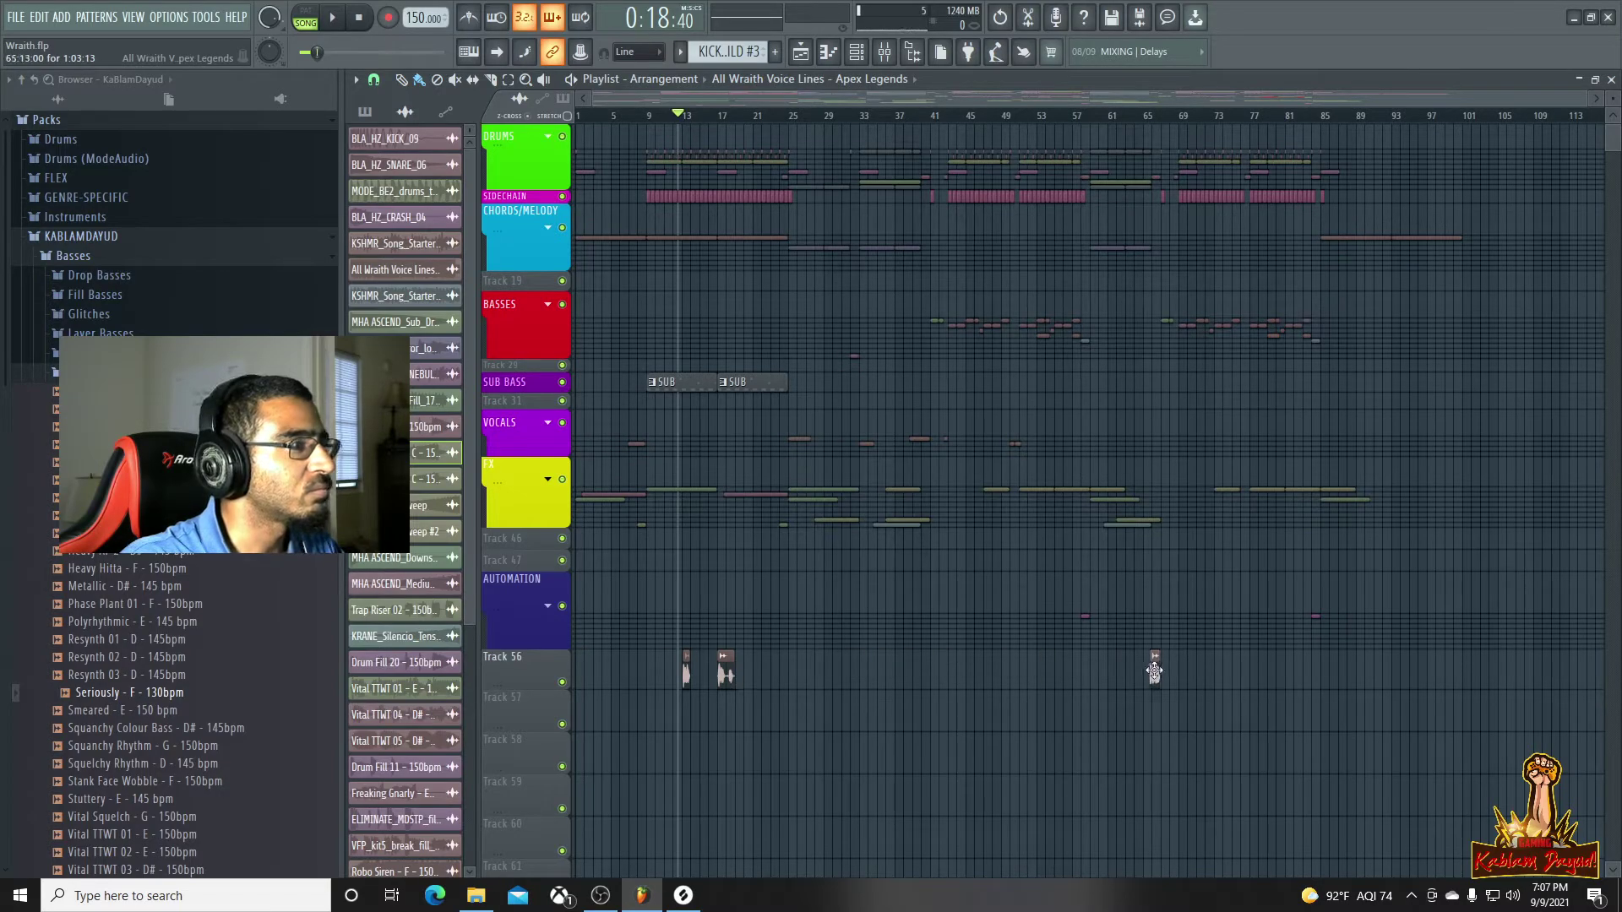
scroll(1124, 211, up, 5)
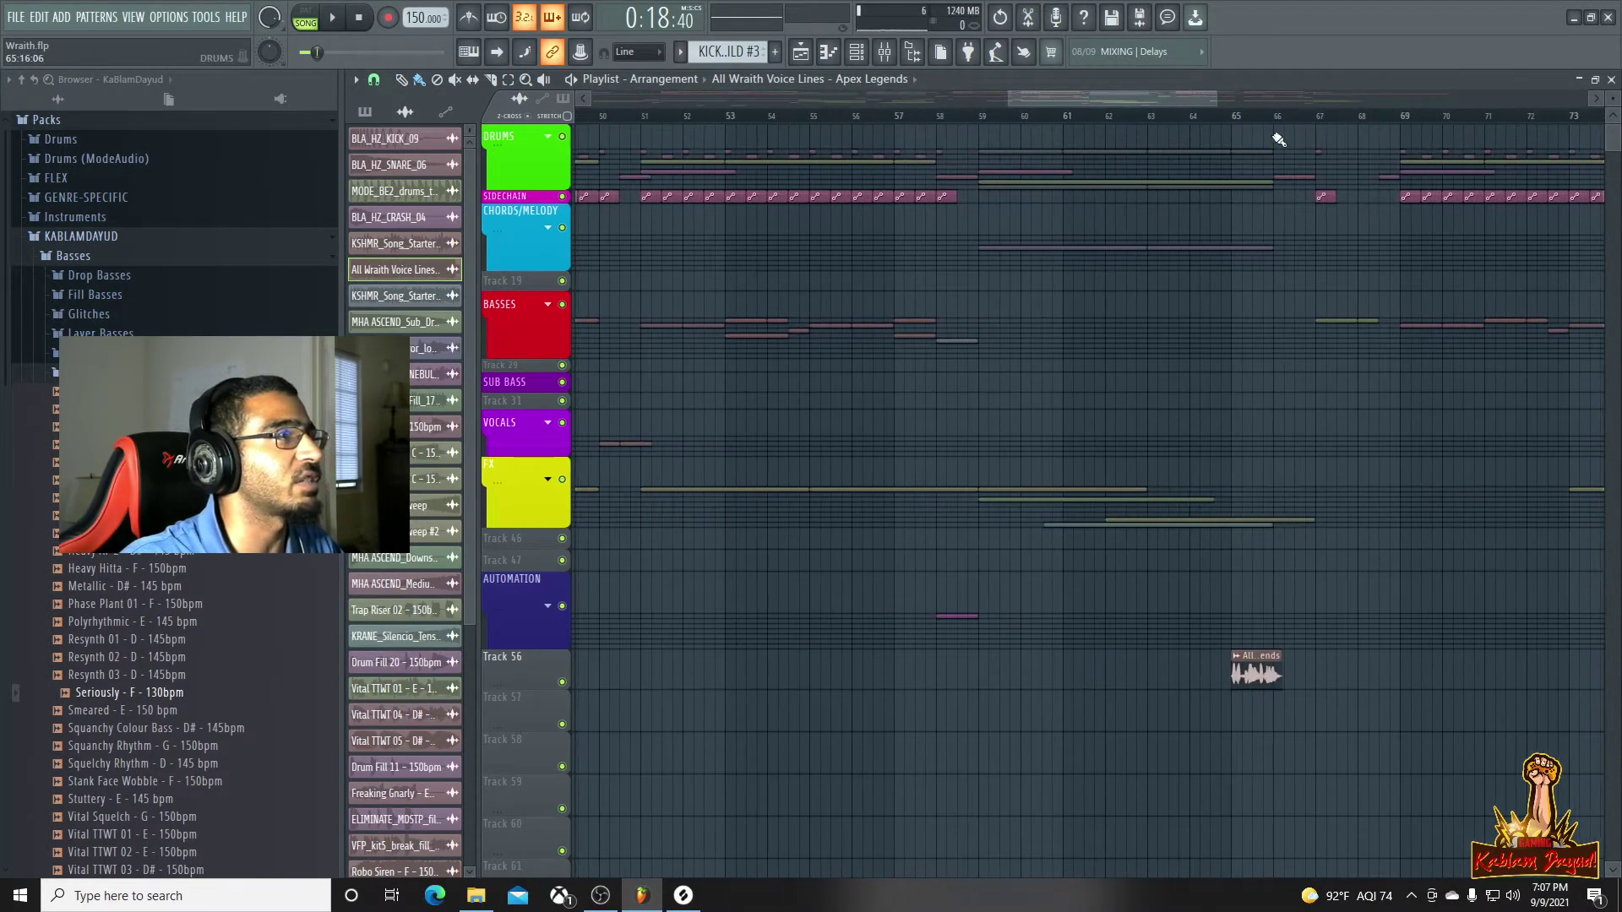
click(1229, 118)
key(space)
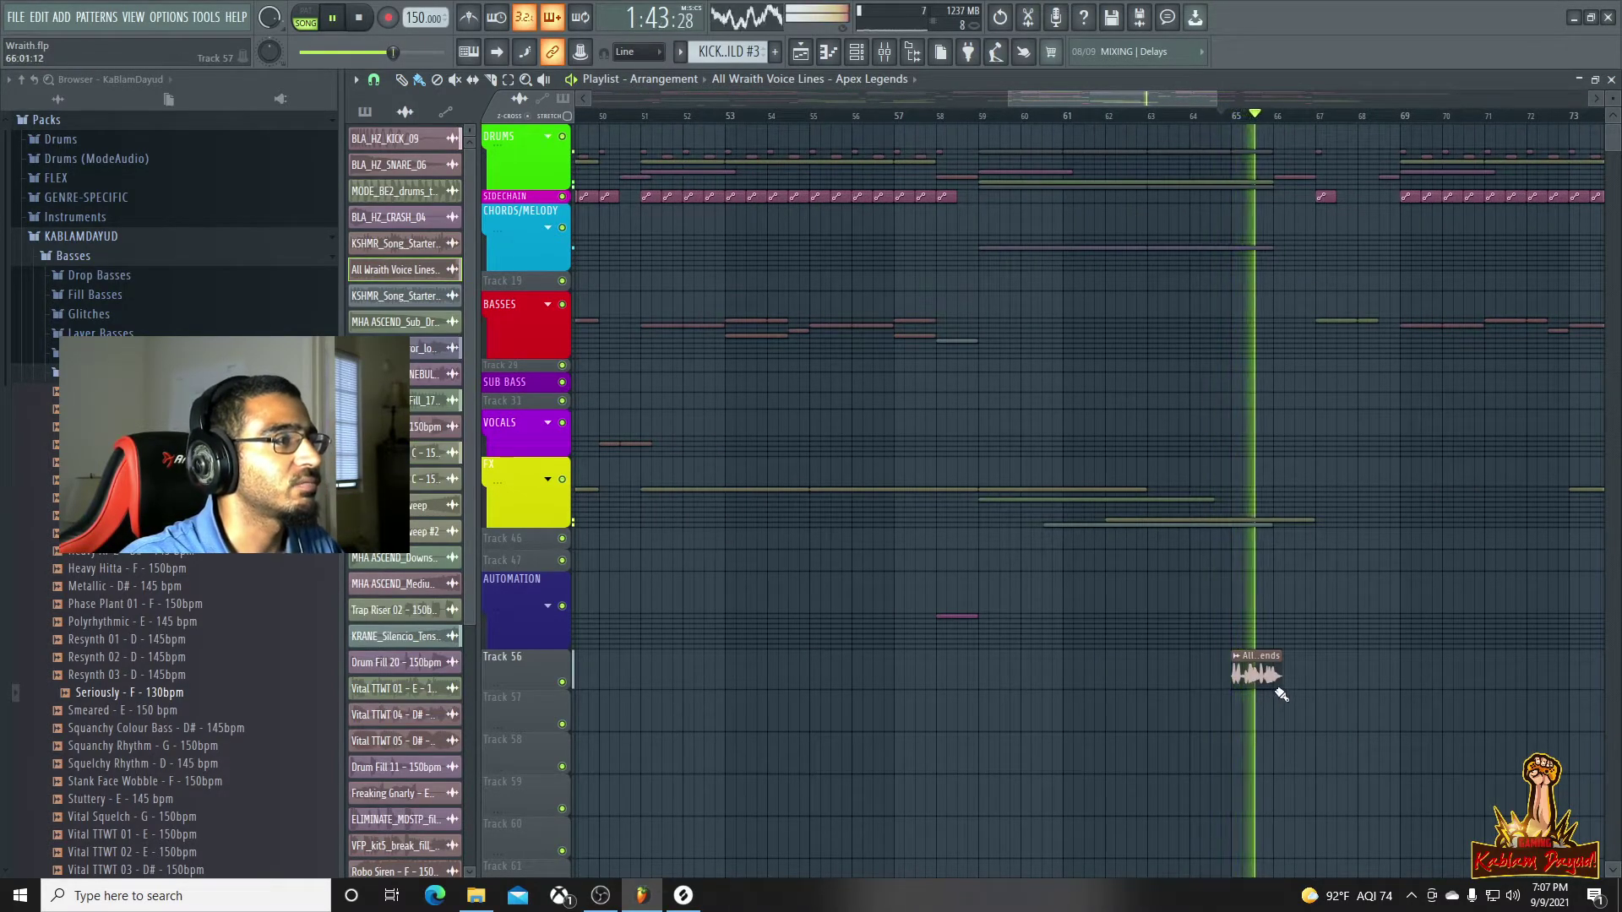
drag(1248, 678, 1290, 675)
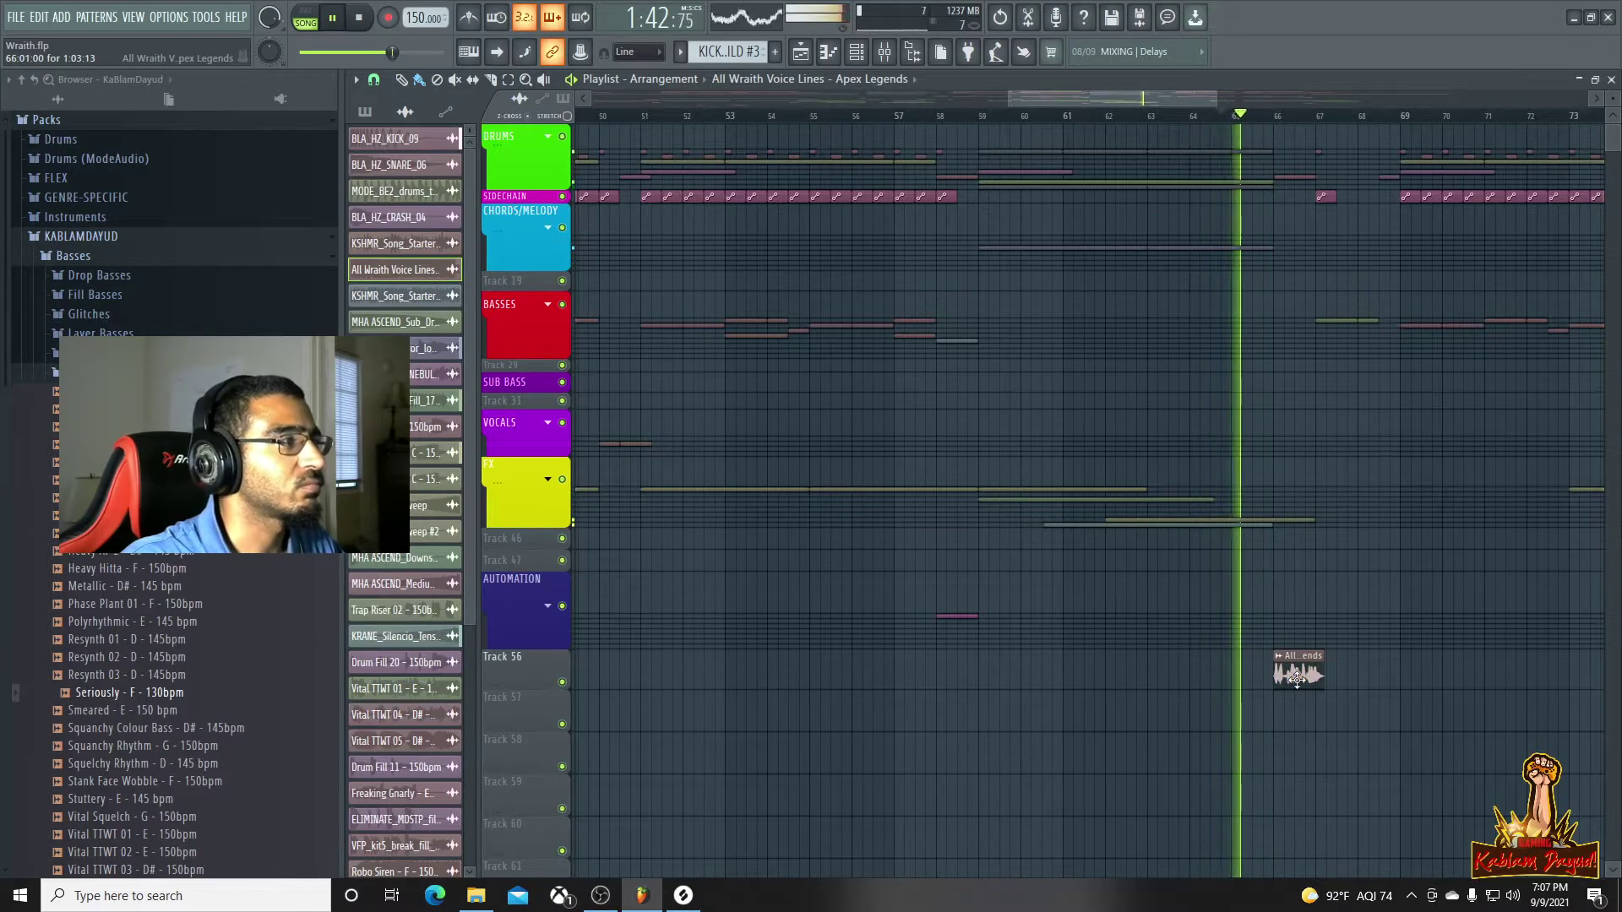
Shift the voice line clip at bar 66 from Track 56 up into the VOCALS 3 track
click(1288, 659)
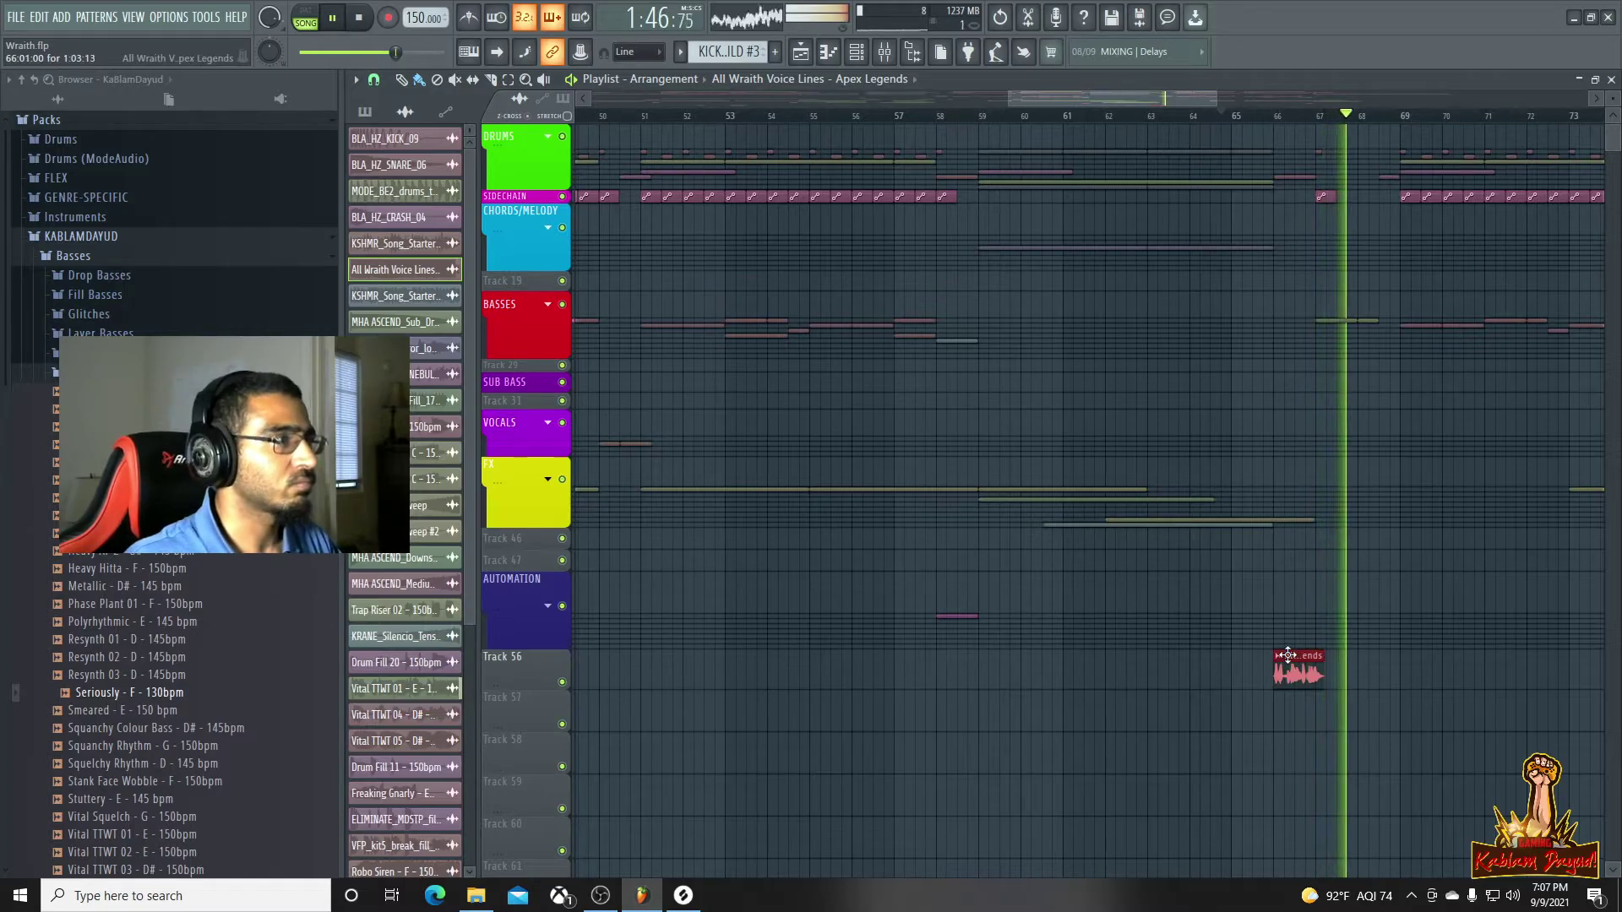
key(shift+Up)
key(shift+Up)
key(shift+Up)
key(shift+Up)
key(shift+Up)
key(shift+Up)
key(shift+Up)
key(shift+Up)
key(shift+Up)
key(shift+Up)
key(shift+Up)
key(shift+Up)
key(shift+Up)
key(shift+Up)
key(shift+Up)
key(shift+Up)
key(shift+Up)
key(shift+Up)
key(shift+Up)
key(shift+Up)
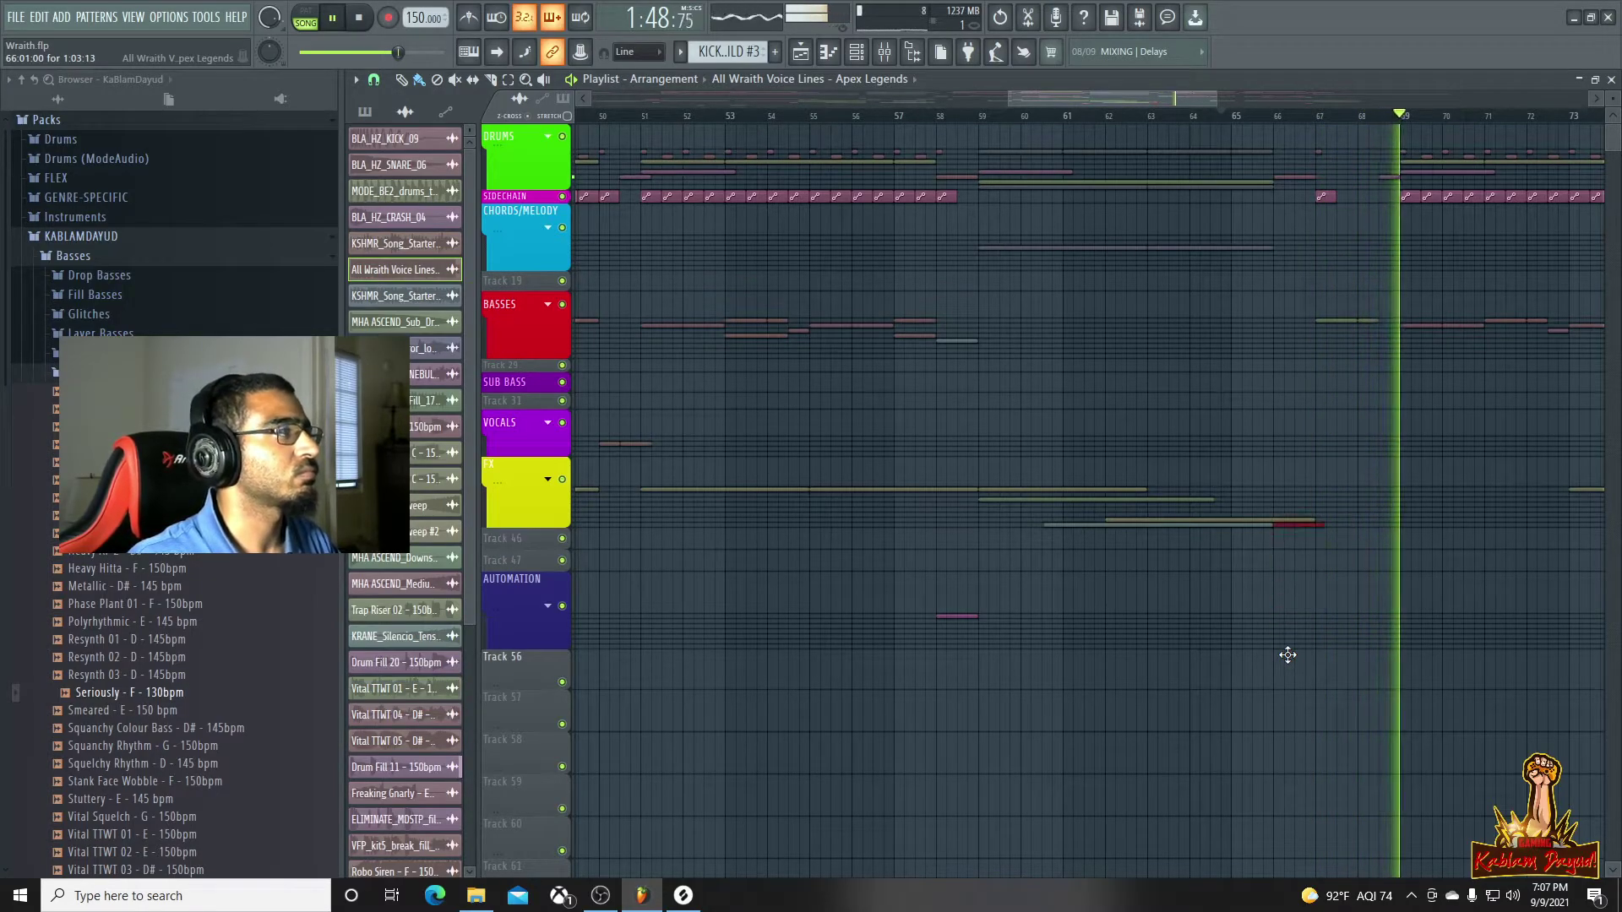
key(shift+Up)
key(shift+Up)
key(shift+Up)
key(shift+Up)
key(shift+Up)
key(shift+Up)
key(shift+Up)
key(shift+Up)
key(shift+Up)
key(shift+Up)
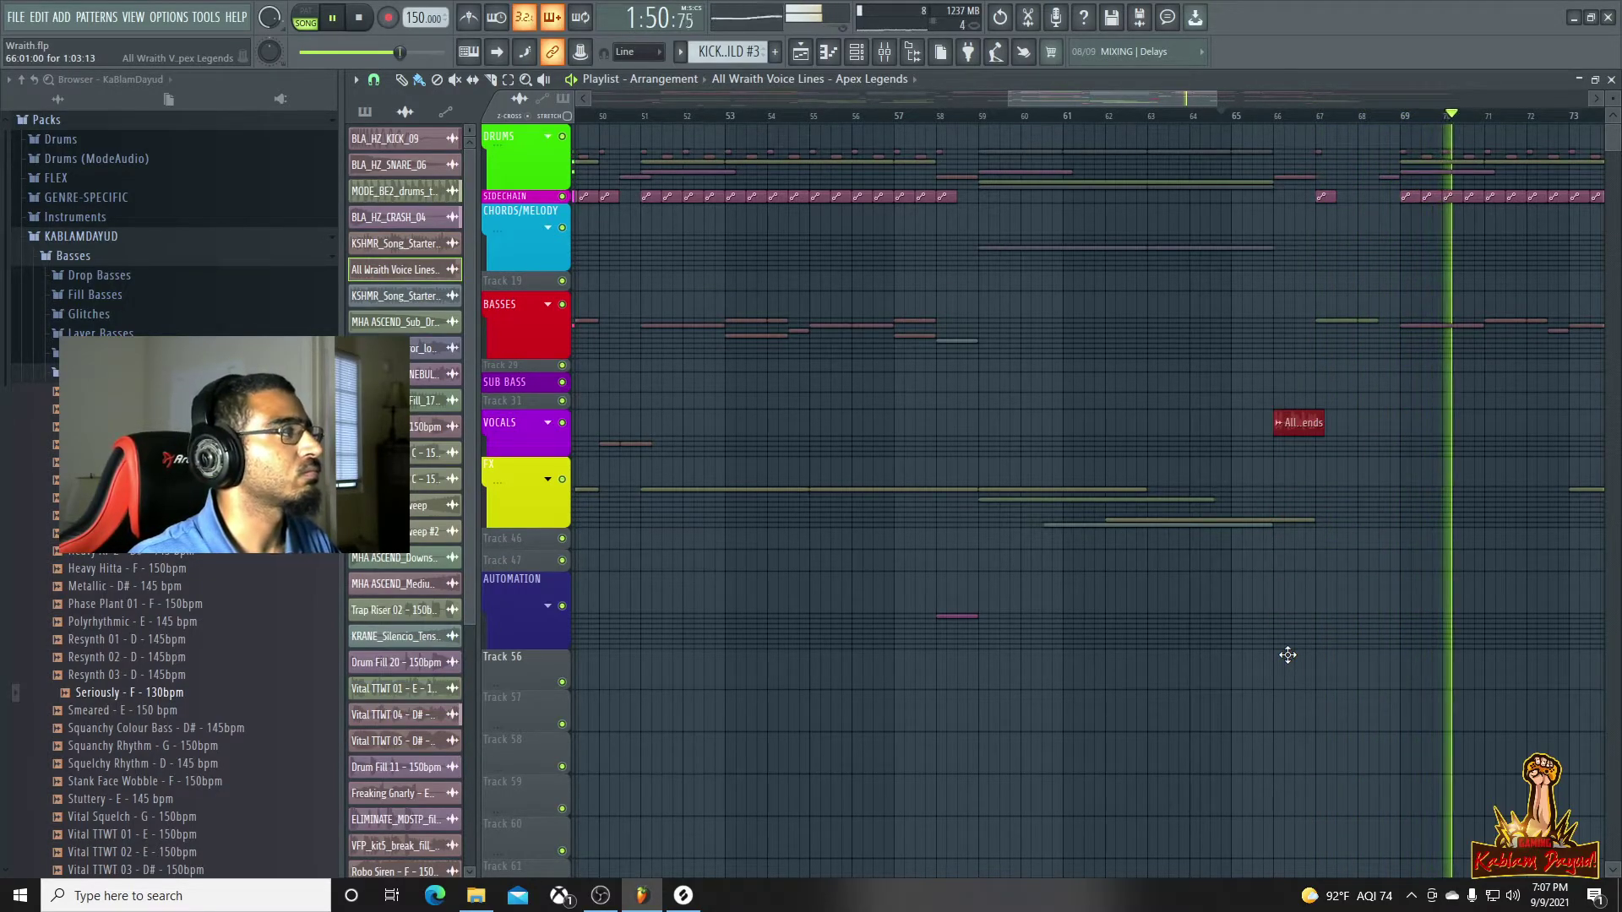
key(shift+Down)
key(shift+Down)
key(shift+Down)
key(shift+Down)
key(shift+Down)
key(shift+Down)
key(shift+Down)
key(shift+Down)
key(shift+Down)
key(shift+Down)
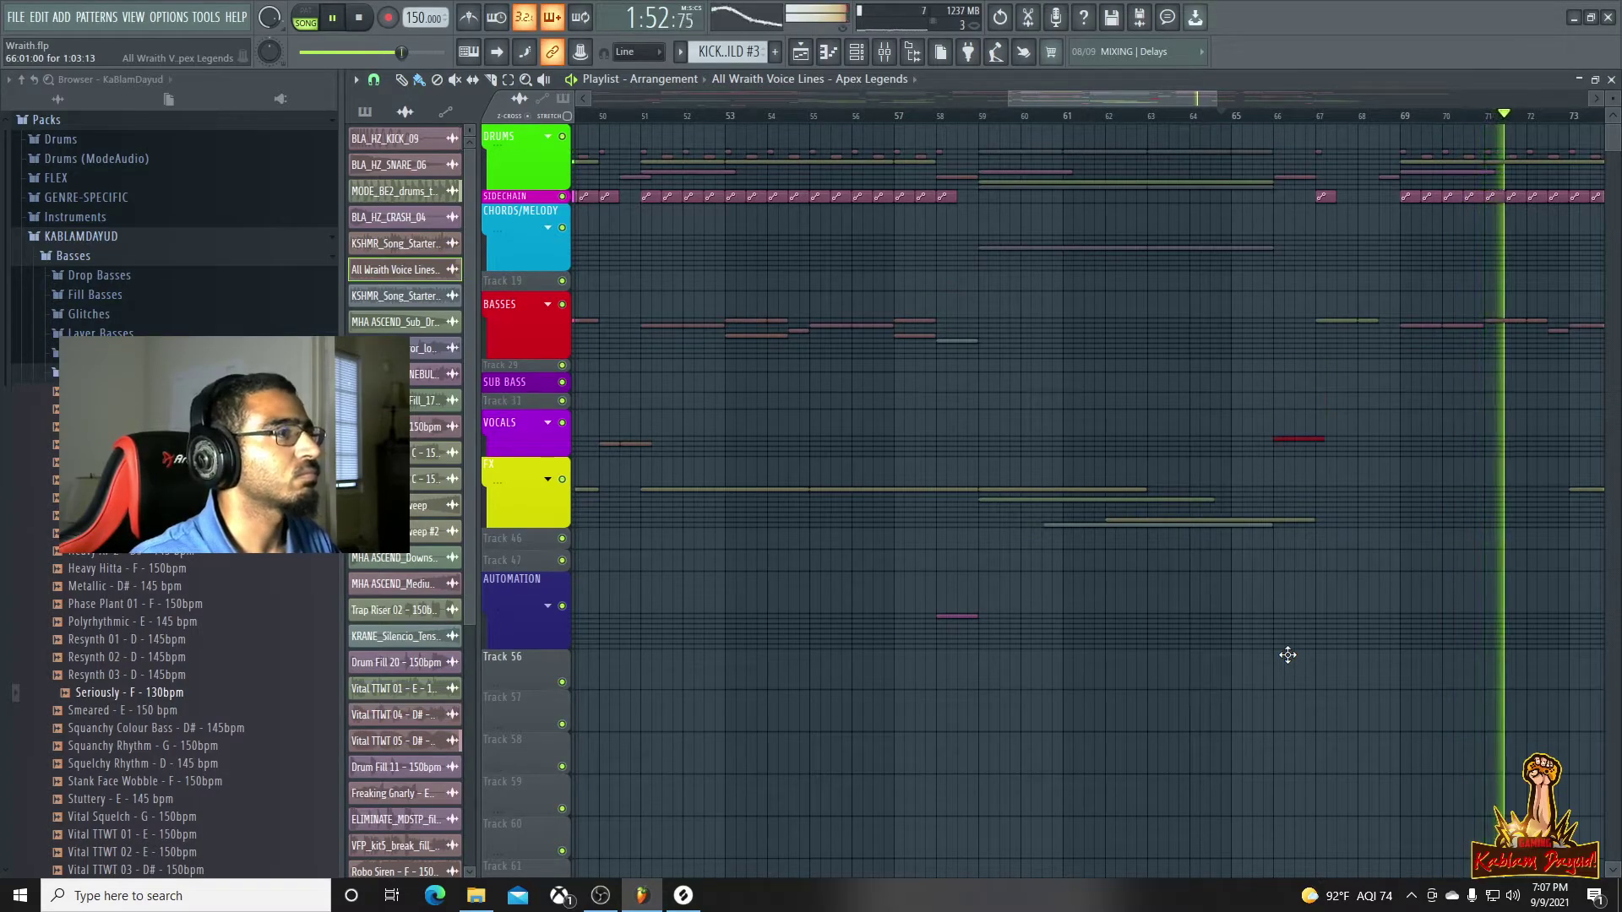
Play the section around bar 66 to check how the voice line leads into the second drop
key(space)
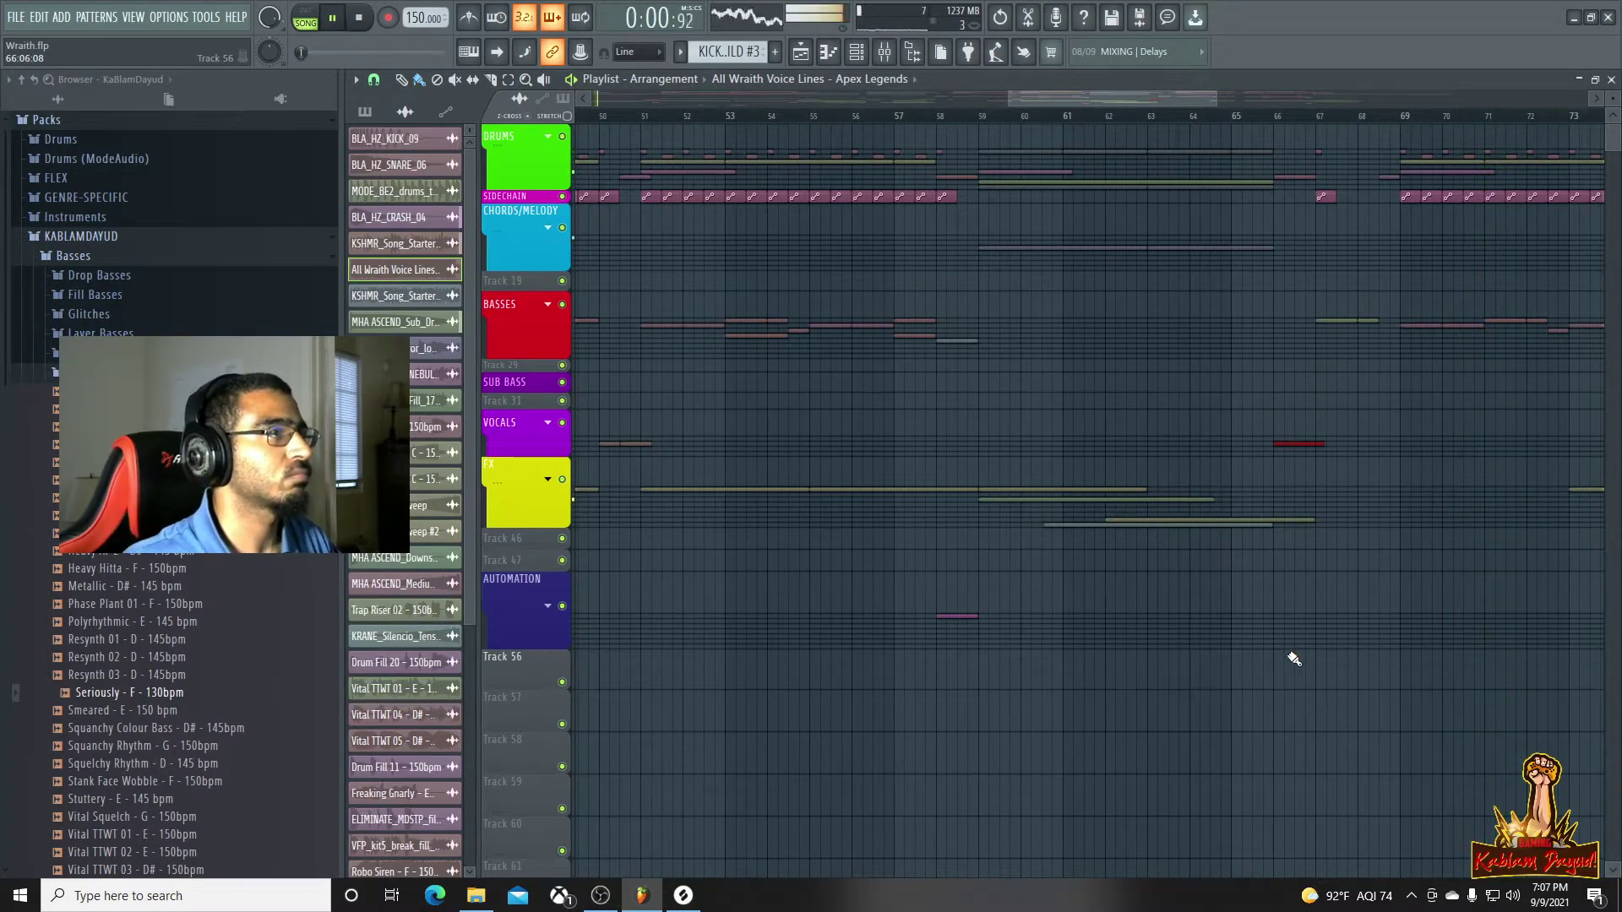
click(1284, 140)
right_click(1311, 136)
key(space)
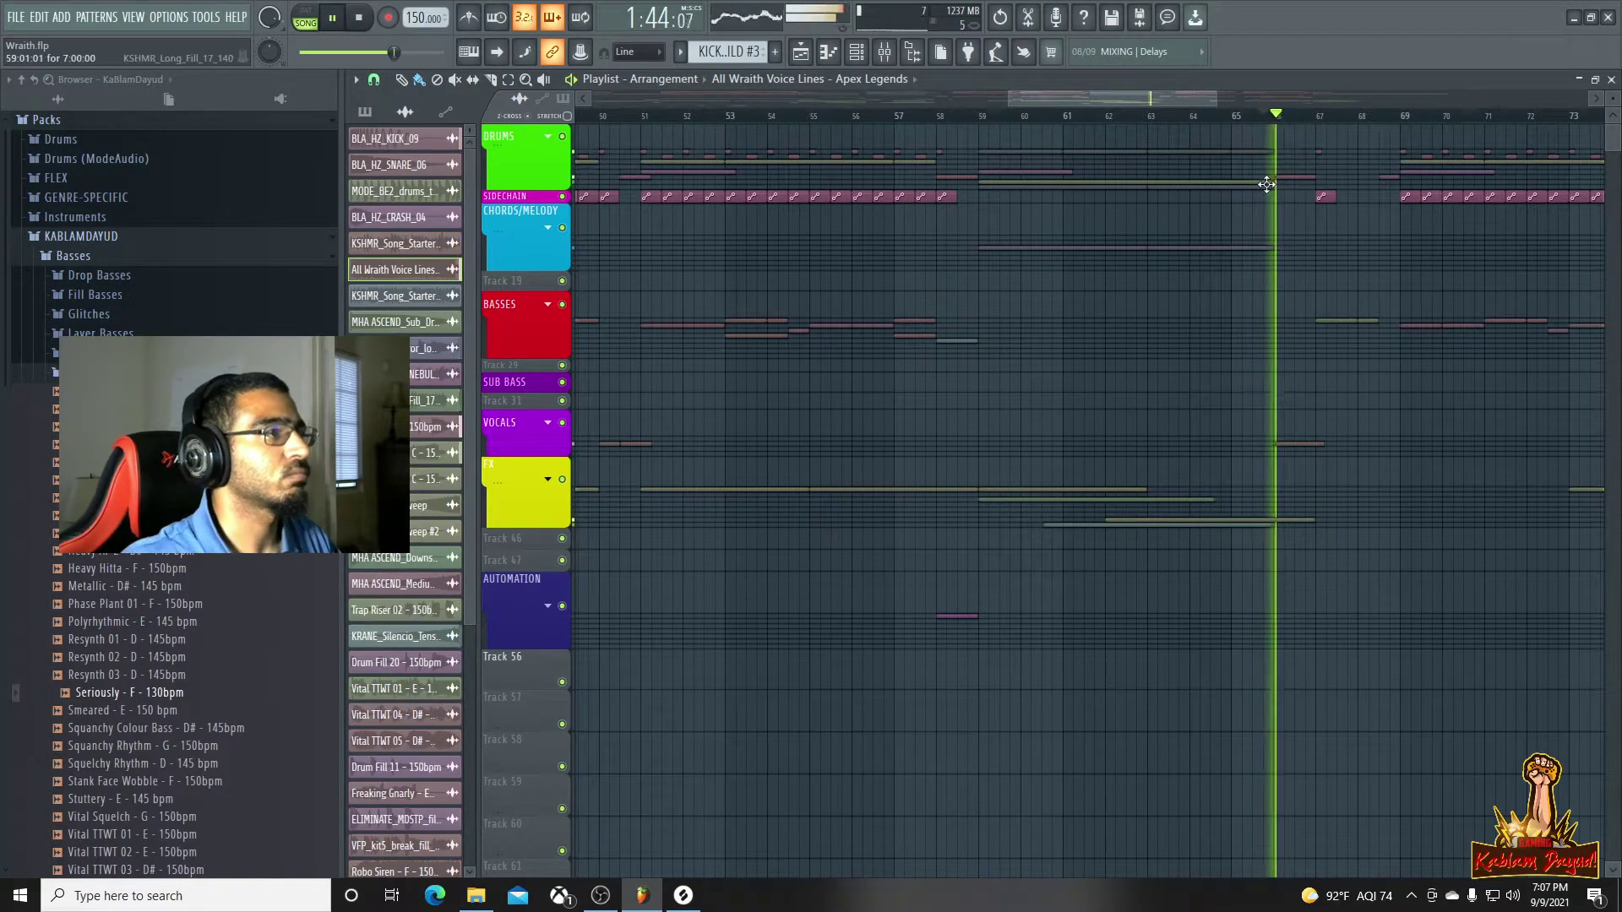
scroll(1408, 543, up, 6)
key(space)
key(space)
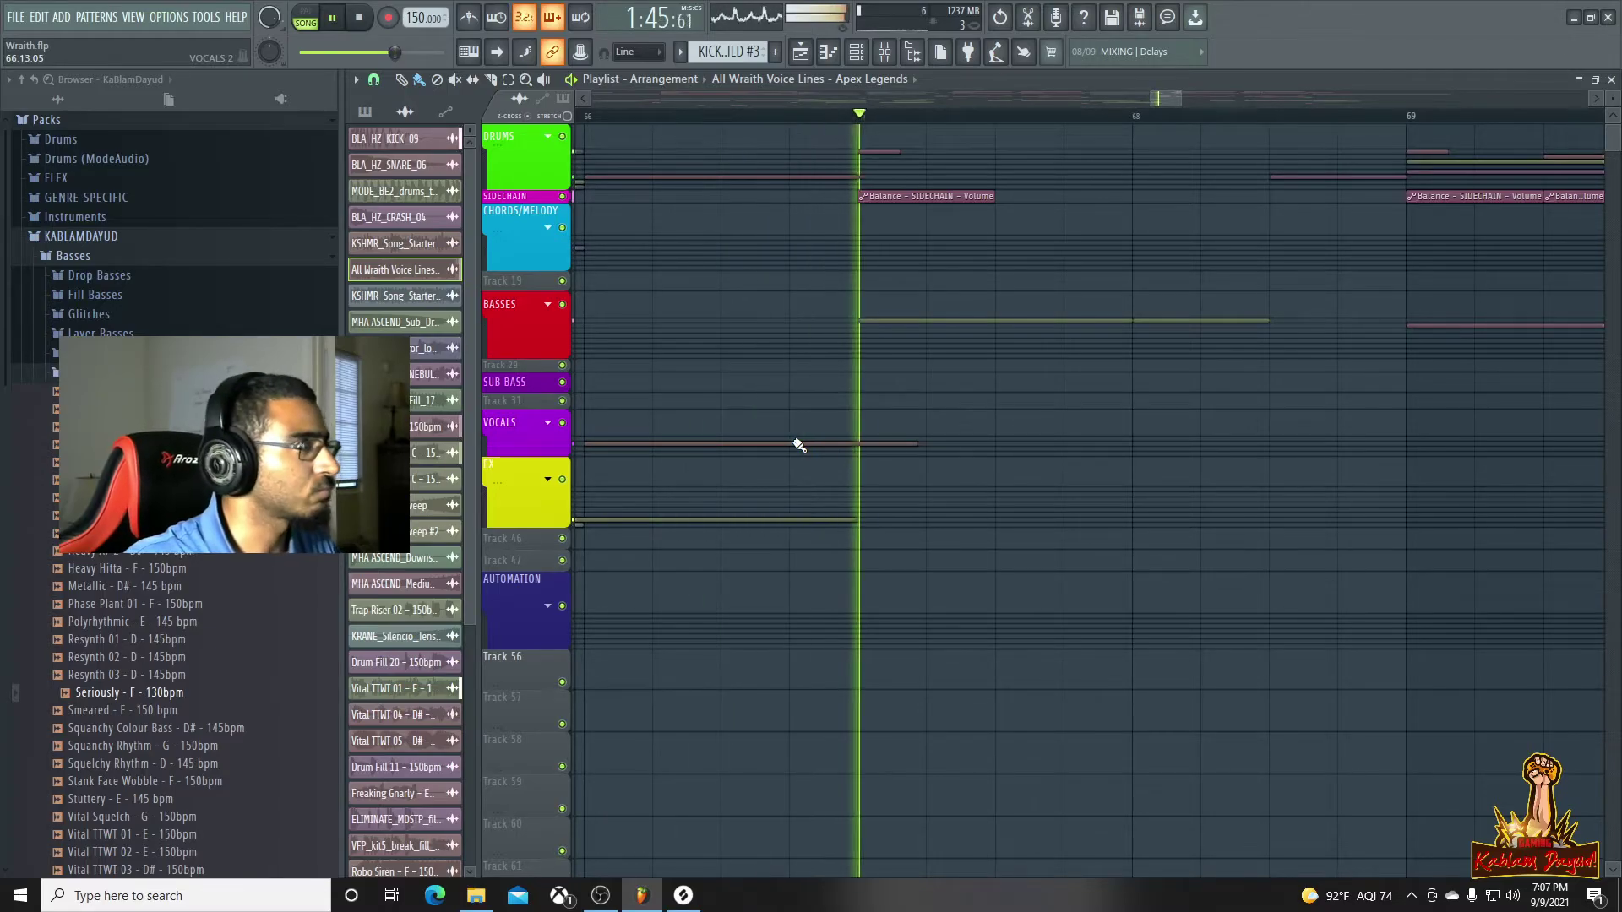
scroll(971, 439, down, 4)
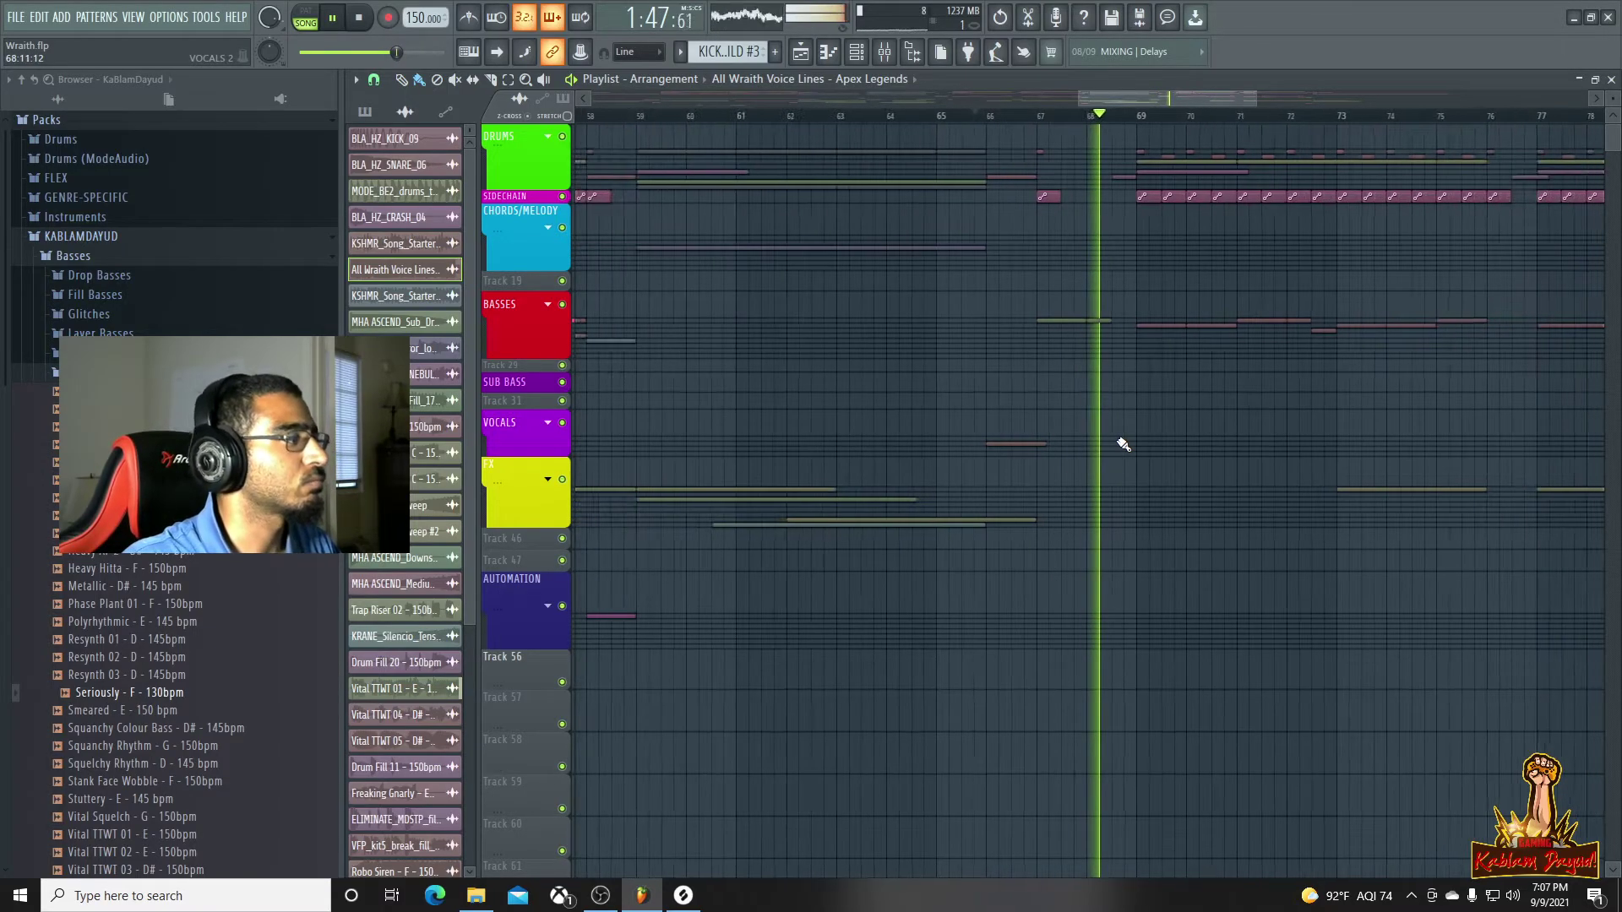
key(space)
Audition the two remaining voice line clips on Track 56 at bars 13 and 17
scroll(743, 615, down, 4)
drag(1148, 101, 657, 103)
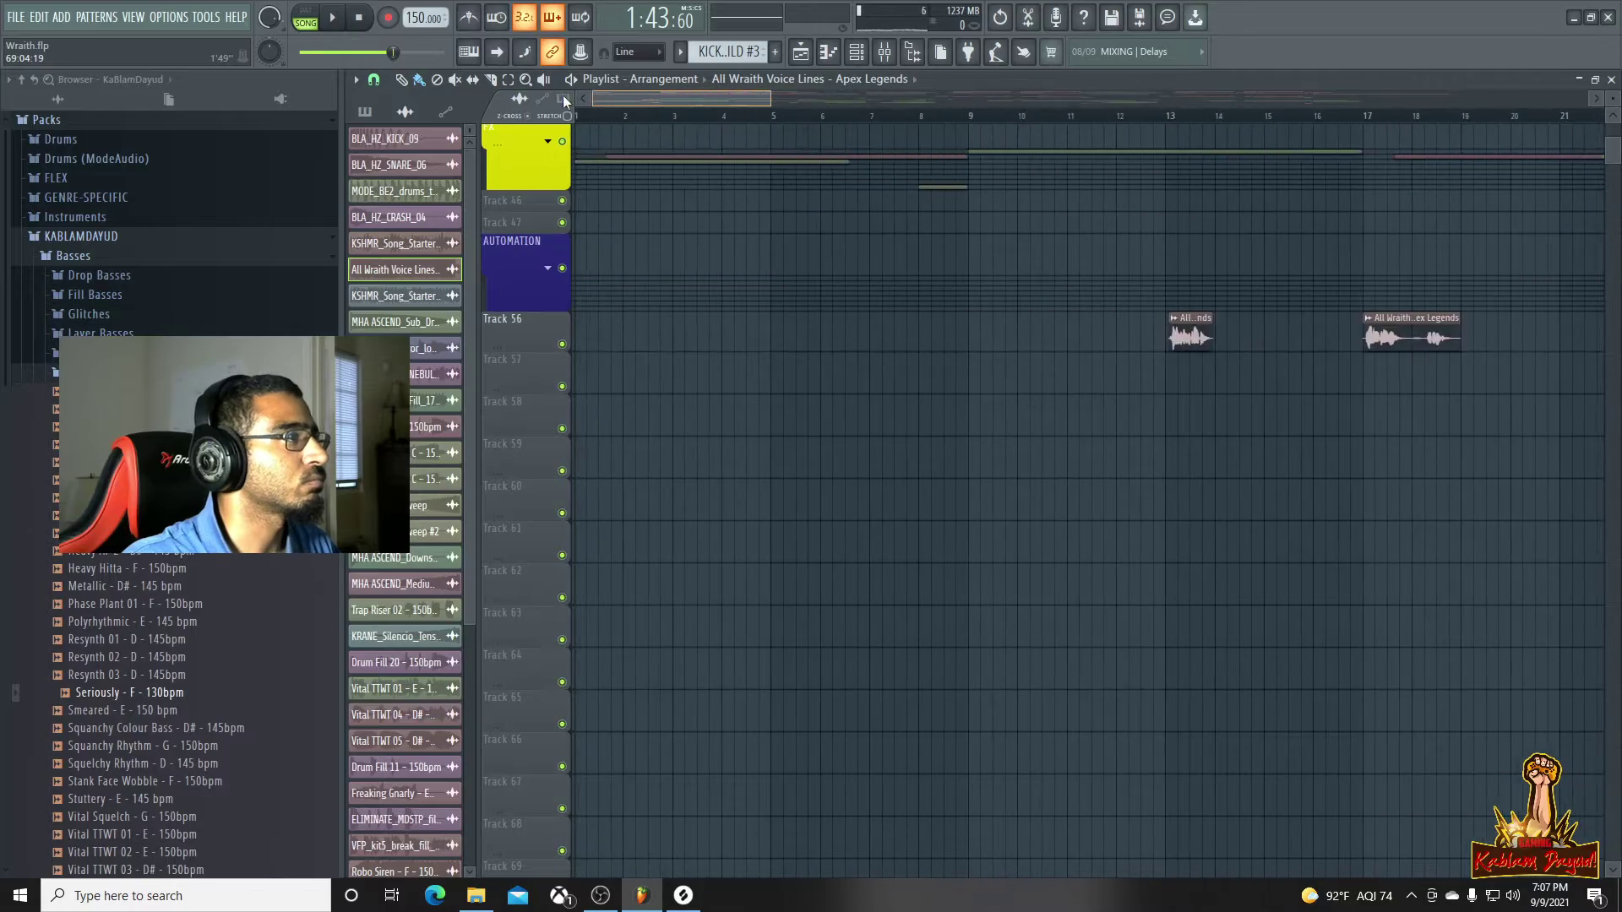
click(1168, 118)
key(space)
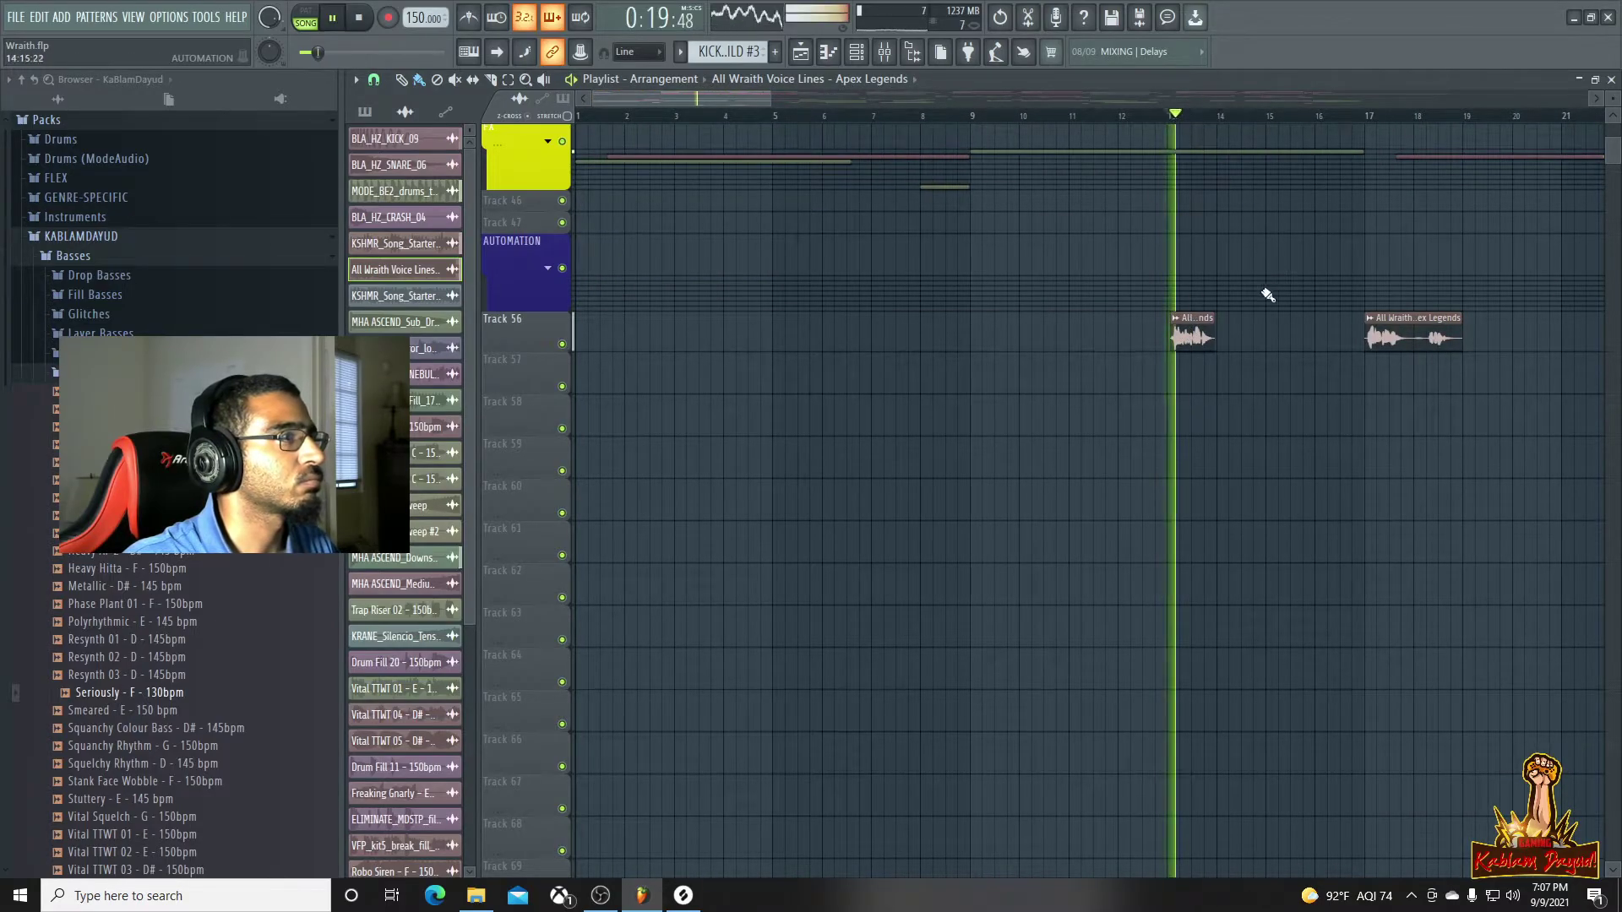
key(space)
click(1364, 119)
key(space)
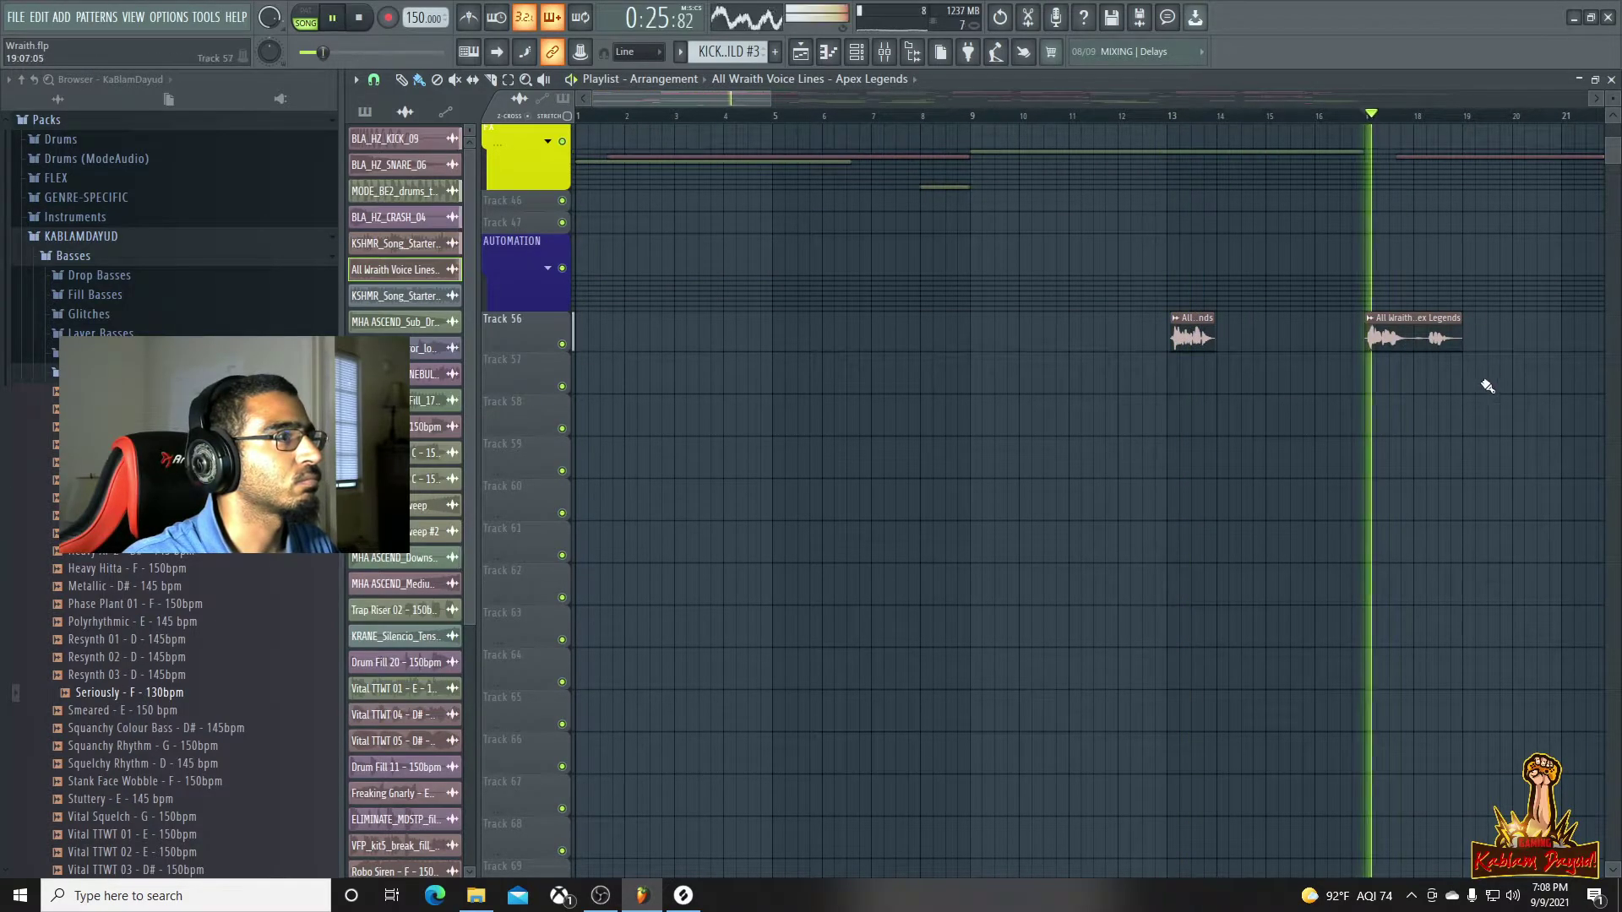
Try the longer voice line clip from bar 17 of Track 56 at bar 85, and move it to bar 101
scroll(1402, 439, down, 3)
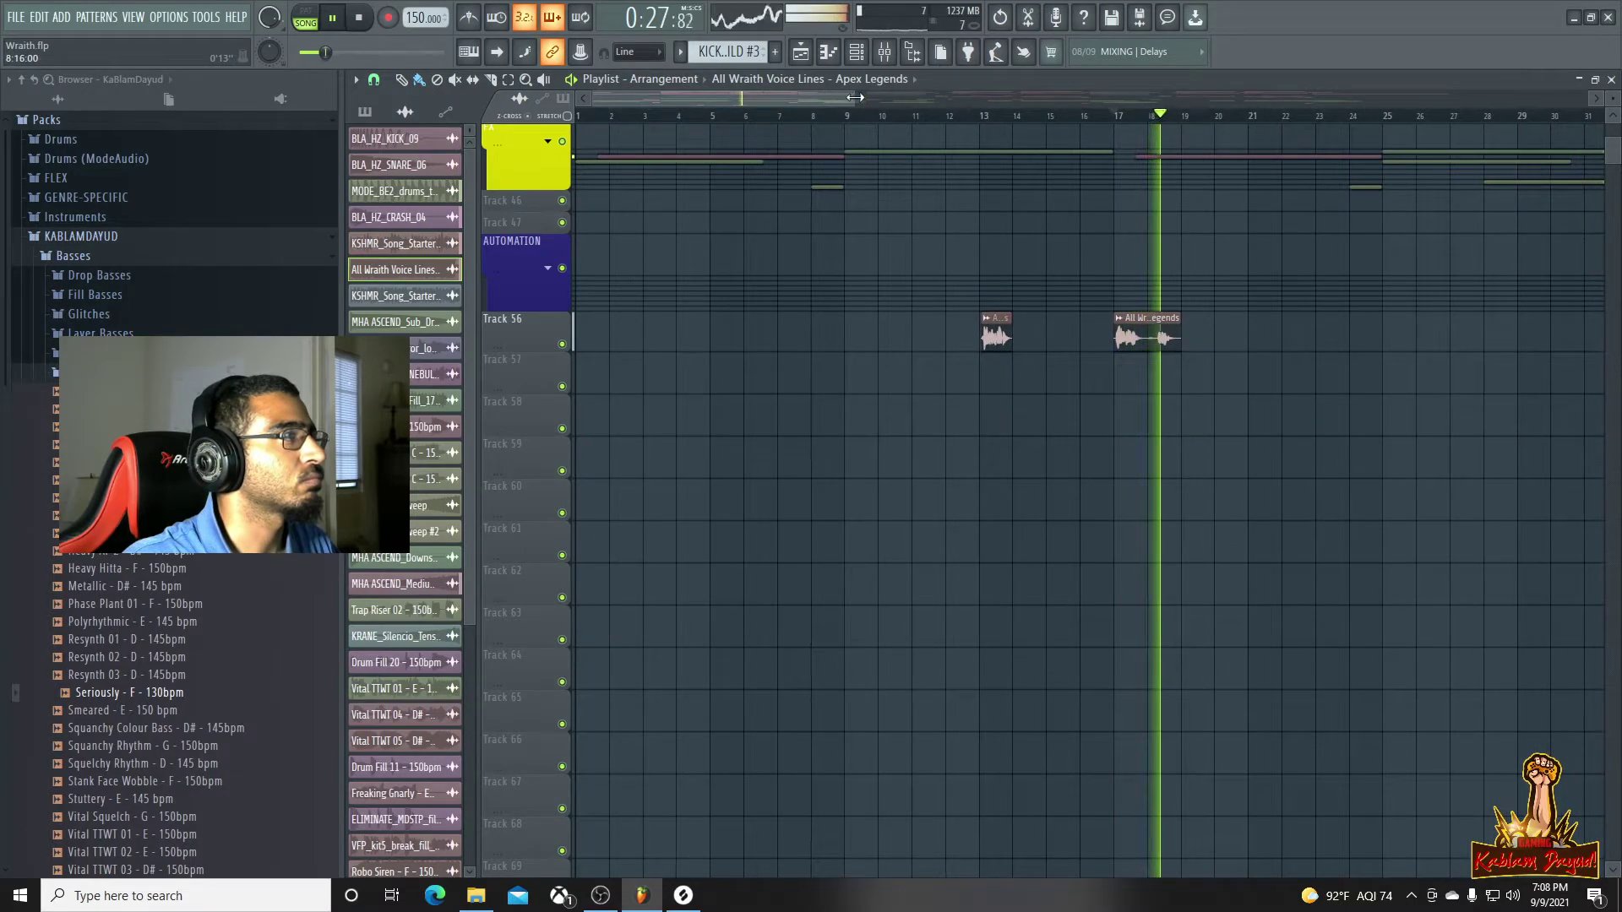
scroll(1166, 185, down, 4)
scroll(1039, 453, up, 5)
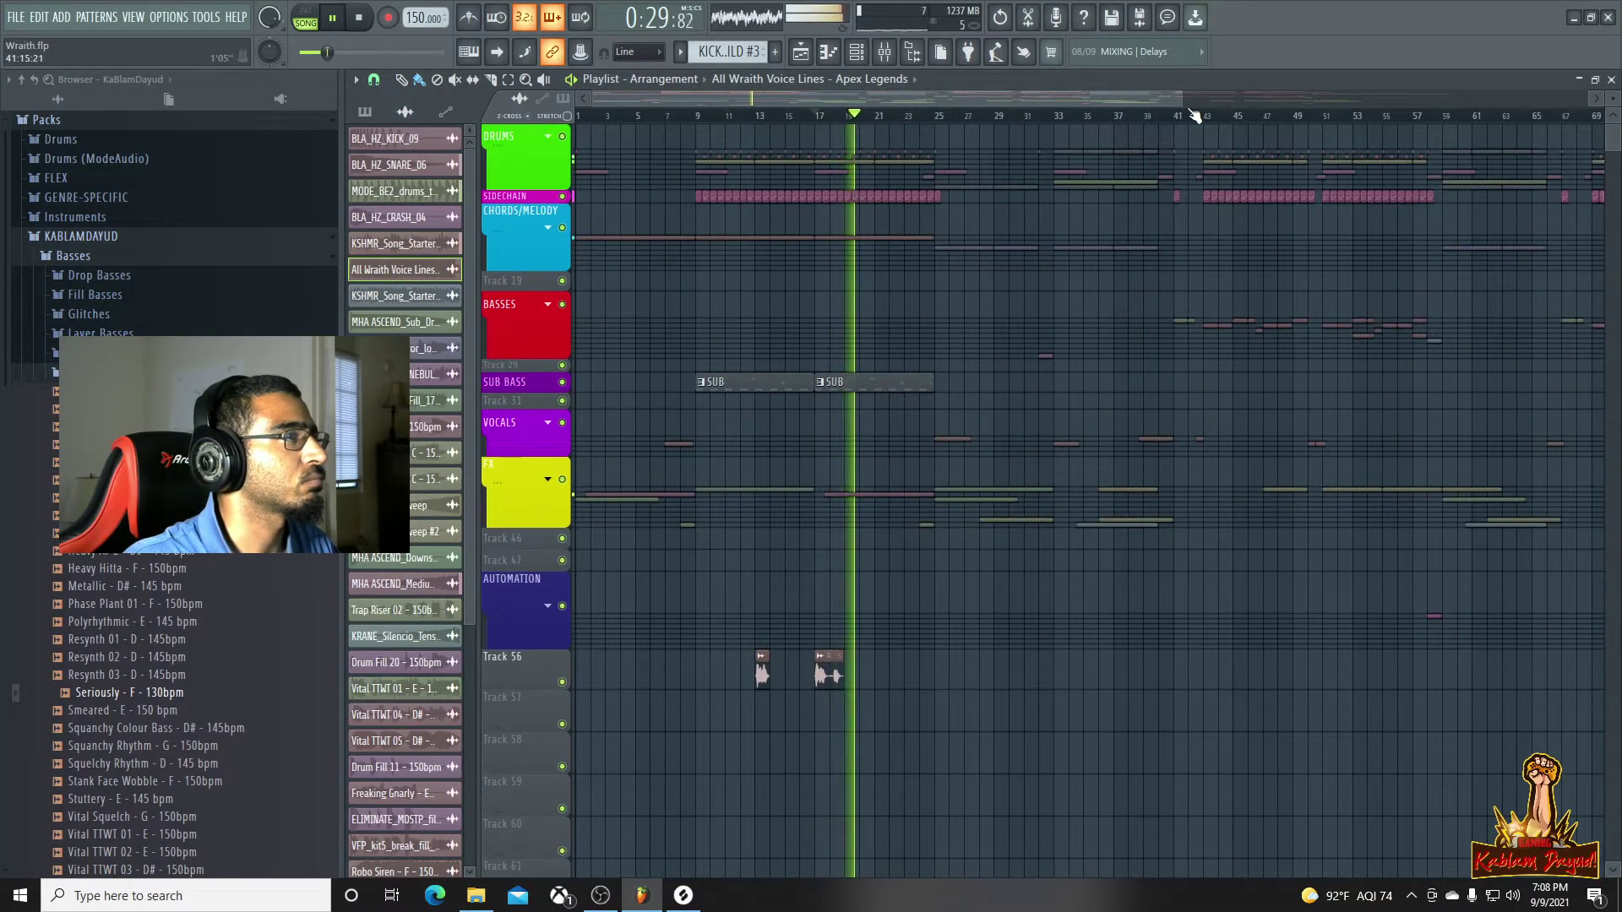
drag(1183, 98, 1543, 141)
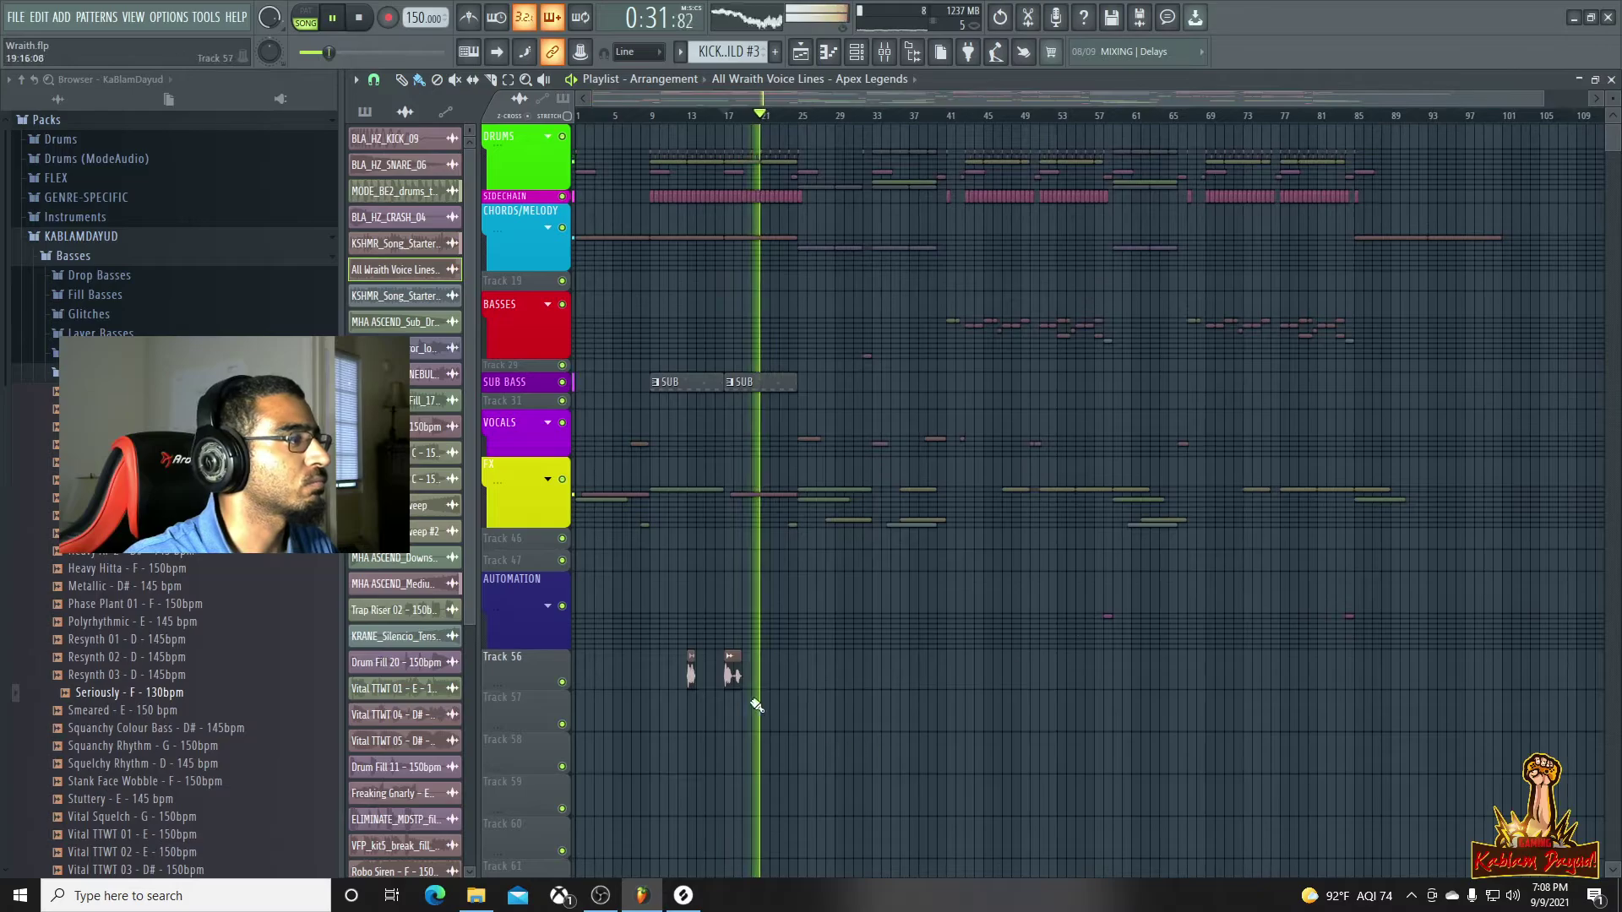
drag(733, 657, 1419, 651)
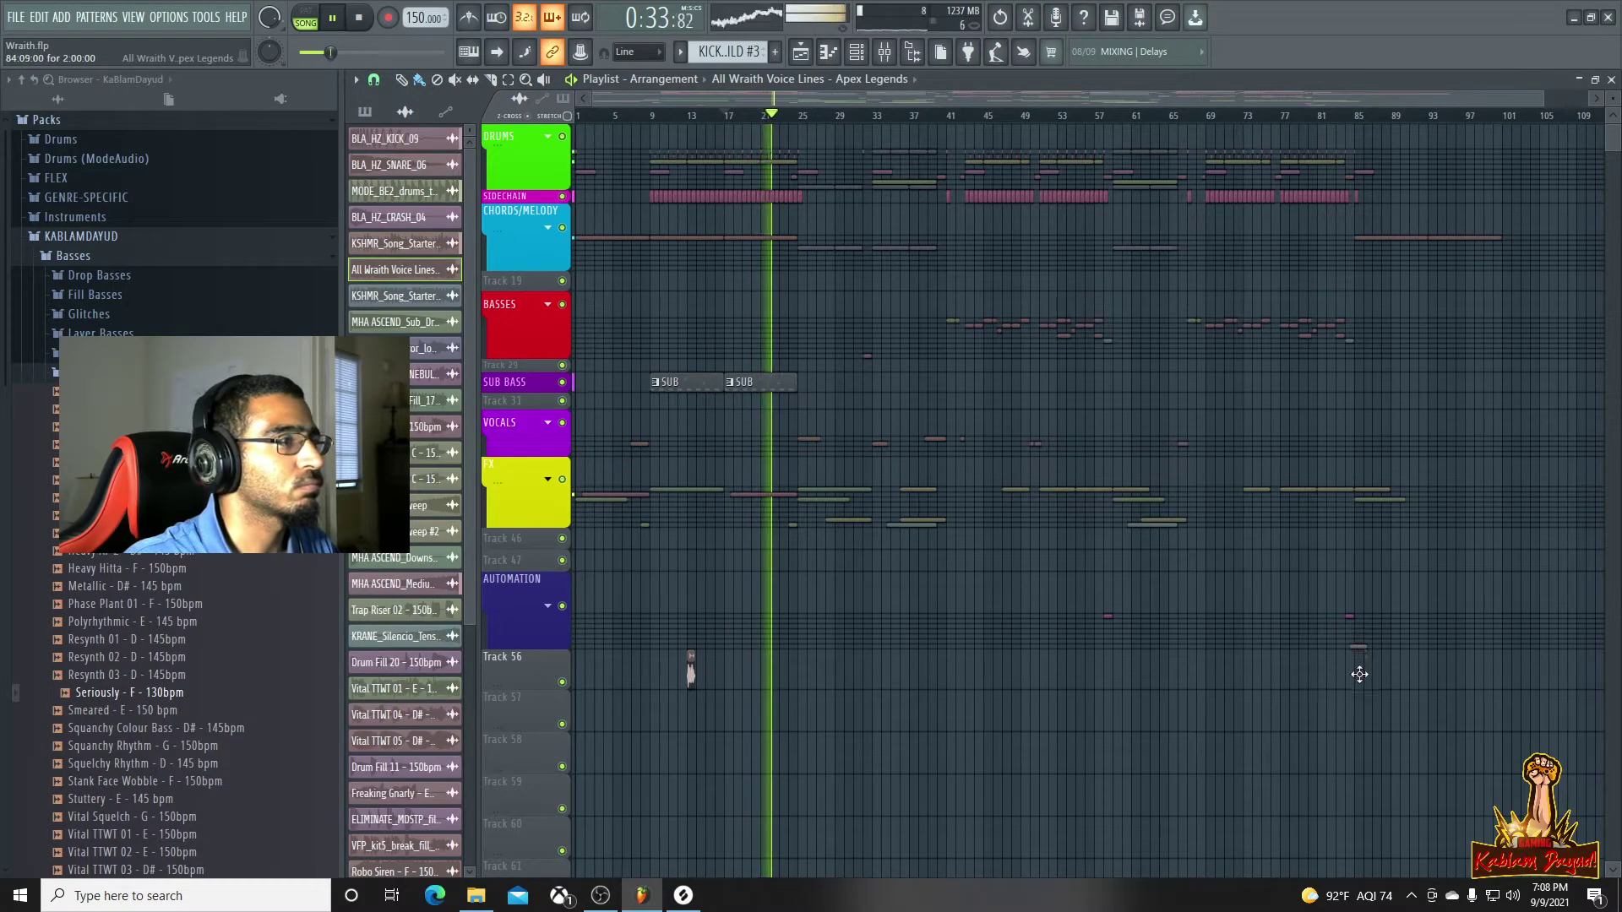
click(1355, 116)
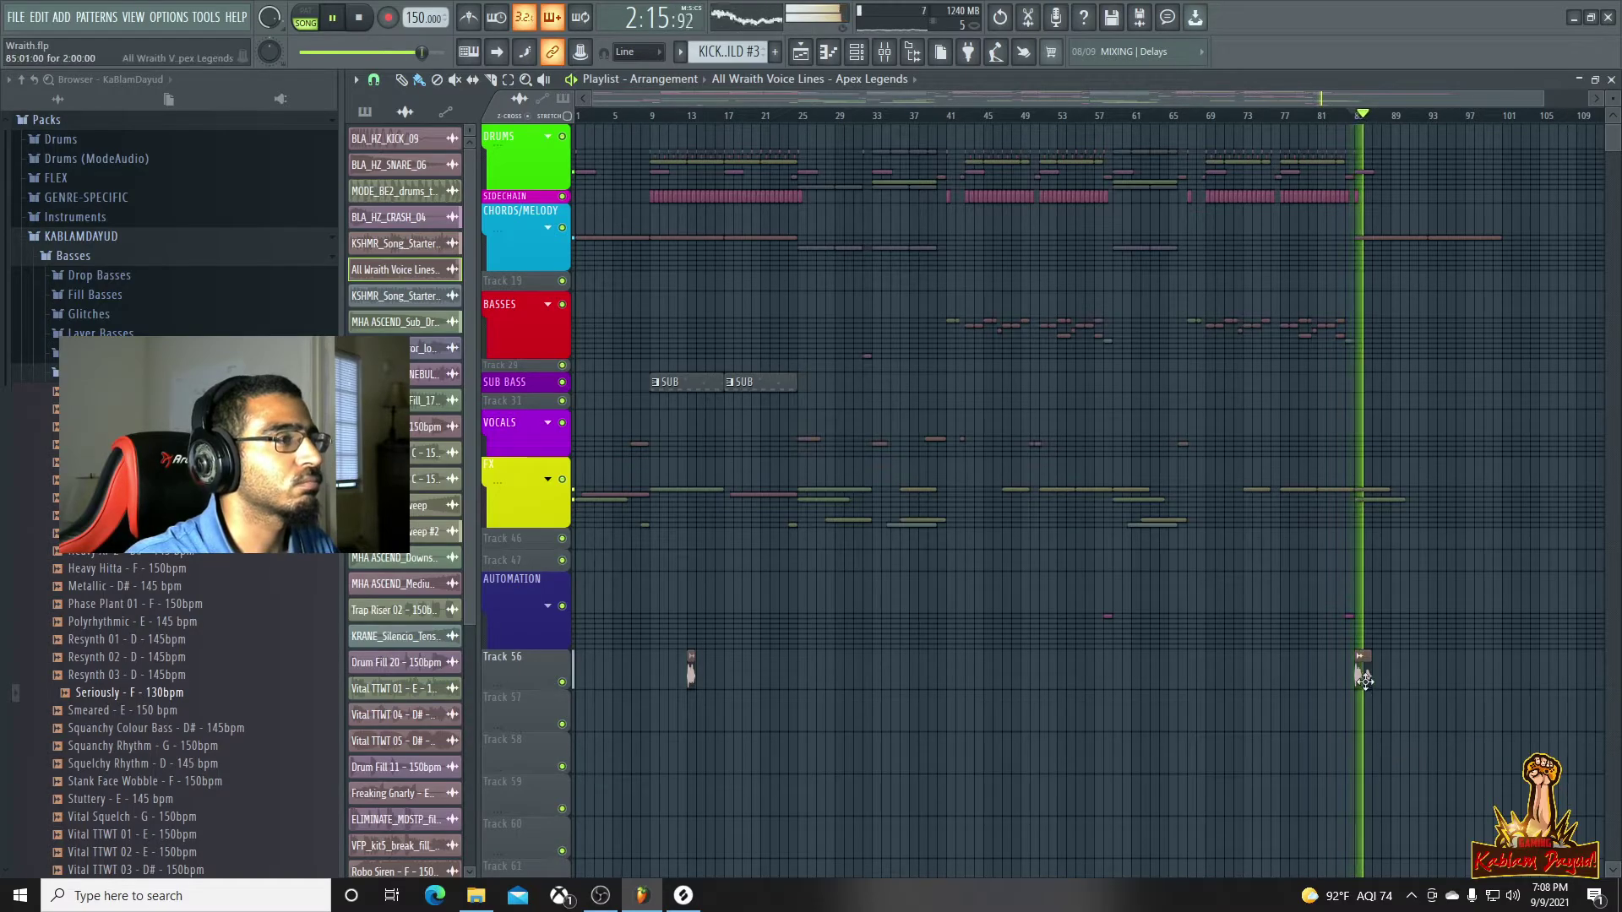
drag(1516, 667, 1508, 666)
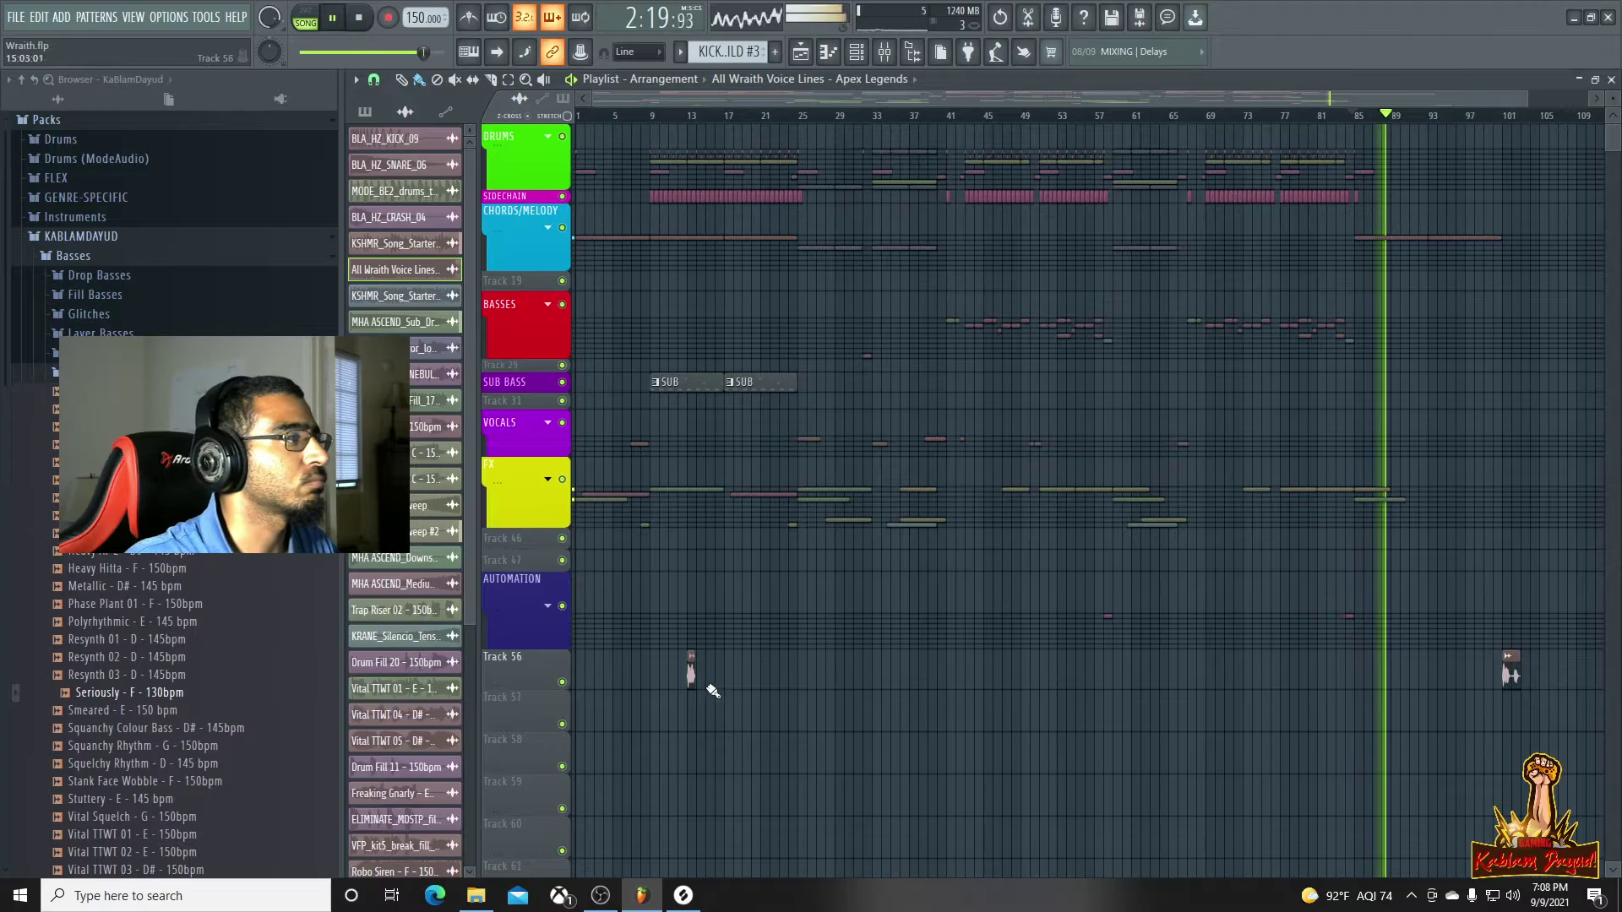
Try the shorter voice line clip from bar 13 of Track 56 at bar 89, and move it to about bar 85
drag(1204, 702, 1398, 708)
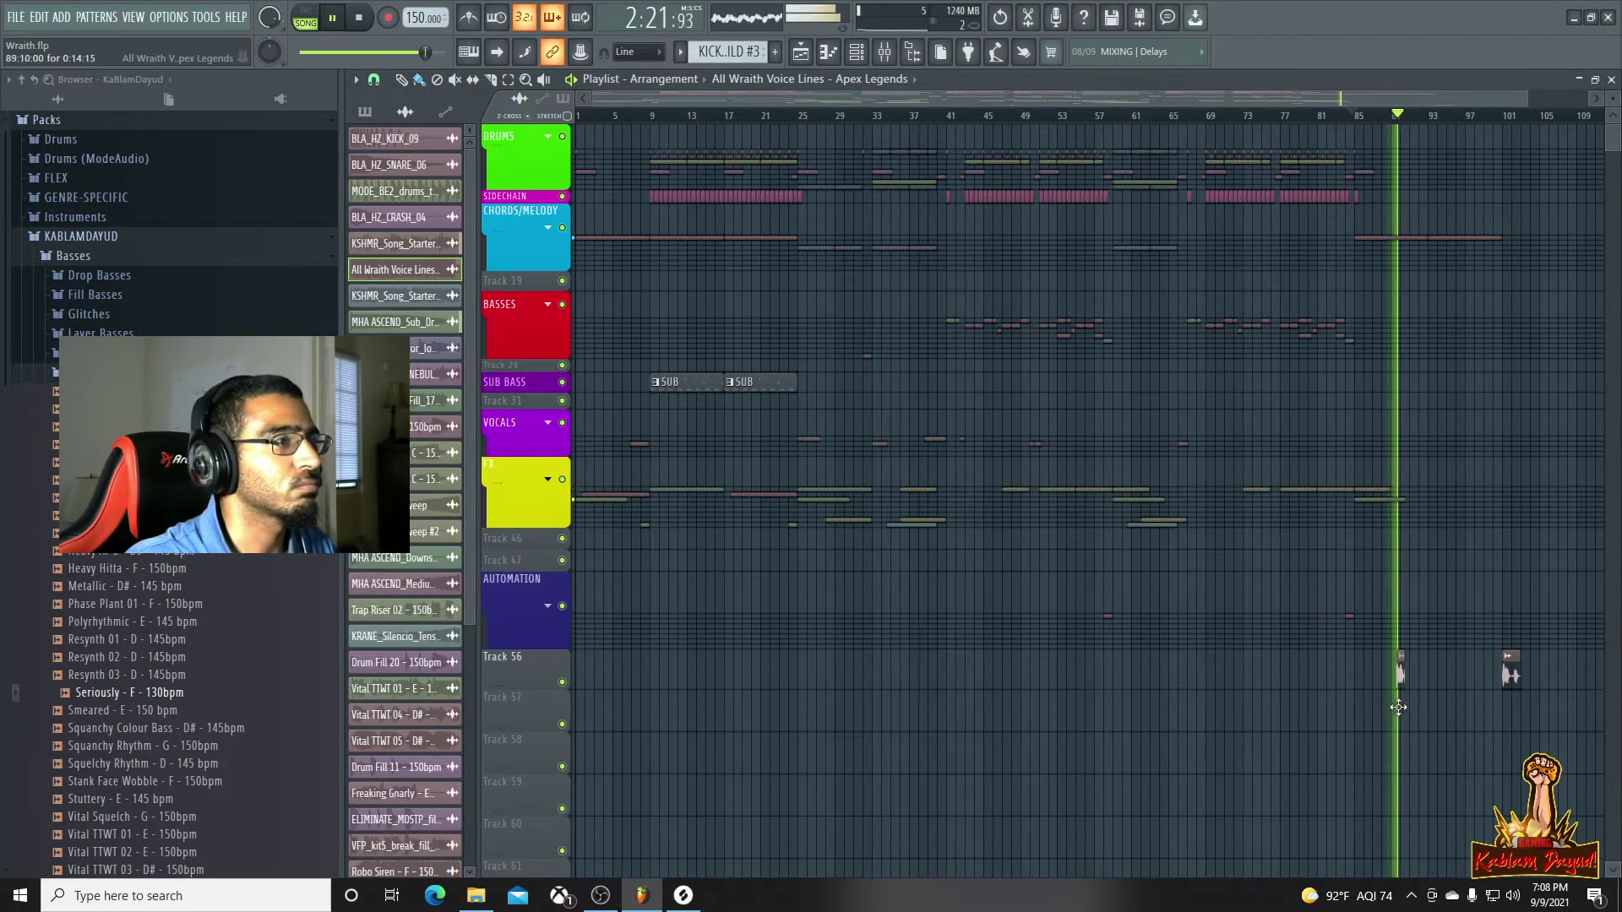
click(1359, 118)
drag(1393, 684, 1360, 683)
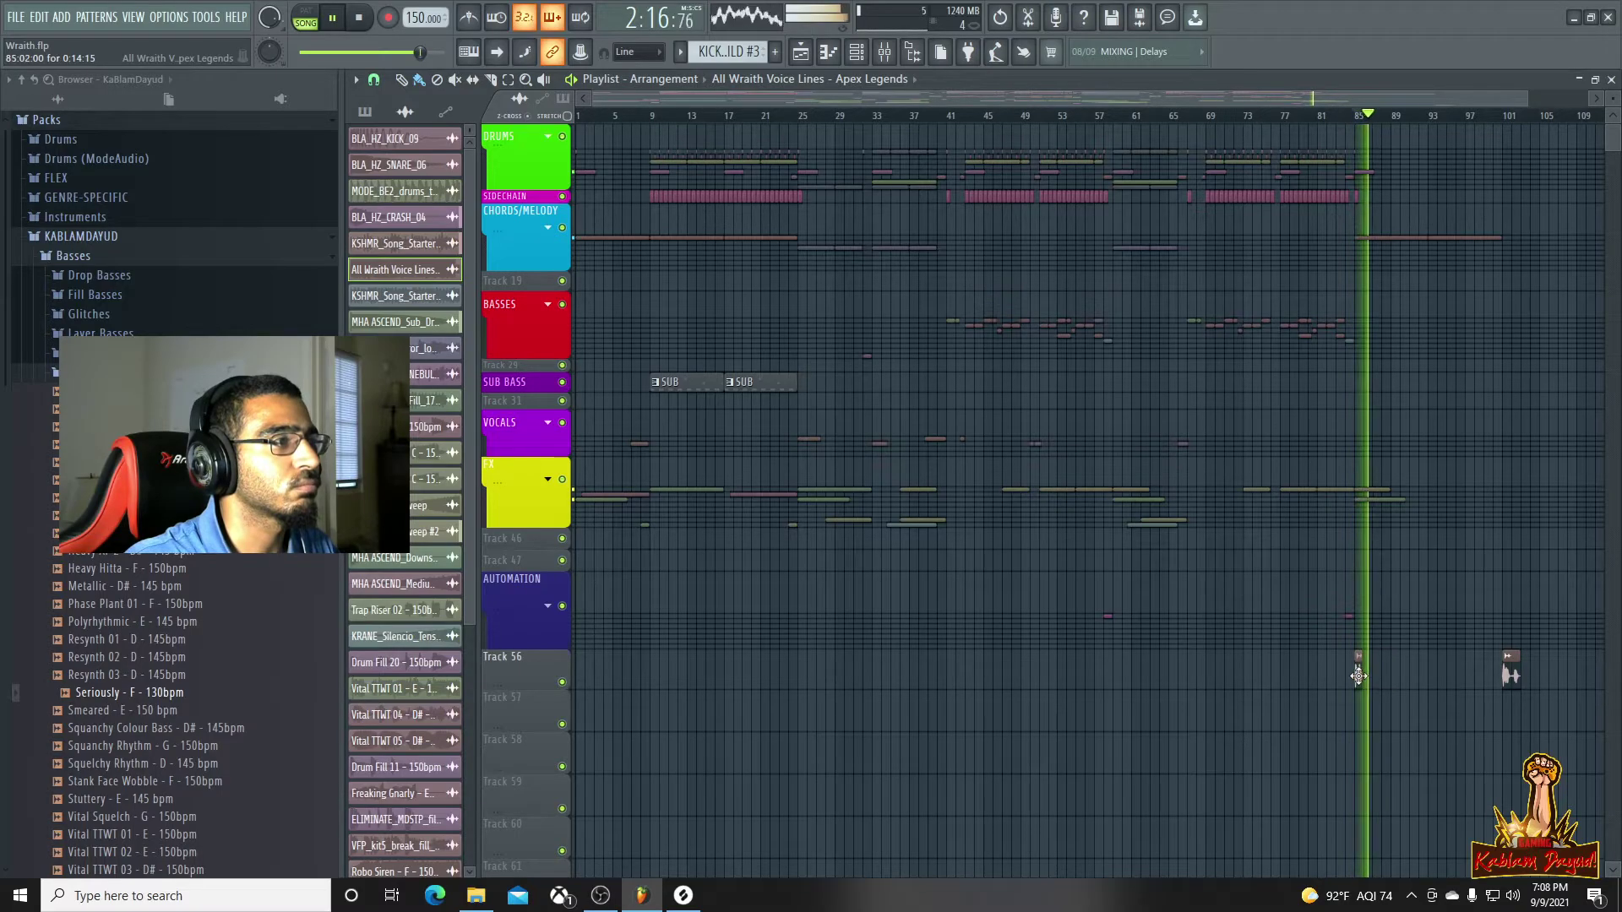
Delete the shorter voice line clip at bar 85 from Track 56
scroll(1368, 699, up, 4)
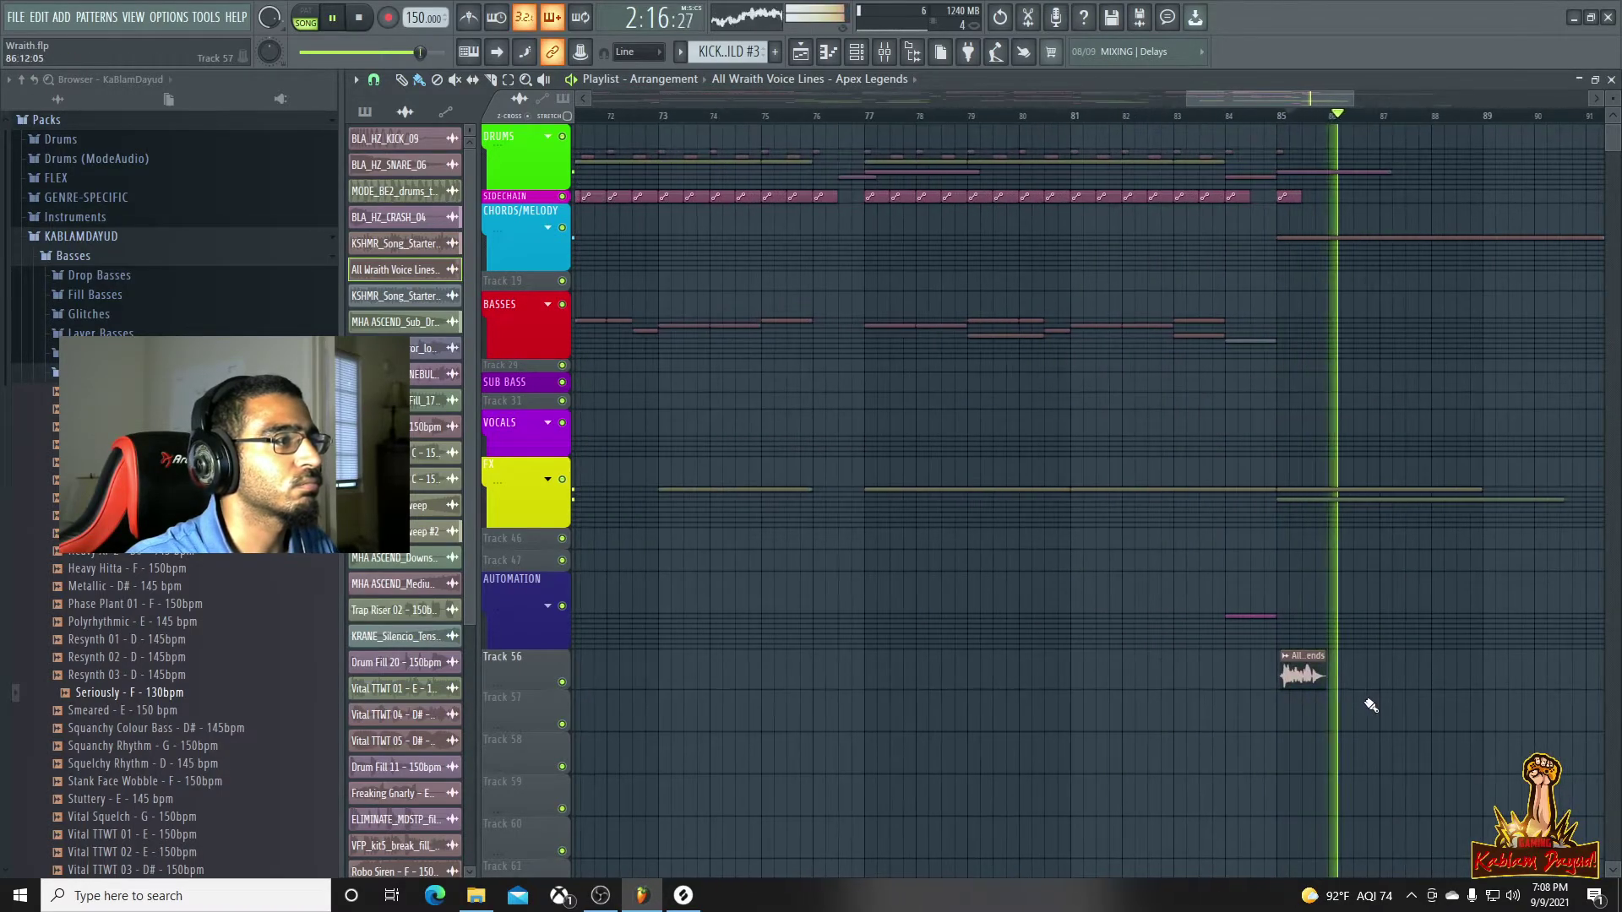
drag(1412, 99, 1602, 118)
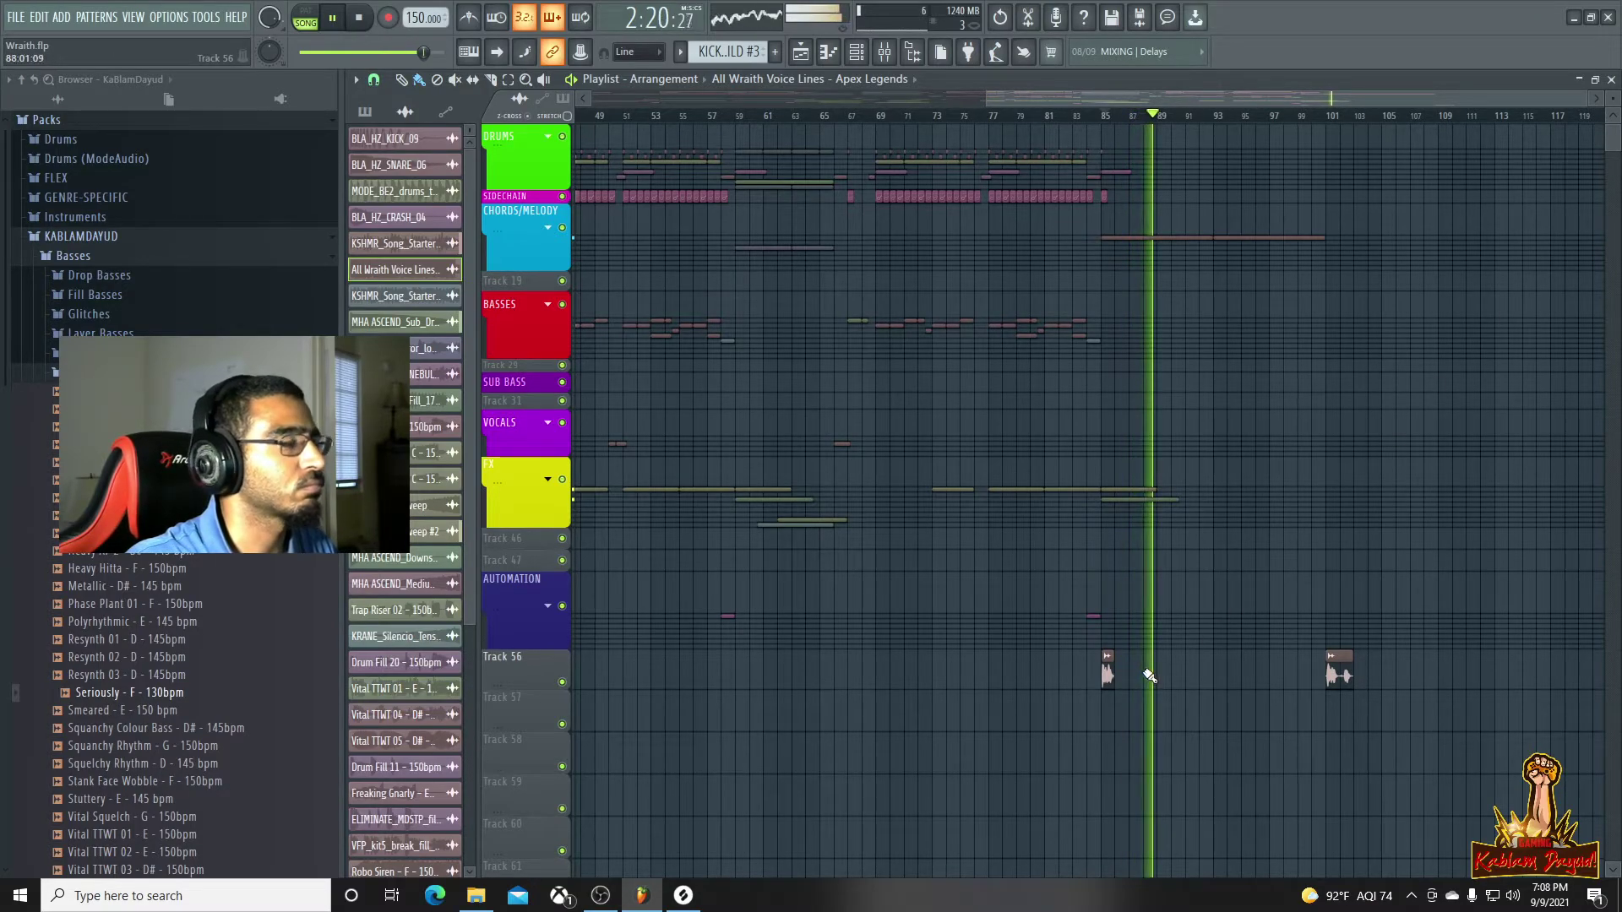
right_click(1105, 680)
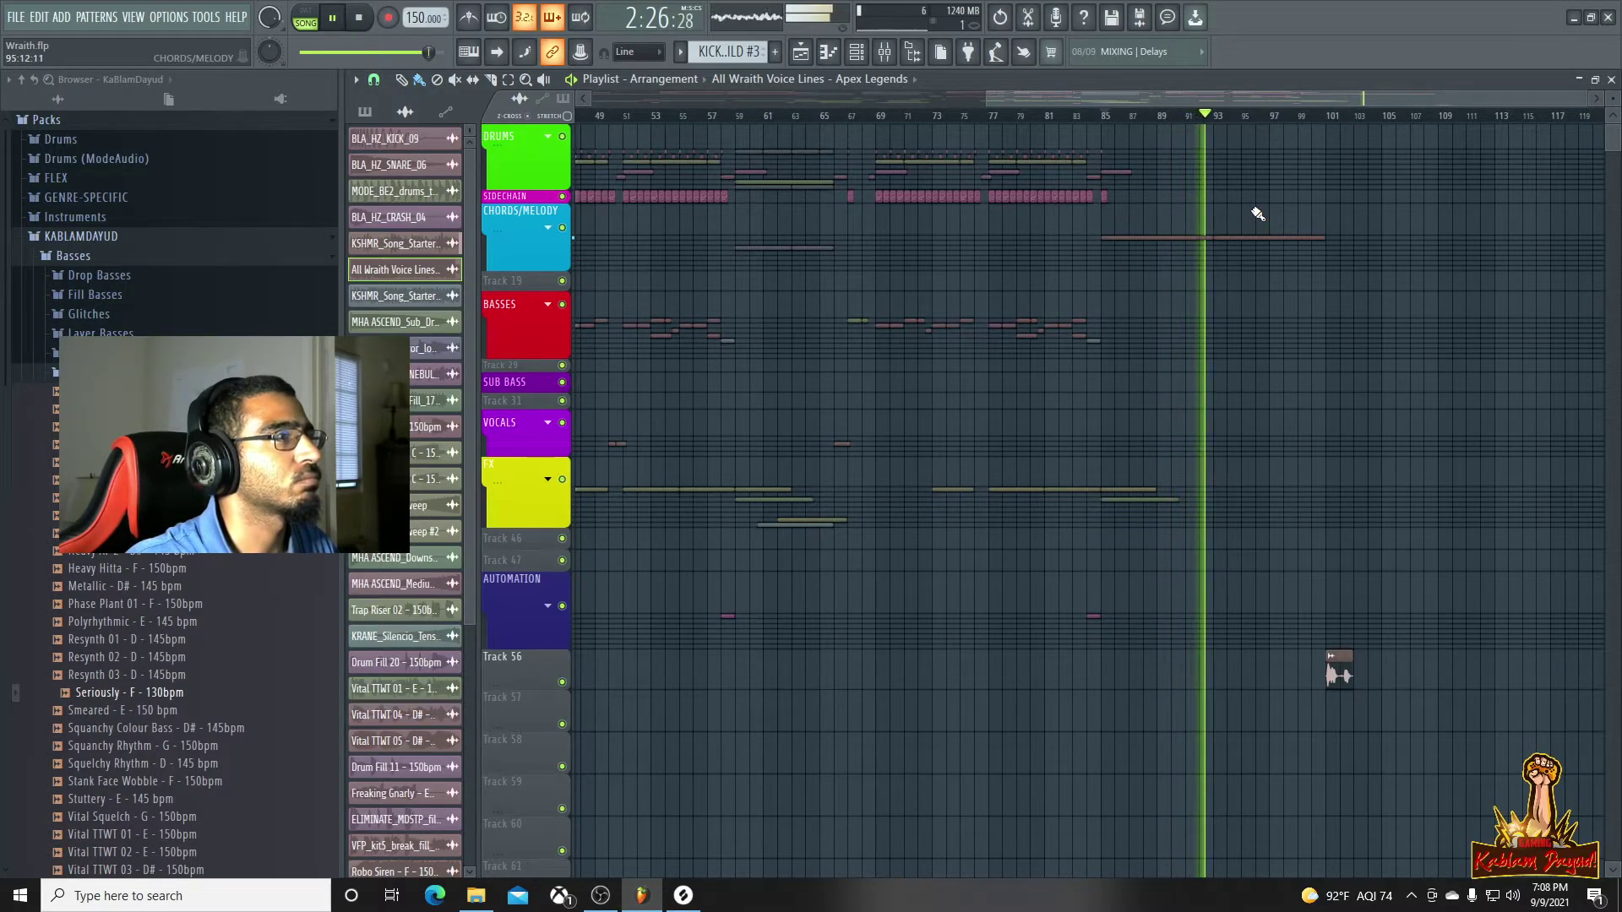
key(space)
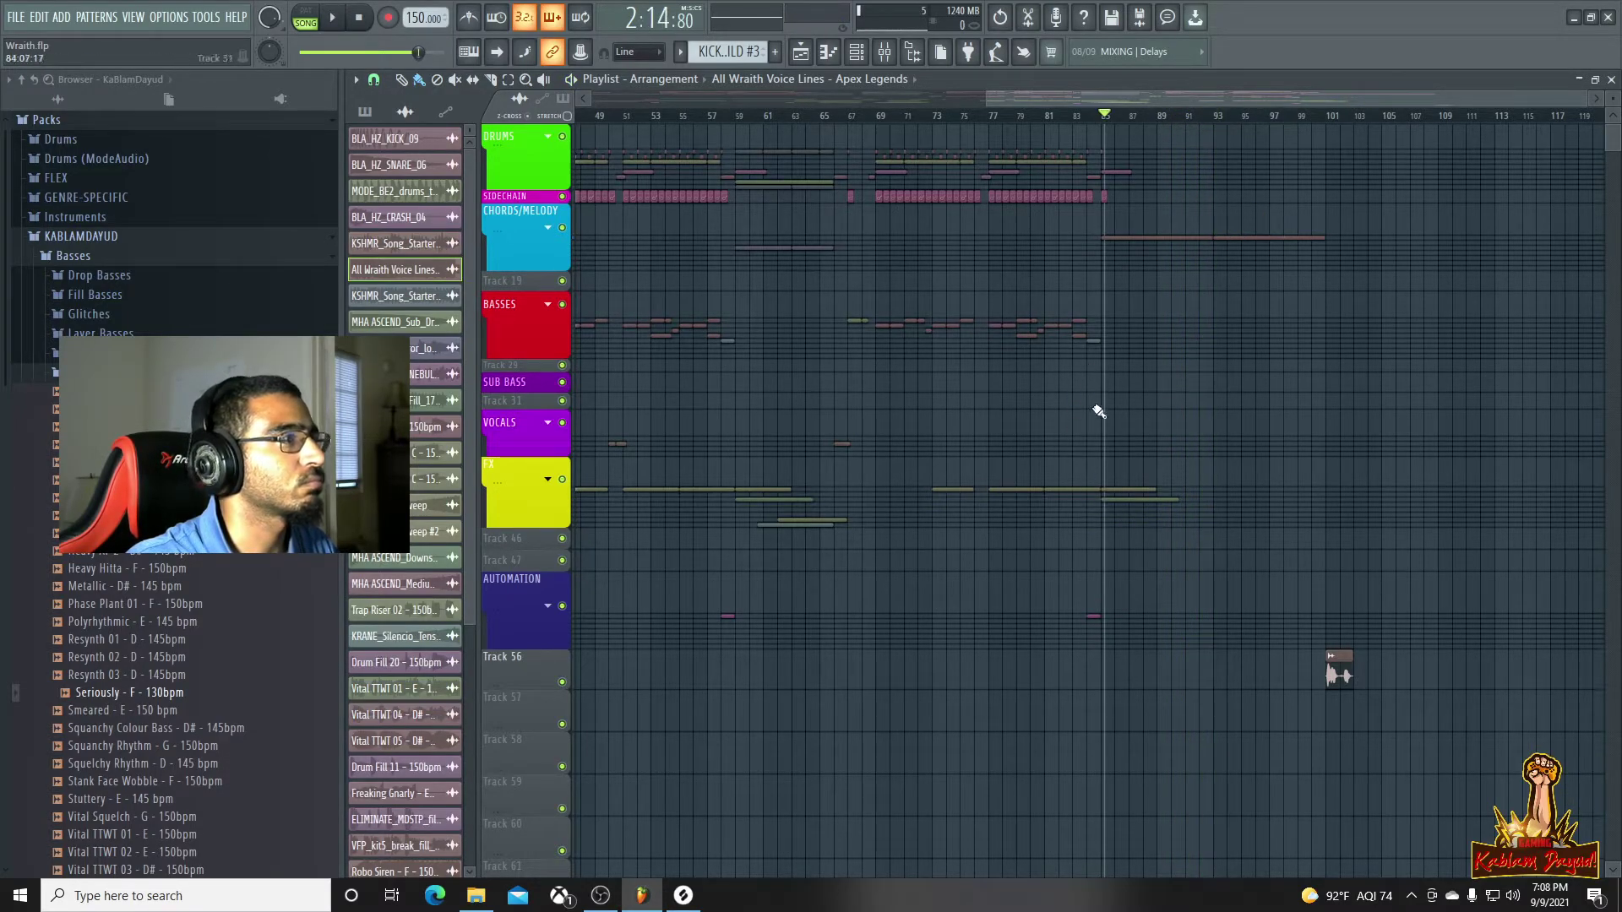
Play the transition into bar 85 and copy the drum clip that starts there to bar 101 in the DRUMS group
ctrl+scroll(1096, 401, up, 5)
key(space)
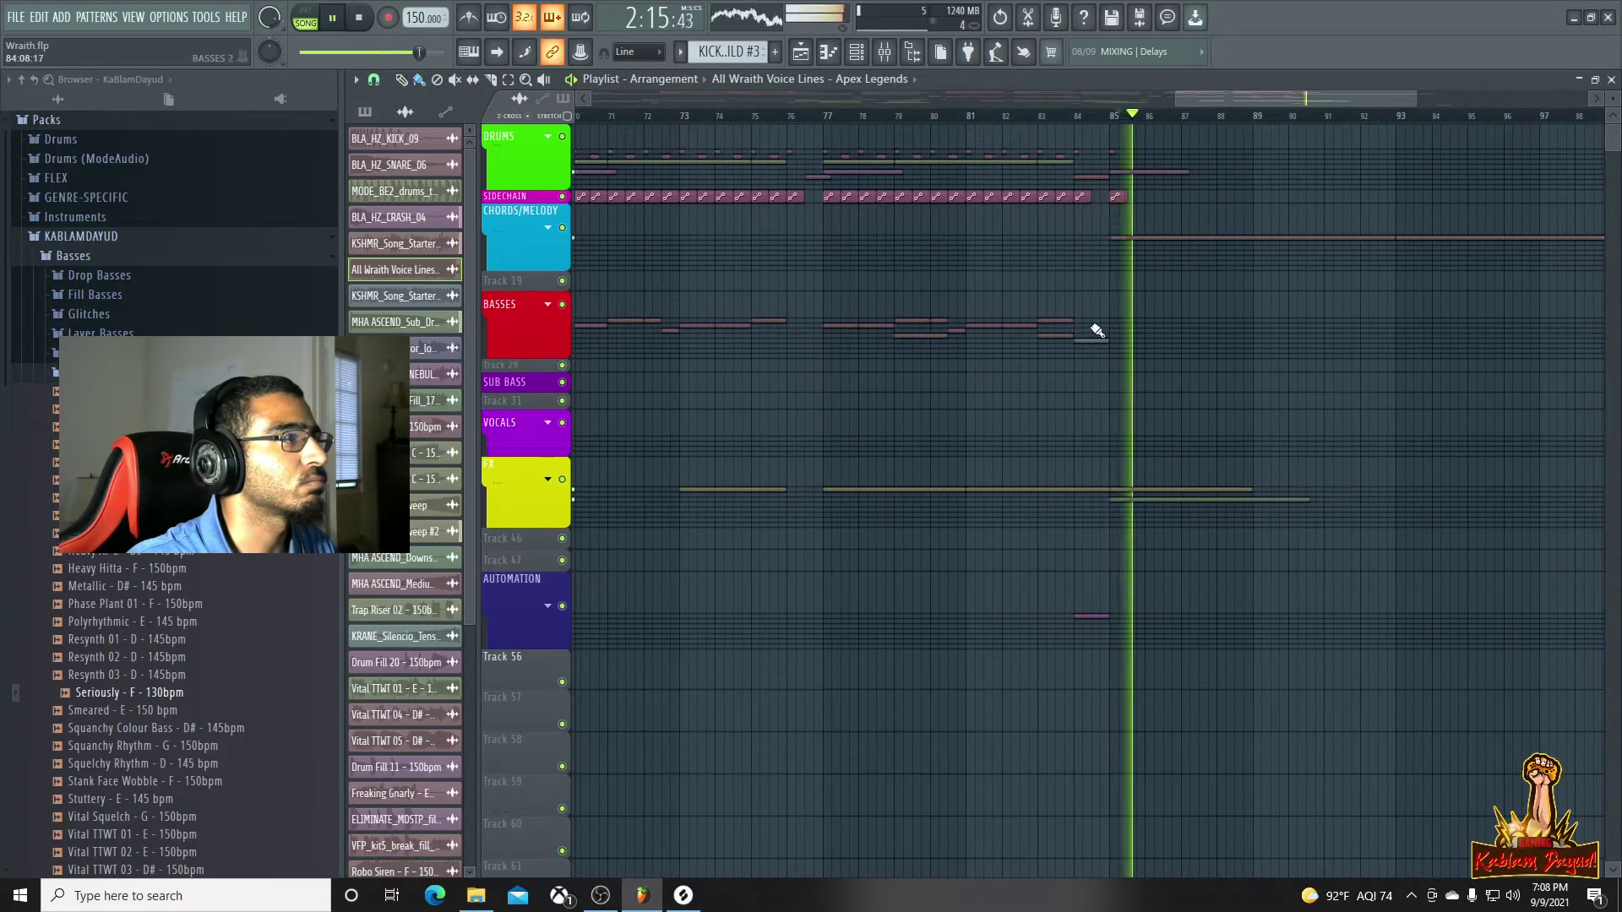
ctrl+click(1091, 342)
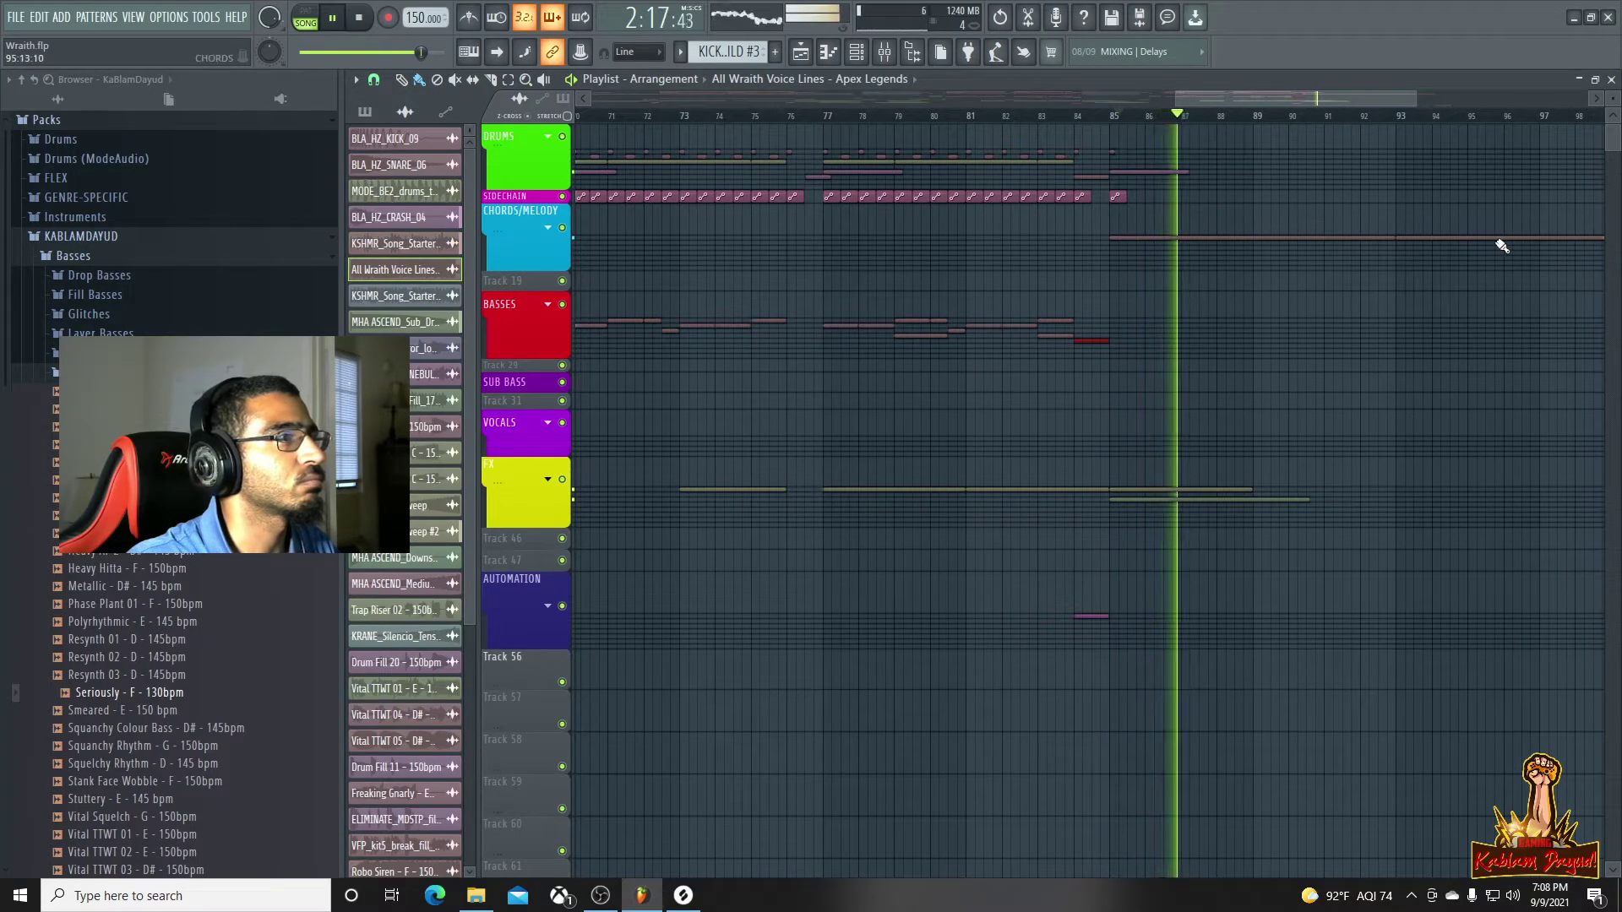
ctrl+scroll(1559, 127, down, 3)
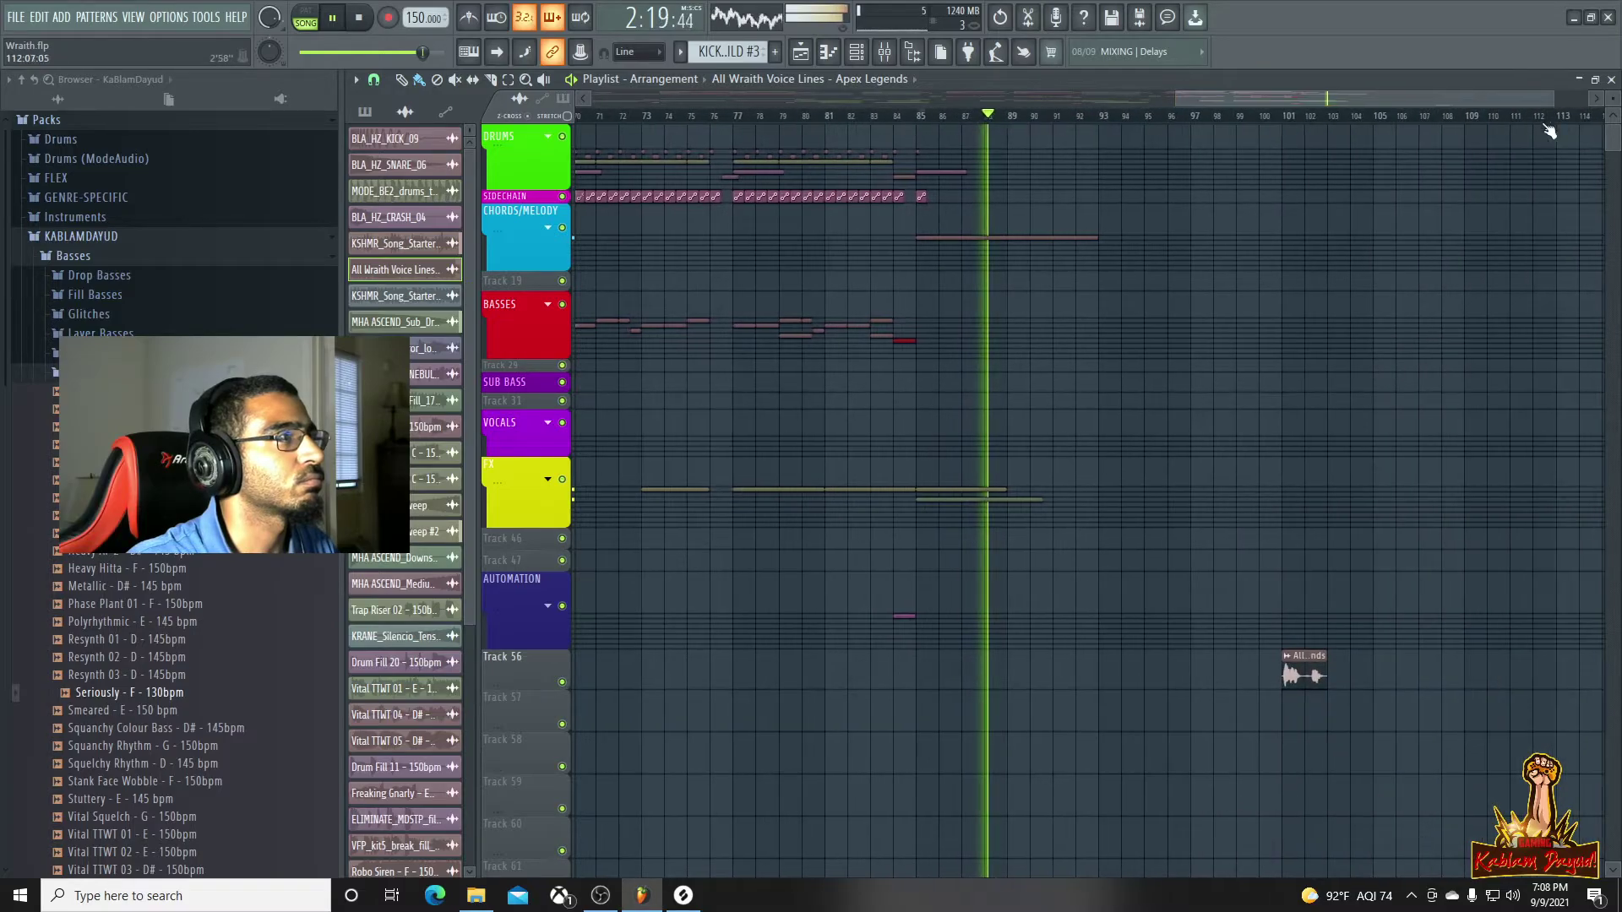
ctrl+click(1090, 241)
key(ctrl+b)
key(space)
scroll(924, 452, down, 4)
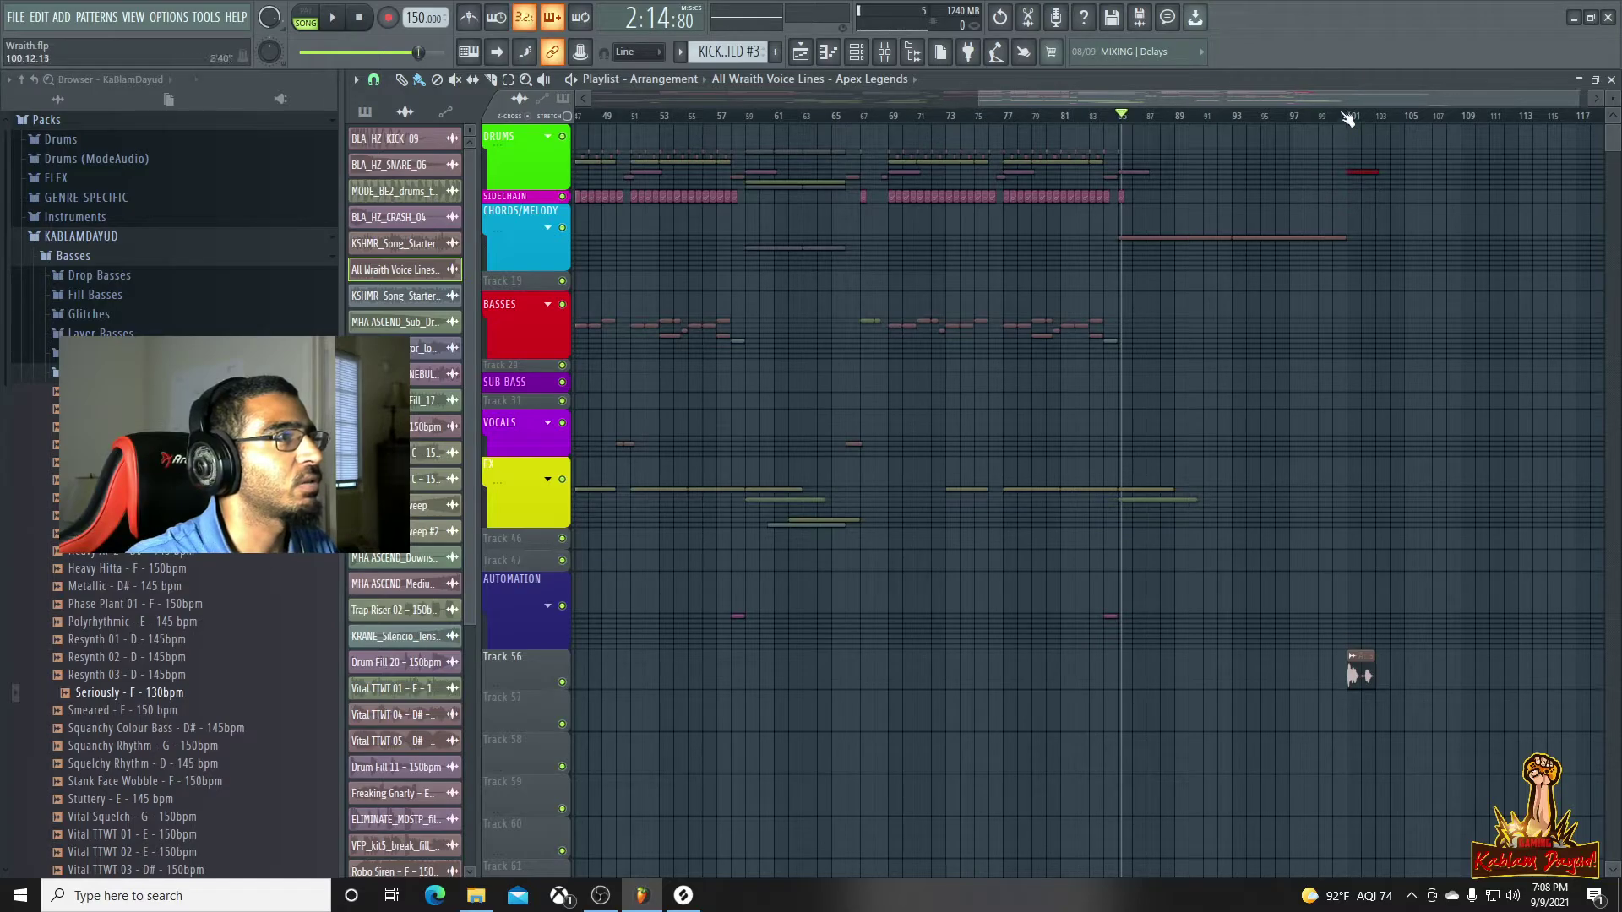
Play from bar 101 to check the copied drum clip together with the closing voice line
click(1349, 120)
key(space)
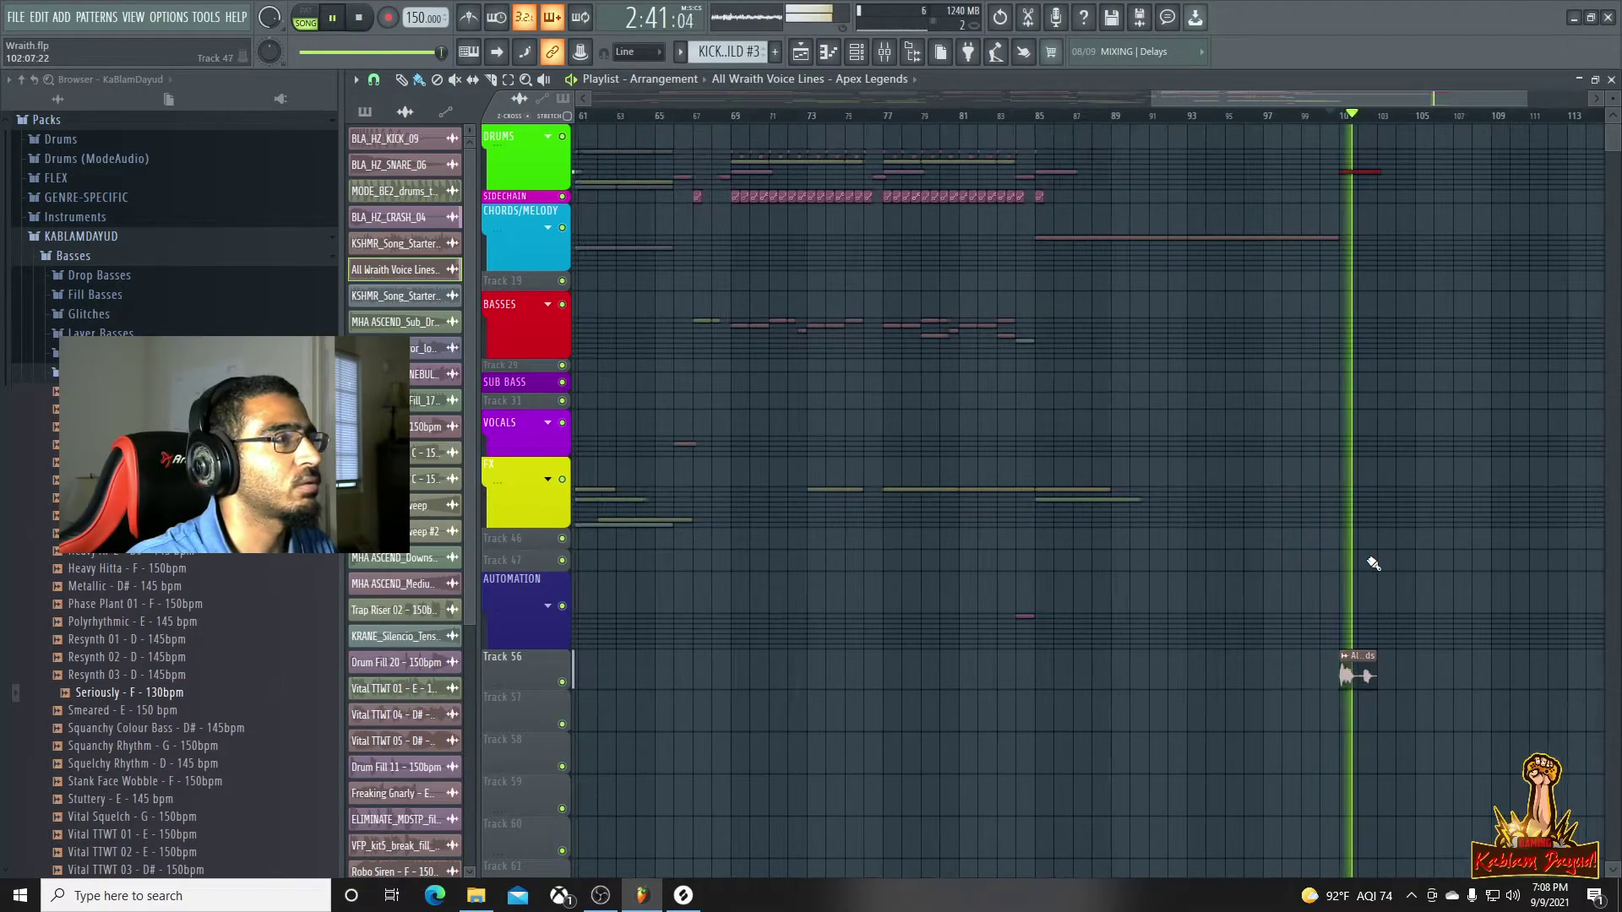
scroll(1369, 562, down, 4)
key(space)
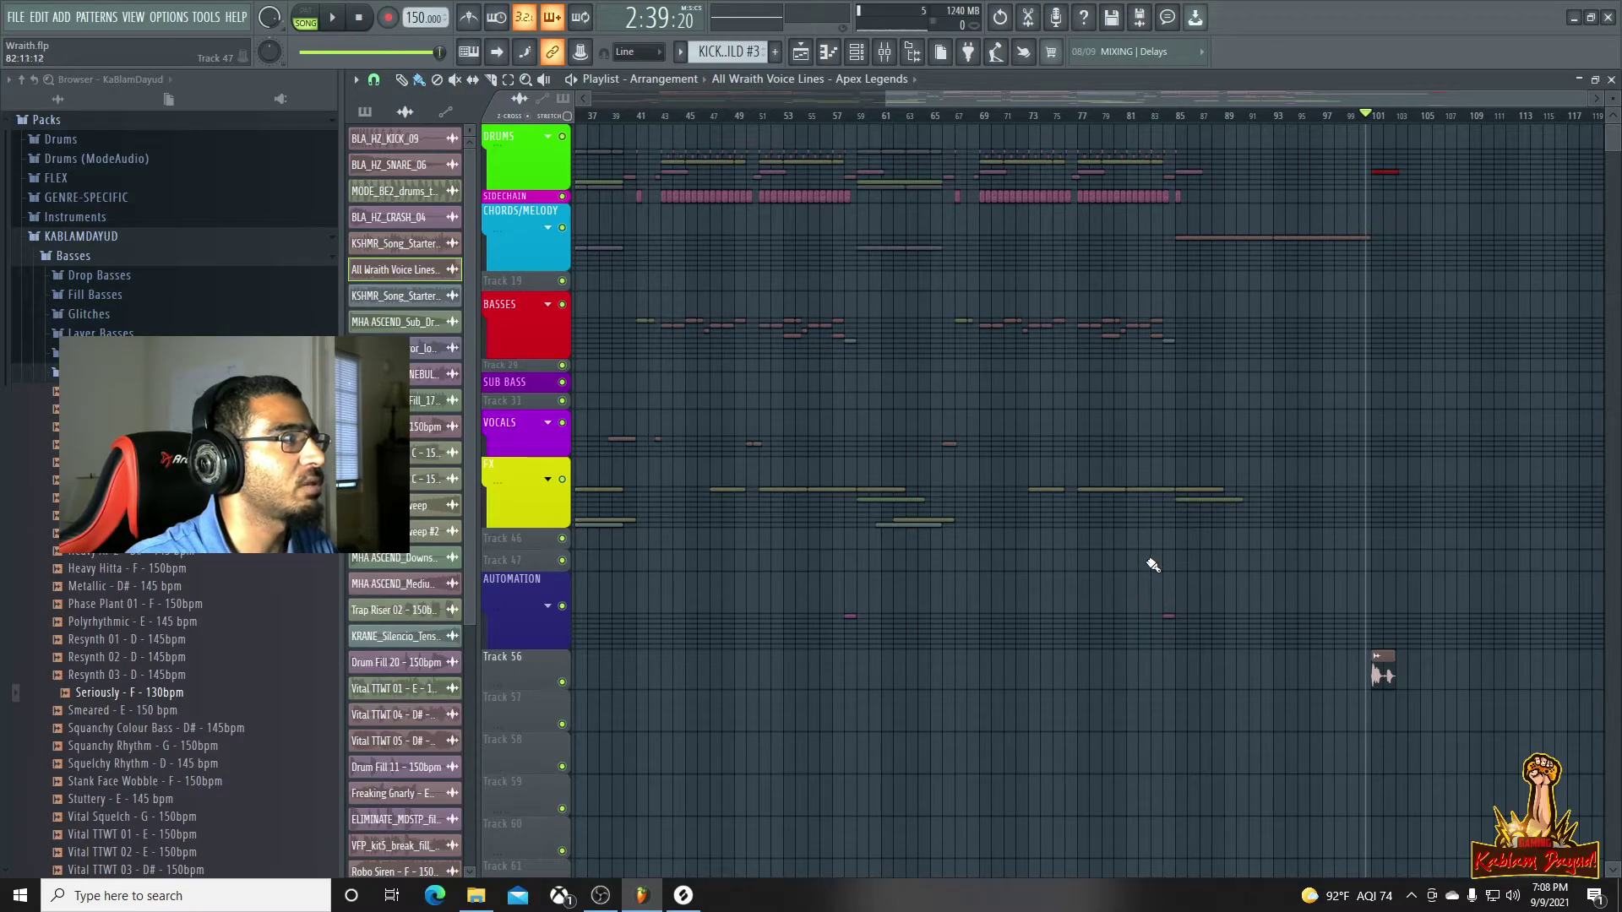
Expand the FX track group and copy the MHA ASCEND_Sub_Drop_01 impact to bar 101, playing it back
click(547, 479)
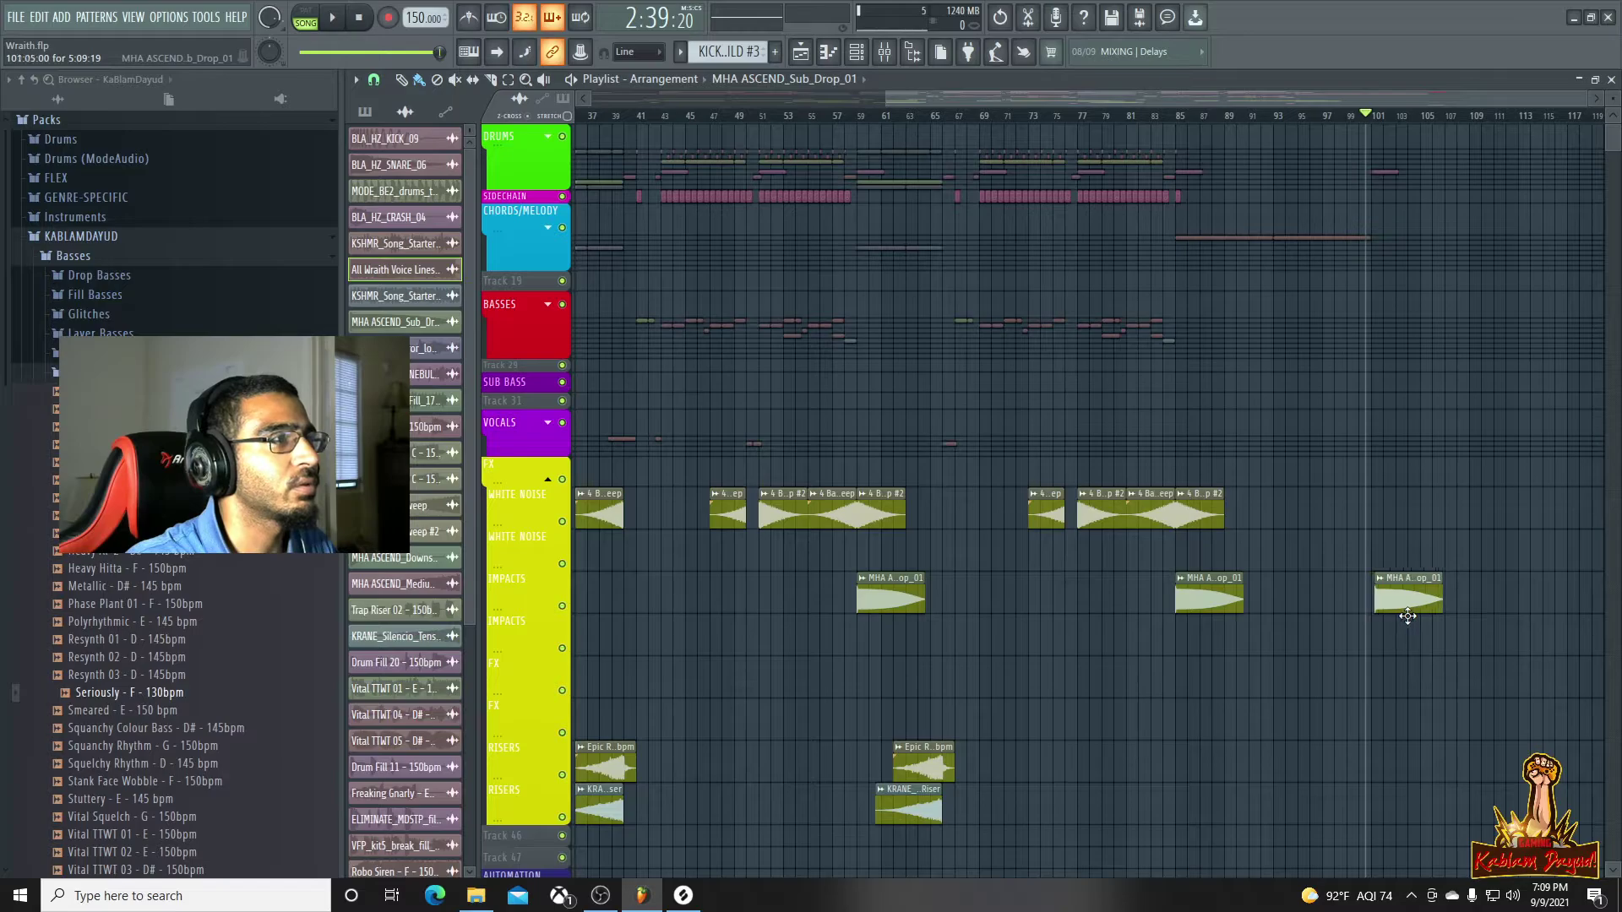
key(space)
scroll(1409, 551, down, 3)
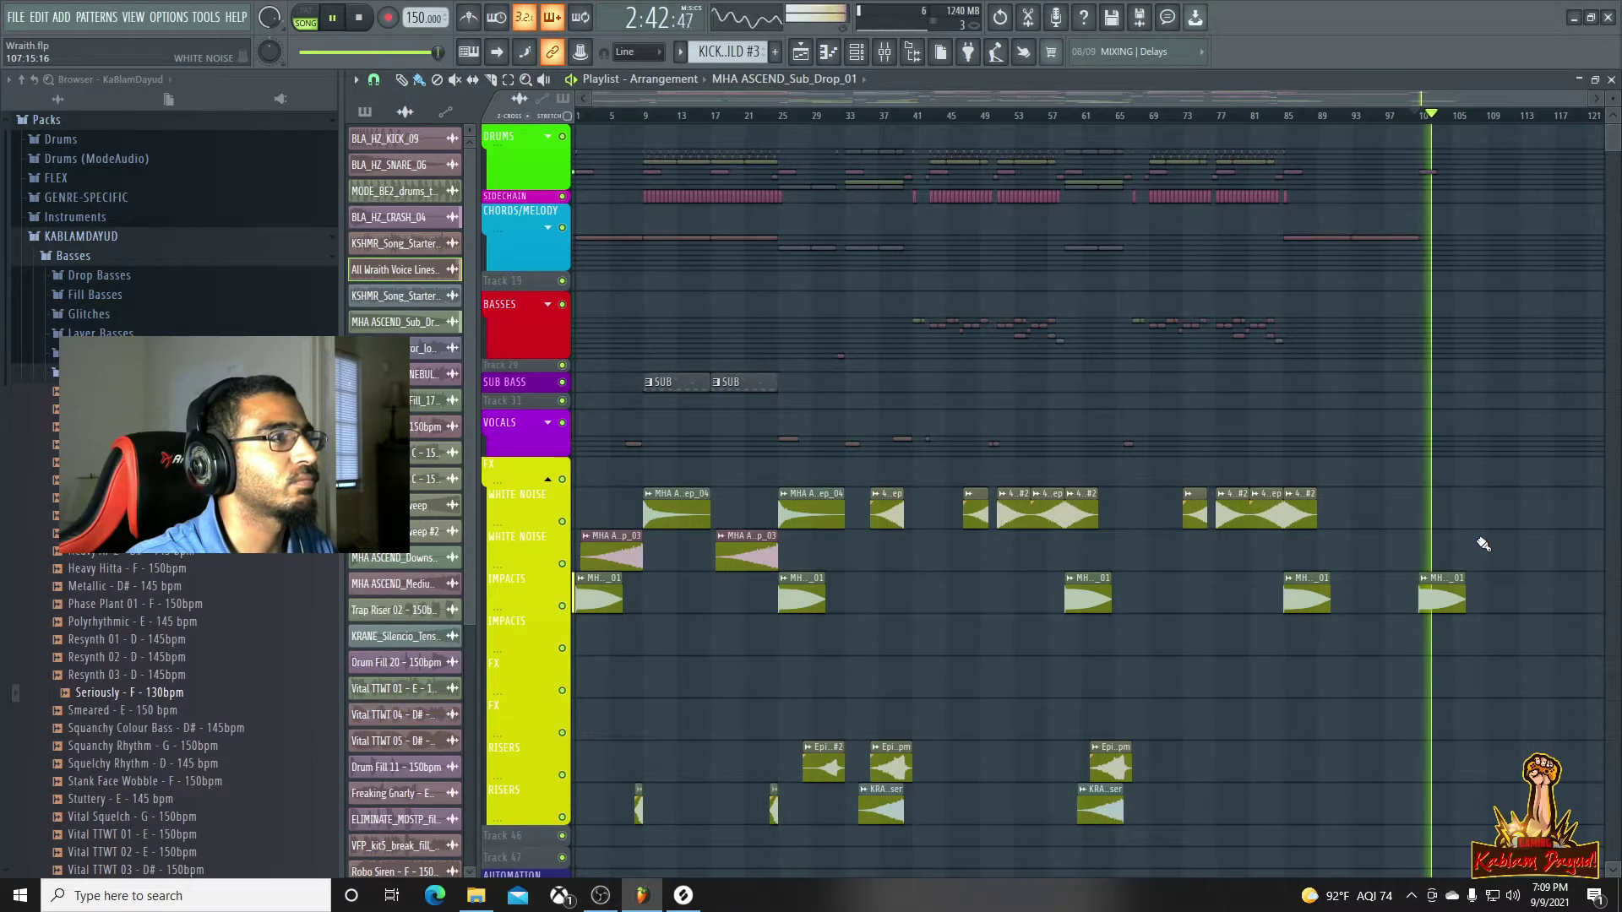
scroll(1483, 544, down, 5)
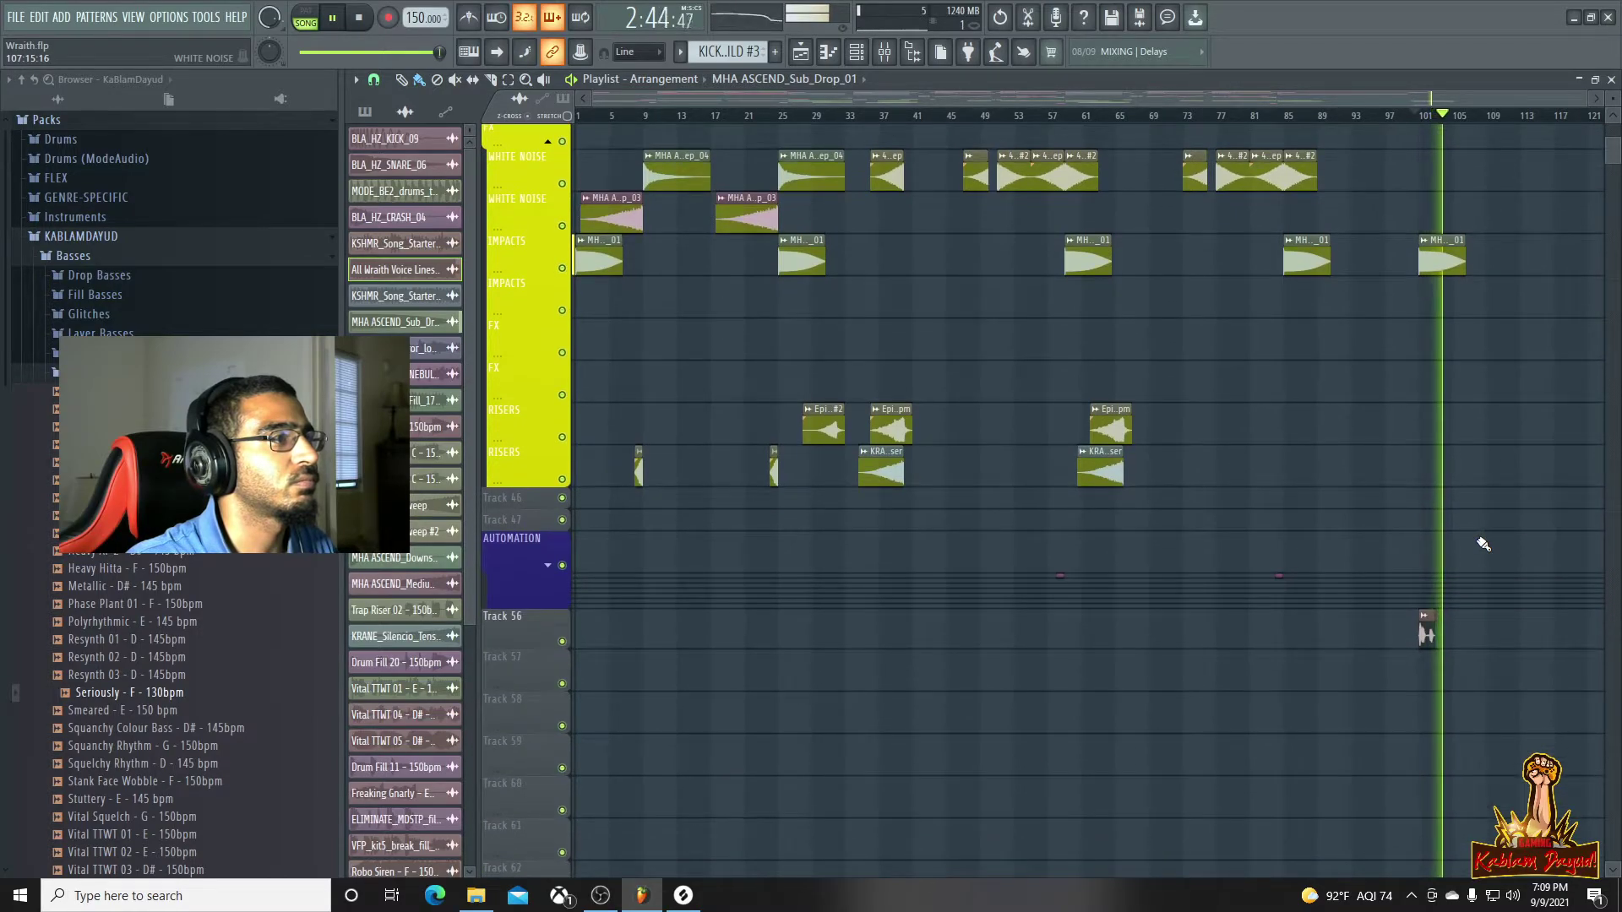
Copy the MHA ASCEND_Medium_Upsweep_03 and Downsweep_04 pair so the upsweep ends and the downsweep starts at bar 101
click(1383, 119)
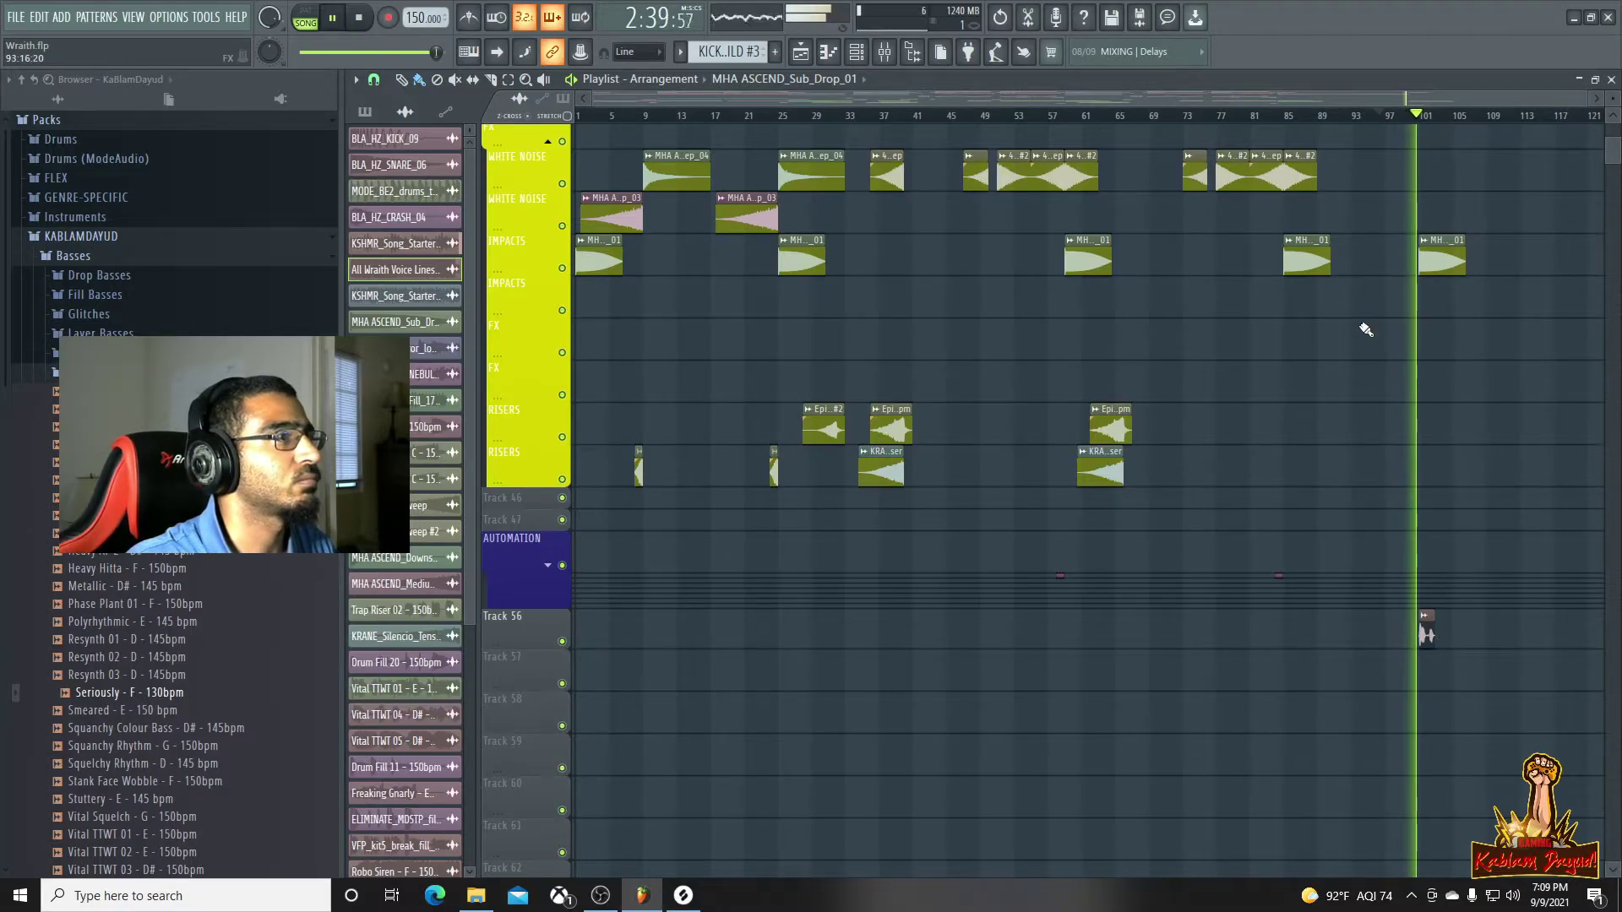
scroll(1363, 331, up, 8)
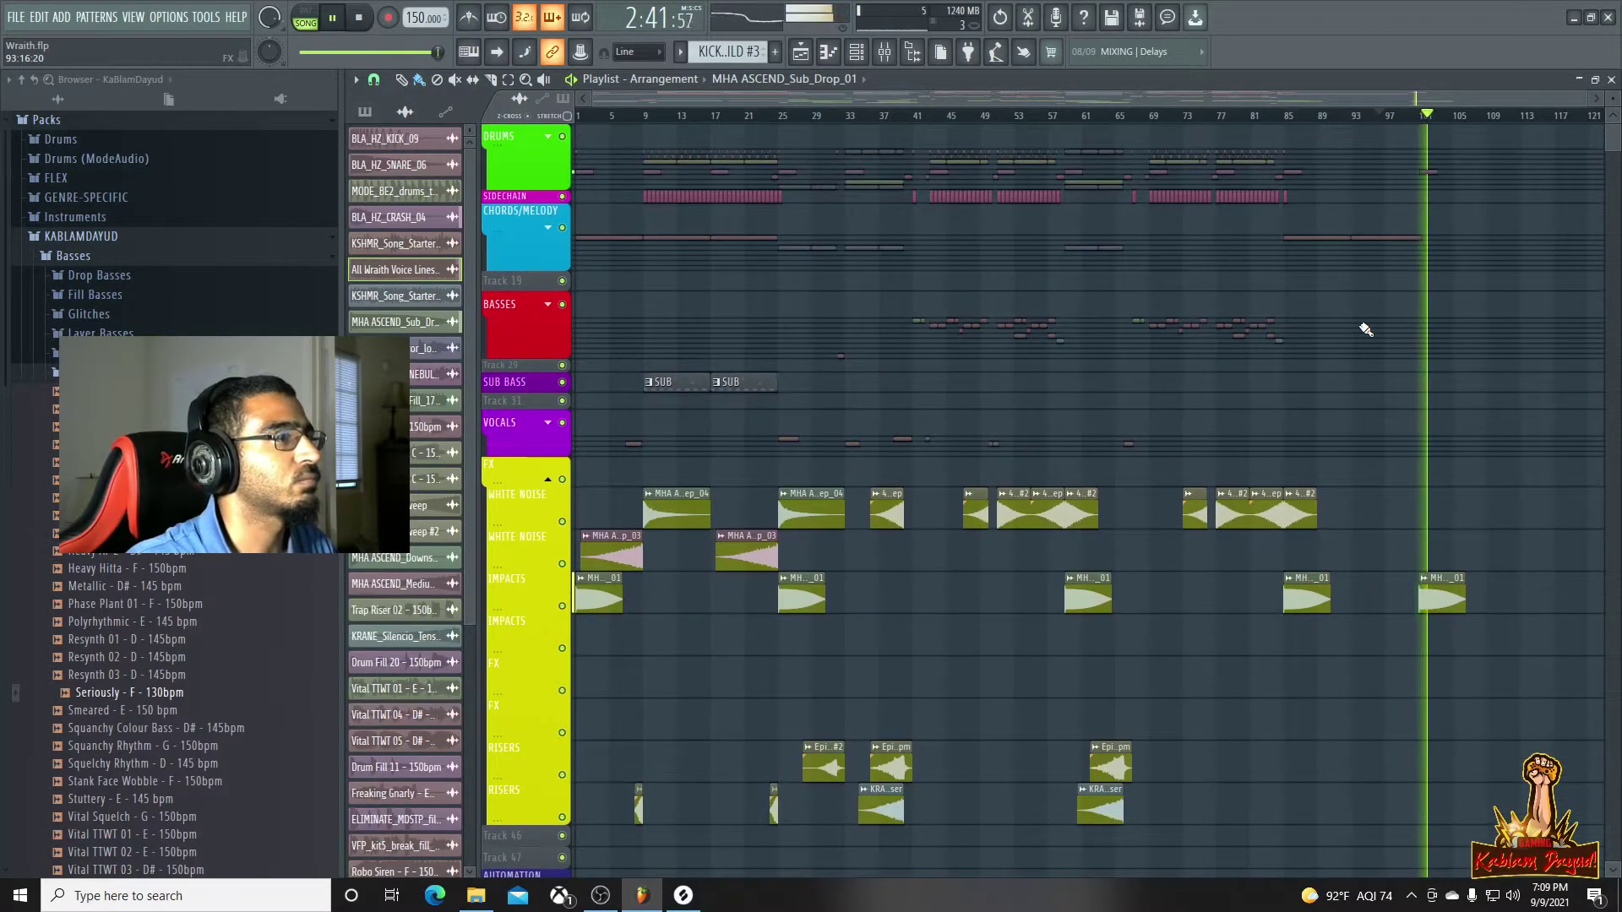
scroll(1363, 327, down, 3)
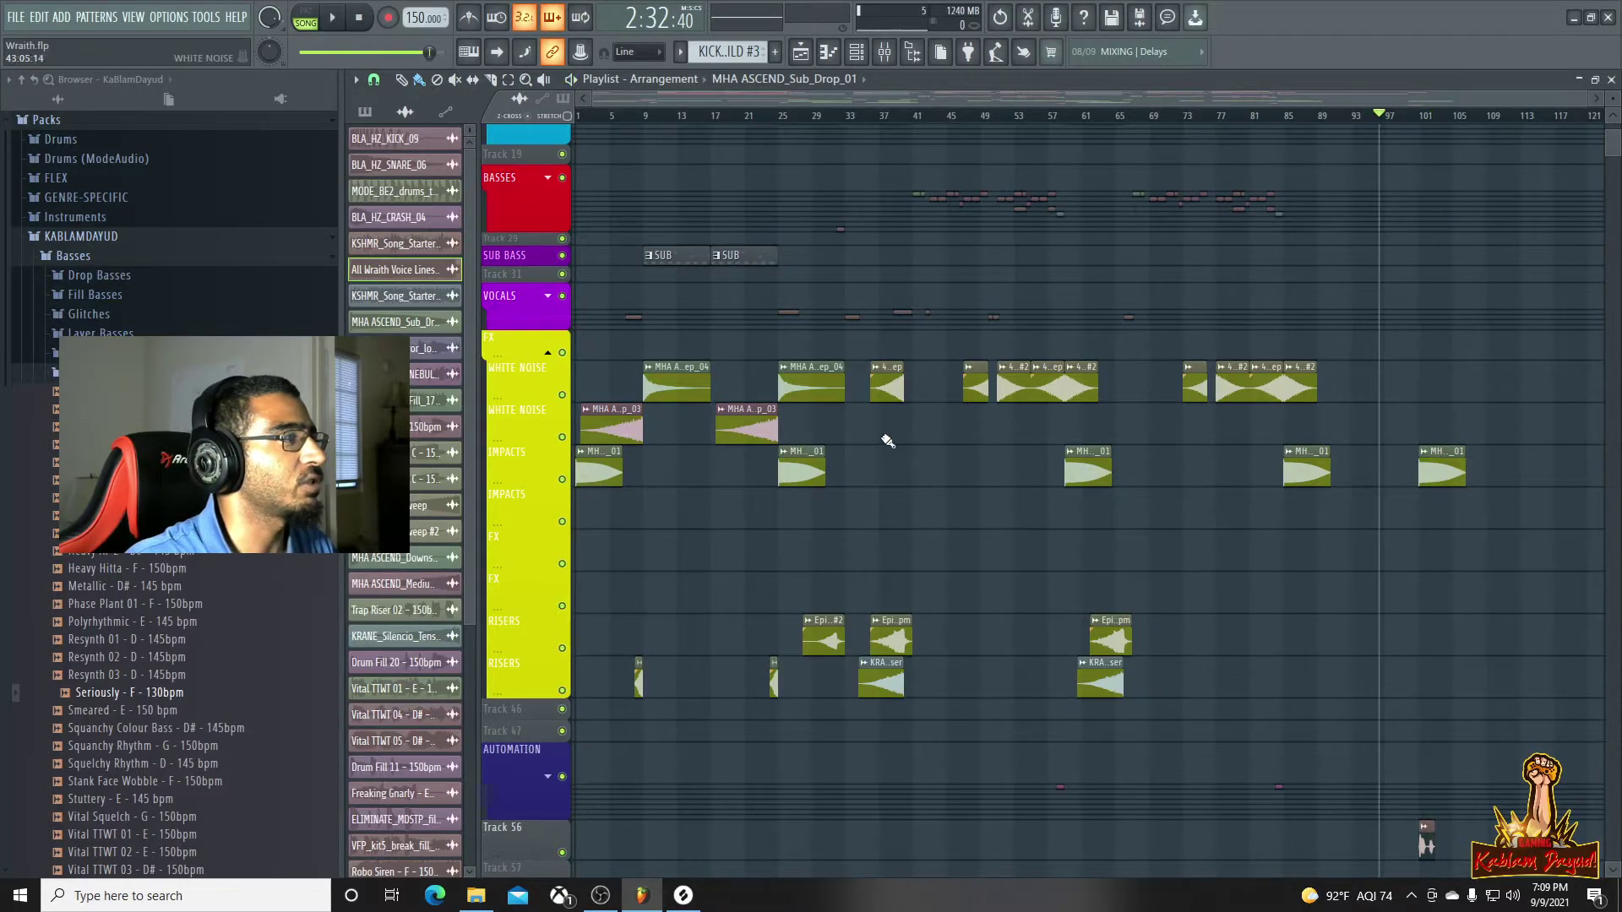
drag(761, 424, 1386, 424)
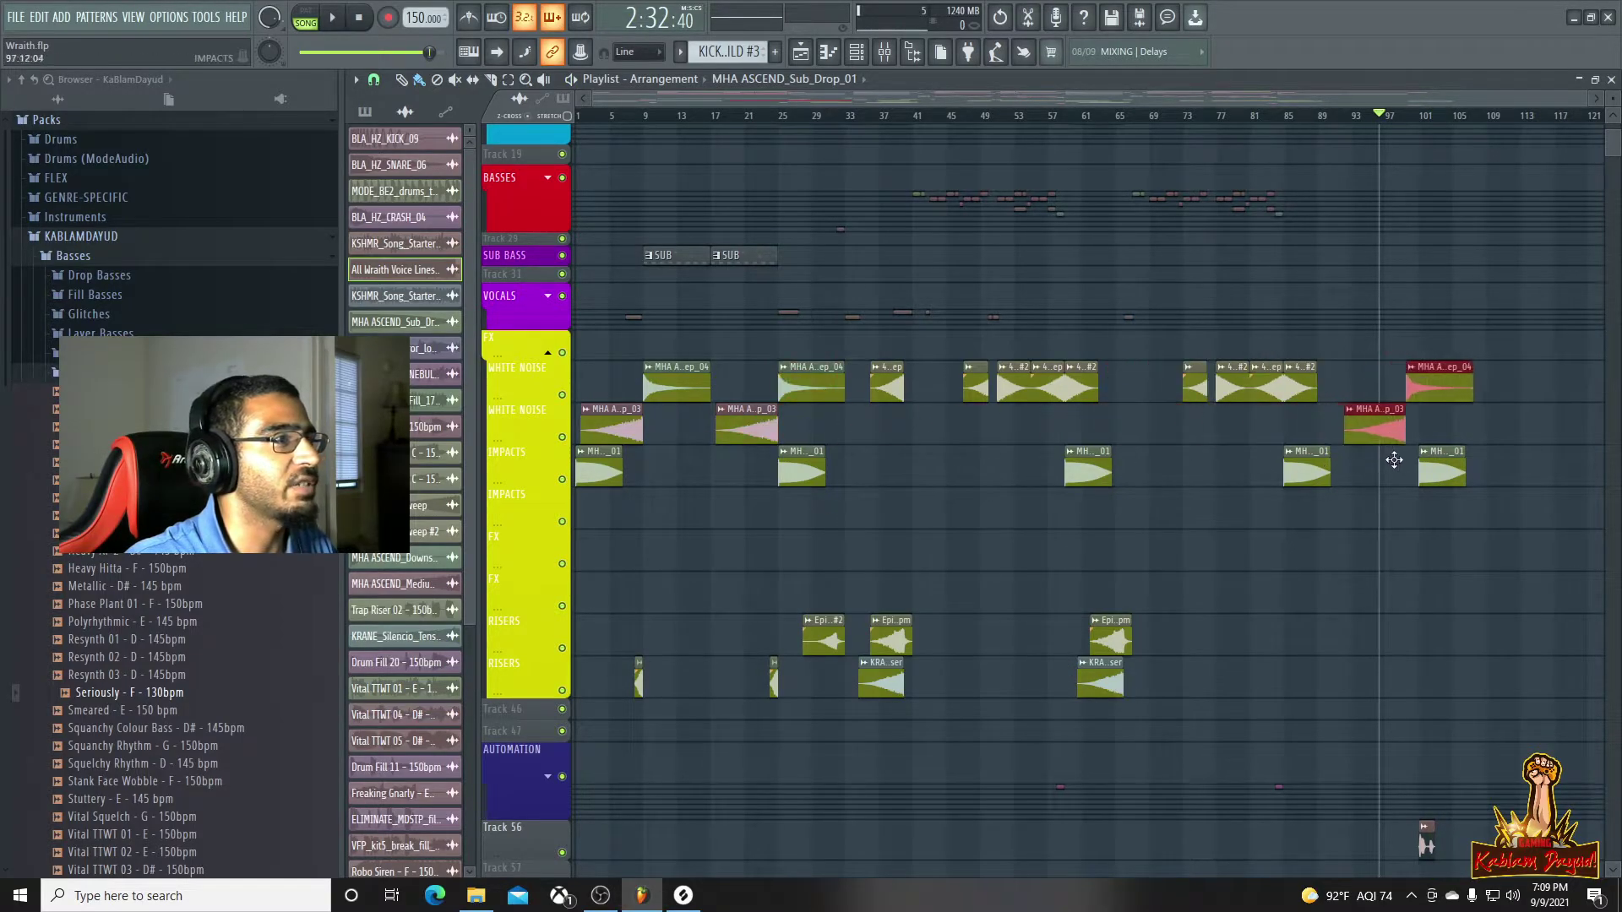
scroll(1422, 322, up, 5)
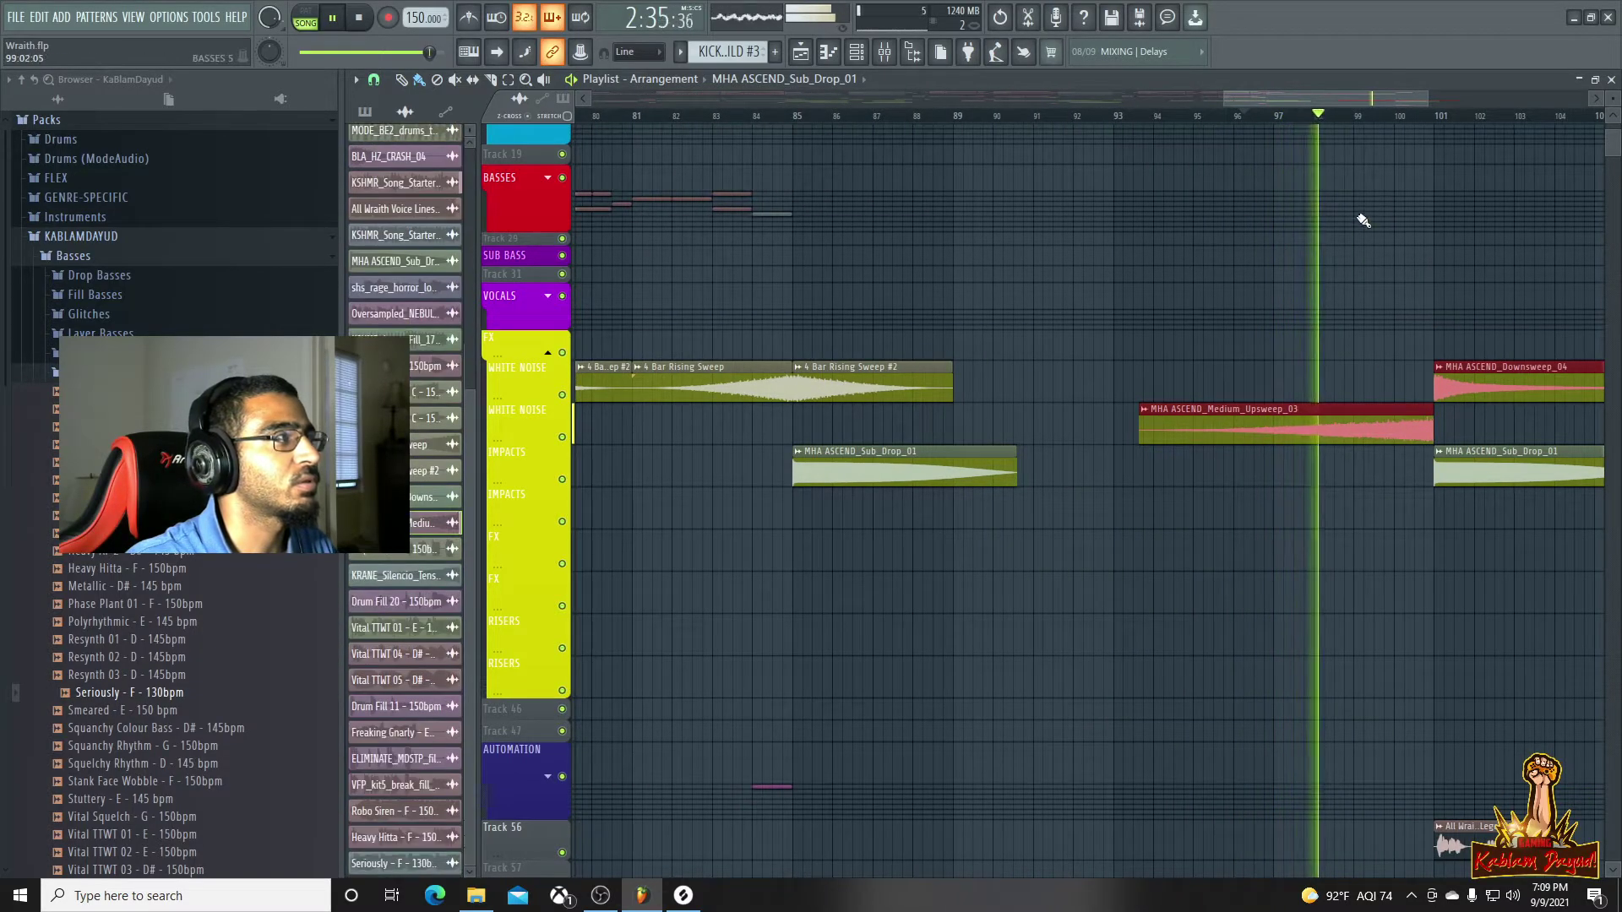
Play the ending from just before bar 101 to check the sweeps, impact and voice line together
click(1418, 115)
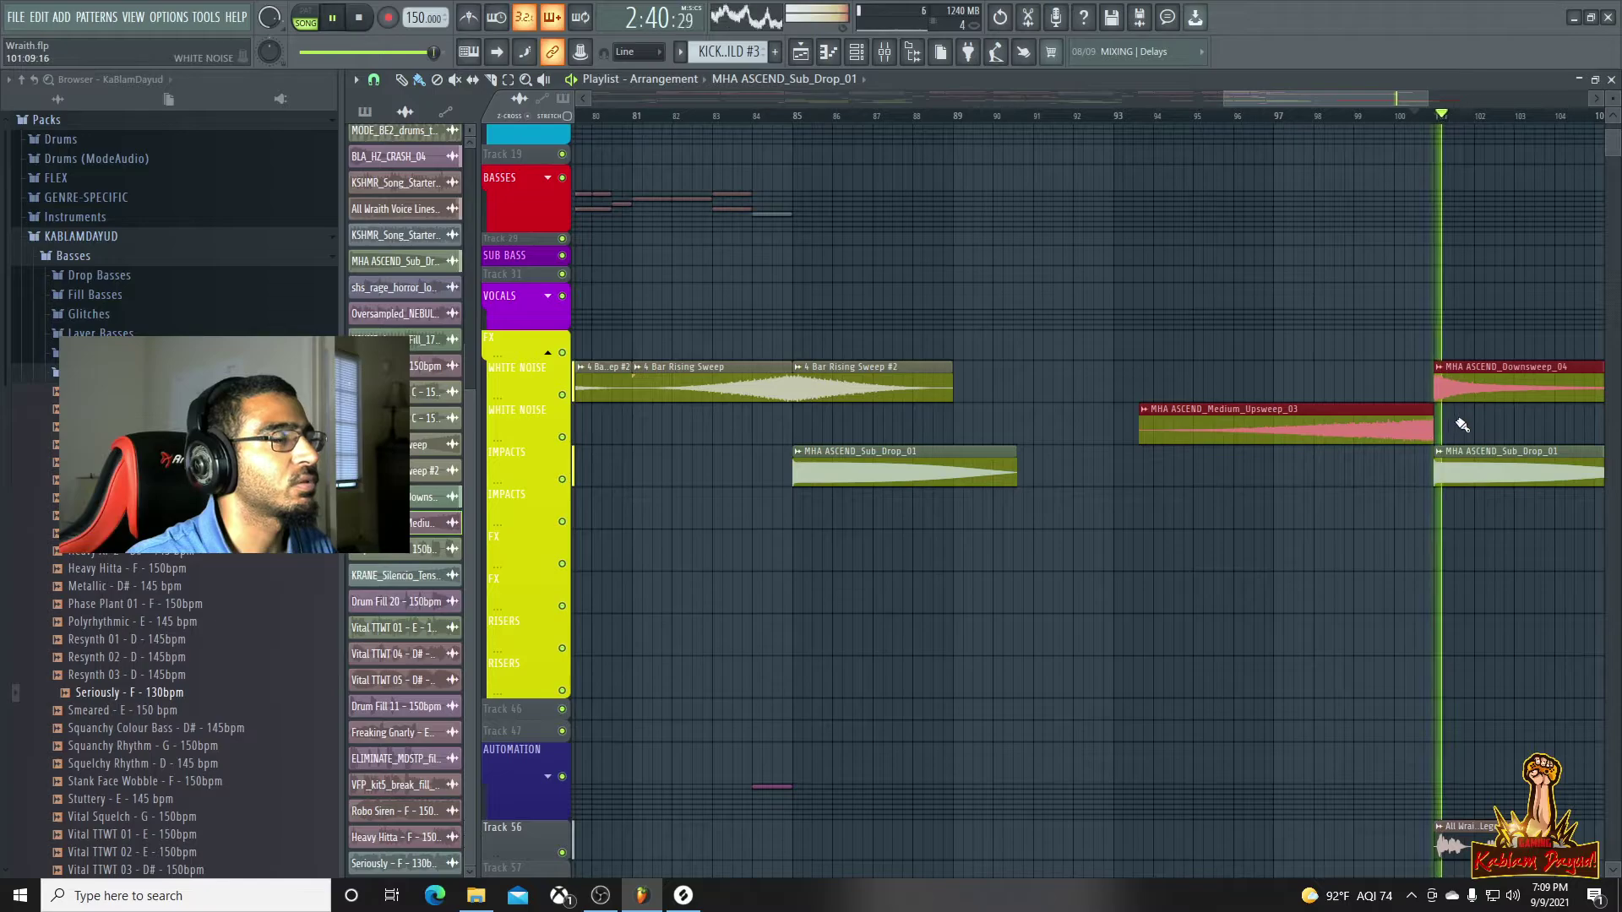
scroll(1462, 425, down, 5)
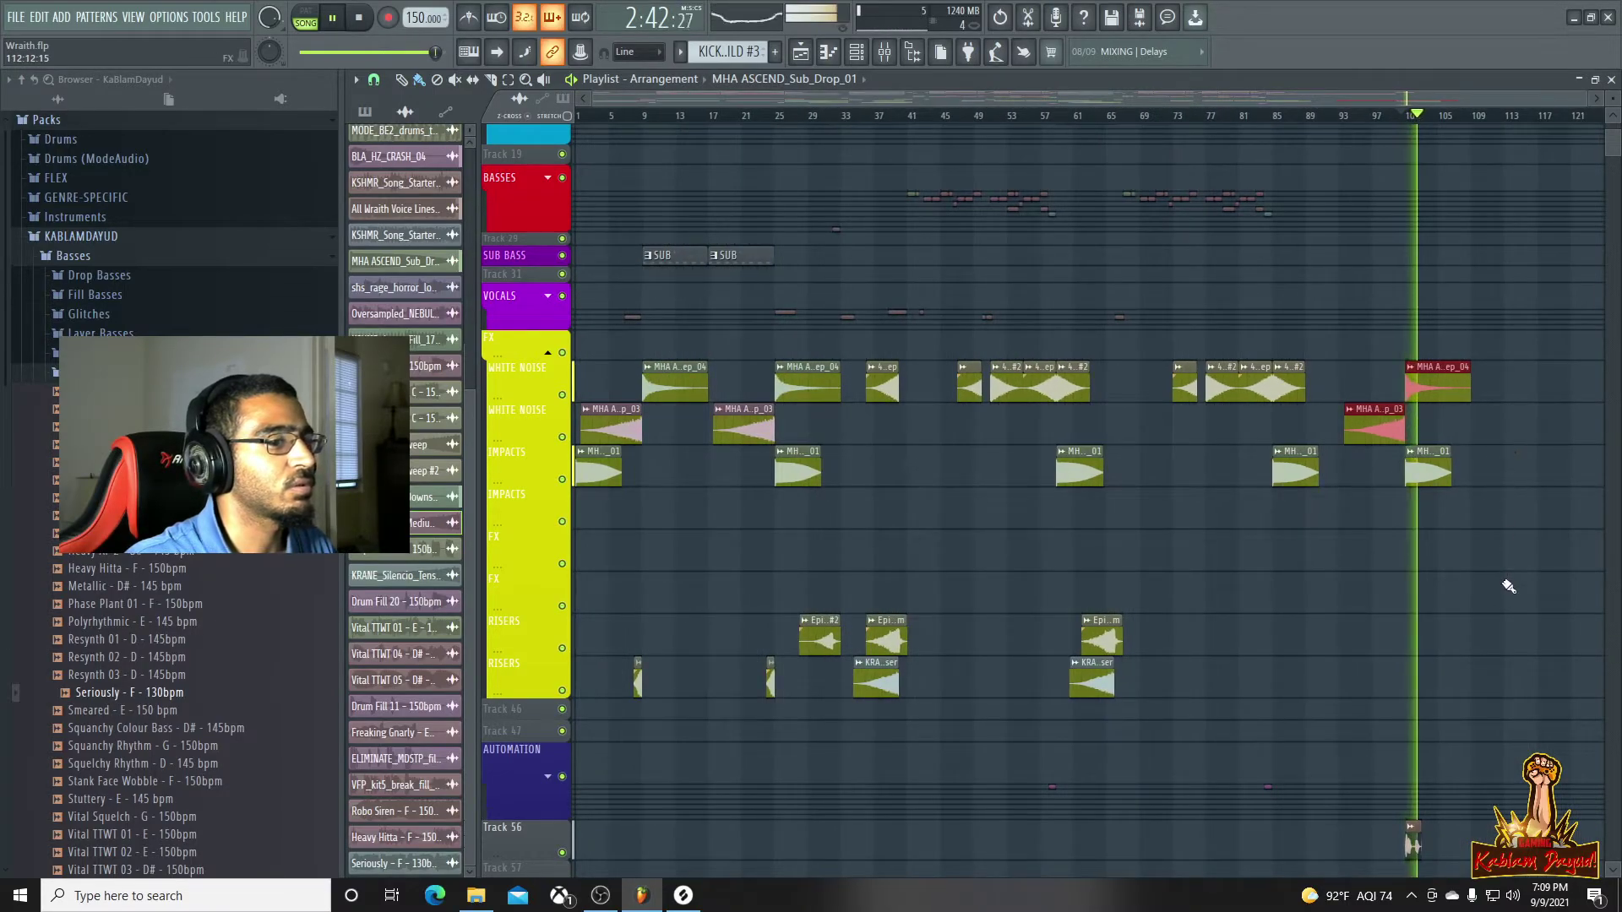
scroll(1508, 587, up, 3)
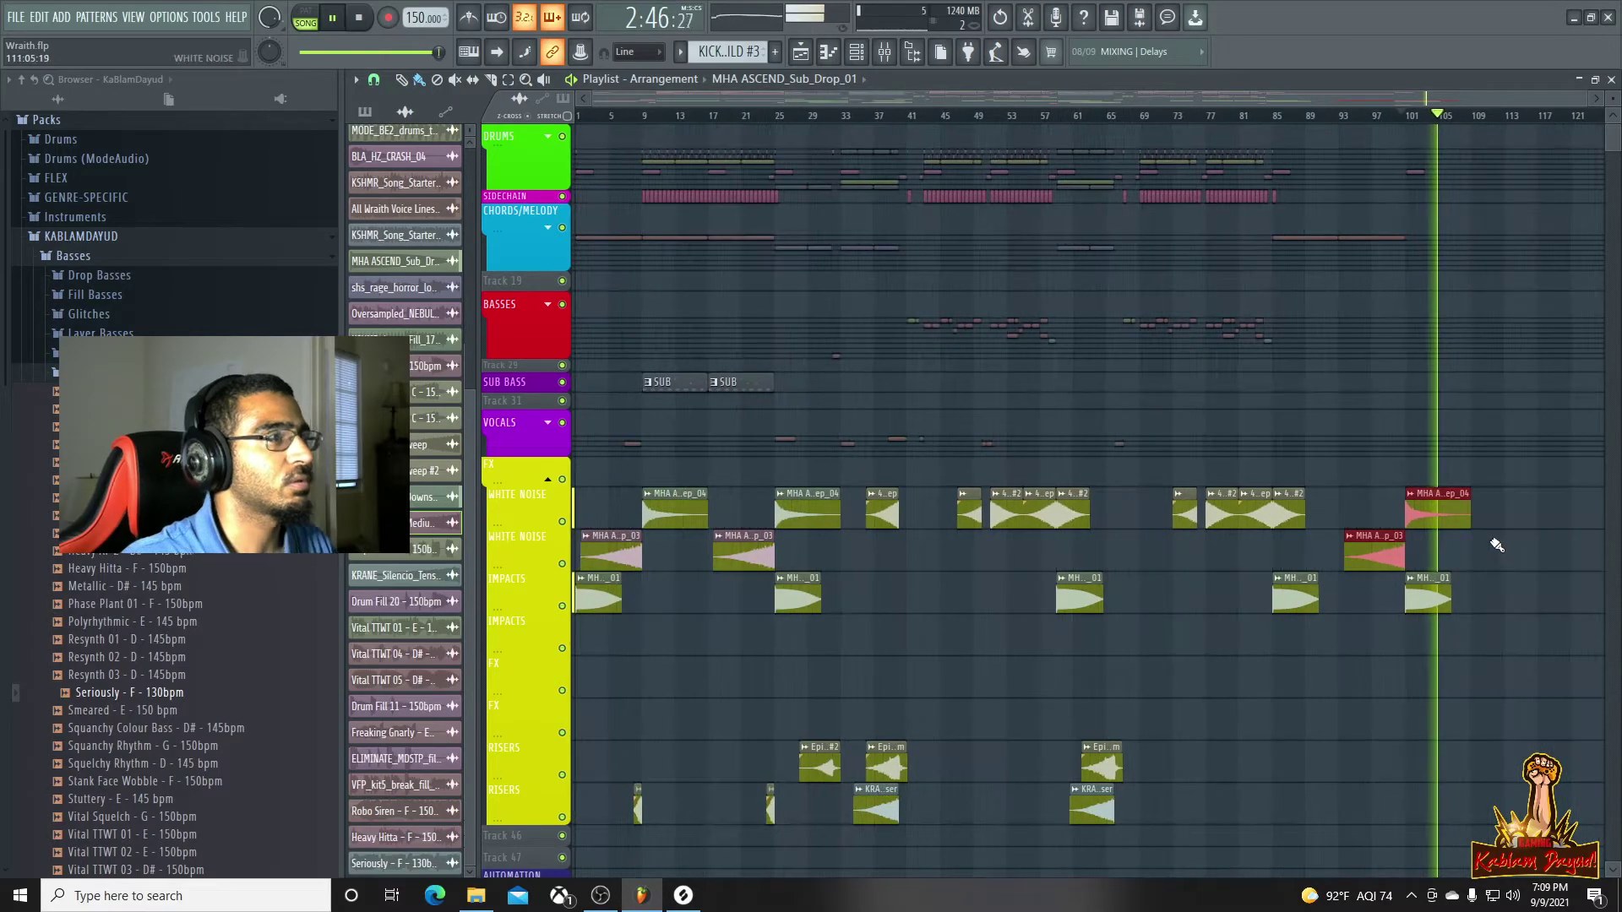
scroll(1497, 545, down, 8)
scroll(1496, 545, up, 6)
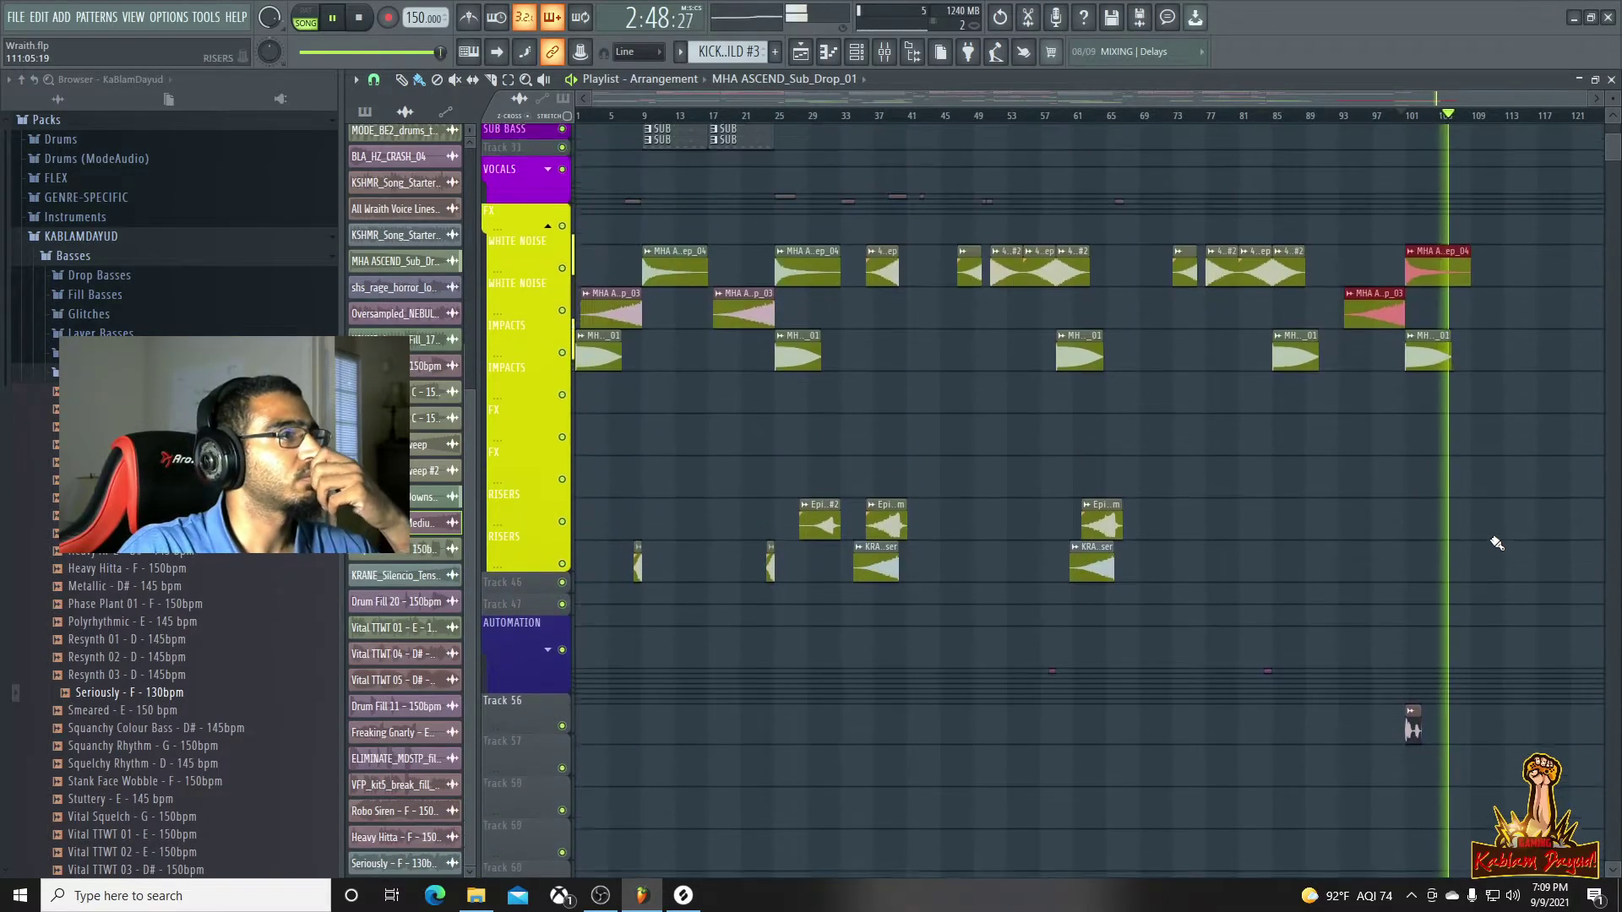
scroll(1484, 651, down, 5)
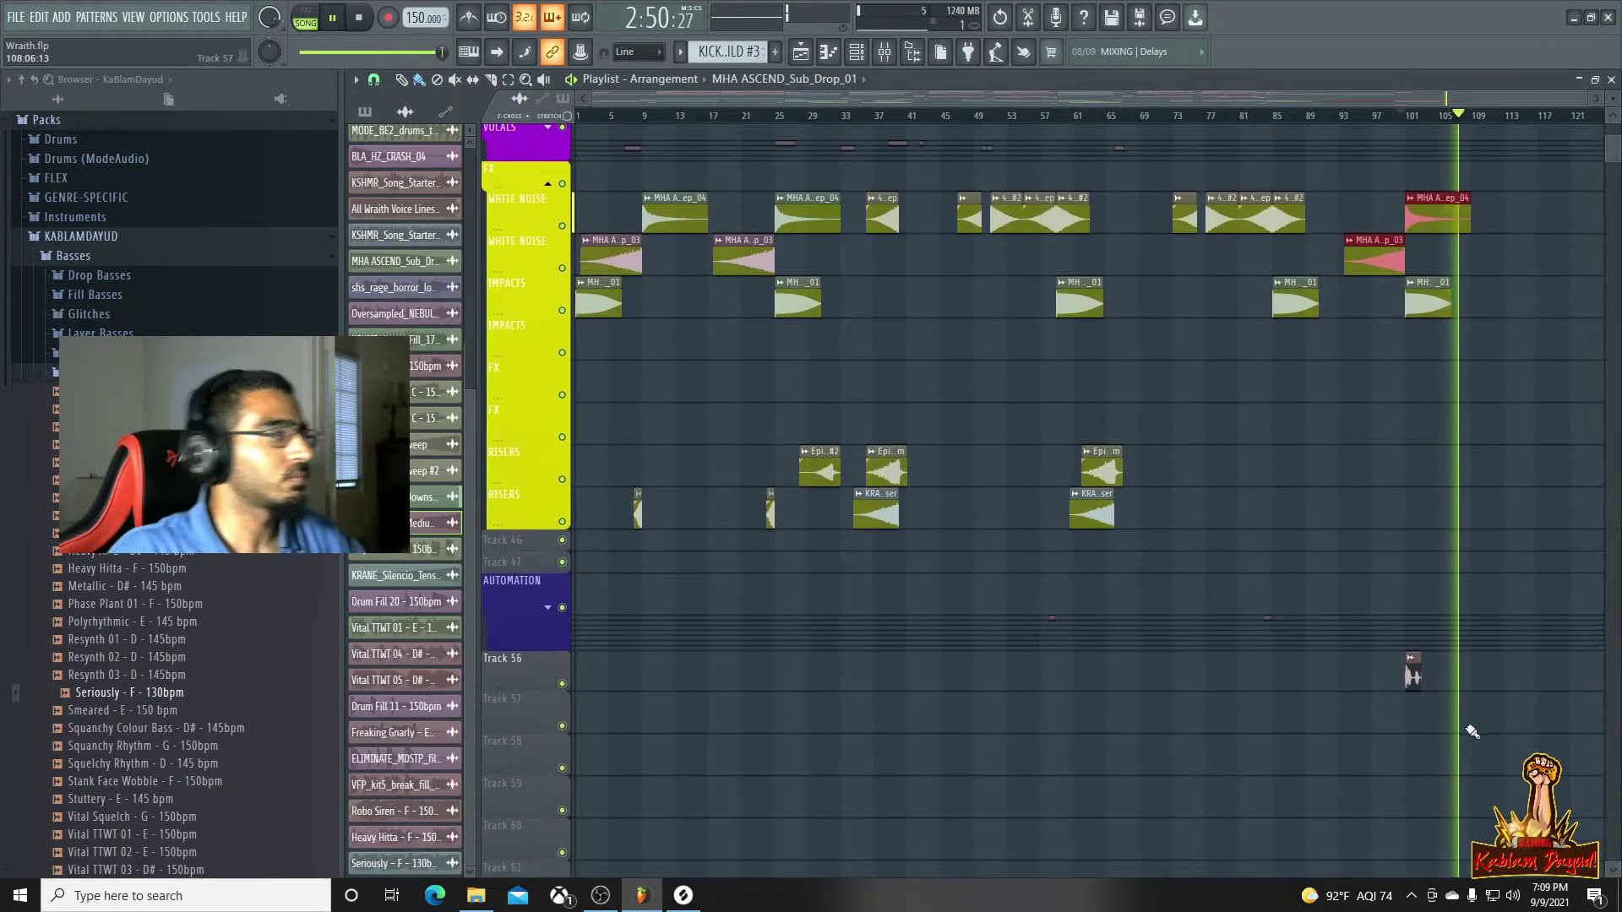
Move the bar 101 voice line clip from Track 56 into the VOCALS group and collapse the FX group
right_click(1410, 676)
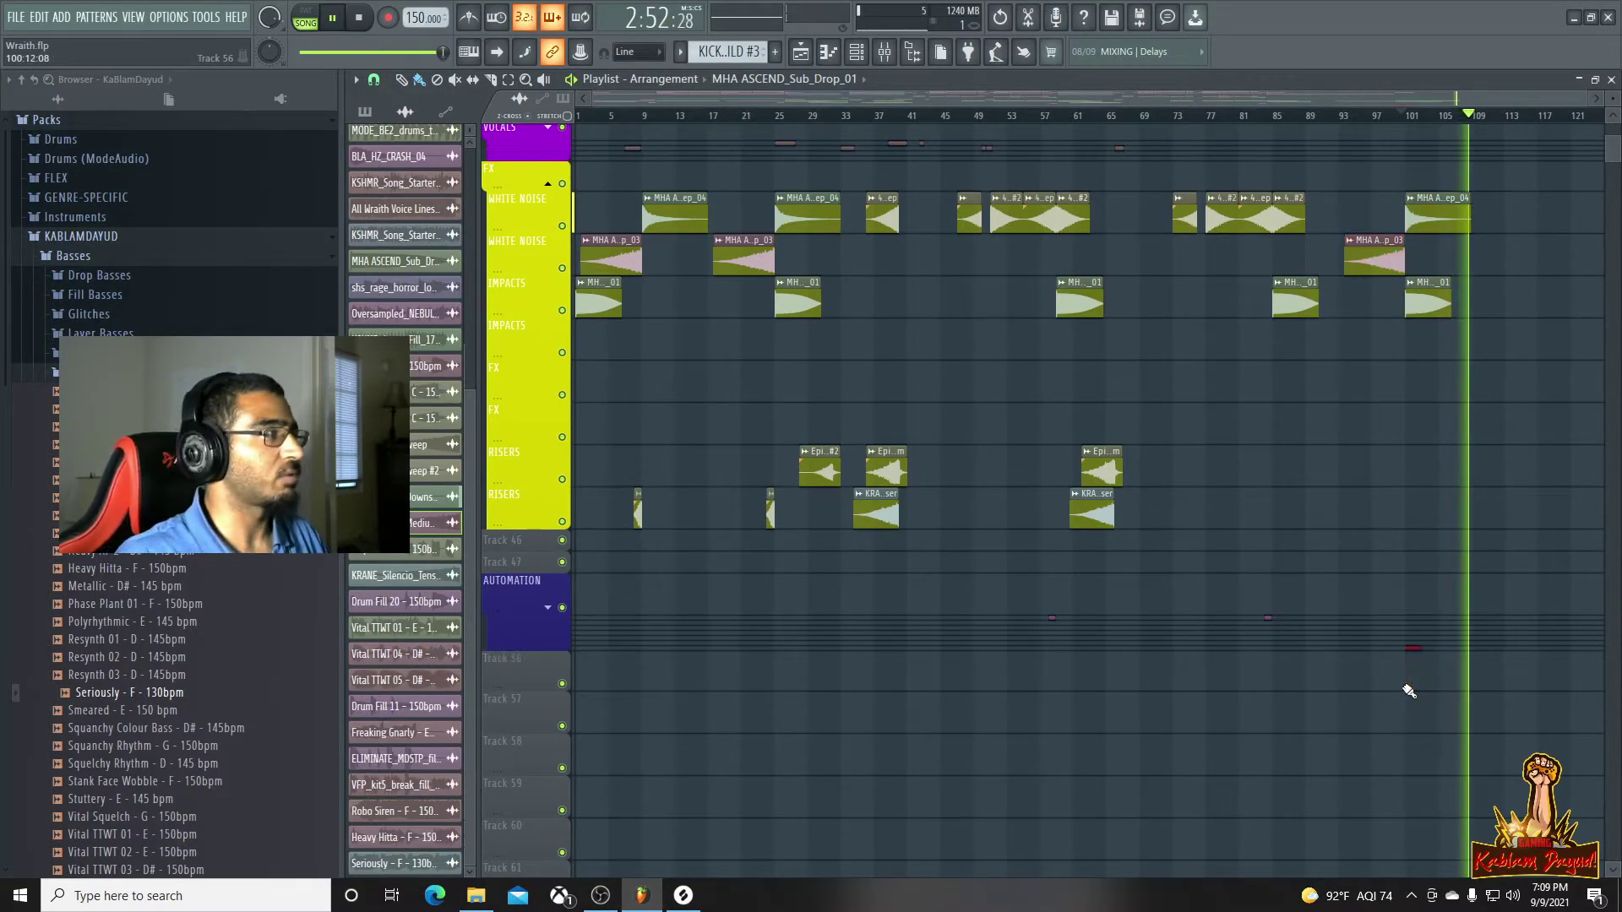
scroll(1409, 691, up, 2)
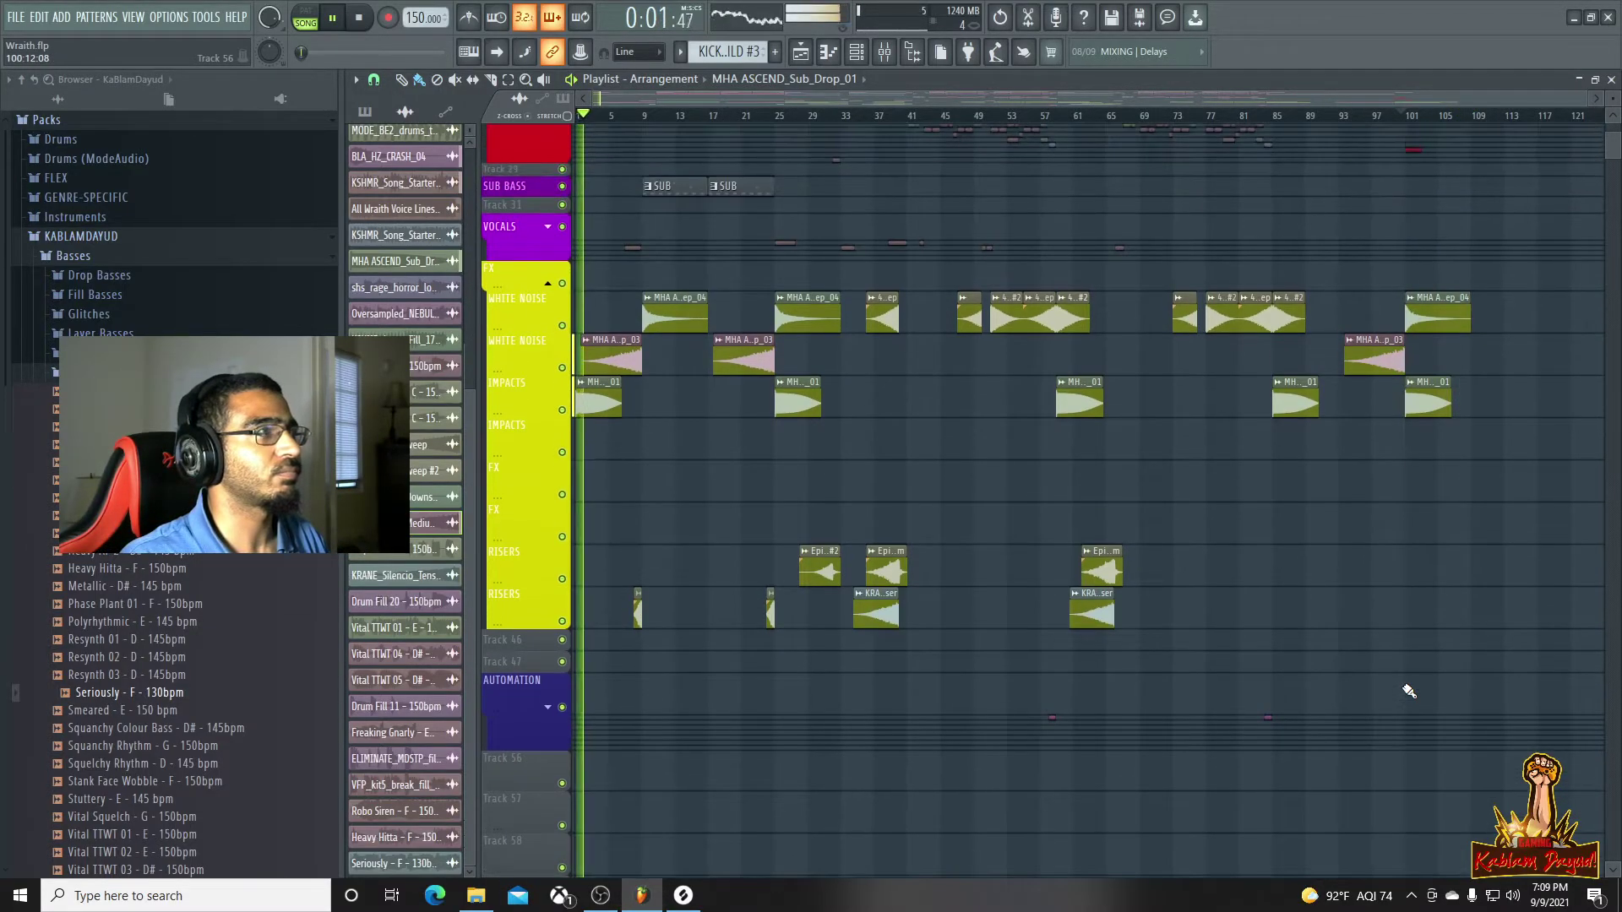
click(548, 284)
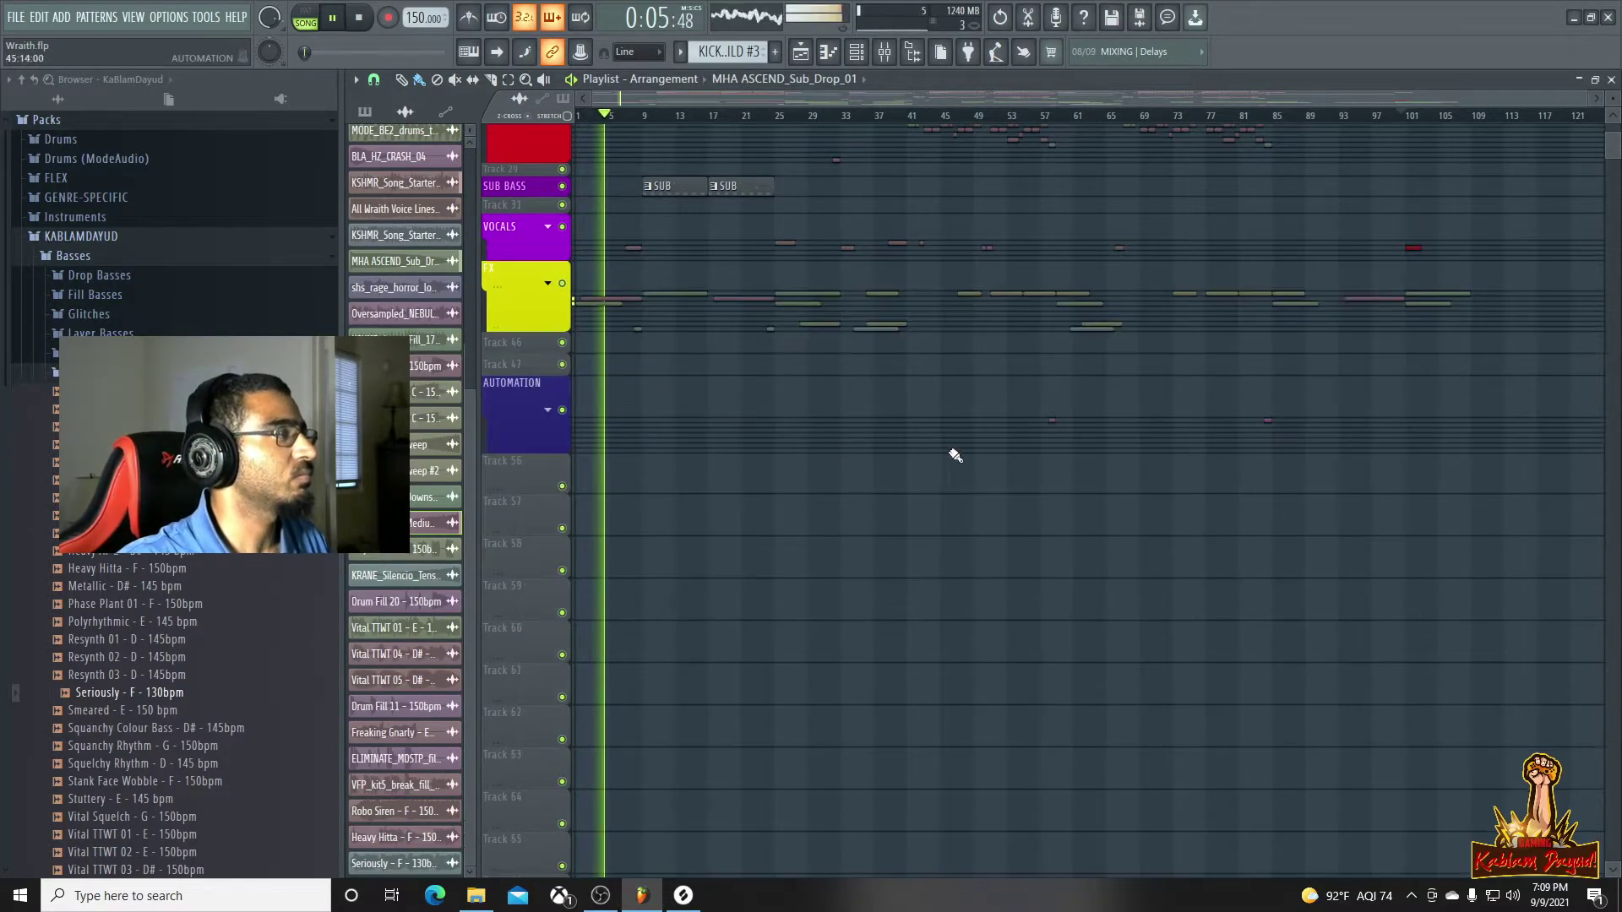
scroll(1394, 464, up, 4)
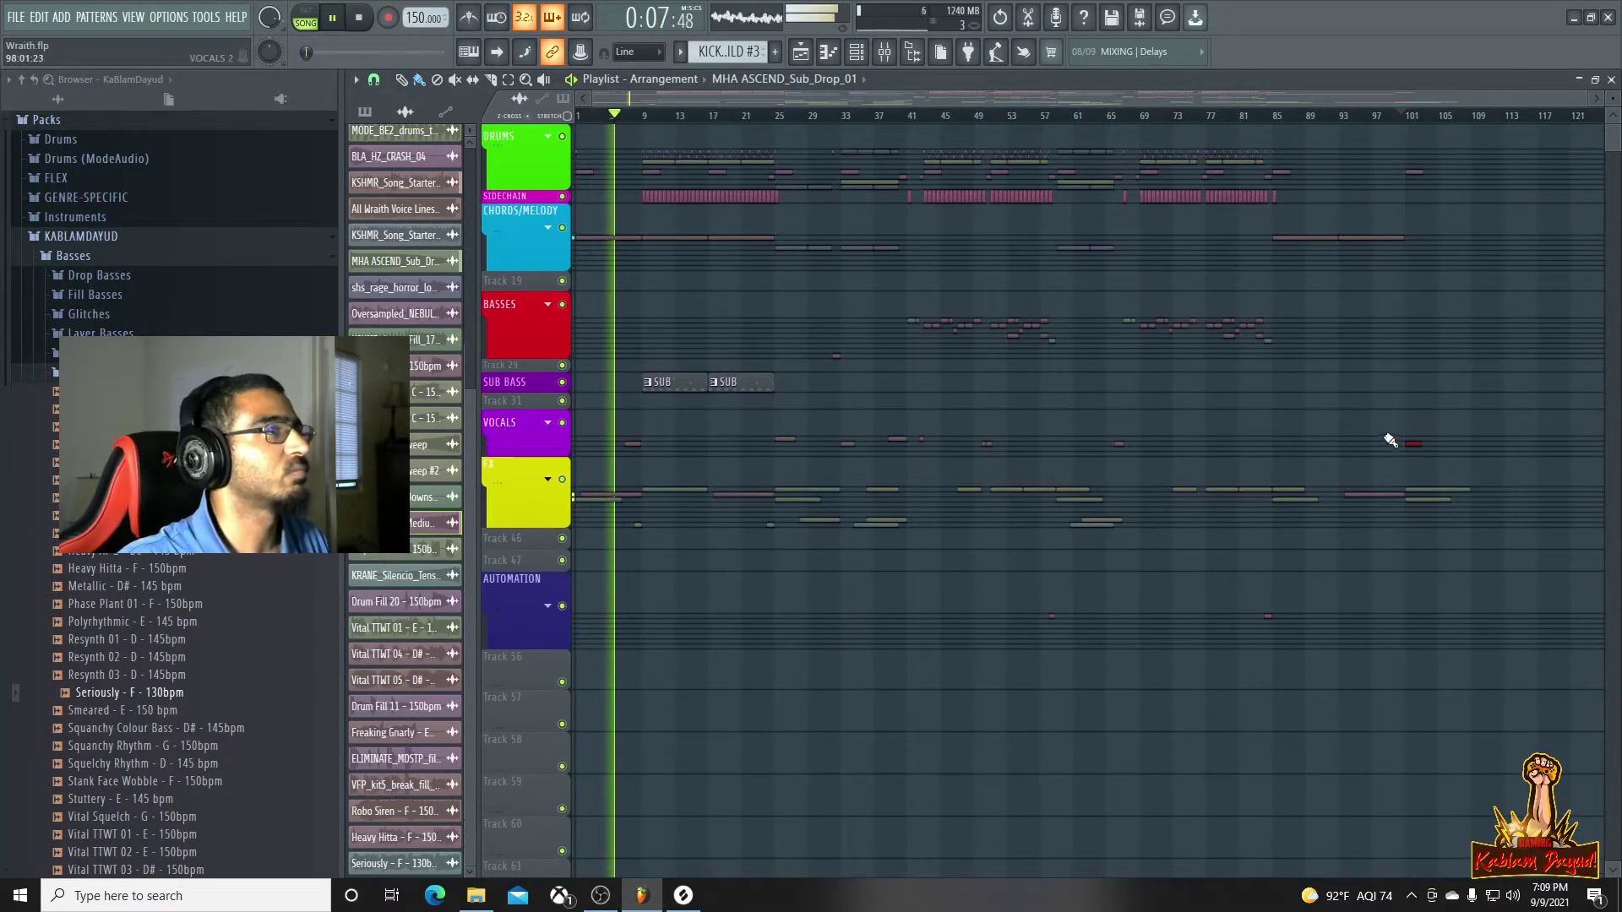
Play the arrangement from the start through the section around bar 35 to review it
drag(1580, 102, 1455, 99)
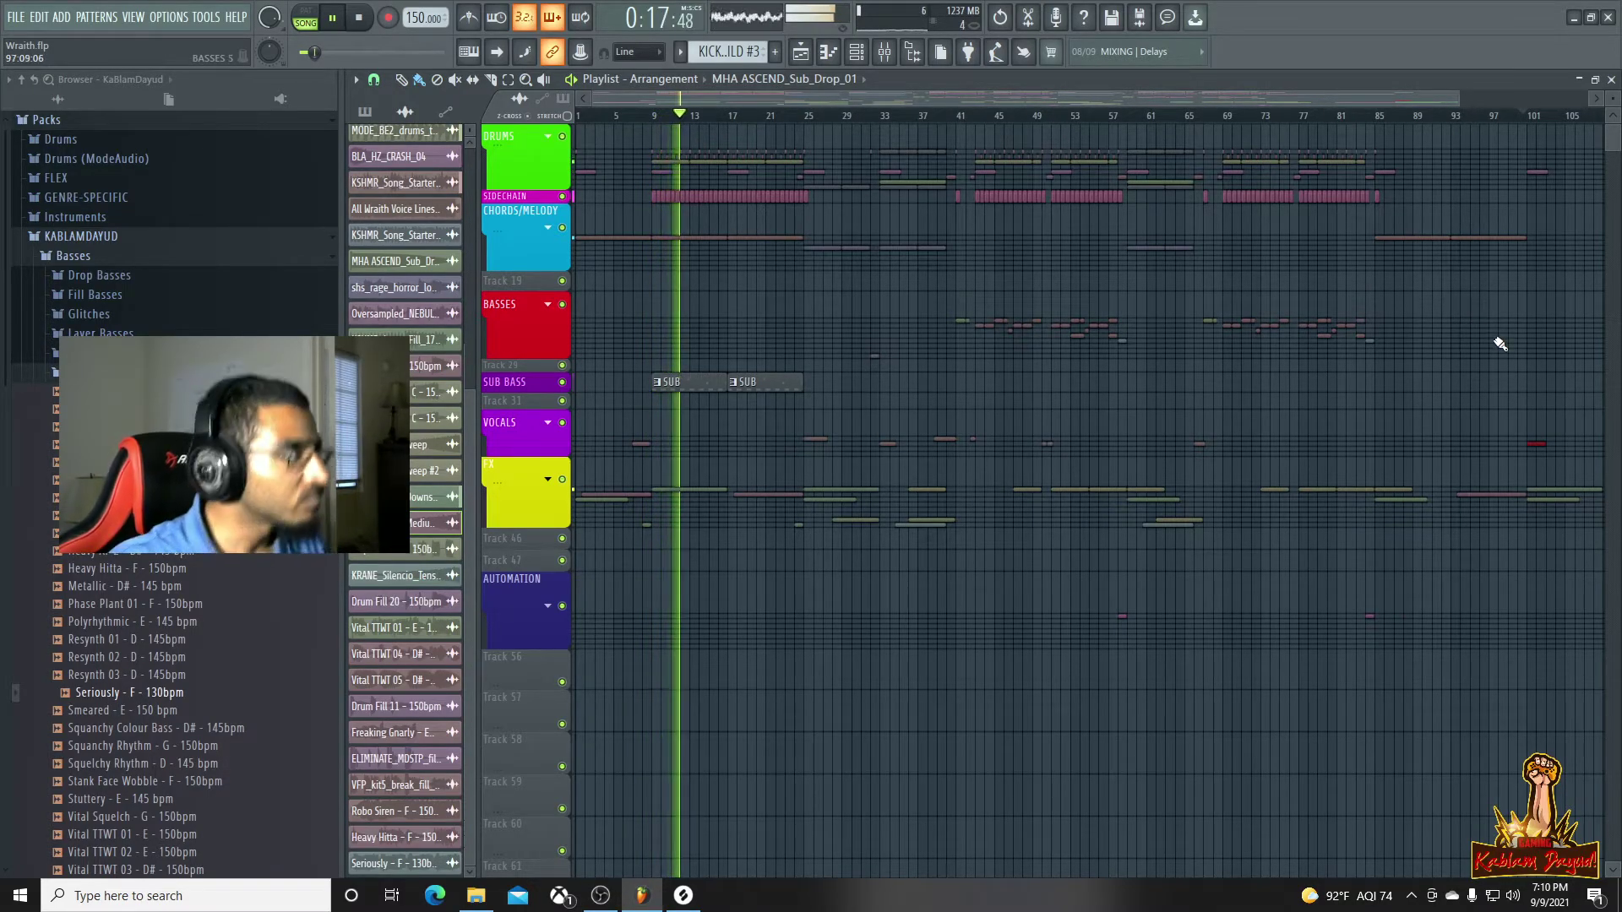
scroll(1216, 464, down, 1)
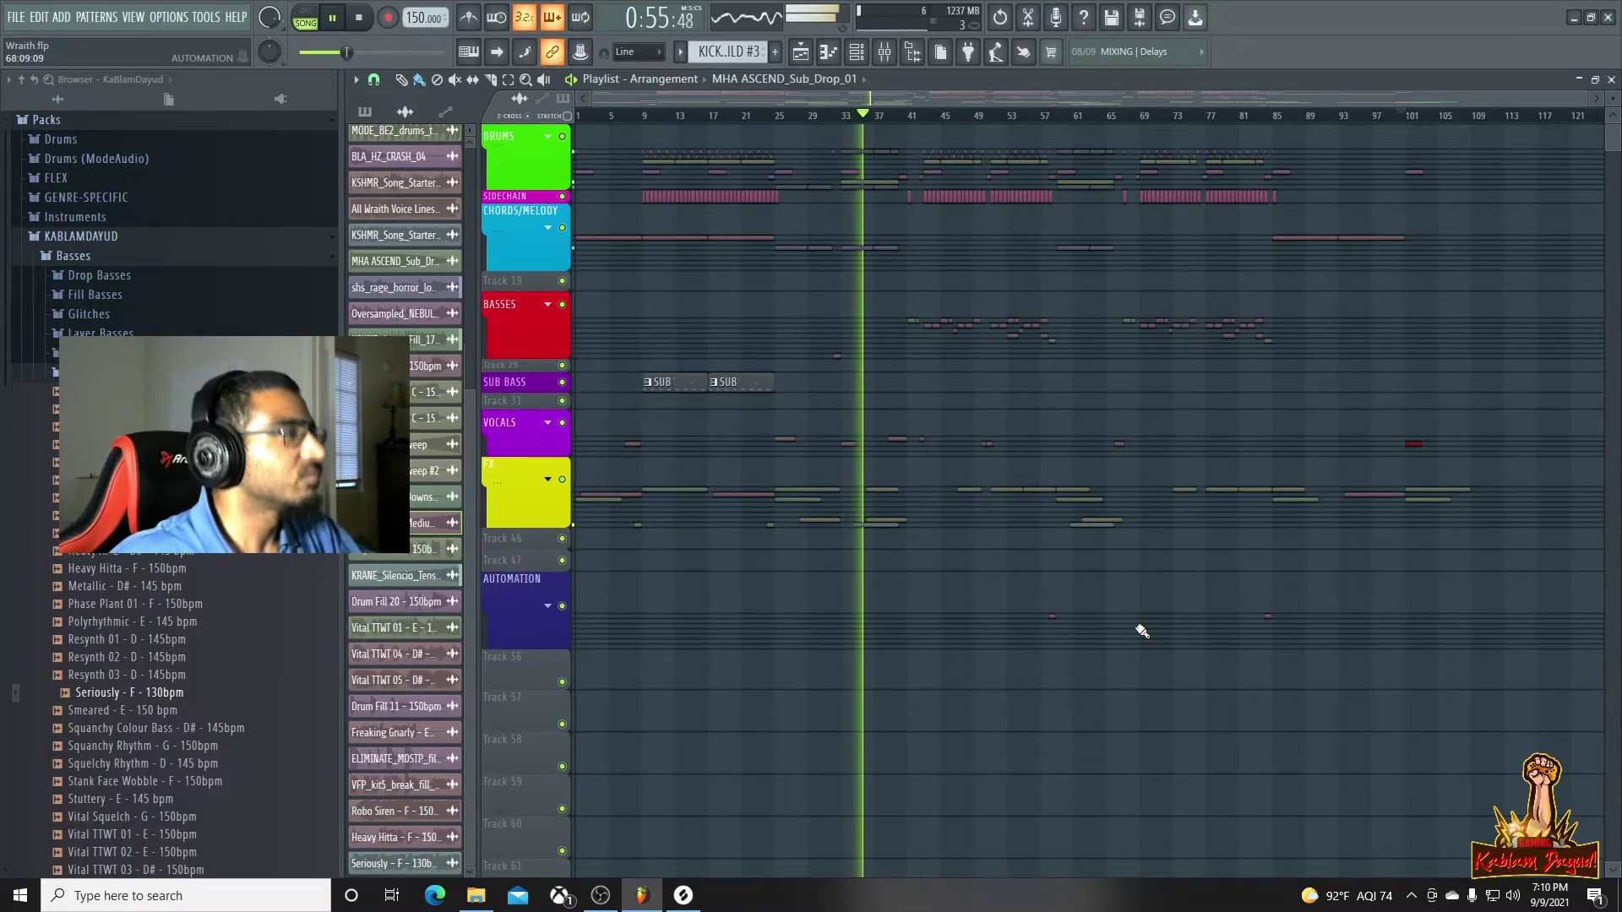
key(space)
Collapse the Basses sample folder and expand the FX track group in the playlist
scroll(875, 614, up, 5)
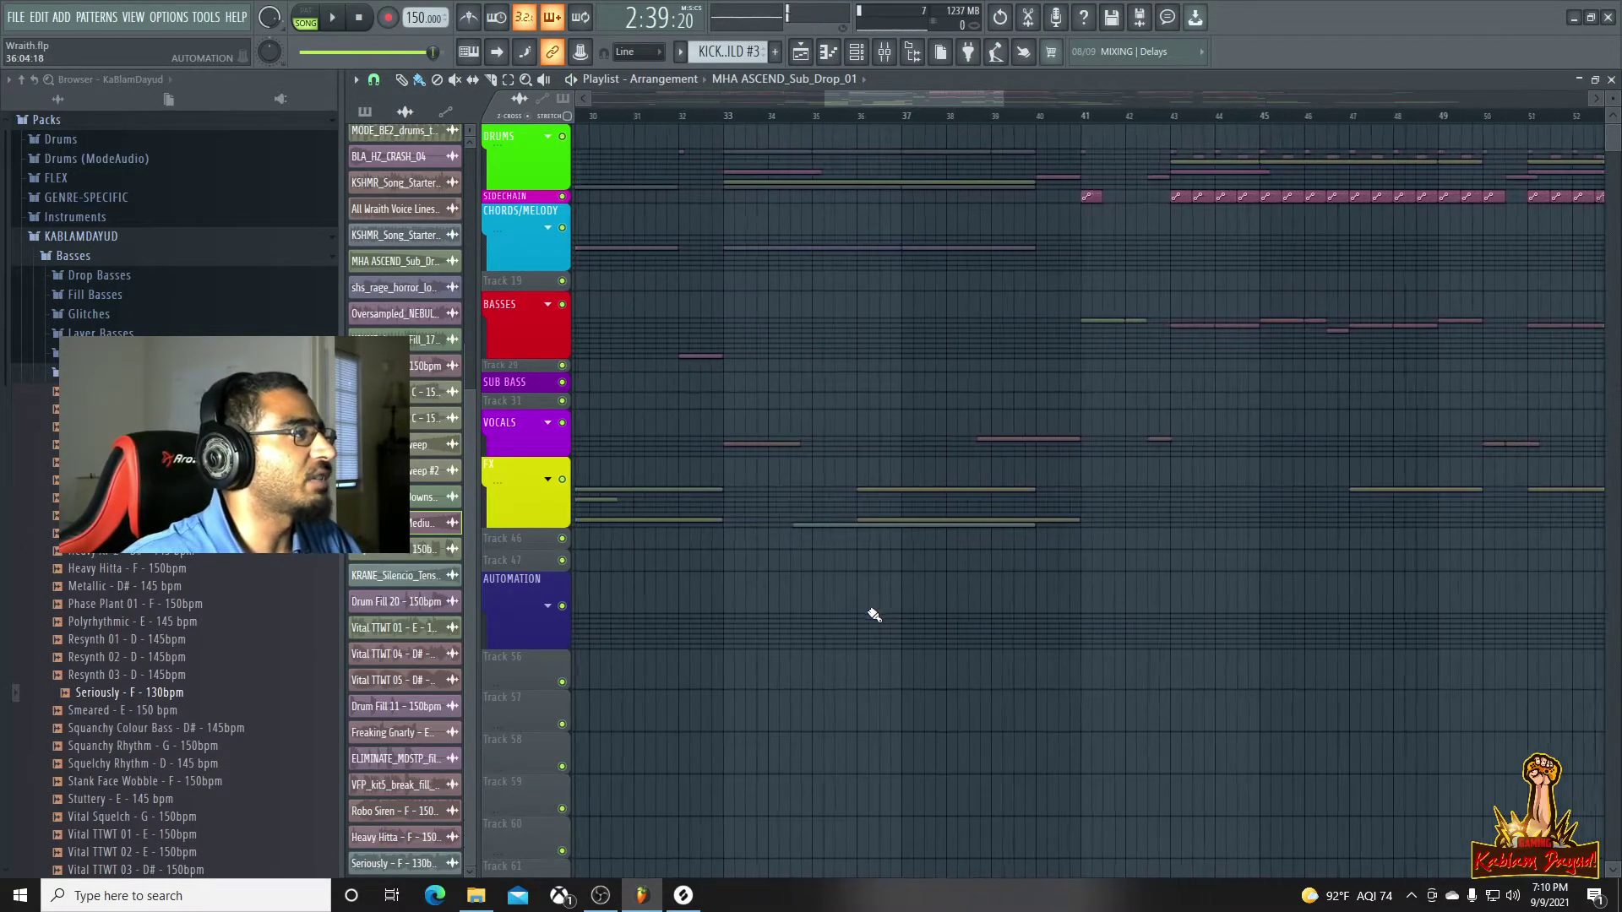
drag(990, 92, 1227, 129)
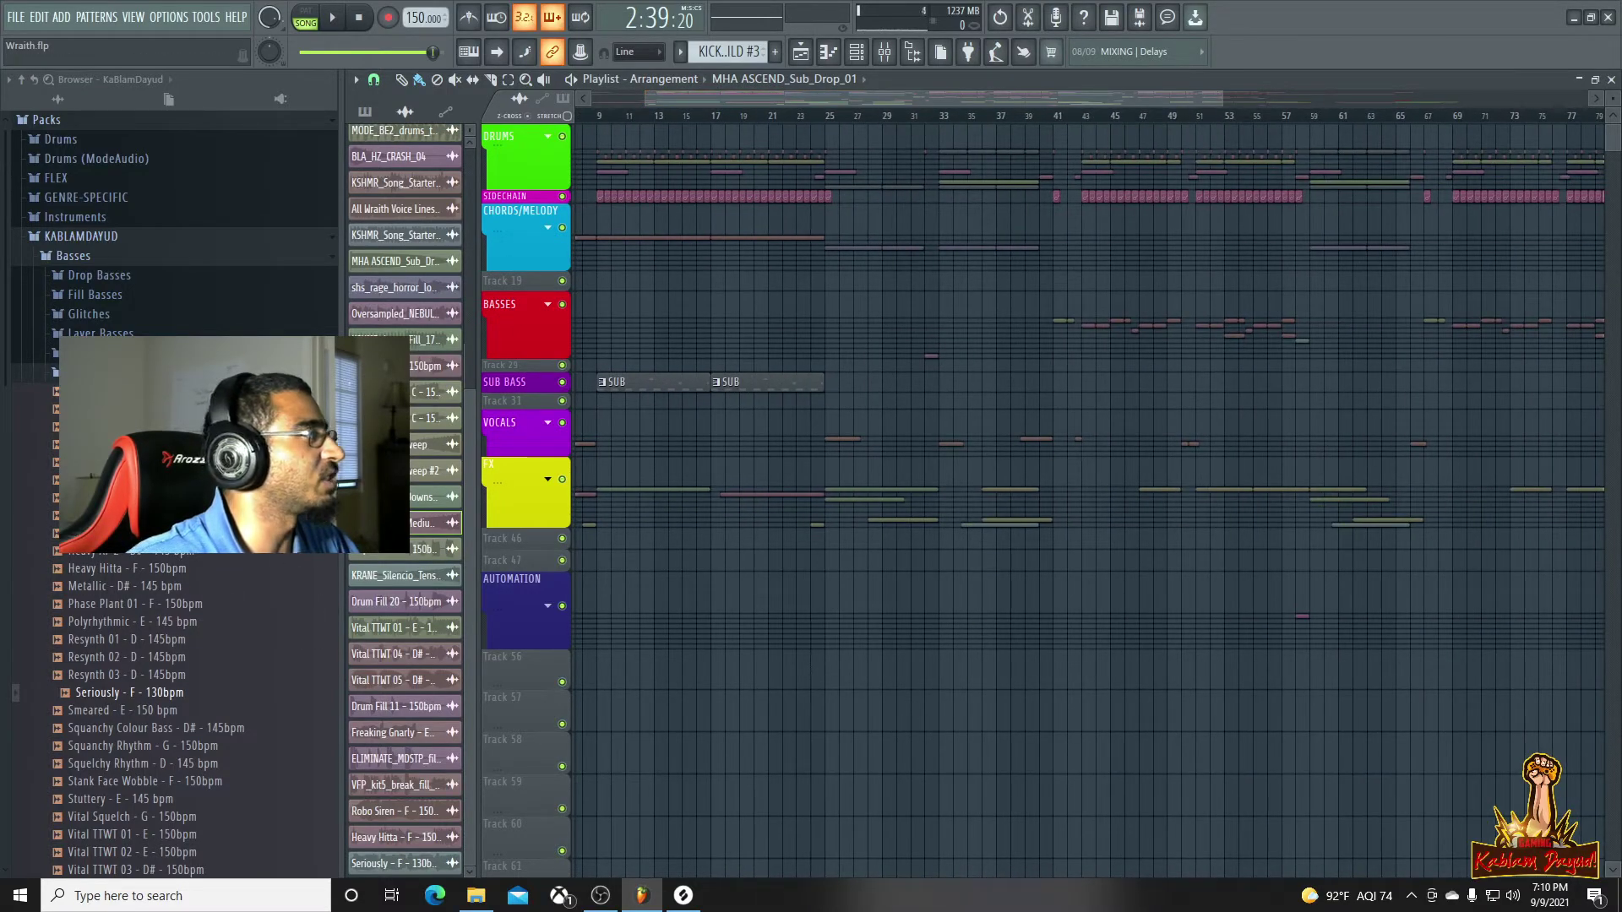
click(73, 255)
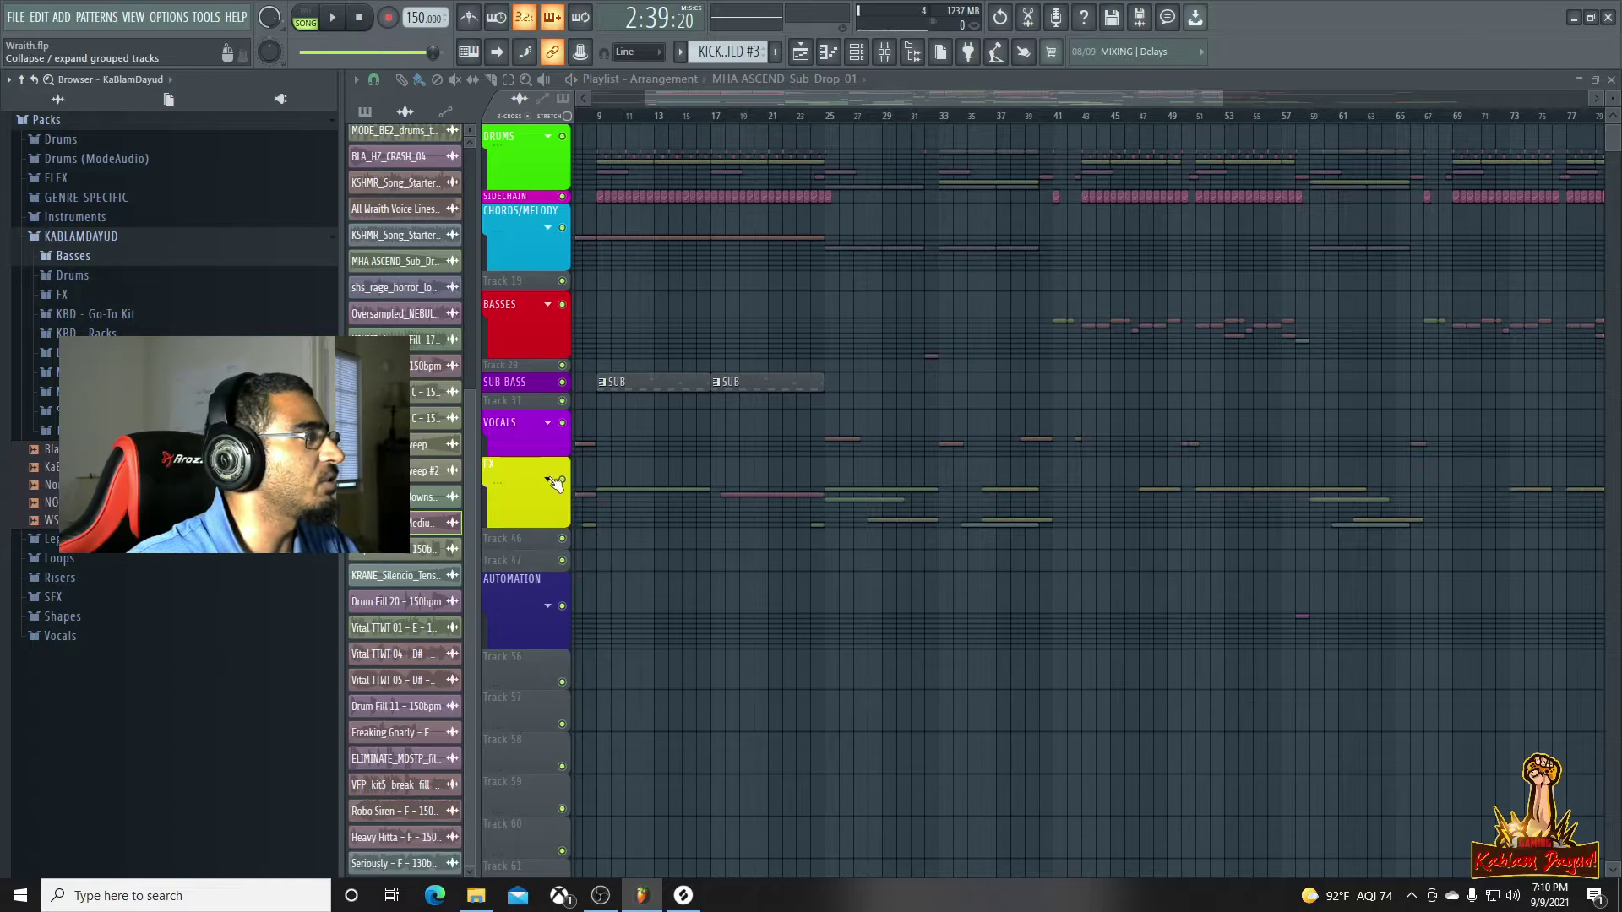
click(551, 480)
scroll(891, 678, down, 3)
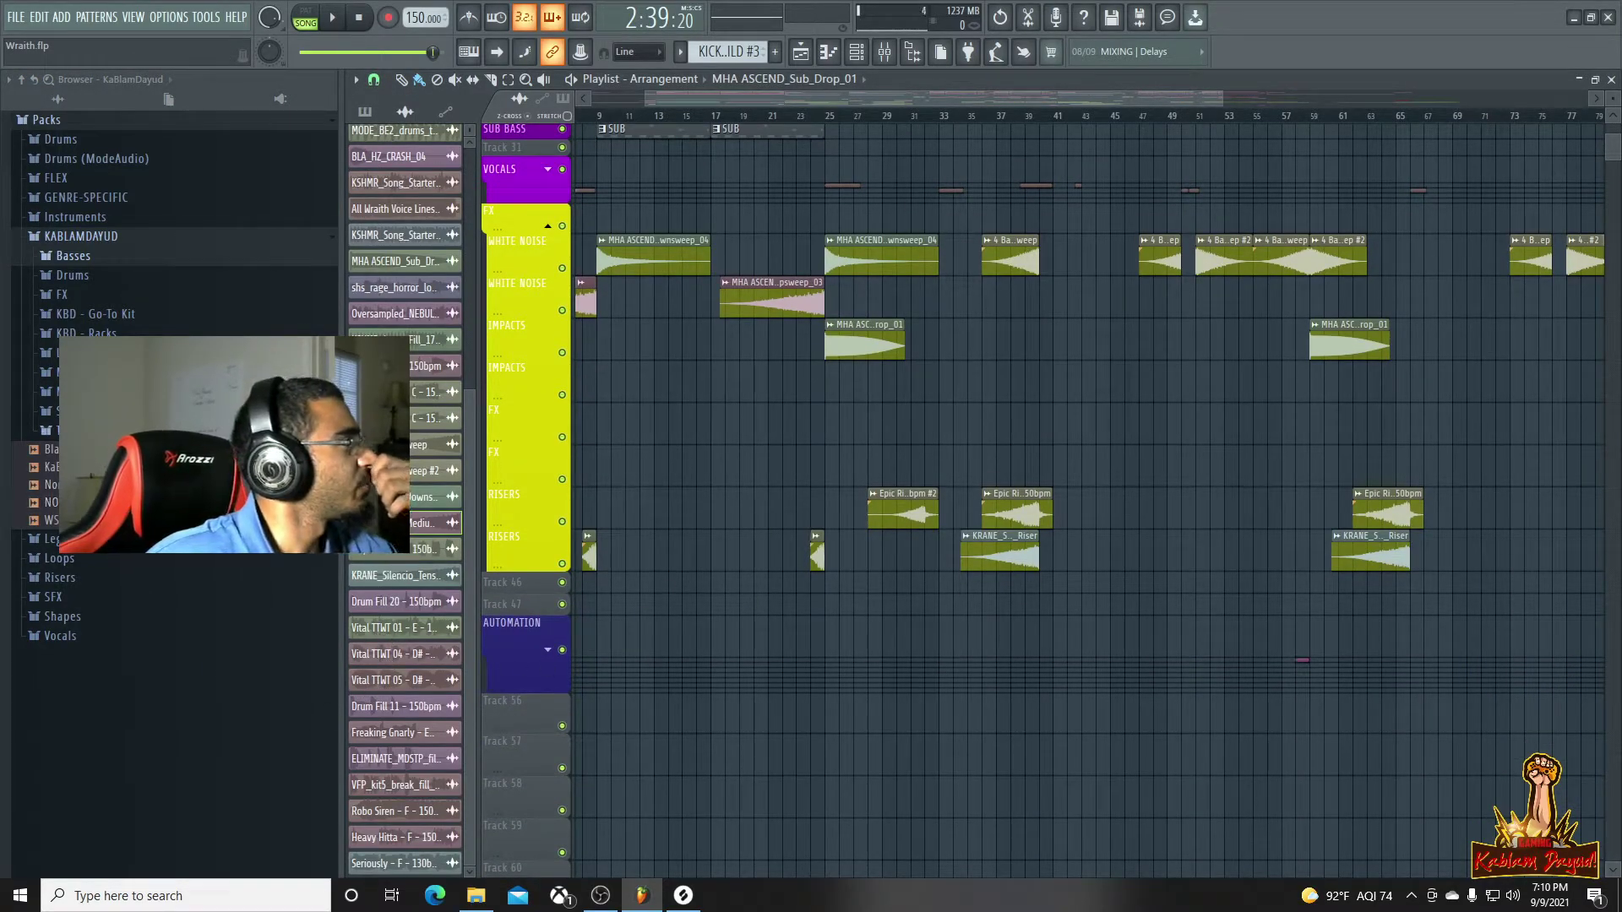
Expand the KBD - Go-To Kit sample folder in the browser and look through its subfolders for riser samples
click(83, 430)
click(83, 430)
click(102, 317)
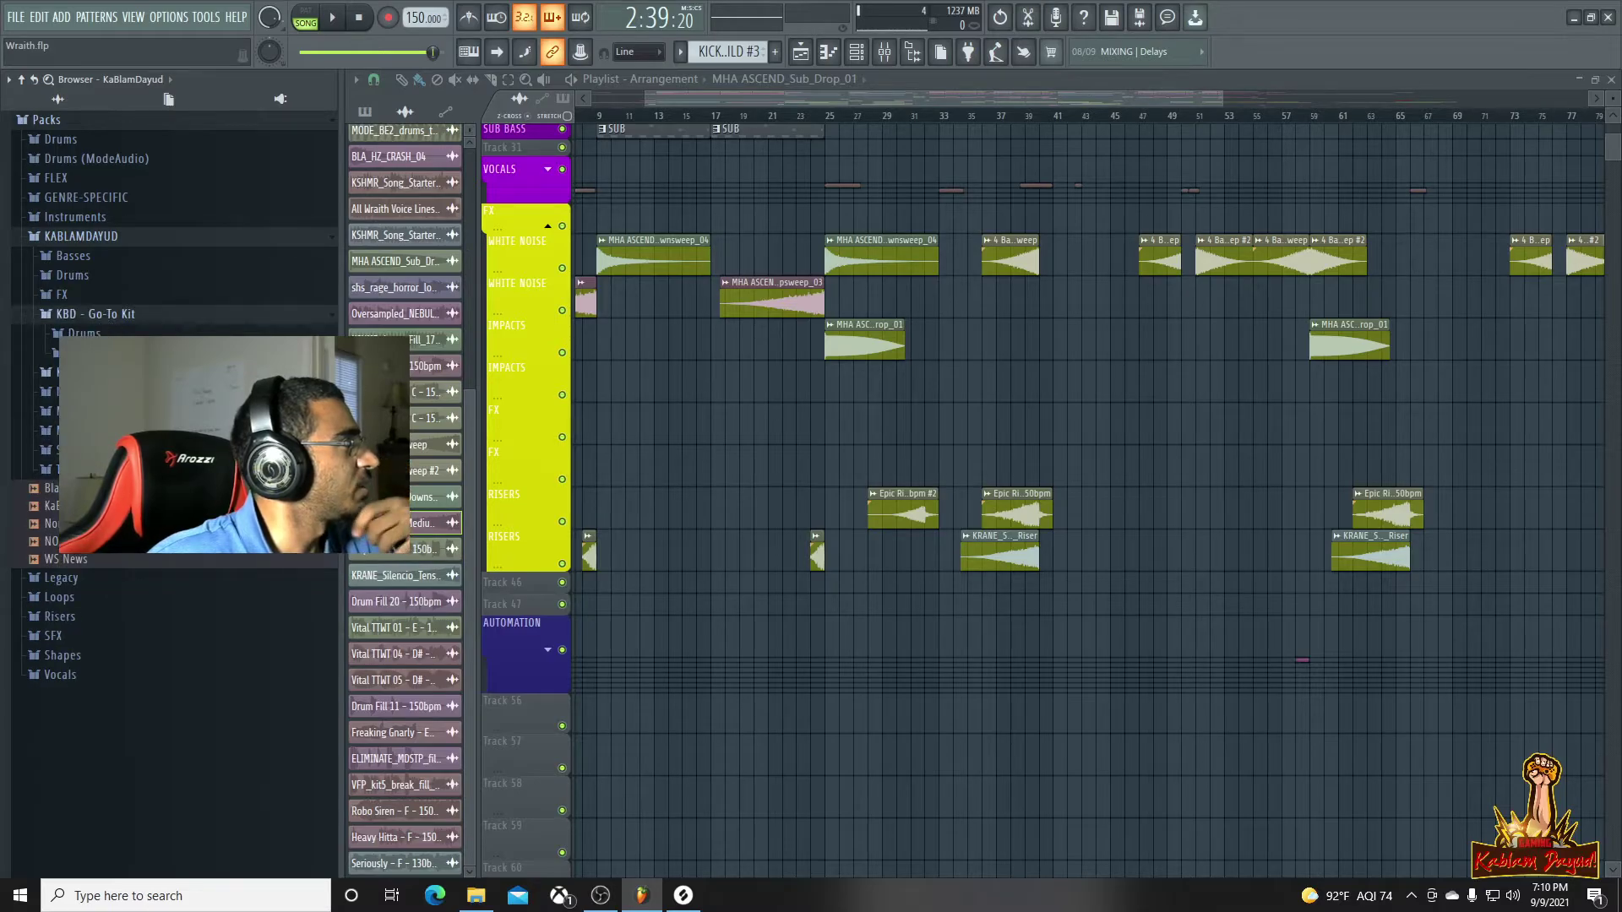
click(91, 336)
click(100, 353)
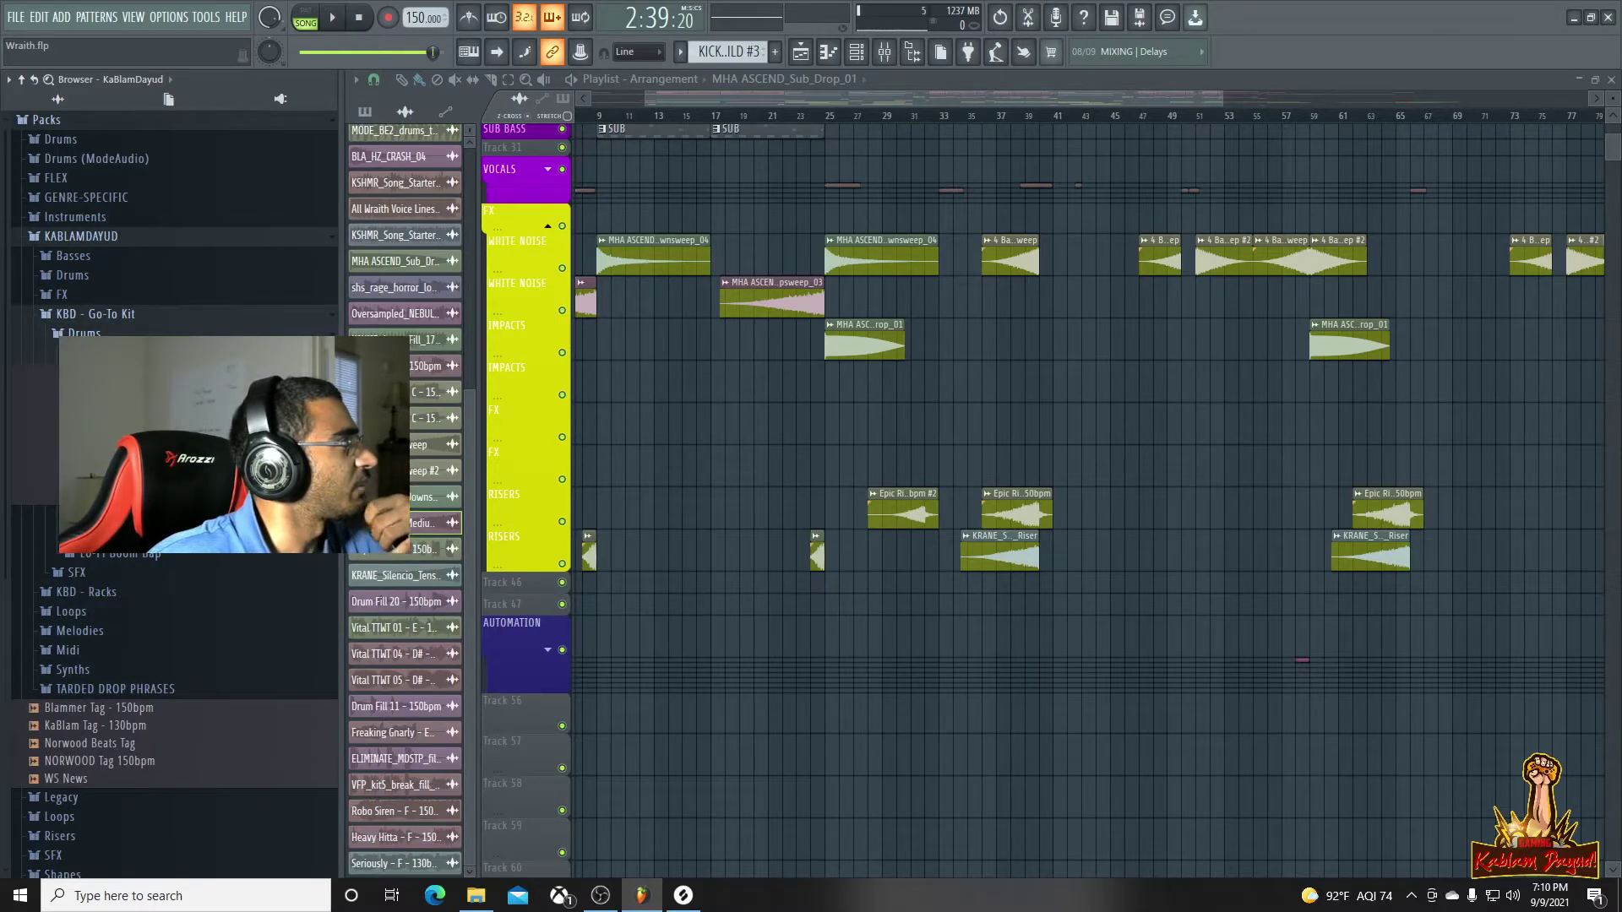
click(99, 353)
click(91, 431)
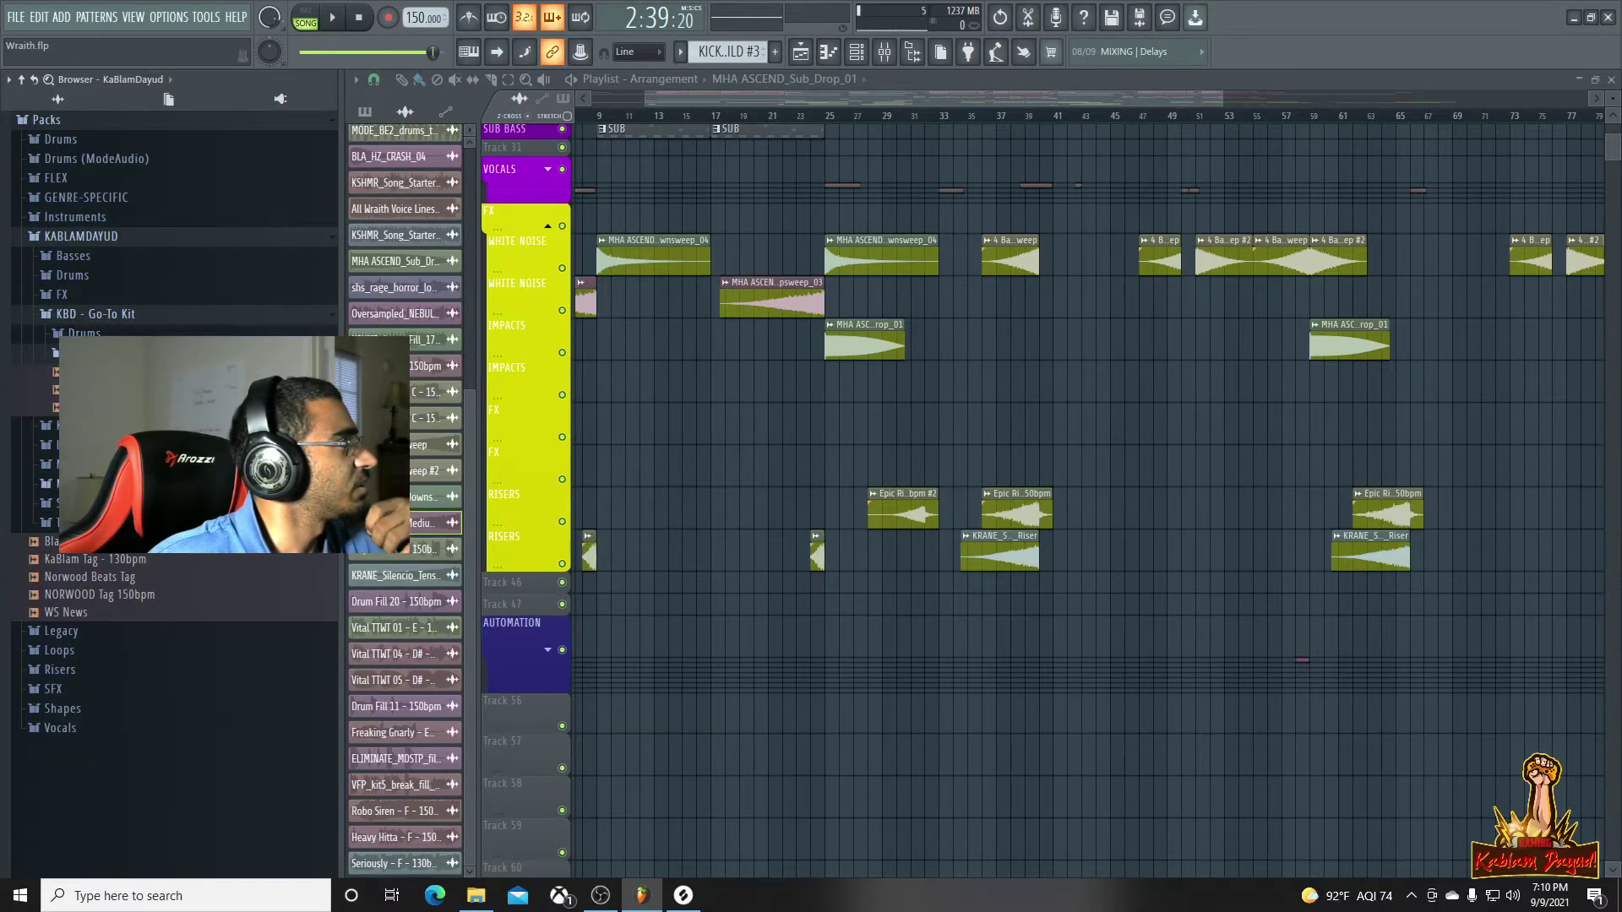
Try VR_fx_riser_150_8bar_fourstages at bar 33, and put V_RIOT_fx_riser_16bar_sustained_150 on the lower FX track from bar 25 to 41 instead
drag(99, 407, 939, 465)
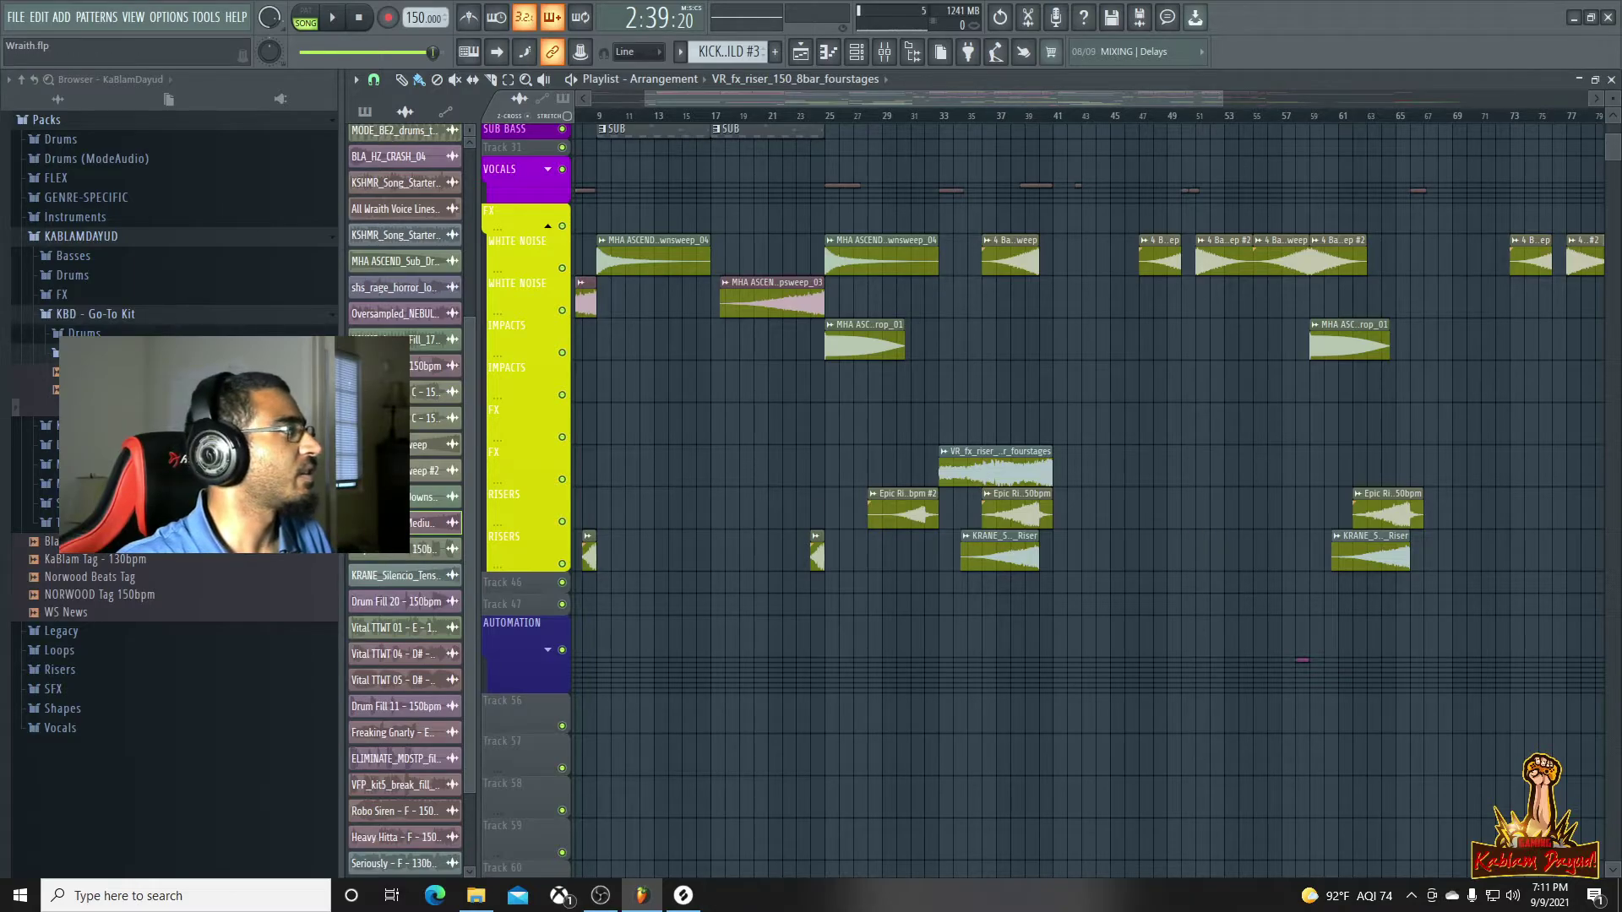
drag(100, 389, 946, 481)
key(space)
key(space)
drag(1138, 478, 1029, 459)
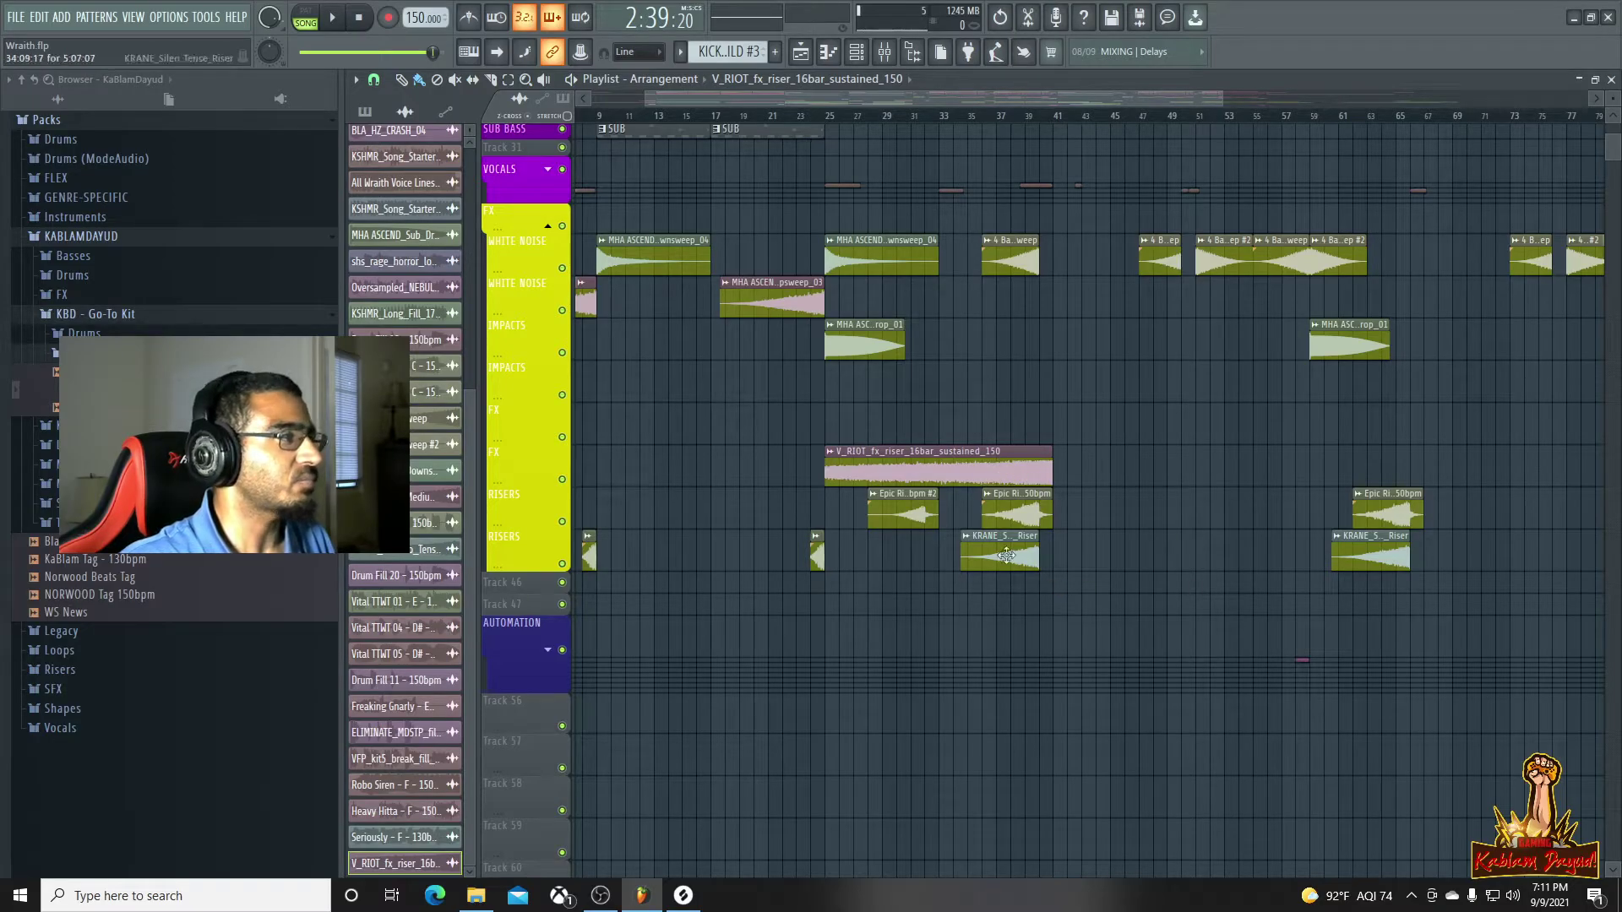
Add a fade-in to the V_RIOT riser sample and route it to the FX mixer track 30
double_click(866, 472)
drag(695, 387, 695, 365)
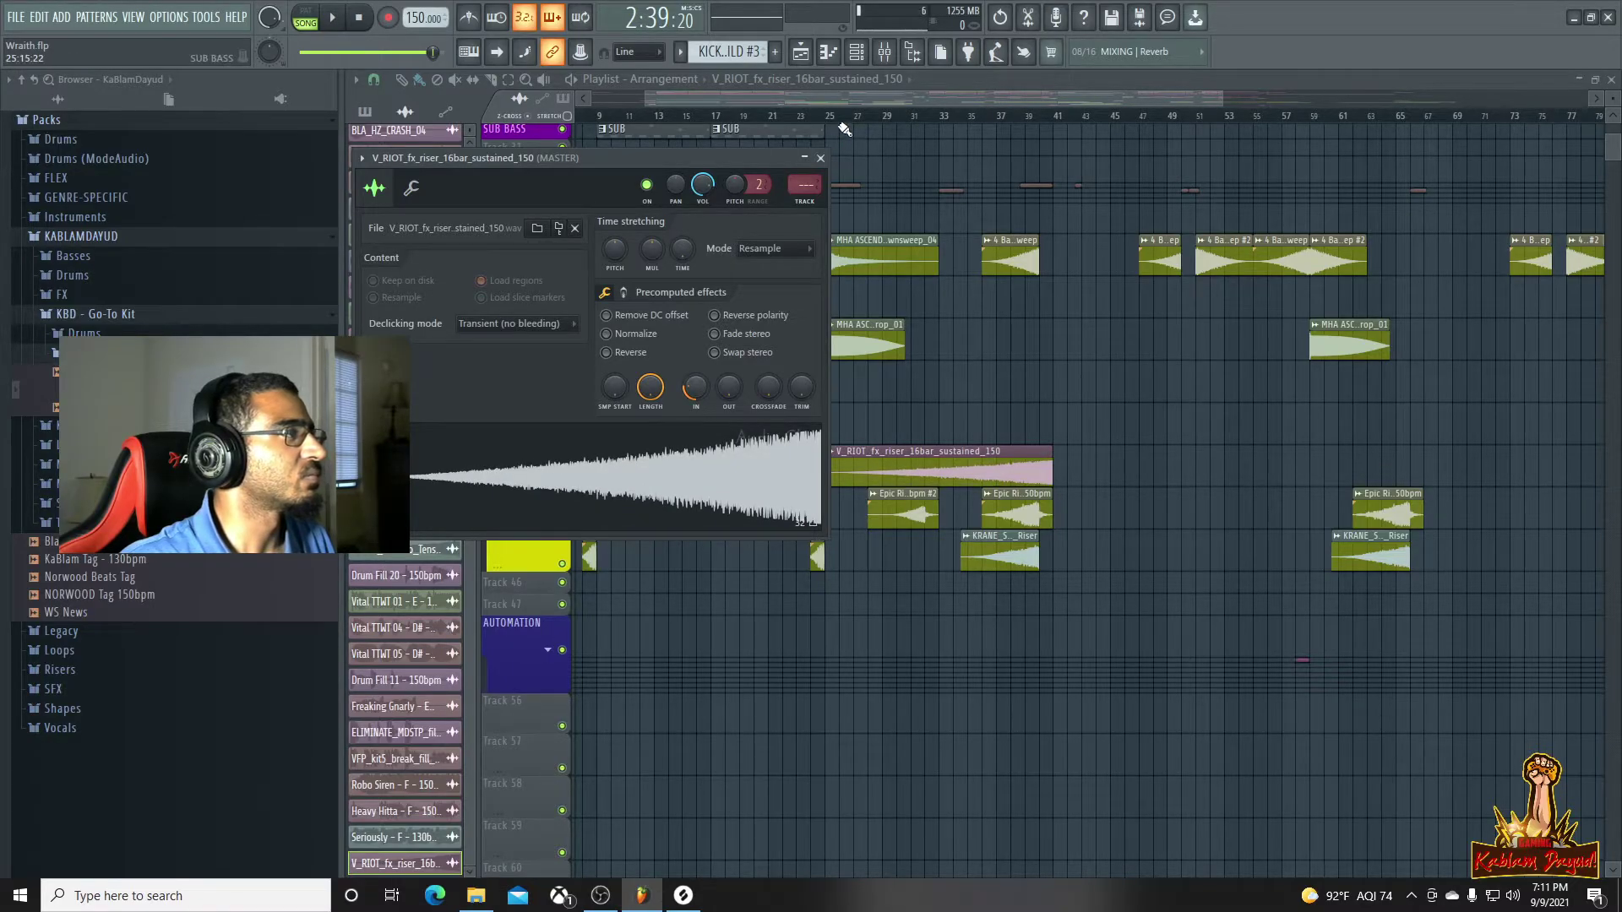
click(886, 56)
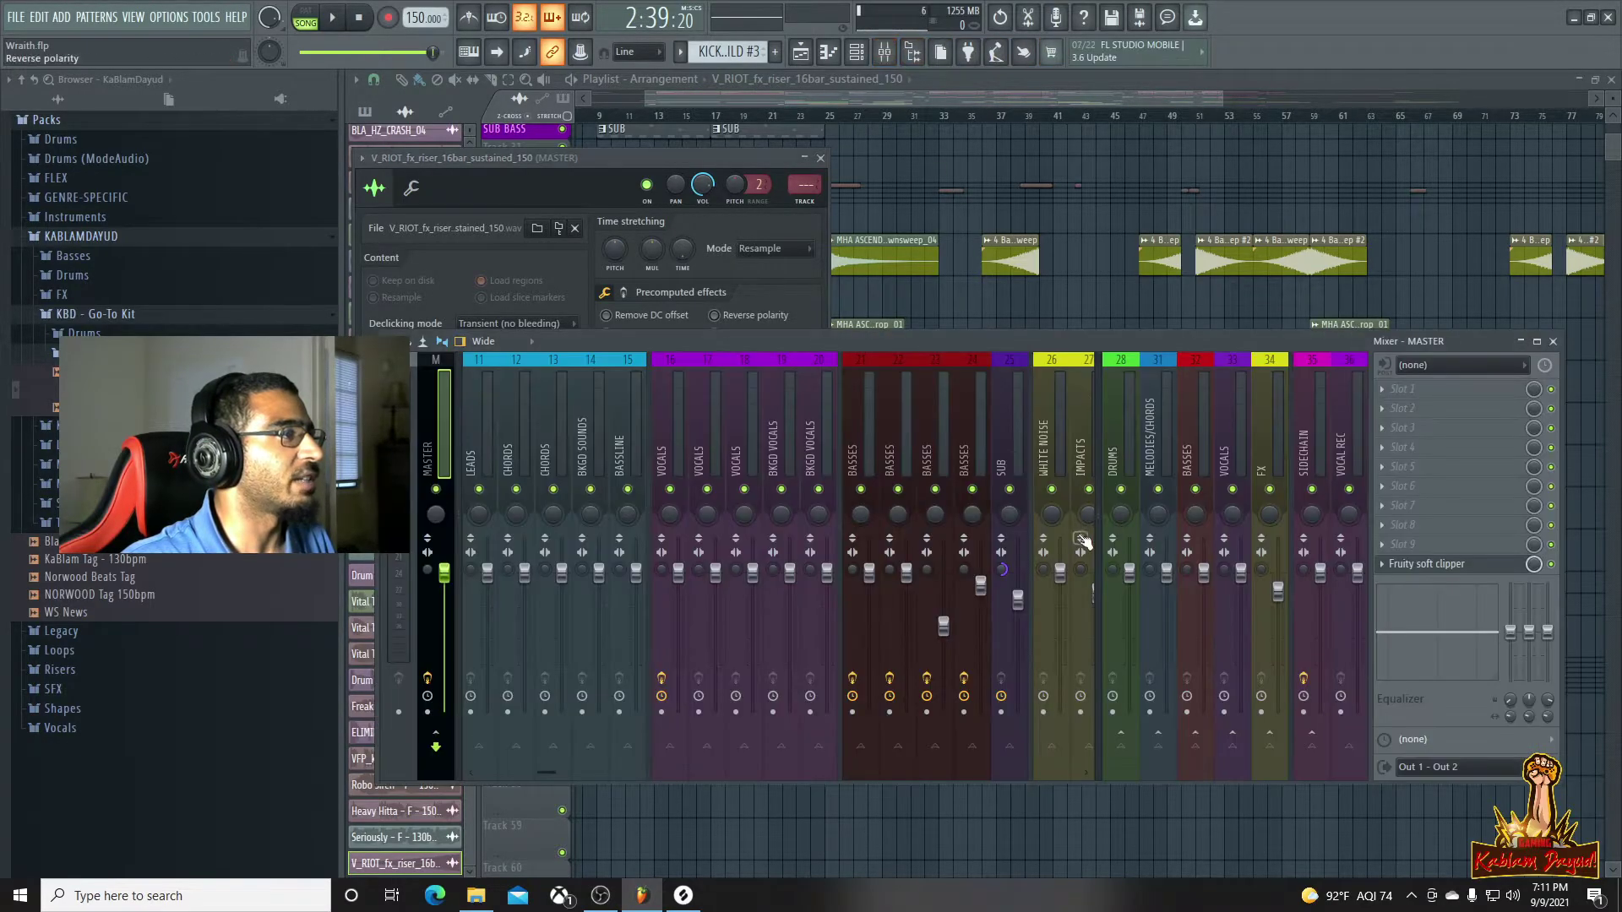
drag(541, 774, 576, 778)
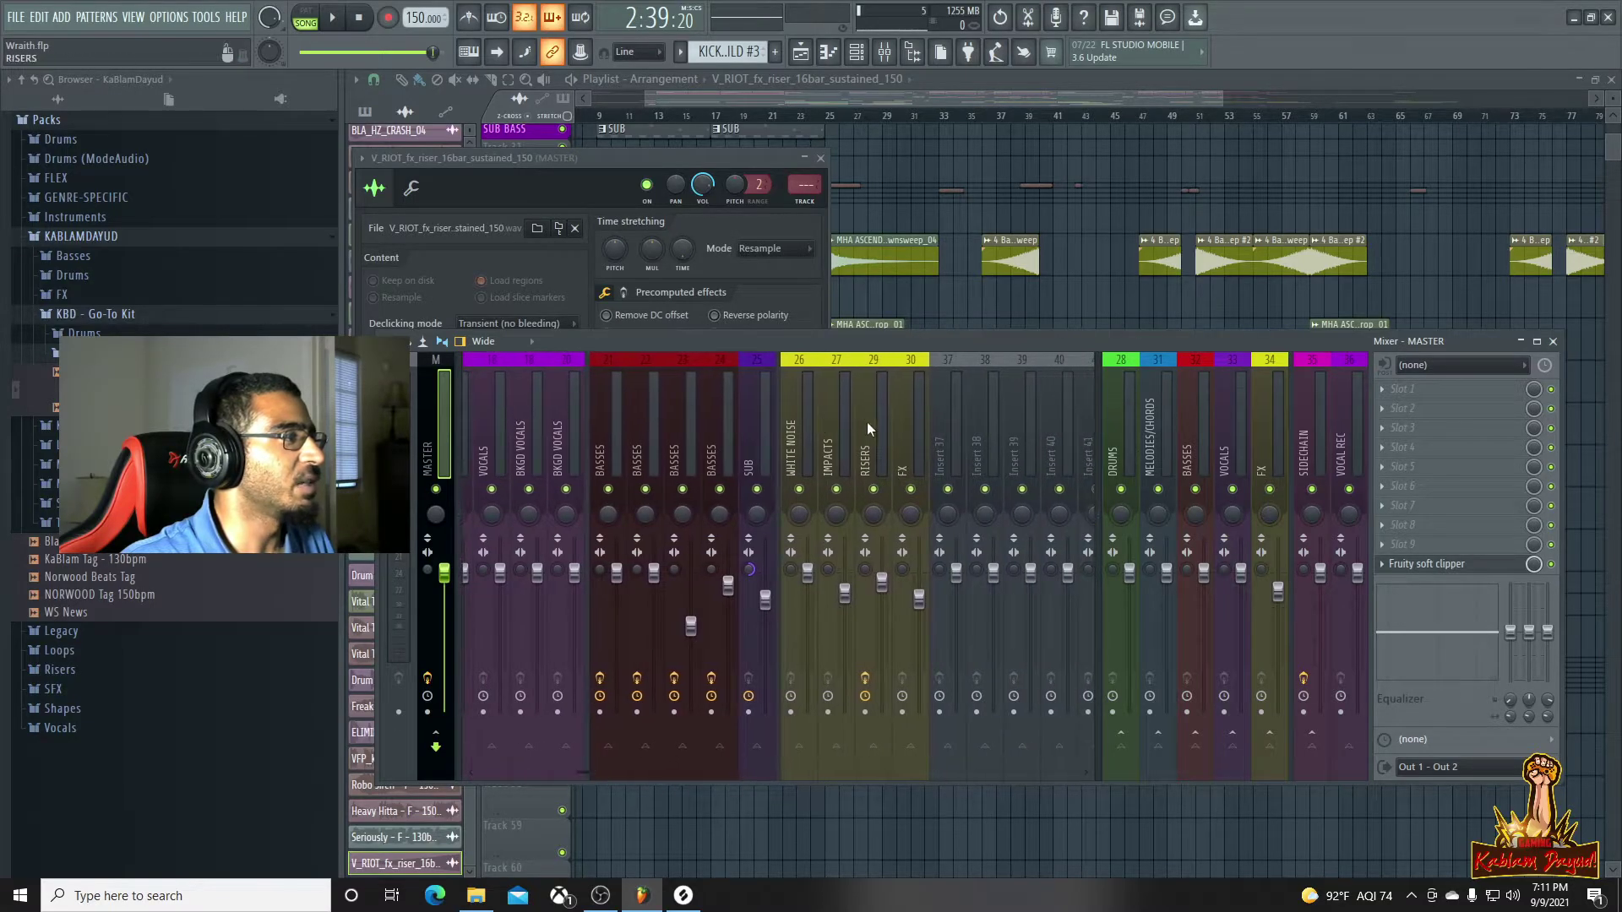
click(870, 429)
key(ctrl+l)
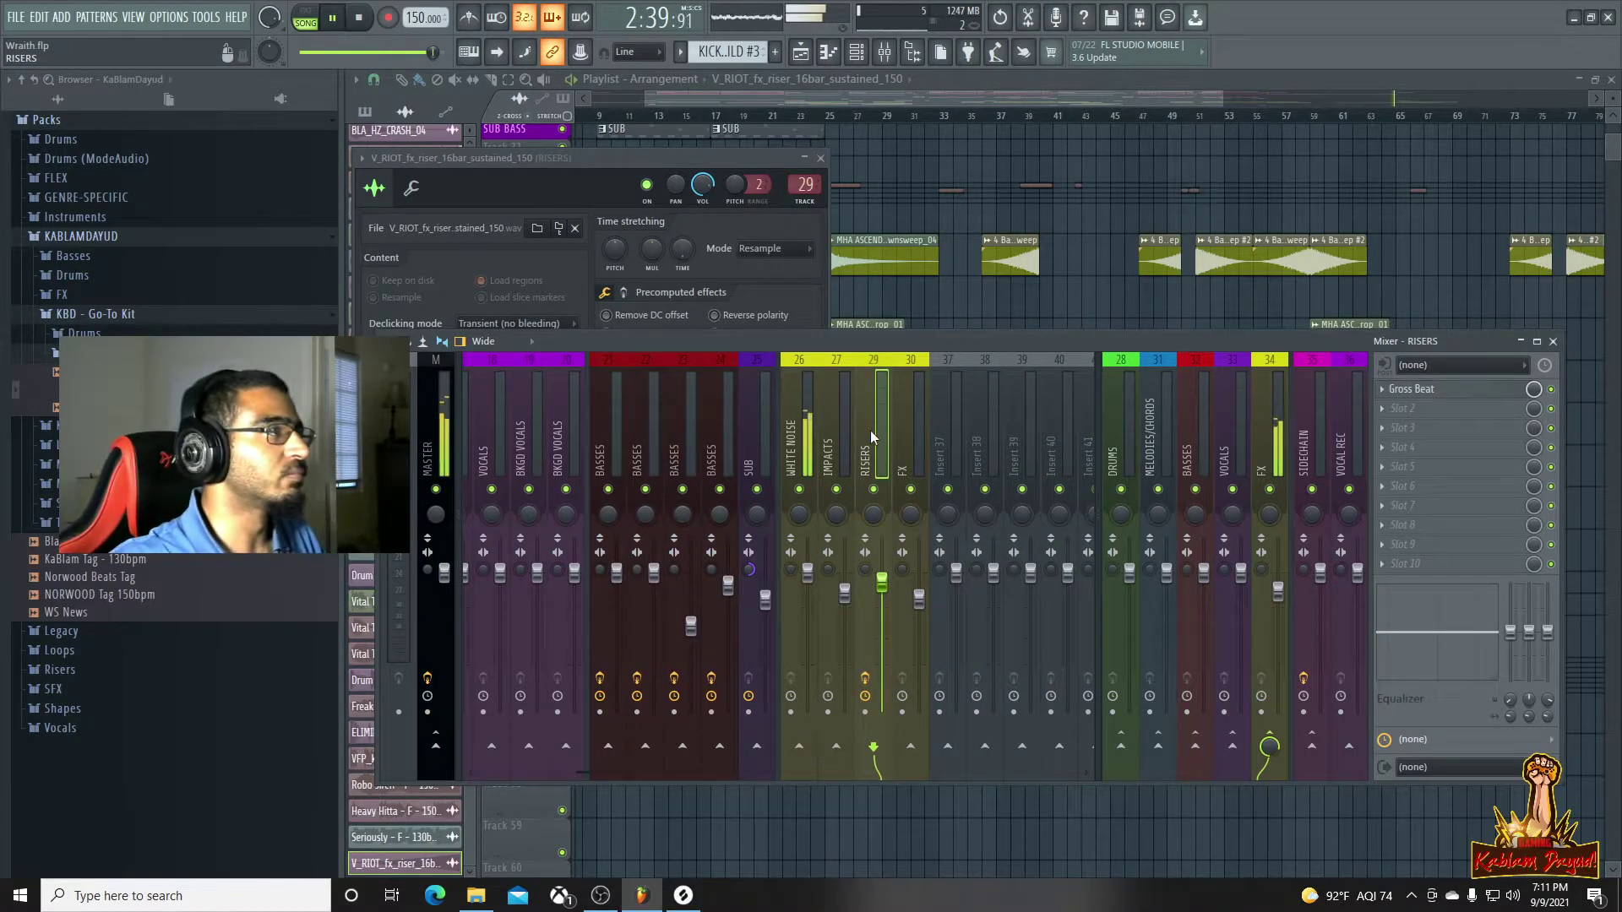
click(909, 443)
key(ctrl+l)
key(space)
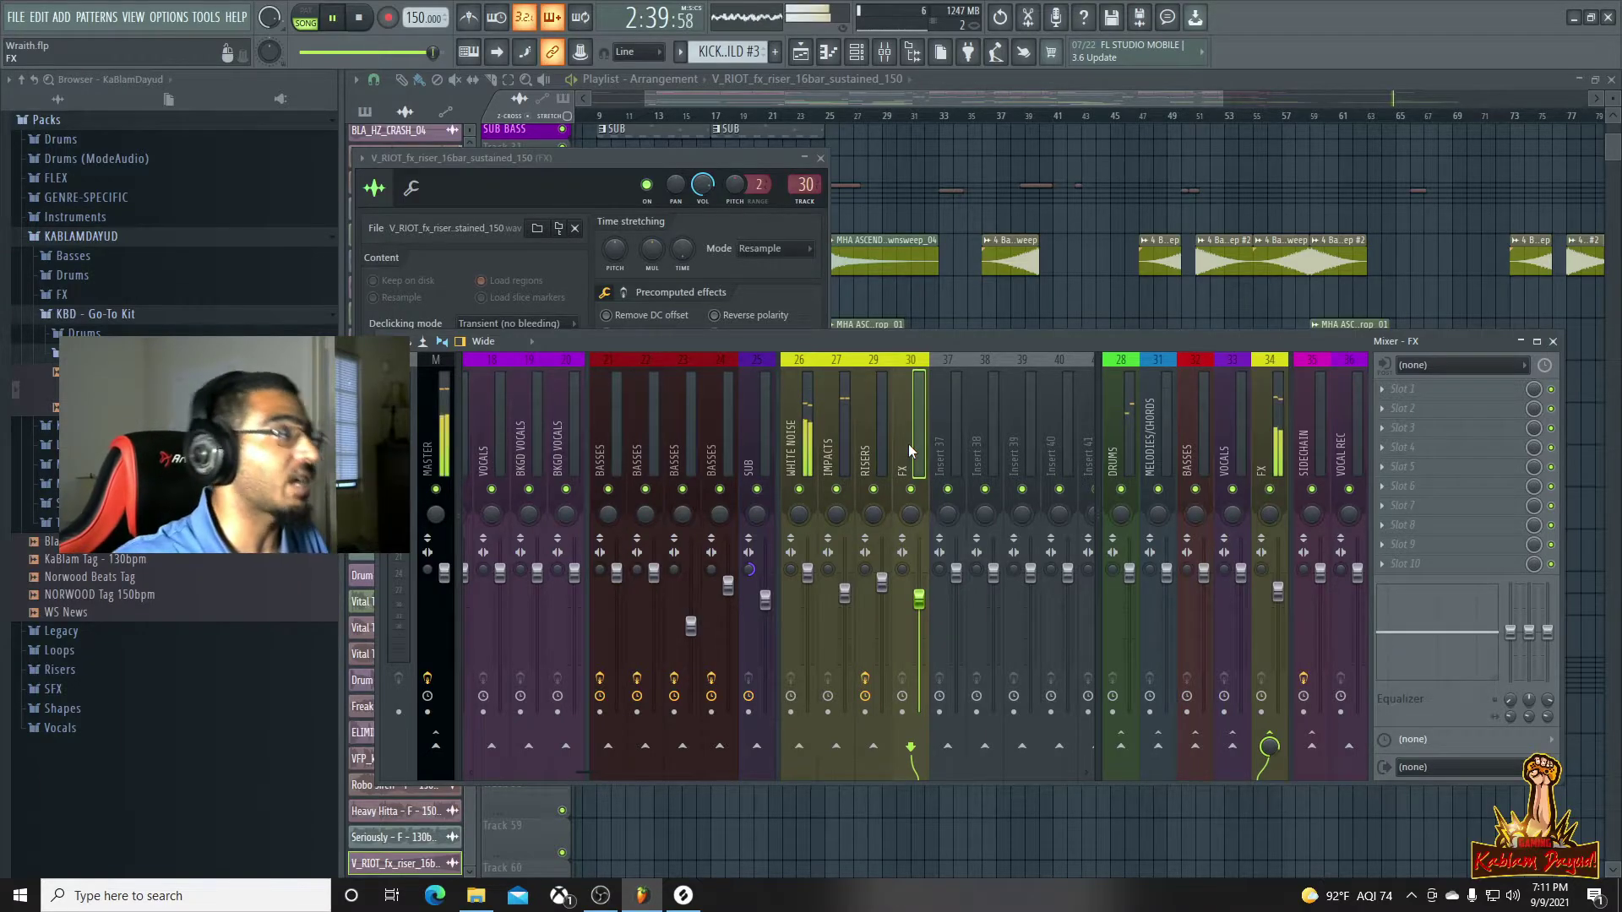
Play the section around bar 34 to check how the new V_RIOT riser sounds
click(859, 115)
click(935, 118)
click(956, 118)
key(space)
scroll(959, 522, up, 3)
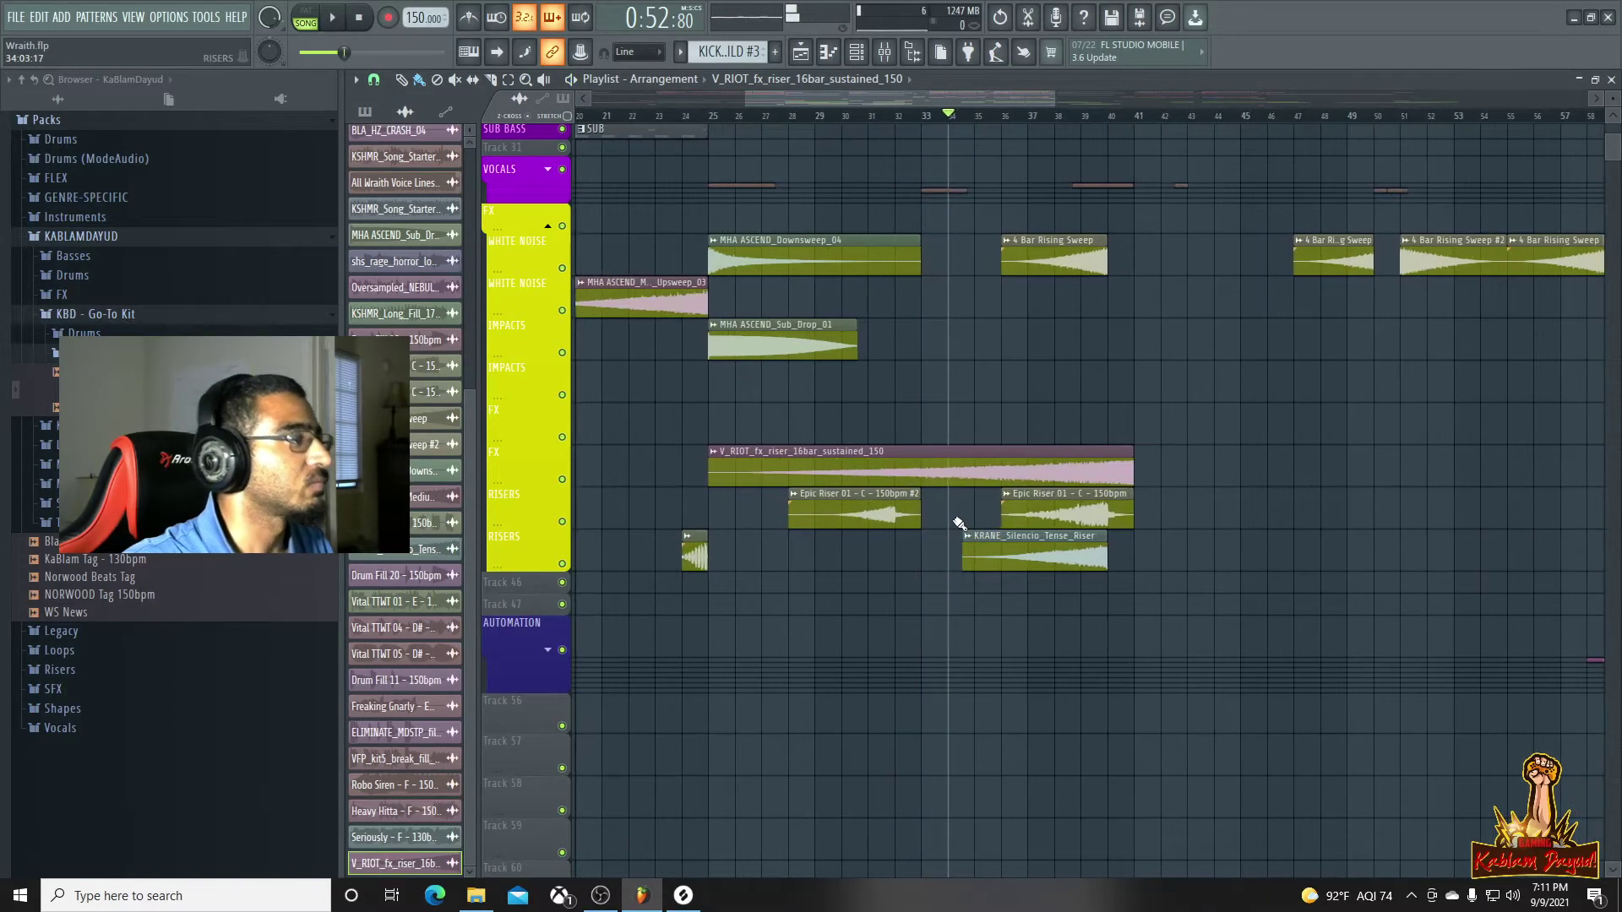
Cut the V_RIOT riser clip at bars 32 and 33, remove the piece between them, and play across the gap
click(921, 118)
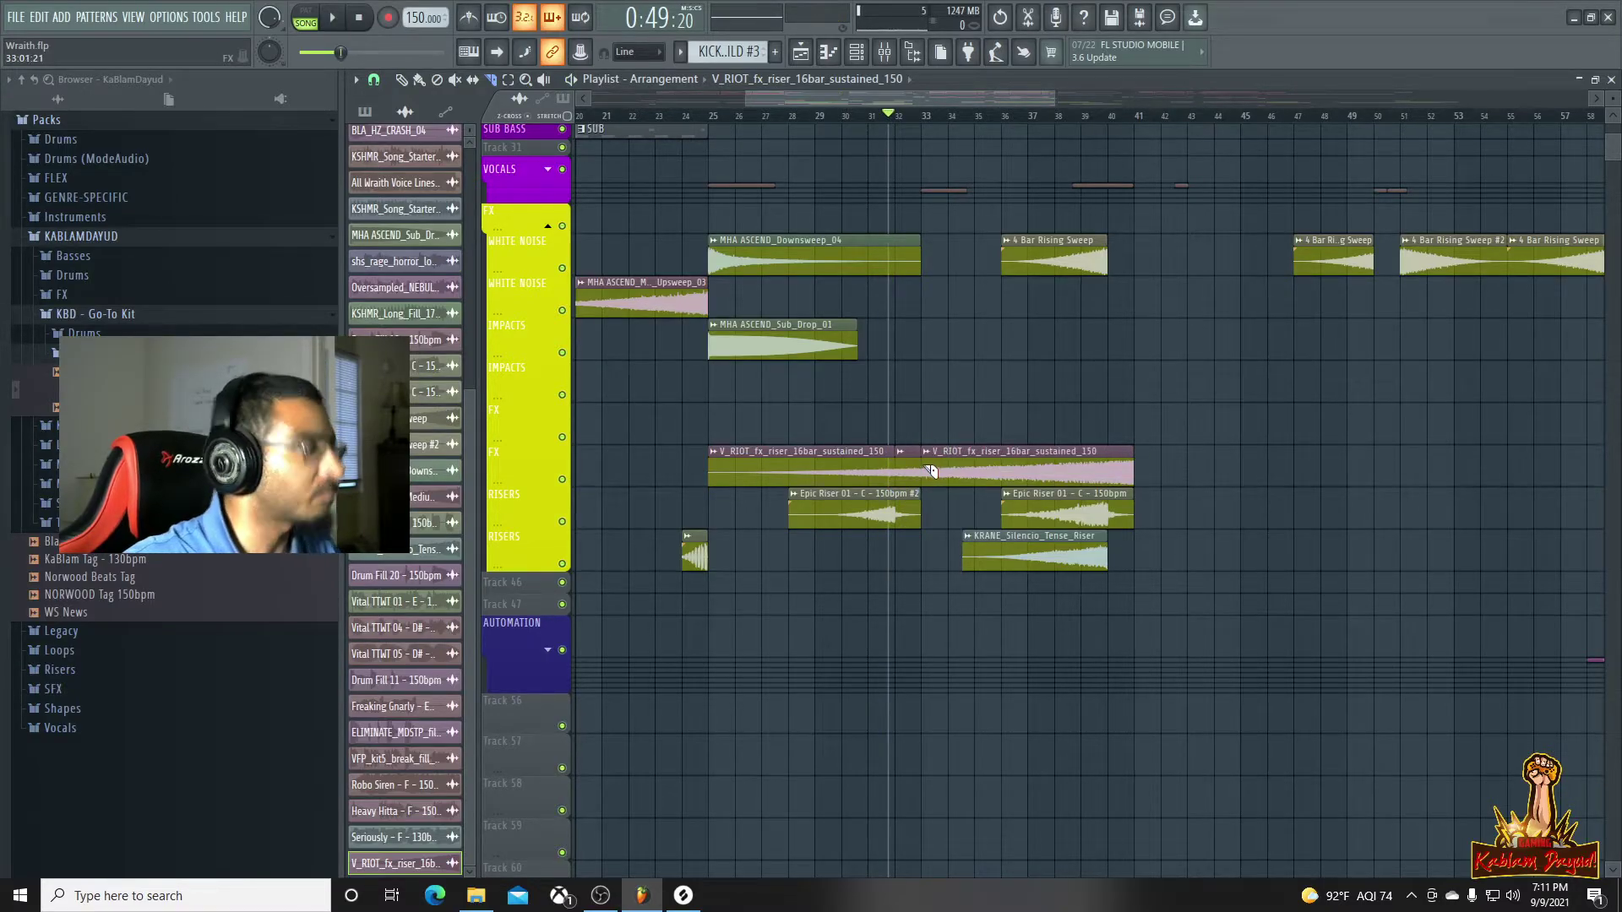
key(space)
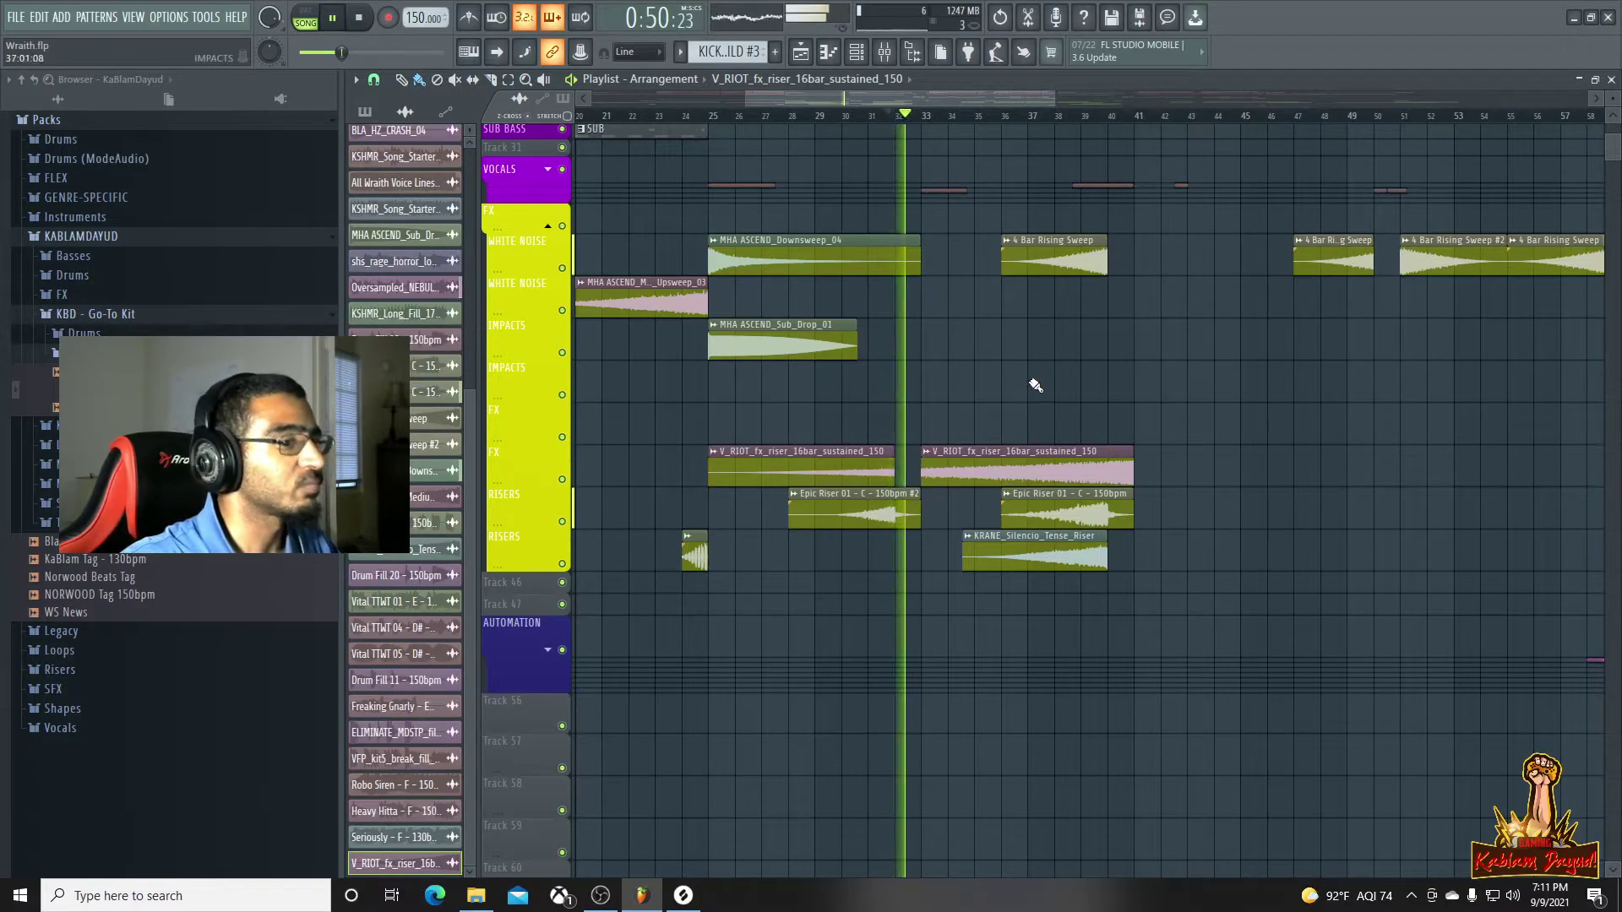
scroll(1157, 409, down, 1)
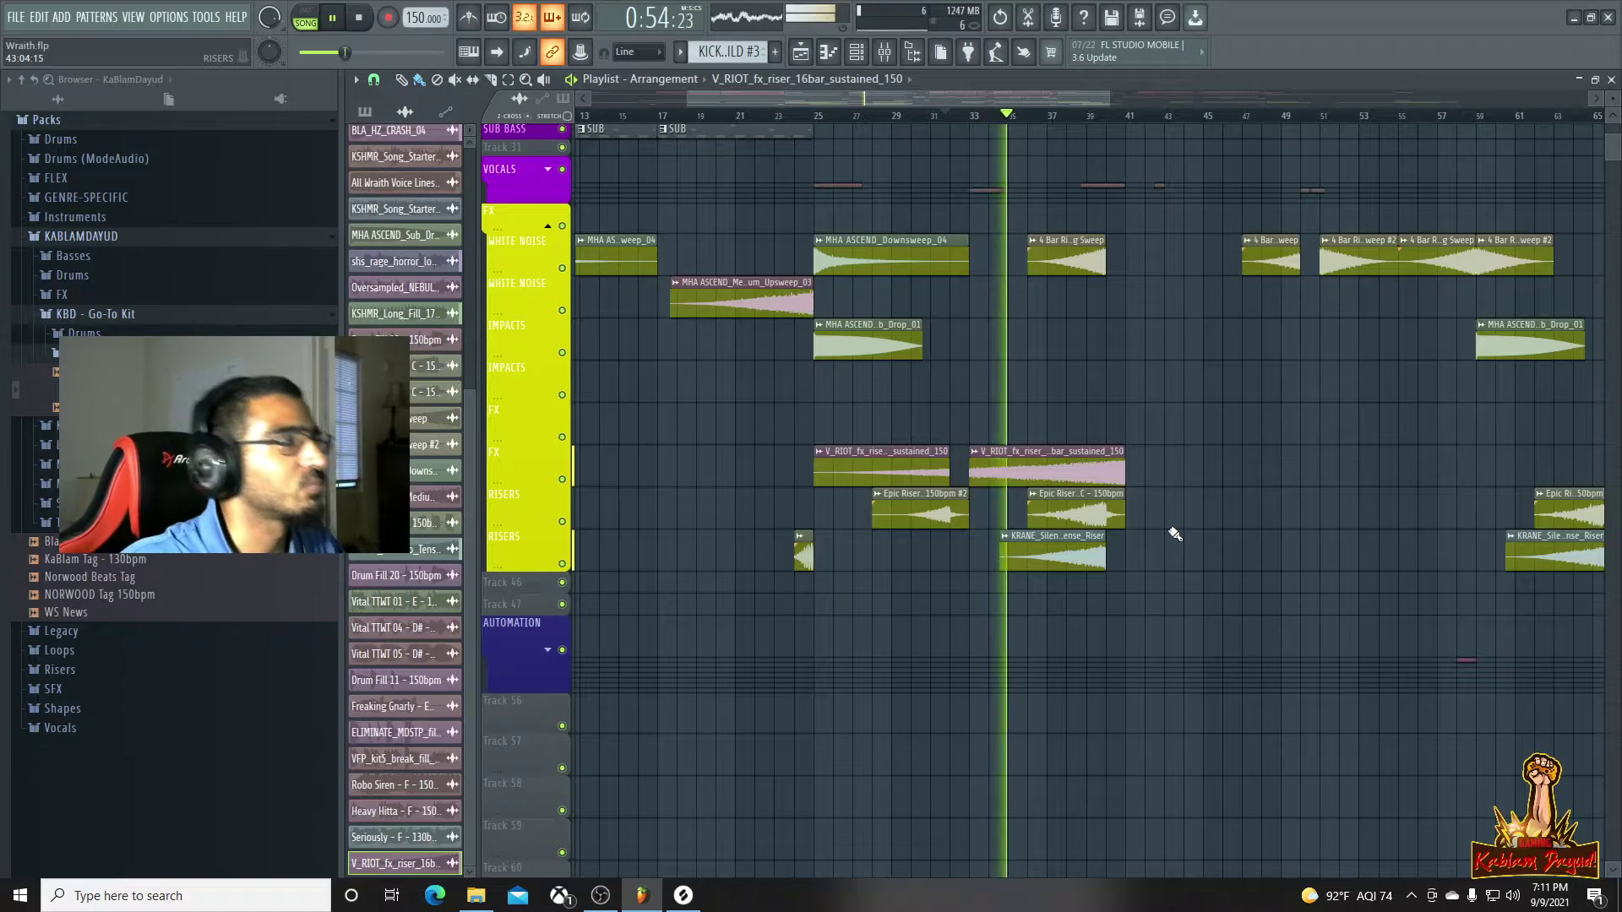
Lengthen the V_RIOT riser sample's fade-in and trim the bar 33 riser clip to end at bar 40
double_click(919, 474)
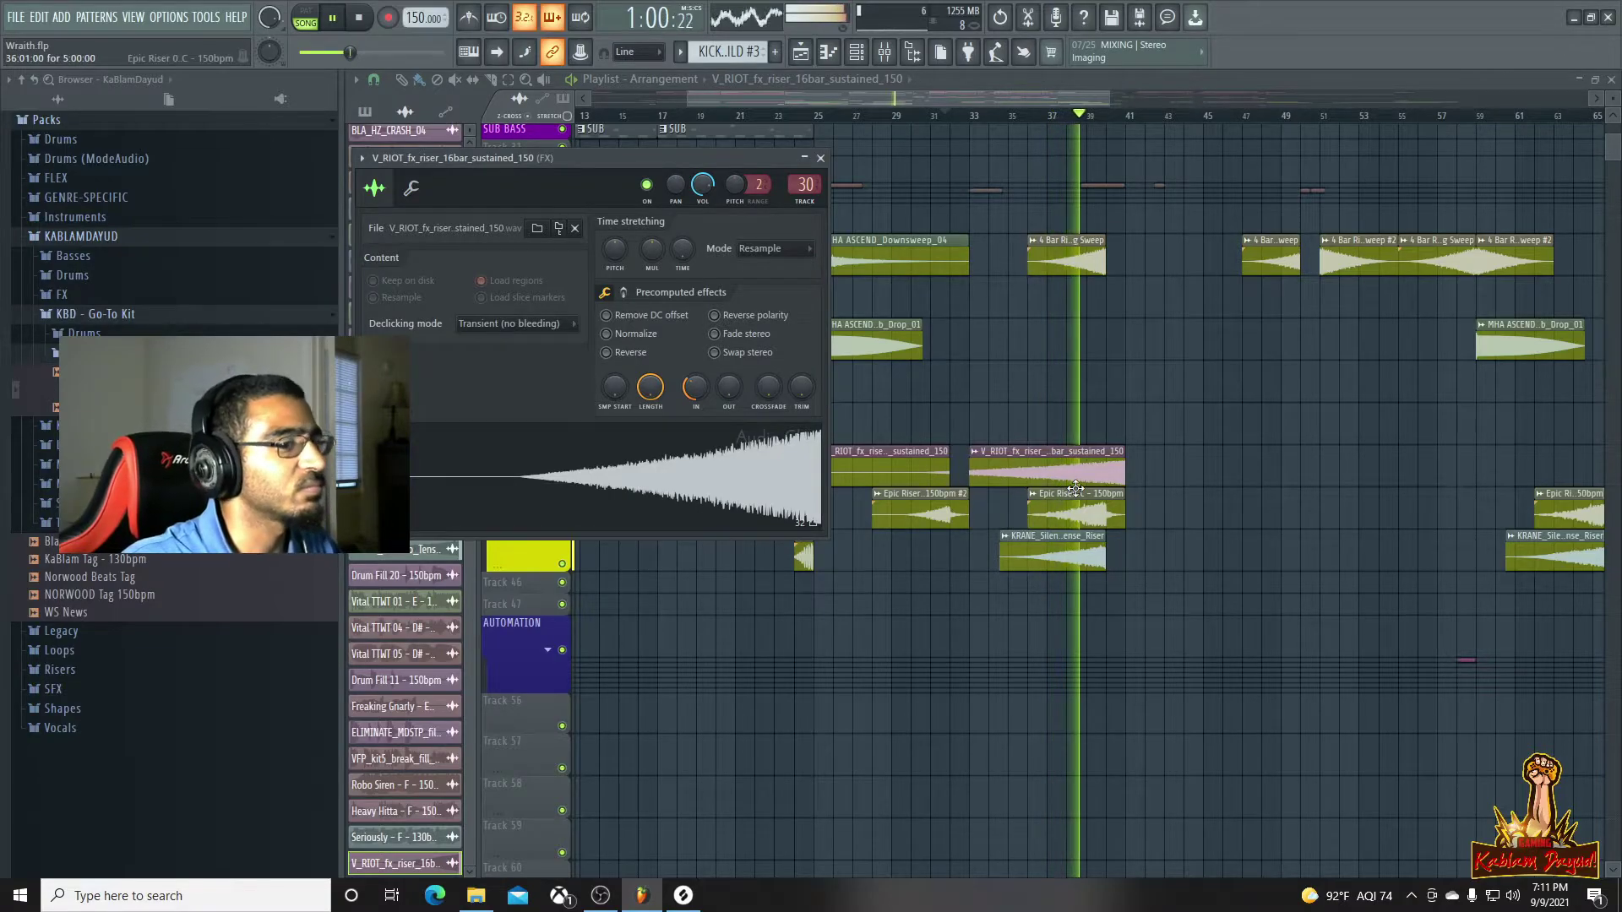
key(space)
click(1119, 453)
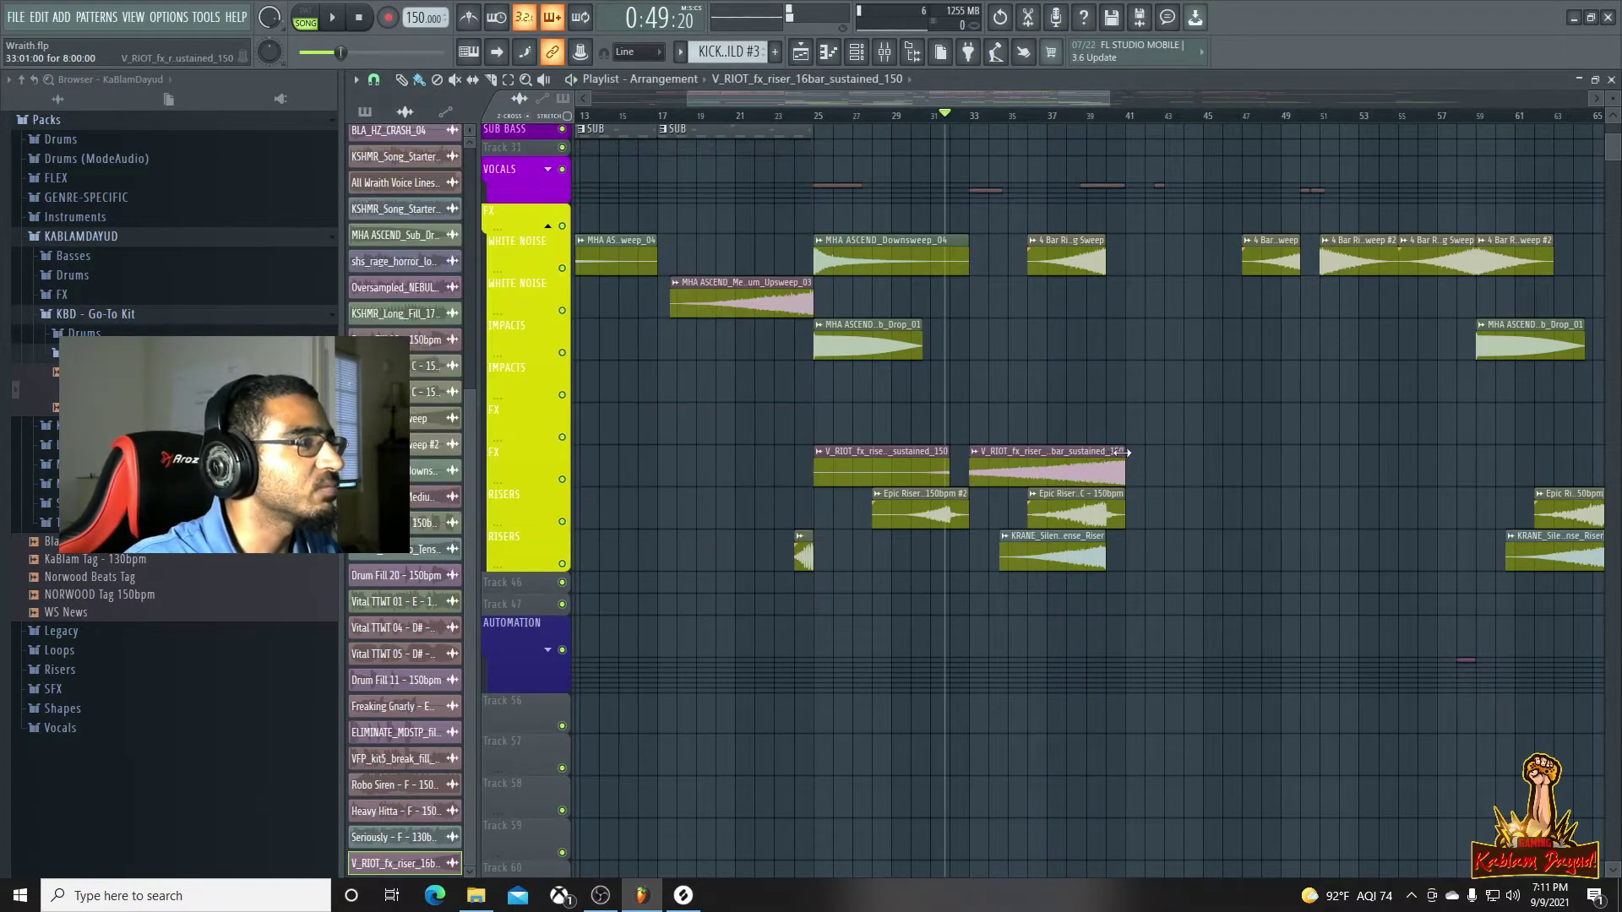
Slightly lower the volume of the FX bus on mixer track 34 while the riser section plays
key(space)
key(F9)
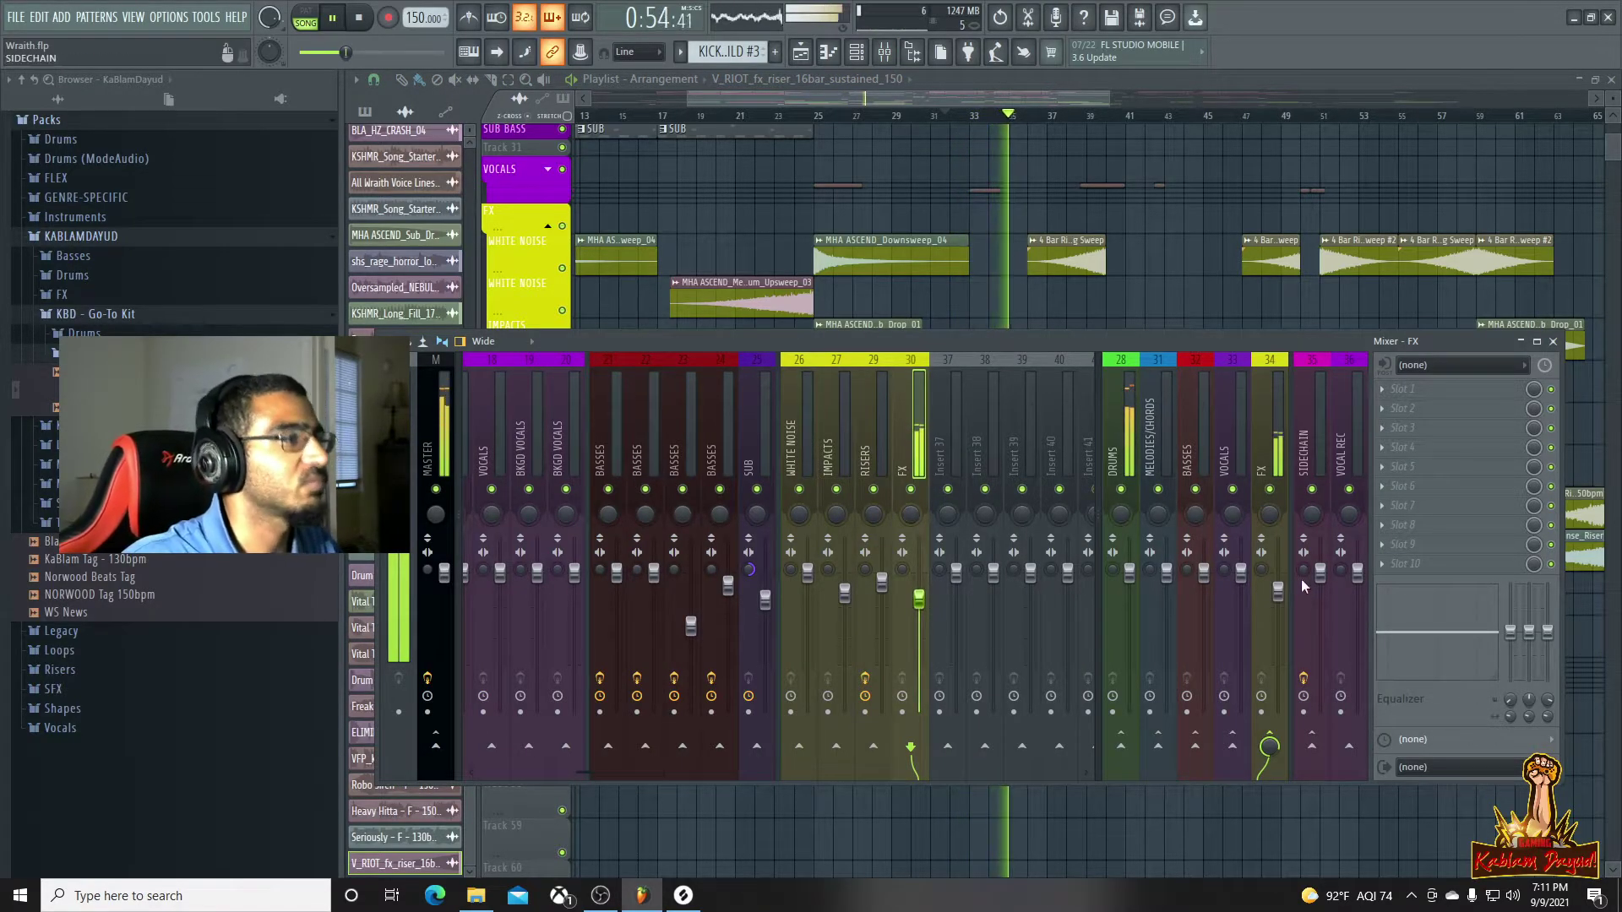
click(1278, 596)
drag(1278, 599, 1278, 600)
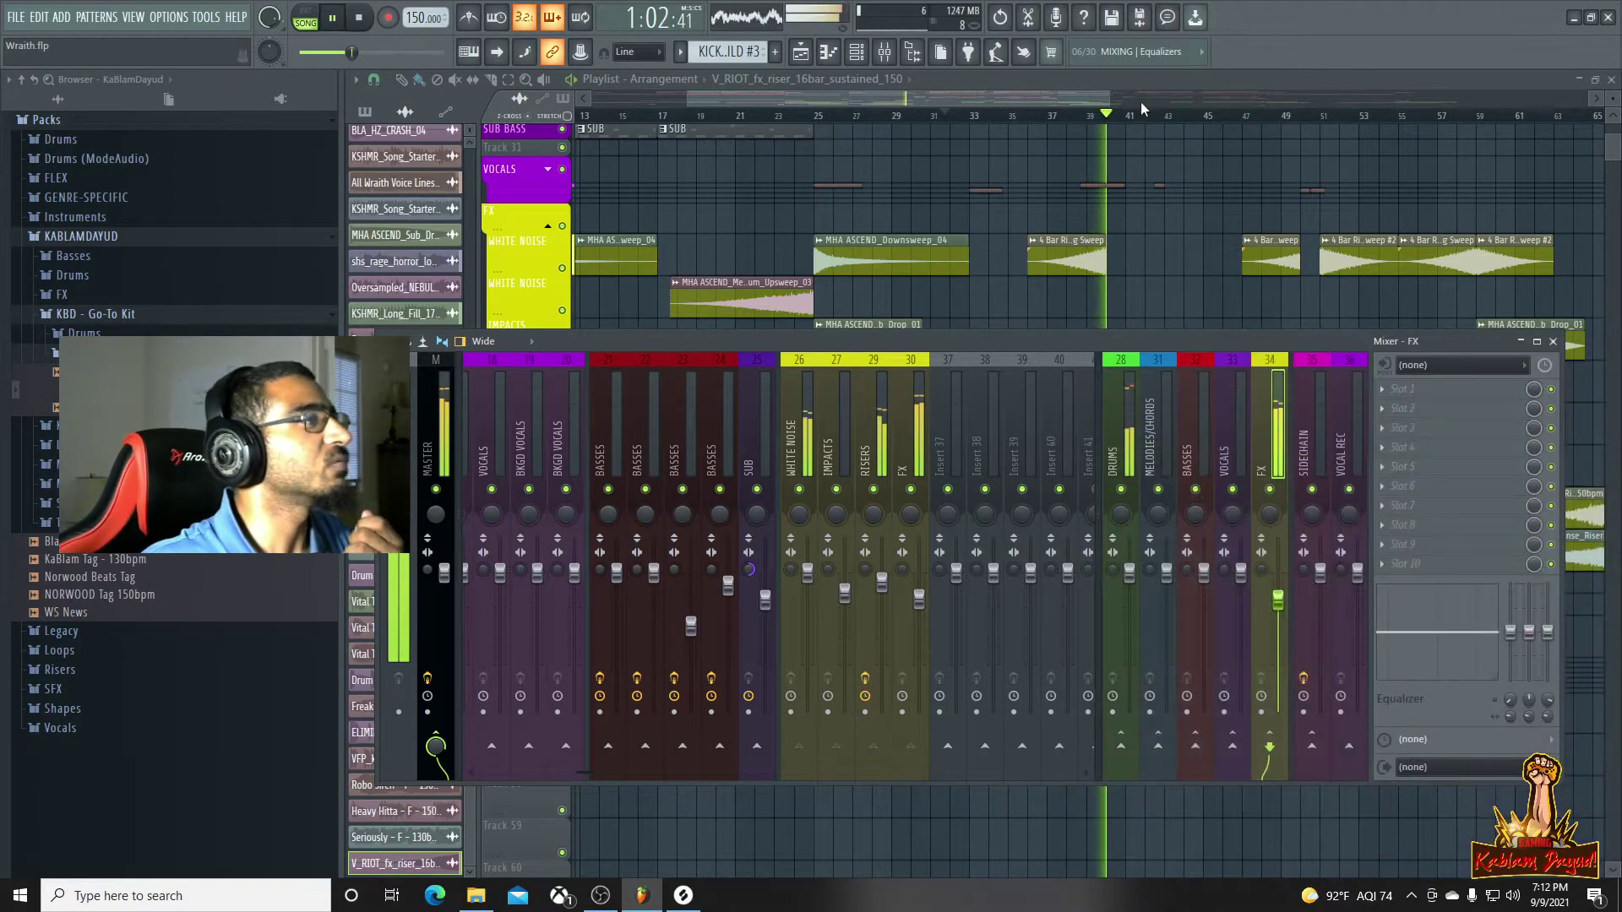
key(F9)
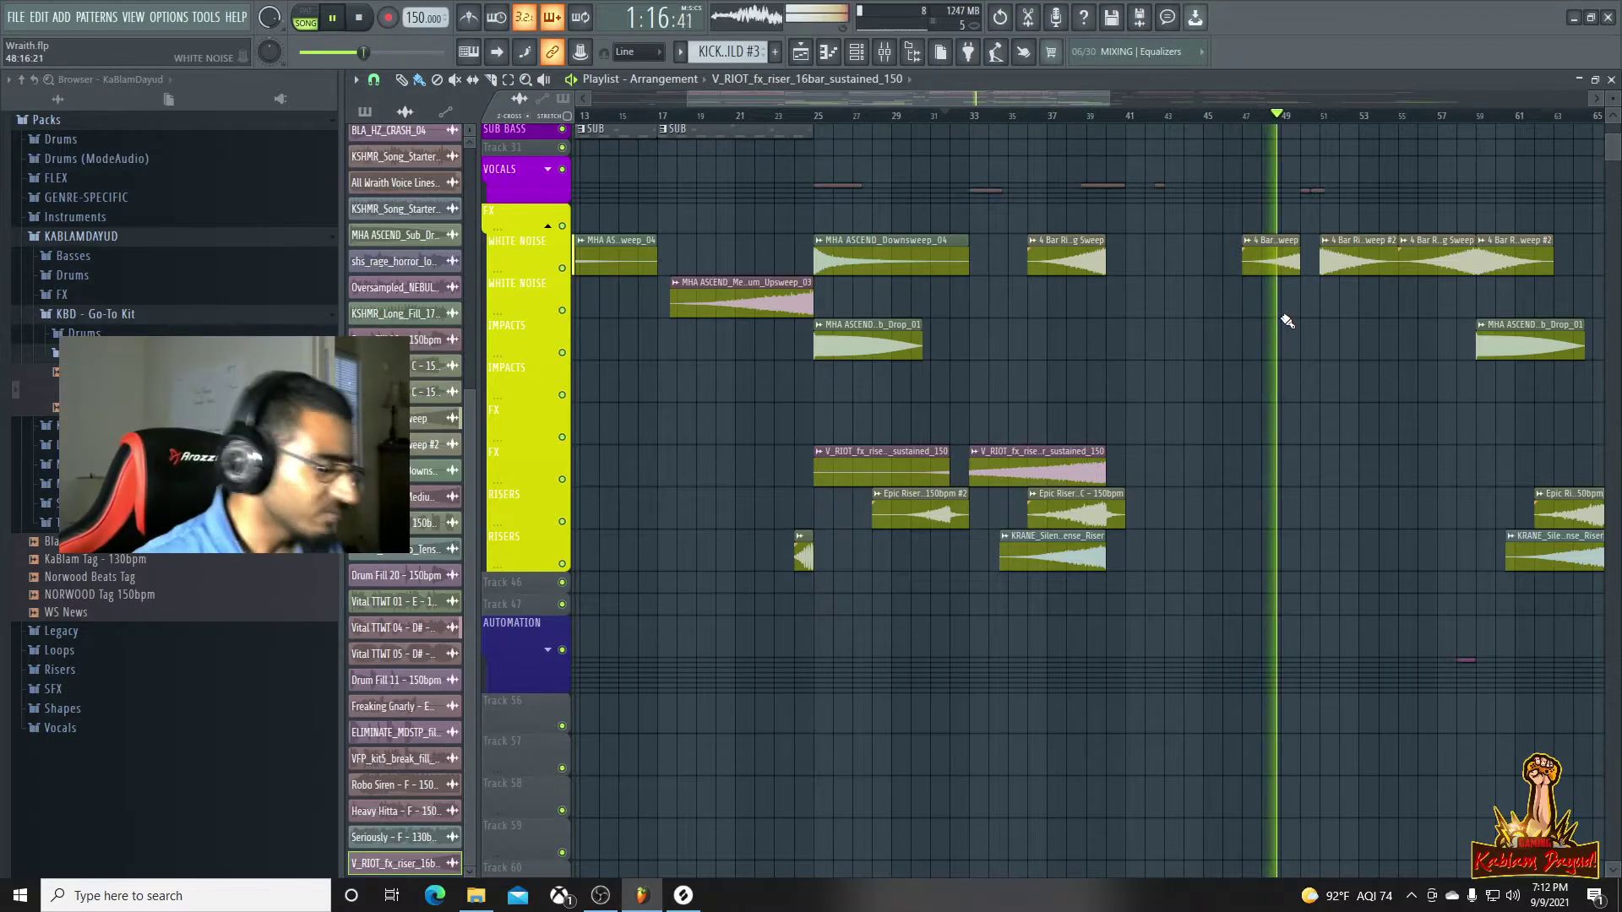
Slightly lower the volume of the BASSES mixer track 23 while the drop plays
scroll(1340, 397, down, 2)
scroll(1339, 401, up, 3)
scroll(1329, 396, up, 2)
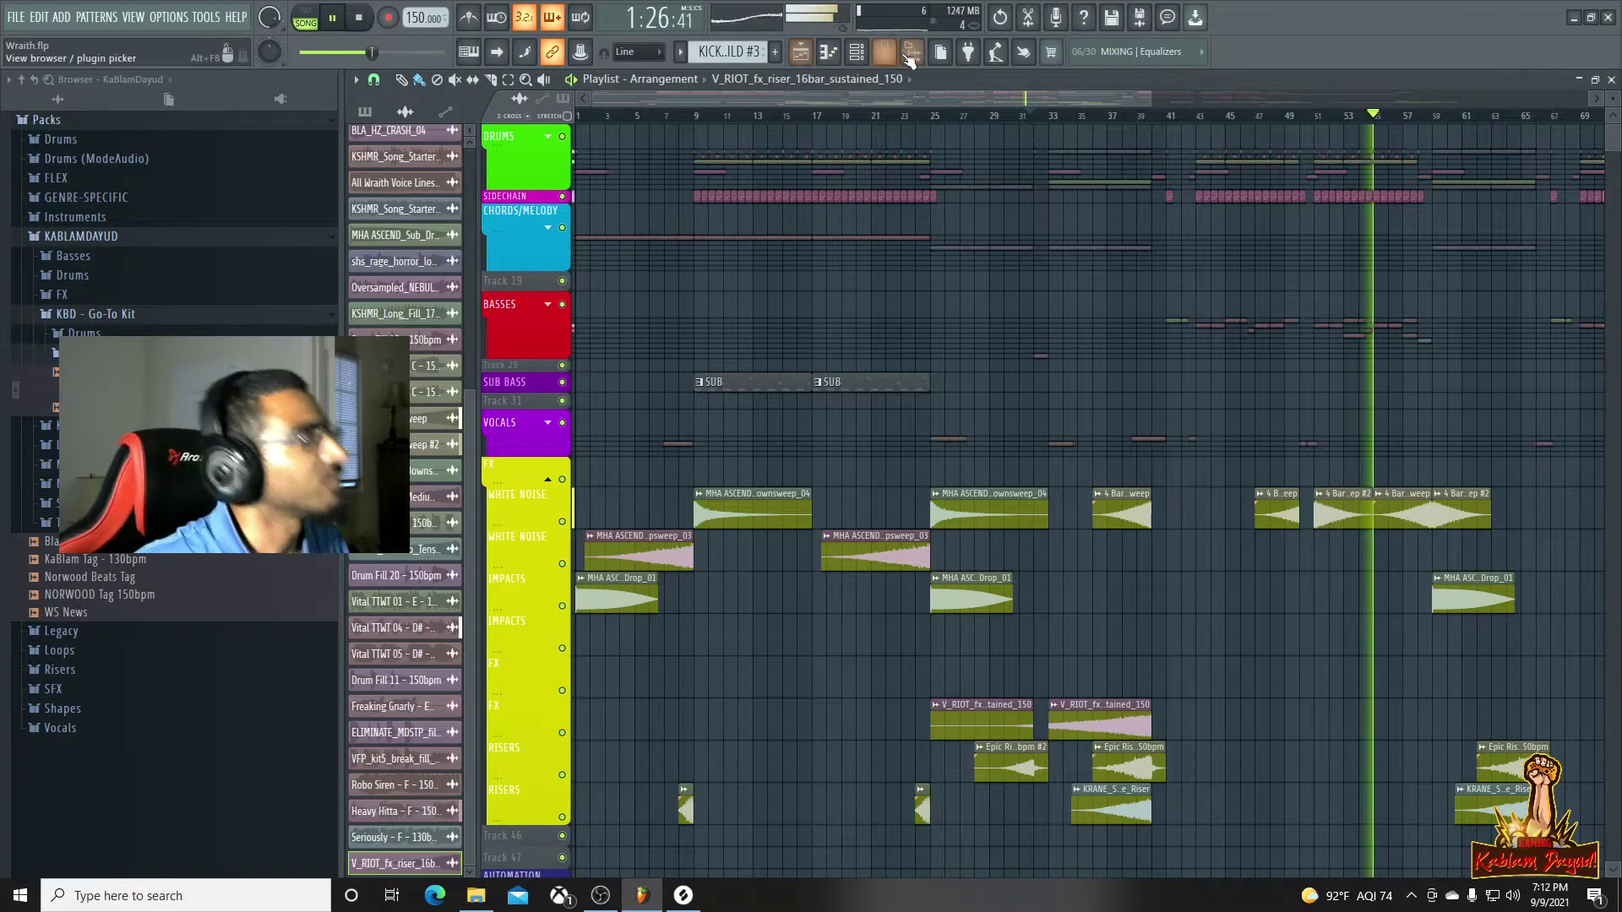
click(909, 53)
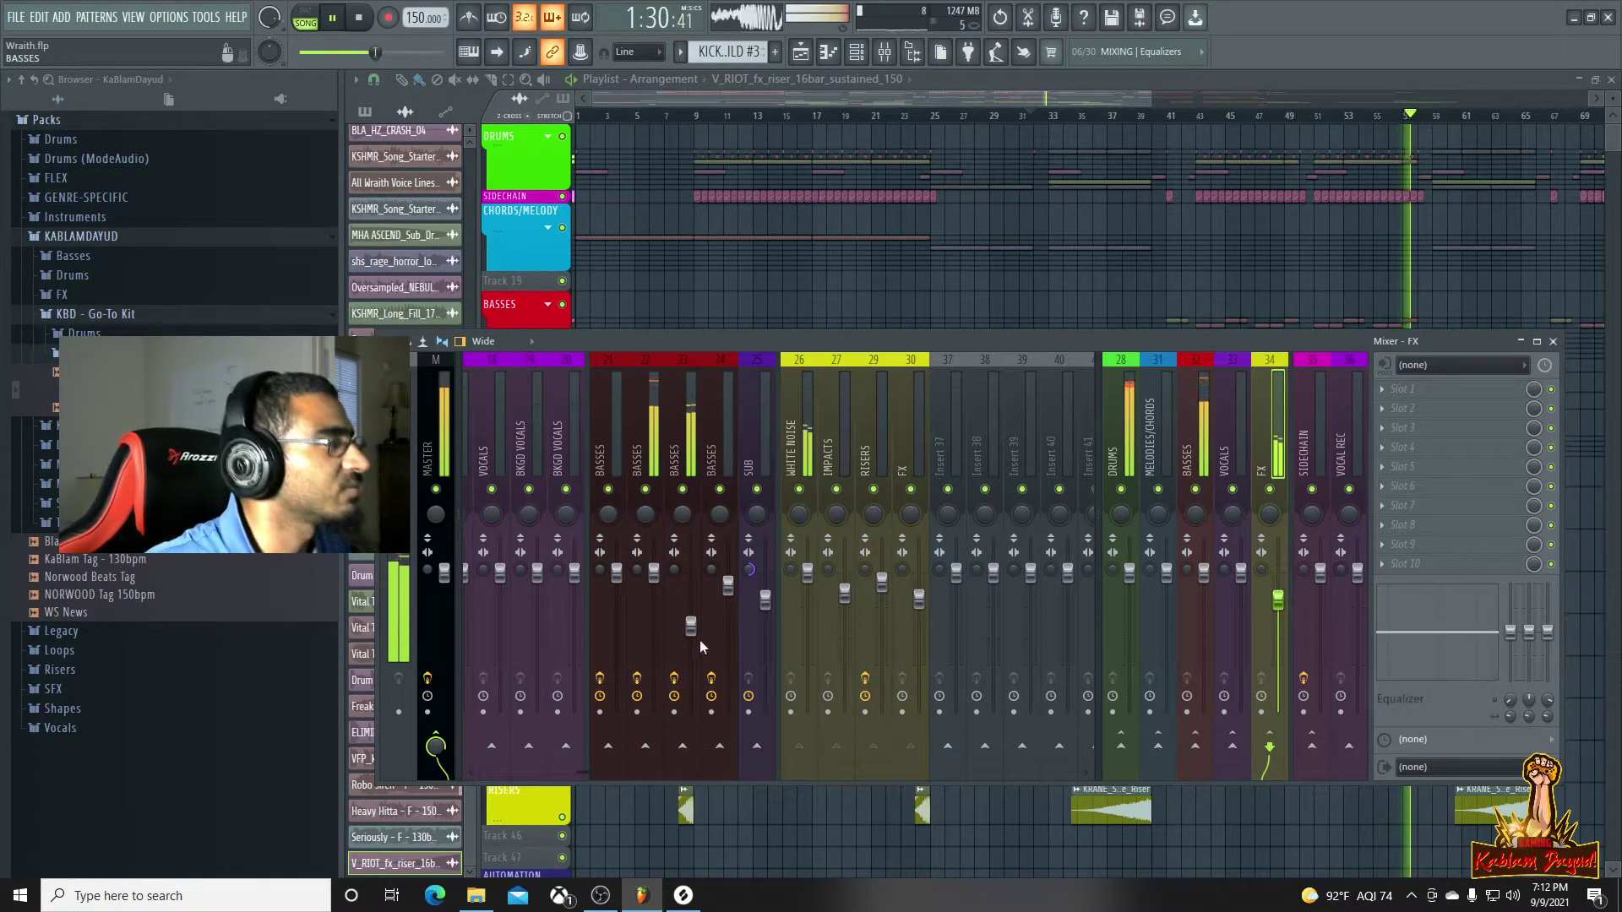
drag(691, 627, 691, 635)
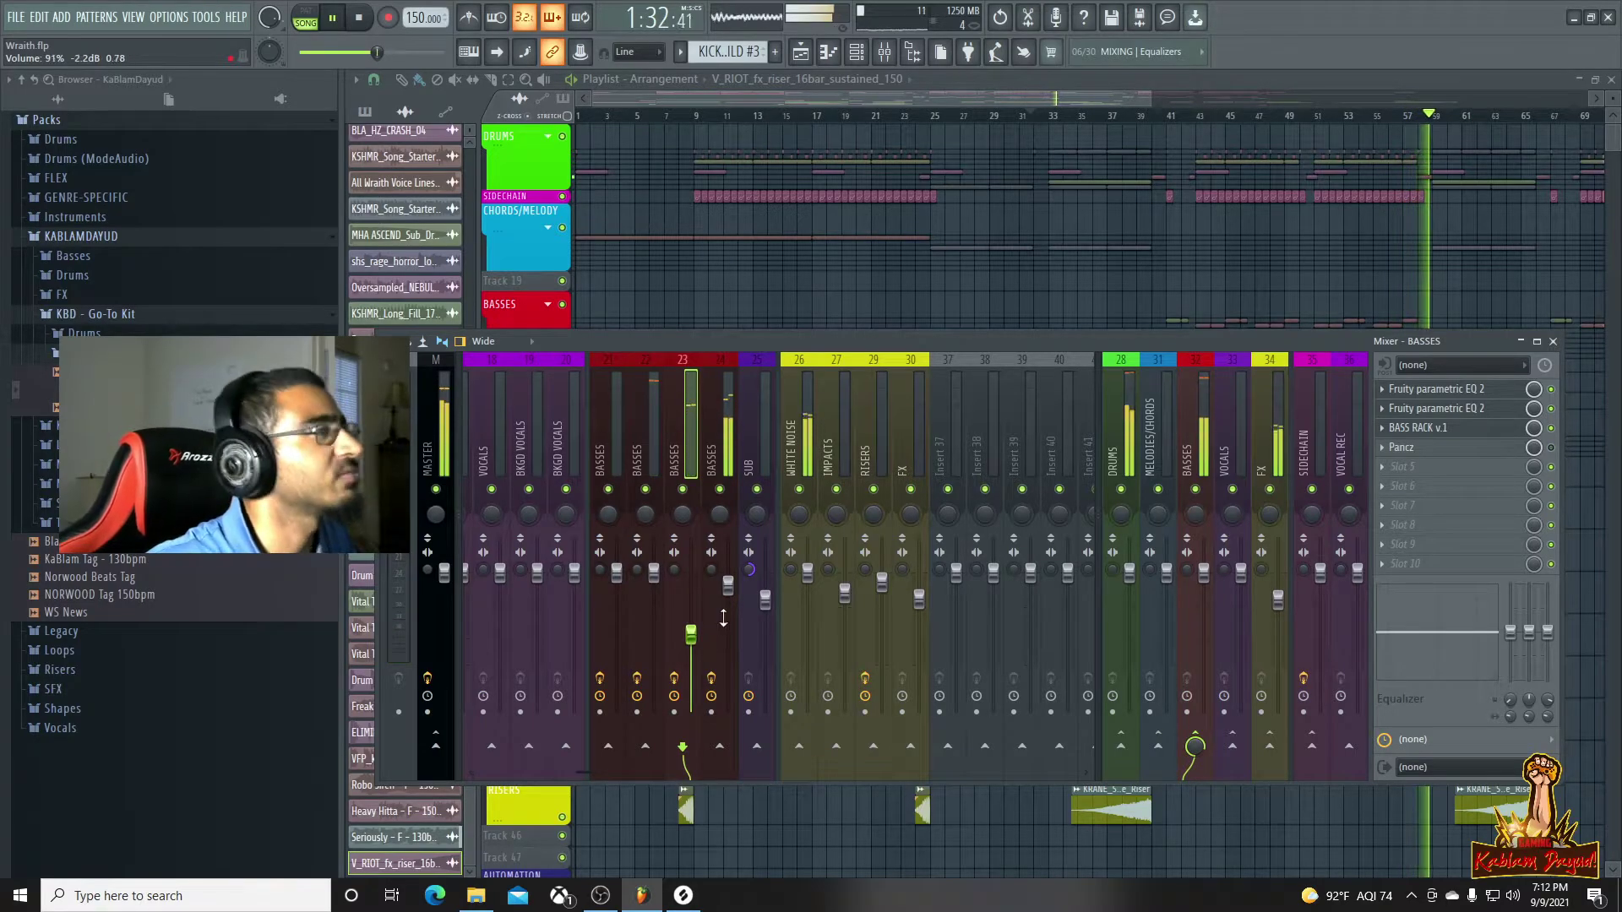
Copy the V_RIOT riser clip at bar 33 to bar 59 on the same FX track
drag(1141, 105, 1400, 146)
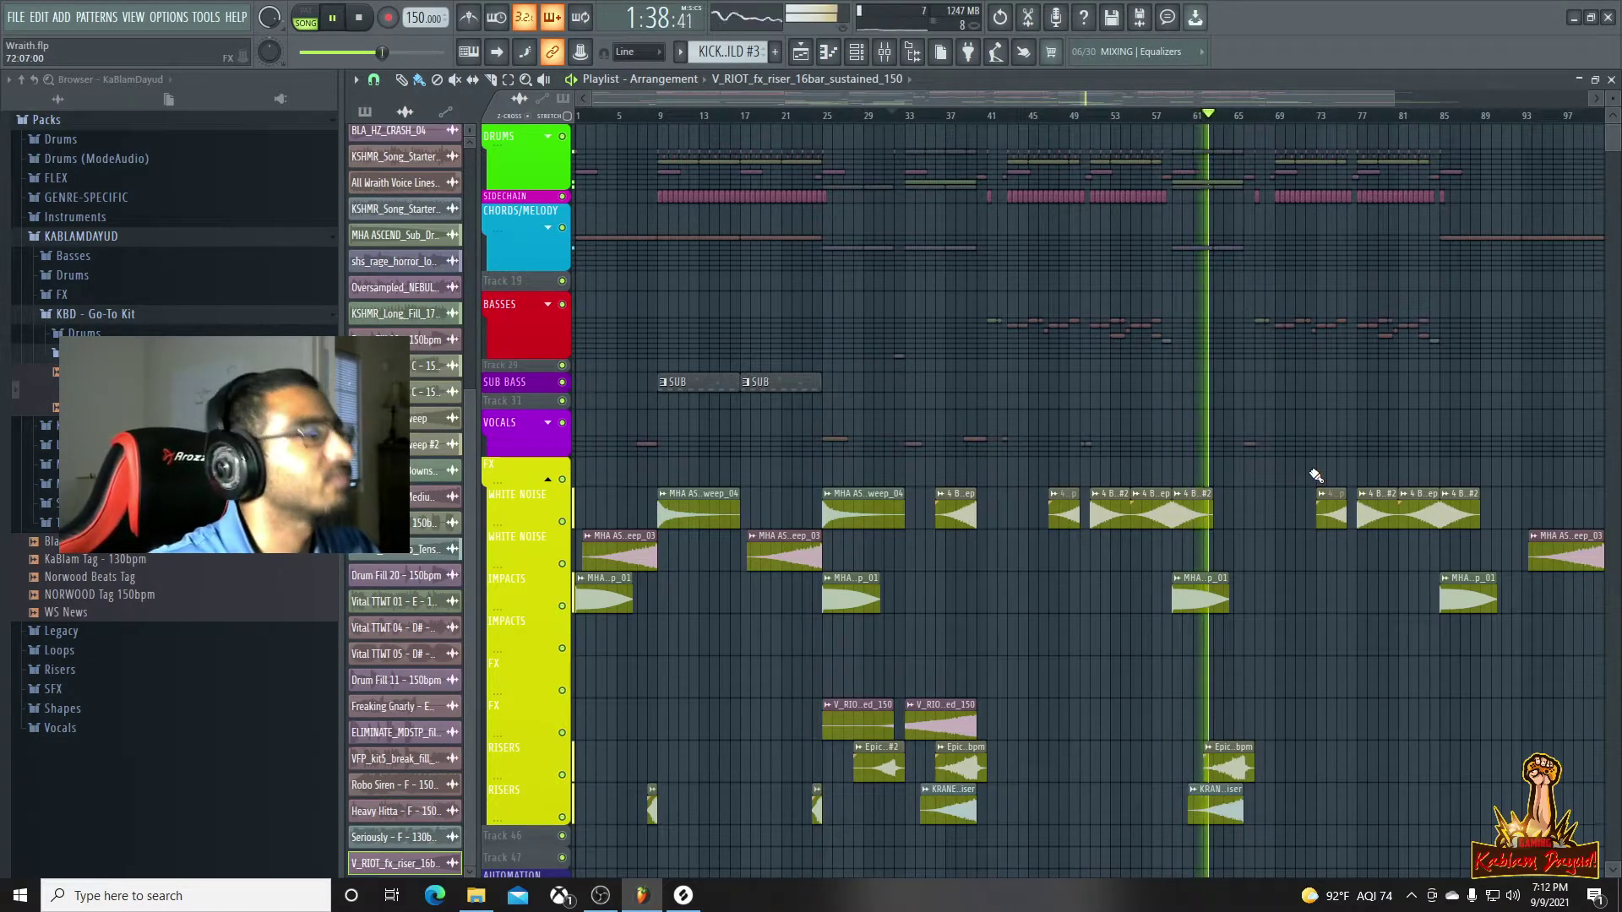
key(space)
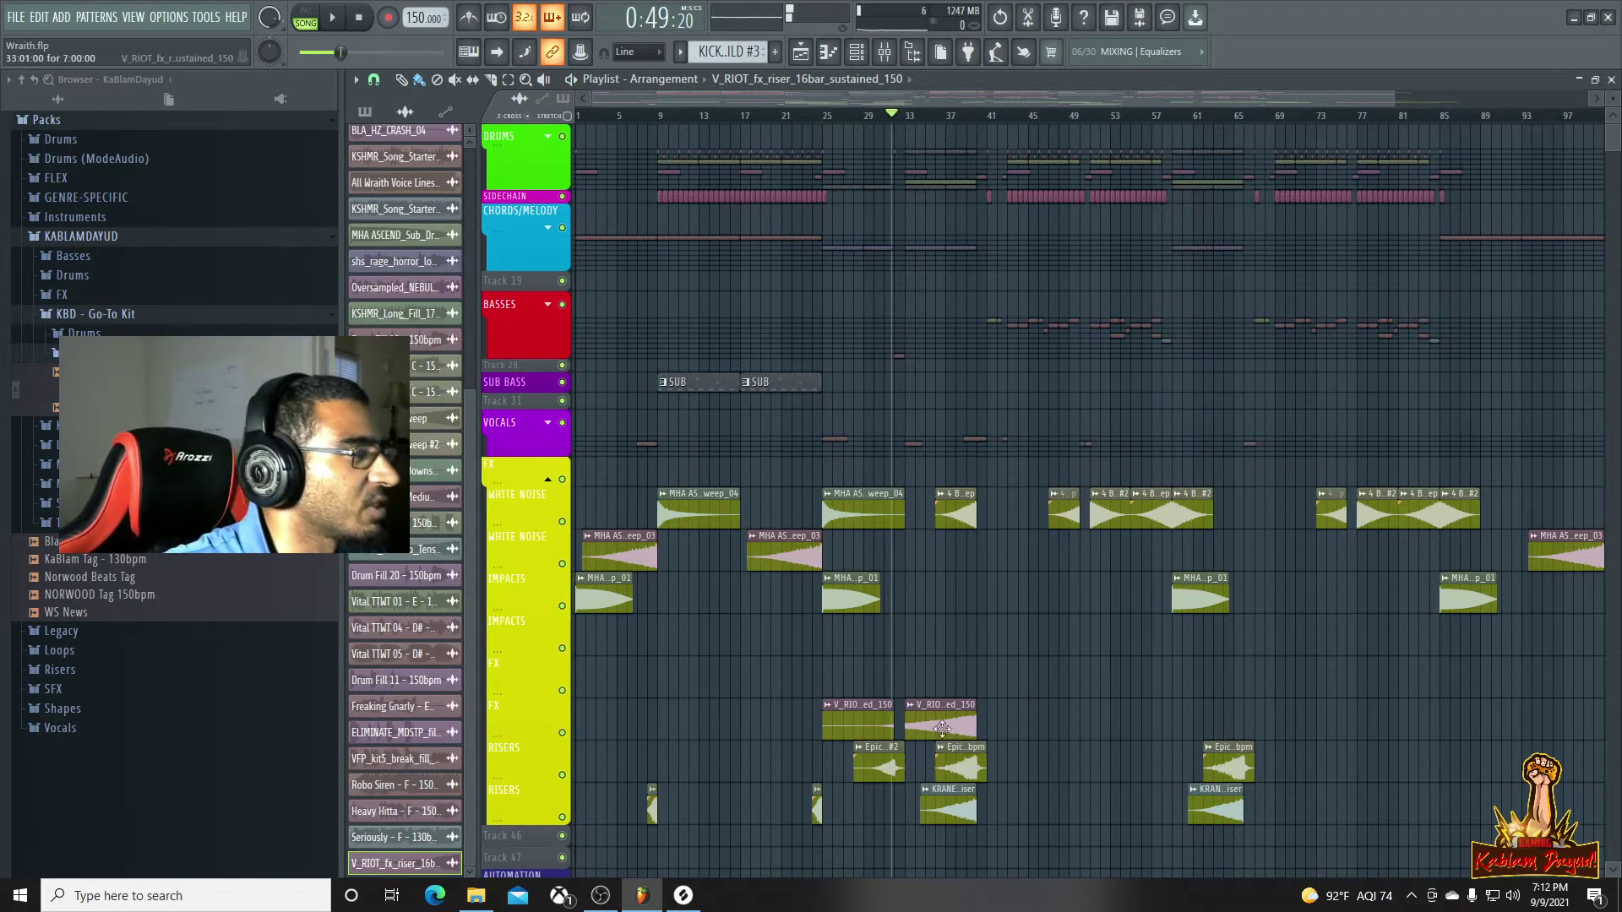
drag(941, 718, 1193, 723)
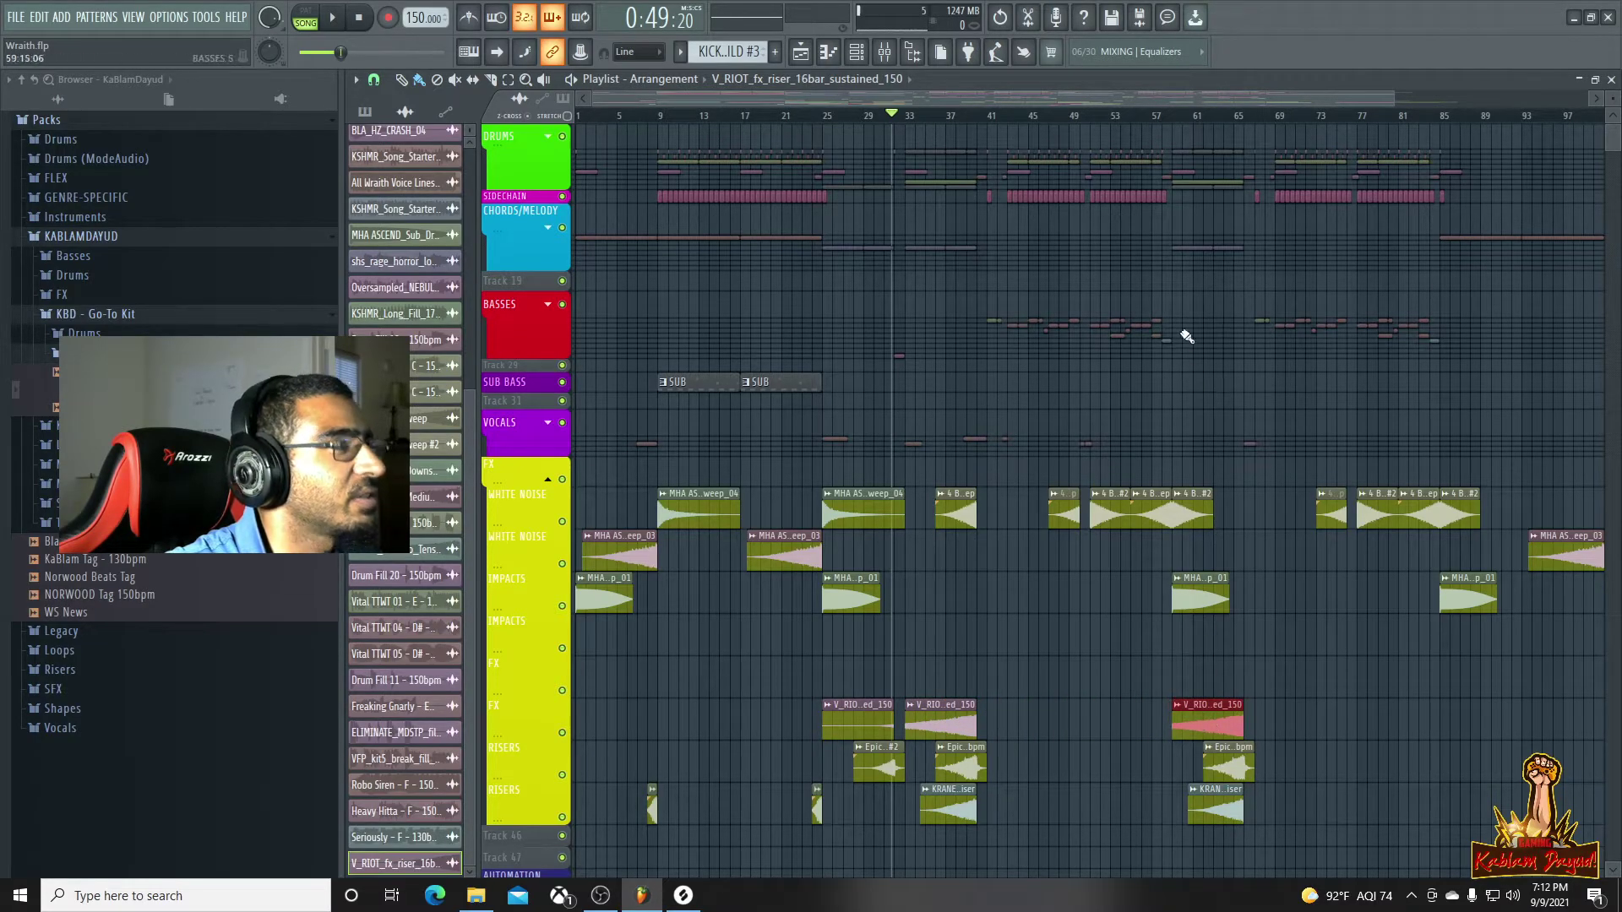
Play from just before bar 59 to about bar 69 to check the copied riser leading into the second drop
click(1168, 116)
key(space)
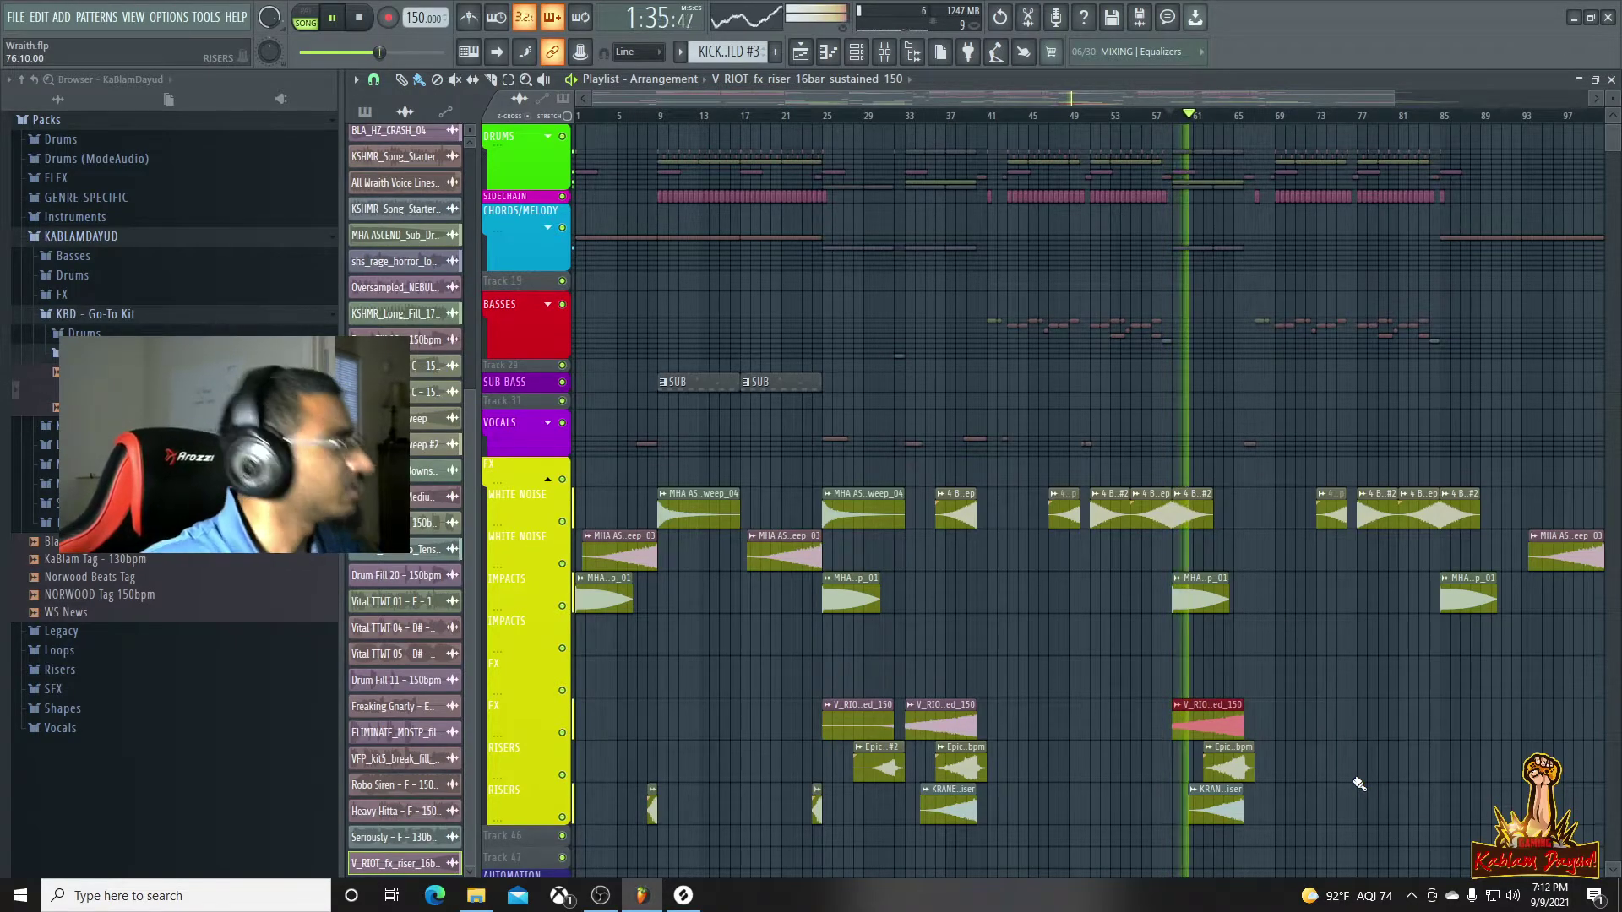
scroll(1352, 655, down, 3)
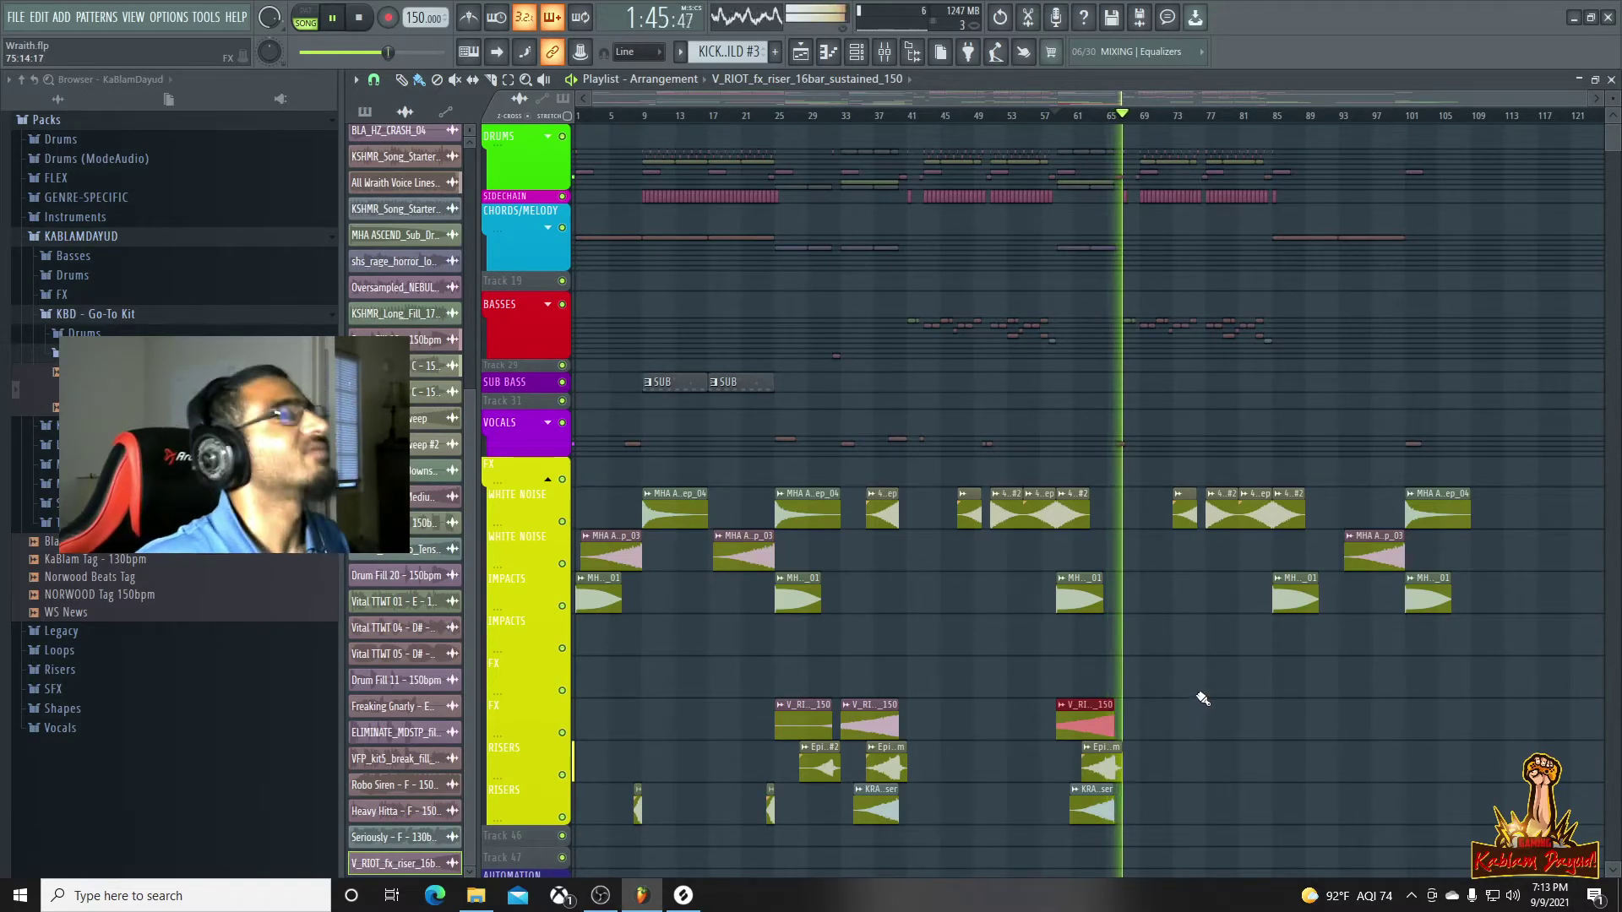
scroll(1198, 701, up, 5)
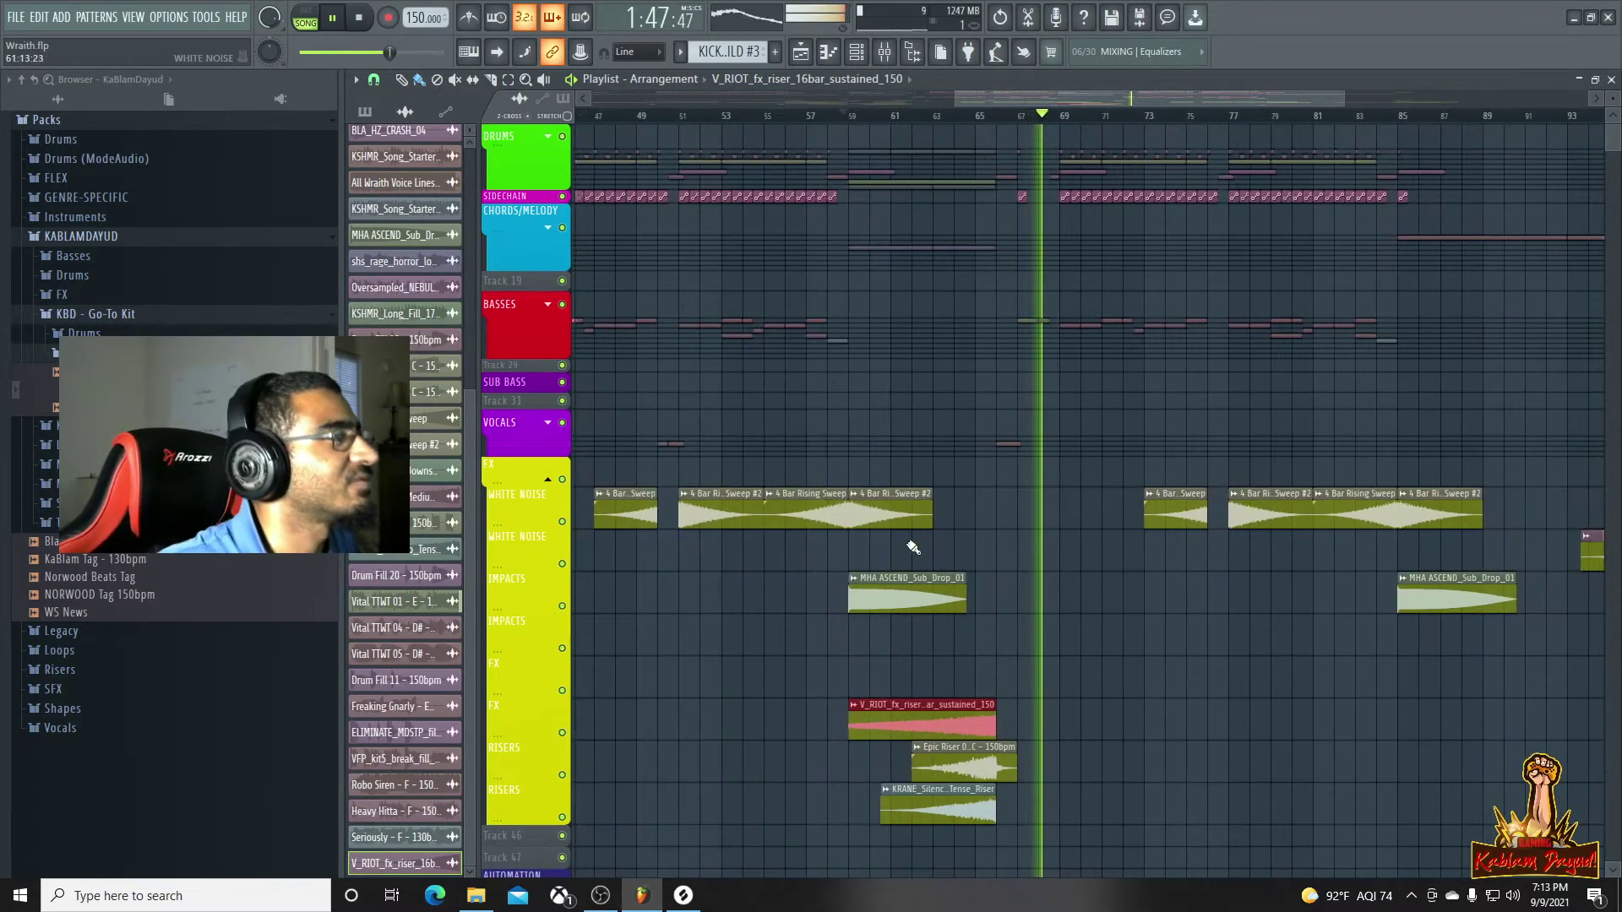
scroll(1026, 642, down, 3)
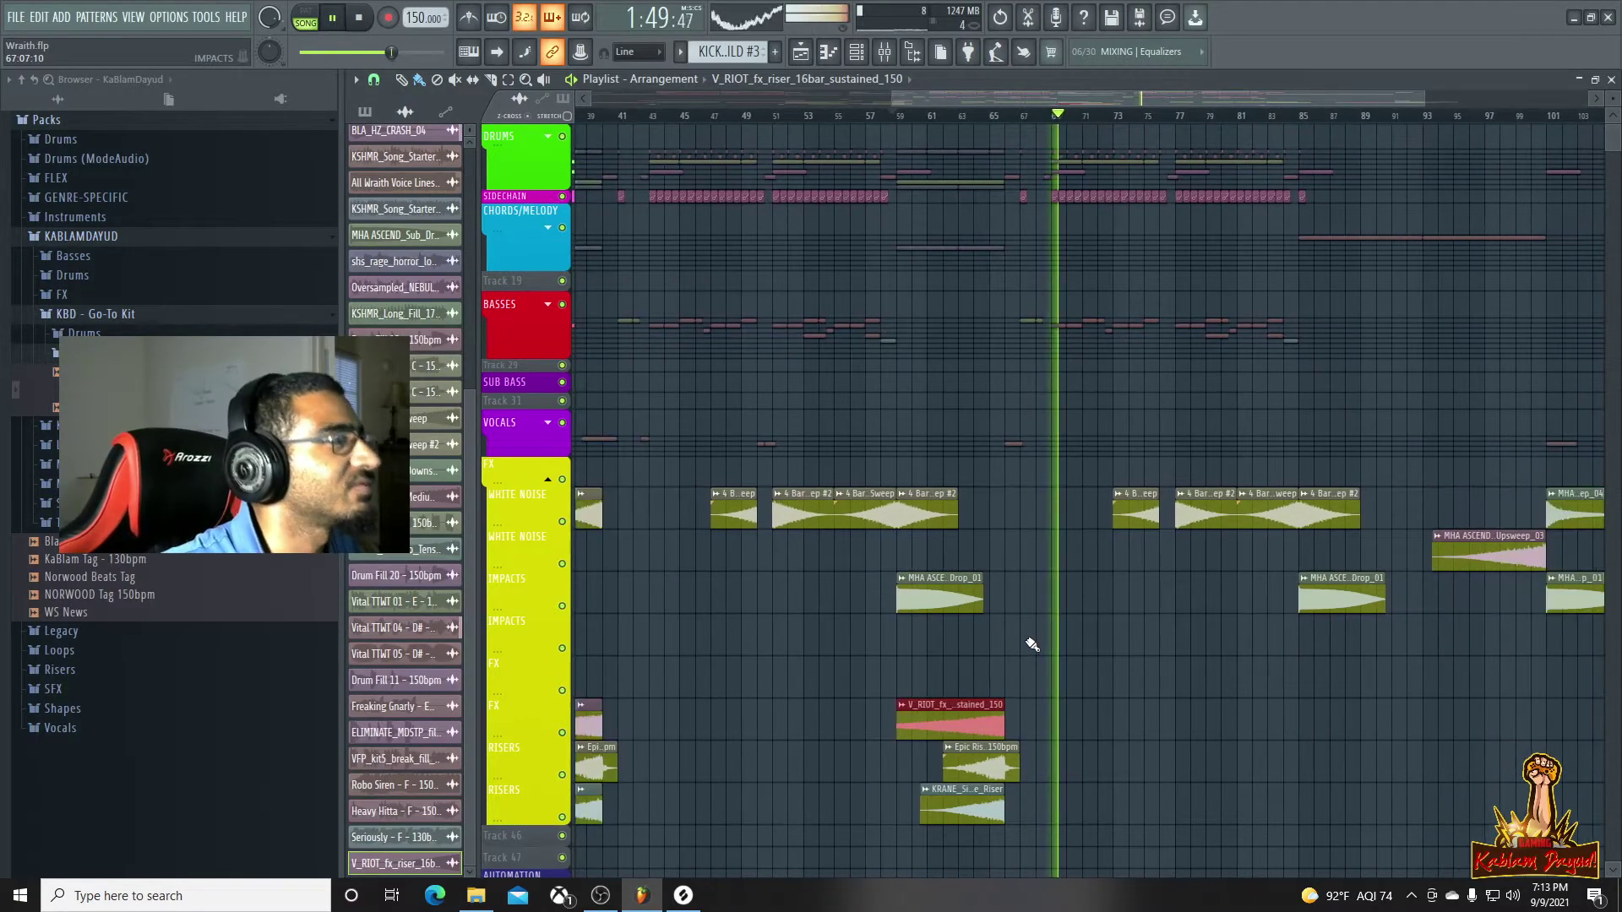
scroll(1026, 642, down, 2)
key(space)
Place an MHA ASCEND_Downsweep_04 clip at bar 69 on the lower WHITE NOISE track and play the second drop's start
click(660, 509)
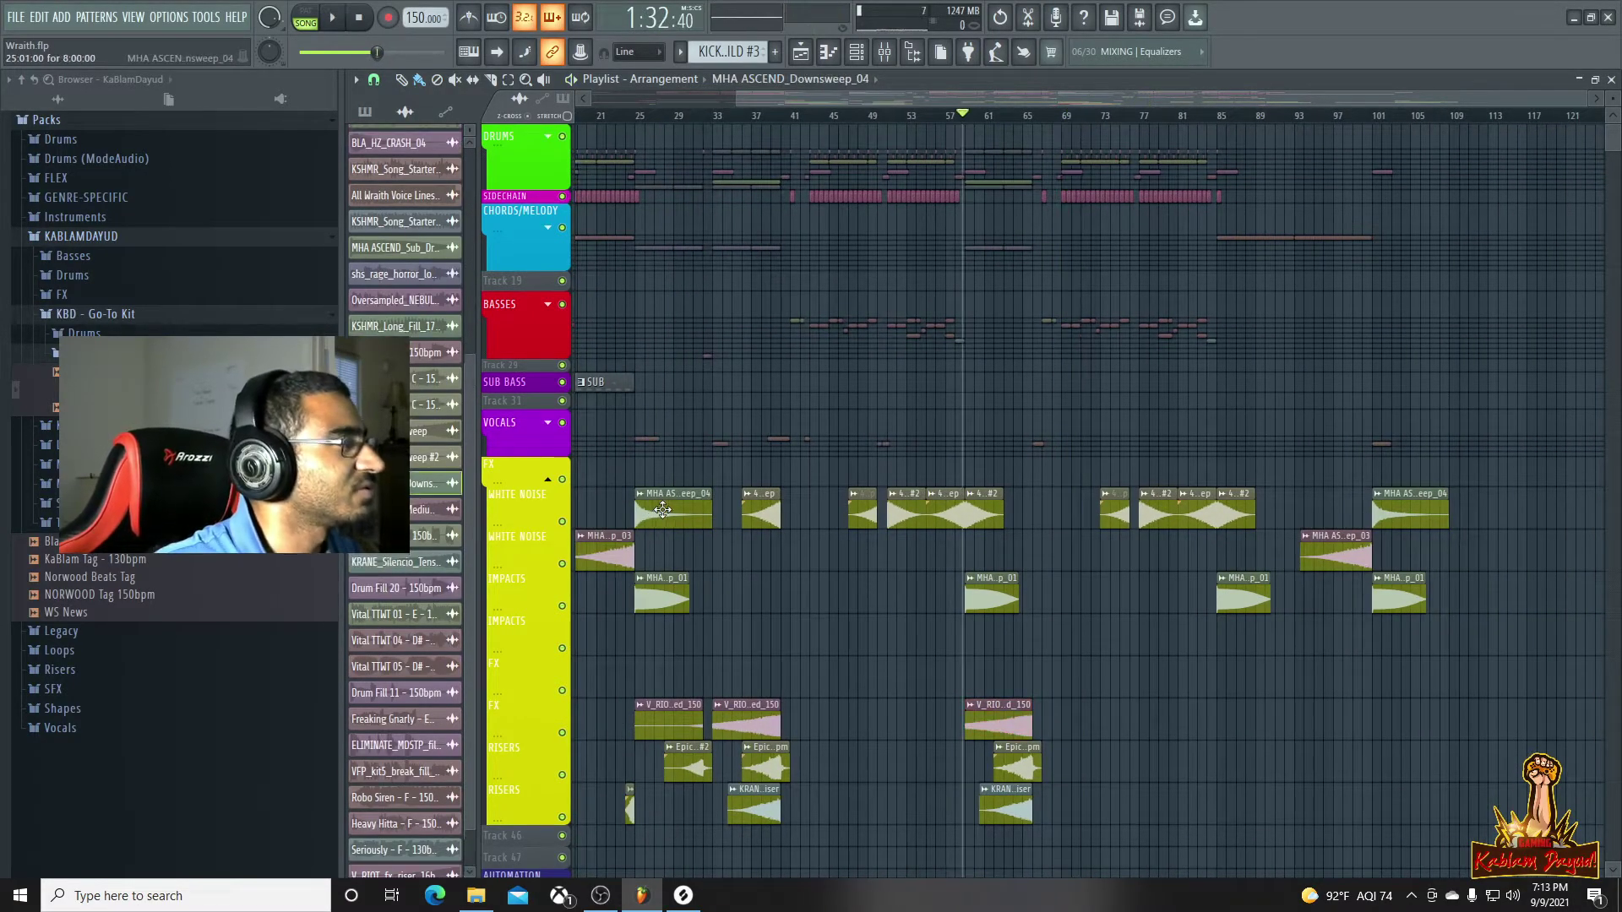
drag(1066, 495, 1060, 536)
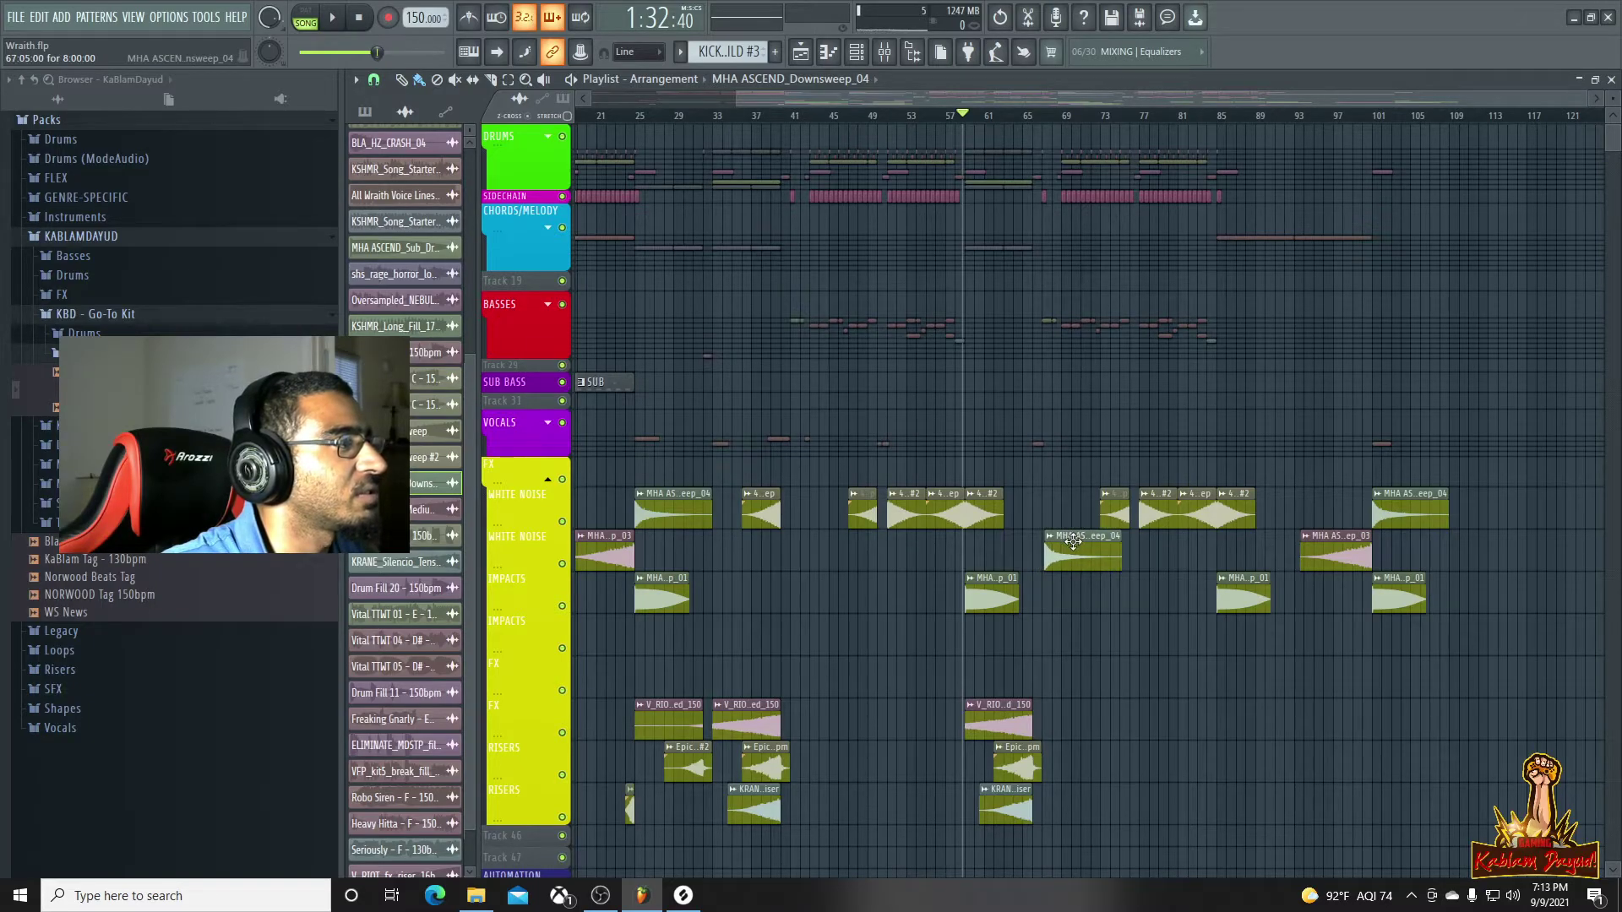
key(space)
click(1045, 116)
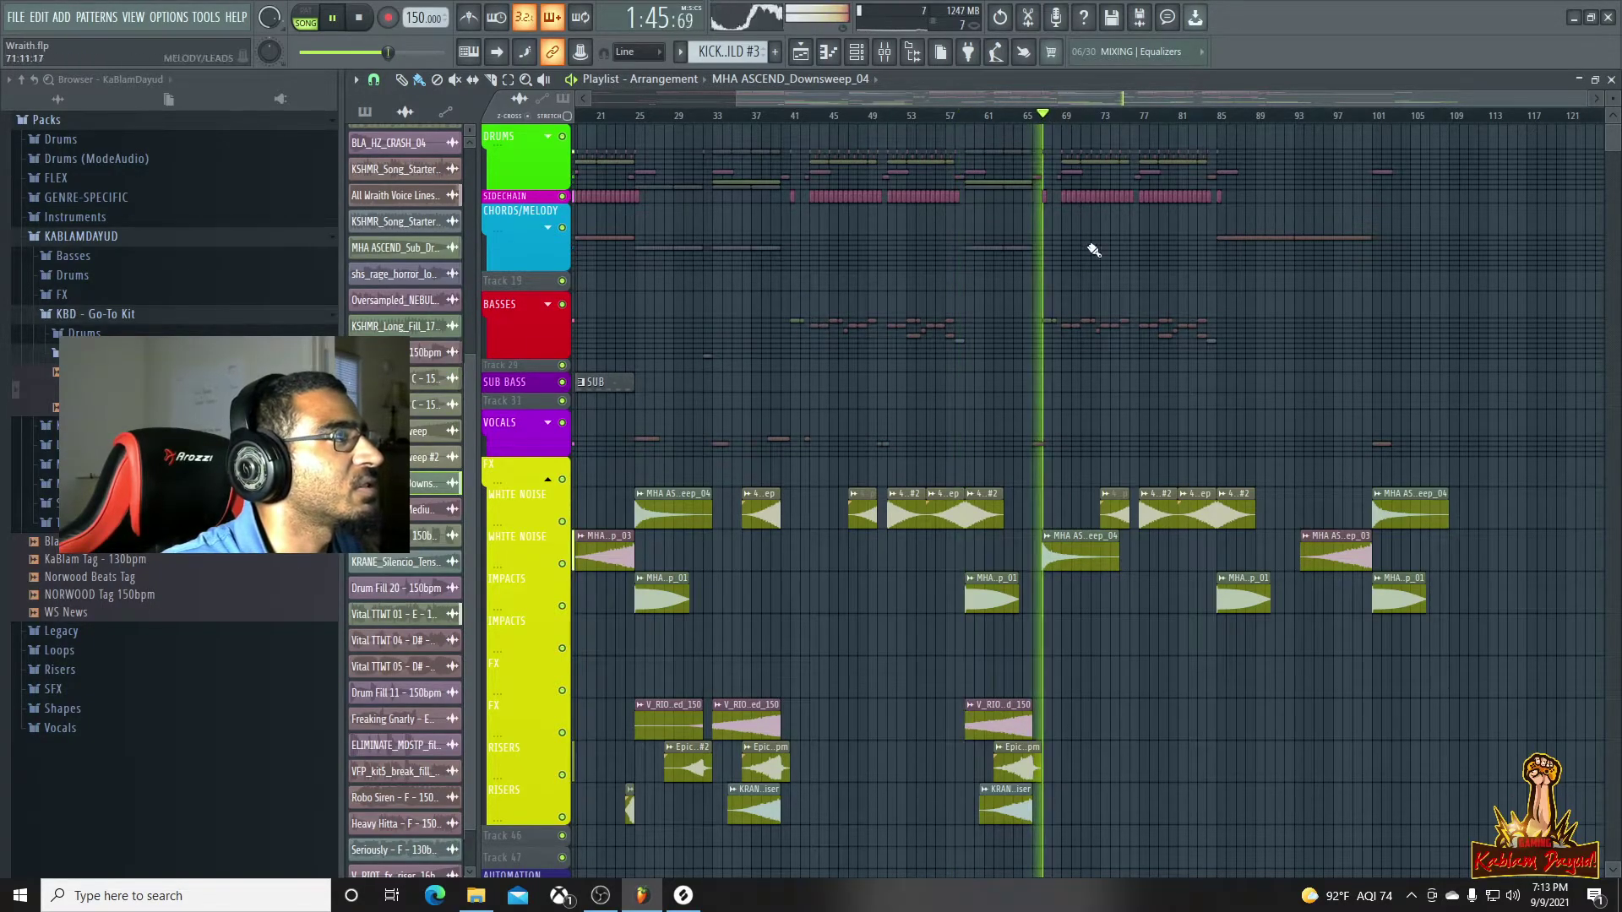
scroll(1090, 473, up, 4)
scroll(1118, 555, up, 3)
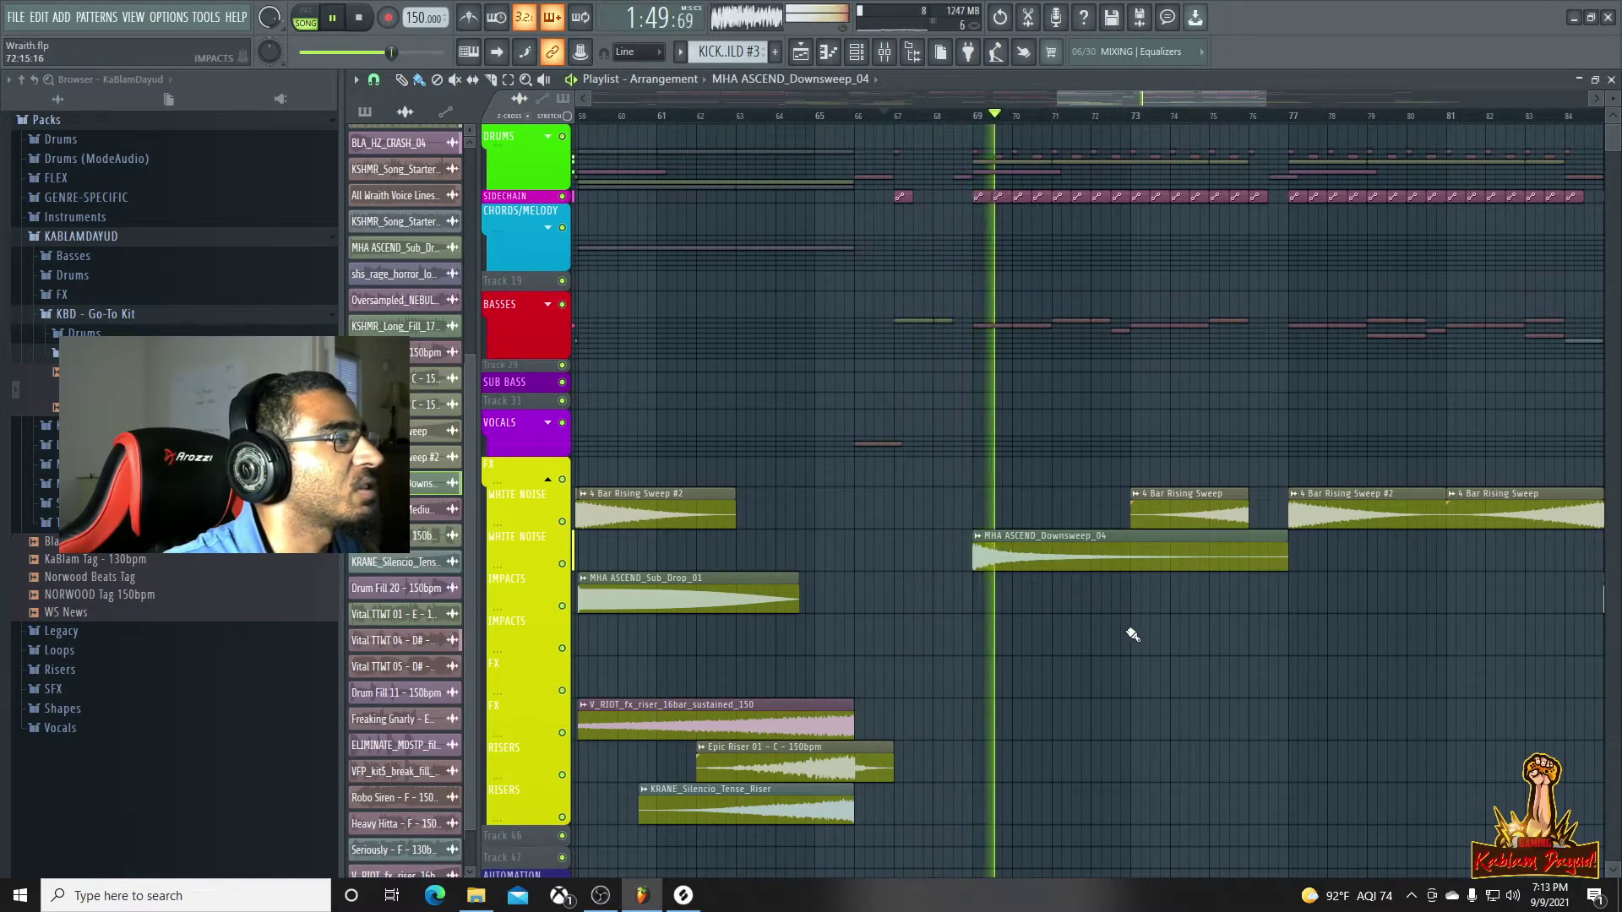
Copy the MHA ASCEND_Downsweep_04 clip from bar 9 to bar 43 on the upper IMPACTS track
scroll(1078, 628, down, 5)
scroll(1078, 628, down, 2)
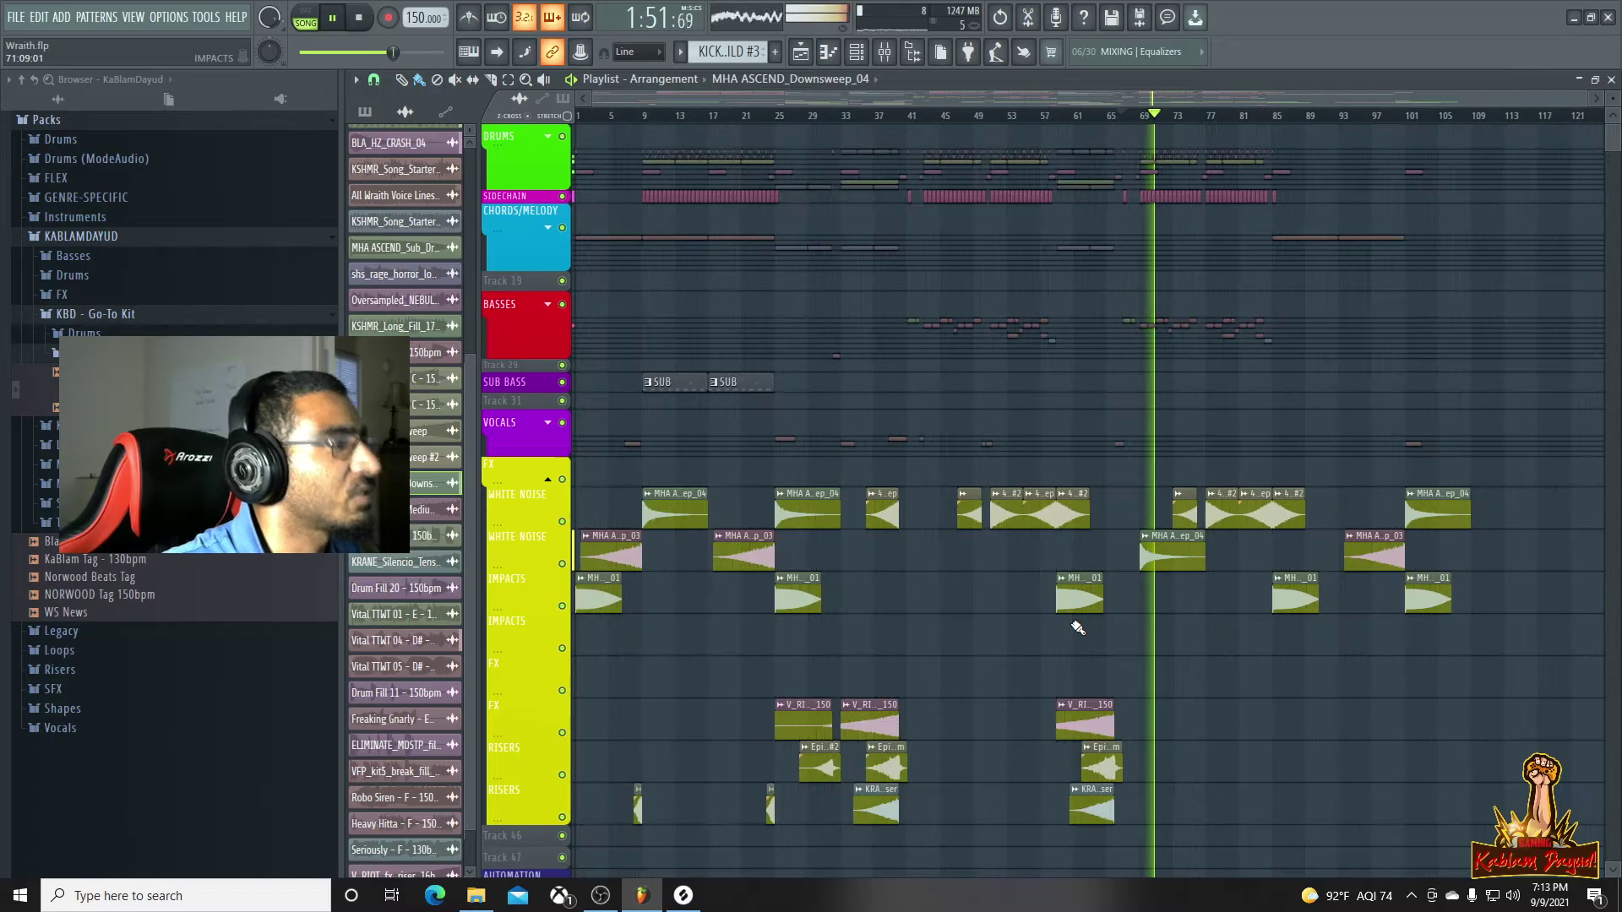
click(655, 511)
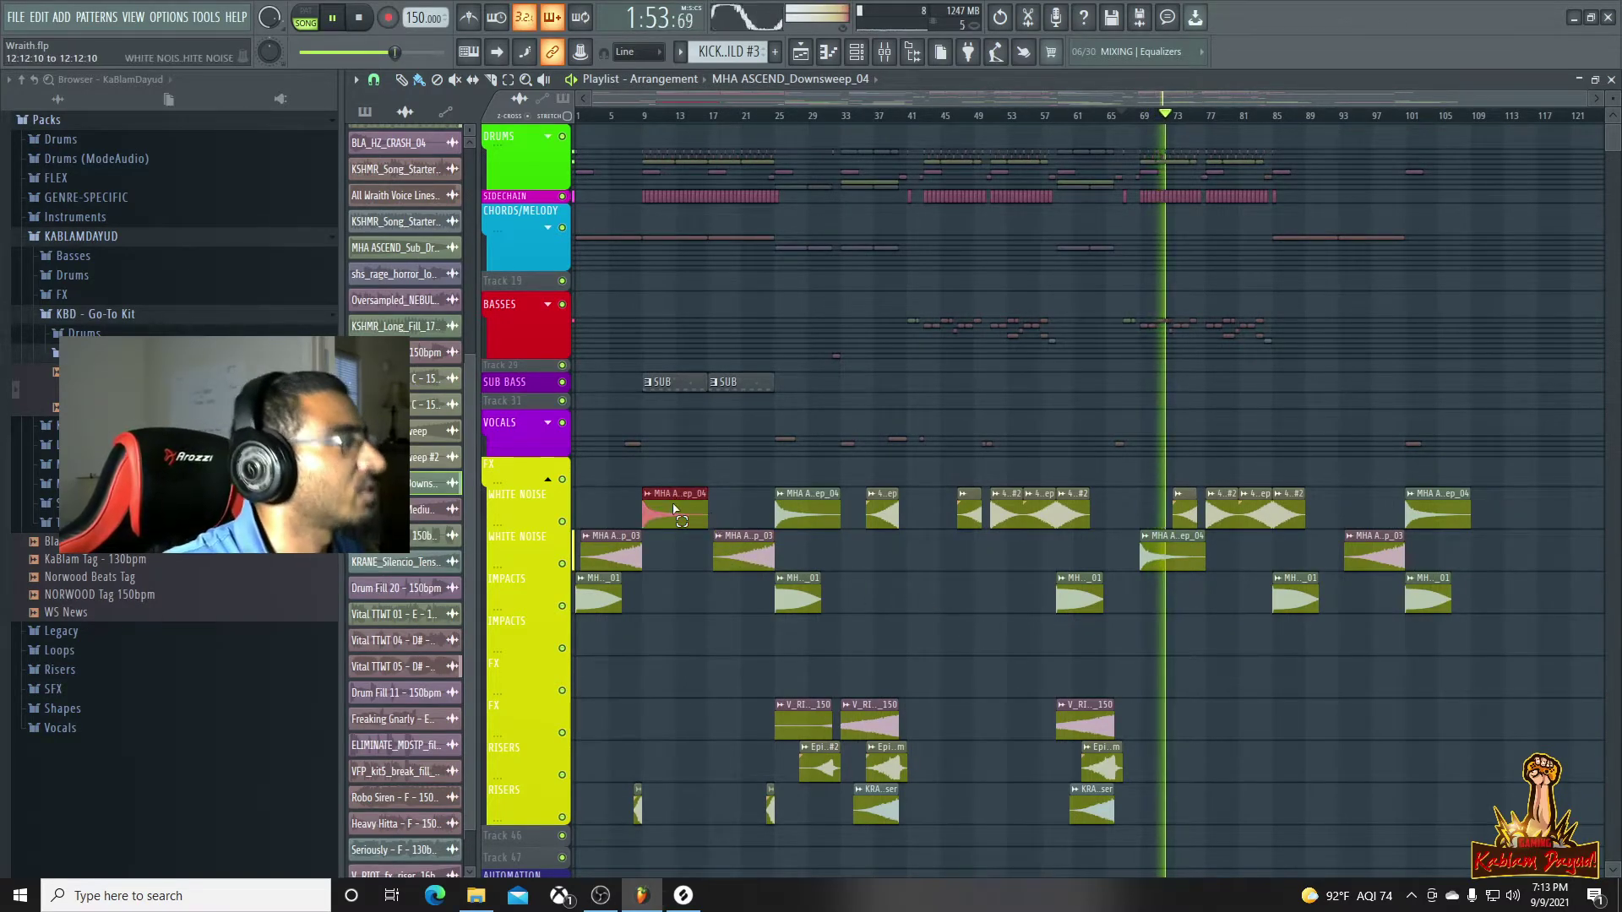
drag(655, 511, 919, 594)
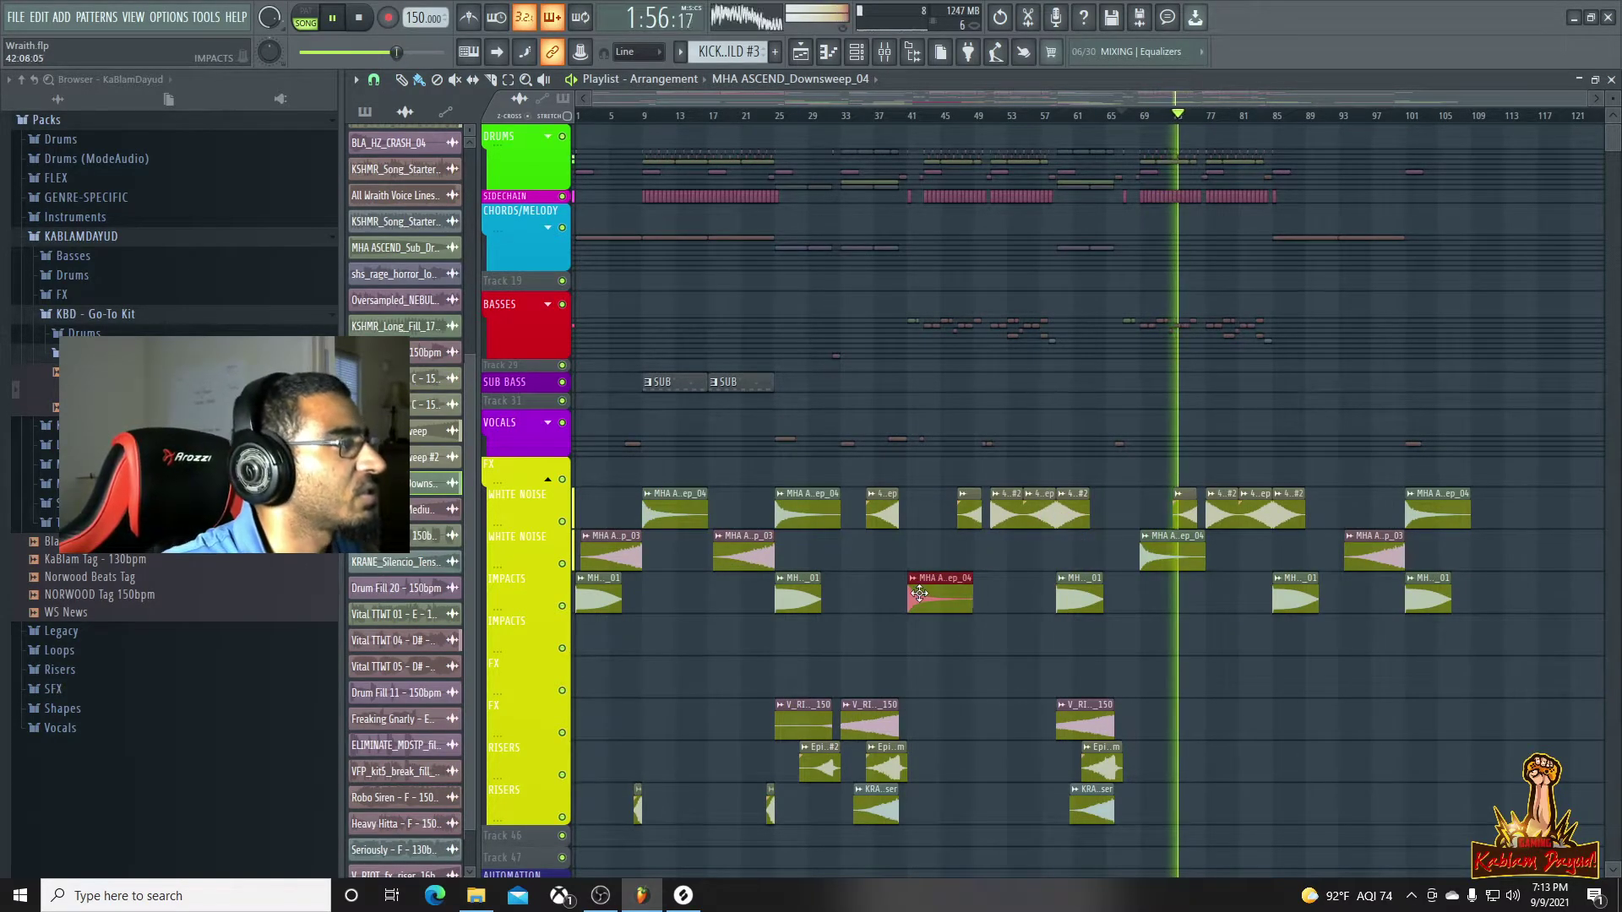
click(906, 116)
scroll(903, 651, up, 5)
drag(980, 598, 1059, 599)
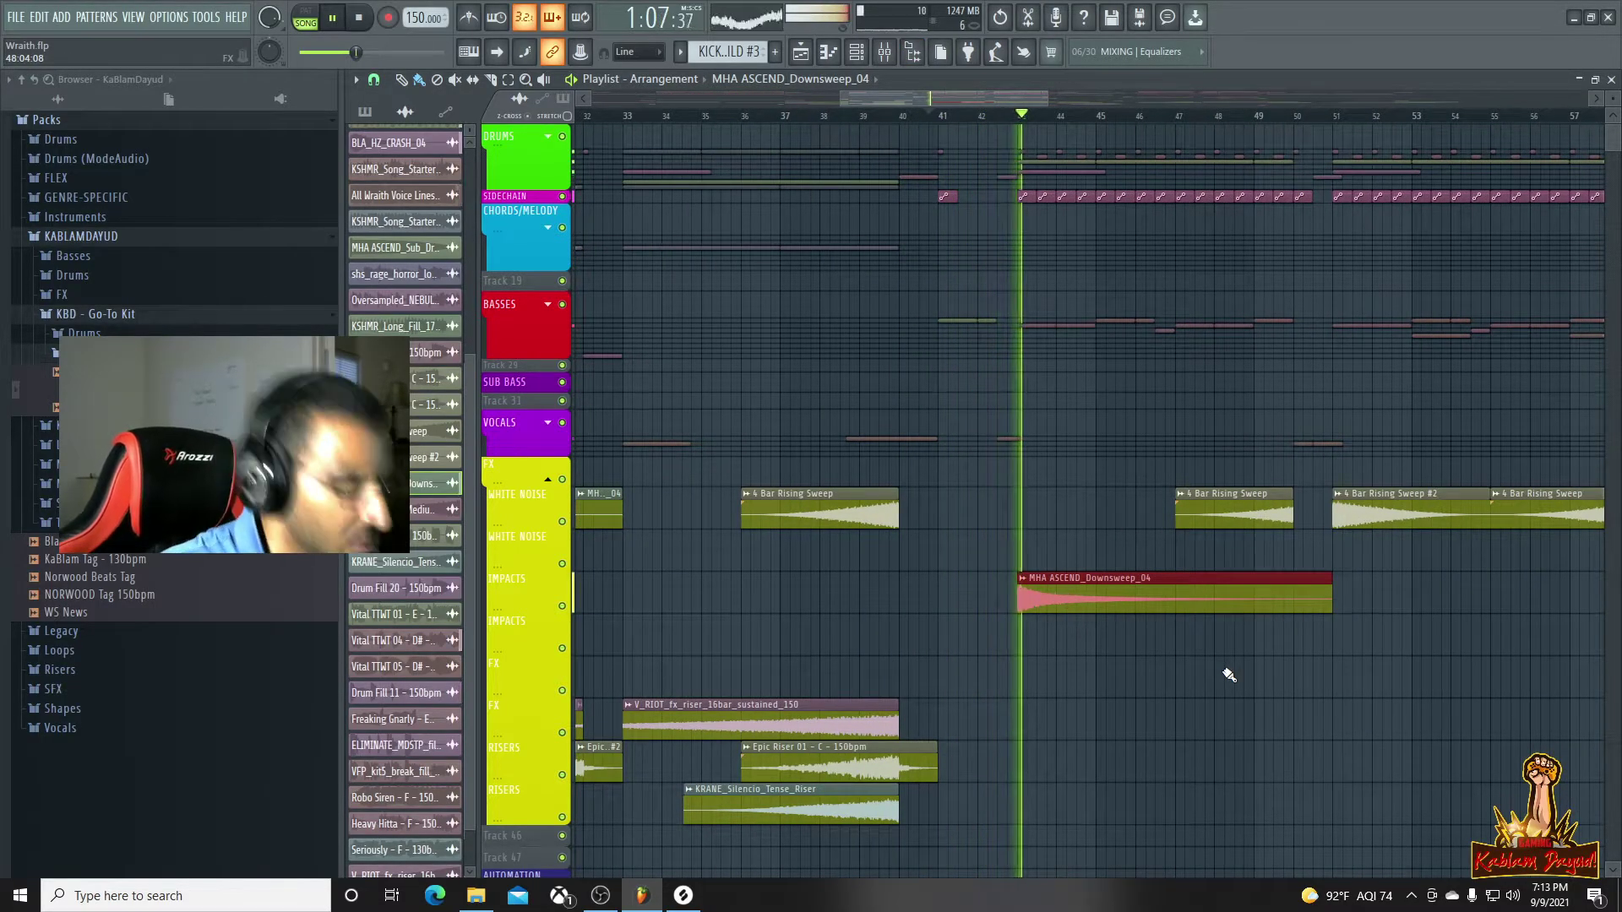
Play from the first drop at bar 43 to about bar 69, and return the playhead to just before bar 41
scroll(1232, 672, down, 6)
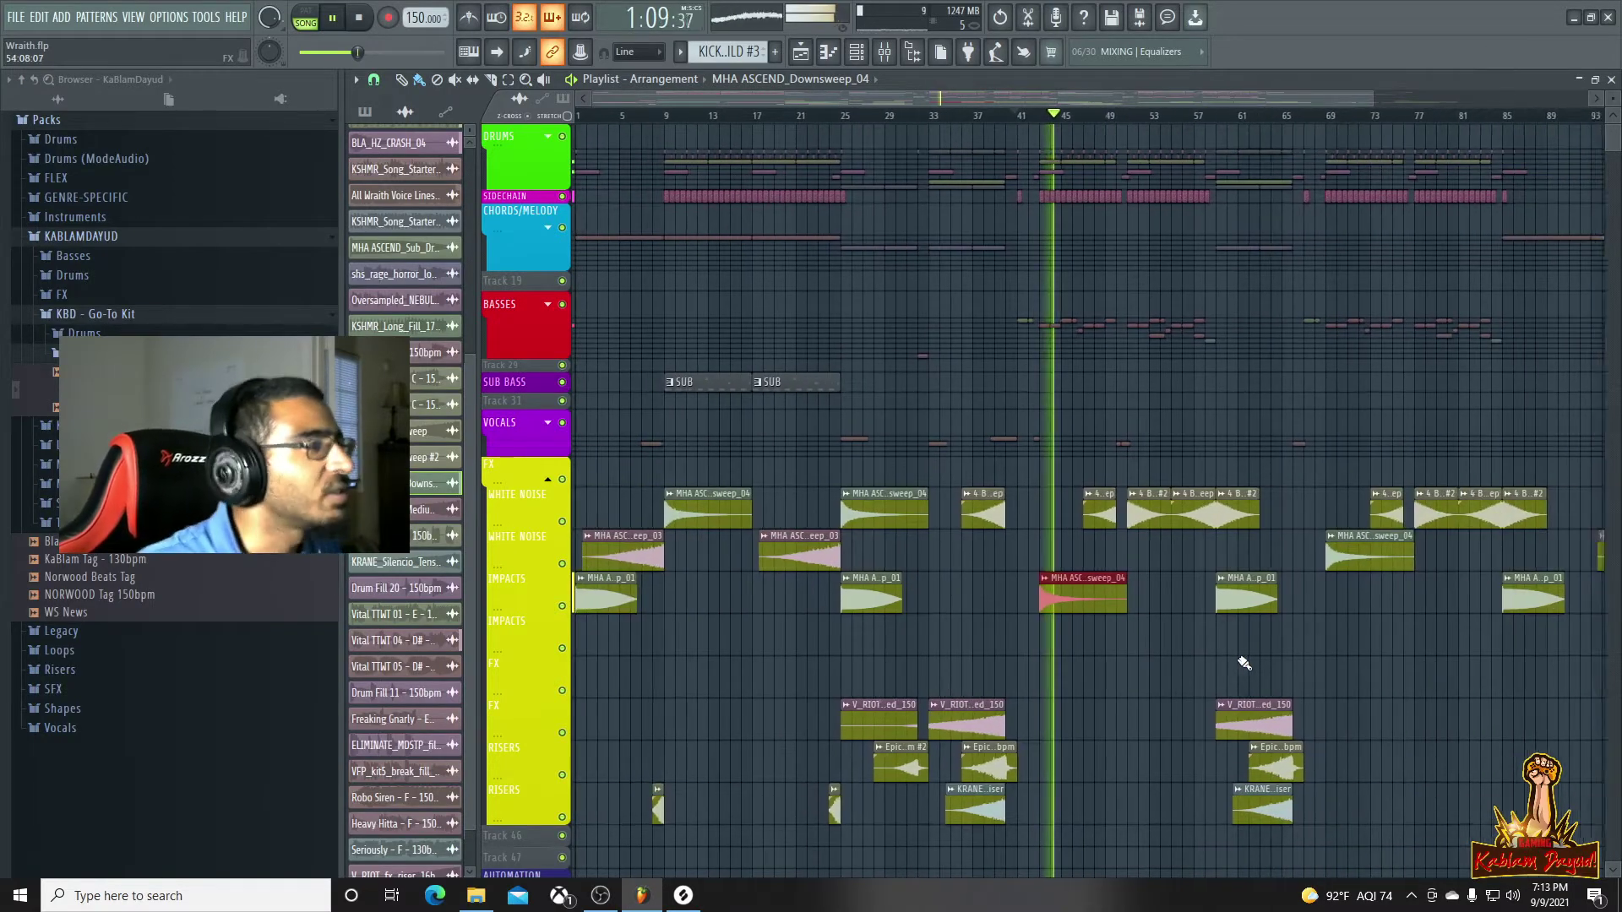
scroll(1067, 651, down, 1)
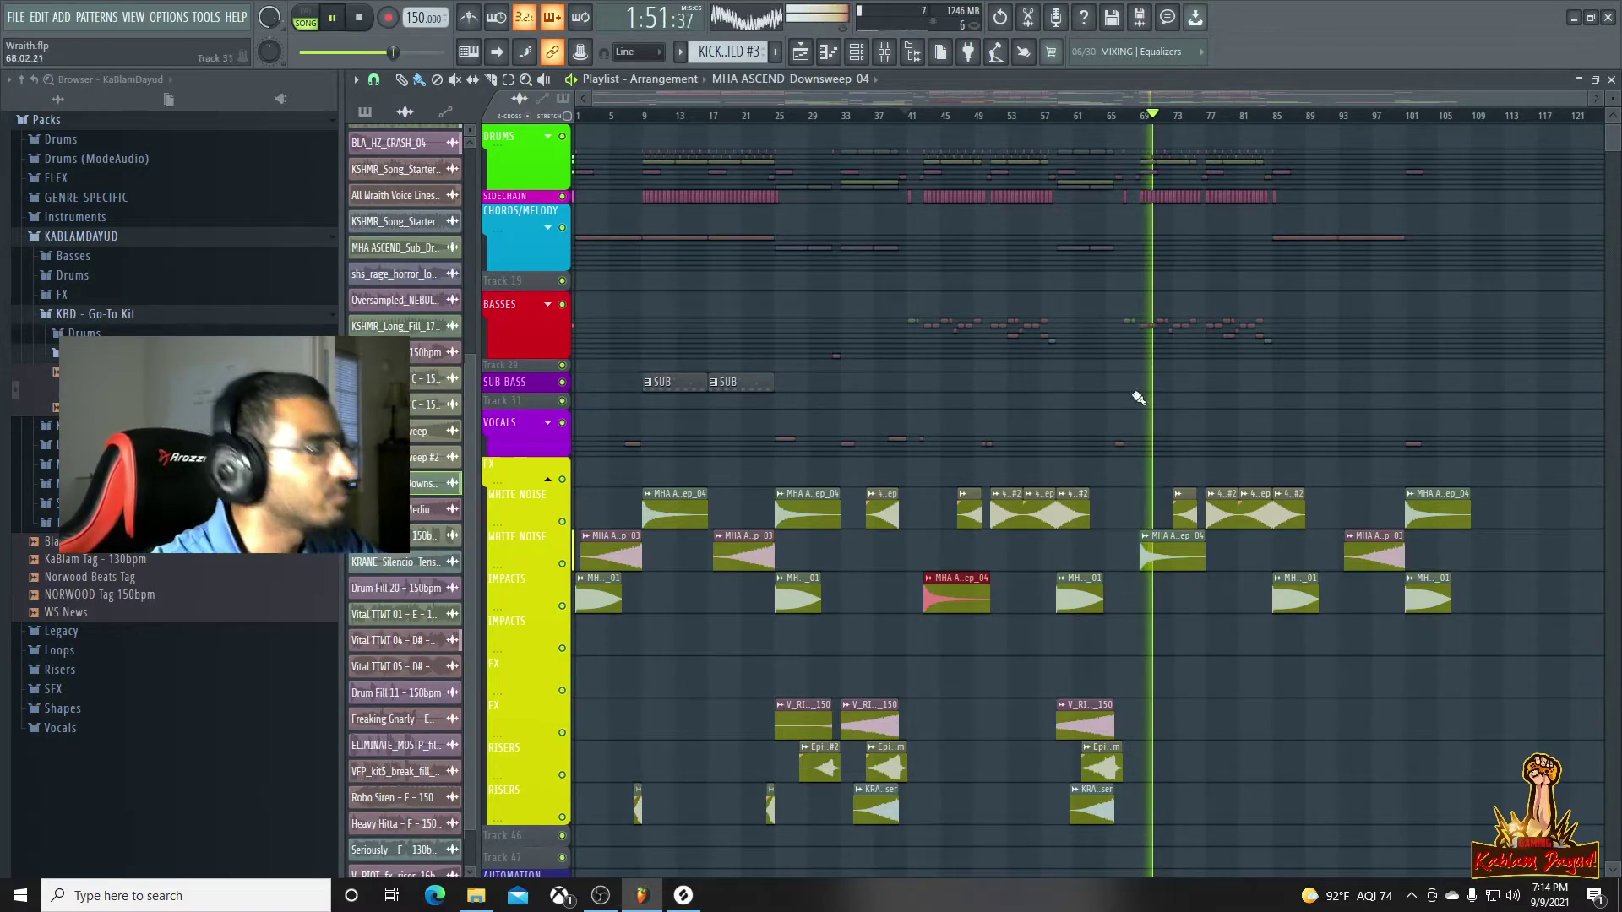
key(space)
click(906, 116)
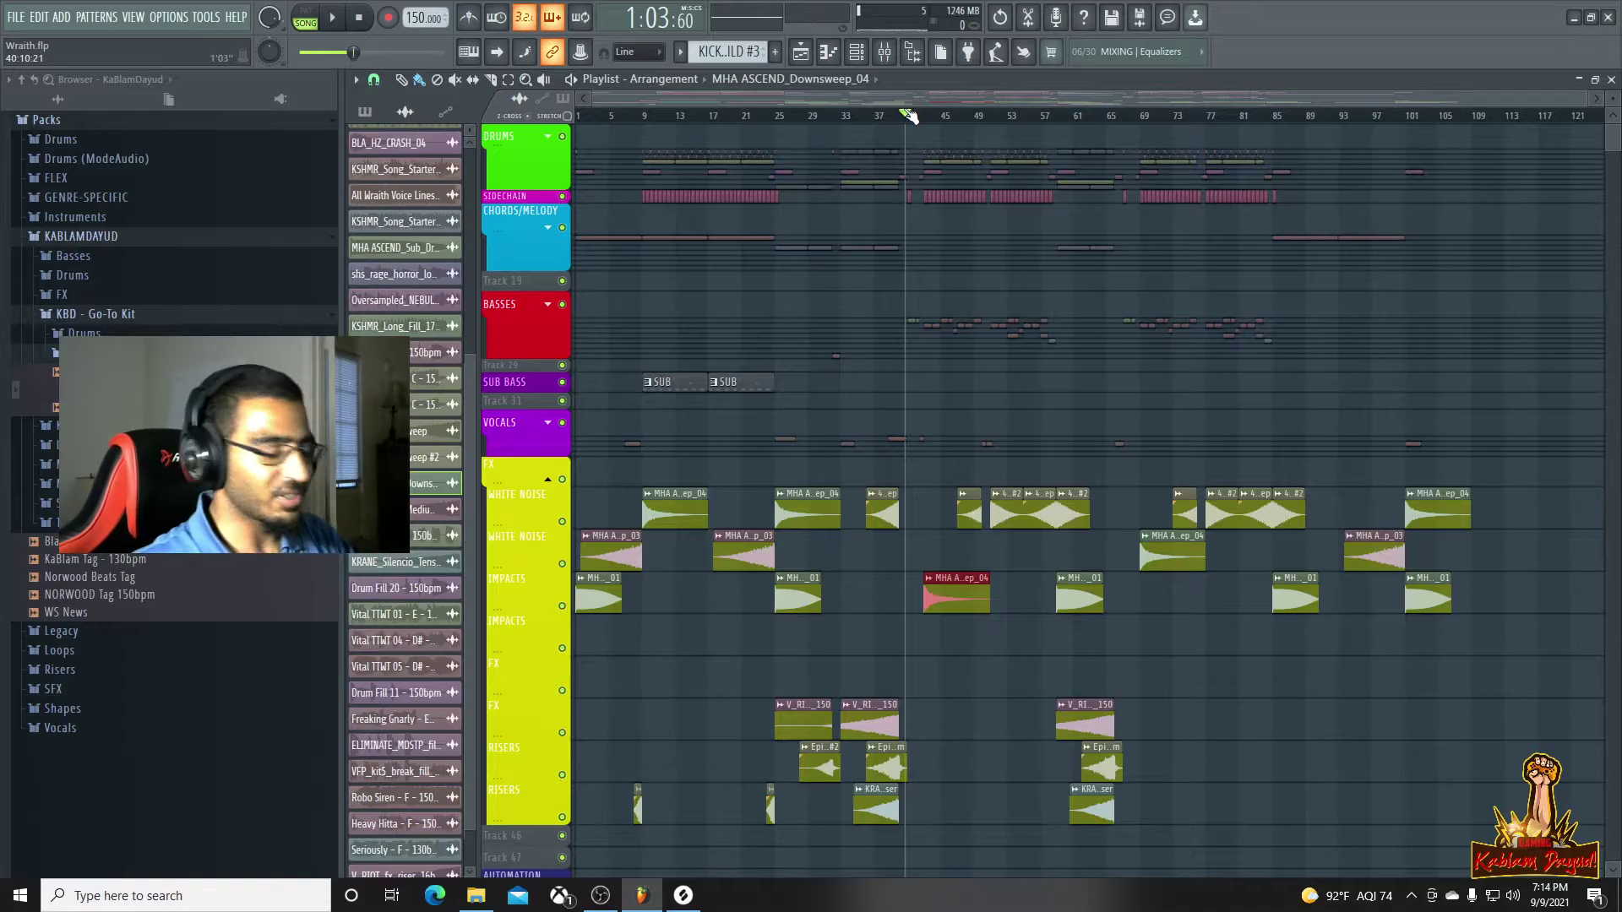
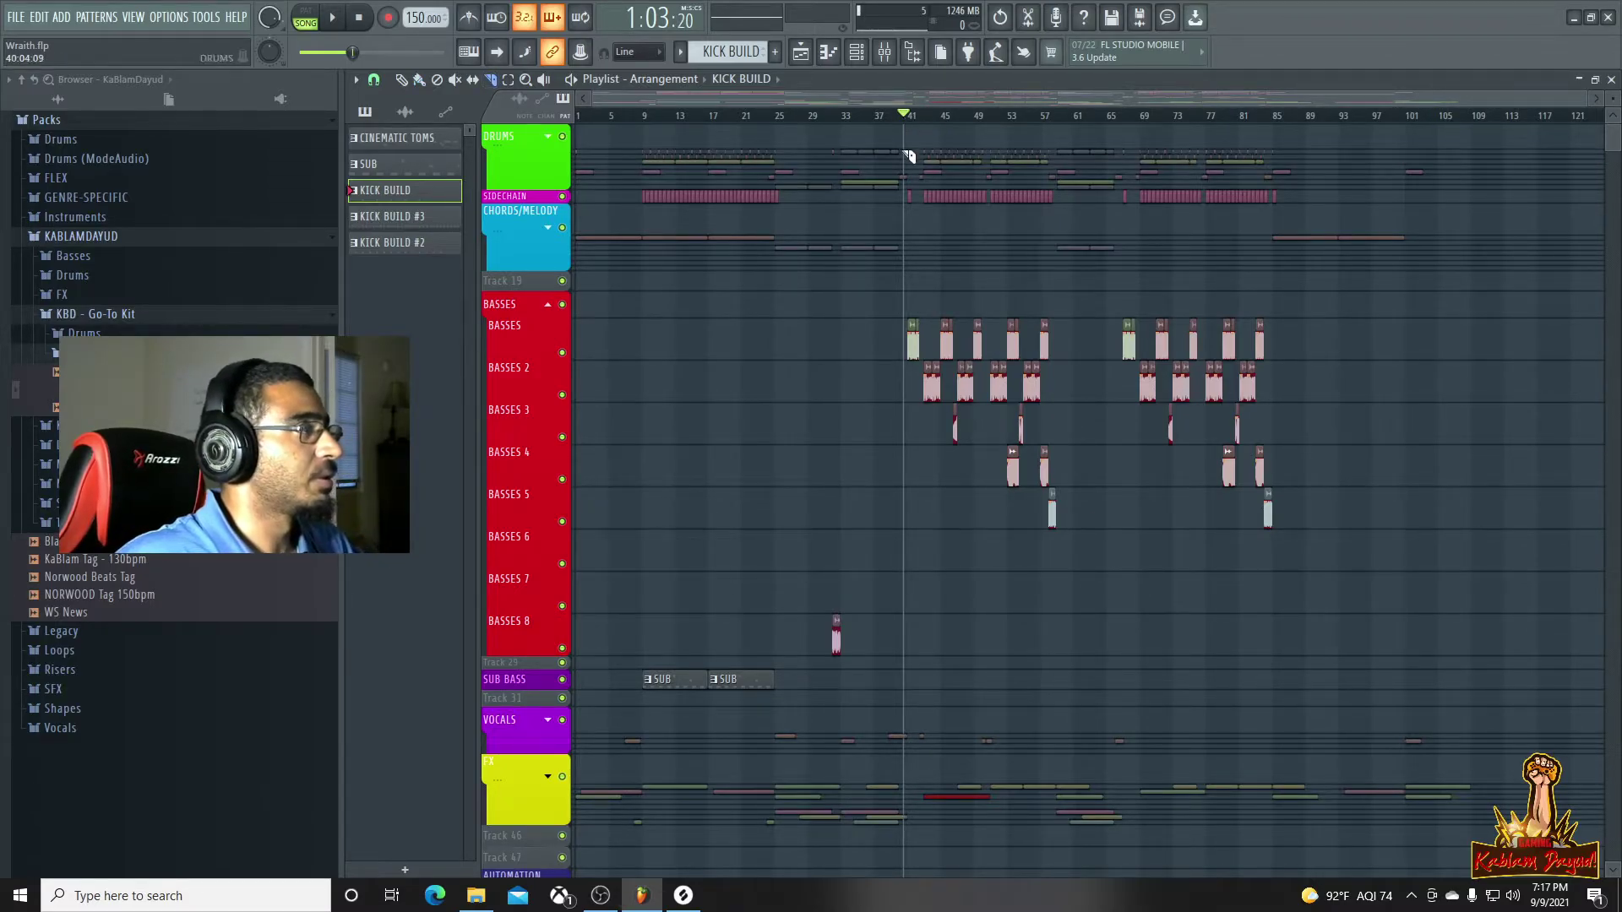
Play the first drop from about bar 41 to bar 48 to check the bass clips on the BASSES tracks
key(space)
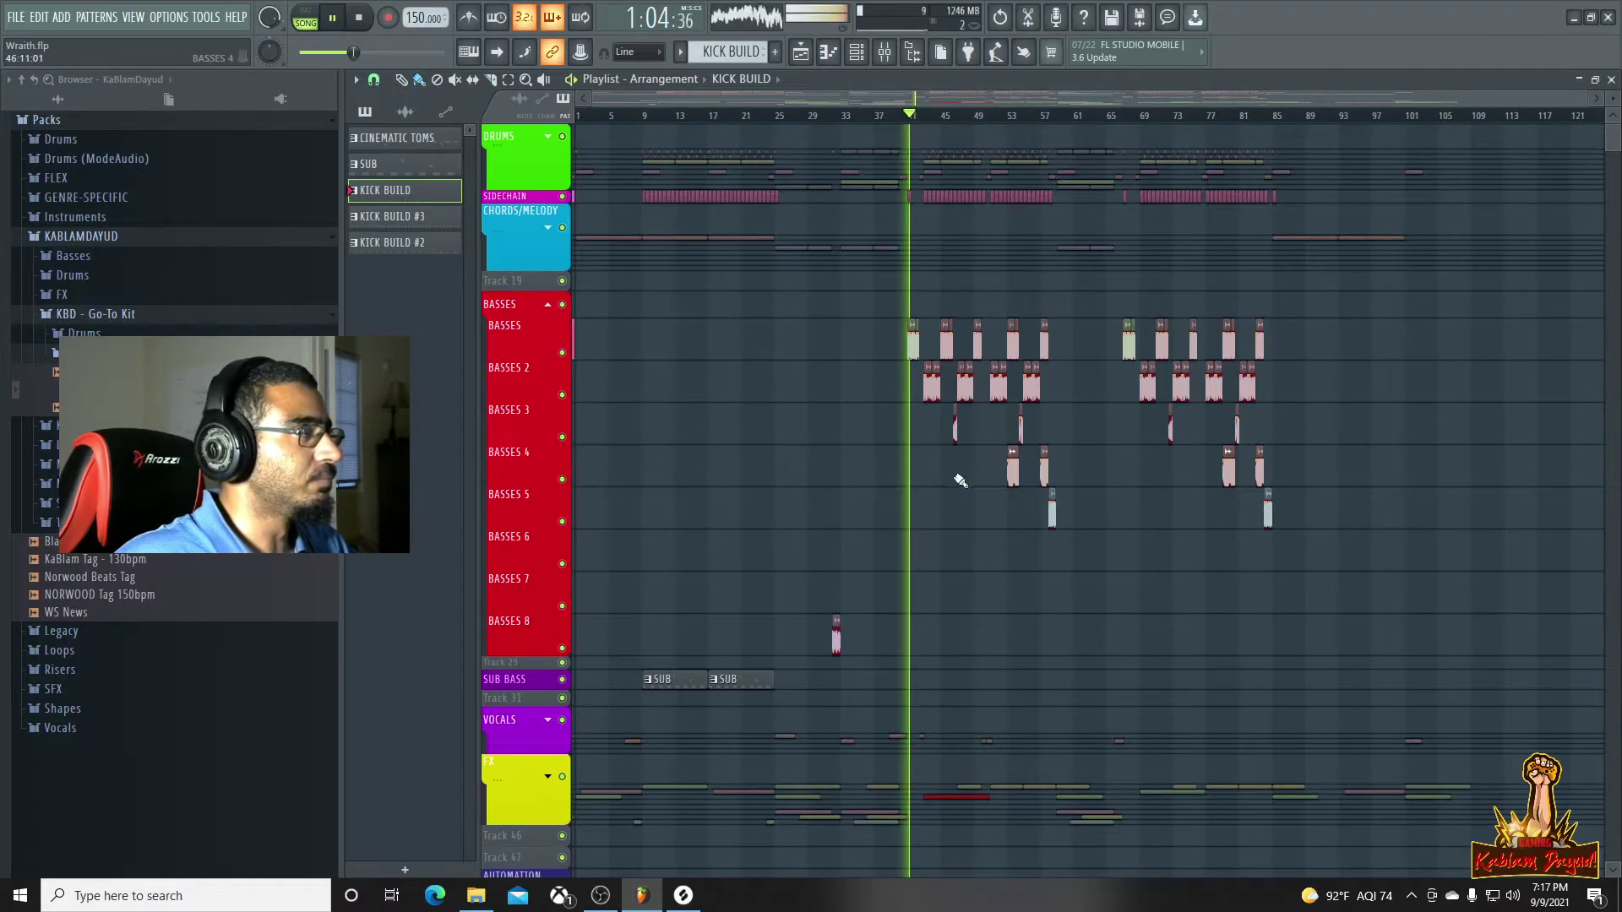
scroll(956, 464, up, 8)
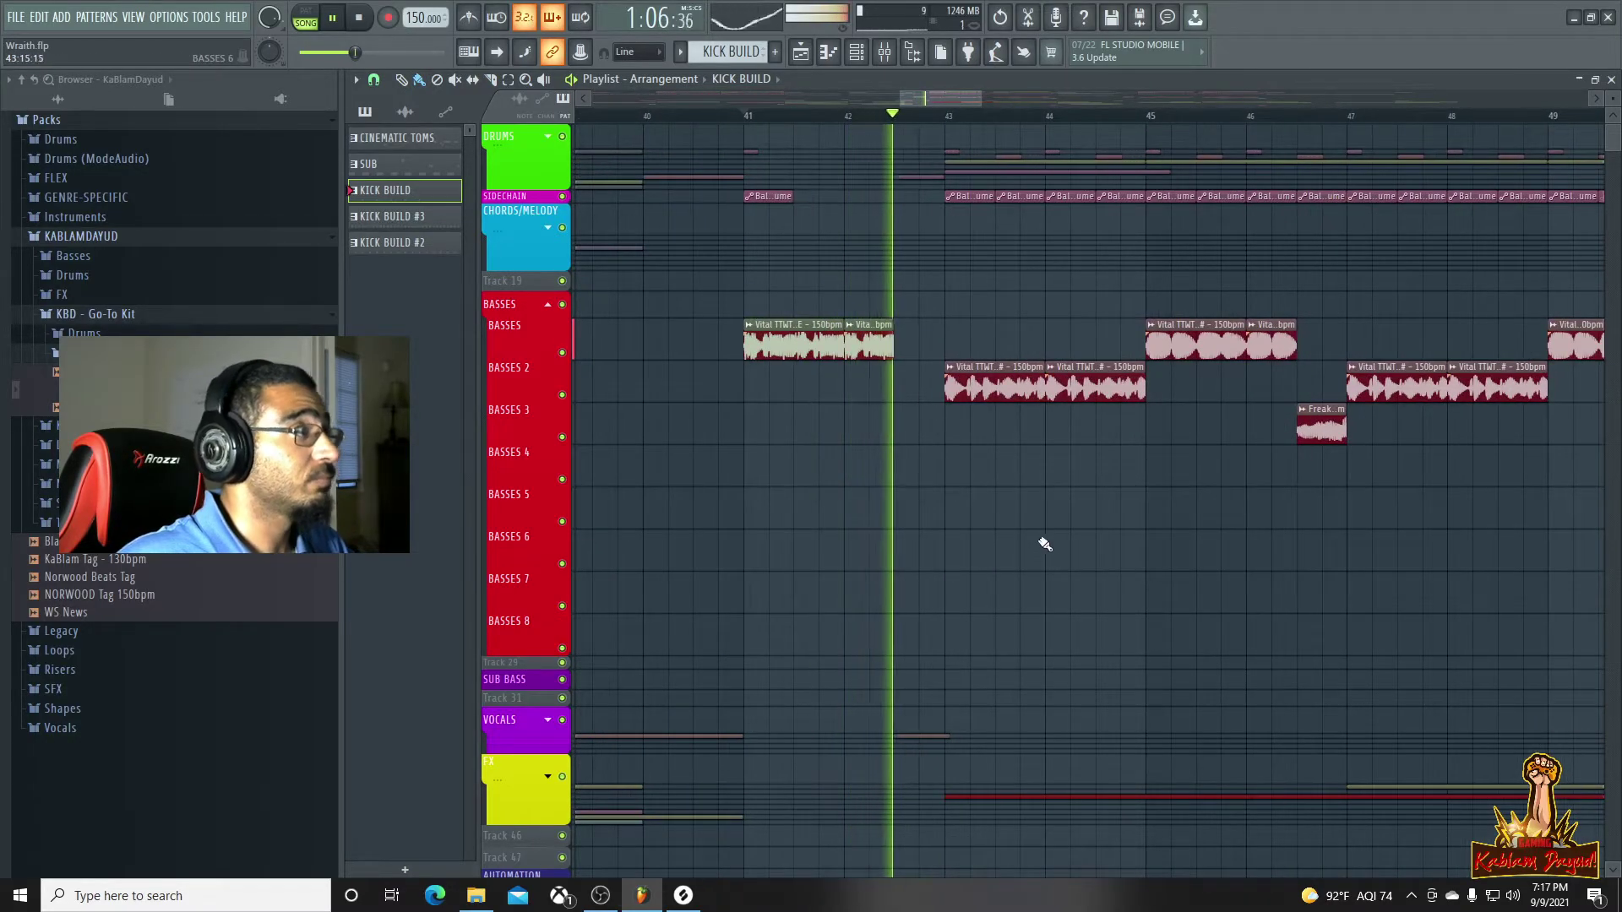
scroll(1181, 495, down, 2)
scroll(1181, 494, up, 2)
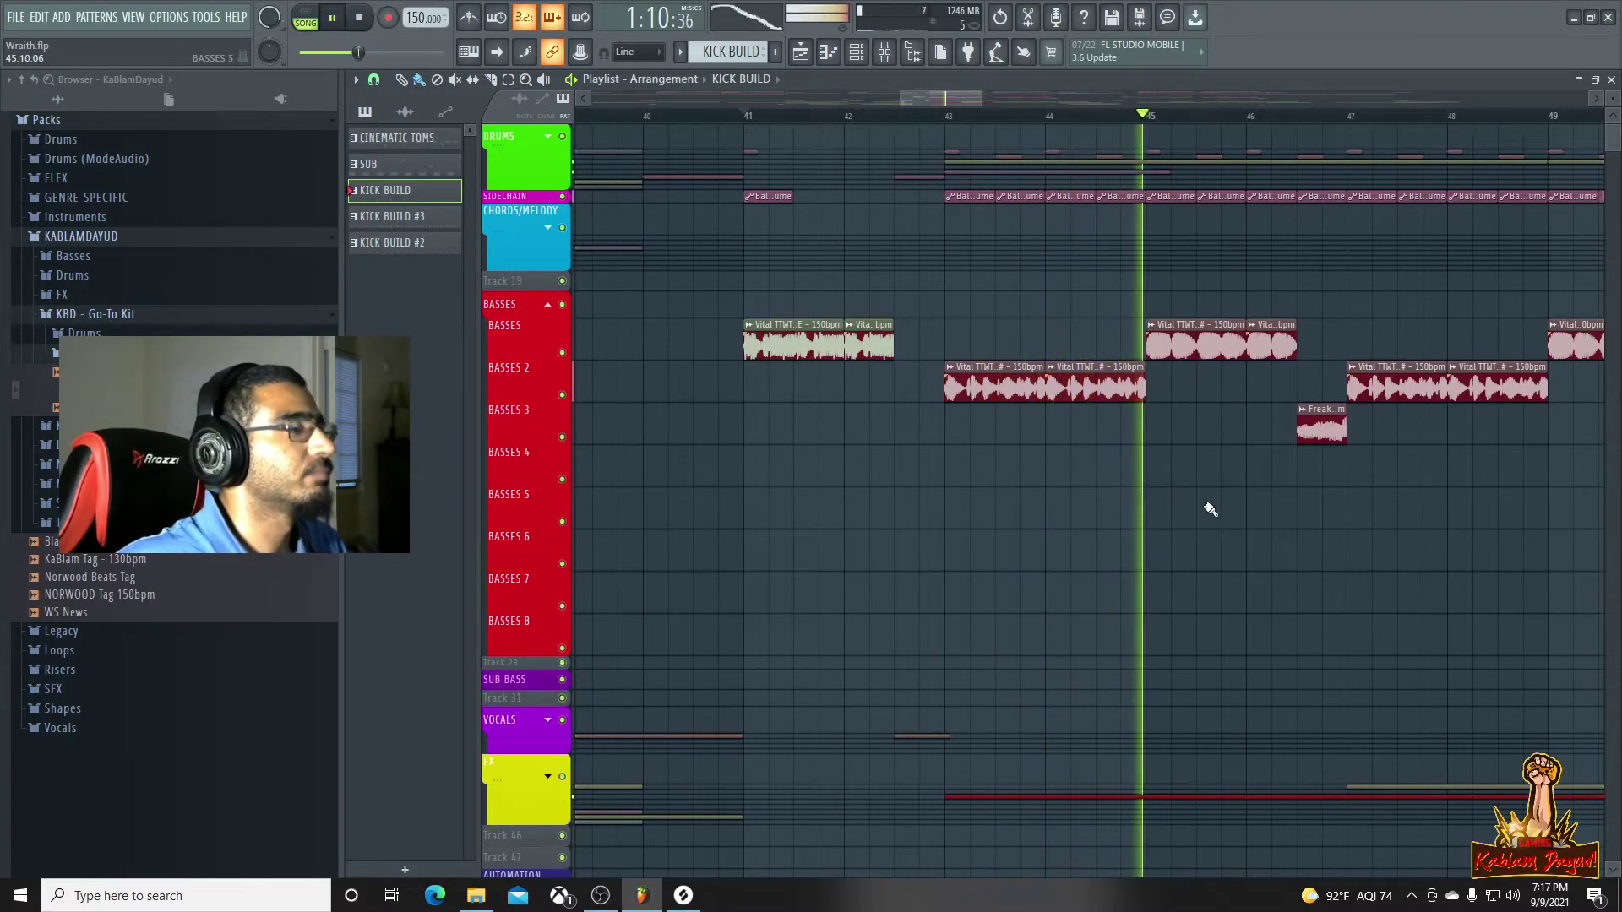
scroll(1487, 554, down, 4)
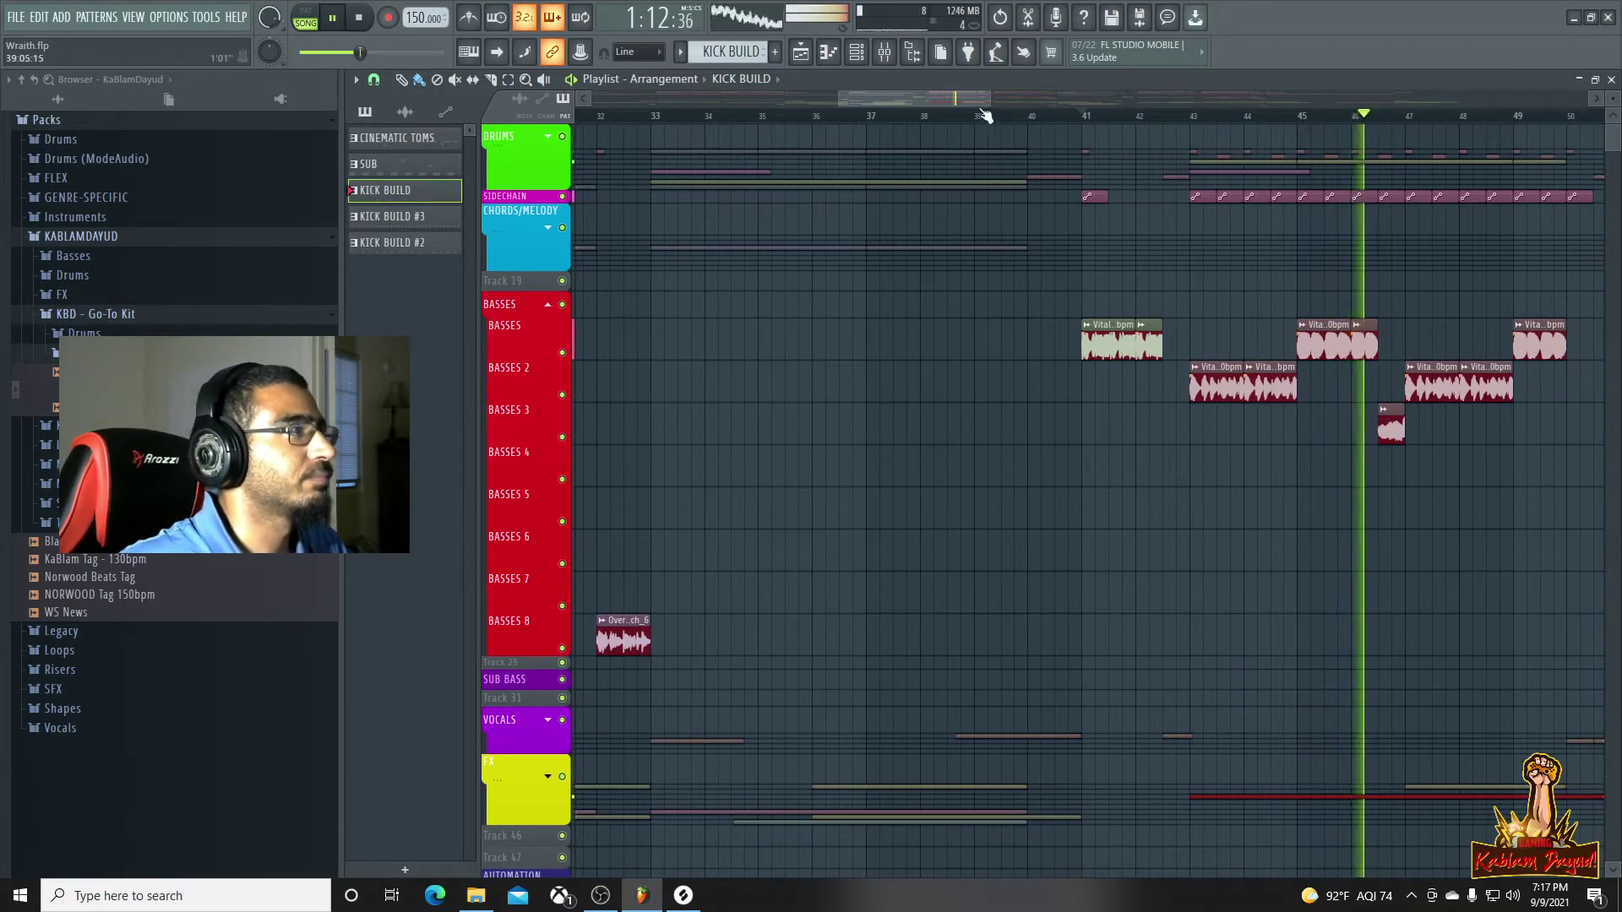
key(space)
drag(990, 100, 1089, 106)
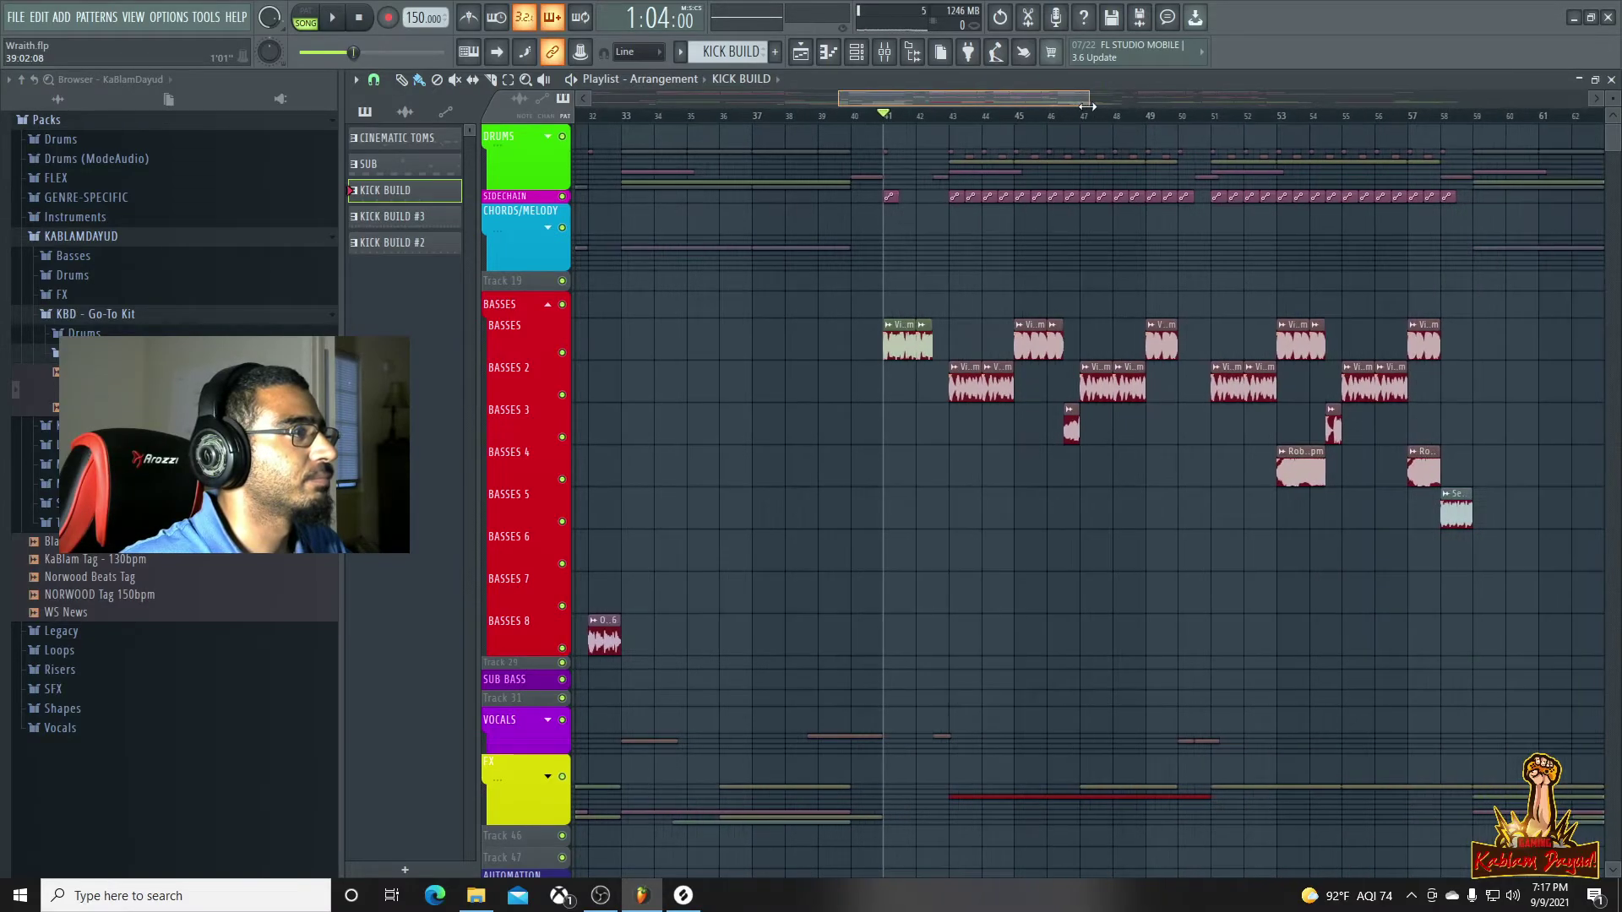
key(space)
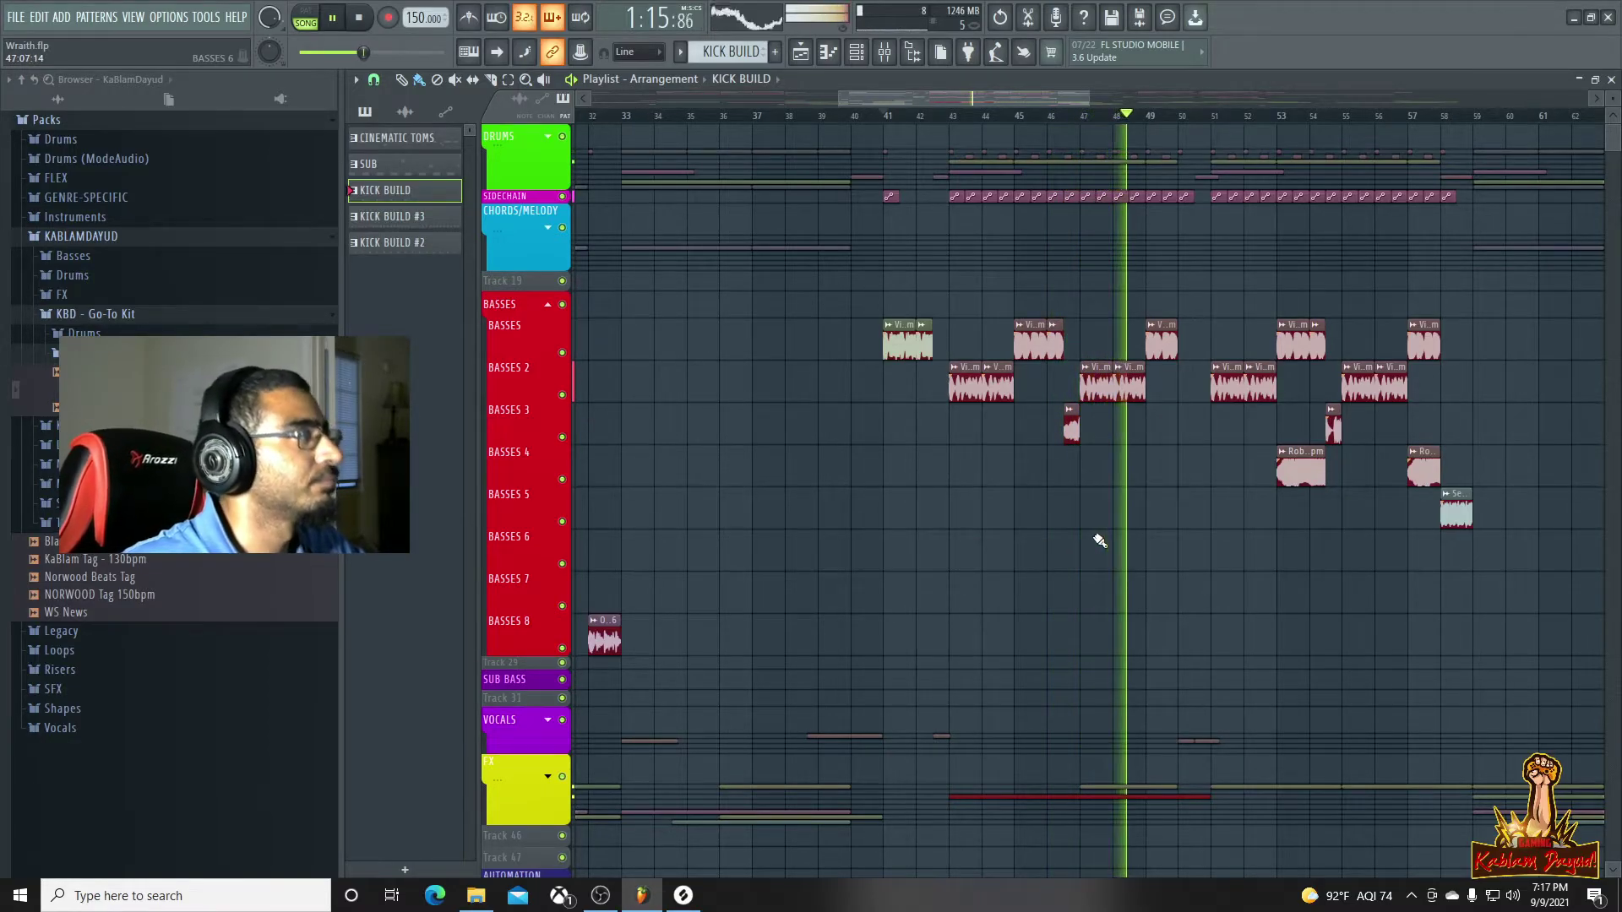
key(space)
Reroute the BASSES bus on mixer track 32 from the Master to the SIDECHAIN track, and play the first drop from bar 41
click(884, 53)
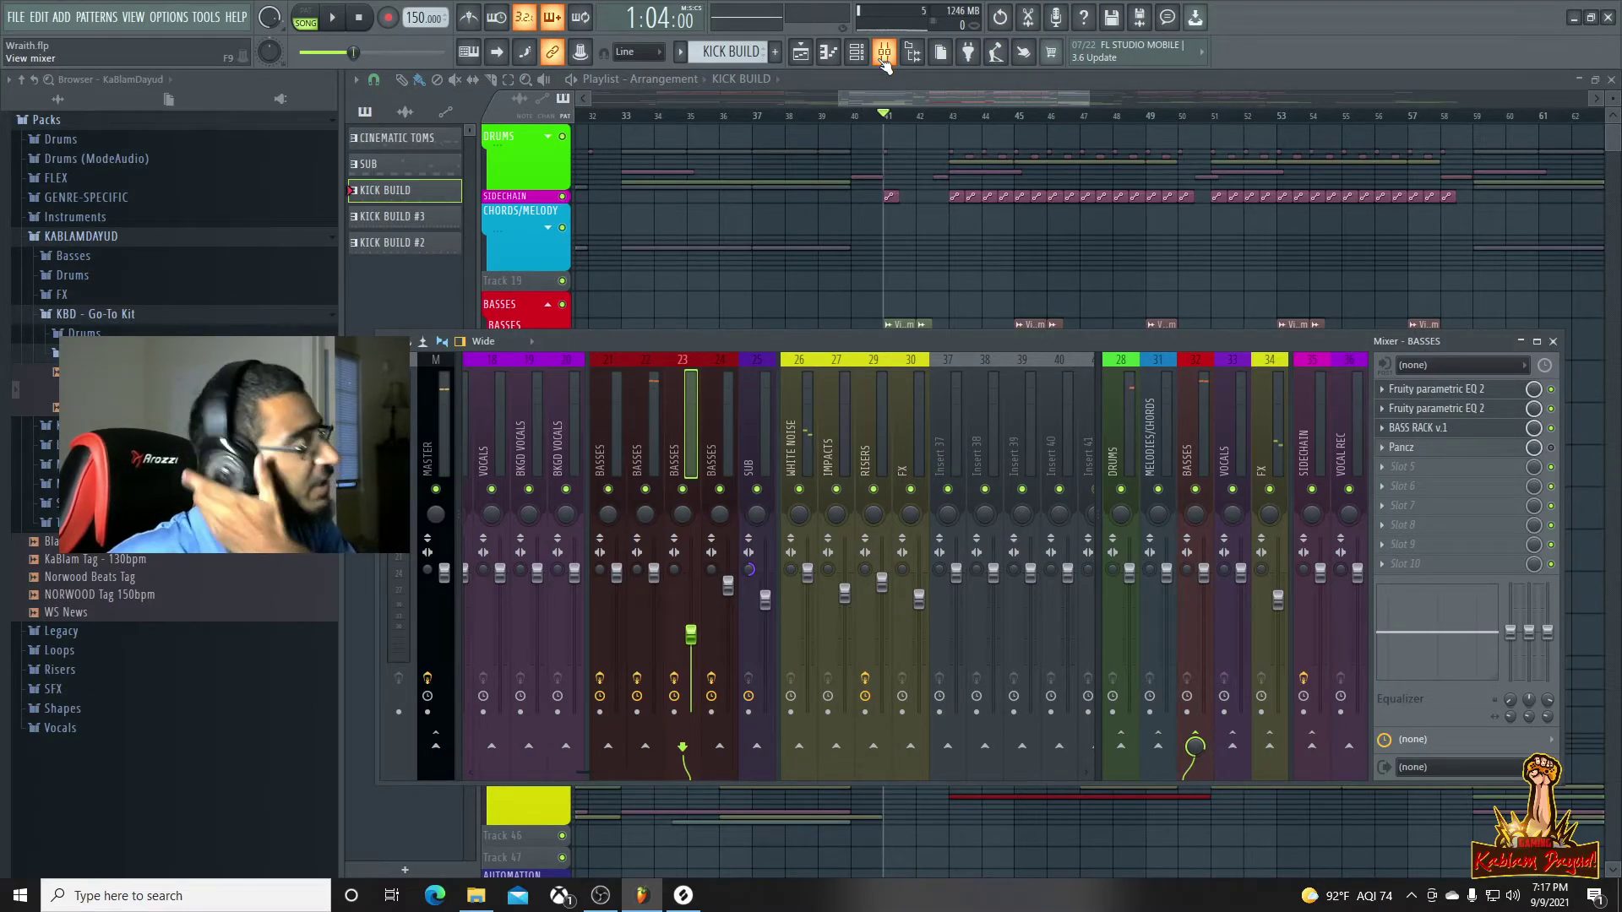
click(1196, 439)
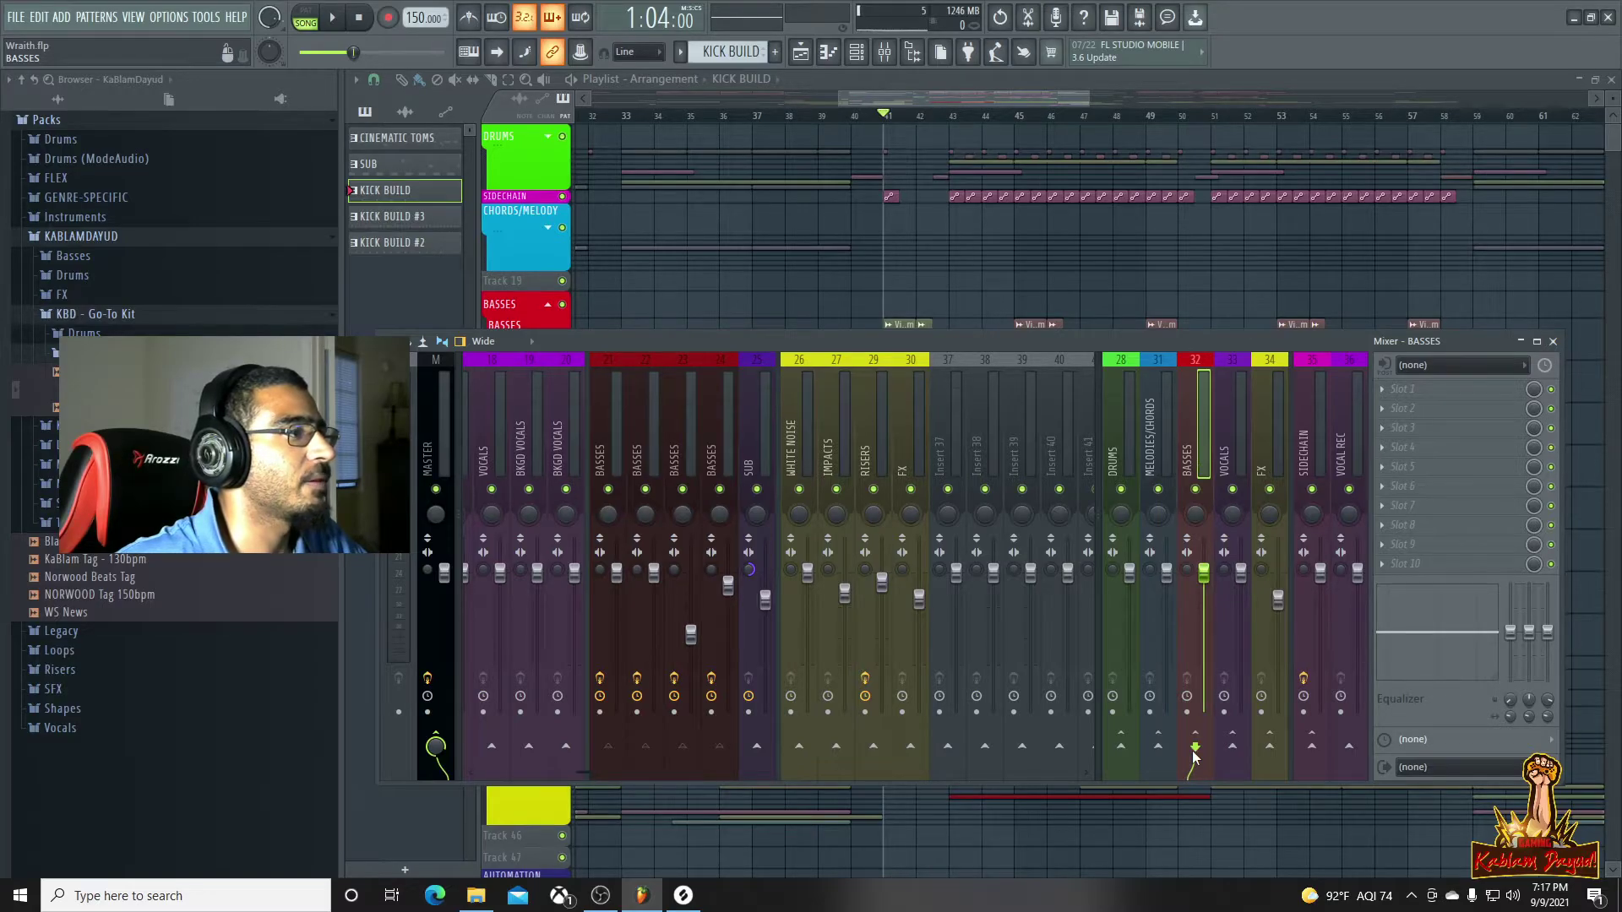
right_click(1311, 748)
click(1369, 755)
key(space)
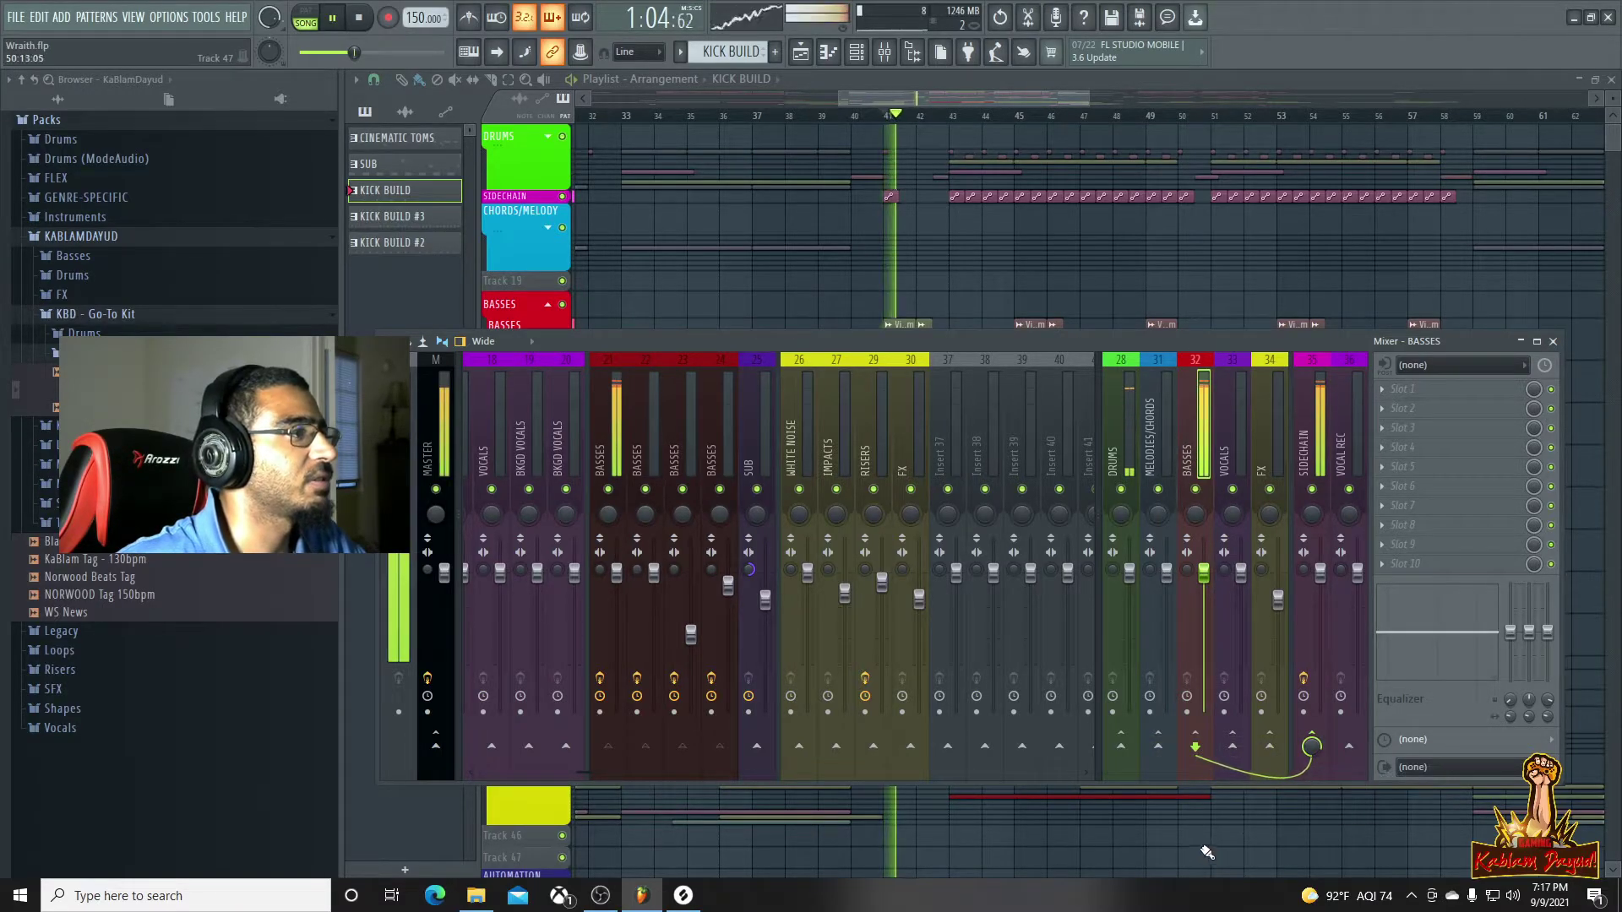
key(F9)
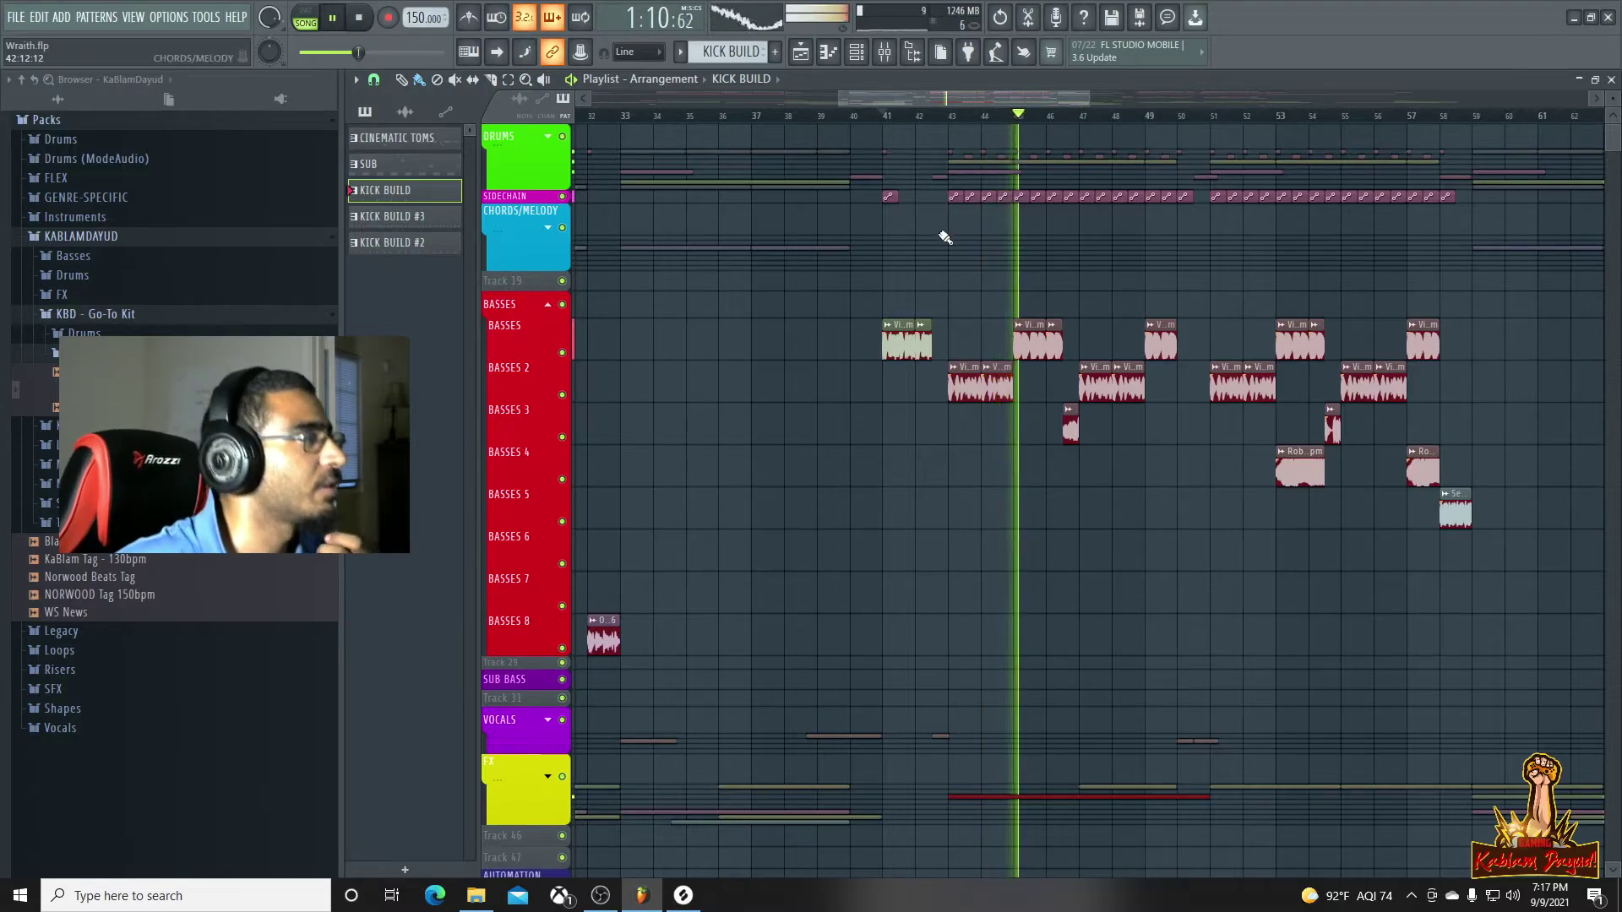
Expand the SIDECHAIN playlist track to show its volume automation clip at bar 41
drag(1092, 98, 1035, 98)
ctrl+scroll(1008, 278, up, 8)
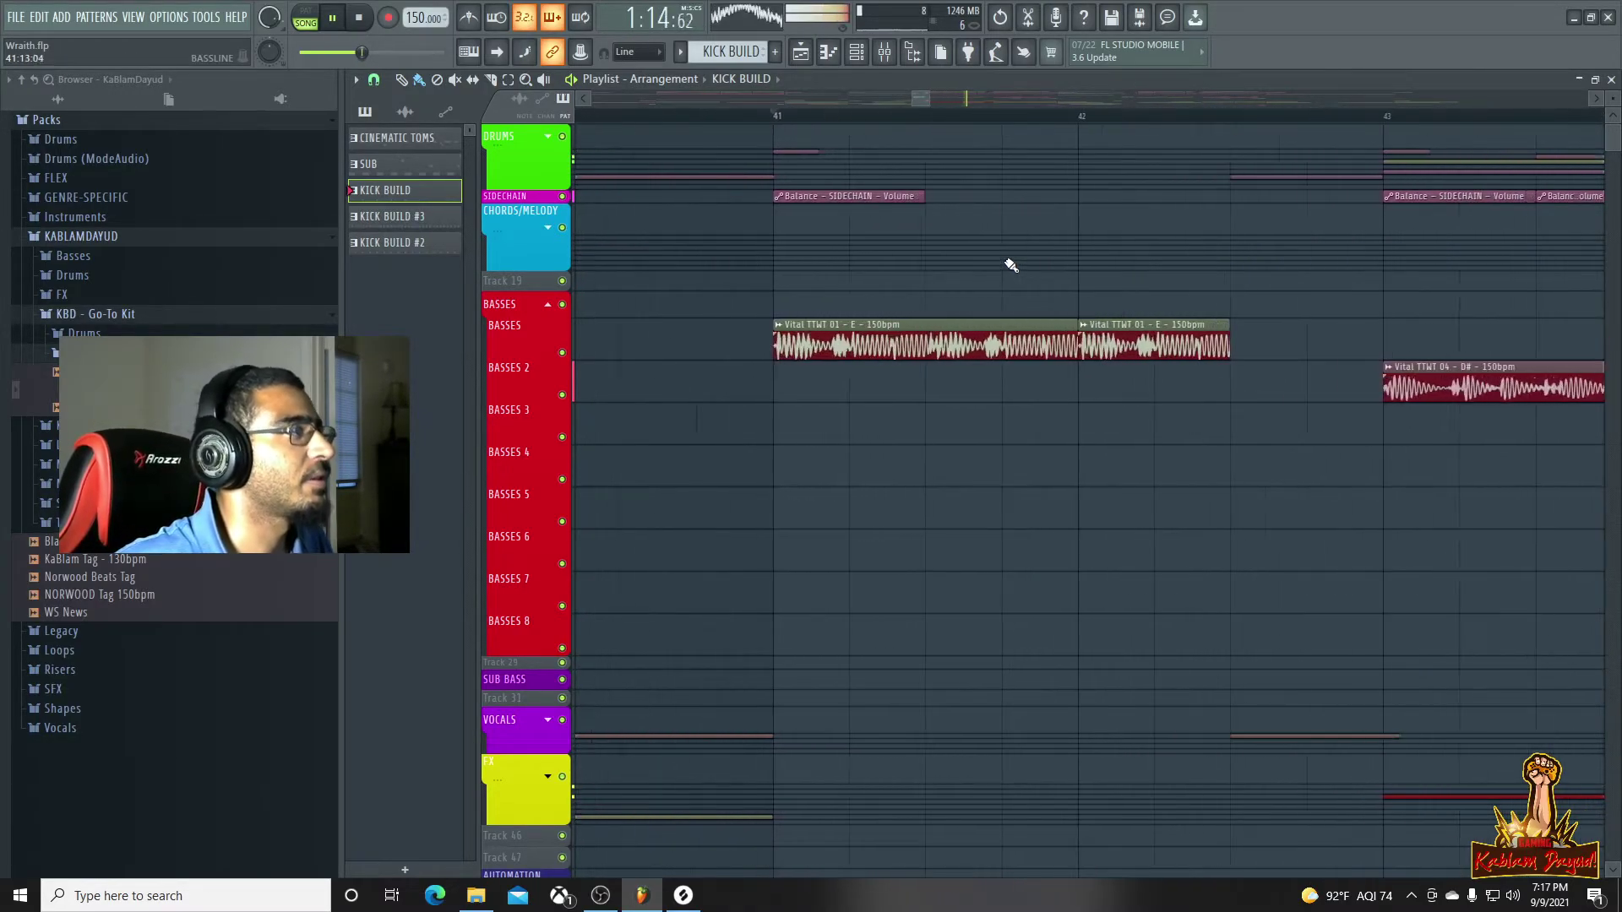
right_click(502, 204)
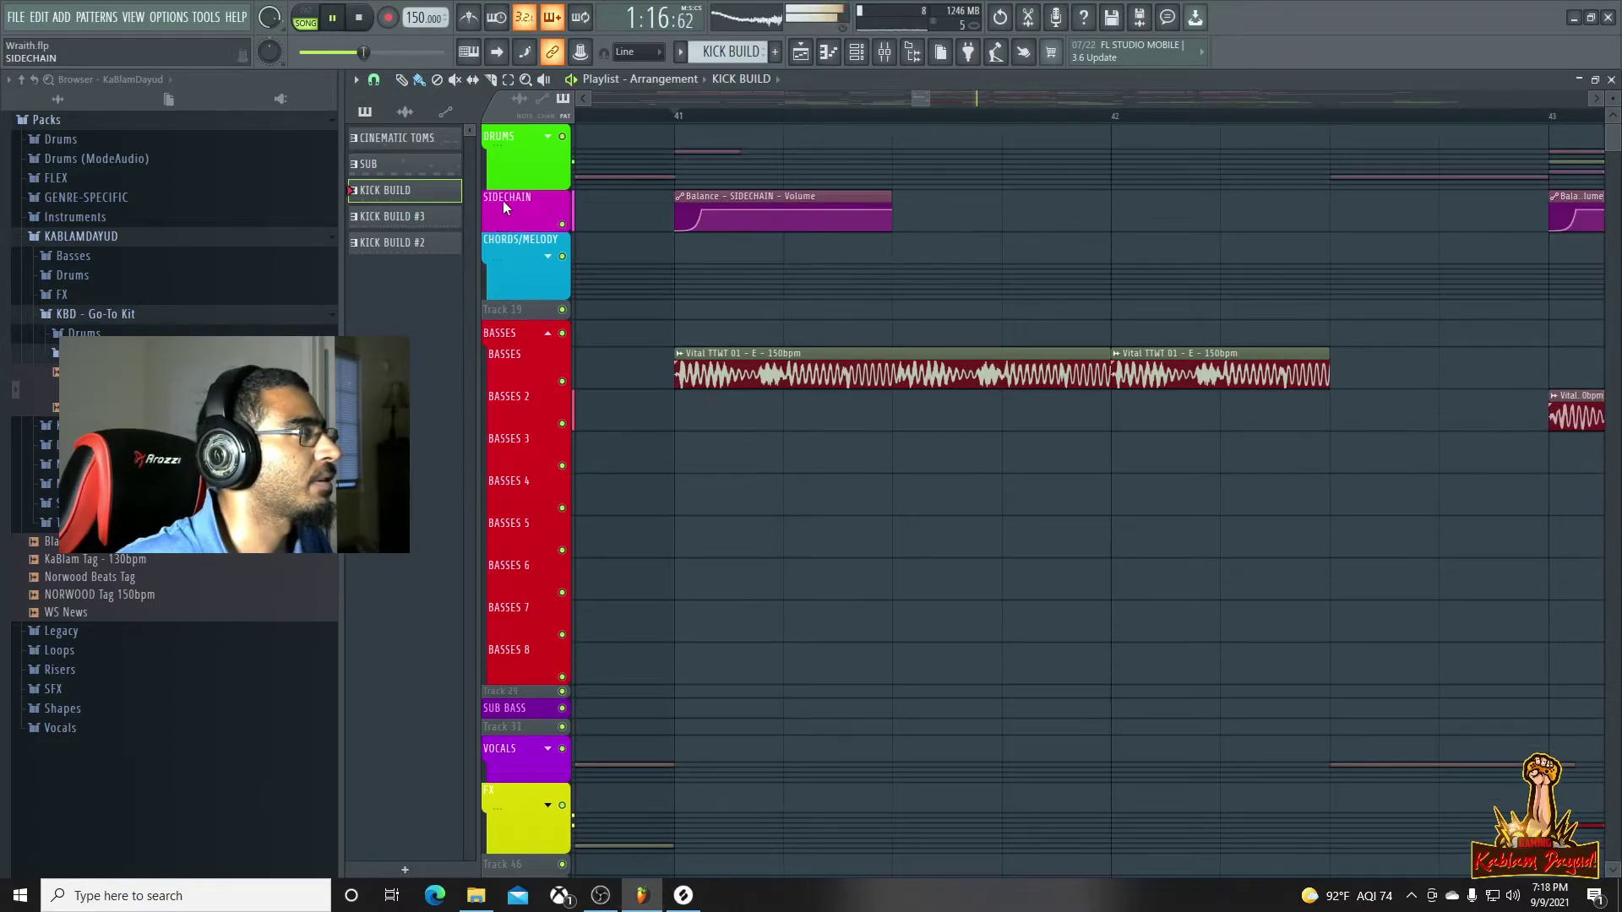
ctrl+scroll(697, 251, up, 2)
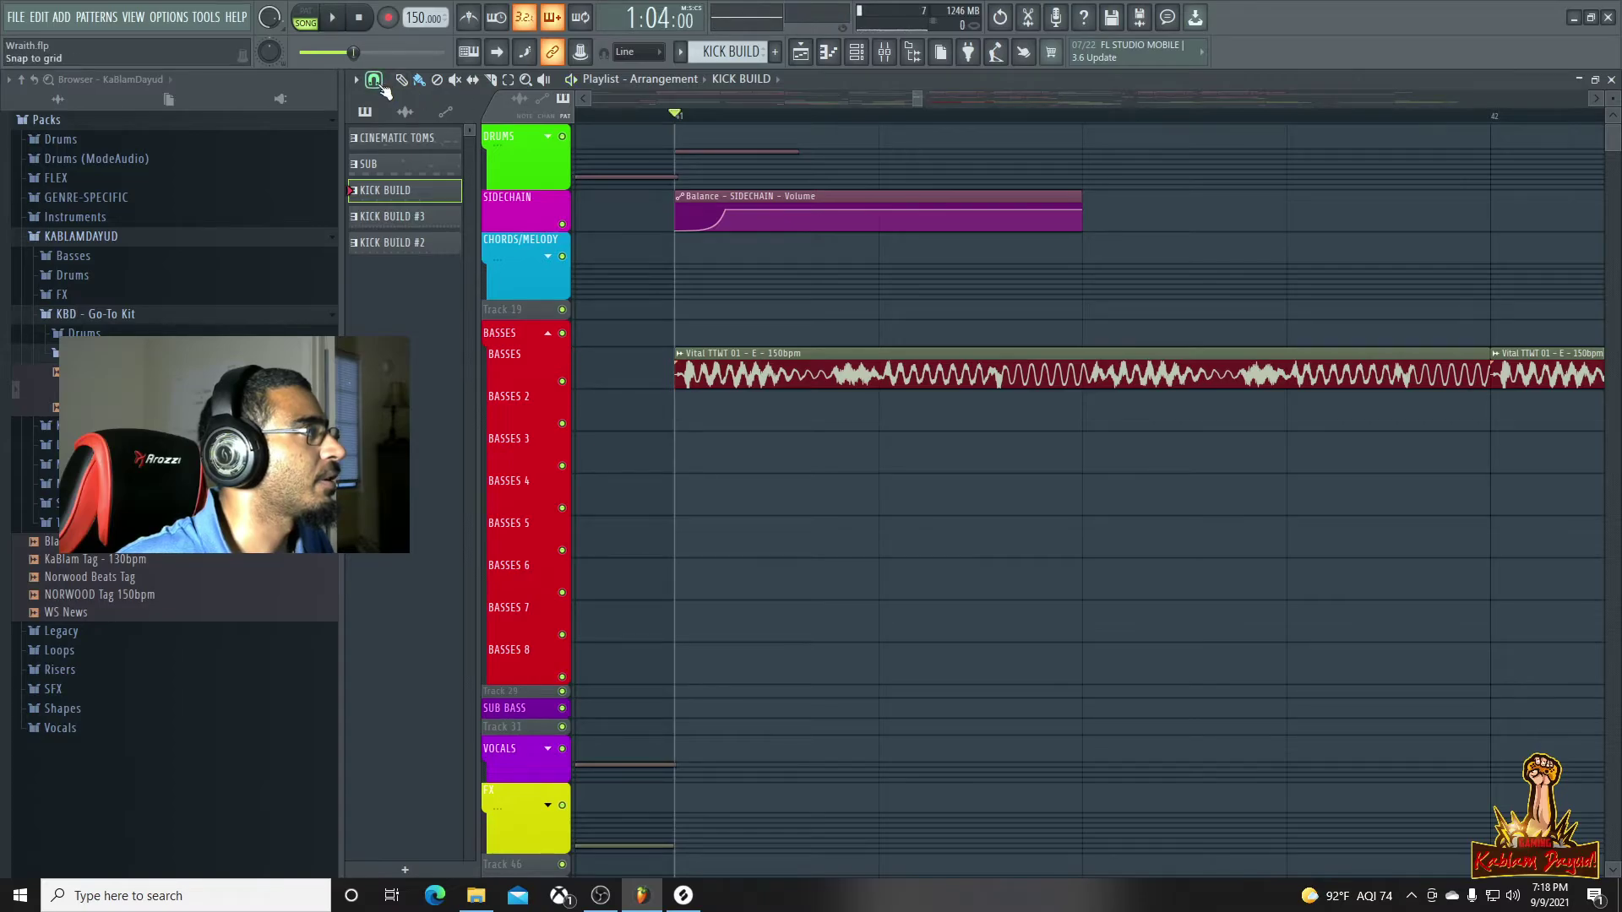
Try the 1/6 beat and 1/4 beat snap settings for the playlist
click(377, 85)
click(408, 288)
scroll(753, 271, up, 2)
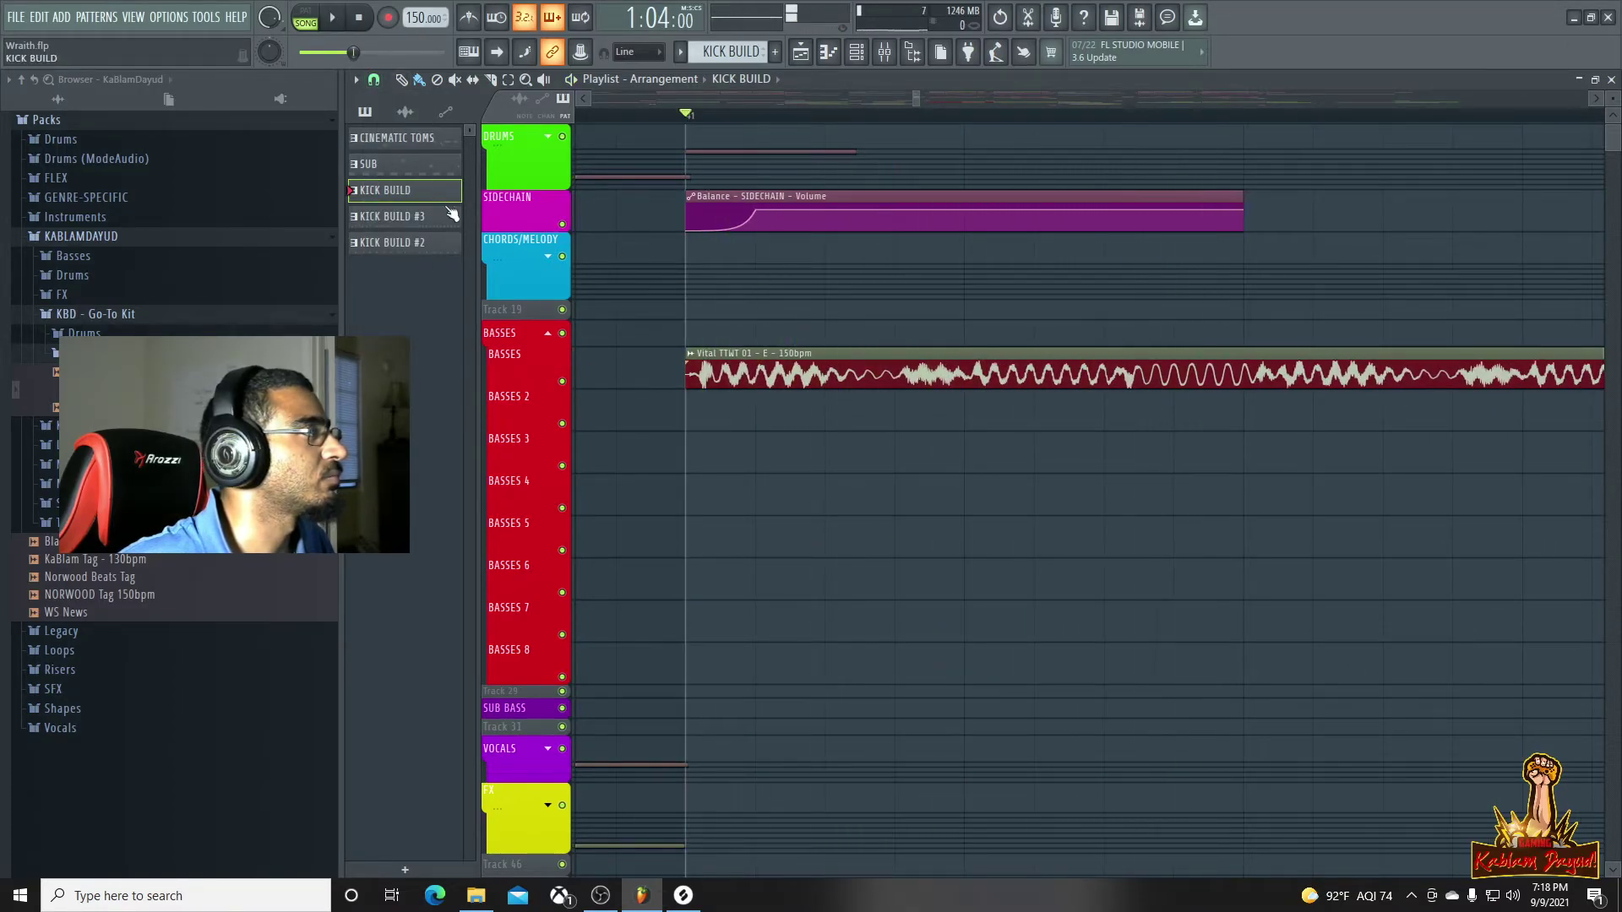
click(377, 82)
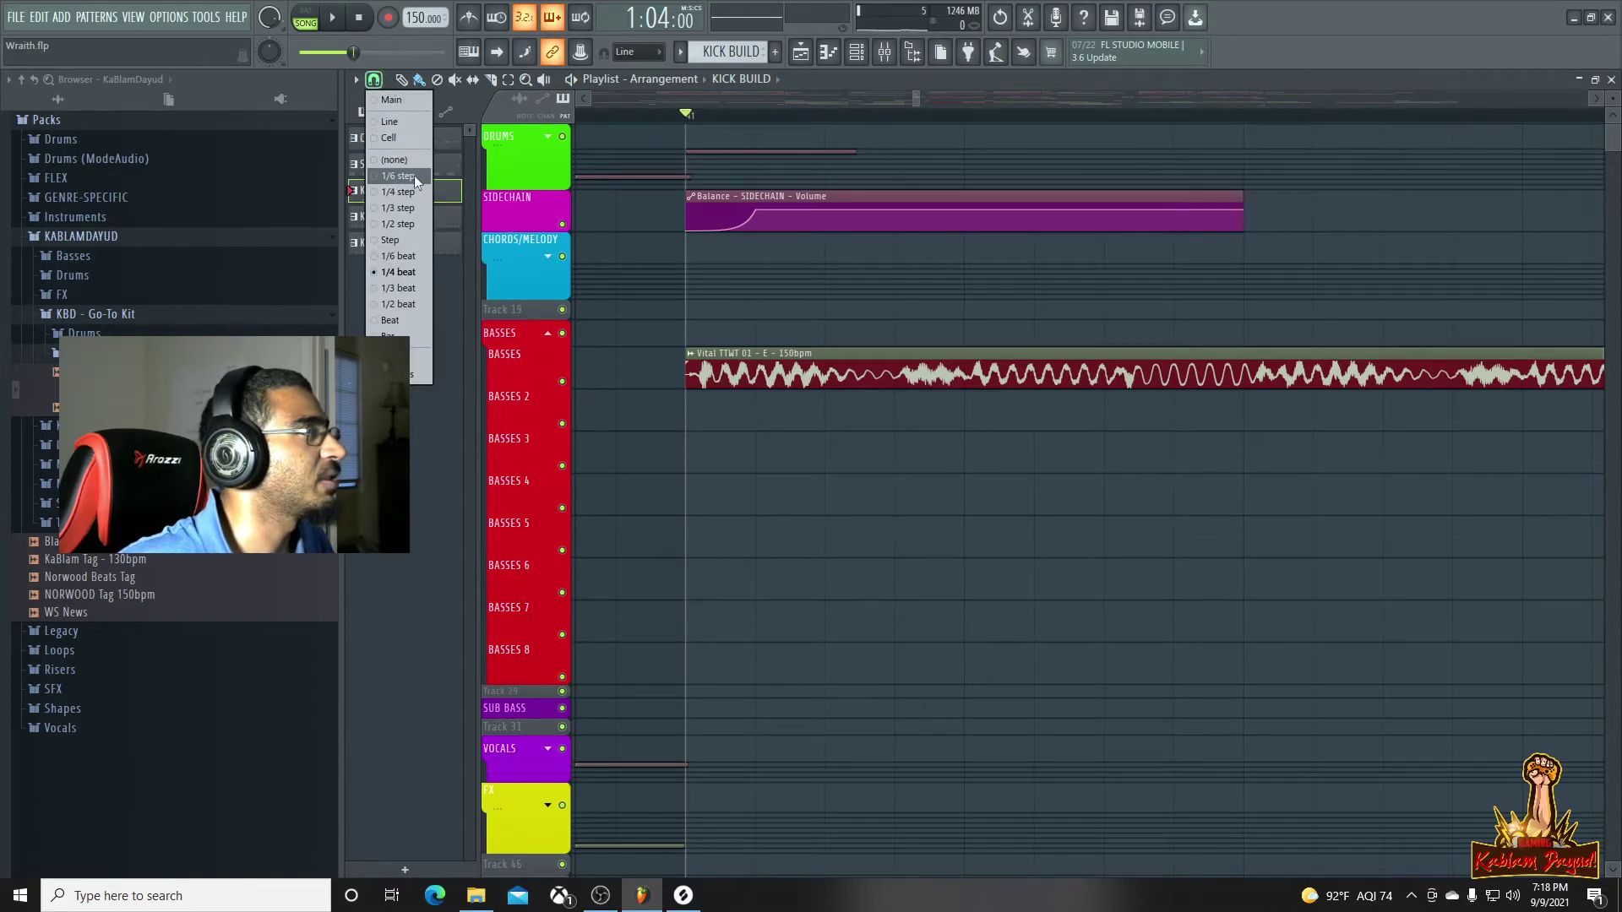
click(414, 255)
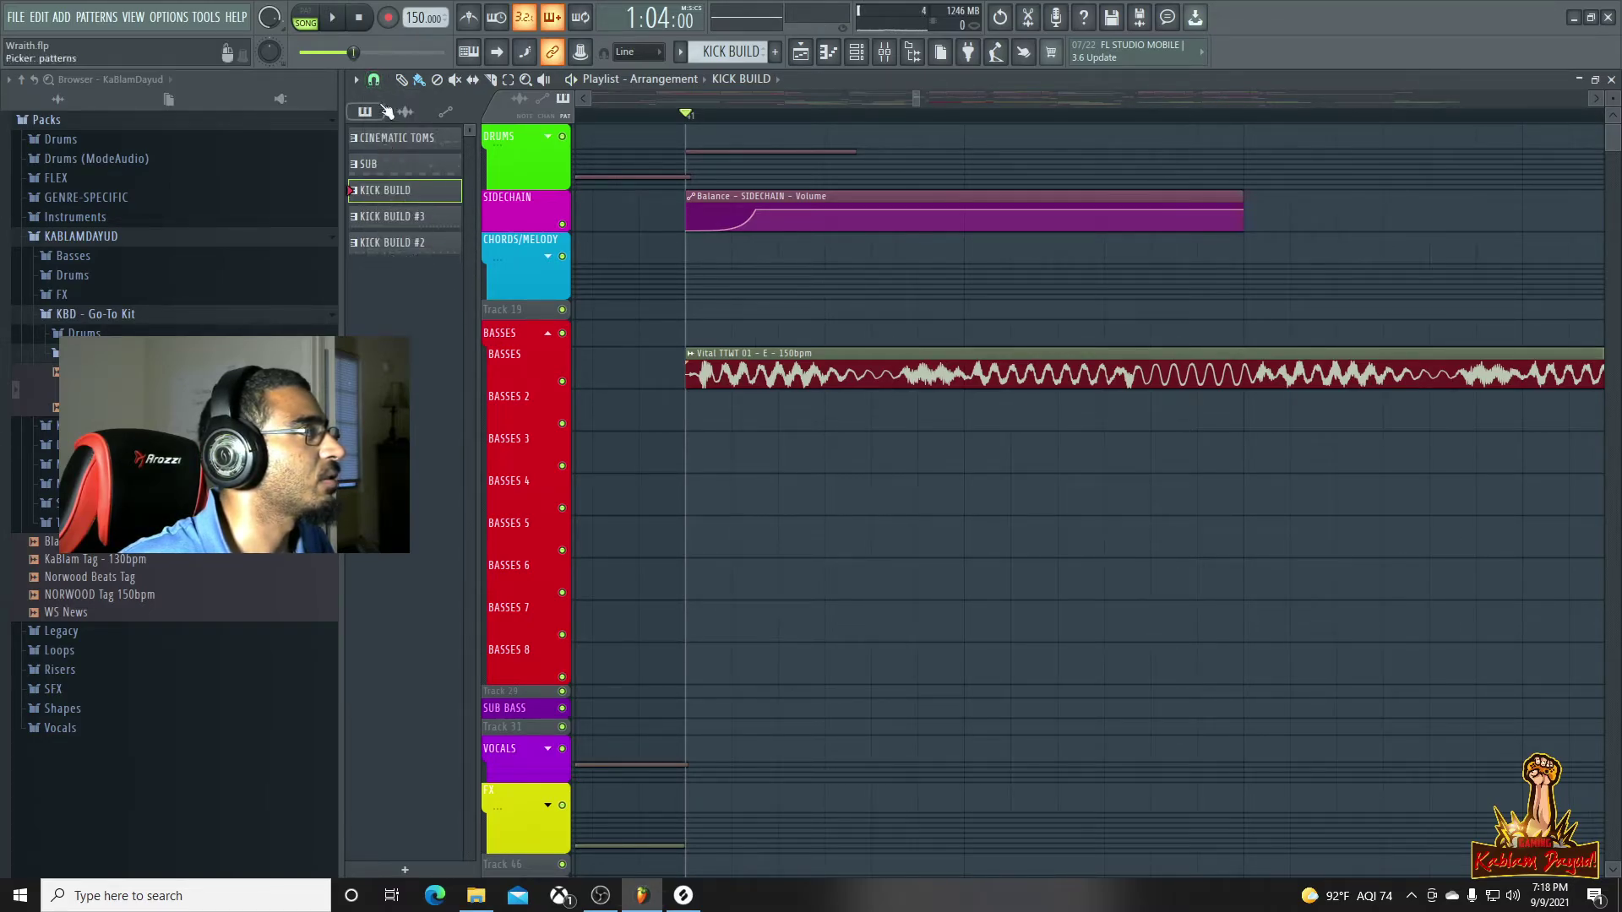
click(375, 80)
click(400, 273)
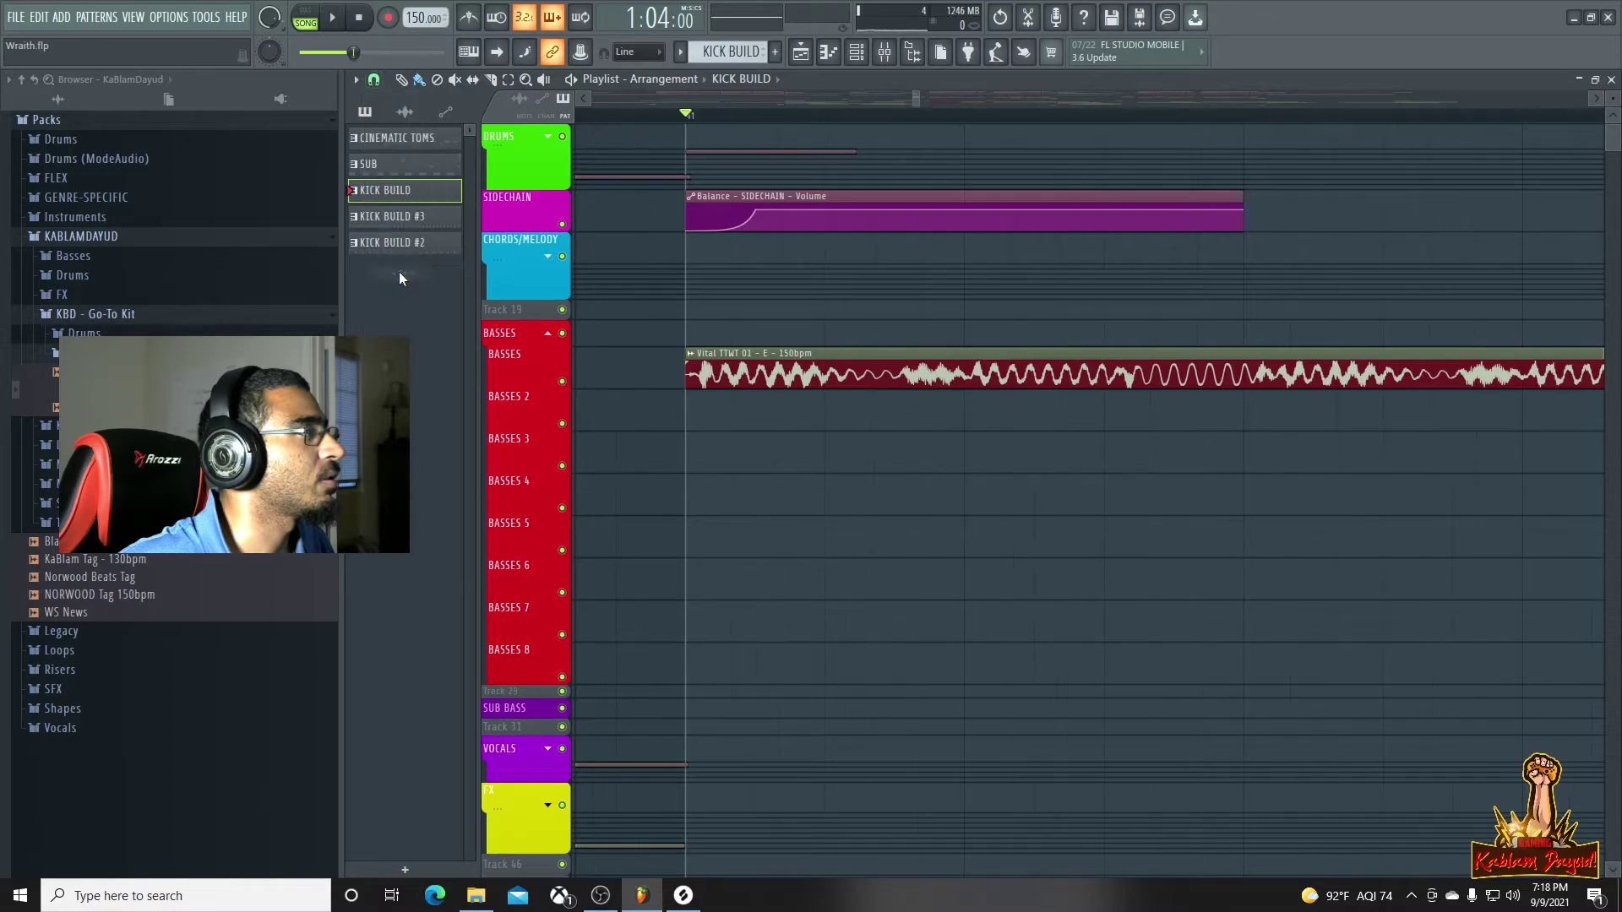
Set the playlist snap to 1/4 step, move the sidechain automation's second point earlier to 41:01:12, and play it
click(375, 80)
click(407, 192)
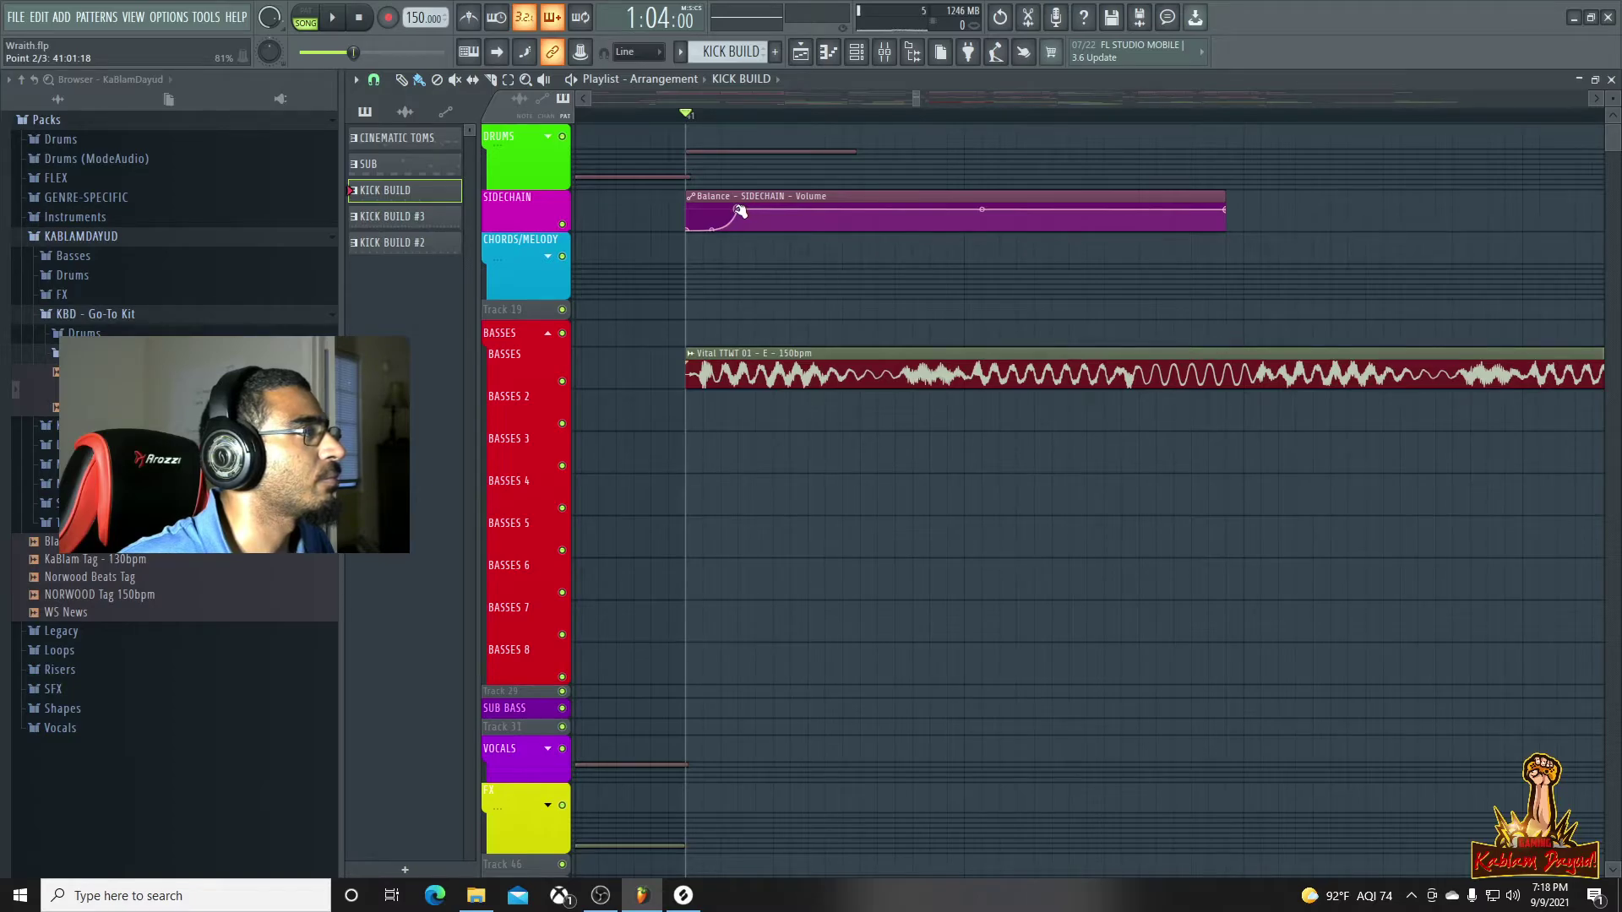
click(719, 211)
key(space)
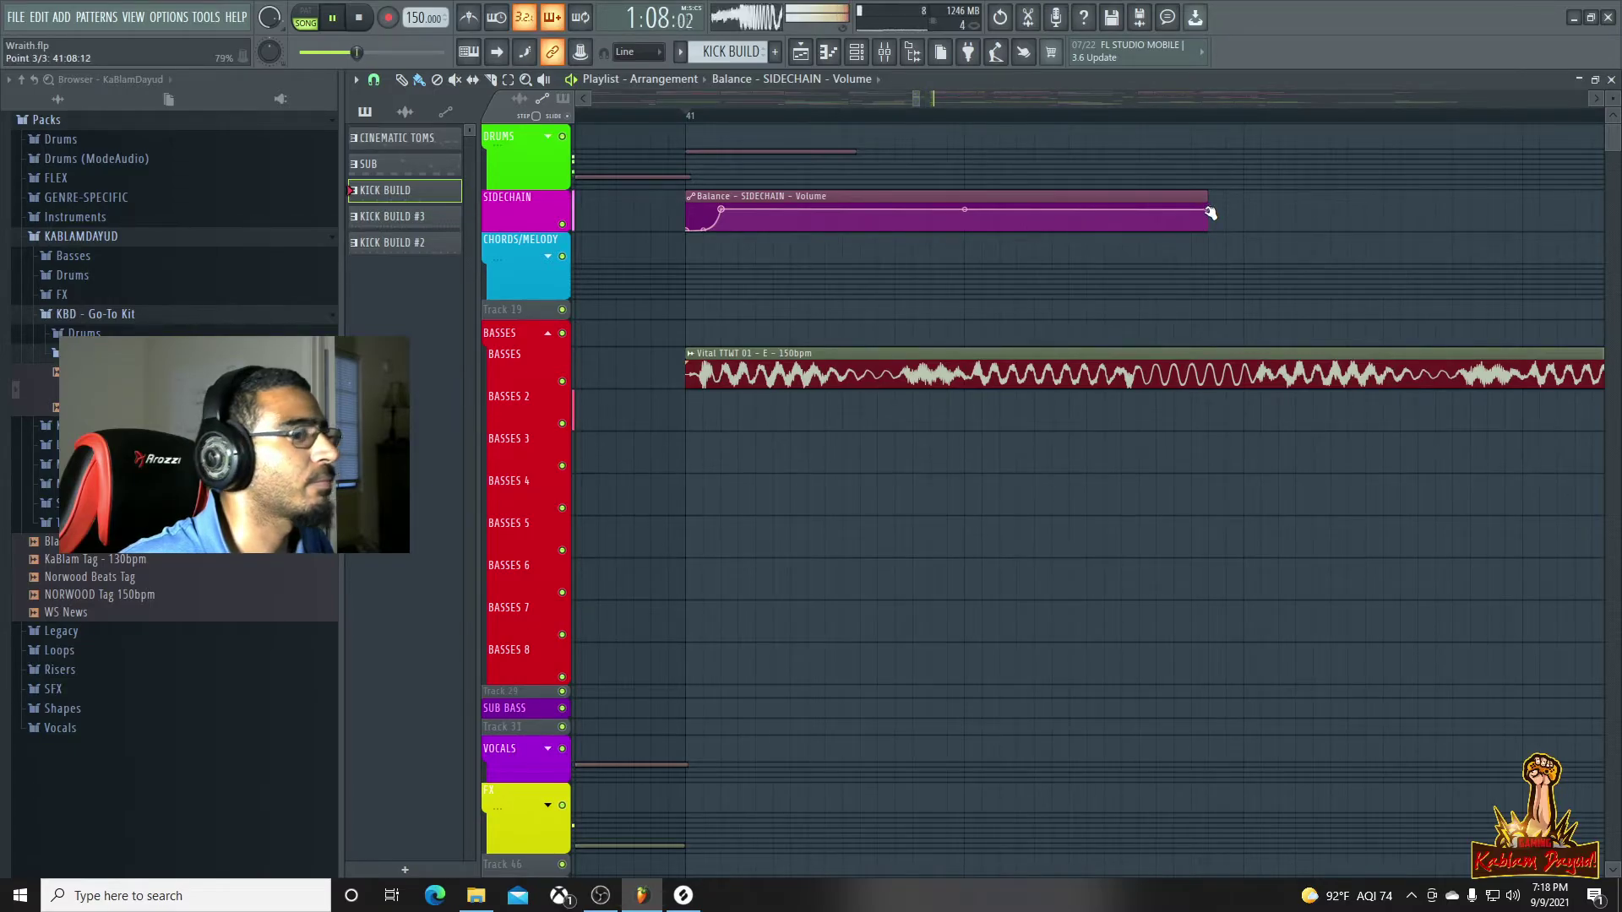
Copy the value of the sidechain automation's last point and paste it onto its second point
right_click(1210, 211)
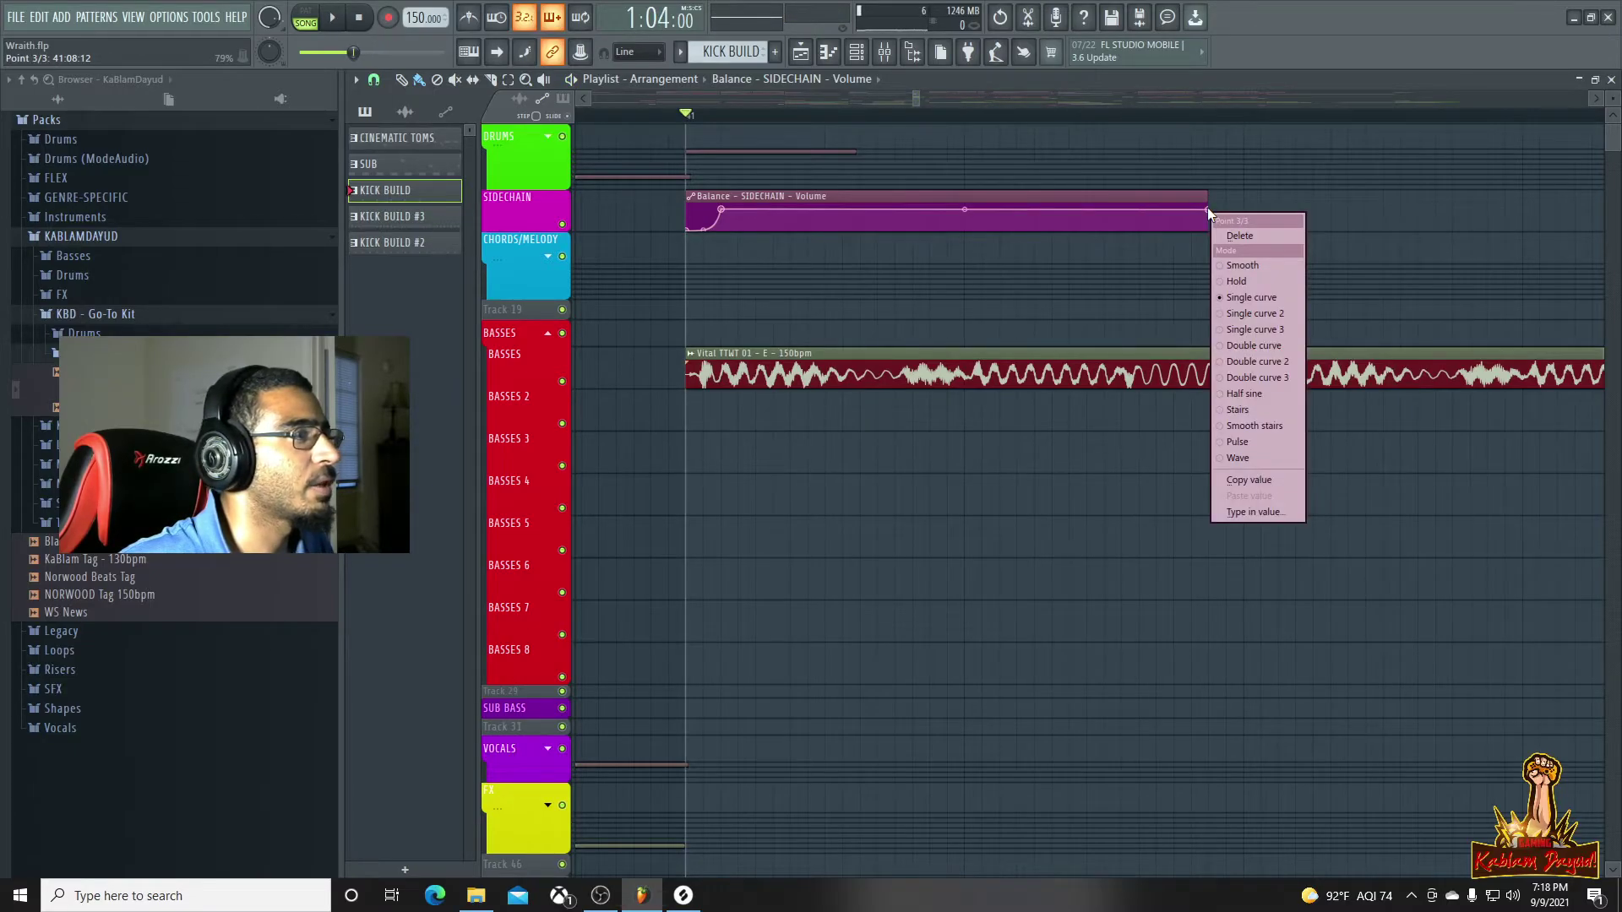
click(1251, 479)
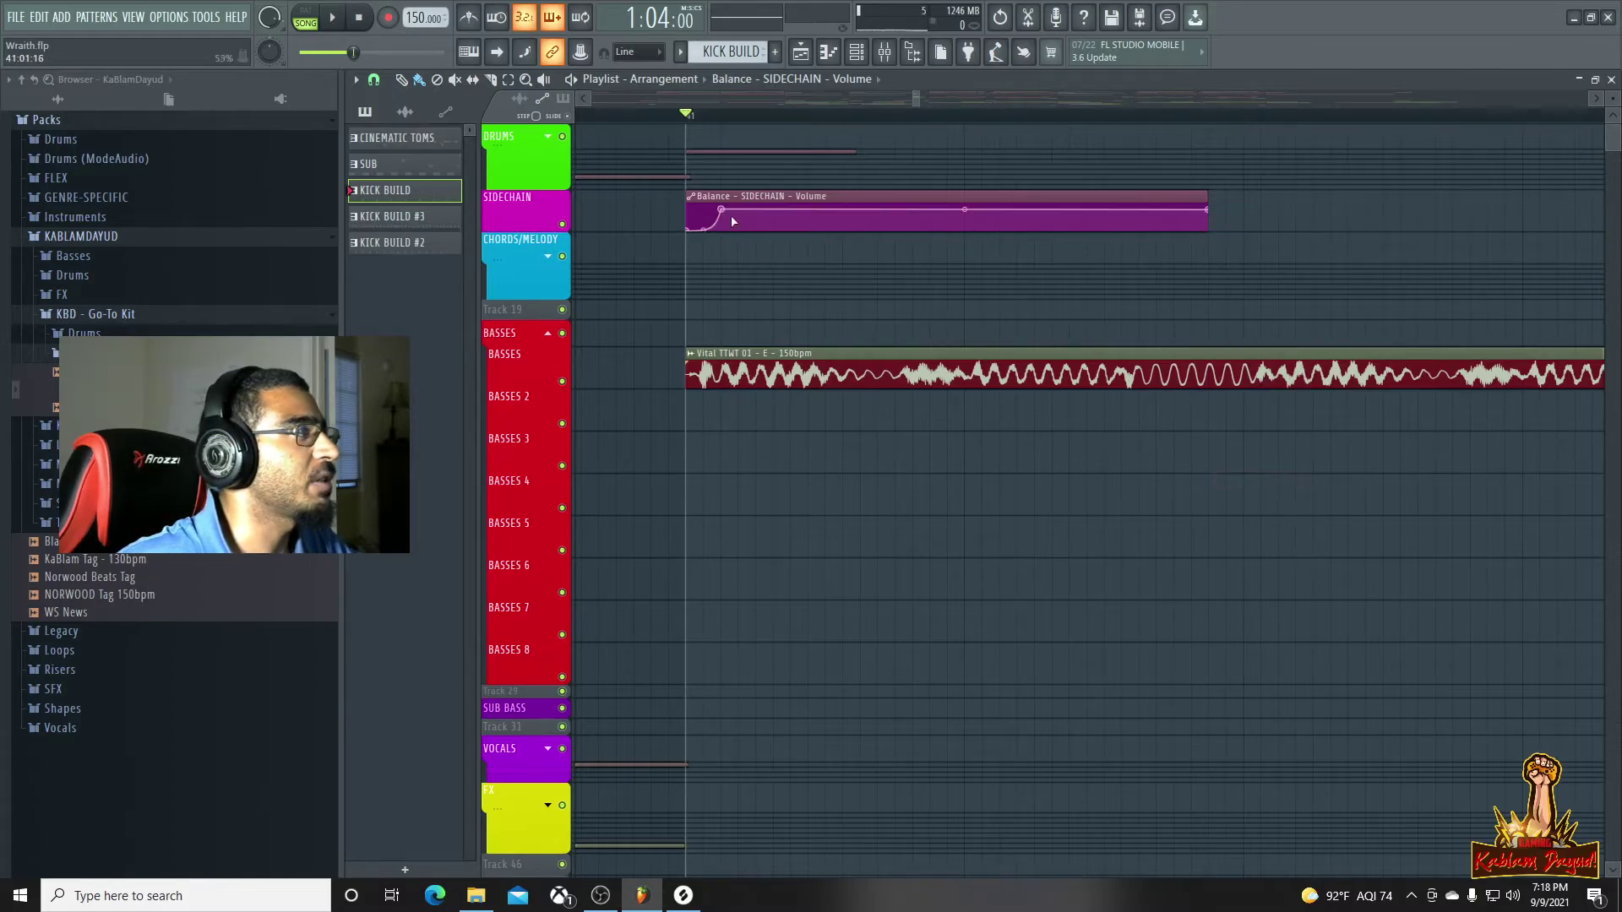
right_click(722, 210)
click(774, 495)
Play from bar 41 to about bar 69 to check the adjusted sidechain across the first drop and into the second
key(space)
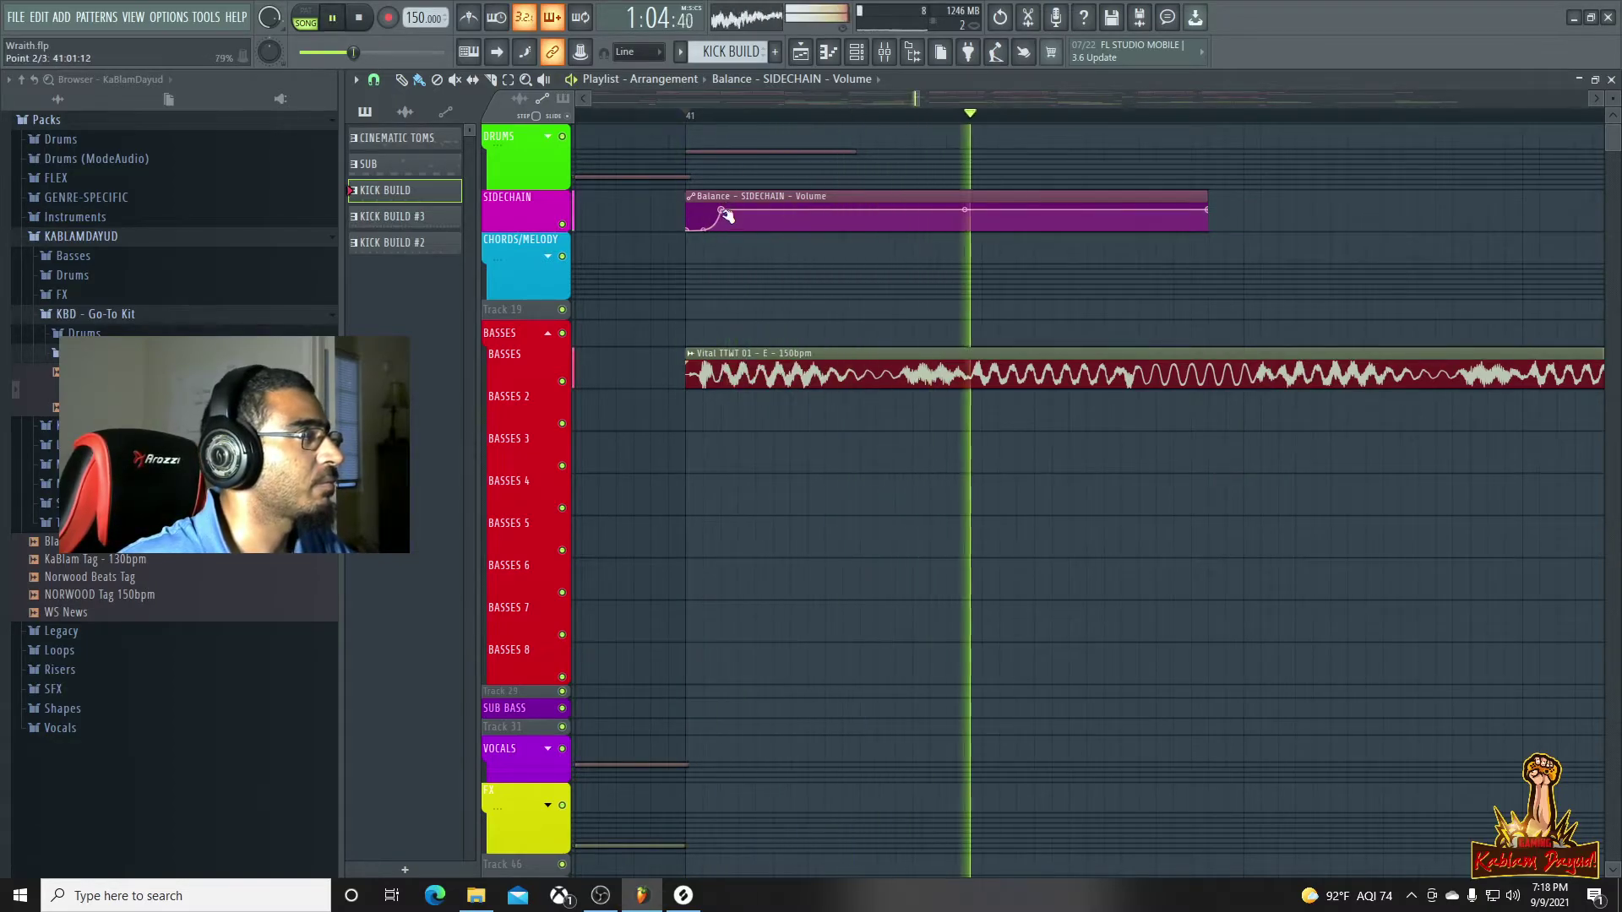
scroll(1246, 239, down, 3)
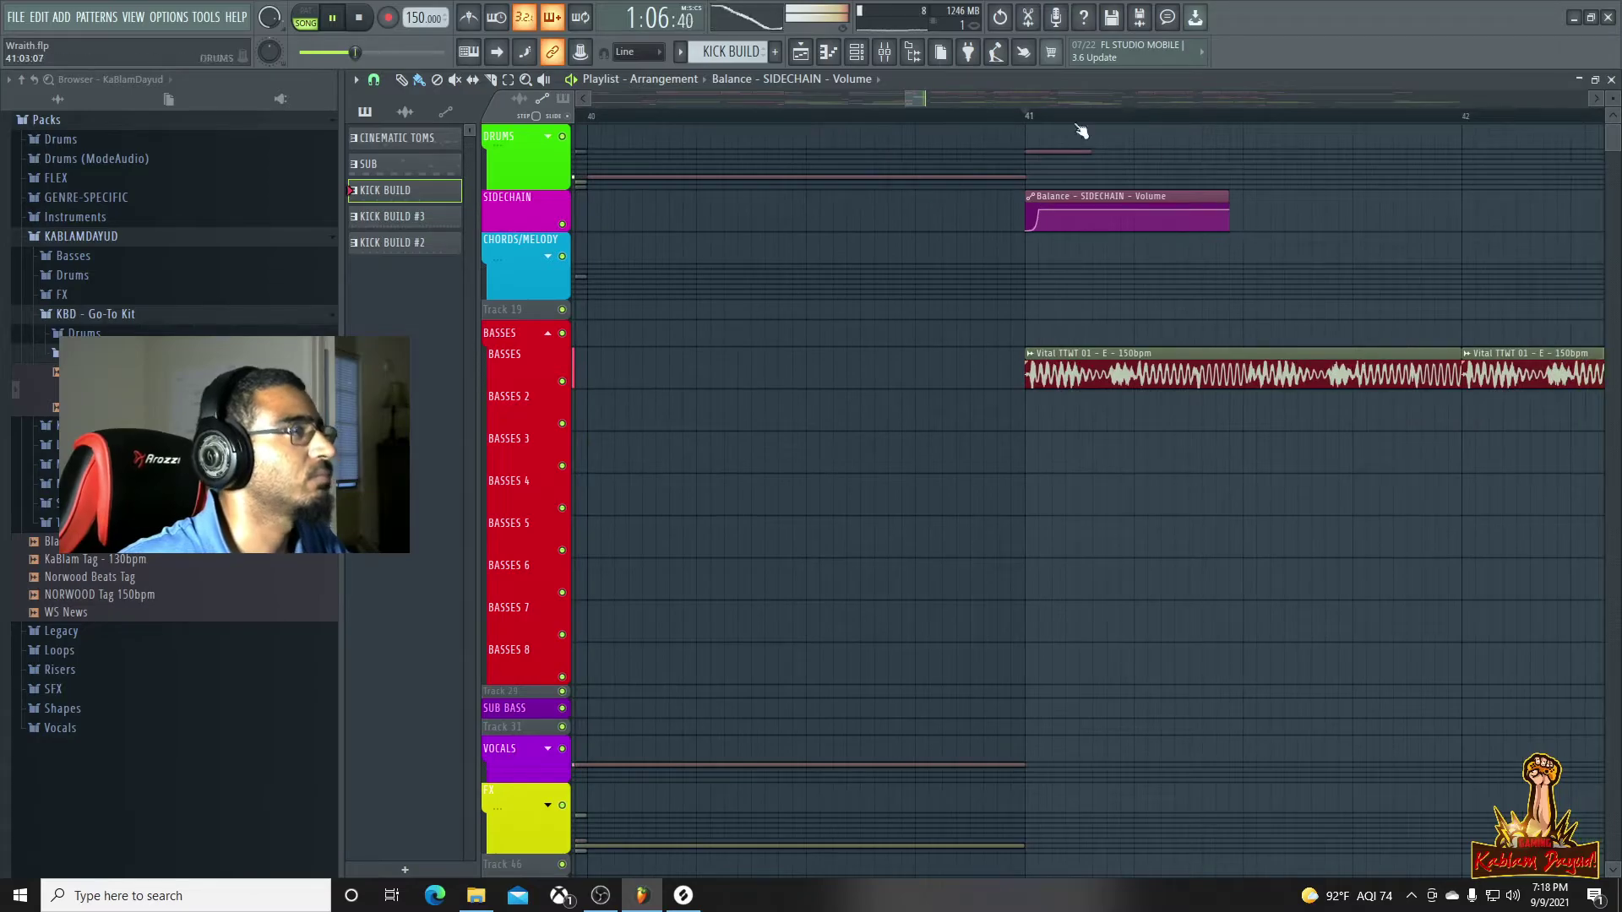
drag(926, 101, 1293, 114)
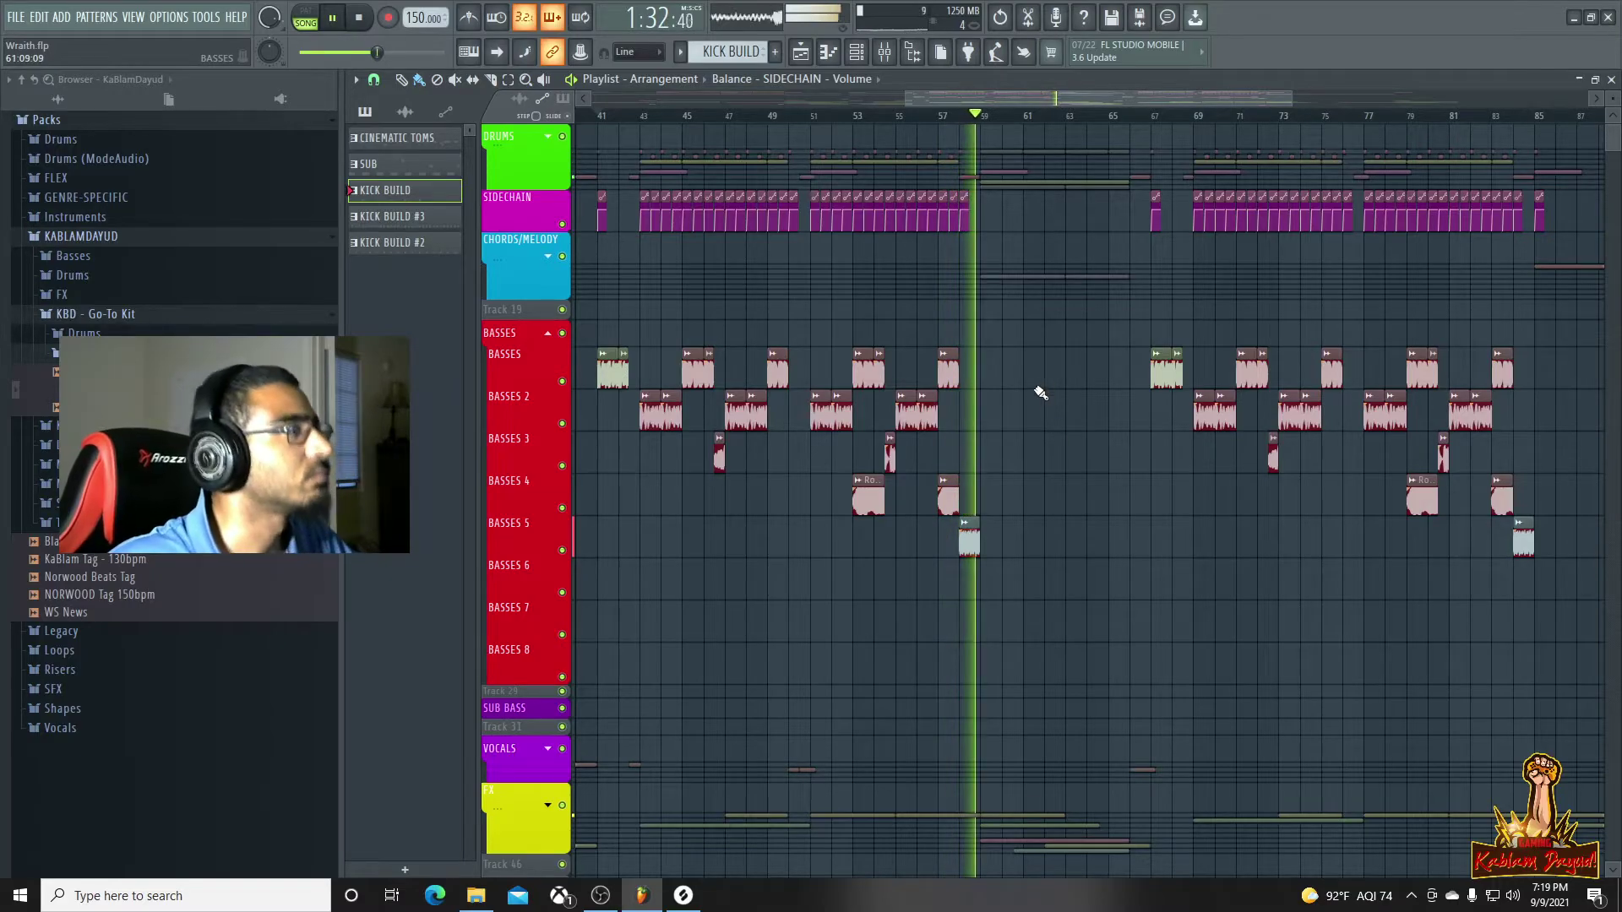
drag(1286, 93, 1191, 100)
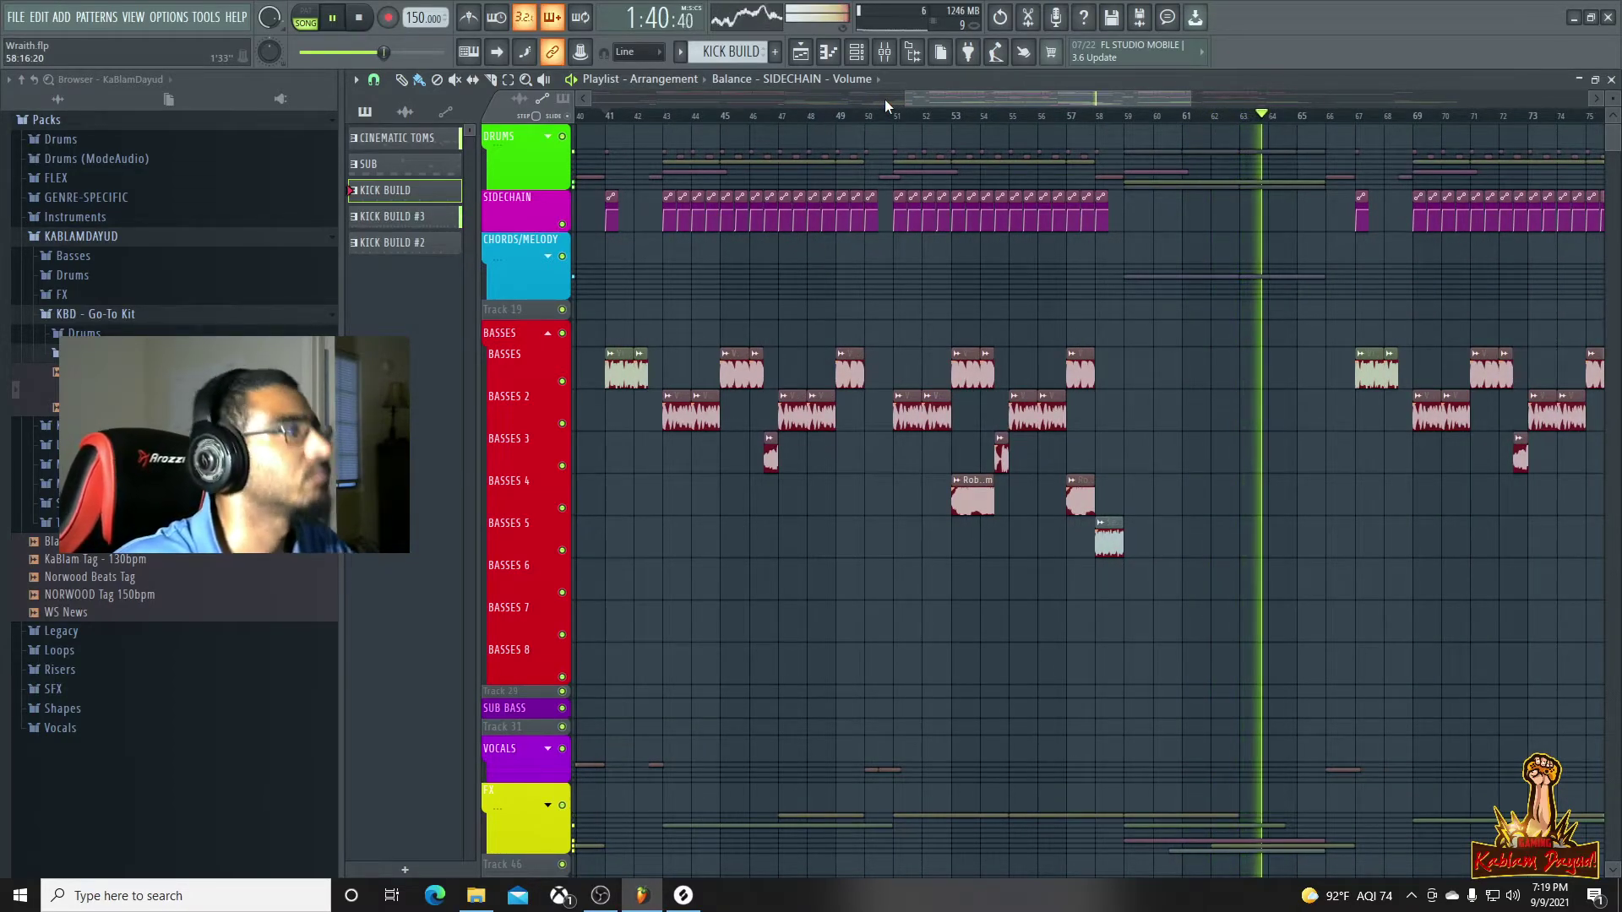
drag(951, 100, 879, 99)
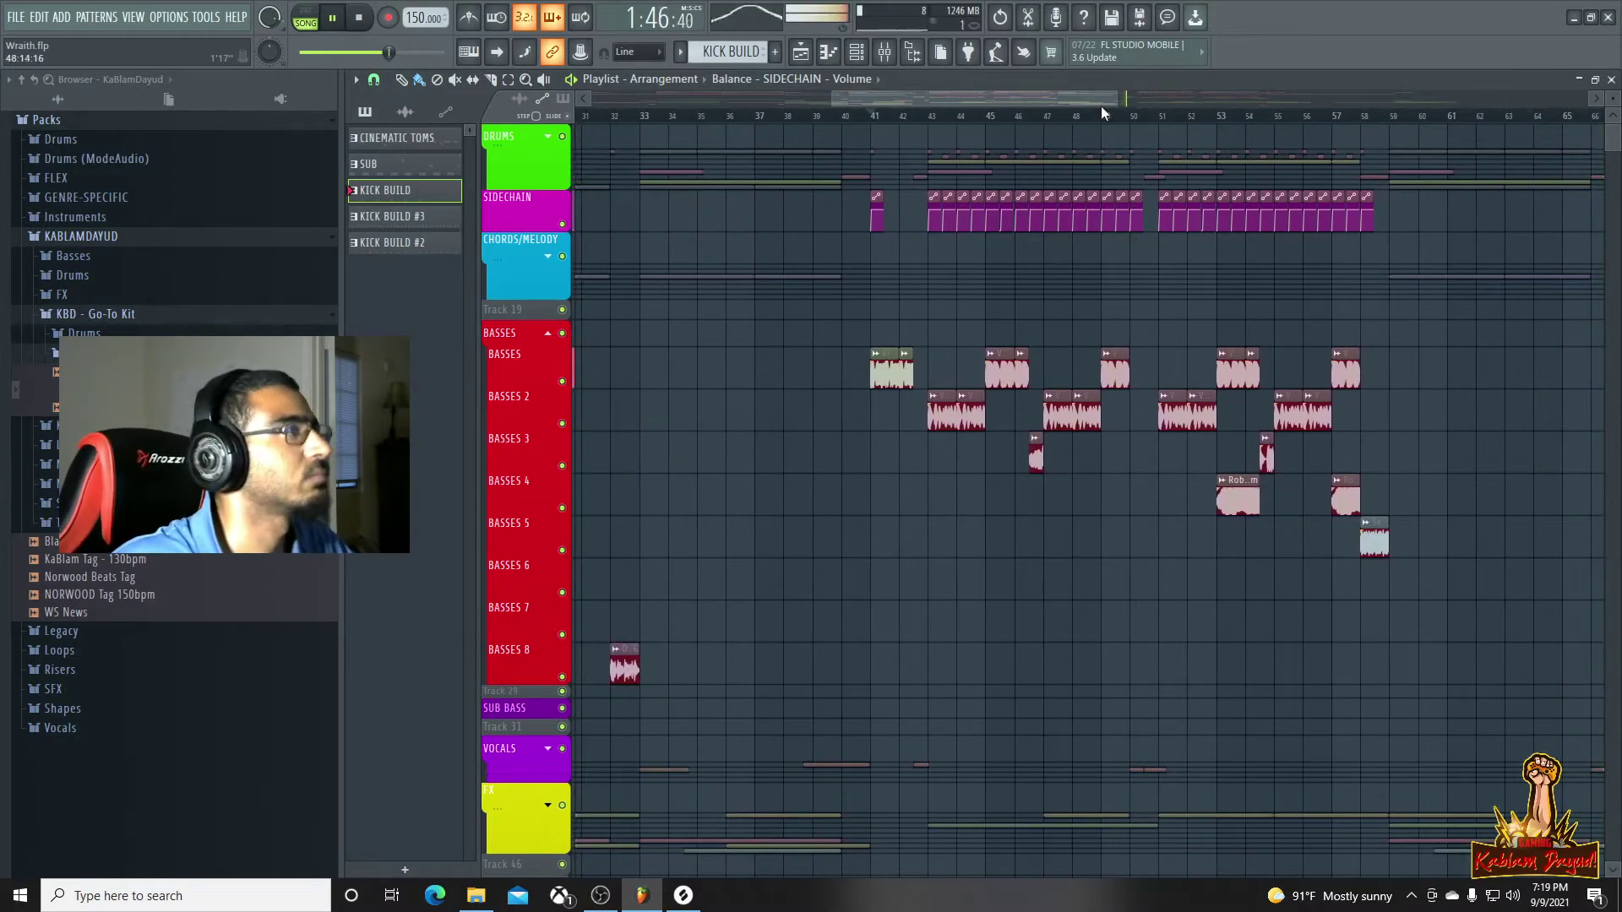
drag(1115, 102, 1286, 98)
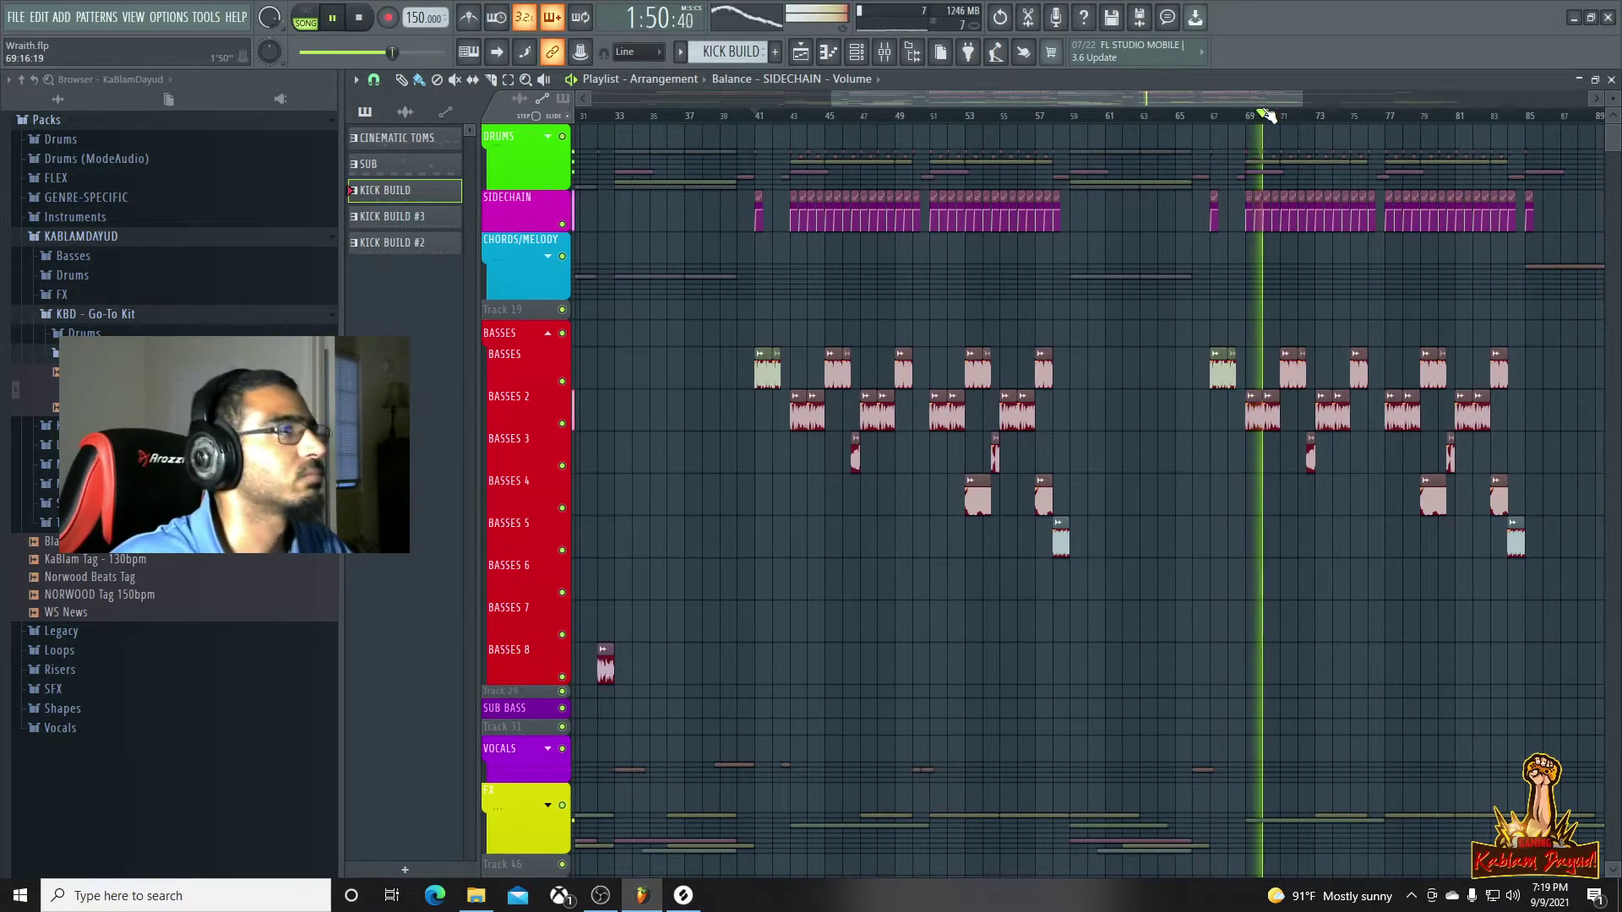
Replay the first drop from bar 43 and the lead-in bass from bar 41
click(791, 120)
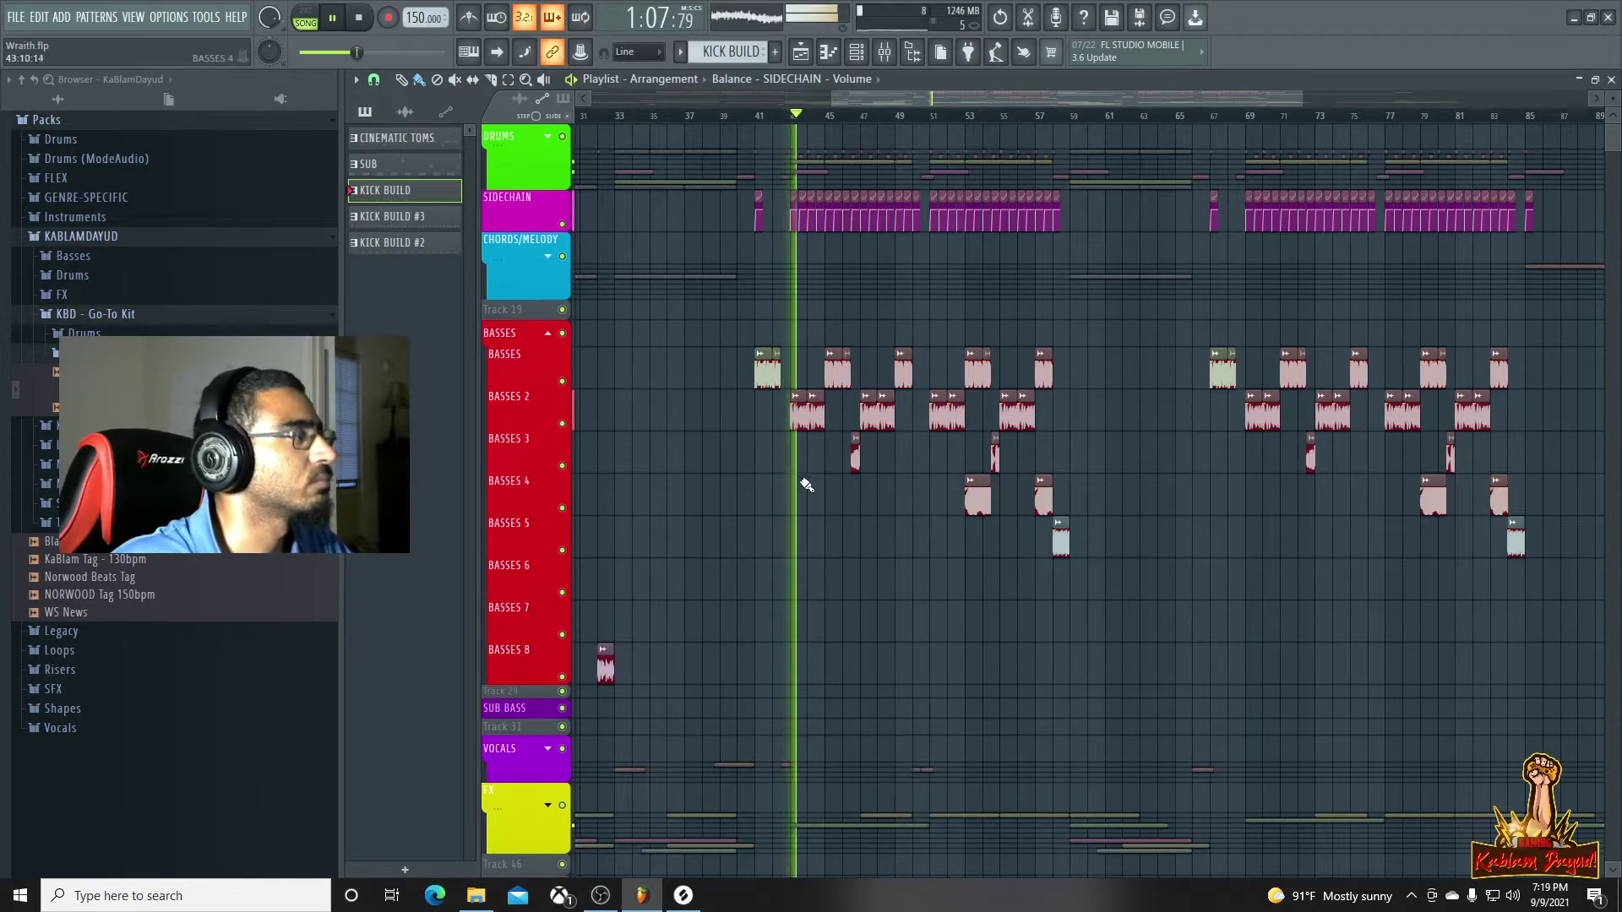
key(space)
scroll(813, 484, up, 5)
key(space)
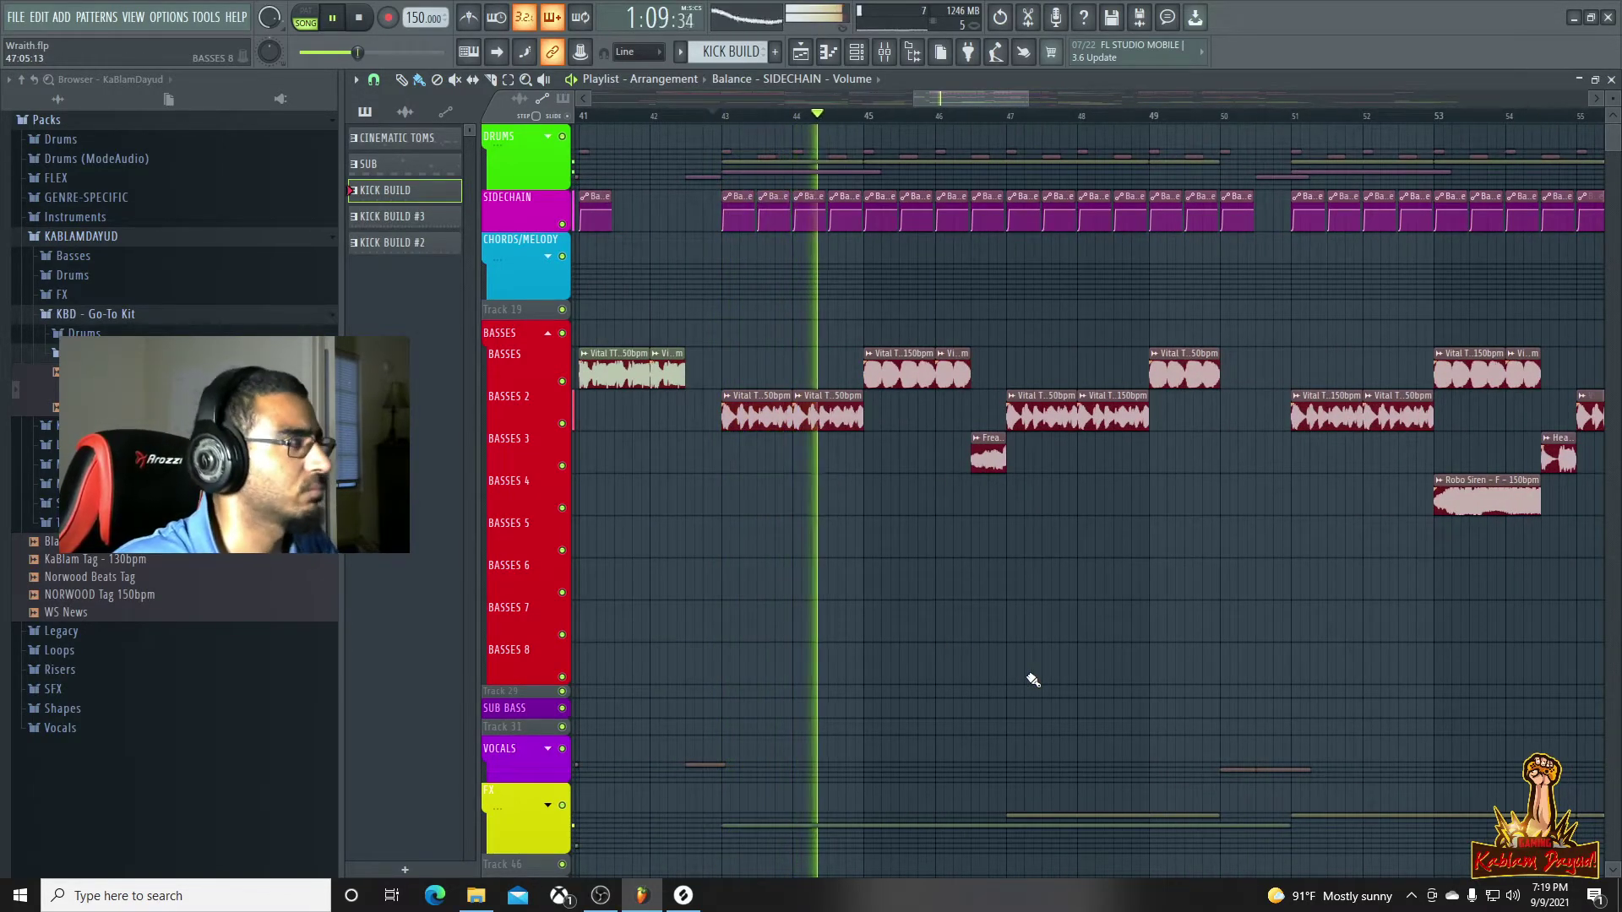
click(582, 118)
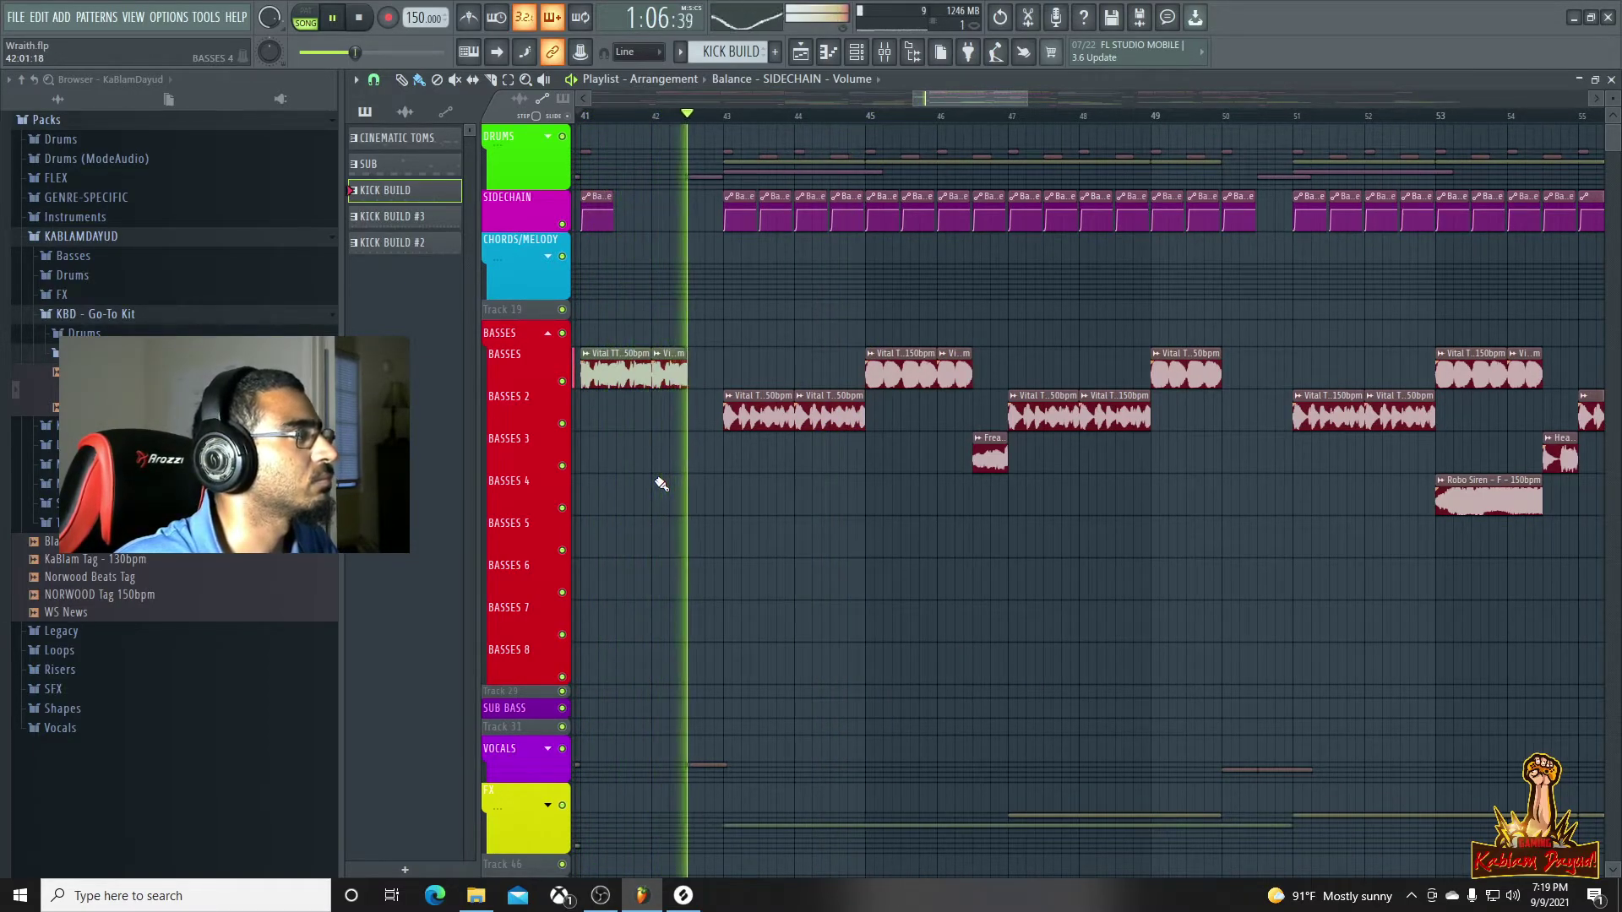
key(space)
key(space)
key(space)
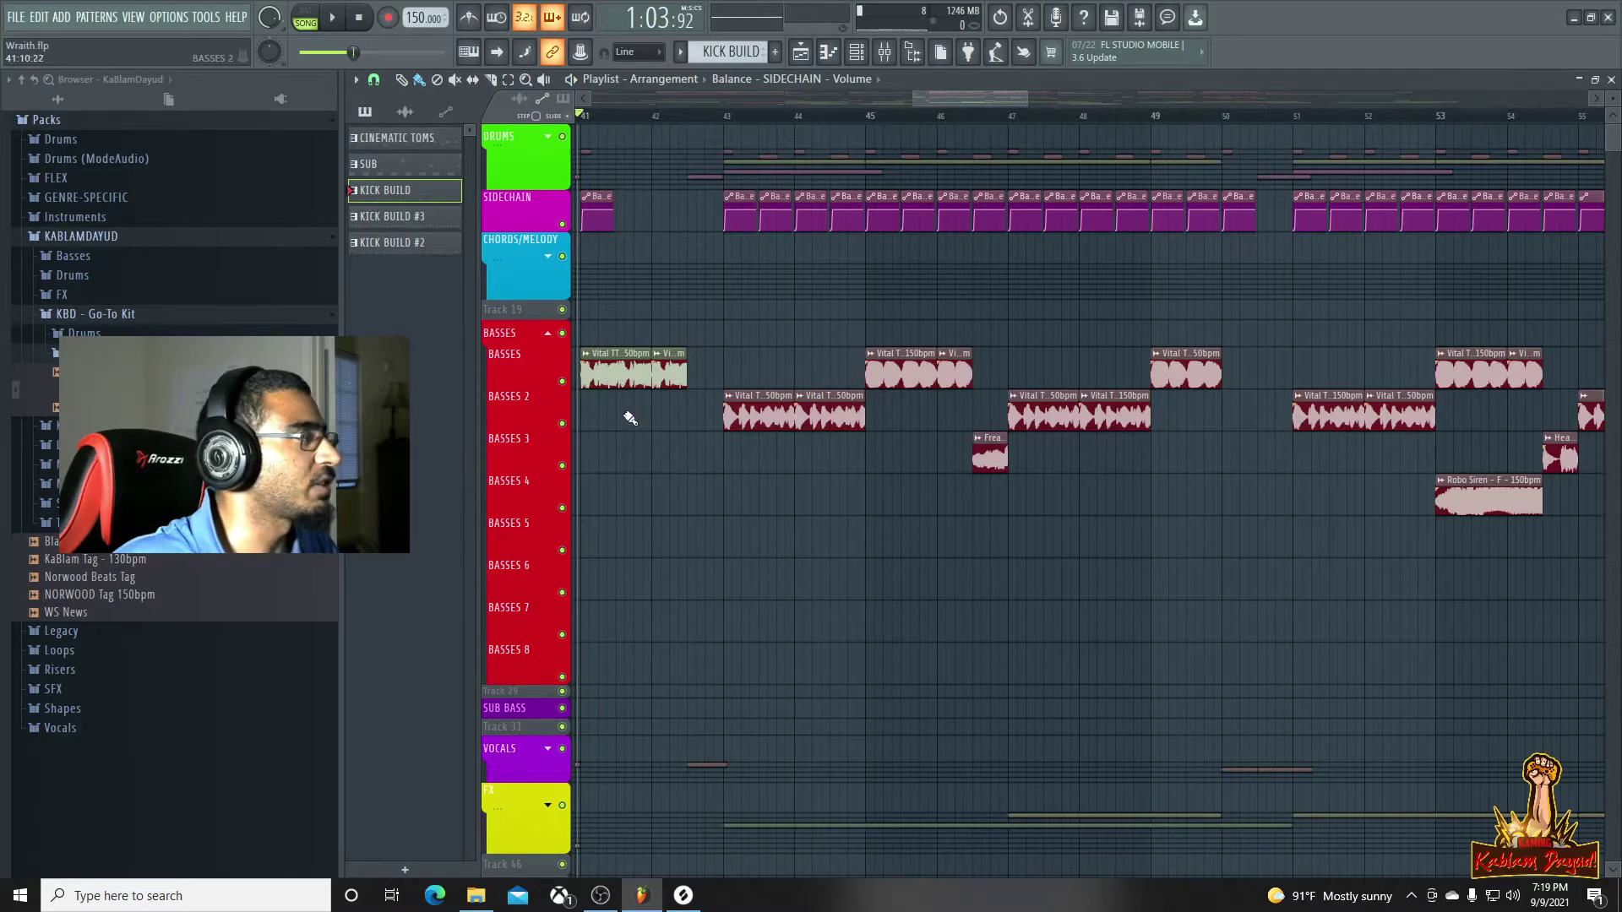
Select the time range from bar 41 to the middle of bar 42 and play the lead-in bass
scroll(631, 418, down, 2)
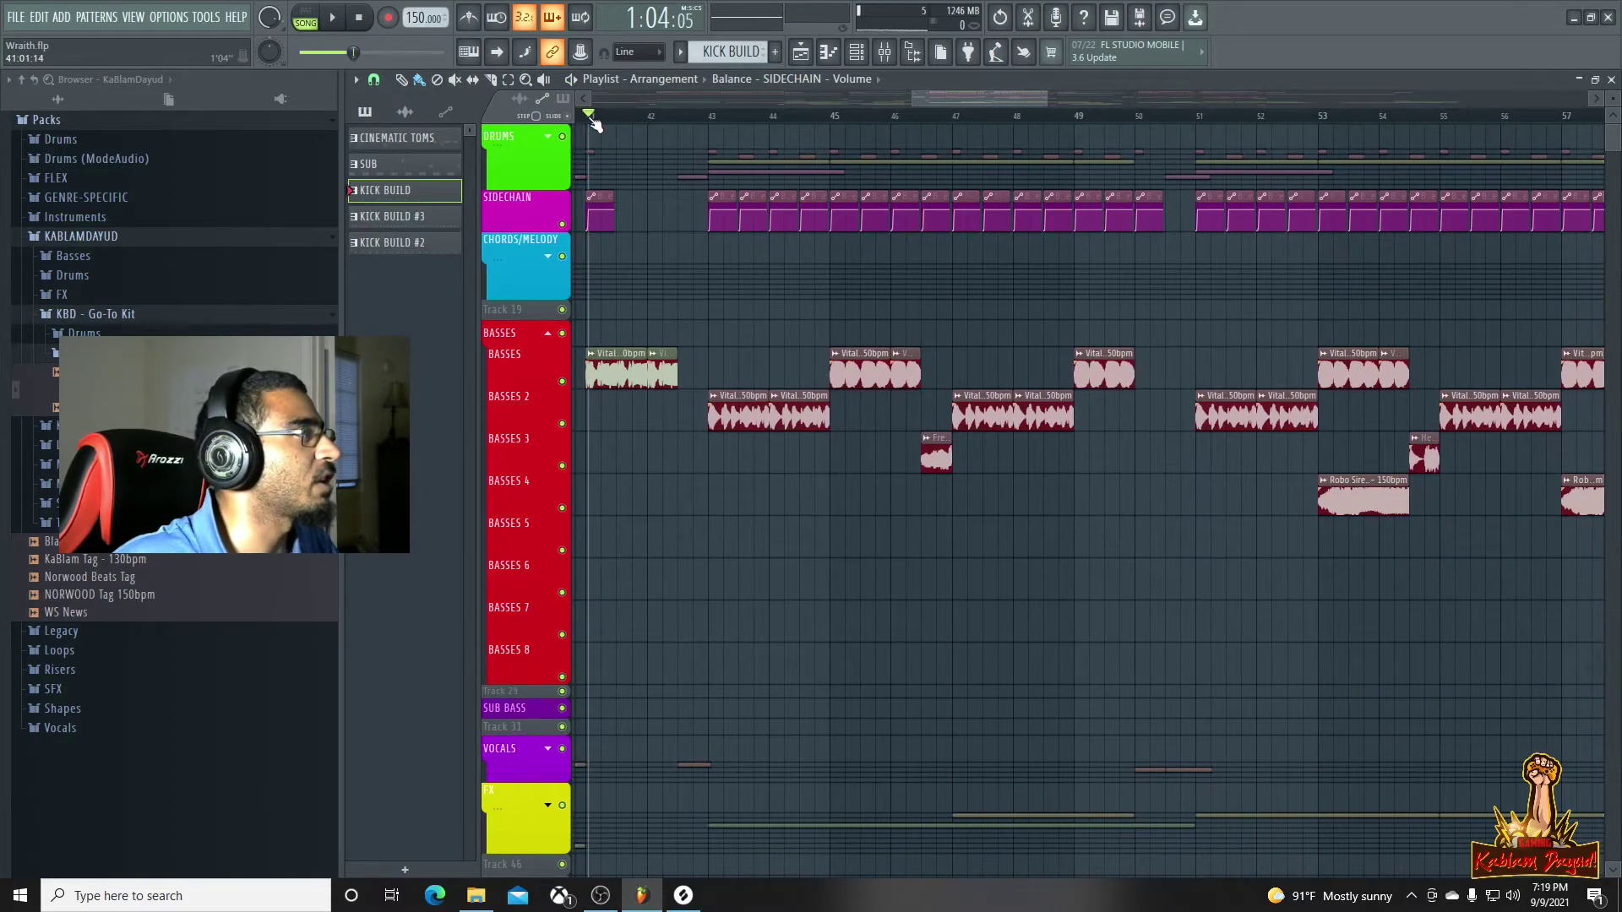
drag(587, 122, 693, 151)
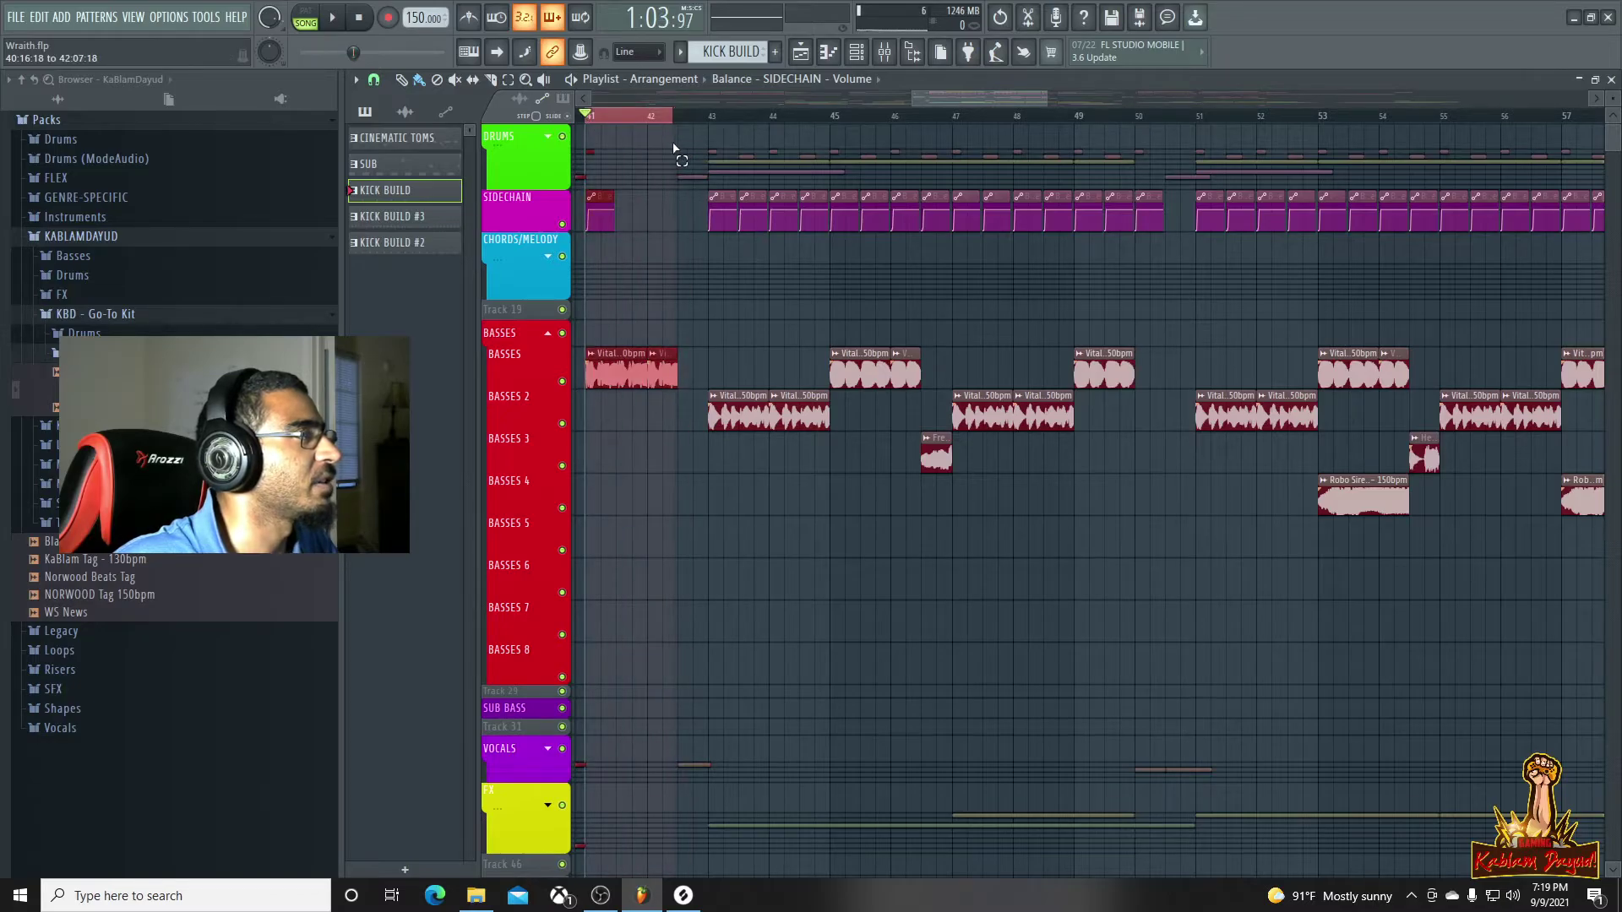
key(space)
key(space)
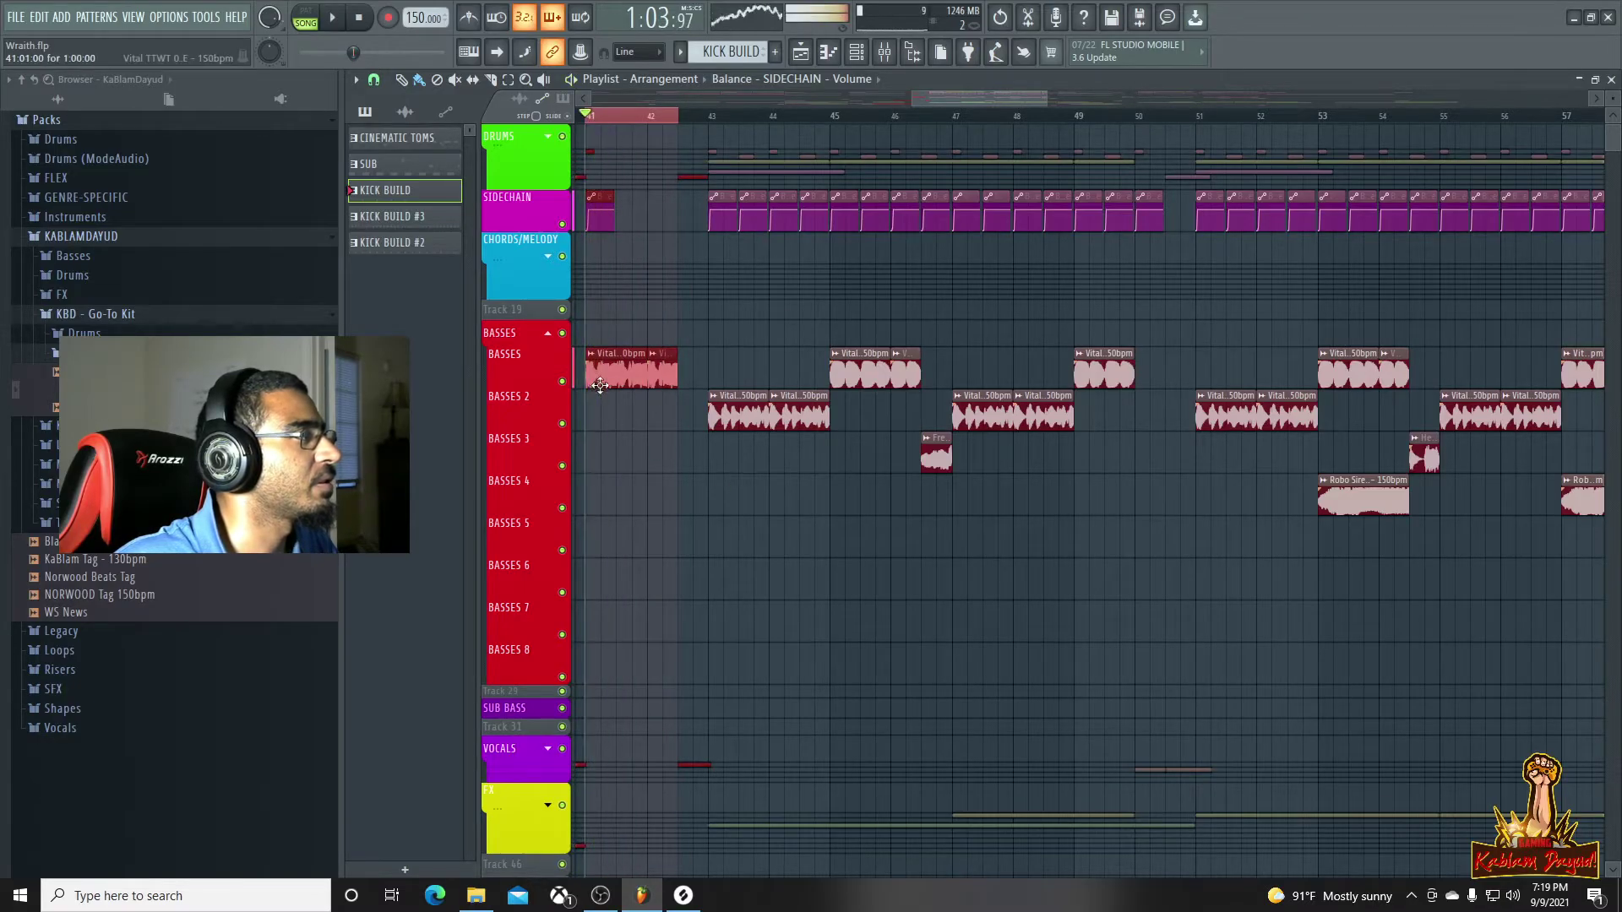
Set the time-stretching mode of the Vital TTWT 01 - E - 150bpm sample to Stretch and play the selection
double_click(598, 378)
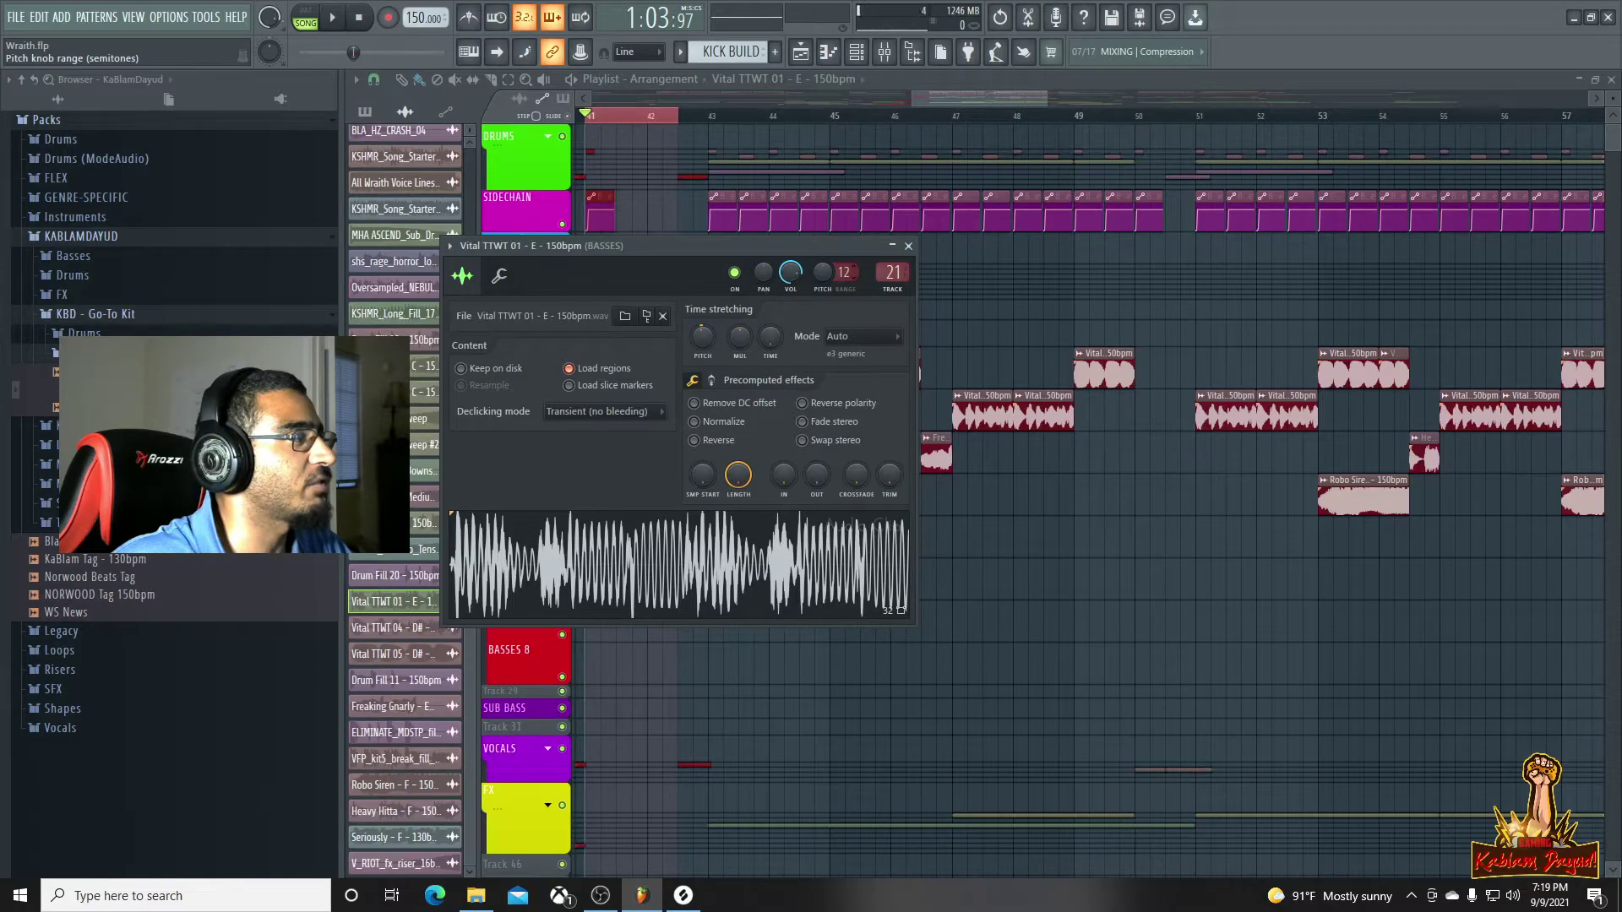
click(849, 337)
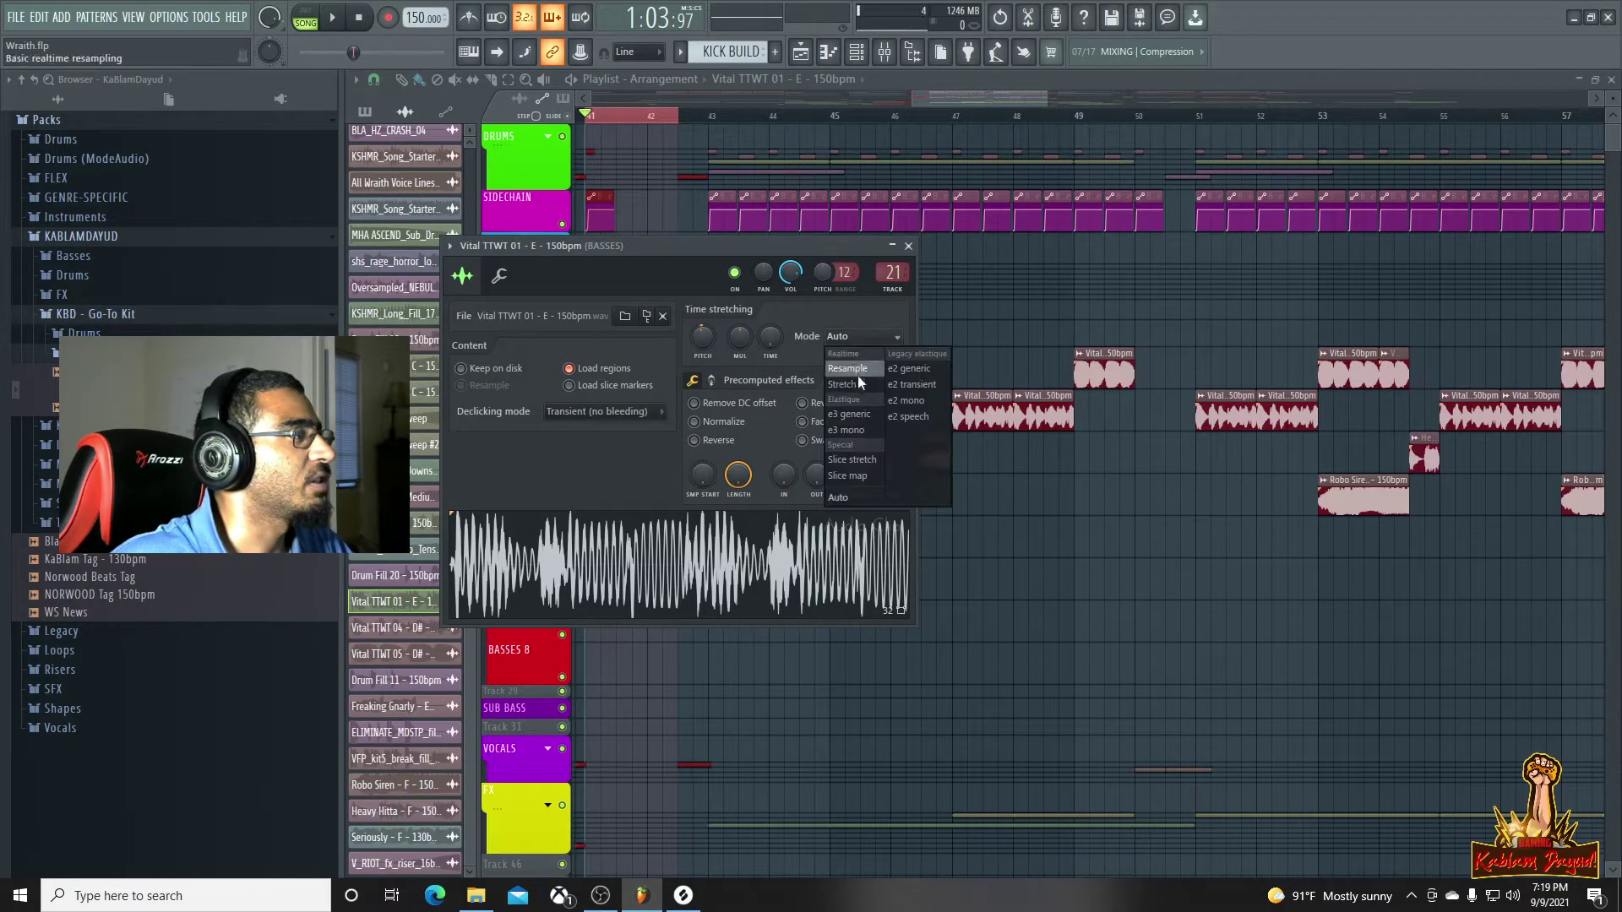
click(853, 363)
key(space)
key(space)
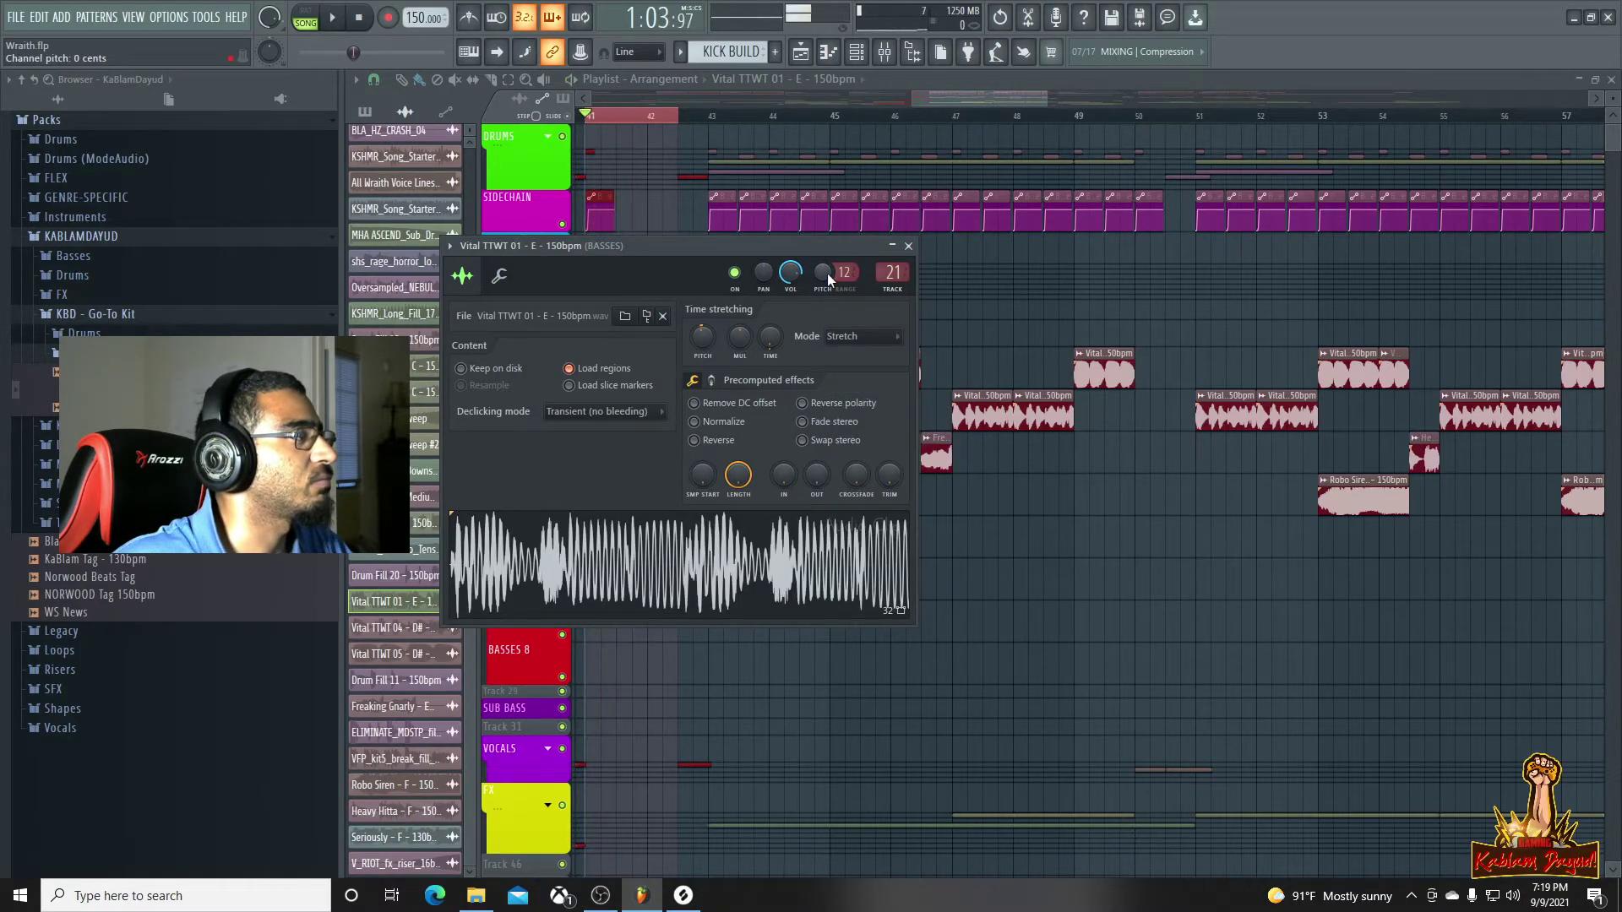
Create a channel pitch automation clip for the Vital TTWT 01 sample and place it on the BASSES 6 track under the lead-in
right_click(826, 274)
click(885, 400)
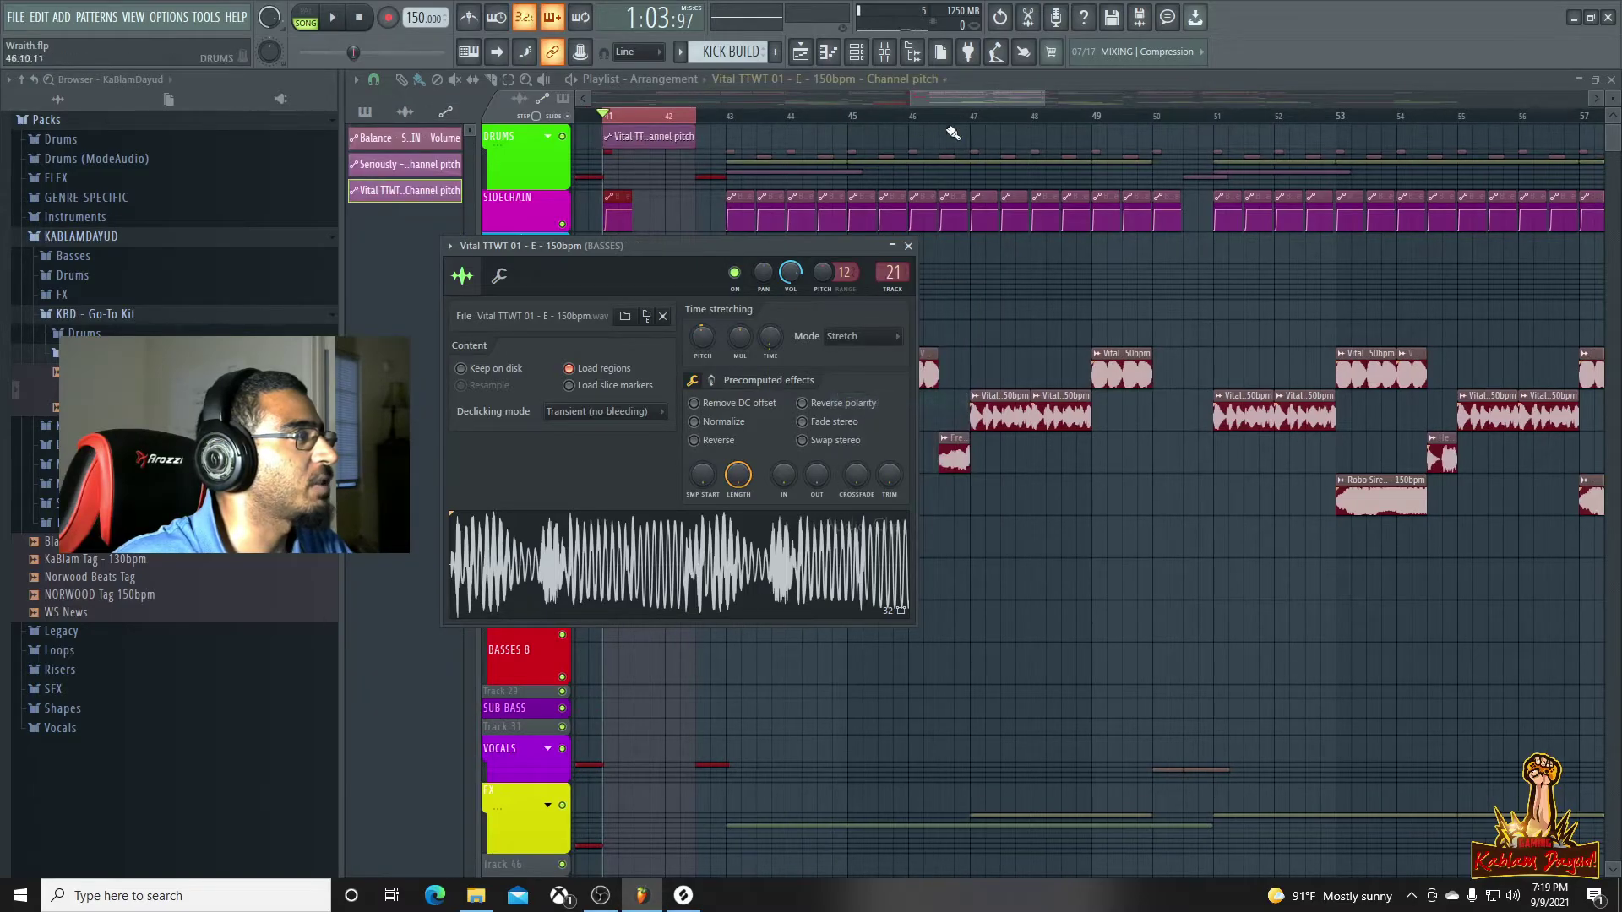
click(908, 246)
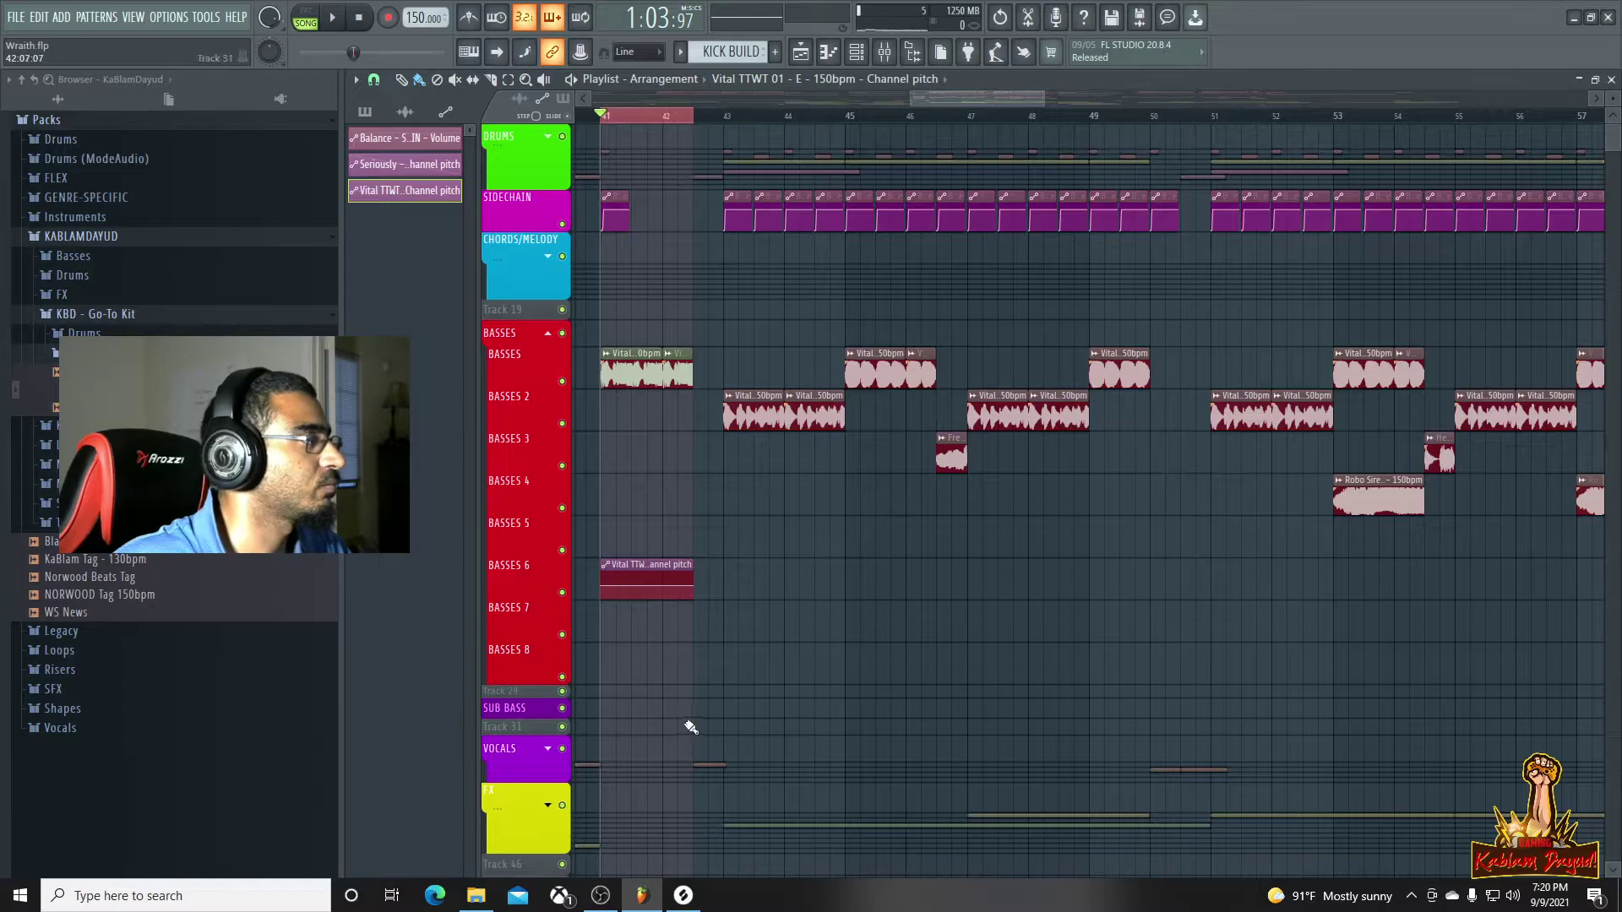
scroll(634, 650, up, 5)
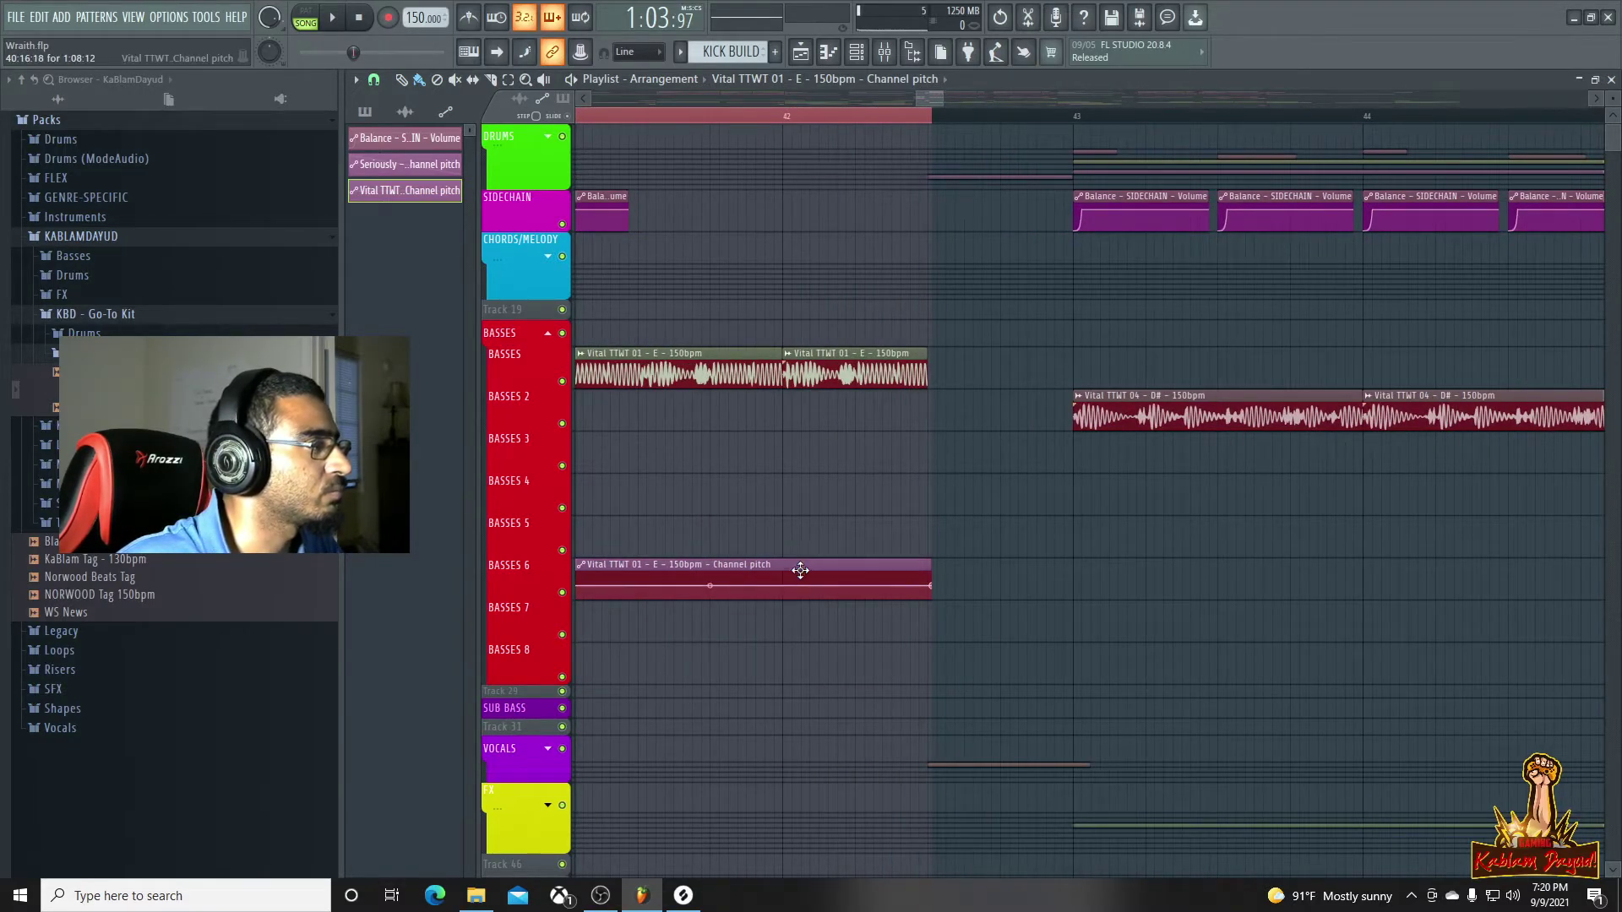
scroll(796, 571, down, 4)
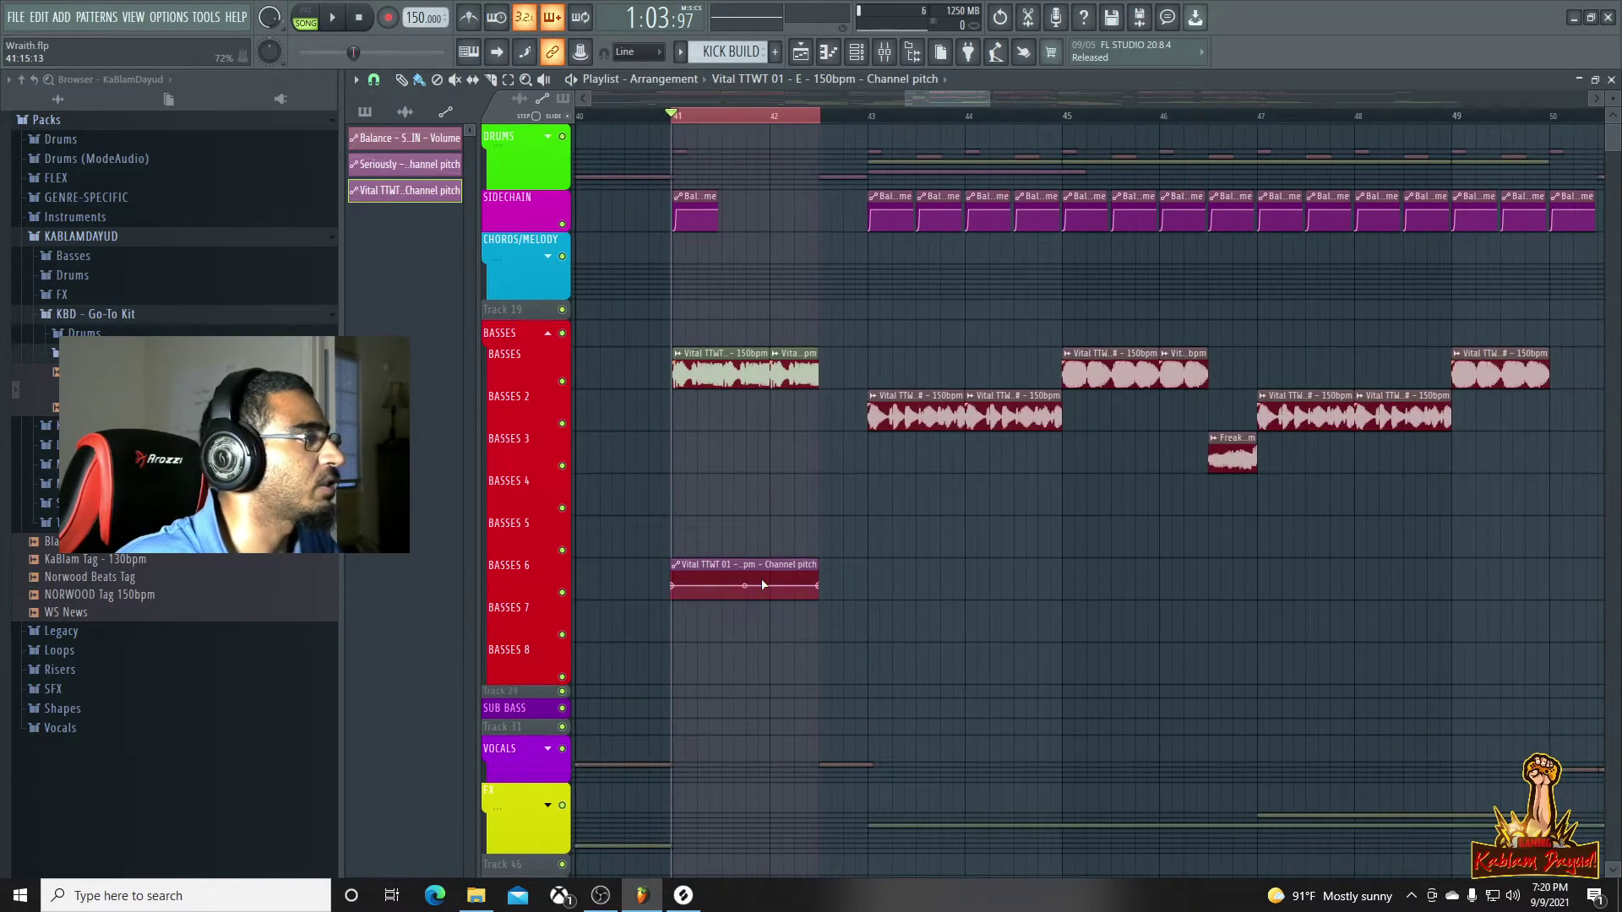
scroll(688, 645, up, 5)
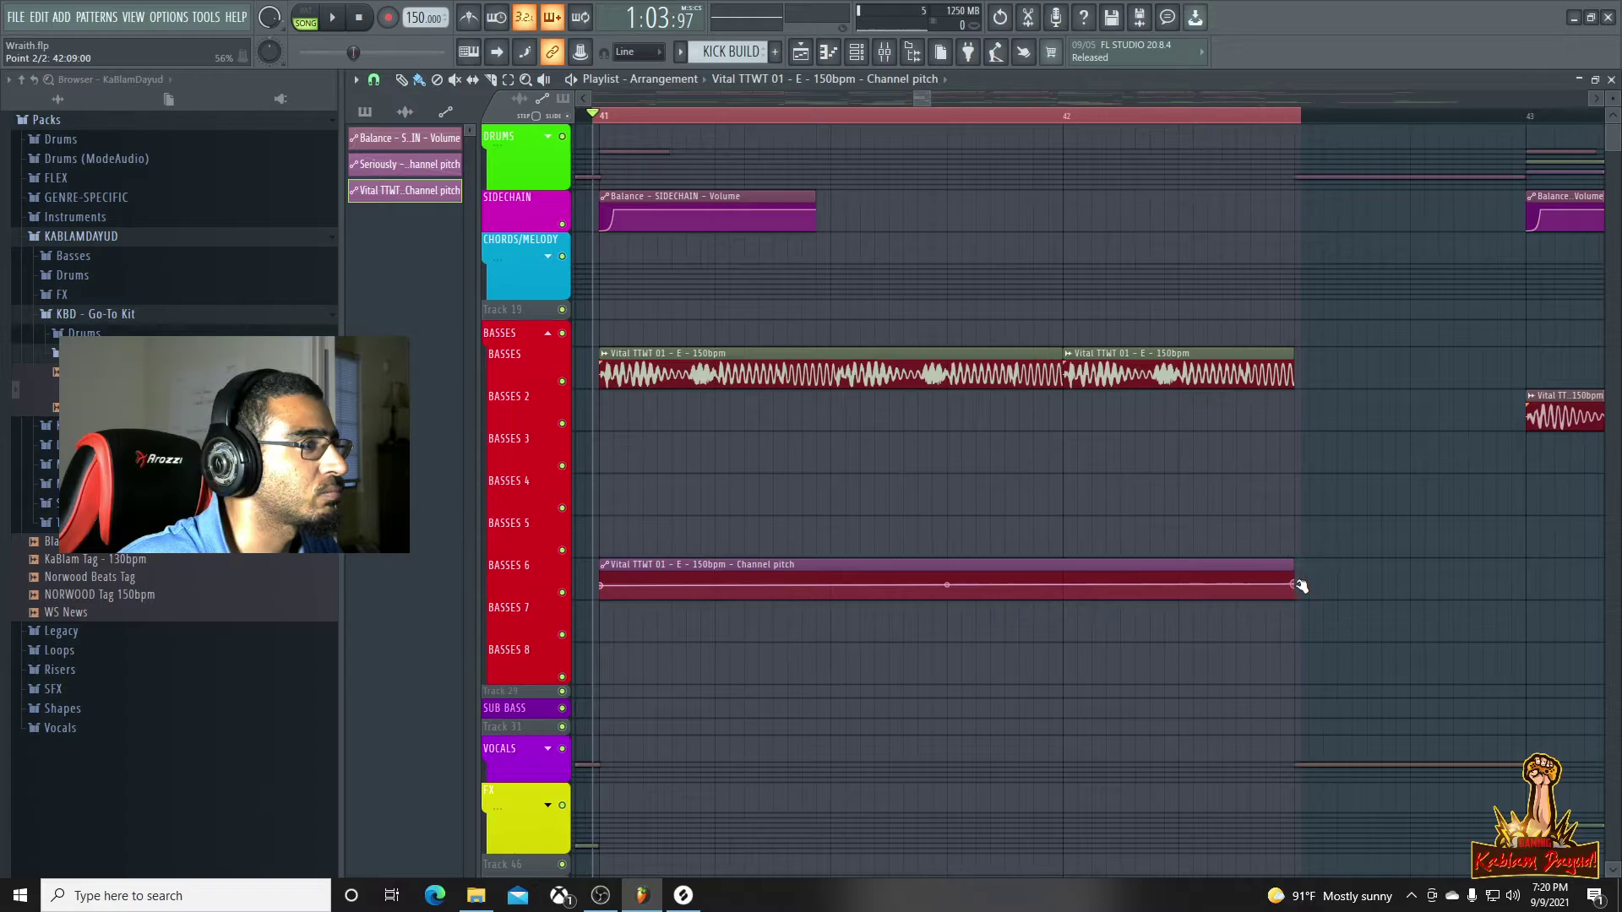
Try lowering the start point of the channel pitch automation to 41% and play the selection
key(space)
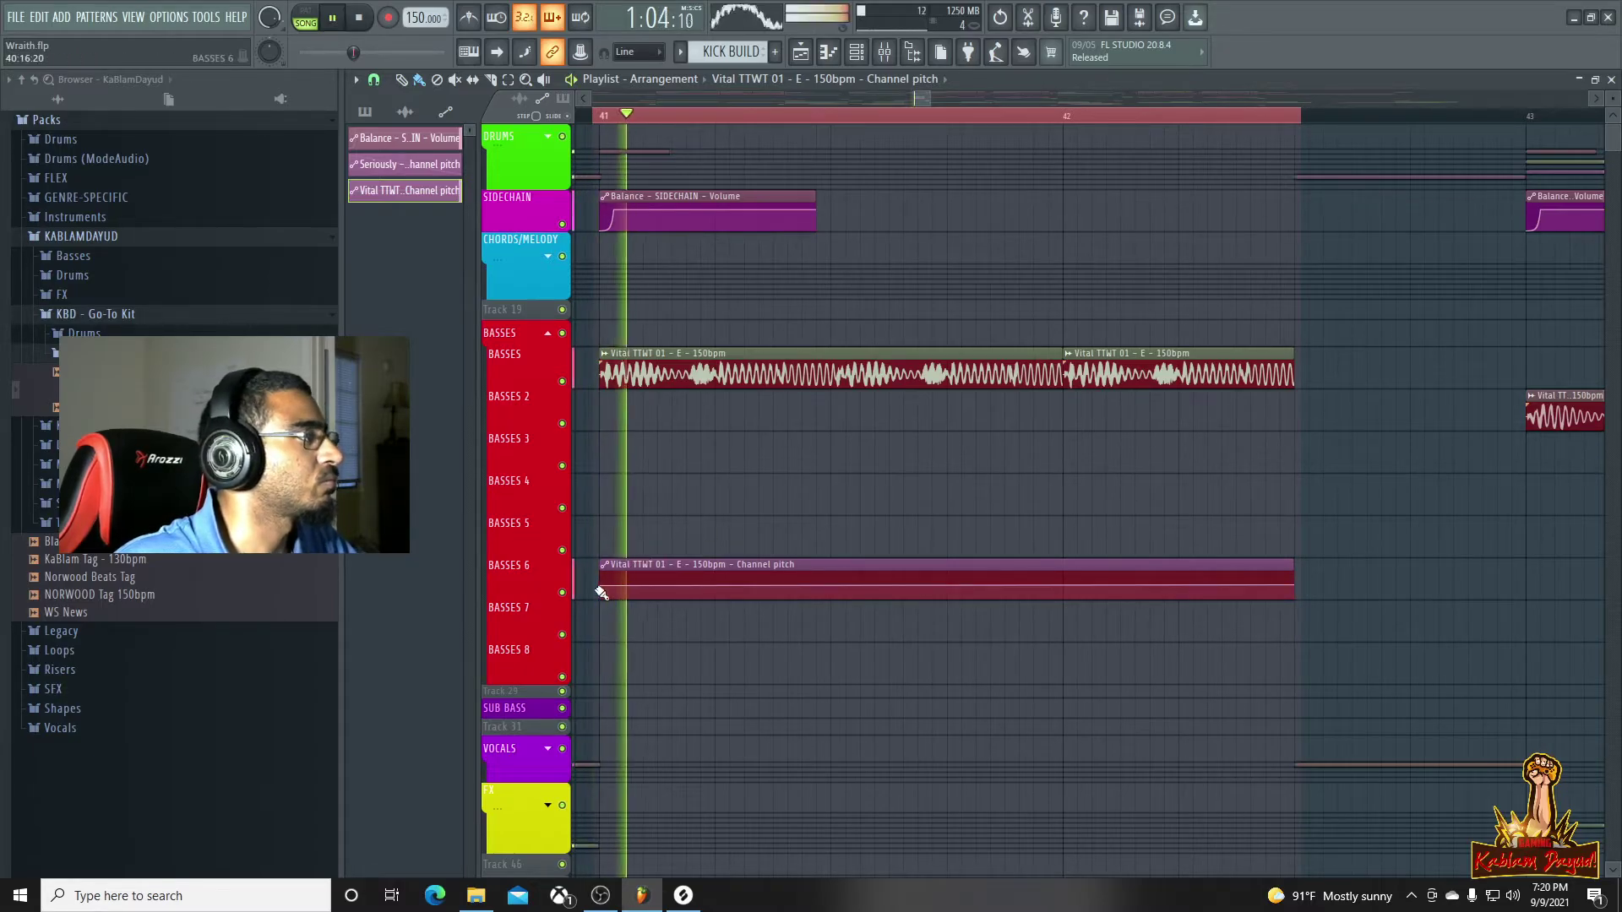
key(space)
mouse_move(600, 585)
mouse_down()
mouse_move(599, 555)
mouse_move(601, 586)
mouse_up()
key(space)
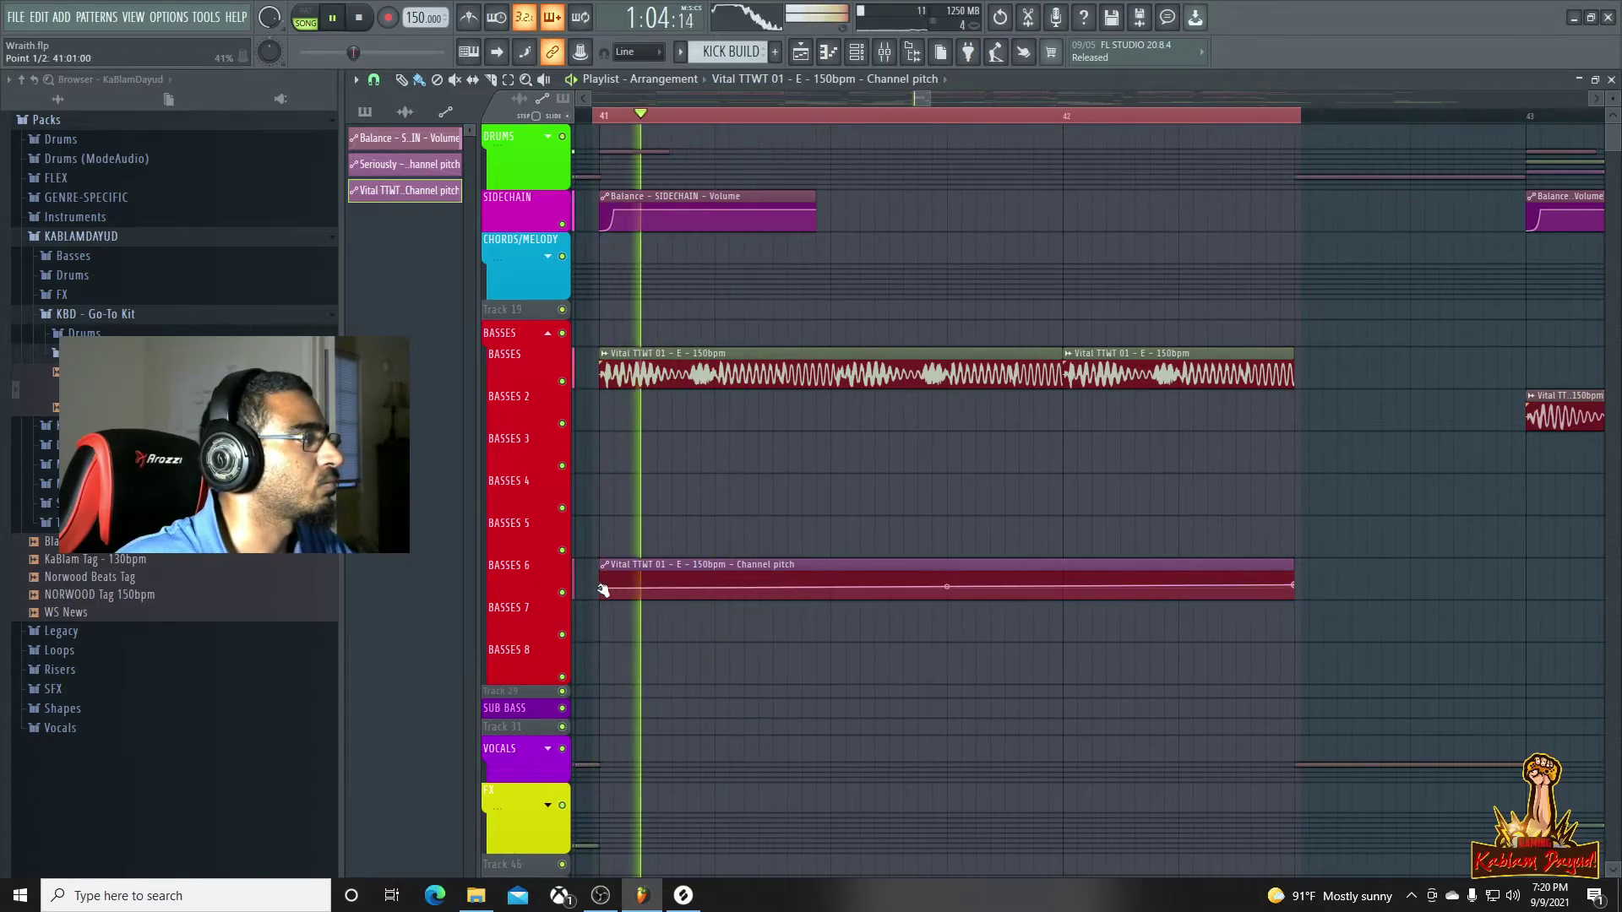
key(space)
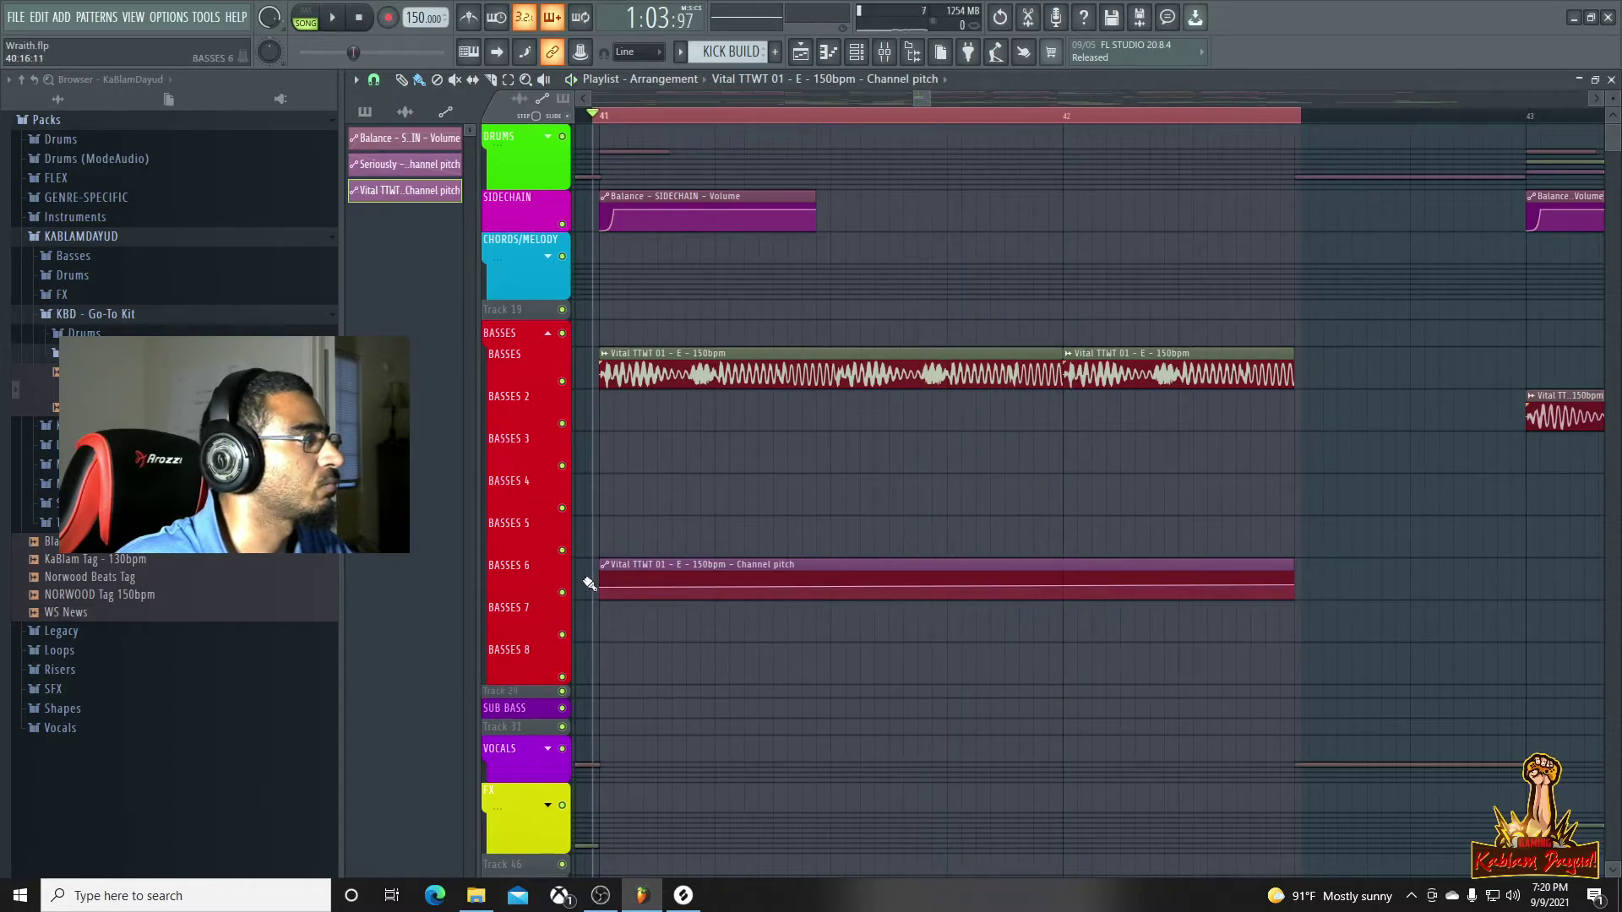
Set the start point of the channel pitch automation to 53% and play the selection
right_click(1295, 586)
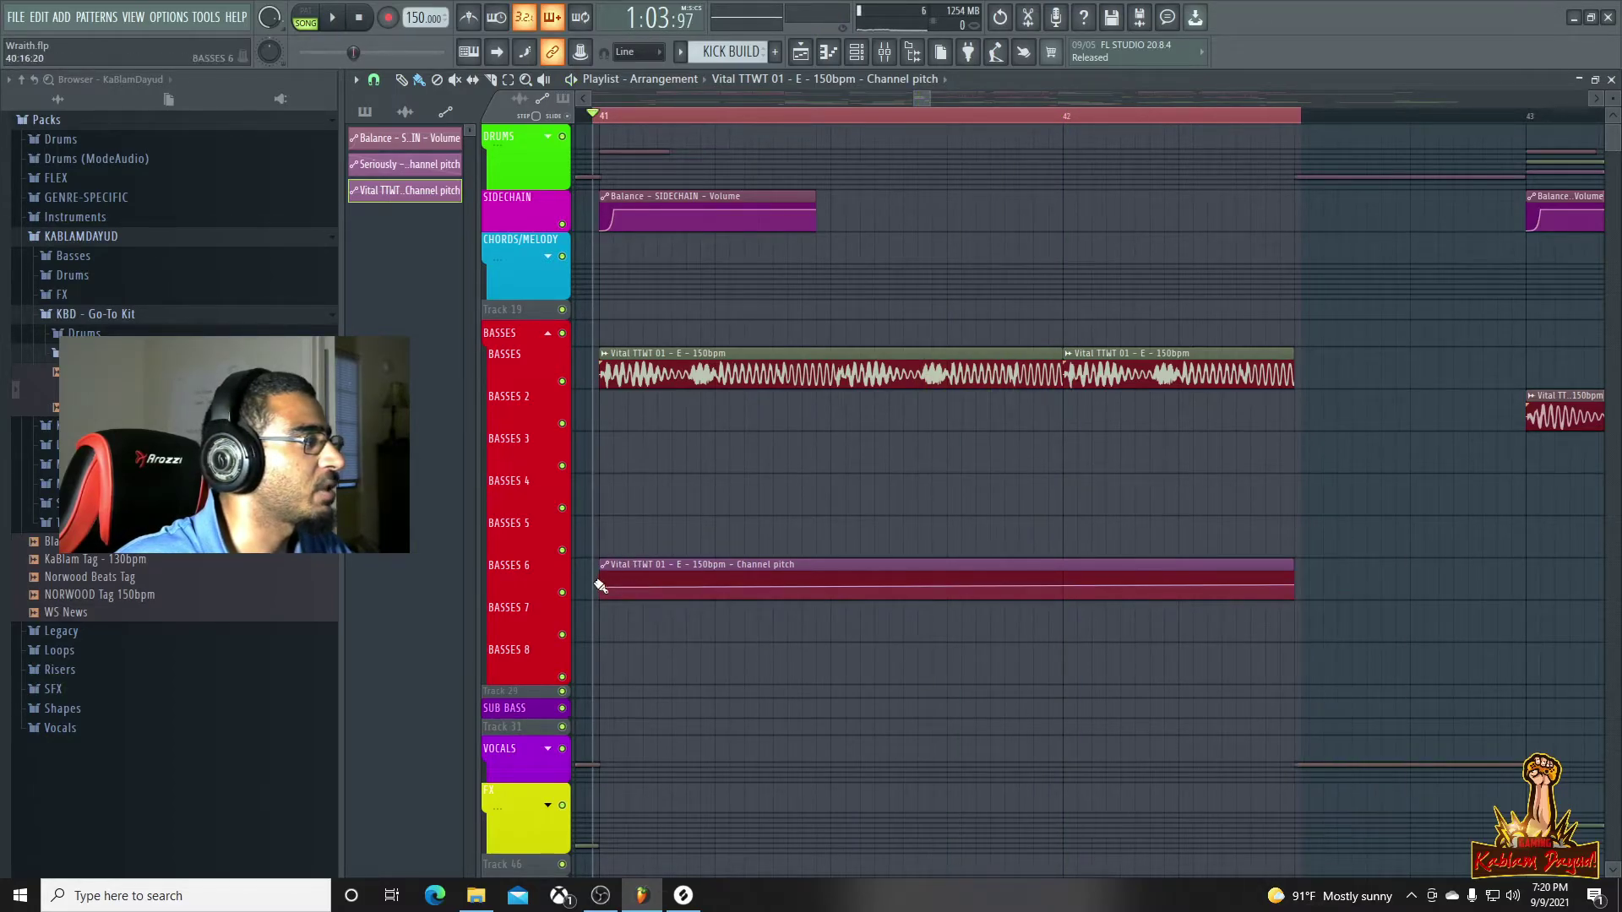
key(space)
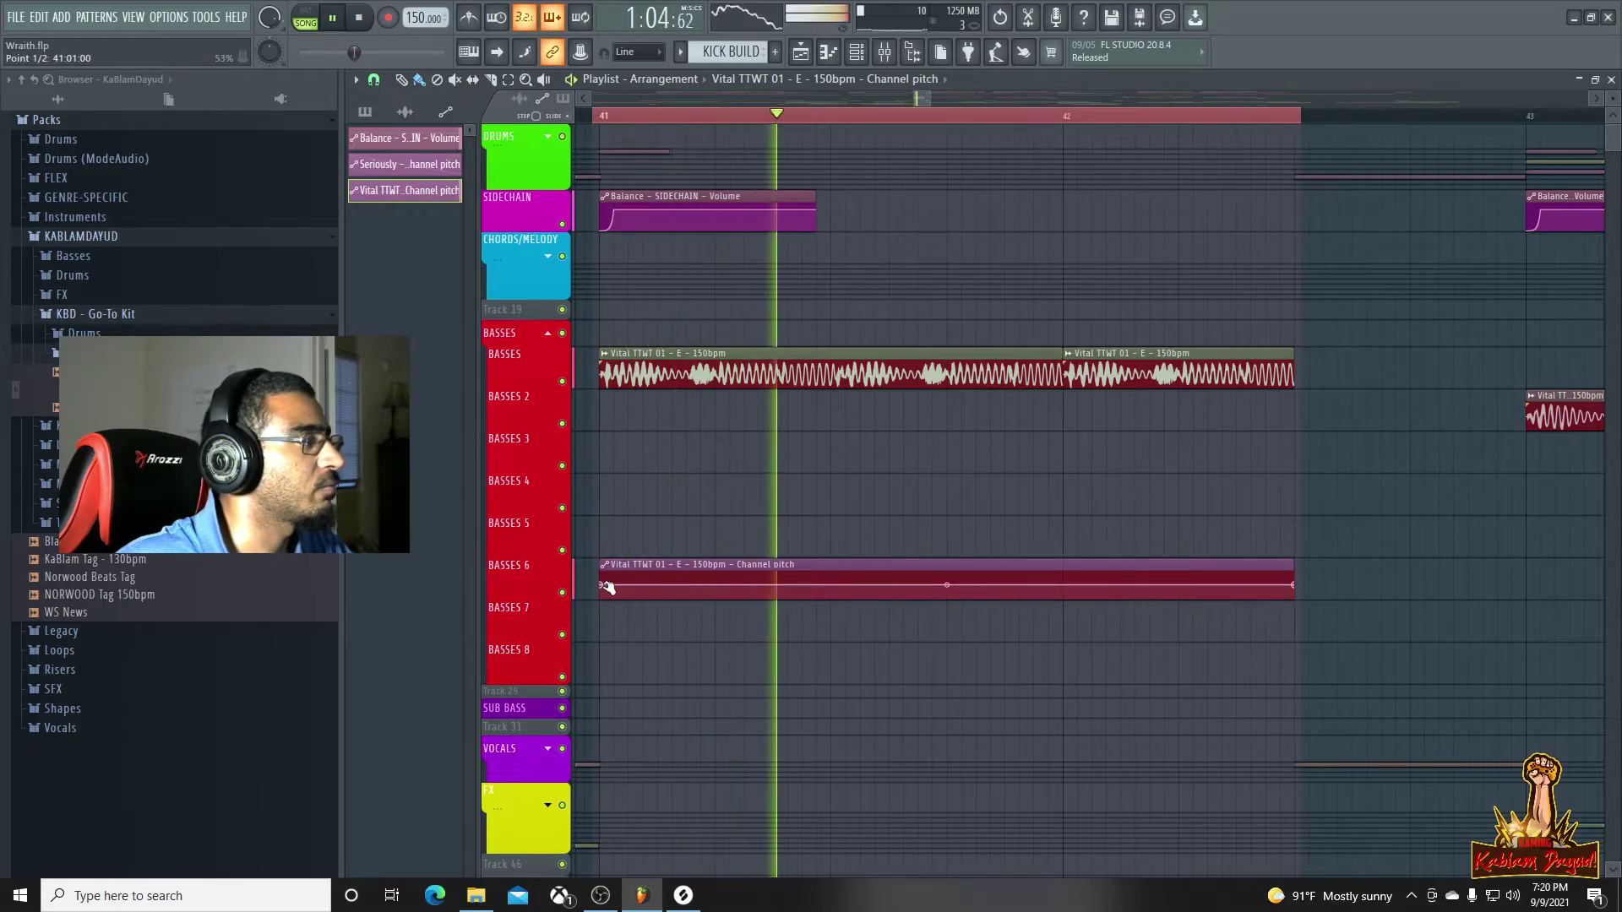
key(space)
key(space)
key(space)
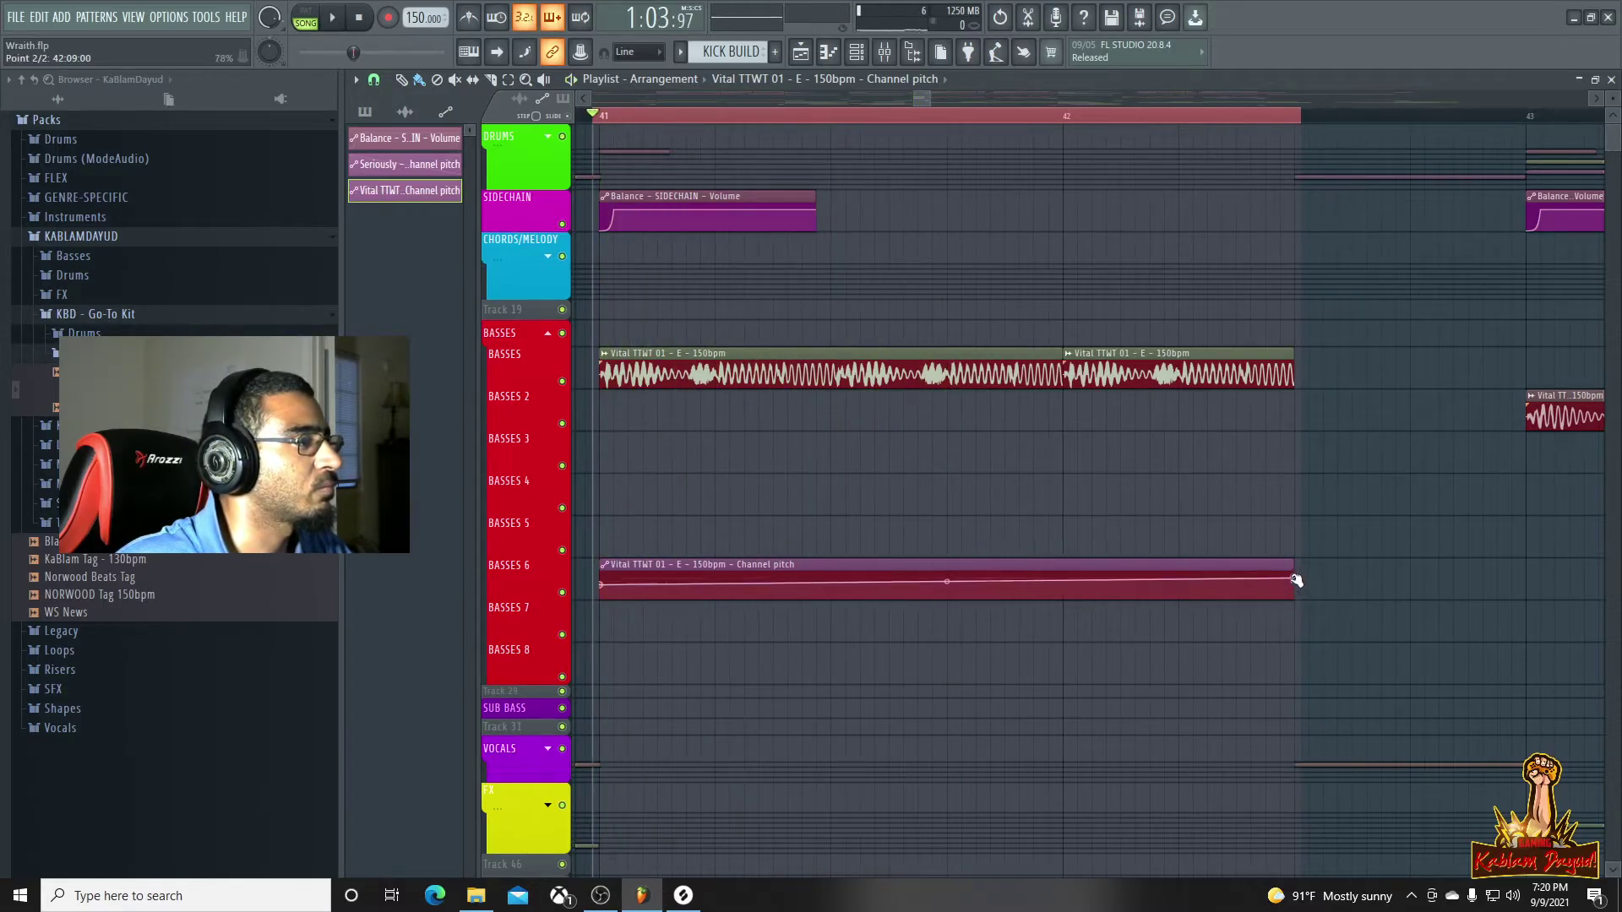
Raise the end point of the channel pitch automation and bend its curve into a gradual upward rise, checking it in playback
drag(1296, 583, 1293, 574)
key(space)
key(space)
key(space)
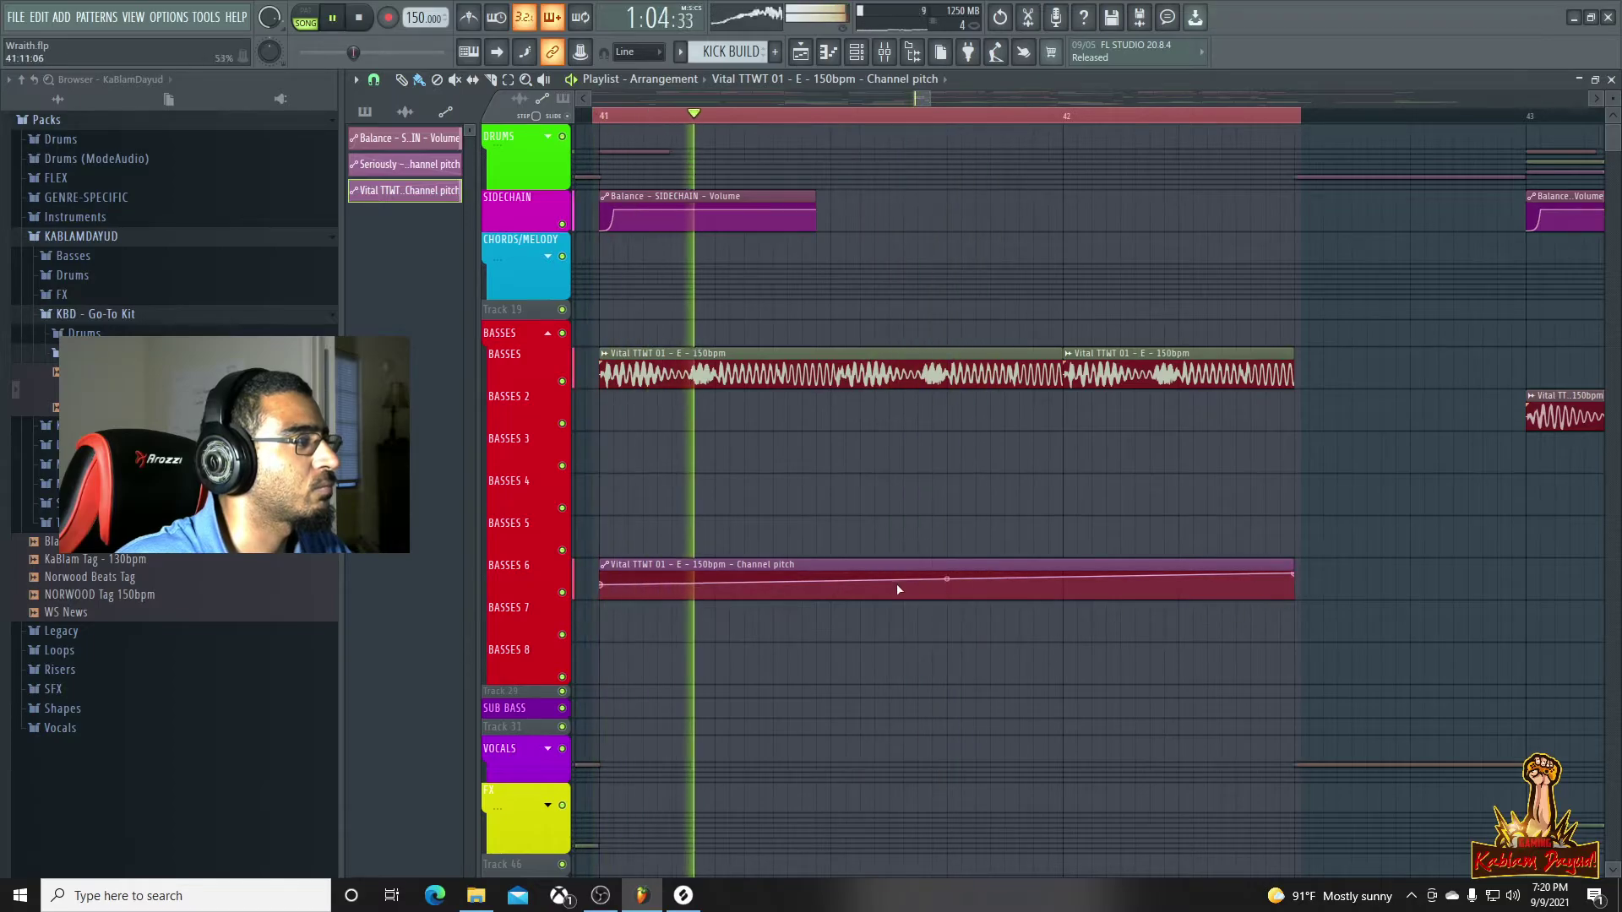
drag(947, 580, 947, 583)
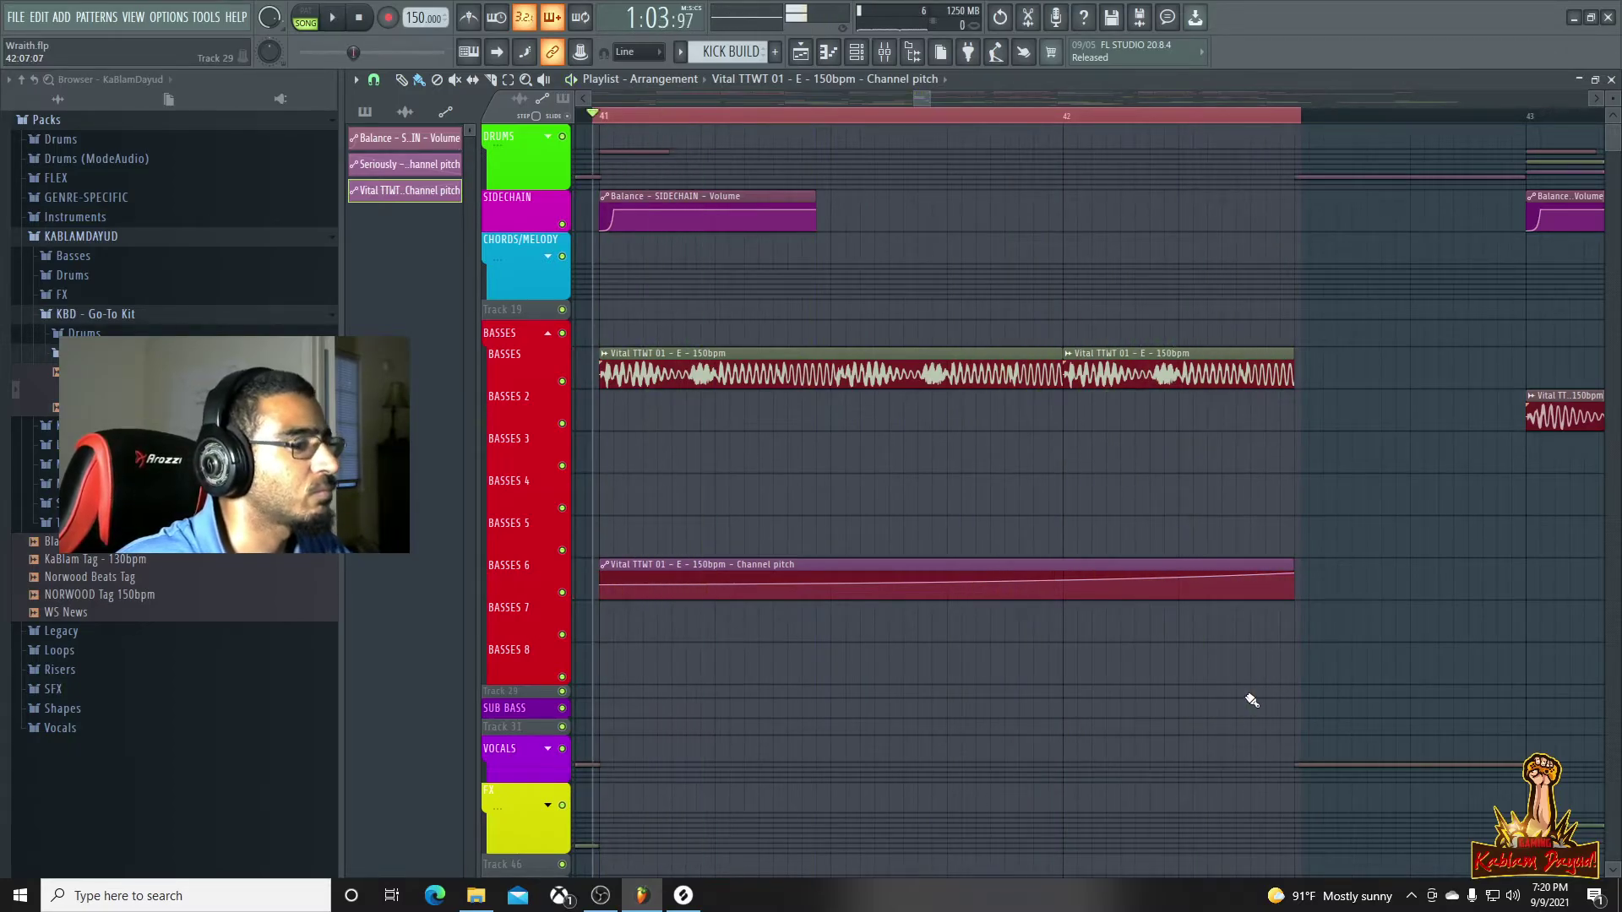
Clear the time selection and play from the pitch-automated lead-in bass through the first drop to about bar 49
scroll(1300, 484, down, 2)
scroll(1301, 484, down, 2)
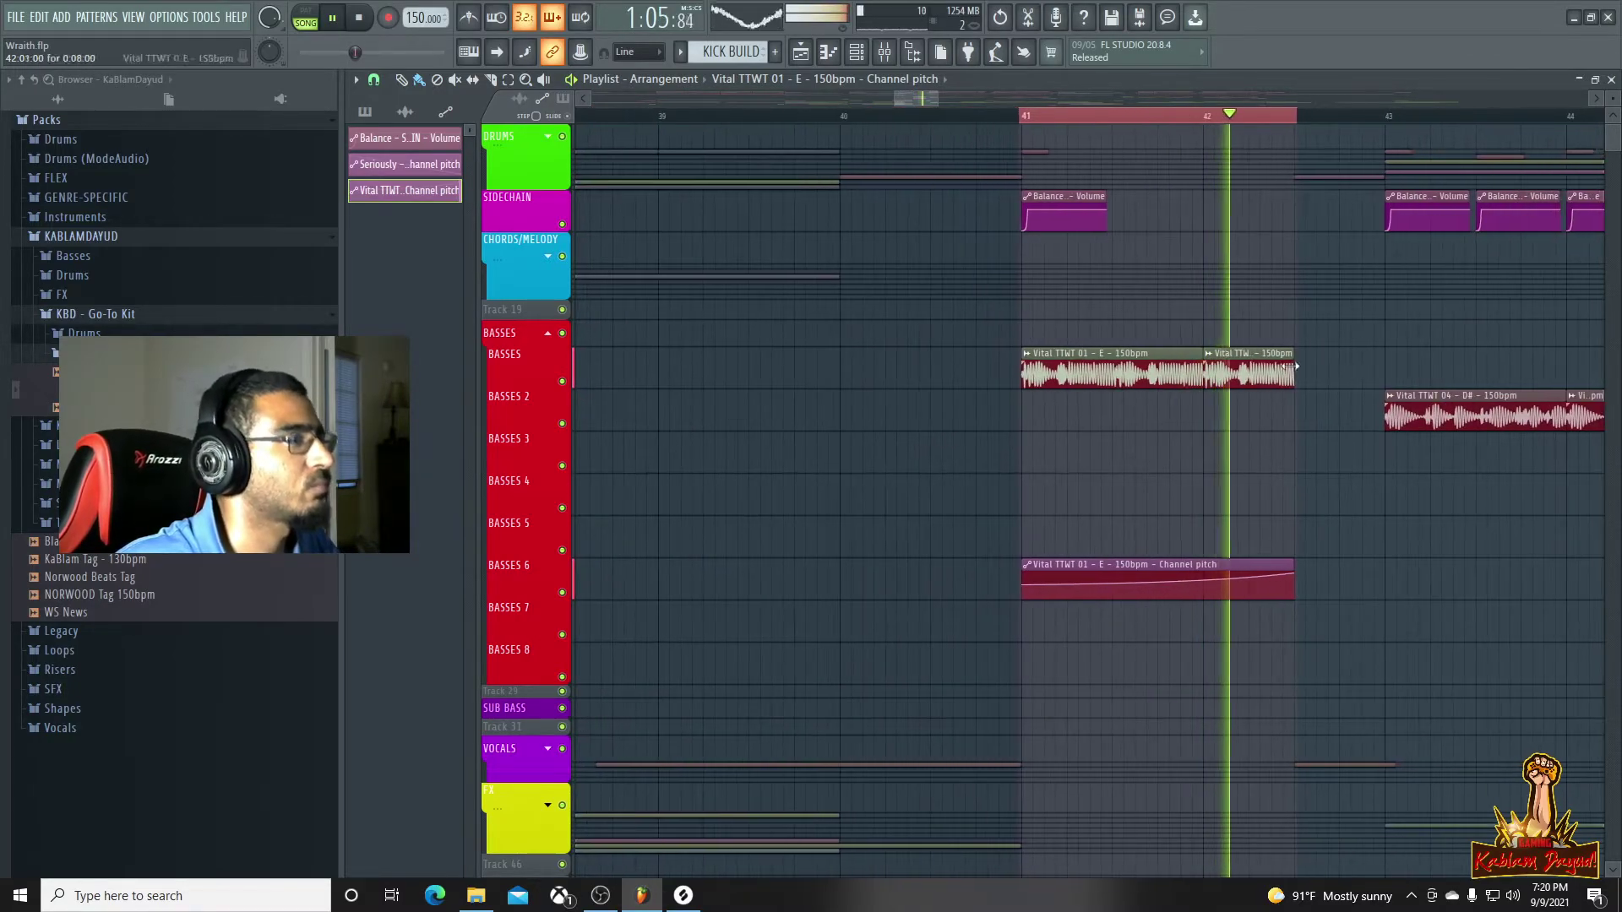
right_click(1246, 120)
scroll(1308, 311, down, 4)
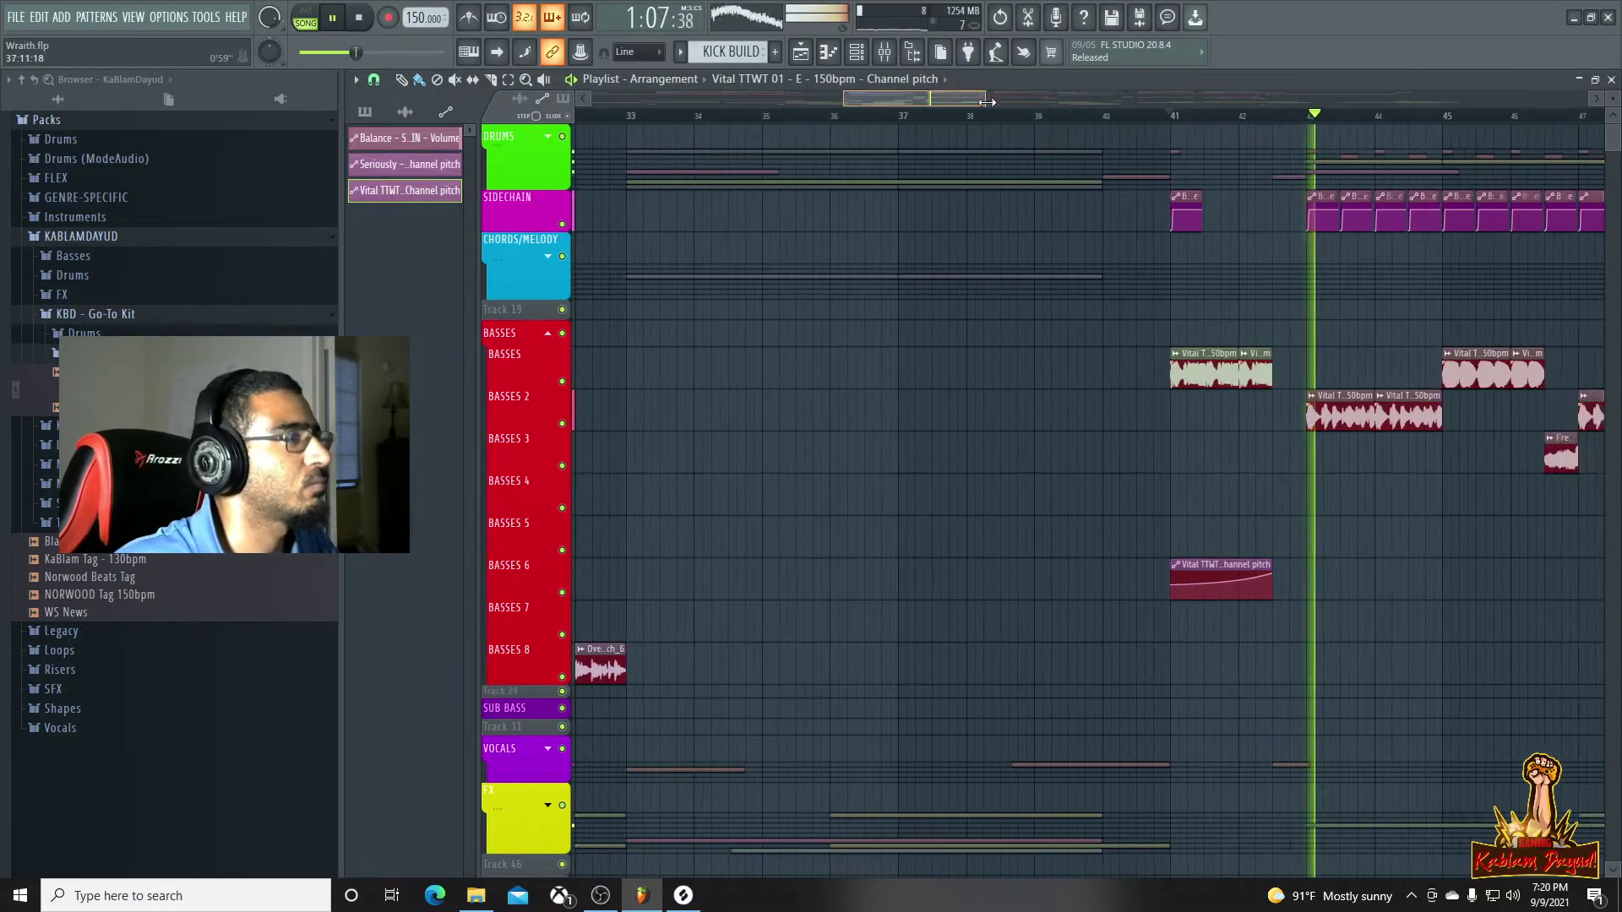
drag(950, 108, 1189, 101)
scroll(897, 556, down, 1)
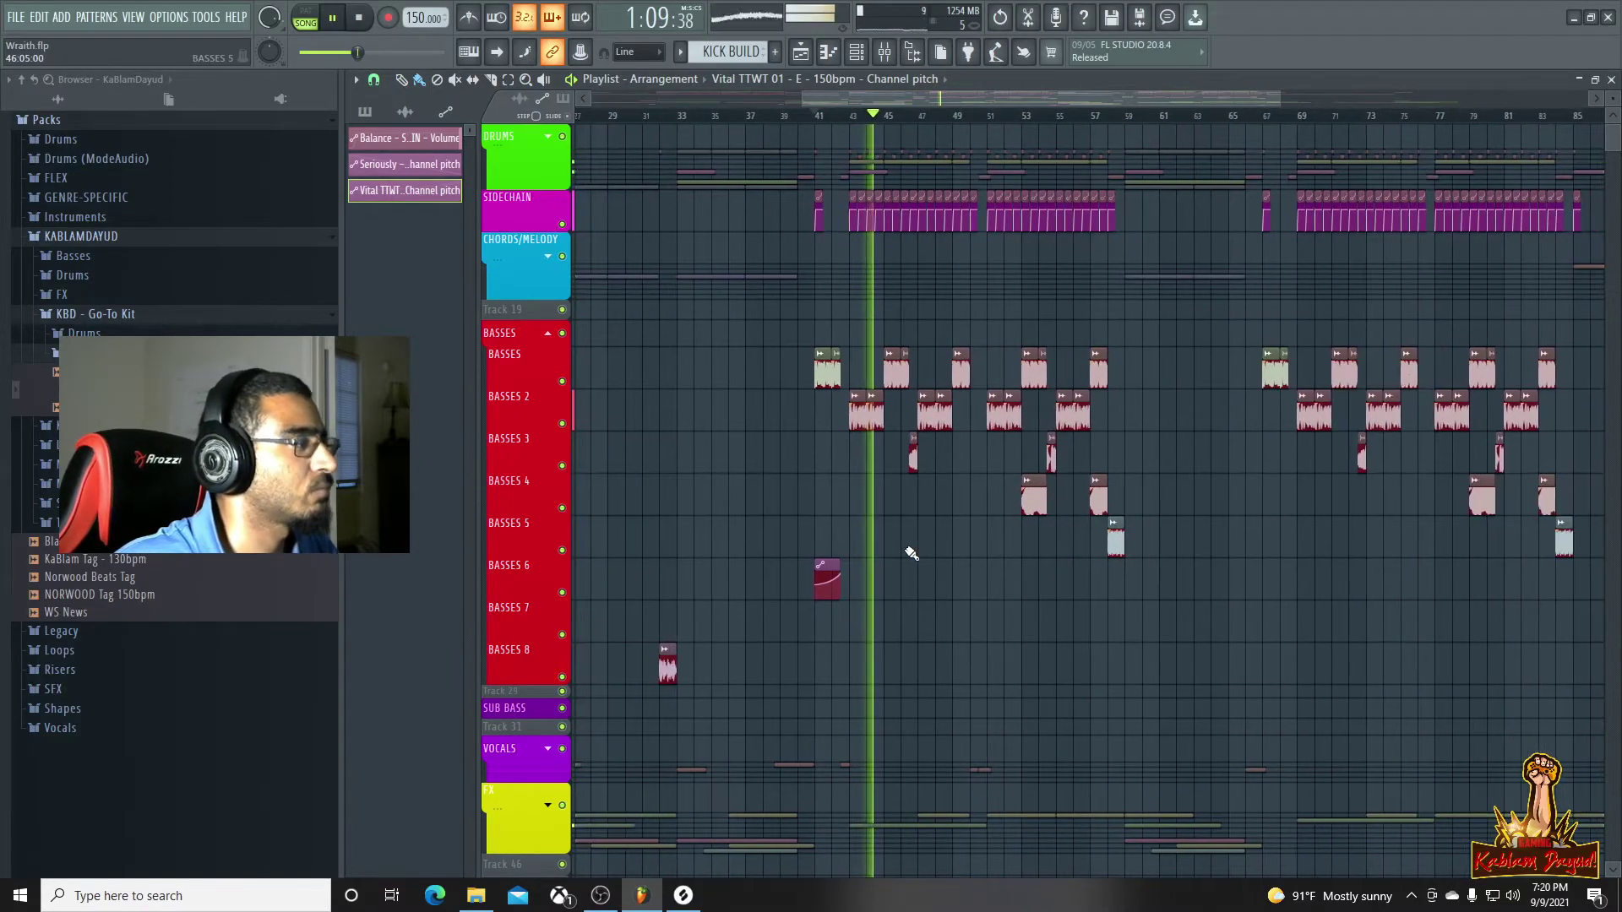
key(space)
key(space)
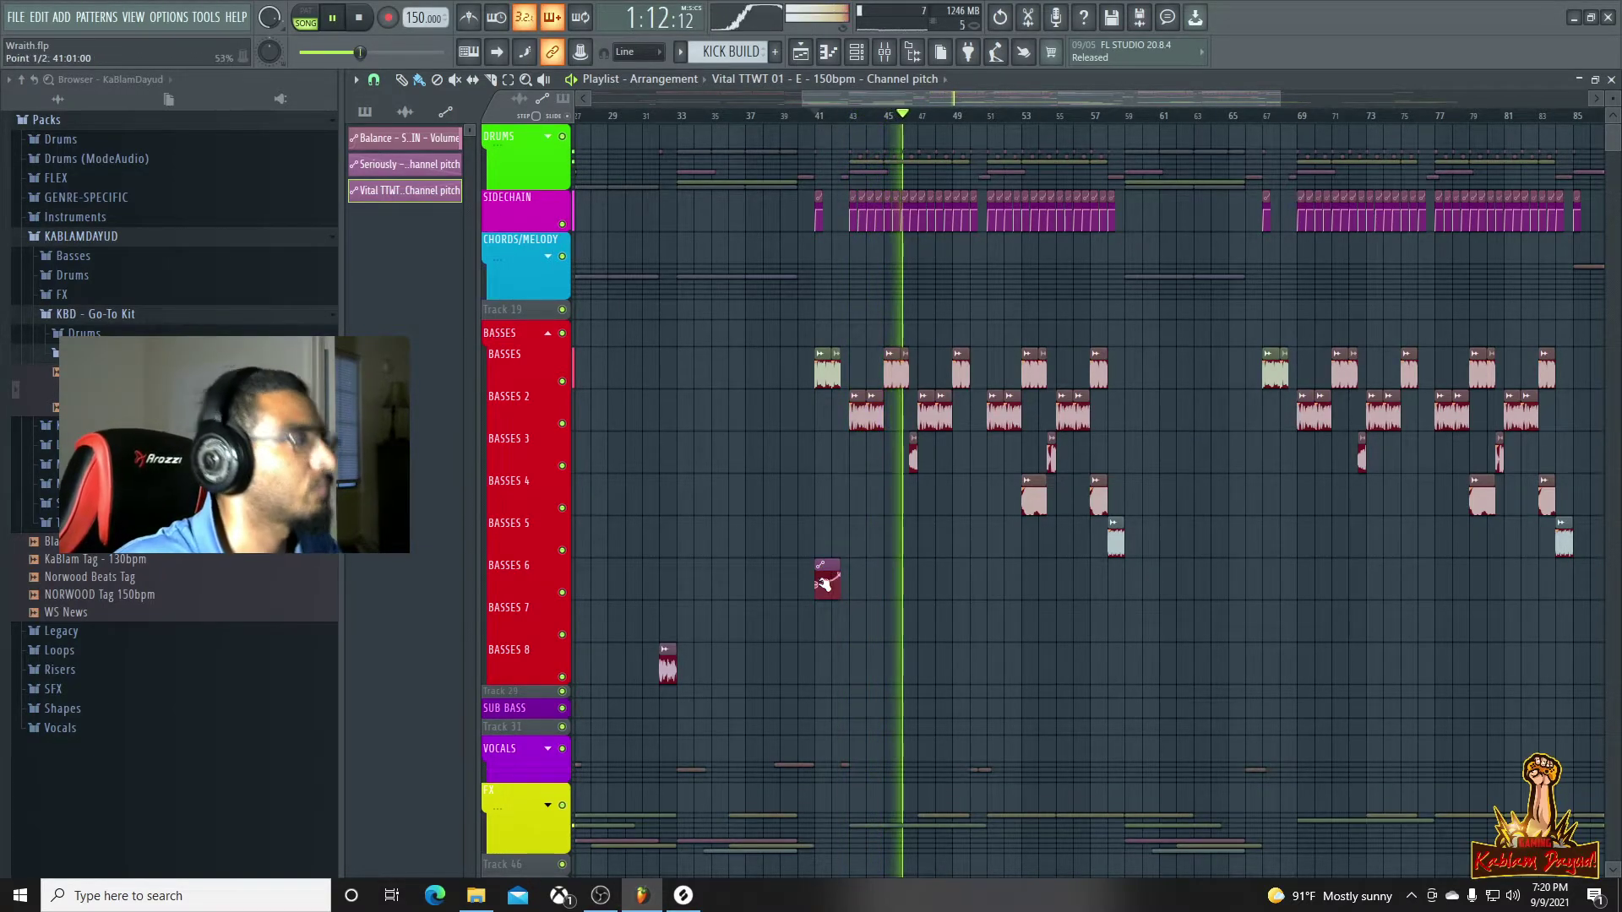
scroll(824, 580, up, 5)
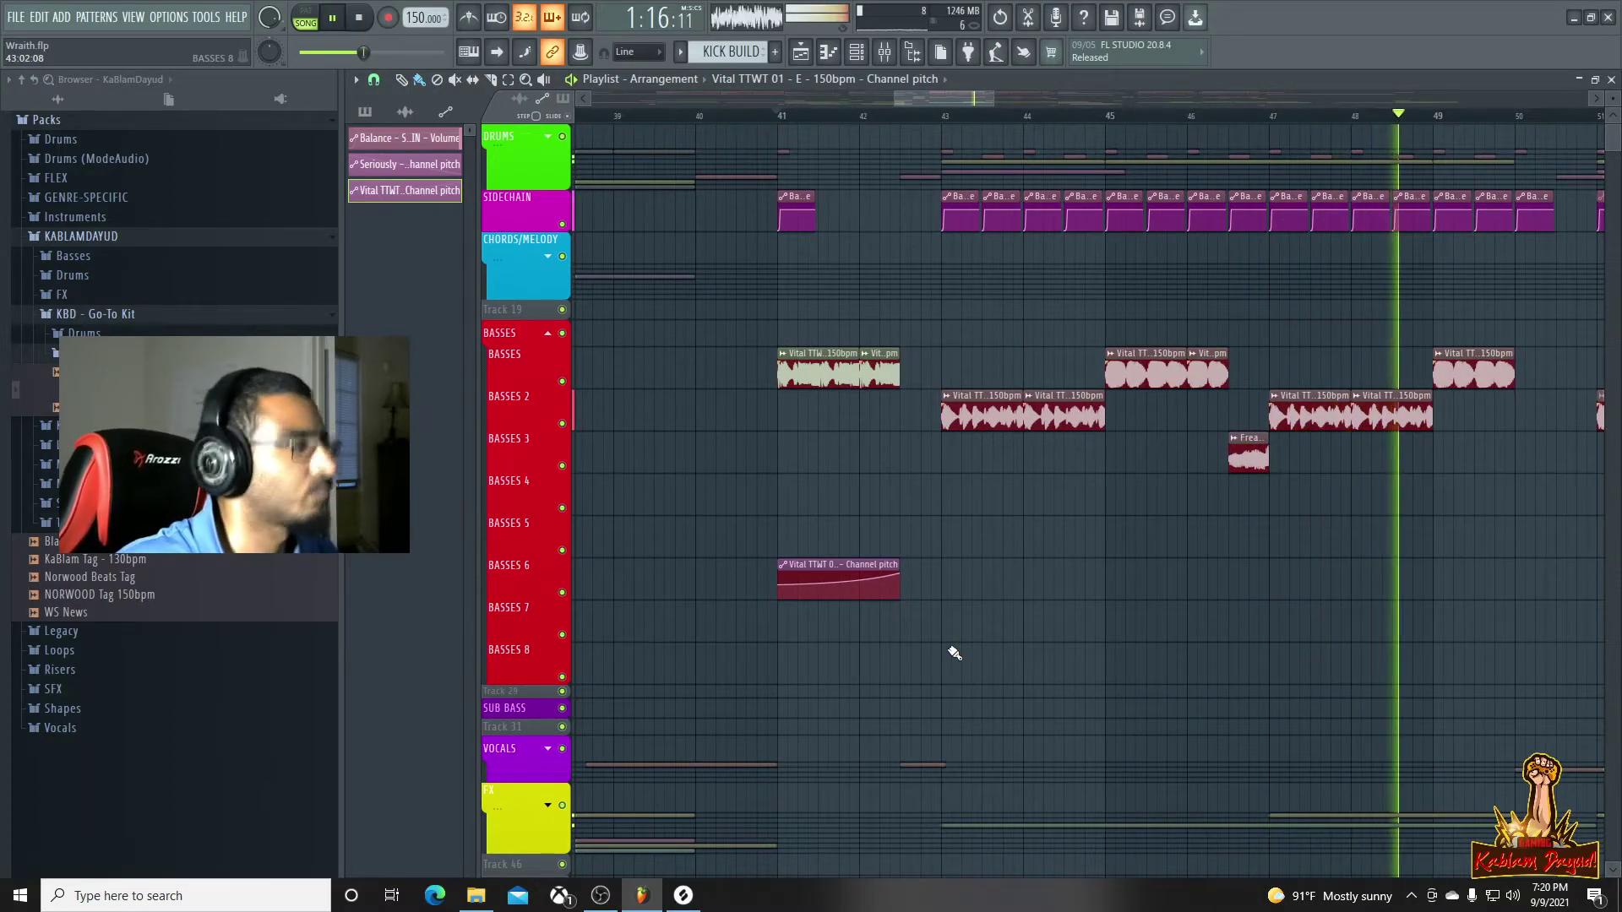
scroll(954, 654, down, 5)
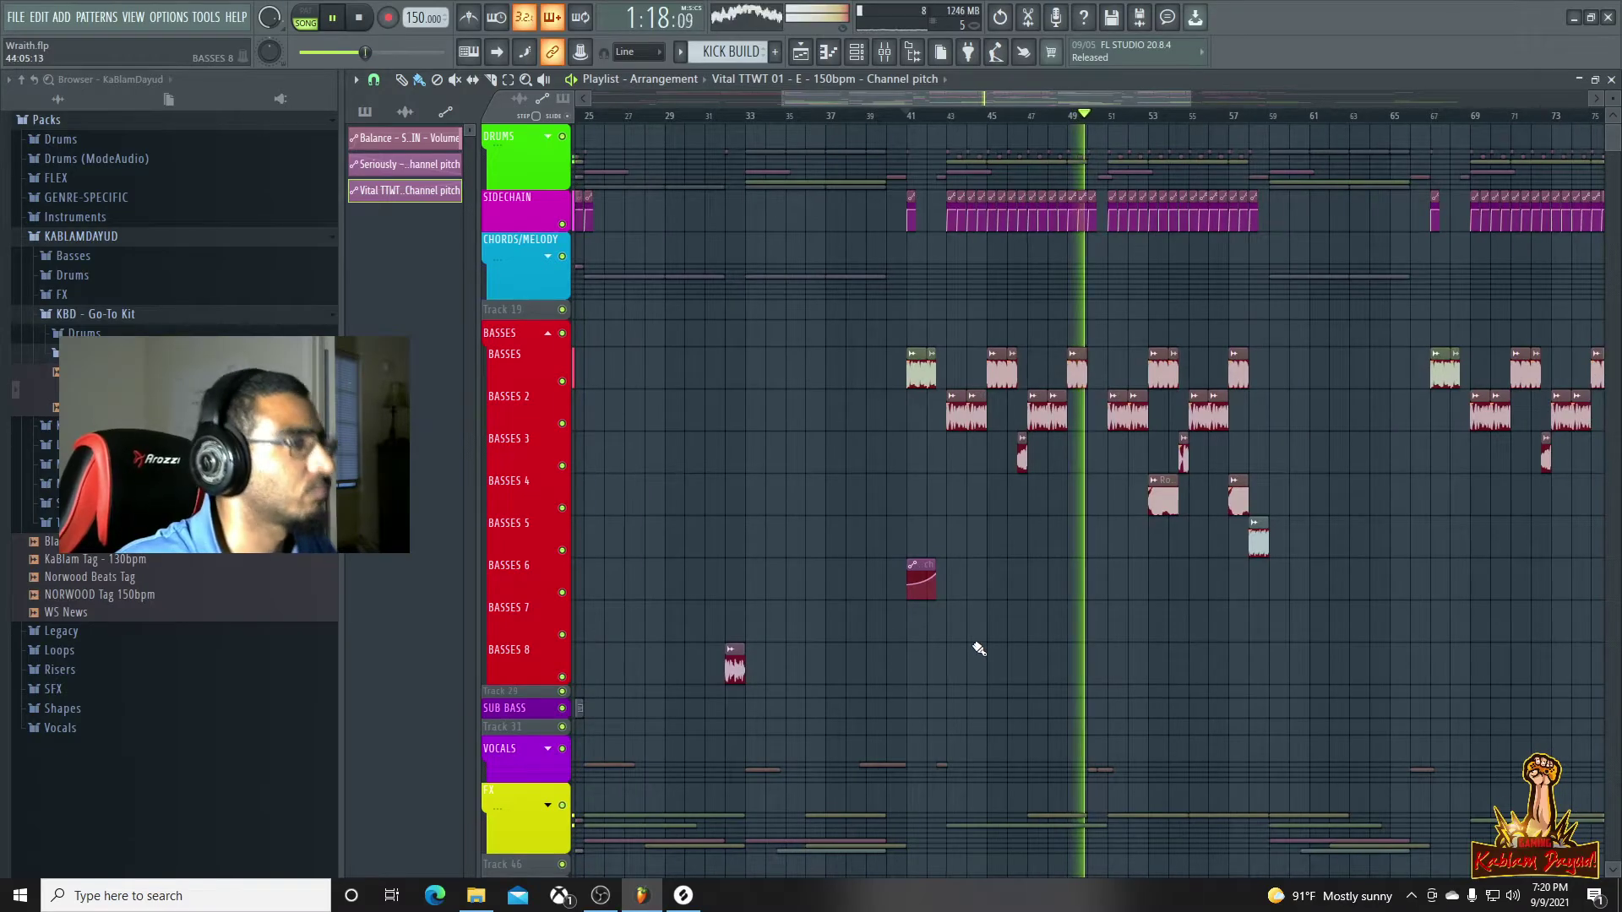
scroll(1131, 536, up, 4)
scroll(1133, 537, up, 1)
key(space)
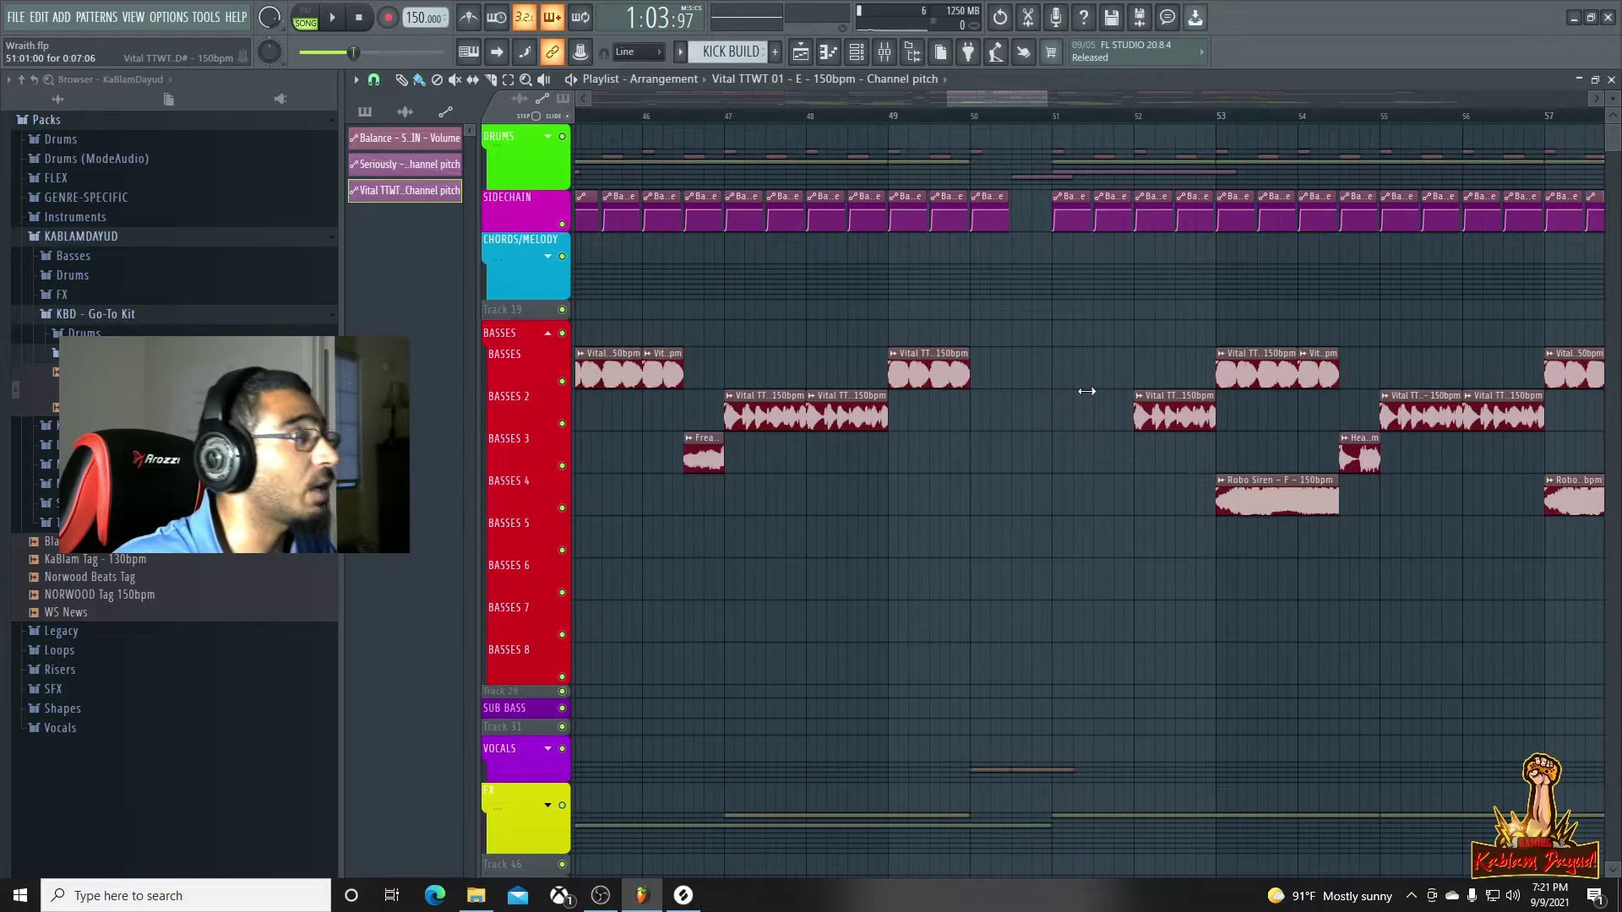
Undo the resize of the BASSES 2 clip at bar 51, collapse the project history, and start playback
key(ctrl+alt+z)
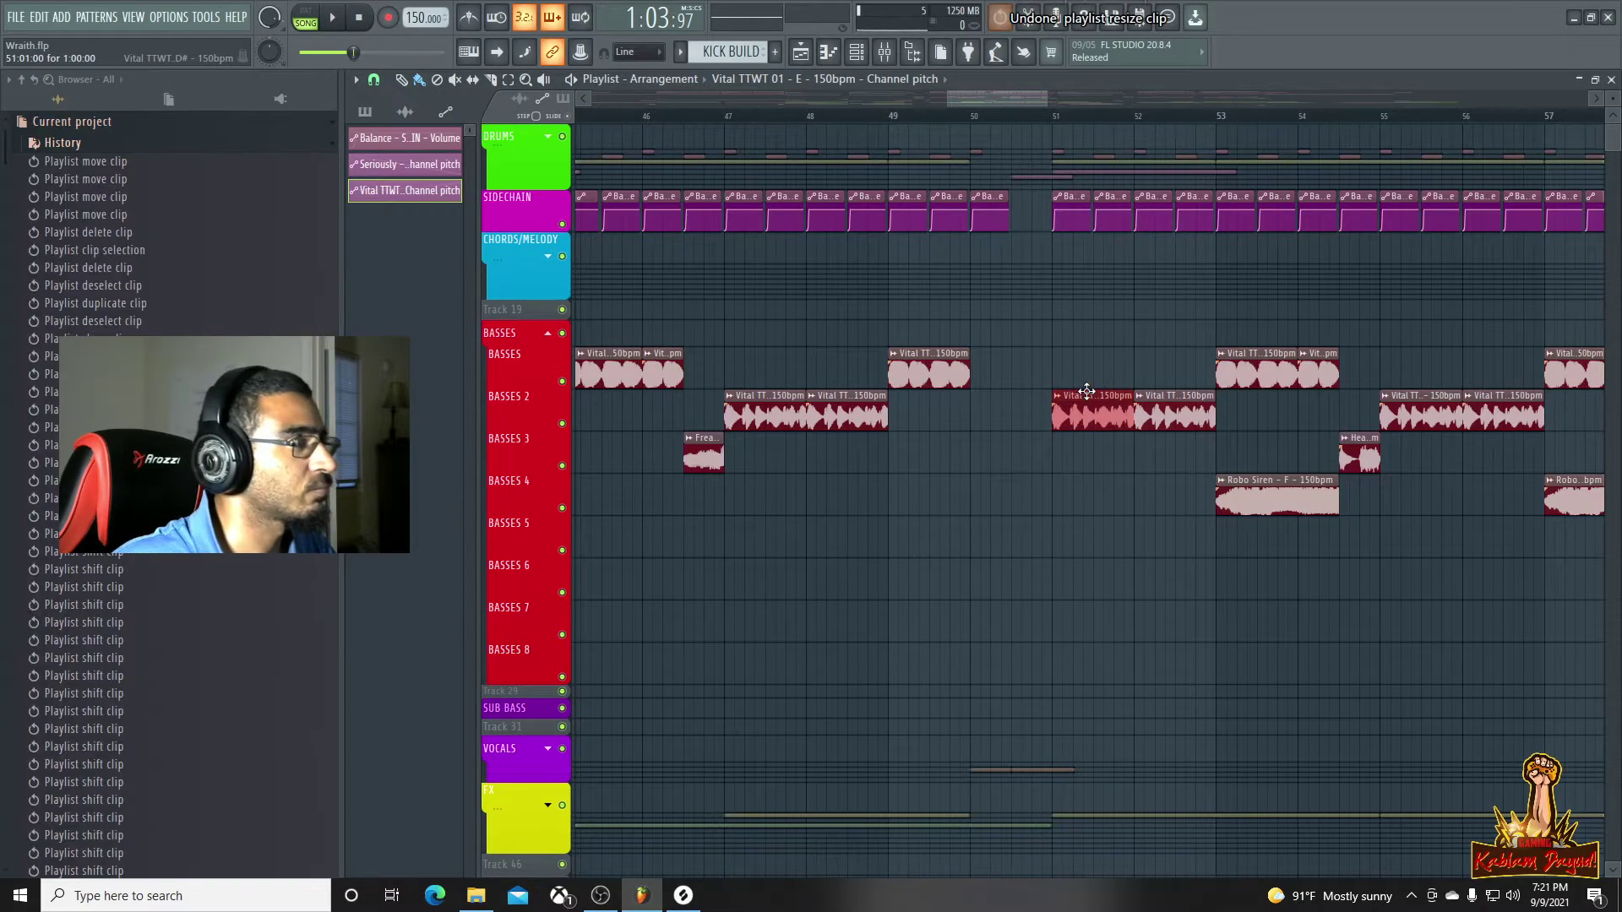
click(44, 146)
key(space)
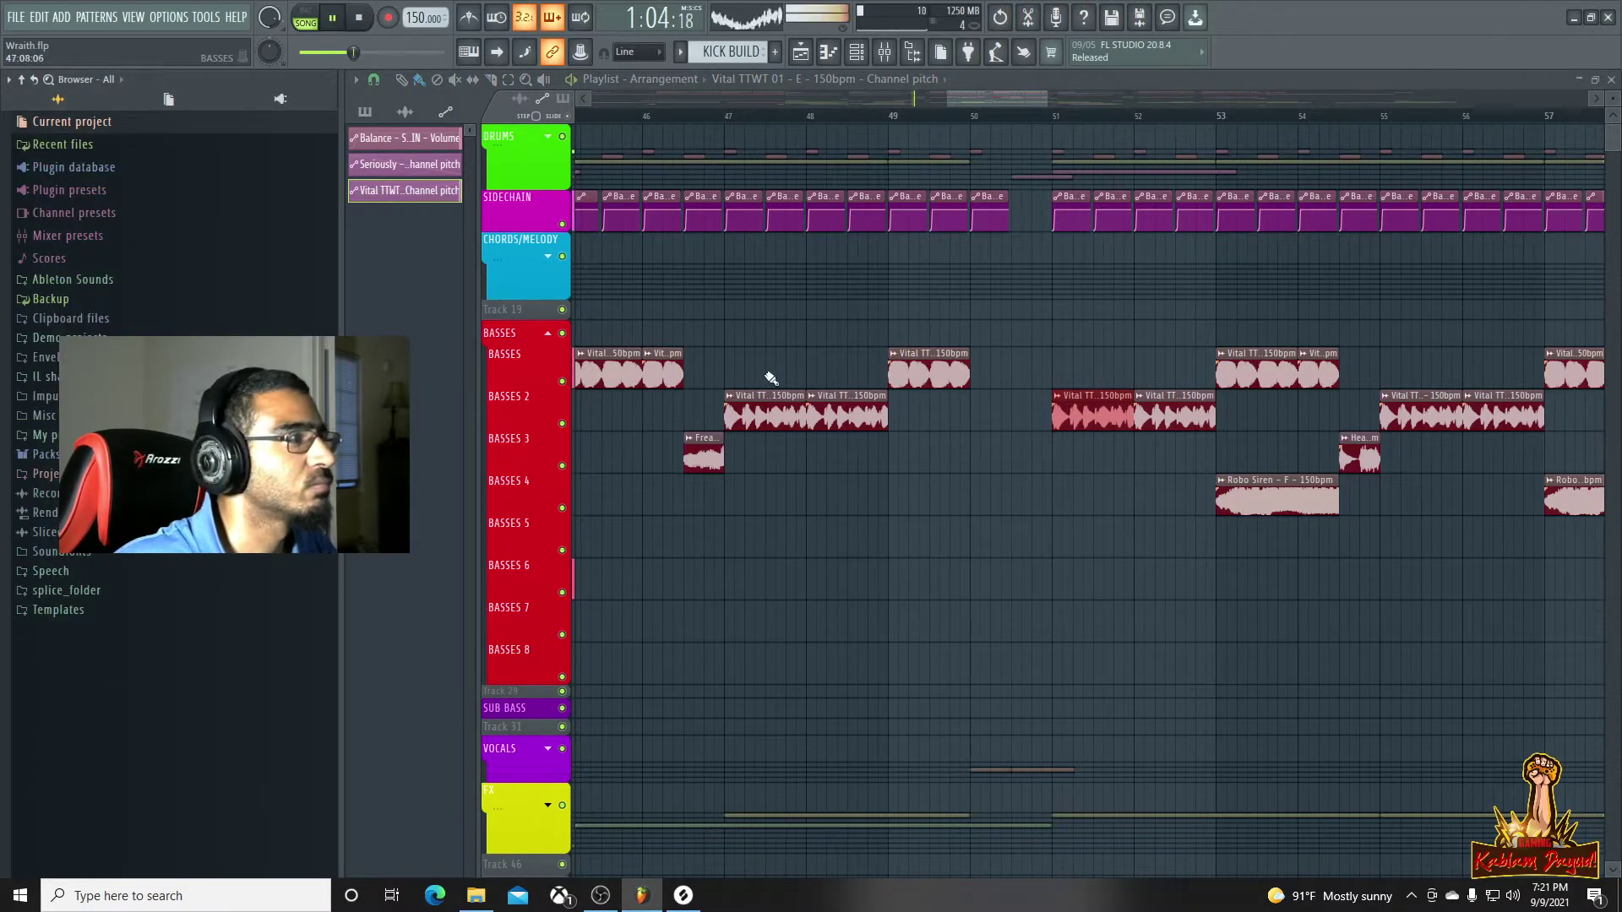
Change the playlist snap setting and play the song from bar 51
click(372, 81)
click(391, 320)
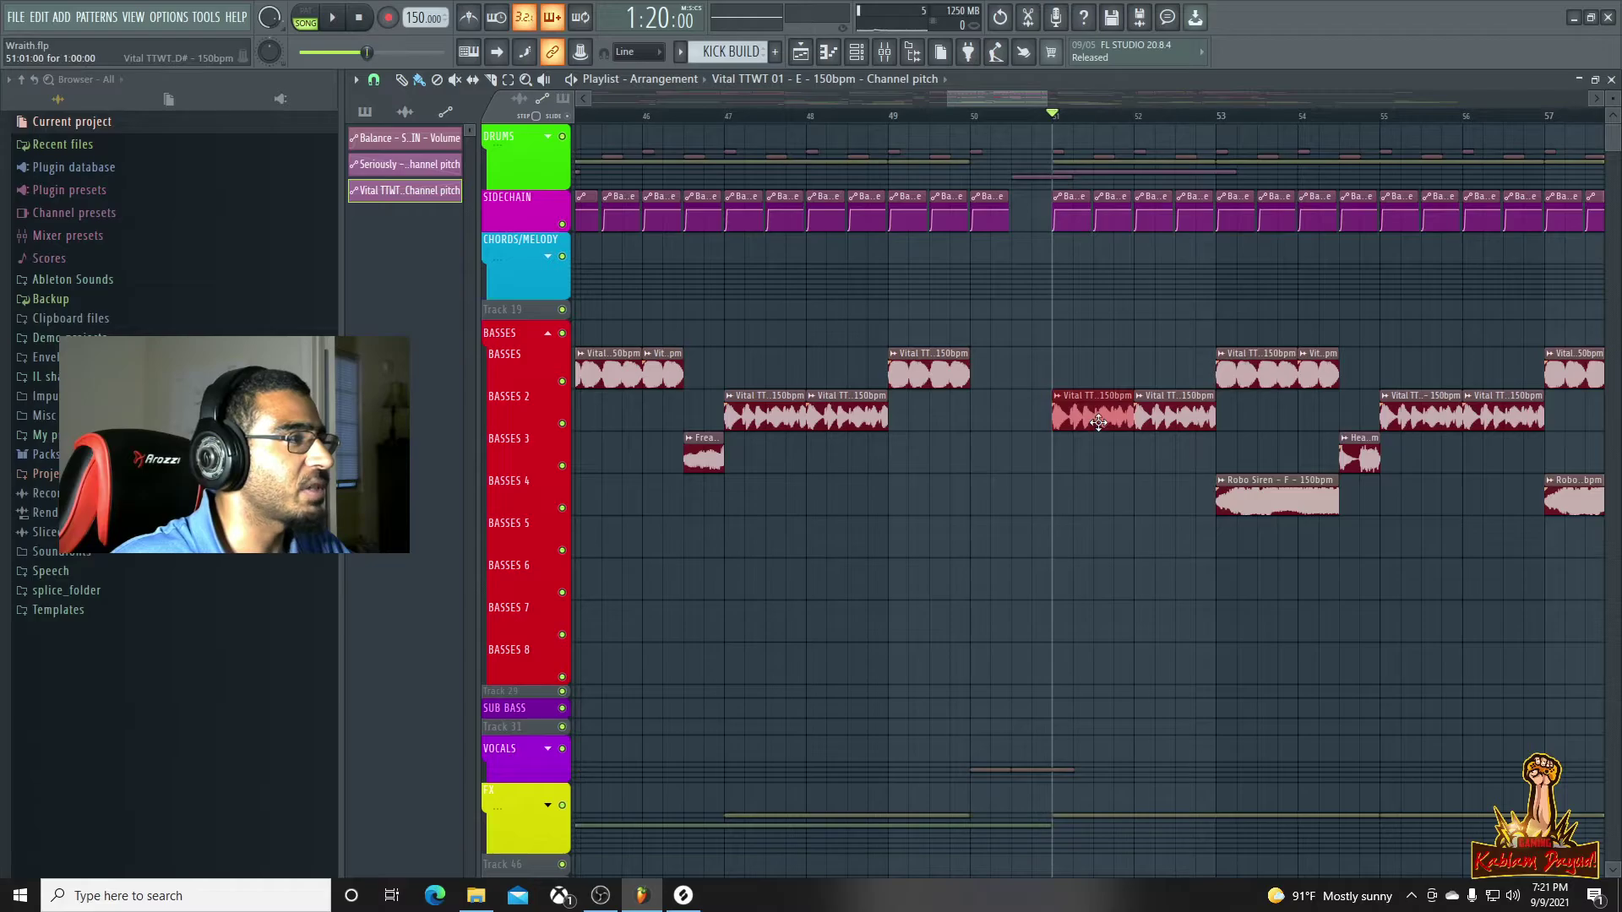
key(space)
key(space)
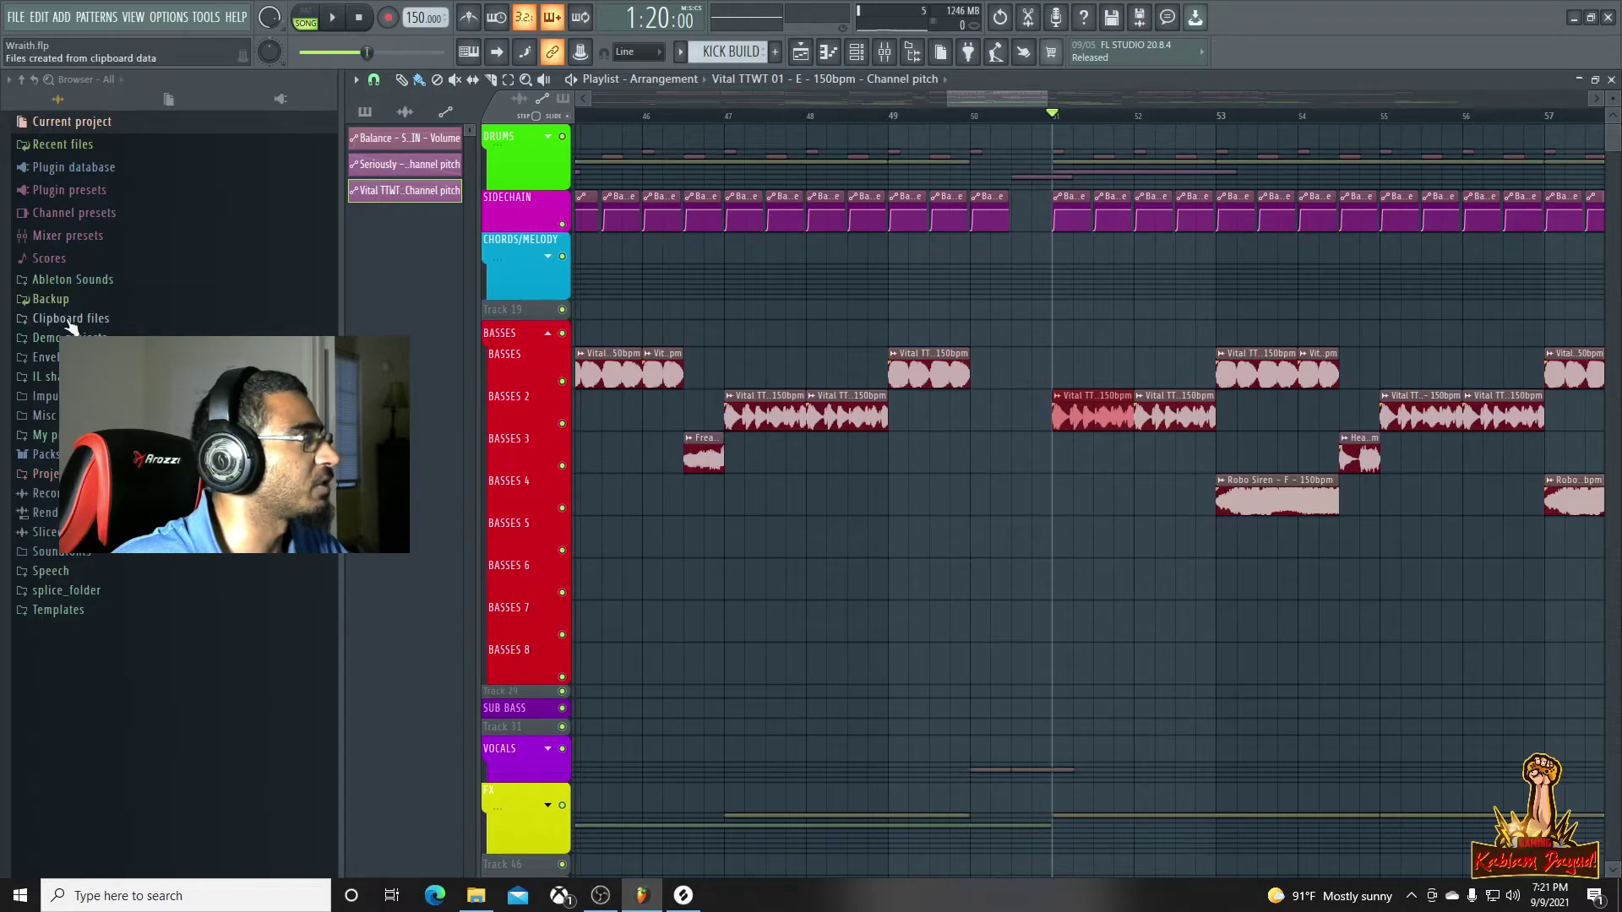
Browse the KABLAMDAYUD sample pack down to the folder holding the Vital TTWT bass samples
click(169, 99)
click(125, 80)
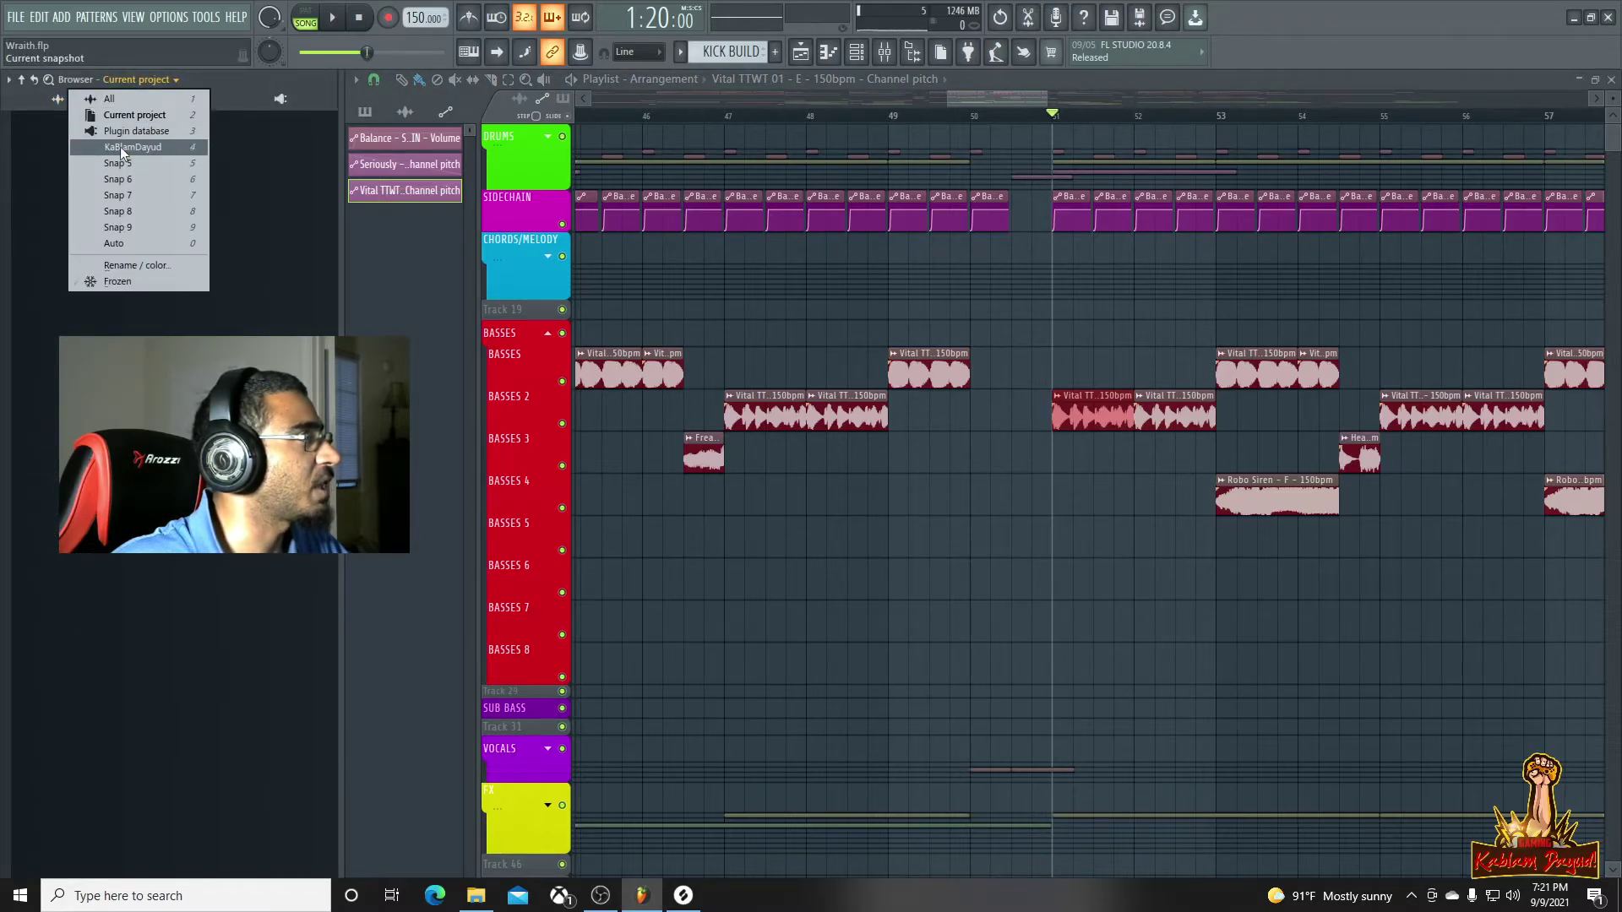
click(123, 149)
click(64, 295)
click(79, 240)
click(73, 238)
click(73, 238)
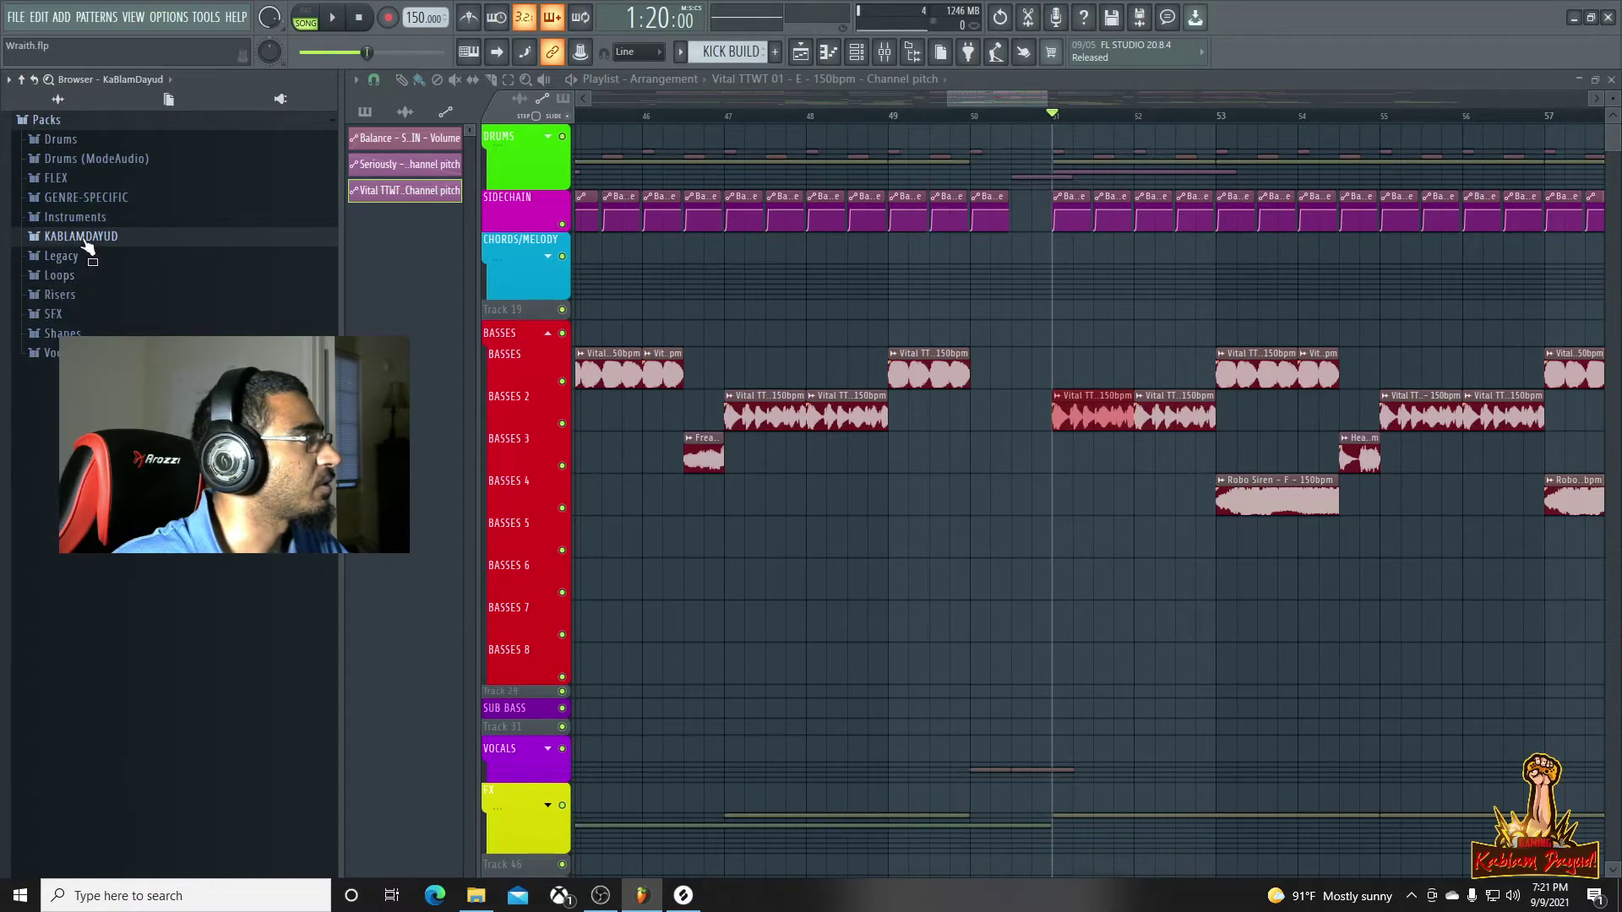
click(81, 238)
click(93, 372)
scroll(127, 506, down, 5)
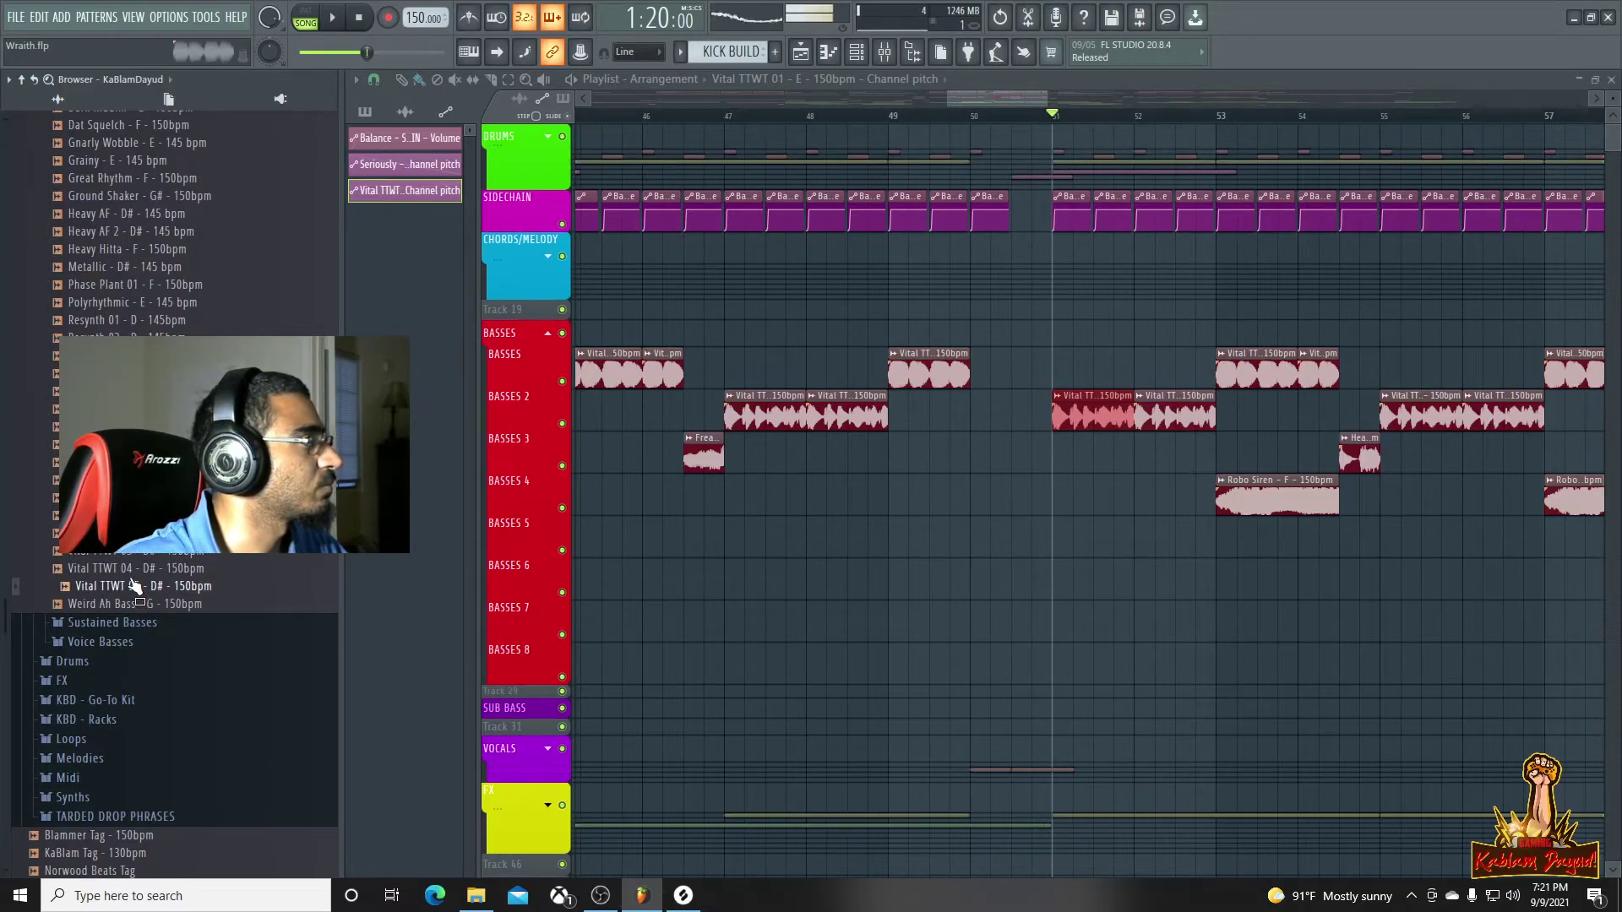
Preview the Vital TTWT bass samples and place Vital TTWT 03 - D# on BASSES 5 halfway through bar 51
key(space)
key(space)
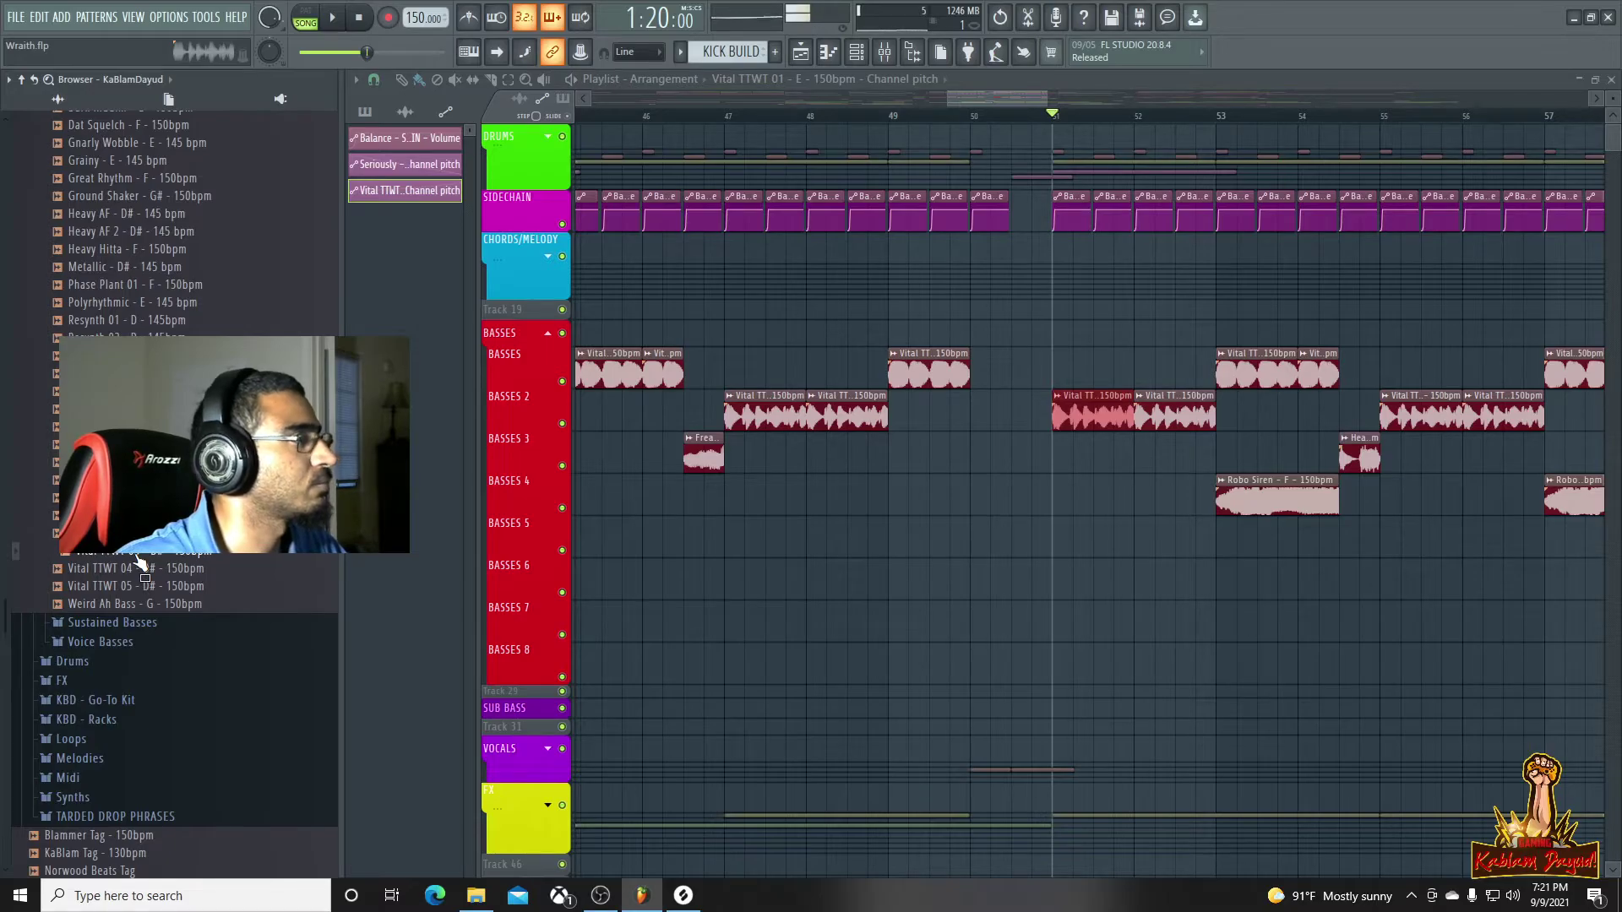
key(space)
key(space)
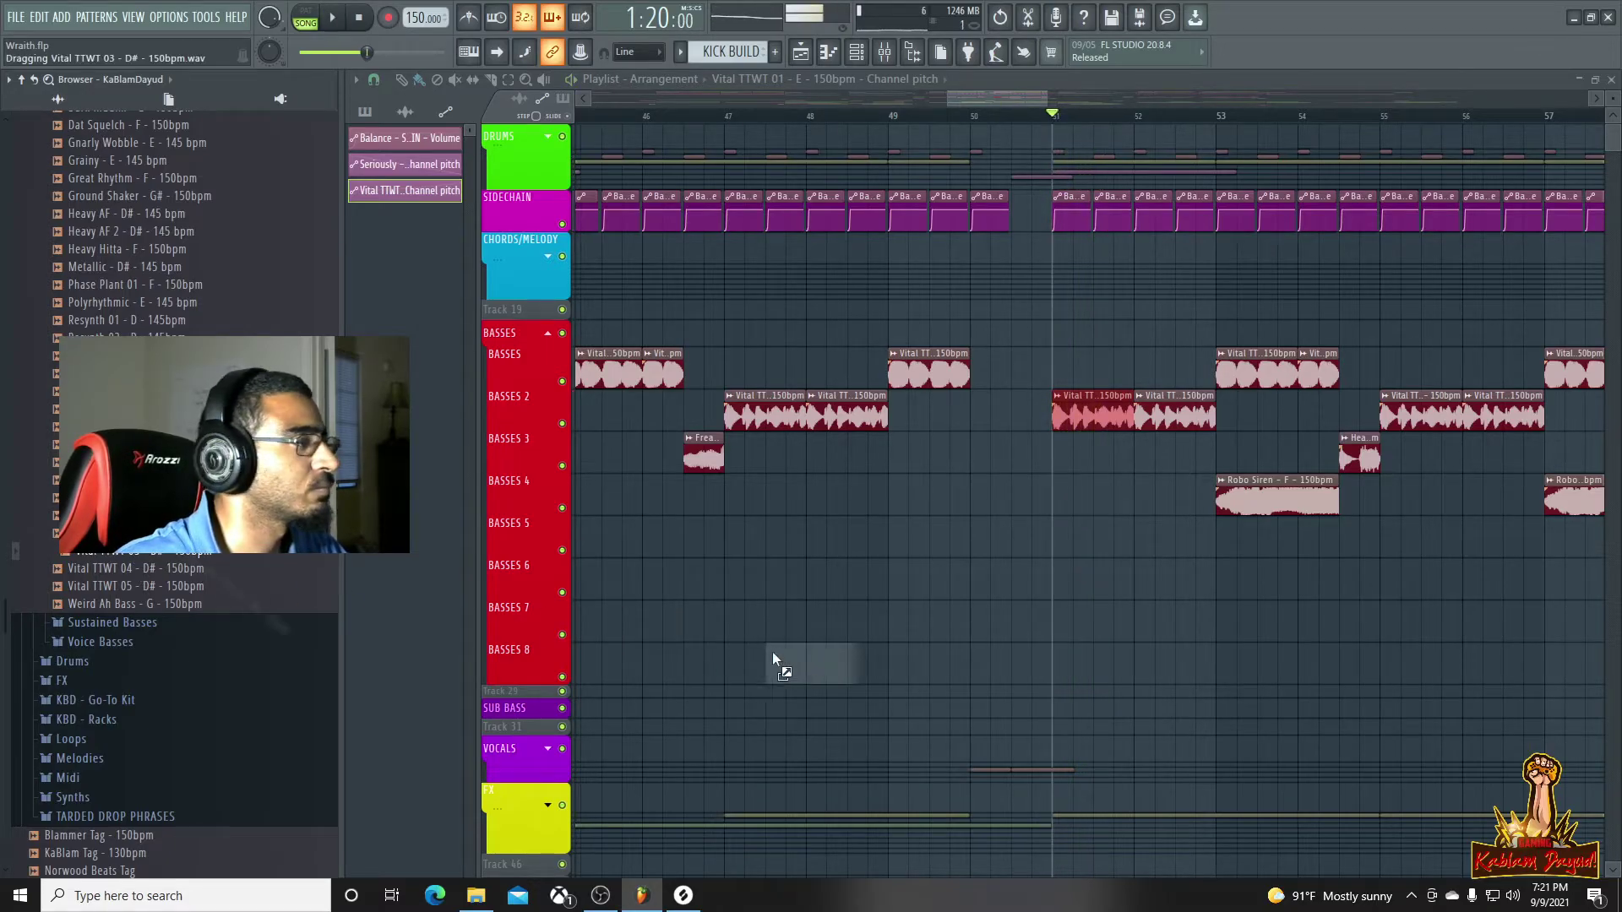
drag(1094, 553, 1095, 551)
Shorten the BASSES 2 clip at bar 51 to half a bar and fill the gap with a half-bar Vital TTWT 03 clip
key(space)
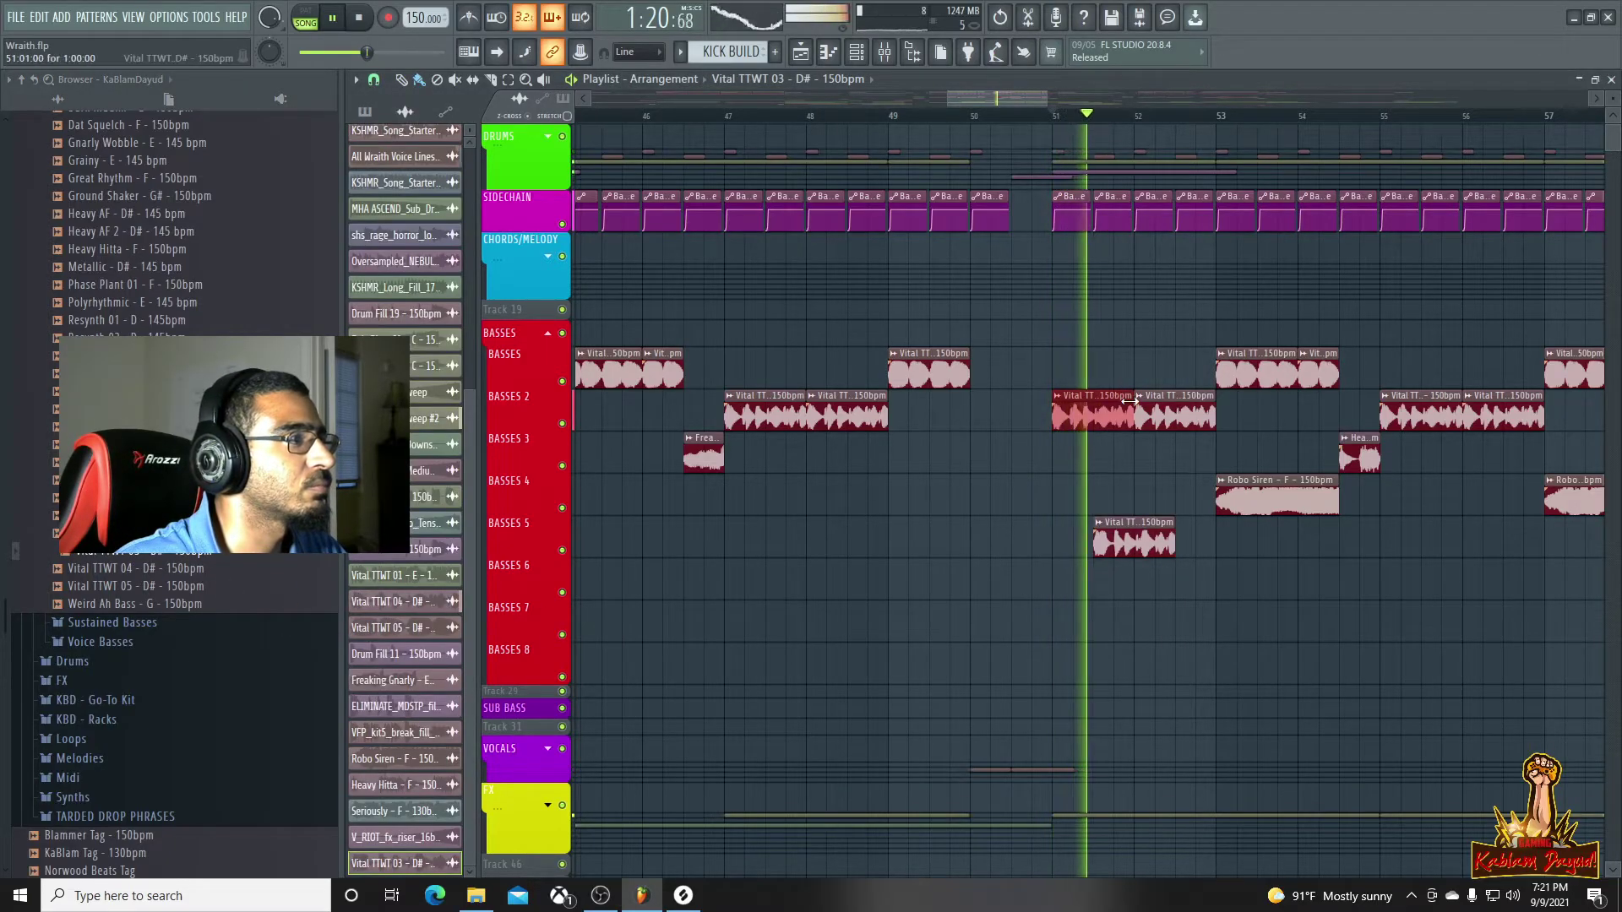
key(space)
drag(1130, 398, 1090, 398)
key(space)
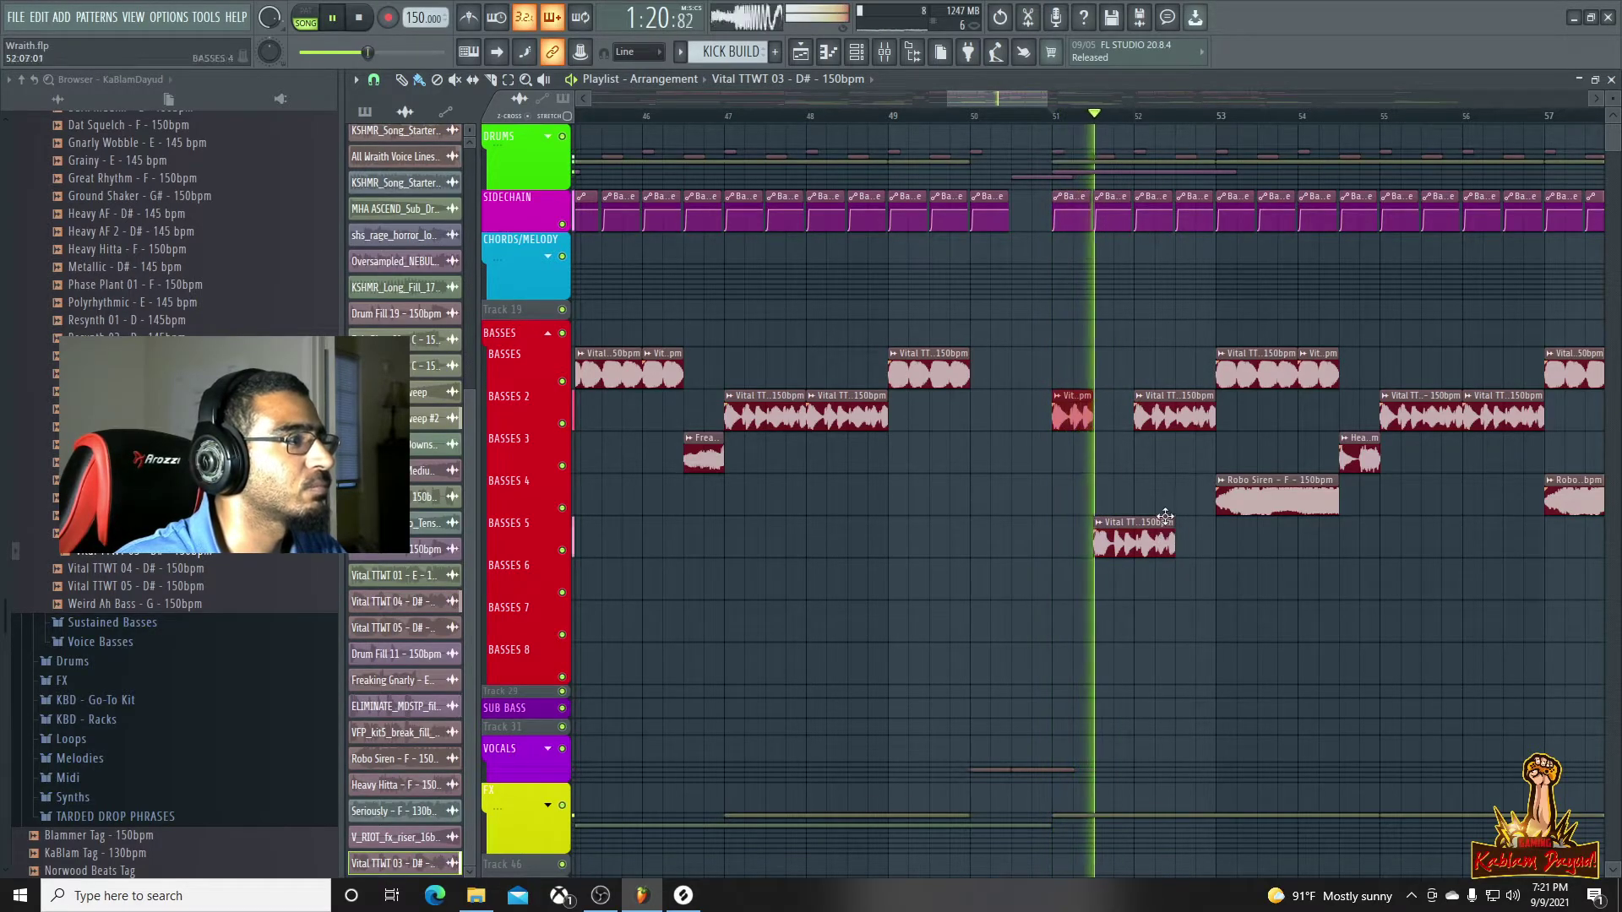
drag(1173, 517, 1100, 382)
key(space)
key(space)
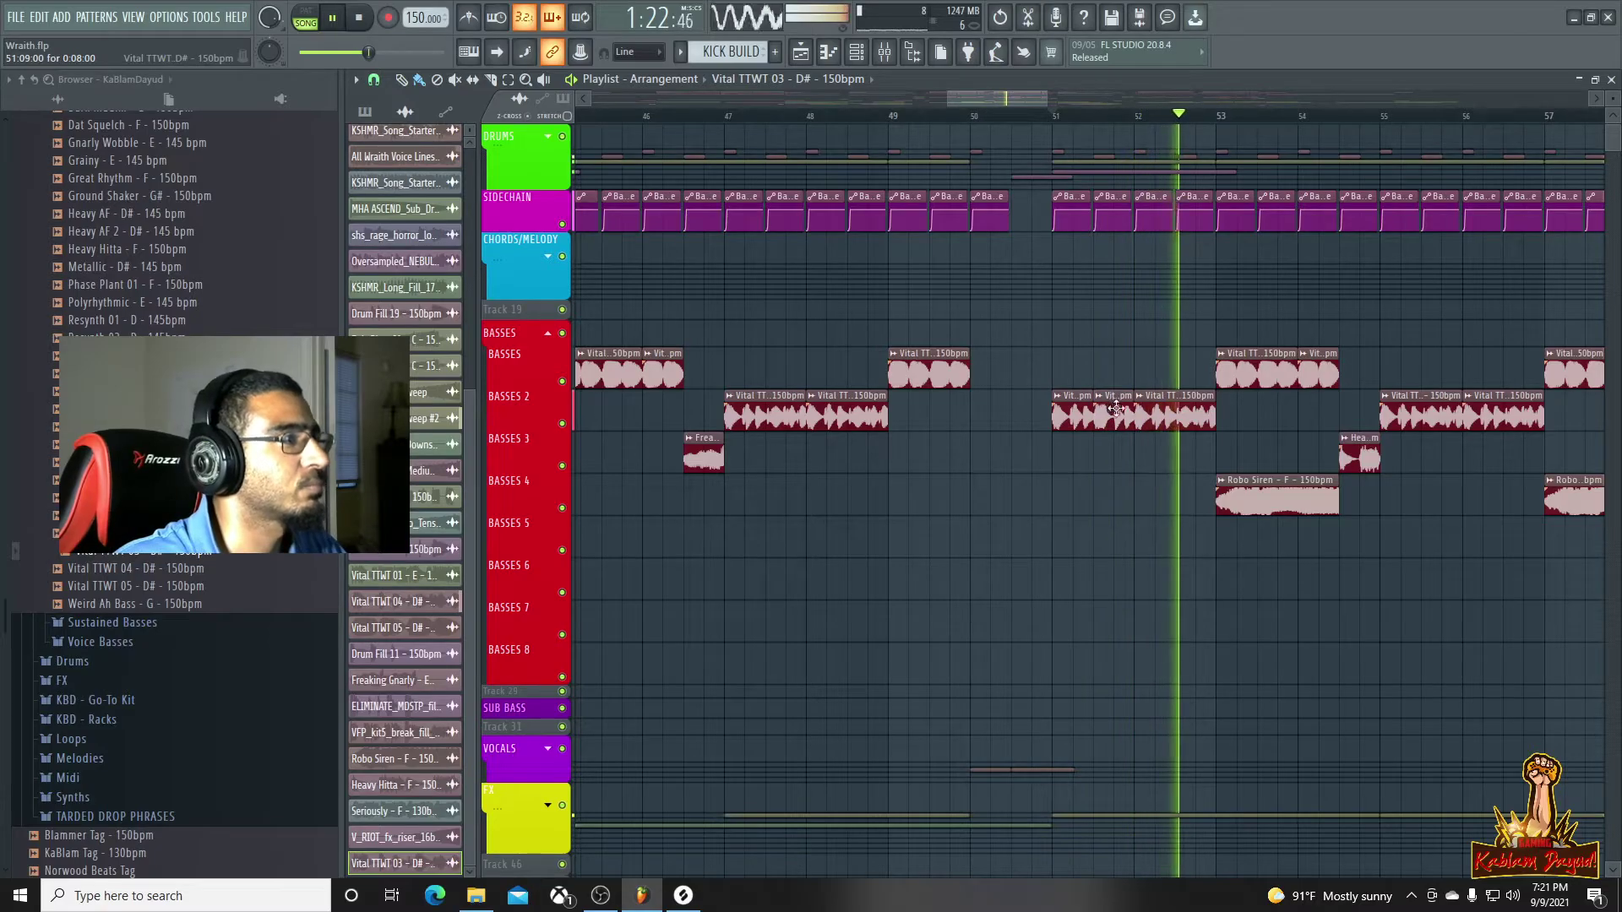
Replace the BASSES 2 clips in bar 52 and bars 55 to 56 with copies of the alternating half-bar pair, and play from bar 51
key(space)
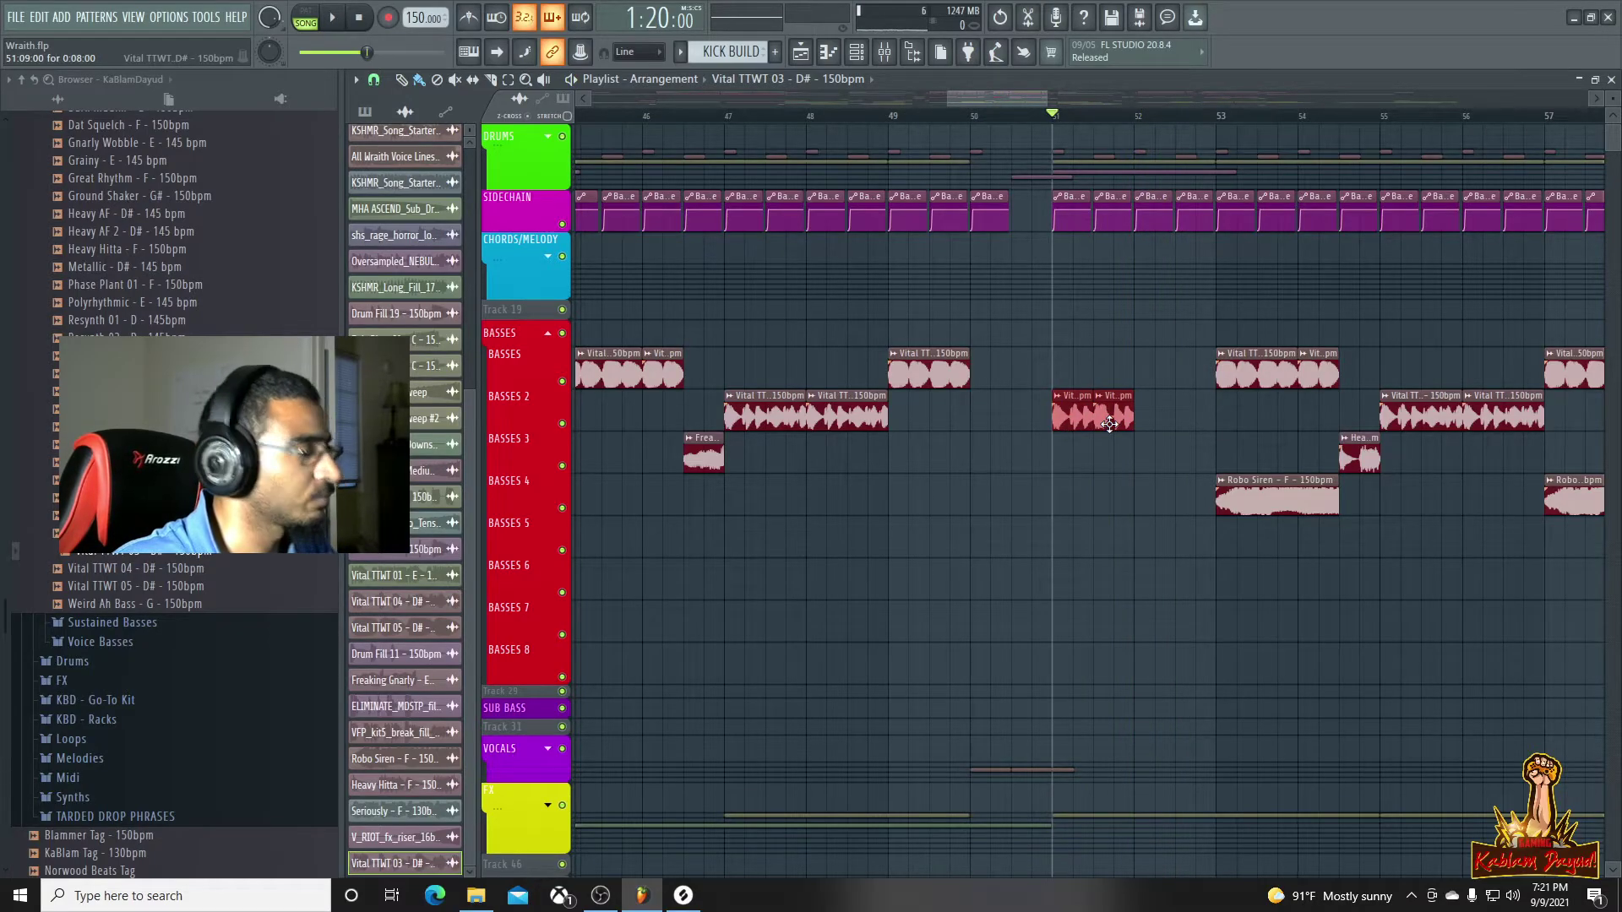
scroll(1476, 466, down, 2)
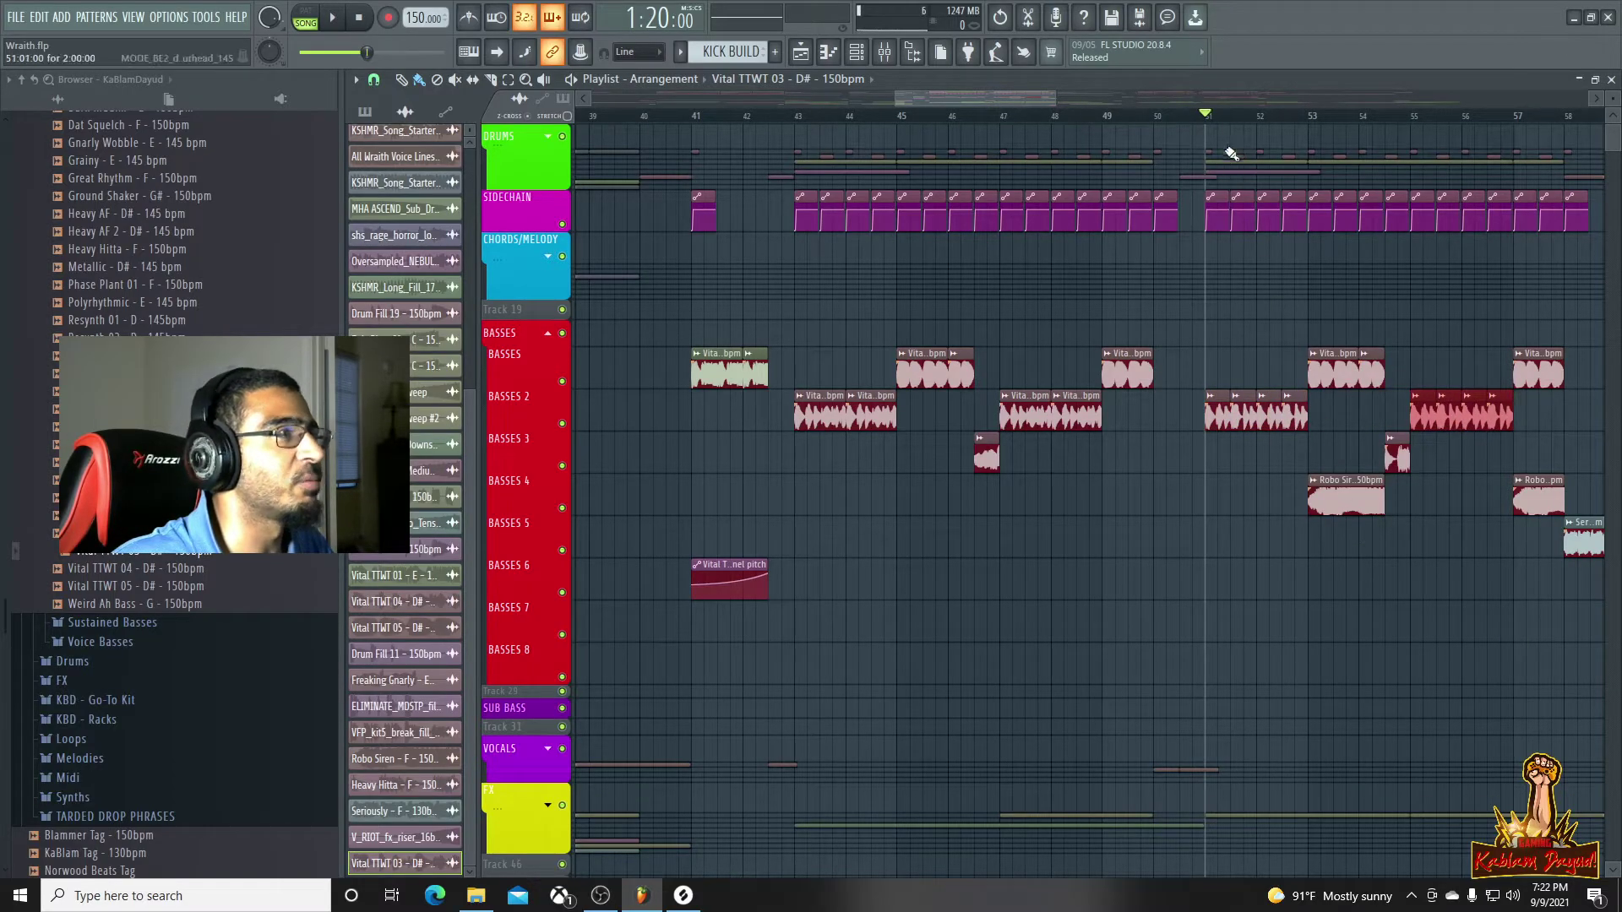
key(space)
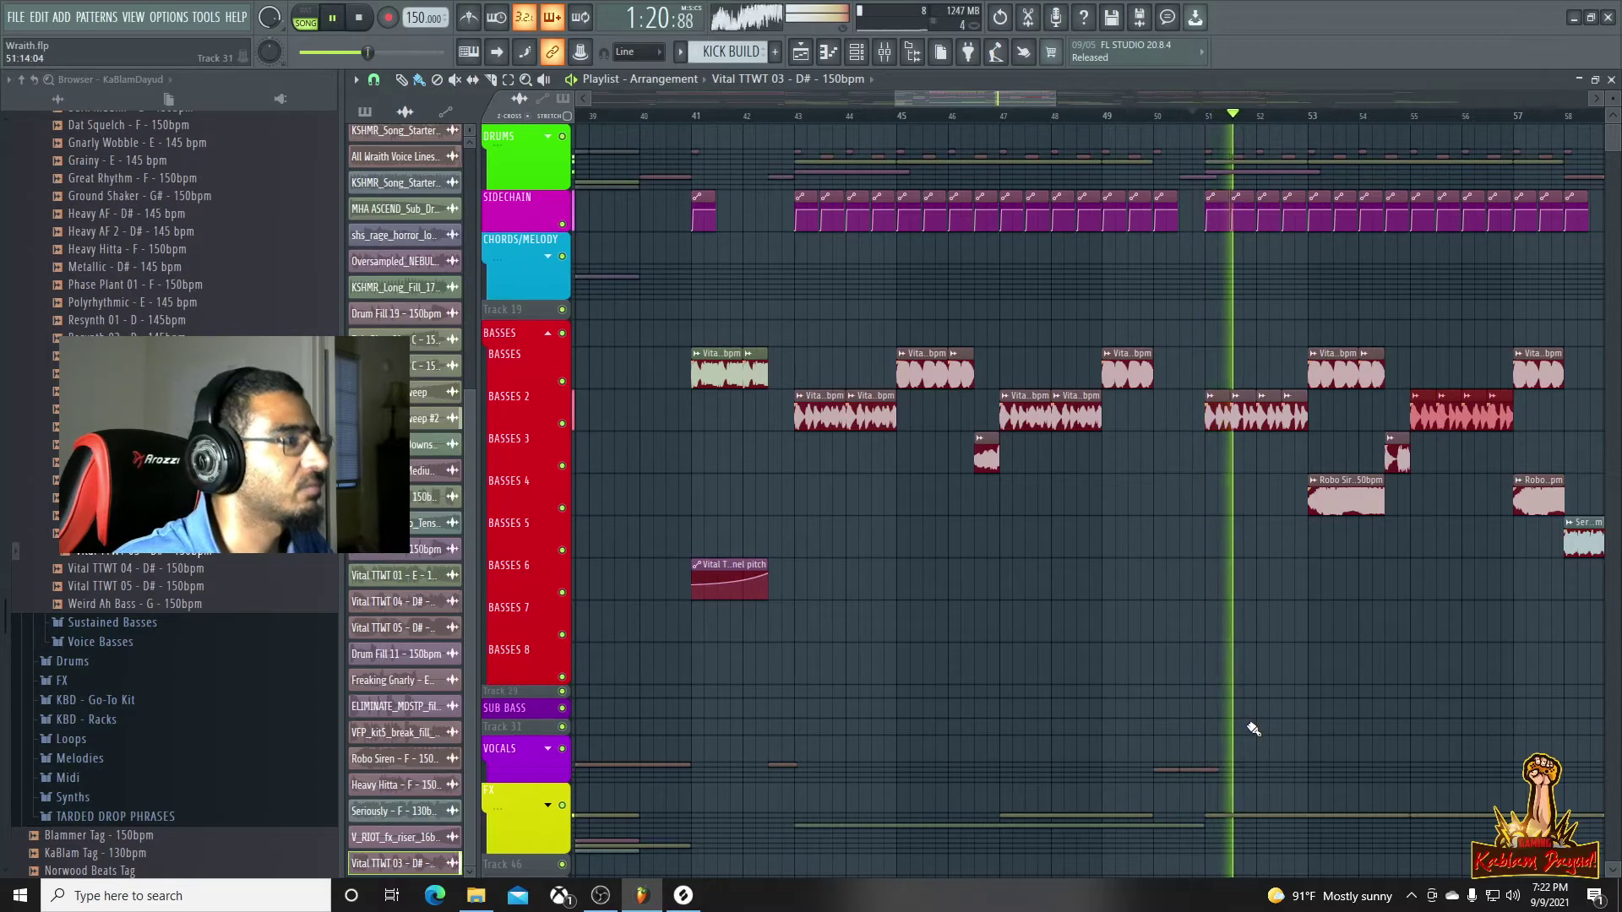
Route the Vital TTWT 03 channel to mixer track 22 and check the section from bar 51 in playback
double_click(1245, 423)
double_click(1271, 421)
key(space)
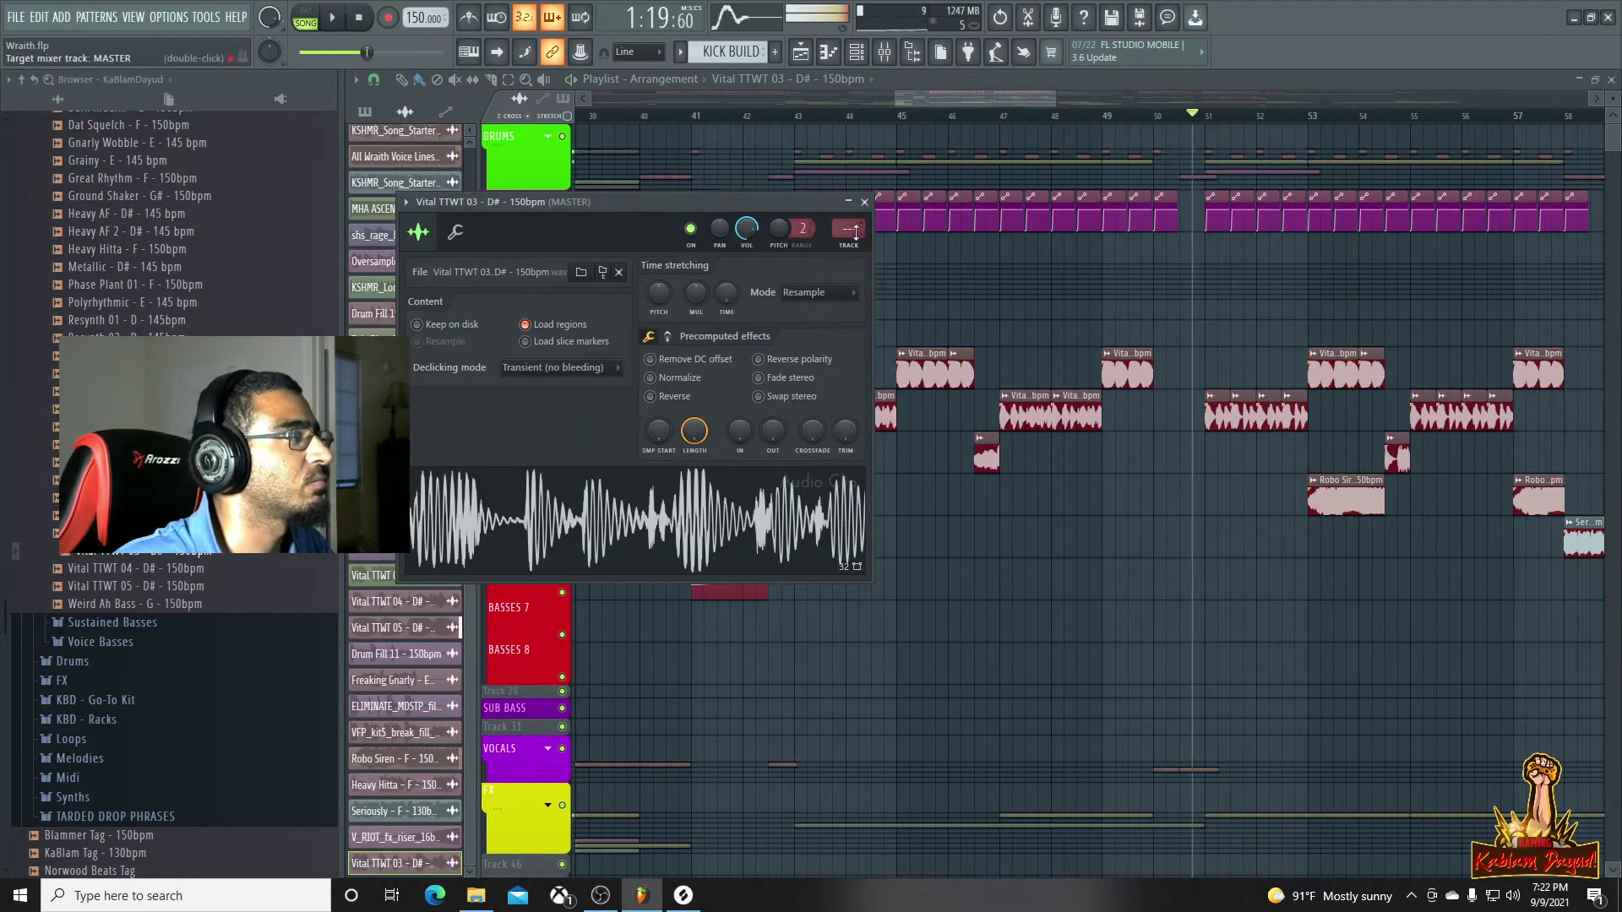
key(space)
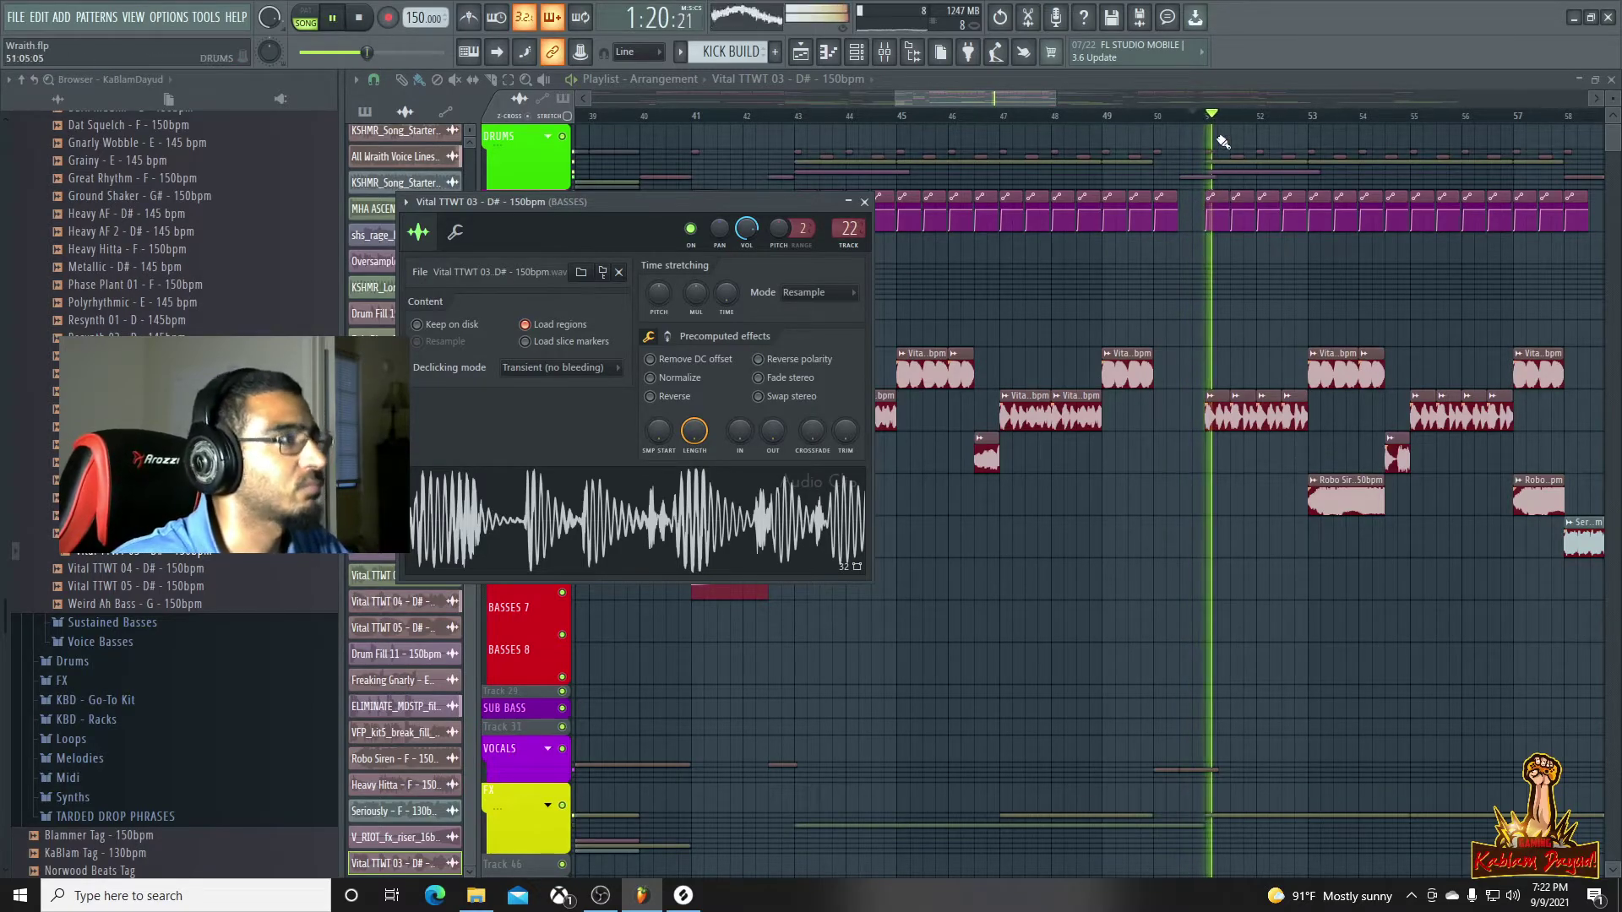
key(Escape)
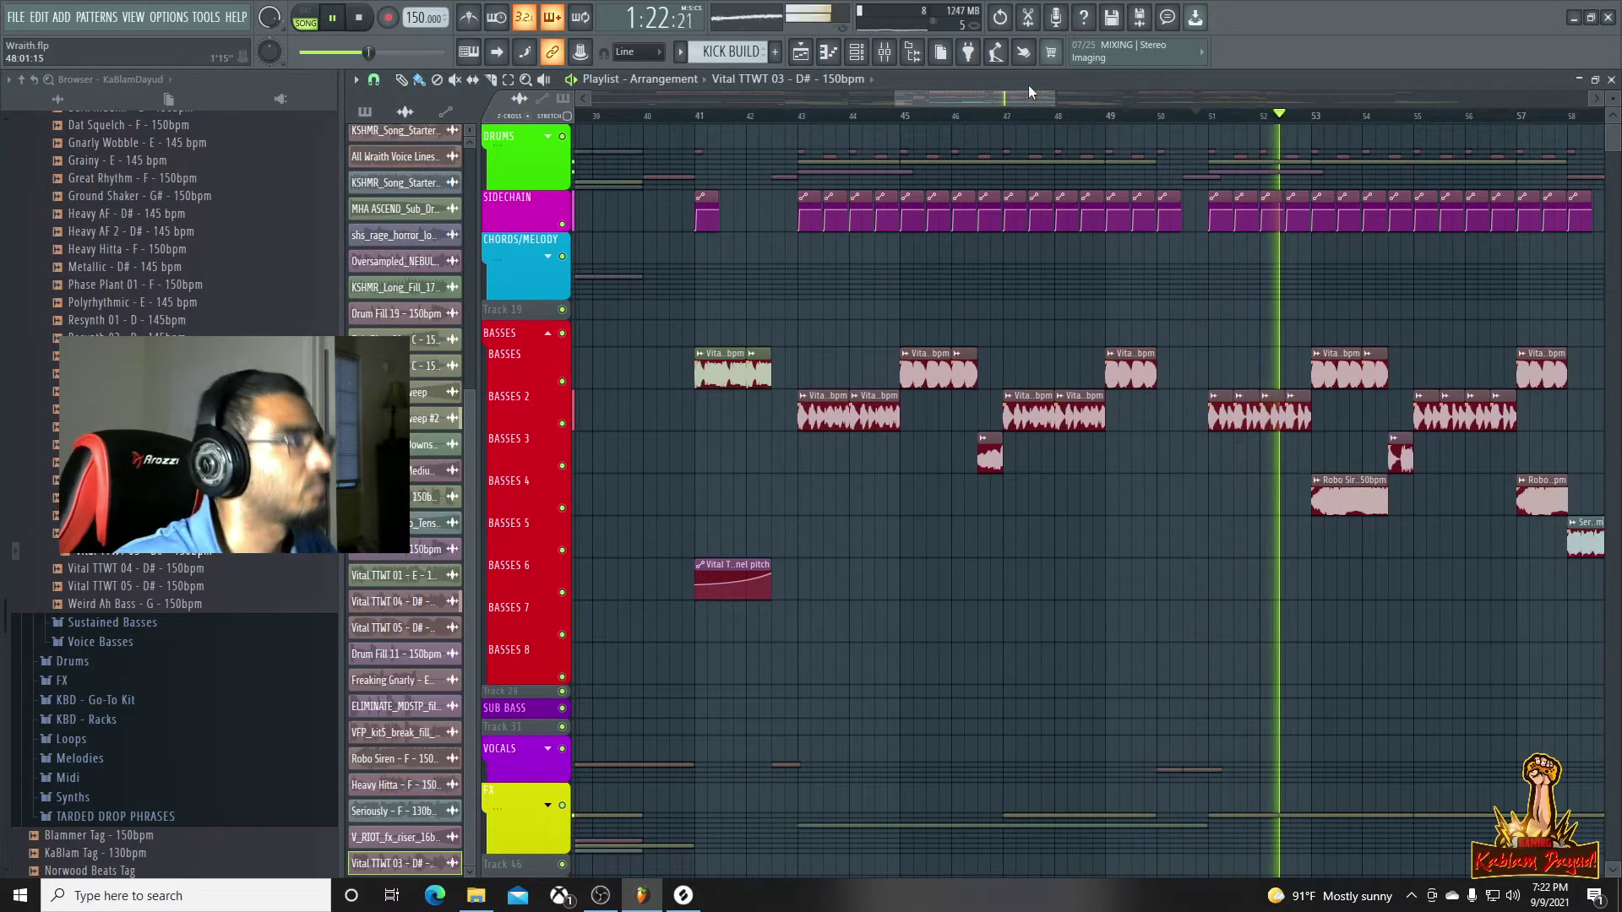
Route the Heavy Hitta channel to mixer track 24 and listen to it in playback
drag(1054, 99, 1277, 133)
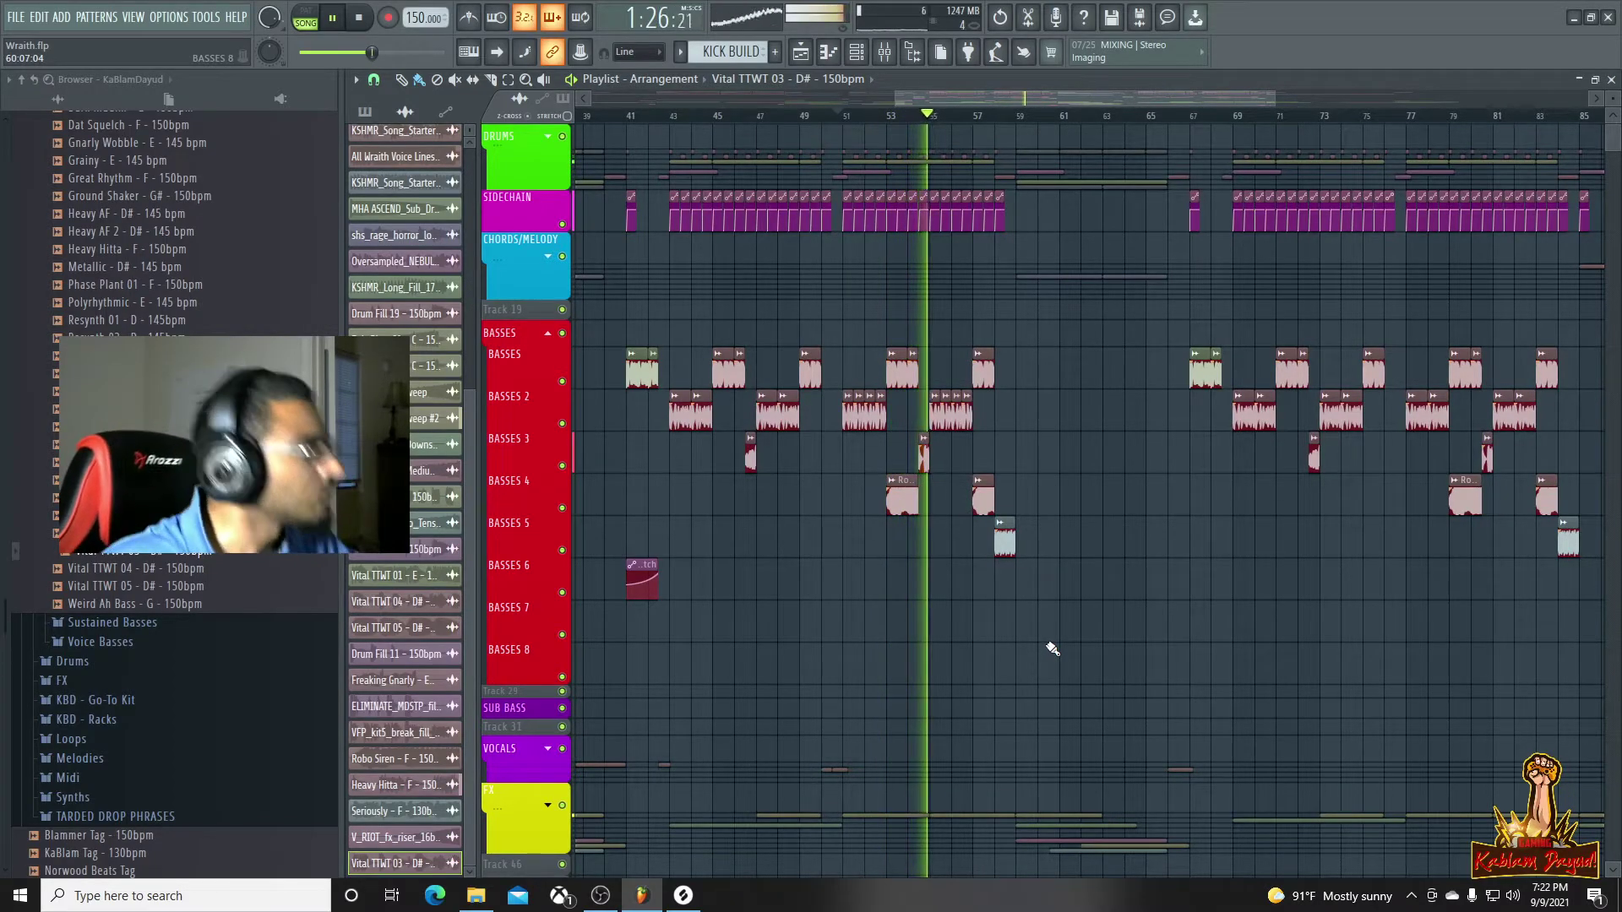
double_click(924, 448)
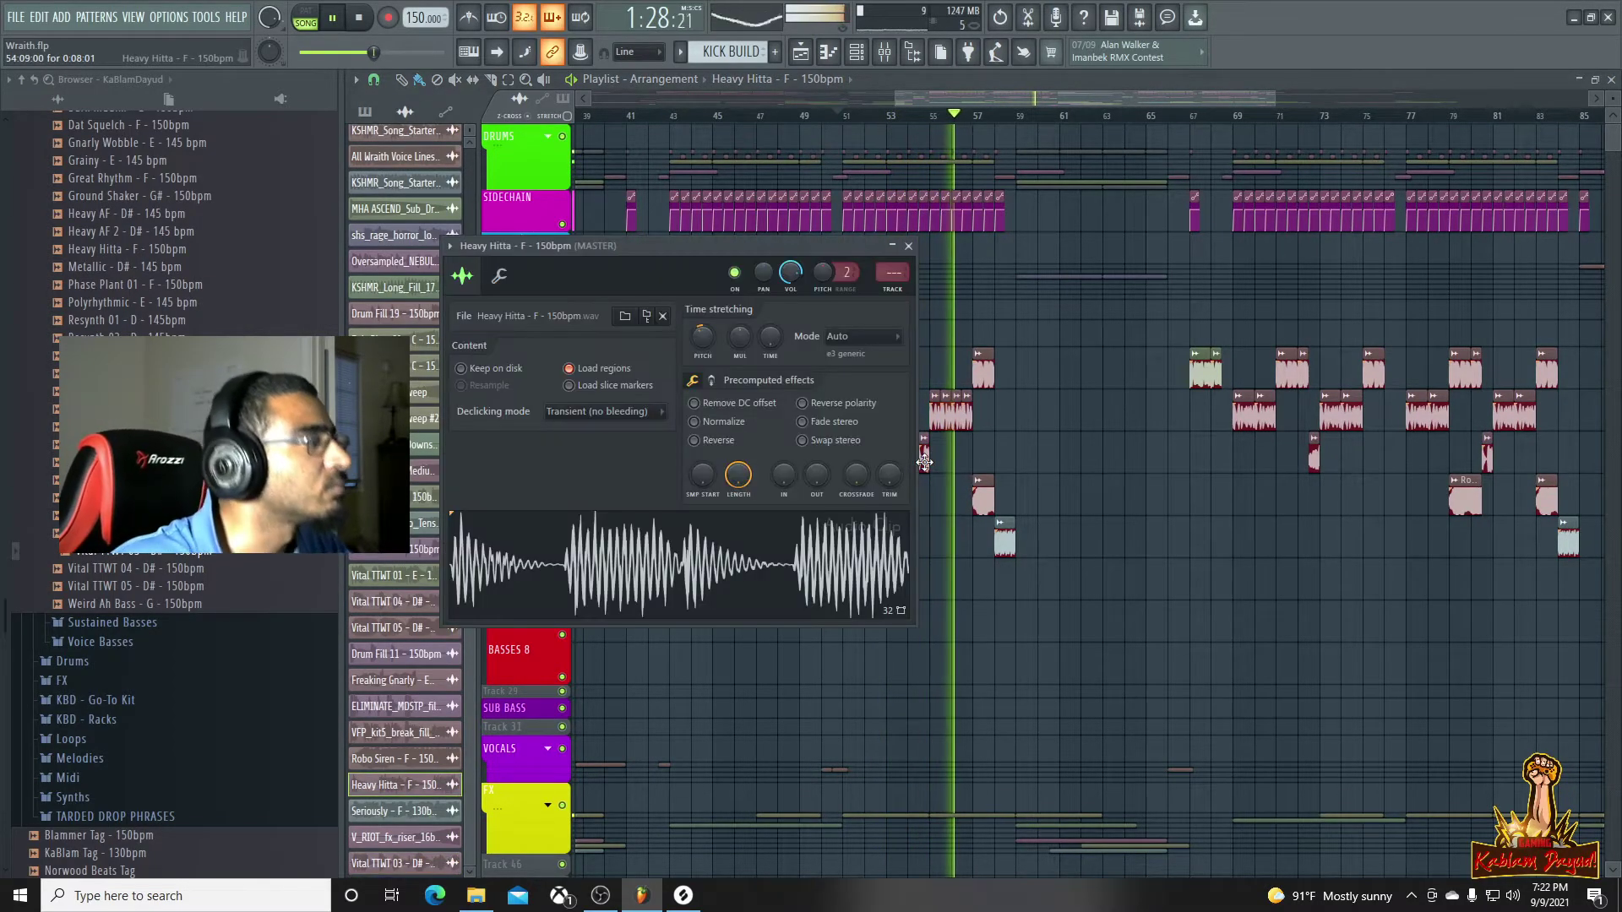
key(space)
click(909, 54)
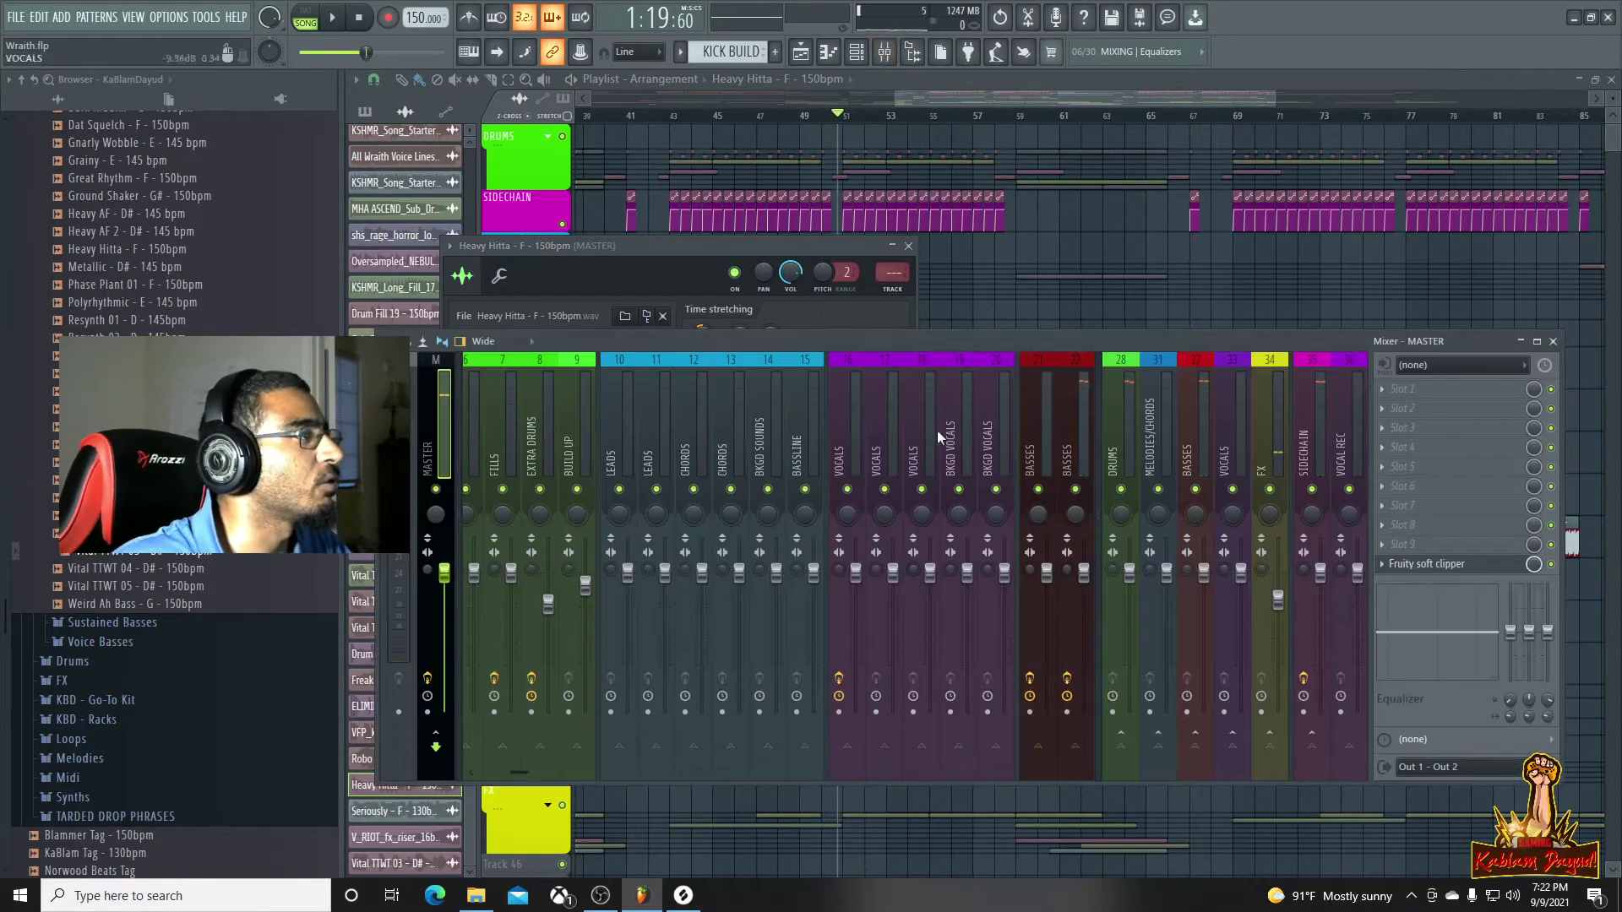
drag(515, 775, 566, 775)
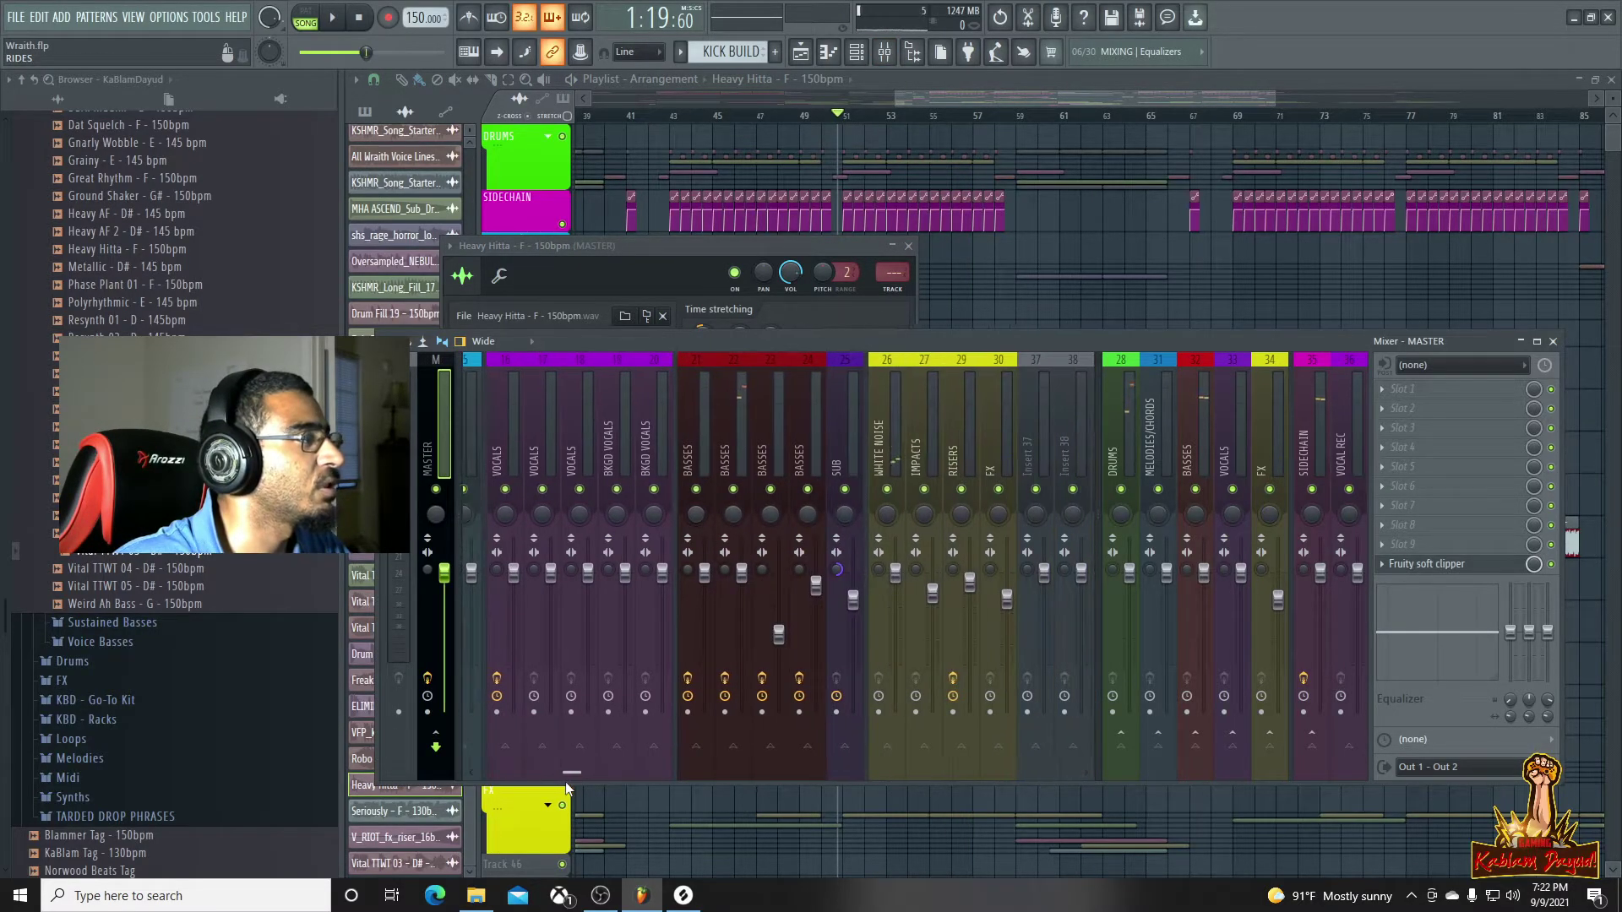
click(801, 454)
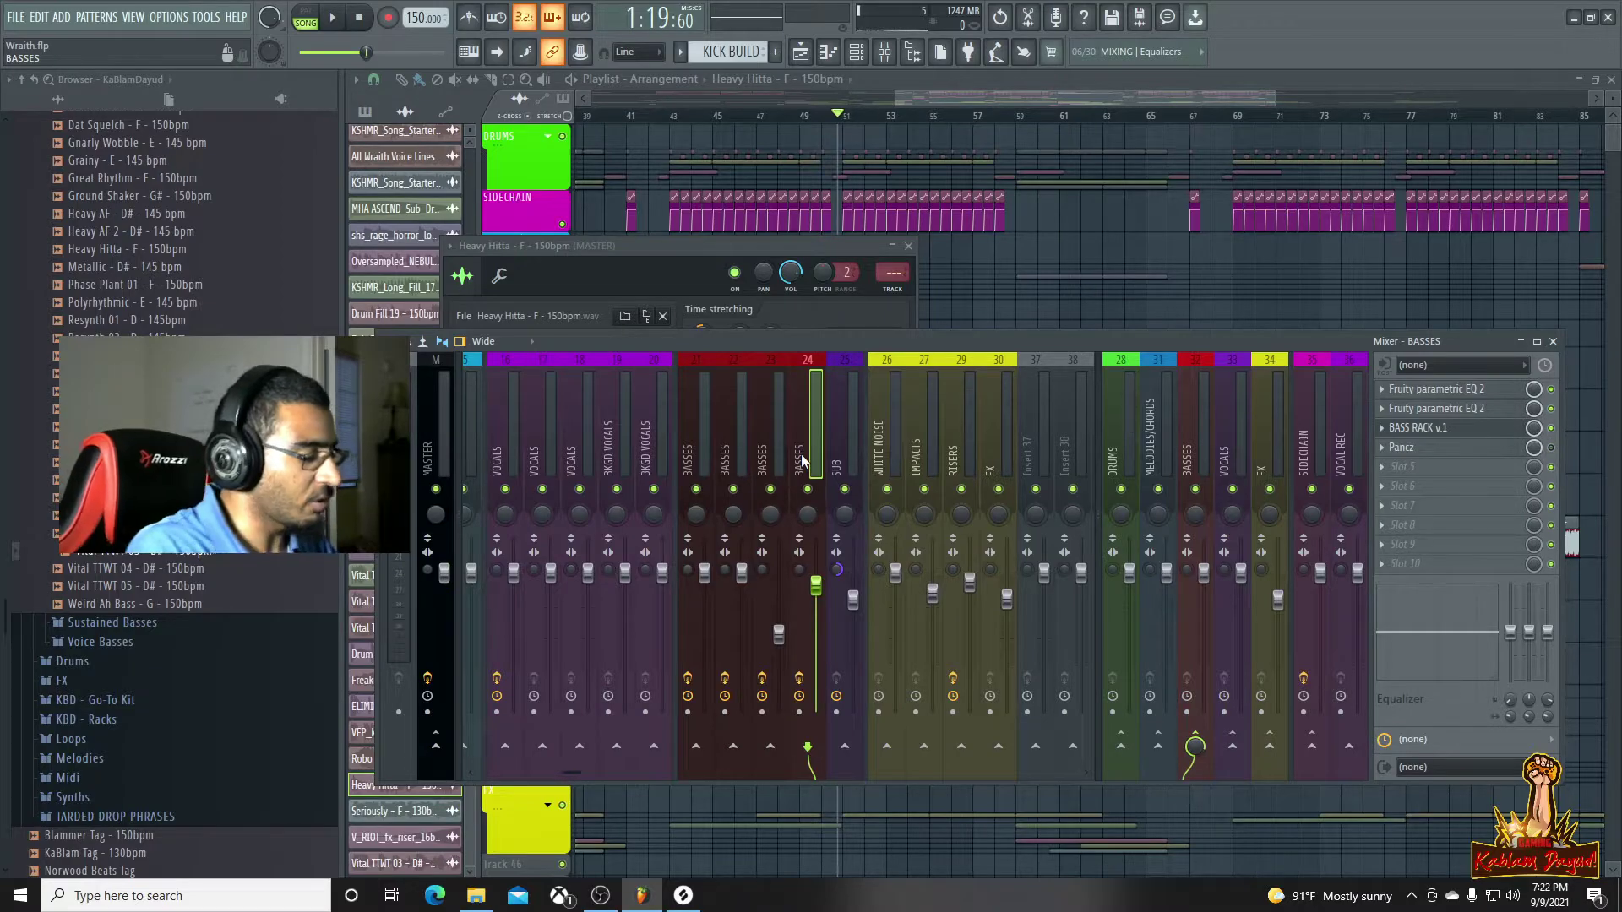
key(ctrl+l)
key(space)
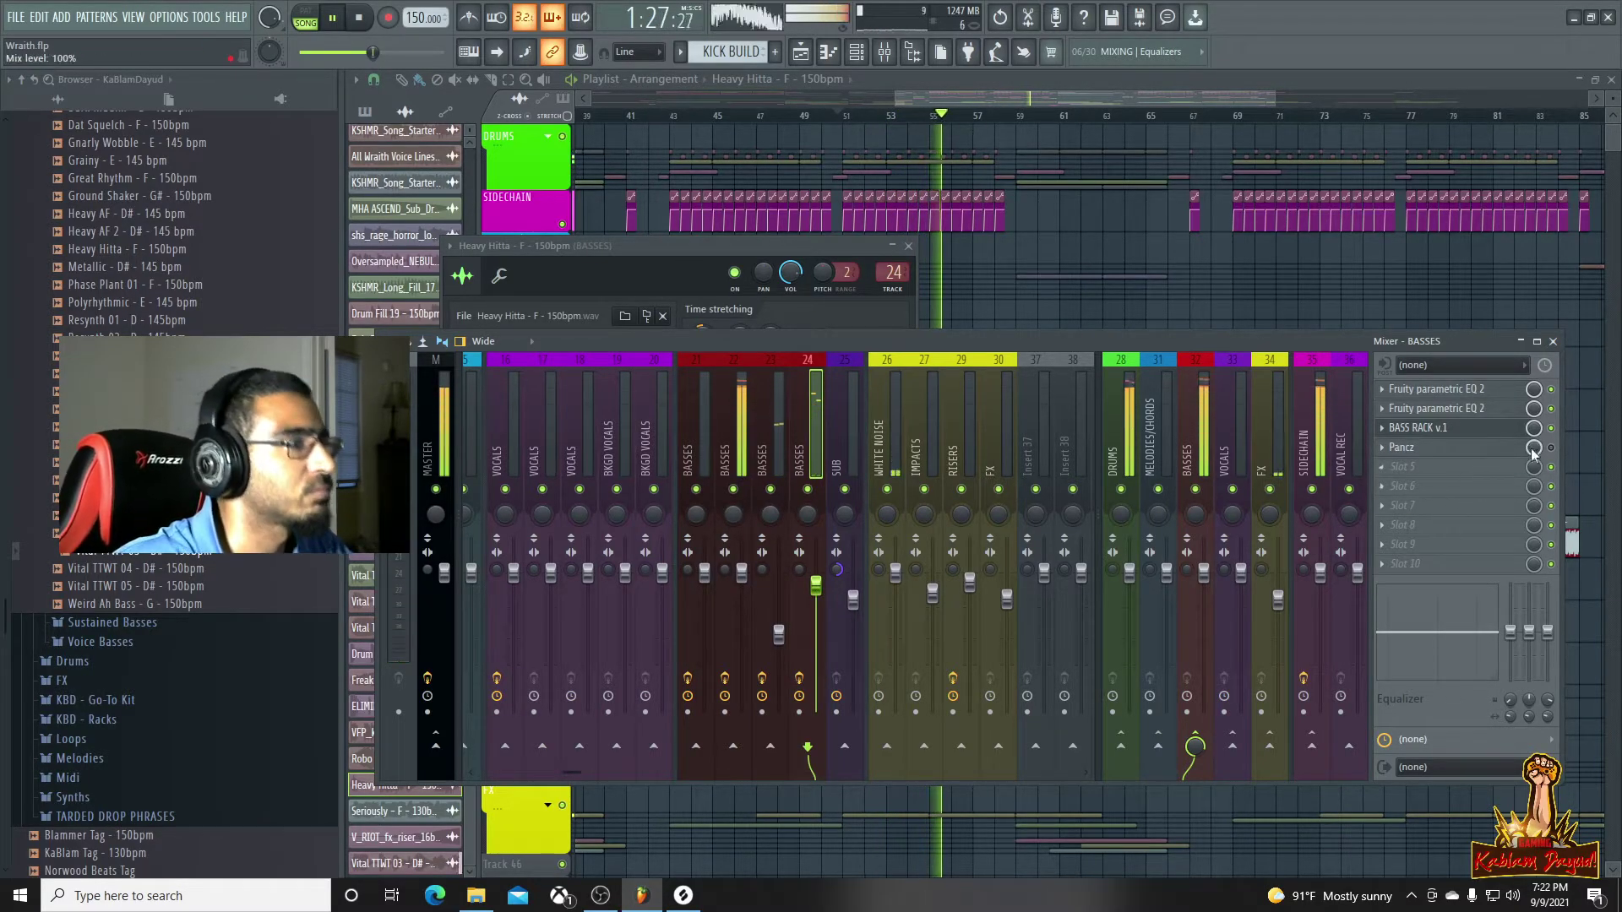
Replay the section around the Heavy Hitta clip on BASSES 3 and reopen the clip's channel settings
right_click(1025, 128)
key(space)
key(space)
double_click(922, 463)
double_click(922, 463)
key(space)
key(space)
Raise the Heavy Hitta channel's volume multiplier and check it in playback from about bar 54
click(512, 275)
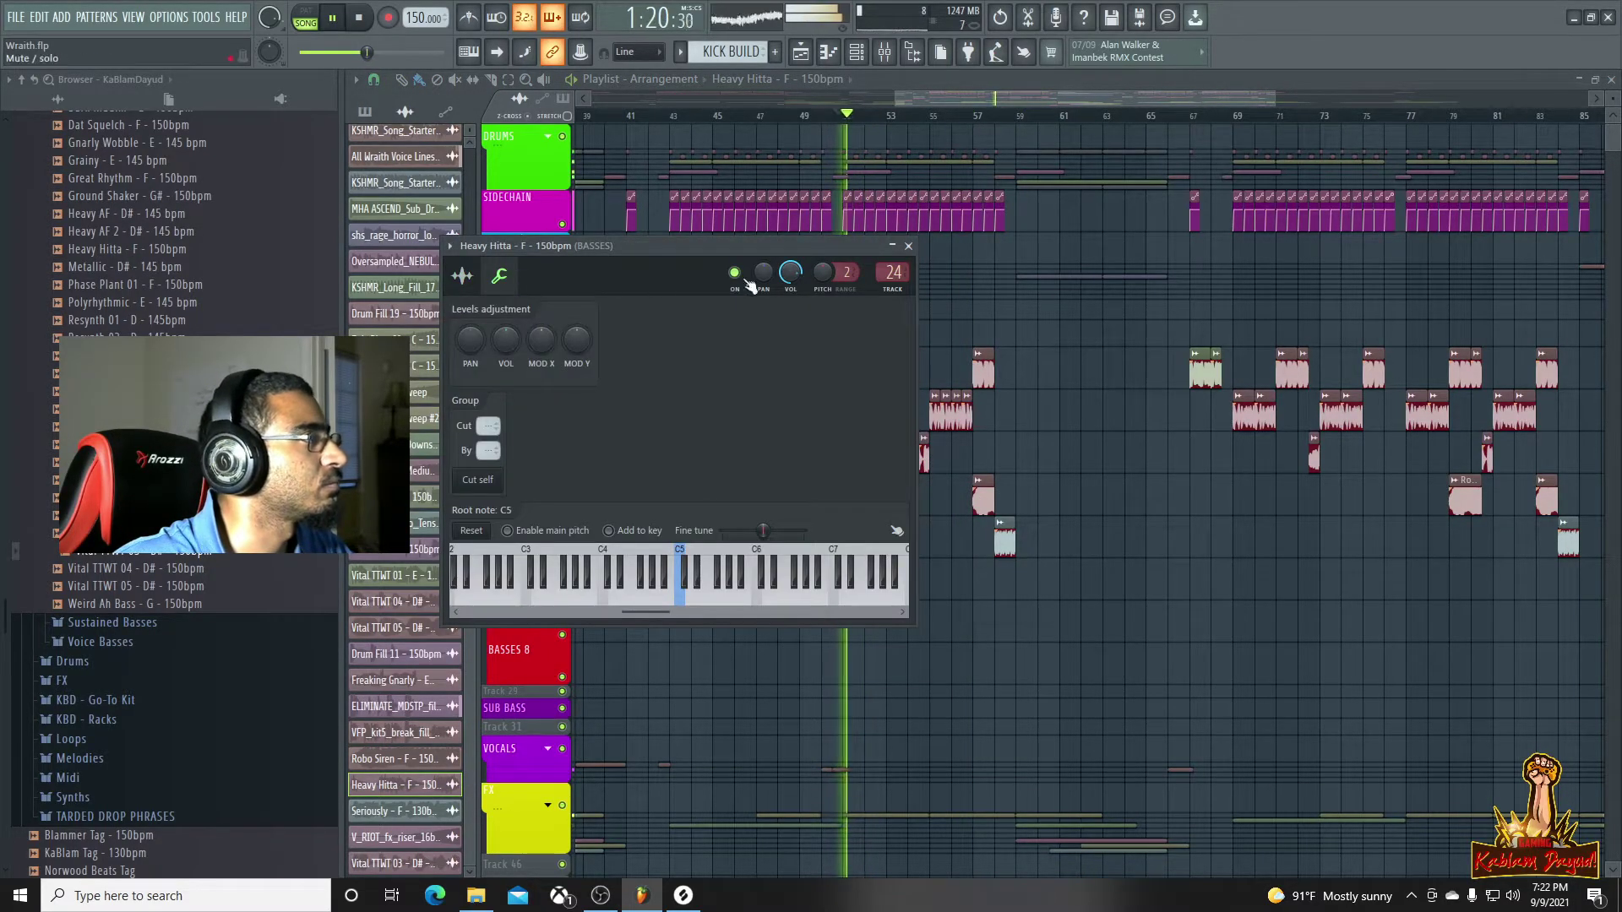
click(890, 124)
click(915, 123)
double_click(923, 463)
key(space)
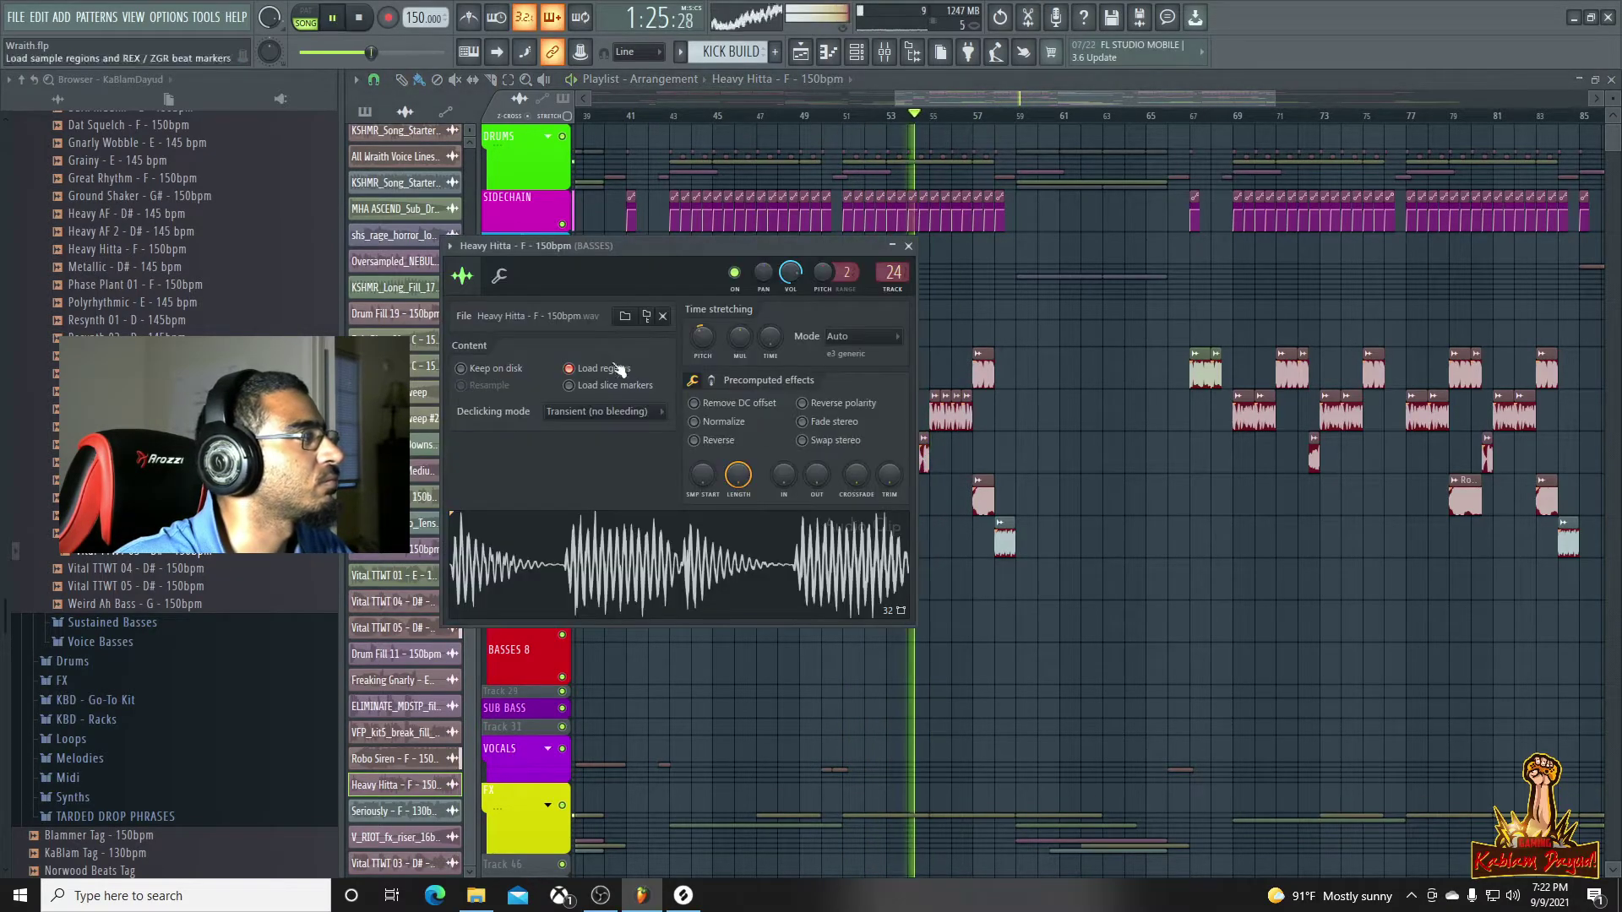
click(499, 275)
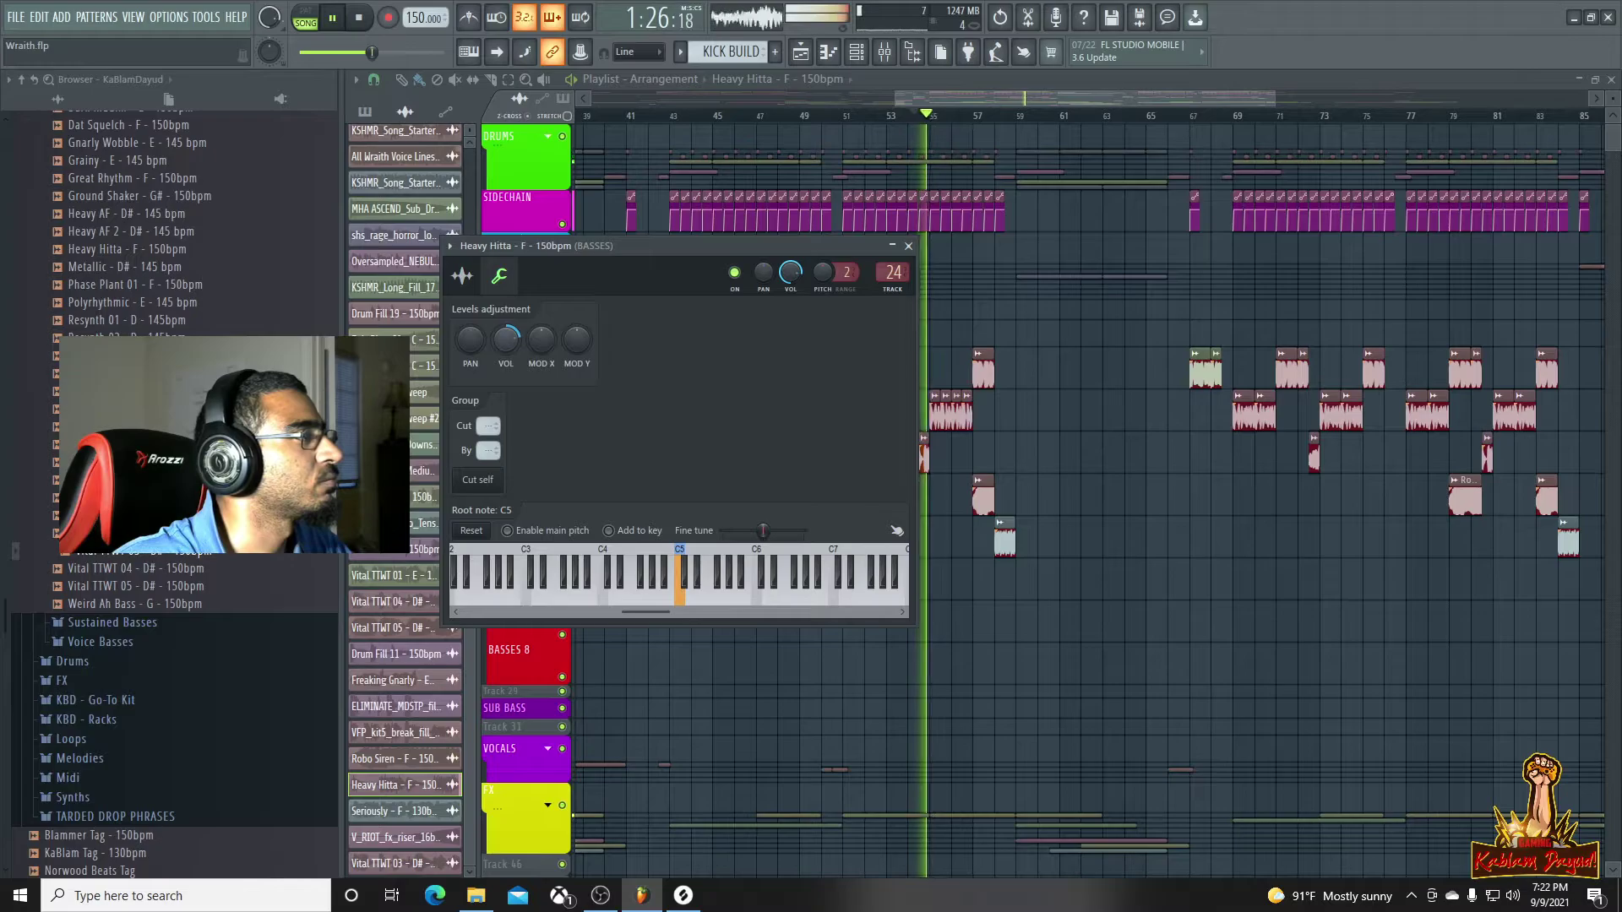
key(space)
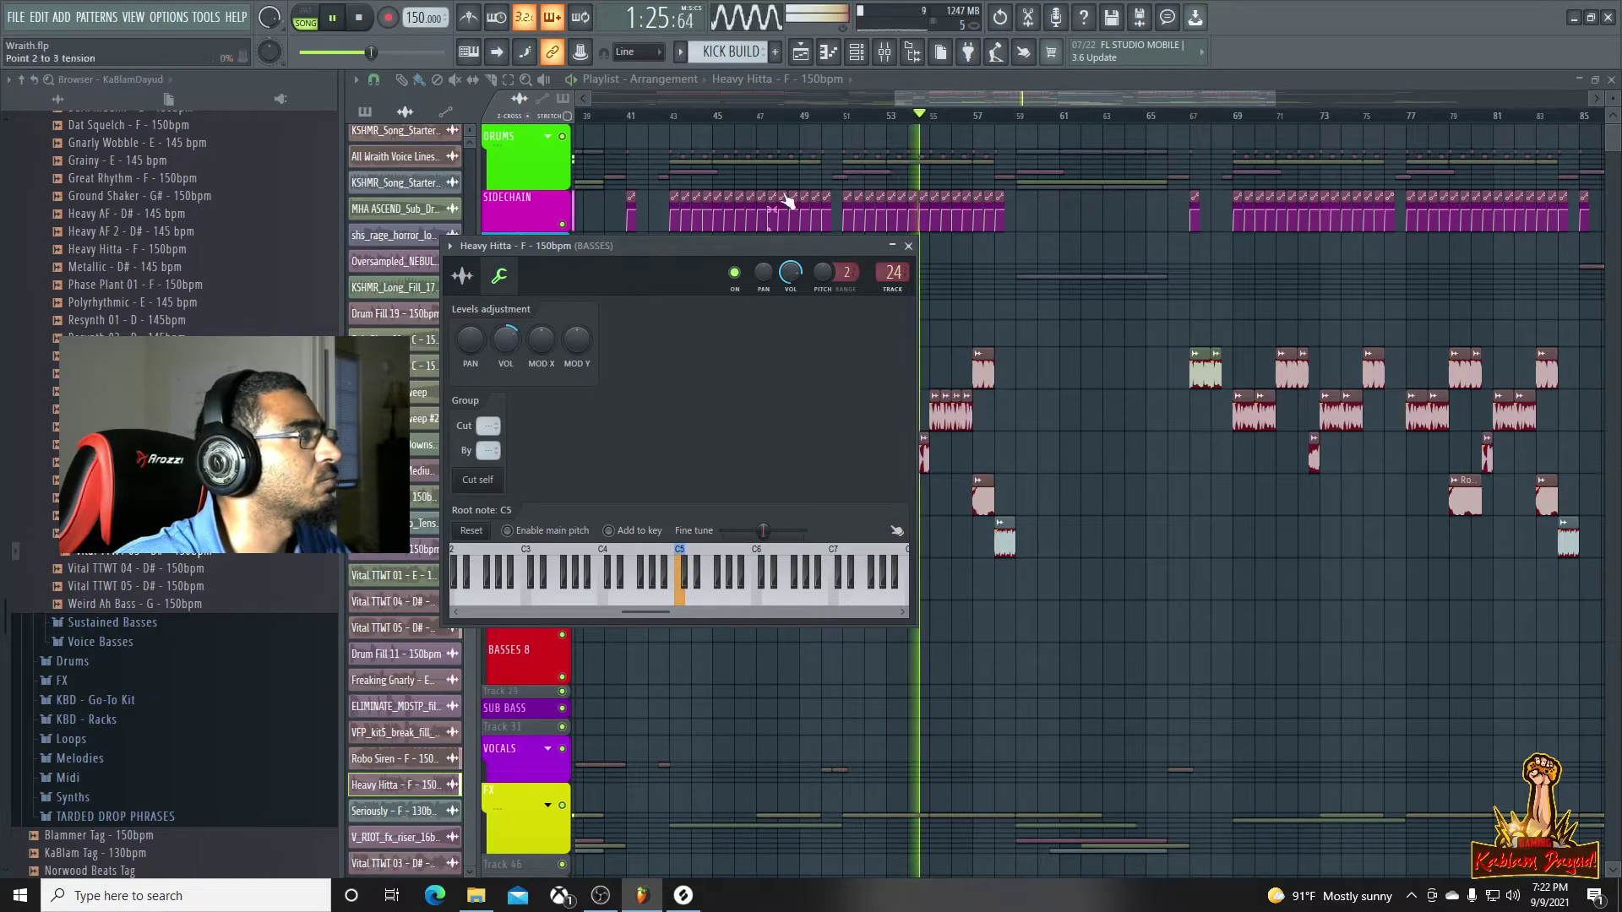
Reroute the Heavy Hitta channel to mixer track 22 and check it in playback
click(886, 55)
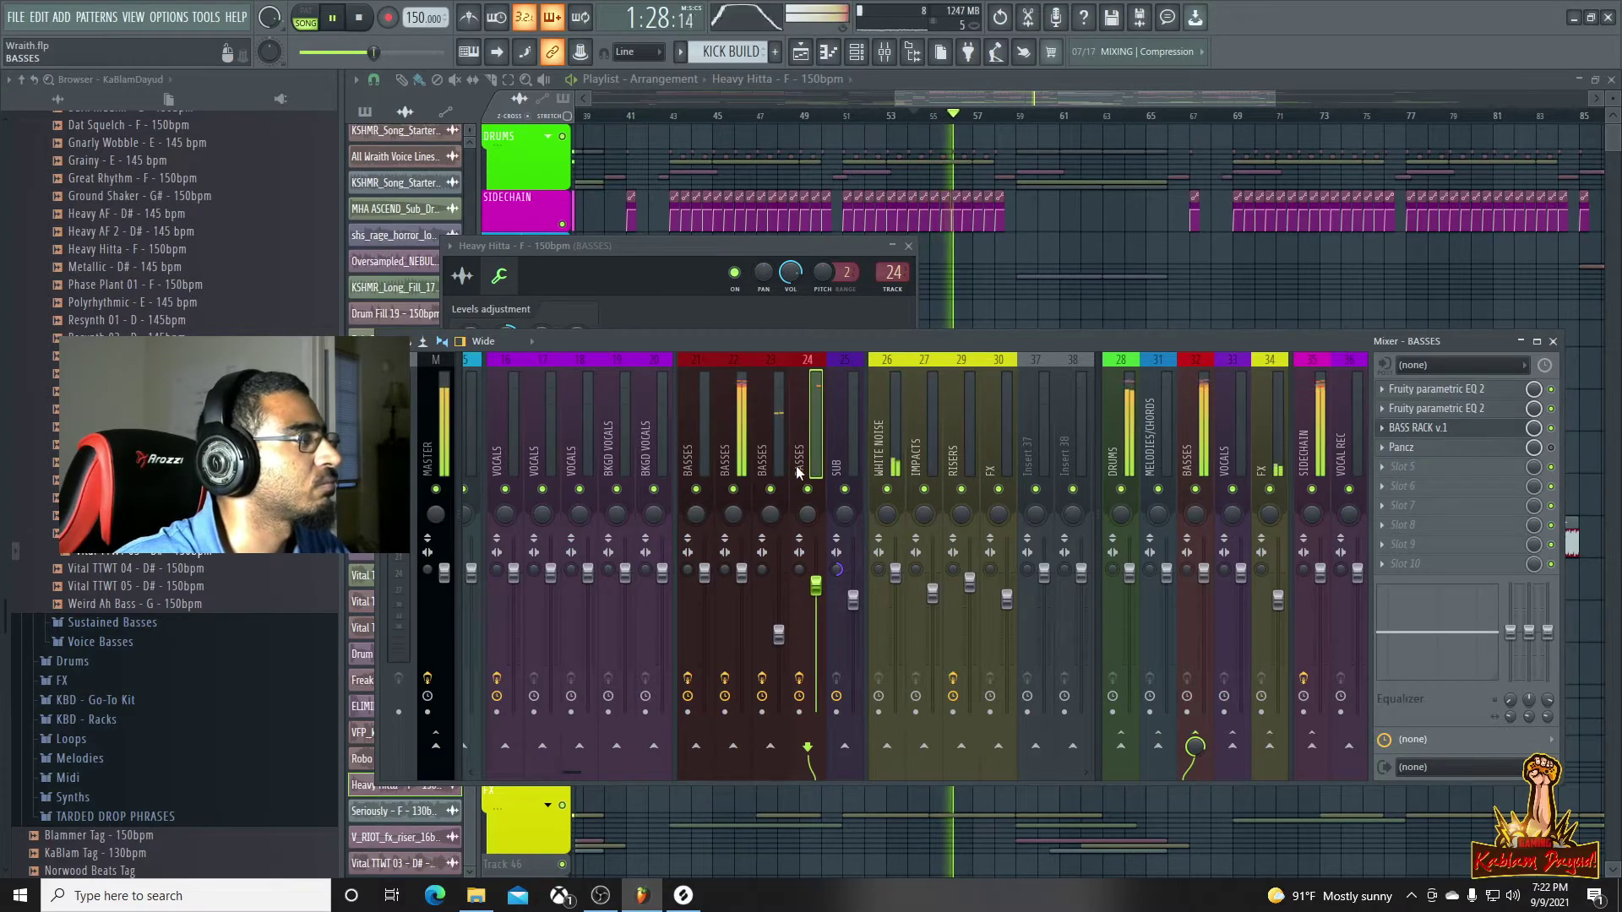
click(729, 433)
key(space)
key(F12)
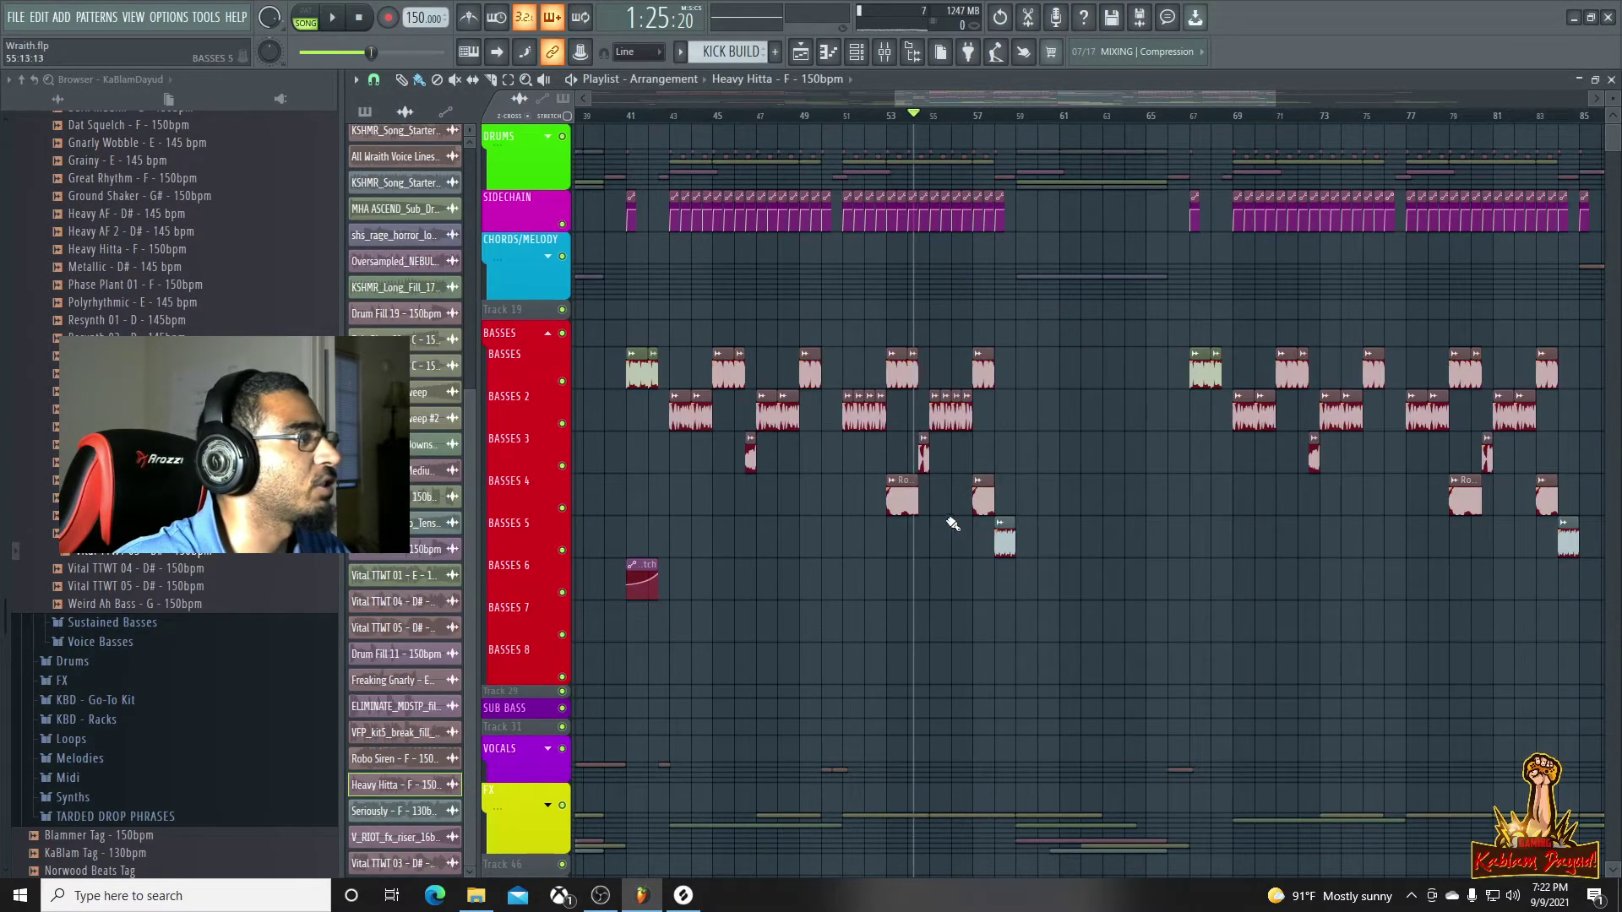
double_click(923, 460)
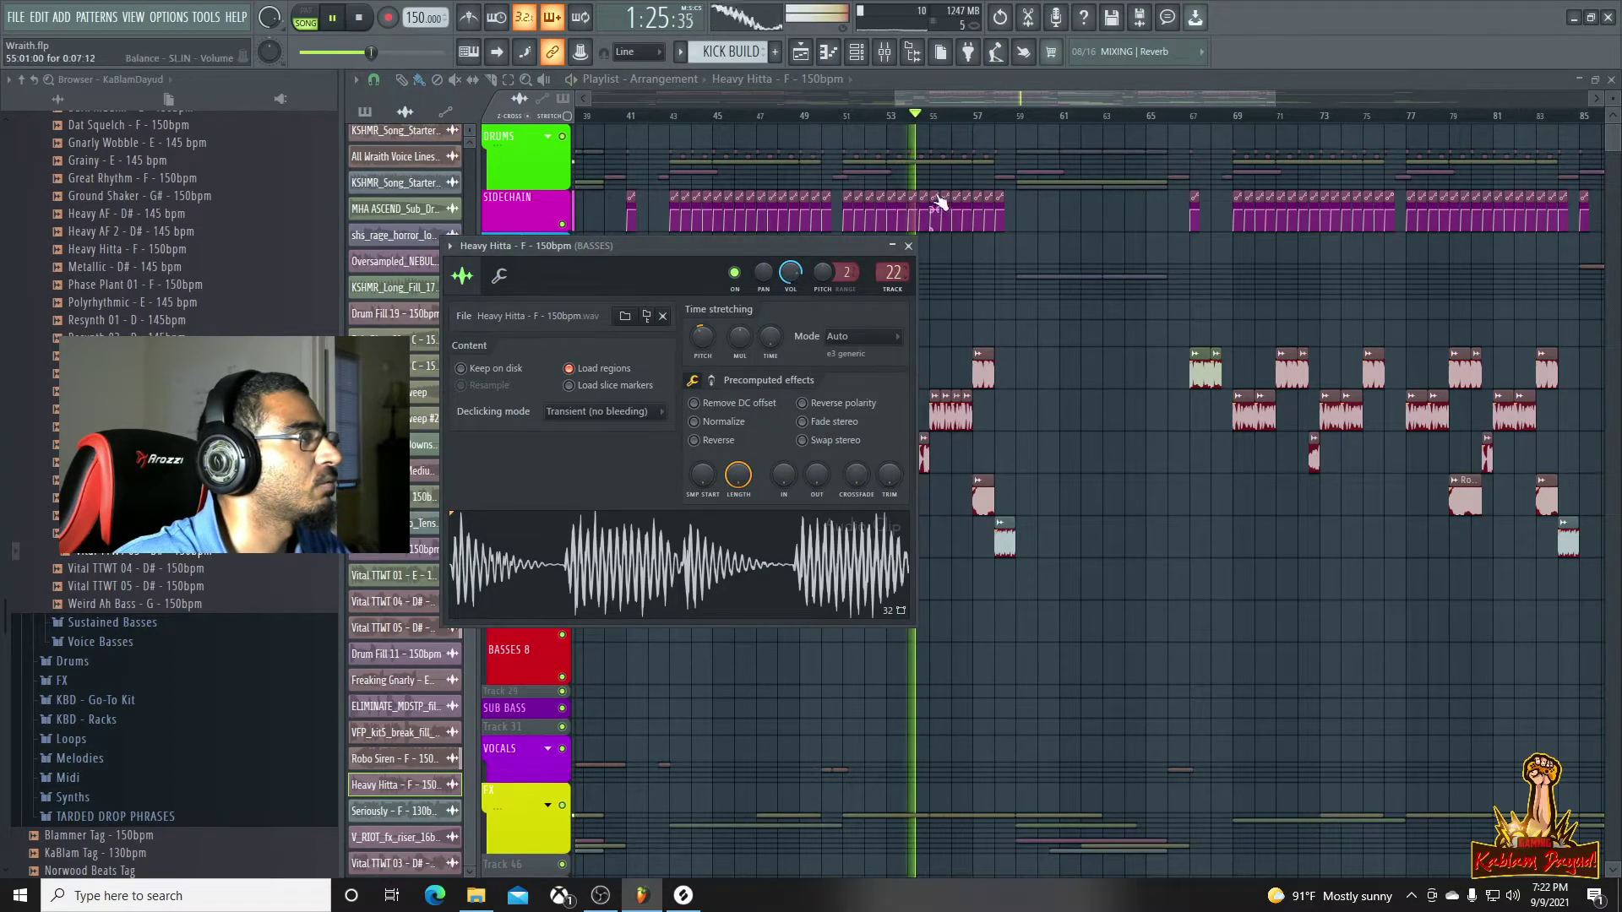
key(space)
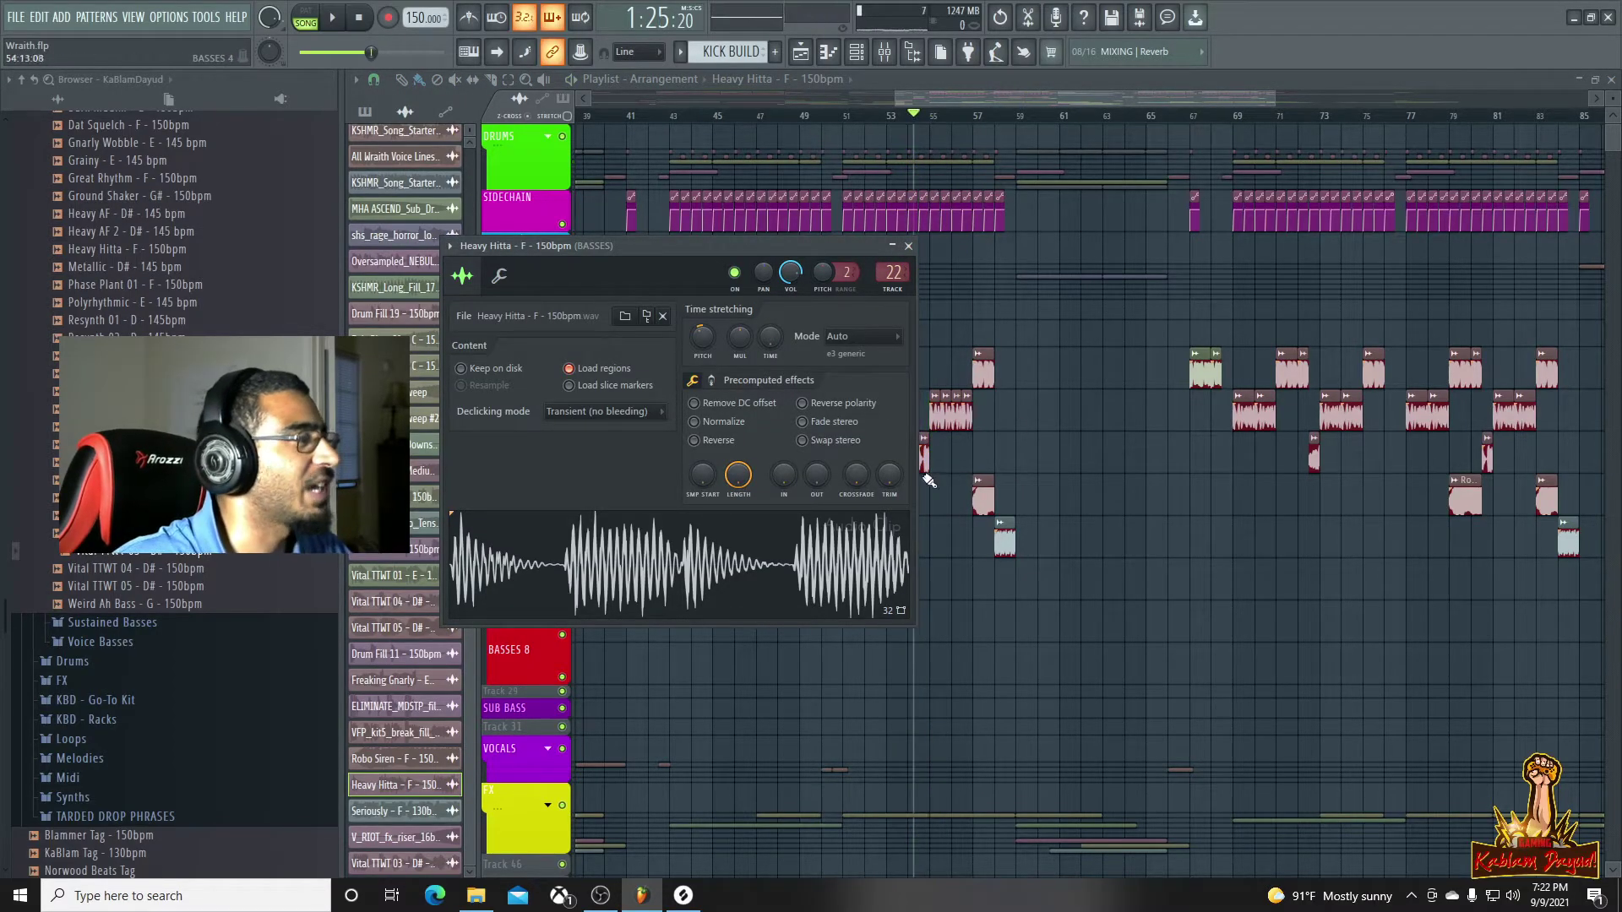
Set the Heavy Hitta channel's volume multiplier to 107% and play the clip in context
click(496, 276)
key(space)
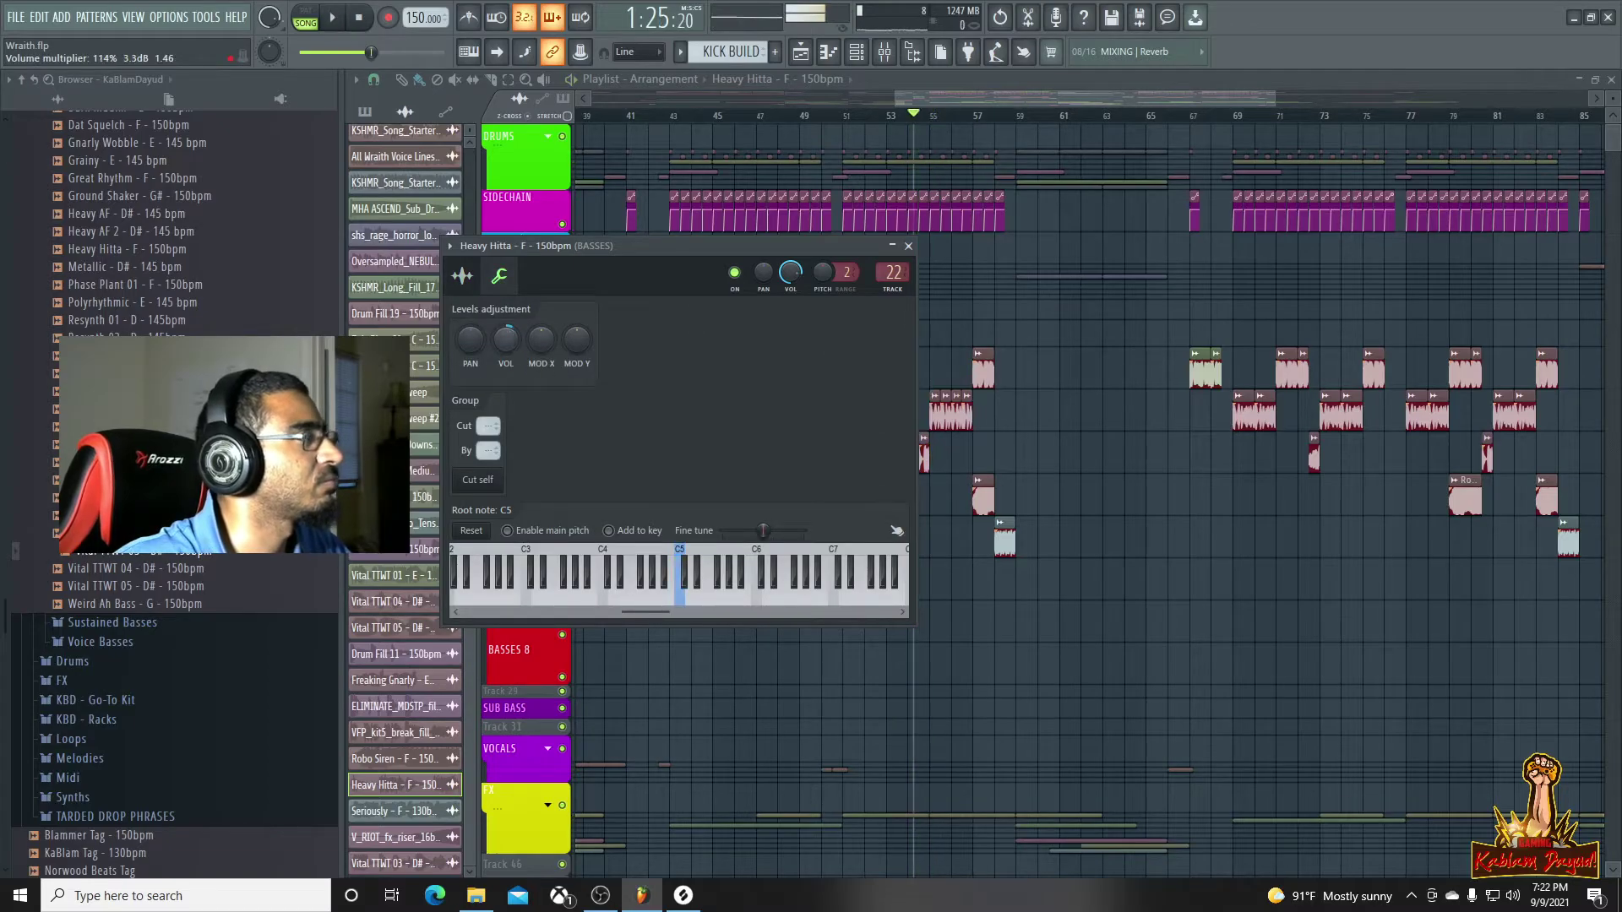
drag(515, 339, 515, 329)
key(space)
key(space)
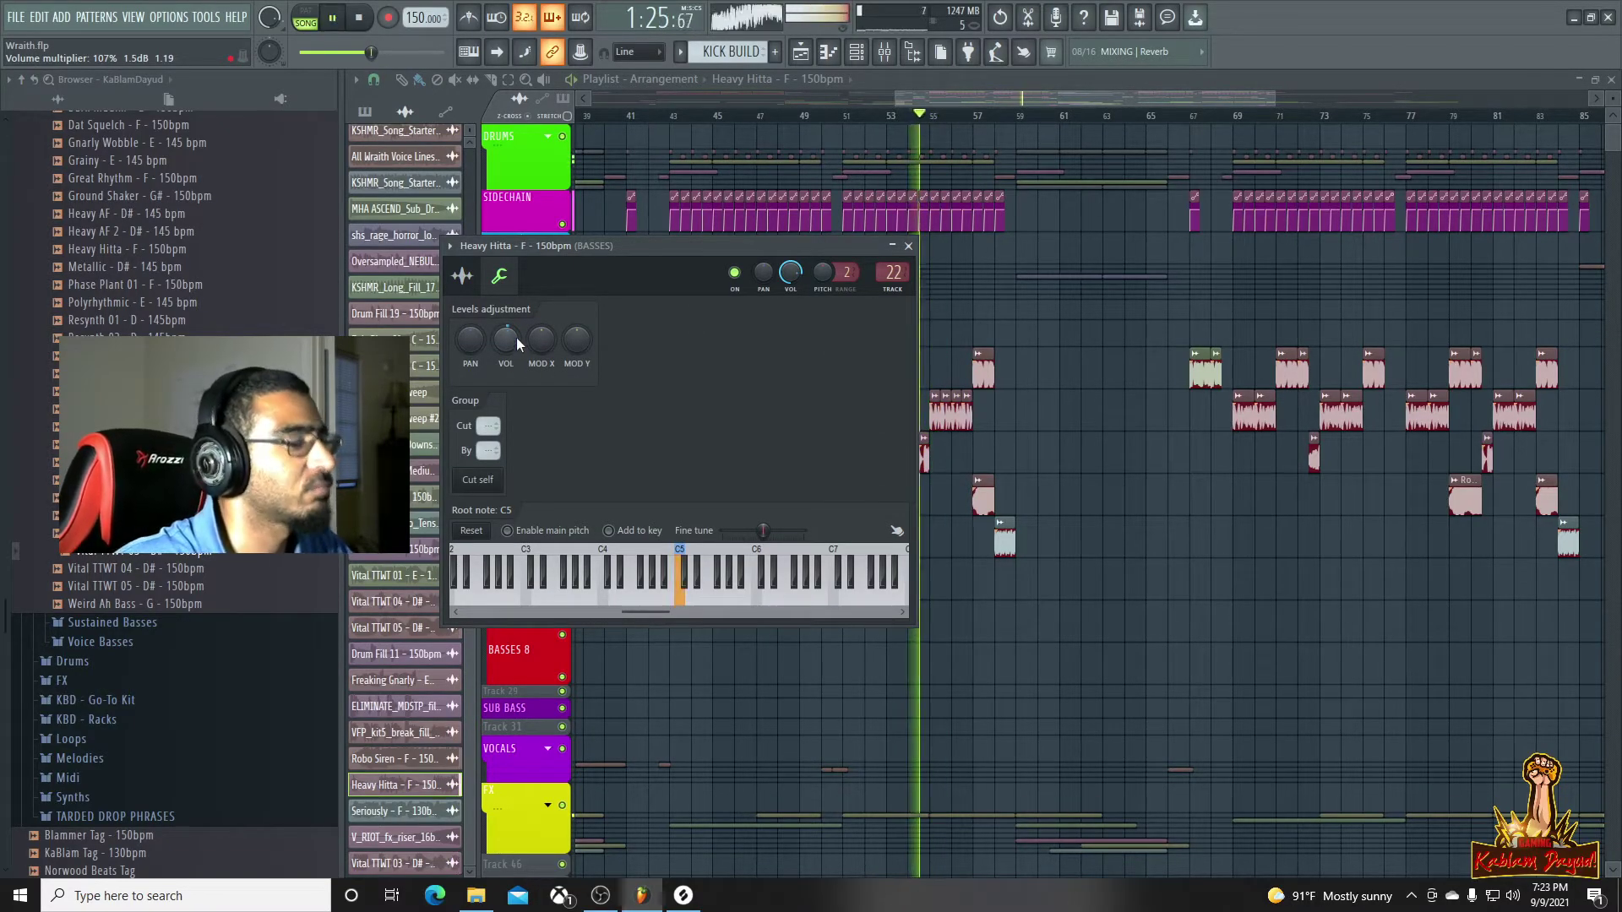
Play the end of the first drop and the following break, reviewing the arrangement out to about bar 101
click(1000, 99)
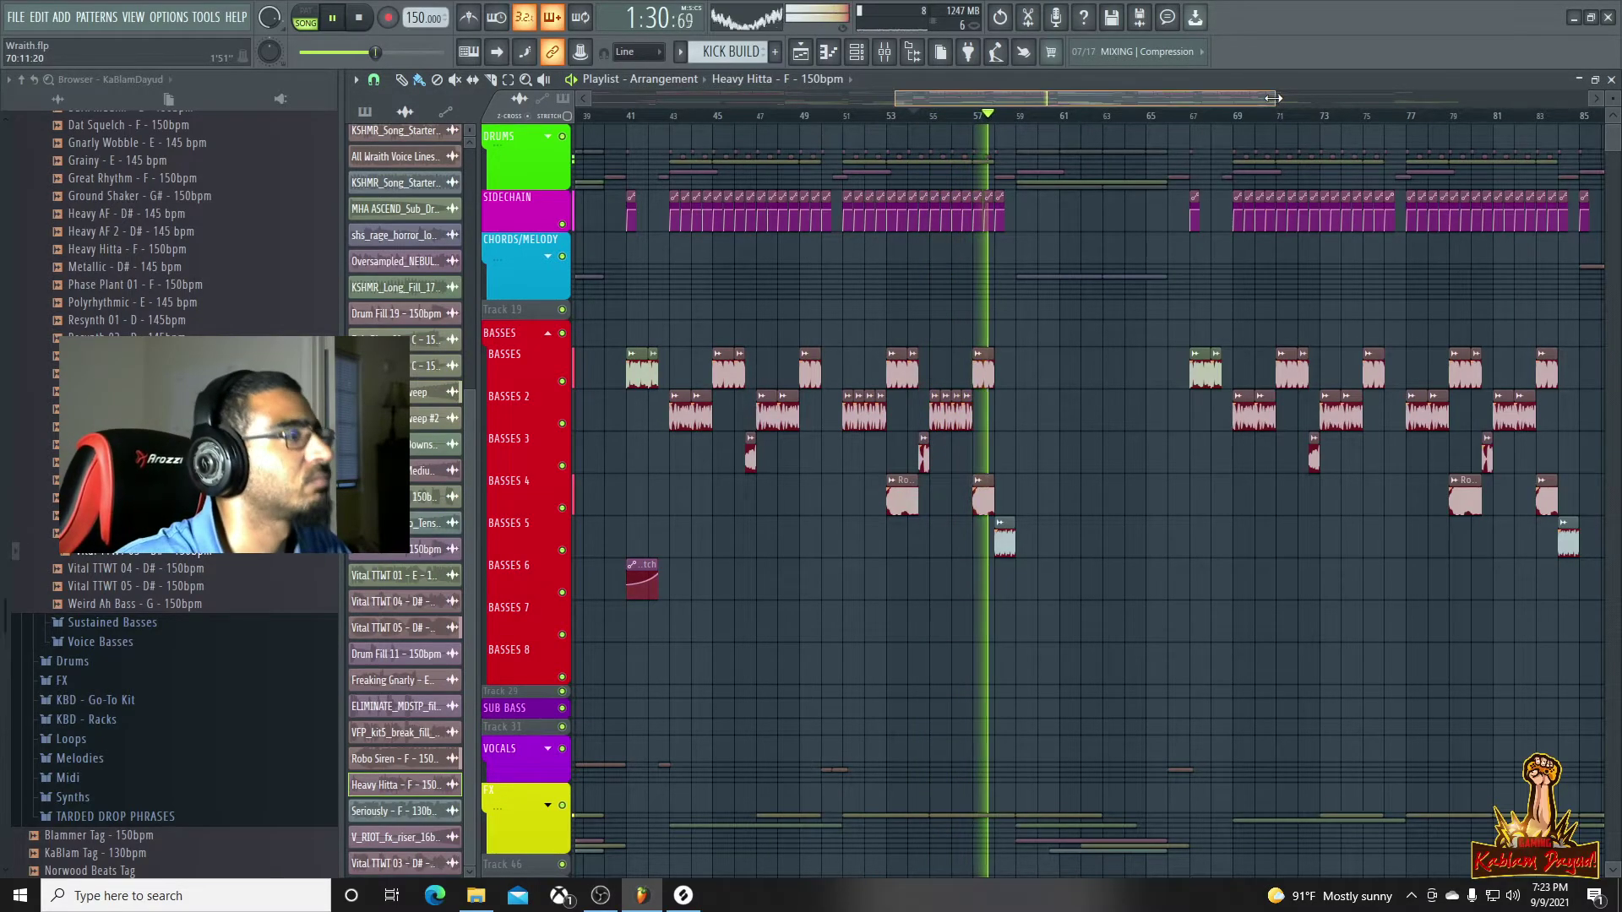
drag(1276, 97, 1299, 96)
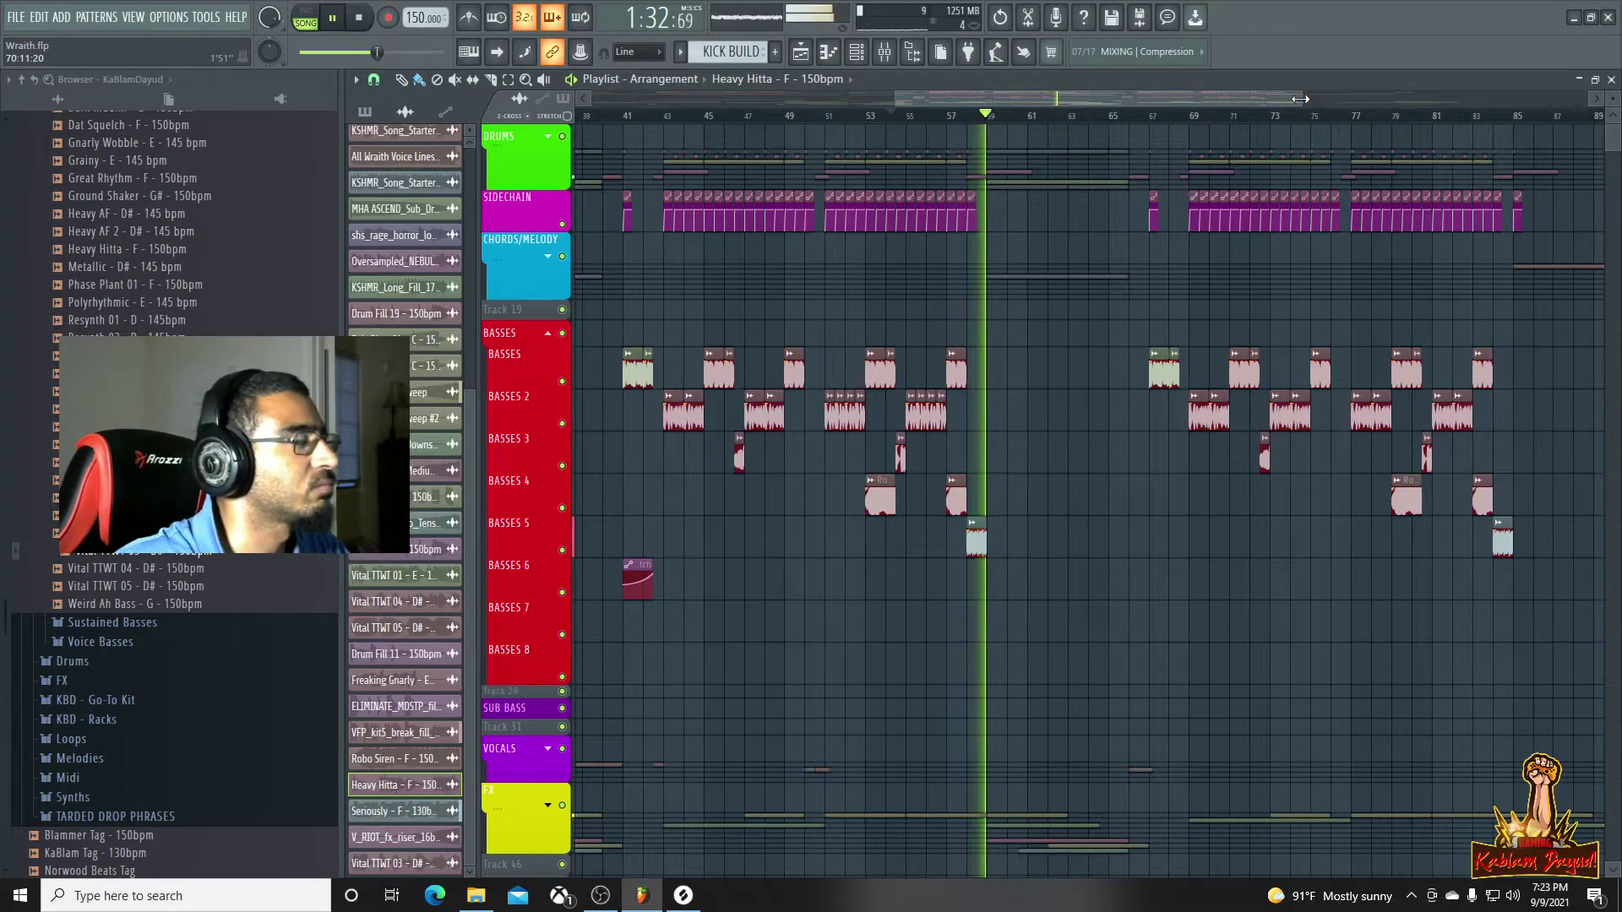
drag(1295, 99, 1407, 101)
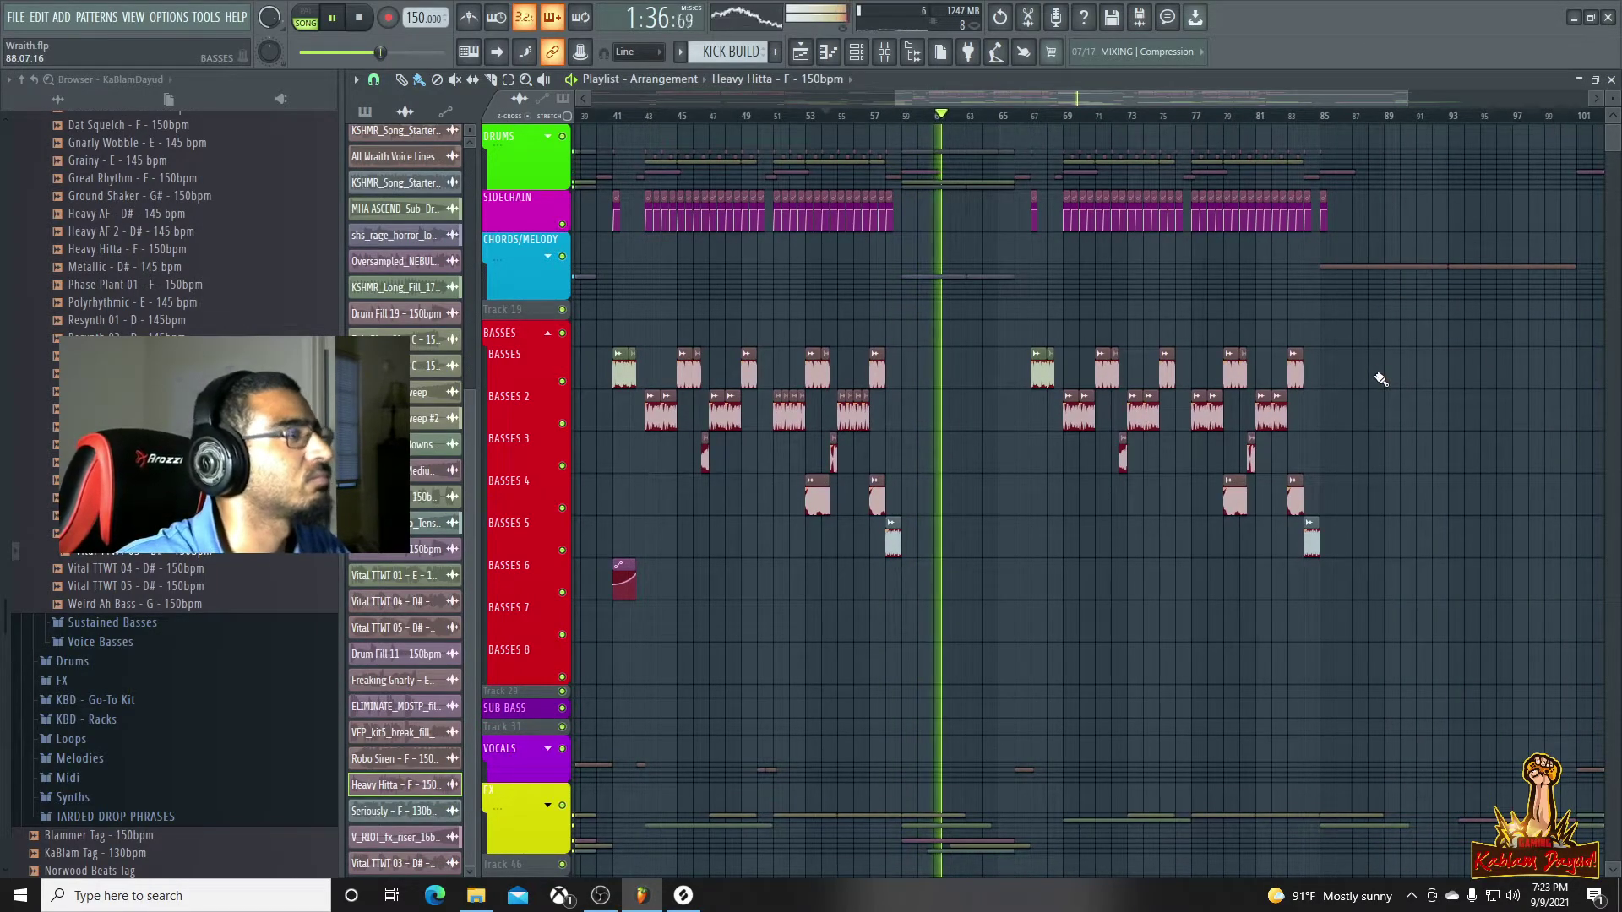
click(818, 115)
click(754, 115)
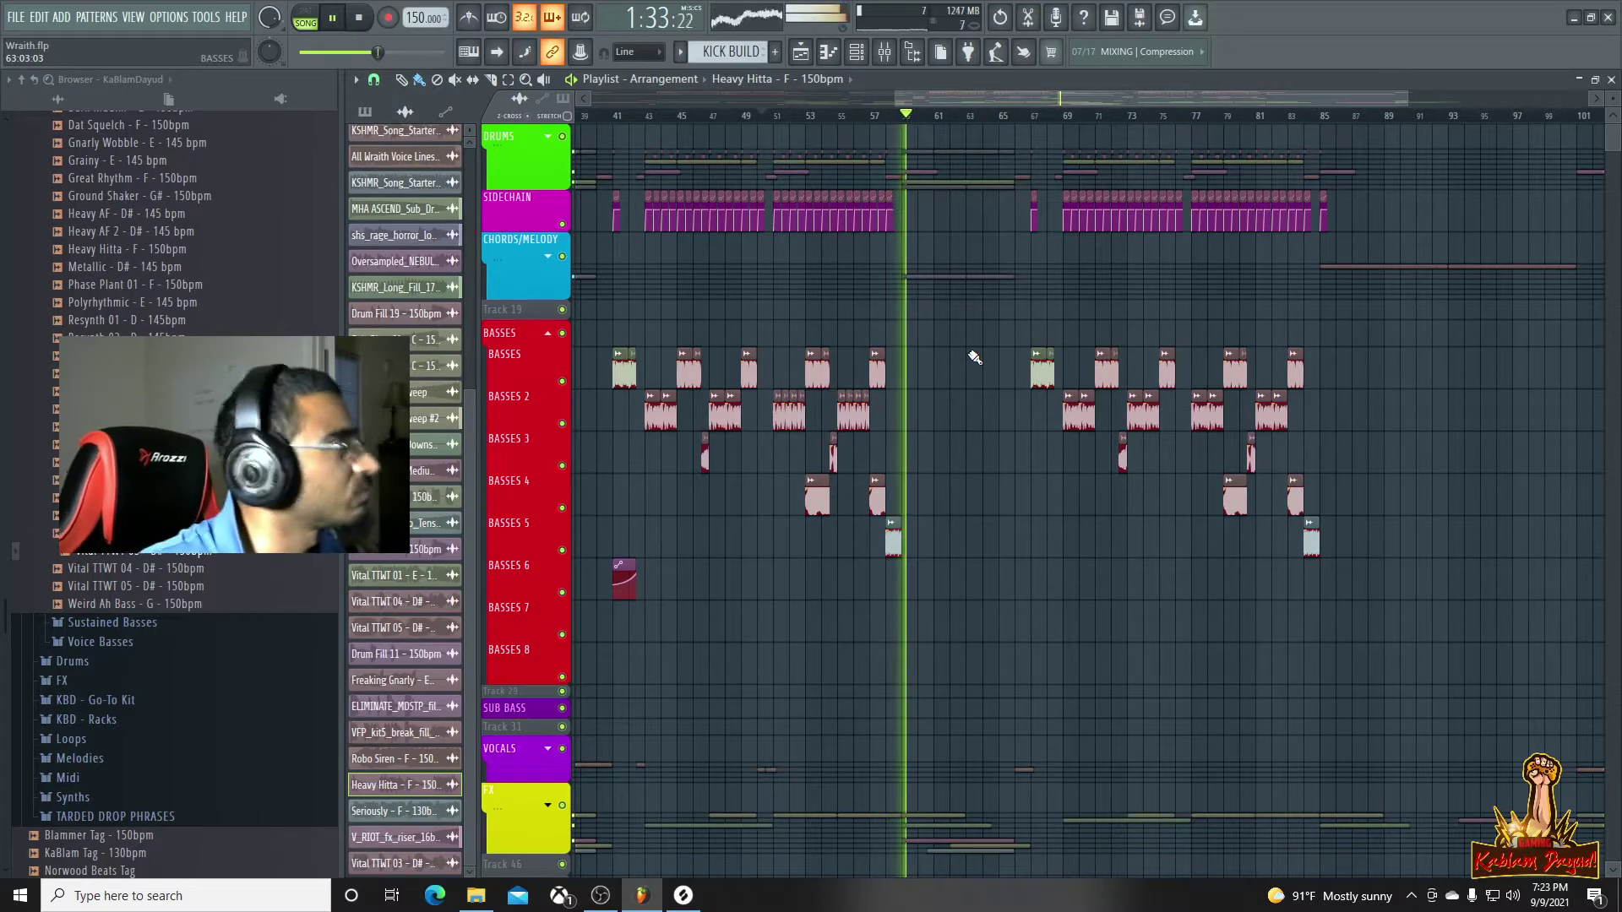
scroll(1017, 402, down, 3)
scroll(1018, 403, up, 3)
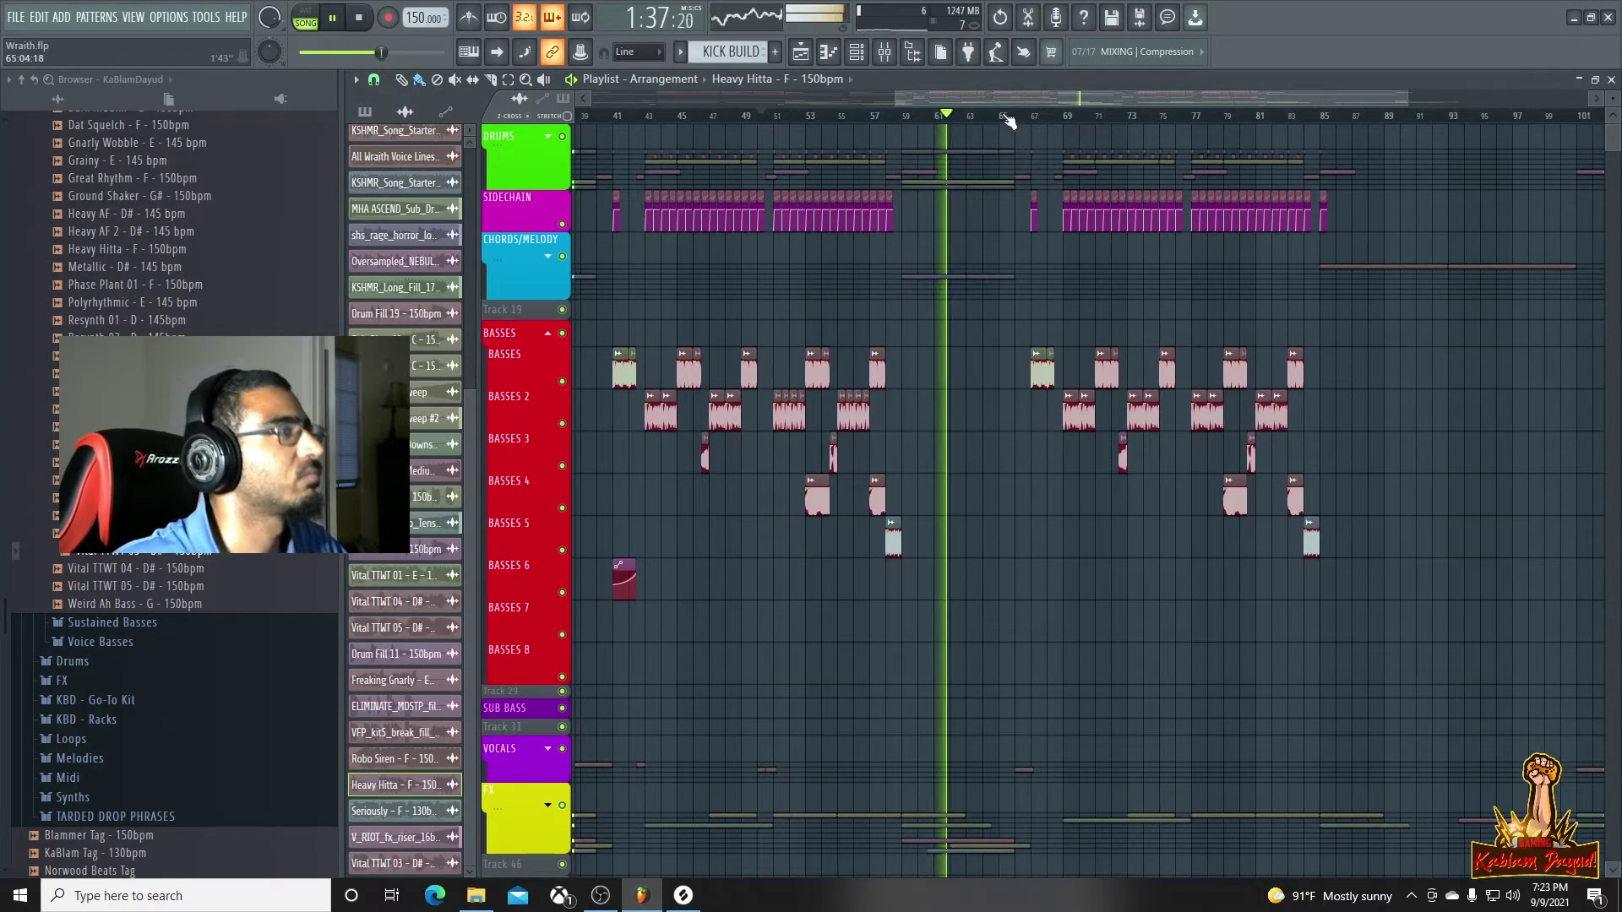
Play the lead-in to the second drop and delete the bass clip at bar 67 on the BASSES track
click(1006, 115)
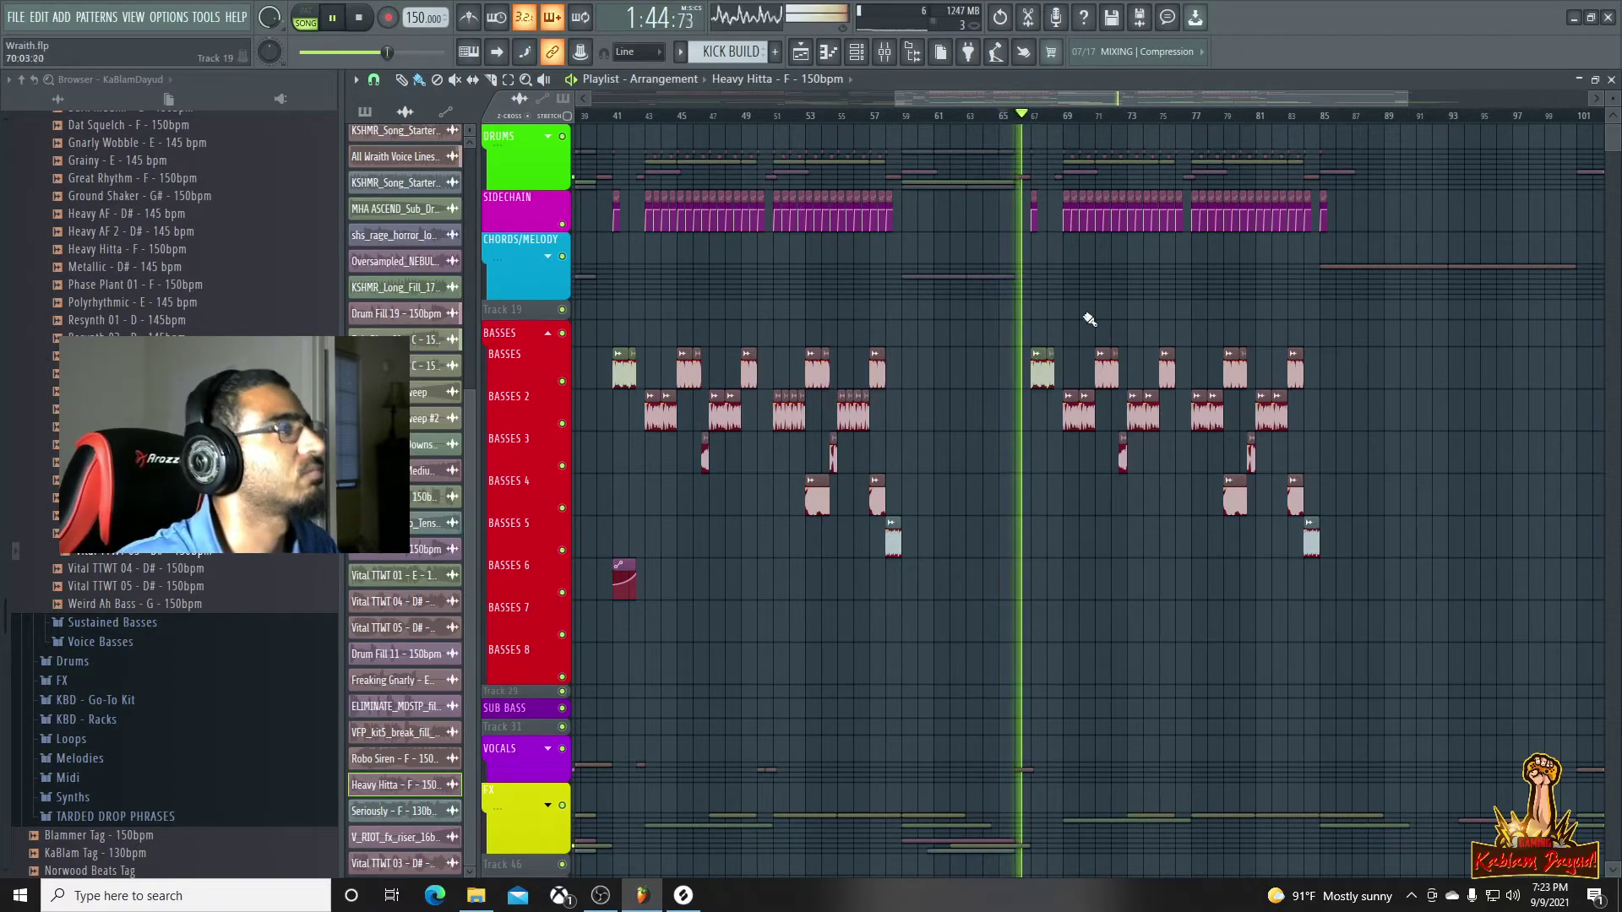
scroll(1086, 319, up, 3)
scroll(1088, 320, up, 2)
scroll(1086, 320, down, 3)
key(space)
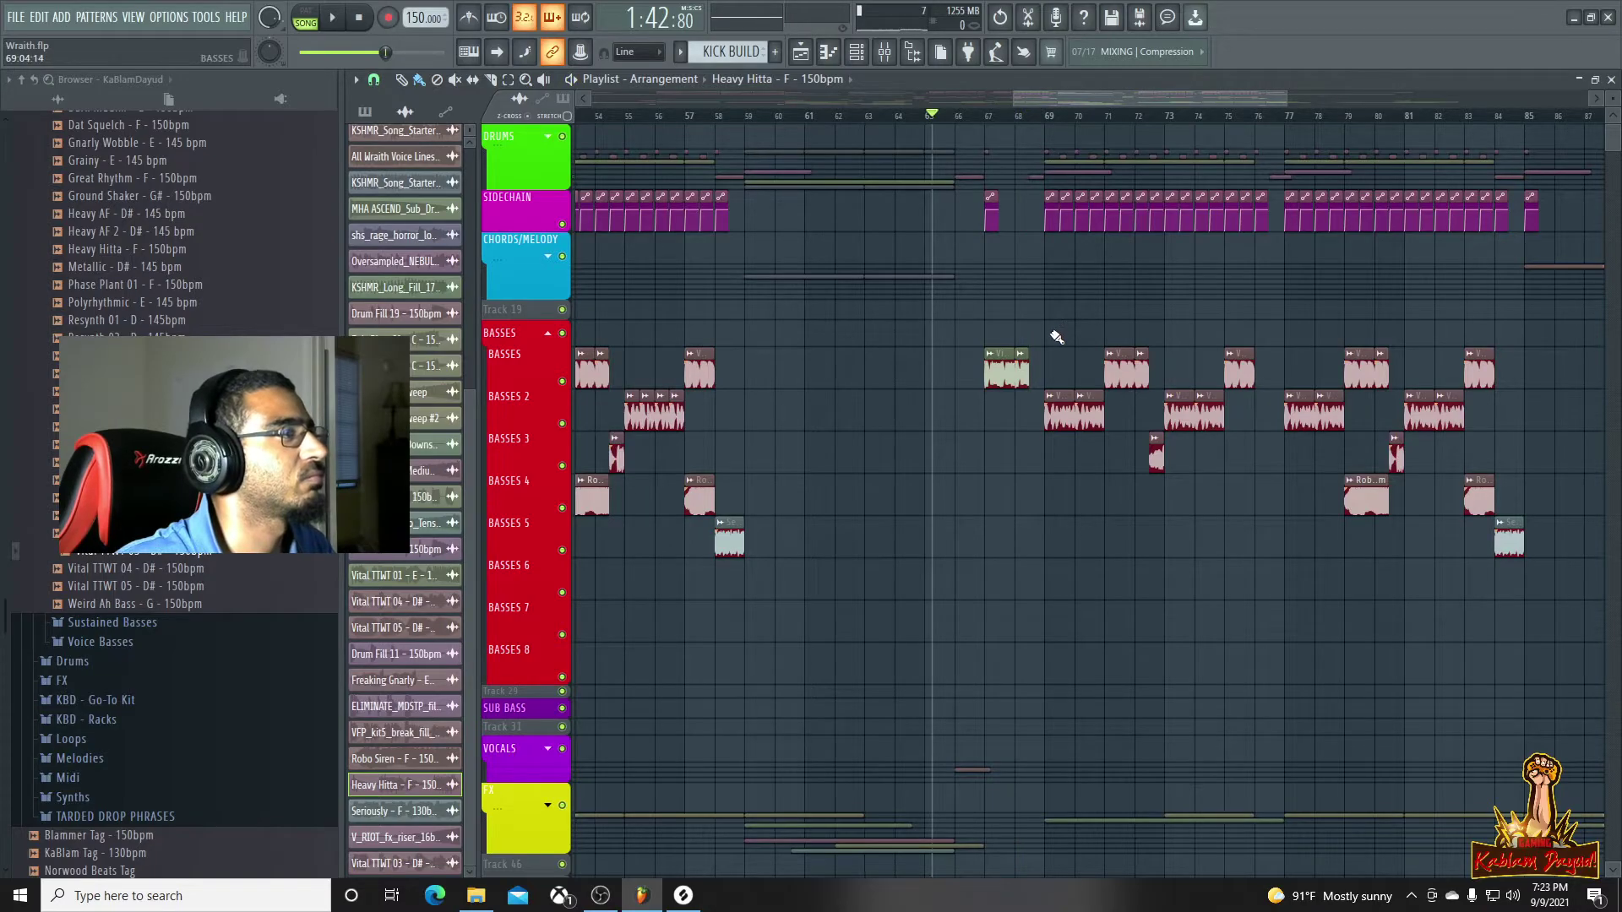
key(space)
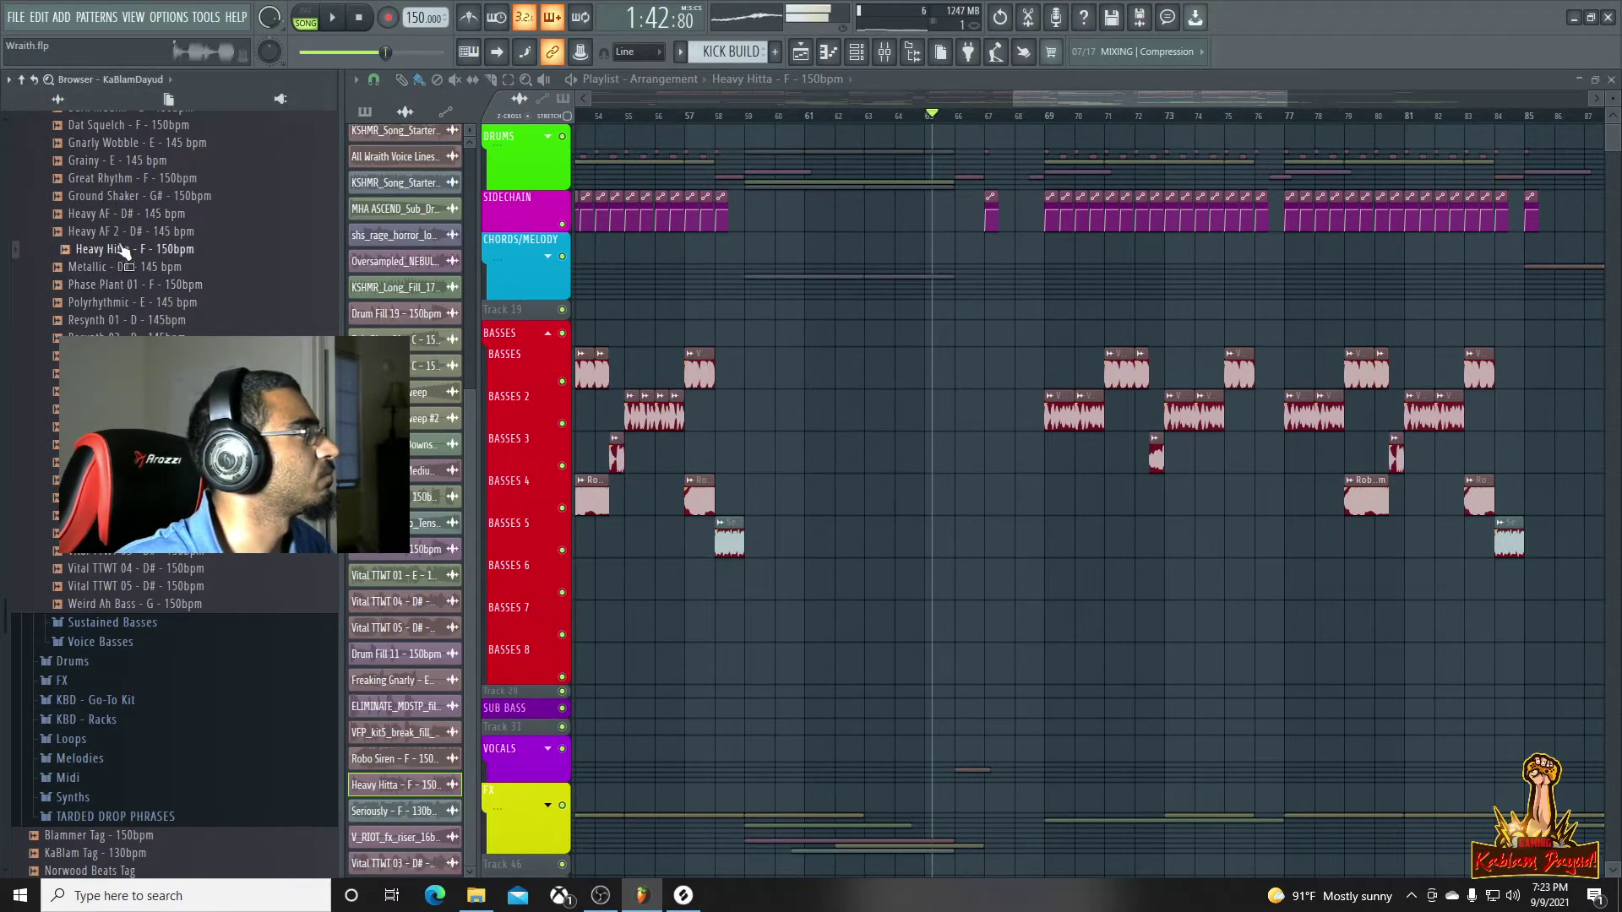
Audition the Rhythm Basses samples and place Heavy AF - D# - 145 bpm on BASSES 5 at bar 67
scroll(125, 258, up, 4)
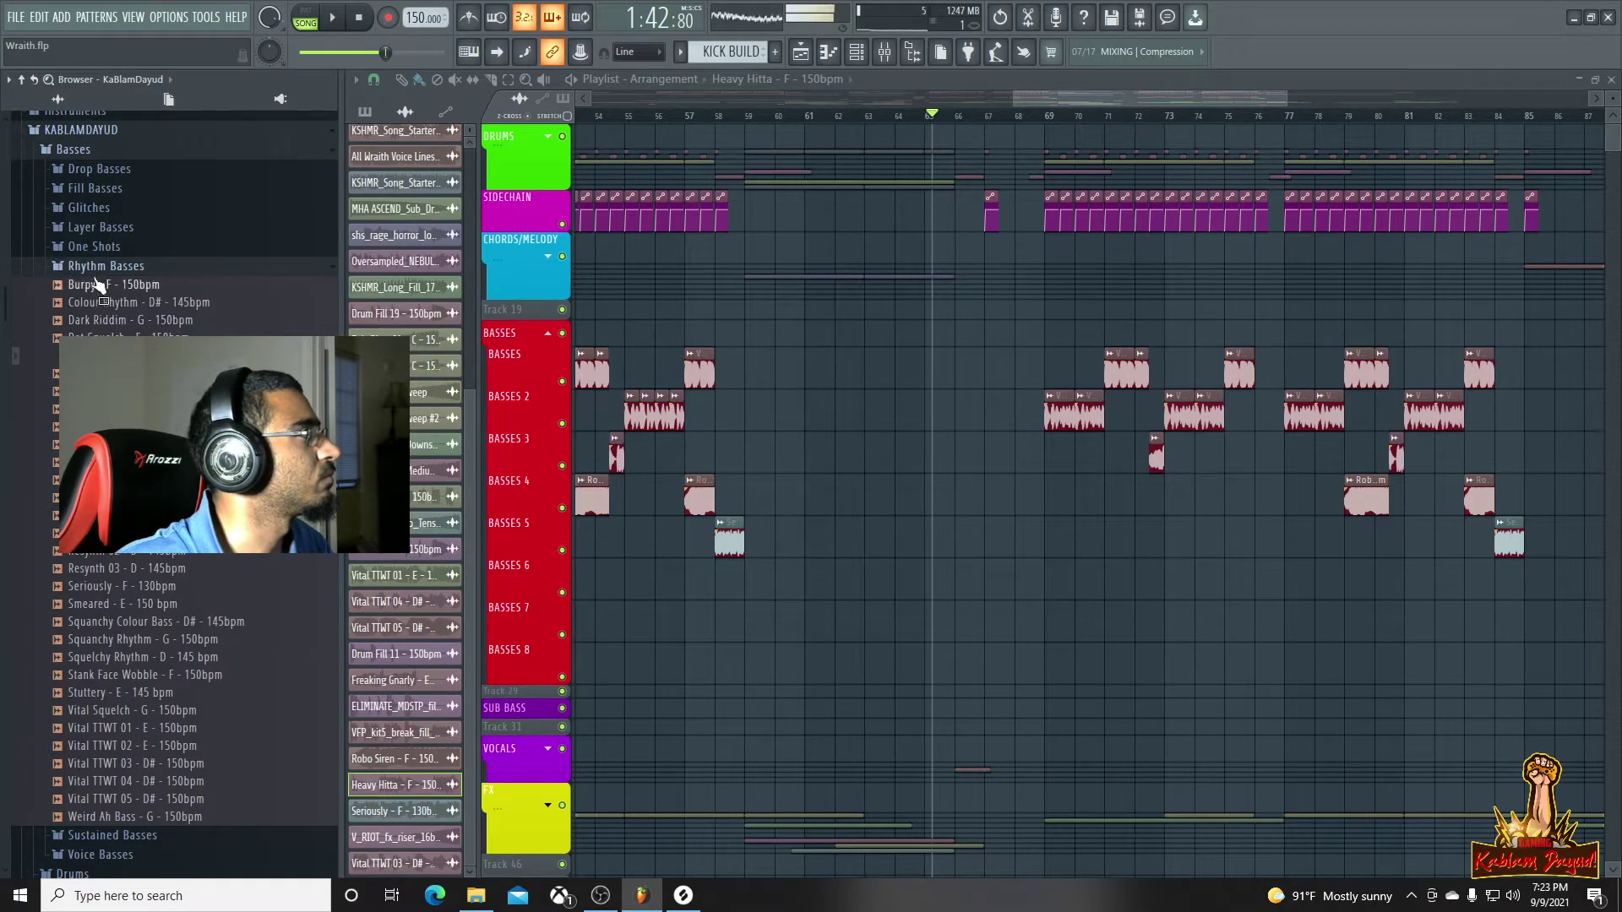
click(96, 276)
click(100, 372)
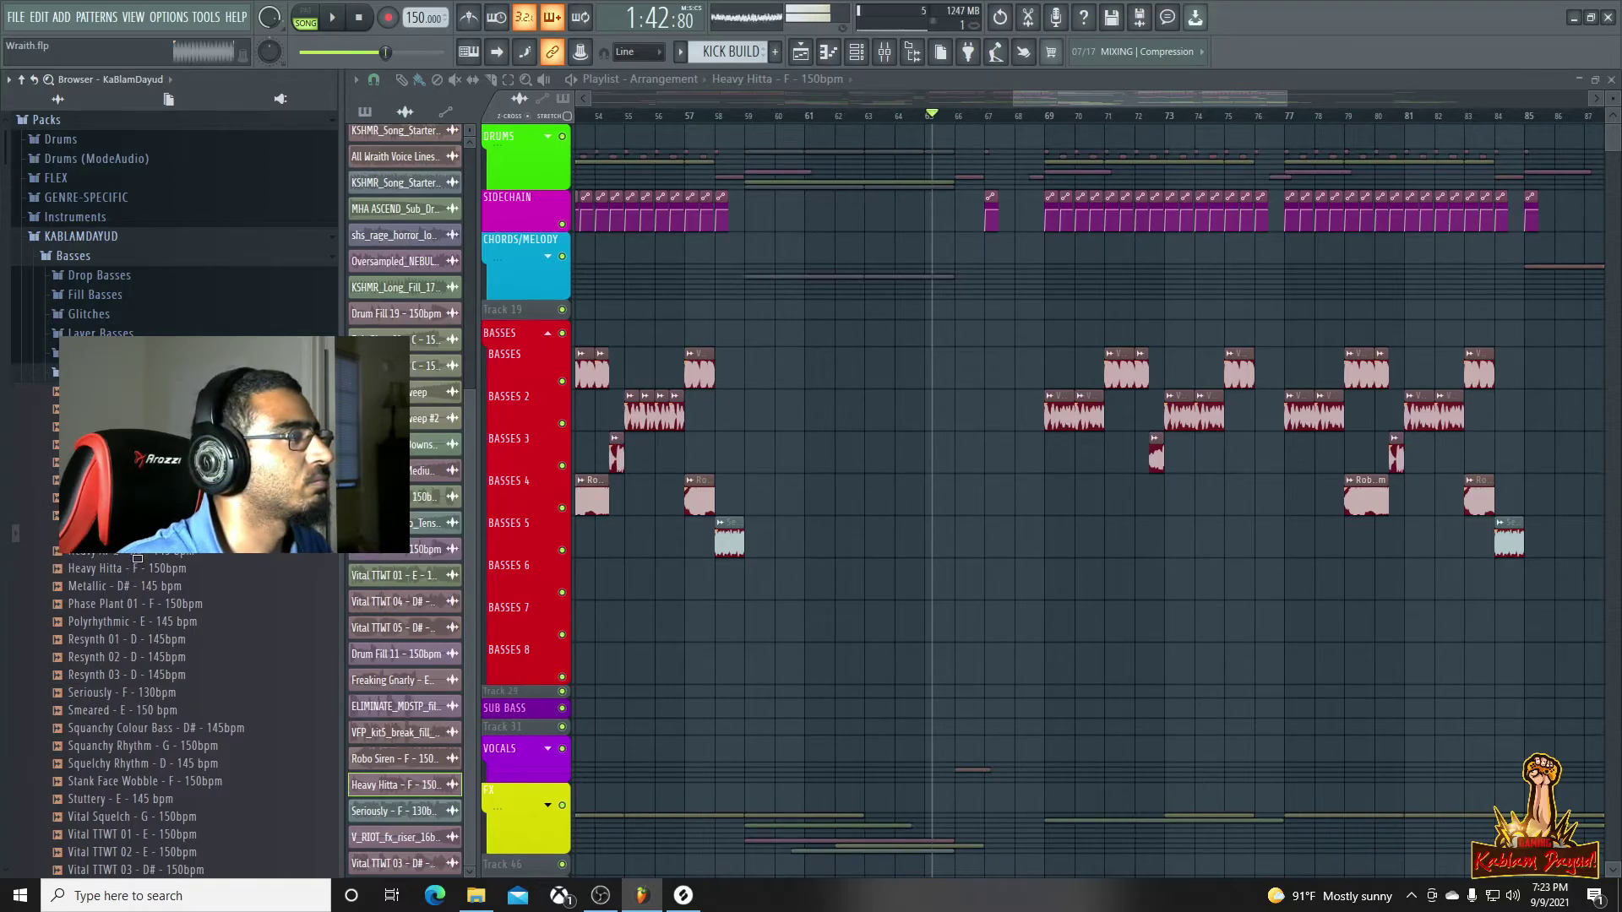
drag(985, 479, 985, 544)
key(space)
key(space)
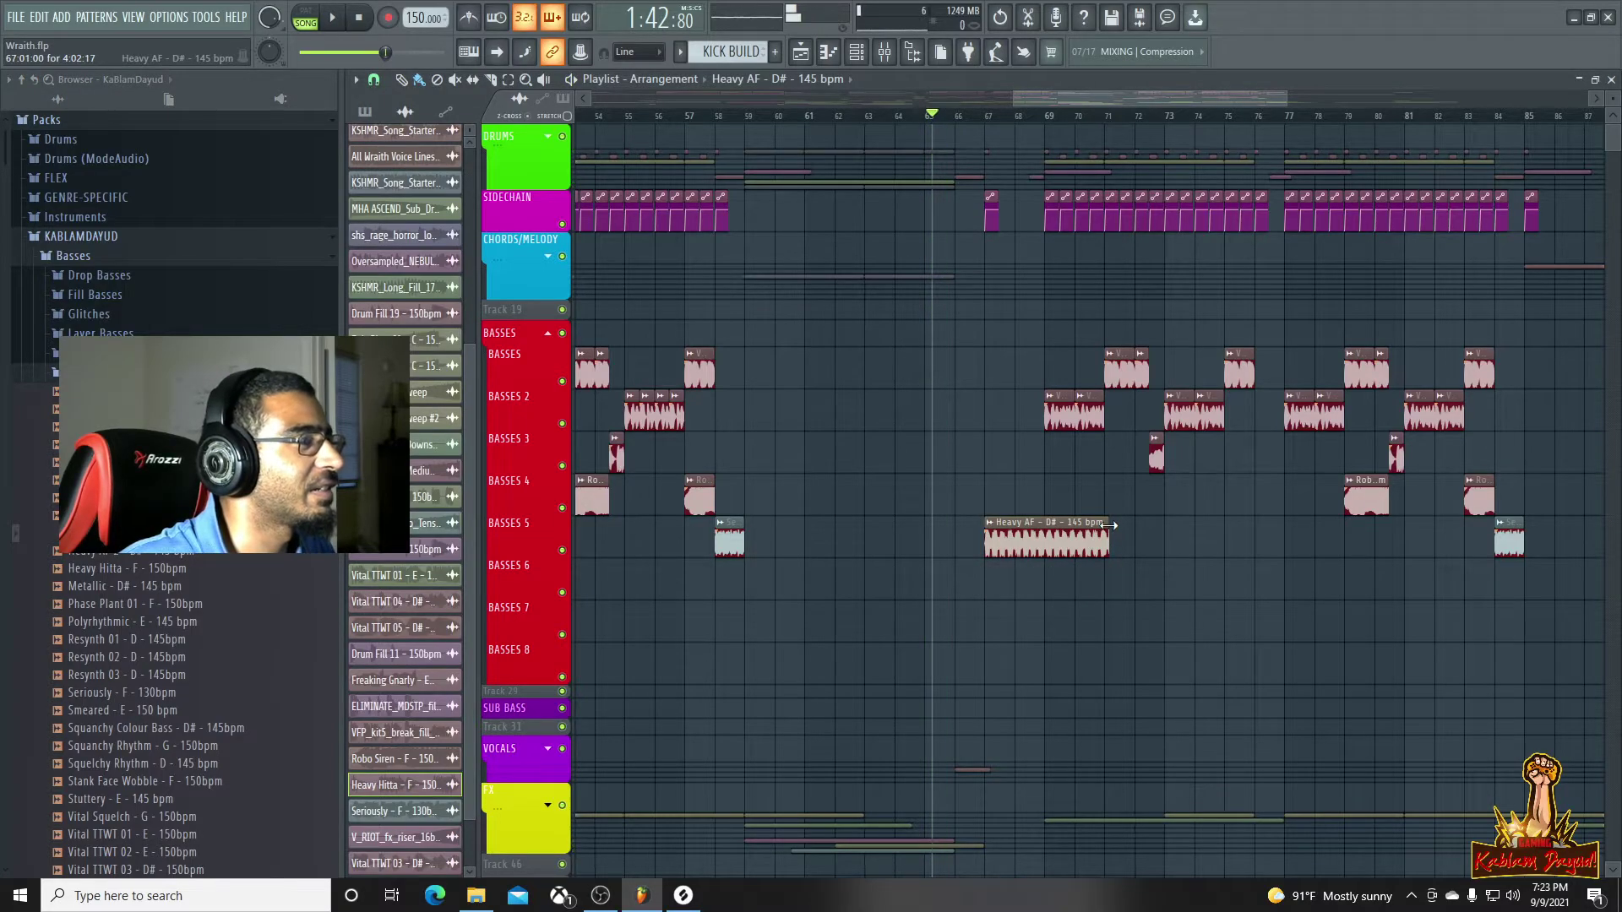
Set the Heavy AF sample's source tempo manually to its labelled 145 BPM
right_click(990, 525)
click(1148, 633)
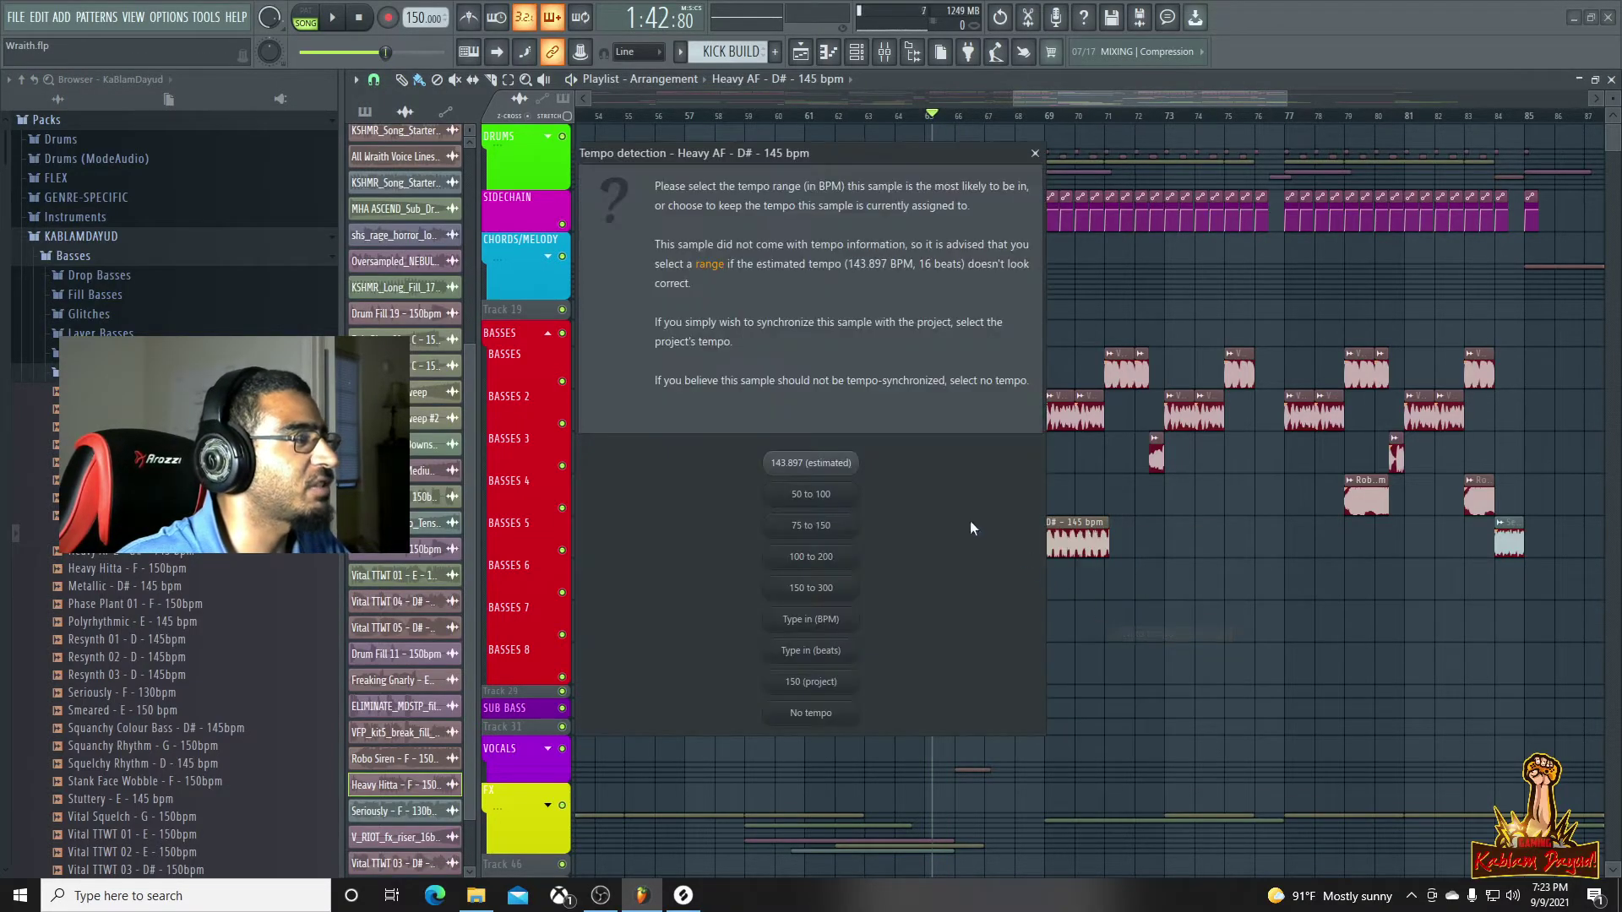
click(815, 623)
text(1456)
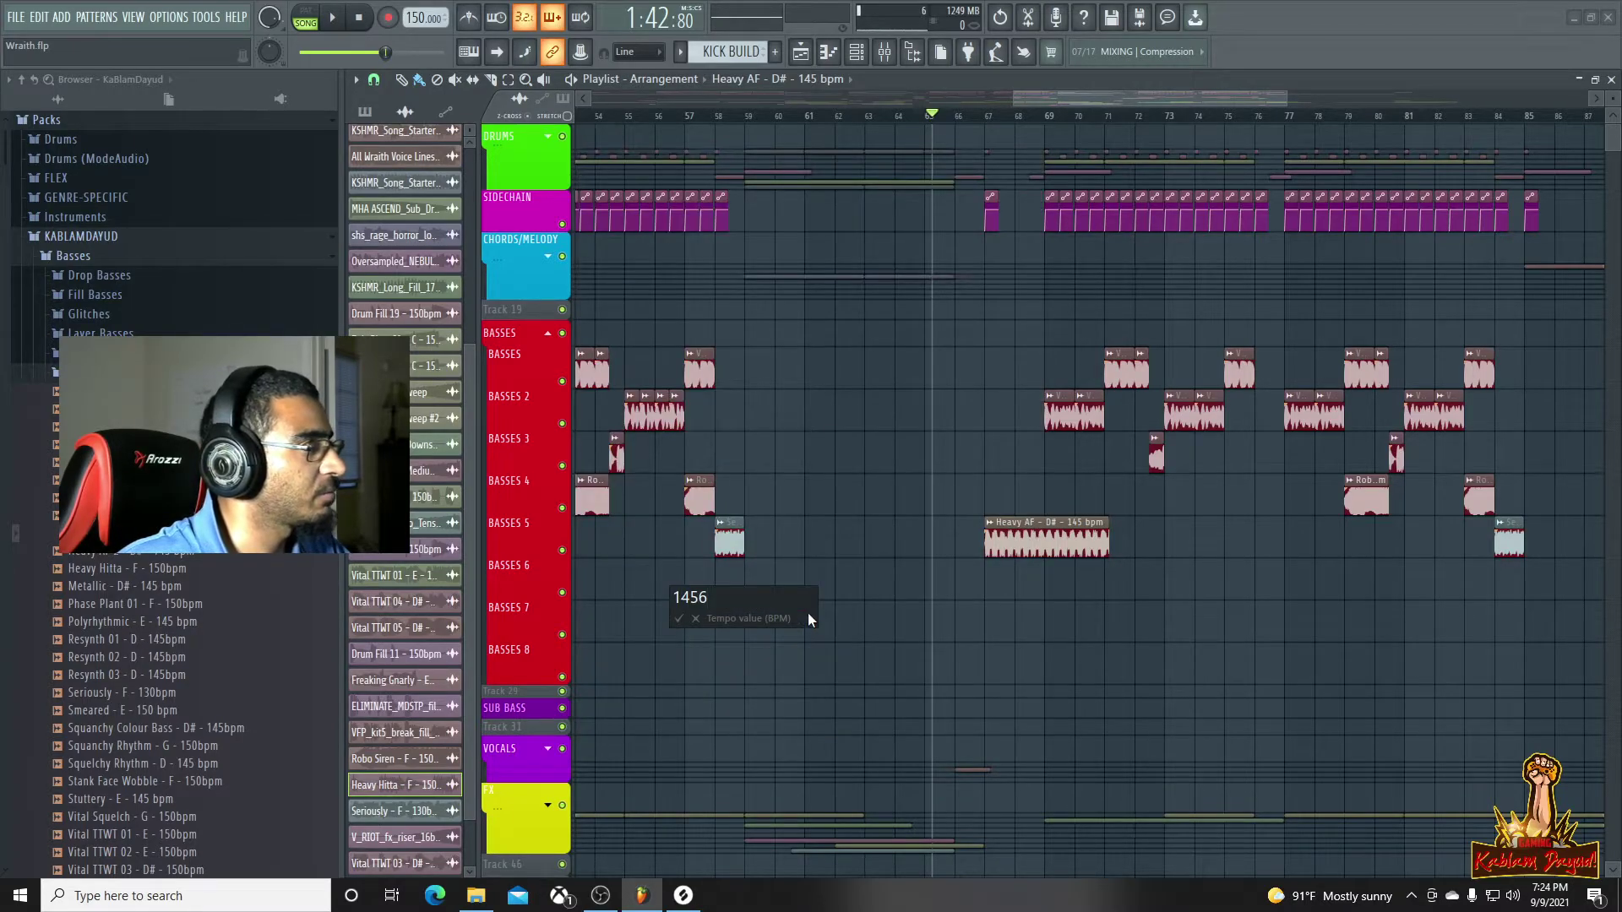
key(Return)
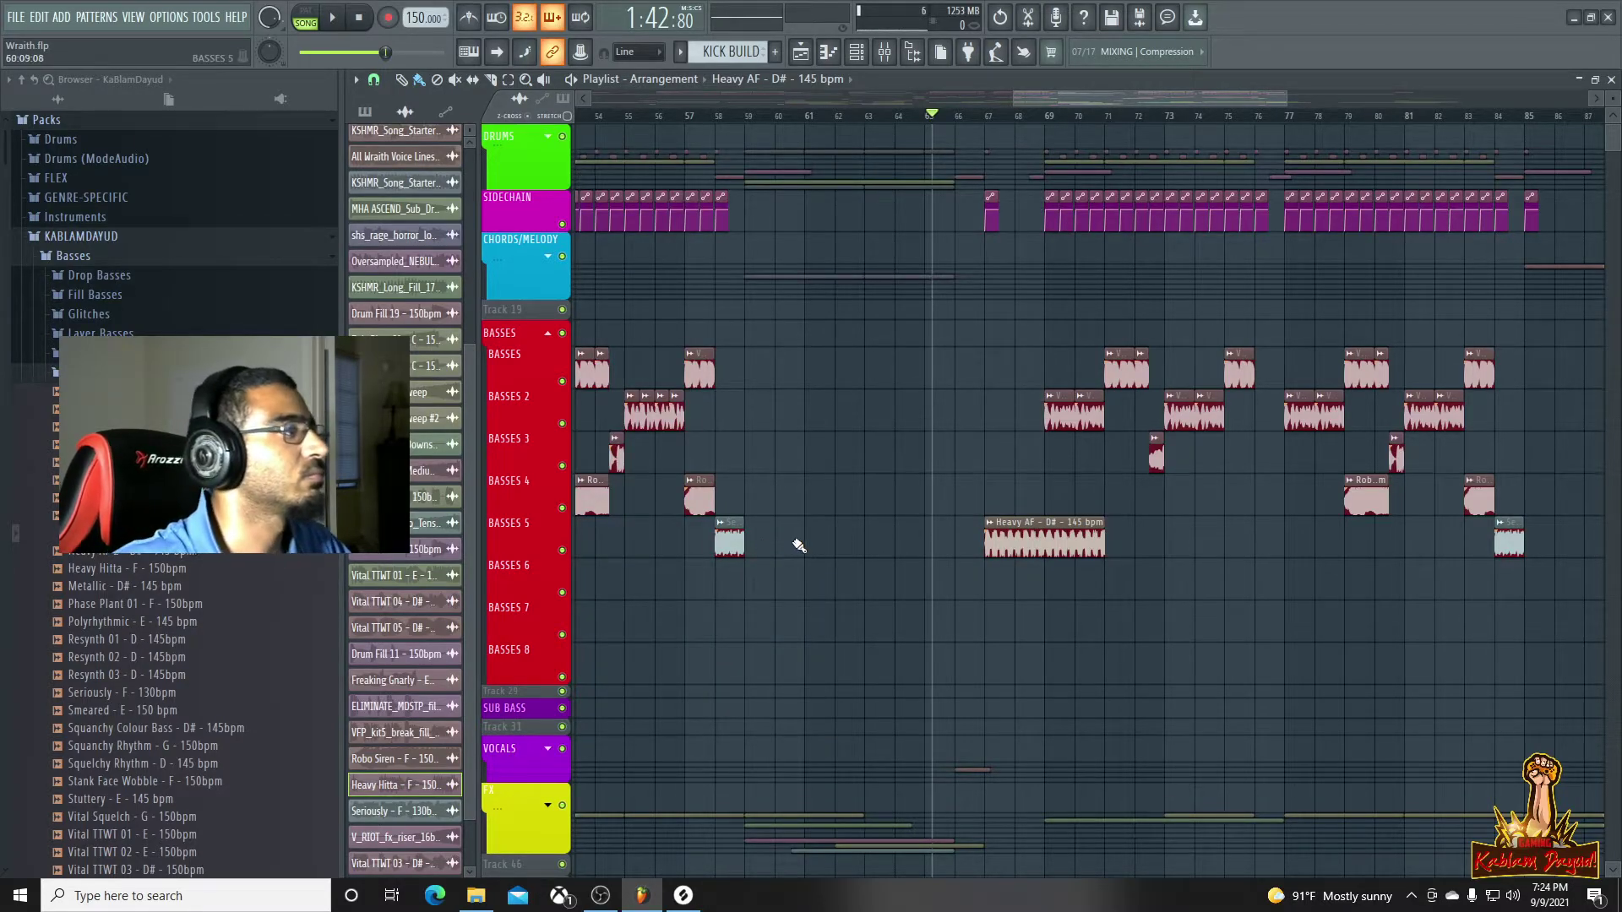
Trim the Heavy AF clip to two bars, from bar 67 to bar 69, during playback
key(space)
drag(1103, 523, 1044, 522)
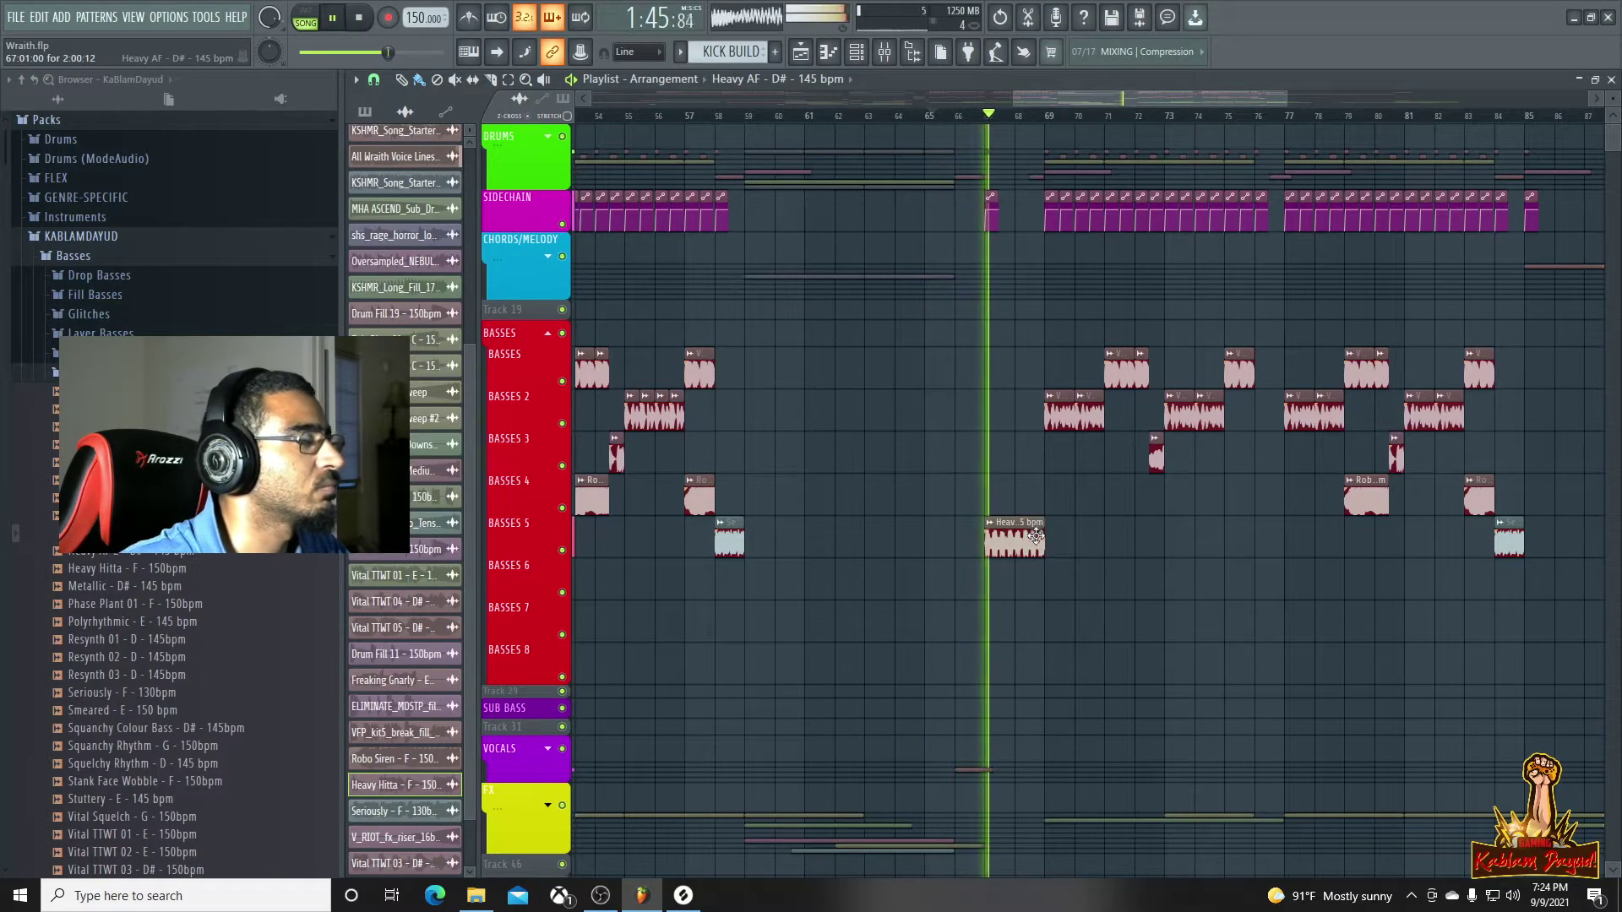
key(space)
scroll(1039, 526, up, 2)
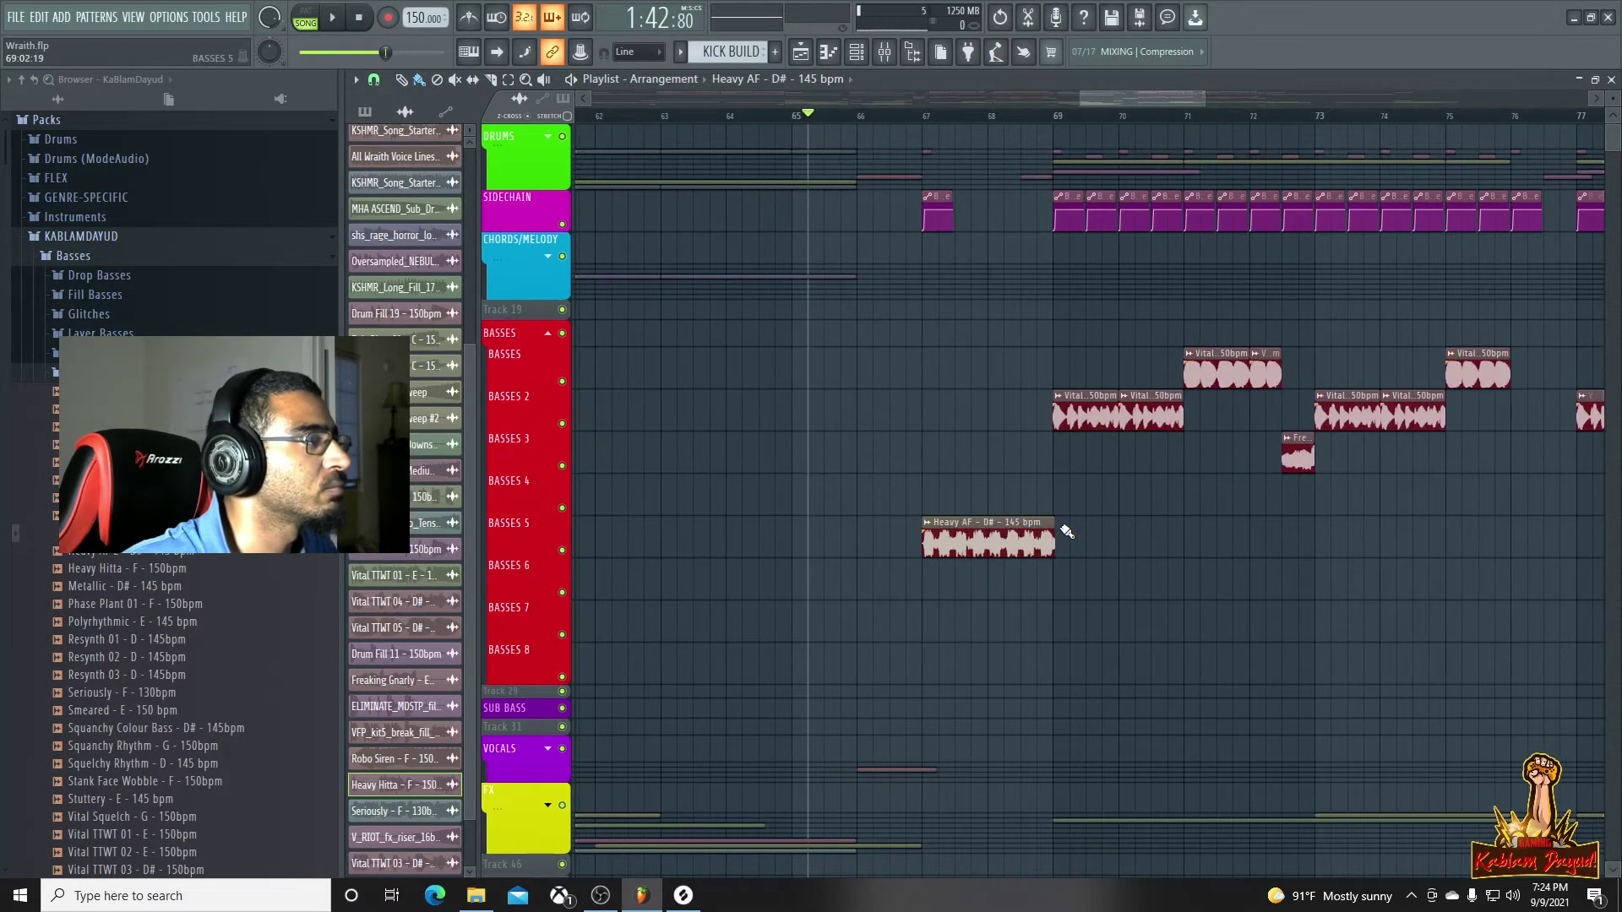
Shorten the Heavy AF clip to about one and a half bars and check it in playback
key(space)
double_click(1013, 534)
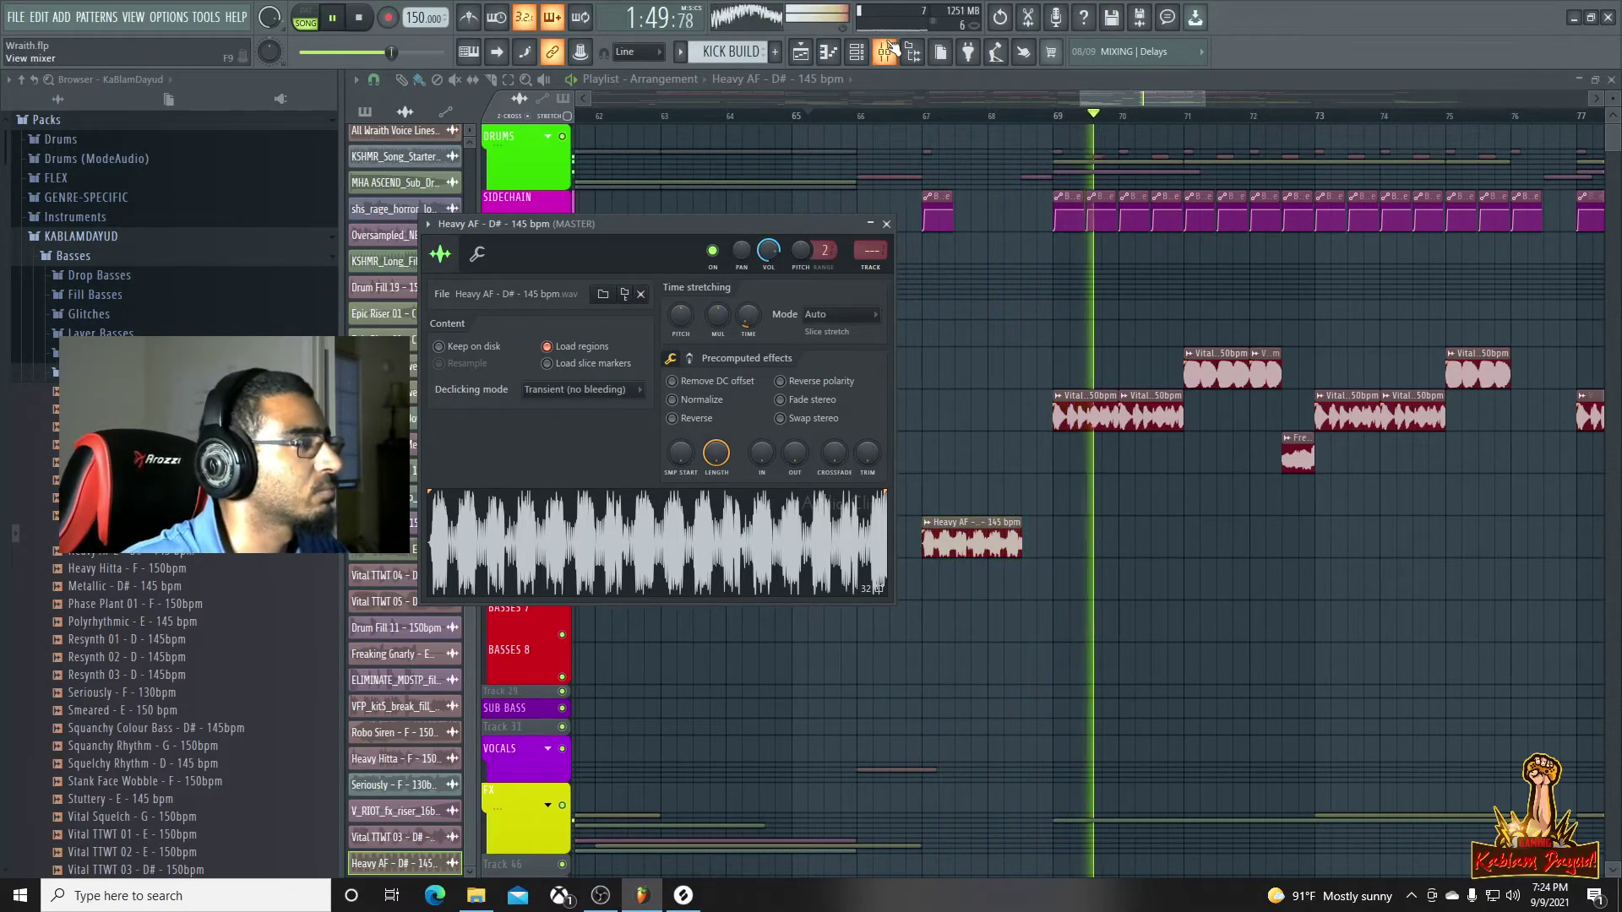
drag(1207, 102, 1316, 102)
key(space)
Replace the Heavy AF sample at bar 67 with Polyrhythmic - E - 145 bpm and play it into the drop
drag(152, 640, 157, 648)
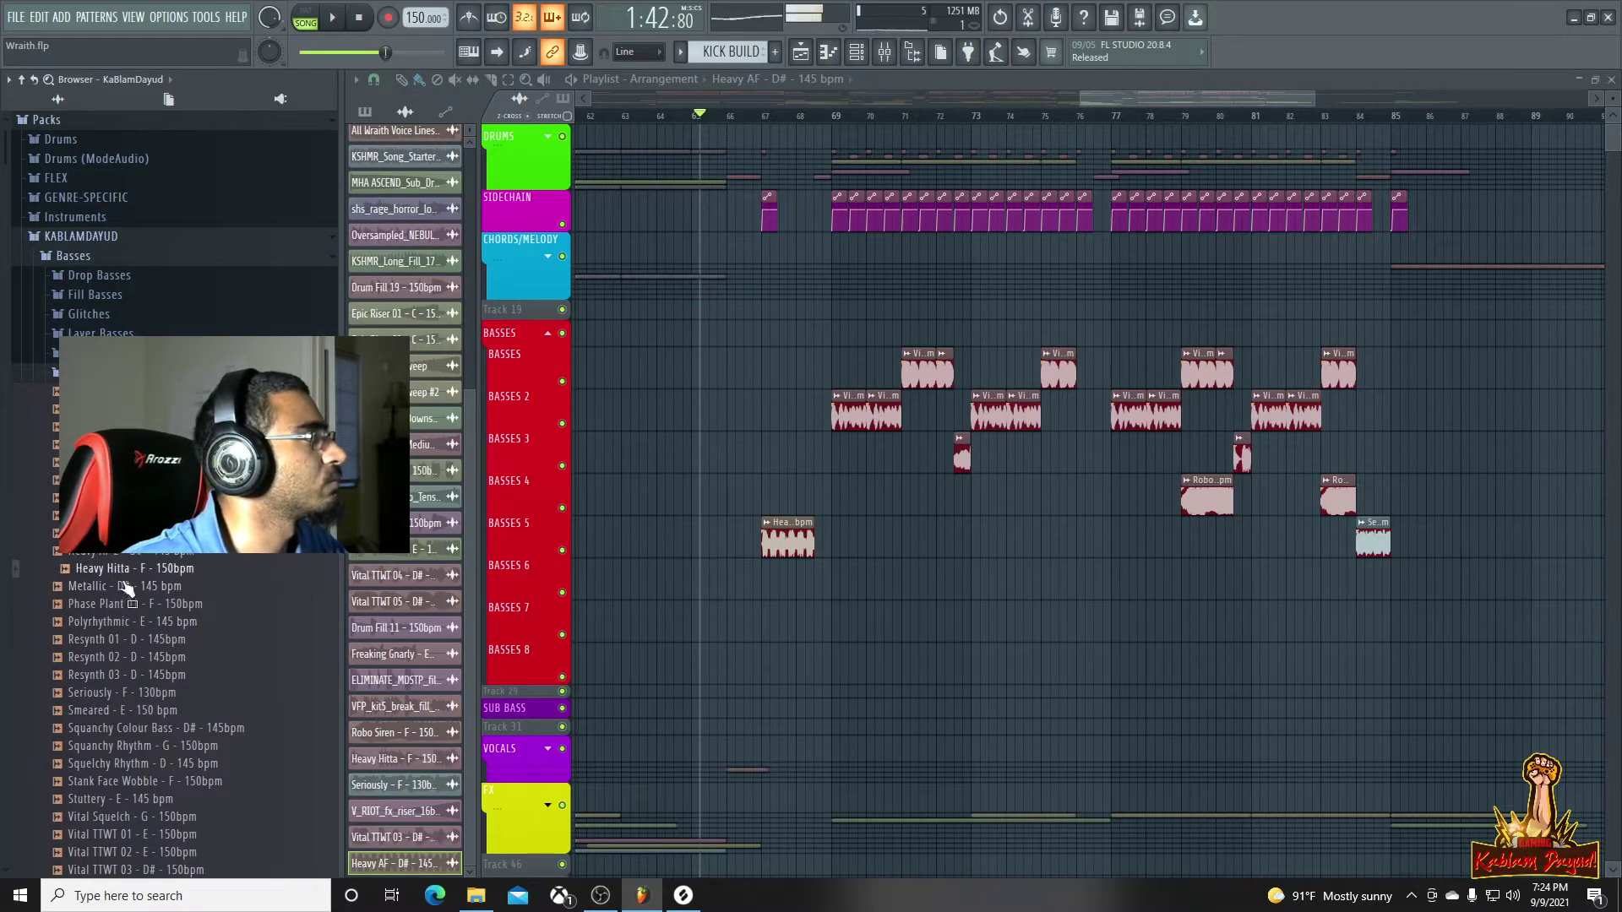
drag(755, 546, 764, 548)
key(space)
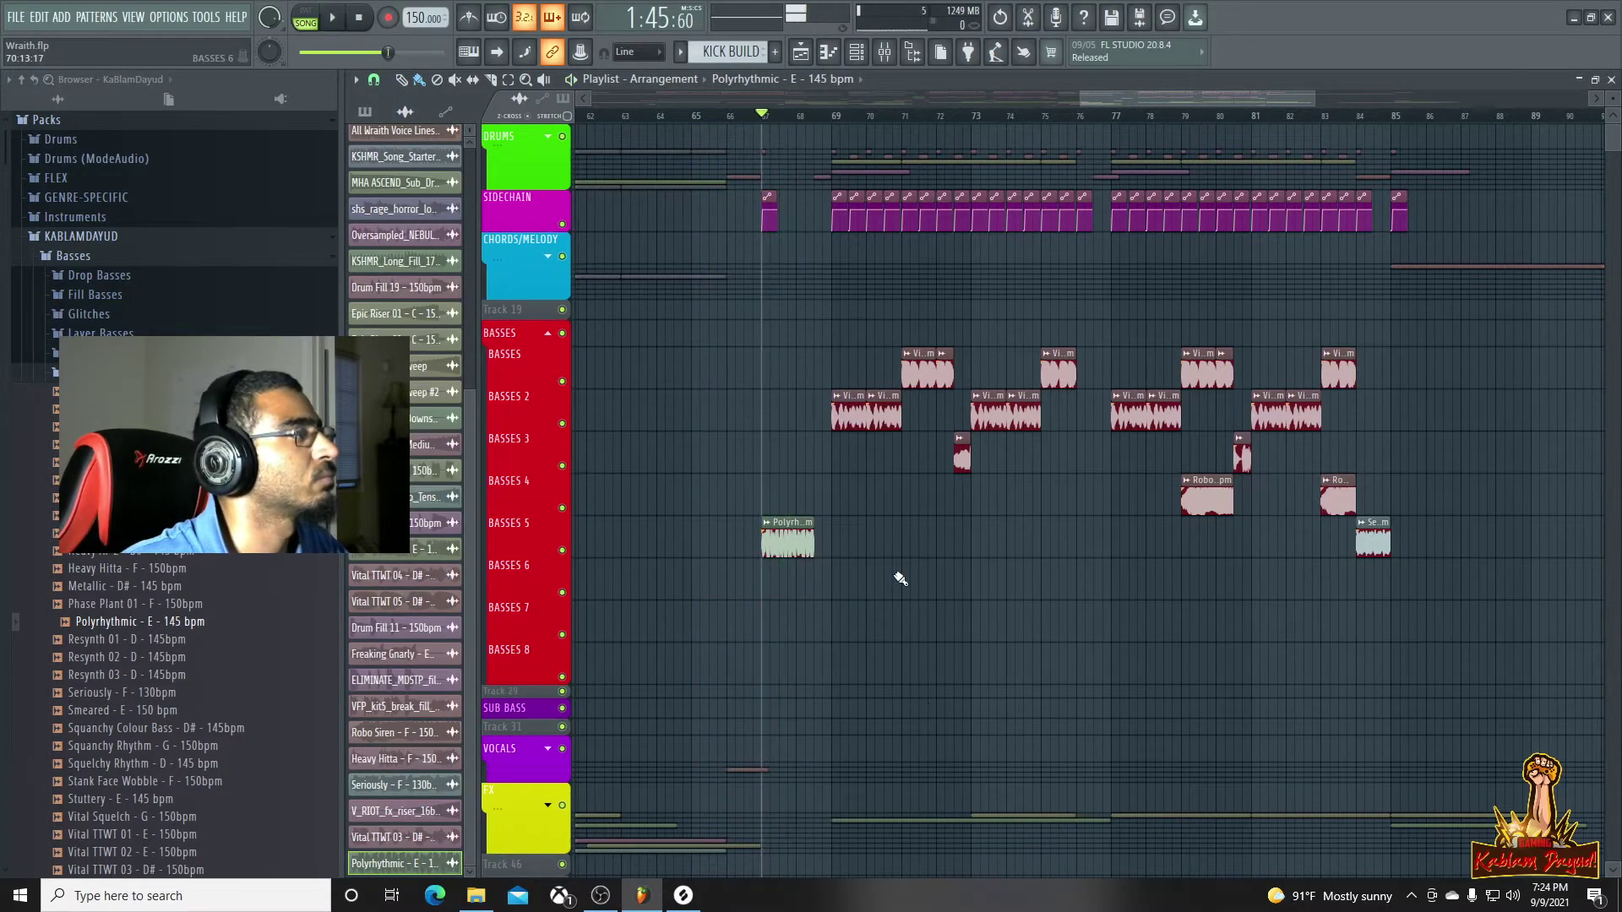
scroll(788, 547, up, 3)
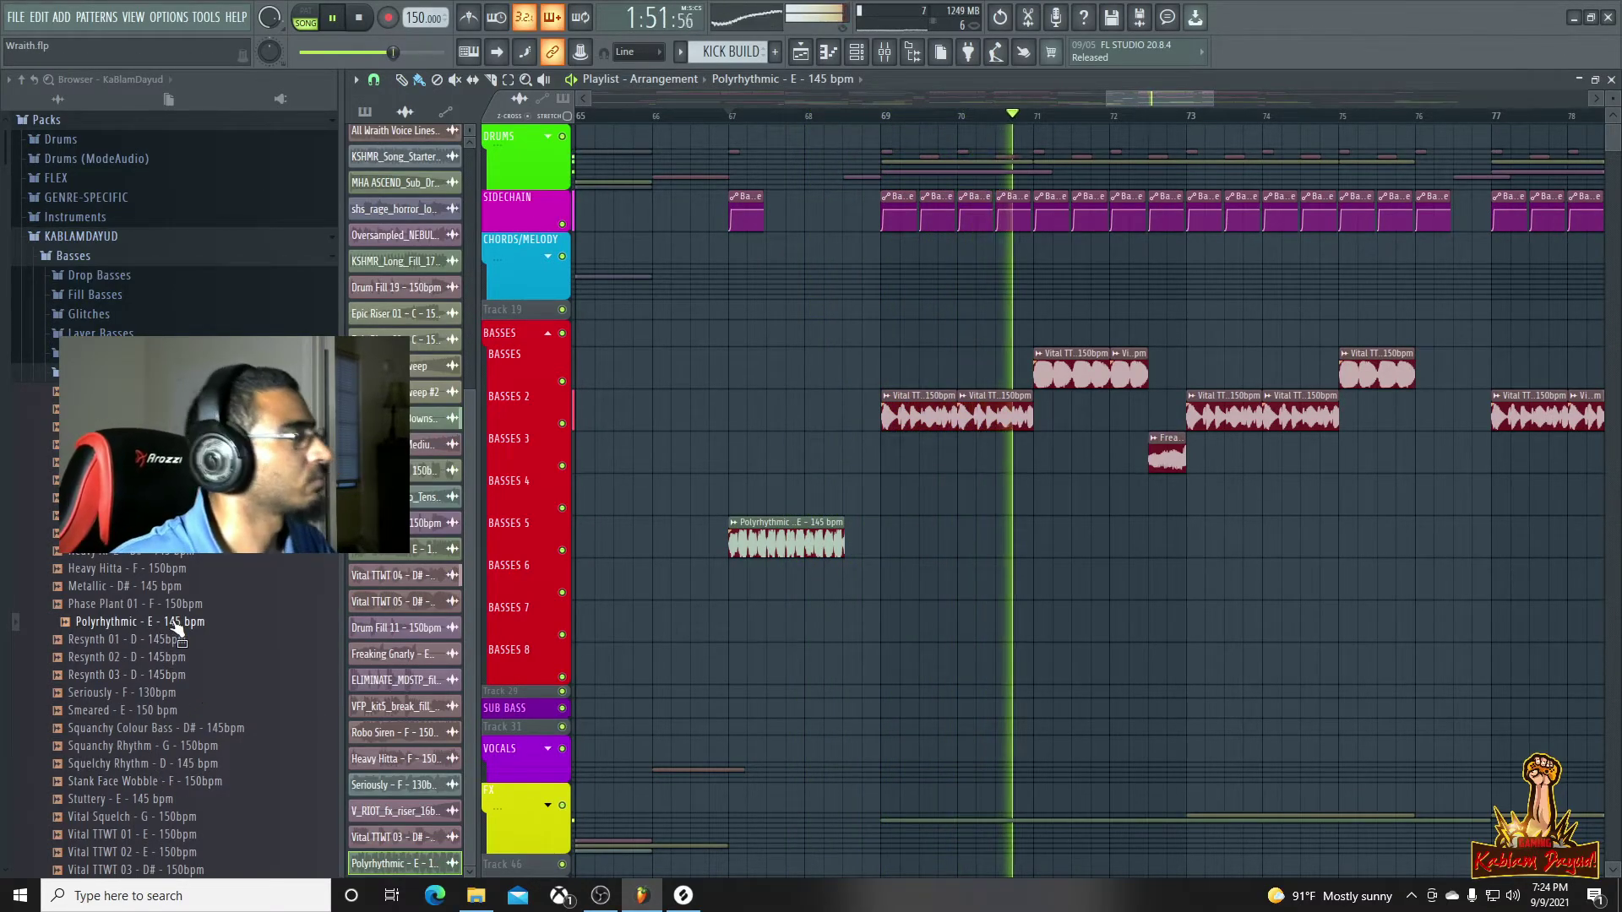
key(space)
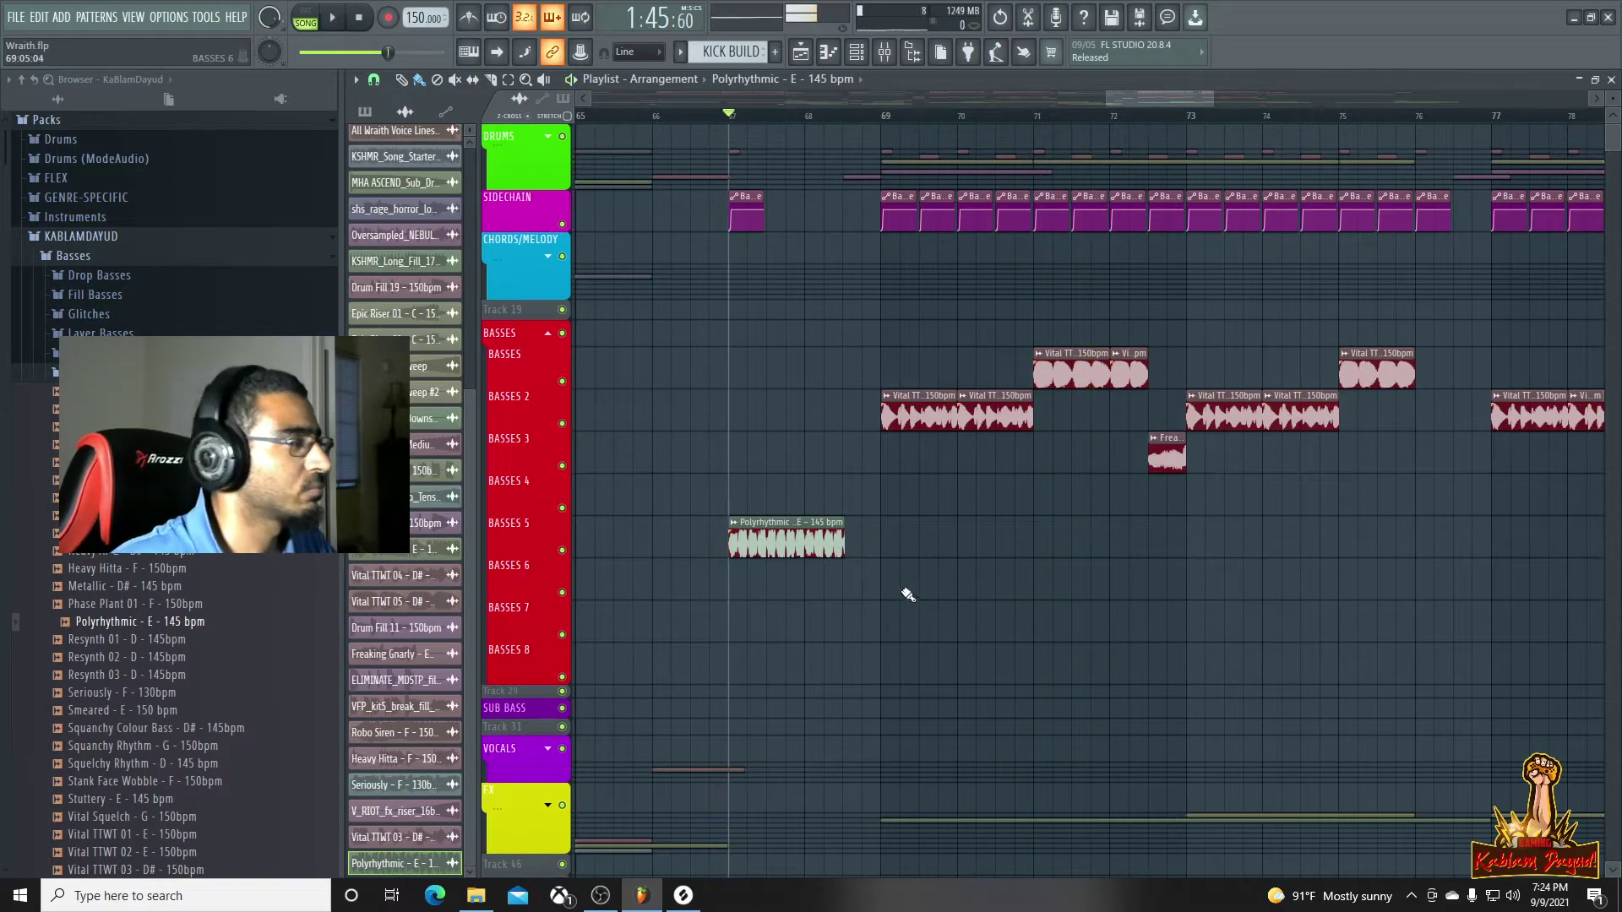
Place a second Polyrhythmic clip on BASSES 6 at bar 69, make it unique and lengthen it to about two bars
right_click(888, 572)
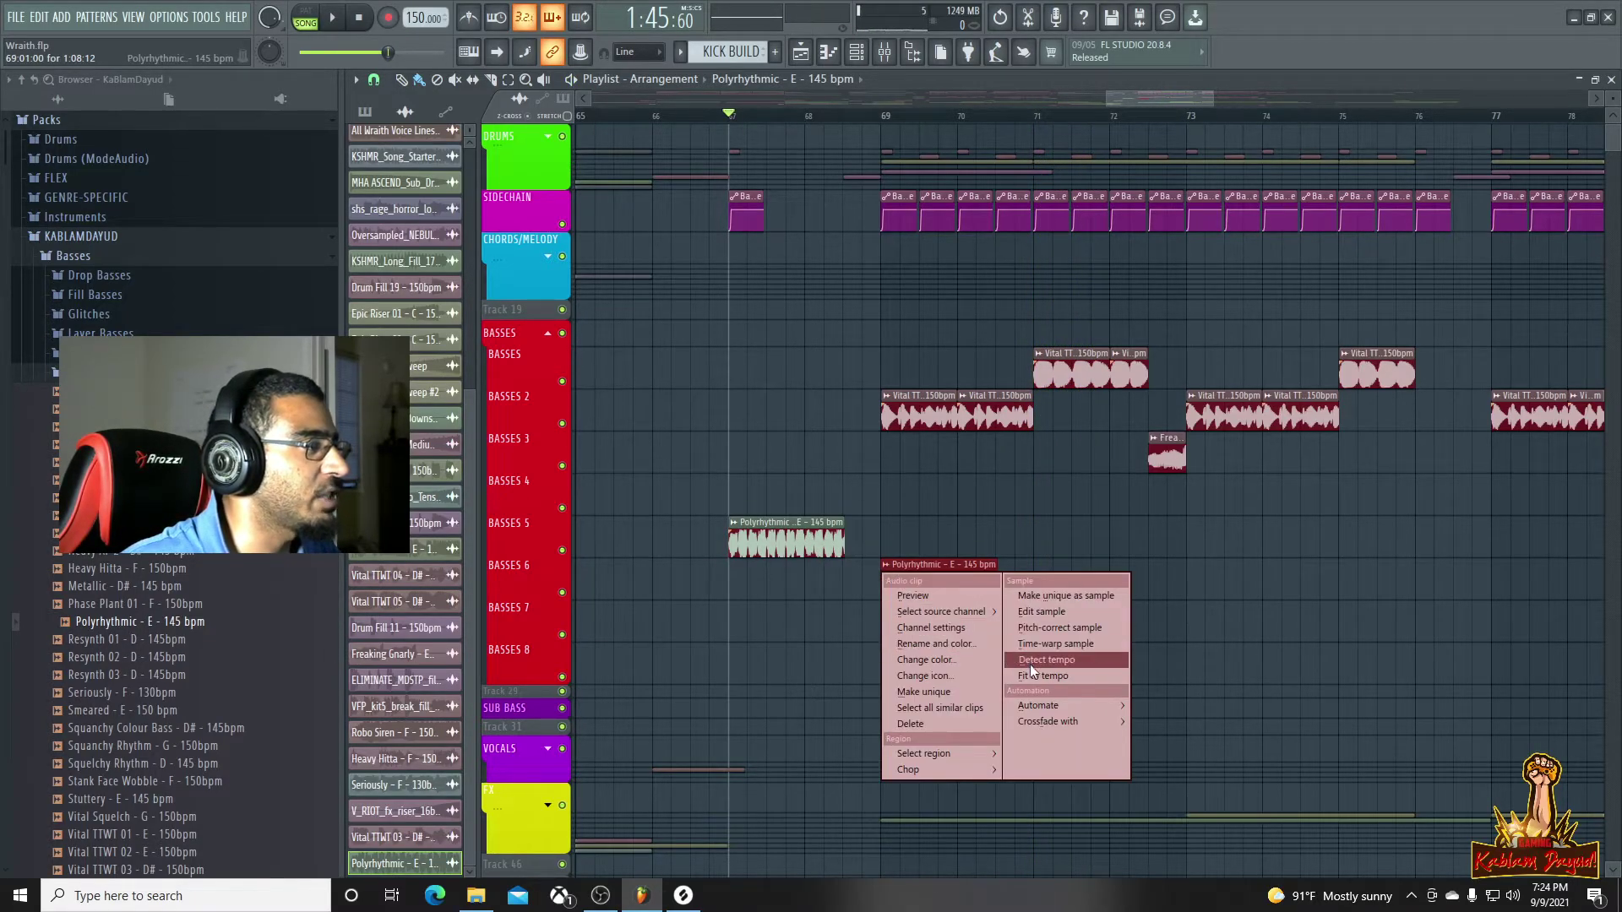
click(958, 692)
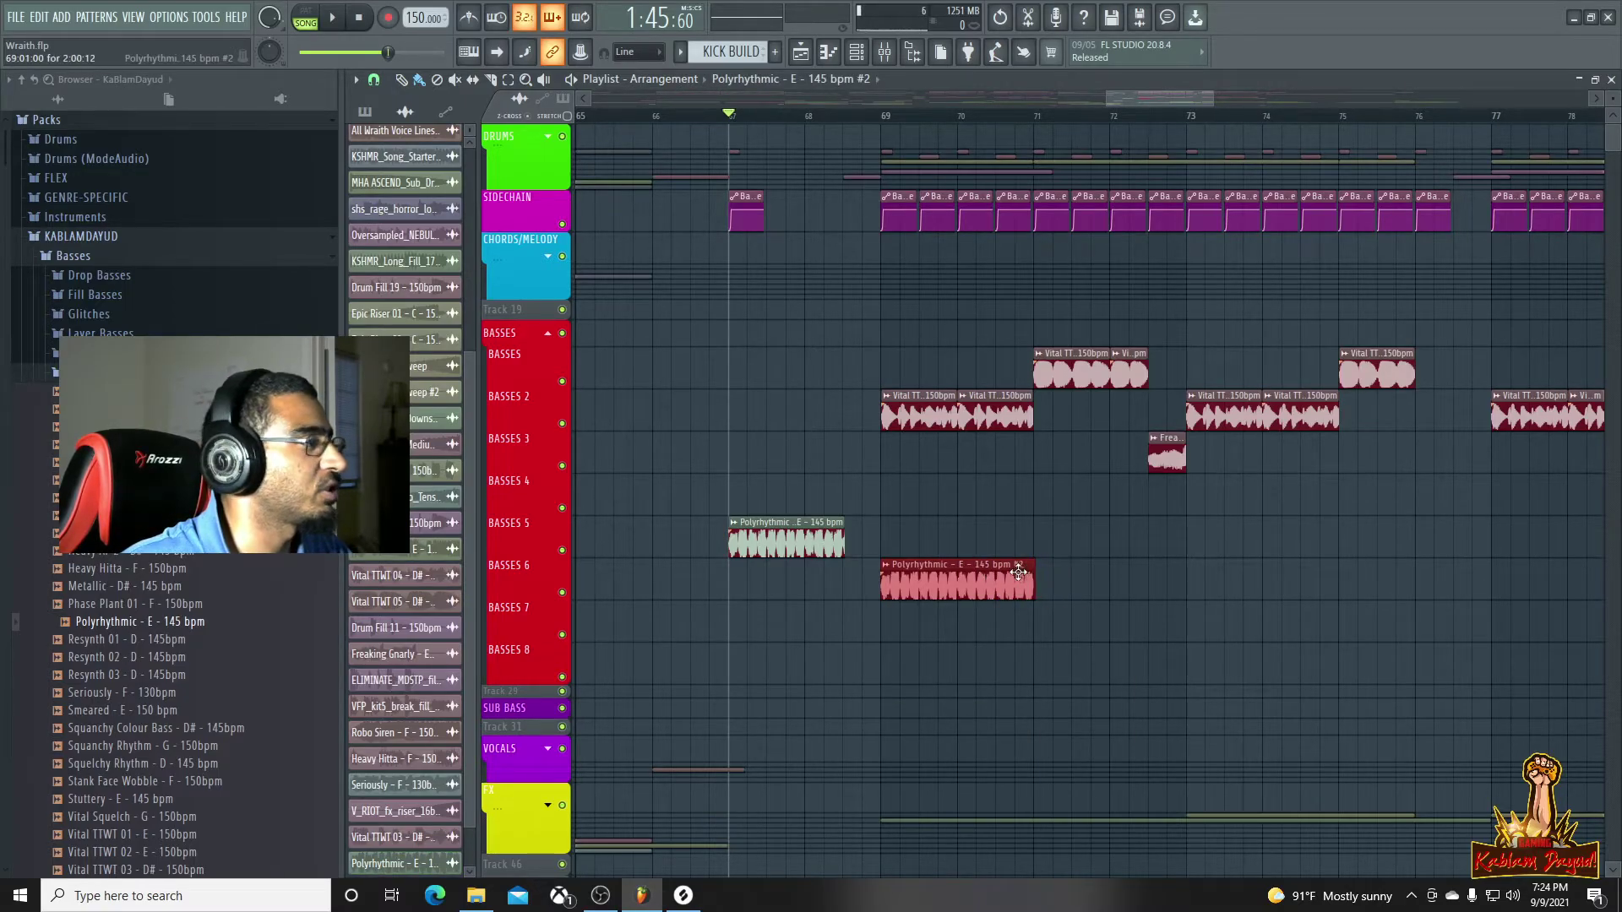
scroll(1036, 595, up, 3)
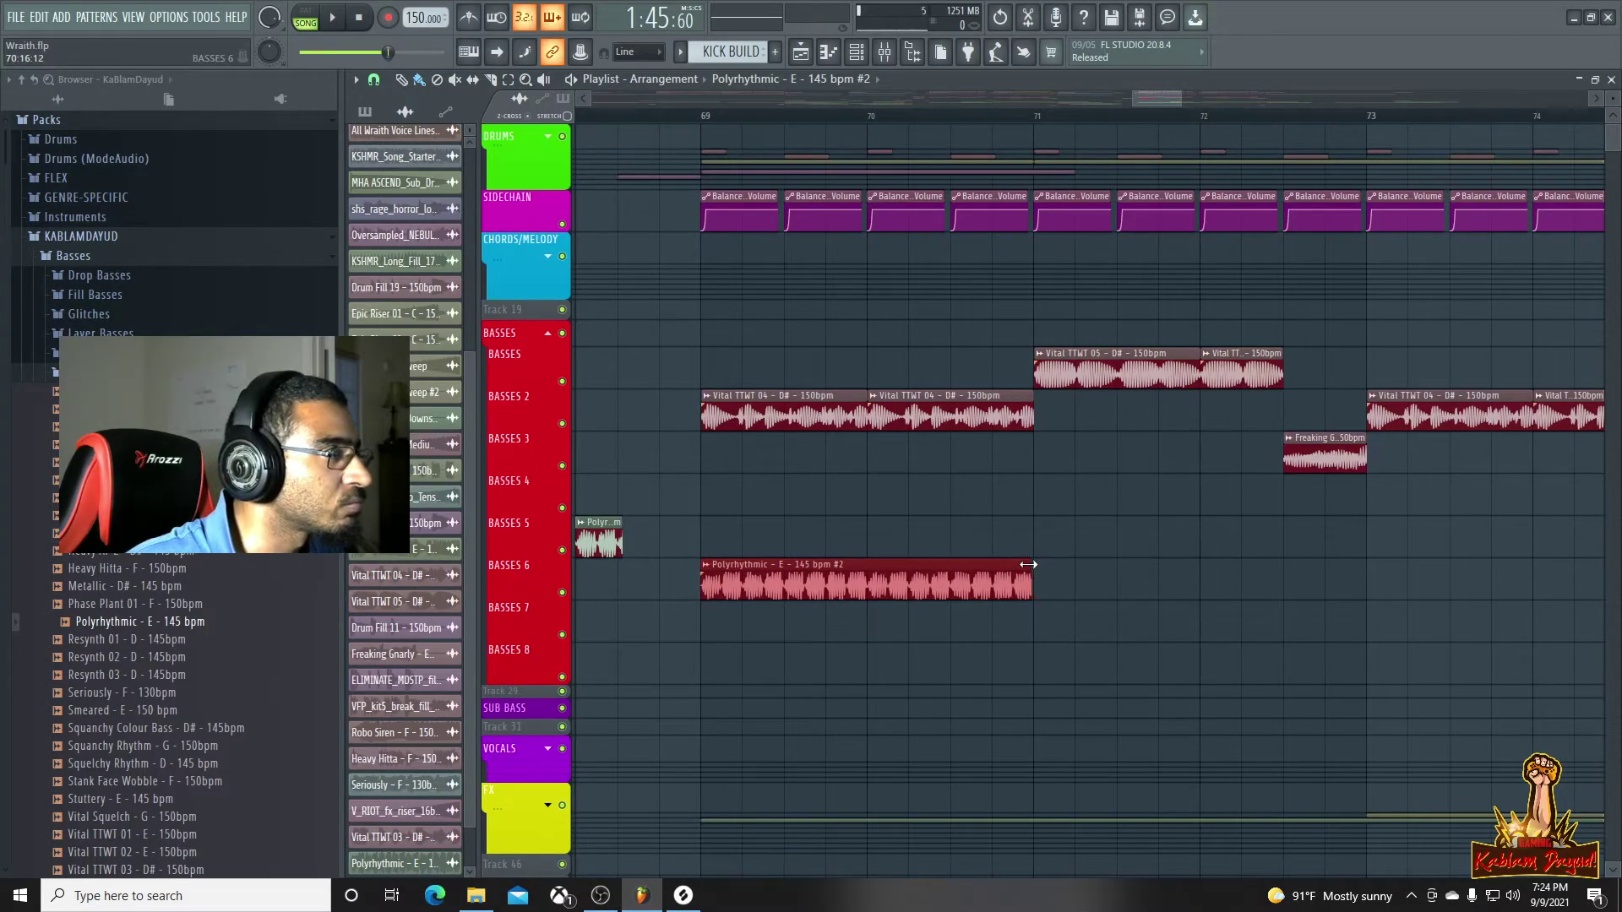
scroll(1030, 578, up, 3)
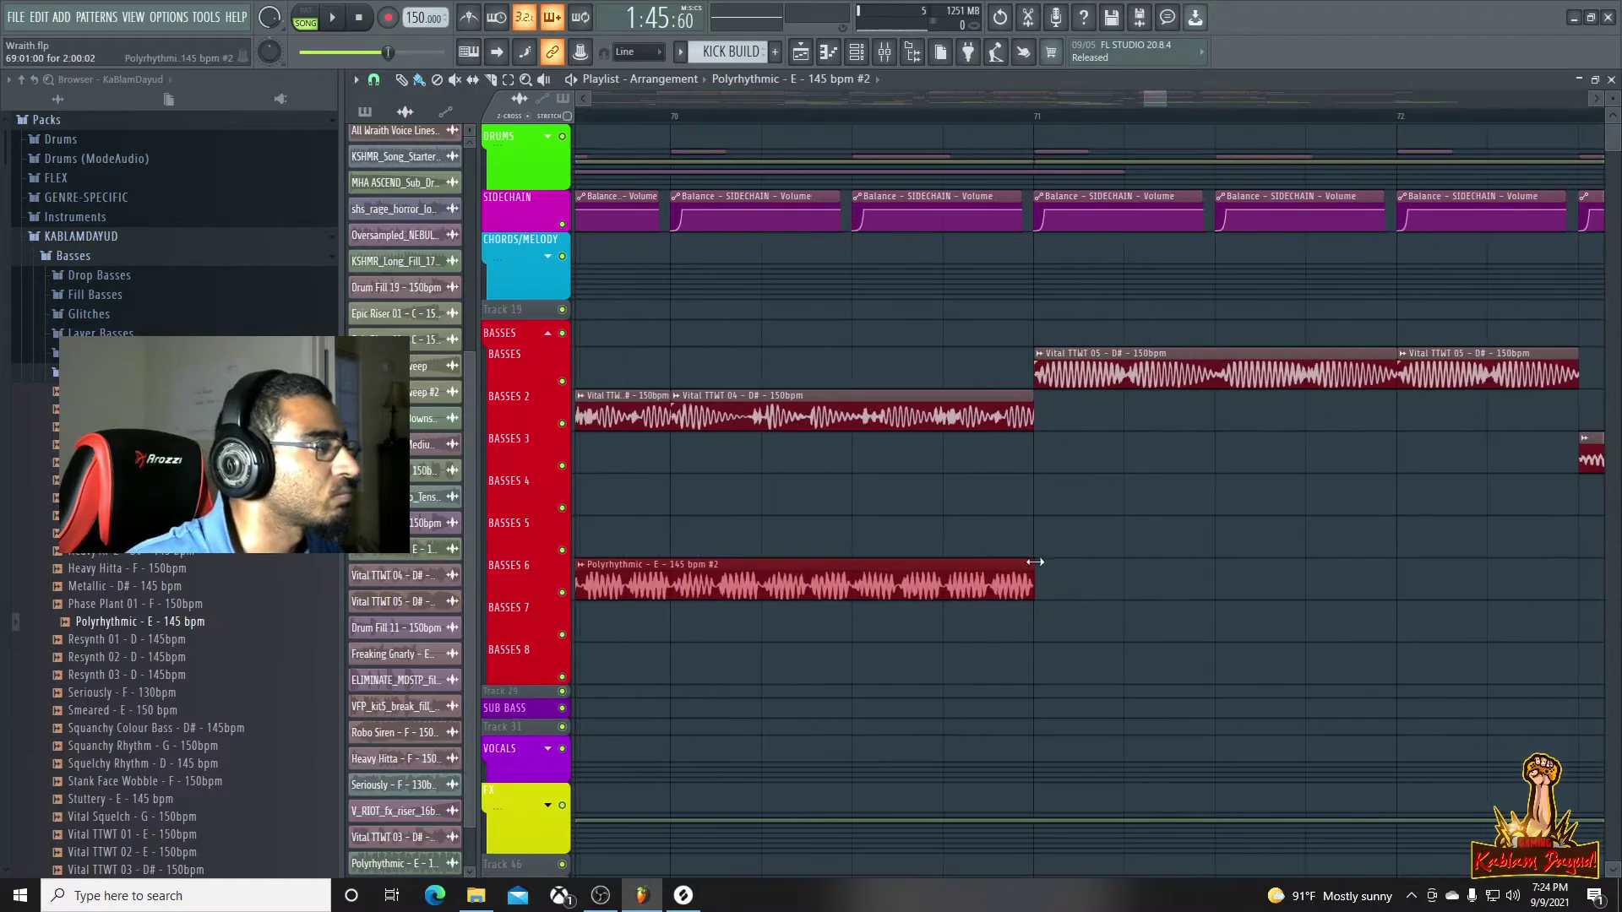
Check the unique Polyrhythmic clip's sample settings and compress the clip to one bar
scroll(886, 597, down, 5)
key(space)
key(space)
double_click(834, 596)
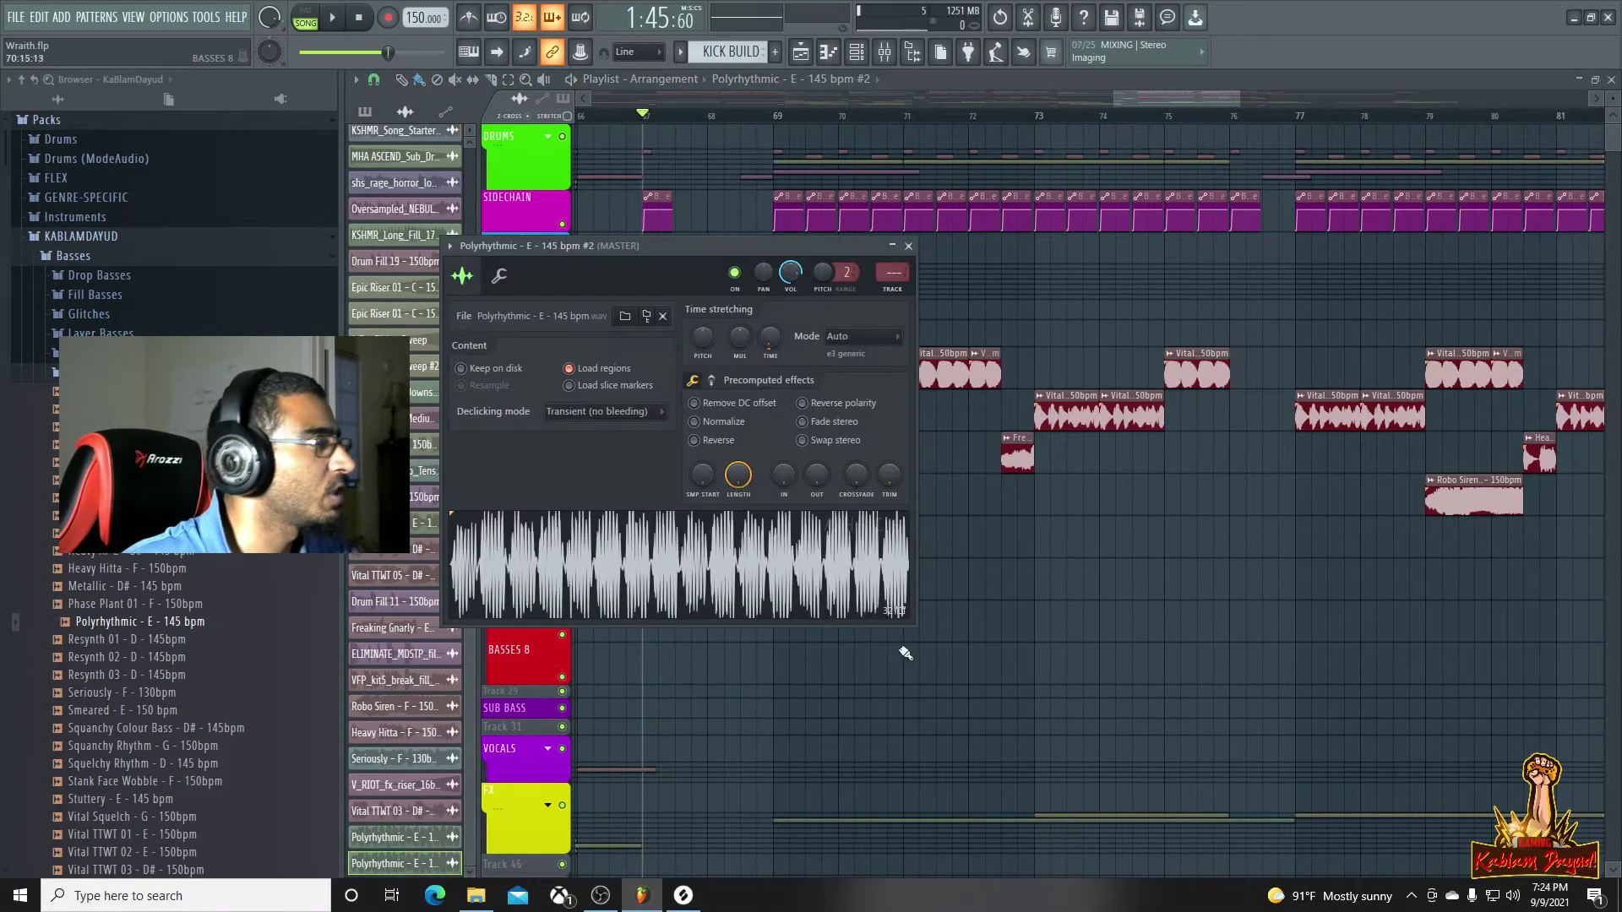
click(908, 246)
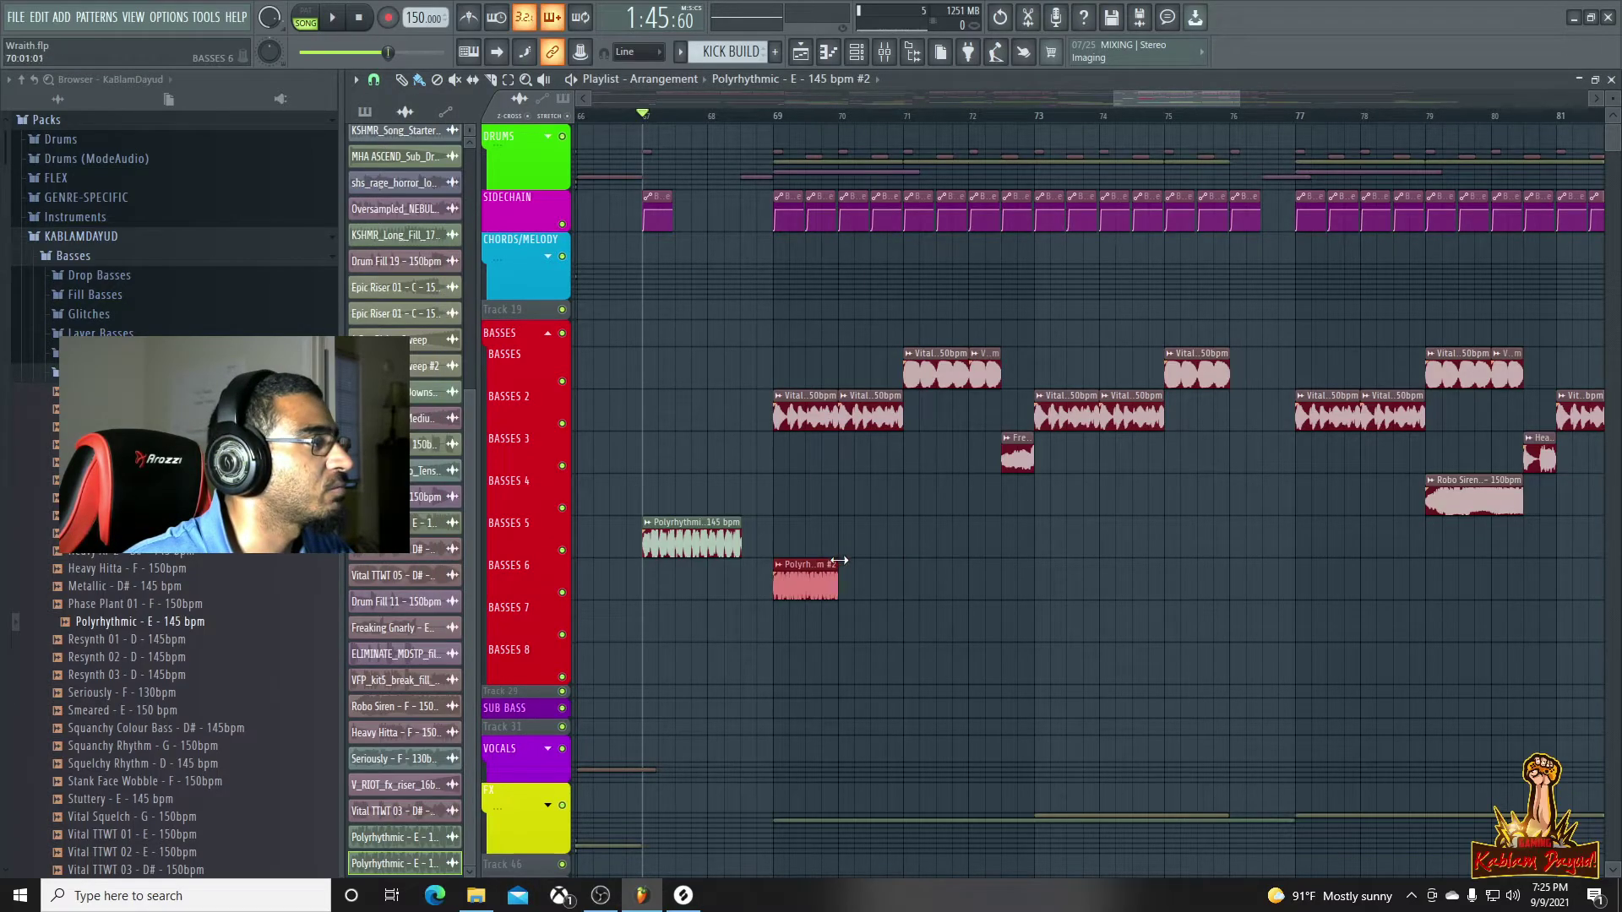
Mute BASSES 2 and play the unique Polyrhythmic clip from bar 69
click(561, 423)
key(space)
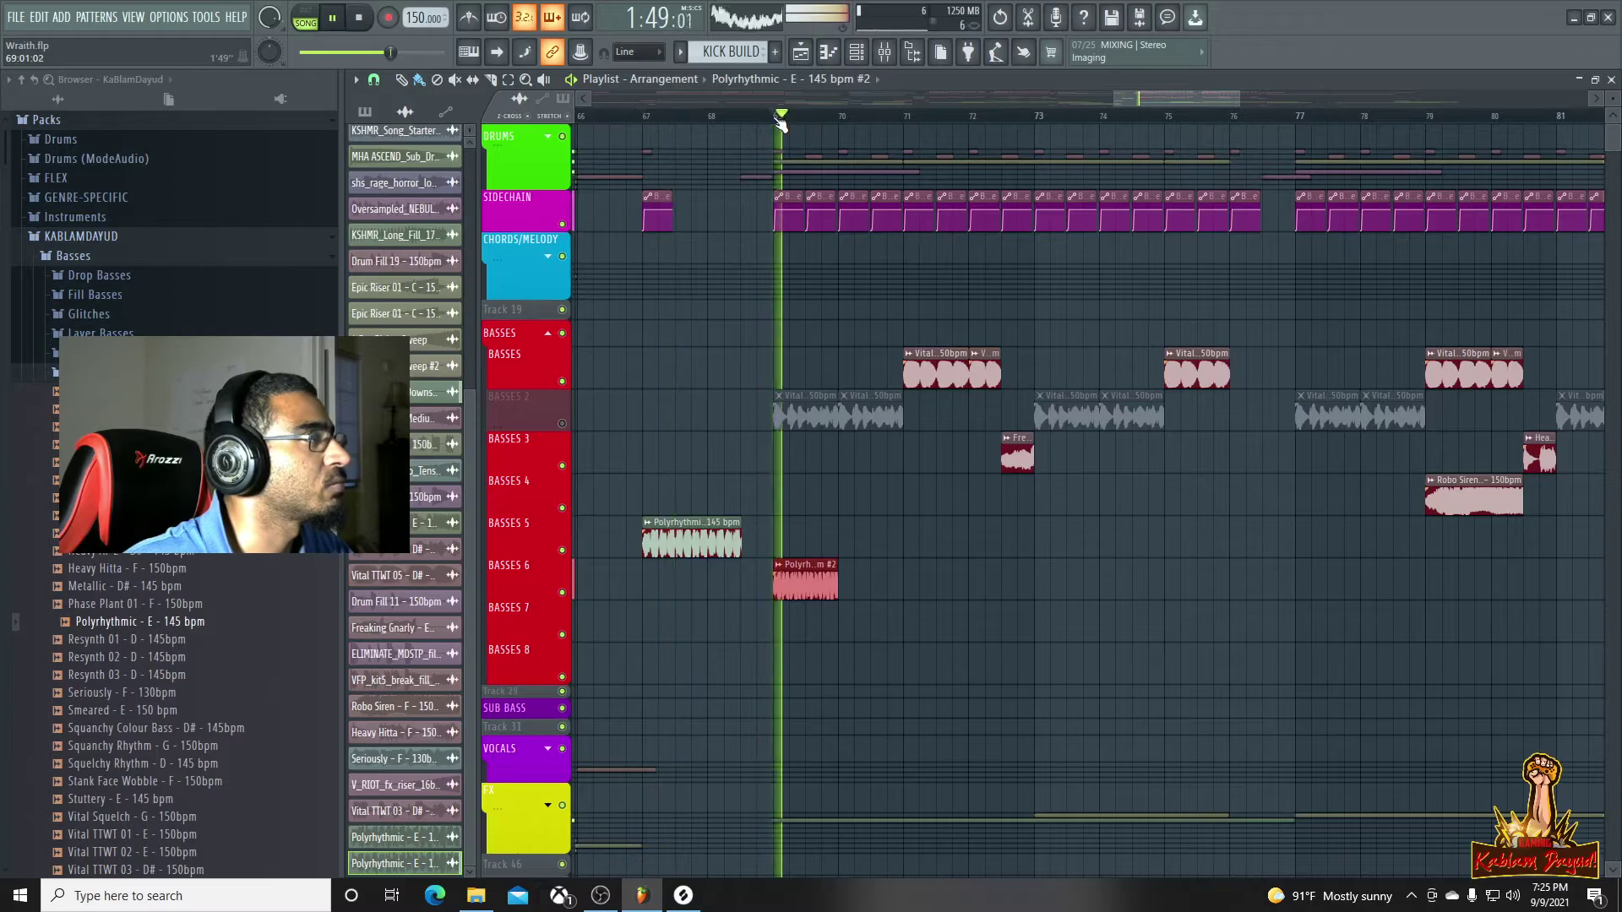
drag(838, 578, 853, 576)
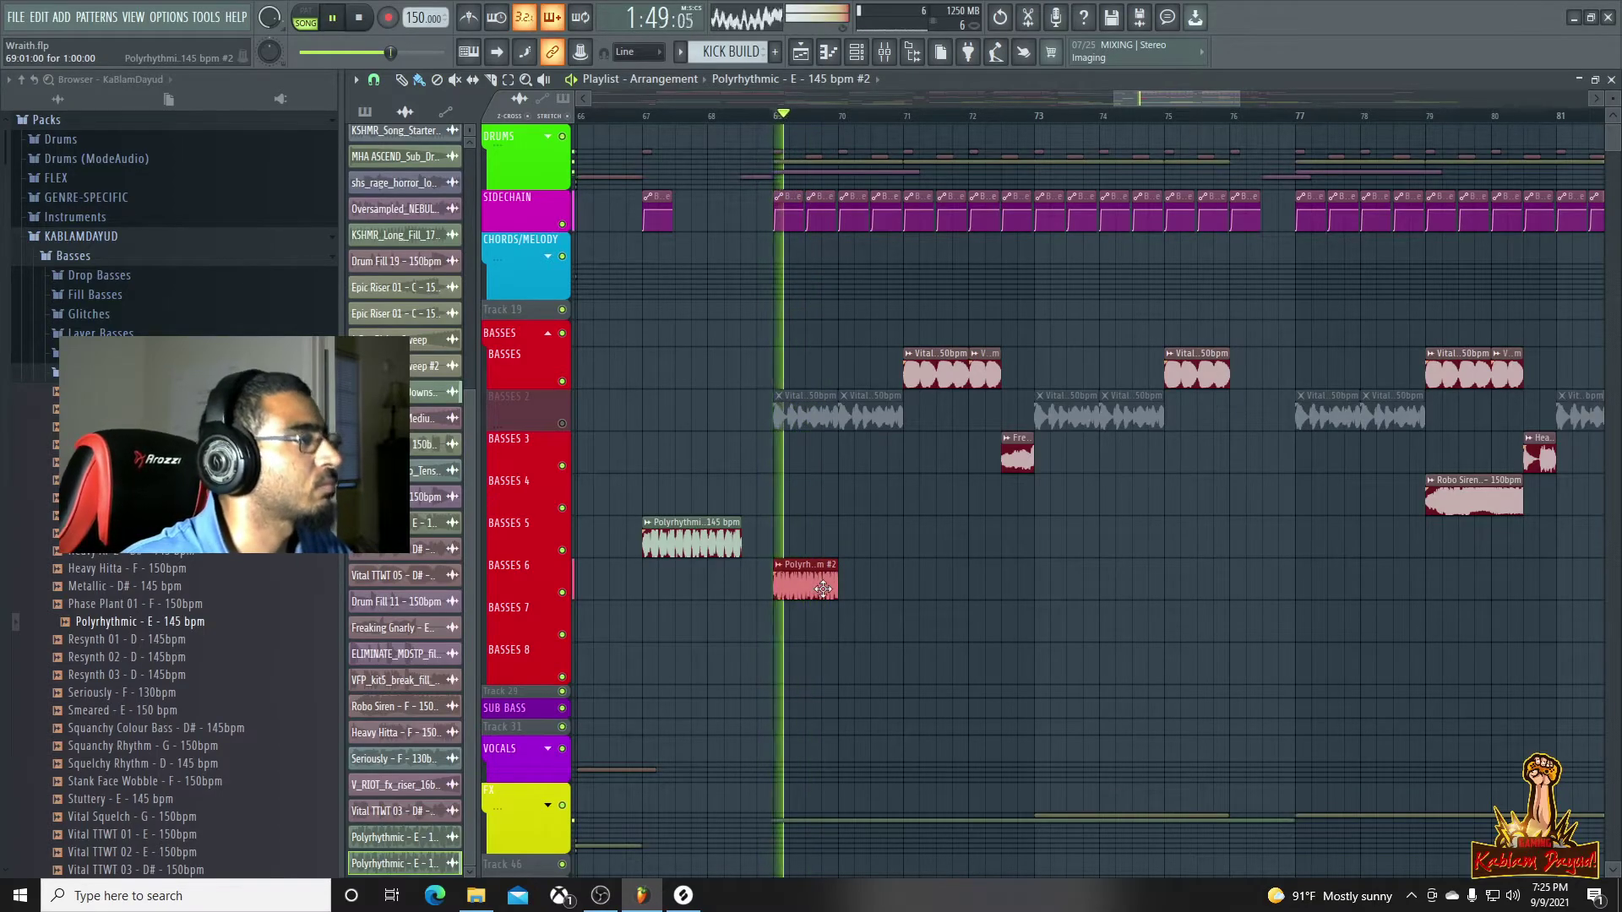
Delete the unique Polyrhythmic clip from BASSES 6 and unmute BASSES 2, replaying from bar 67
right_click(823, 589)
click(656, 119)
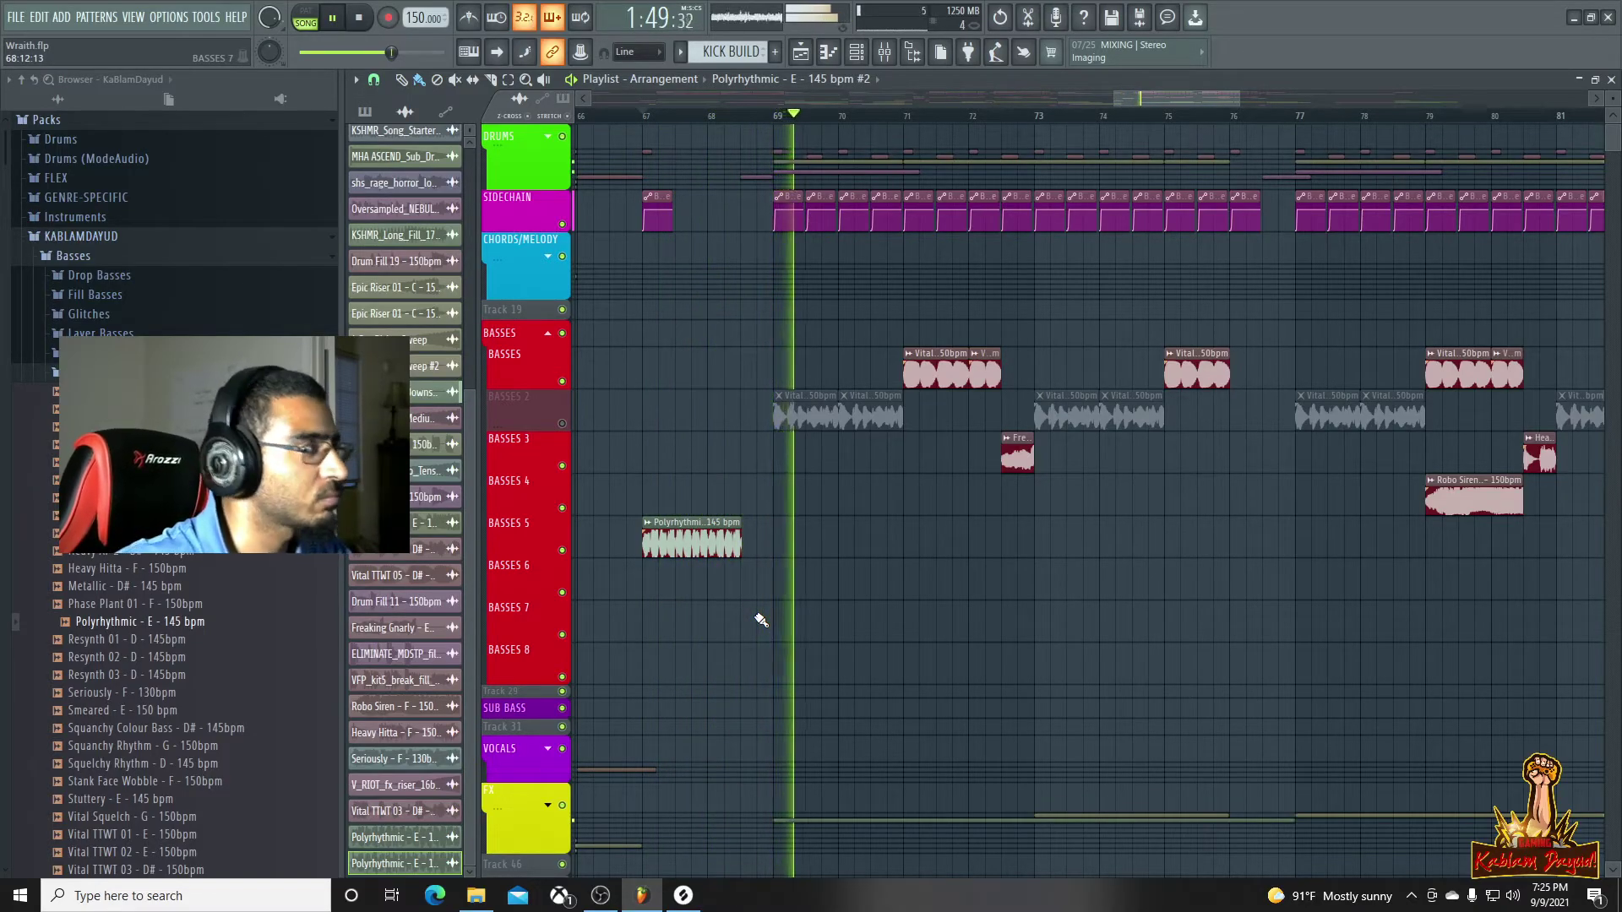
click(562, 423)
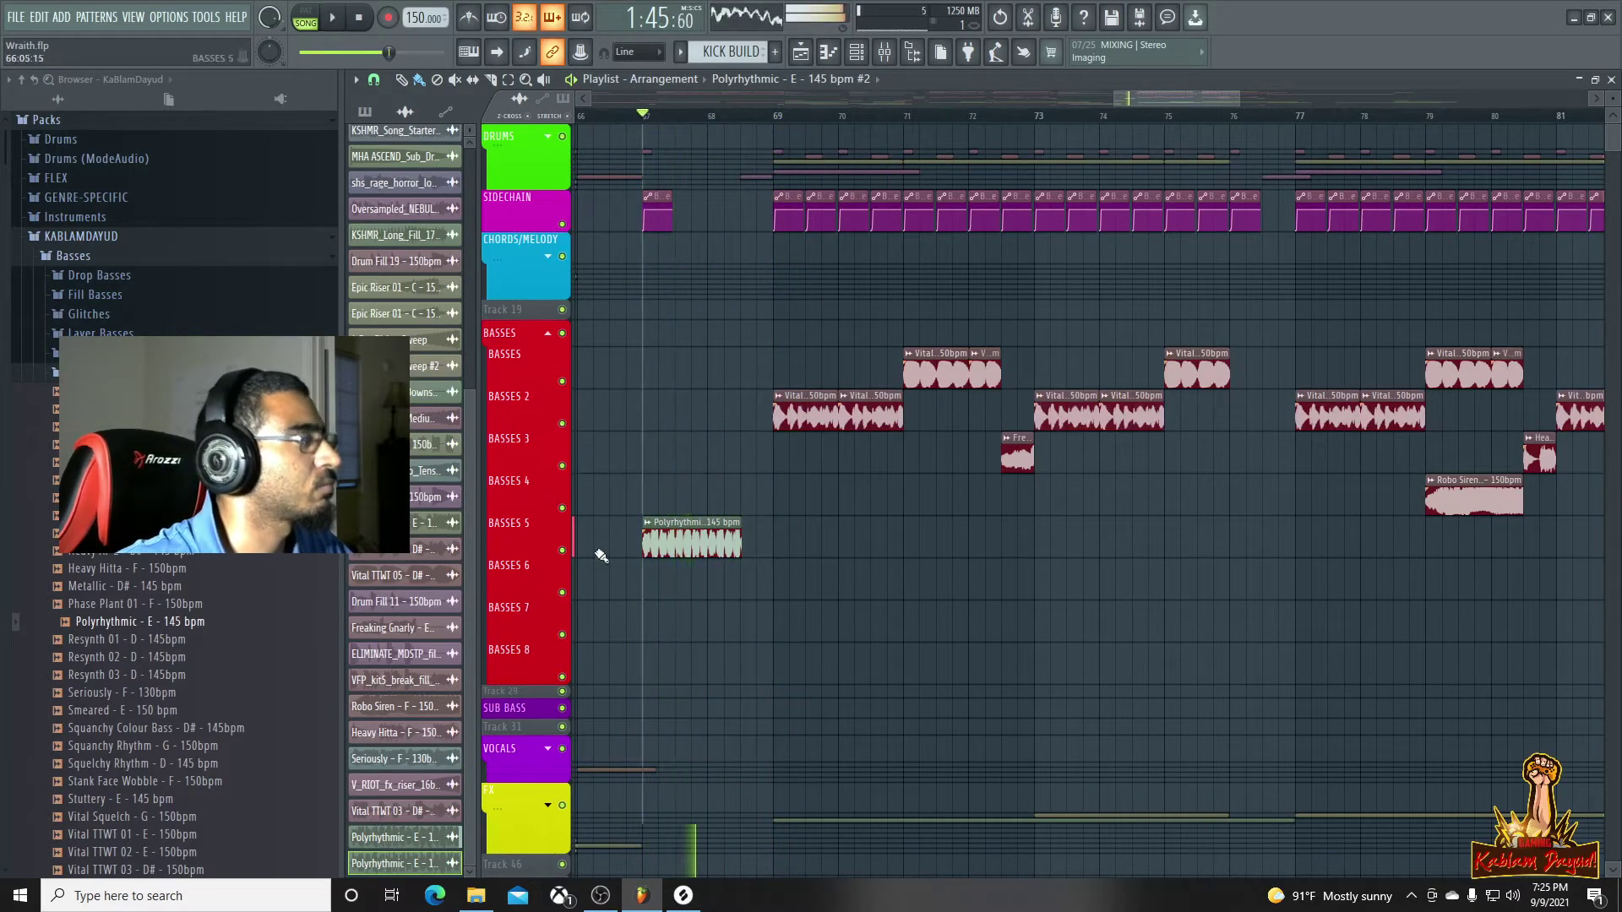
key(space)
Replace the Polyrhythmic sample at bar 67 with Stuttery - E - 145 bpm and play it in context
scroll(112, 629, down, 6)
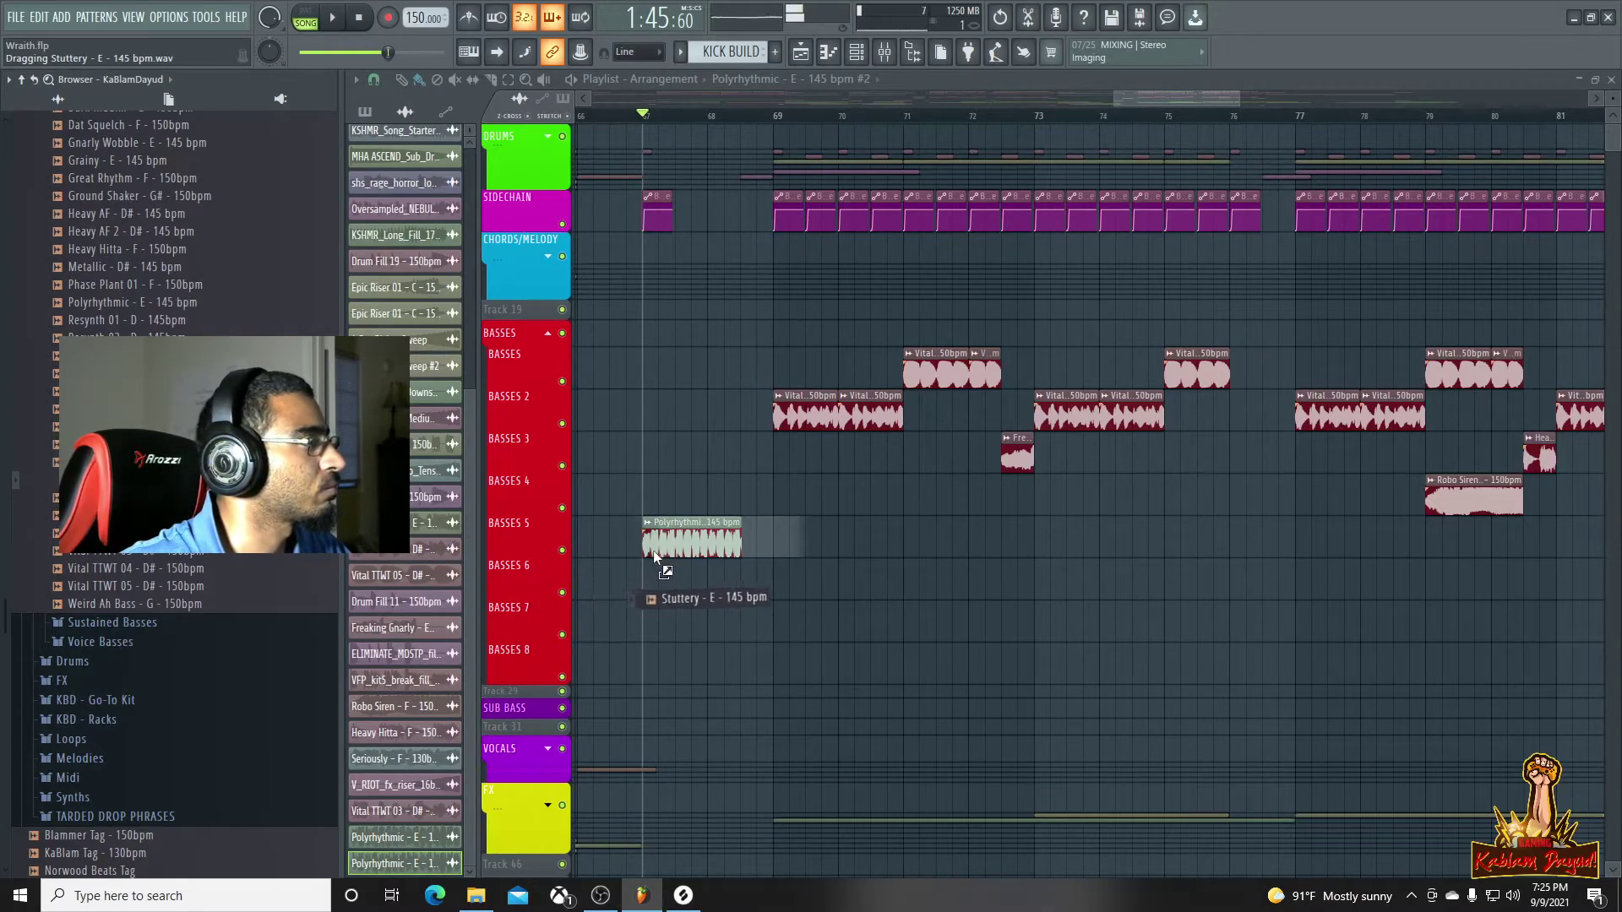
drag(643, 547, 646, 547)
key(space)
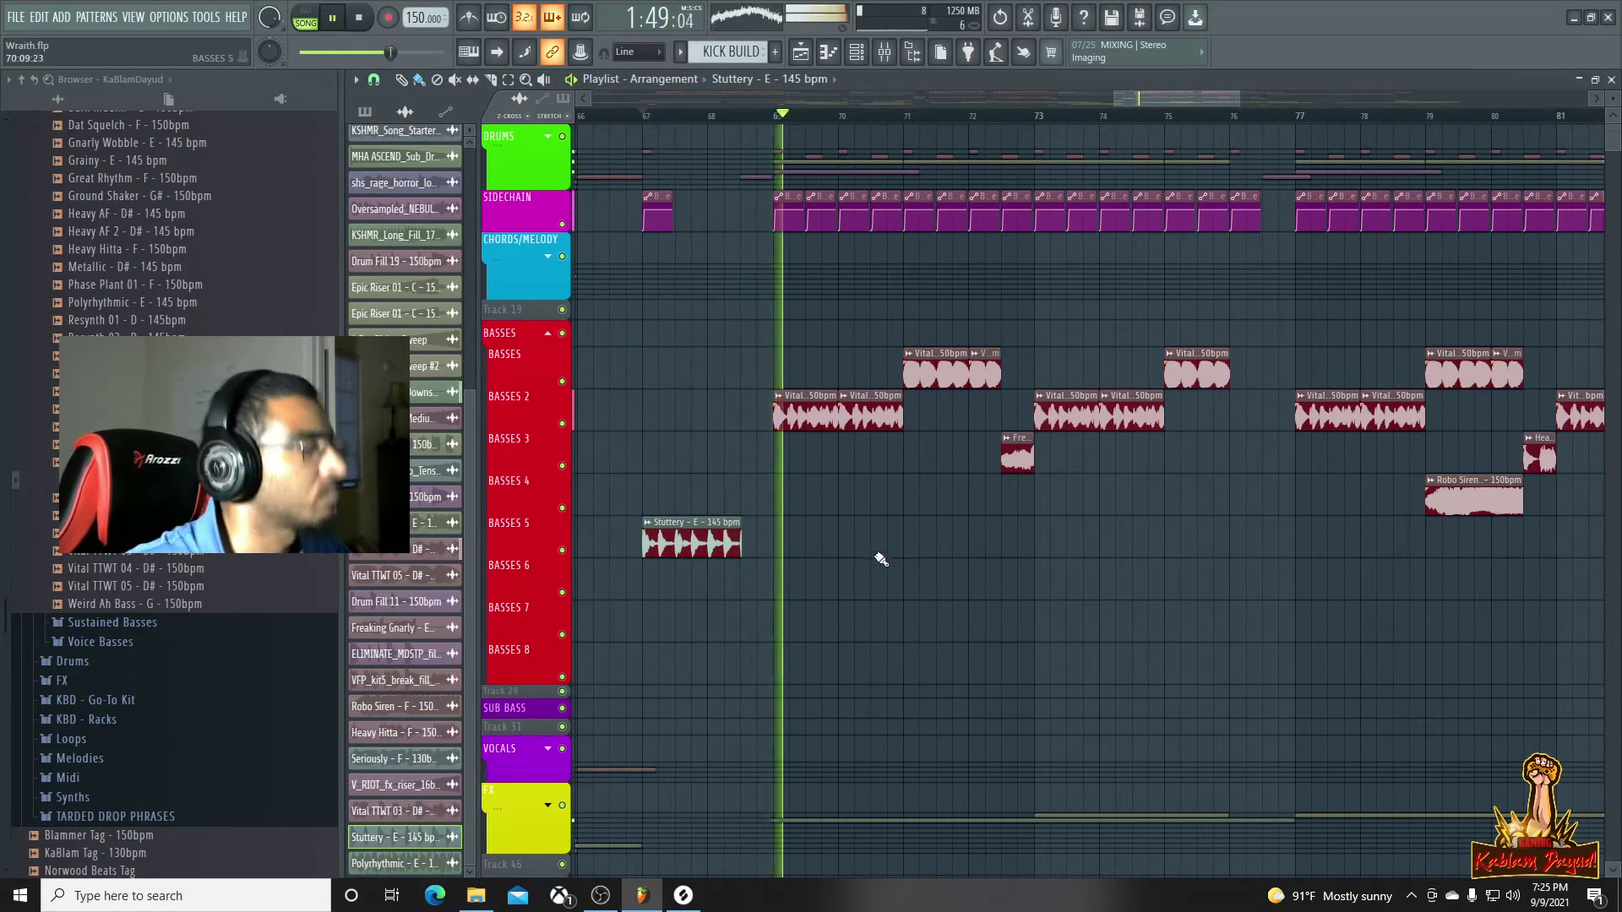
key(space)
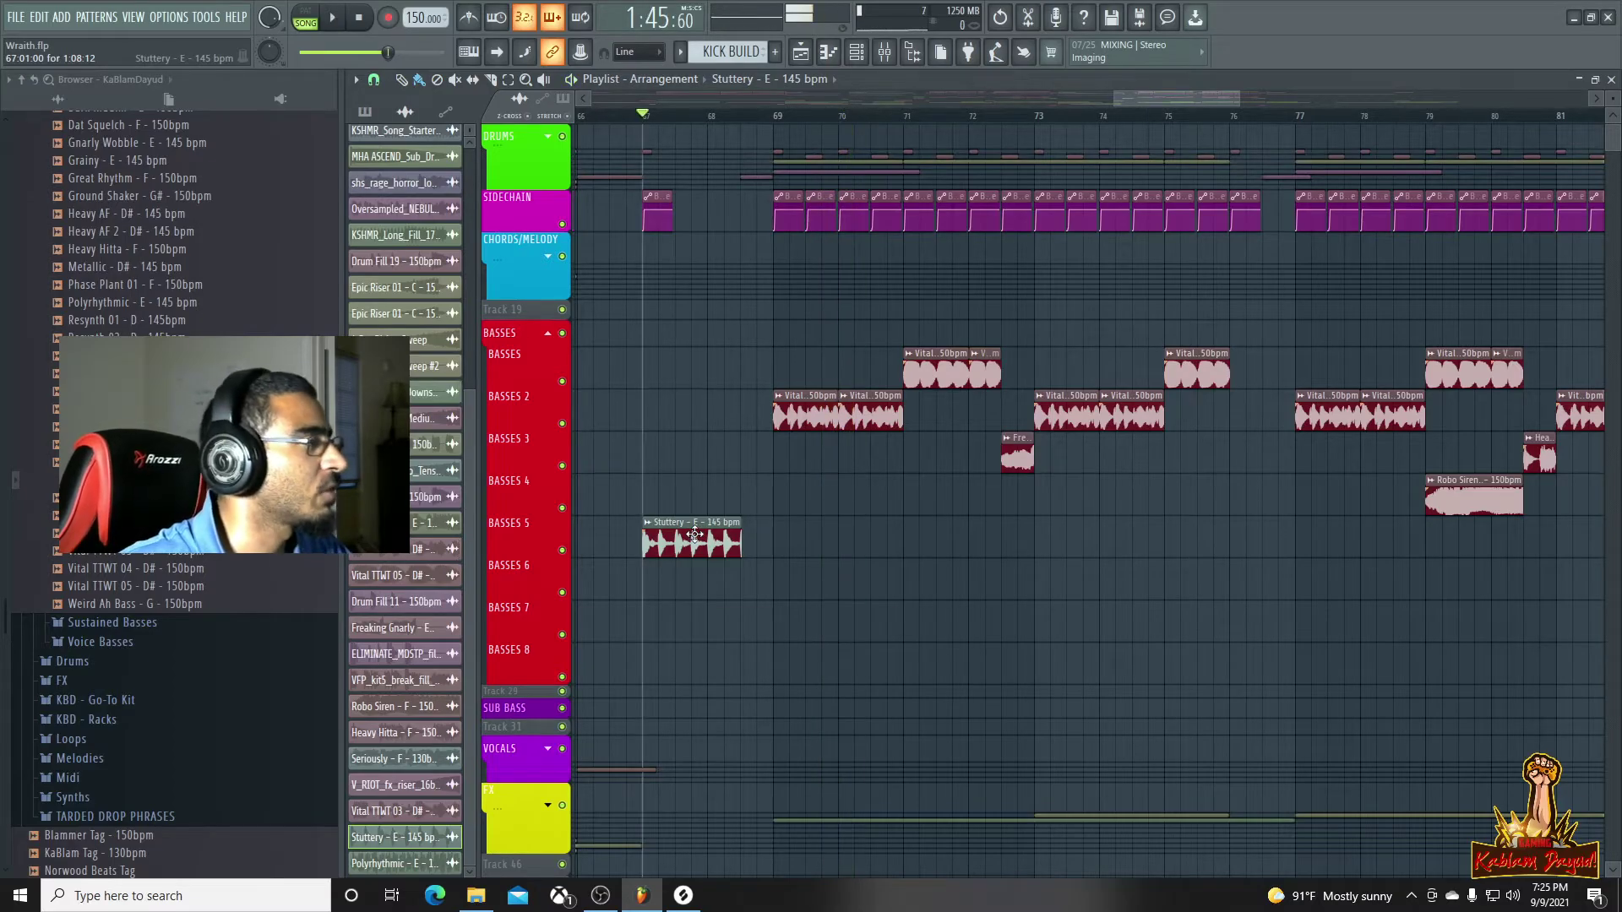
Open the Stuttery channel's sample settings and move the window clear of the bass tracks while playing the clip
double_click(710, 549)
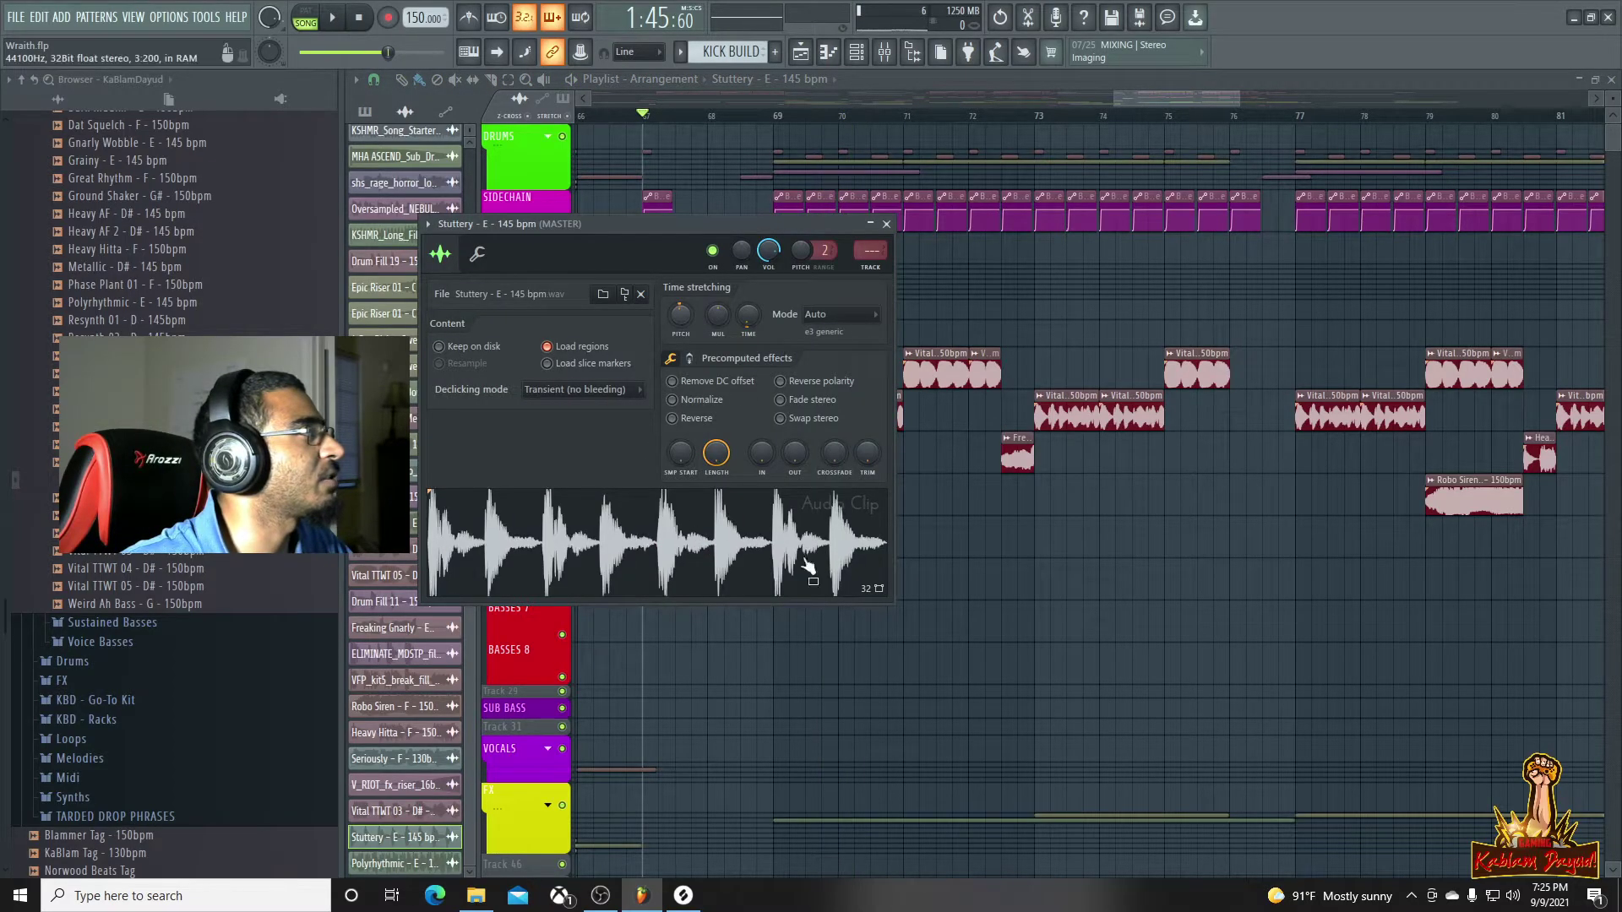
drag(679, 228, 1060, 741)
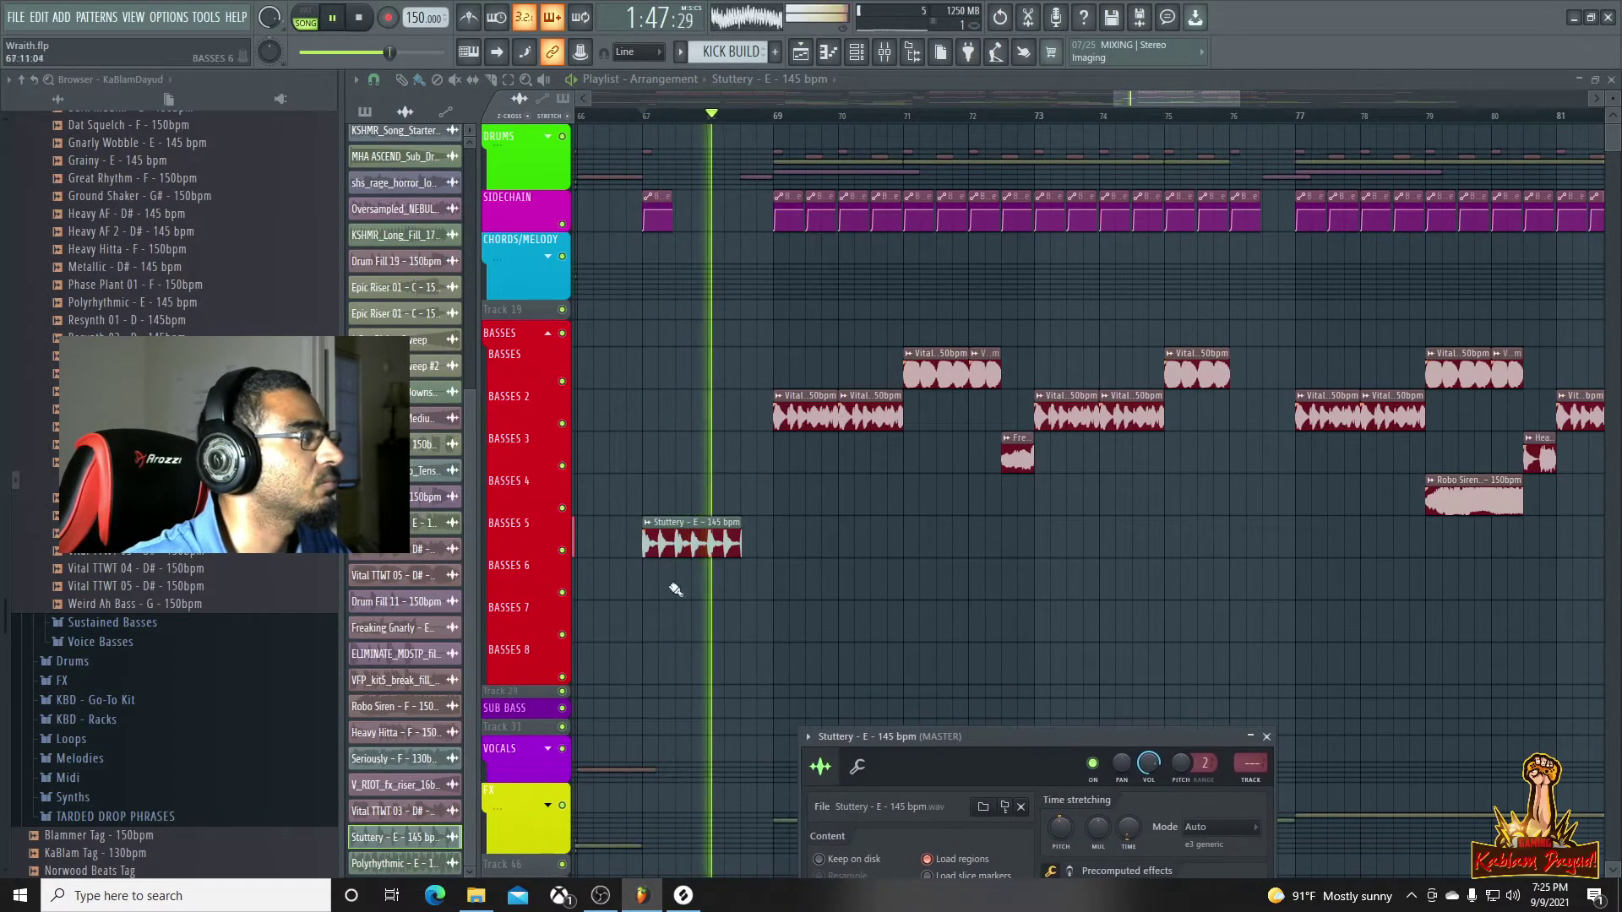
double_click(675, 543)
Copy the Stuttery clip to bar 69 on BASSES 5 and play both clips from bar 67
click(848, 551)
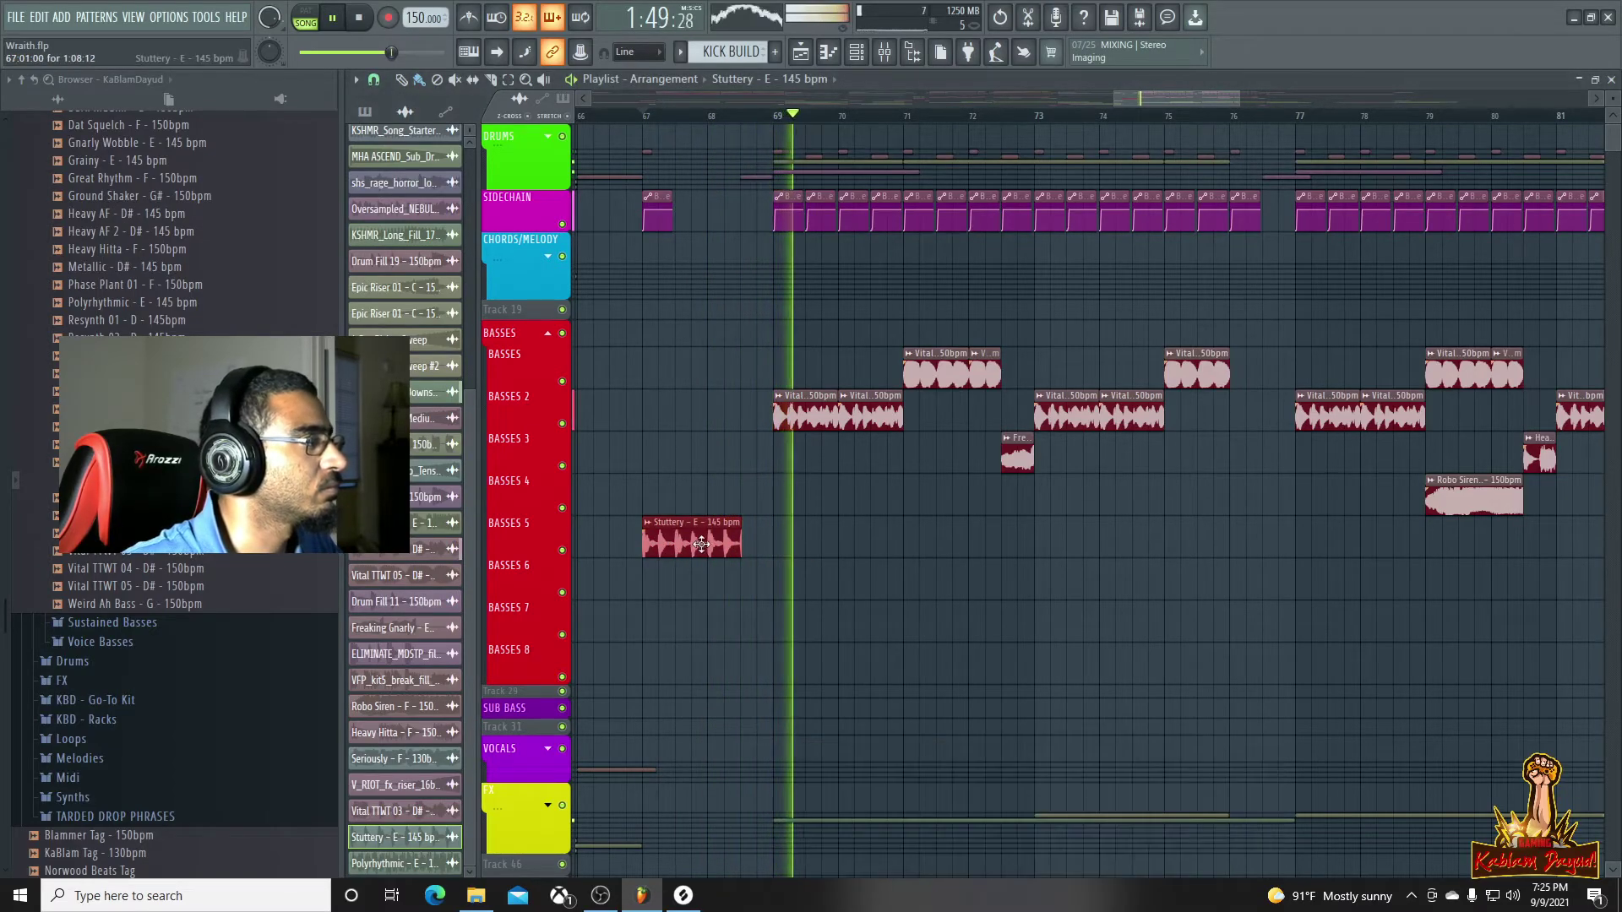
drag(877, 566, 813, 564)
key(space)
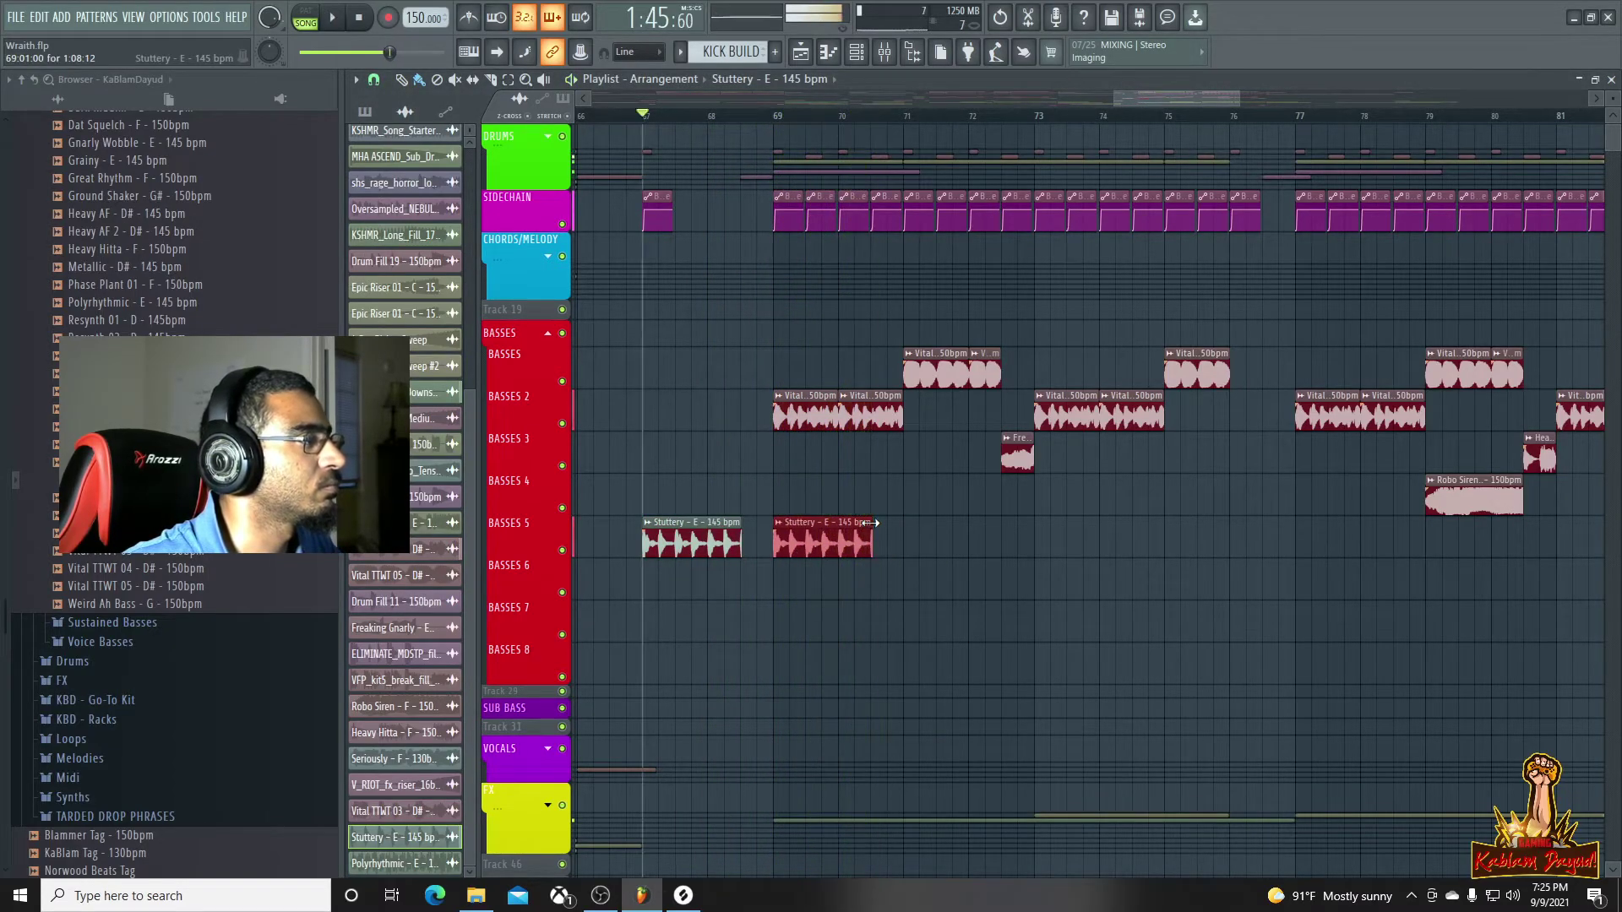
key(space)
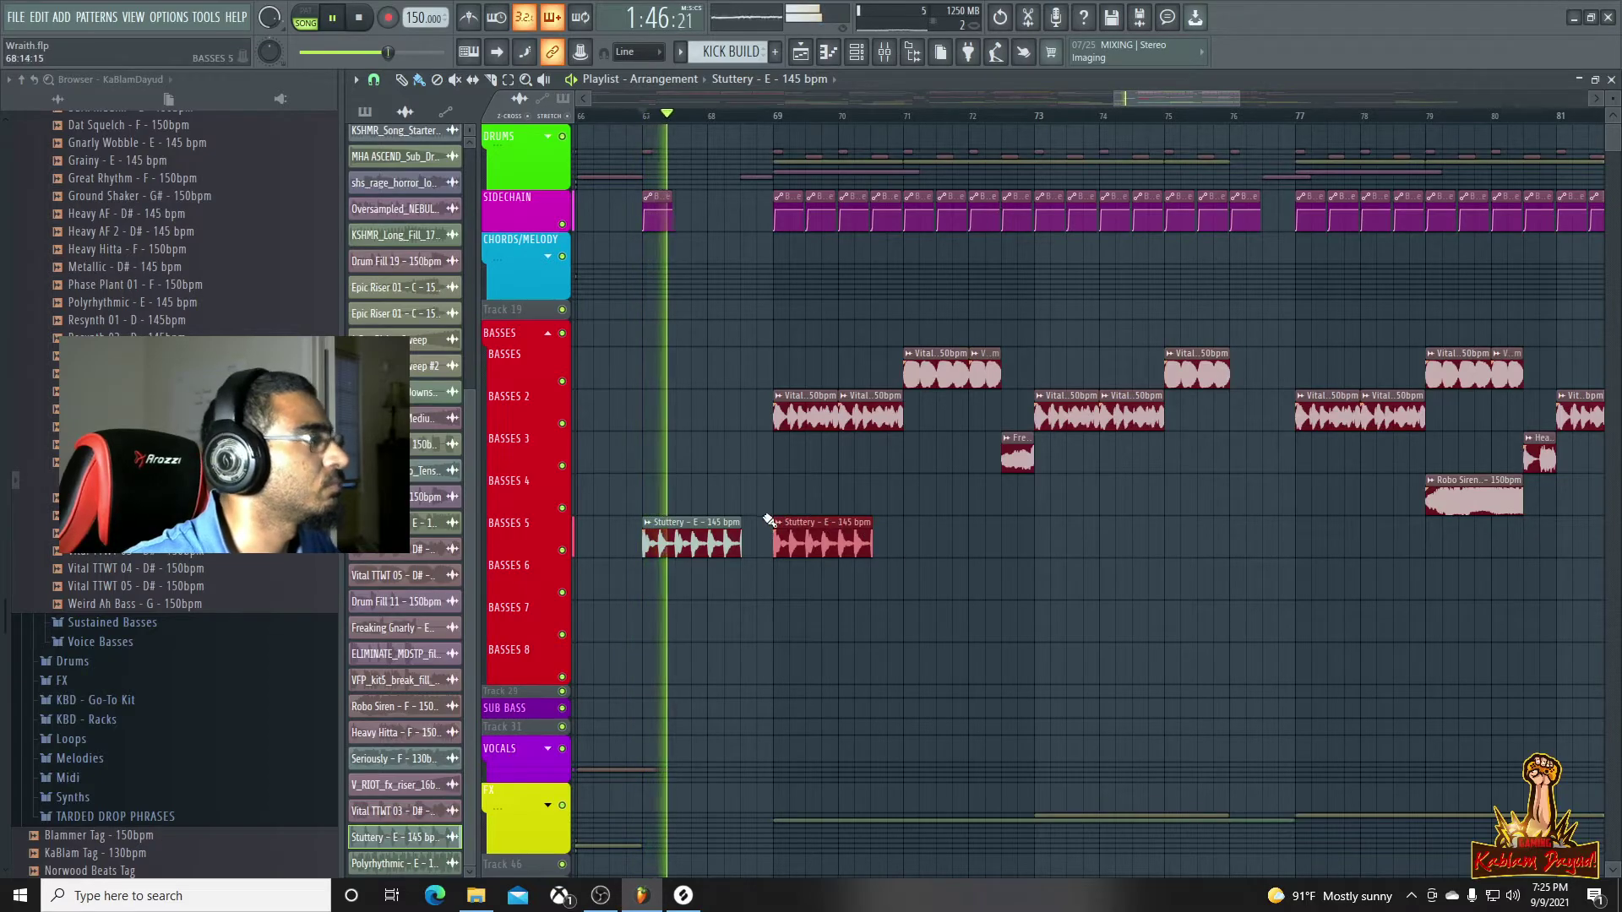
key(space)
key(space)
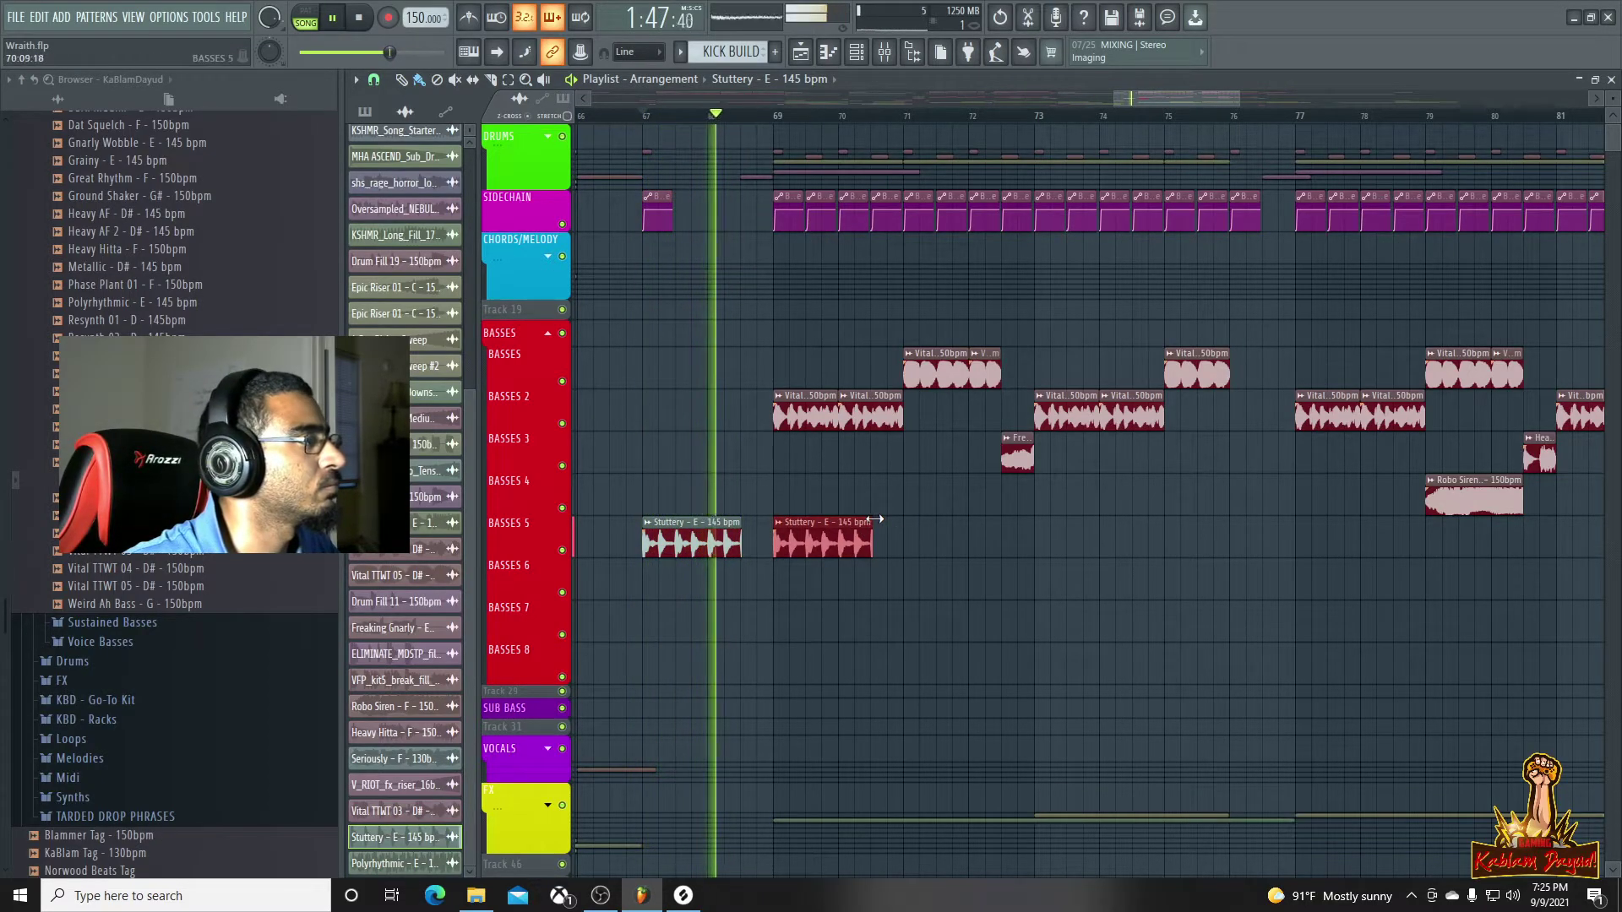
Extend the Stuttery clip at bar 69 to bar 71 and repeat it three times up to bar 77
drag(872, 526, 904, 527)
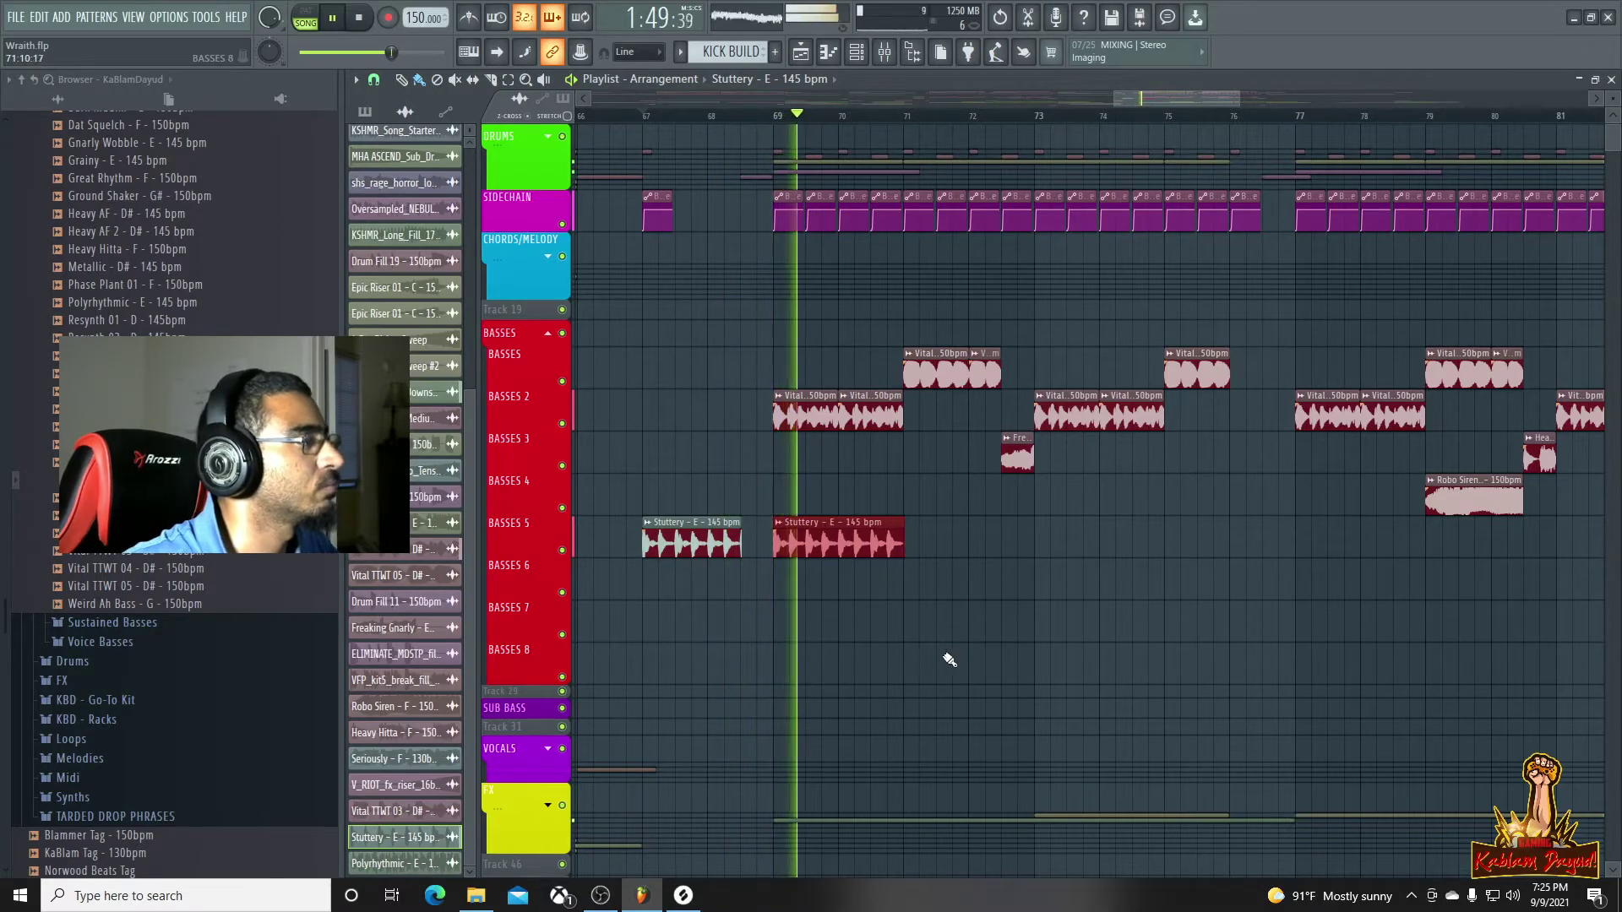
scroll(939, 650, up, 2)
scroll(904, 628, down, 1)
key(space)
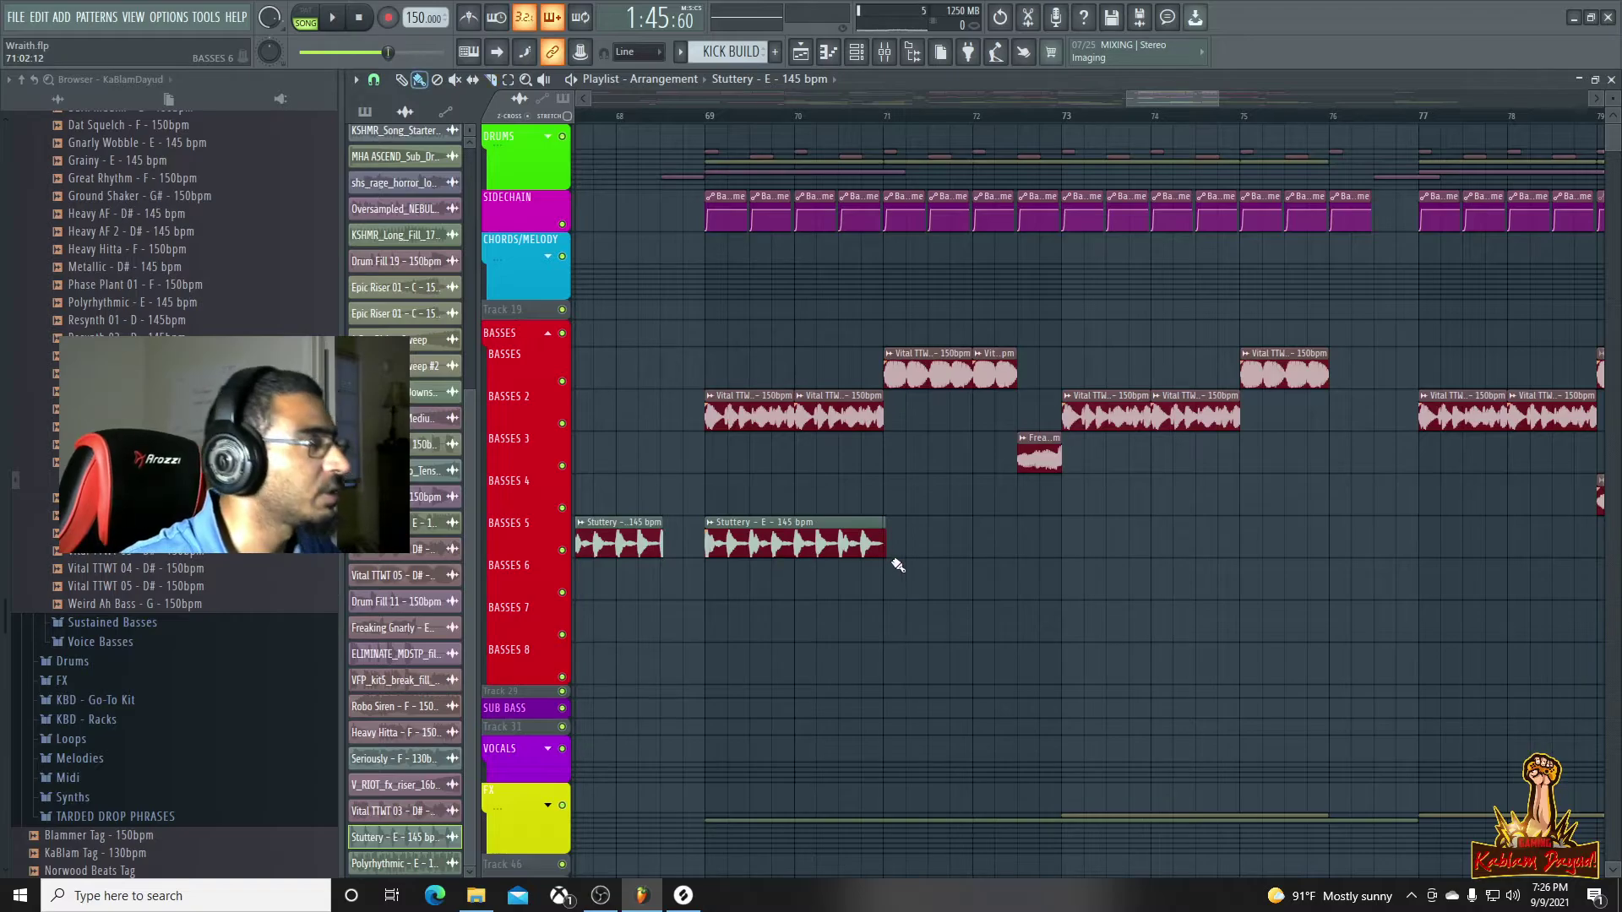
key(ctrl+b)
key(ctrl+b)
key(ctrl+b)
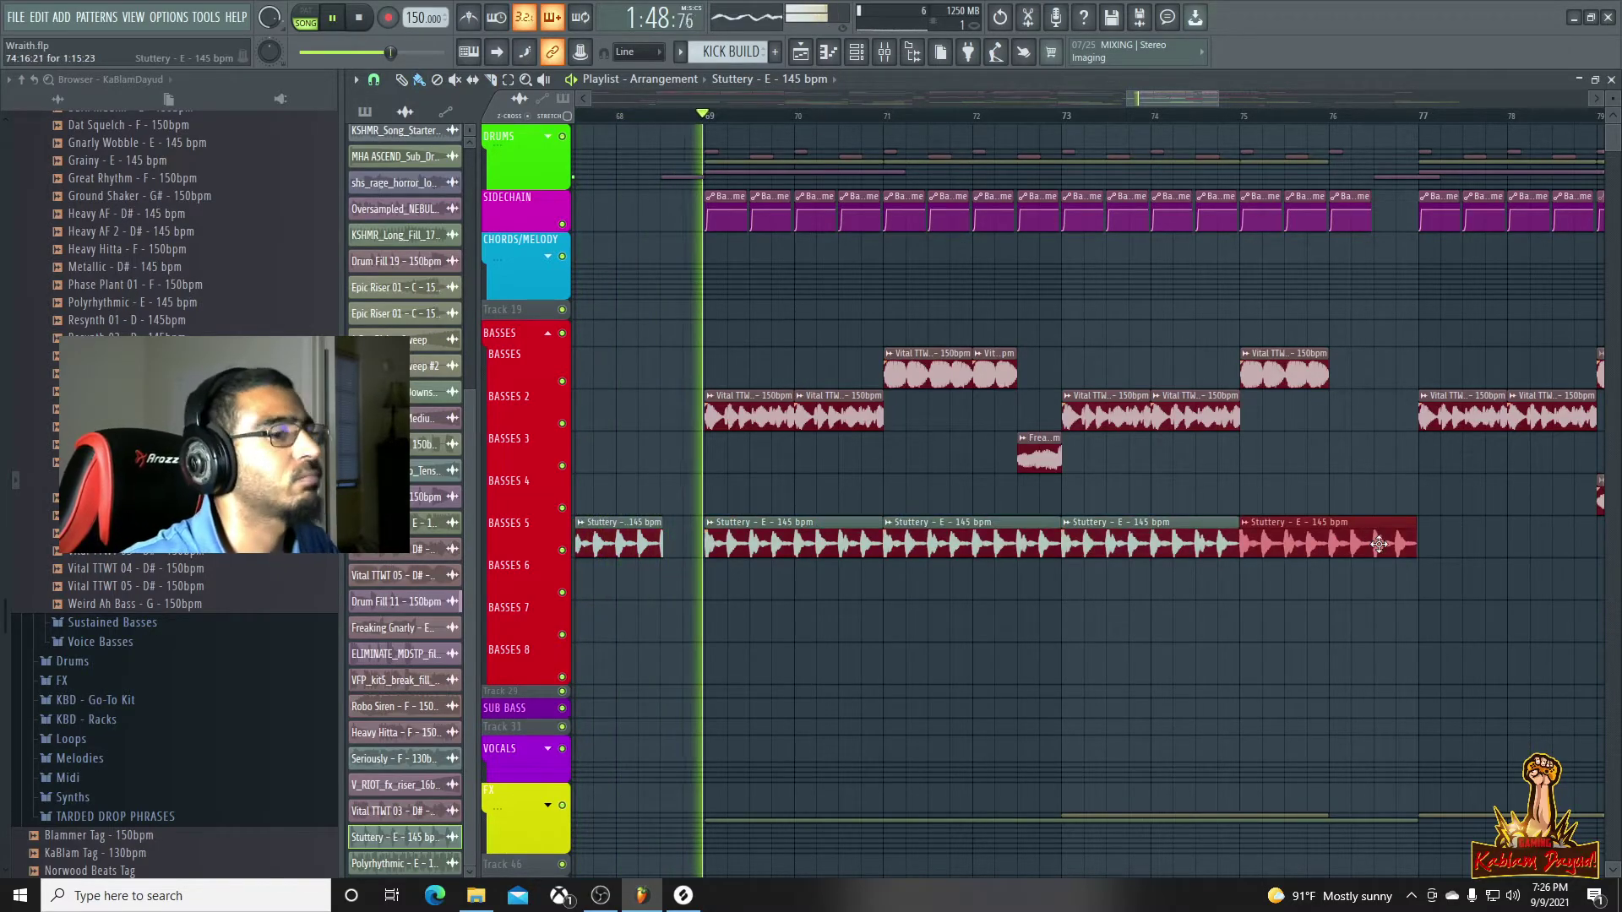
Shorten the second repeat to leave a gap before bar 73, and move all the Stuttery clips down to BASSES 7
scroll(1351, 534, down, 2)
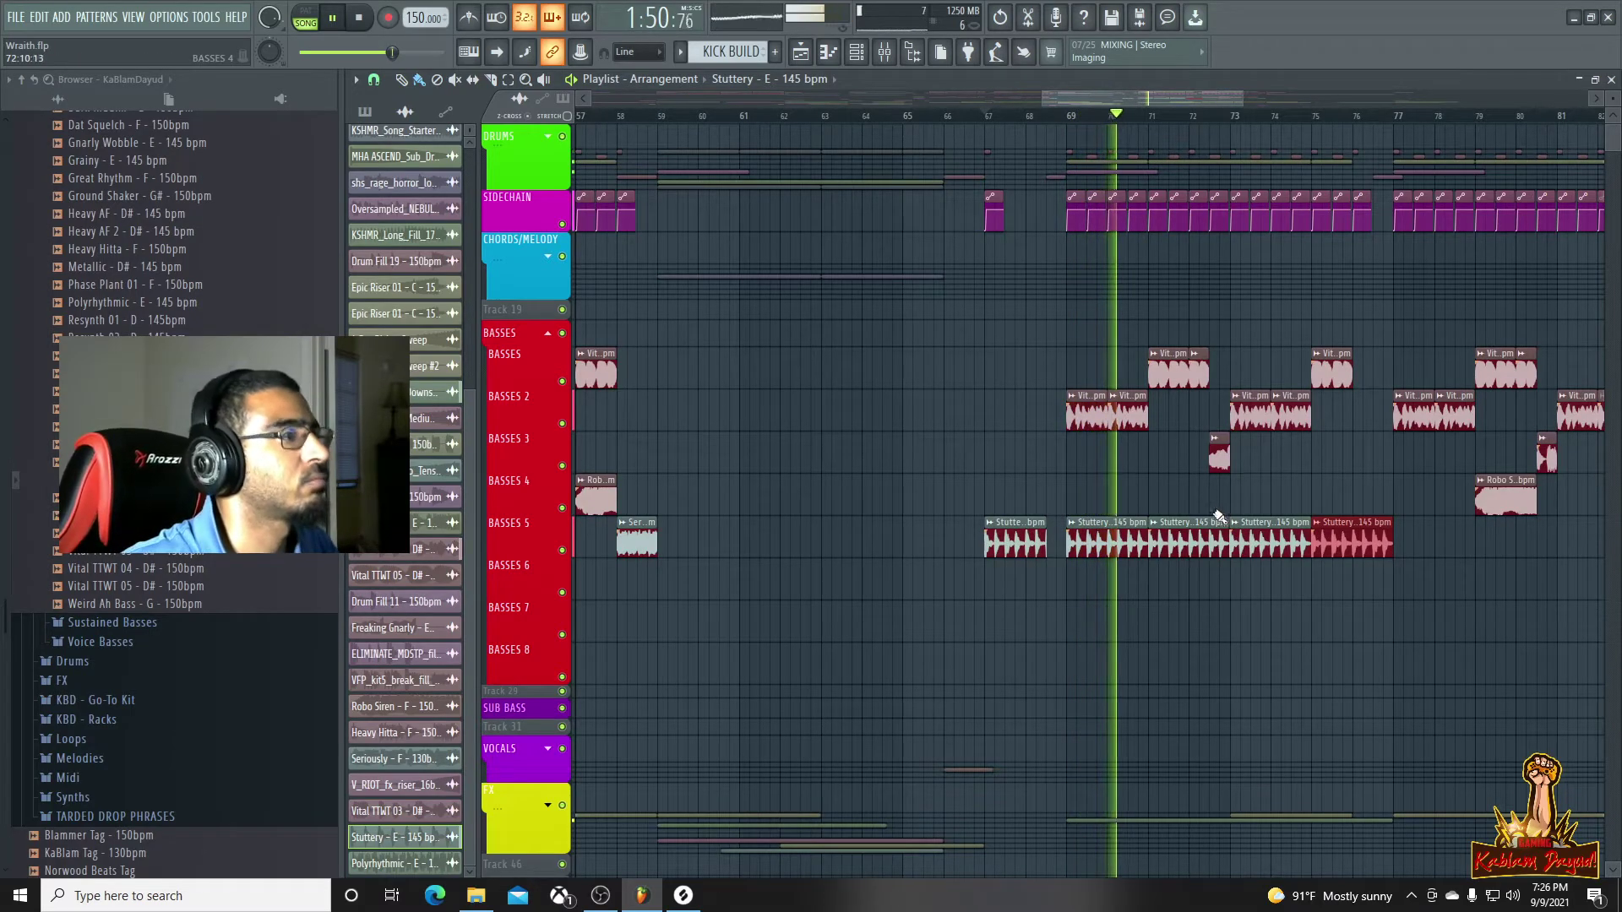
drag(1228, 528, 1208, 524)
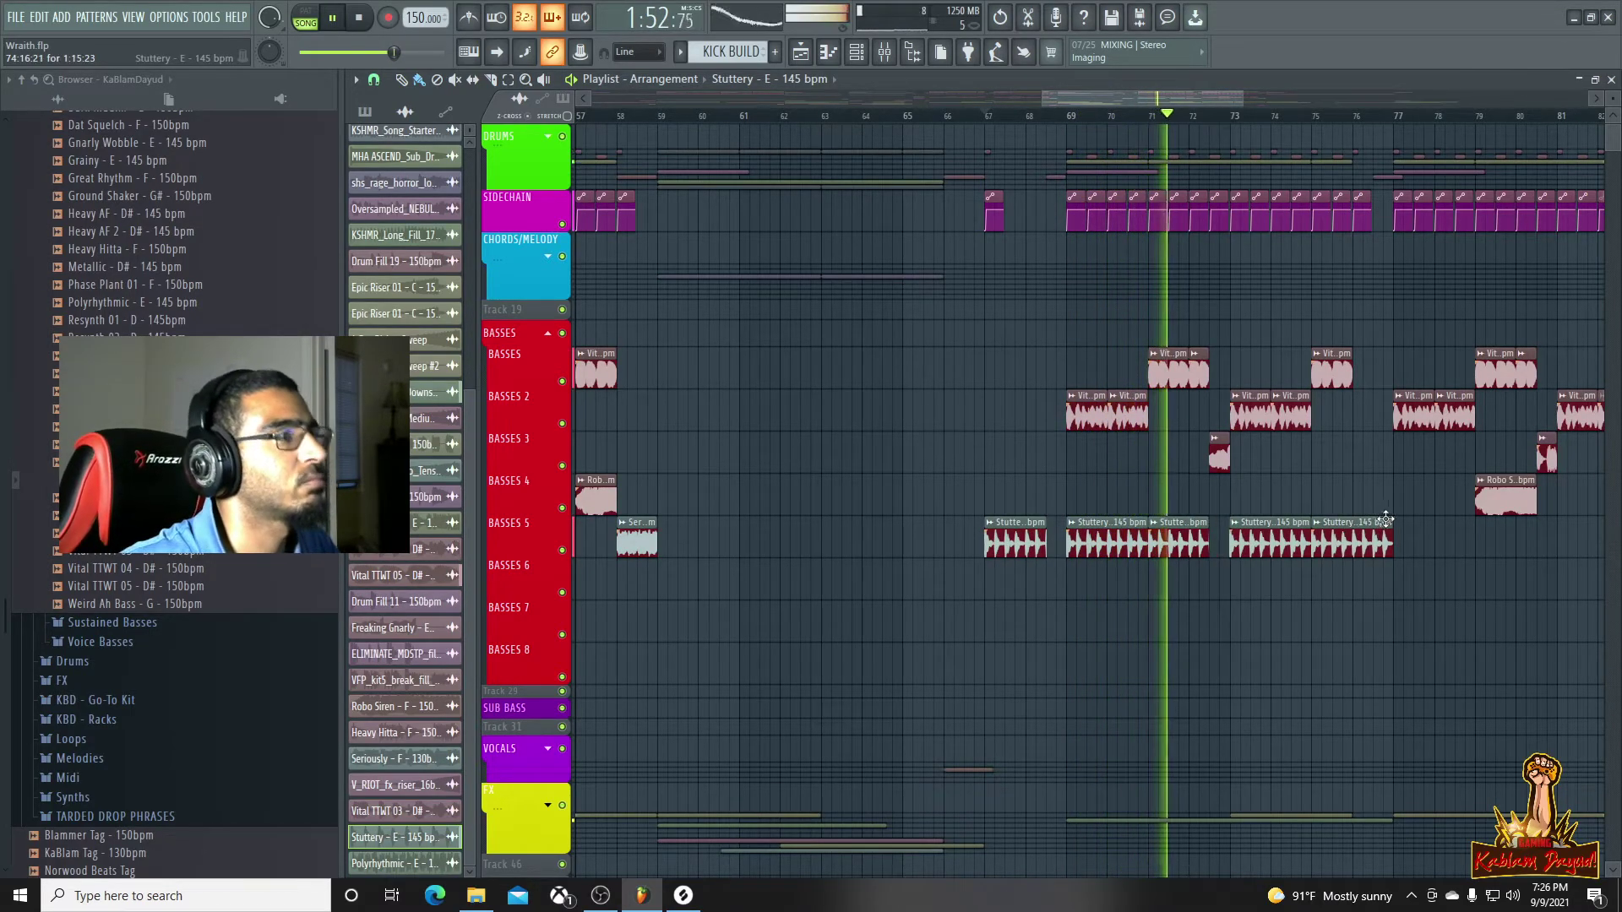
scroll(1358, 579, down, 2)
scroll(1358, 579, down, 3)
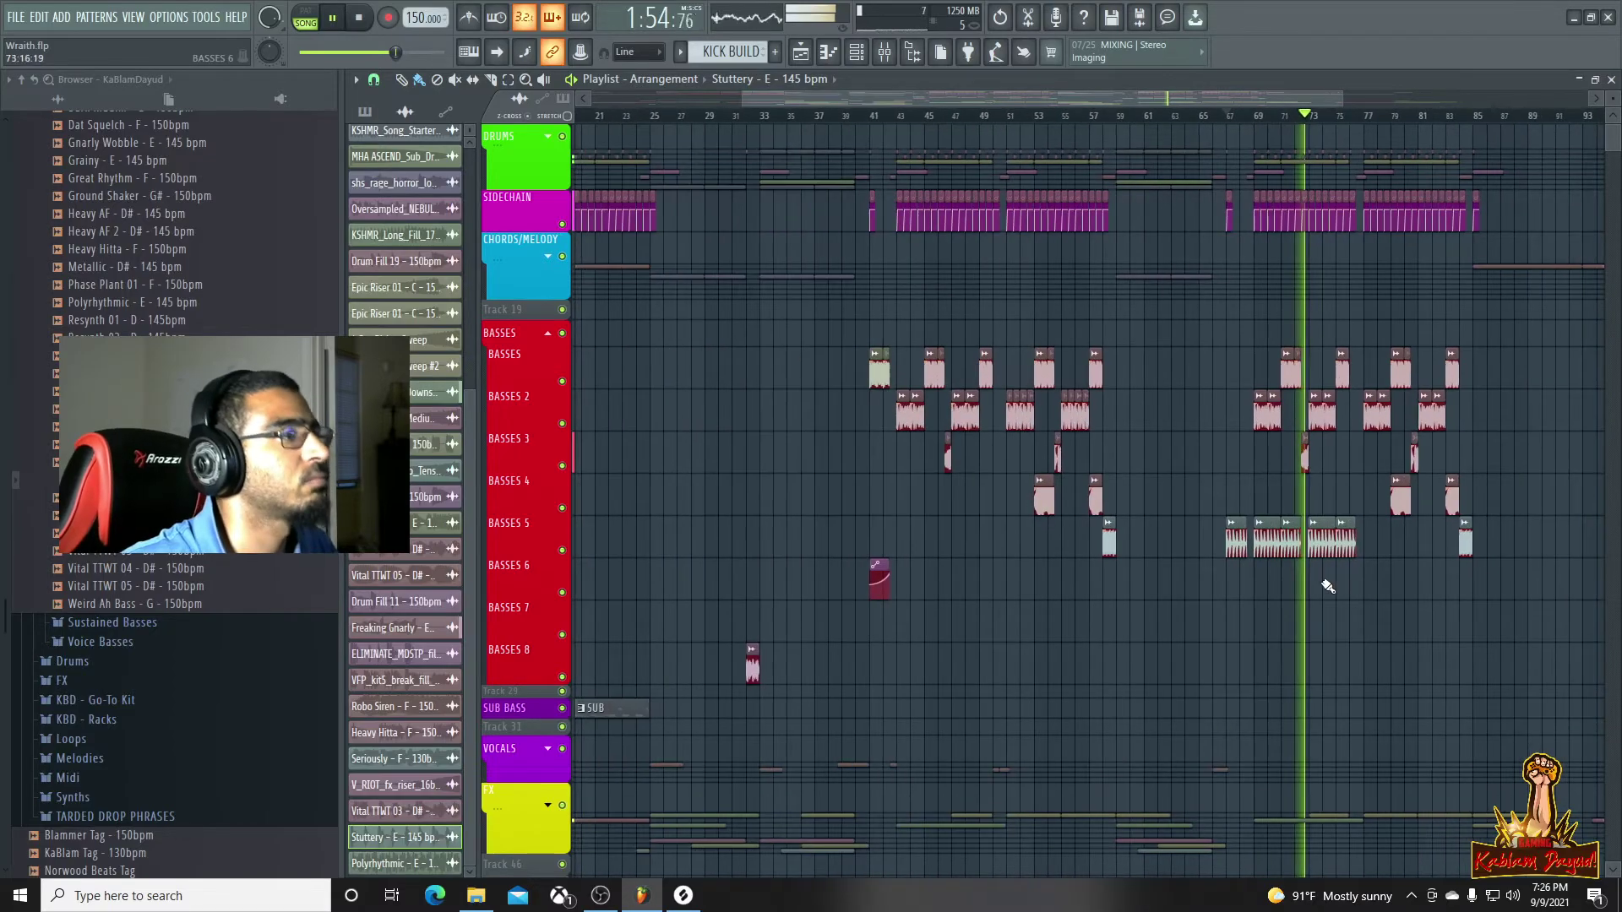
drag(1224, 543, 1355, 571)
key(shift+Down)
key(shift+Down)
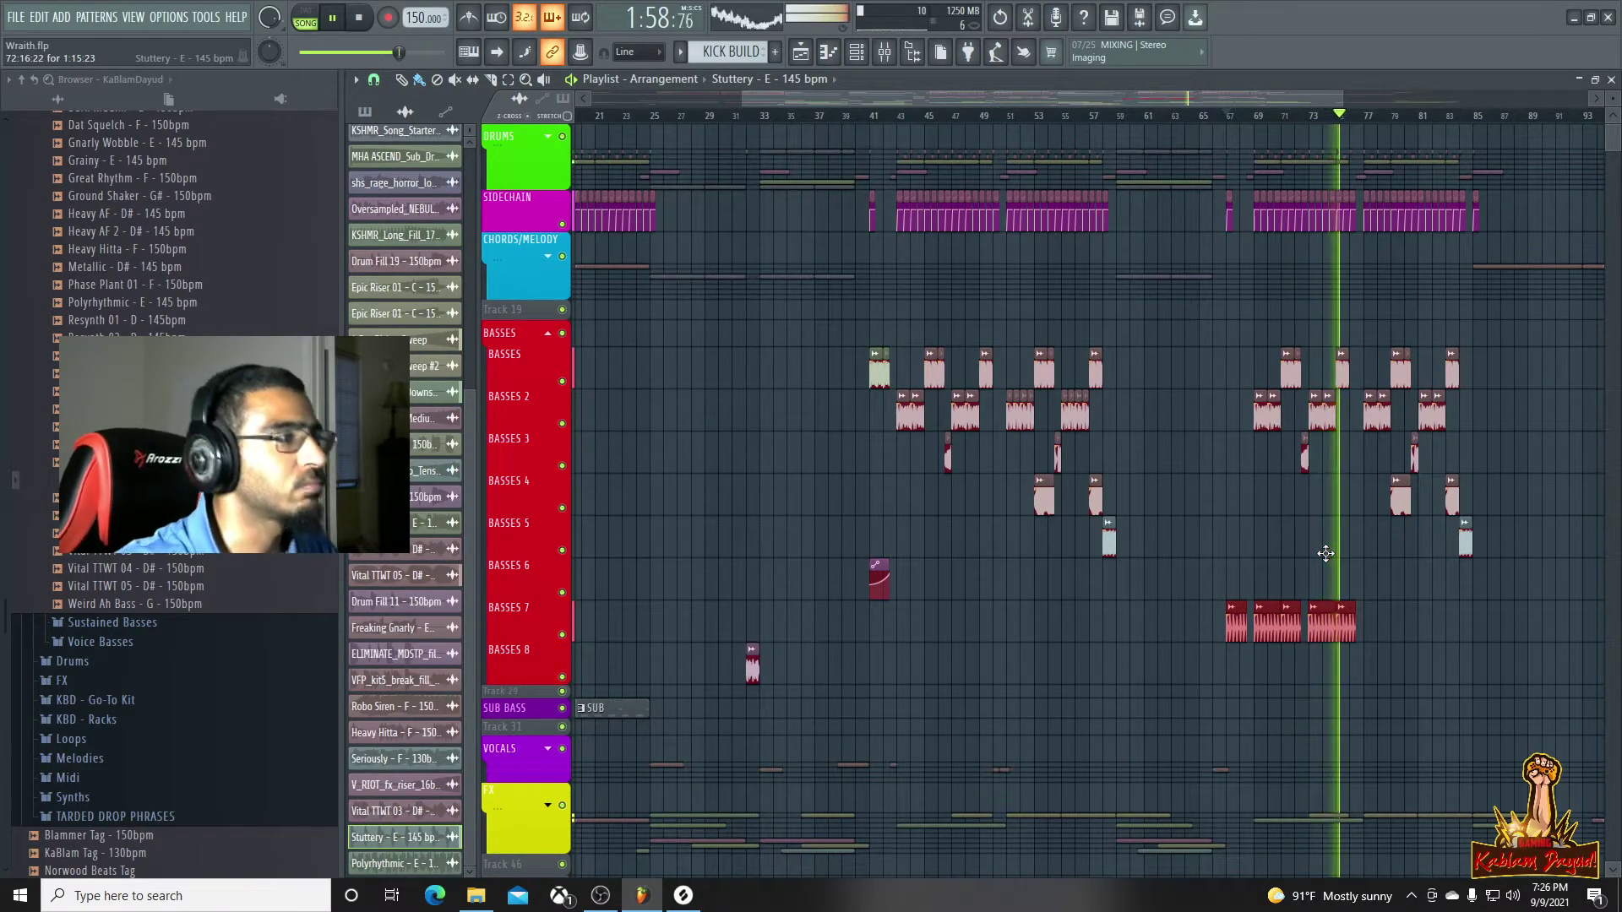
Trim the end of the last Stuttery clip on BASSES 7 to bar 76 while playing from bar 67
scroll(1494, 638, up, 3)
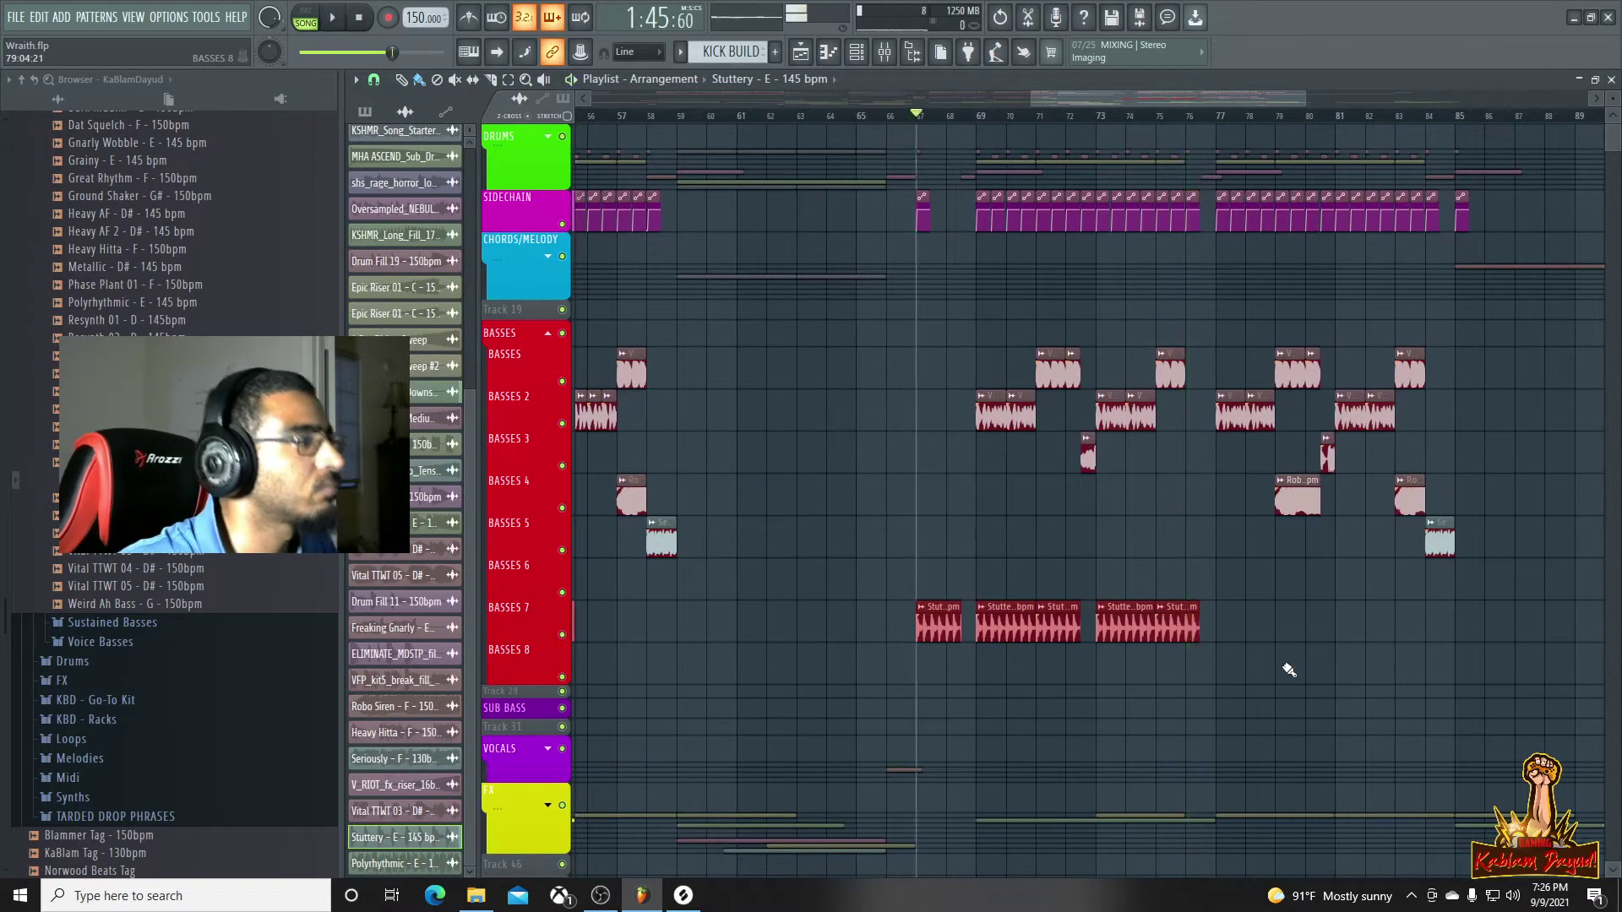
scroll(1208, 597, up, 2)
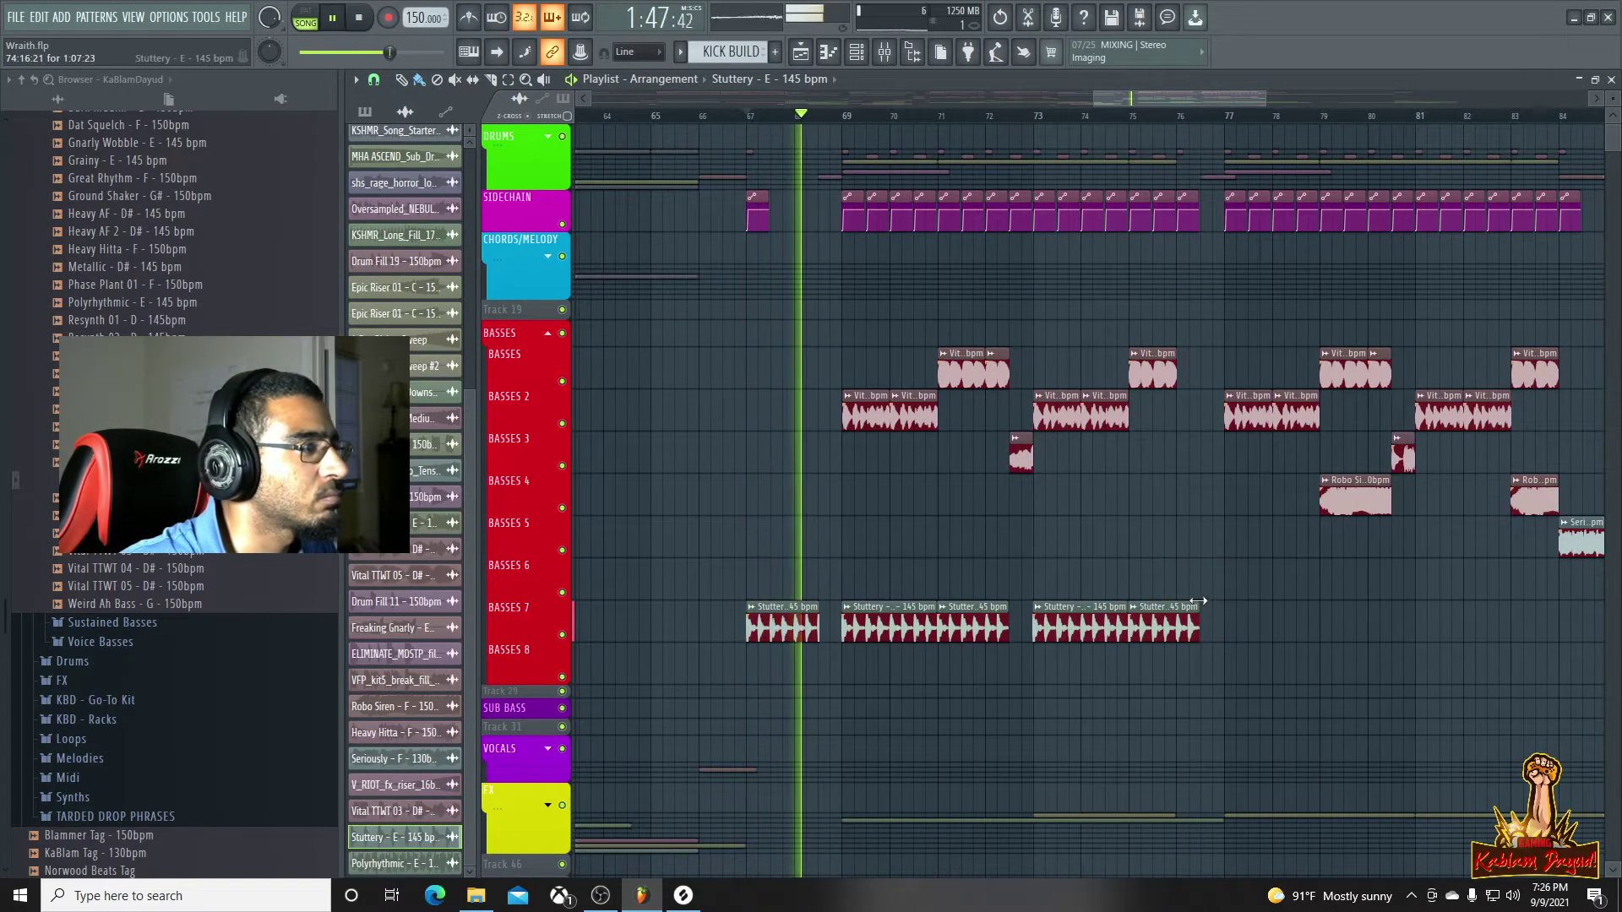
scroll(1183, 574, down, 3)
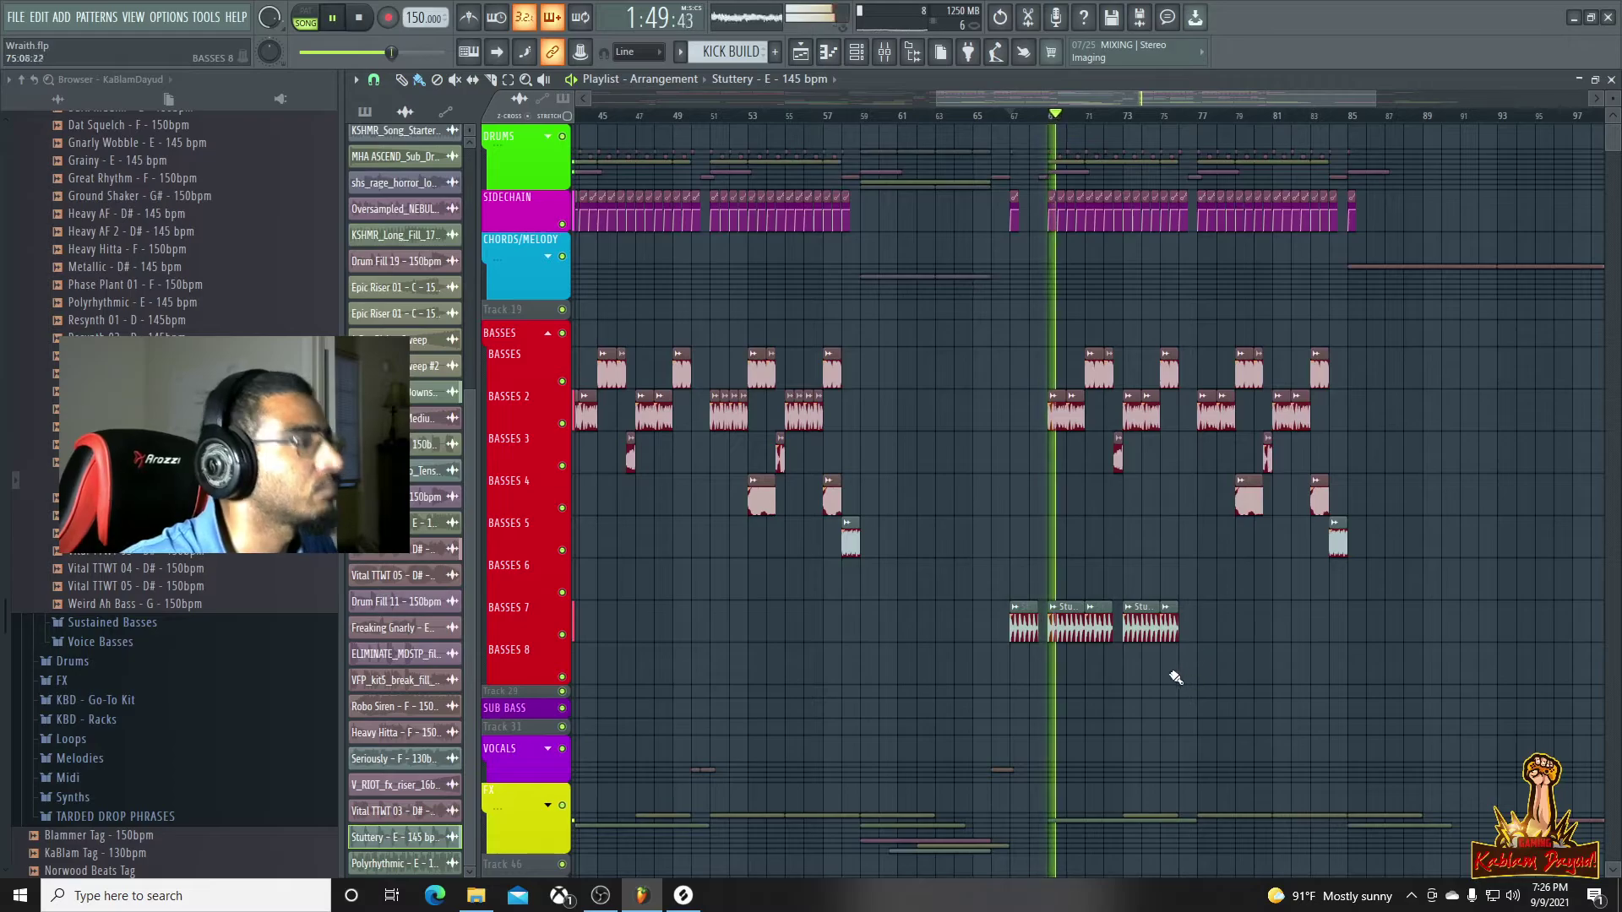
Duplicate the Stuttery clips on BASSES 7, remove the short first copy and align the remaining copies to bar 77
drag(1003, 561, 1205, 680)
key(ctrl+b)
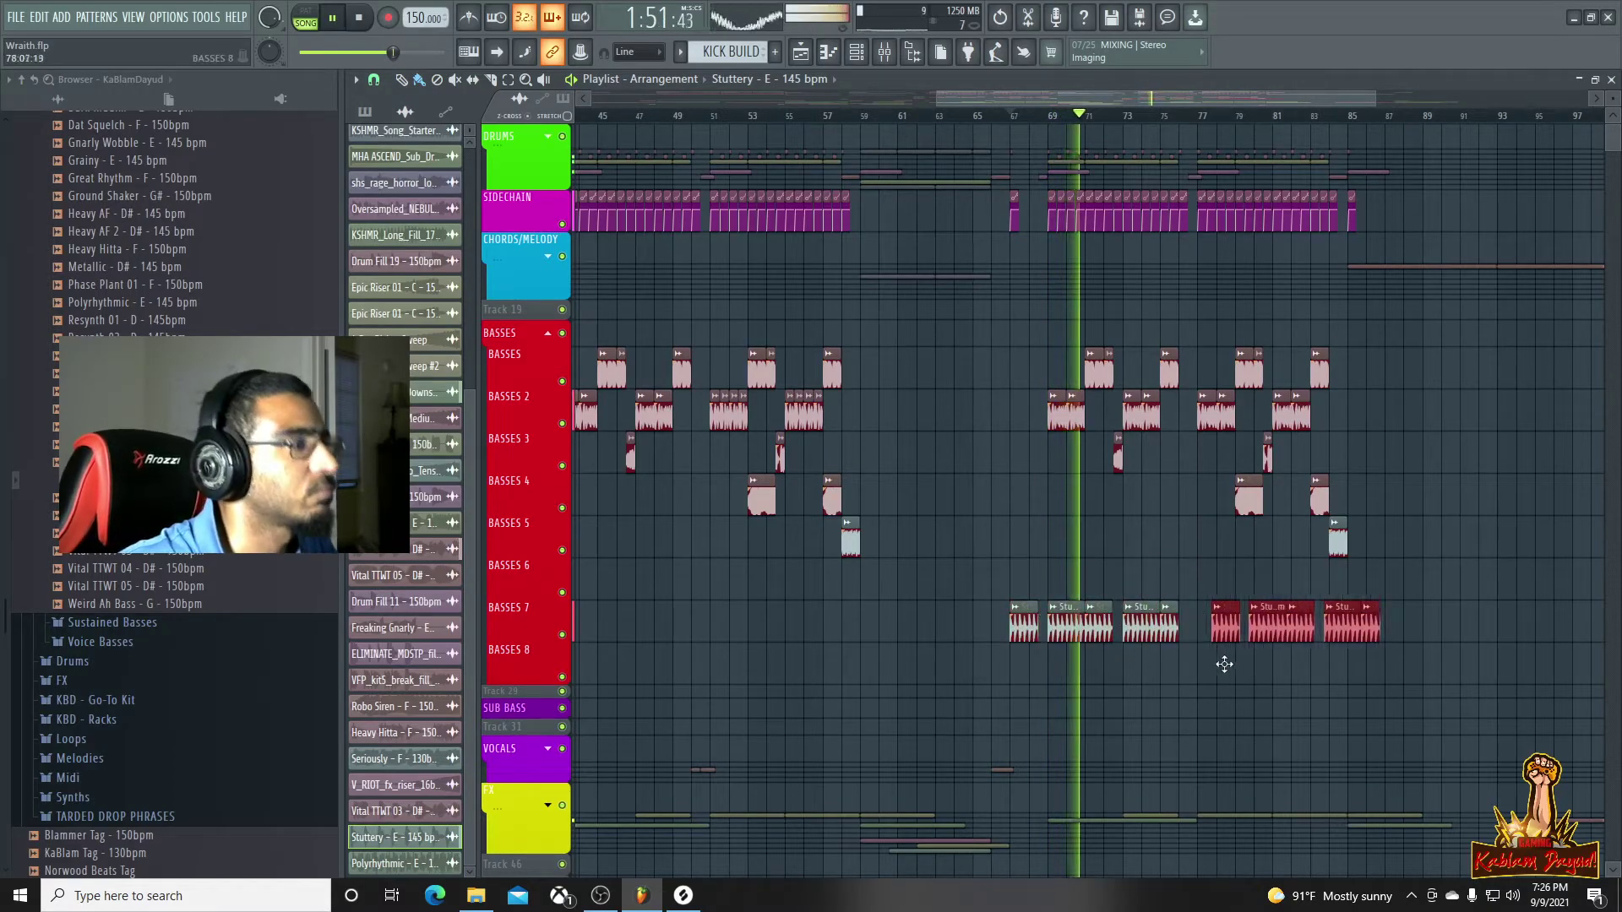
drag(1238, 658, 1230, 624)
scroll(1230, 625, up, 3)
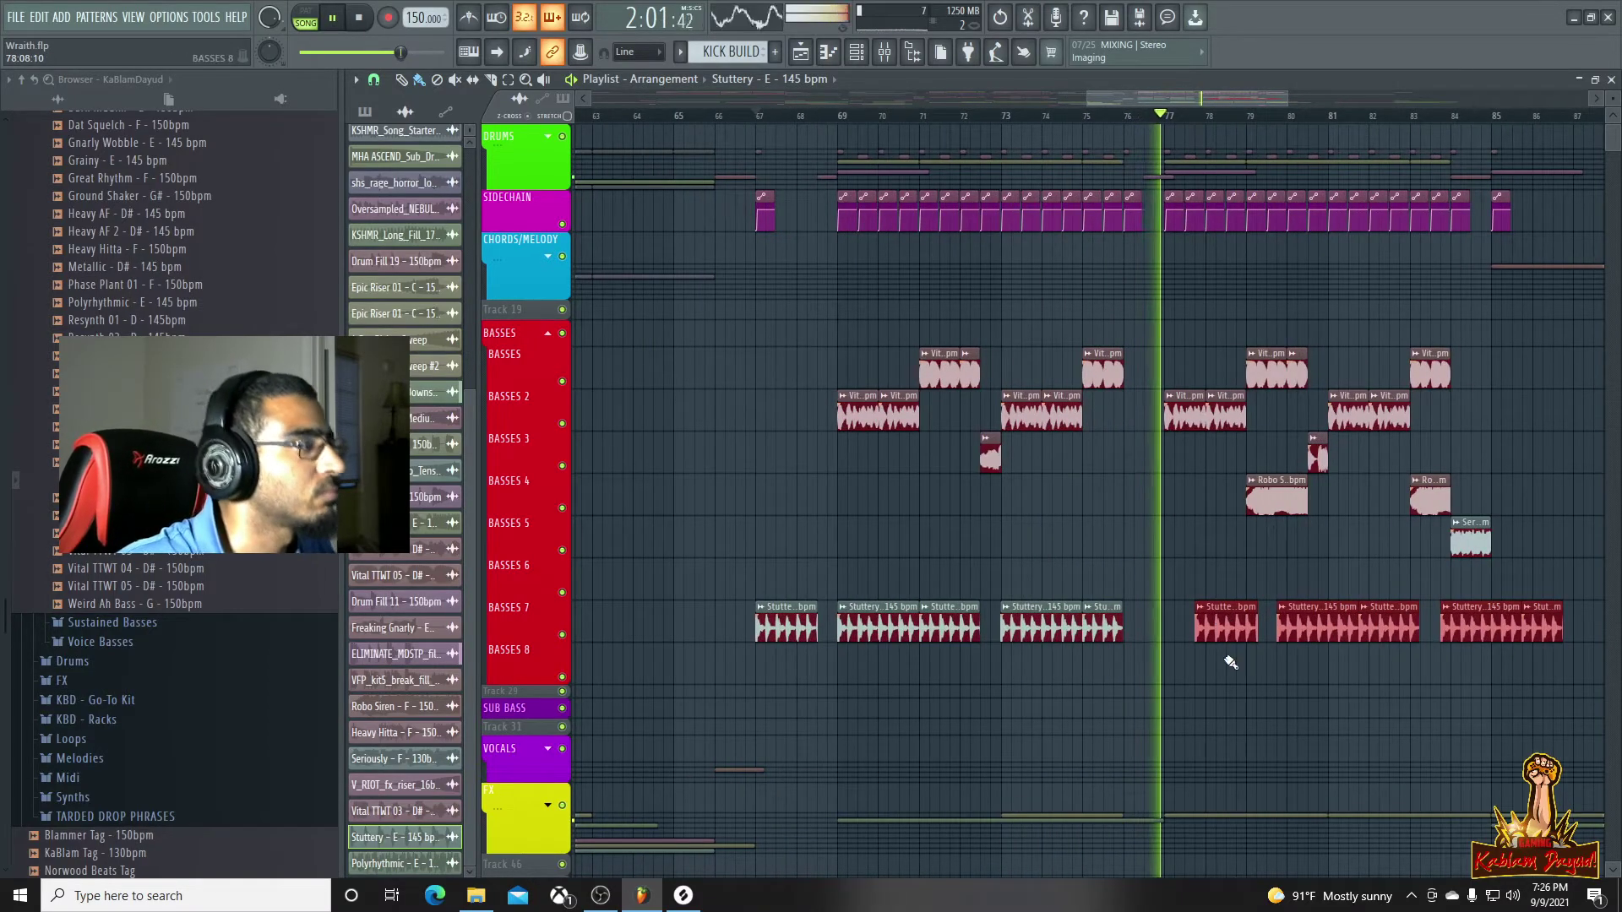
key(space)
drag(1325, 632, 1273, 624)
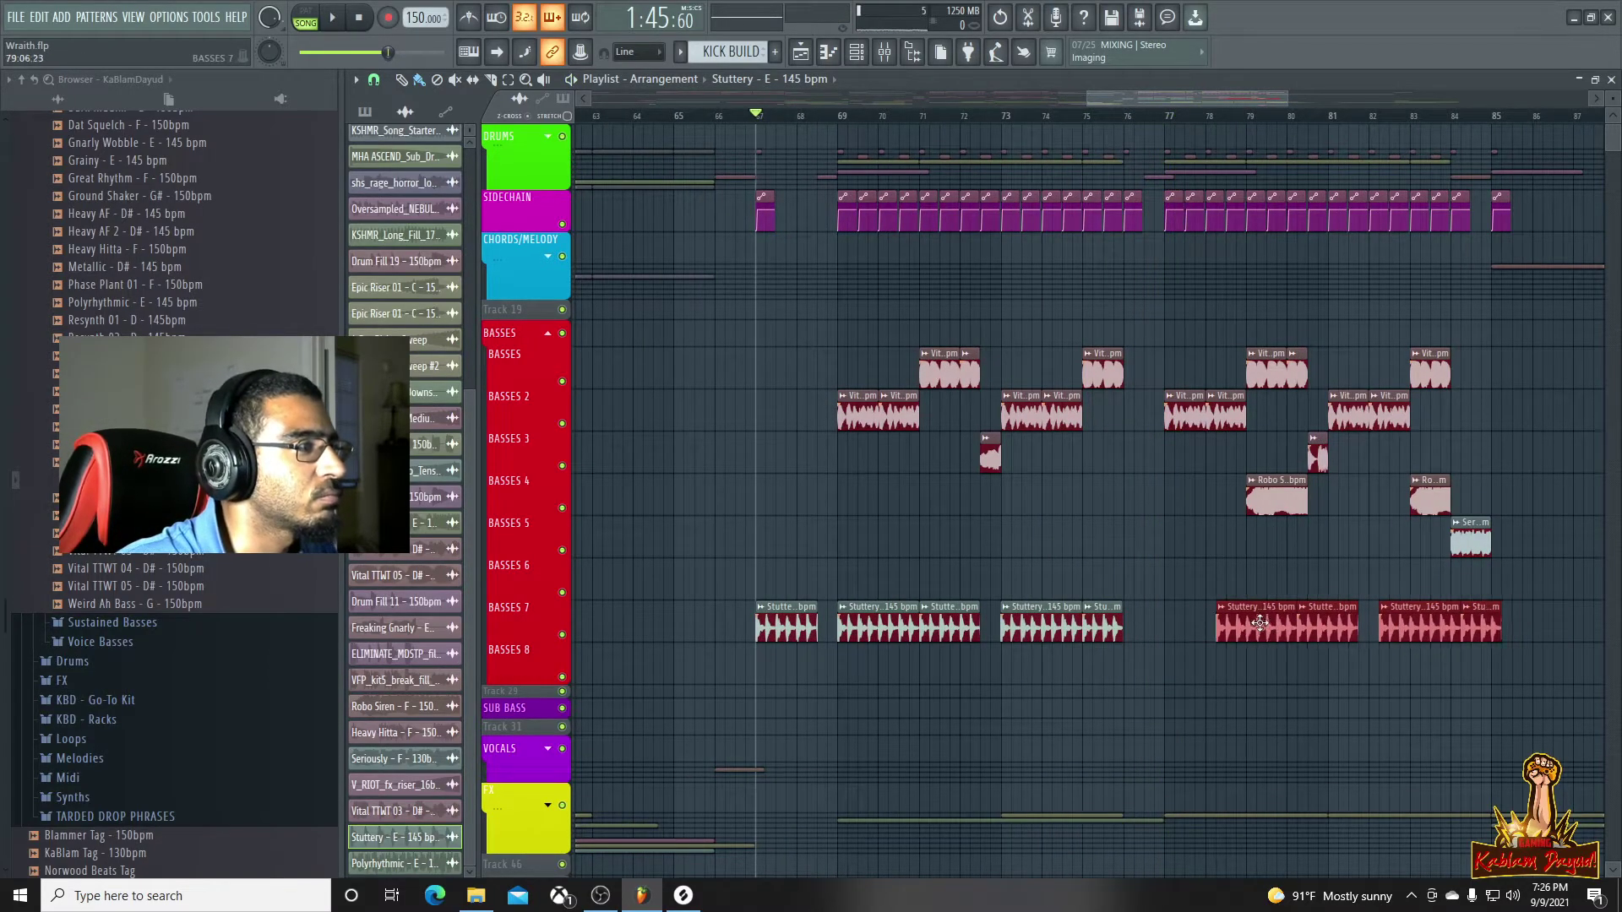
Play the copied Stuttery section from bar 77 and inspect its channel settings and the BASSES mixer tracks 23 and 24
key(space)
click(1173, 116)
scroll(1449, 682, down, 4)
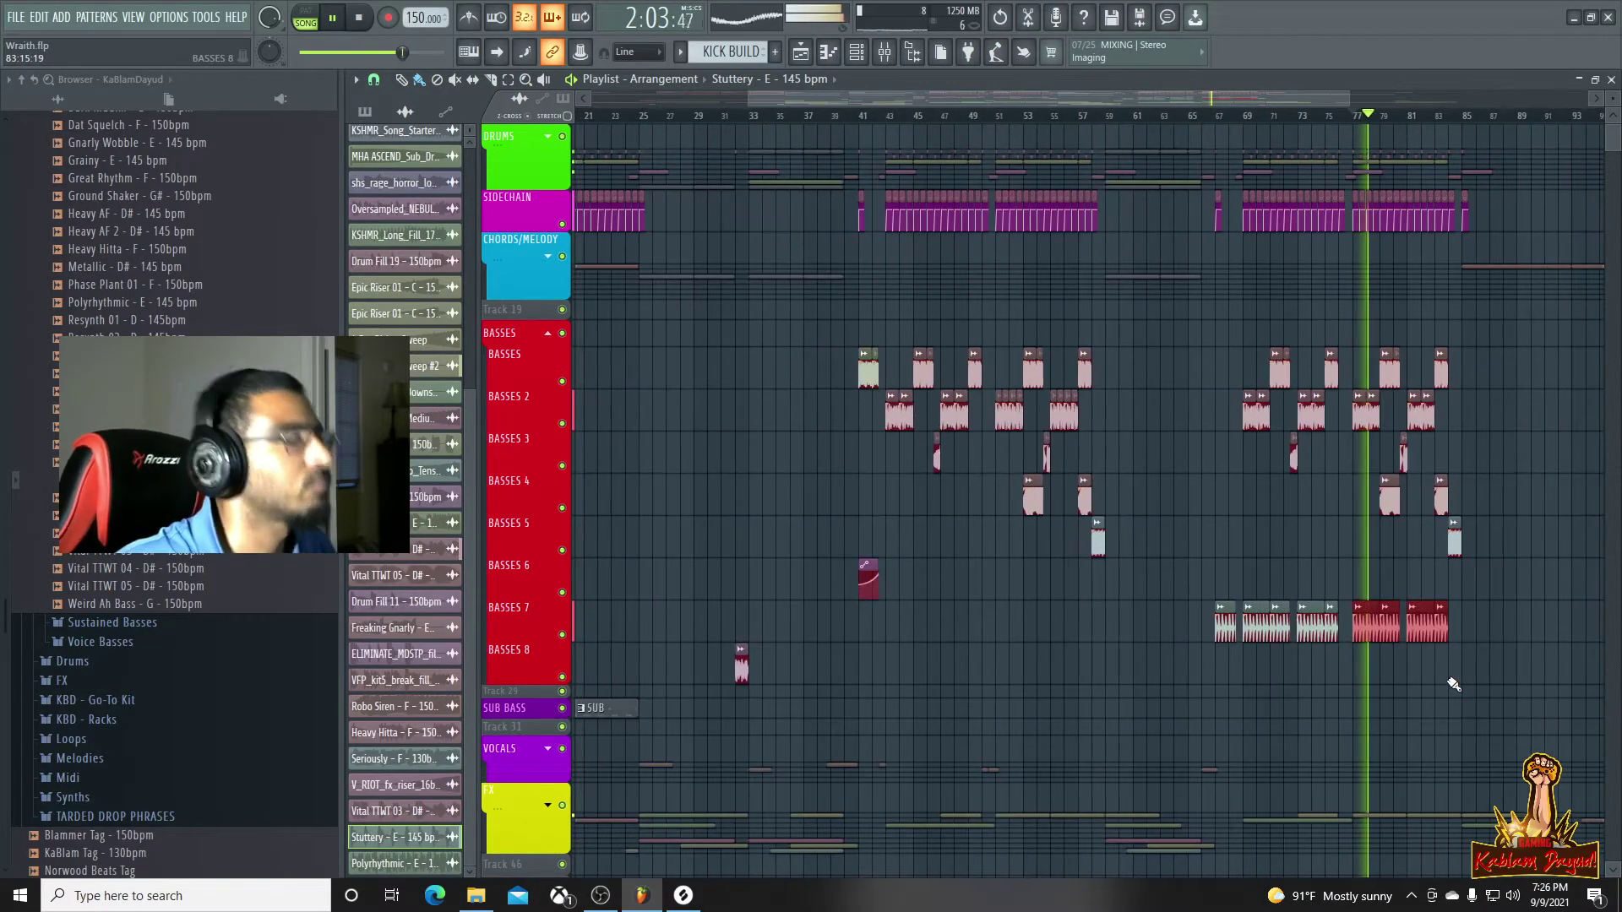
double_click(1373, 624)
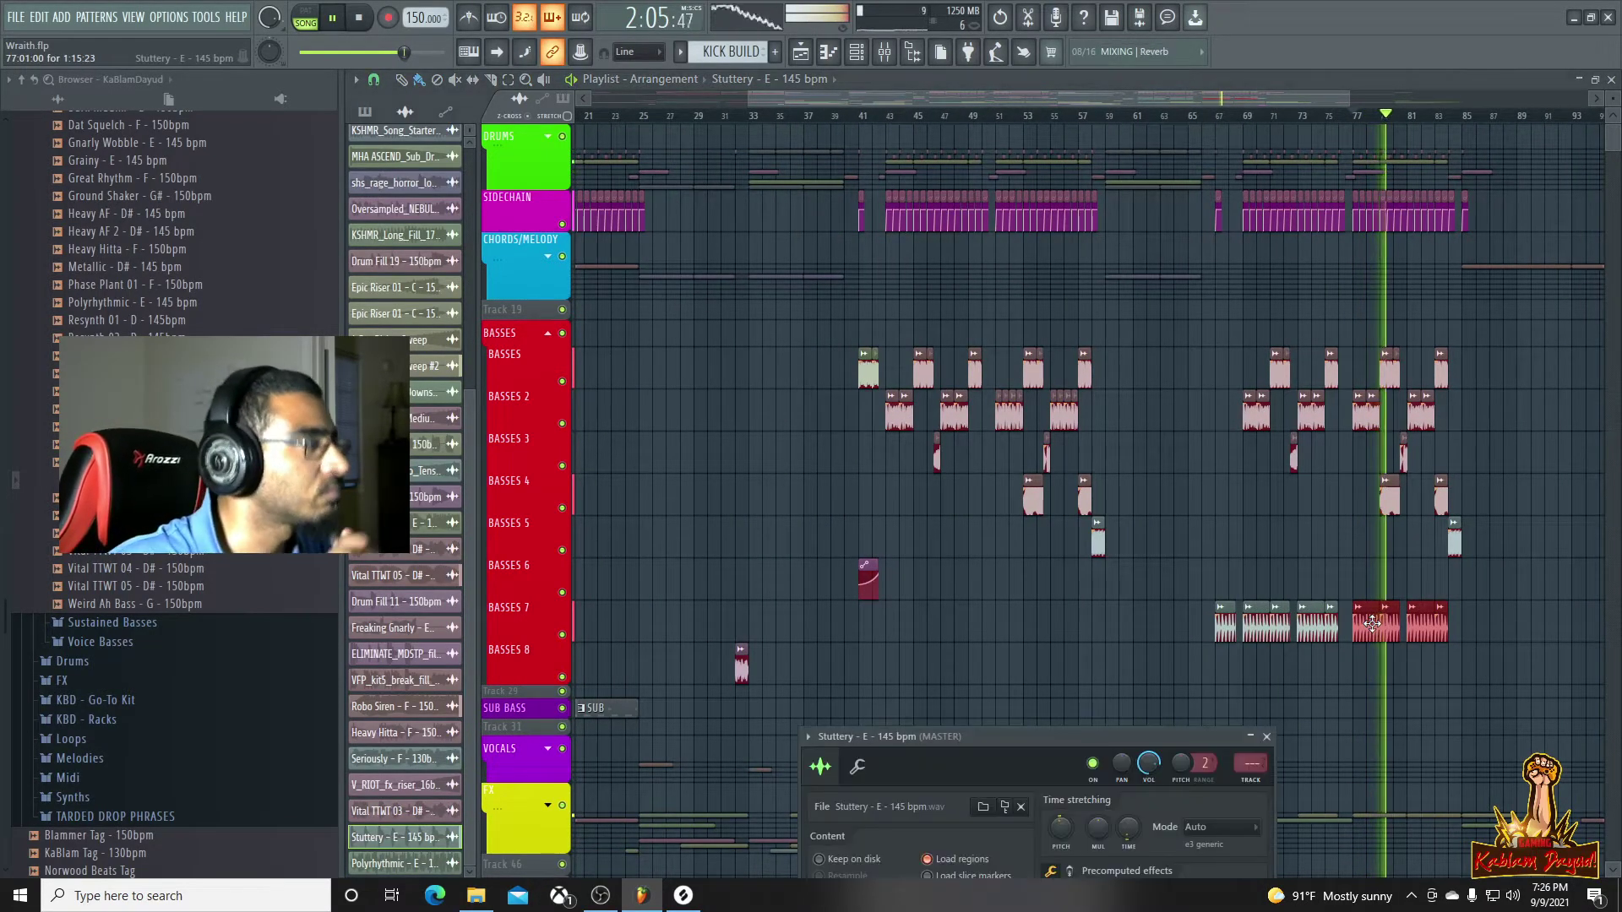
click(883, 54)
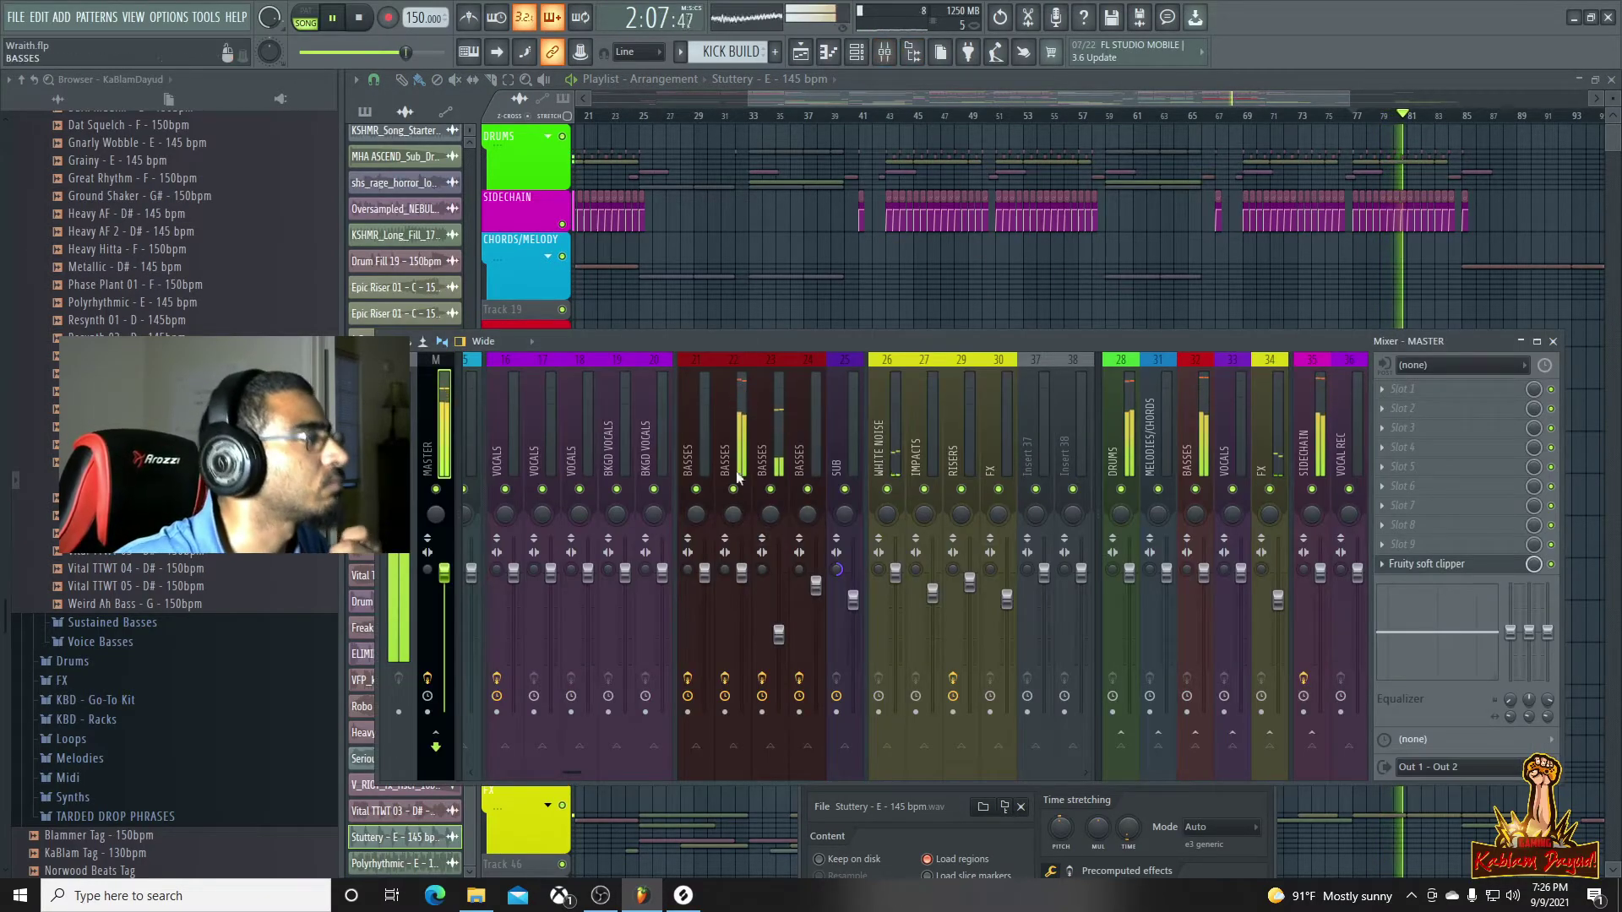
click(767, 463)
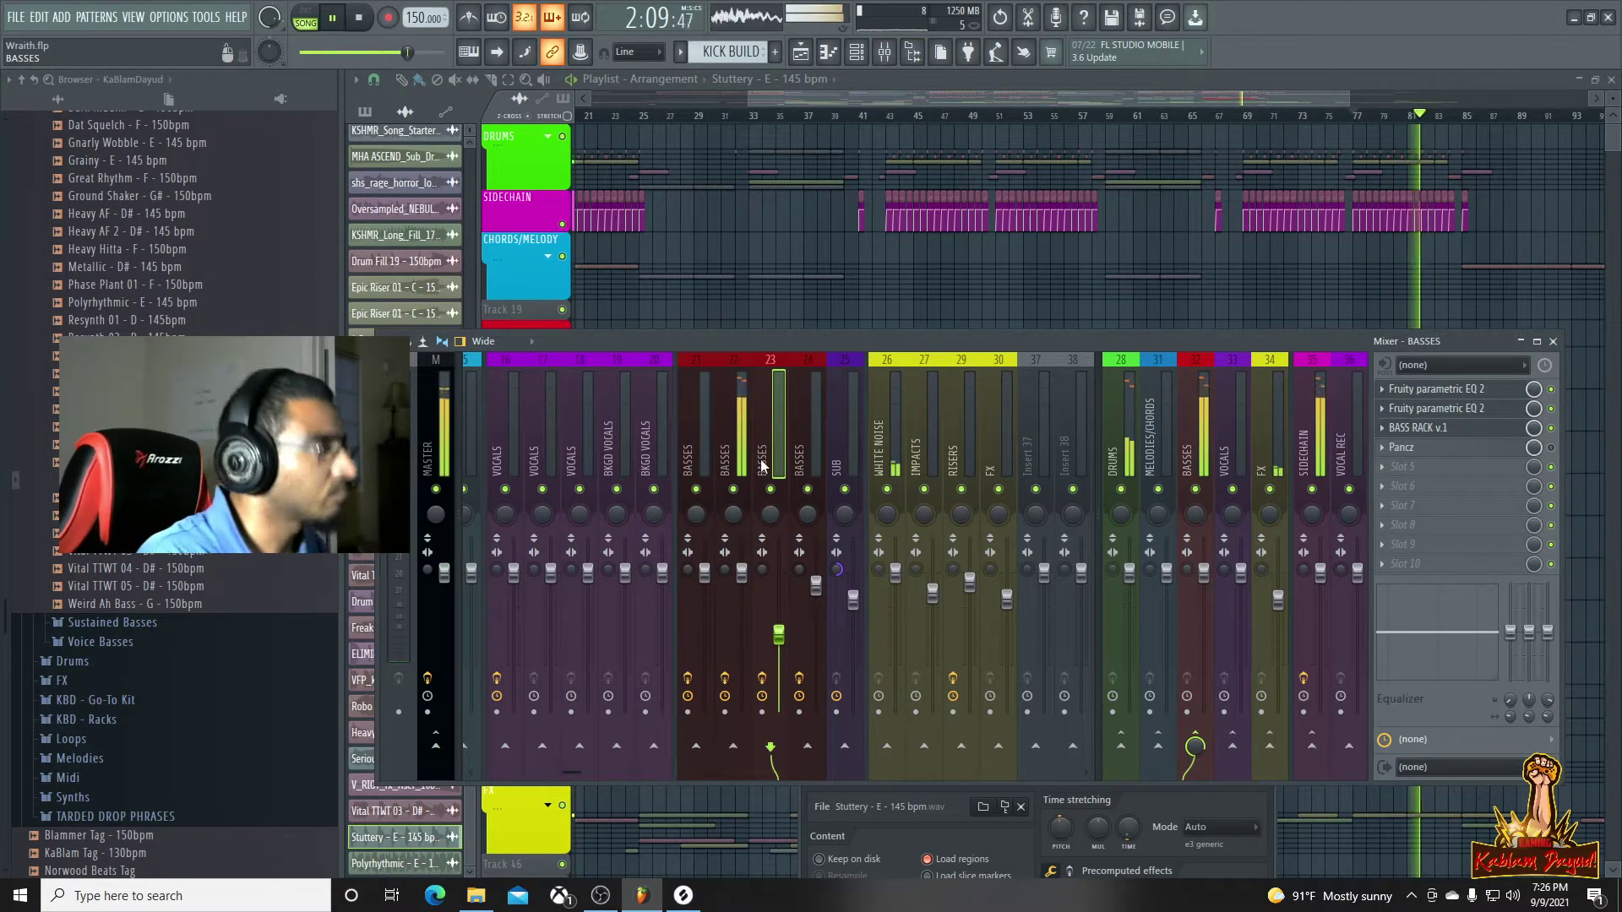
click(807, 465)
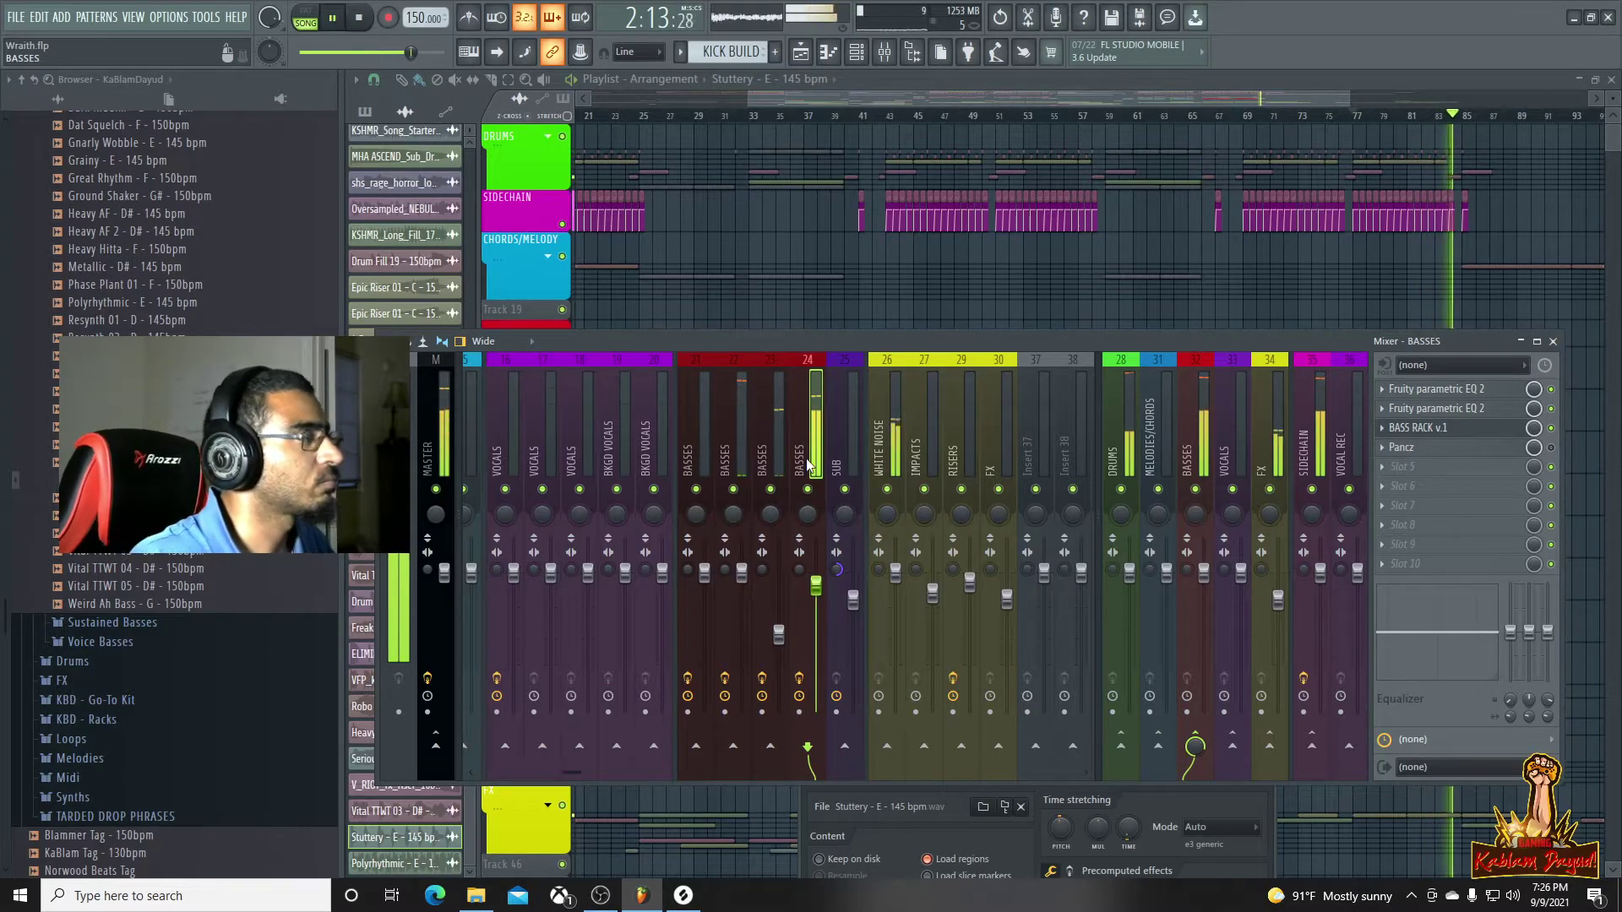
click(1231, 117)
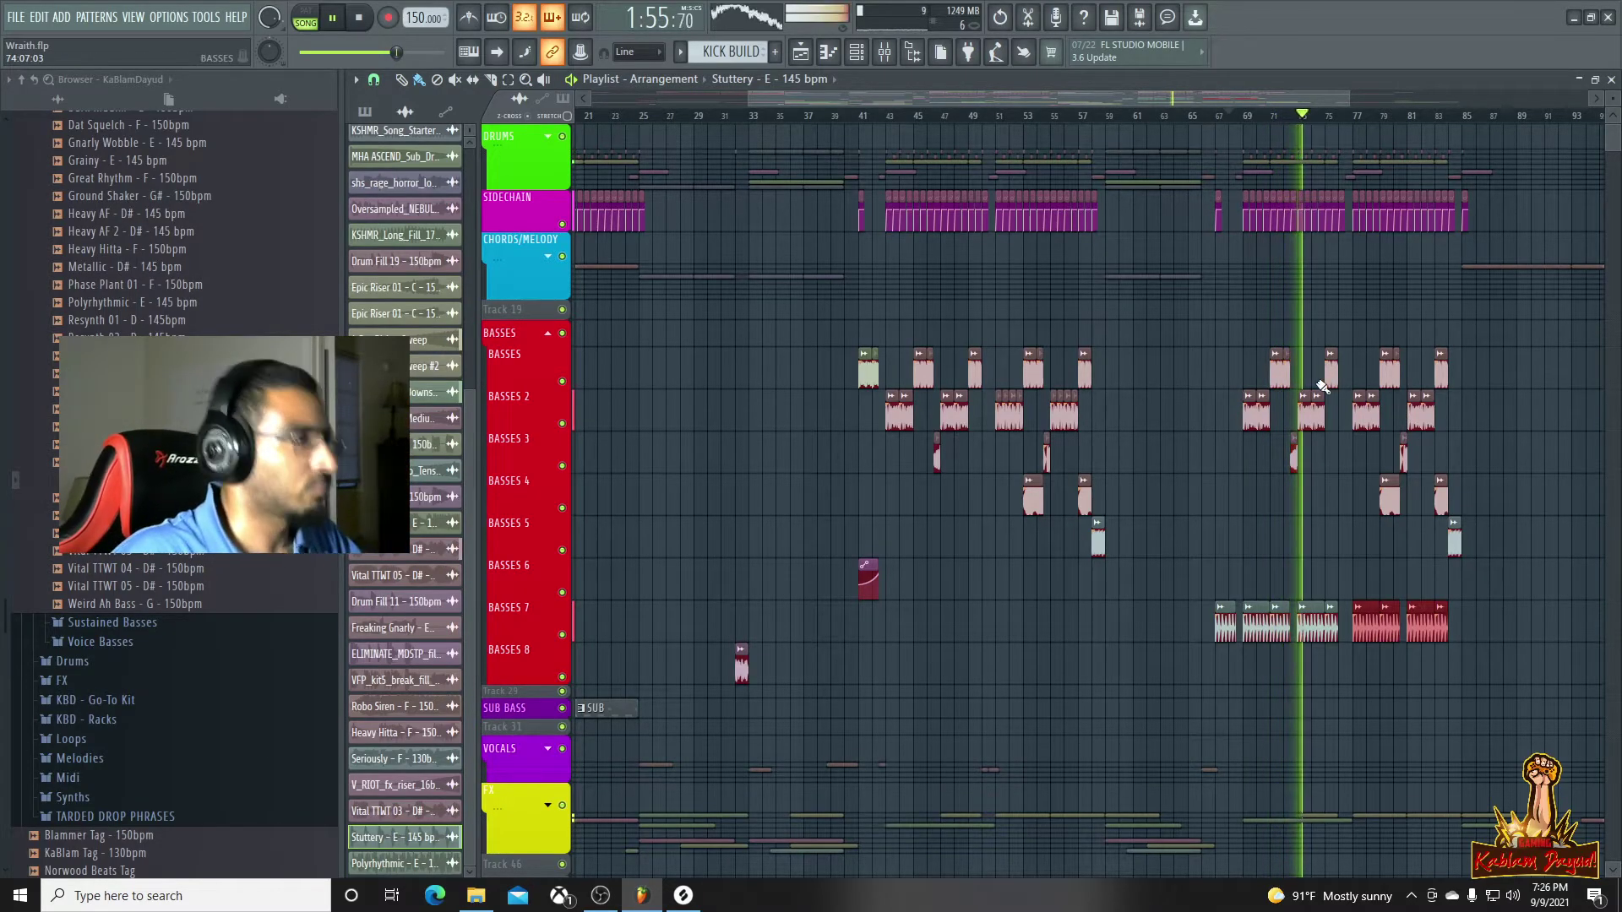
Make the Vital TTWT 04 clip at bar 69 on BASSES 2 unique and open its sample settings
scroll(1264, 481, up, 5)
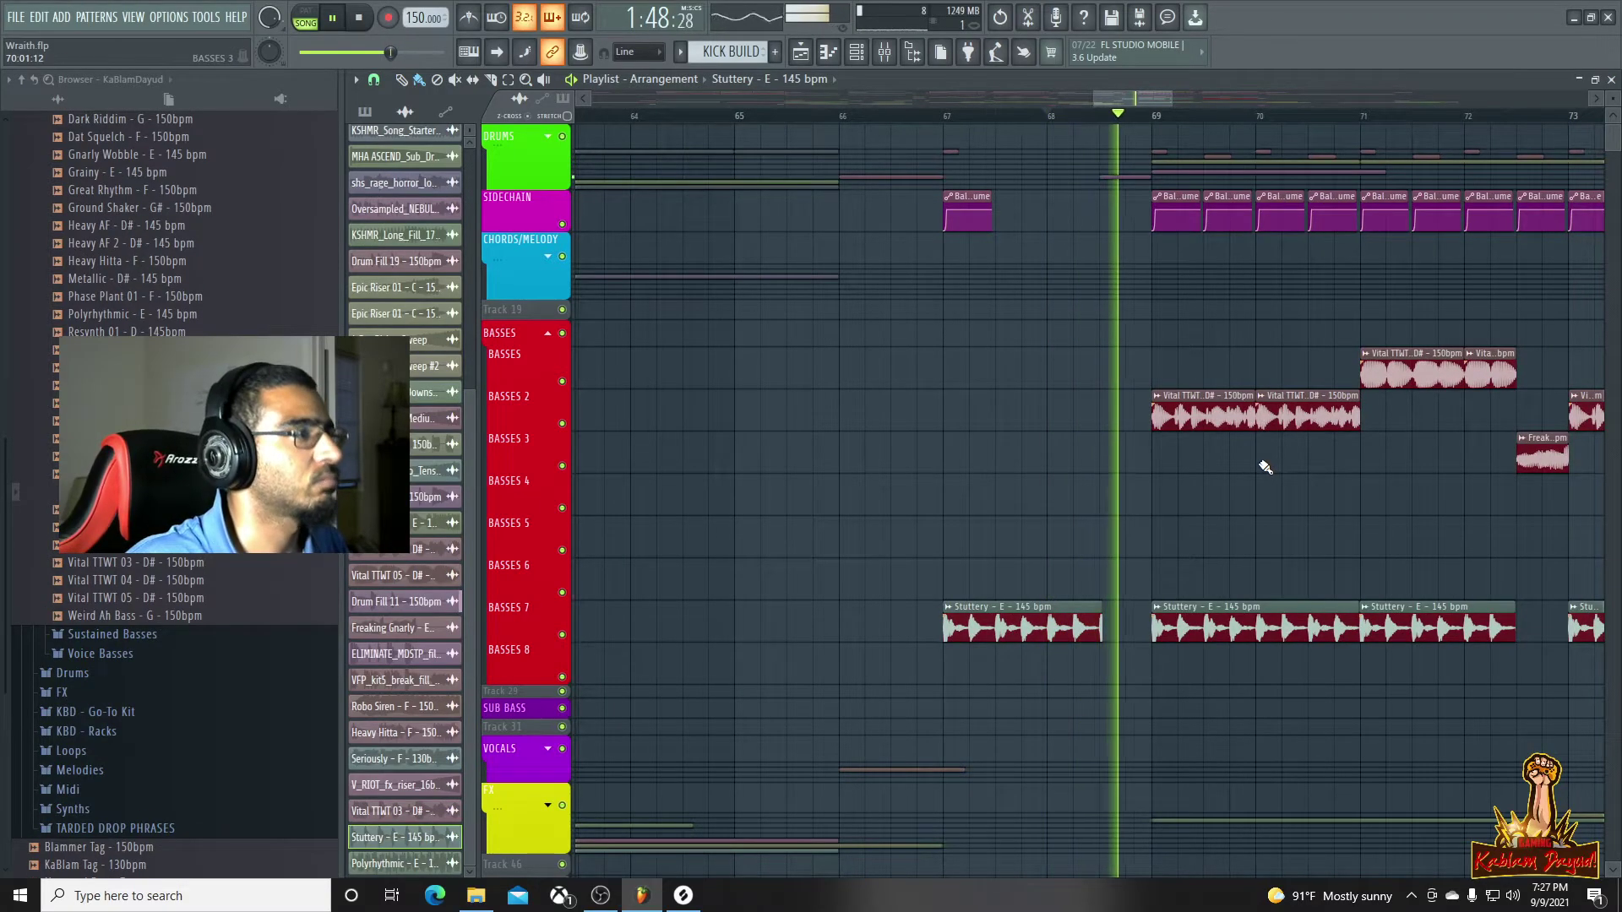
key(space)
right_click(1159, 399)
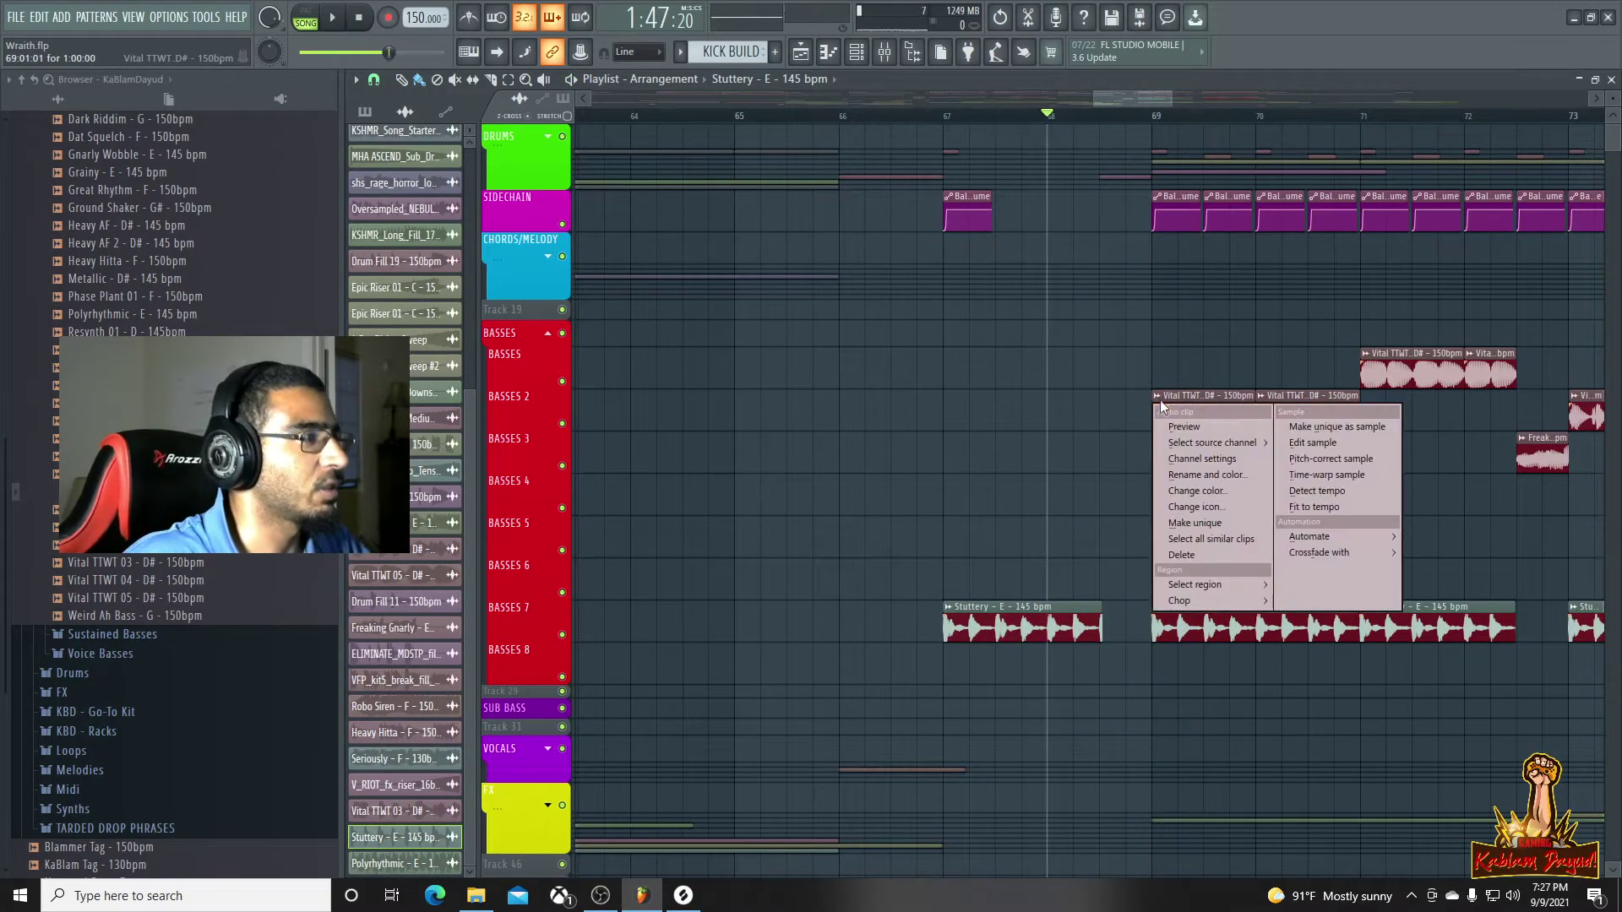
click(1211, 538)
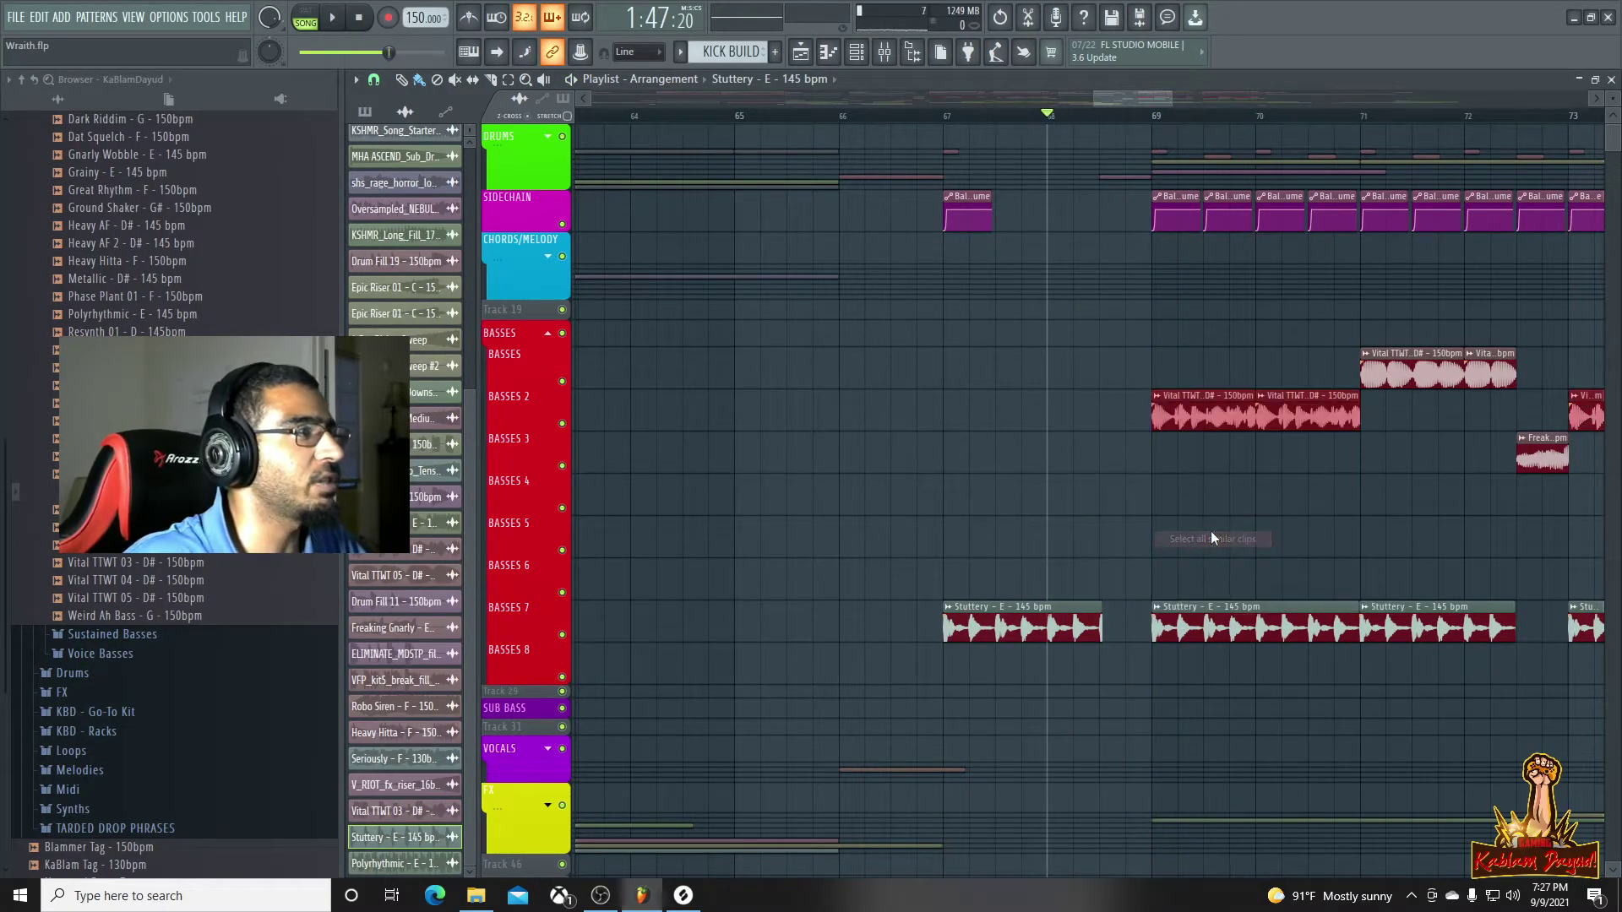
right_click(1159, 409)
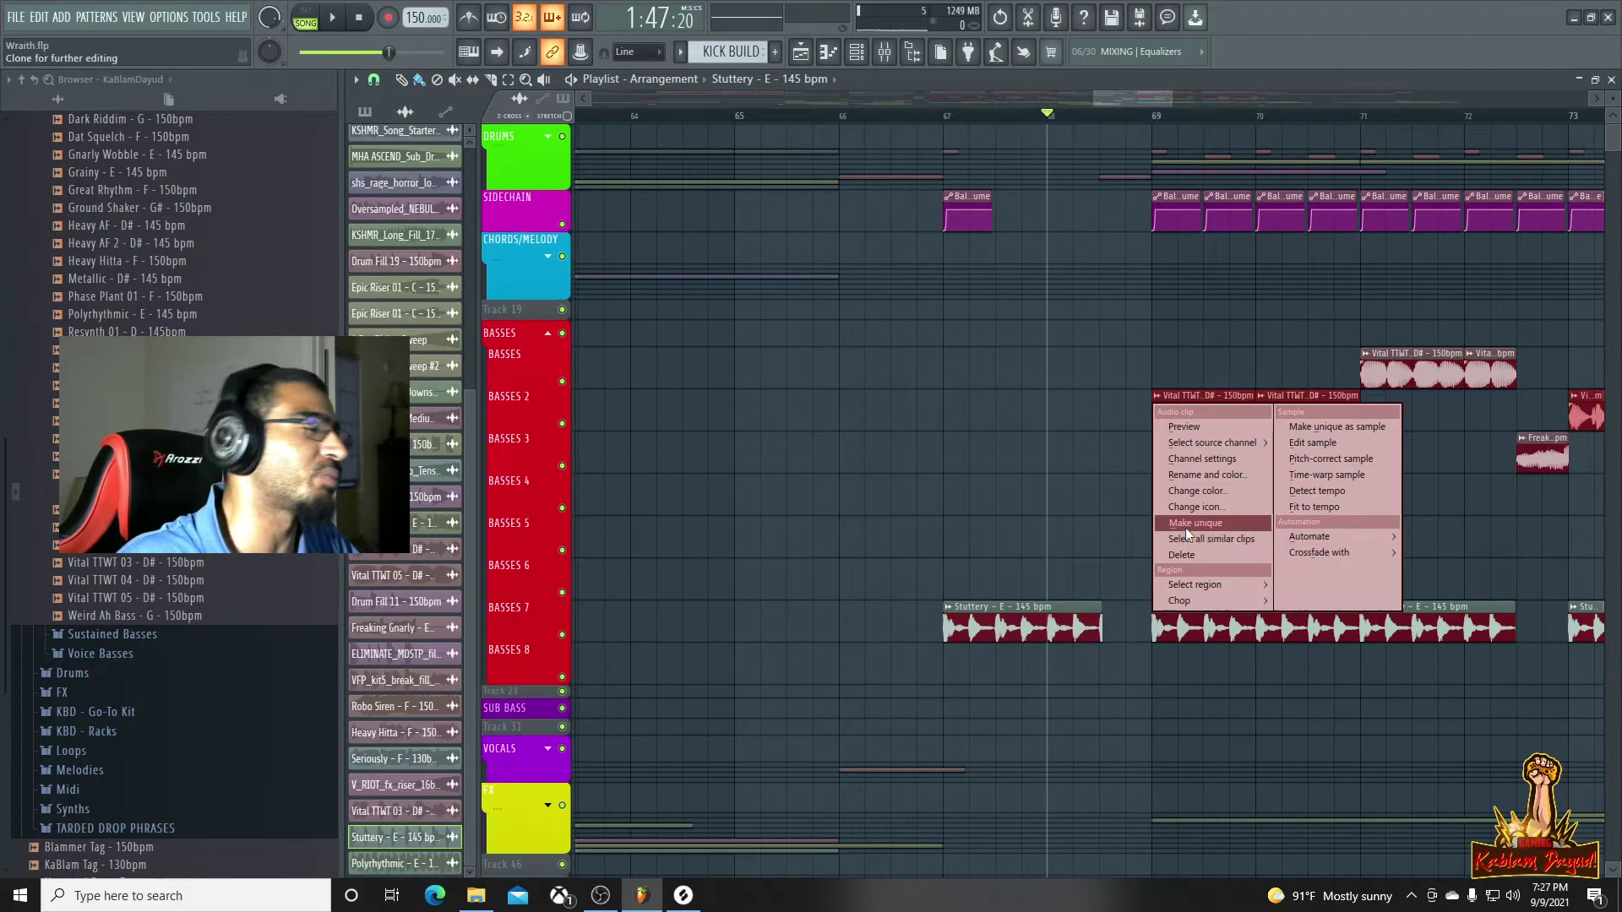
click(1240, 385)
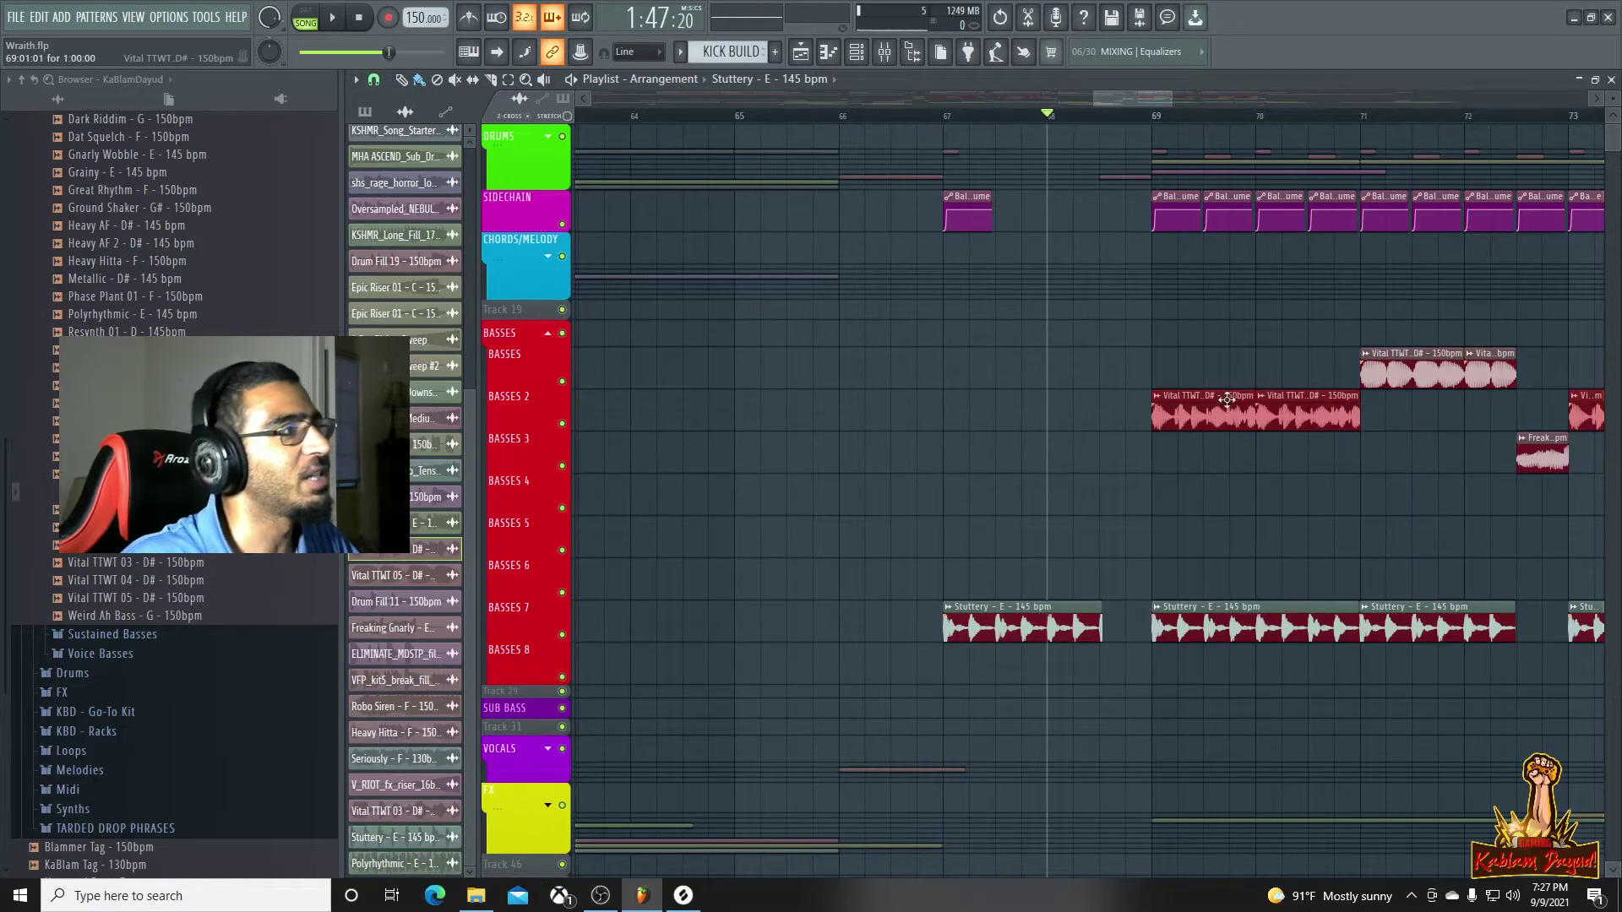
right_click(1159, 402)
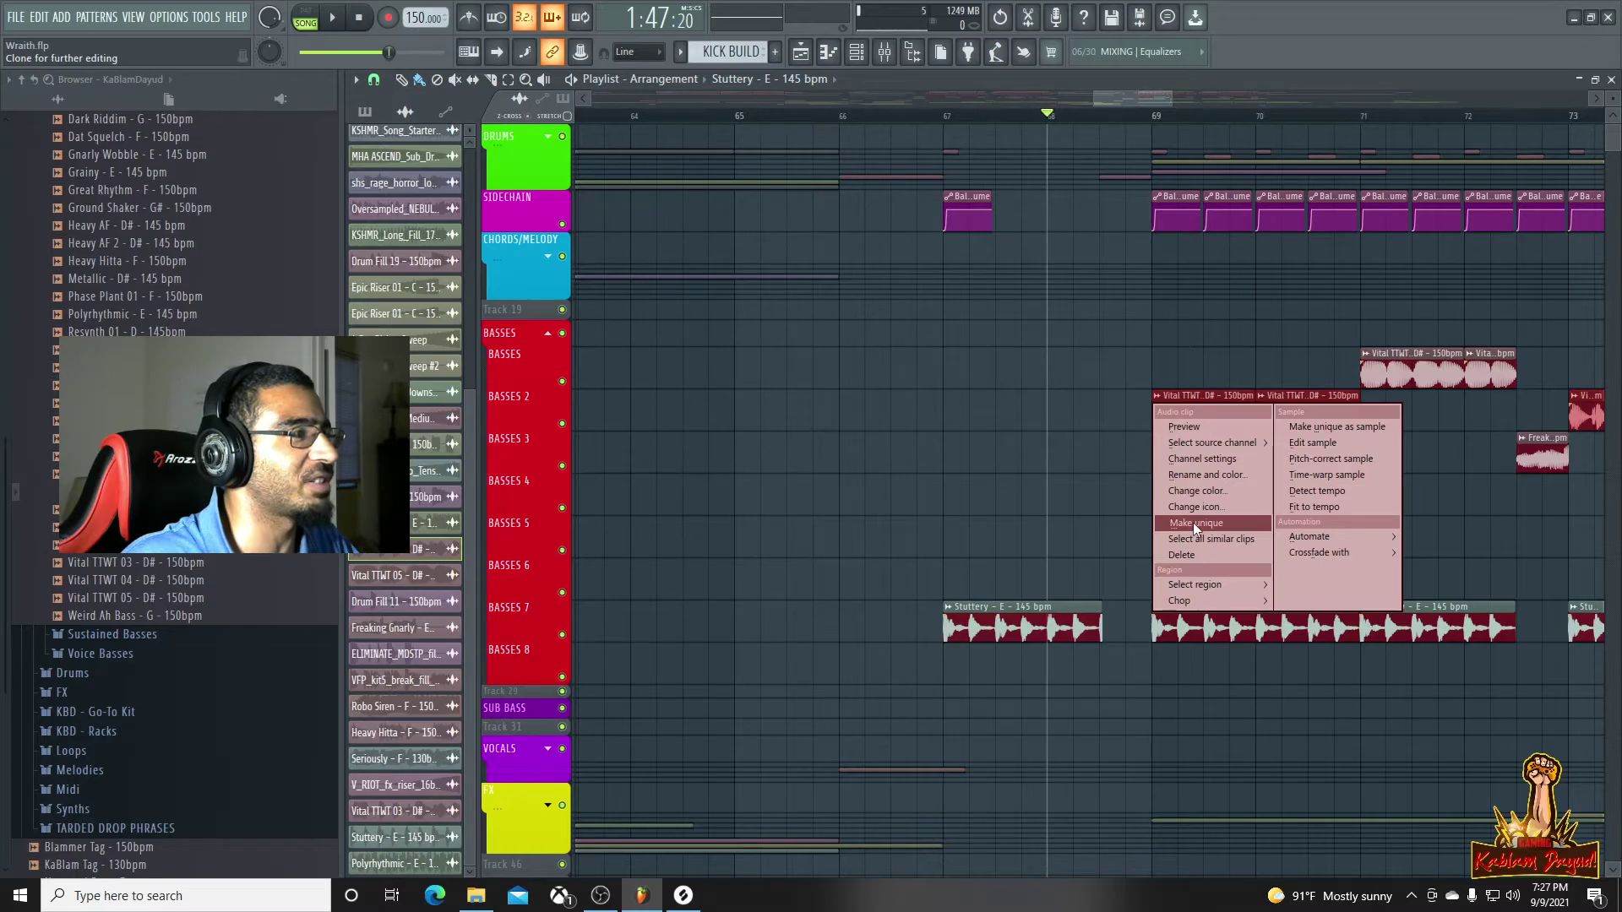
click(1193, 522)
double_click(1186, 412)
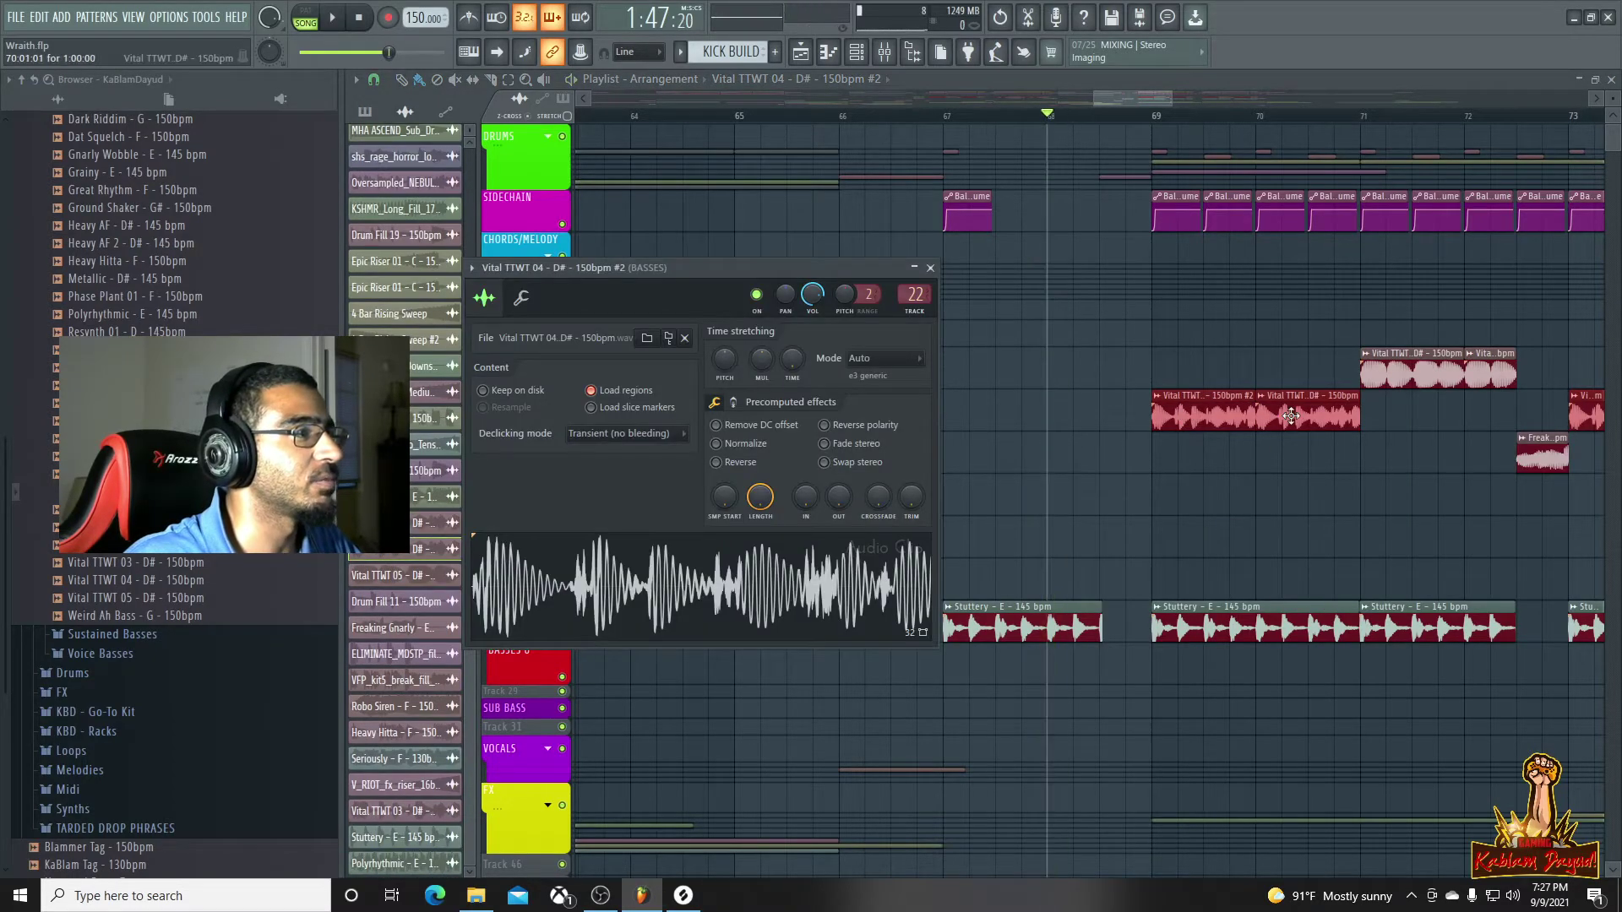
Remove the neighbouring copy, stretch the unique Vital TTWT 04 clip across bars 69 to 71 and play it in context
drag(1359, 395, 1253, 392)
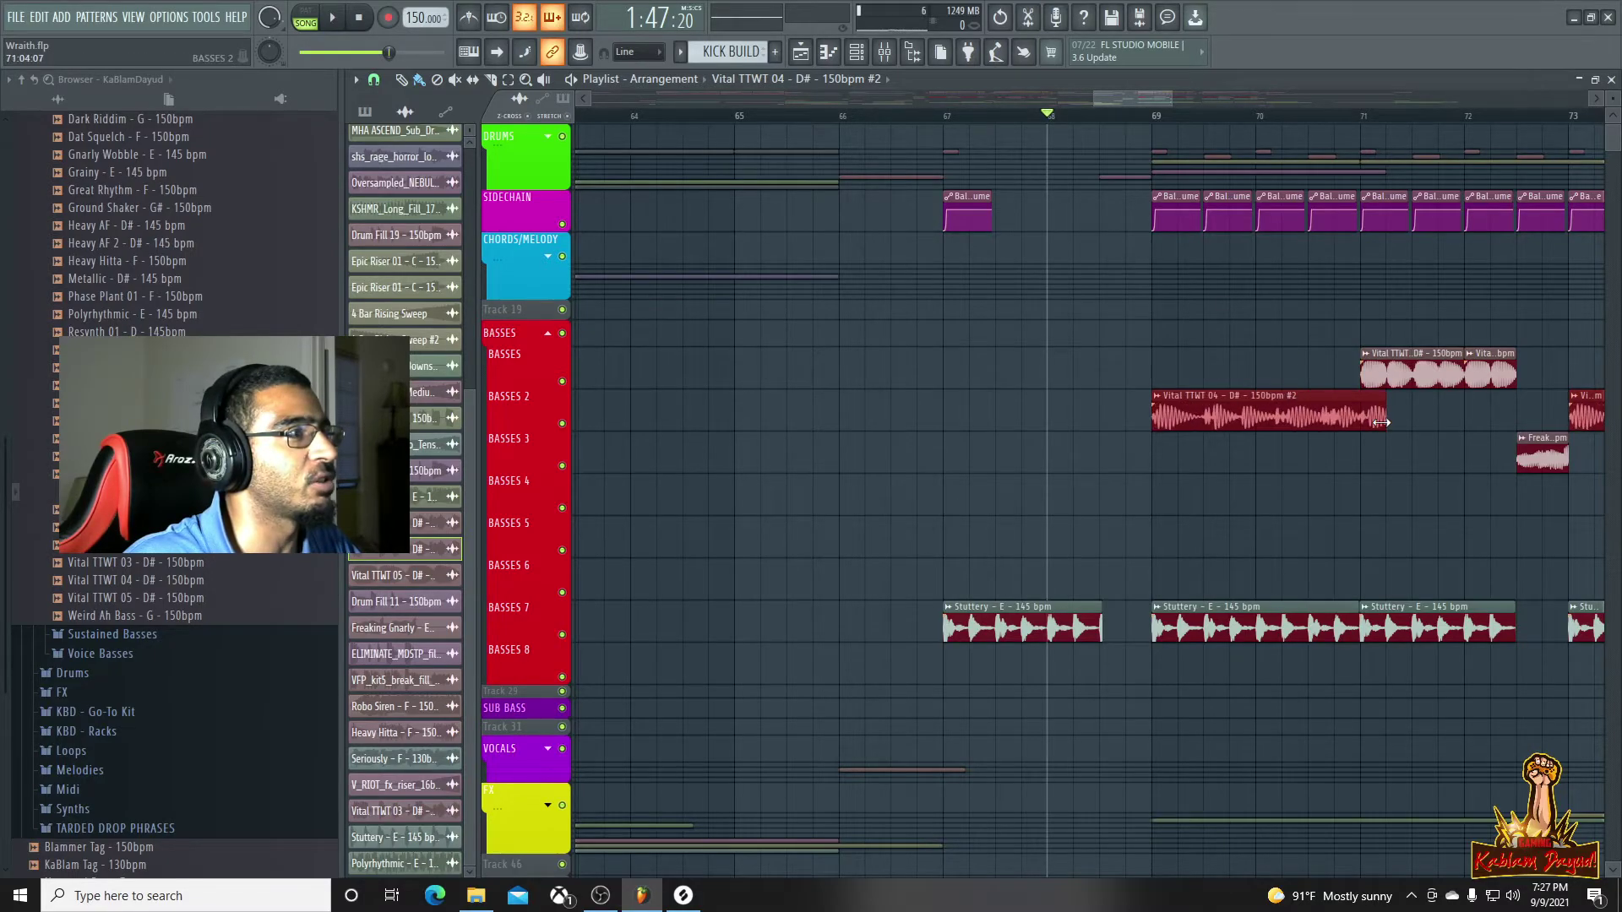
scroll(1294, 362, down, 3)
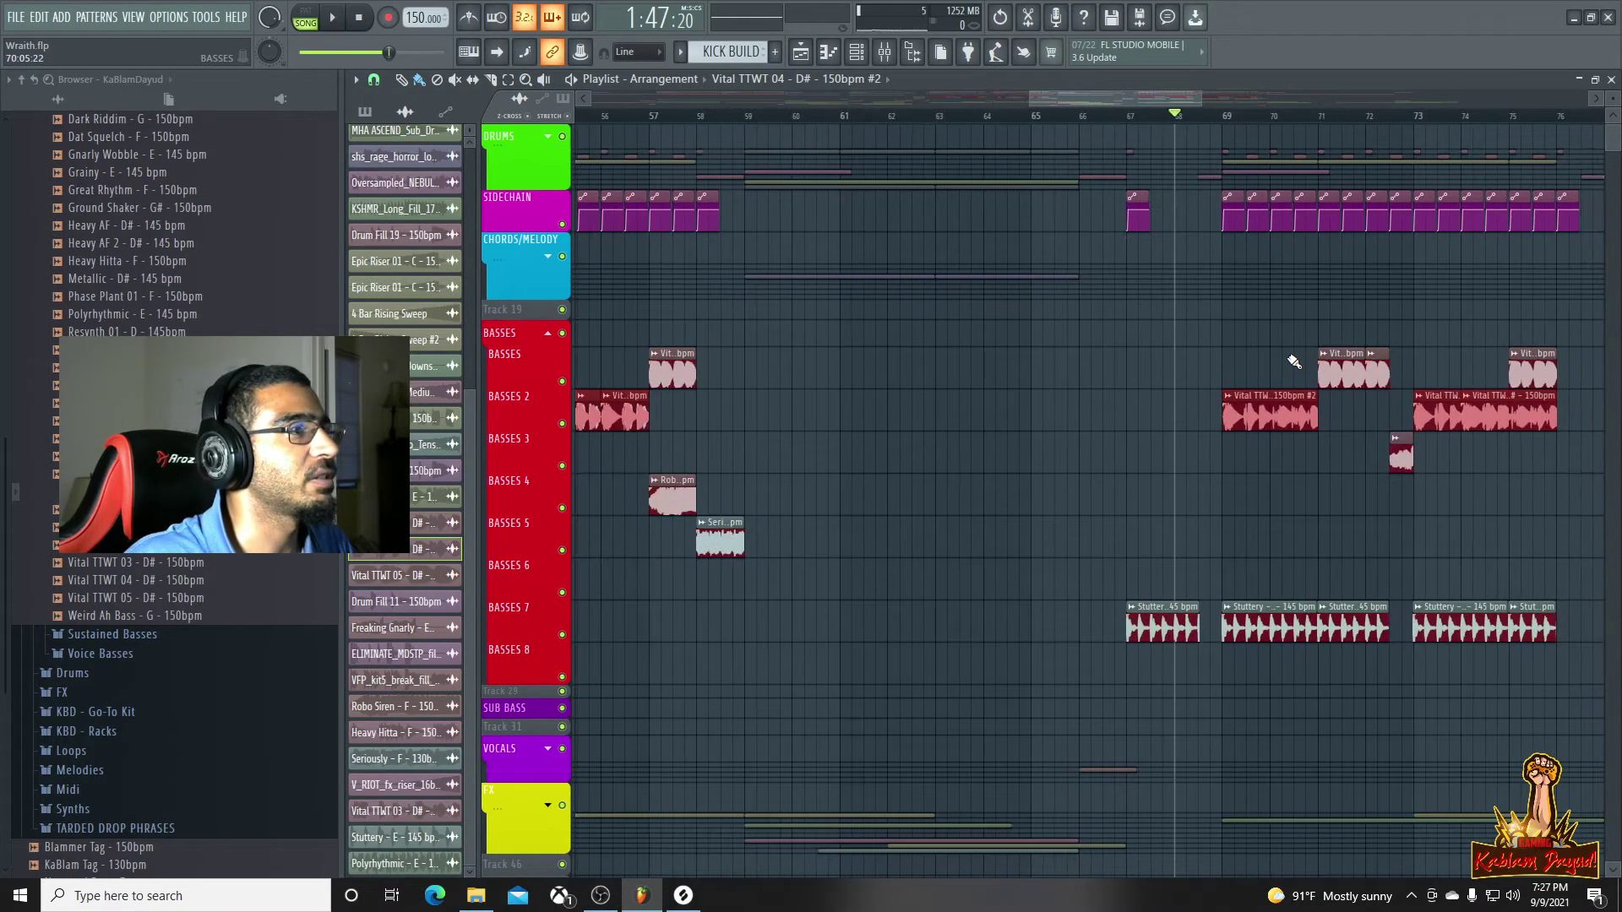
key(space)
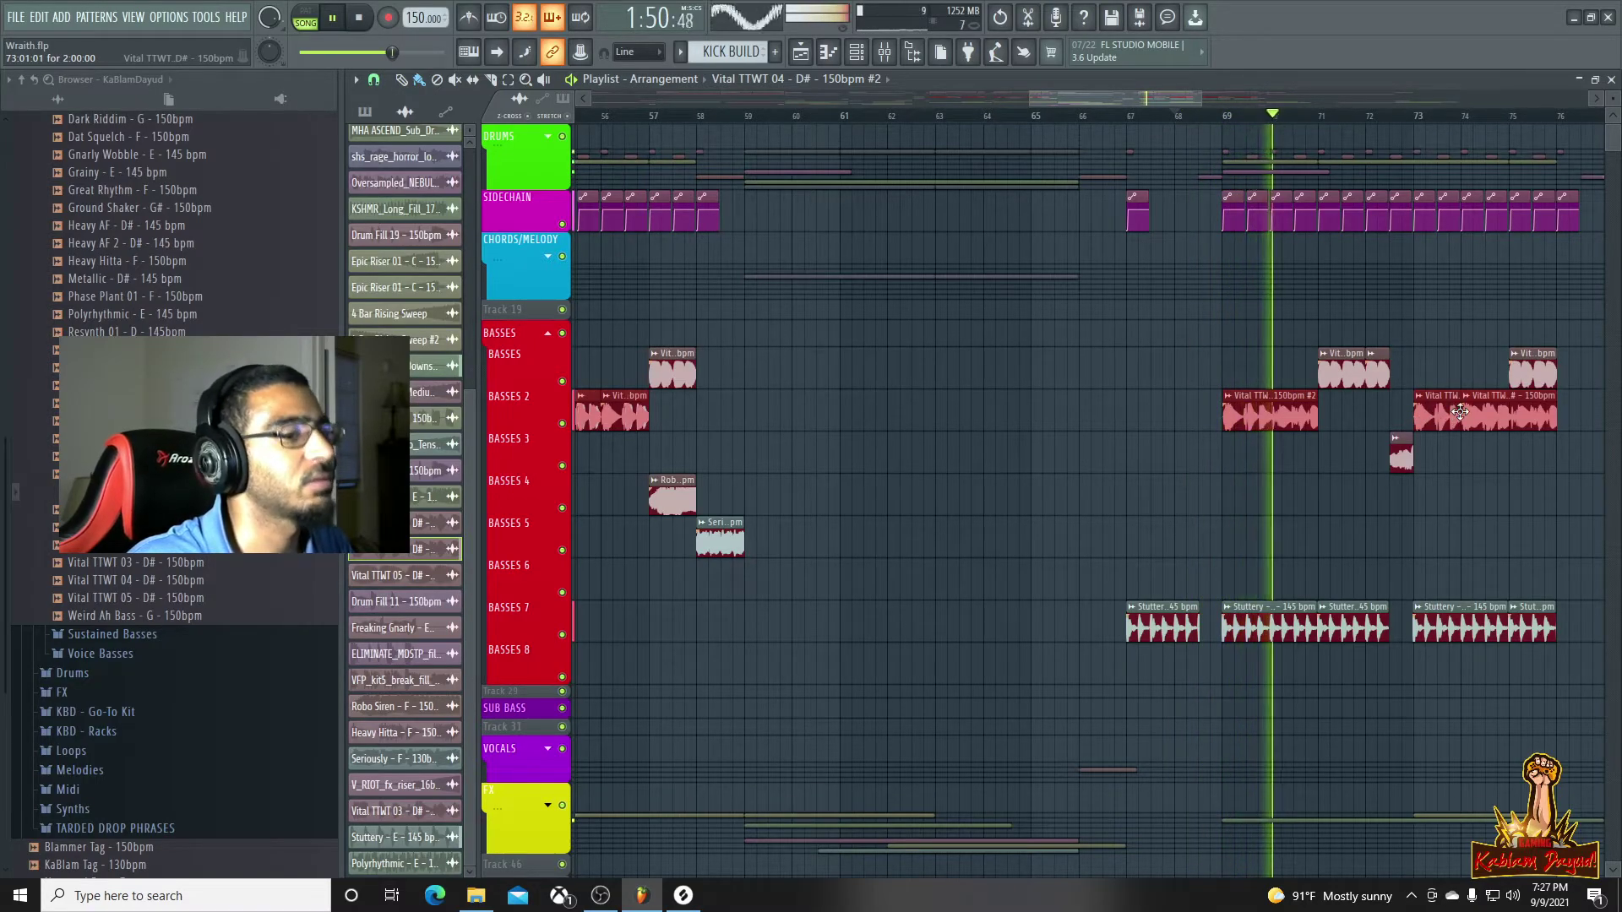
key(space)
key(space)
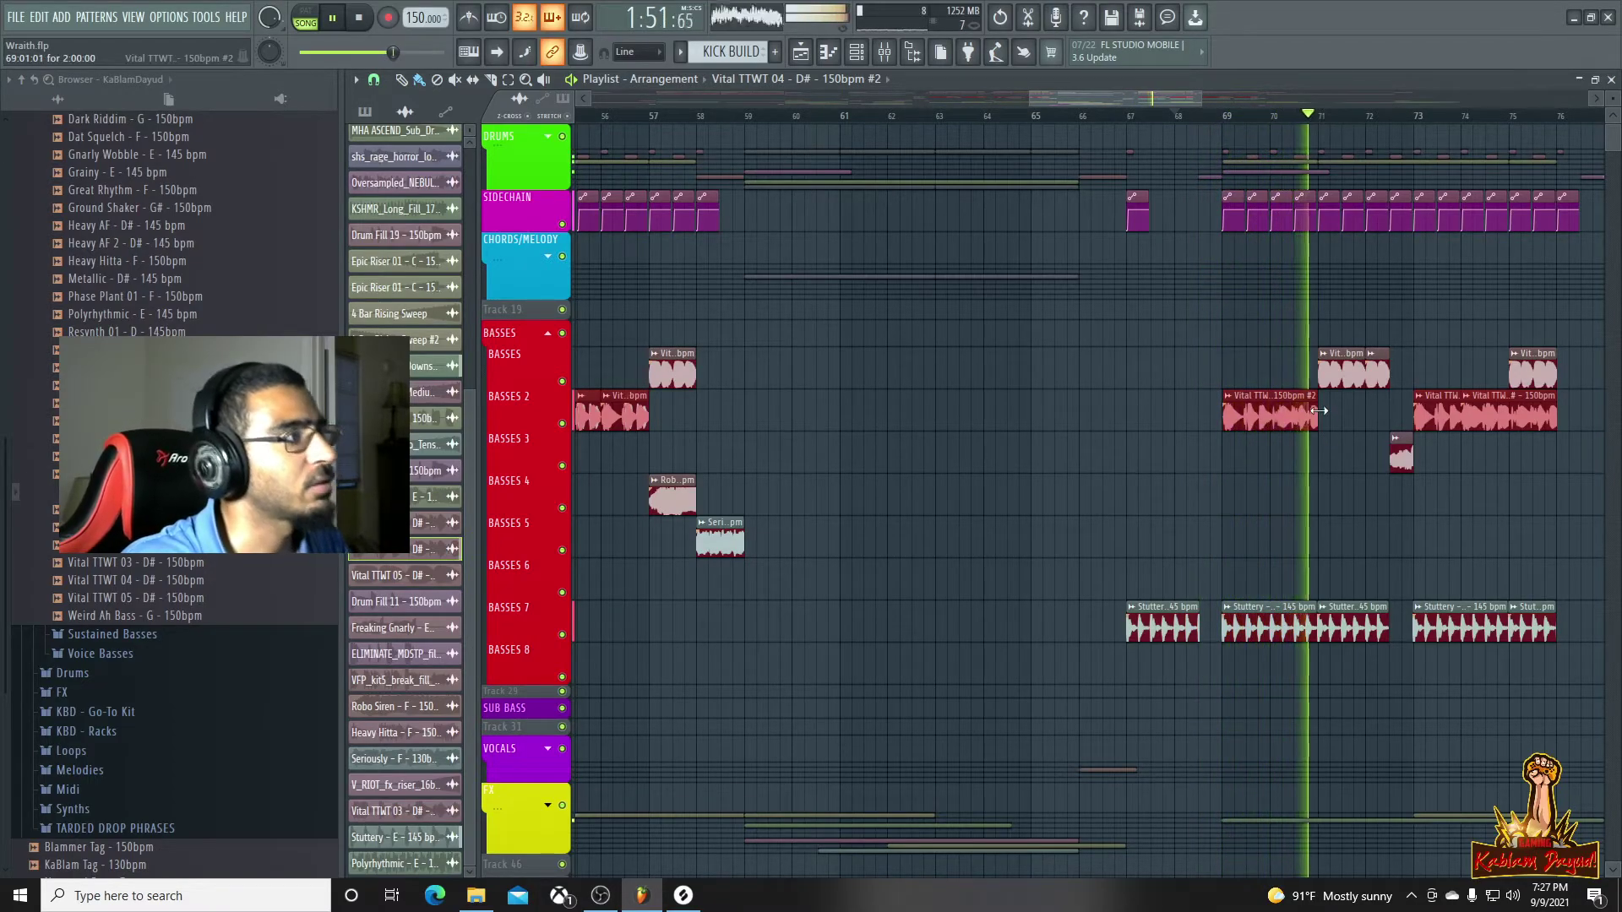
Replace the Vital TTWT 04 pair at bar 73 with the single stretched two-bar clip
key(space)
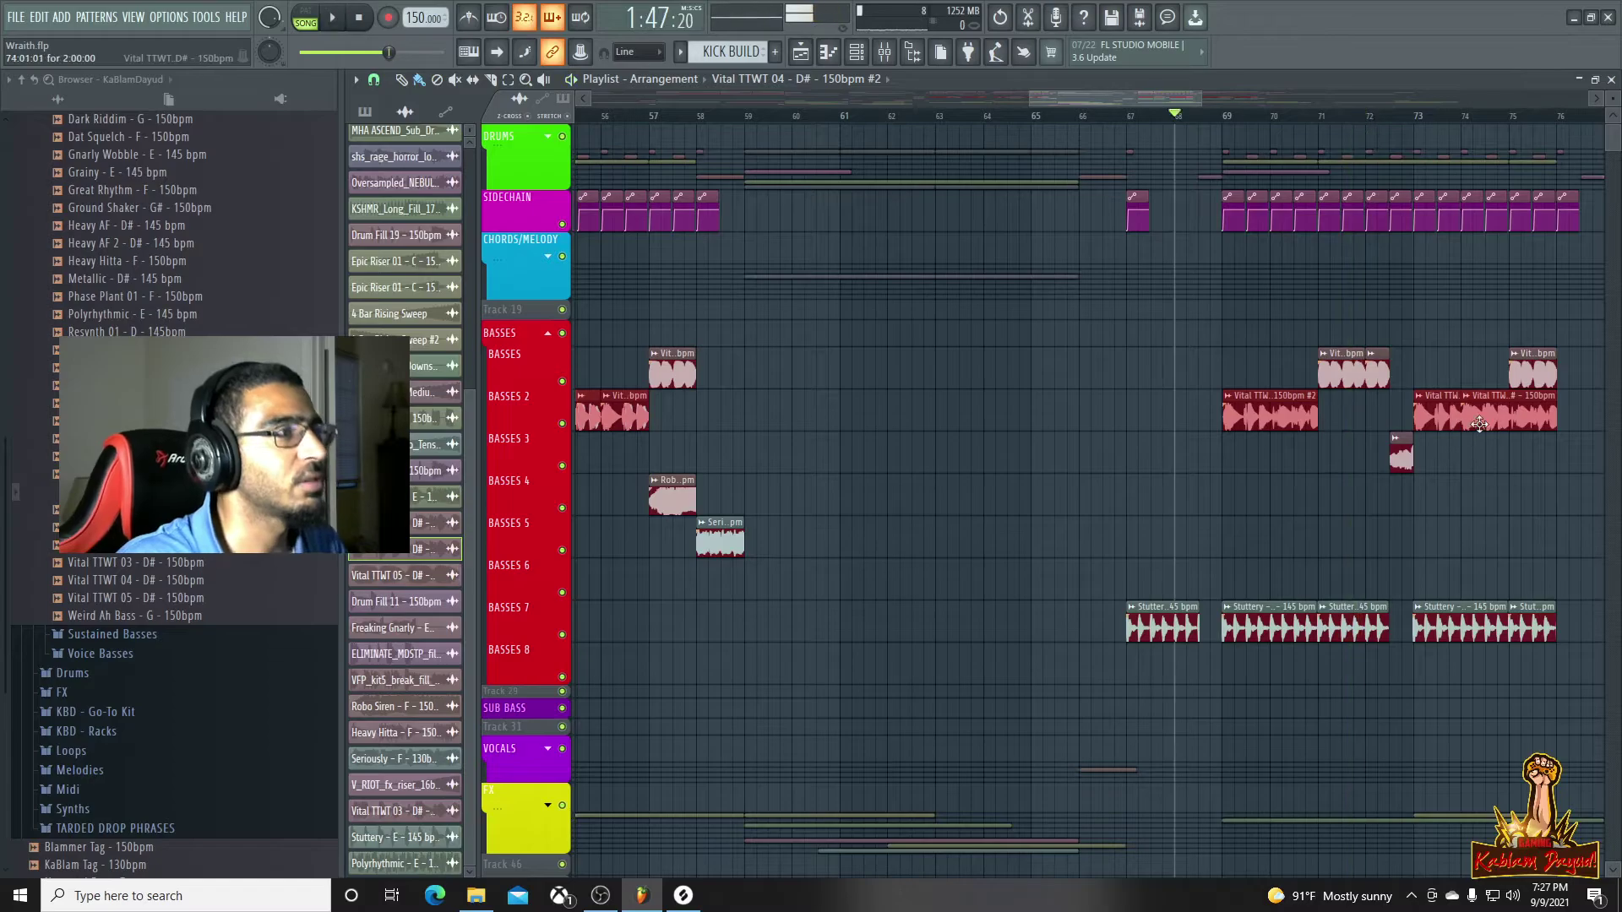
key(space)
scroll(1485, 543, down, 3)
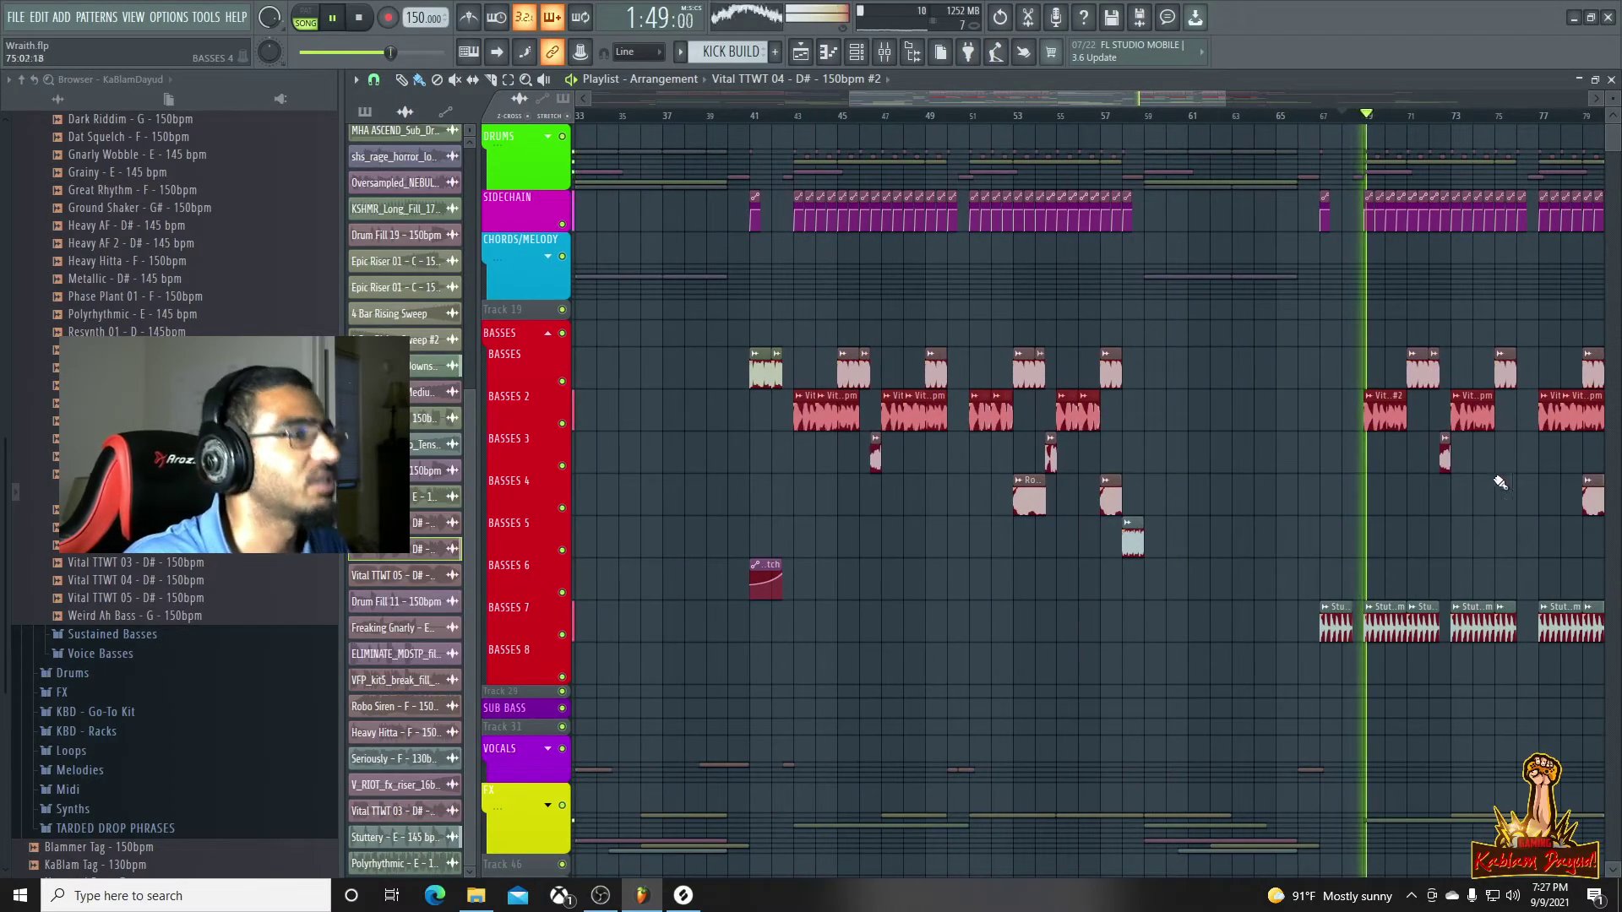
Delete the Vital TTWT 04 clips at bars 77 and 81 on BASSES 2 and play from bar 77
drag(1171, 101, 1289, 118)
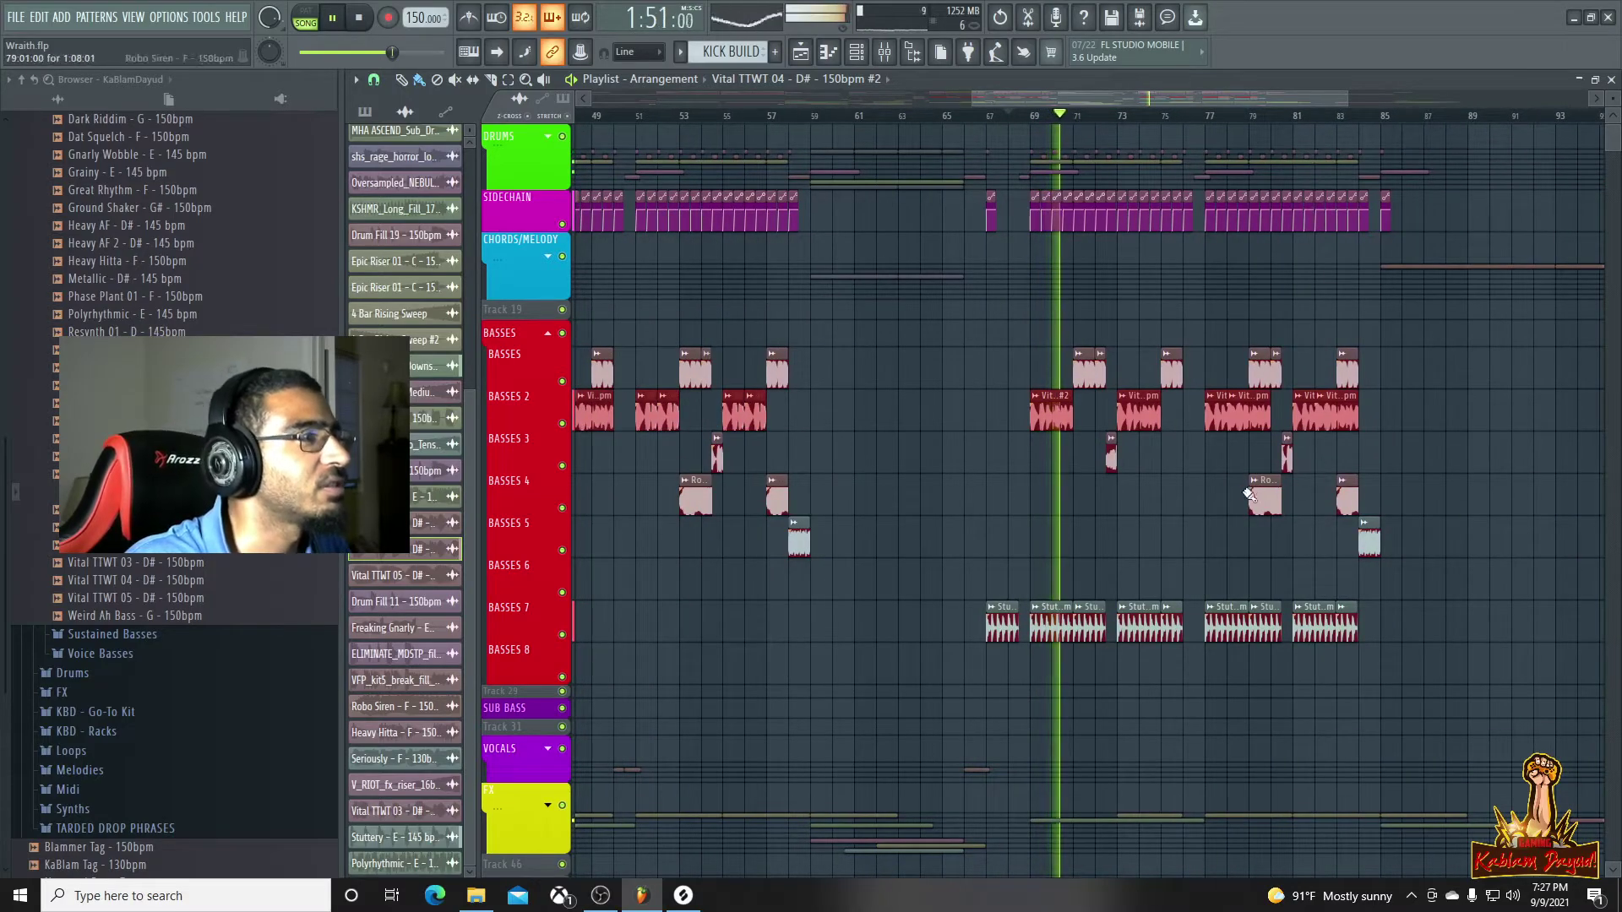
right_click(1214, 413)
key(space)
key(space)
right_click(1290, 425)
click(1208, 119)
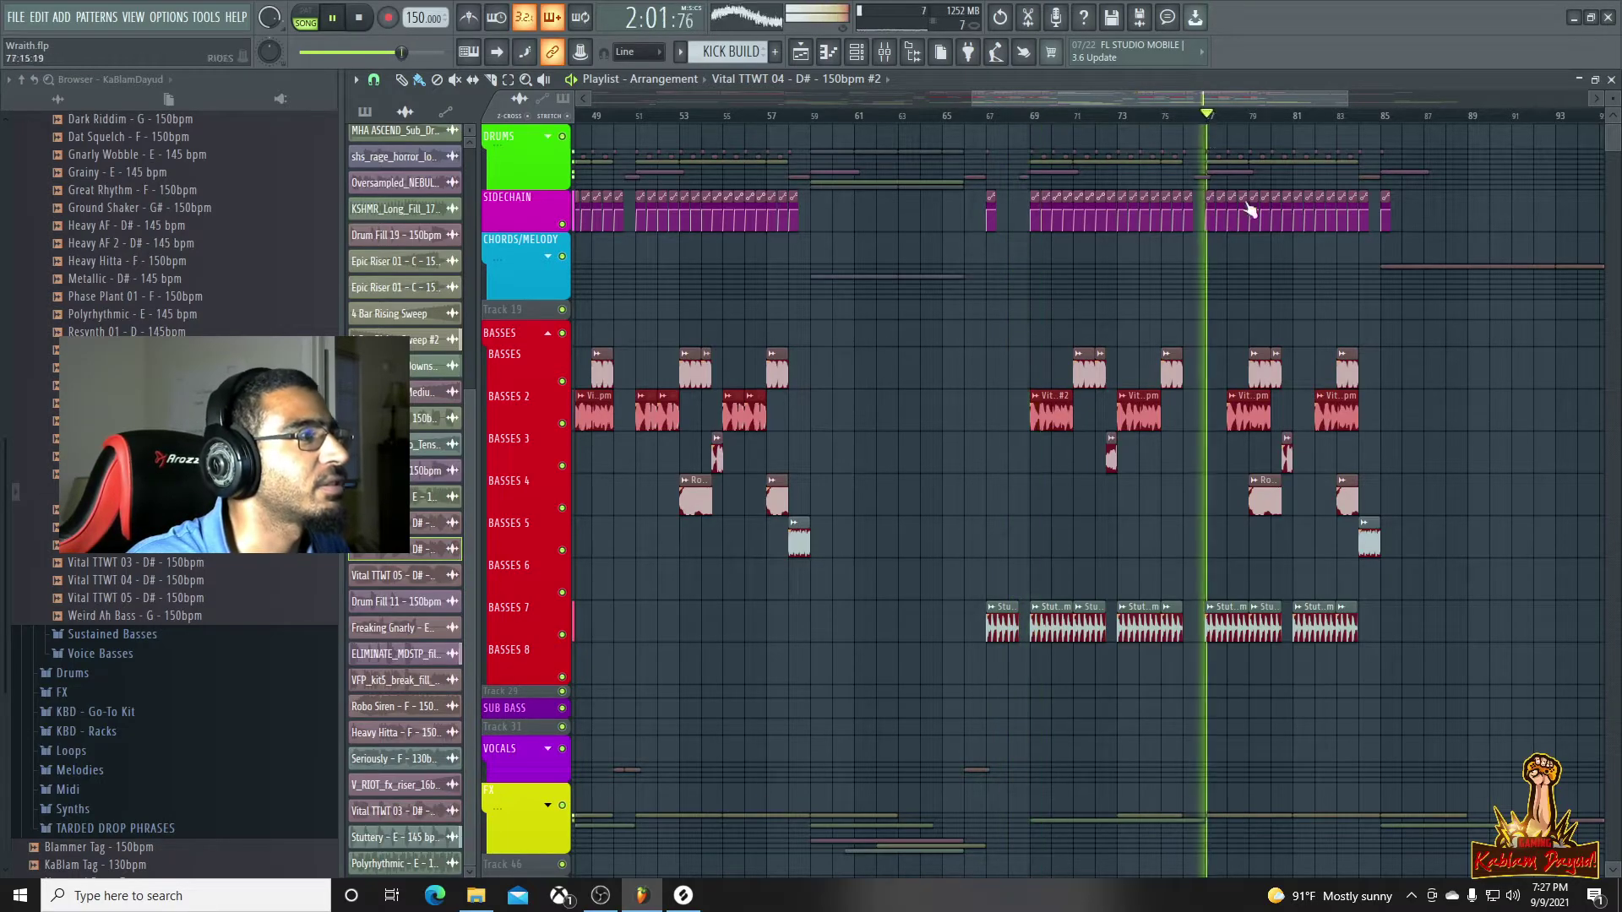
scroll(1244, 566, up, 5)
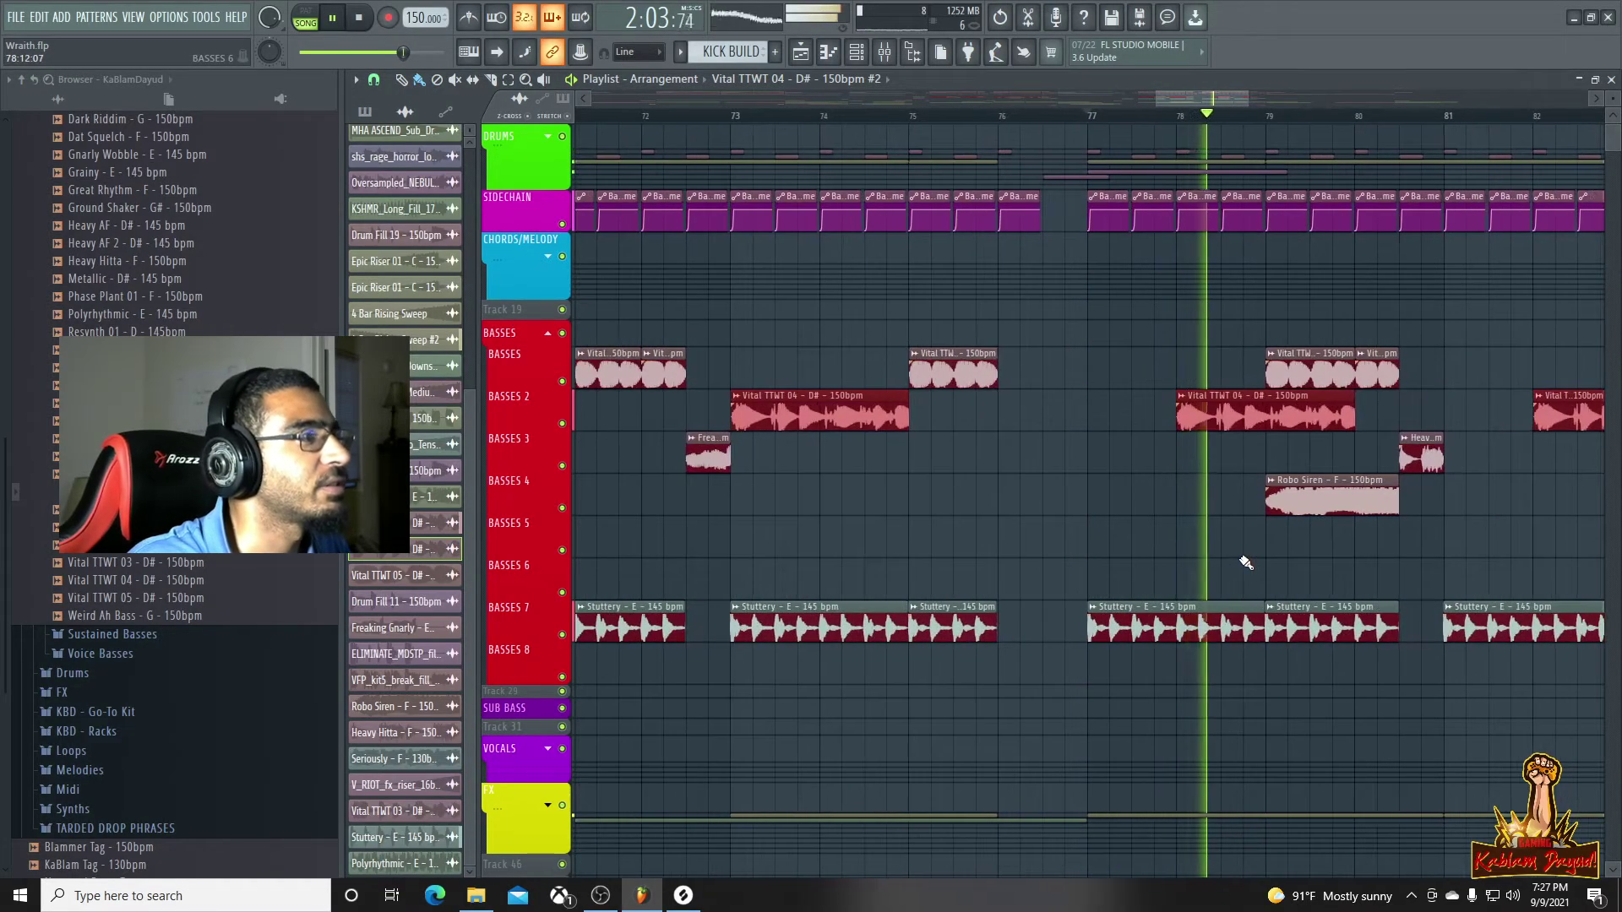
Stop playback and examine the sample settings of the Vital TTWT 04 clips at bars 73 and 69 on BASSES 2
scroll(1244, 558, down, 3)
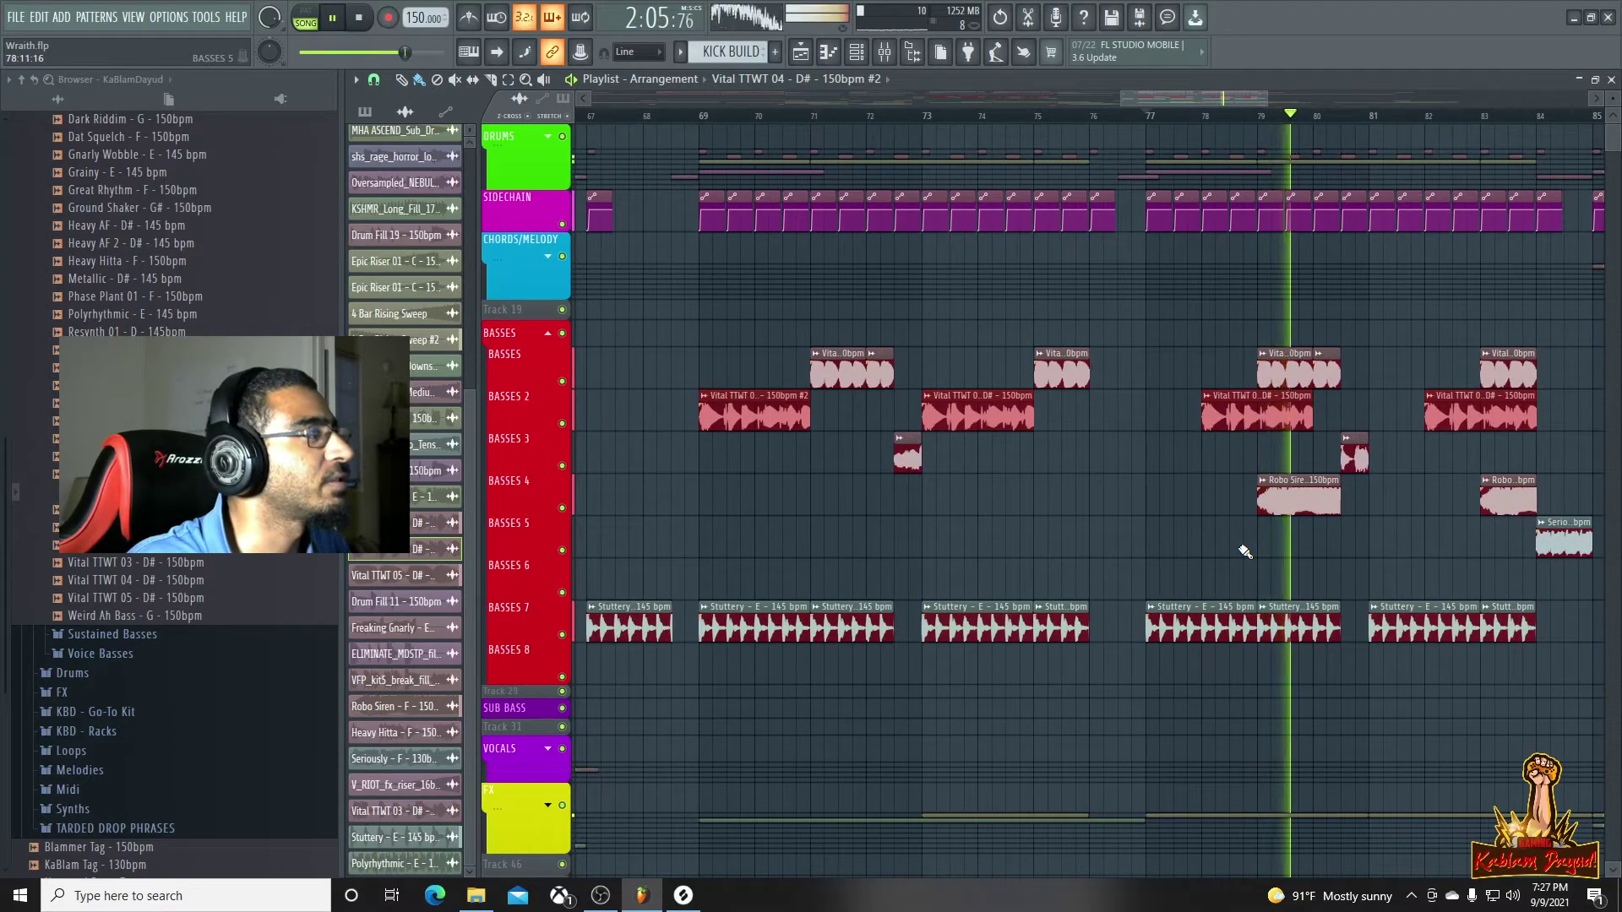
scroll(1244, 551, down, 1)
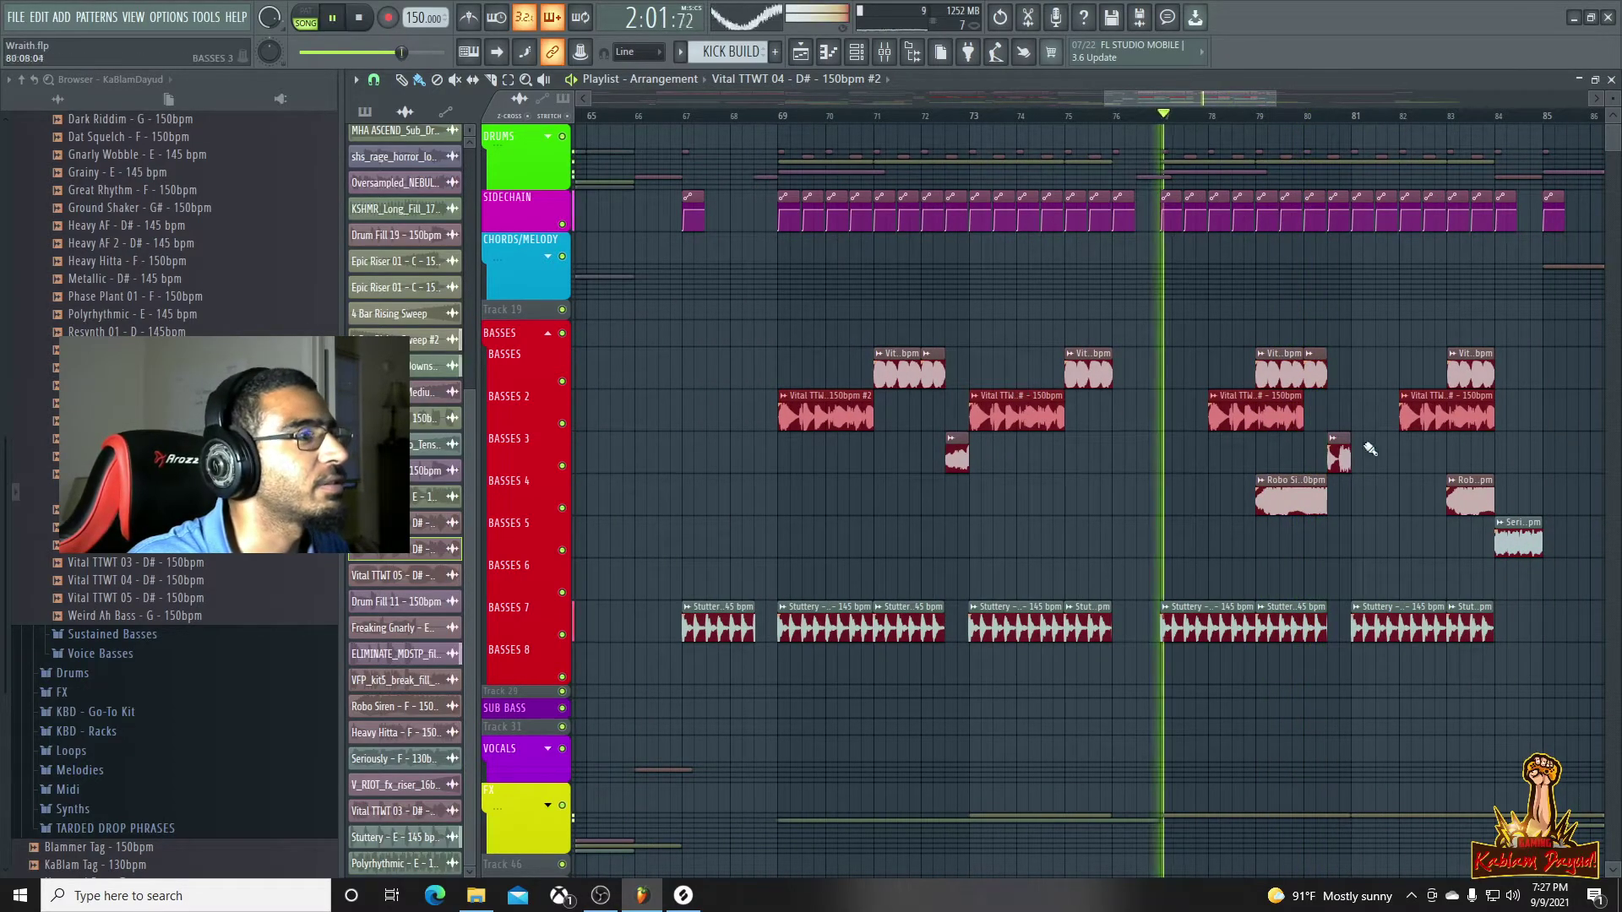
key(space)
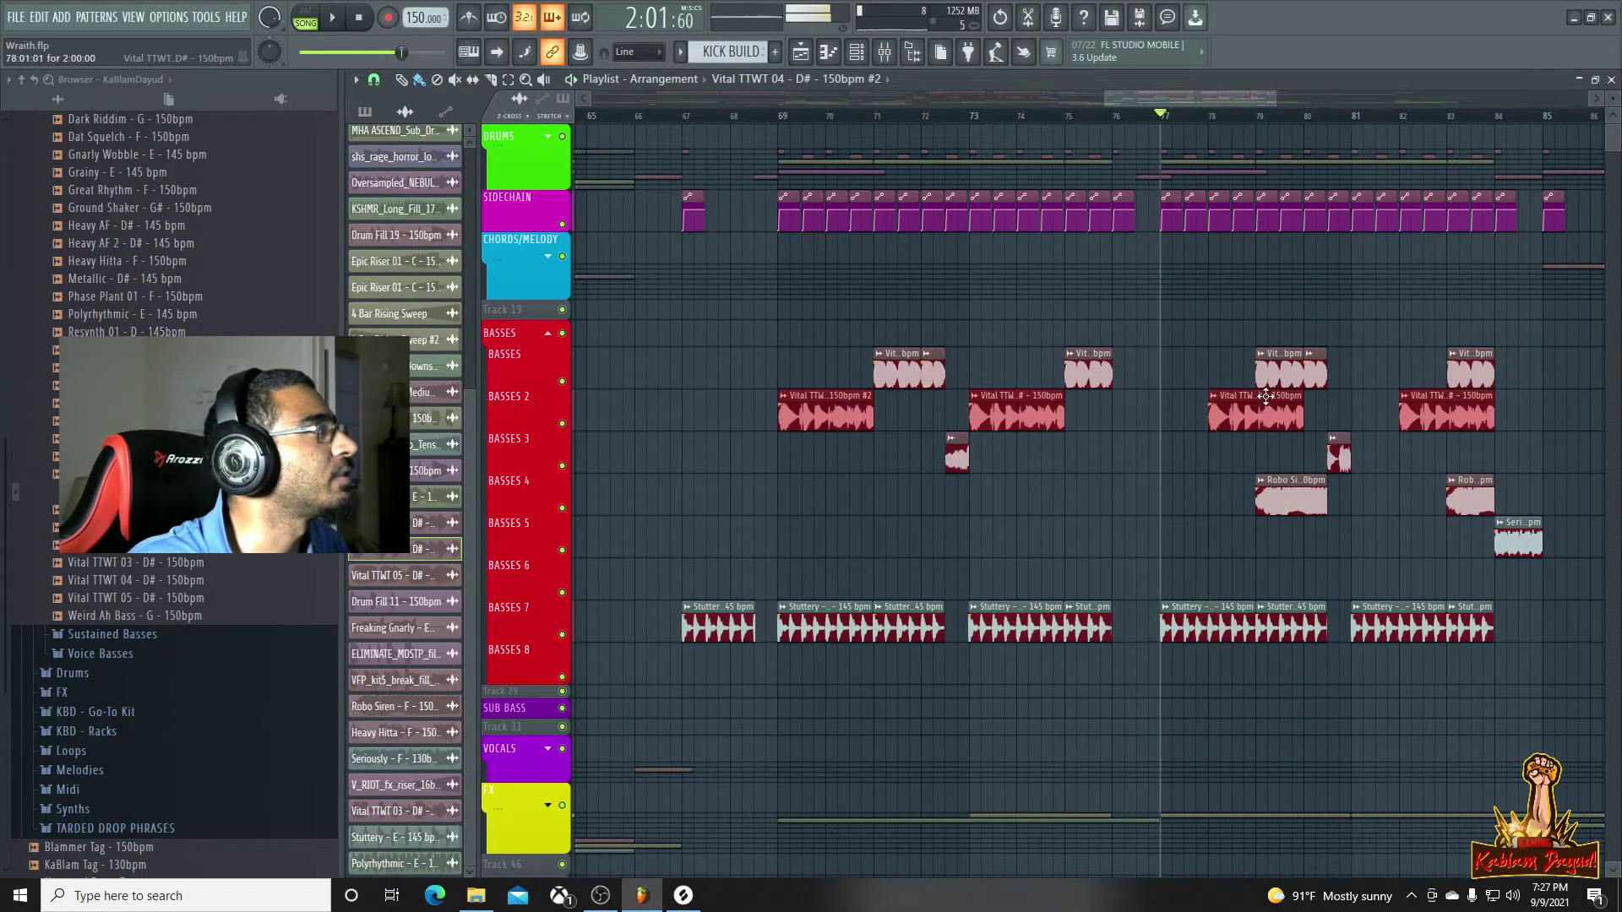
scroll(1266, 397, up, 10)
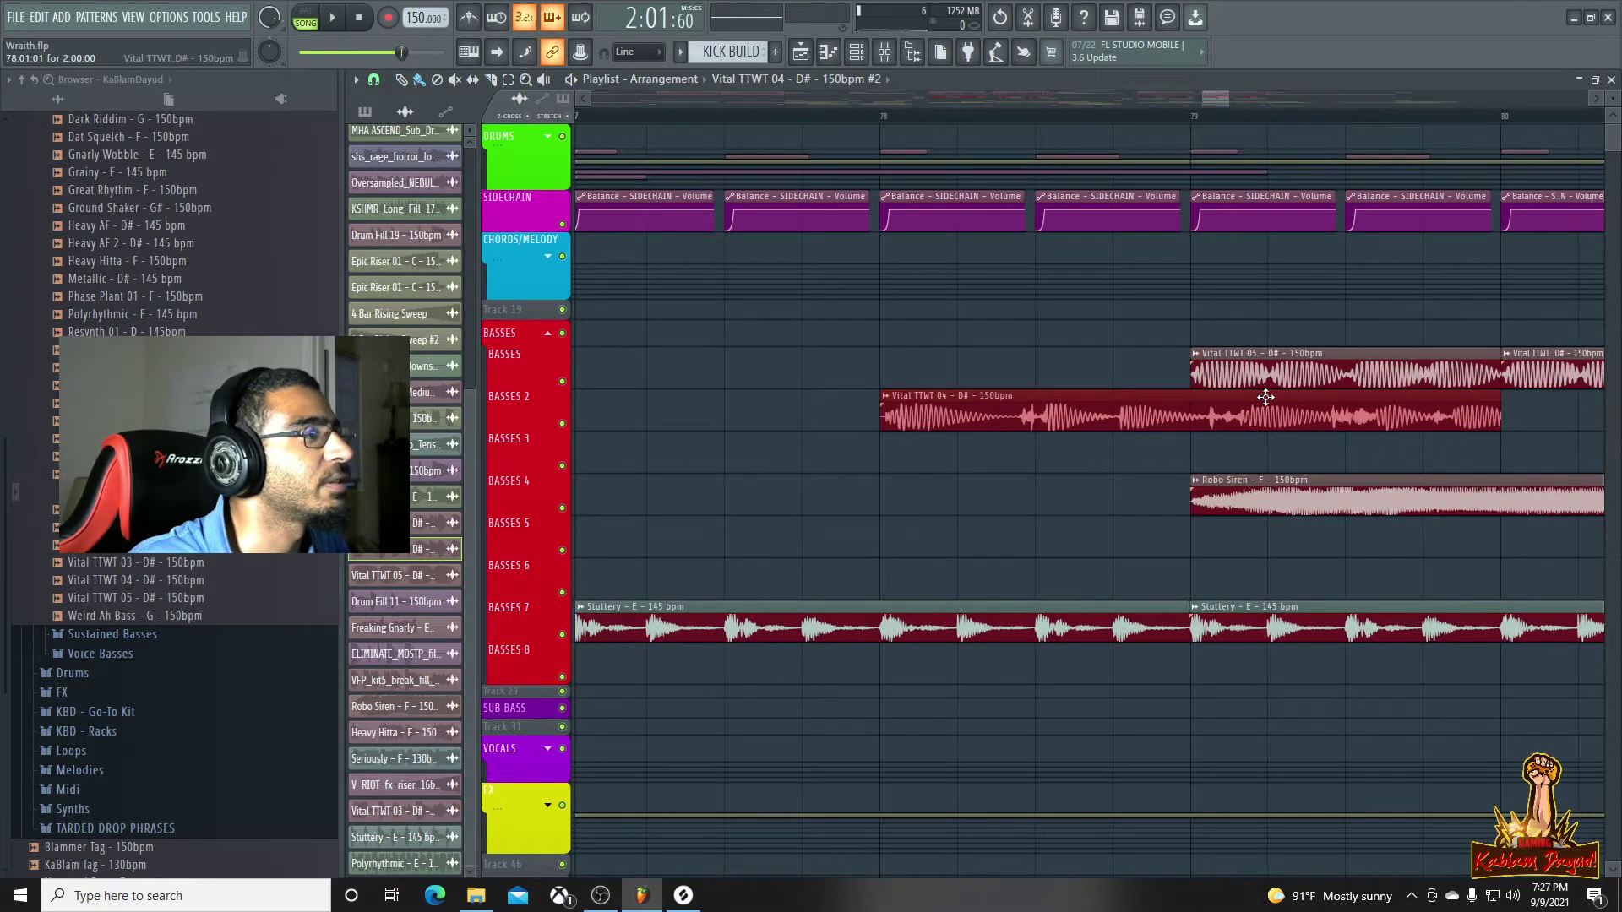
scroll(1265, 397, down, 10)
double_click(997, 404)
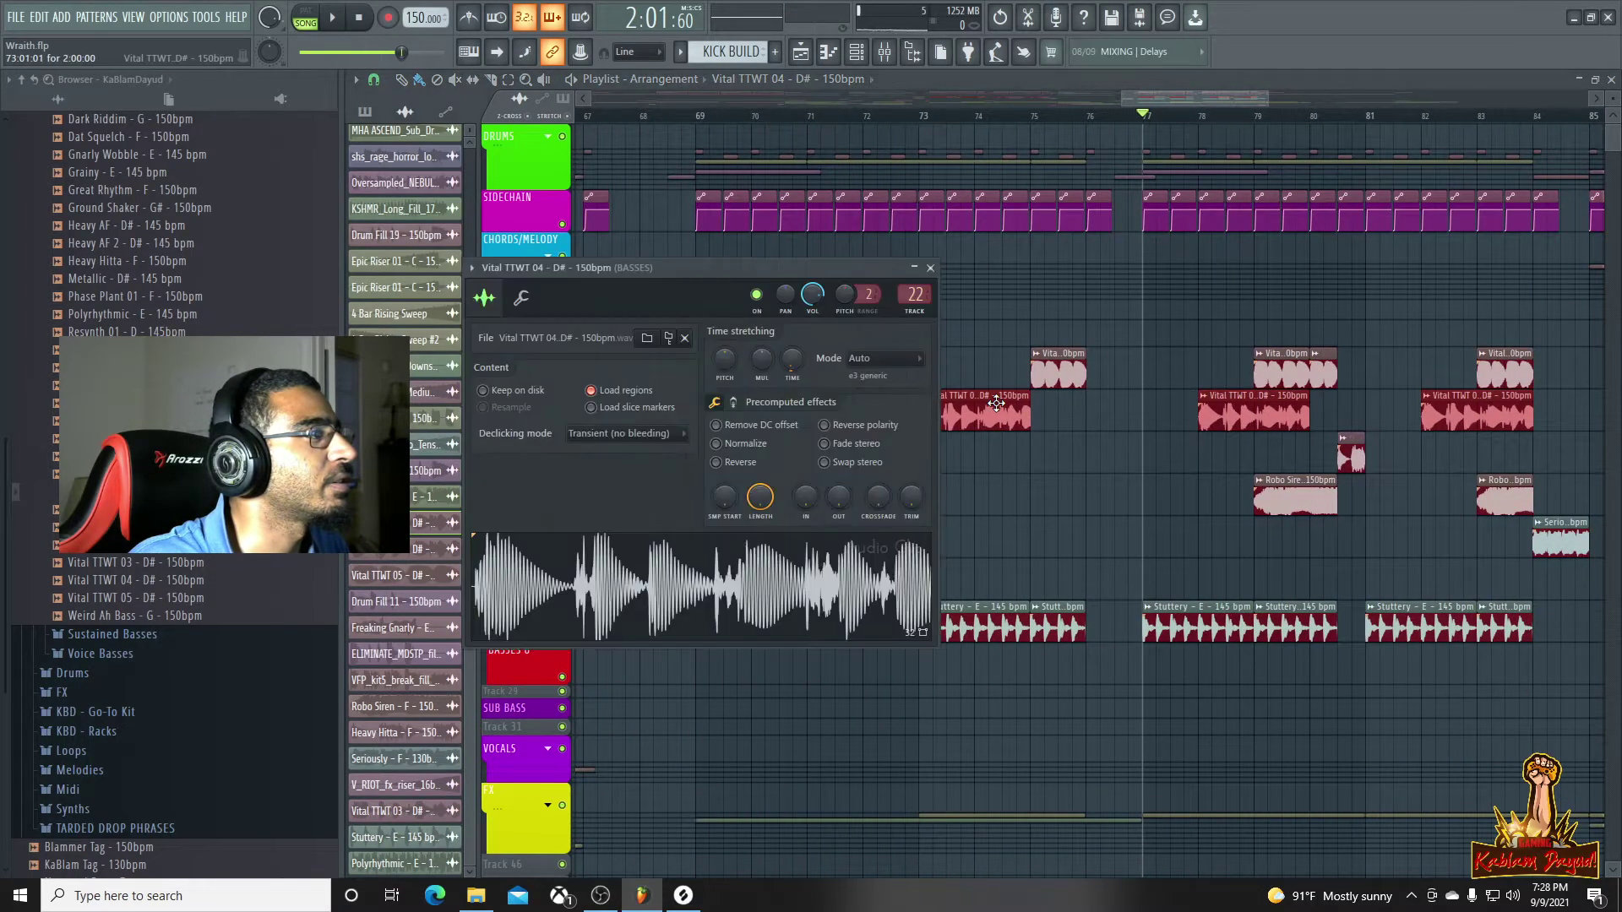
click(930, 269)
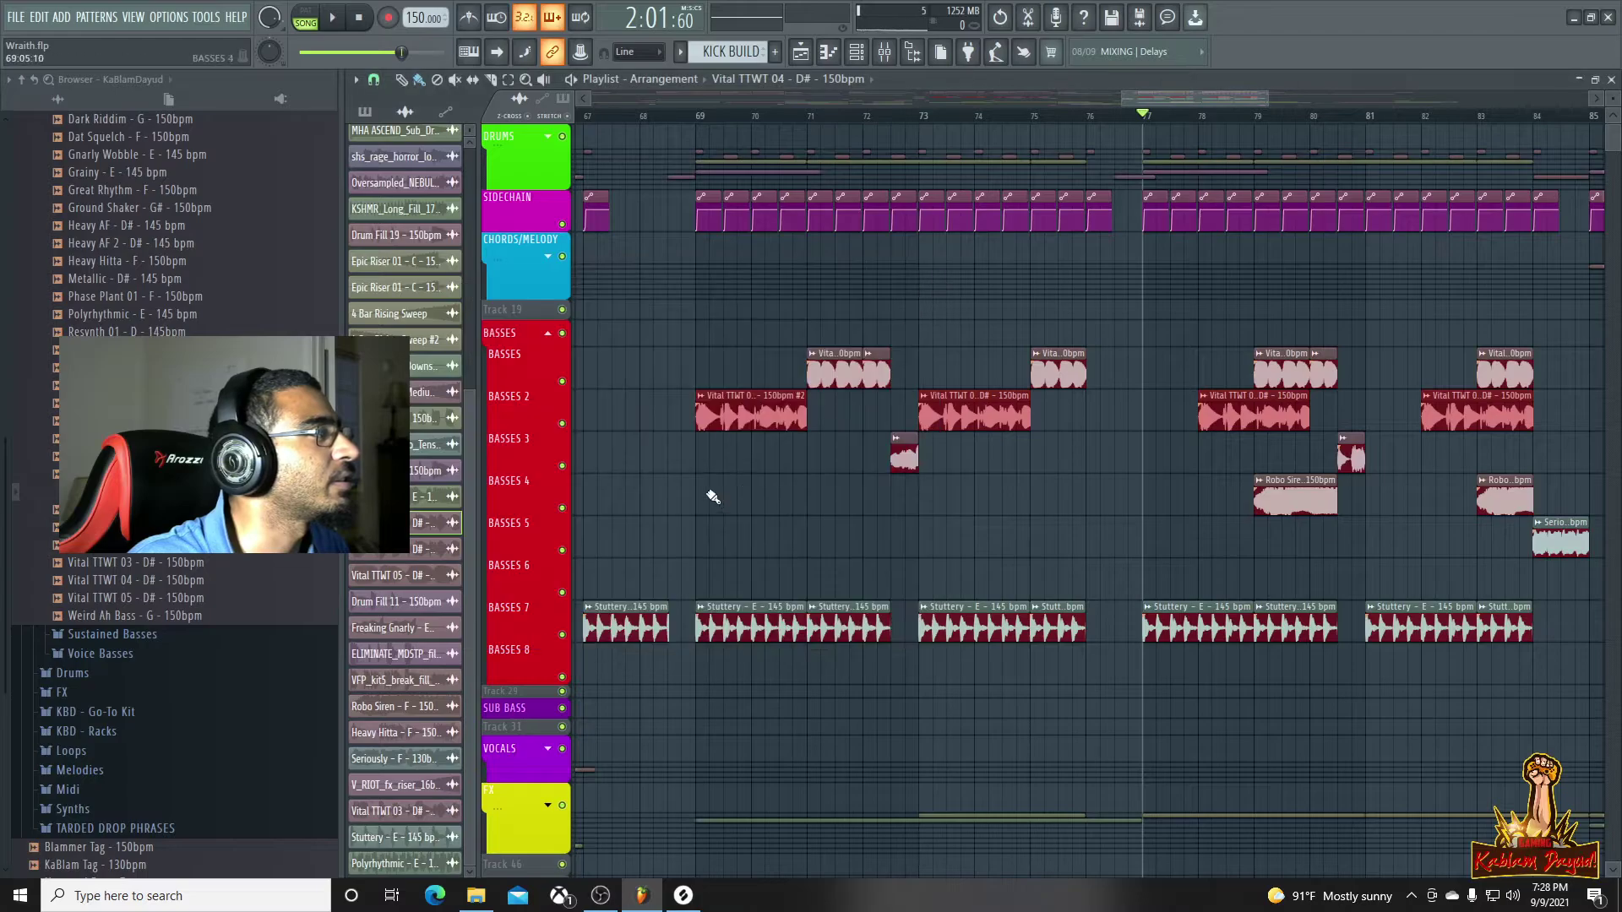
double_click(718, 424)
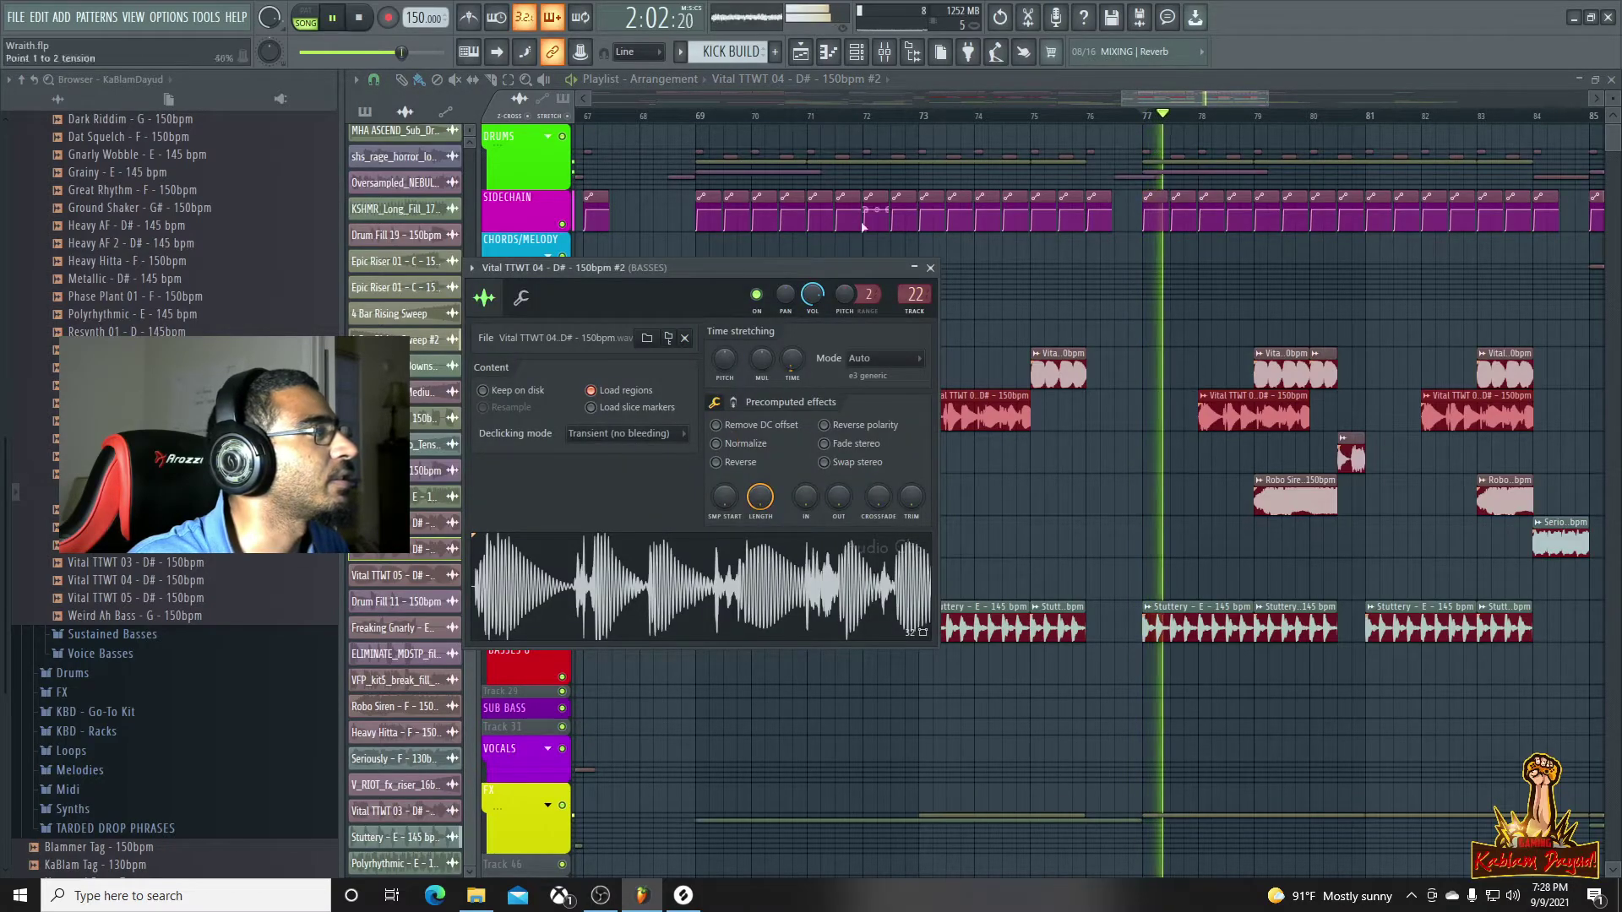
Play from bar 69 and replace the Vital TTWT 04 clip at bar 78 with the two-bar Vital TTWT 04 #2 clip at bar 77
click(698, 116)
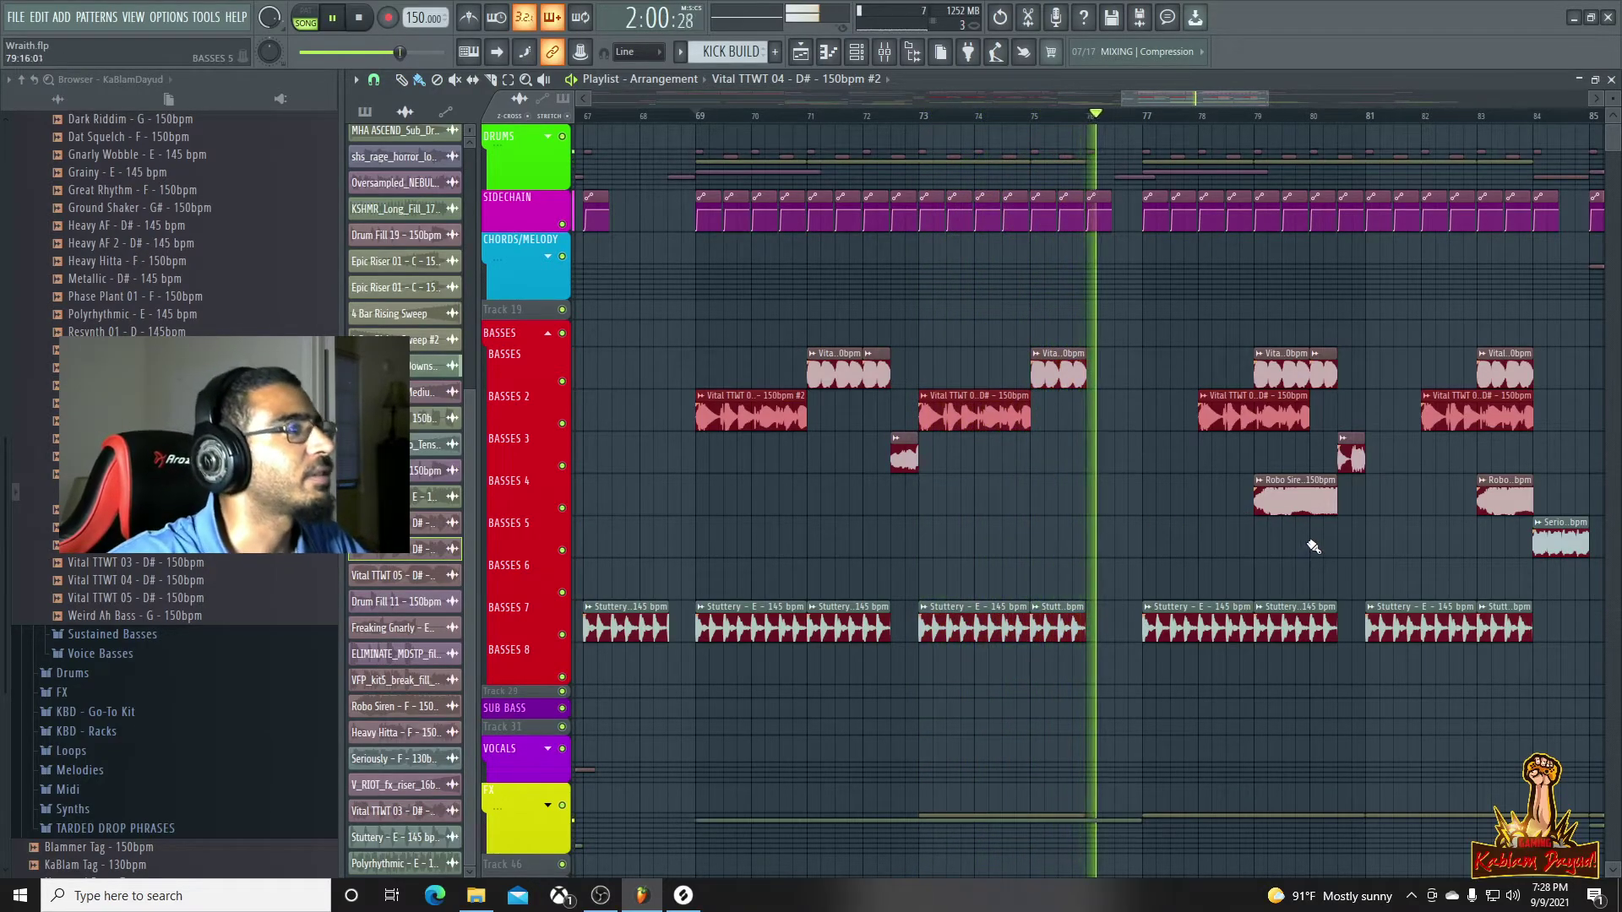
key(space)
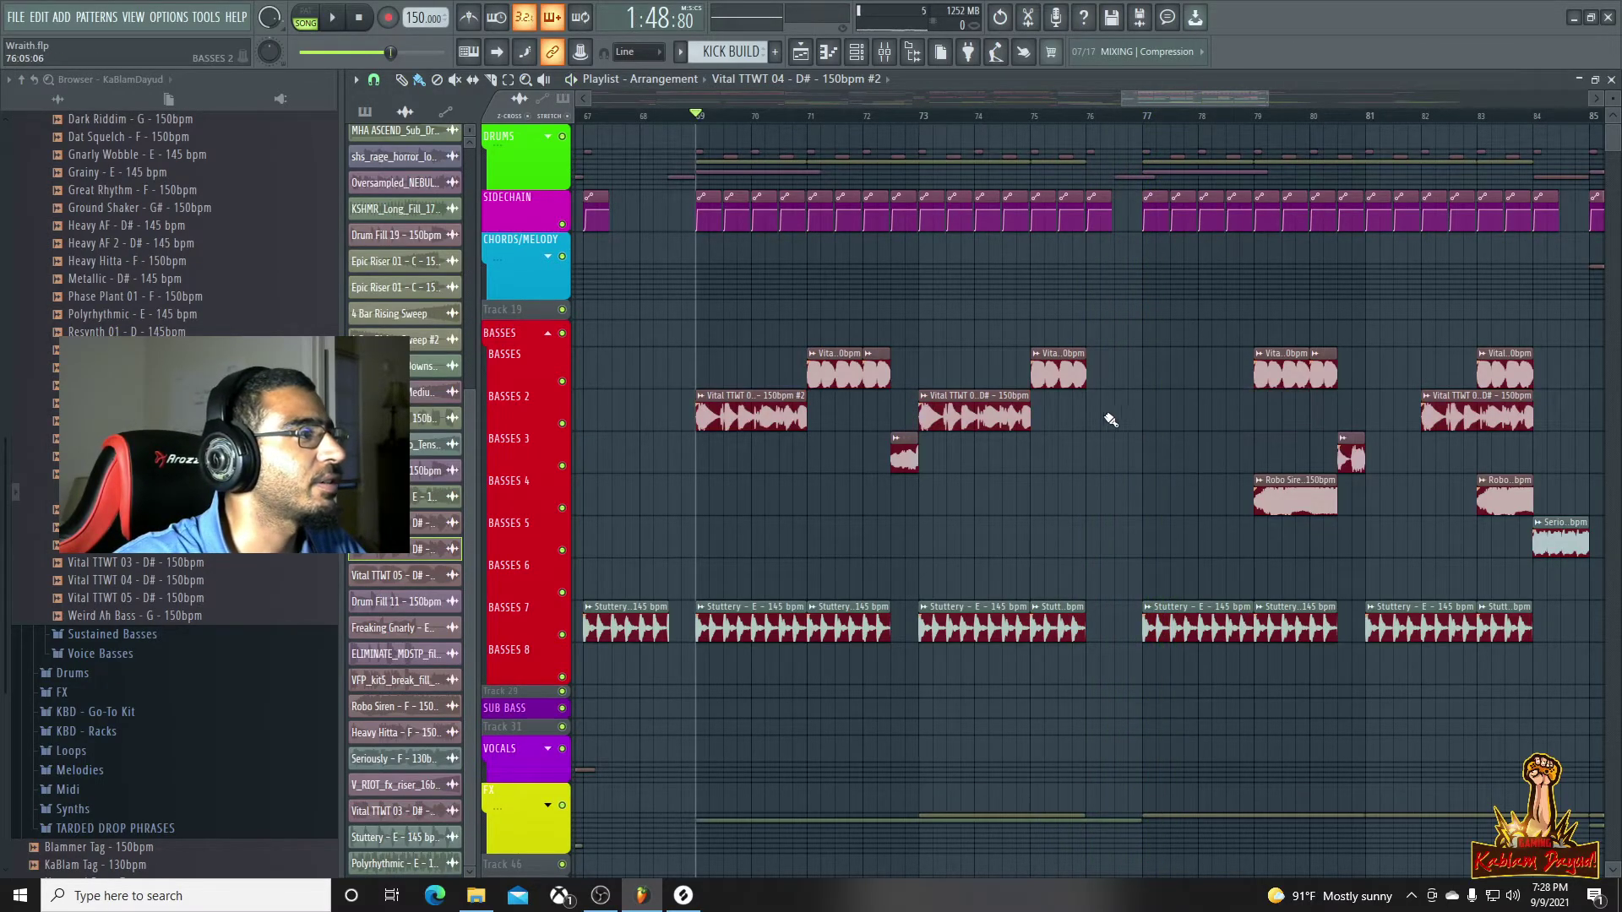
key(space)
key(space)
key(space)
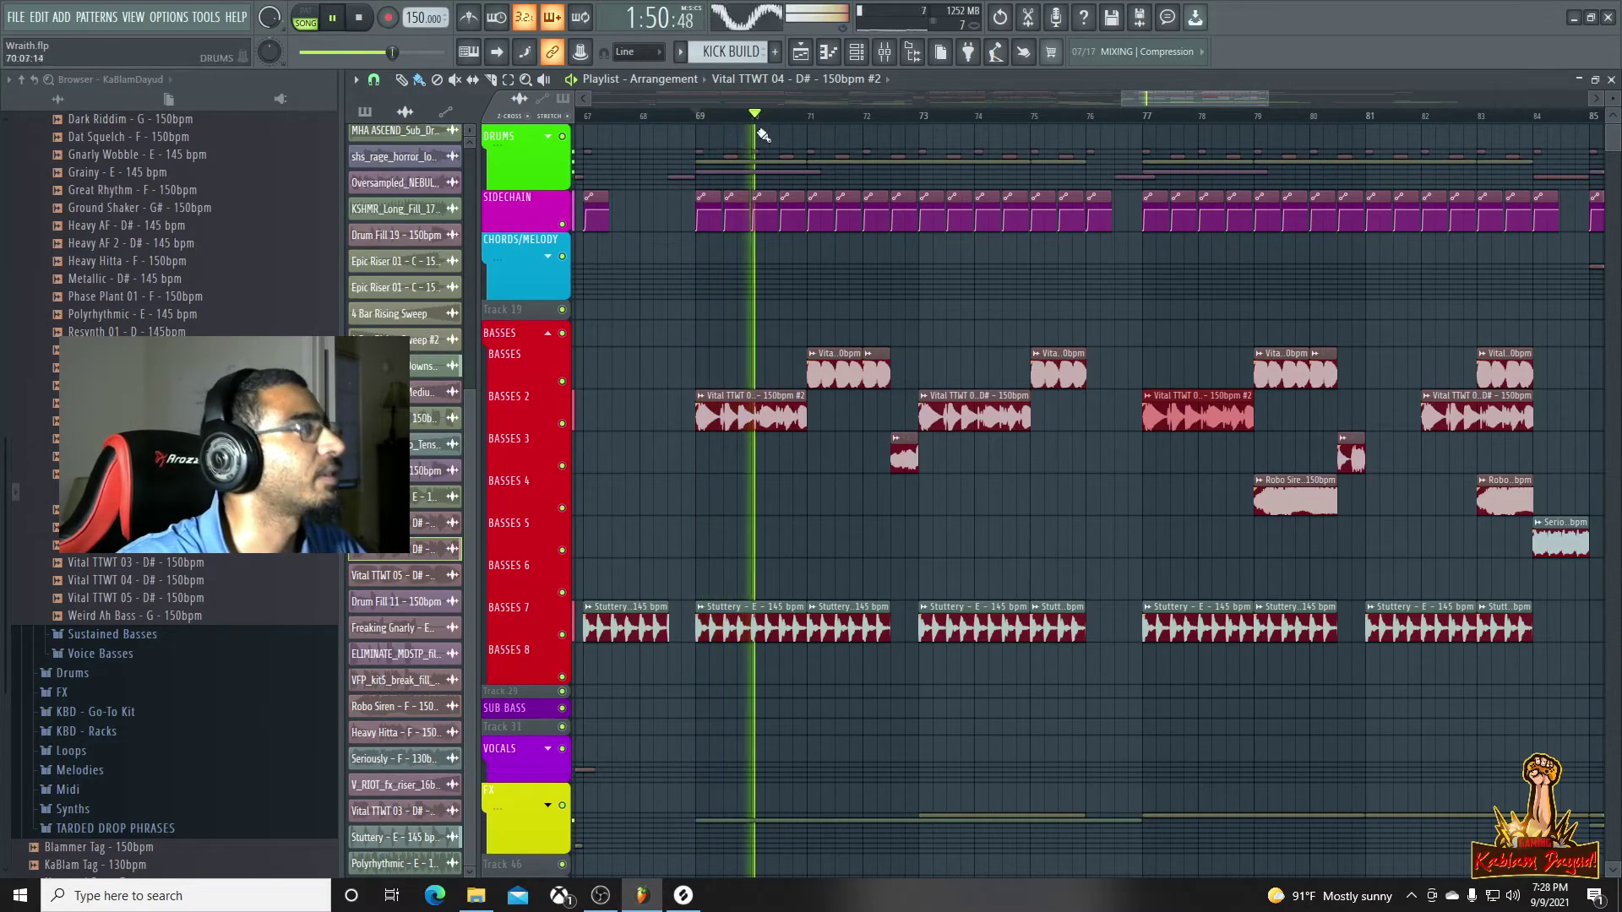
click(862, 79)
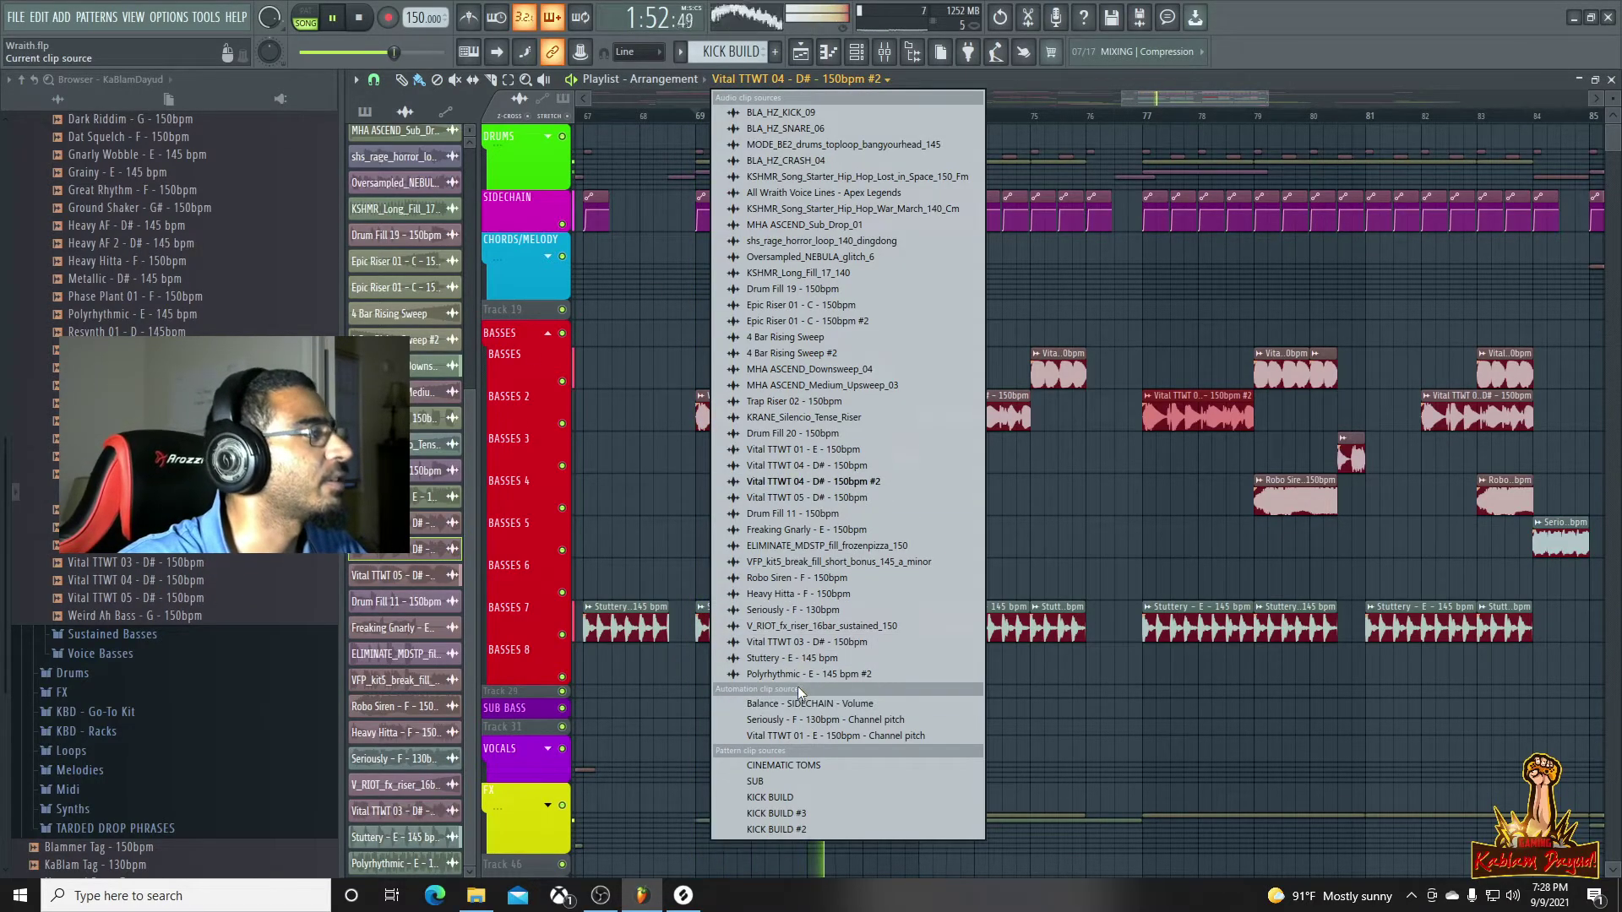
click(821, 498)
key(space)
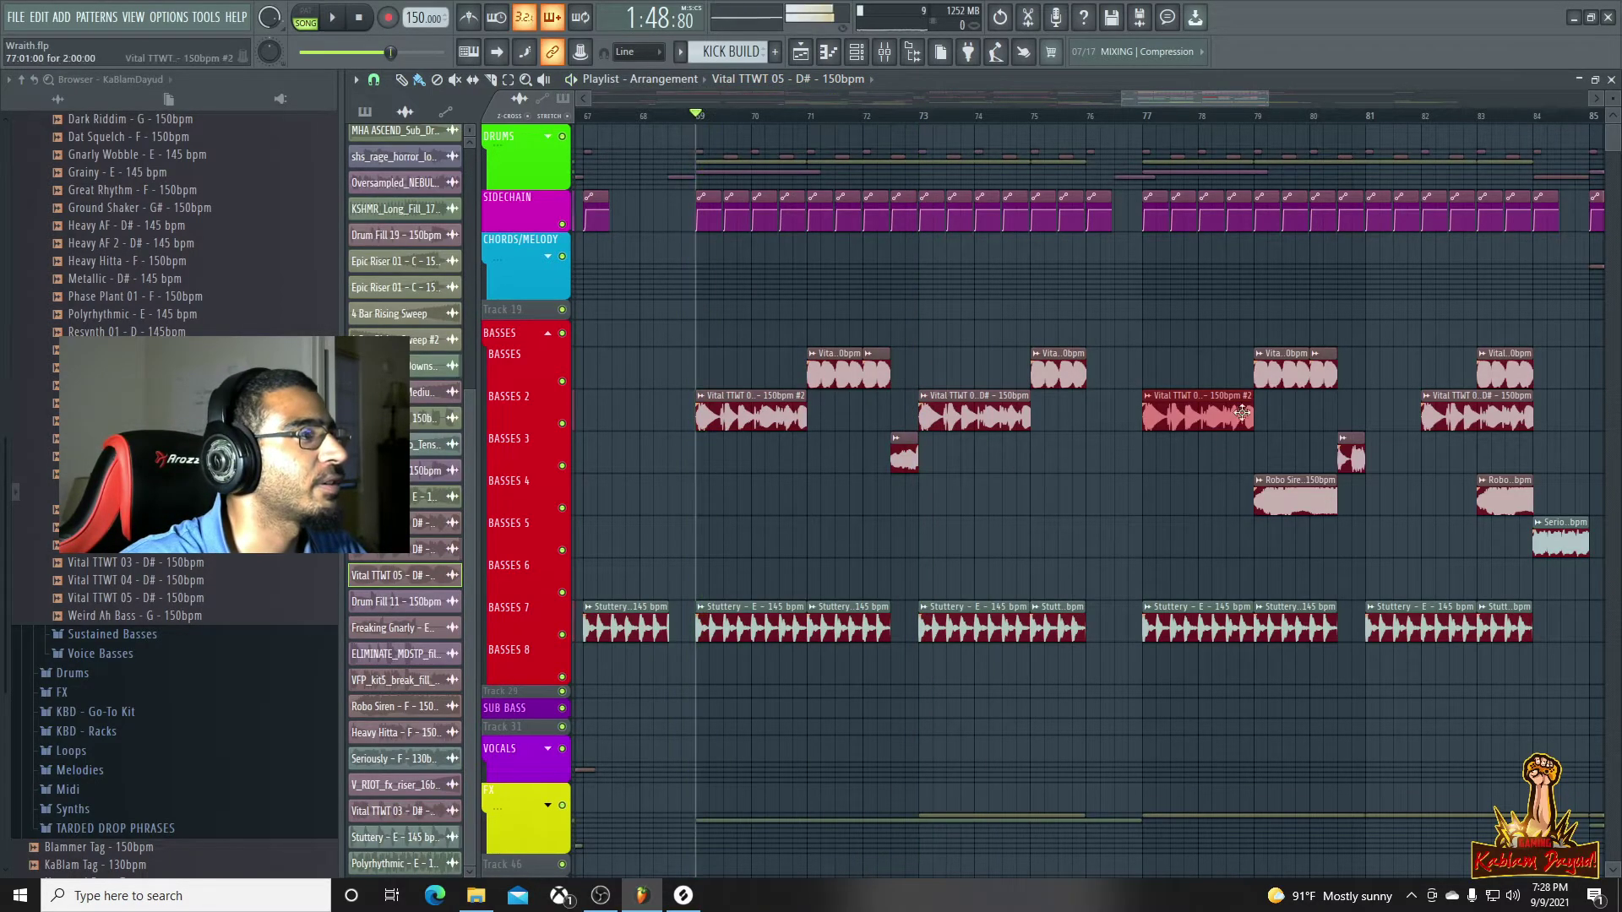
Play the first drop from bar 43, restore its Vital TTWT 04 clips to one bar and return the bar 43 clip to BASSES 2
drag(1157, 98, 911, 100)
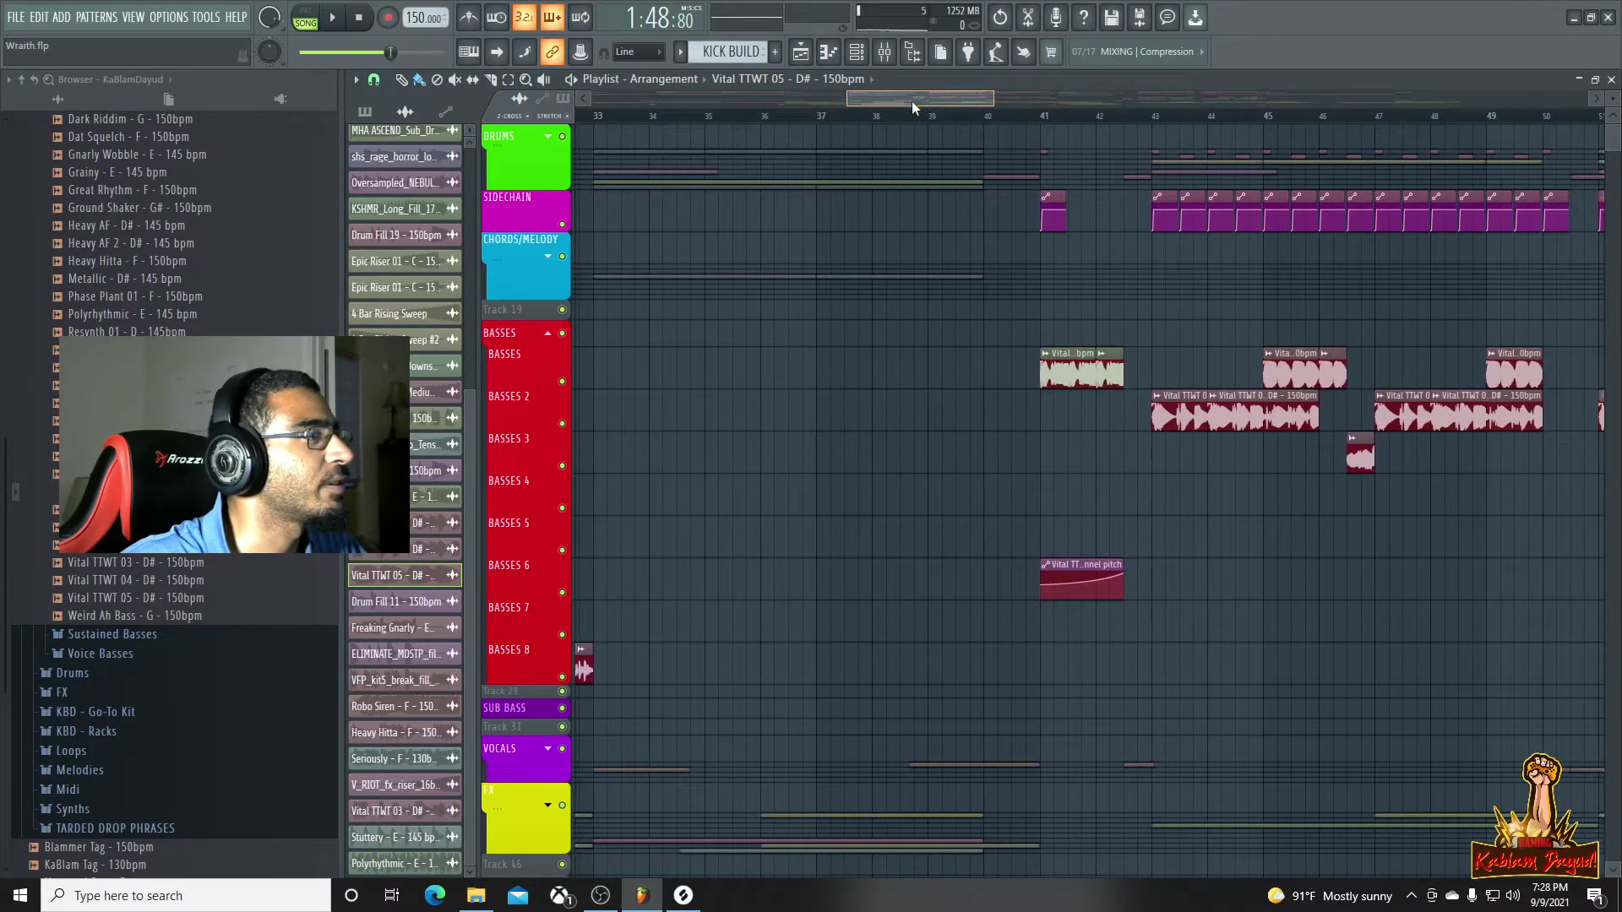
click(1156, 116)
key(space)
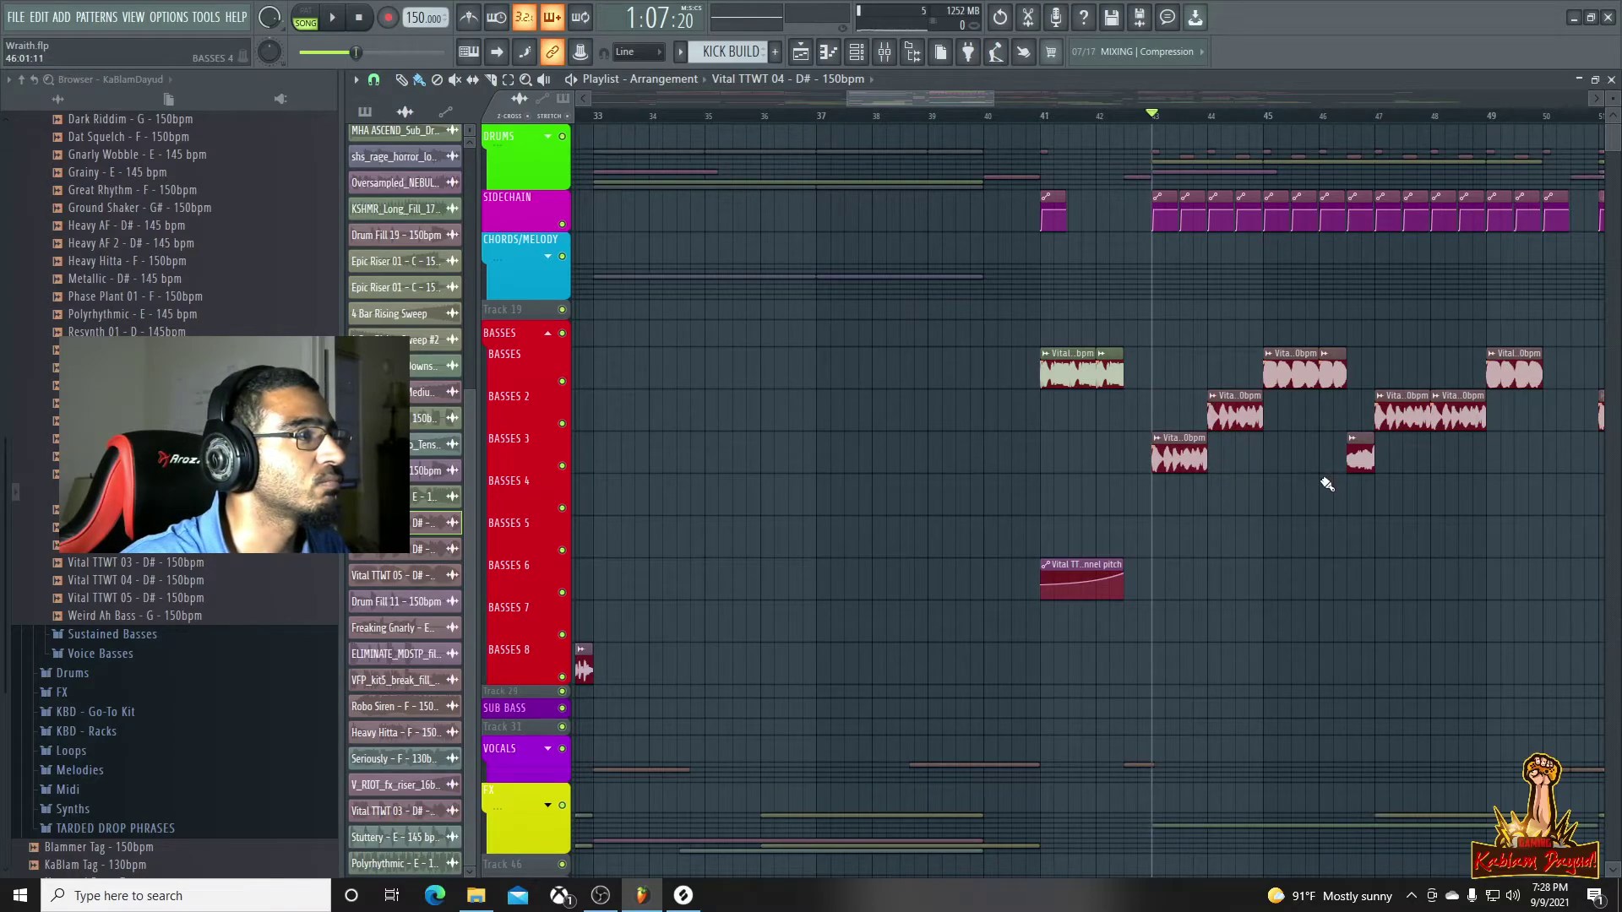
key(space)
scroll(1283, 466, down, 2)
drag(1202, 459, 1203, 416)
key(space)
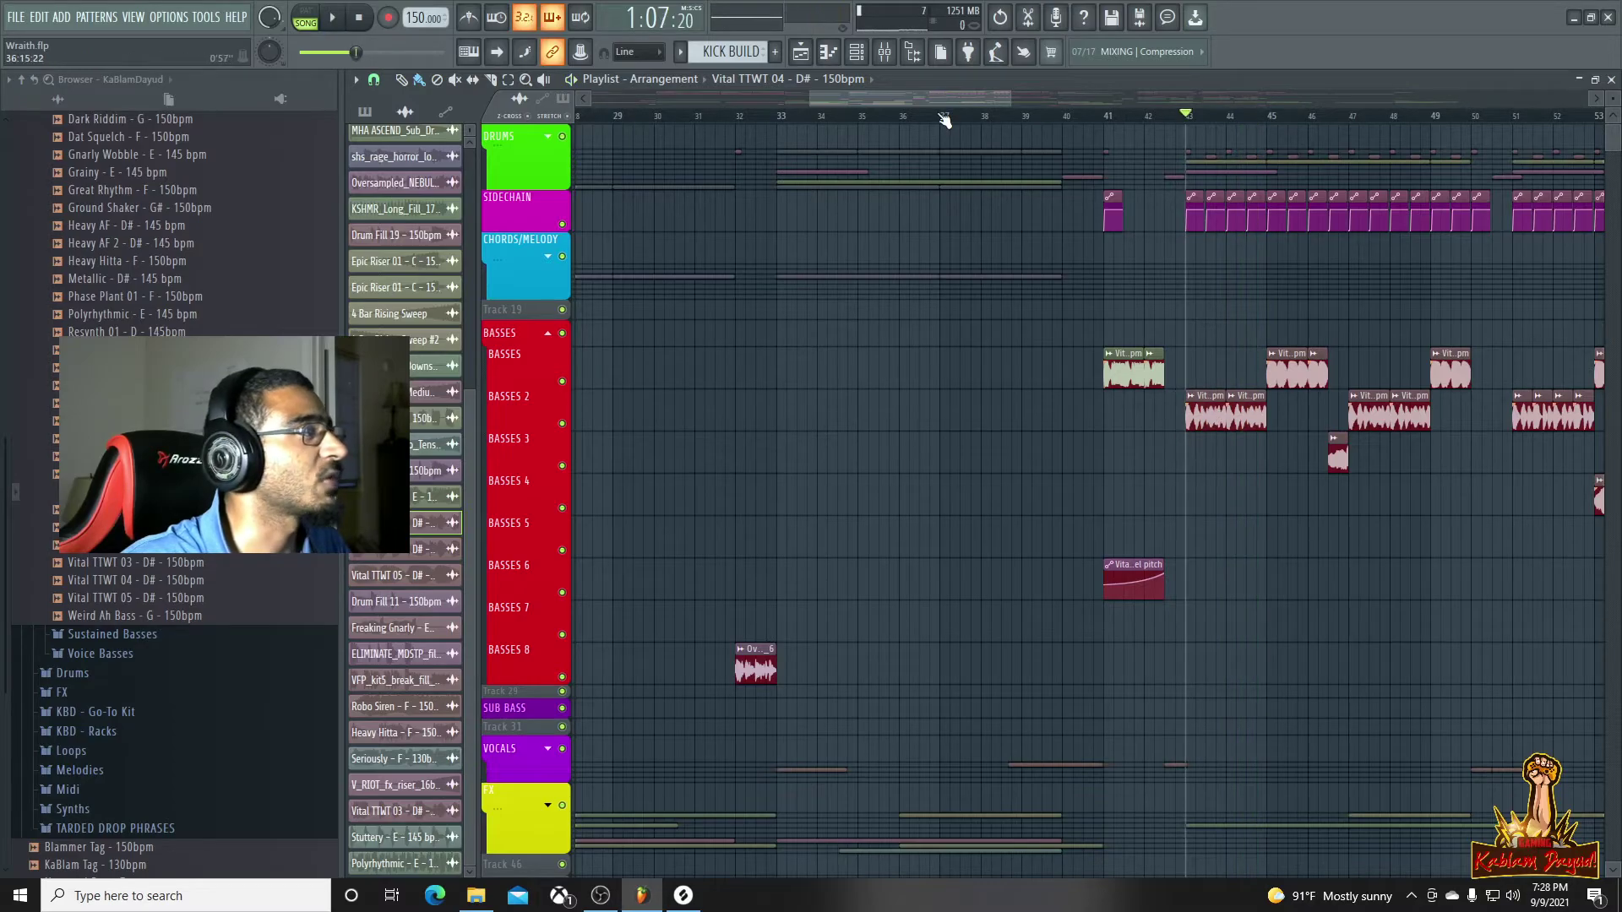
Make Vital TTWT 04 #2 the clip source and place it across bars 73 to 75 on BASSES 2 in the second drop
click(863, 81)
click(821, 483)
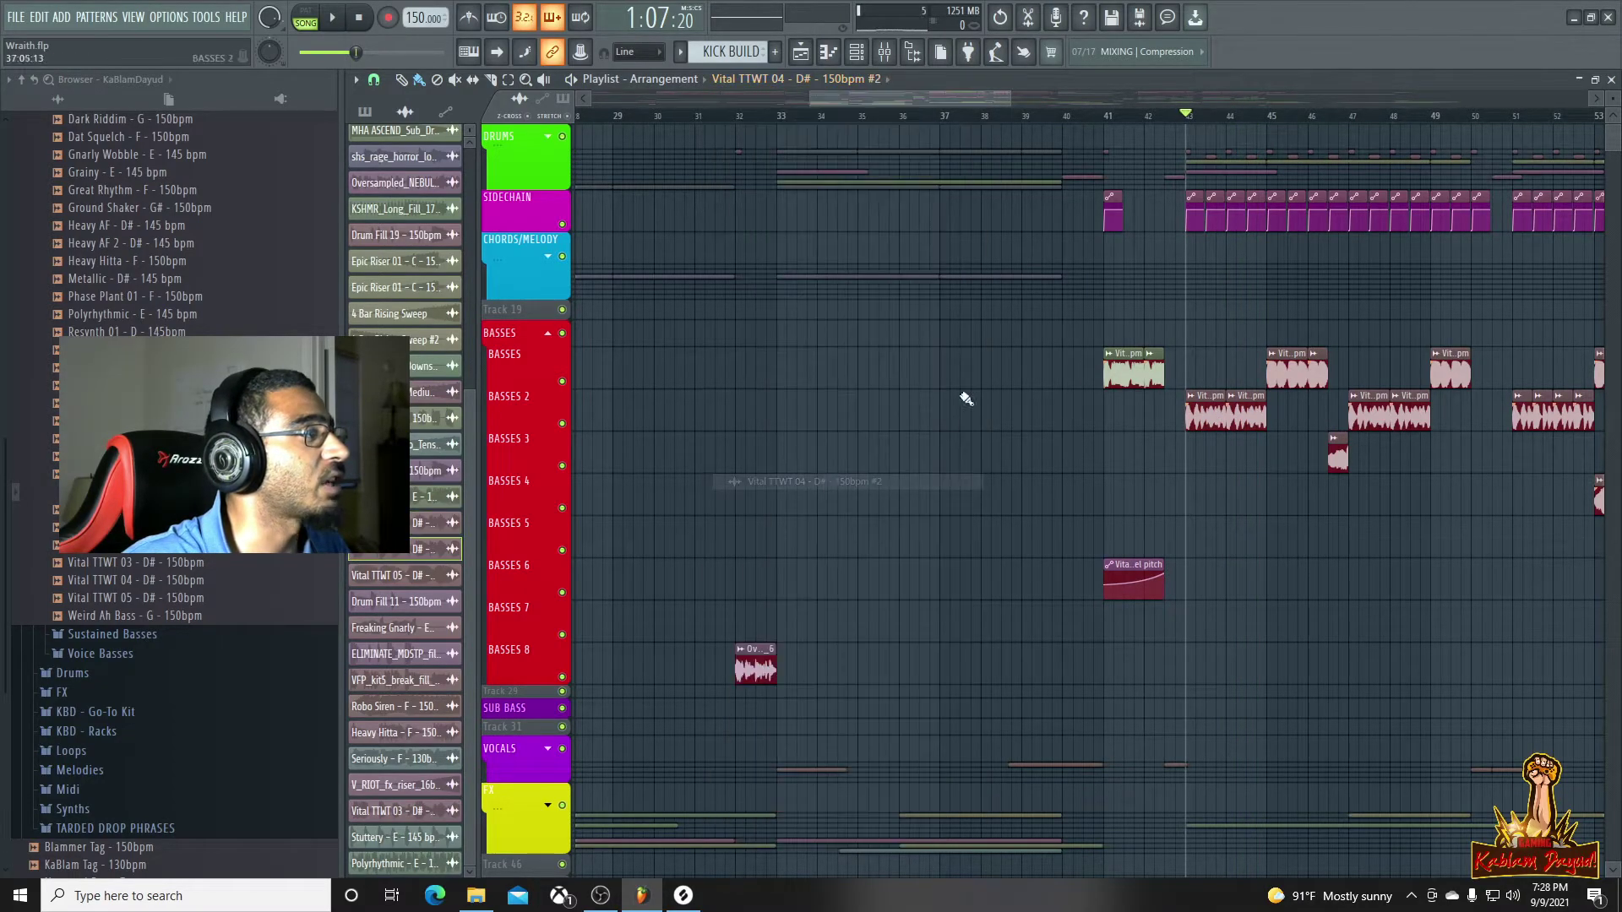
drag(868, 99, 1108, 135)
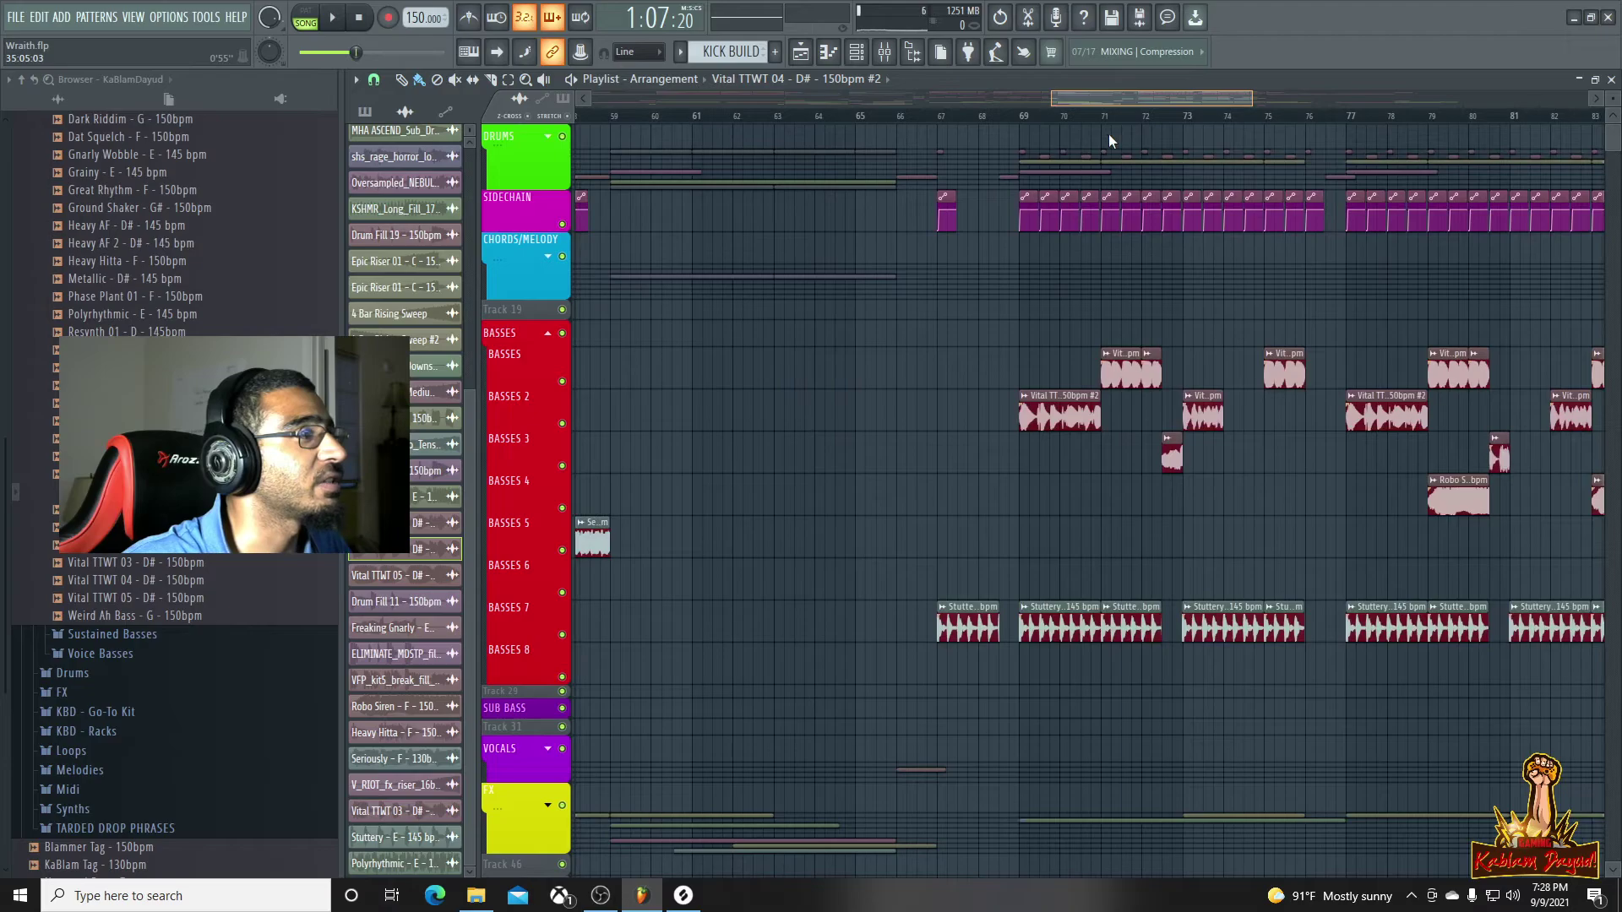
click(1023, 117)
key(space)
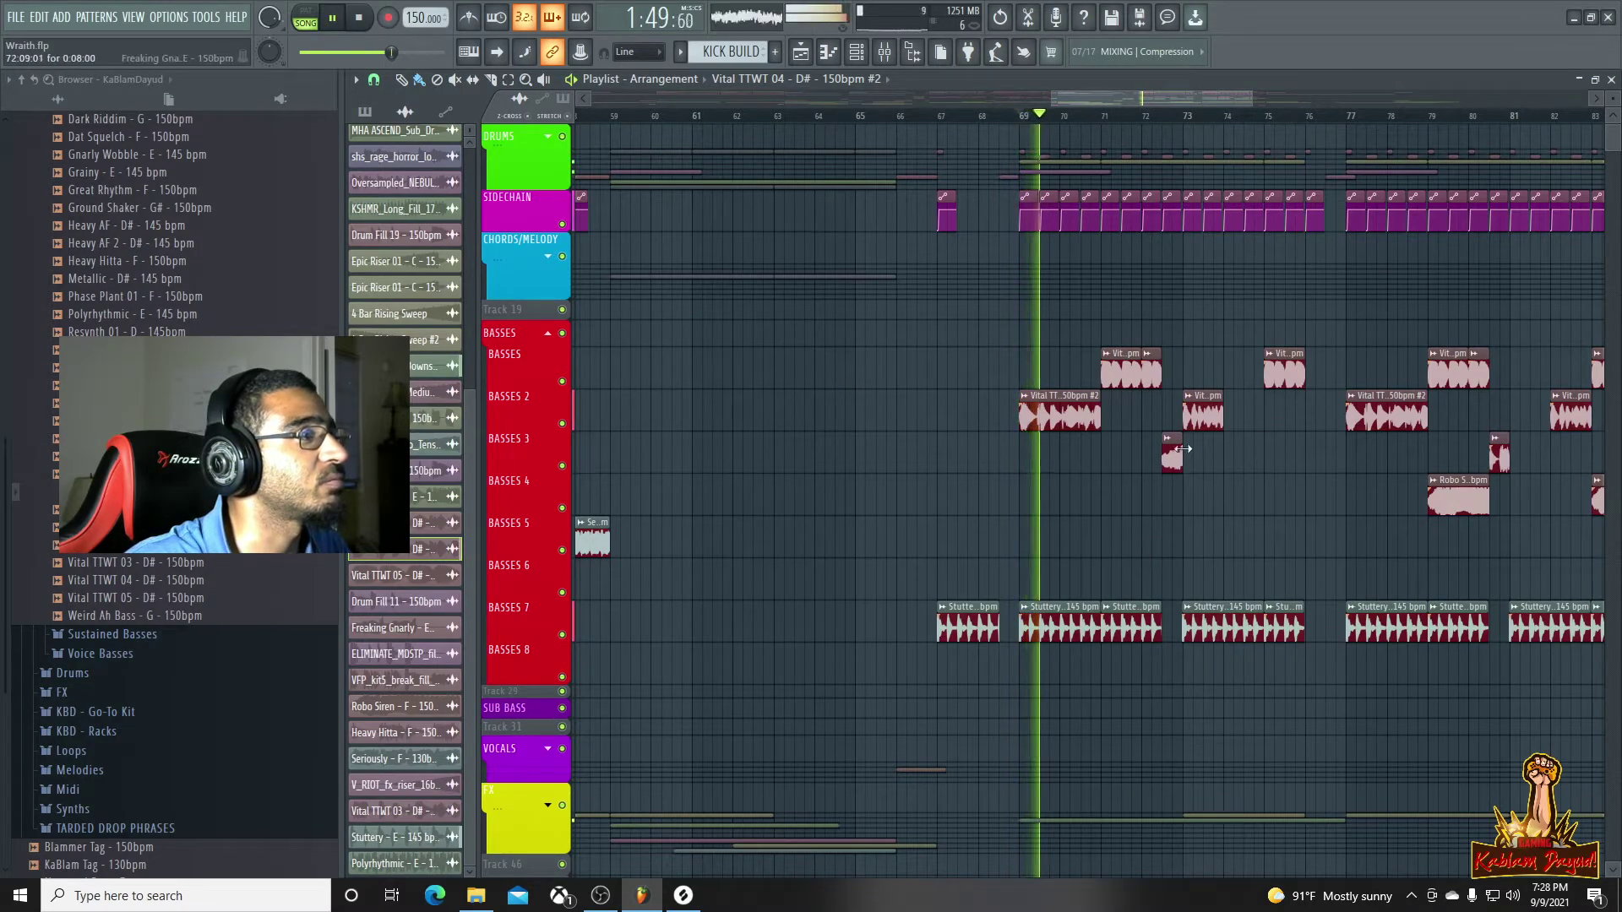
key(space)
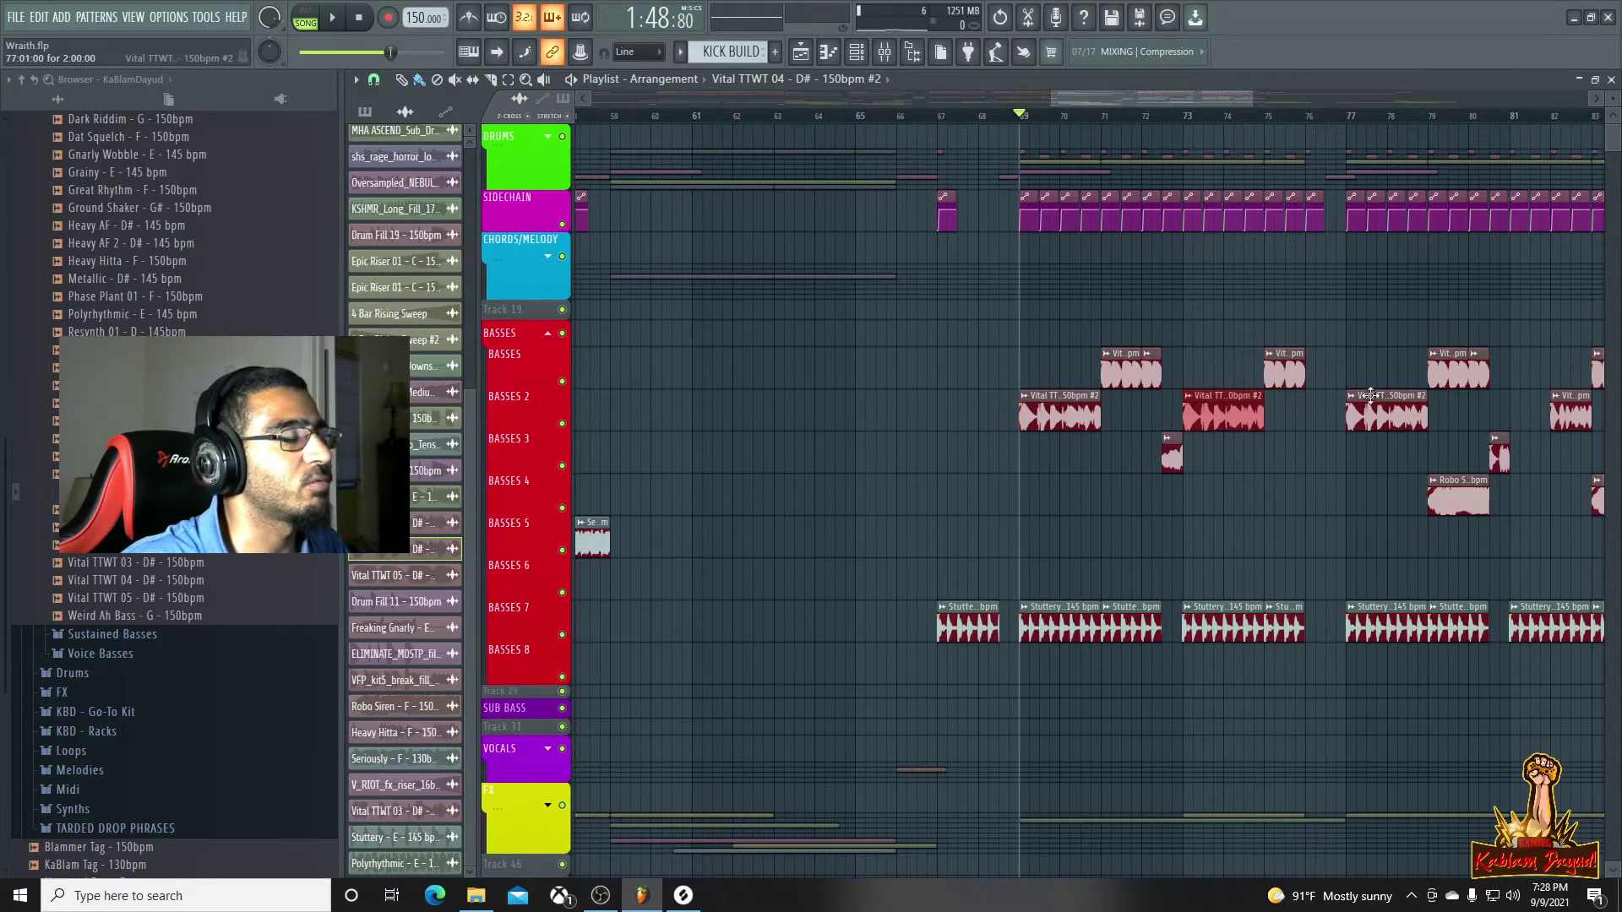
Shorten the Vital TTWT 04 #2 clip at bar 77 to one bar and add a half-bar Vital TTWT 03 clip at bar 78 on BASSES 3
drag(1090, 100, 1176, 128)
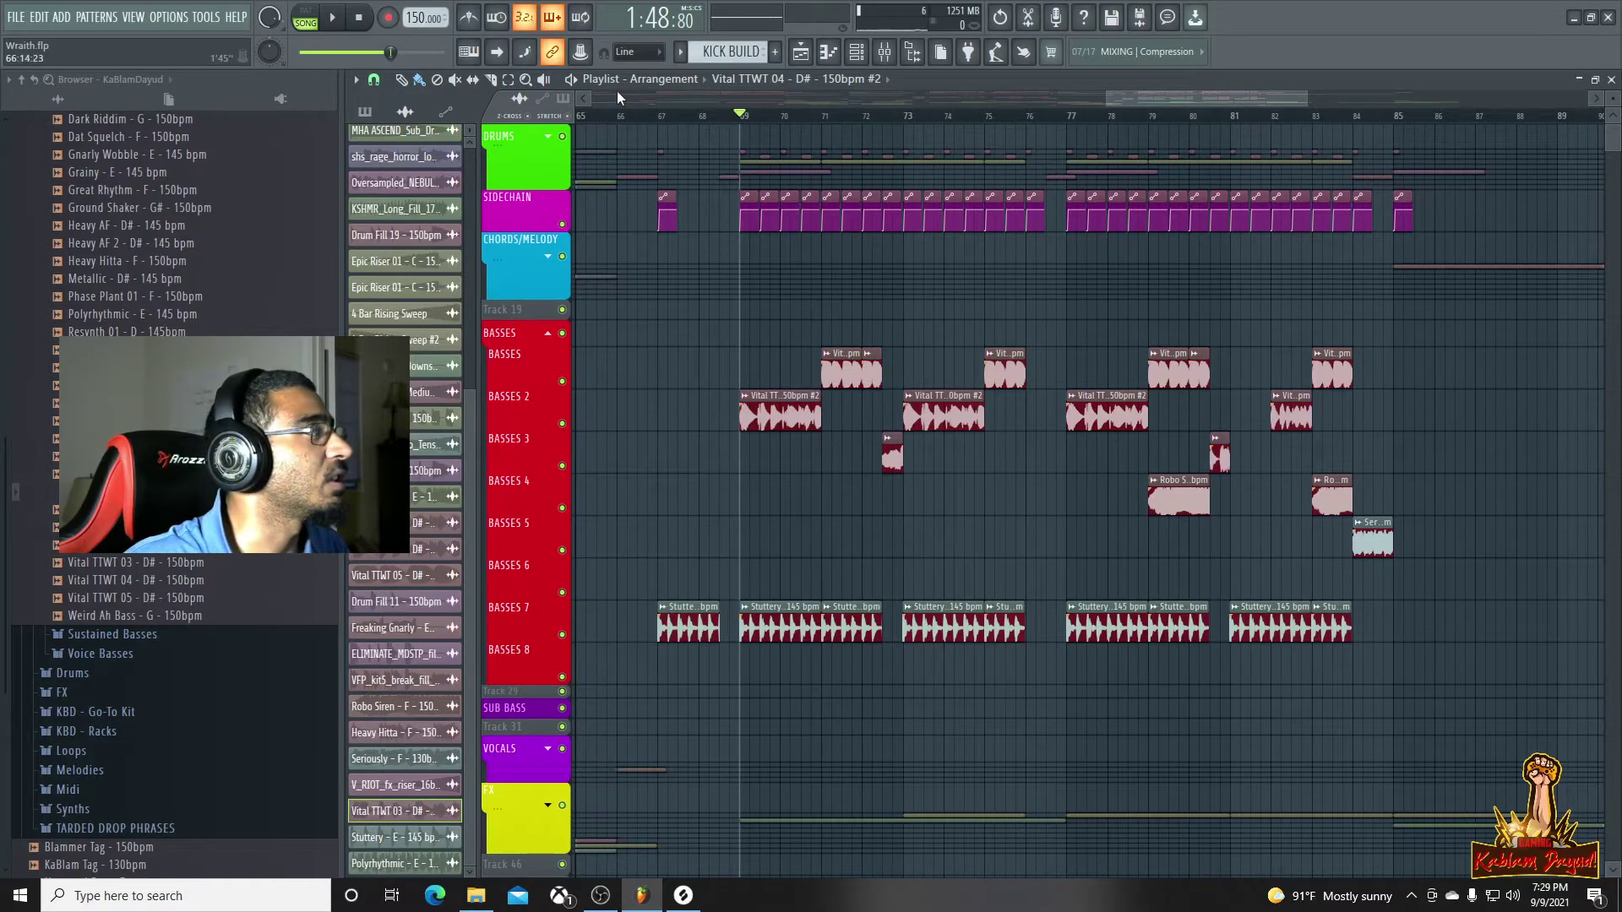
click(929, 103)
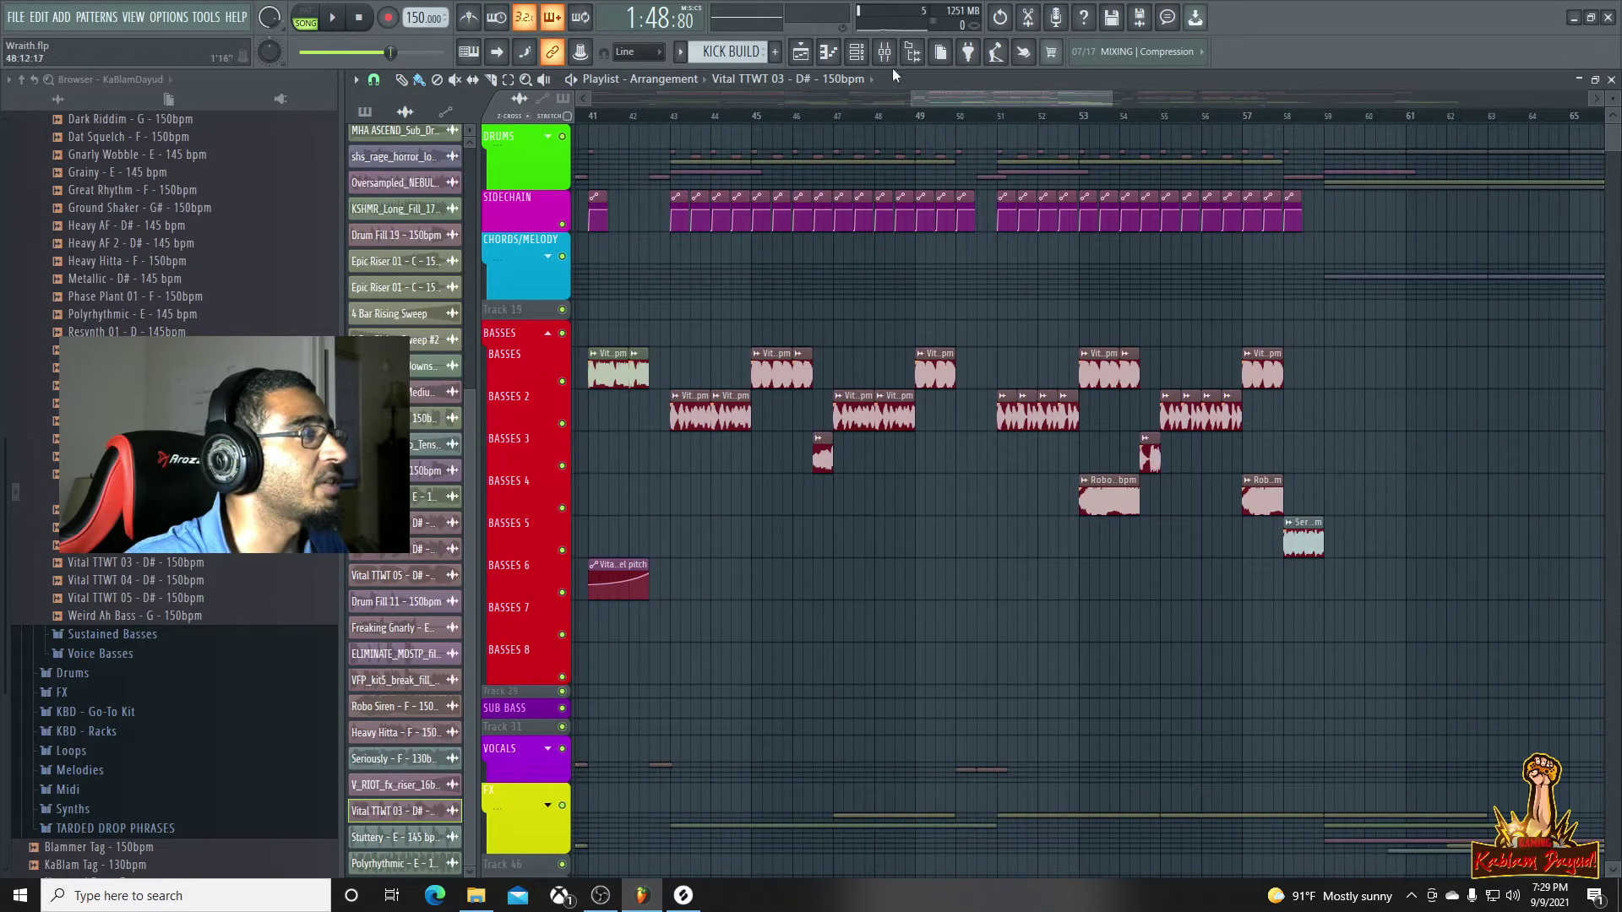
drag(936, 102, 1140, 165)
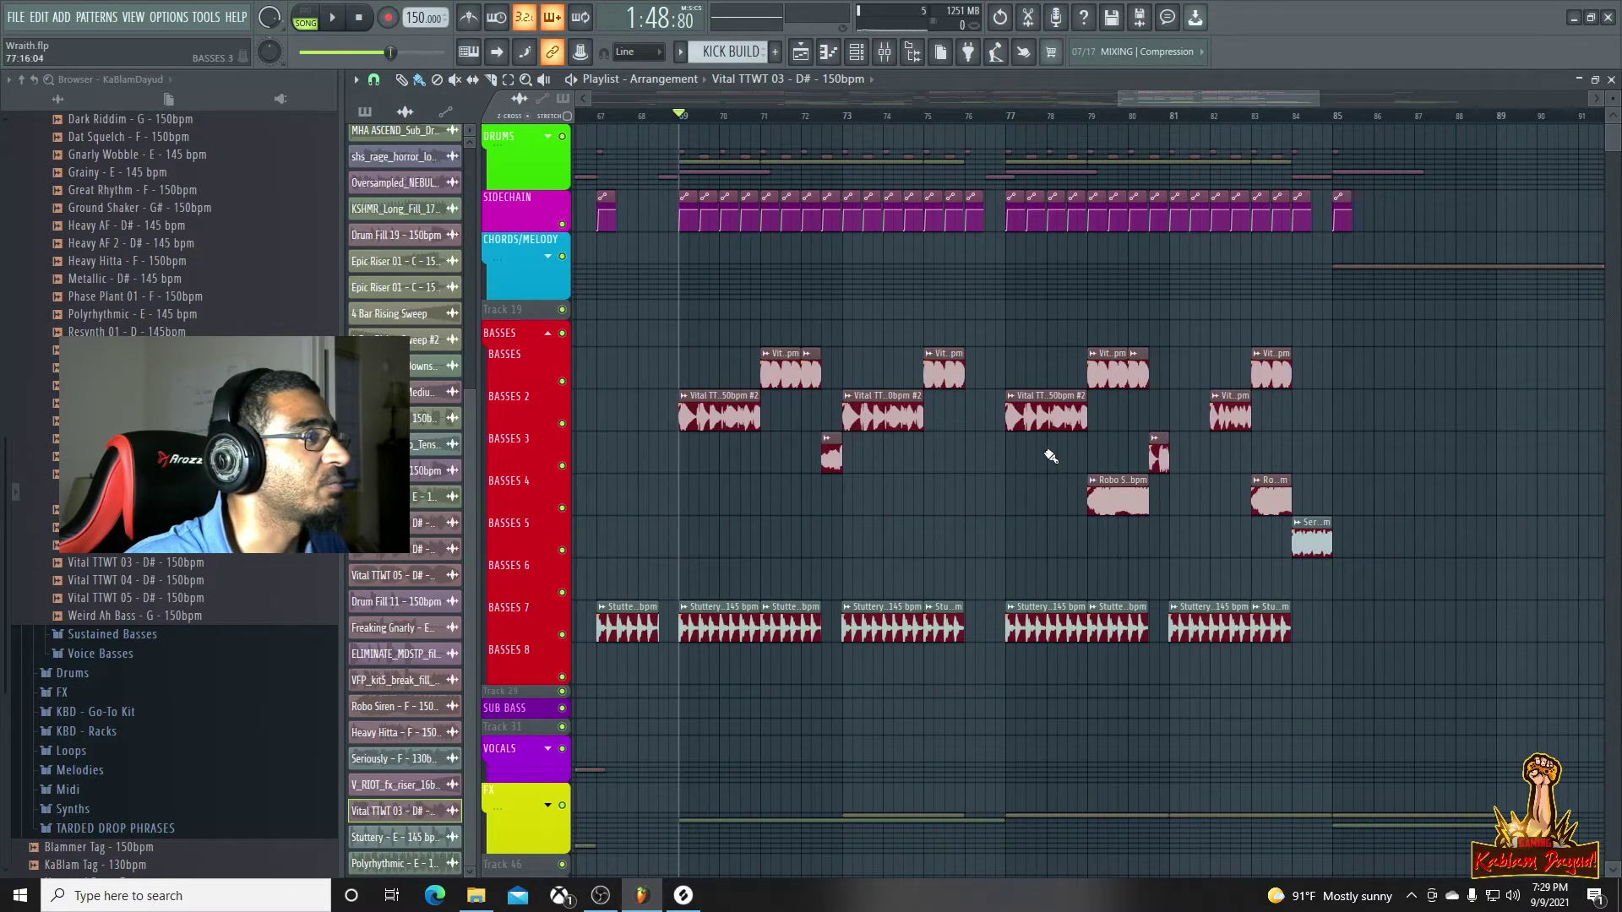
key(space)
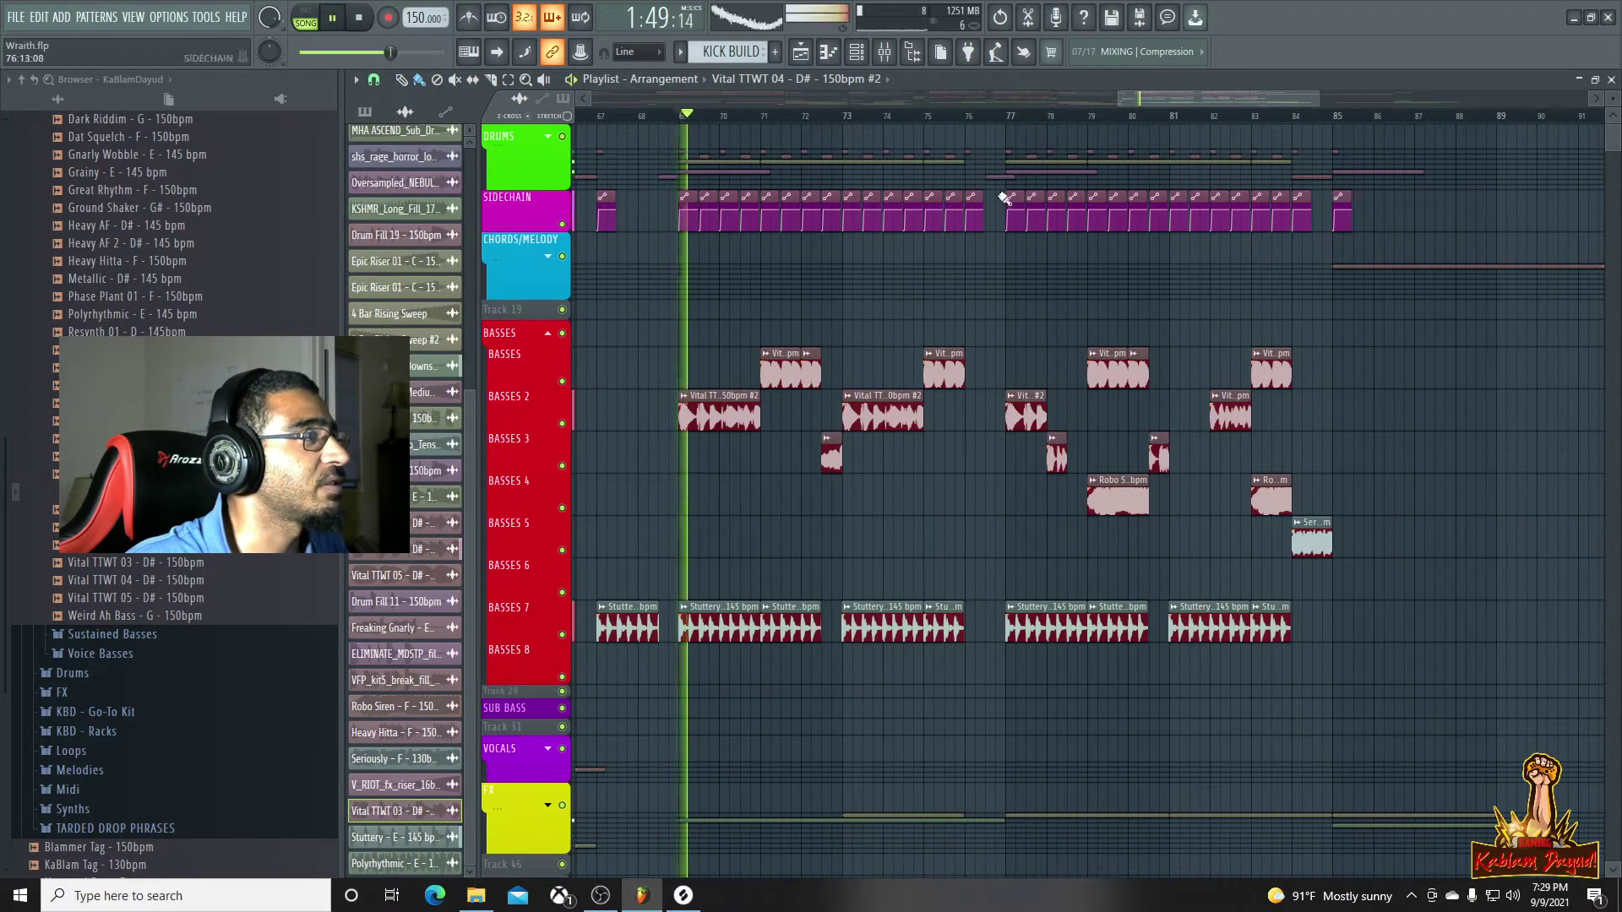
click(1009, 118)
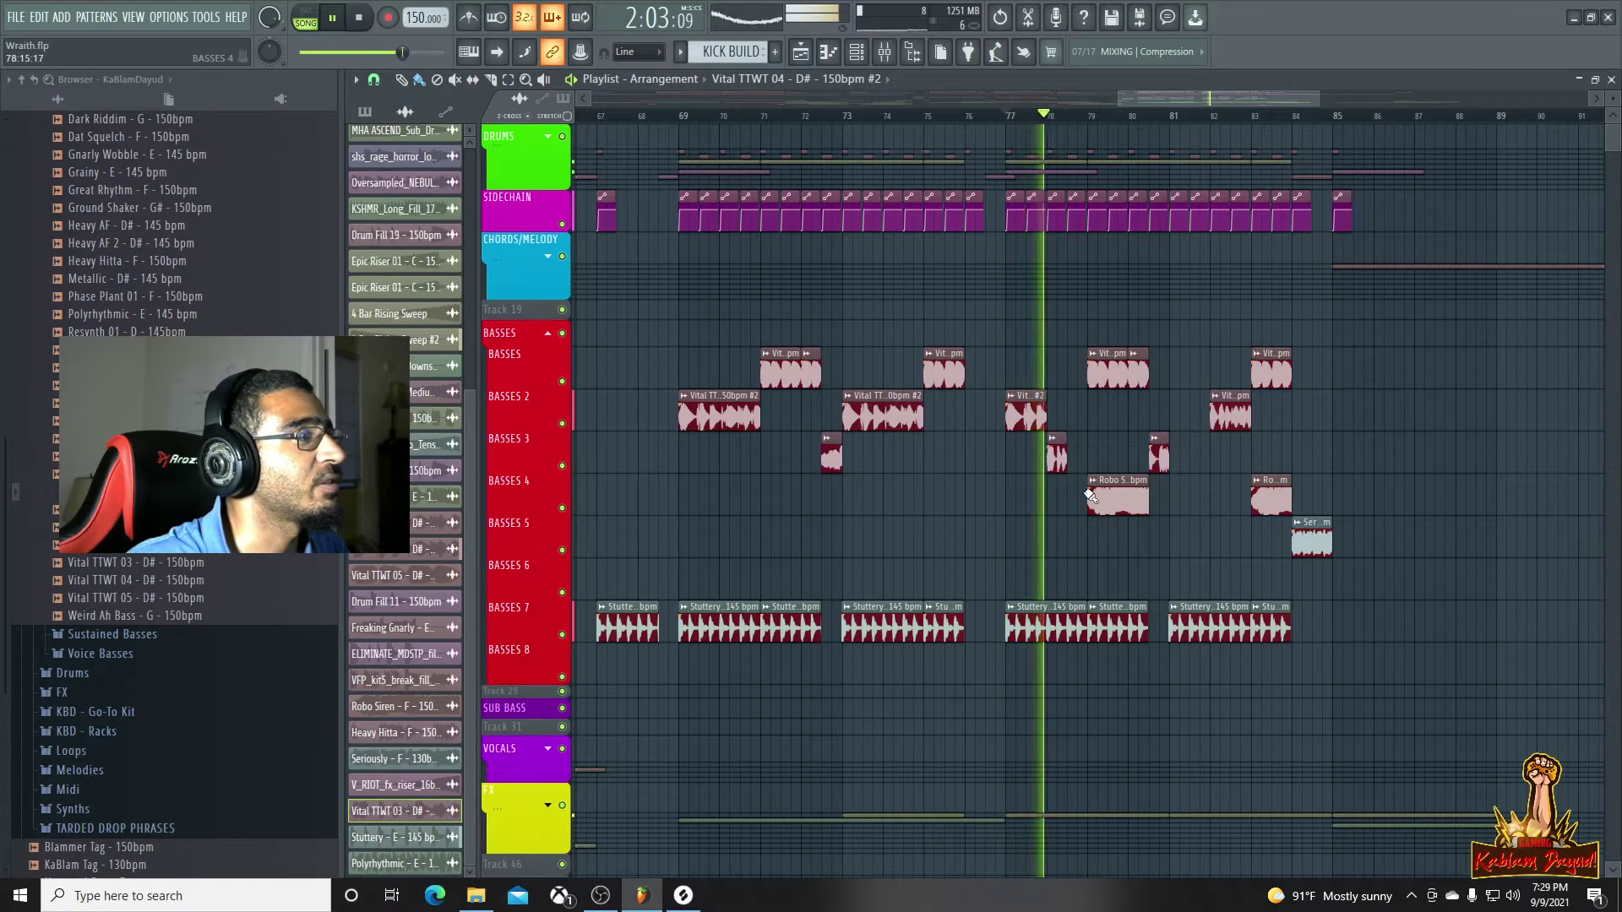
Extend the Vital TTWT 03 clip at bar 78 to one bar and move it up to BASSES 2 during playback
key(space)
key(space)
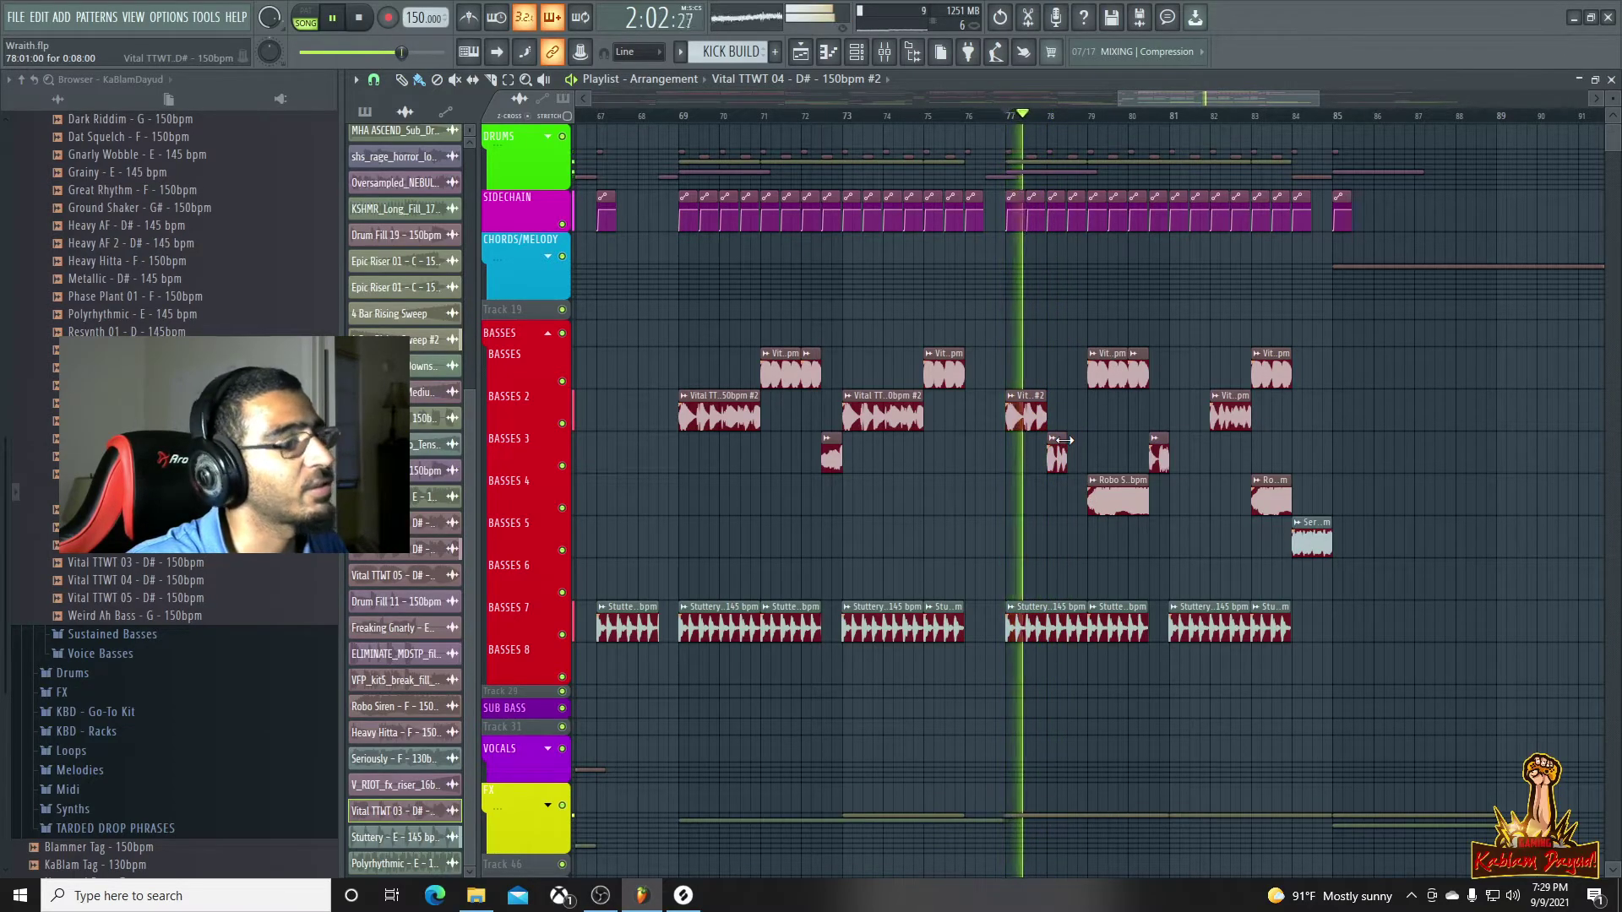
click(1073, 456)
drag(1073, 455, 1072, 413)
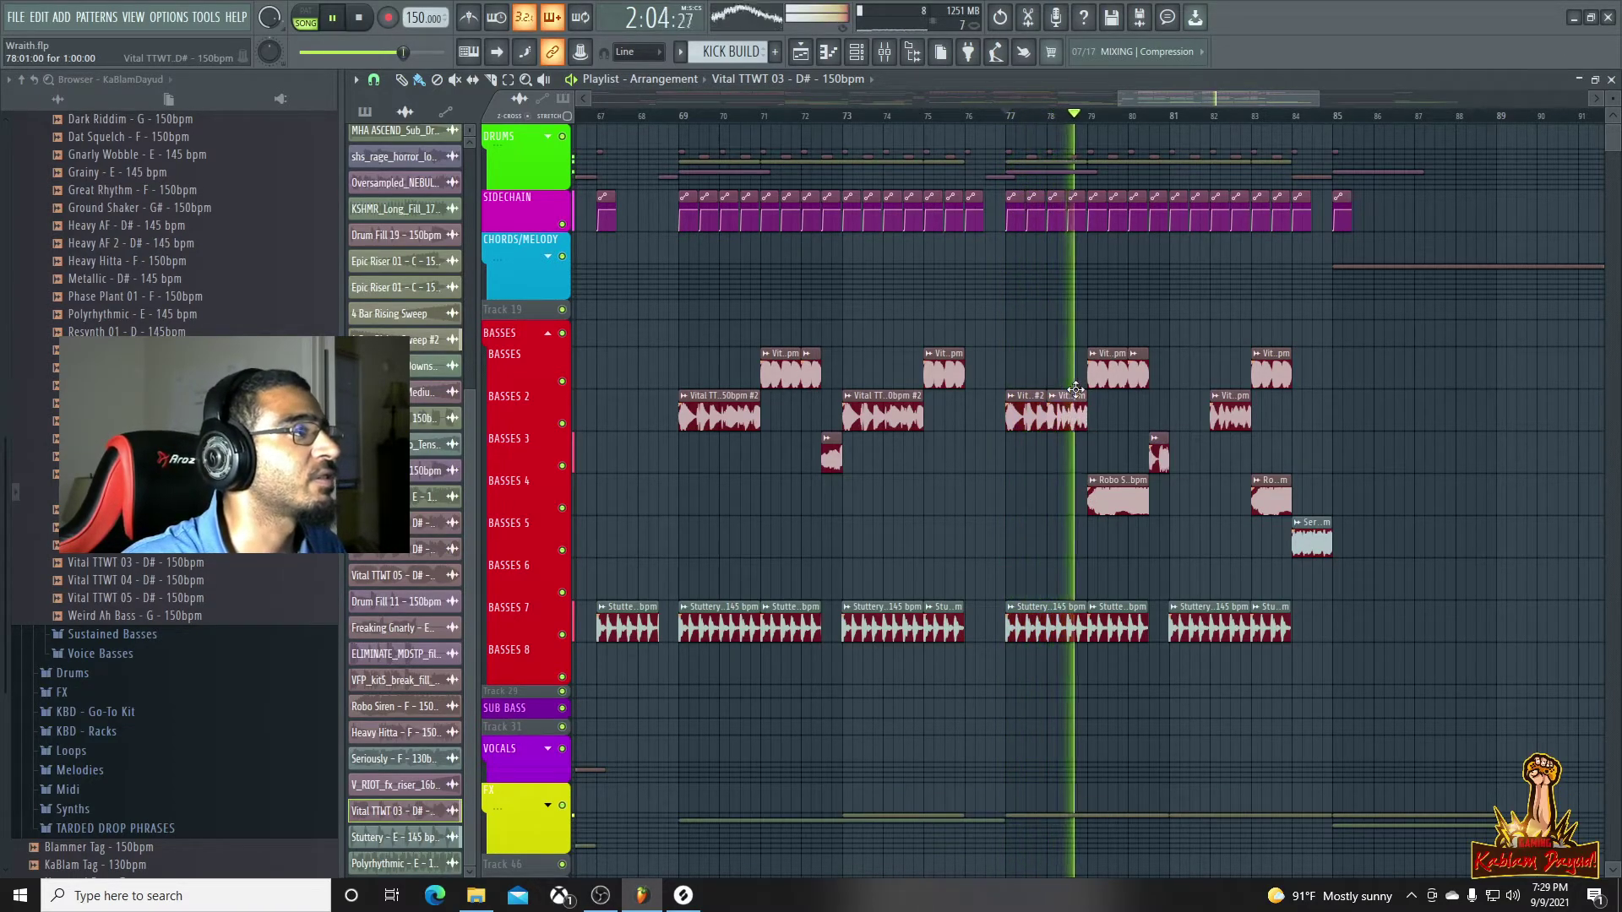
Copy the one-bar Vital TTWT 04 #2 clip from bar 77 to bar 81 on BASSES 2 and replay from bar 77
key(space)
key(space)
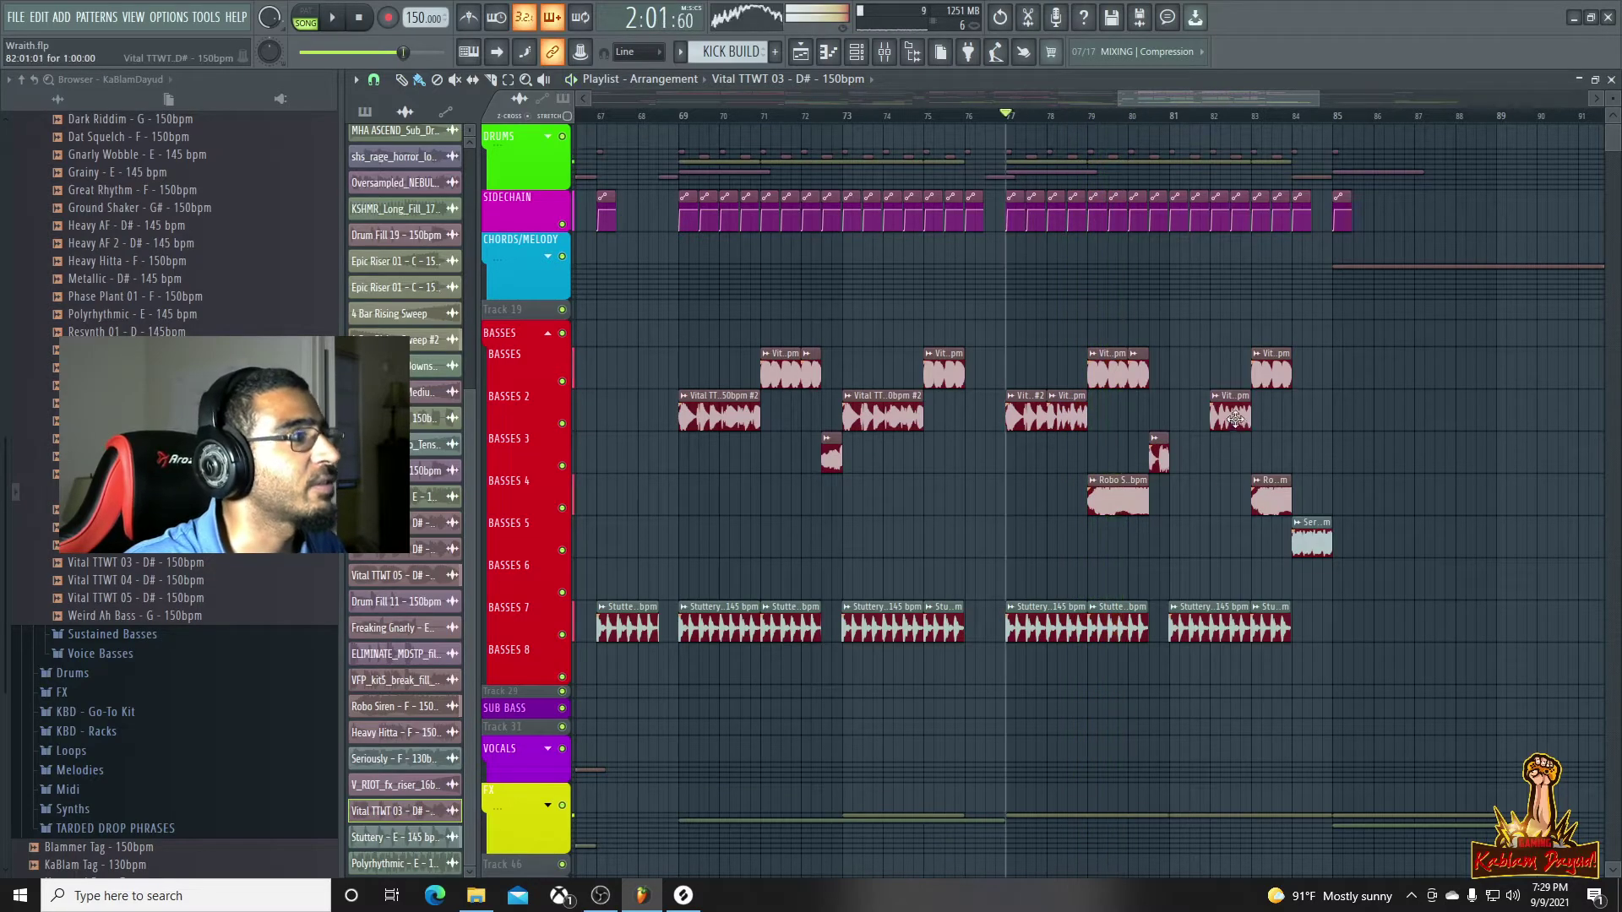
double_click(1161, 455)
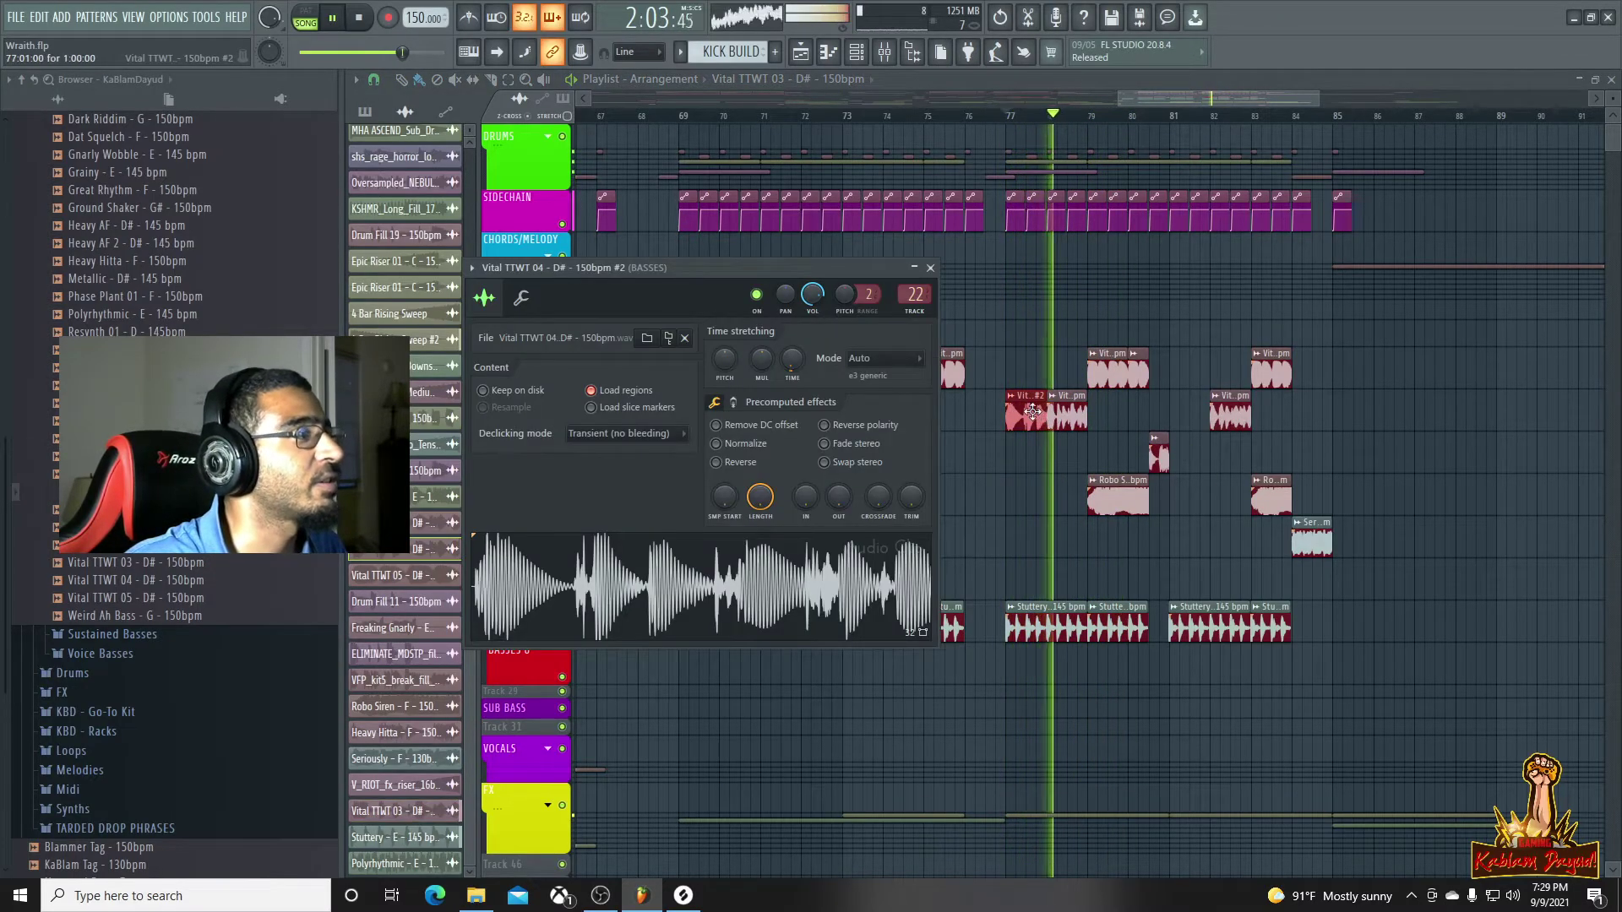
click(930, 268)
drag(1029, 419, 1193, 426)
key(space)
key(space)
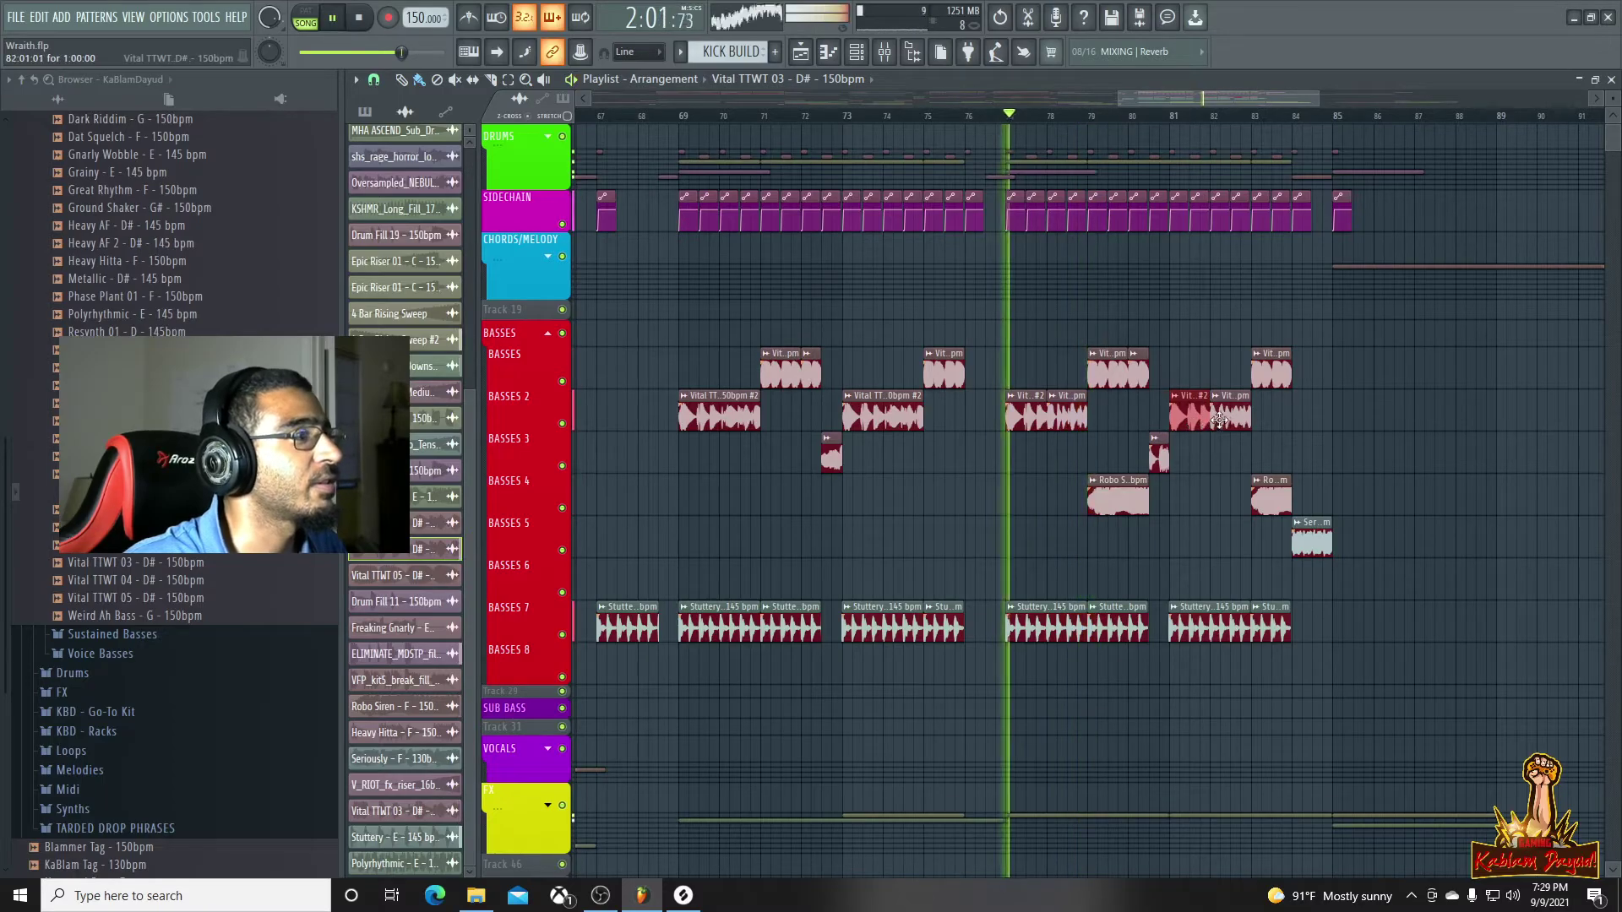
Add a half-bar bass clip to the second half of bar 78 on BASSES 2 and copy the bar 77 clip group to bar 81
key(space)
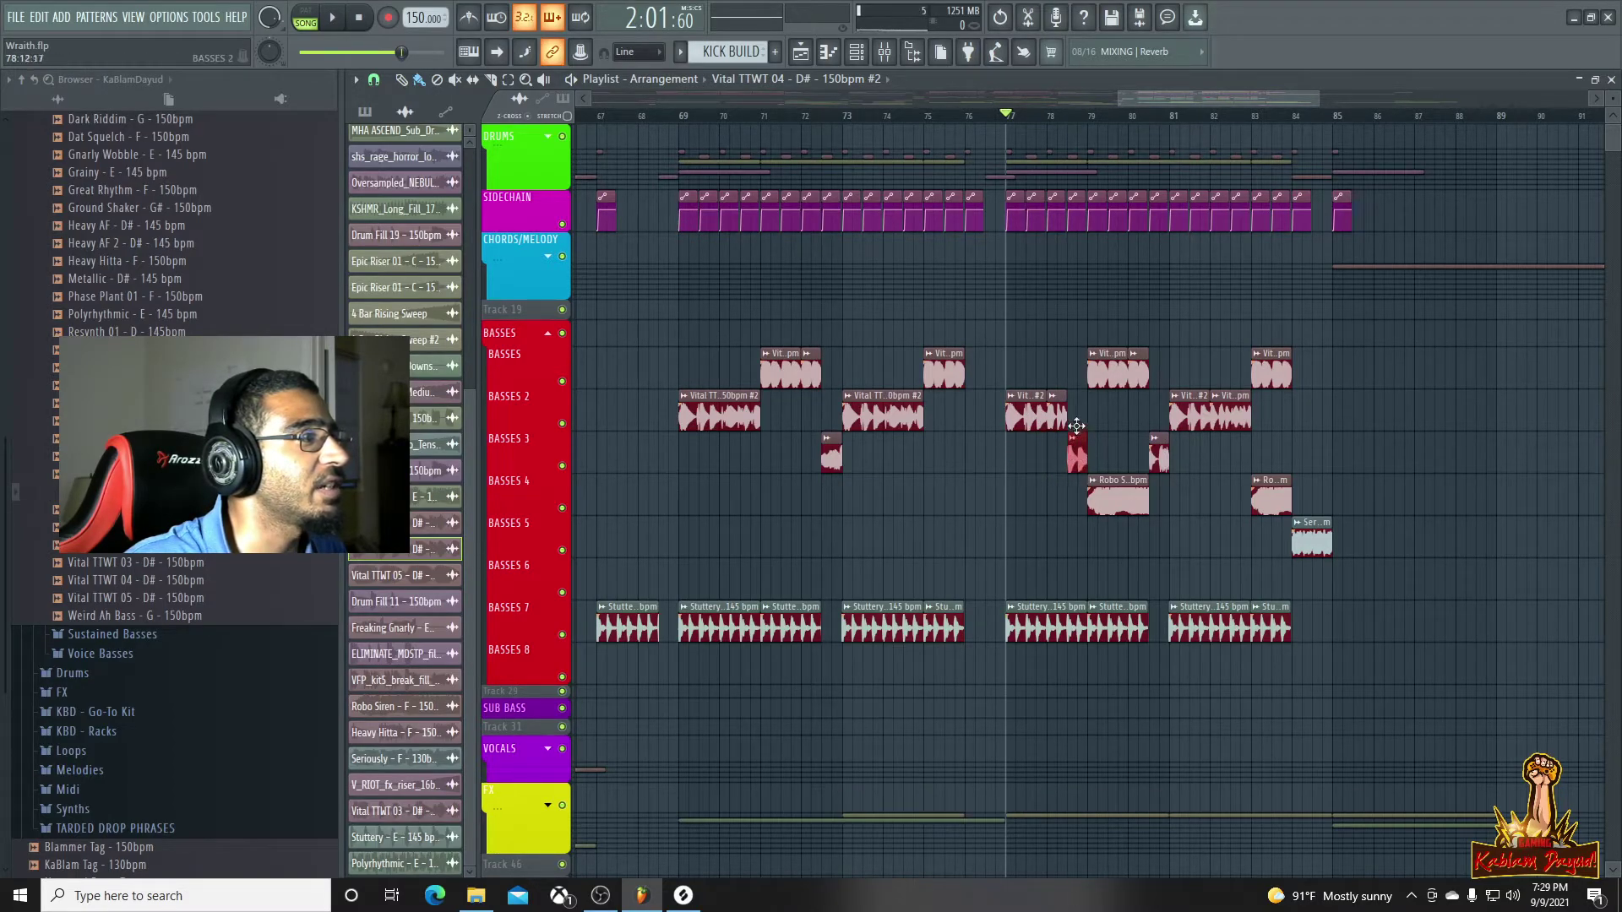
drag(1077, 429, 1076, 412)
key(space)
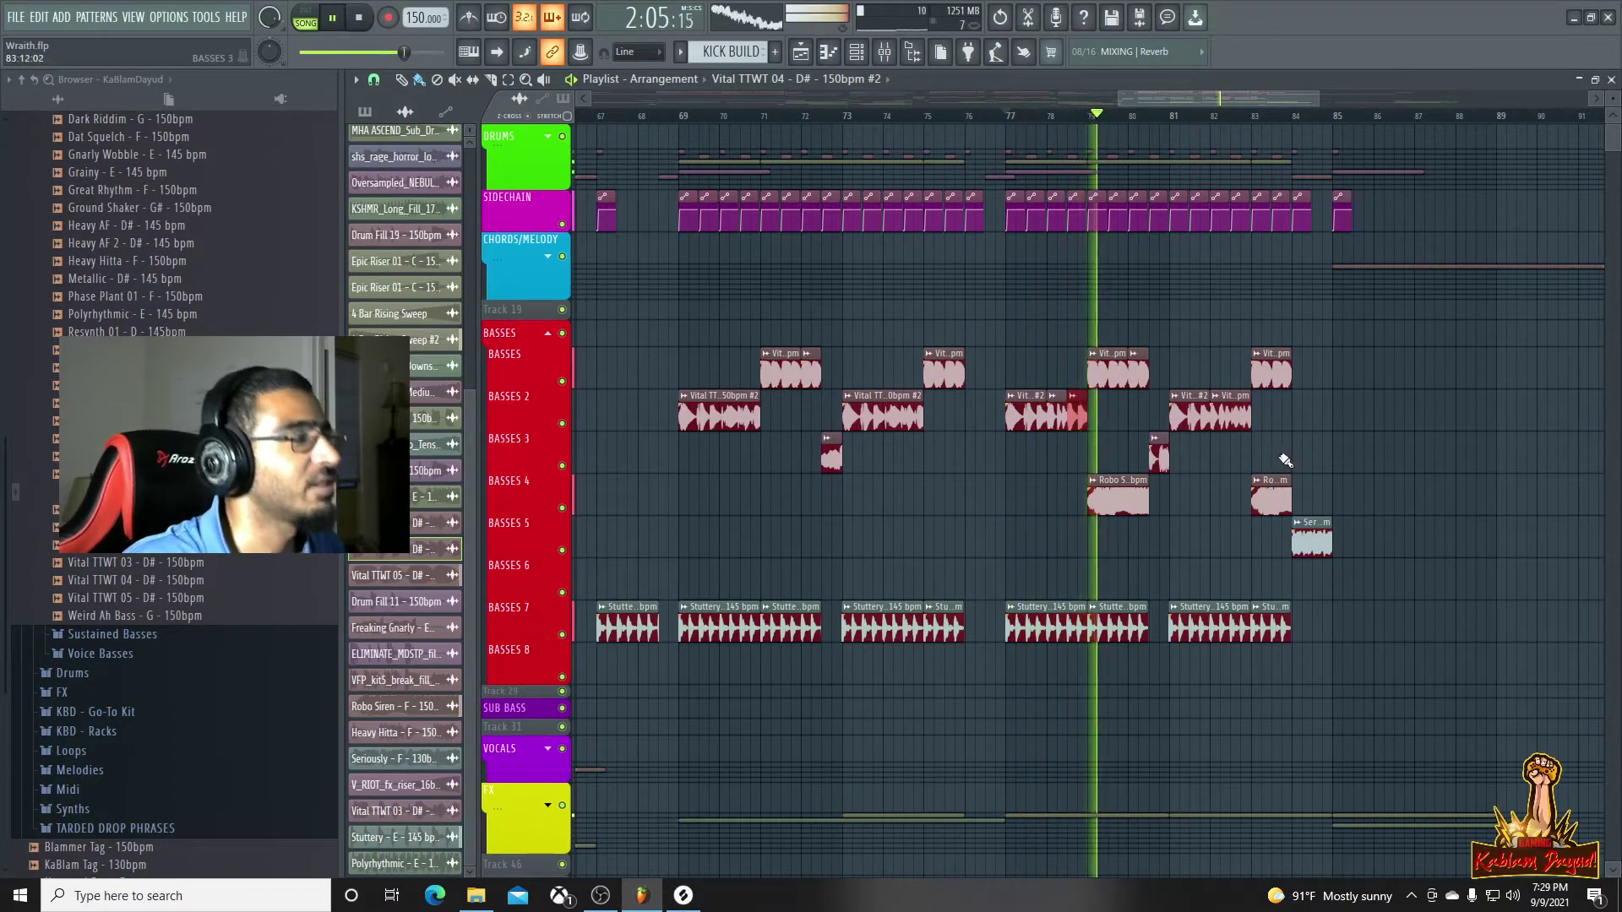
key(space)
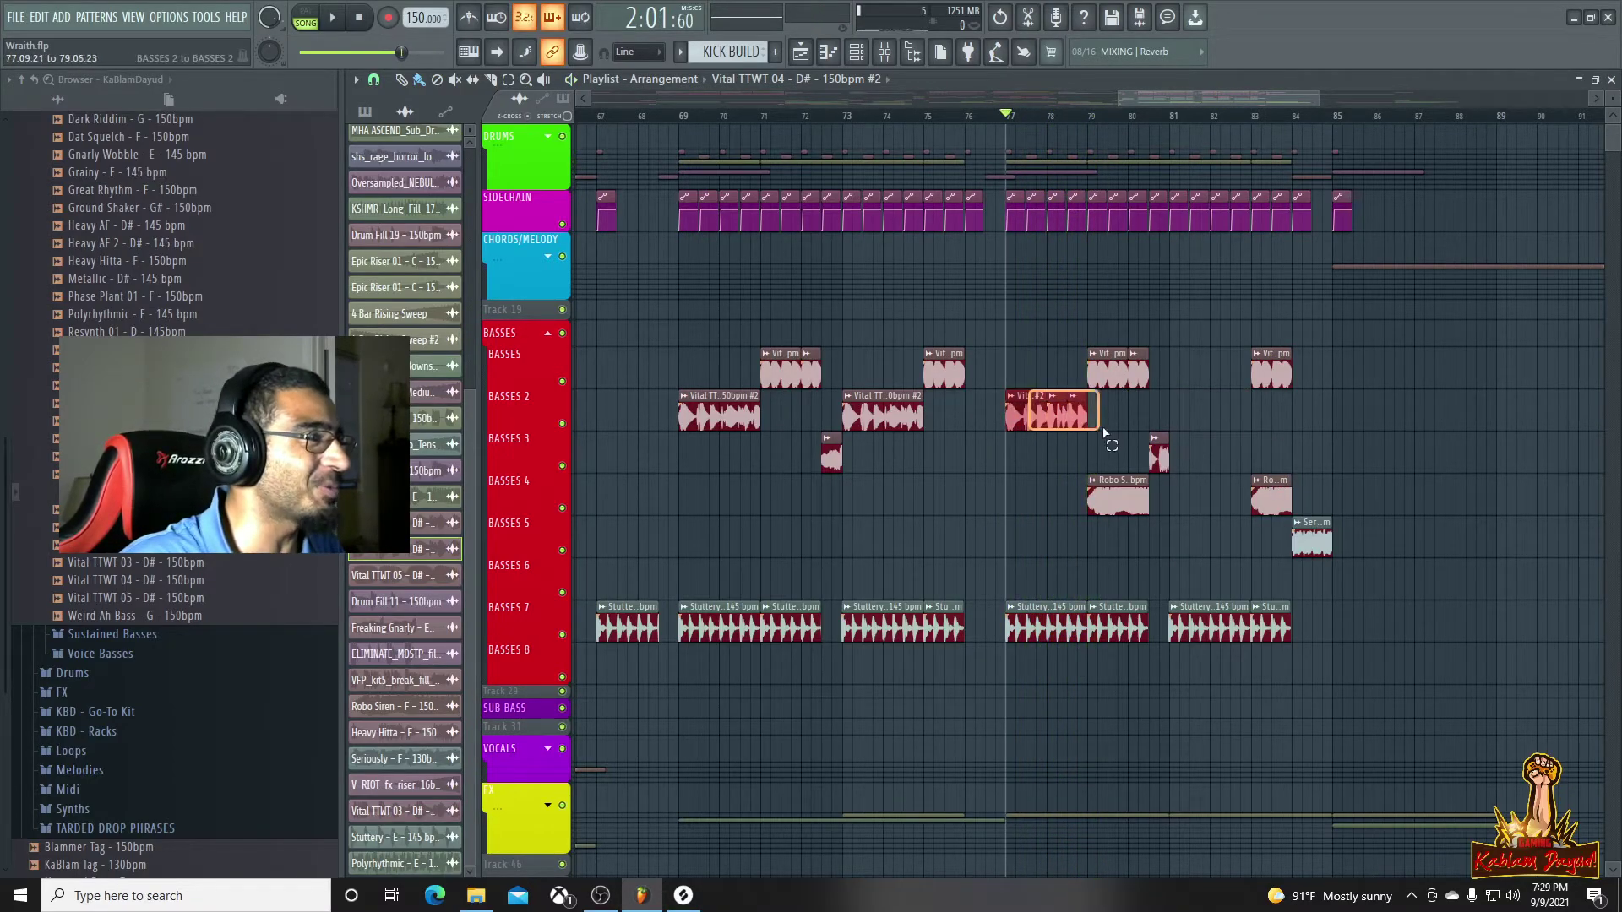
key(space)
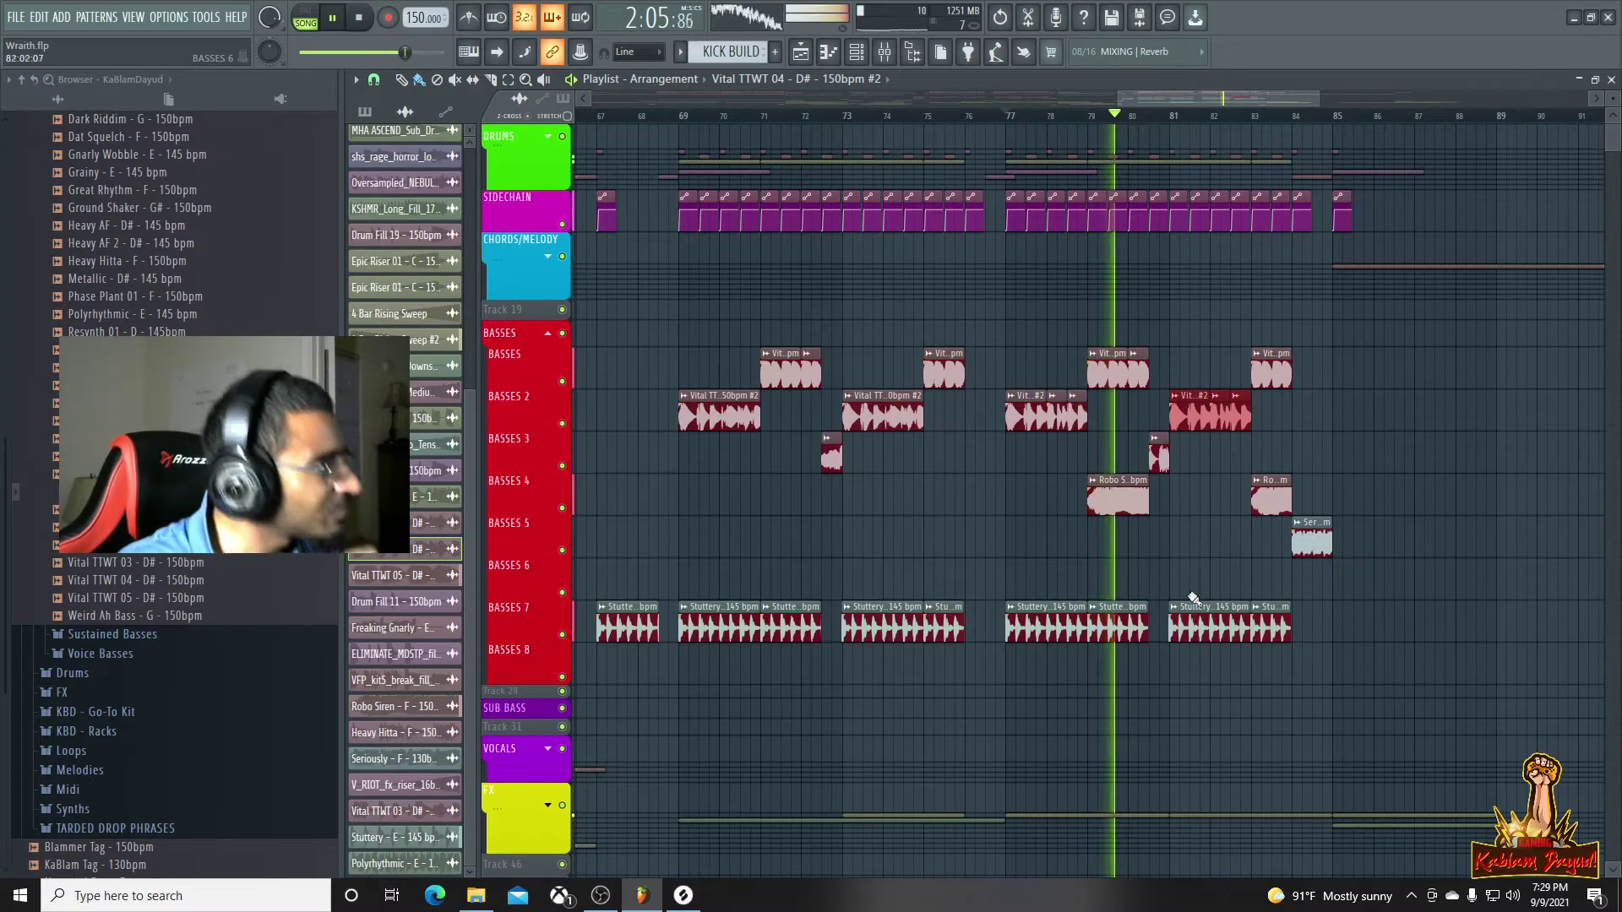
Adjust the Stuttery channel's volume to about 73% and make the Stuttery clip at bar 69 on BASSES 7 unique
double_click(1050, 629)
drag(1164, 776, 1219, 683)
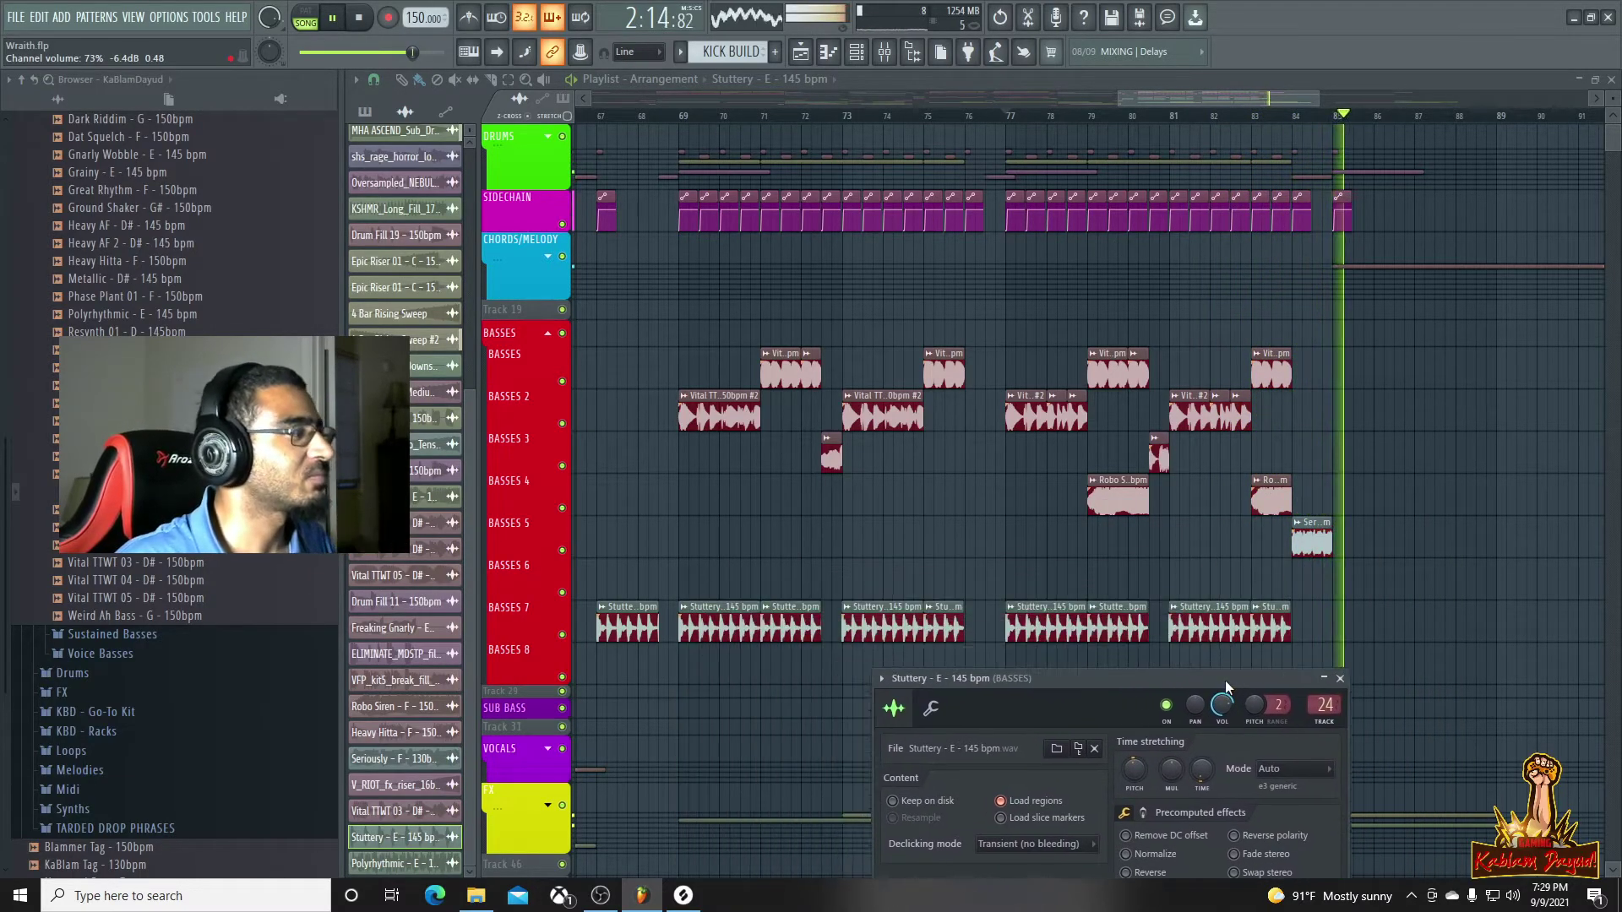
click(686, 608)
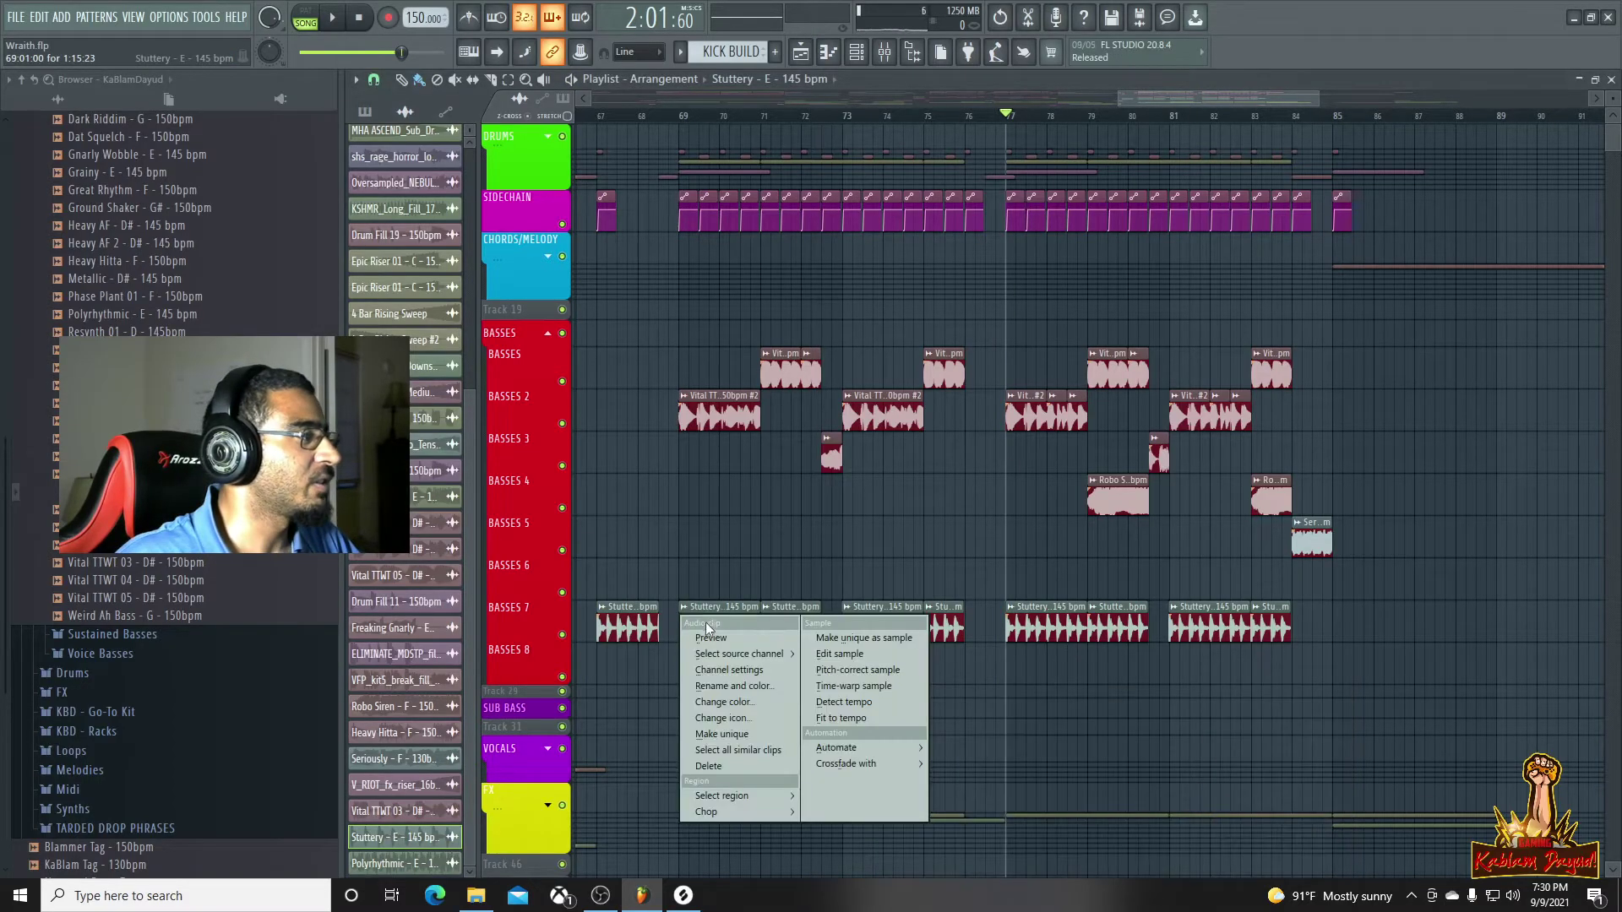
click(757, 735)
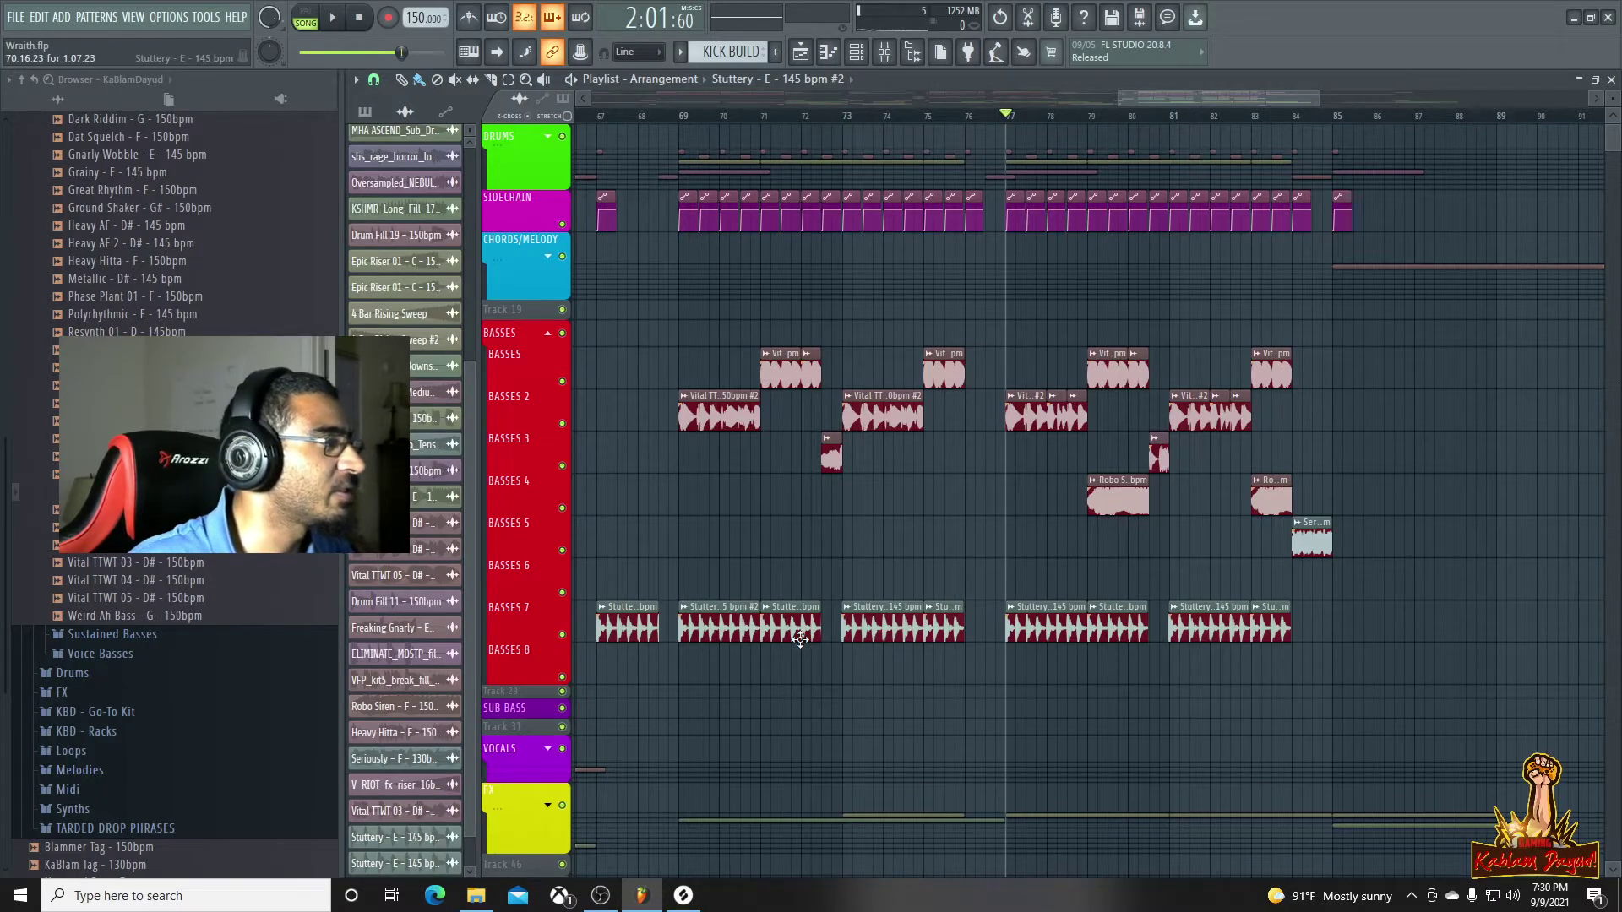
Replace the Stuttery clips from bar 71 onward with Stuttery #2 copies, keeping the same rhythm through bar 83 on BASSES 7
drag(800, 633, 1250, 623)
click(771, 625)
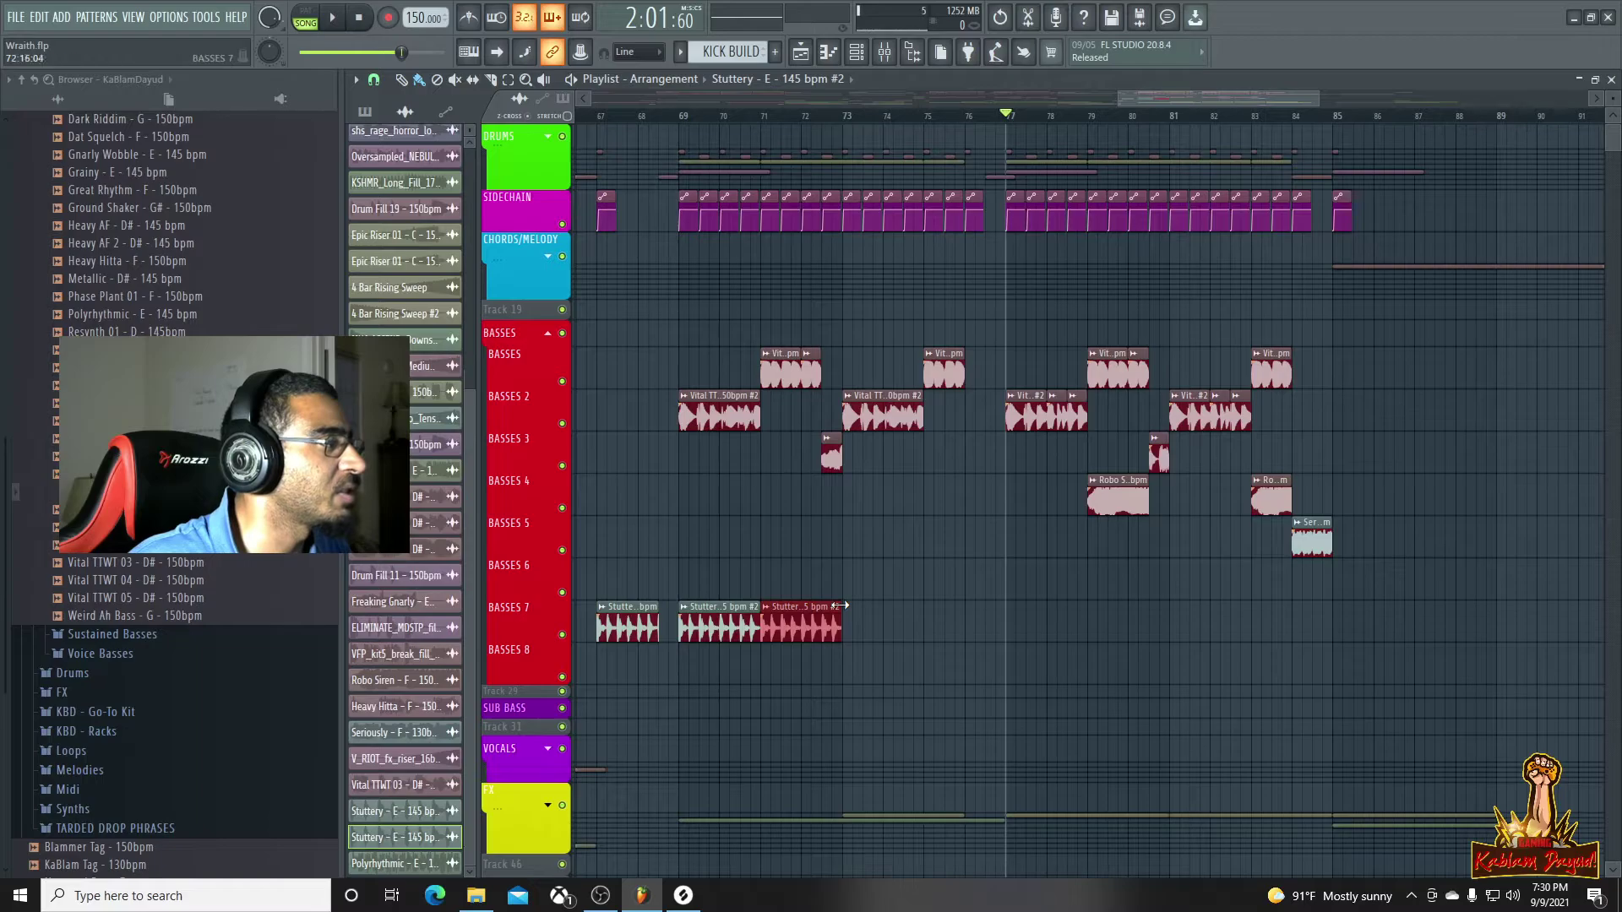
drag(831, 632, 831, 633)
drag(755, 626, 888, 626)
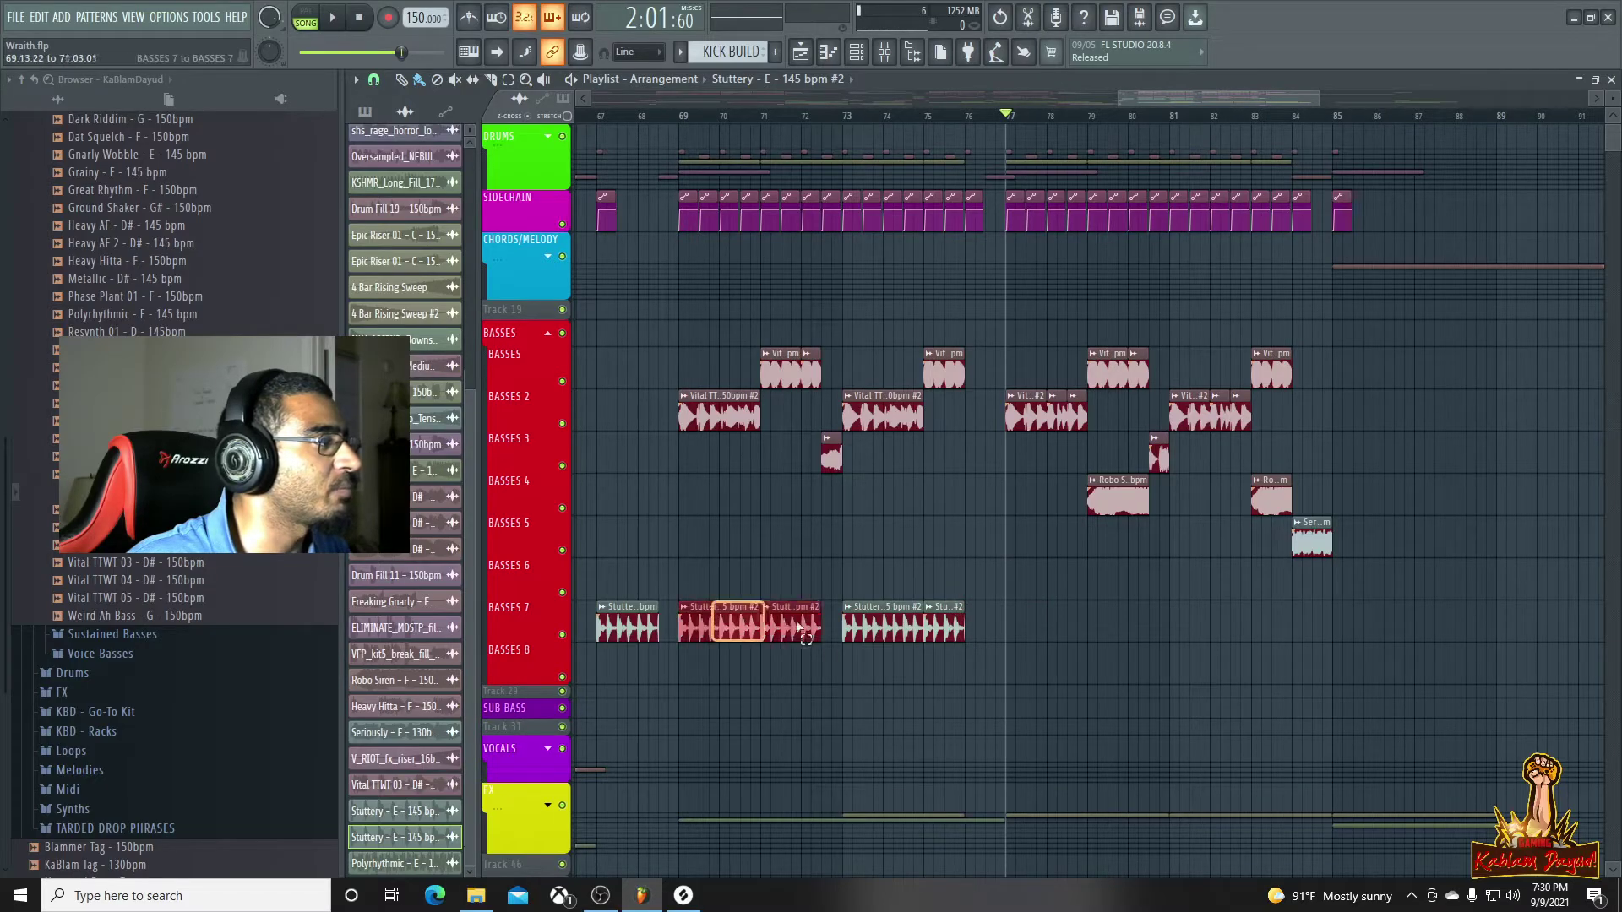
drag(722, 623, 1022, 625)
Set the Stuttery #2 channel volume to 49% and preview the section from bar 77
key(space)
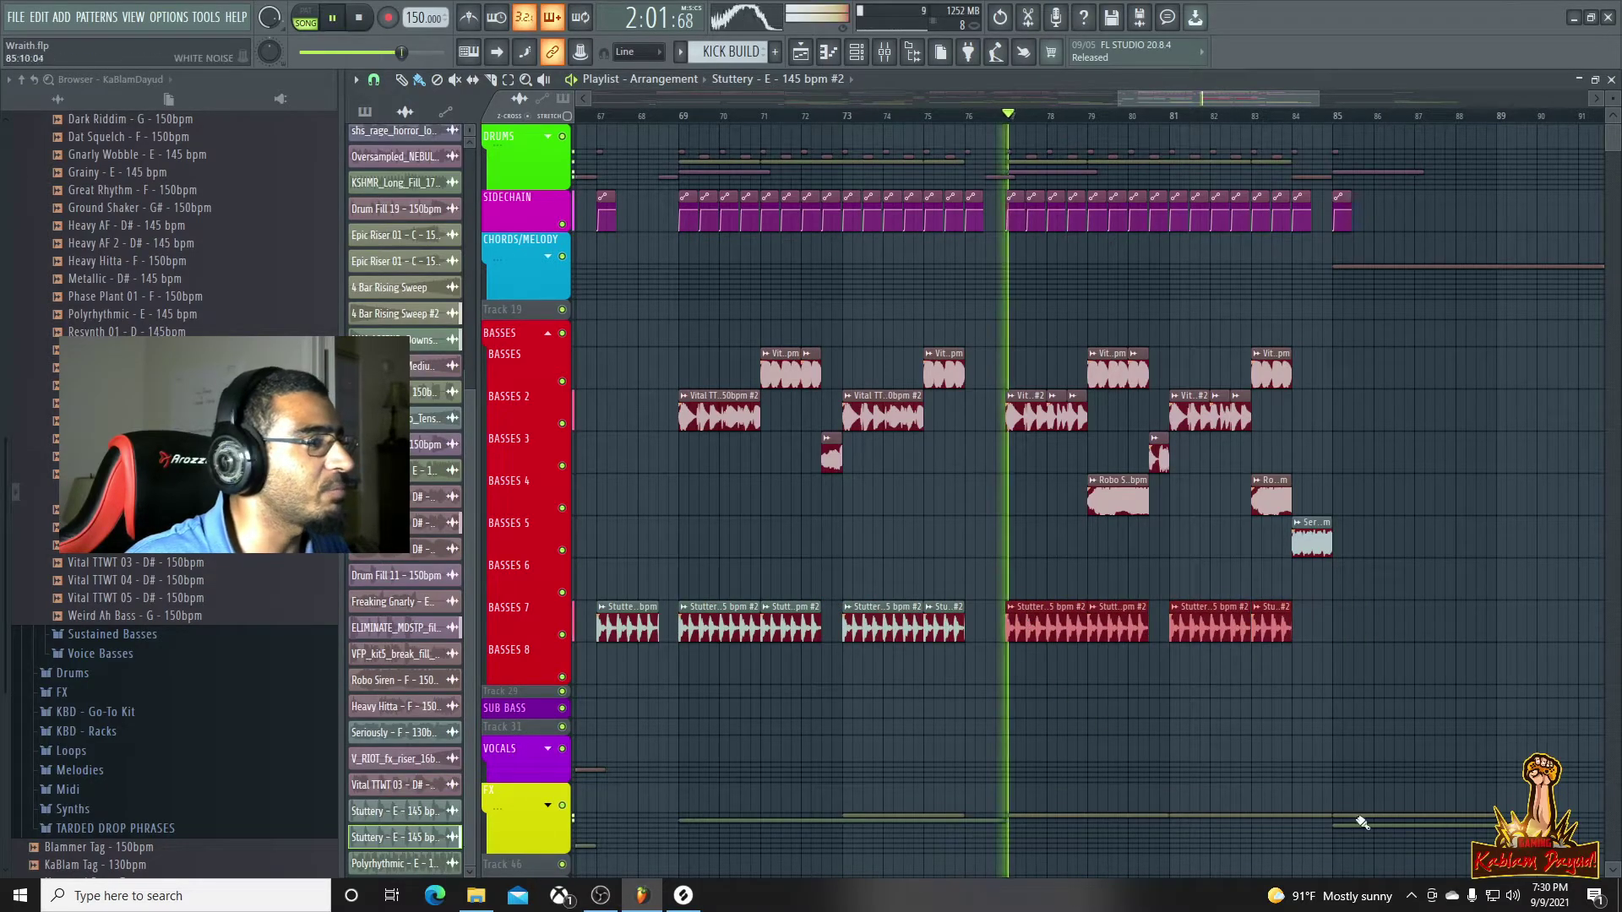
key(space)
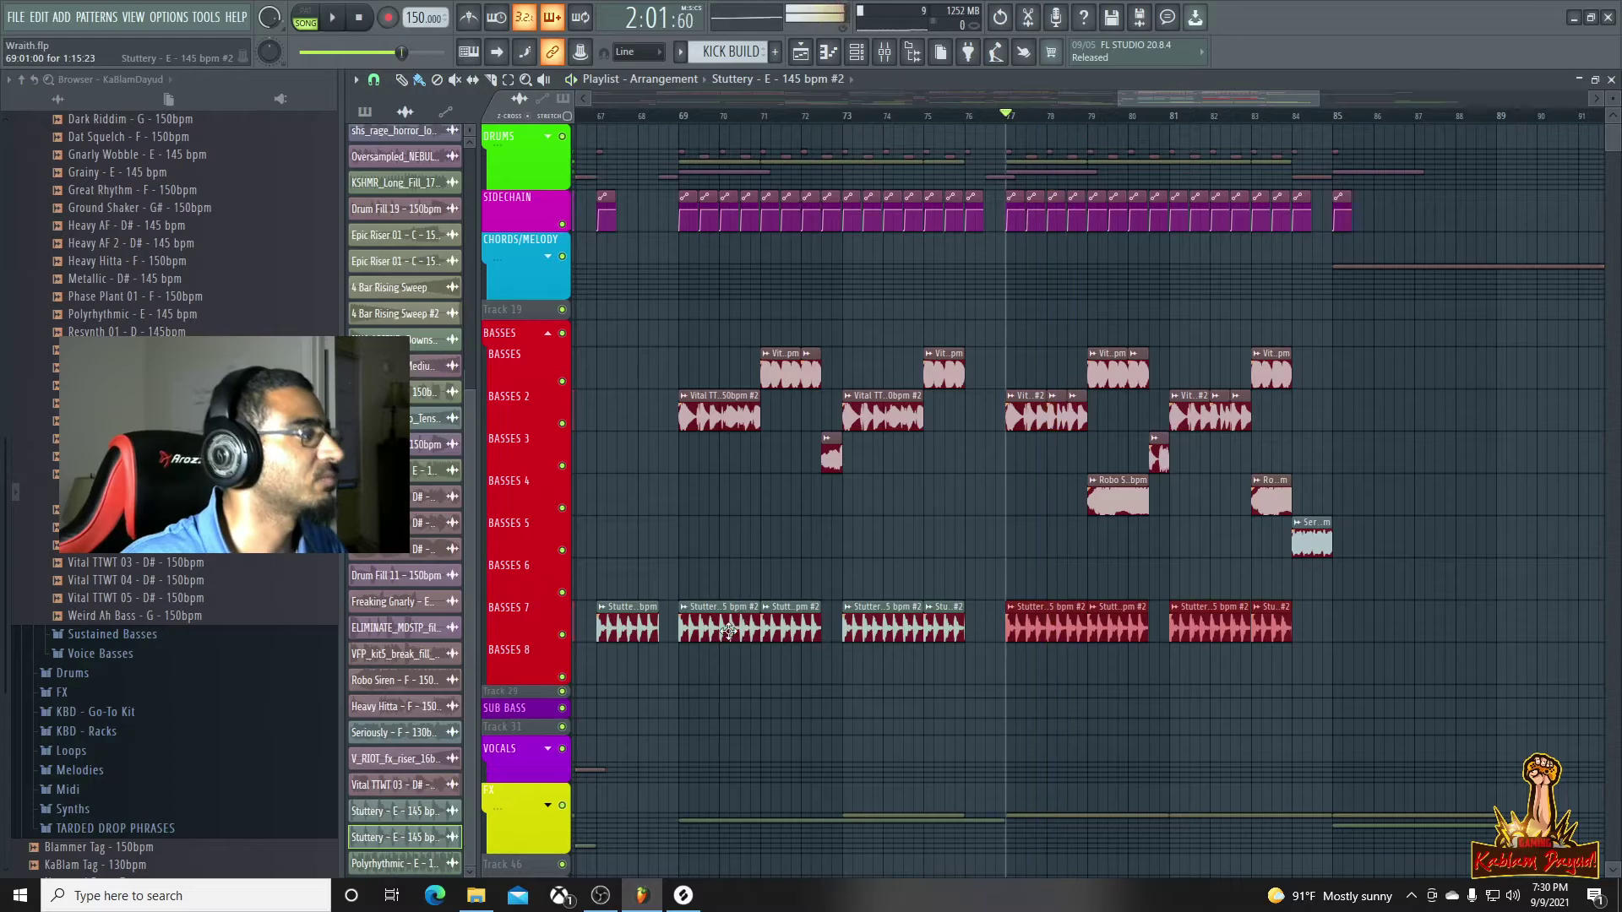
double_click(727, 621)
drag(836, 317, 835, 305)
key(space)
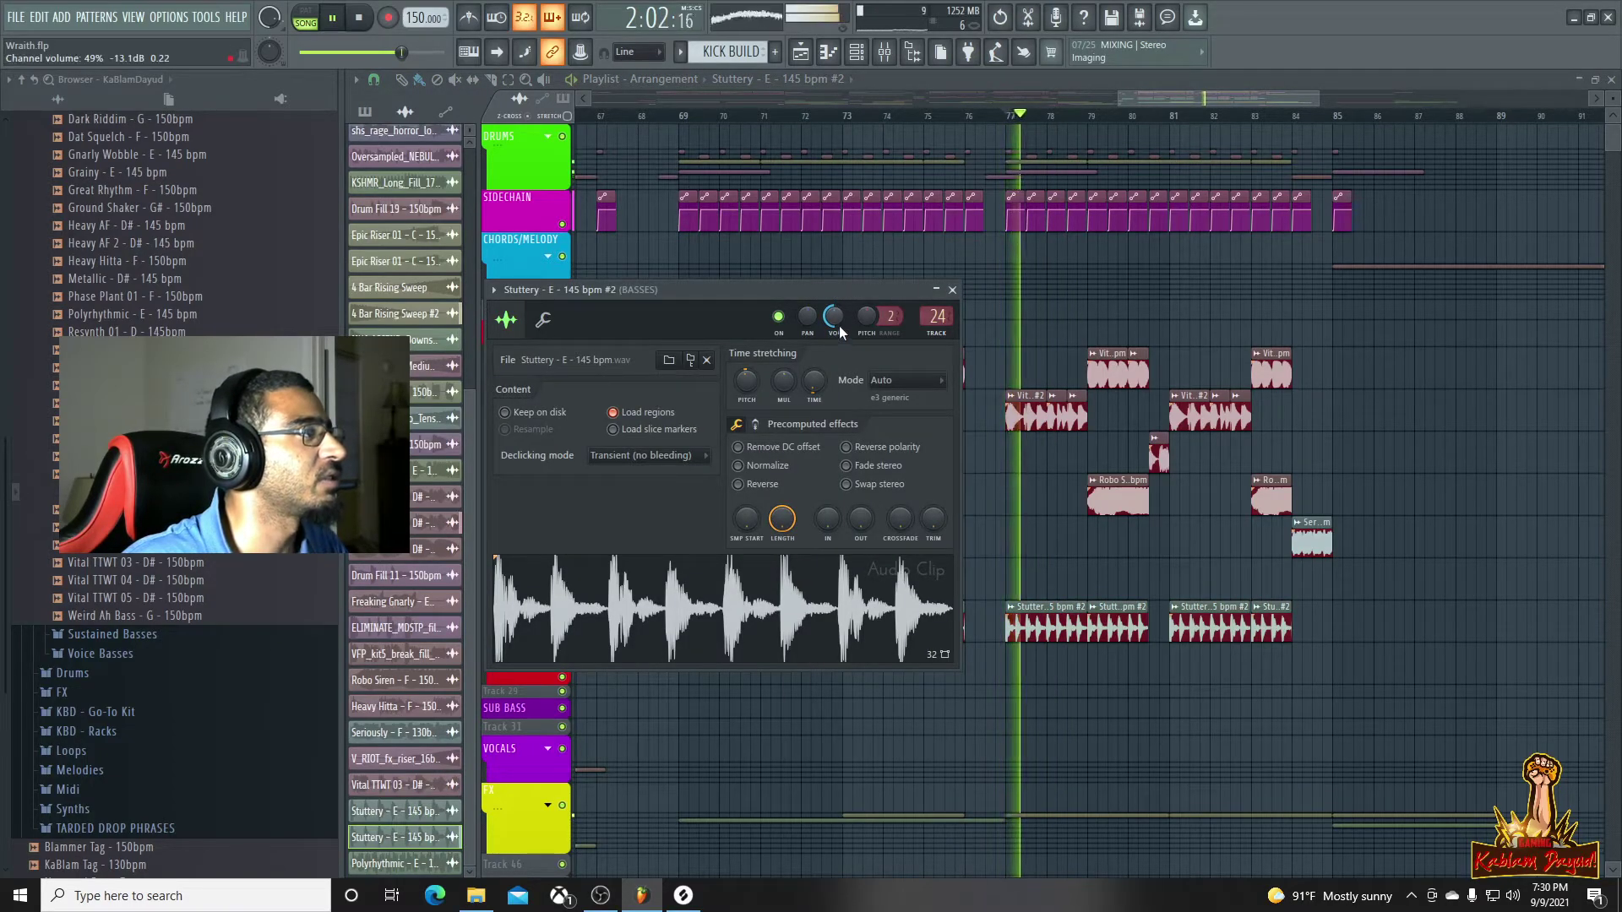
Open the original Stuttery clip's channel settings at bar 67 and listen through the second drop past its end
click(636, 105)
click(638, 110)
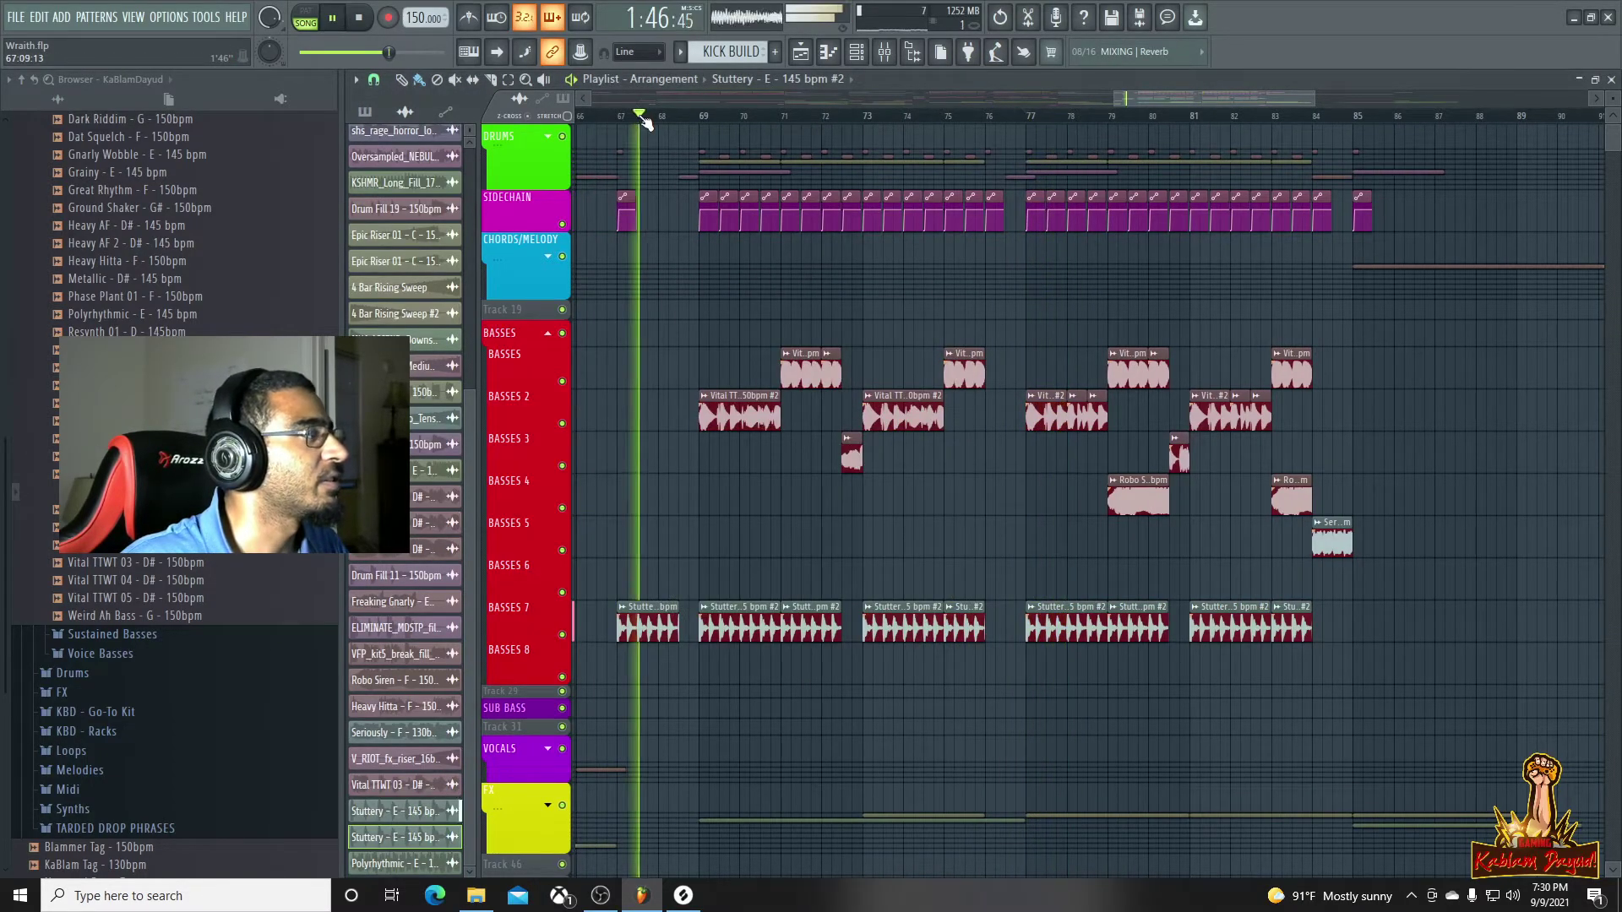
double_click(649, 632)
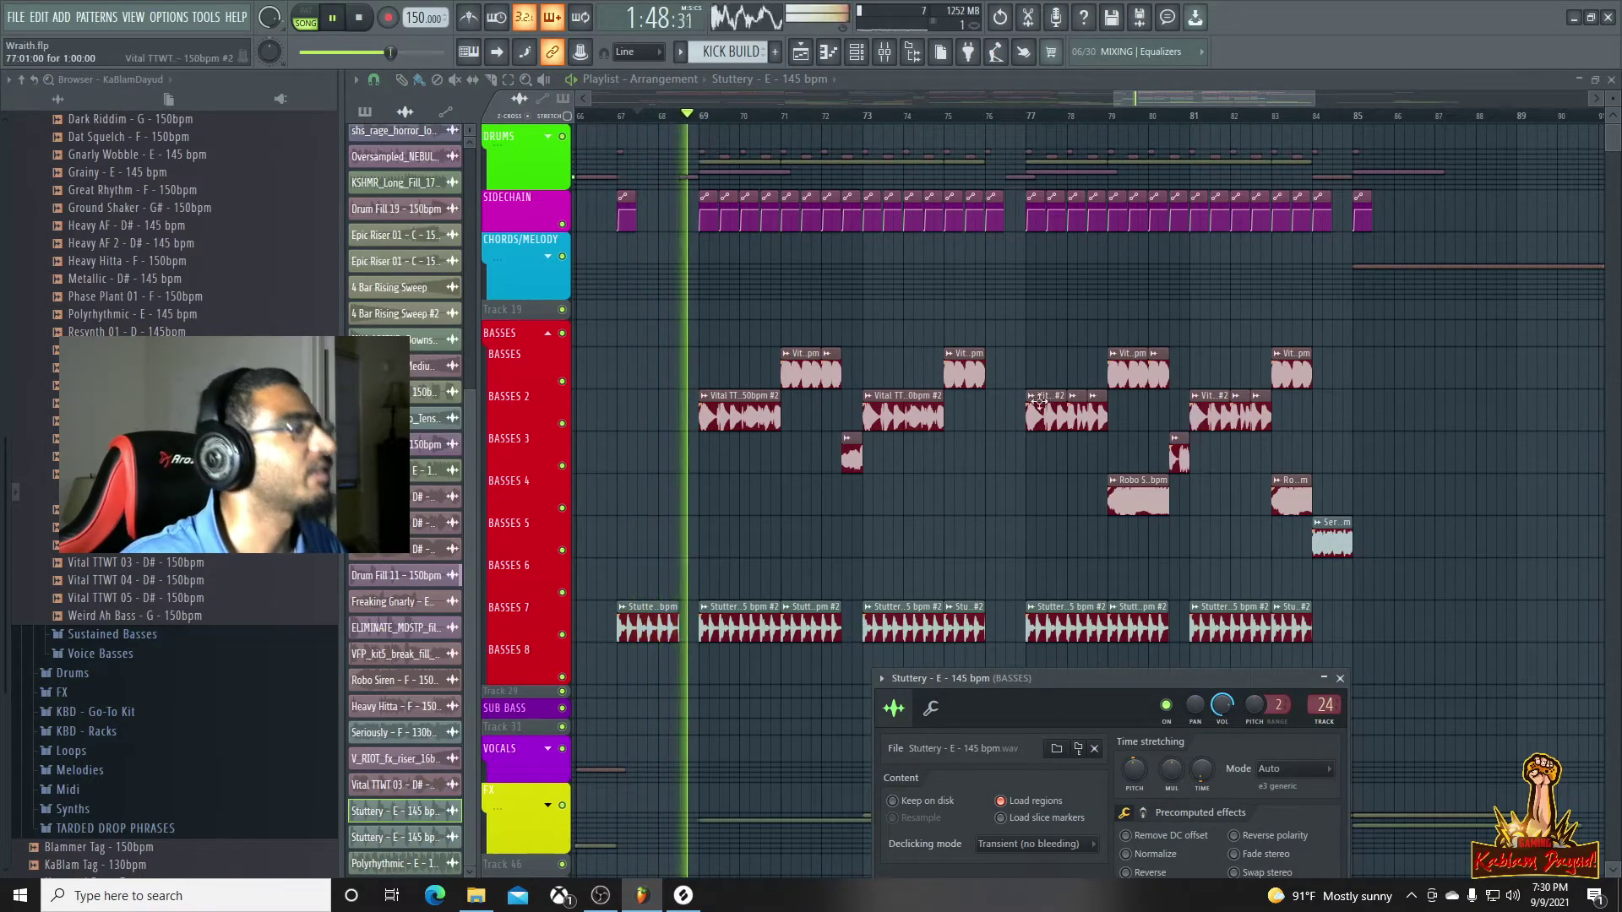
scroll(985, 115, down, 3)
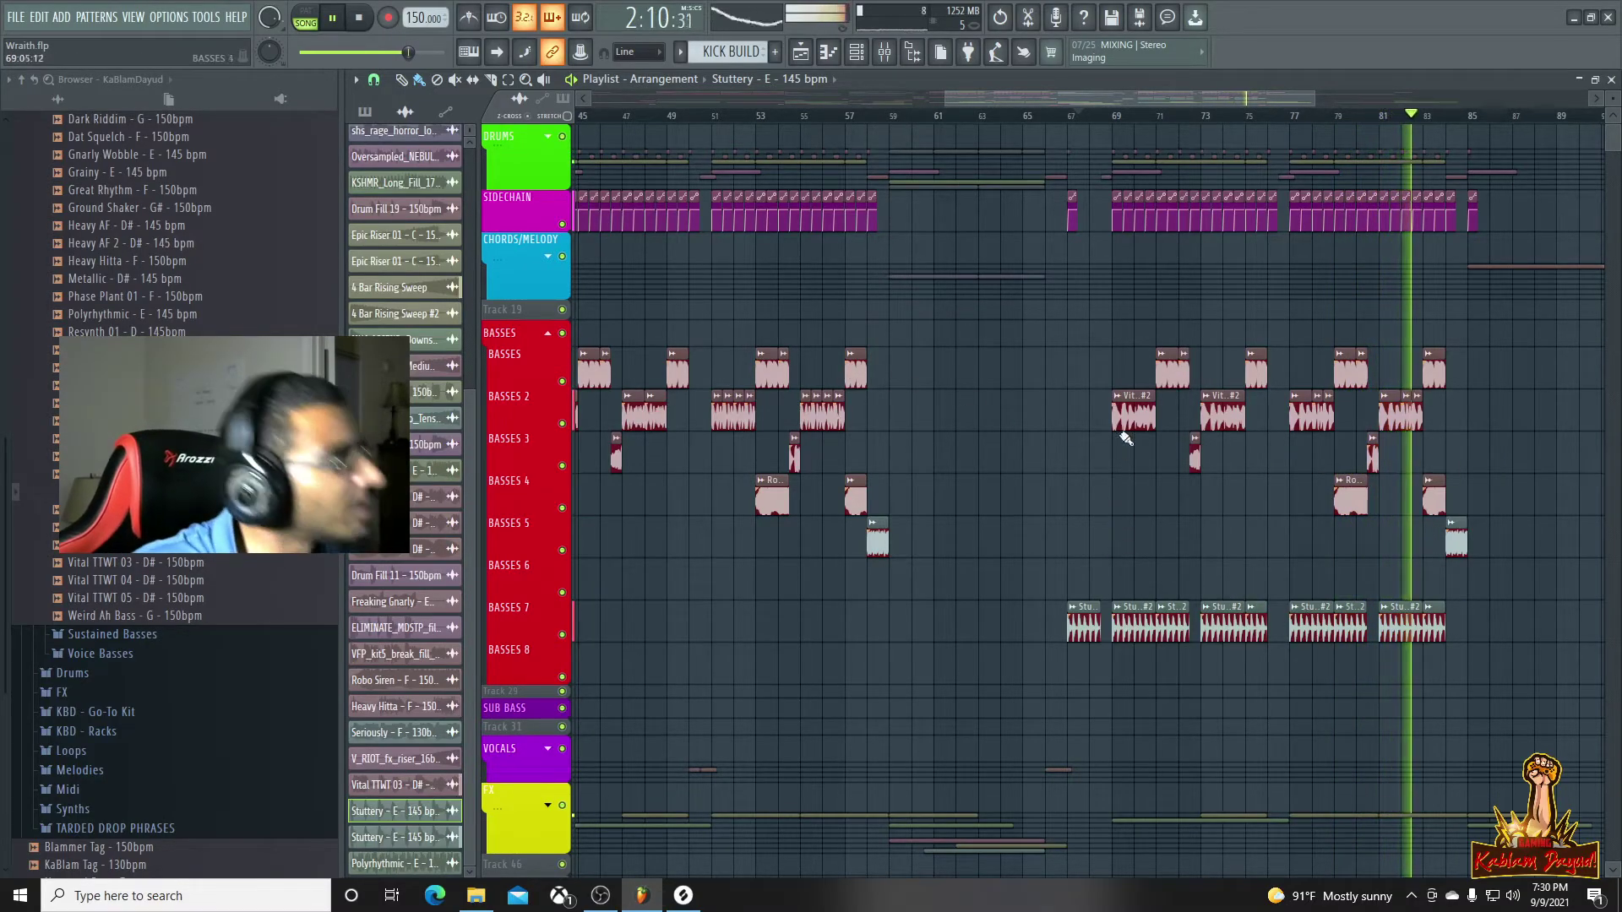
drag(1312, 99, 1428, 99)
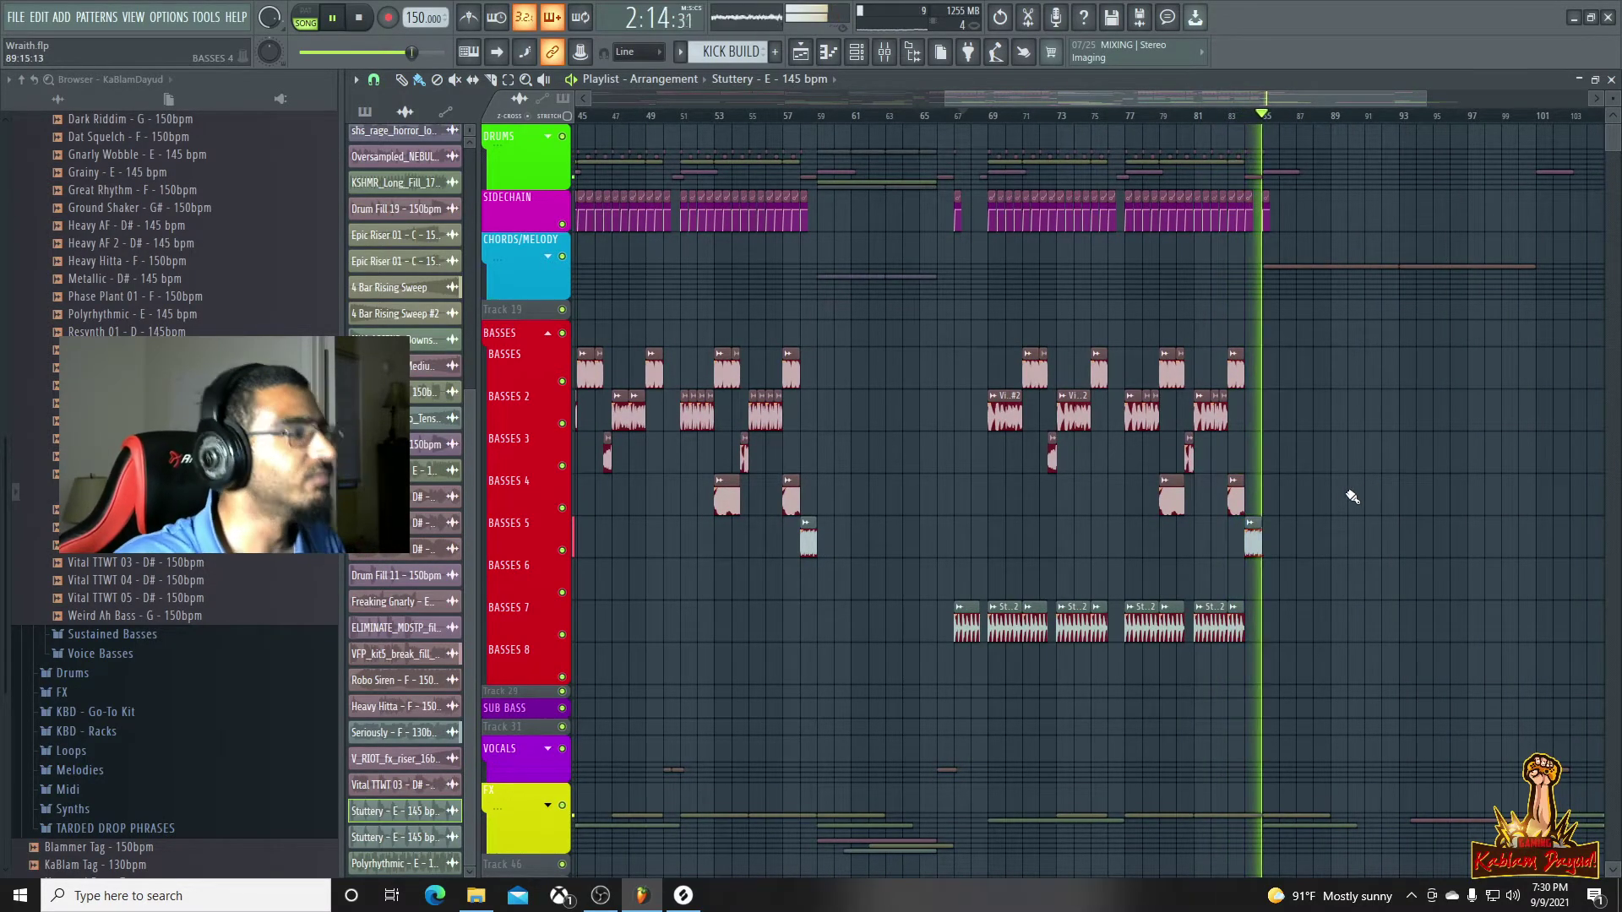
scroll(1352, 492, down, 4)
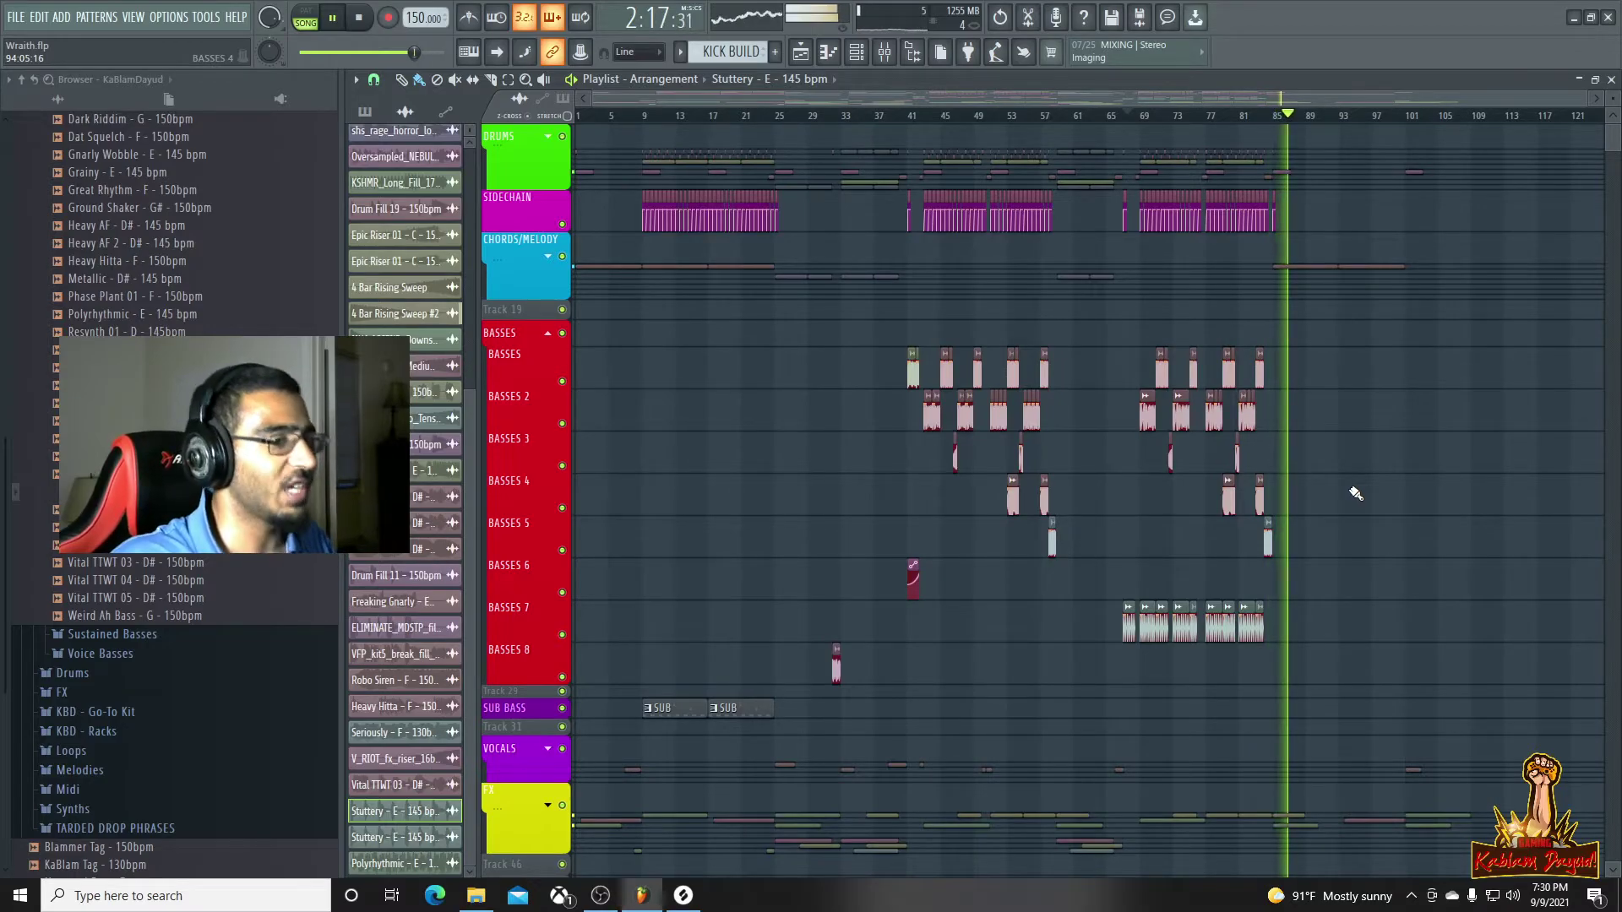
key(space)
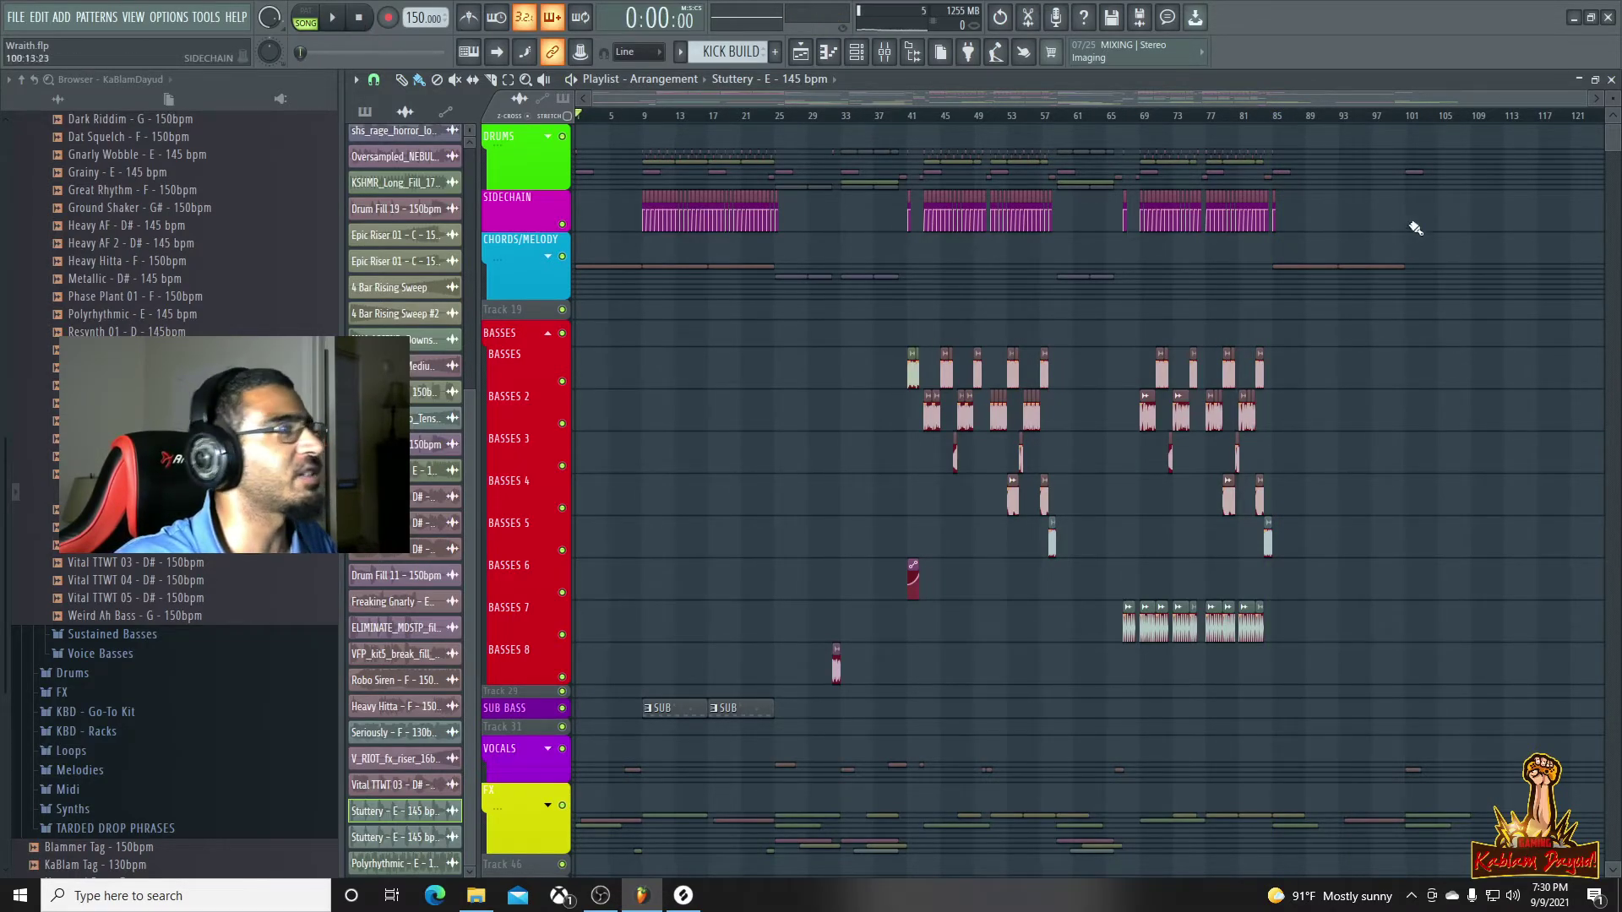
Collapse the BASSES group and shrink the SUB BASS and SIDECHAIN tracks to minimal height
click(547, 336)
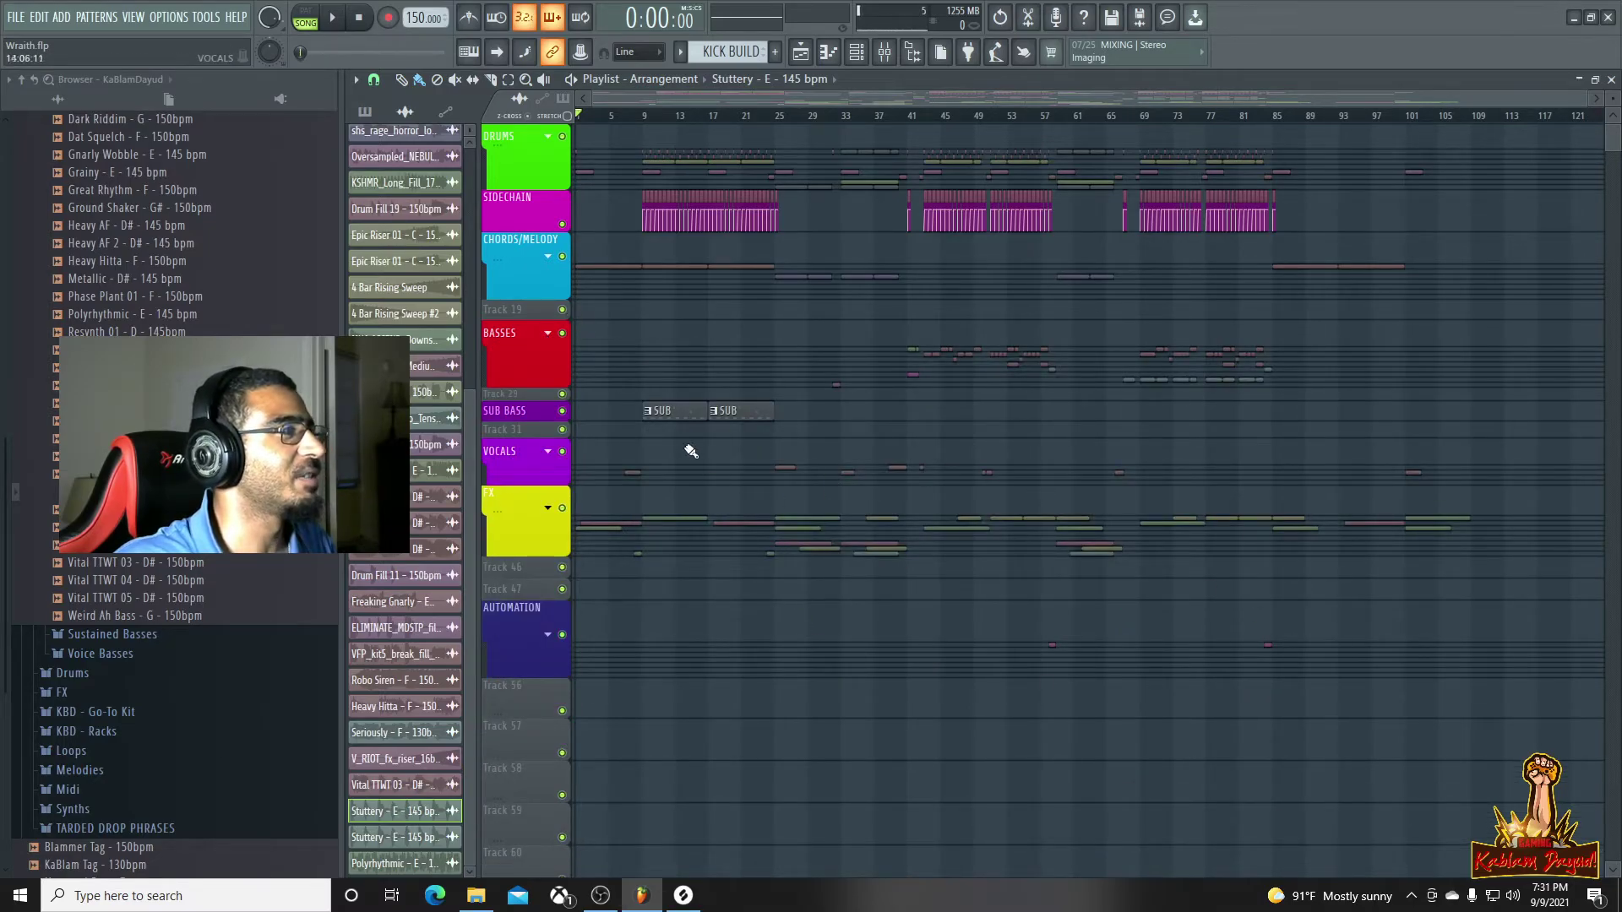
mouse_move(497, 418)
mouse_down()
mouse_move(496, 449)
mouse_move(484, 390)
mouse_up()
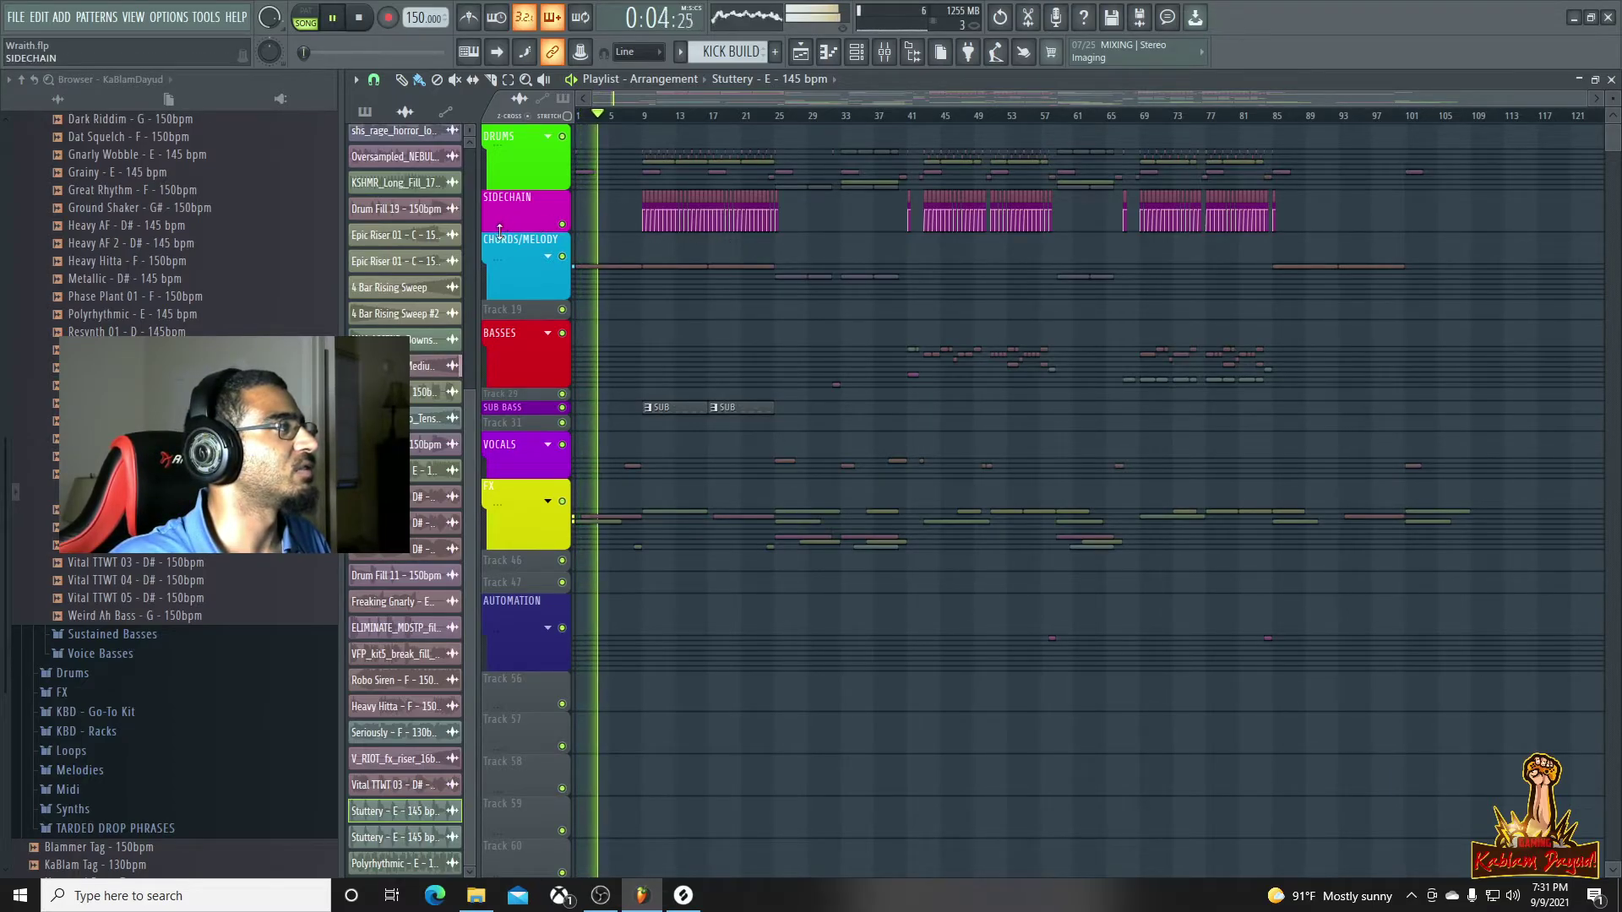
drag(499, 232, 504, 203)
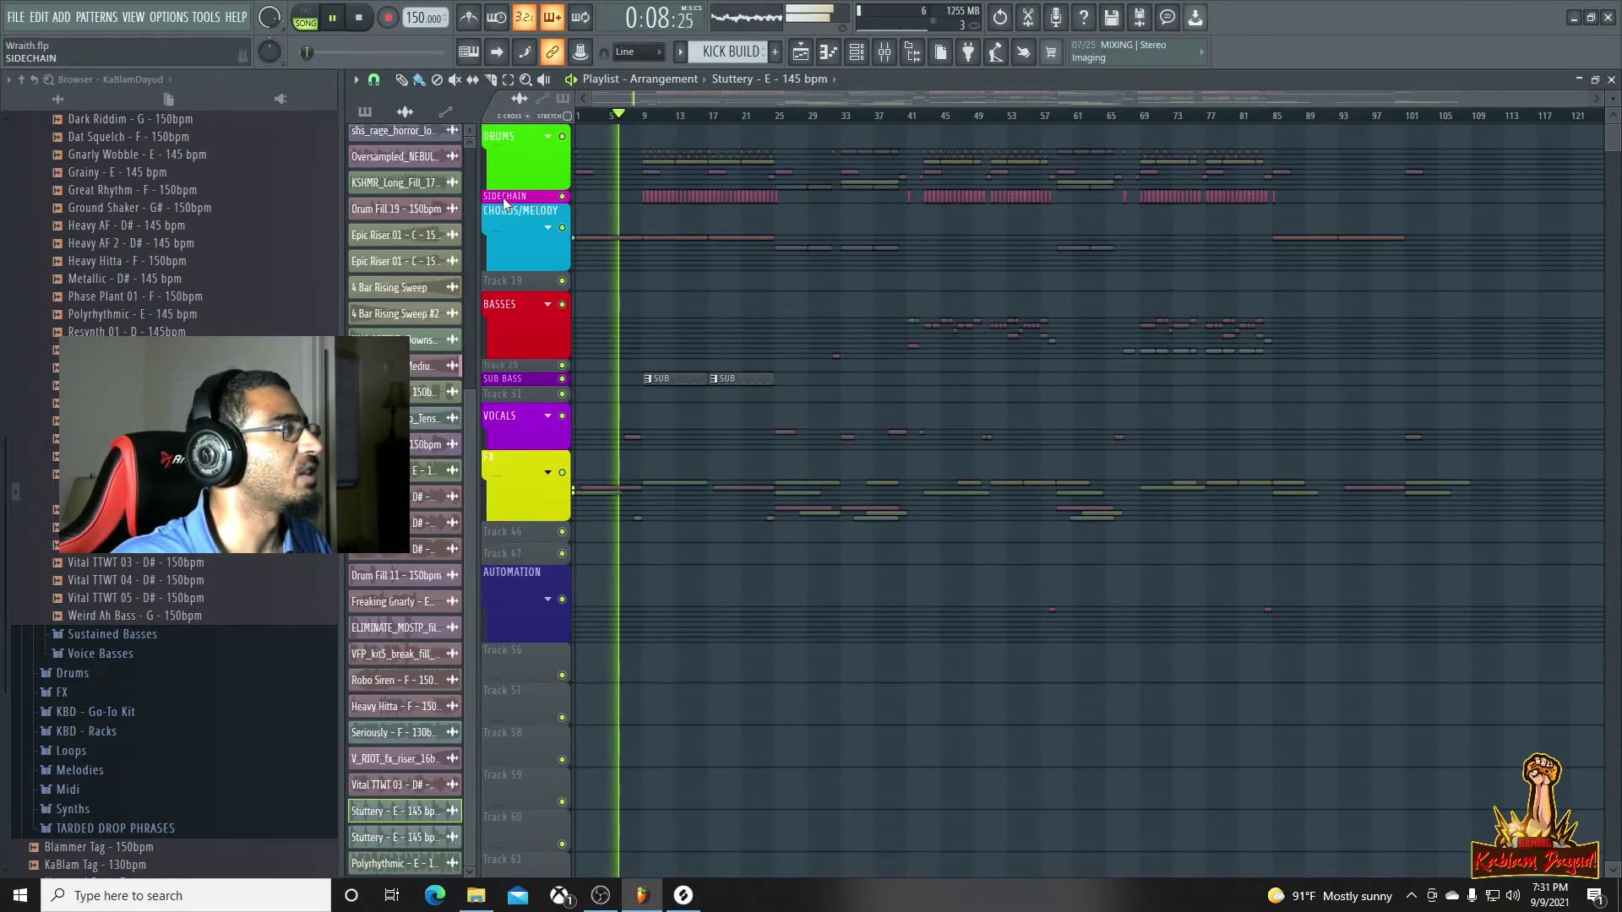
right_click(499, 202)
right_click(496, 229)
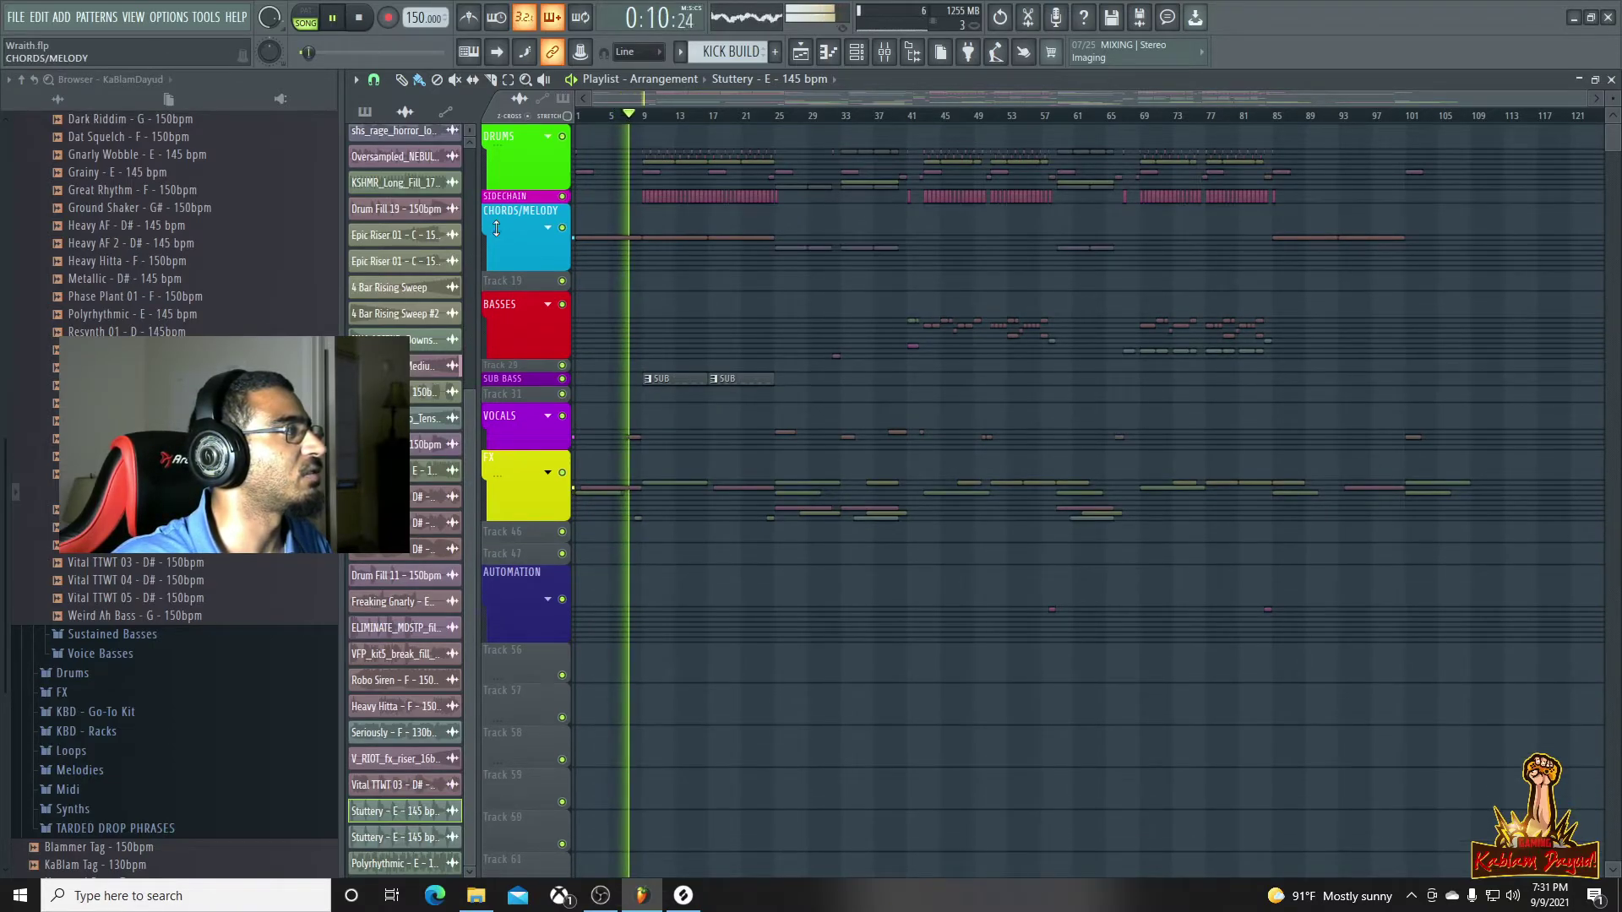
Make SUB the active pattern and try enlarging the SUB BASS track, then undo the last change
double_click(496, 381)
click(801, 53)
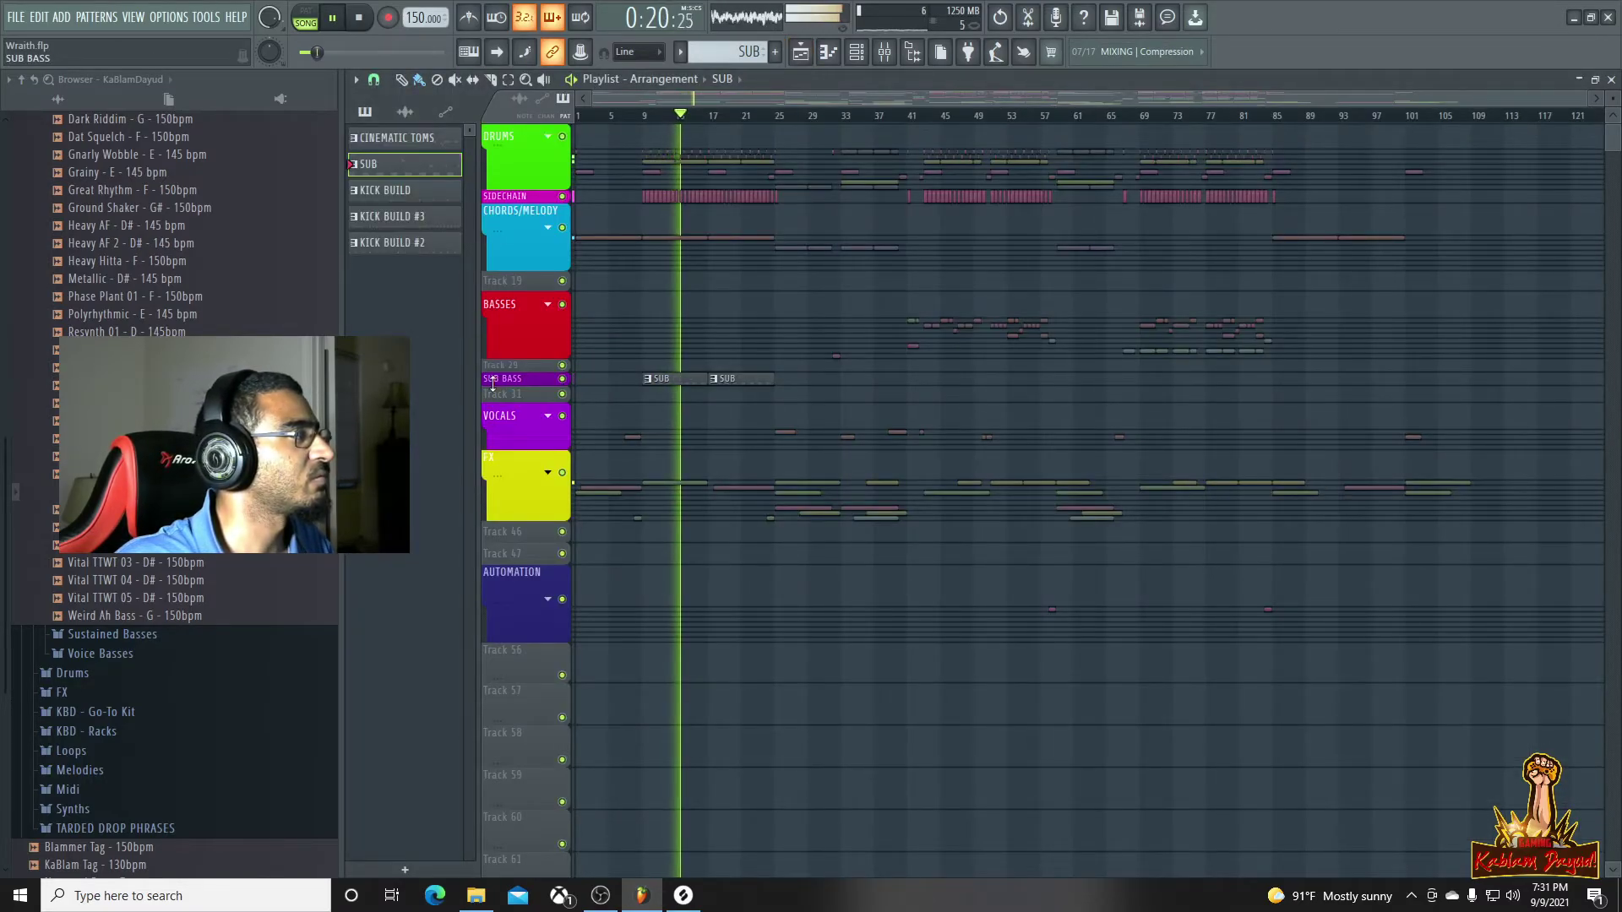
scroll(493, 383, up, 2)
scroll(494, 382, down, 2)
drag(493, 383, 497, 437)
key(ctrl+z)
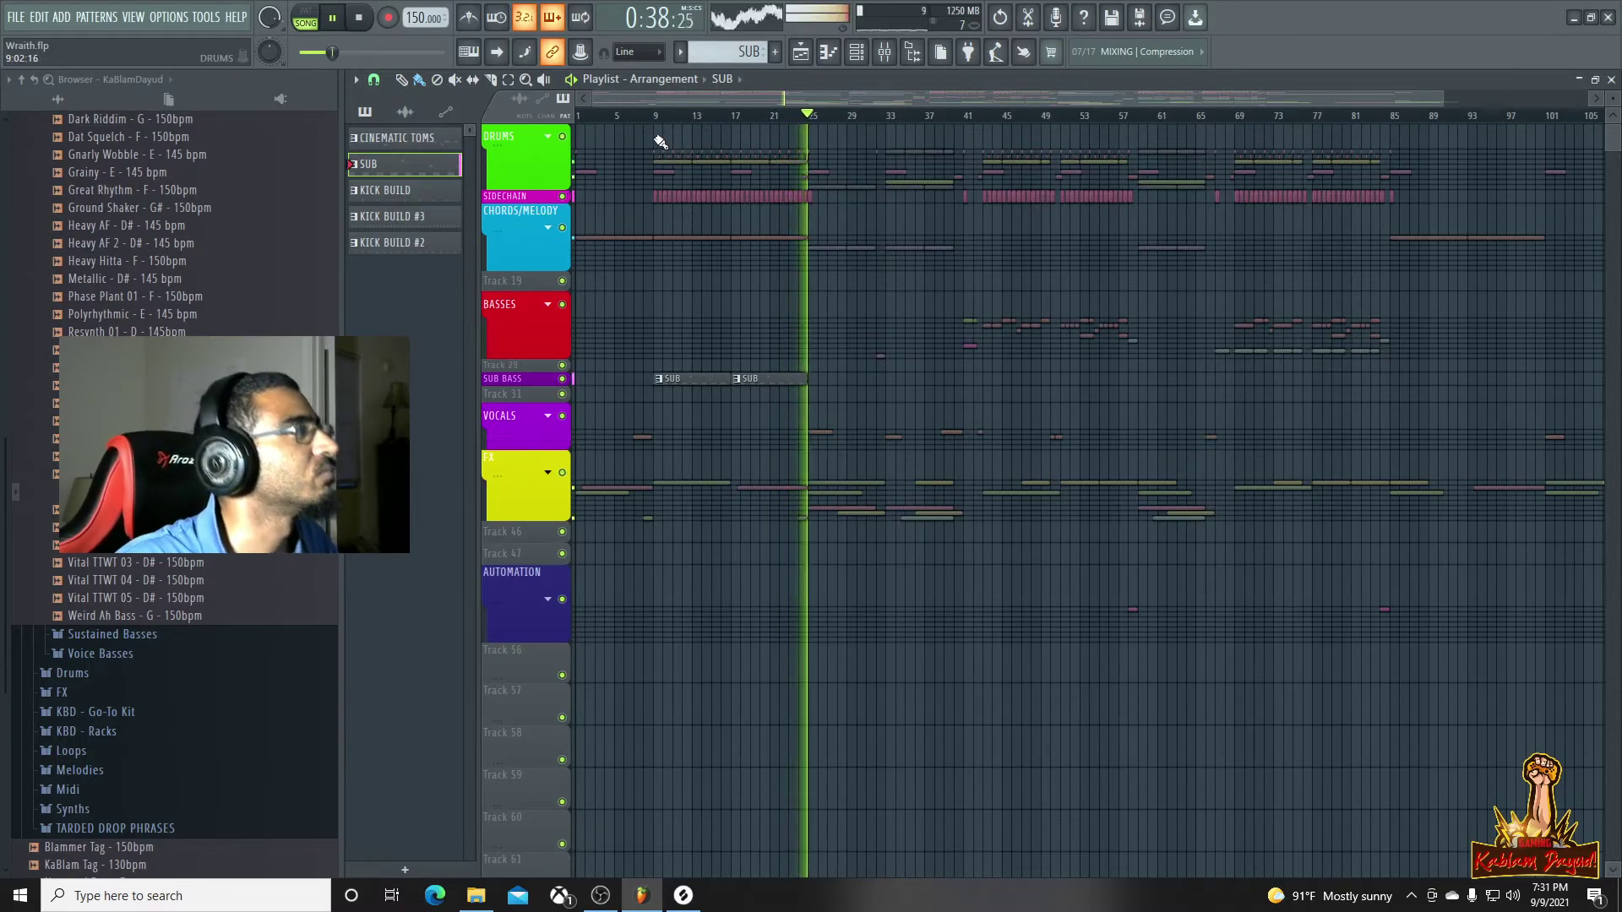
Copy the drum and sidechain clips from bars 9 to 24 so they start at bar 85 under the closing melody
drag(653, 139, 808, 218)
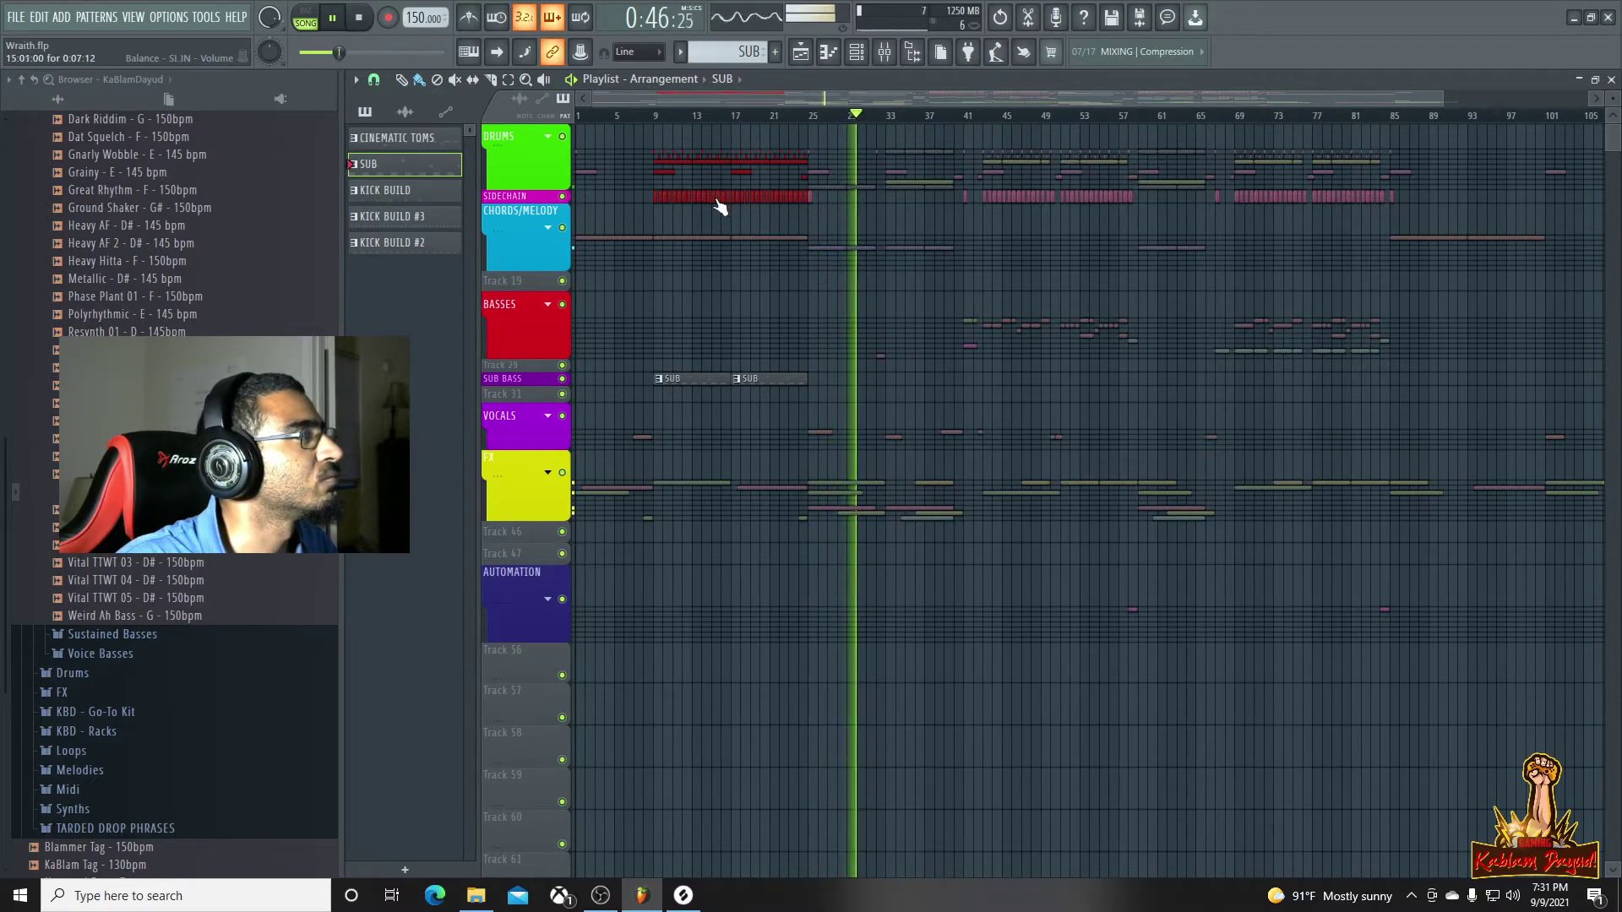
drag(713, 195, 1464, 208)
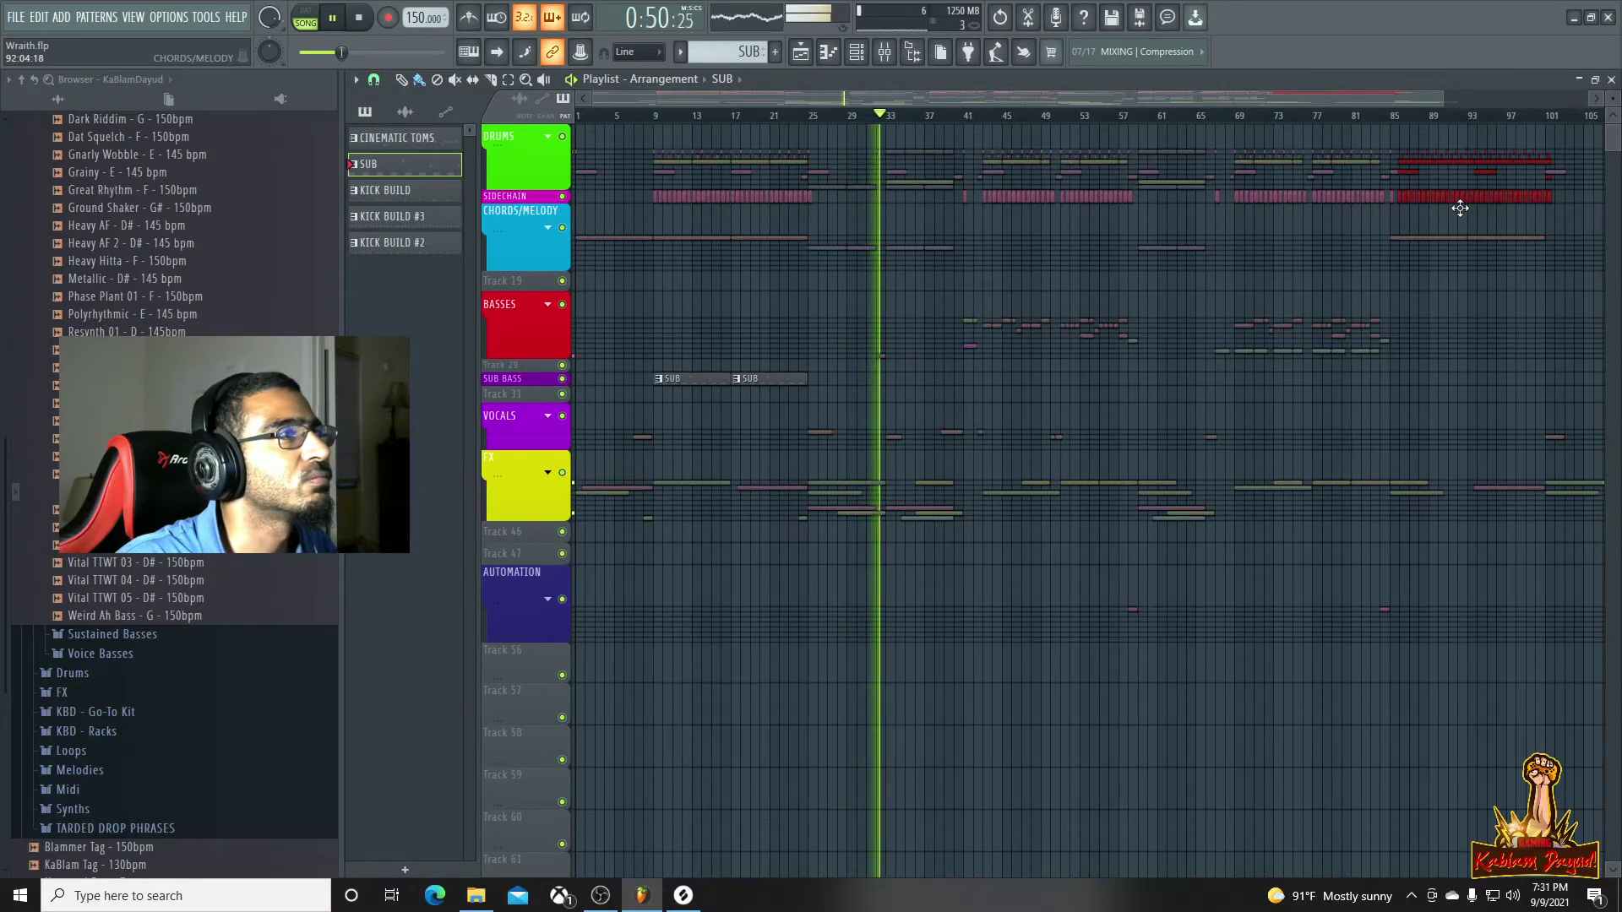
drag(1460, 208, 1452, 208)
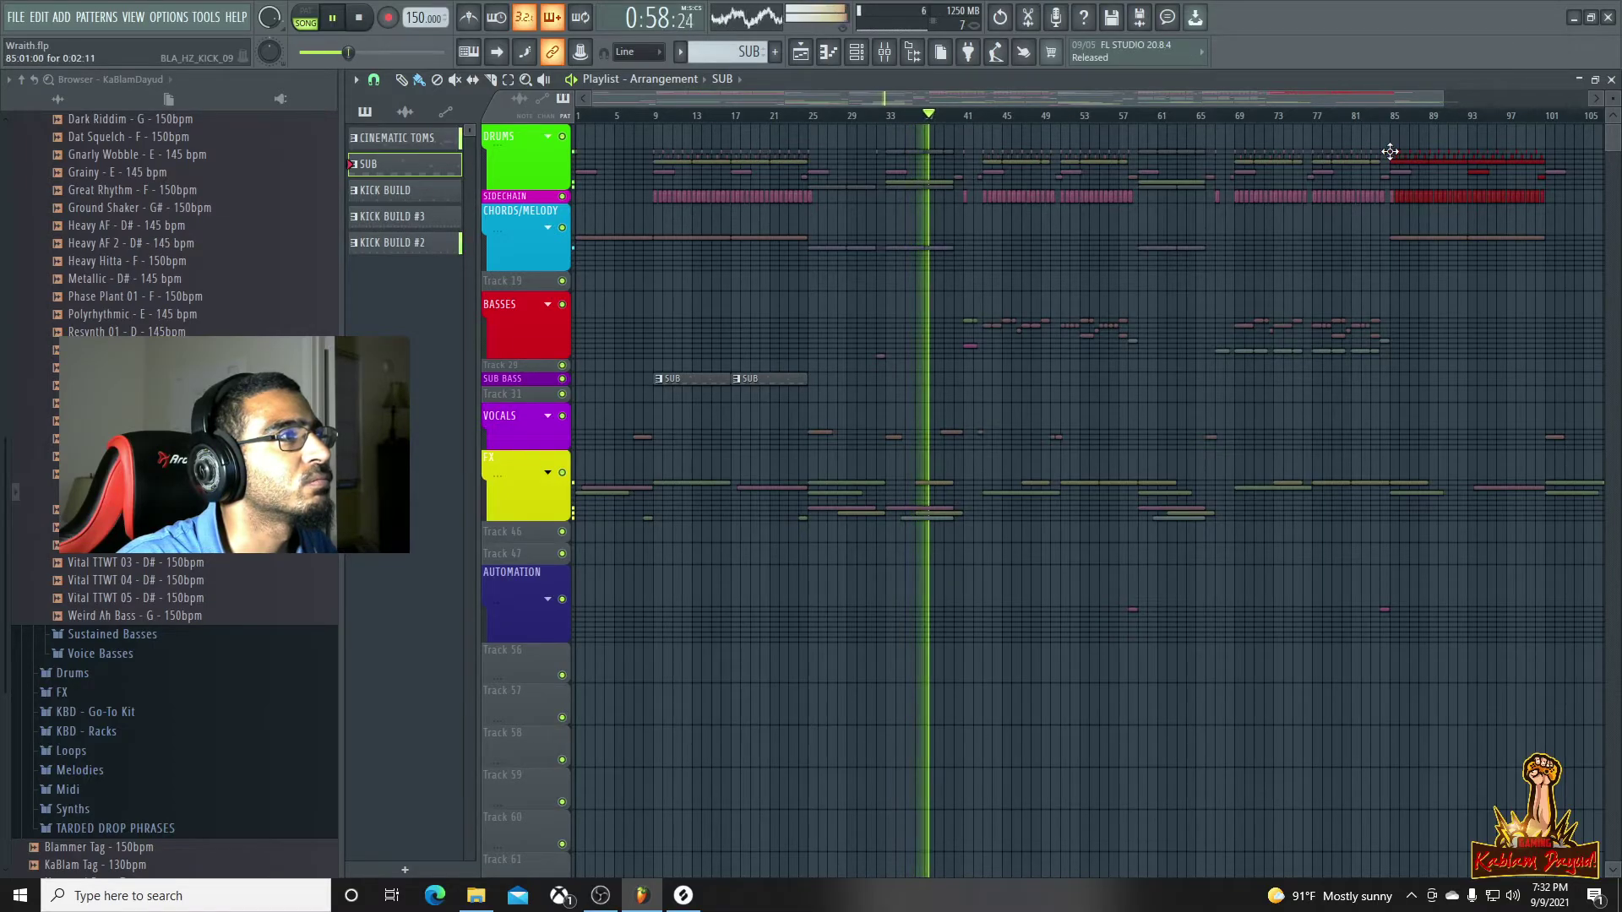
Remove the stray SUB clip from Track 19 and copy both SUB clips from bar 9 to bar 85 on SUB BASS
click(1427, 283)
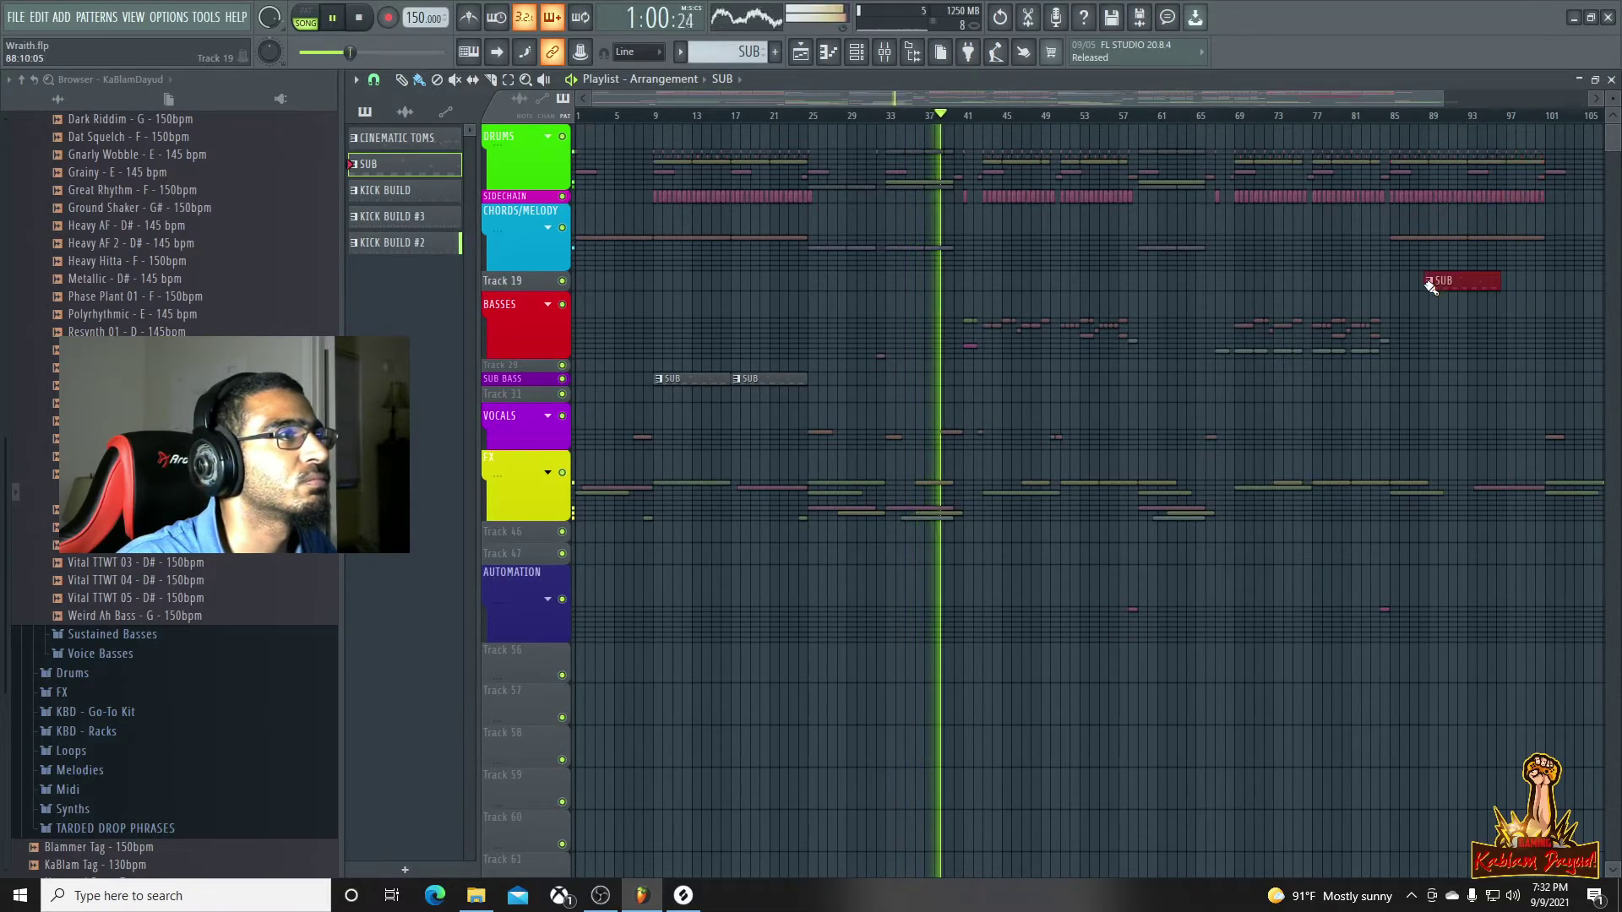
right_click(1480, 285)
drag(794, 380, 1412, 402)
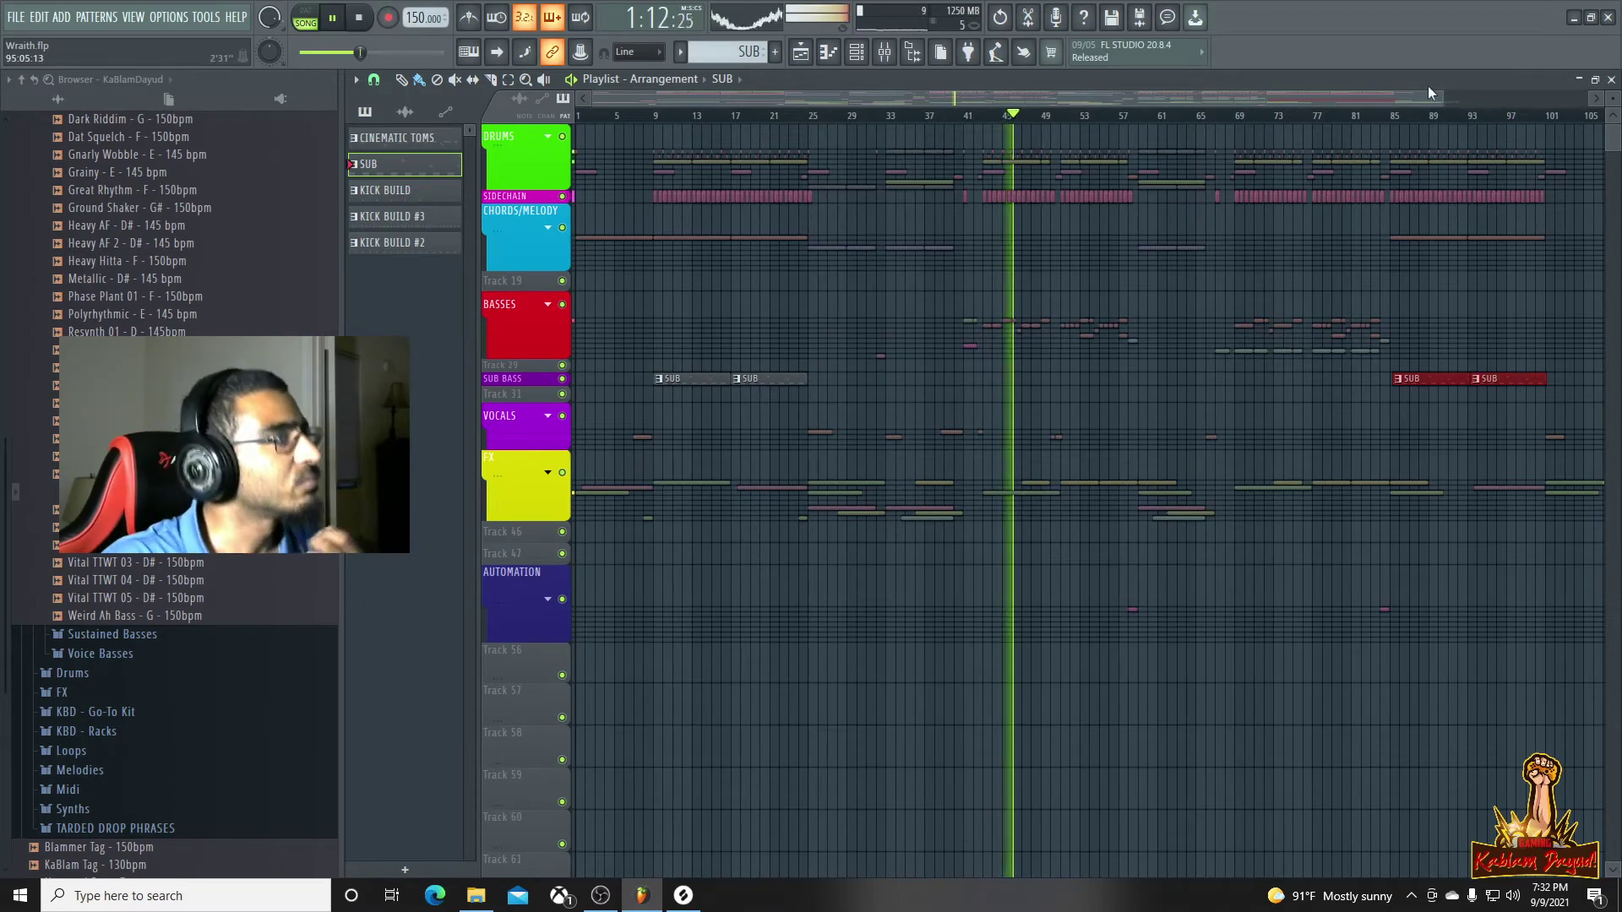
drag(1442, 98, 850, 130)
drag(1073, 100, 1463, 122)
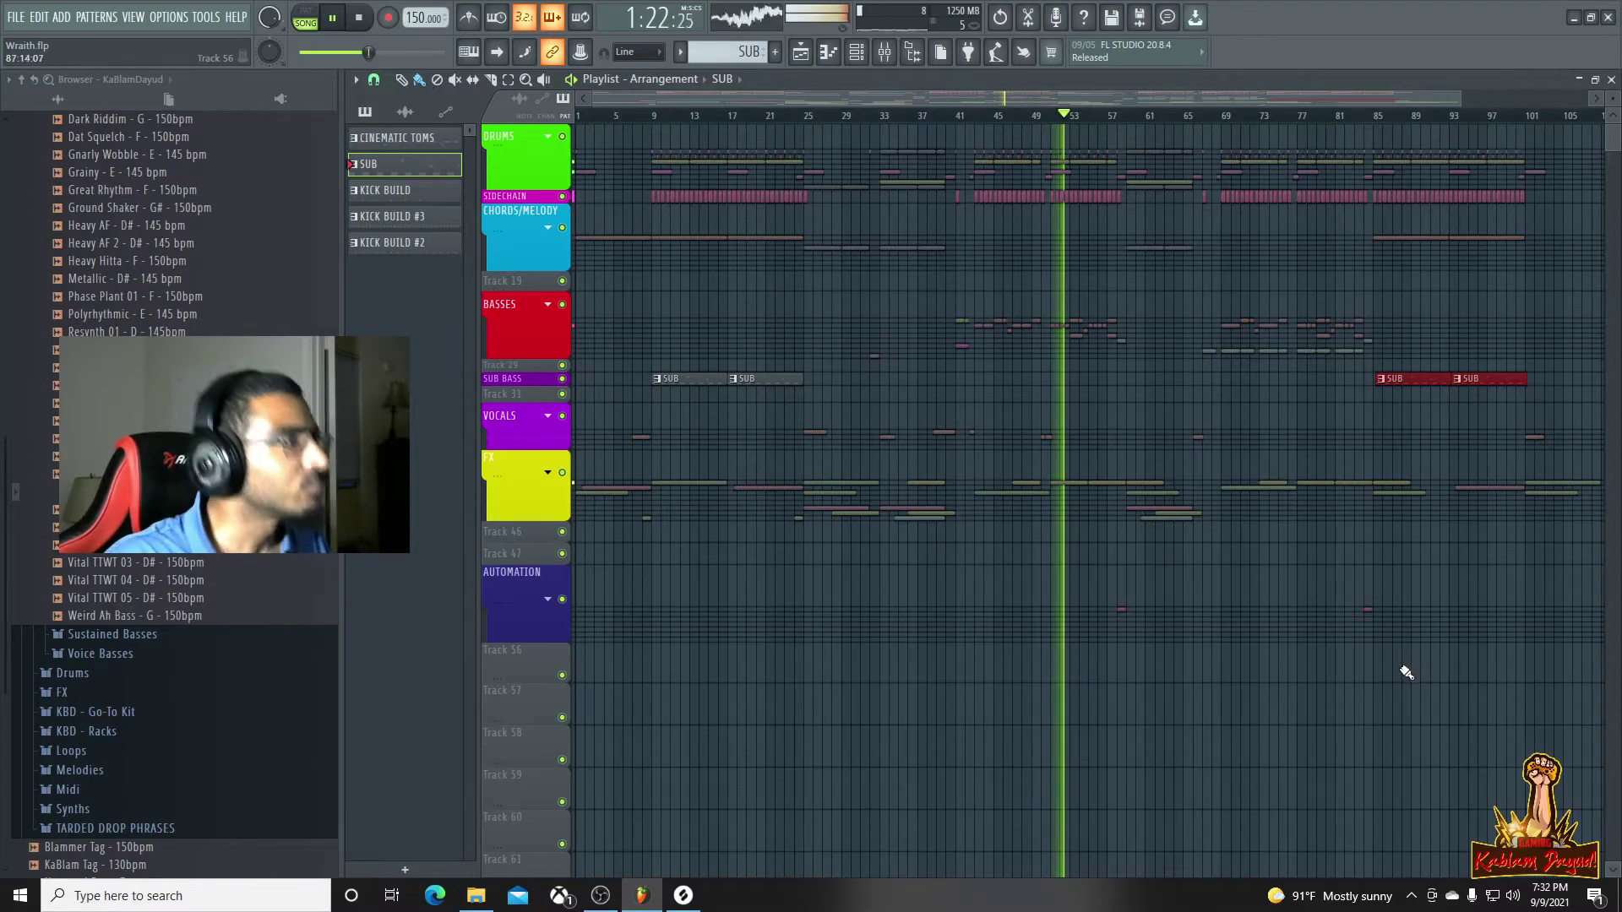
ctrl+scroll(1436, 583, up, 4)
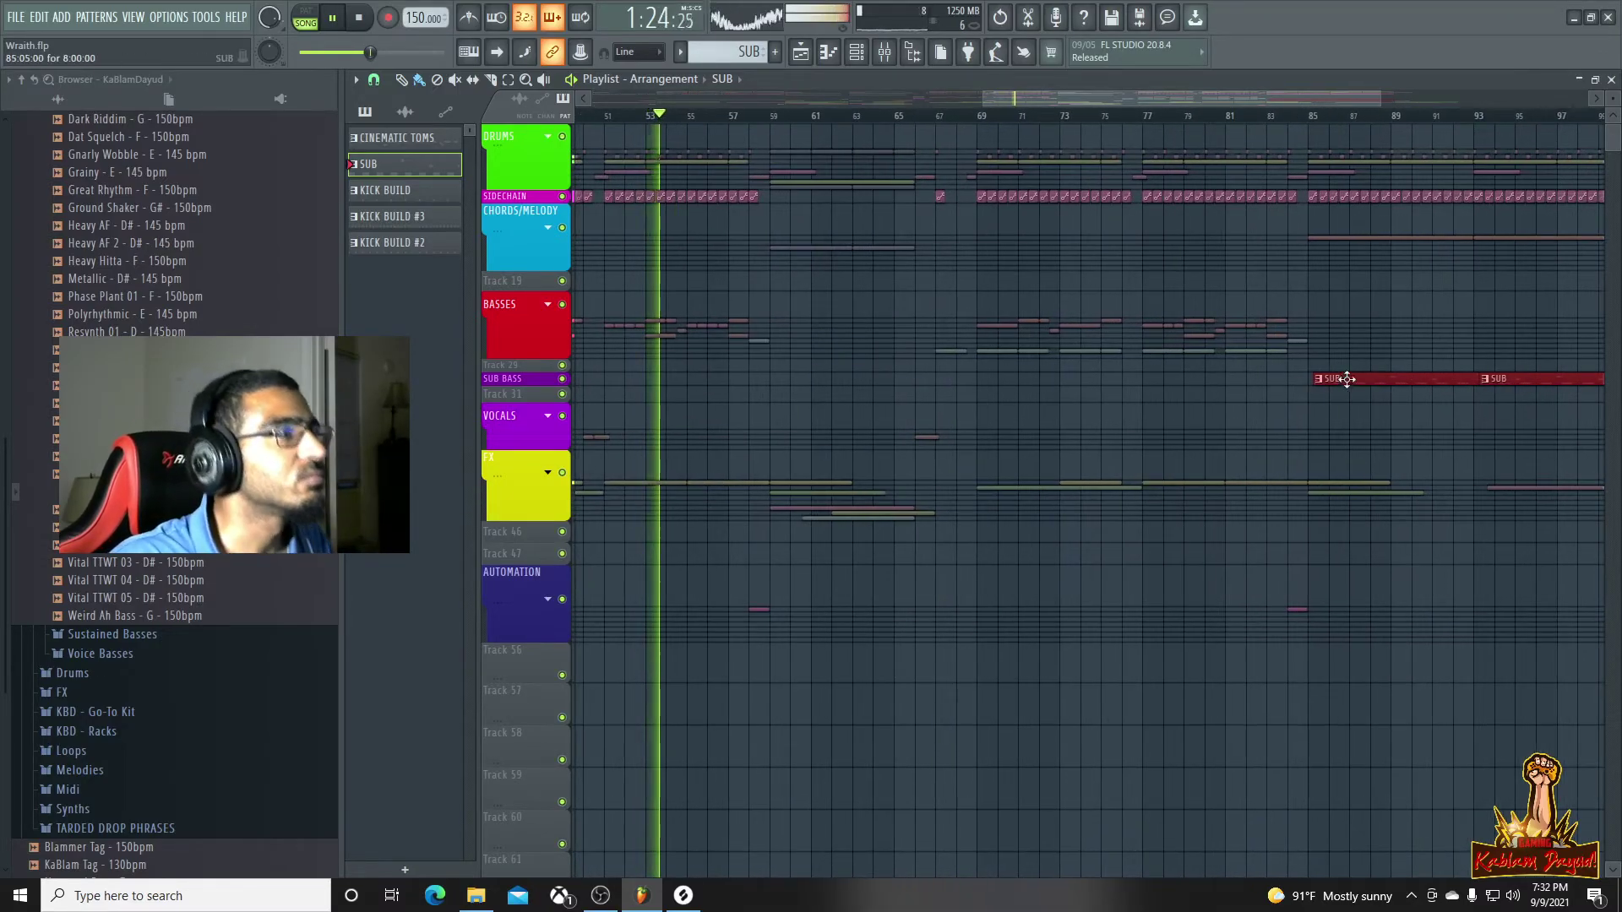
ctrl+scroll(1360, 299, up, 4)
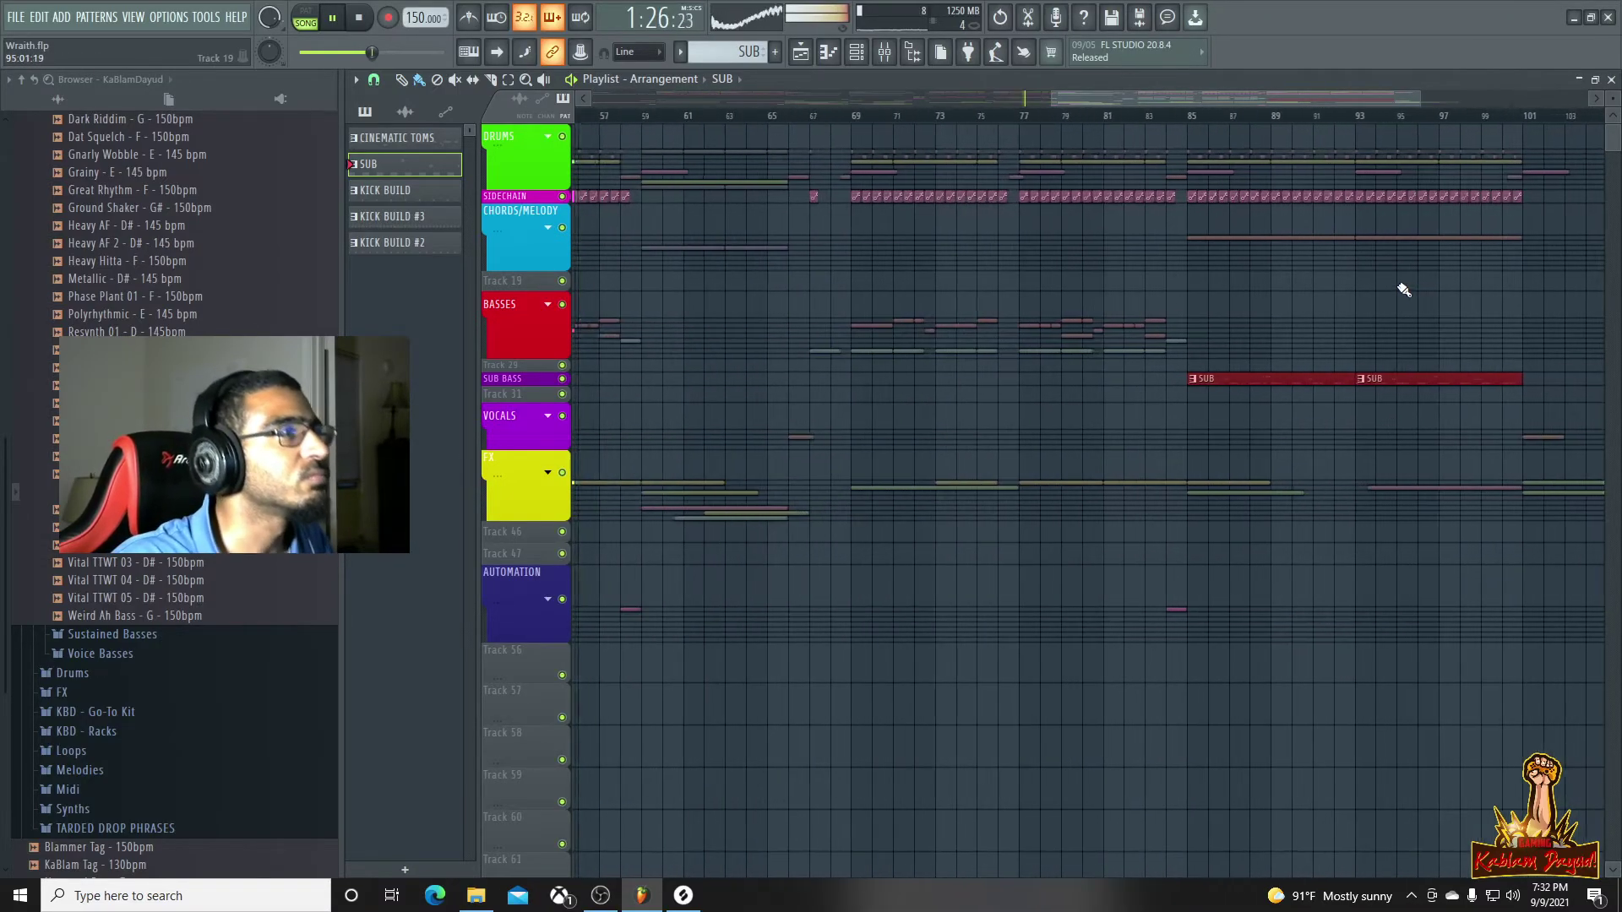
ctrl+scroll(1426, 329, down, 6)
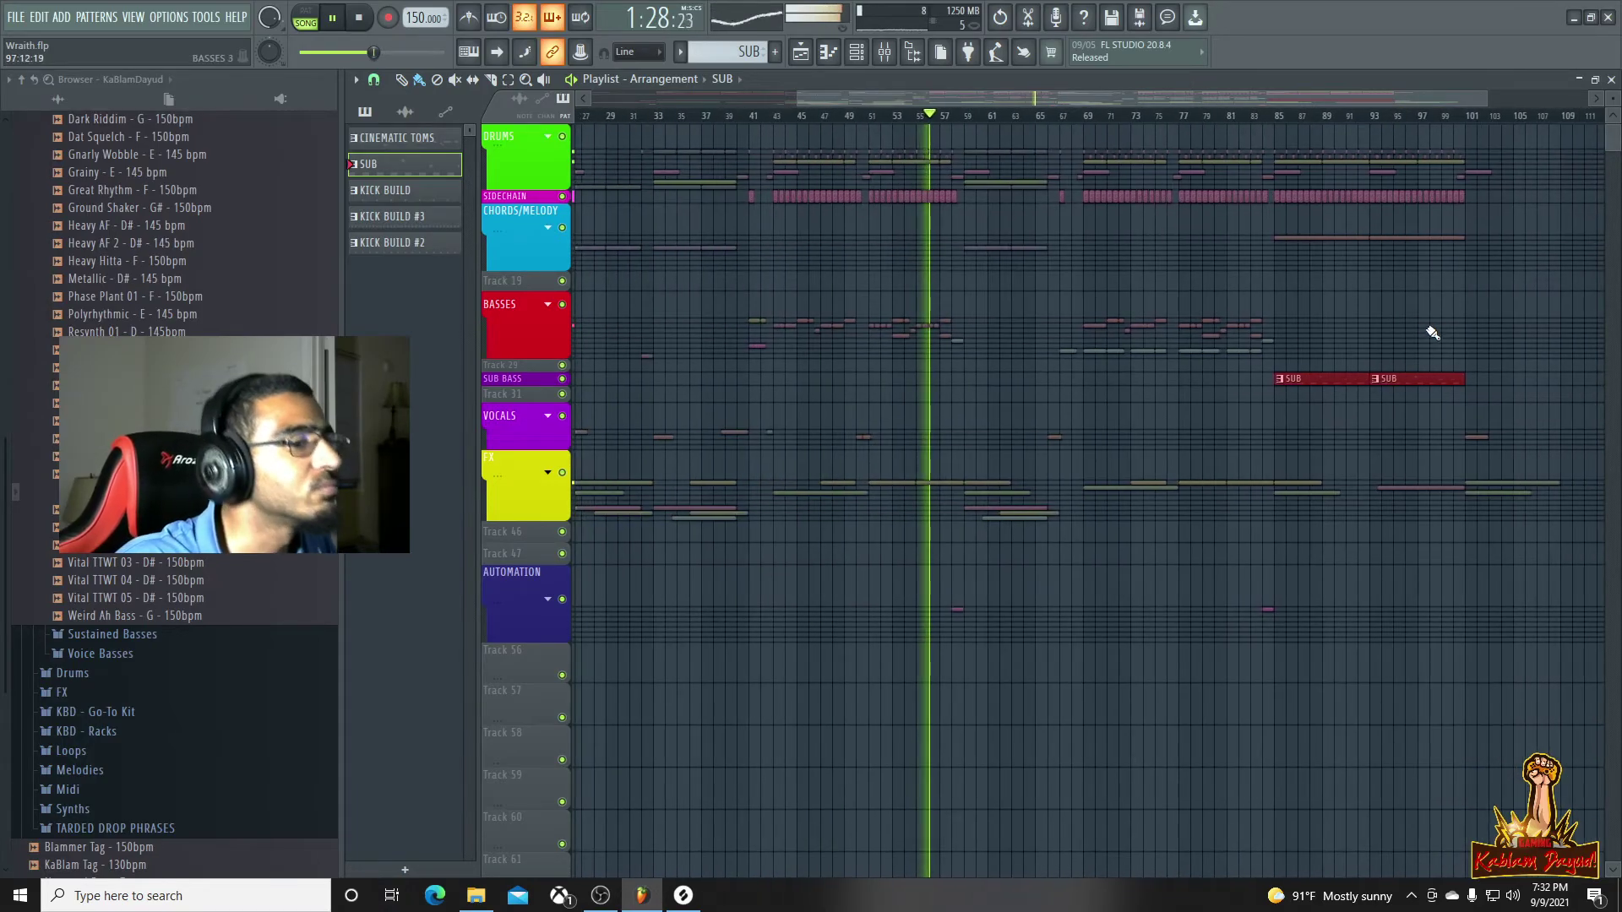
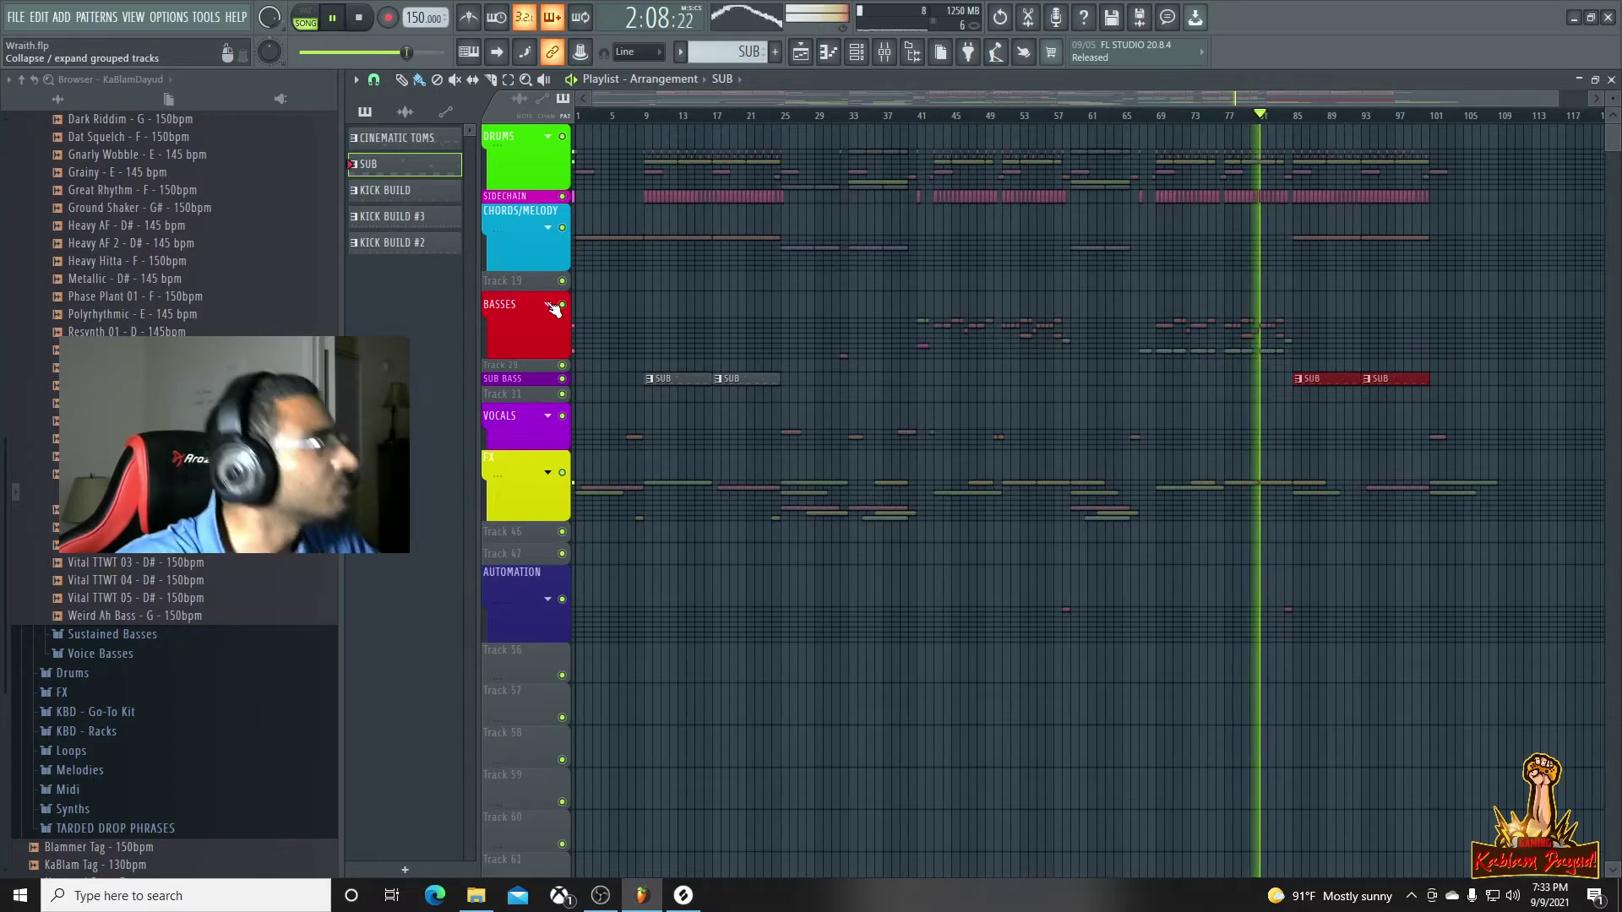
Expand the BASSES group and examine the closing section from bar 85 to about bar 101 during playback
click(550, 306)
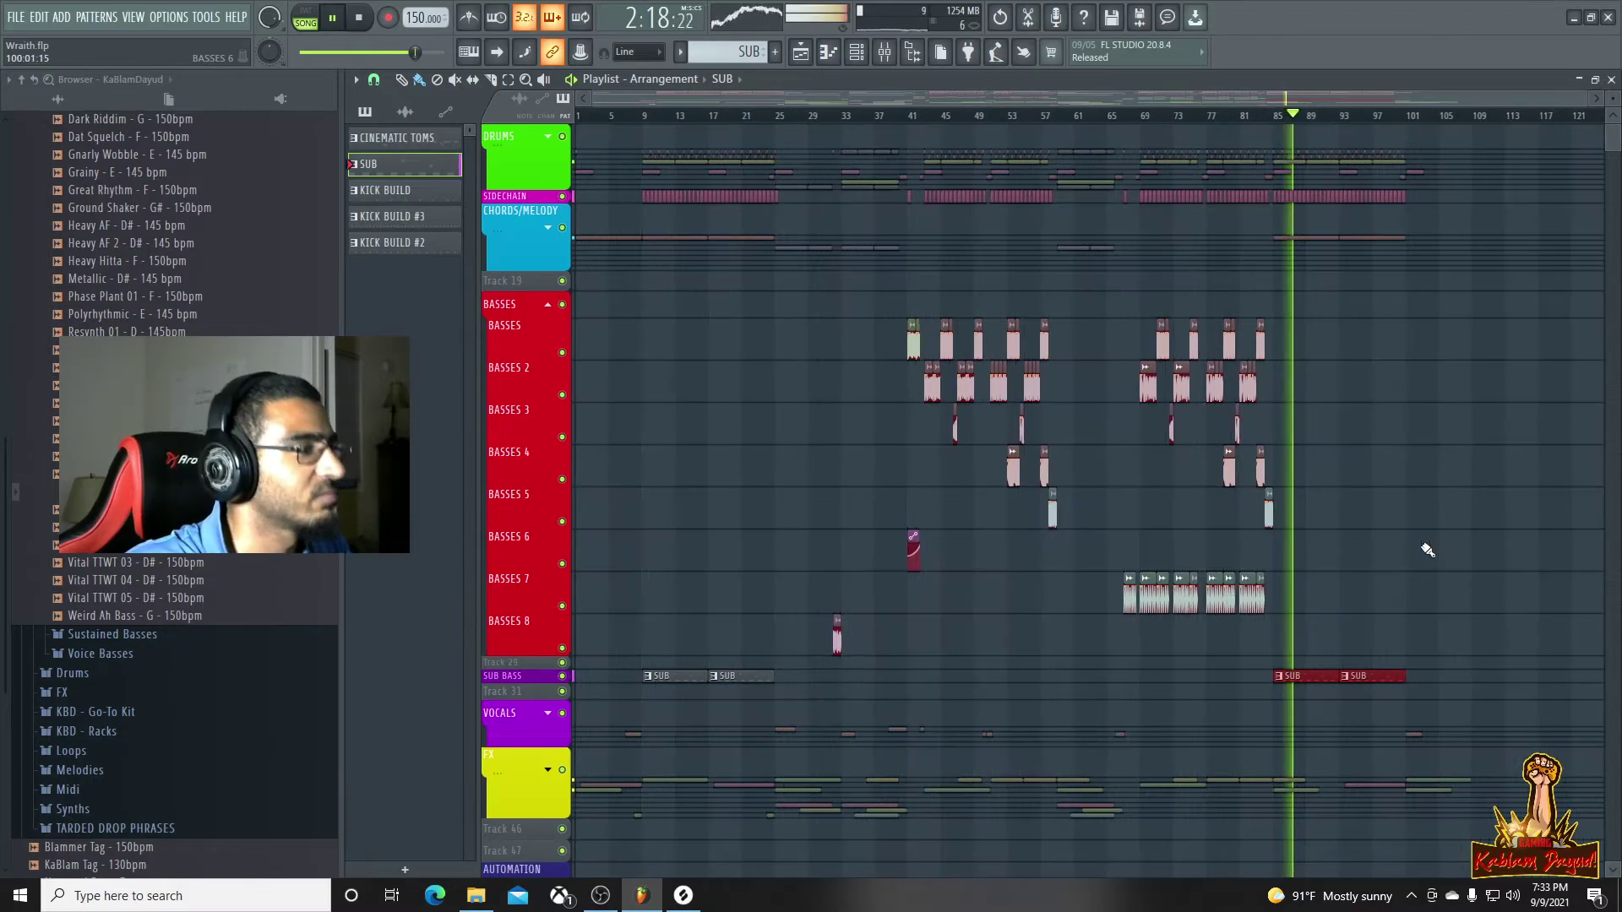
scroll(1354, 545, down, 4)
scroll(1354, 546, up, 4)
scroll(1351, 547, down, 5)
scroll(1305, 617, up, 4)
scroll(1305, 618, up, 1)
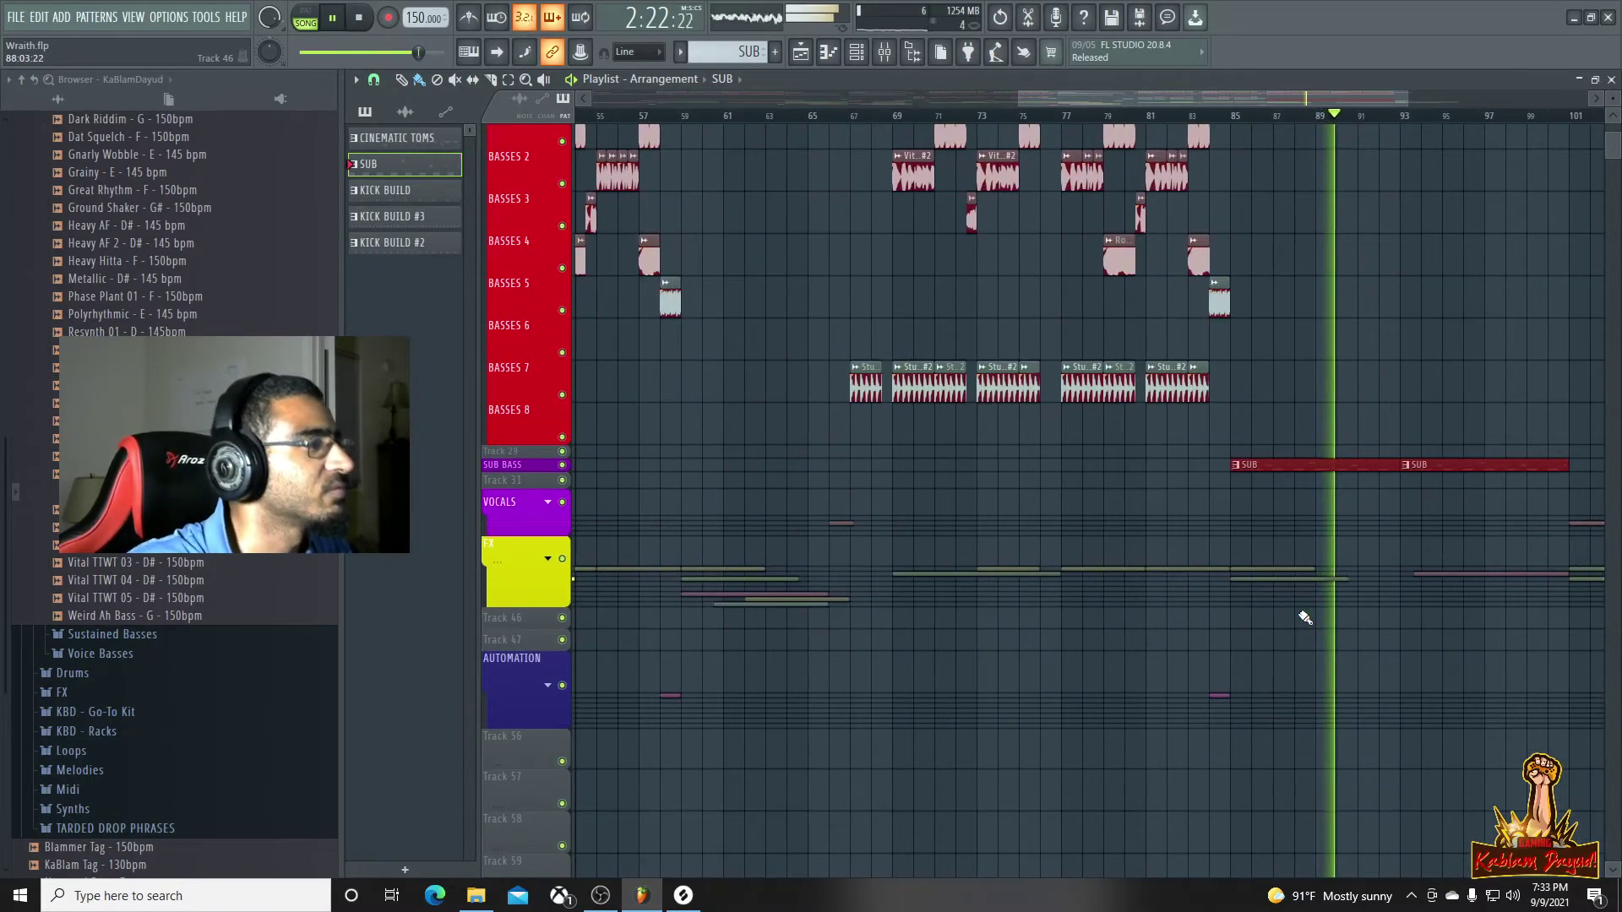
scroll(1305, 618, down, 8)
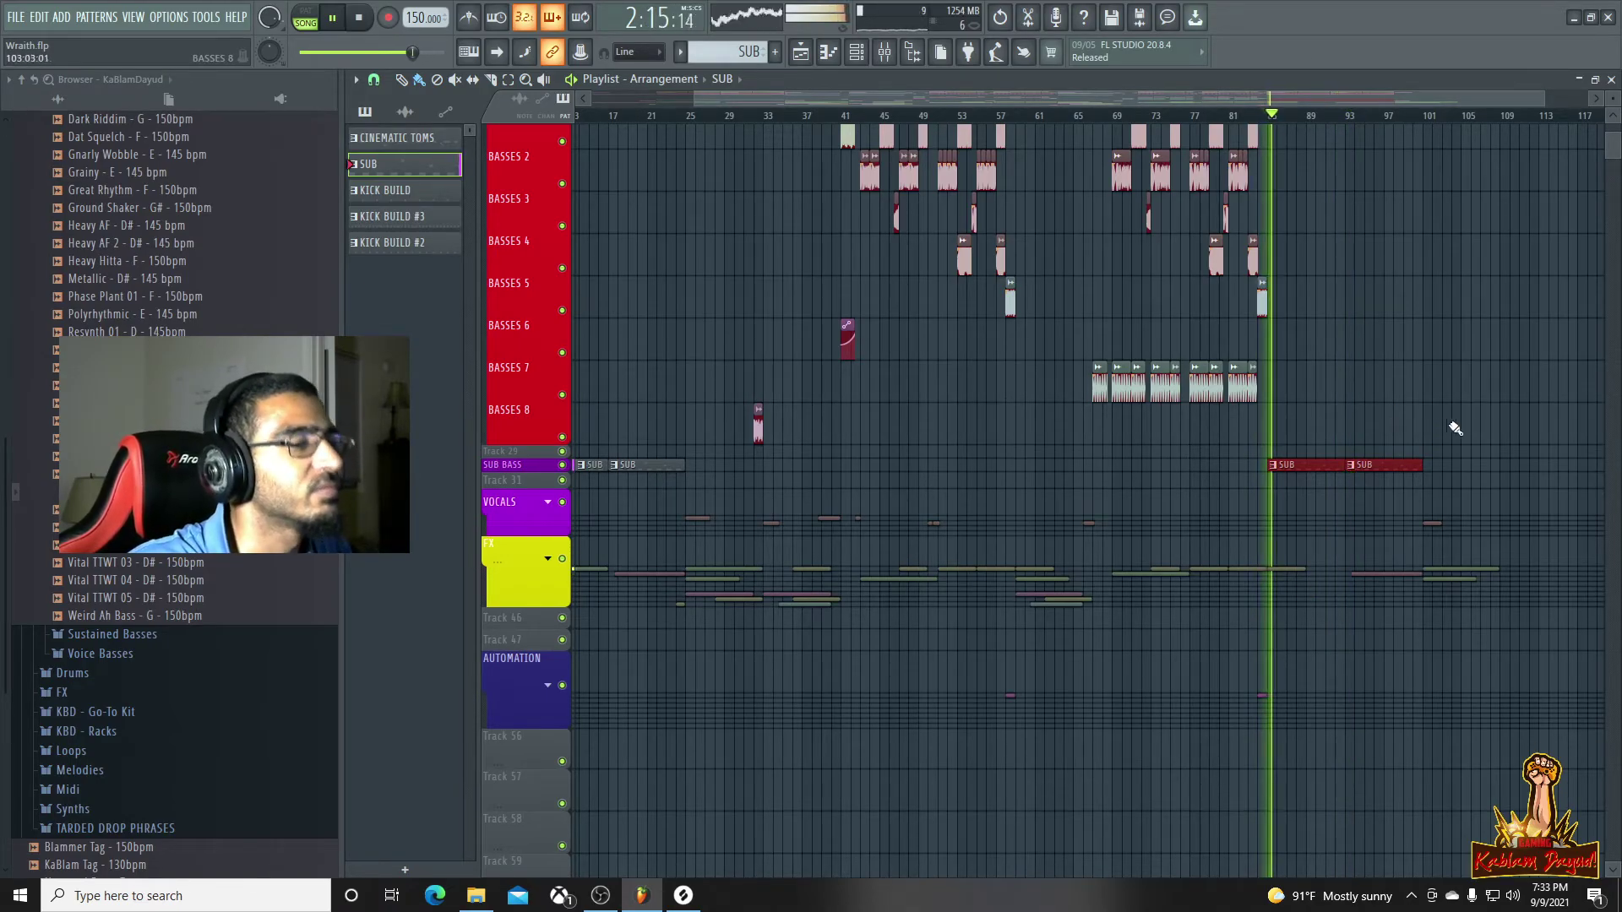
scroll(1470, 419, down, 1)
scroll(1509, 431, up, 3)
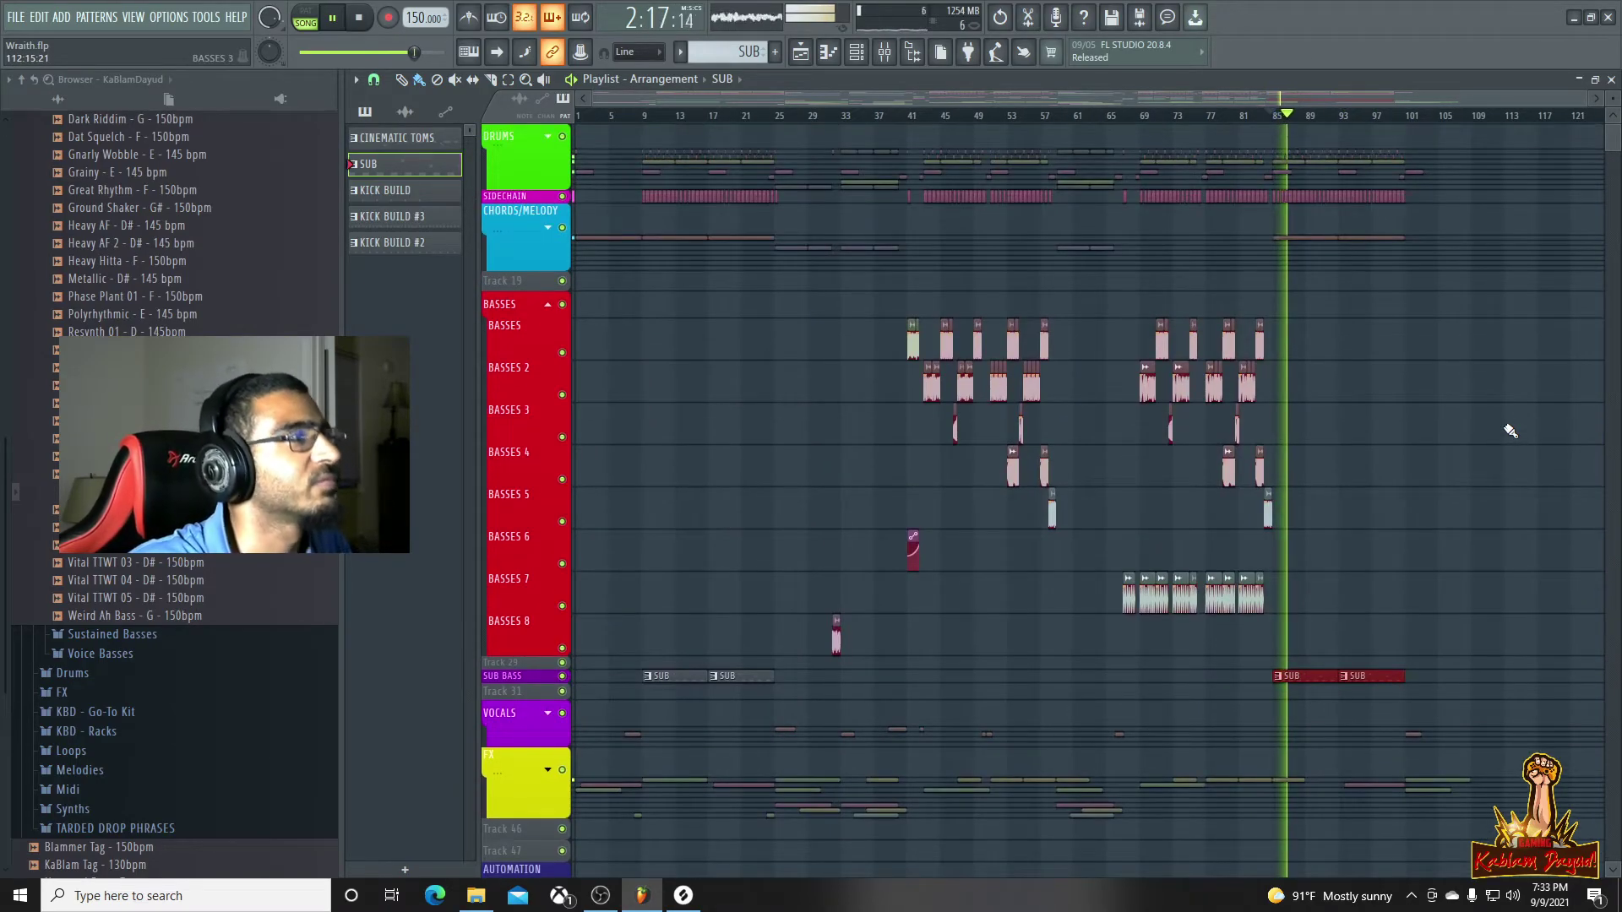
click(1400, 116)
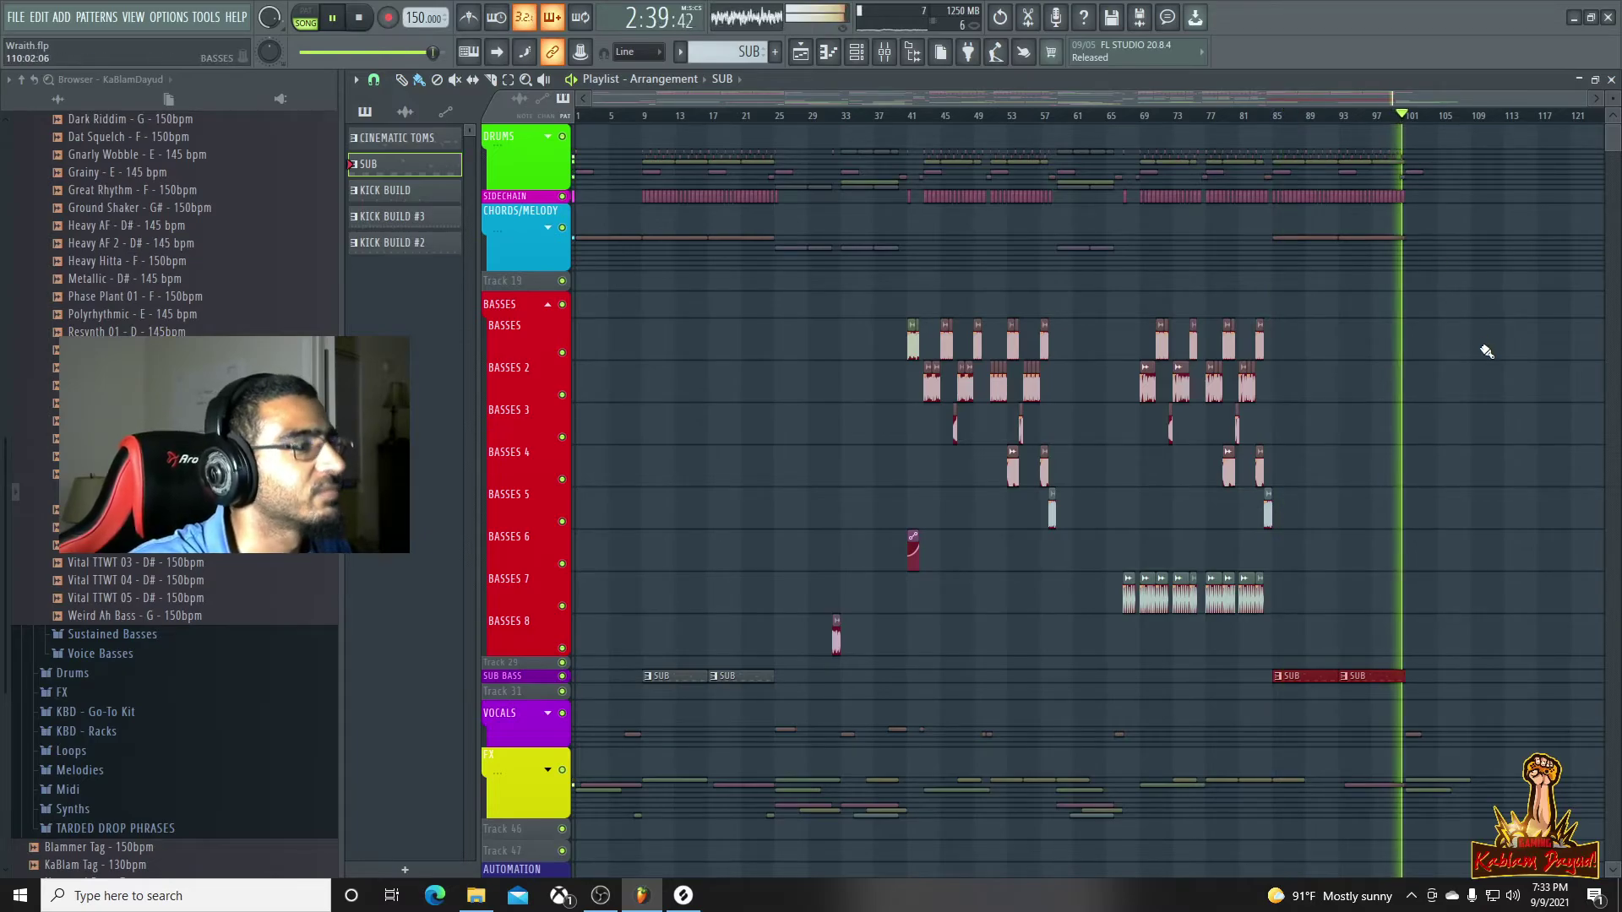
Check the playback running past bar 101 at the end of the closing section, and stop it
scroll(1485, 353, up, 3)
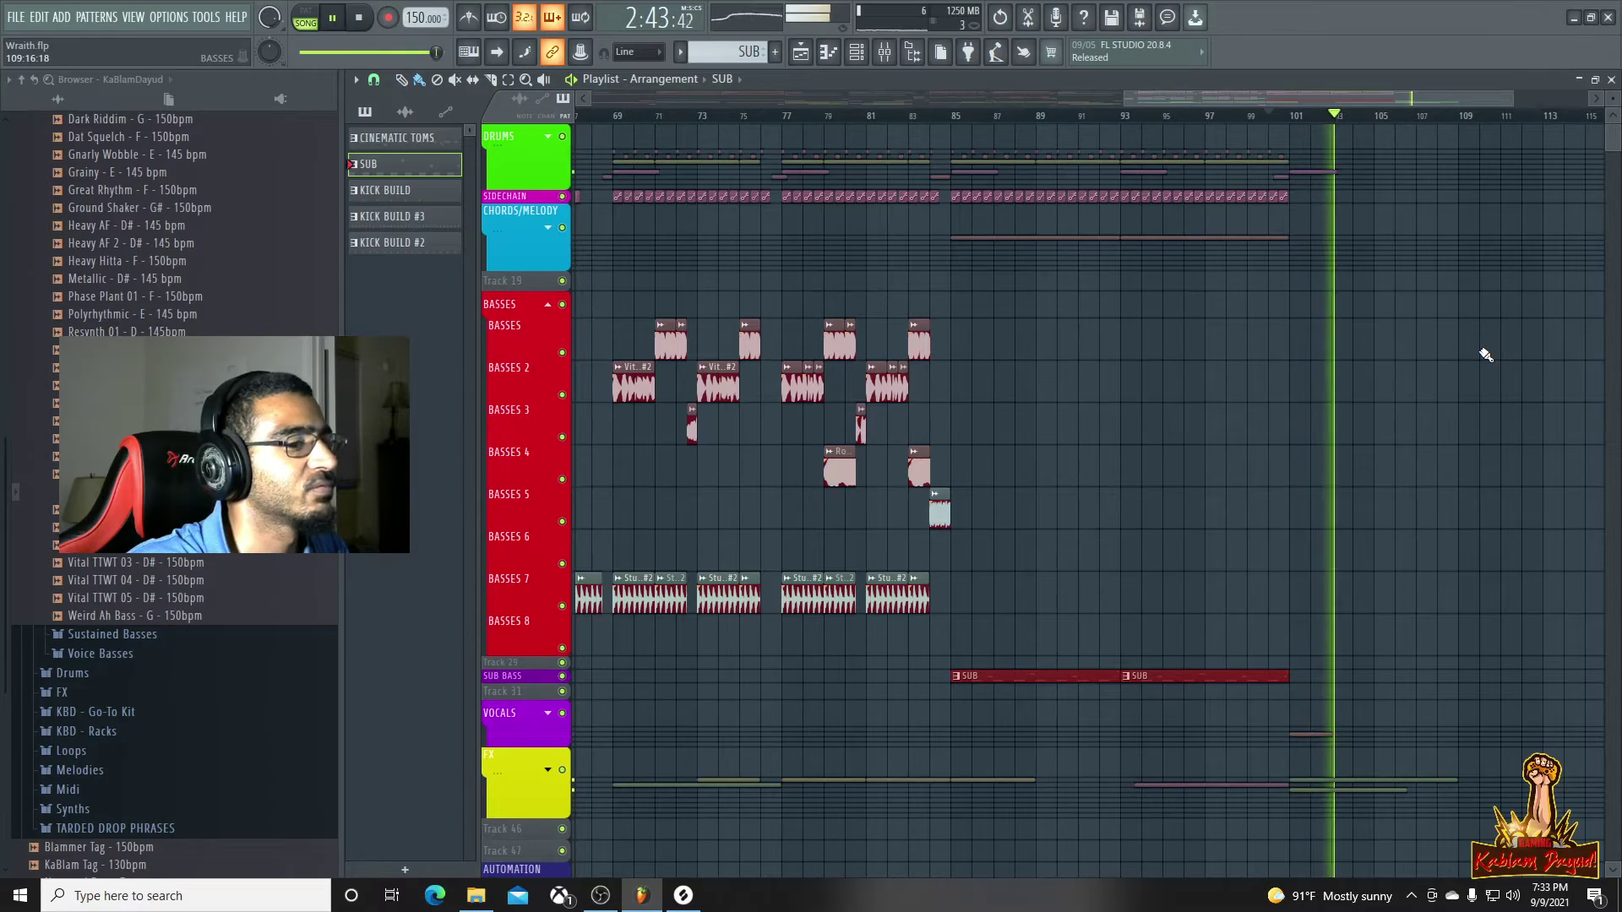
scroll(1469, 135, down, 3)
key(space)
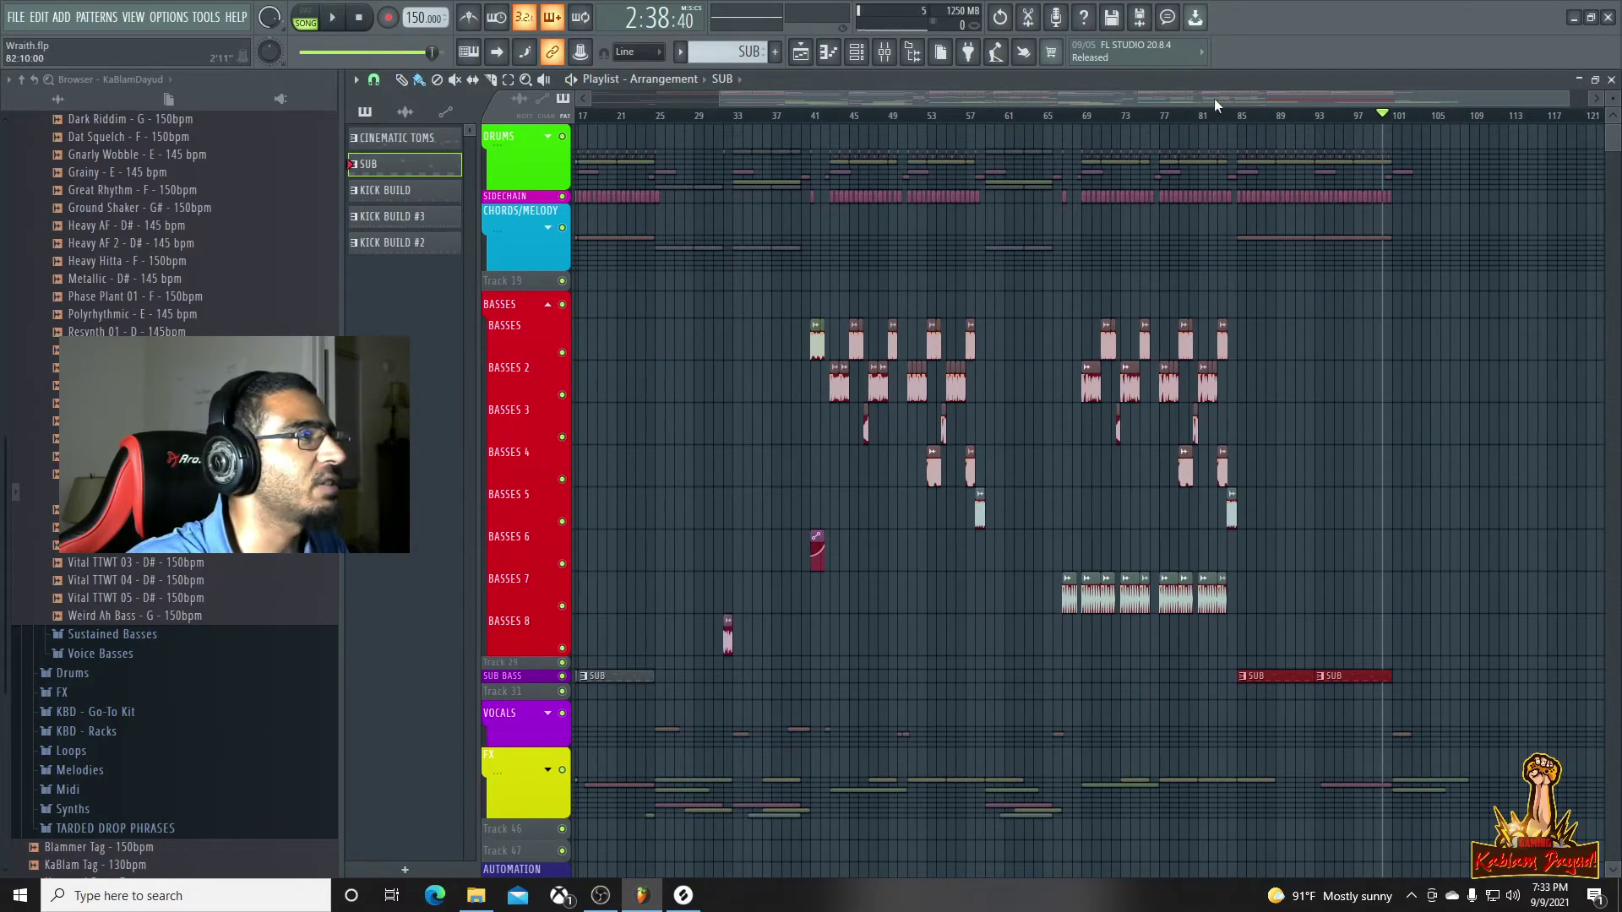
Pick the All Wraith Voice Lines clip at bar 101 on the VOCALS tracks and play the arrangement from bar 25 for comparison
drag(1214, 100, 724, 240)
scroll(703, 442, down, 3)
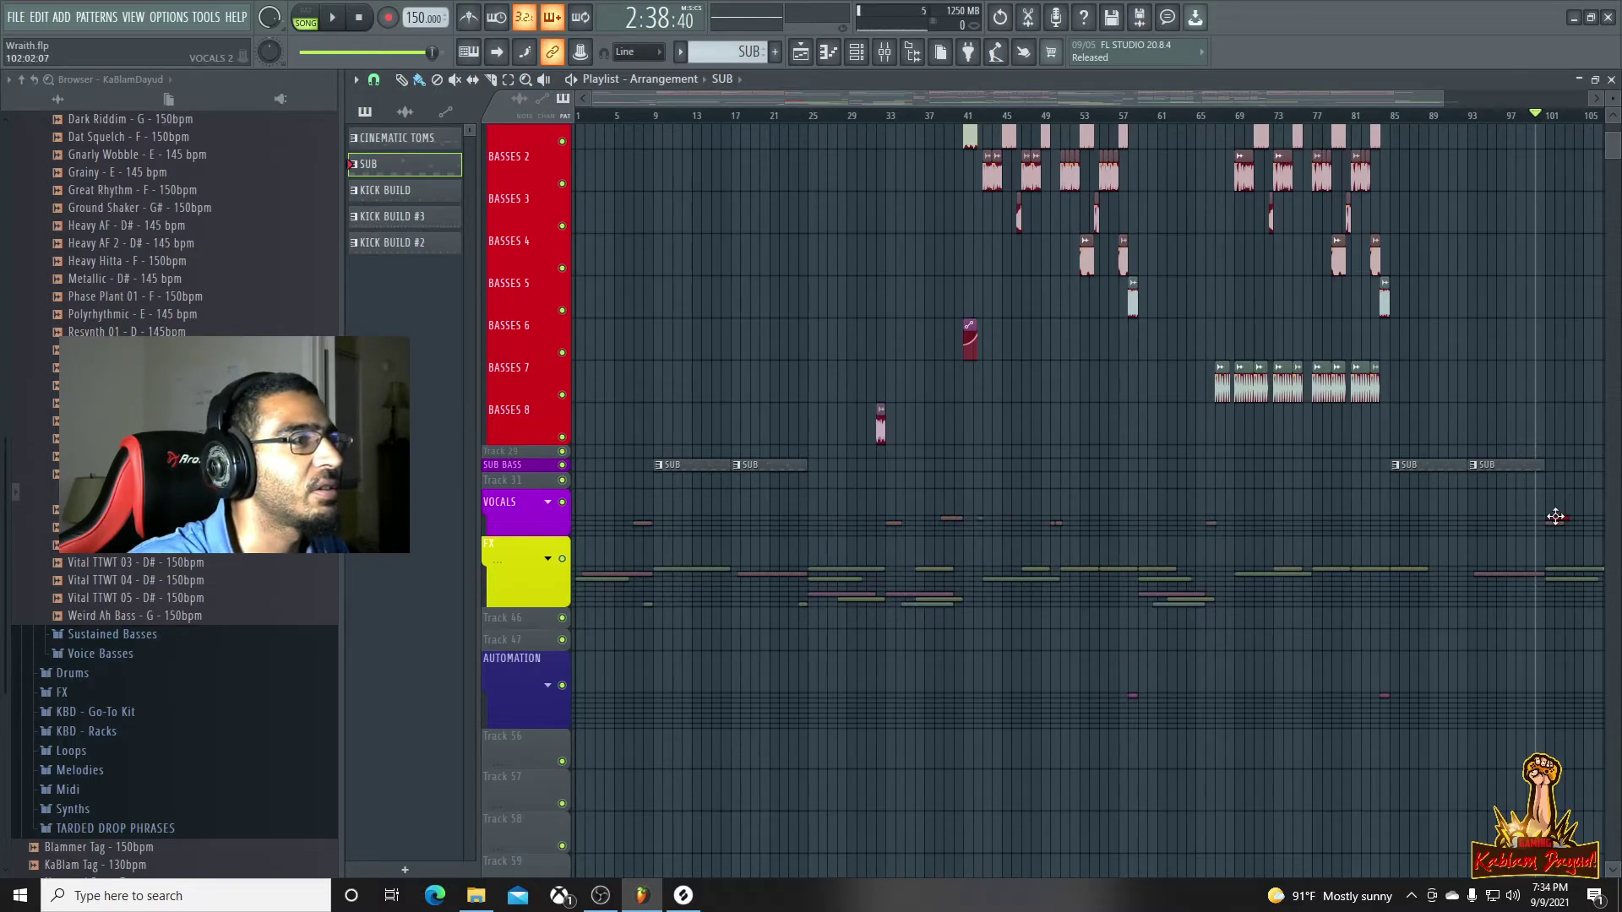
click(1554, 517)
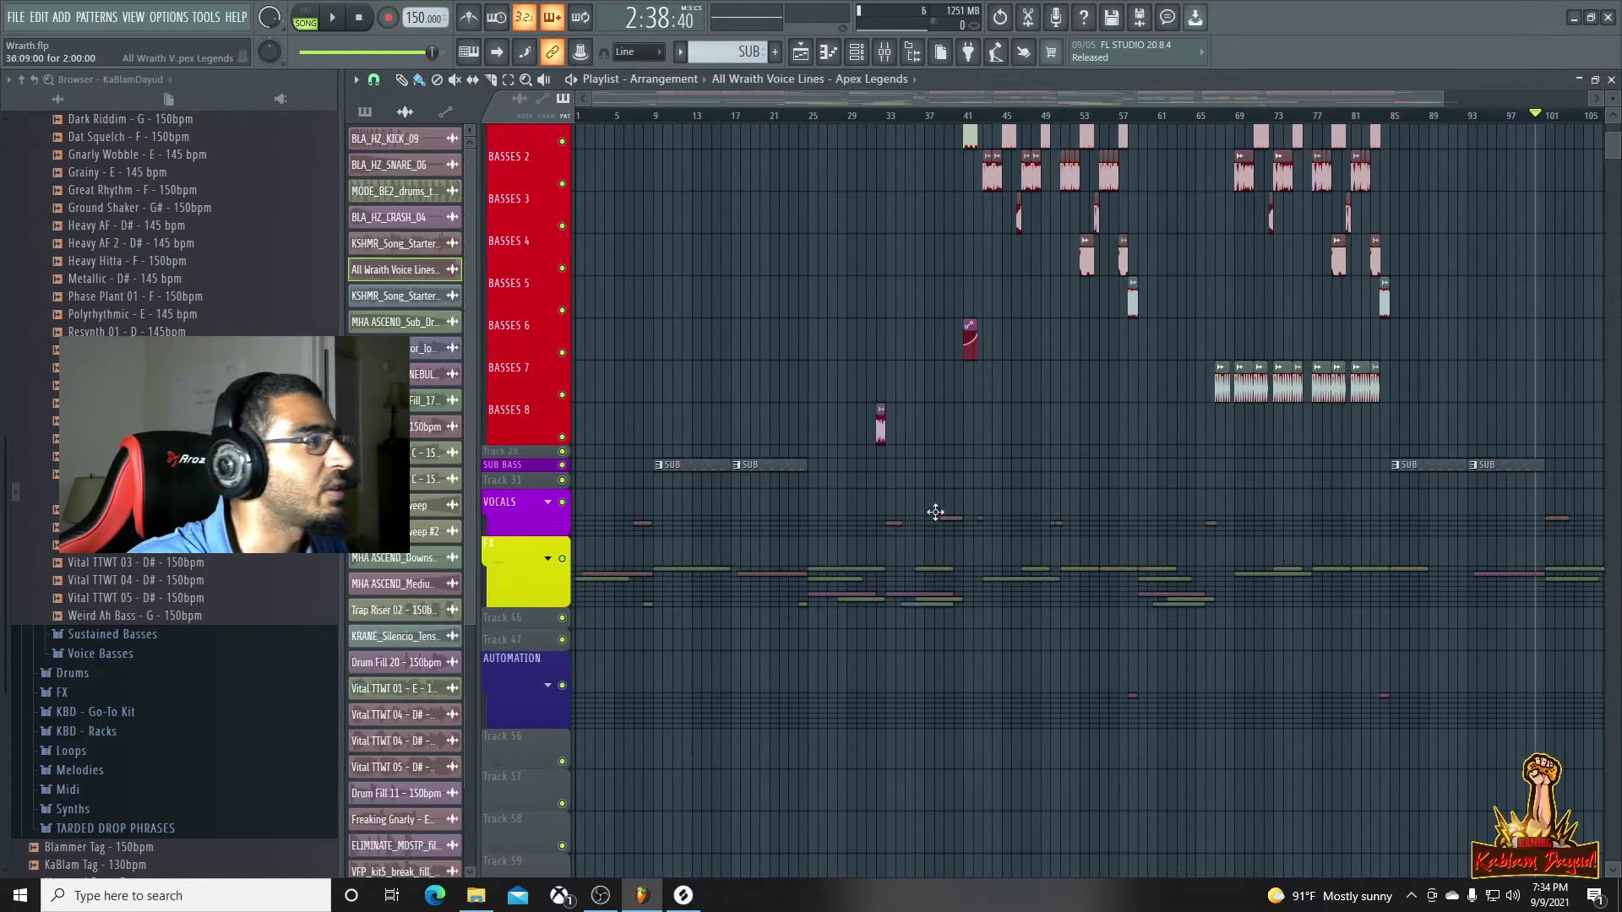
click(808, 115)
key(space)
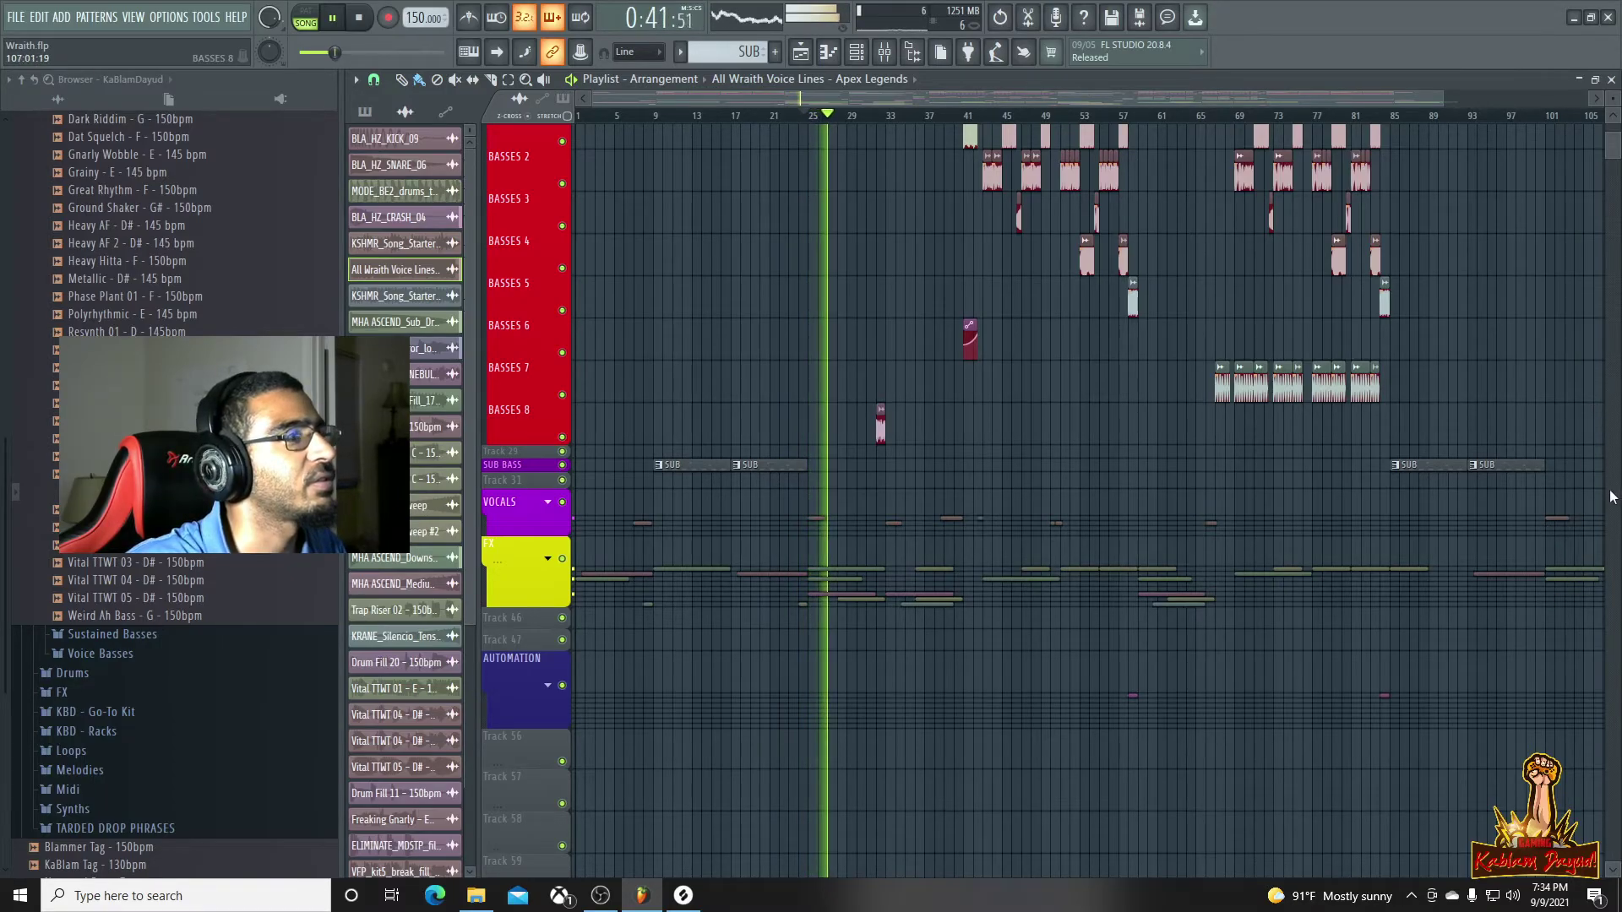
Play the ending from about bar 101 and open the channel settings of its All Wraith Voice Lines vocal clip
click(1504, 122)
click(1537, 119)
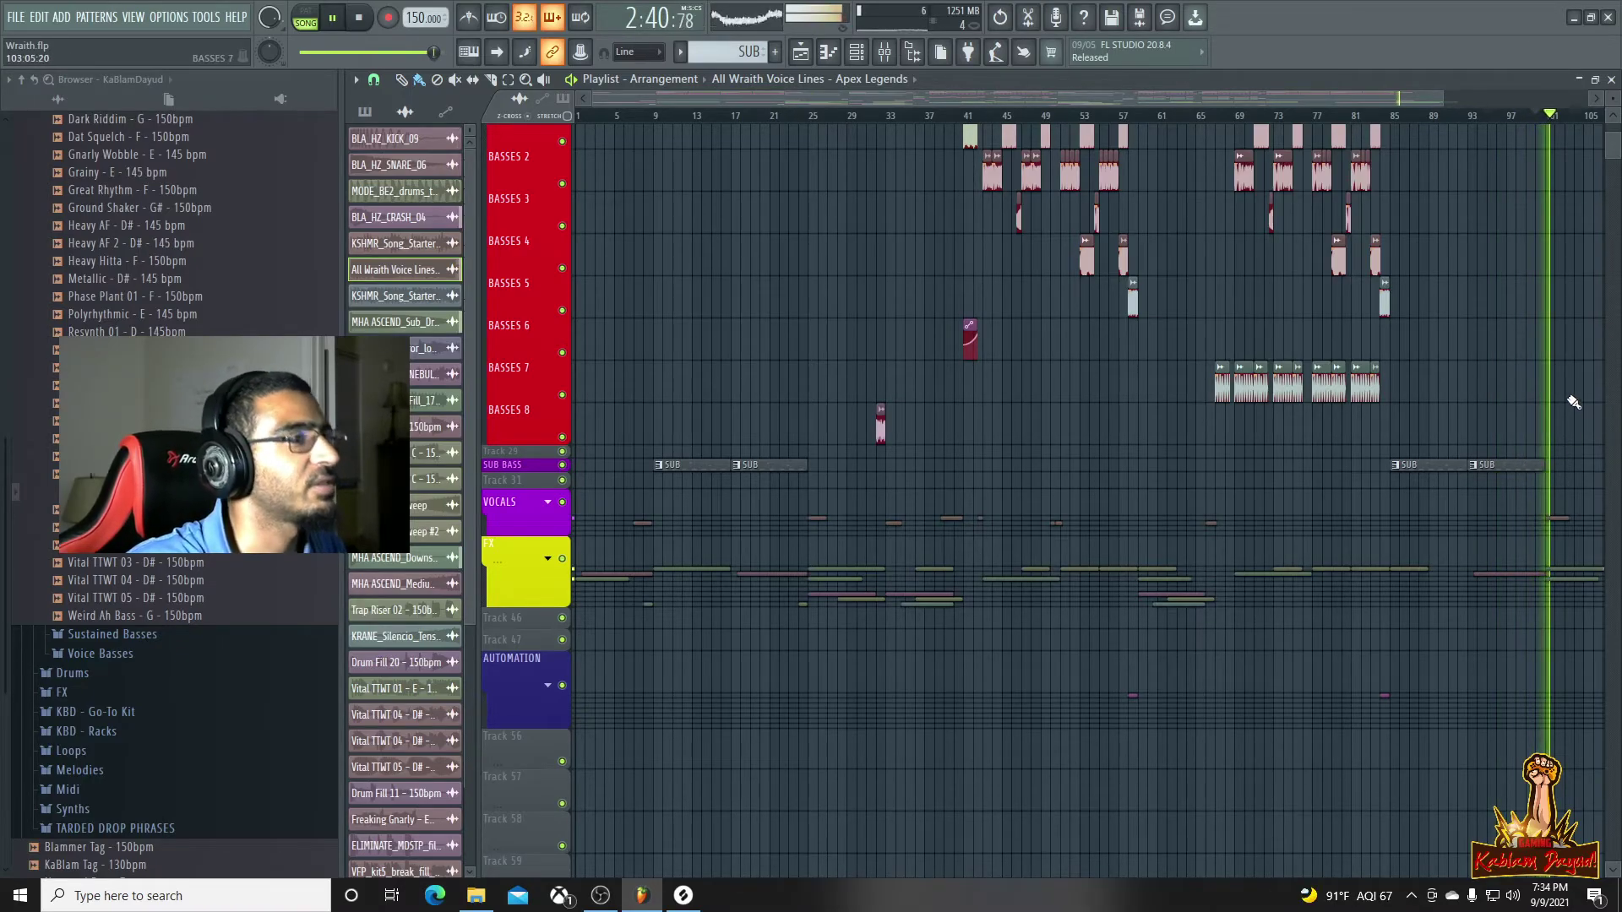
scroll(1571, 384, down, 2)
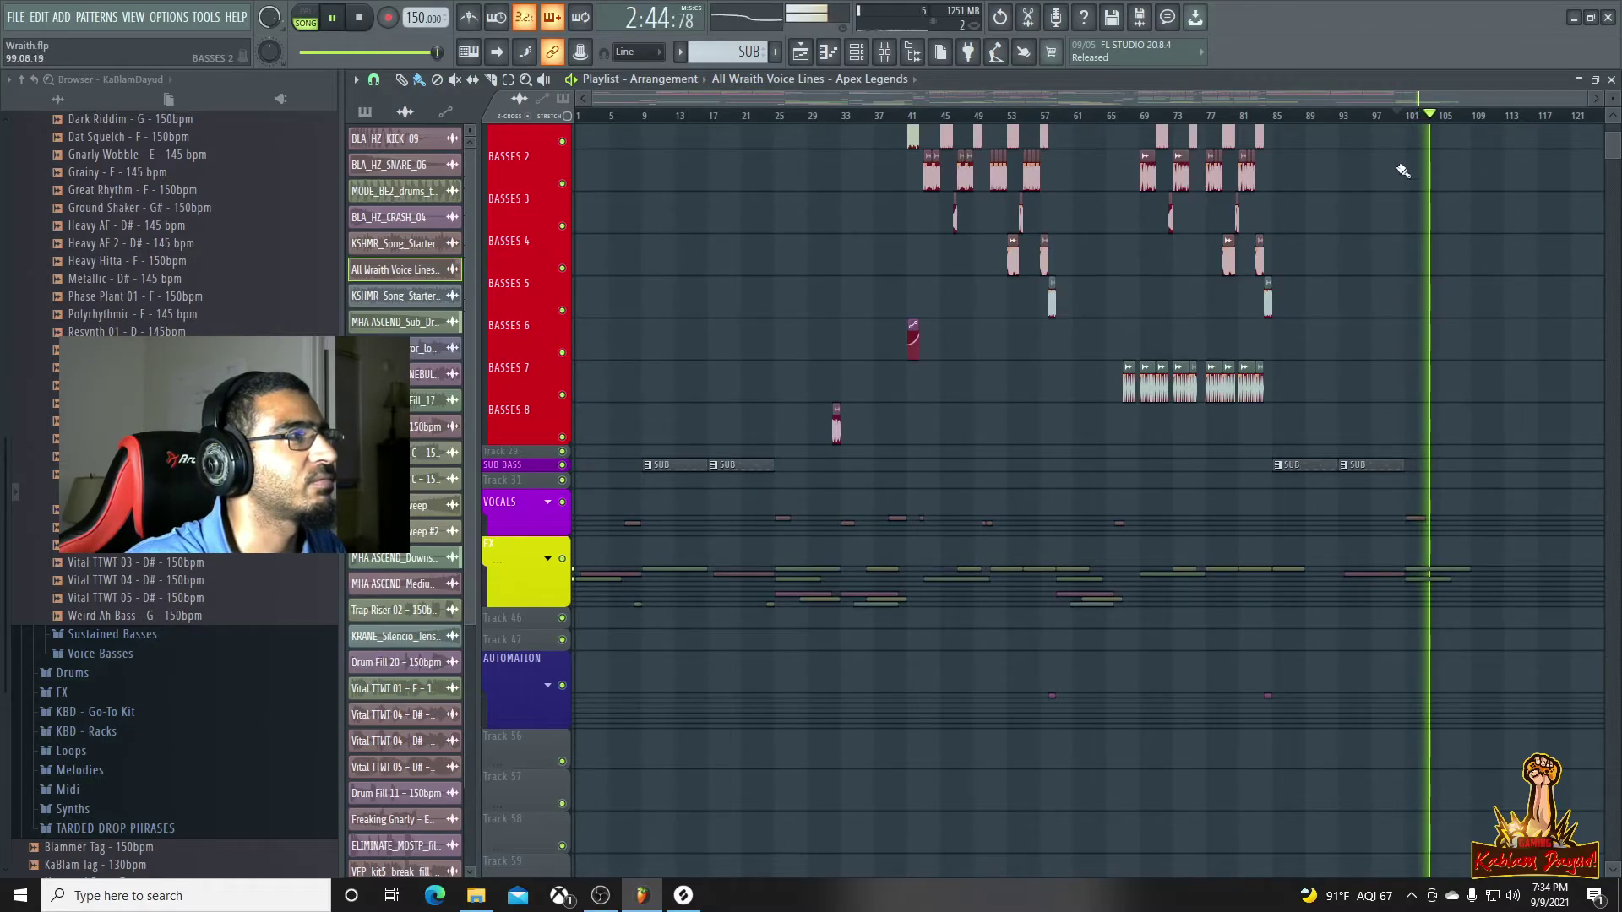
key(space)
scroll(1441, 554, up, 5)
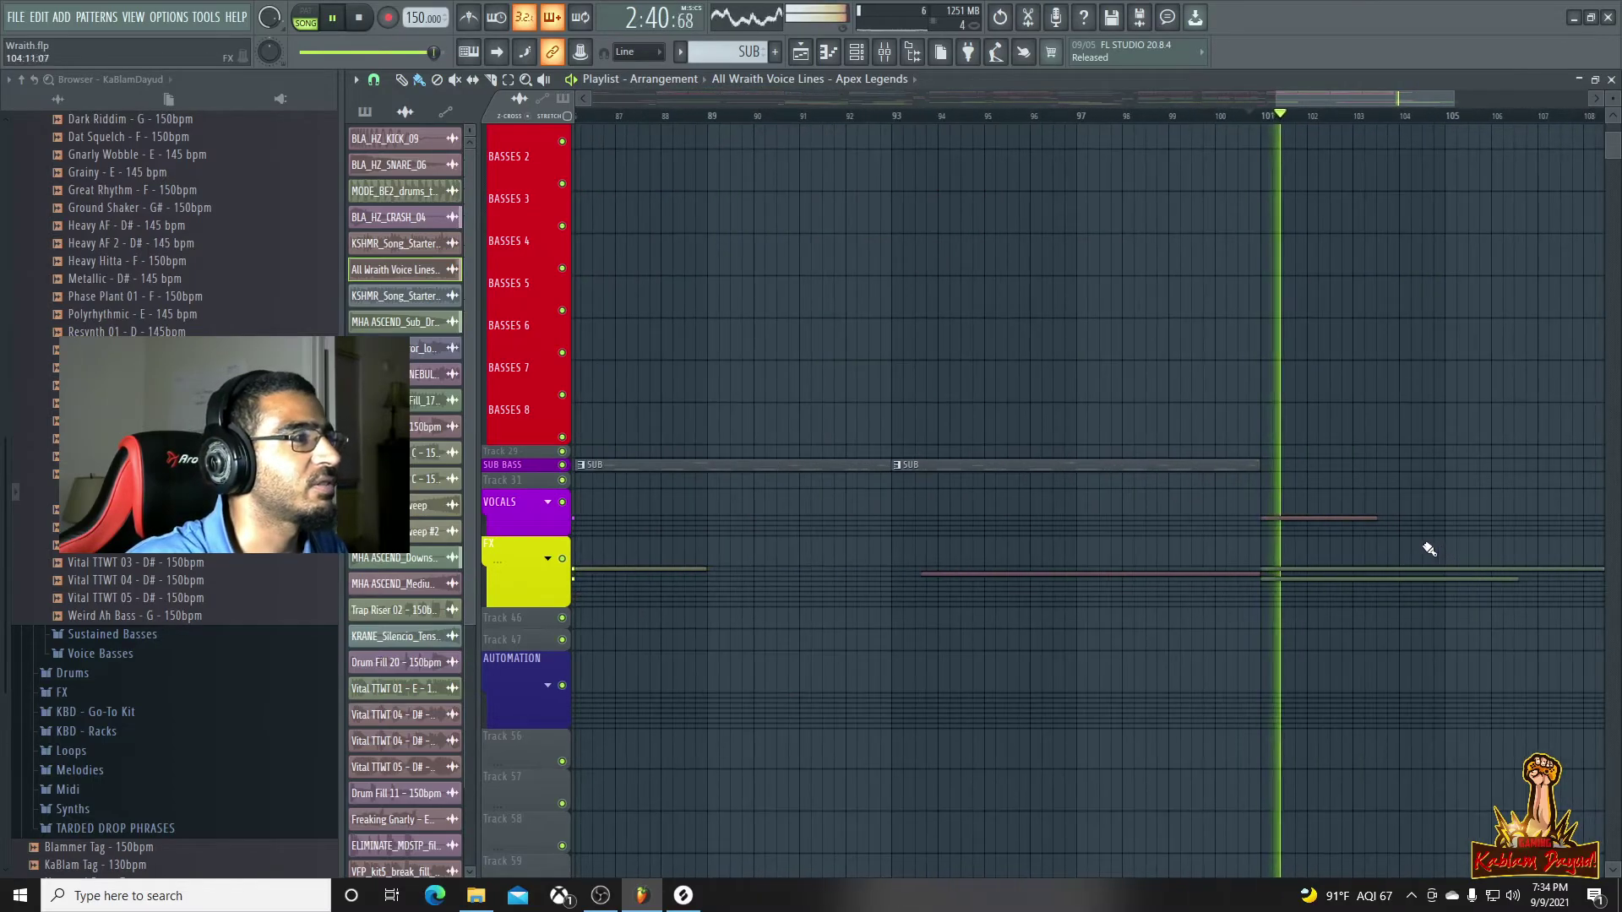
double_click(1288, 519)
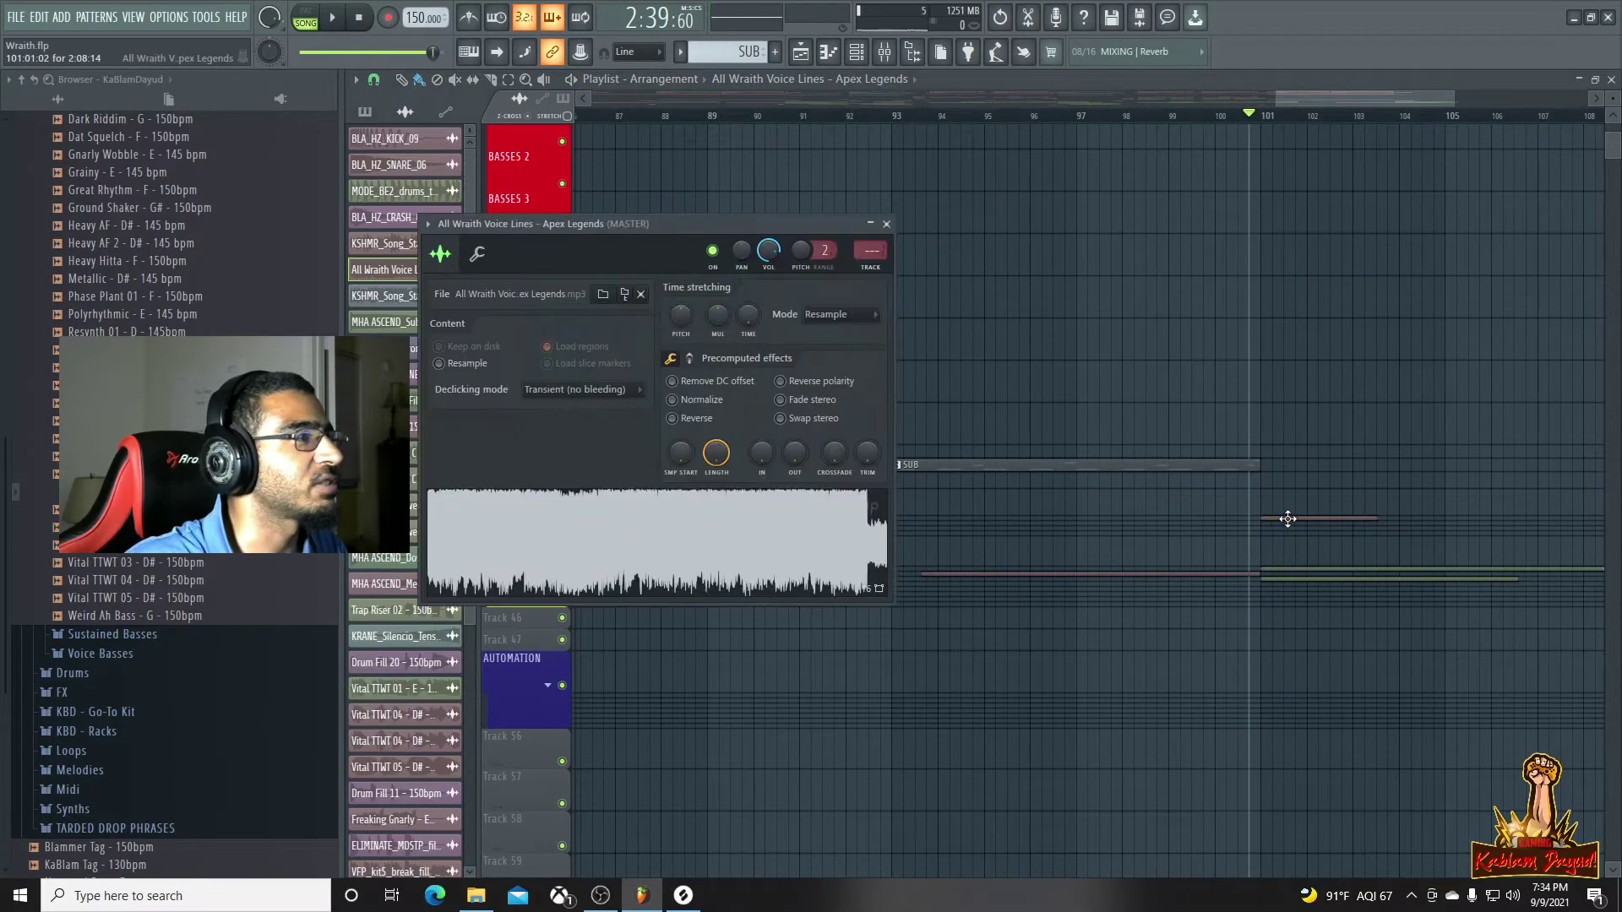
Route the All Wraith Voice Lines sample to the first VOCALS mixer track, insert 16, and audition it
click(884, 53)
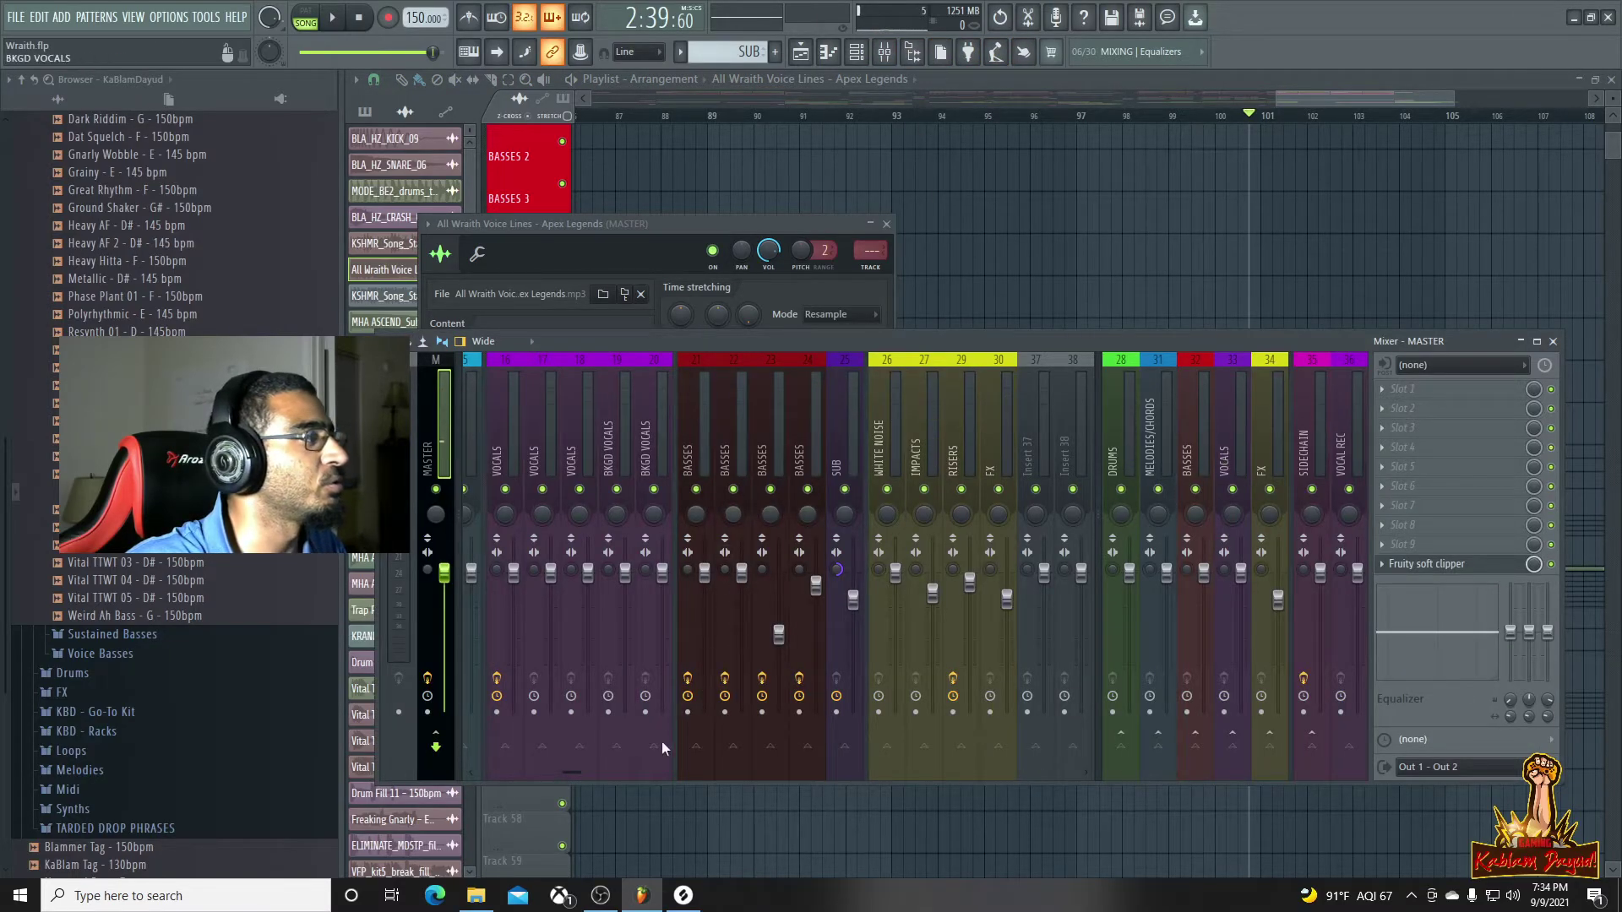
drag(571, 774, 525, 771)
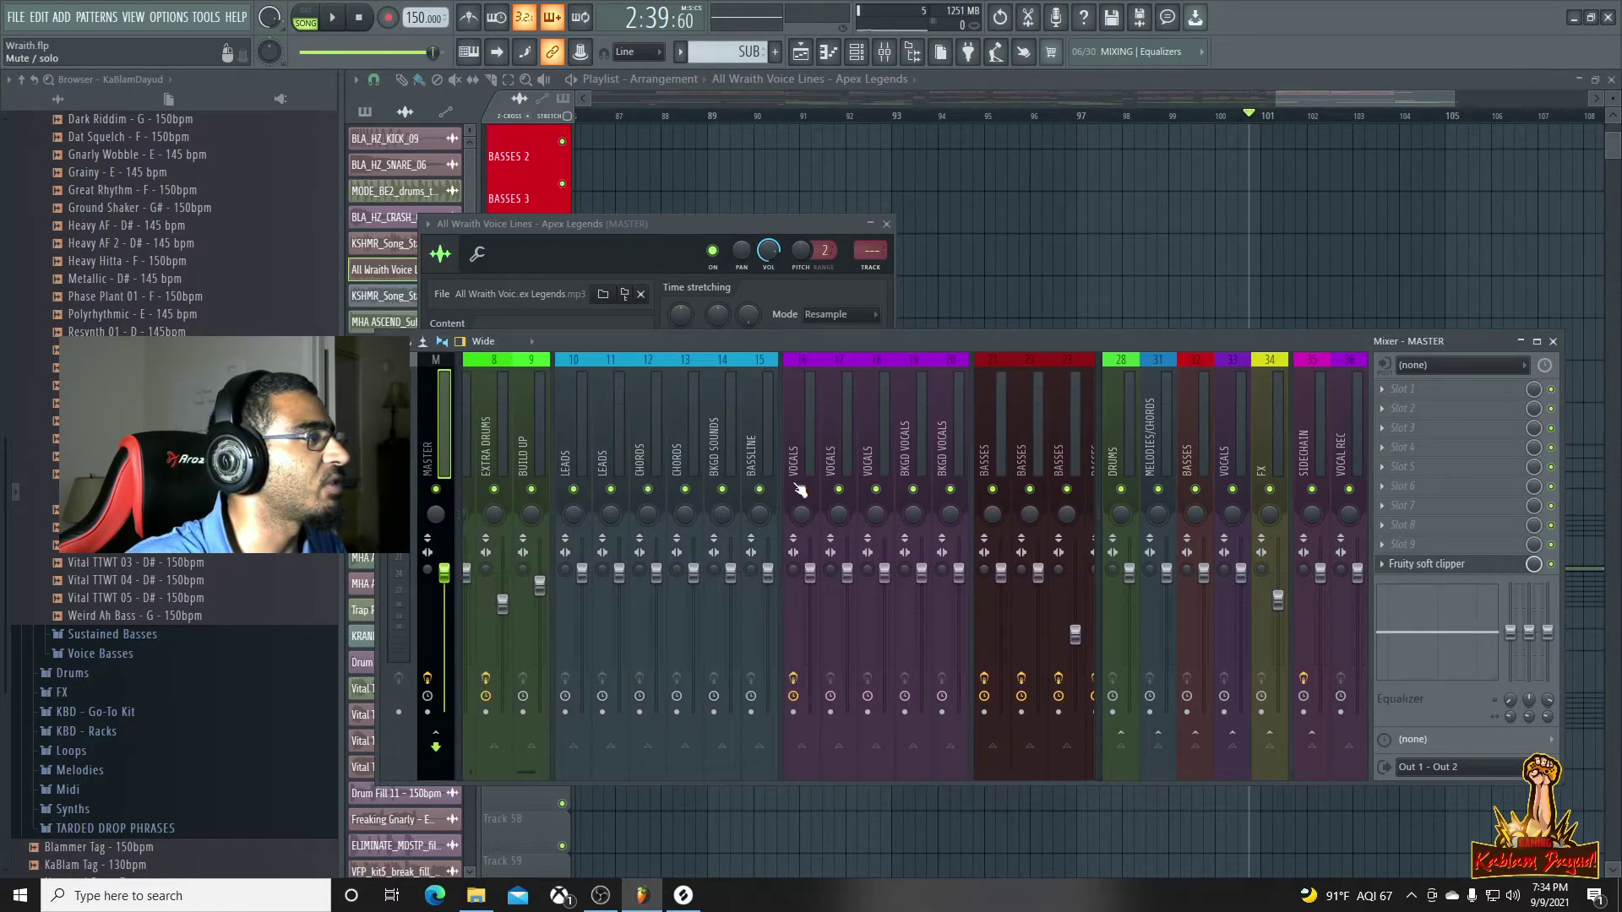
click(793, 456)
key(ctrl+l)
key(space)
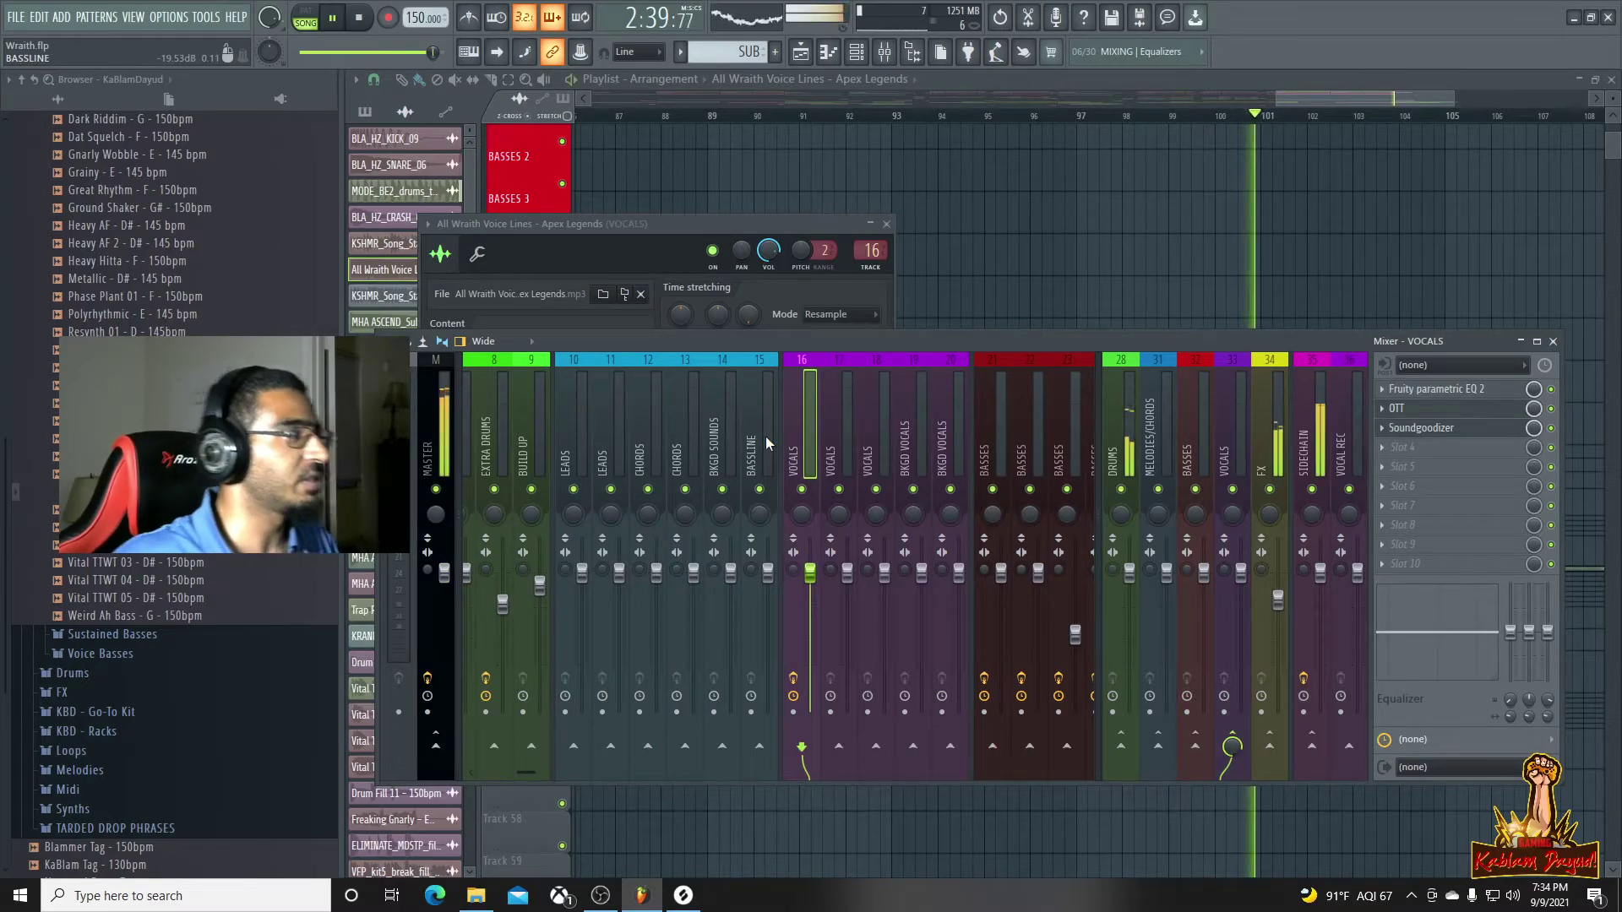
key(space)
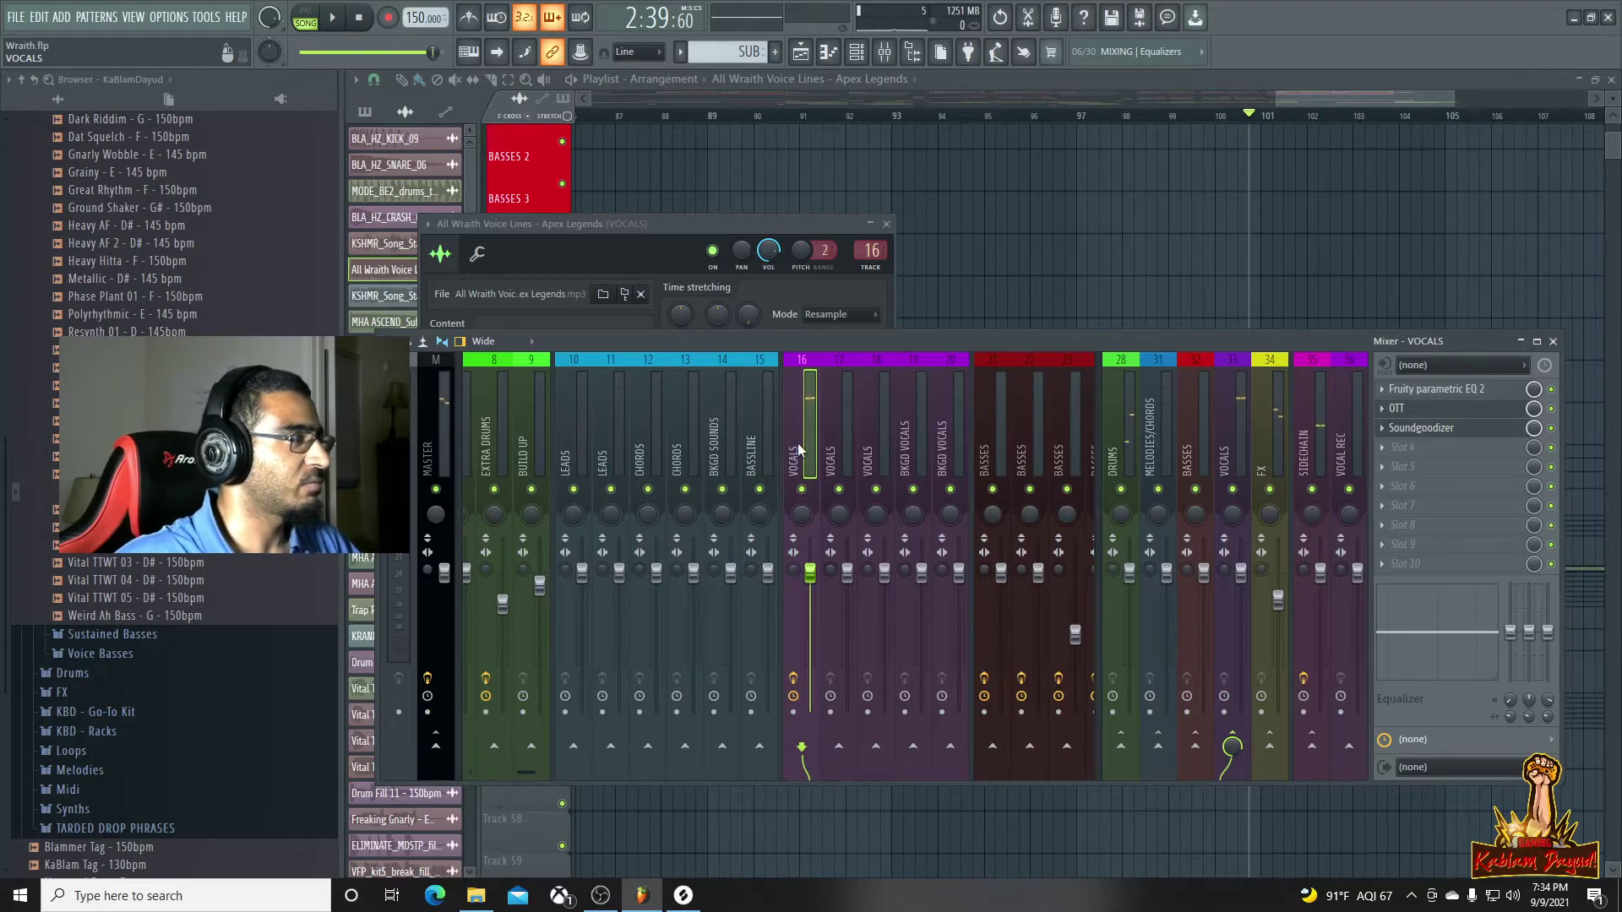
Route the All Wraith Voice Lines sample to VOCALS mixer insert 17 and play it back
click(828, 423)
key(ctrl+l)
key(space)
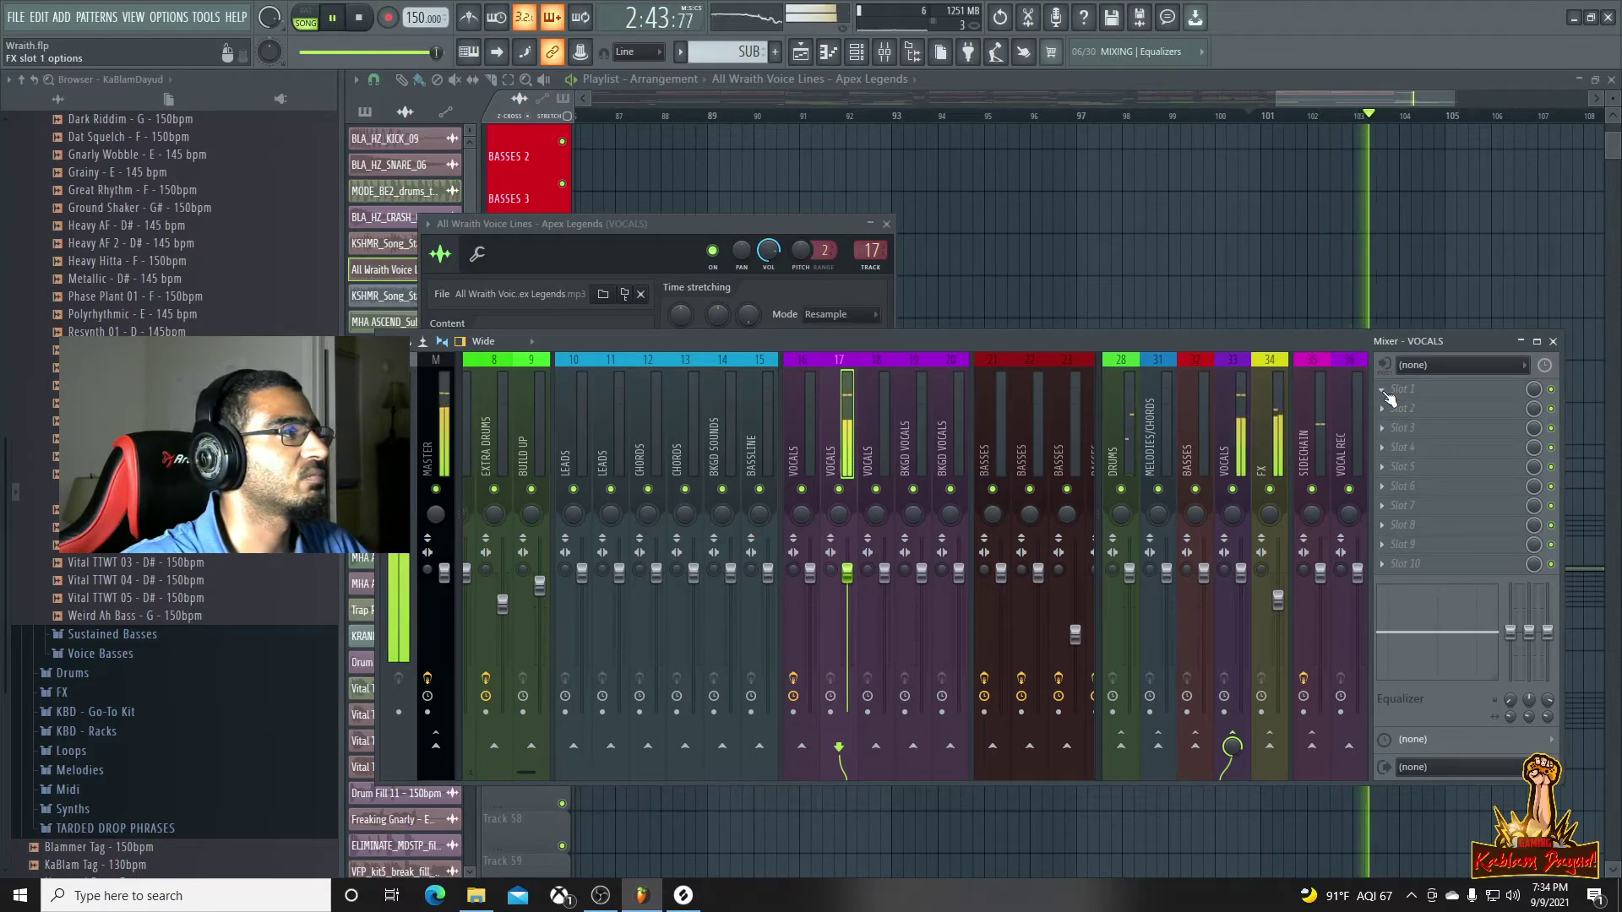
key(space)
Load the MULTI FX v.1.0 preset into the first effect slot of VOCALS insert 17 and close the open windows
click(1384, 391)
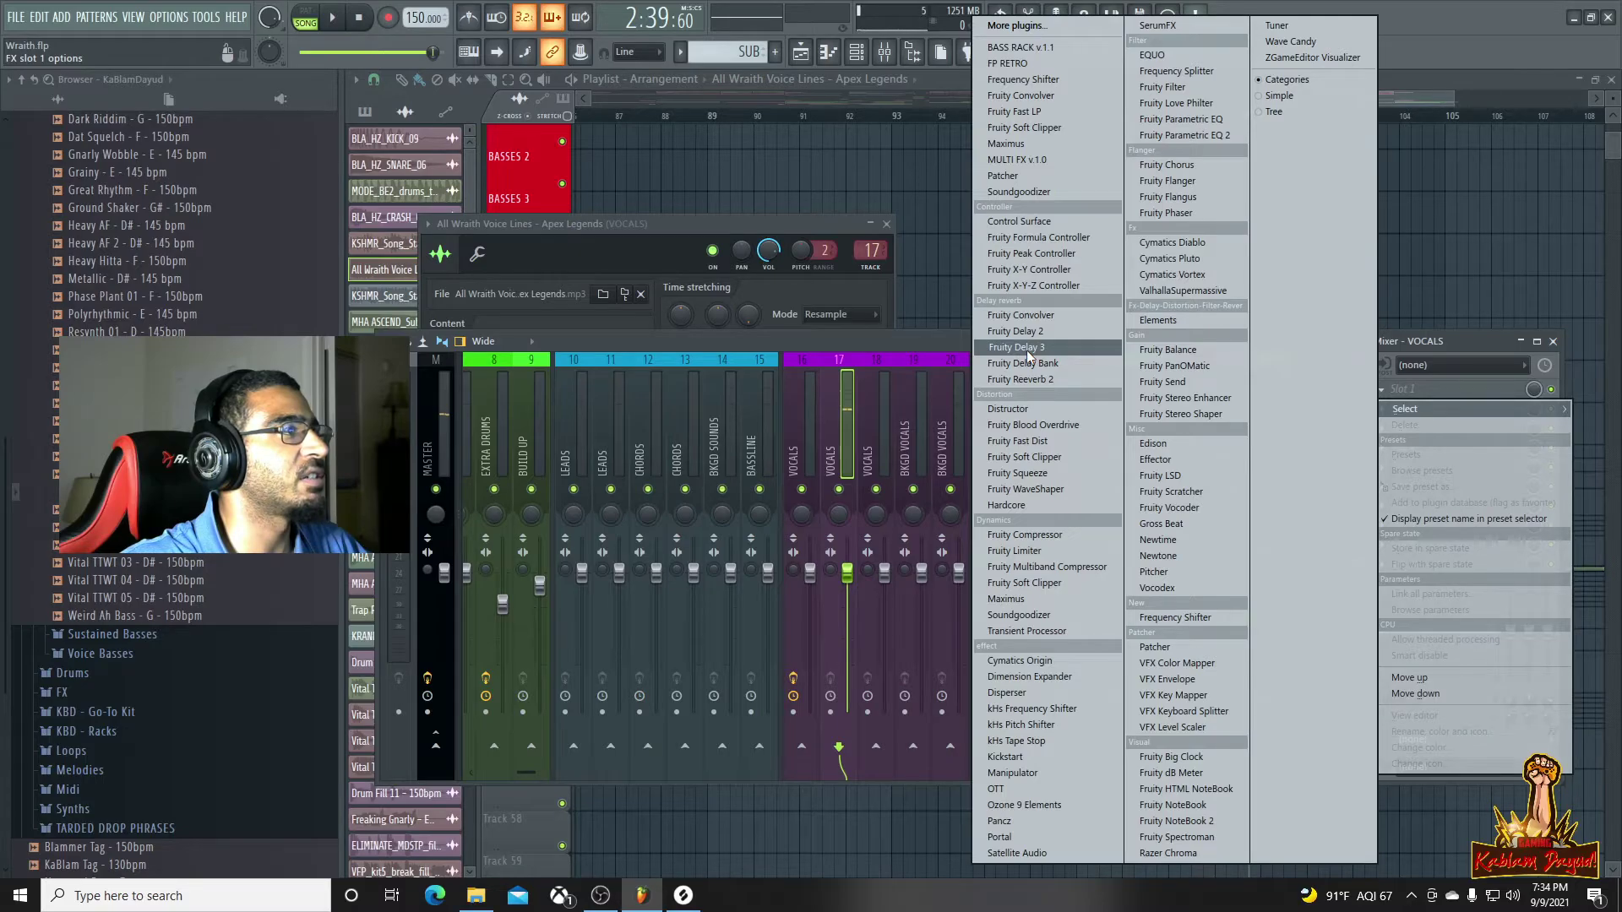
click(1052, 158)
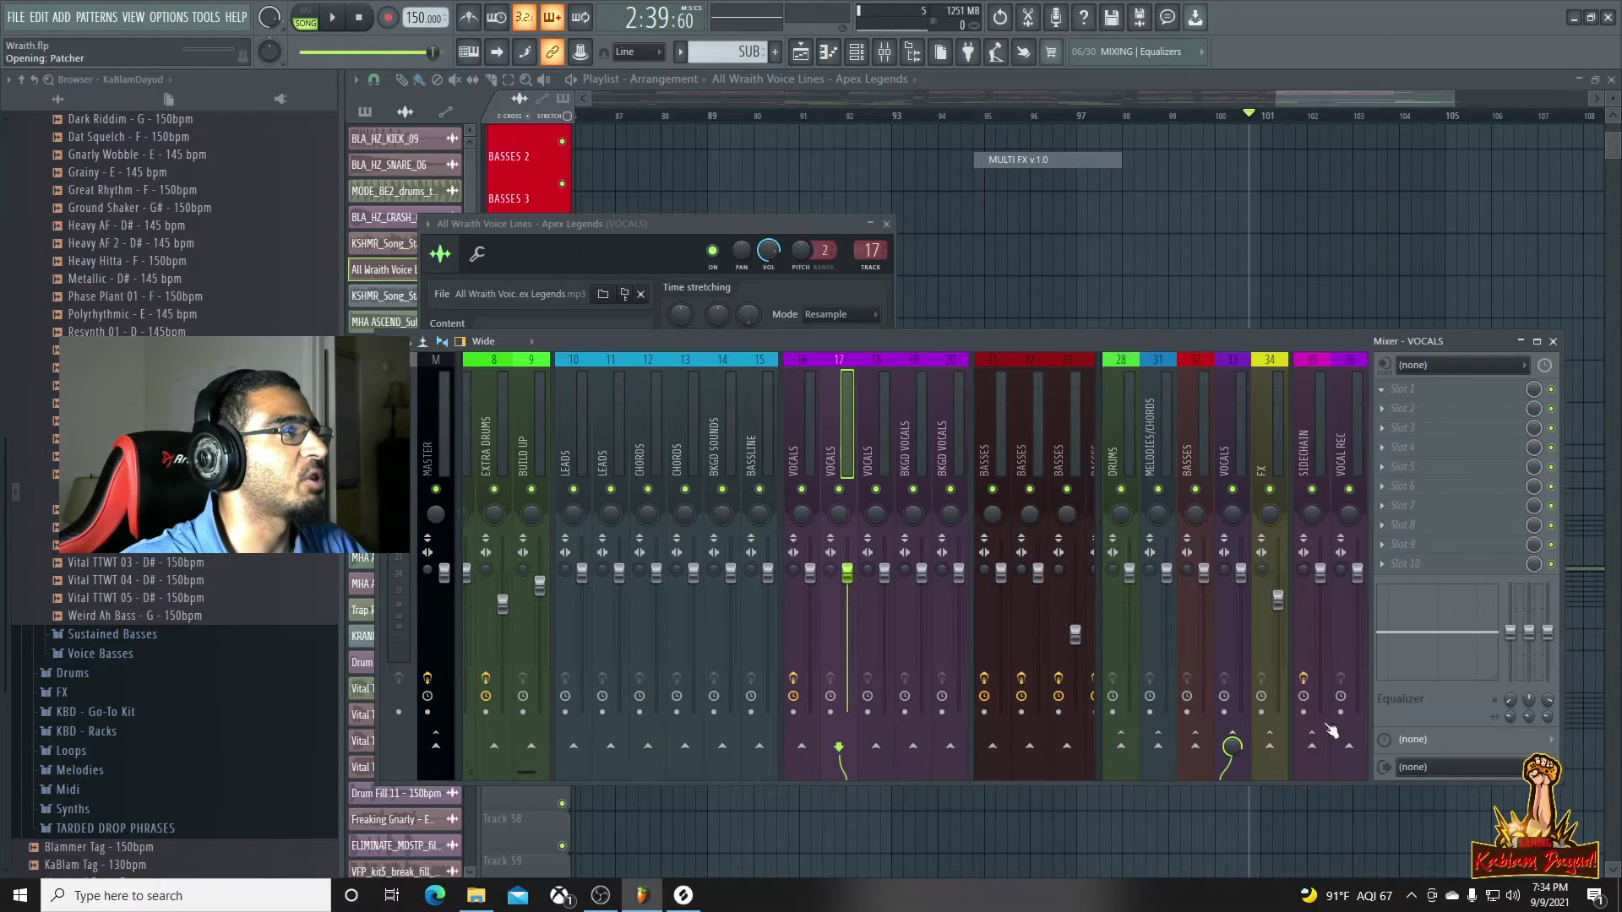
drag(725, 207, 1347, 312)
key(F12)
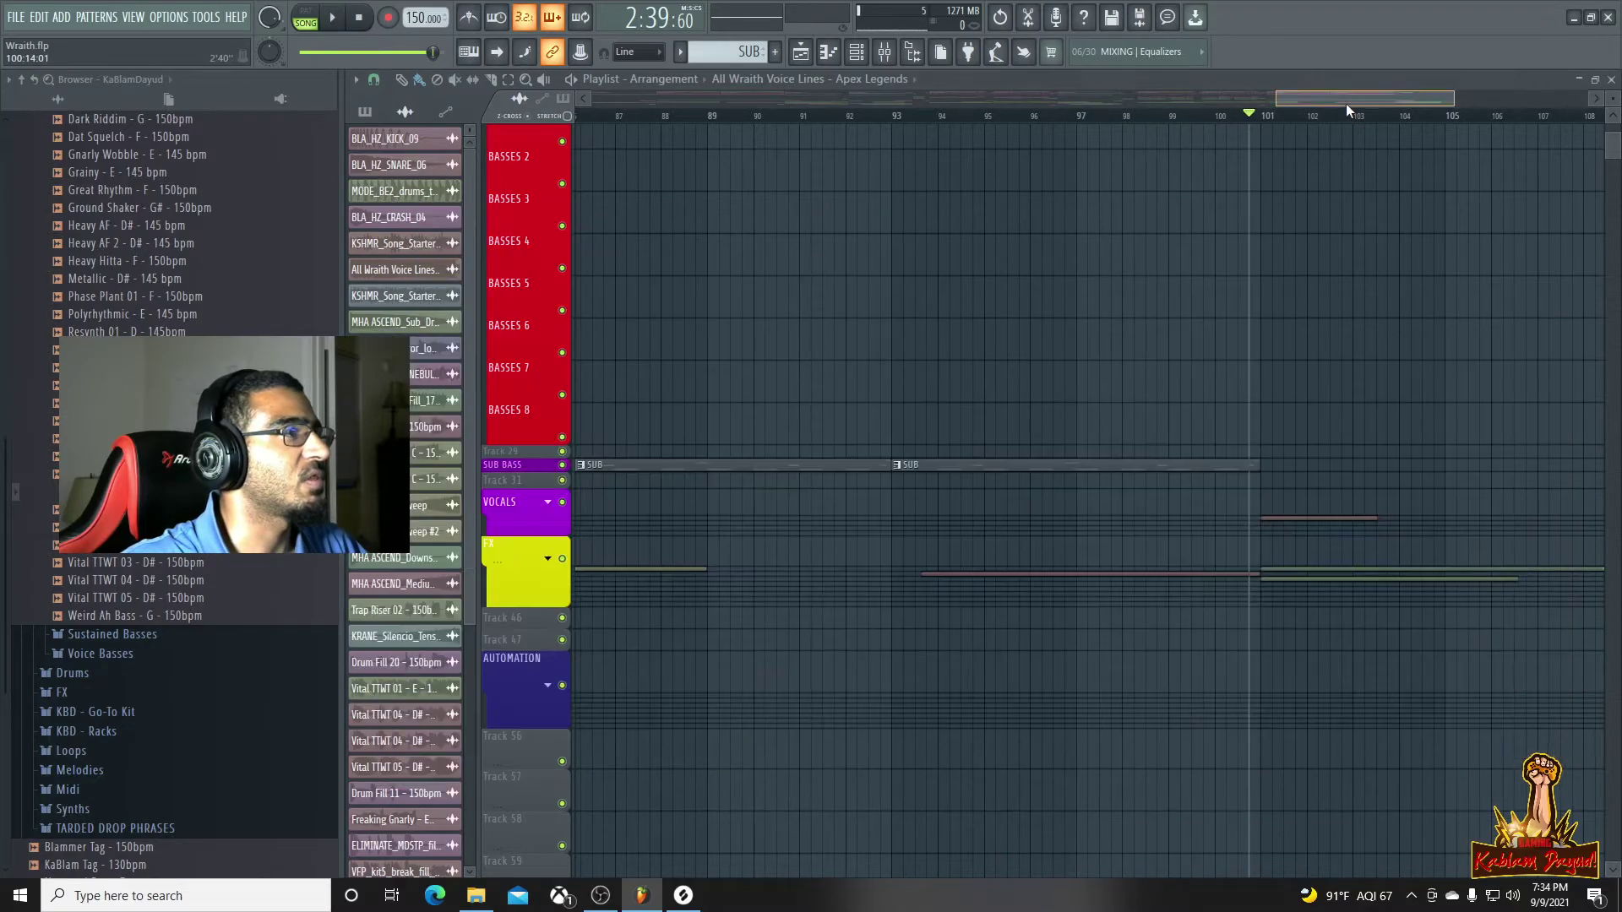
Audition the vocal from bar 101 and select the playlist time range from bar 101 to bar 103
scroll(1237, 395, up, 2)
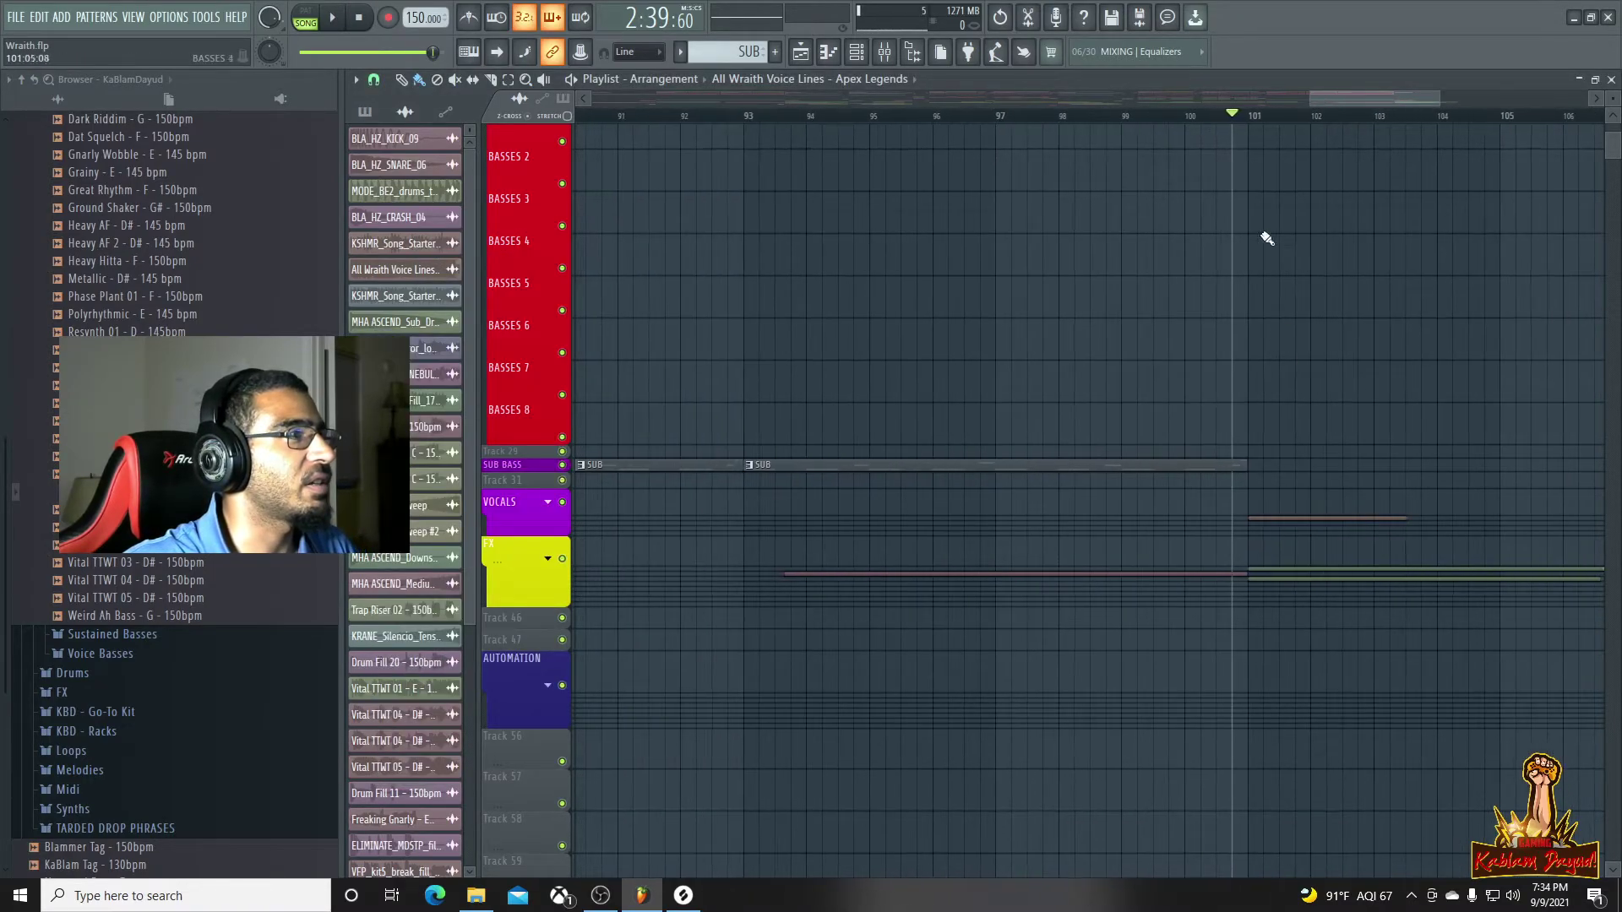
key(space)
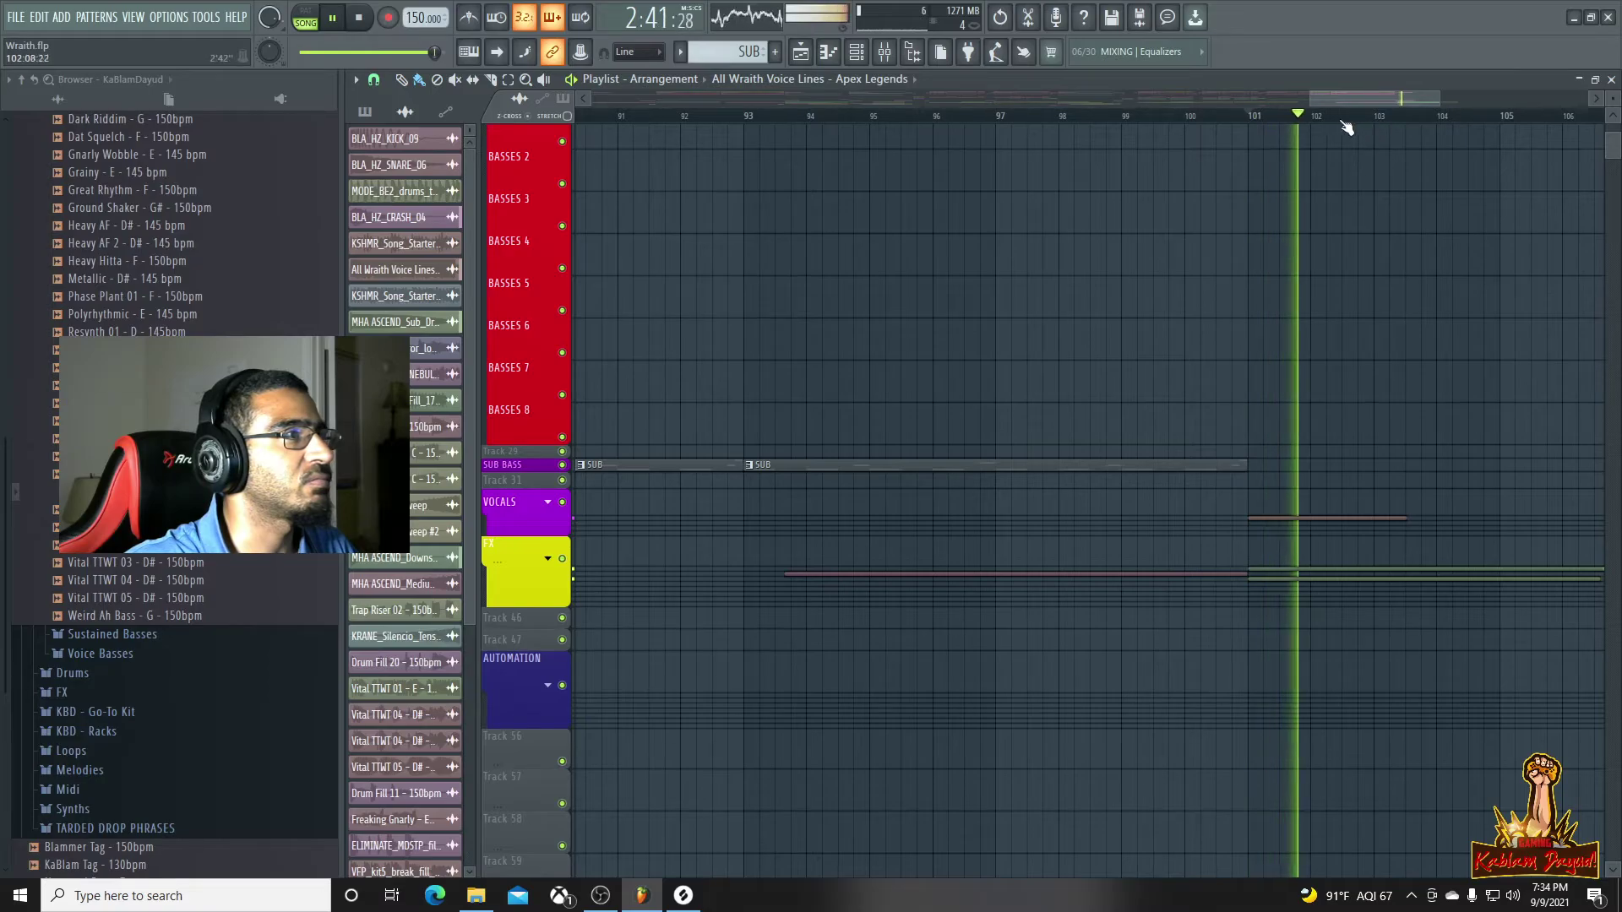
key(space)
drag(1254, 120, 1374, 122)
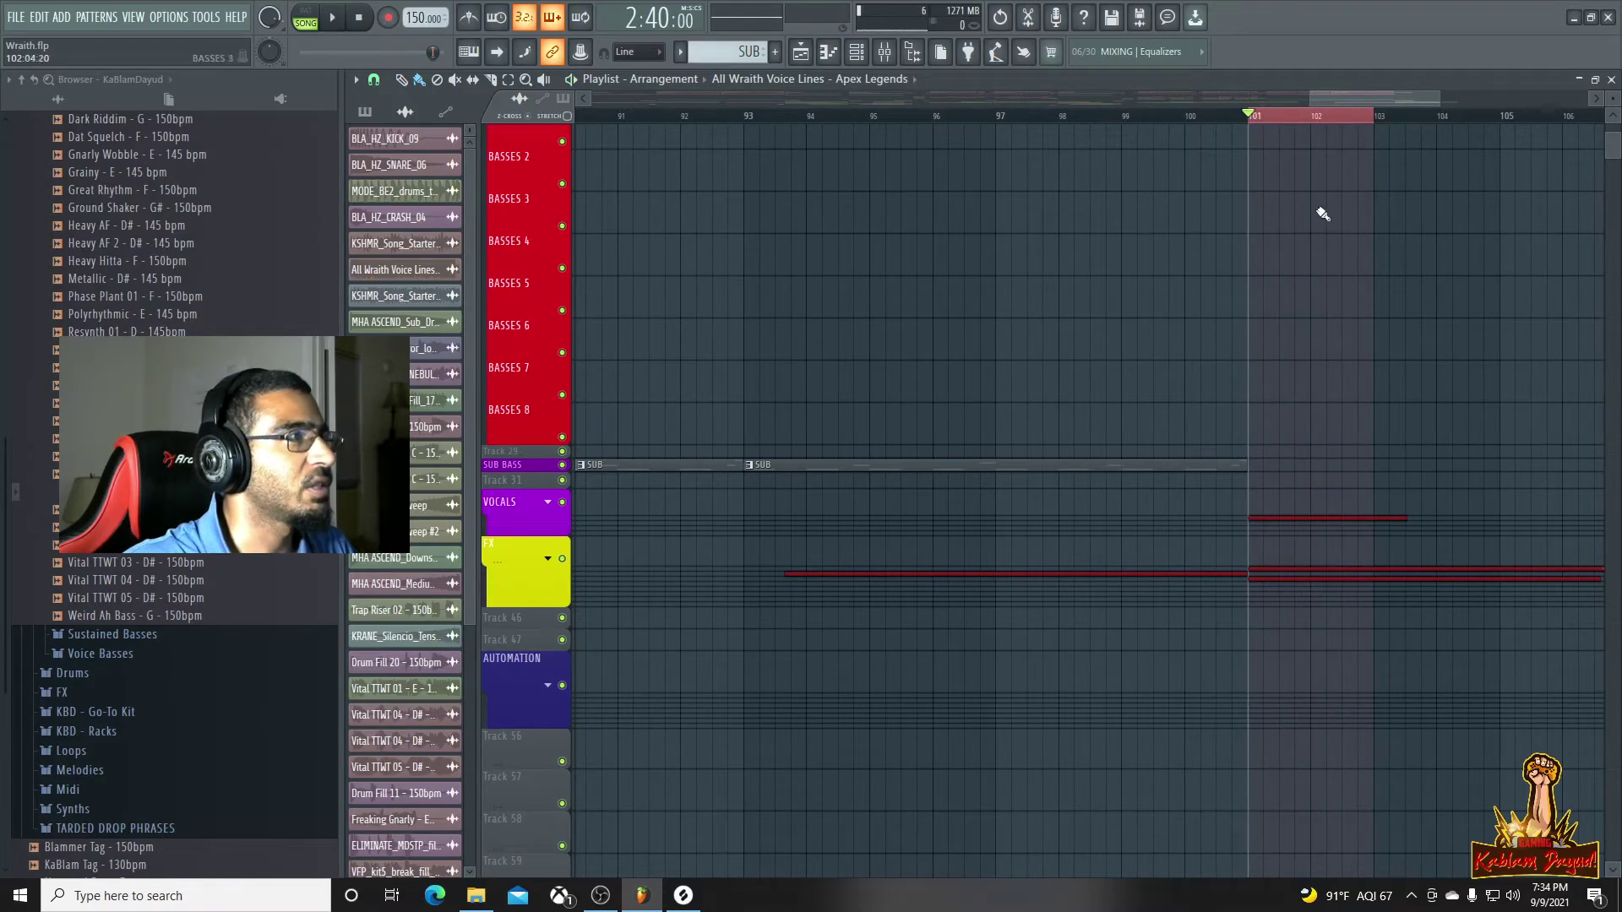
Create an automation clip for the DELAY knob of MULTI FX on VOCALS insert 17
click(884, 52)
click(1436, 390)
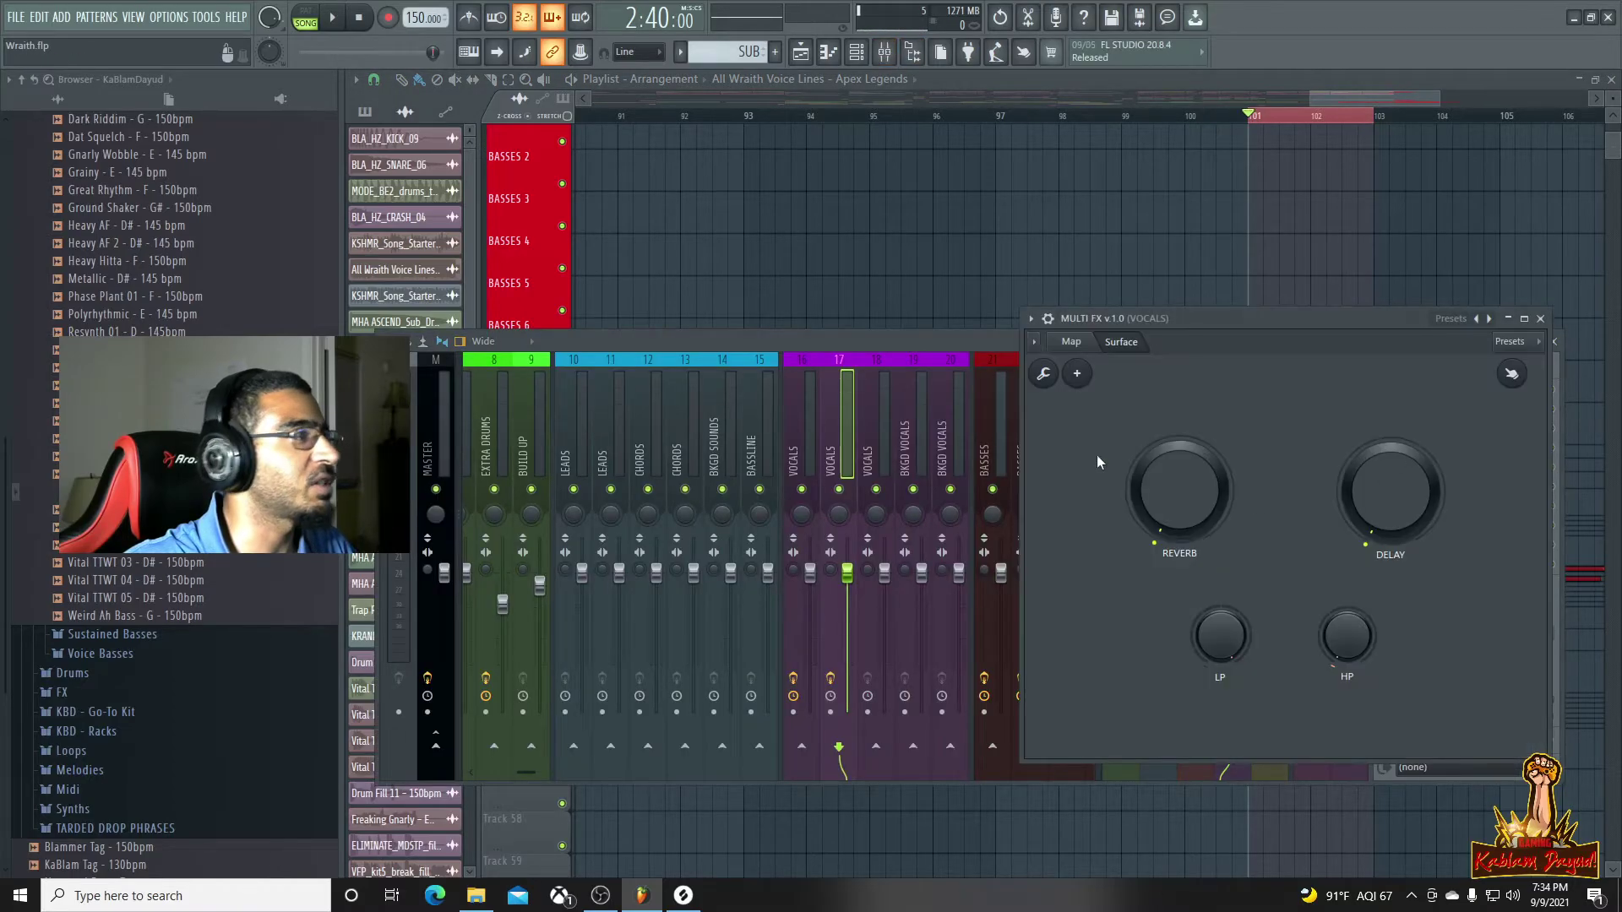
click(1436, 585)
right_click(1378, 504)
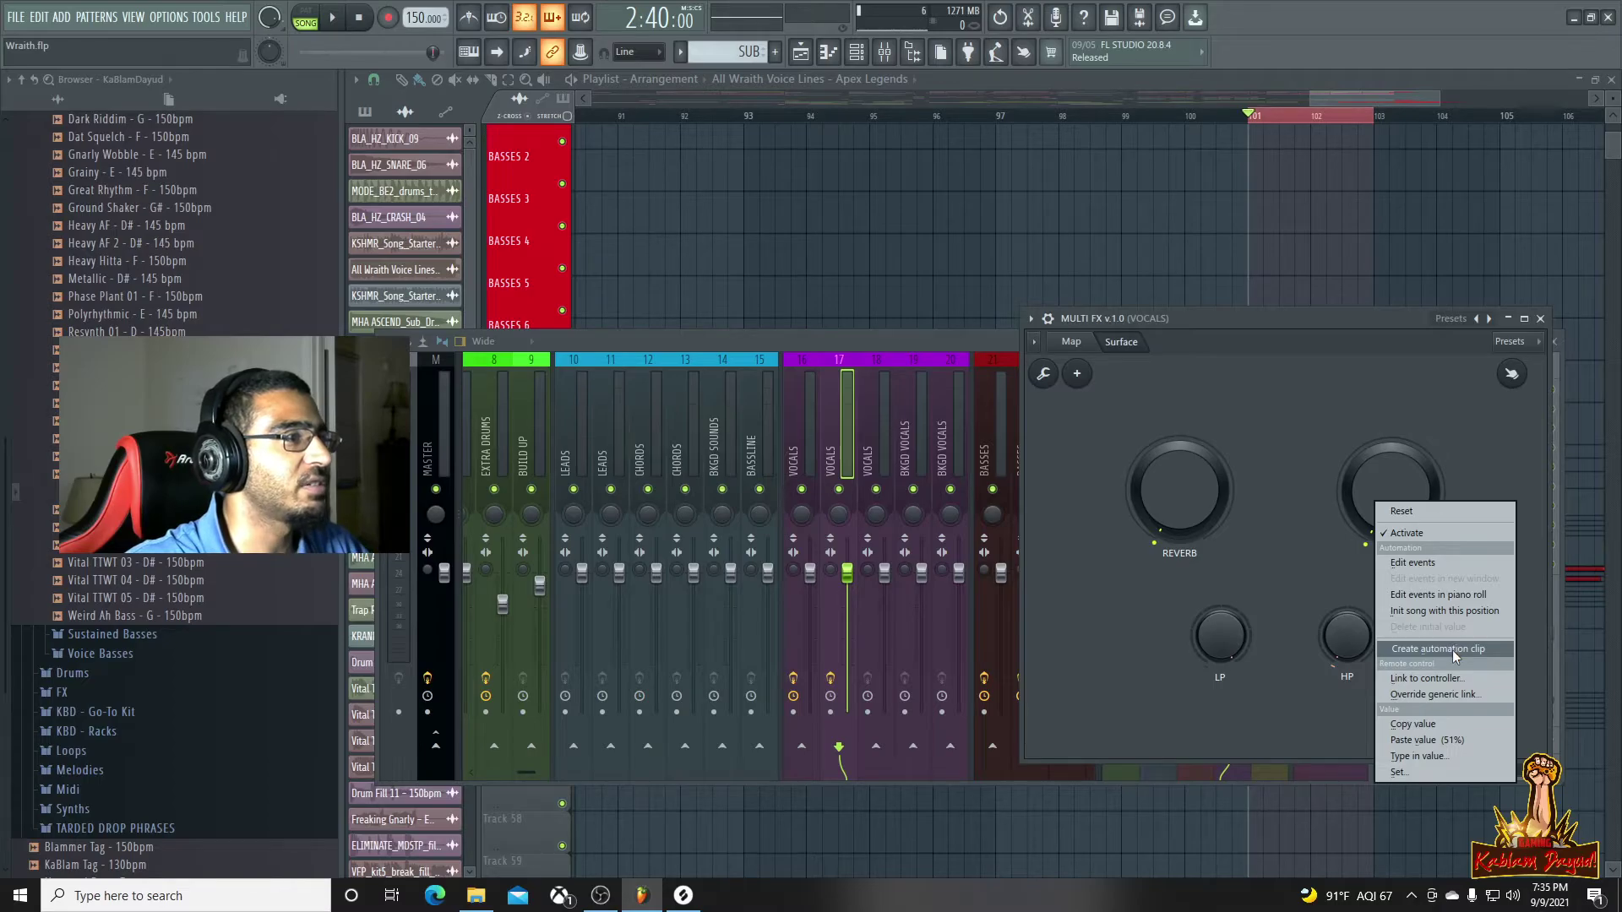
click(1438, 649)
Extend the DELAY automation clip about a quarter bar past bar 103 and raise its automation point at bar 103
click(1403, 101)
key(space)
scroll(1329, 271, up, 4)
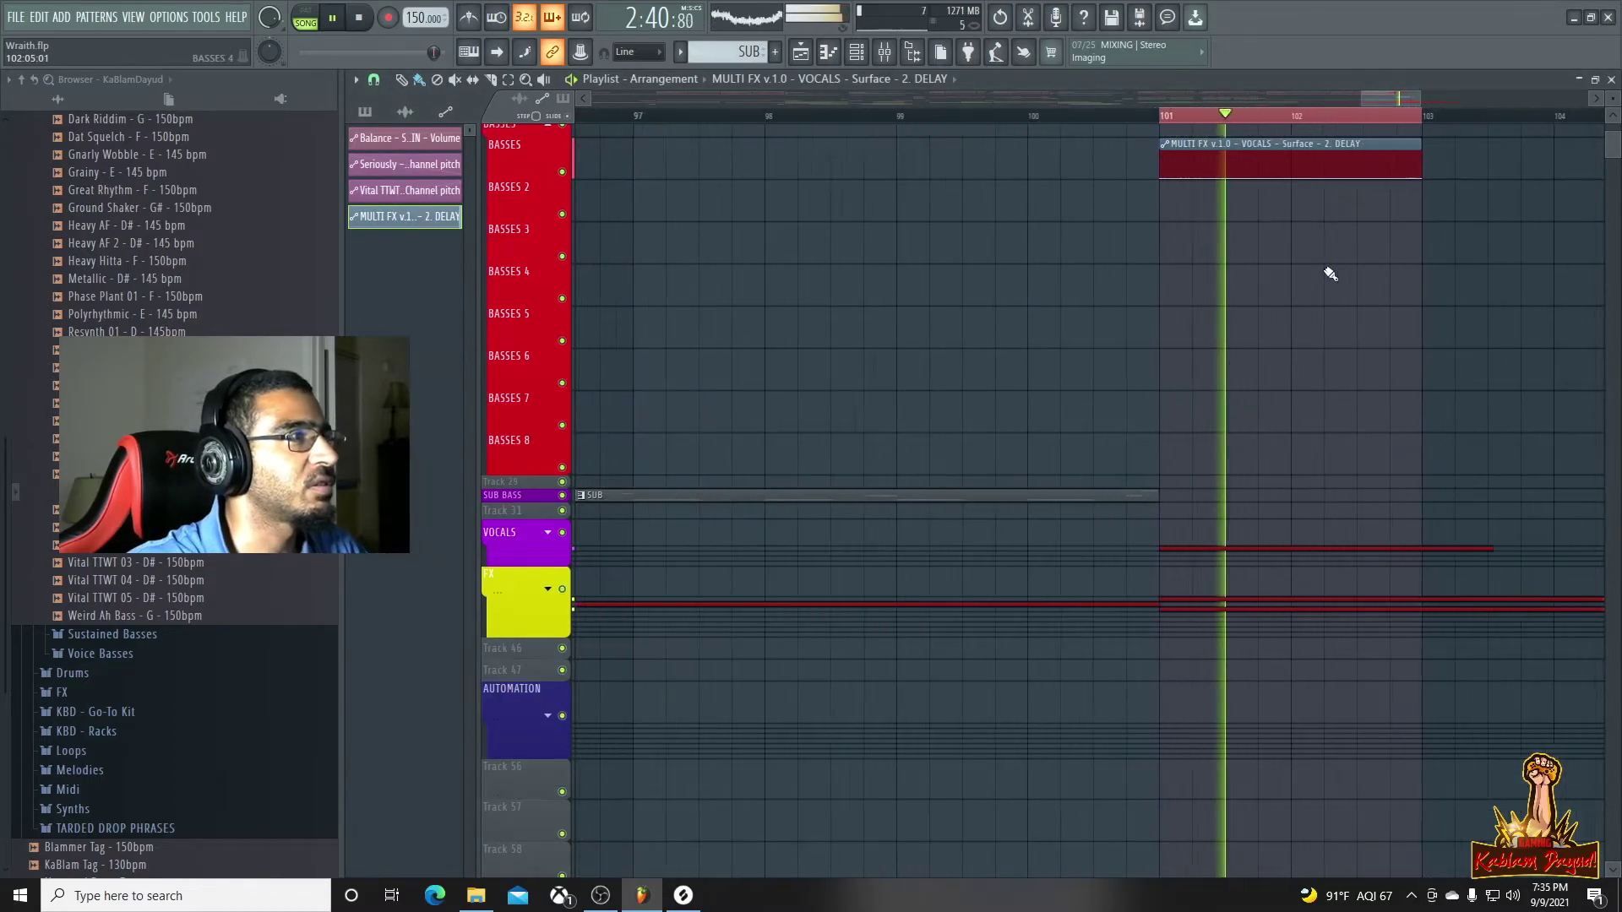
scroll(1512, 179, down, 1)
key(space)
drag(1512, 144, 1556, 160)
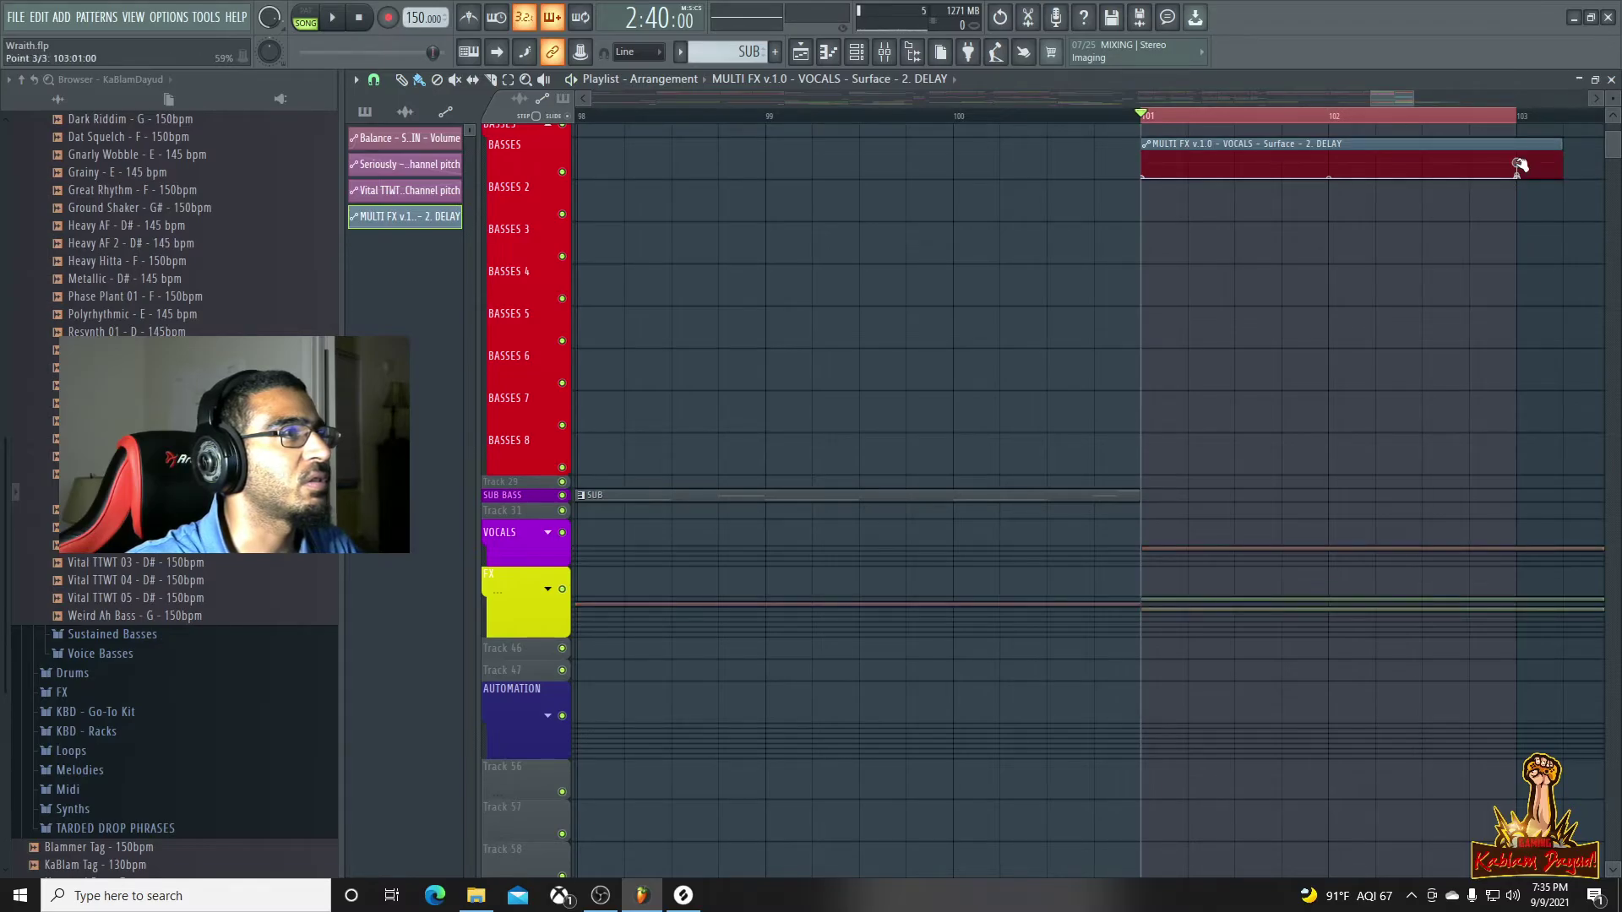
Play back the vocal from bar 101 repeatedly to judge the timing of the delay automation
key(space)
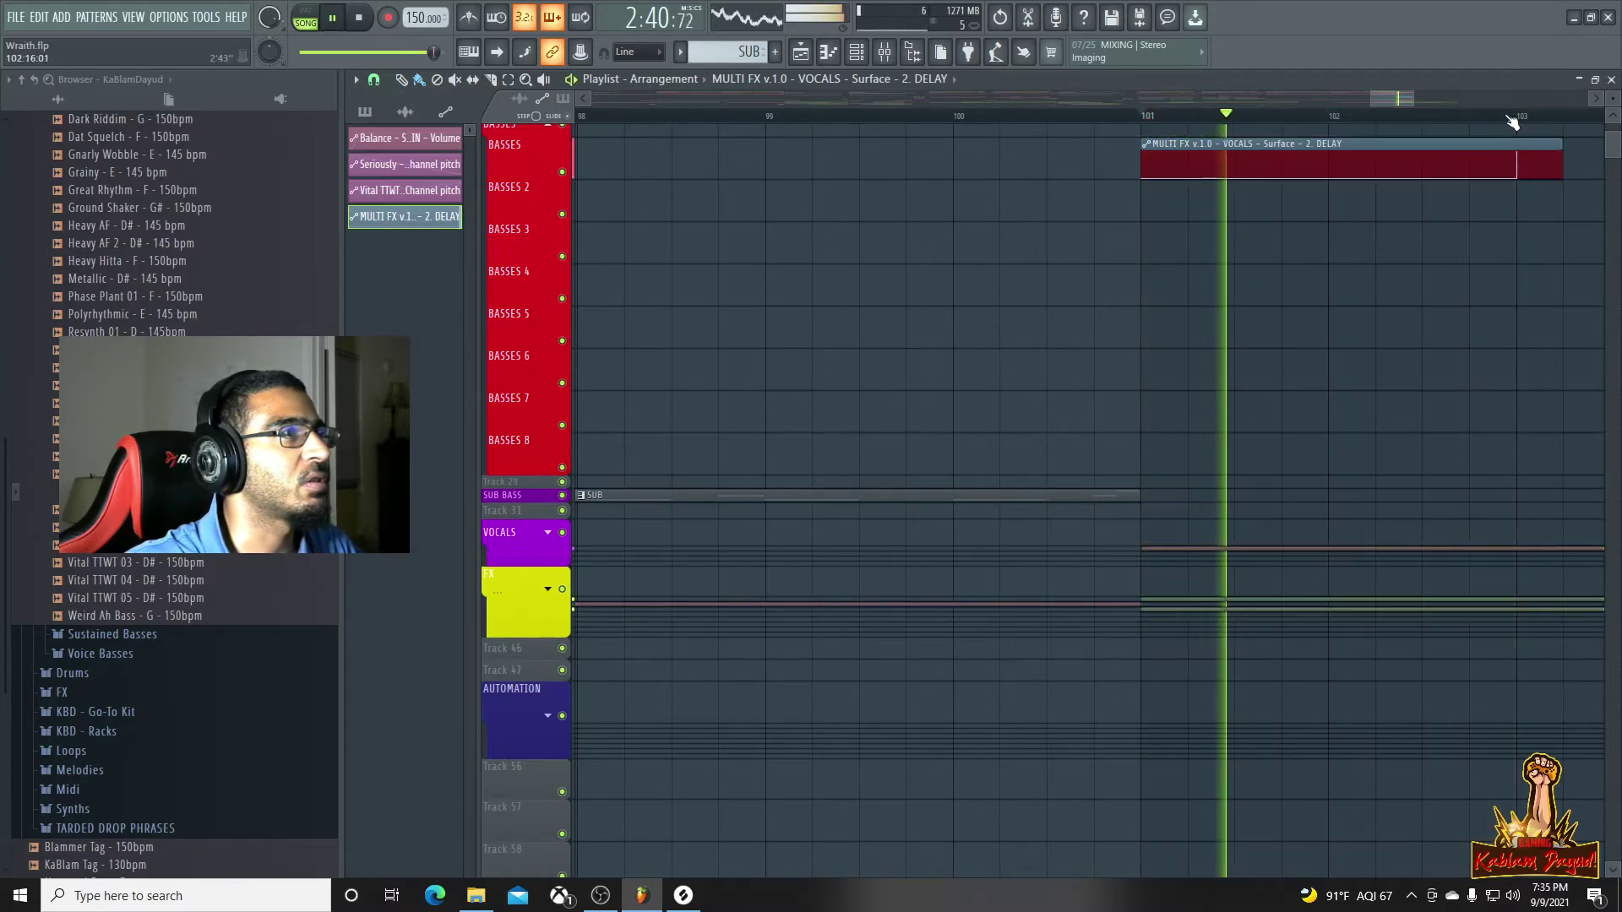
scroll(1484, 300, down, 3)
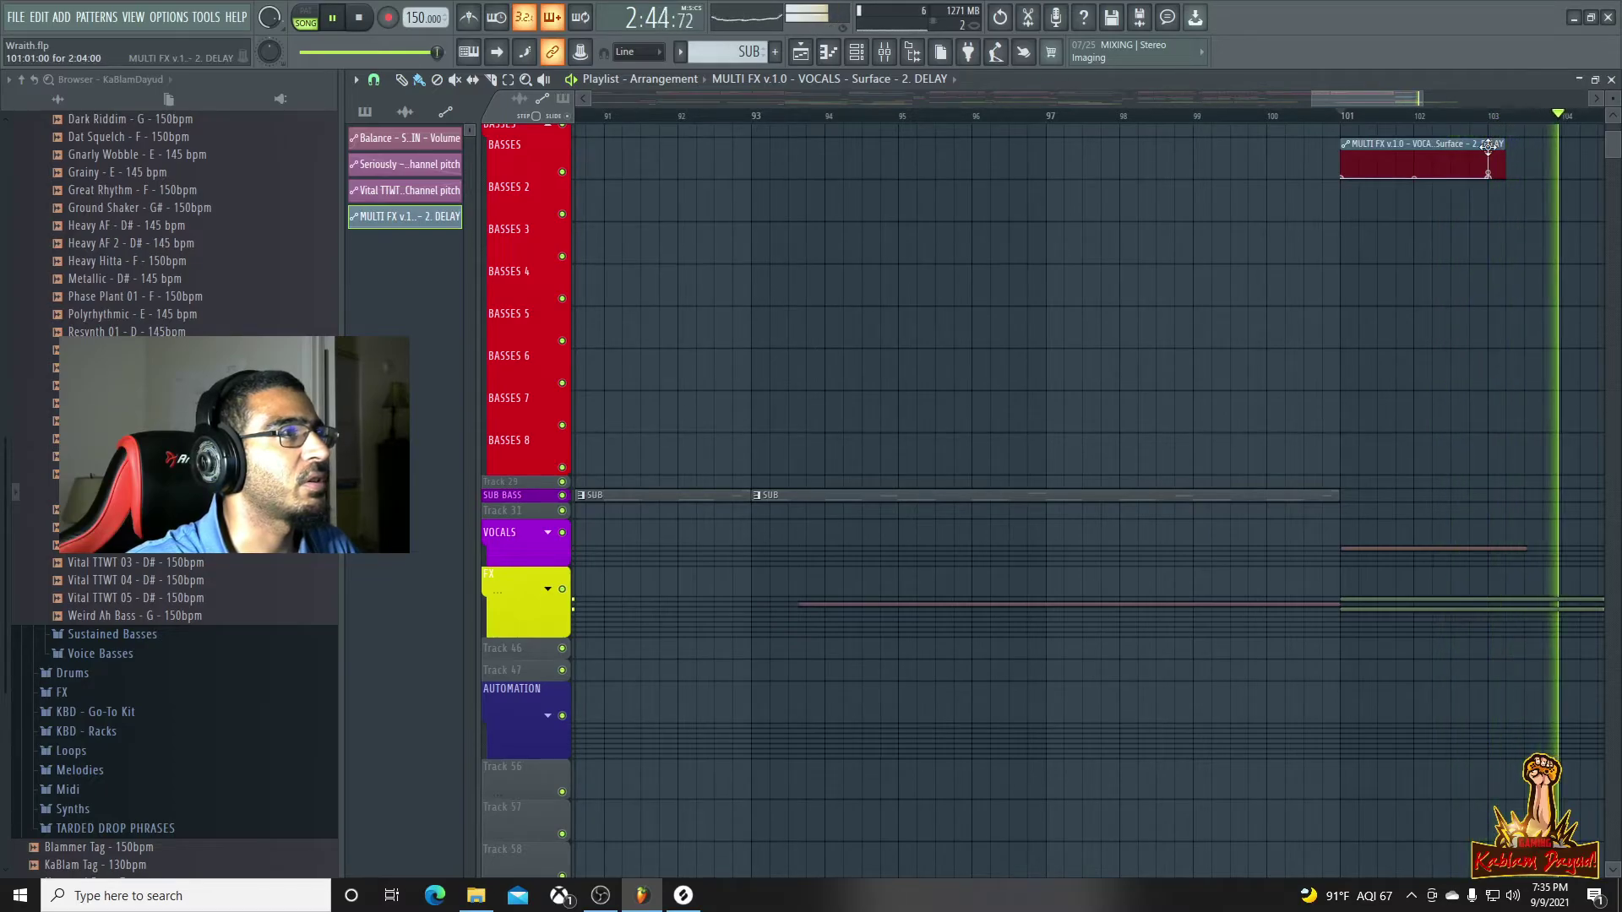
scroll(1591, 290, down, 3)
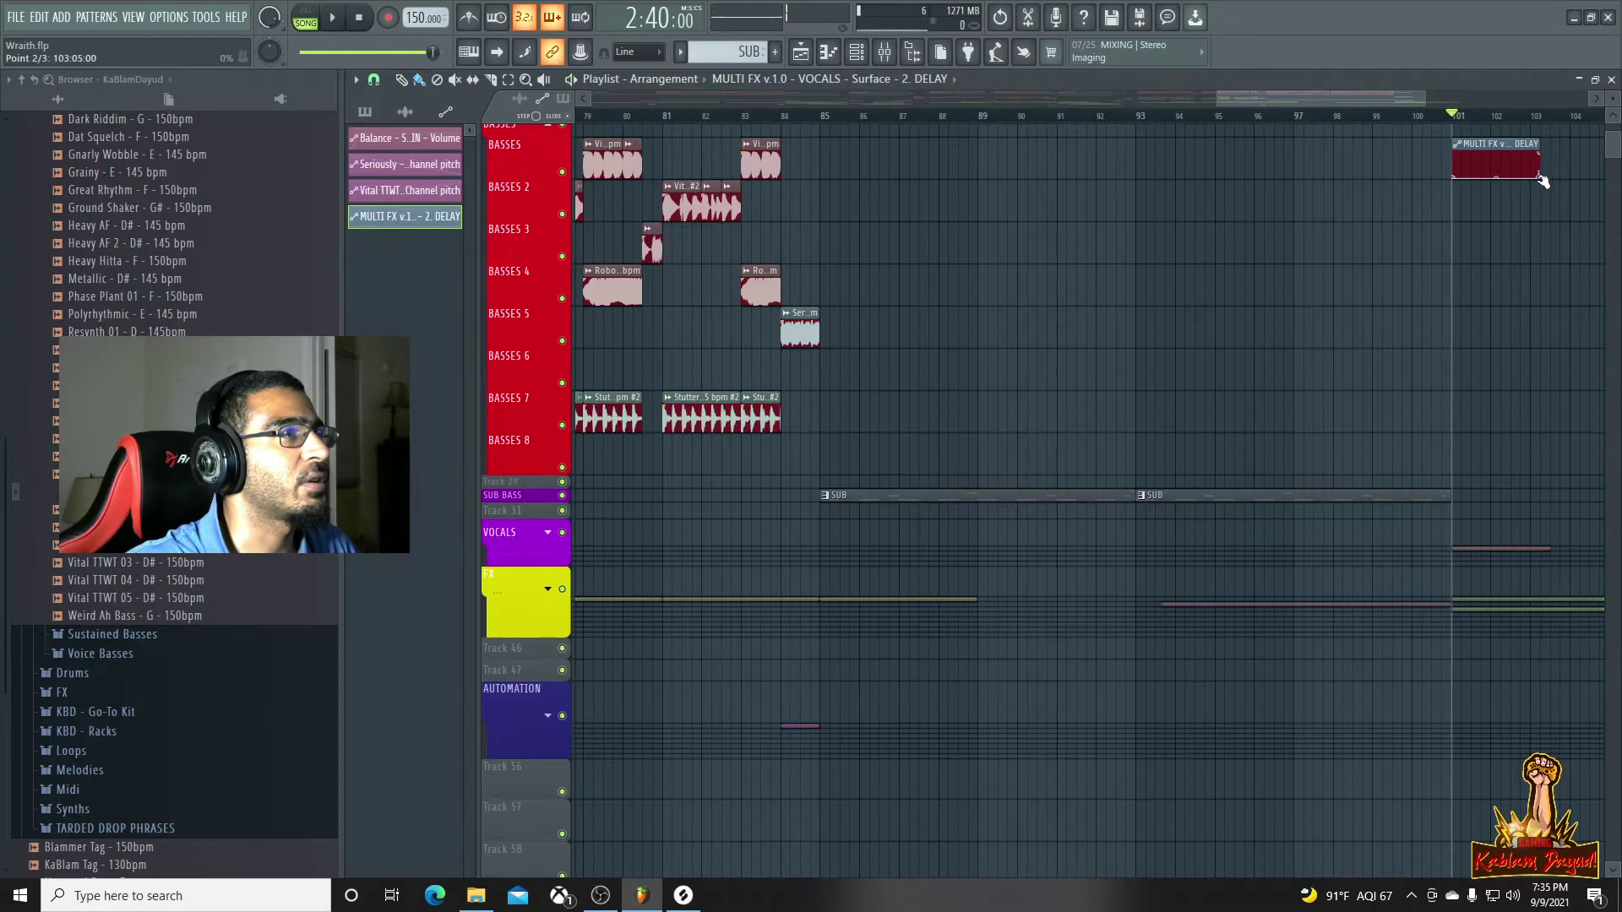
key(space)
key(space)
key(space)
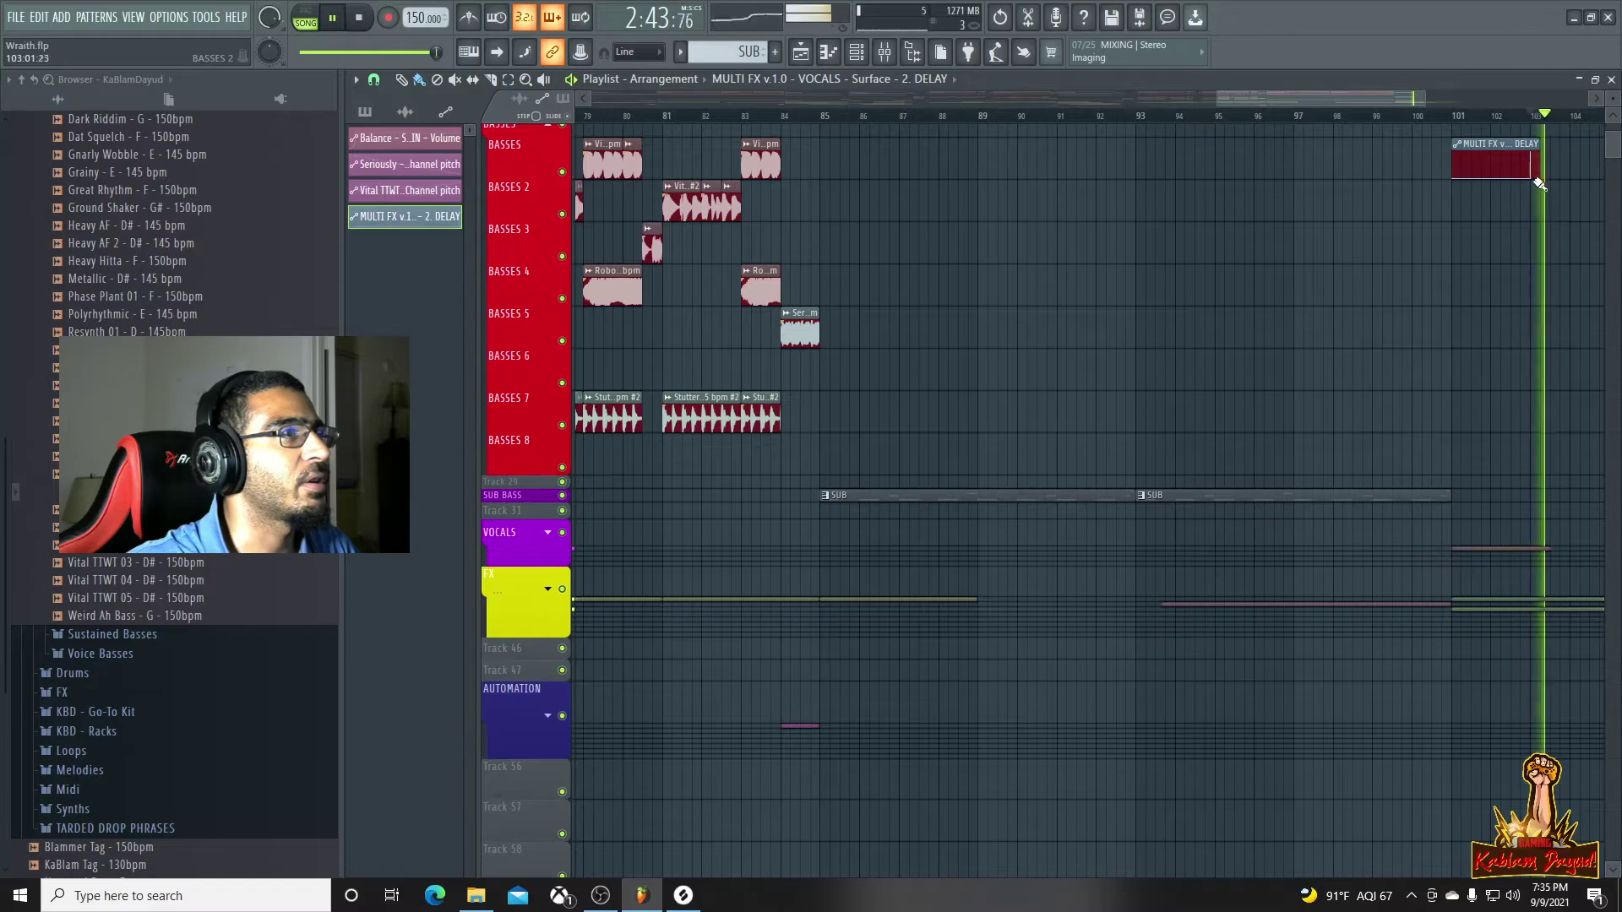
click(1455, 117)
scroll(1599, 401, down, 4)
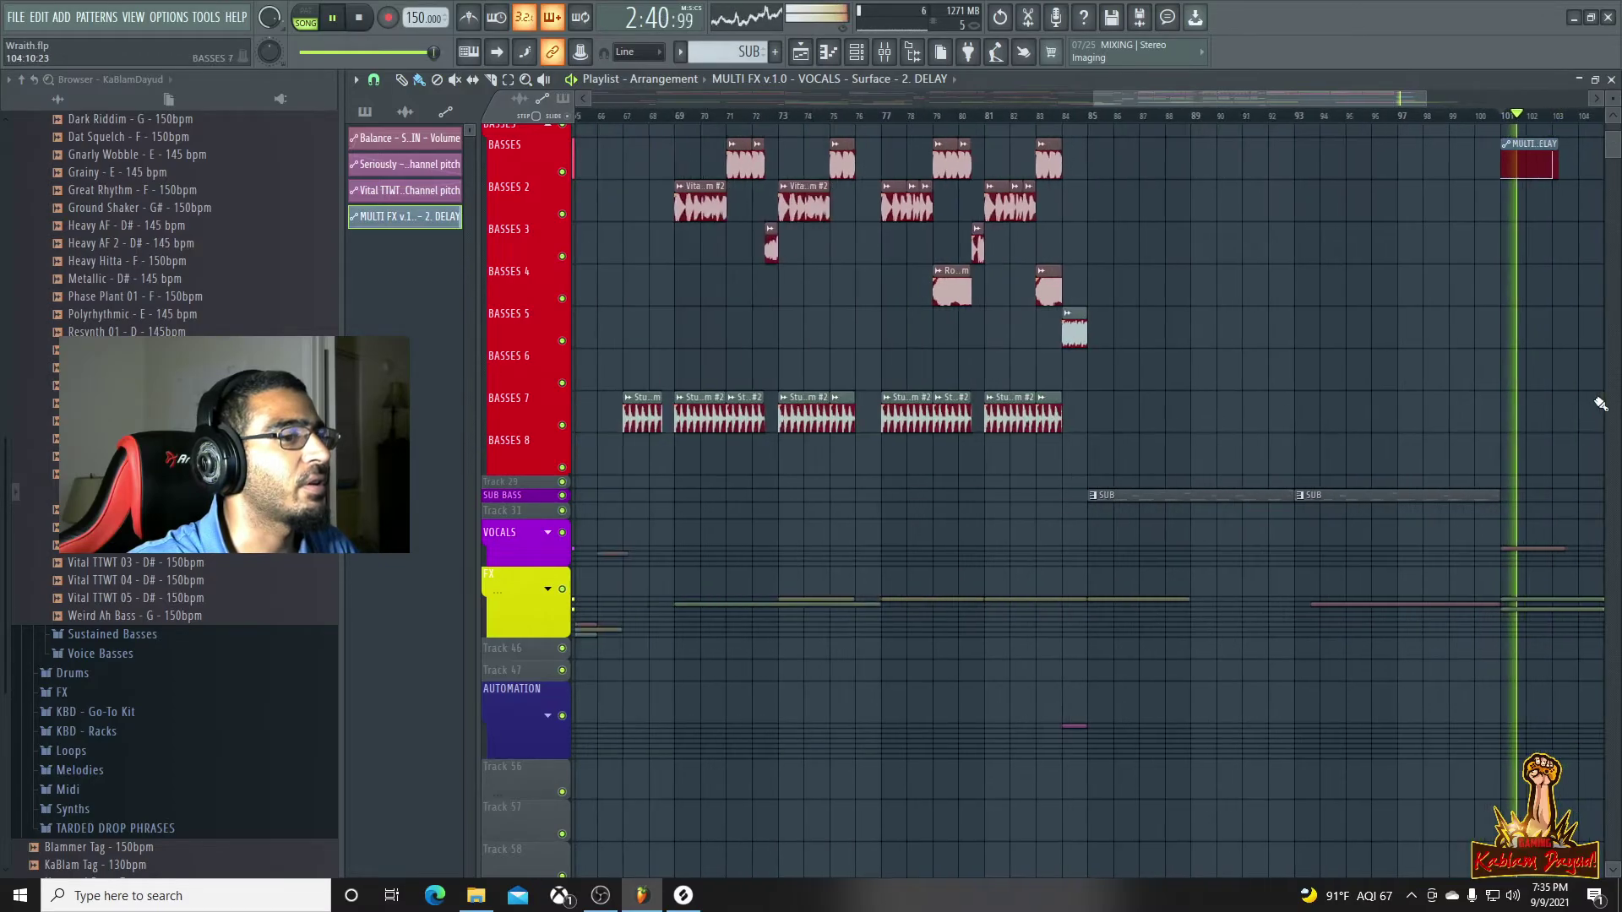
scroll(1484, 318, up, 6)
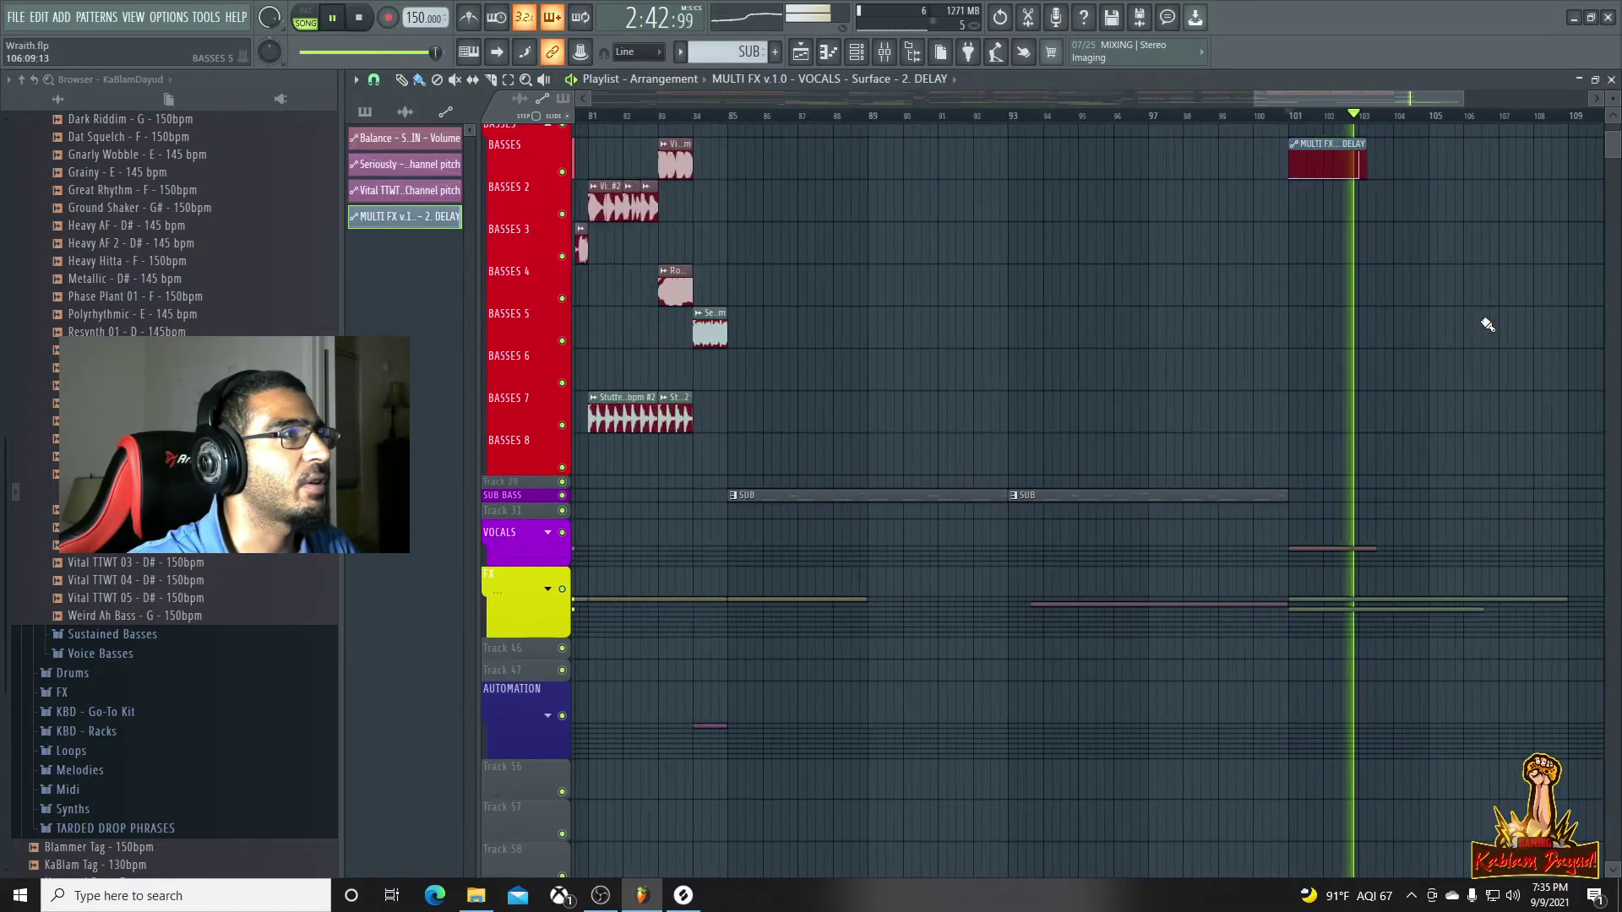
key(space)
Shape the DELAY automation into a gradual rise after bar 103, extend the clip to three bars and audition it
drag(1240, 148, 1256, 146)
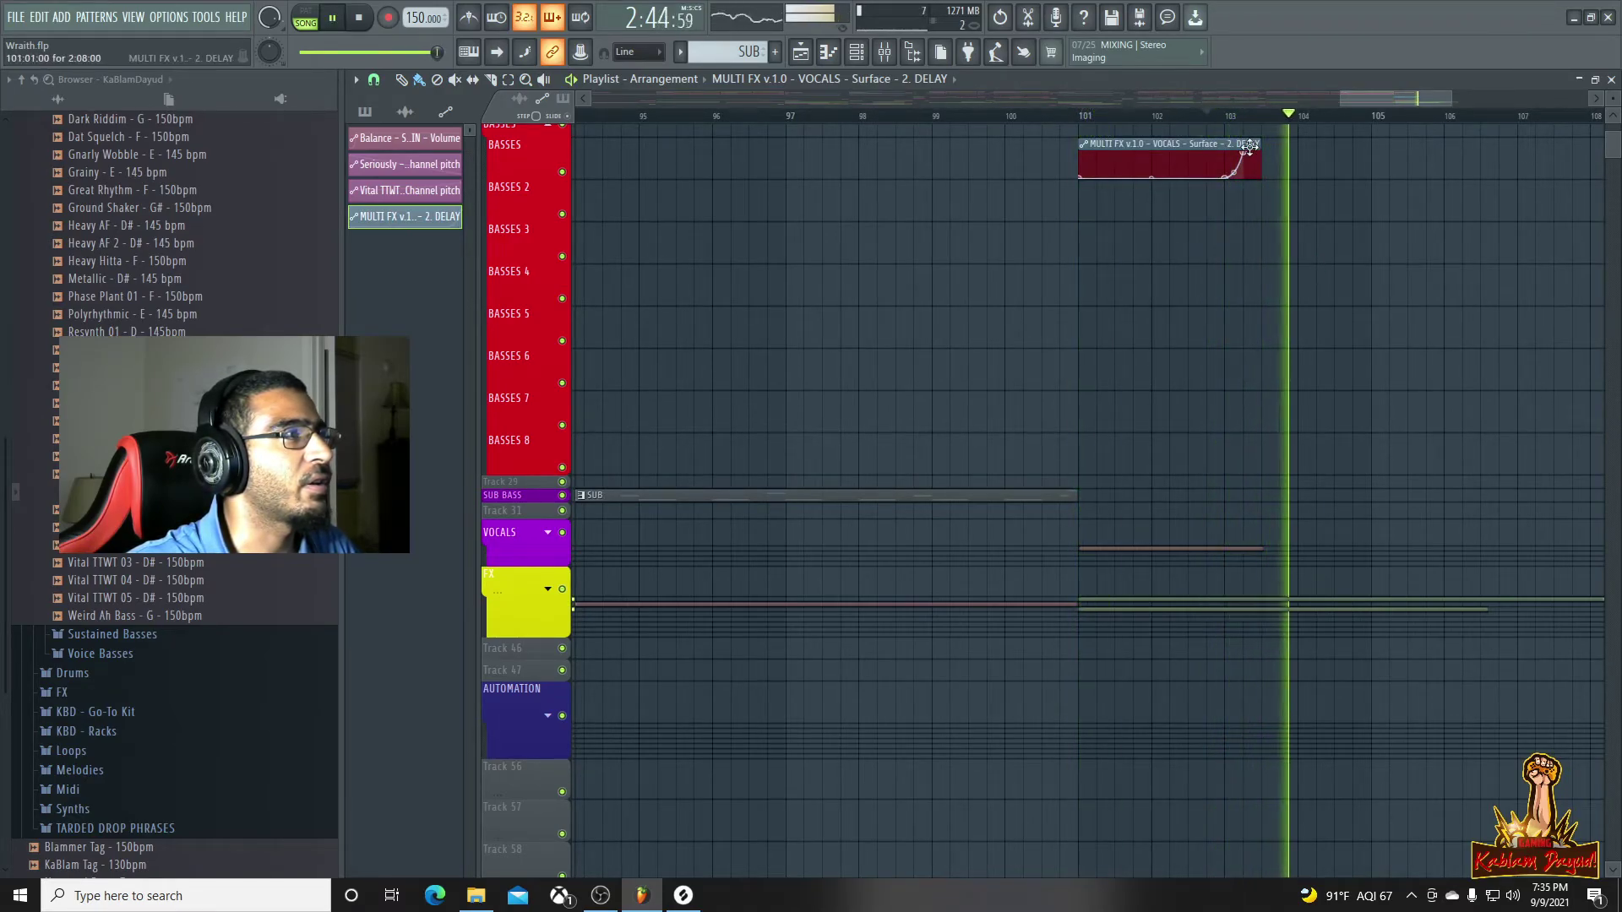
drag(1243, 153, 1296, 149)
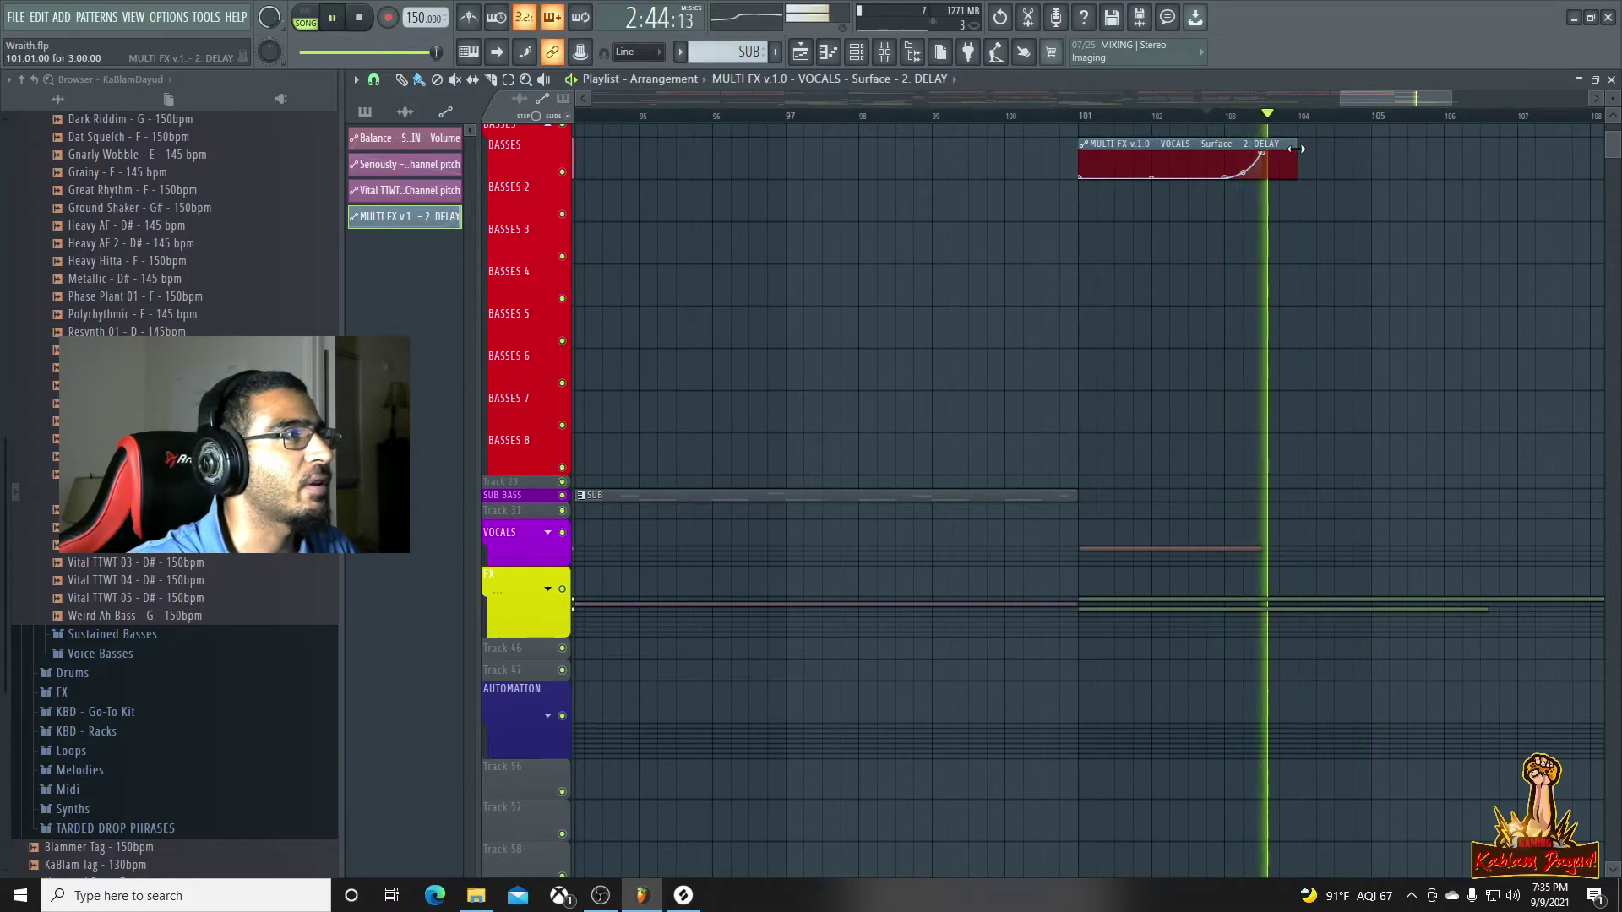
key(space)
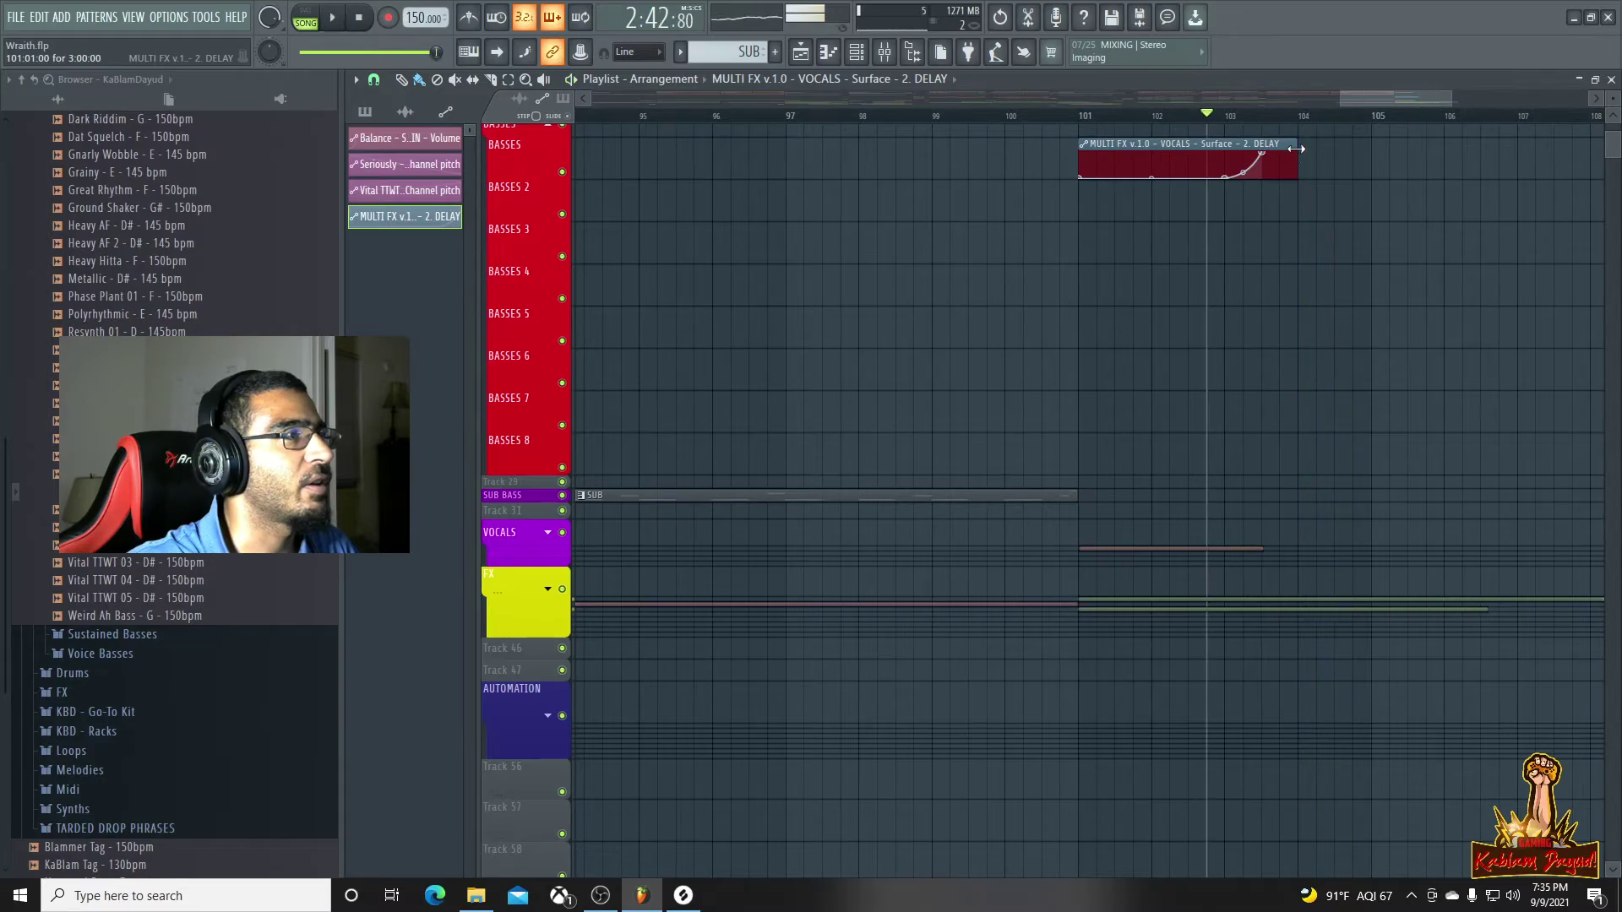
scroll(1313, 182, down, 3)
click(1241, 118)
key(space)
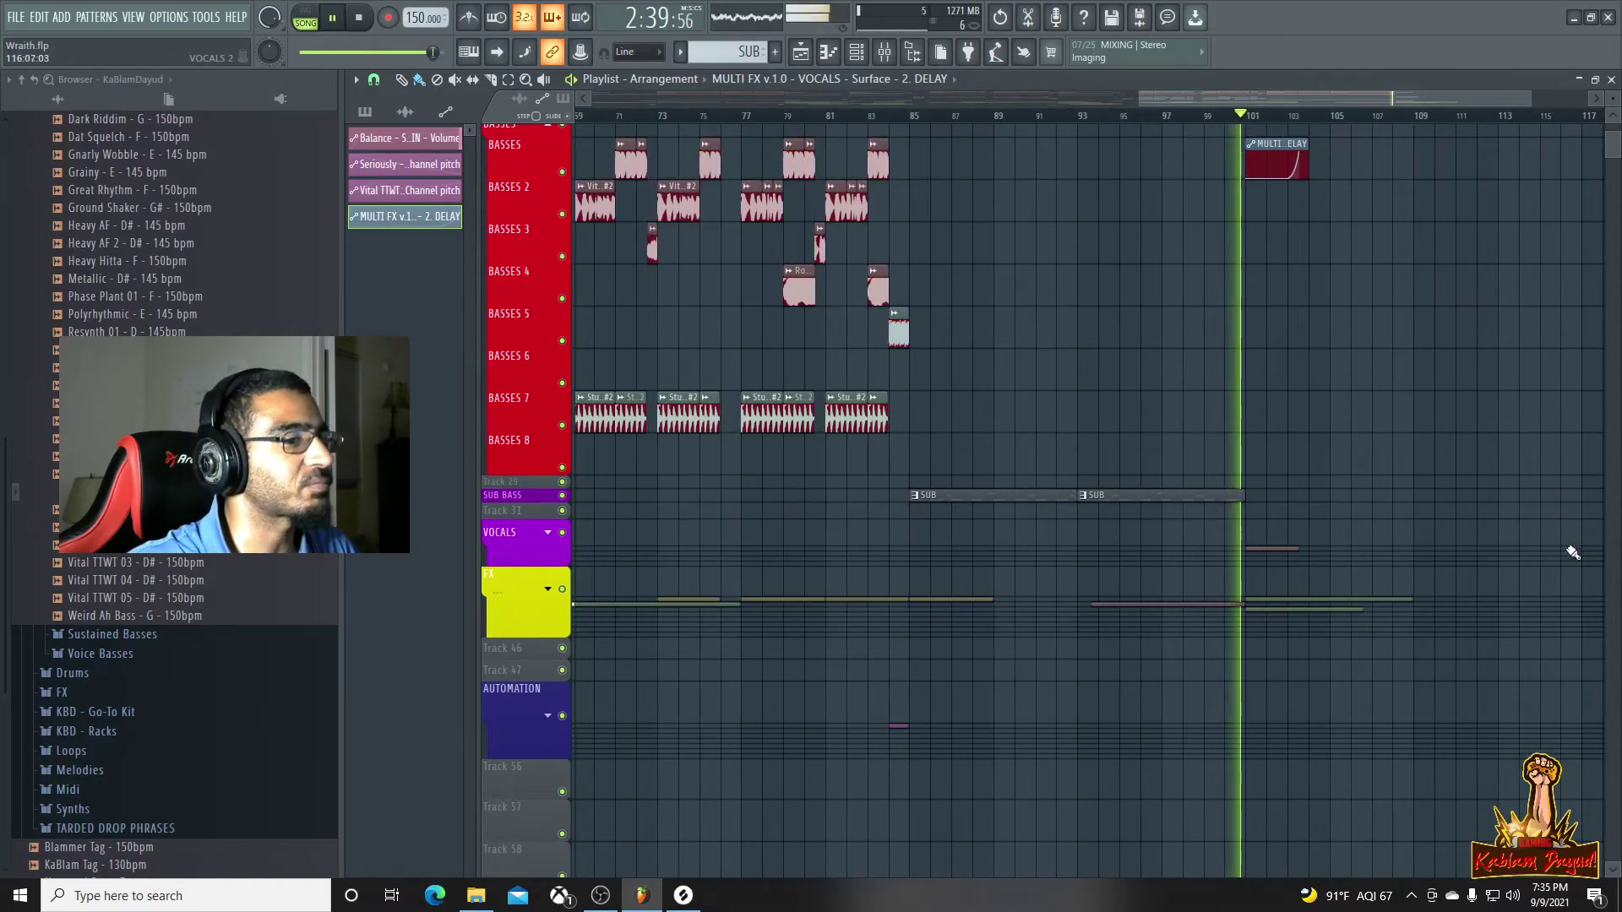
Move the DELAY automation clip from the BASSES track down into the AUTOMATION track group, keeping its position at bar 101
scroll(1450, 393, down, 2)
scroll(1480, 366, up, 2)
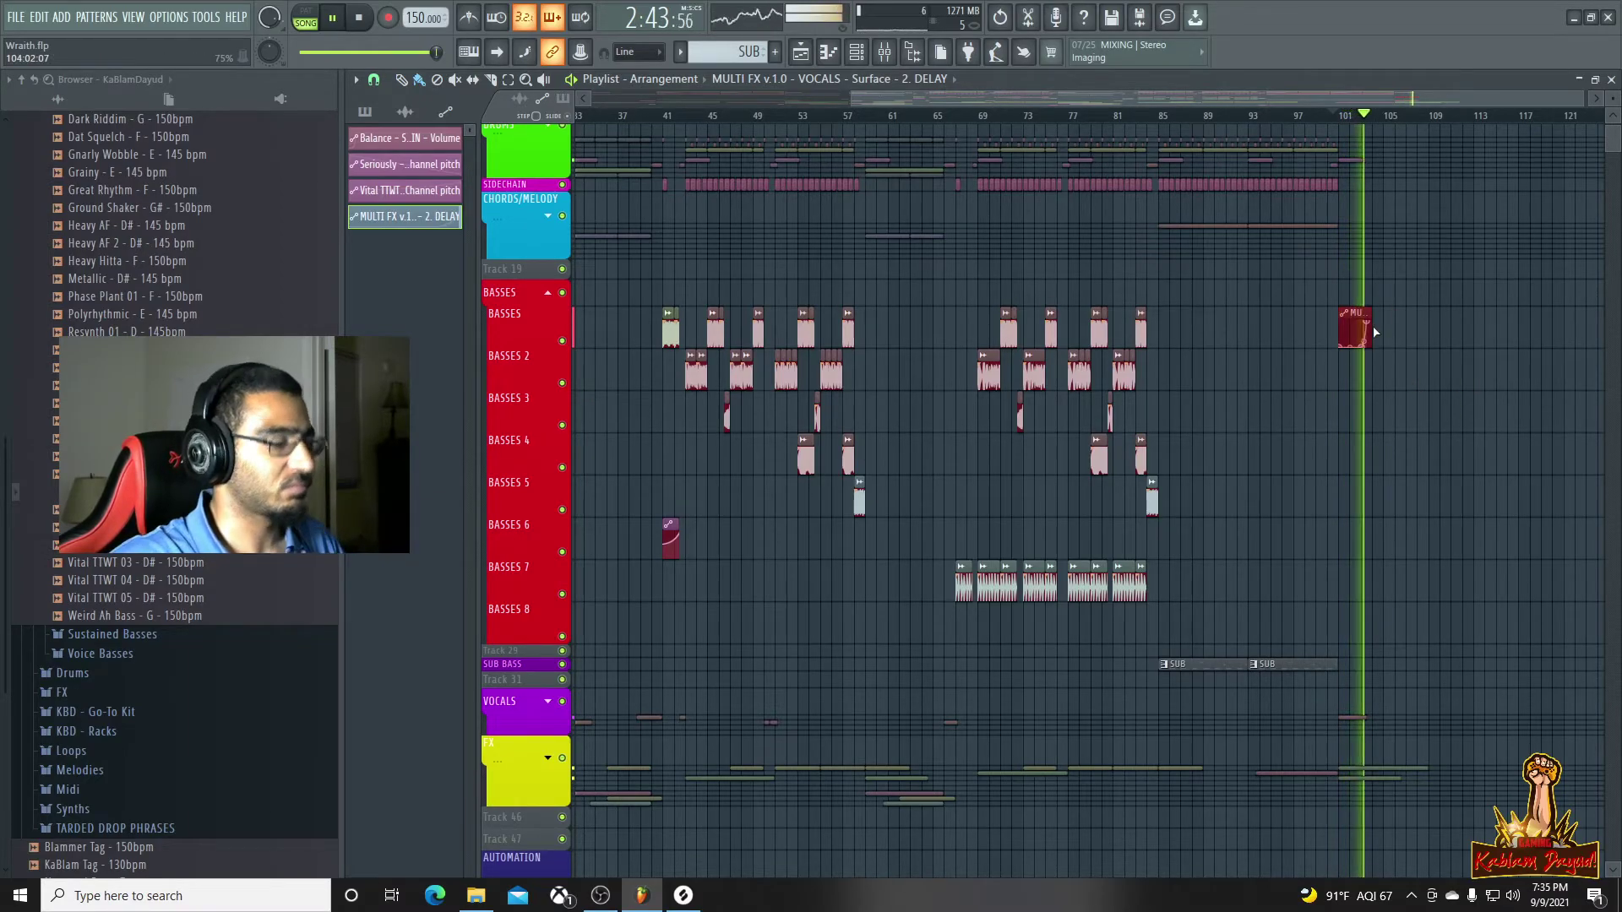
key(shift+Down)
key(shift+Down)
key(shift+Down)
key(shift+Down)
key(shift+Down)
key(shift+Down)
key(shift+Down)
key(shift+Down)
key(shift+Down)
key(shift+Down)
key(shift+Down)
key(shift+Down)
key(shift+Down)
key(shift+Down)
key(shift+Down)
key(shift+Down)
key(shift+Down)
key(shift+Down)
key(shift+Down)
key(shift+Down)
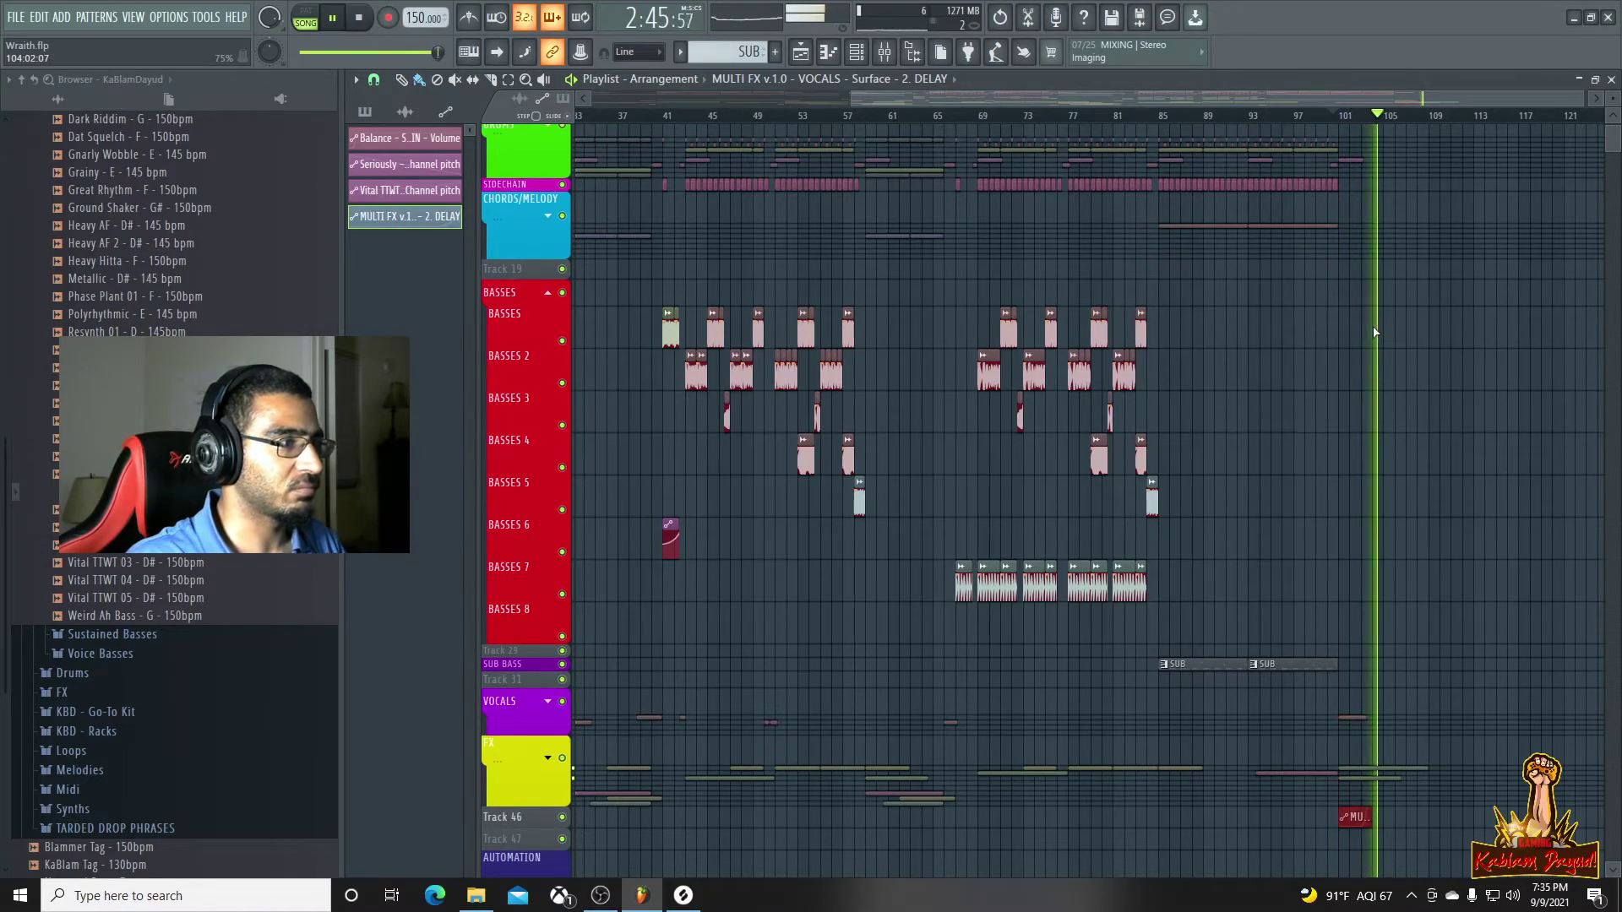
key(shift+Down)
key(shift+Down)
key(shift+Up)
key(shift+Up)
key(shift+Up)
key(shift+Up)
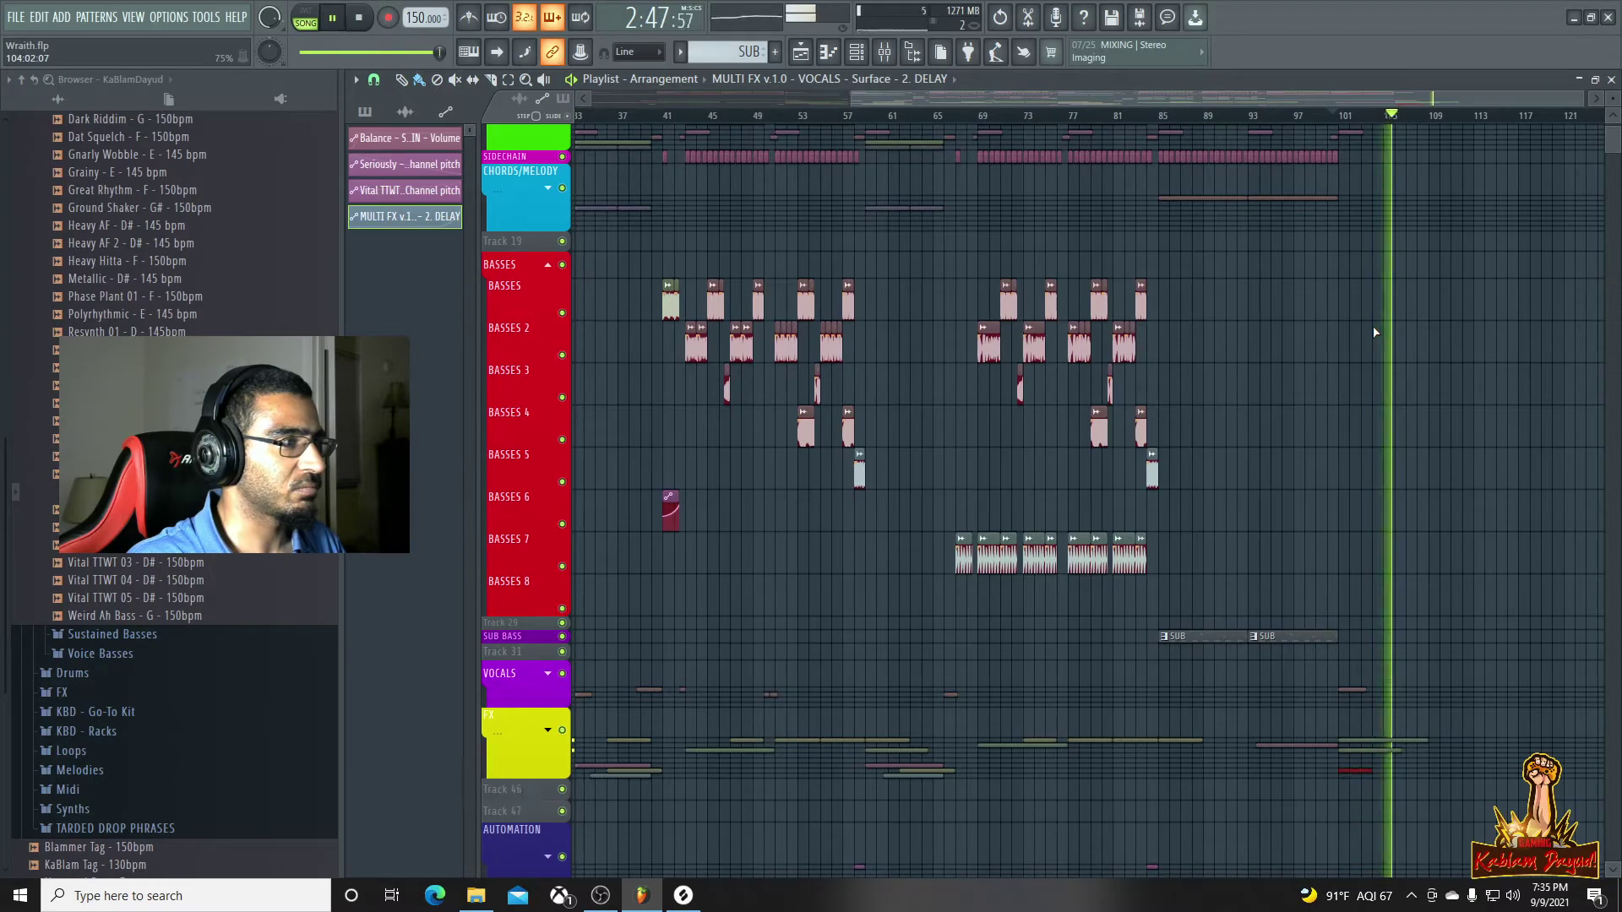
key(shift+Down)
key(shift+Down)
key(shift+Down)
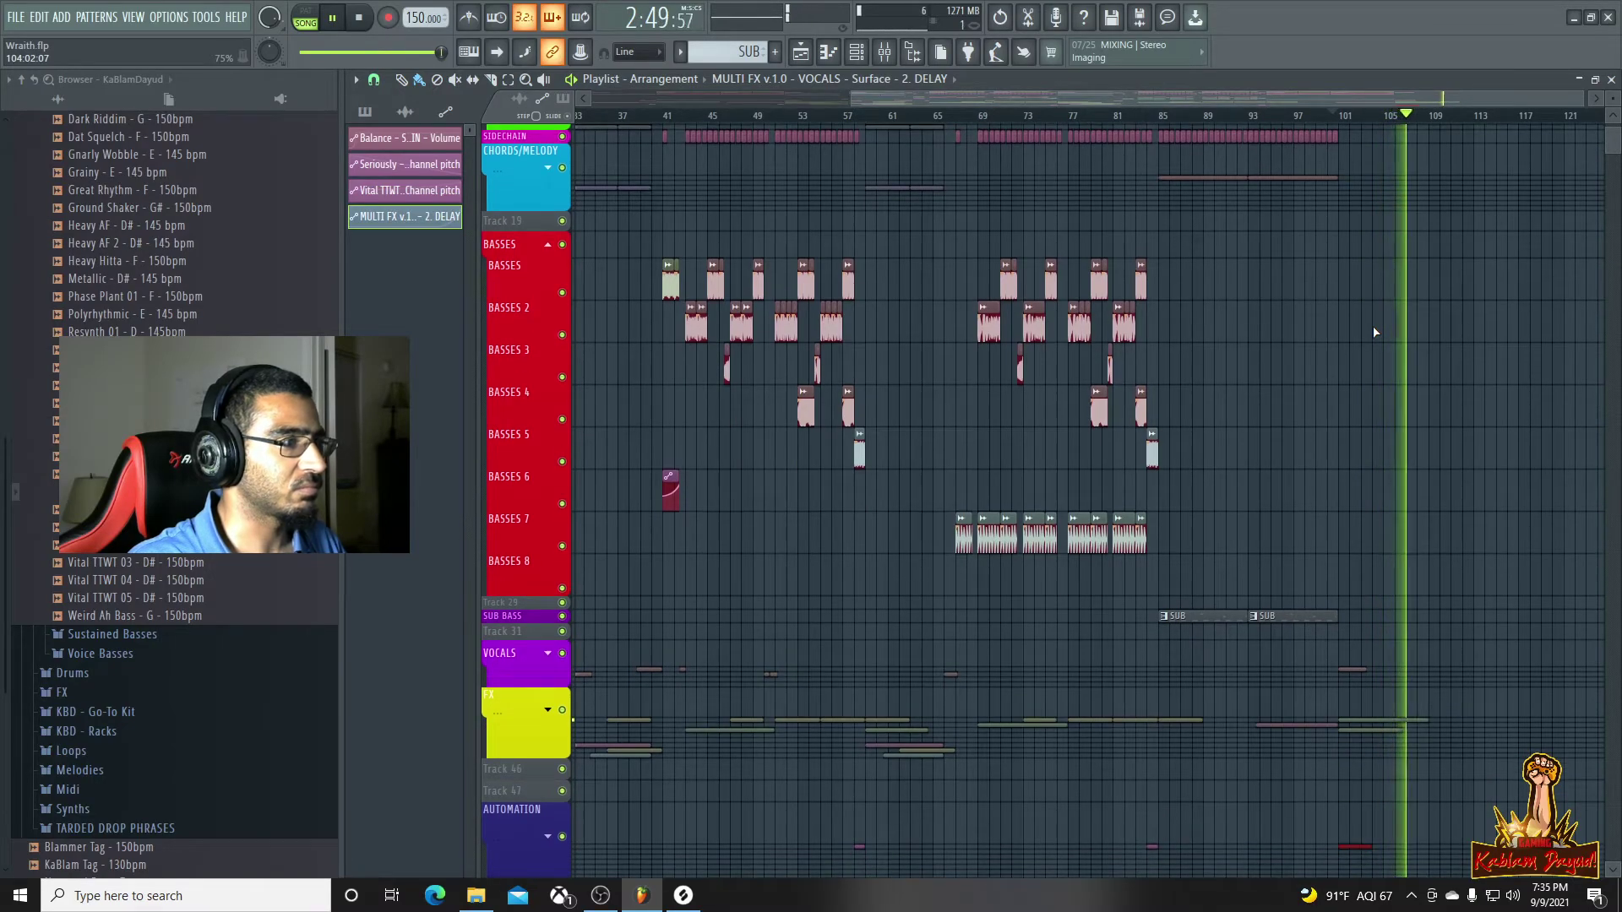
key(space)
Play back the ending around bar 101 to check the delayed vocal together with the FX clips
scroll(1442, 297, up, 5)
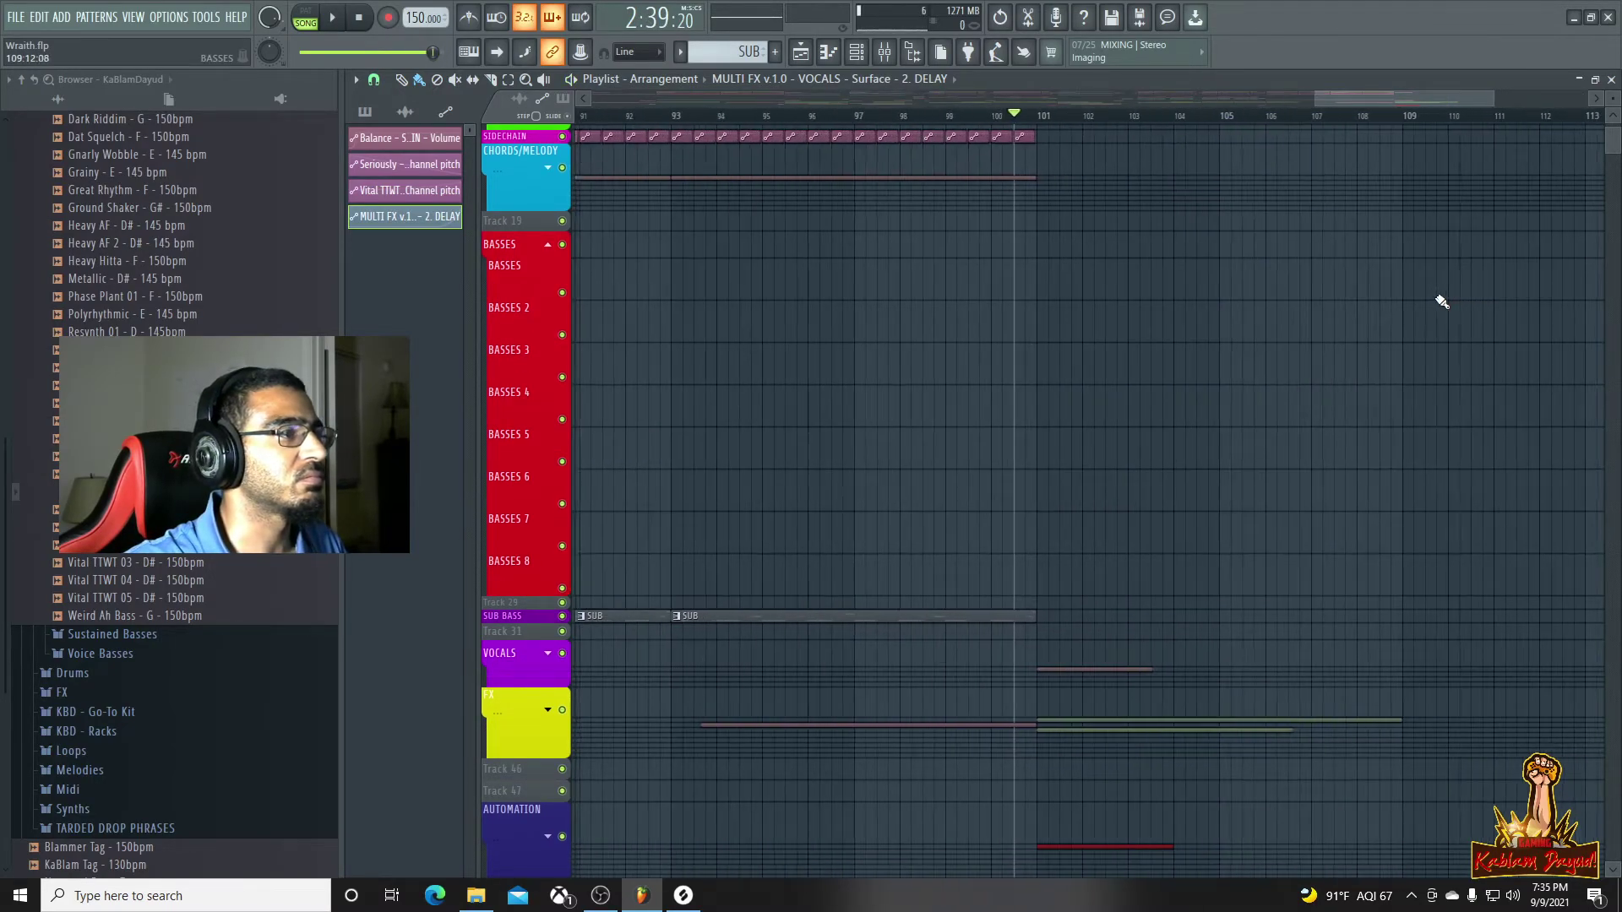
key(space)
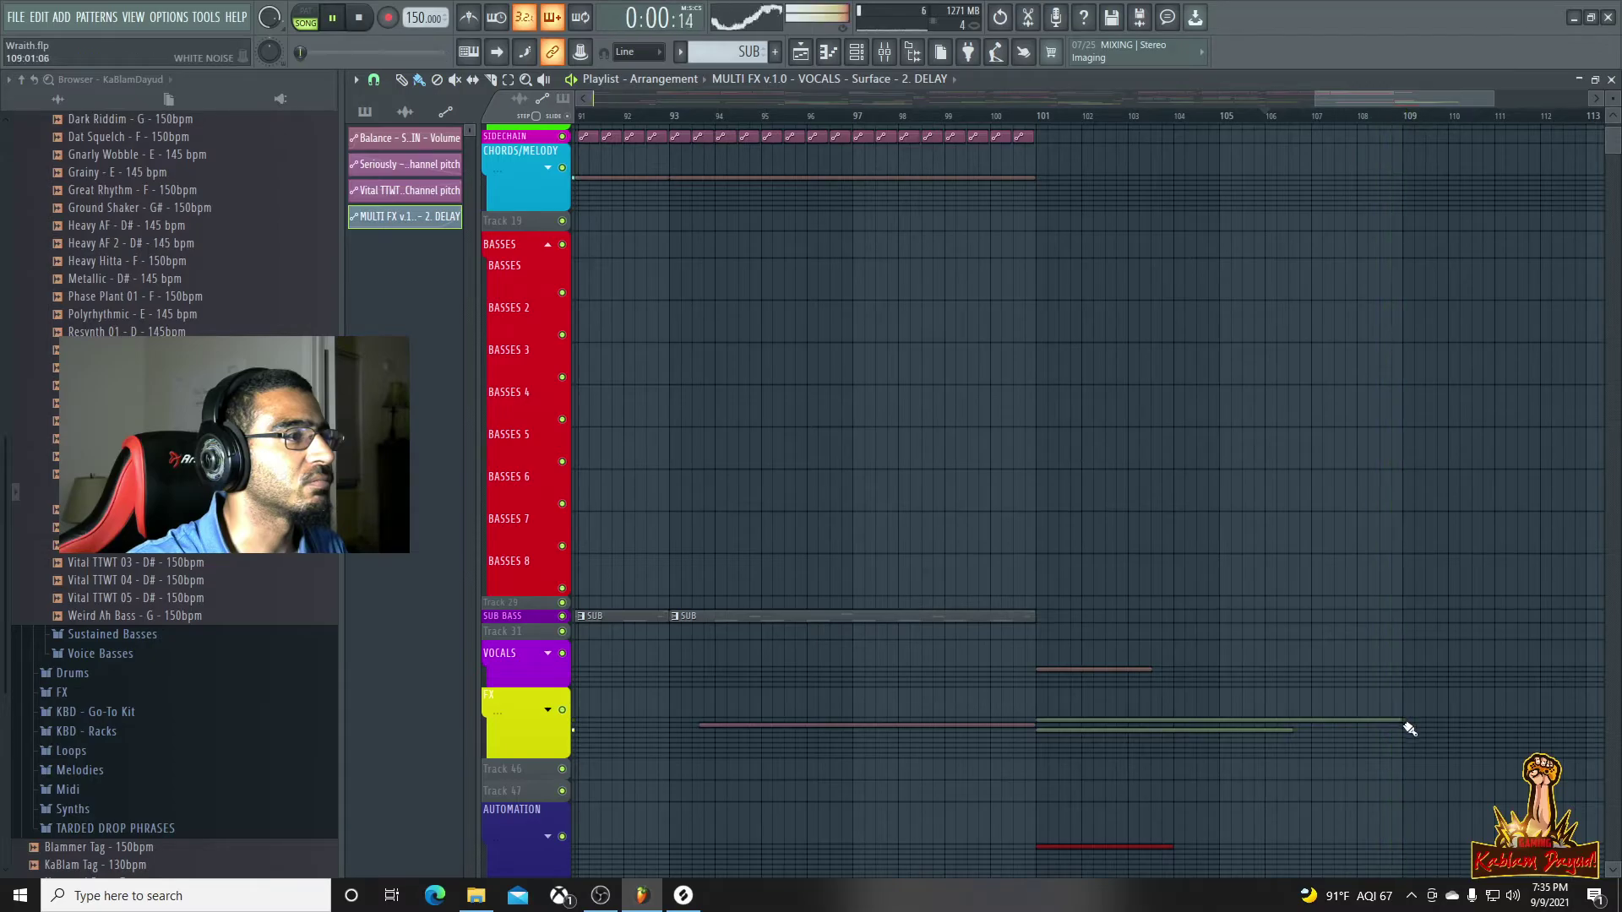
scroll(1397, 409, down, 6)
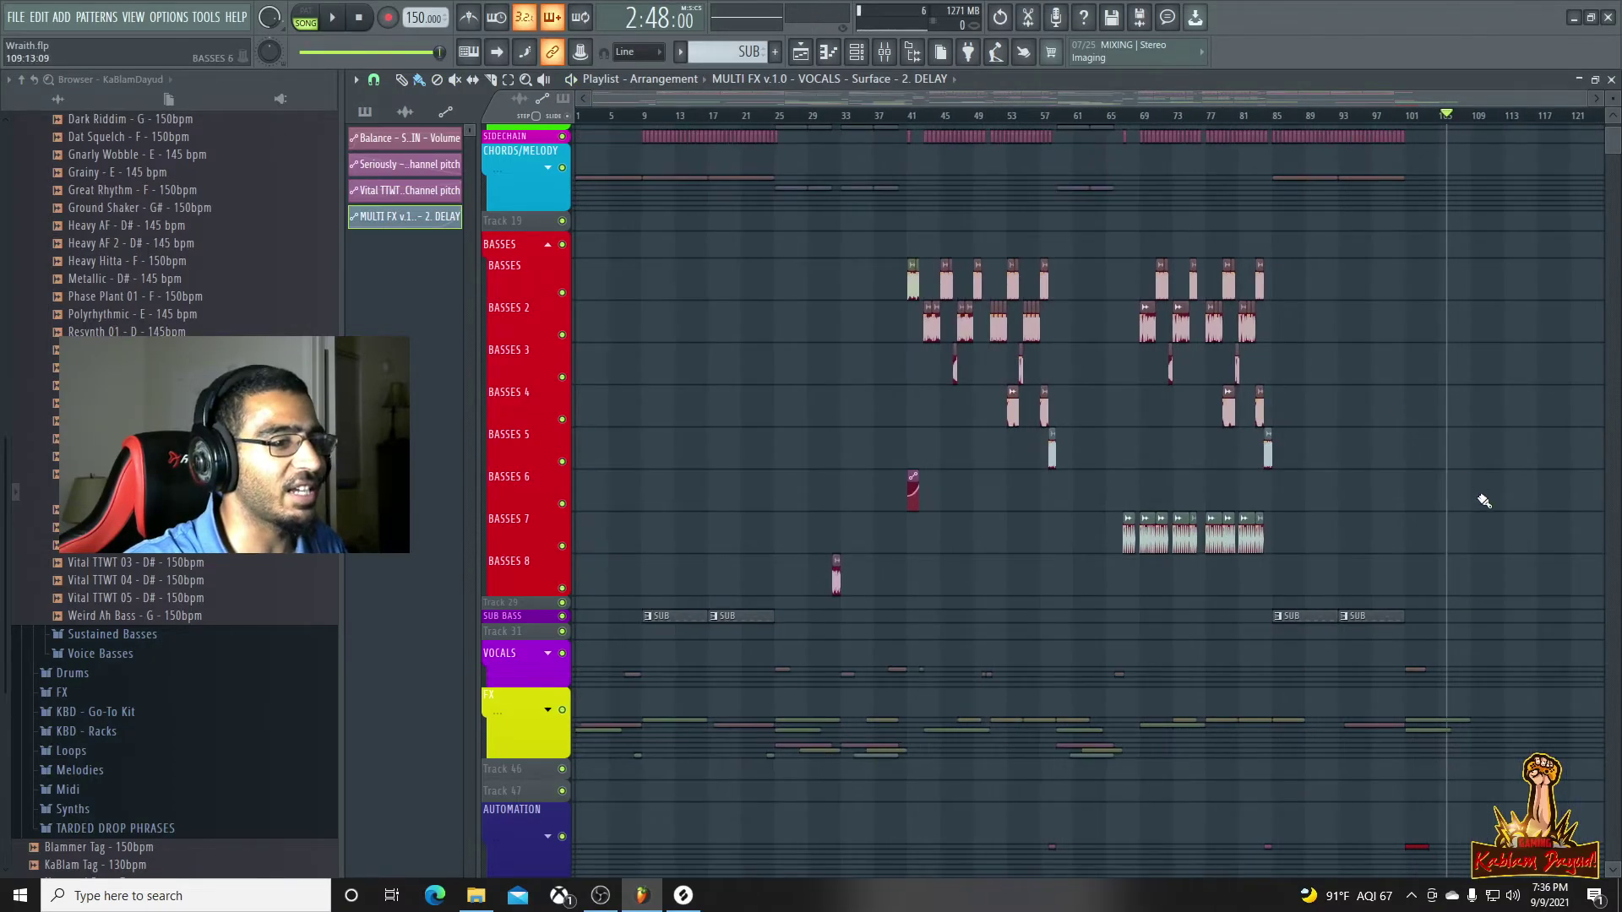
click(1396, 116)
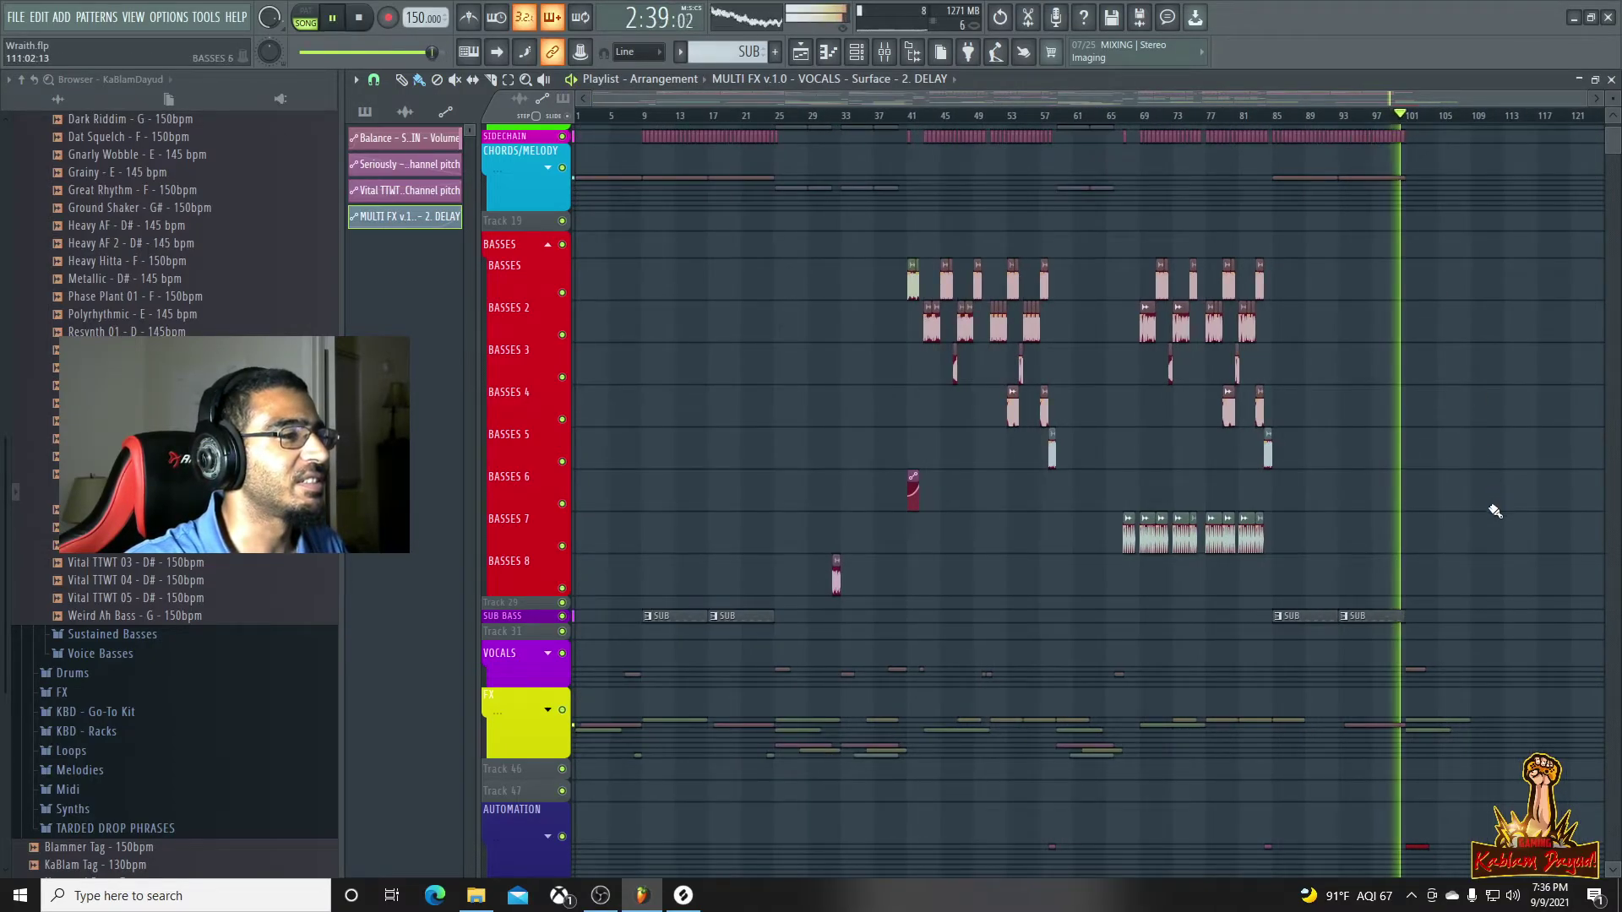
scroll(1496, 511, down, 5)
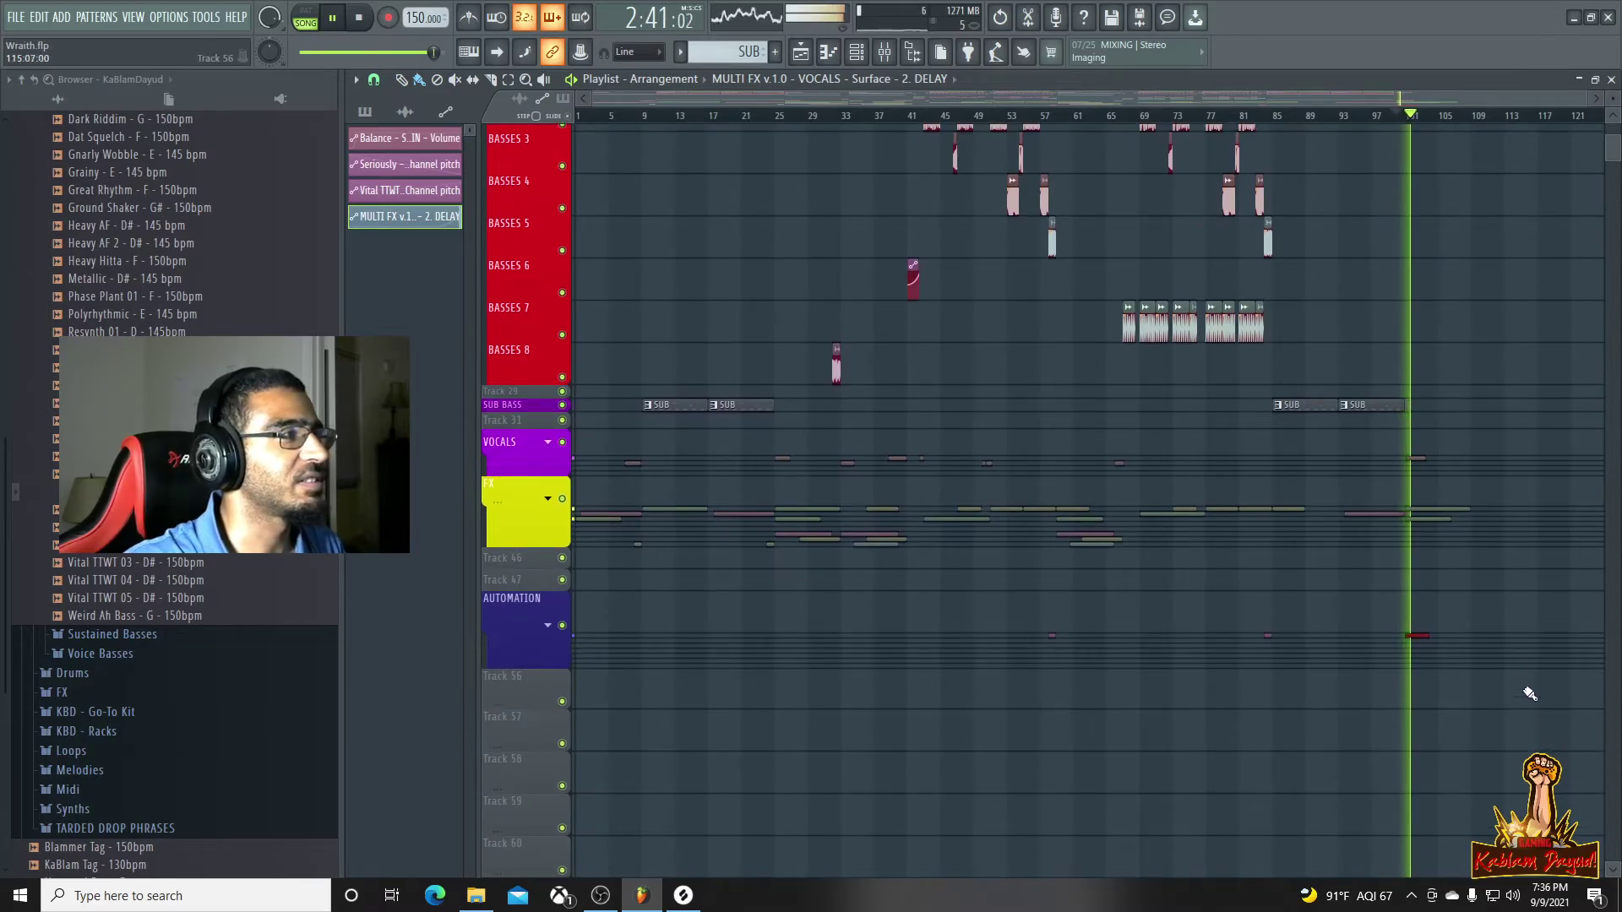
scroll(1444, 462, up, 9)
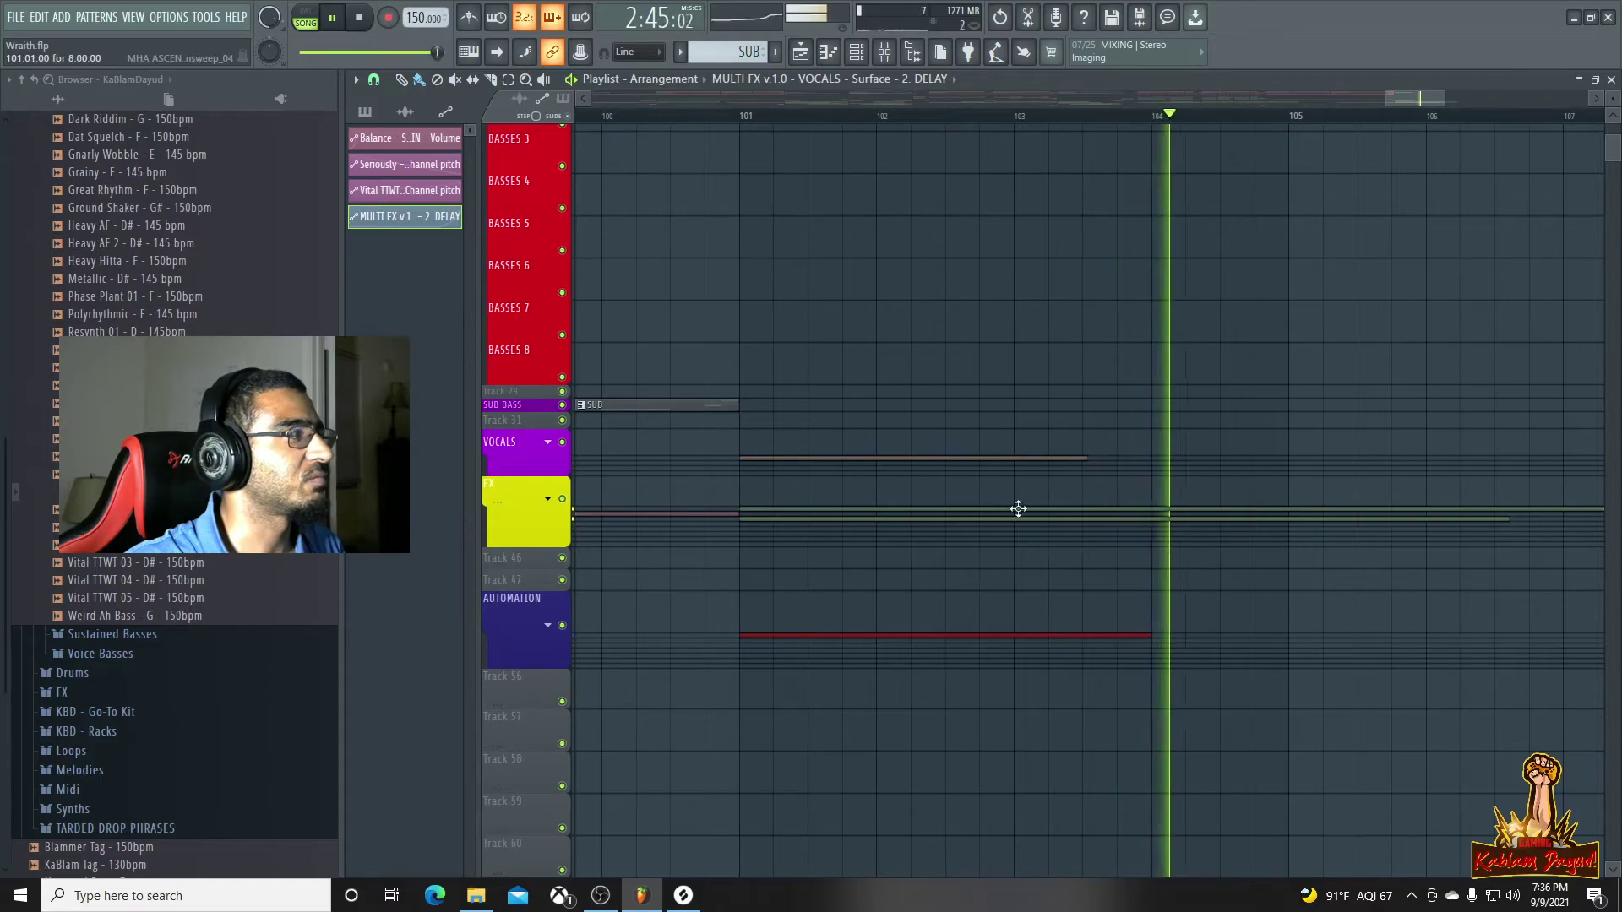
Expand the AUTOMATION track group and play the ending through to bar 107 to judge the vocal delay
key(space)
click(559, 634)
key(space)
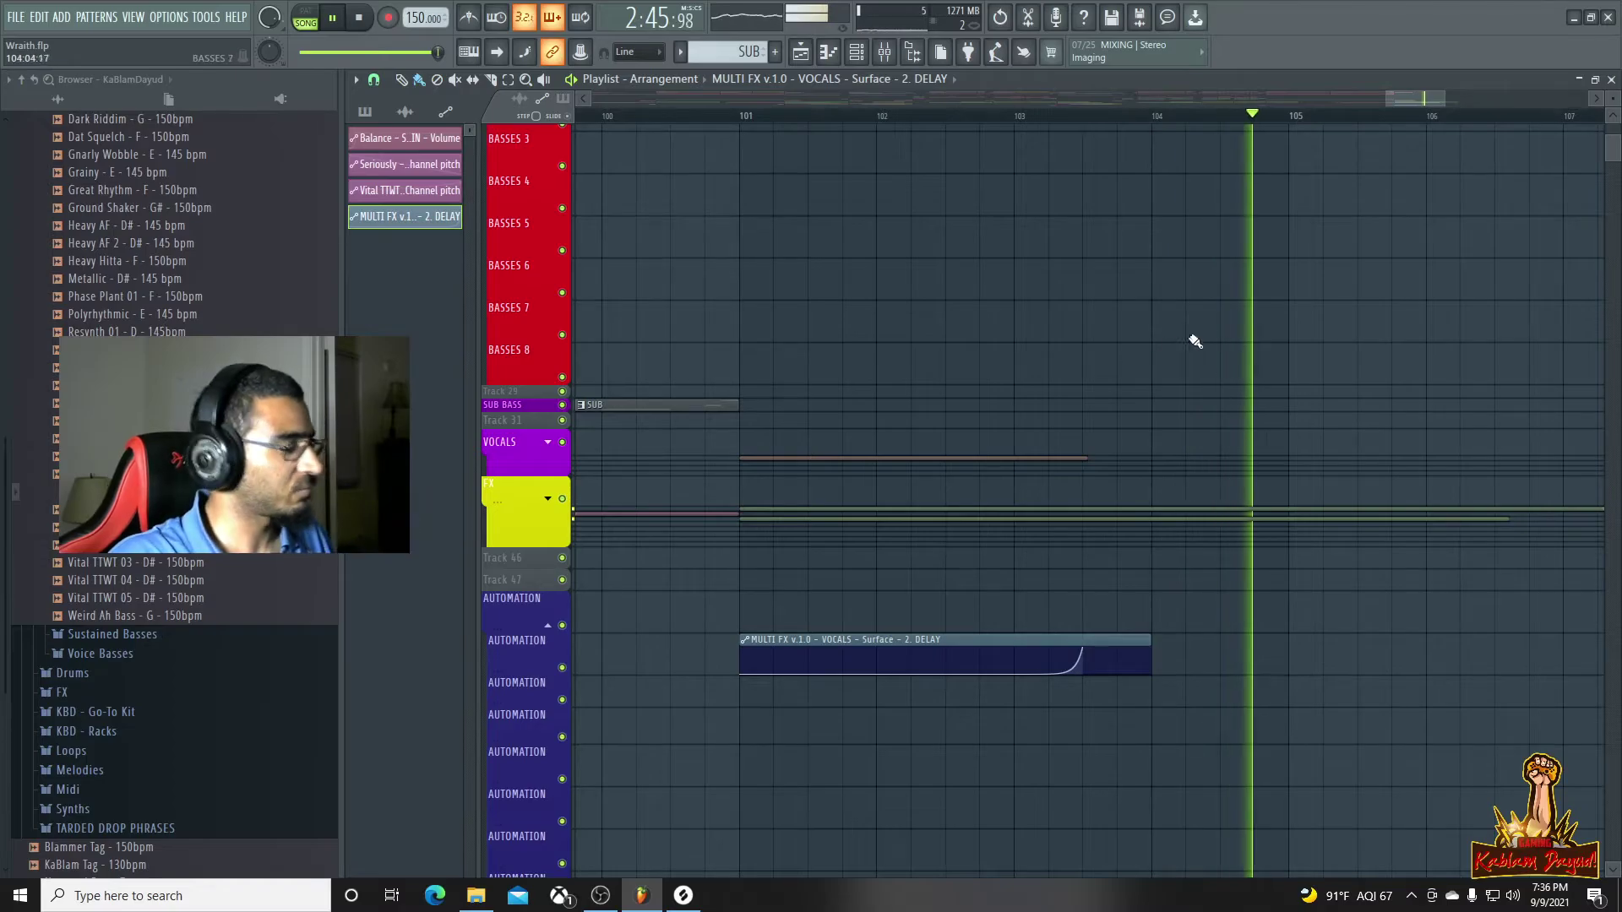
scroll(1183, 659, down, 5)
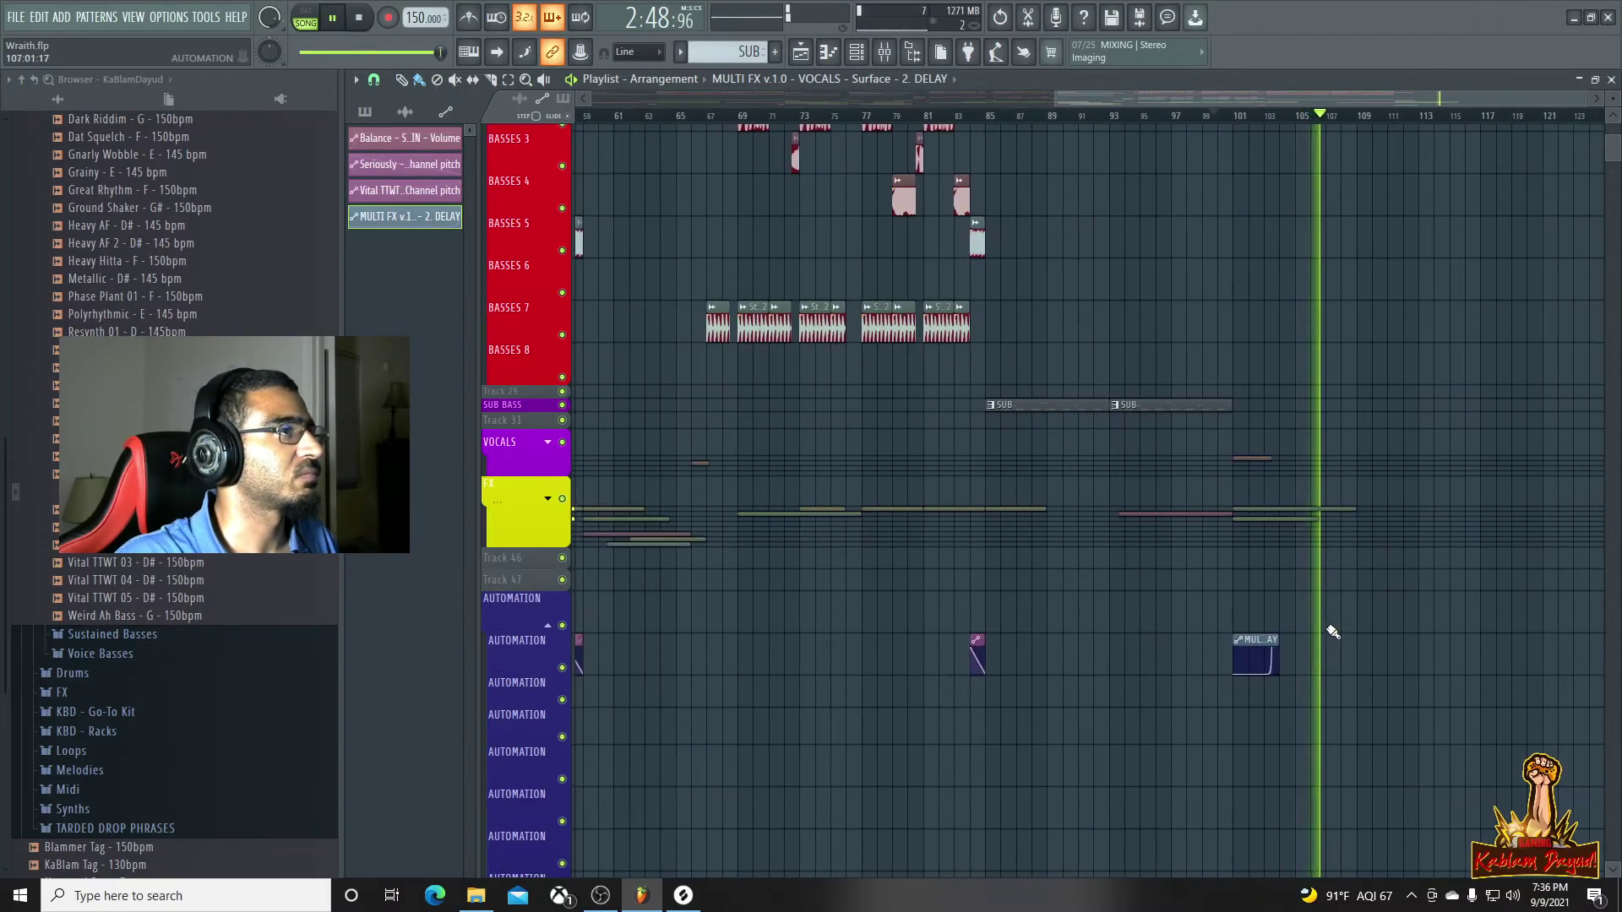
key(space)
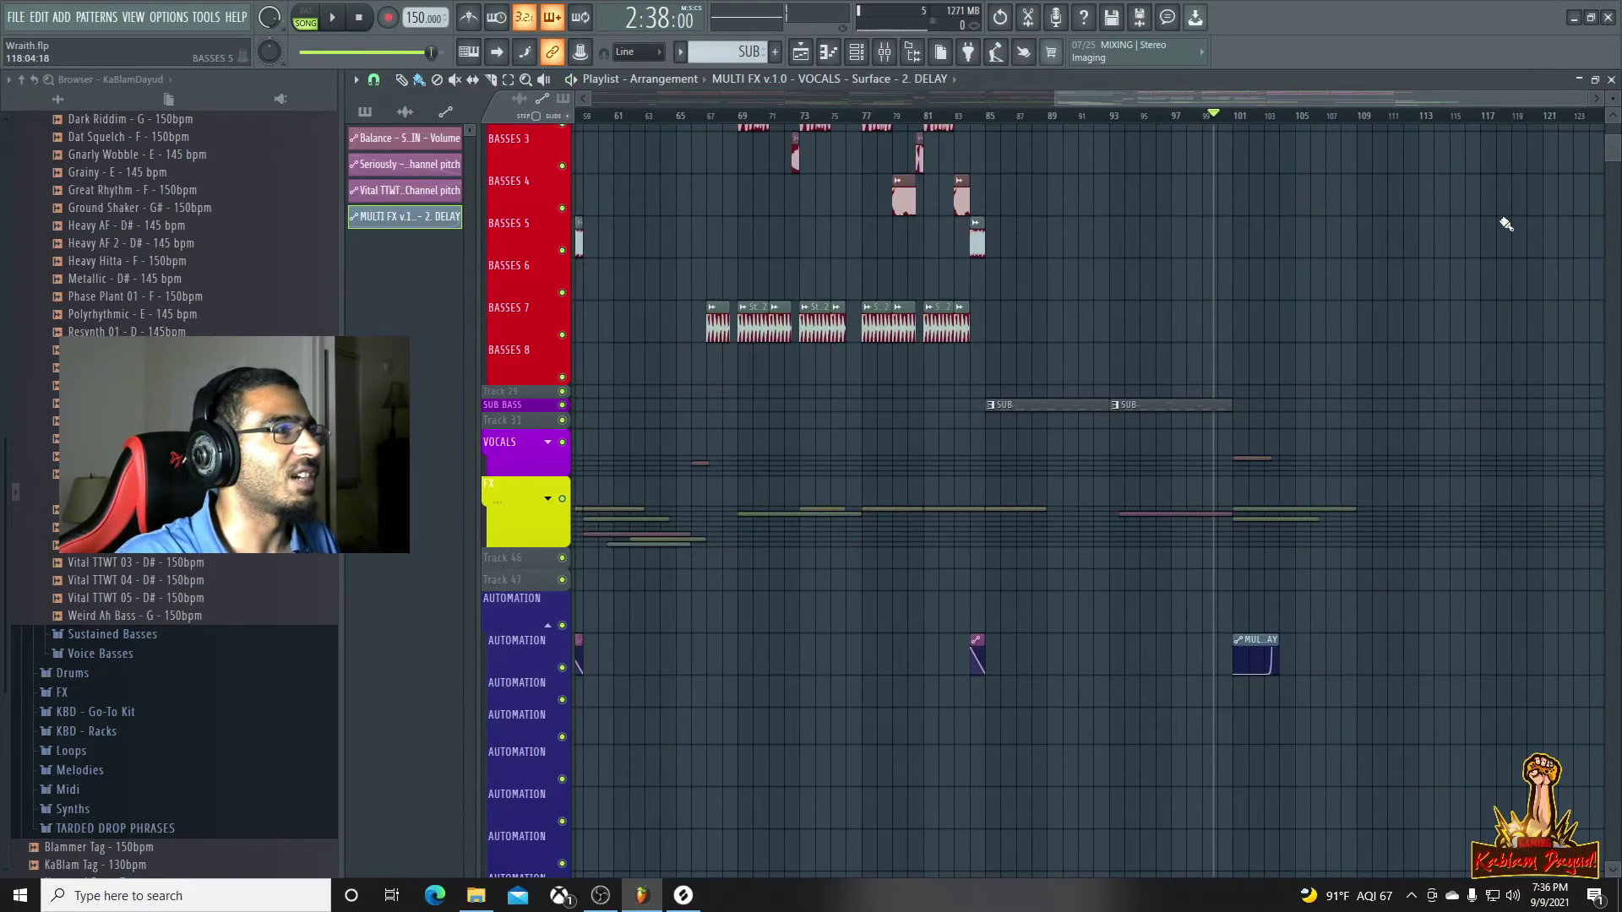
Review the full arrangement from bar 1 to the ending, checking how the bass, vocal, FX and automation tracks are filled
scroll(1506, 224, up, 4)
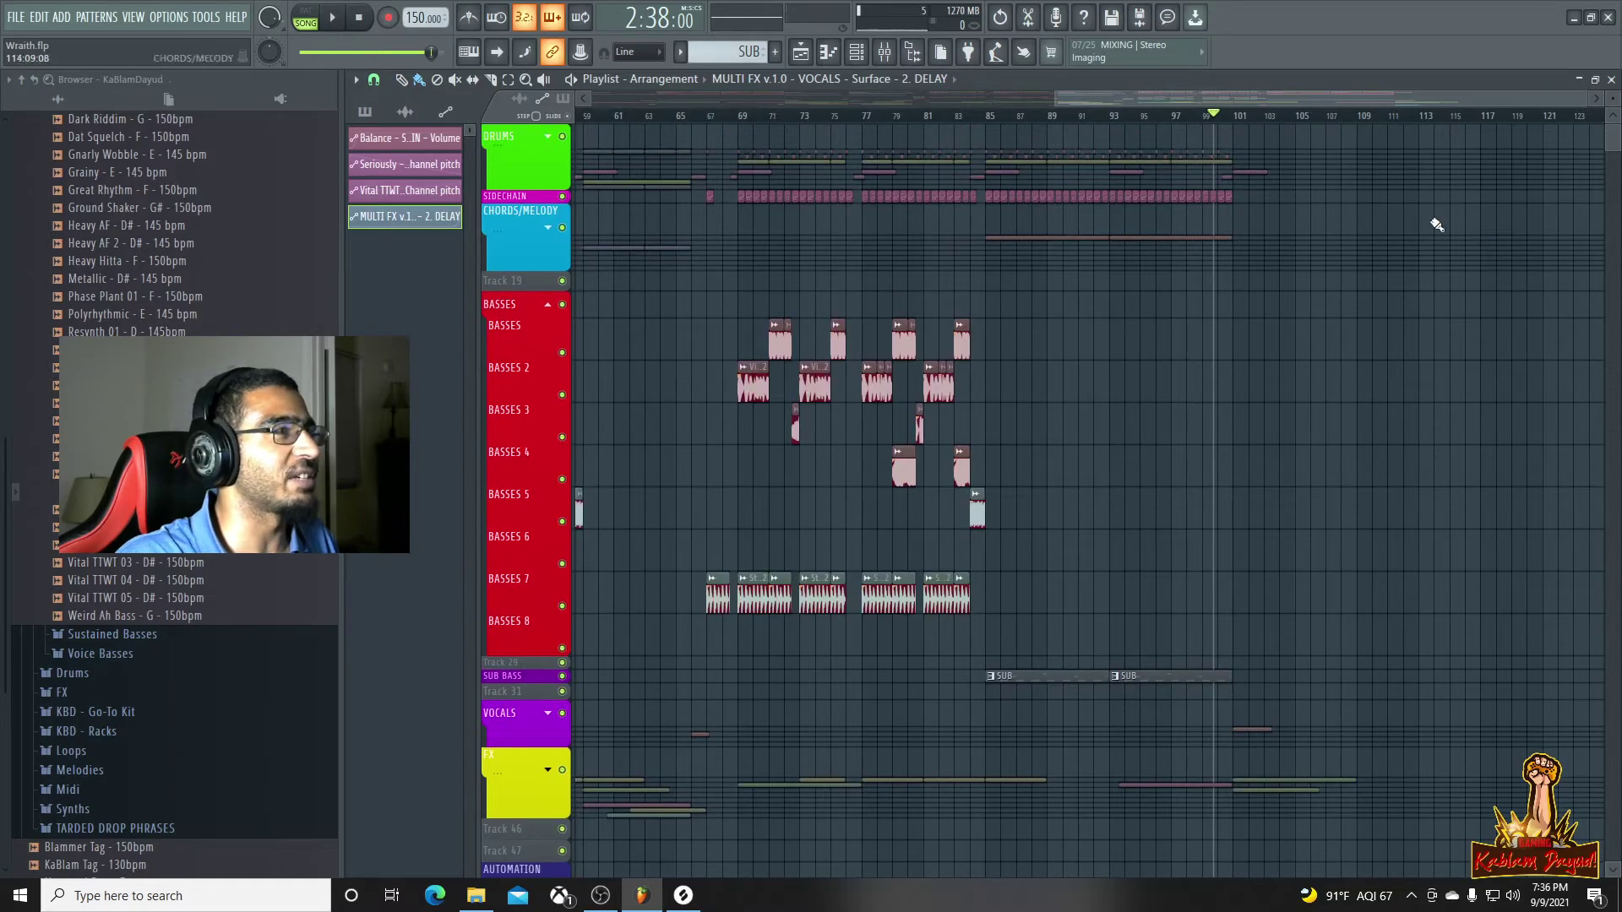
drag(1594, 98, 1262, 107)
scroll(1406, 120, down, 5)
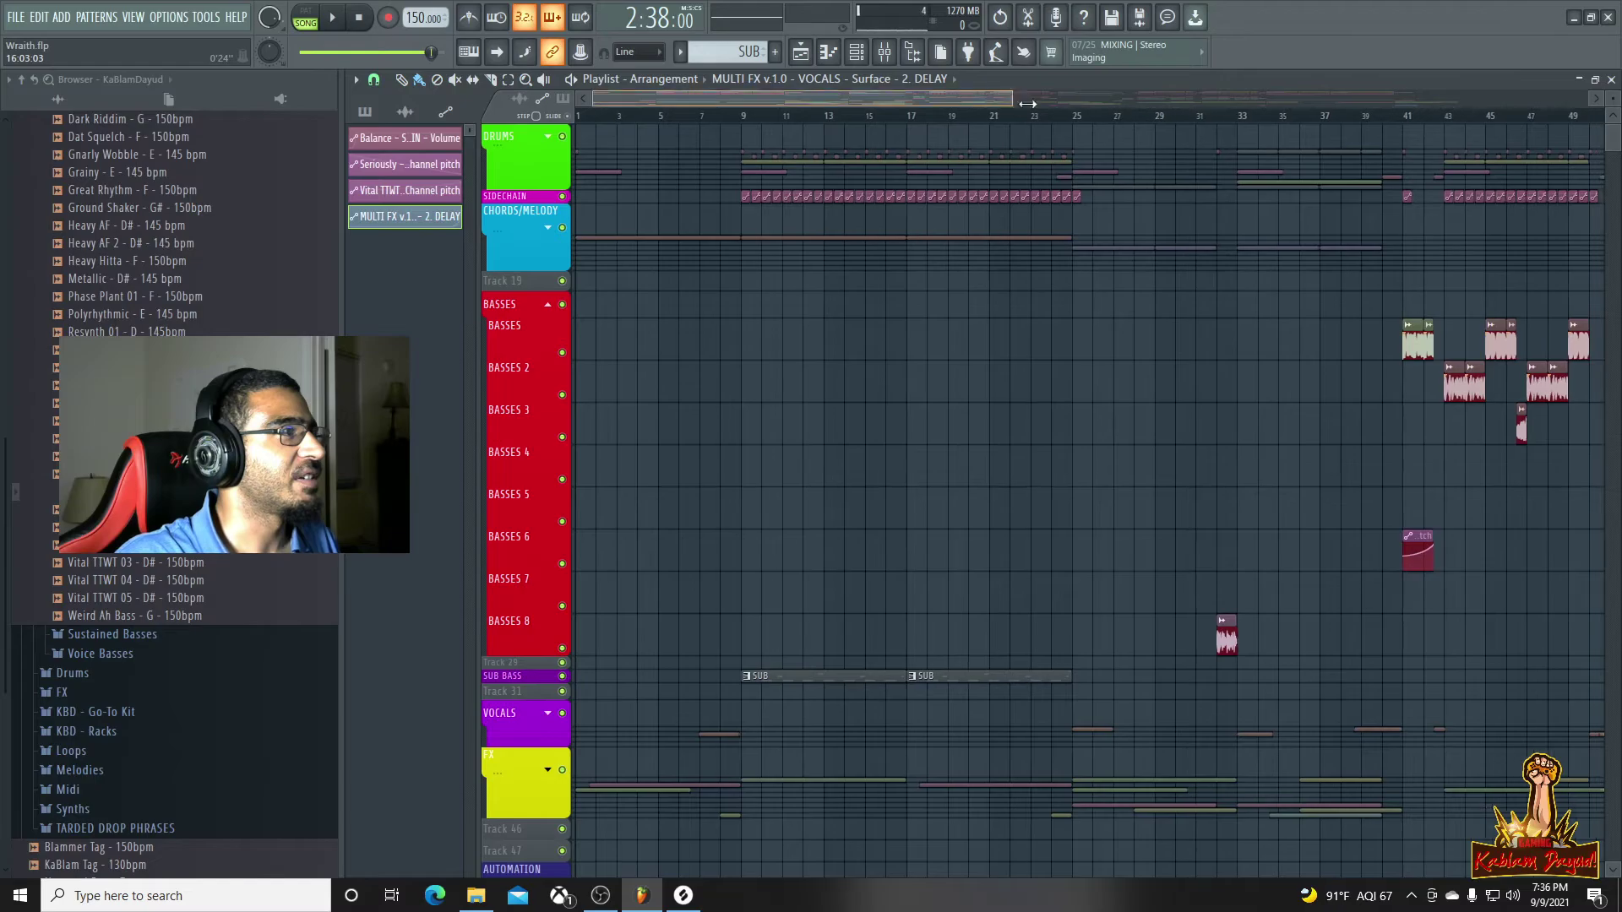
scroll(1090, 498, down, 4)
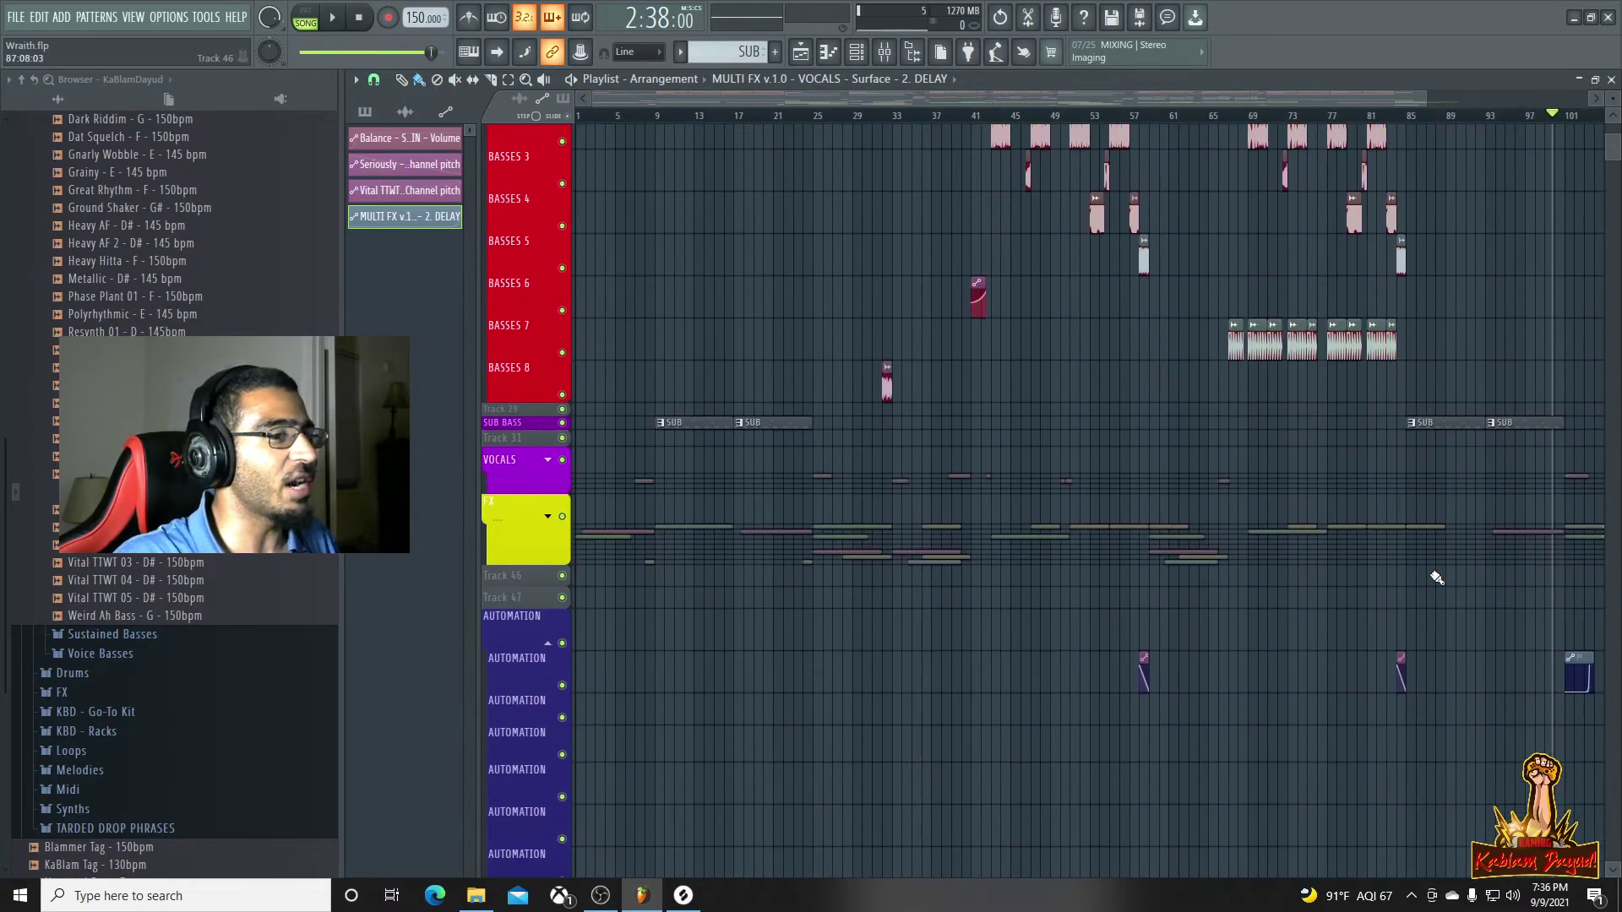
scroll(1460, 596, up, 5)
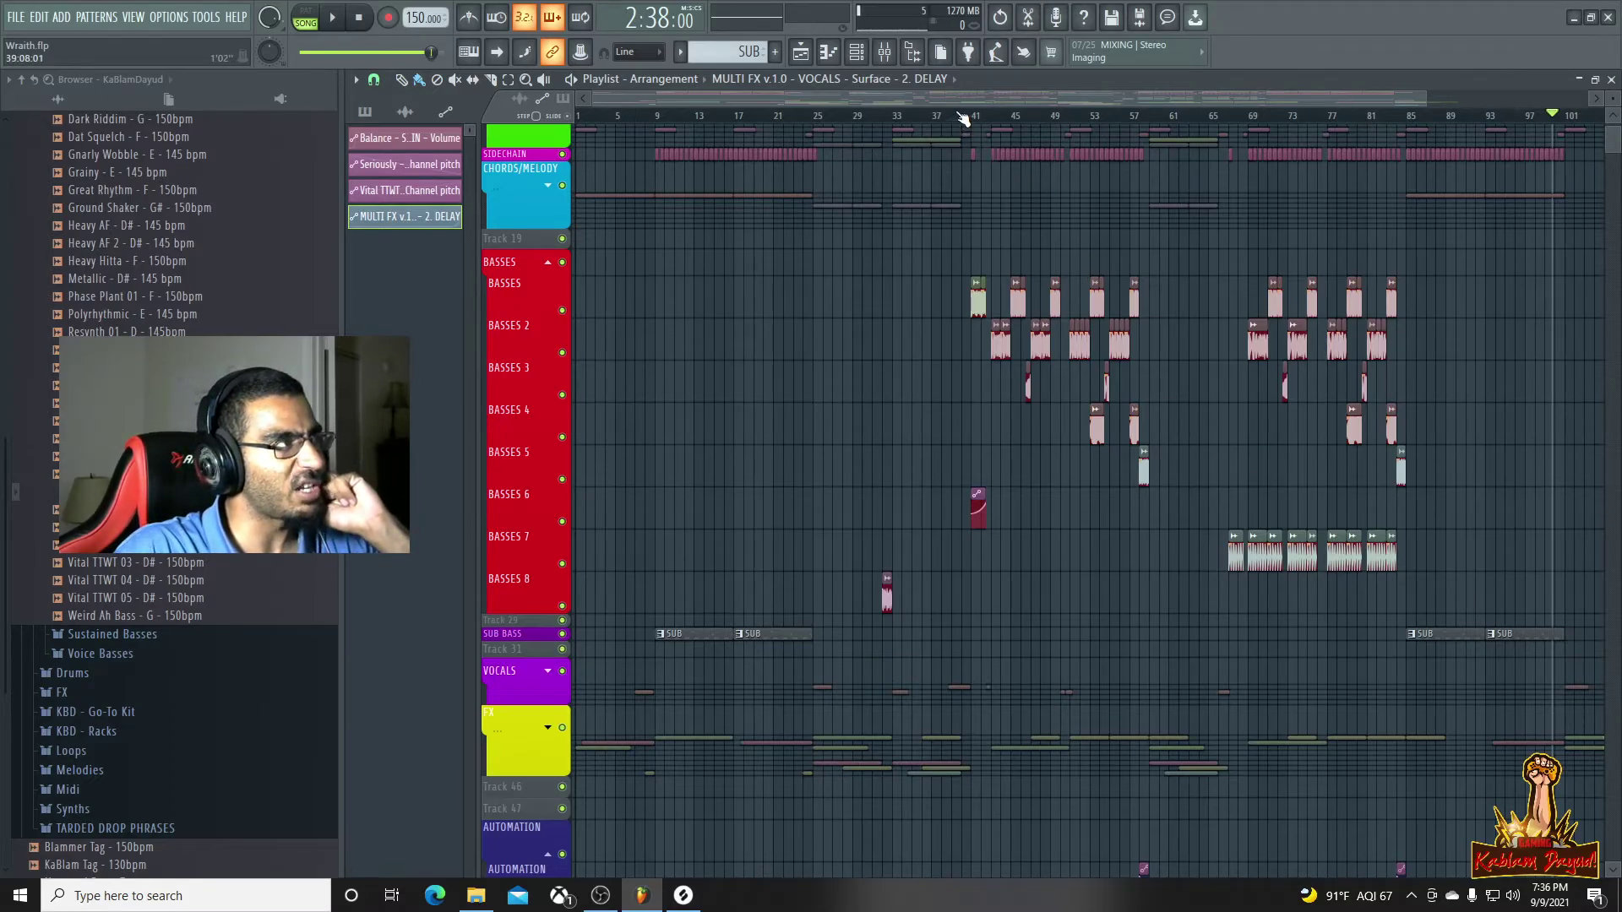
scroll(1484, 499, down, 4)
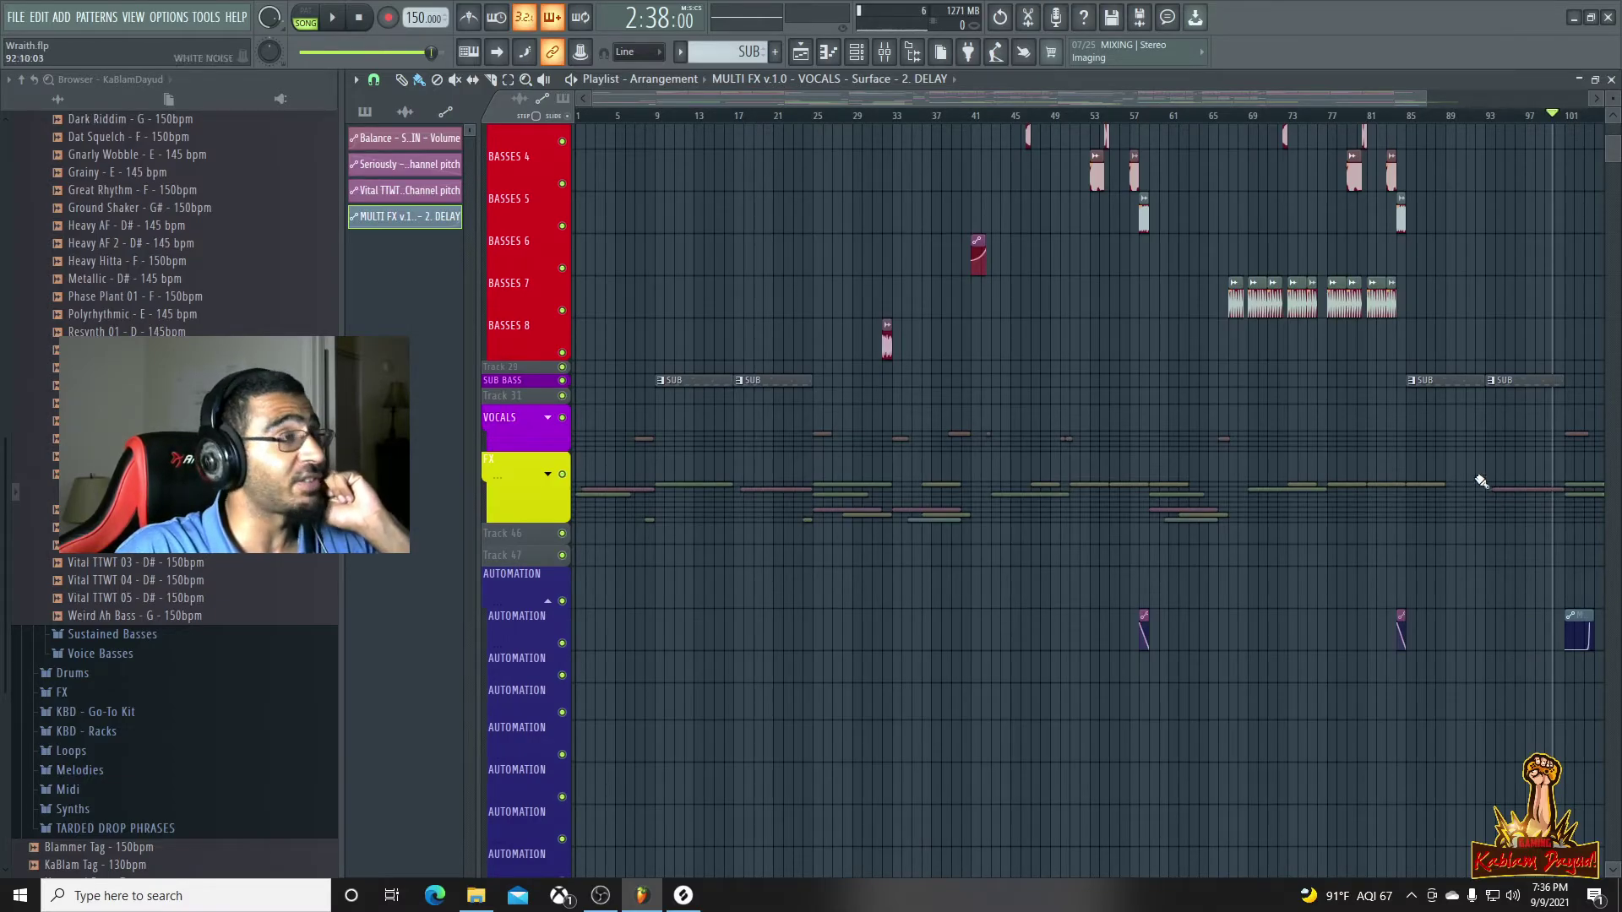
drag(1425, 95, 1488, 97)
Play the first drop from bar 39 and check the levels and effect chain of BASSES mixer track 21
scroll(1530, 341, up, 5)
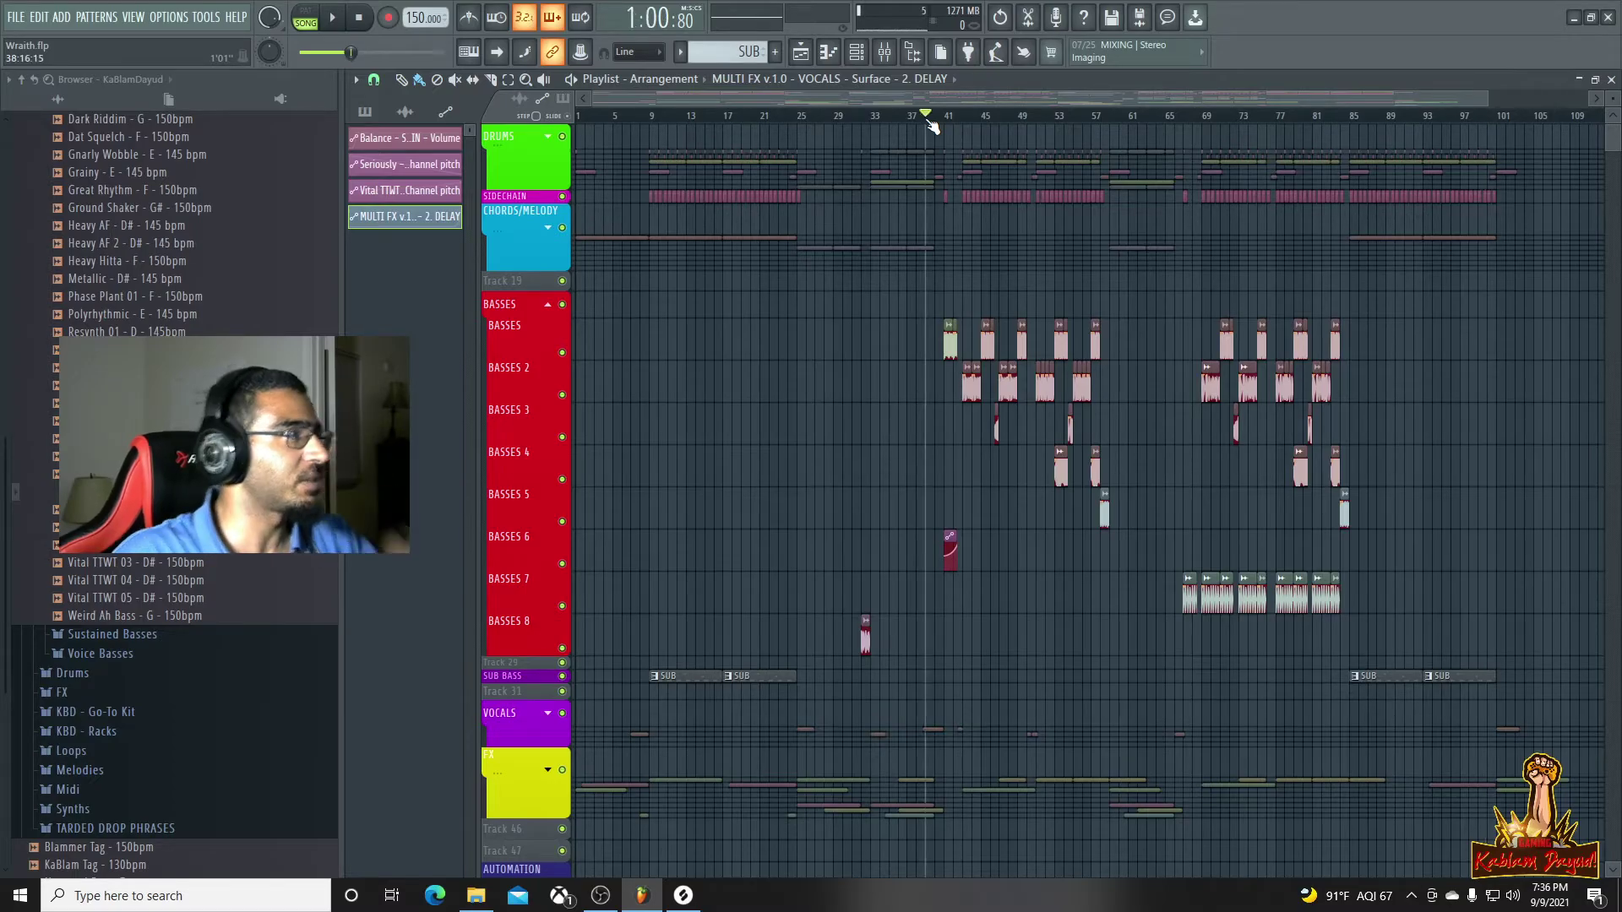
key(space)
scroll(1031, 452, up, 5)
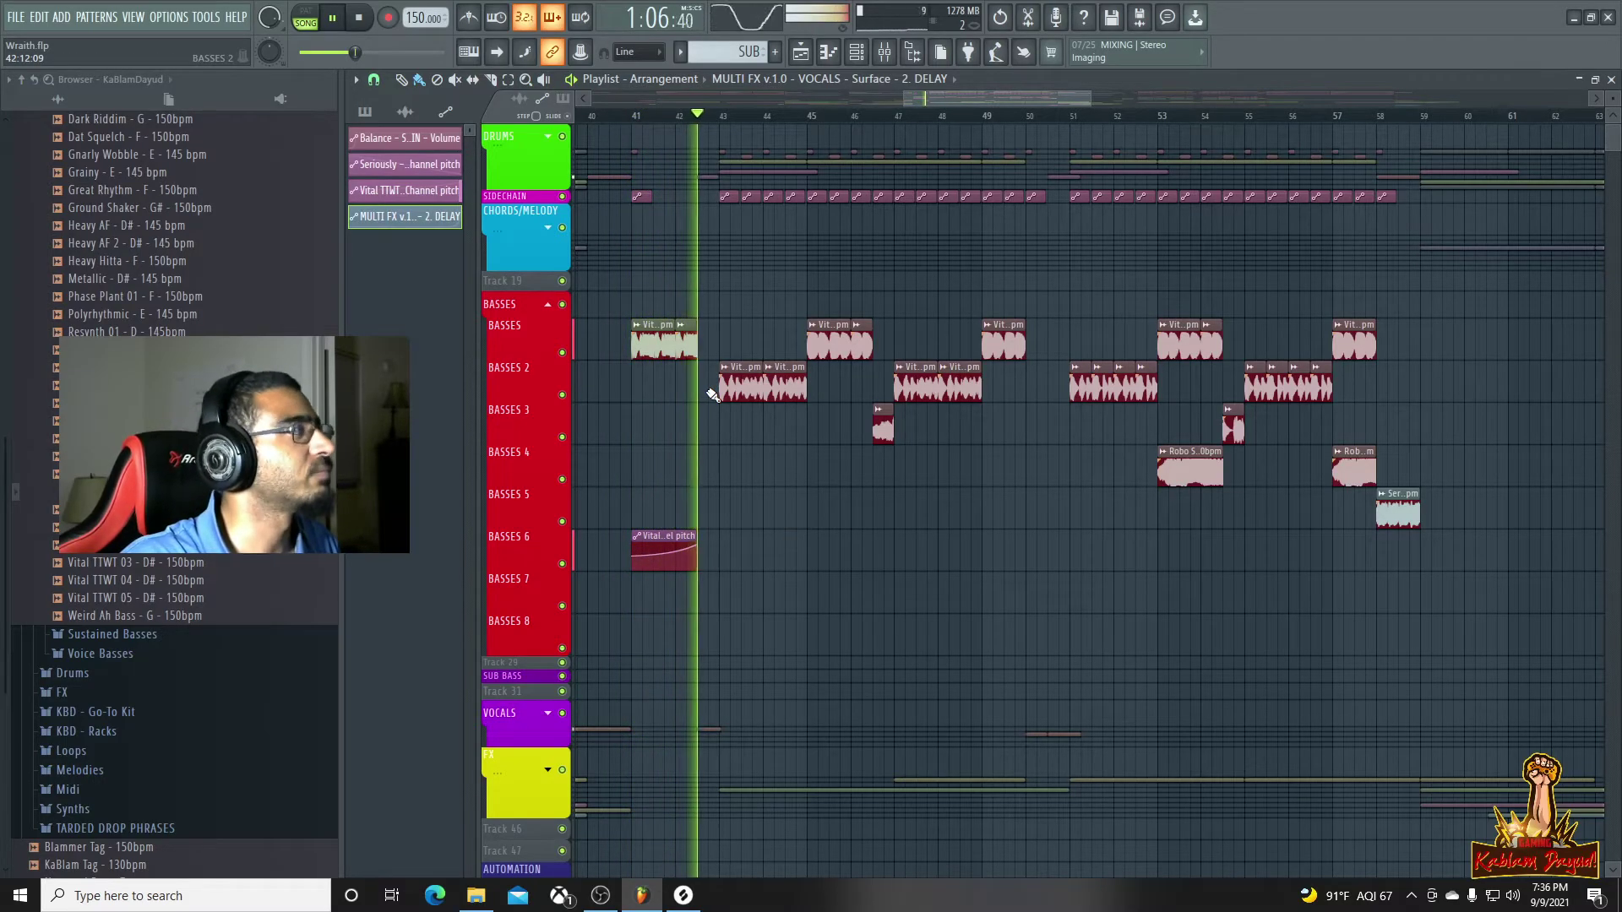
key(F9)
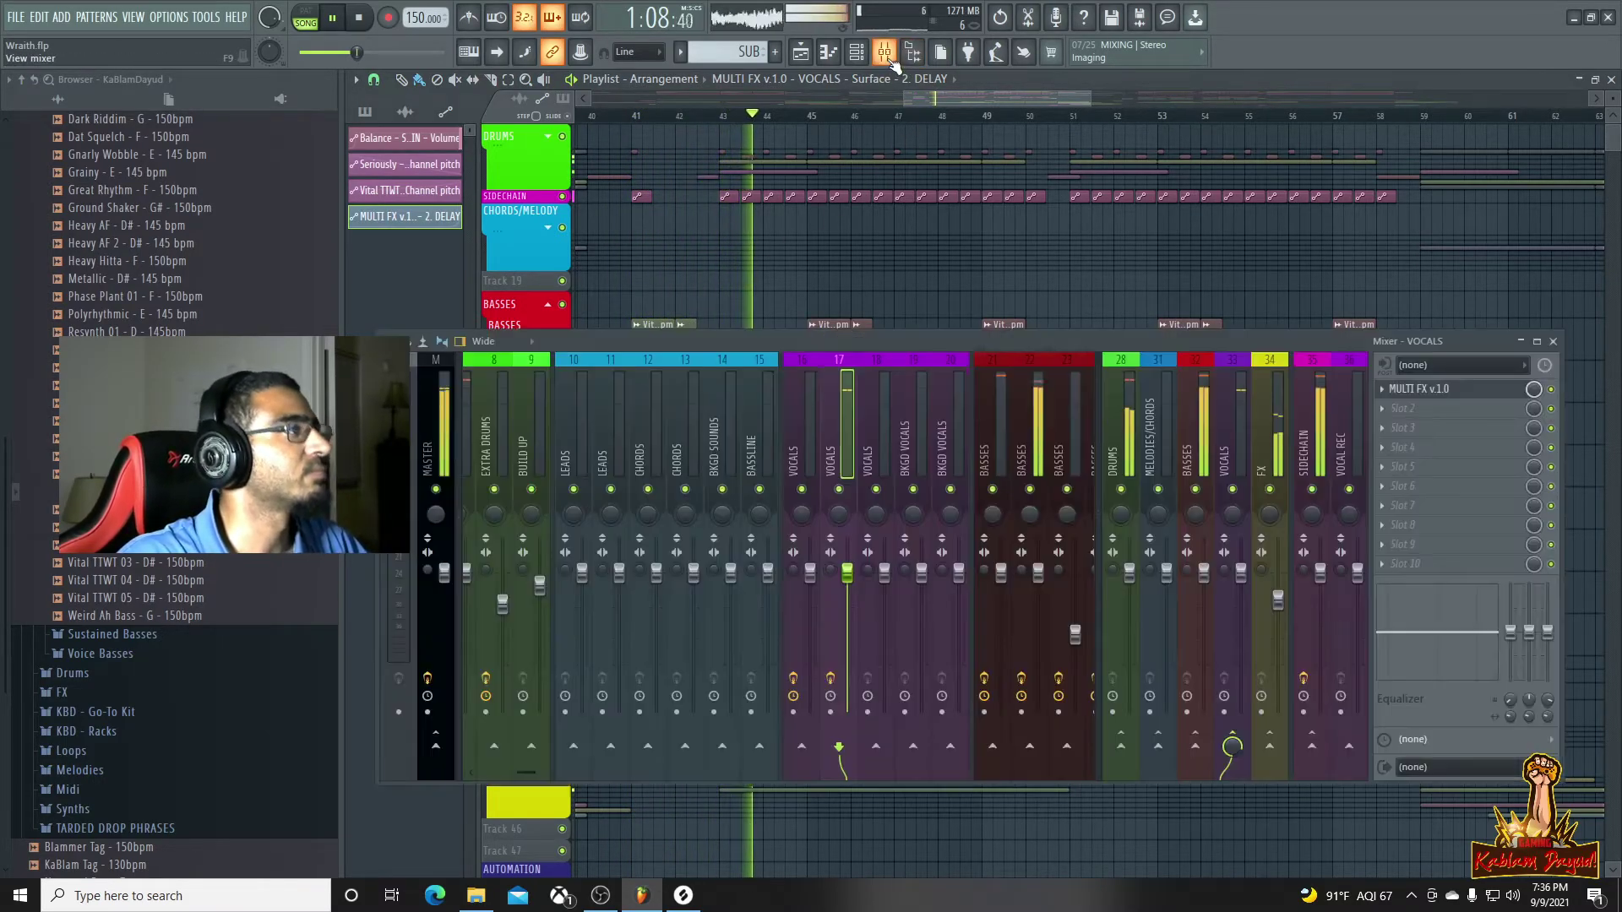
click(993, 469)
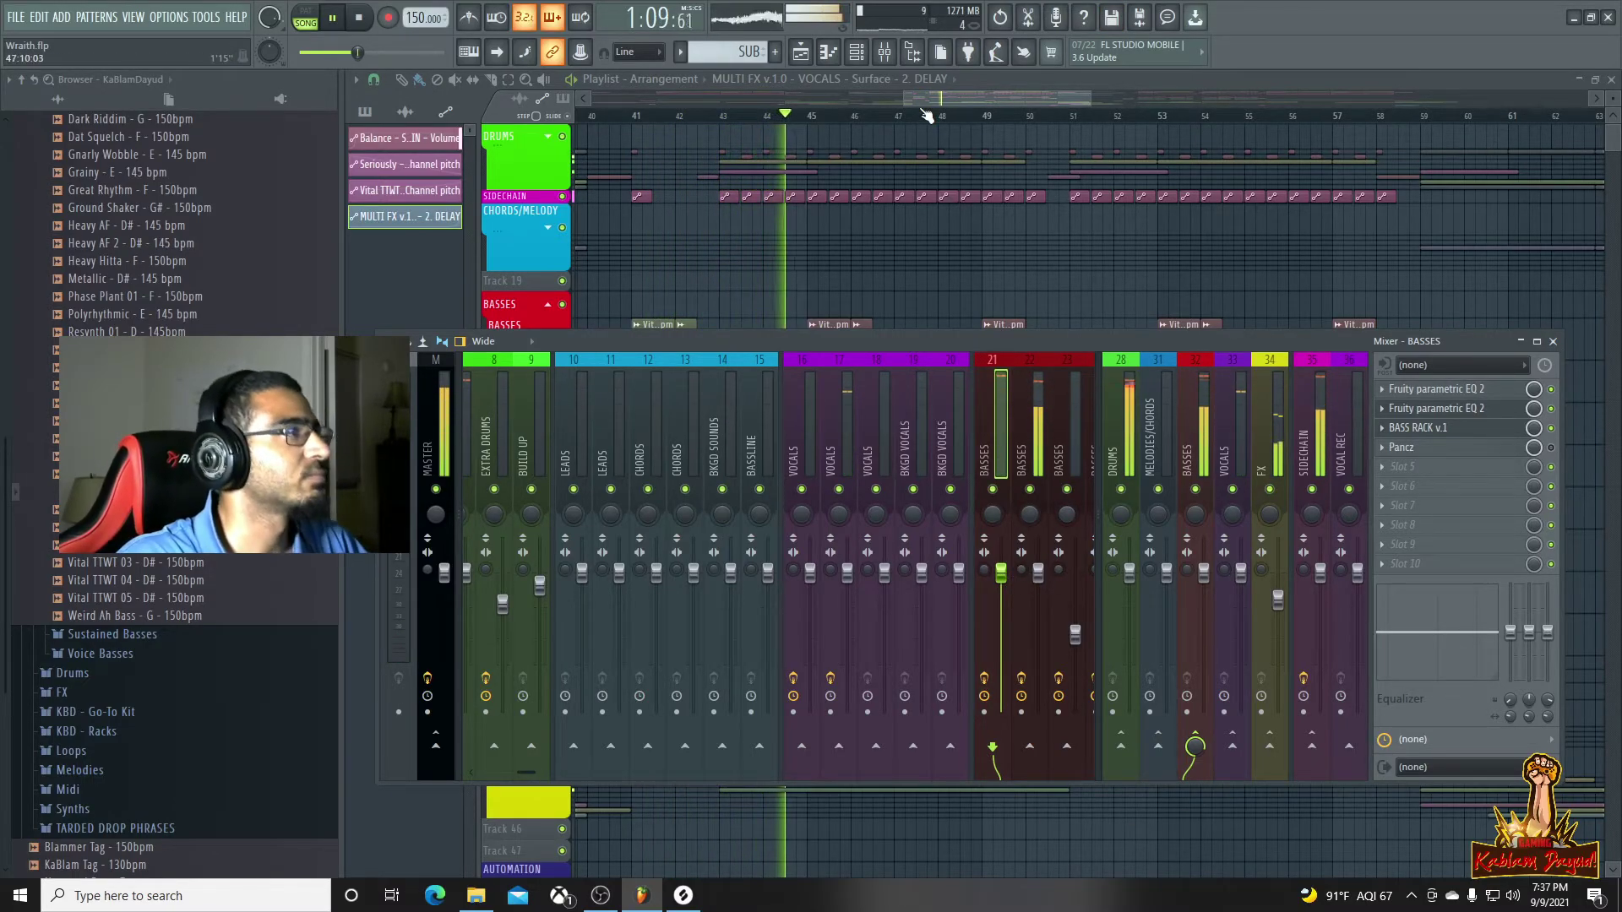
click(885, 52)
drag(1088, 99, 973, 99)
key(space)
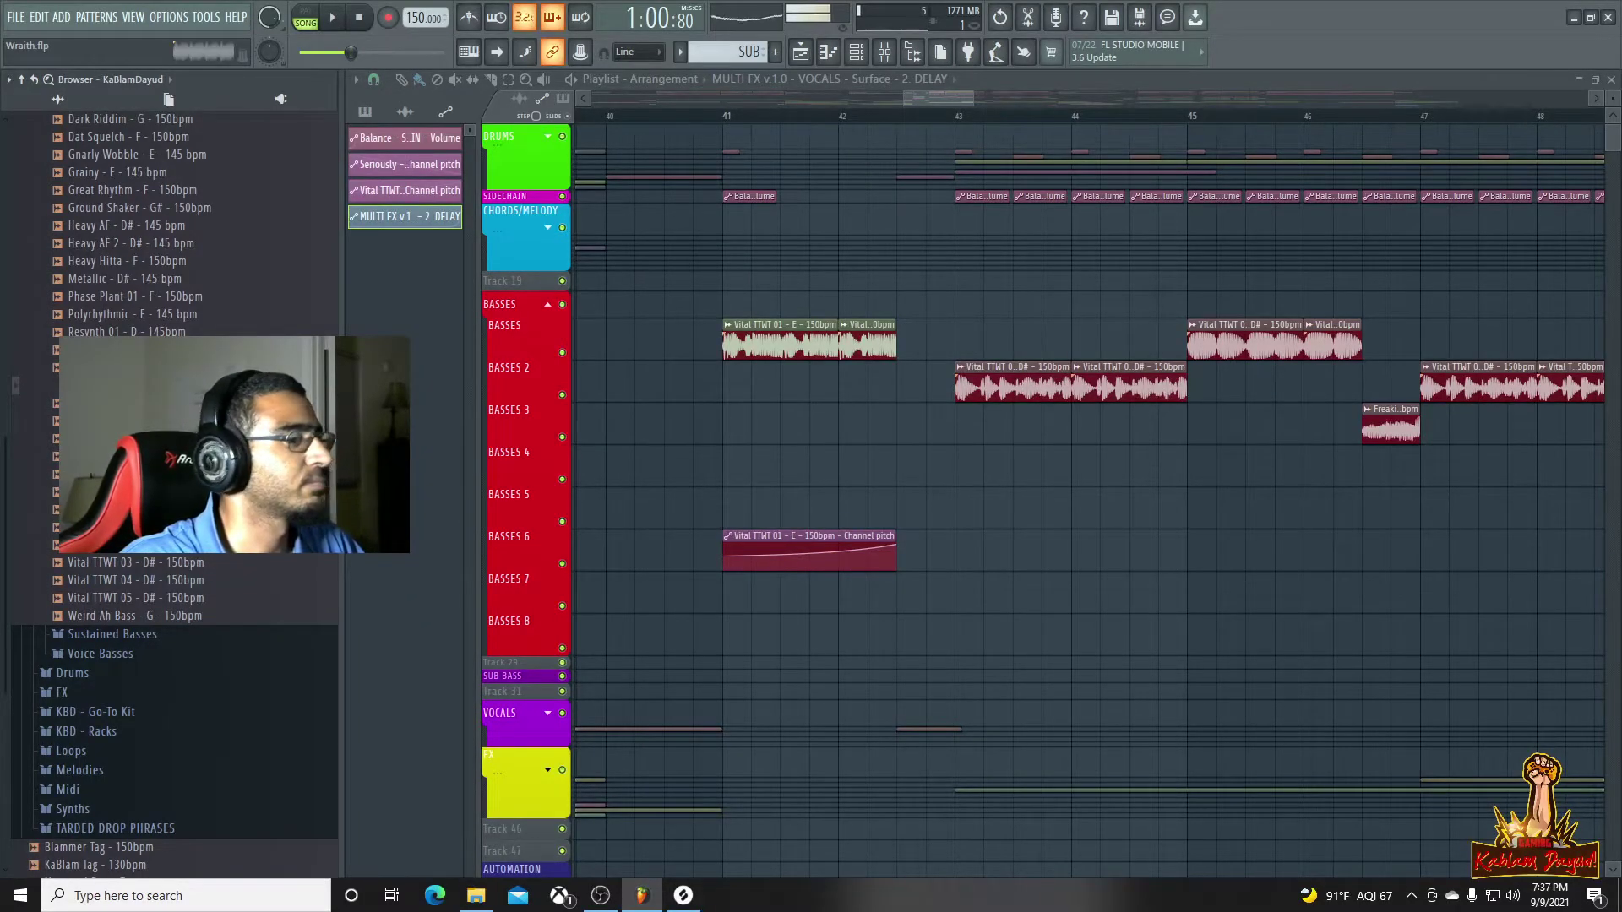
Try layering the Seriously - F - 130bpm sample on BASSES 8 at bar 43 and audition it with the drop
drag(119, 385, 954, 646)
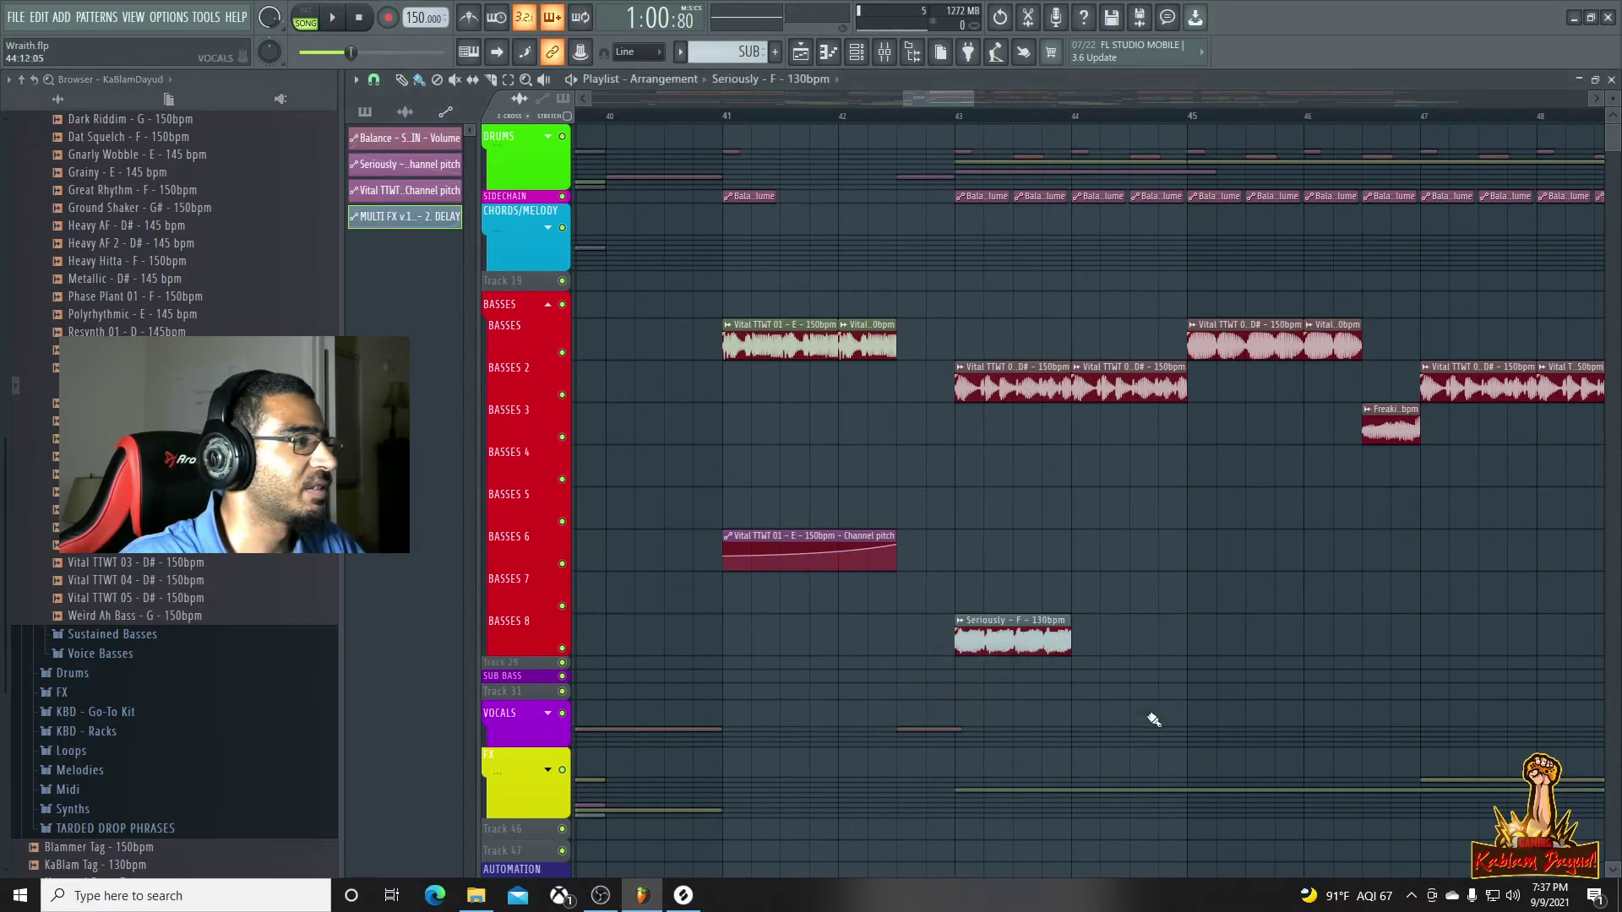
click(954, 120)
key(space)
key(space)
Look through the project's audio clips and the Rhythm, Drop and Fill Basses sample folders for a bass that suits the first drop
drag(972, 98, 1295, 186)
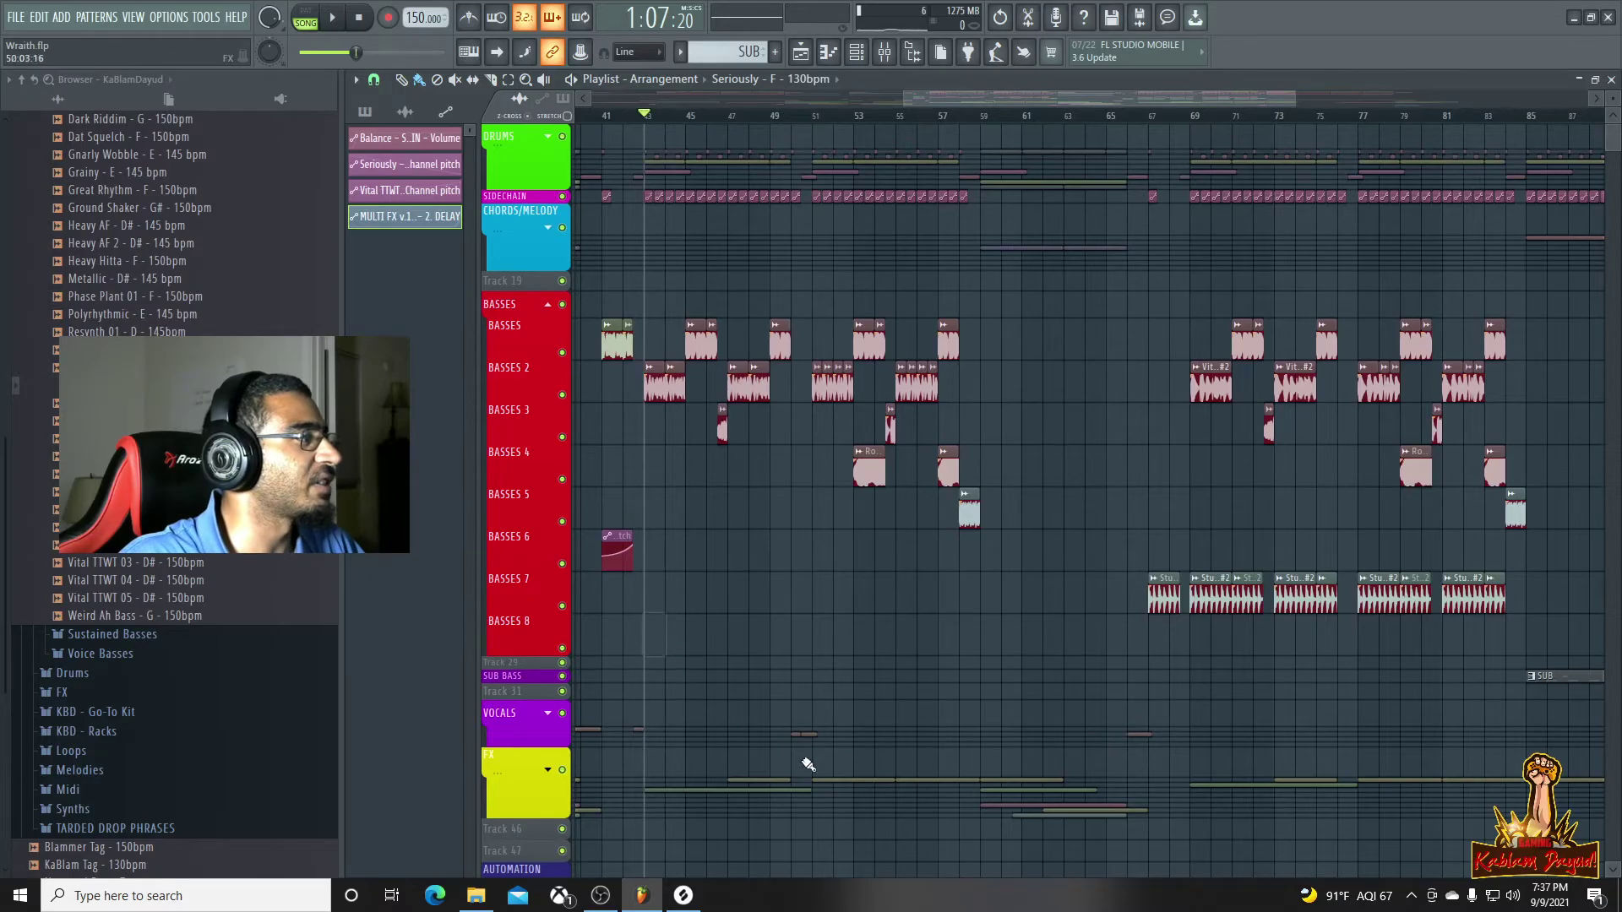
click(373, 116)
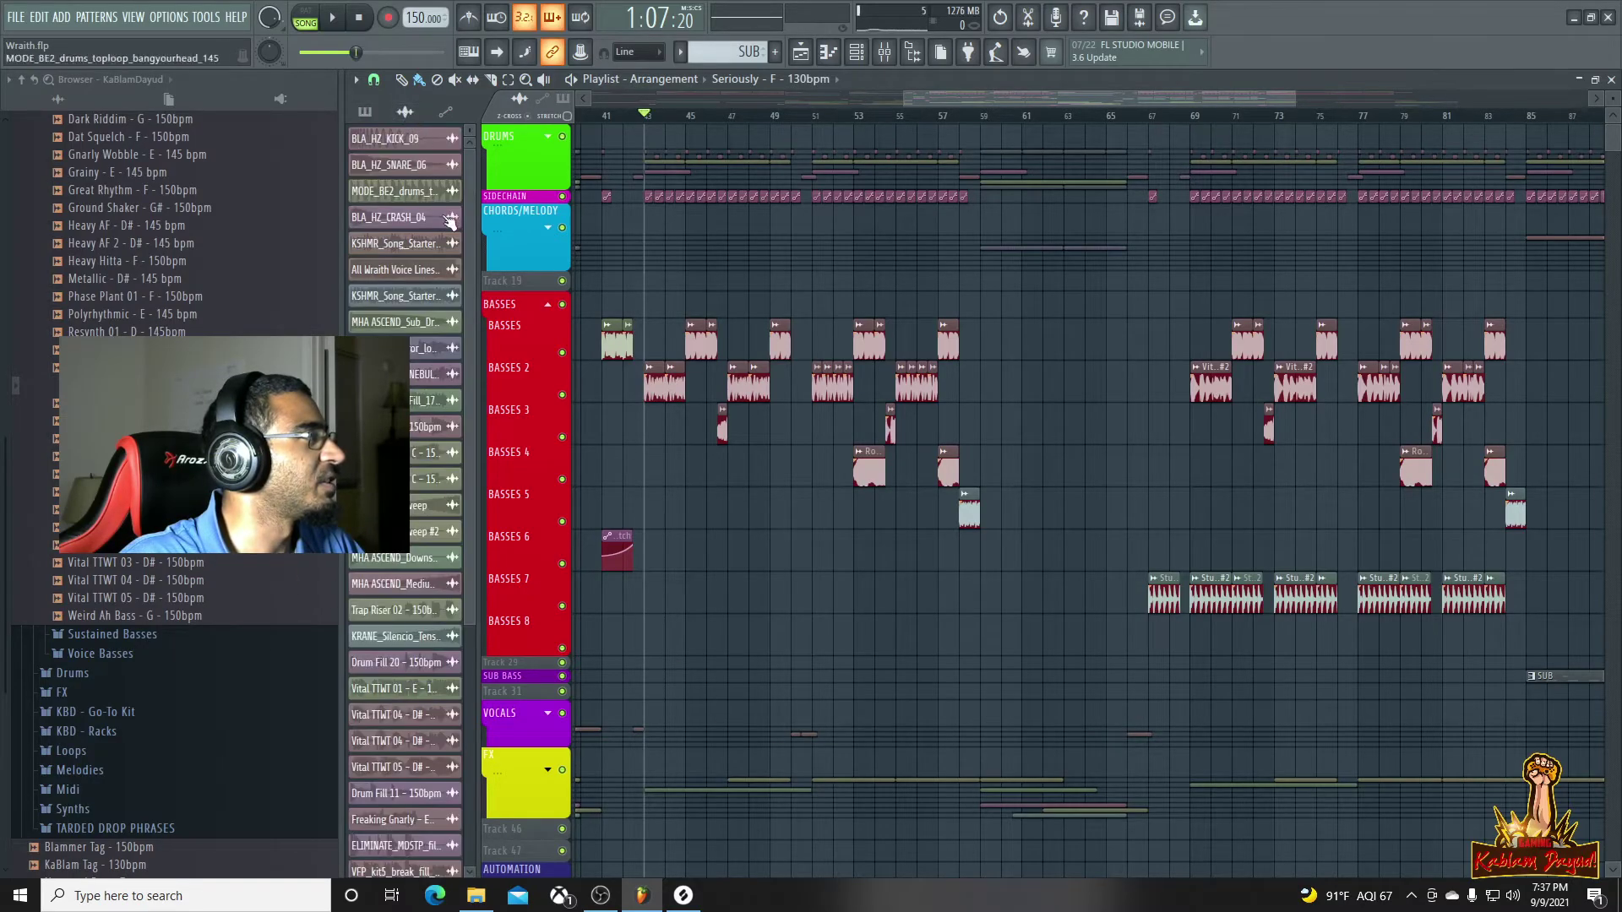
scroll(445, 724, down, 1)
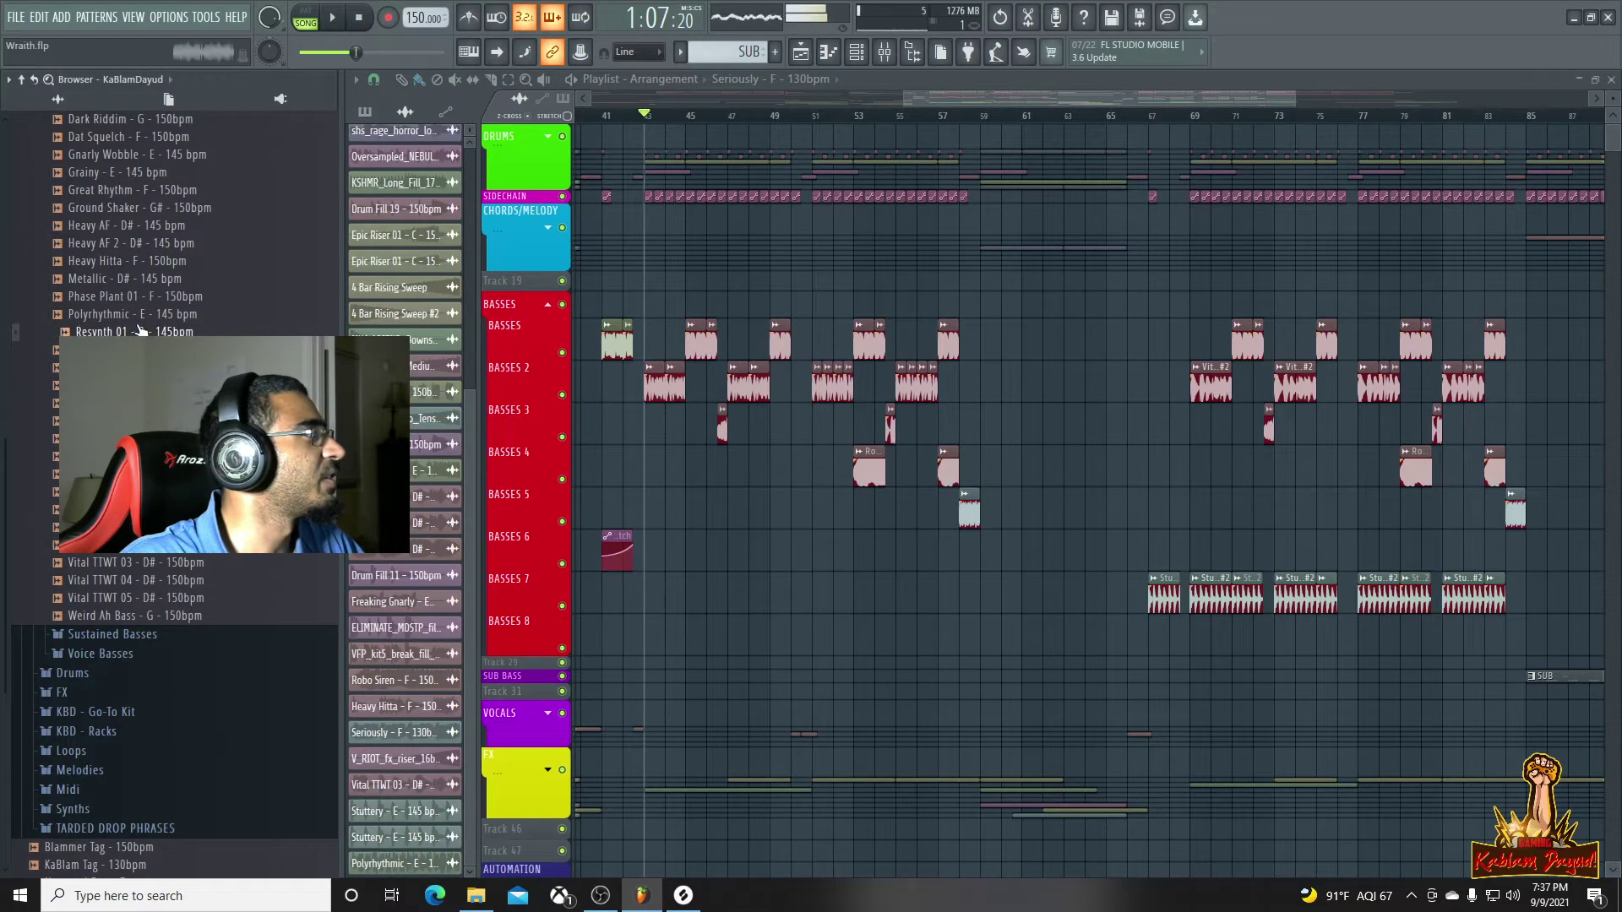
scroll(136, 314, up, 4)
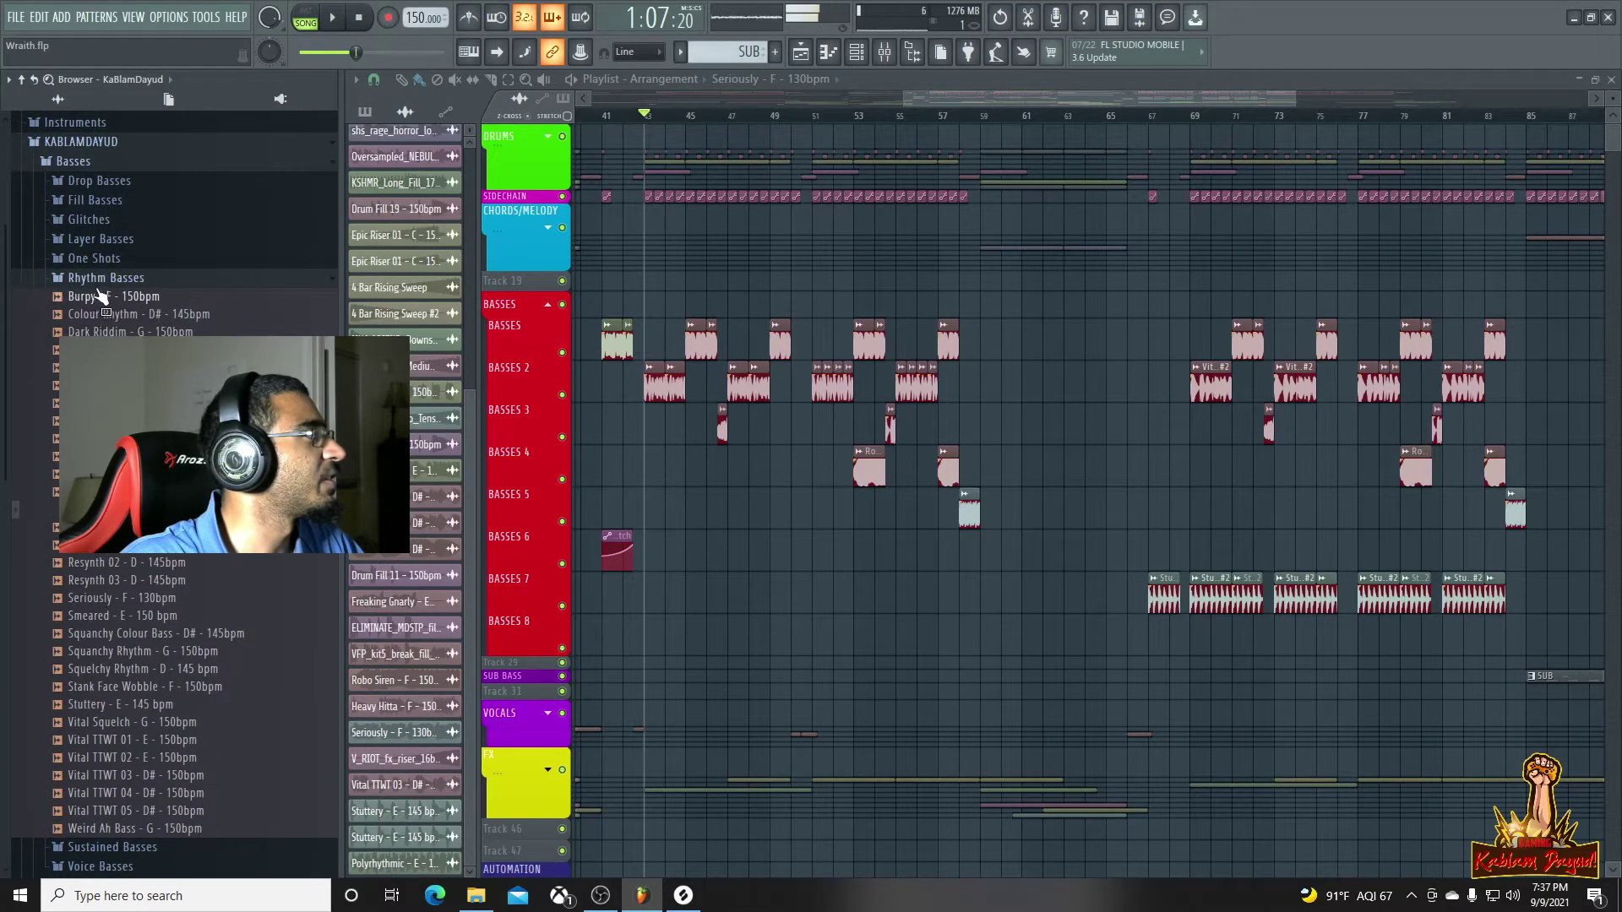
click(102, 278)
click(108, 277)
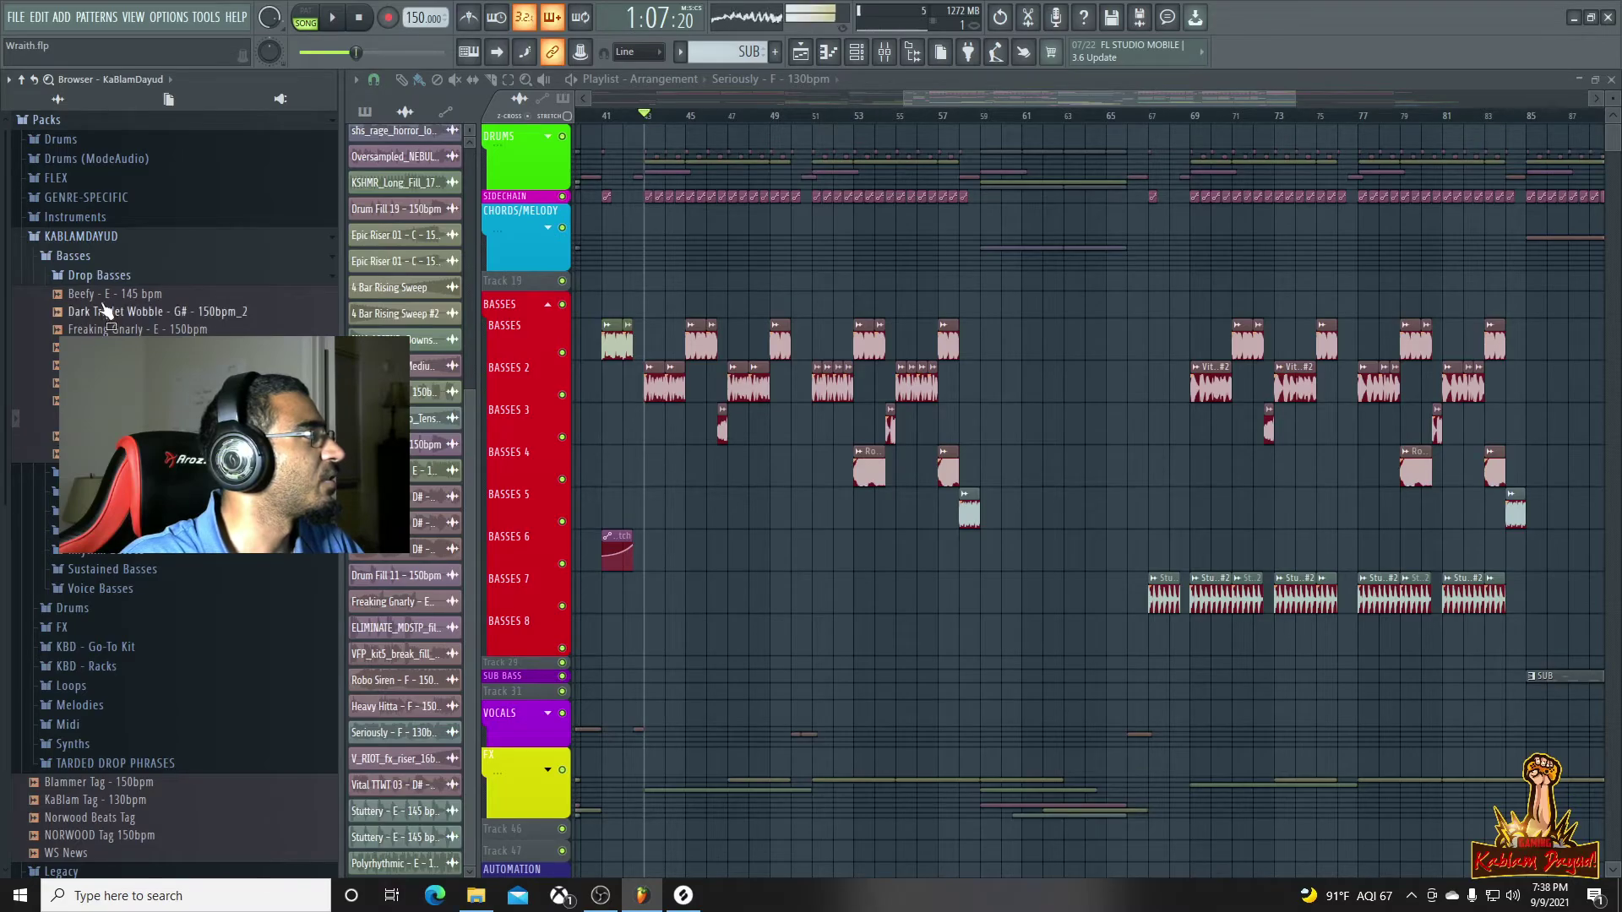
click(98, 277)
click(107, 300)
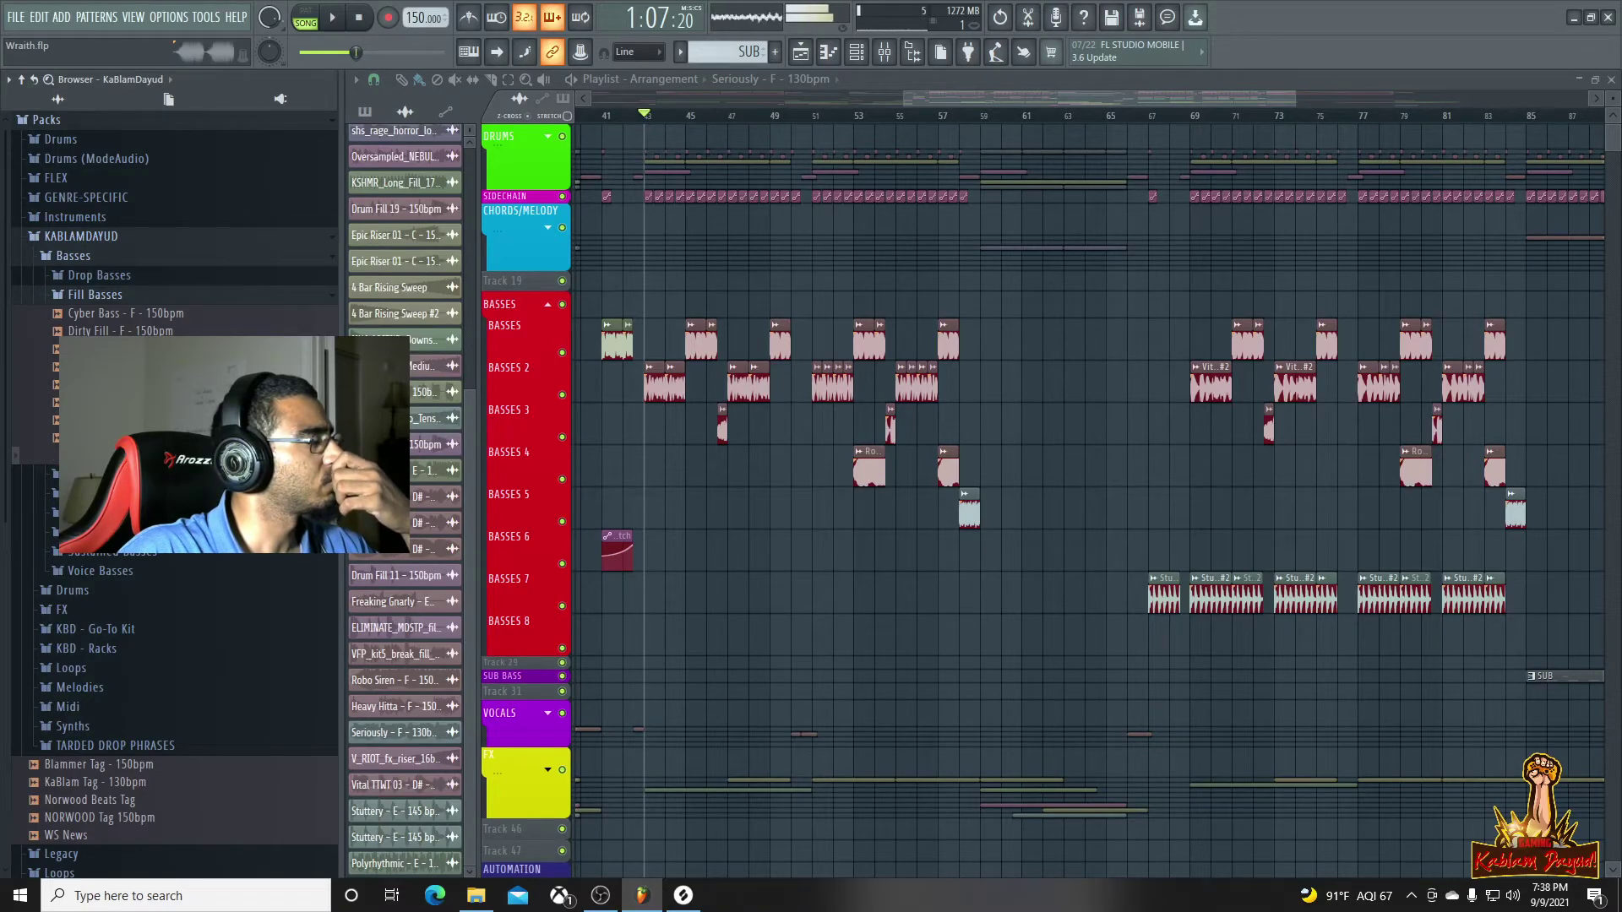
click(125, 299)
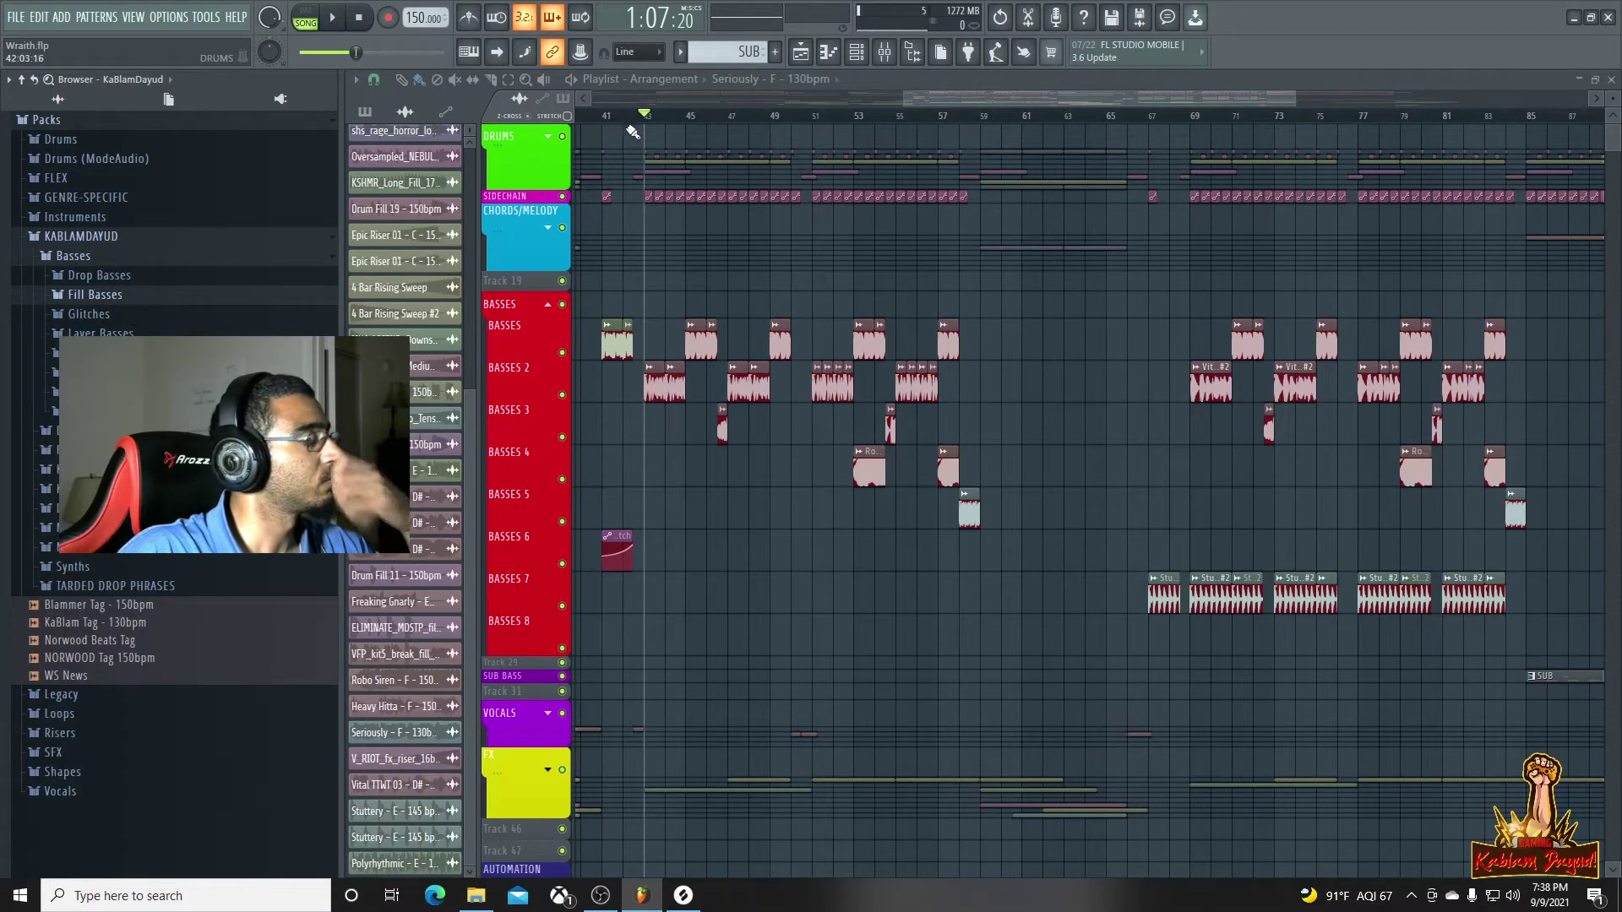
Play the first drop from bar 43 and inspect the second Fruity Parametric EQ 2 on BASSES mixer tracks 21 and 22
key(space)
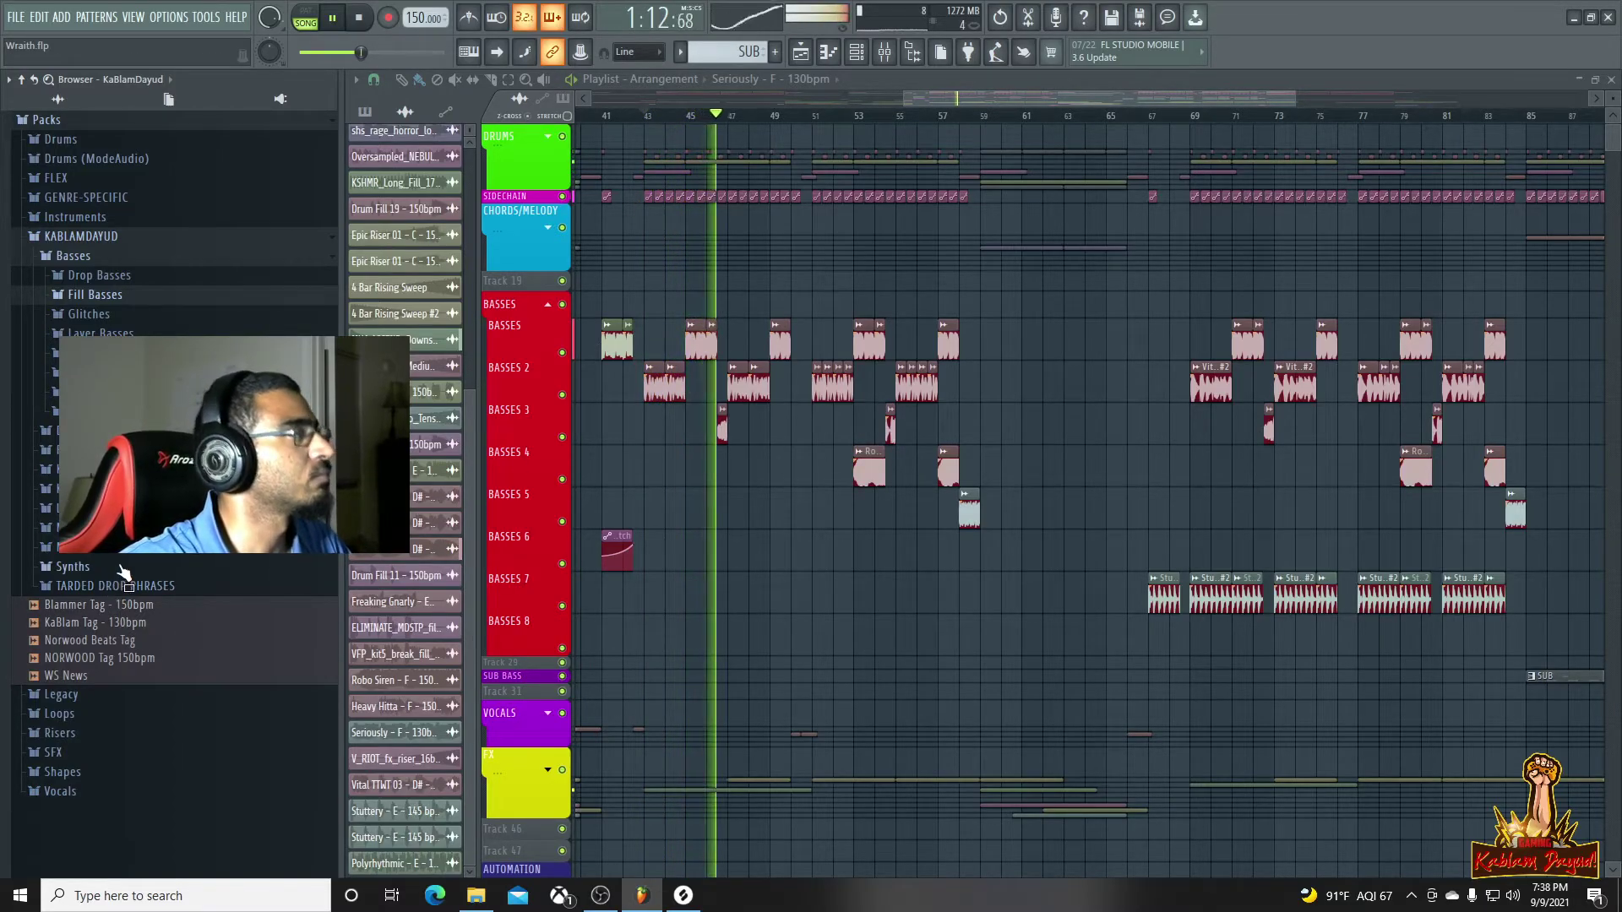
key(F9)
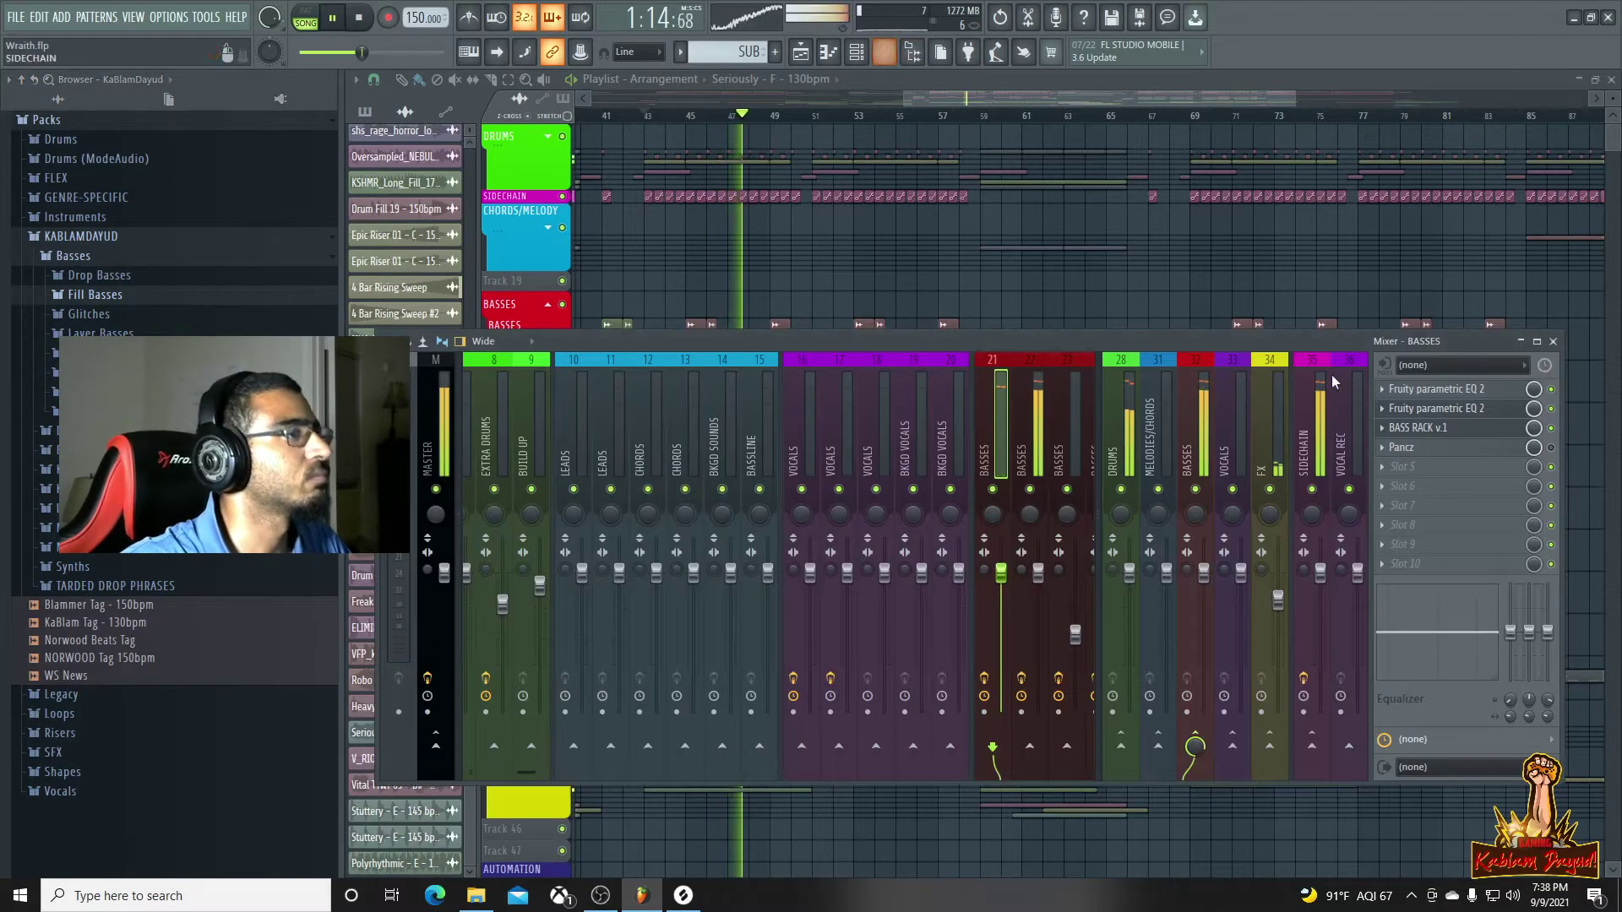
click(1495, 408)
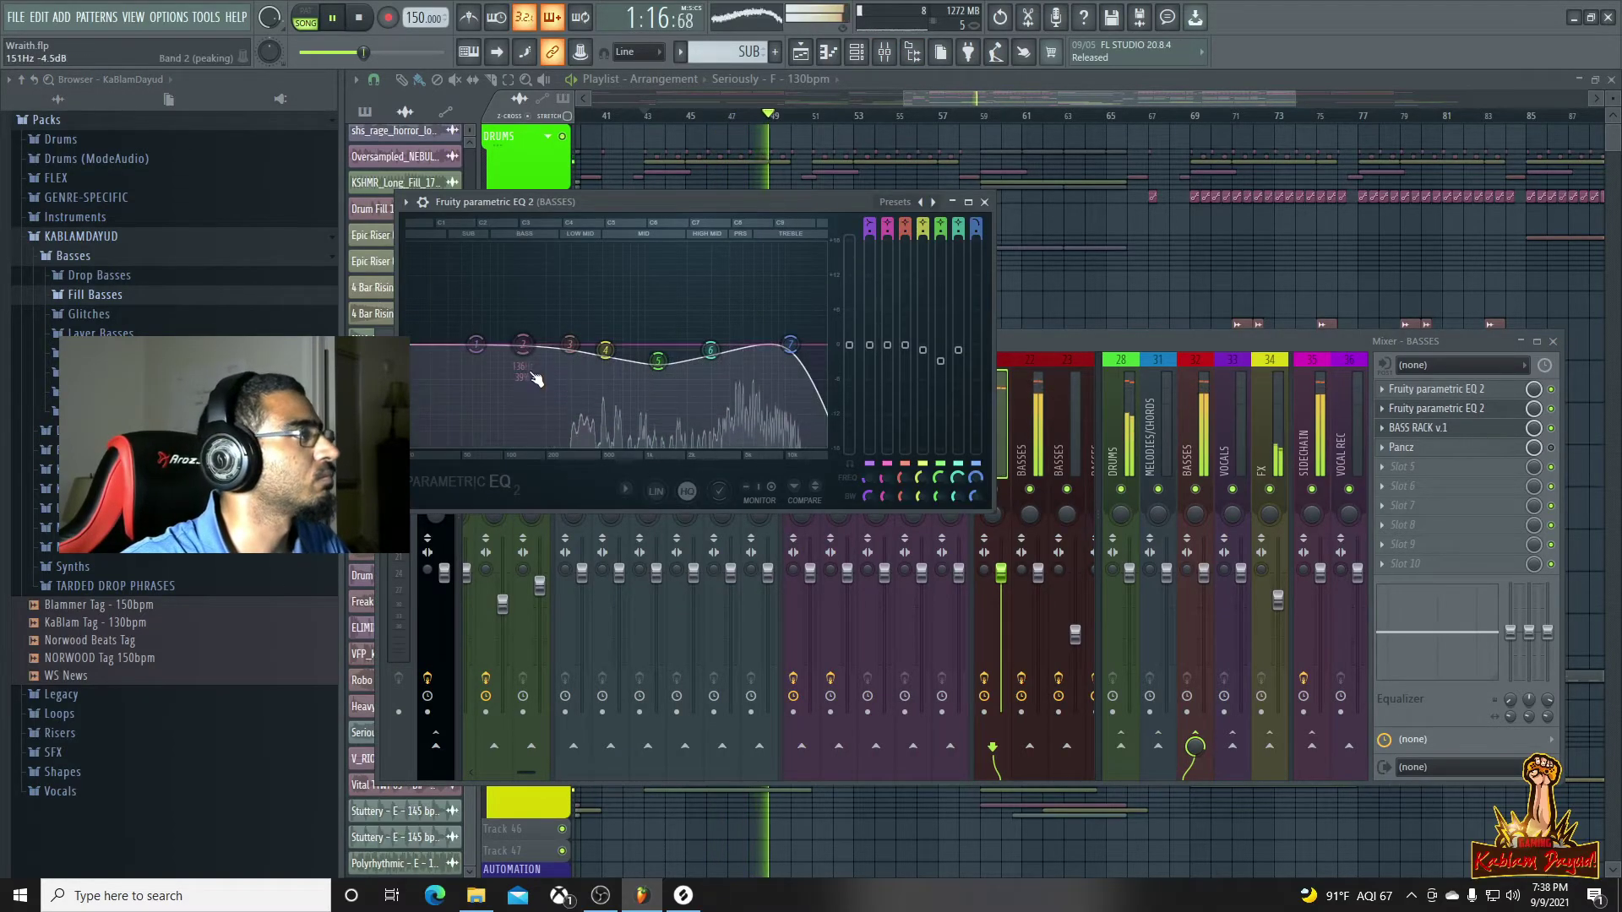
click(1042, 446)
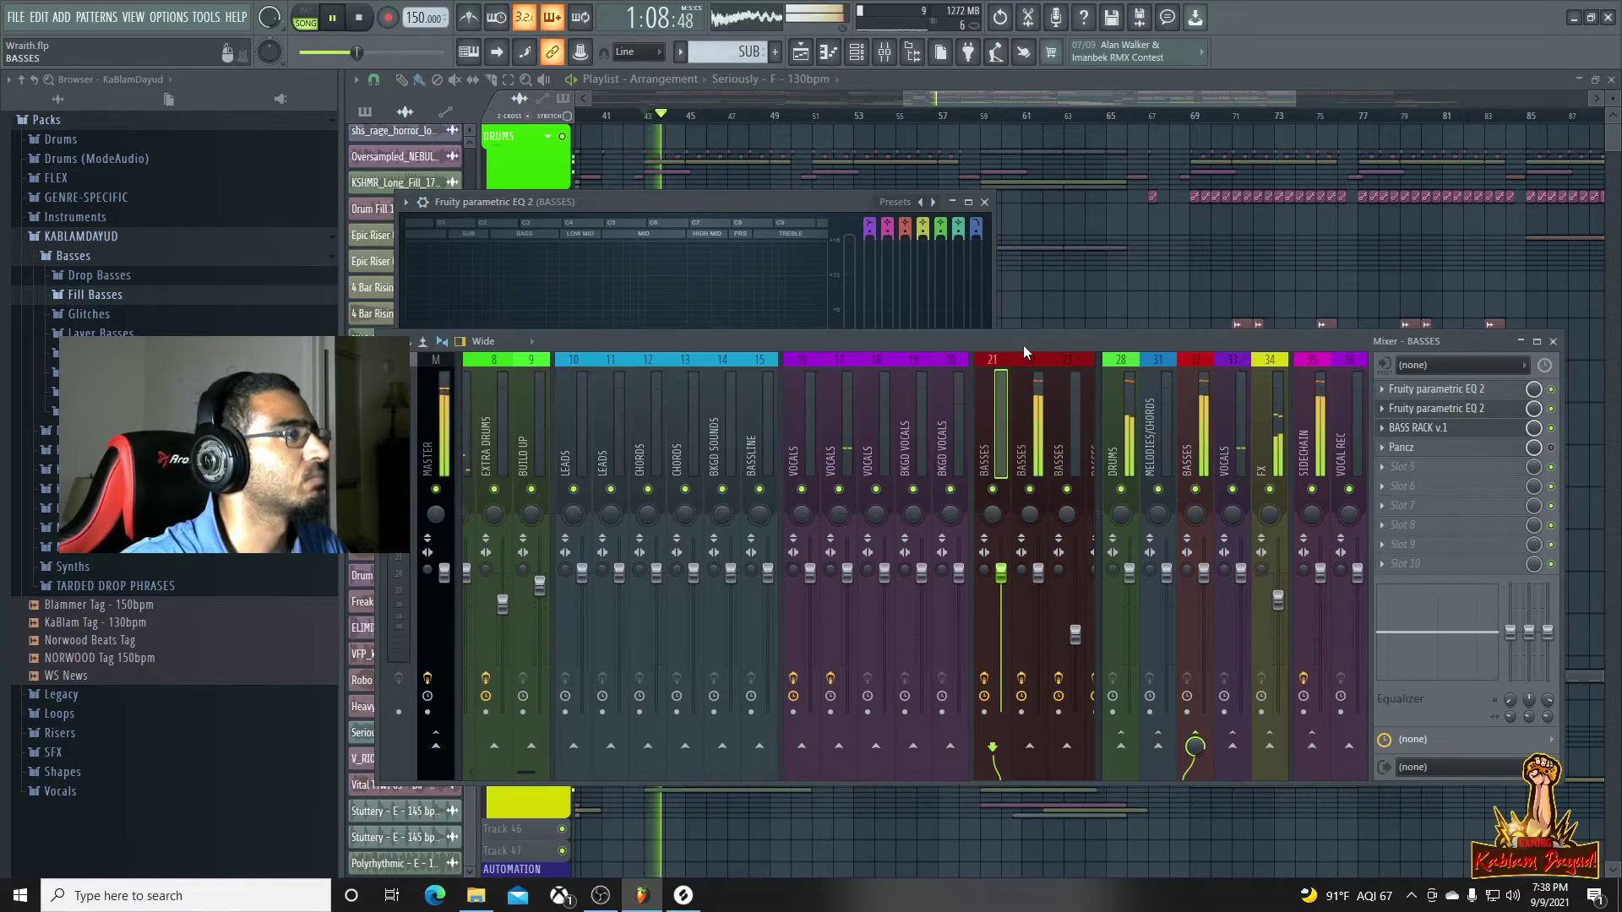
click(1464, 410)
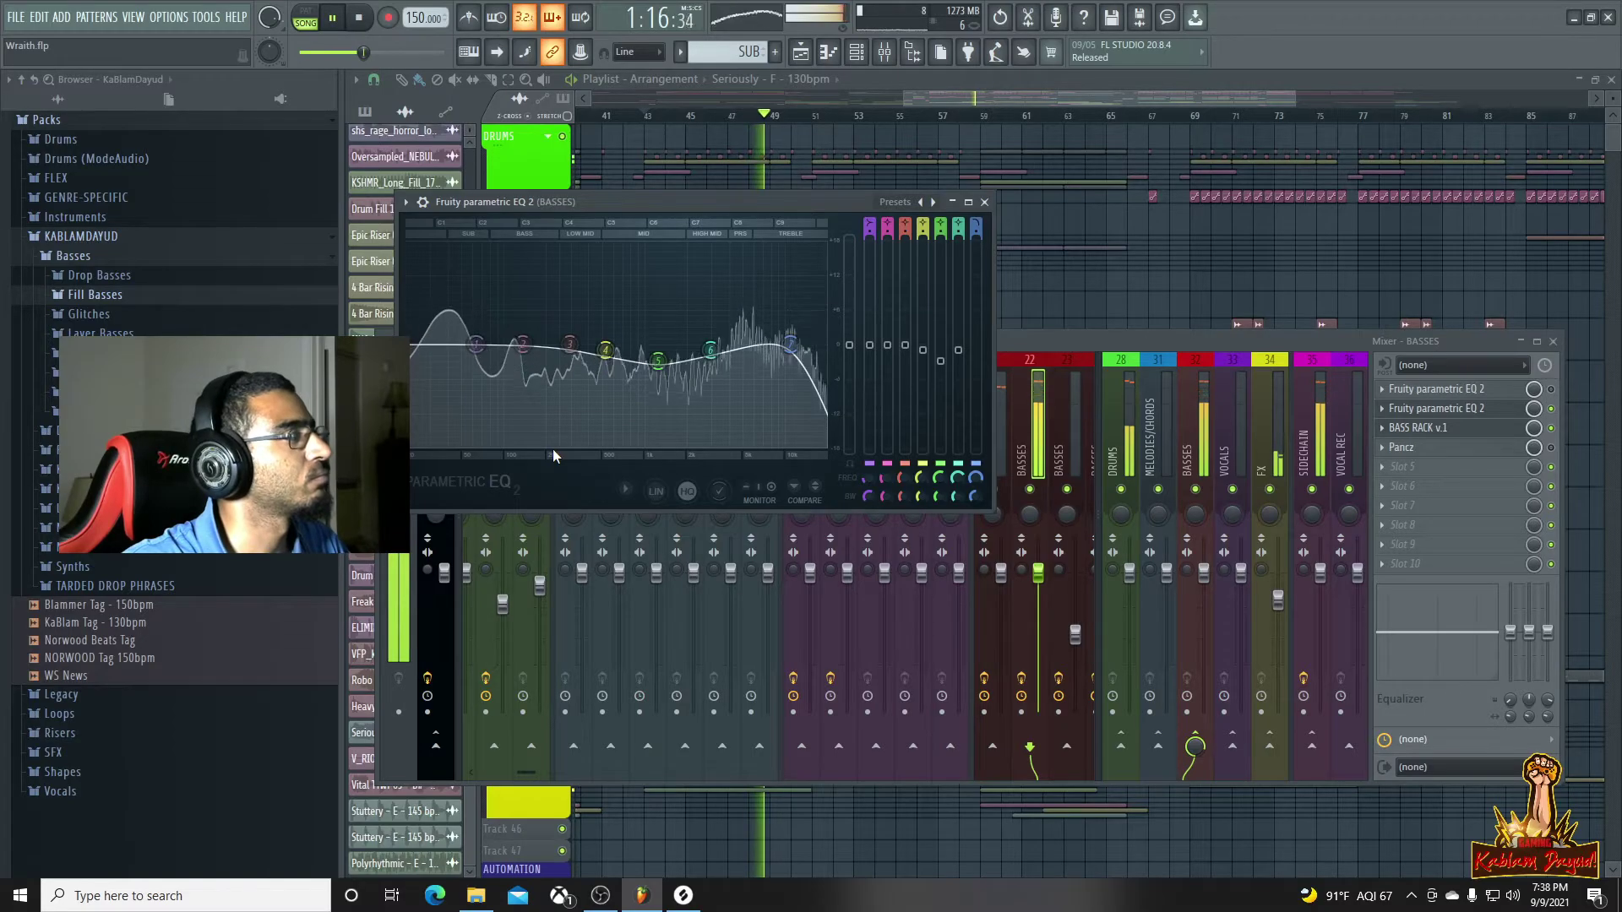
Raise the band 1 high-pass cutoff slightly in the first Fruity Parametric EQ 2 on BASSES mixer track 22
click(1436, 391)
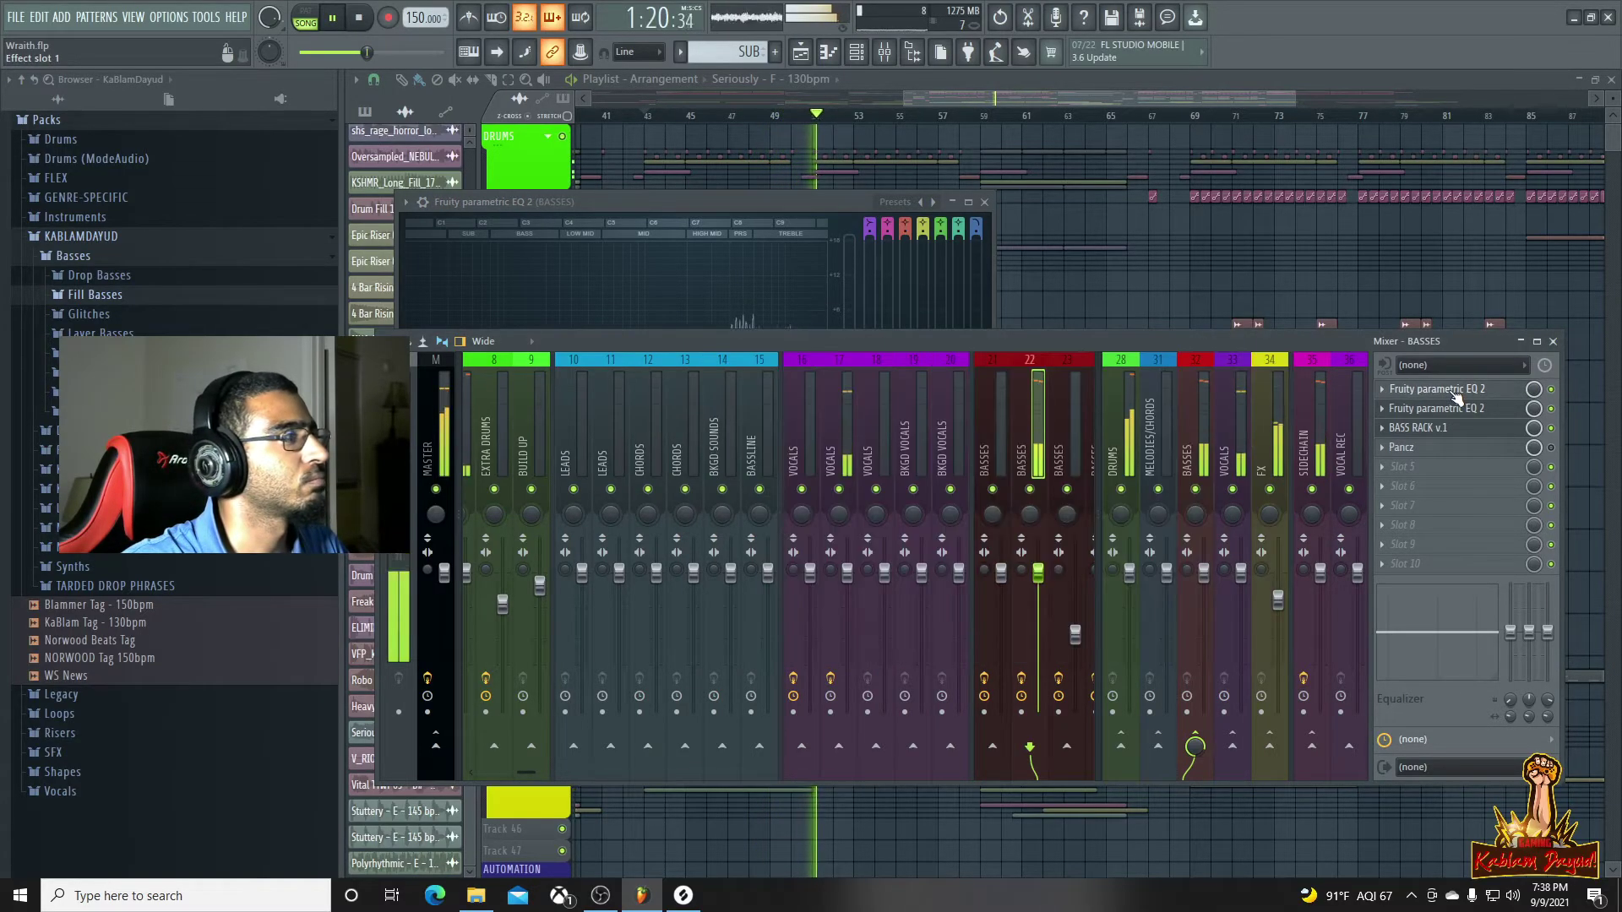
click(1454, 393)
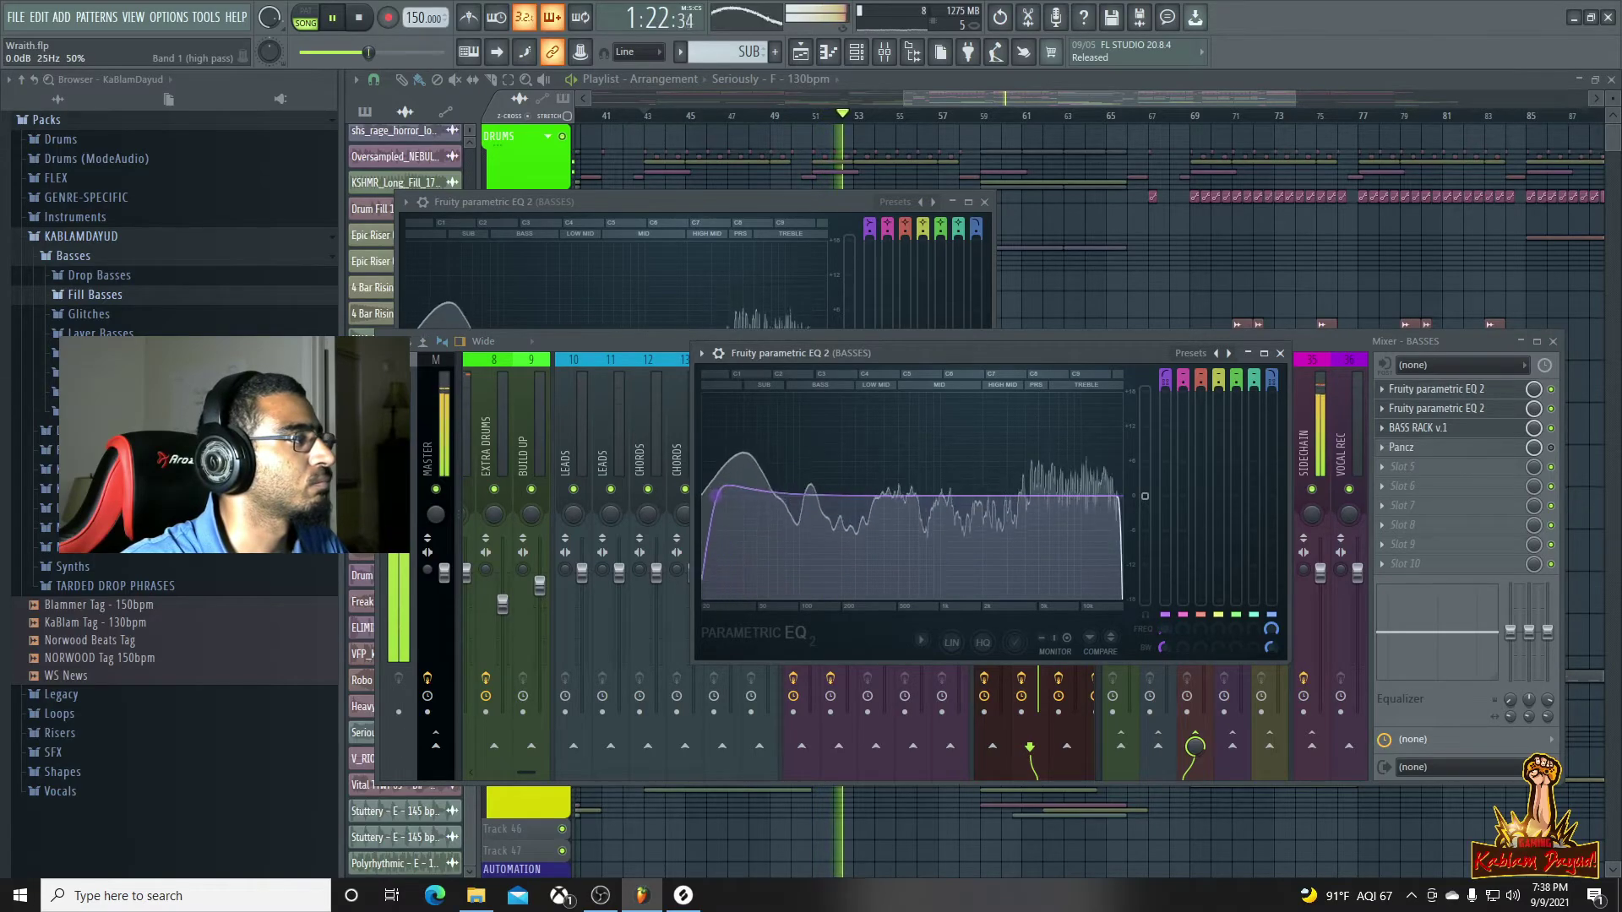
drag(716, 495, 723, 496)
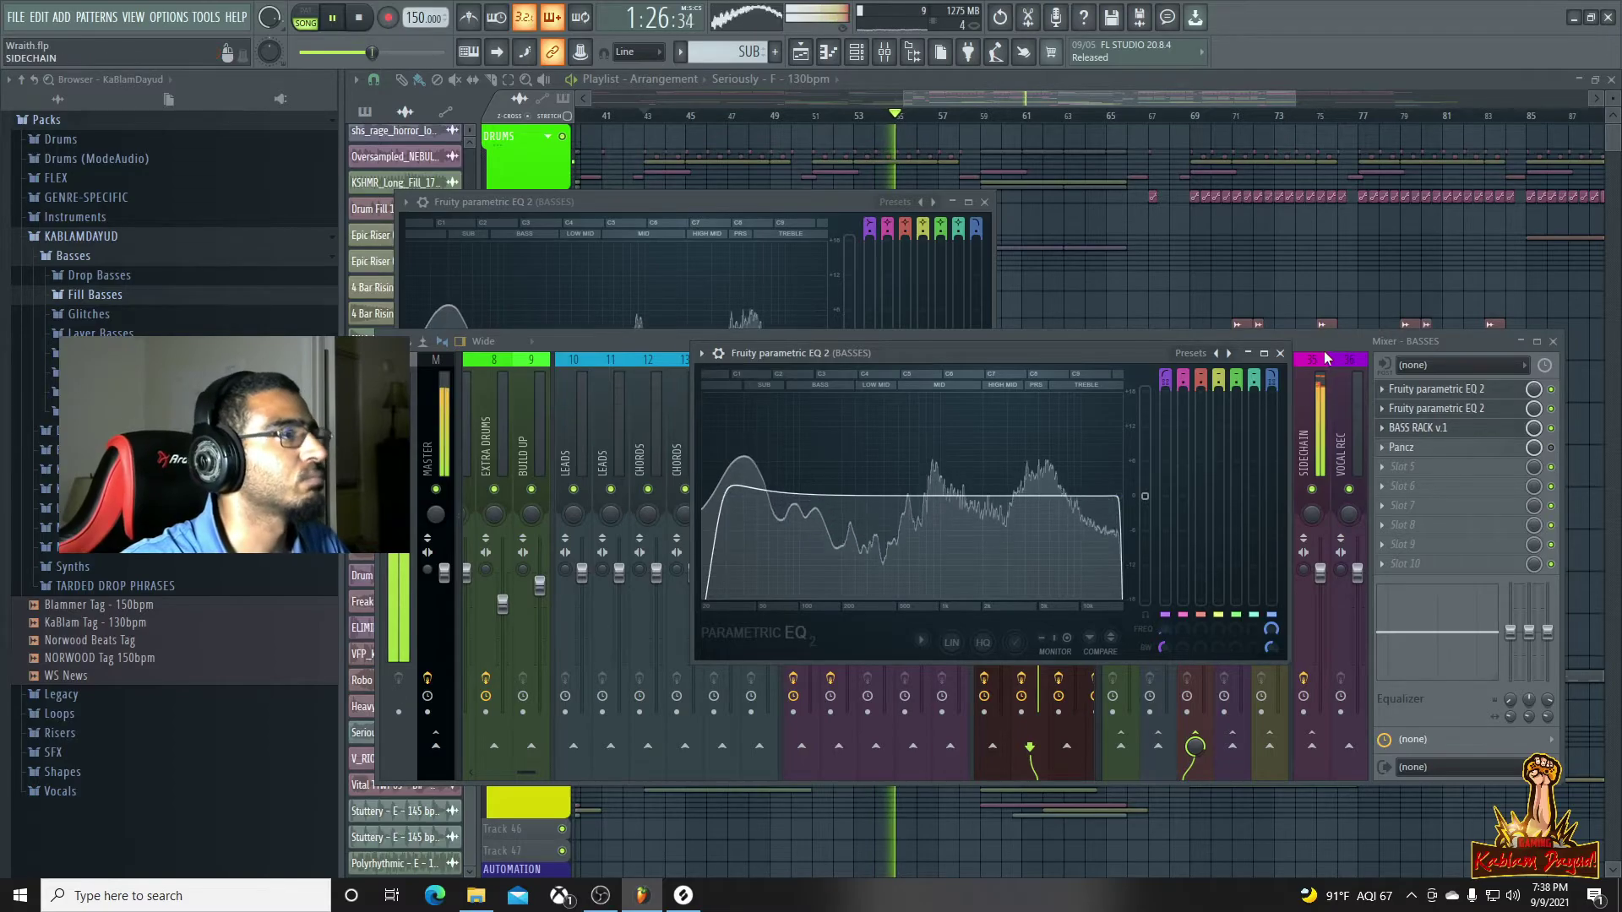
click(1280, 354)
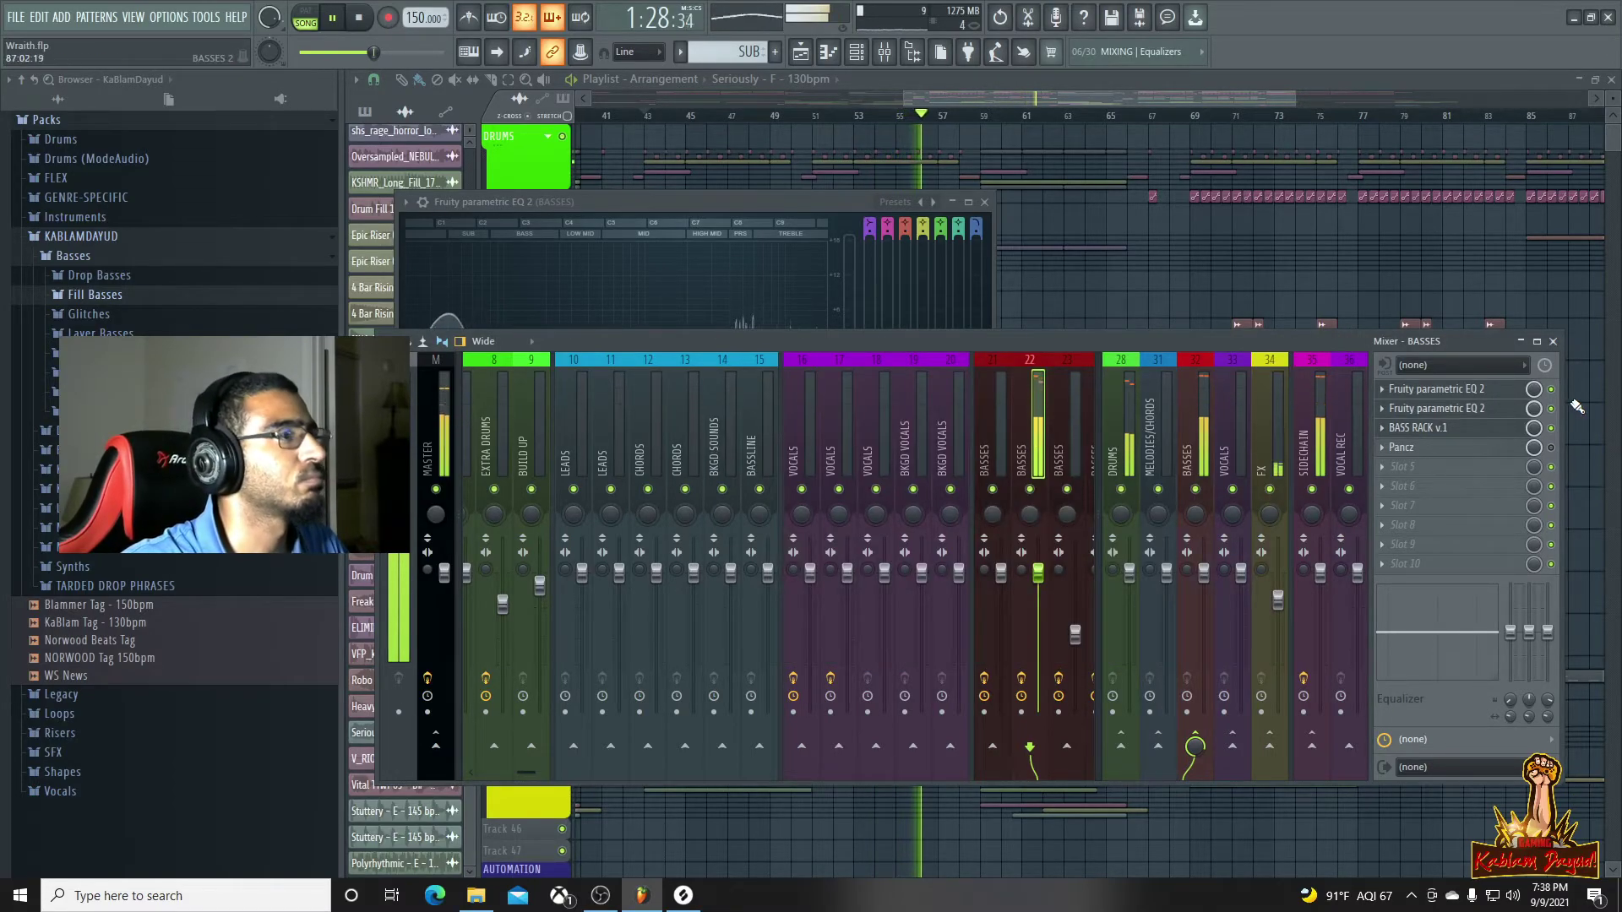
Replay the first drop from bar 43, recheck the low cut on BASSES mixer track 22 and select BASSES mixer track 21
key(space)
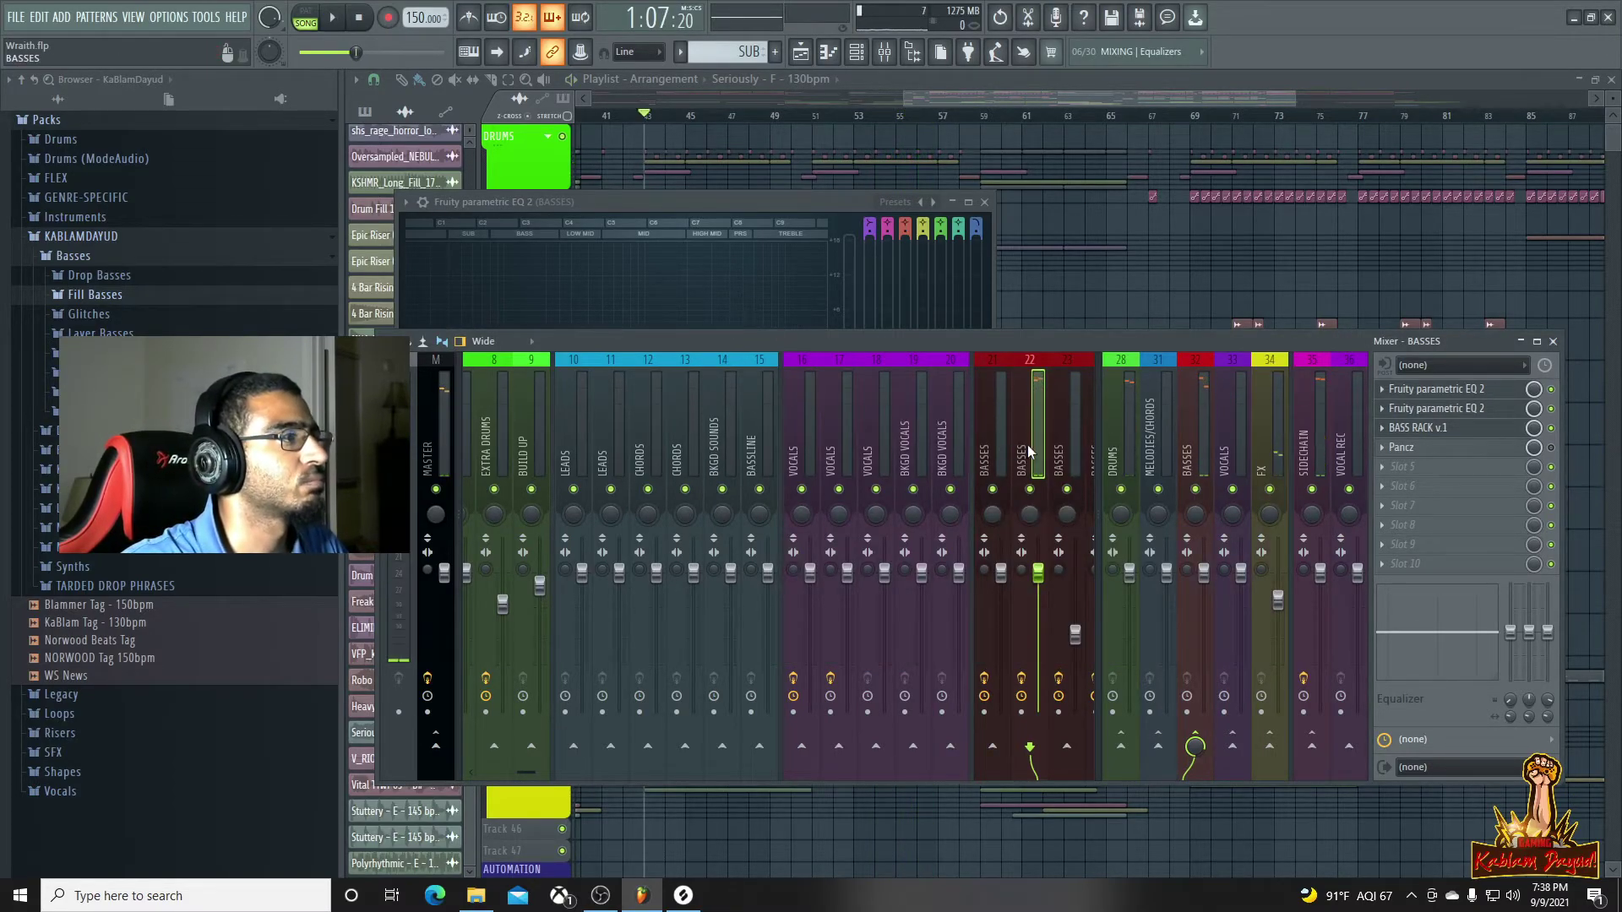
key(space)
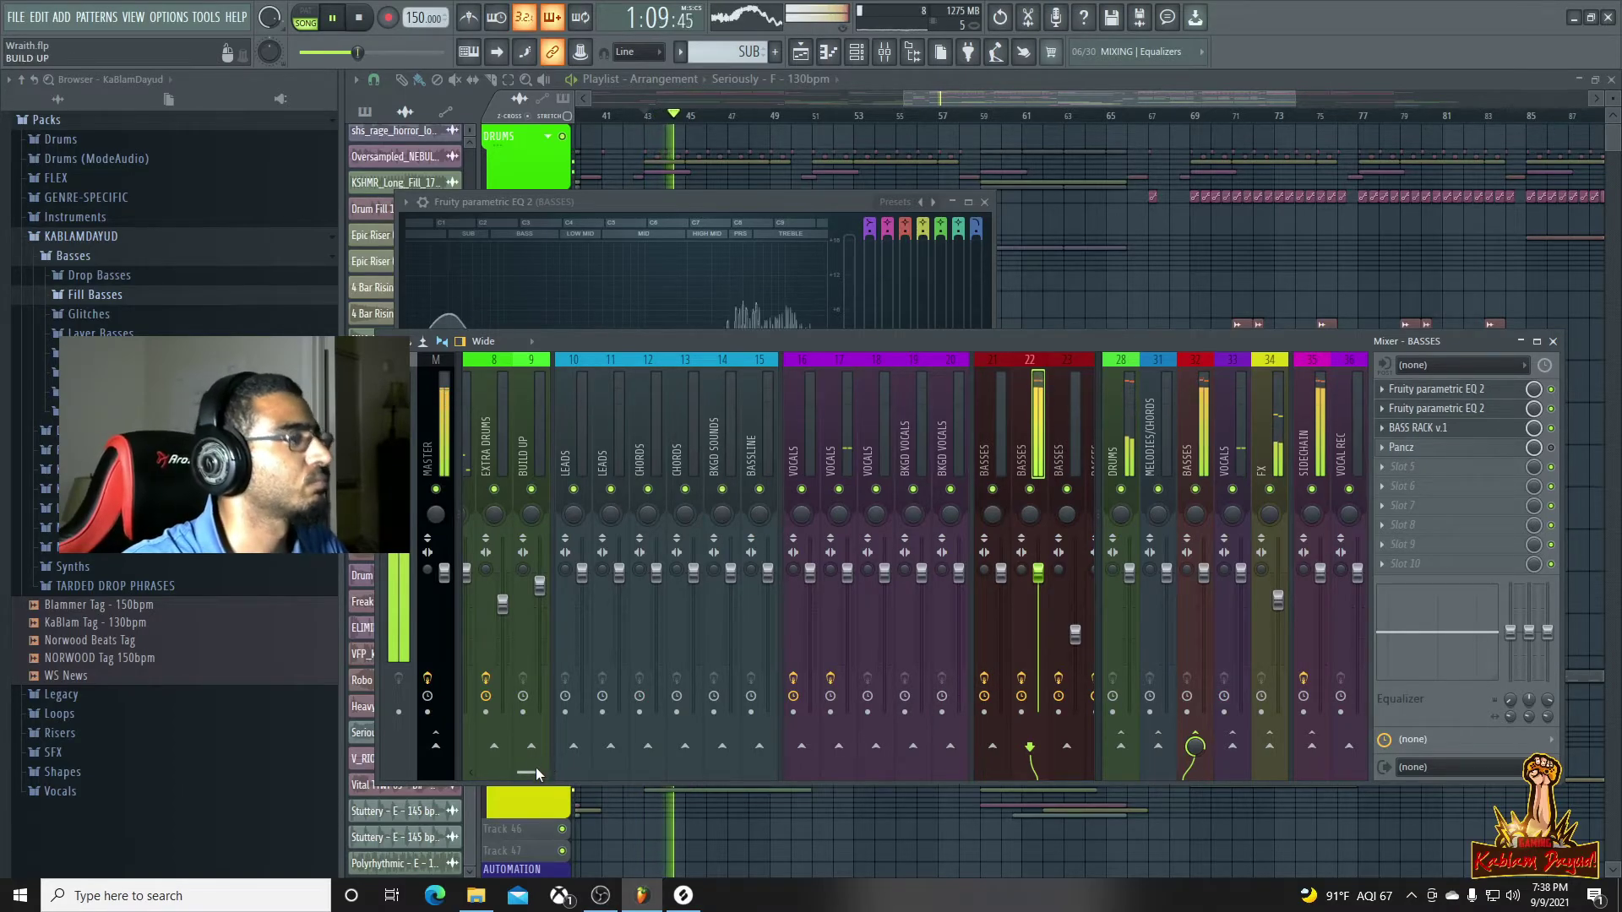
click(1489, 390)
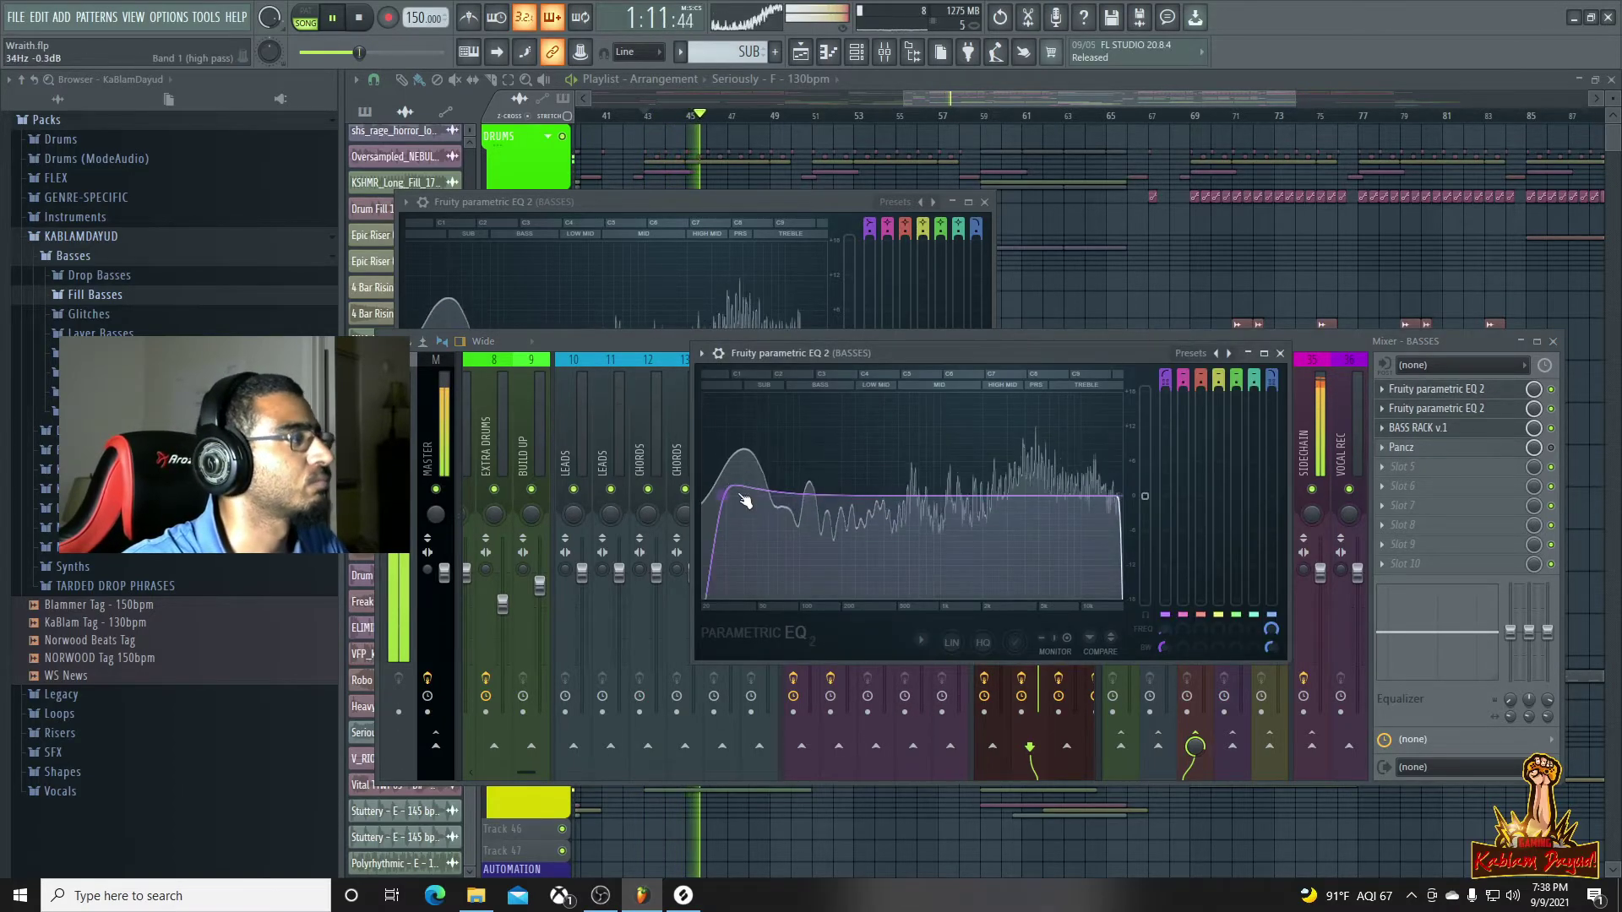
click(1279, 354)
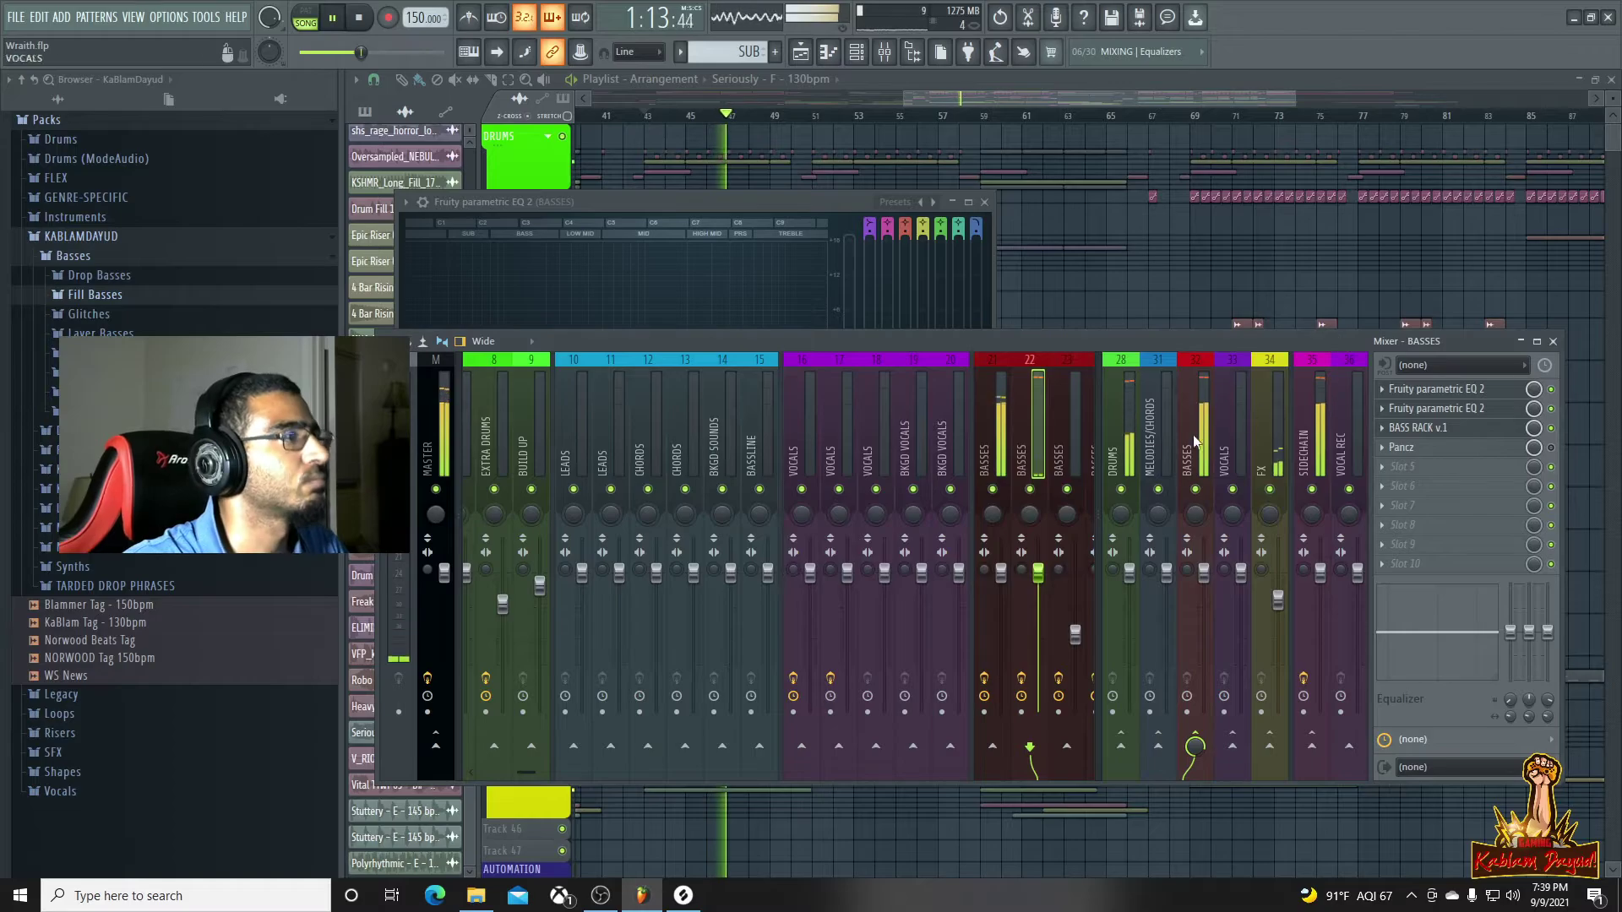
click(992, 445)
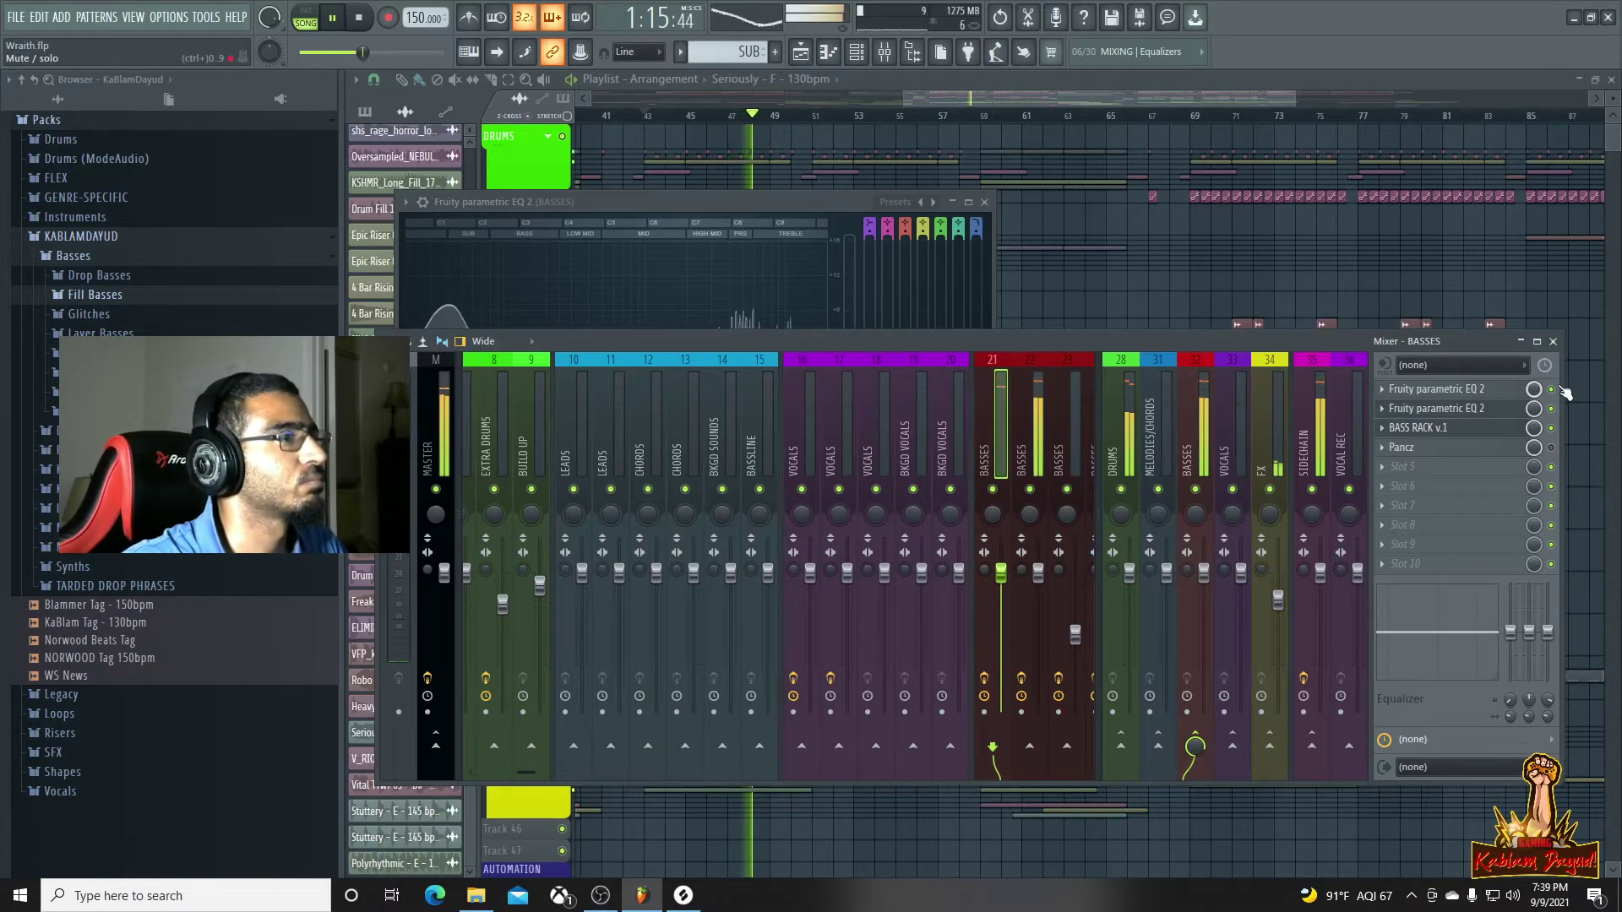
Play the first drop while inspecting the Fruity Parametric EQ 2 curves on BASSES mixer tracks 21 and 22, and select BASSES mixer track 23
click(1503, 396)
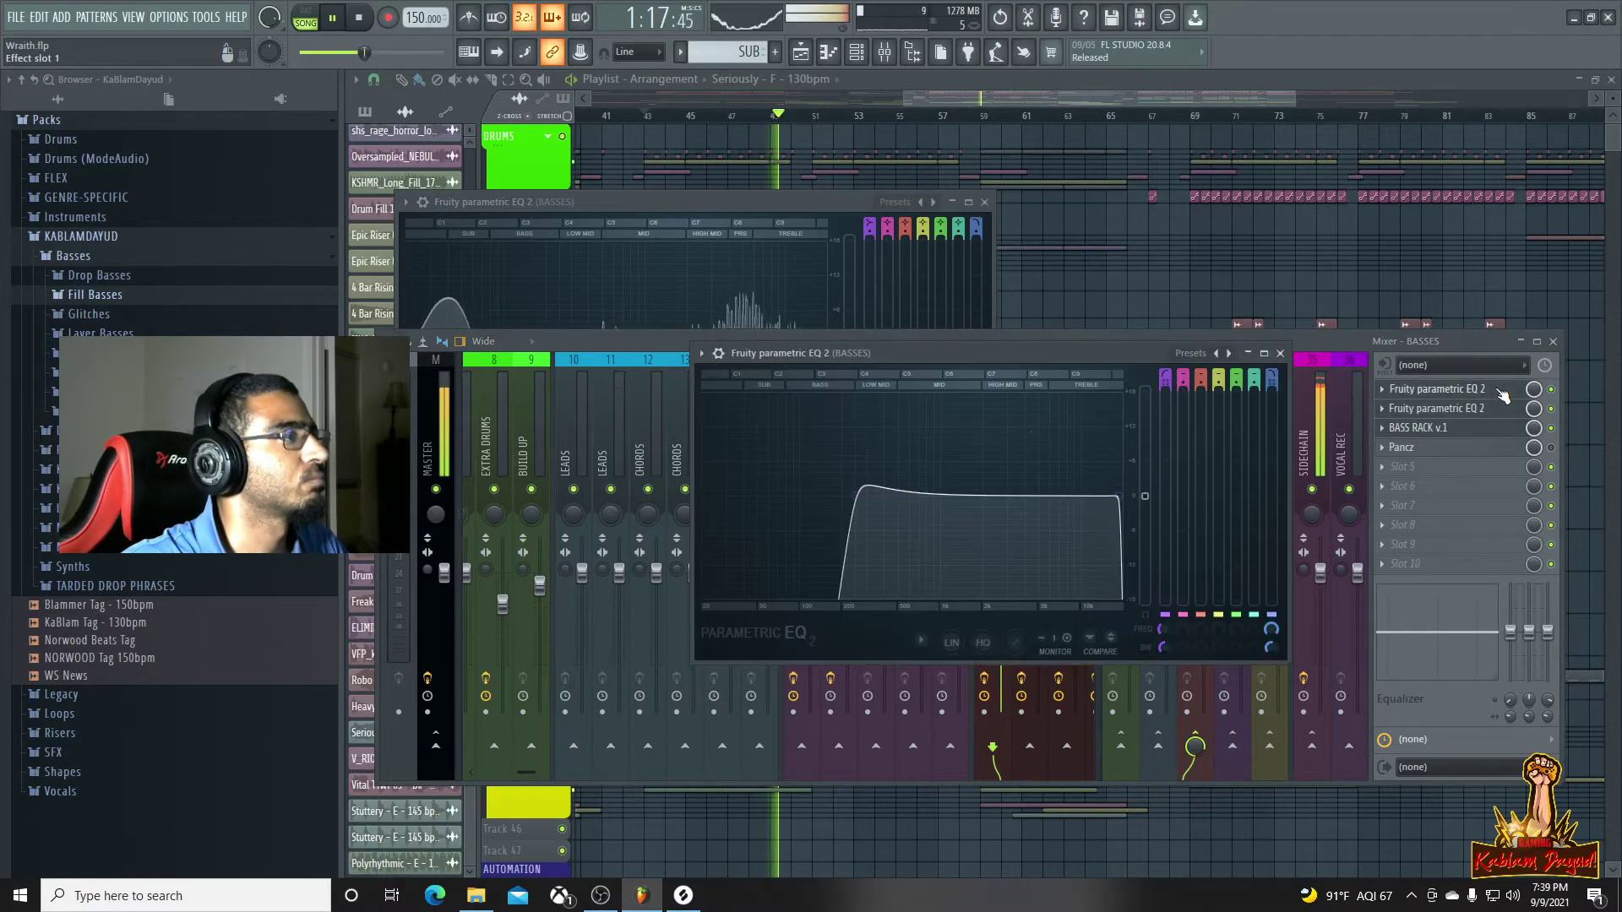
click(1467, 344)
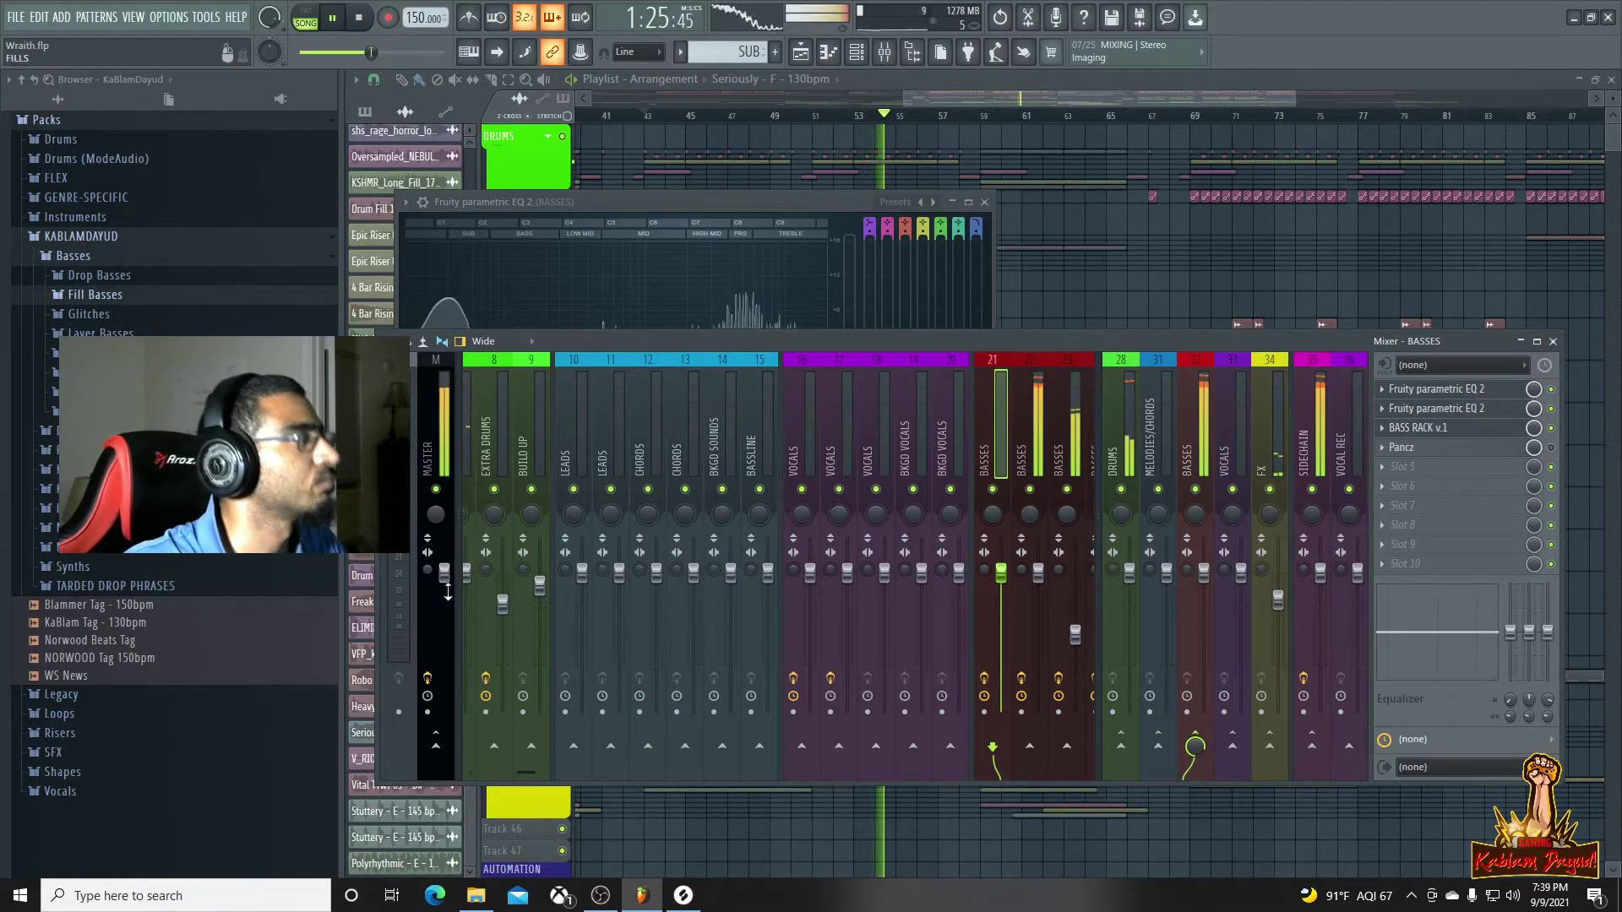
click(696, 202)
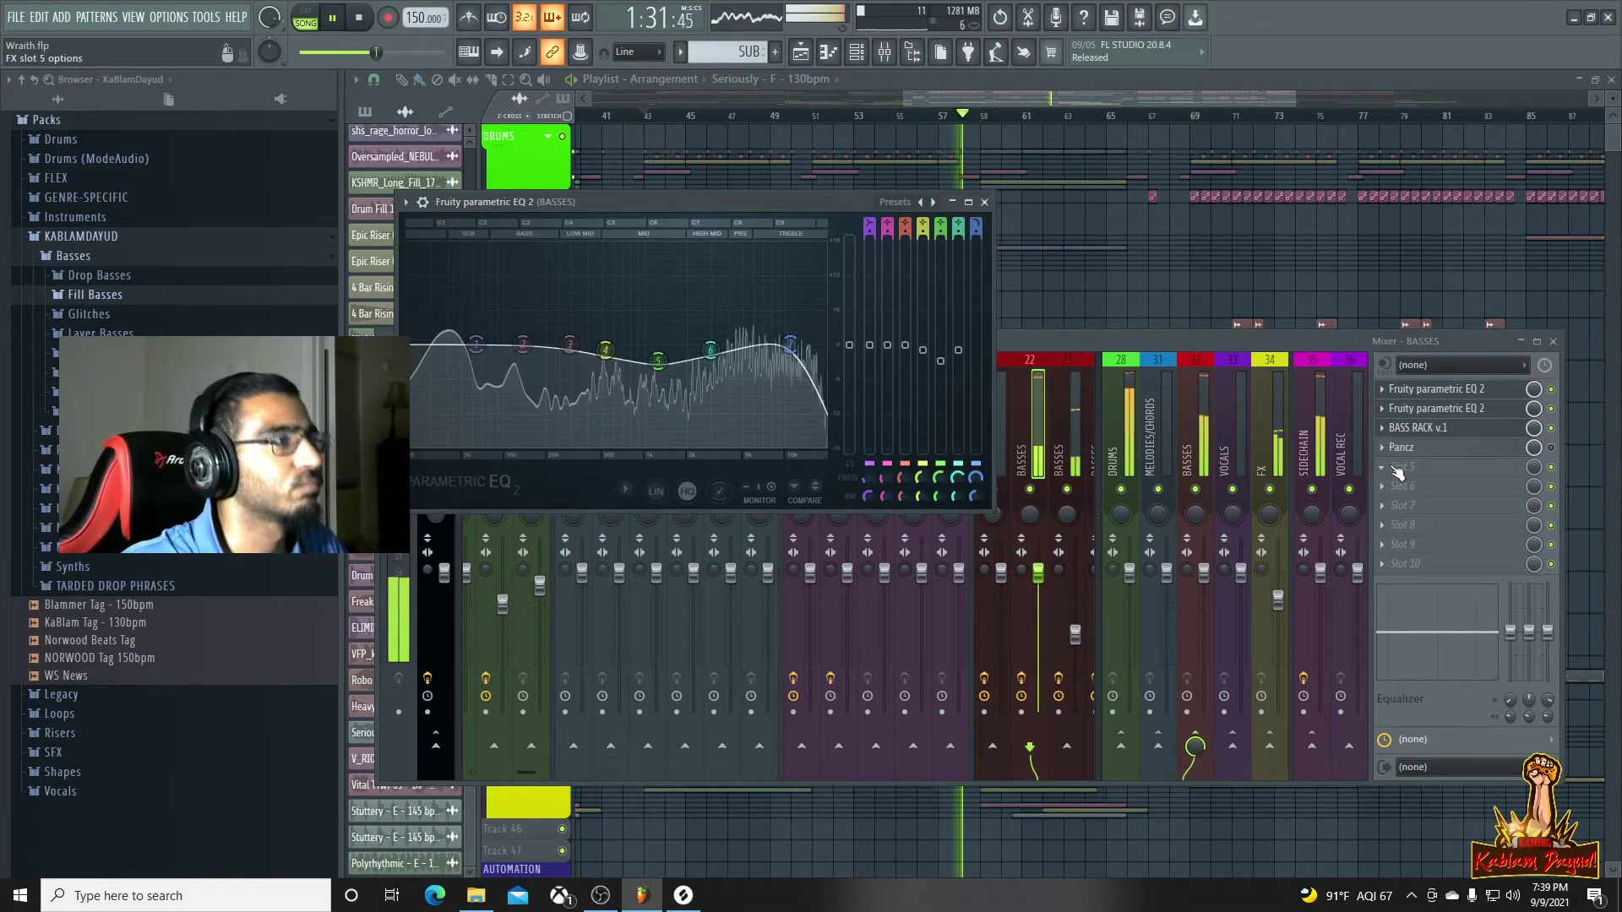
click(1257, 346)
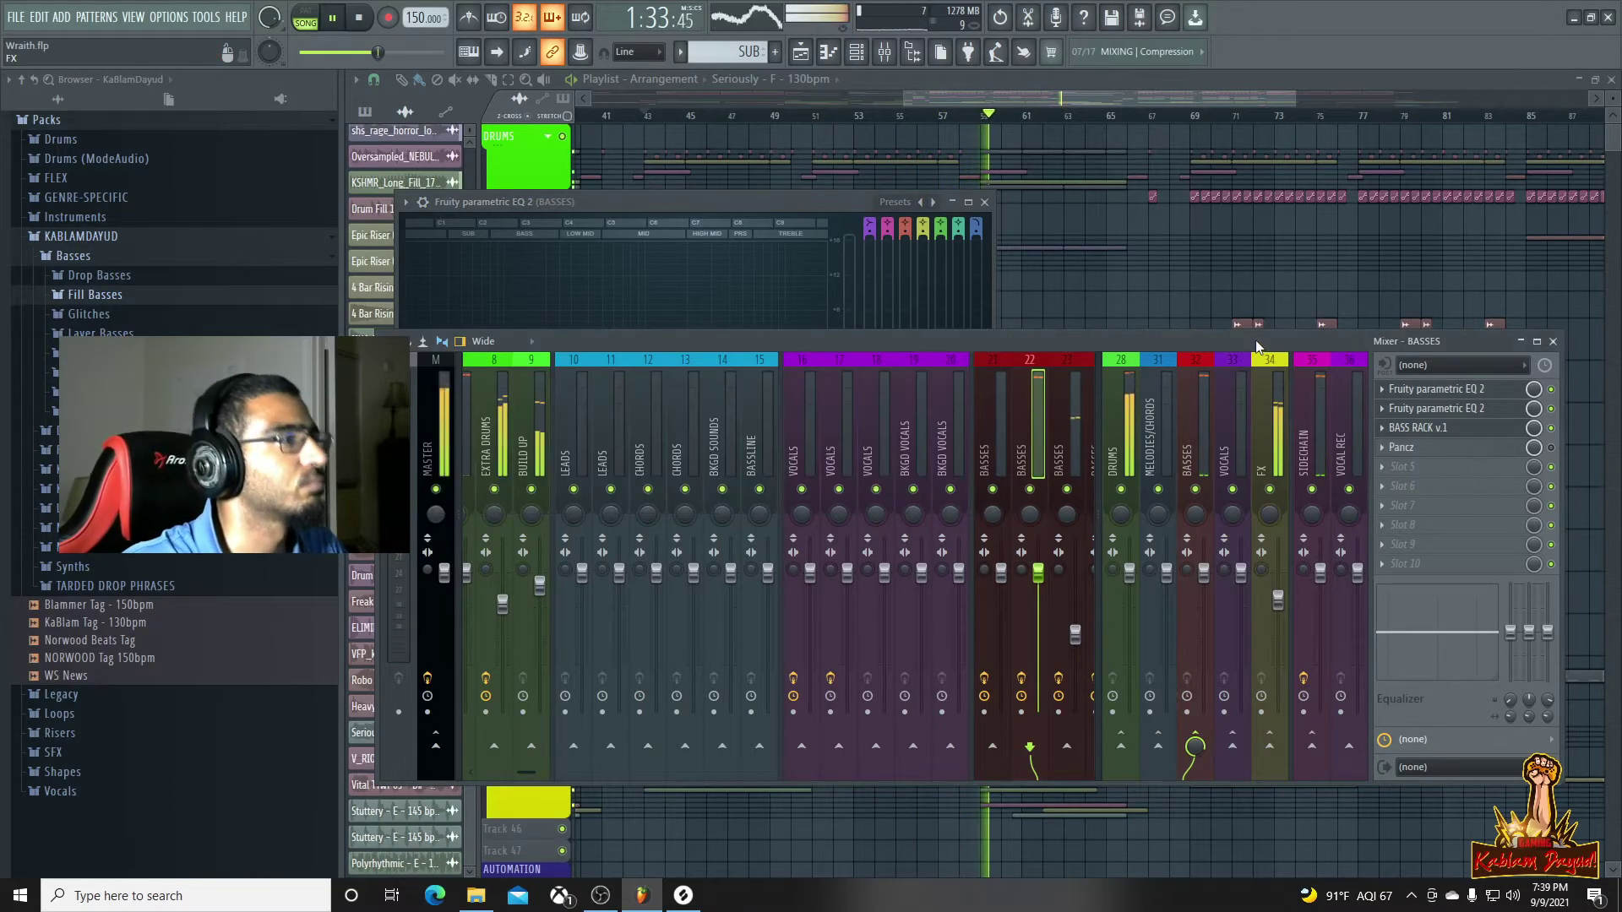
click(1059, 464)
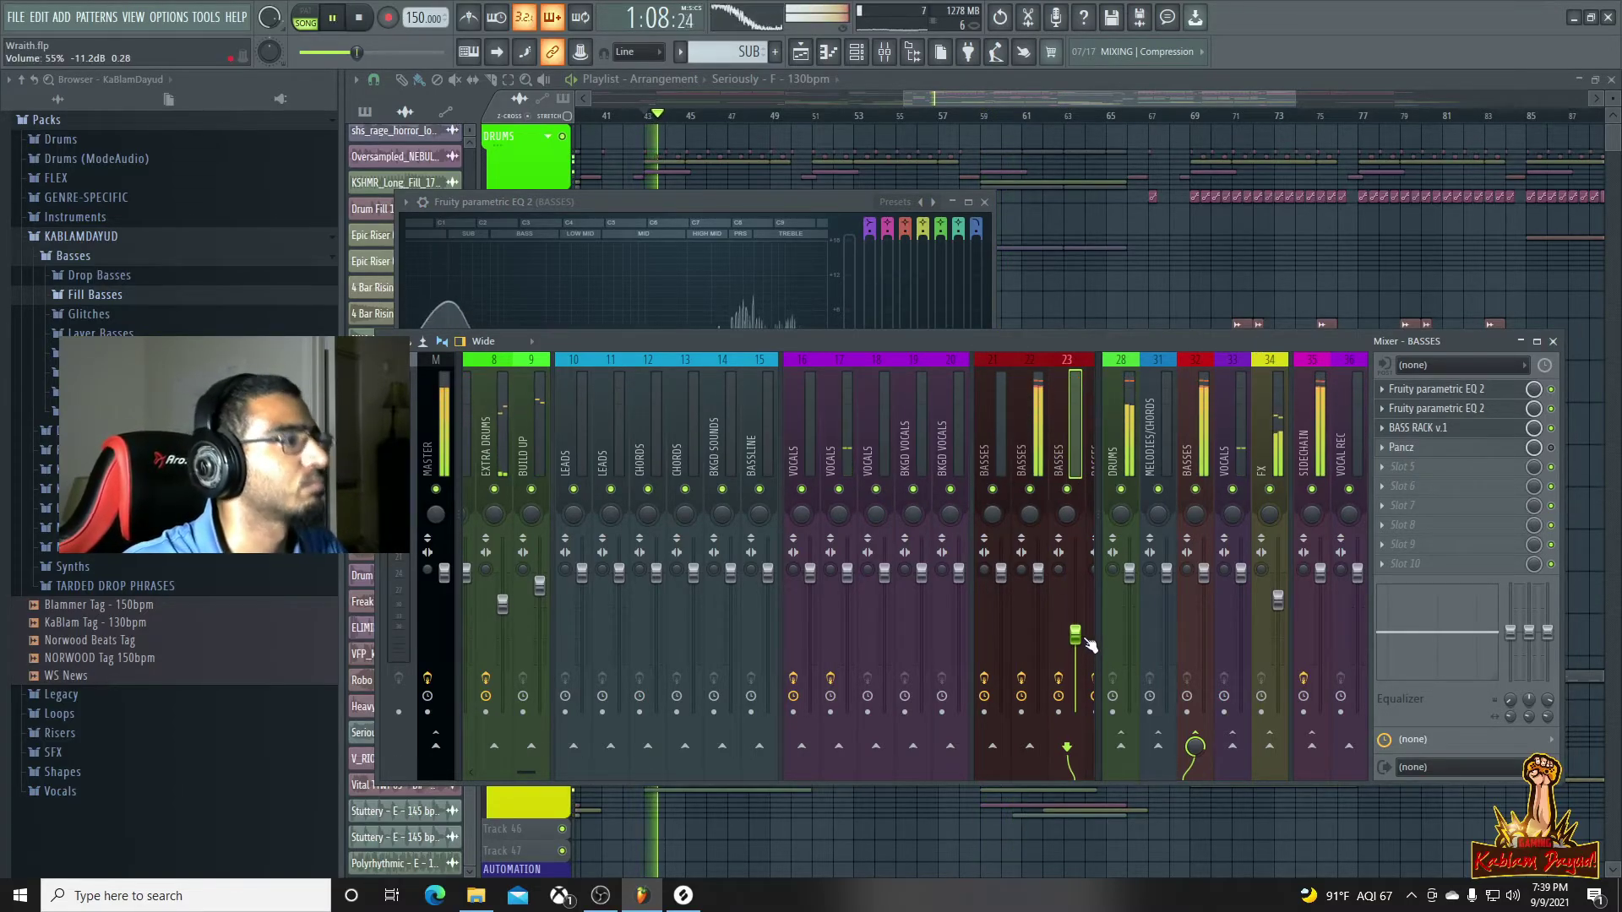
drag(513, 765, 565, 768)
Listen through the arrangement from the first drop at bar 43 to the second build's ending and the transition around bar 67
click(1026, 98)
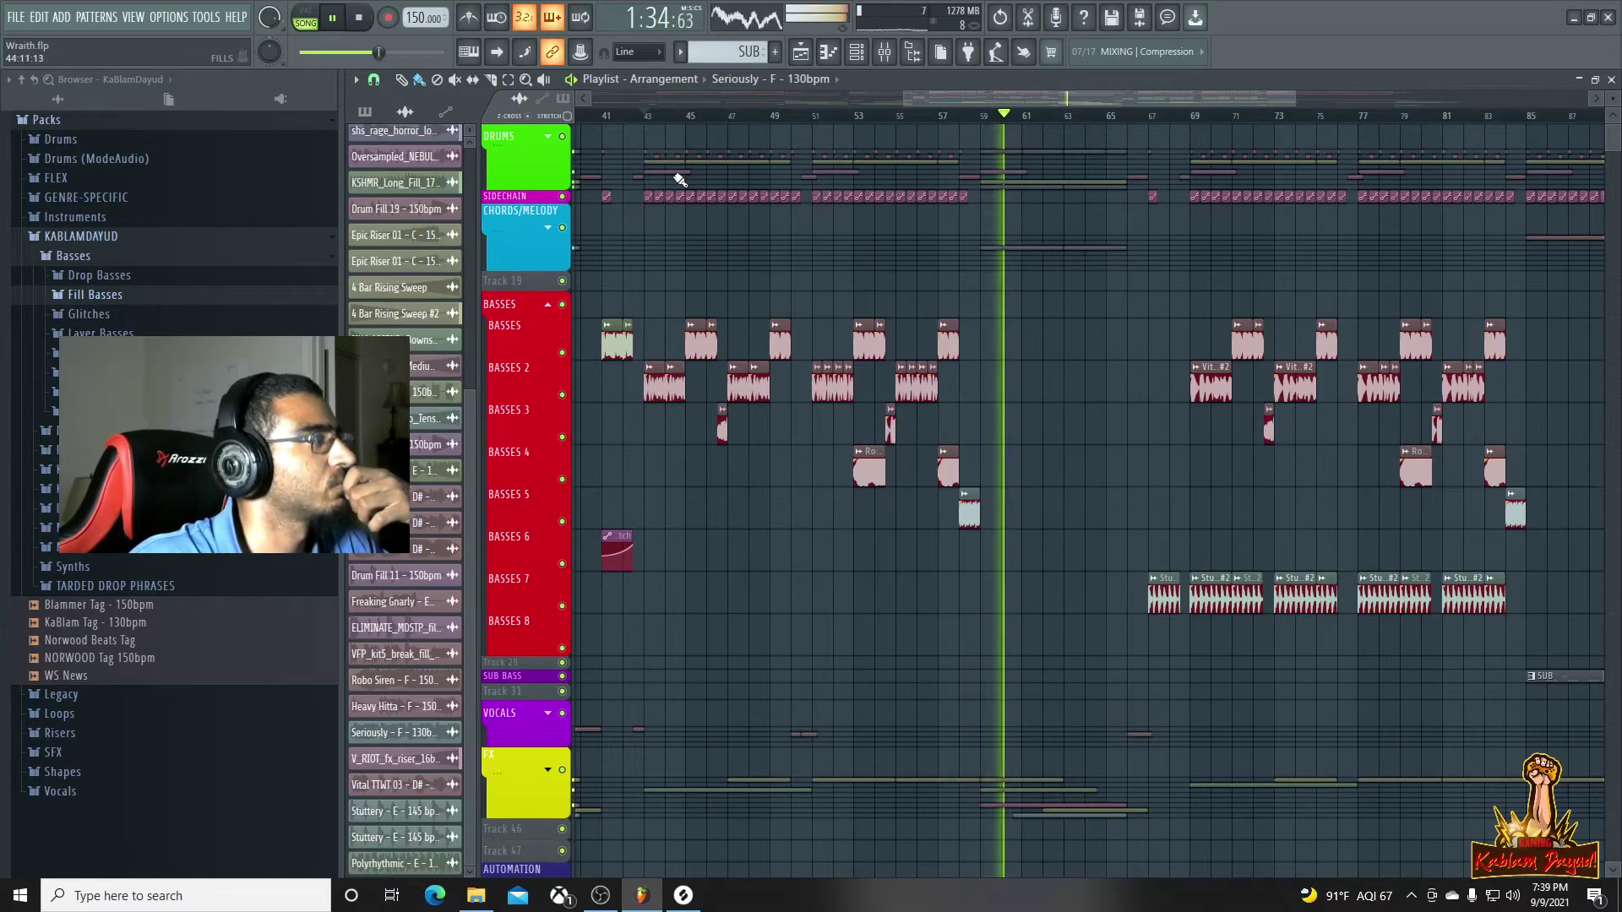
click(643, 116)
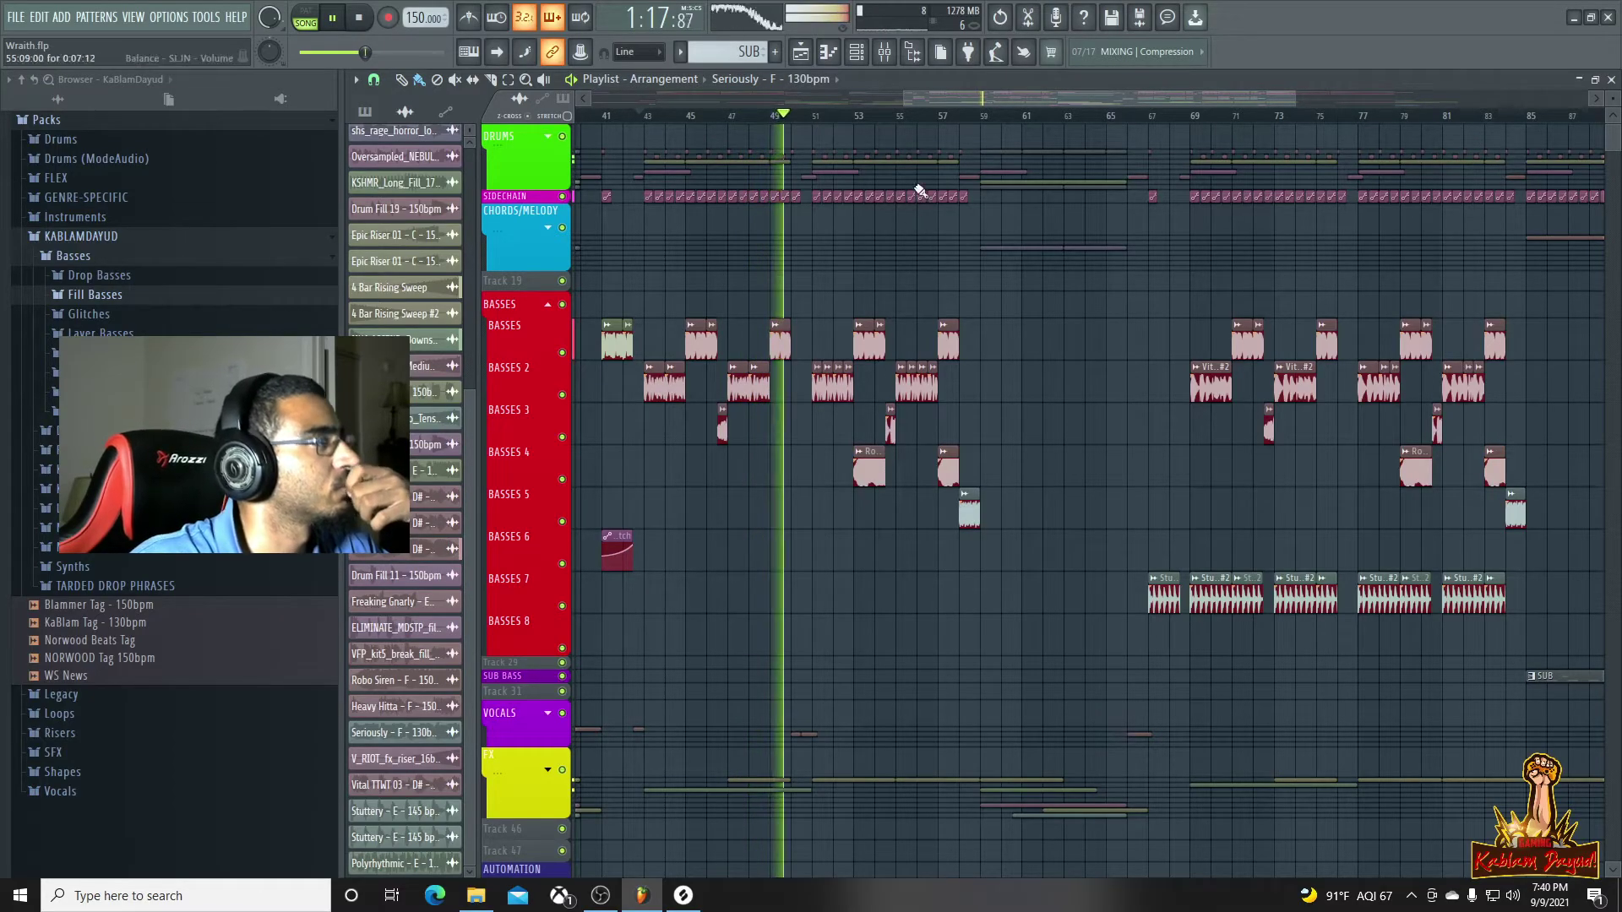
drag(1298, 98, 1398, 98)
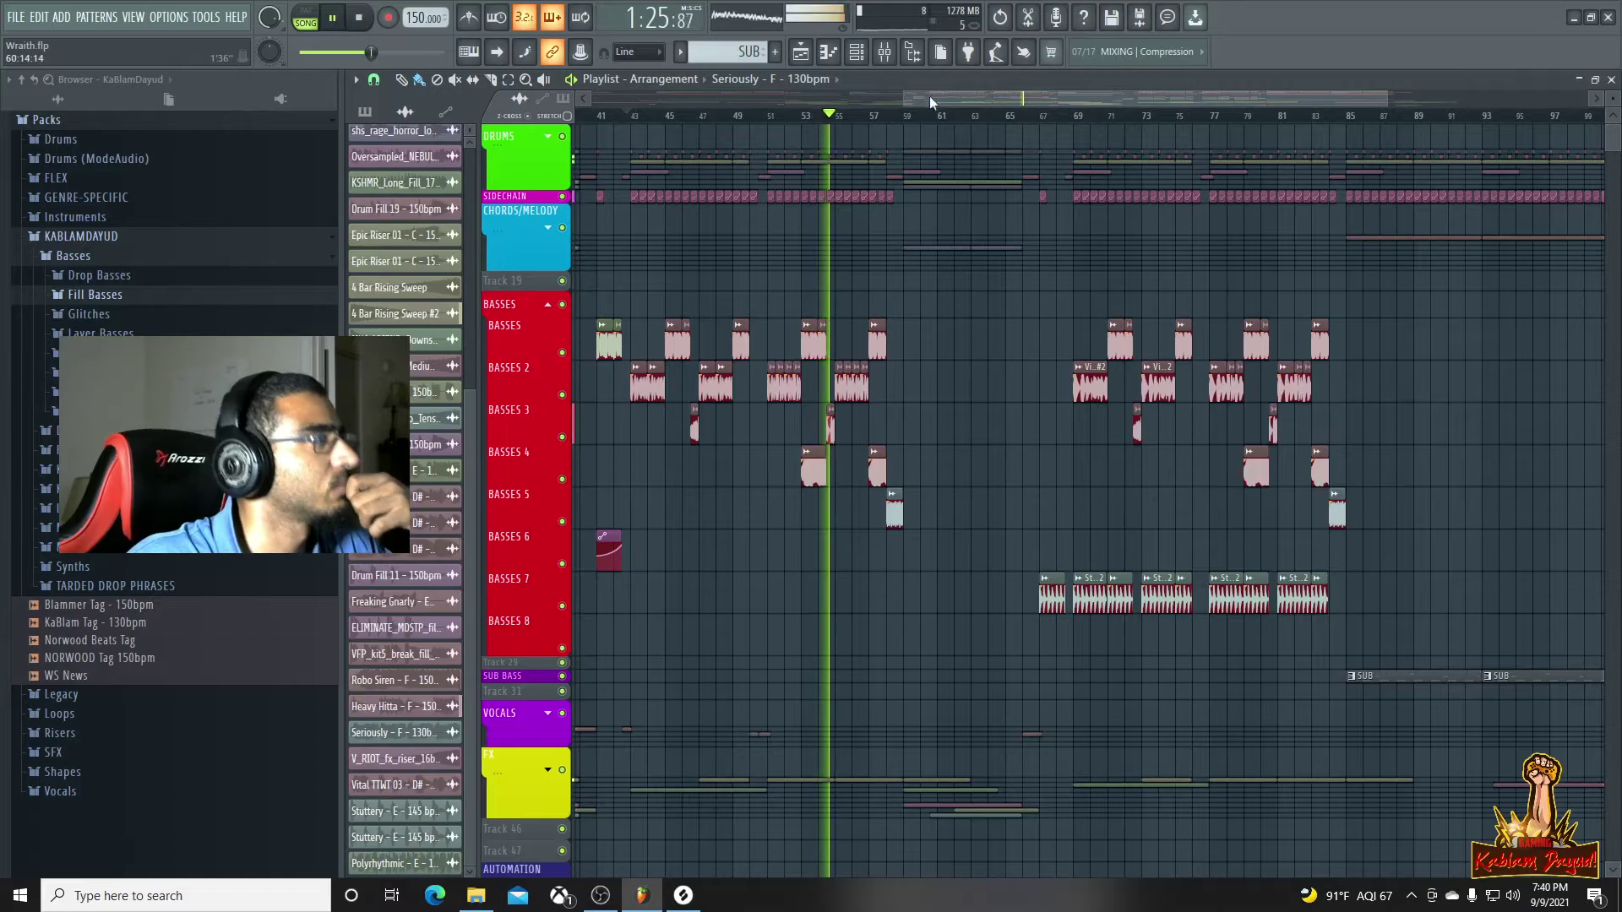
click(891, 119)
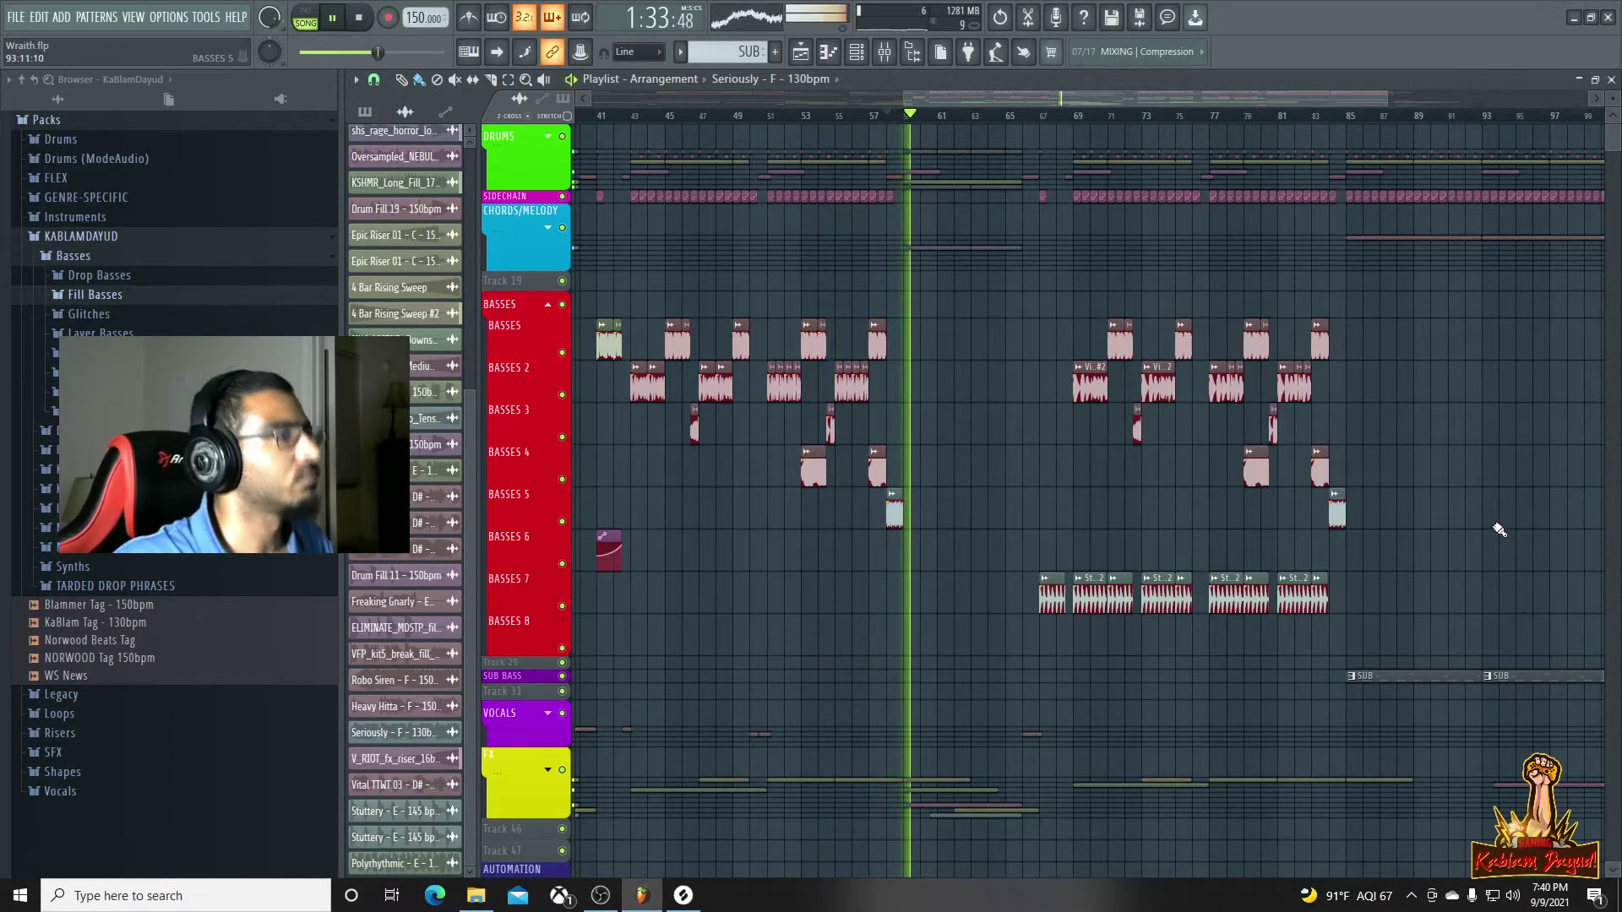
scroll(1484, 532, down, 3)
click(1217, 118)
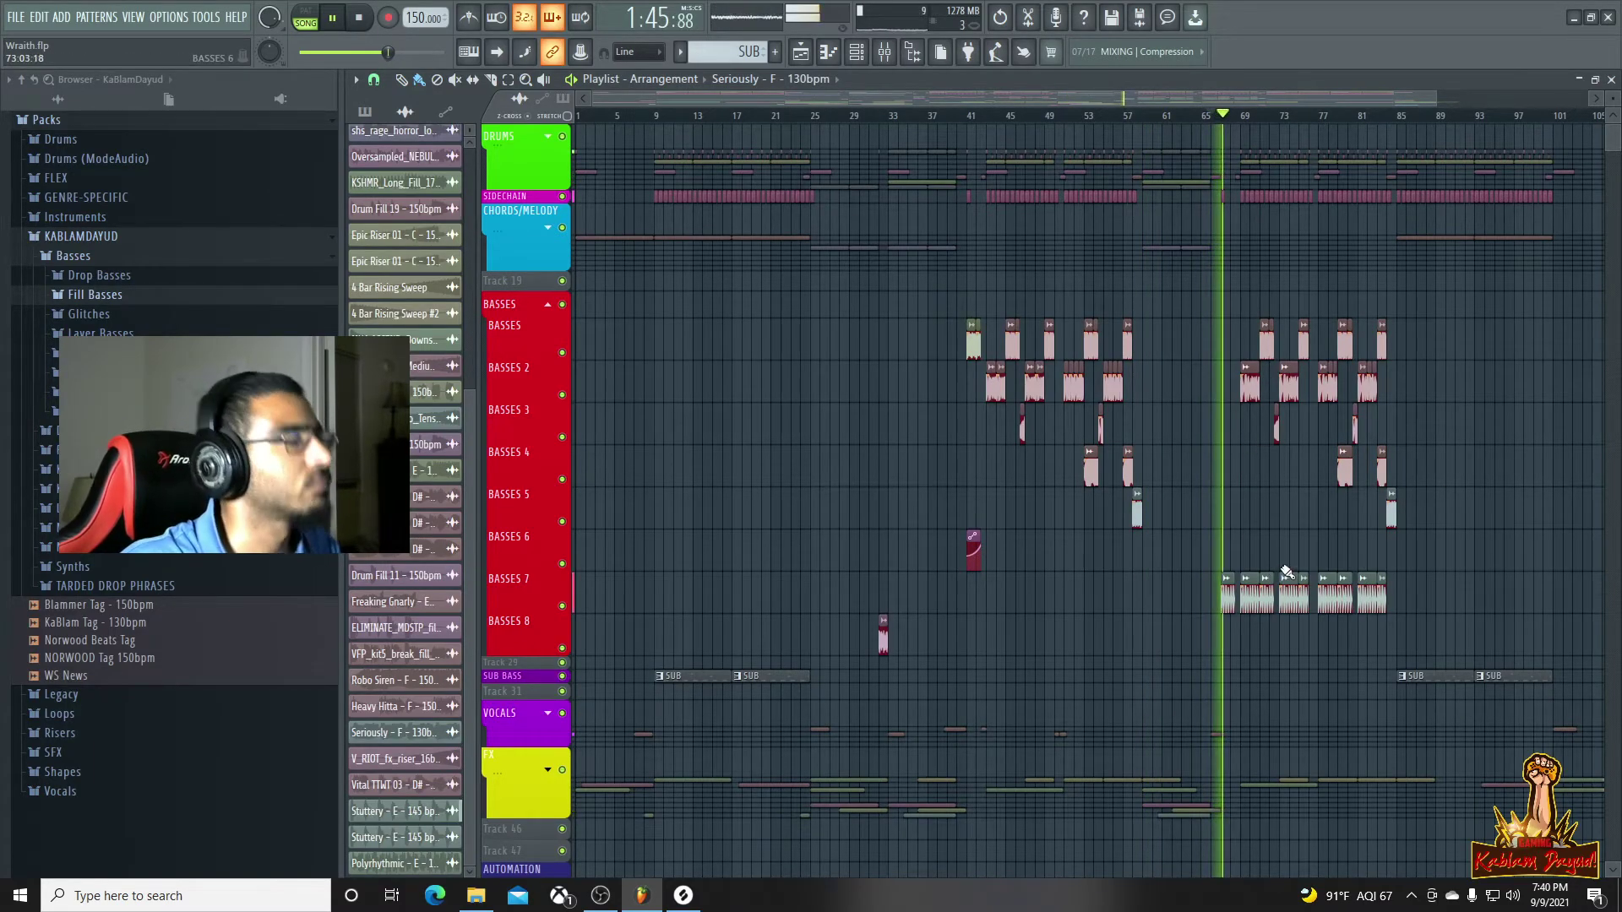
scroll(1213, 507, up, 5)
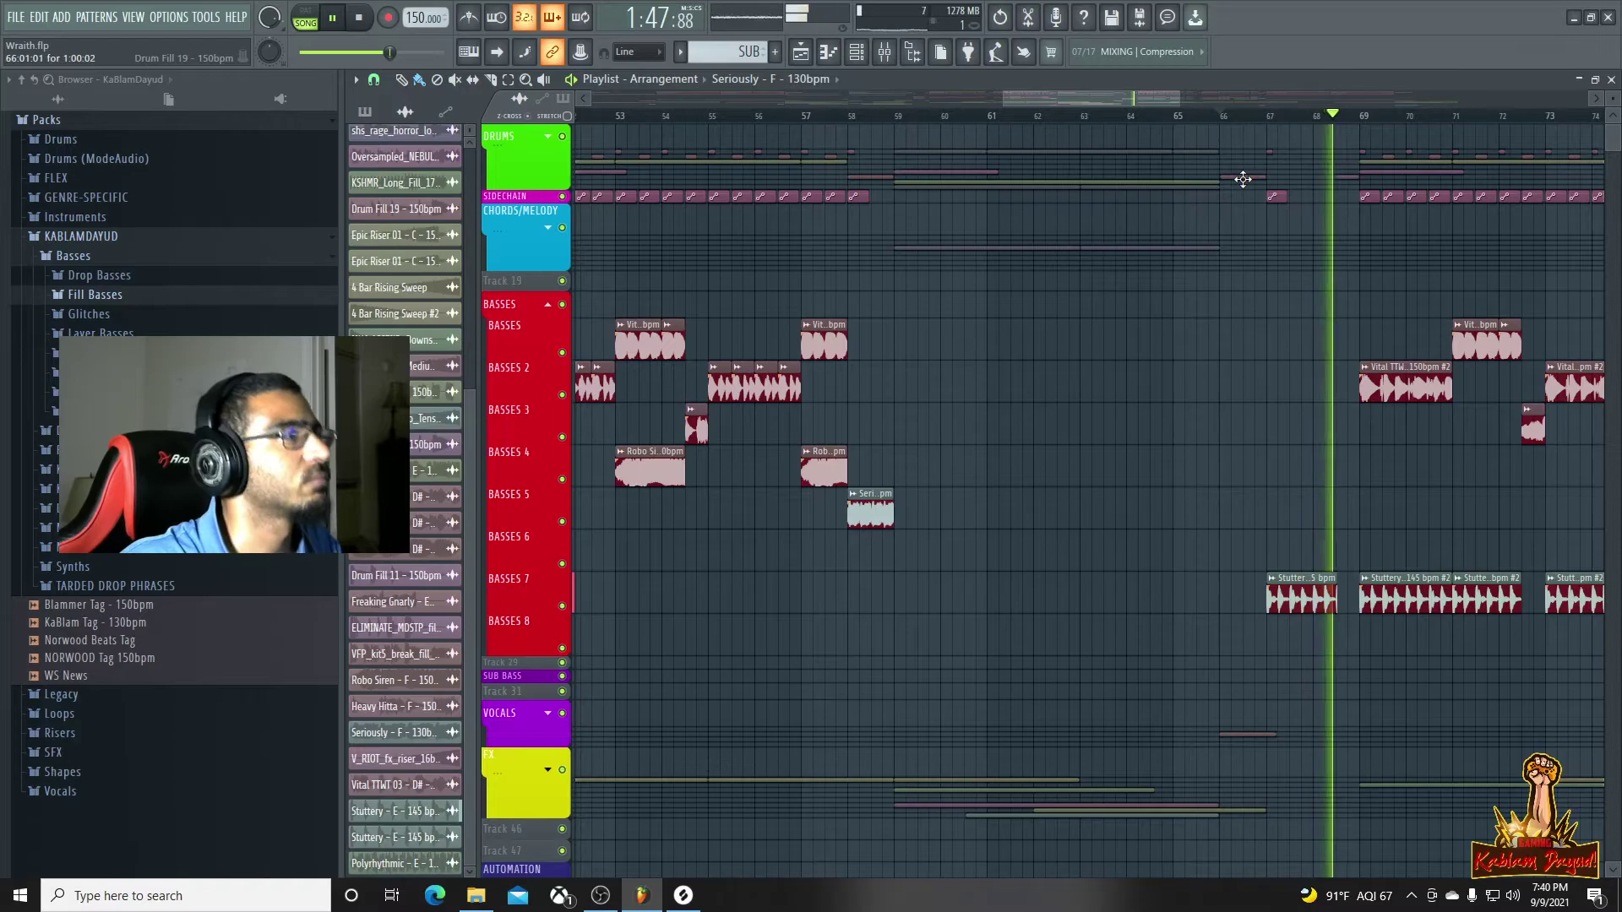
Replay the second build's ending from just before bar 66 and remove the Drum Fill 19 - 150bpm clip at bar 66
key(space)
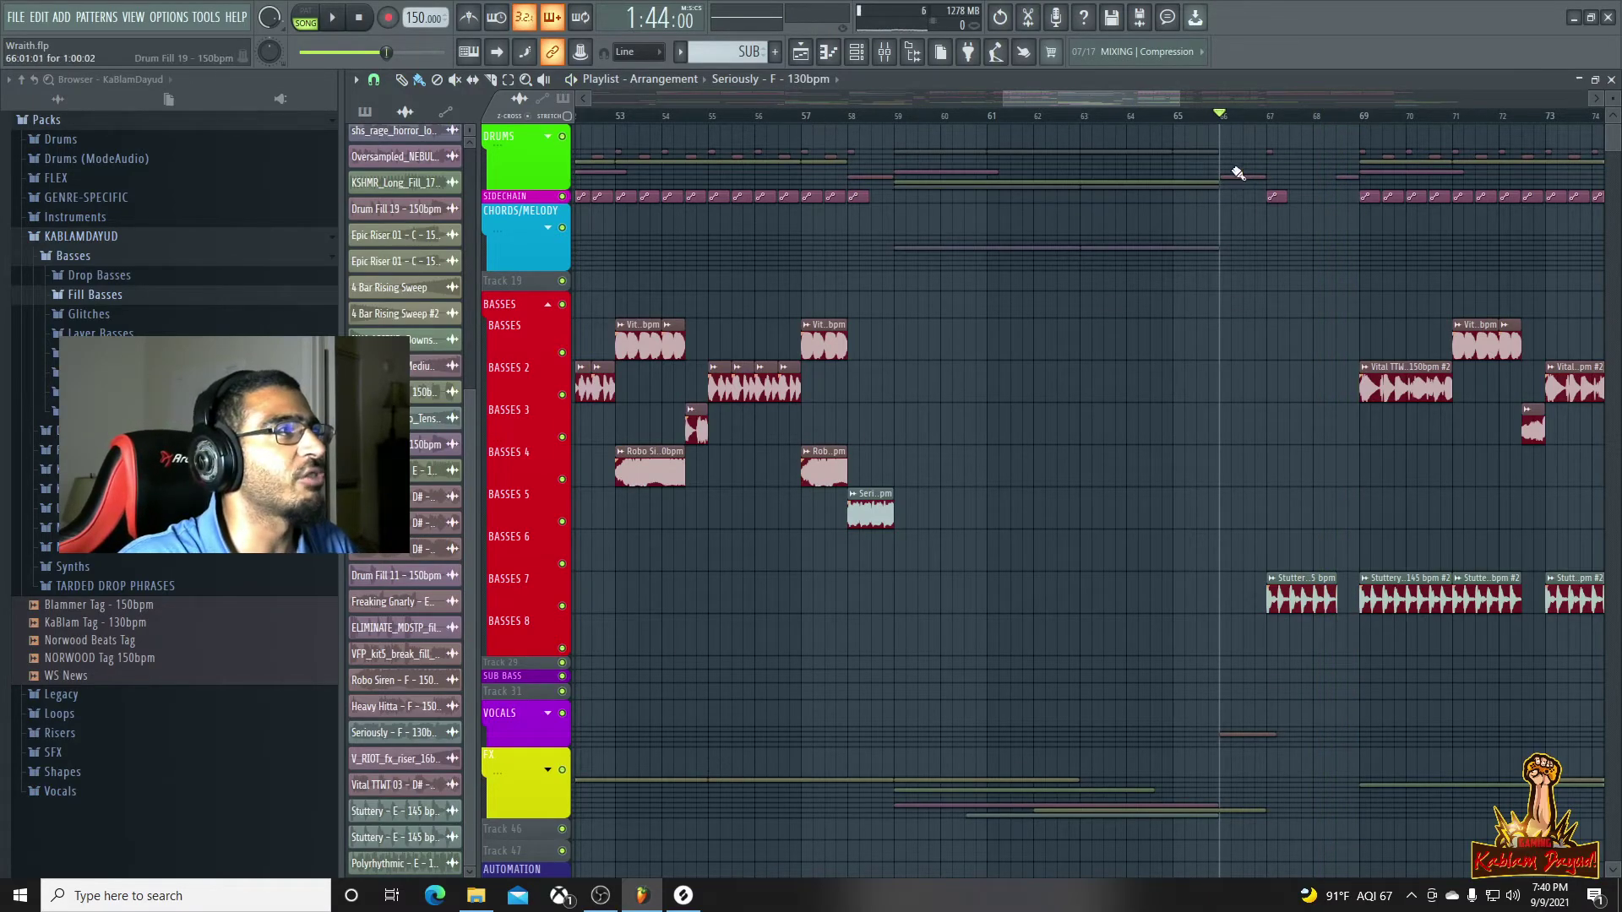
click(1208, 117)
key(space)
key(space)
alt+right_click(1236, 178)
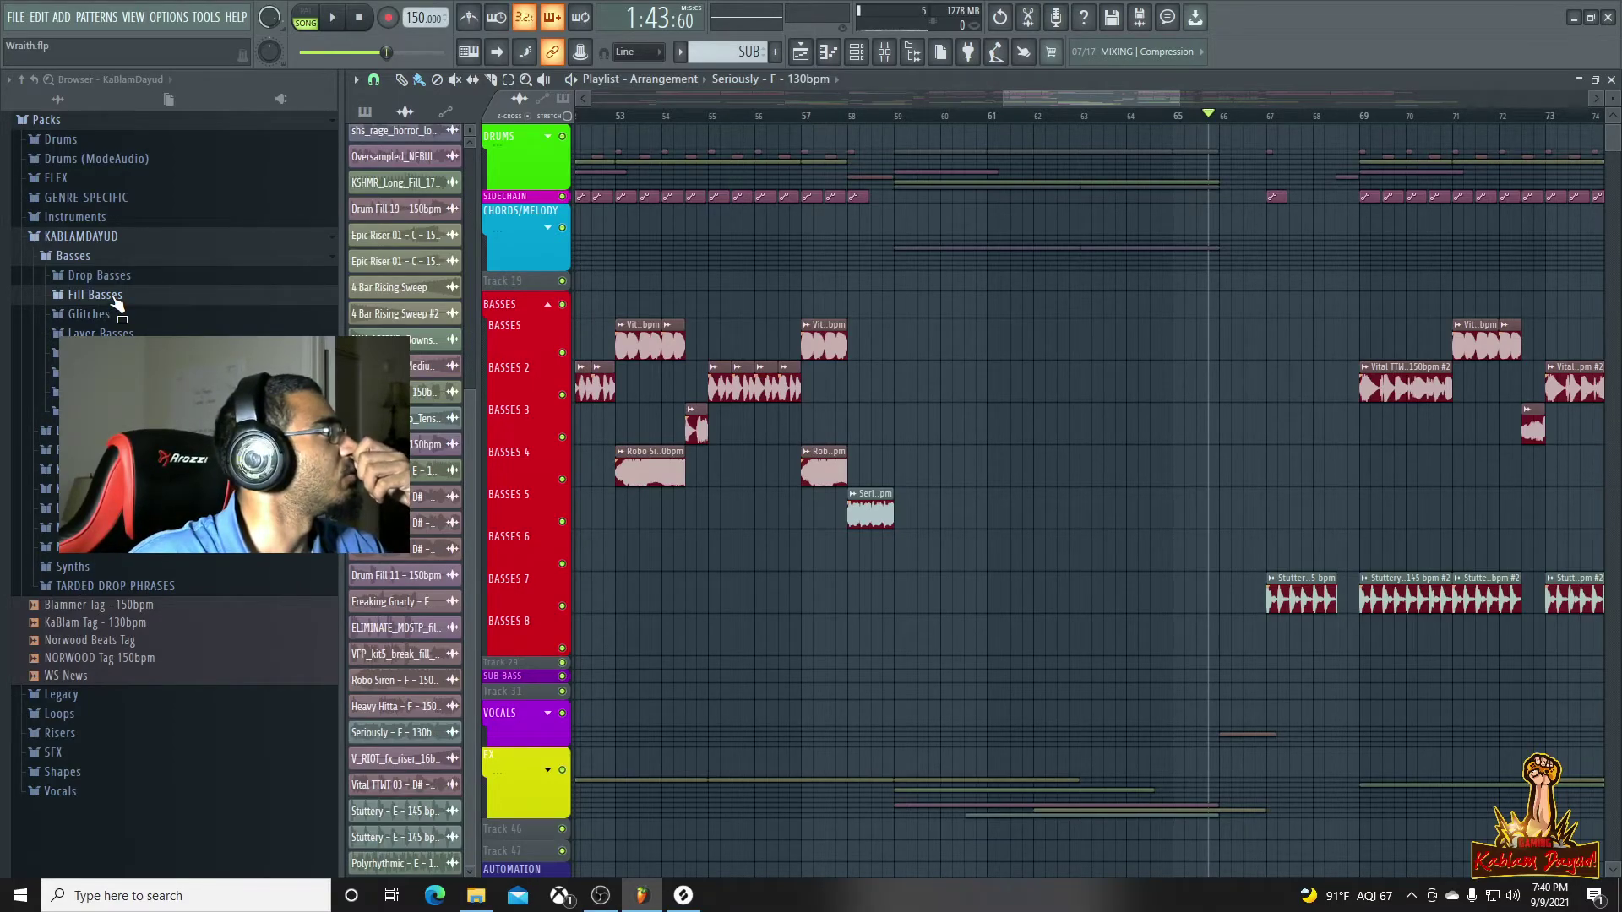
Browse the drum fill samples in the KABLAMDAYUD Drums folder and audition fills to suit bar 66
click(94, 261)
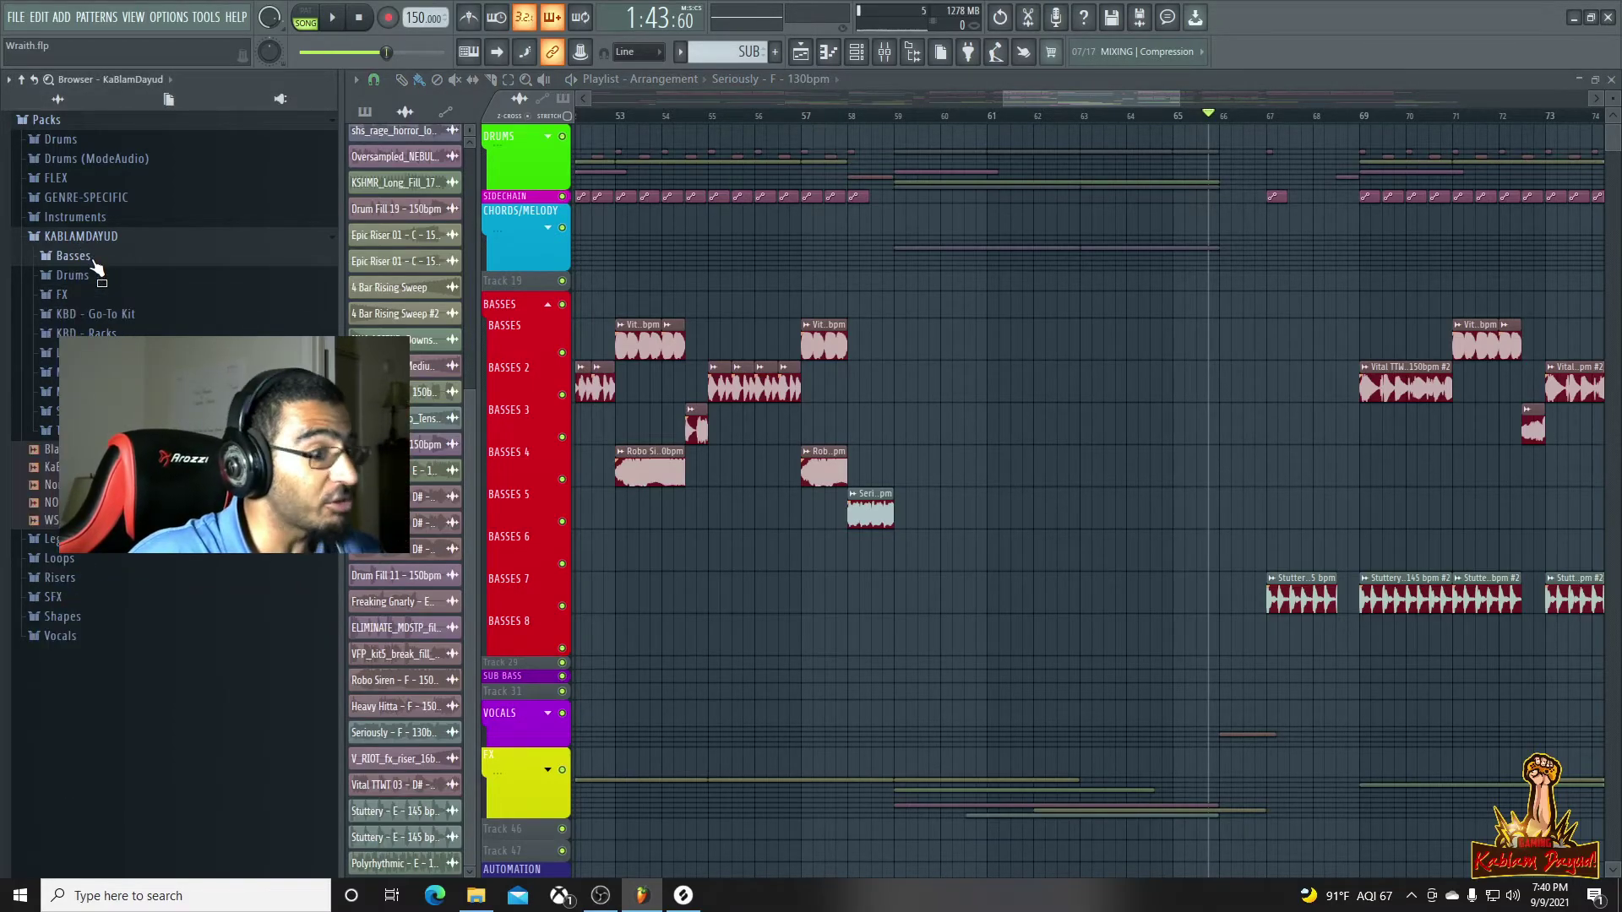
click(95, 275)
click(96, 373)
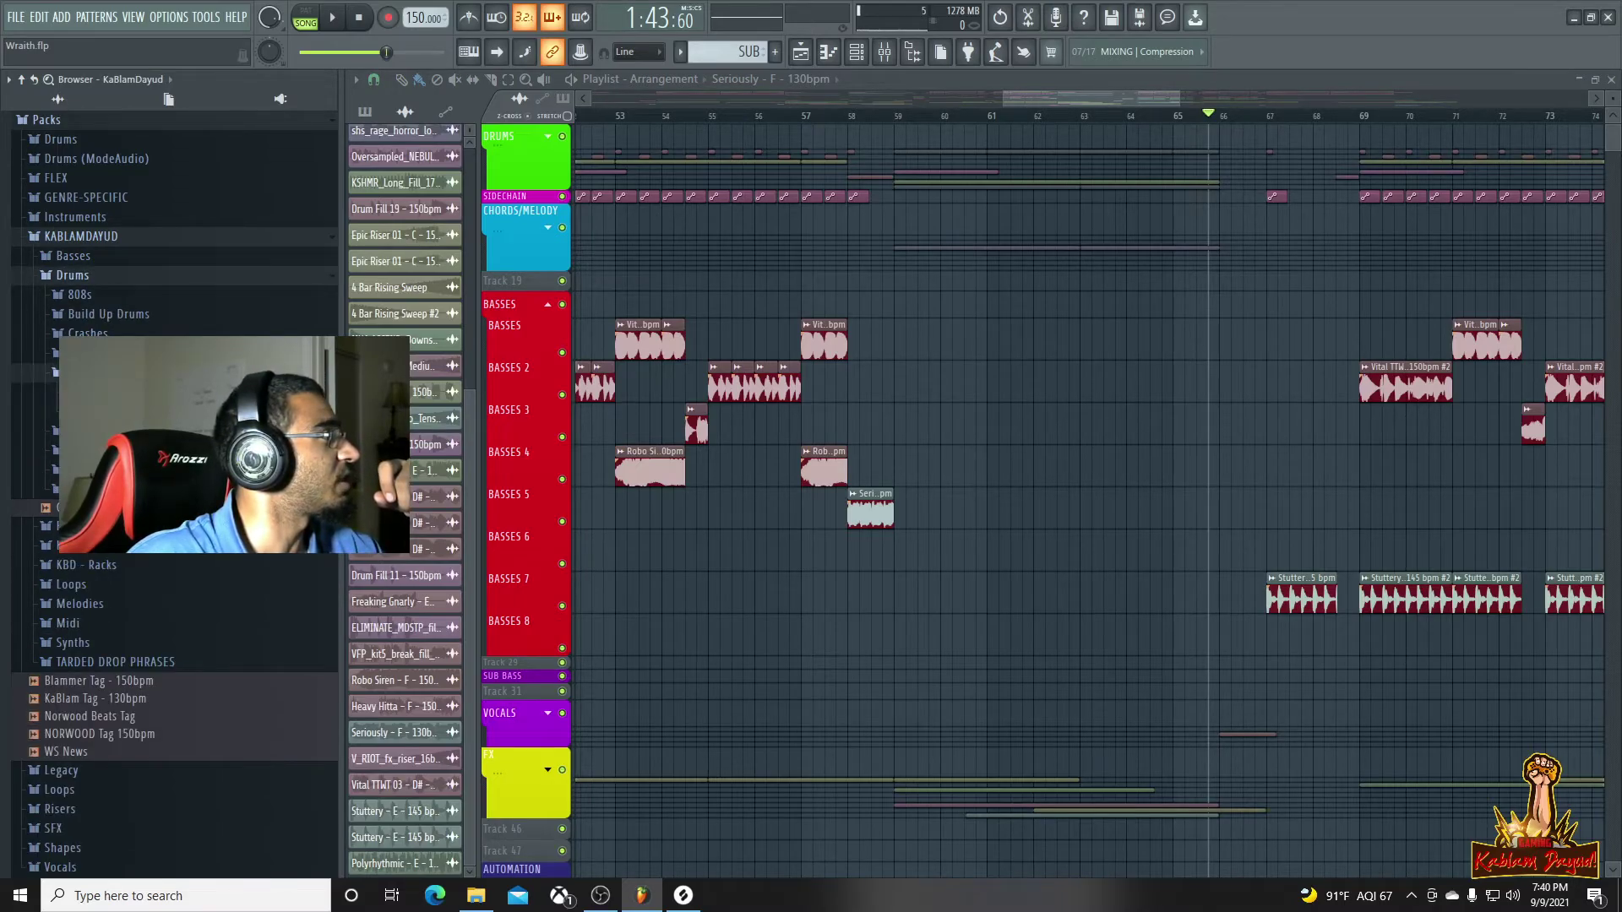
click(99, 411)
click(103, 392)
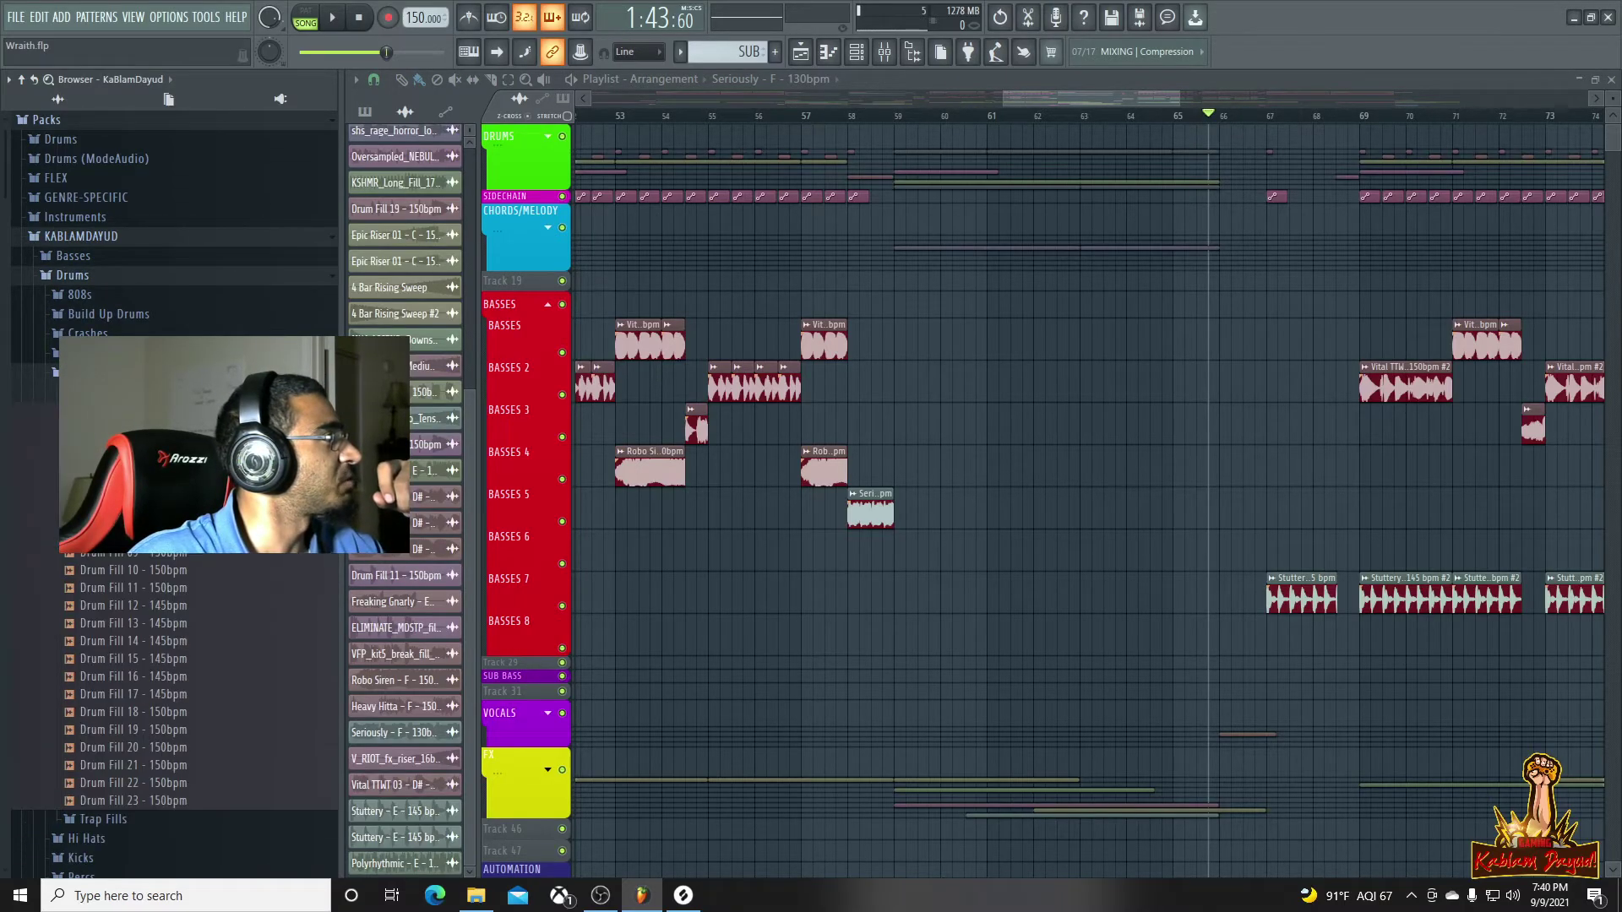
click(129, 768)
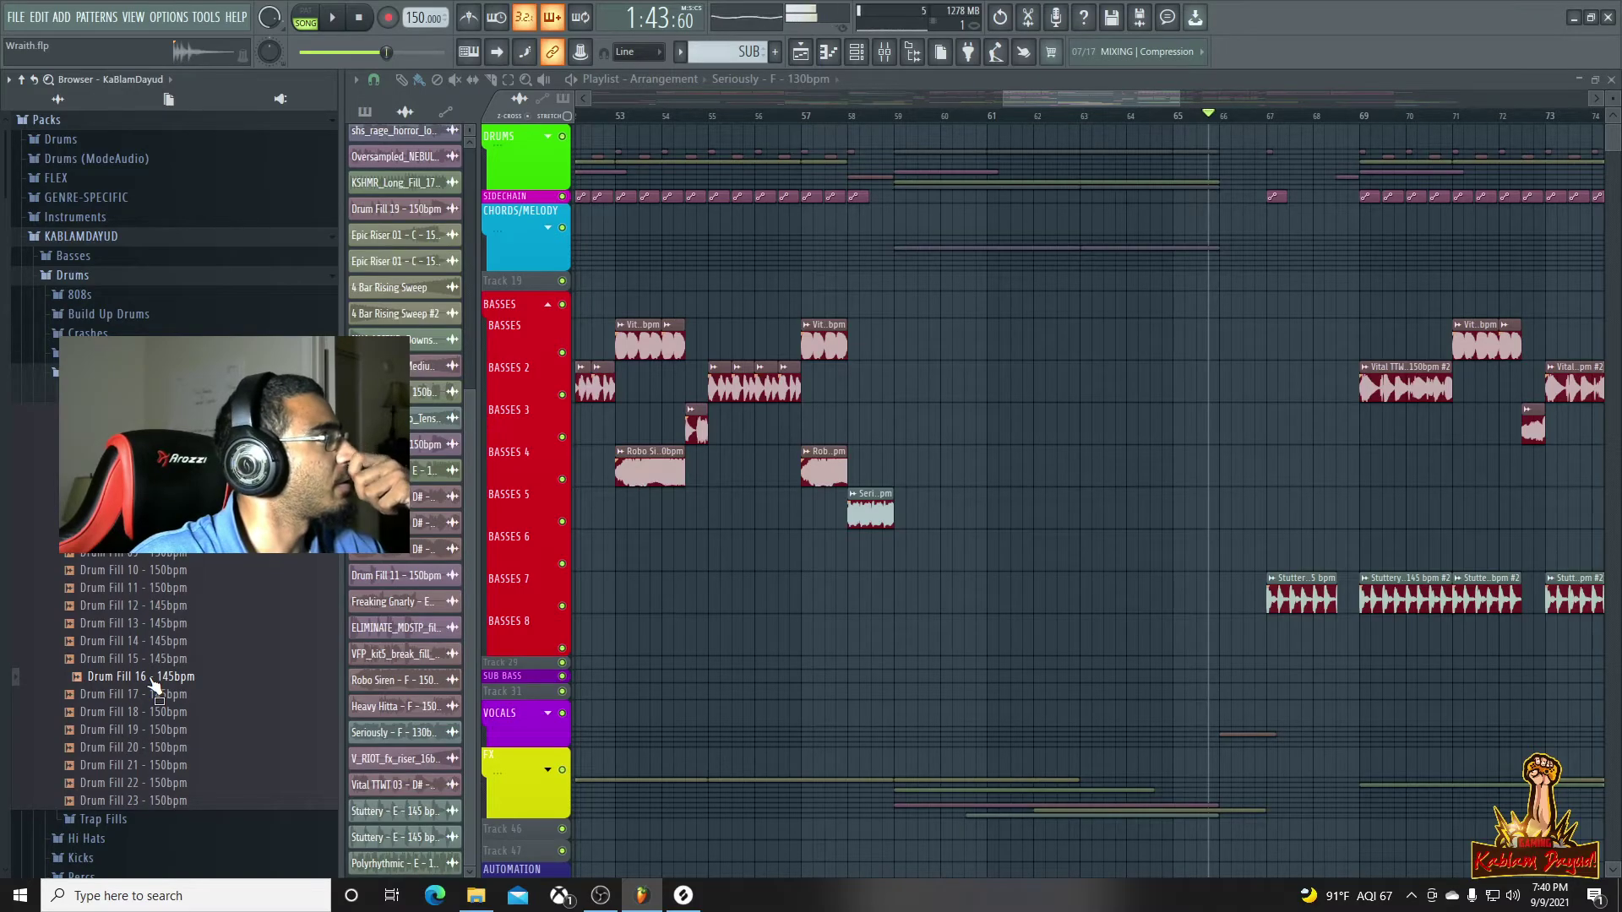
key(space)
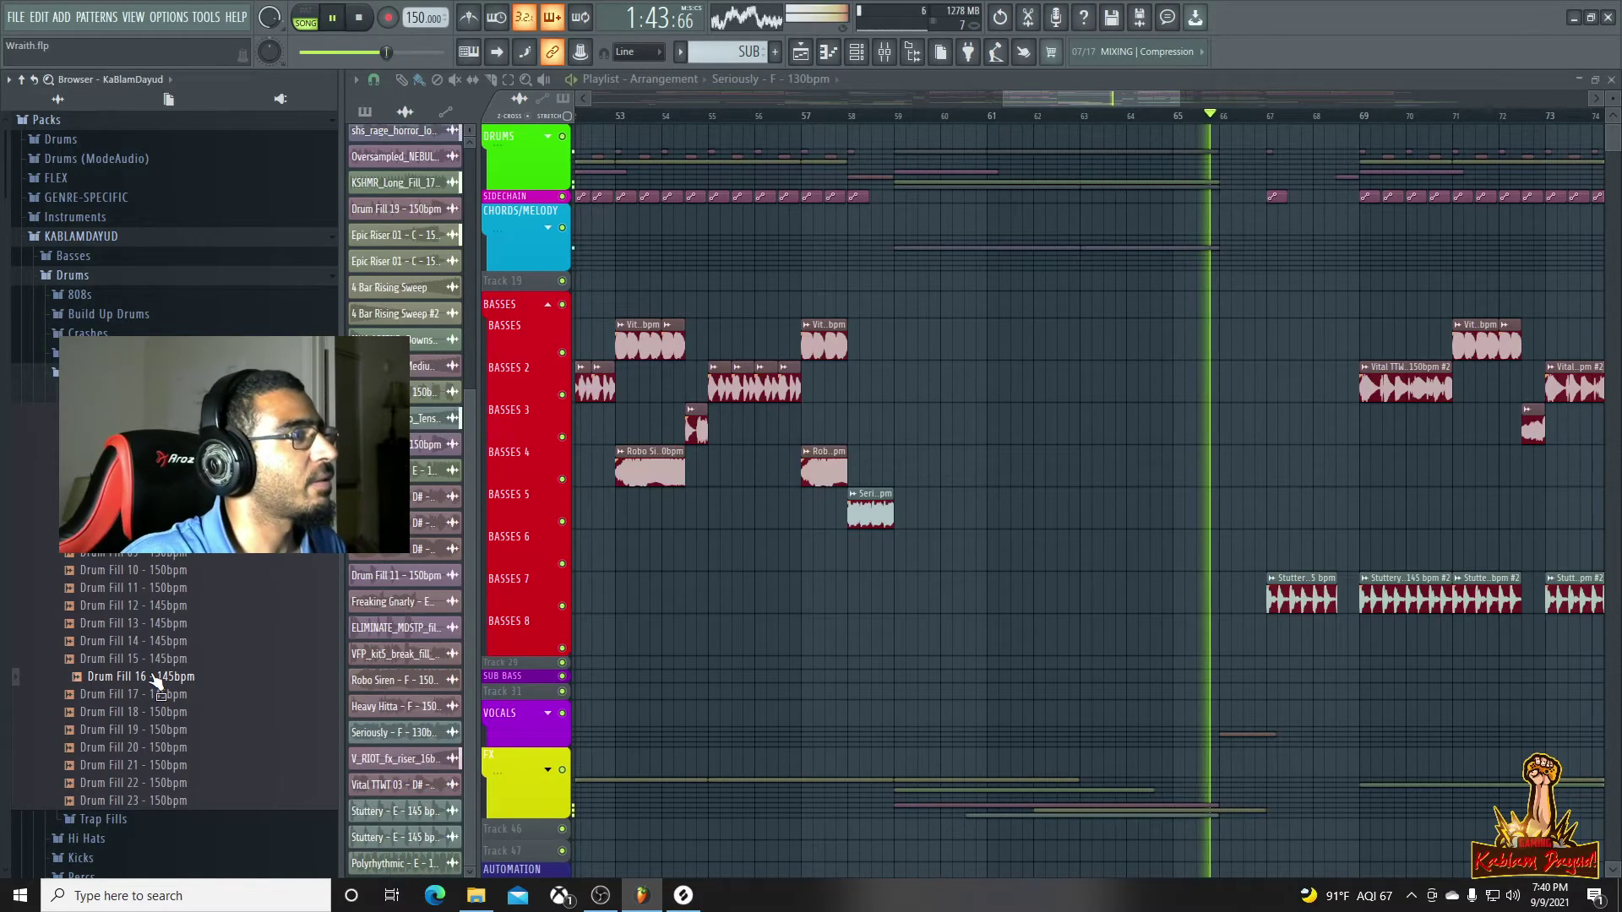
key(space)
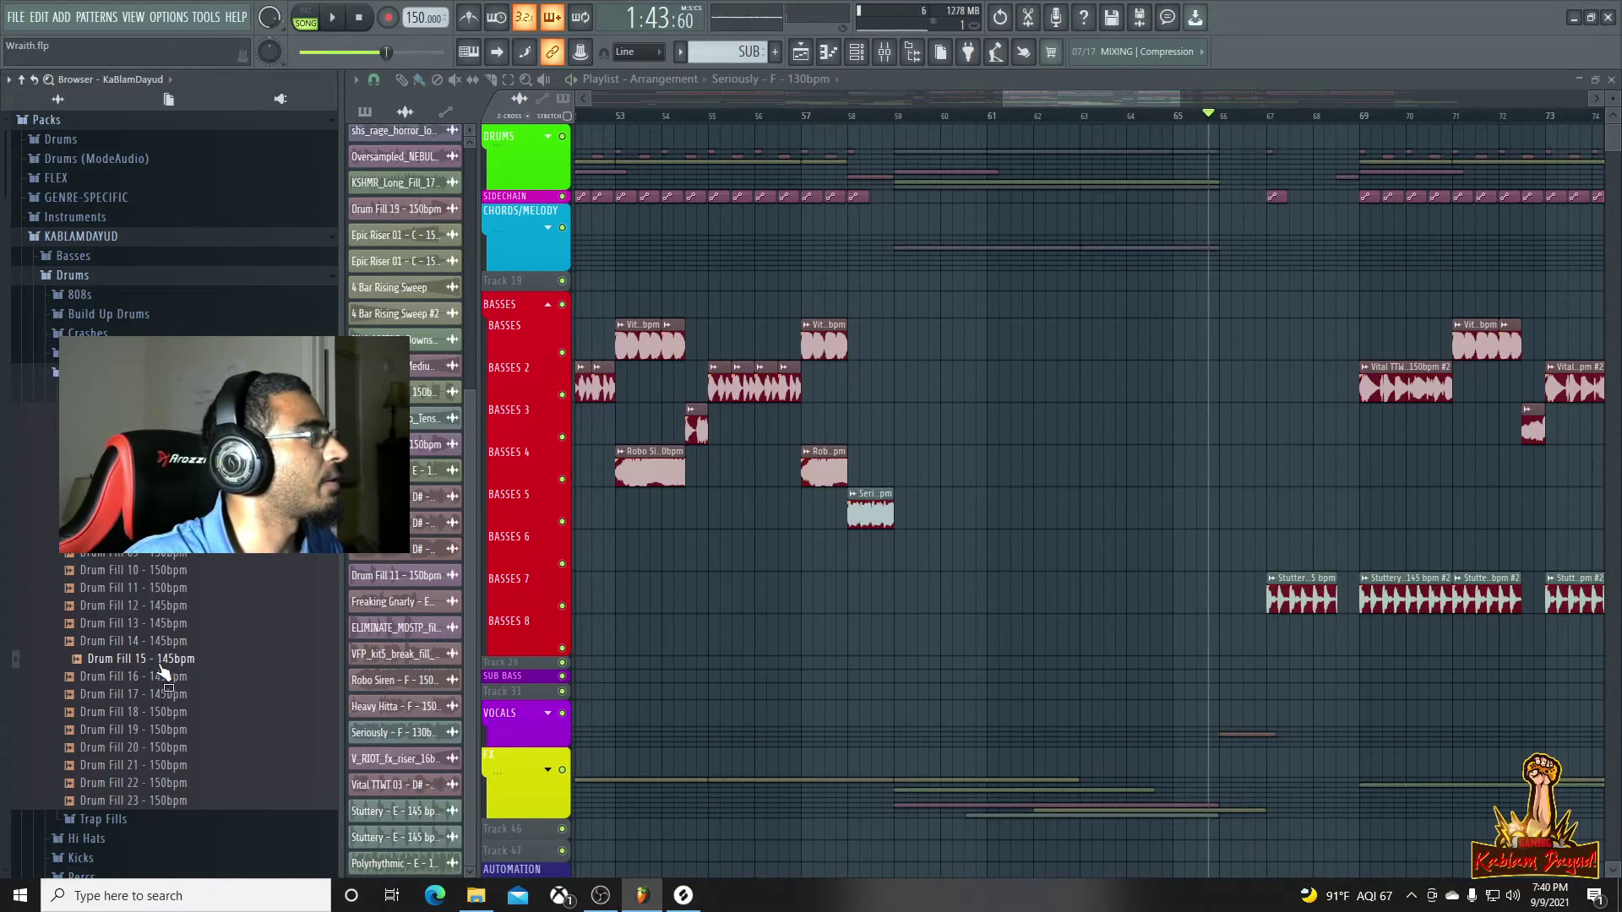
Place Drum Fill 15 - 145bpm at bar 66 on the FILLS playlist track and play the transition to check it
drag(1221, 170, 1221, 177)
key(space)
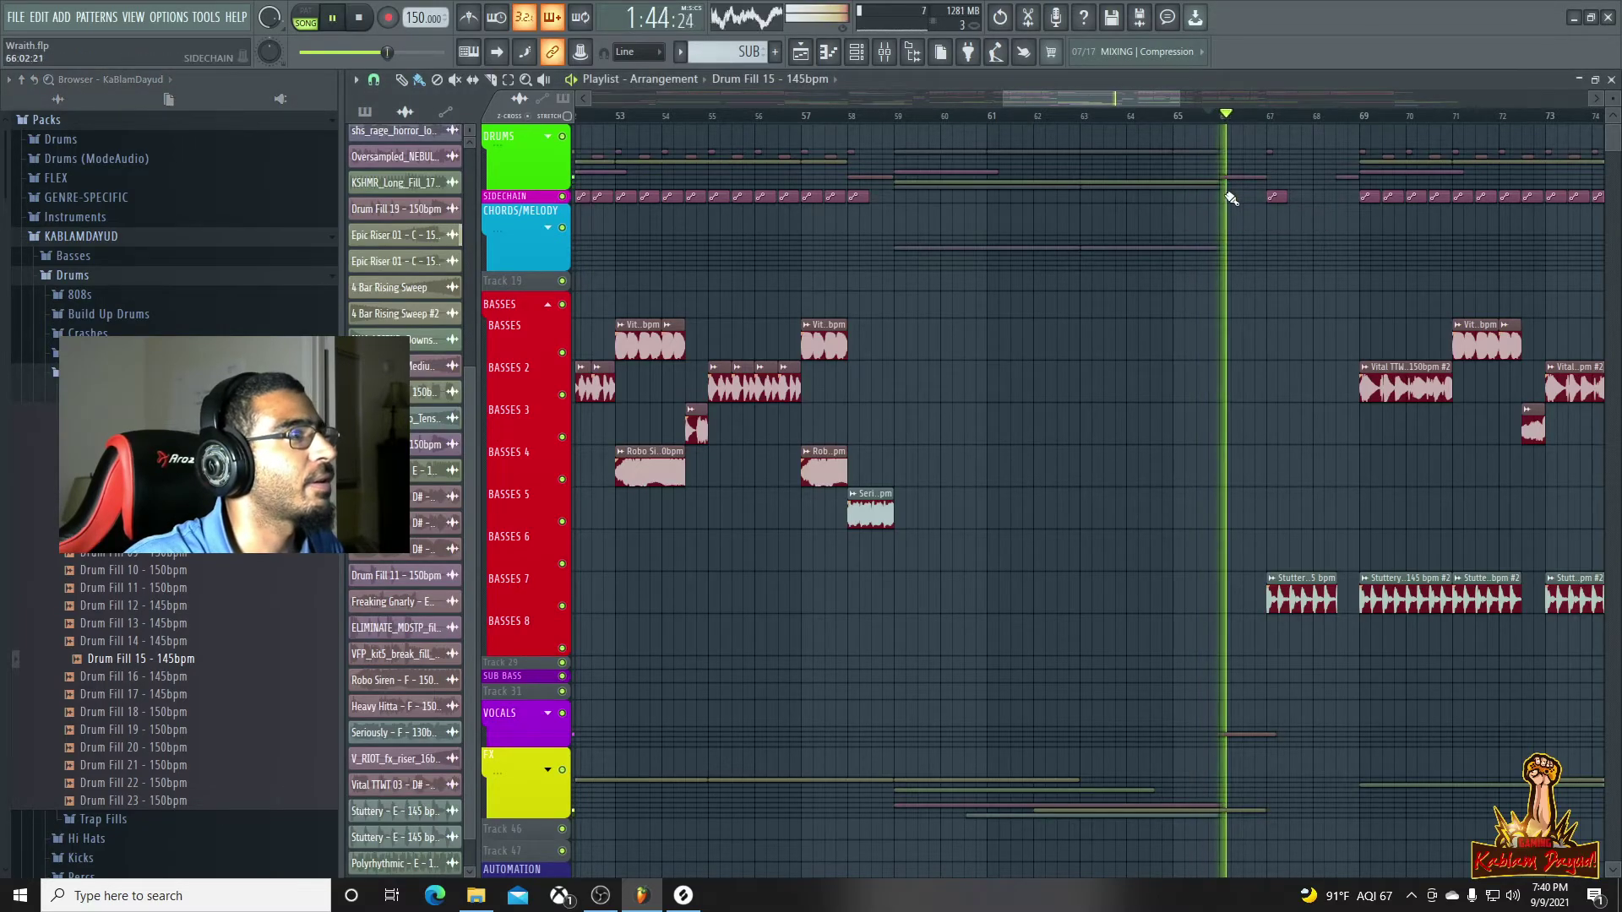
key(space)
key(space)
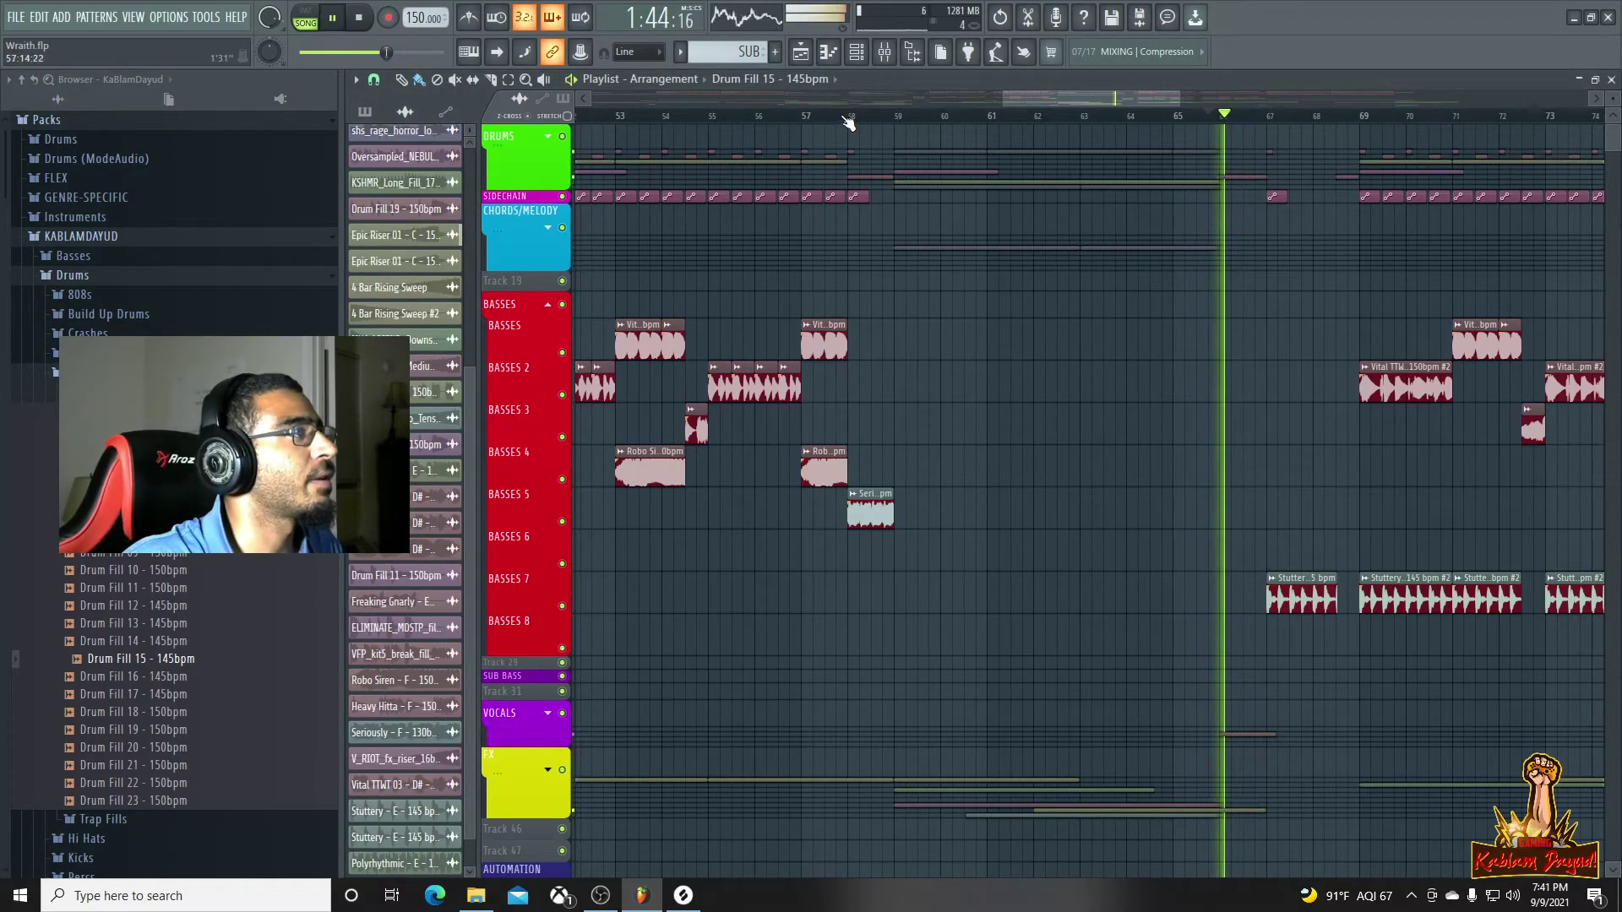
drag(1005, 99, 834, 103)
click(786, 117)
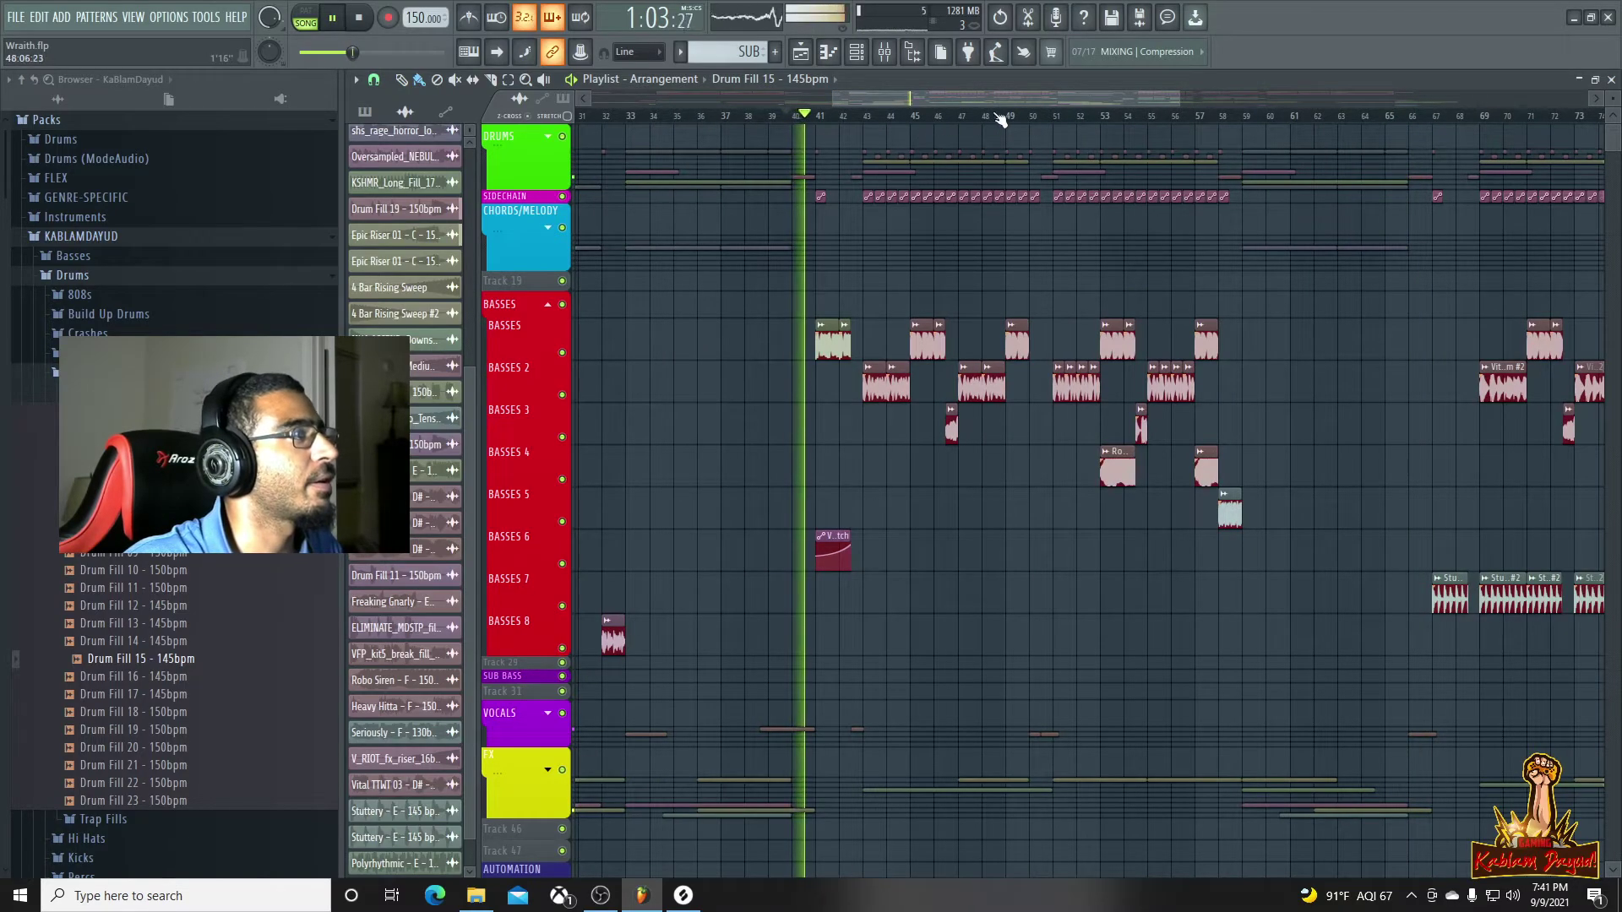
Expand the DRUMS track group and fit the Drum Fill 15 clip at bar 66 to the project tempo using the estimated 145.066 BPM
click(1411, 117)
scroll(1421, 382, up, 5)
scroll(1449, 212, up, 2)
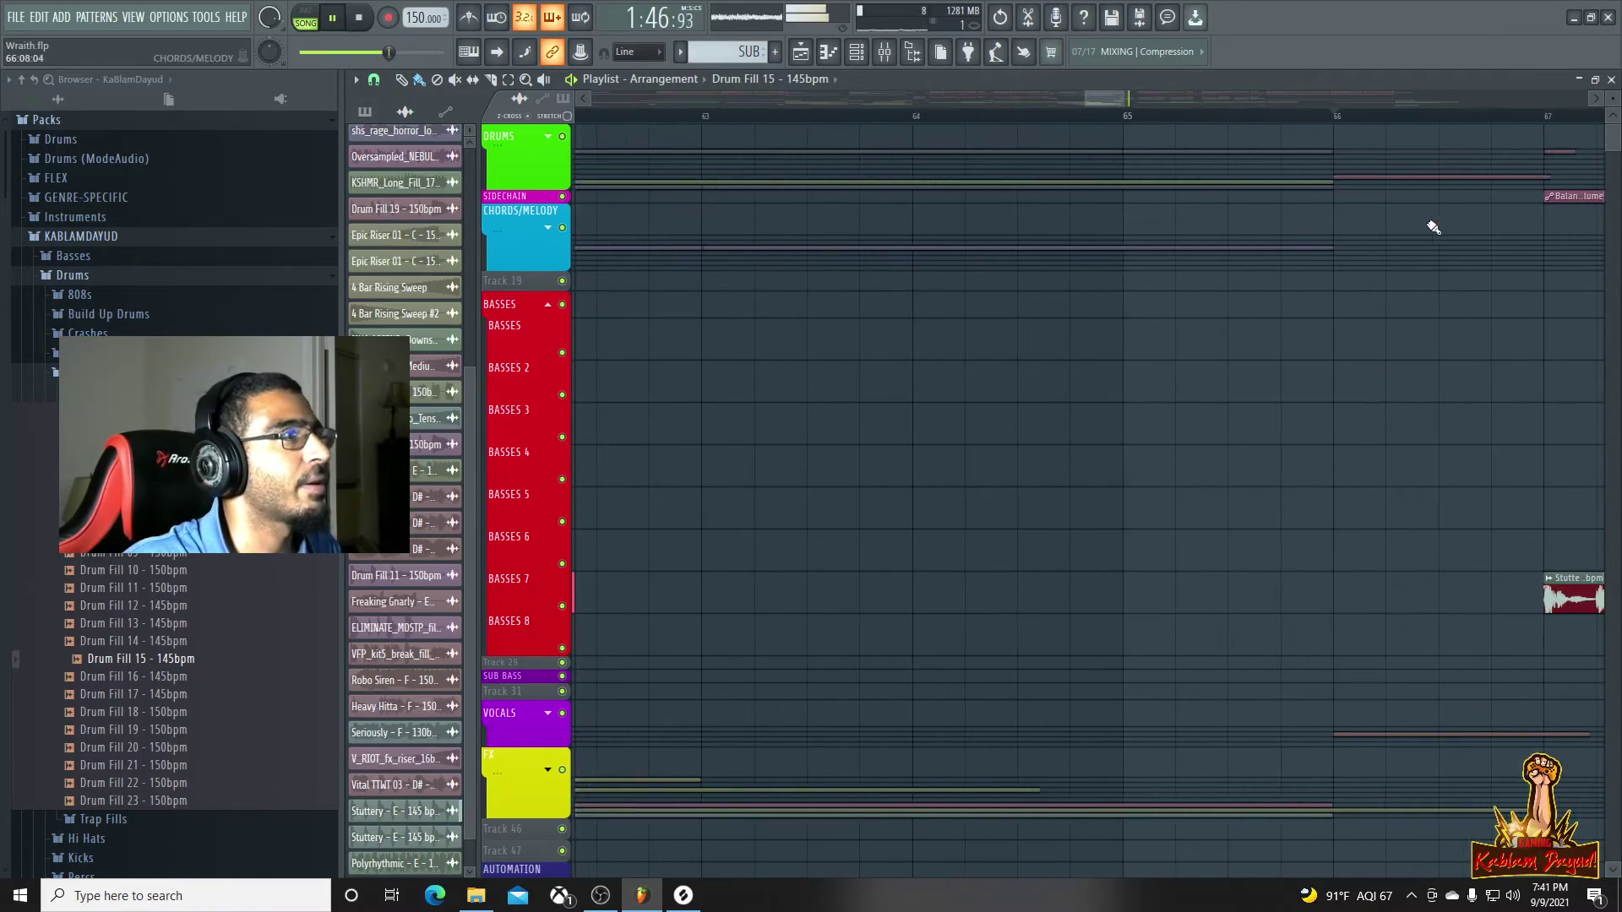
click(548, 136)
click(1345, 375)
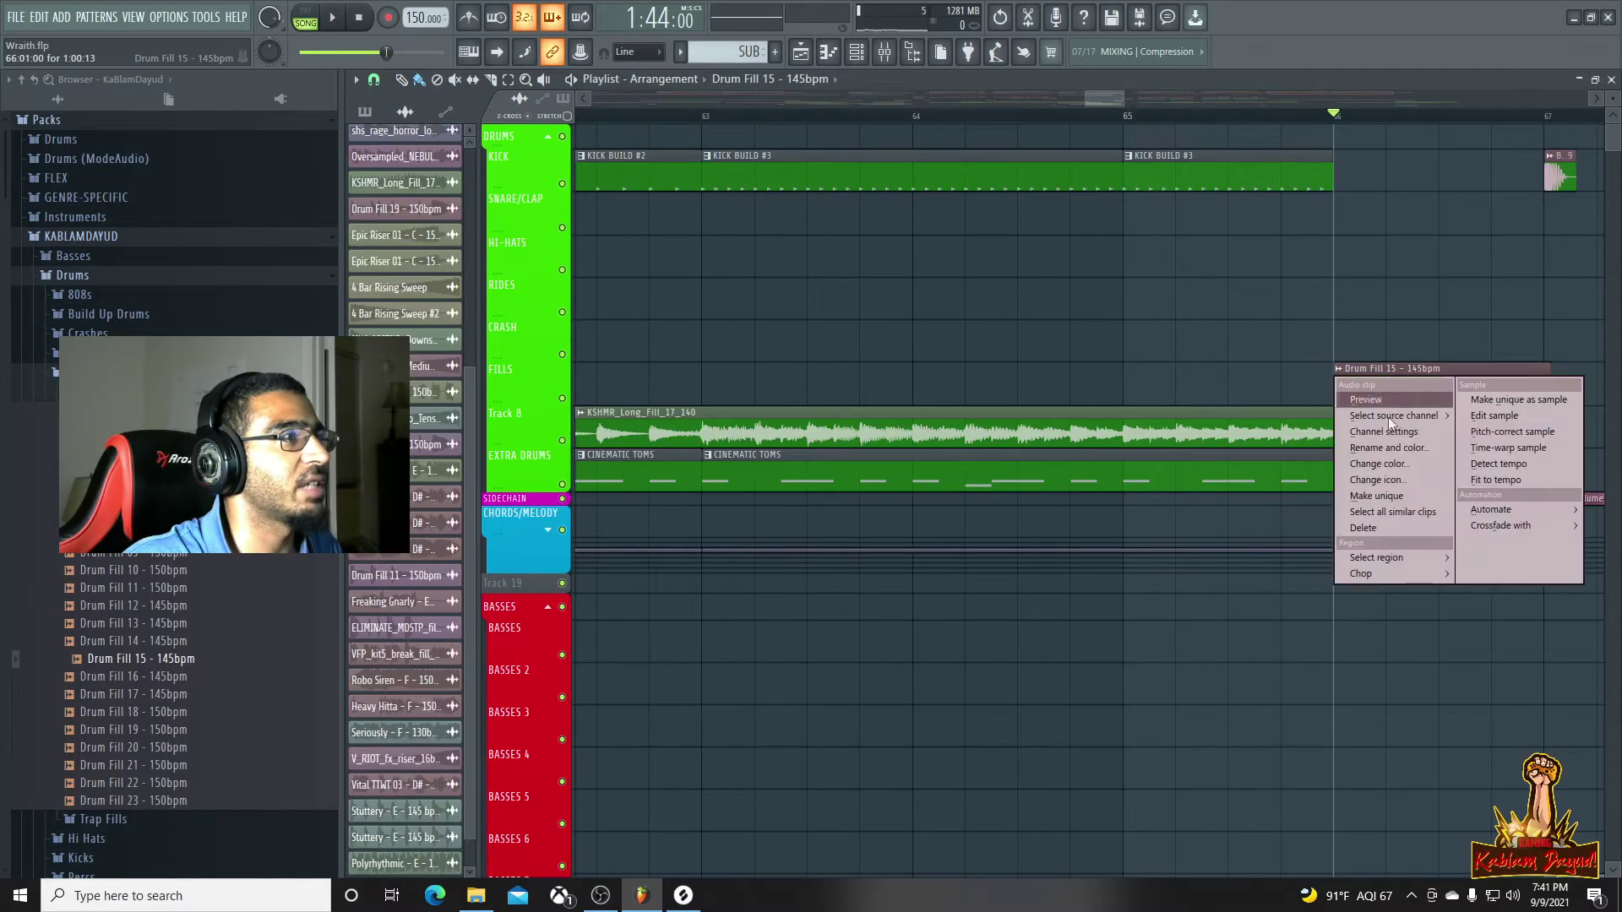
click(1478, 479)
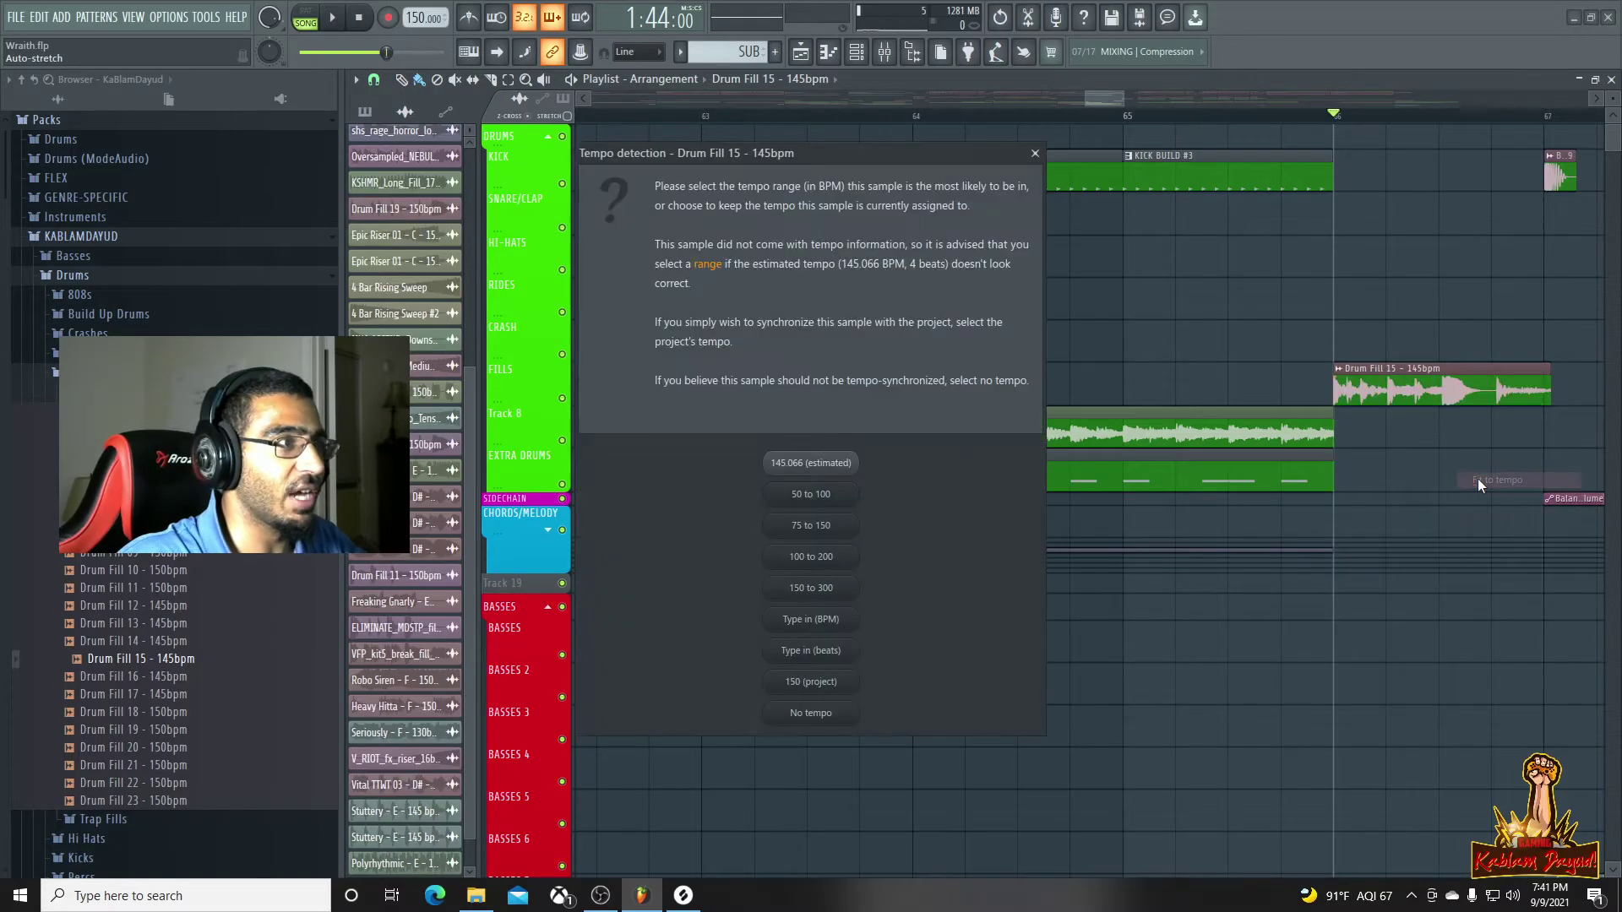
click(796, 466)
Play the fitted fill into the second drop and route the Drum Fill 15 channel to FILLS mixer track 7
key(space)
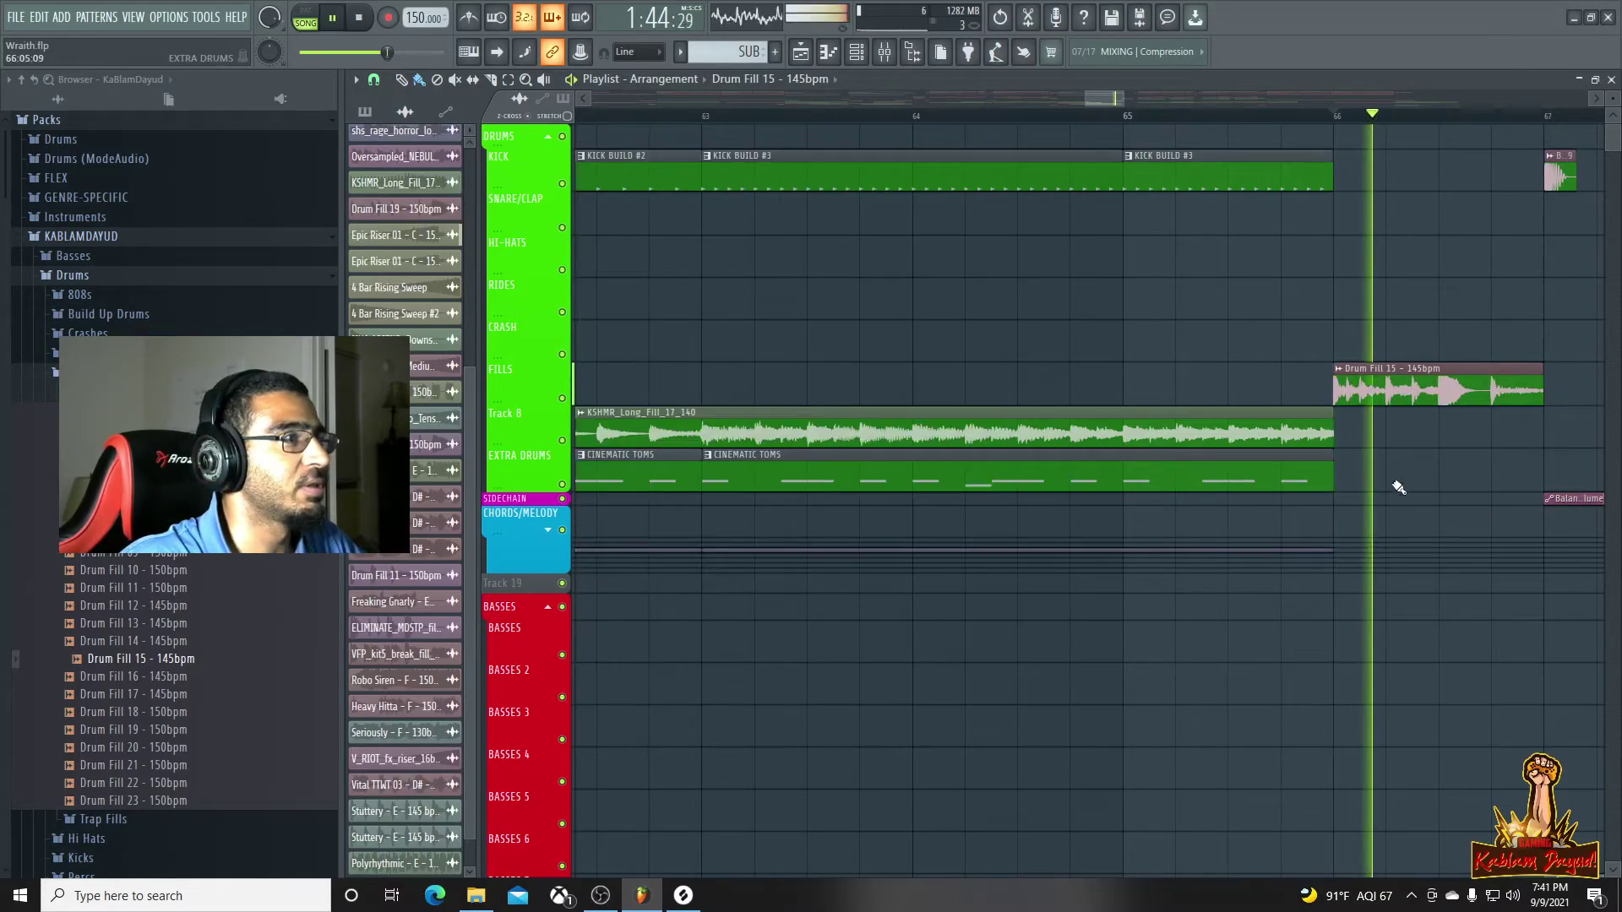
scroll(1494, 475, down, 4)
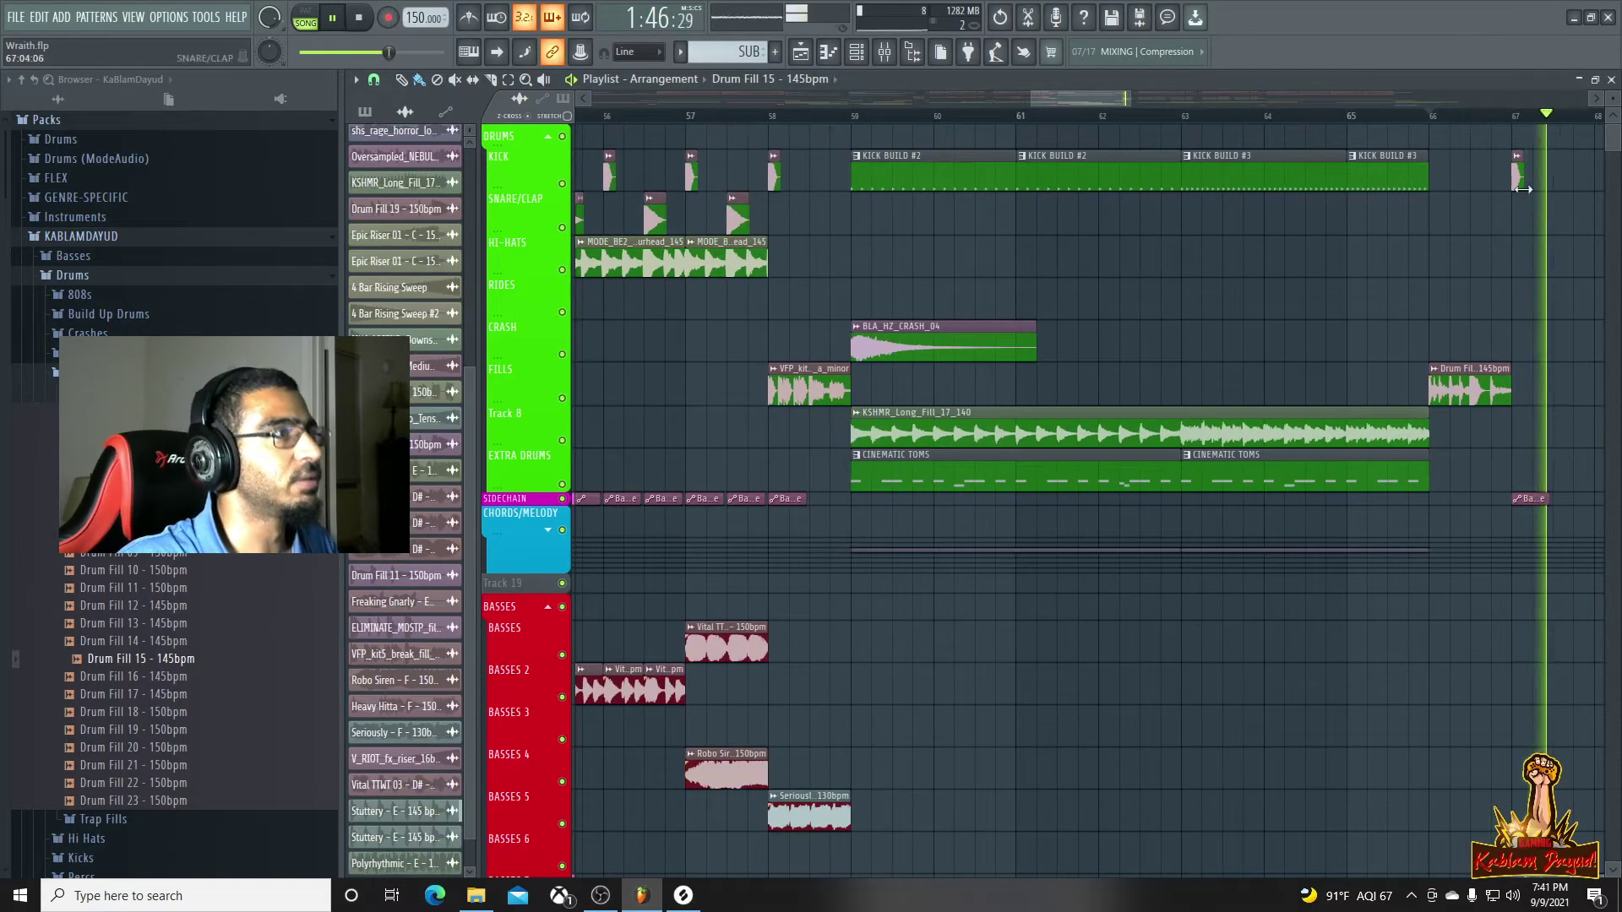
drag(1134, 100, 1327, 130)
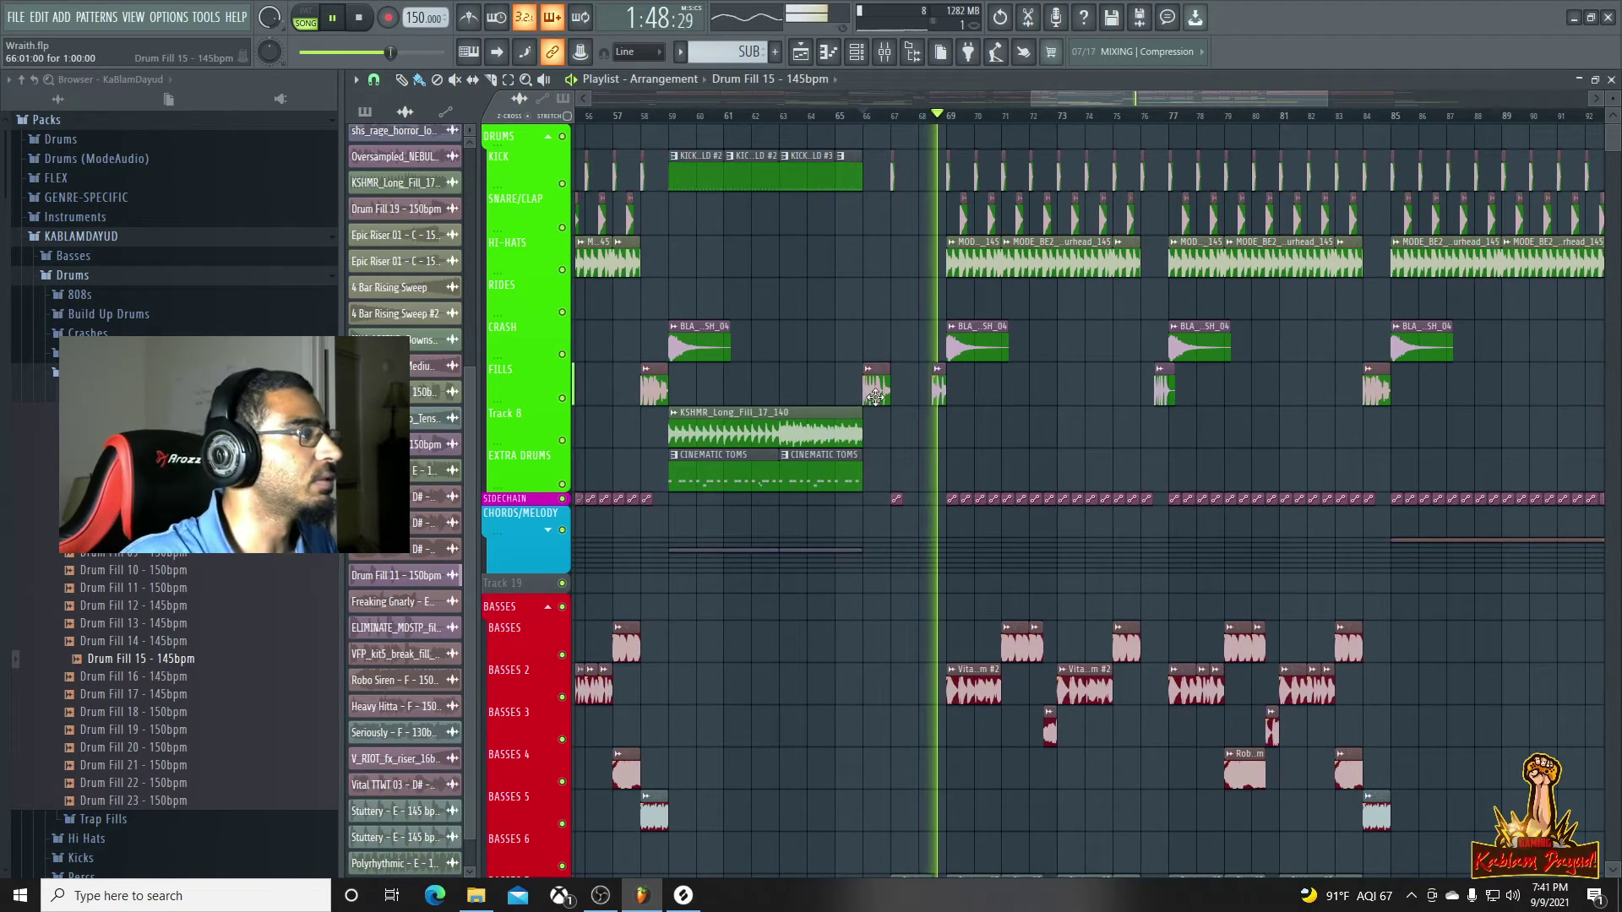
double_click(938, 372)
scroll(793, 180, up, 7)
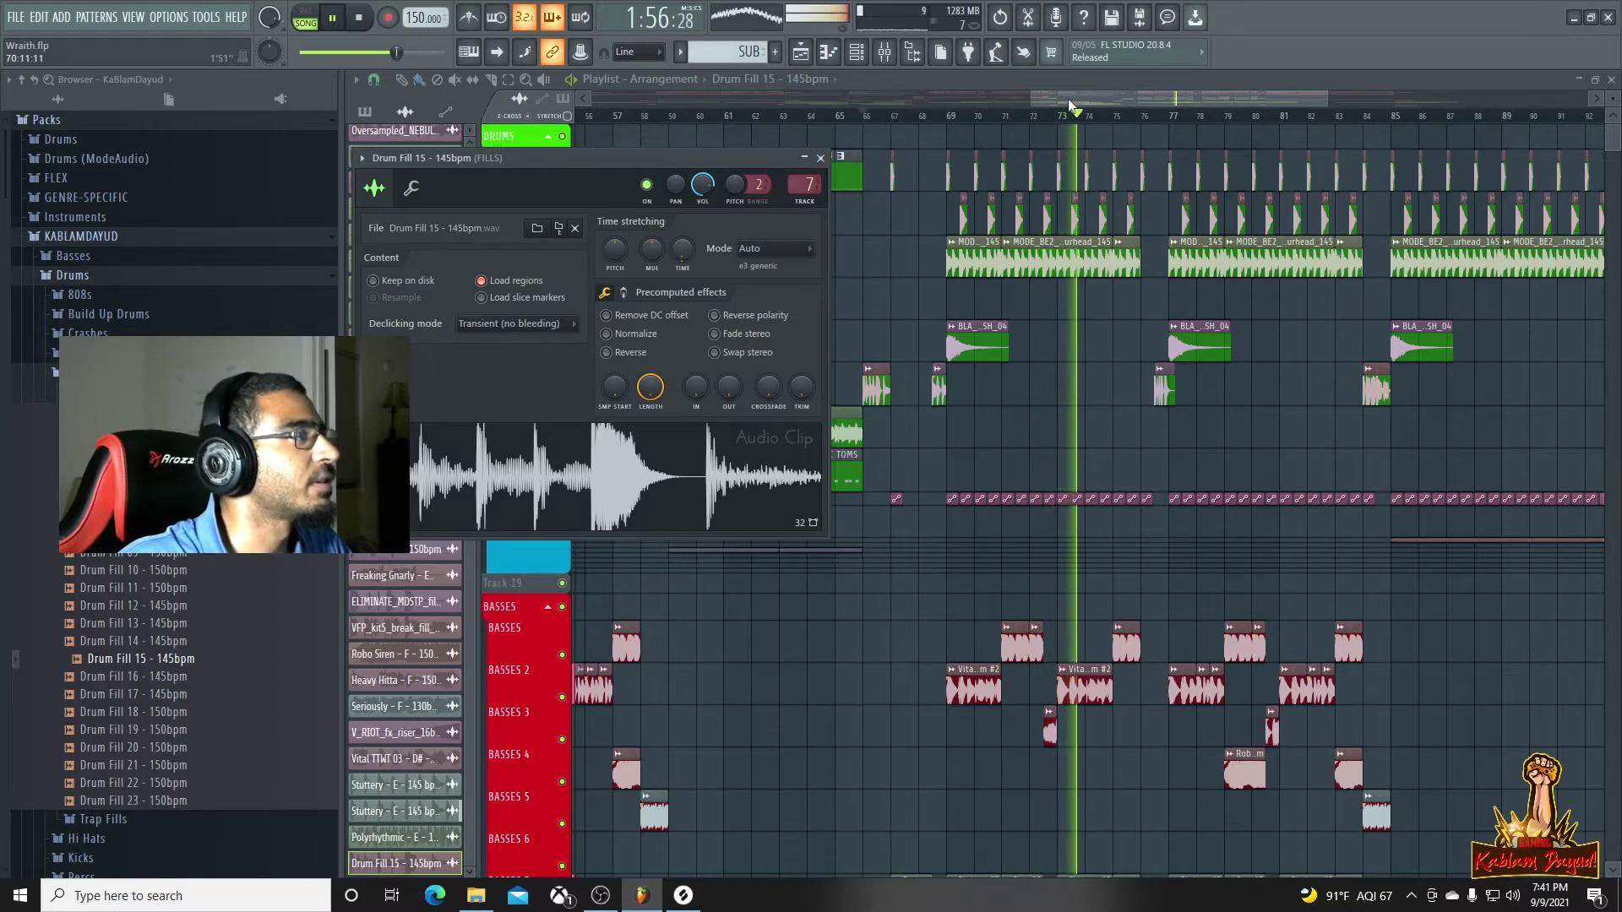
Replay the second drop and raise band 6 slightly in the second Fruity Parametric EQ 2 on BASSES mixer track 22
click(976, 91)
click(1274, 117)
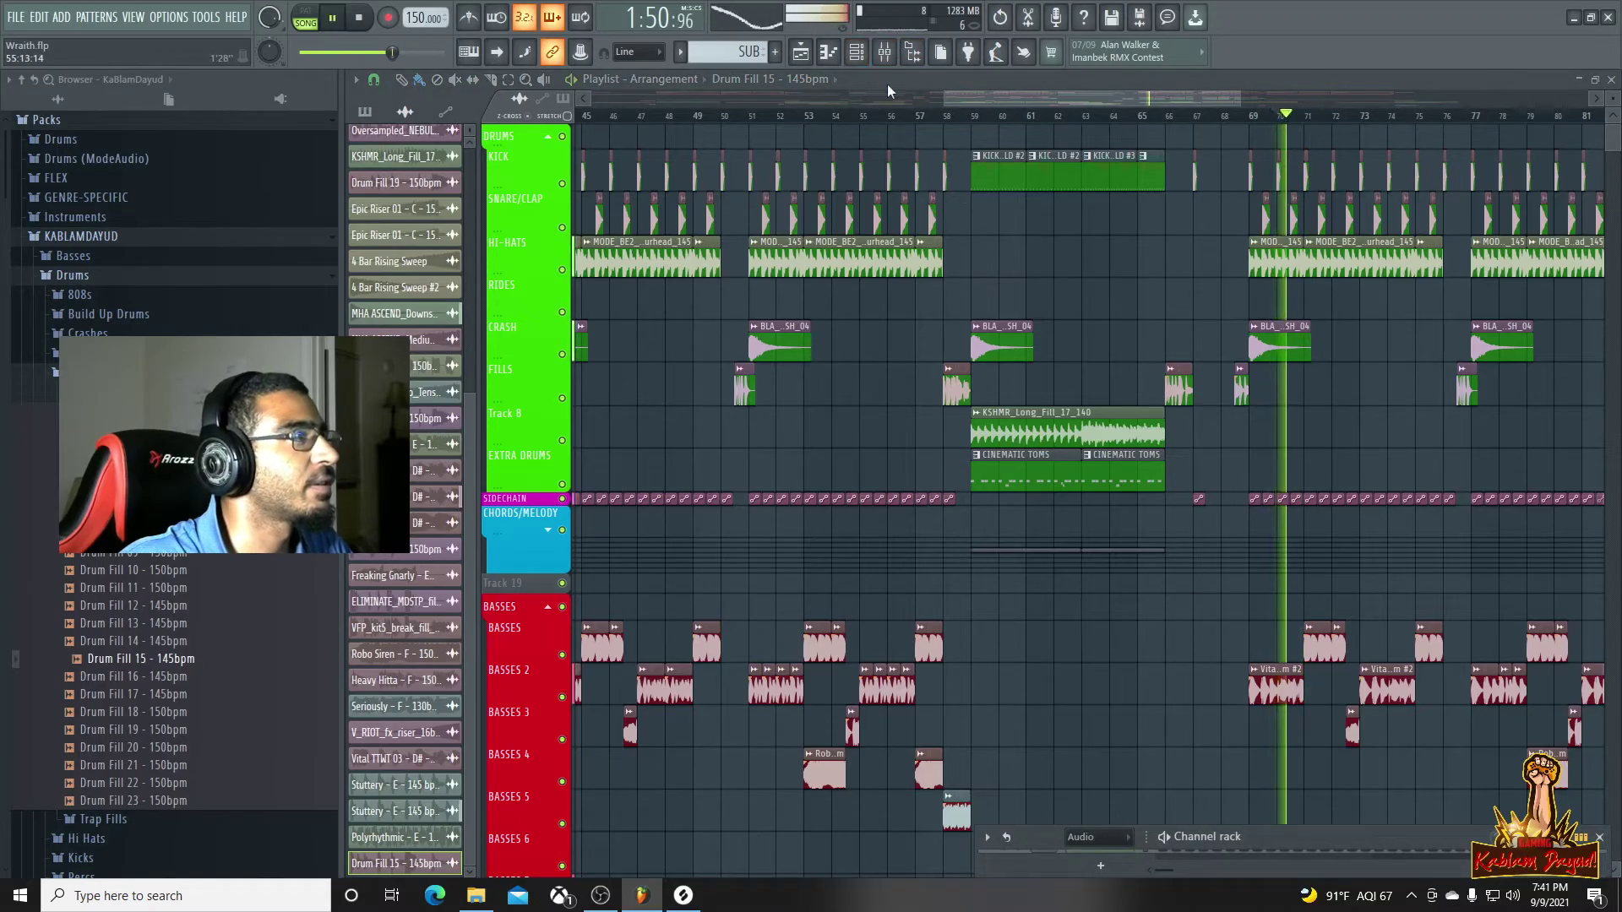
click(884, 52)
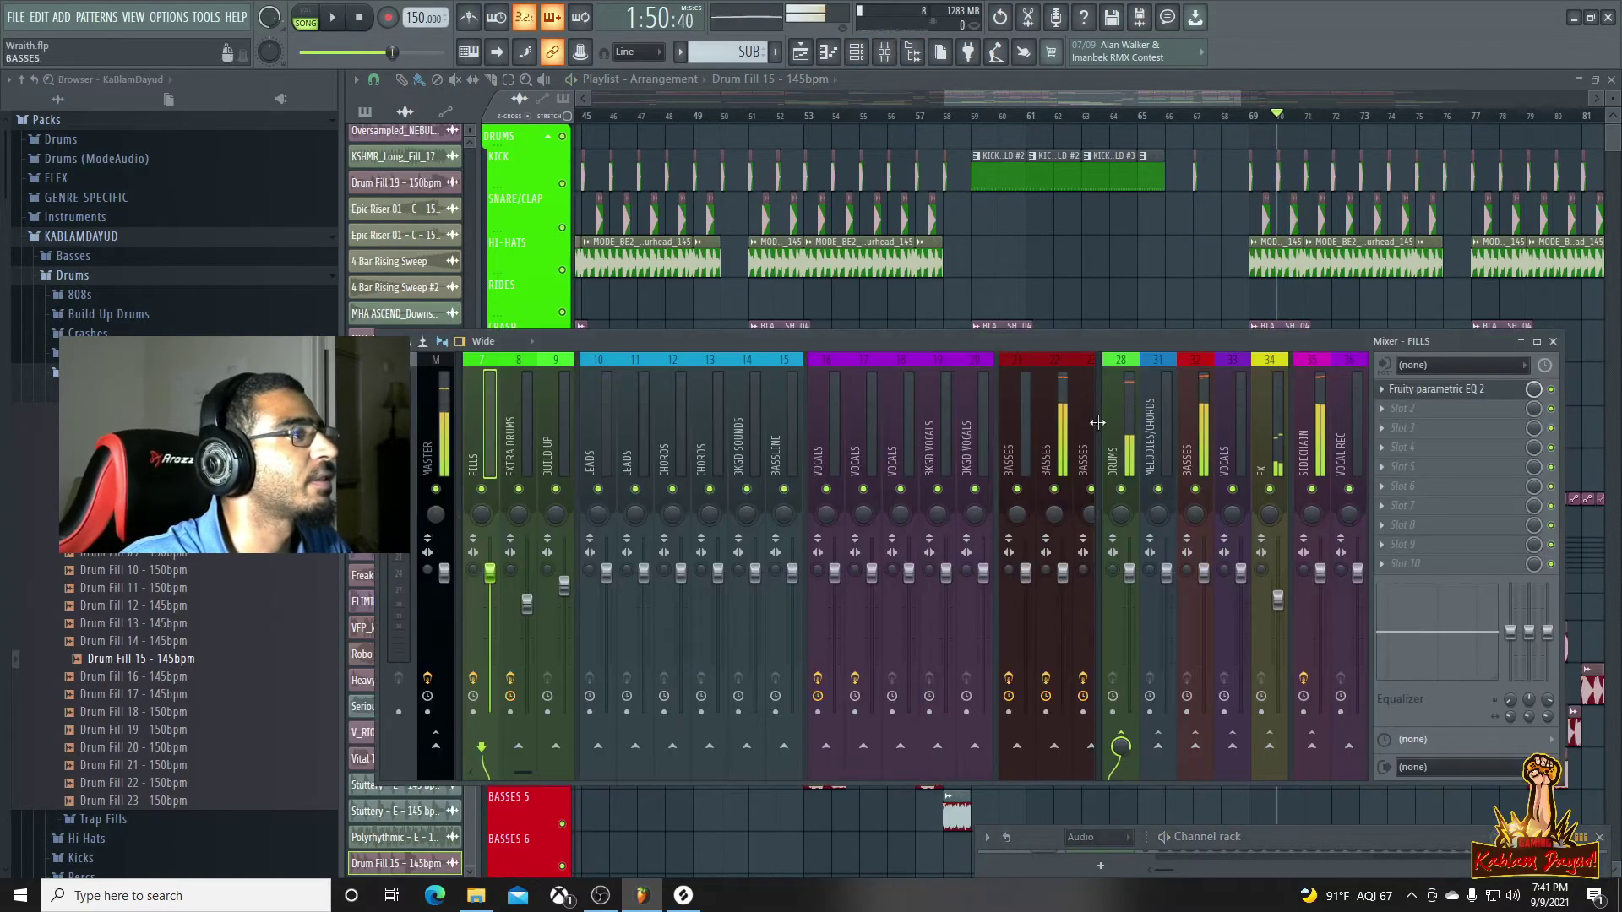
click(1045, 454)
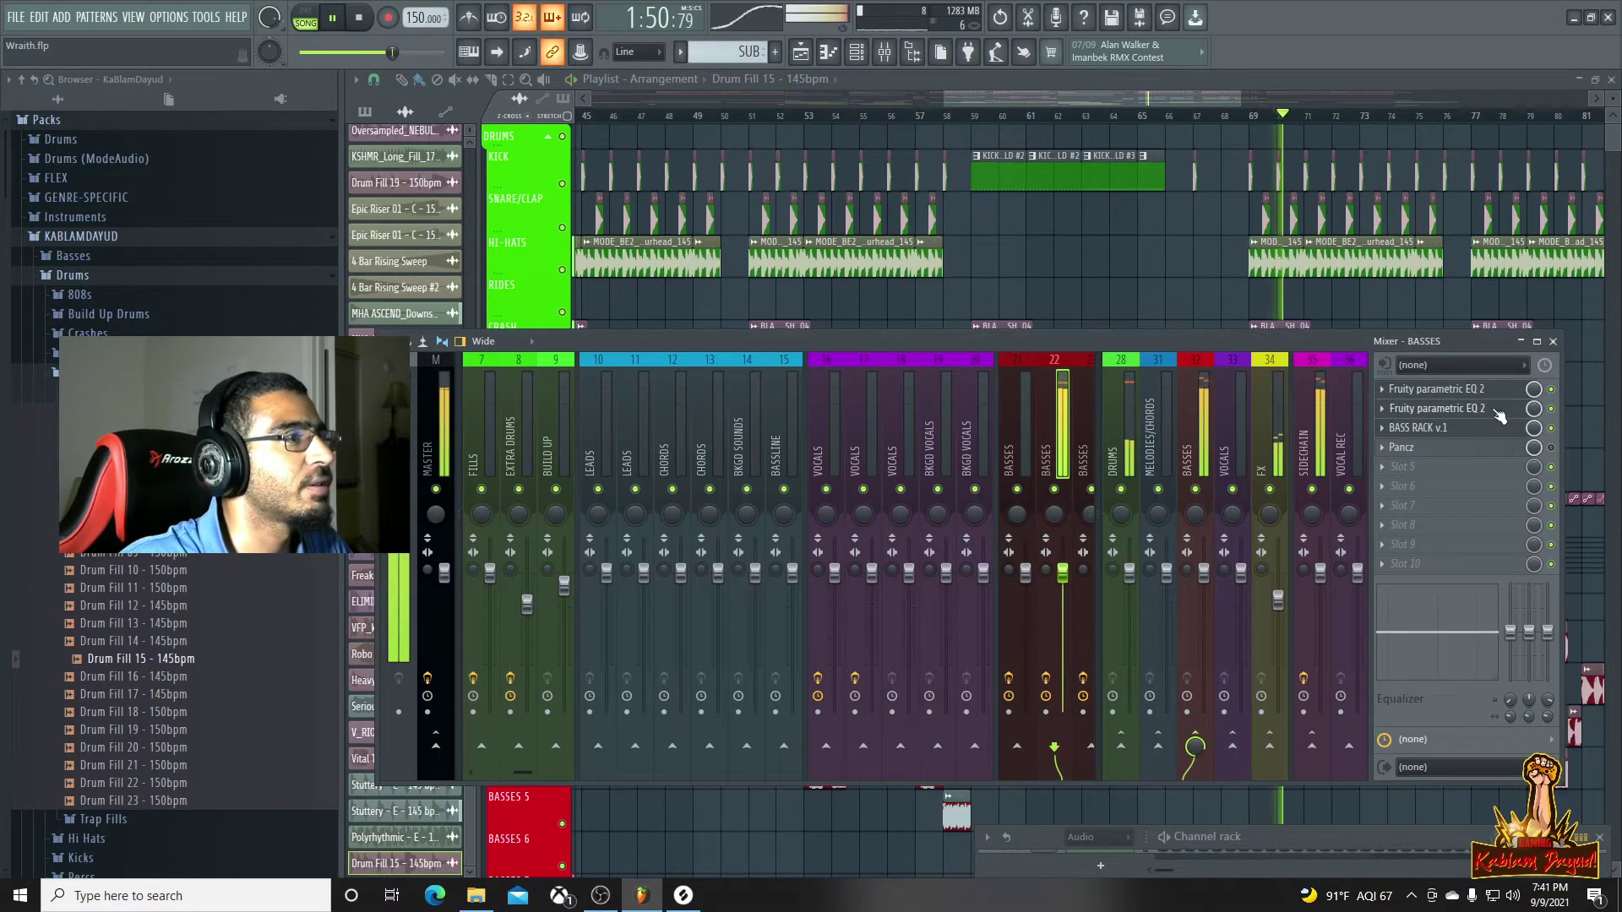
click(1447, 408)
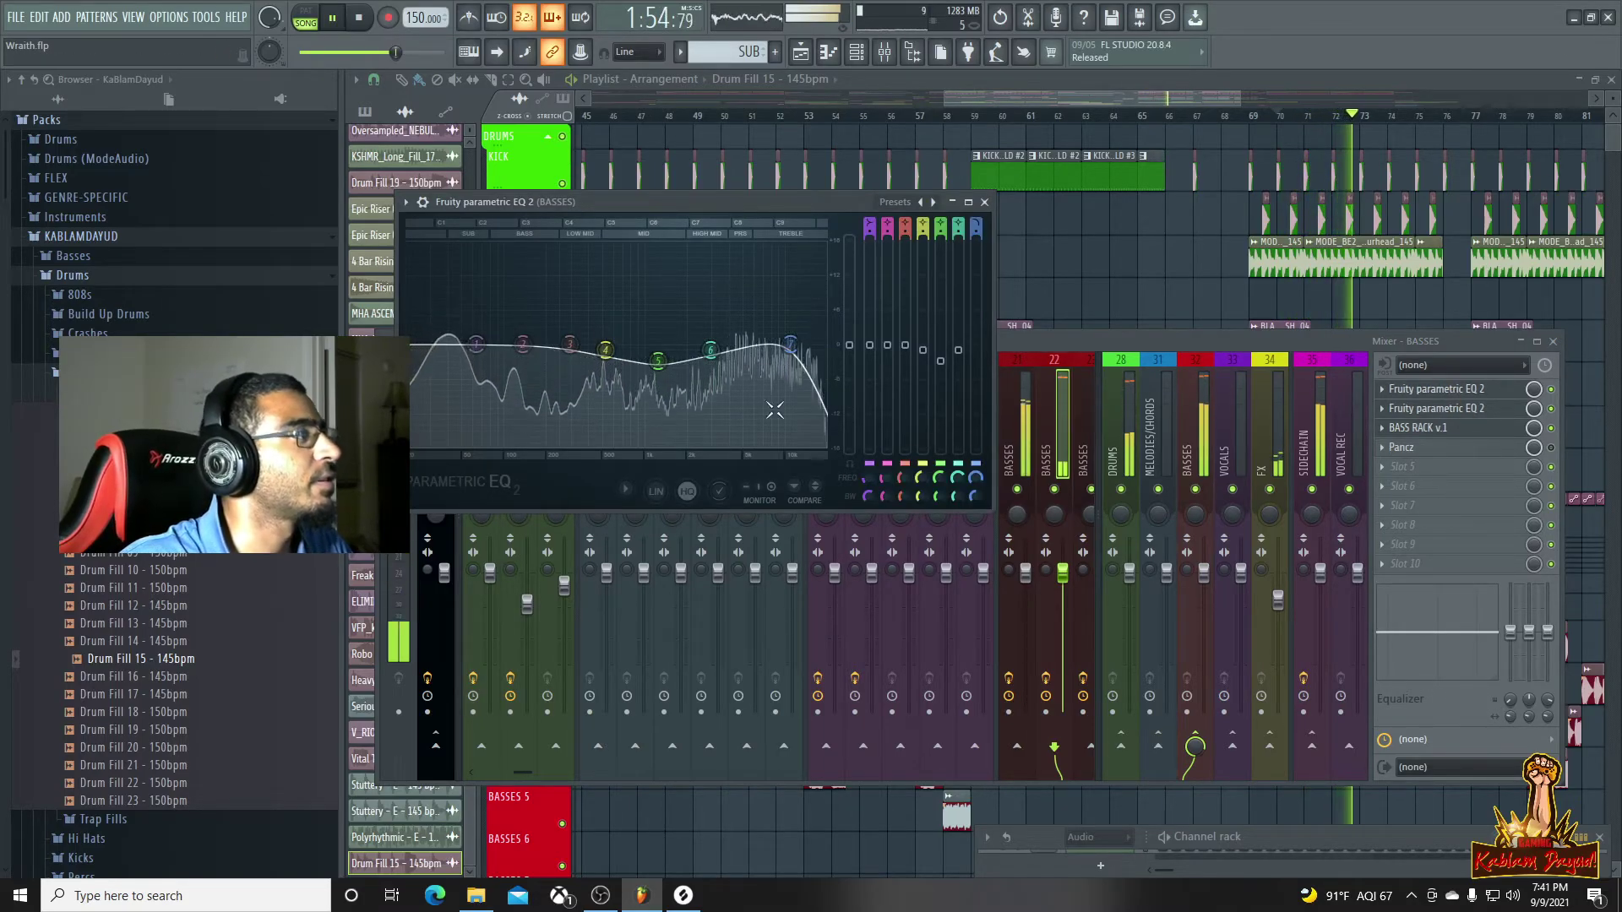
mouse_move(709, 351)
mouse_down()
mouse_move(694, 301)
mouse_move(597, 270)
mouse_move(652, 279)
mouse_move(701, 342)
mouse_up()
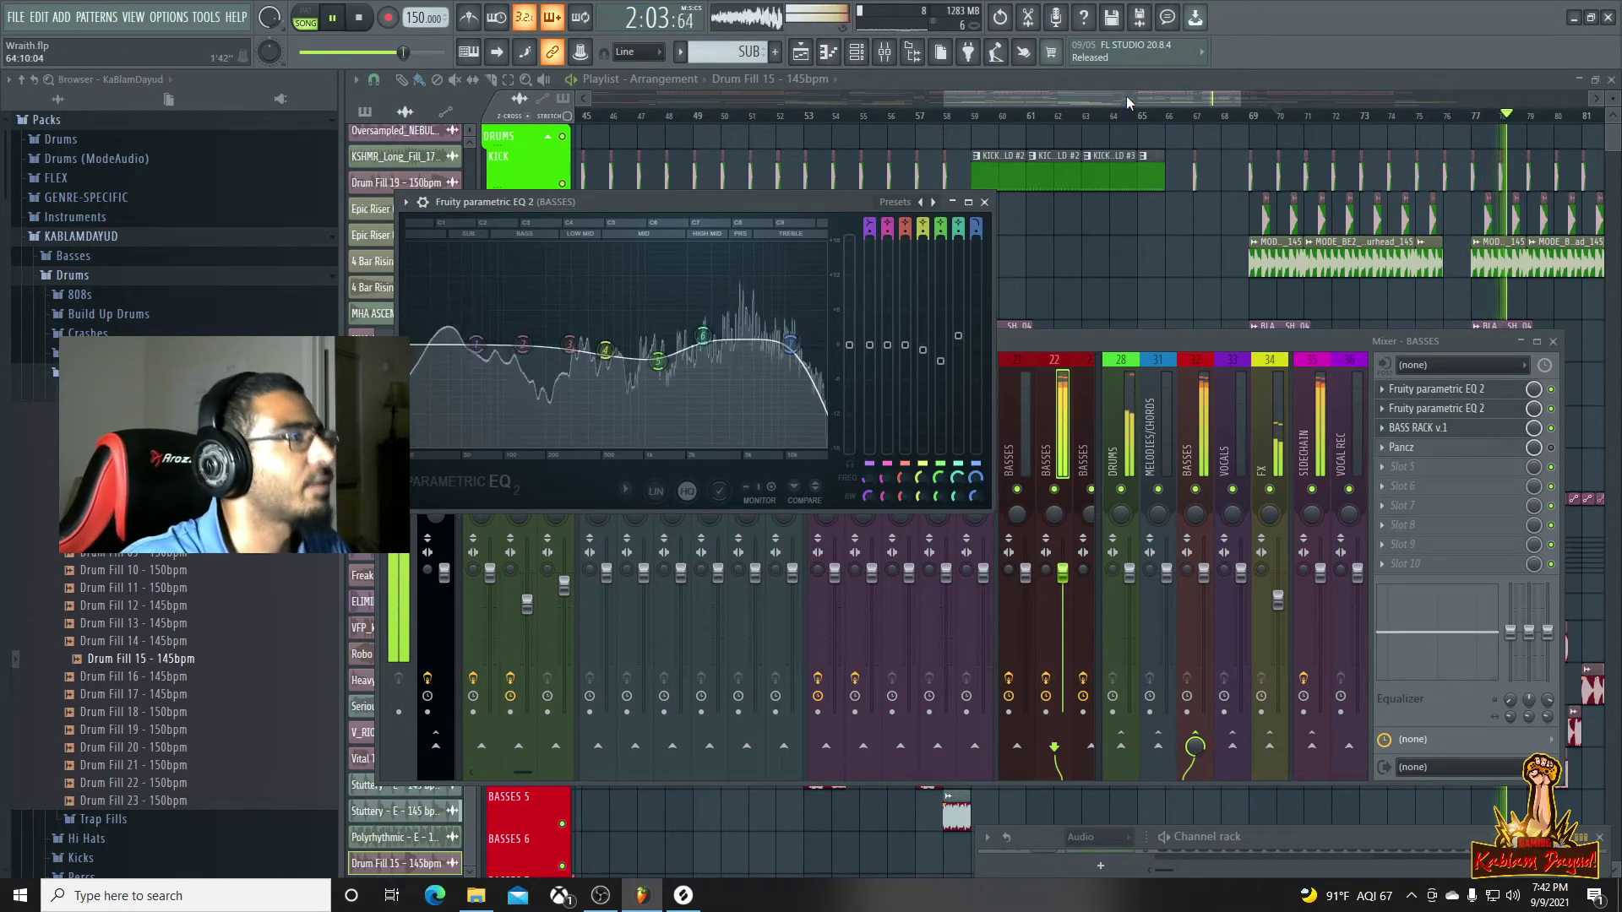
Set the playback position just before bar 76 and open the Fill Basses folder among the KABLAMDAYUD bass samples
click(1229, 100)
drag(1235, 100, 1332, 117)
click(1230, 117)
key(space)
click(87, 316)
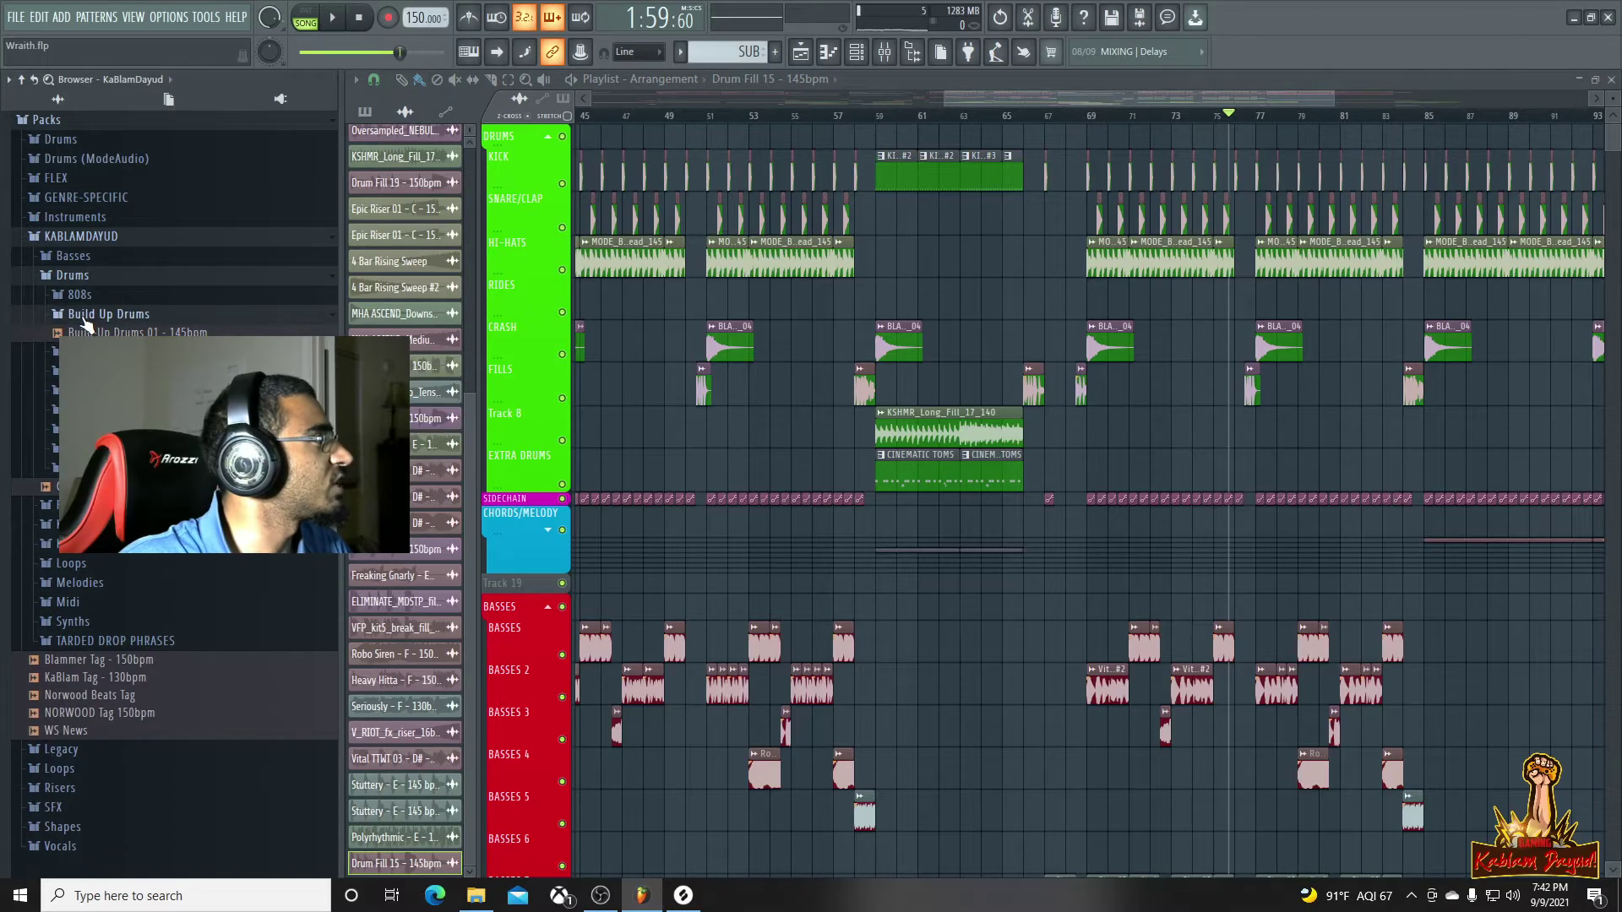
click(85, 318)
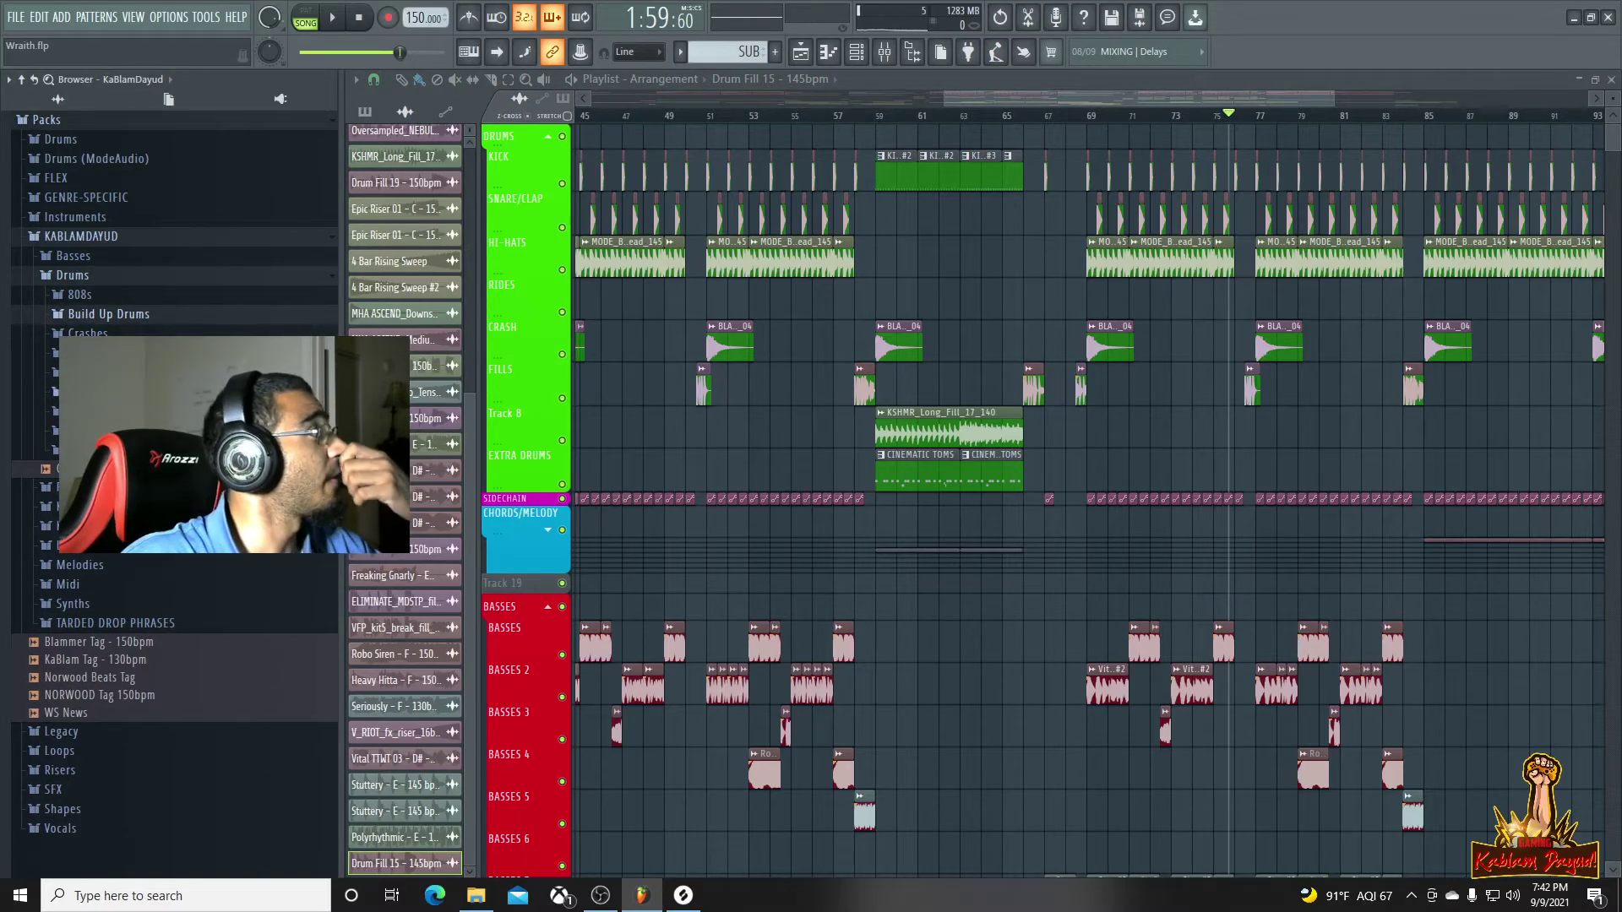
click(87, 392)
click(73, 277)
click(78, 256)
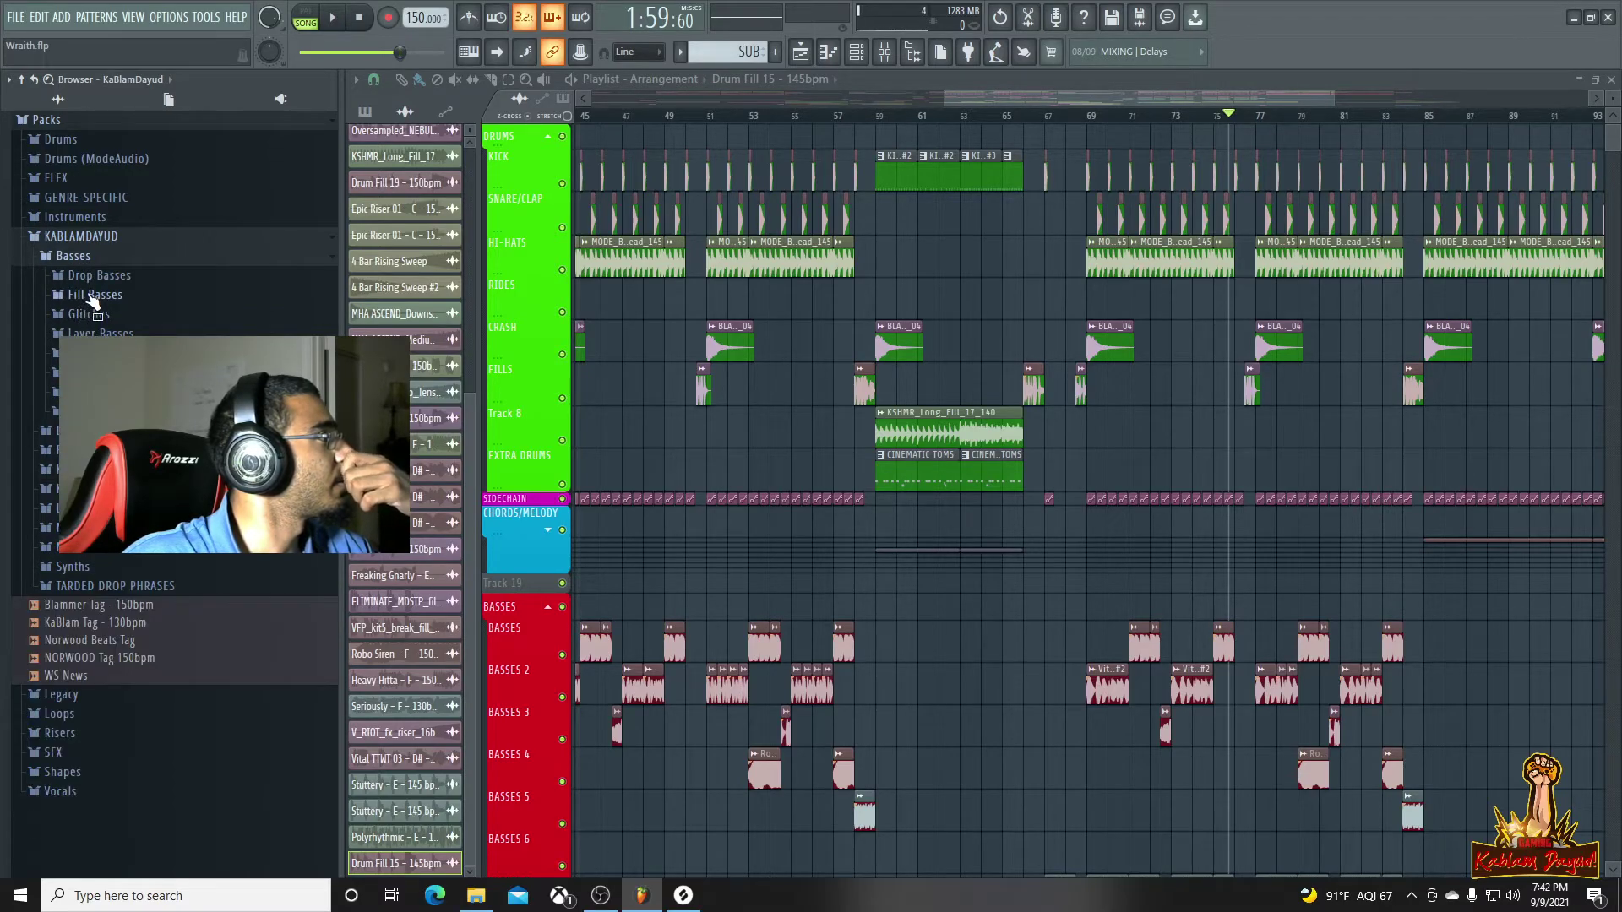
click(93, 295)
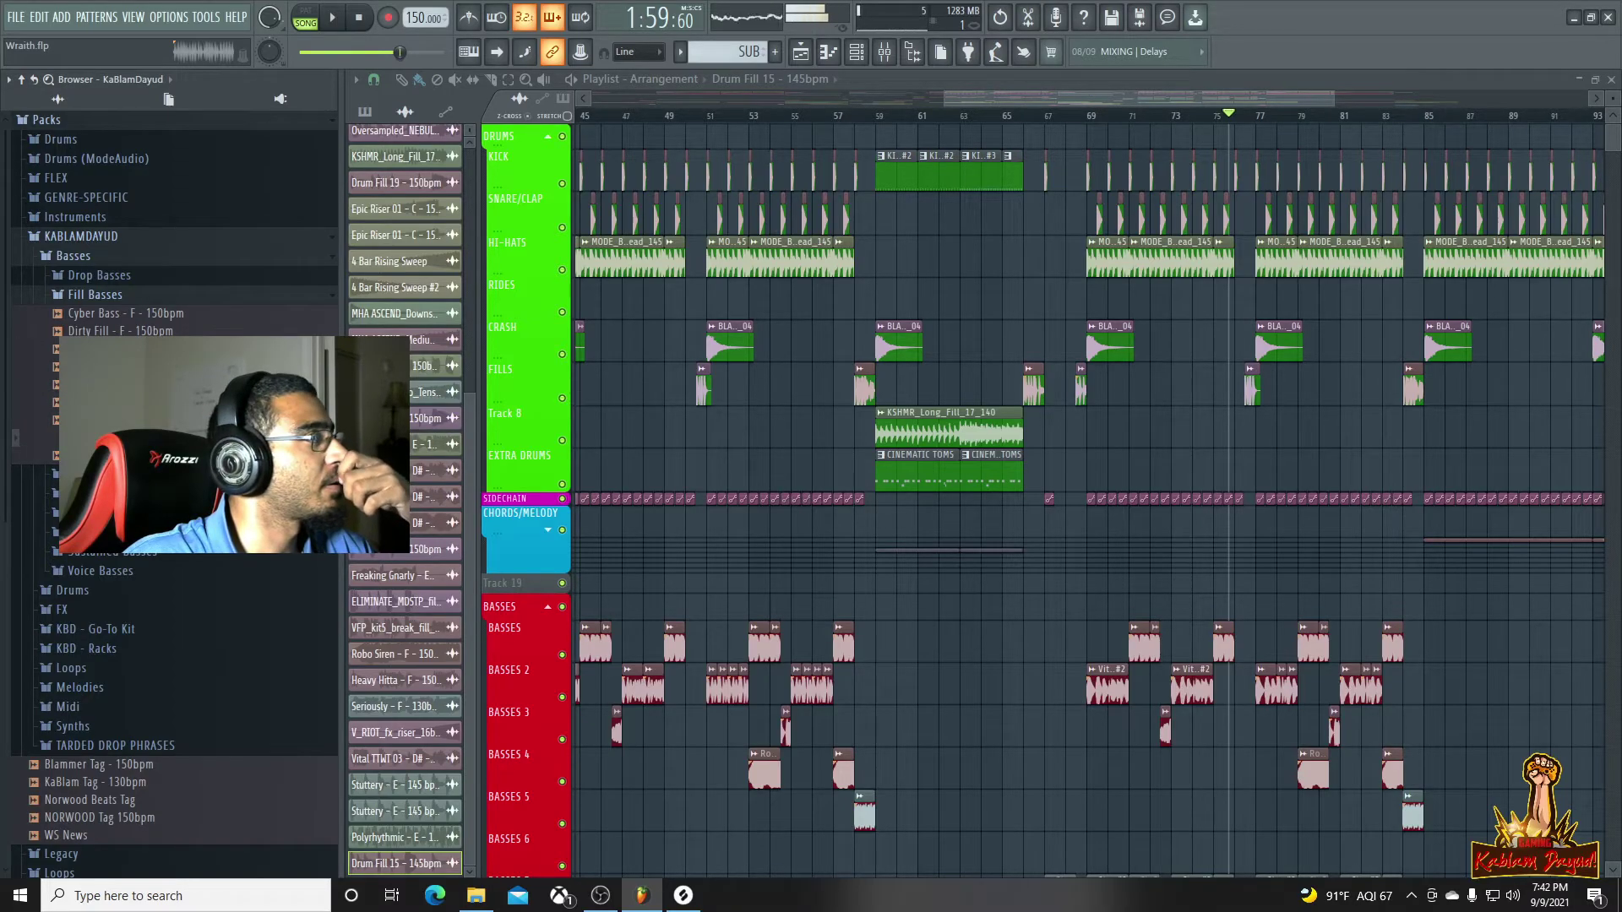
Place the Trippin - F - 145 bpm sample on the BASSES 5 playlist track, starting at bar 76
drag(1430, 525, 1293, 807)
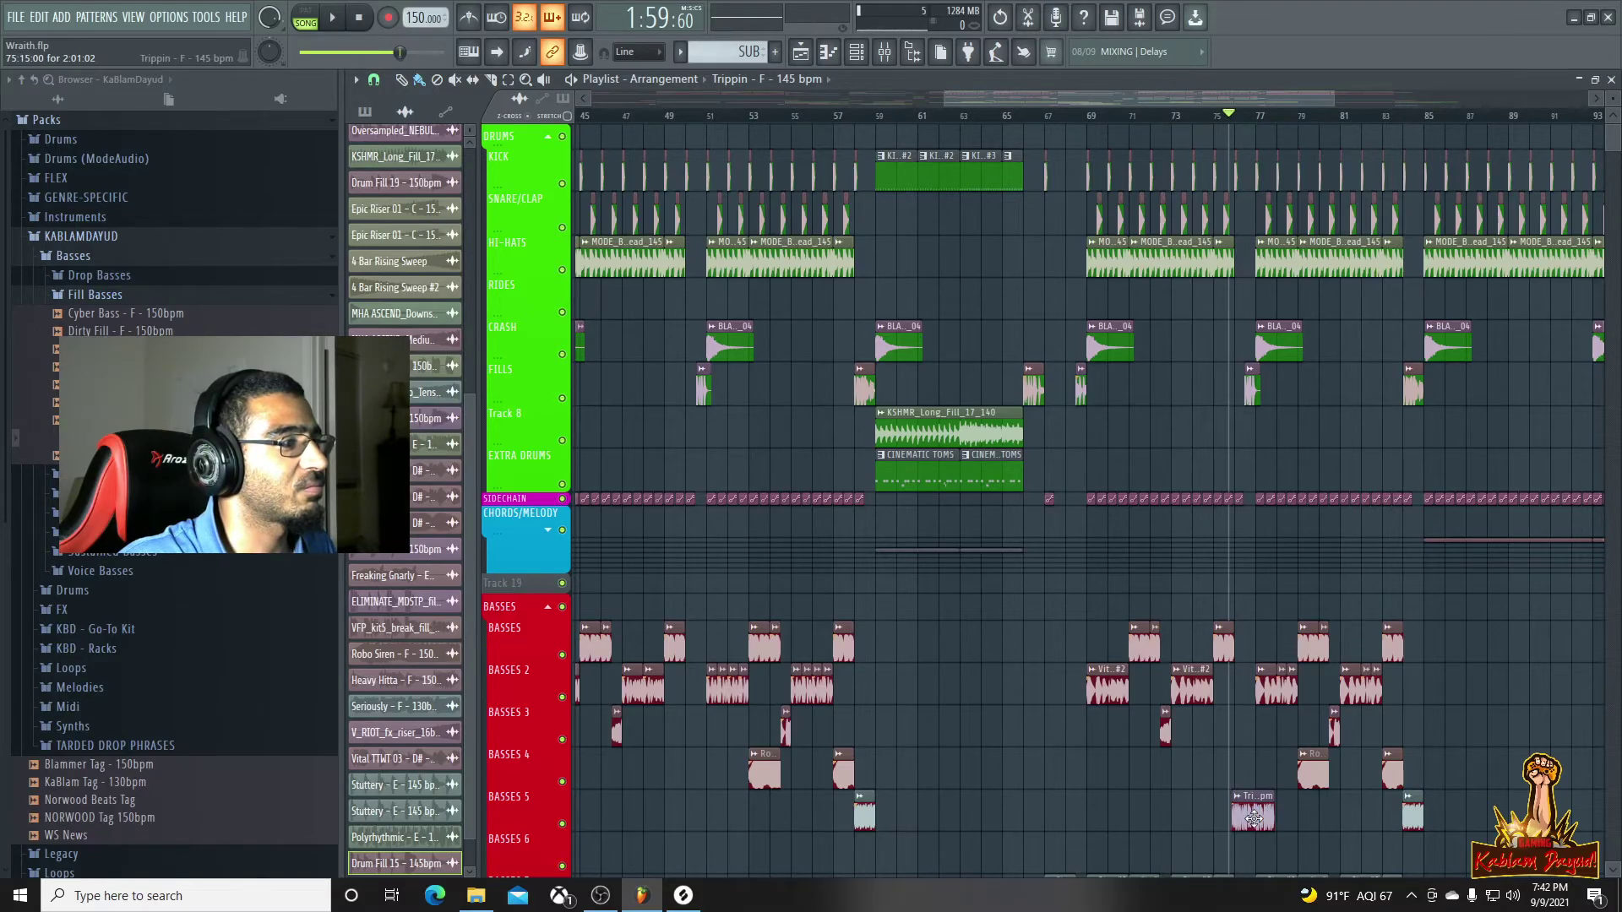
scroll(1254, 818, up, 5)
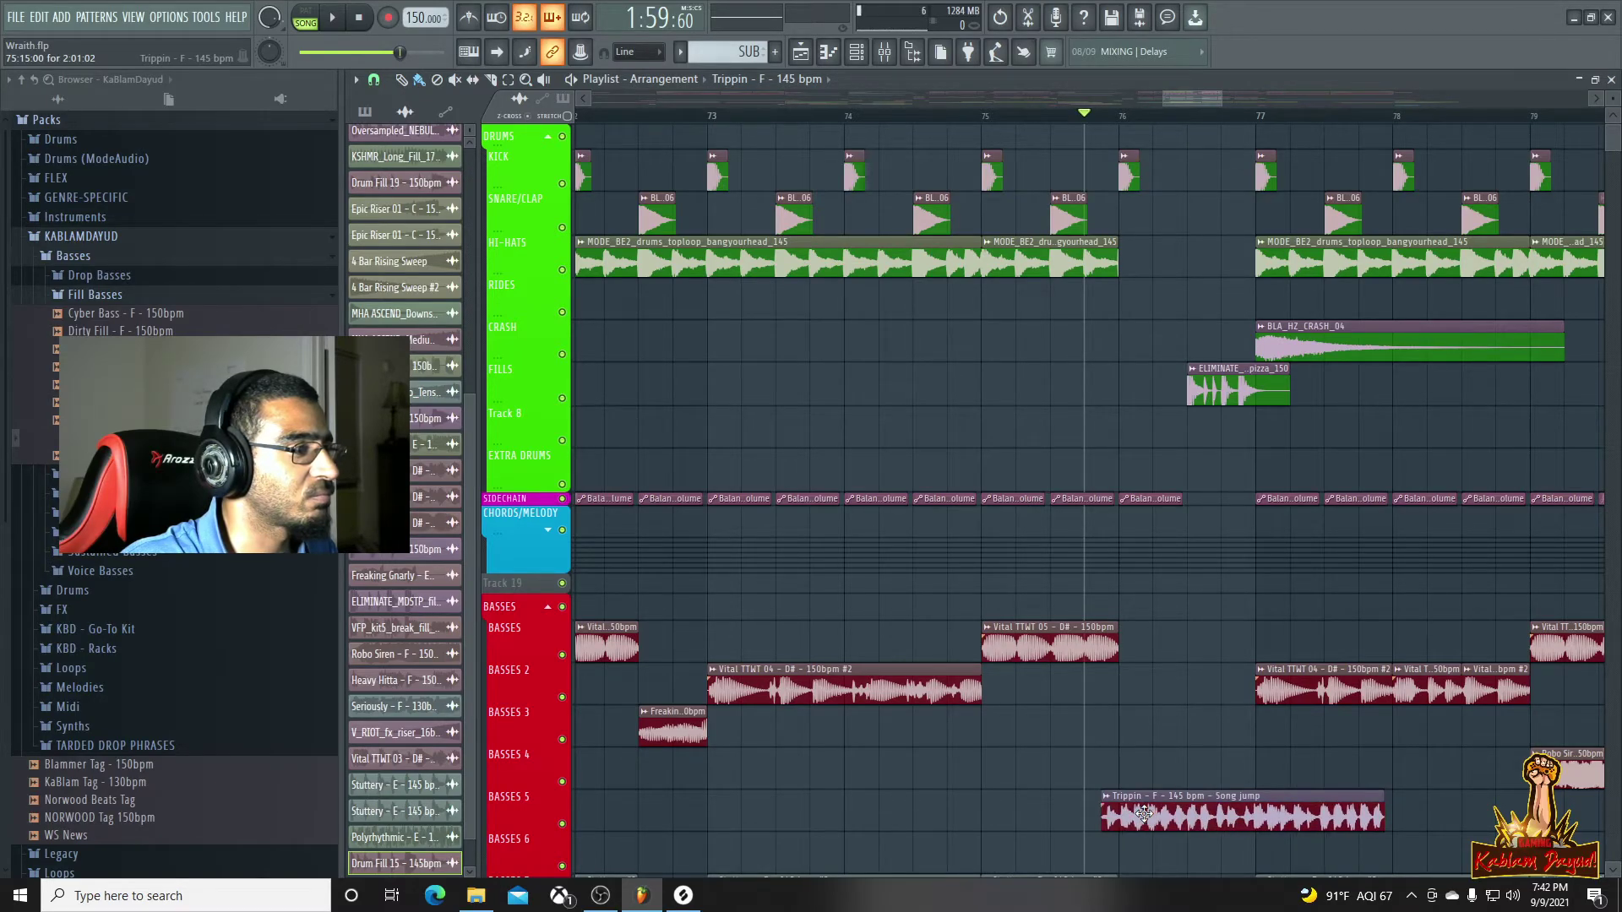
click(1191, 817)
drag(1191, 818, 1192, 825)
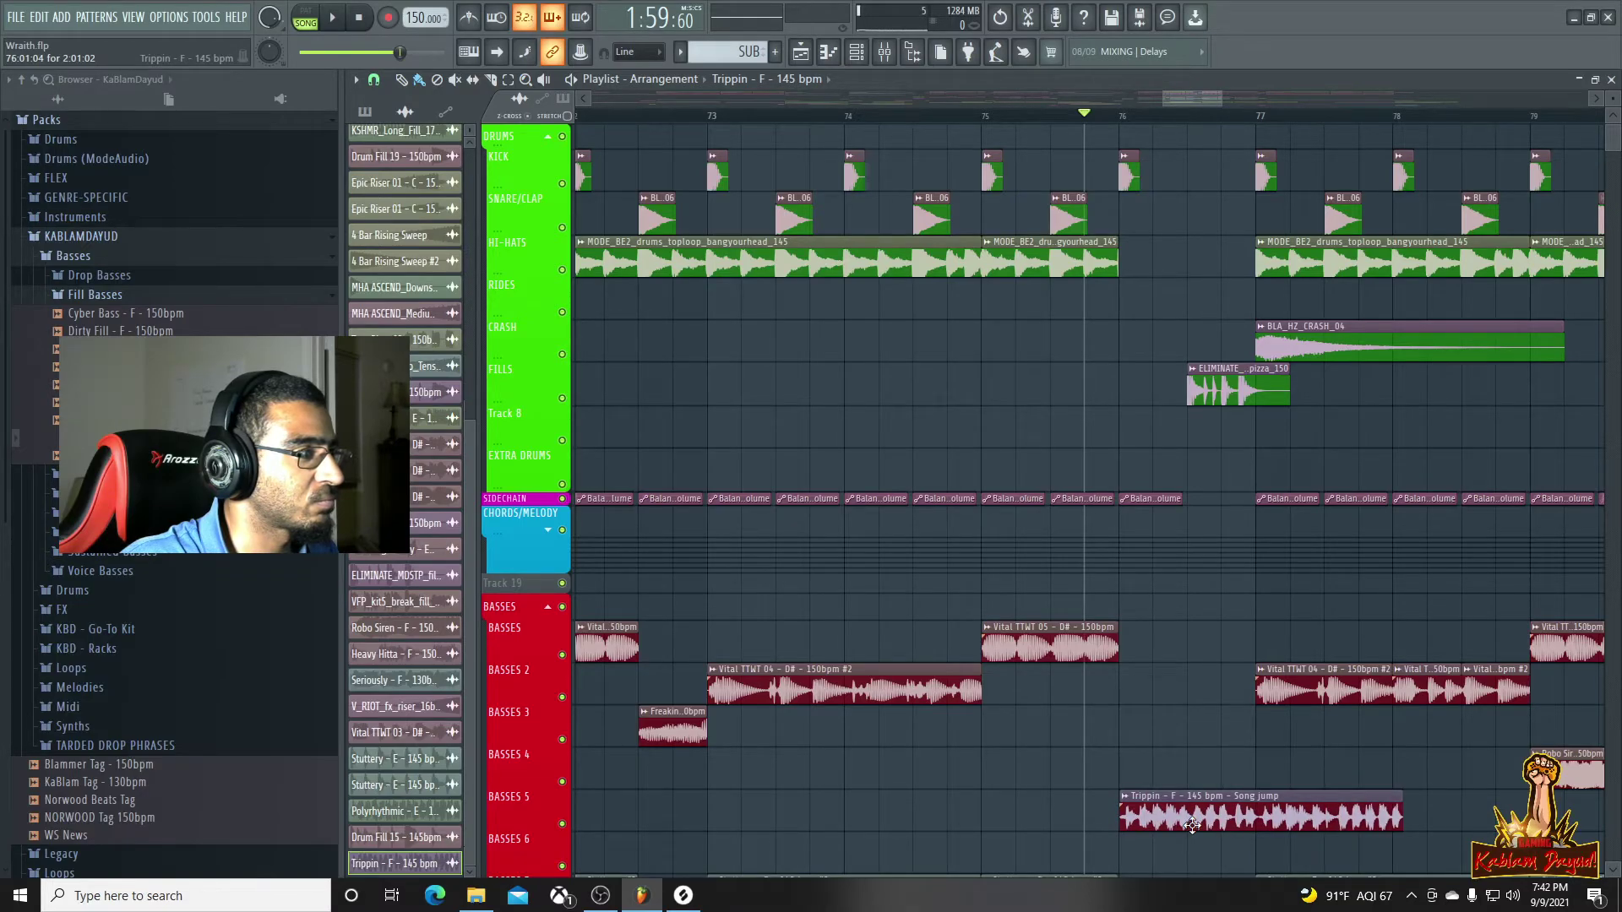
Play the Trippin clip in context, split it at bar 77 and delete the part after the split
key(space)
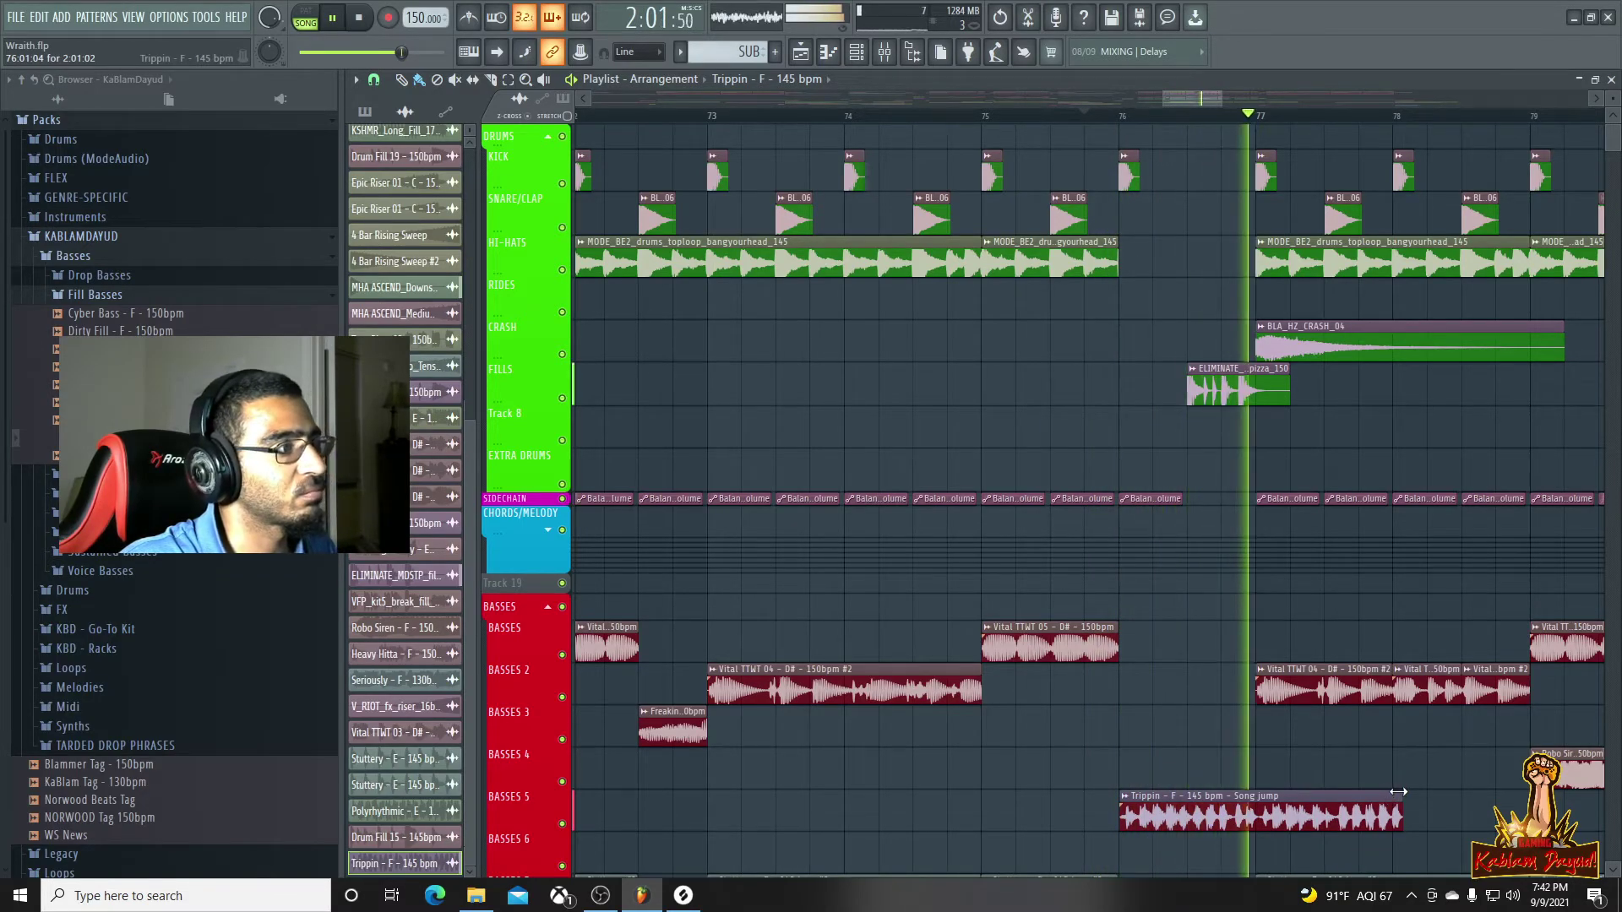
key(space)
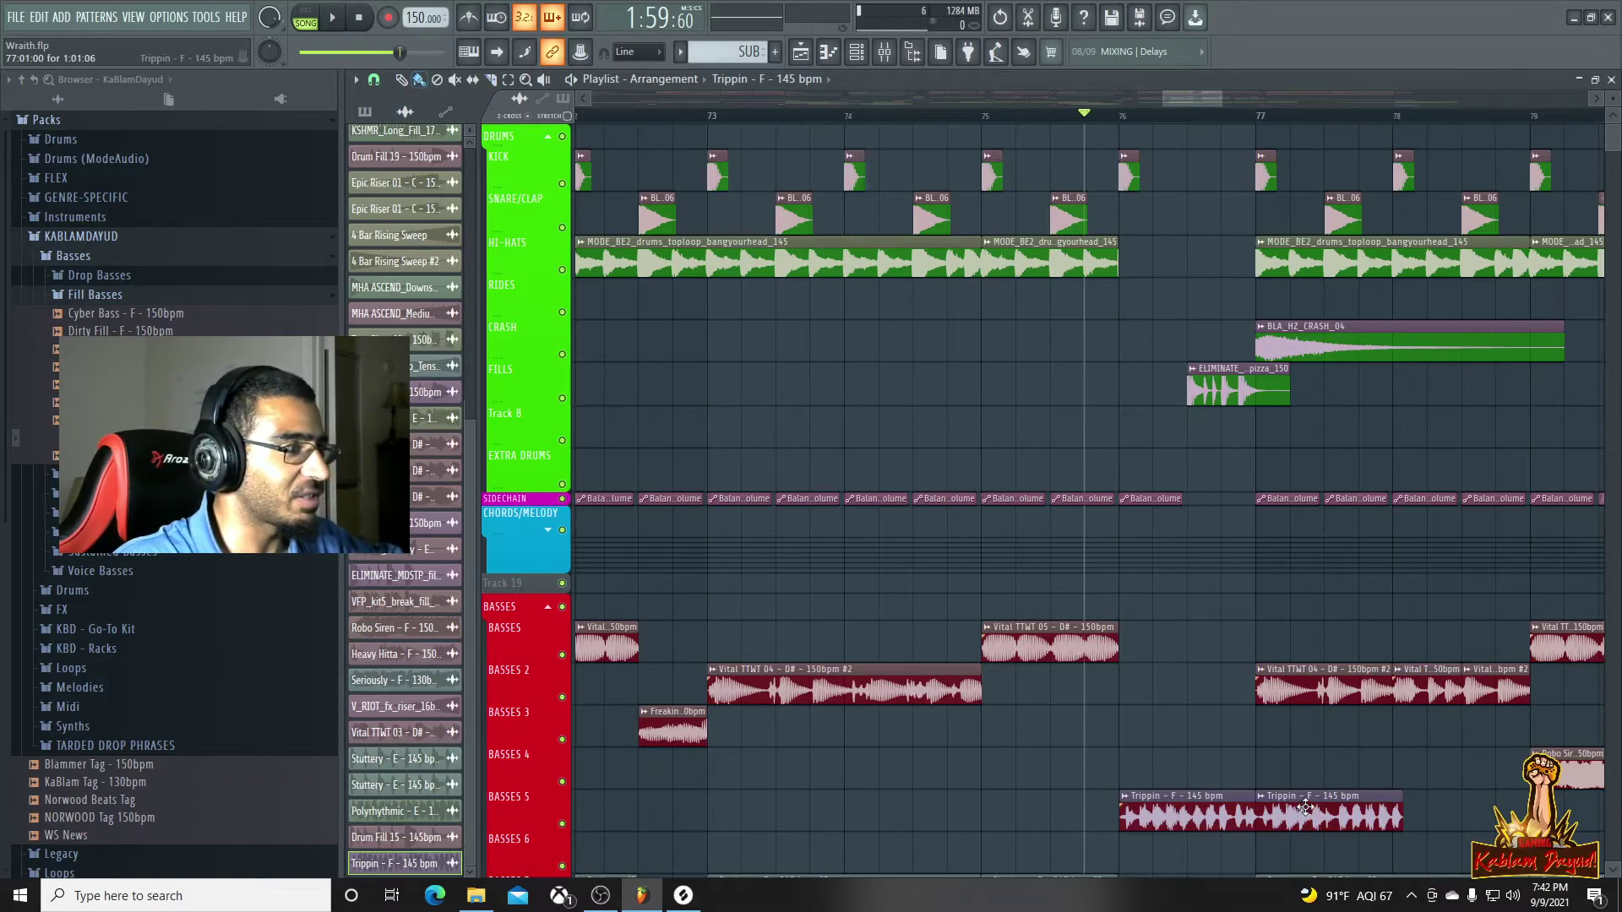
right_click(1305, 808)
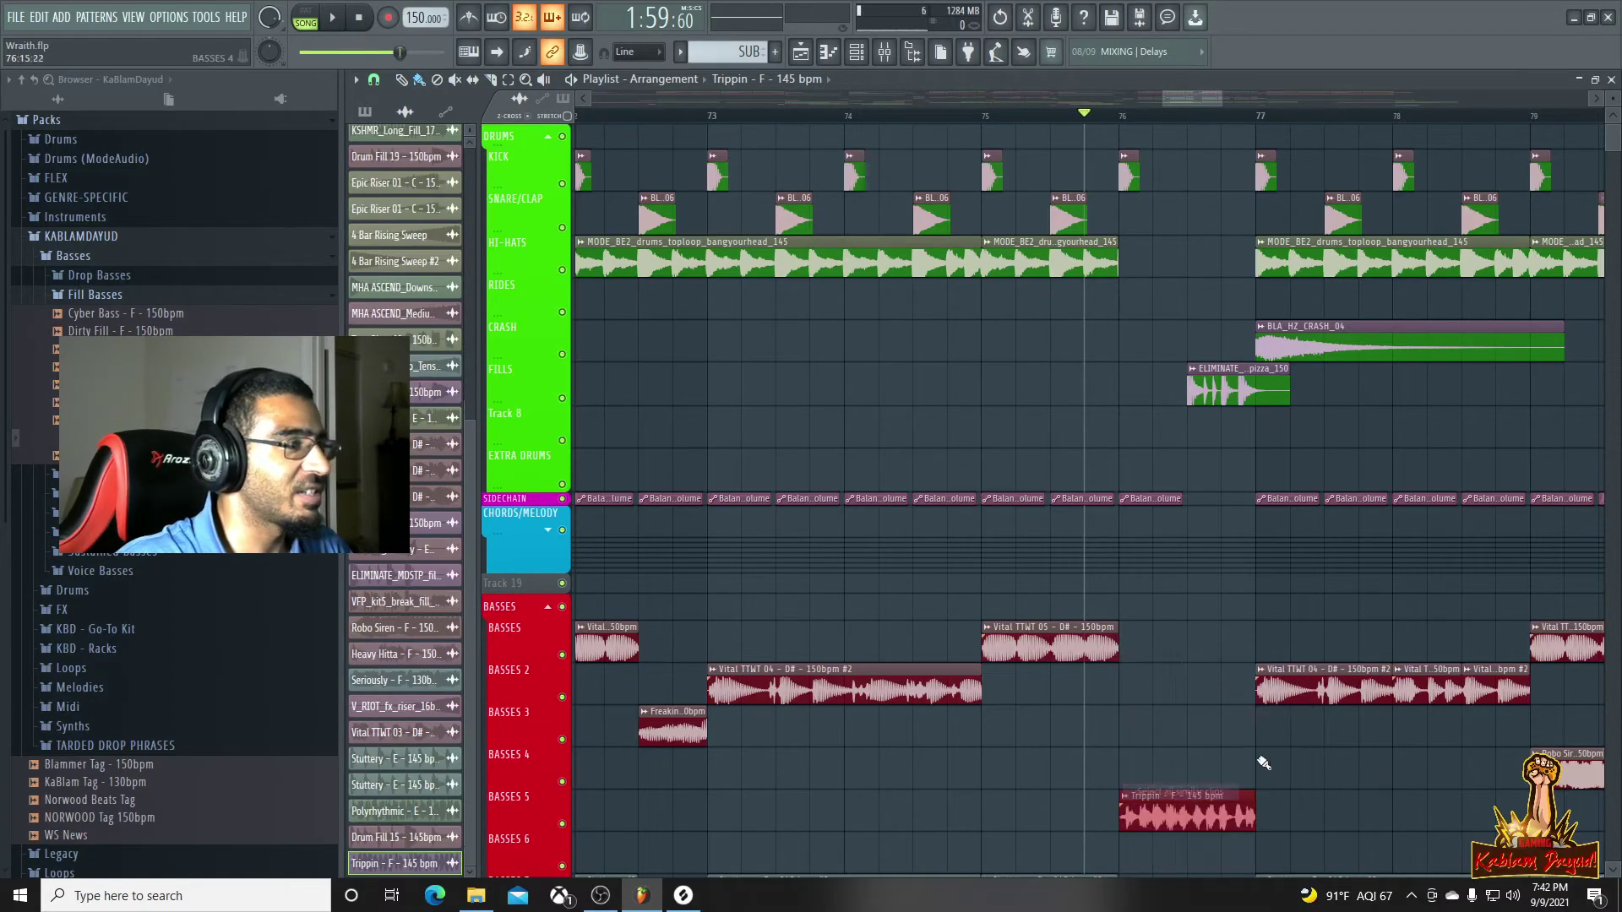
Fit the Trippin clip to the project tempo, extend its end back to bar 77 and play it briefly
click(1124, 801)
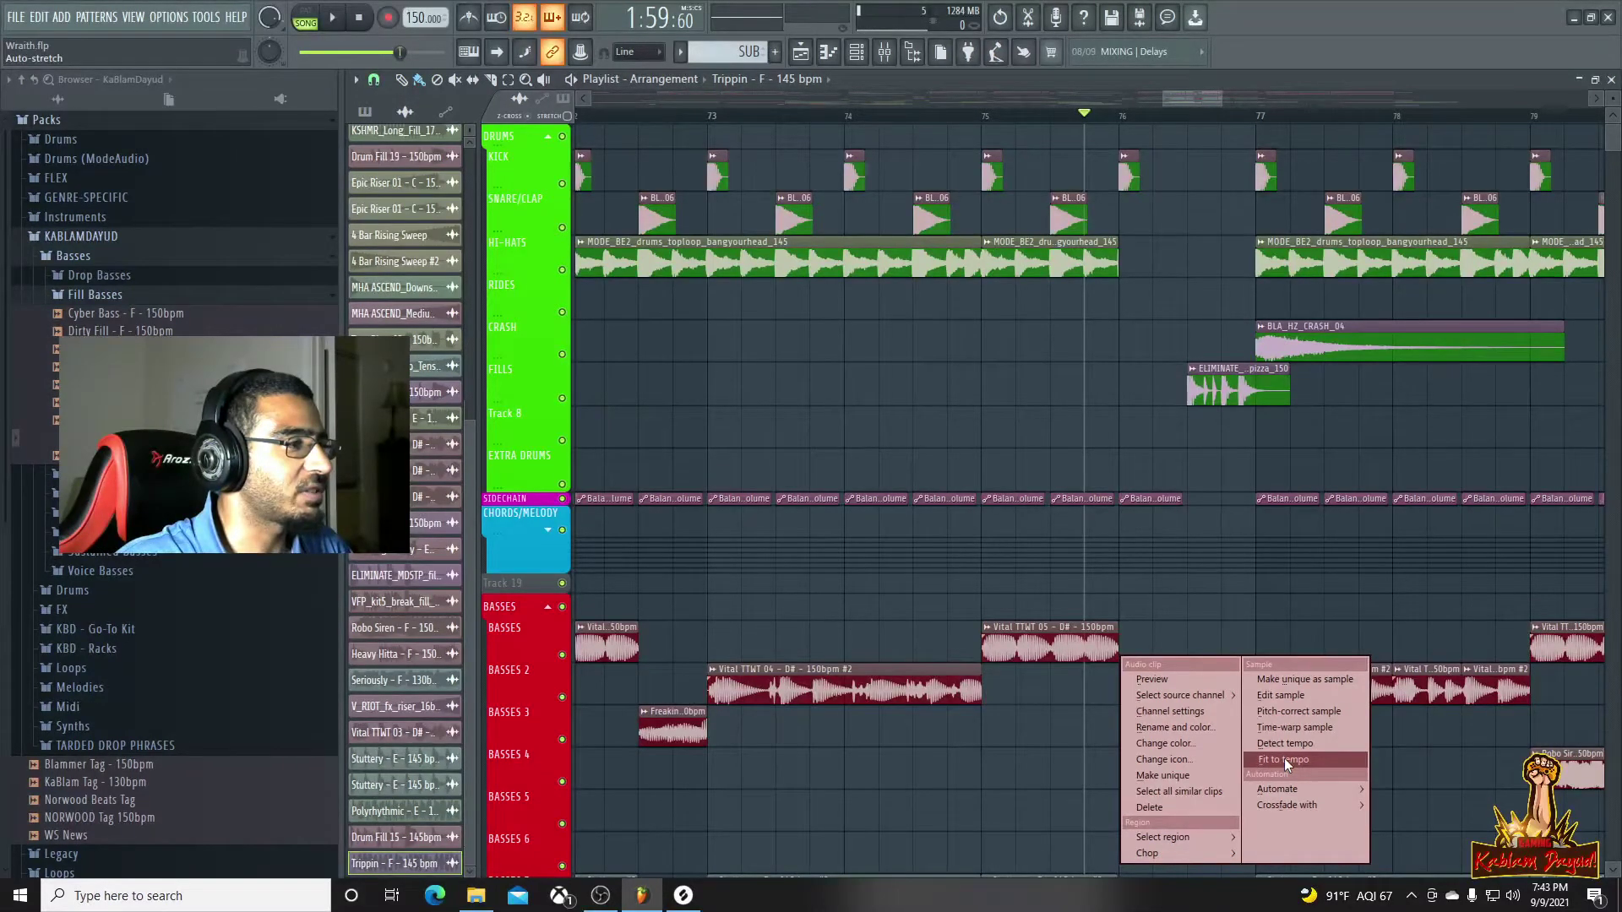
click(1284, 759)
click(826, 462)
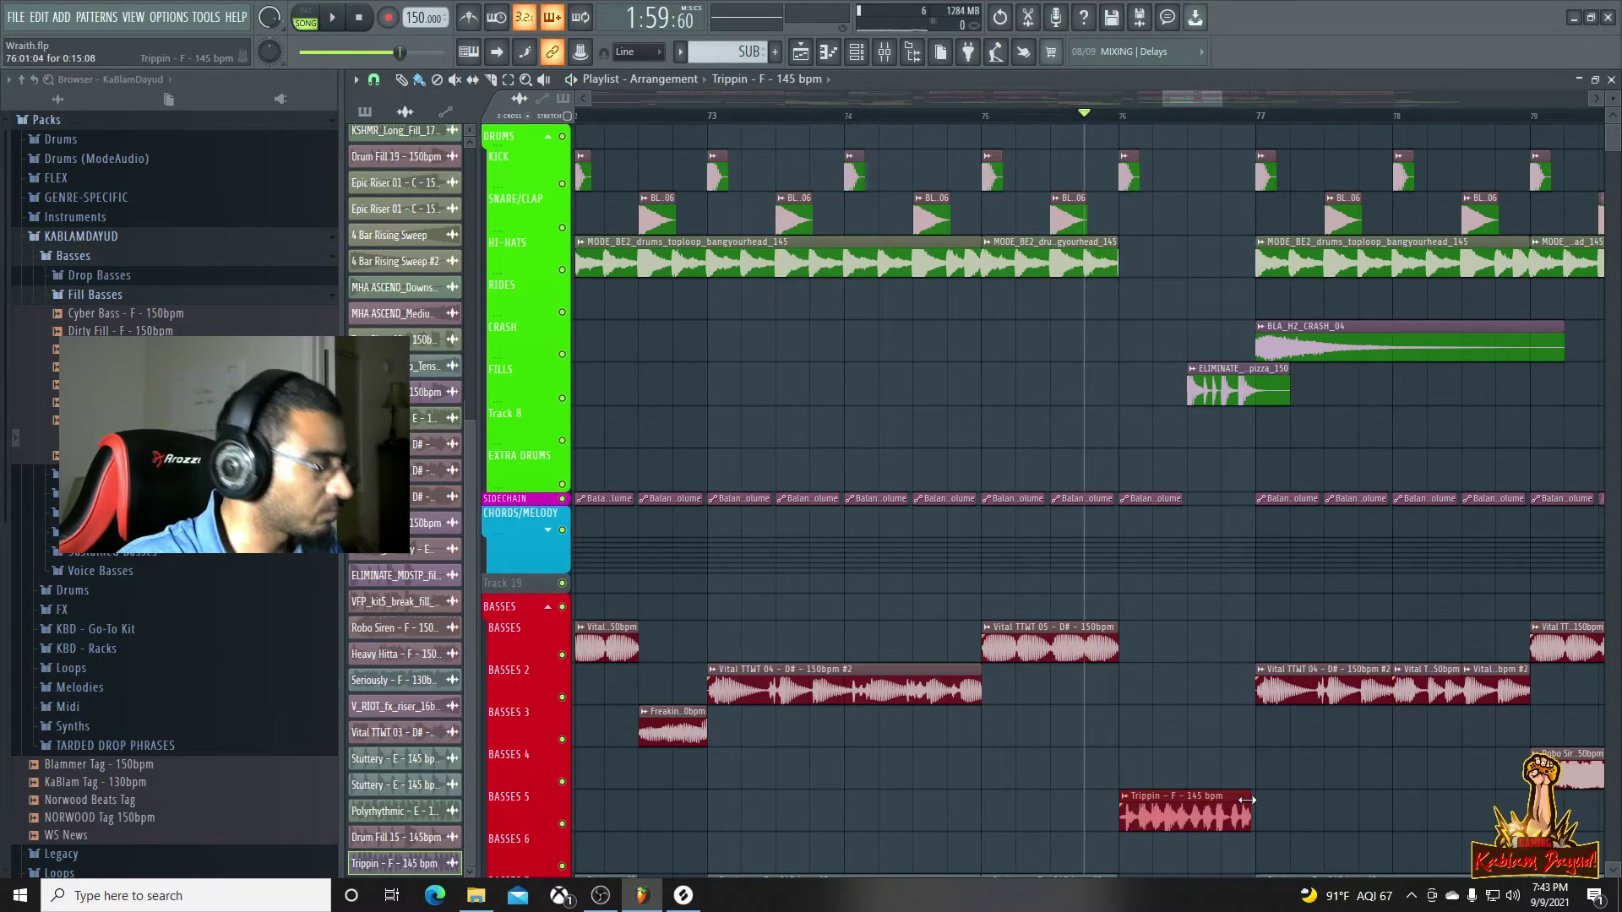
key(space)
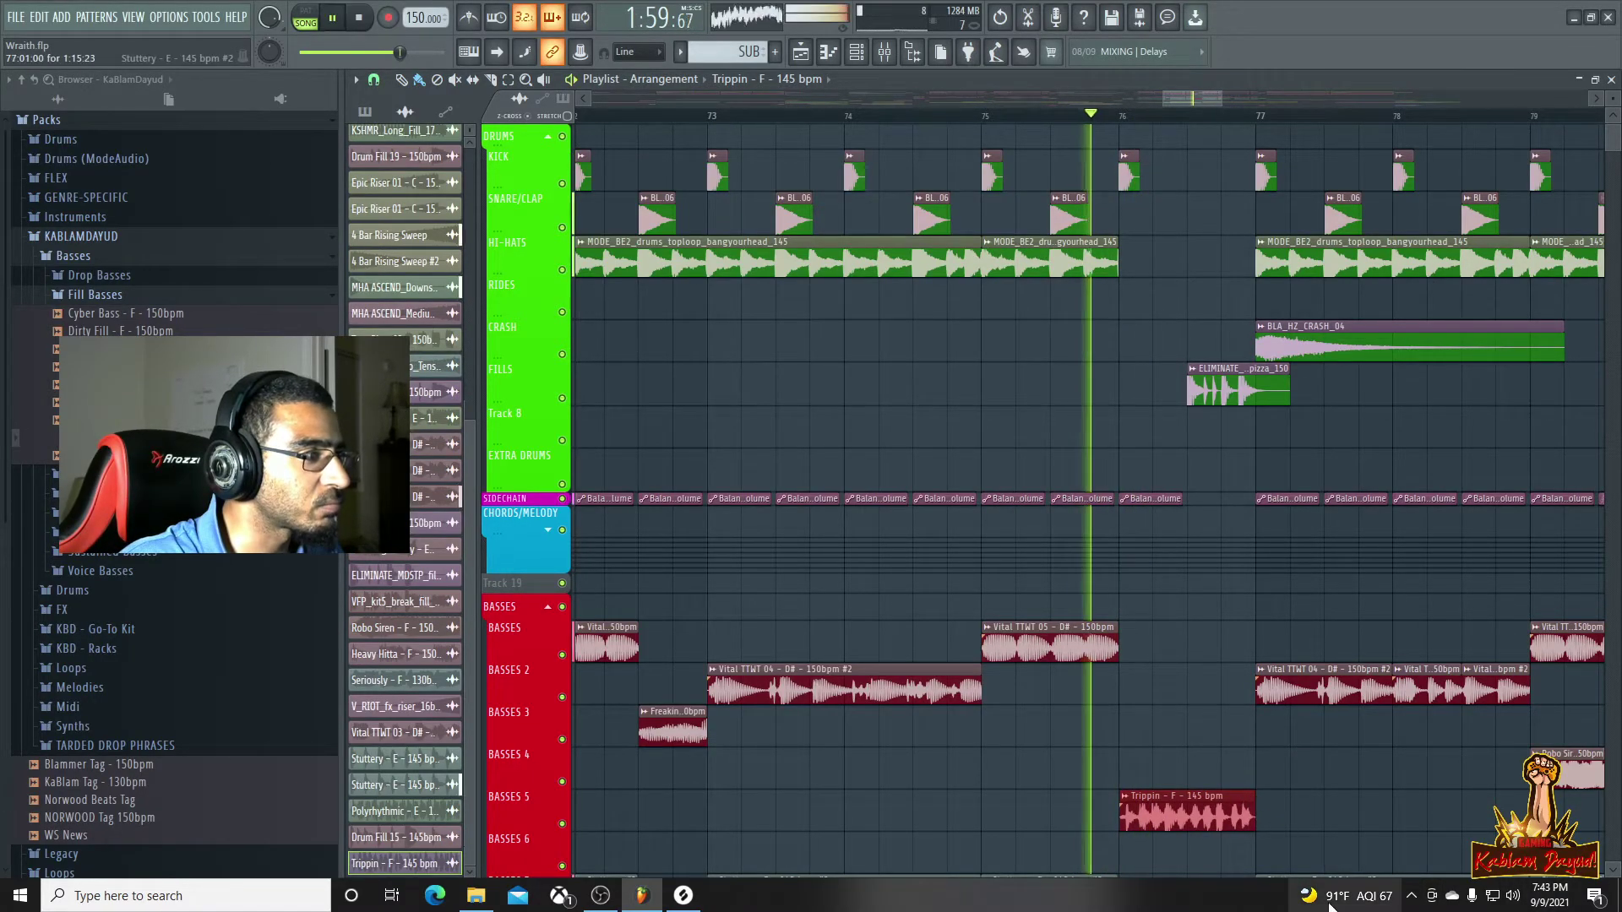
key(space)
Open the Trippin clip's channel settings, route the channel to BASSES mixer track 24 and play the fill
double_click(1210, 812)
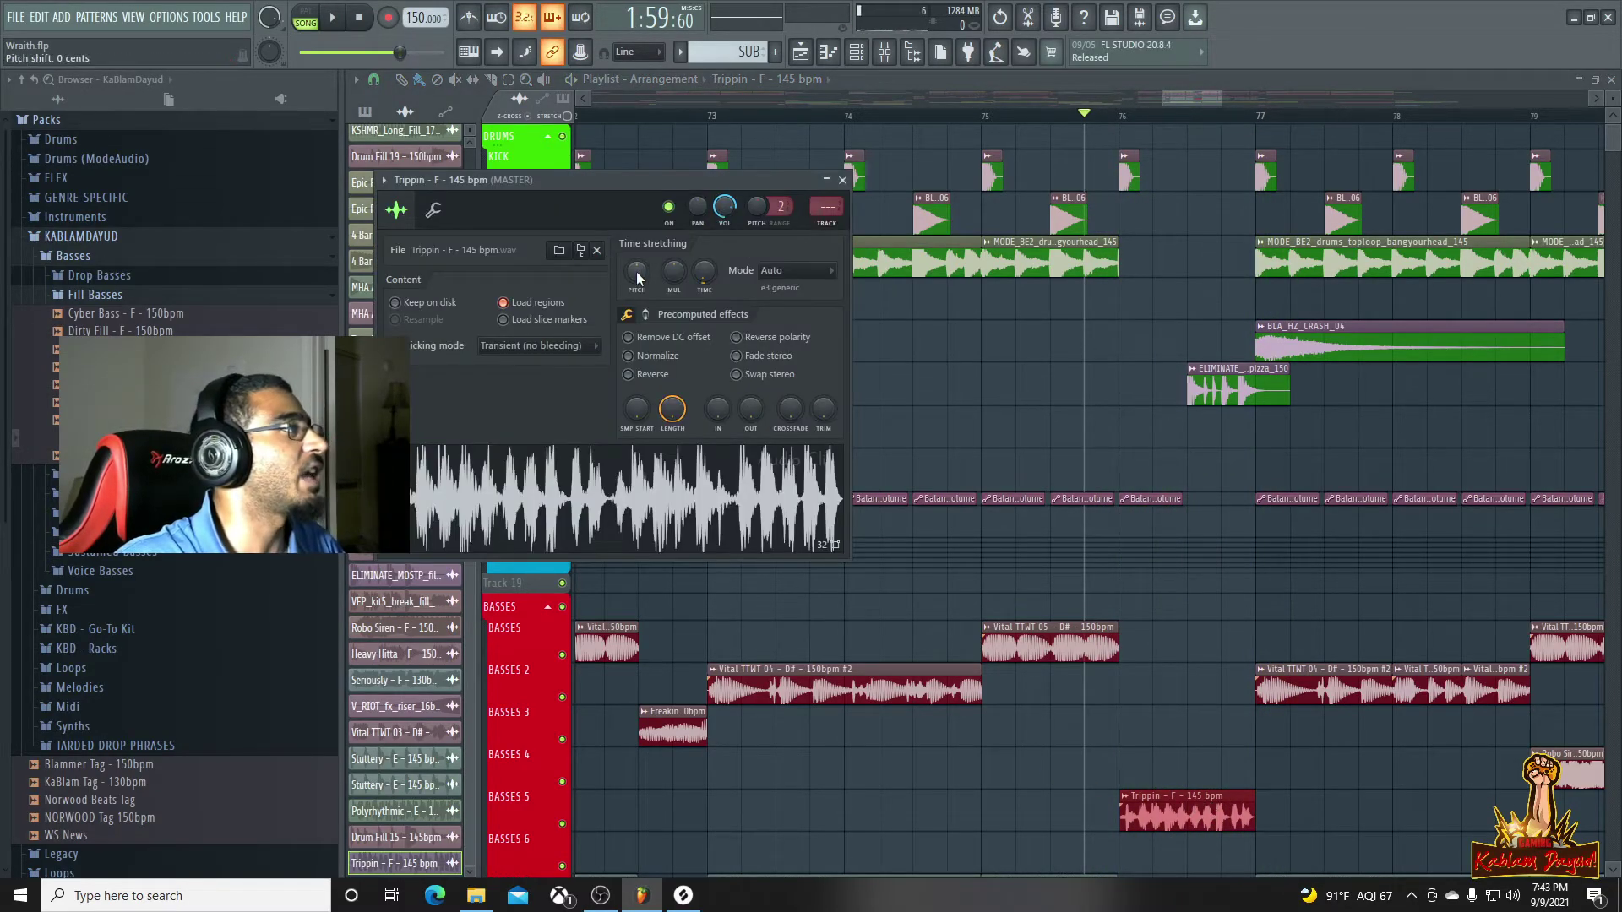
key(space)
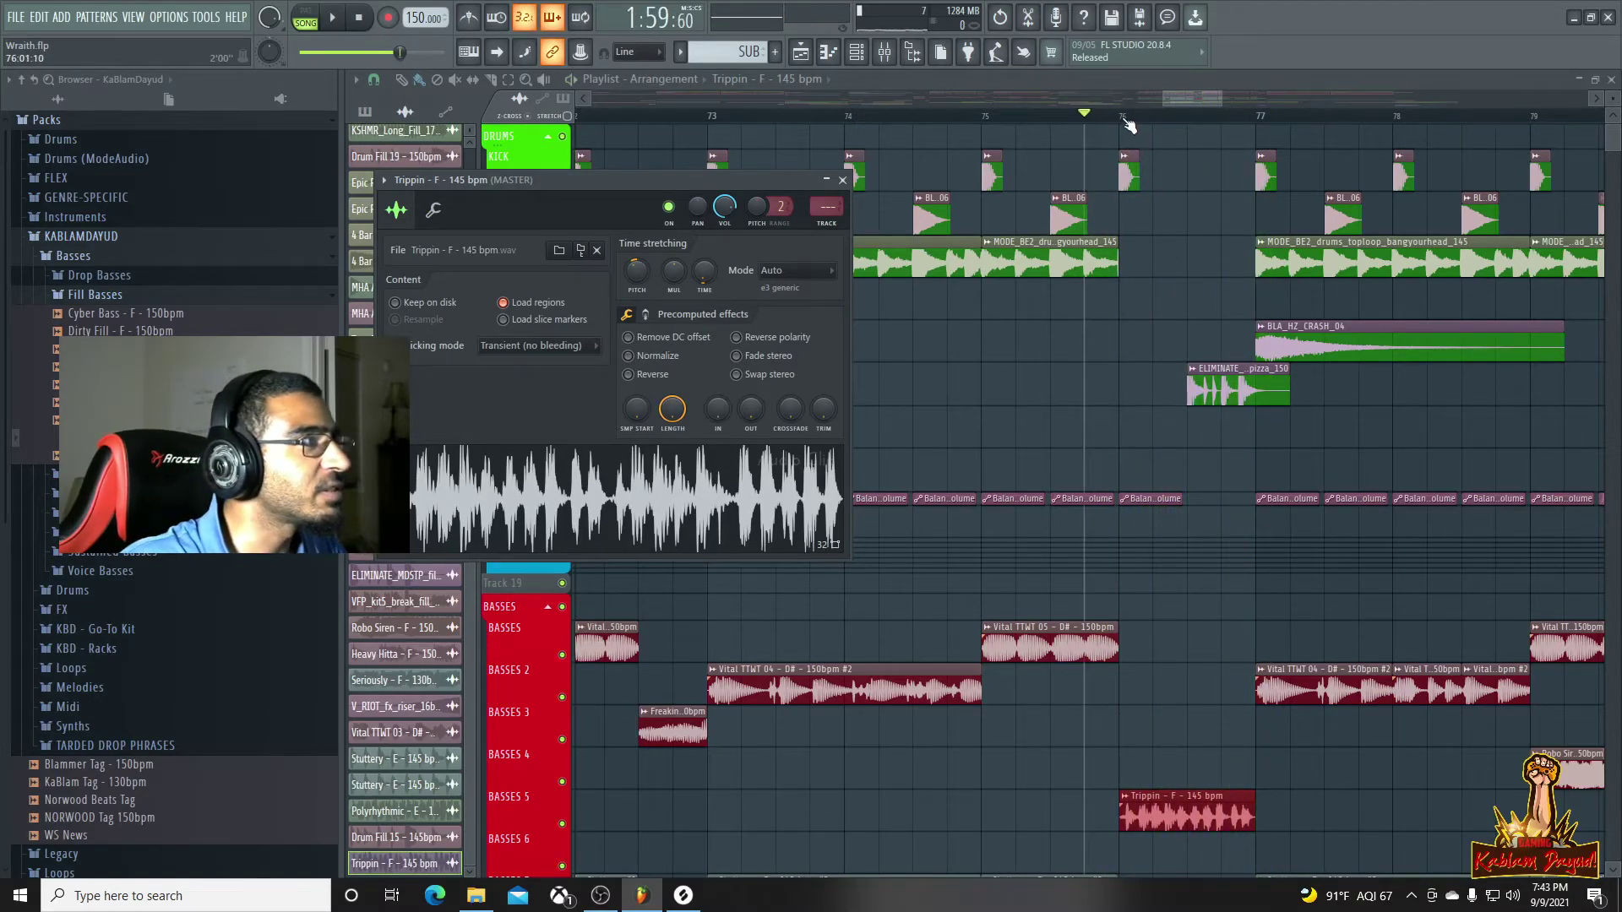
key(Escape)
click(884, 51)
key(space)
drag(522, 773, 549, 773)
click(959, 444)
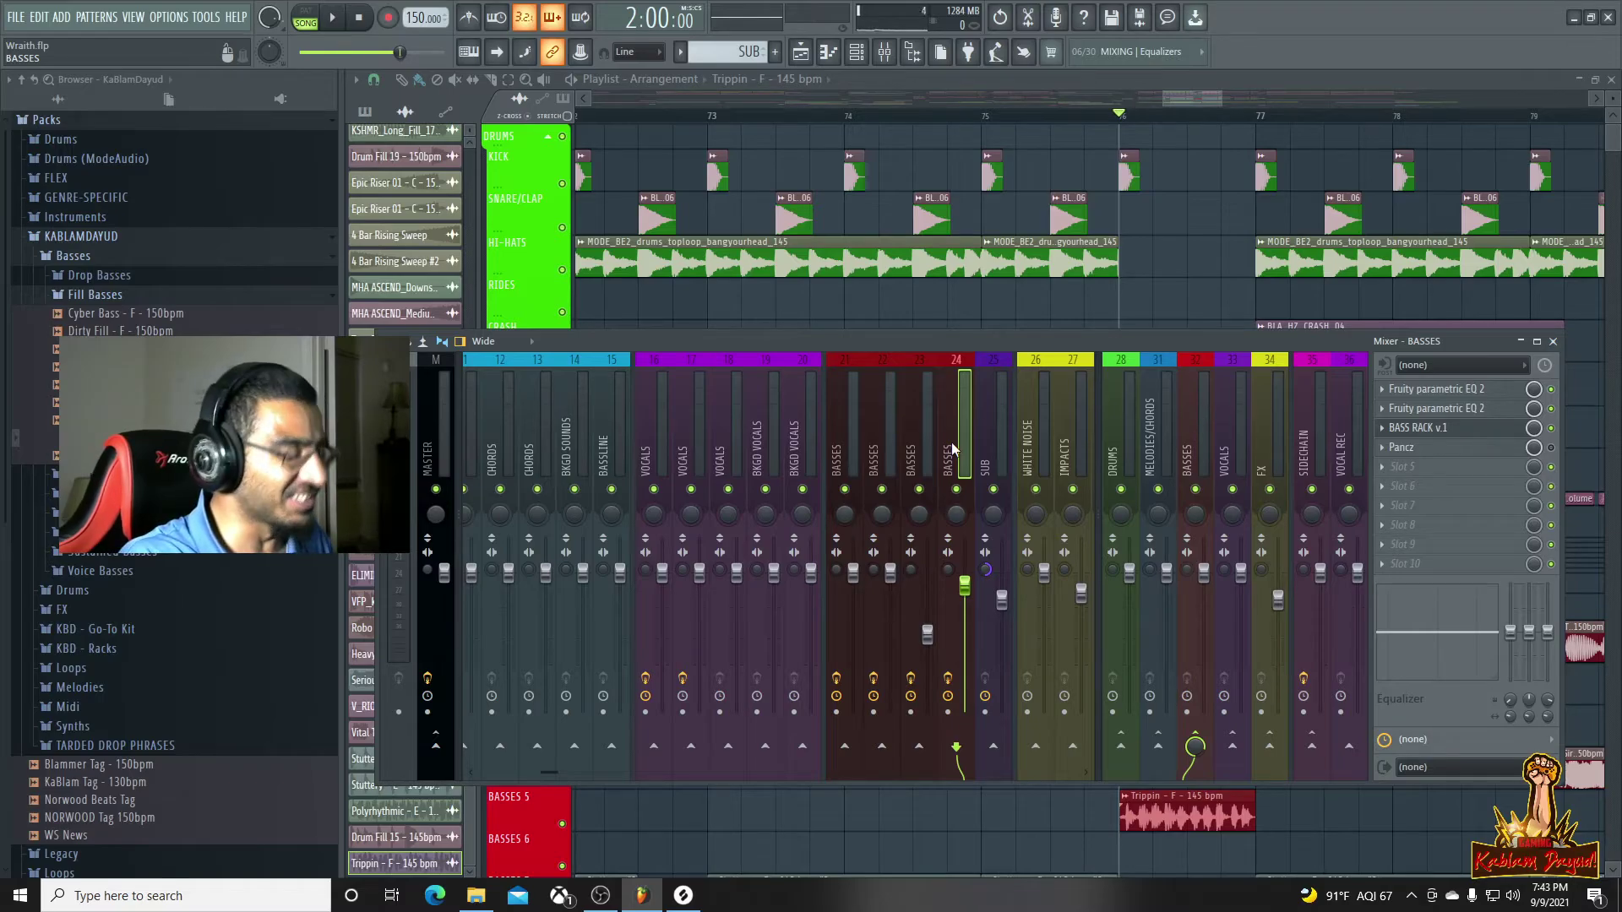
key(space)
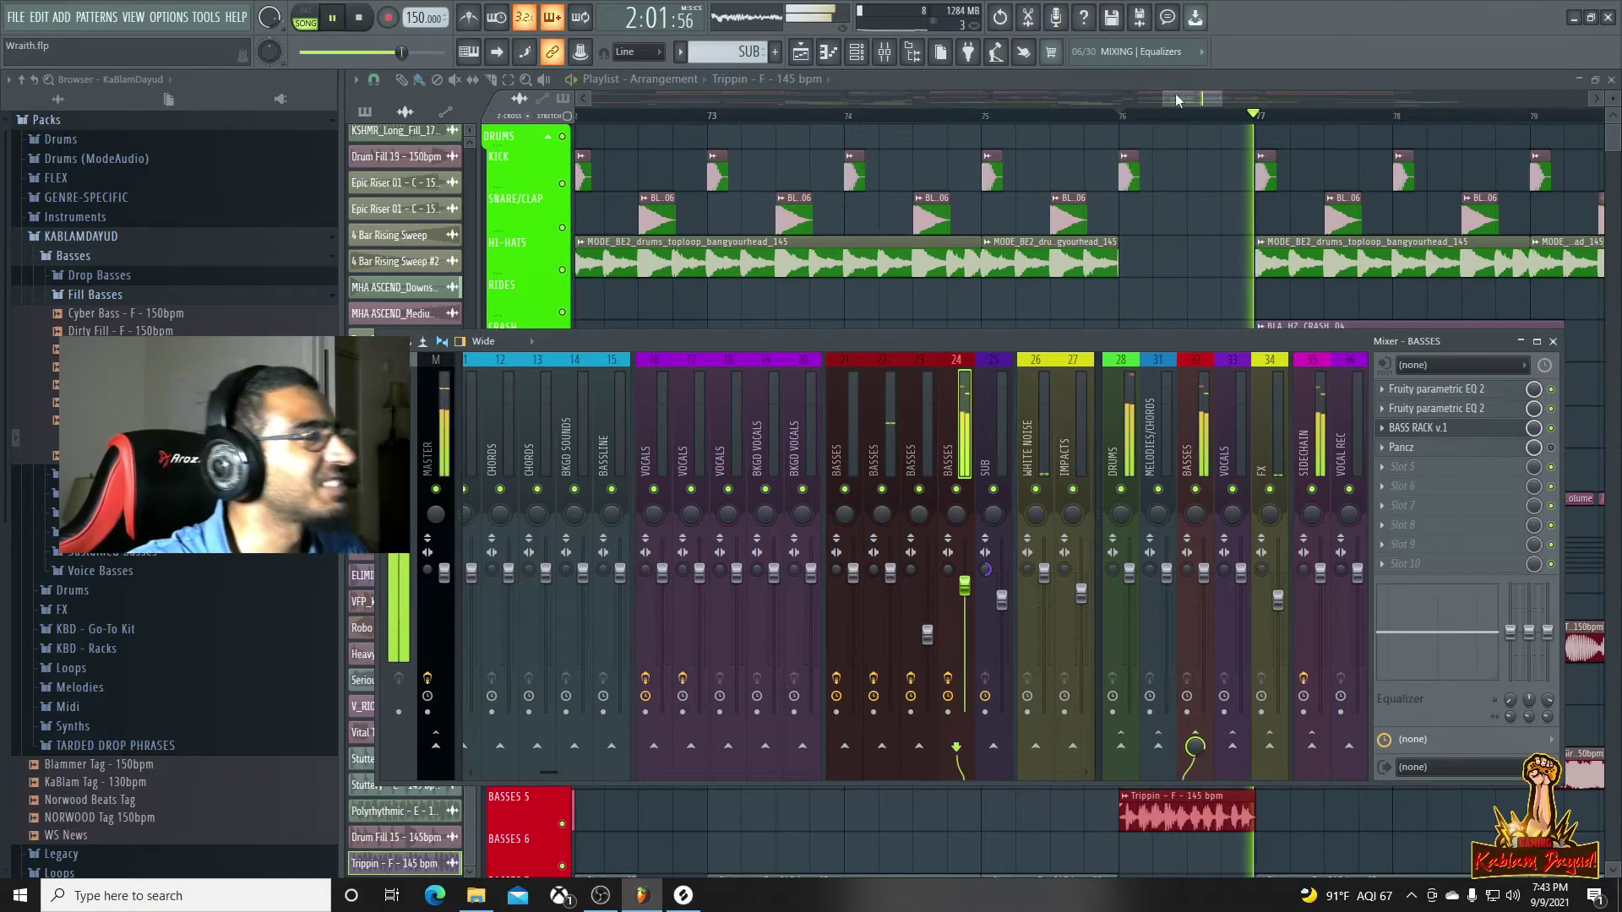
Replay the Trippin fill from bar 75 and review the arrangement of the second drop
click(985, 122)
scroll(1202, 554, down, 3)
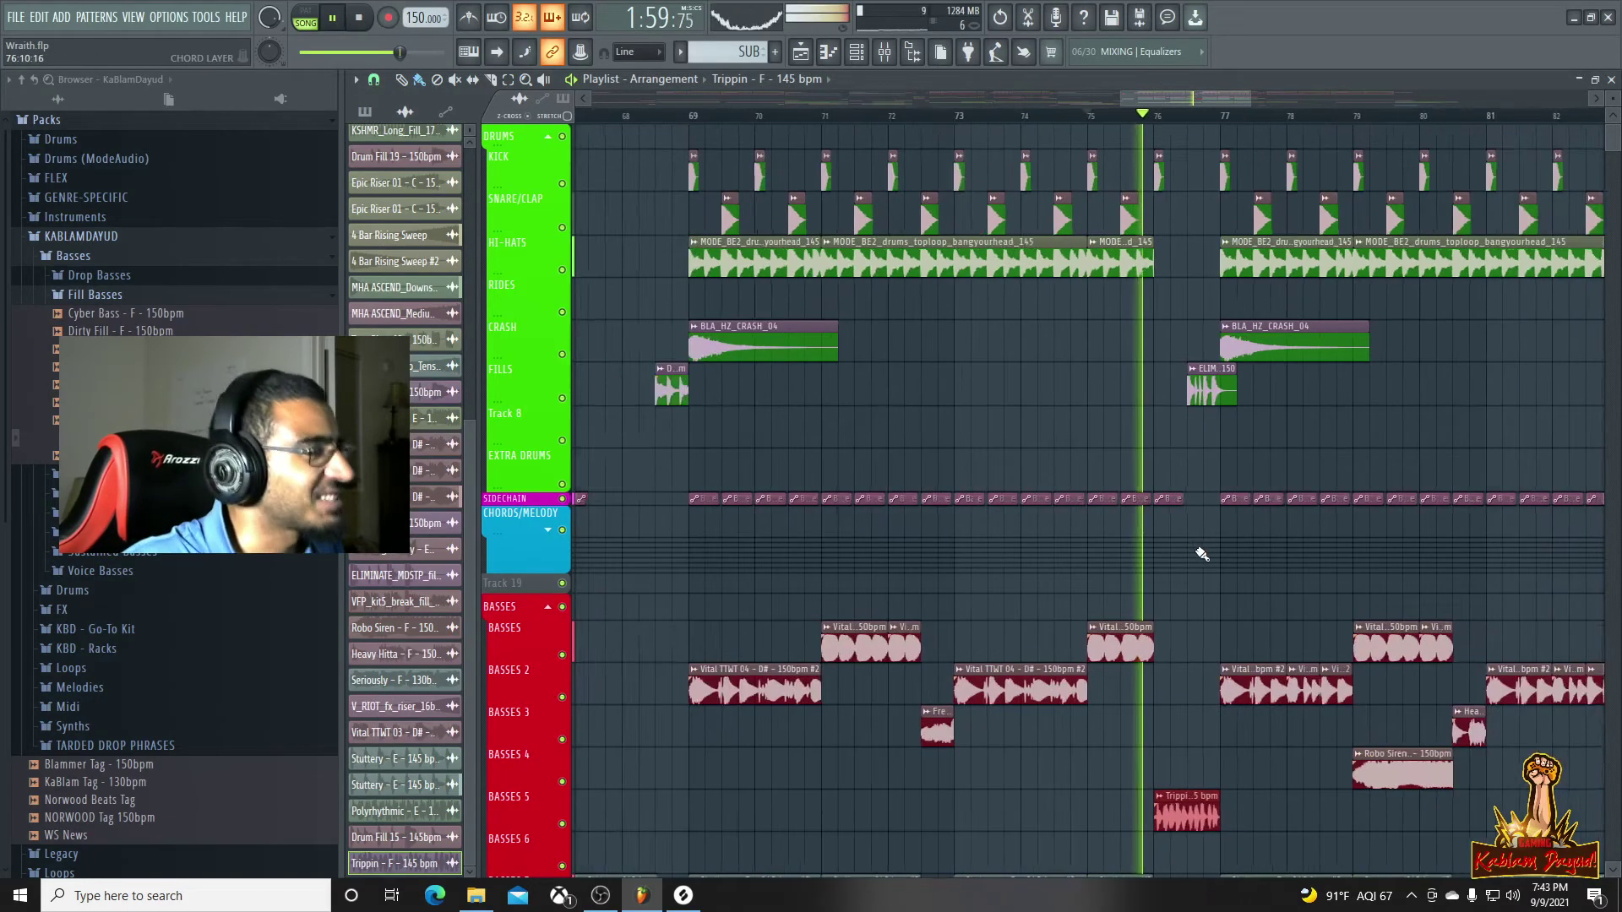
scroll(1198, 551, down, 3)
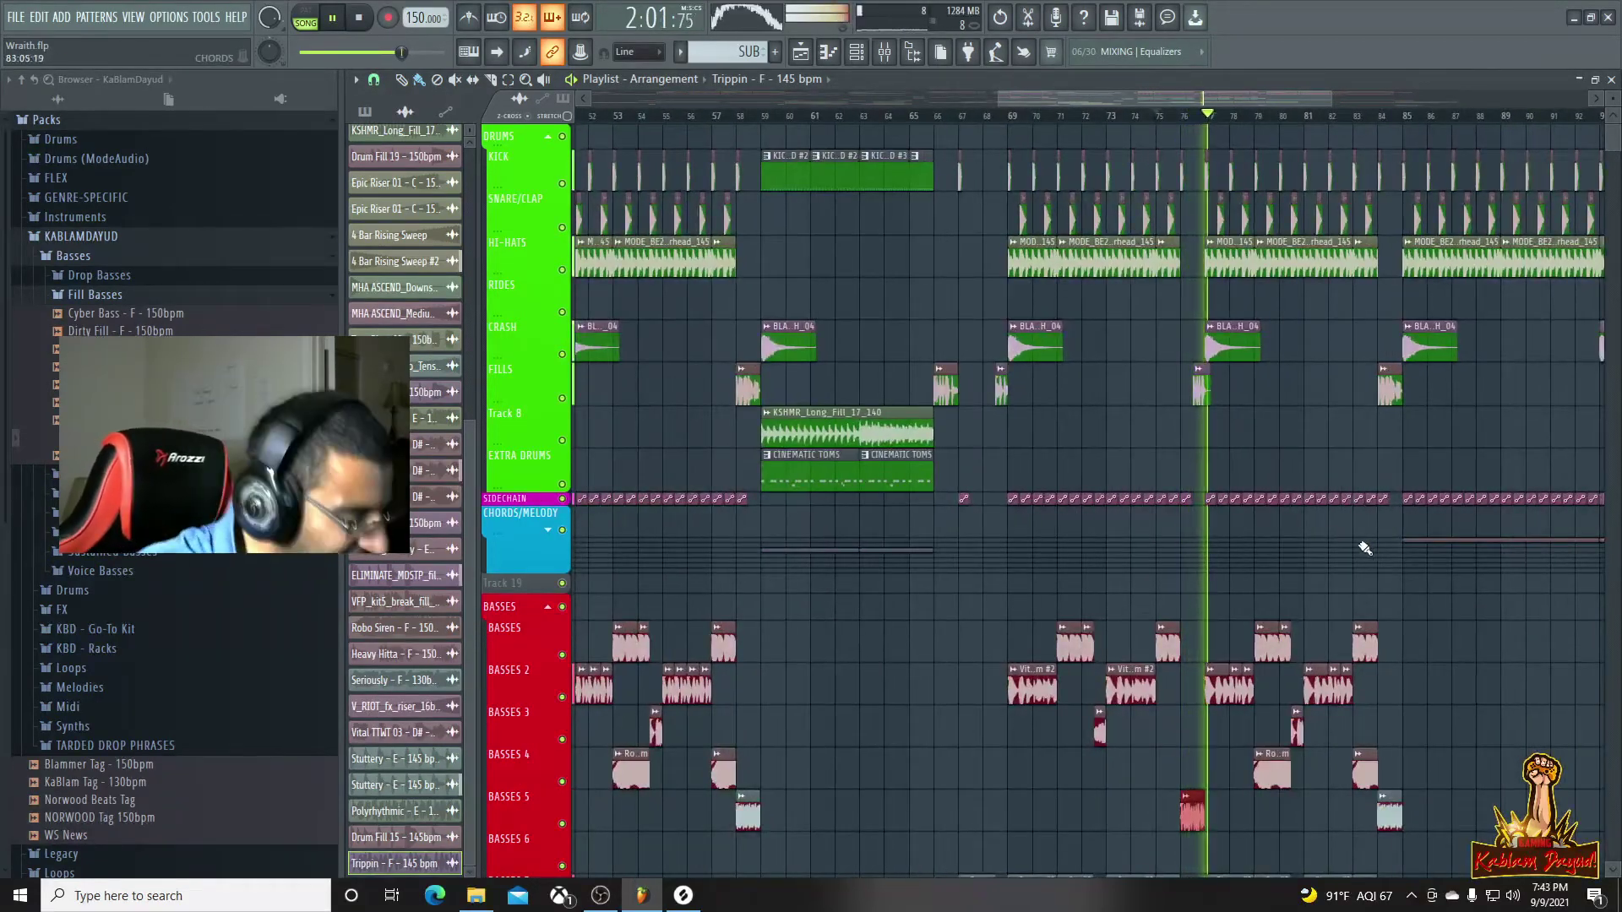
drag(1331, 99, 1454, 105)
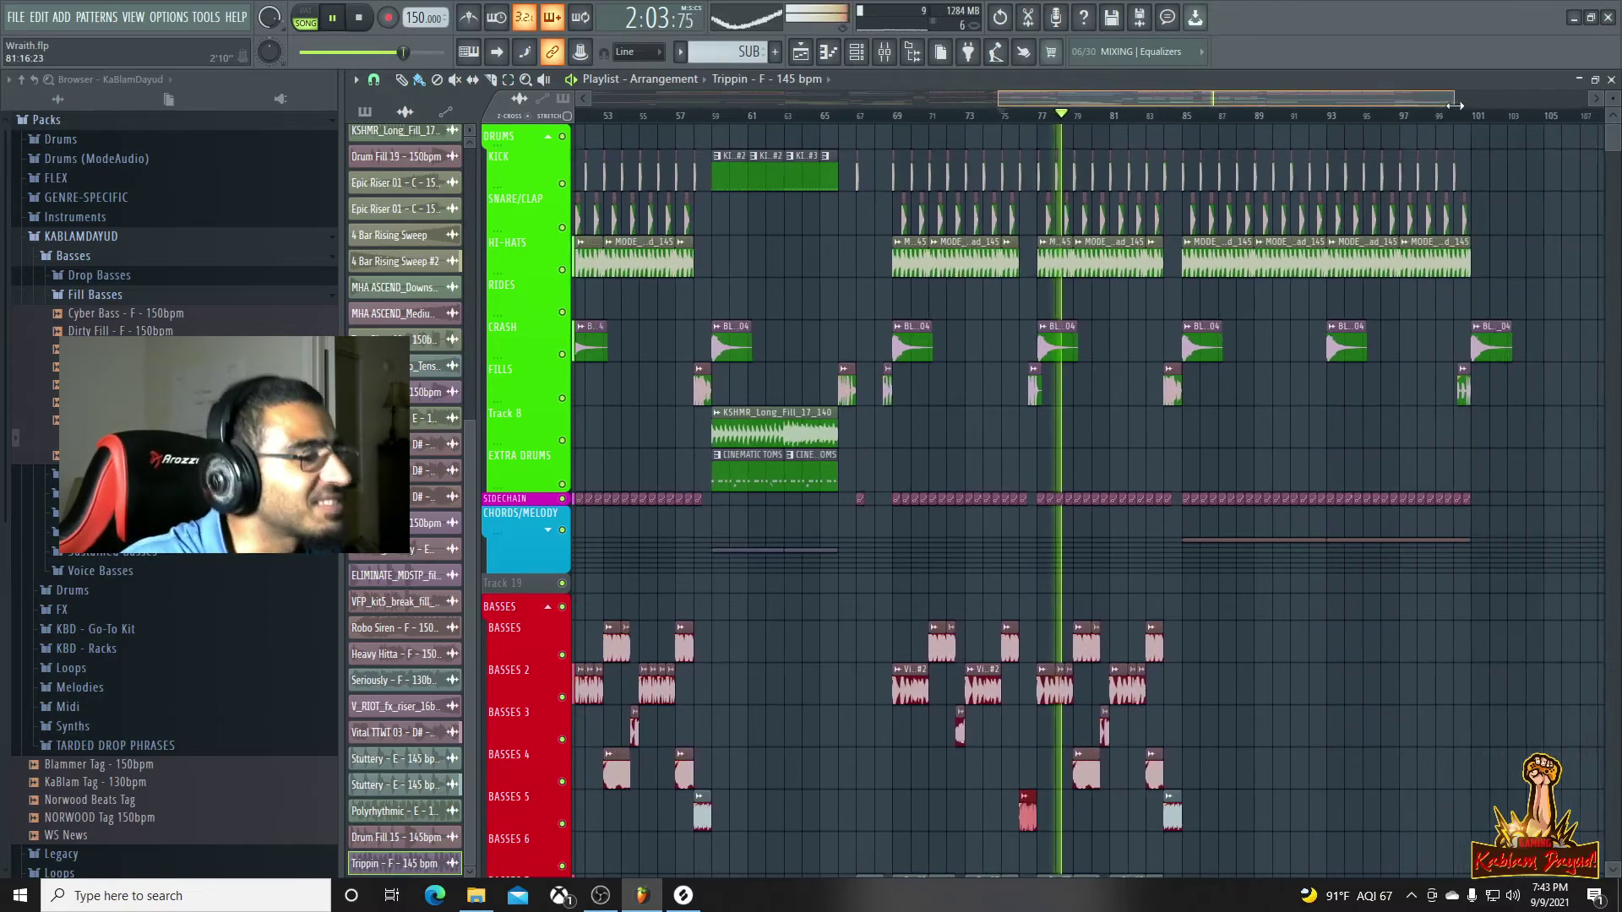
scroll(1292, 581, down, 5)
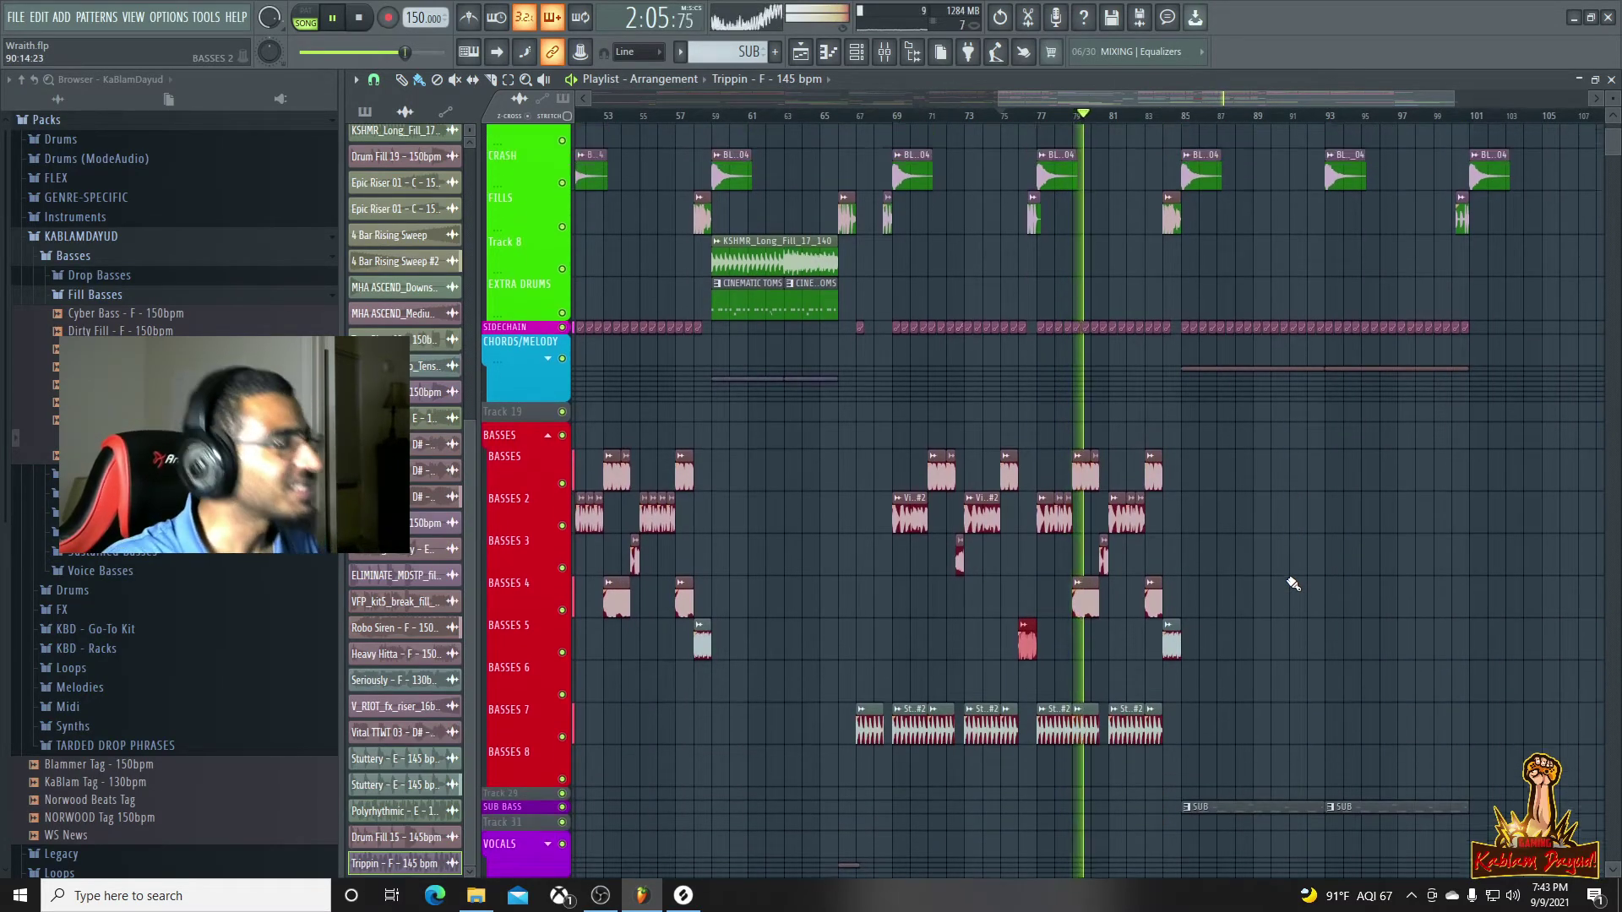
scroll(1292, 581, up, 3)
Play the first drop from about bar 49 to check the gap before bar 51
drag(1220, 99, 1022, 99)
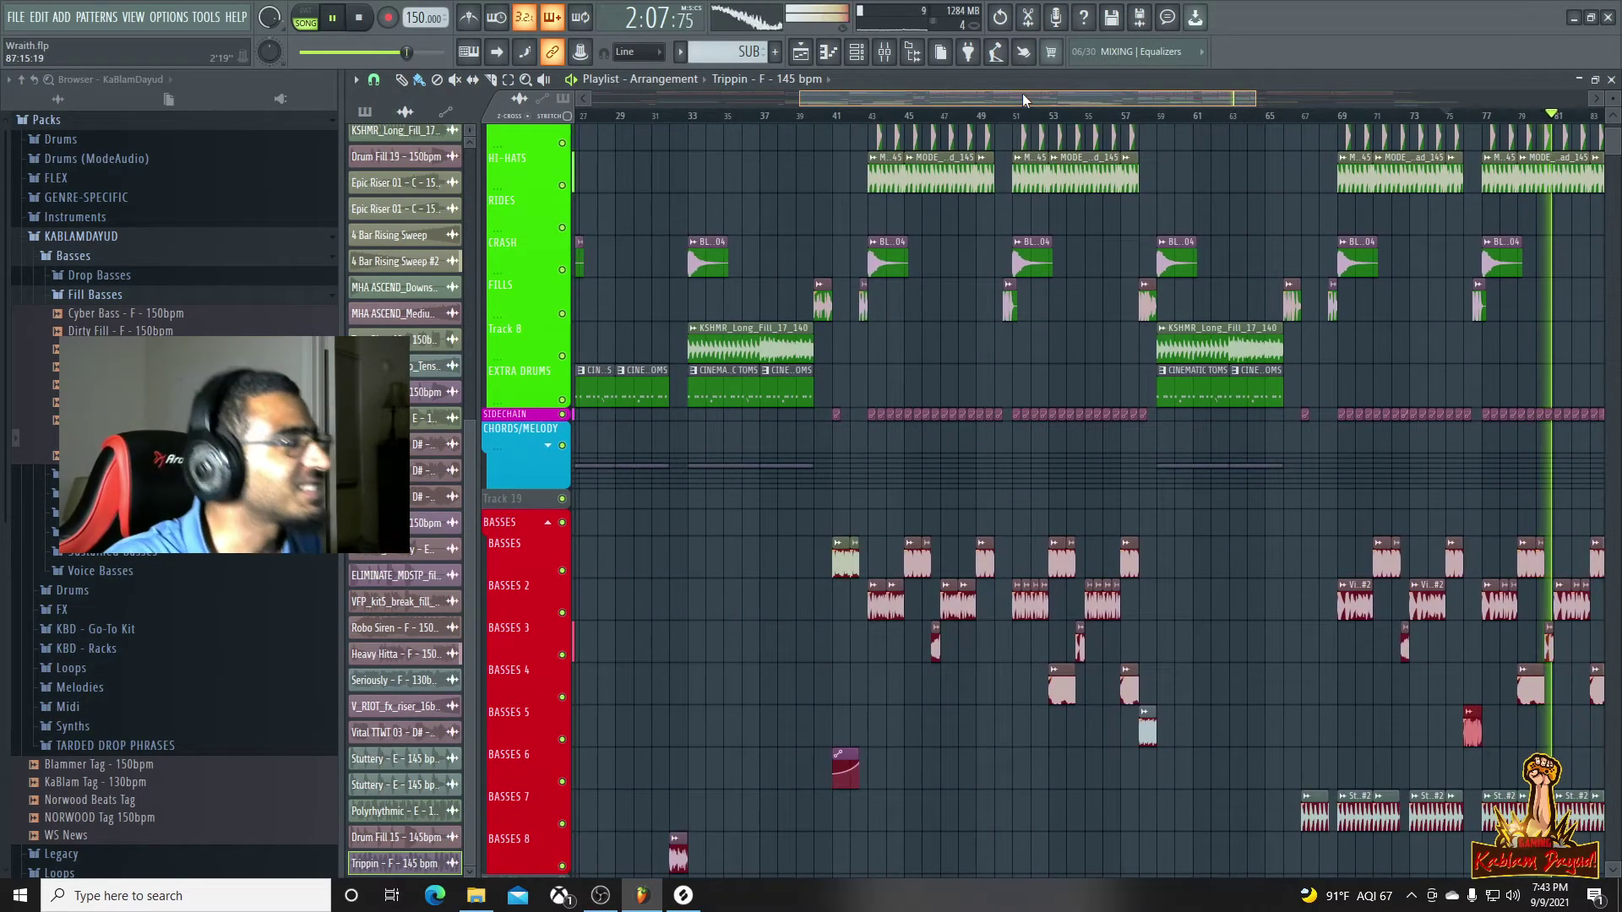
click(980, 116)
scroll(1288, 691, down, 2)
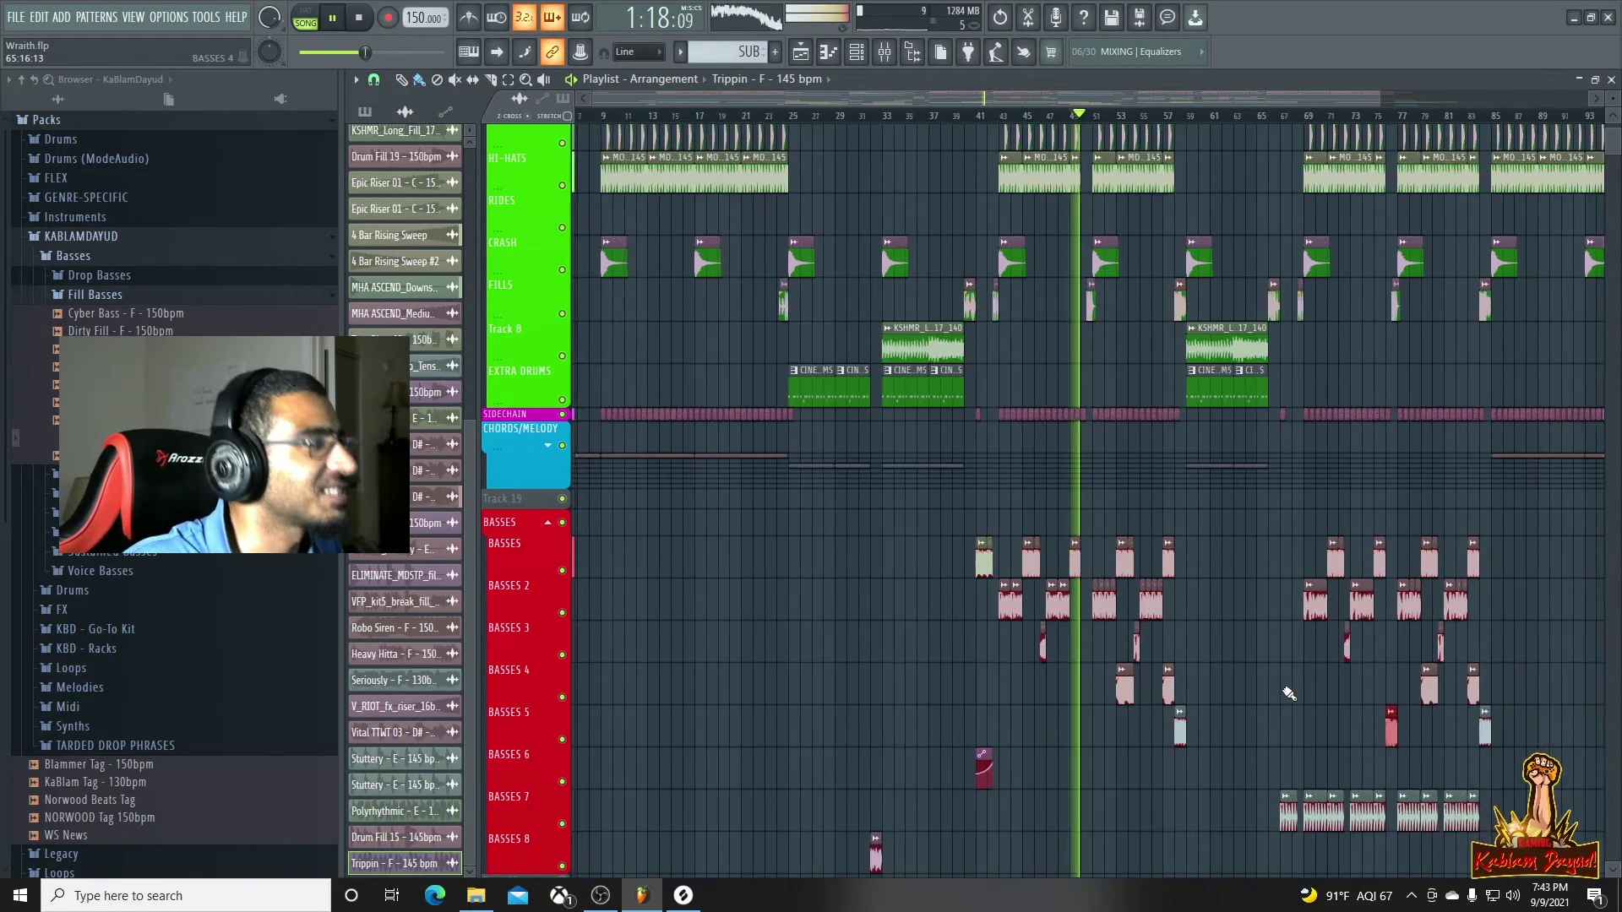
scroll(1285, 688, down, 1)
scroll(1224, 659, up, 2)
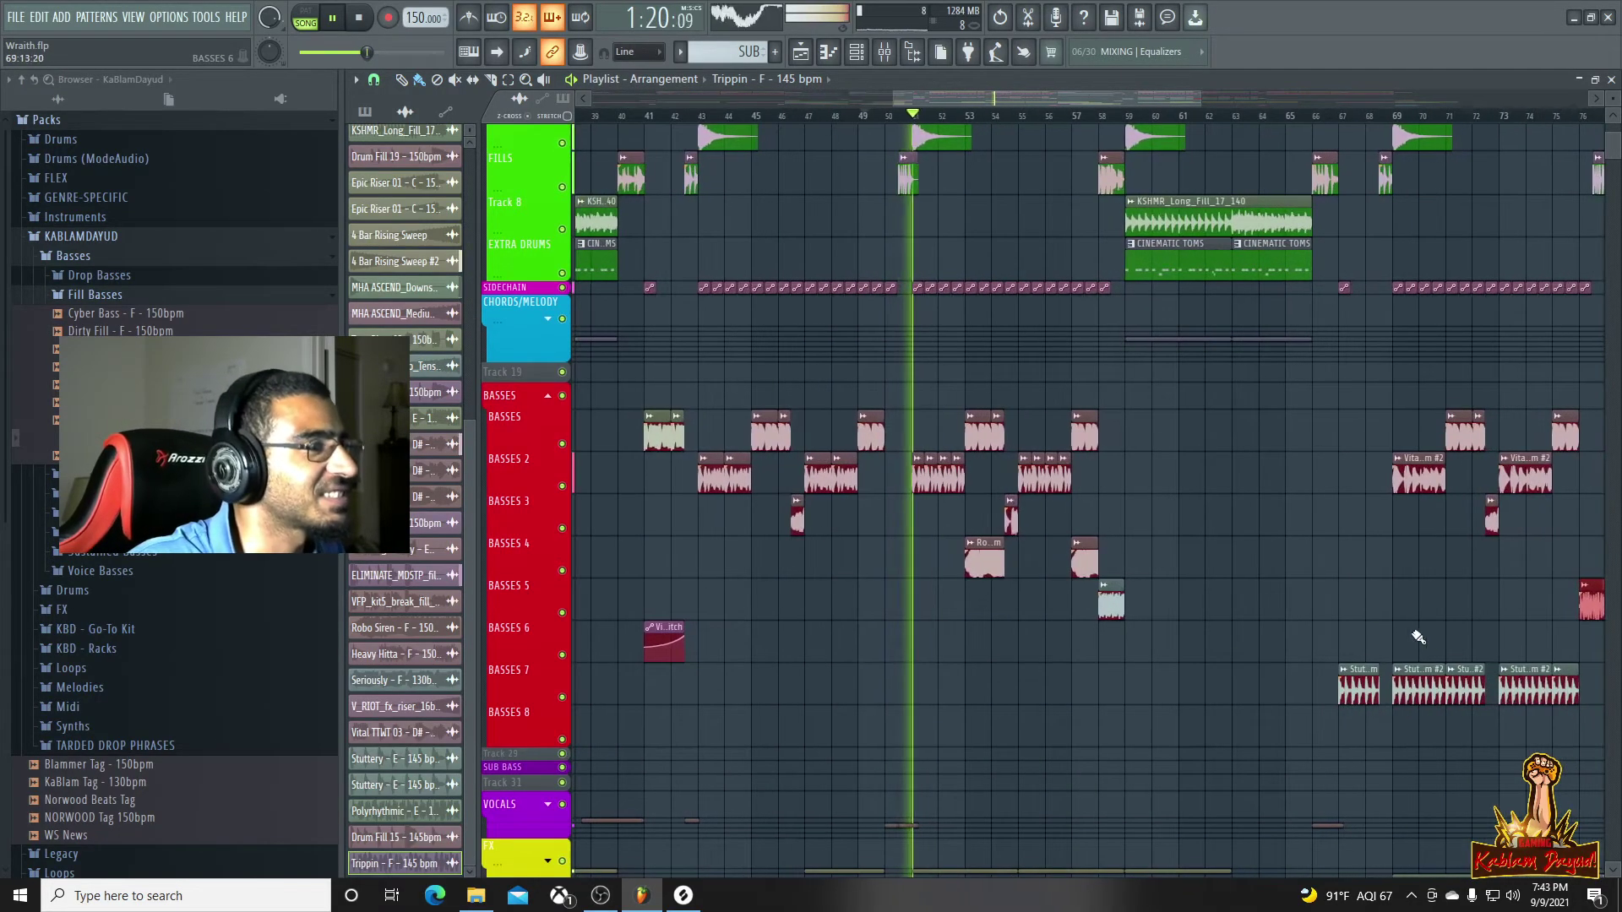
scroll(1422, 637, down, 1)
Try a copy of the Trippin fill at bar 50 on the BASSES 5 track and play it
key(space)
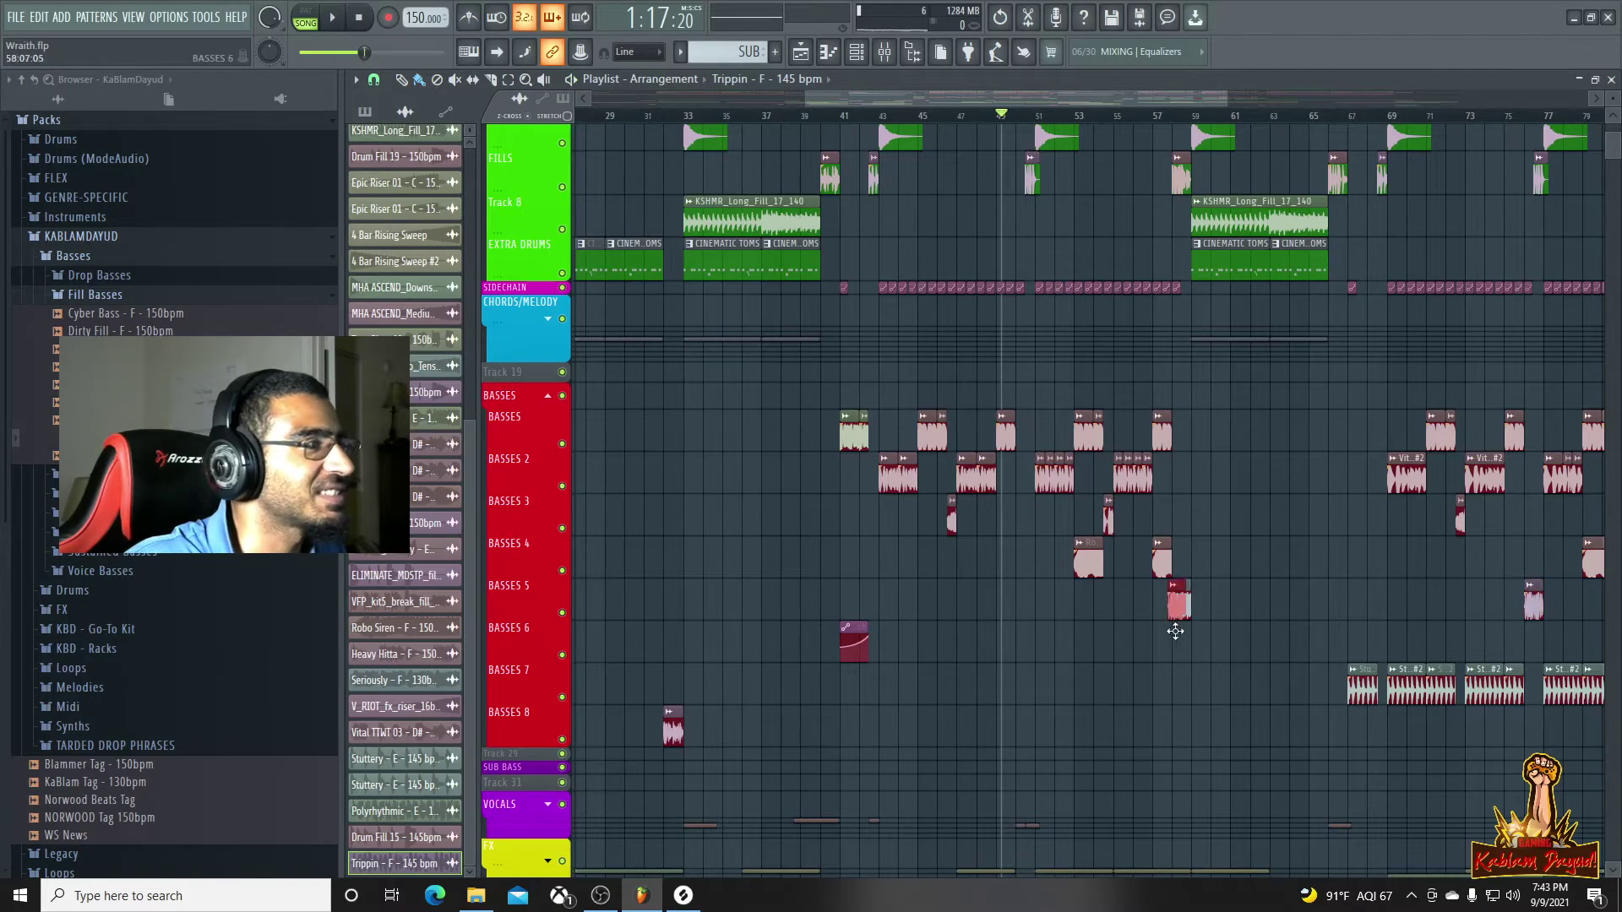
key(space)
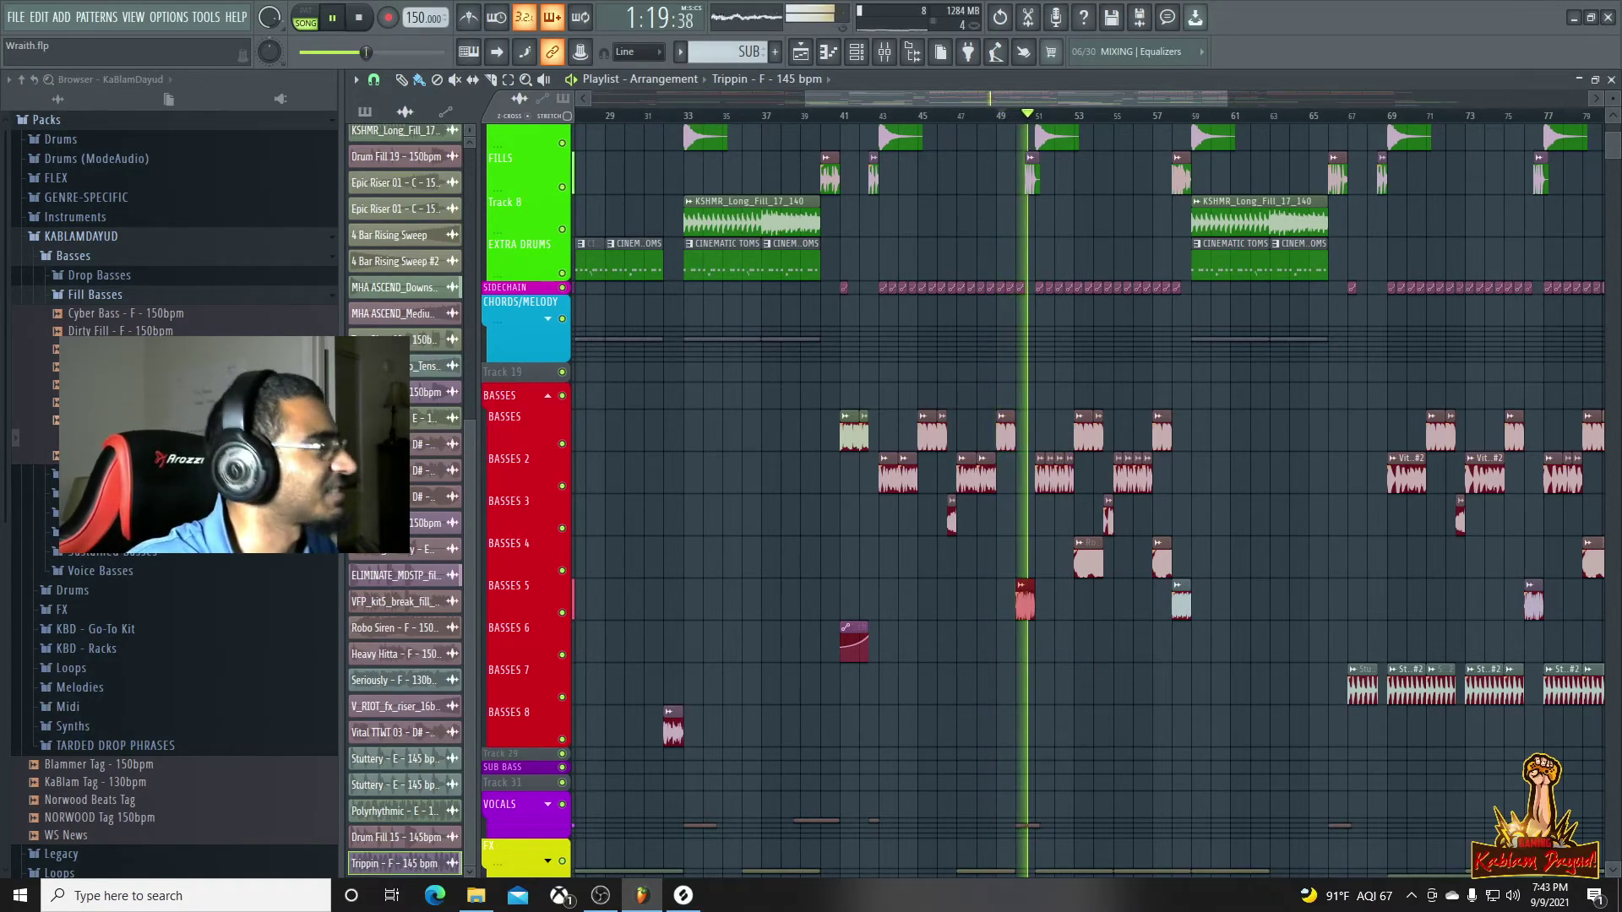
key(space)
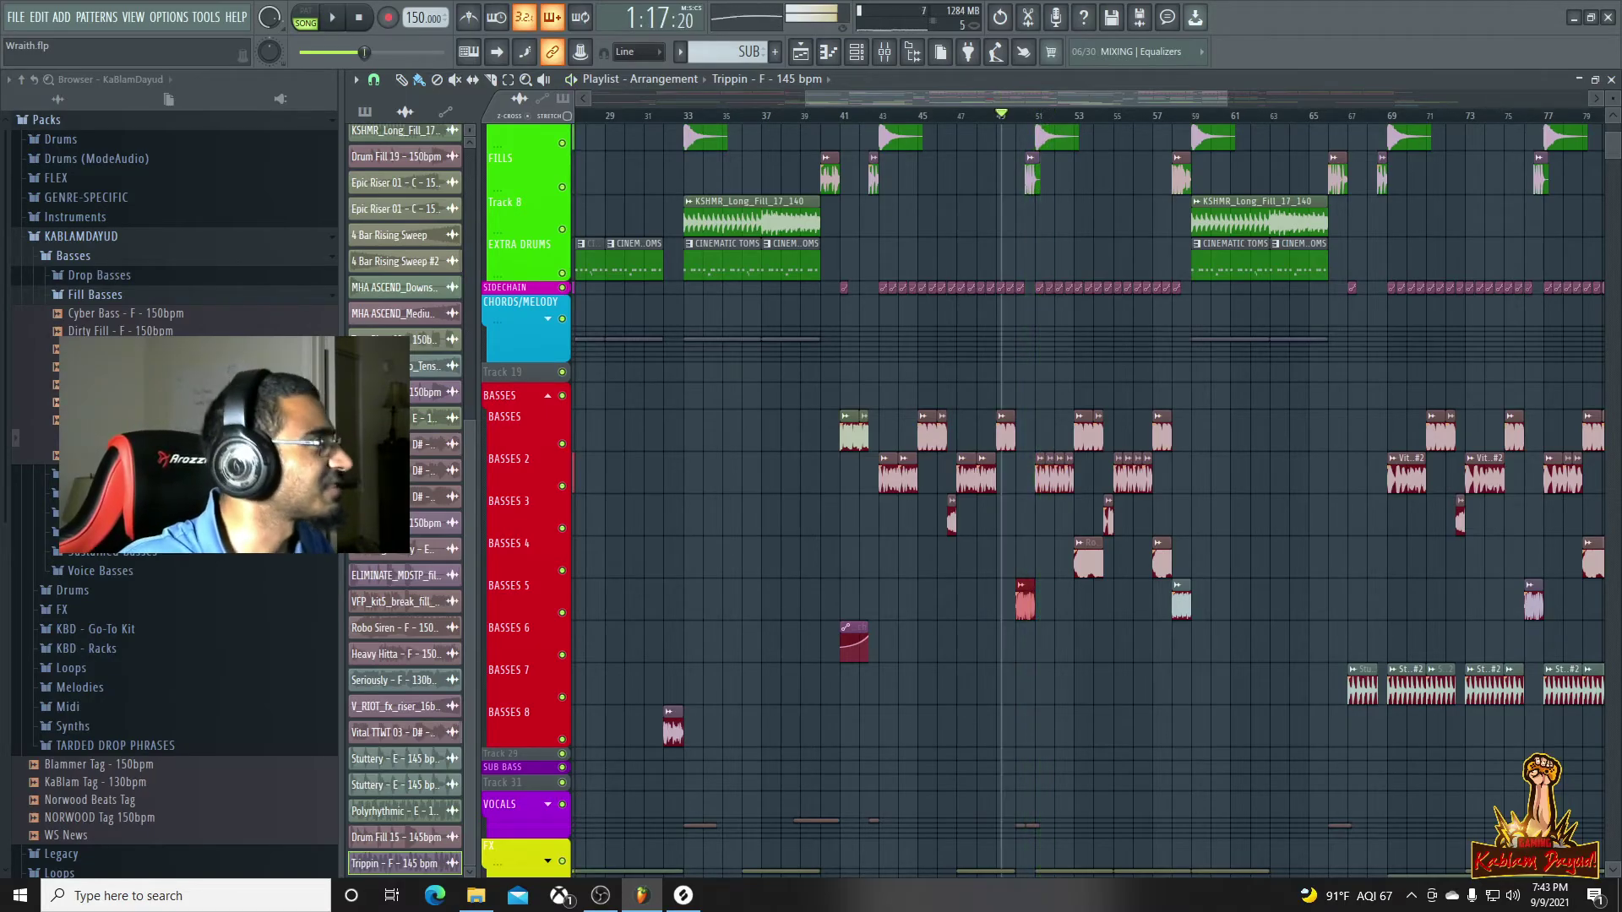
Place the Rapid Fire - E - 150bpm sample at bar 50 on the BASSES 5 track and play it in the first drop
drag(127, 384, 893, 670)
drag(1012, 692, 1017, 691)
key(space)
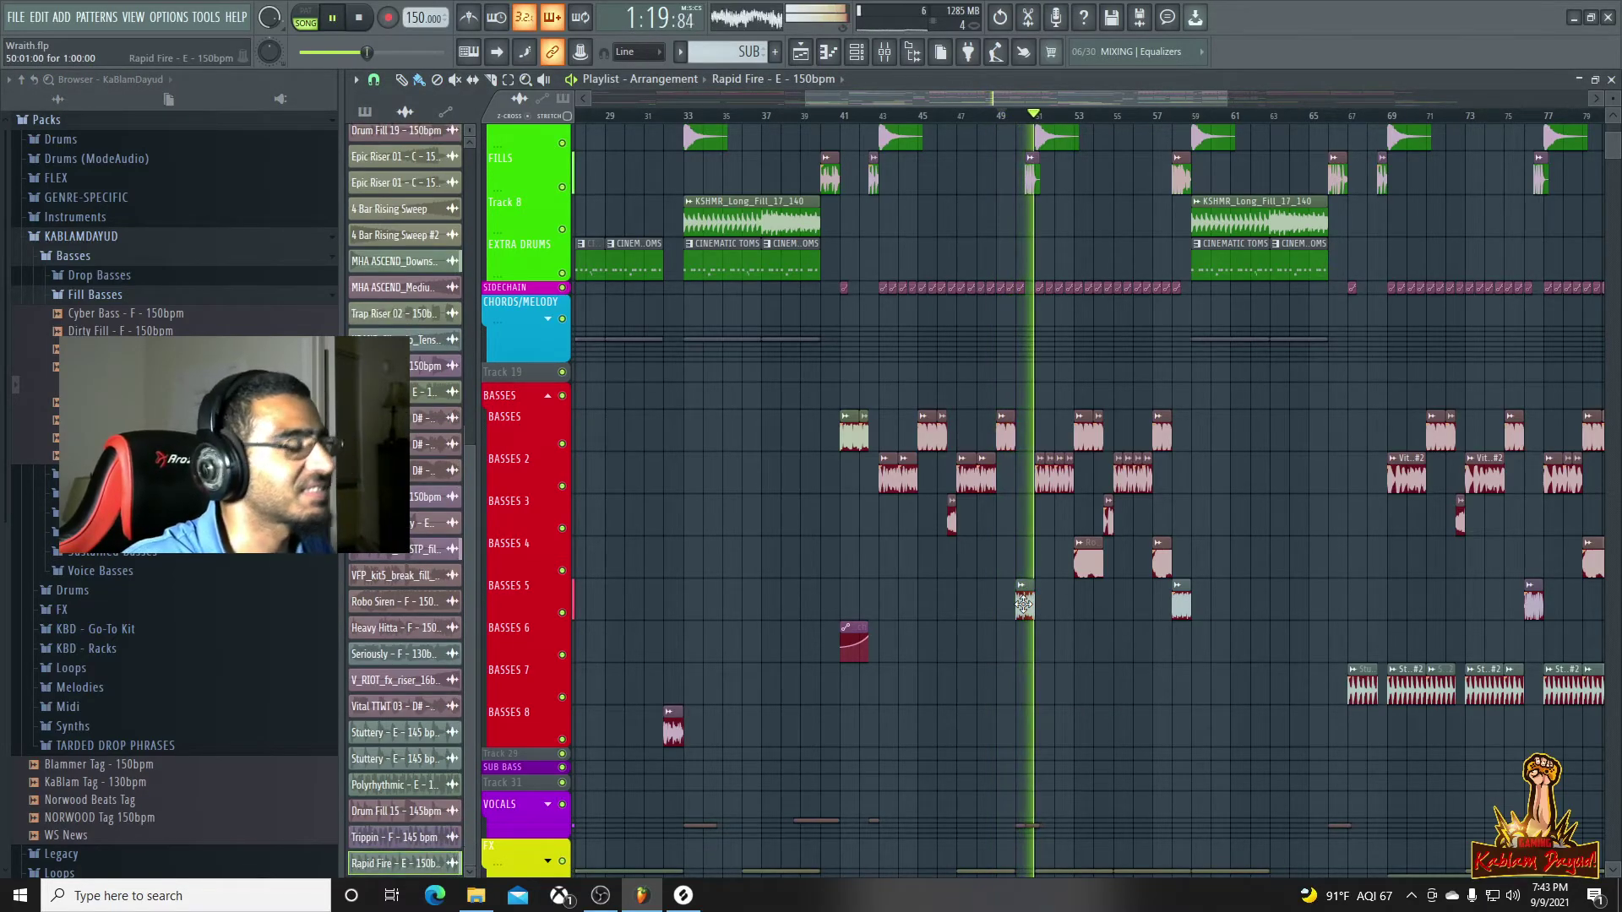
click(1000, 115)
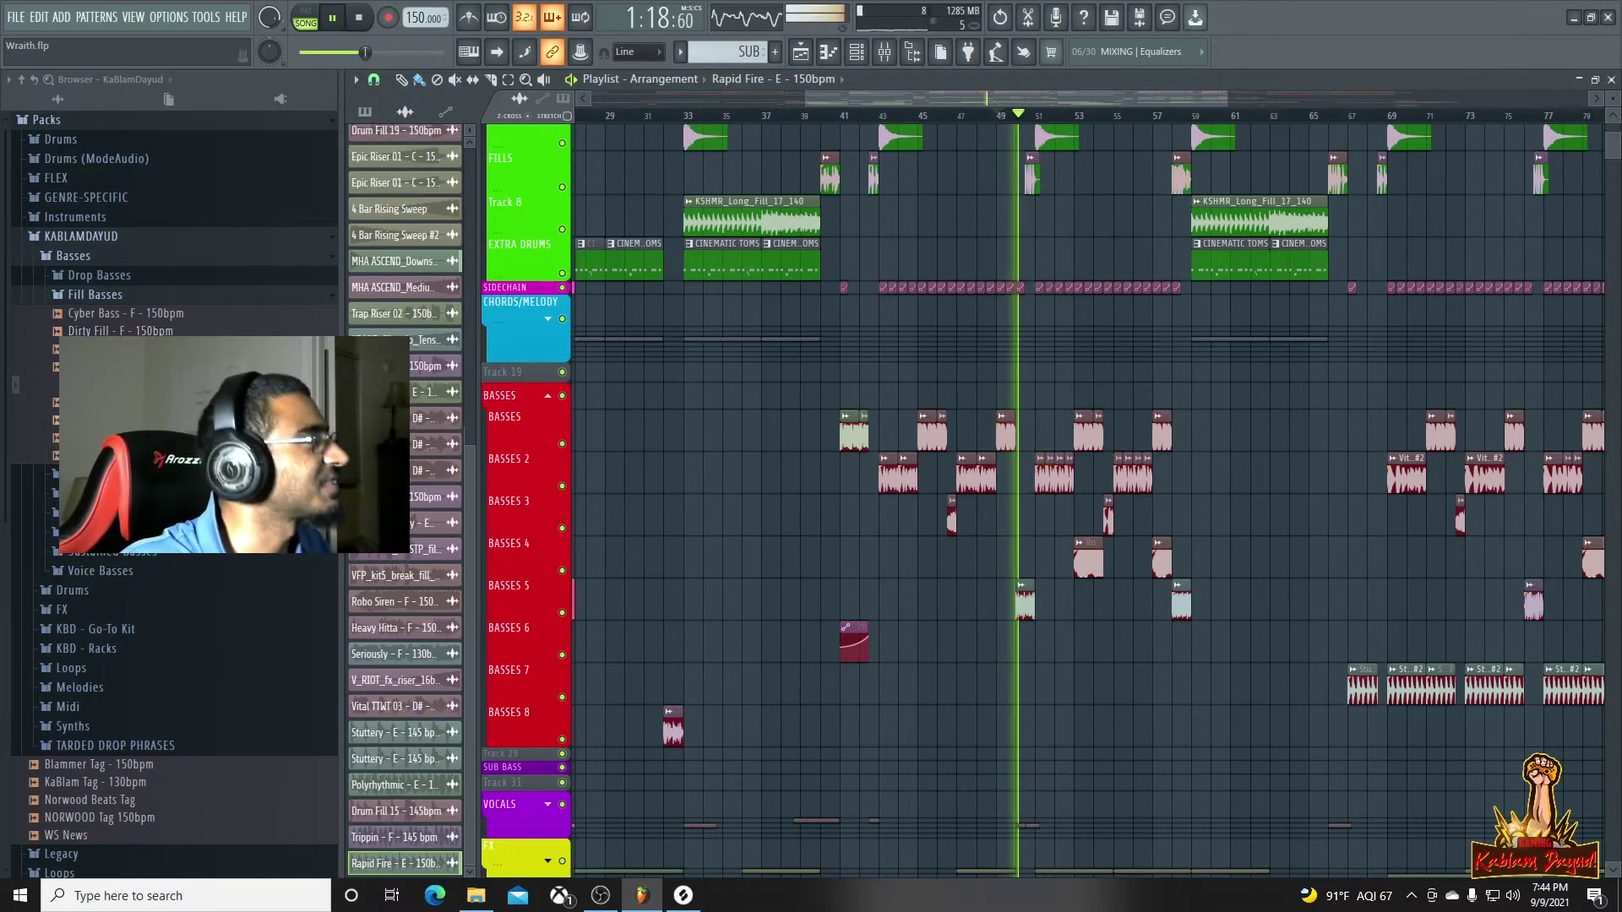
key(space)
Open the Rapid Fire clip's channel settings and select the range from bar 50 to bar 51 for playback
double_click(1023, 603)
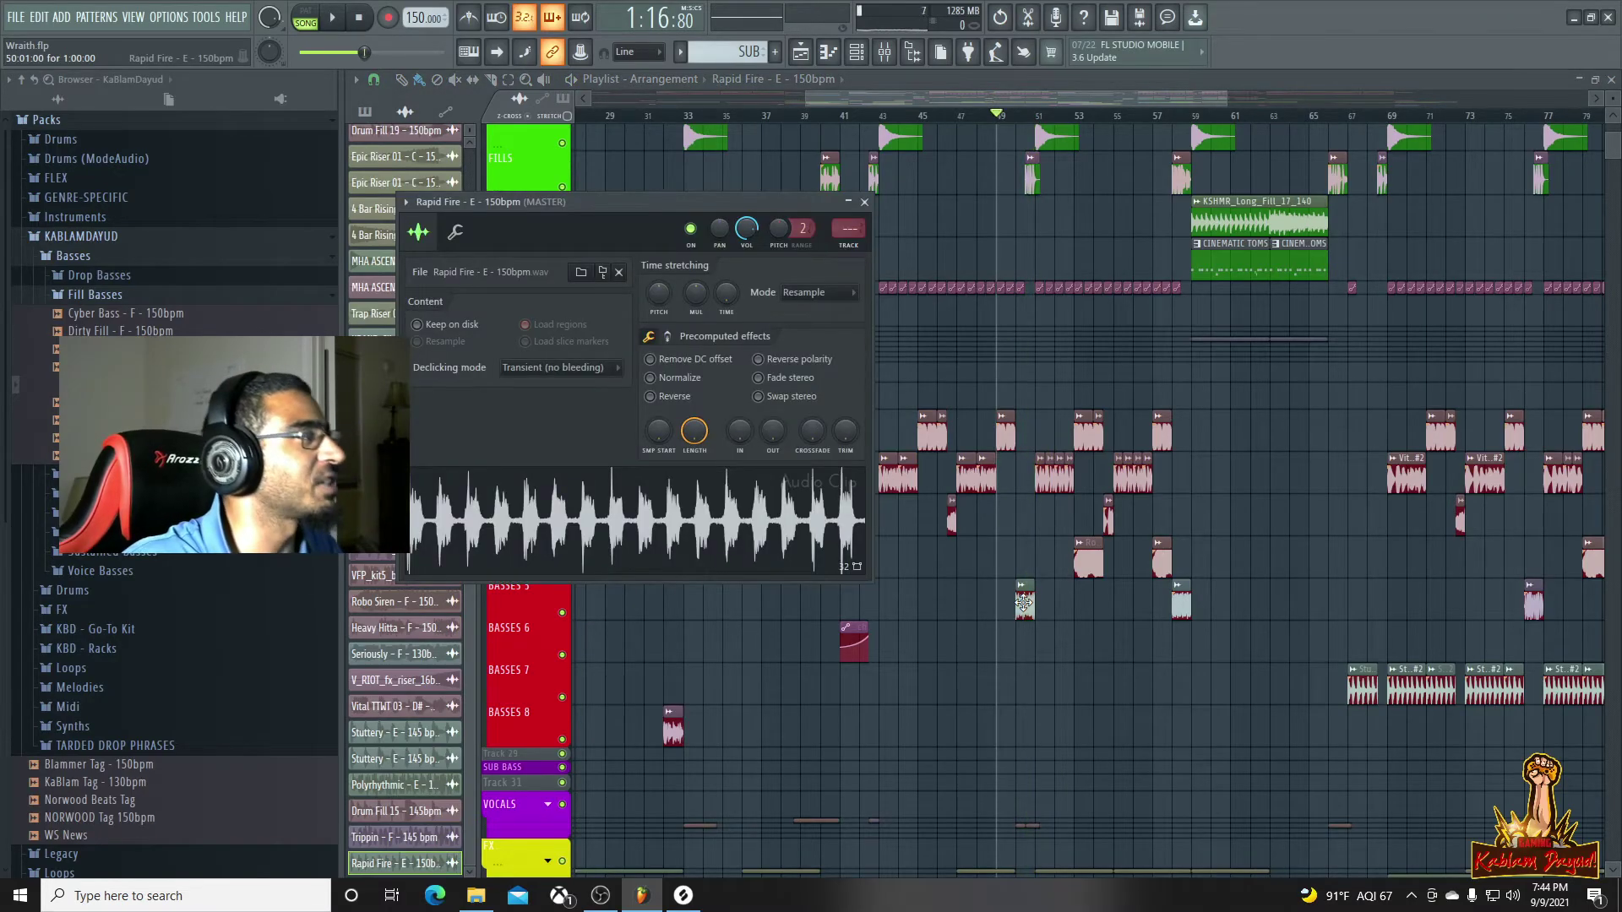
scroll(1042, 430, up, 5)
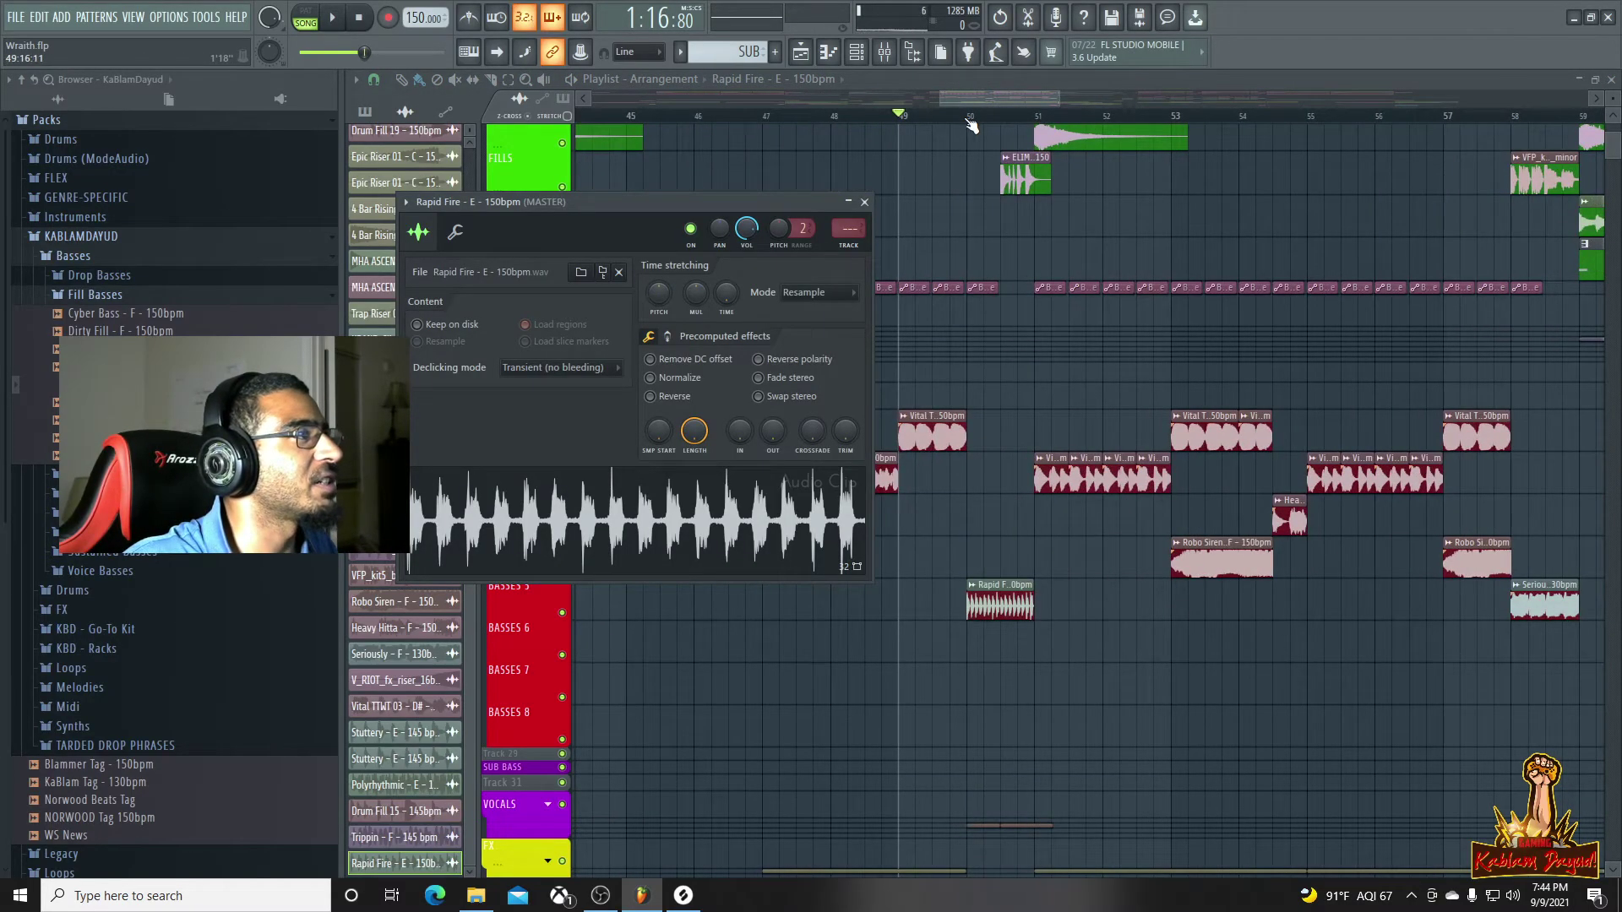
drag(974, 120, 1031, 120)
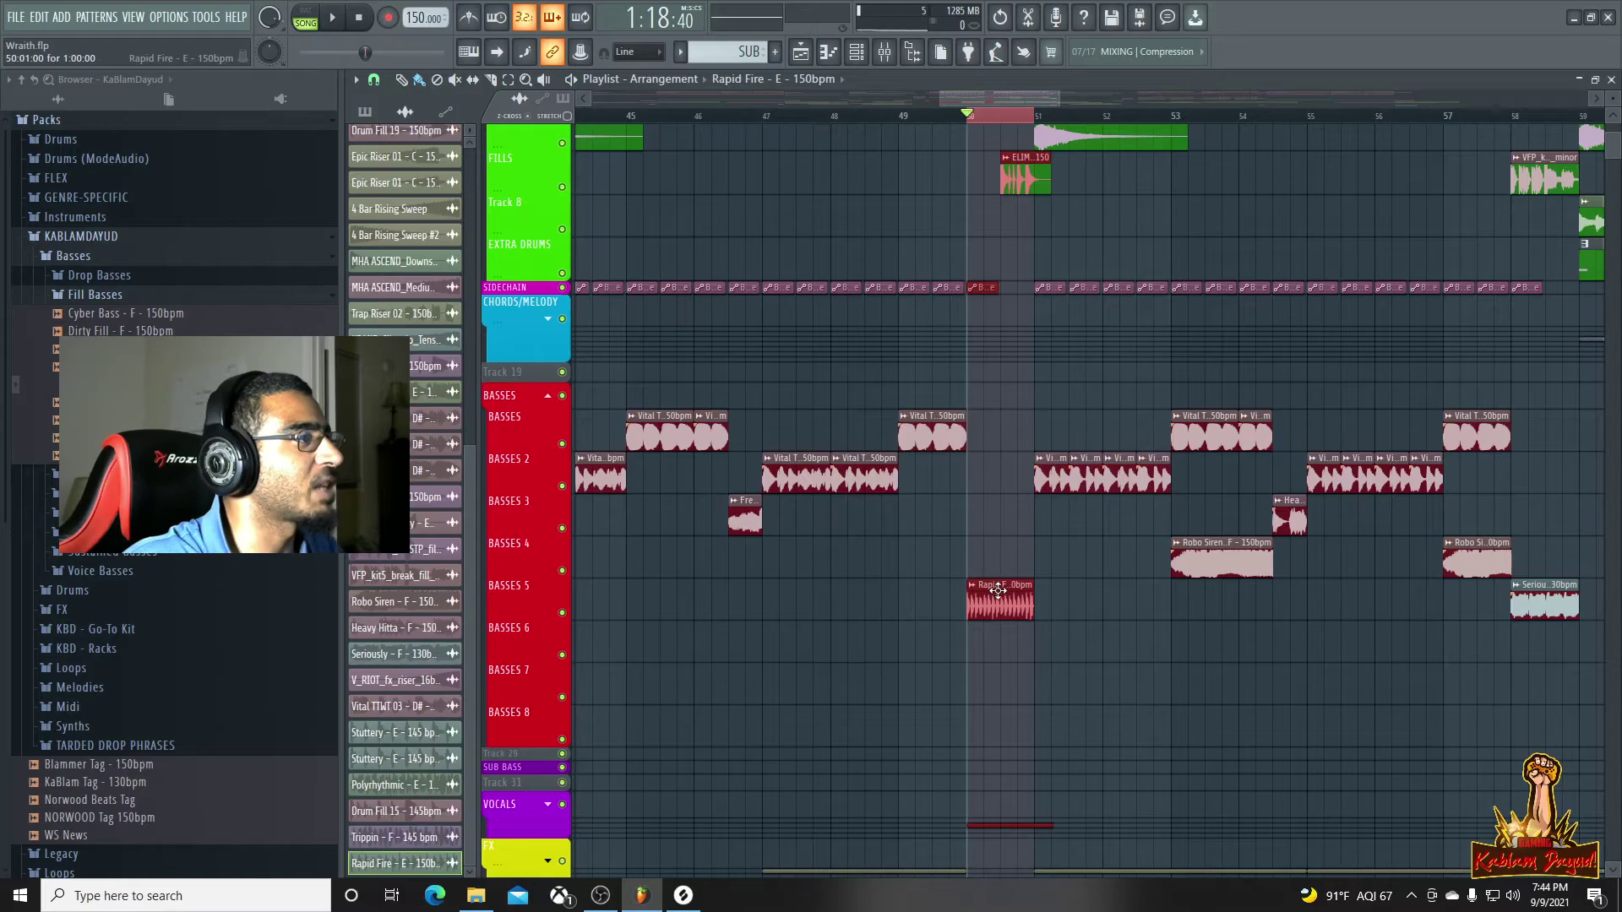
Set the Rapid Fire channel's pitch range to 24 and its time-stretching mode to Stretch, and play the selected bar
double_click(999, 589)
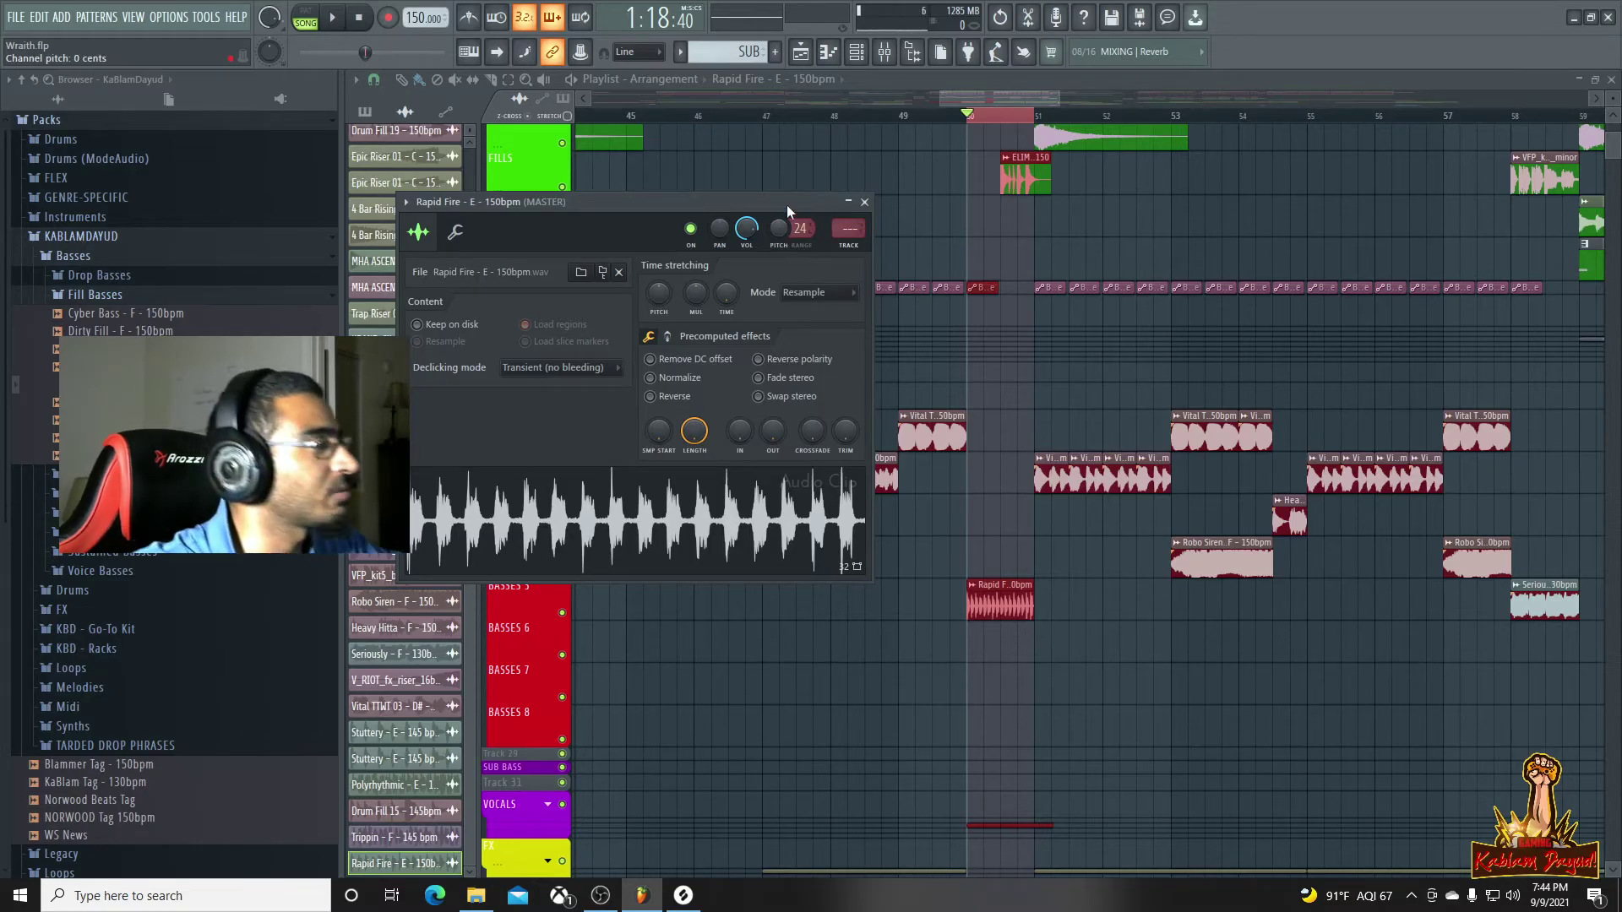
click(818, 296)
click(815, 341)
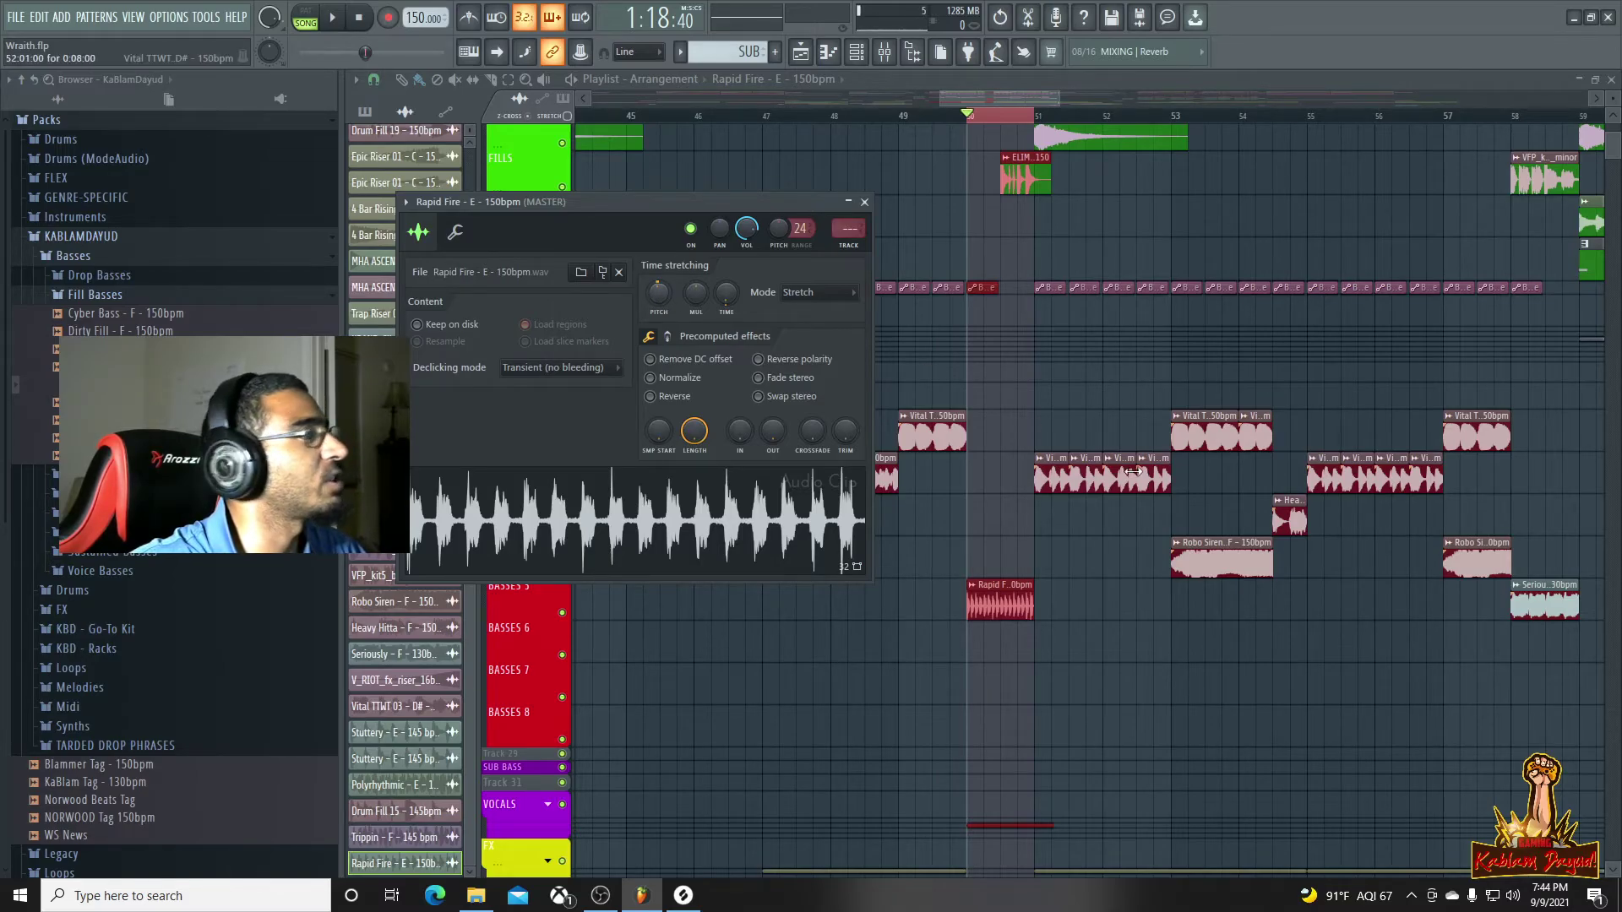
key(space)
key(space)
key(space)
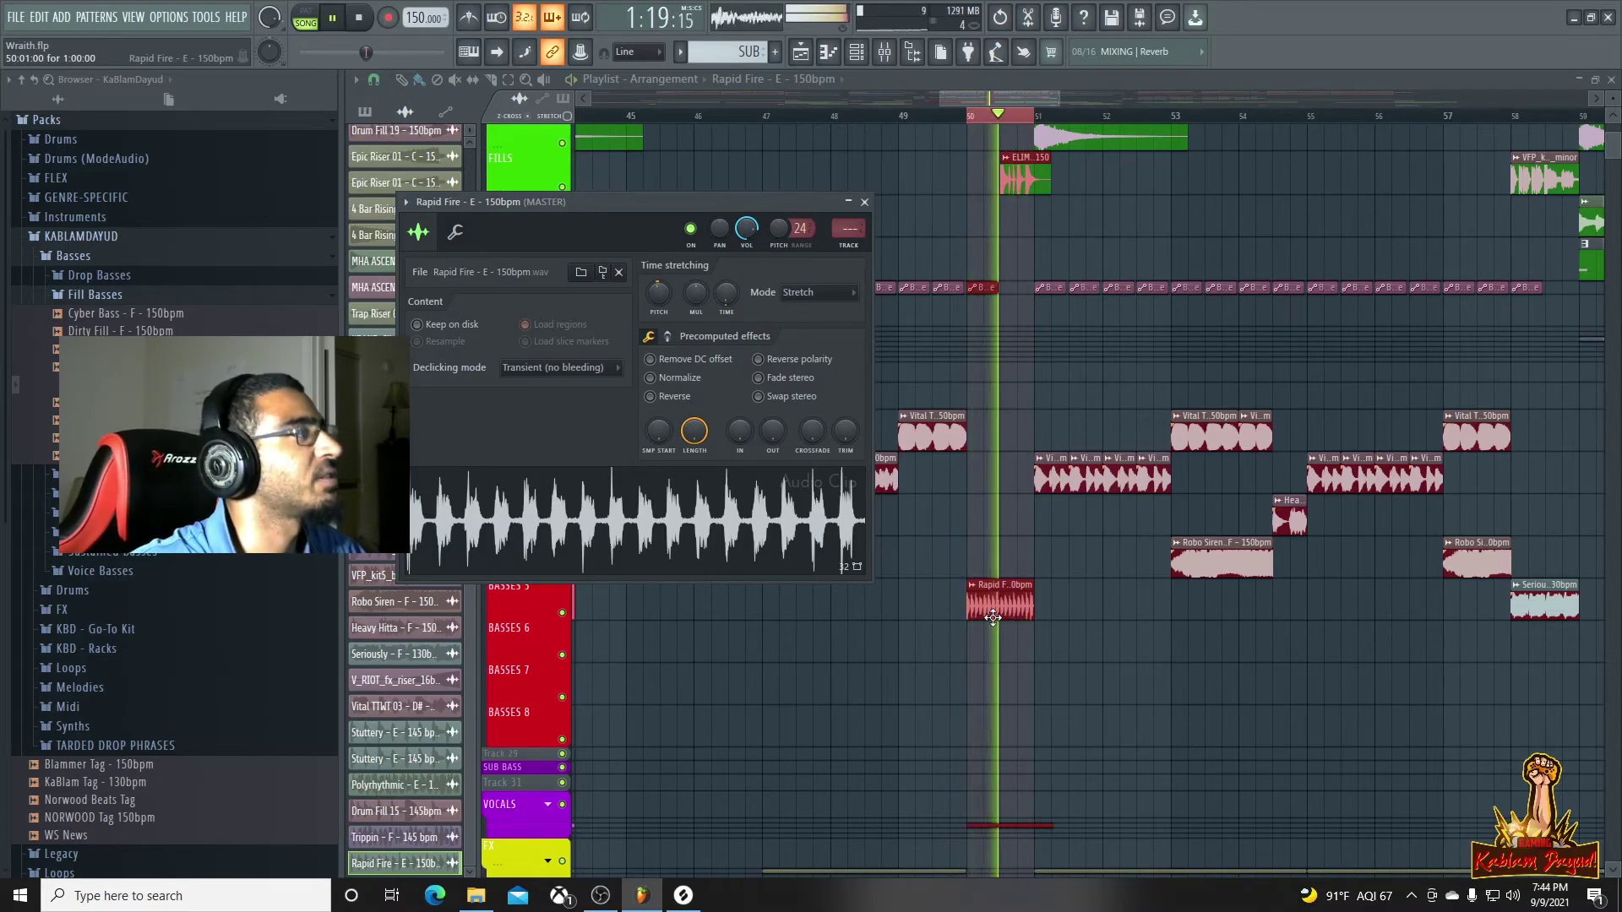
Create a pitch automation clip for the Rapid Fire channel at bar 50, make it fall across the bar, and play it
key(space)
right_click(782, 237)
click(845, 367)
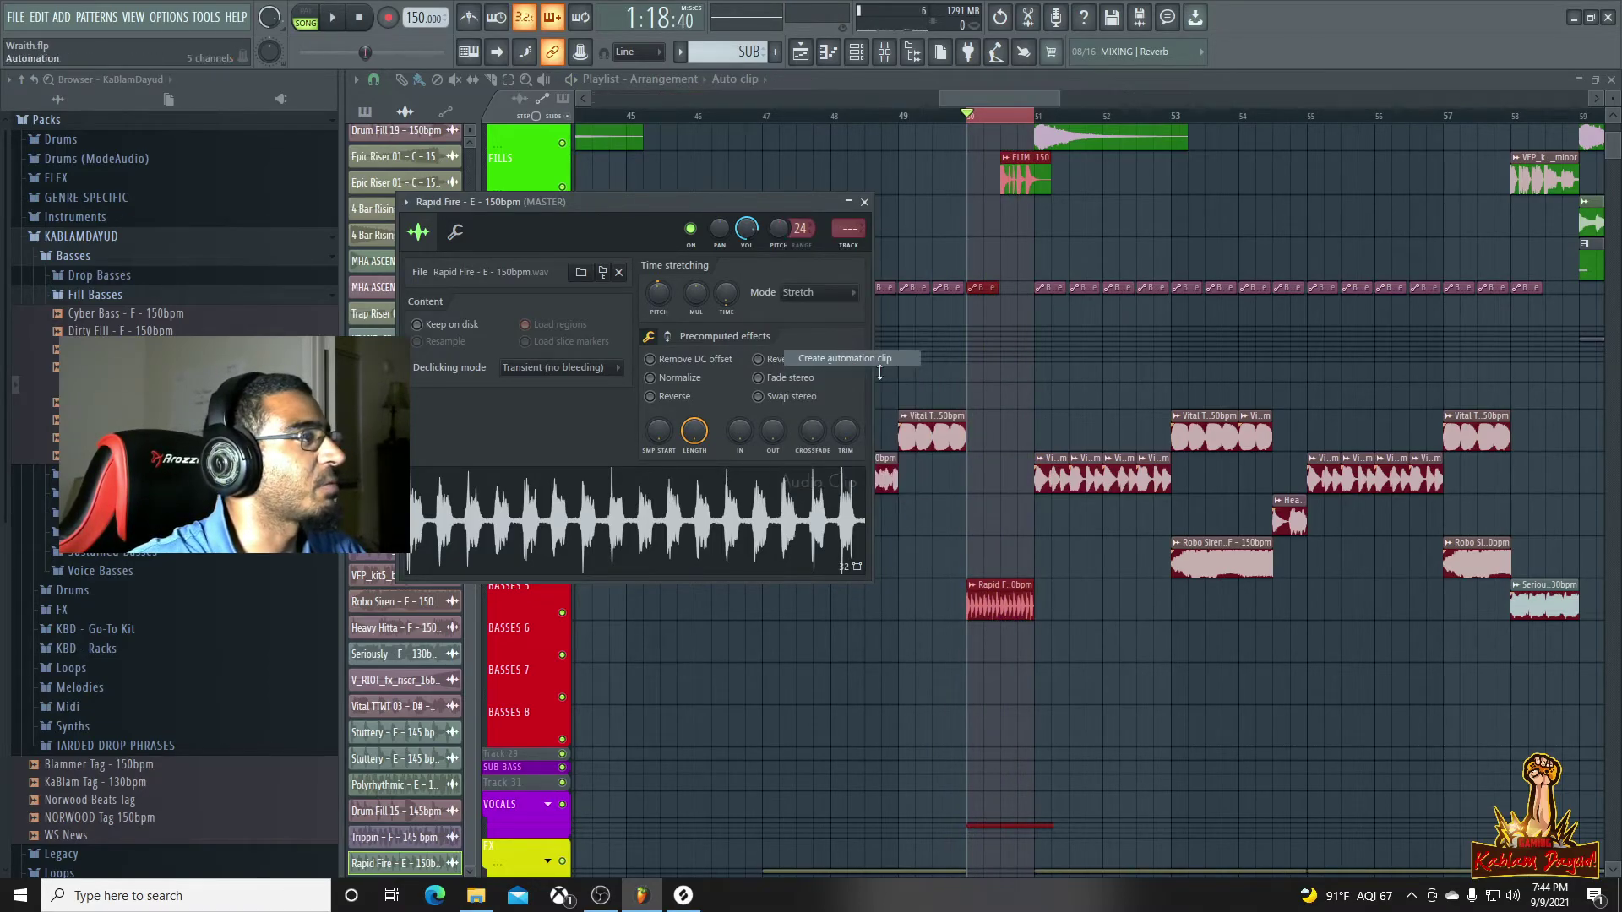
key(space)
drag(971, 164, 1023, 186)
key(space)
key(space)
key(space)
key(space)
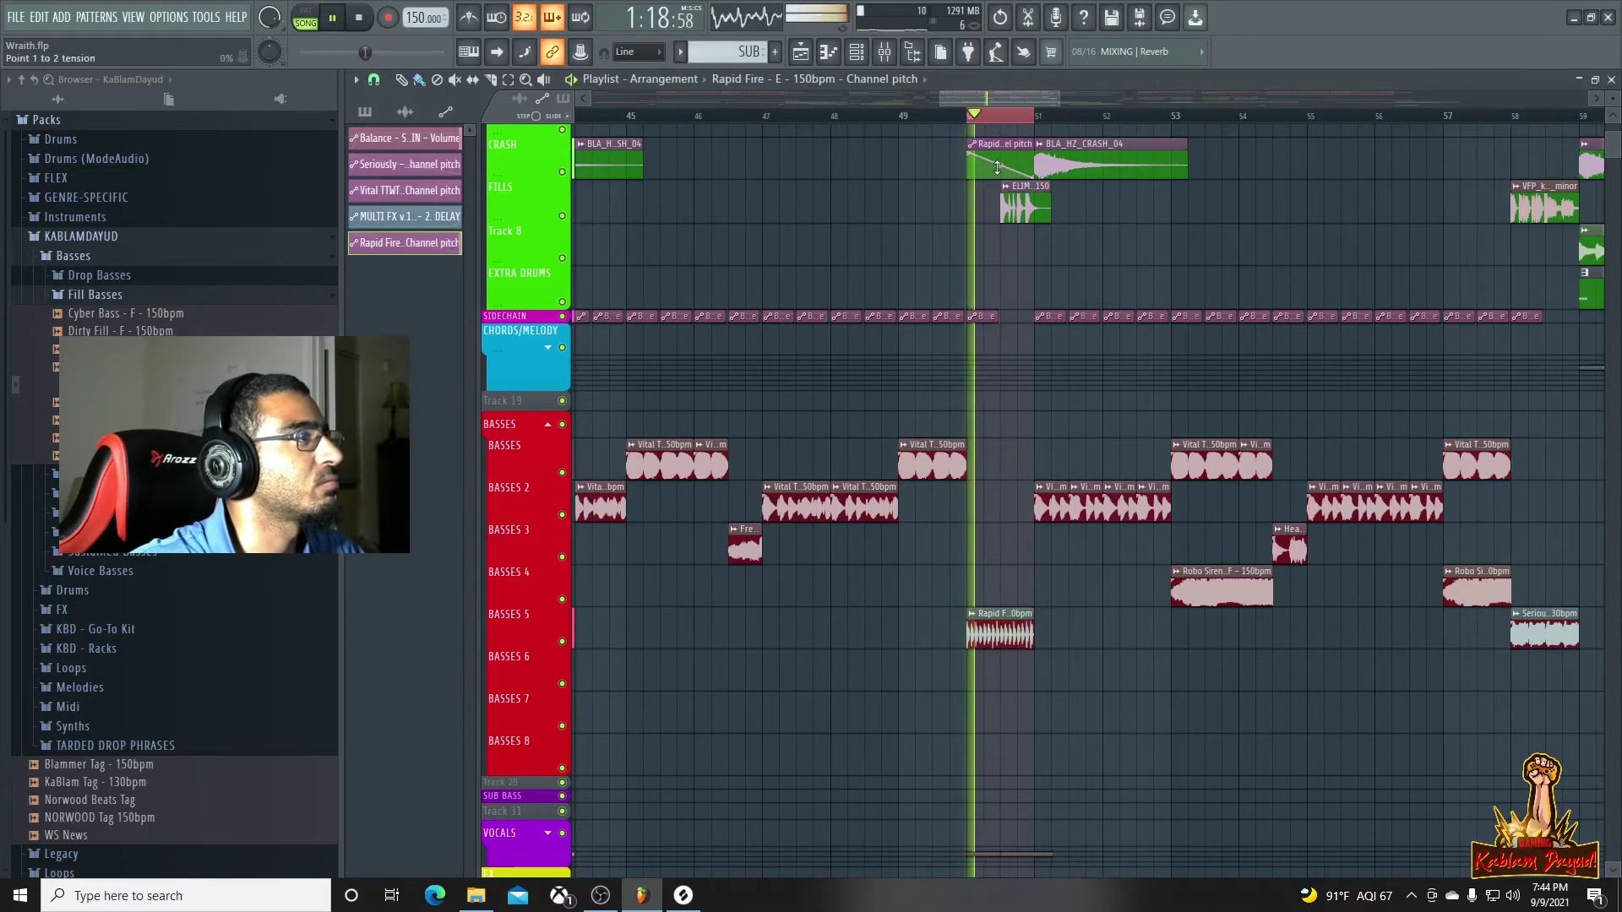
key(space)
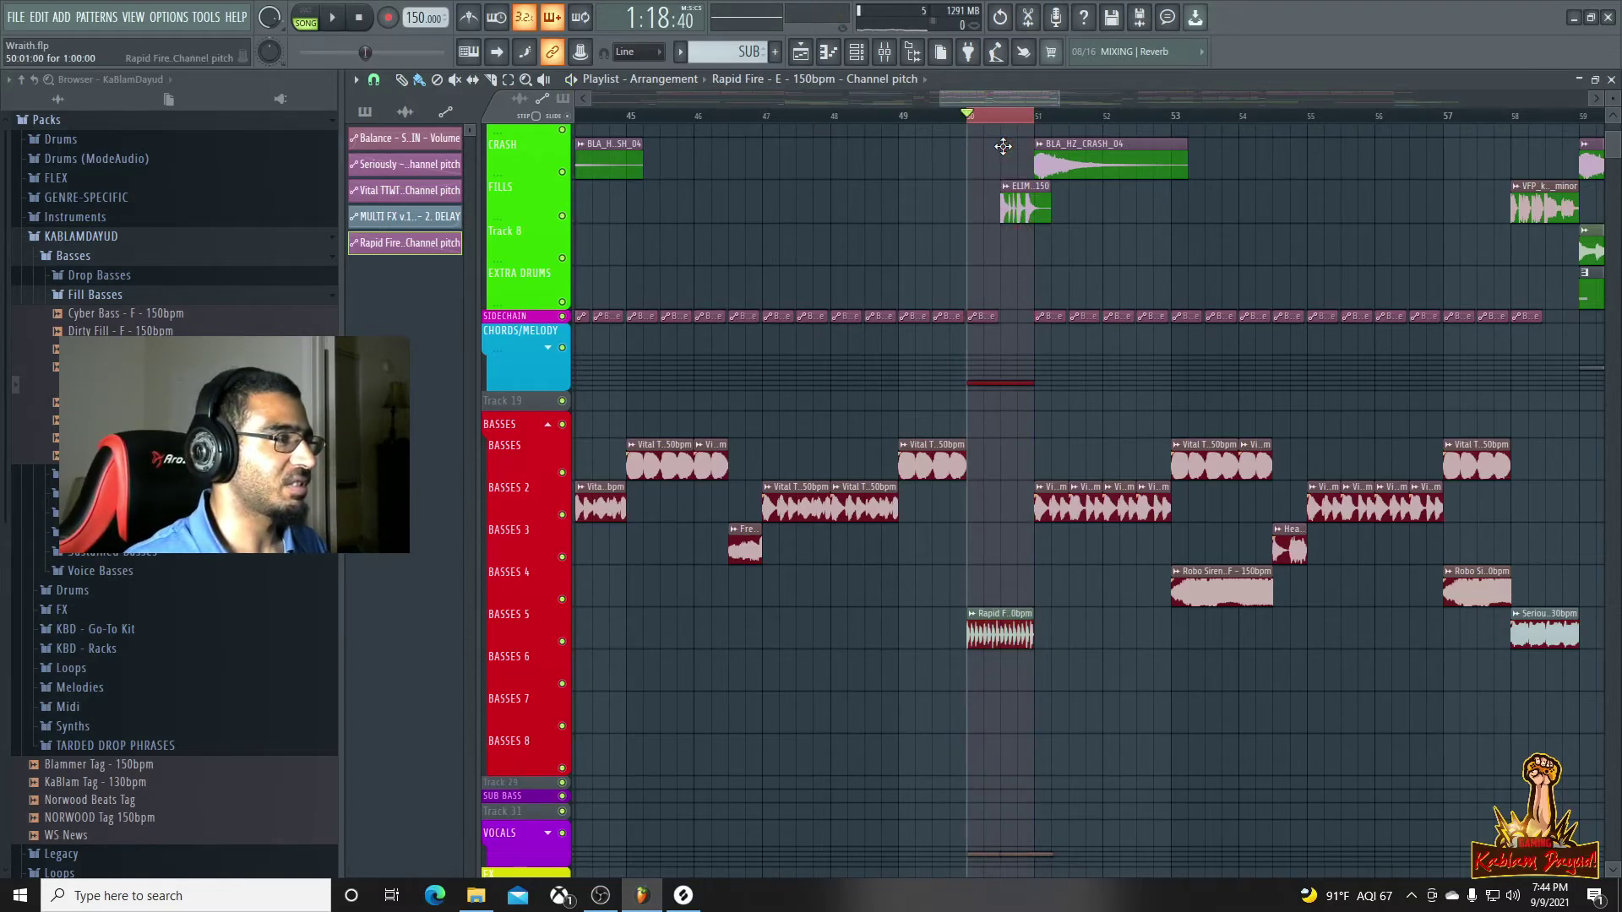
Move the Rapid Fire pitch automation clip to the AUTOMATION track holding the Seriously pitch clip, and play bar 50
scroll(1003, 146, down, 10)
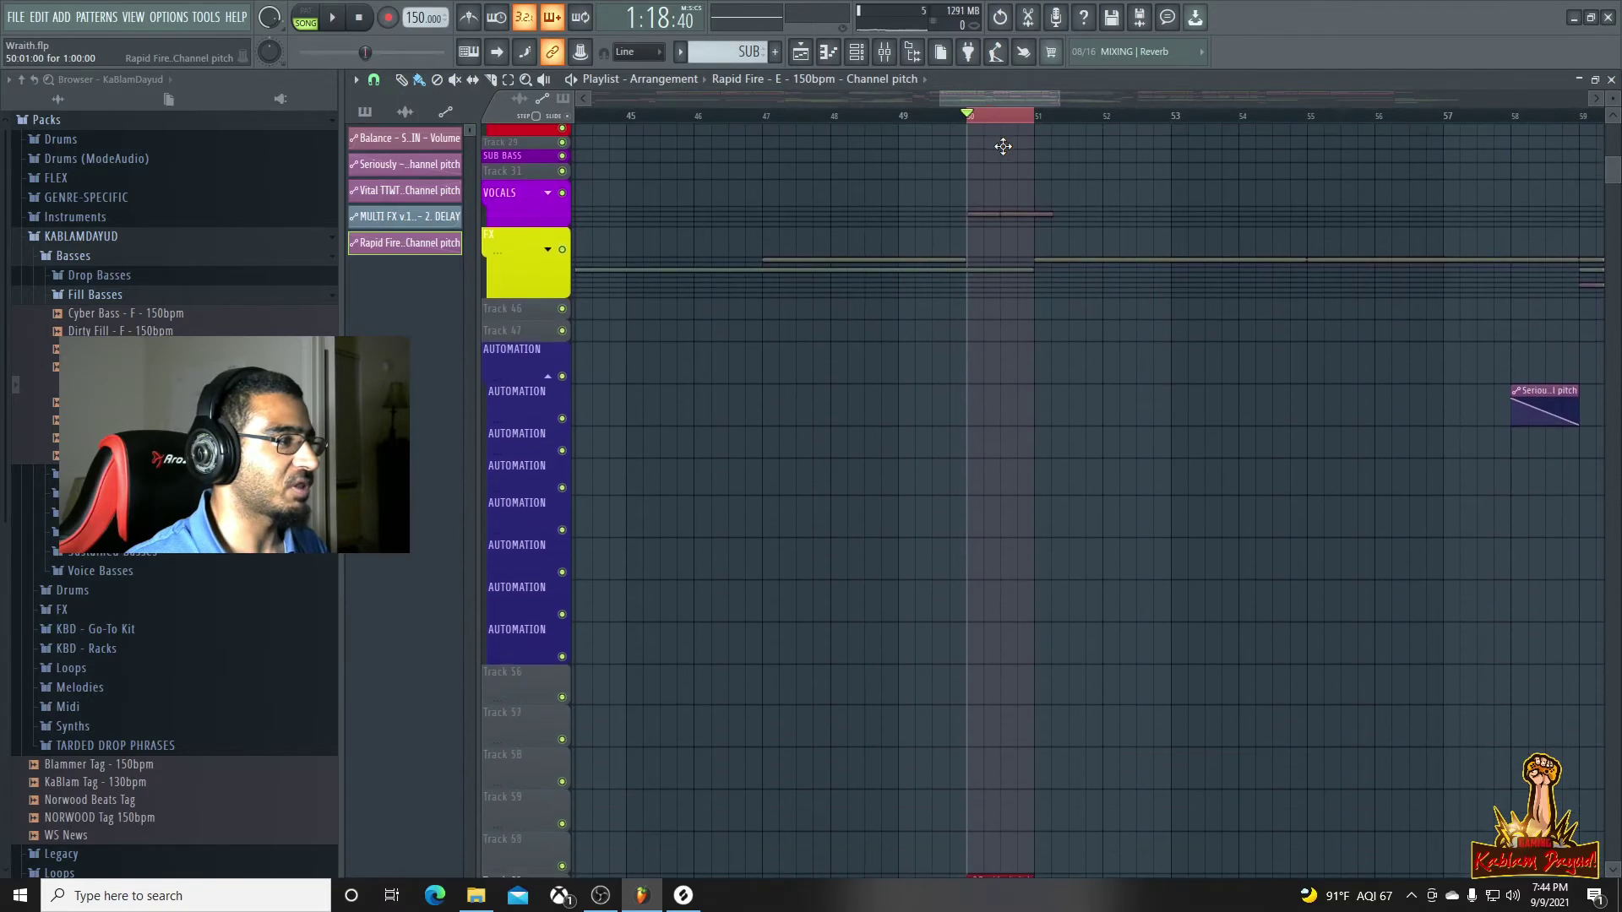
key(shift+Up)
key(shift+Up)
key(shift+Up)
key(shift+Up)
key(shift+Up)
key(shift+Up)
key(shift+Up)
key(shift+Up)
key(shift+Up)
key(shift+Up)
key(shift+Up)
key(shift+Up)
key(shift+Up)
key(shift+Down)
key(space)
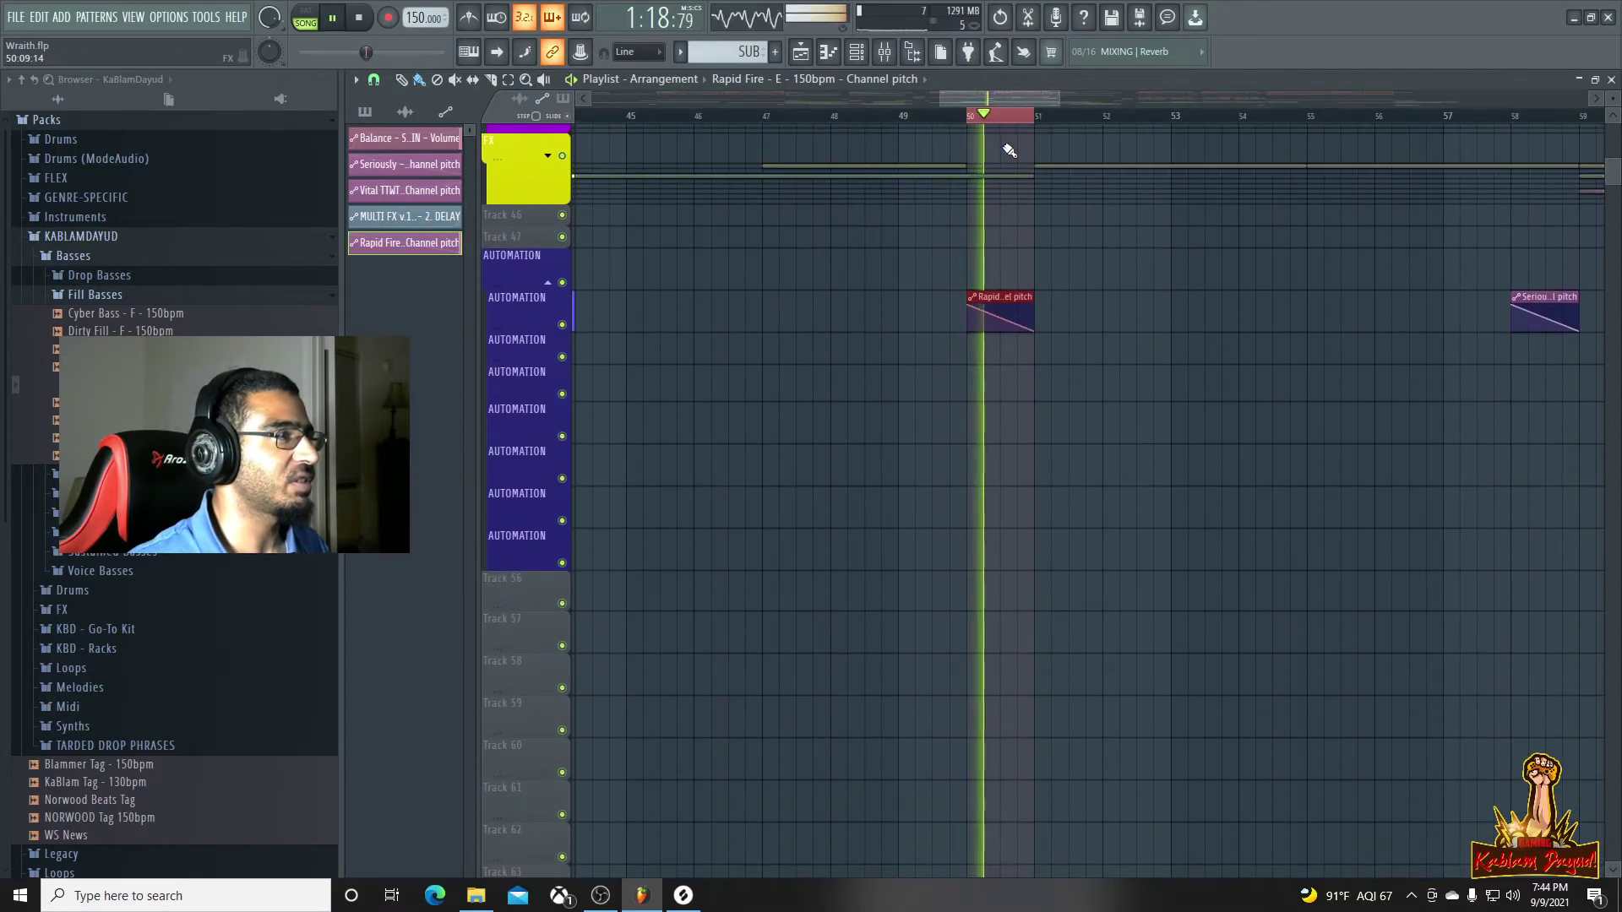
Play the first drop onward from bar 50 and review the bass arrangement across both drops
scroll(1043, 289, down, 2)
scroll(1072, 297, up, 10)
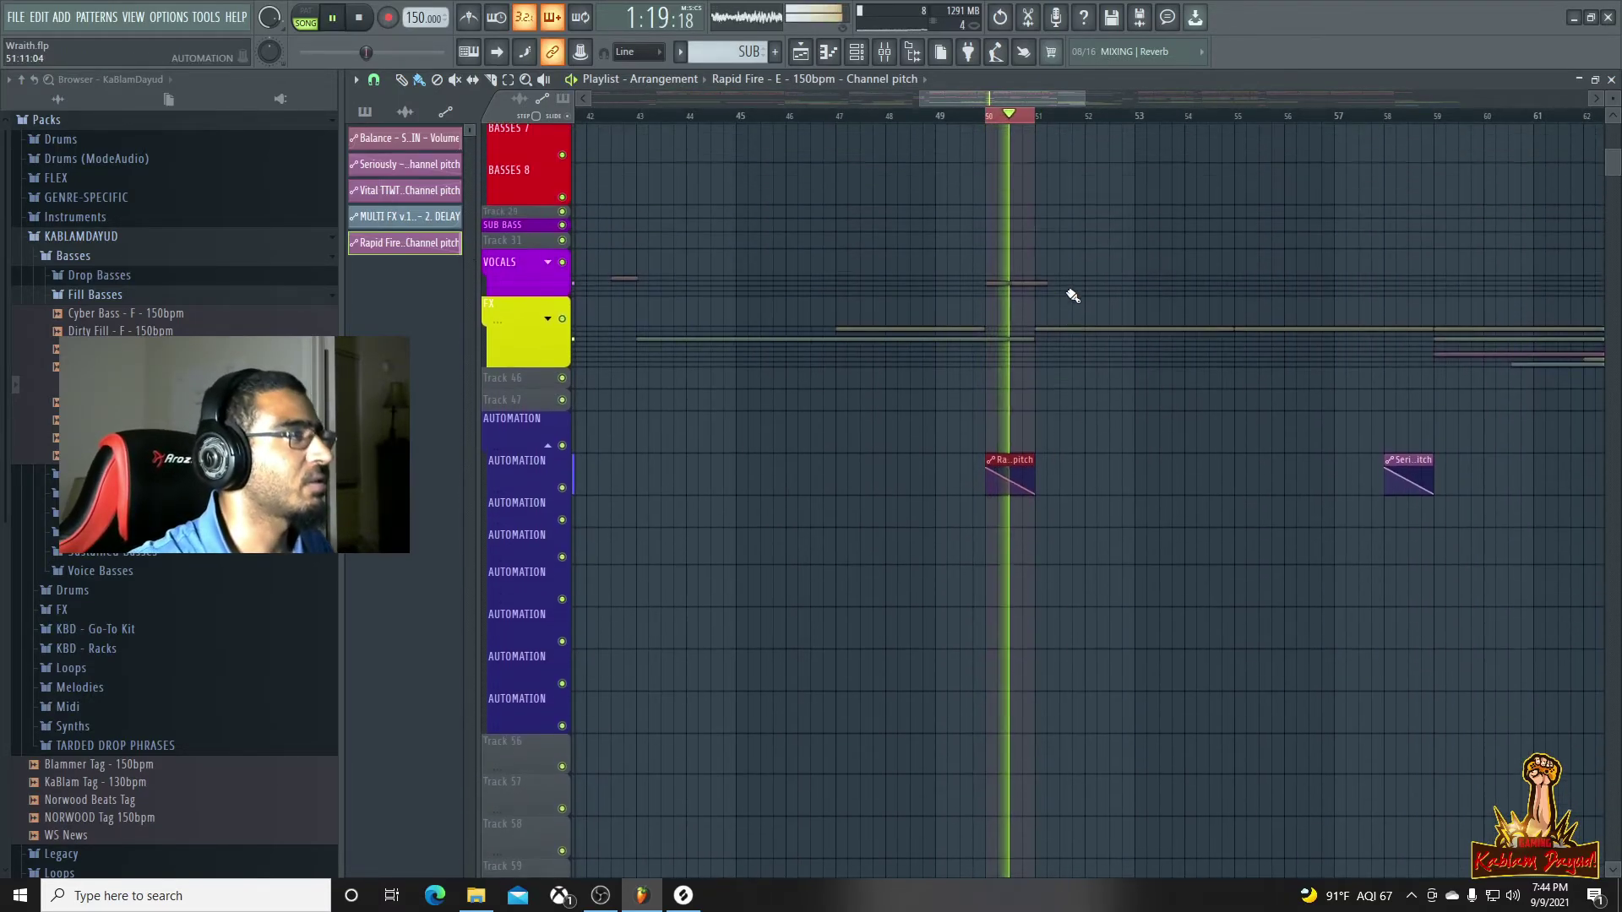
scroll(1072, 292, up, 4)
scroll(1073, 296, down, 5)
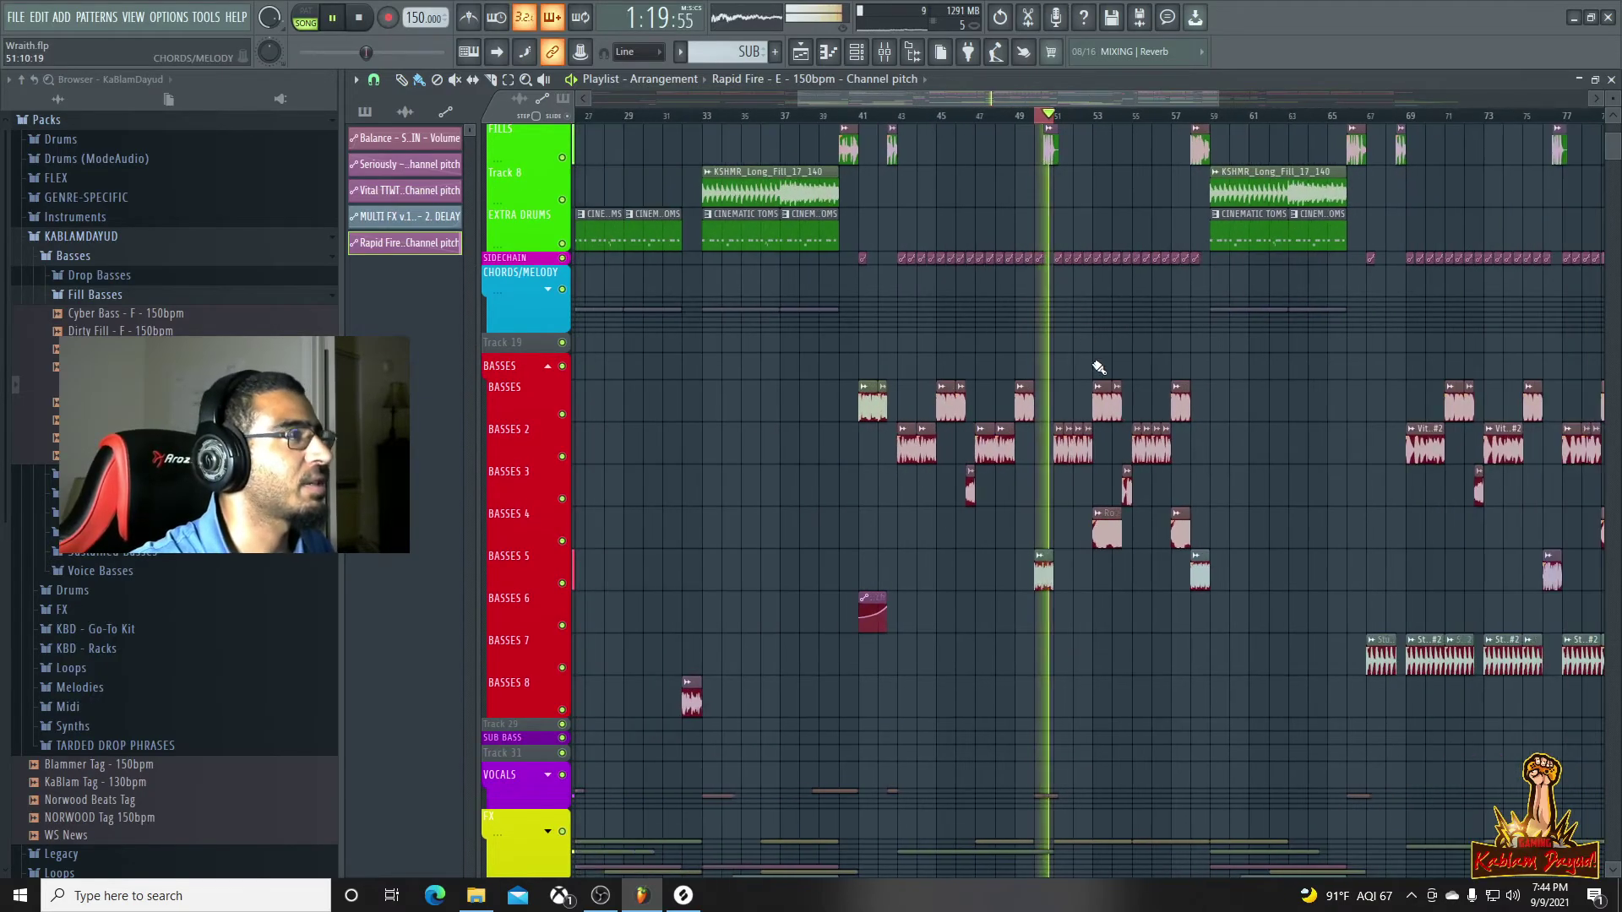
scroll(1169, 568, down, 2)
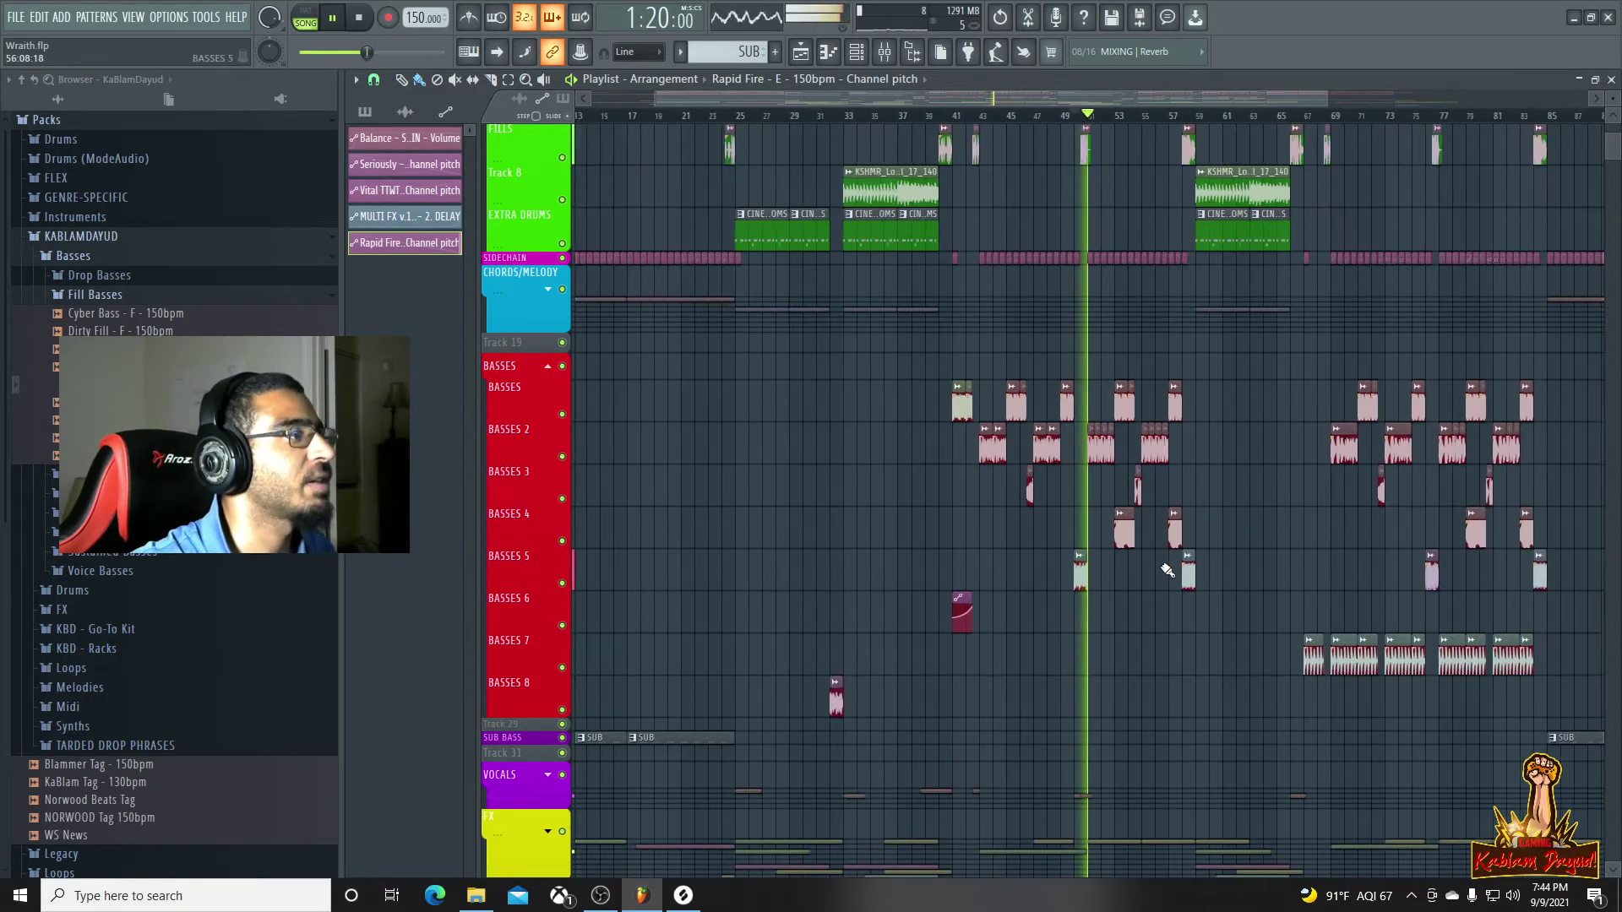
scroll(1309, 574, down, 1)
scroll(1393, 591, down, 4)
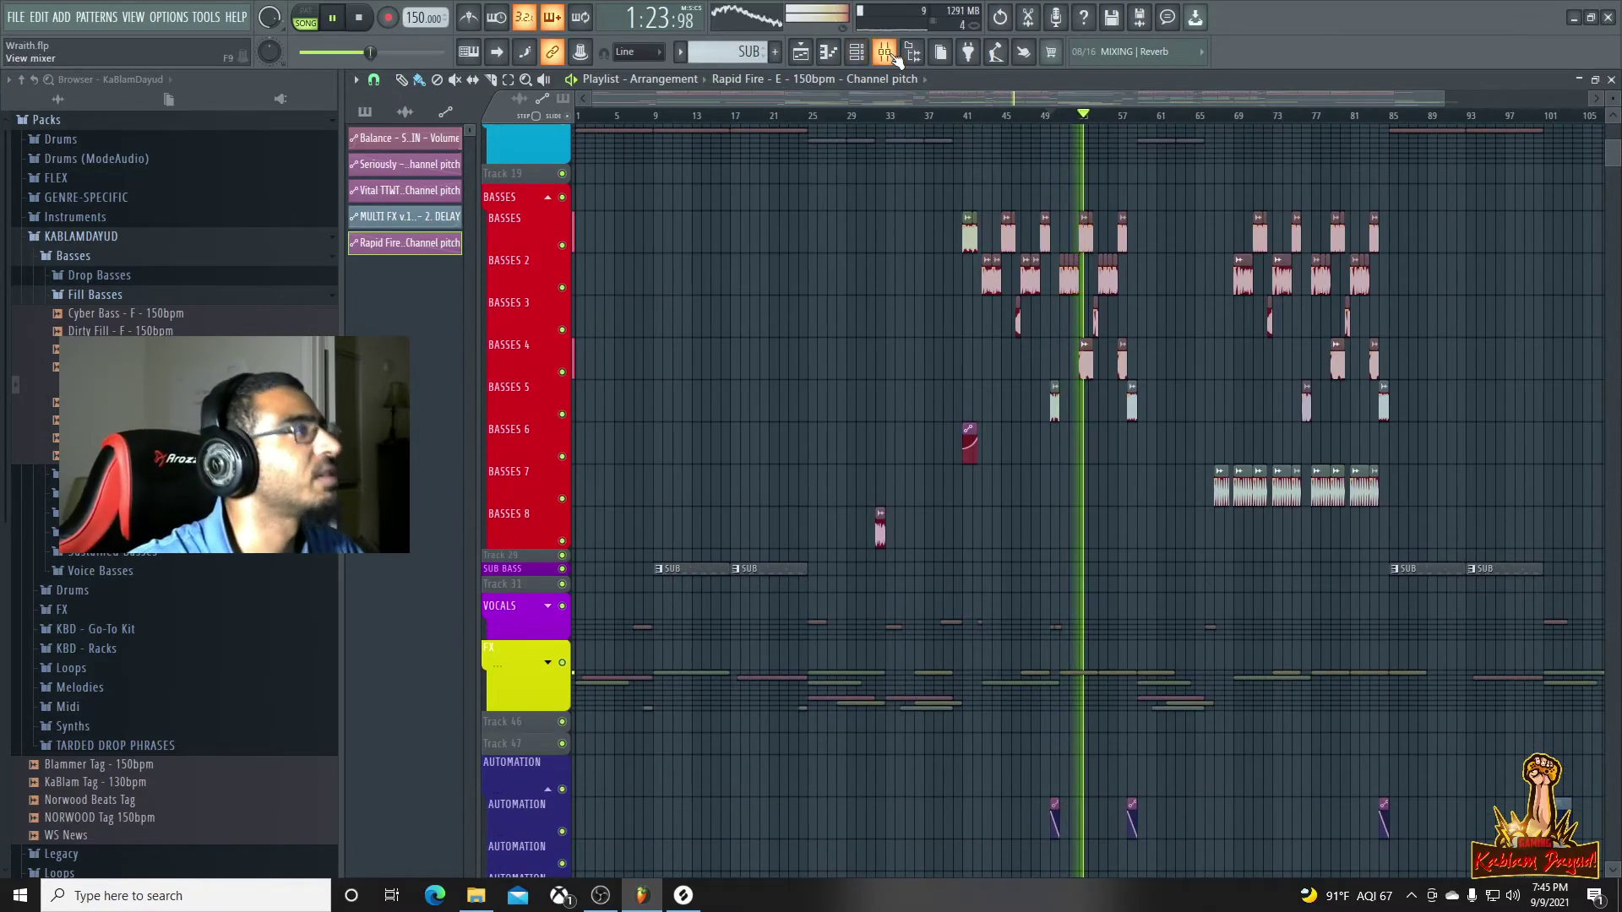
Open the mixer, select the BASSES bus on track 32, and stop playback
key(F9)
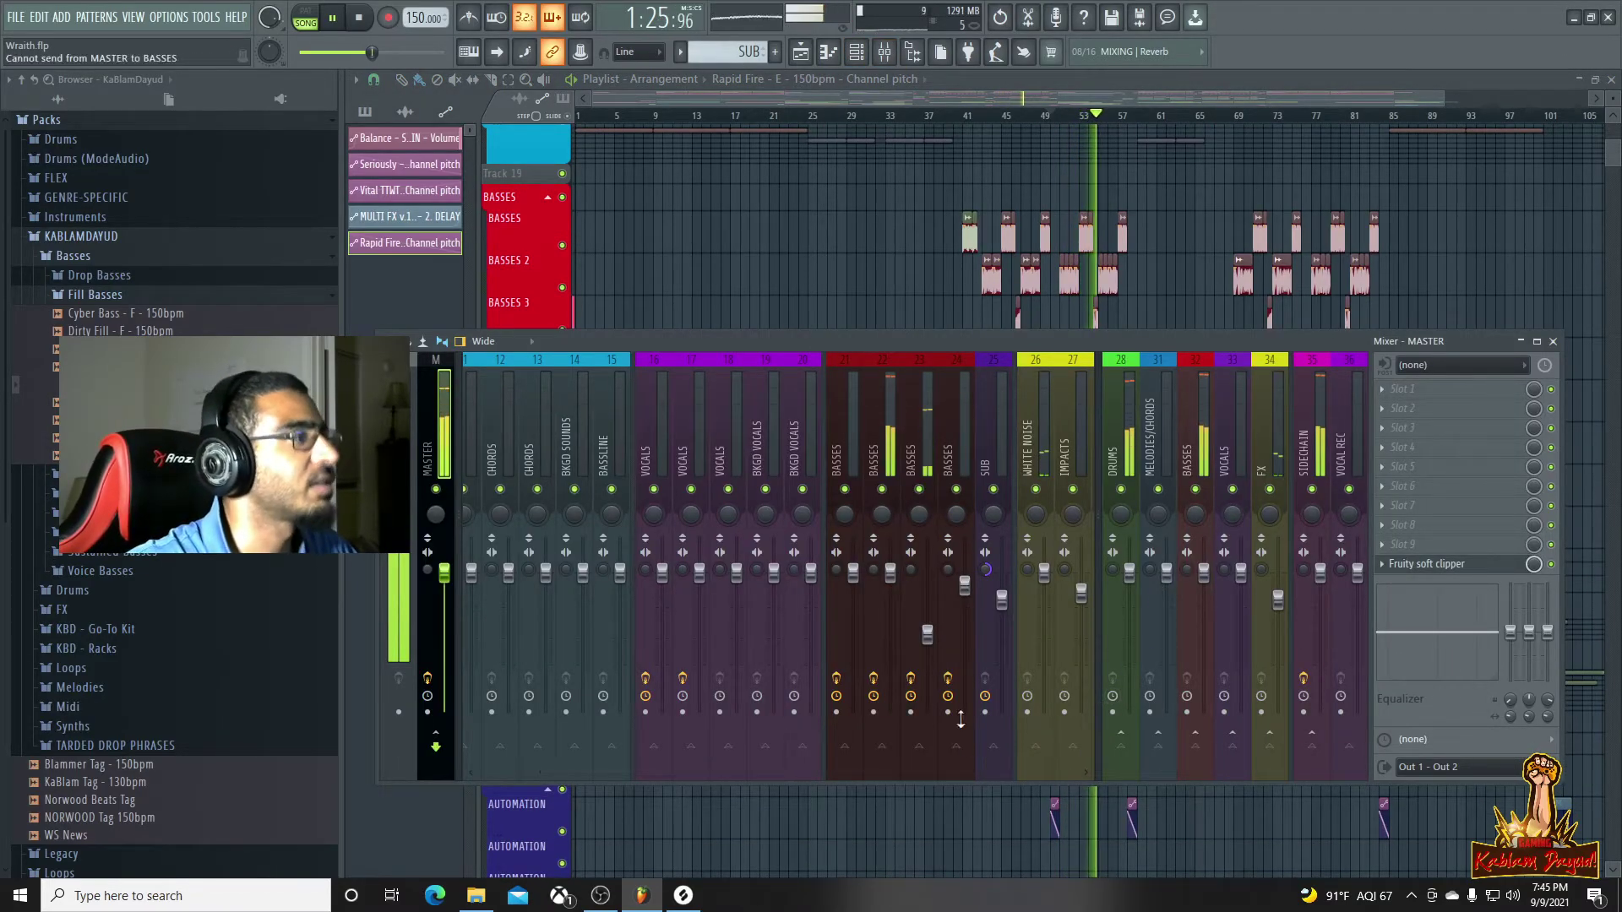
click(1208, 510)
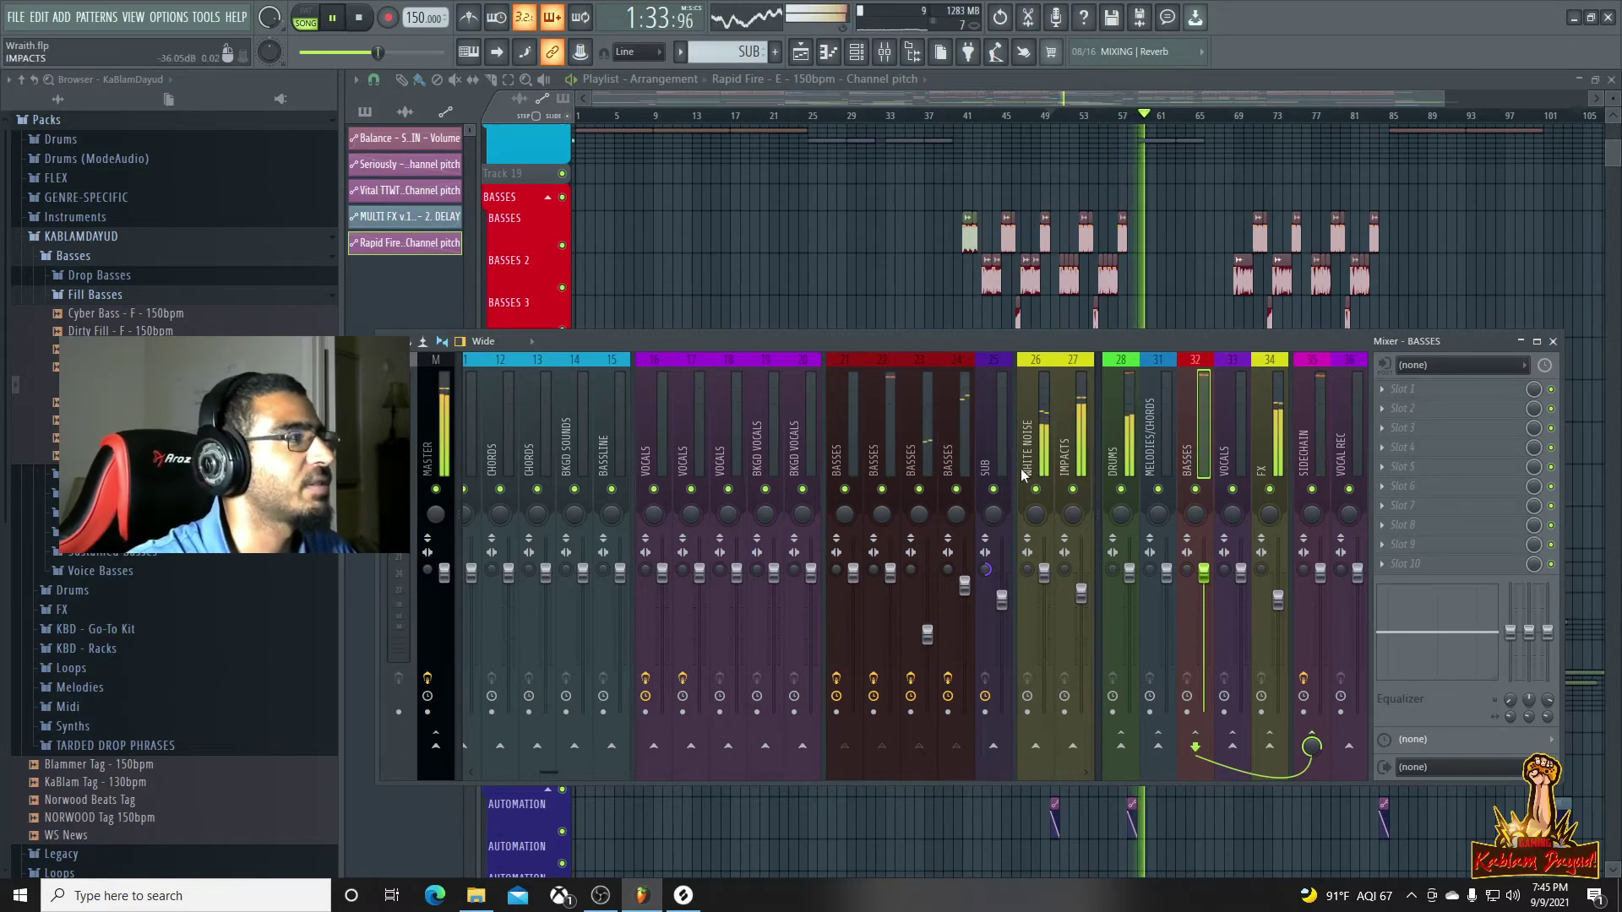
key(space)
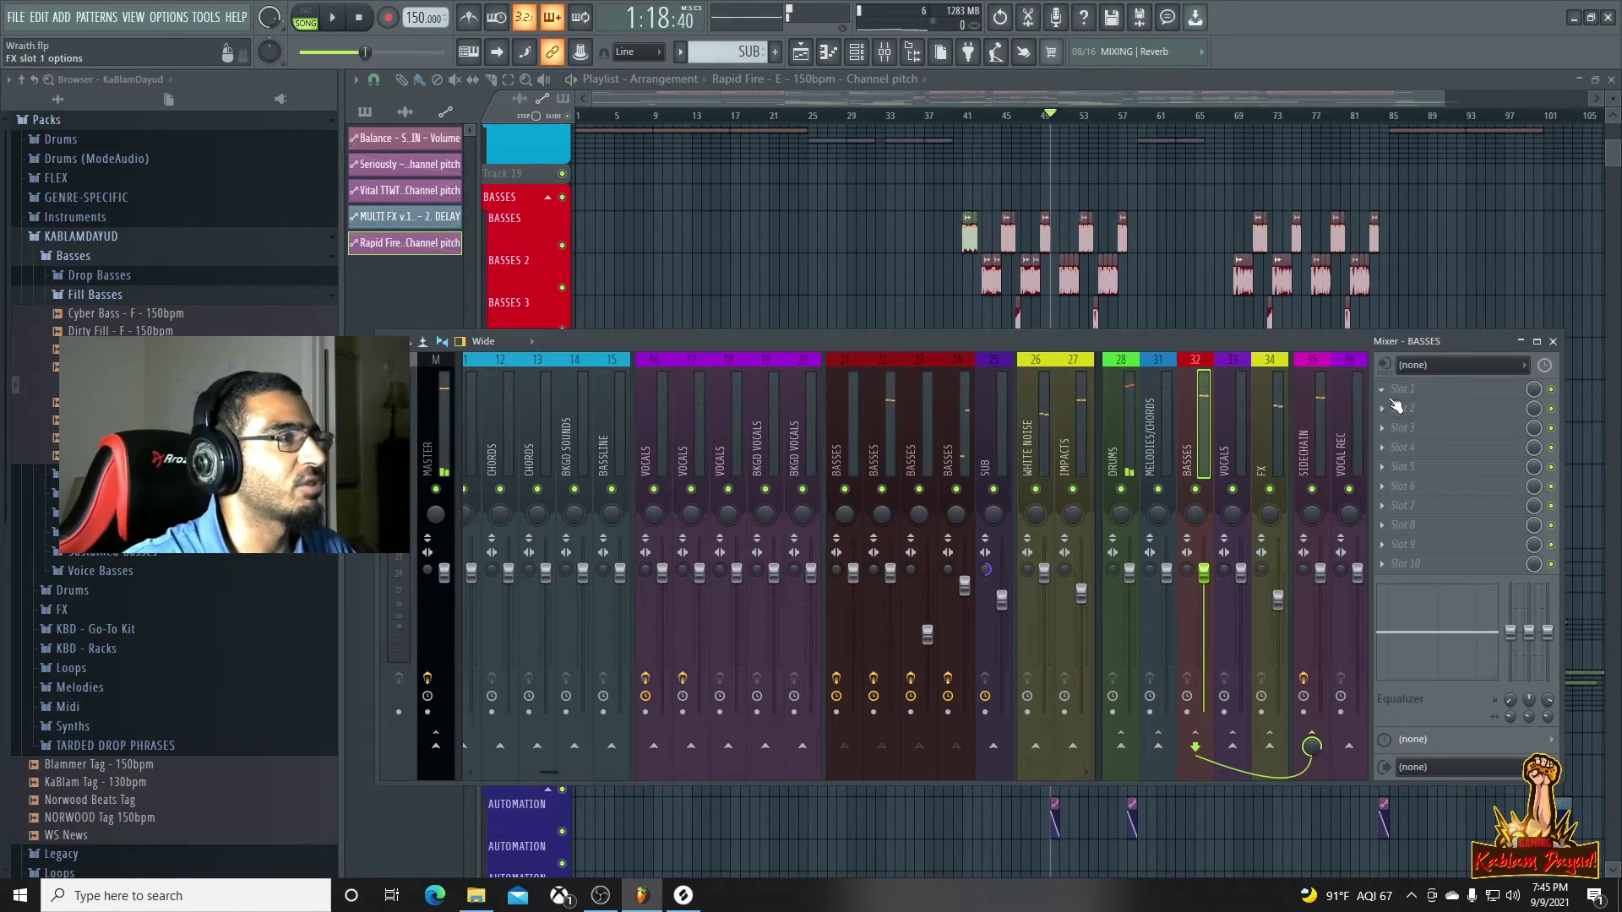
Insert the BASS RACK v.1.1 preset in the first effect slot of the BASSES bus
click(1396, 406)
click(1159, 658)
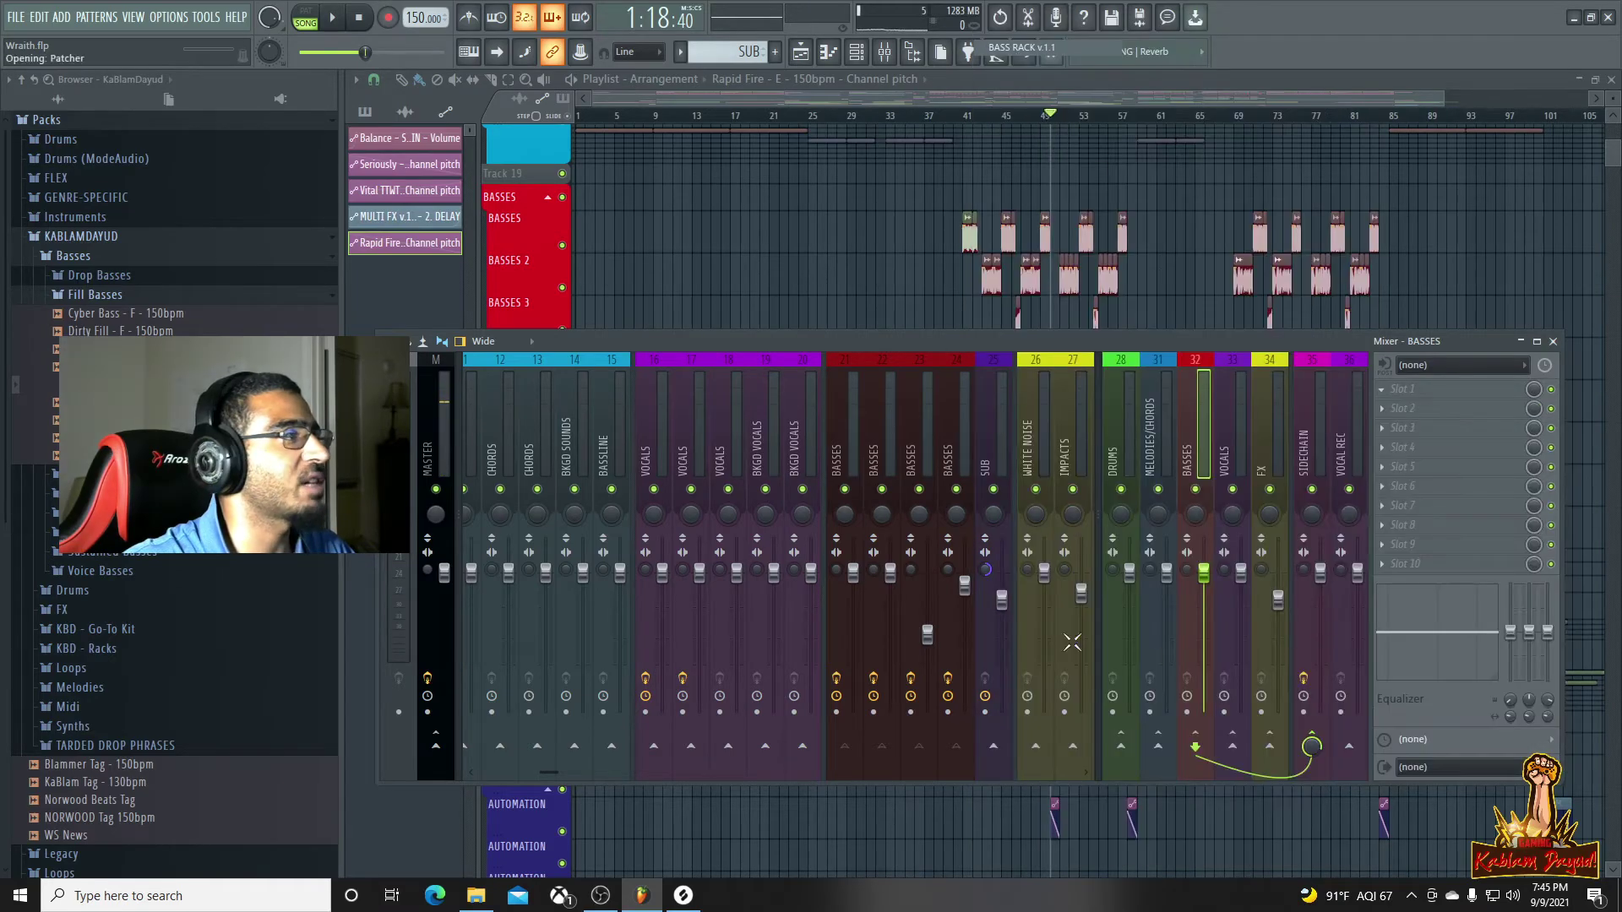
drag(528, 353, 529, 423)
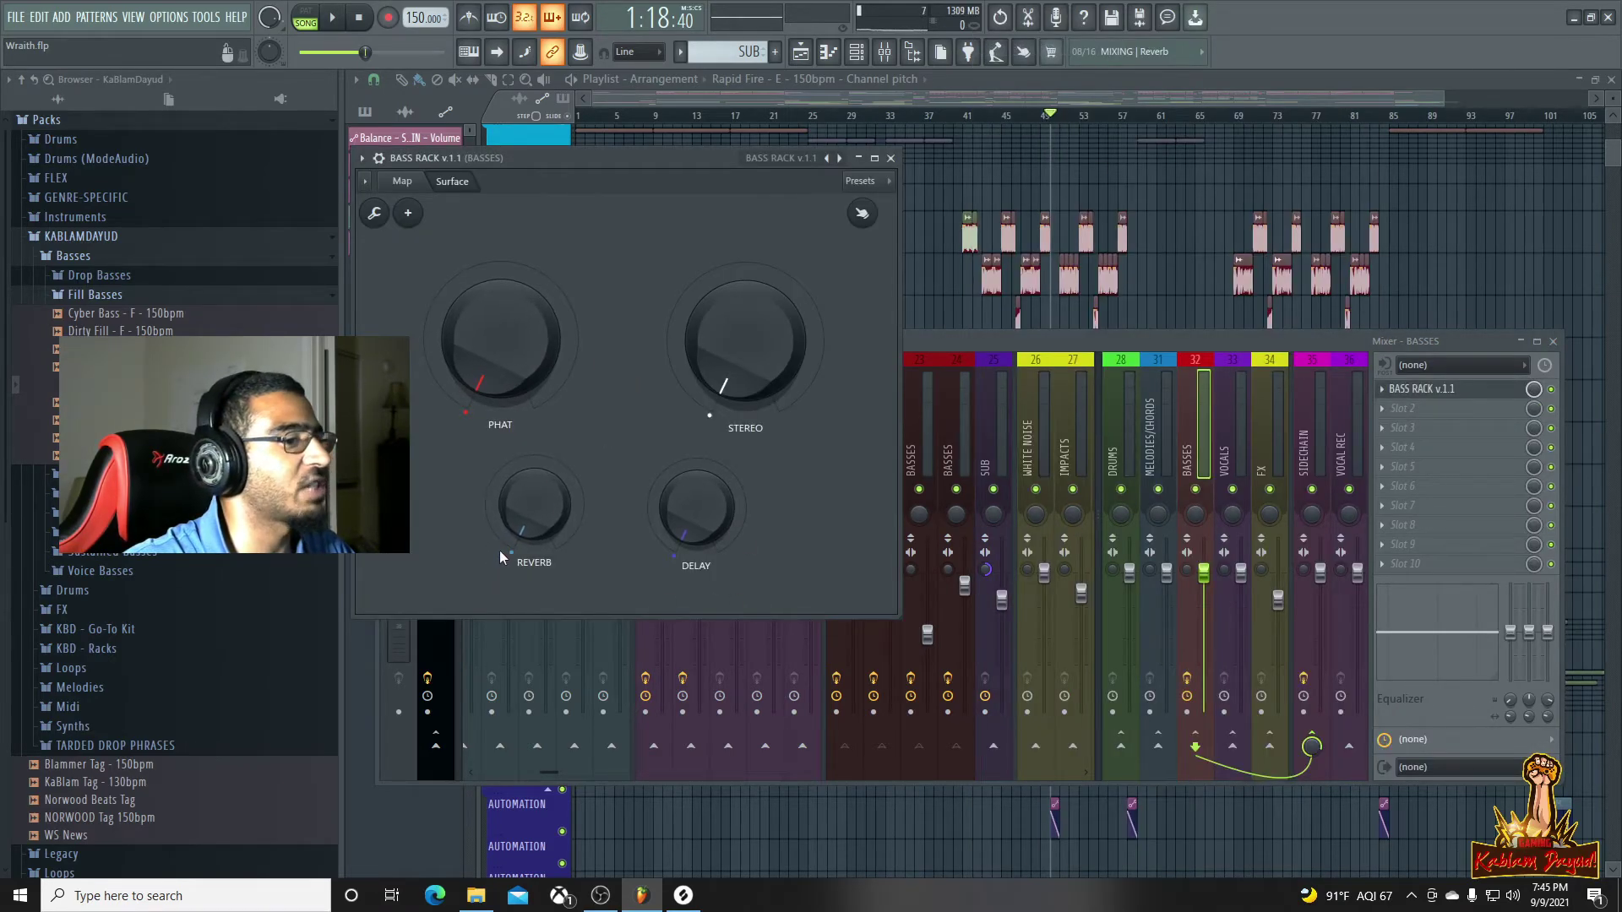
drag(554, 170, 1084, 245)
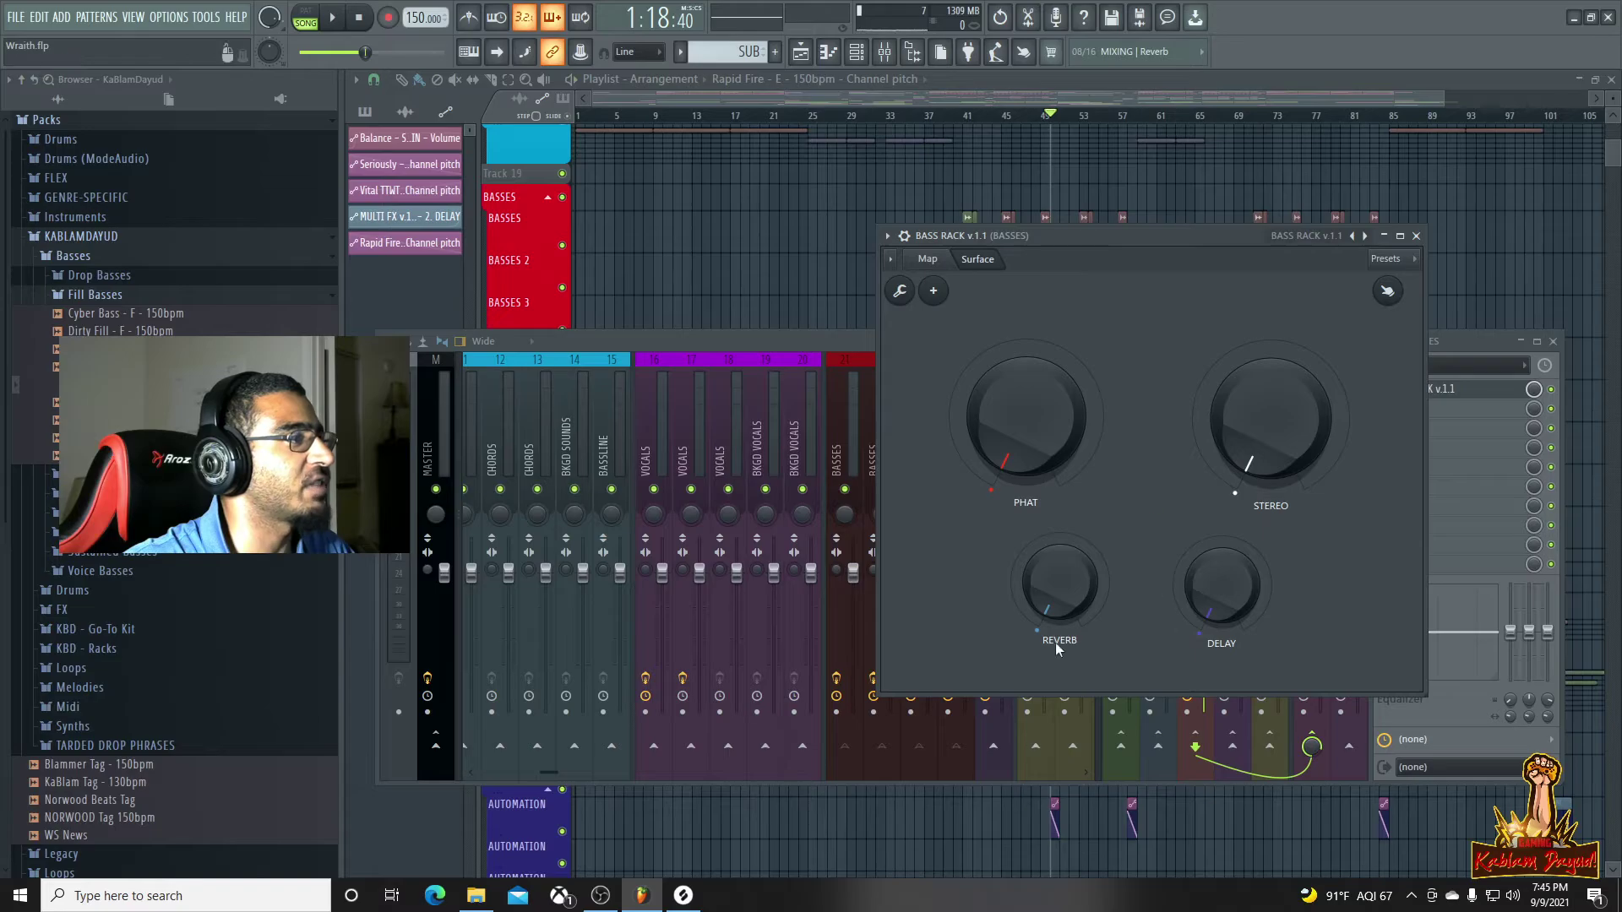
Try slight reverb and delay amounts in BASS RACK v.1.1 during playback, and bypass the effect for comparison
key(space)
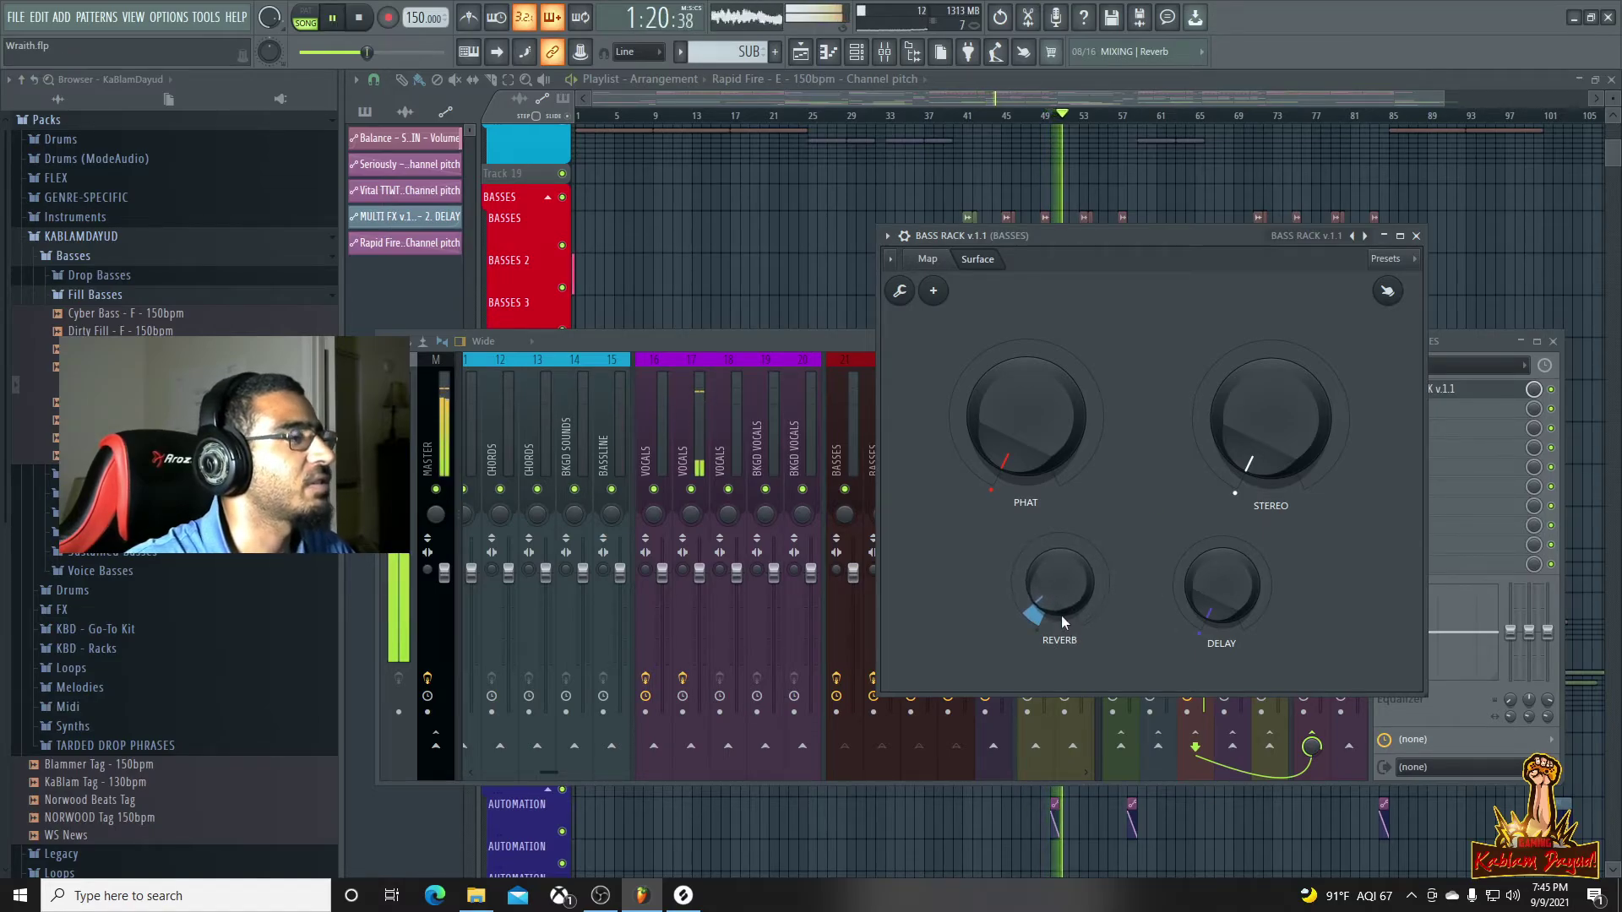
mouse_move(1062, 617)
mouse_down()
mouse_move(1055, 588)
mouse_move(1056, 624)
mouse_up()
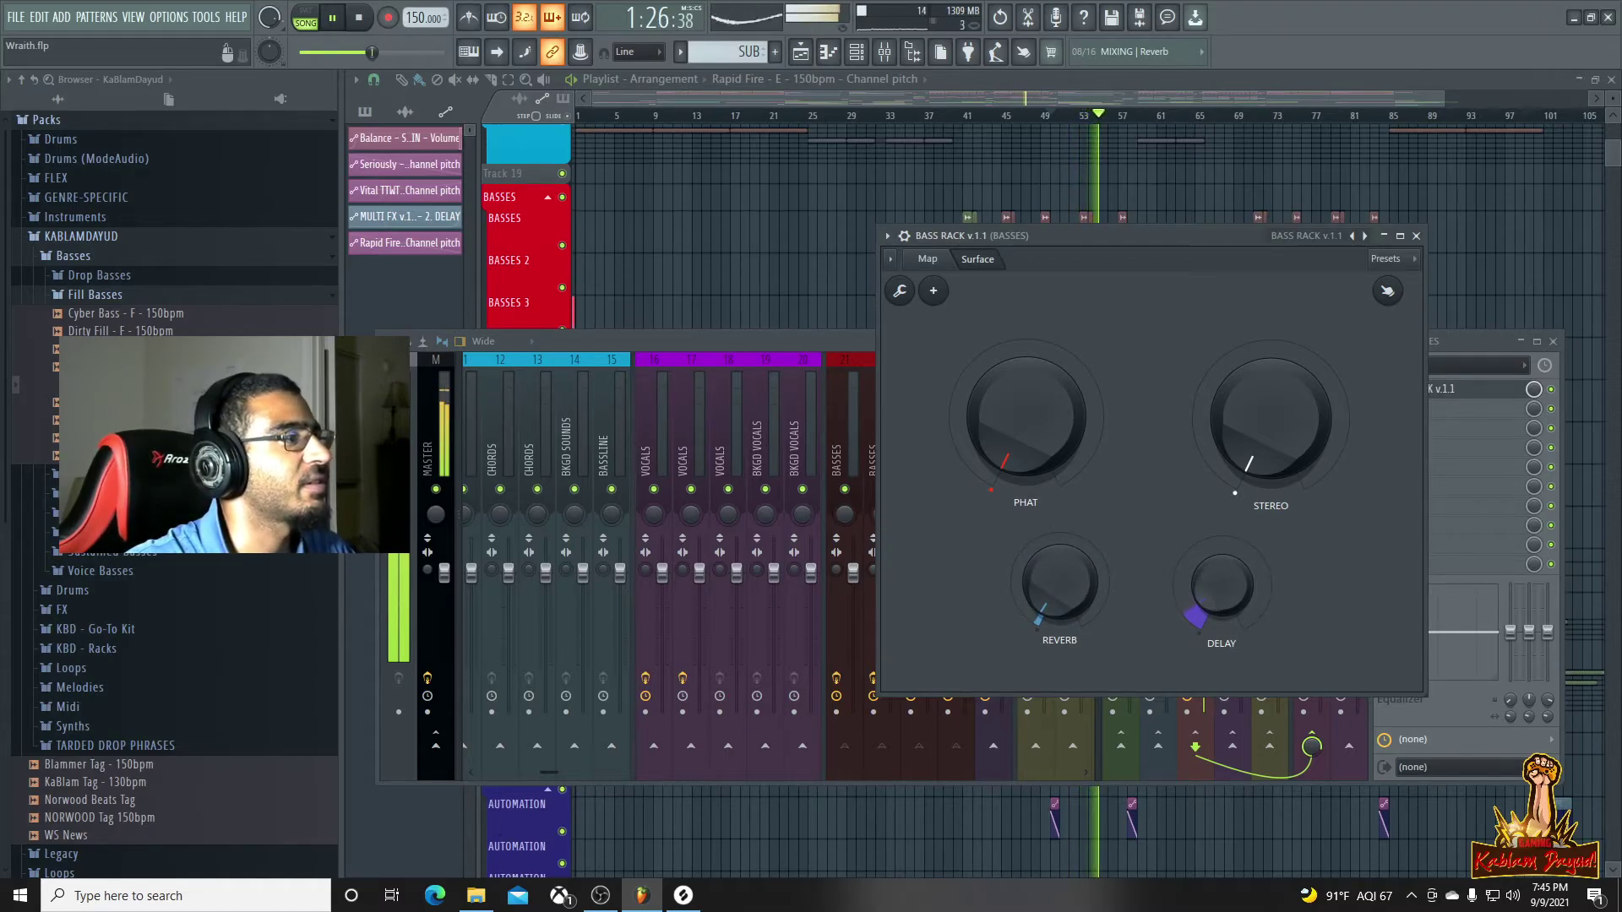
drag(1112, 246, 695, 291)
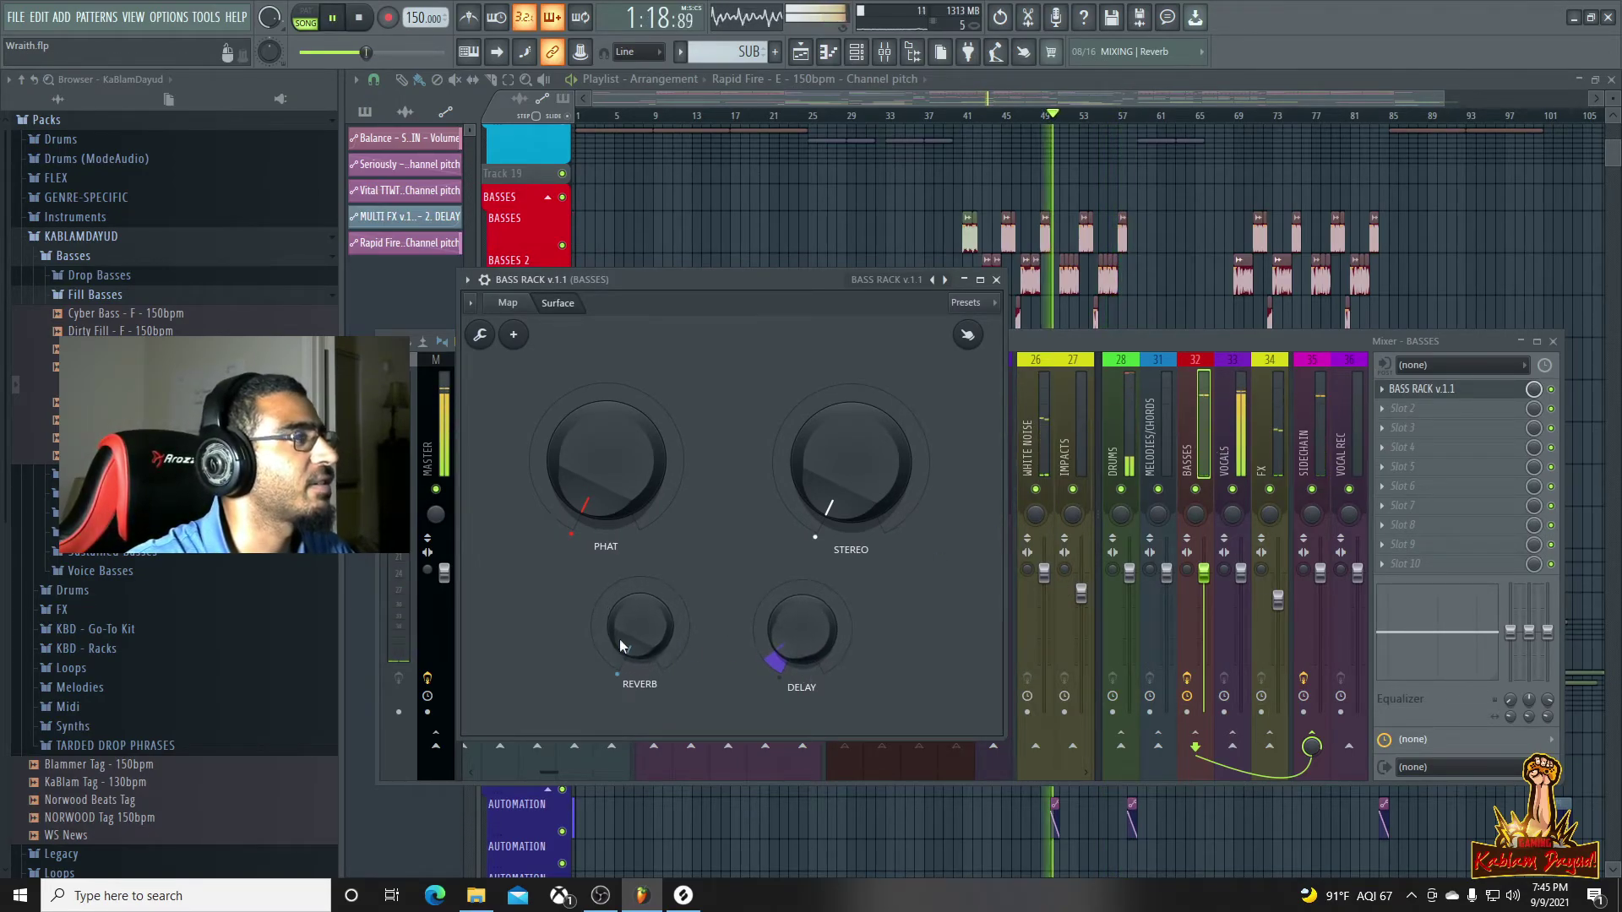
click(1554, 390)
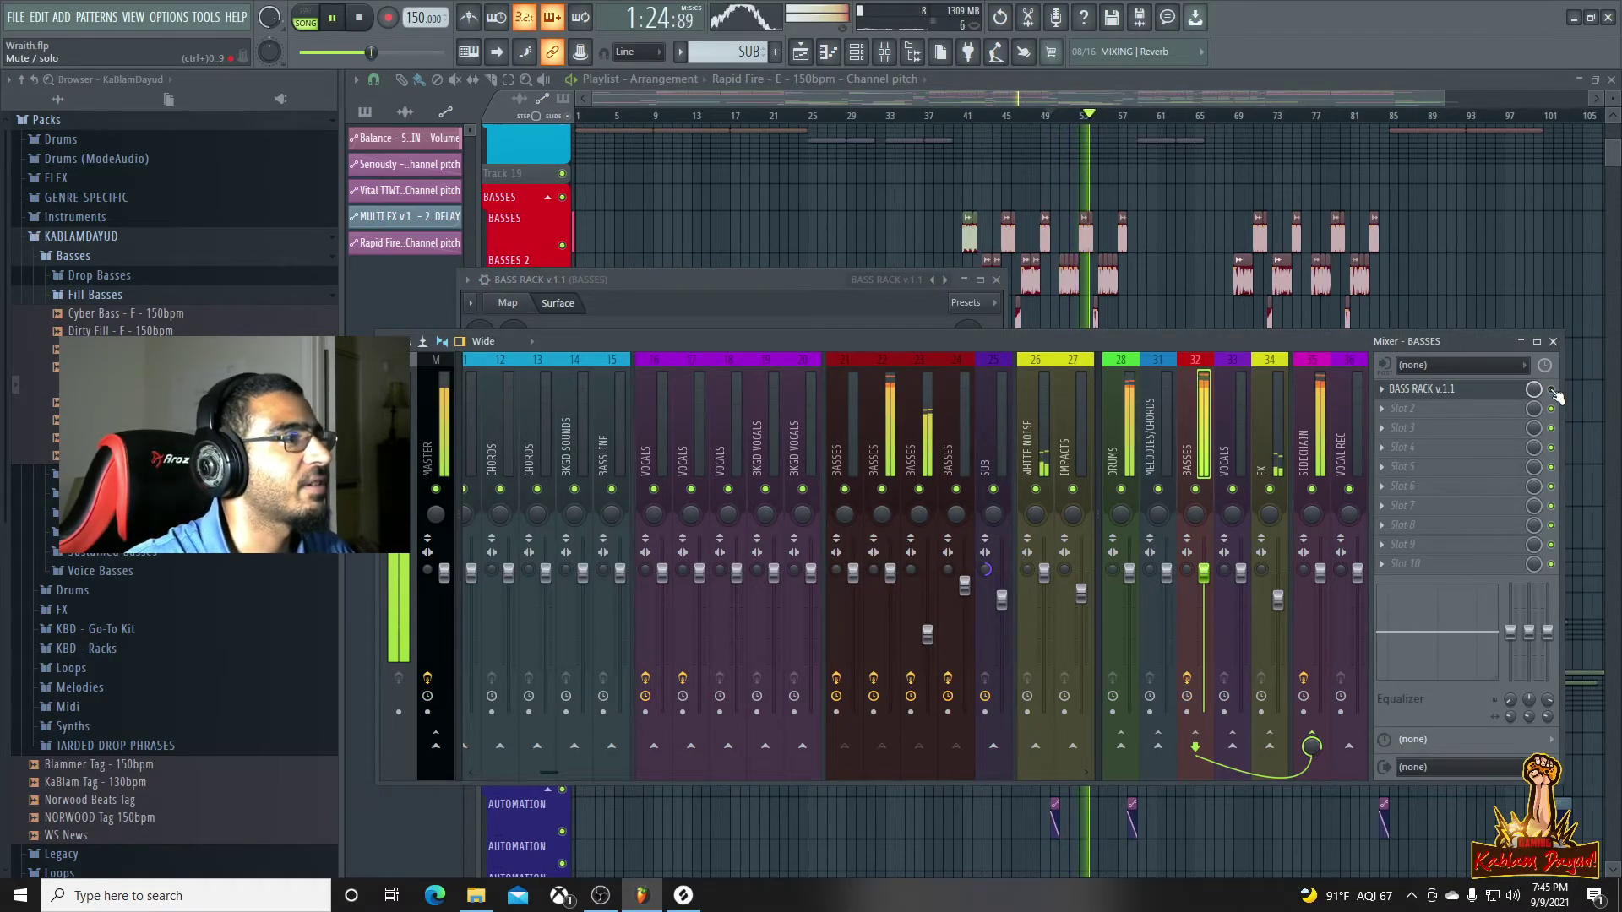
key(space)
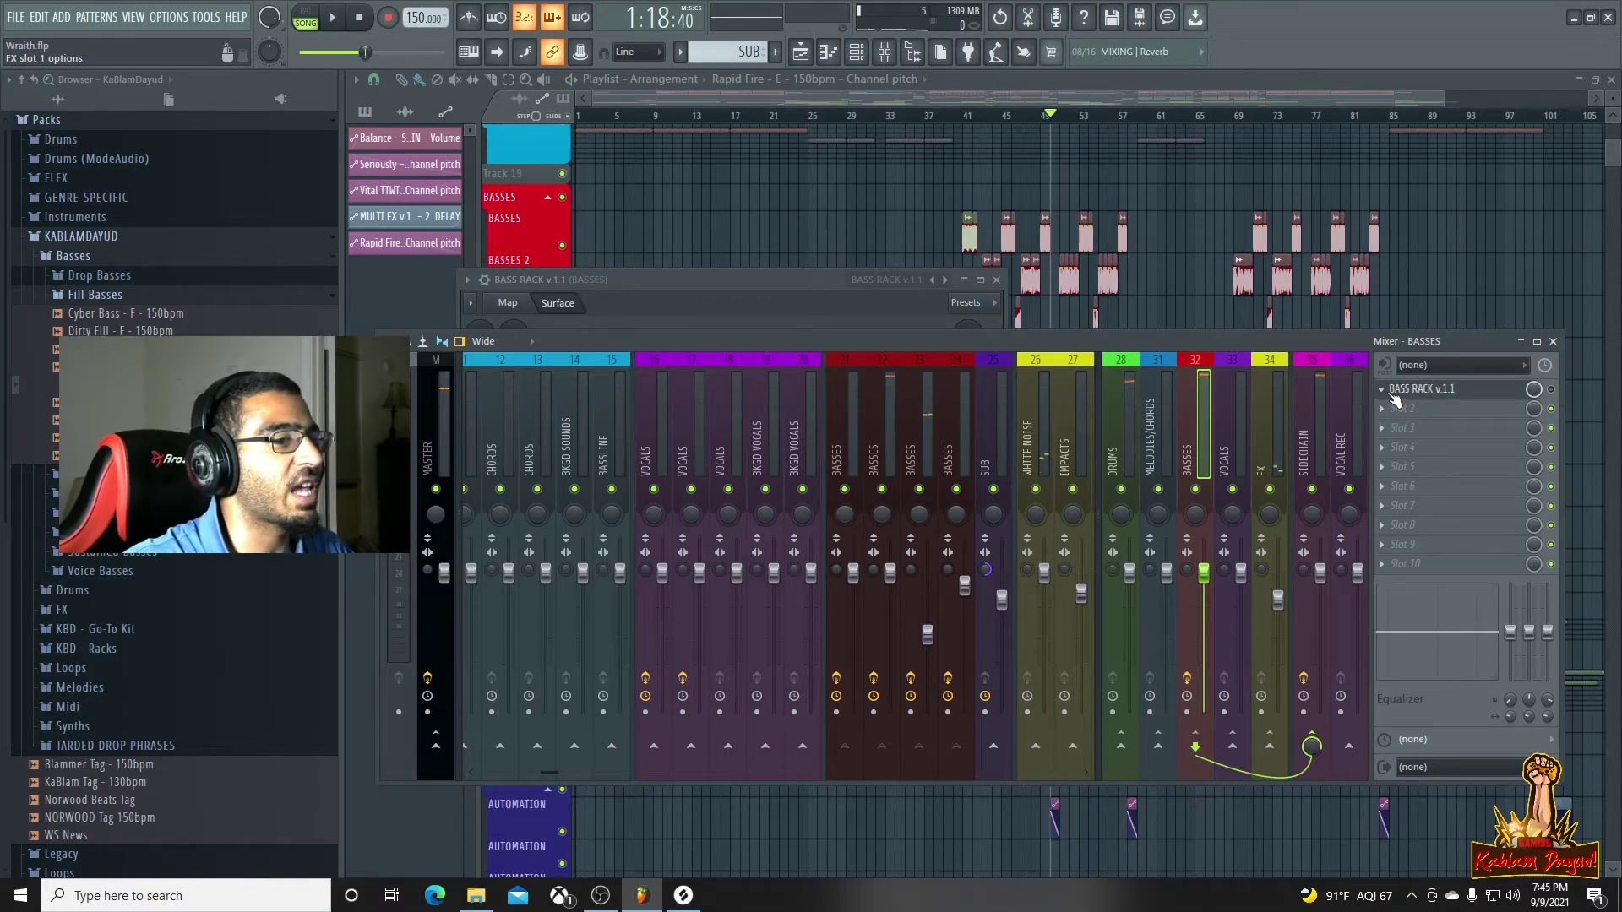
Replace the BASS RACK v.1.1 effect on the BASSES bus with Fruity Delay 3
click(1394, 399)
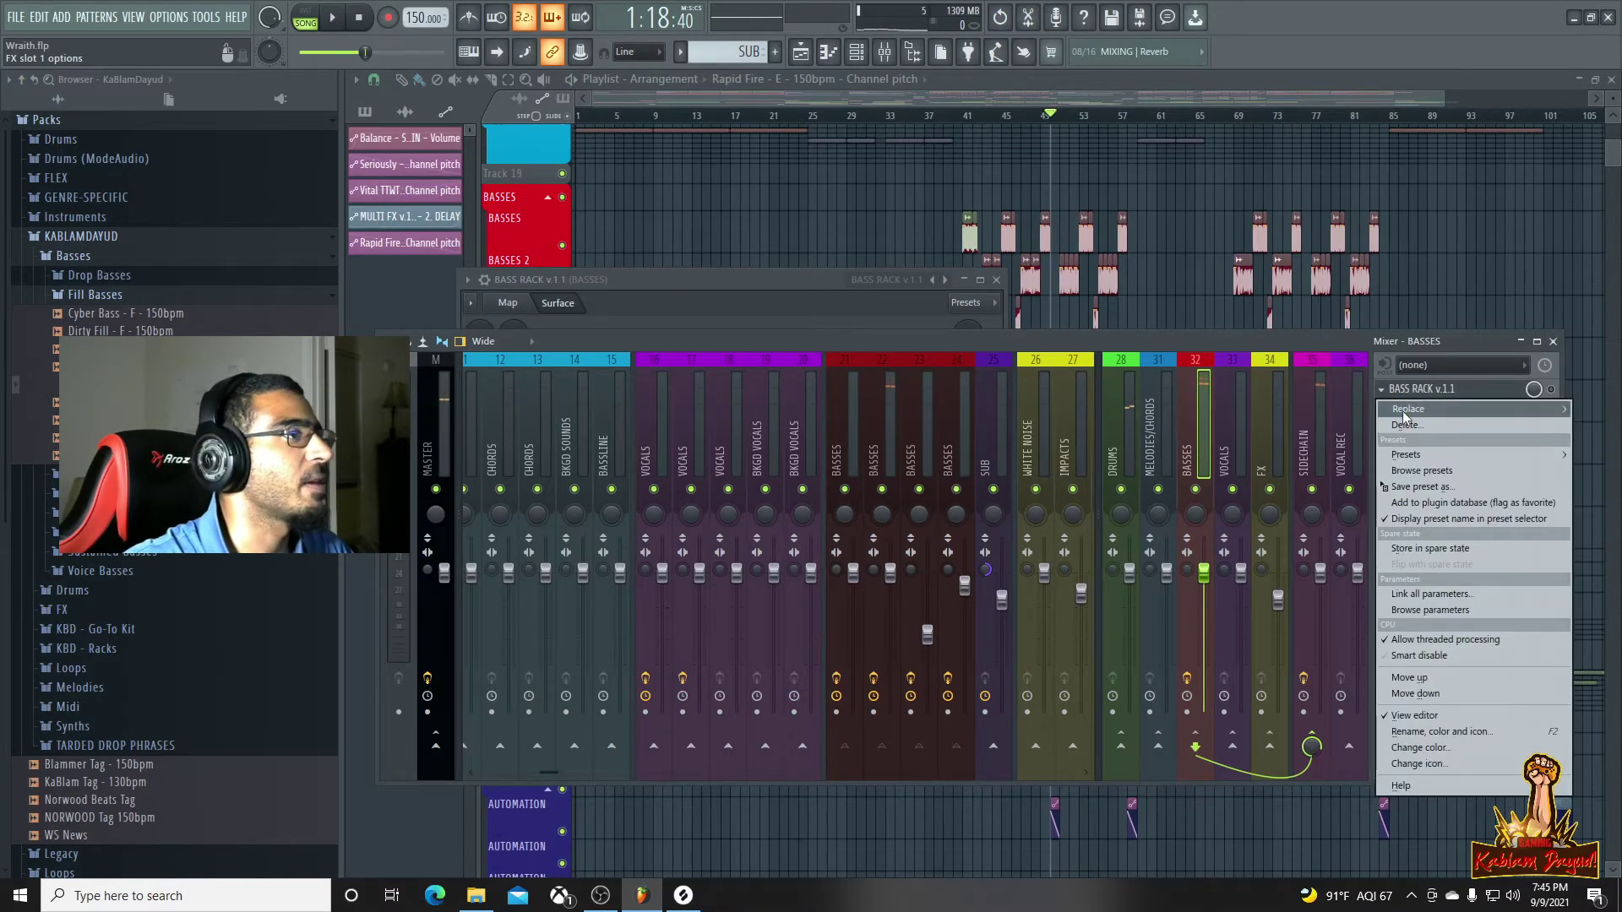
mouse_move(1402, 409)
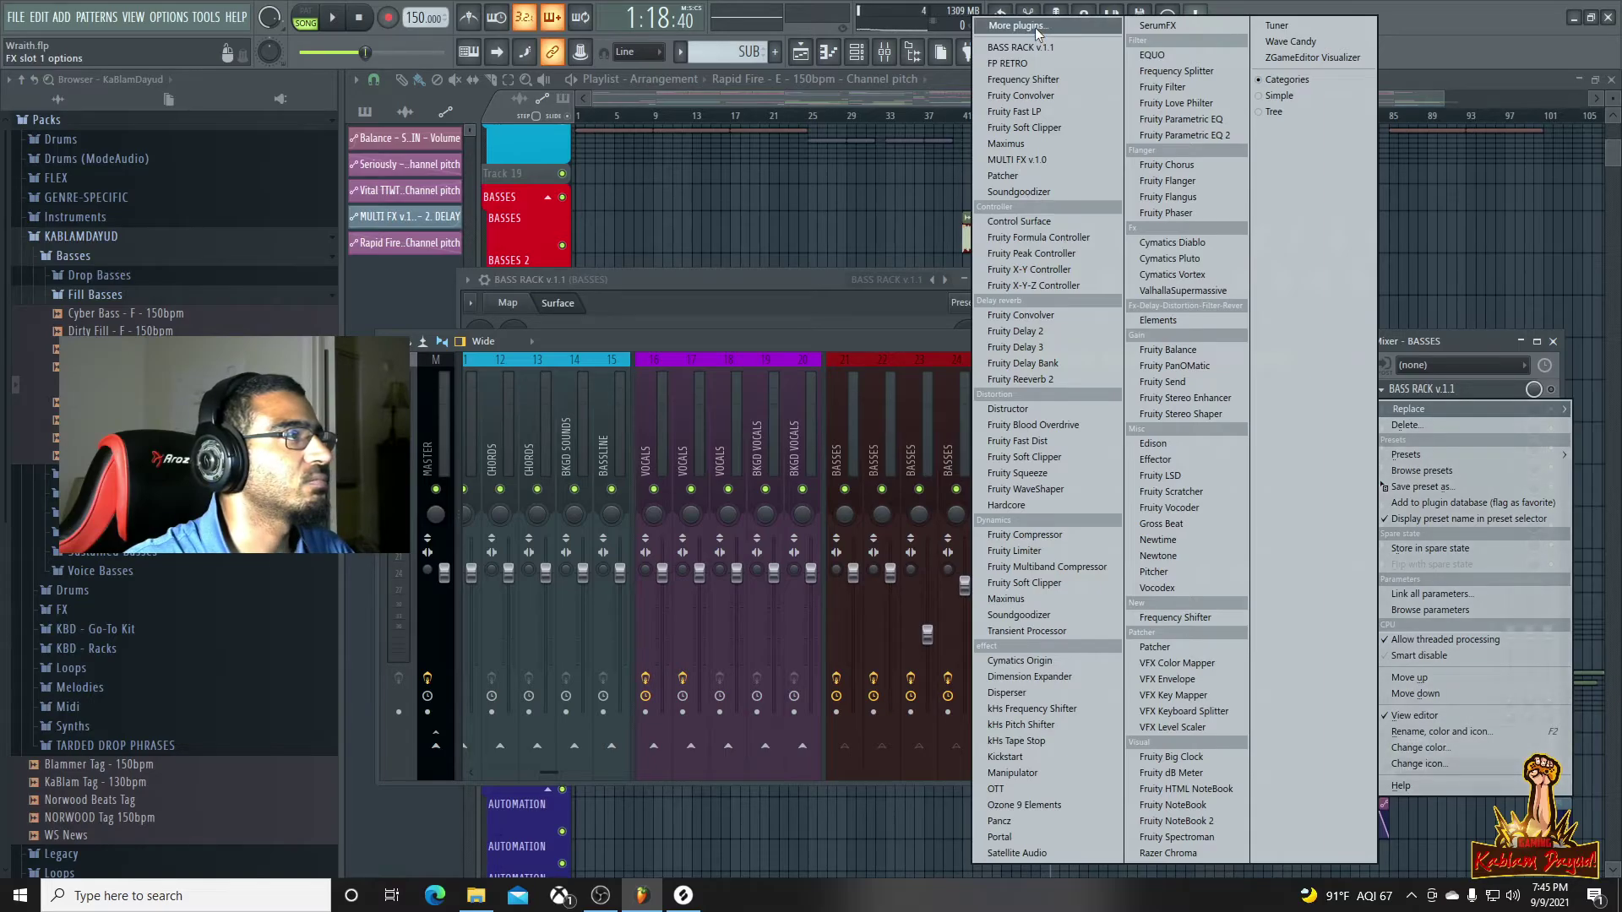
click(847, 366)
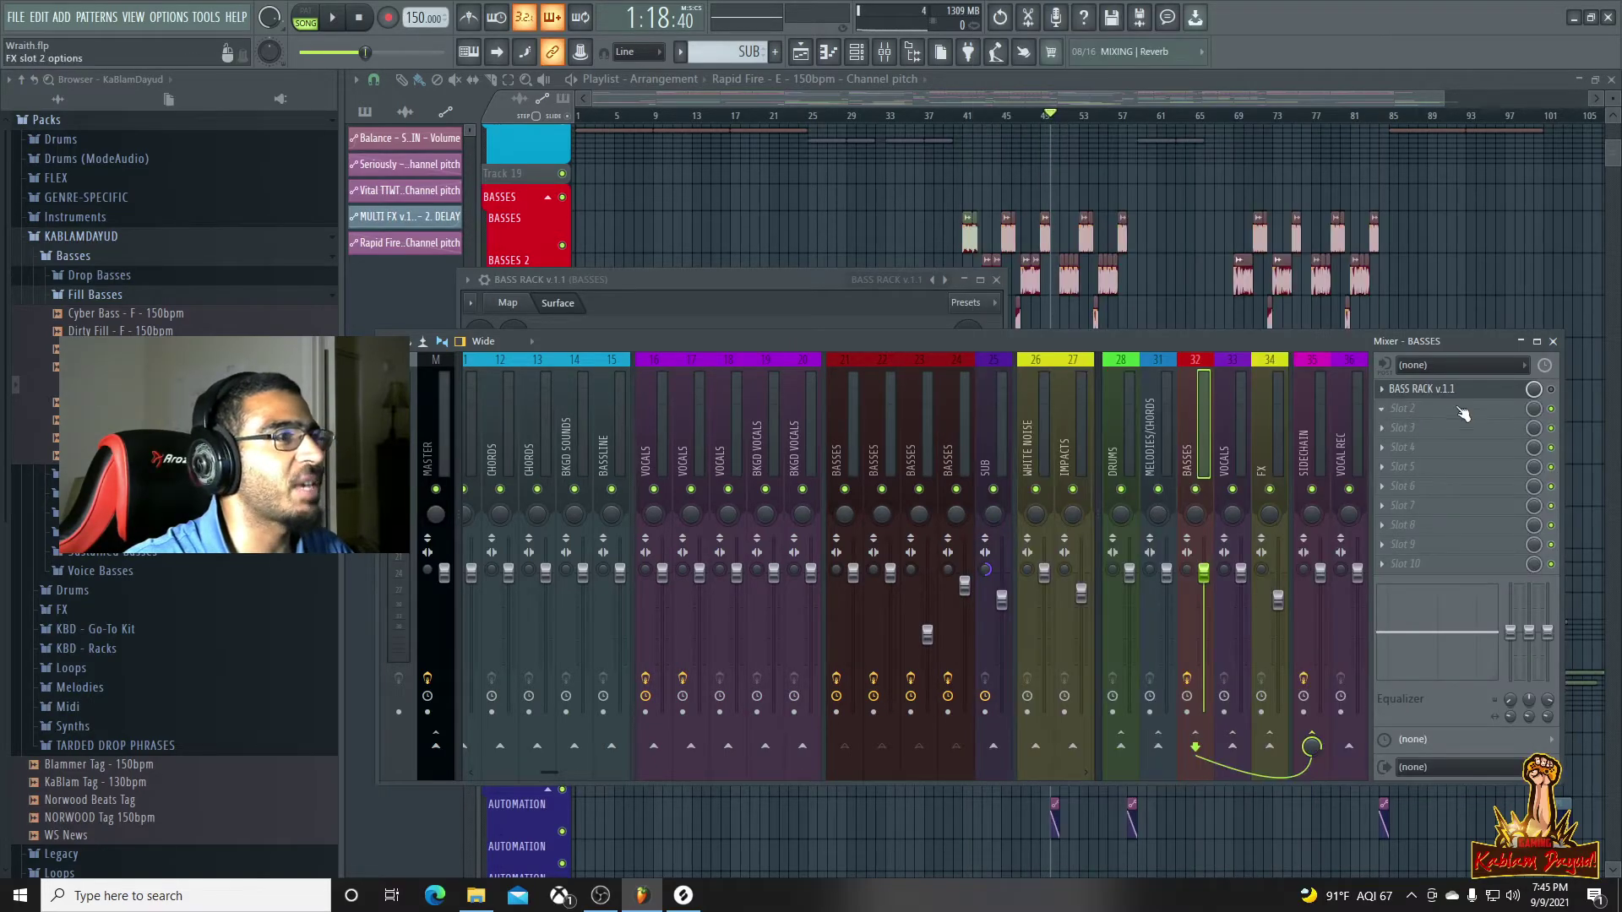
click(1387, 390)
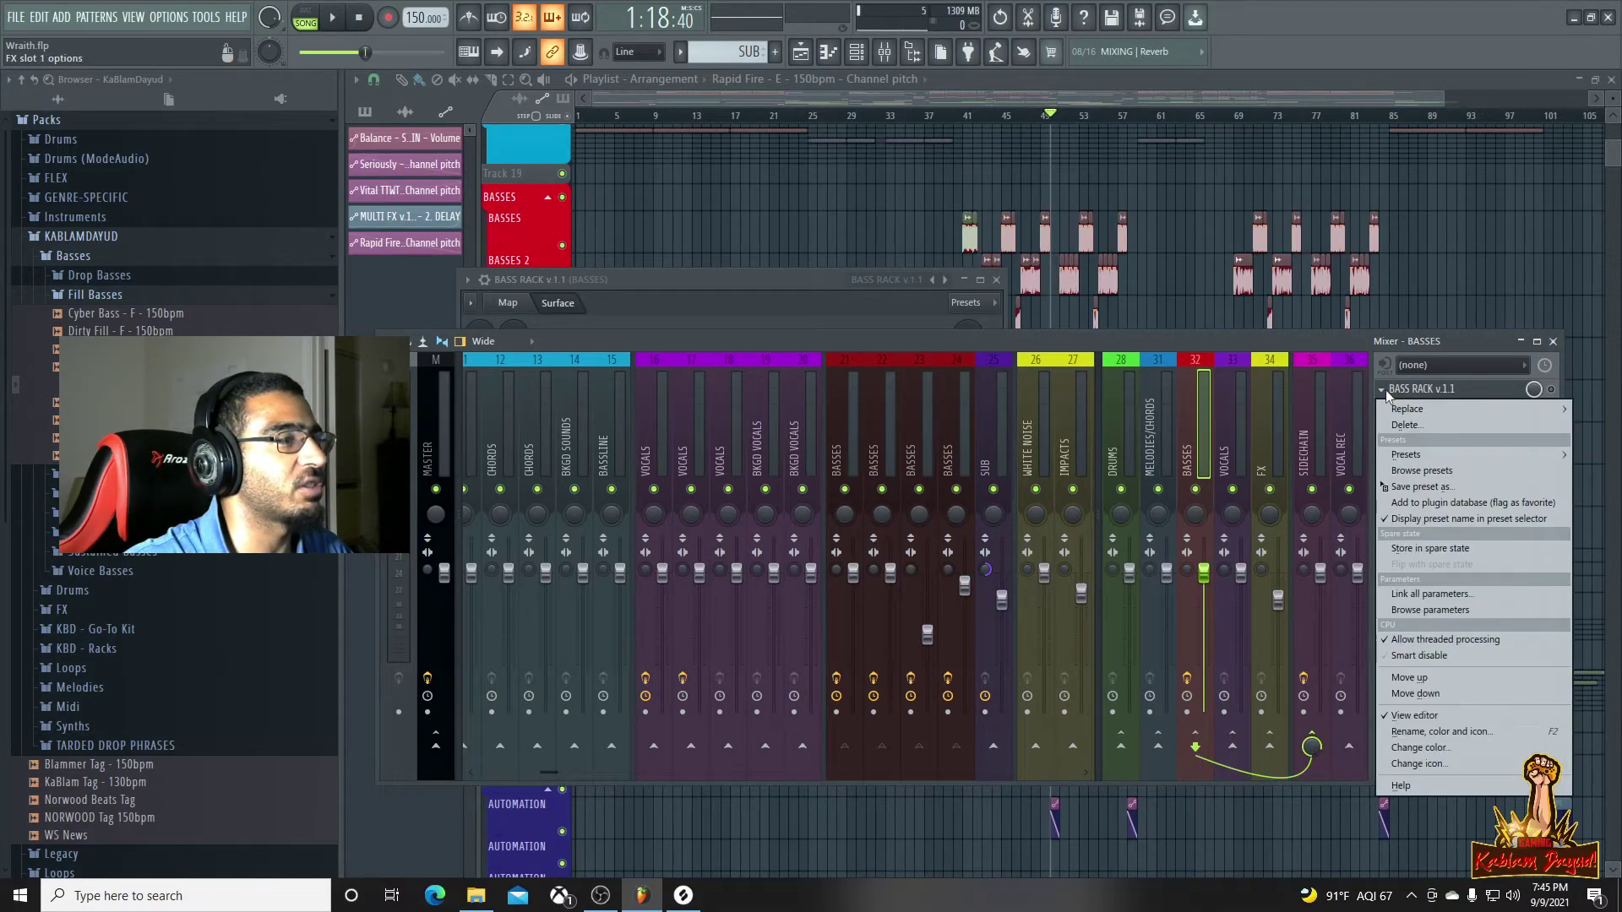
click(1403, 425)
click(911, 507)
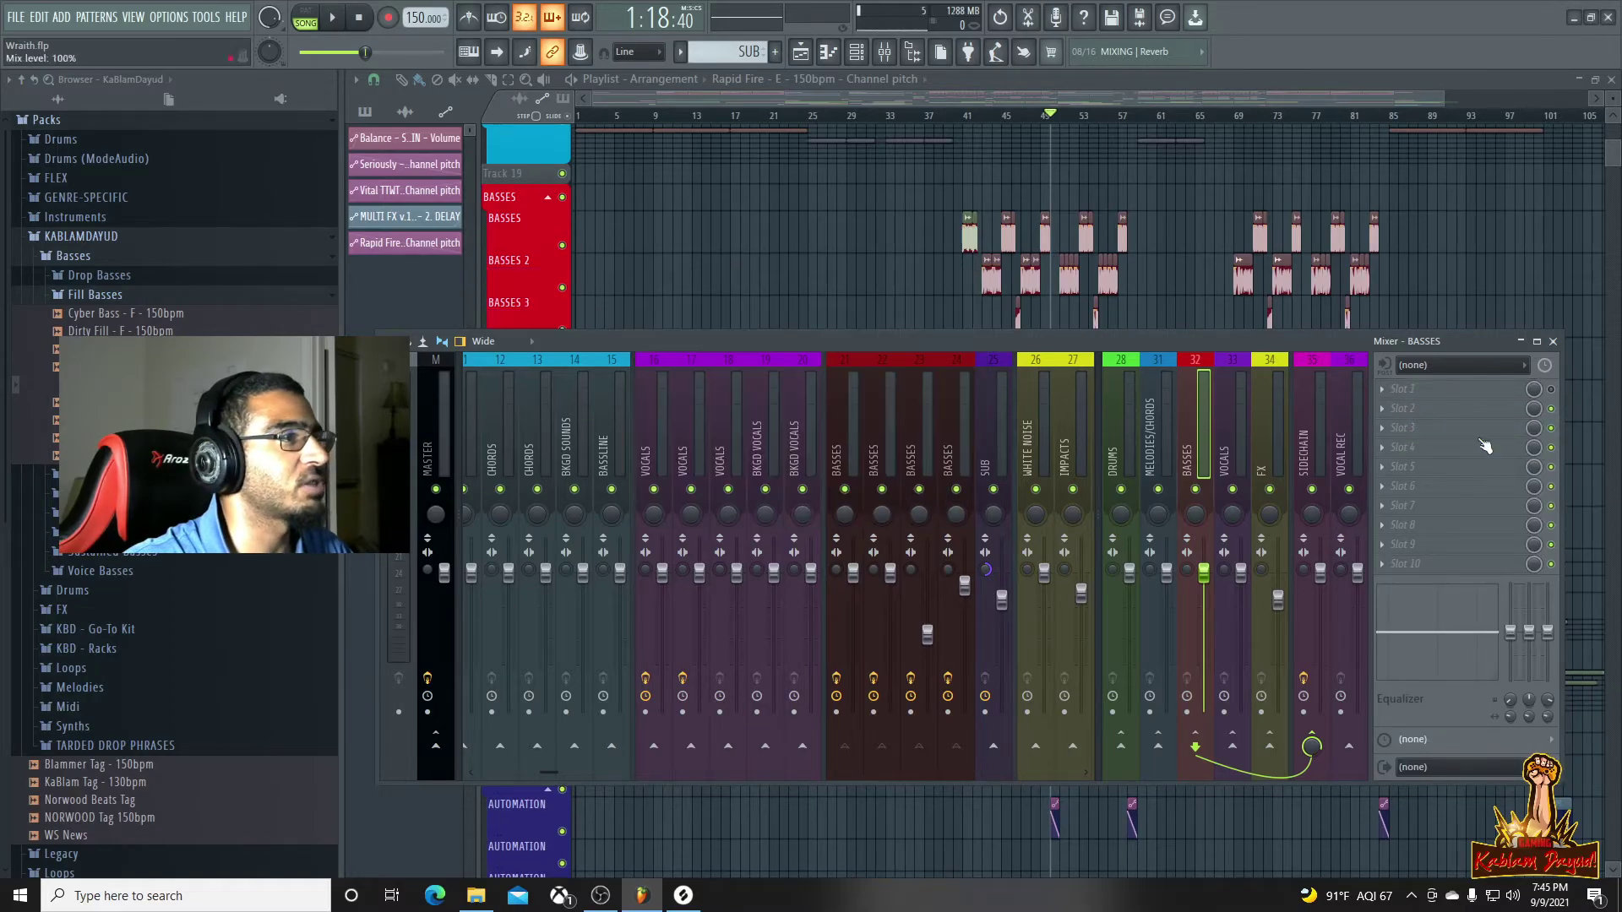
click(1382, 390)
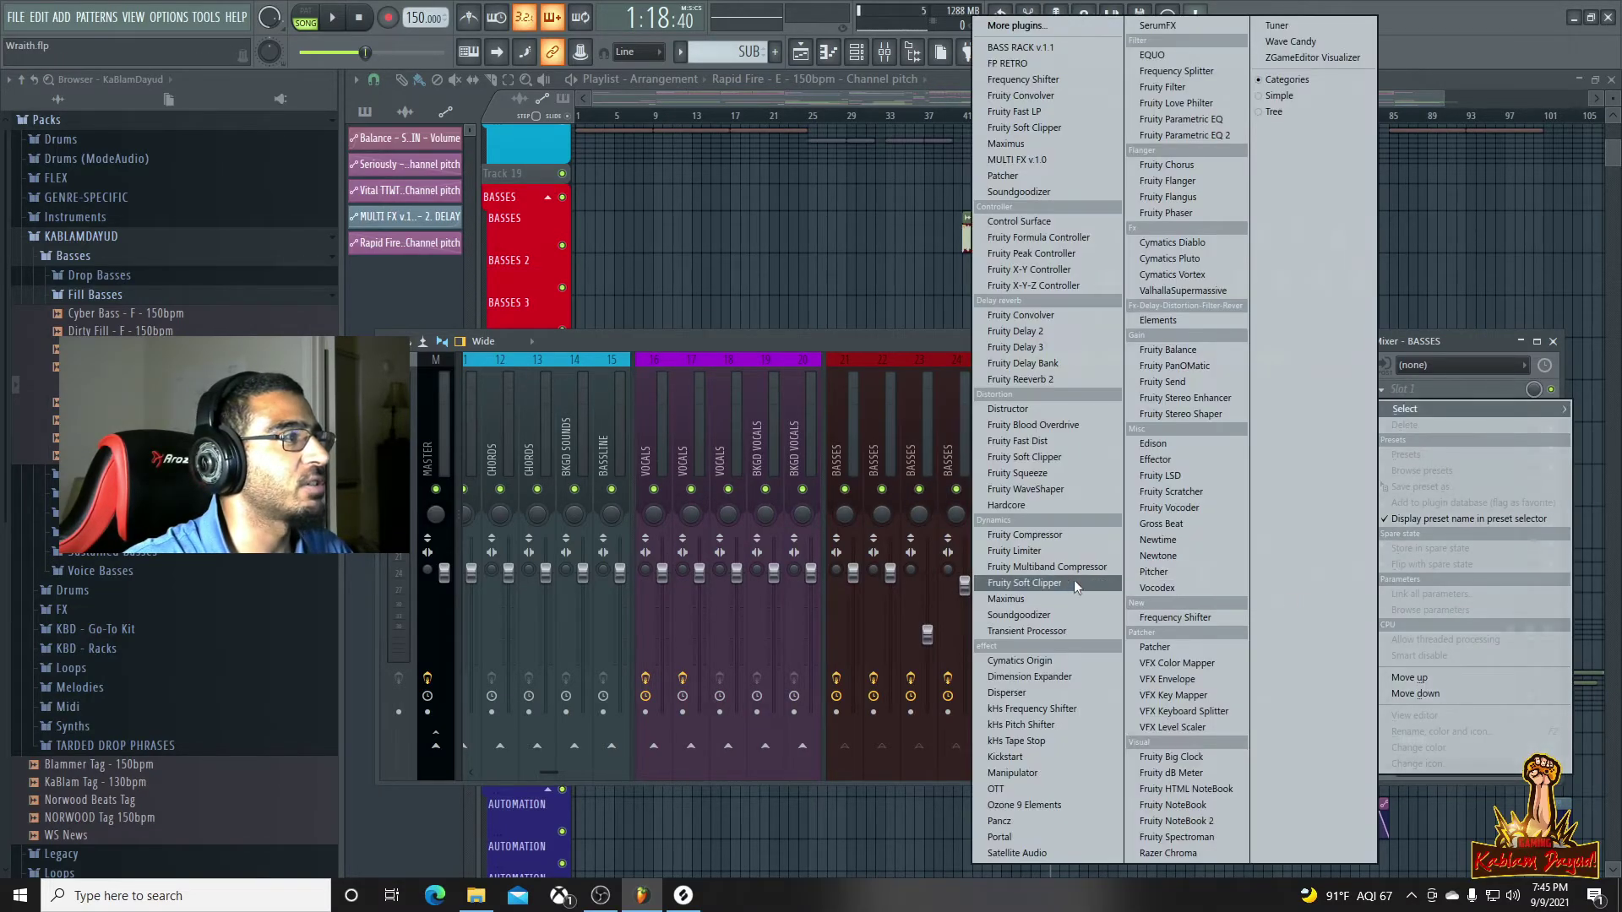
click(1014, 347)
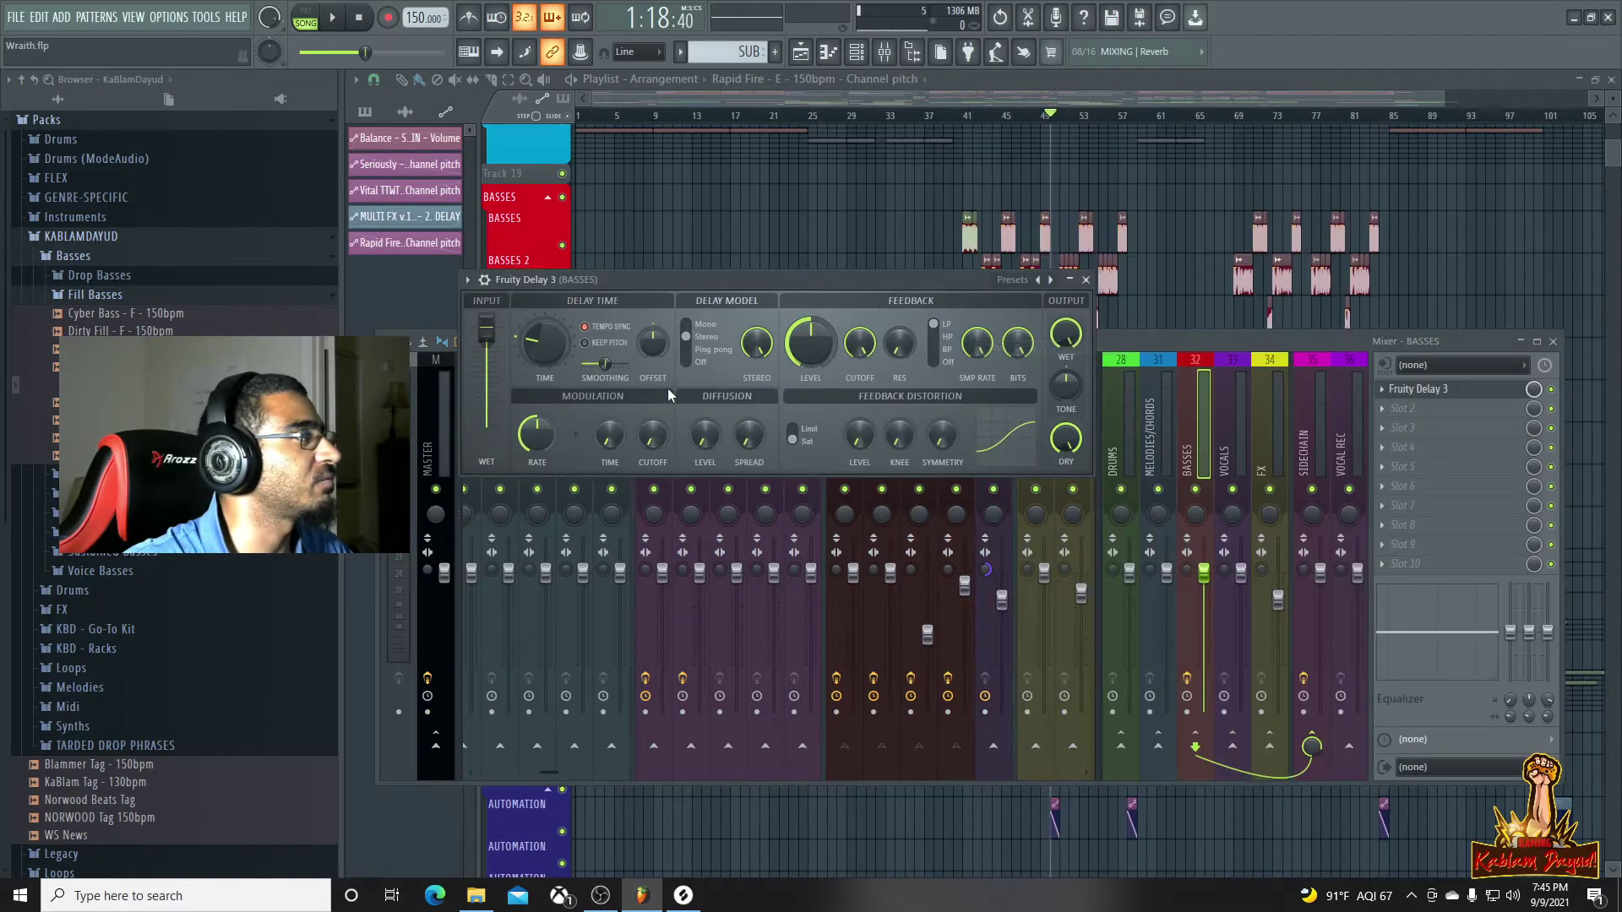
Add Fruity Reeverb 2 ahead of Fruity Delay 3 on the BASSES bus and lower its wet level and bass multiplier during playback
click(1382, 389)
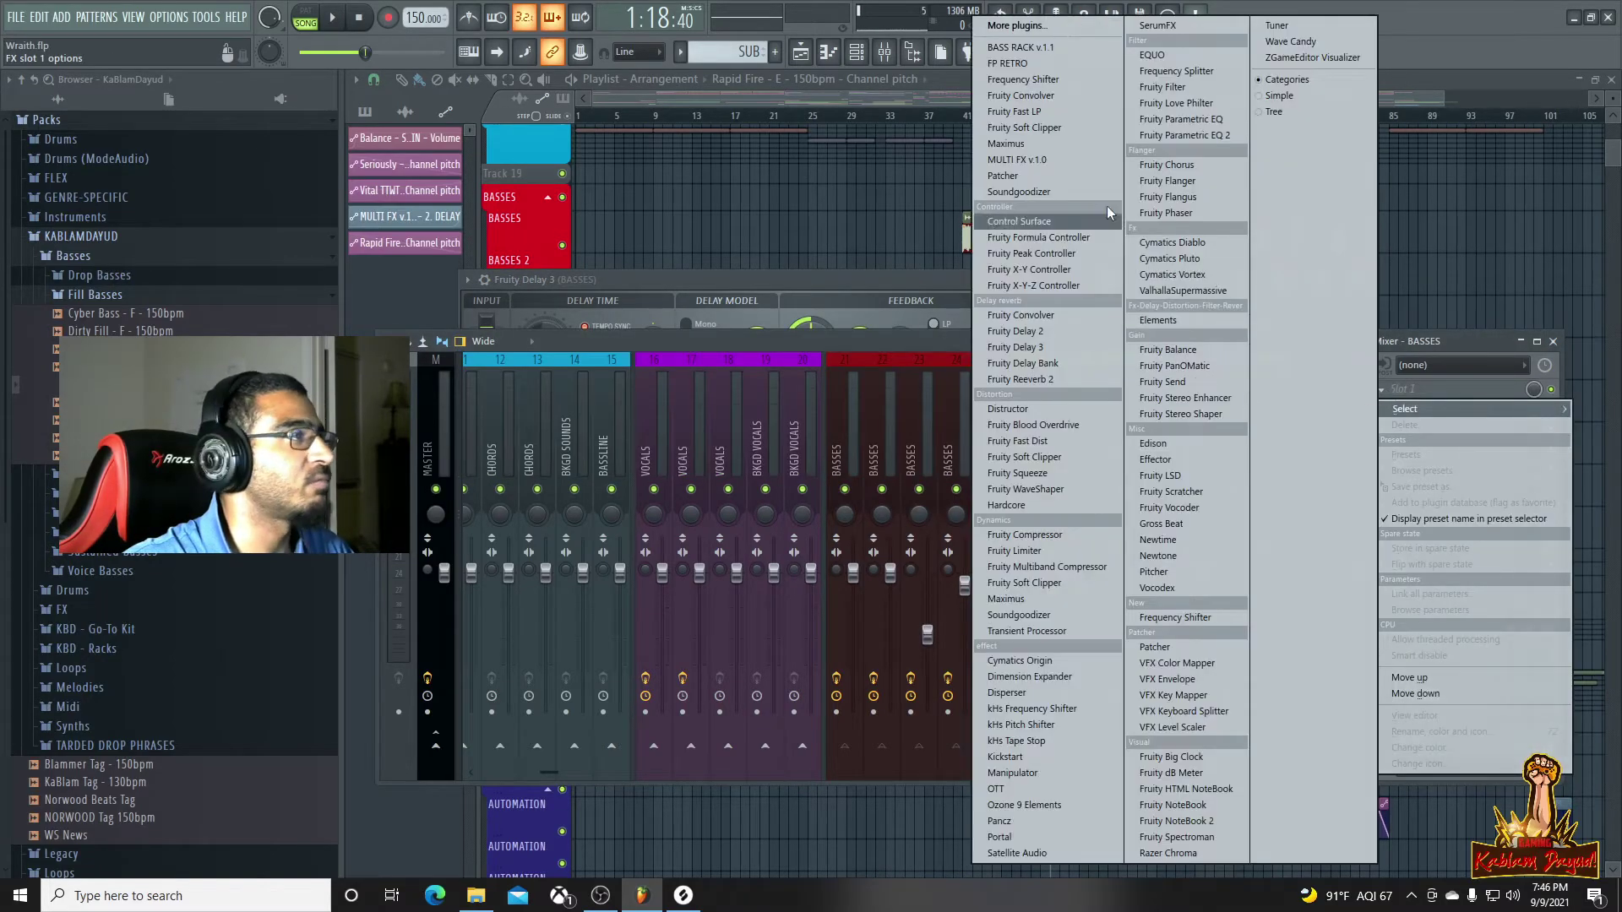
click(1041, 24)
text(ree)
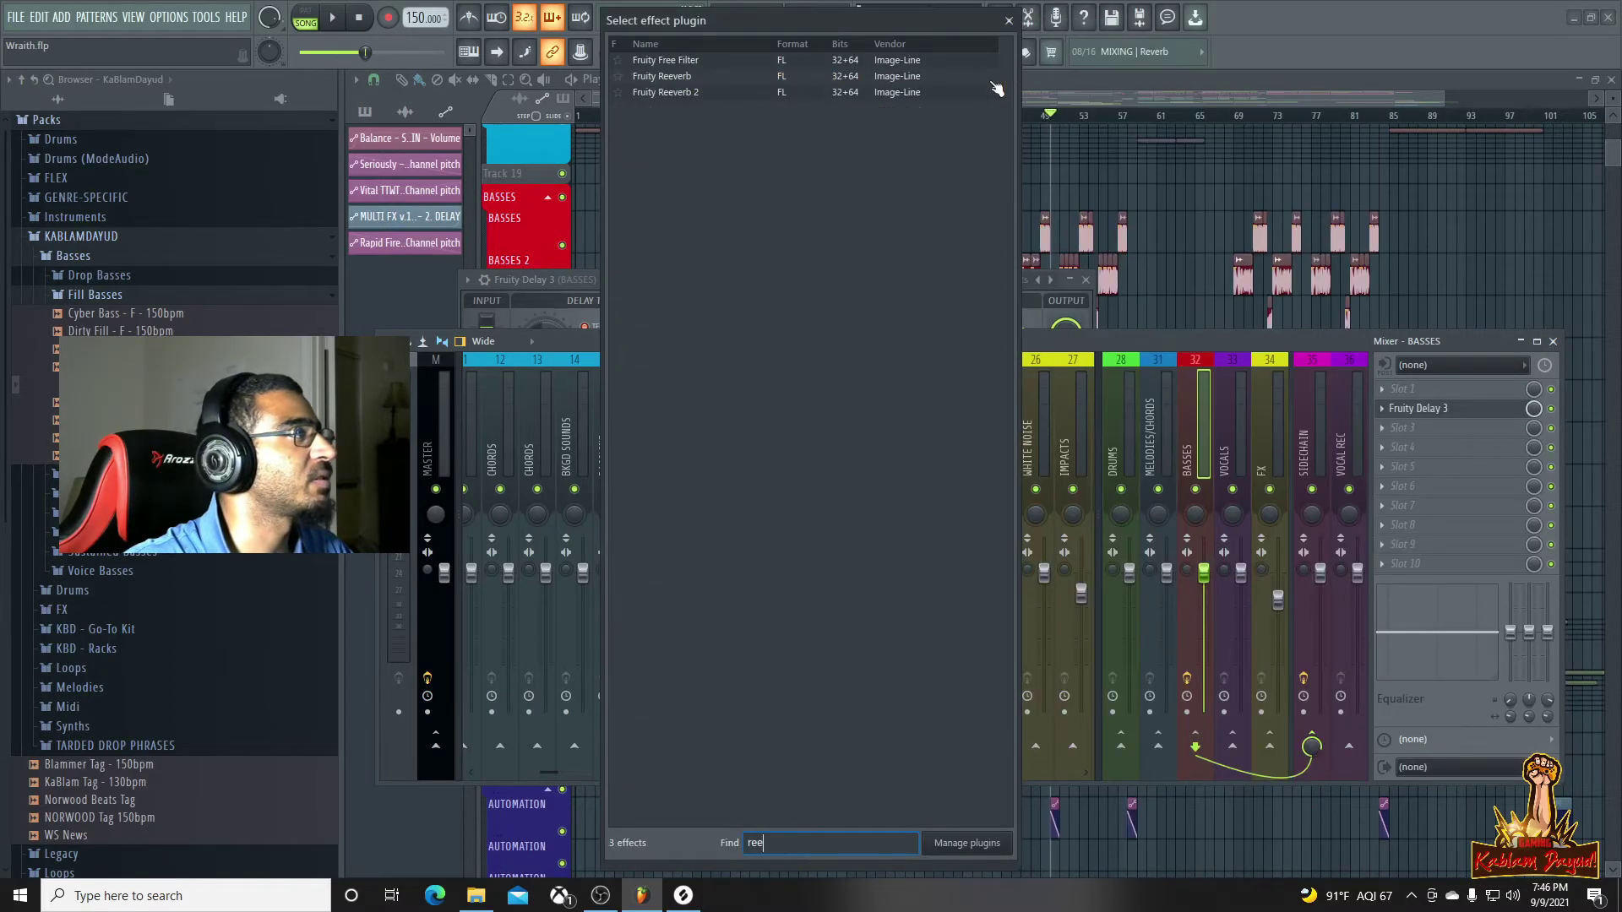
double_click(668, 92)
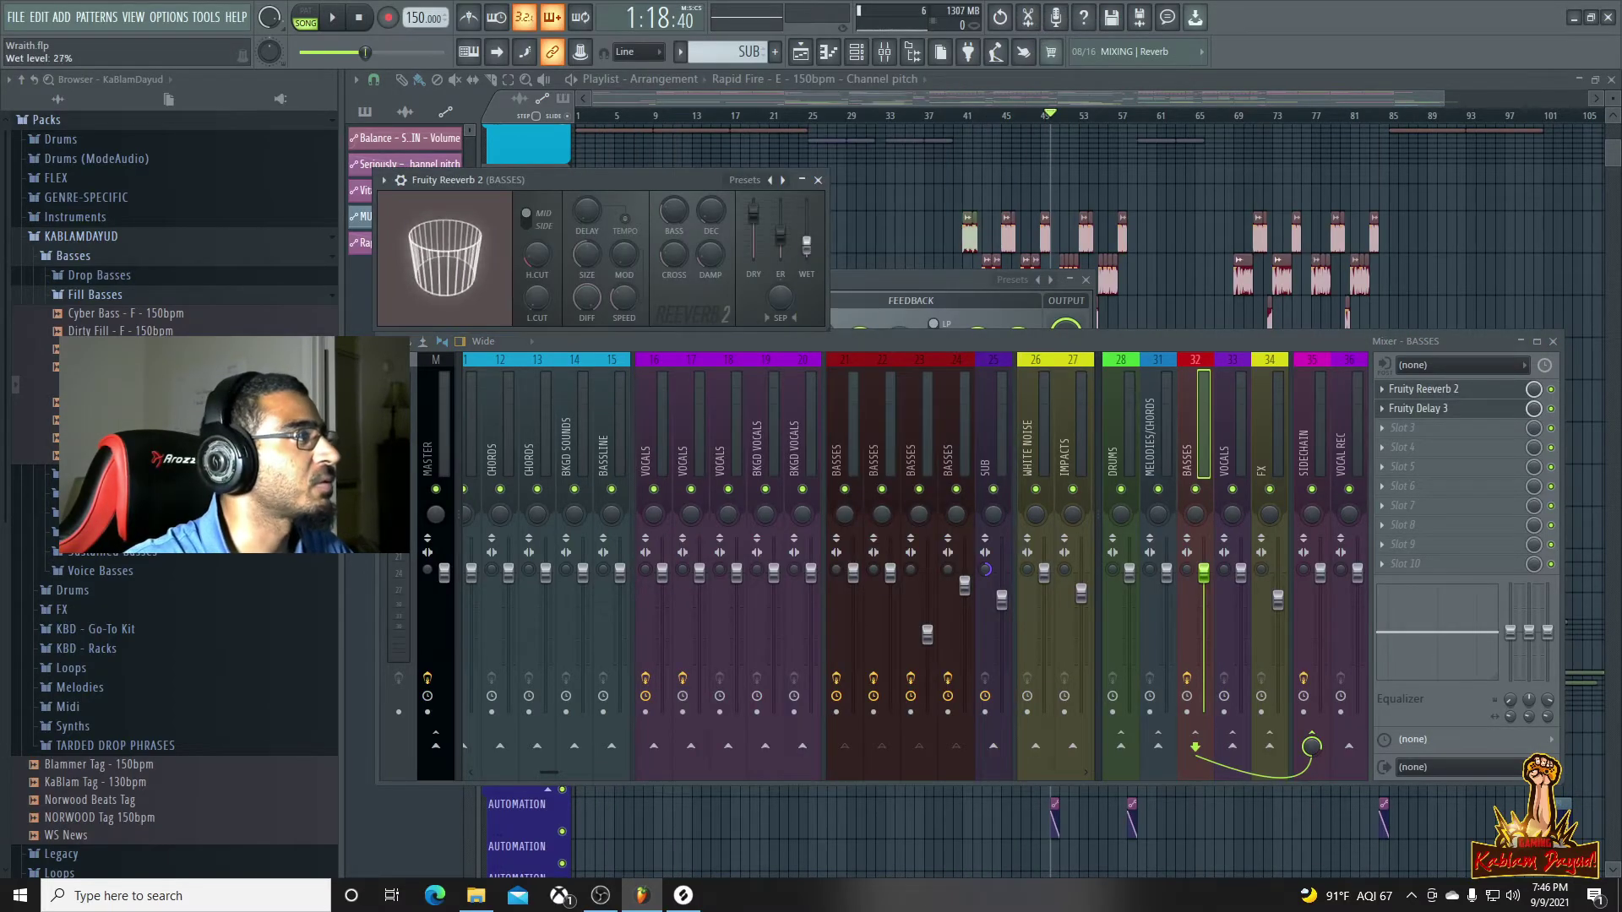
key(space)
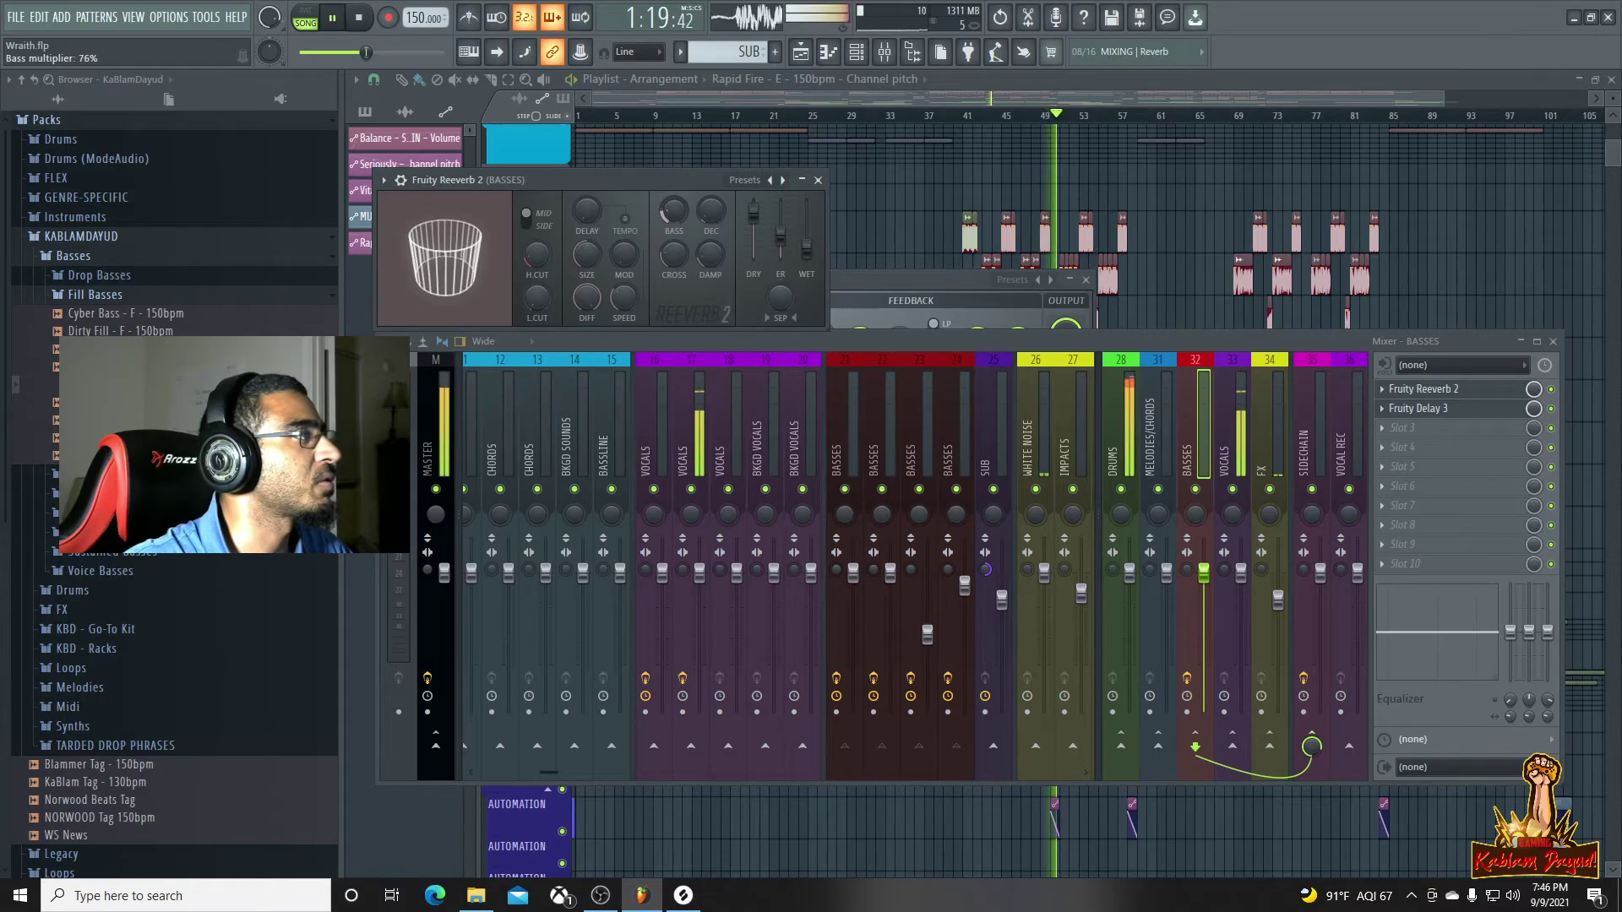
key(space)
Turn off tempo sync in the BASSES bus's Fruity Delay 3, shorten its delay time, and play the drop
click(1427, 409)
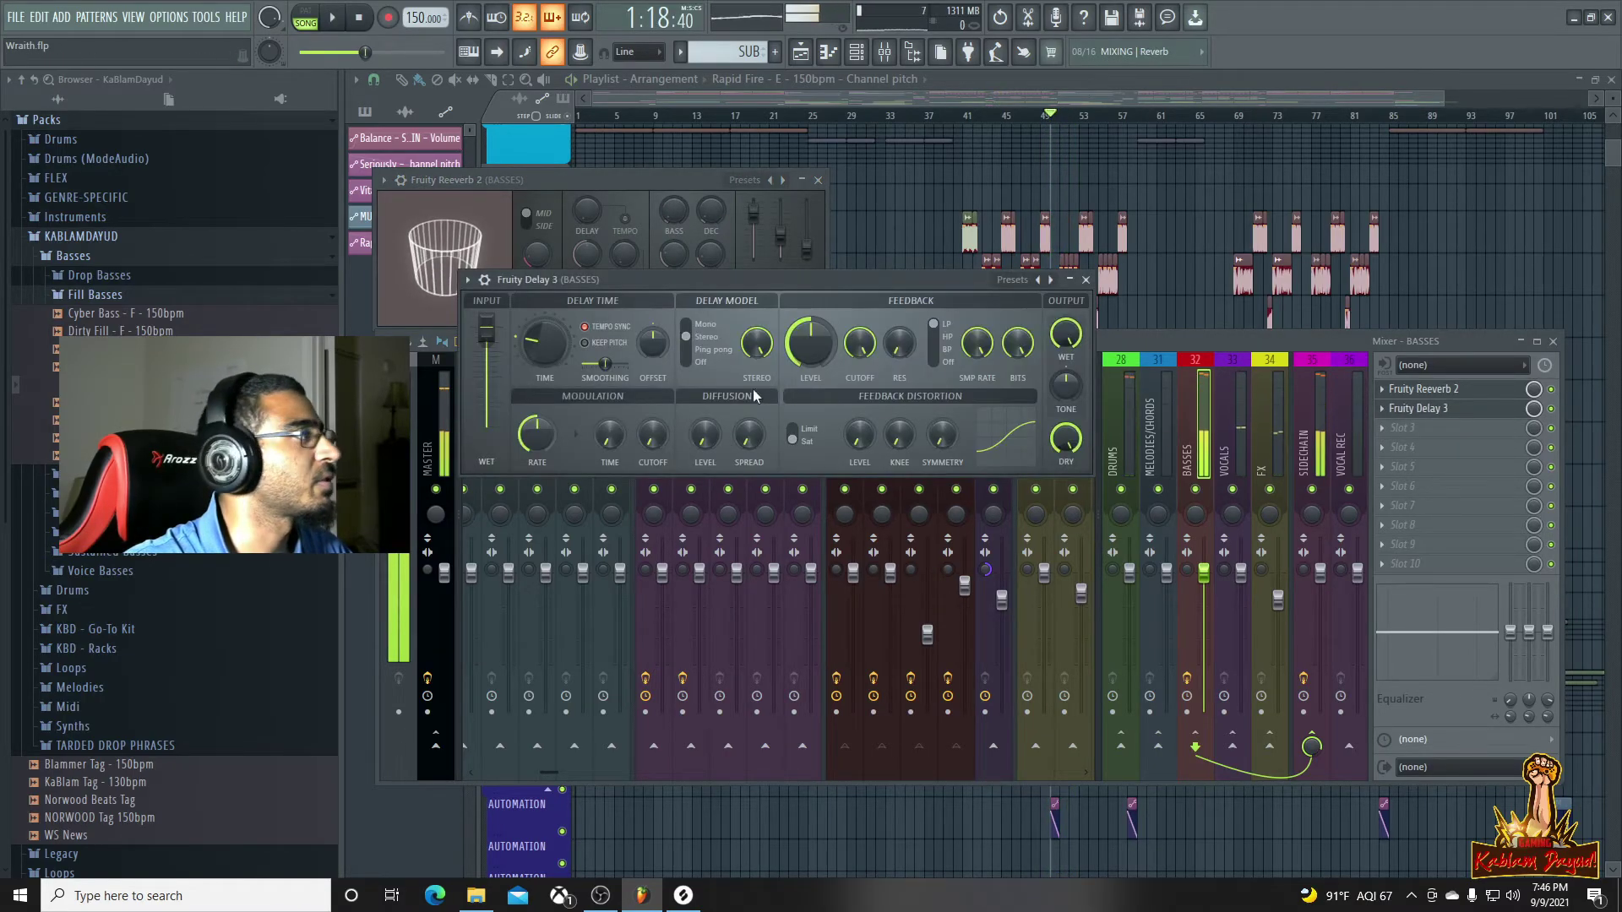
click(586, 344)
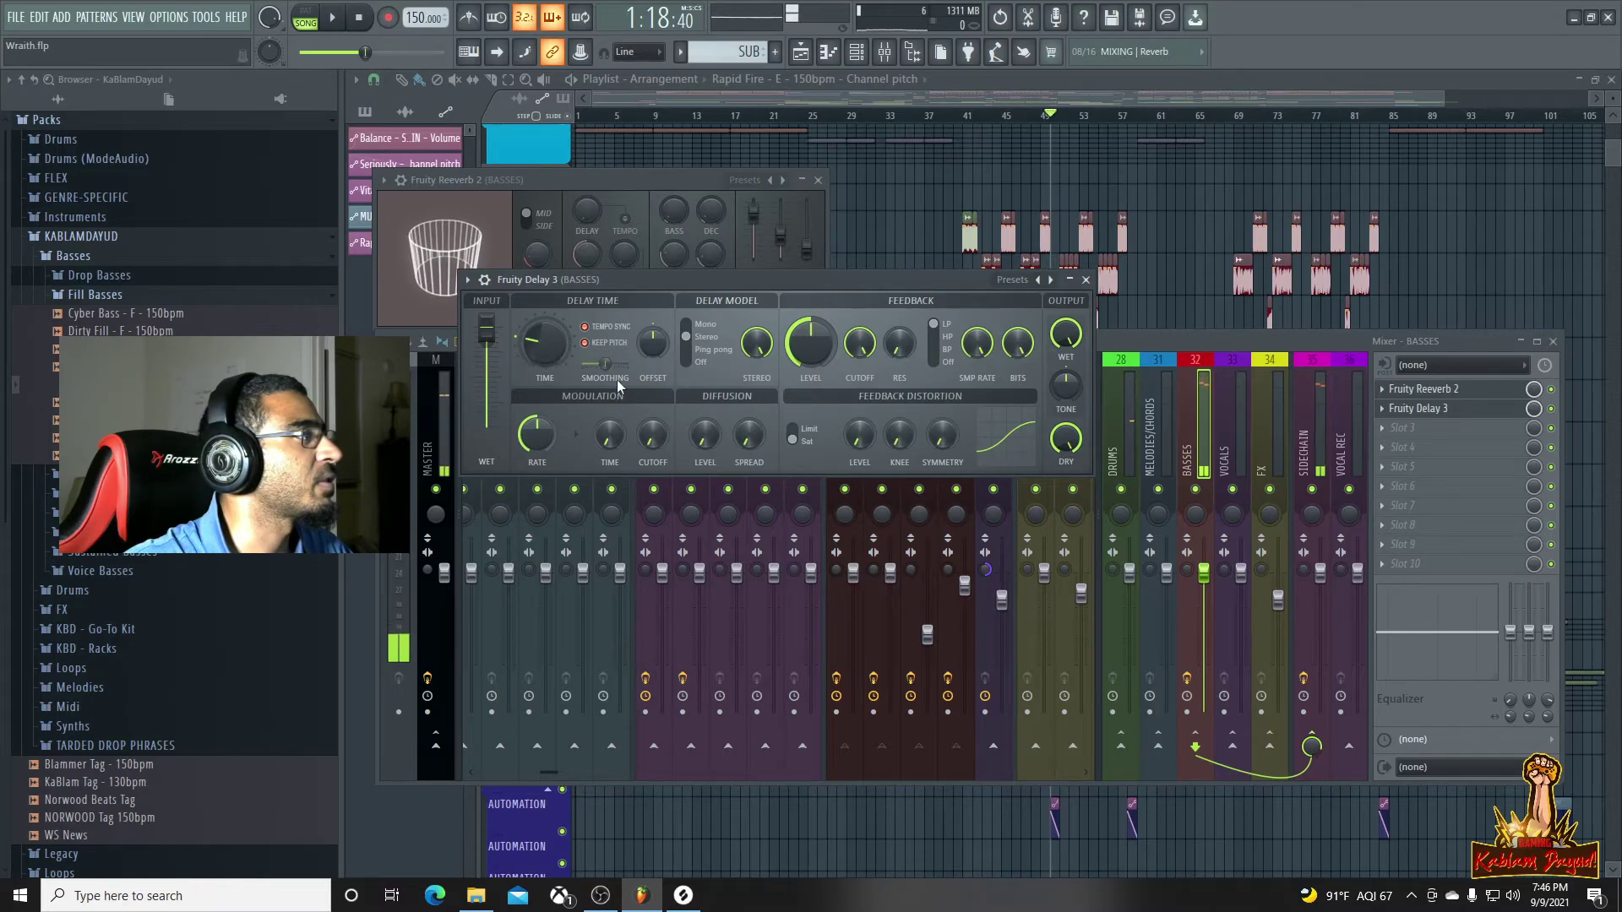
drag(533, 338, 531, 343)
key(space)
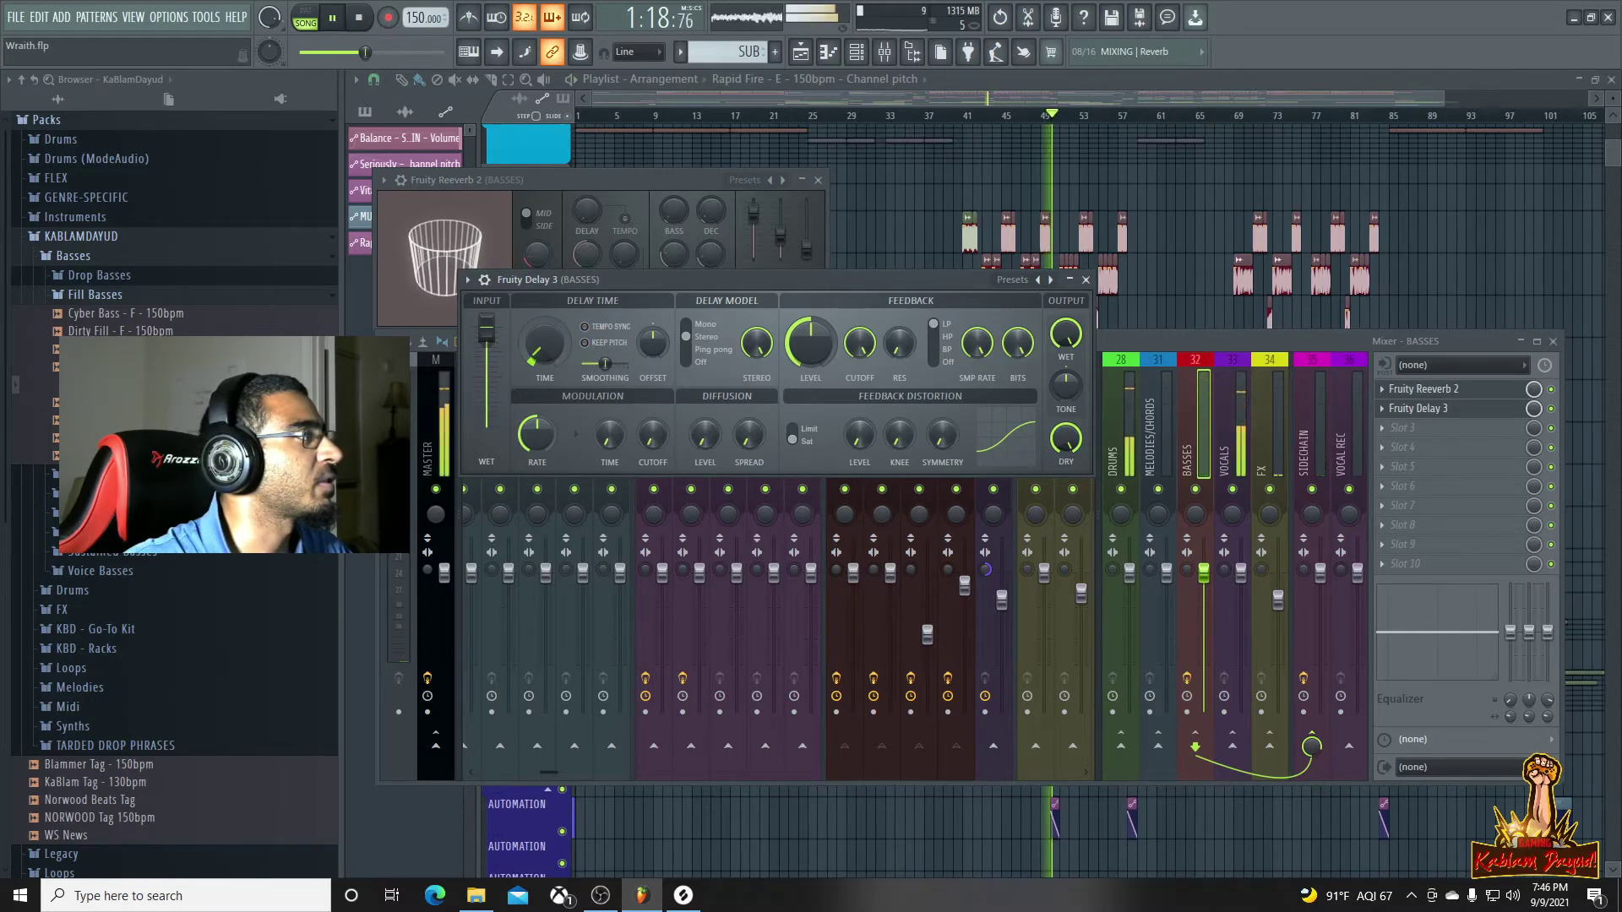
key(space)
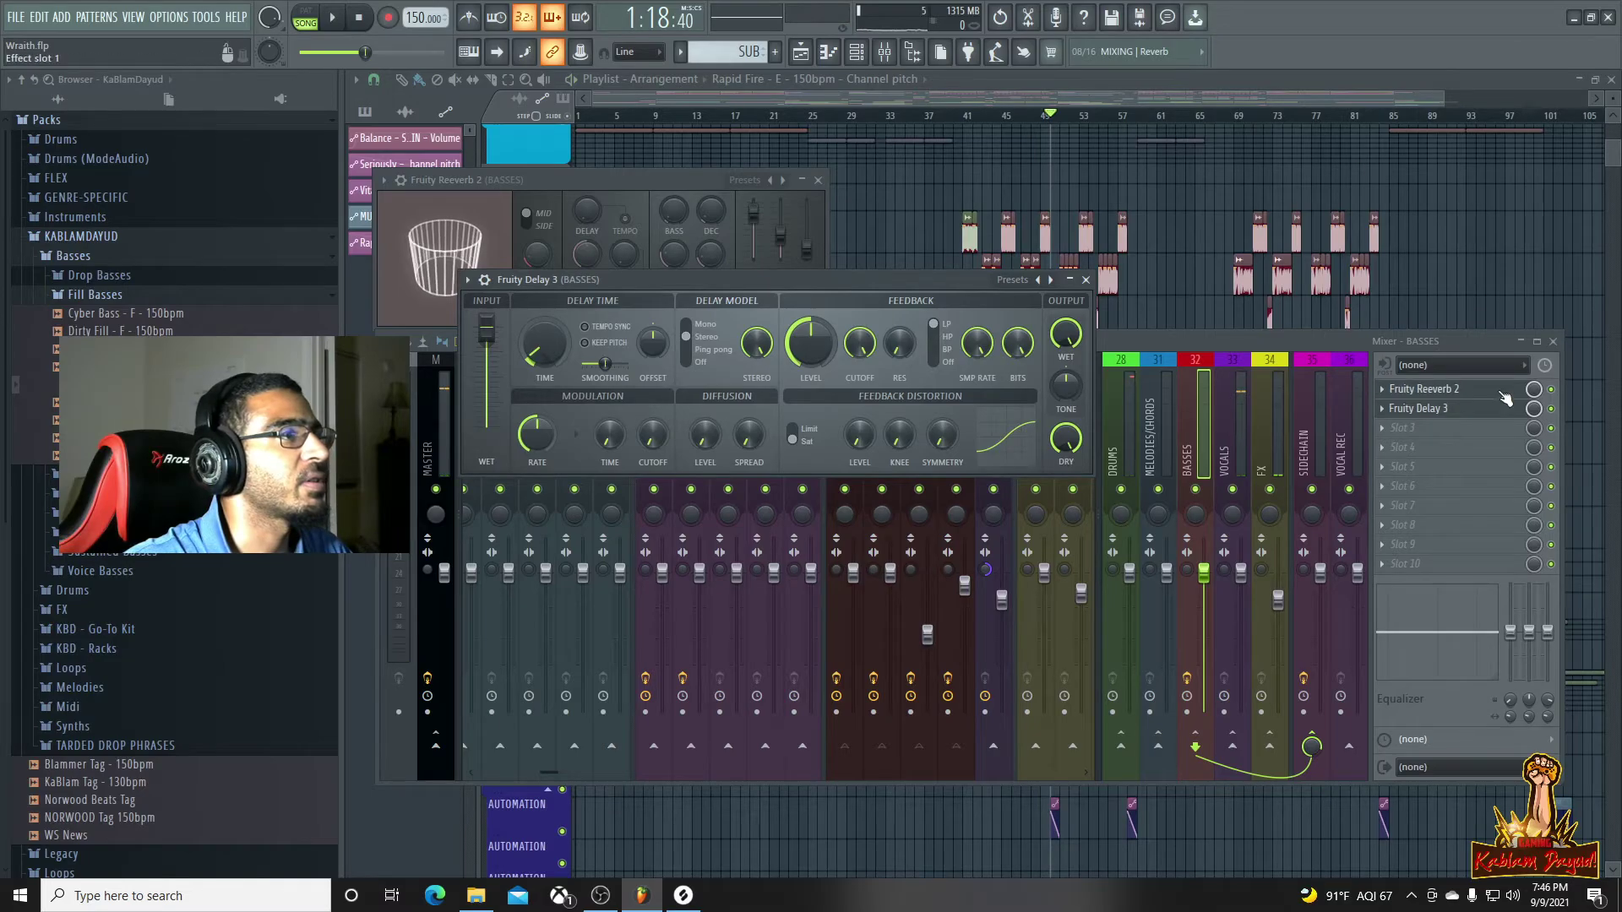
Toggle Fruity Delay 3 on the BASSES bus and play the first drop from bar 41 to compare the sound
click(1551, 410)
right_click(1551, 410)
click(1076, 114)
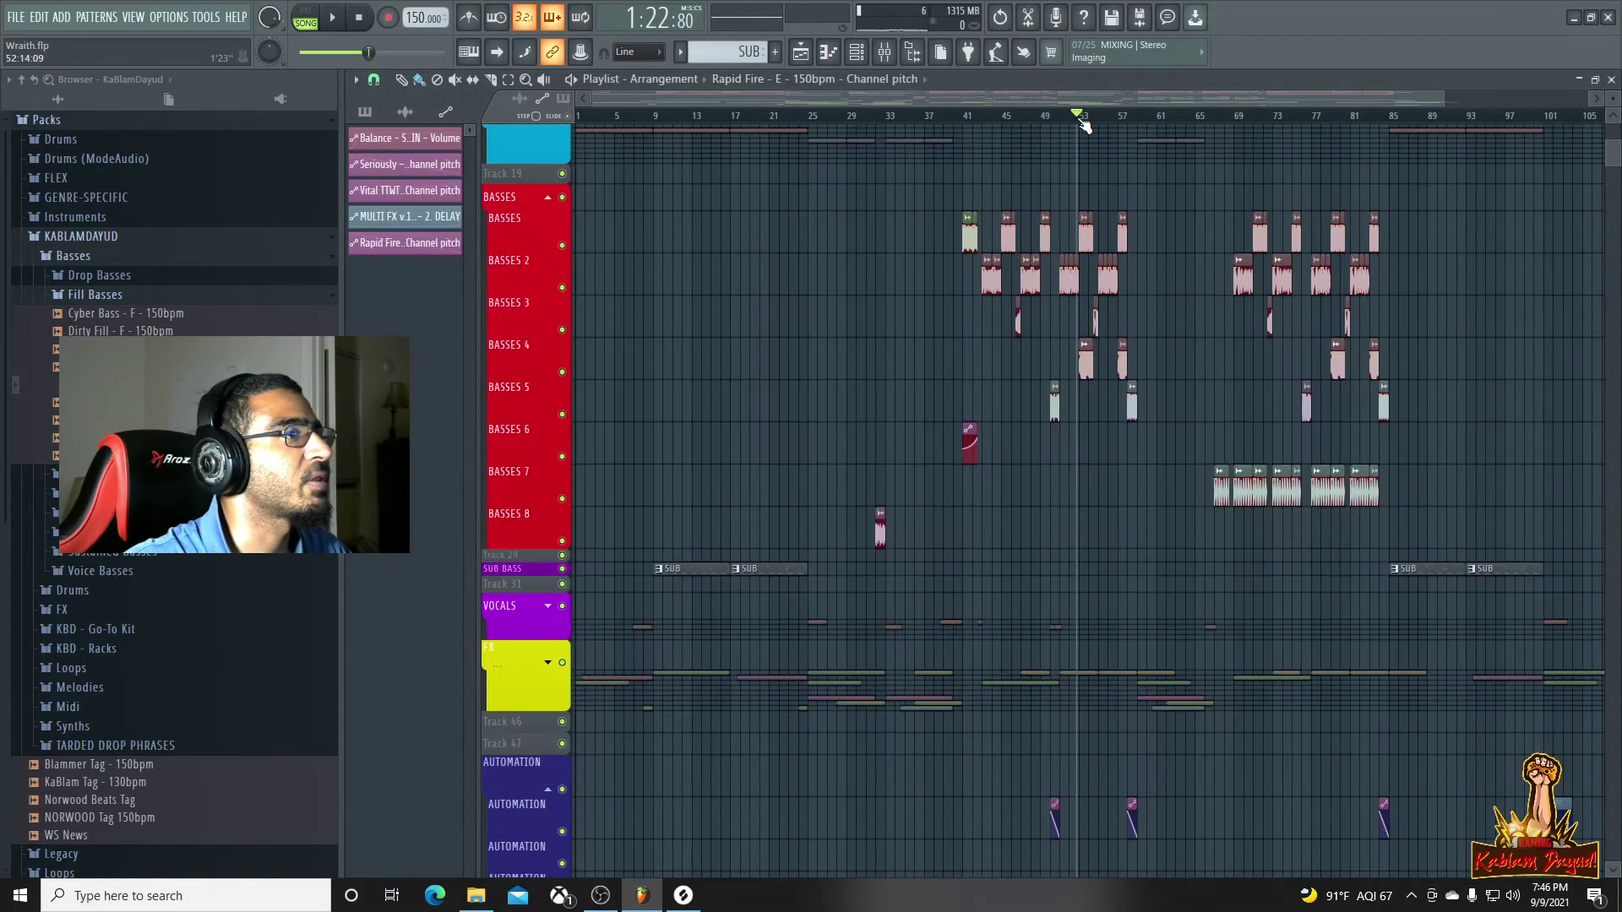
key(space)
key(space)
click(962, 116)
key(space)
key(F9)
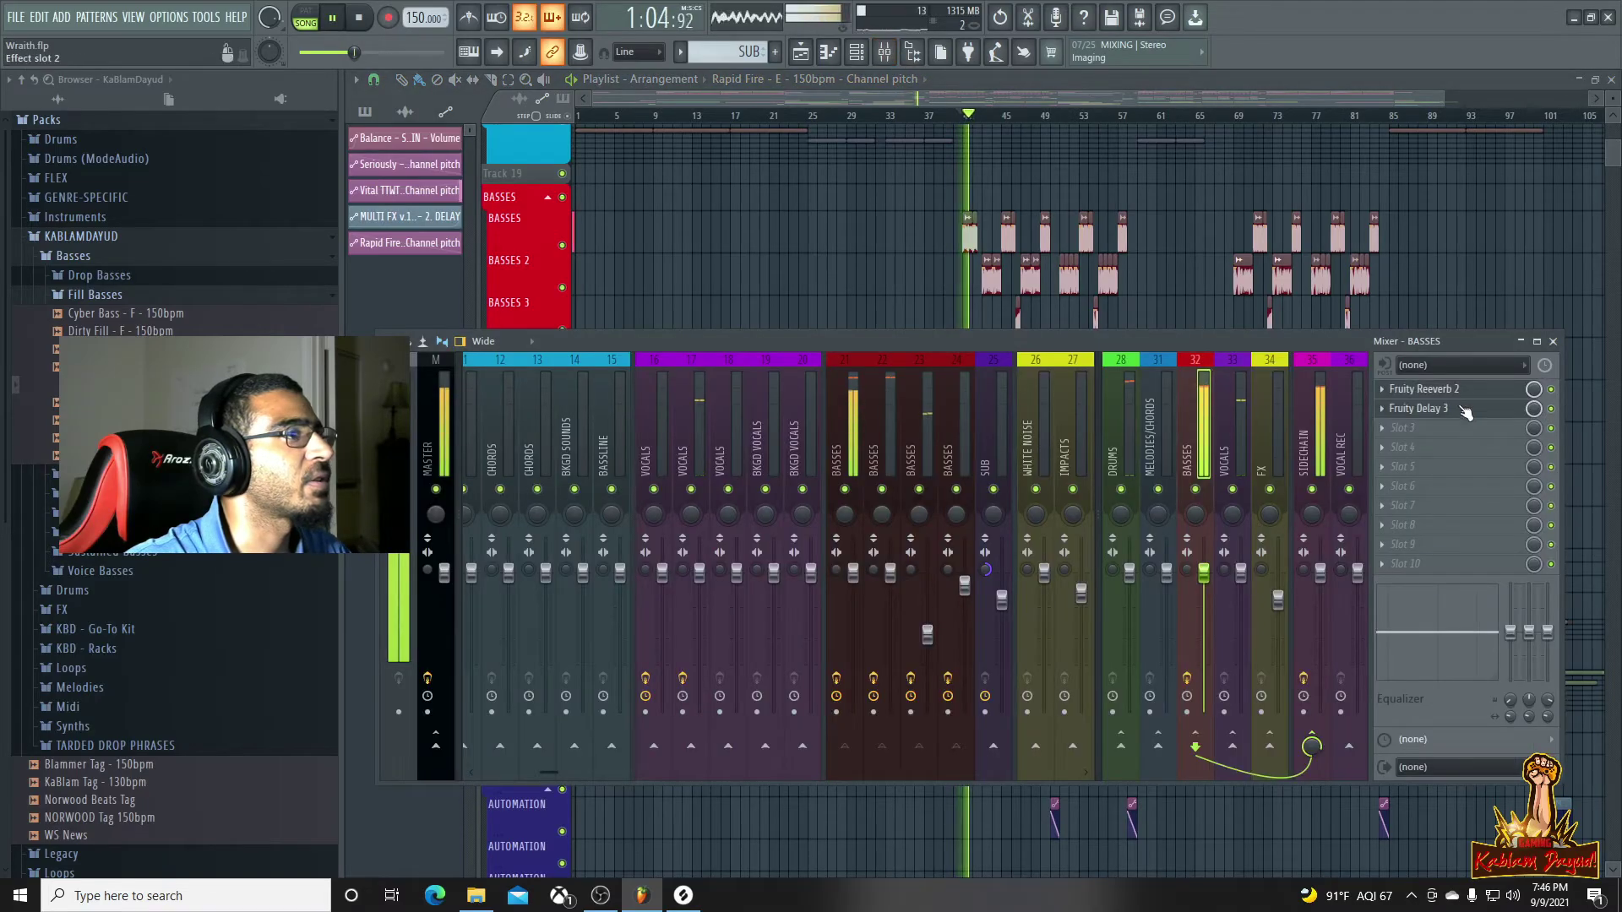
click(1536, 410)
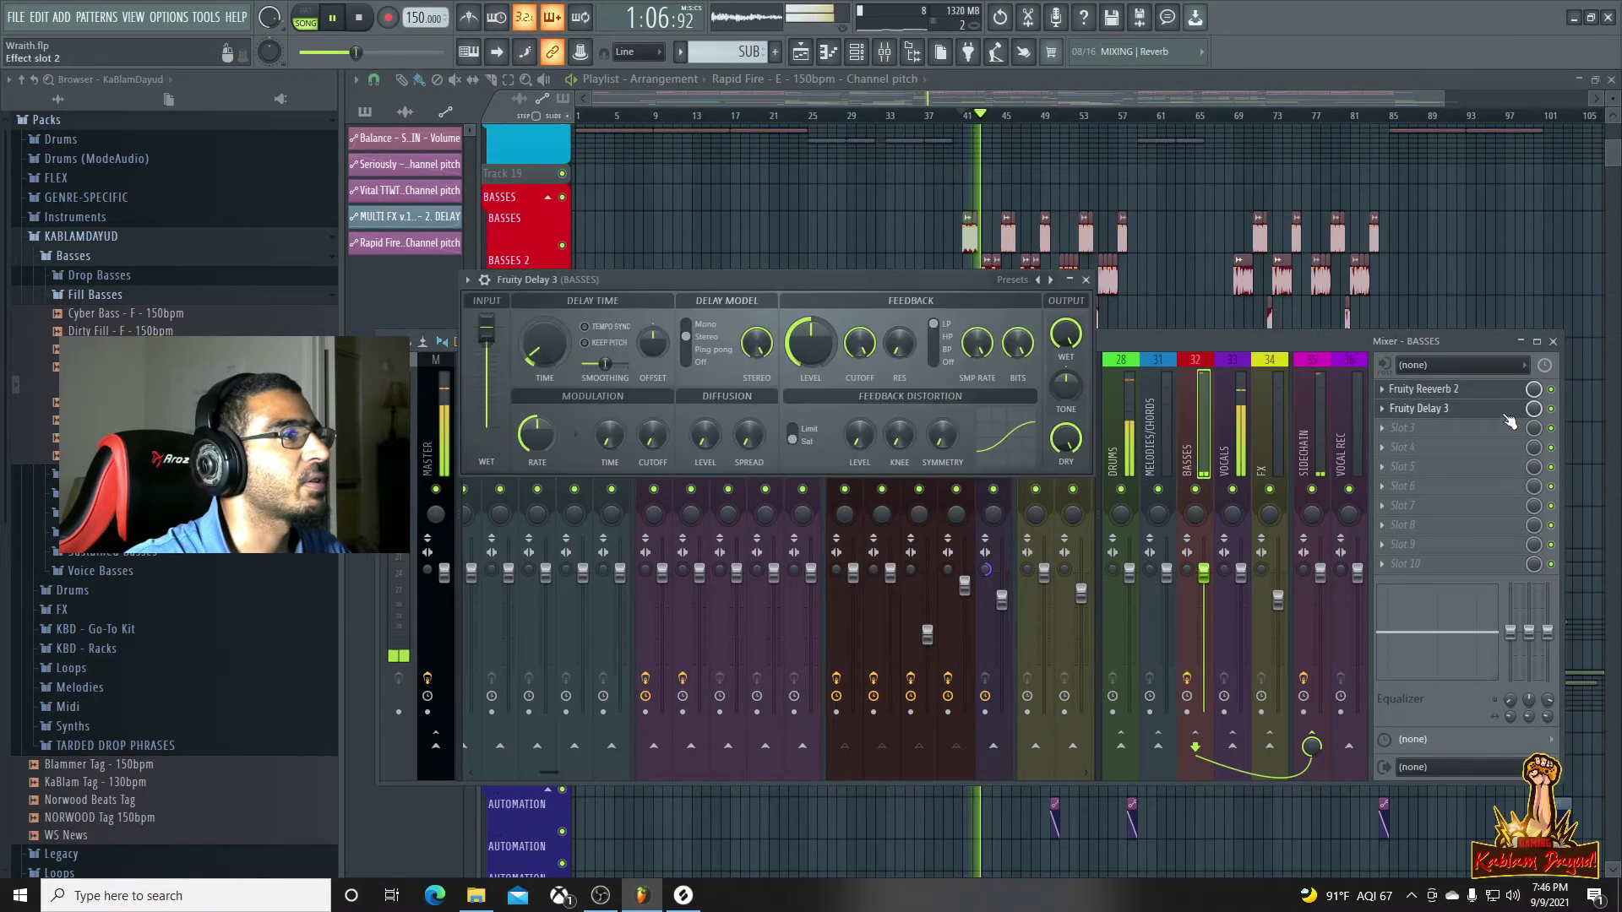
key(space)
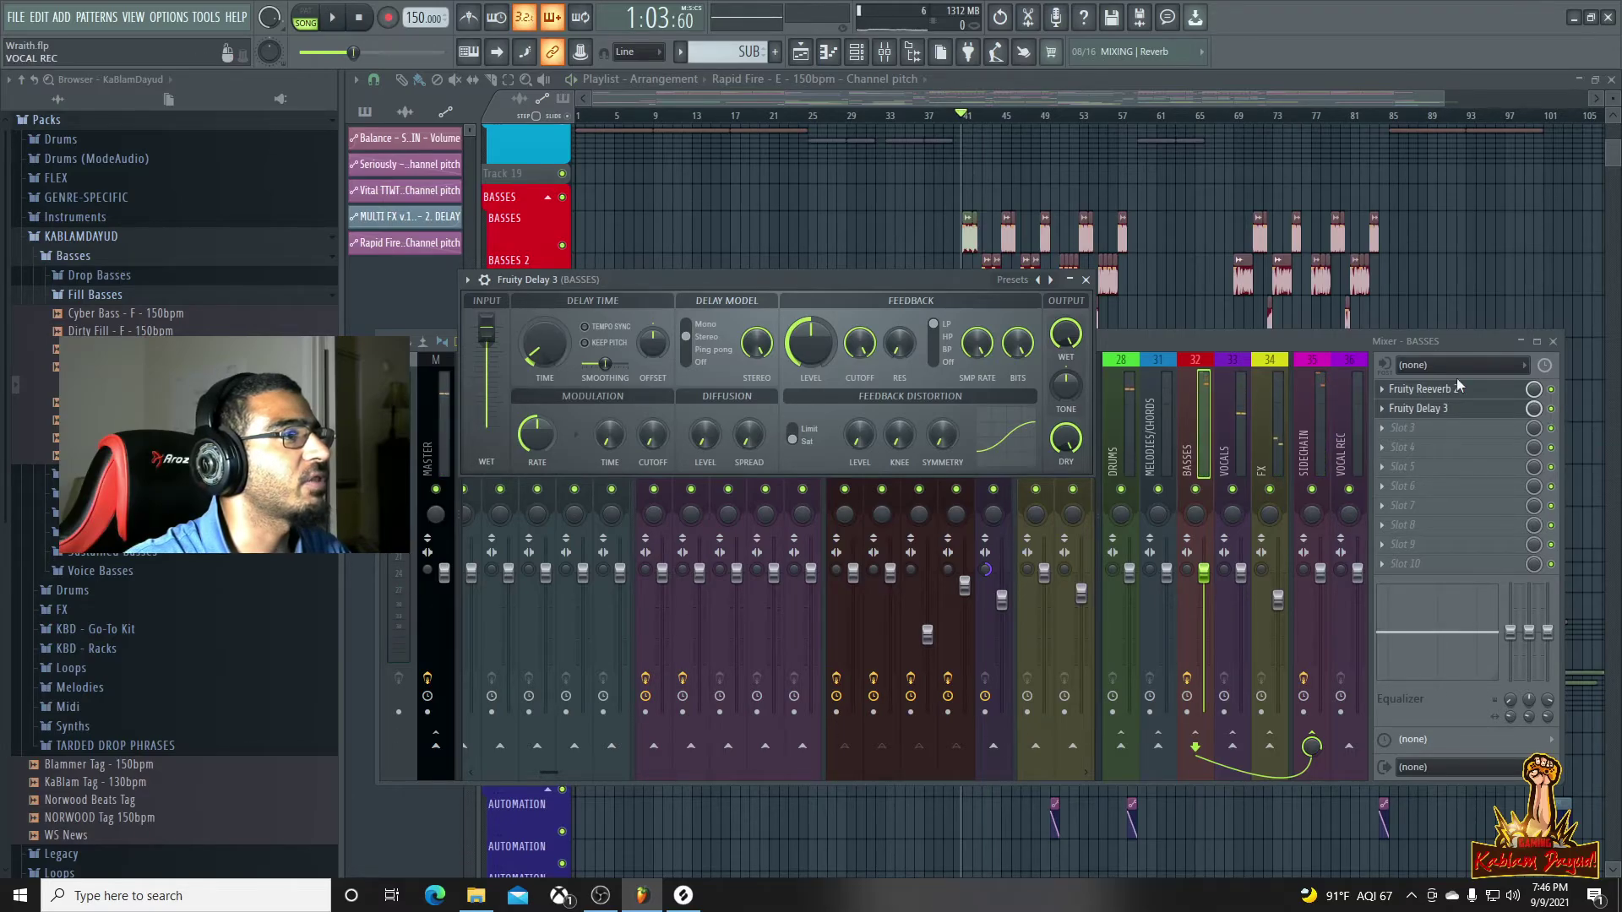
Move the Fruity Delay 3 window off the playlist clips and compare the drop with the BASSES bus effects bypassed
drag(920, 282, 1108, 538)
key(space)
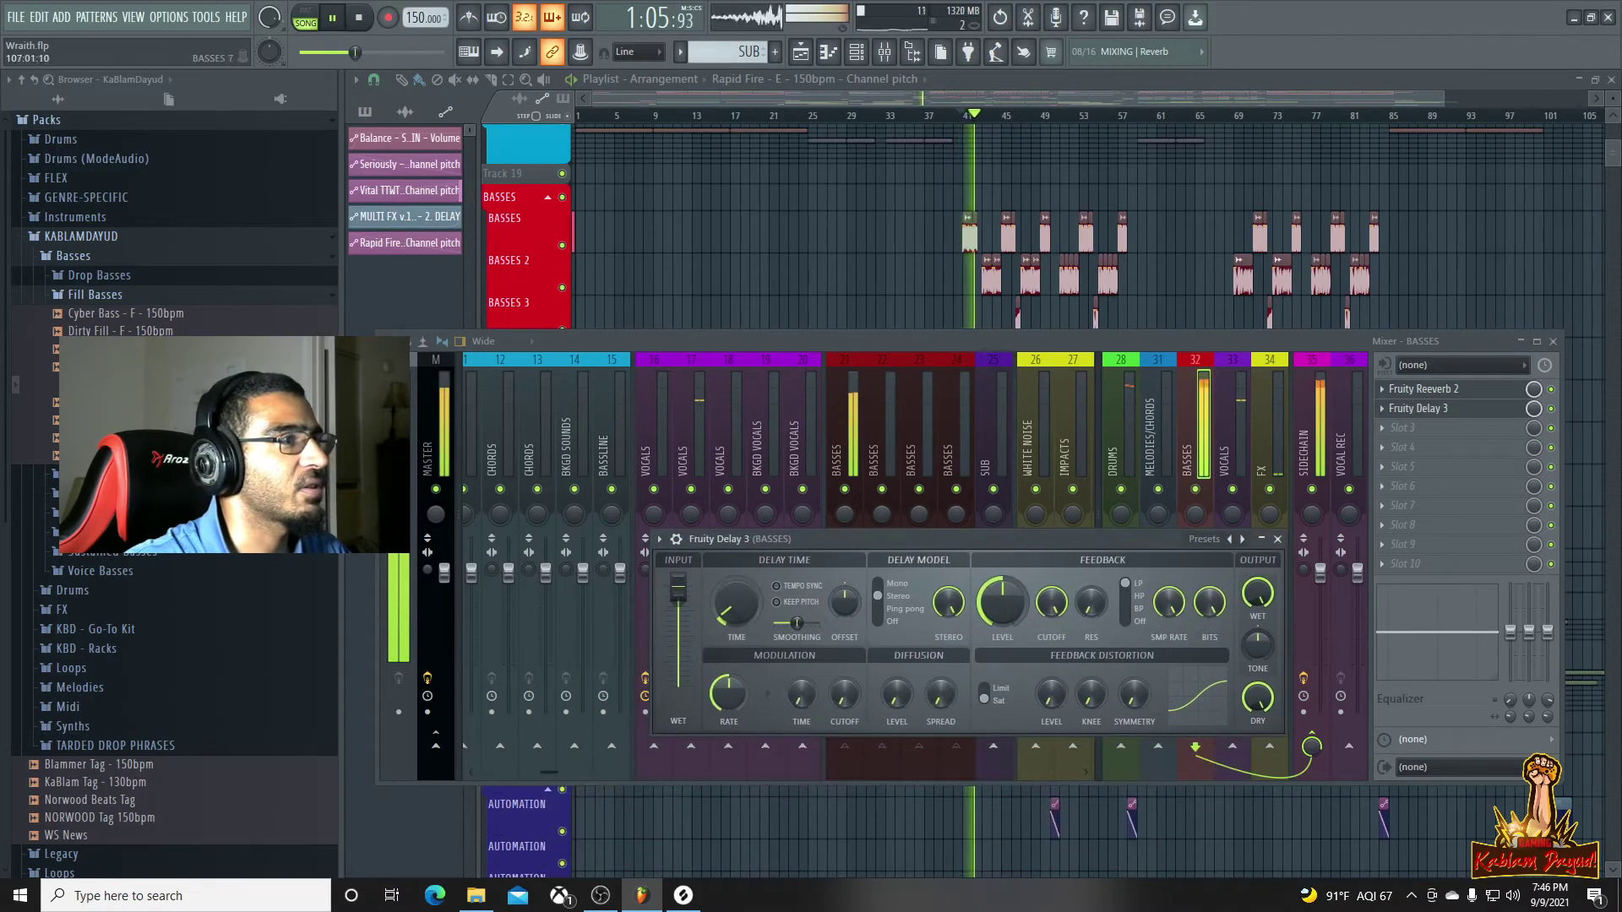
click(1551, 409)
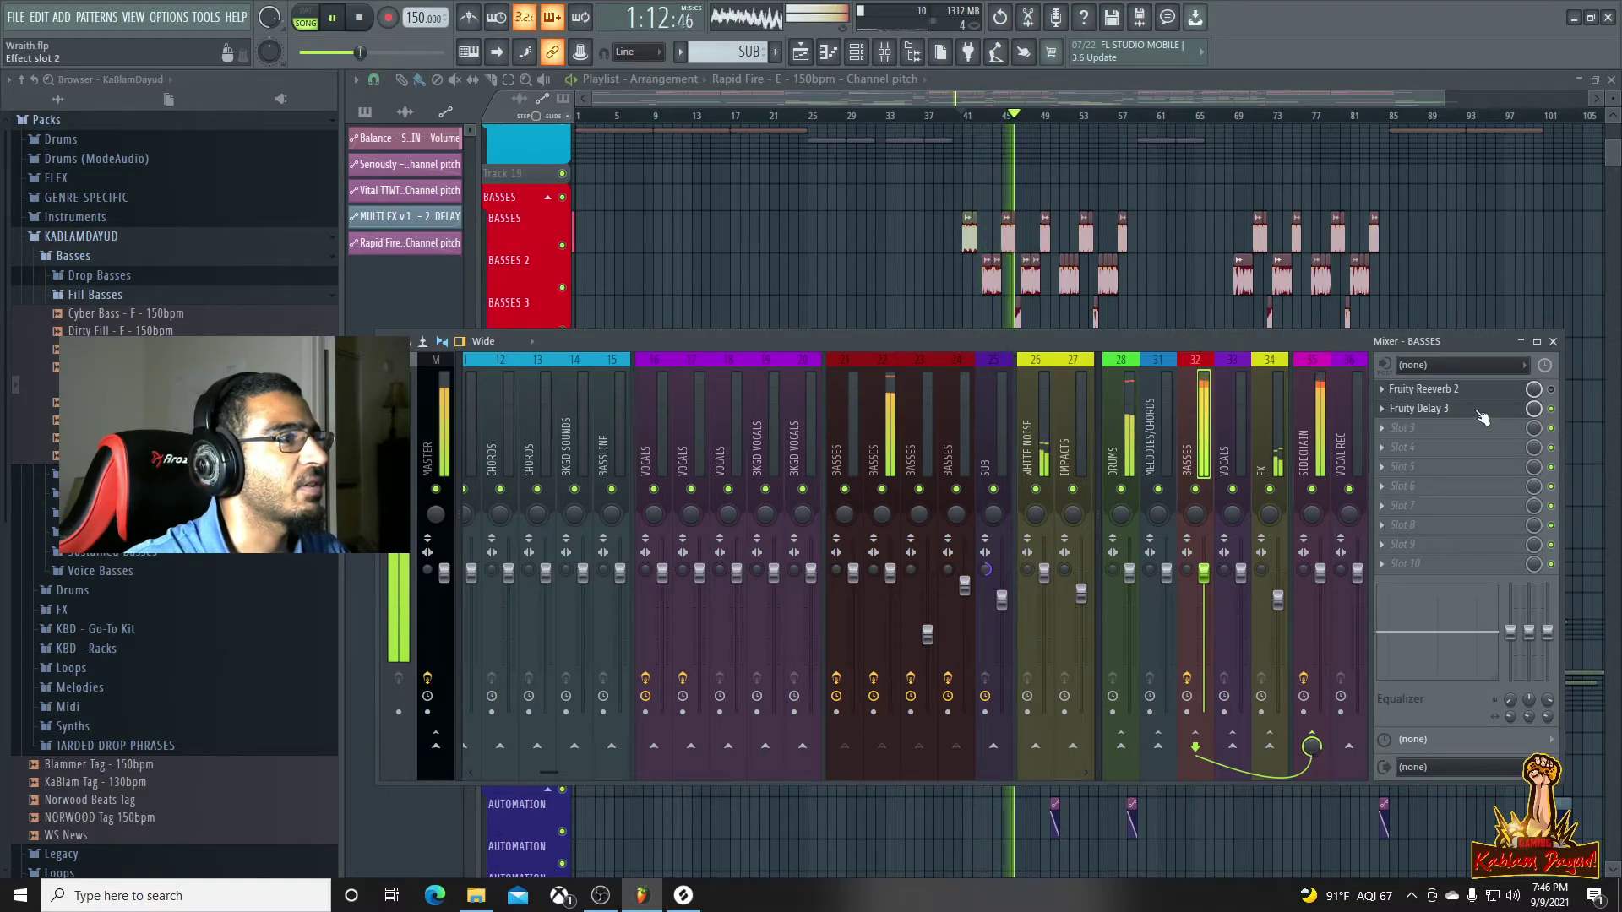
click(1436, 408)
key(space)
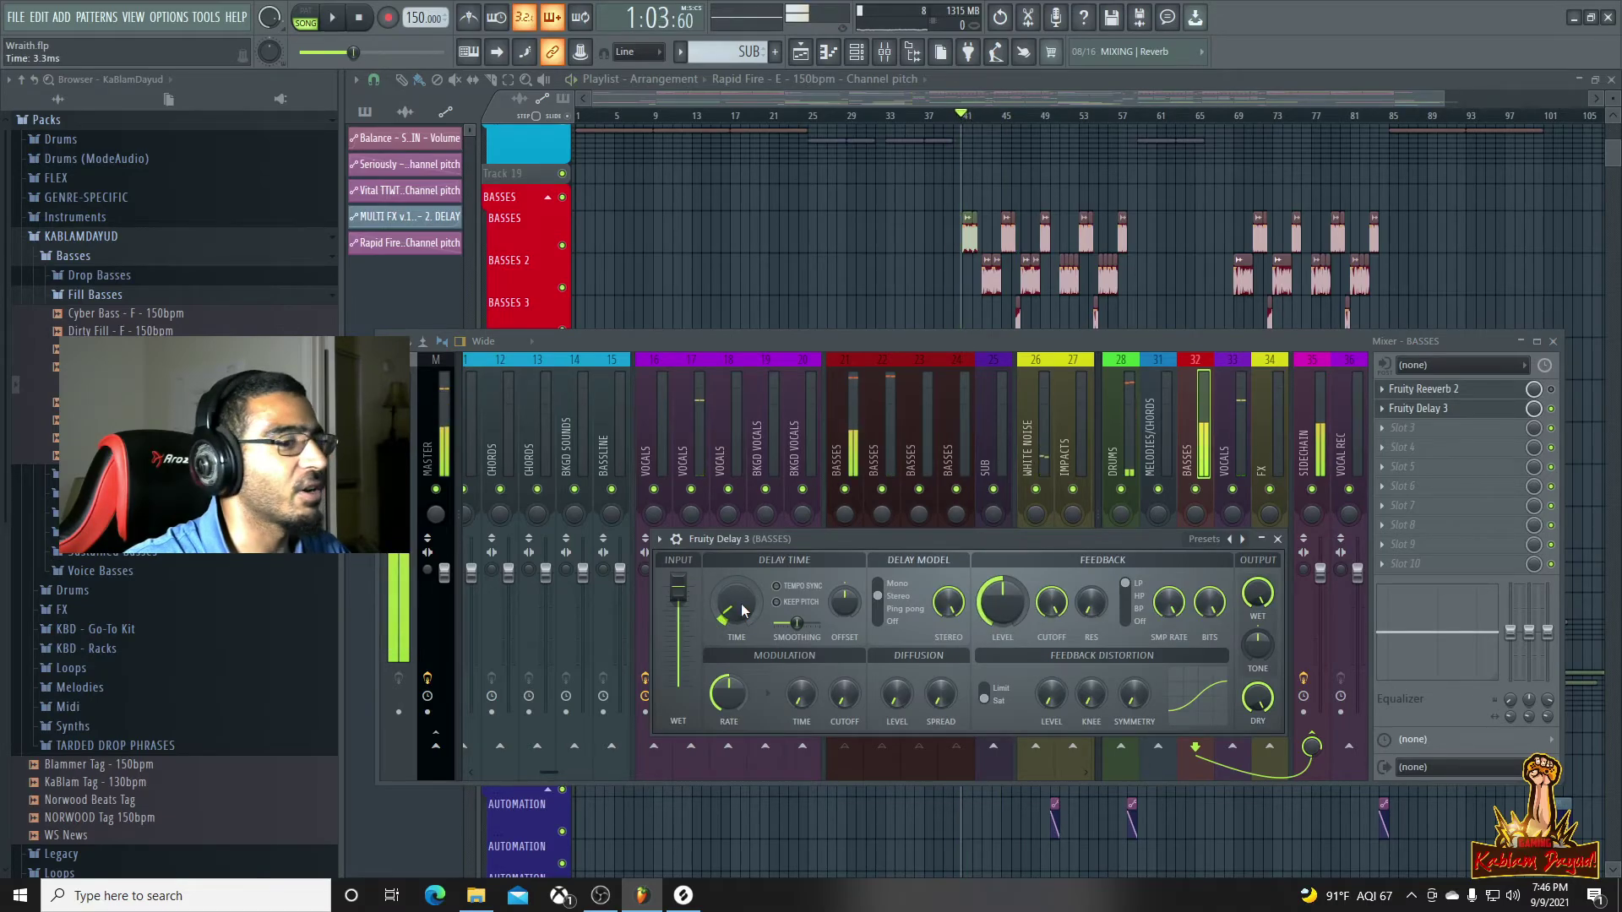
Replay the first drop while trying different Fruity Delay 3 delay times, with and without tempo sync
click(969, 124)
key(space)
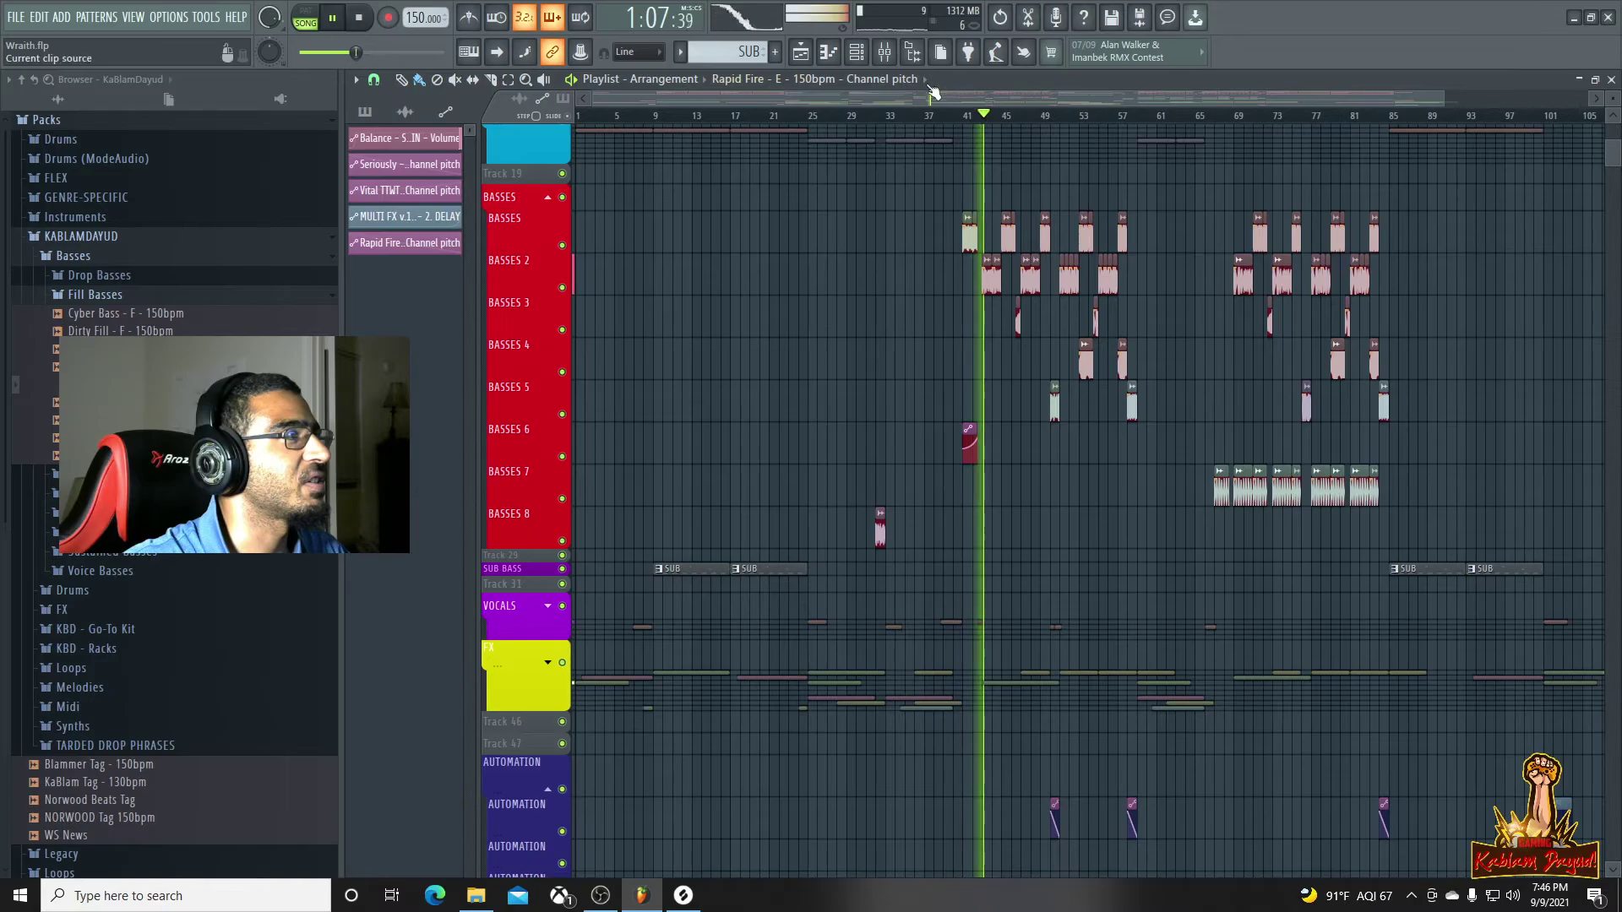
click(885, 51)
key(space)
click(1494, 412)
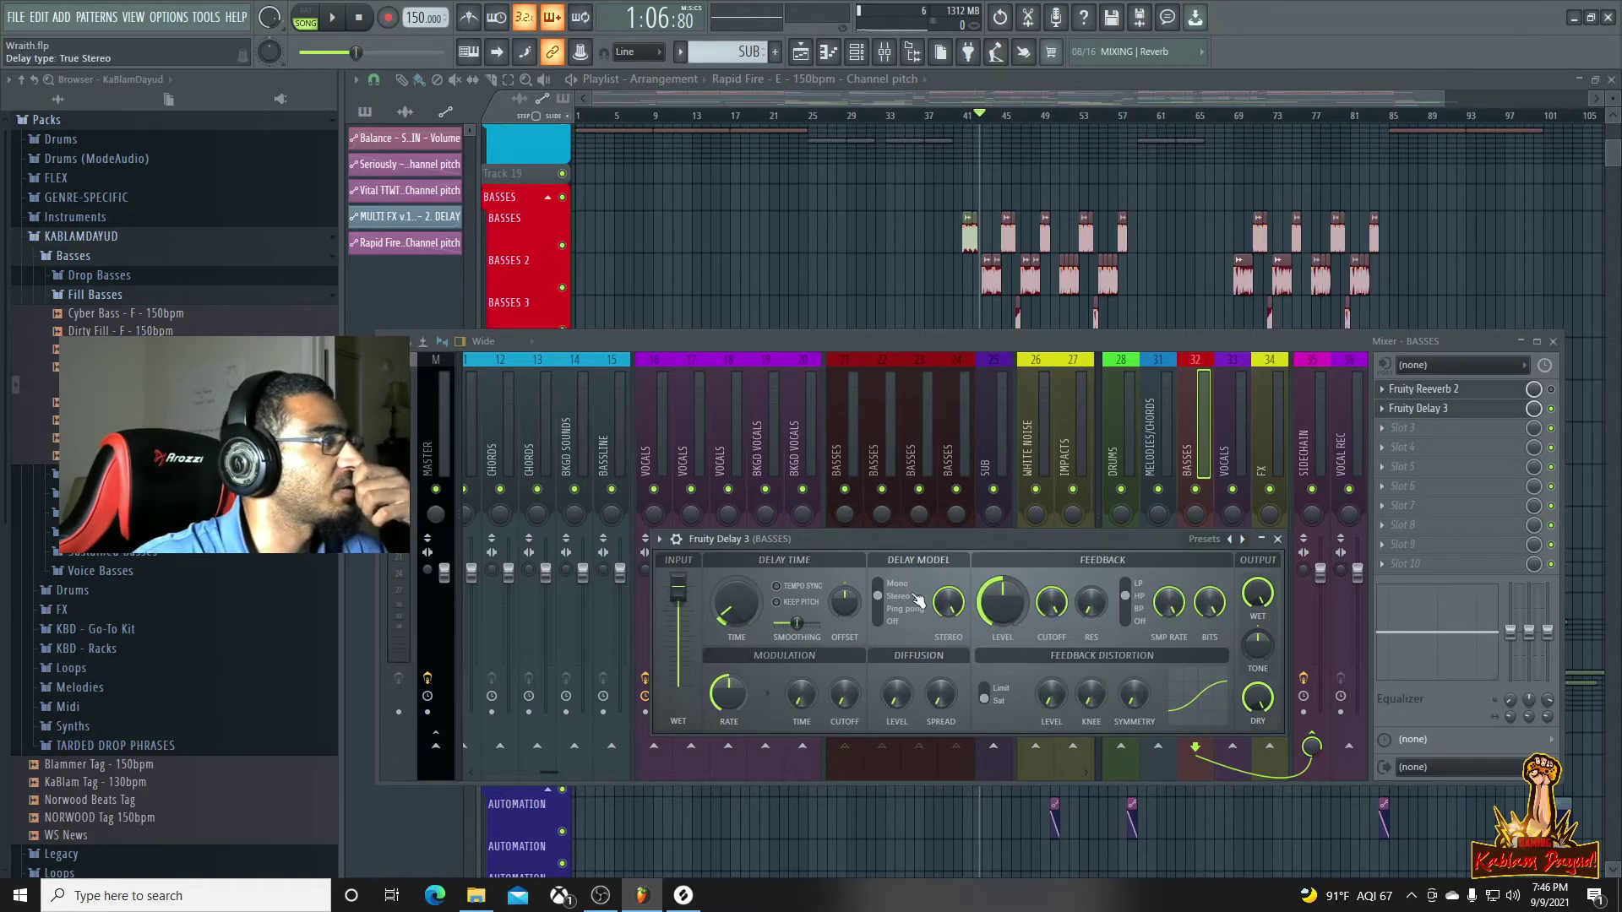
key(space)
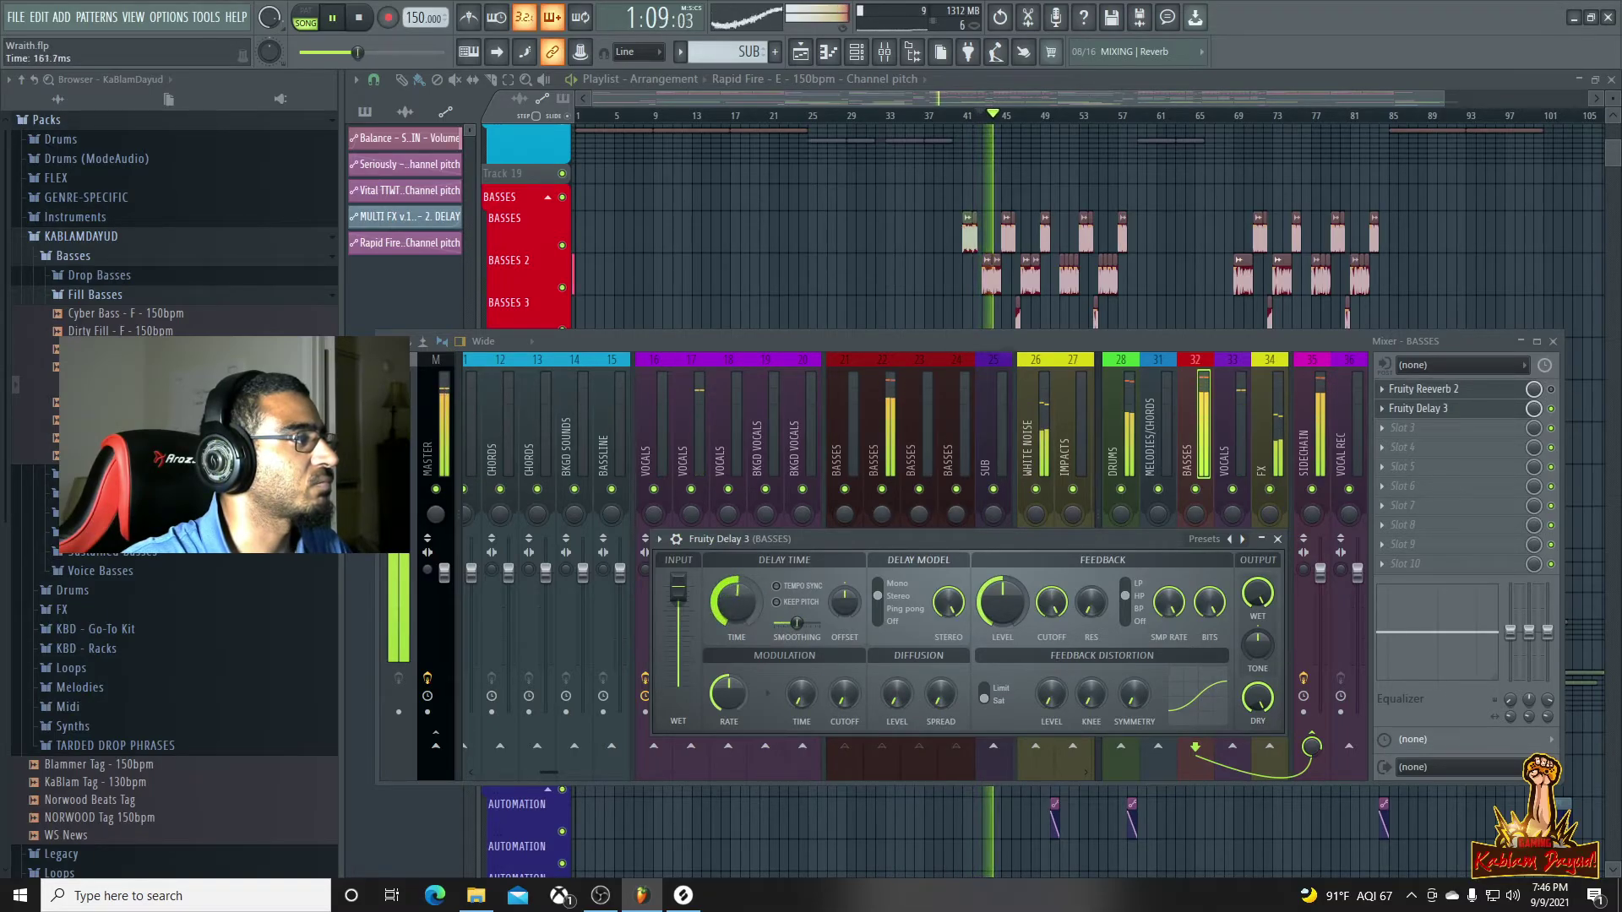
drag(732, 615, 735, 642)
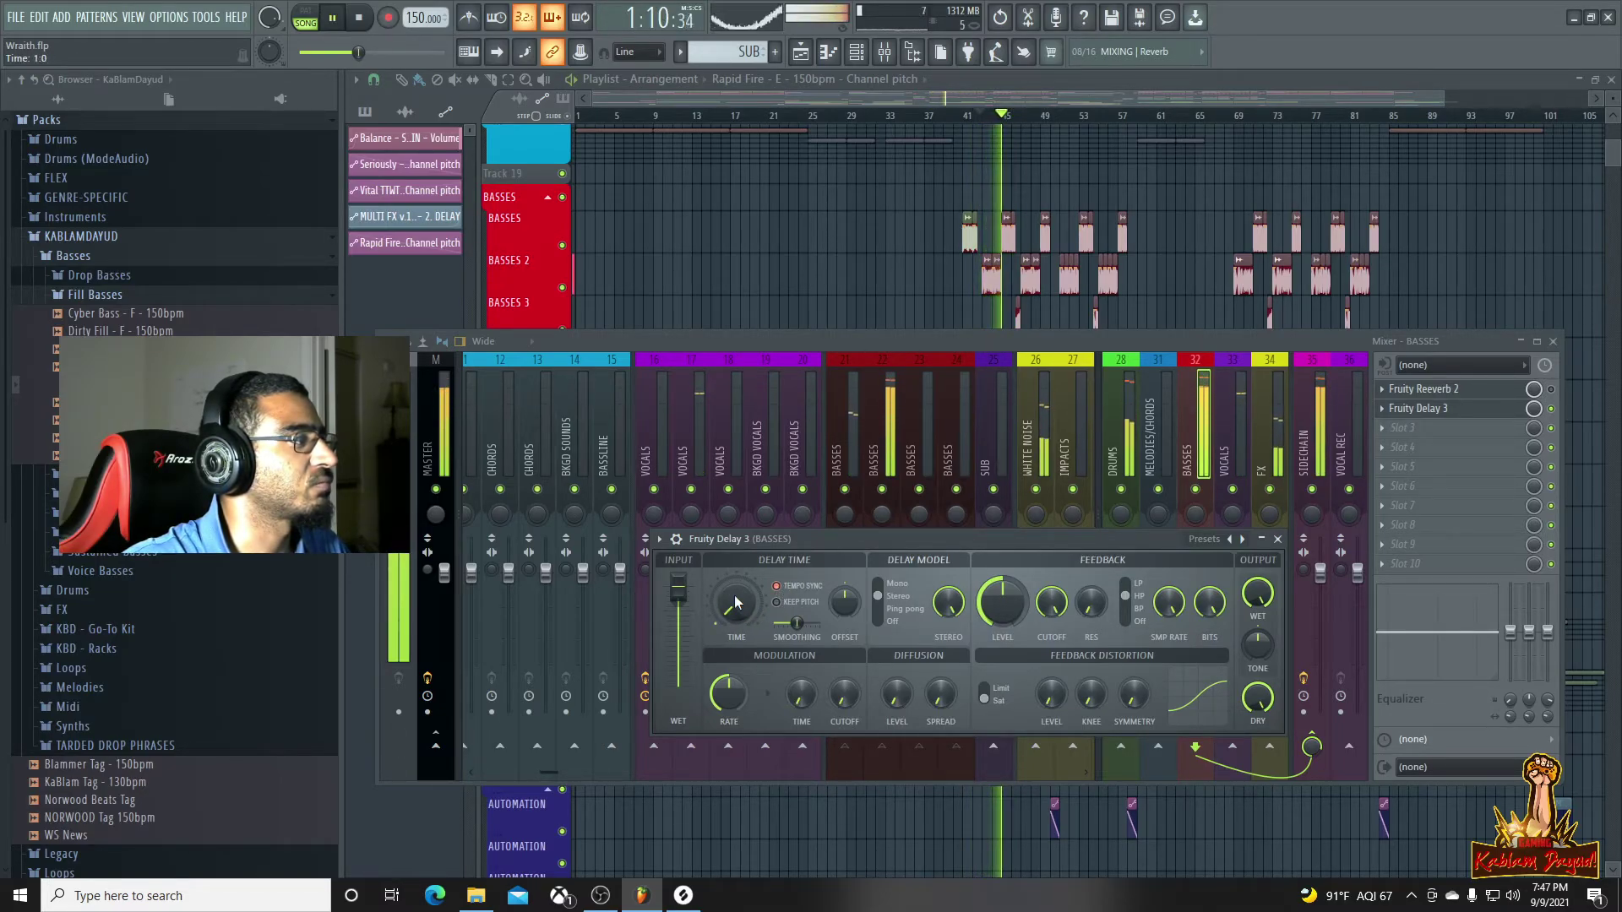
drag(752, 605, 752, 540)
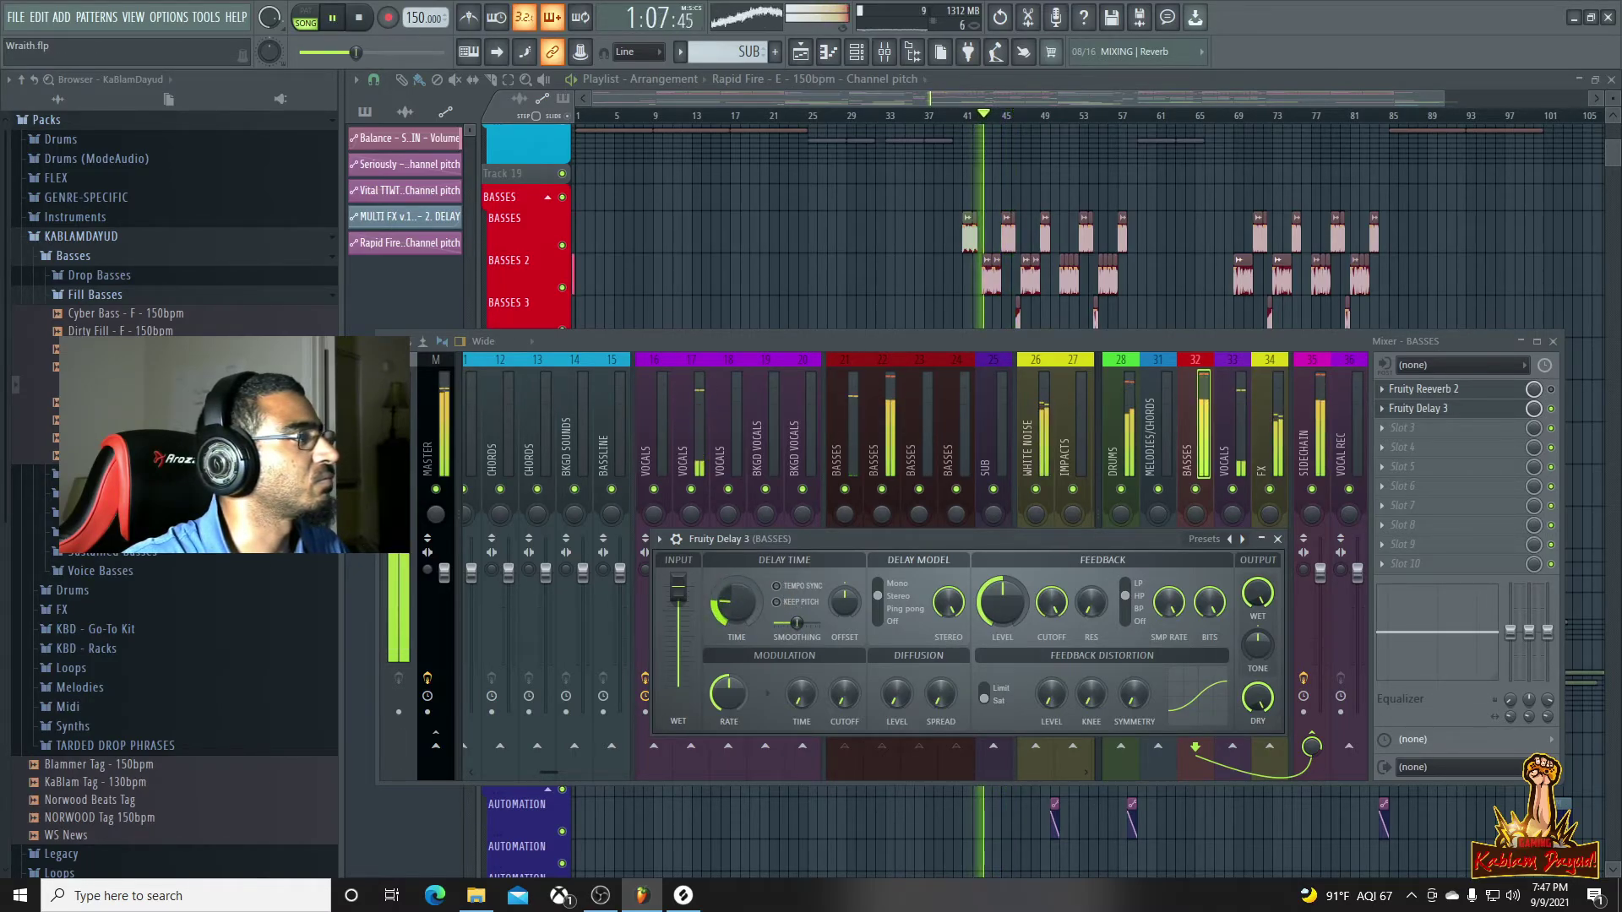
Bypass Fruity Delay 3 during playback and delete it from the BASSES bus
click(1392, 409)
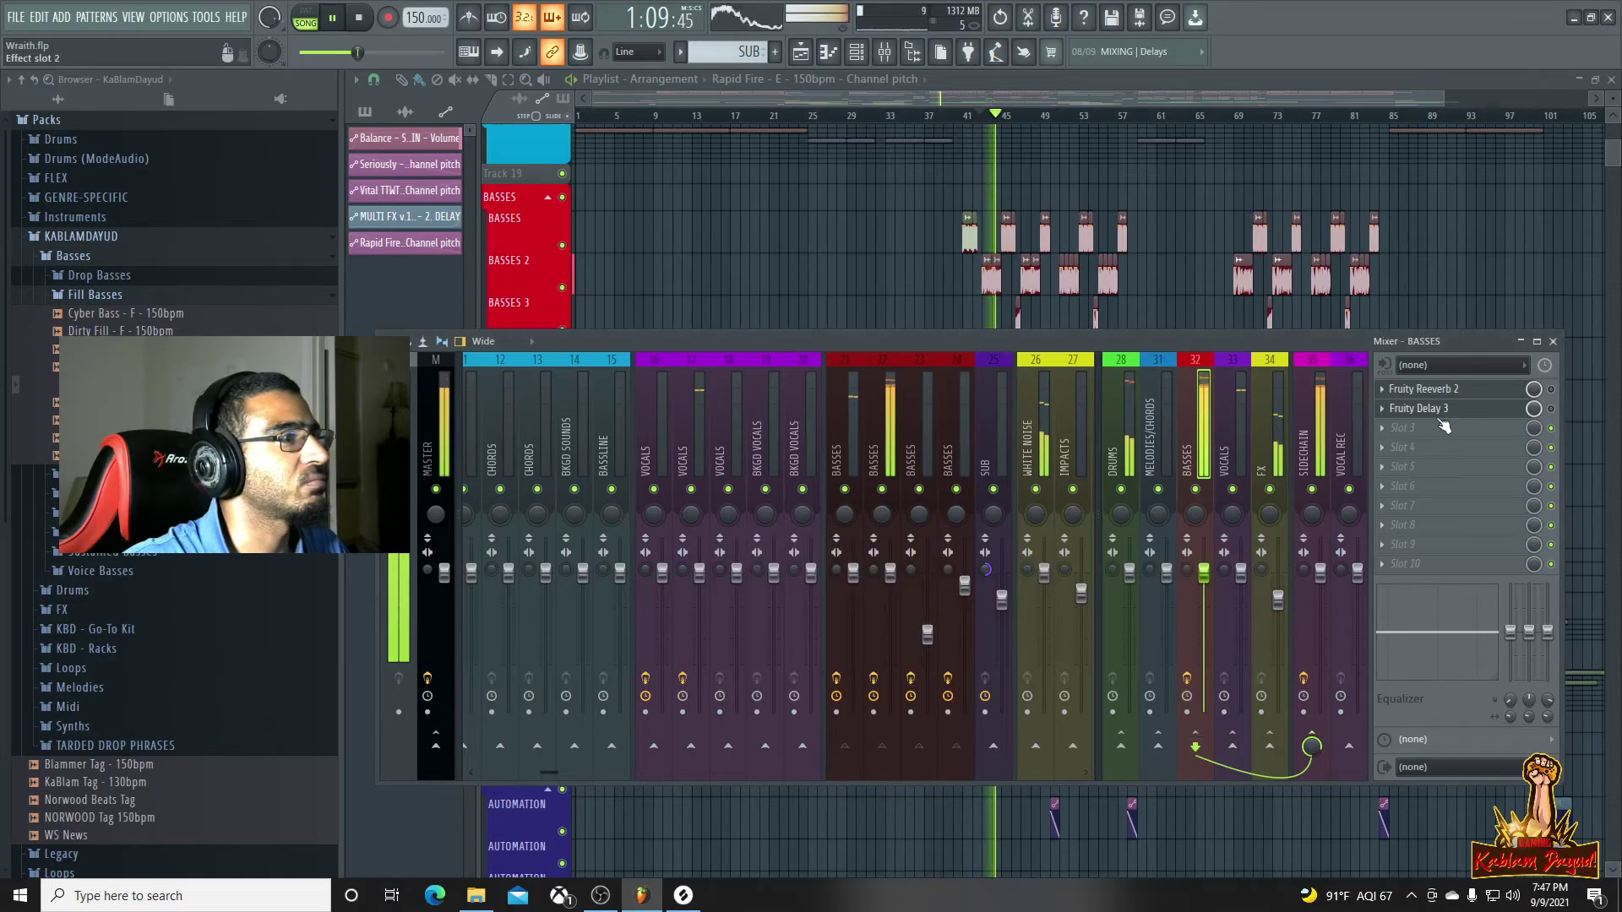
click(1385, 414)
click(1392, 448)
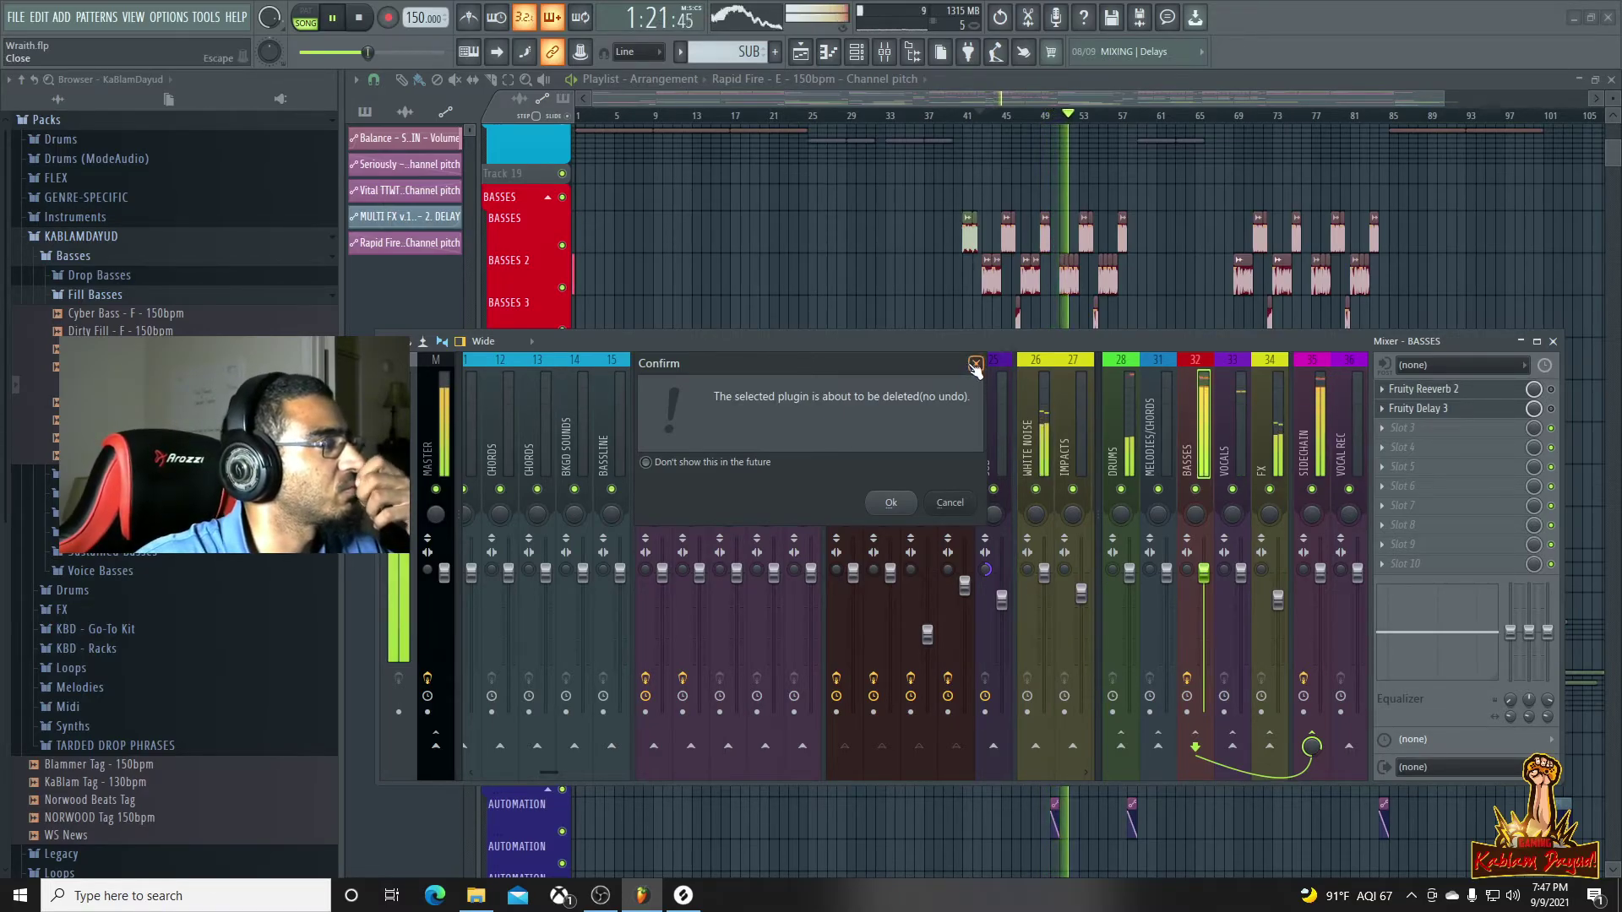
click(891, 503)
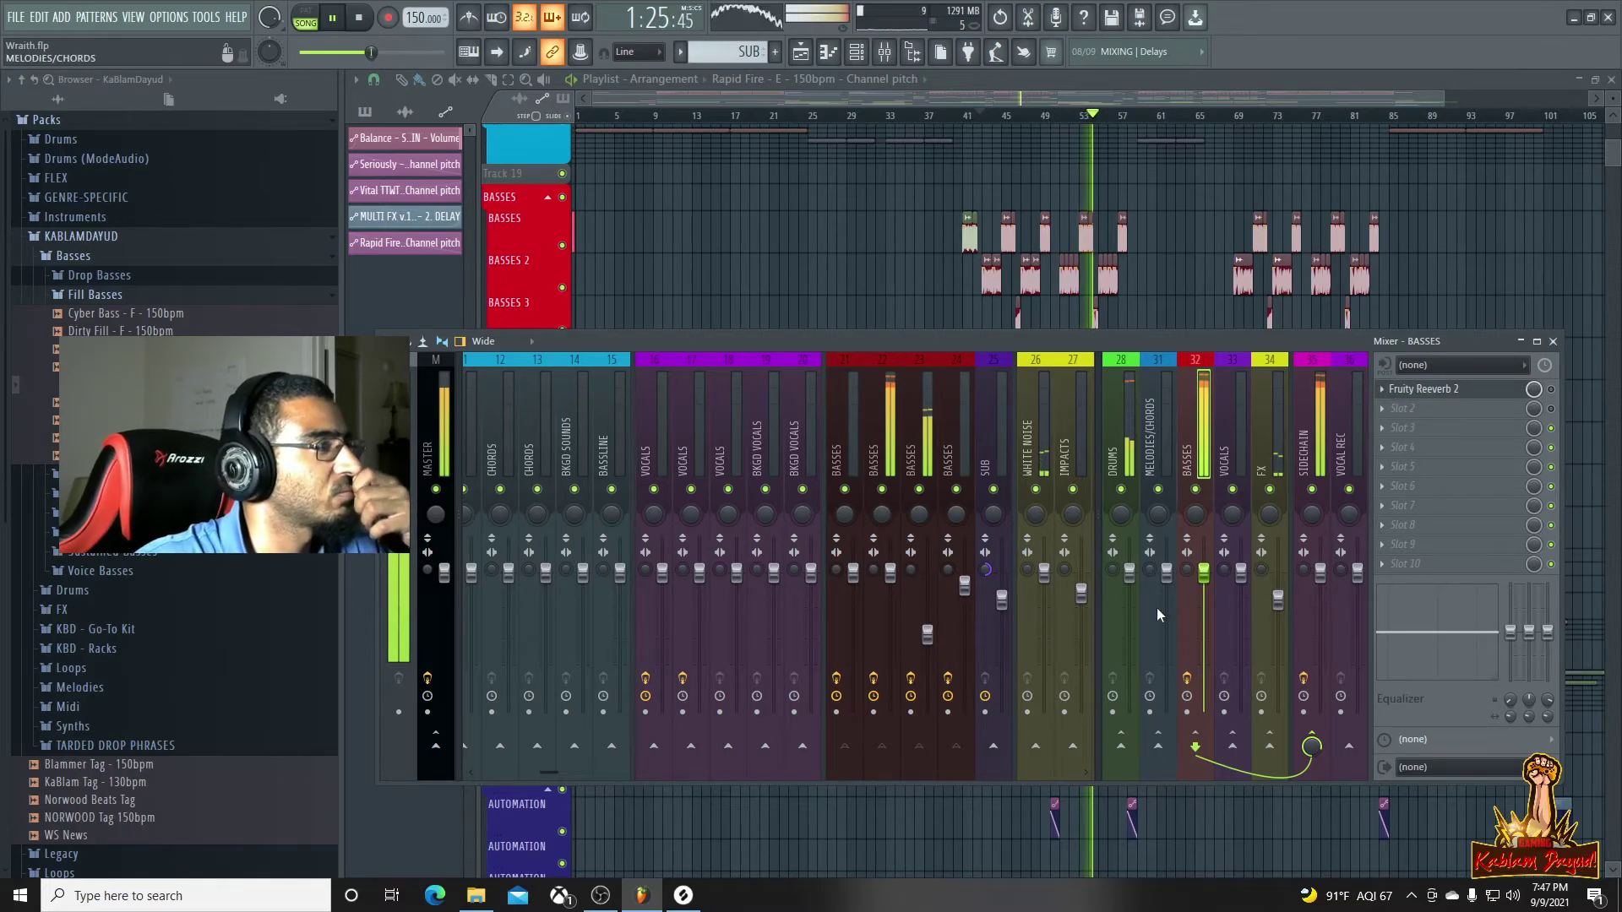
Lower the BASSES bus volume slightly and nudge up the wet level of its Fruity Reeverb 2
drag(1208, 583, 1208, 615)
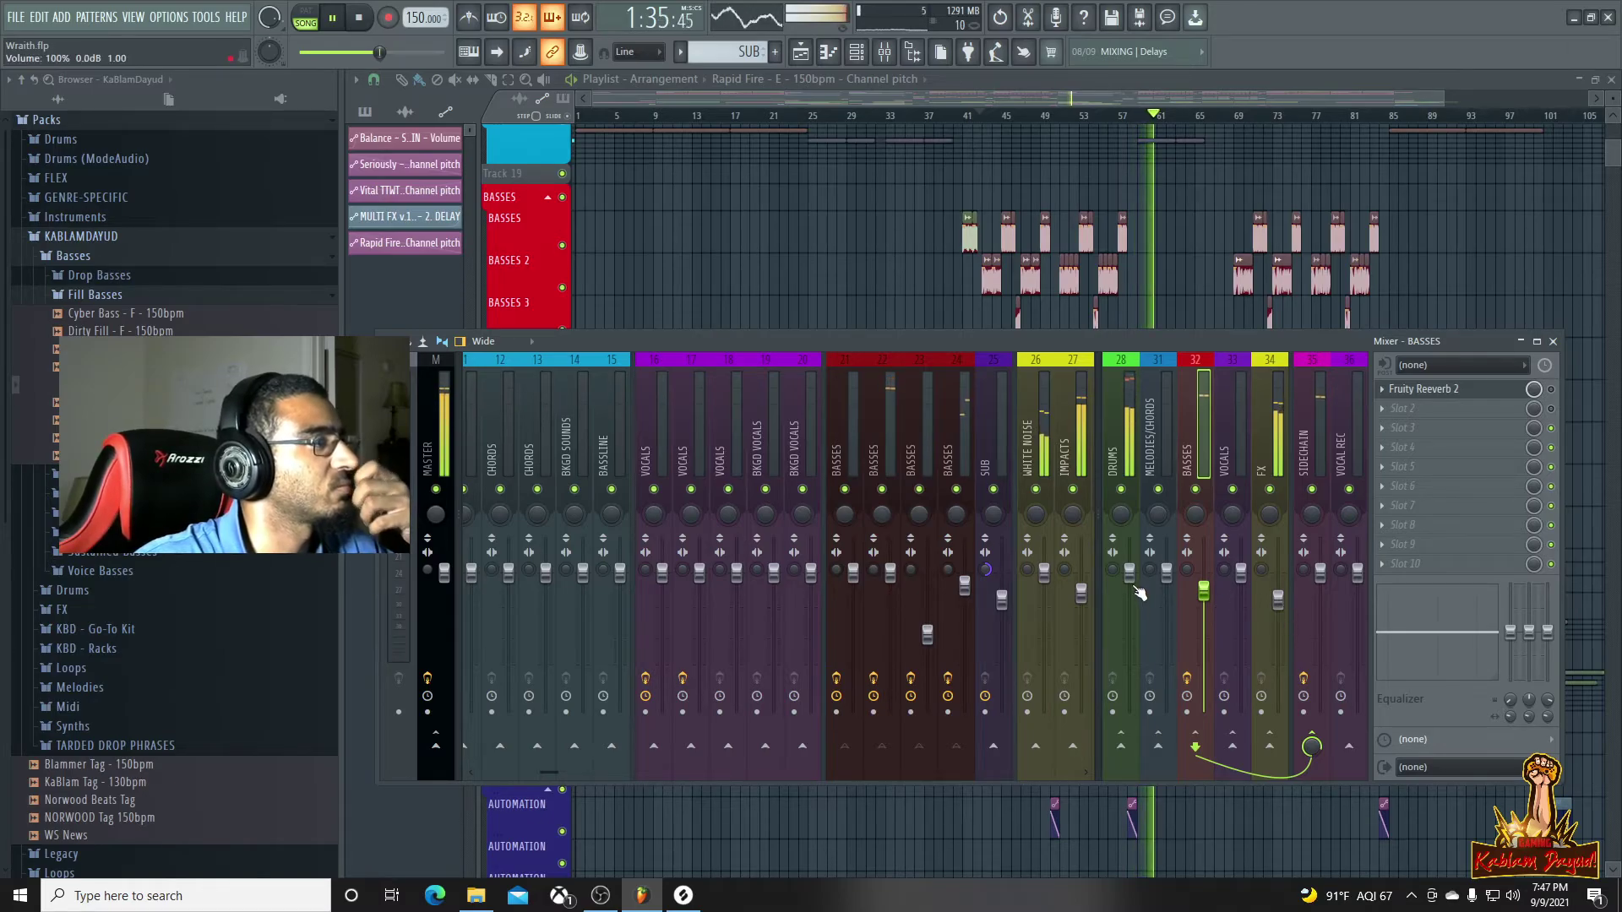
click(1117, 448)
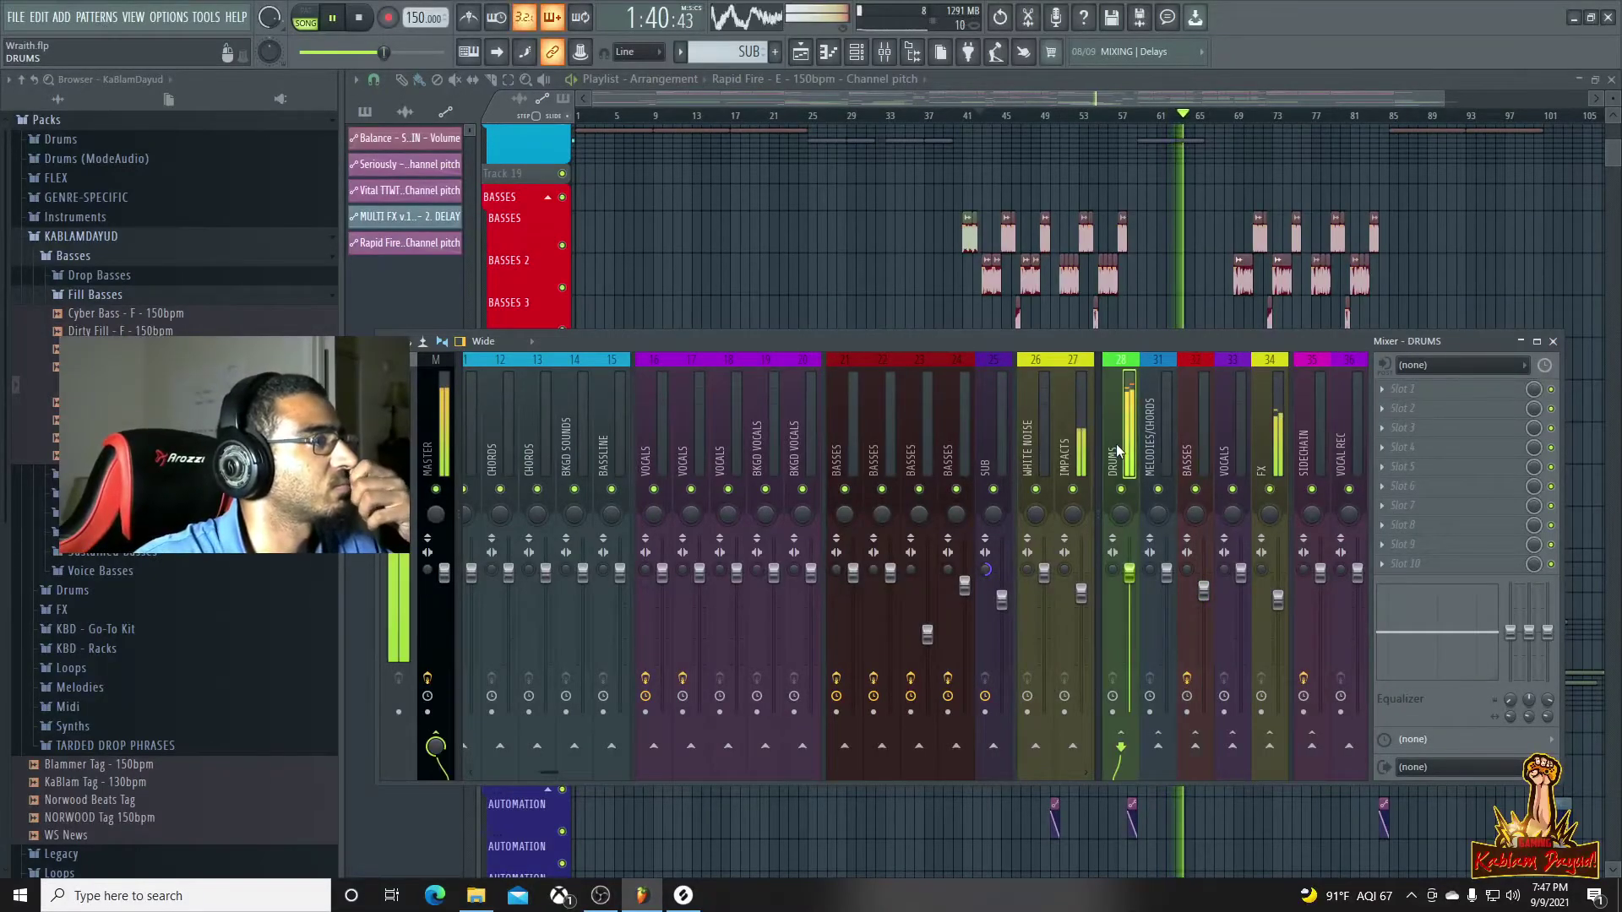
click(1191, 442)
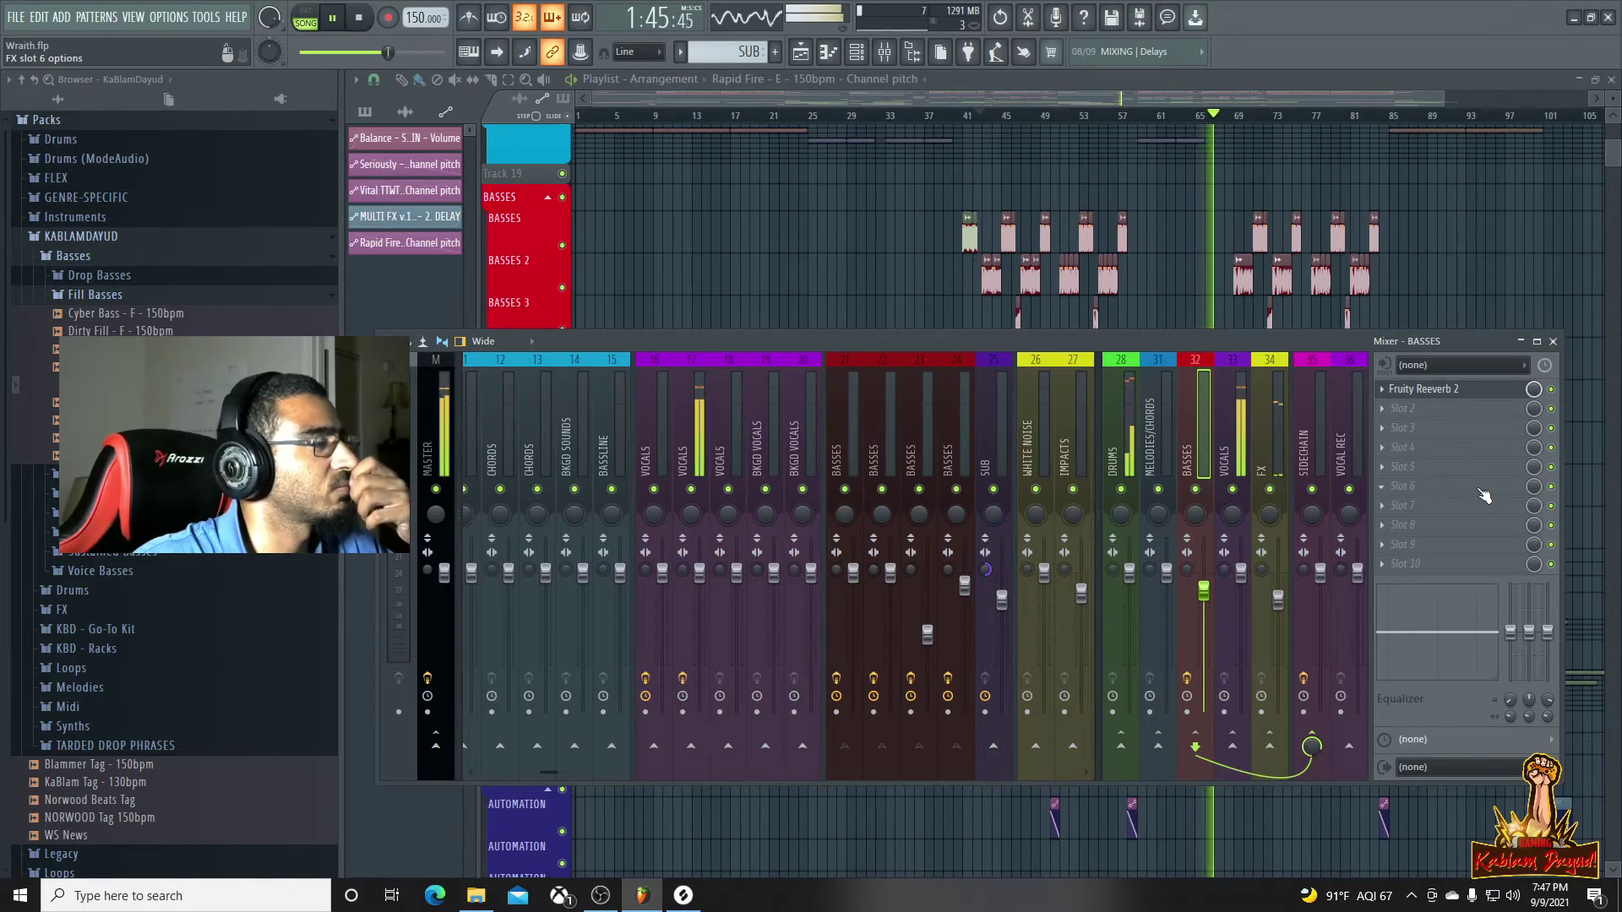
click(1433, 392)
drag(809, 256, 810, 247)
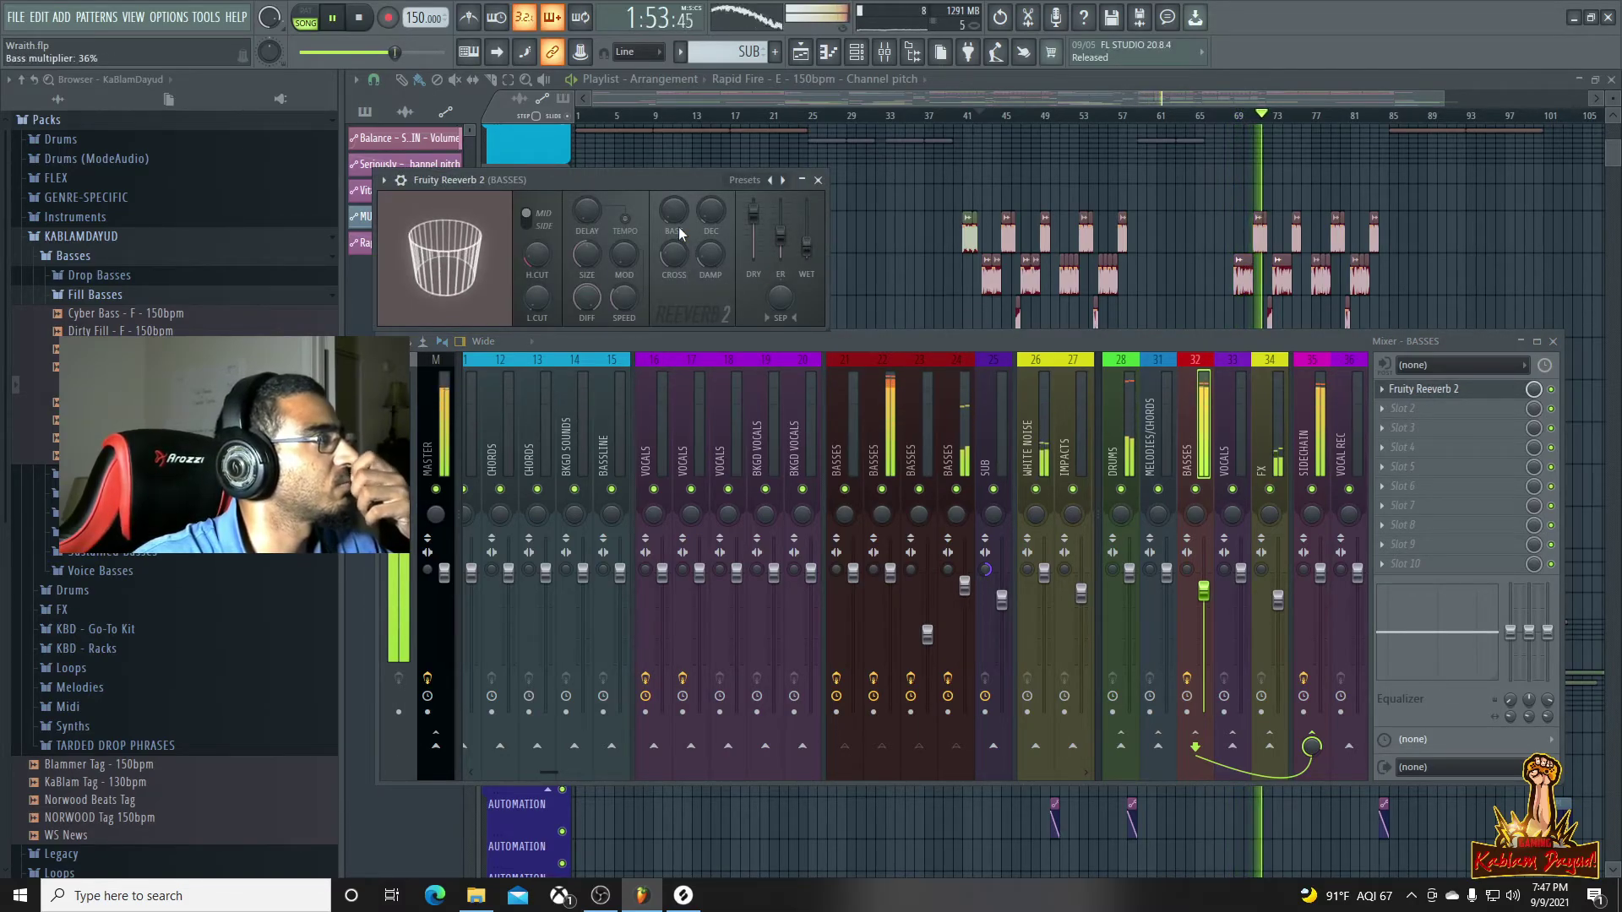
Add Fruity Delay 3 to slot 2 of the BASSES bus, turn off its tempo sync and shorten the delay time
click(1386, 409)
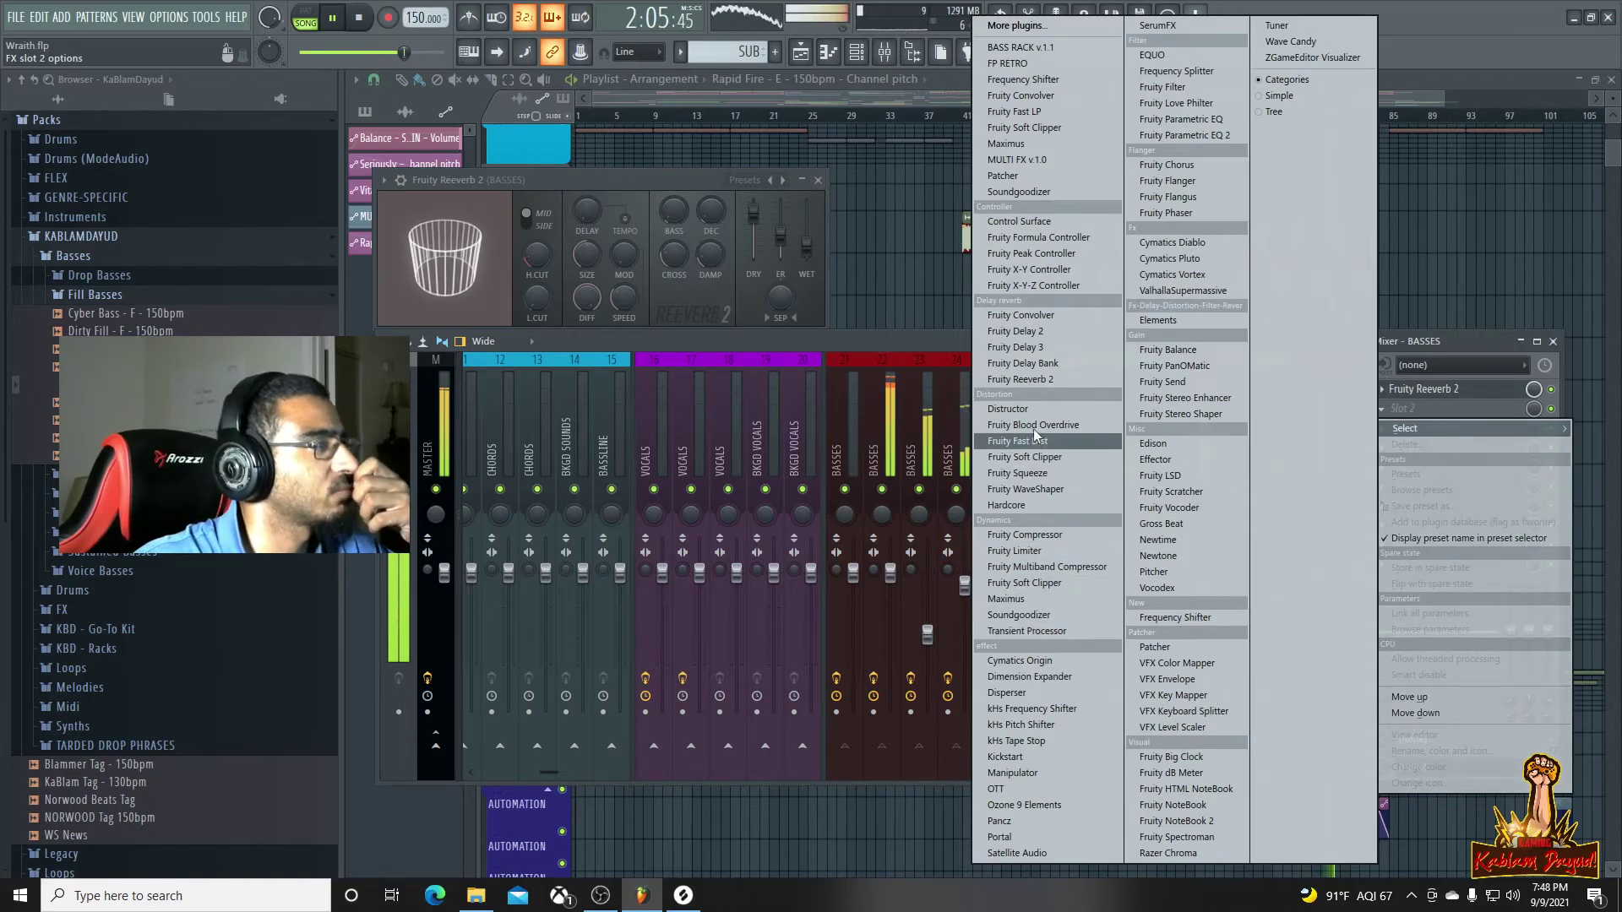
click(1042, 348)
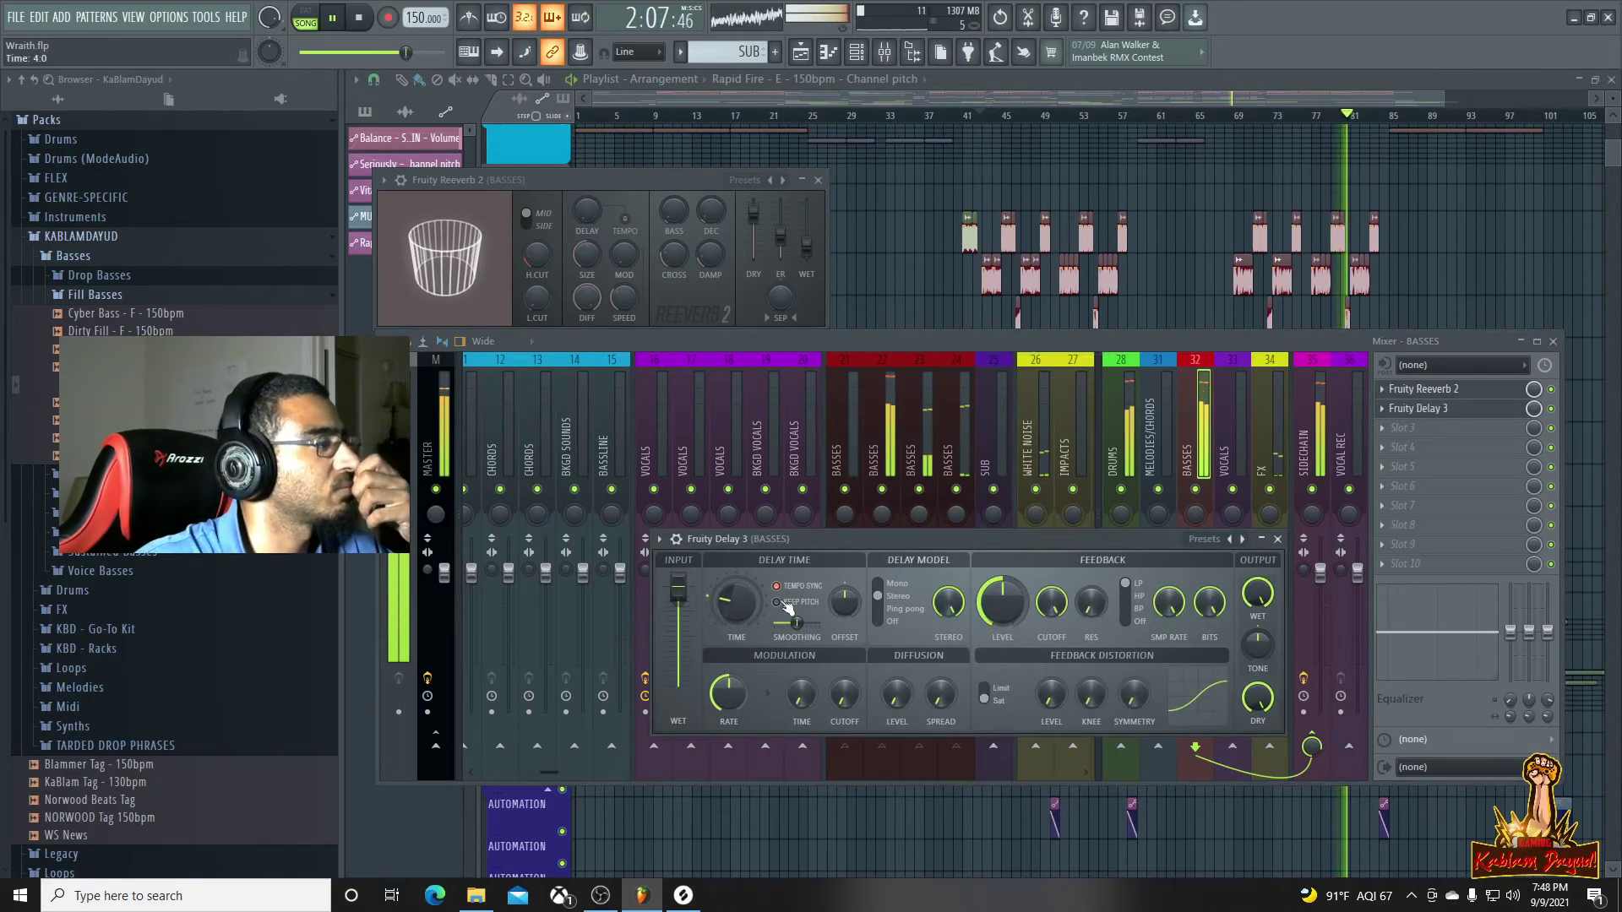
click(779, 587)
drag(757, 607, 757, 676)
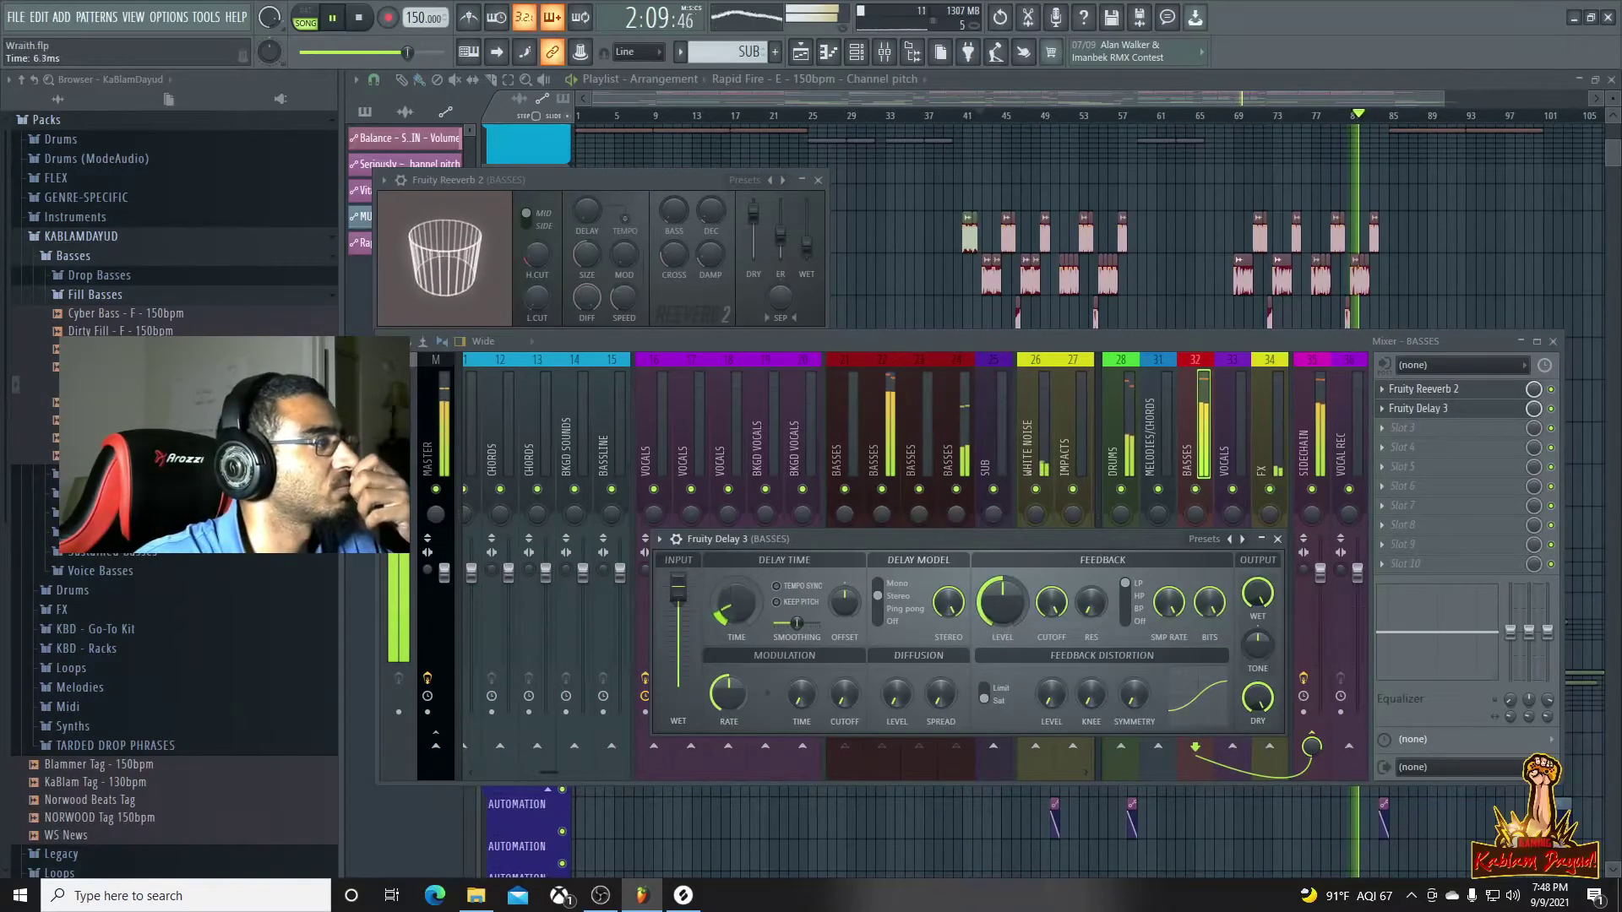
Try different delay time, smoothing and feedback cutoff settings in Fruity Delay 3 while the drop plays
drag(733, 608, 734, 570)
drag(797, 624, 820, 623)
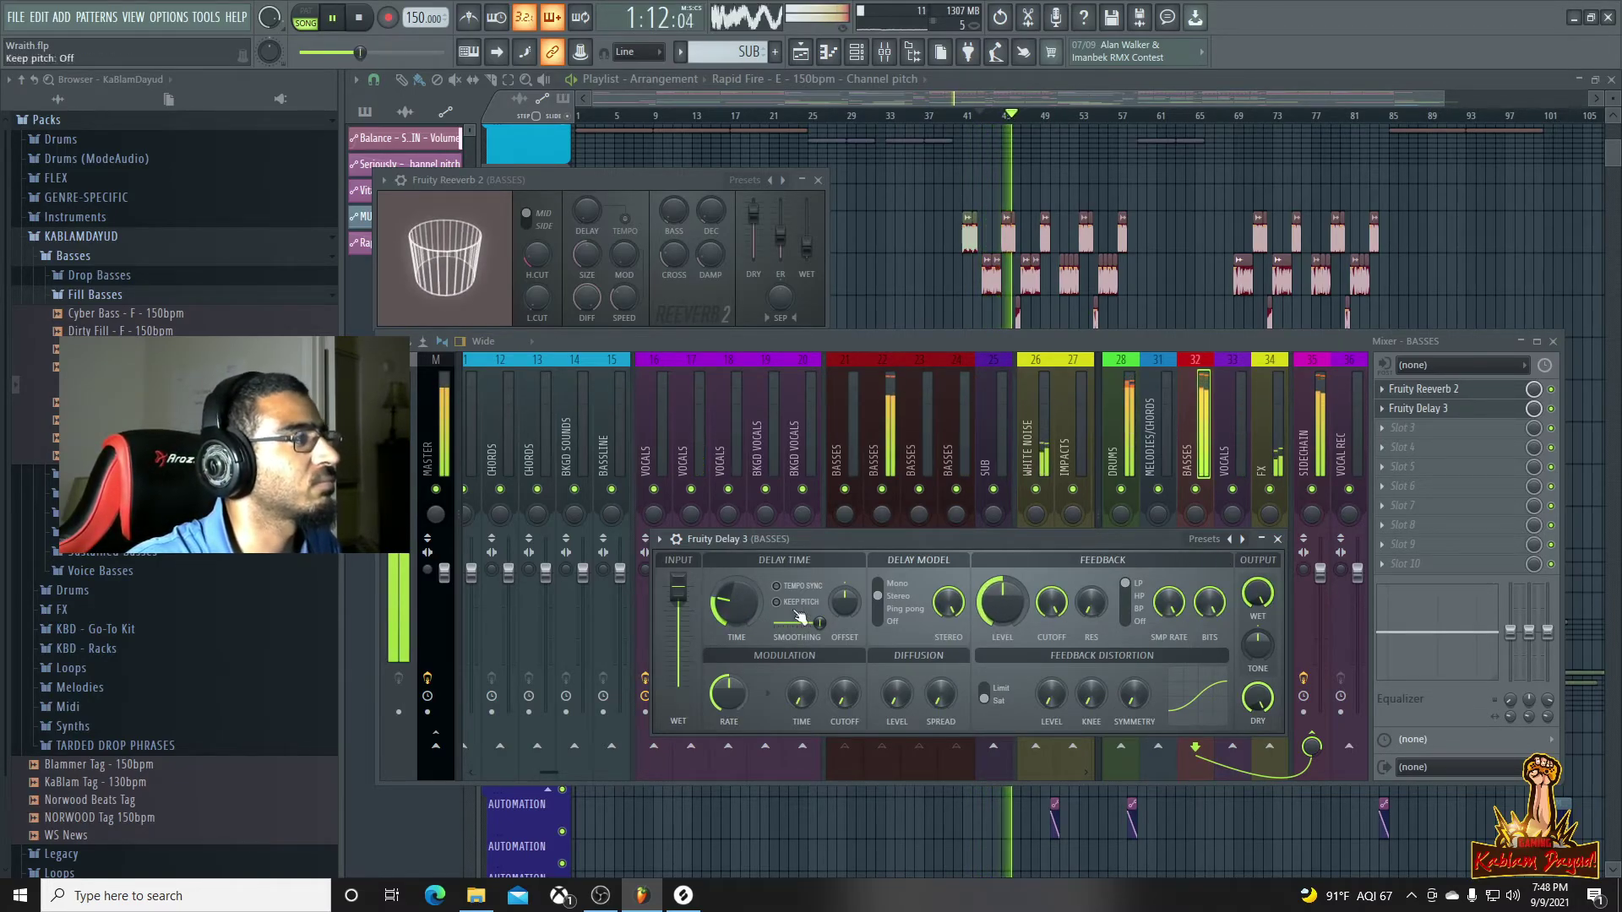
drag(735, 597, 736, 617)
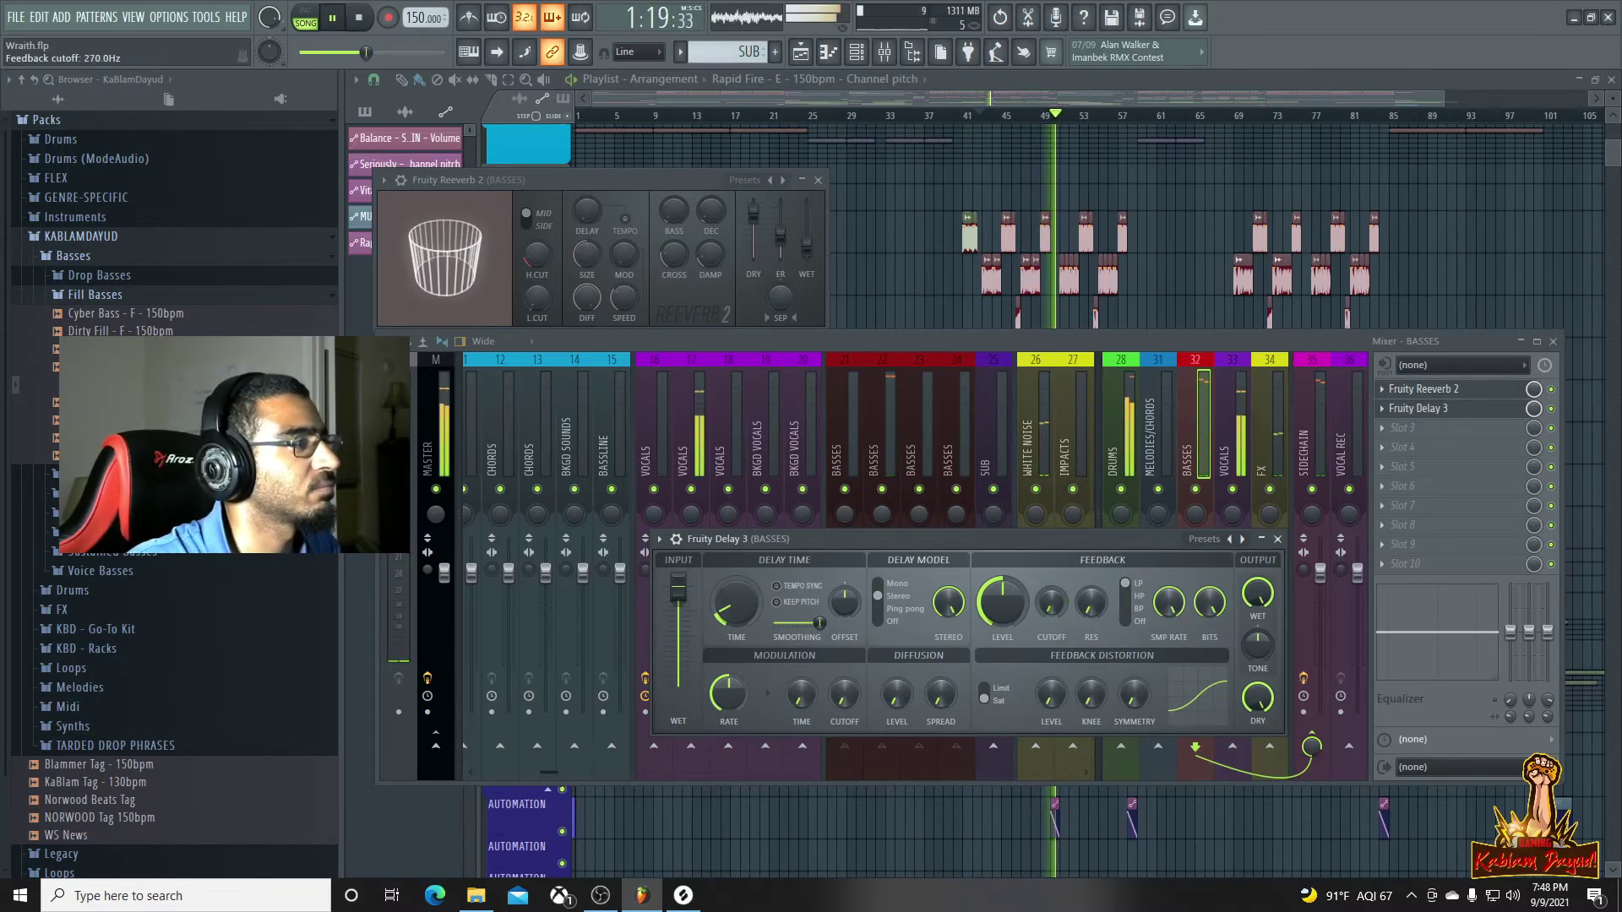
drag(1051, 602, 1052, 558)
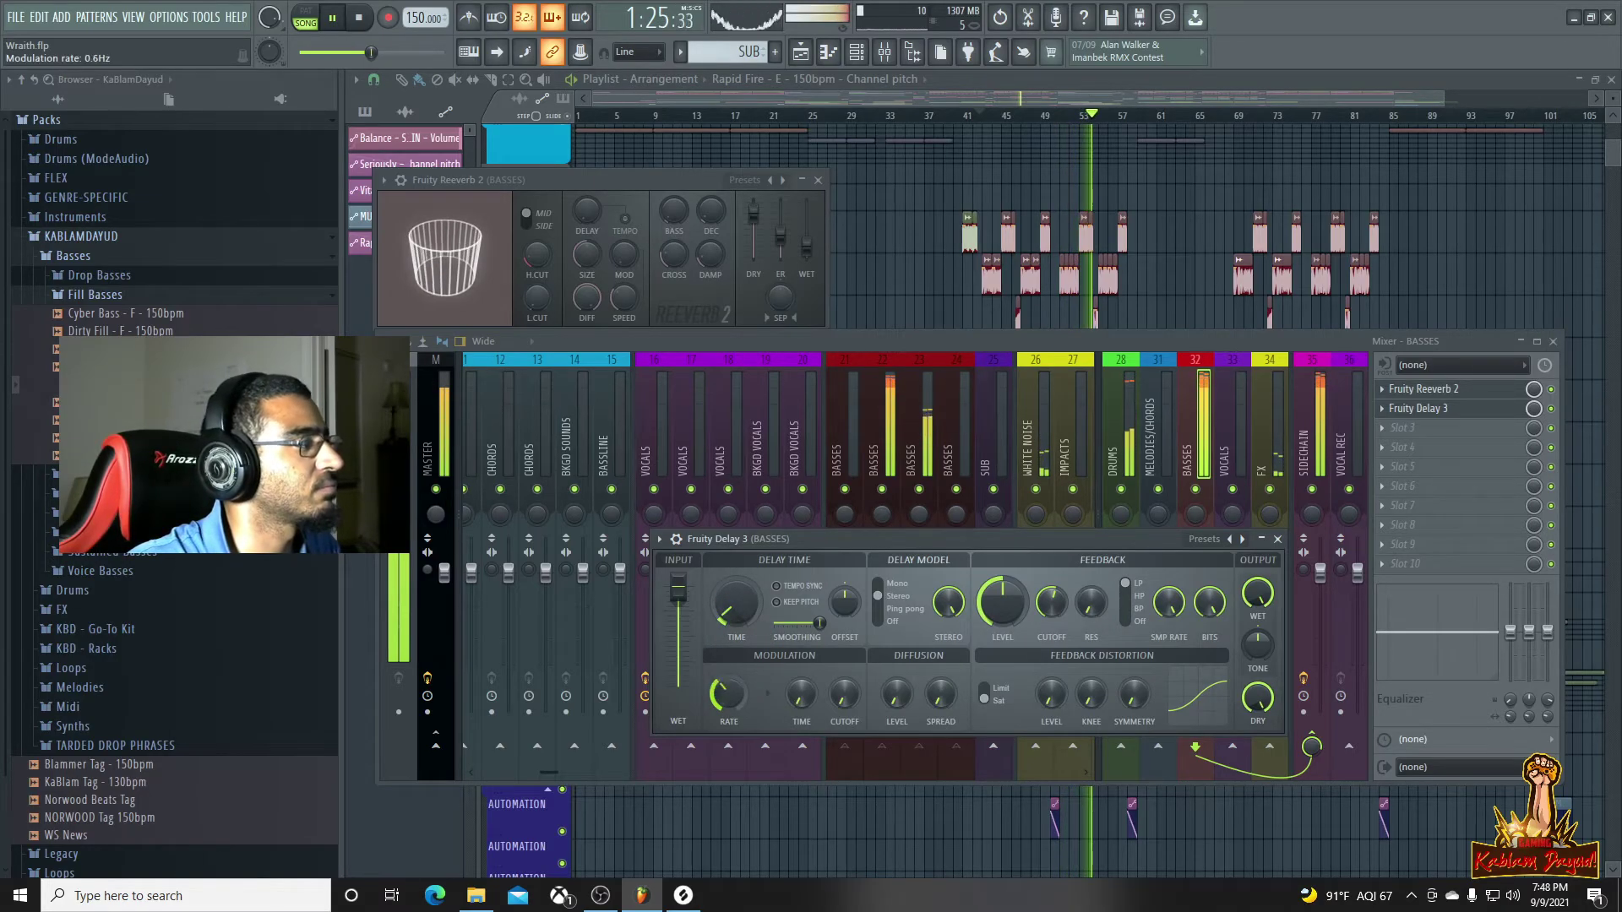
key(space)
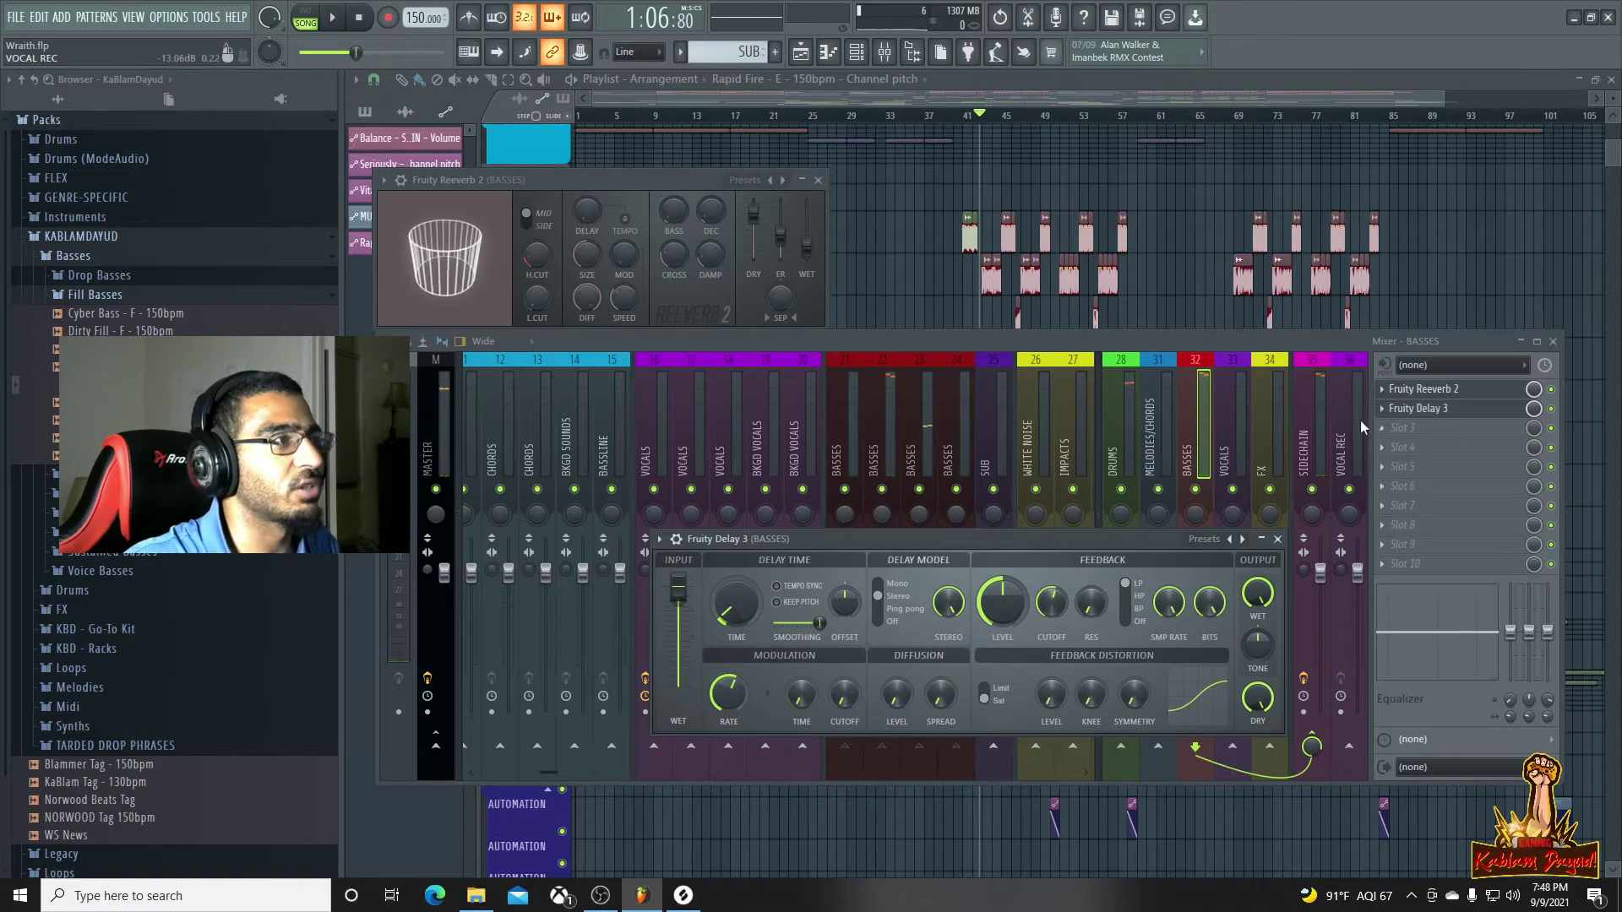
Delete both Fruity Delay 3 and Fruity Reeverb 2 from the BASSES bus
click(1397, 414)
click(1382, 409)
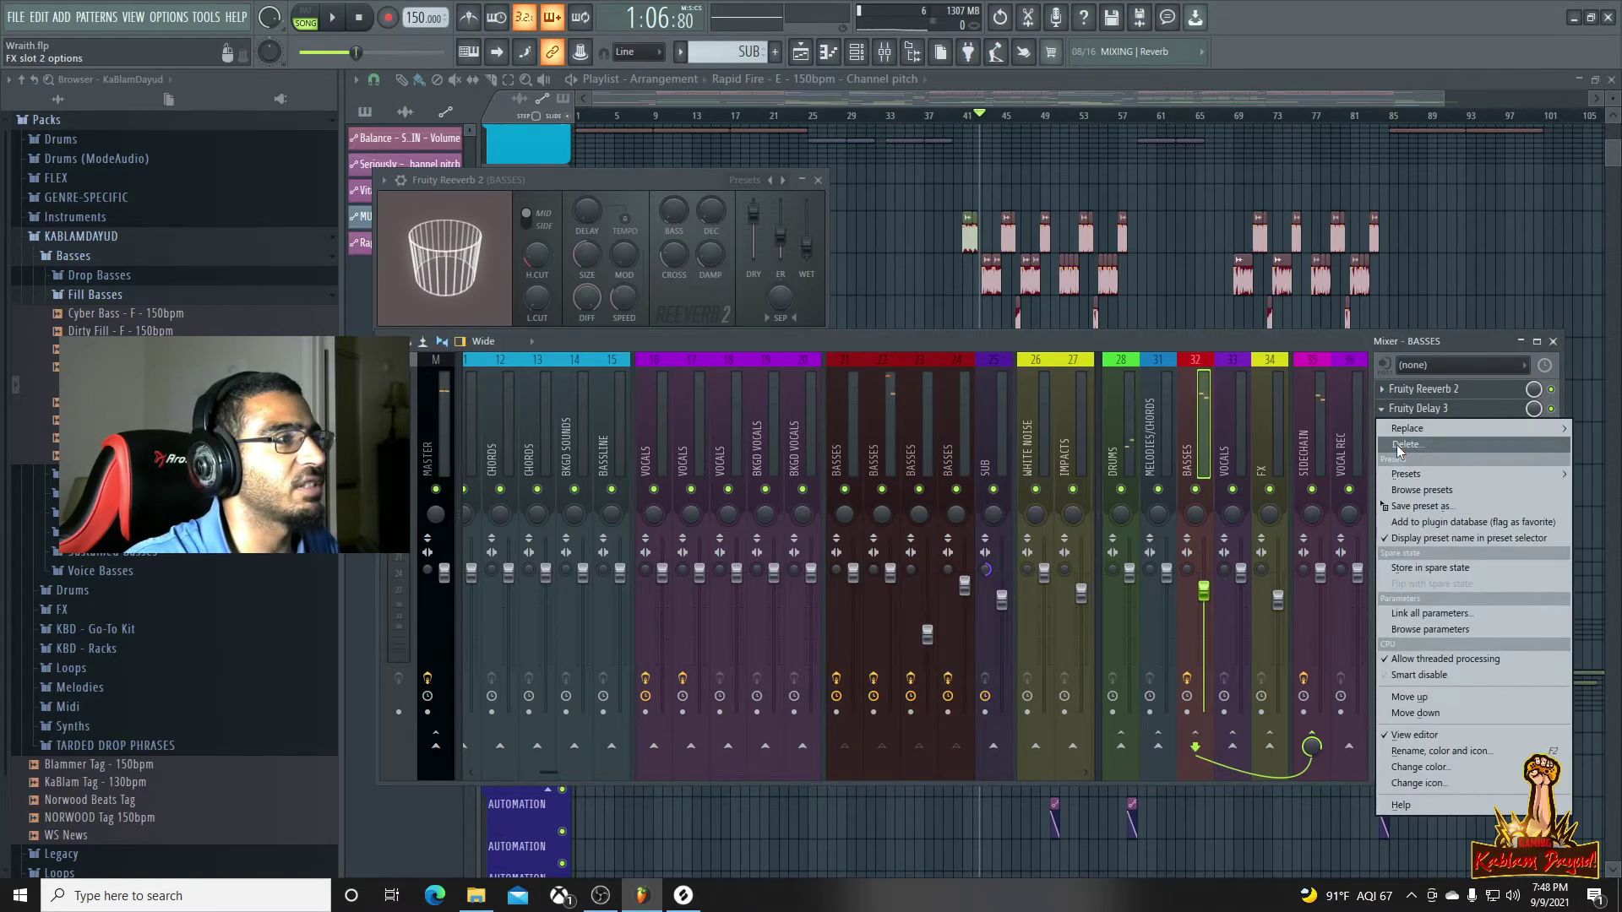
click(1397, 446)
click(891, 502)
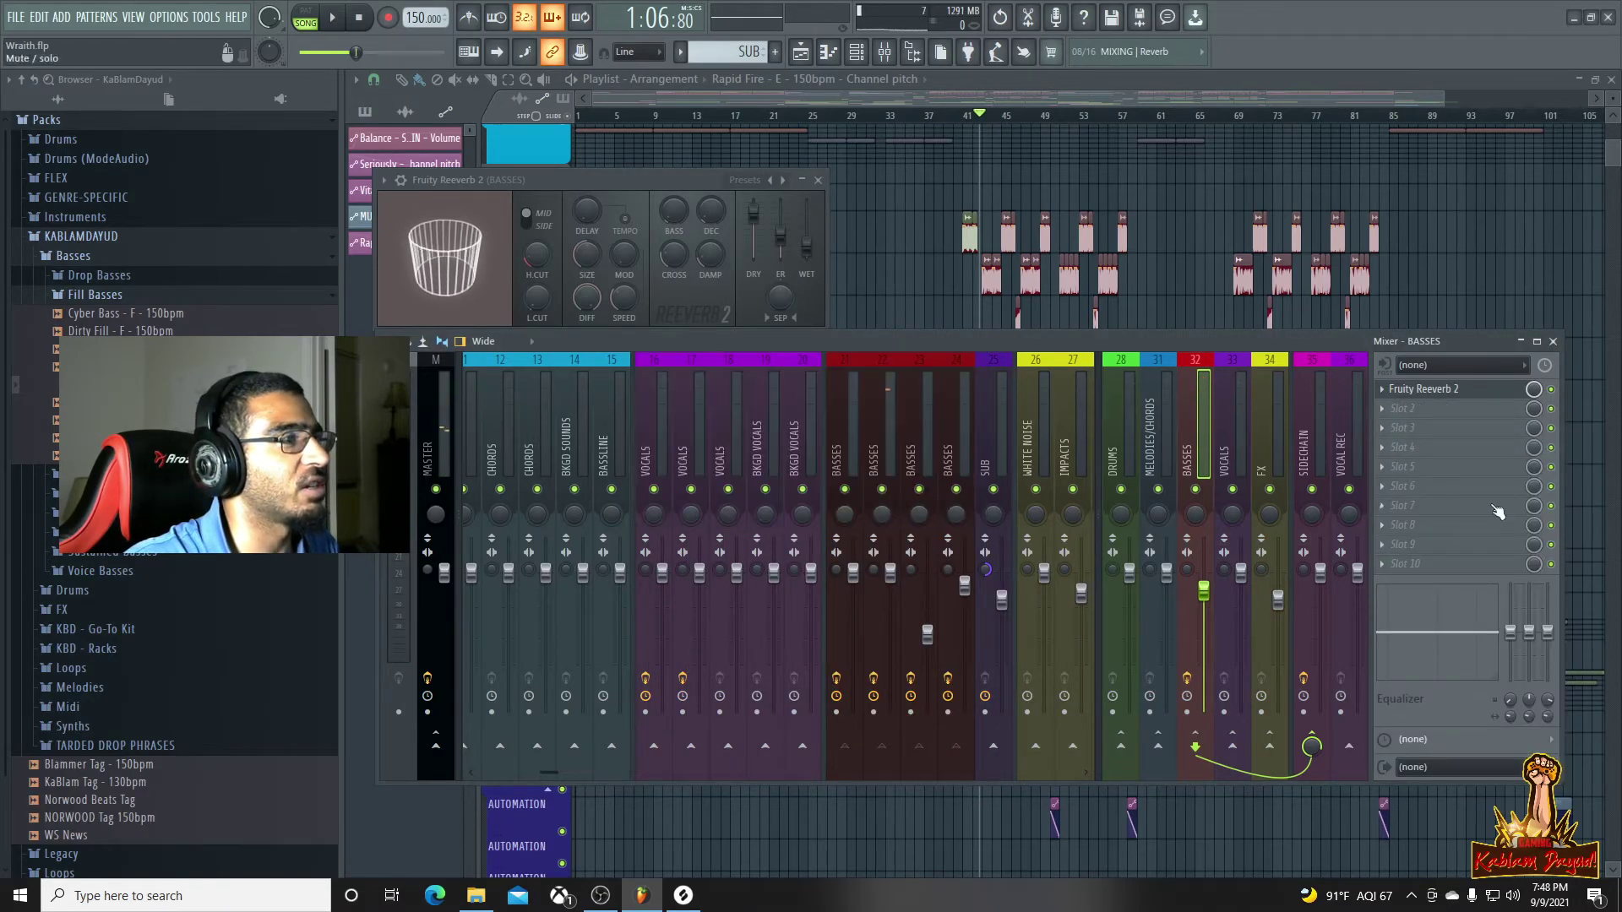
click(1385, 392)
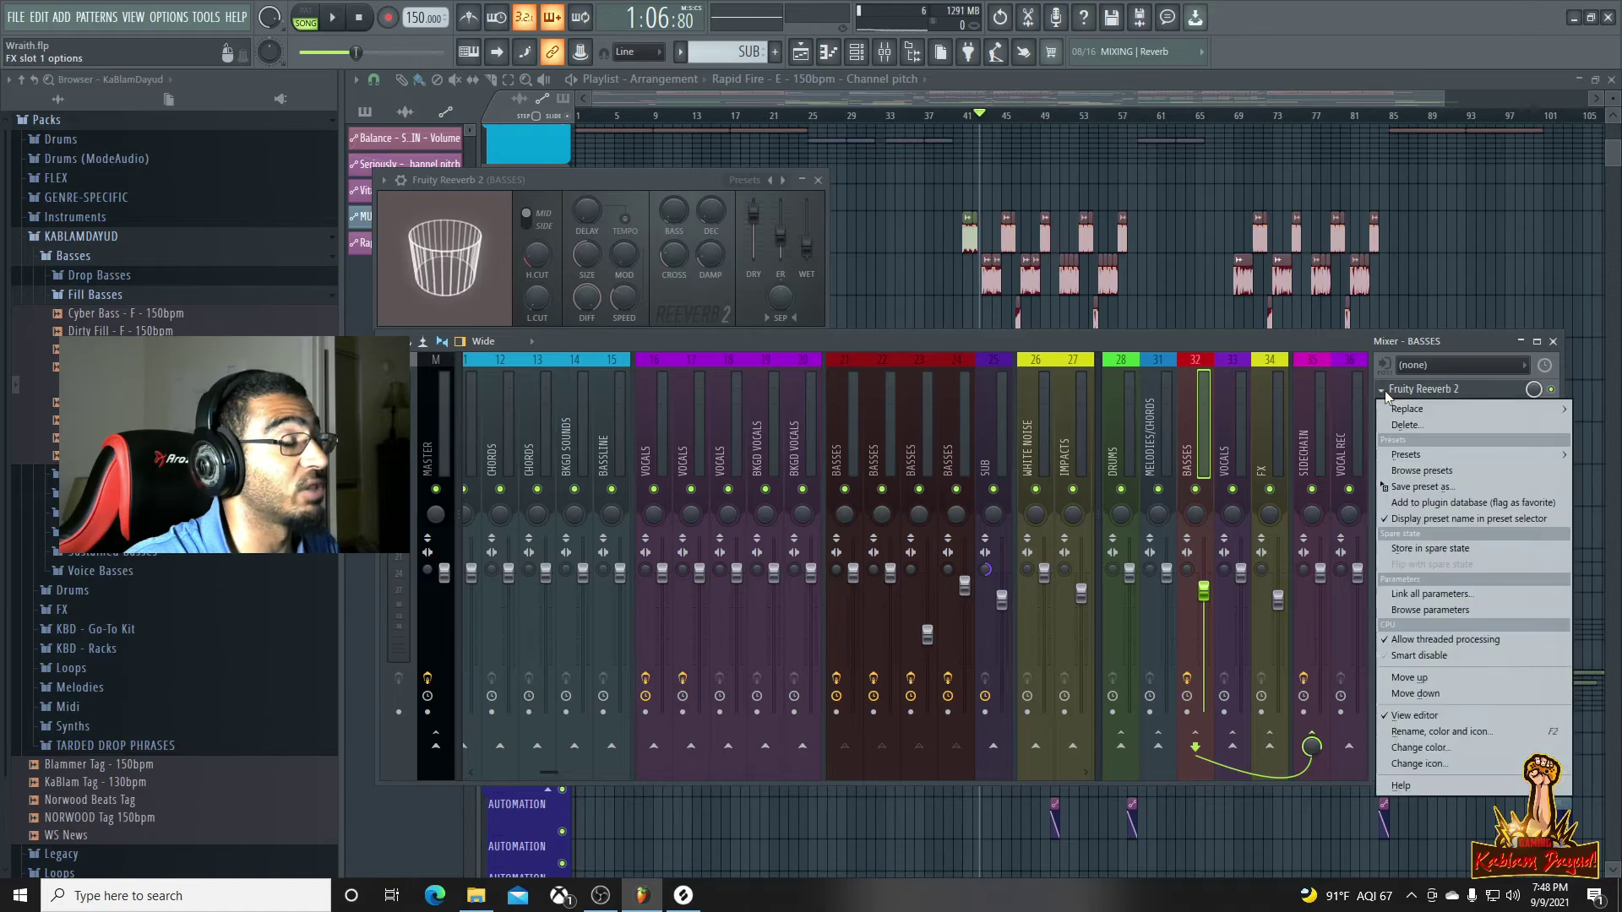
click(1418, 427)
click(894, 509)
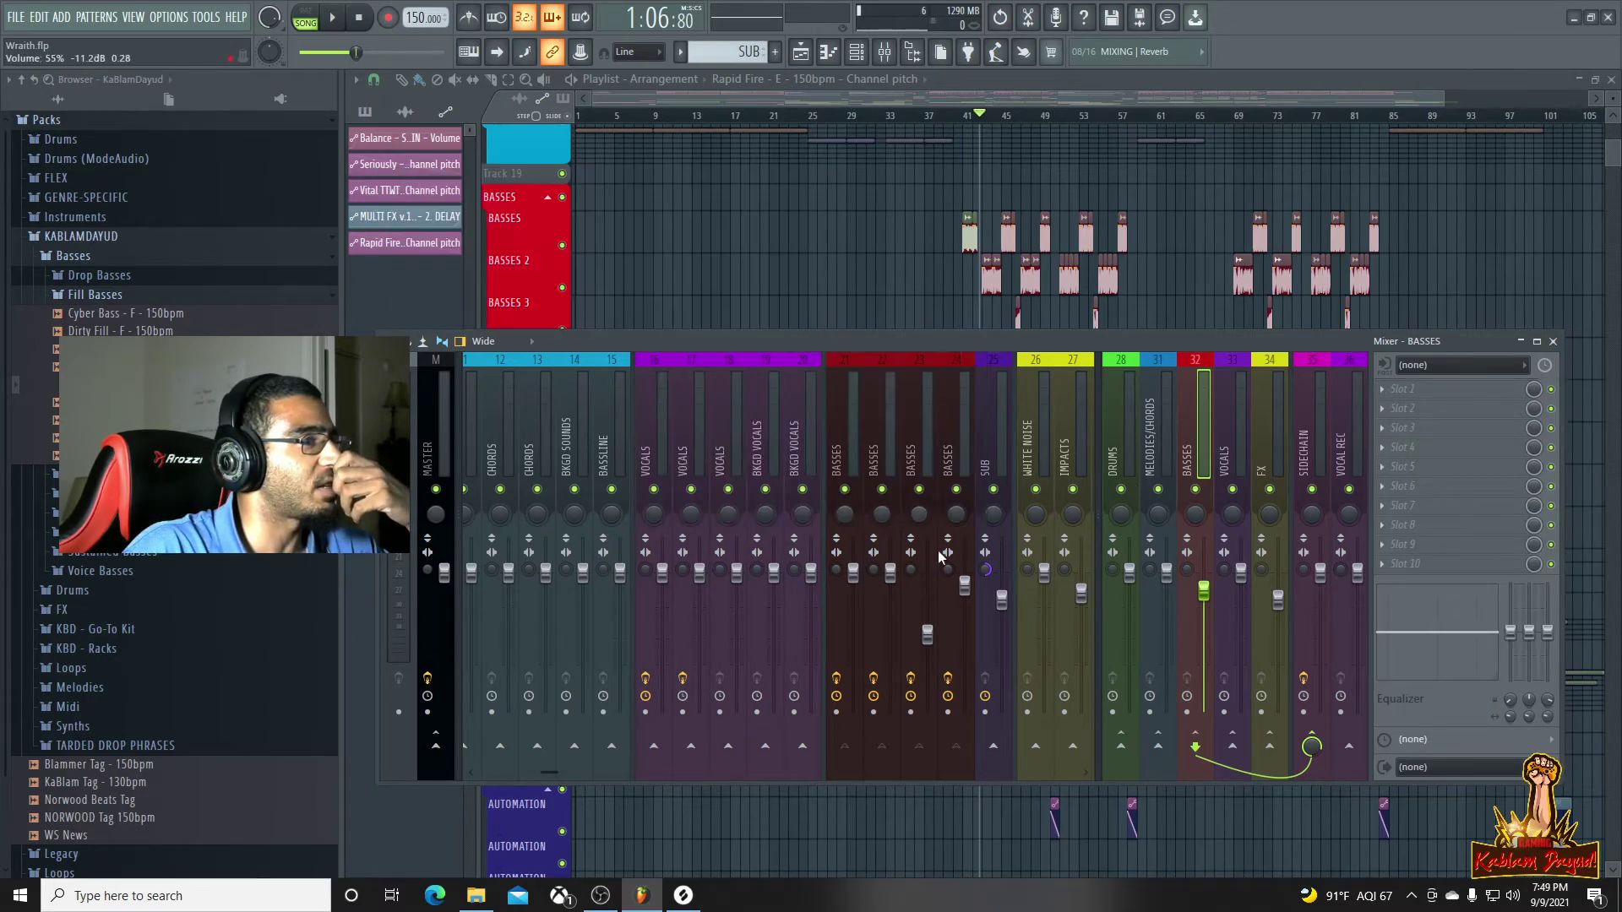
Play into the first drop and raise the delay slightly in BASS RACK v.1 on BASSES insert 21
click(893, 121)
key(space)
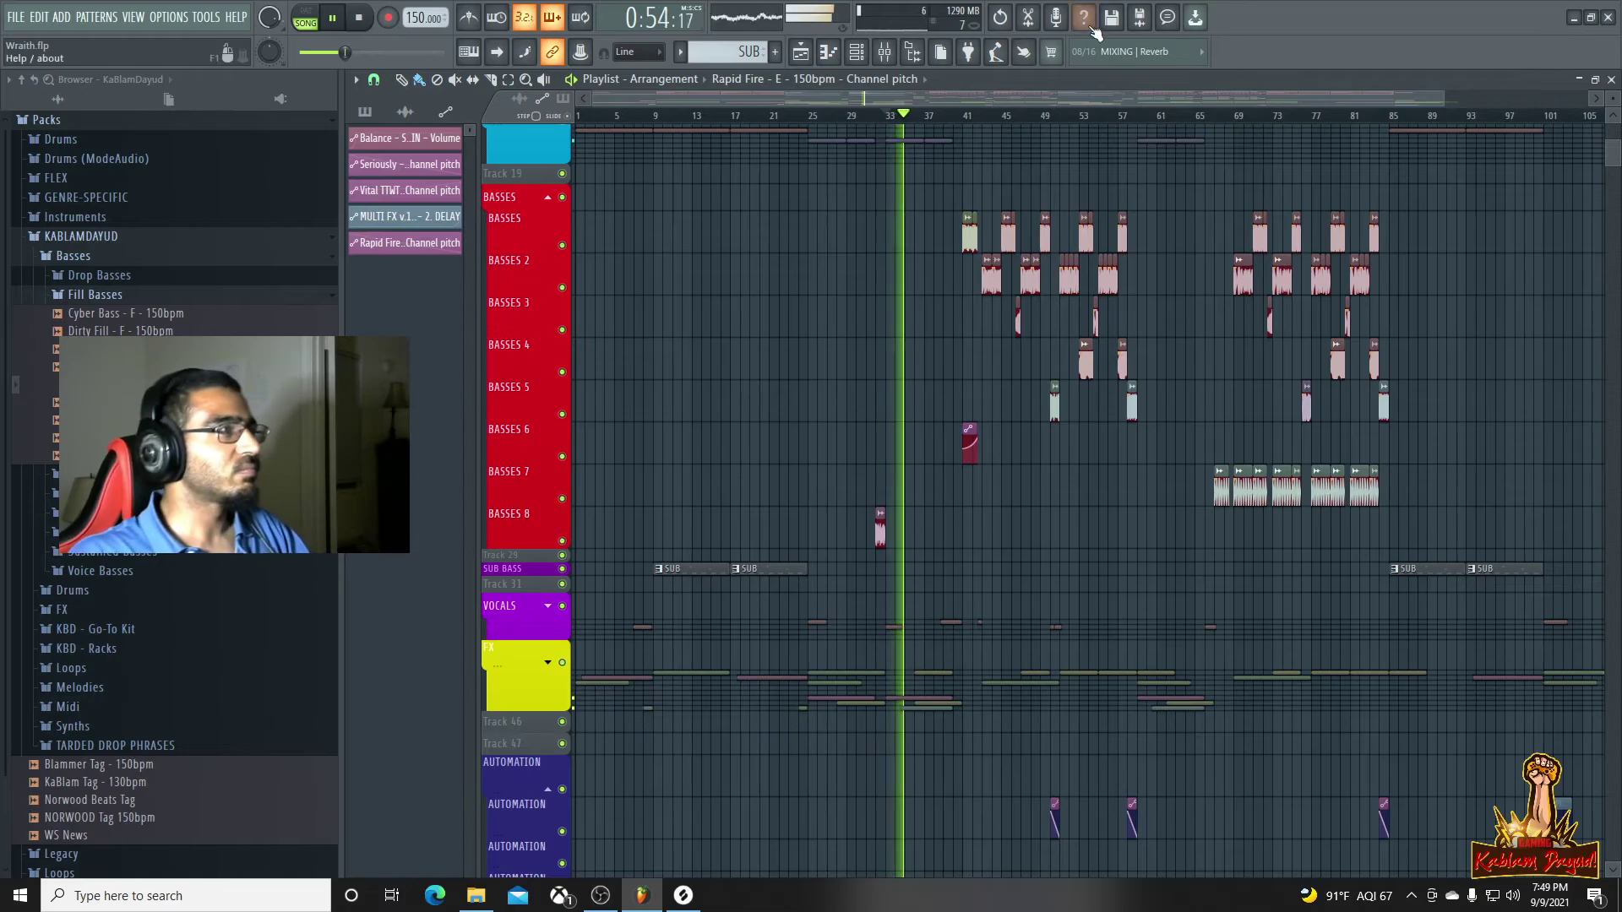
click(954, 118)
key(F9)
click(835, 417)
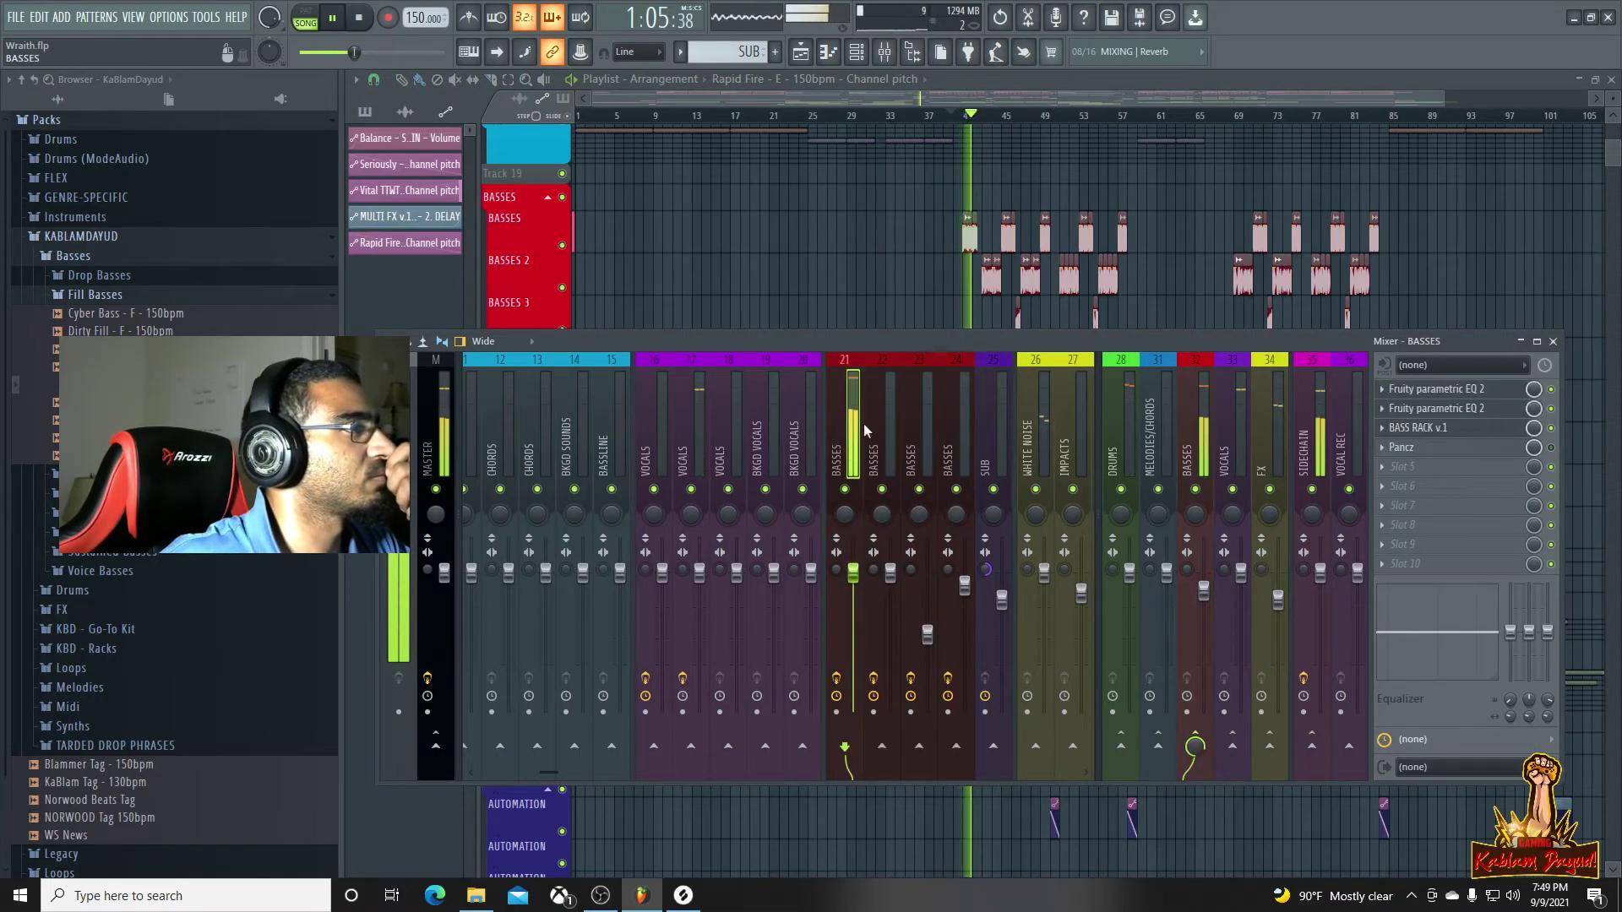
click(1467, 429)
drag(786, 594, 786, 581)
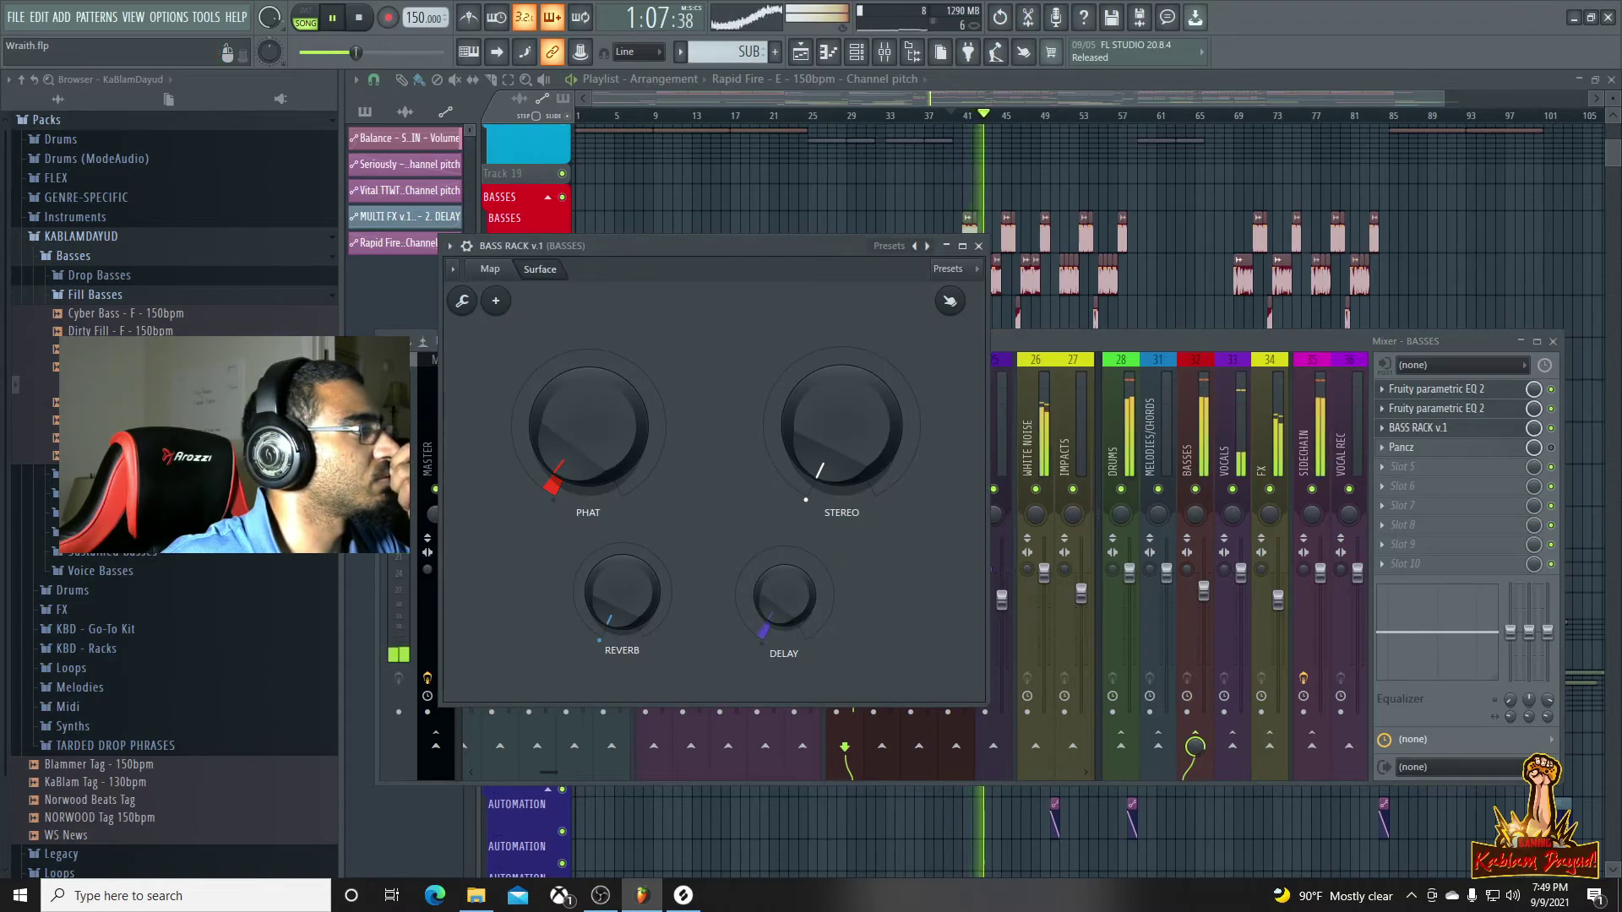
Raise the delay slightly in BASS RACK v.1 on BASSES insert 22 during playback
click(1112, 343)
click(872, 434)
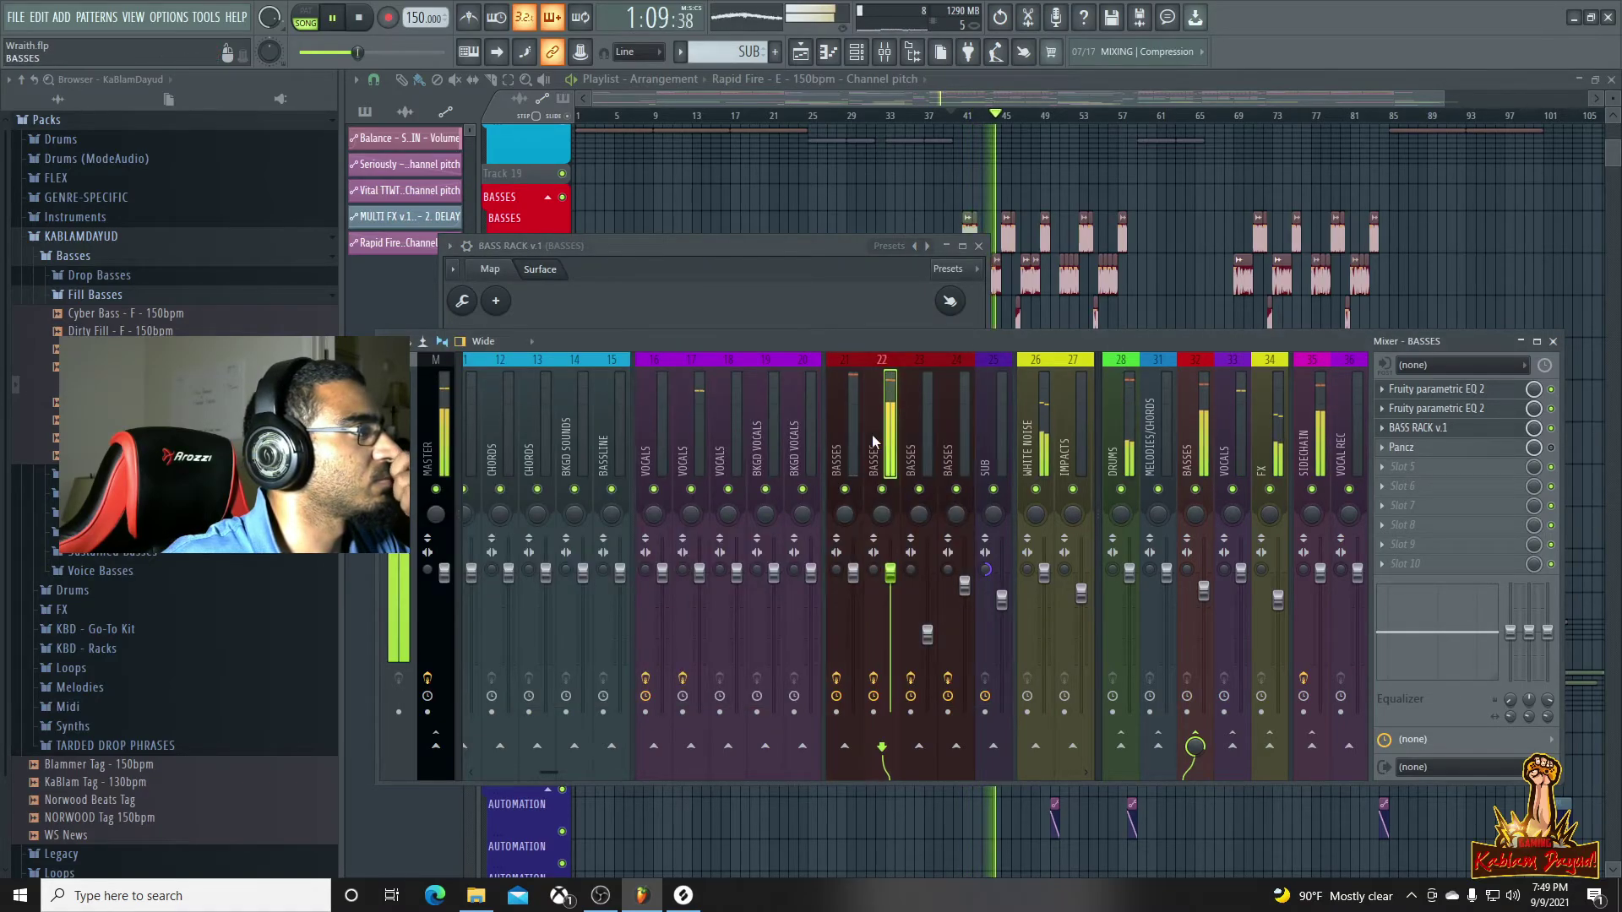
click(1443, 431)
drag(786, 596, 785, 583)
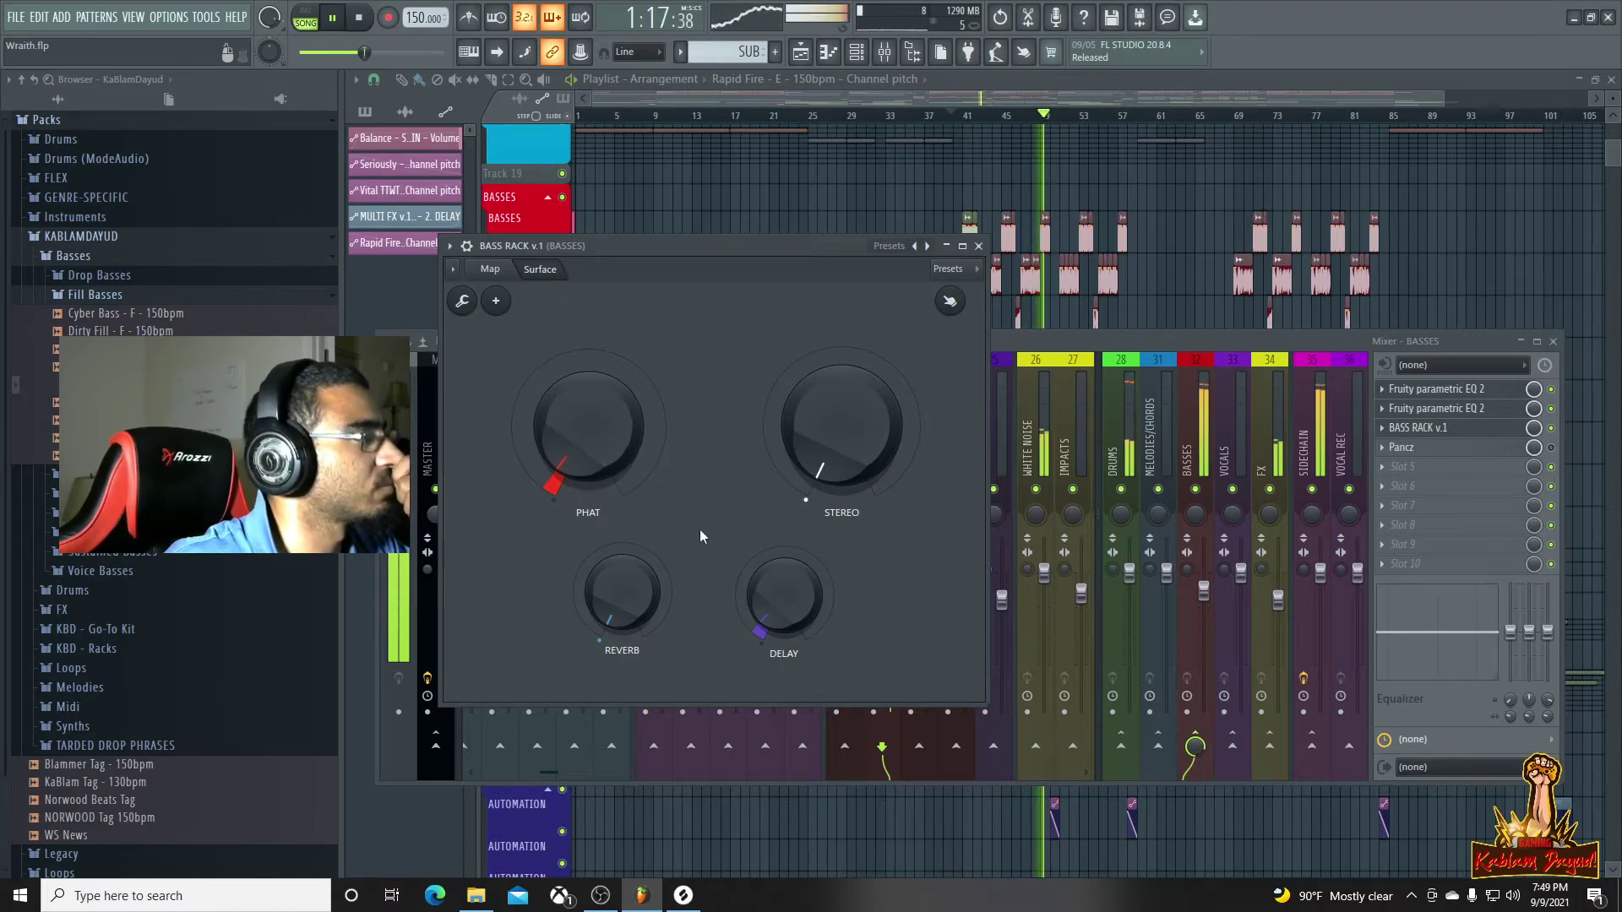
Raise the BASS RACK v.1 delay on BASSES insert 22 slightly further and check the drum inserts in the mixer during playback
drag(782, 596, 781, 583)
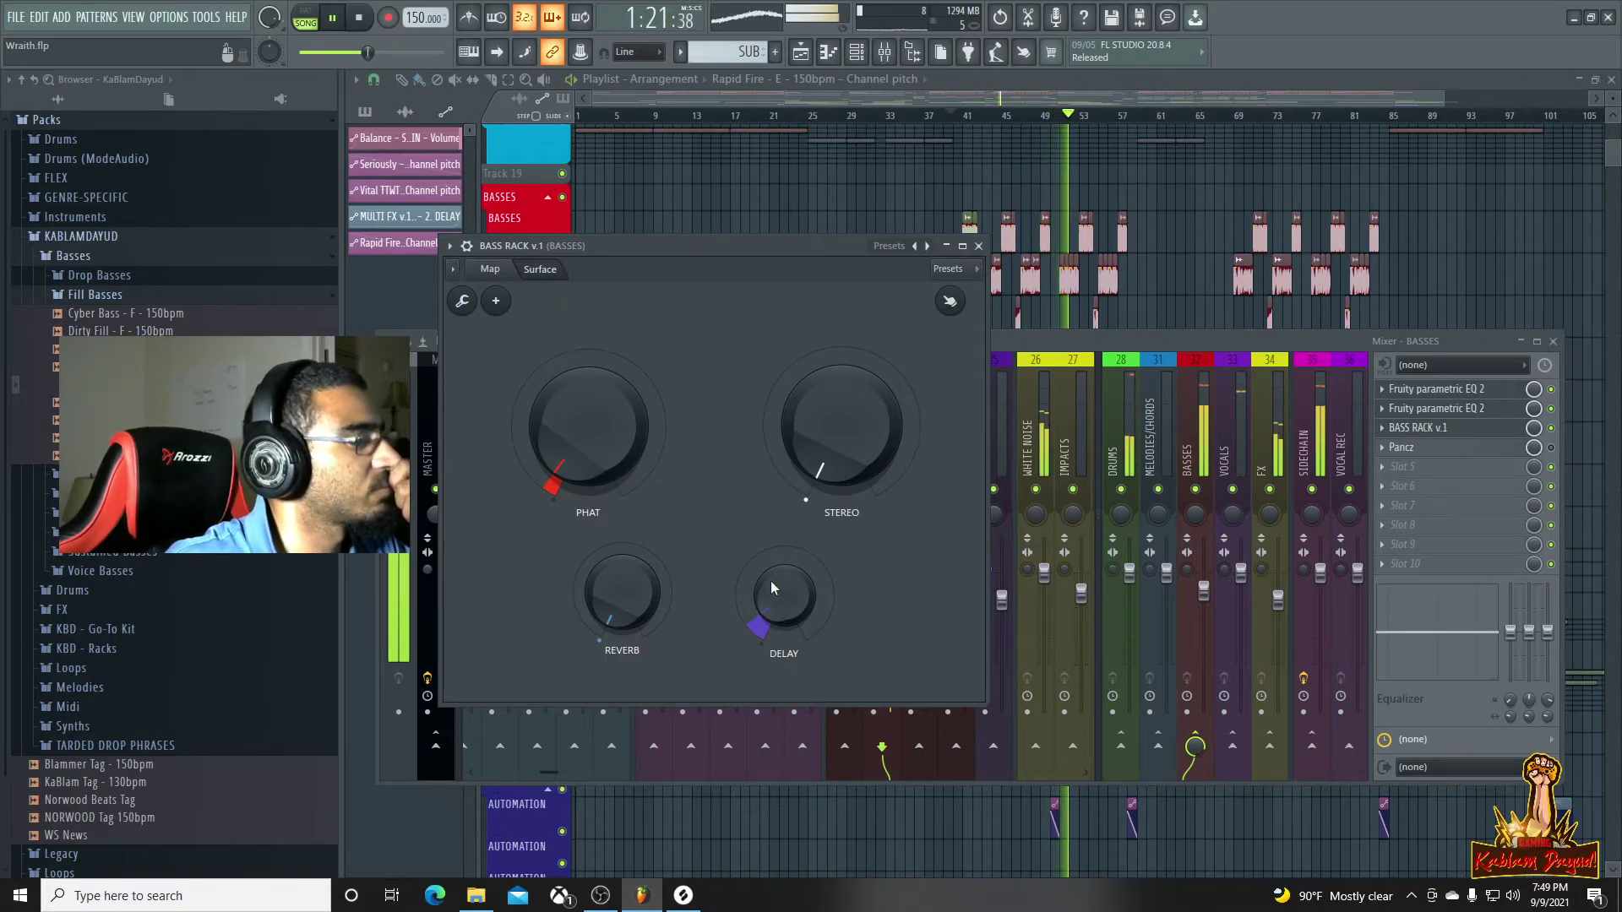
click(1170, 343)
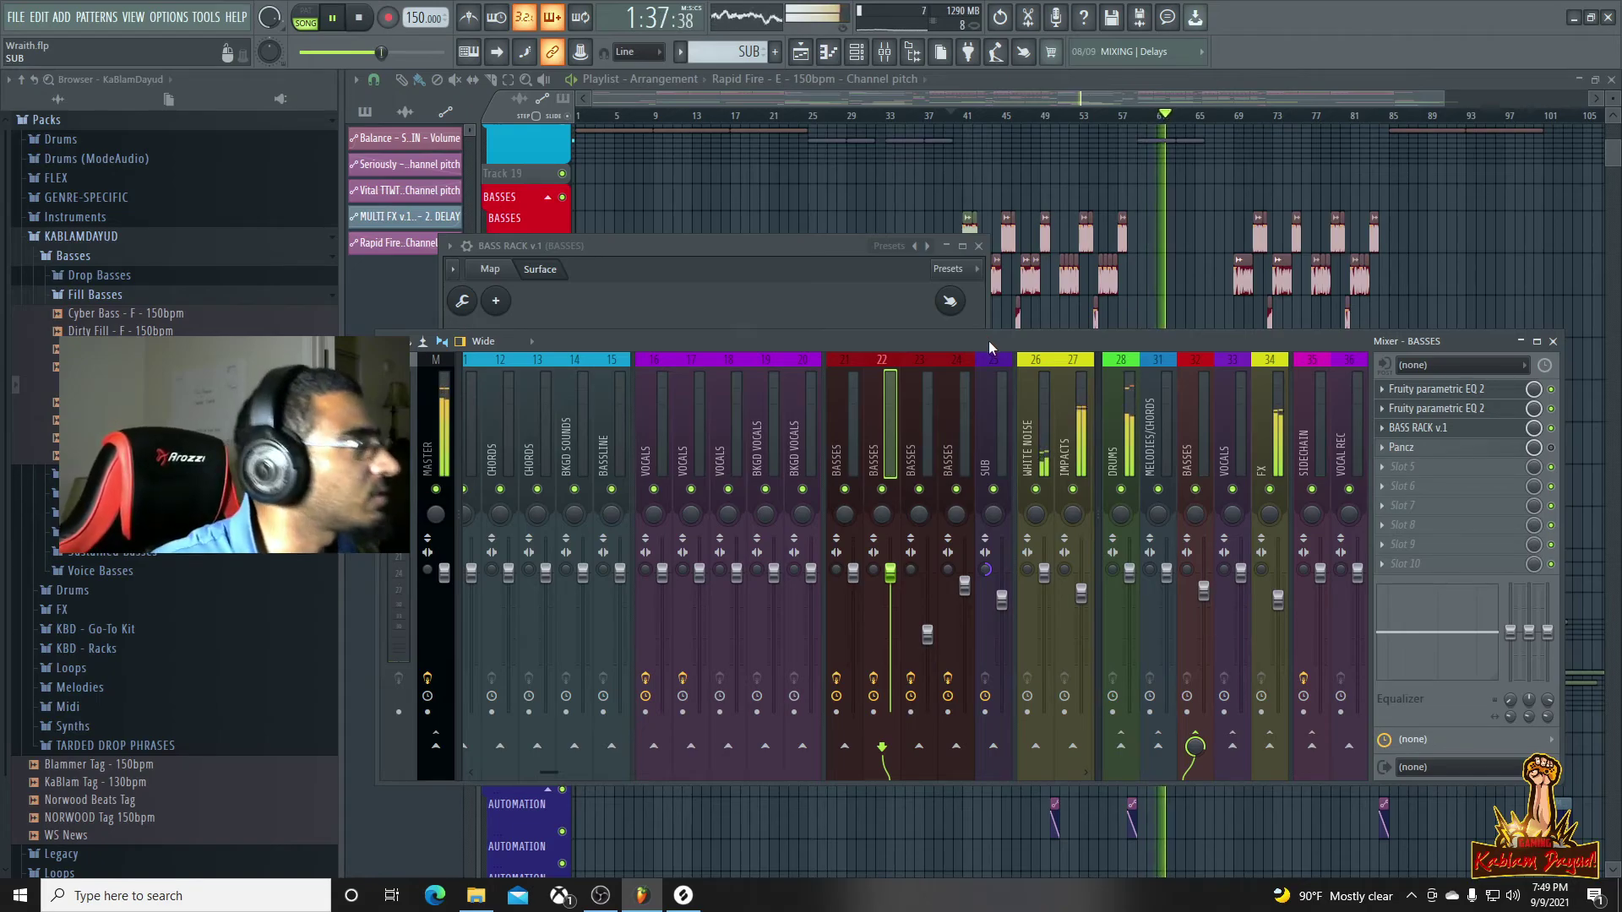
drag(988, 341, 1013, 348)
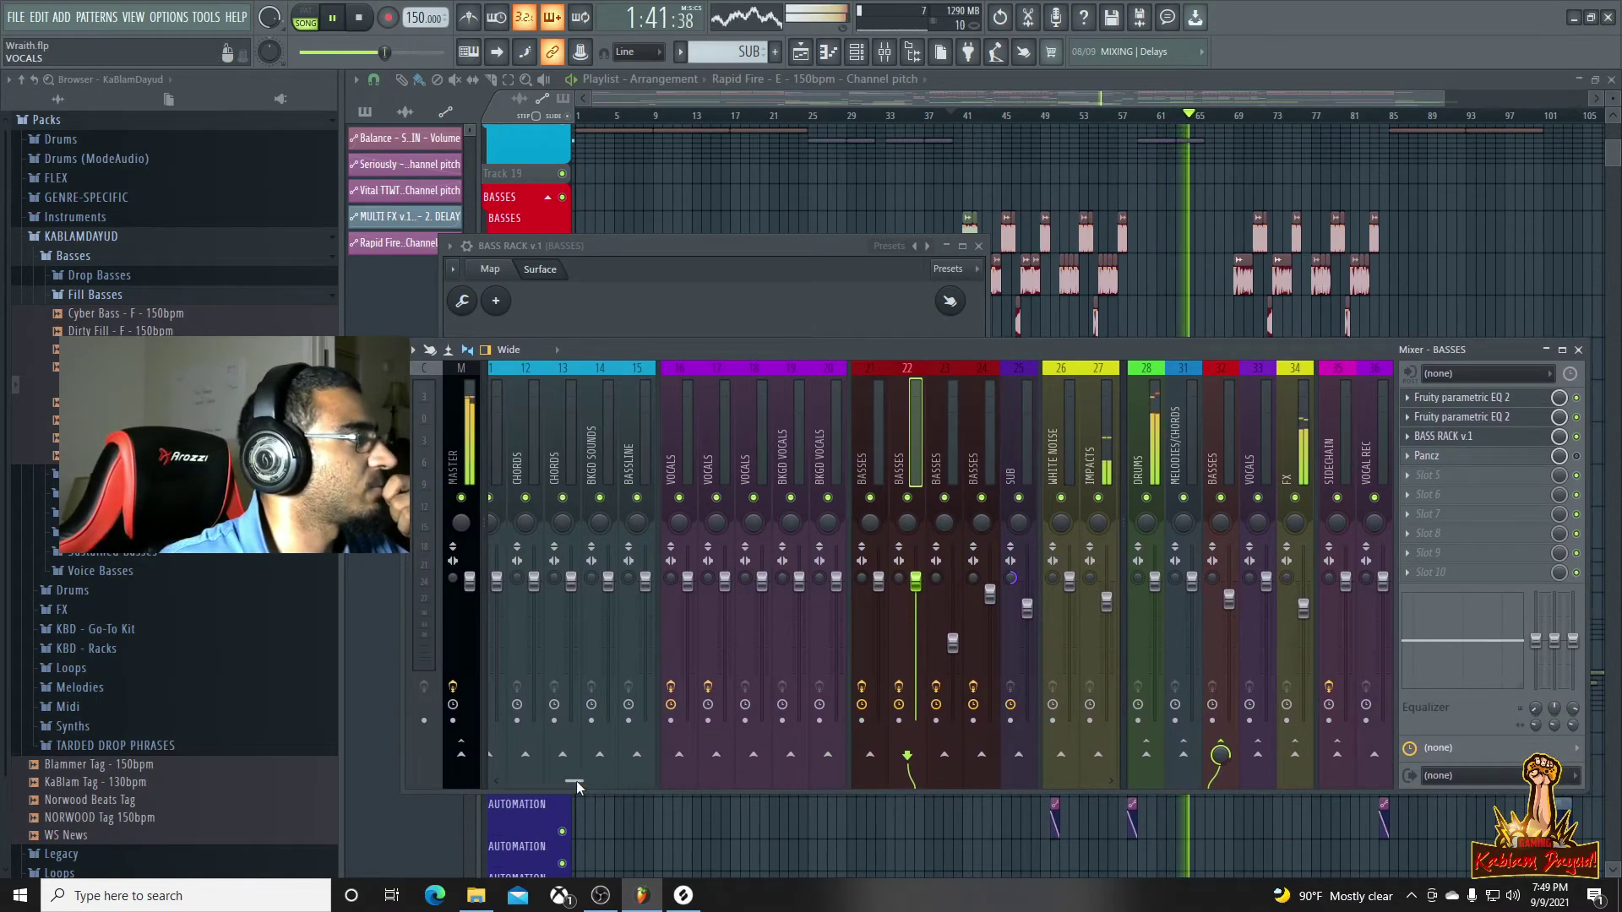
drag(576, 780, 506, 779)
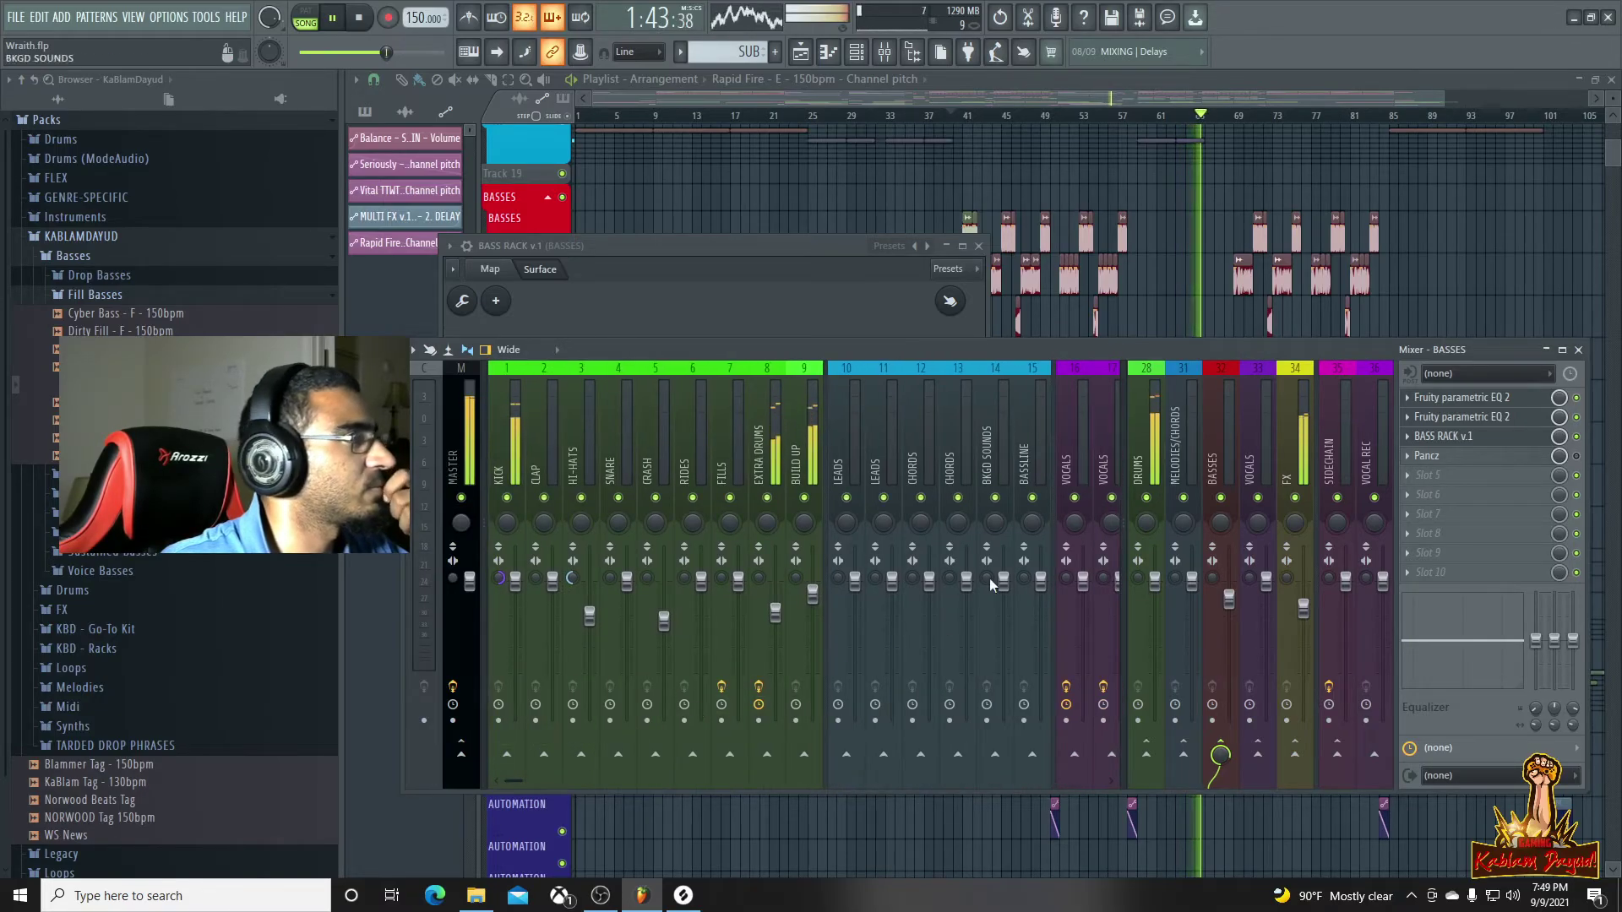
click(1132, 596)
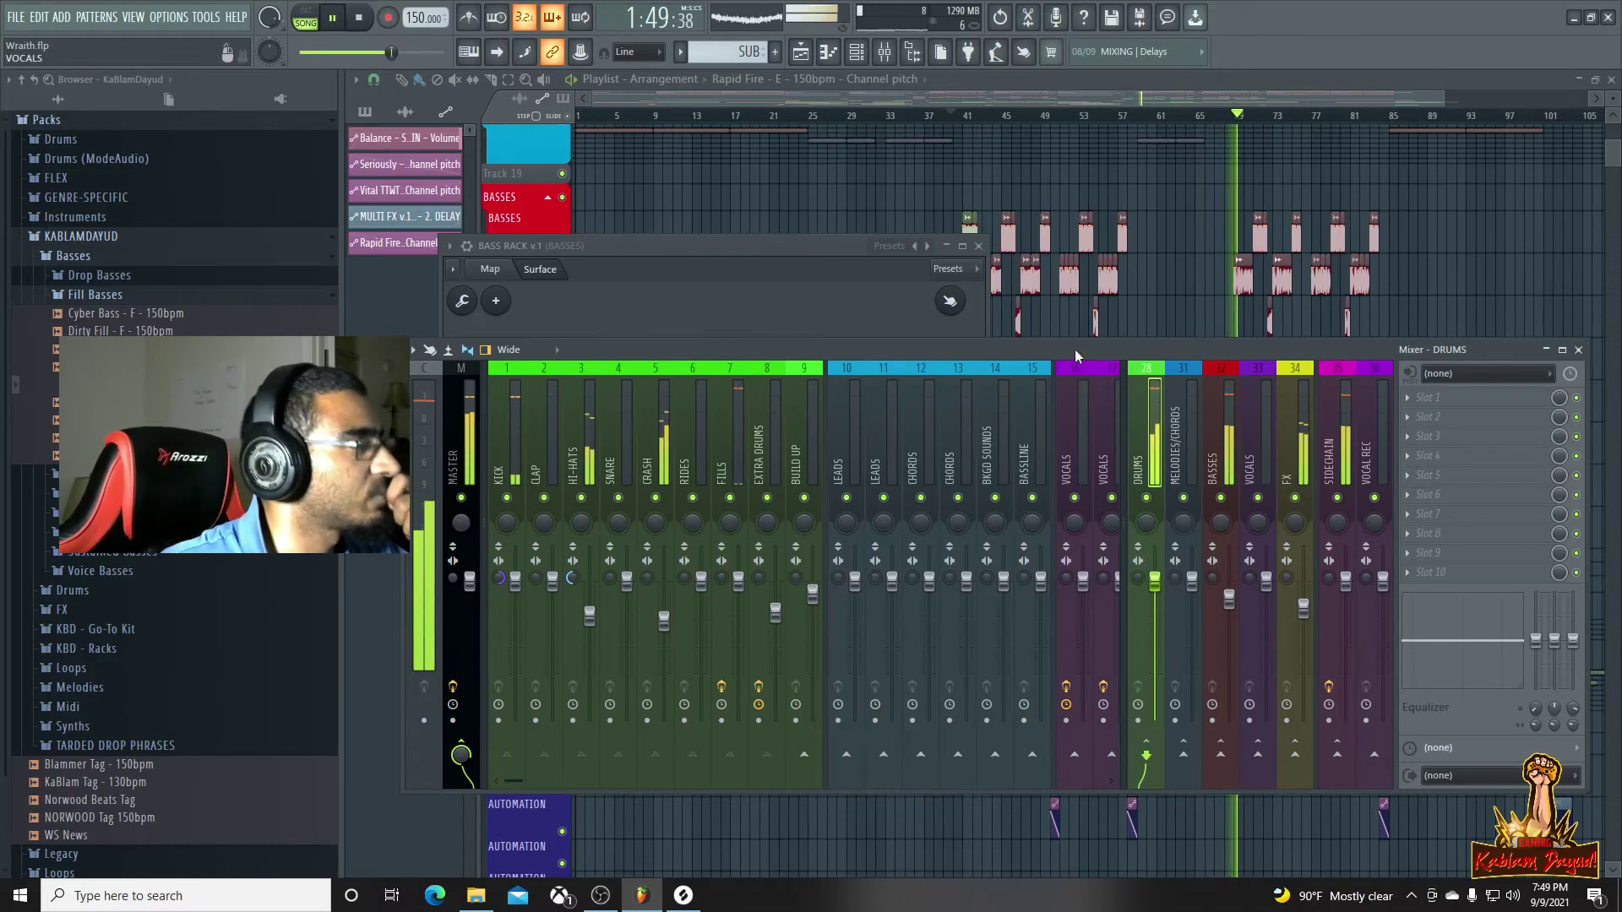
click(874, 98)
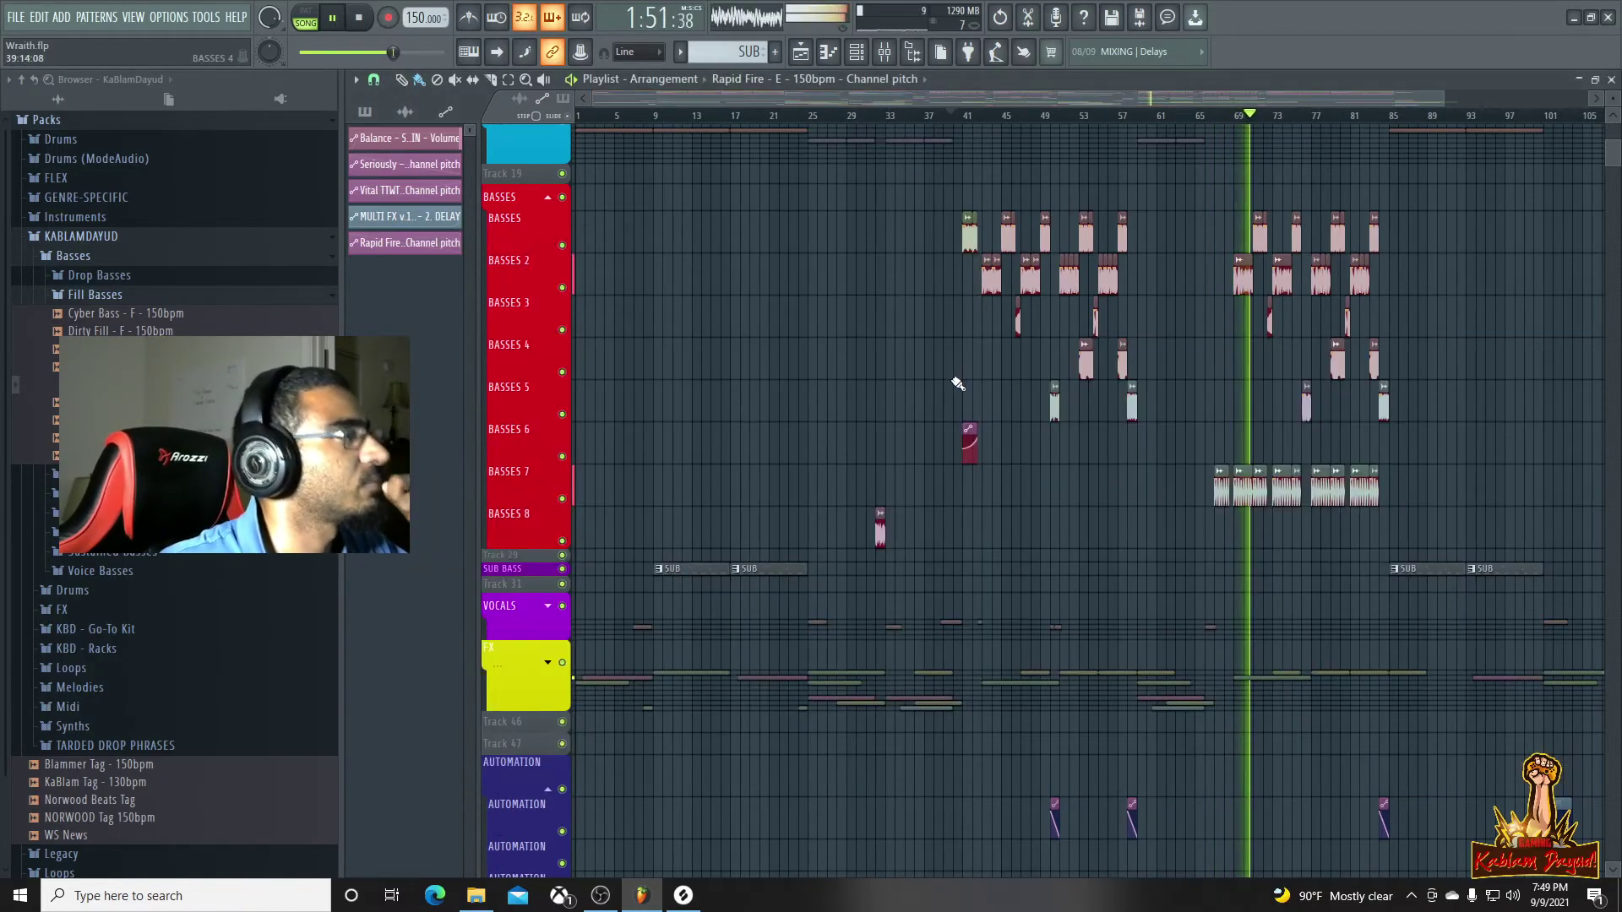
Review the drum, bass, vocal and FX clips across the second drop and final section during playback, collapsing the BASSES track group
scroll(957, 383, up, 6)
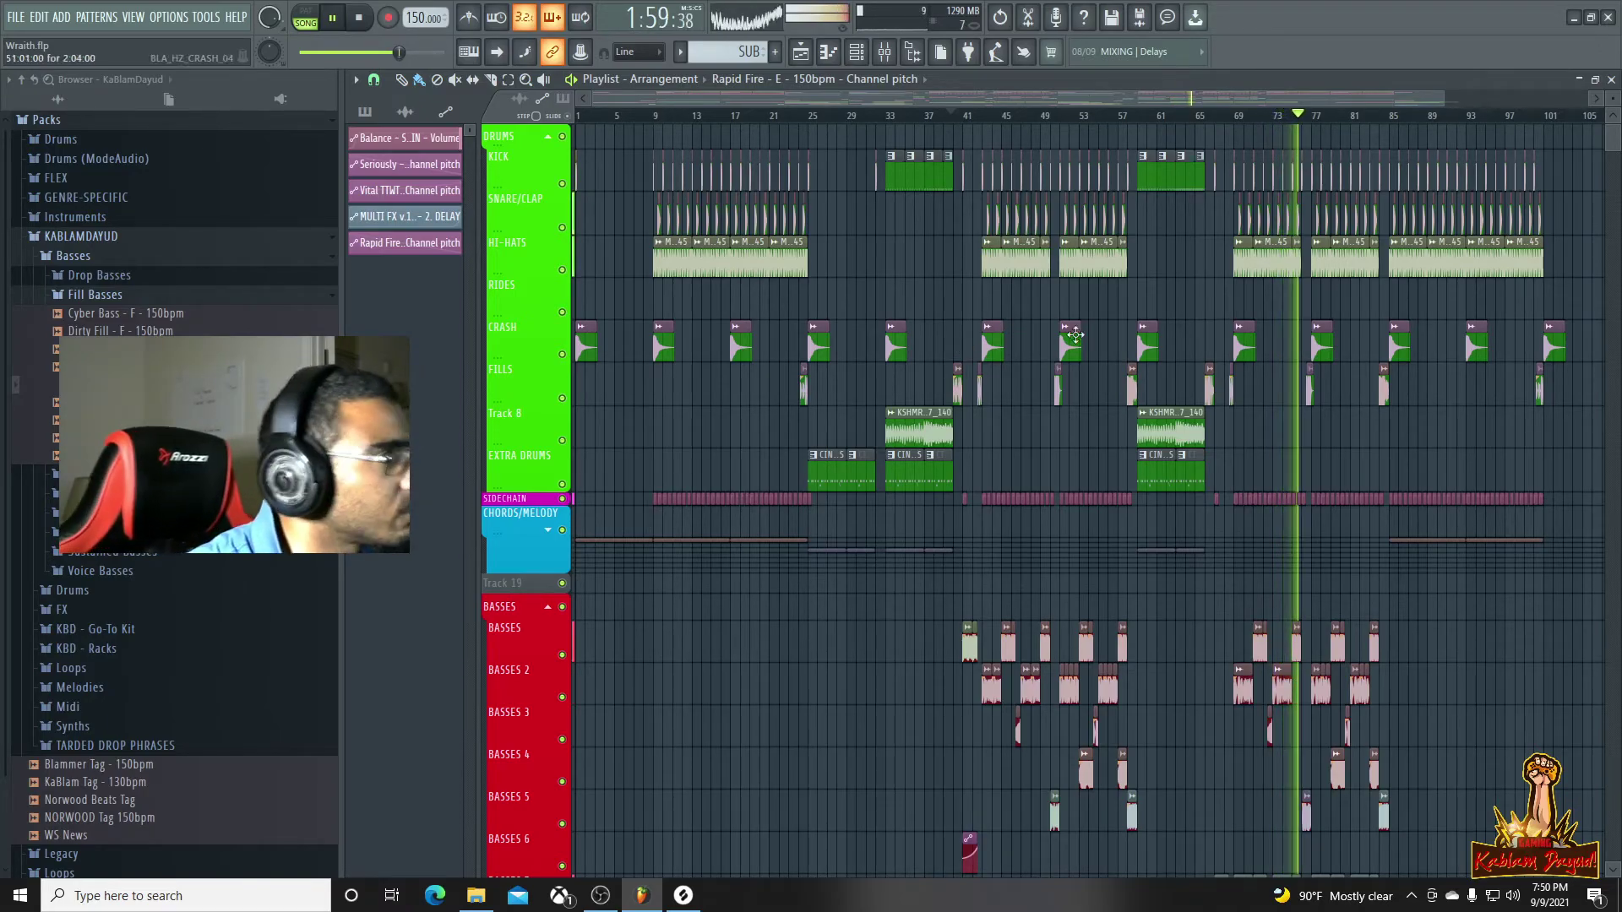
drag(1439, 98, 1406, 88)
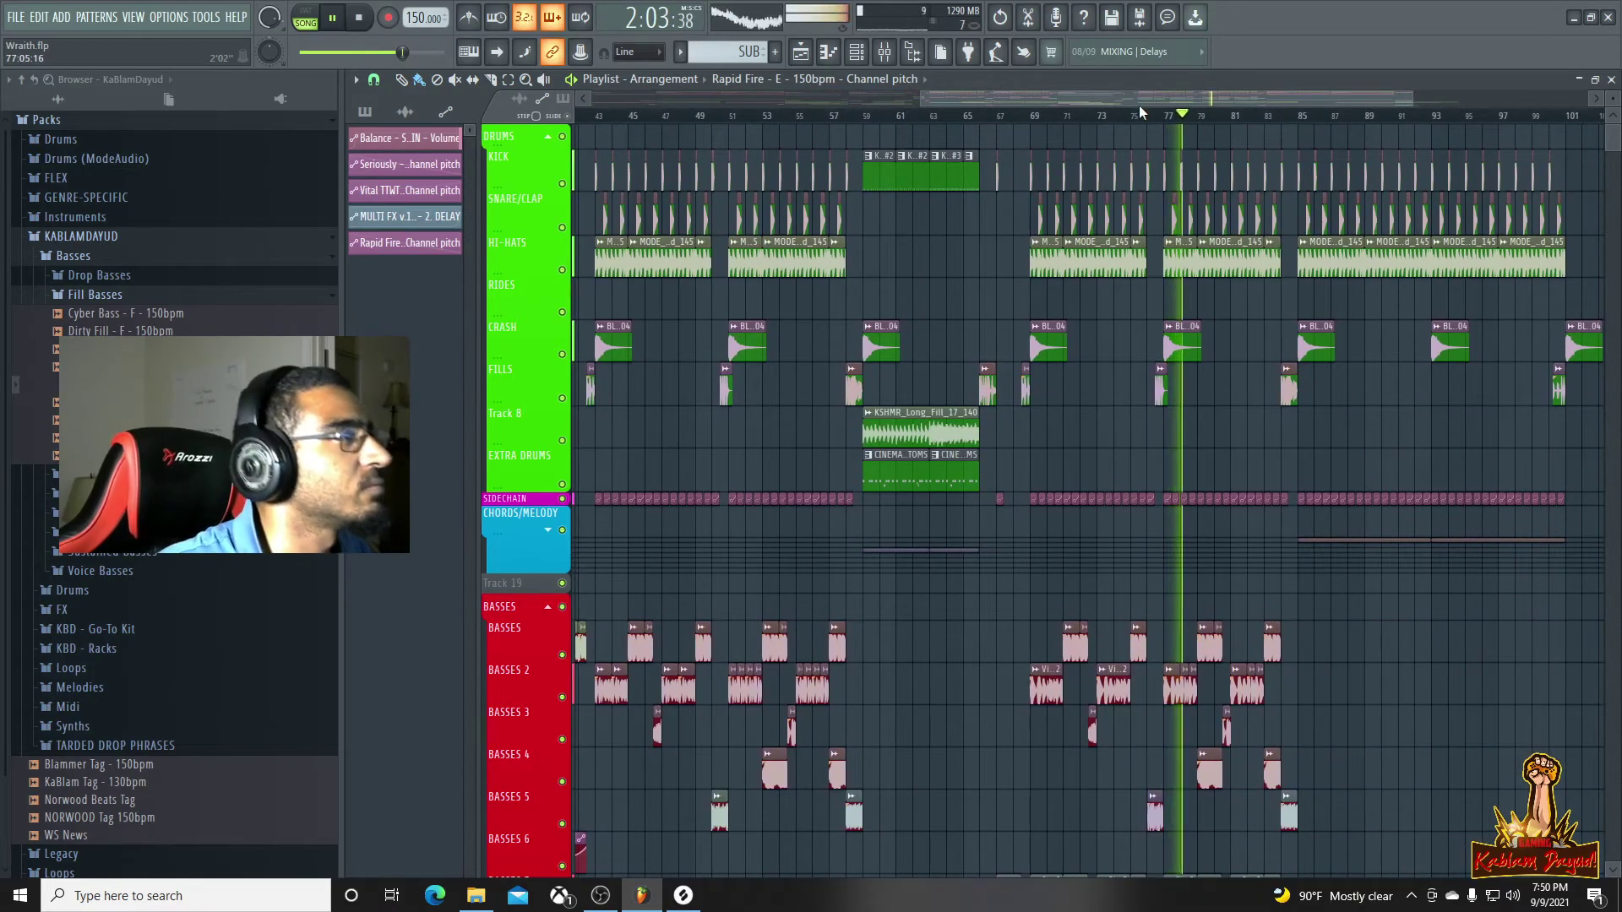
scroll(1340, 550, down, 2)
scroll(1425, 763, down, 4)
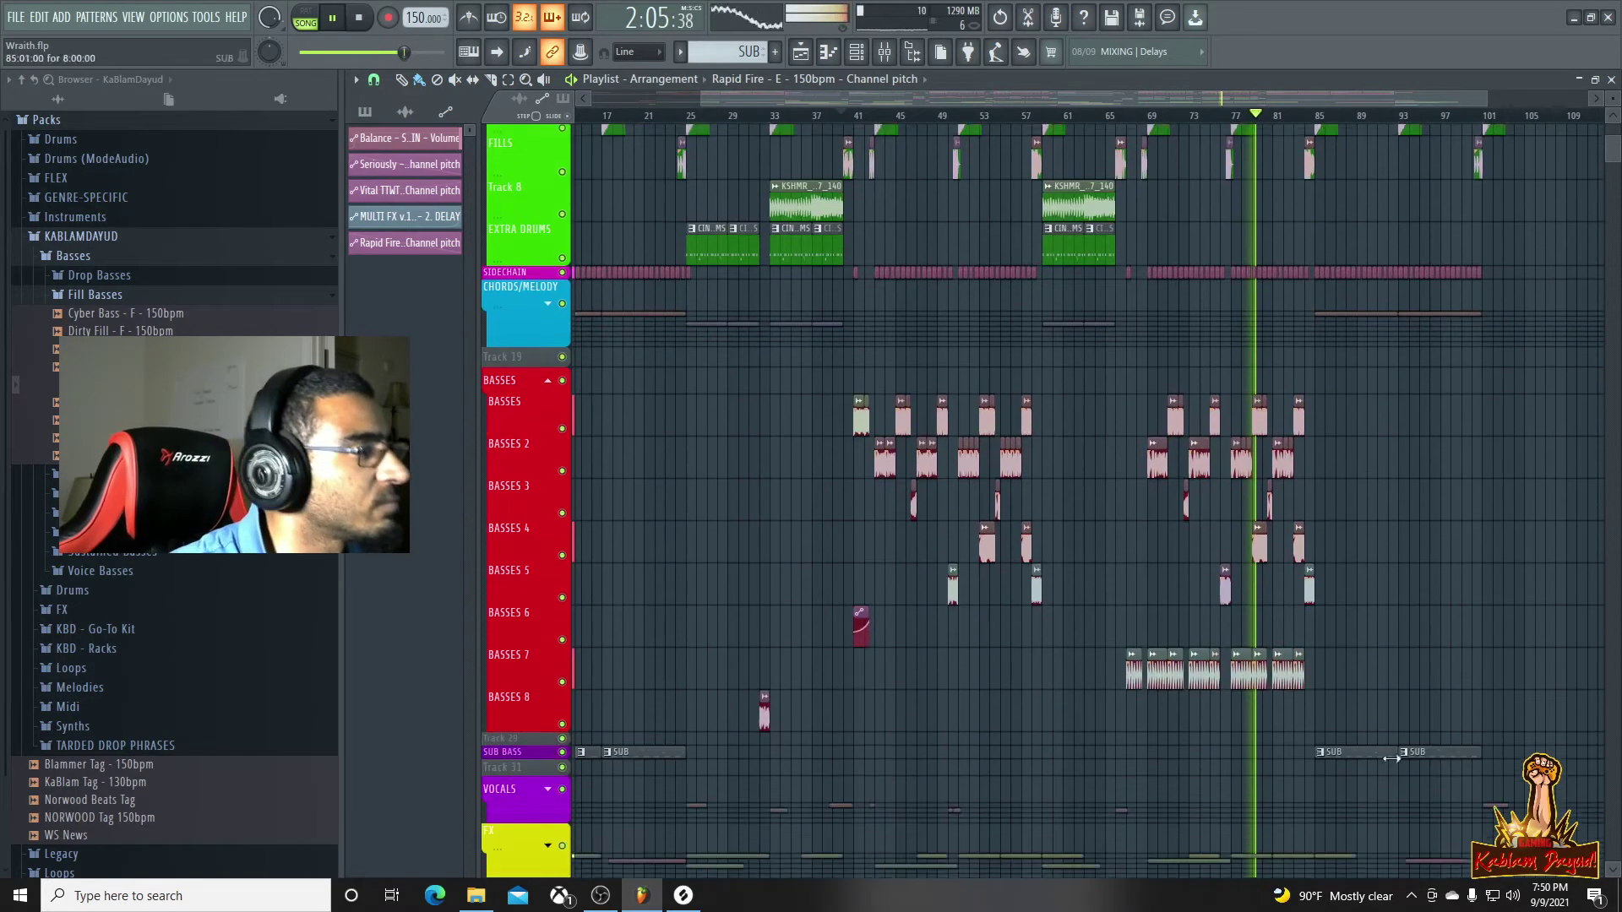
scroll(1424, 763, down, 2)
scroll(1282, 671, up, 2)
scroll(1351, 659, up, 2)
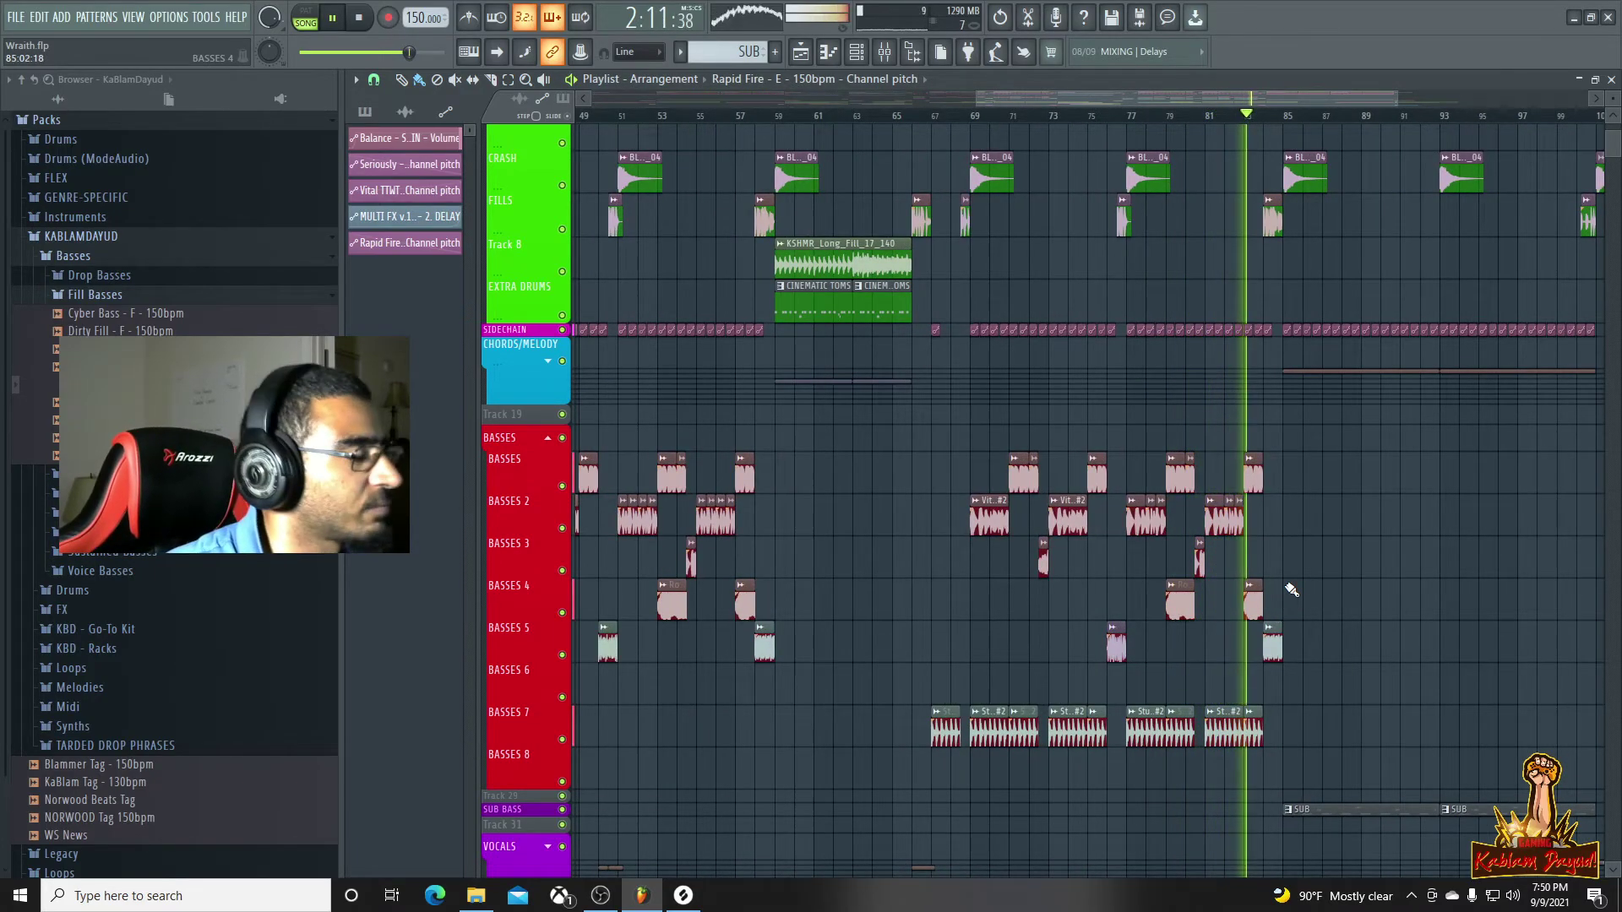
scroll(1292, 587, down, 4)
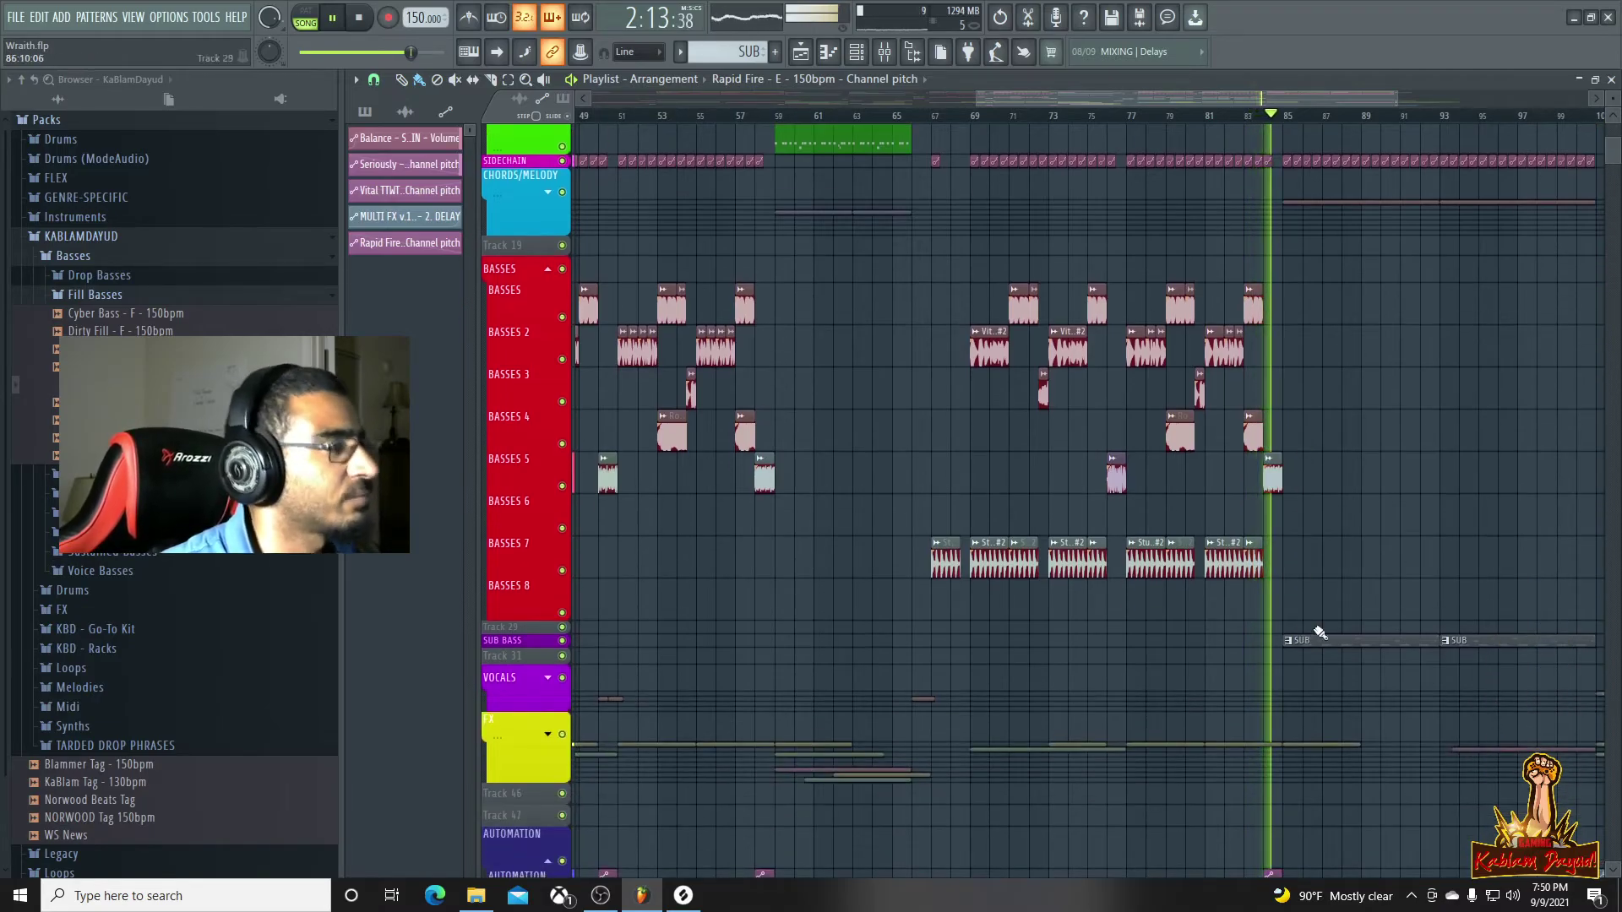
scroll(1339, 579, up, 3)
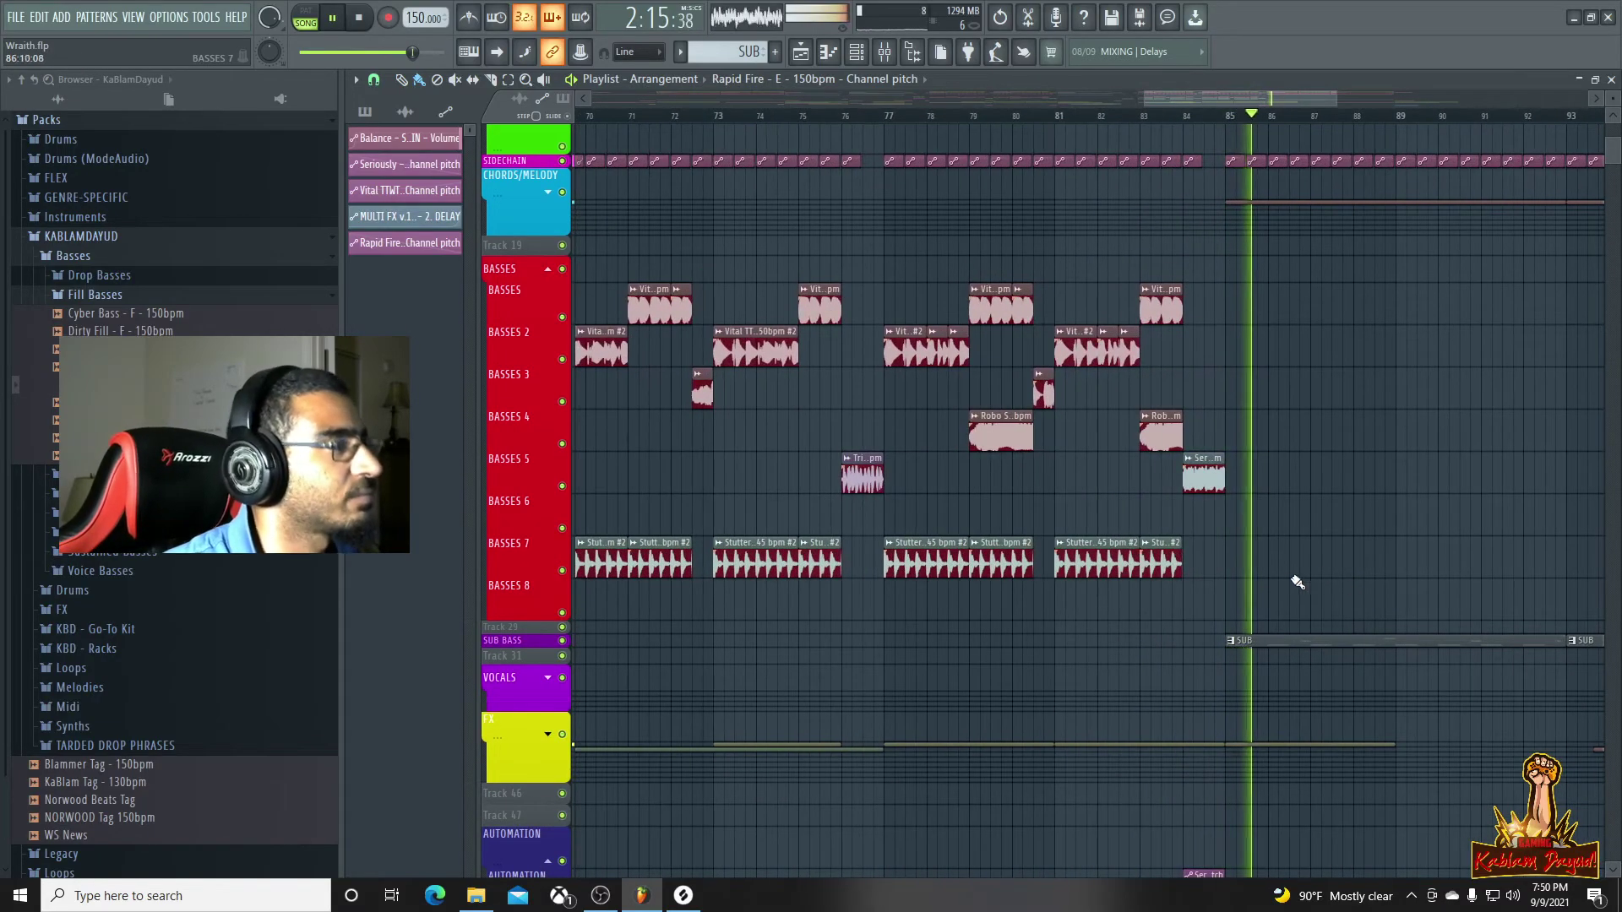
scroll(1254, 578, up, 8)
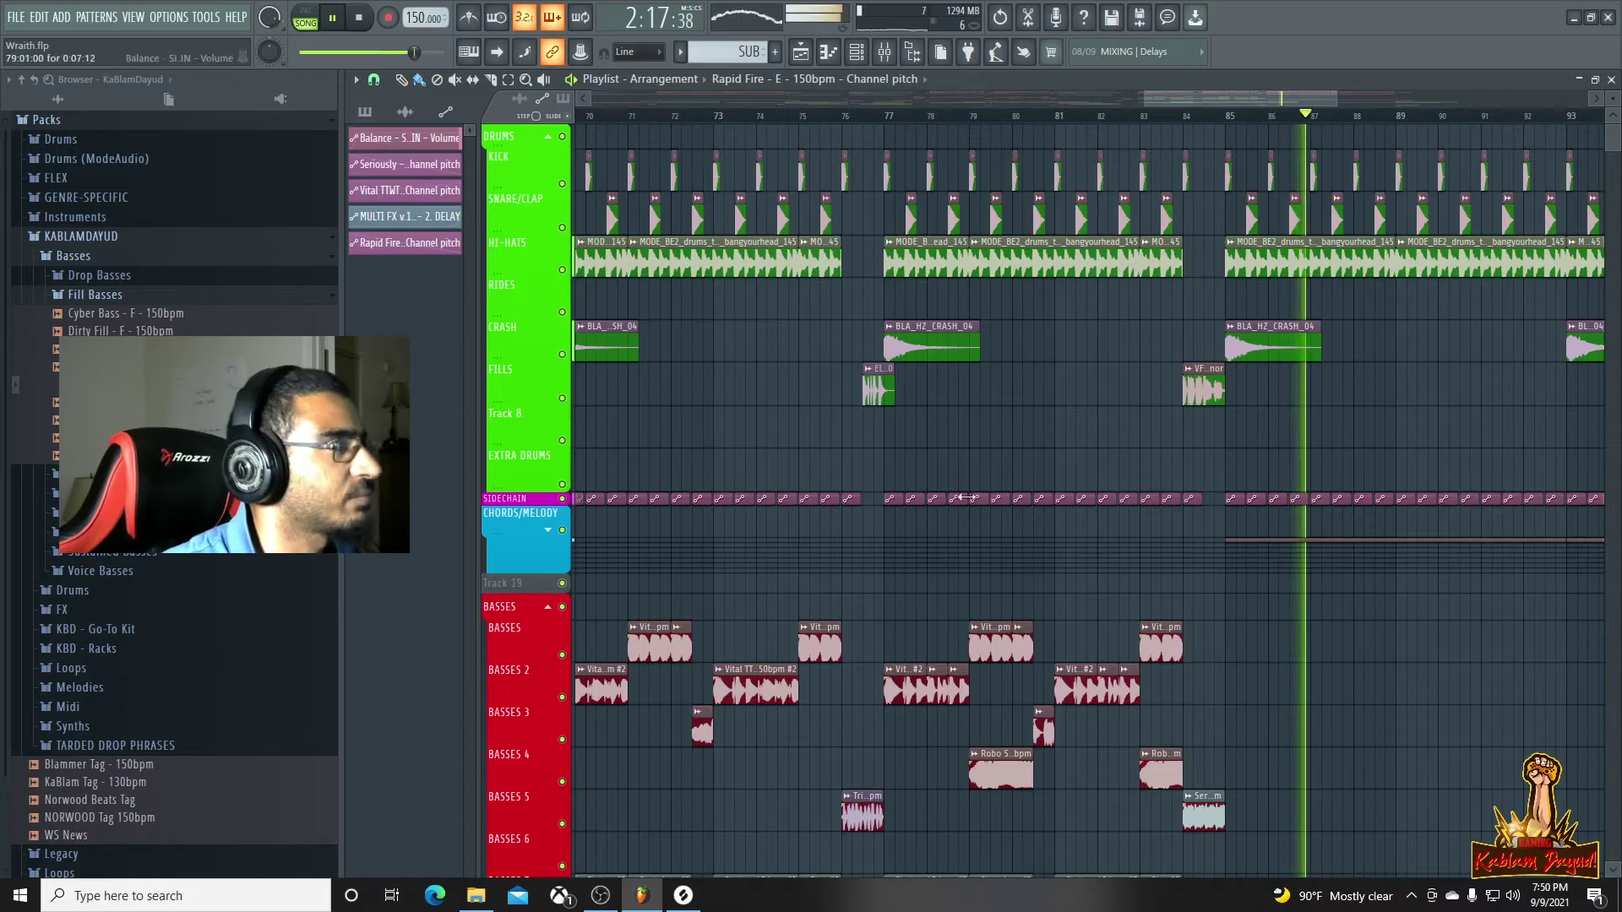
scroll(1111, 513, down, 5)
scroll(919, 457, up, 5)
drag(1199, 98, 832, 105)
scroll(1503, 351, down, 10)
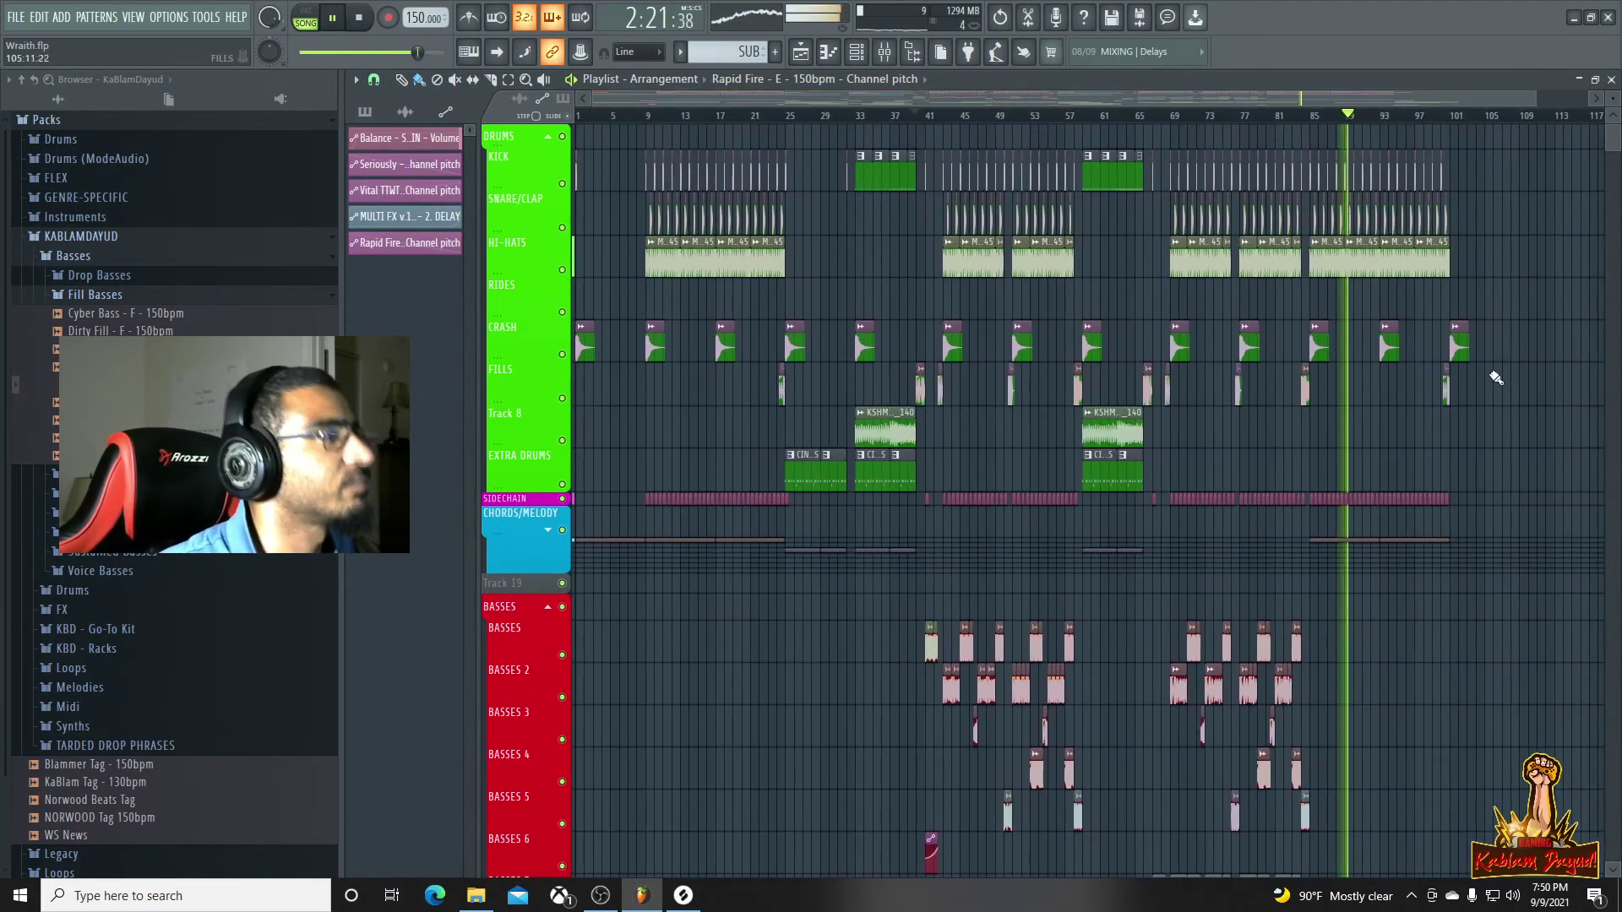
scroll(1508, 477, up, 10)
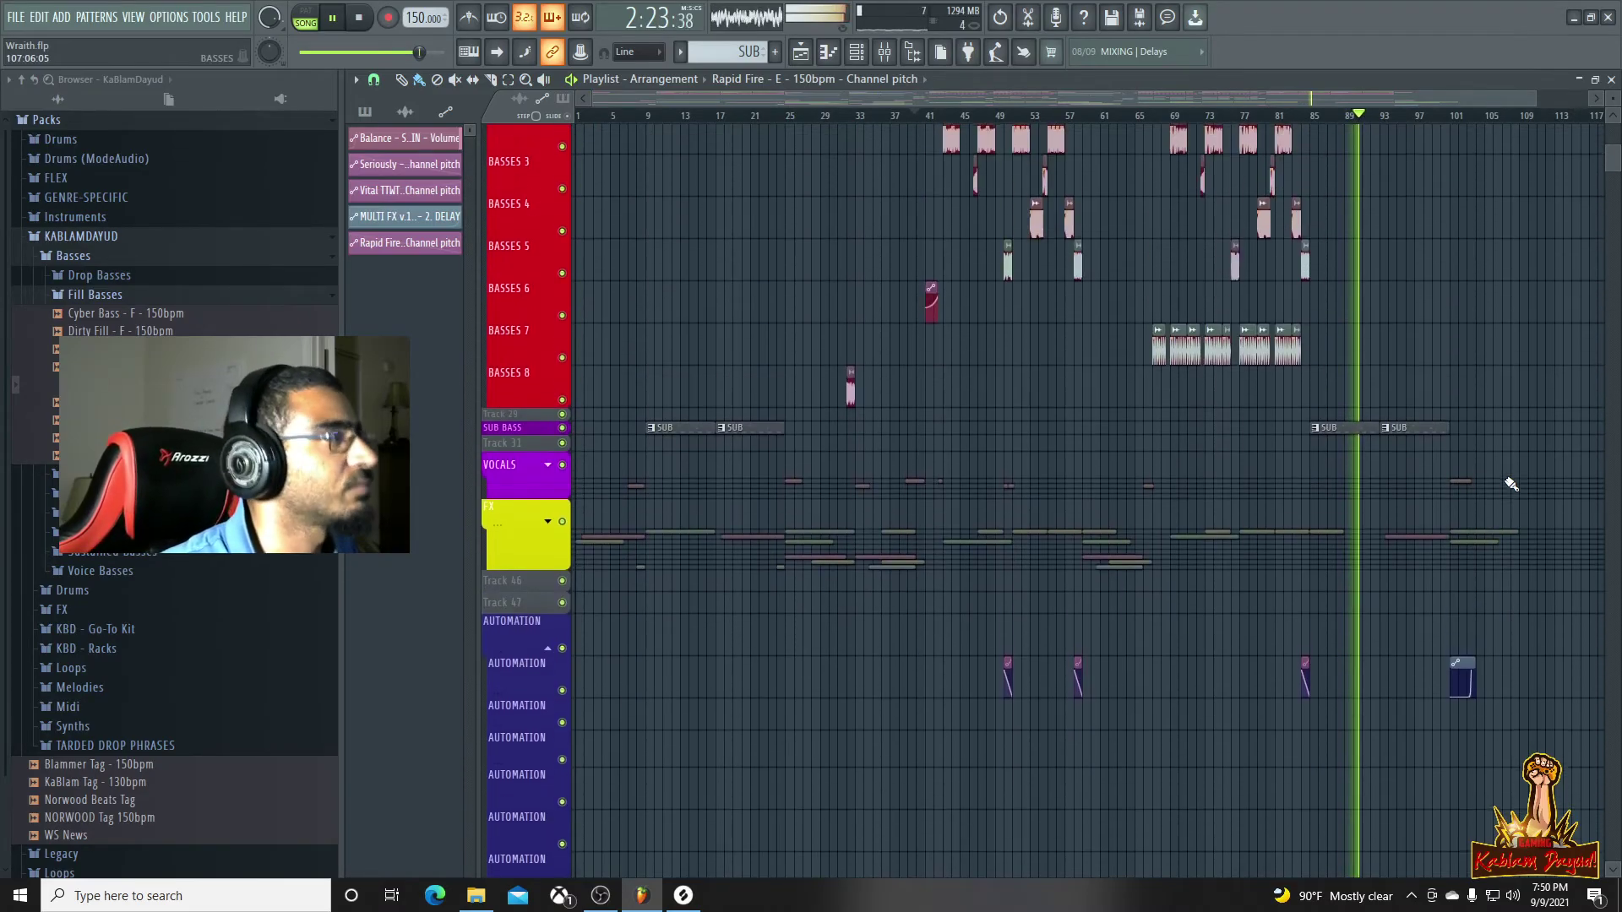
click(549, 529)
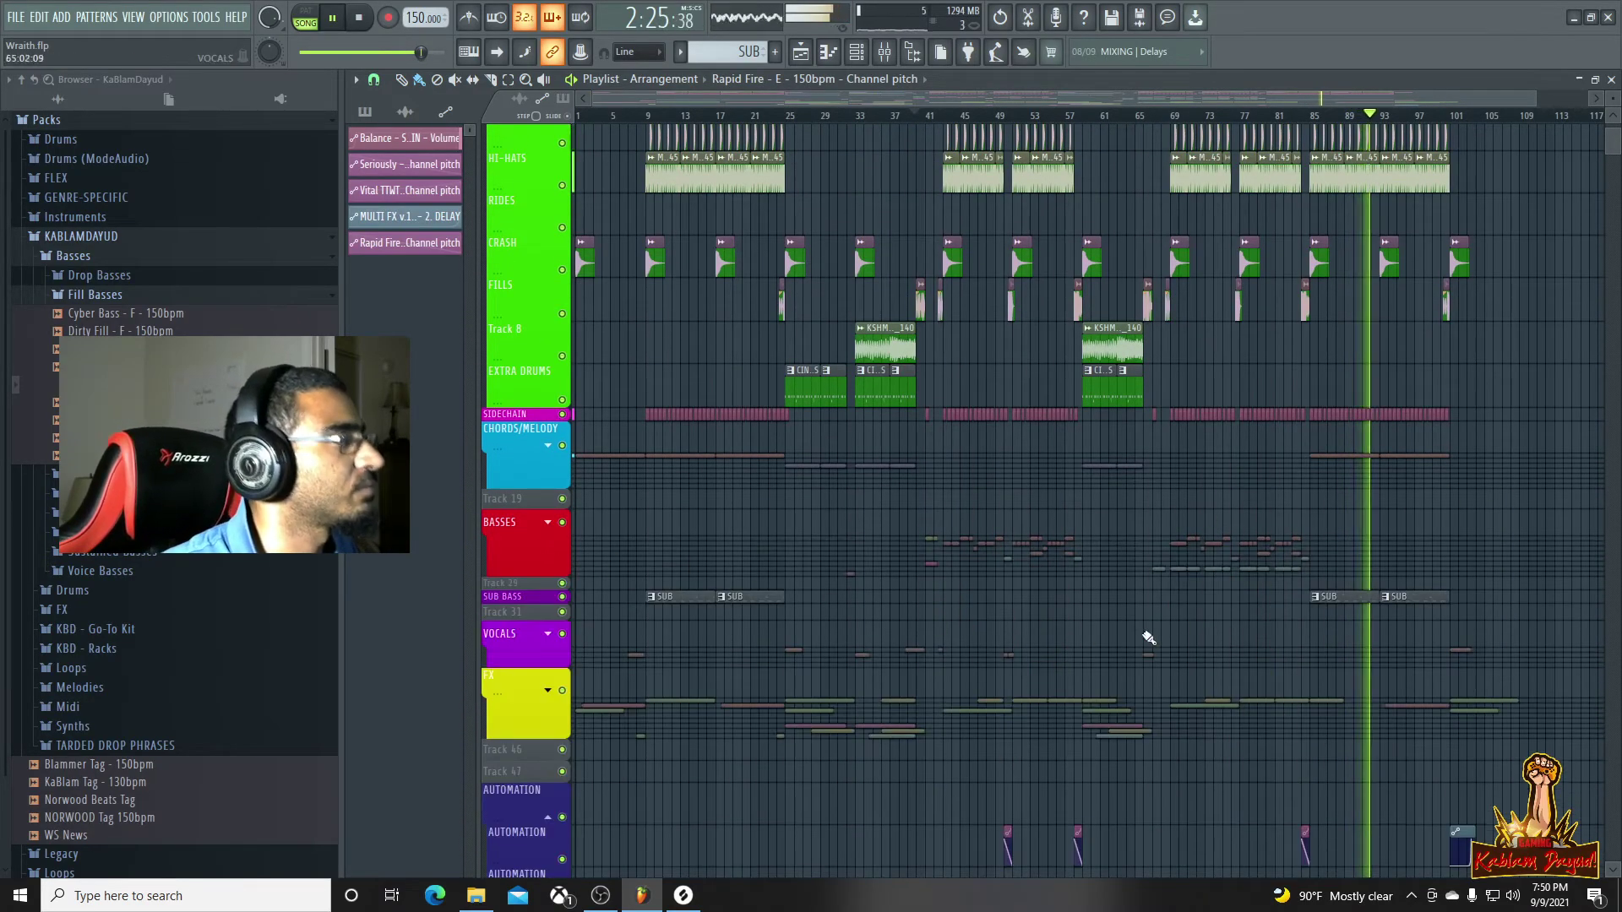
scroll(1202, 633, down, 3)
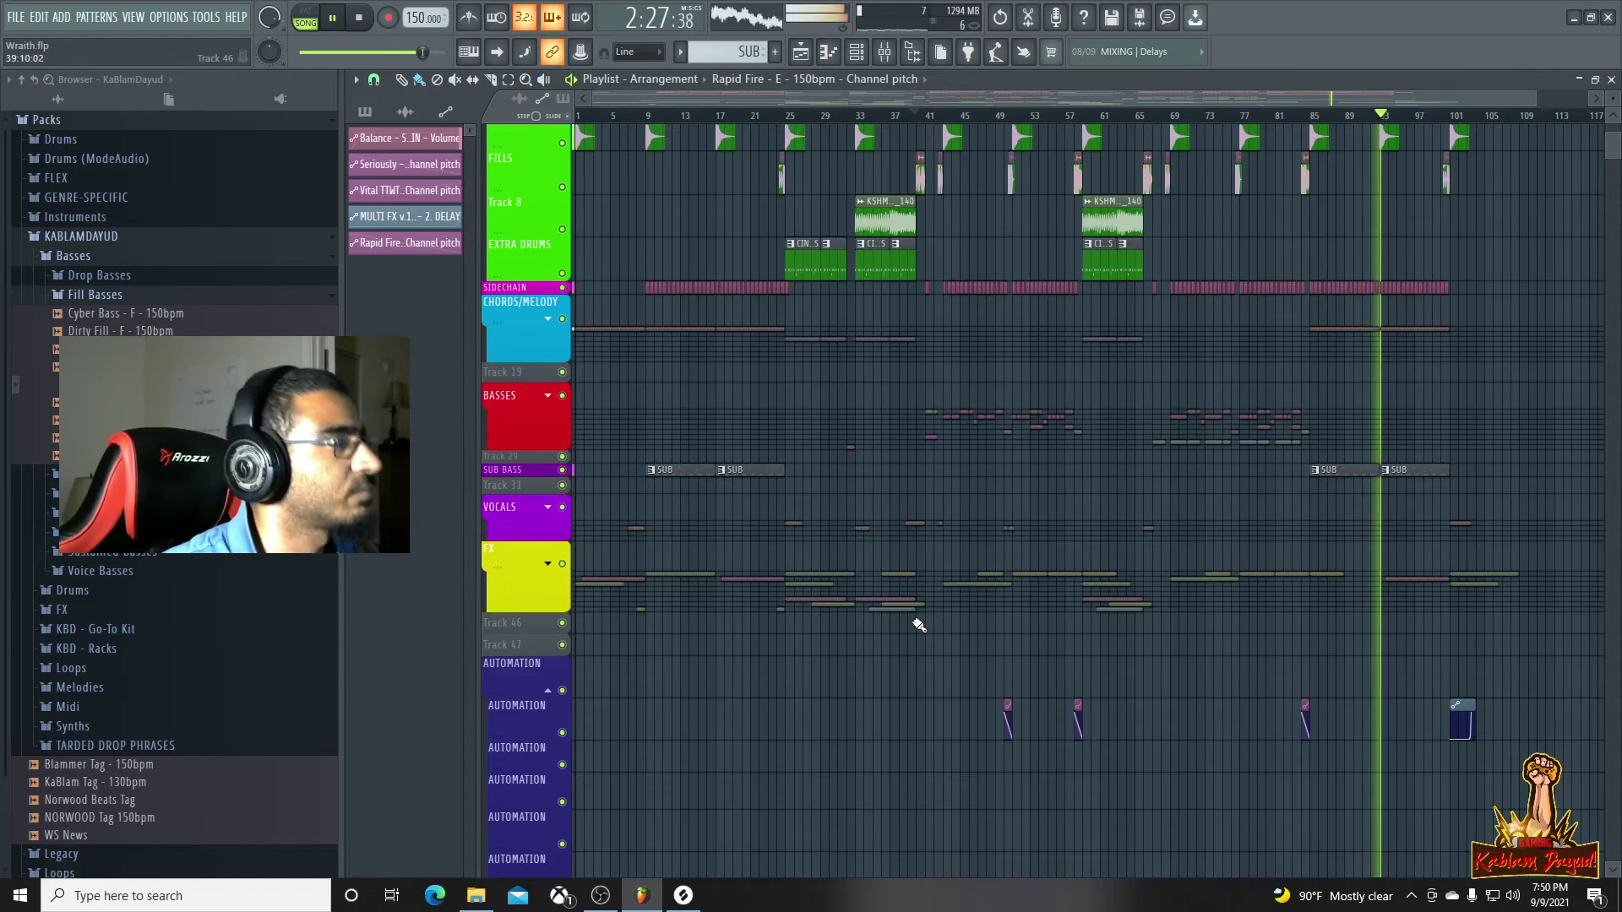
key(space)
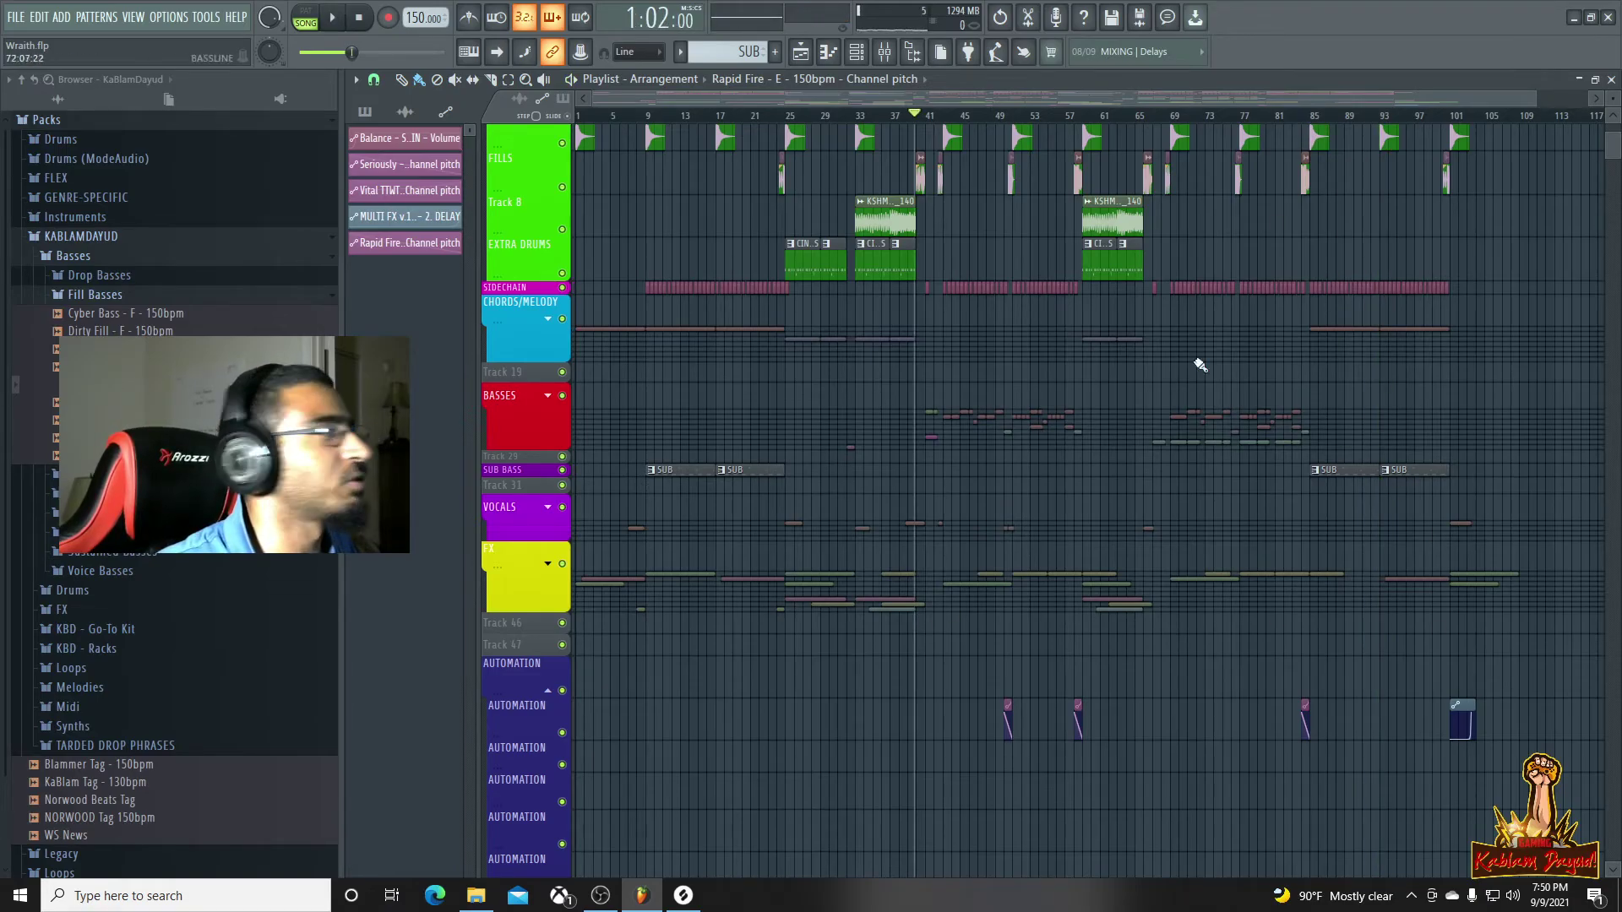
Close the Fill Basses and Basses folders under KABLAMDAYUD and open the Dubstep packs under GENRE-SPECIFIC in the sample browser
click(68, 297)
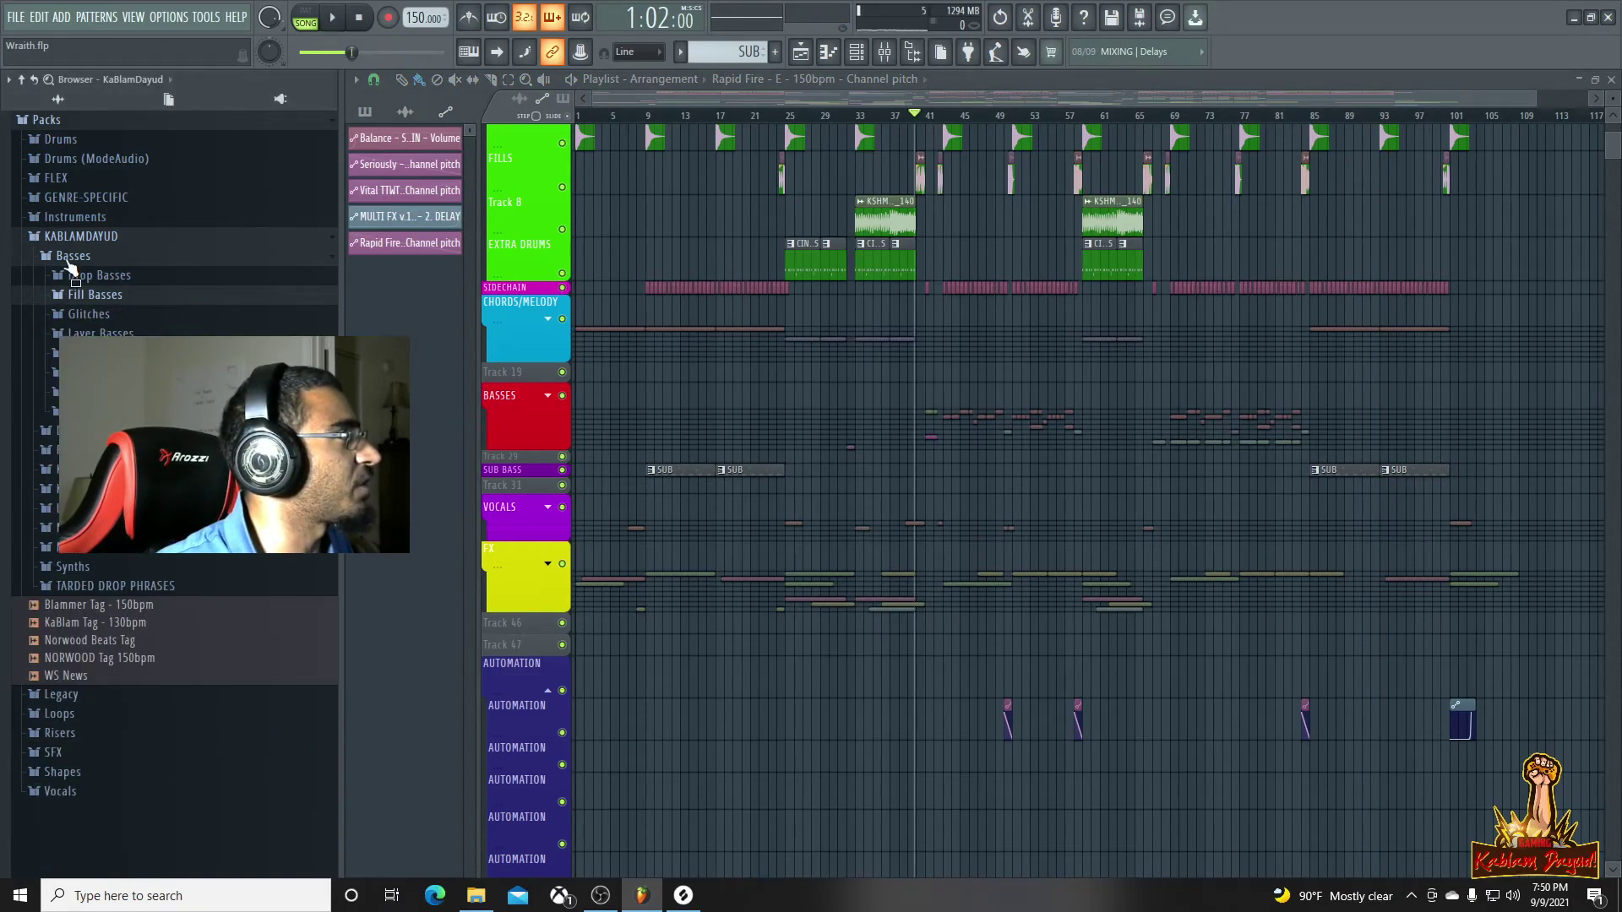
click(67, 261)
click(70, 244)
click(71, 241)
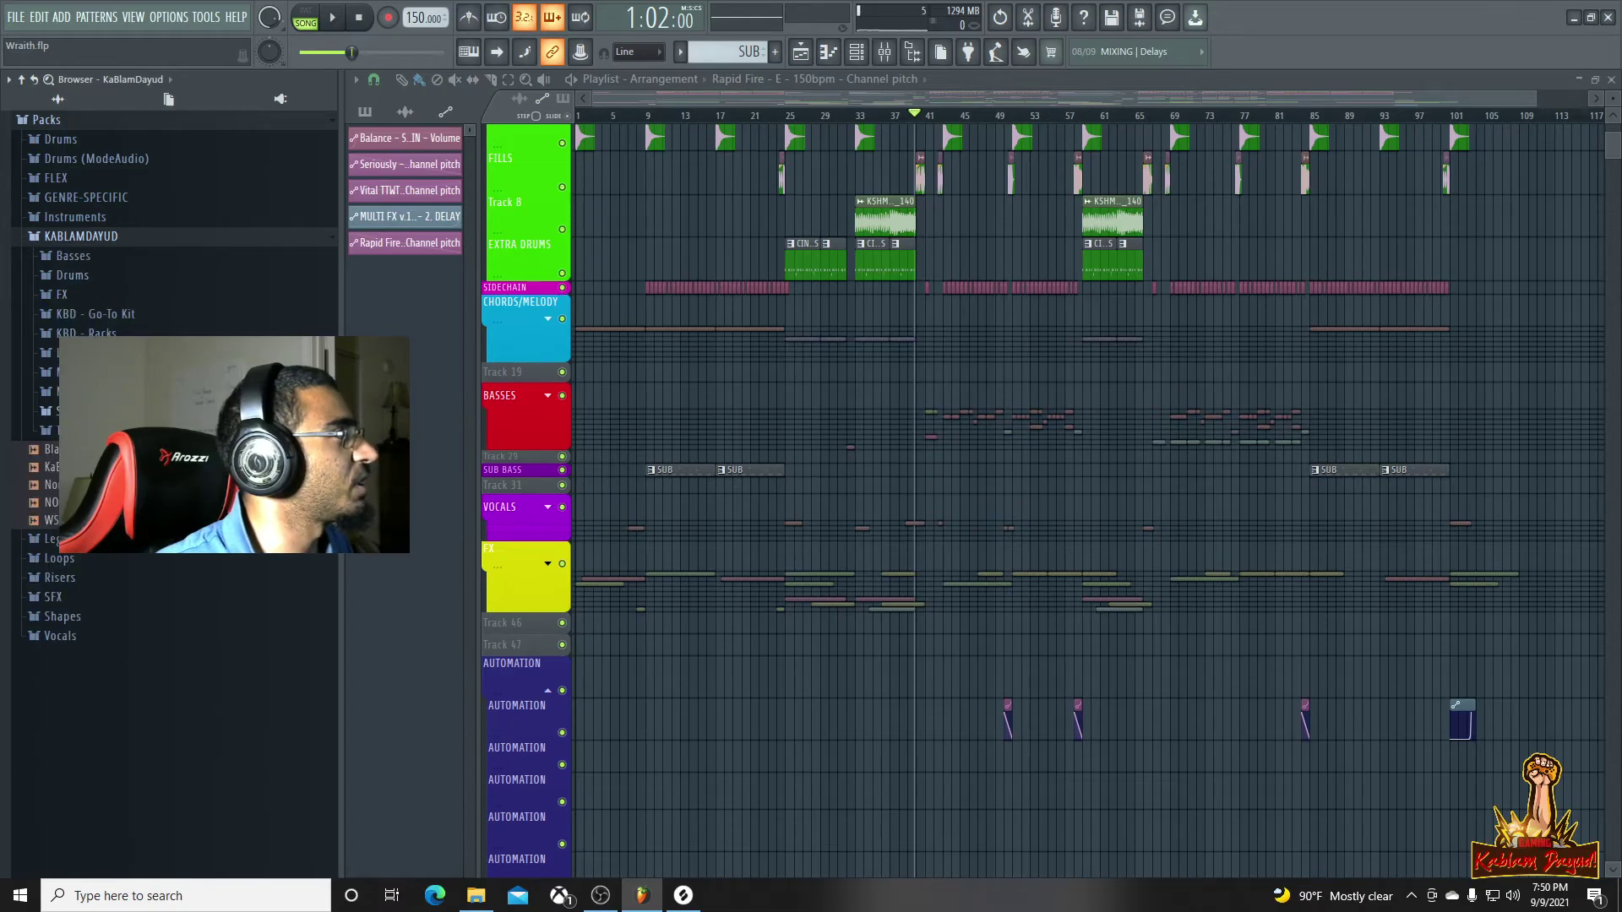
click(84, 200)
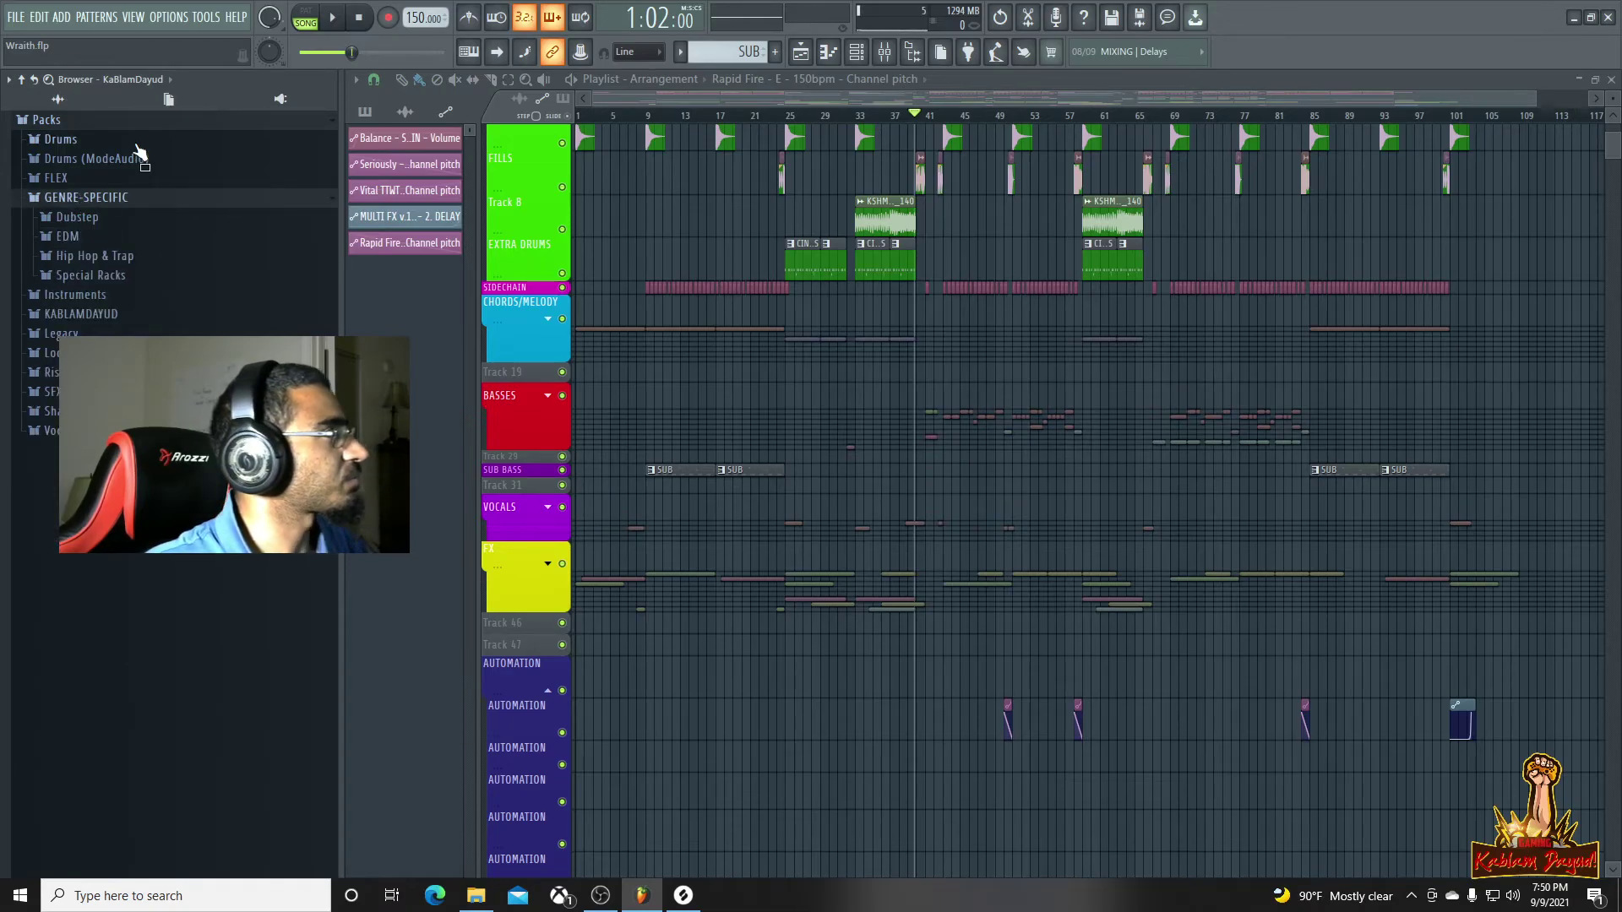
click(85, 217)
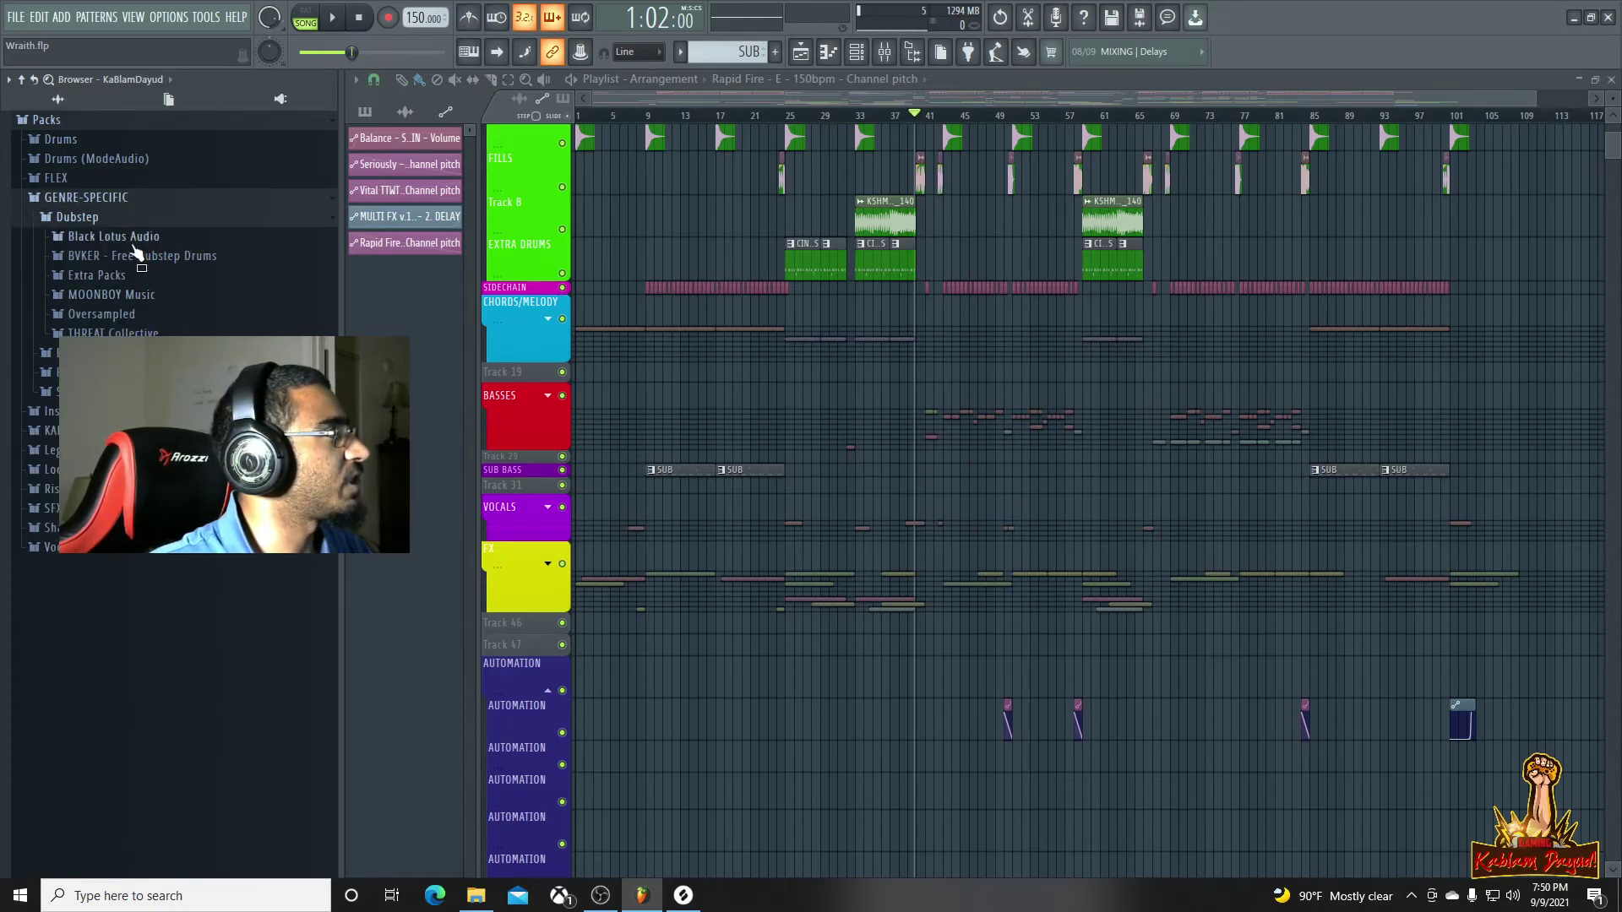
Look through the Extra Packs, BVKER - Free Dubstep Drums and MOONBOY Music folders for suitable samples
click(105, 291)
click(108, 276)
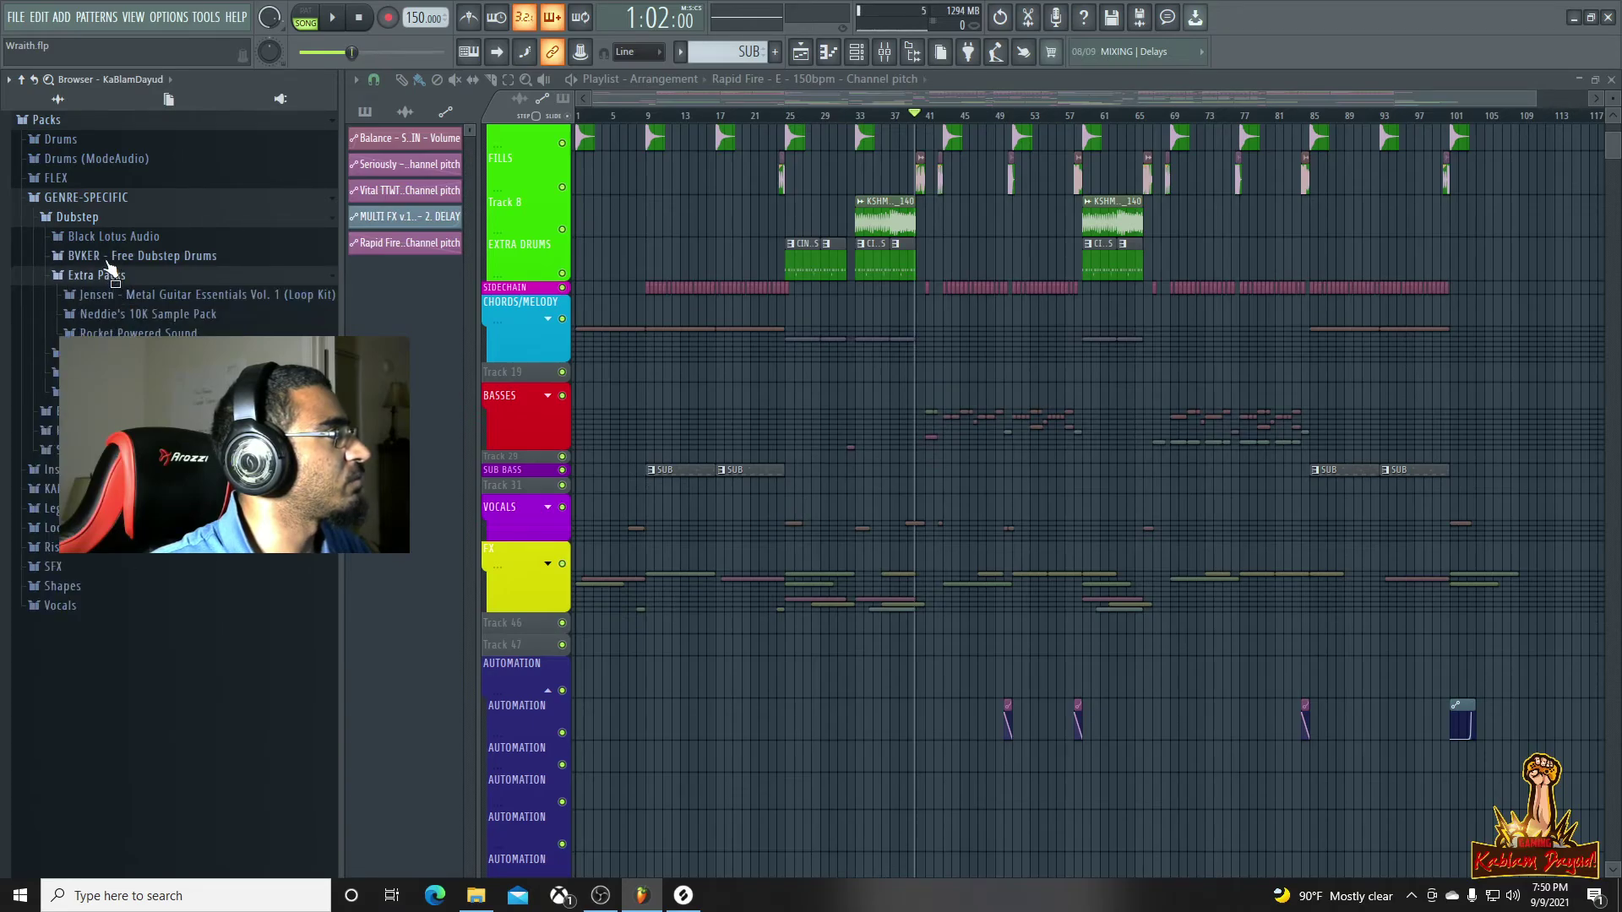
click(109, 260)
click(108, 260)
click(110, 279)
click(108, 281)
click(109, 297)
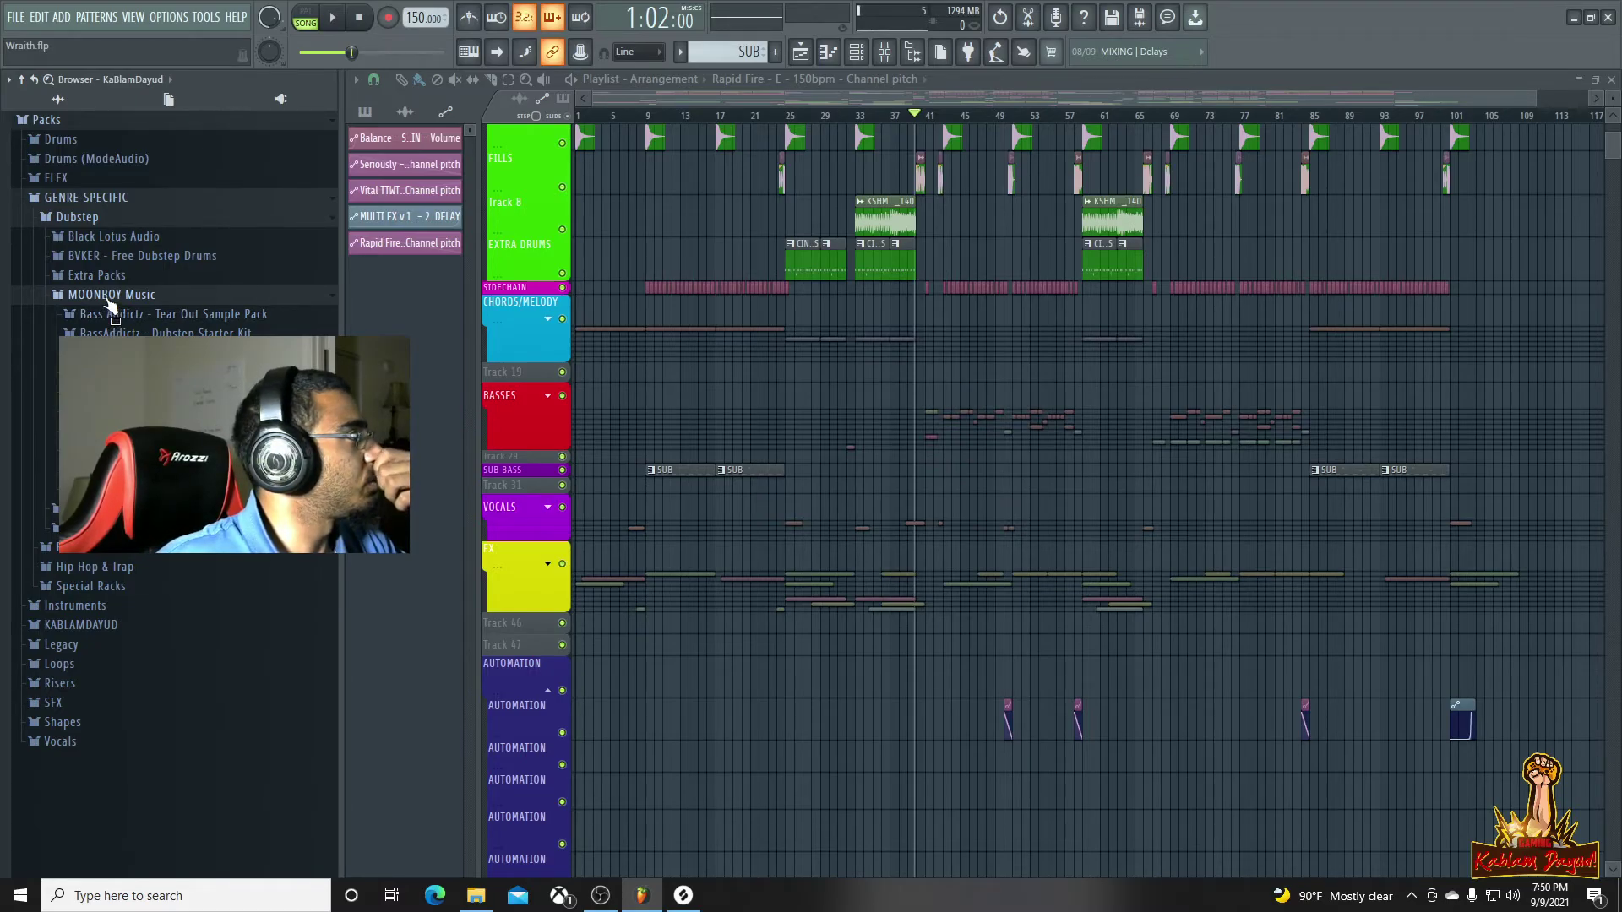
click(107, 297)
Open the Oversampled - NEBULA - Free Glitch Pack and browse its glitch samples
click(108, 316)
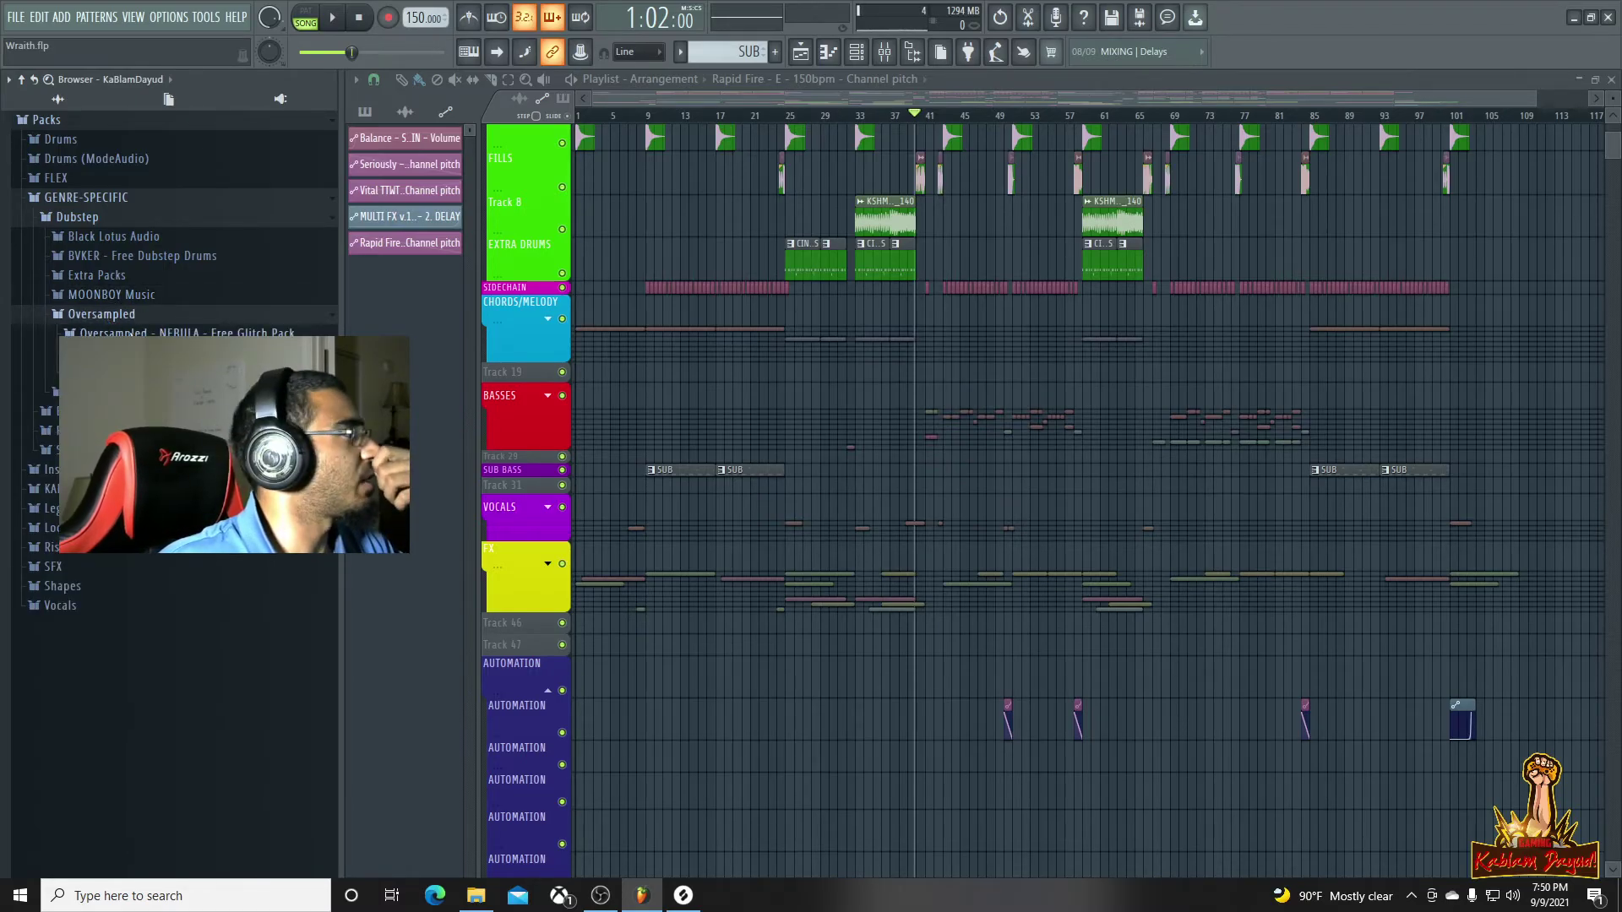
click(131, 335)
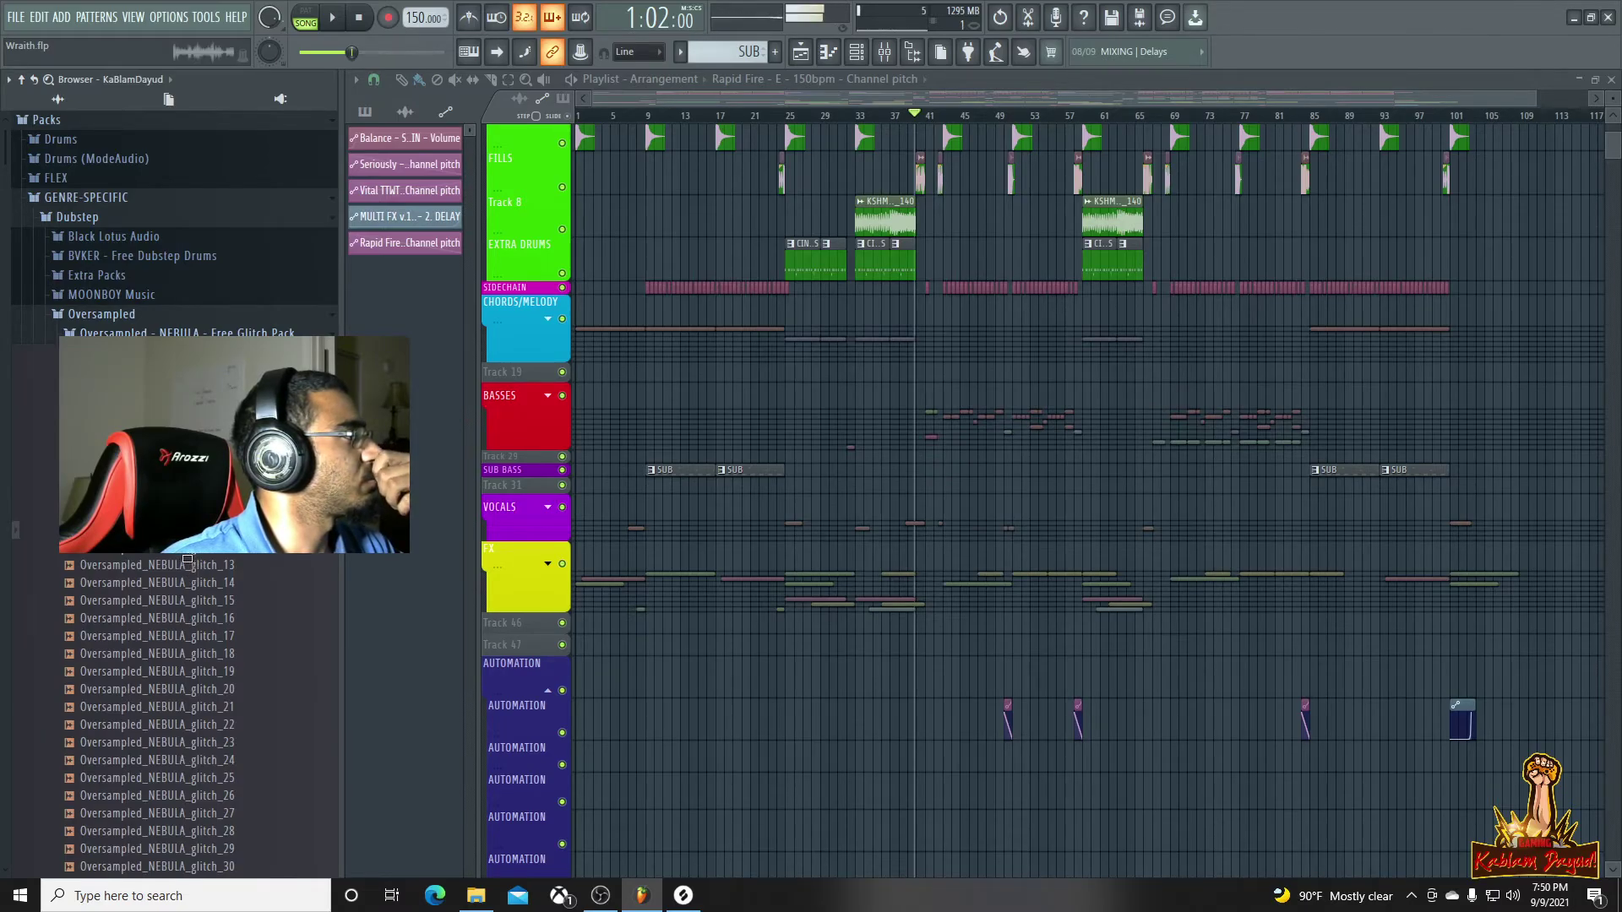
scroll(174, 608, down, 4)
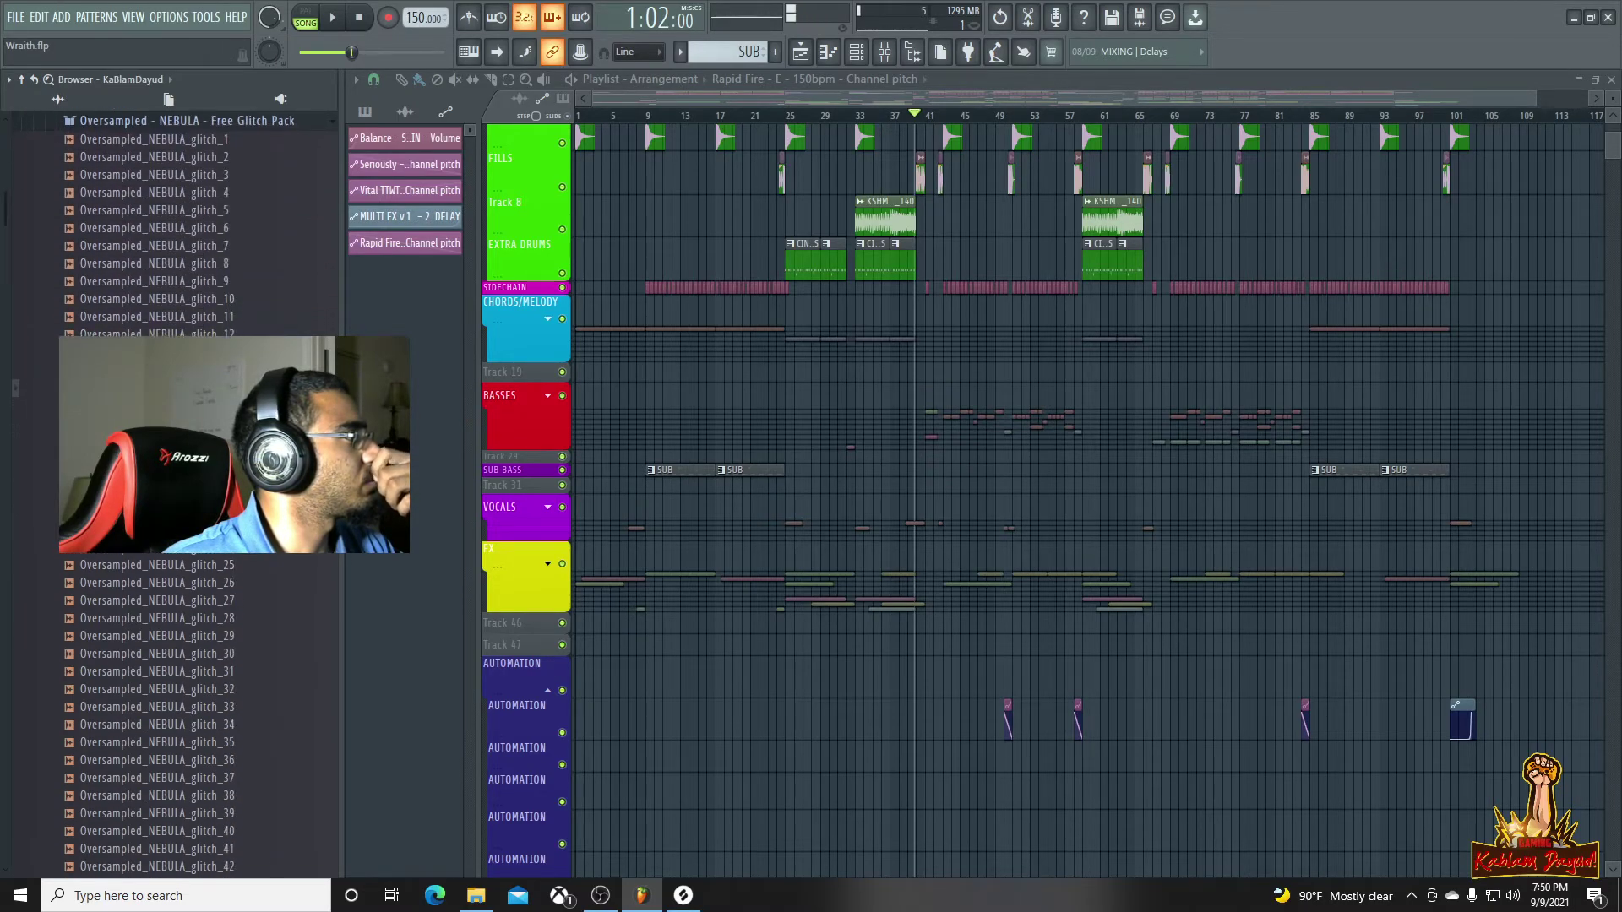
Play the section following the second drop to find a spot for a glitch sample
click(1380, 117)
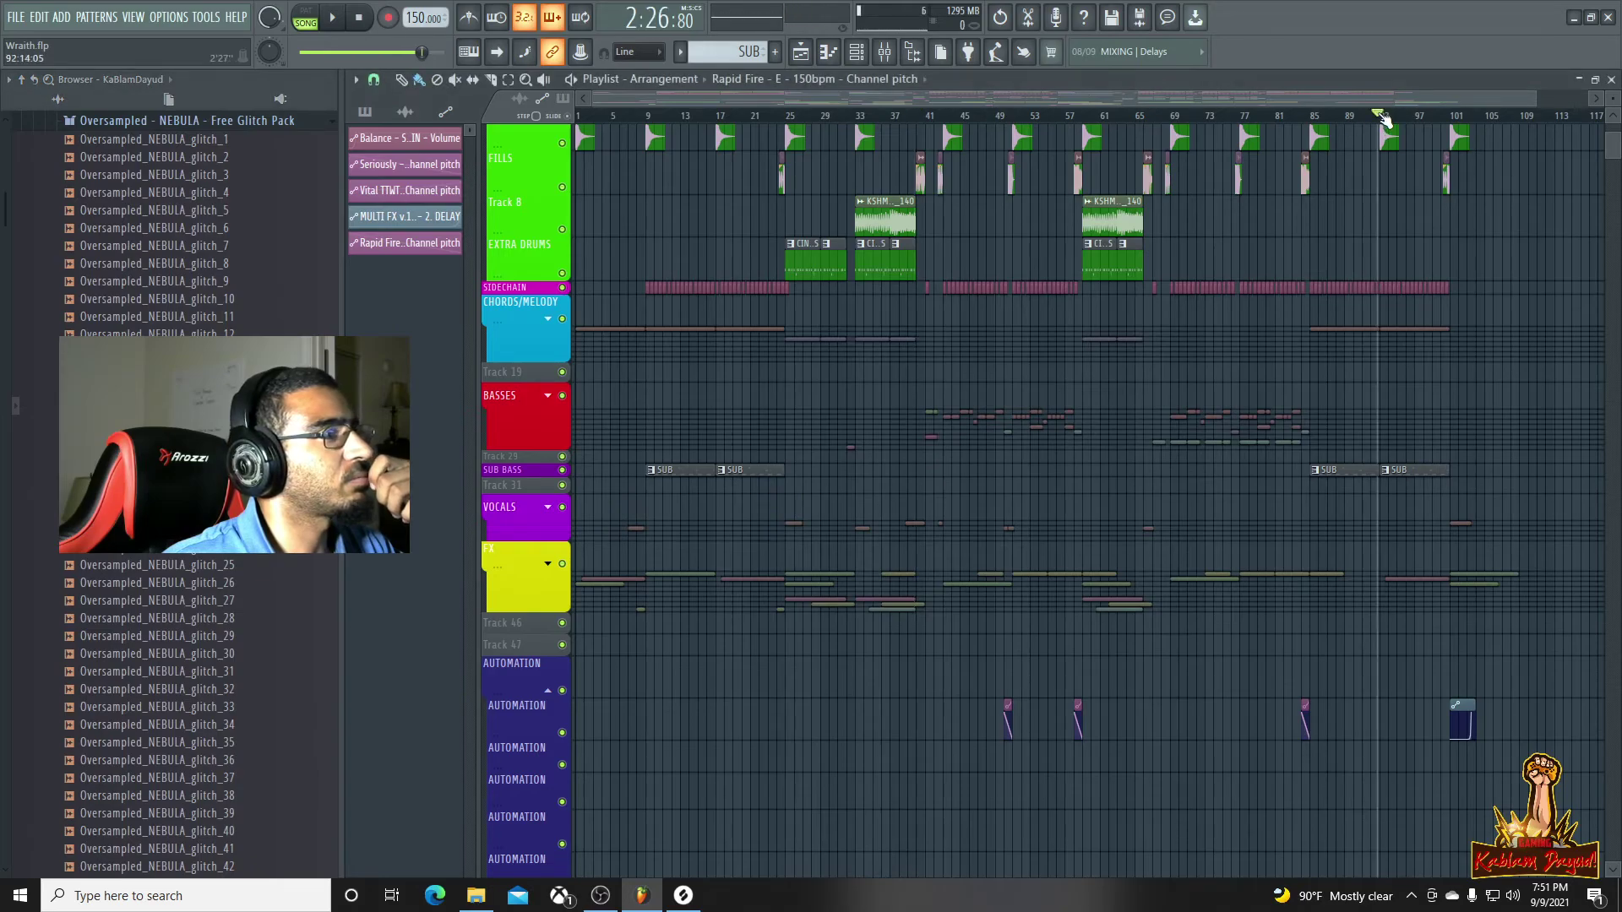
key(space)
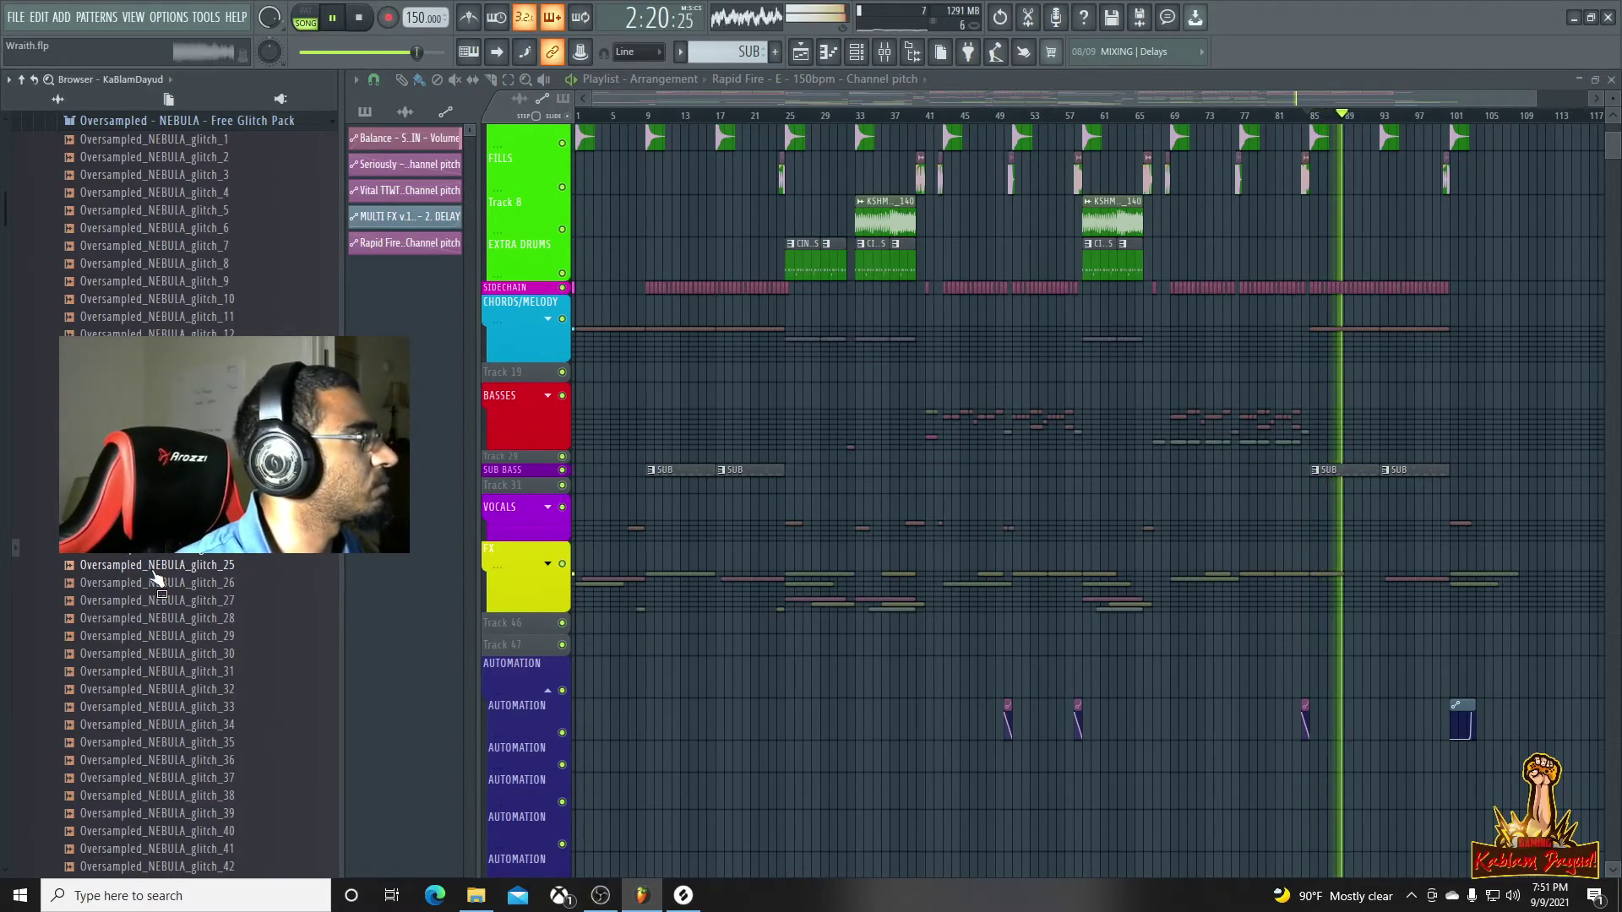
key(space)
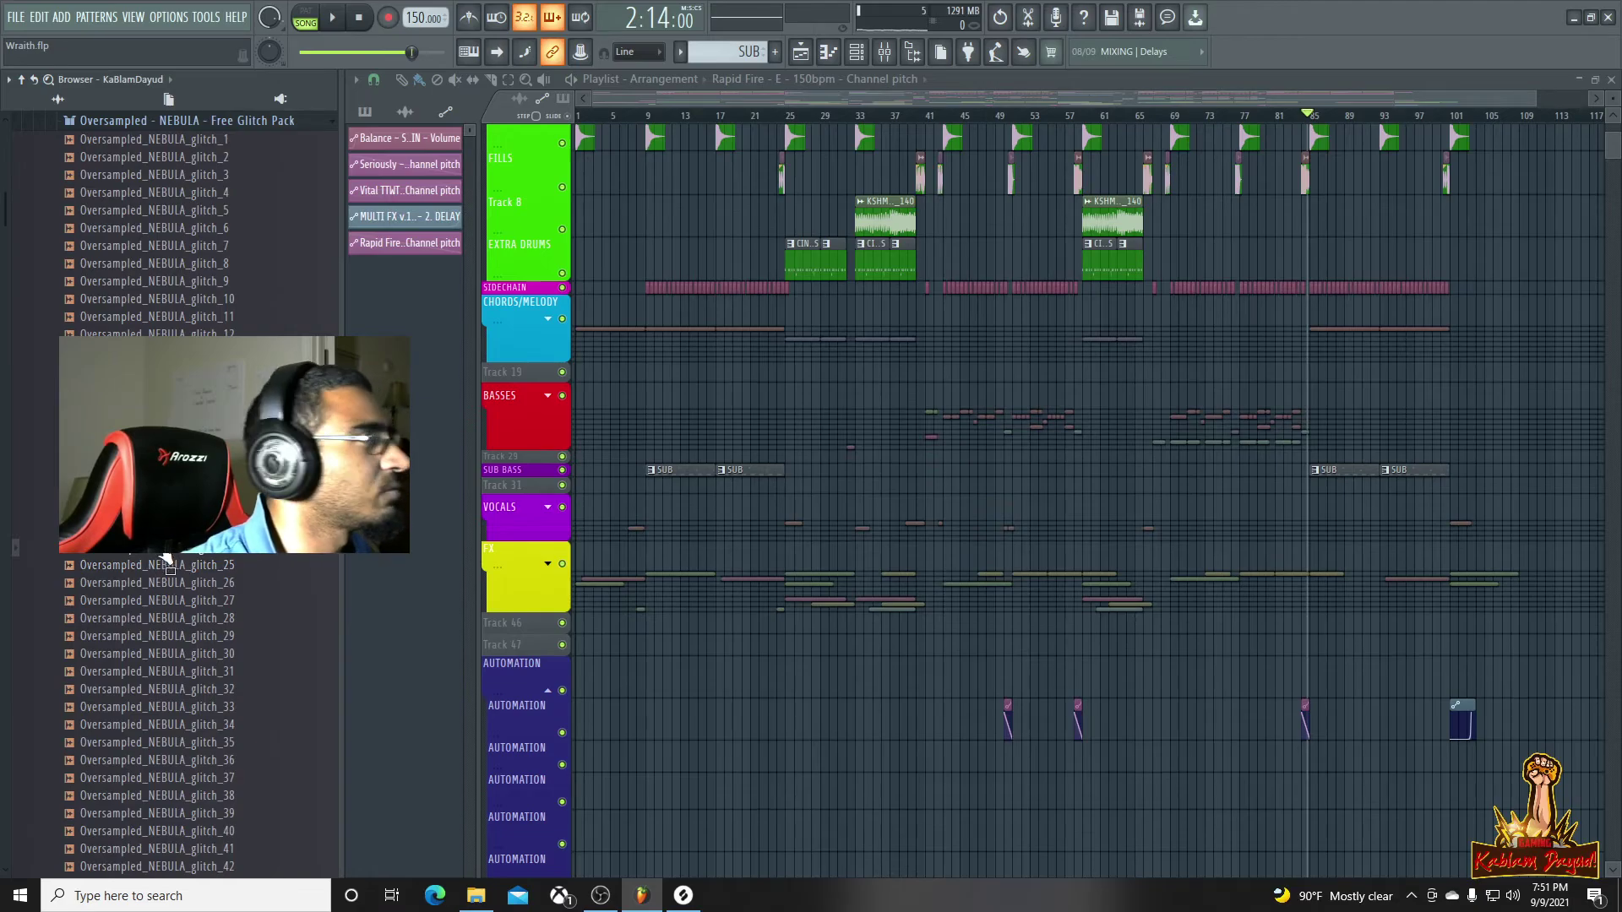
Expand the BASSES group, place Oversampled_NEBULA_glitch_24 on BASSES 4 at bar 89 and play from about bar 84
click(548, 397)
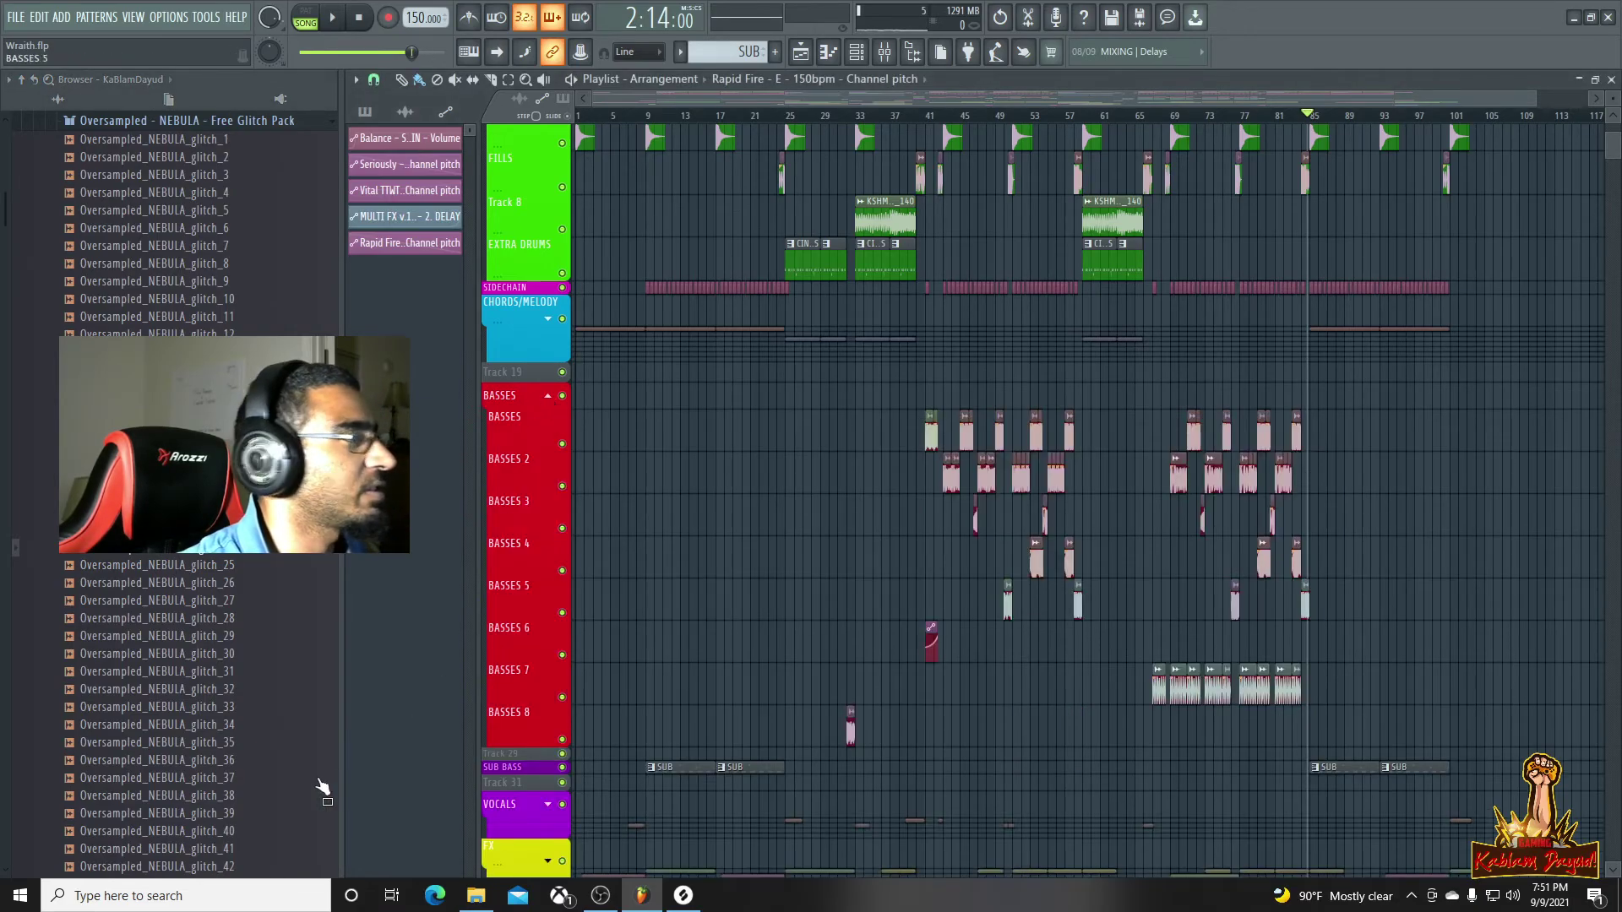
drag(1382, 549, 1380, 551)
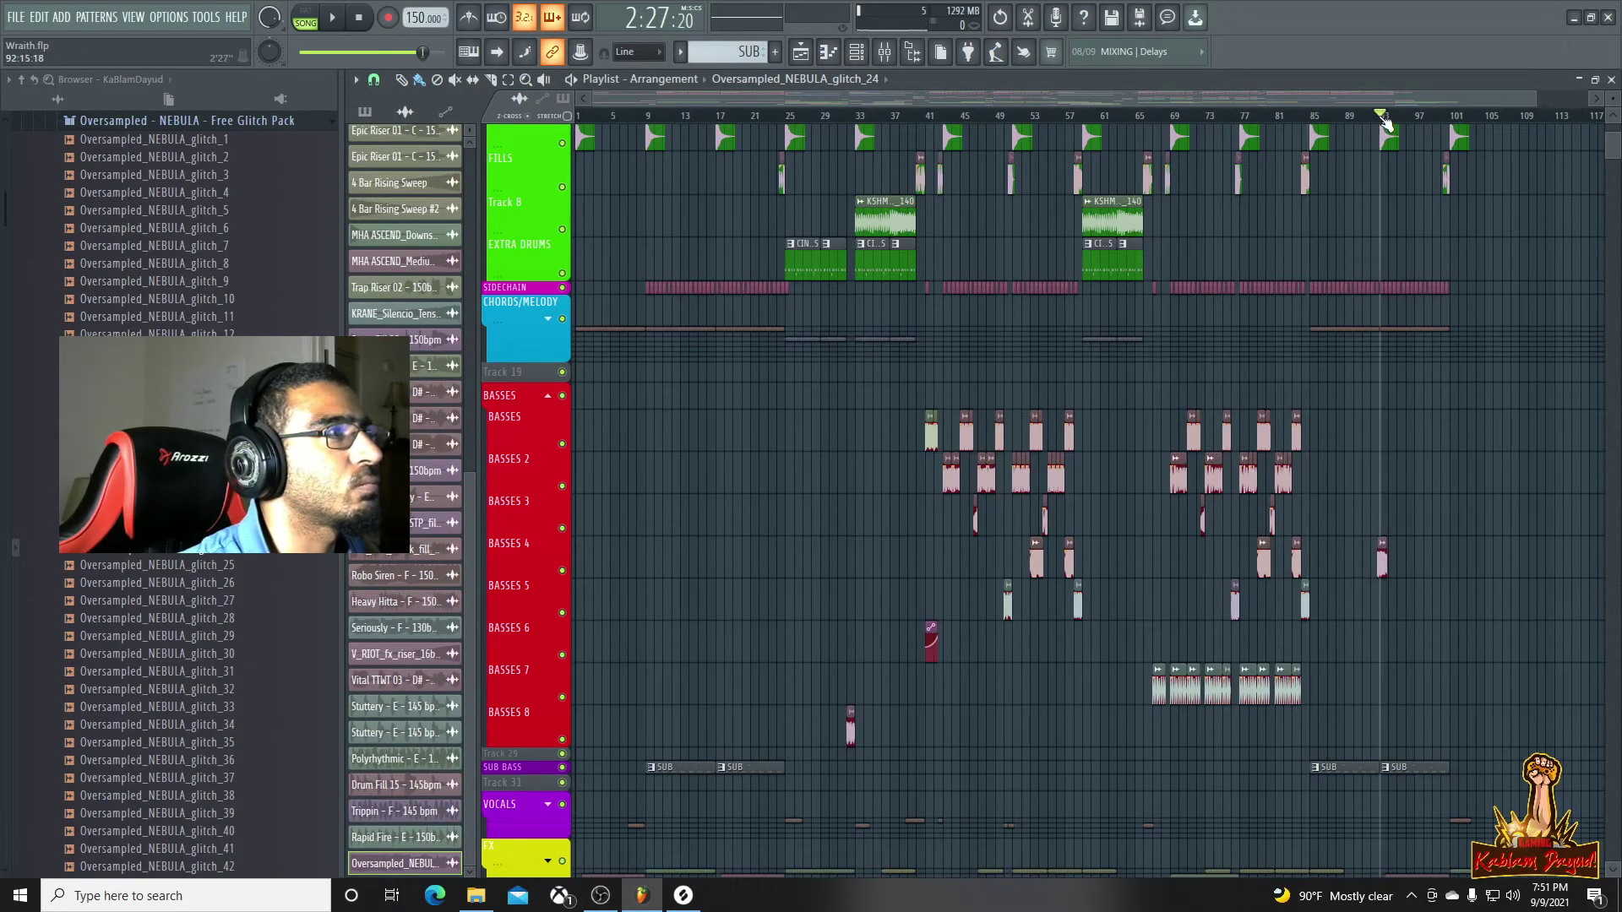
key(space)
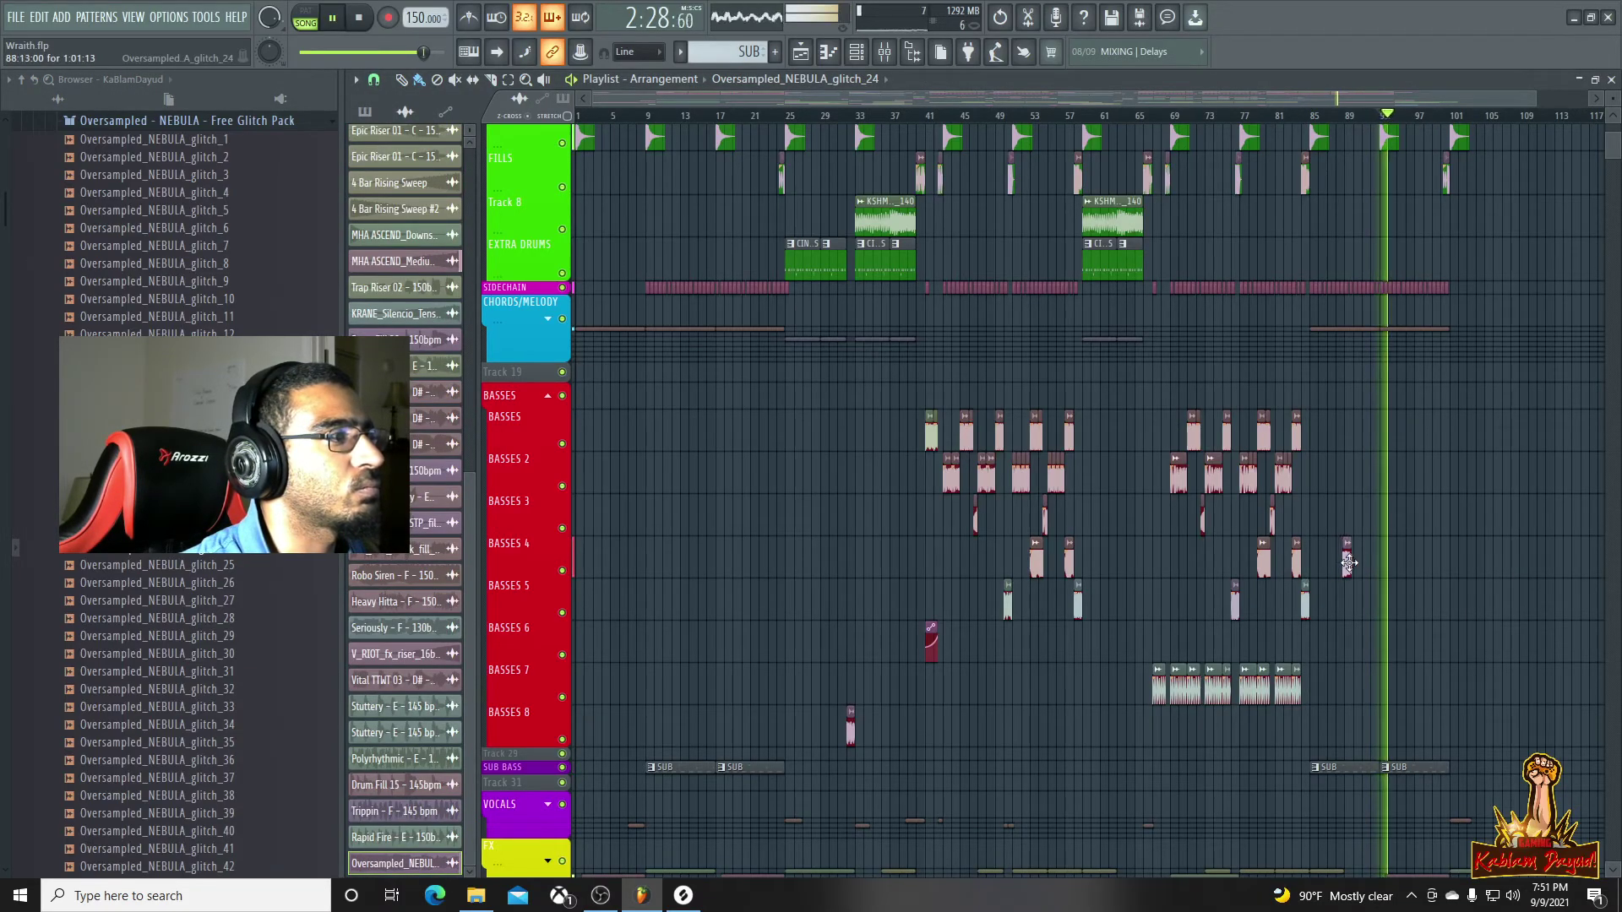
click(1303, 116)
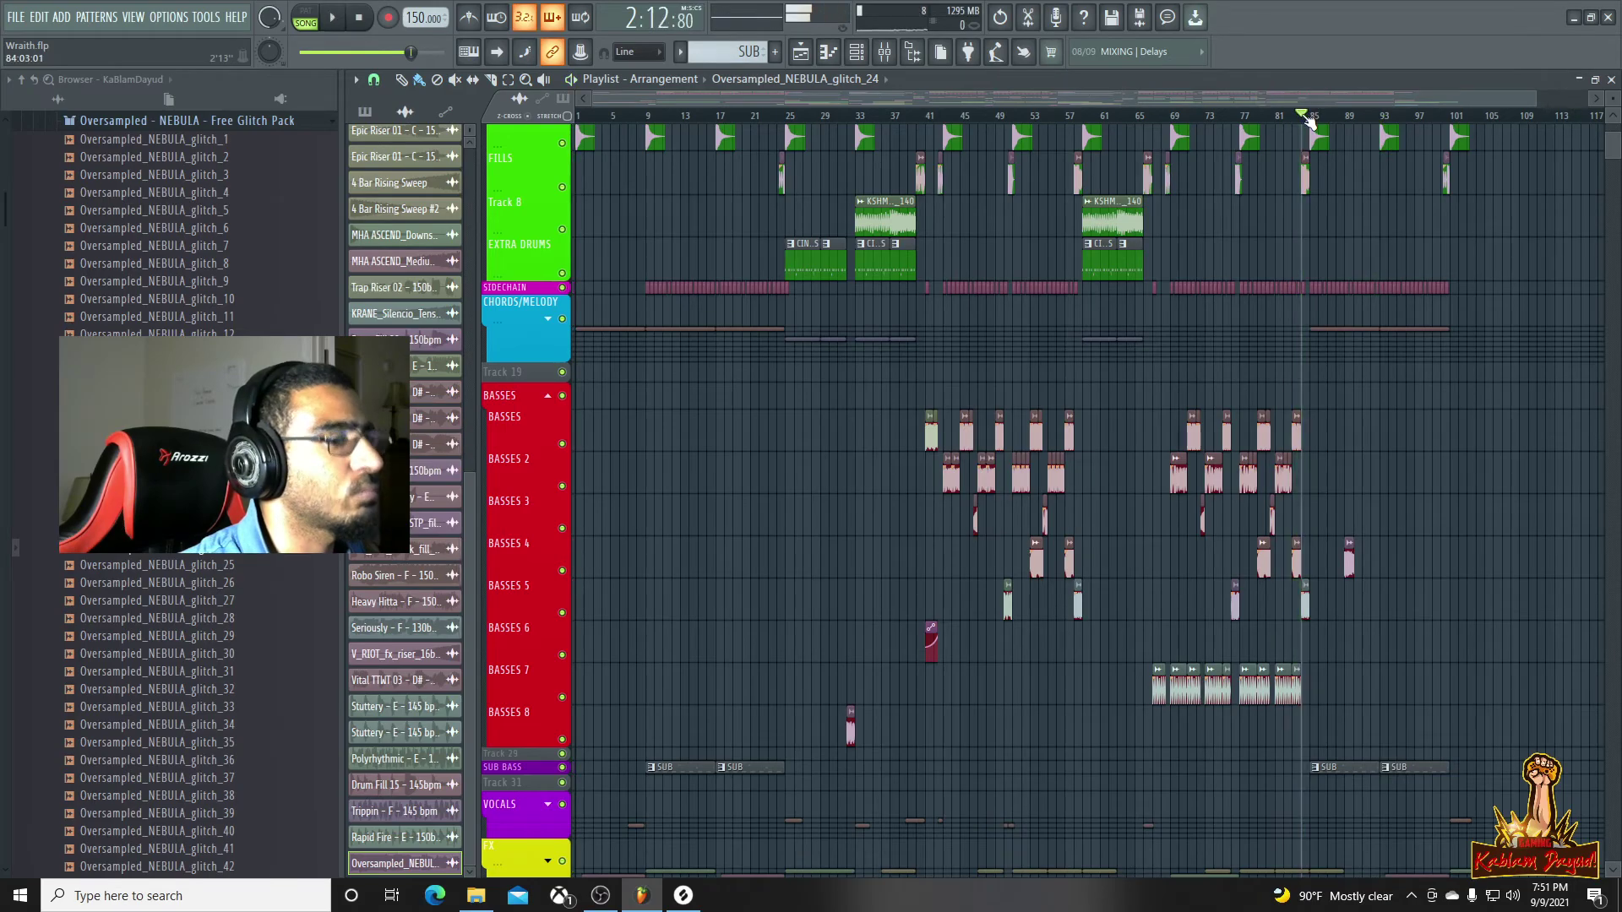
scroll(1436, 675, up, 5)
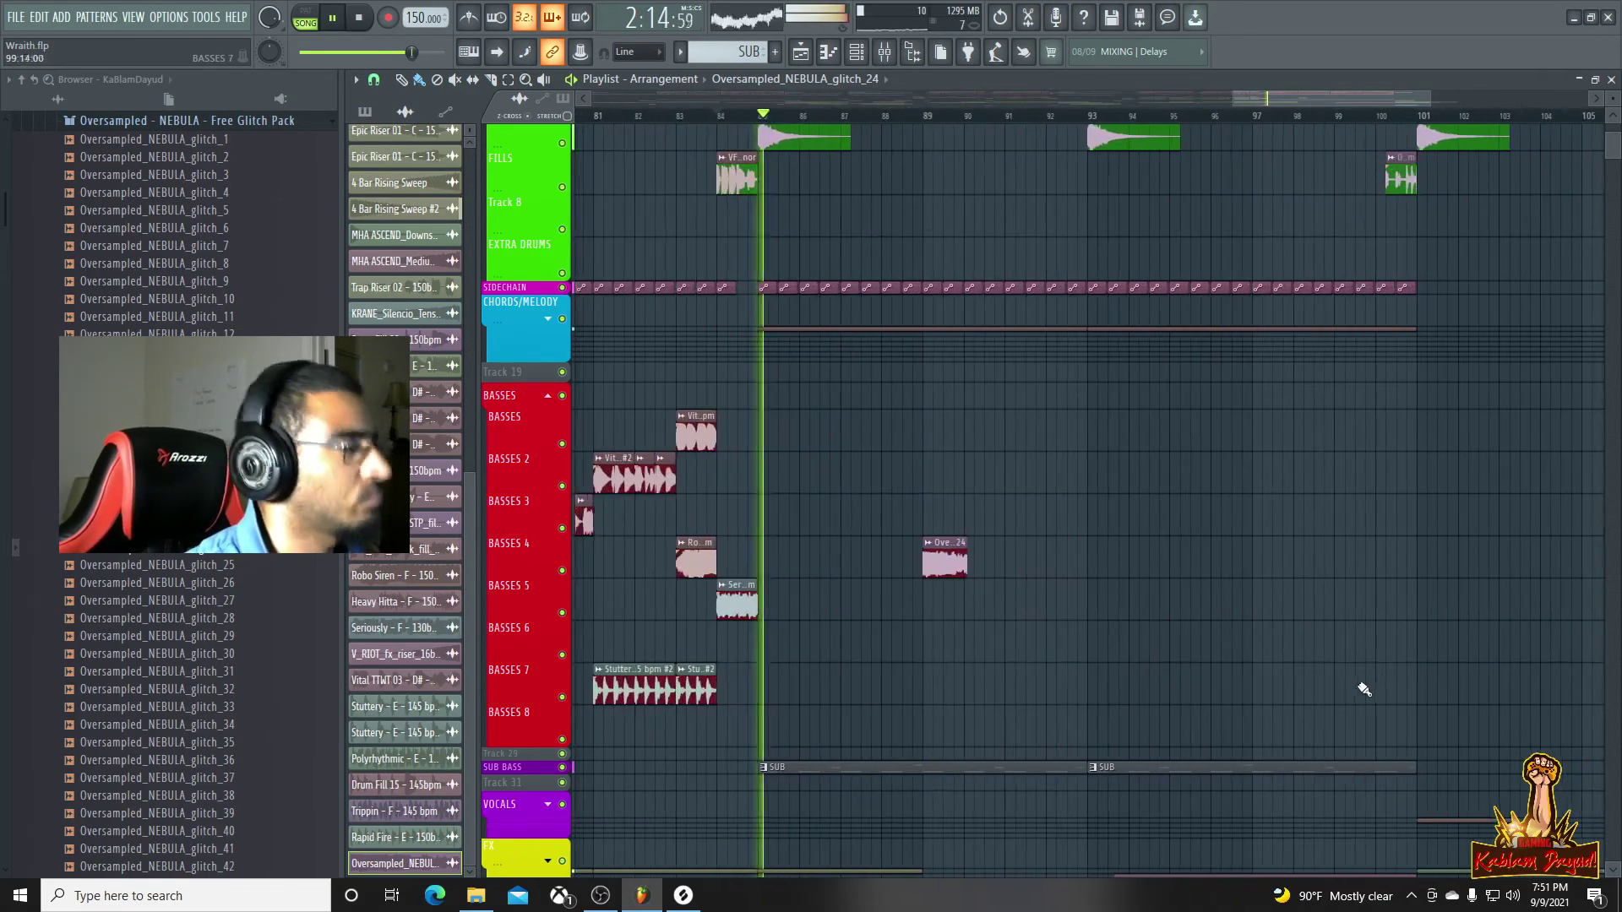
Shorten the Oversampled_NEBULA_glitch_24 clip on BASSES 4, move it to the middle of bar 88 and play from there
scroll(1040, 667, down, 1)
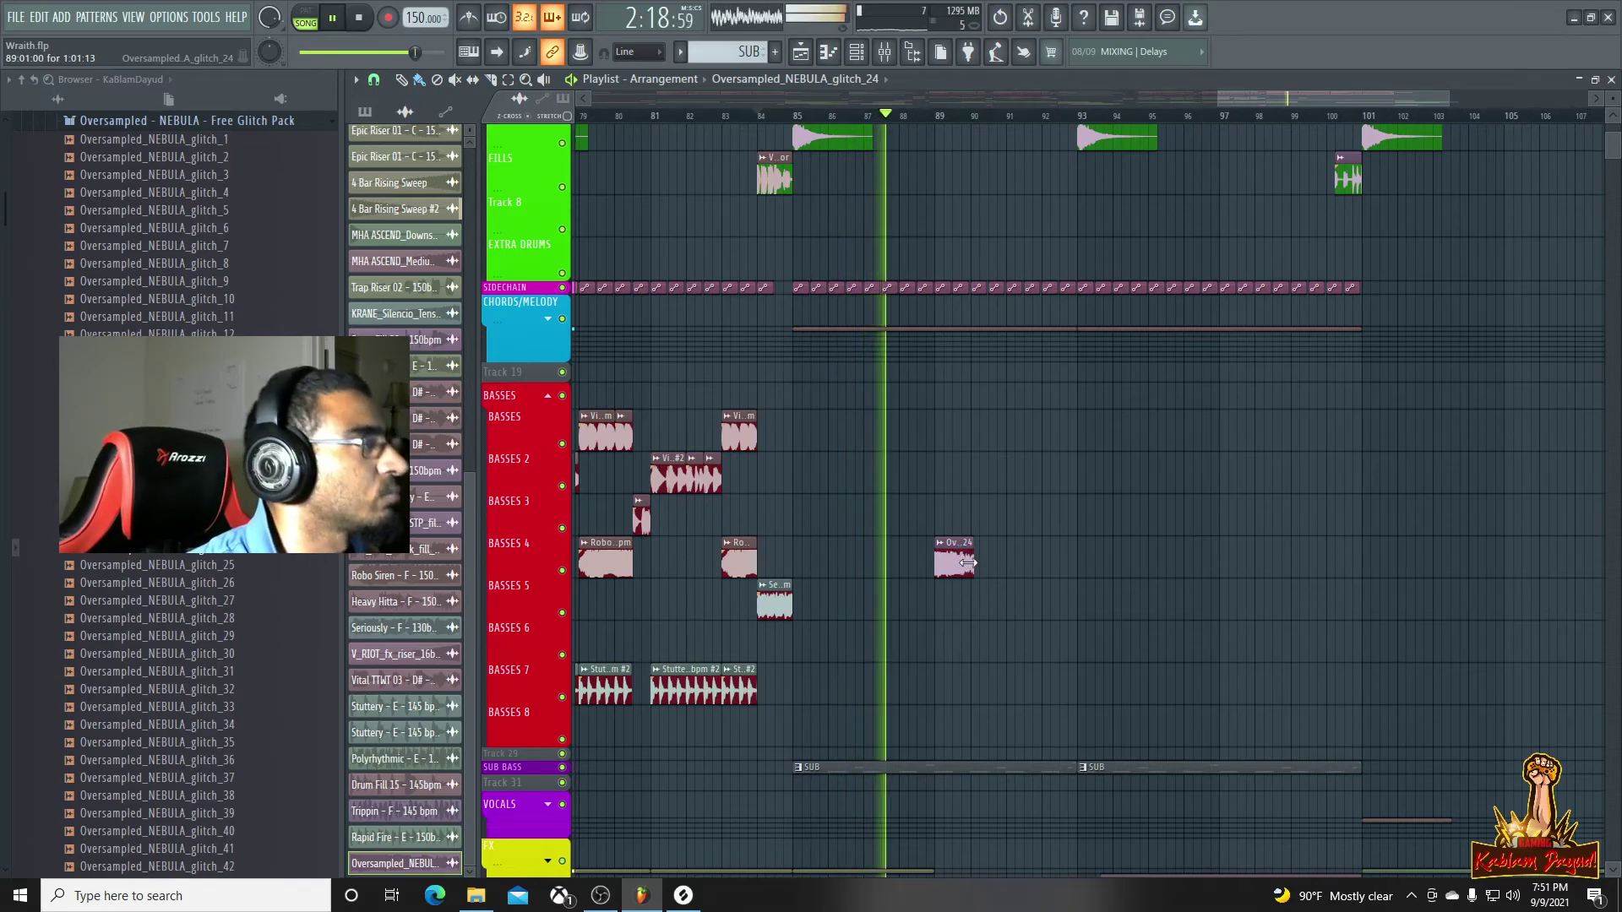
key(space)
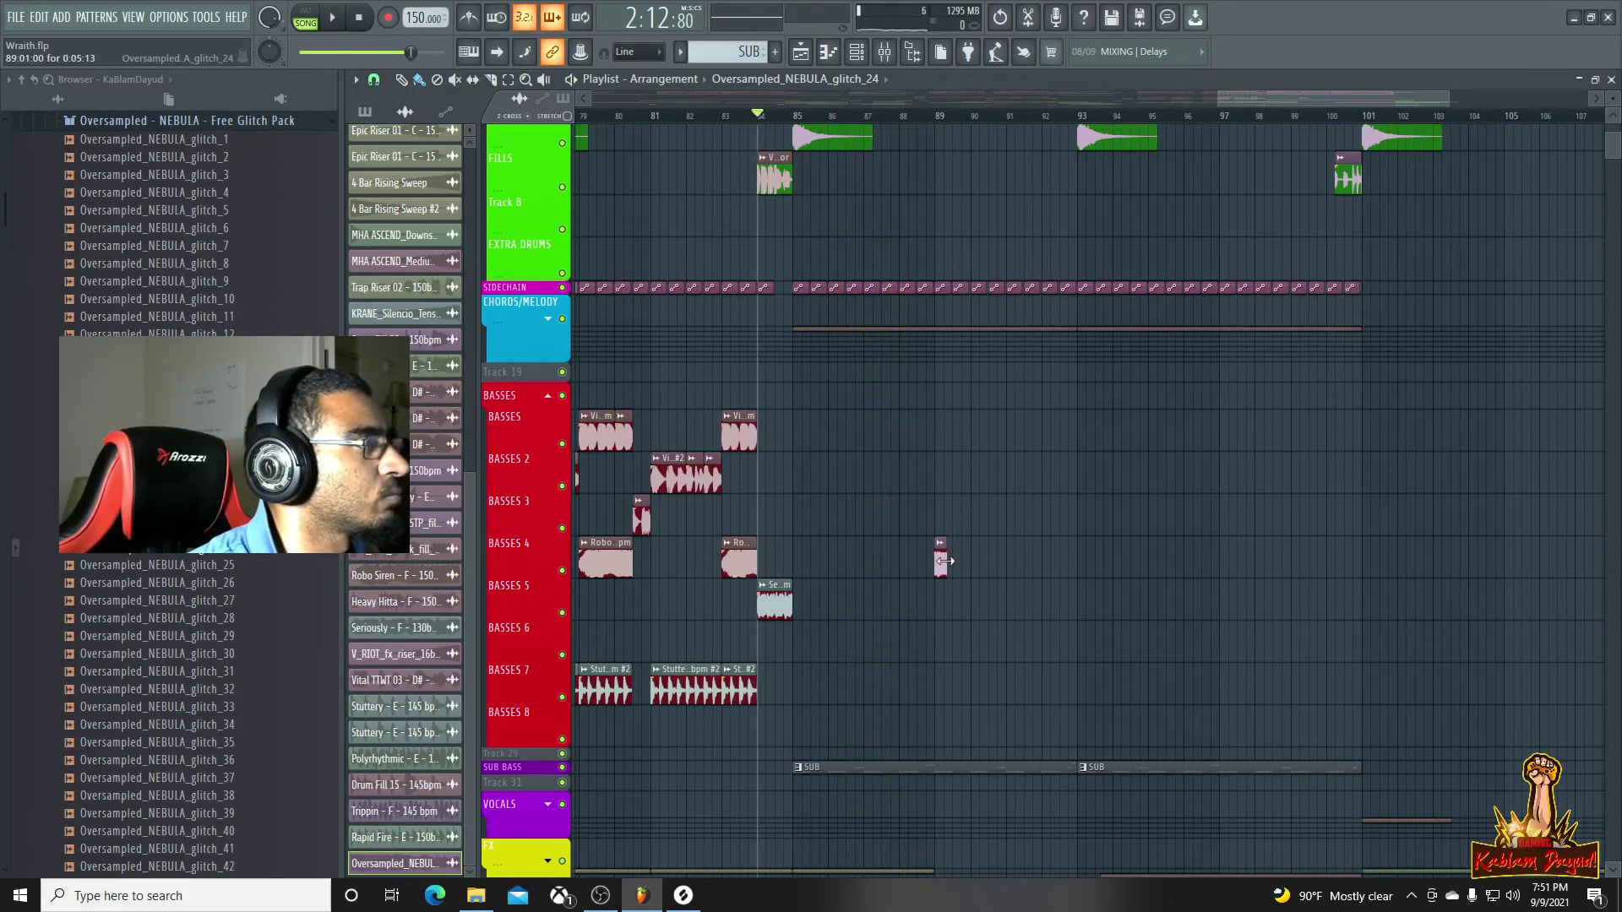
click(916, 114)
key(space)
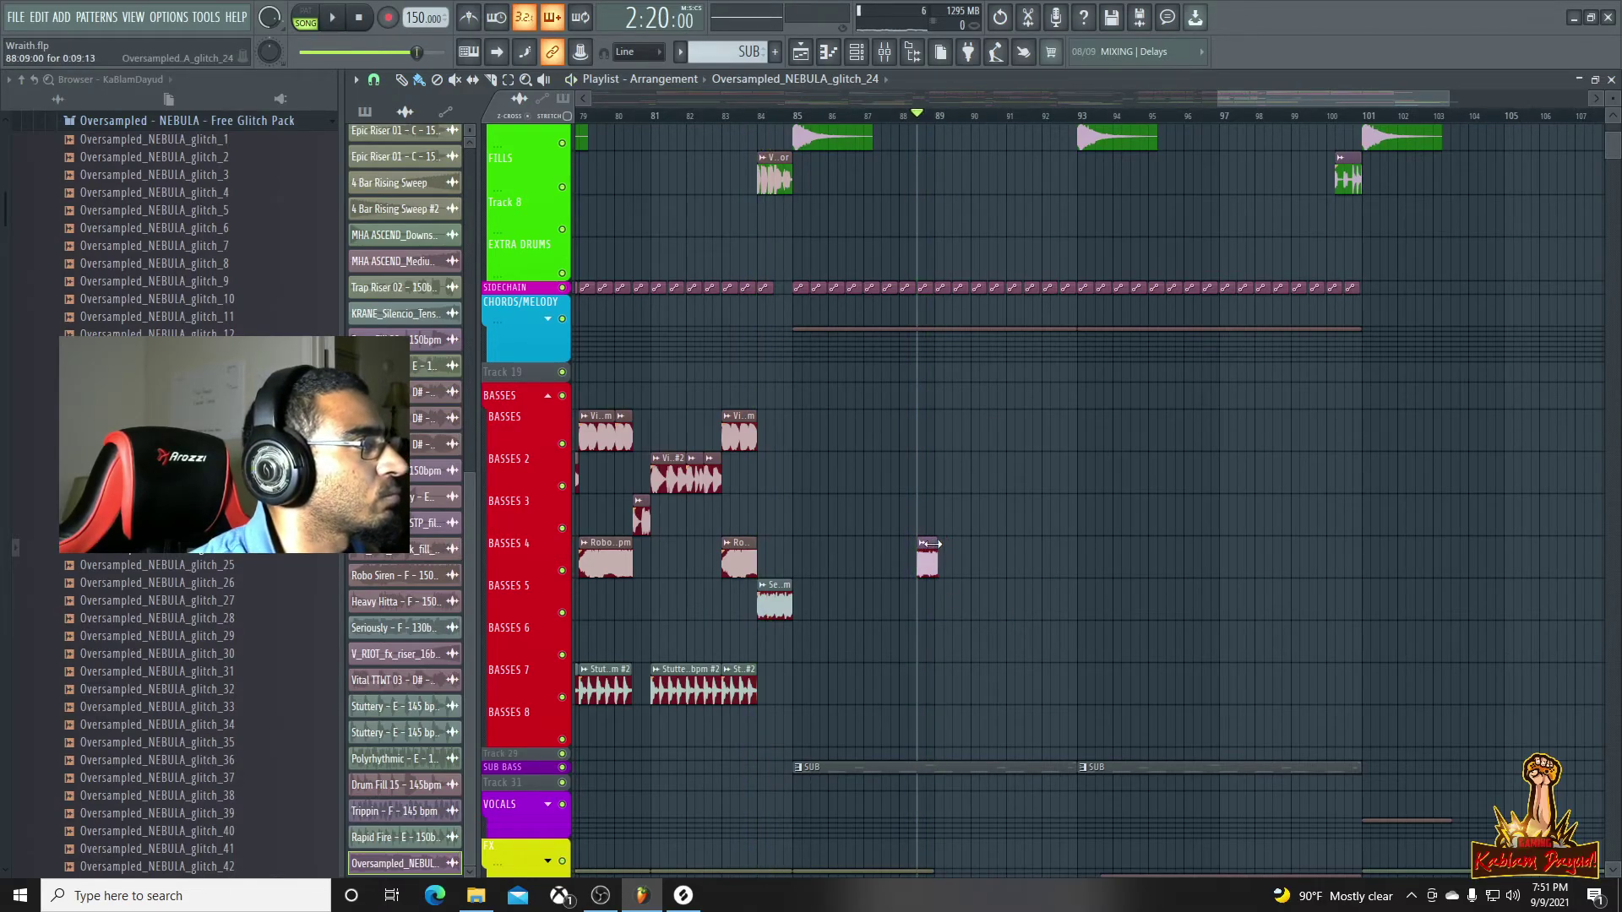
drag(936, 545, 934, 547)
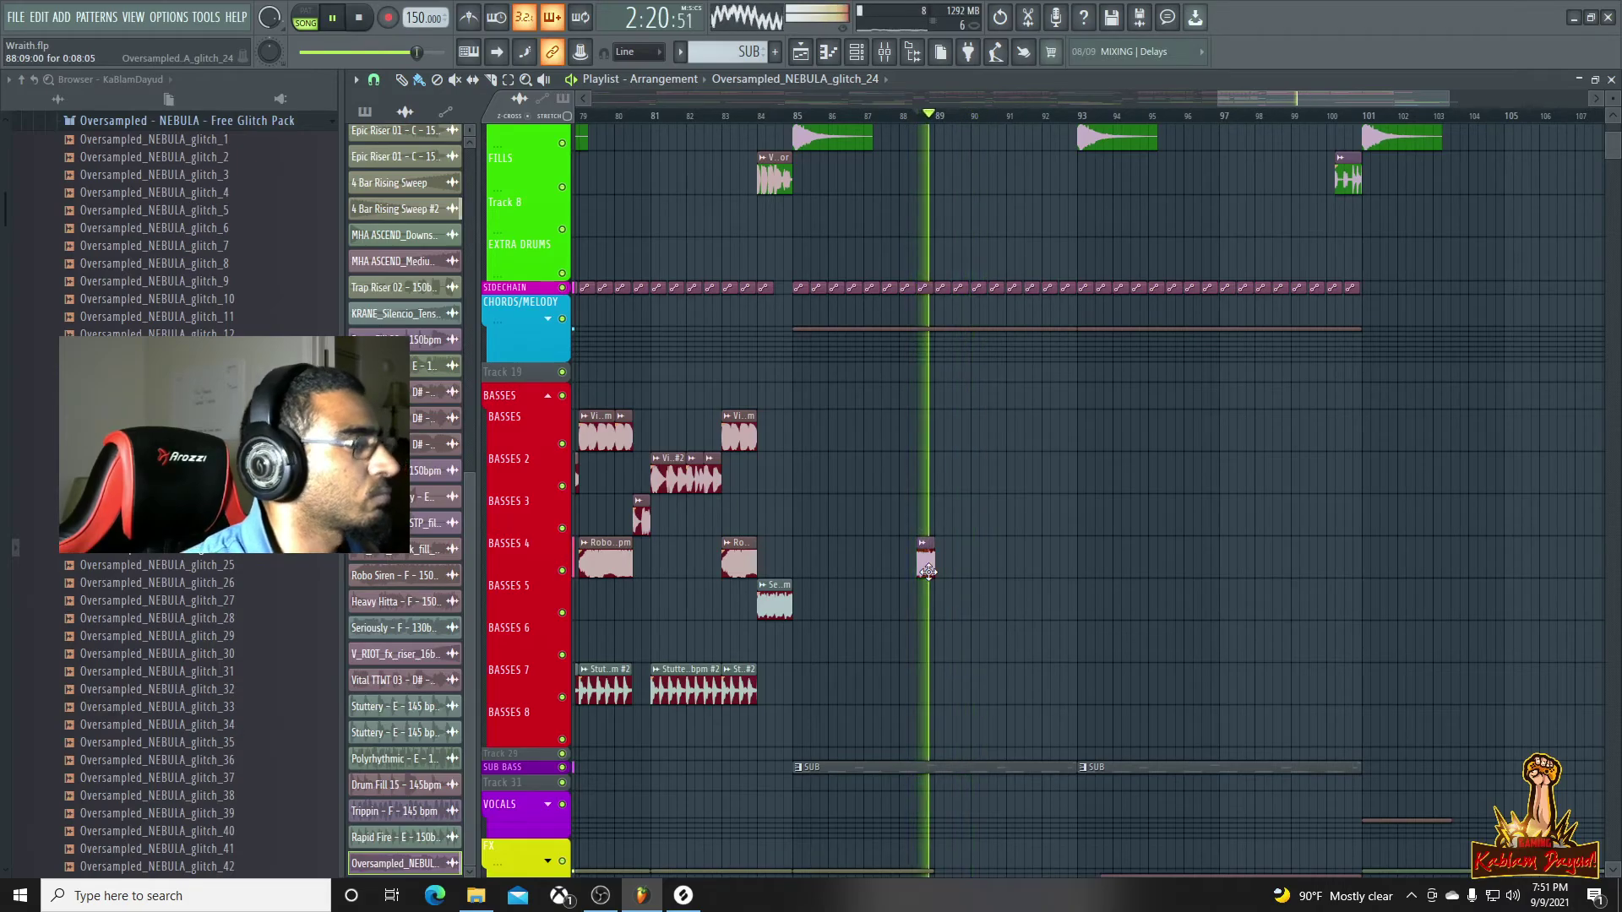
Lower the pitch and the Mod X level in the Oversampled_NEBULA_glitch_24 channel settings
double_click(926, 564)
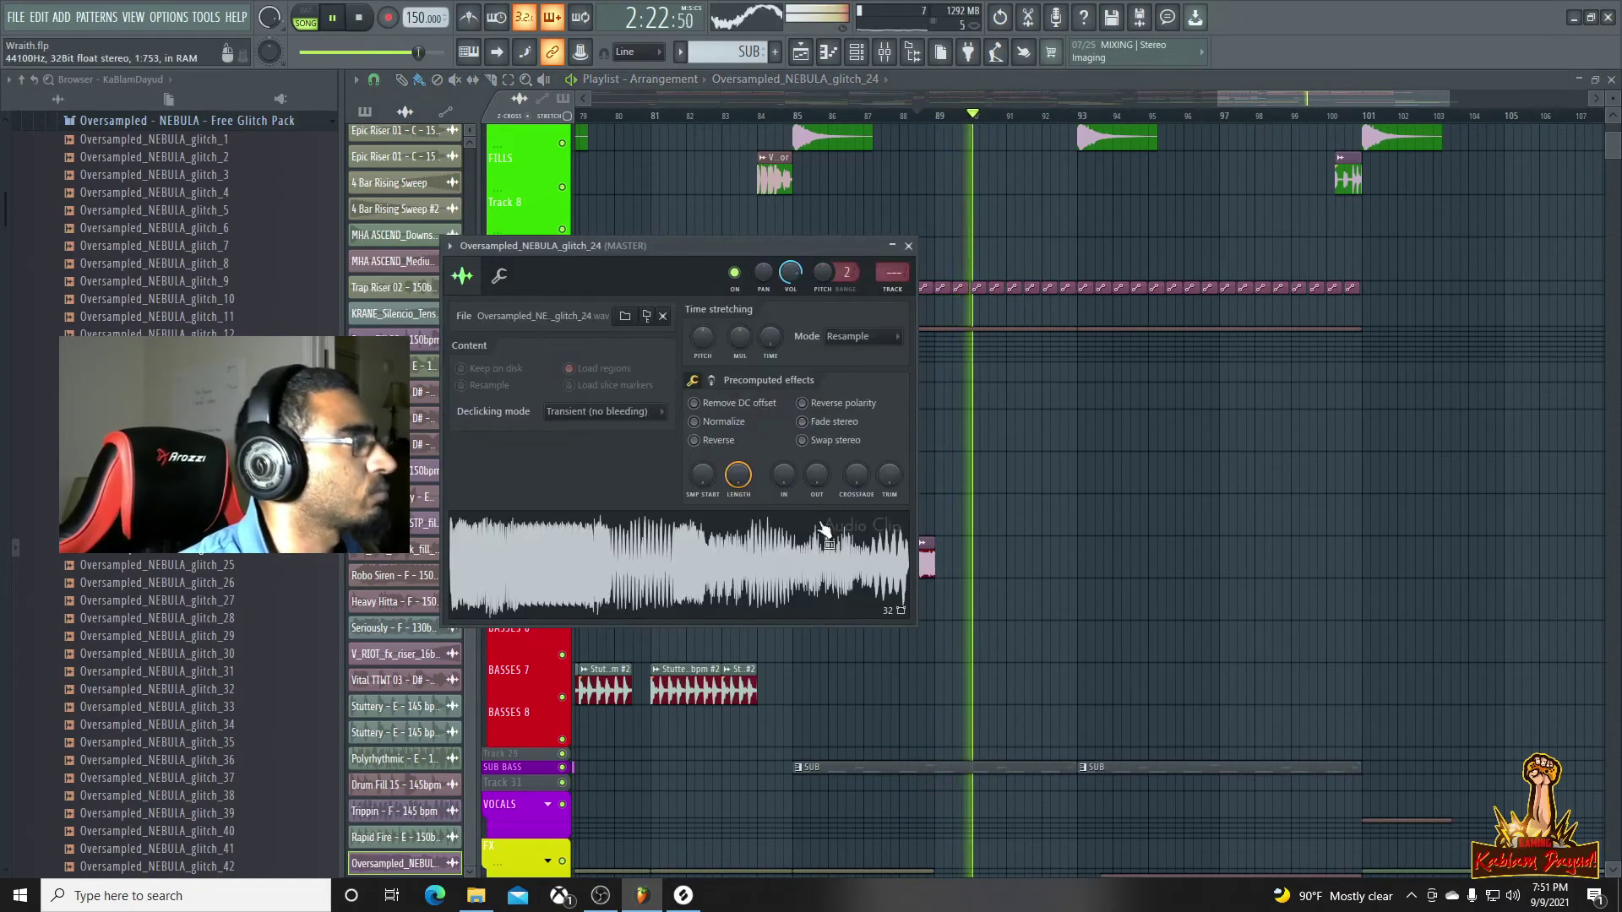
drag(820, 275, 820, 321)
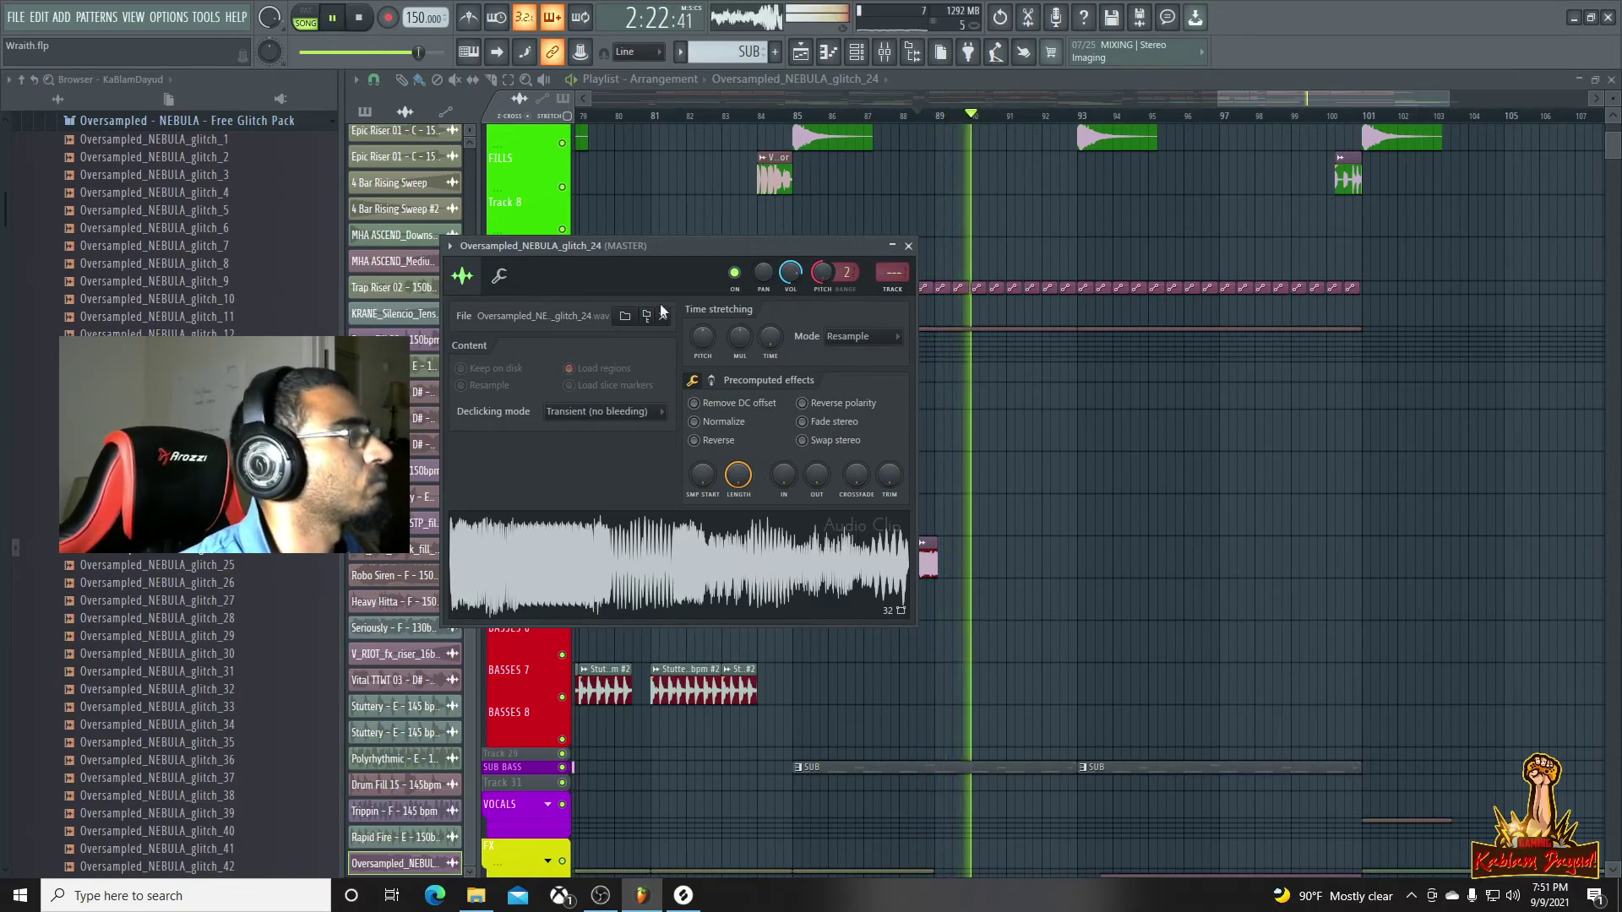
click(499, 277)
drag(540, 339, 541, 355)
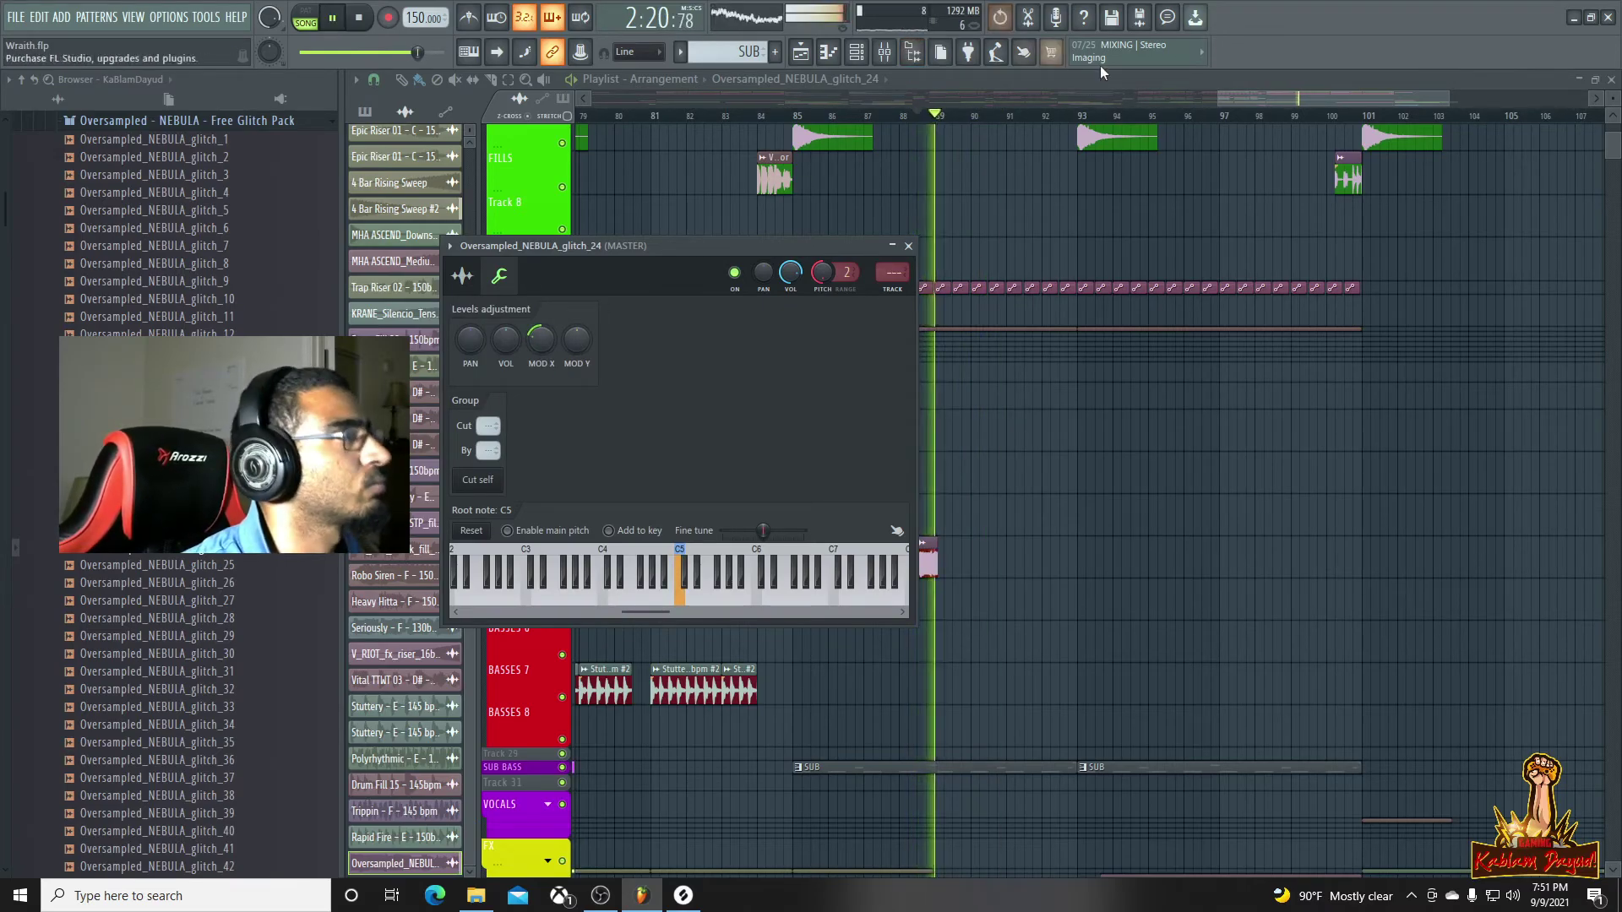
Trim the glitch_24 clip to exactly half a bar, ending at bar 89, and copy it to the second half of bar 96
click(1308, 102)
scroll(988, 593, up, 4)
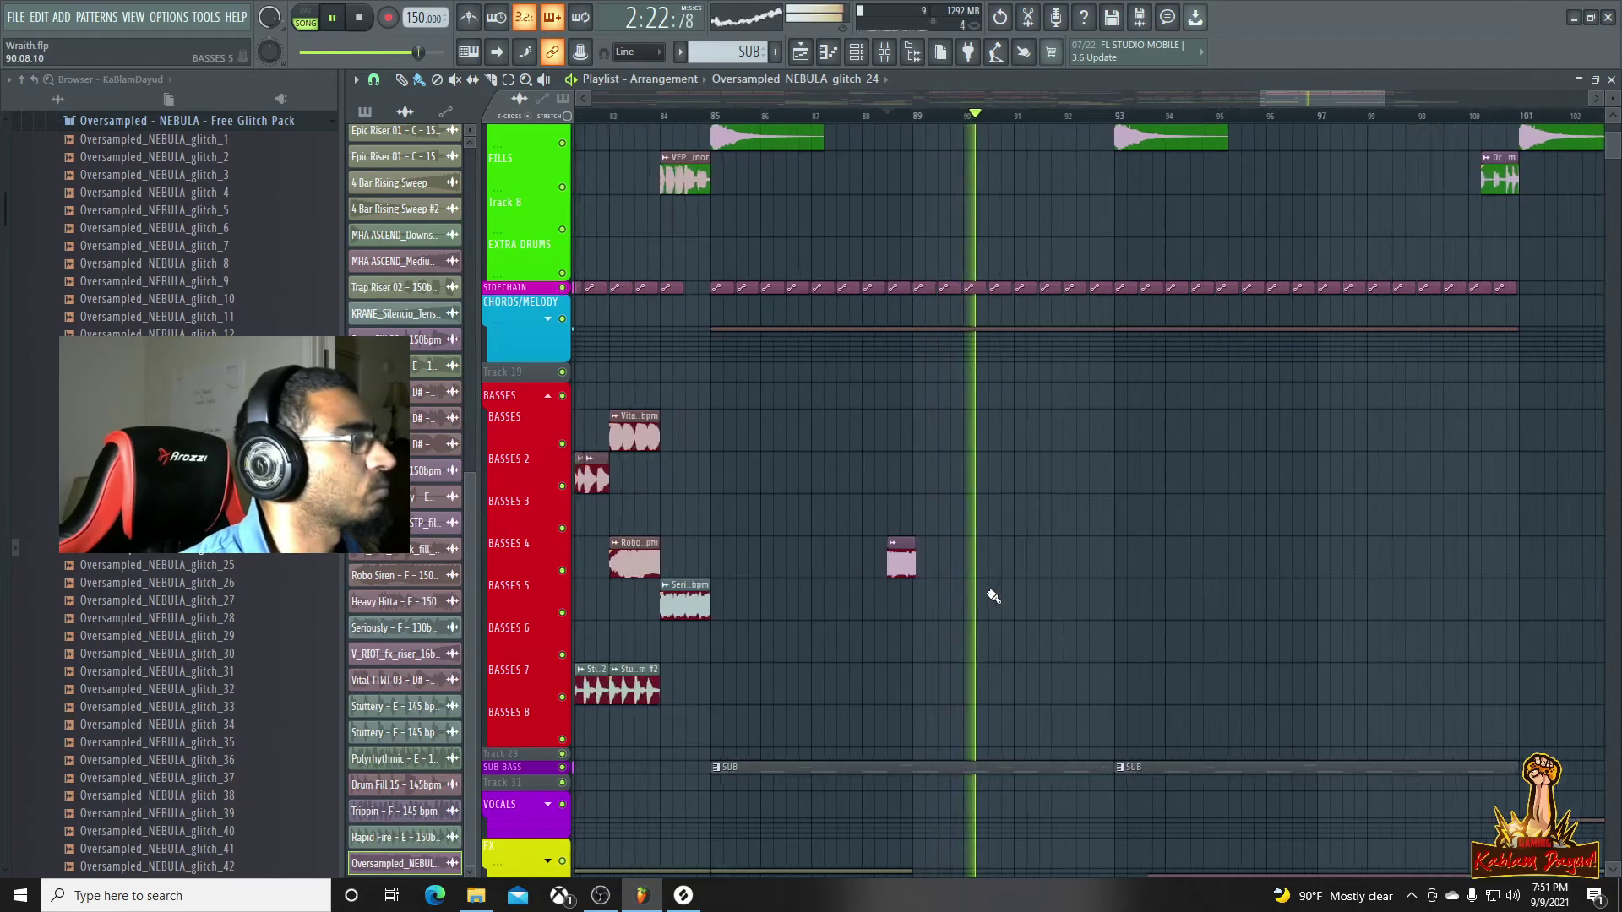
key(space)
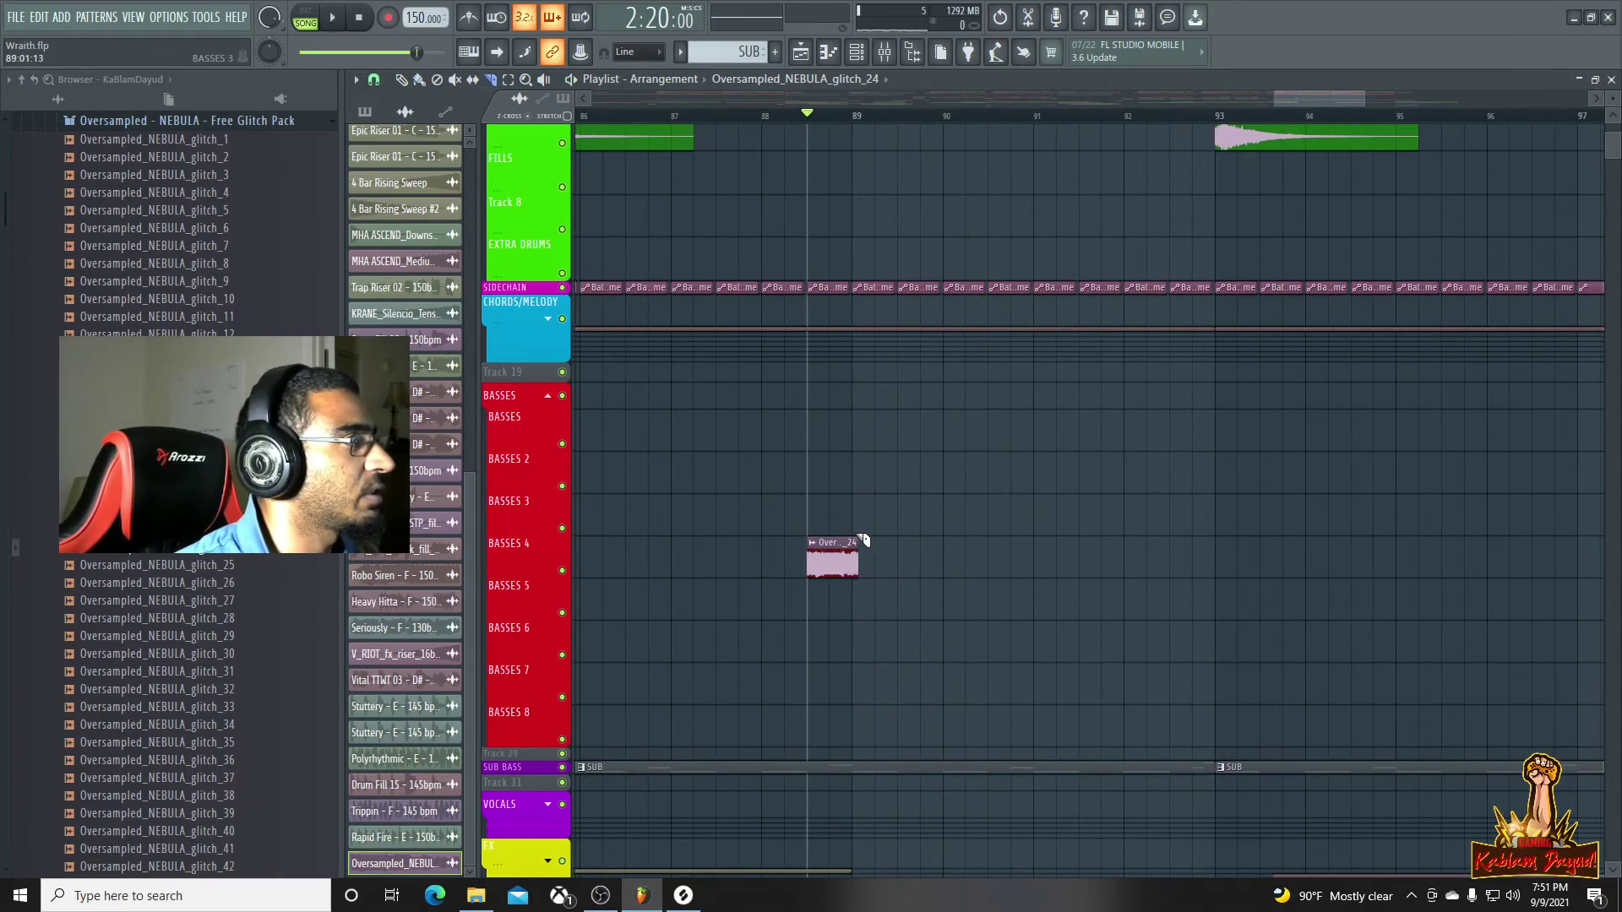
key(space)
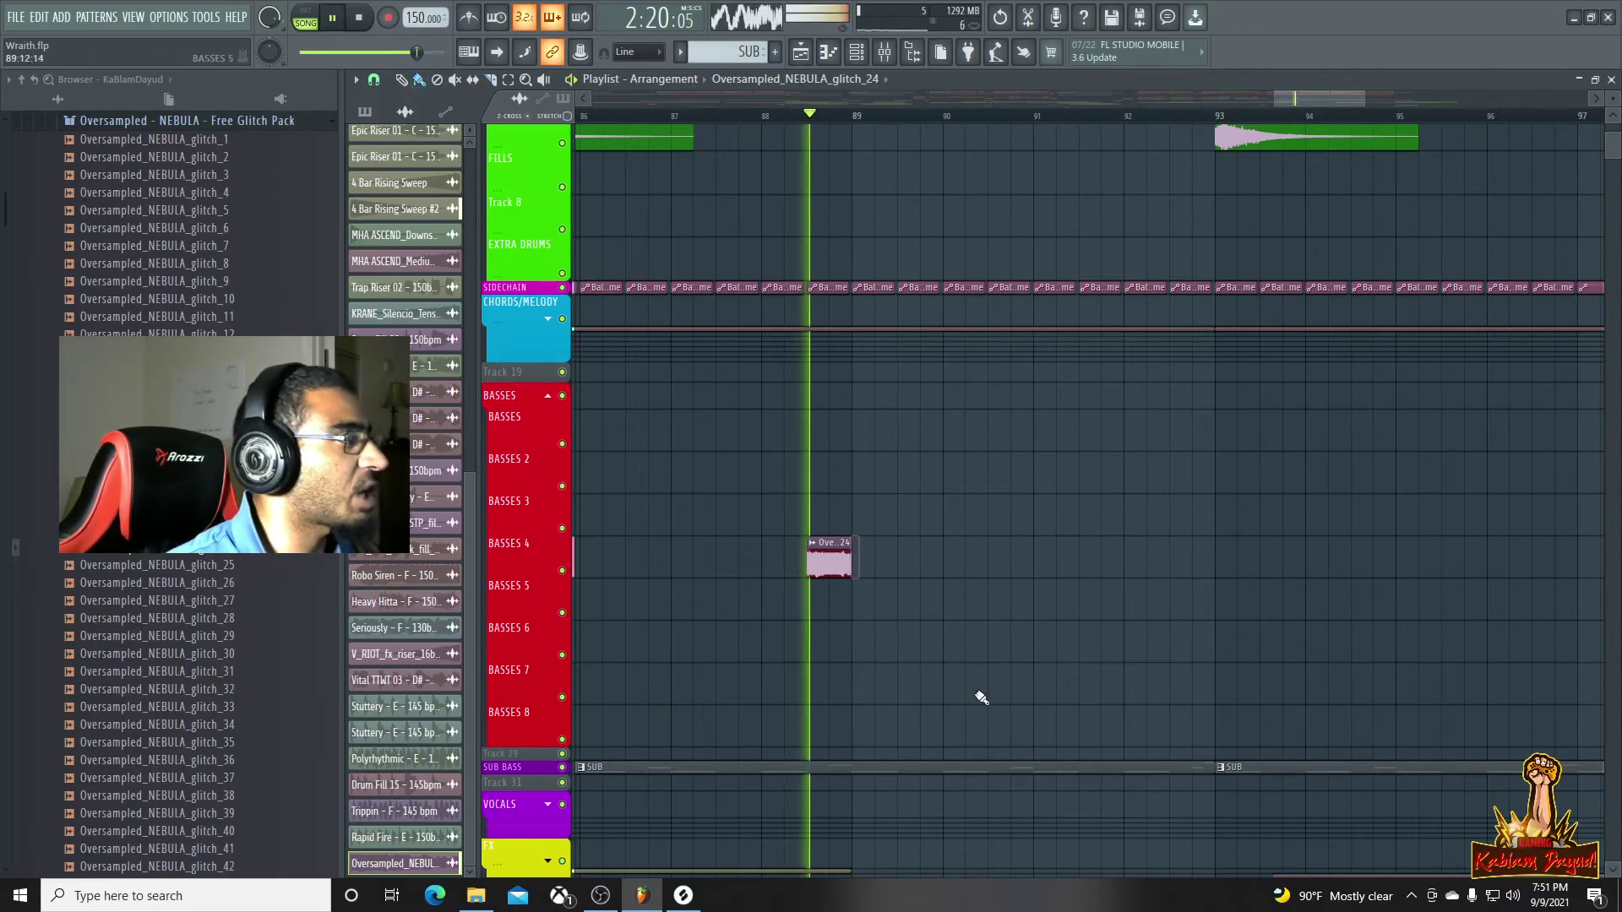
scroll(949, 585, down, 4)
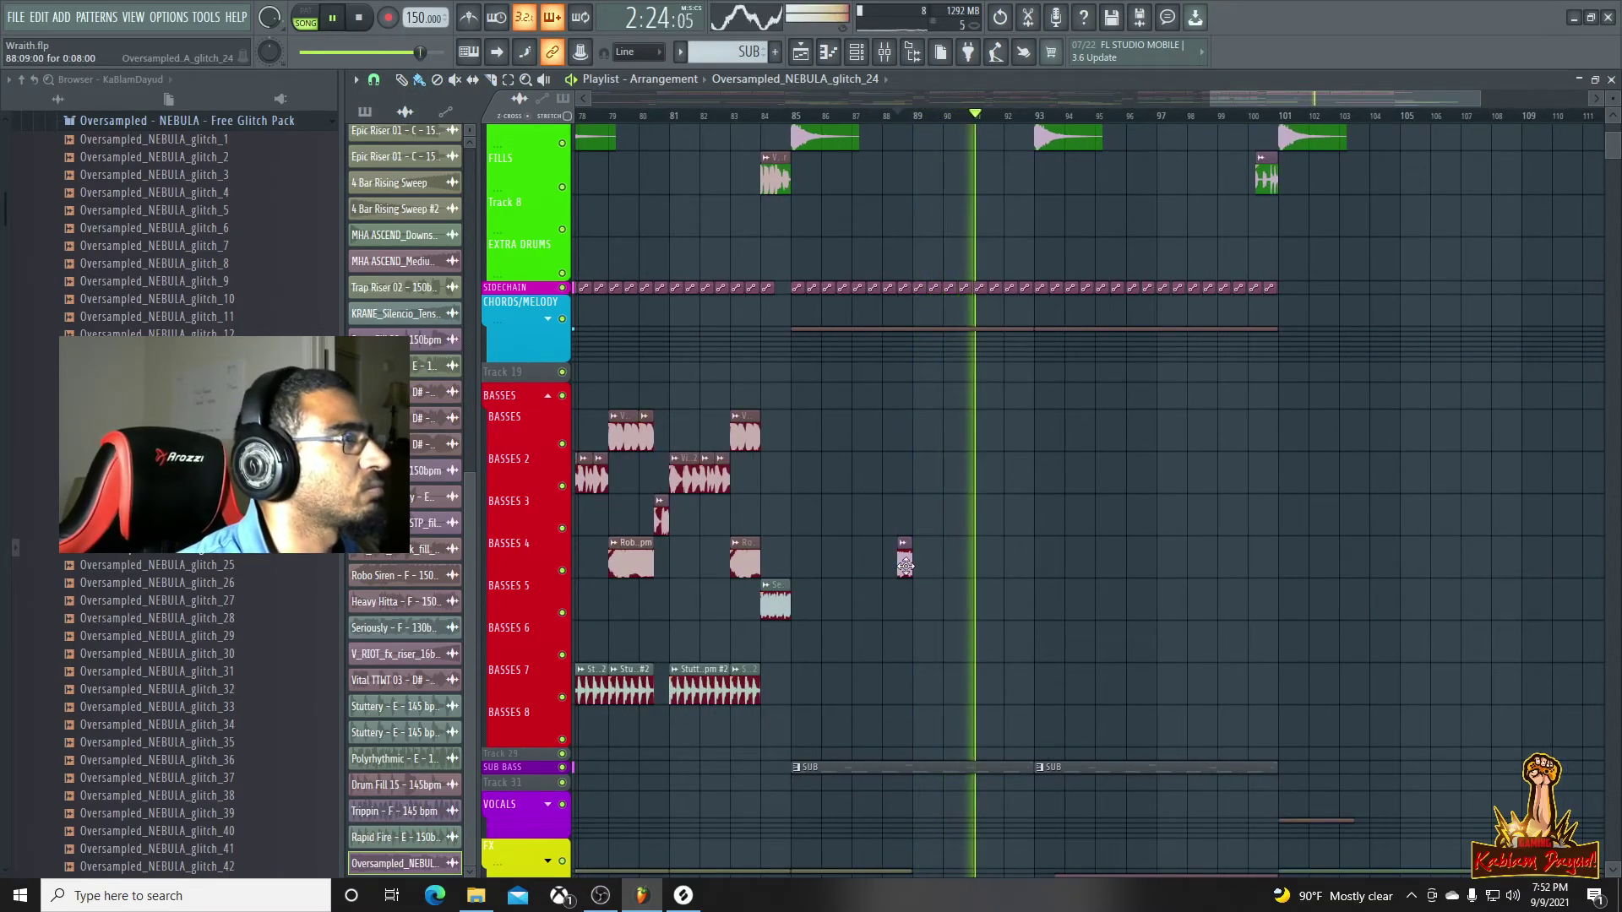
drag(905, 566, 1150, 564)
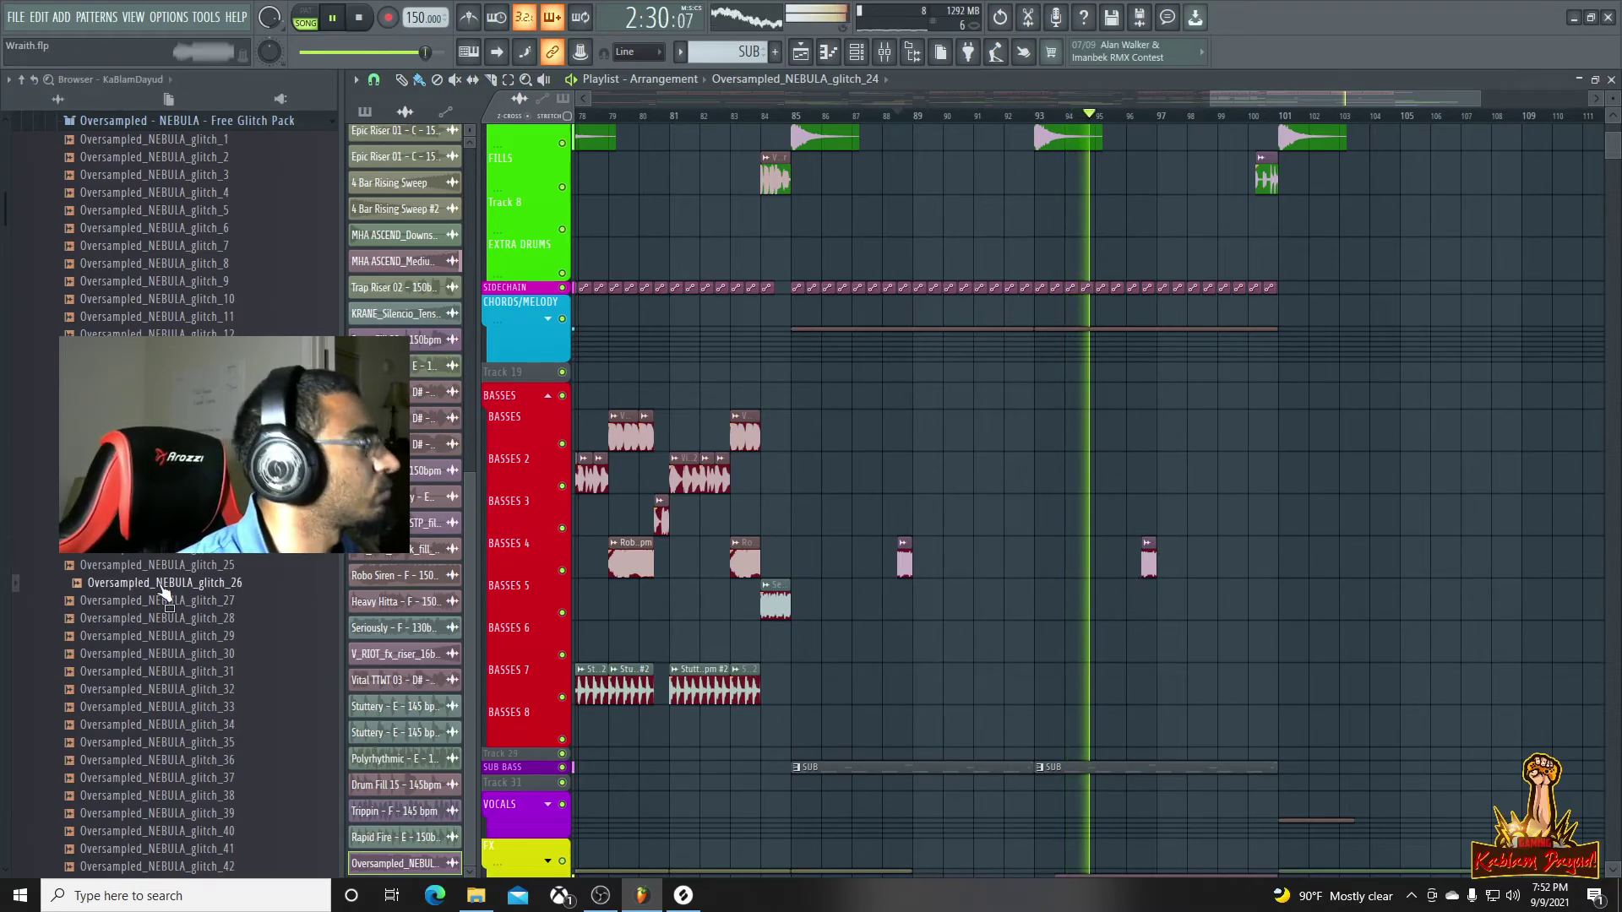
Preview Oversampled_NEBULA_glitch_26 and place it on BASSES 4 at bars 92 and 100
click(169, 582)
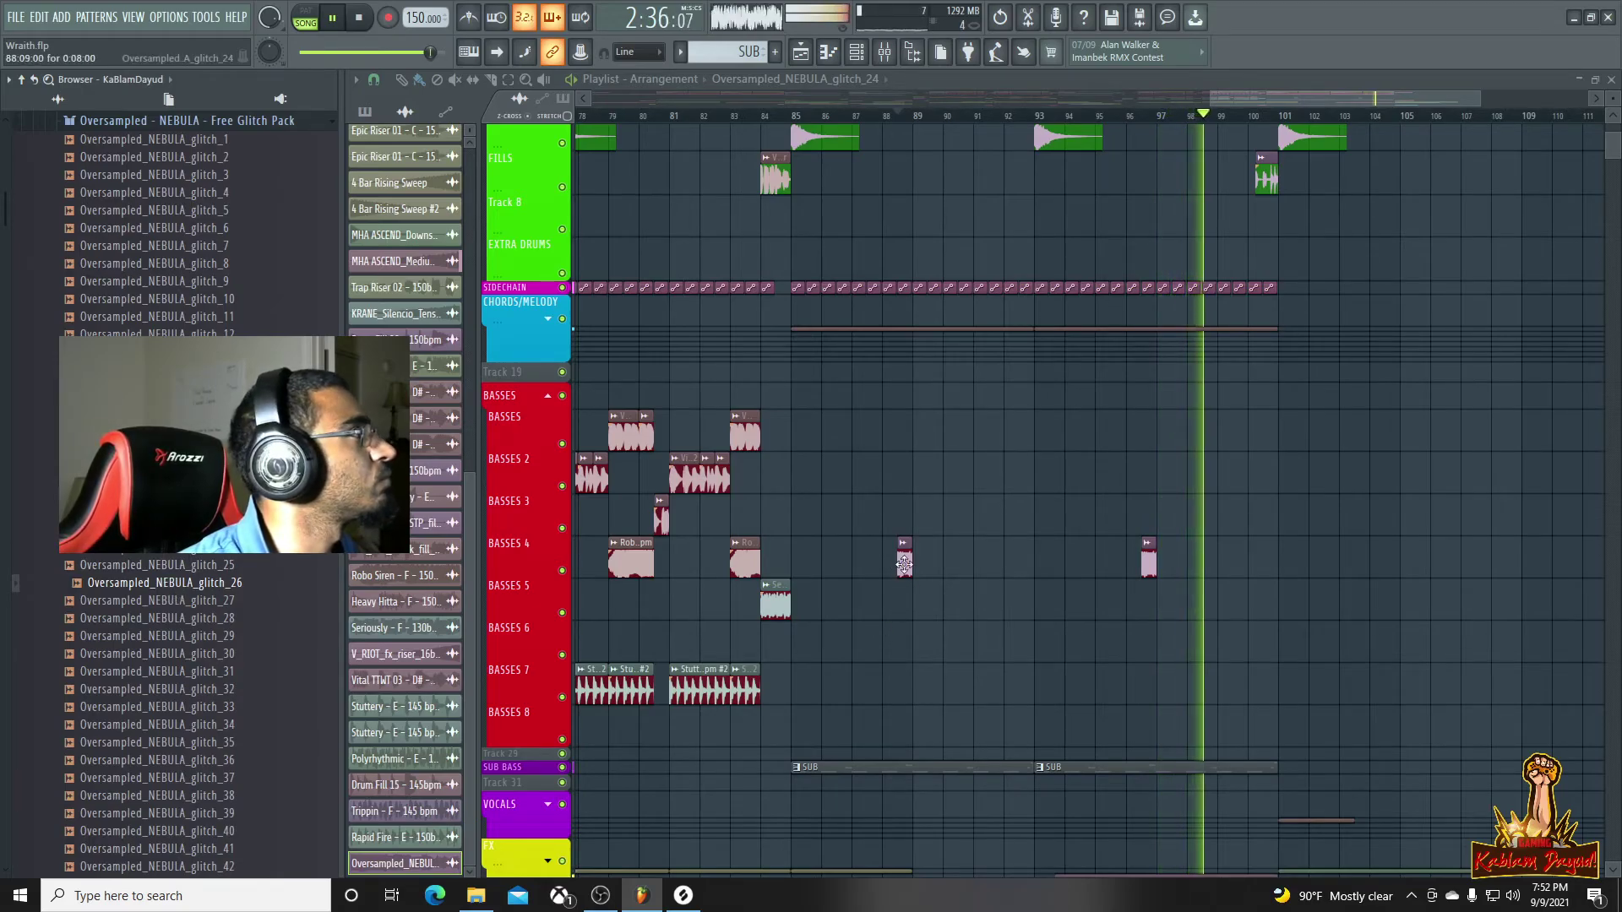
key(space)
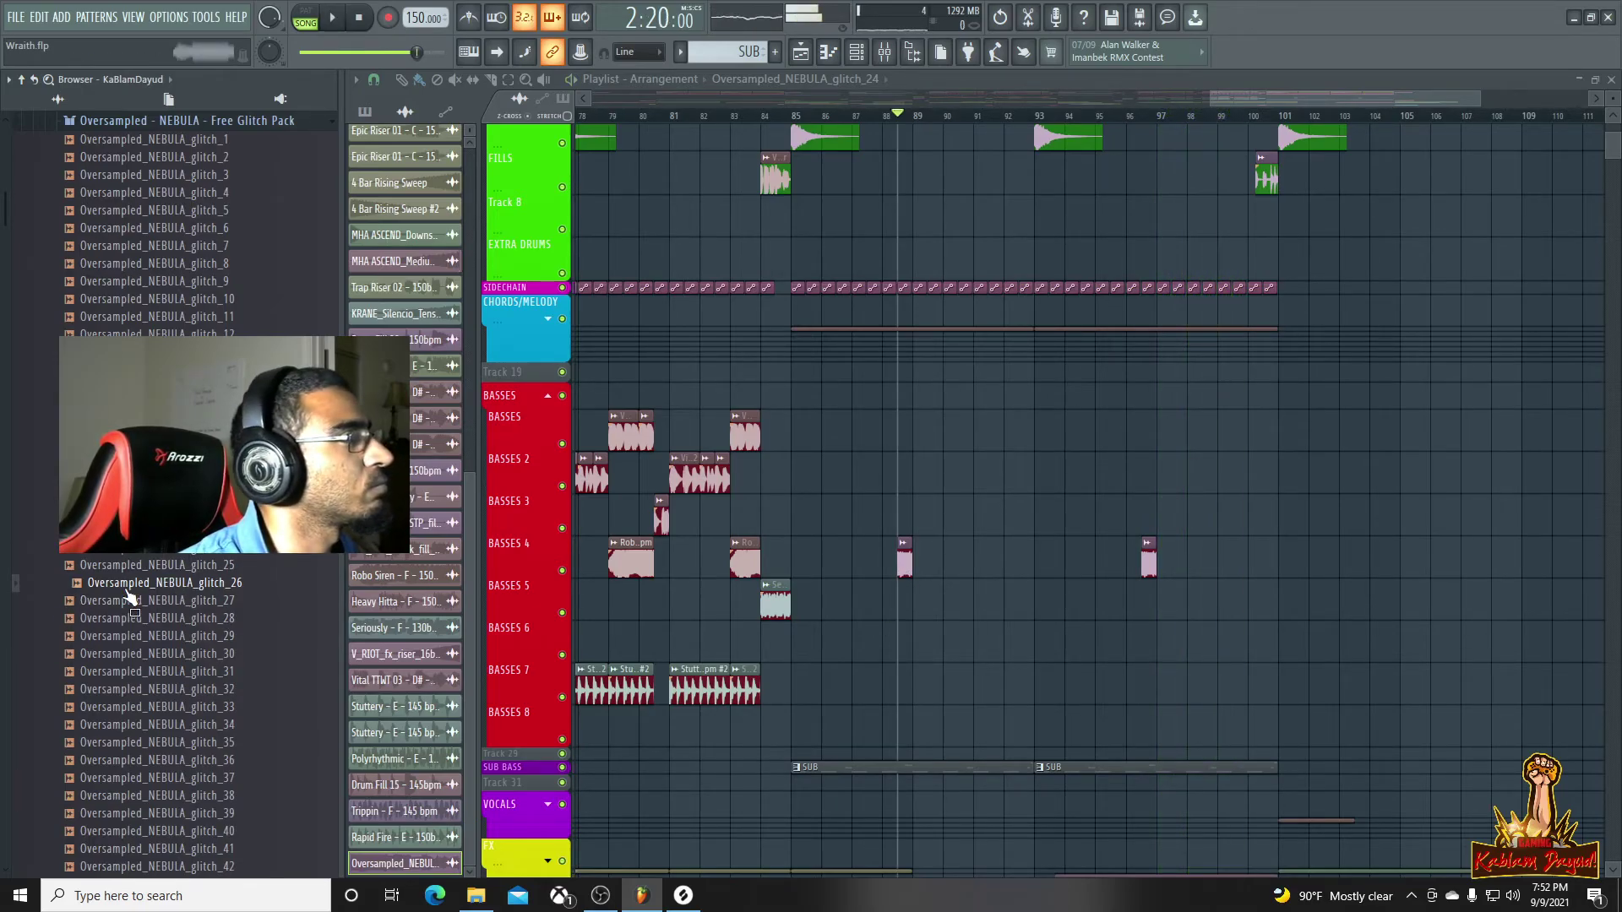
drag(1244, 572, 1245, 565)
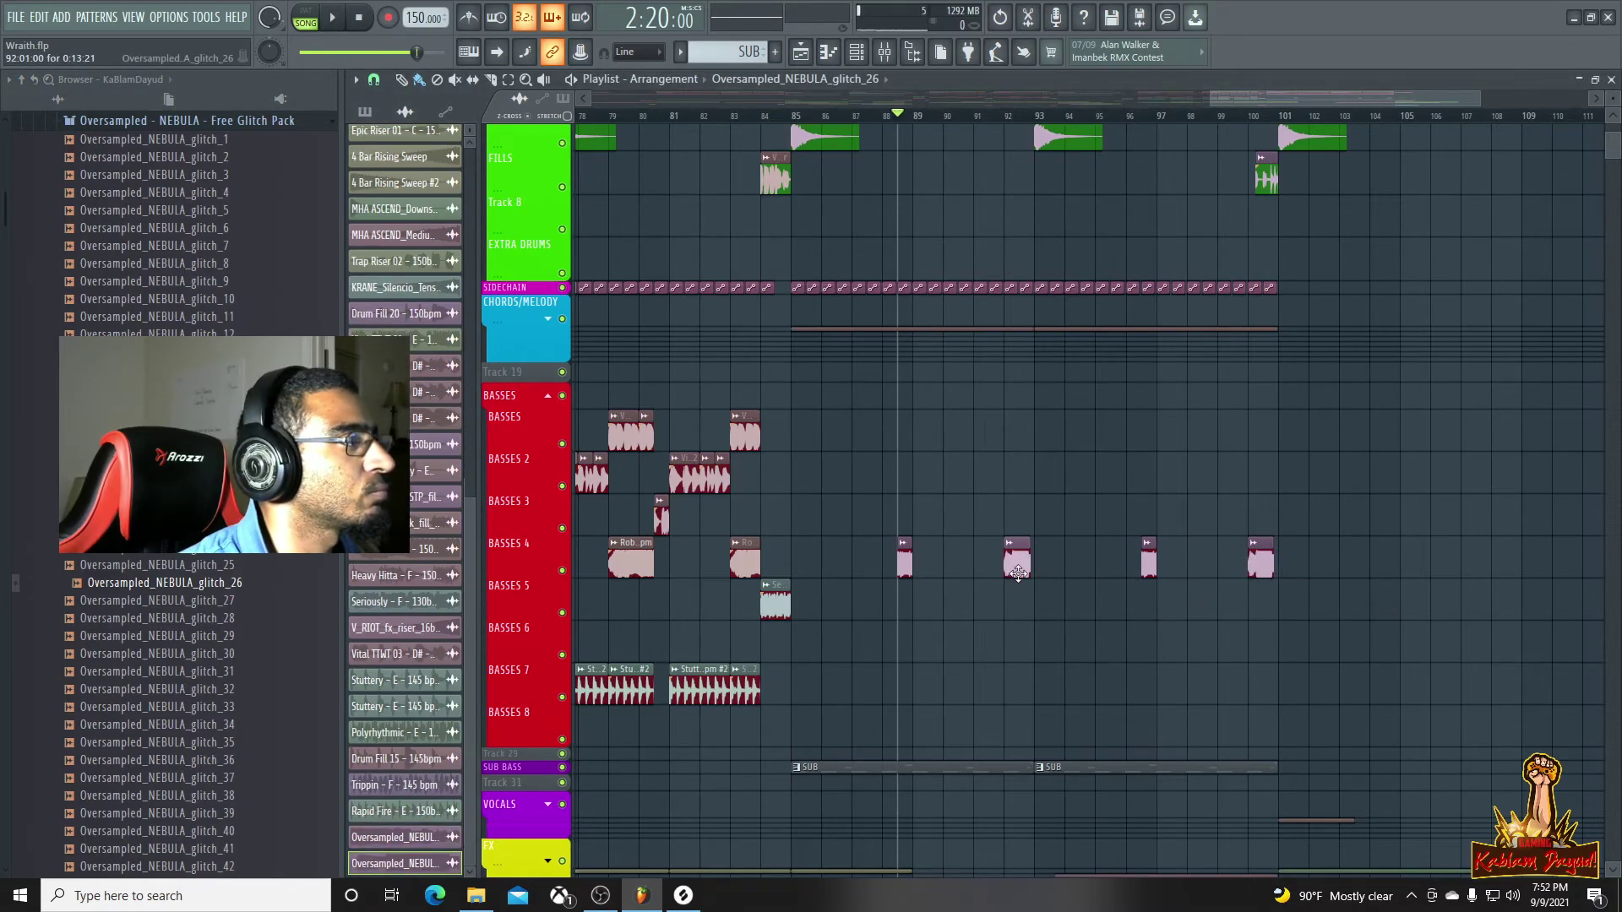
Select both glitch_26 clips on BASSES 4 and stretch them to fill a full bar each
key(space)
drag(992, 489, 1036, 601)
drag(1263, 520, 1283, 603)
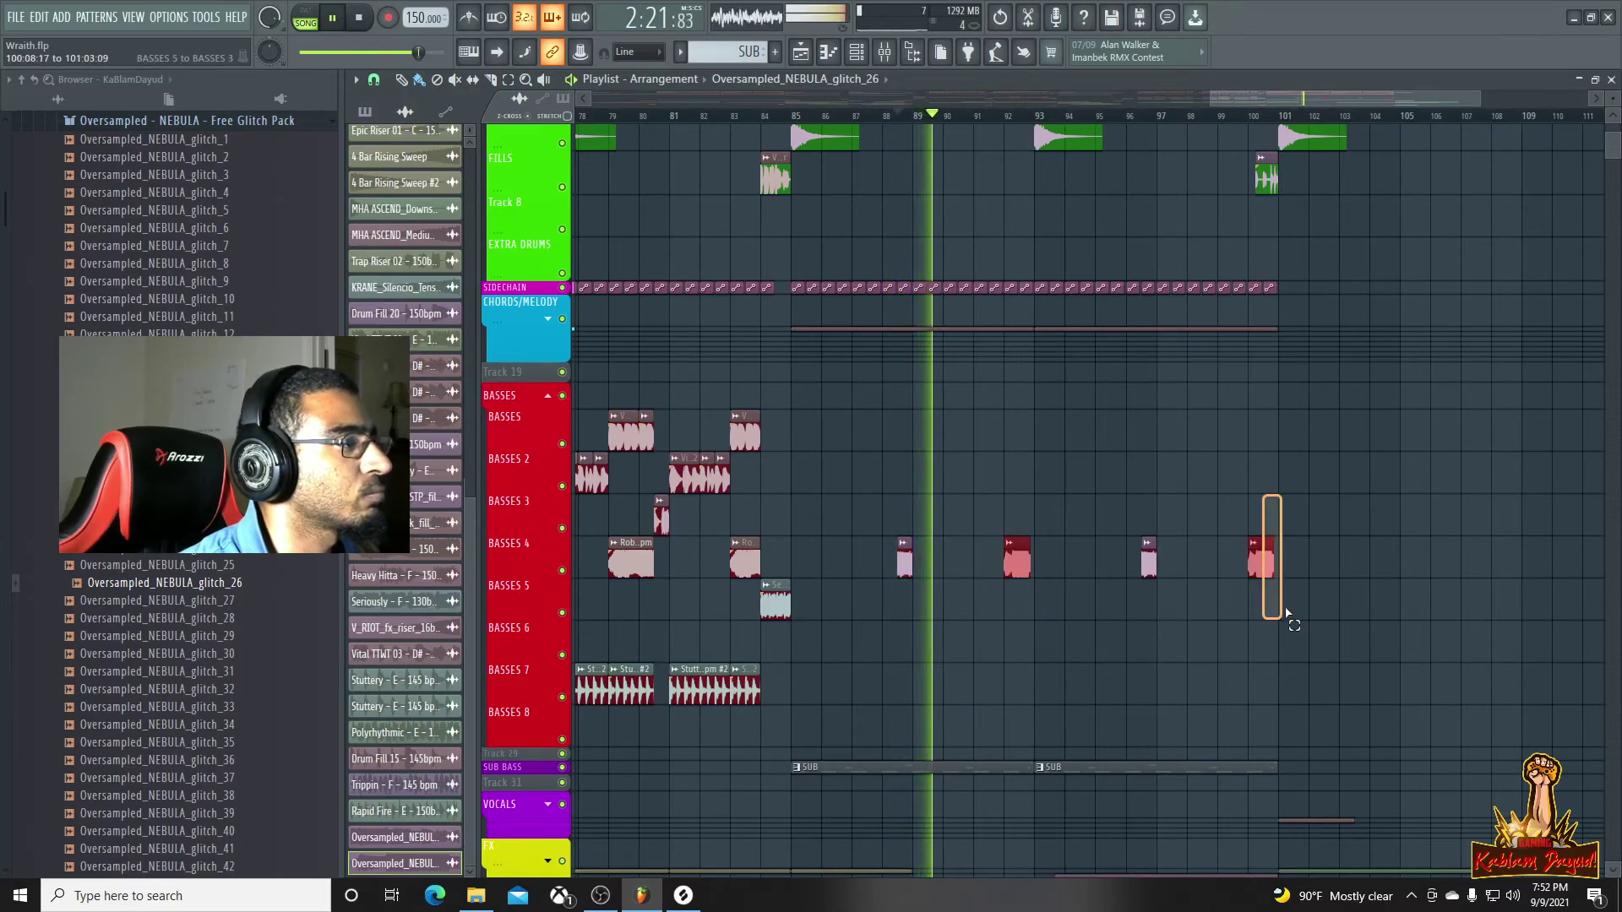
ctrl+scroll(1047, 623, up, 2)
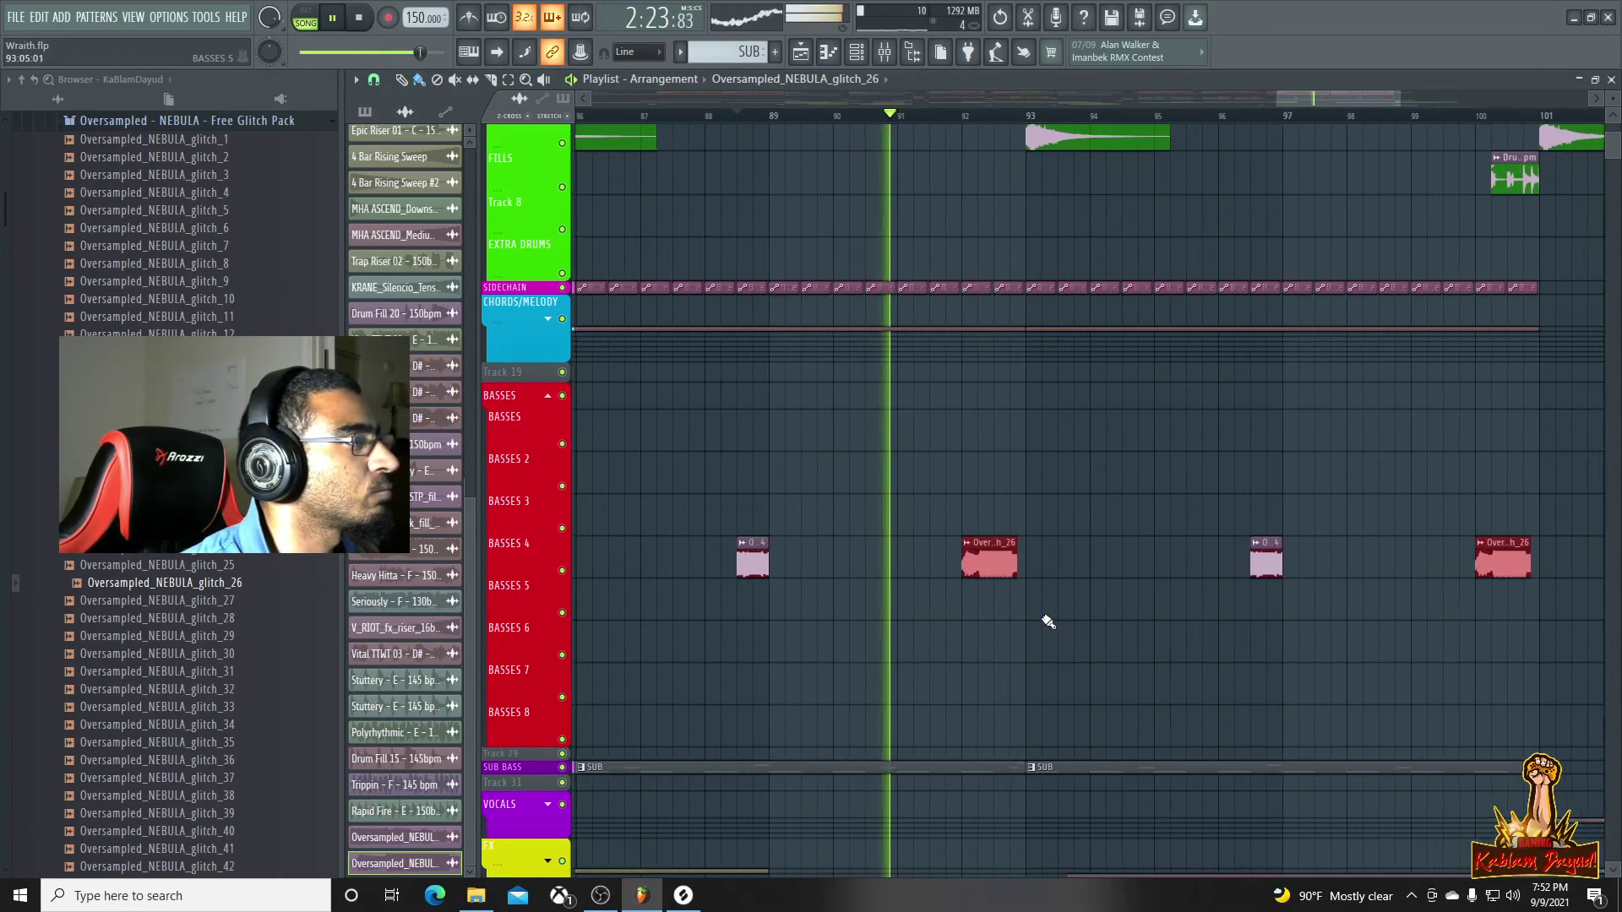
ctrl+scroll(1048, 622, up, 3)
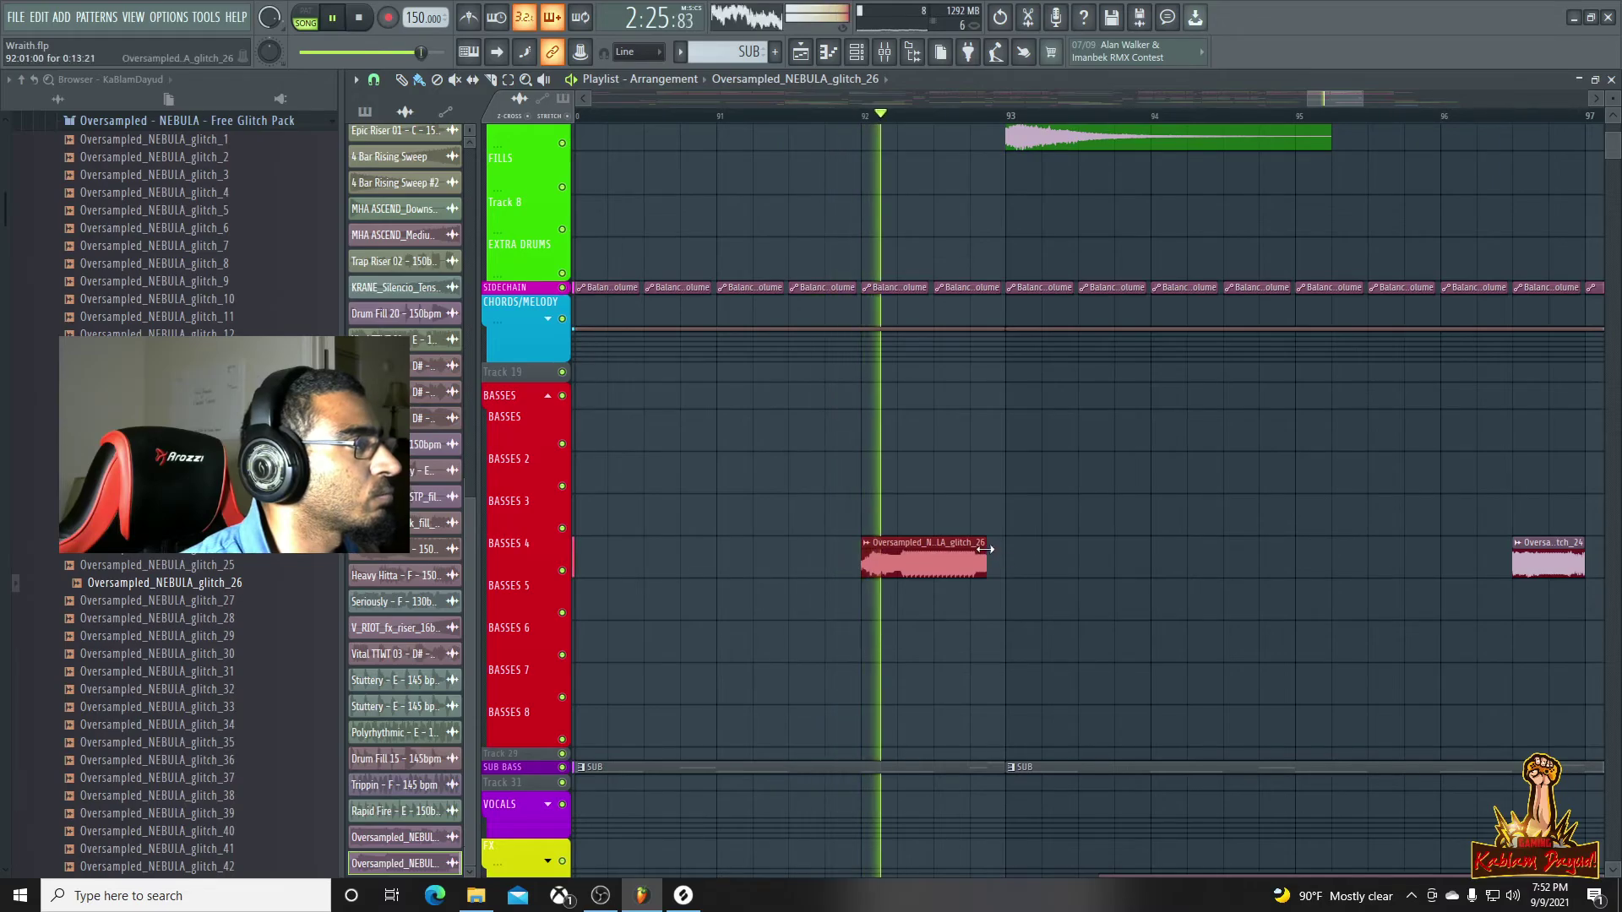
drag(984, 550, 1000, 560)
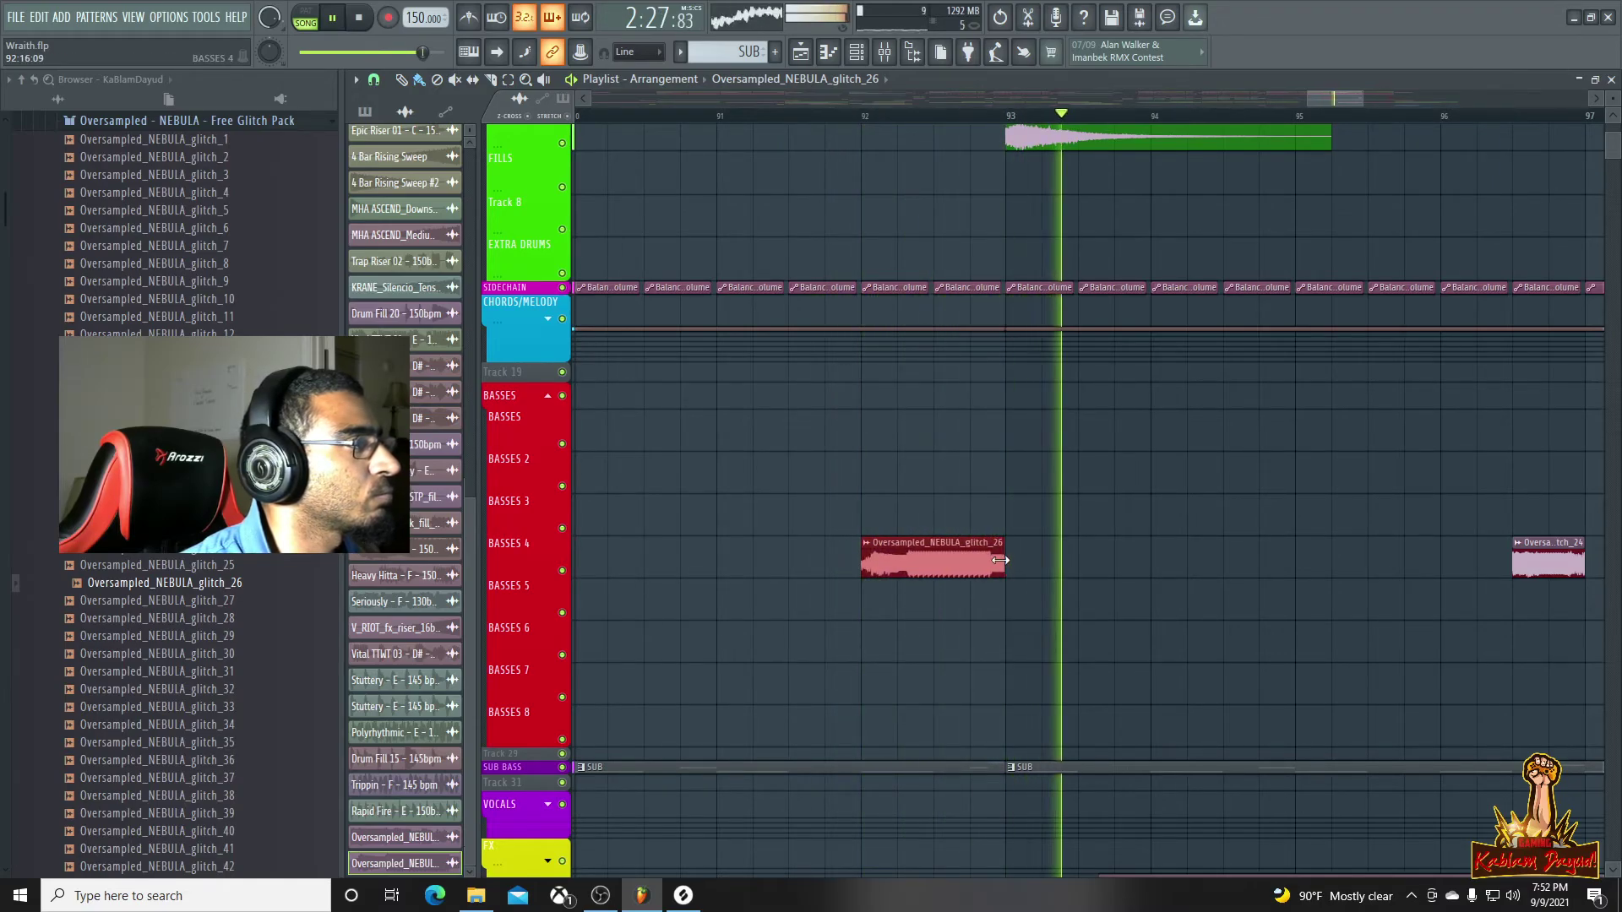
ctrl+scroll(981, 610, down, 3)
ctrl+scroll(982, 610, down, 1)
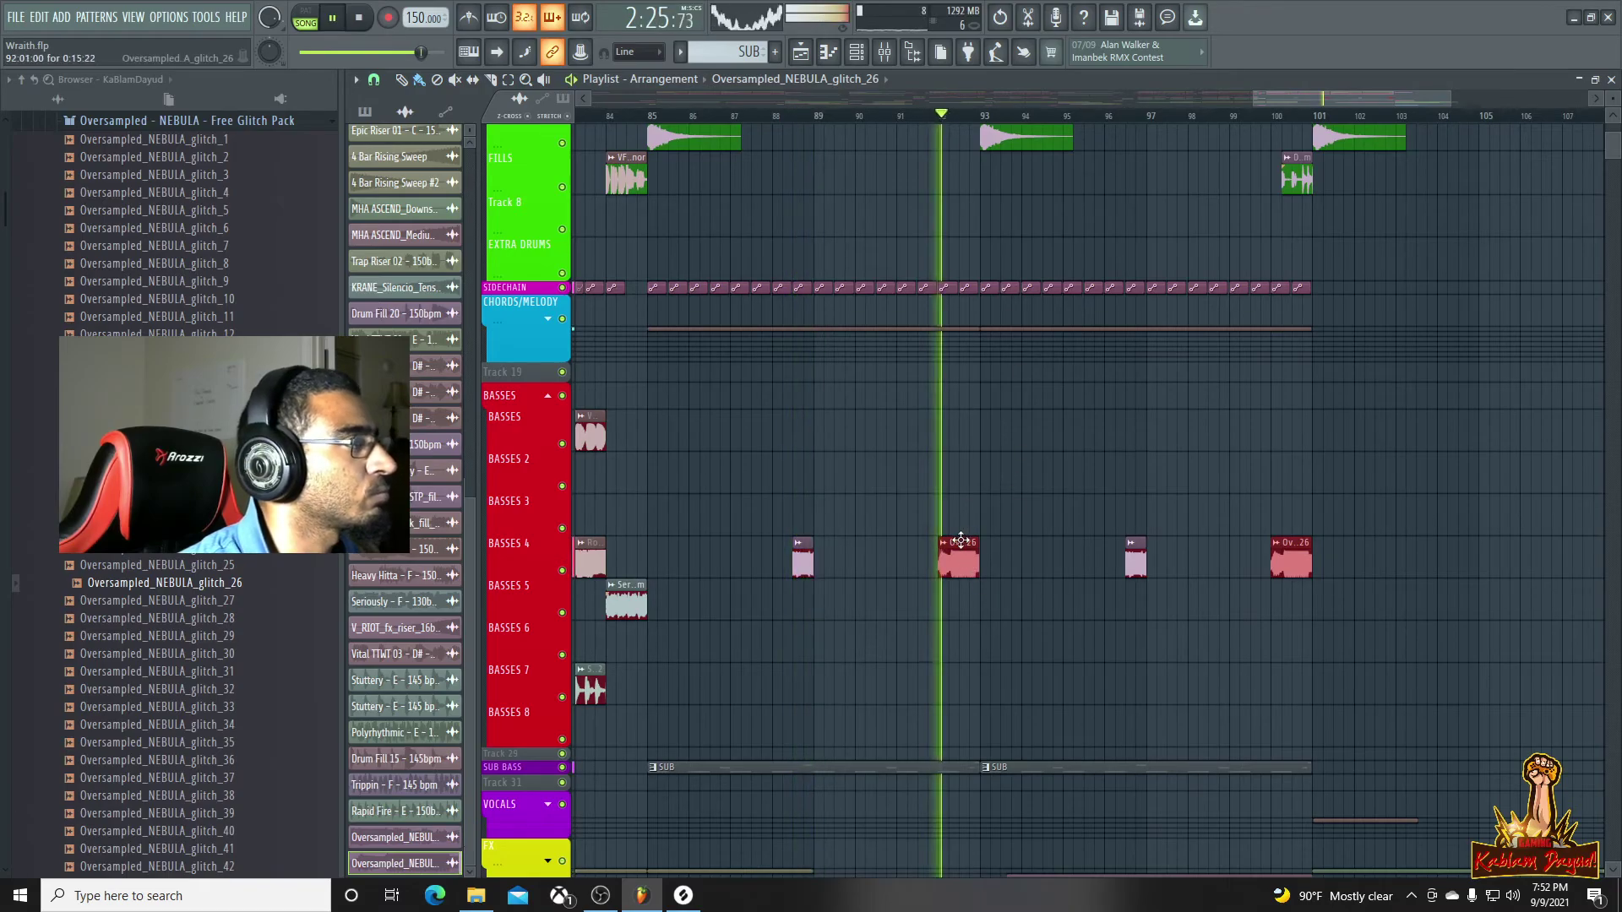
Lower the Mod X level in the Oversampled_NEBULA_glitch_26 channel settings
double_click(960, 545)
click(520, 298)
key(space)
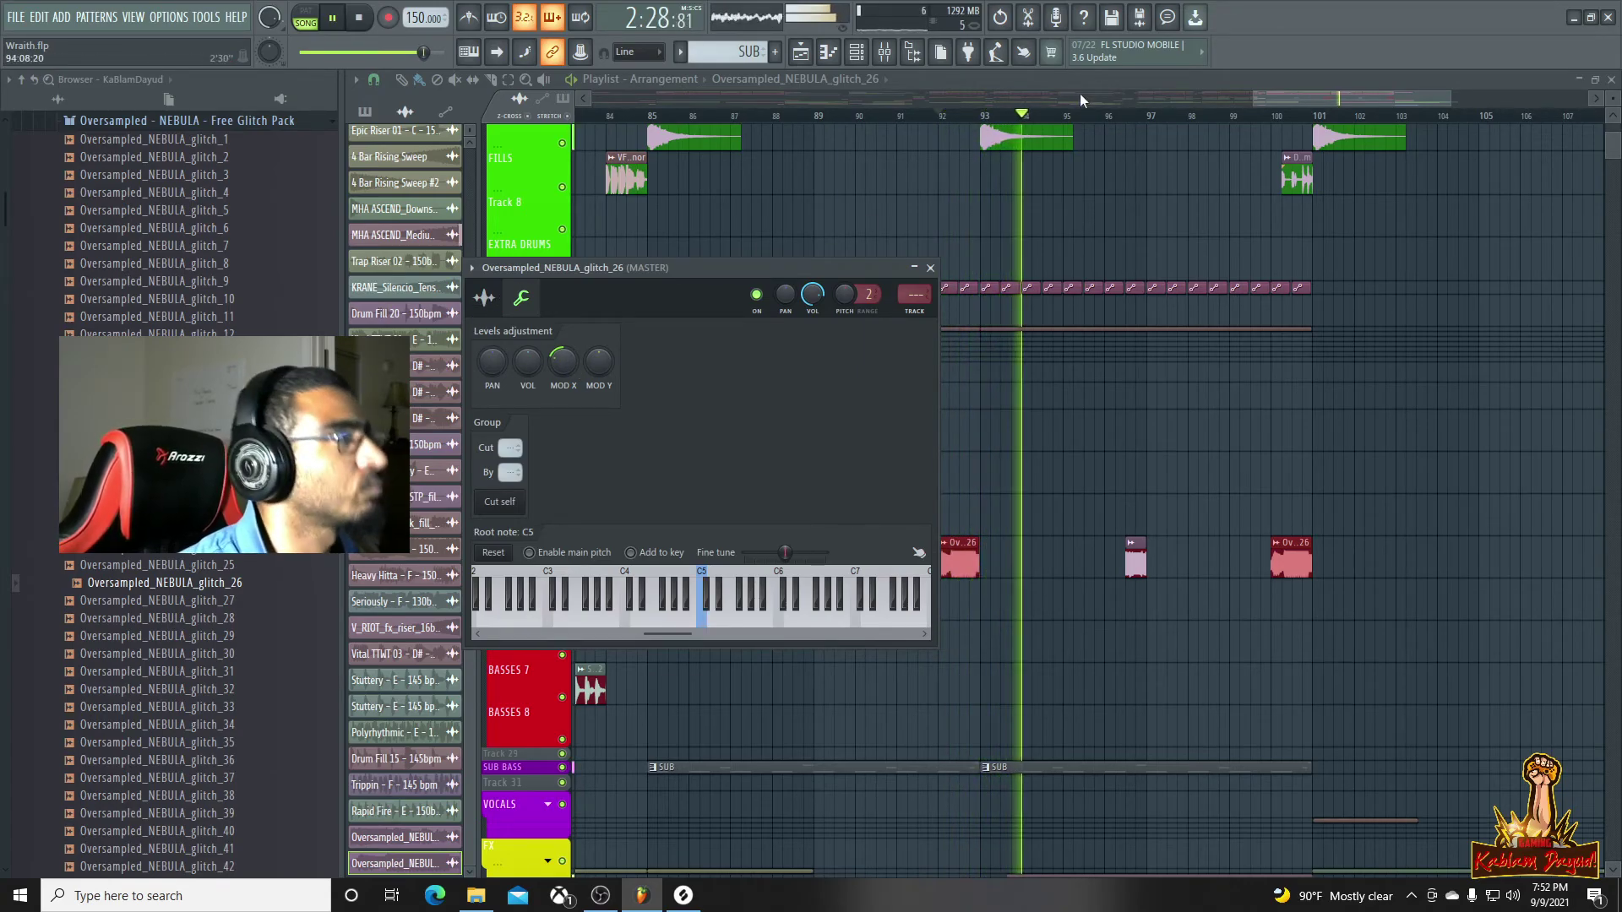
click(930, 268)
Route Oversampled_NEBULA_glitch_24 to BASSES mixer track 24 and check that track's second Fruity Parametric EQ 2
double_click(802, 559)
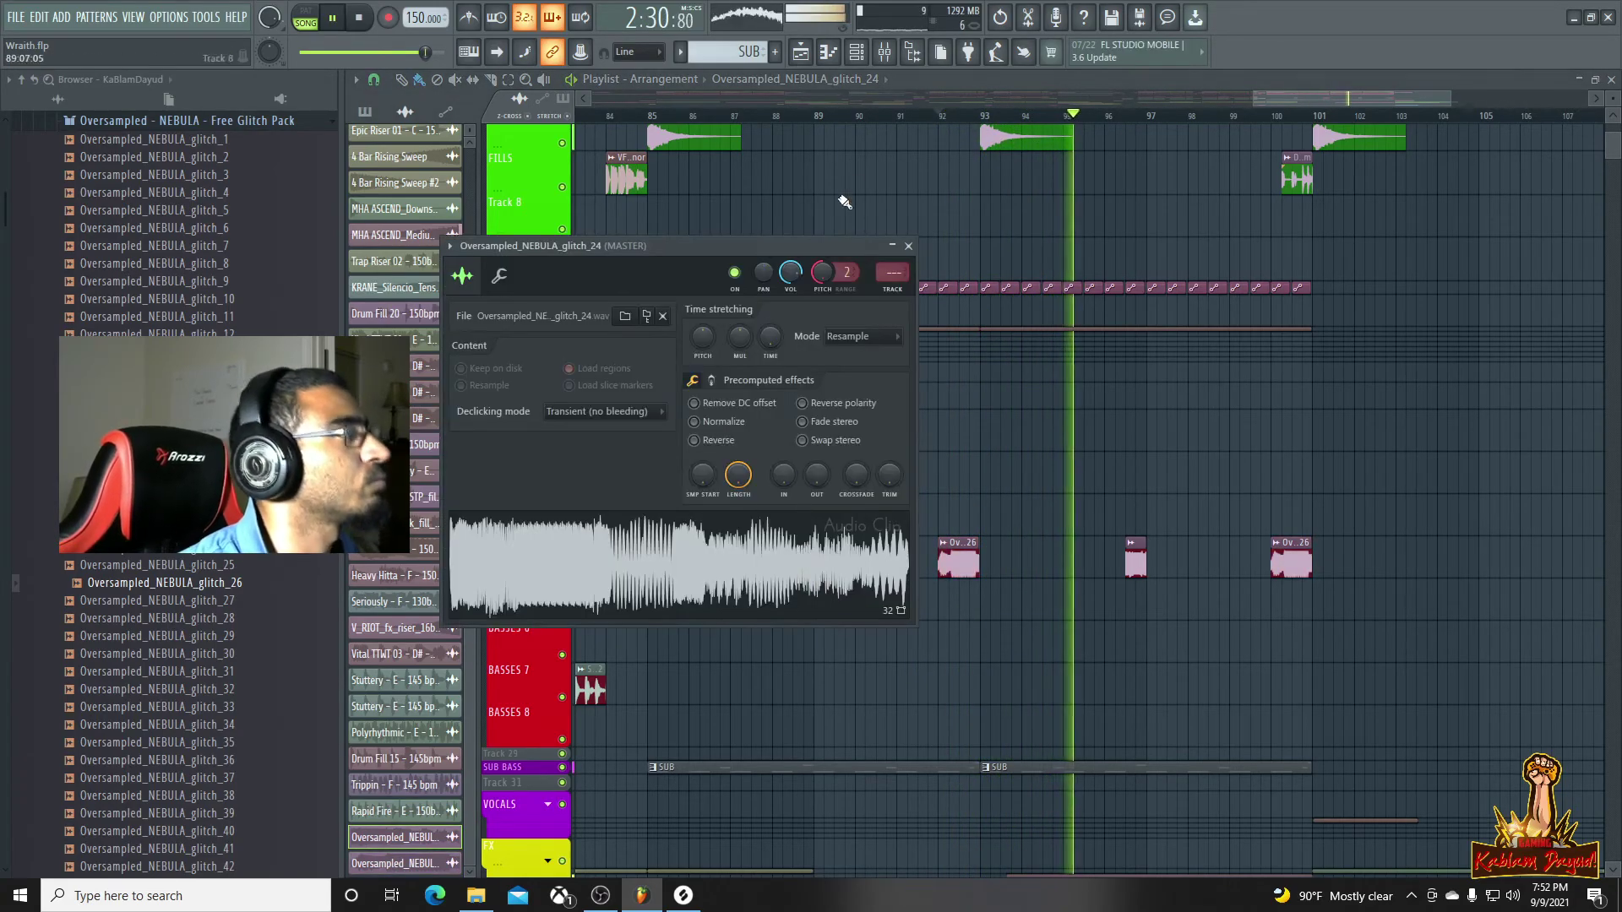
click(877, 270)
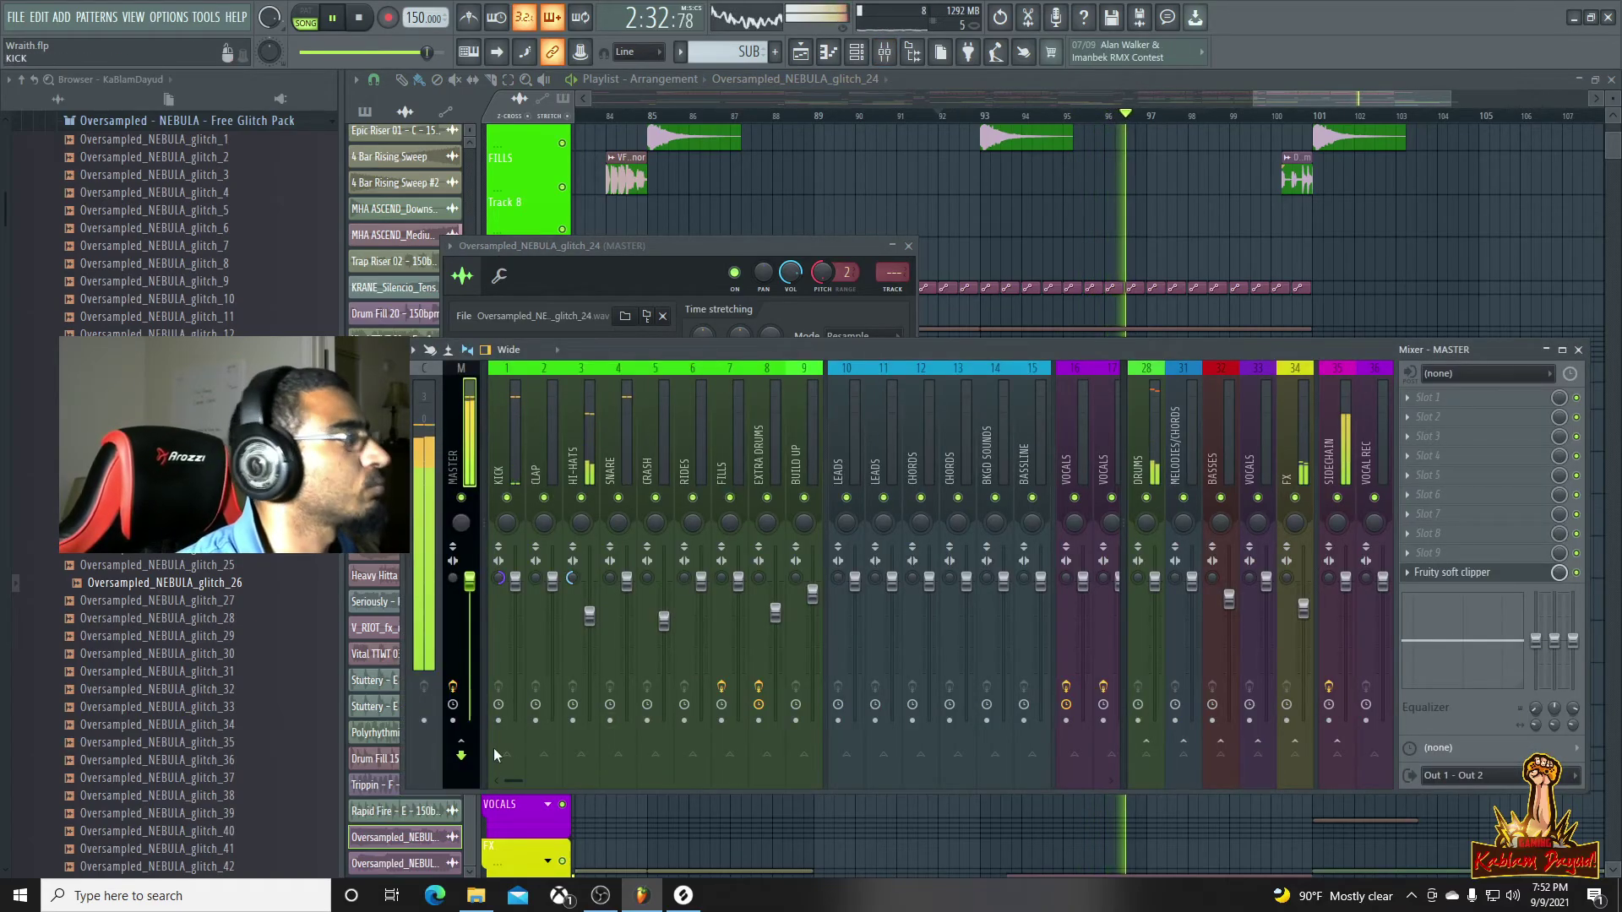
drag(512, 780, 600, 788)
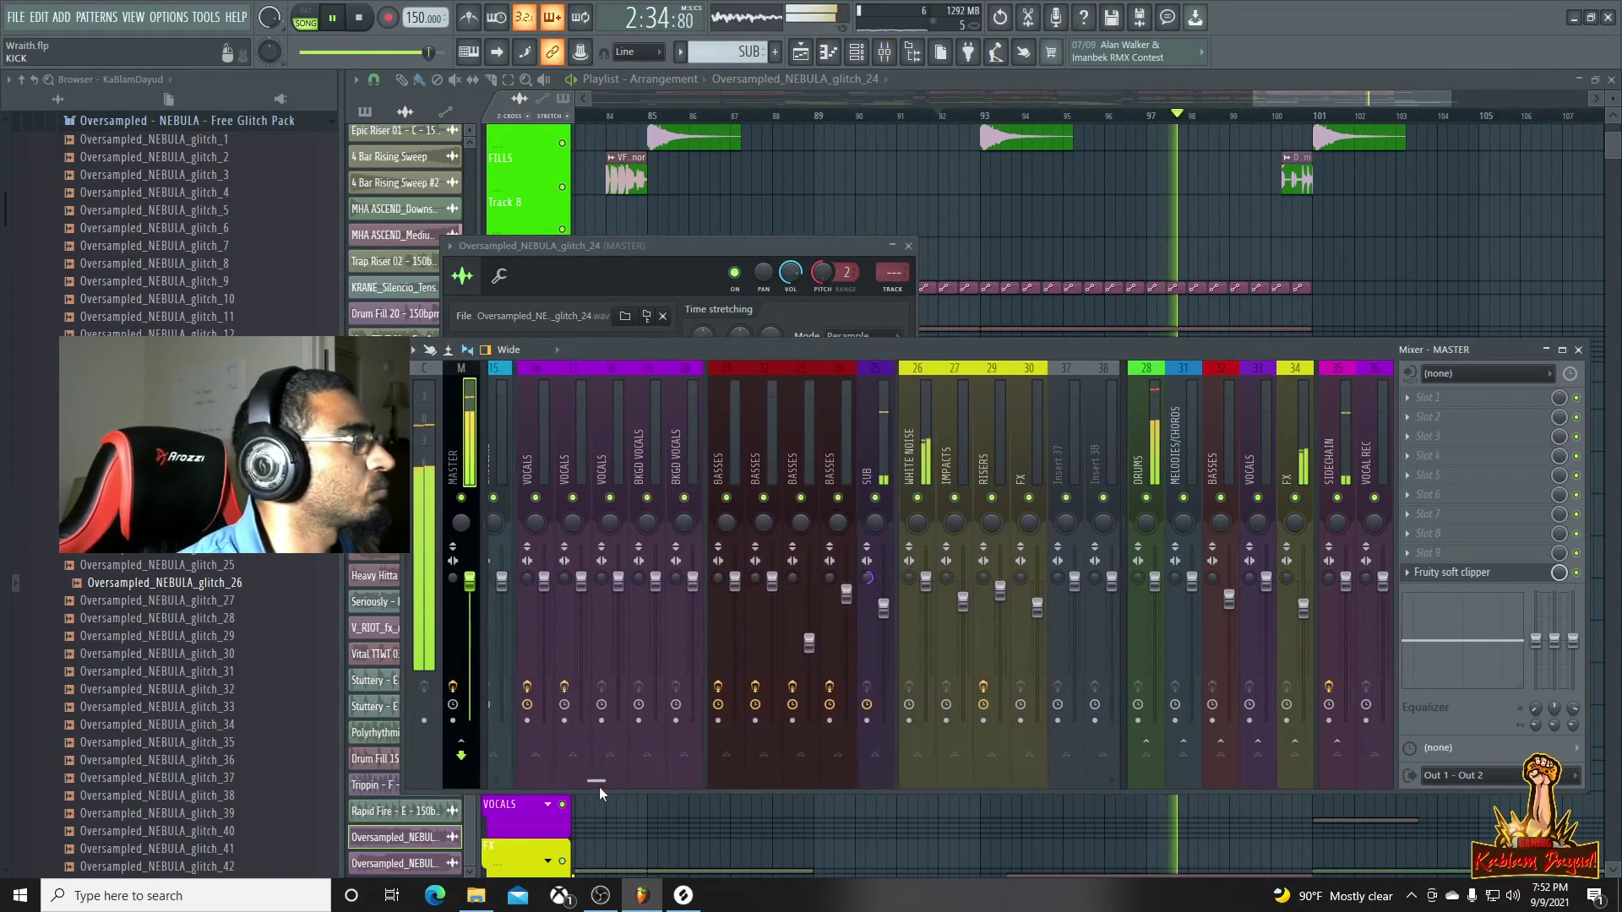
click(794, 444)
key(ctrl+l)
key(space)
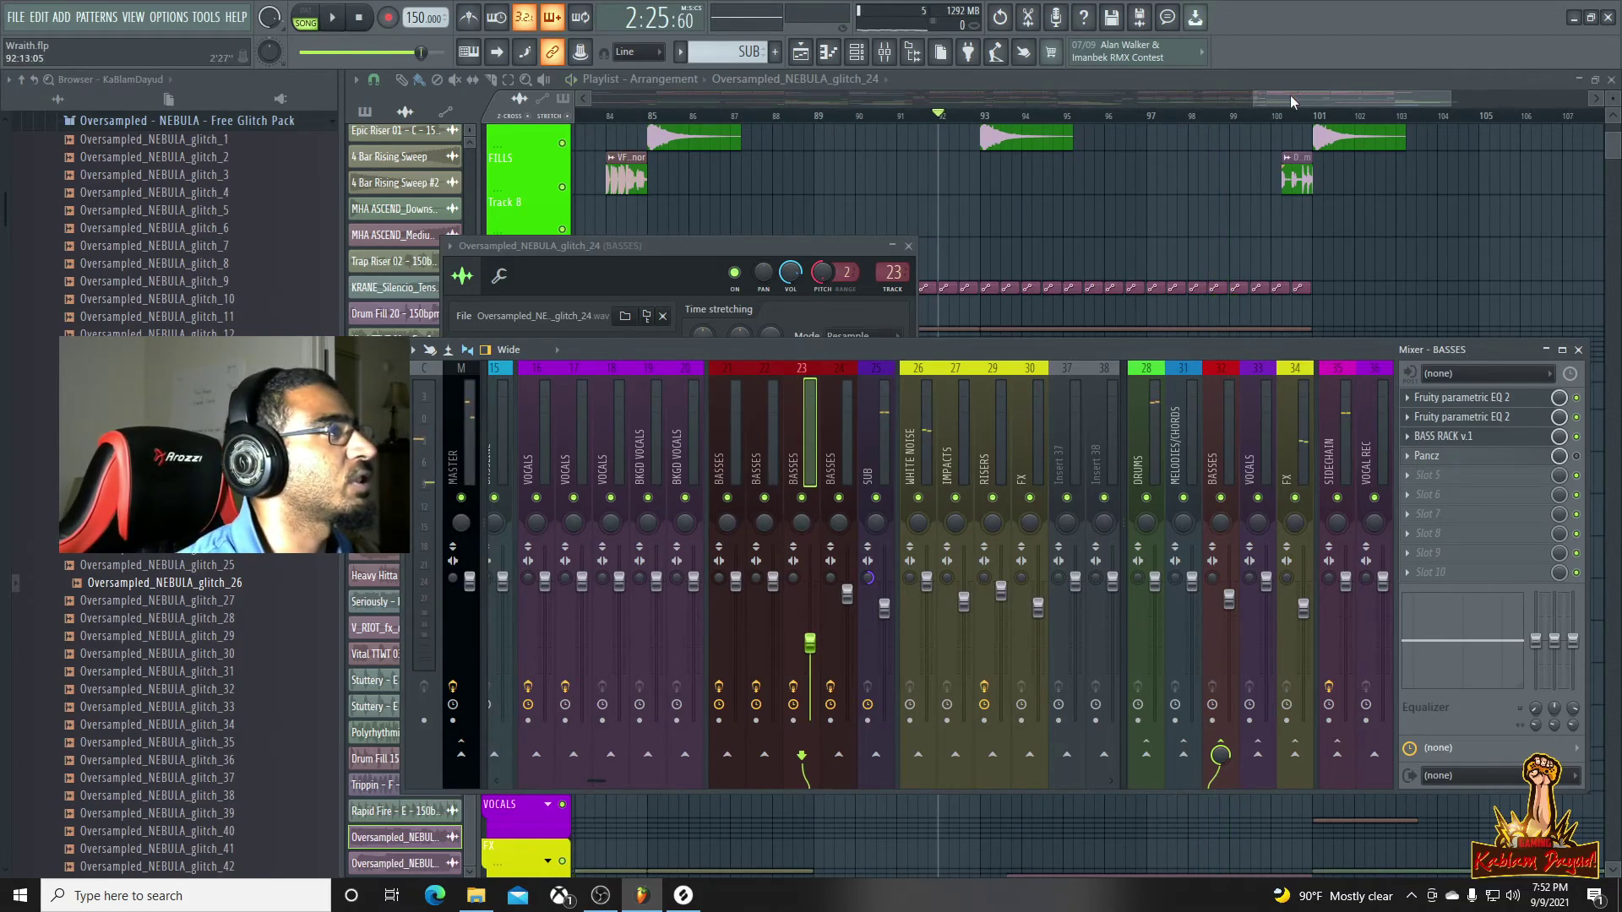
click(840, 421)
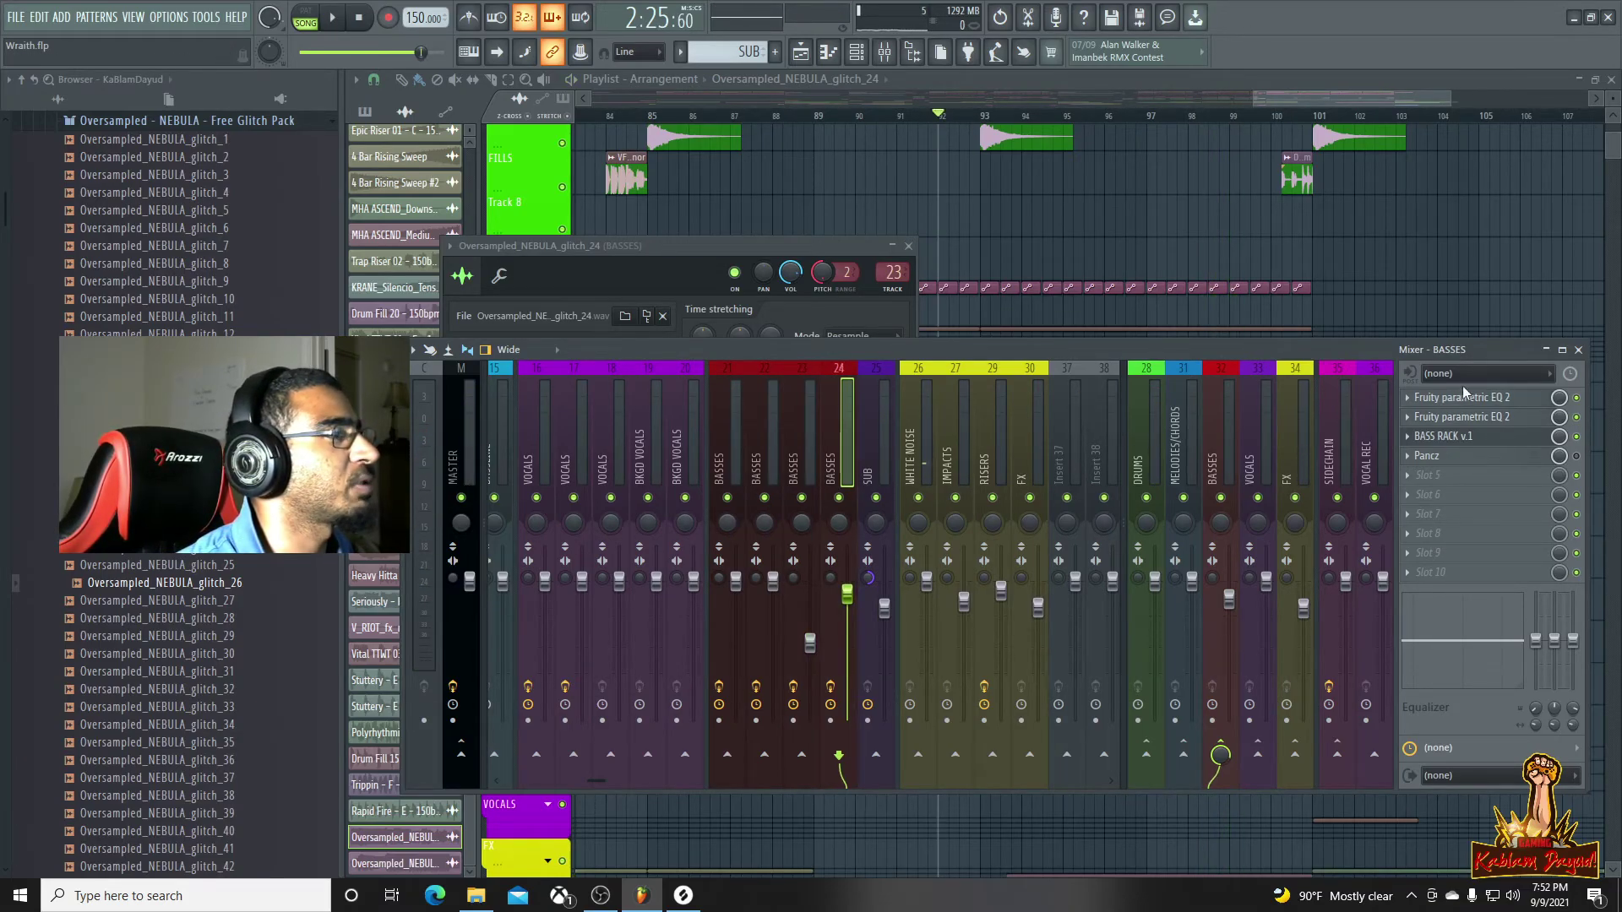
click(1467, 416)
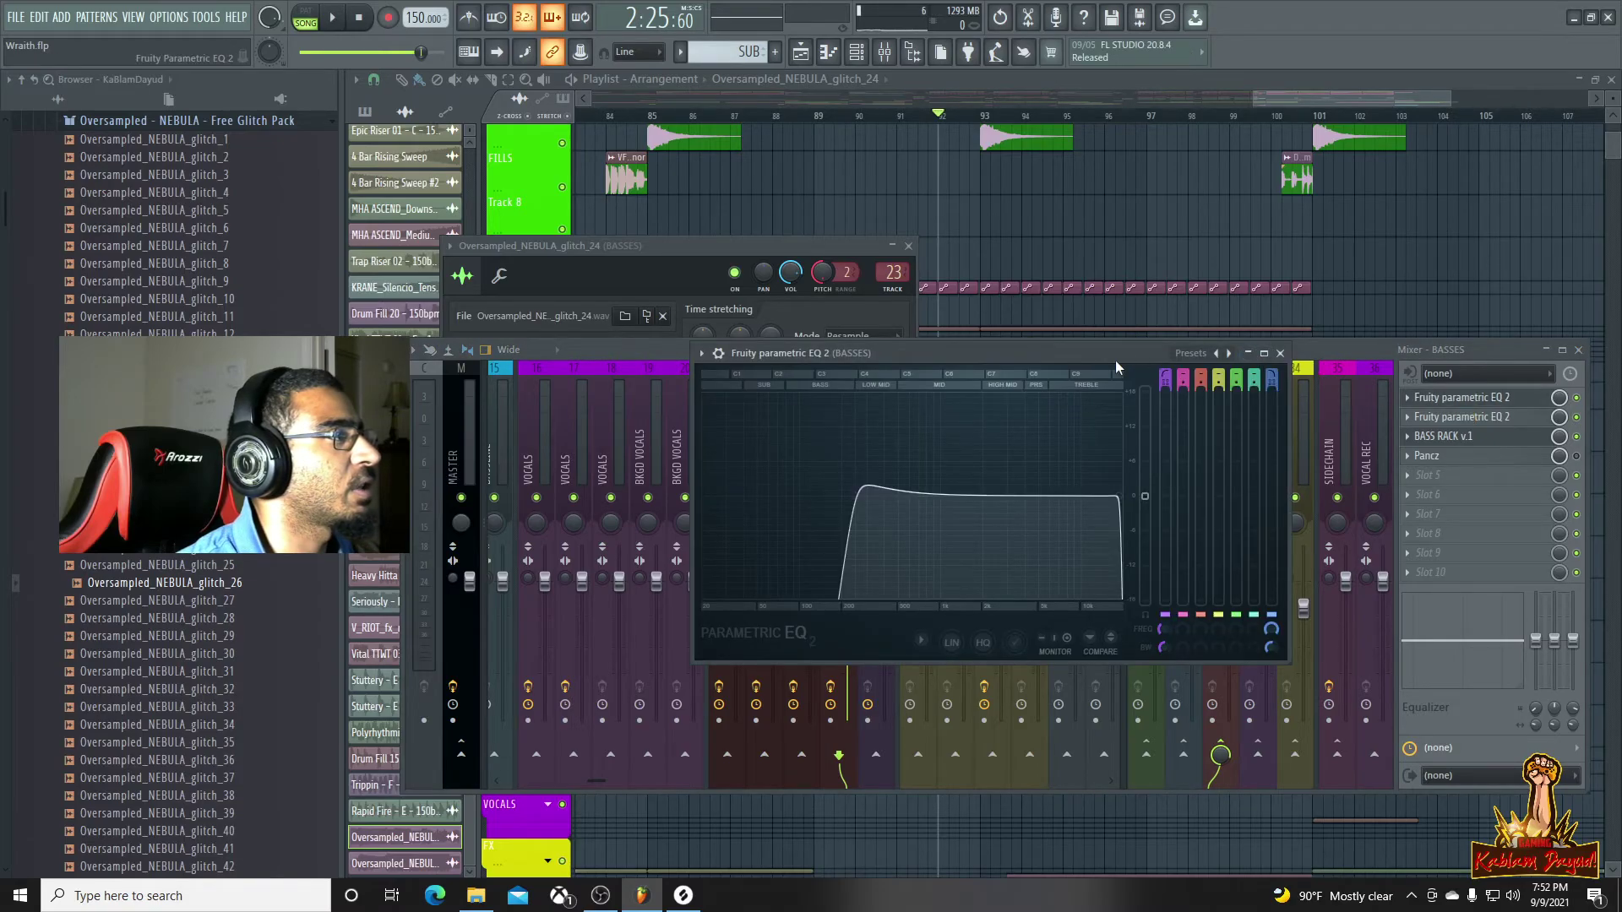
click(1280, 354)
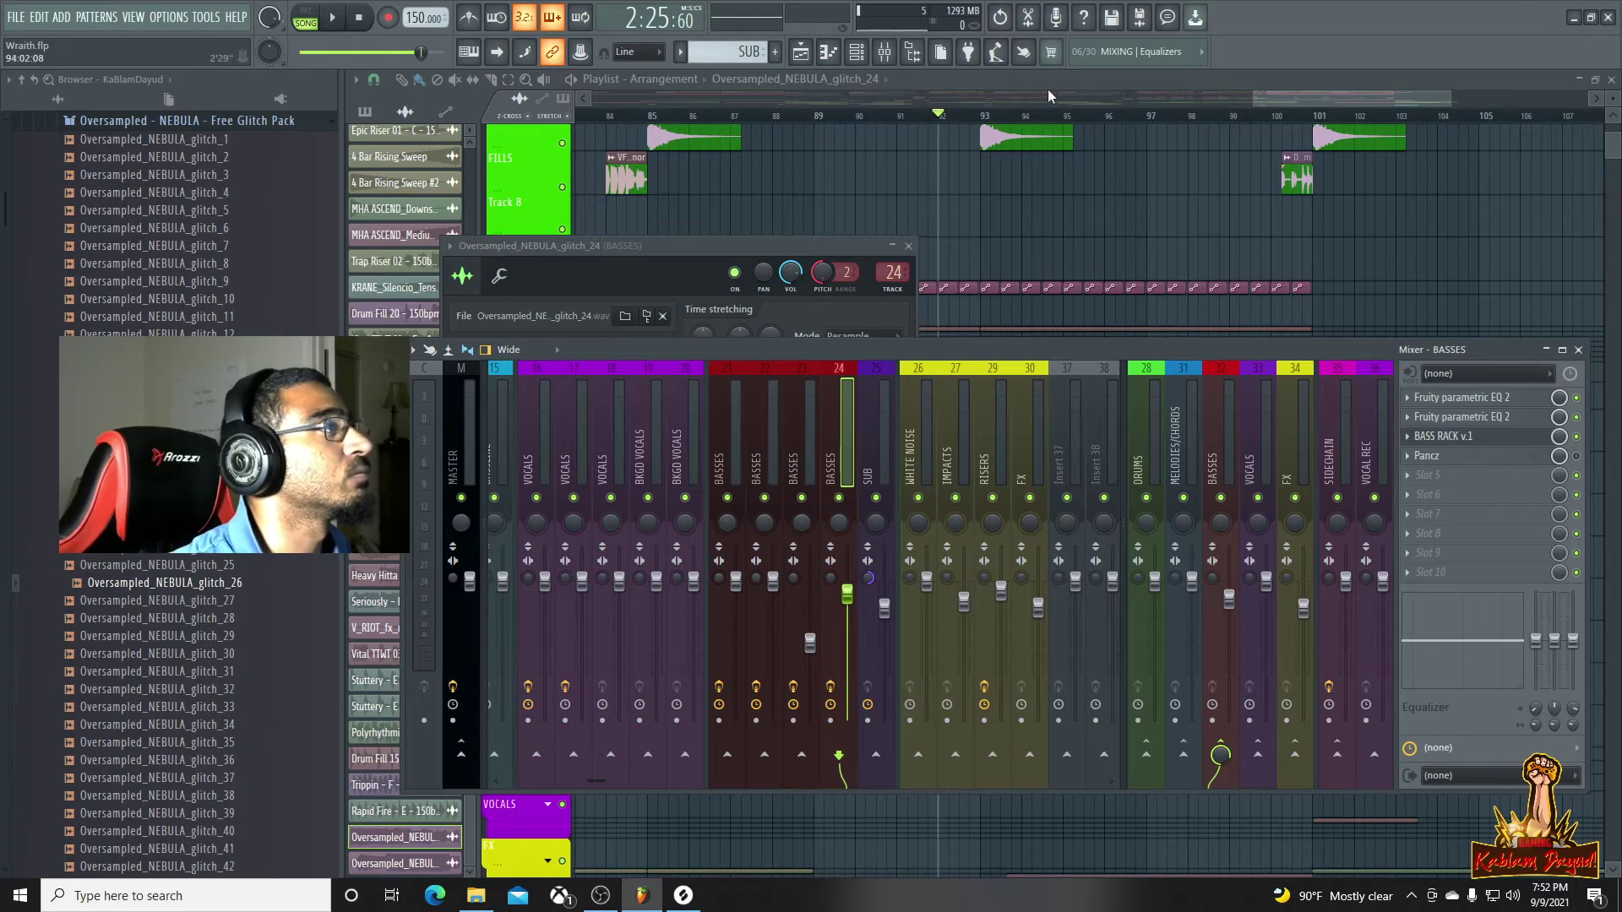
Route Oversampled_NEBULA_glitch_26 to BASSES mixer track 24 and play the section from about bar 88
key(F12)
double_click(962, 557)
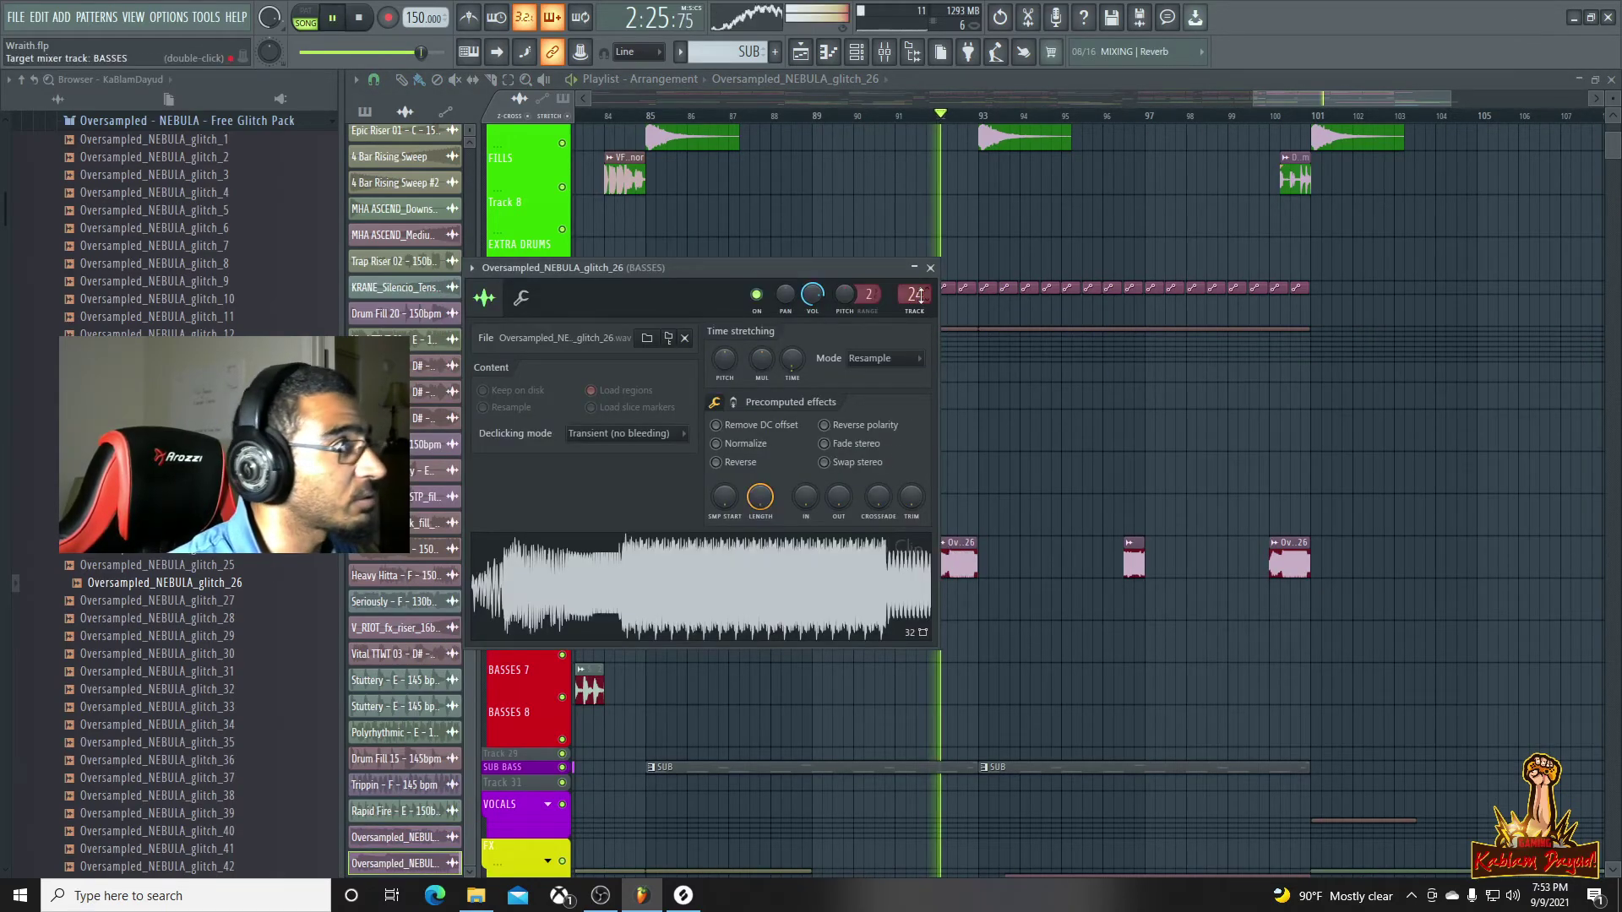
click(817, 116)
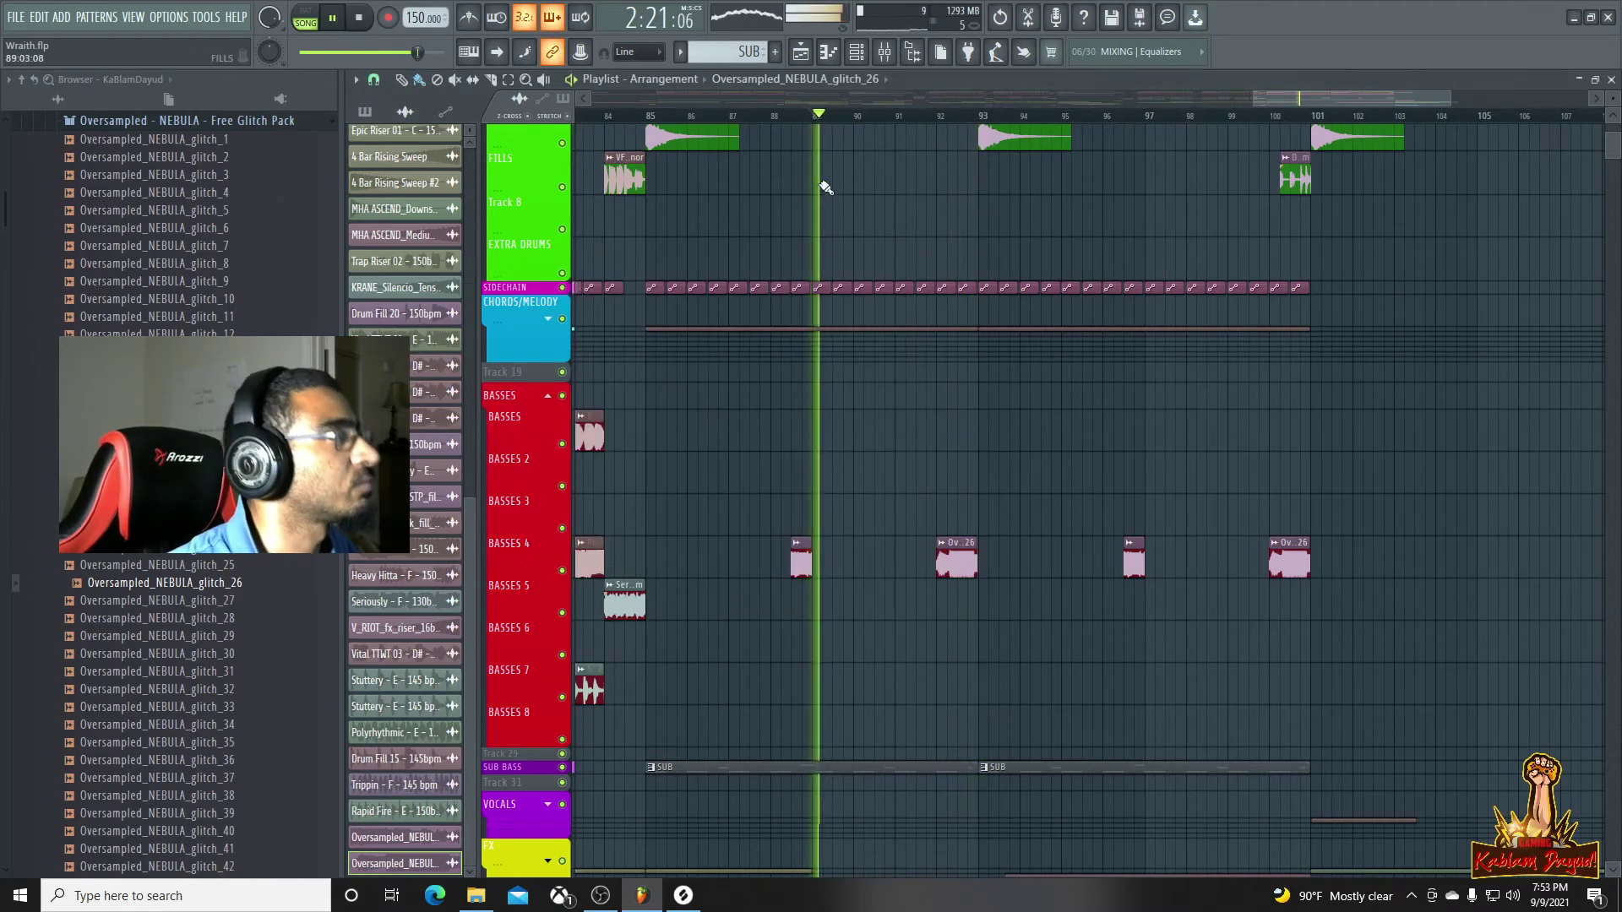
click(765, 116)
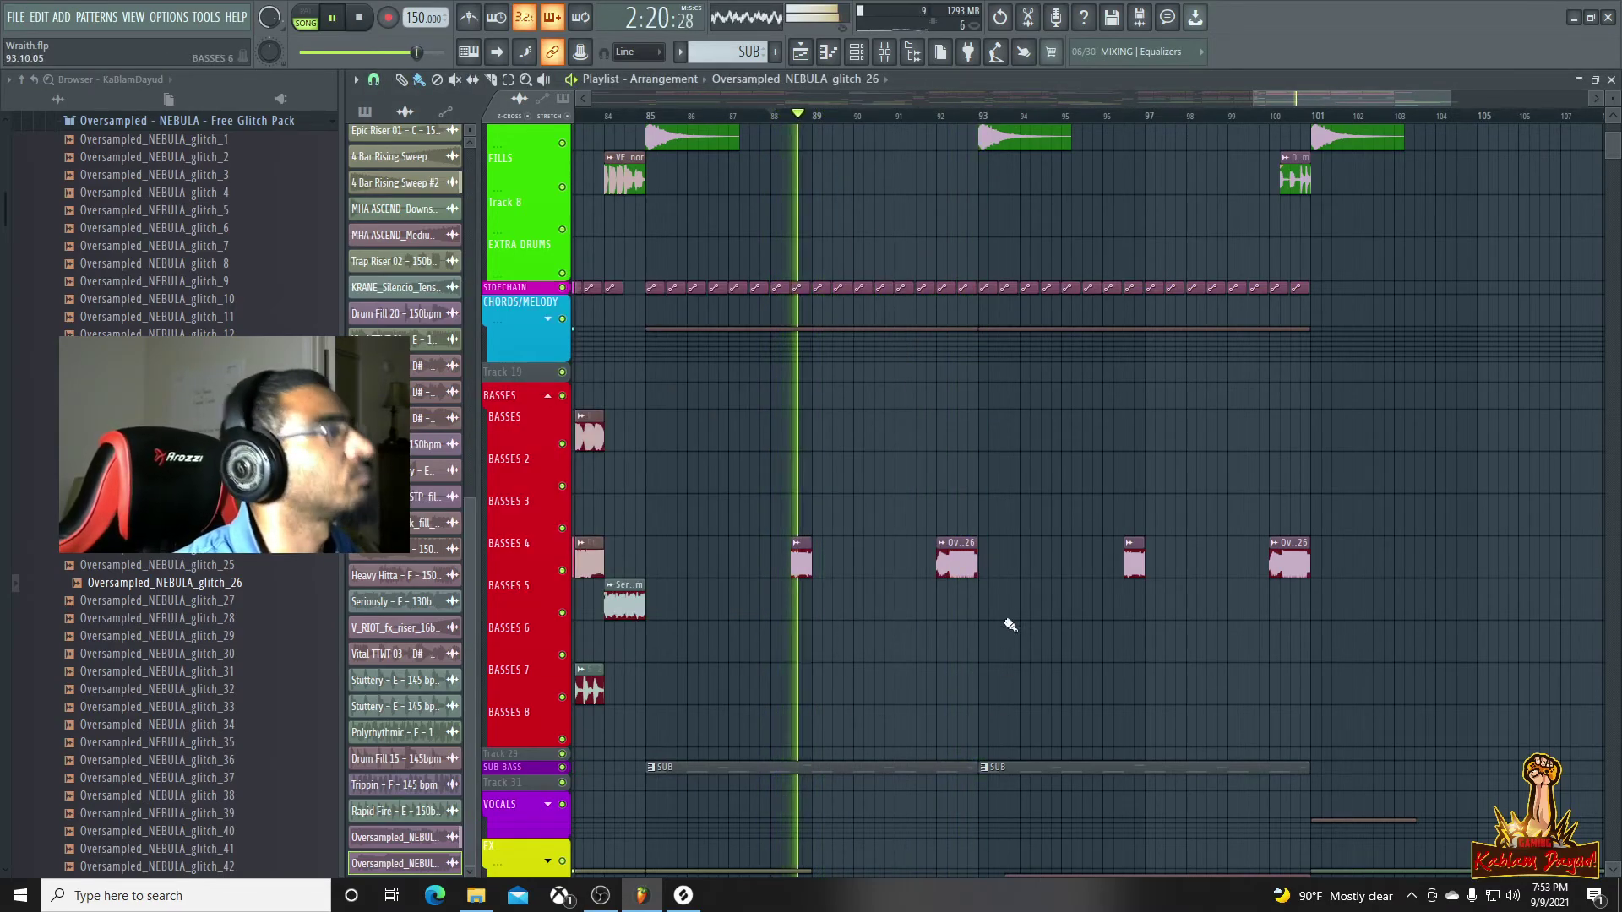
Show the arrangement from about bar 44 to 107, save the project and collapse the Oversampled - NEBULA - Free Glitch Pack folder
click(893, 53)
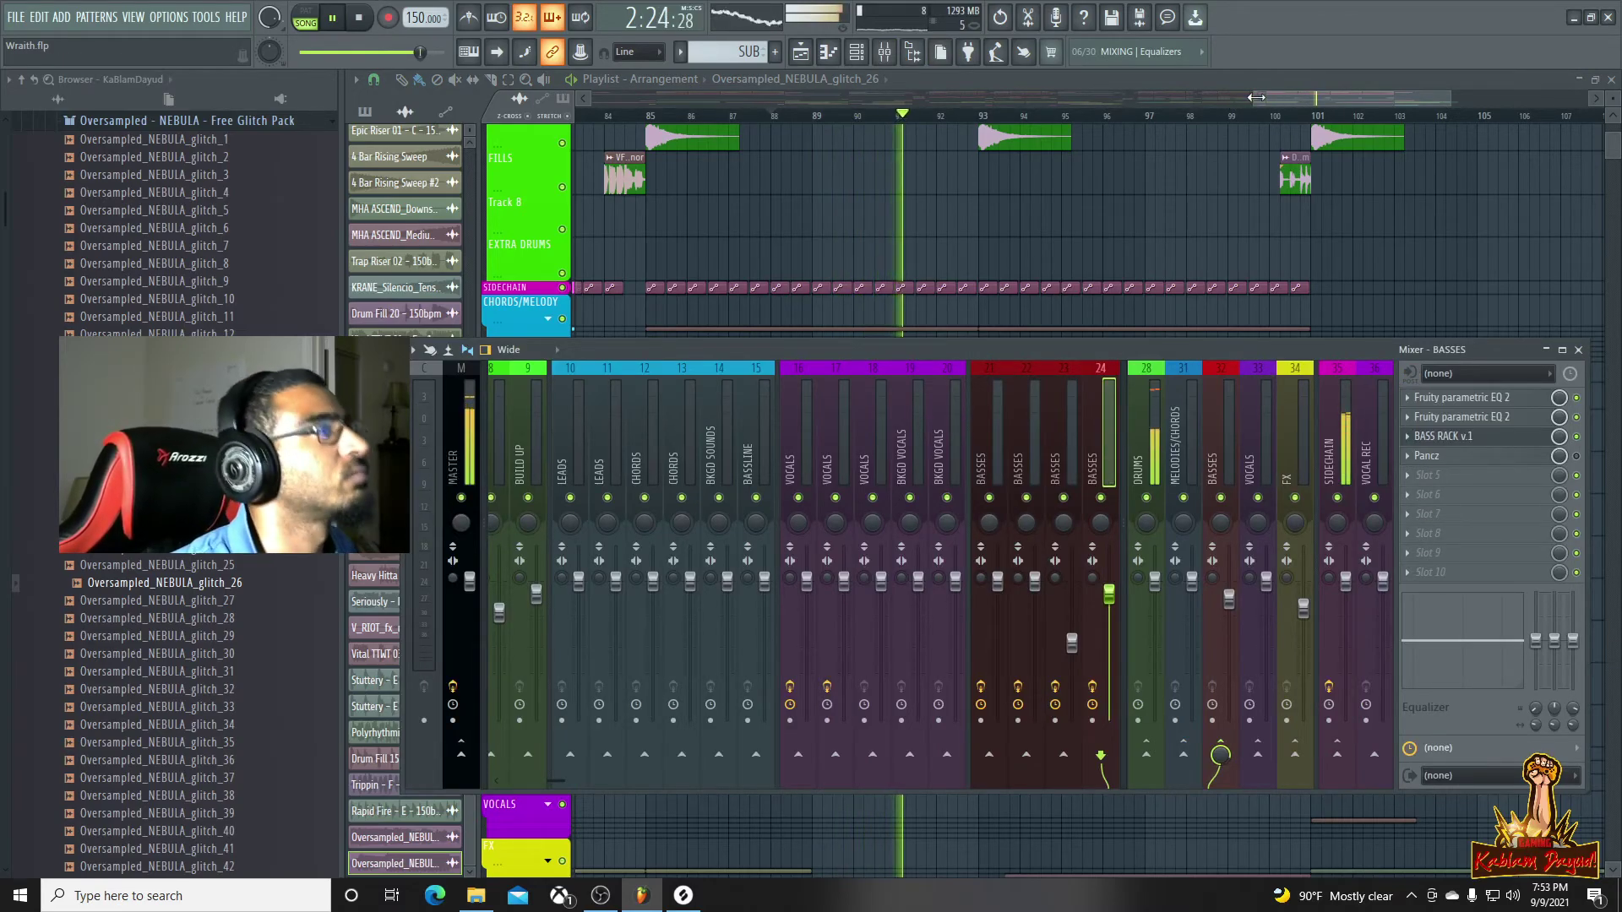
drag(1256, 97, 935, 98)
scroll(1568, 402, down, 3)
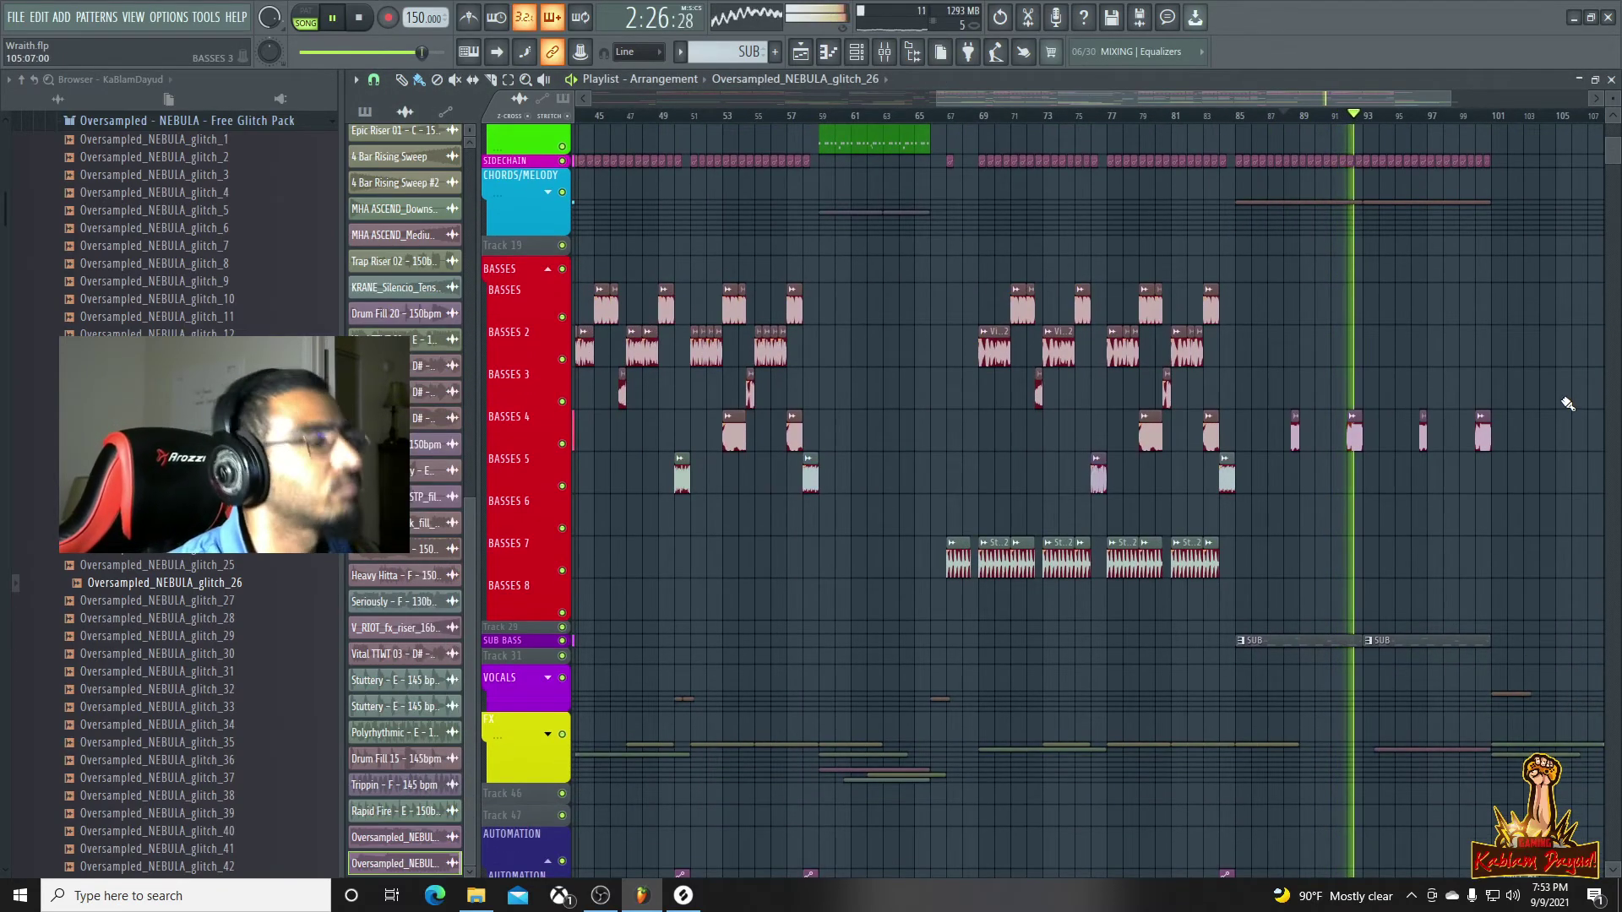
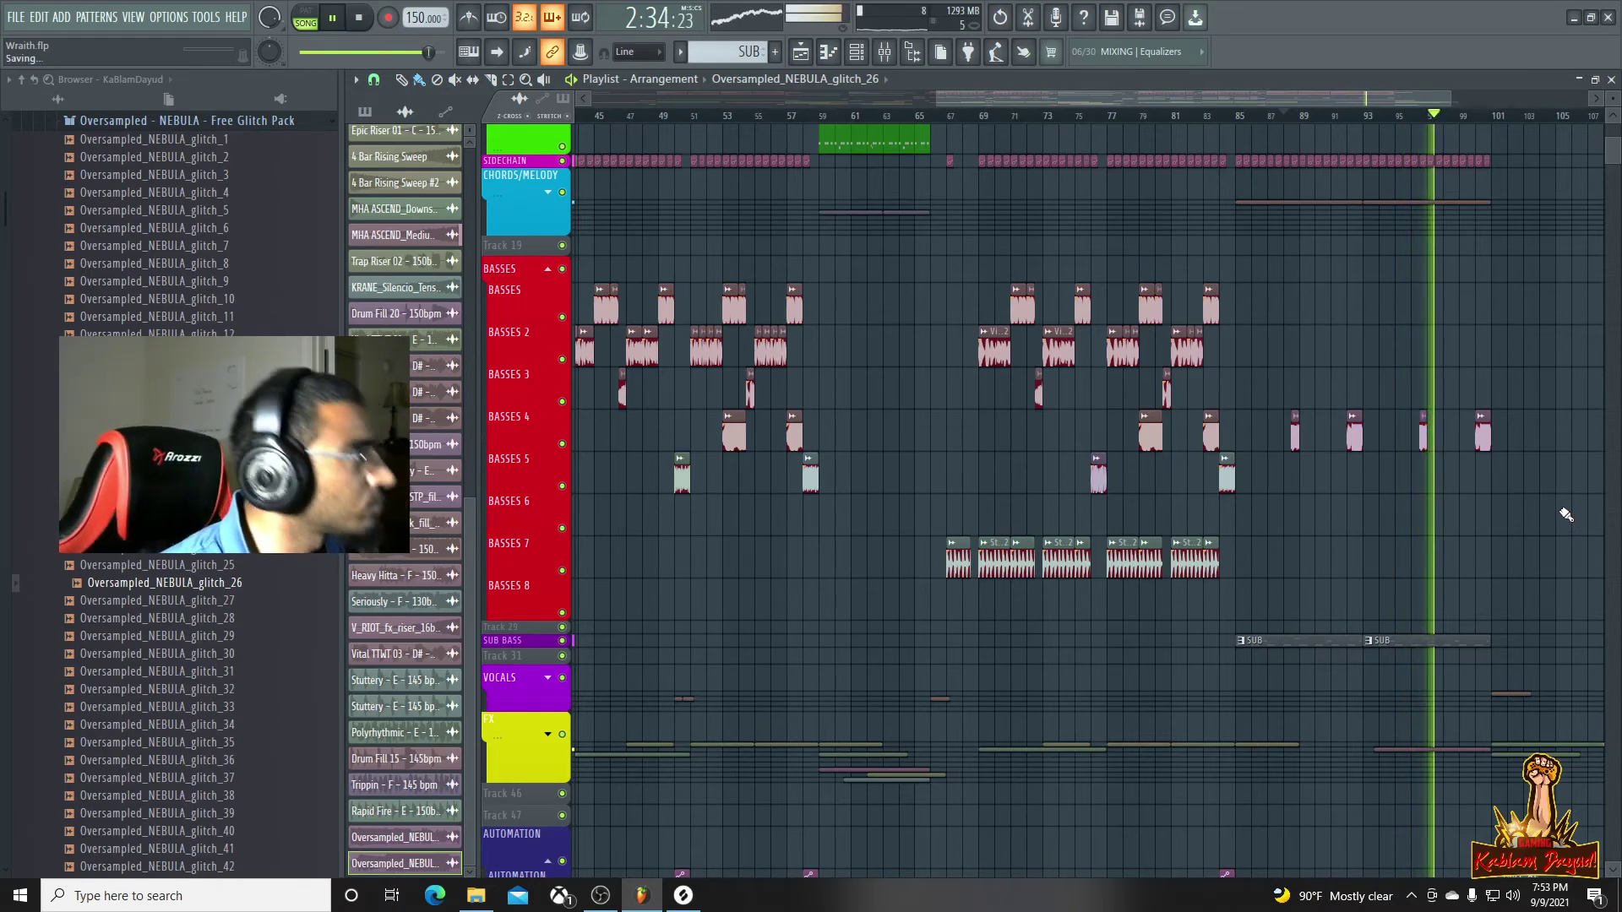
click(261, 125)
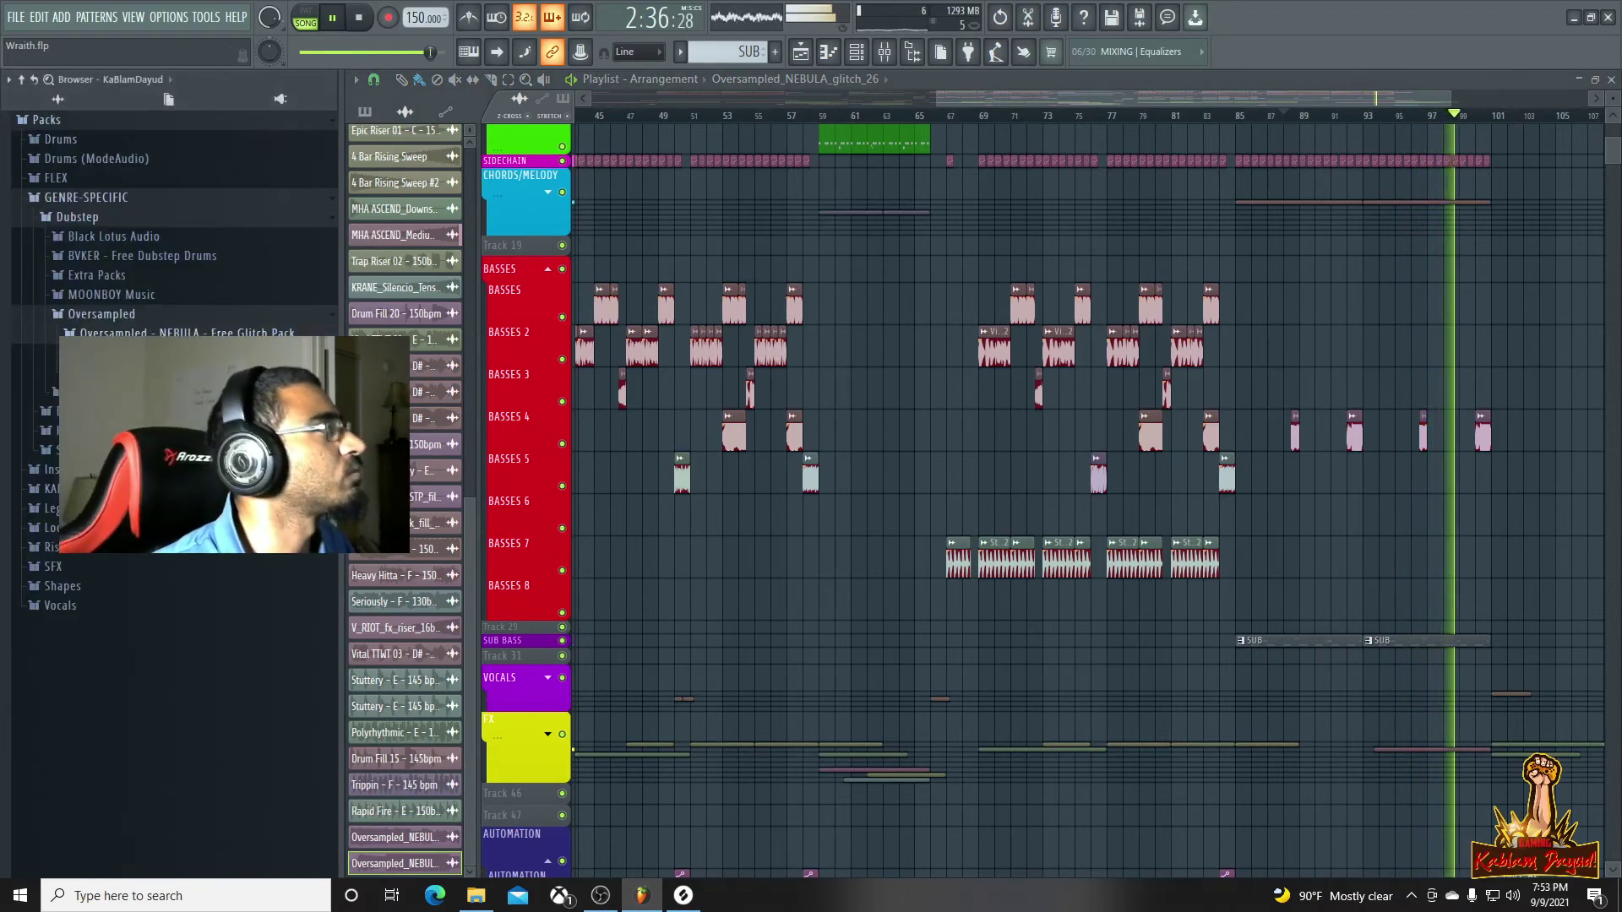
Collapse the Oversampled and GENRE-SPECIFIC folders in the sample browser
click(74, 215)
click(76, 201)
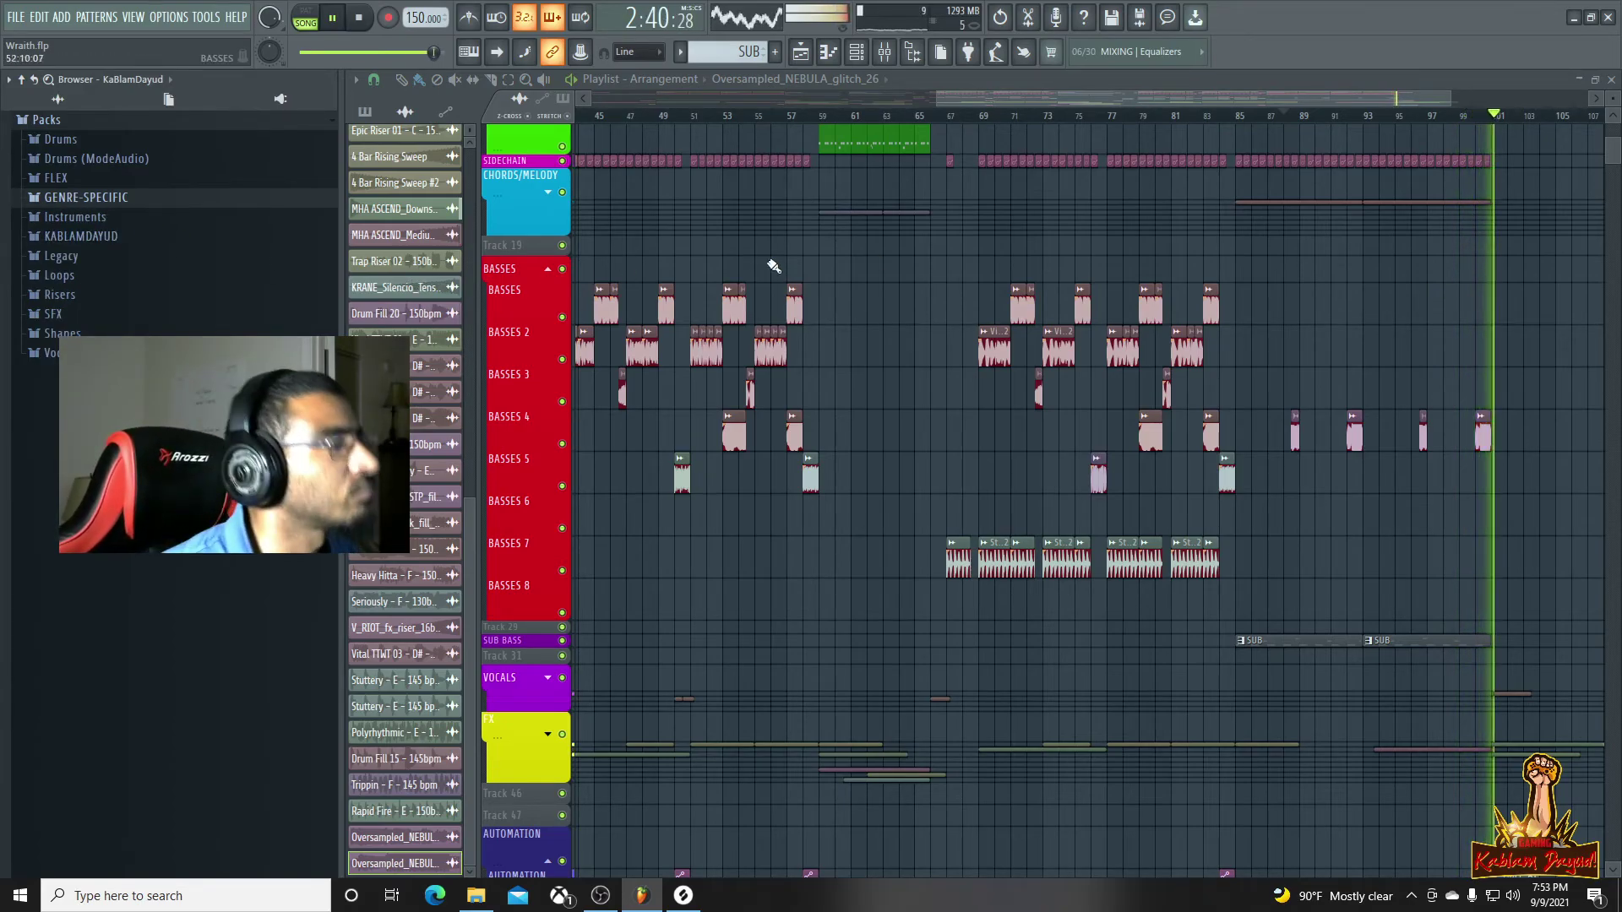
Add a BLA_HZ_KICK_09 clip at bar 101 on the KICK track and play from bar 100
drag(1451, 98, 1458, 99)
scroll(1585, 358, up, 4)
key(space)
scroll(1520, 264, up, 4)
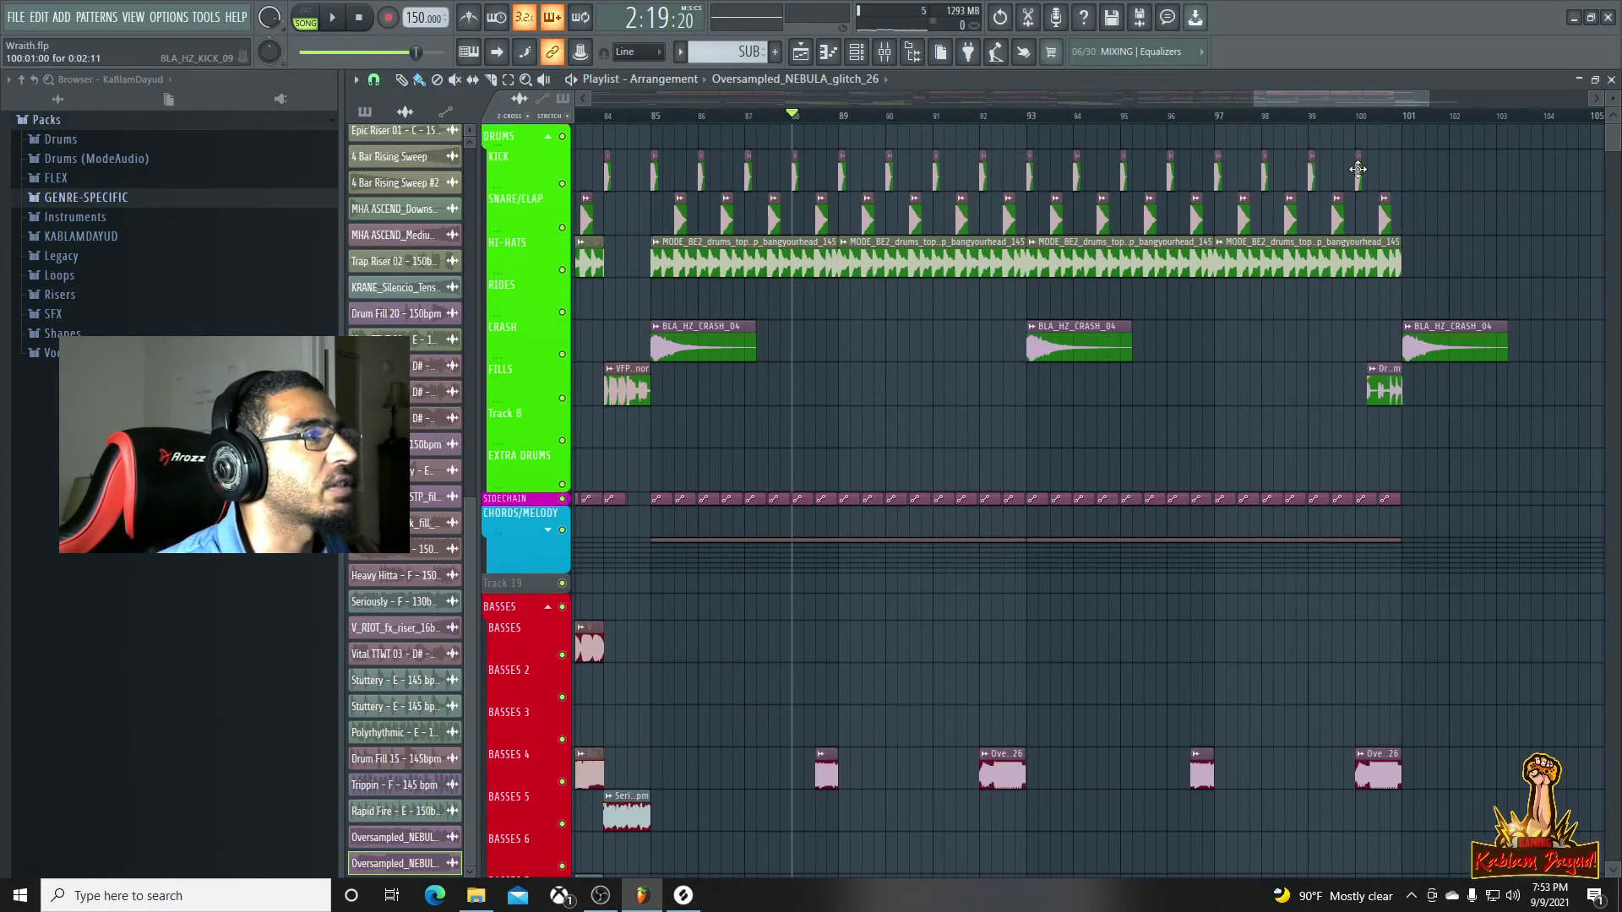
click(1357, 119)
key(space)
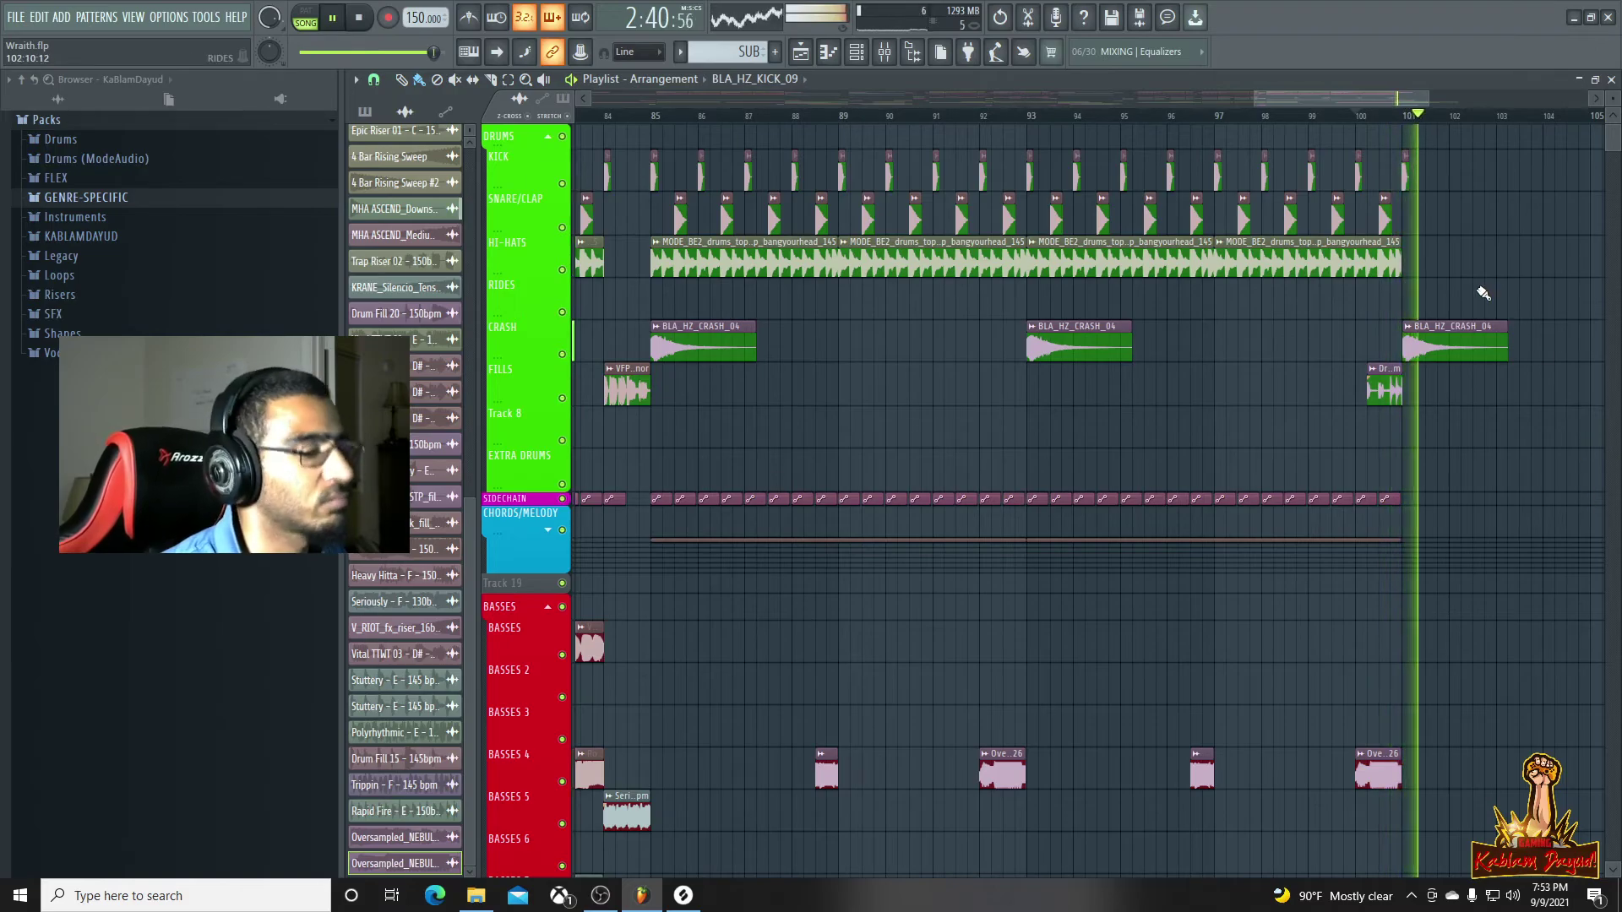
Listen through the song's ending and review all track groups across the whole arrangement
scroll(1509, 245, down, 5)
scroll(1509, 245, down, 8)
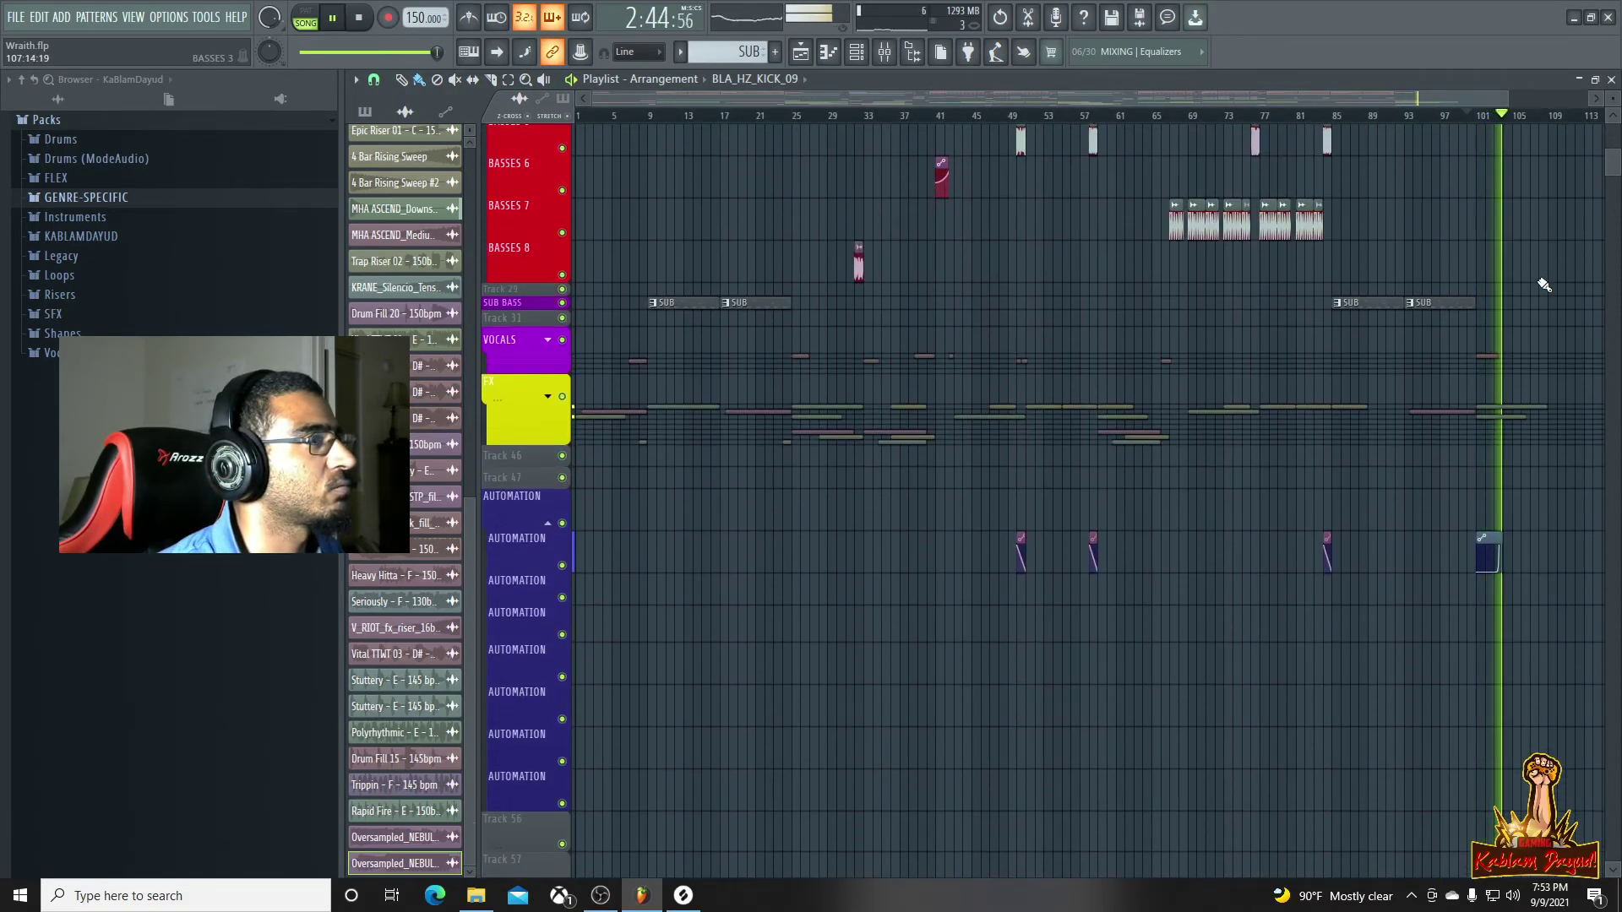
scroll(1544, 285, down, 2)
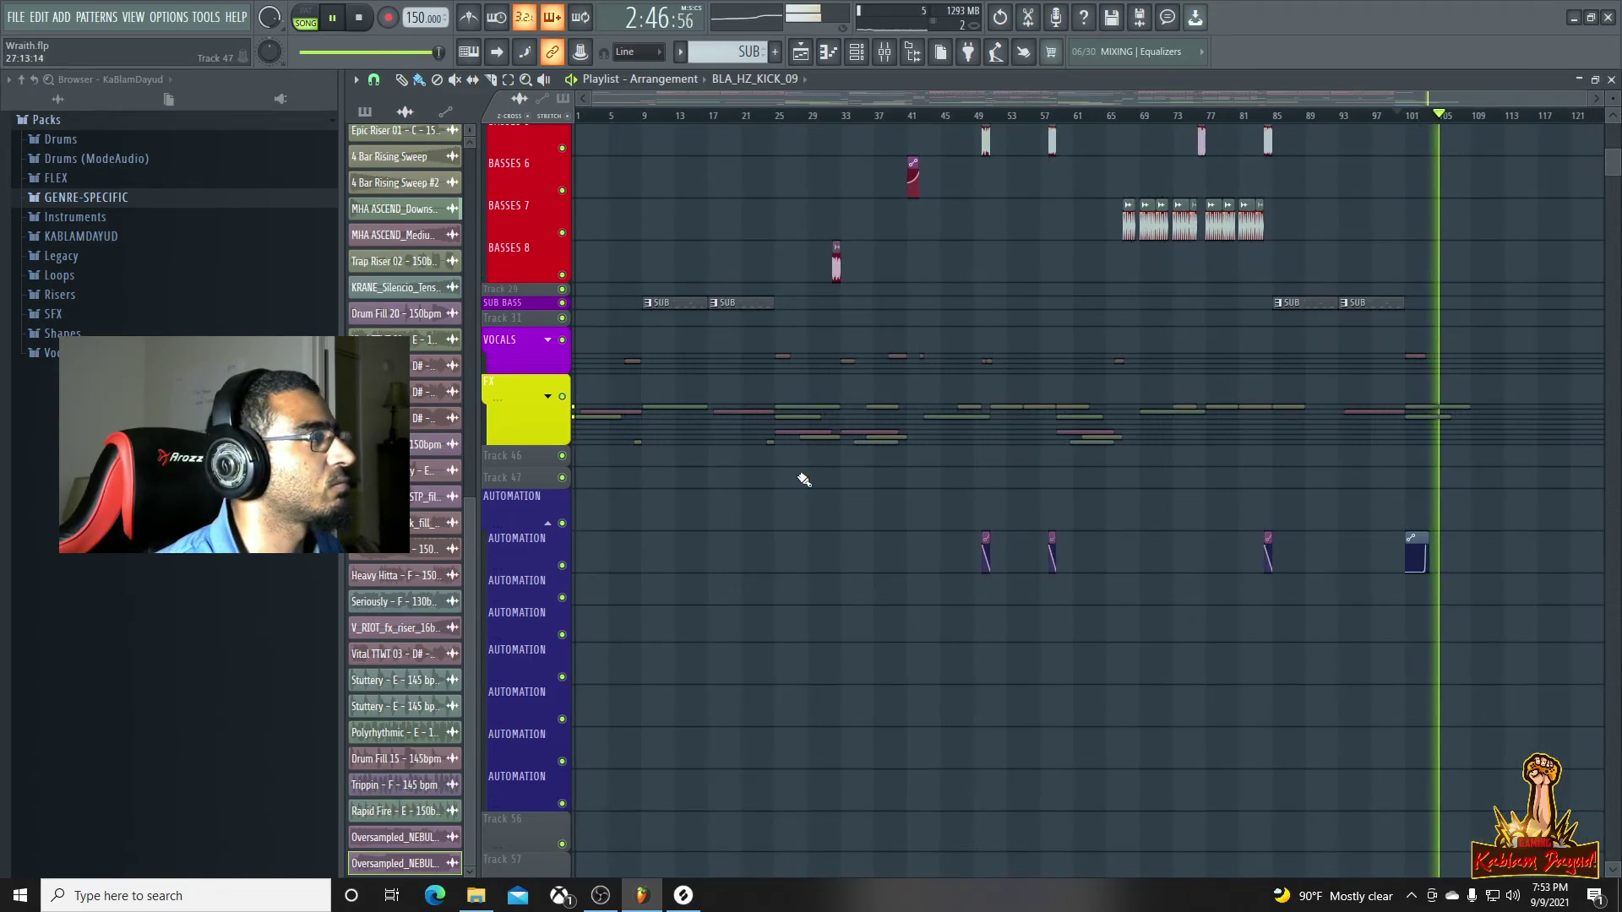
scroll(857, 601, up, 8)
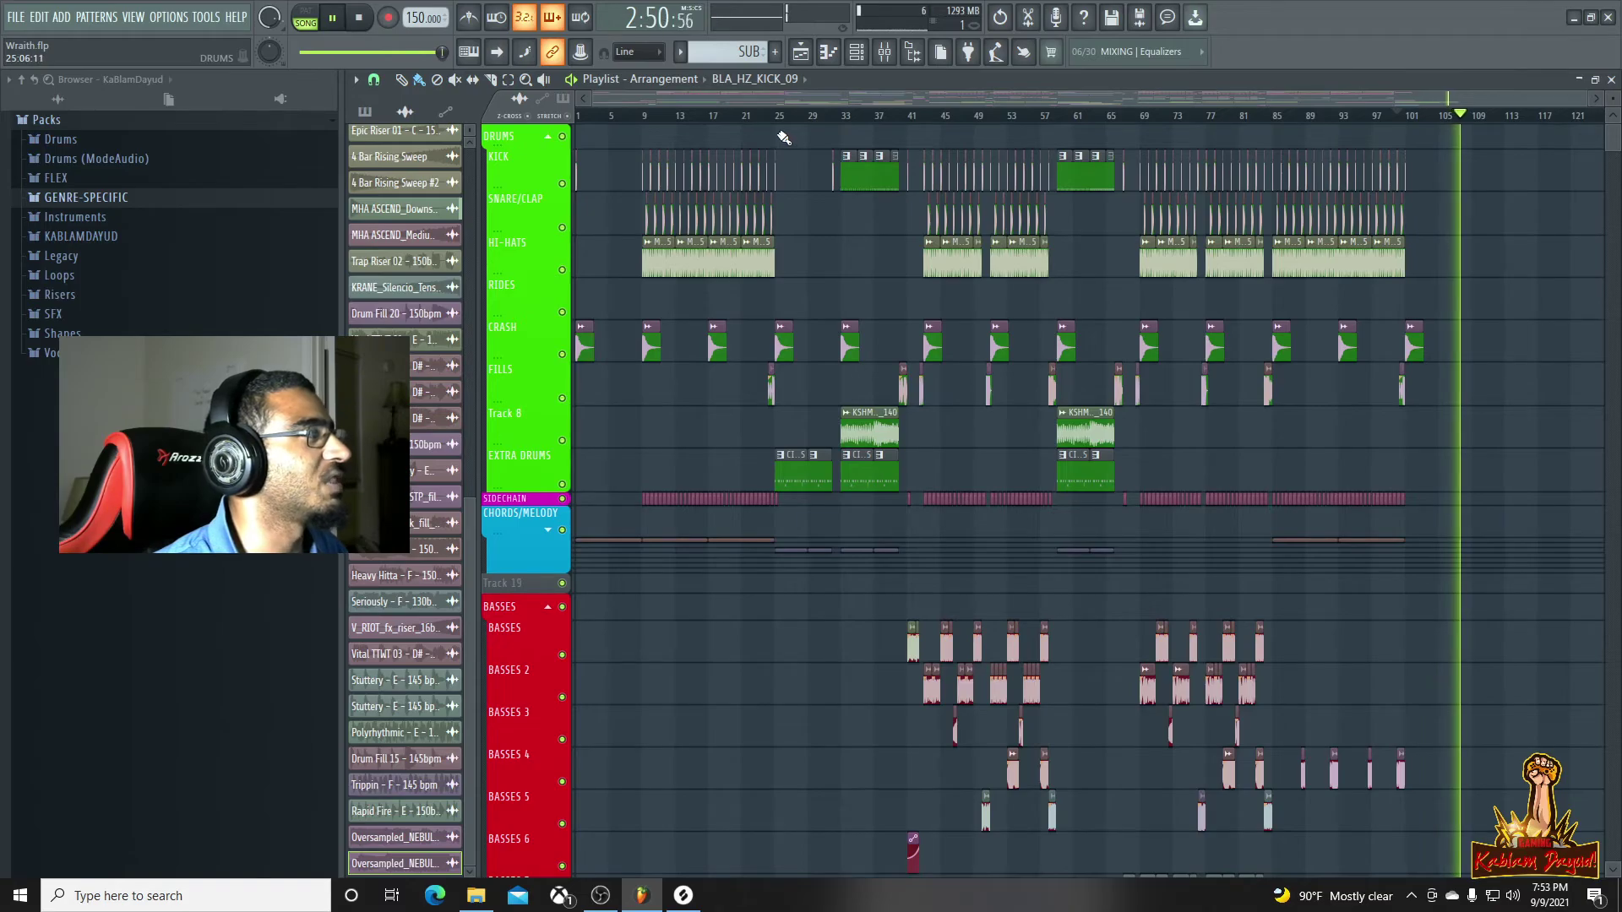
key(space)
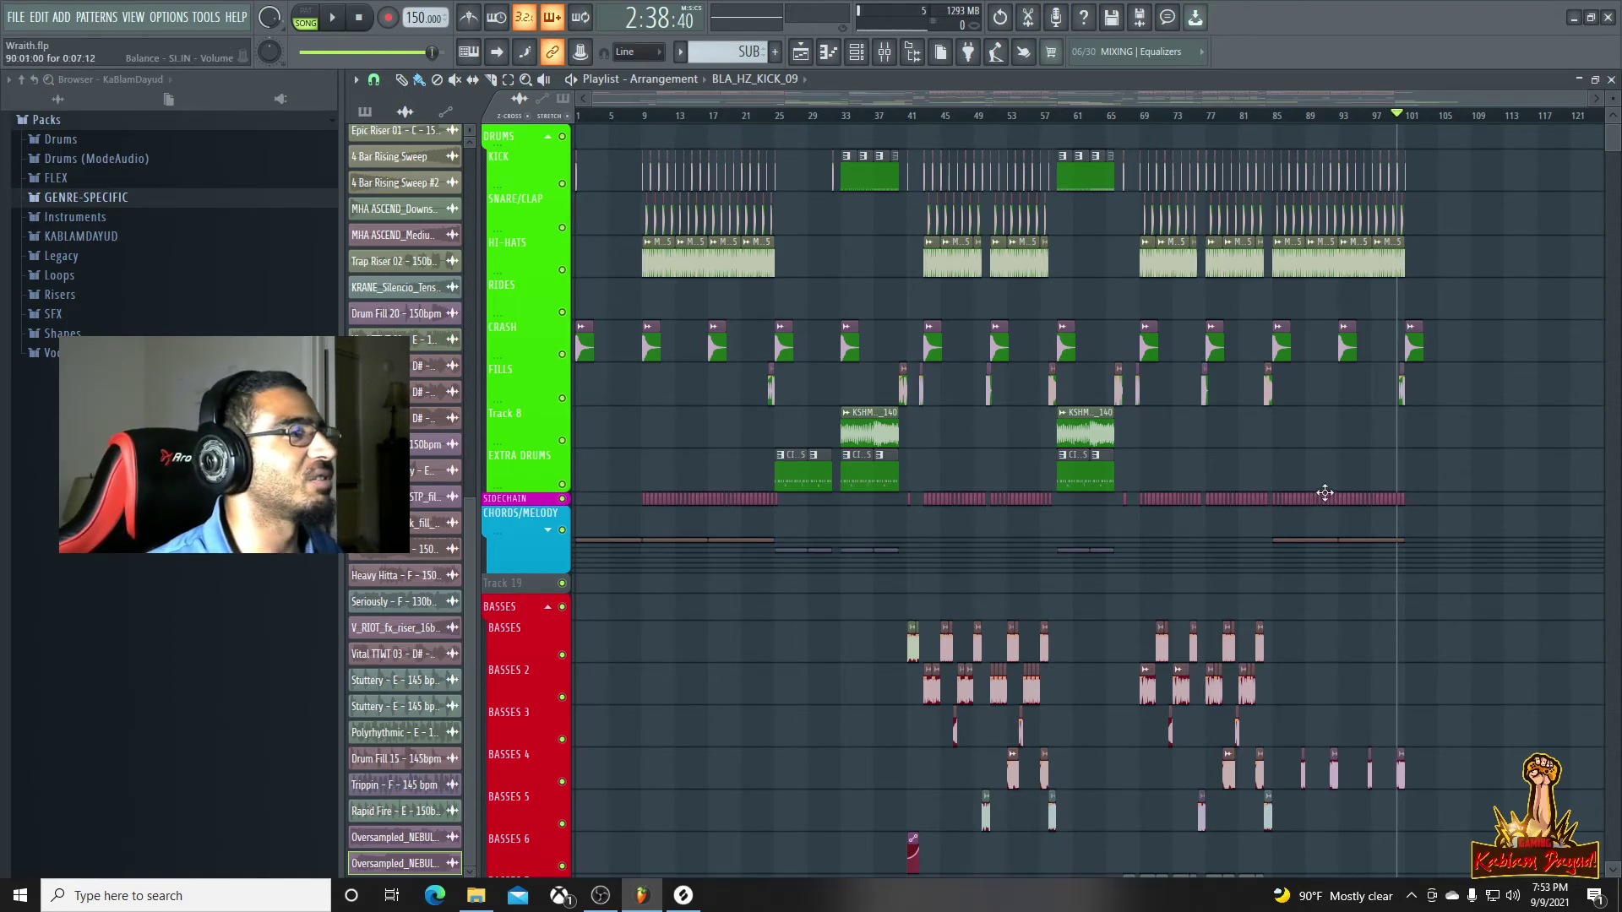
scroll(1156, 511, up, 5)
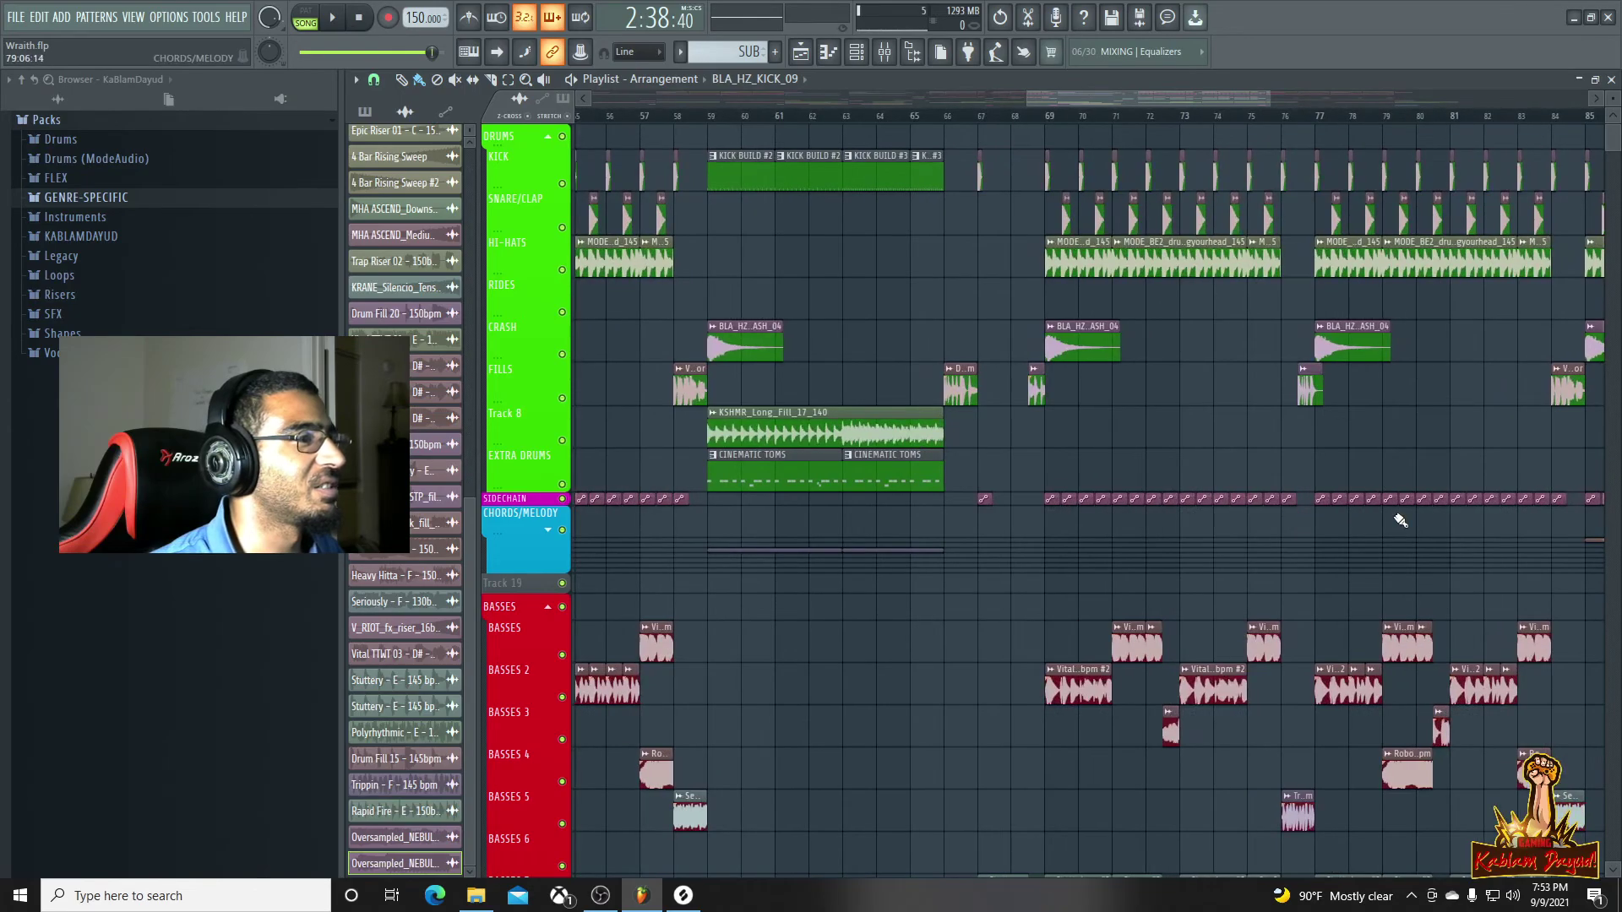
scroll(1403, 519, down, 4)
scroll(1410, 525, down, 10)
scroll(1409, 518, down, 2)
scroll(1462, 510, up, 8)
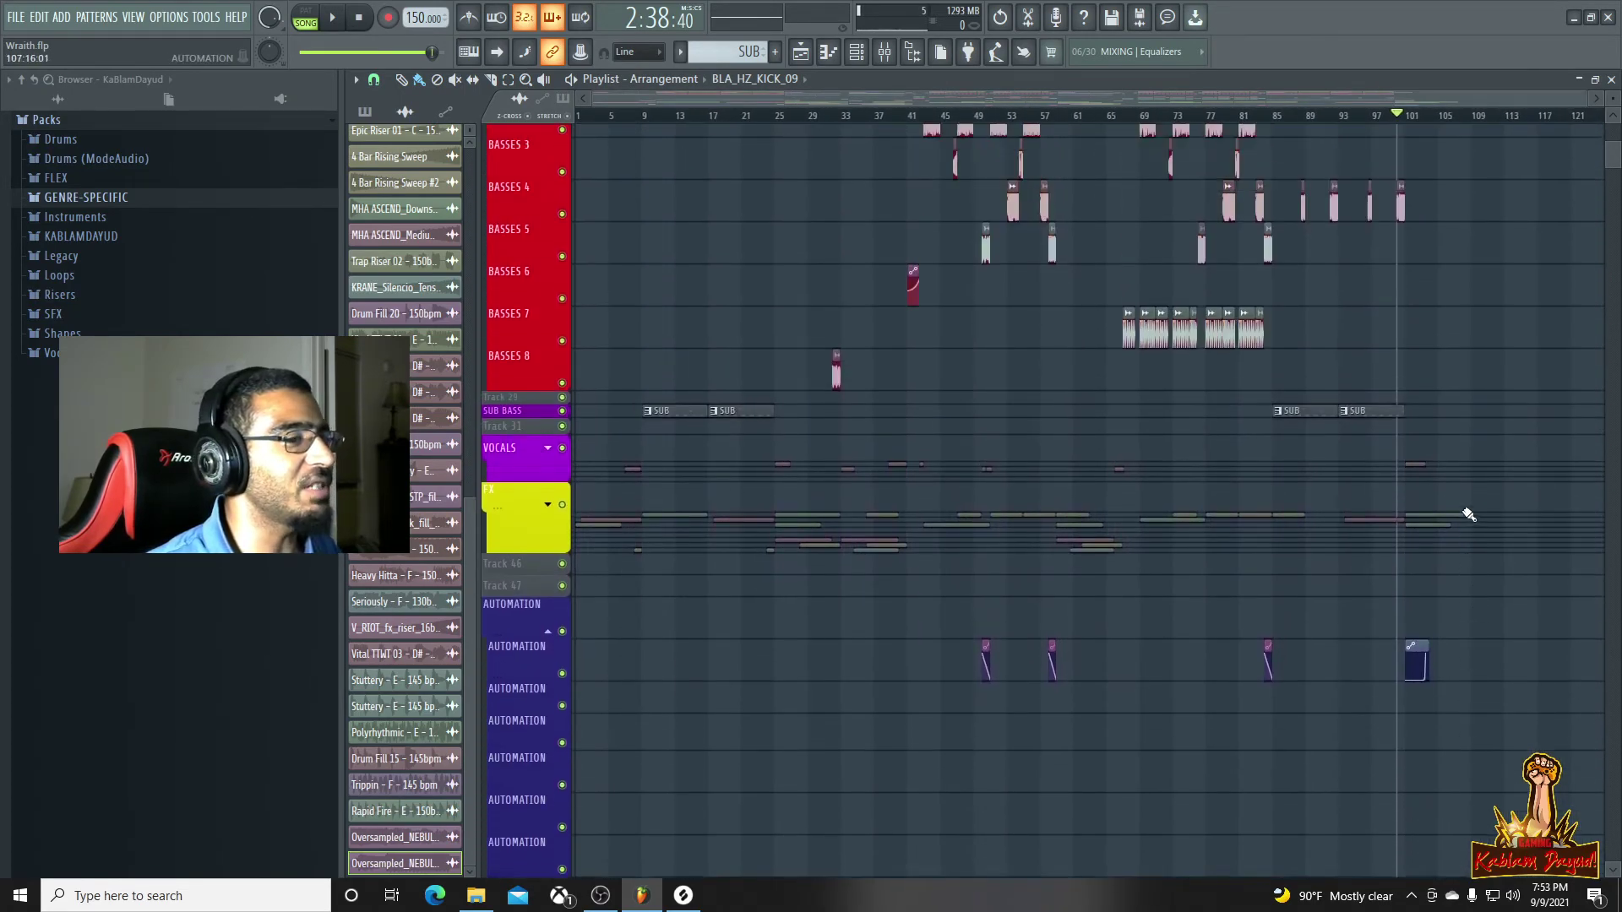
Move the automation clip at about bar 41 from BASSES 6 to the first AUTOMATION track and play the ending
click(549, 354)
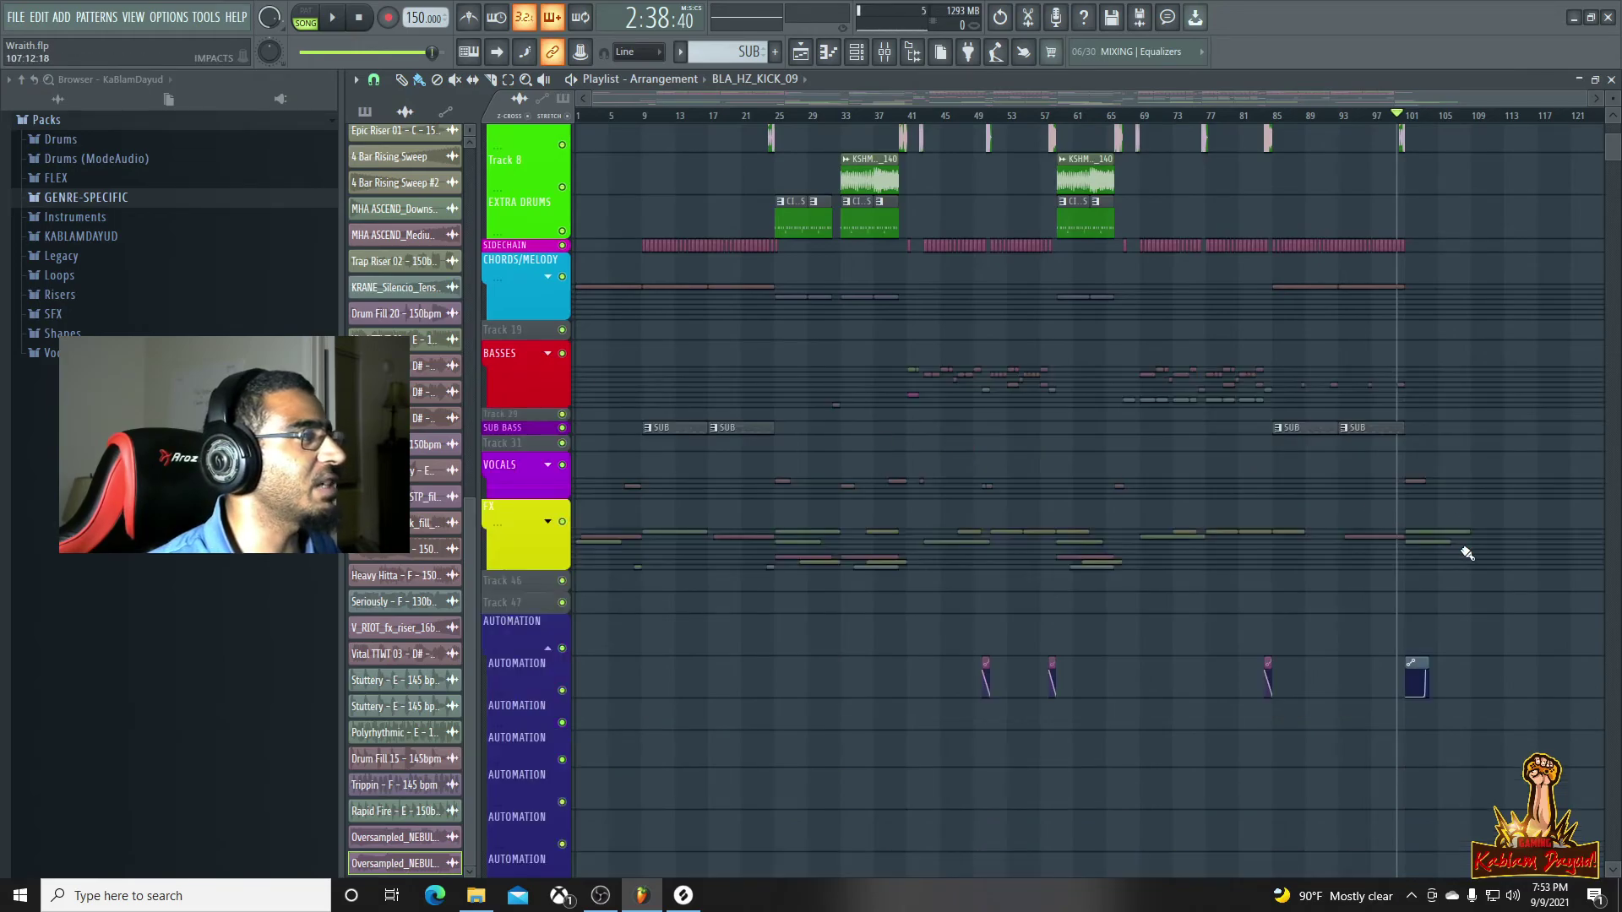
click(547, 358)
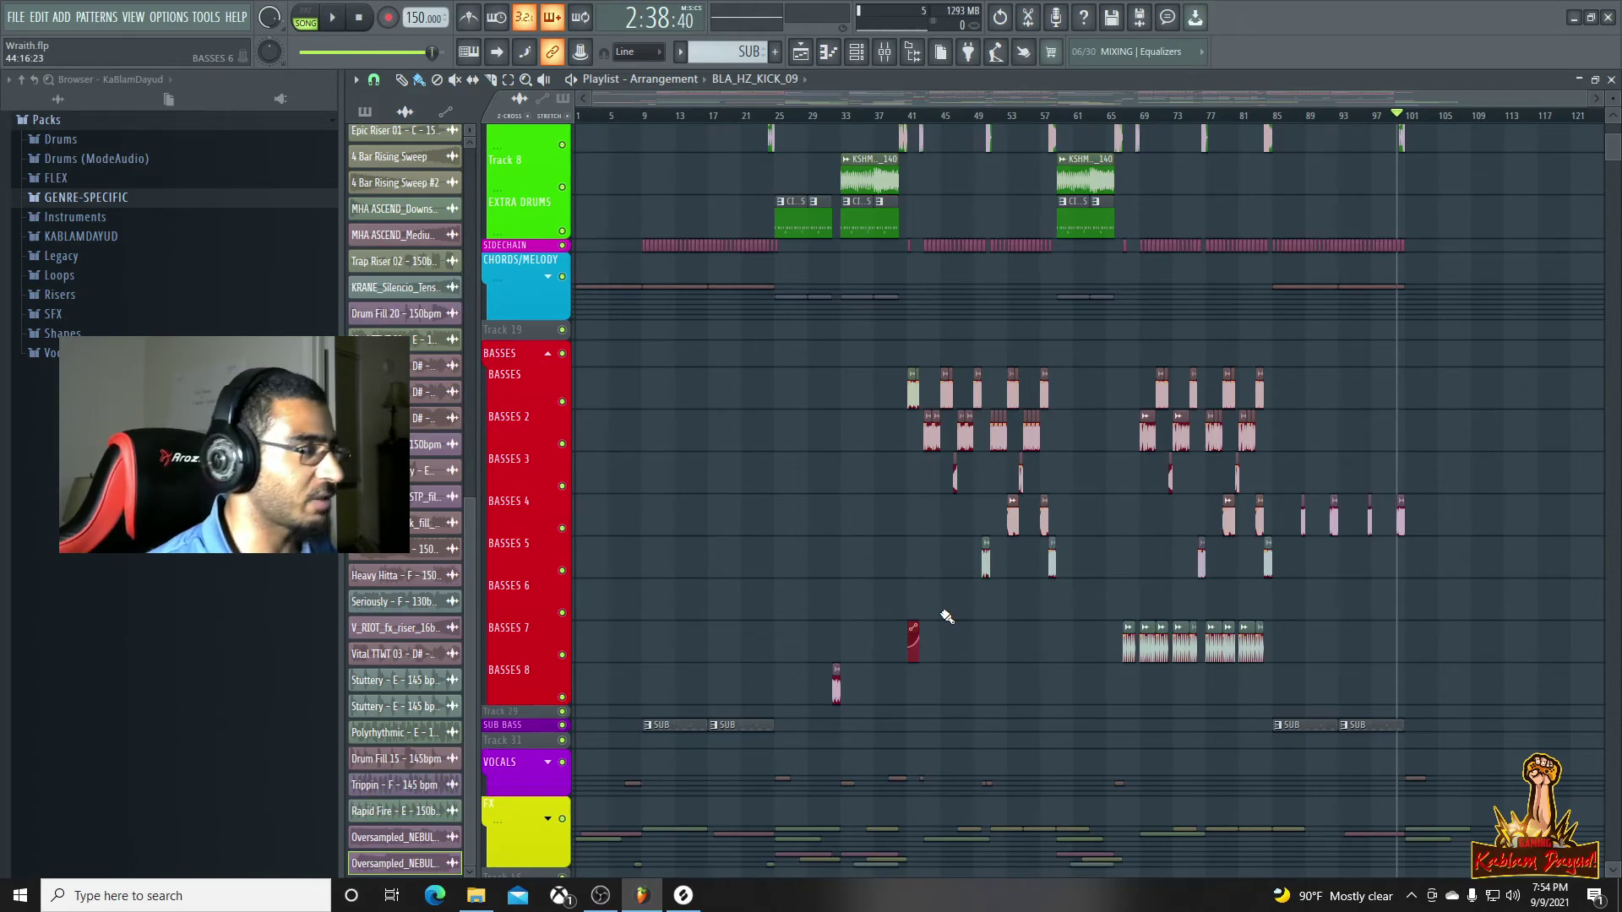
scroll(947, 618, down, 10)
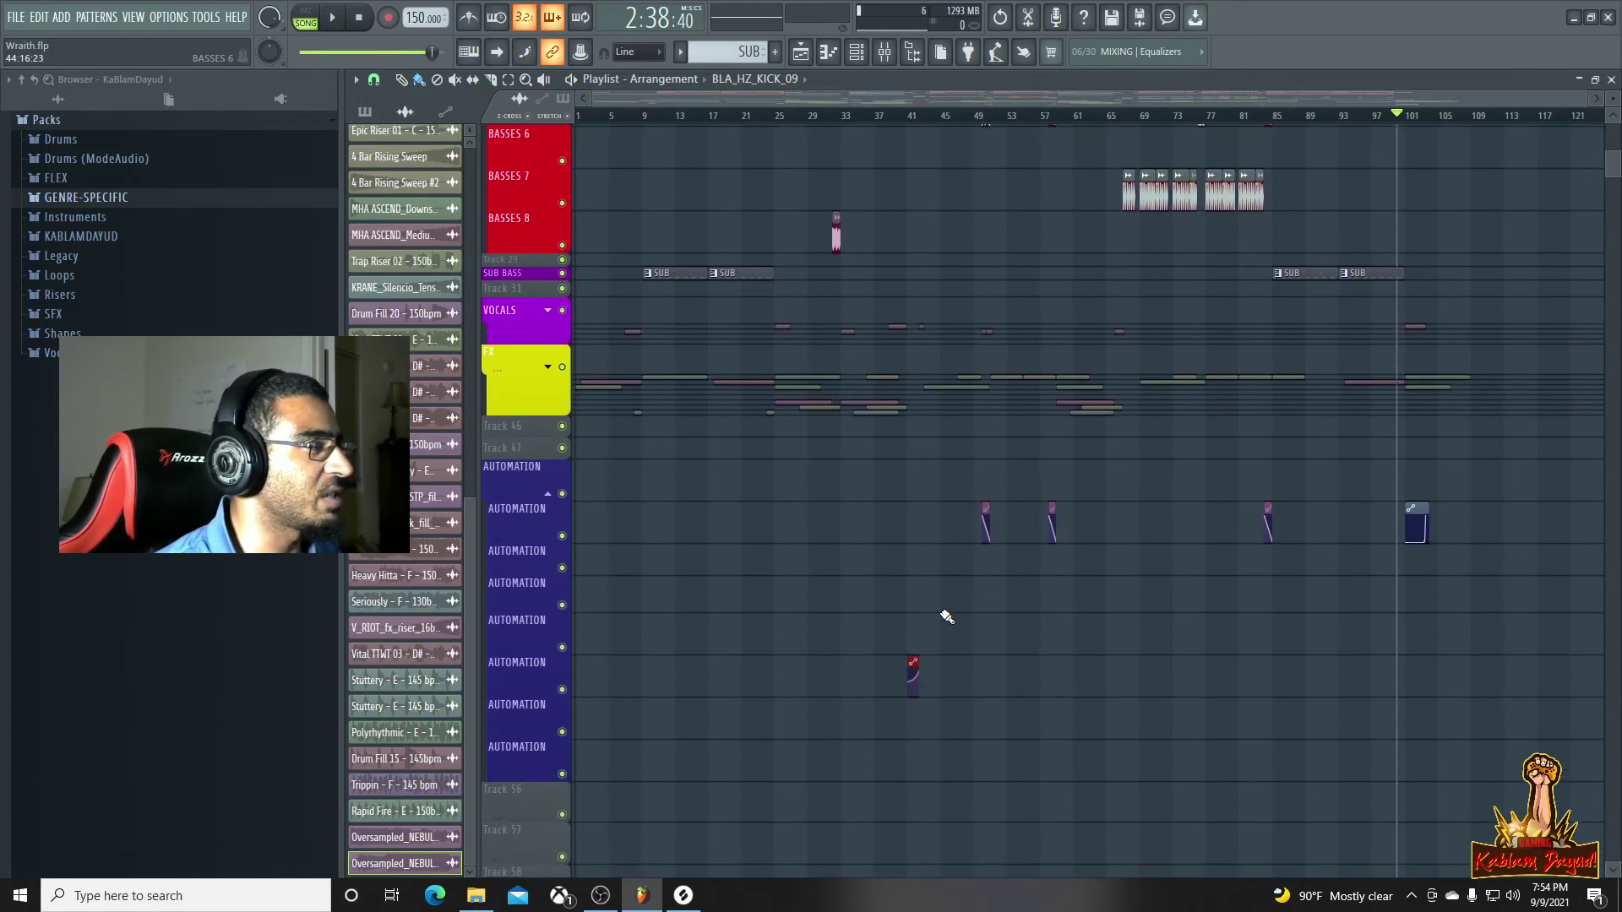
key(space)
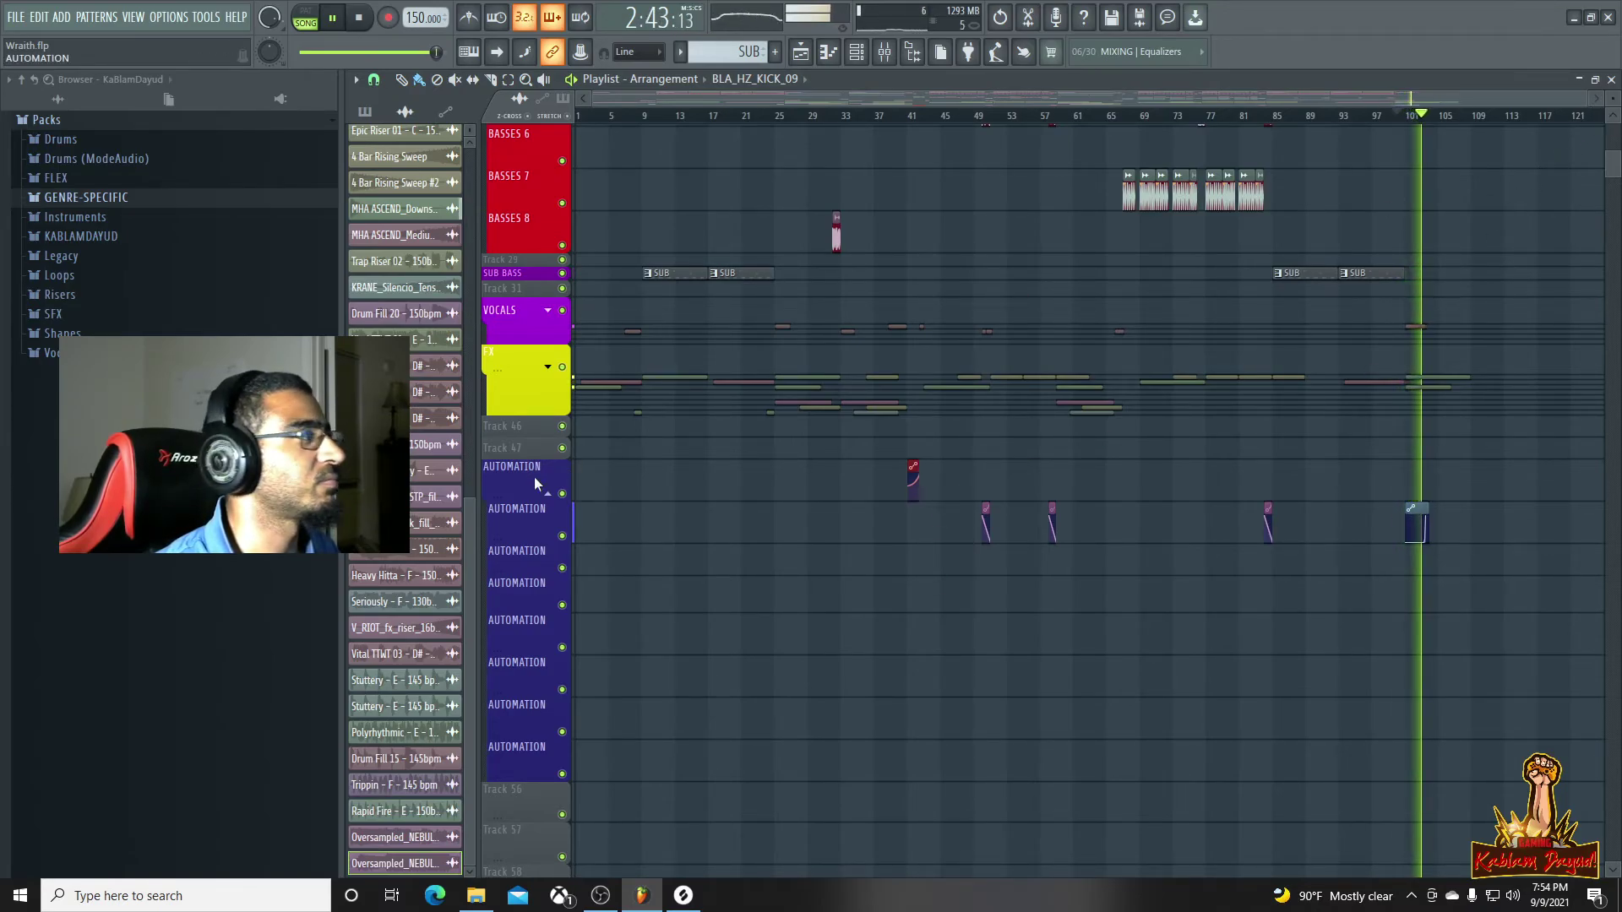
Collapse the AUTOMATION, BASSES and DRUMS track groups and stop playback
click(547, 494)
scroll(549, 439, up, 10)
click(546, 348)
scroll(537, 418, up, 5)
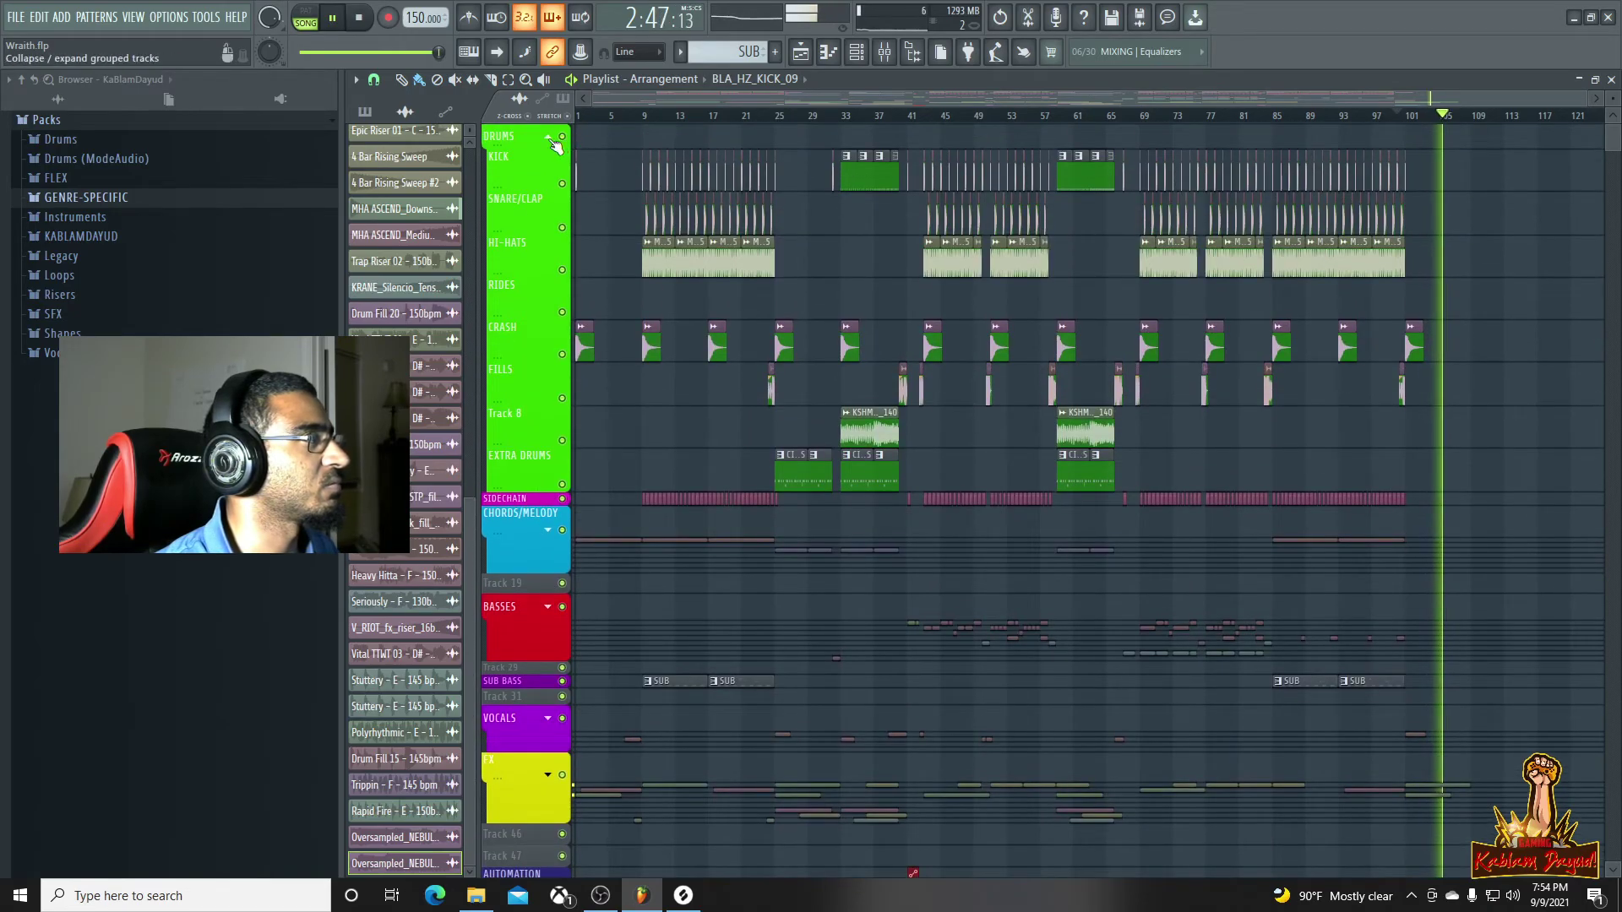
click(547, 437)
key(space)
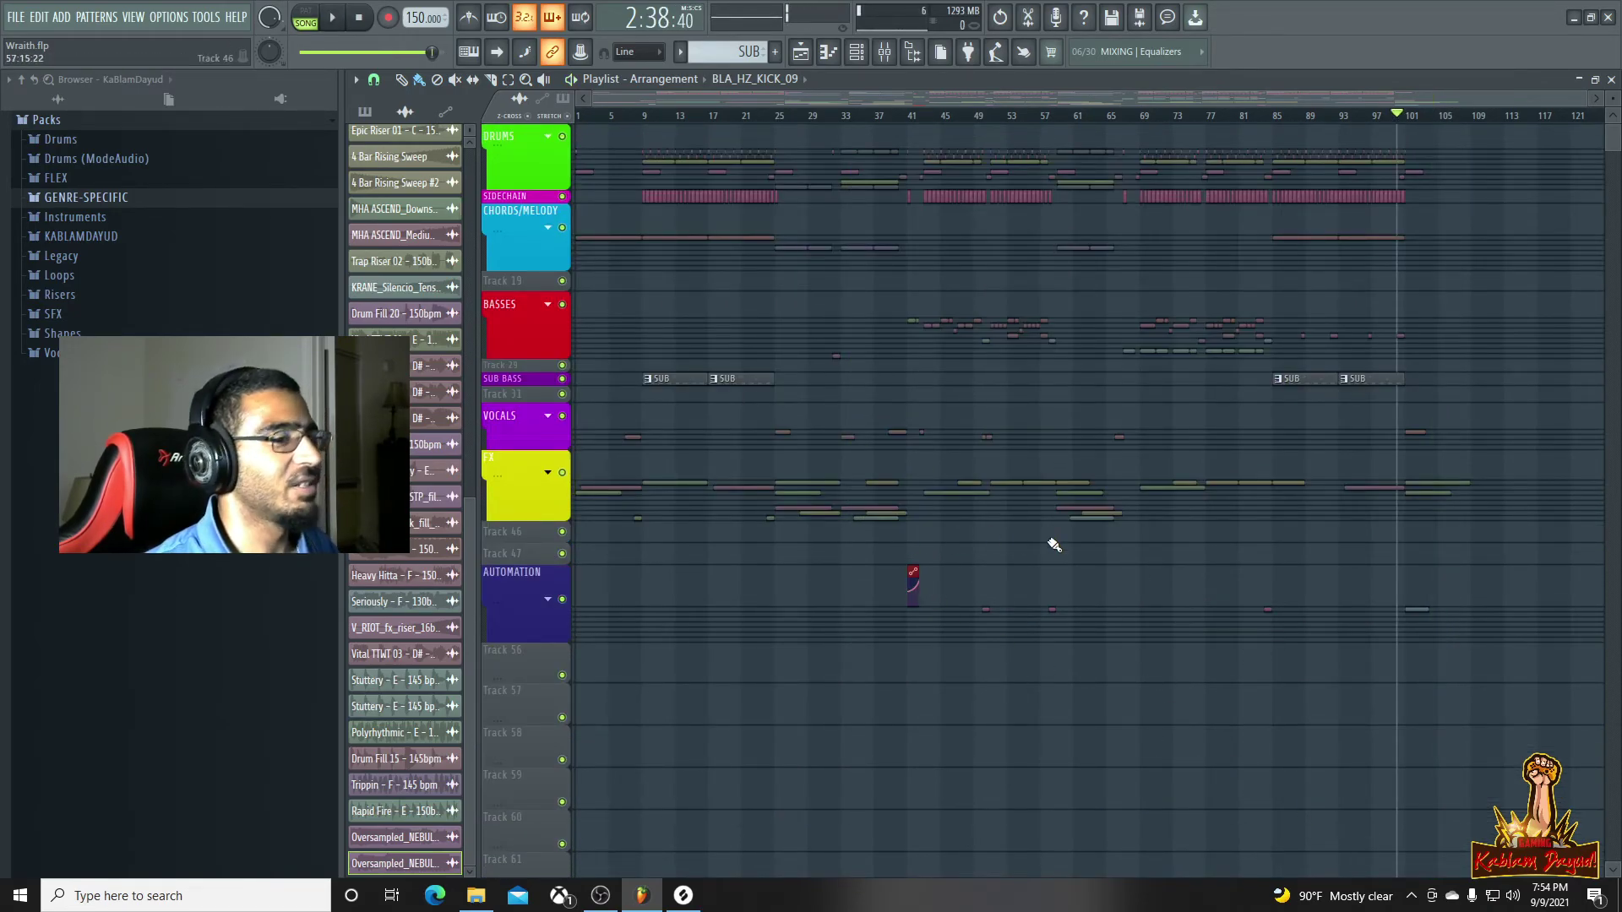
Move the automation clips at bars 41 and 101 to lower tracks within the AUTOMATION group, showing the full arrangement
drag(1588, 105, 1461, 103)
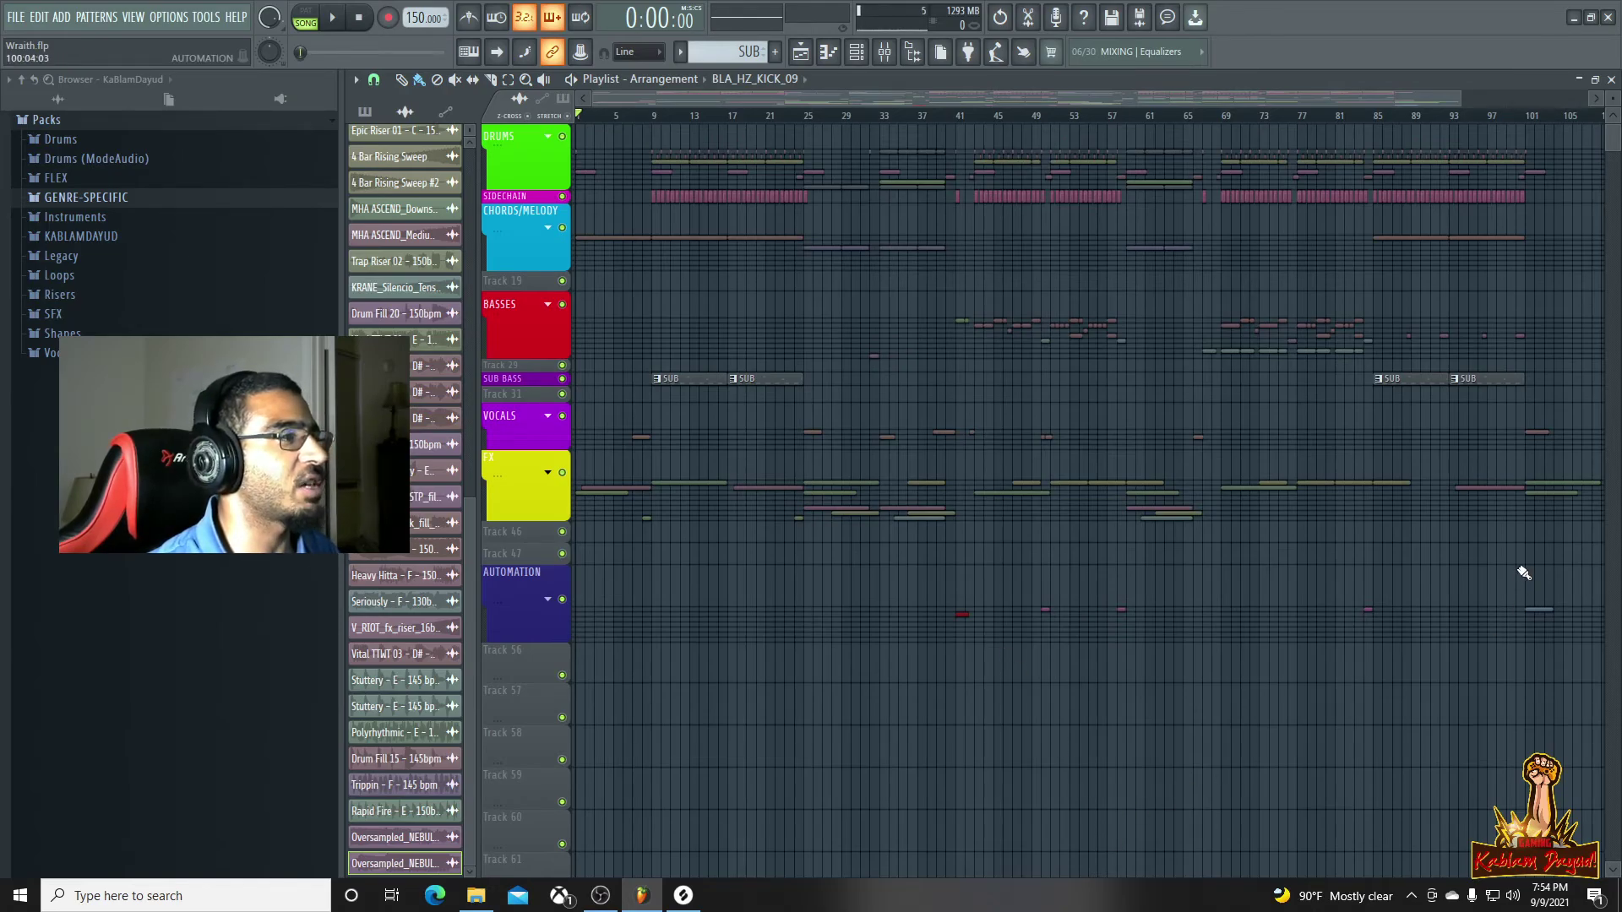
scroll(1539, 625, down, 2)
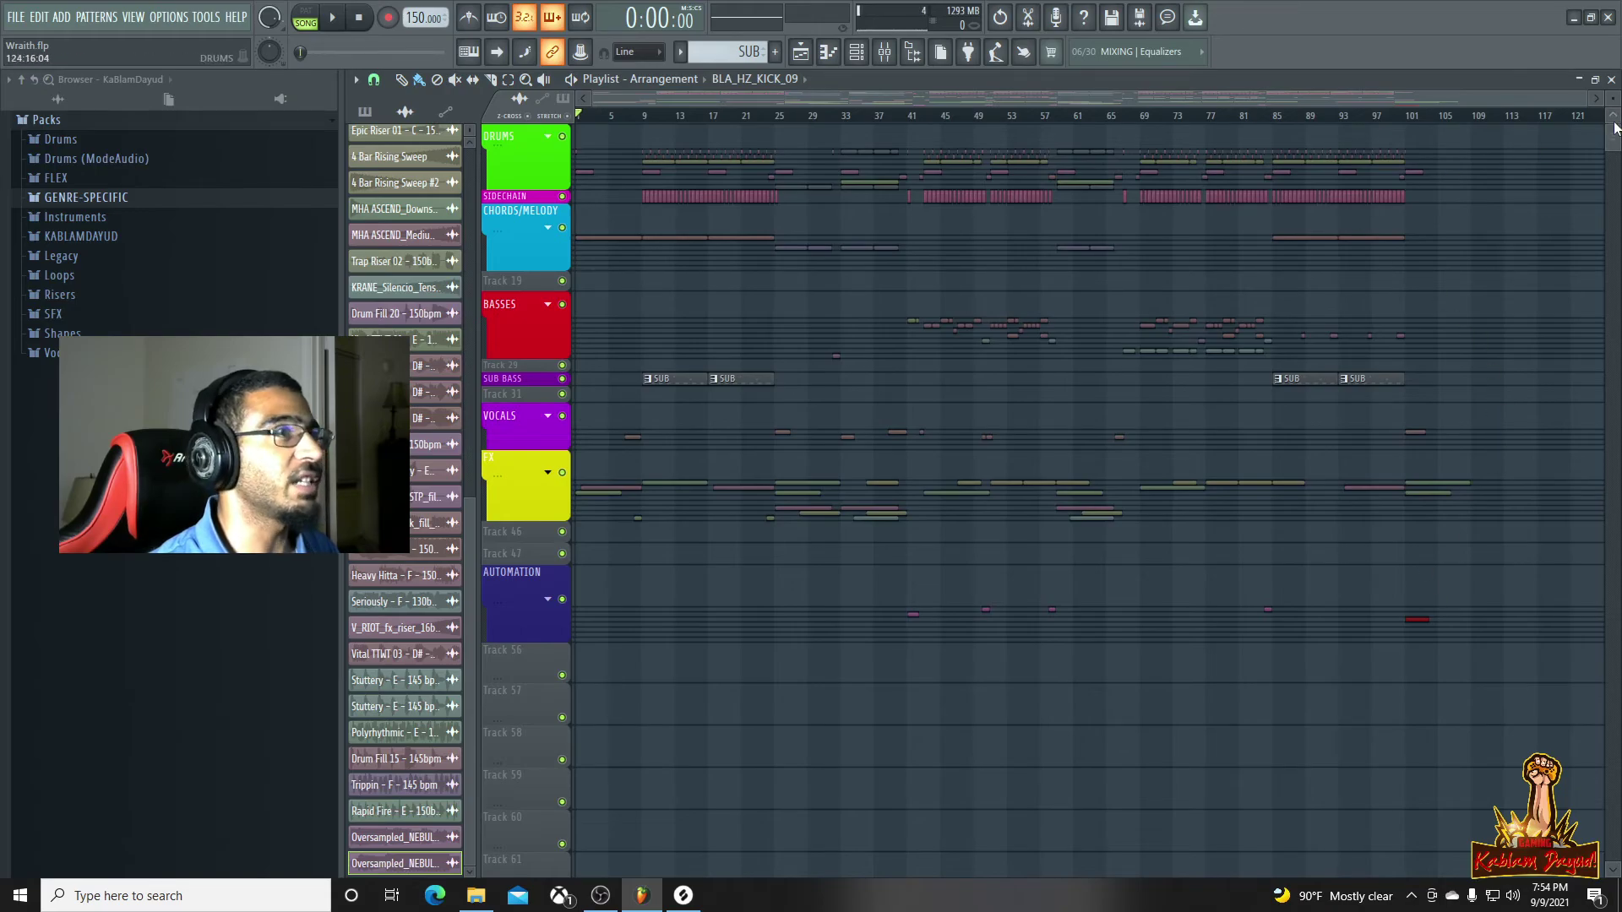
drag(1583, 101, 1464, 102)
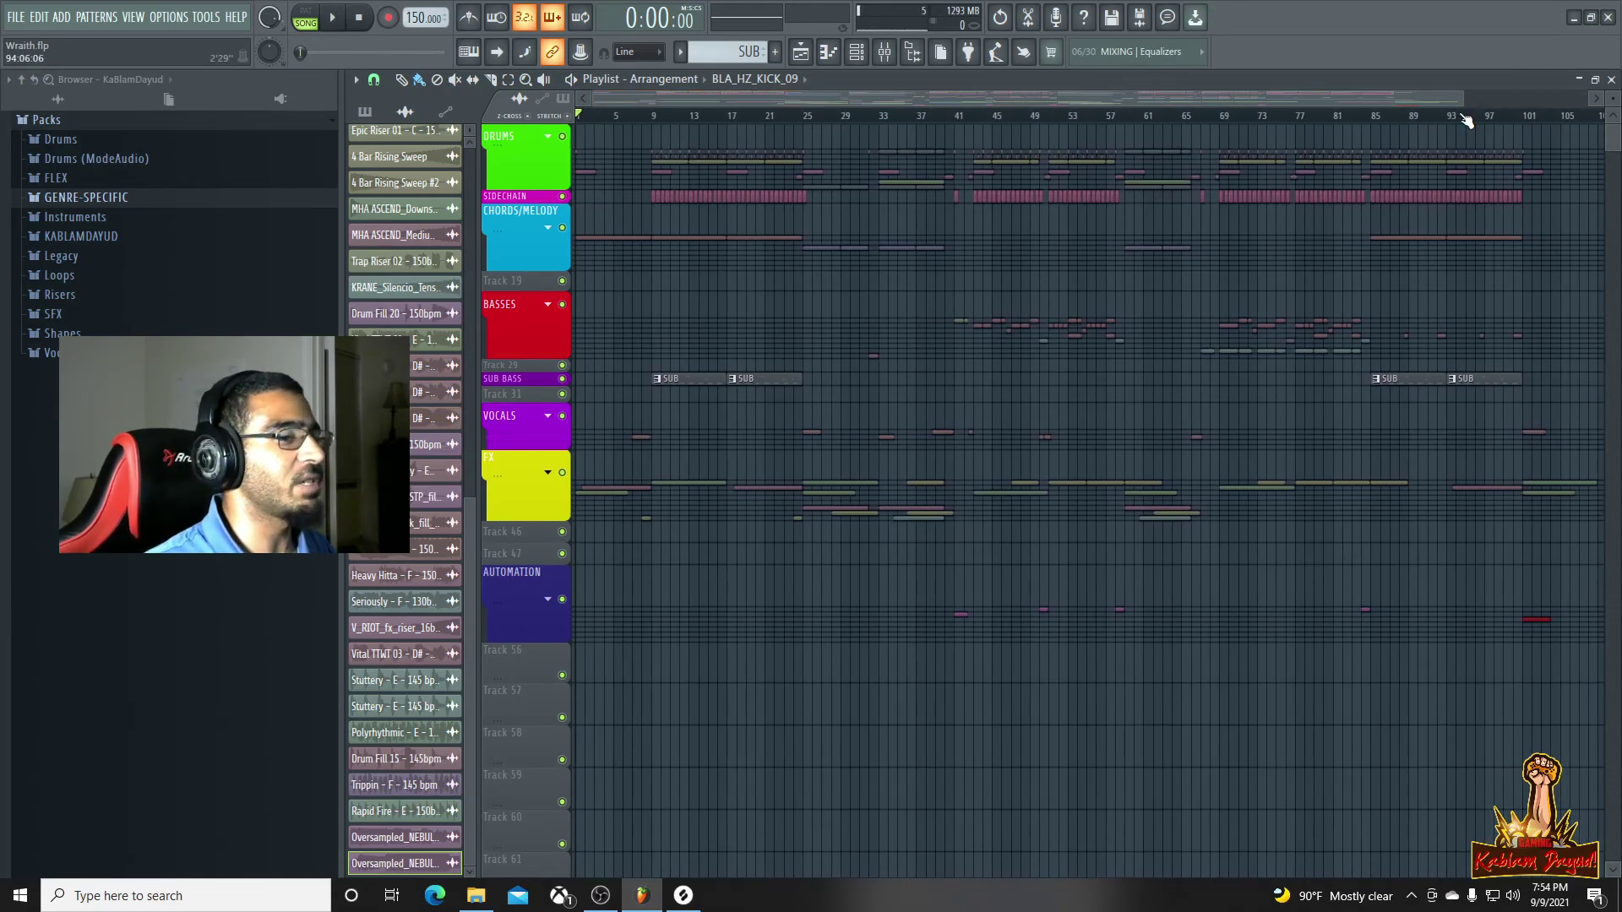
Play the song from the start, lower the volume of DRUMS mixer track 28 and stop playback
key(space)
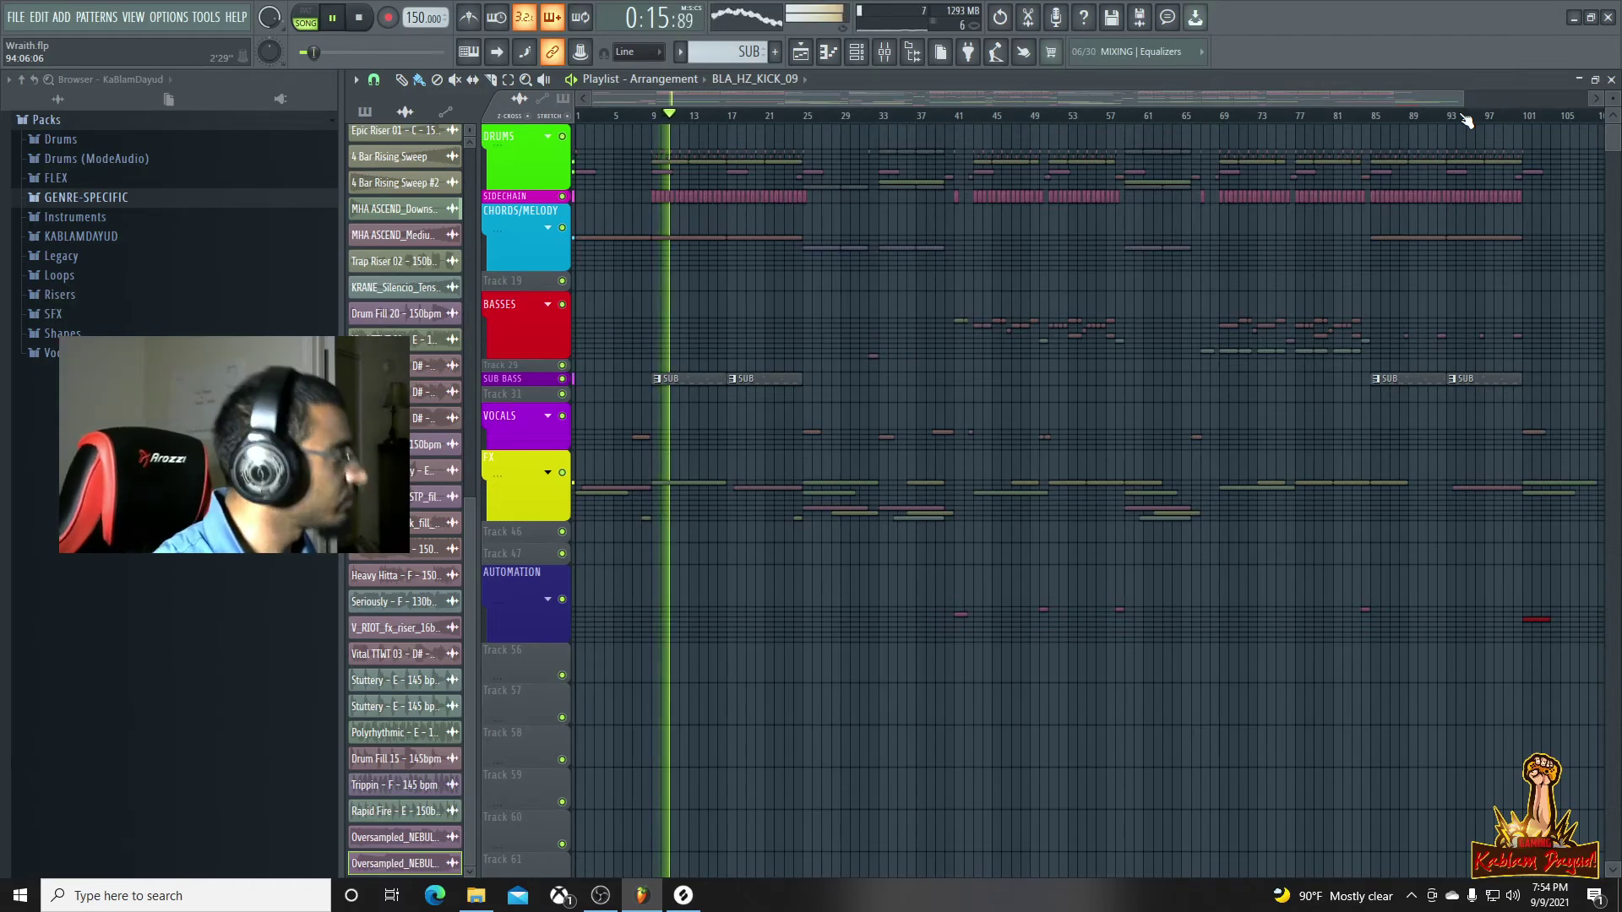
click(886, 53)
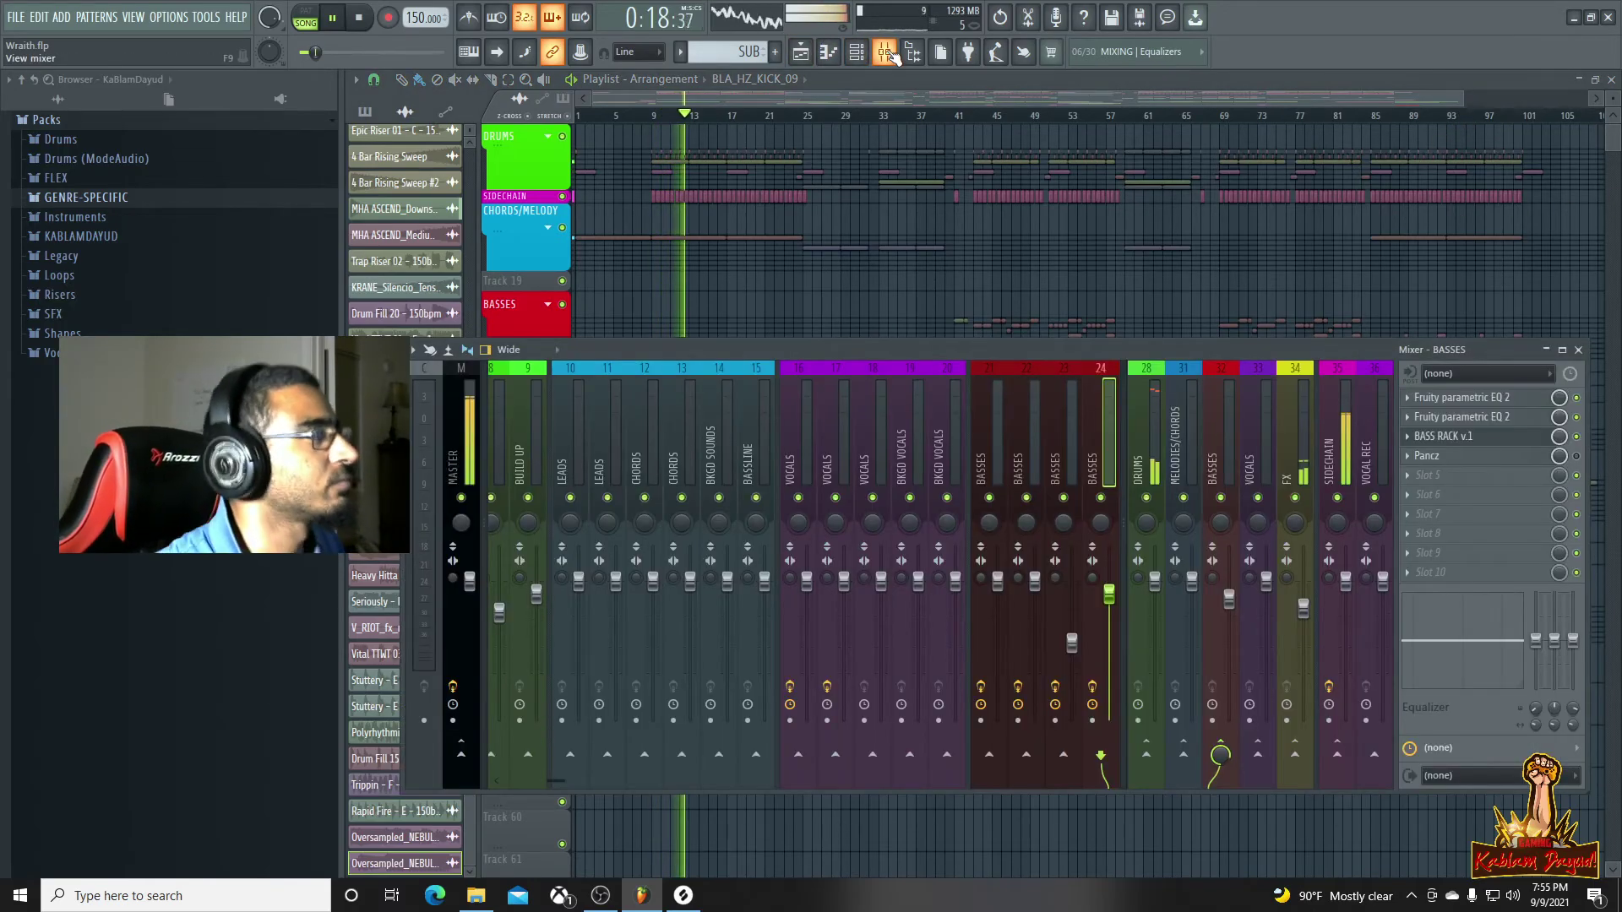
click(1143, 579)
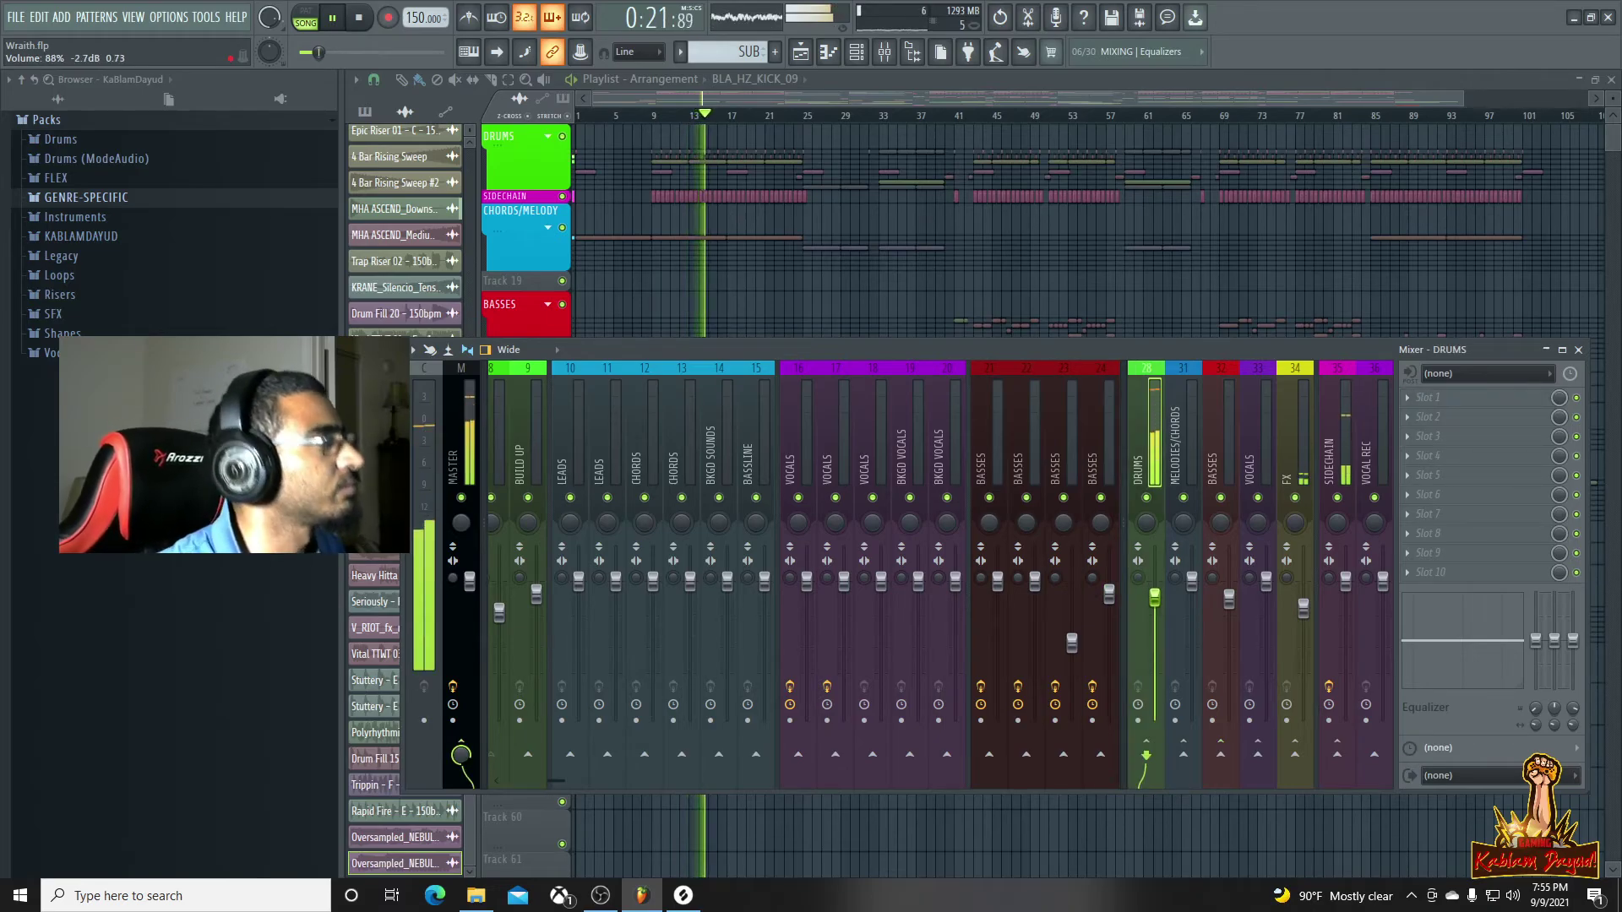
mouse_move(1155, 601)
mouse_down()
mouse_move(1155, 630)
mouse_move(1154, 616)
mouse_up()
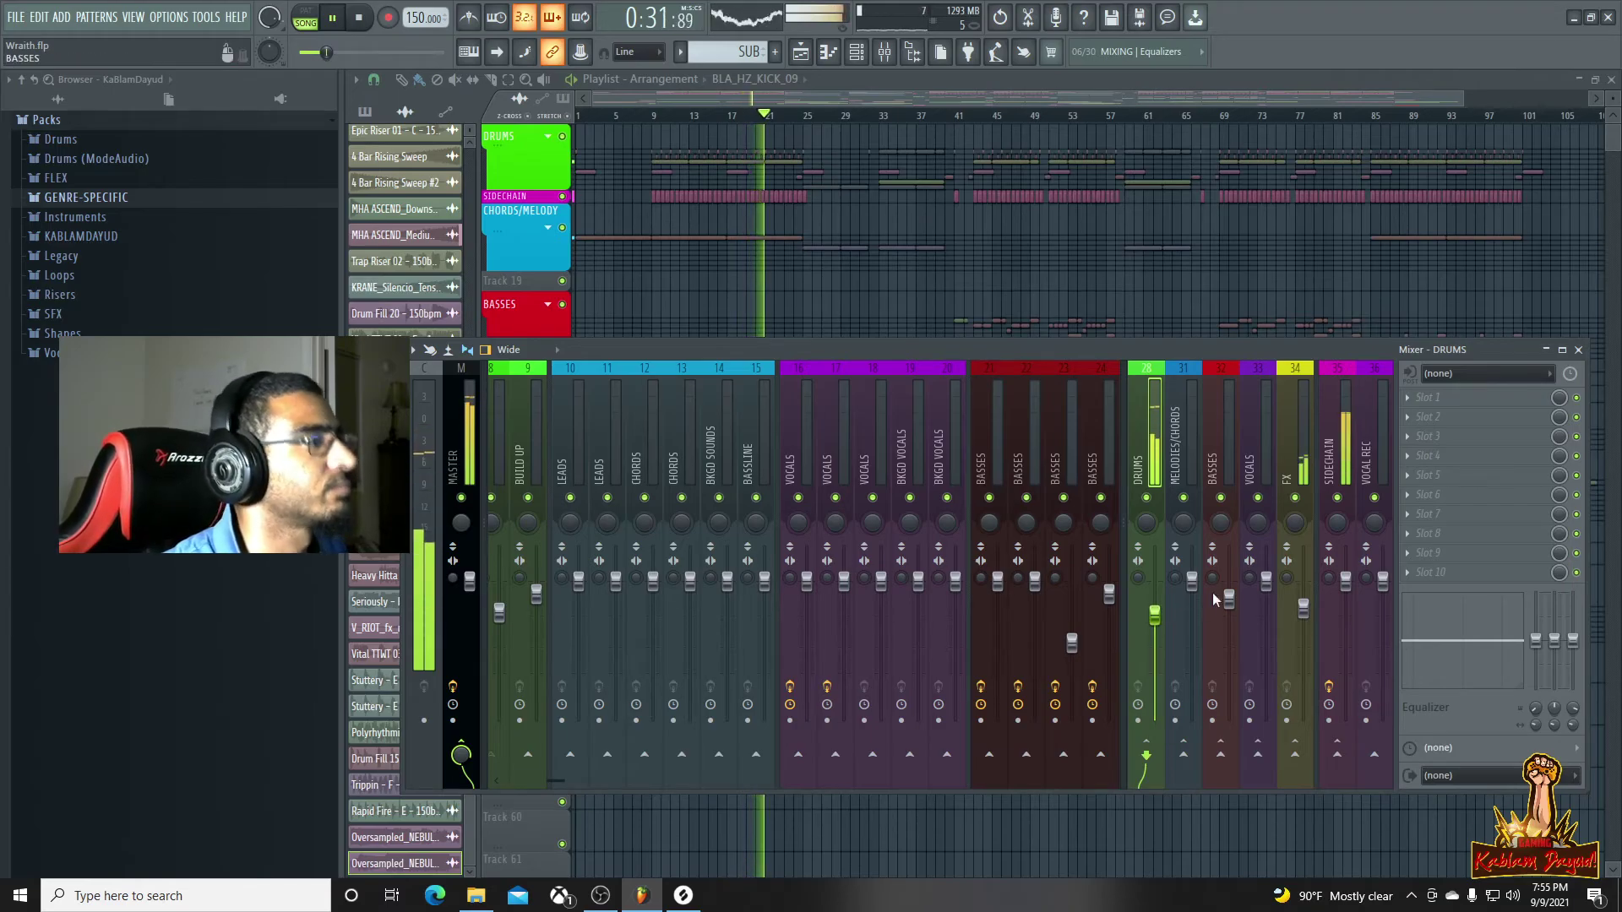
click(899, 98)
key(space)
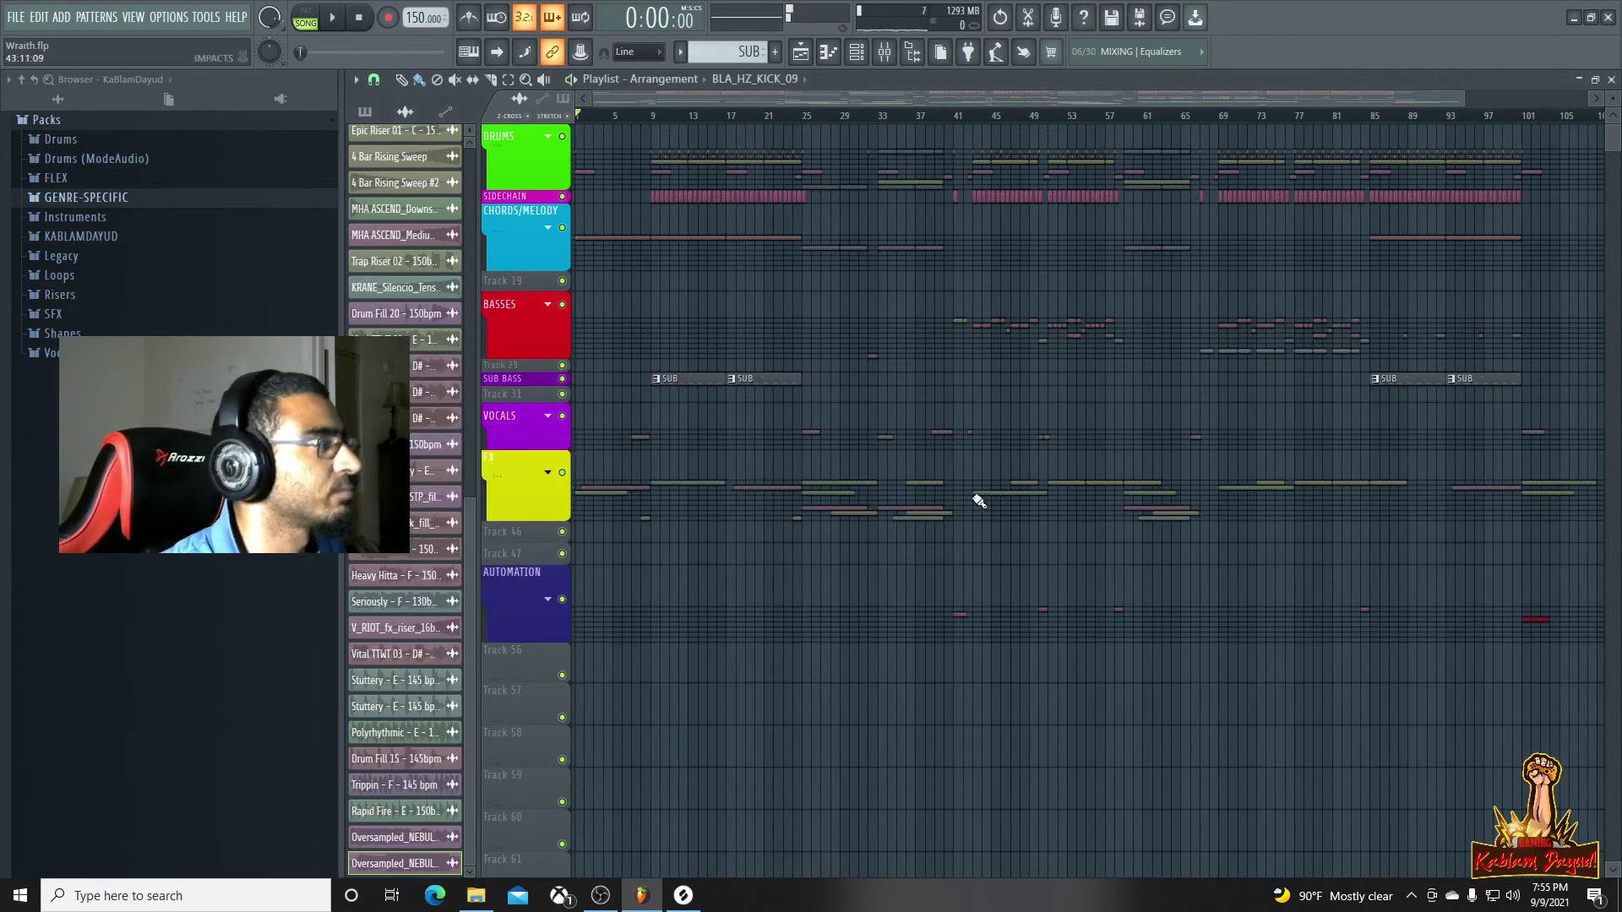
Route KSHMR_Song_Starter_Hip_Hop_Lost_in_Space_150_Fm to CHORDS mixer track 12 and start playback from the beginning
double_click(696, 235)
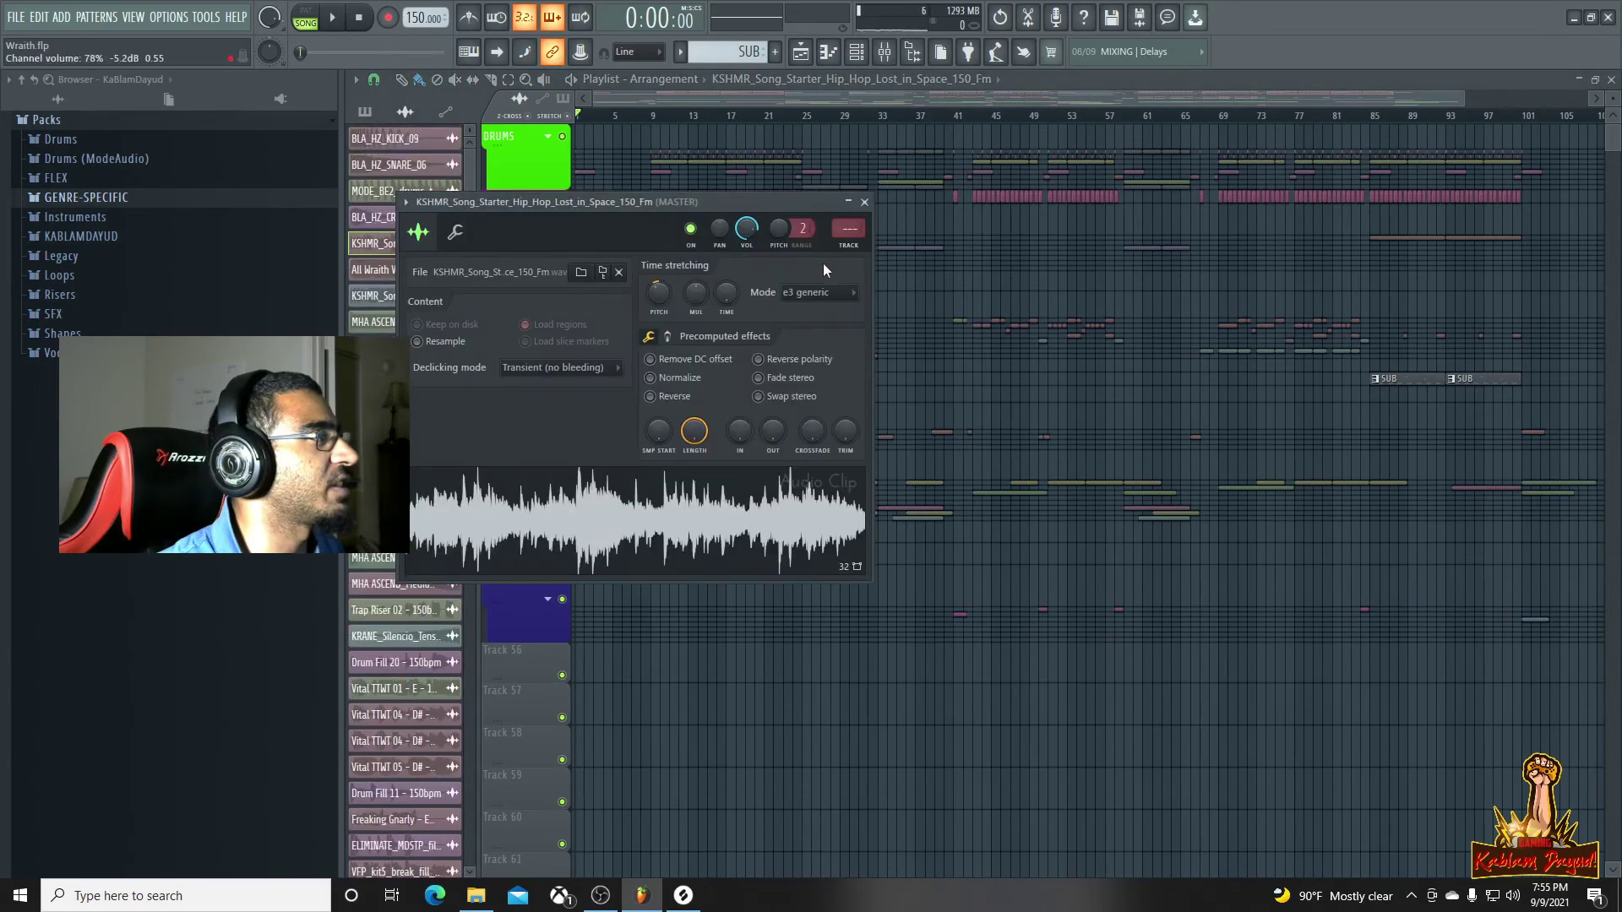
click(883, 54)
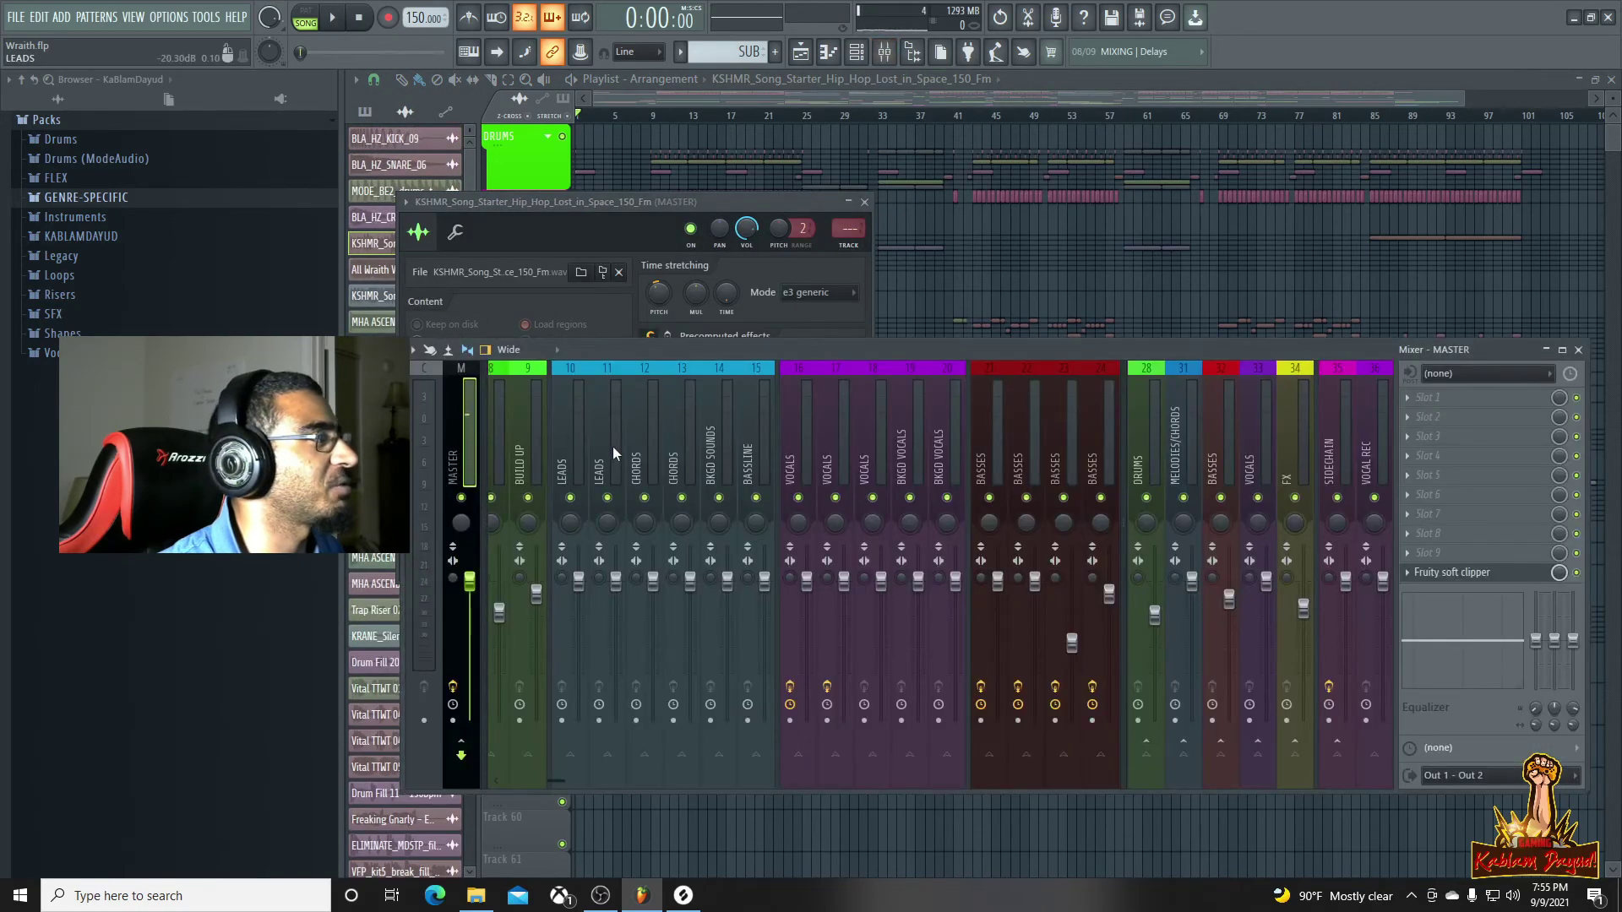
click(642, 473)
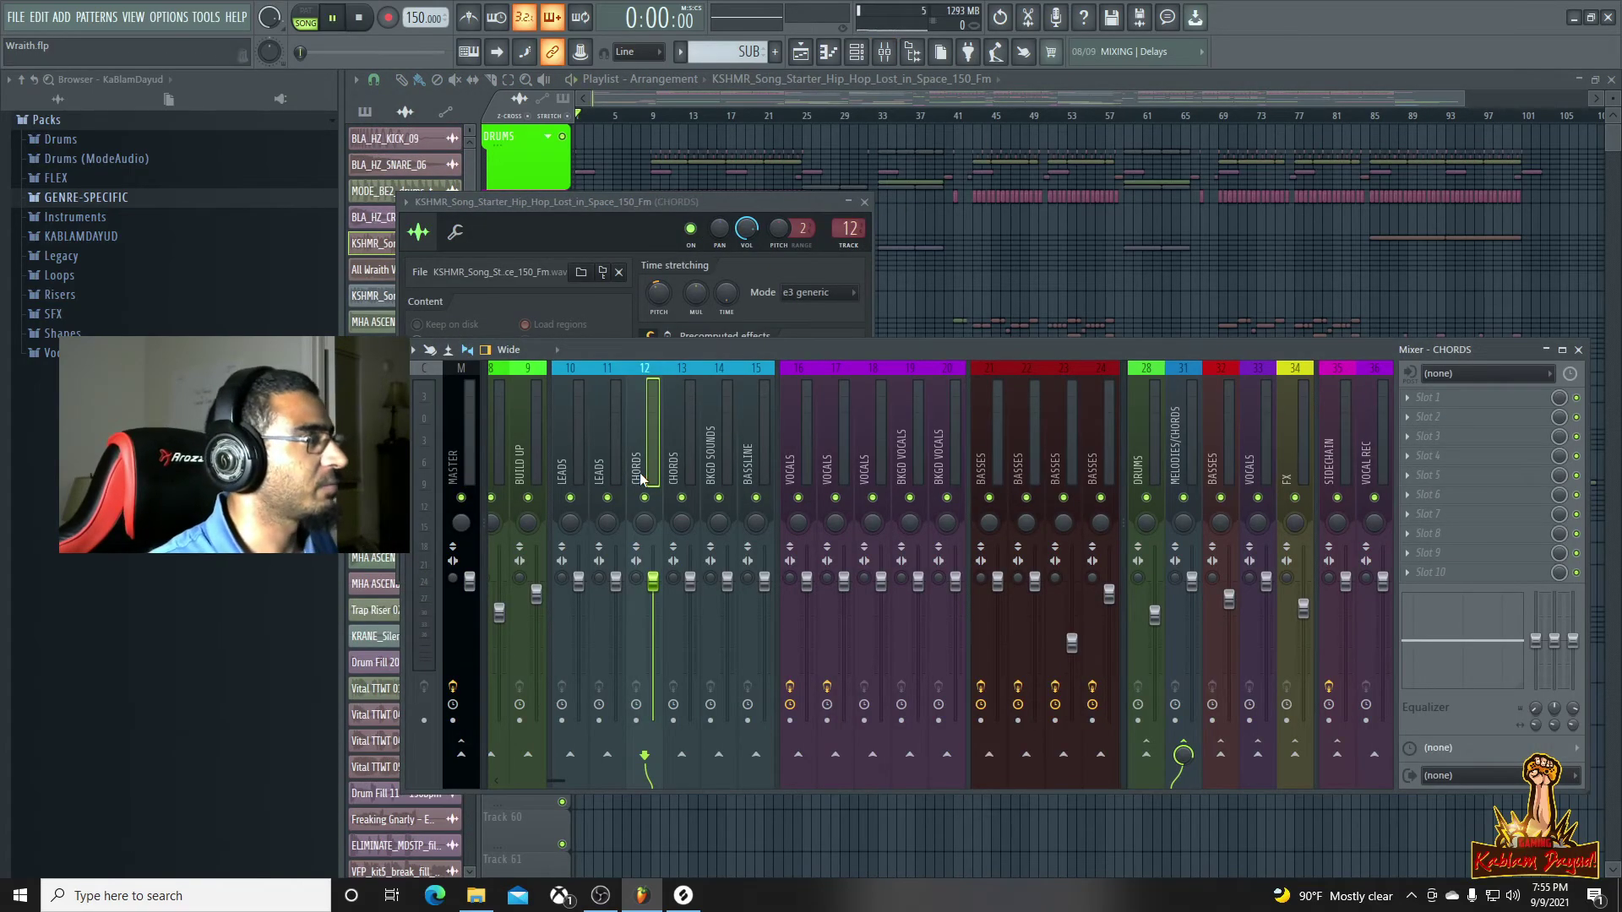
key(space)
click(996, 90)
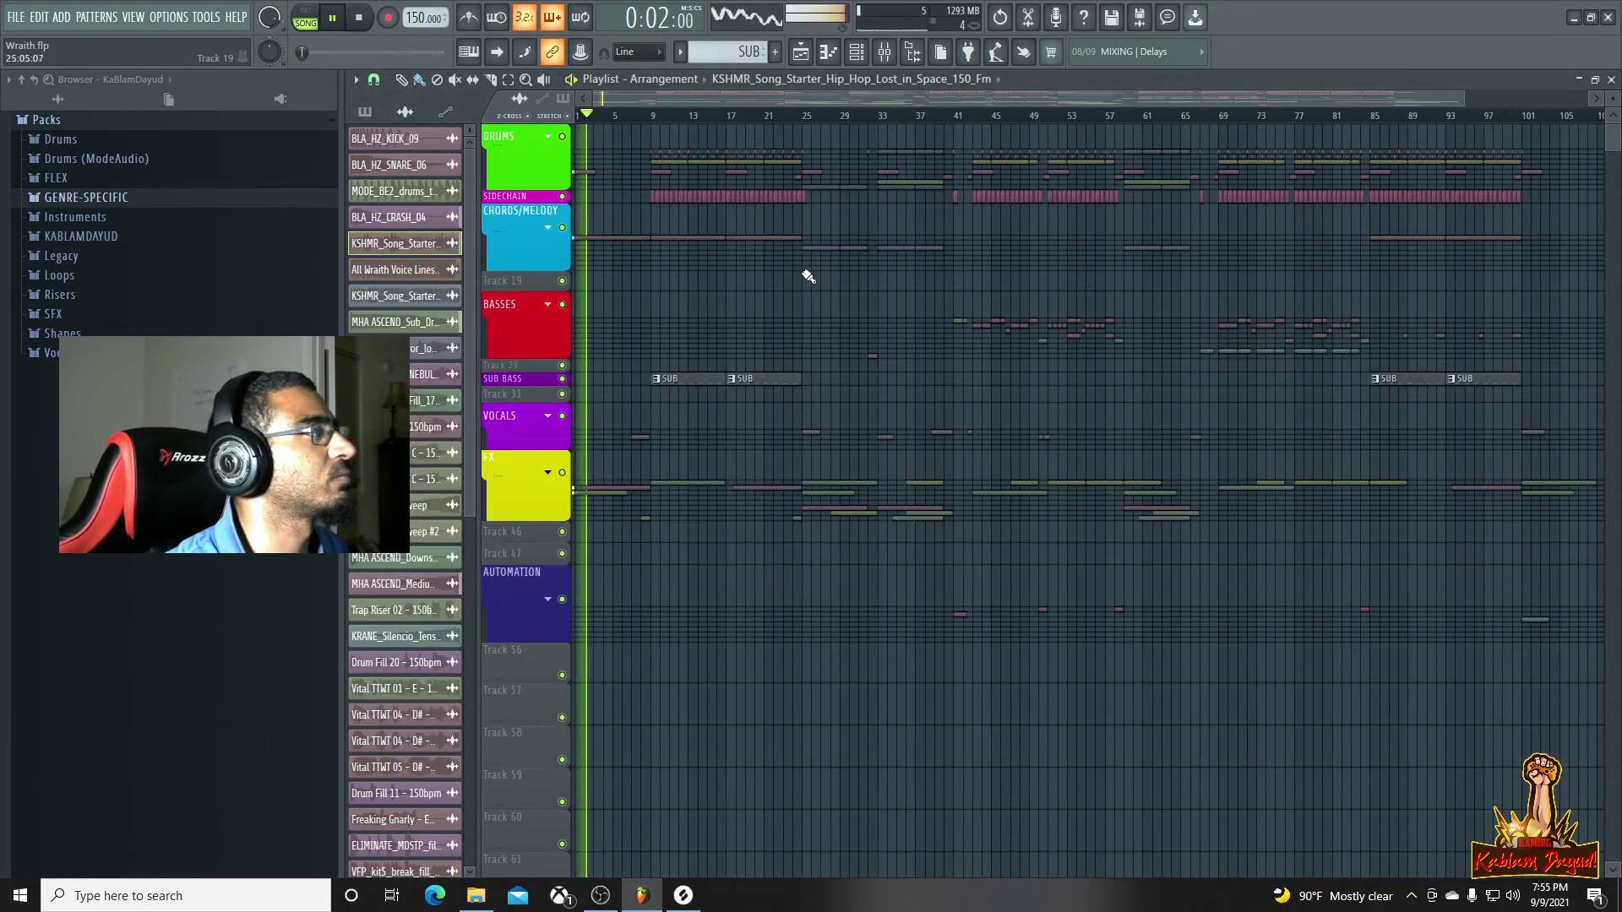
Route shs_rage_horror_loop_140_dingdong to CHORDS mixer track 13 and lower the volume of MELODIES/CHORDS mixer track 31
double_click(815, 247)
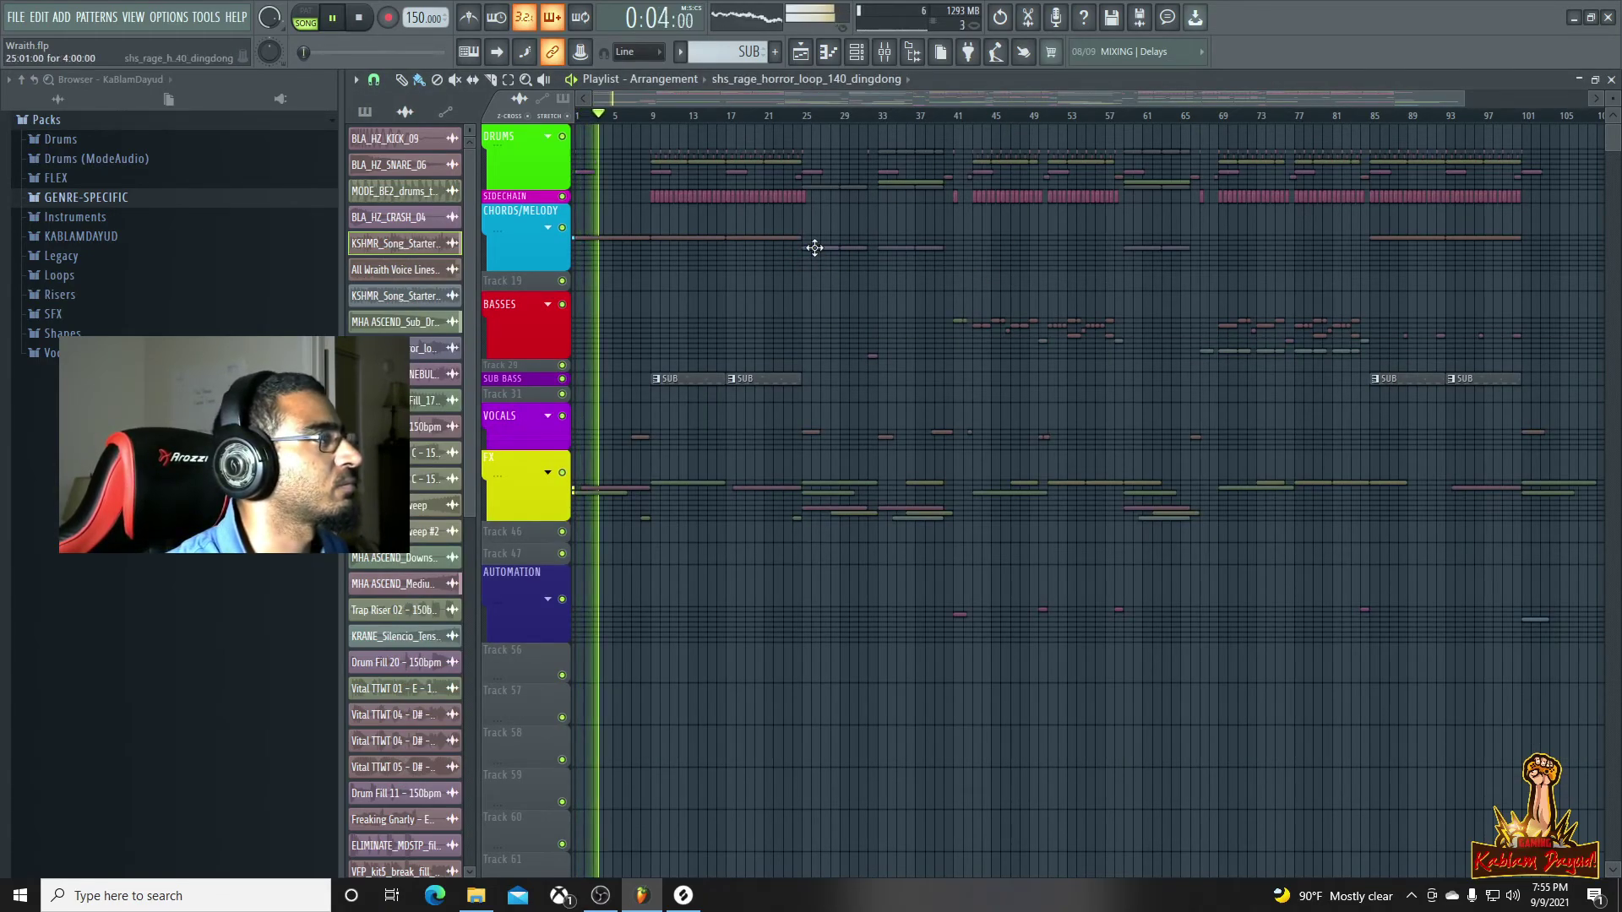
click(885, 51)
click(674, 454)
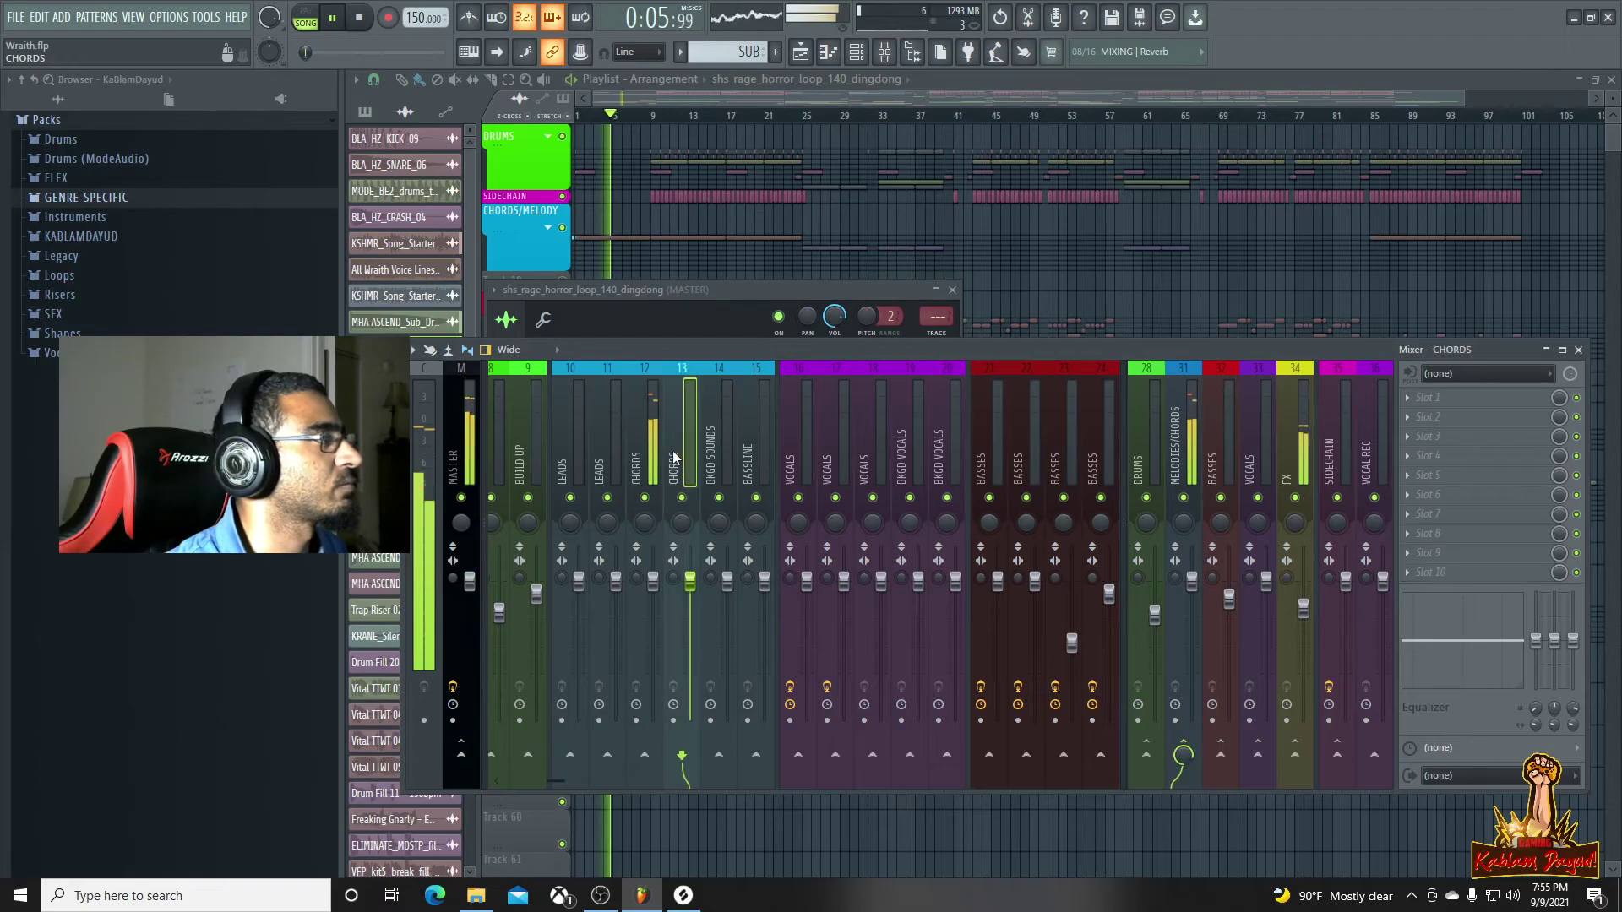
key(ctrl+l)
key(space)
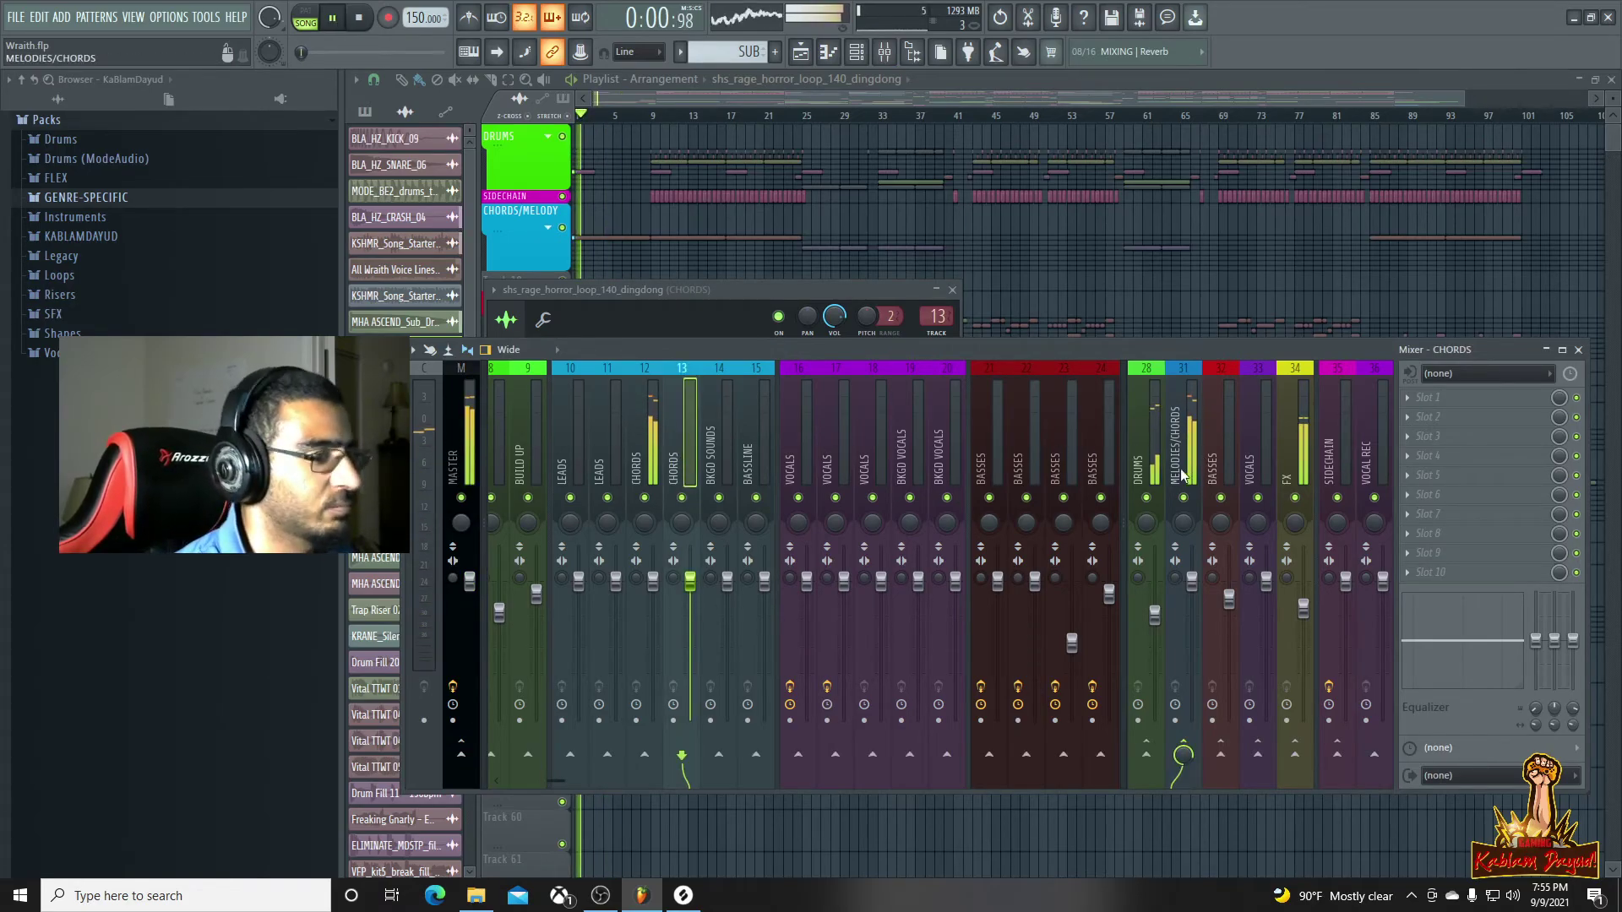
click(1191, 614)
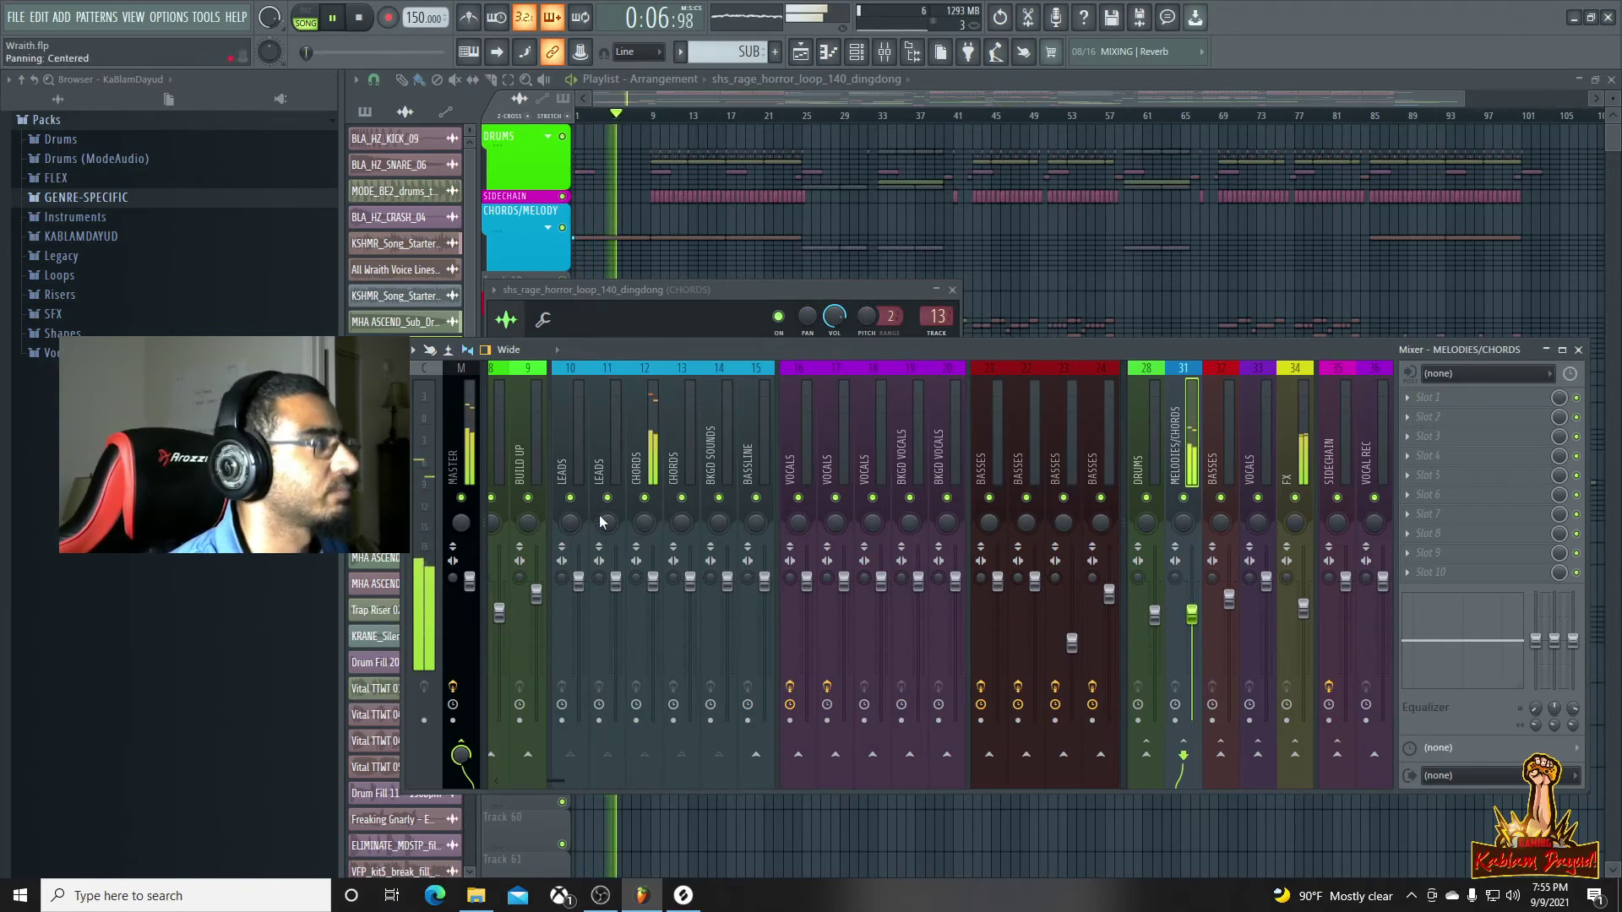
Add Fruity Parametric EQ 2 to CHORDS mixer track 12, load the 20Hz - 18kHz cut preset and raise the low-cut frequency
click(643, 448)
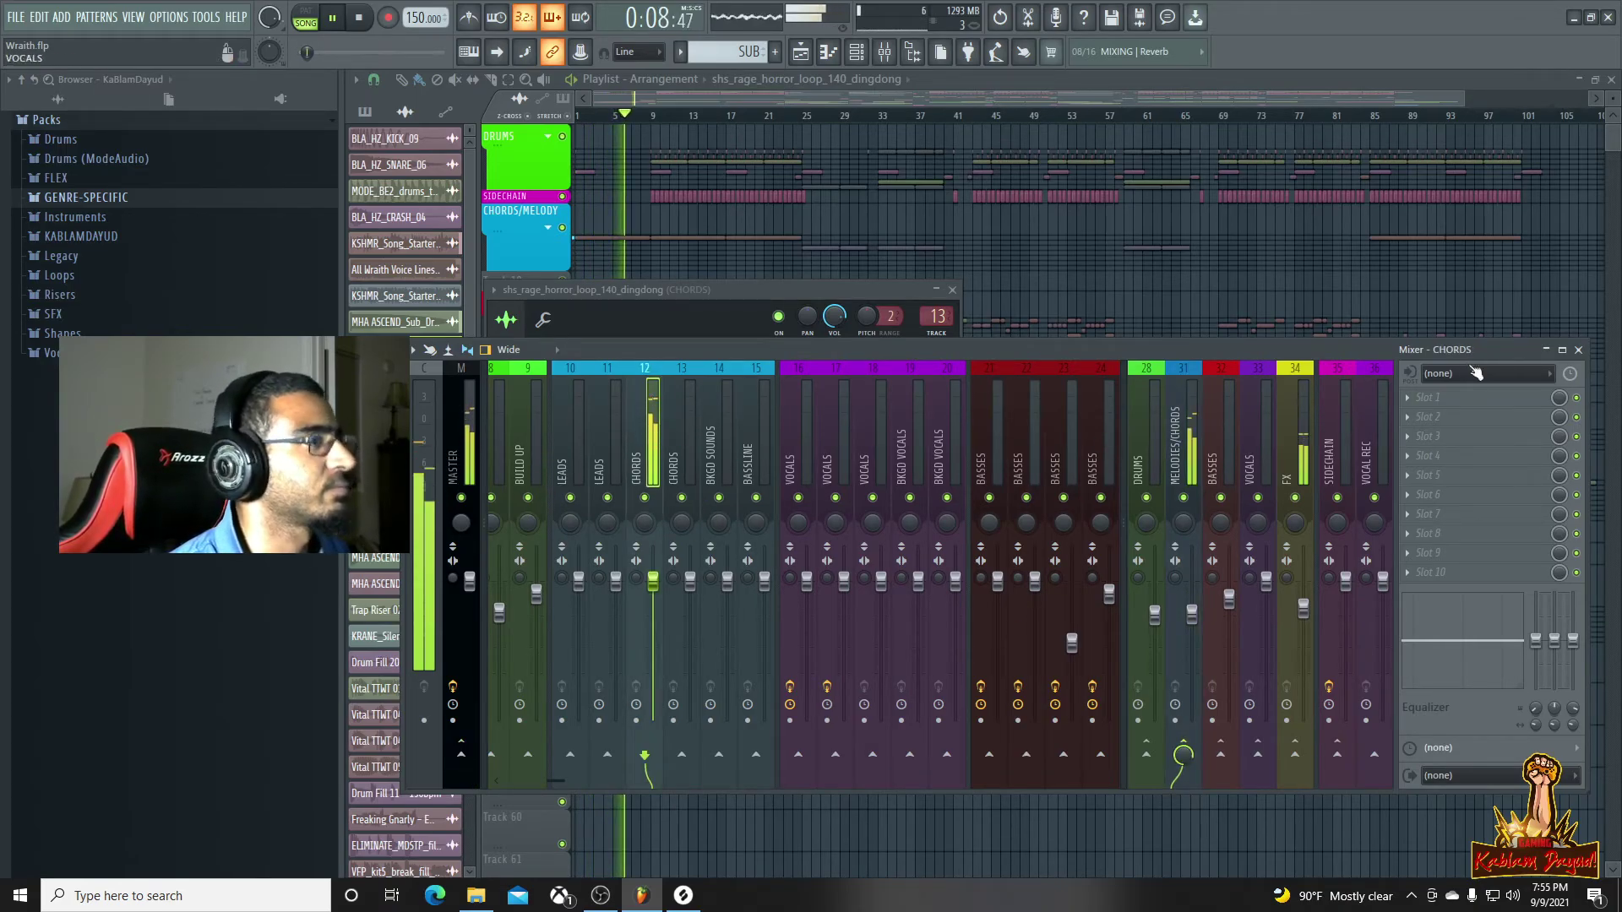
click(1428, 397)
click(1210, 136)
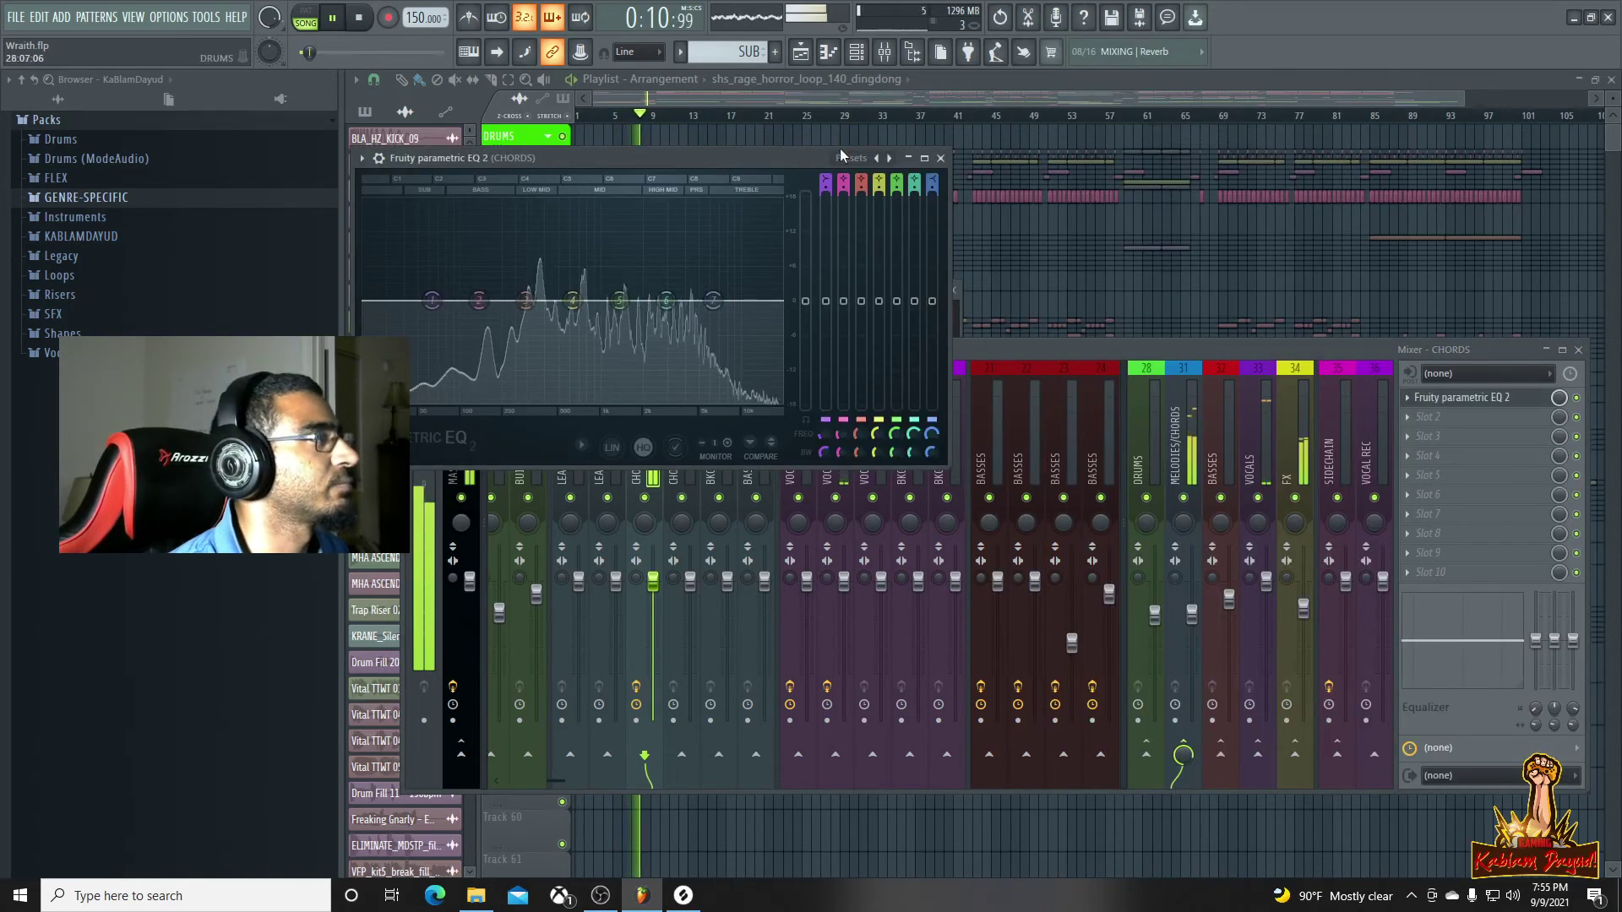
click(841, 158)
click(896, 210)
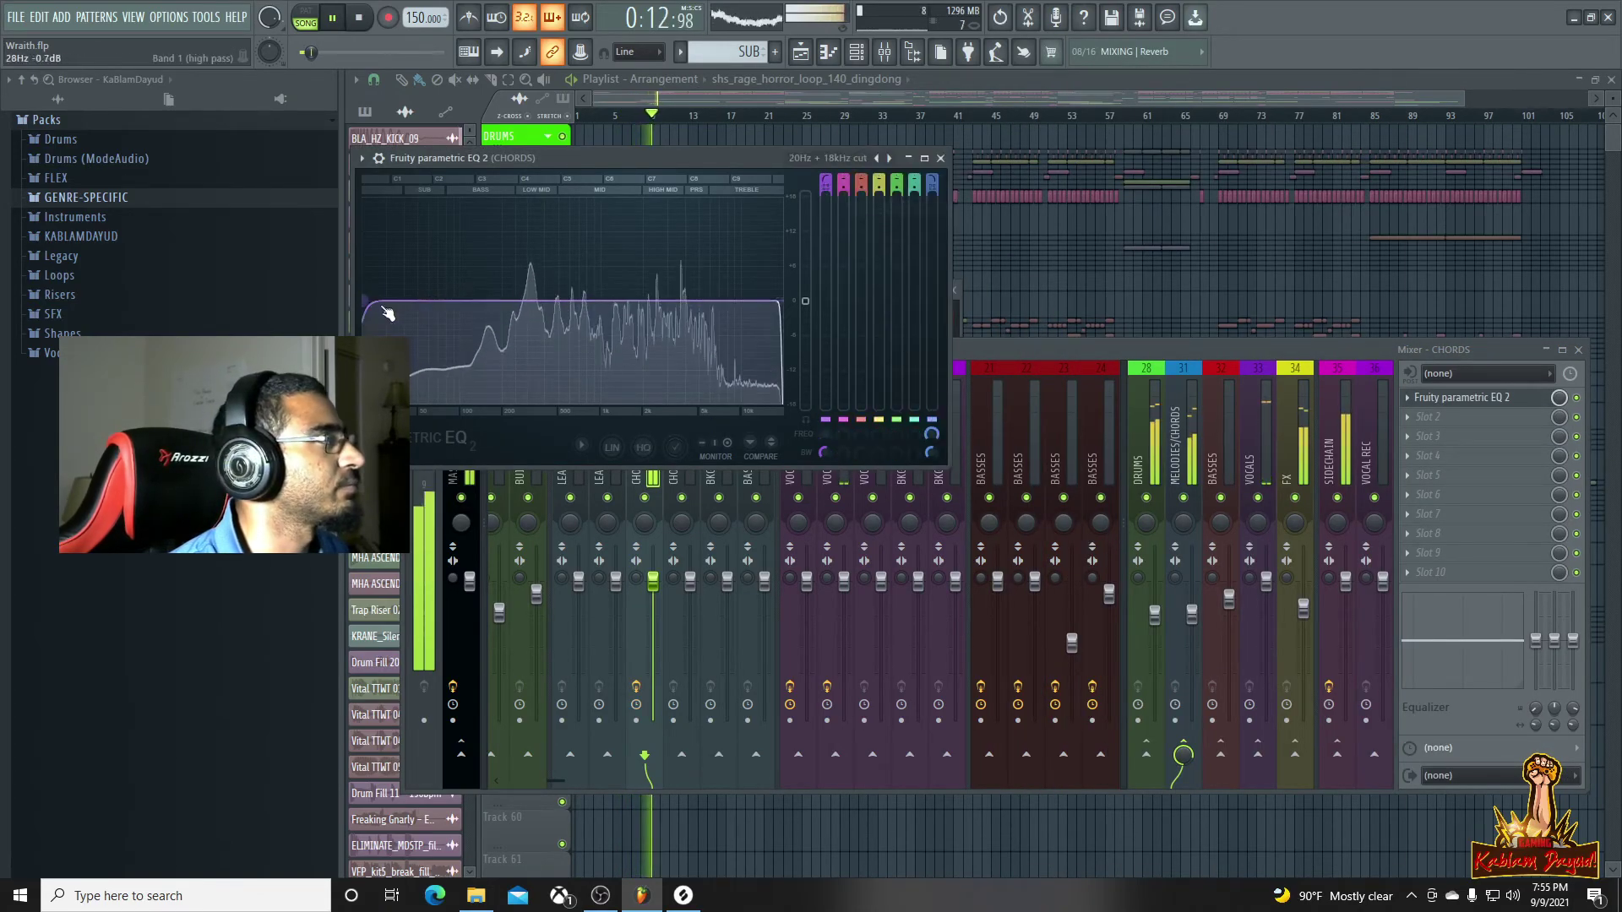
drag(365, 301, 456, 301)
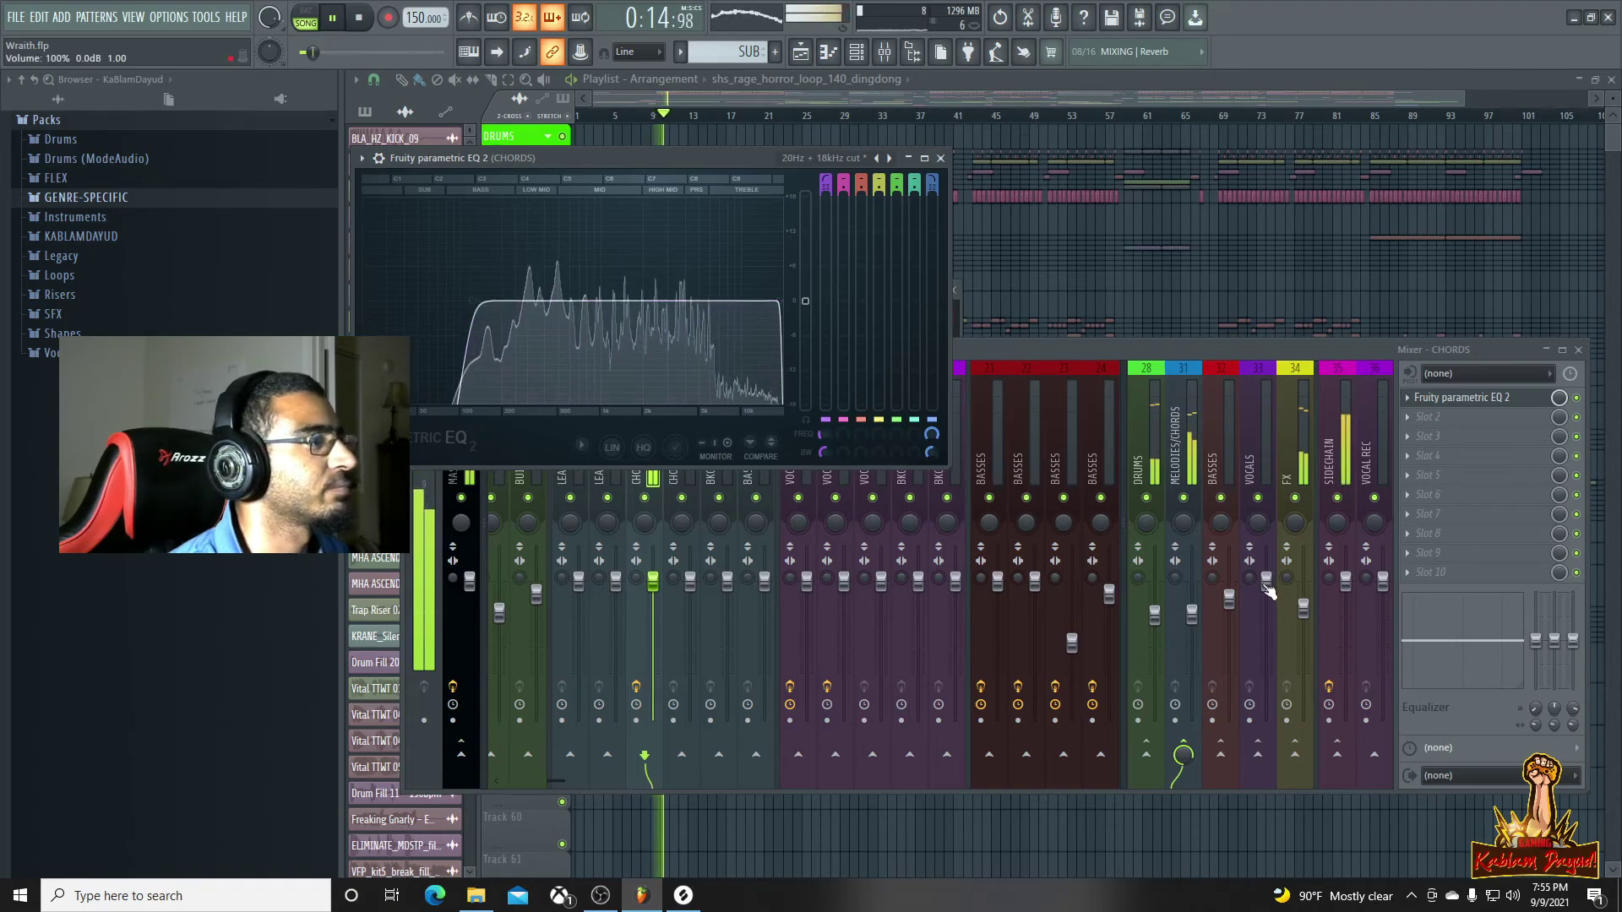
Lower the volume of VOCALS mixer track 33, restart the song from the beginning and lower FX mixer track 34
drag(1266, 583, 1266, 610)
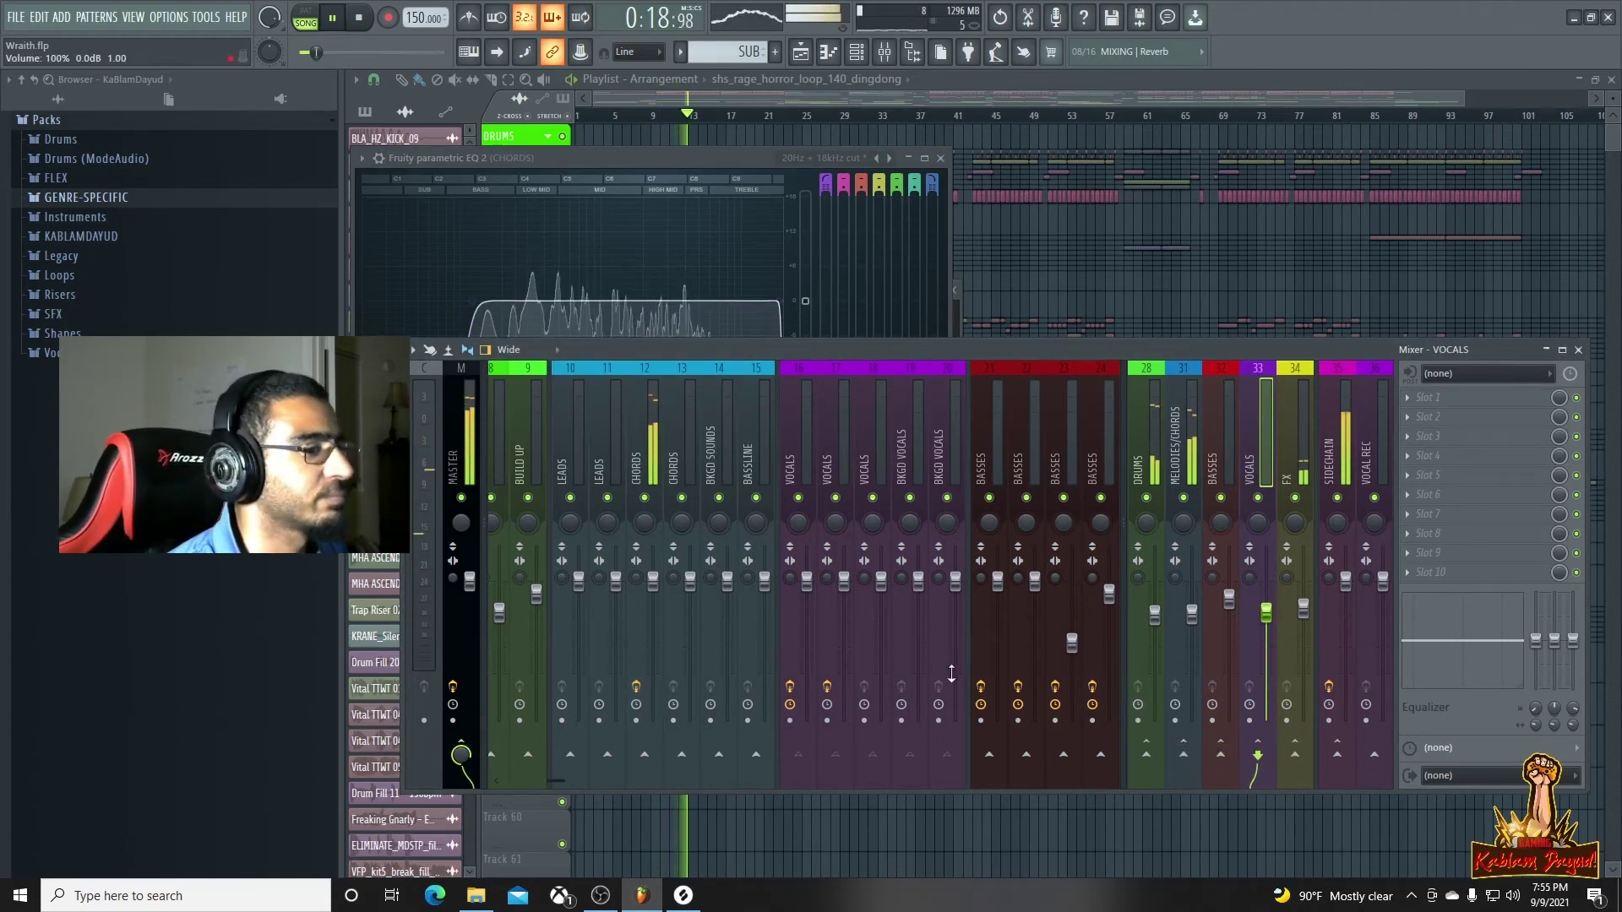
key(space)
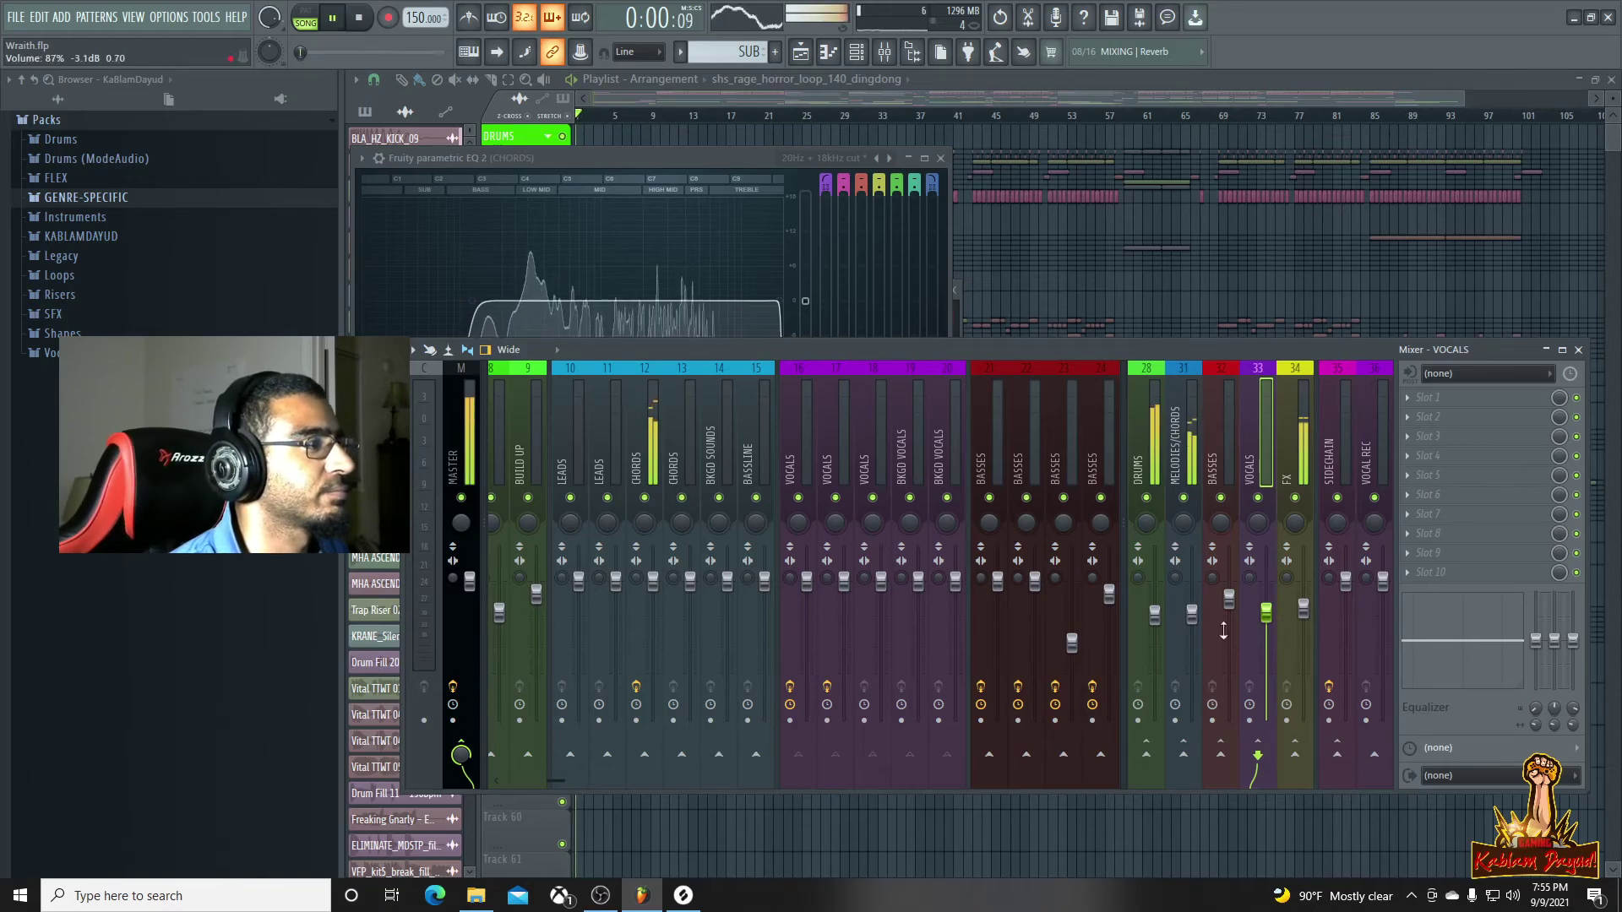
click(1159, 621)
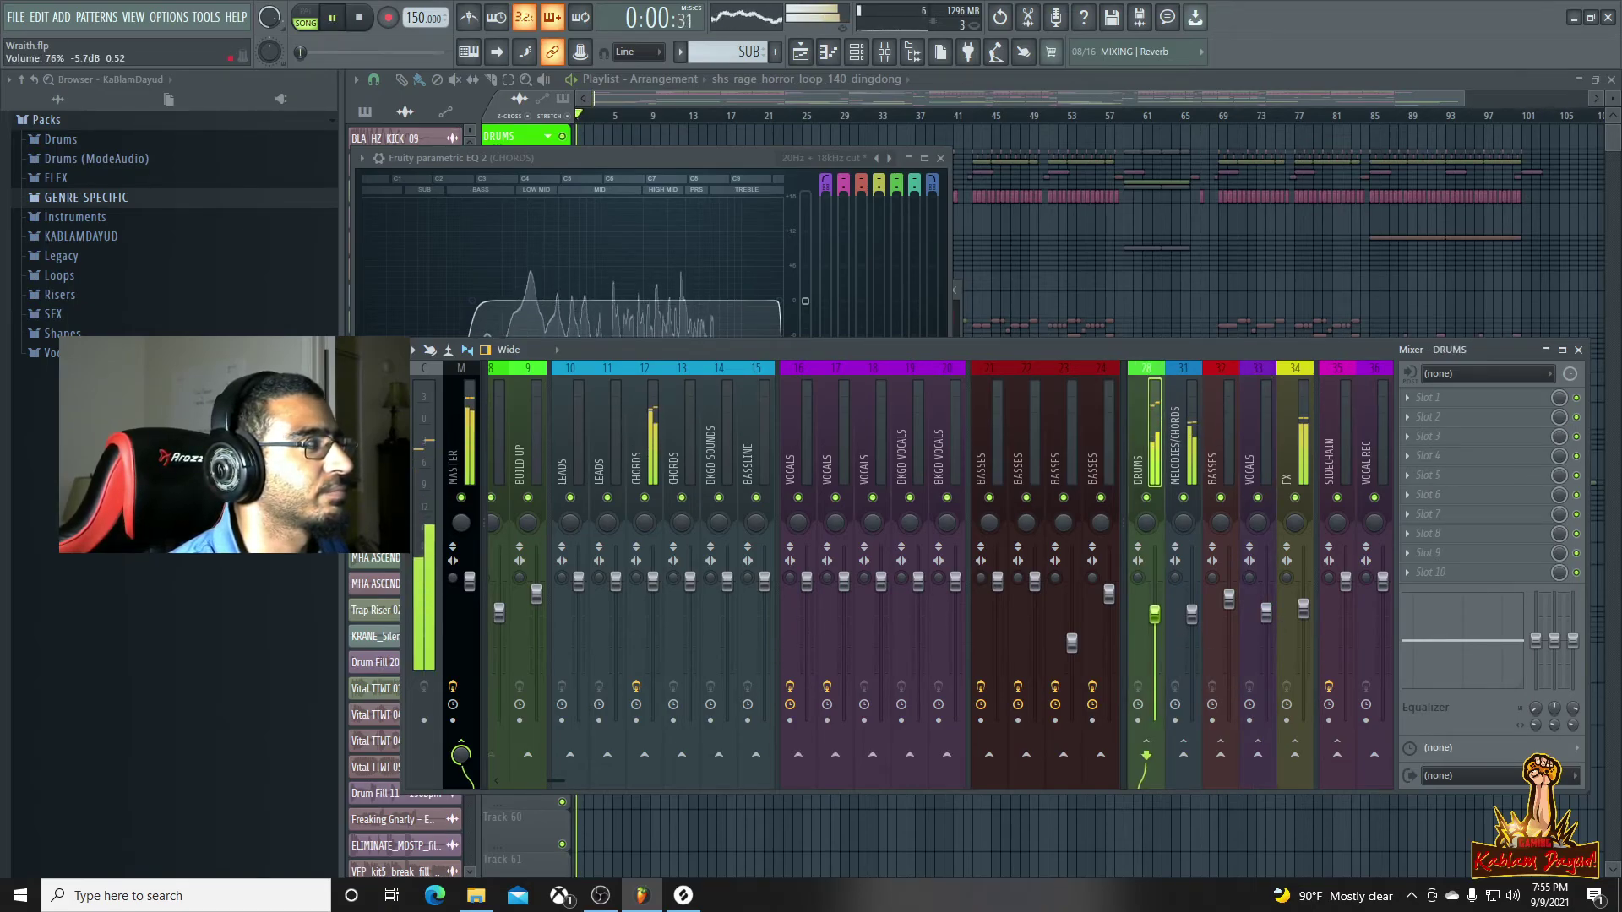
click(1303, 609)
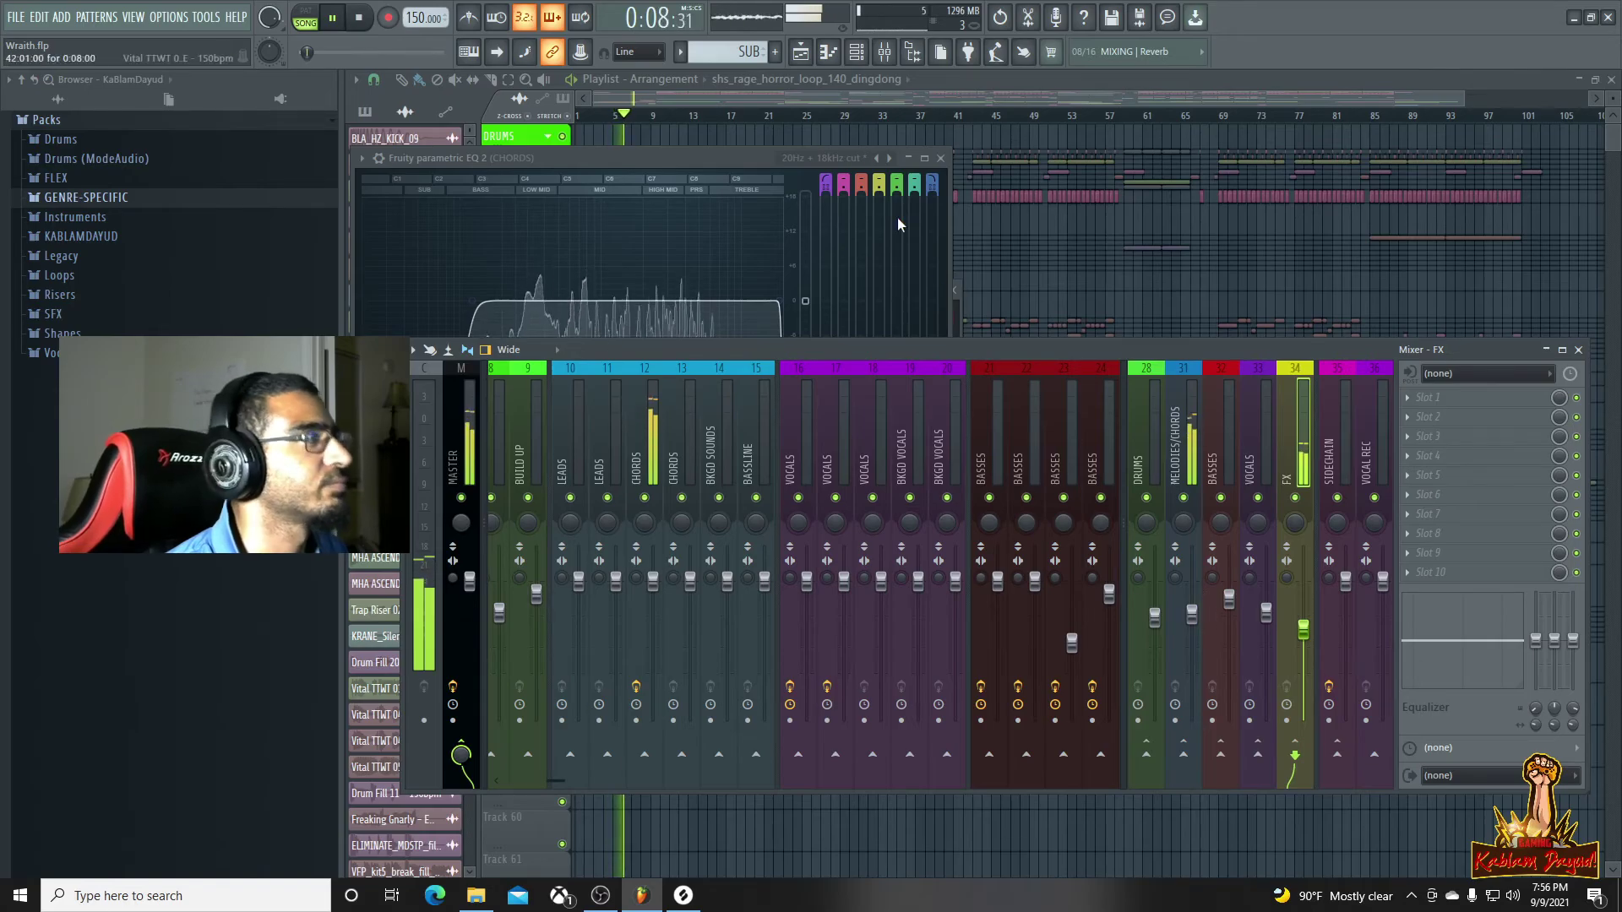
Open the MHA ASCEND_Medium_Upsweep_03 clip's settings from the FX group and check its mixer routing
click(859, 91)
click(631, 490)
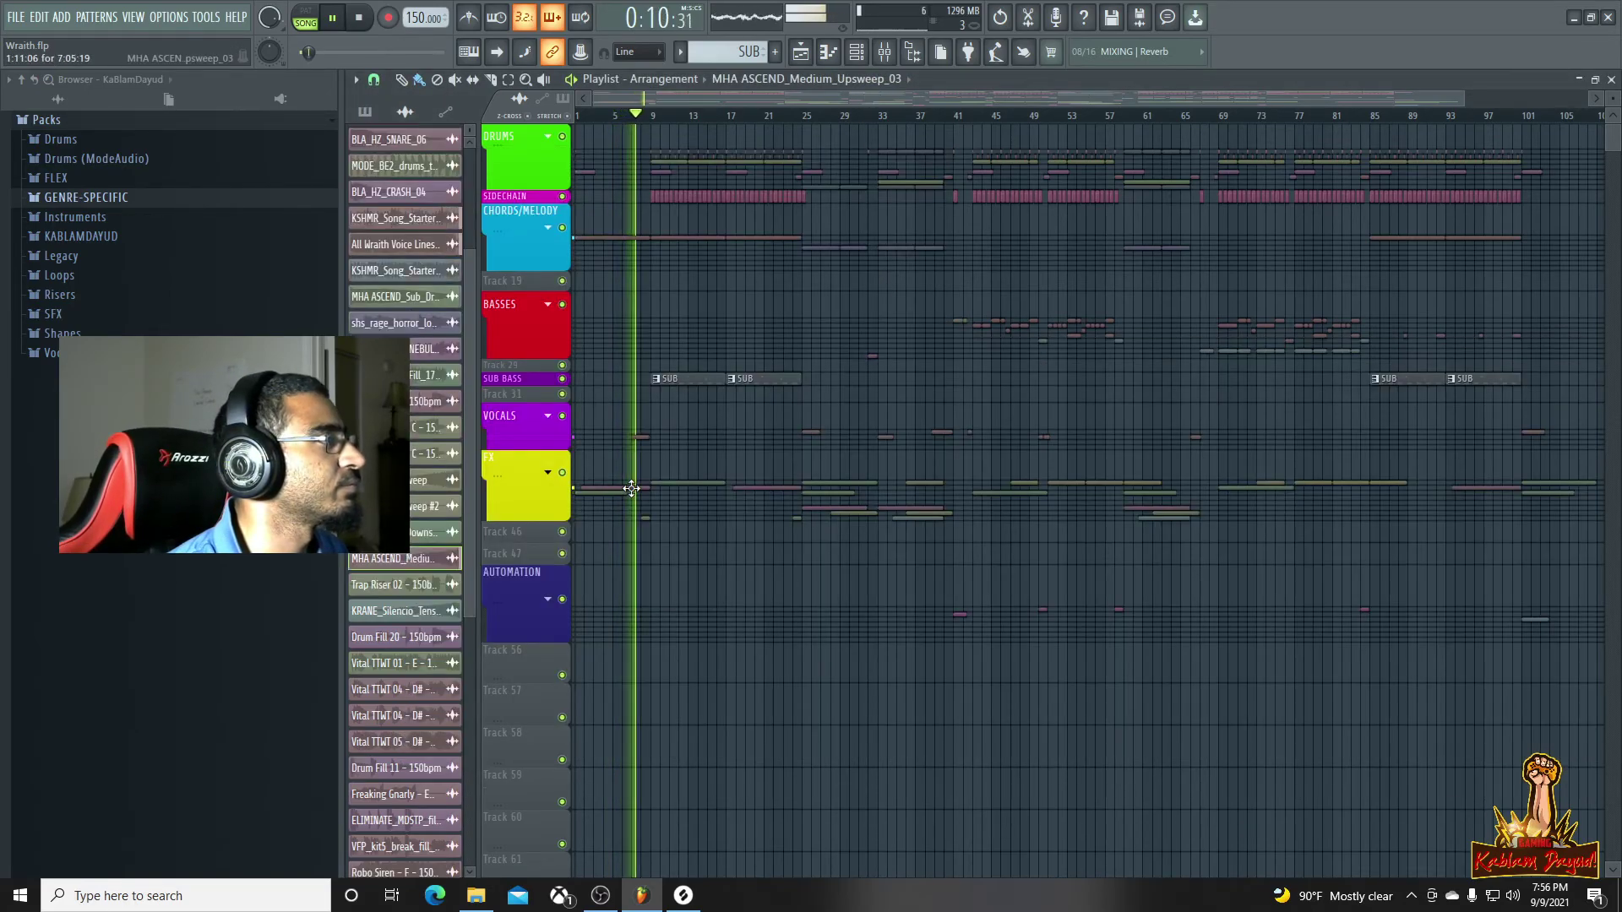
double_click(631, 488)
click(884, 52)
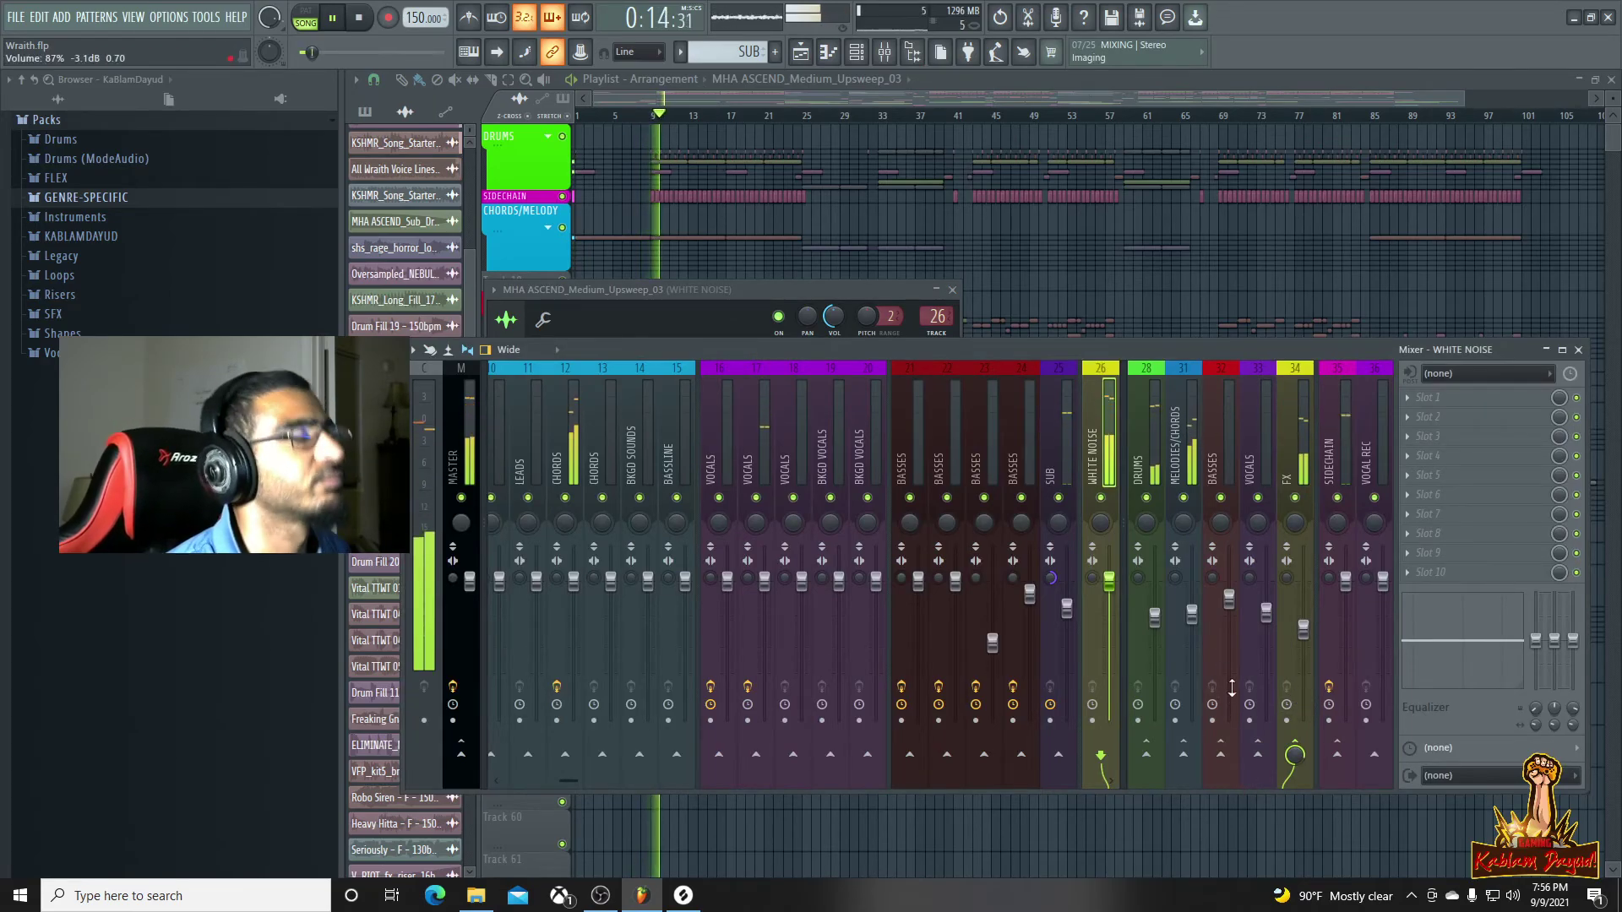
Lower the volume of SUB mixer track 25 while the song plays
click(1055, 92)
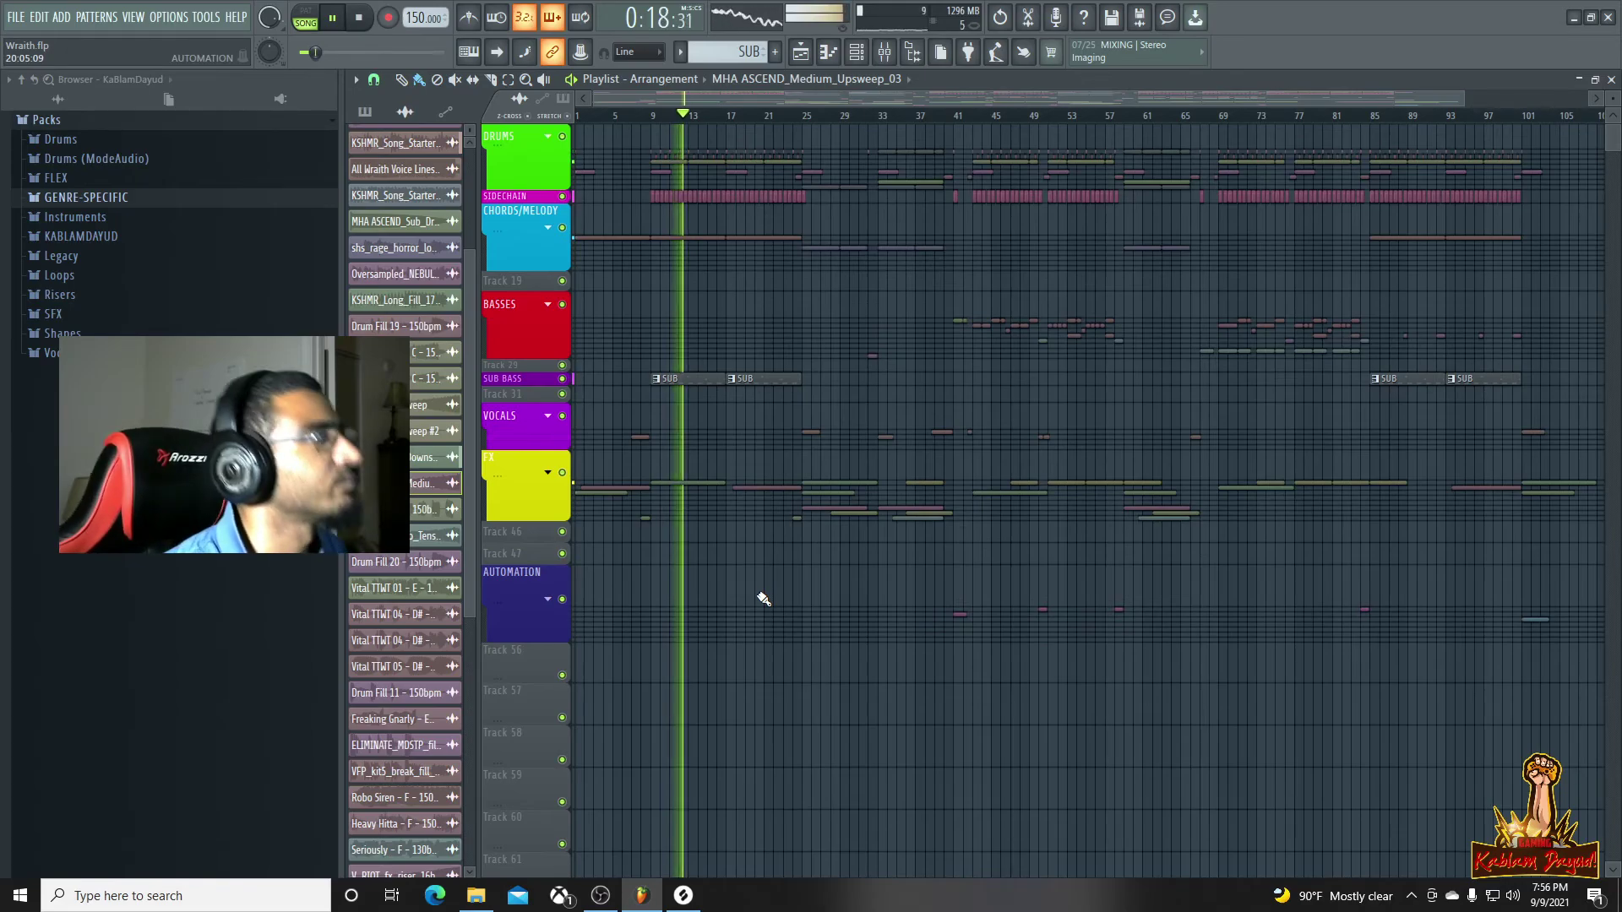
click(886, 55)
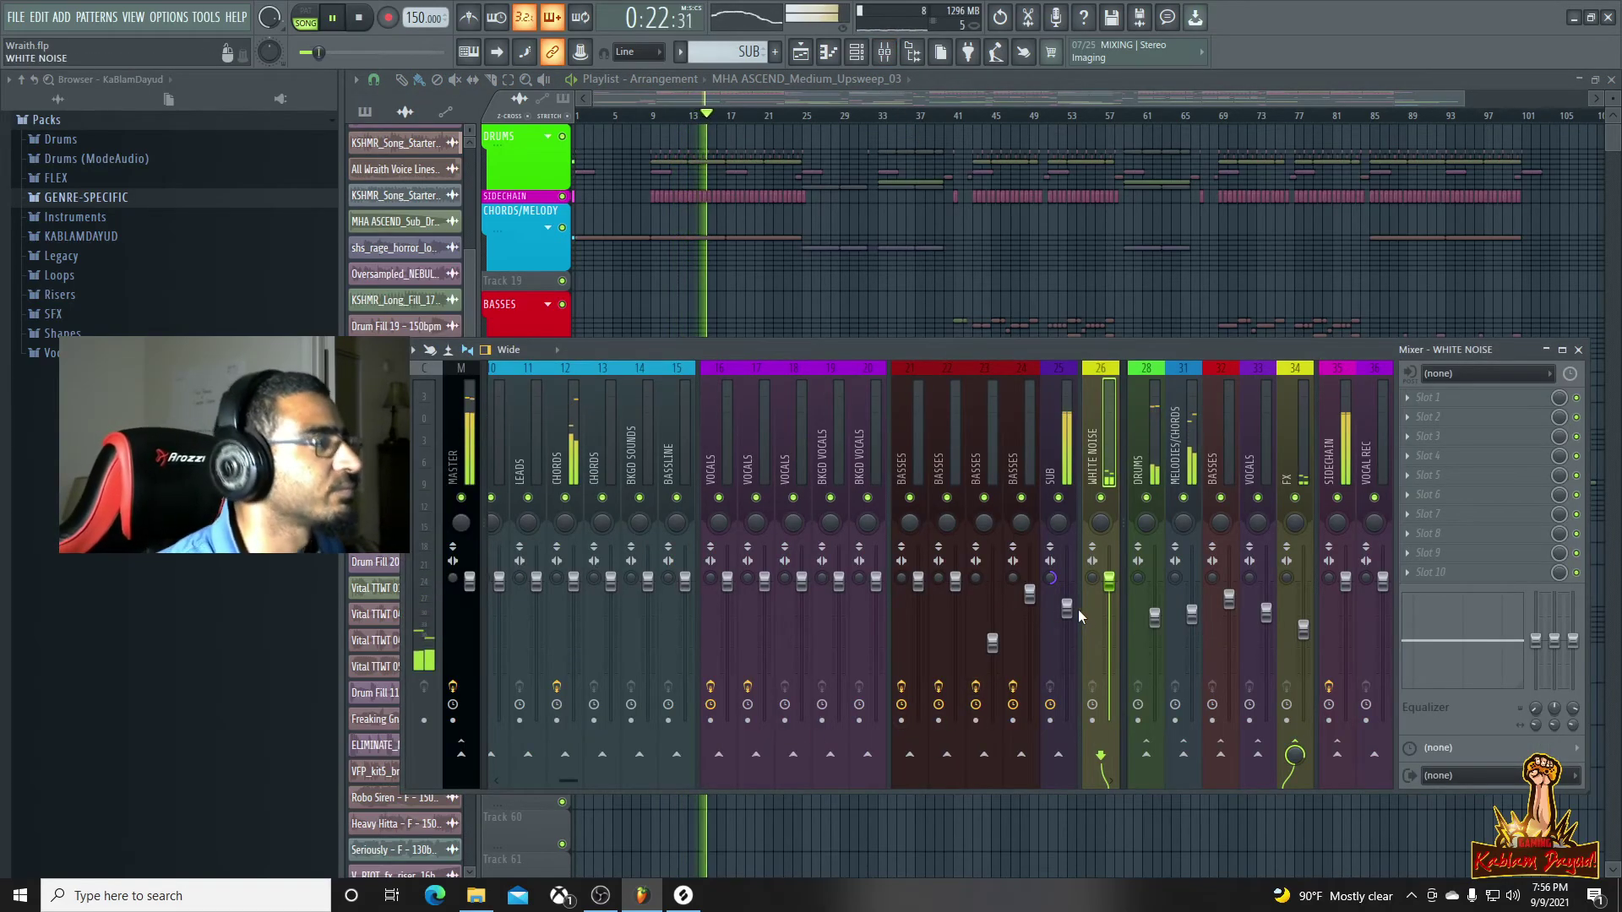
drag(1066, 610, 1067, 627)
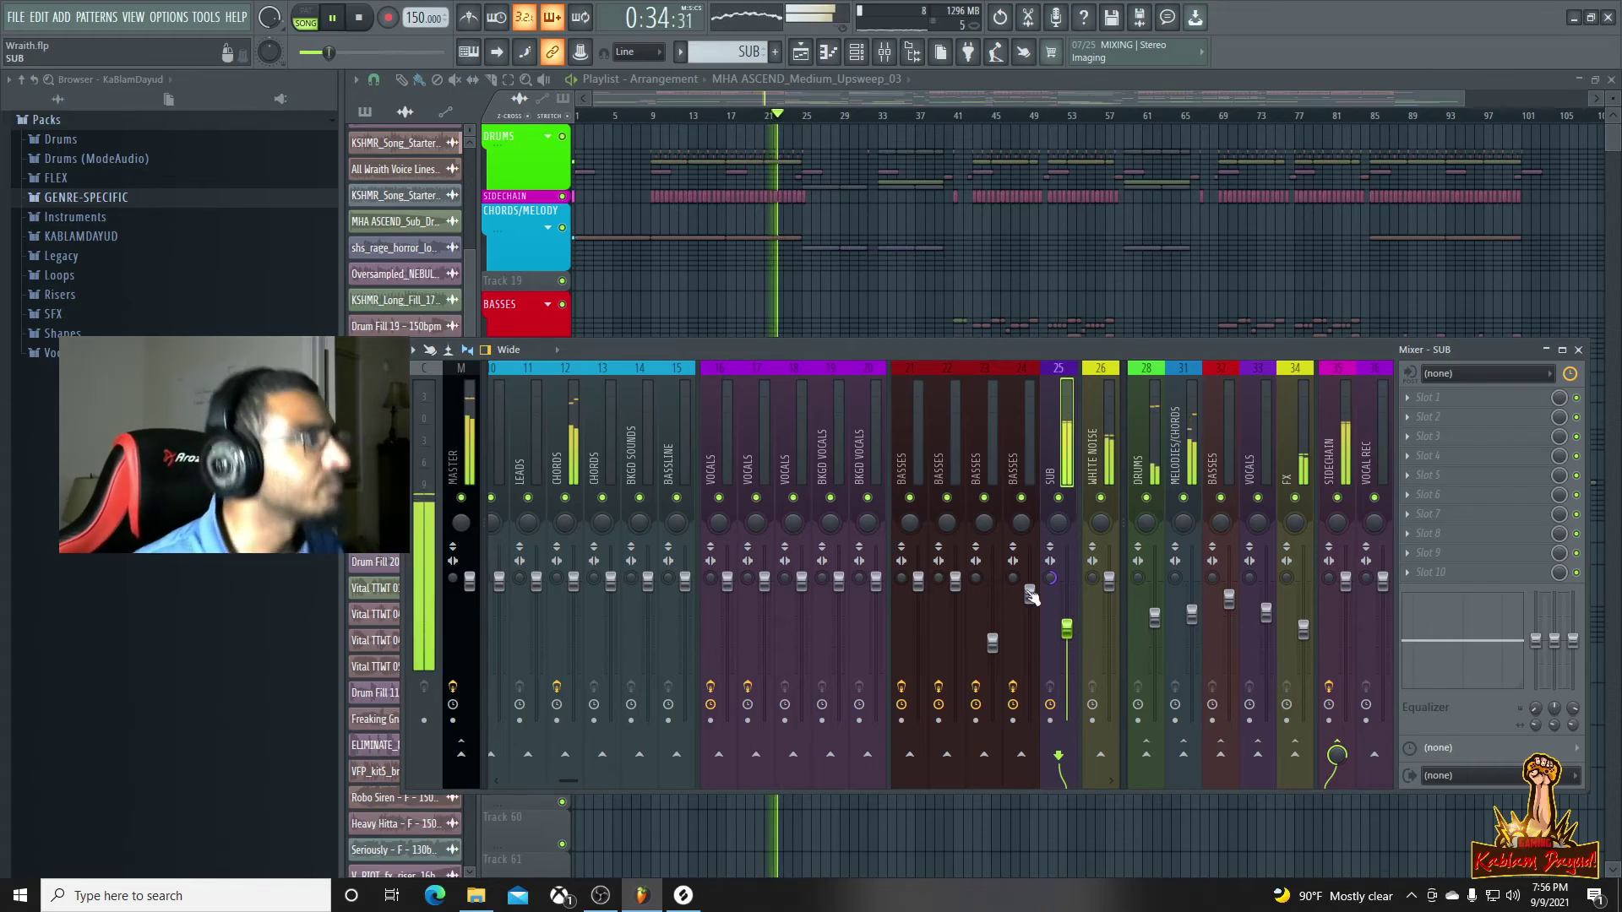
Examine the kick, snare, hi-hat, crash and fill clips of the DRUMS group along the playlist timeline
click(1048, 92)
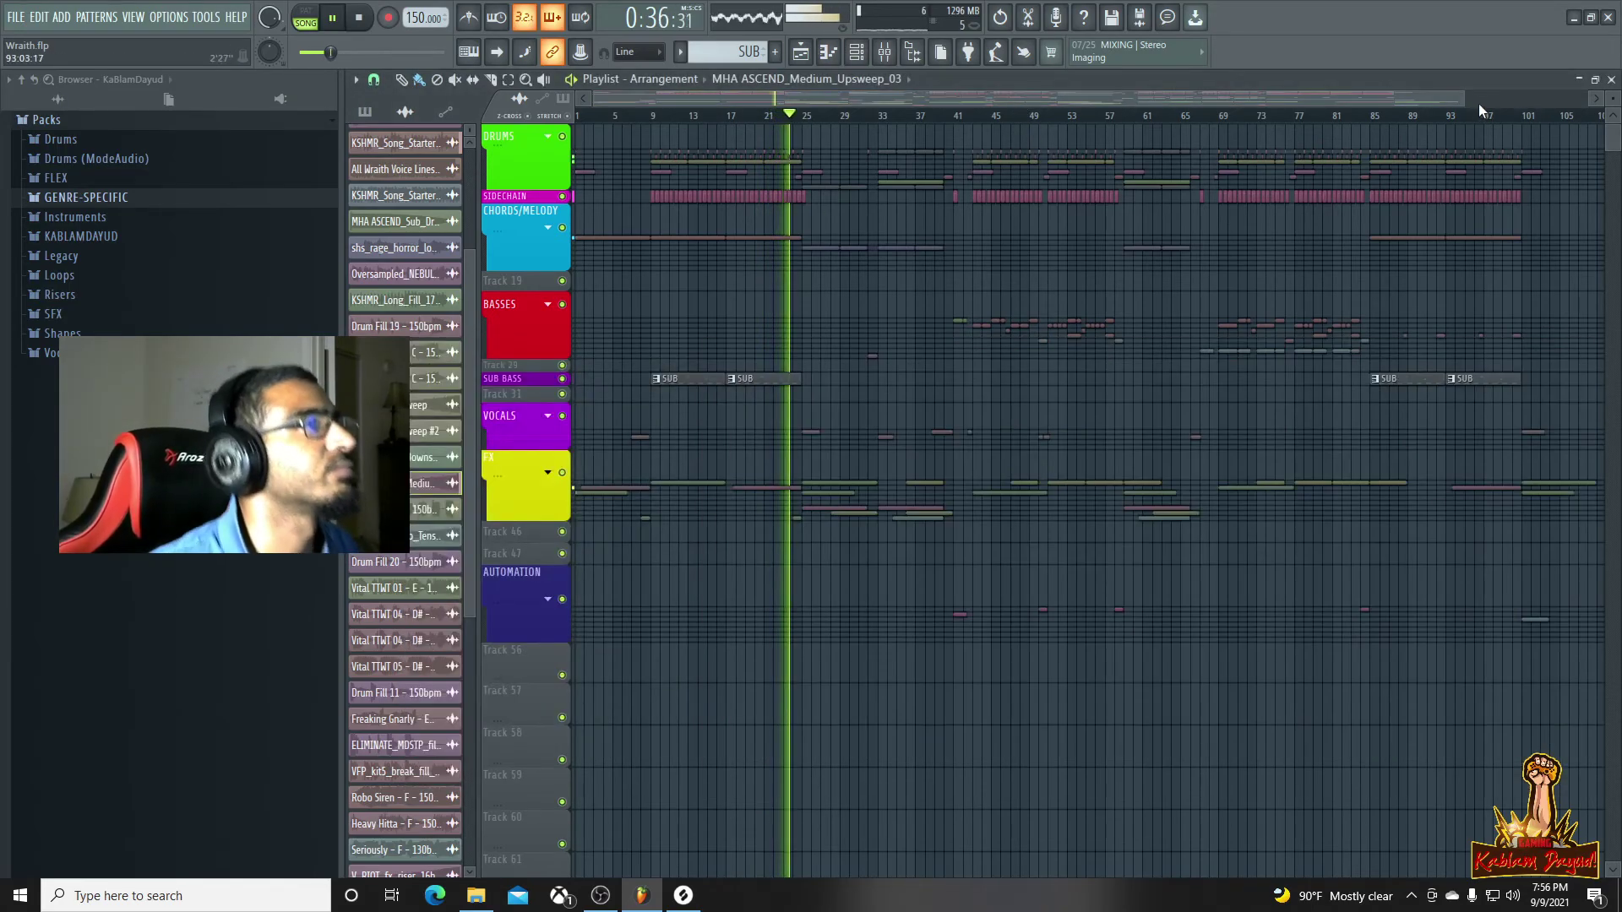
drag(1465, 99, 804, 101)
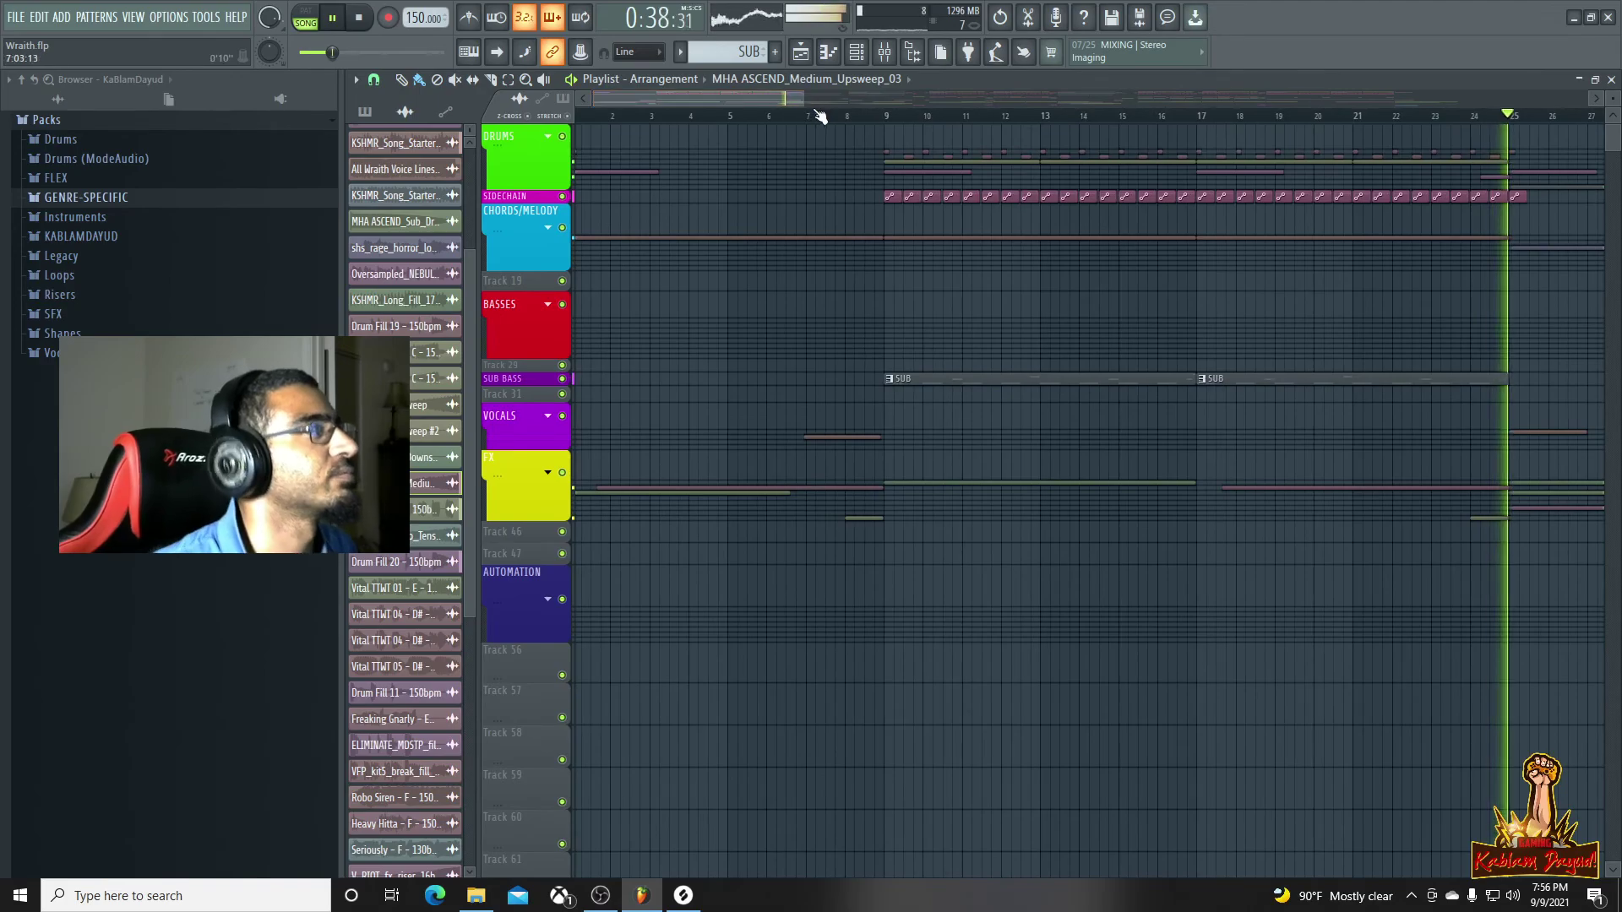
click(548, 137)
scroll(958, 479, up, 1)
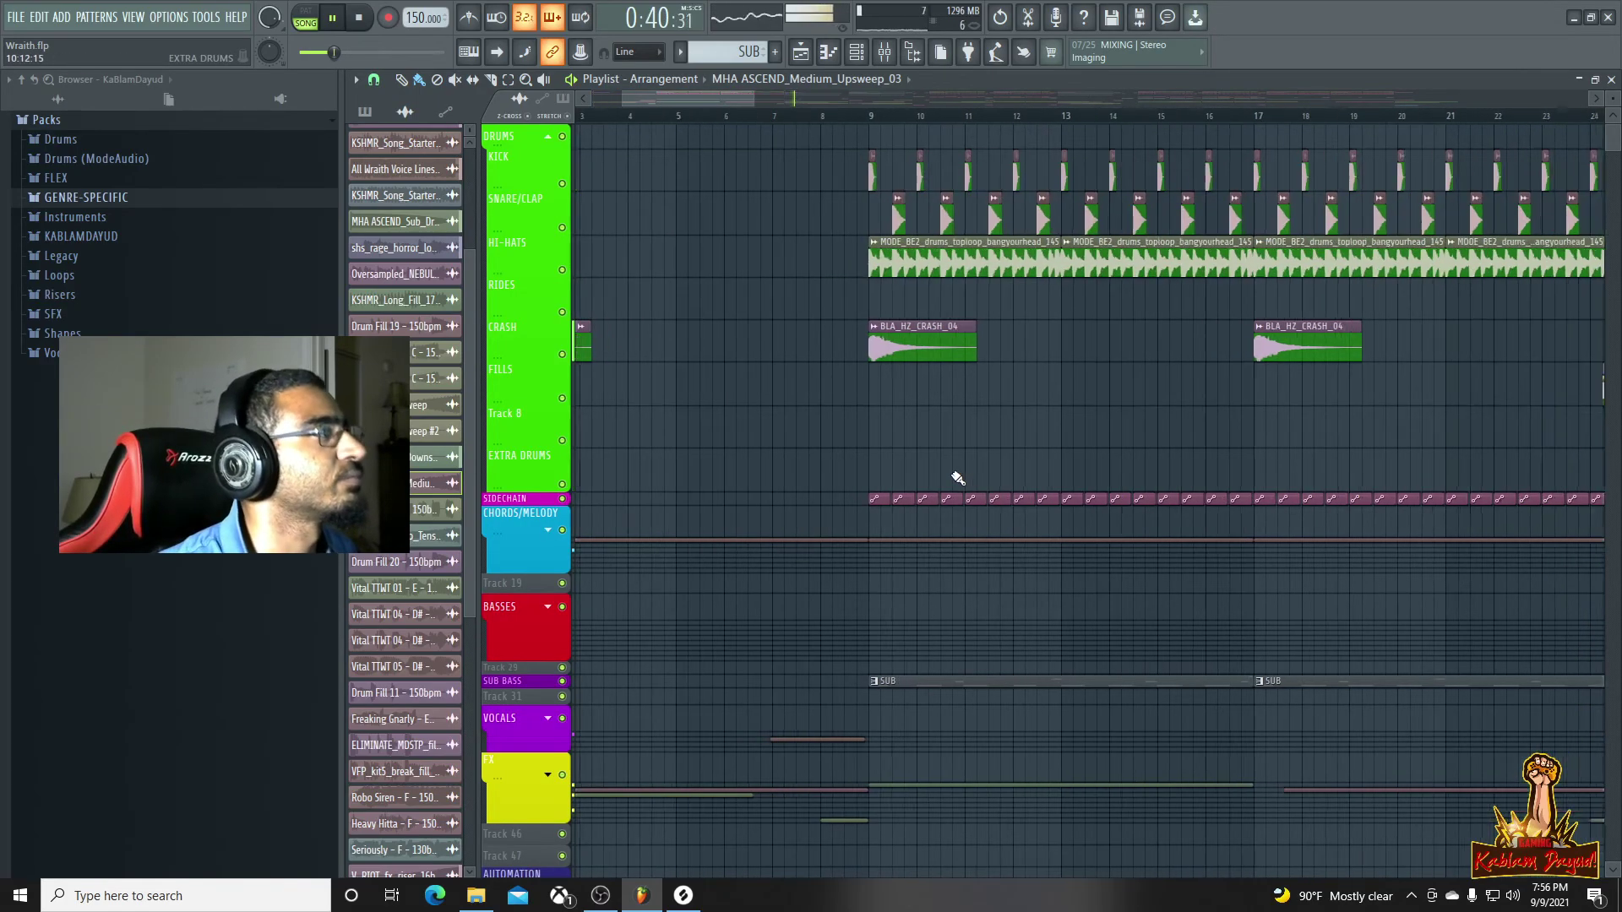
scroll(958, 479, up, 3)
scroll(644, 405, down, 3)
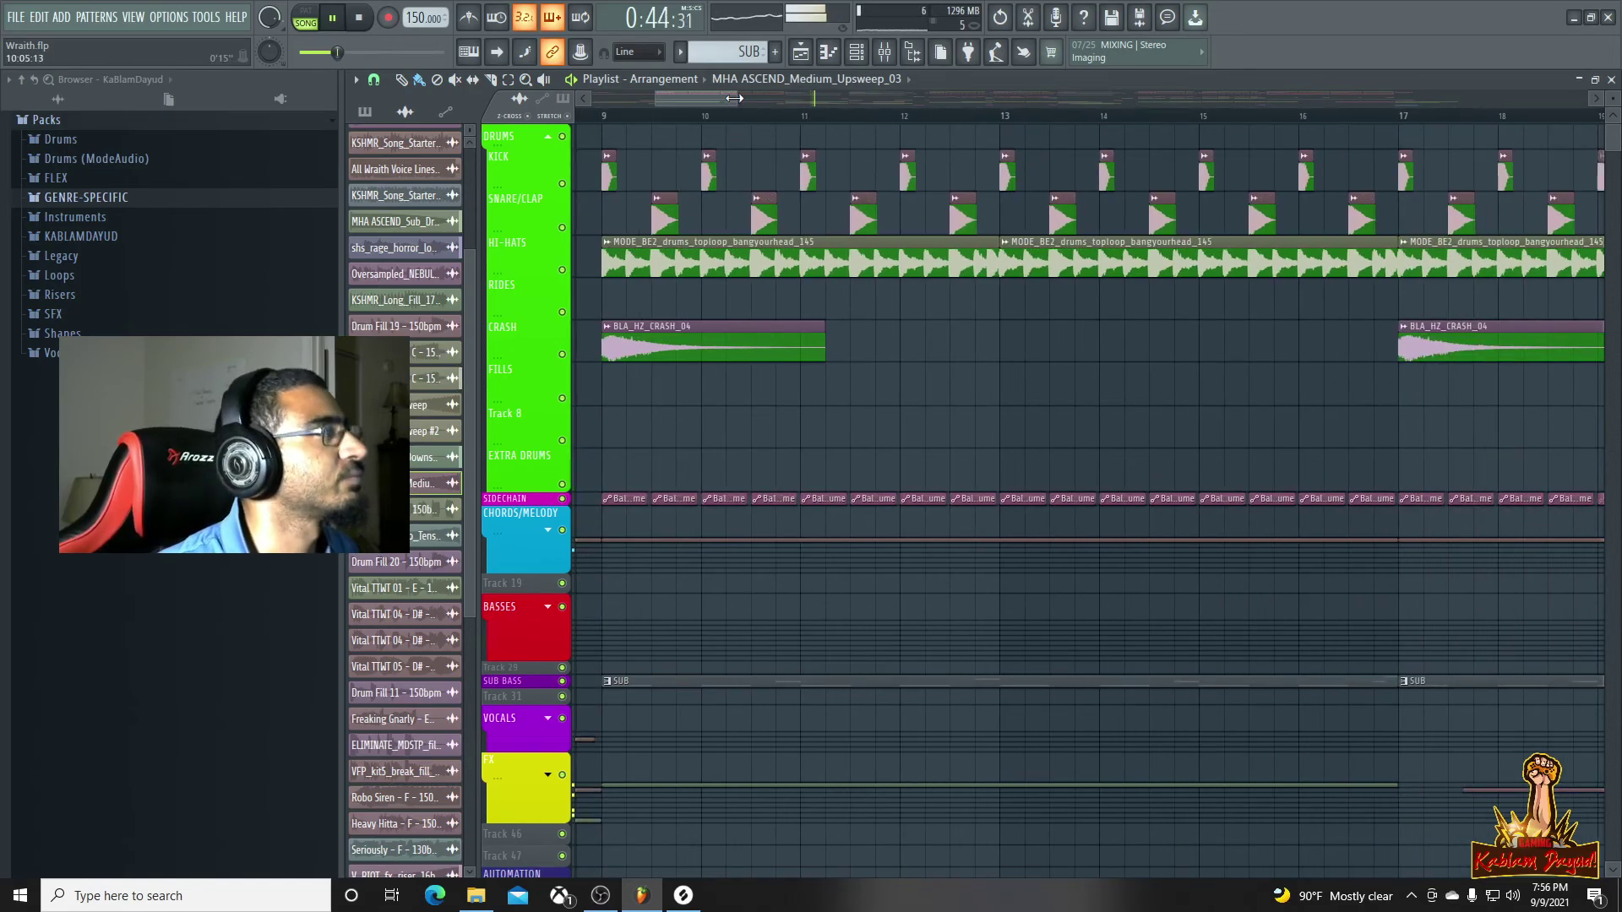
drag(734, 99, 1340, 108)
scroll(1090, 594, down, 4)
scroll(897, 607, up, 3)
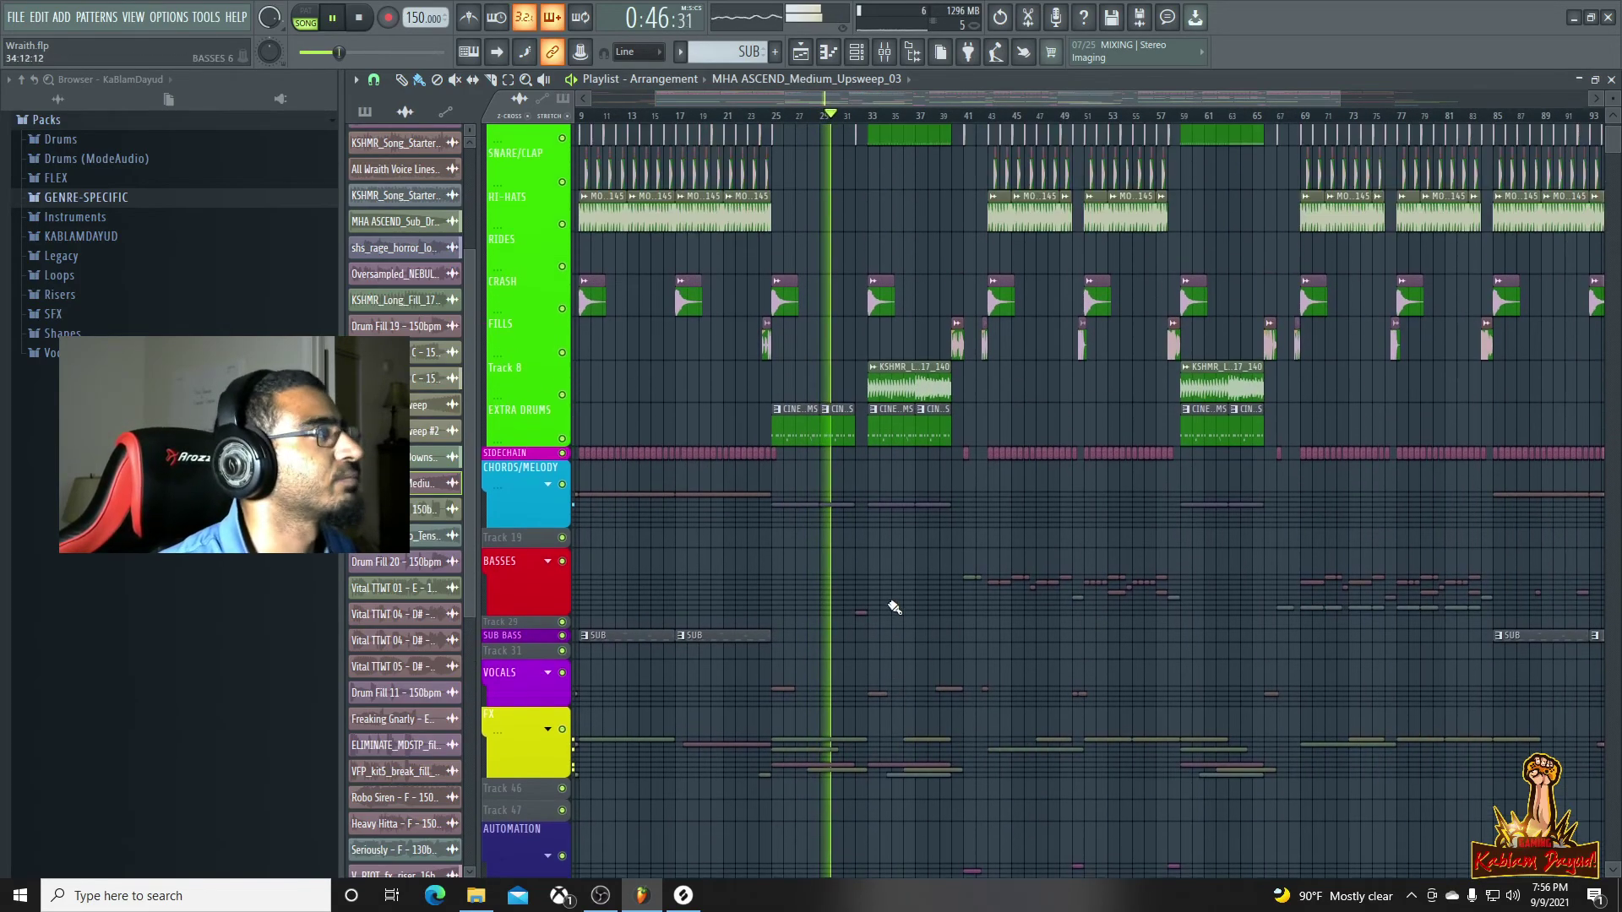
scroll(896, 606, up, 1)
scroll(945, 407, down, 5)
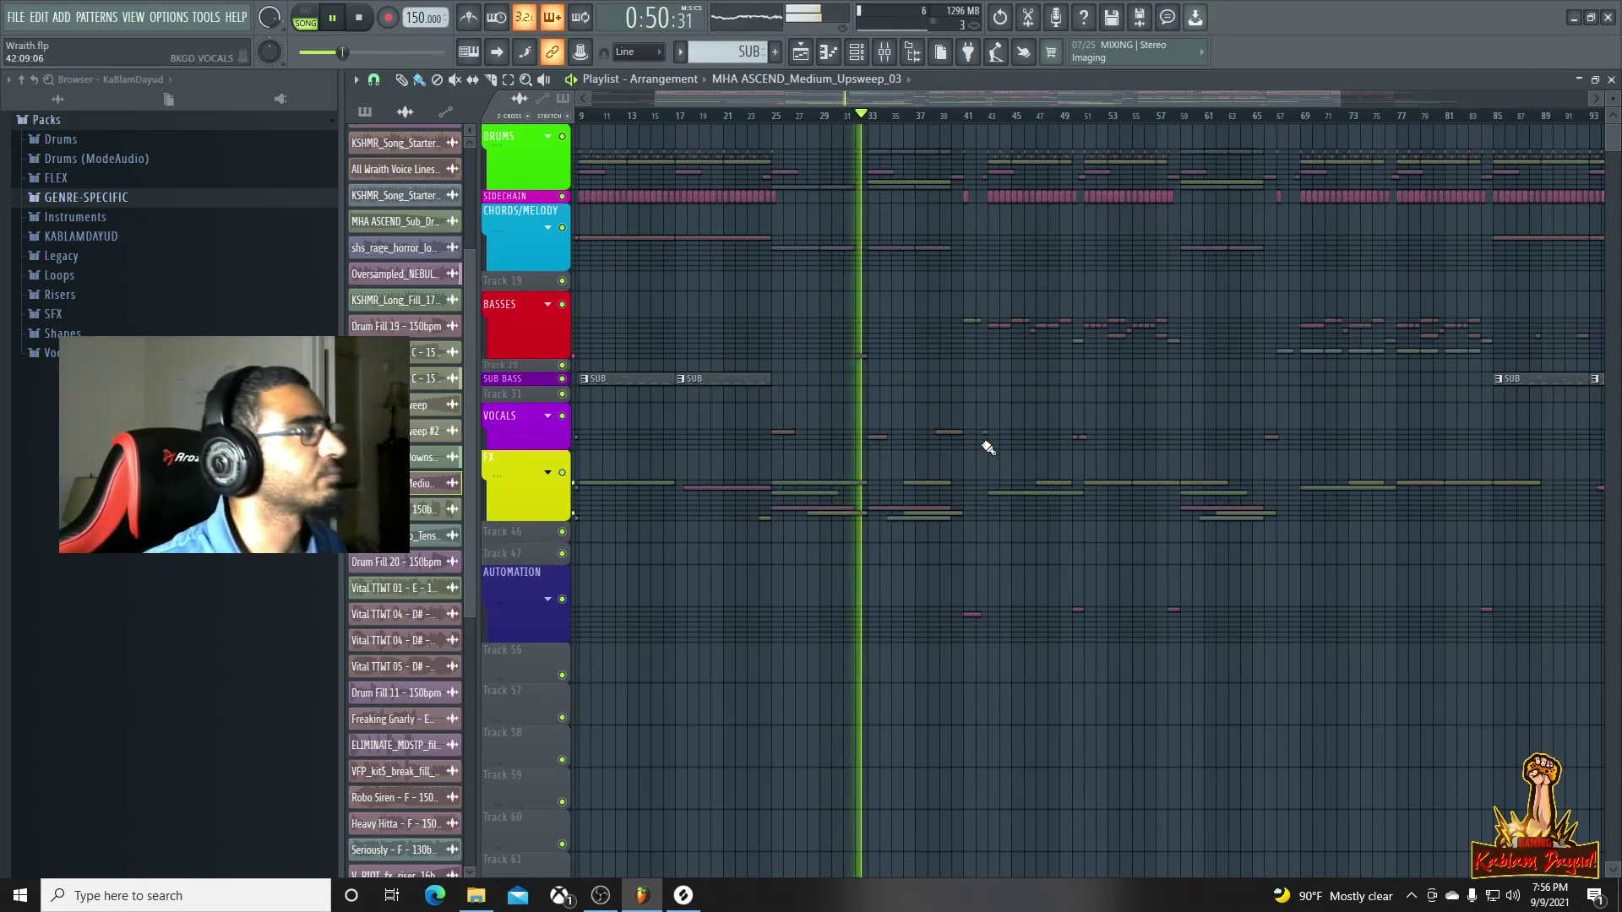
Route Oversampled_NEBULA_glitch_6 to BASSES mixer track 24, play from about bar 31 and reroute it to BASSES mixer track 22
double_click(863, 354)
key(space)
click(902, 55)
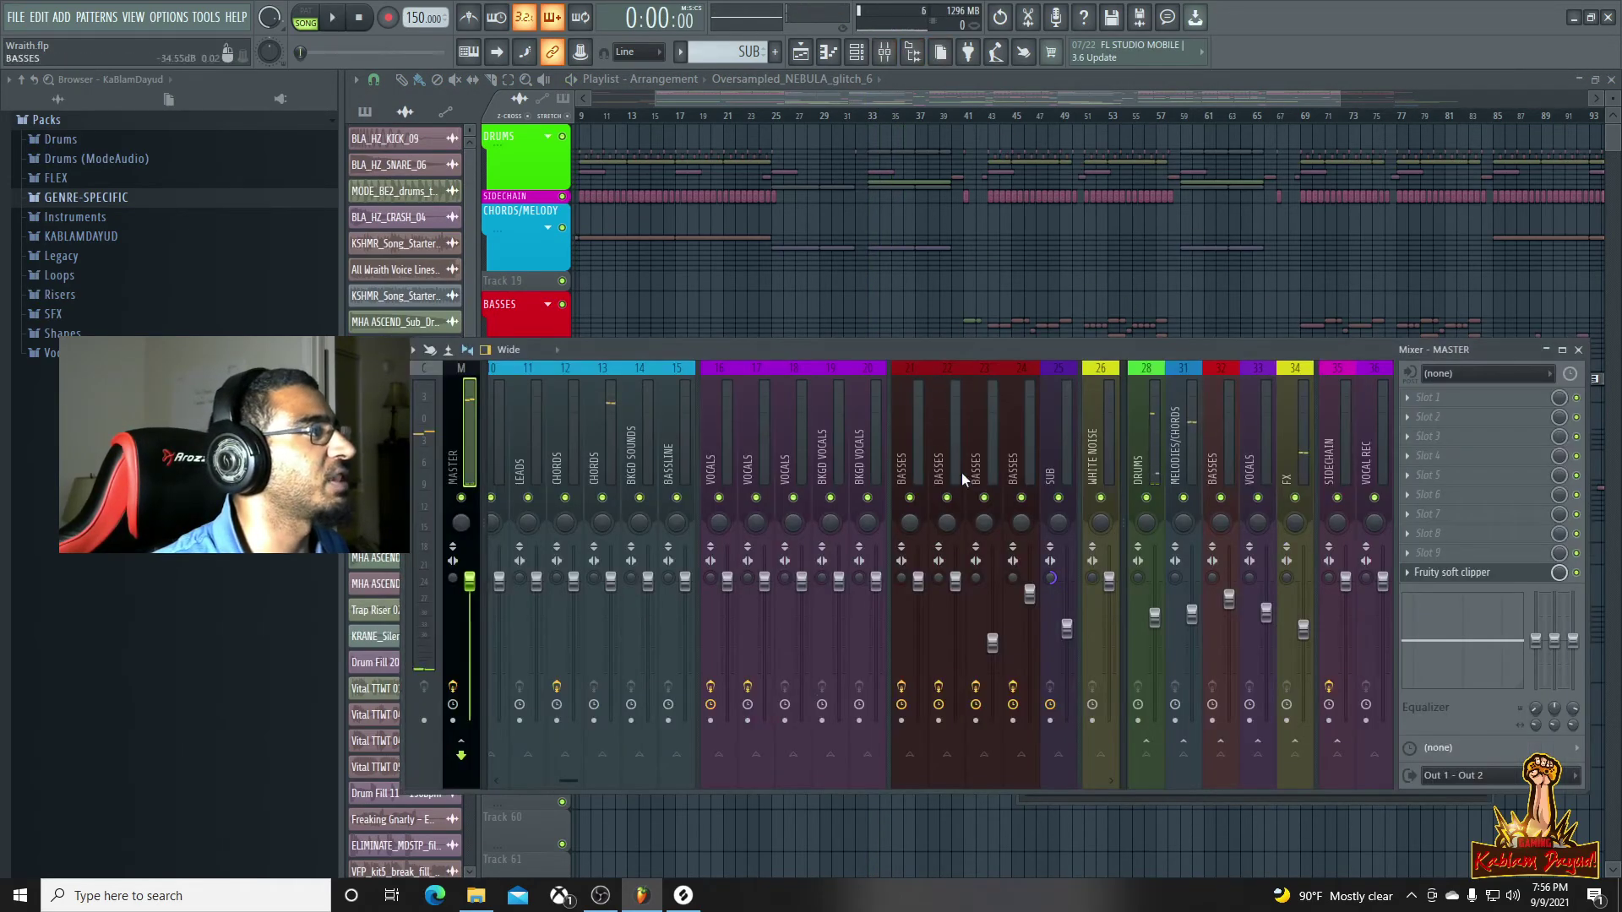
click(1013, 472)
key(space)
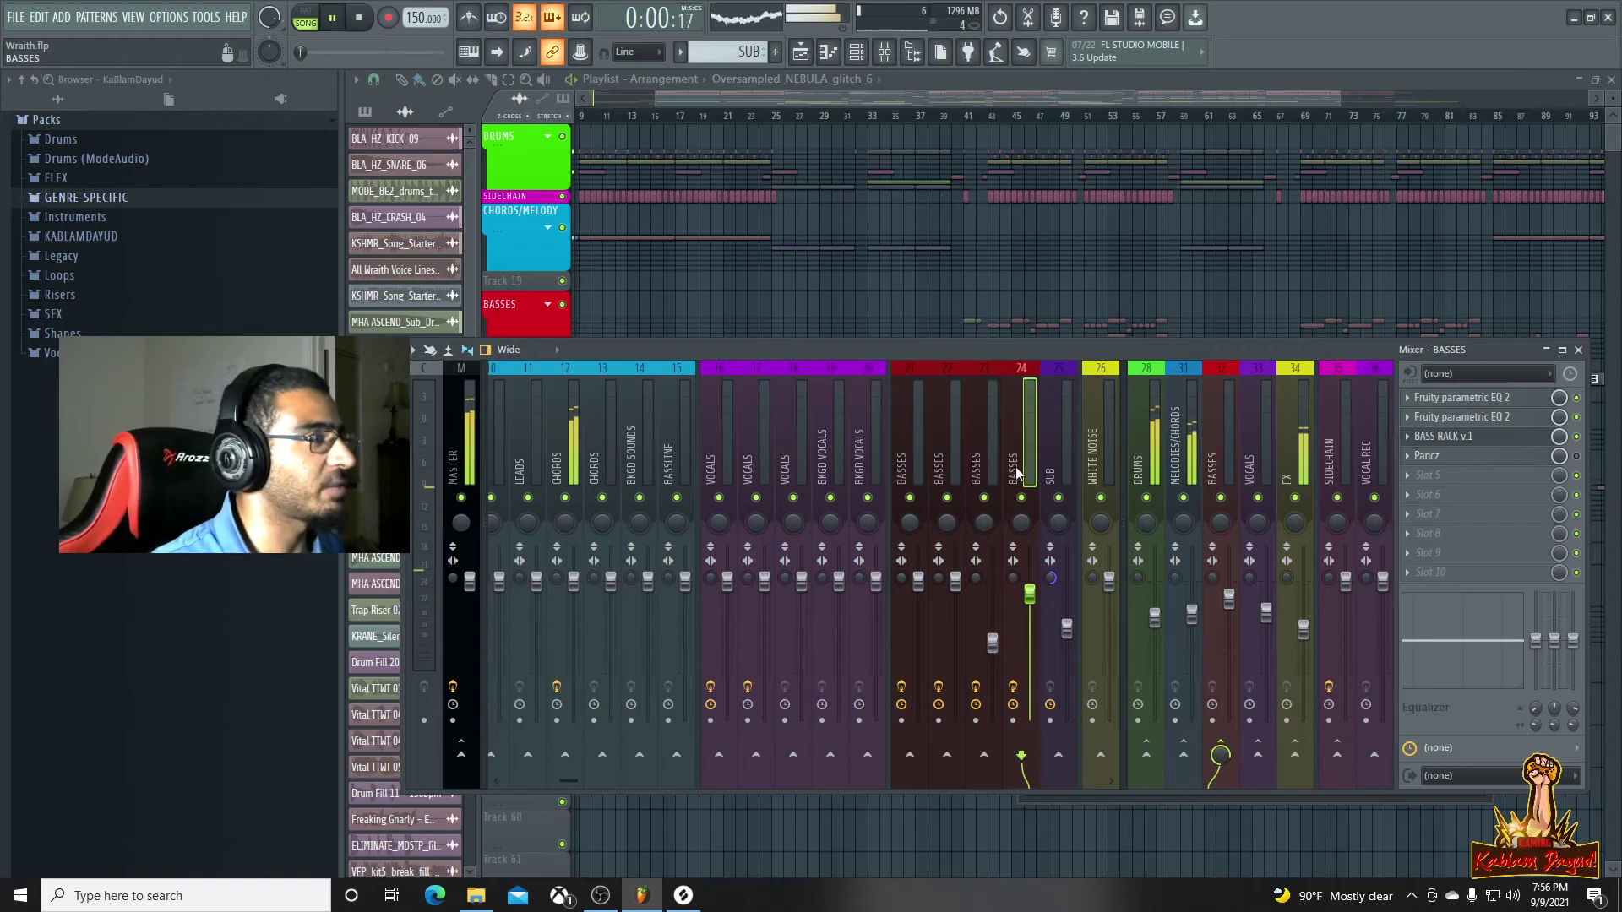
click(852, 113)
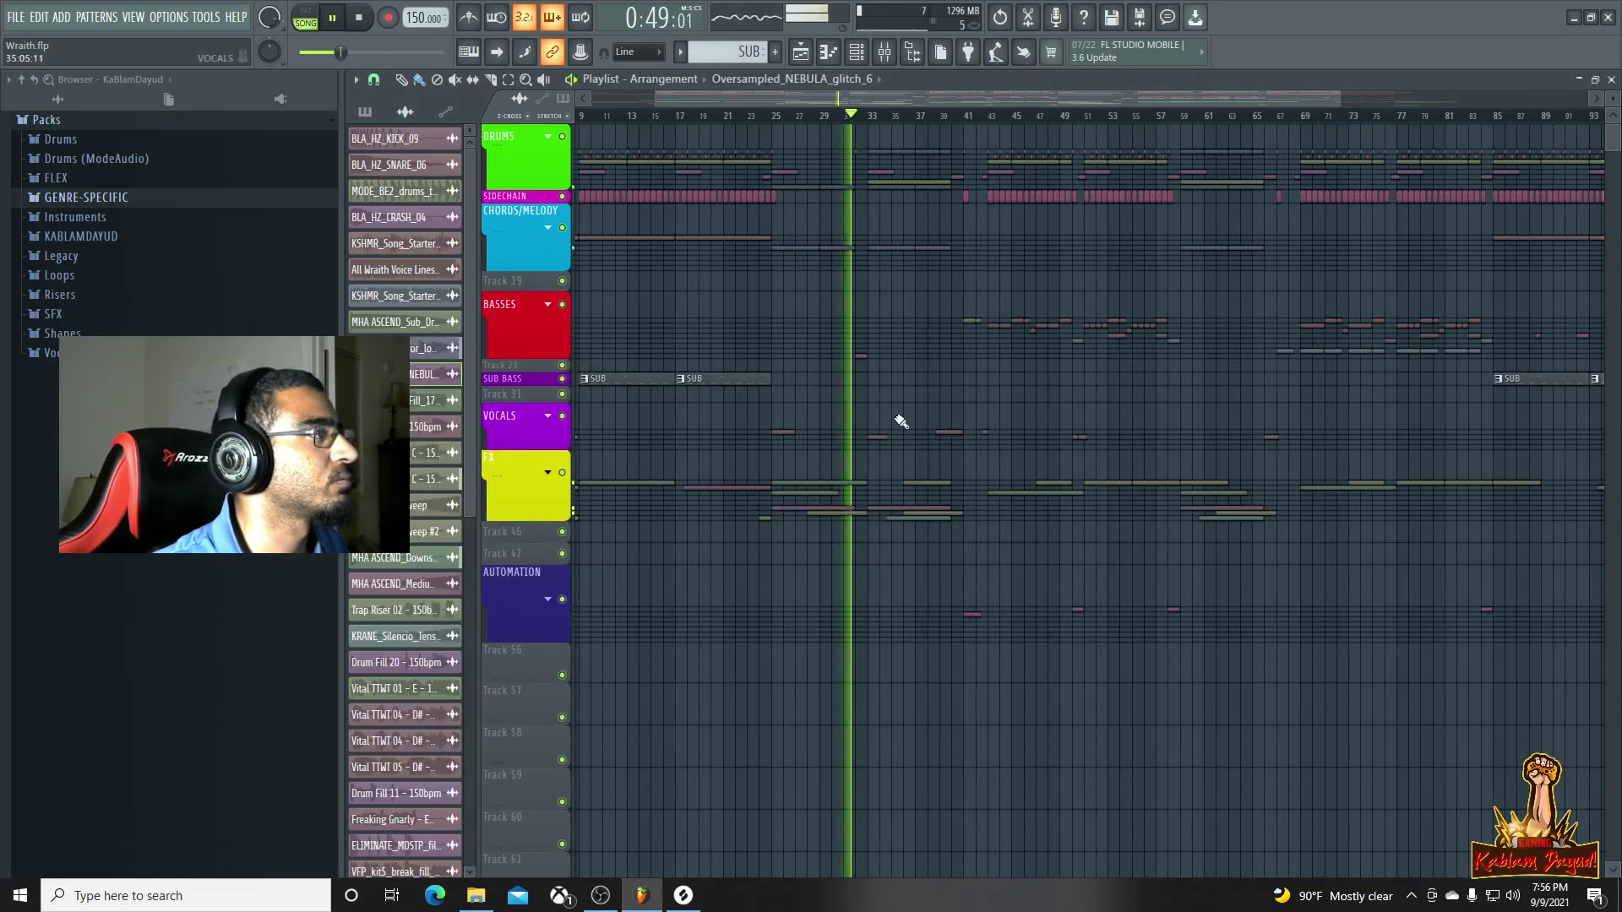
click(887, 54)
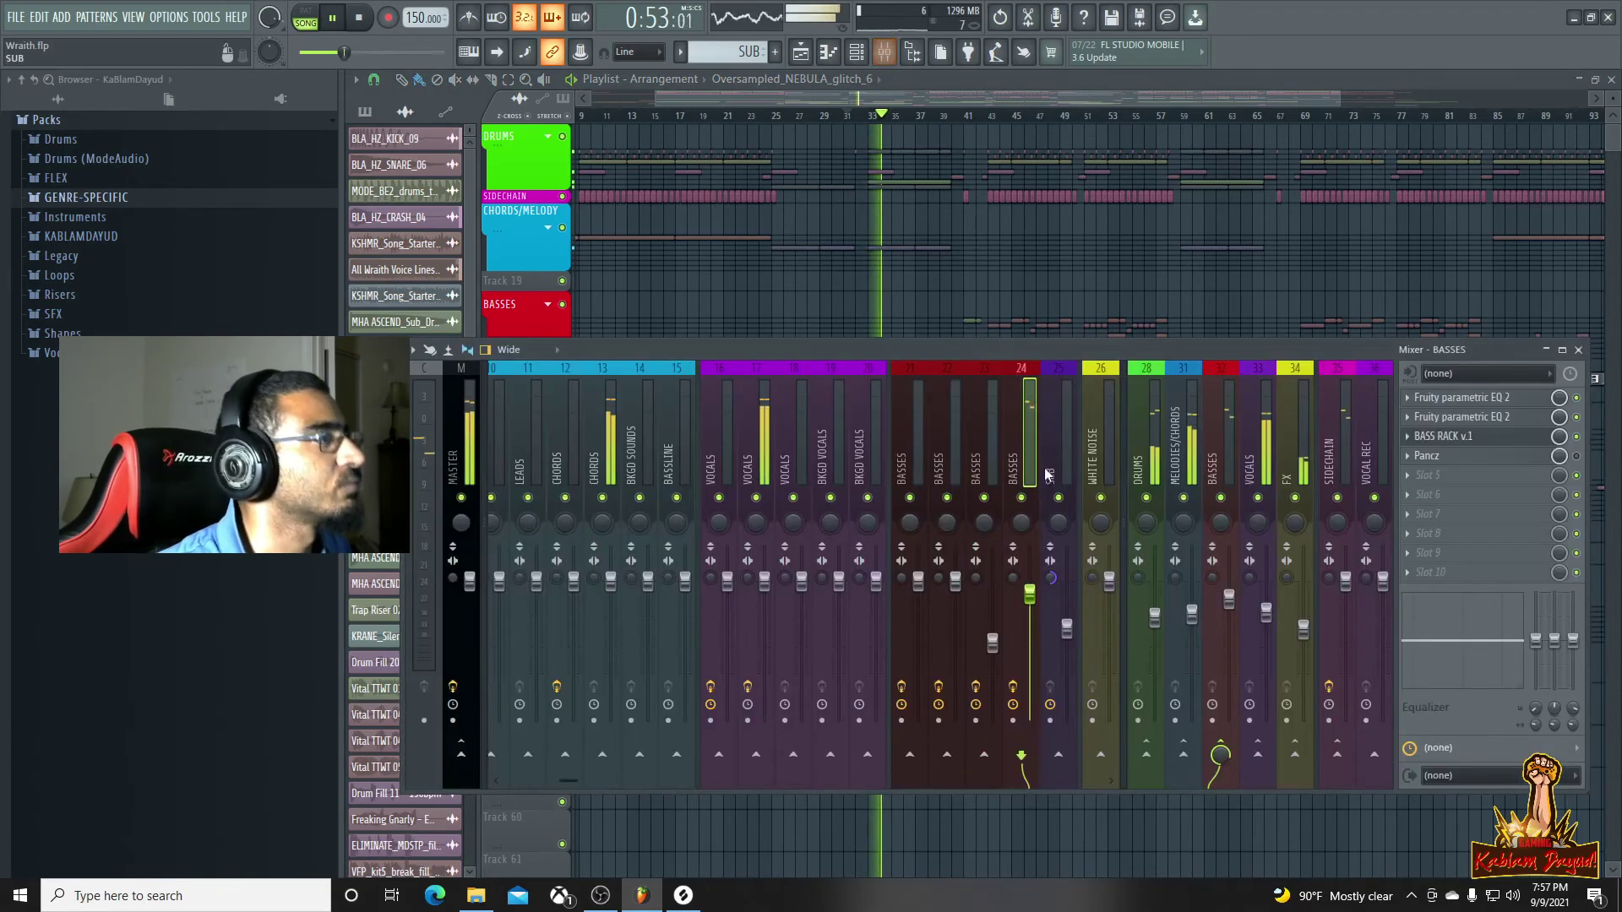
click(944, 450)
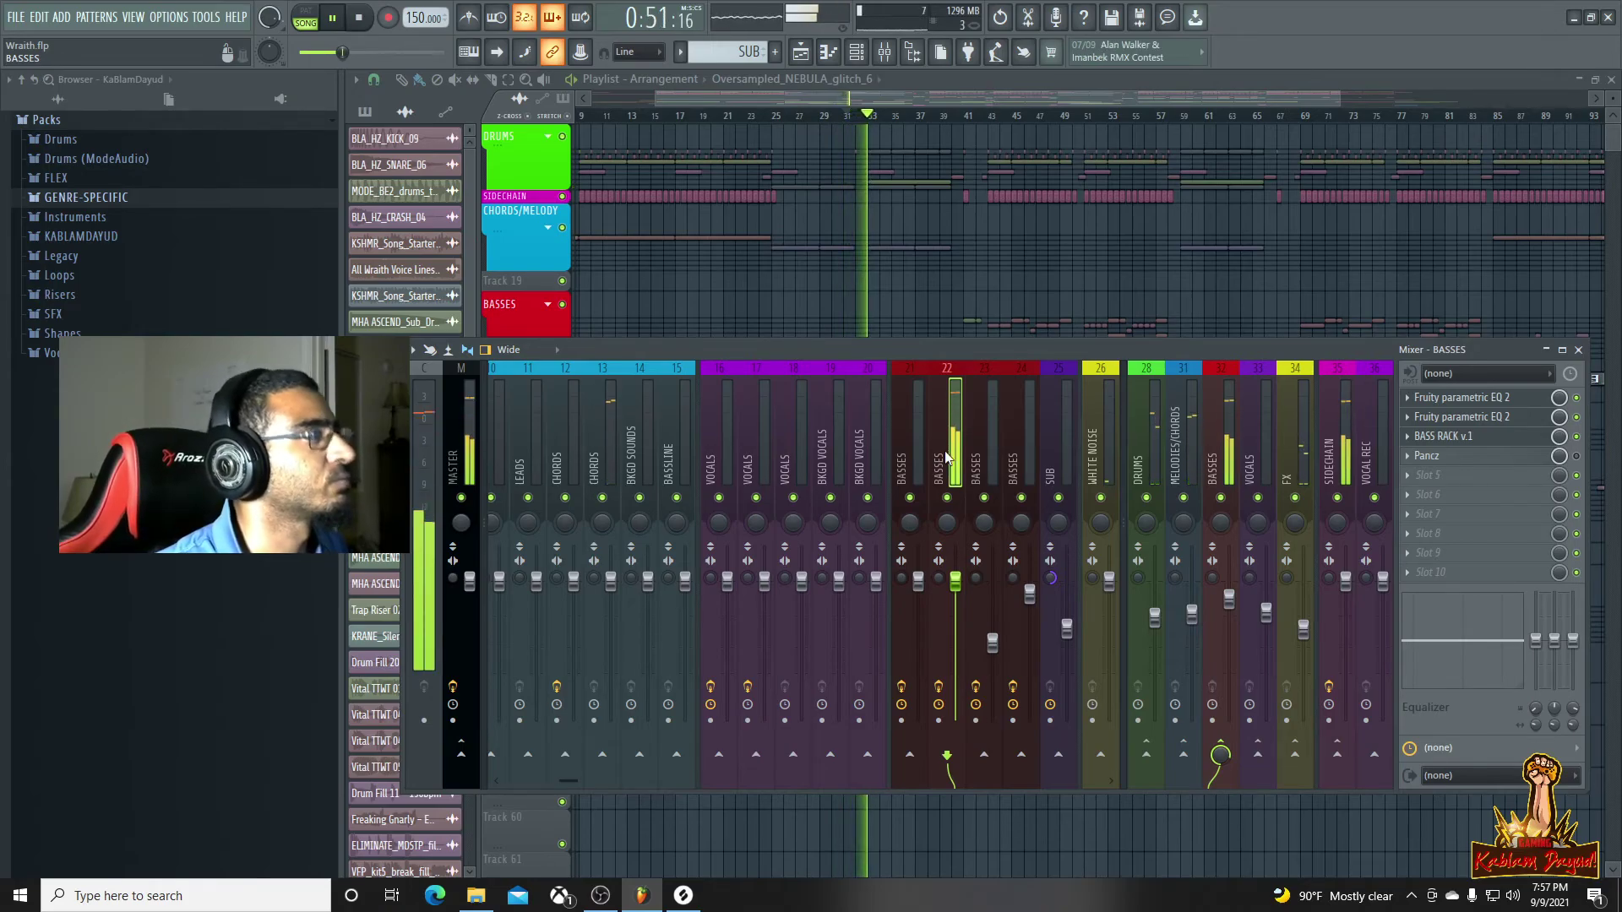
Open the All Wraith Voice Lines - Apex Legends clip's settings and select its VOCALS mixer track 17
click(1236, 101)
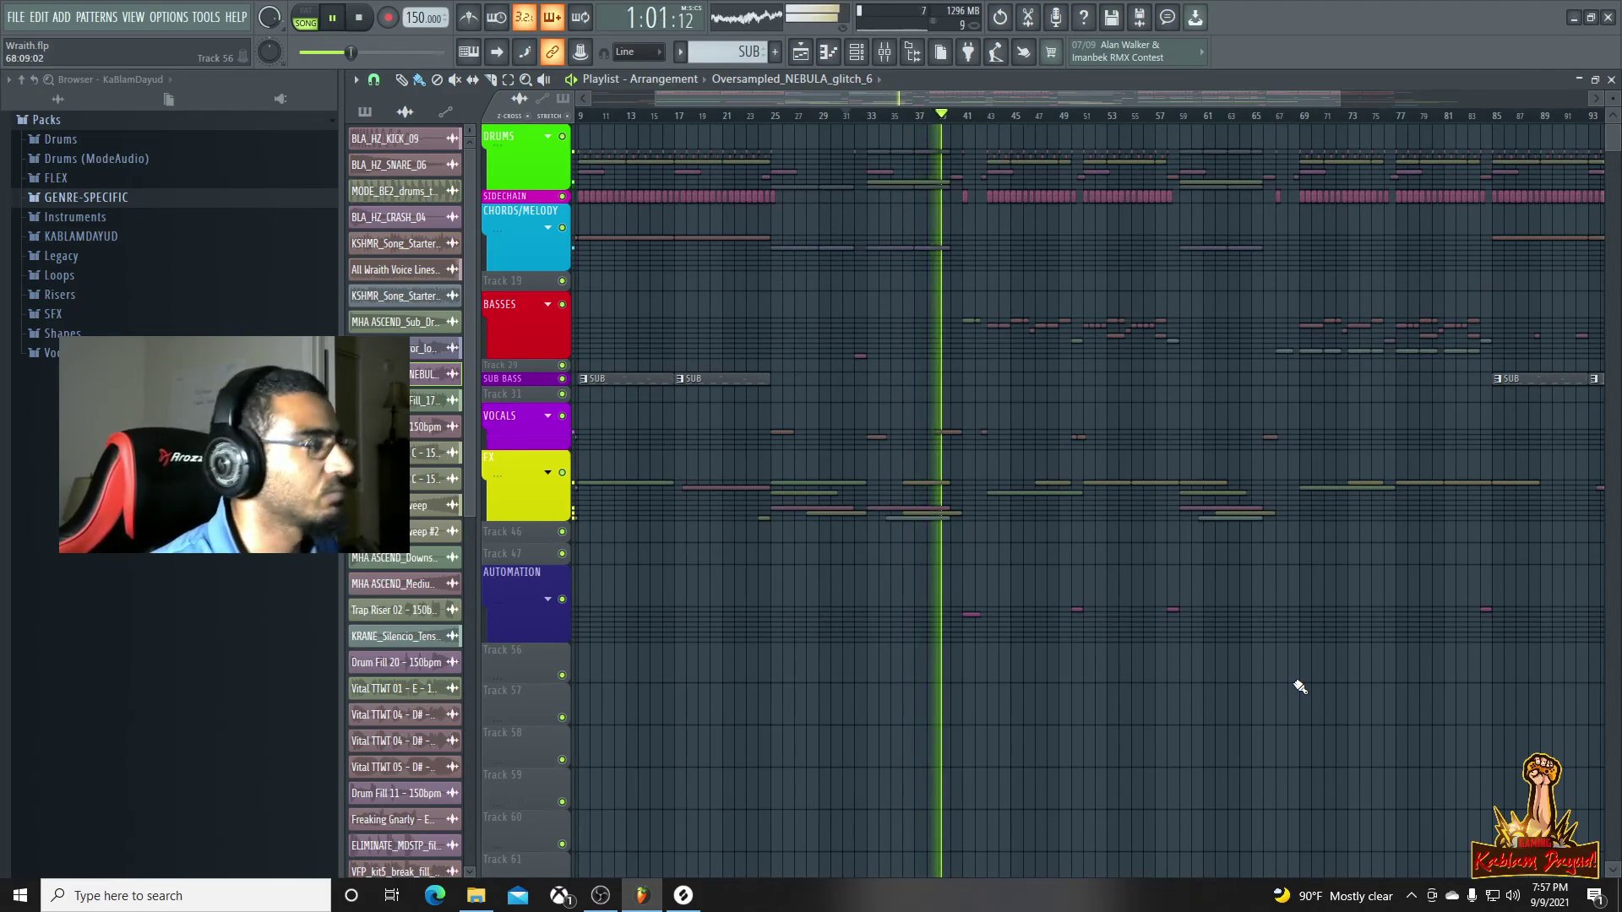
double_click(948, 432)
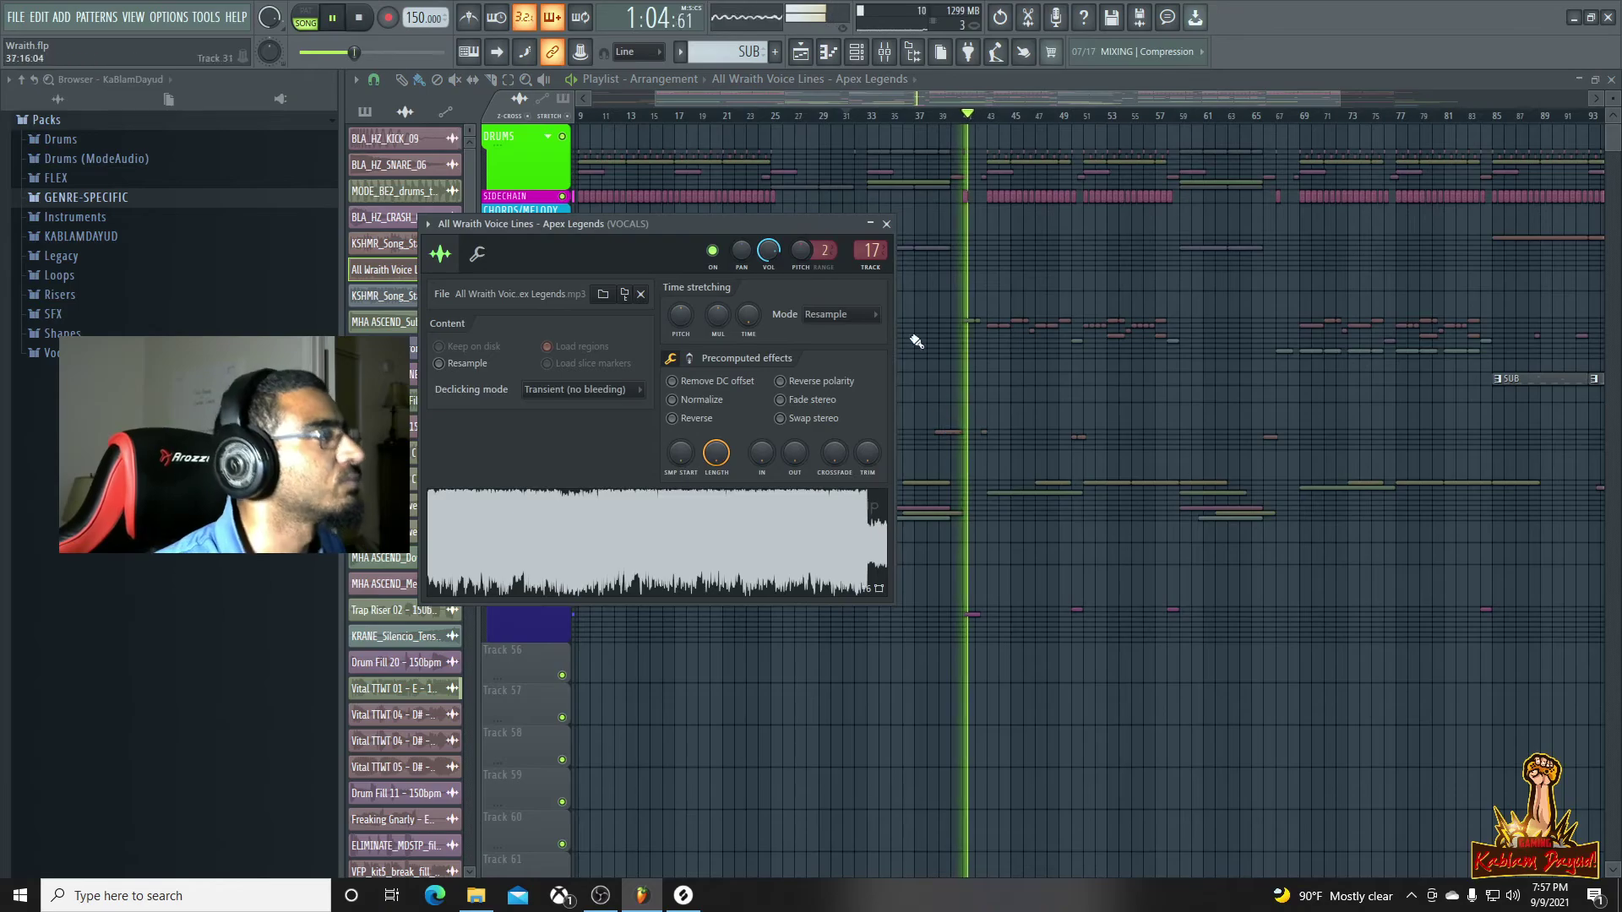
click(885, 52)
click(1257, 473)
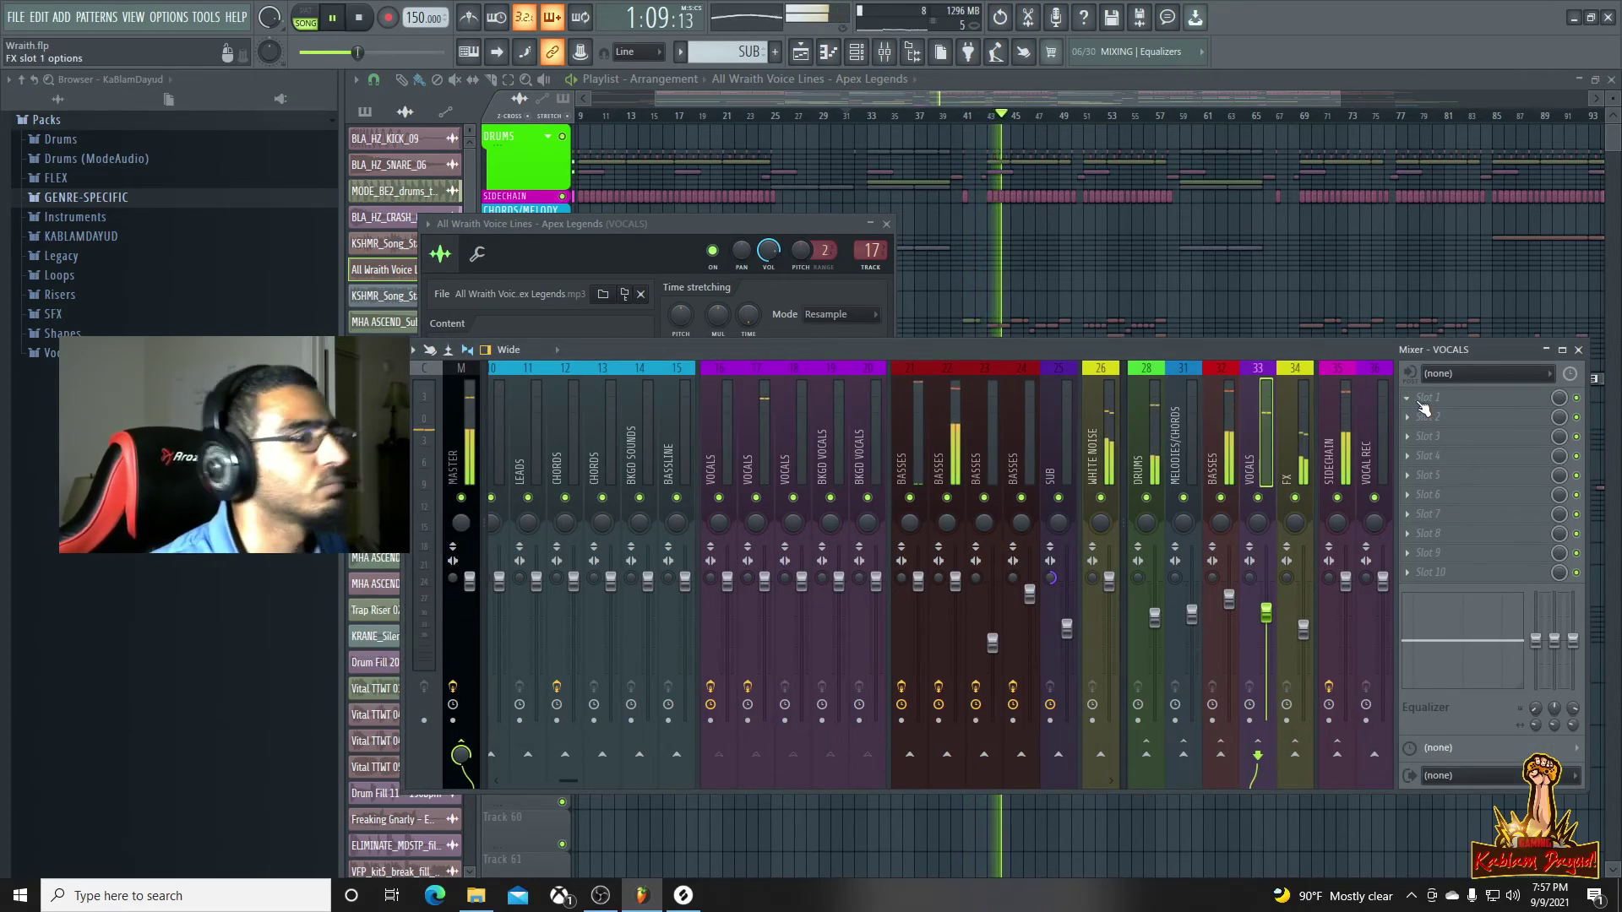
click(765, 453)
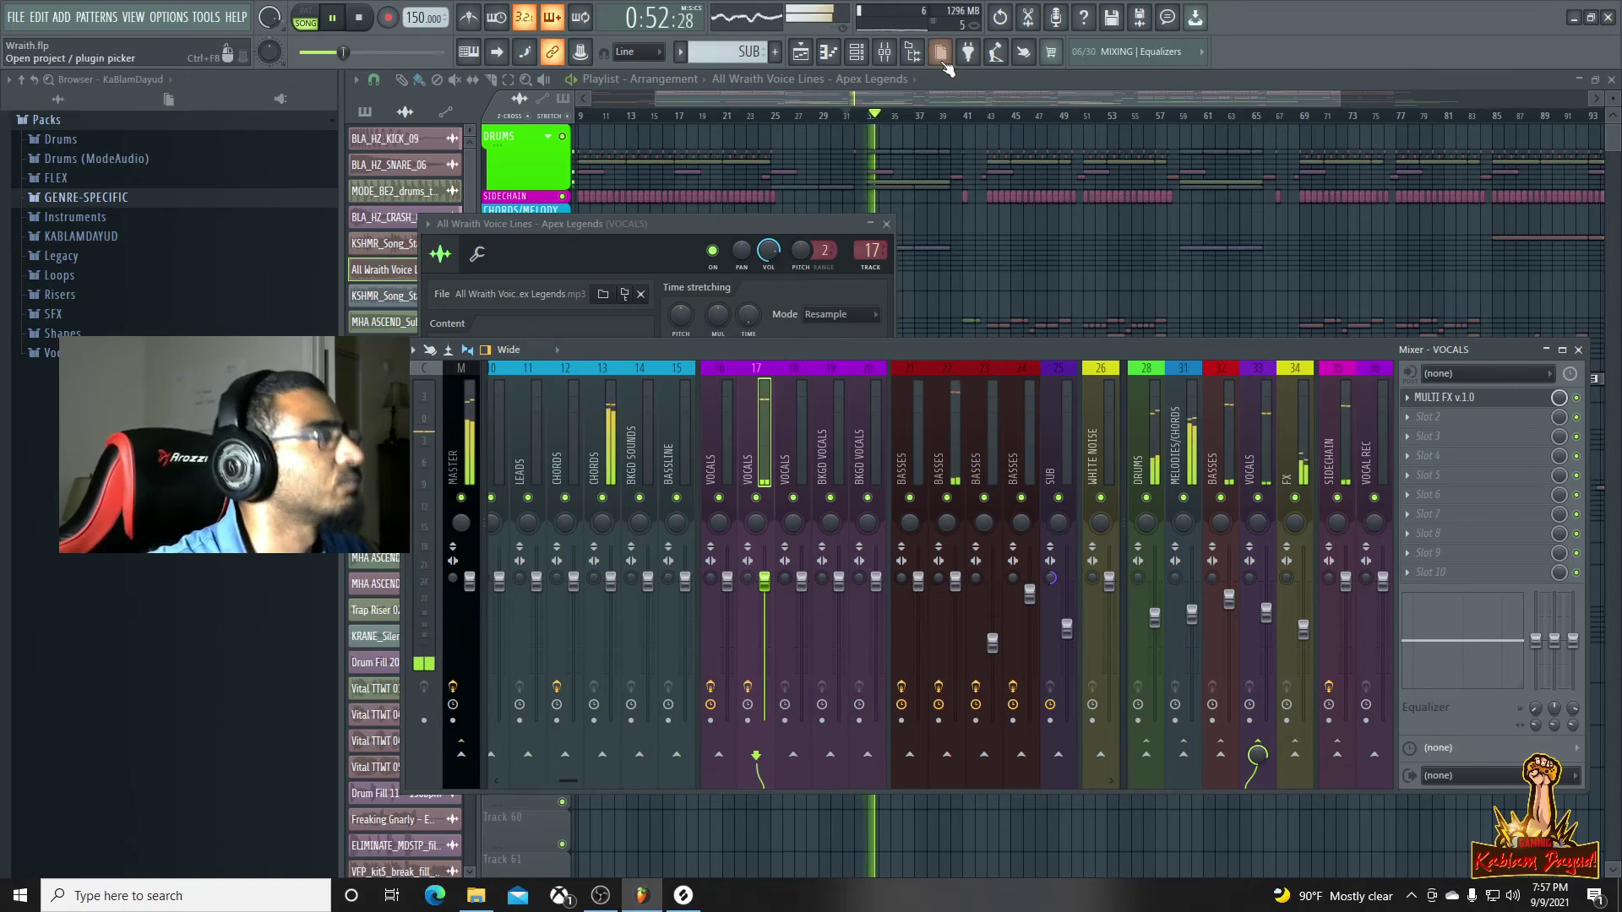
Add OTT to the second effect slot of VOCALS mixer track 17
click(934, 100)
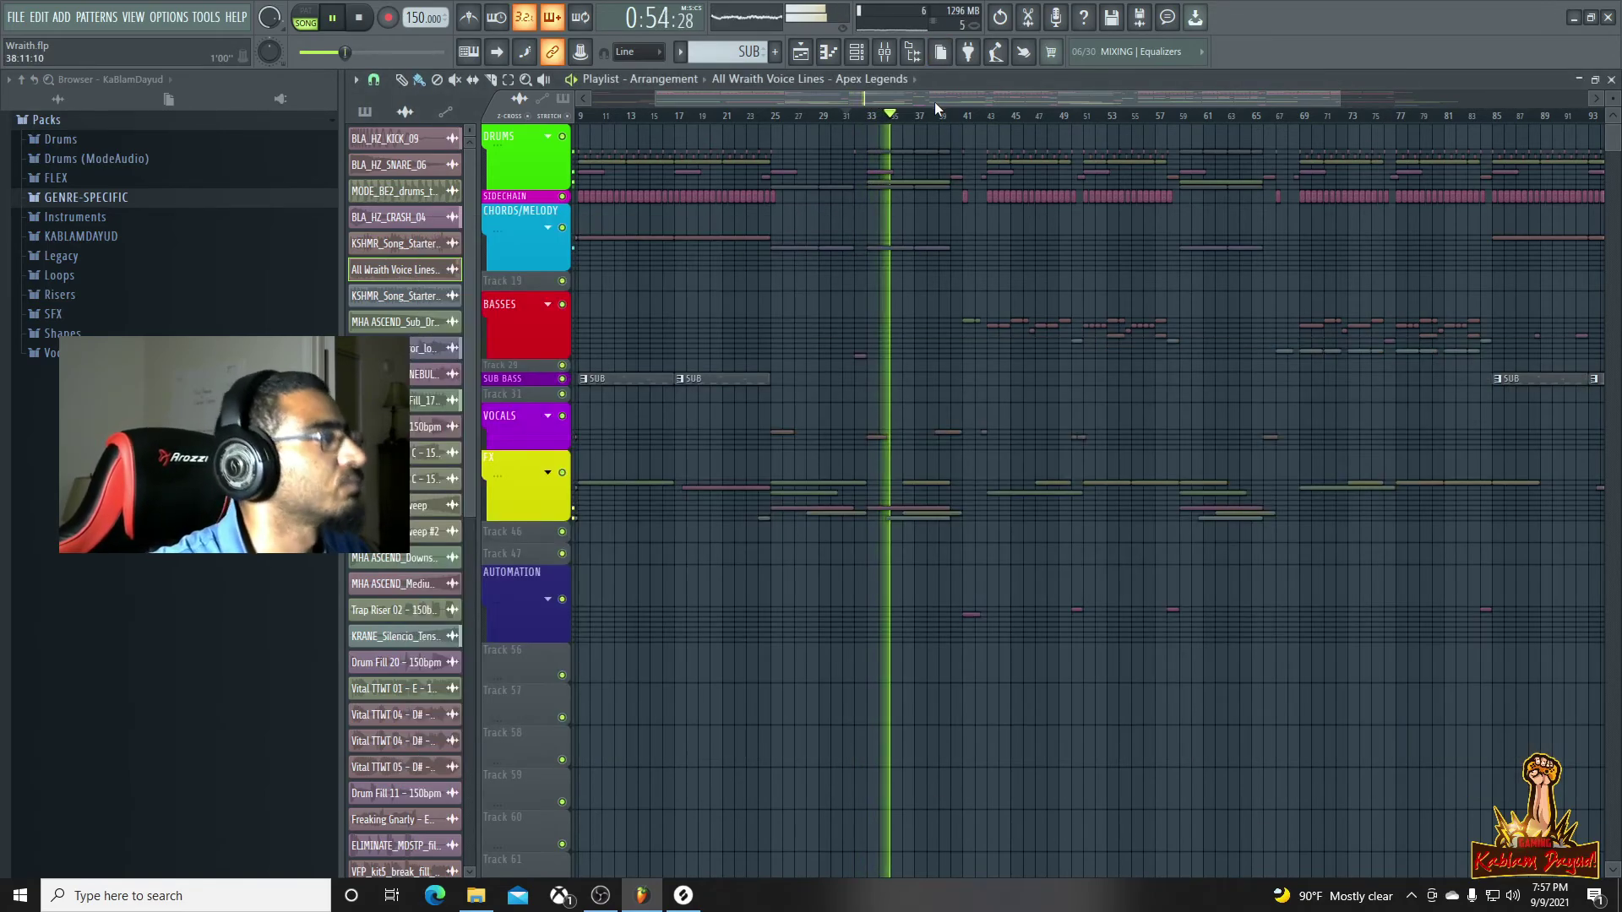
click(891, 57)
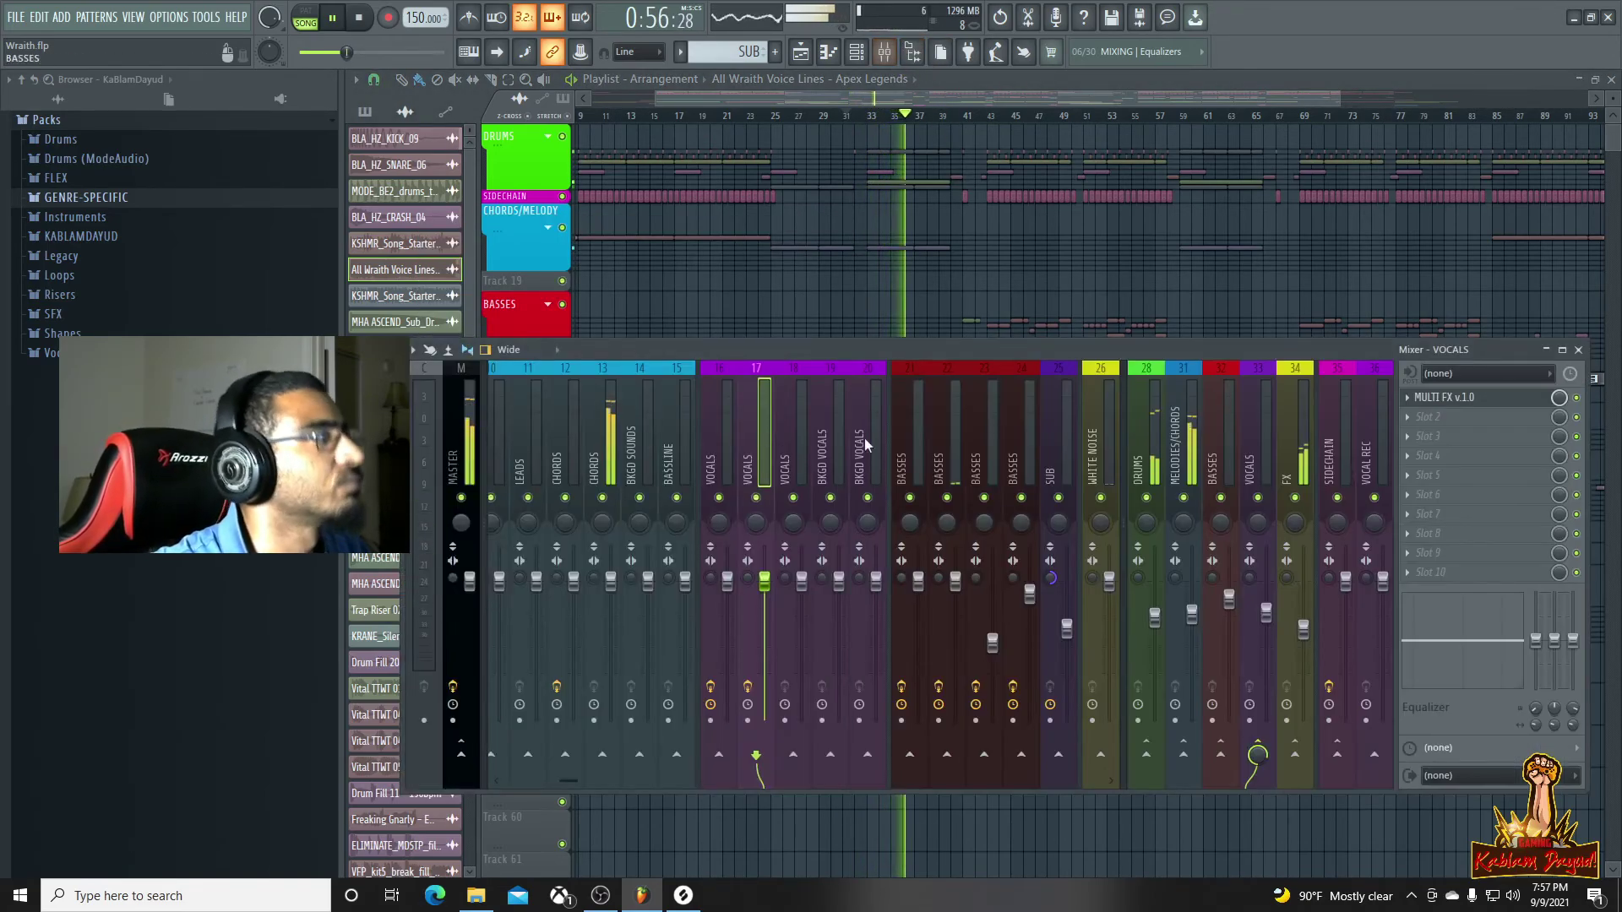
click(1407, 416)
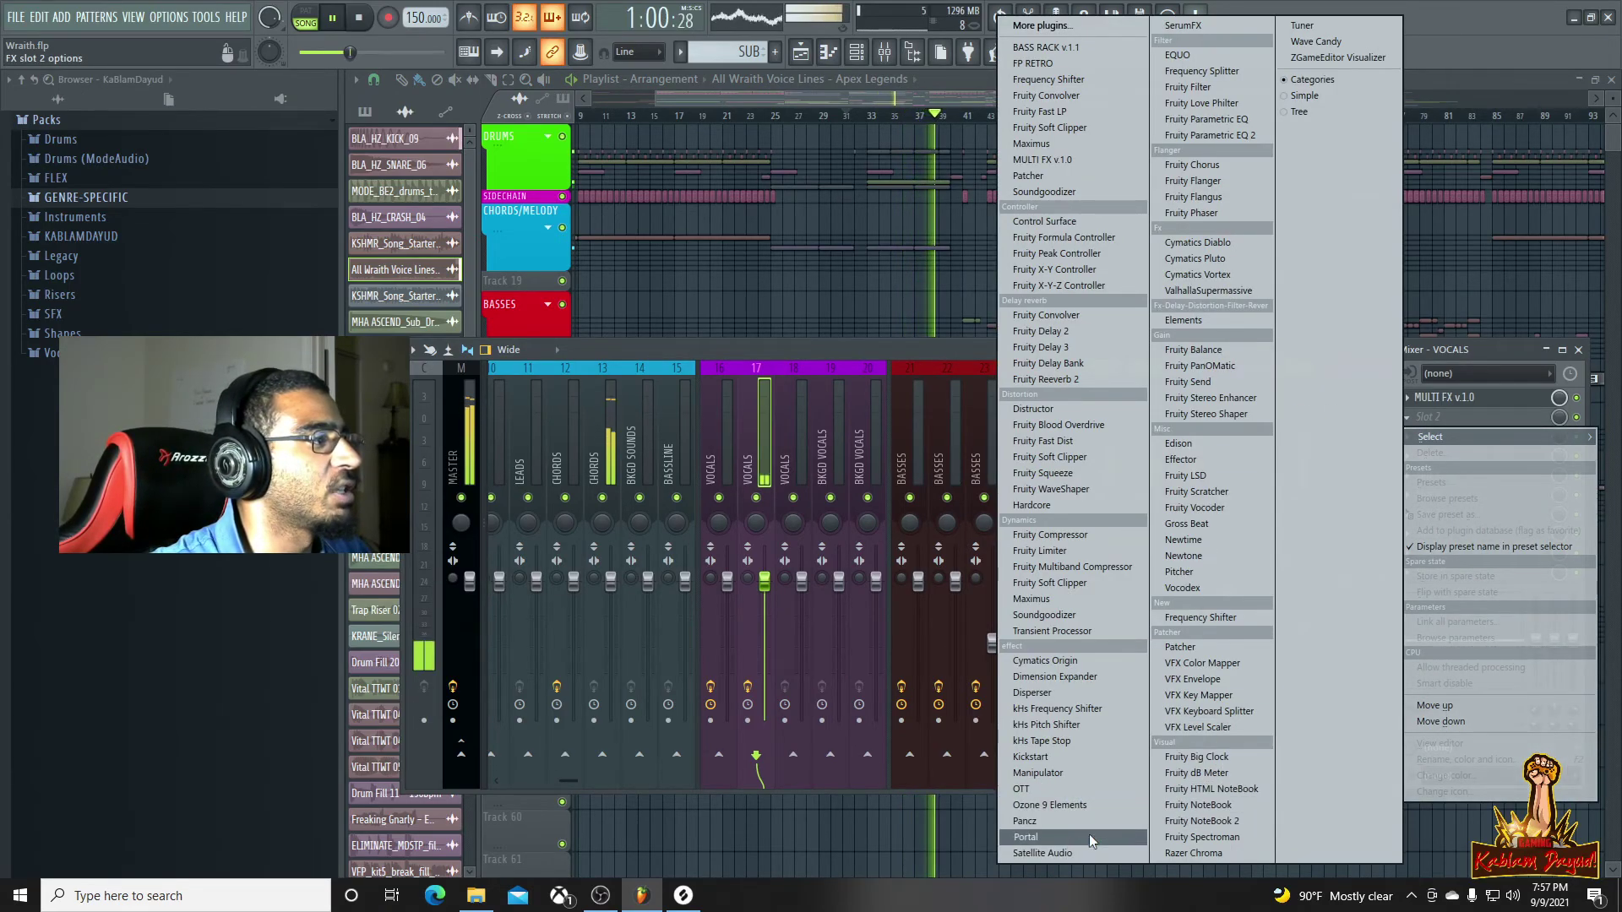
click(1058, 788)
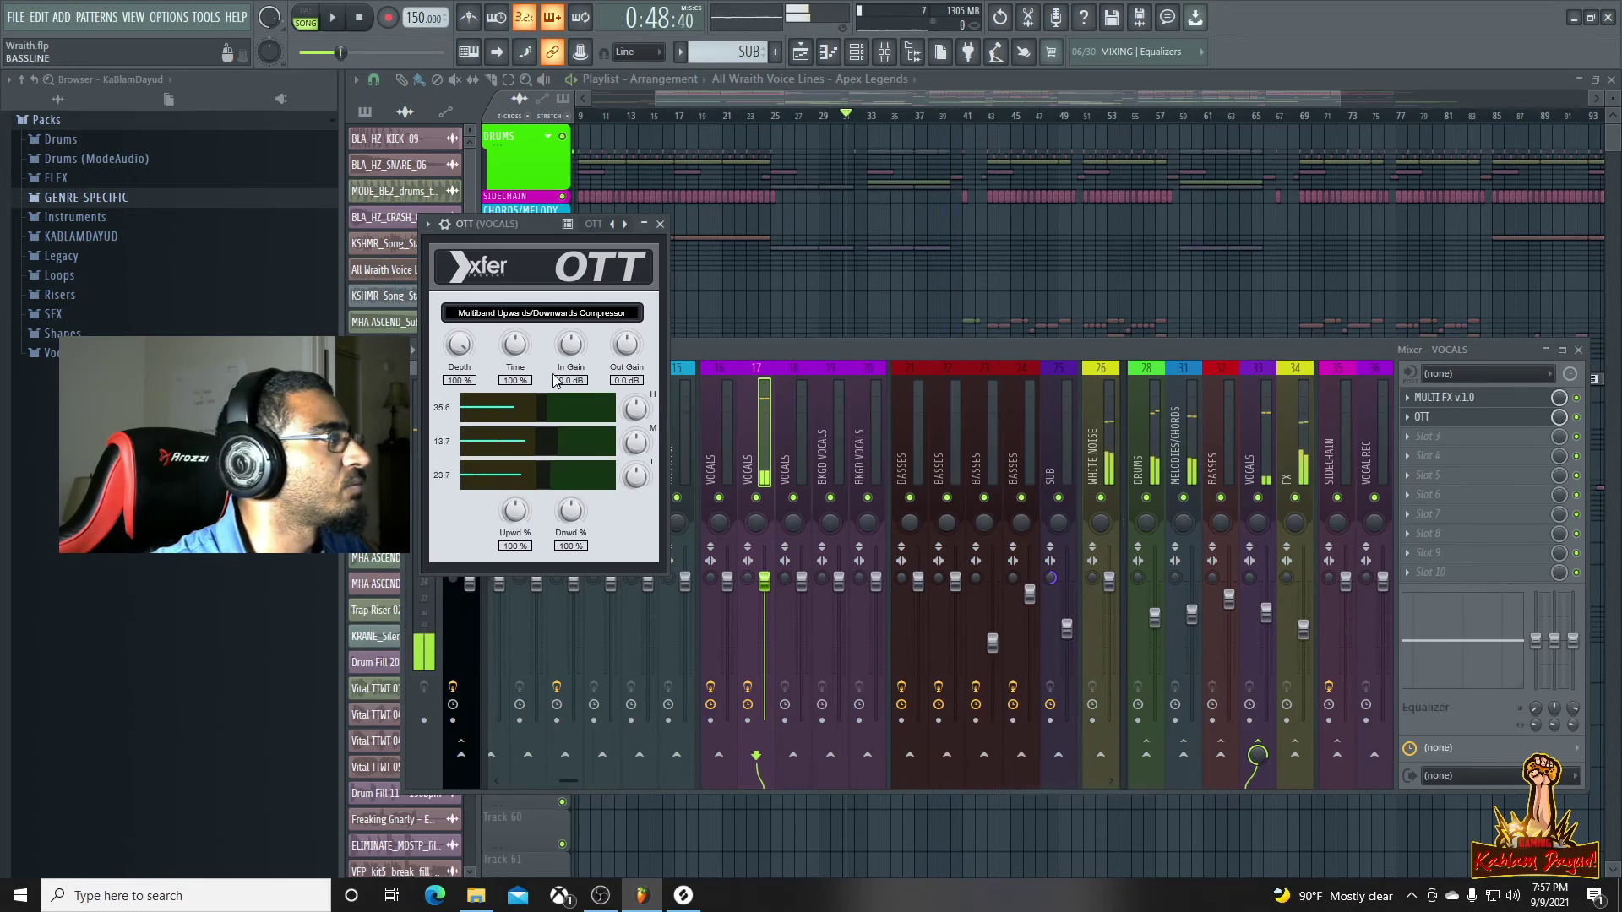
Solo and unsolo the VOCALS playlist group, and play the song from bar 25
click(786, 98)
key(space)
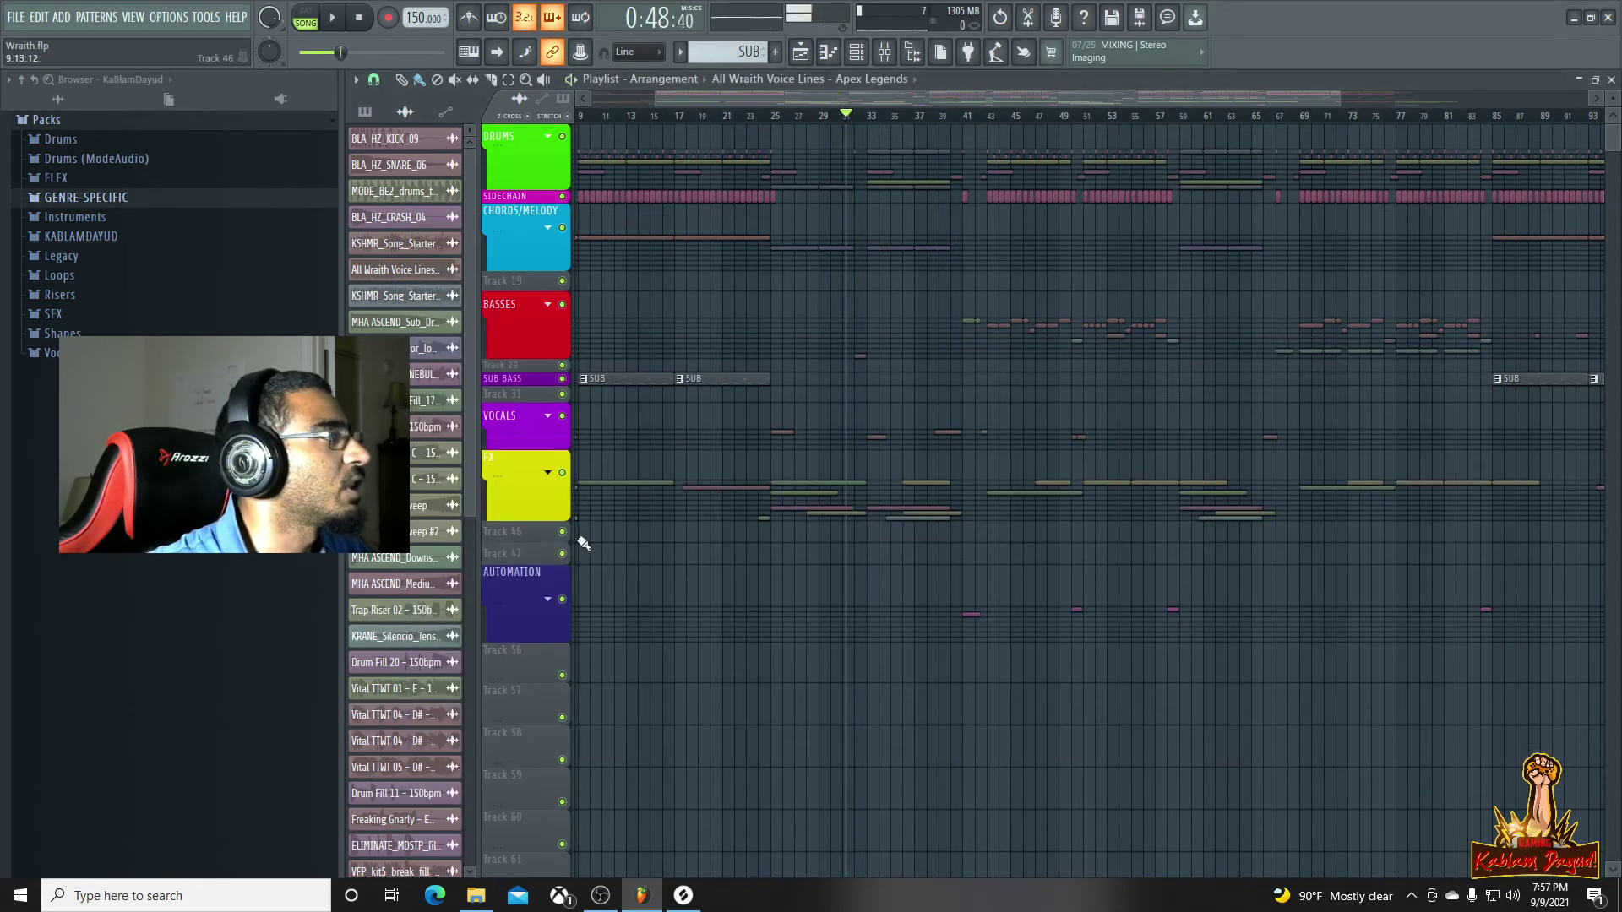
ctrl+click(563, 417)
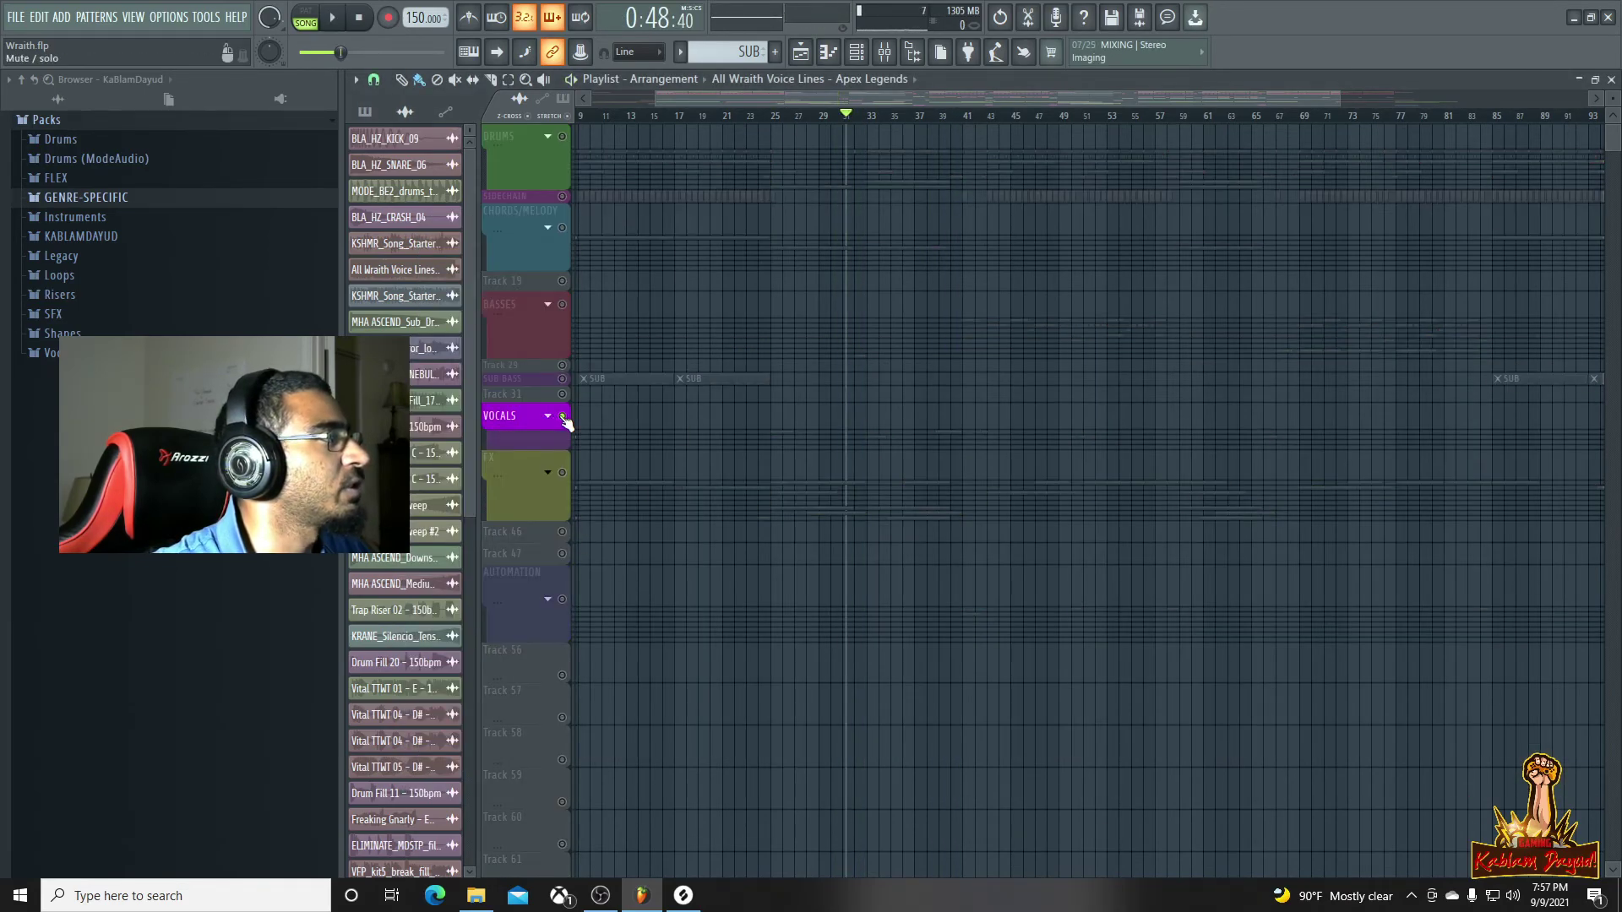
ctrl+click(562, 417)
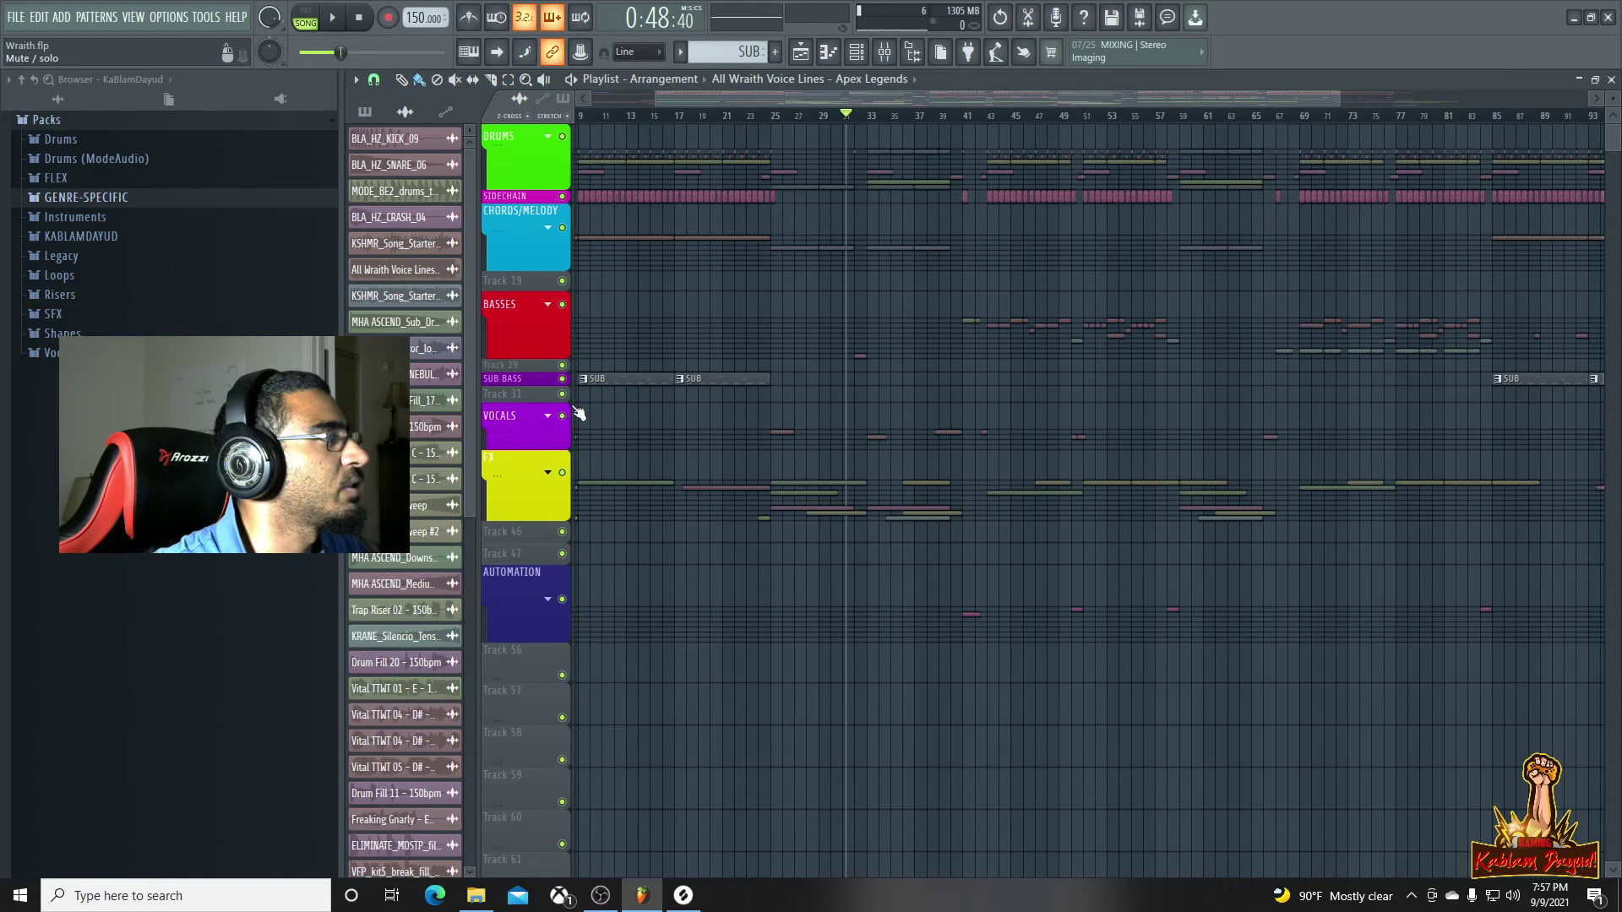
click(775, 117)
key(space)
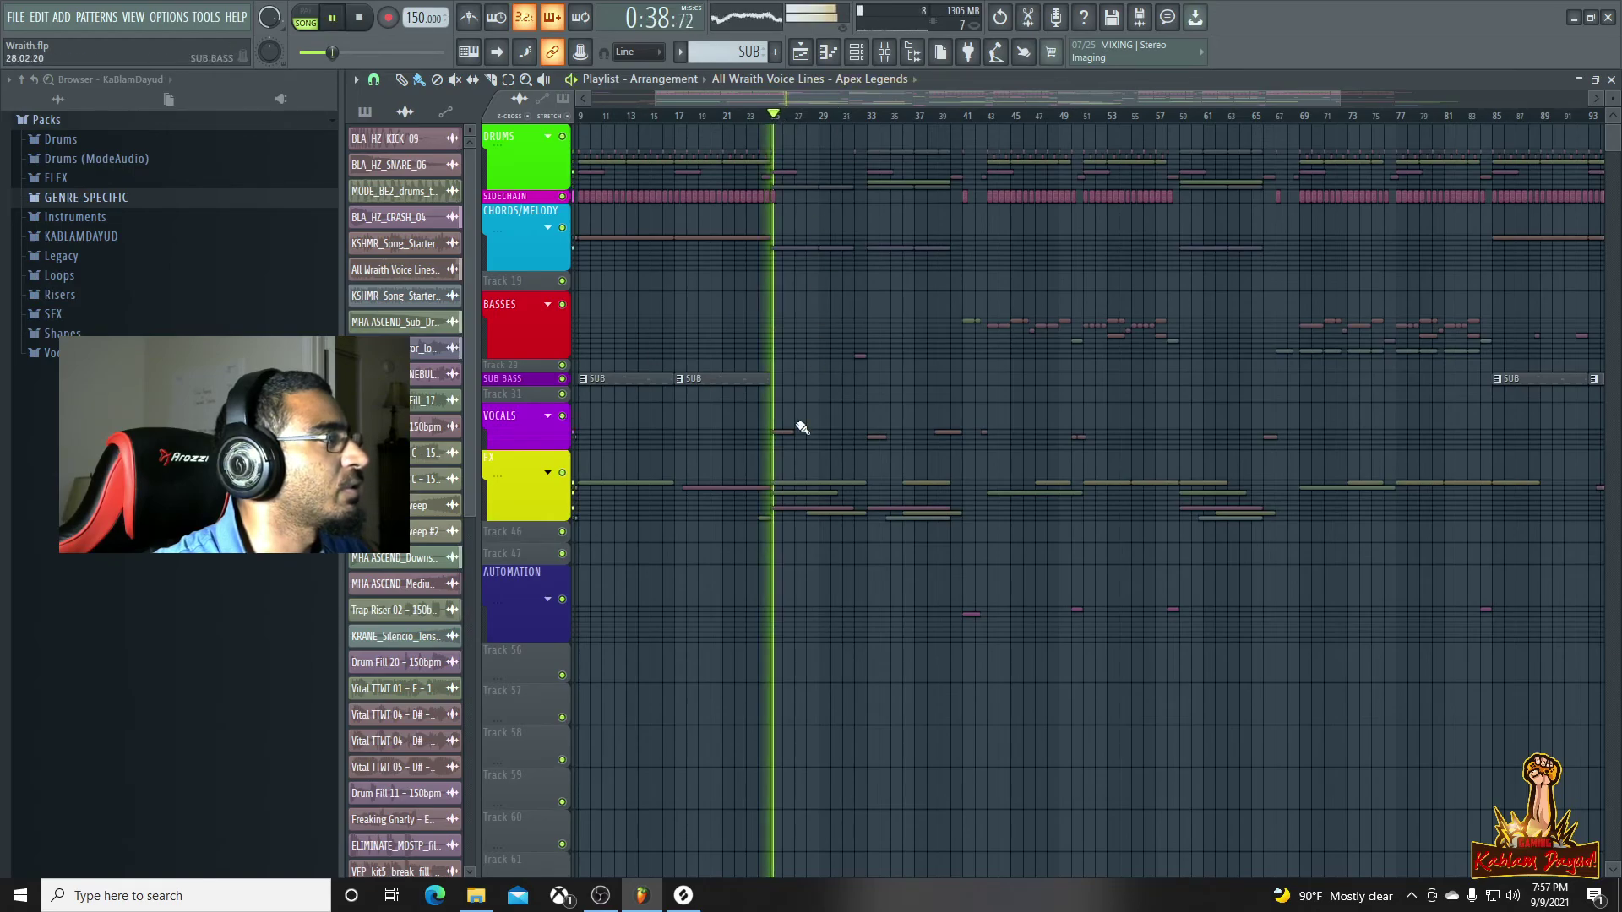
Lower the Depth of OTT on VOCALS mixer track 17 to about 28% and raise its Out Gain to about 3.4 dB
click(887, 53)
click(1427, 416)
key(space)
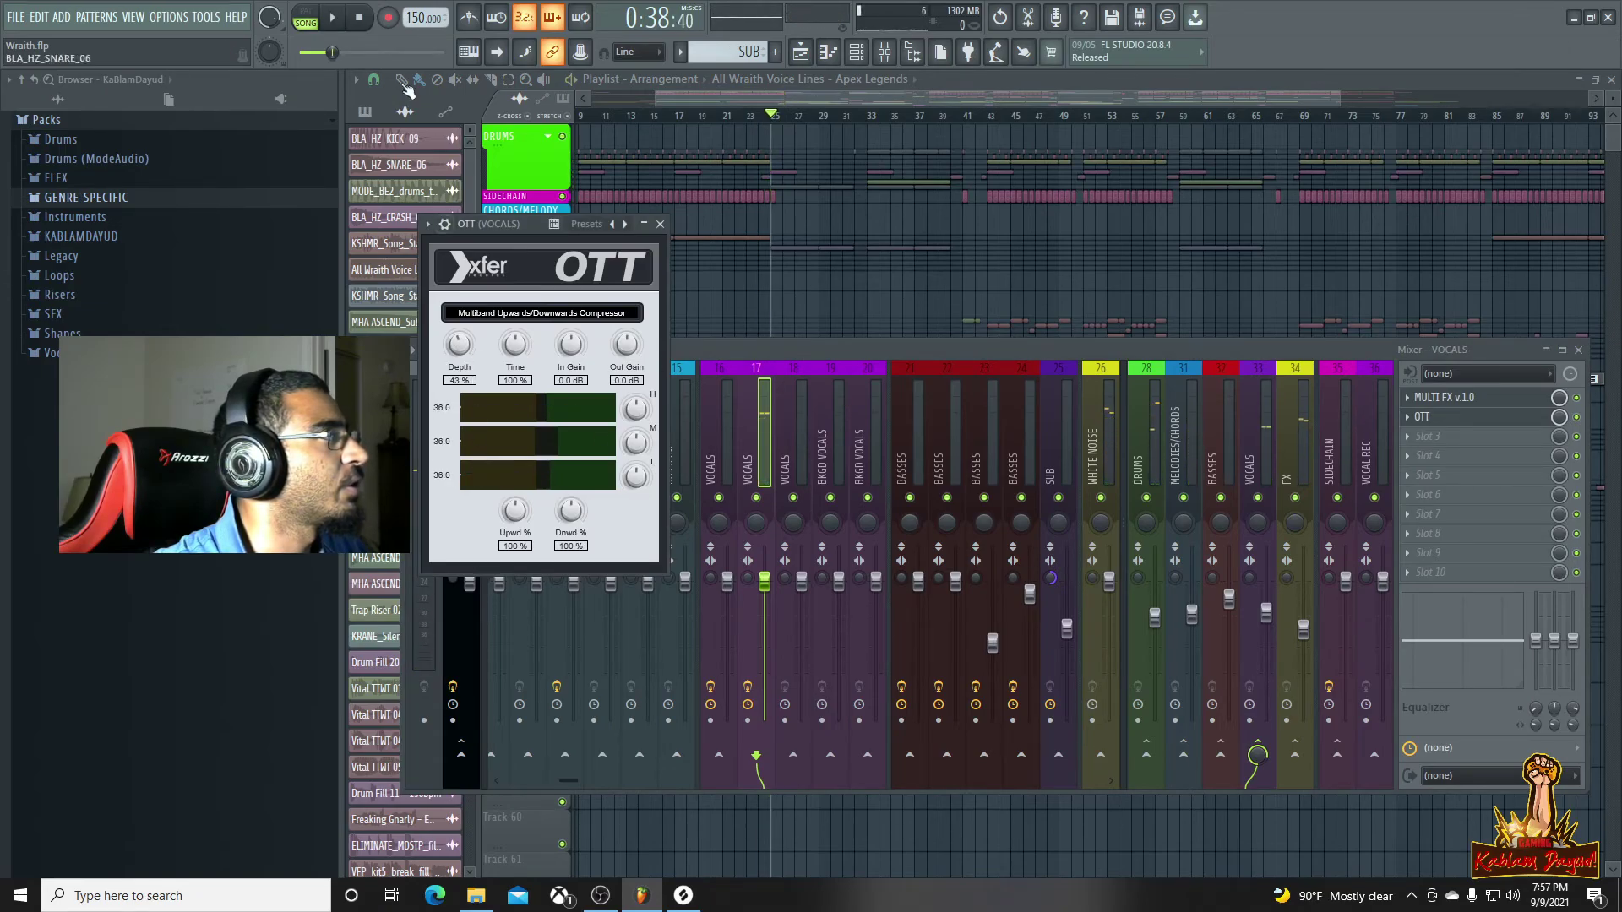
key(space)
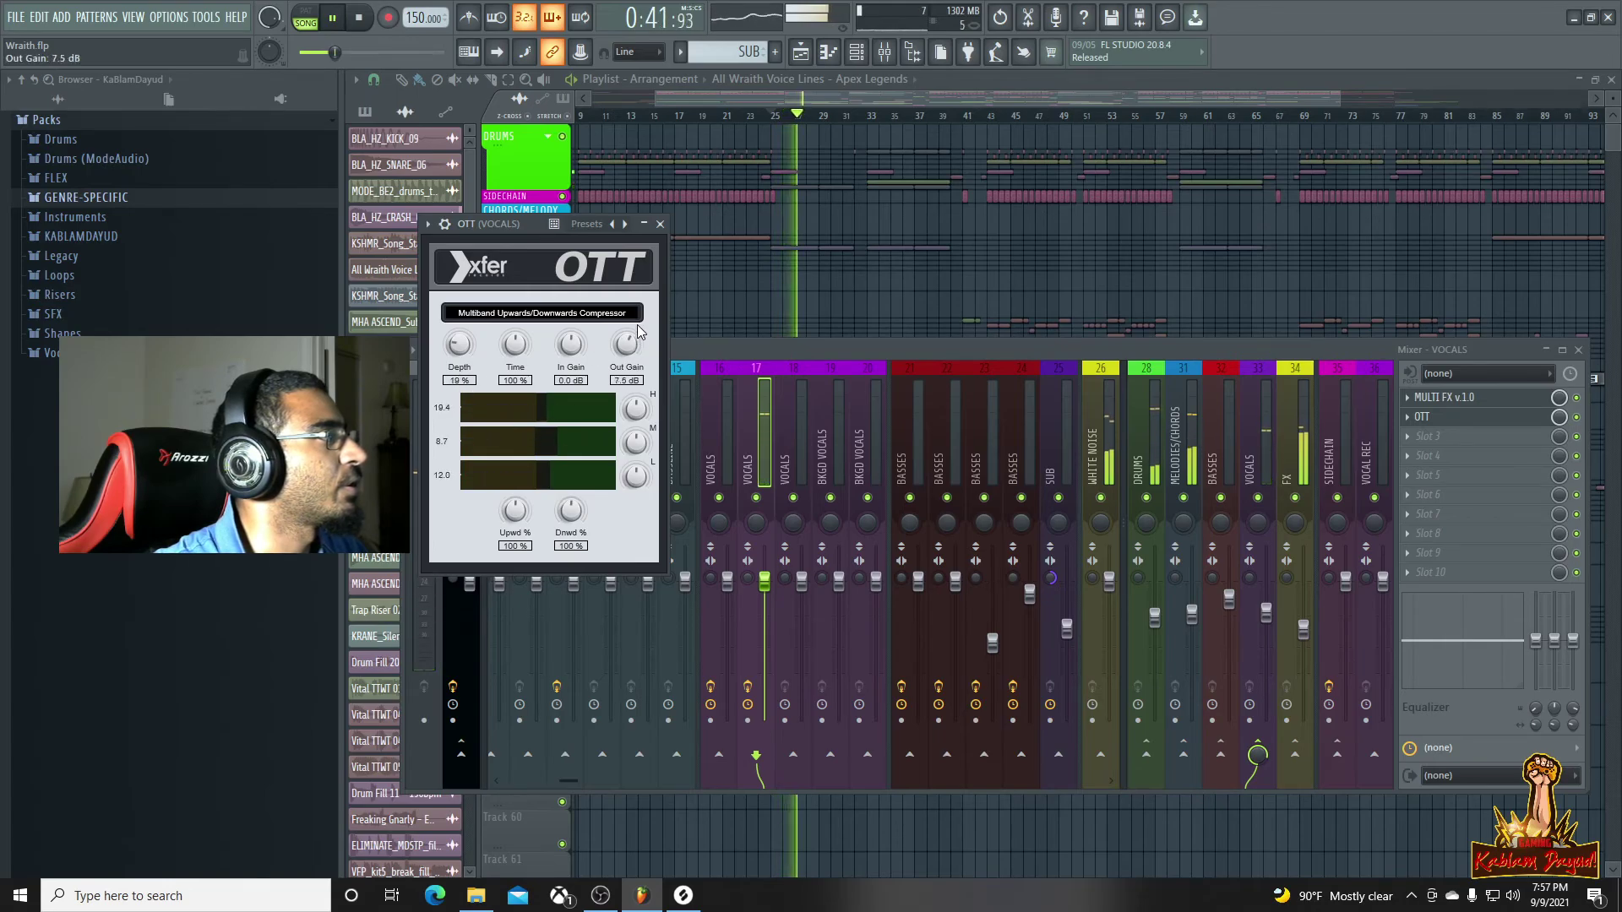
key(space)
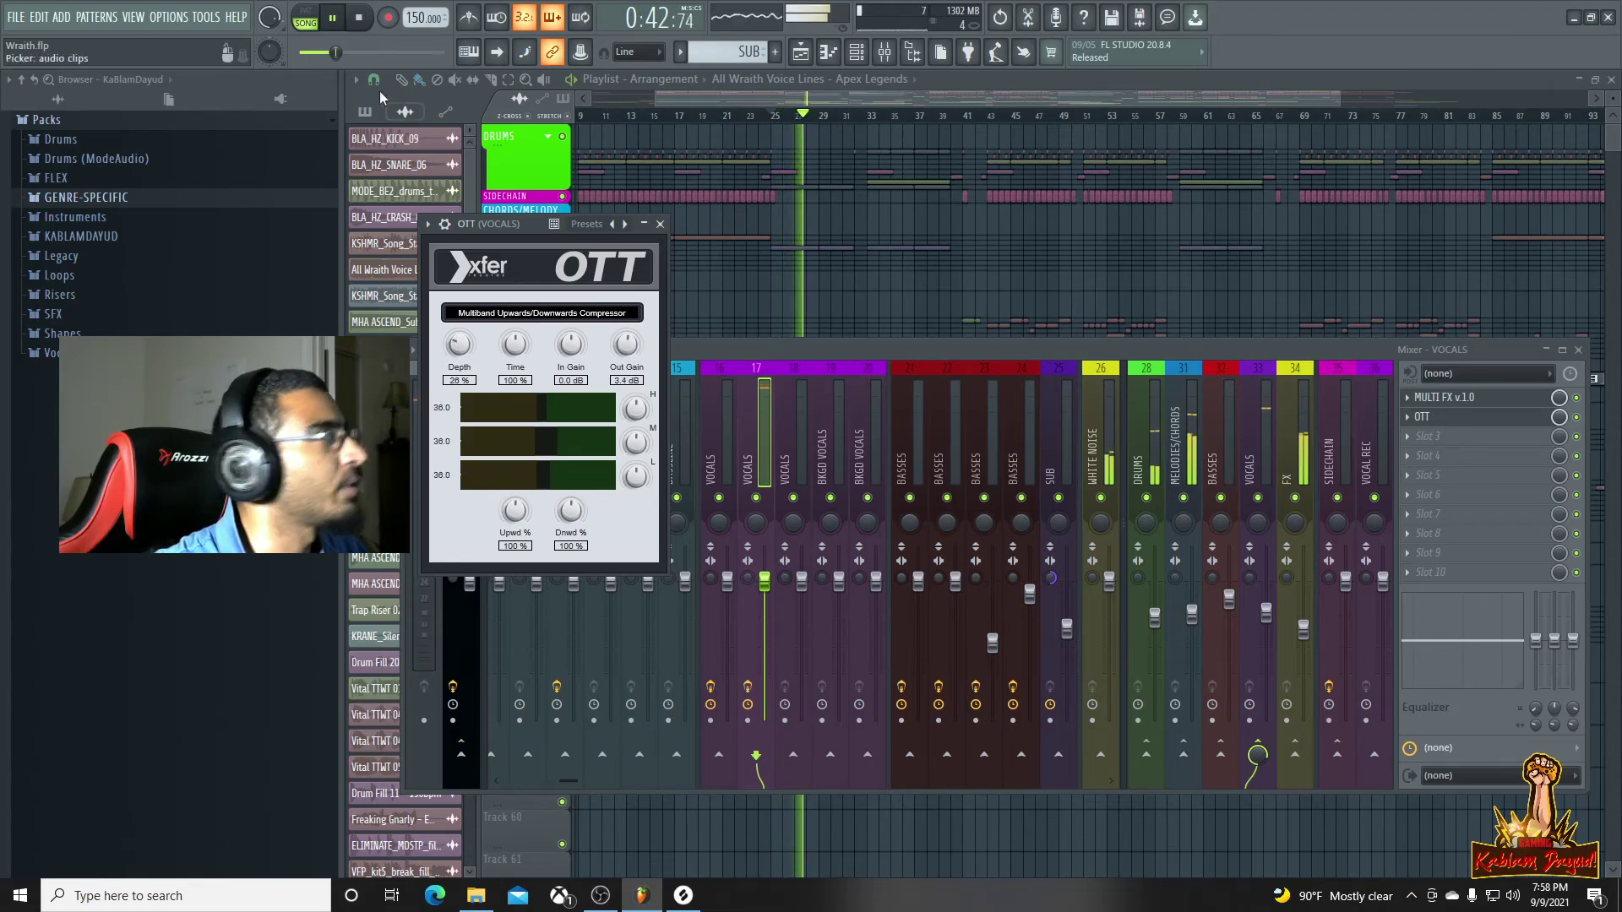
Replay the vocal section and add Soundgoodizer to the third effect slot of VOCALS mixer track 17
click(363, 21)
click(331, 23)
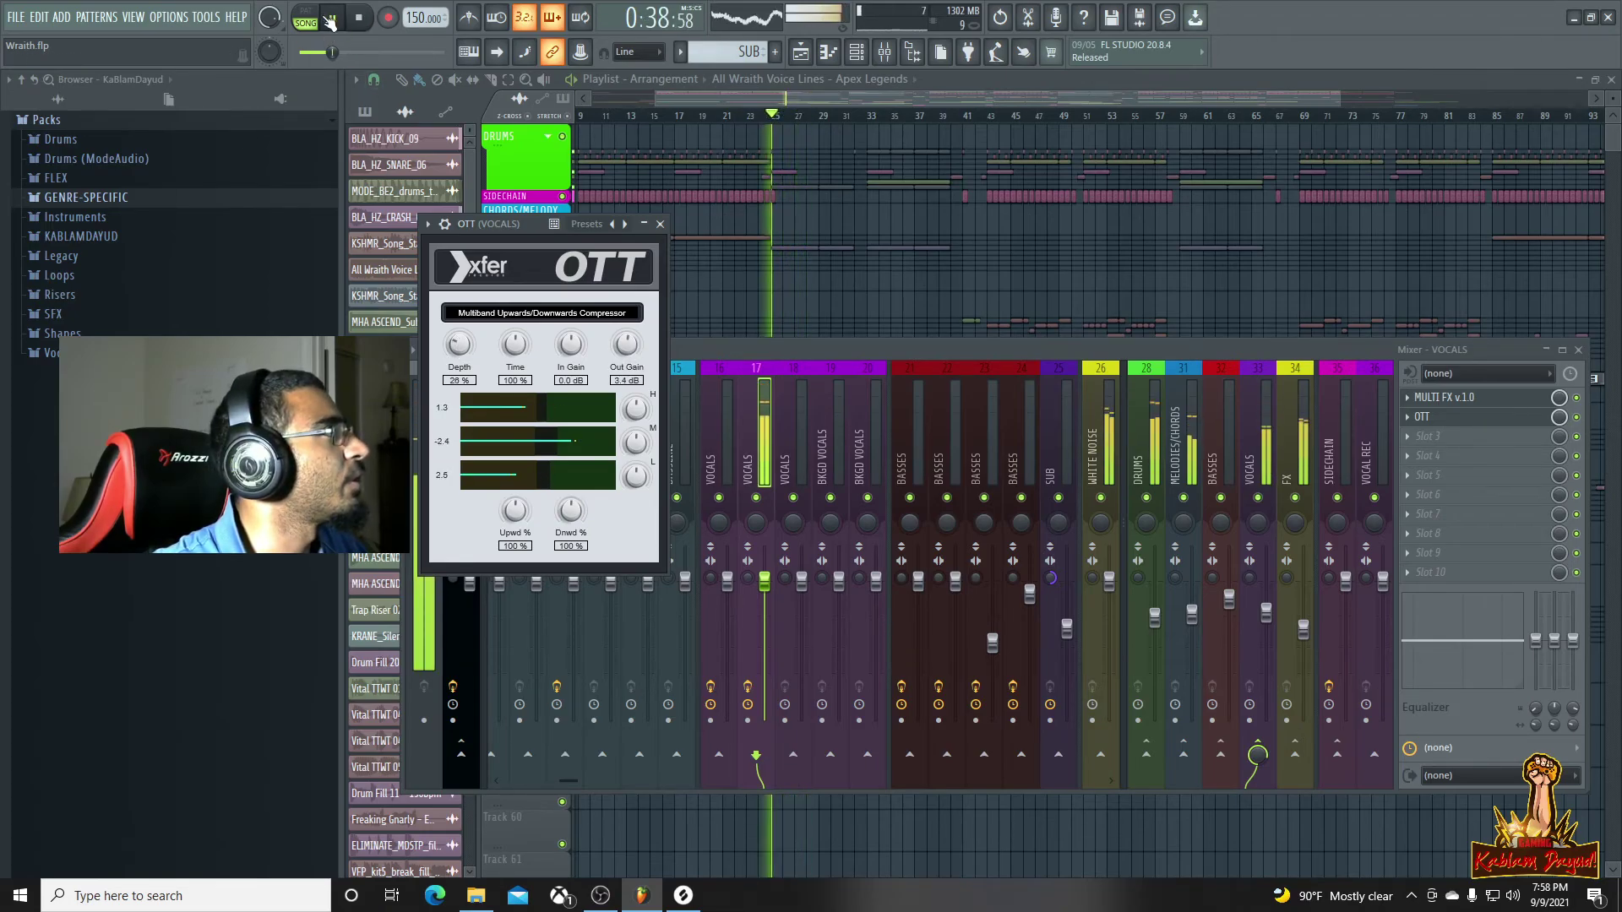
click(1440, 431)
click(1017, 191)
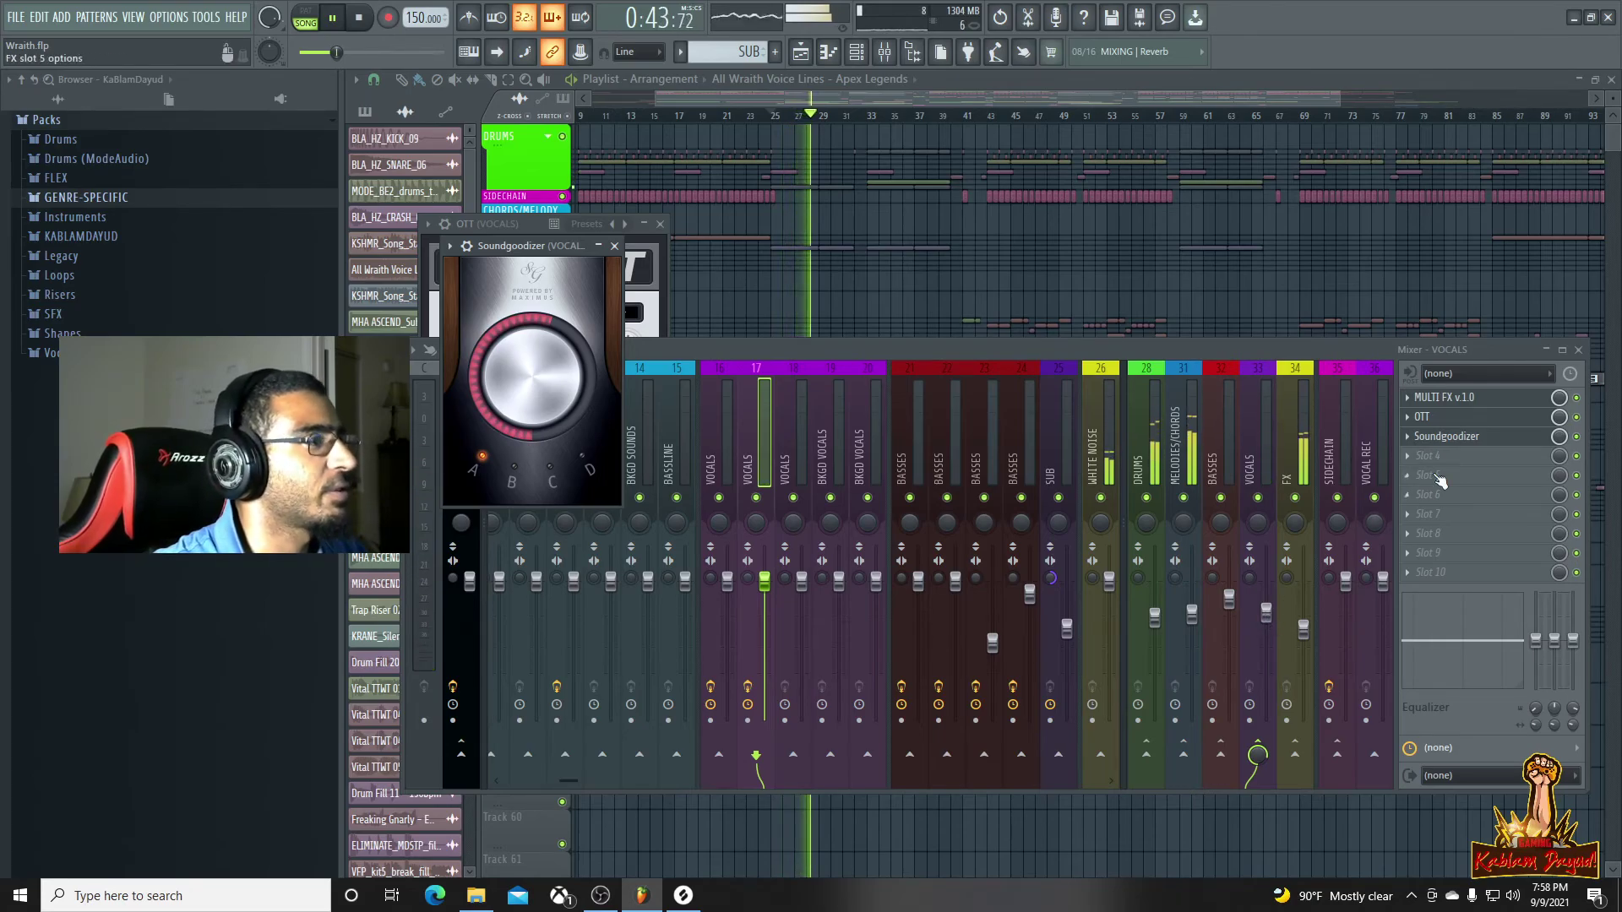
Audition the processed vocal clips in the playlist around bars 31, 33 and 38
click(935, 78)
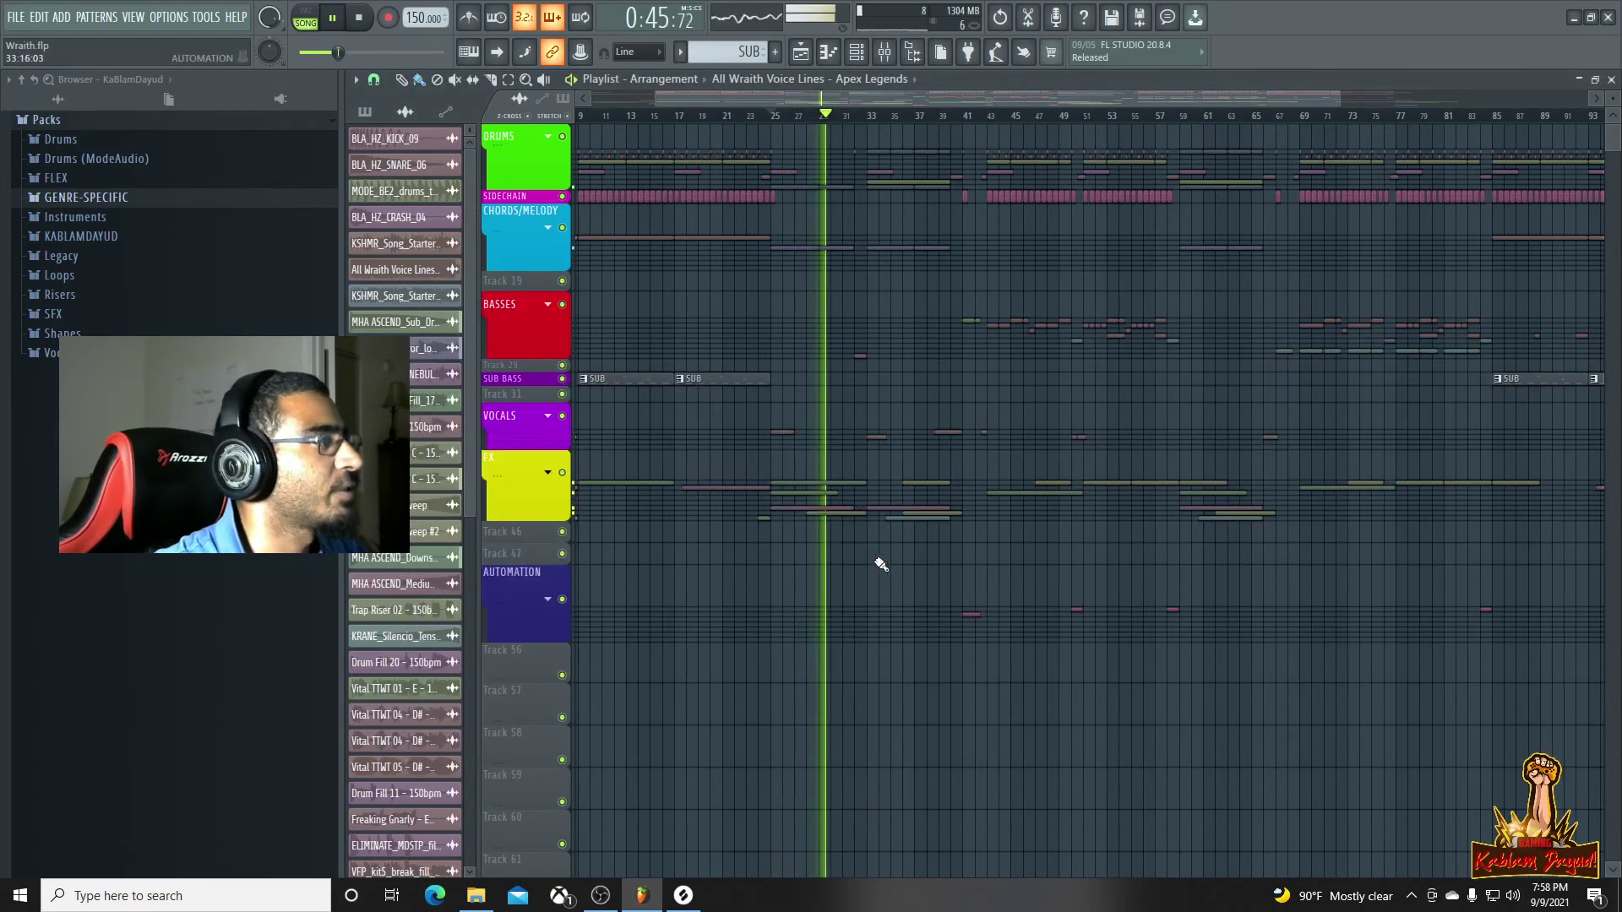
click(845, 120)
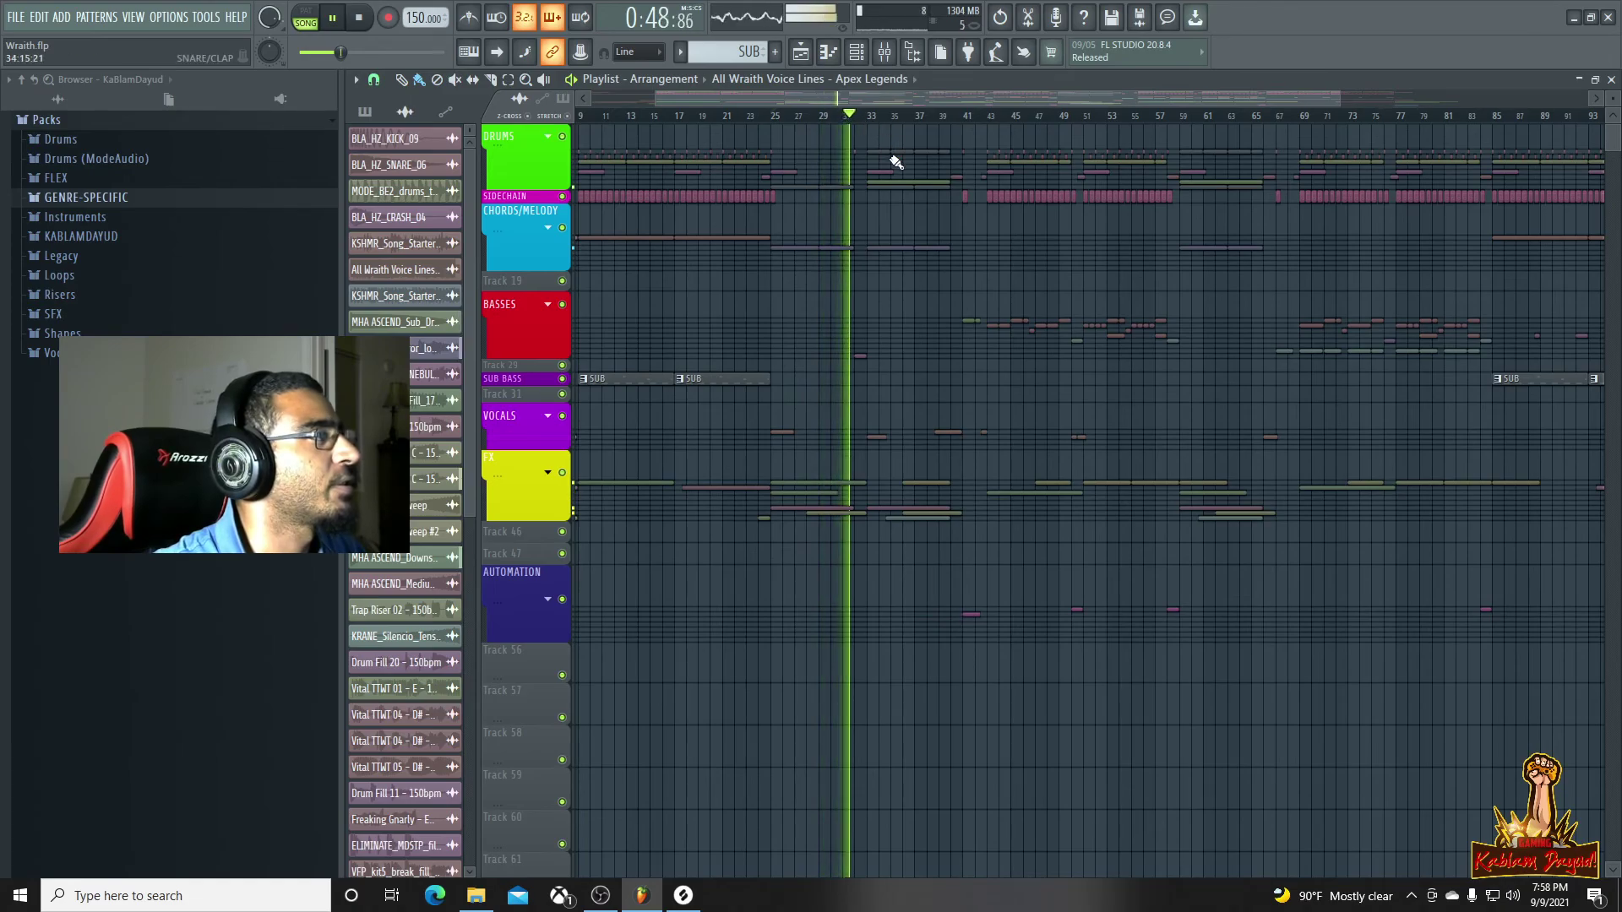
click(869, 120)
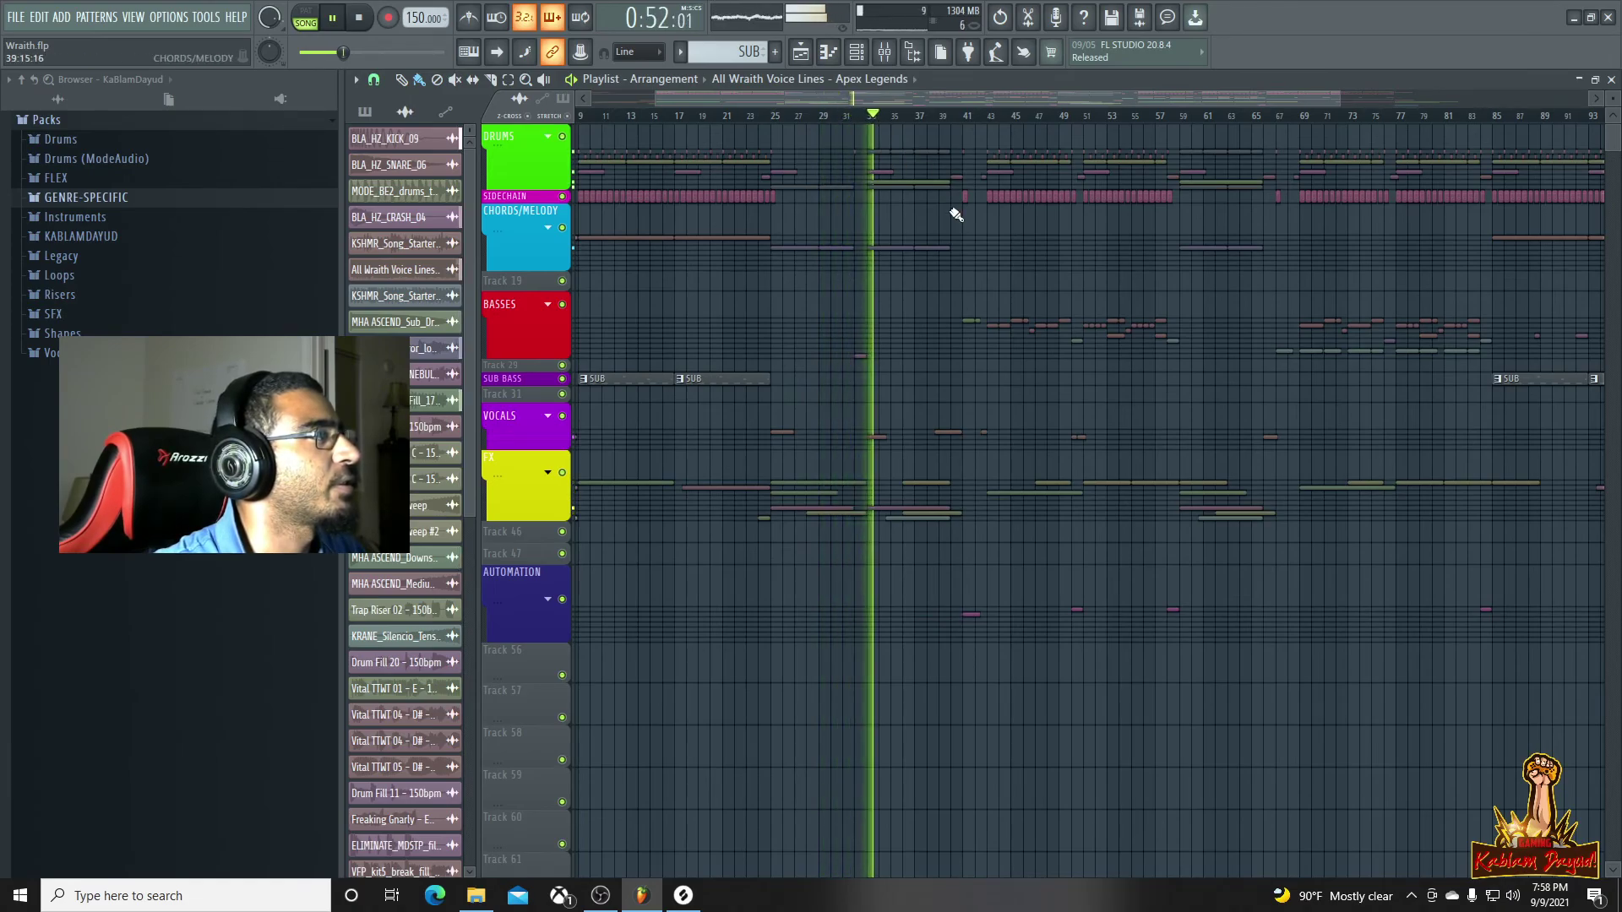
click(951, 116)
Add Fruity parametric EQ 2 to the first effect slot of the VOCALS group on mixer track 33
key(F9)
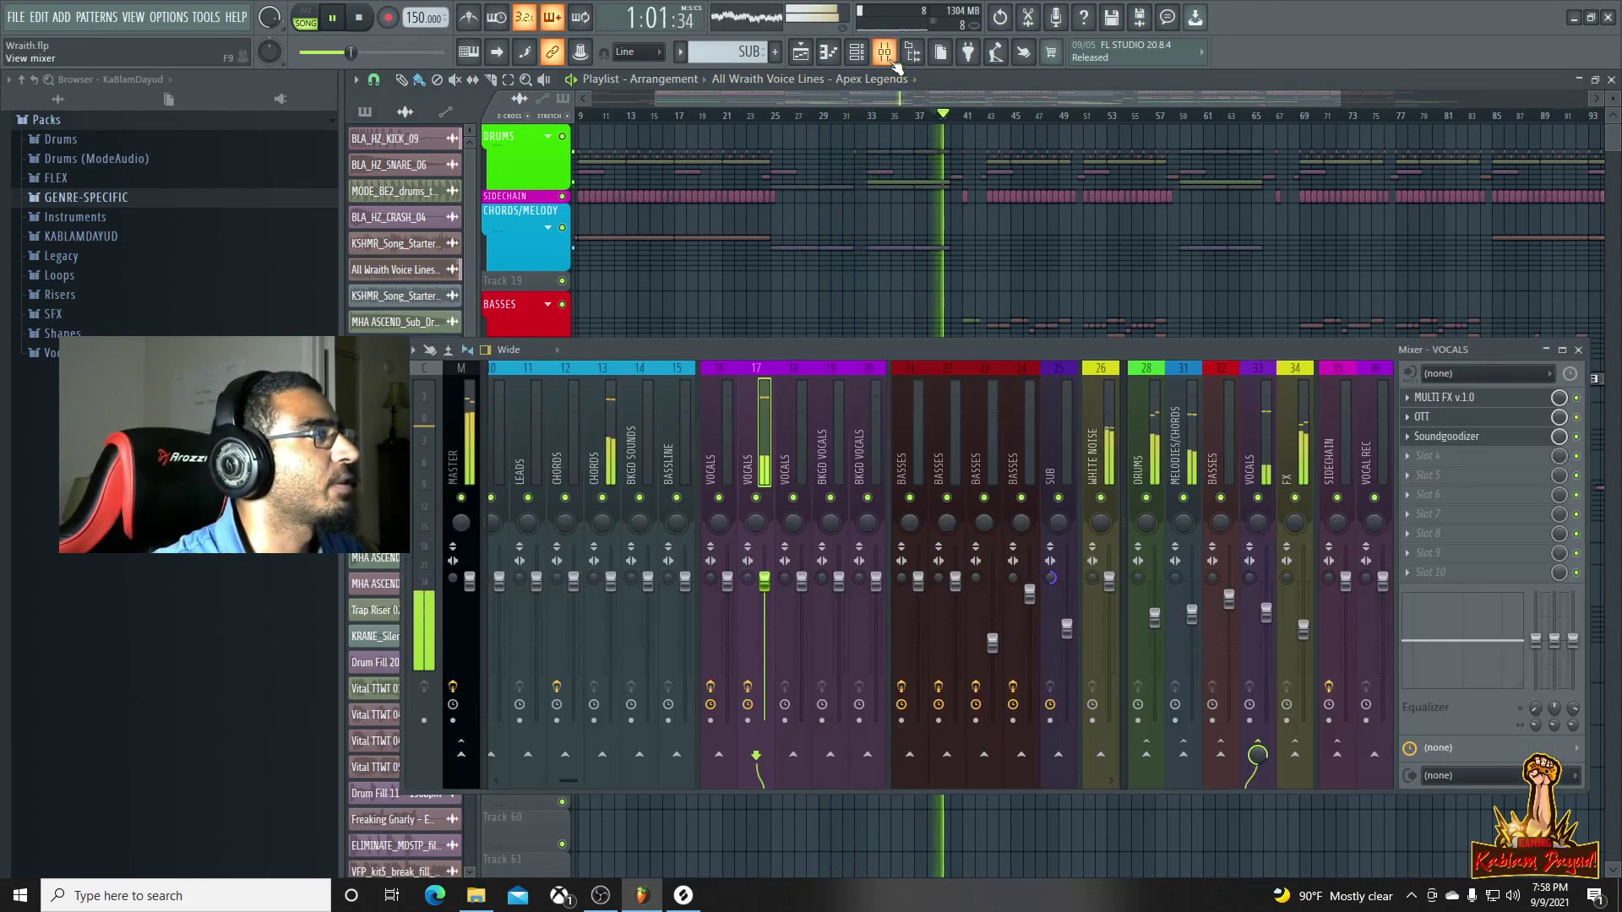
click(1265, 614)
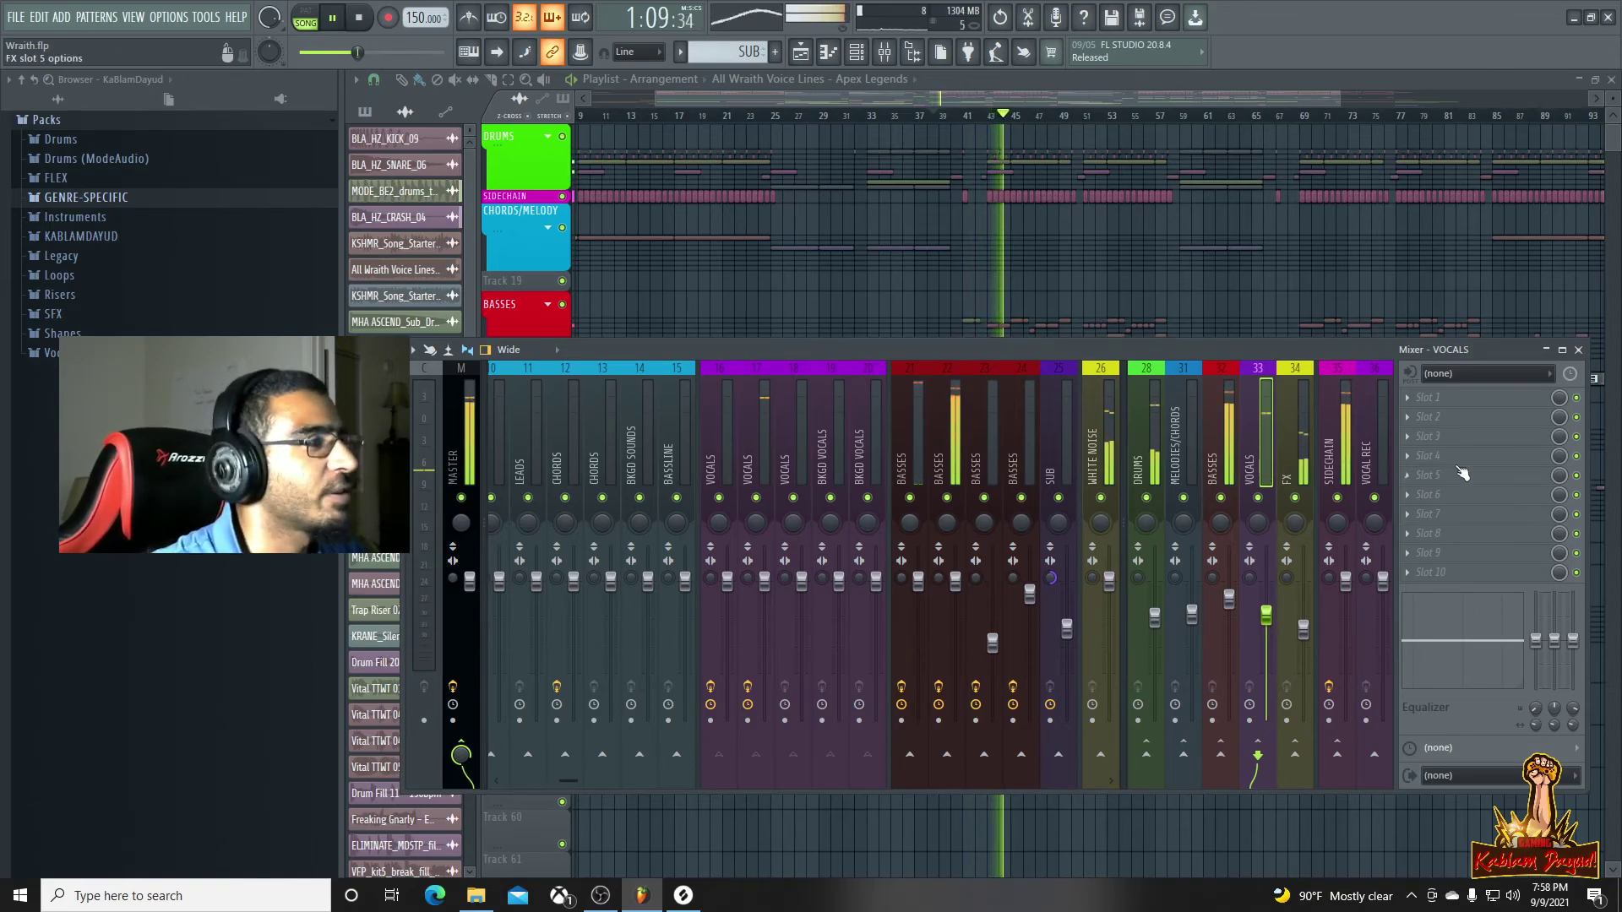
key(space)
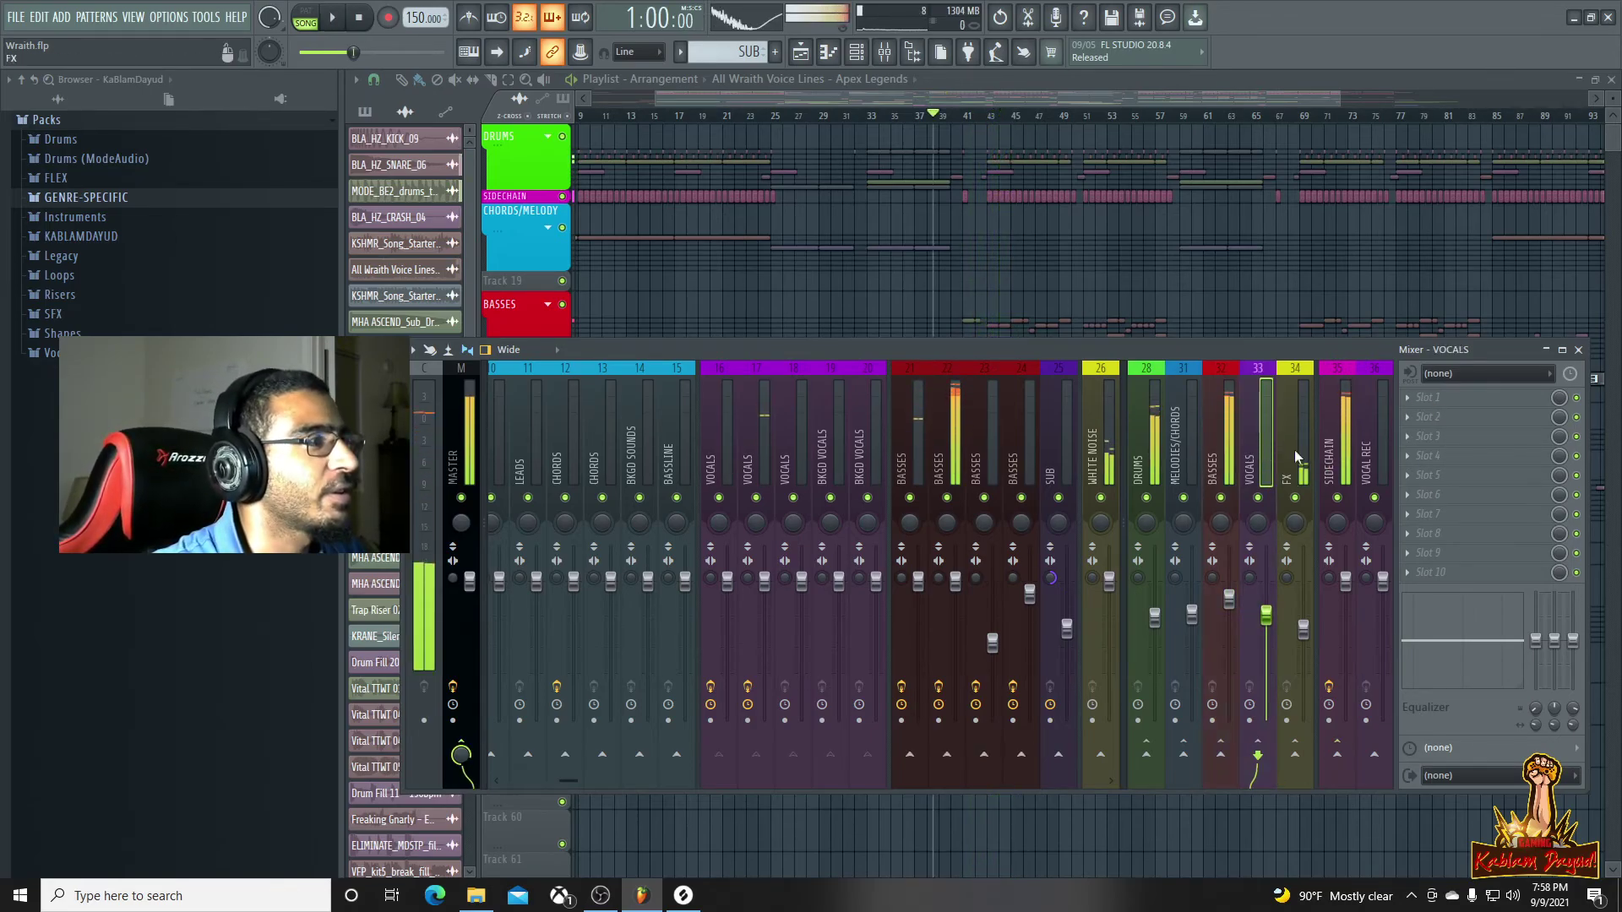
click(1406, 397)
click(1210, 135)
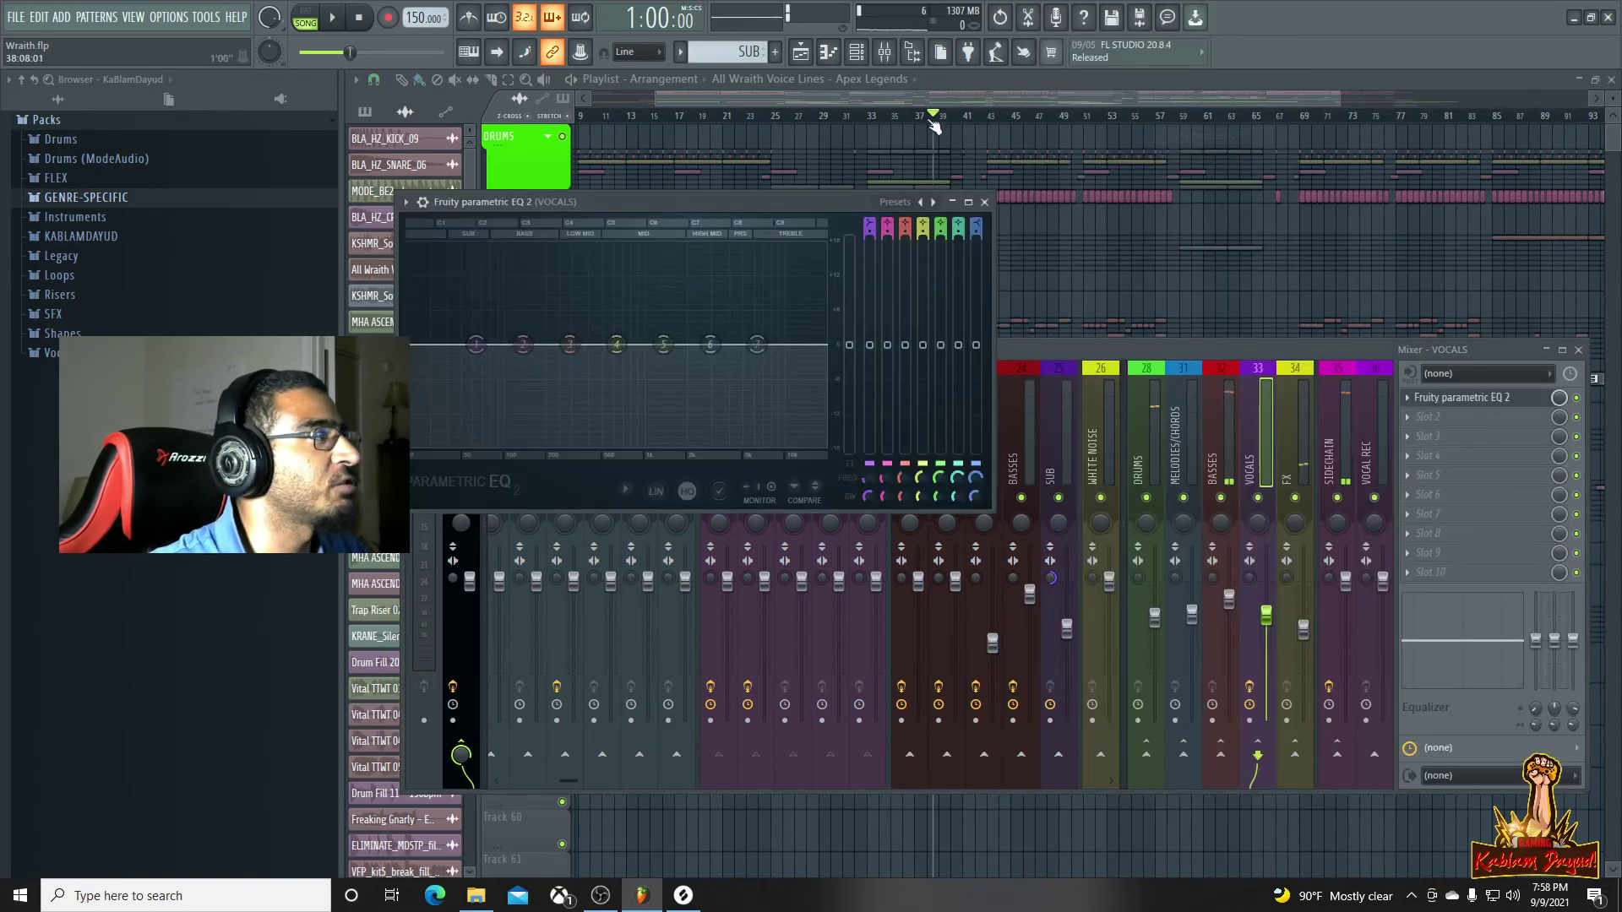
In the VOCALS group EQ, cut the lows with a high-pass on band 1, raise band 2 slightly and dip band 6 in the high mids
key(space)
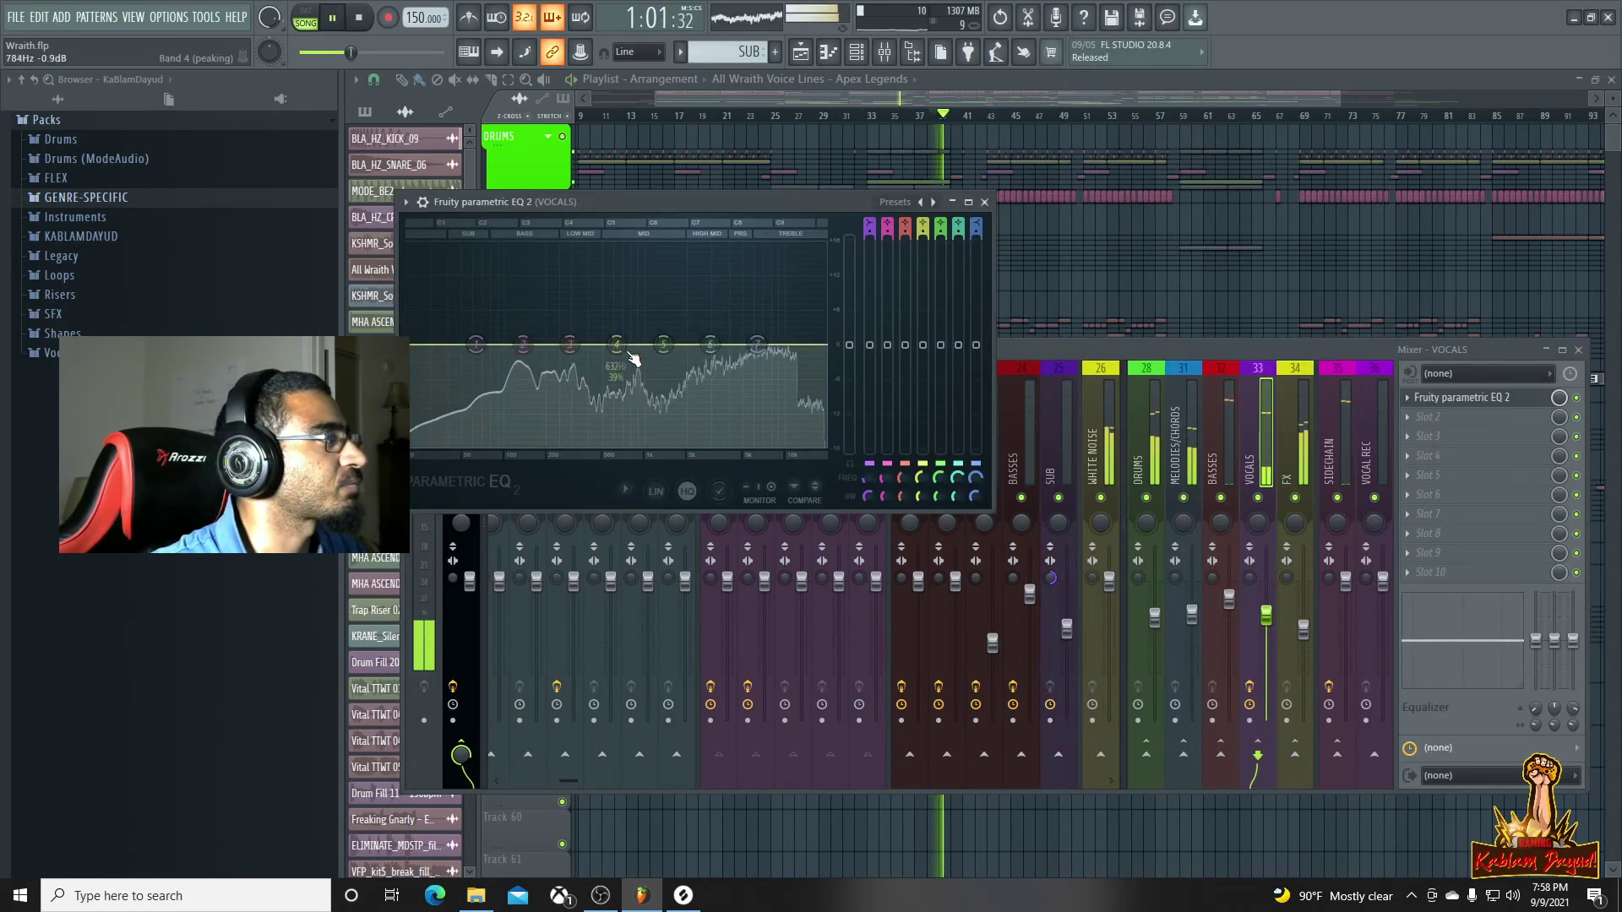
drag(663, 345, 705, 354)
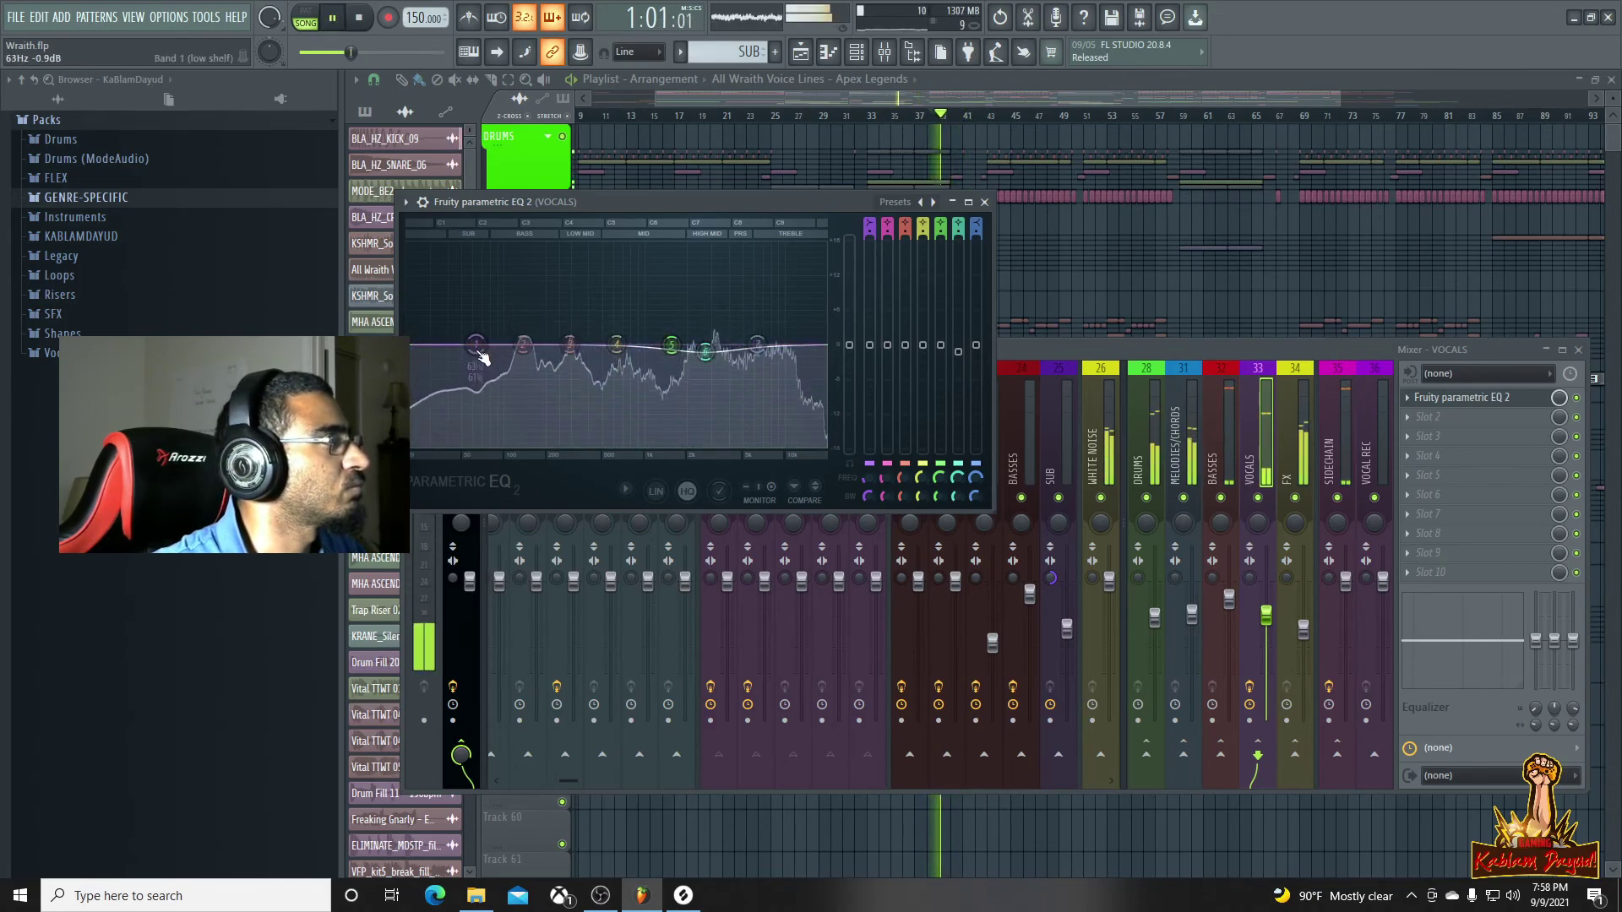
drag(870, 226, 870, 241)
key(space)
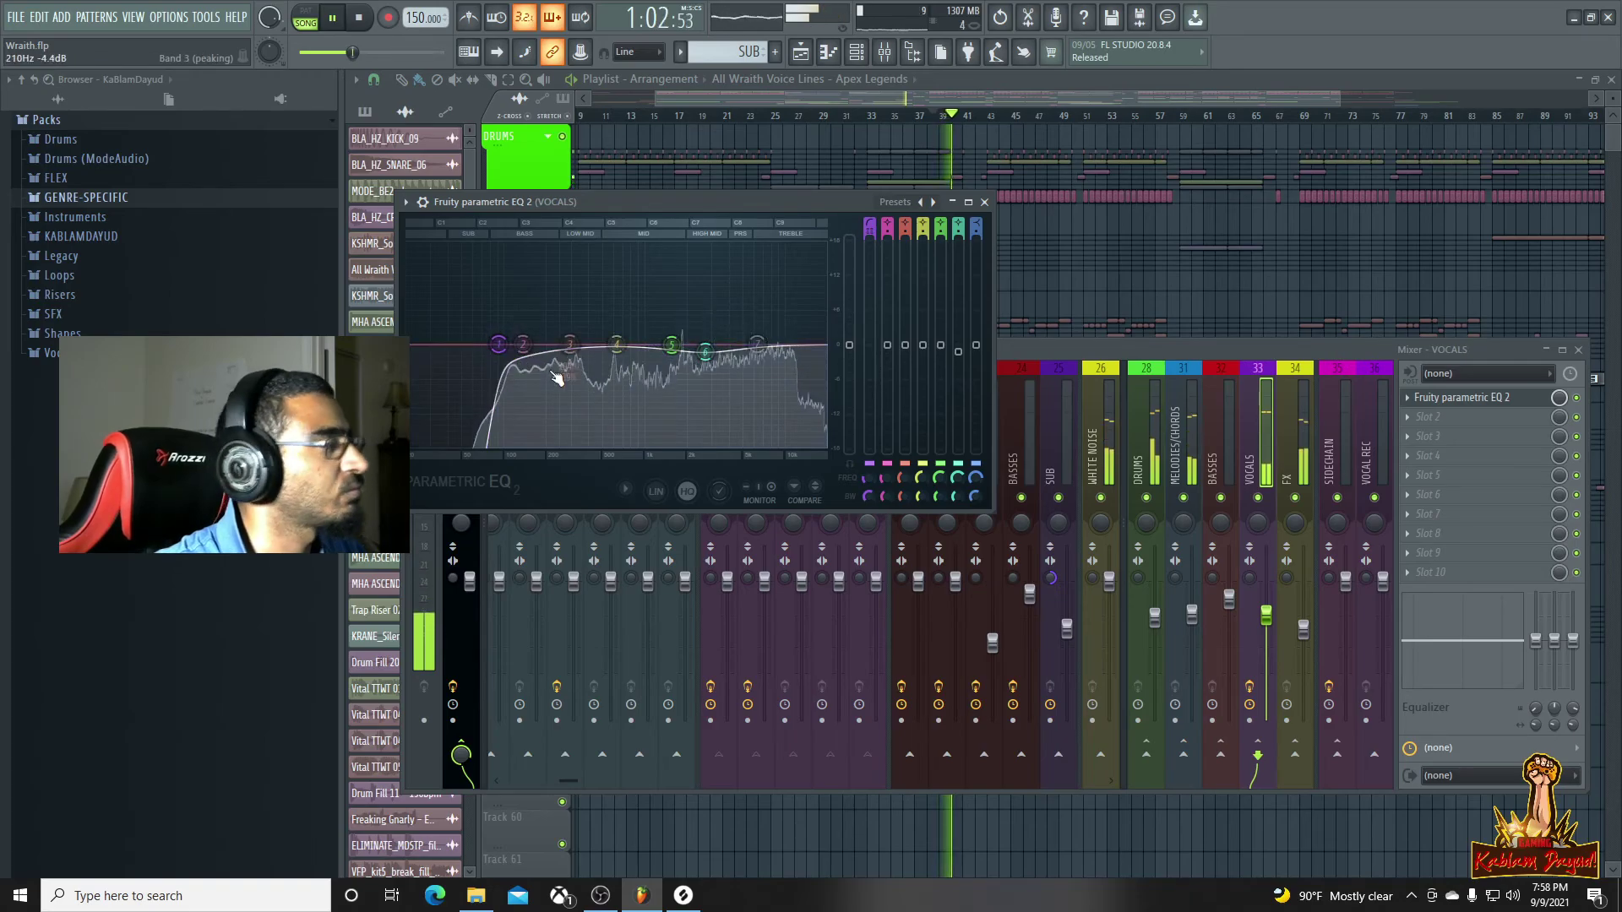
mouse_move(509, 350)
mouse_down()
mouse_move(520, 332)
mouse_move(507, 345)
mouse_up()
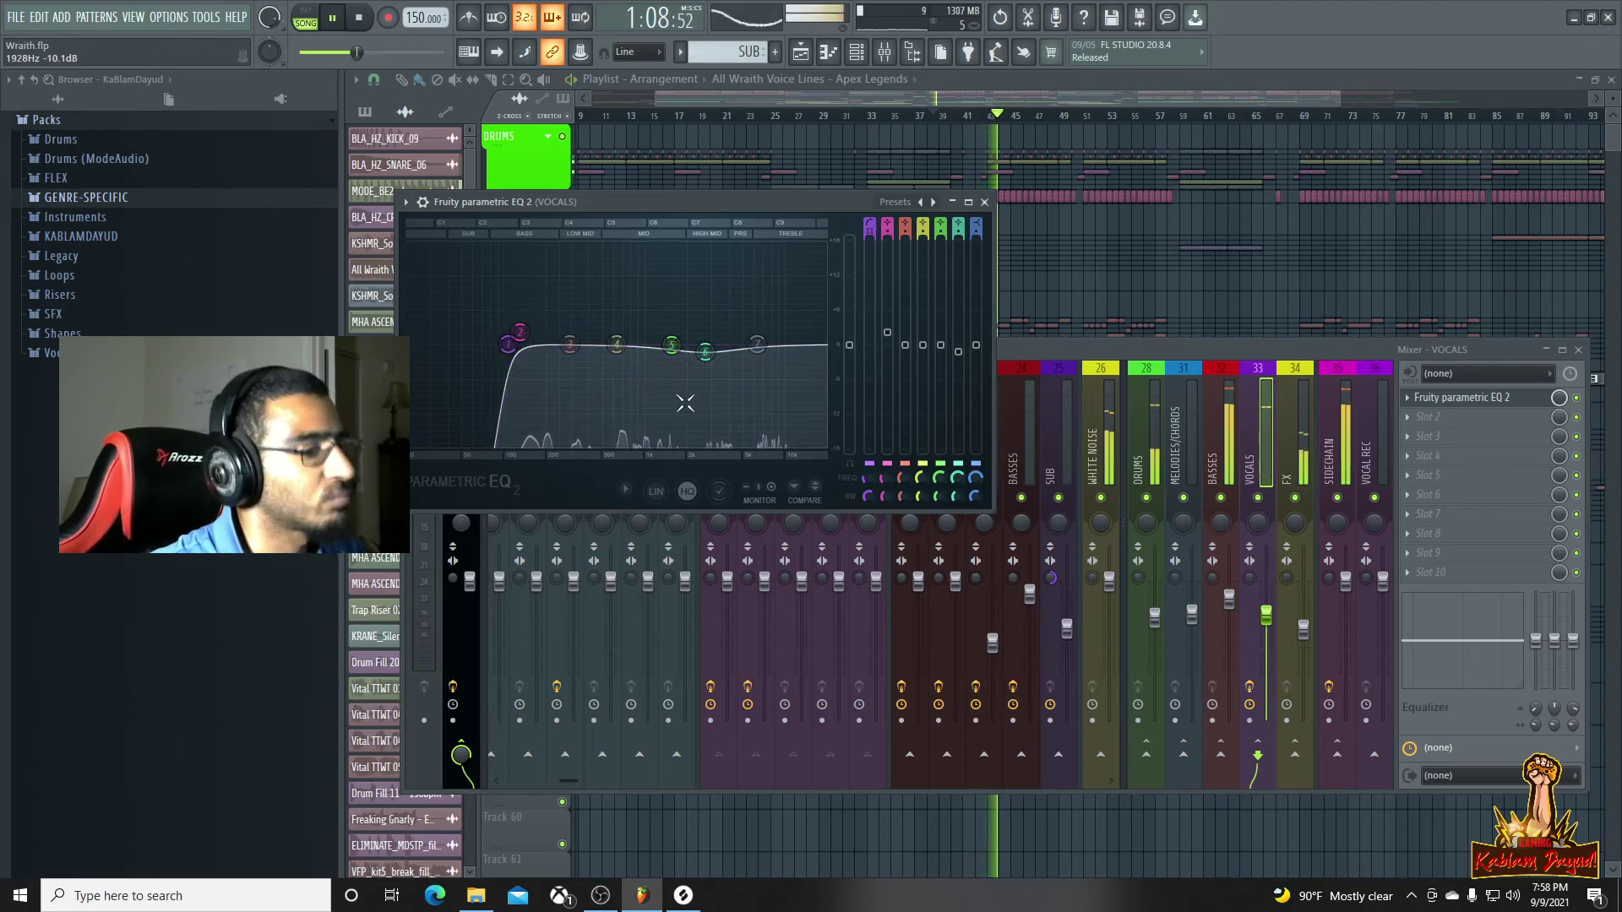
Play through the arrangement in the playlist and save the Wraith.flp project
click(1168, 352)
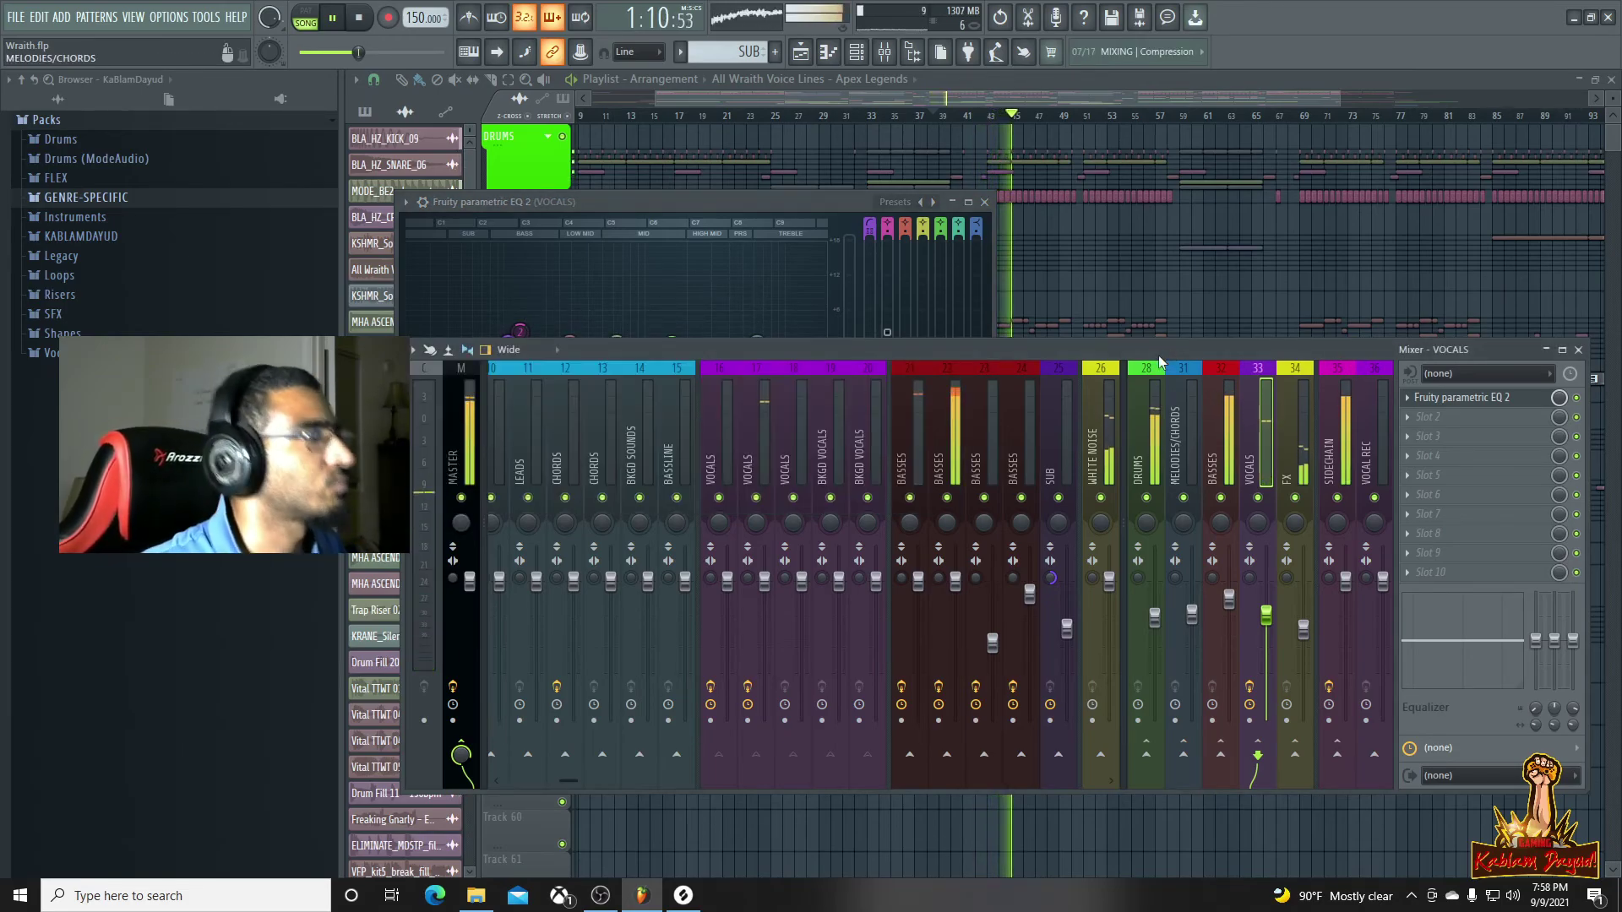
click(1061, 98)
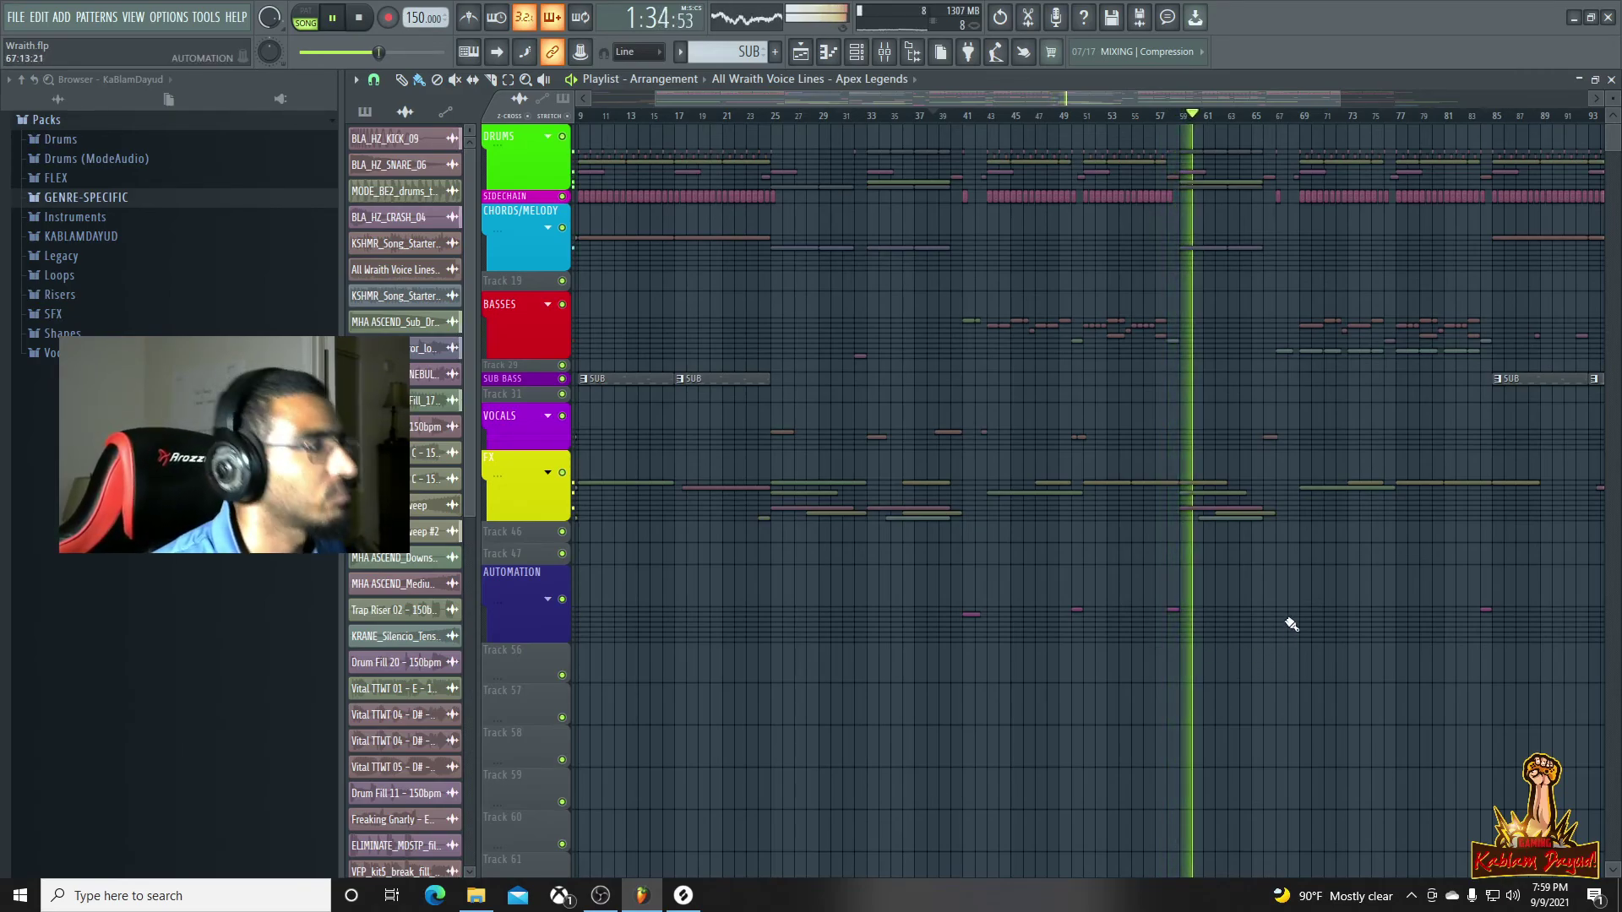
key(ctrl+s)
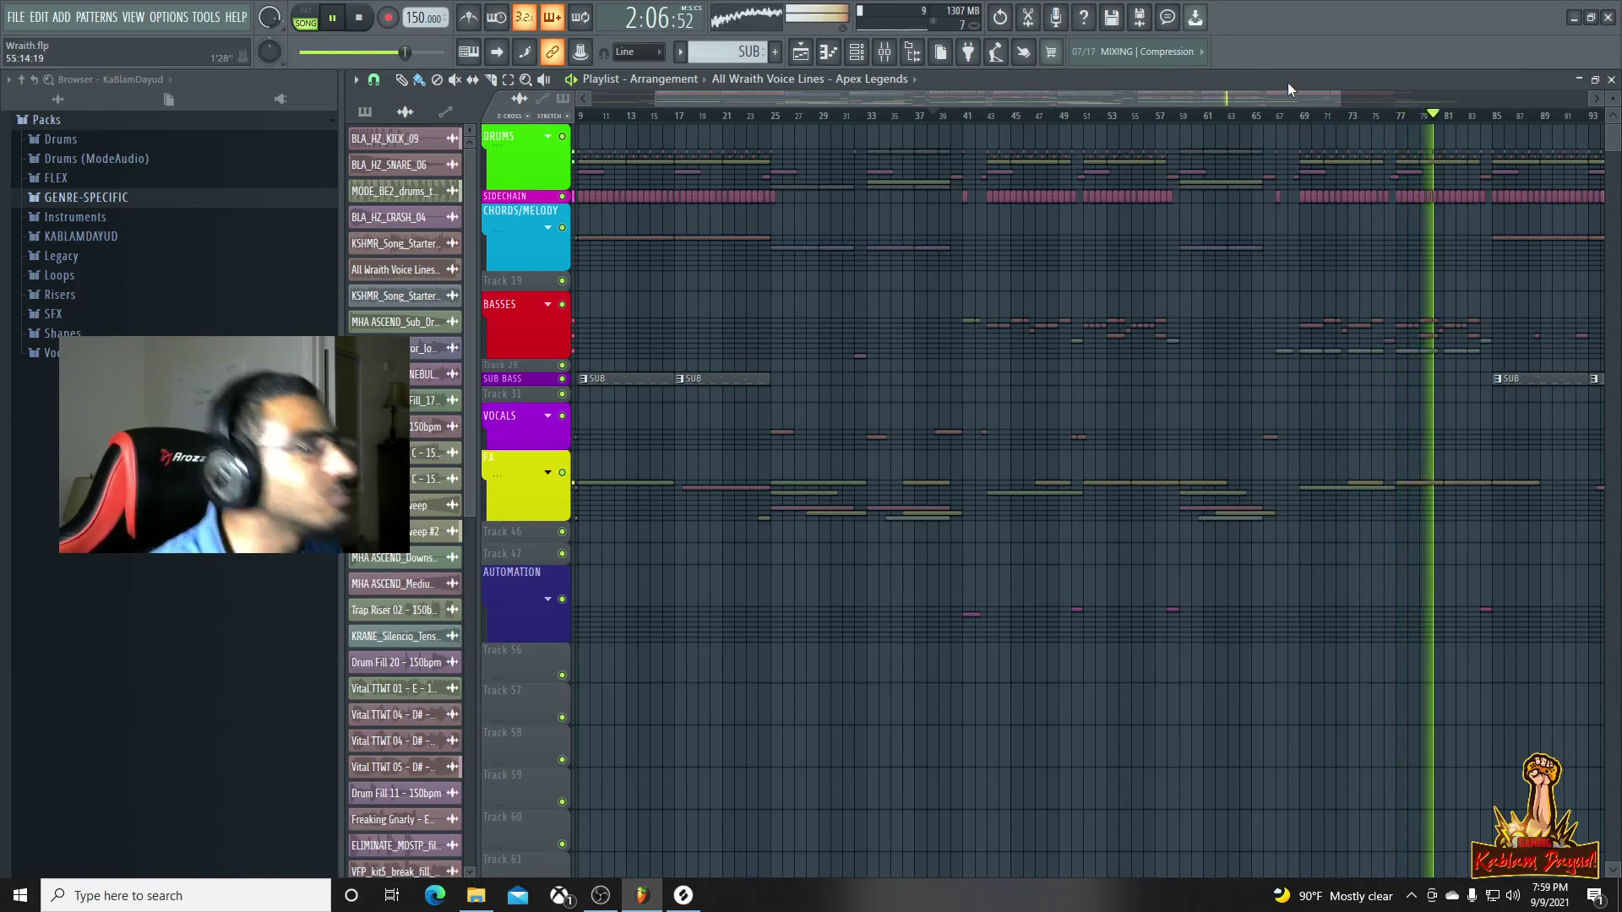
drag(1335, 96, 1523, 101)
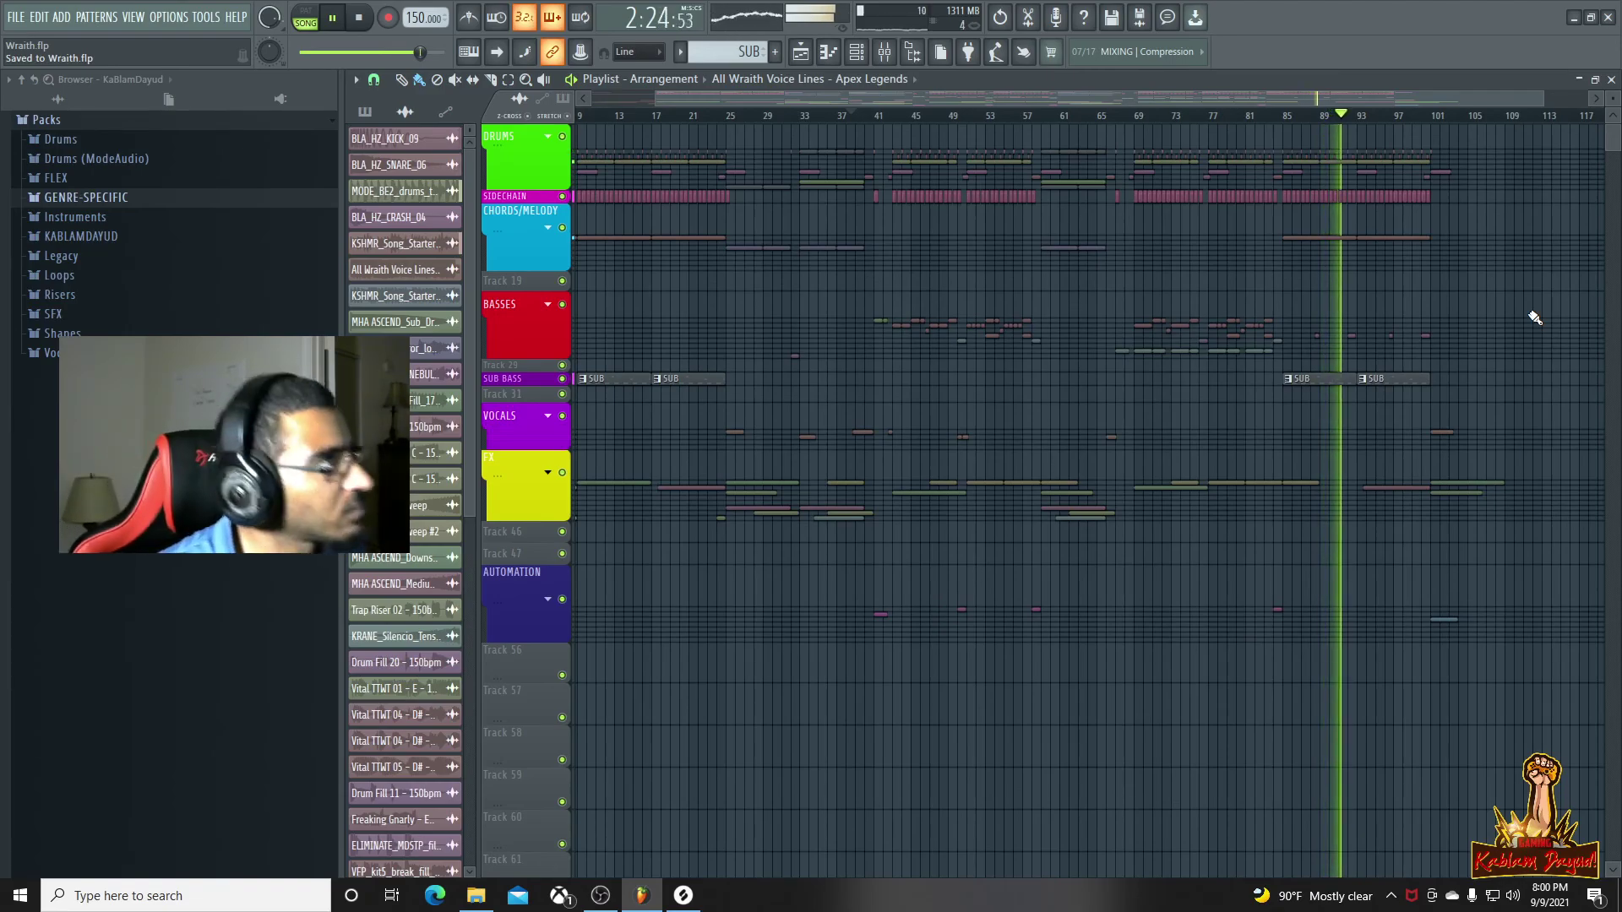
Lower the fader of the BASSES group on mixer track 32 slightly during playback
click(886, 54)
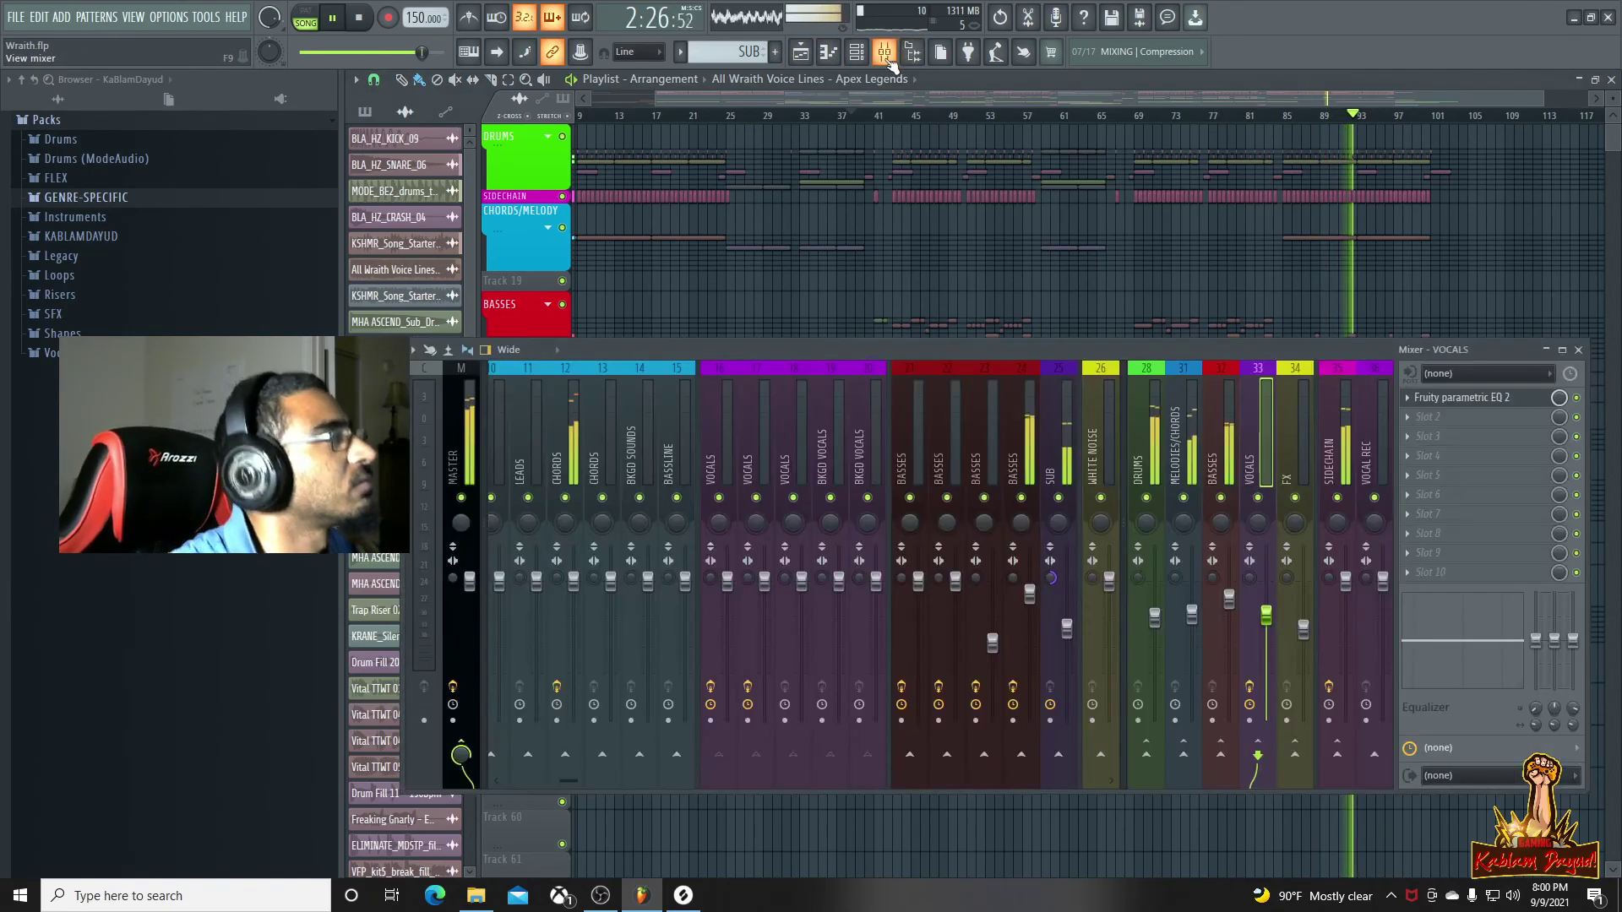
drag(1229, 599, 1229, 621)
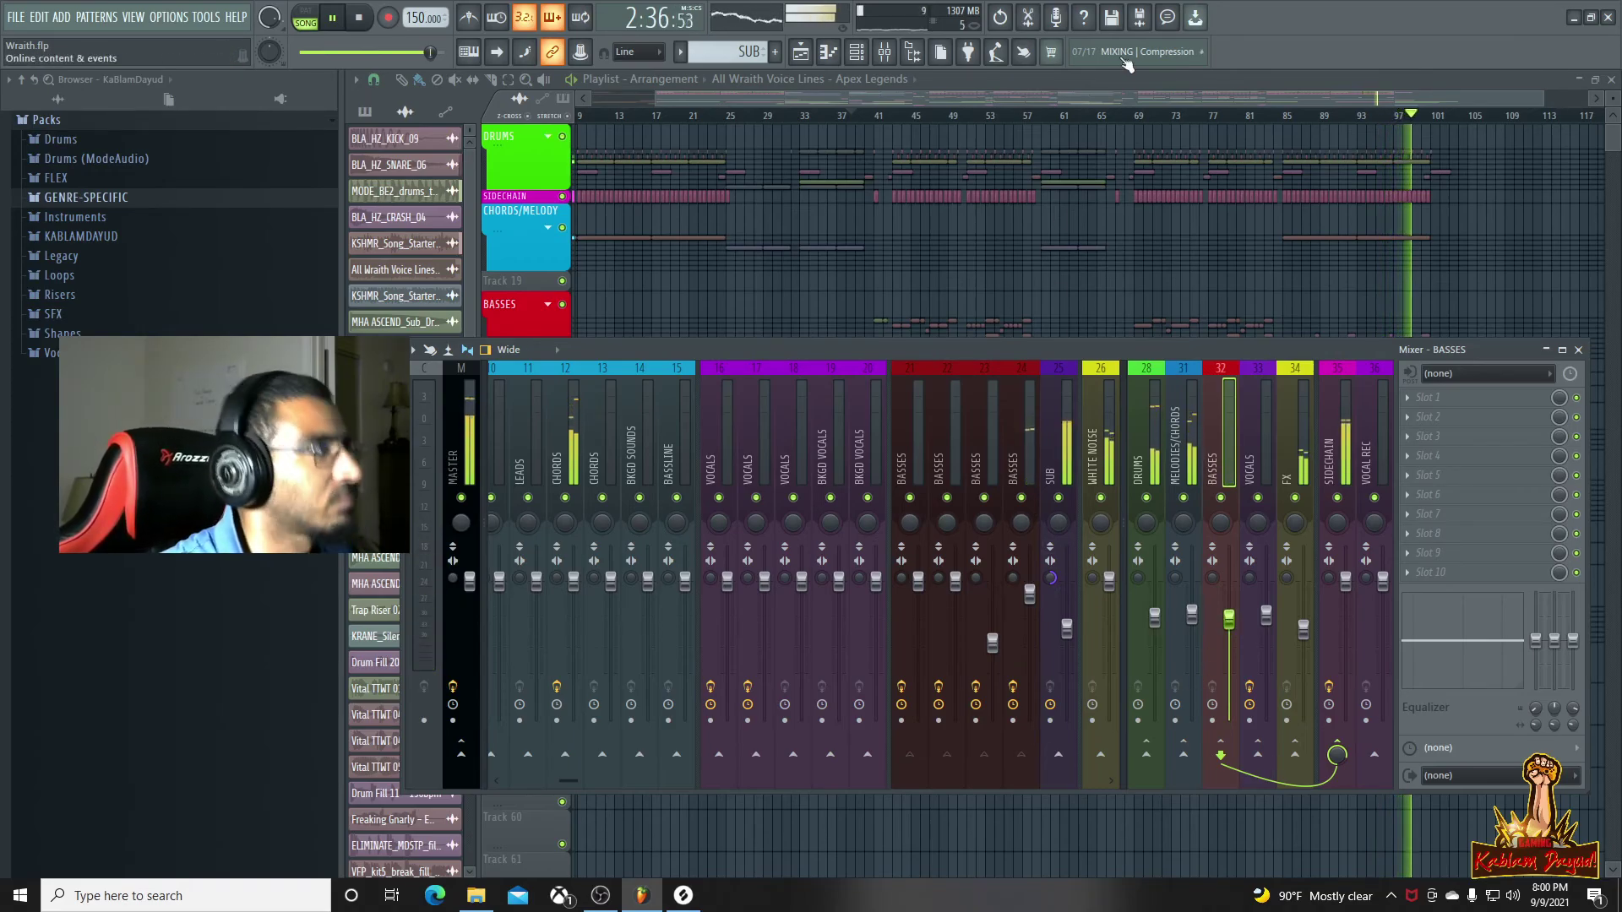
key(F9)
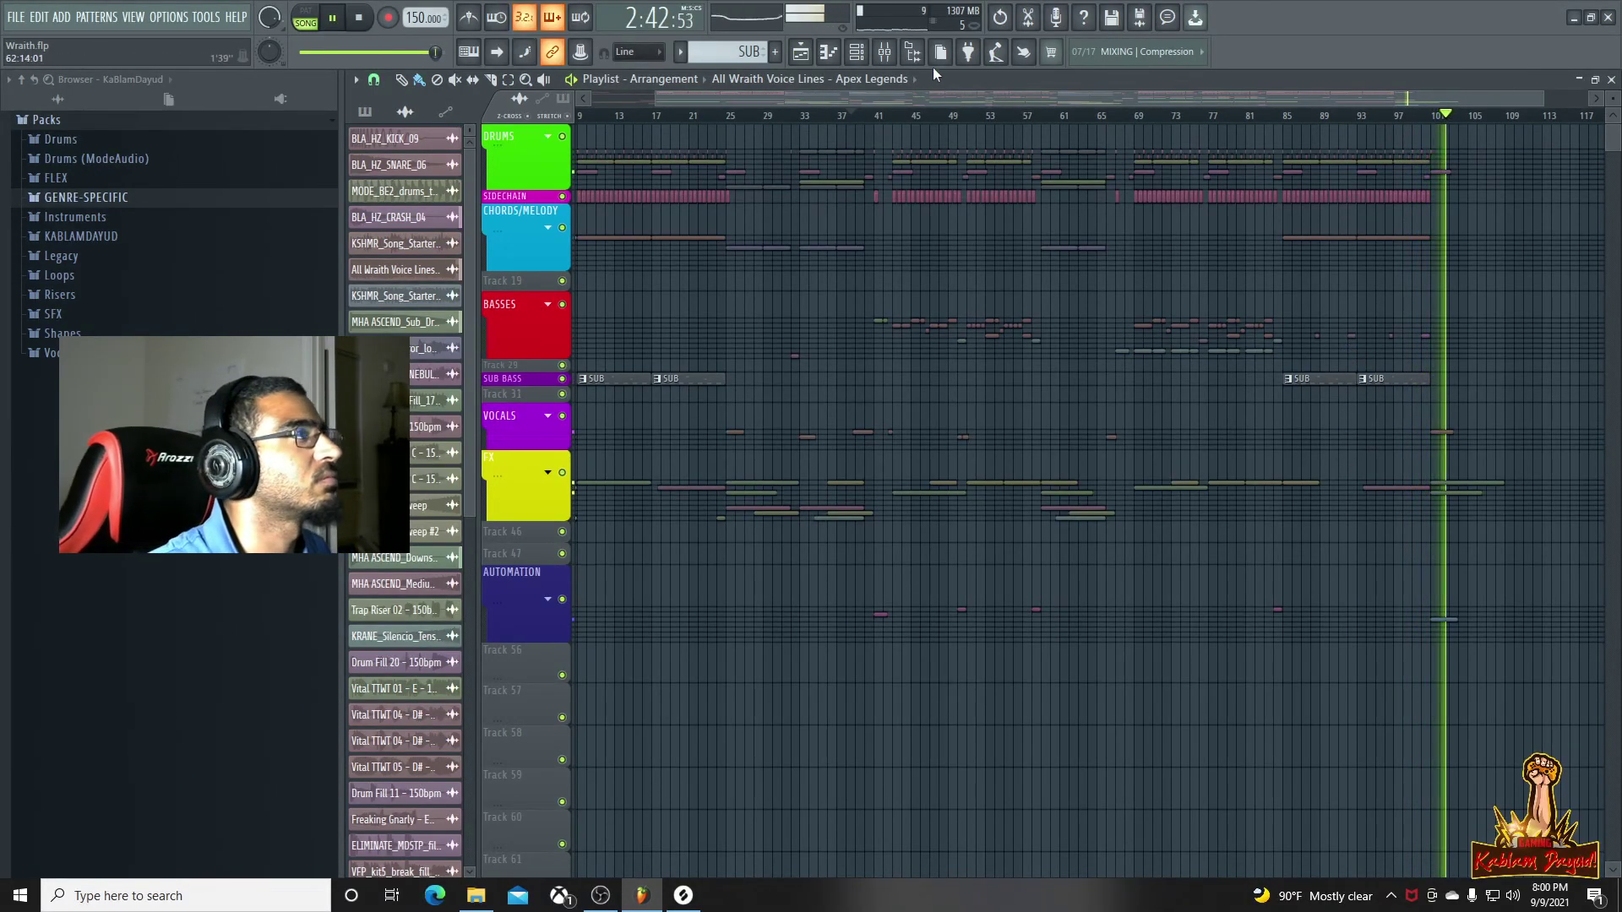
Compare VOCALS mixer tracks 17 and 33 during playback and lower the fader of track 17 slightly
key(F9)
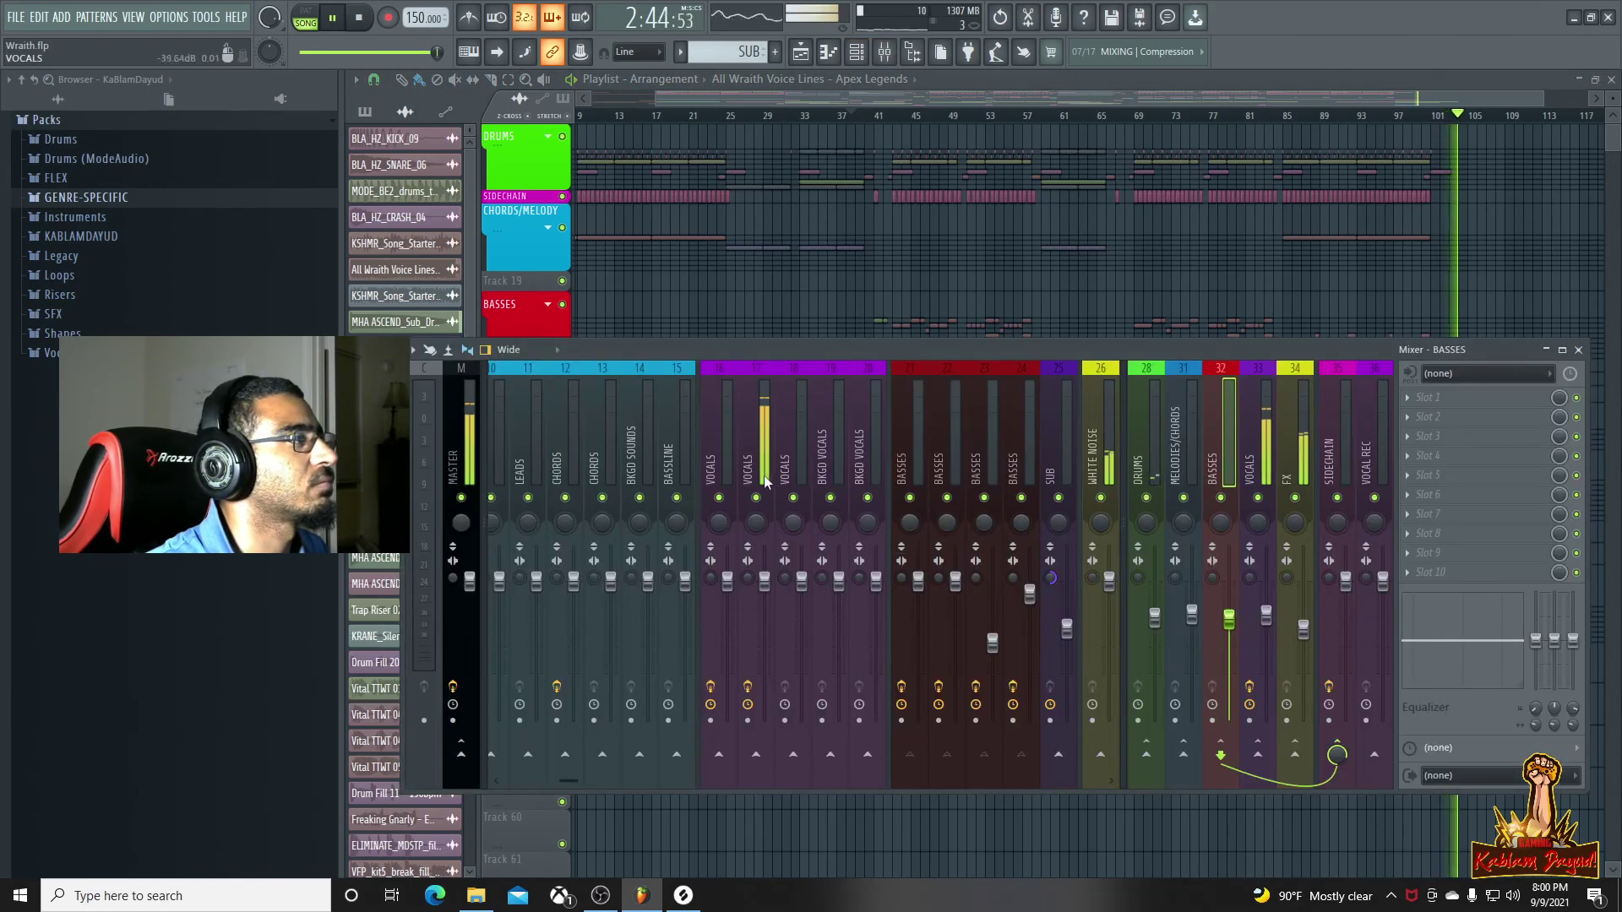
click(1260, 470)
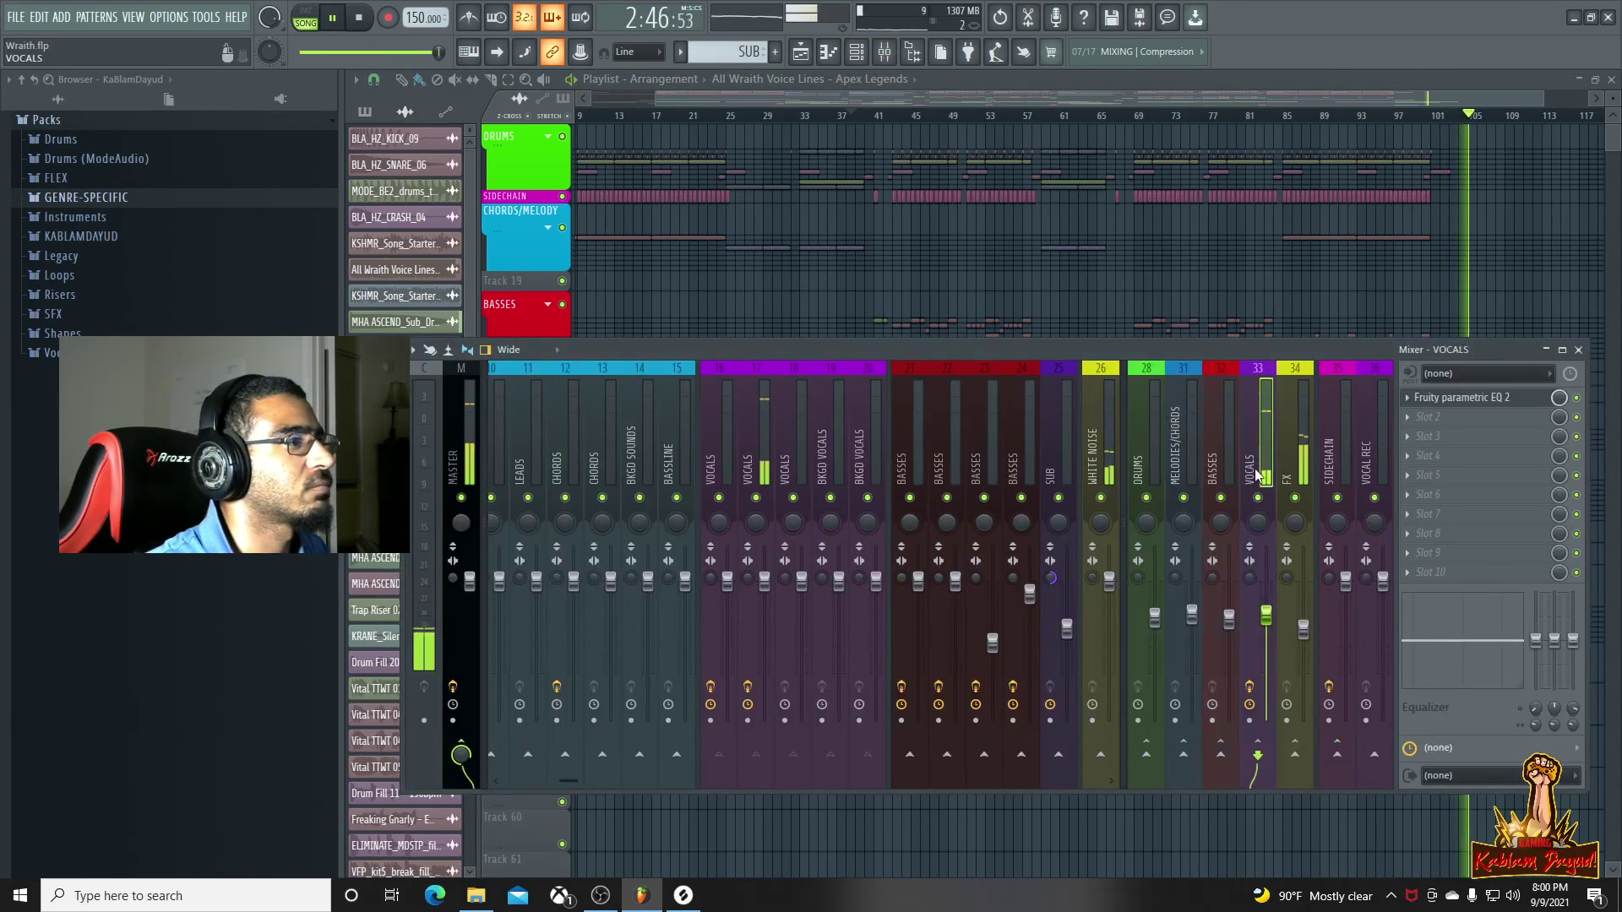
click(763, 439)
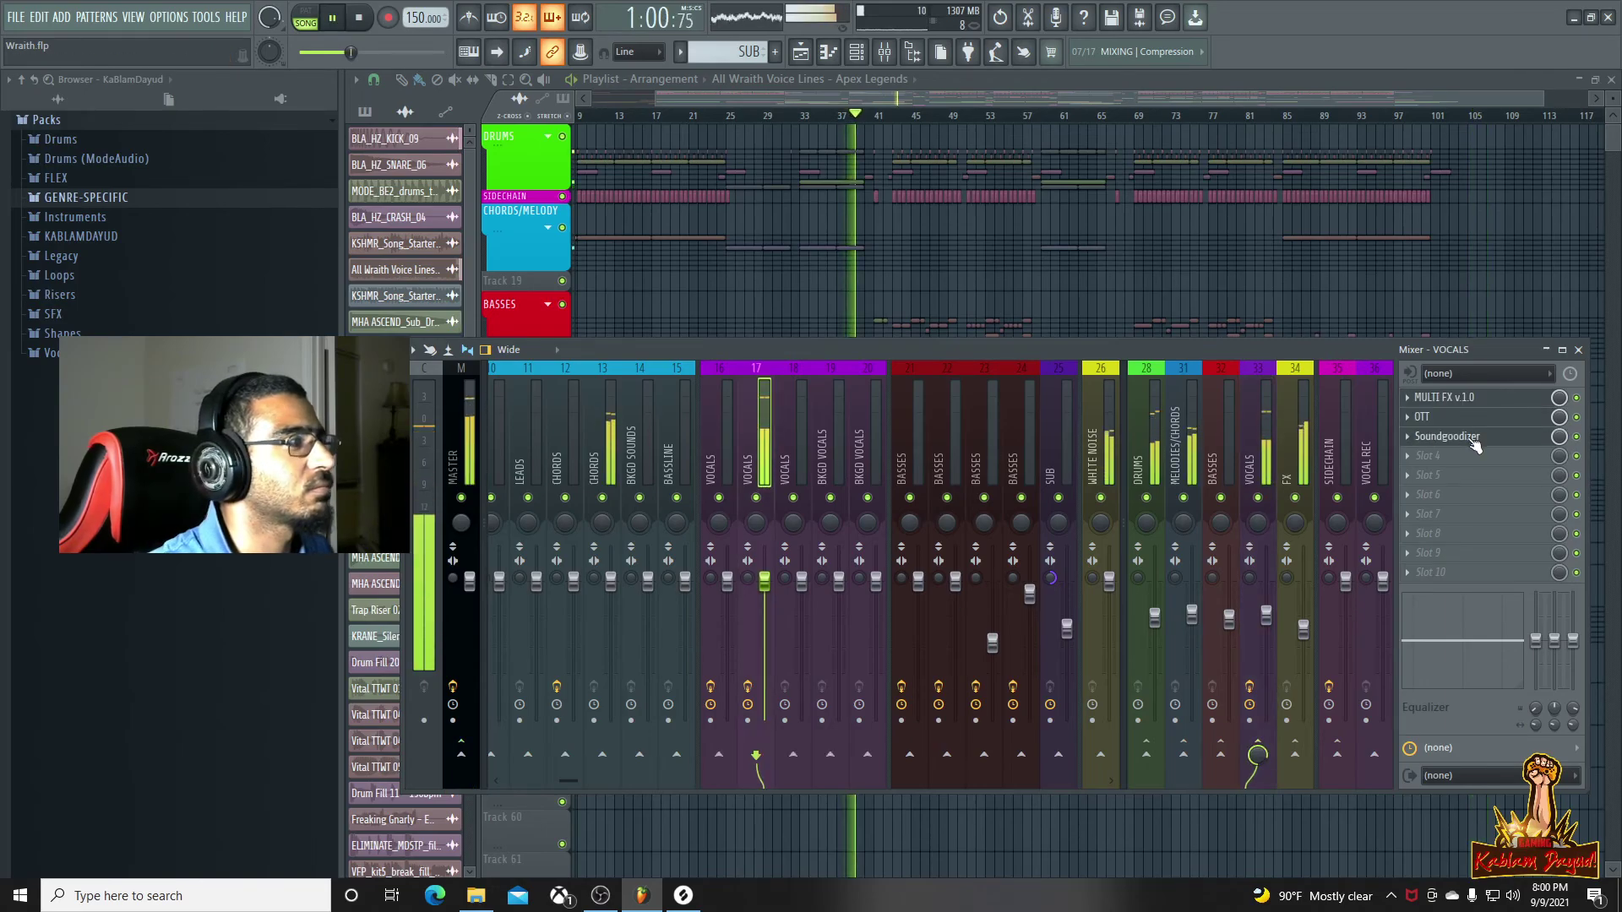
click(1259, 448)
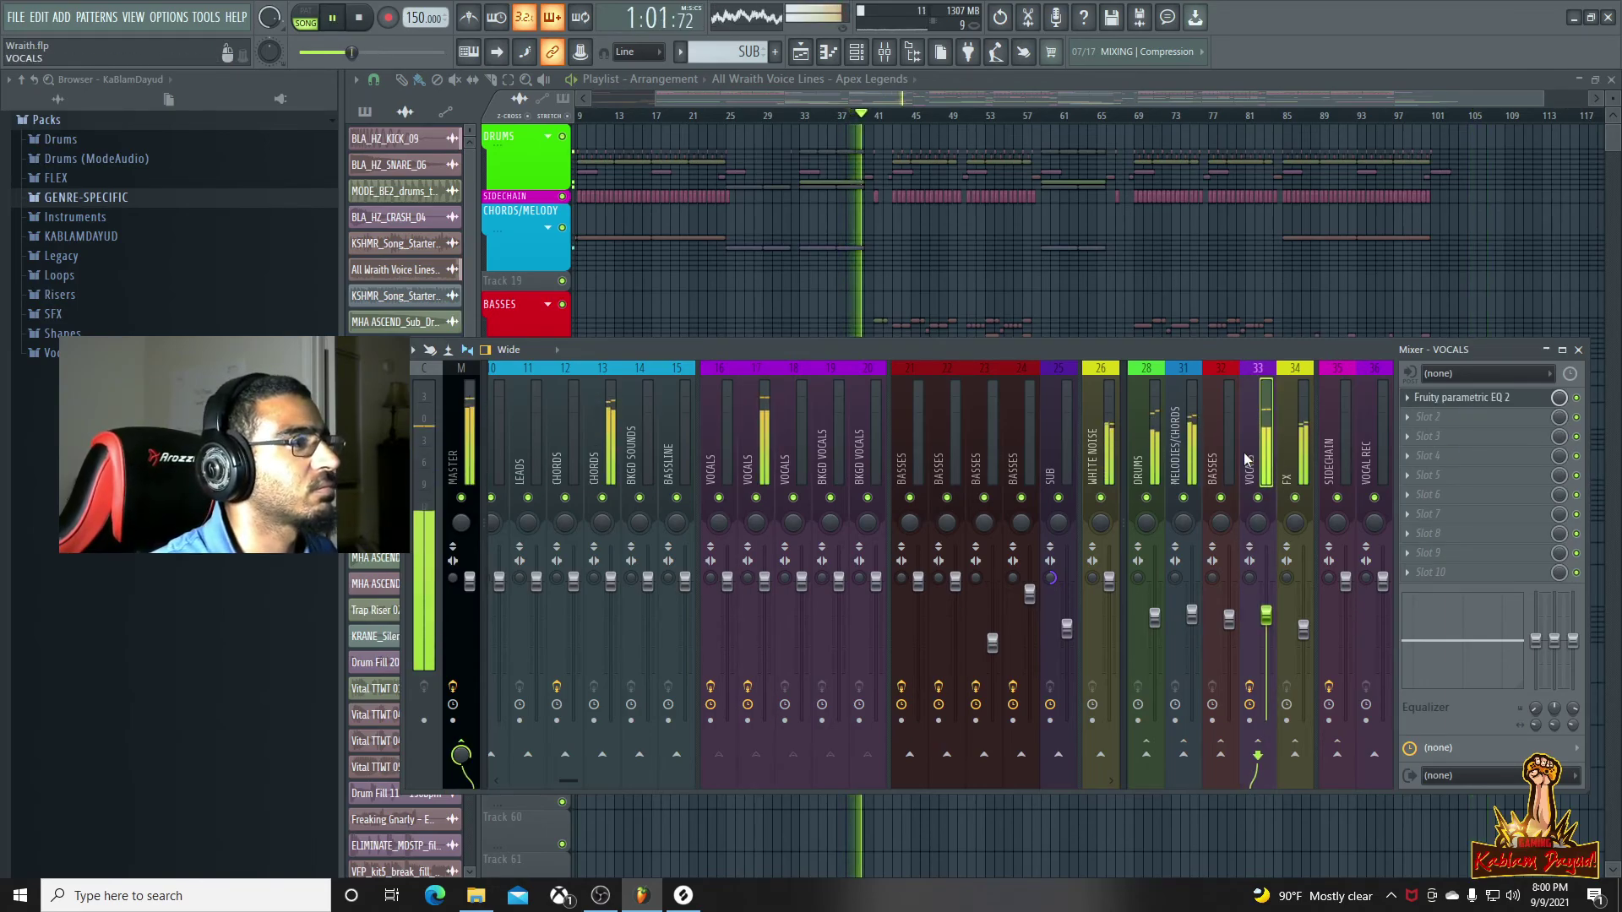
click(765, 467)
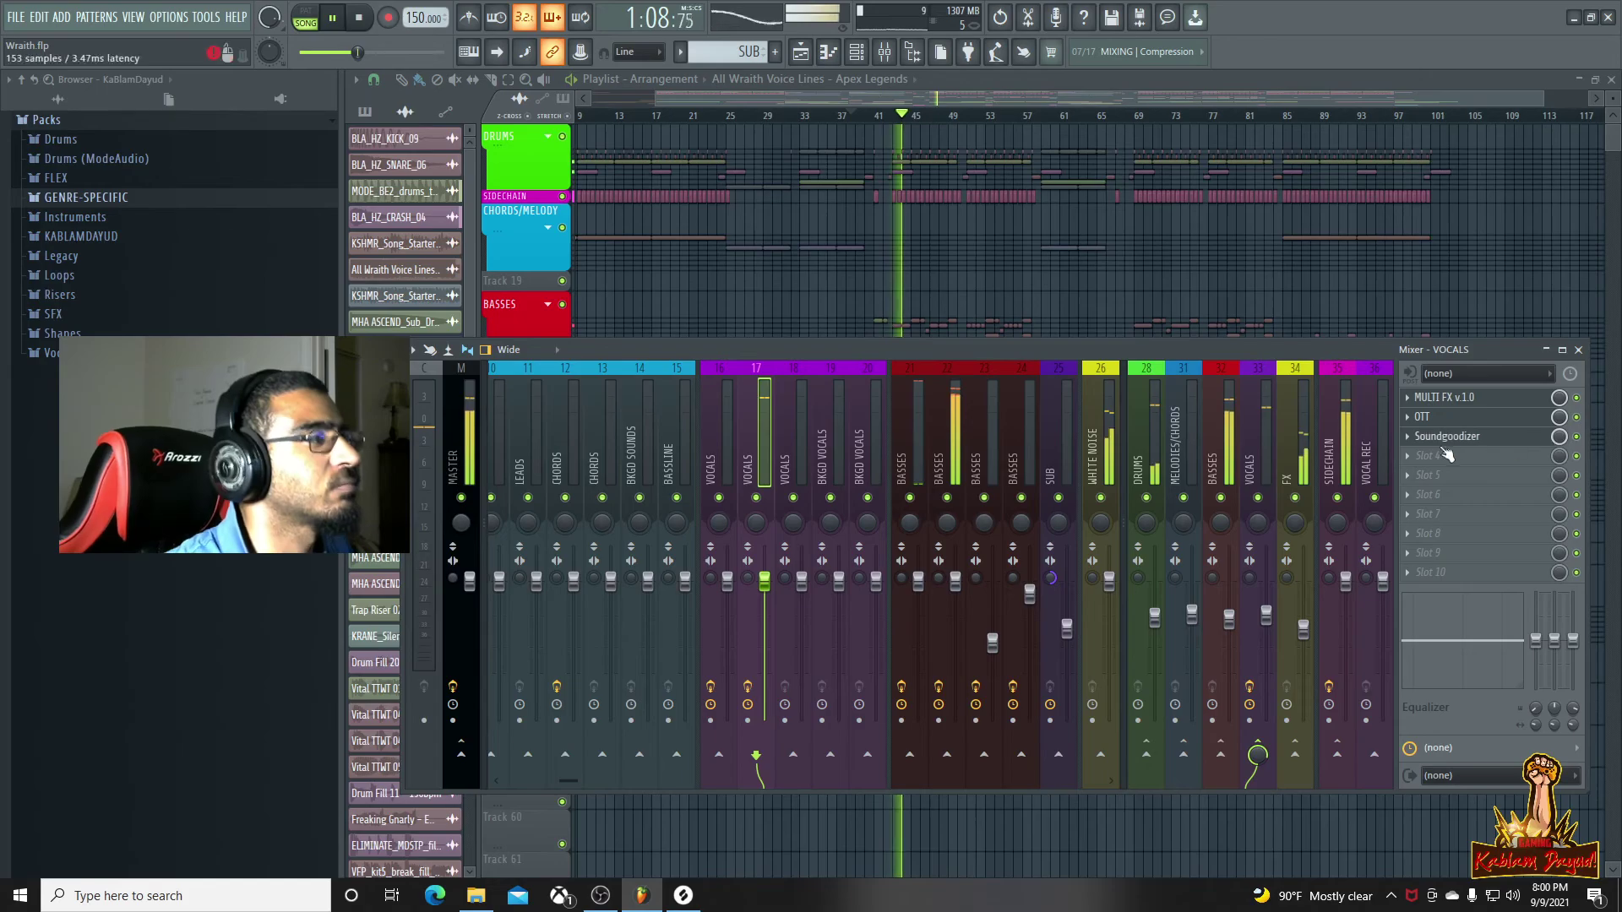
drag(775, 593, 776, 617)
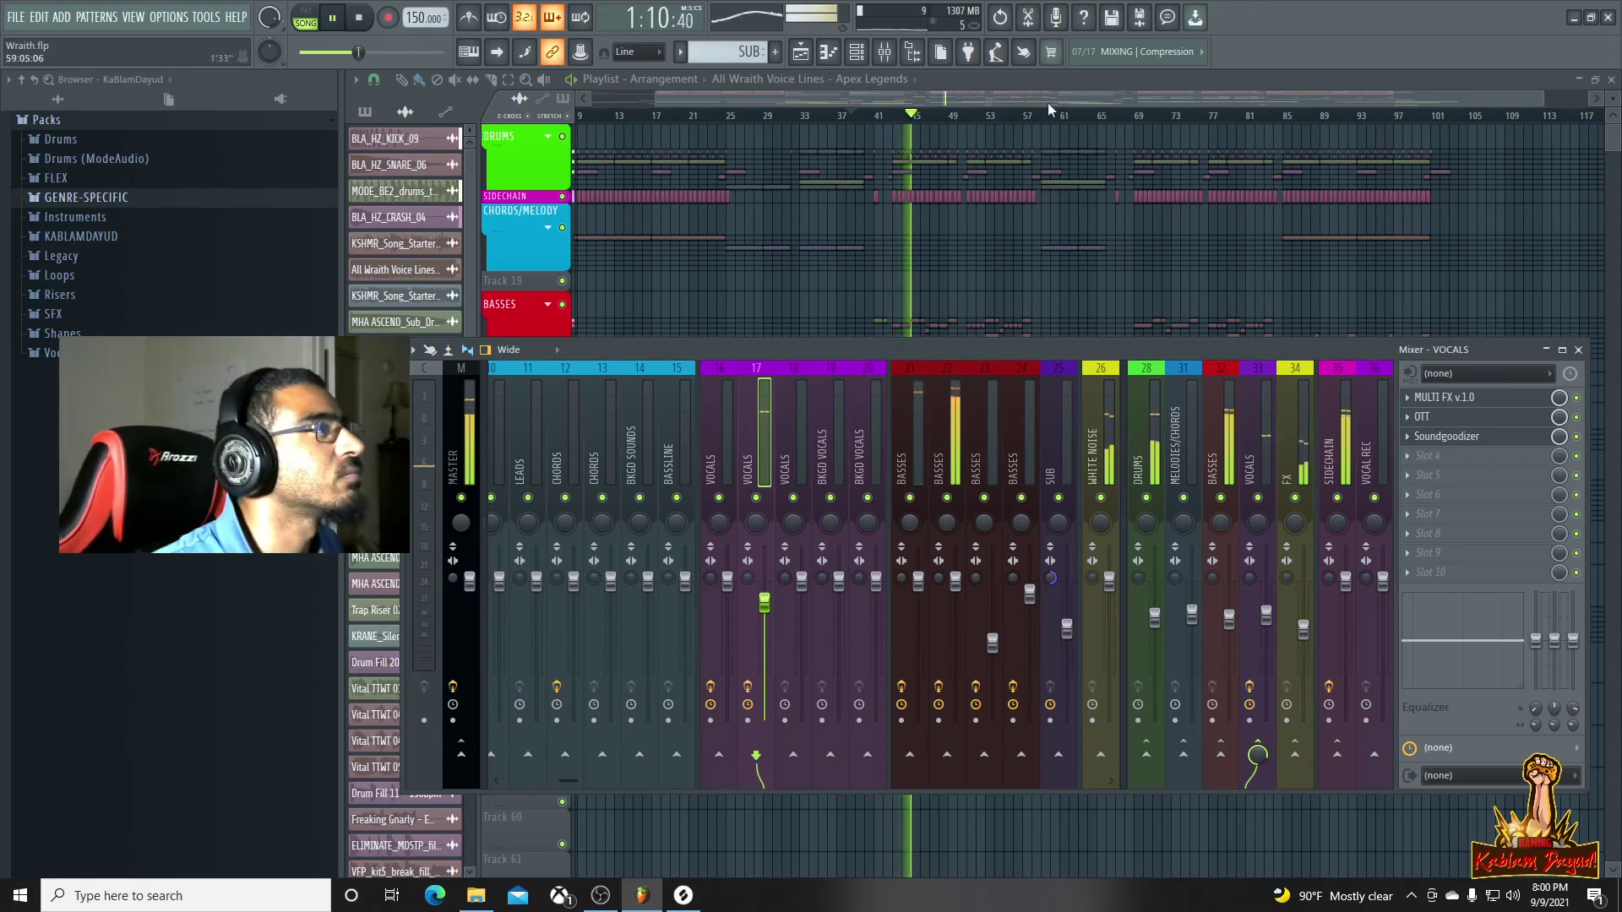
Inspect the arrangement around bar 41 and expand the Dubstep sample folder under GENRE-SPECIFIC
key(F9)
scroll(963, 116, up, 3)
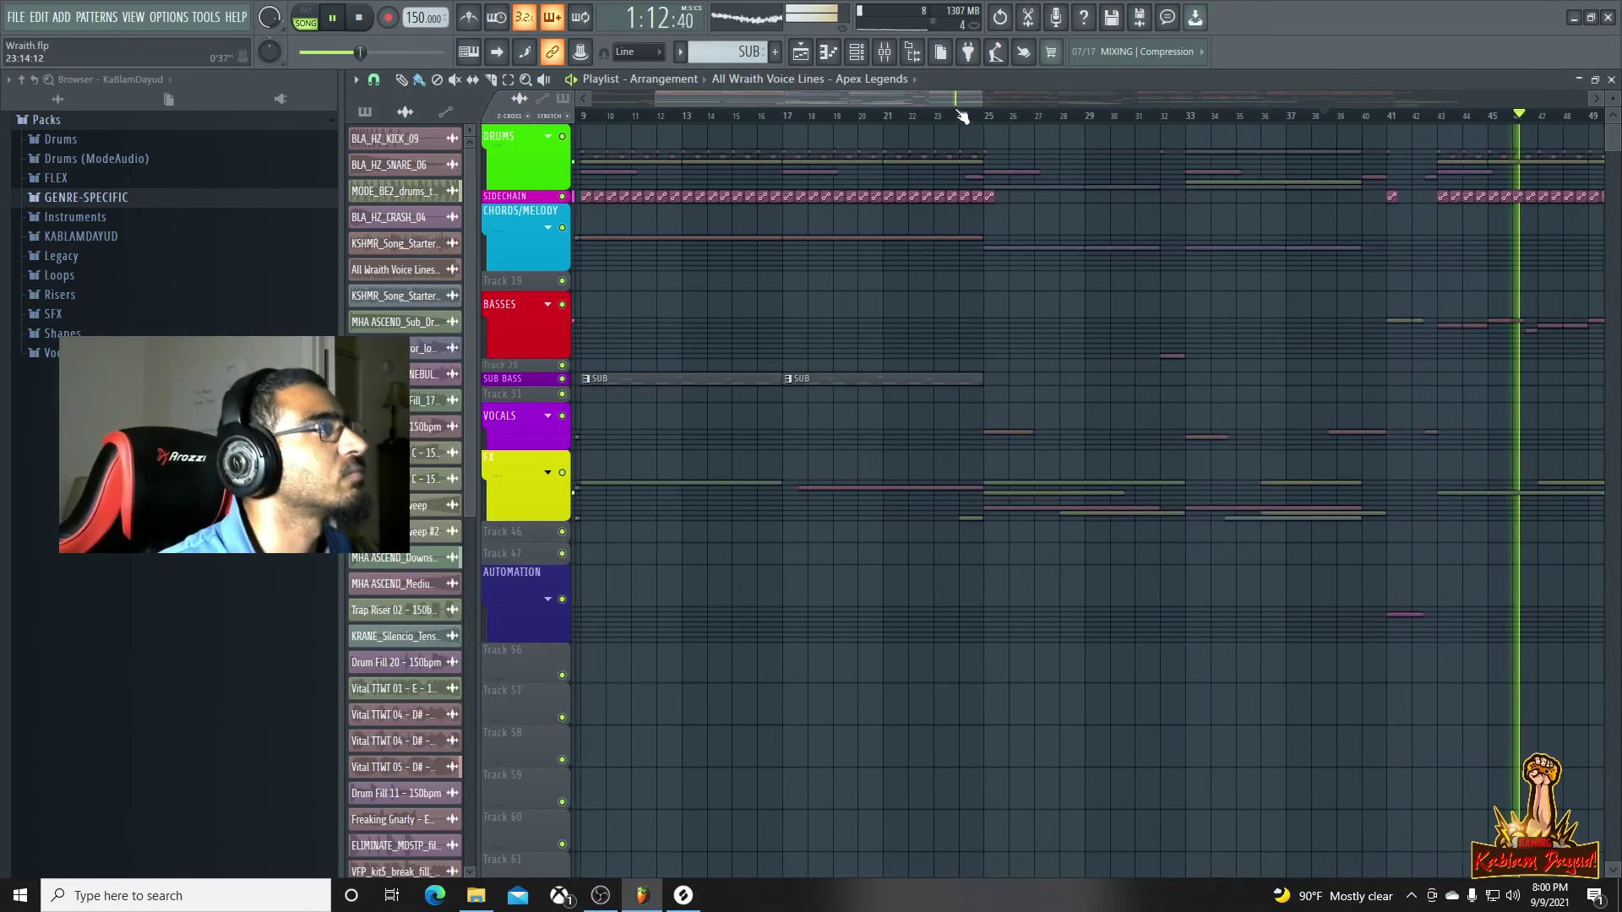
scroll(963, 116, up, 3)
click(1174, 116)
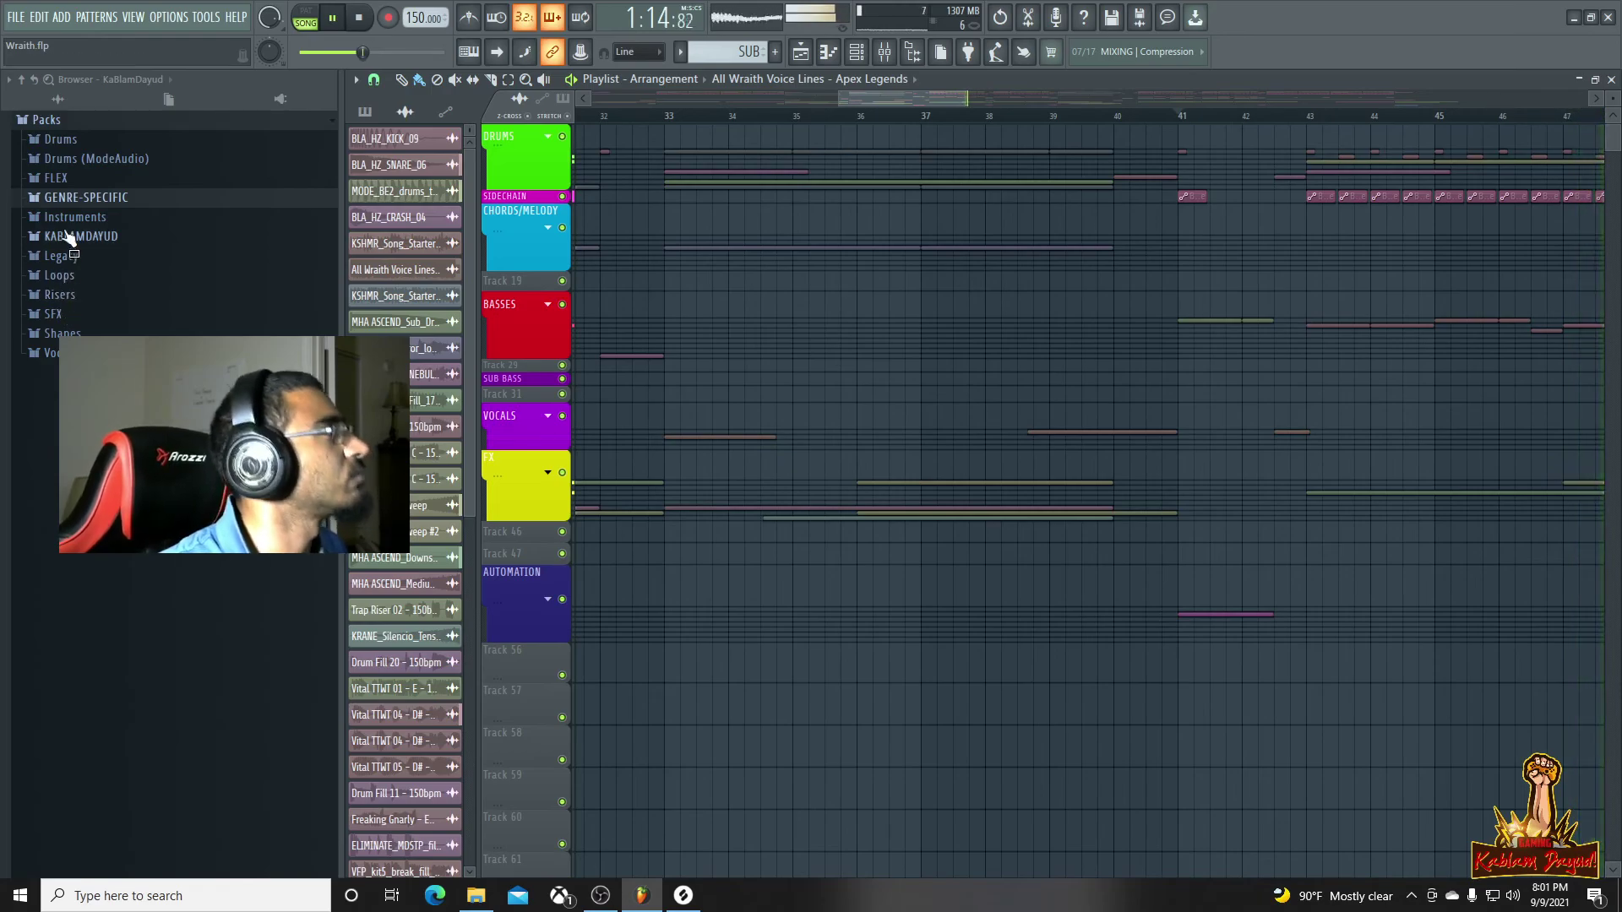
click(93, 197)
click(91, 218)
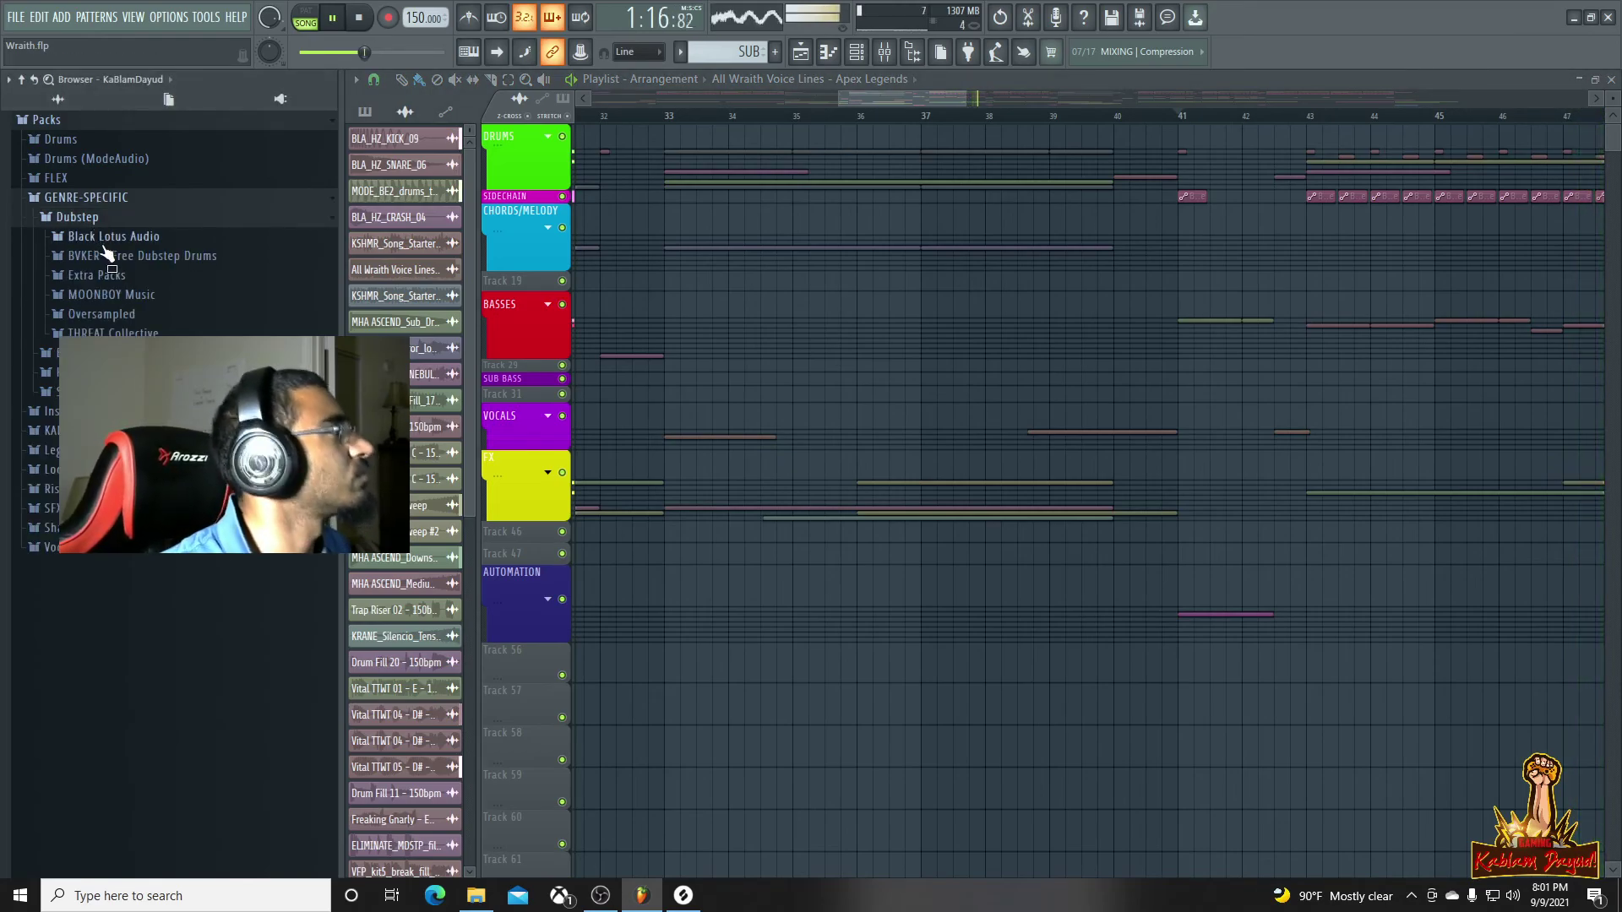
Listen through the rest of the arrangement to review the mix, and stop playback
drag(966, 100, 1198, 122)
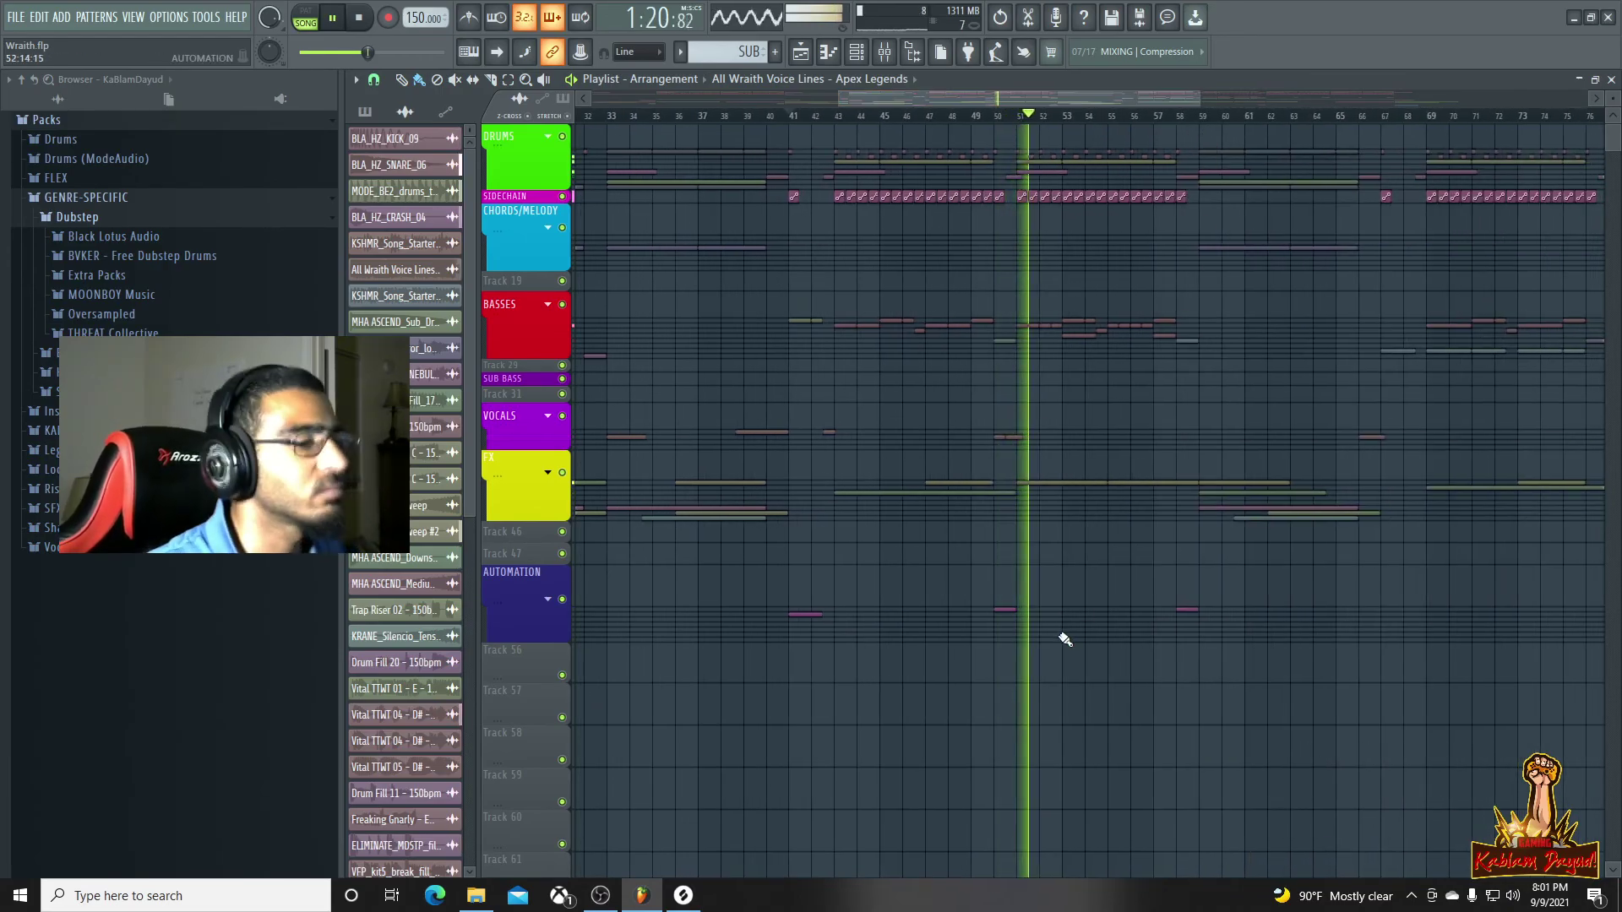
scroll(1106, 536, down, 2)
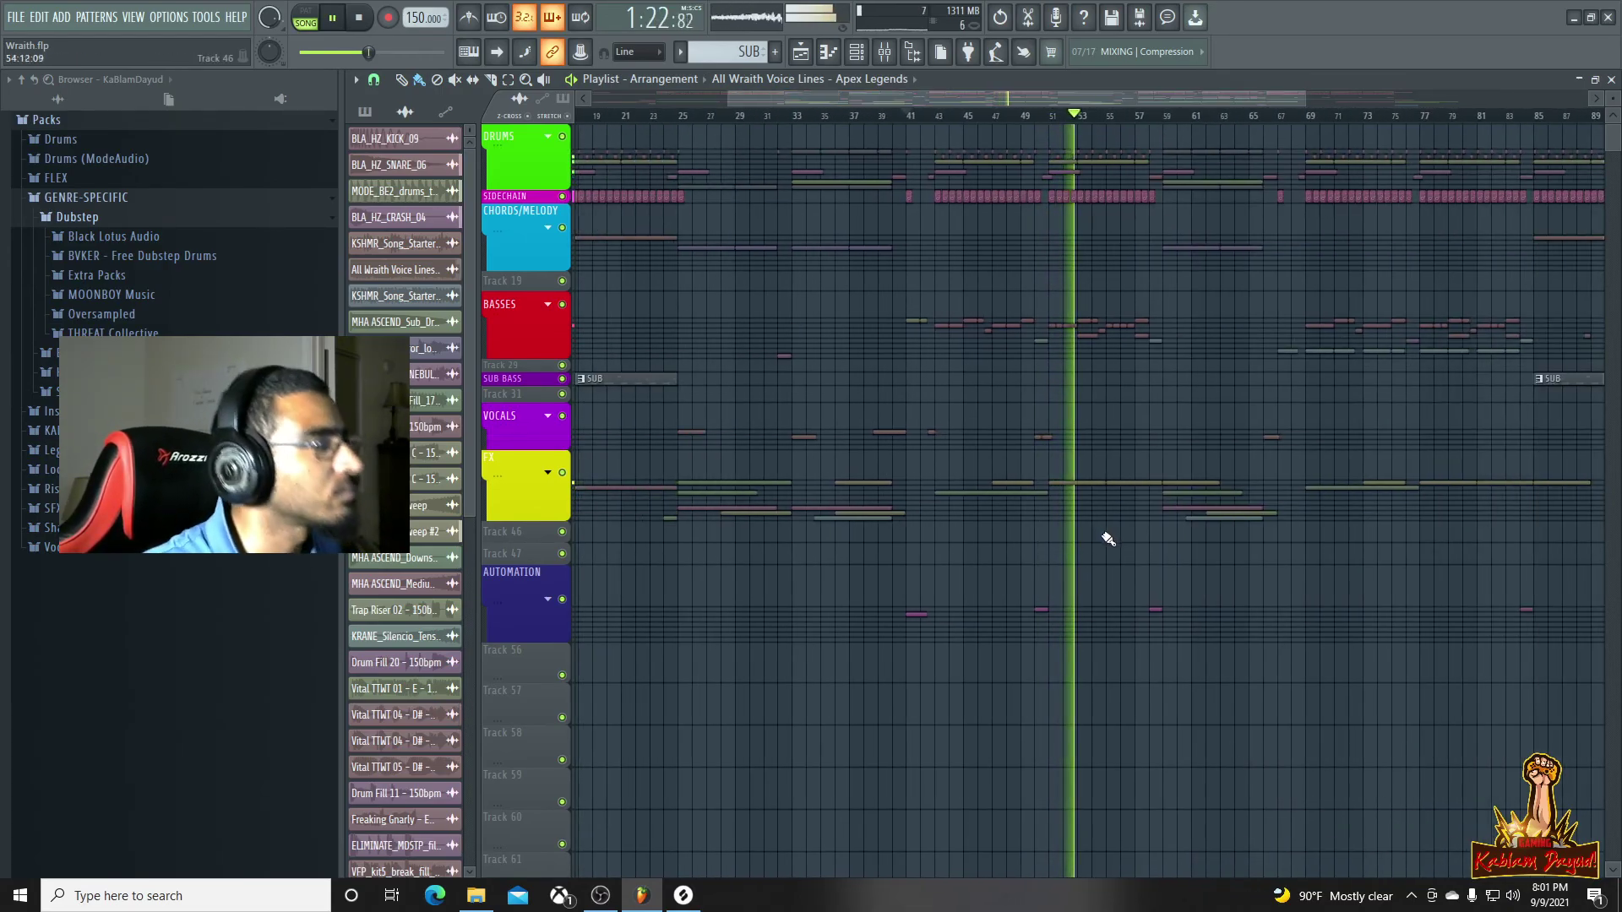
scroll(1130, 548, down, 3)
scroll(1199, 574, up, 3)
scroll(1267, 602, up, 1)
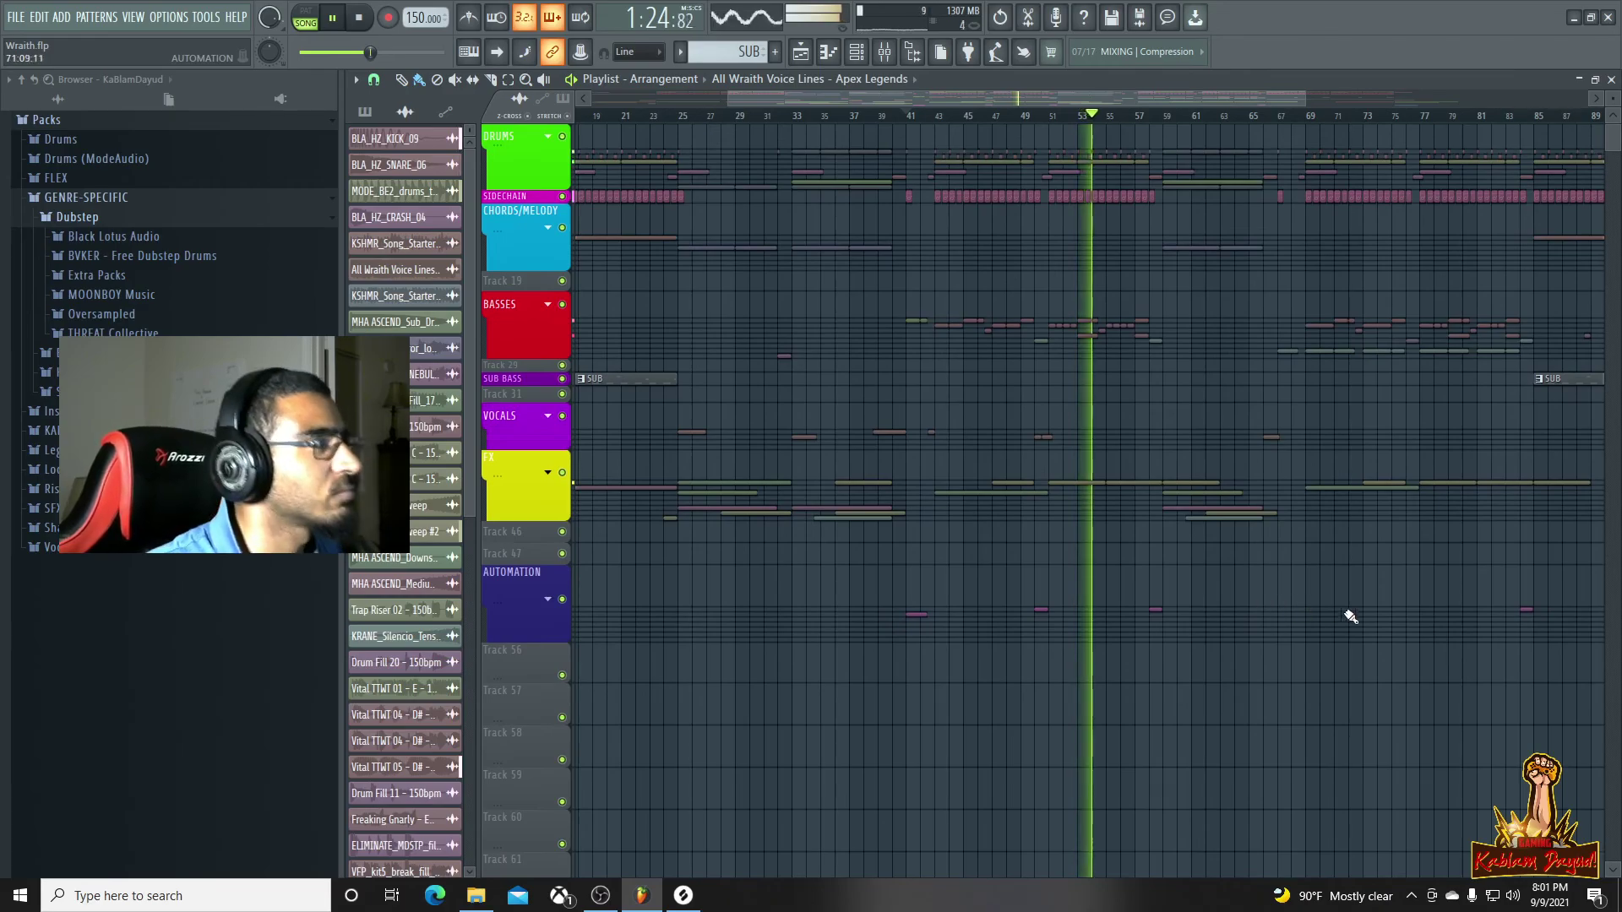
drag(1230, 98, 1576, 102)
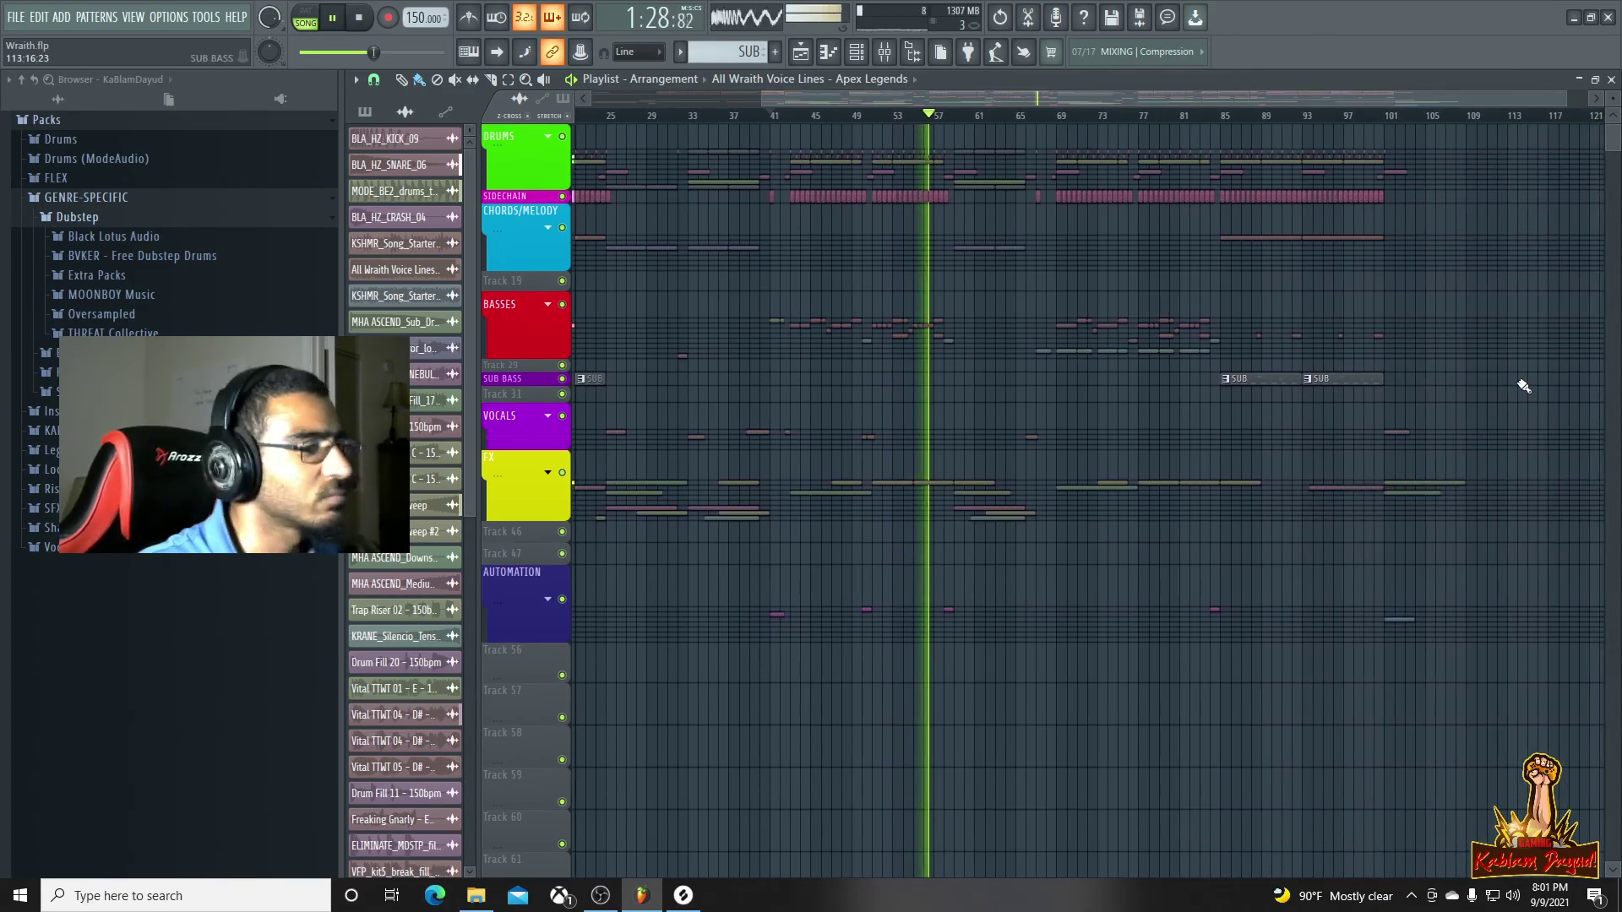
drag(1278, 101, 858, 122)
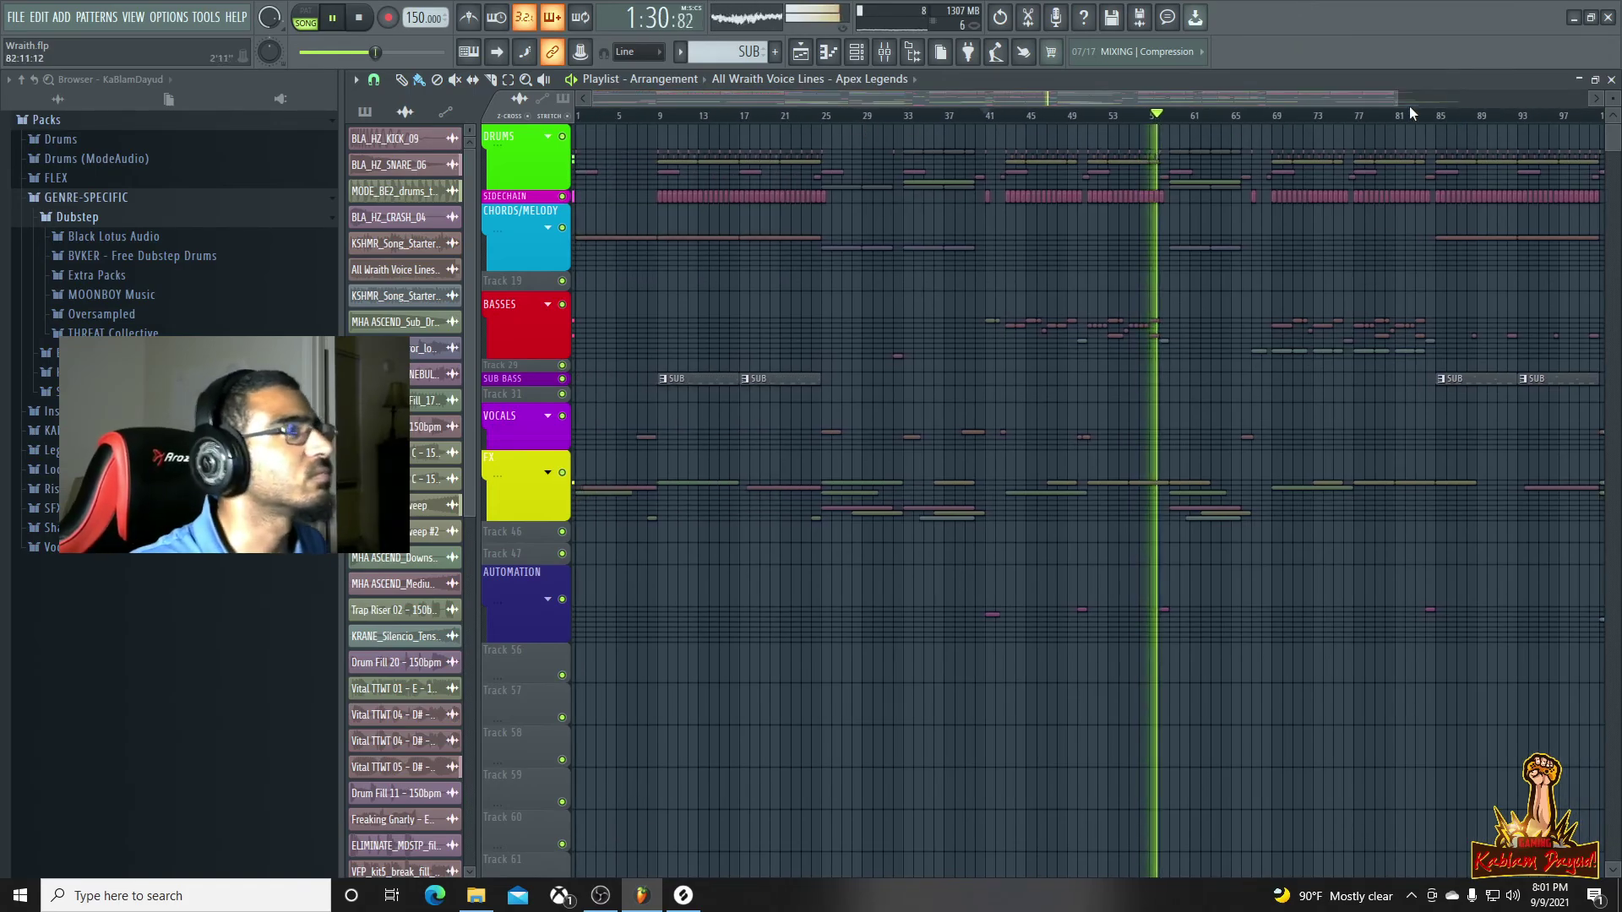
drag(1401, 101, 1604, 124)
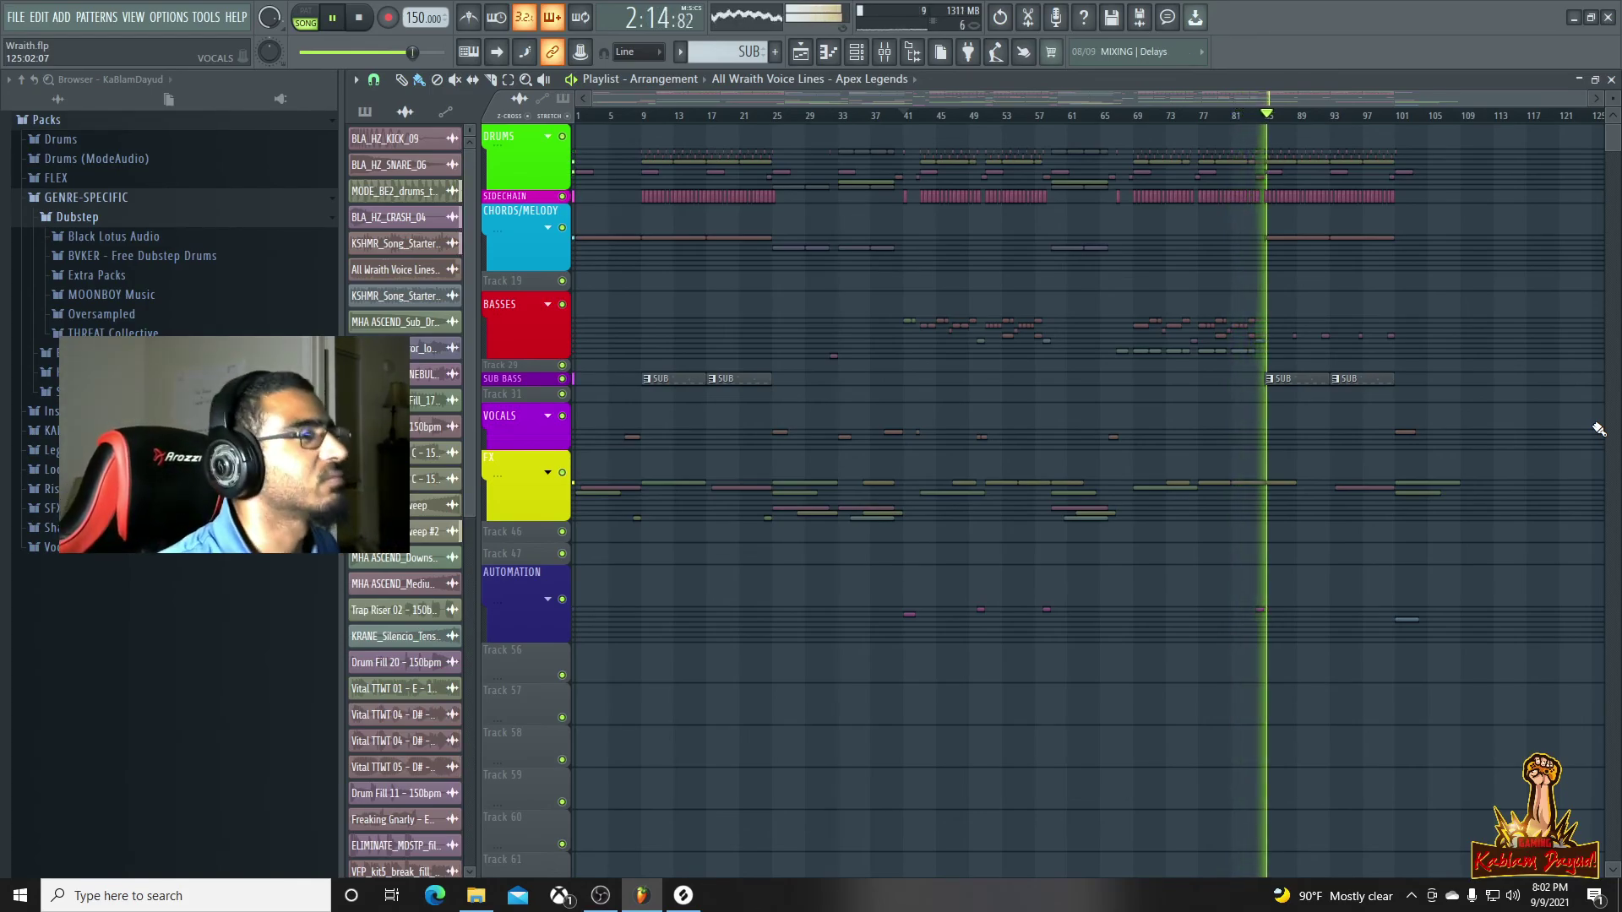
key(space)
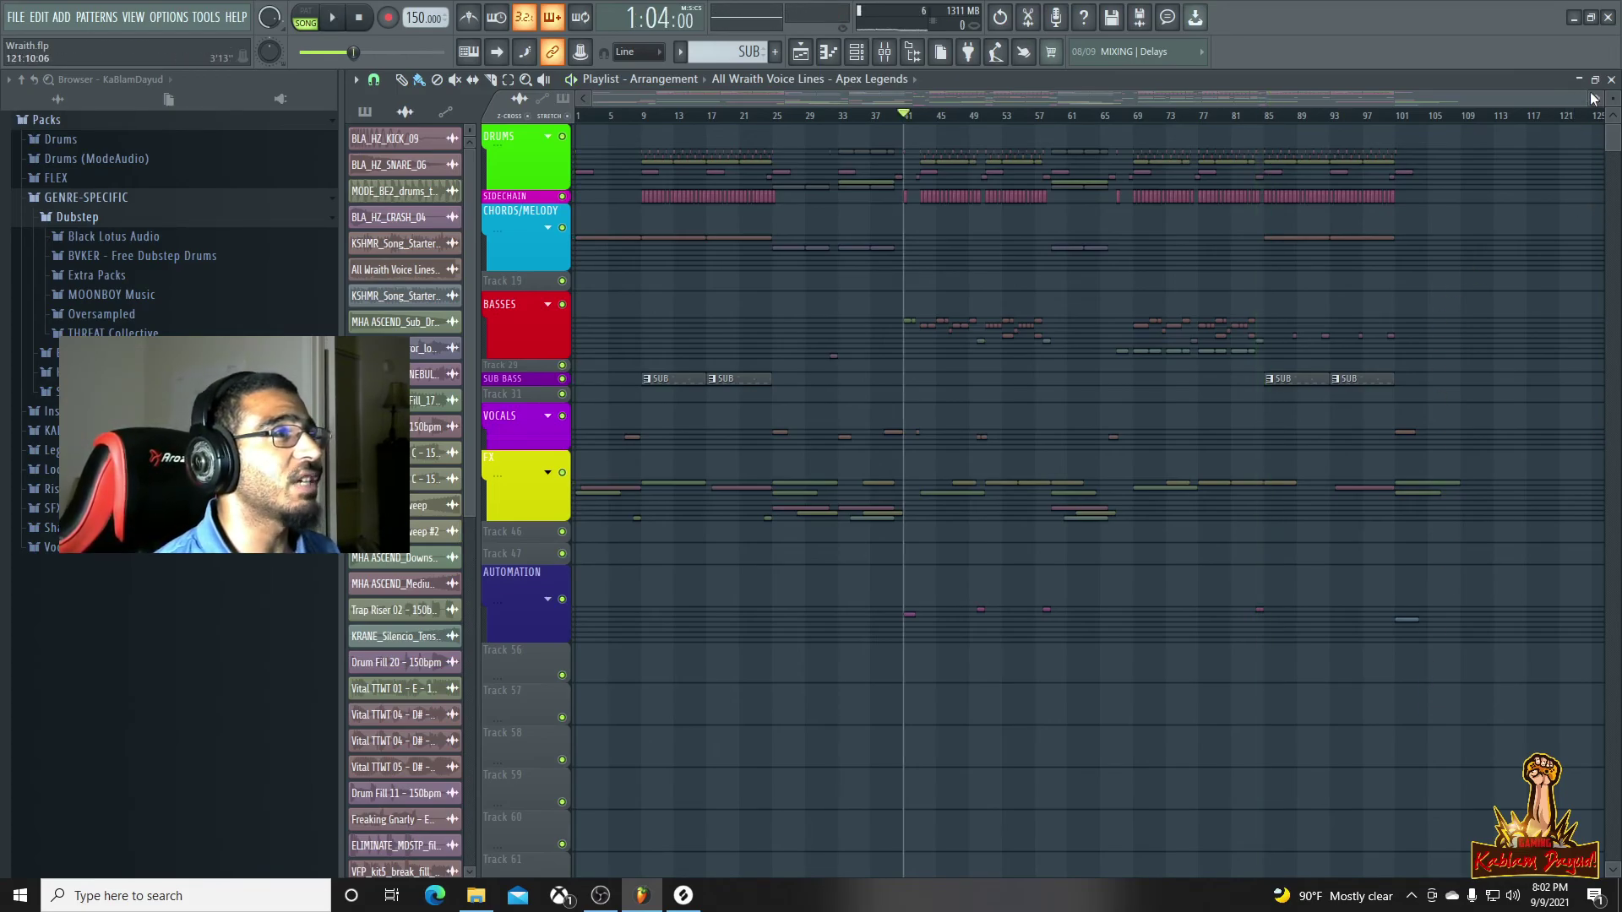
drag(1584, 99, 1468, 101)
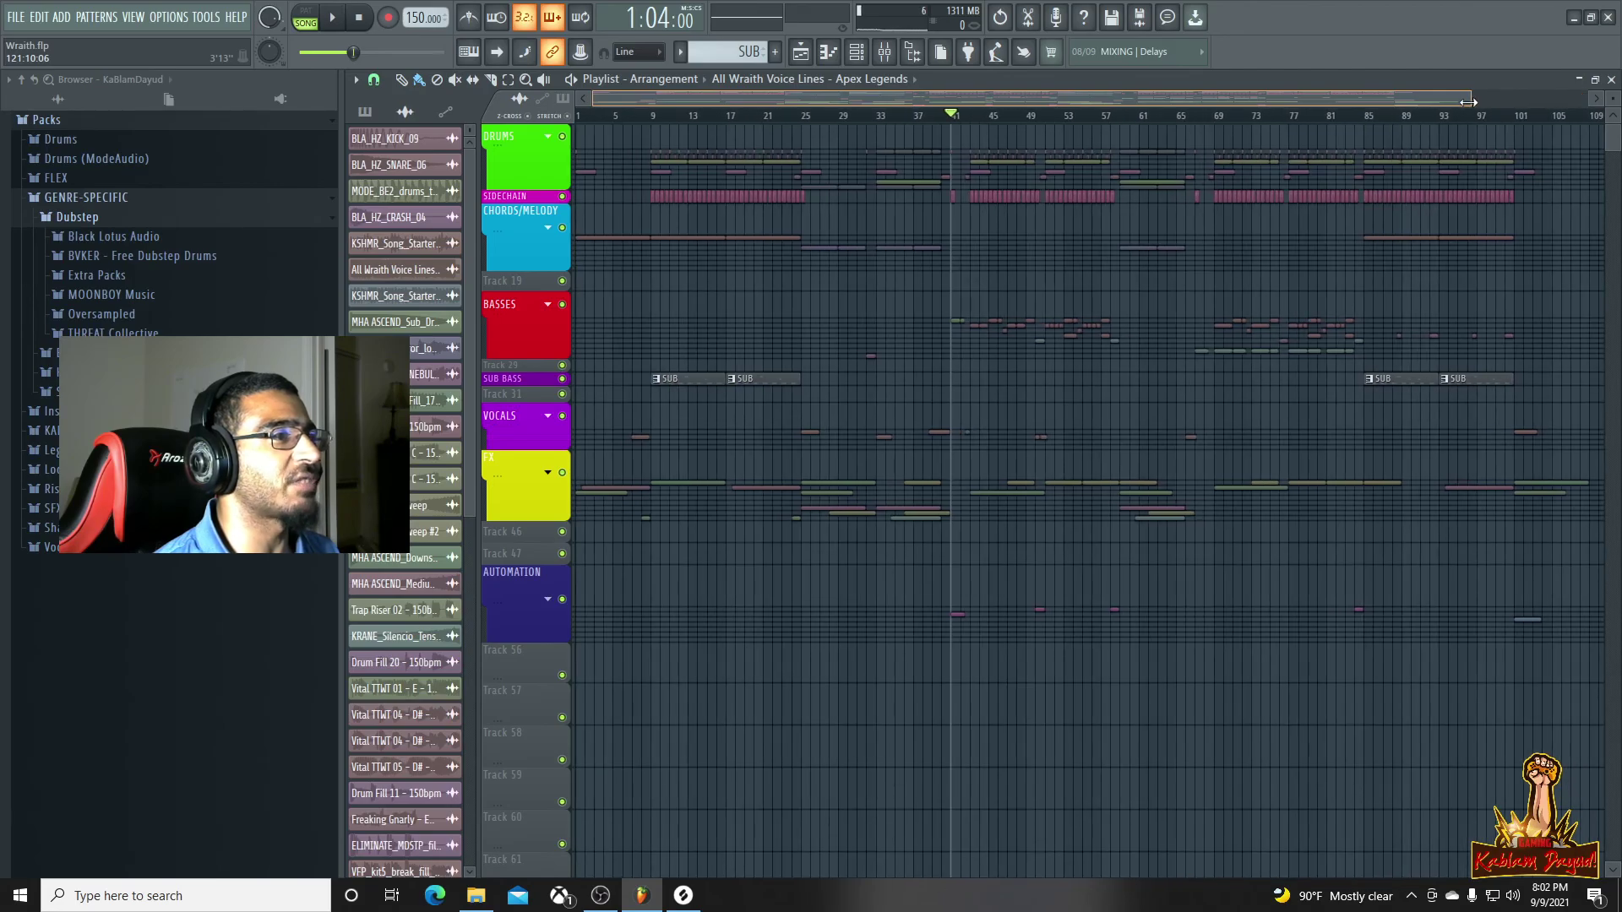